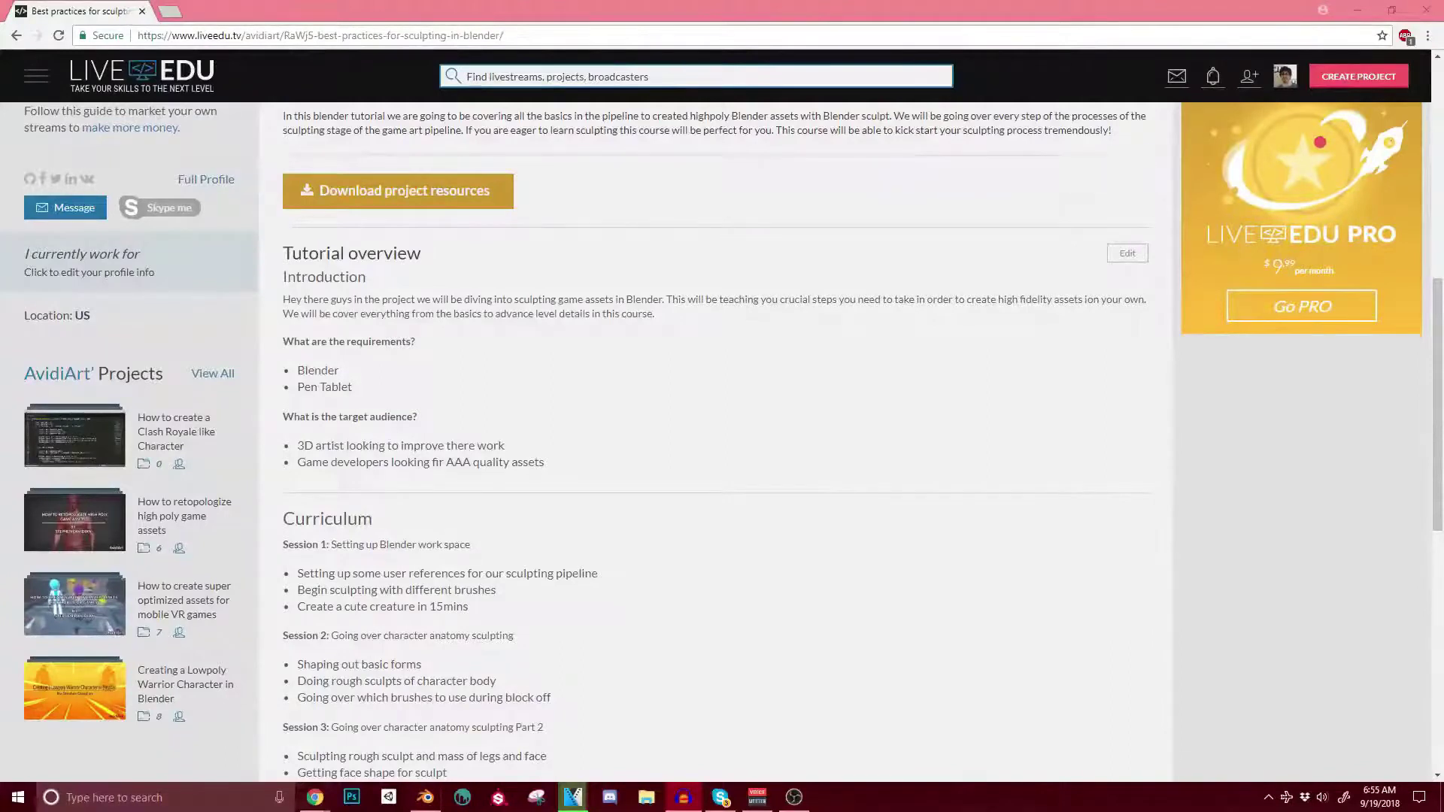
Step: Review the course page's project description, tutorial overview and session curriculum
scroll(716, 442, up, 3)
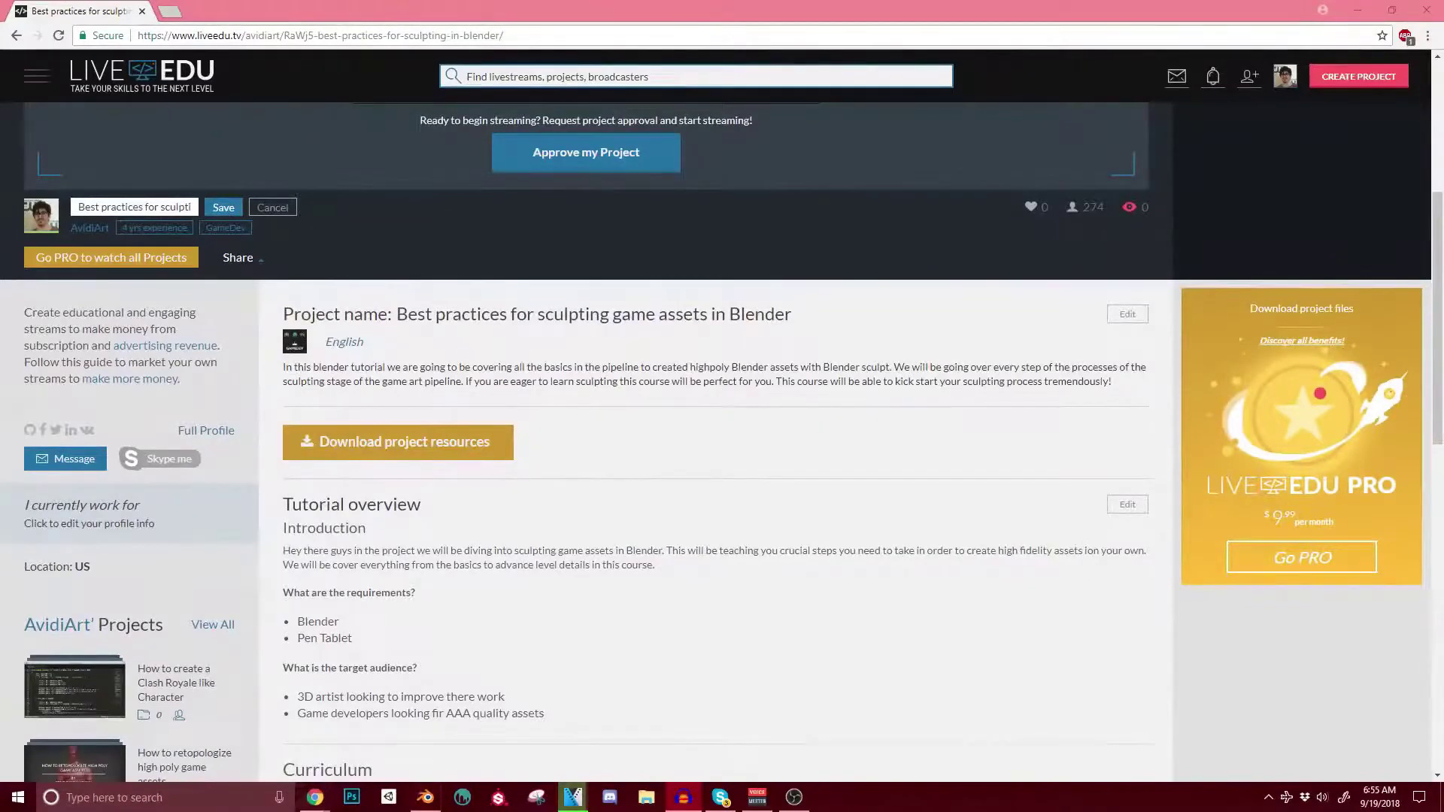
scroll(716, 442, down, 2)
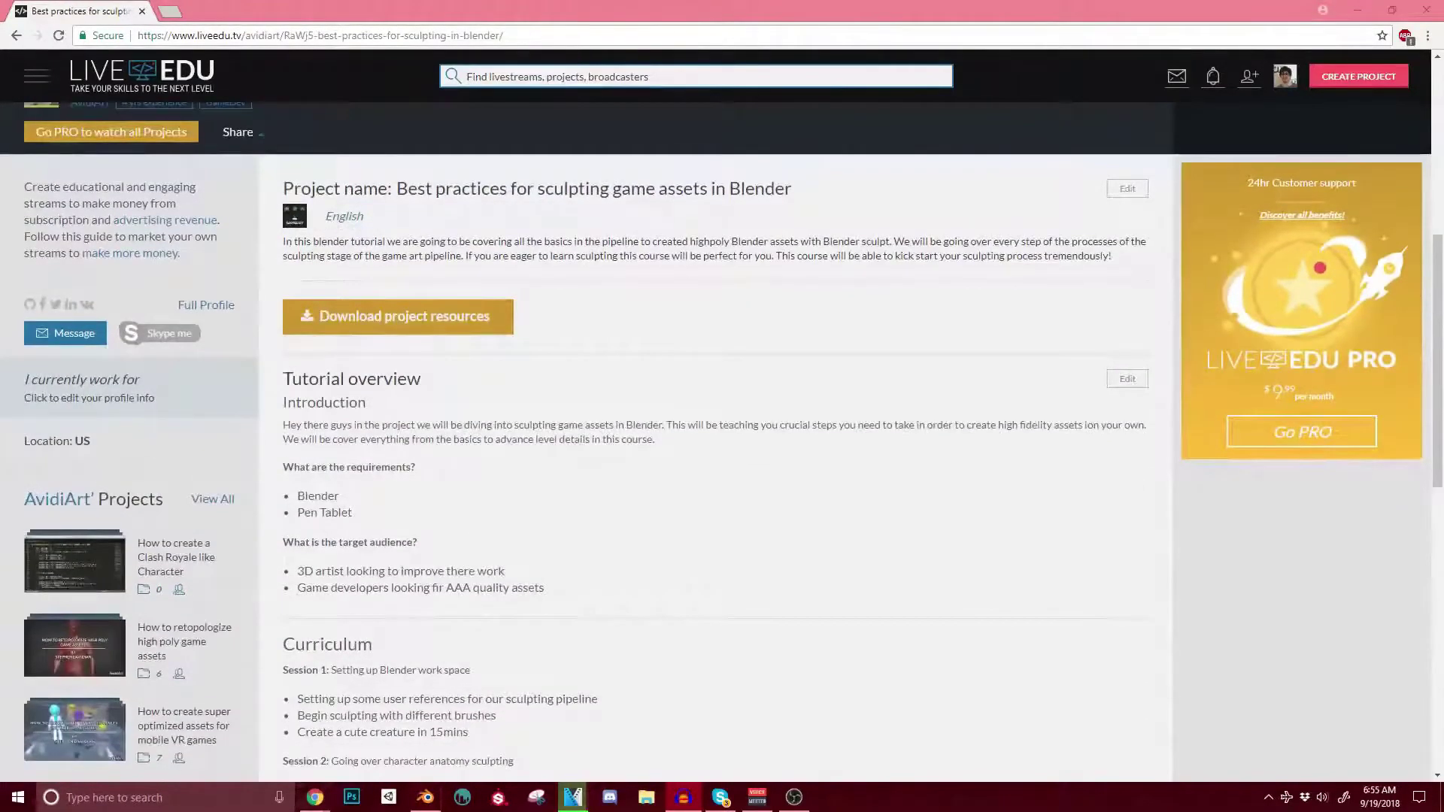
scroll(716, 442, down, 4)
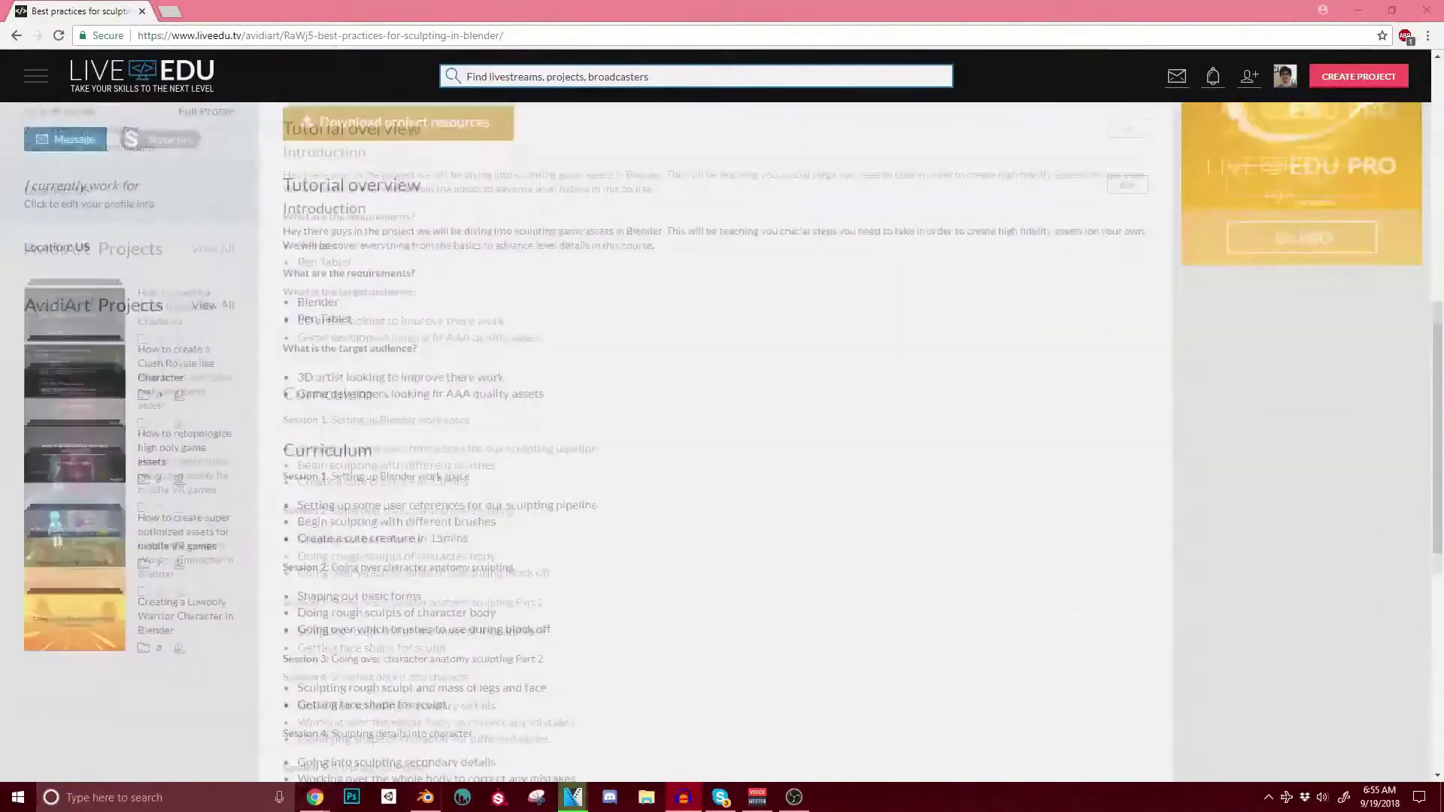
scroll(716, 443, down, 2)
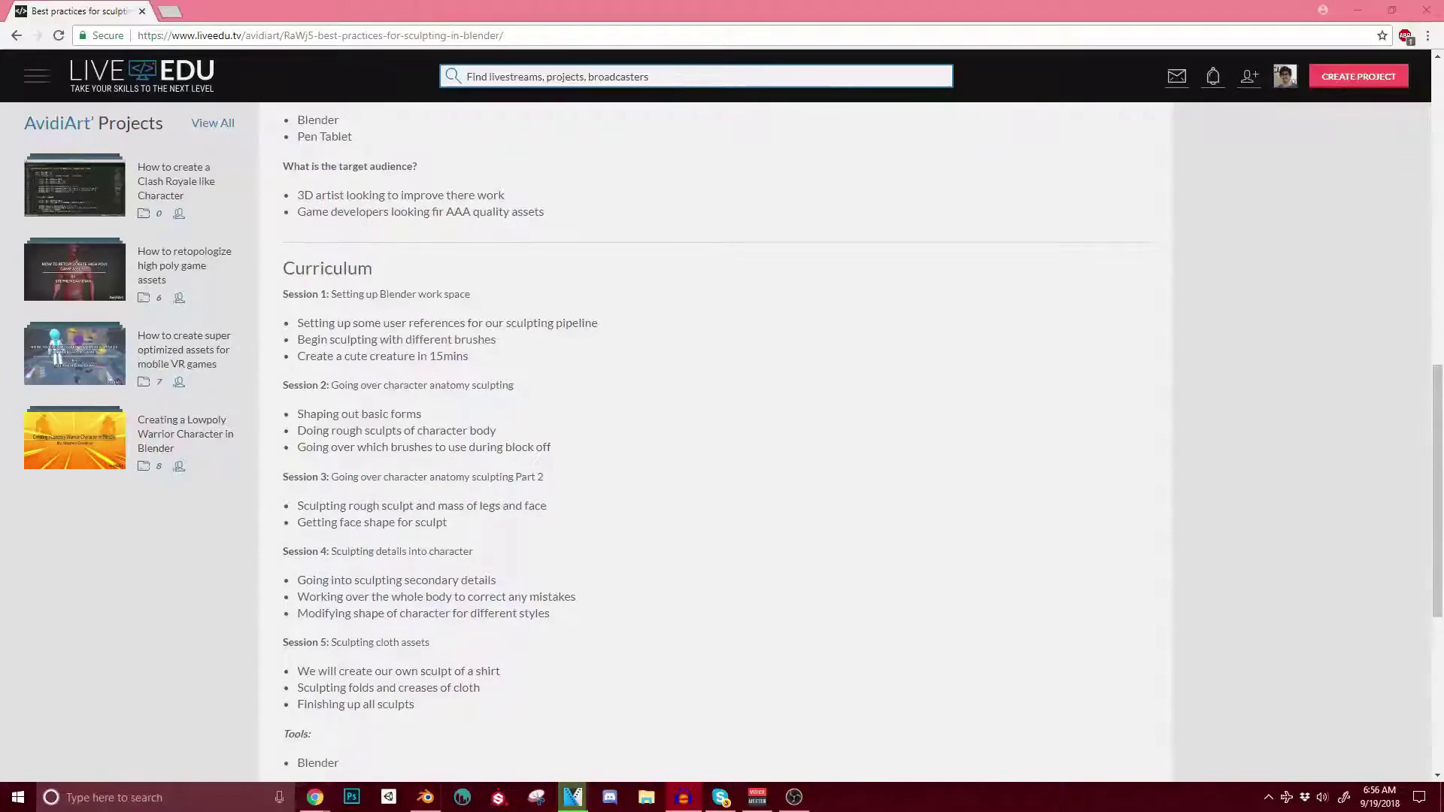
Step: Switch to Blender, unhide the Part 1 creature head and frame it in the viewport
click(426, 797)
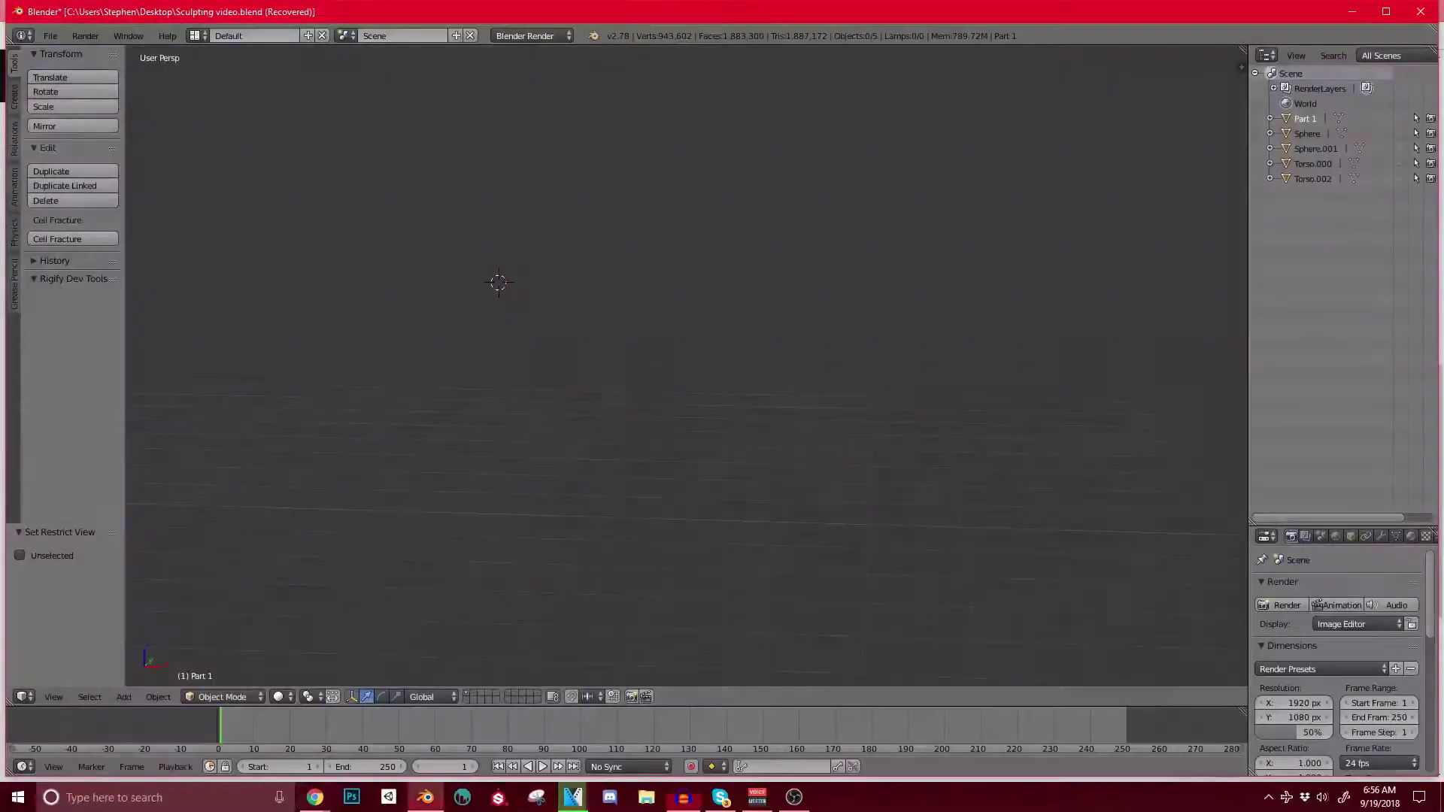
mouse_move(685, 365)
middle_down()
mouse_move(704, 410)
mouse_move(707, 365)
mouse_move(812, 361)
mouse_move(722, 373)
mouse_move(541, 361)
mouse_move(677, 364)
mouse_move(587, 361)
middle_up()
click(1400, 118)
scroll(686, 365, up, 3)
scroll(686, 365, up, 5)
right_click(257, 234)
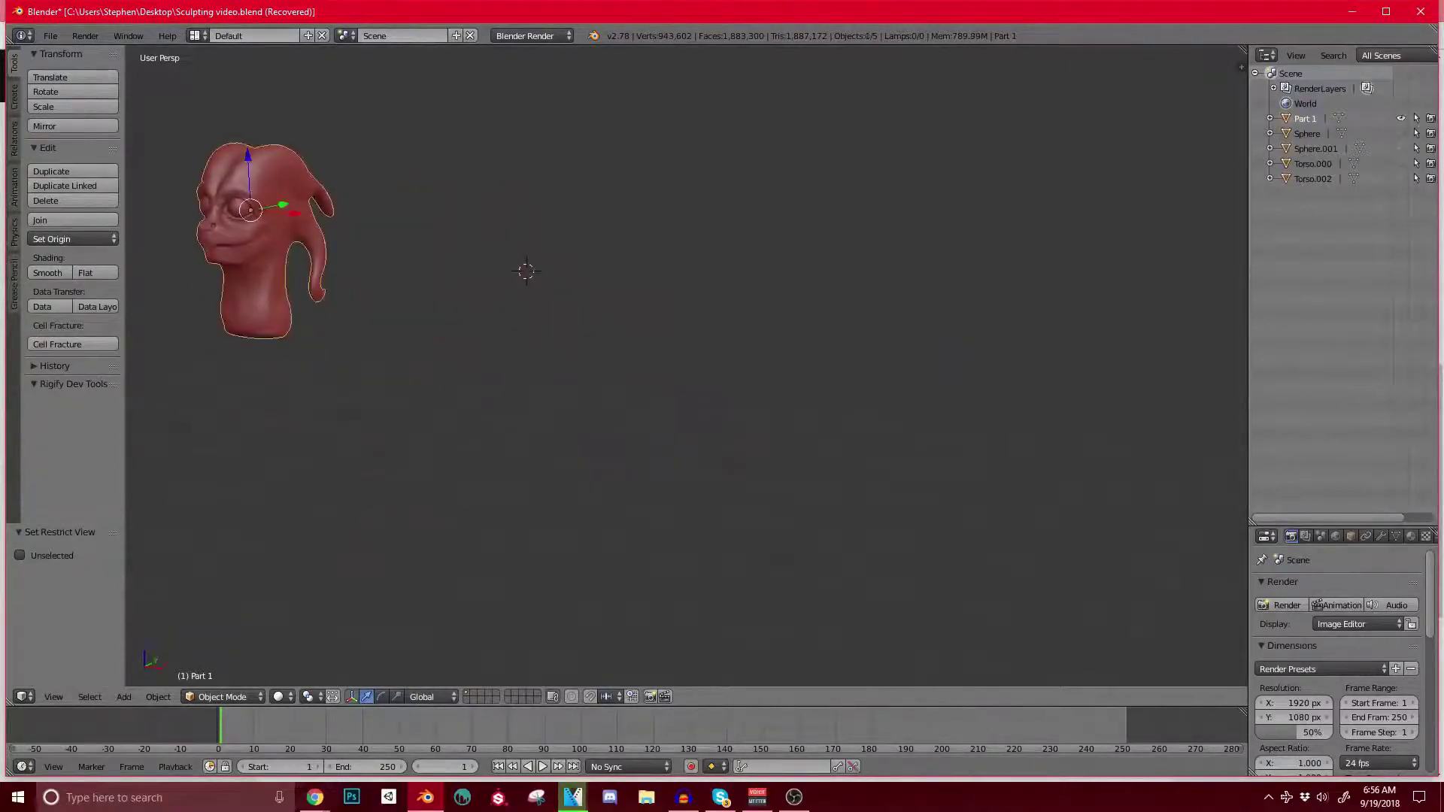
key(KP_Decimal)
scroll(528, 256, down, 2)
middle_drag(528, 256, 579, 256)
mouse_move(1070, 366)
middle_down()
mouse_move(979, 483)
mouse_move(1009, 338)
mouse_move(840, 298)
middle_up()
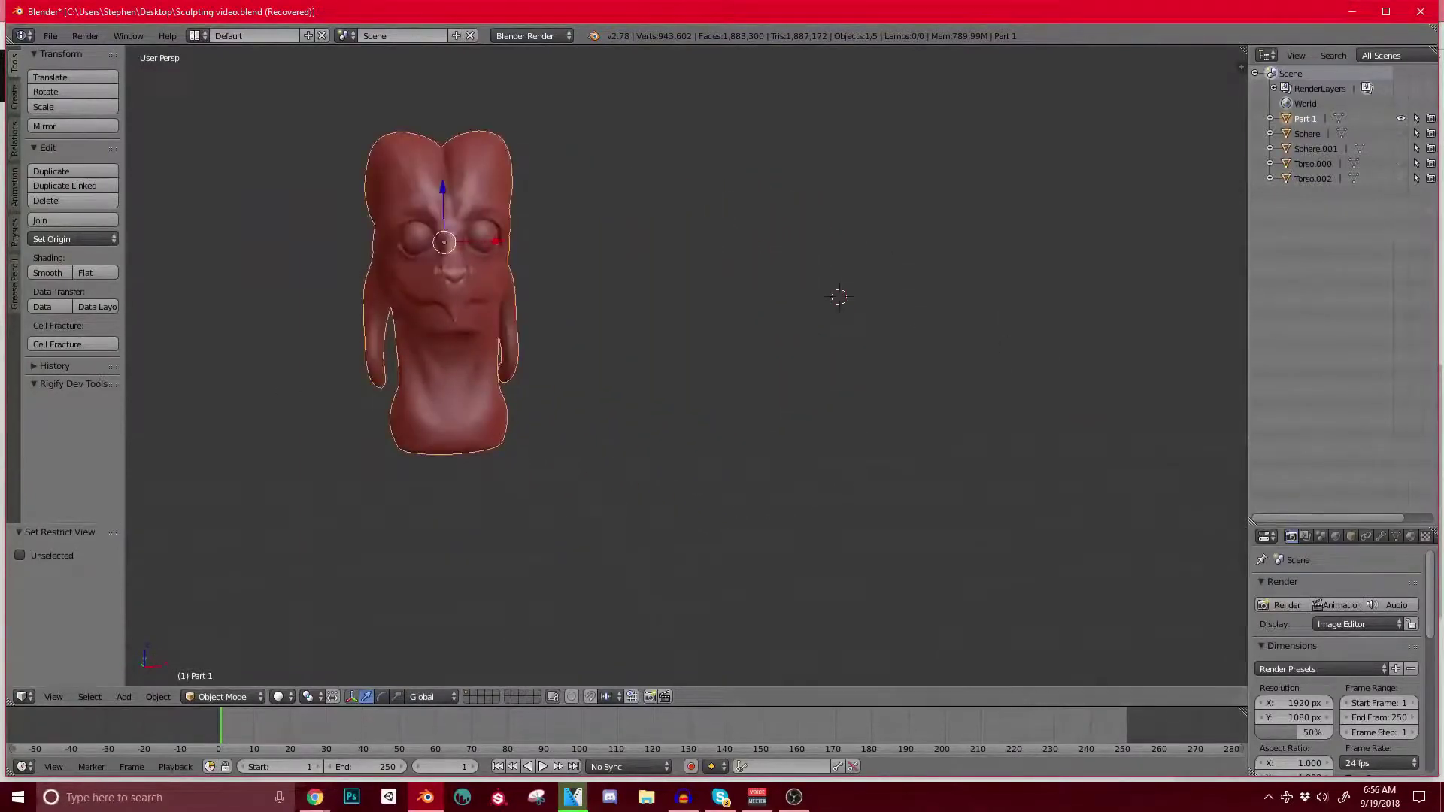
Step: Deselect everything and unhide the two muscular body sculpts, Sphere and Sphere.001, for a closer look
key(a)
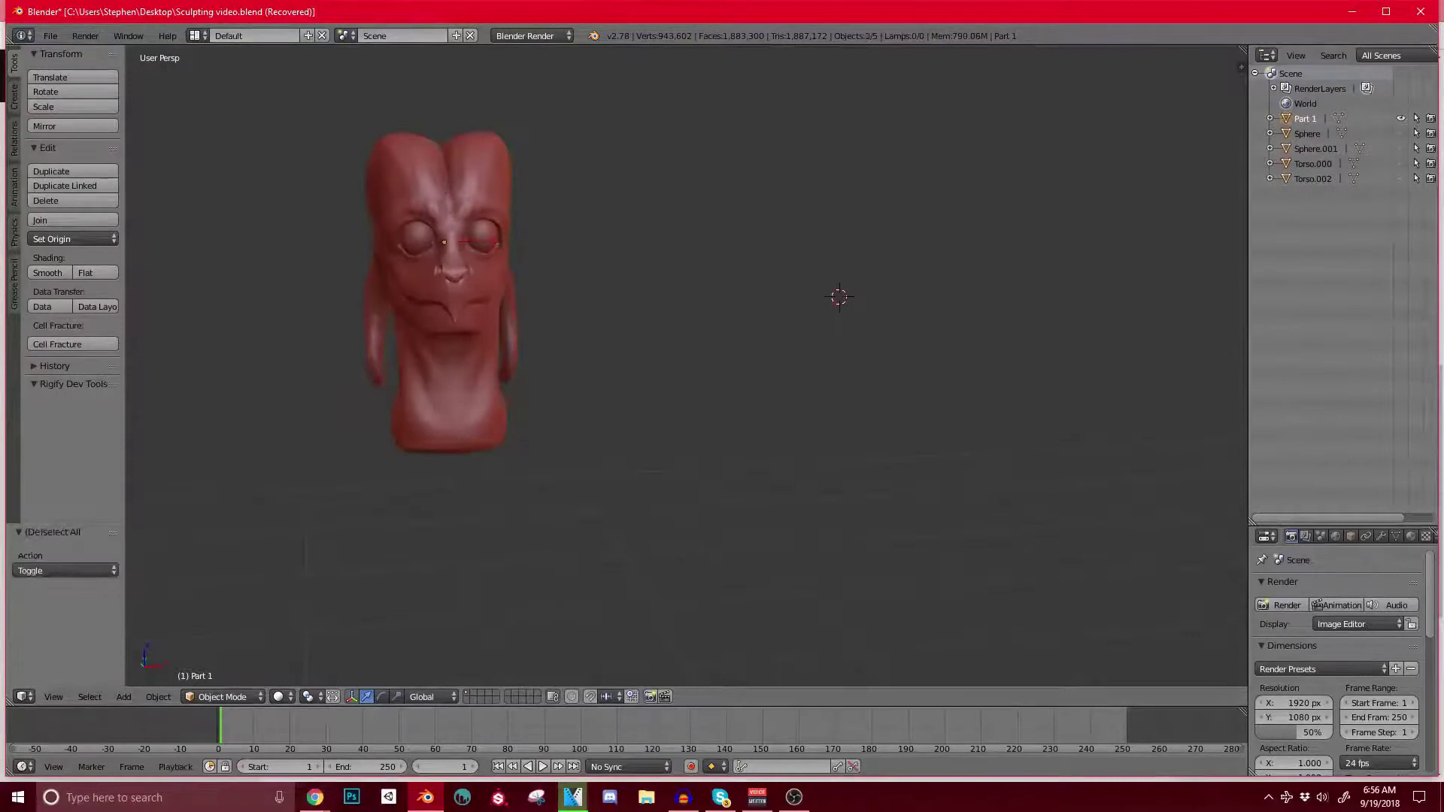
click(1401, 164)
click(1401, 134)
click(1400, 148)
click(1400, 179)
shift+middle_drag(1098, 316, 677, 267)
scroll(572, 263, down, 2)
middle_drag(401, 243, 383, 261)
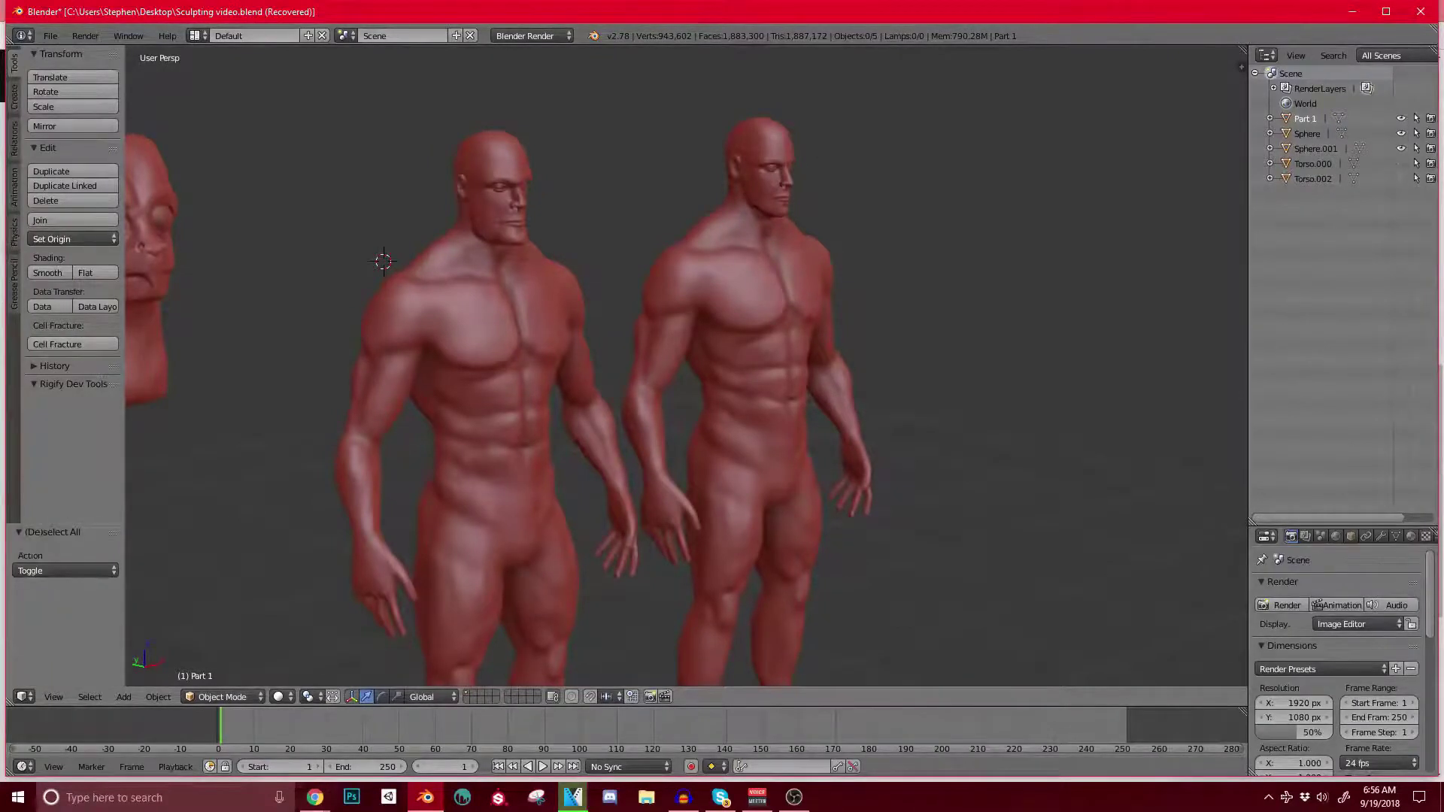
shift+middle_drag(601, 339, 707, 376)
scroll(686, 366, up, 4)
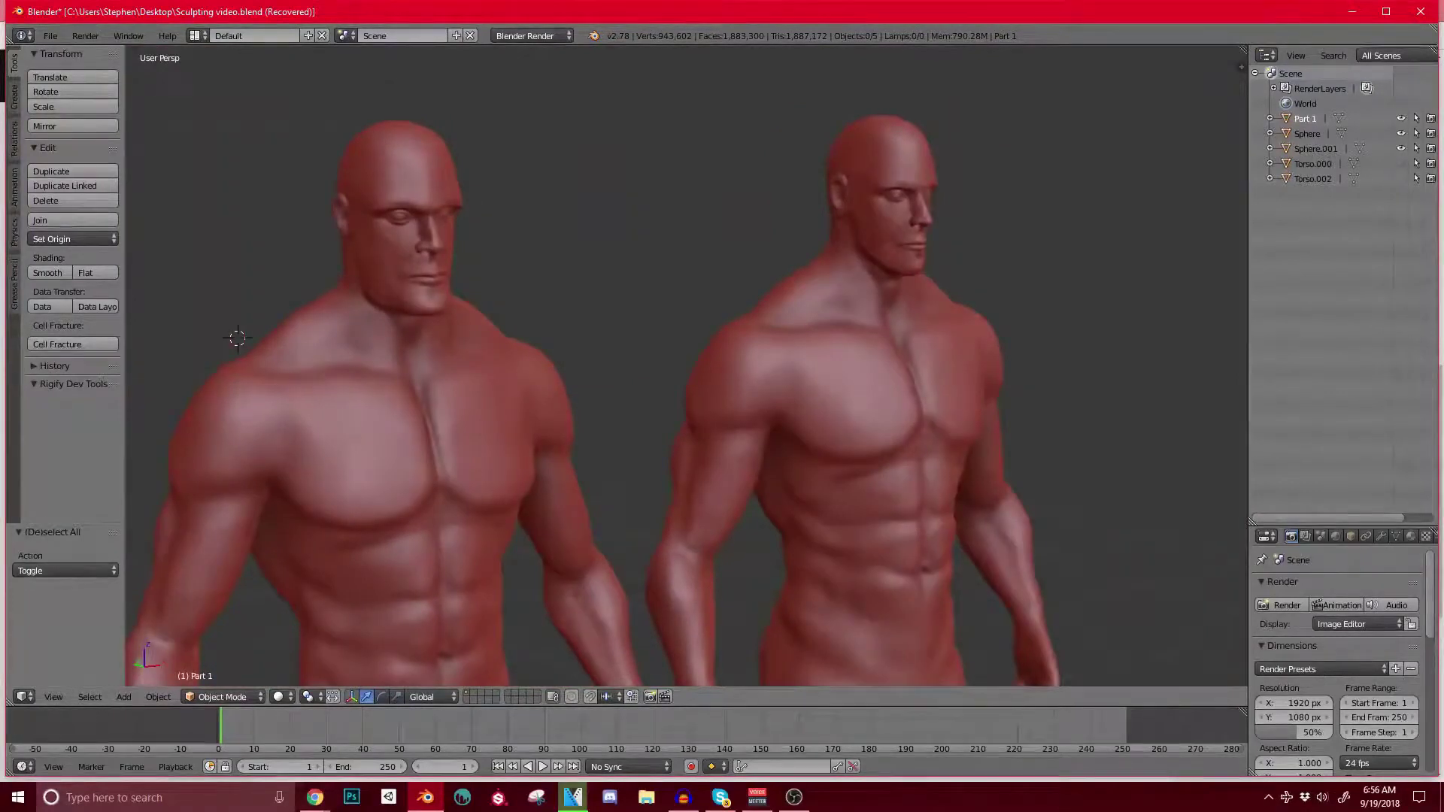
middle_drag(237, 339, 143, 275)
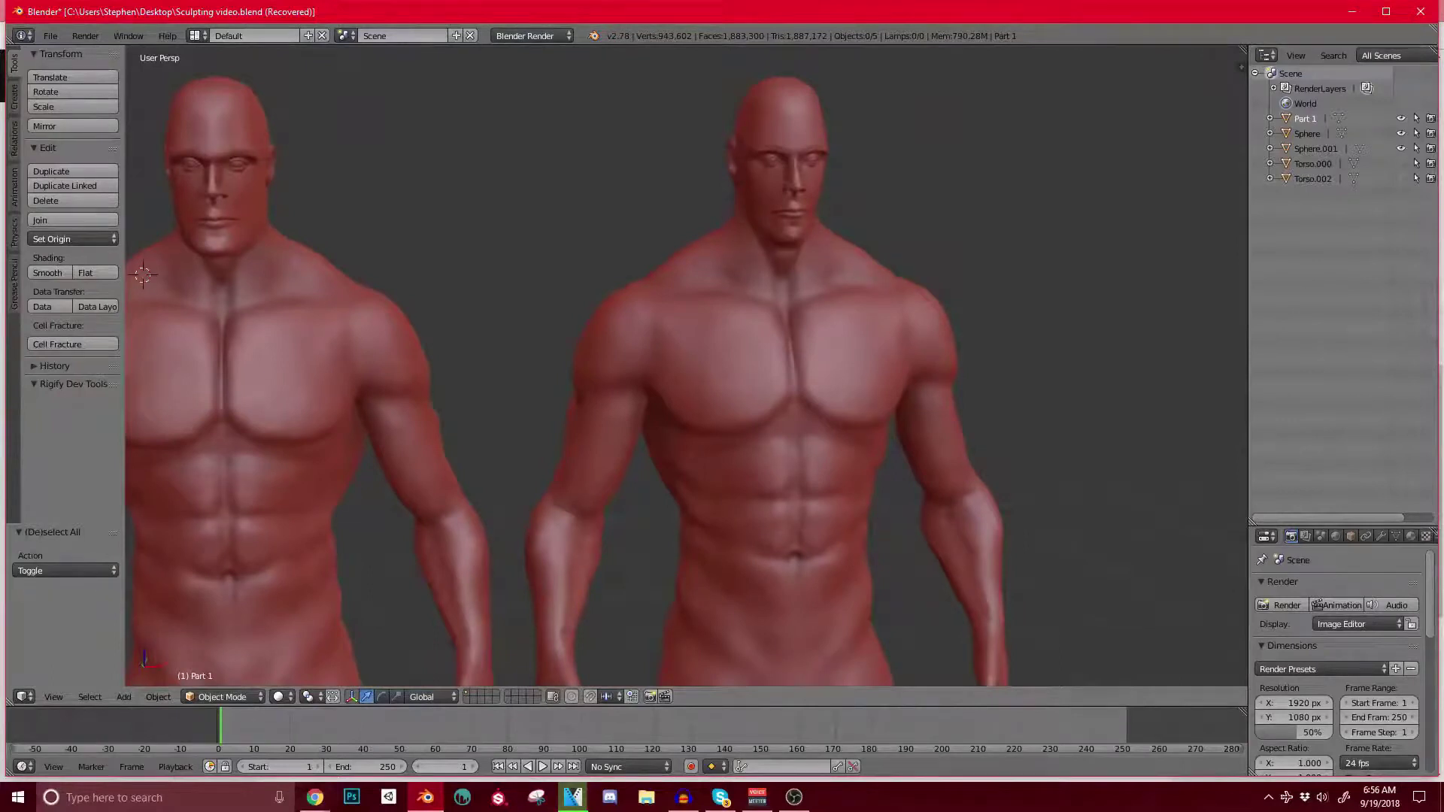
scroll(320, 289, down, 3)
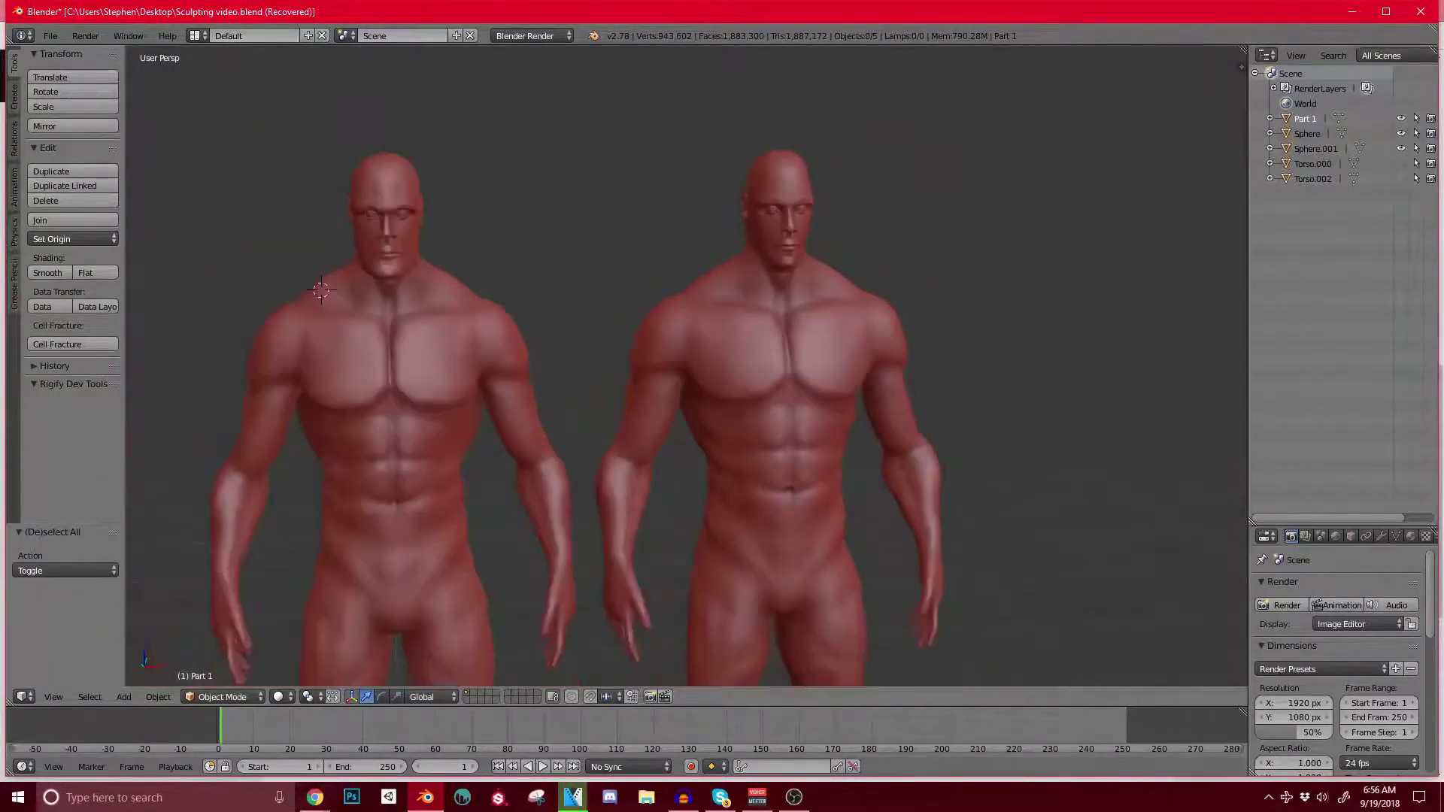
Step: Unhide the Torso.002 shirt sculpt and show the whole lineup of sculpts together
key(alt+h)
shift+middle_drag(895, 414, 602, 324)
middle_drag(1129, 376, 1188, 376)
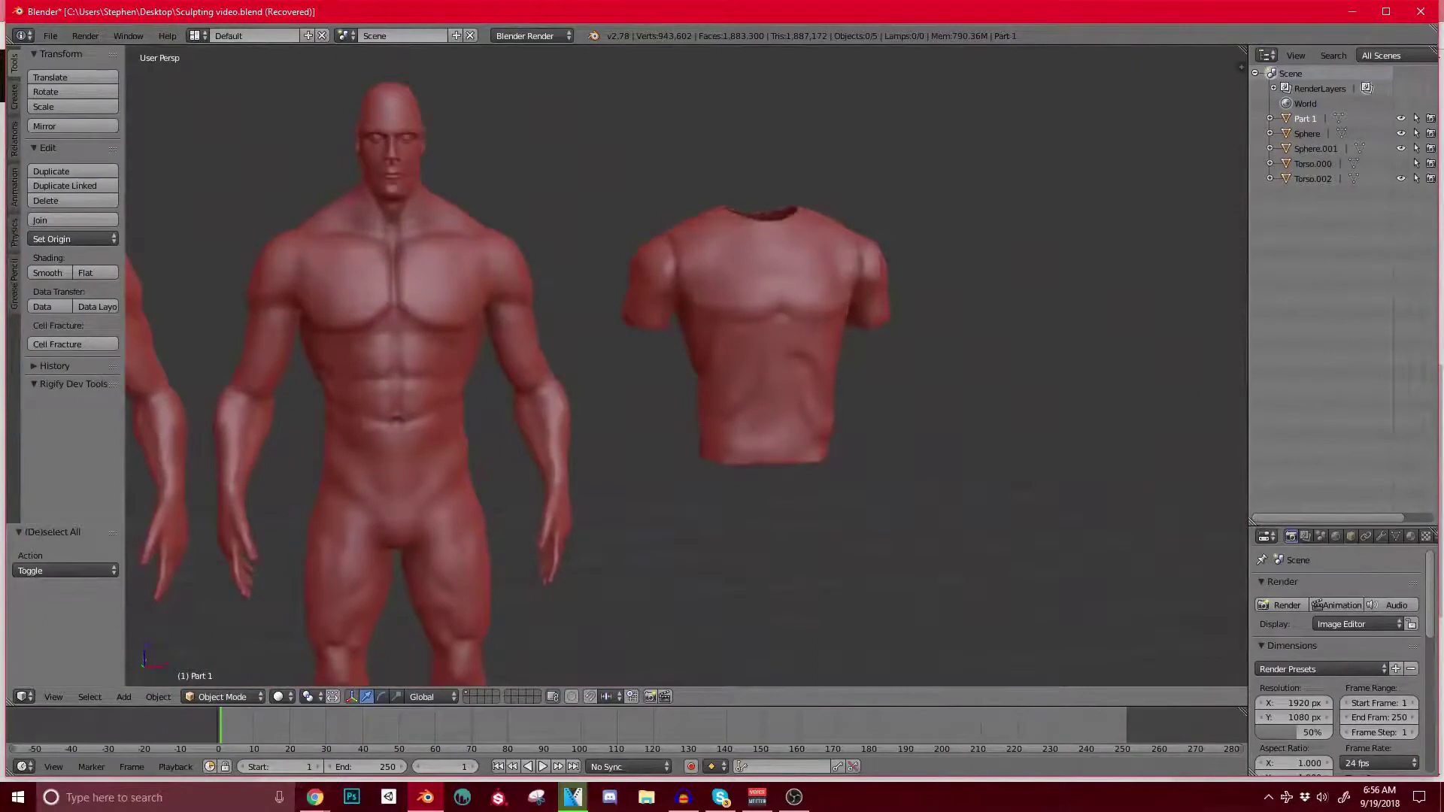
scroll(684, 361, down, 6)
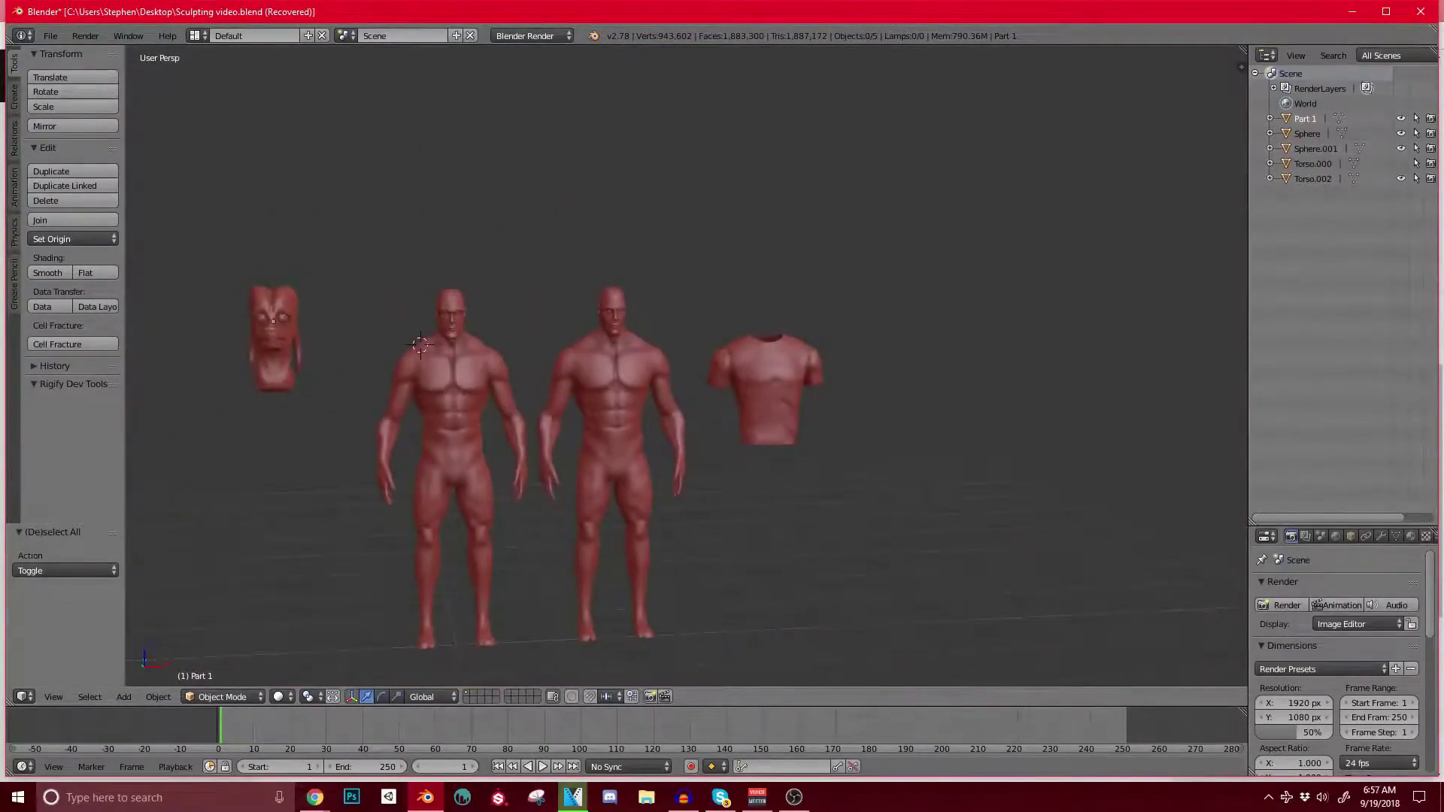
middle_drag(684, 369, 601, 346)
middle_drag(737, 376, 767, 376)
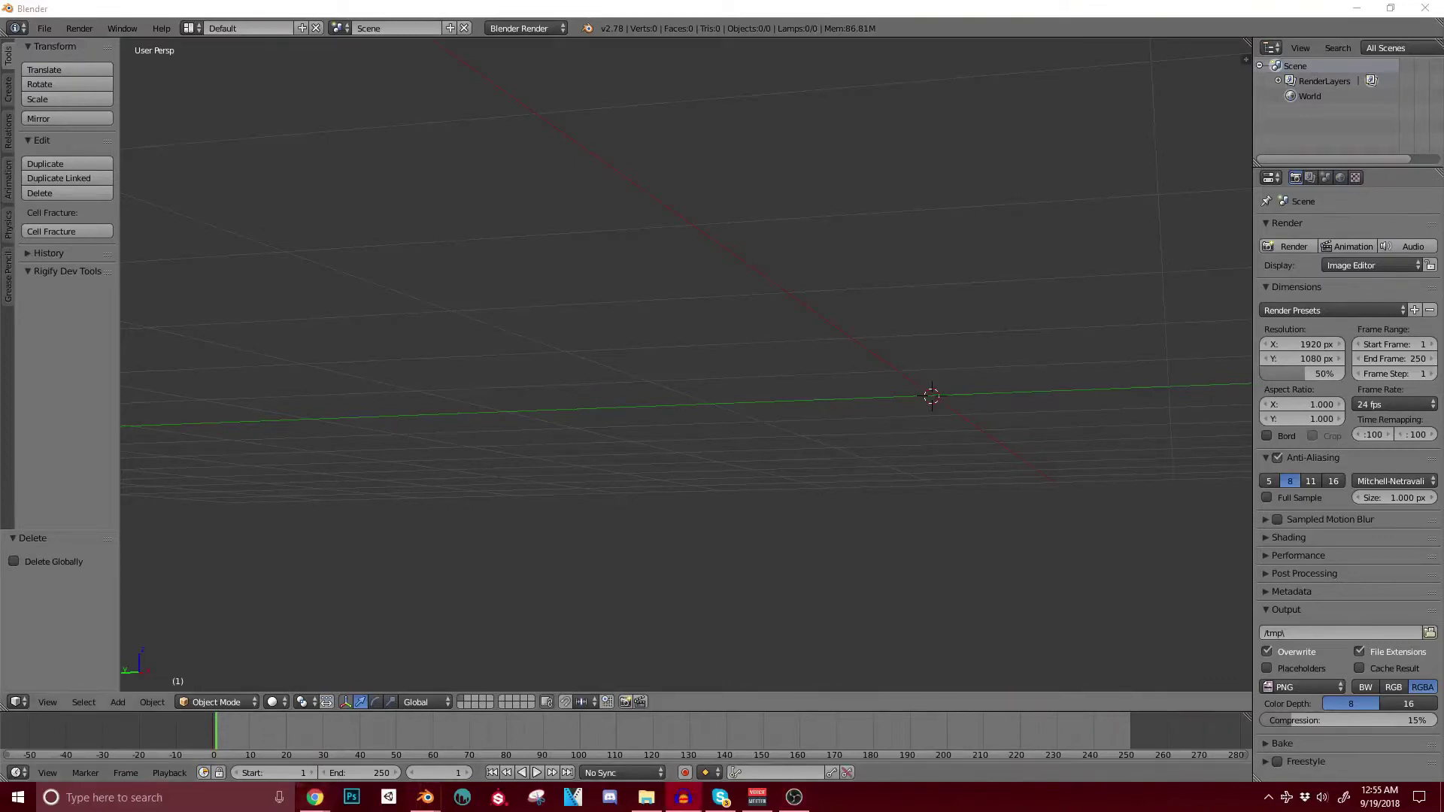
Step: Turn off ambient occlusion and the matcap in the empty scene's viewport shading
middle_drag(931, 397, 922, 372)
key(n)
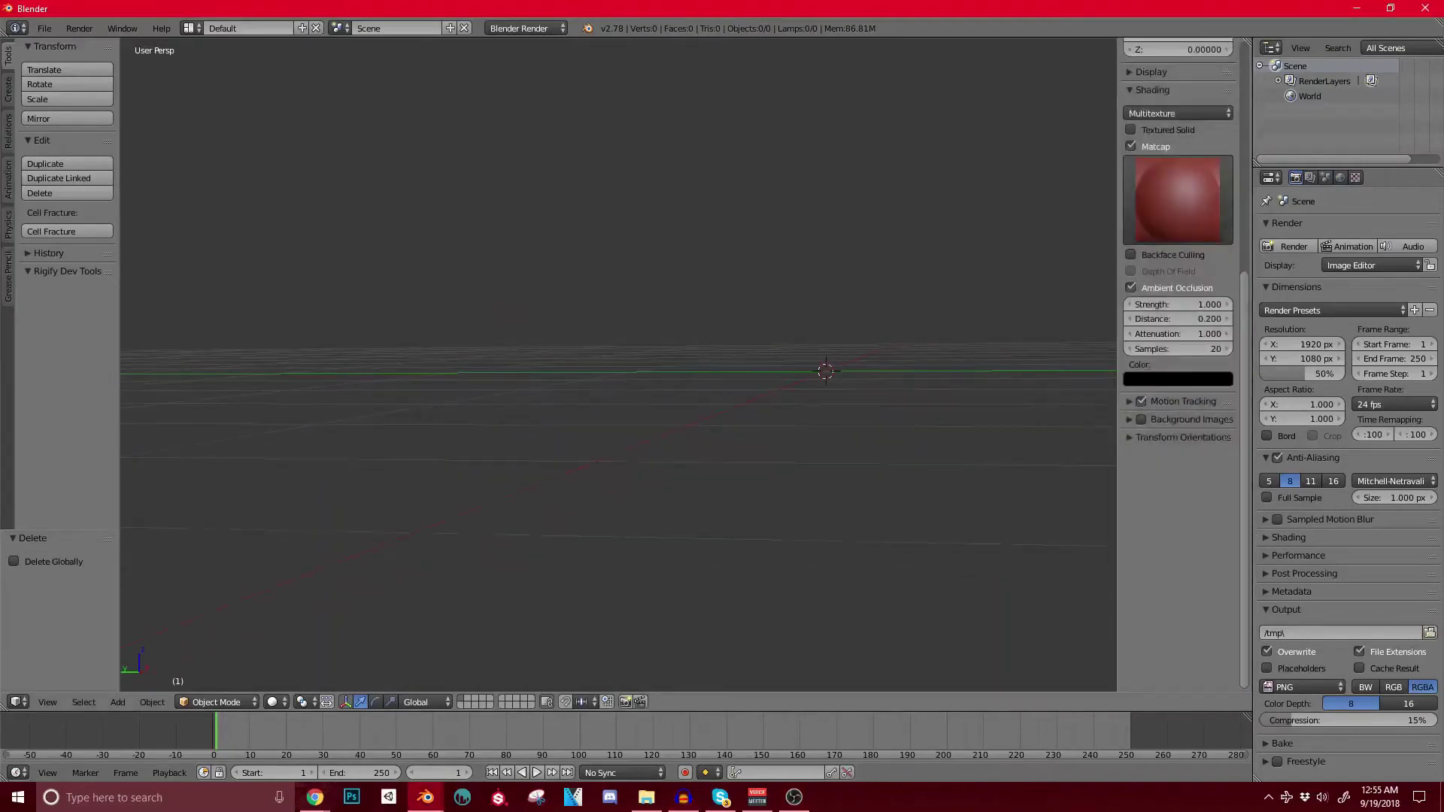
click(1130, 287)
click(1130, 146)
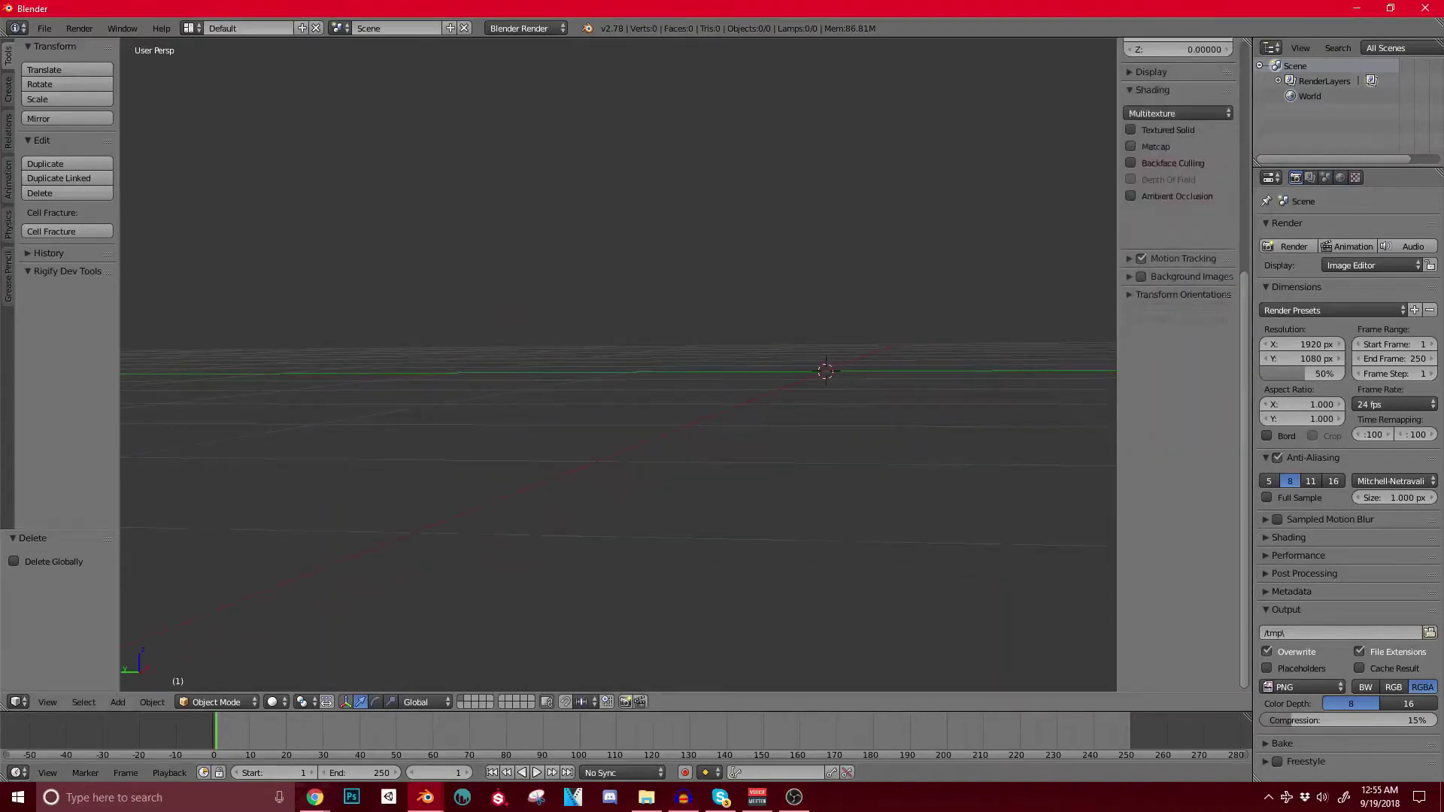
Step: Add a cube mesh at the origin of the empty scene and hide the viewport properties
key(shift+a)
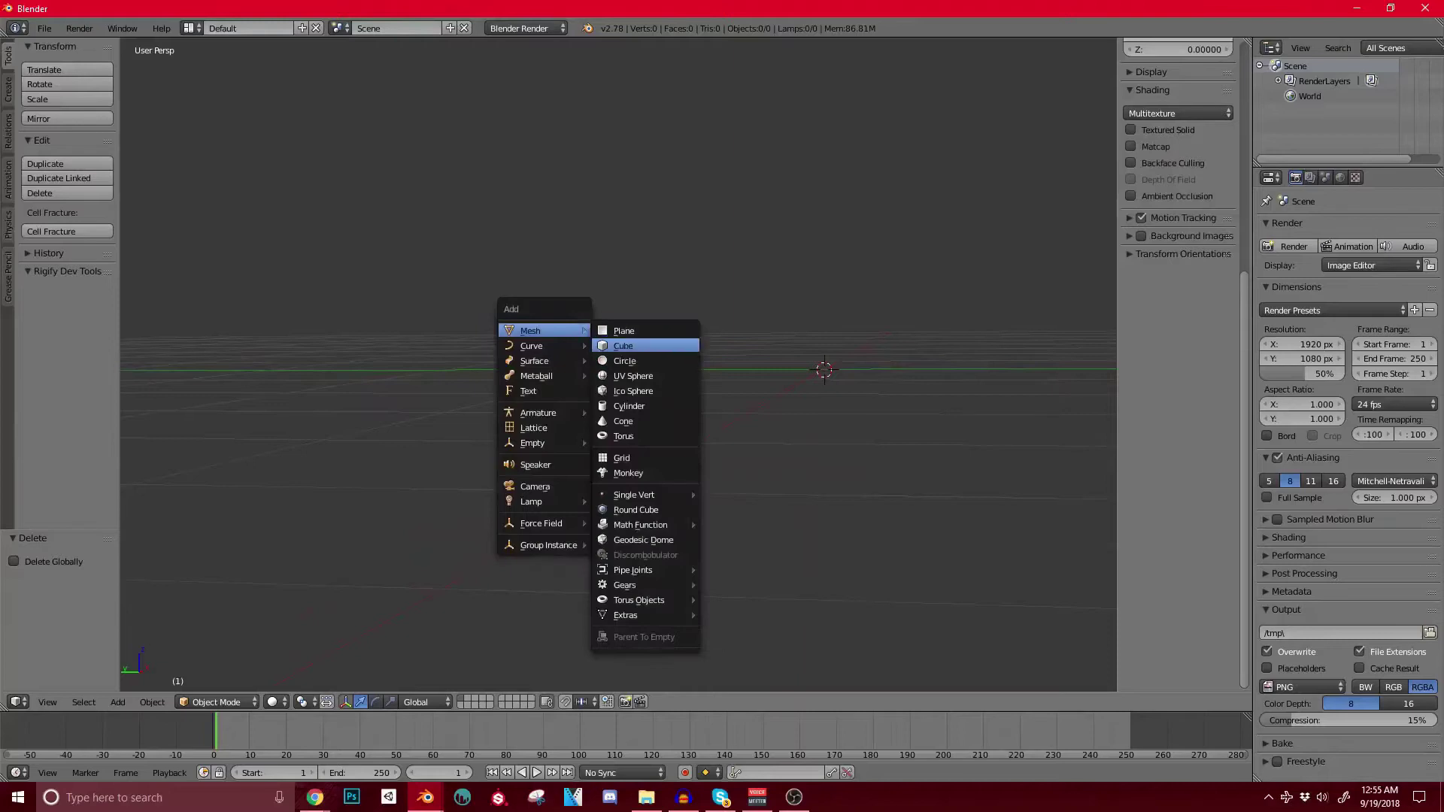
click(623, 346)
scroll(824, 370, down, 4)
middle_drag(824, 370, 659, 458)
key(n)
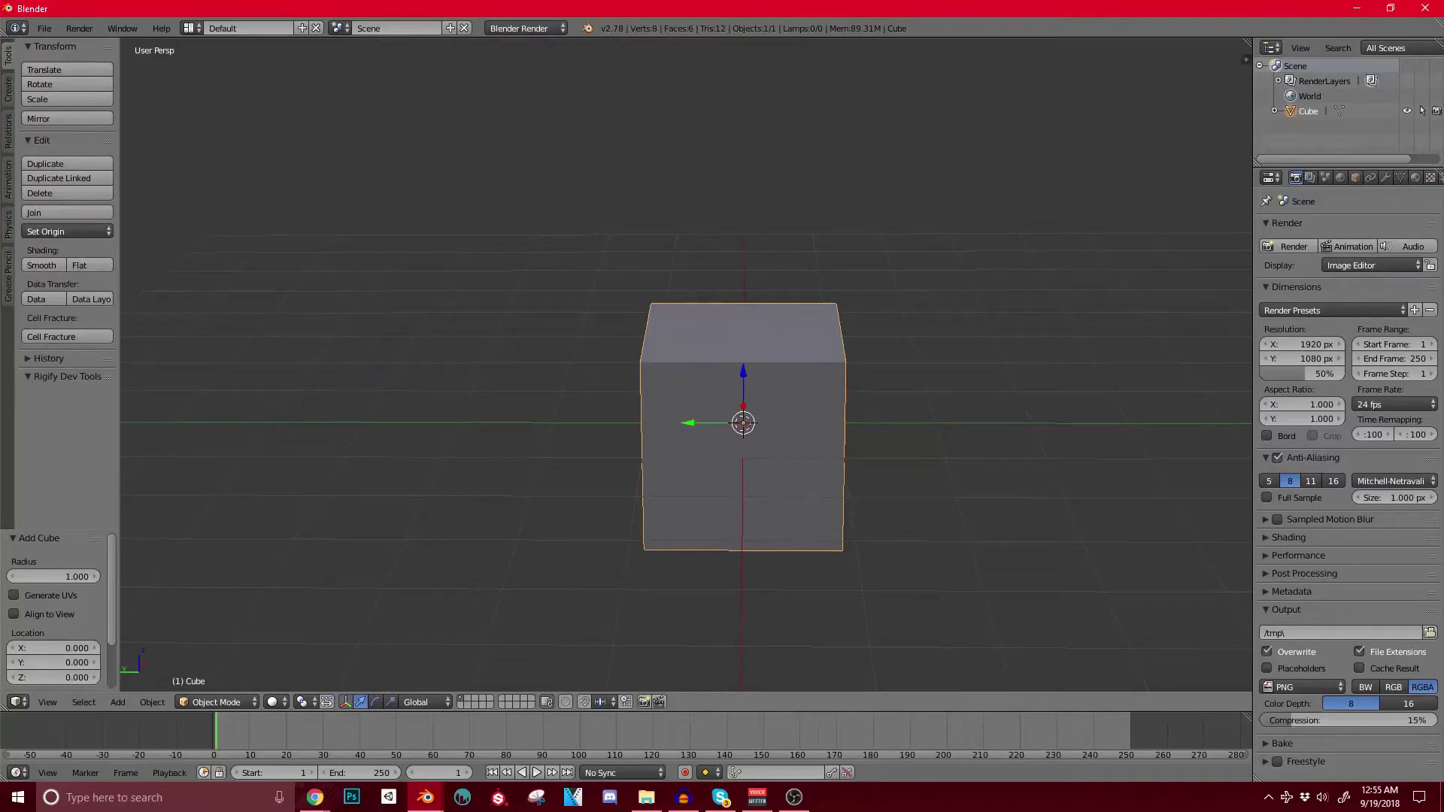
scroll(880, 421, down, 1)
middle_drag(880, 421, 821, 419)
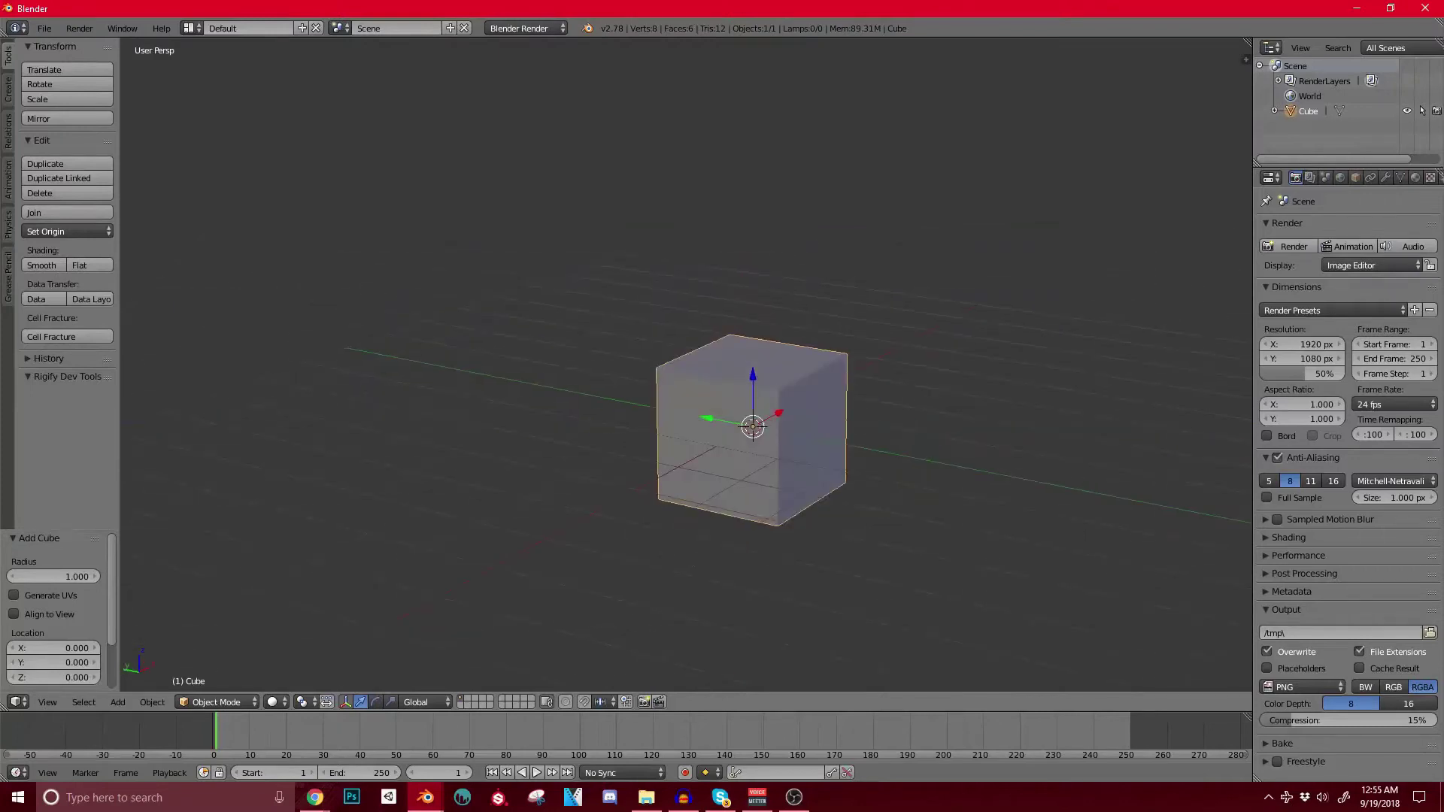
scroll(954, 320, down, 4)
middle_drag(954, 319, 907, 322)
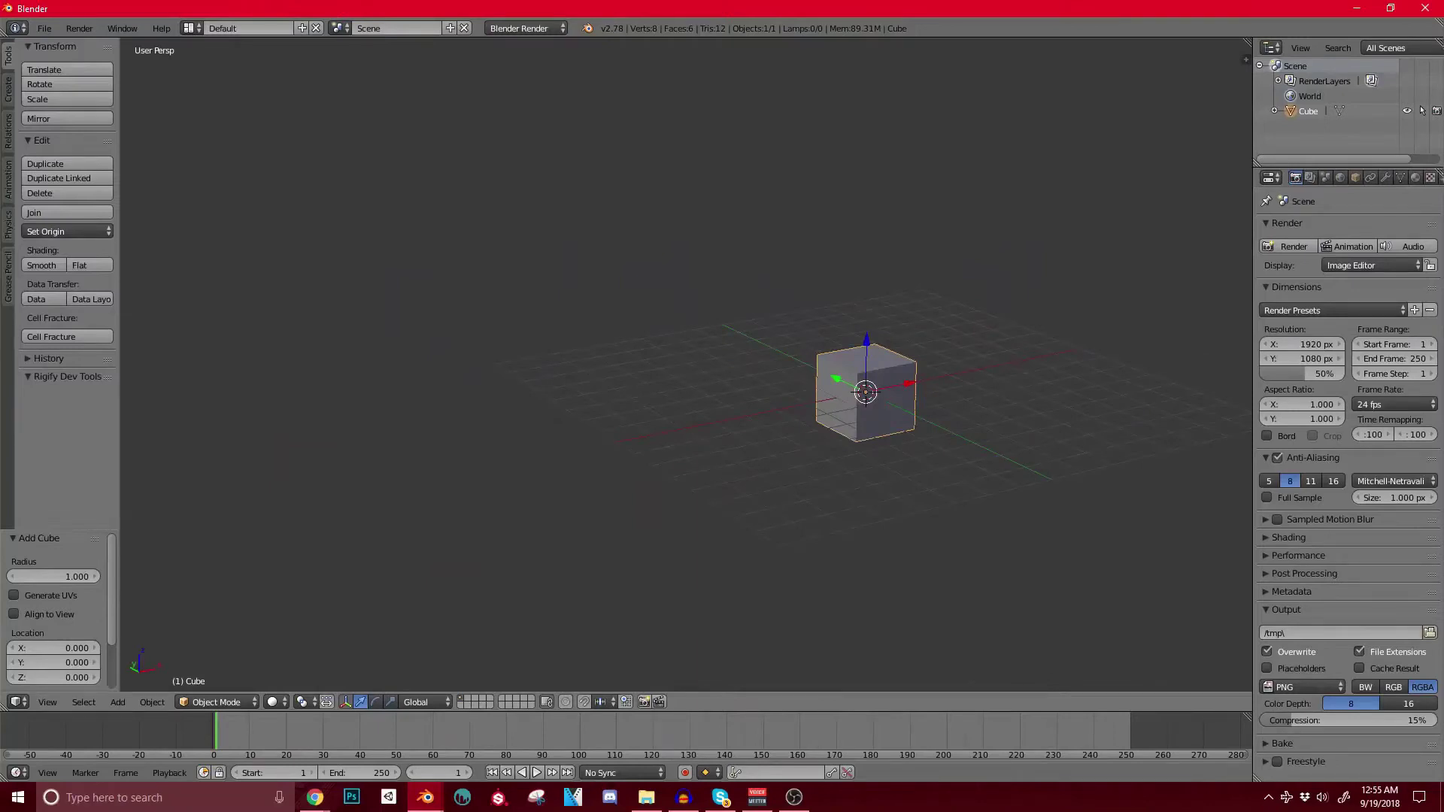
scroll(760, 347, up, 3)
shift+middle_drag(760, 347, 497, 315)
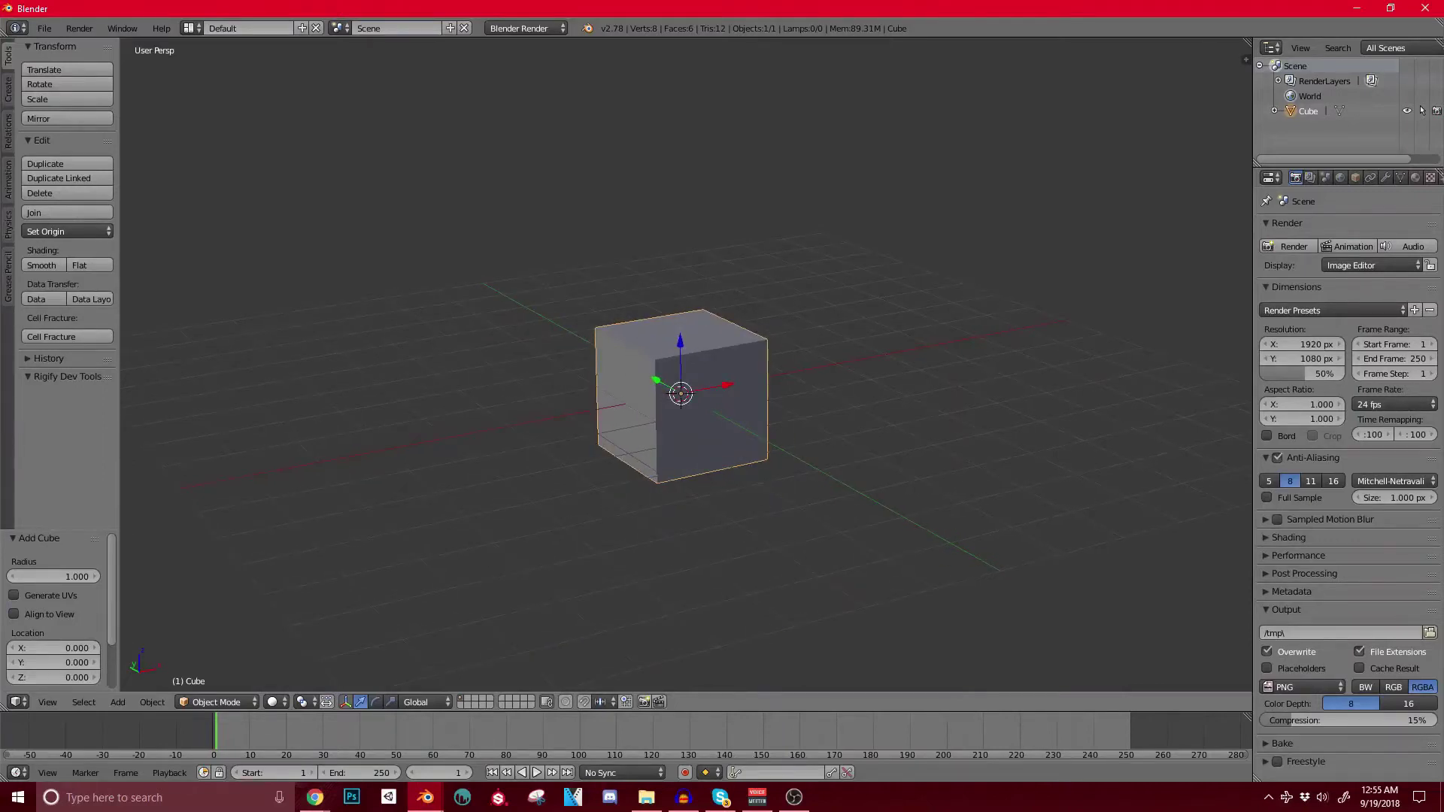
Step: Check the mouse selection and numpad emulation options in the Input user preferences
click(45, 28)
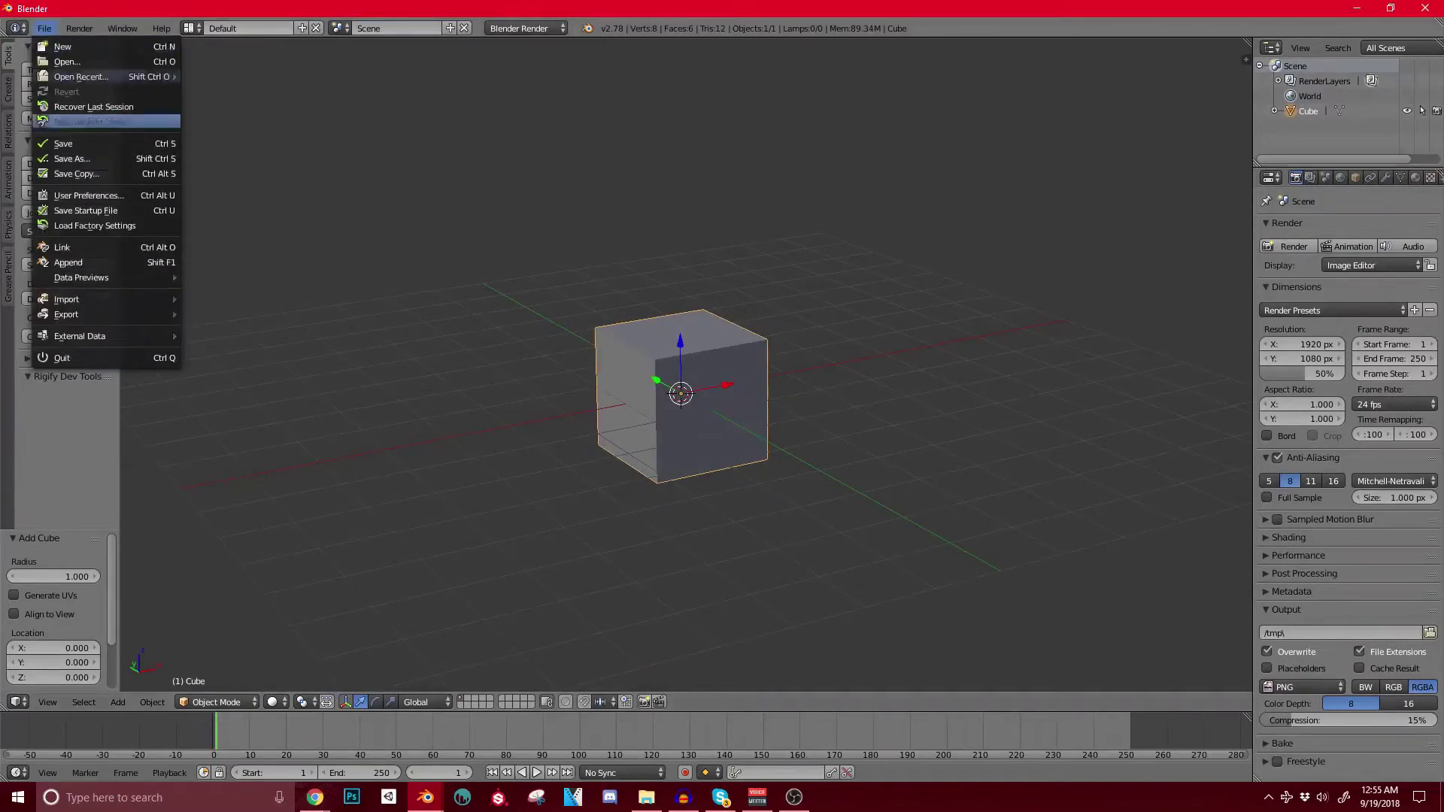
click(89, 195)
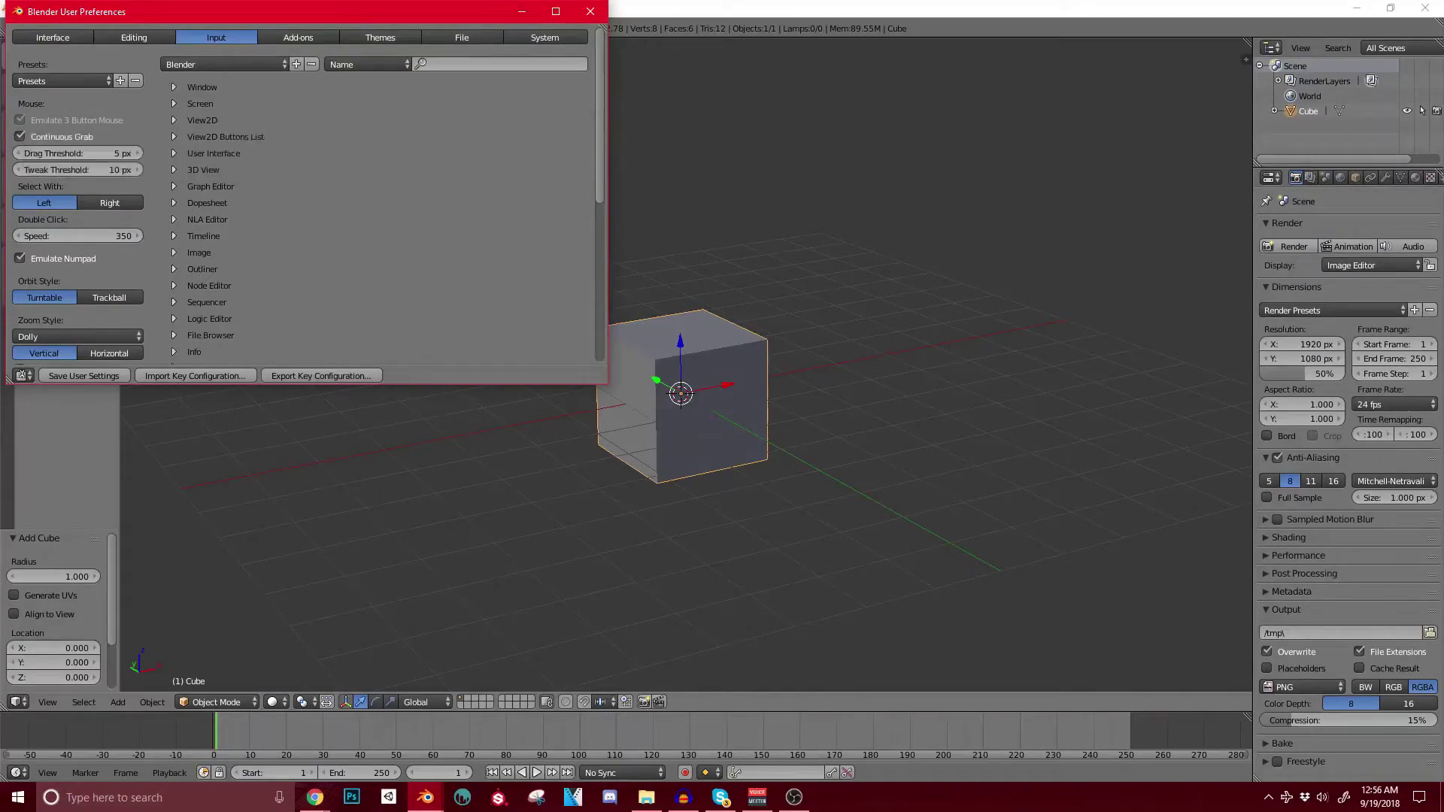
click(590, 11)
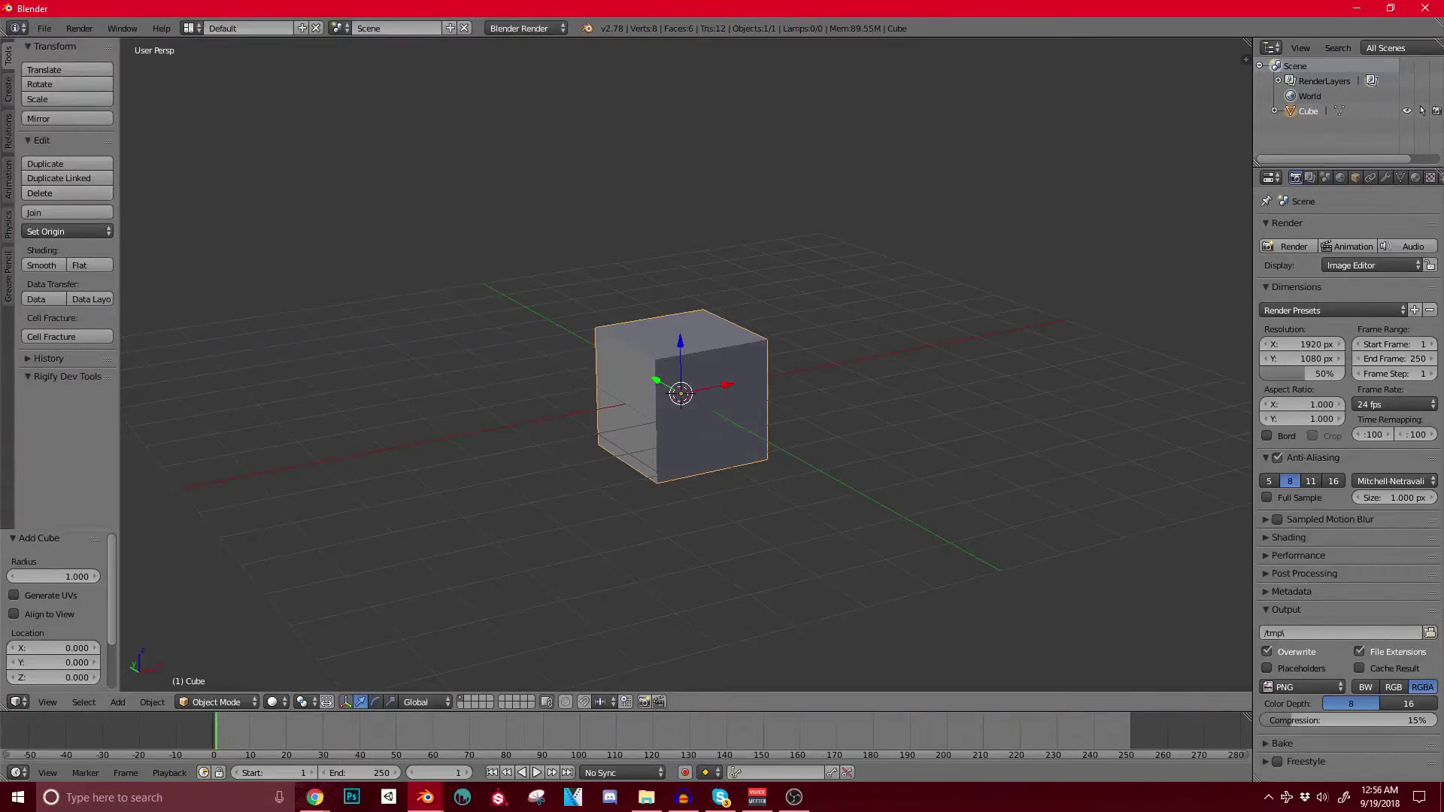
Step: Examine the cube from several angles and distances by orbiting, panning and zooming
middle_drag(571, 391, 630, 409)
shift+middle_drag(753, 323, 761, 215)
scroll(761, 215, up, 4)
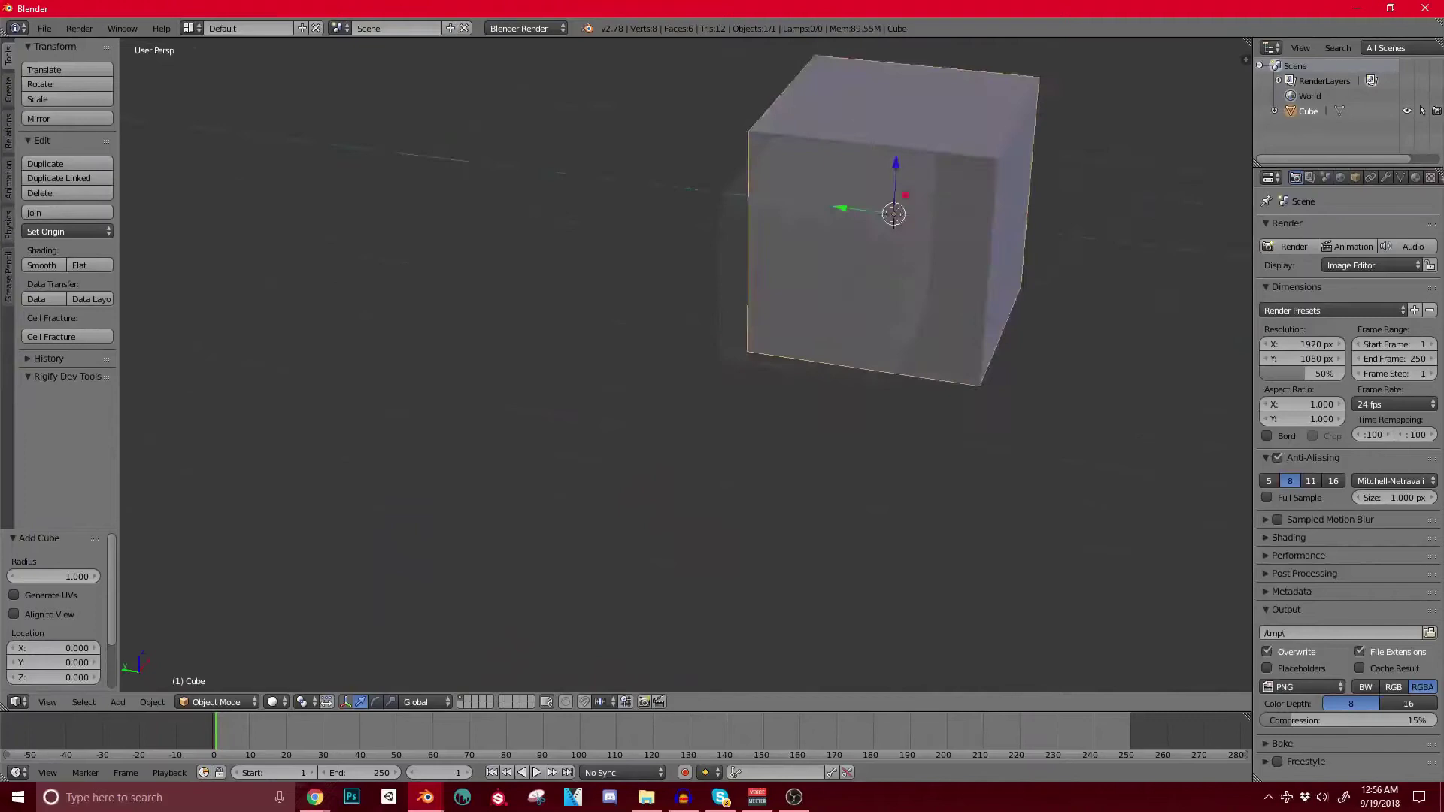
scroll(761, 215, down, 8)
scroll(761, 215, up, 10)
scroll(685, 361, down, 8)
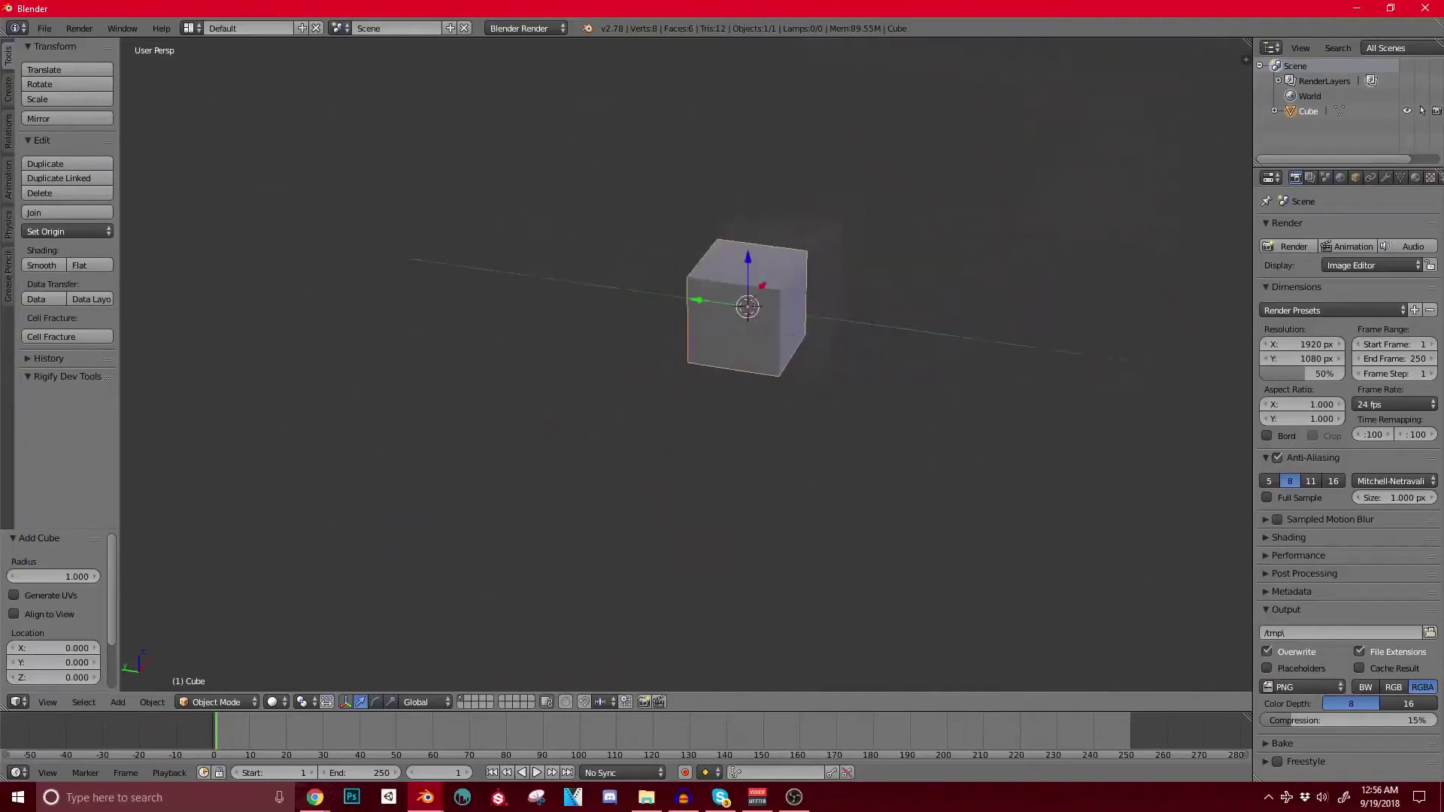
scroll(684, 361, up, 9)
scroll(685, 361, down, 8)
shift+middle_drag(684, 361, 688, 391)
middle_drag(688, 391, 952, 320)
shift+middle_drag(581, 287, 874, 456)
scroll(636, 417, up, 8)
scroll(636, 417, down, 6)
scroll(636, 416, up, 8)
scroll(636, 417, down, 11)
scroll(858, 382, up, 6)
scroll(692, 428, up, 2)
middle_drag(752, 444, 666, 459)
scroll(940, 384, up, 2)
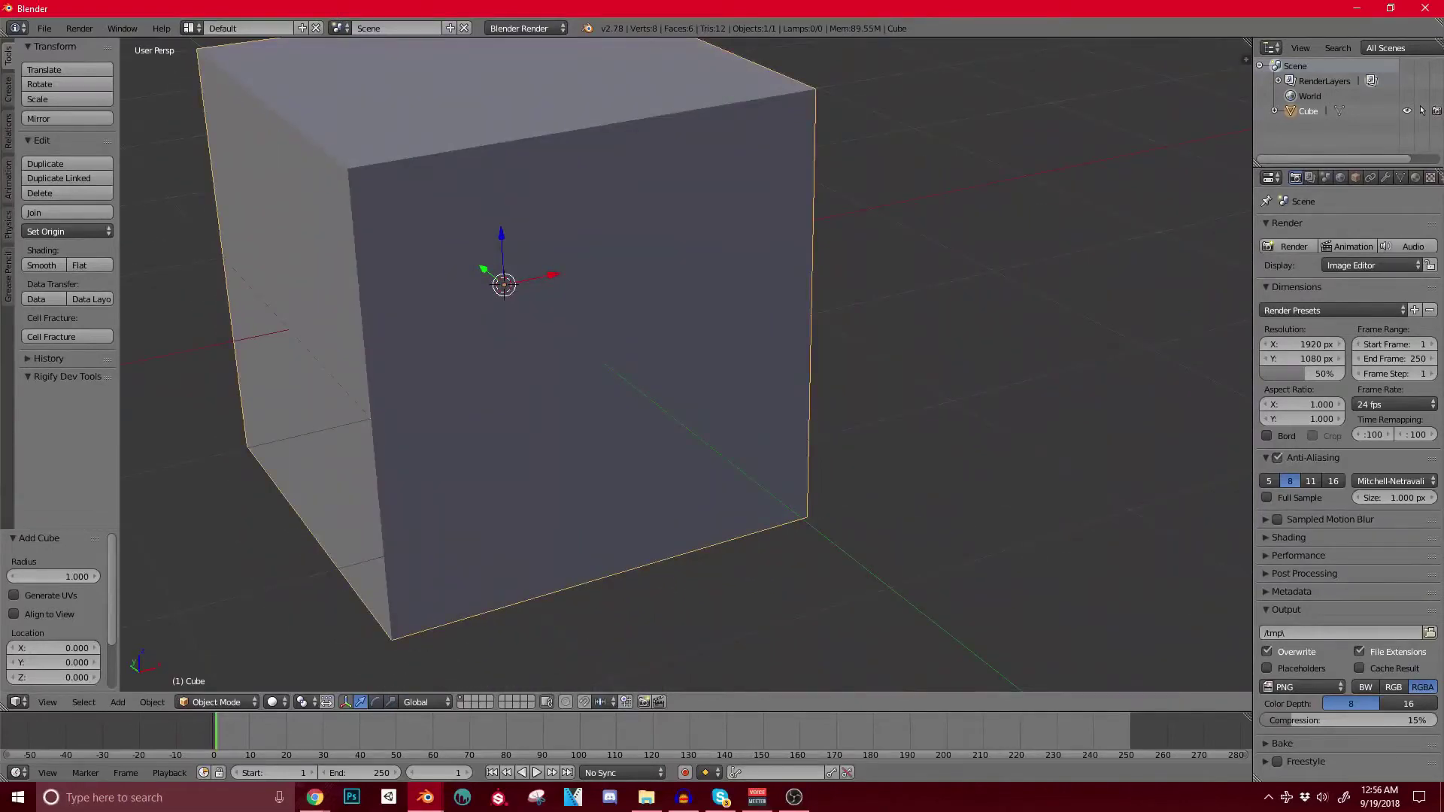
scroll(685, 361, down, 4)
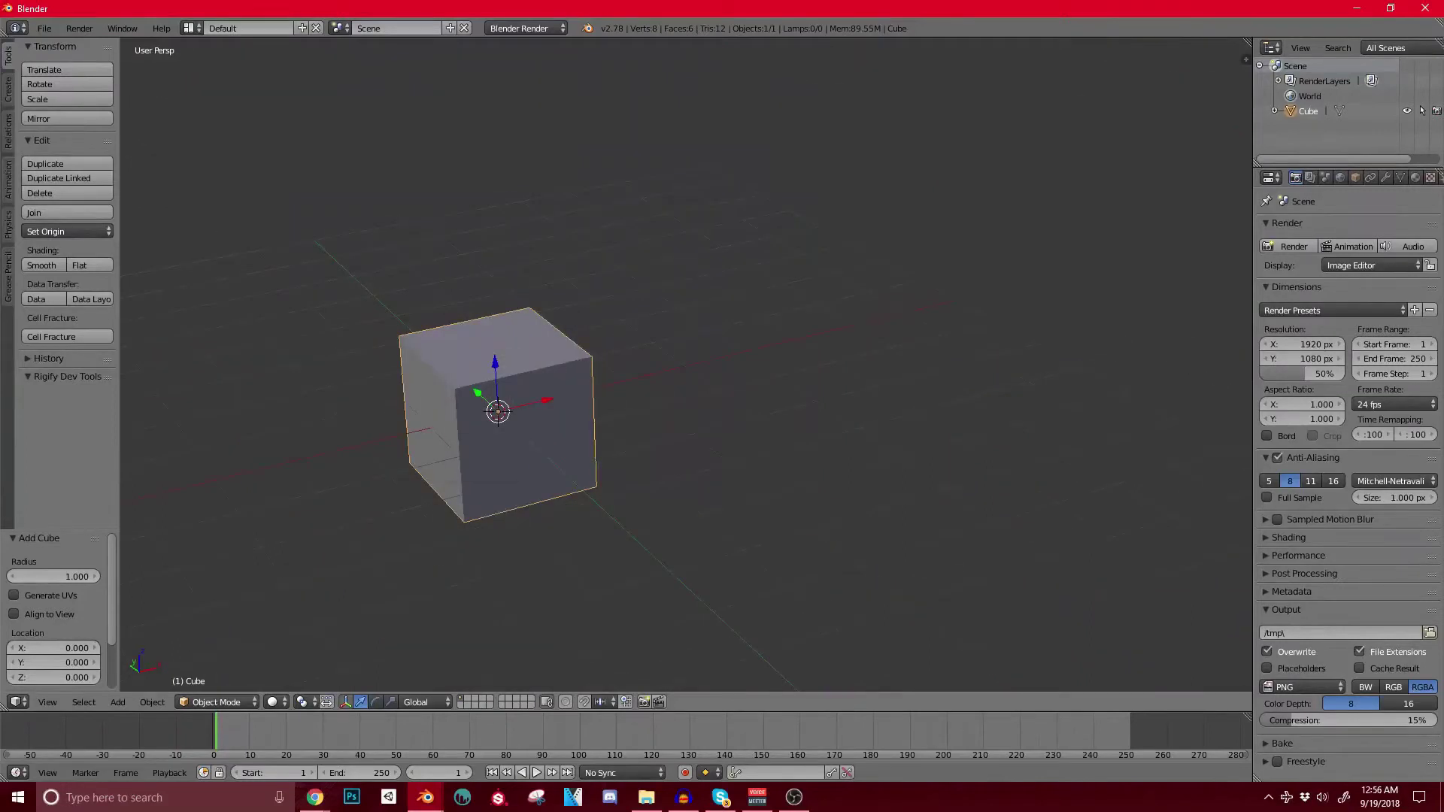
Step: Delete the cube and add a UV sphere with 32 segments and 16 rings in its place
key(x)
click(466, 468)
key(shift+a)
mouse_move(467, 468)
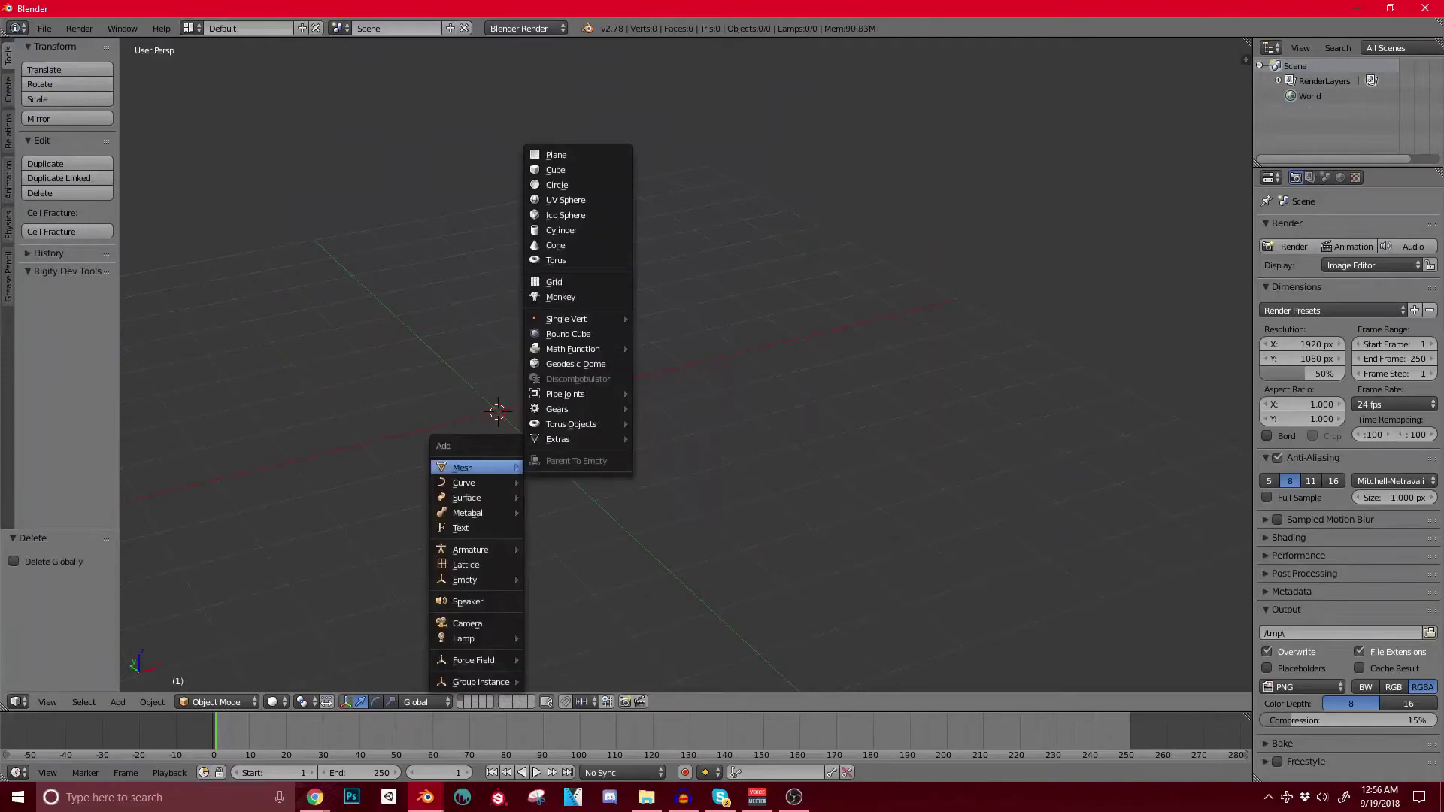
click(566, 200)
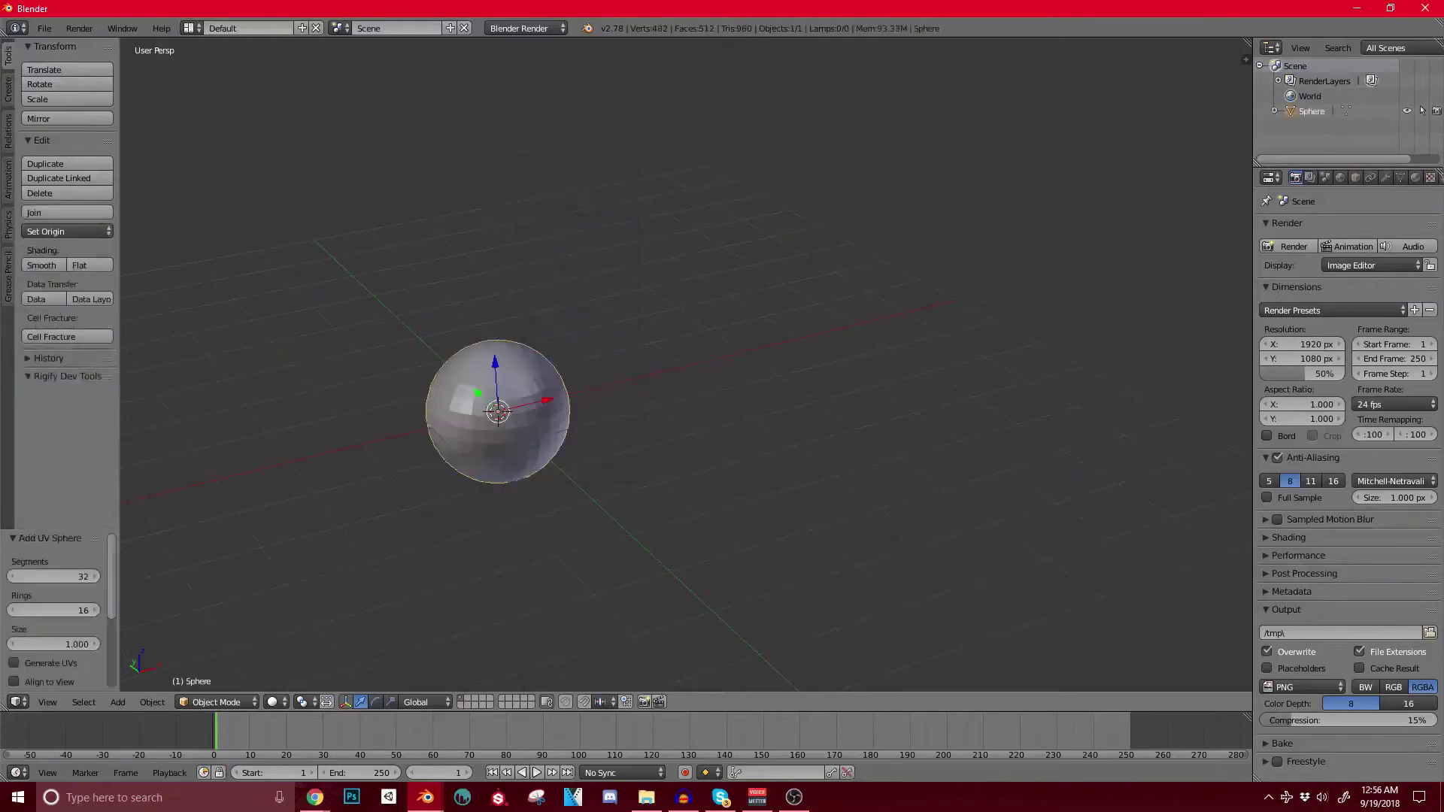
scroll(558, 397, up, 4)
scroll(561, 398, up, 2)
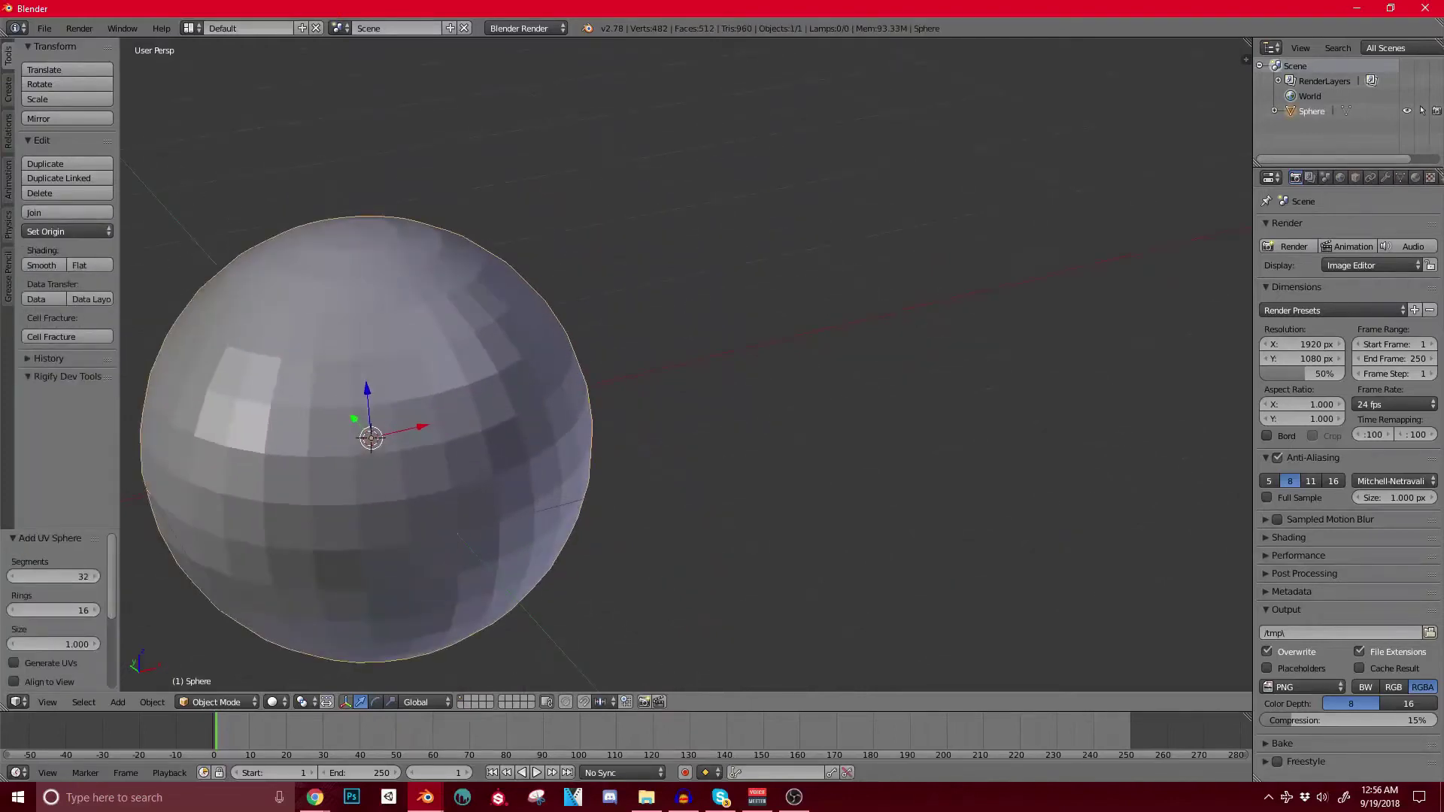
middle_drag(560, 399, 647, 380)
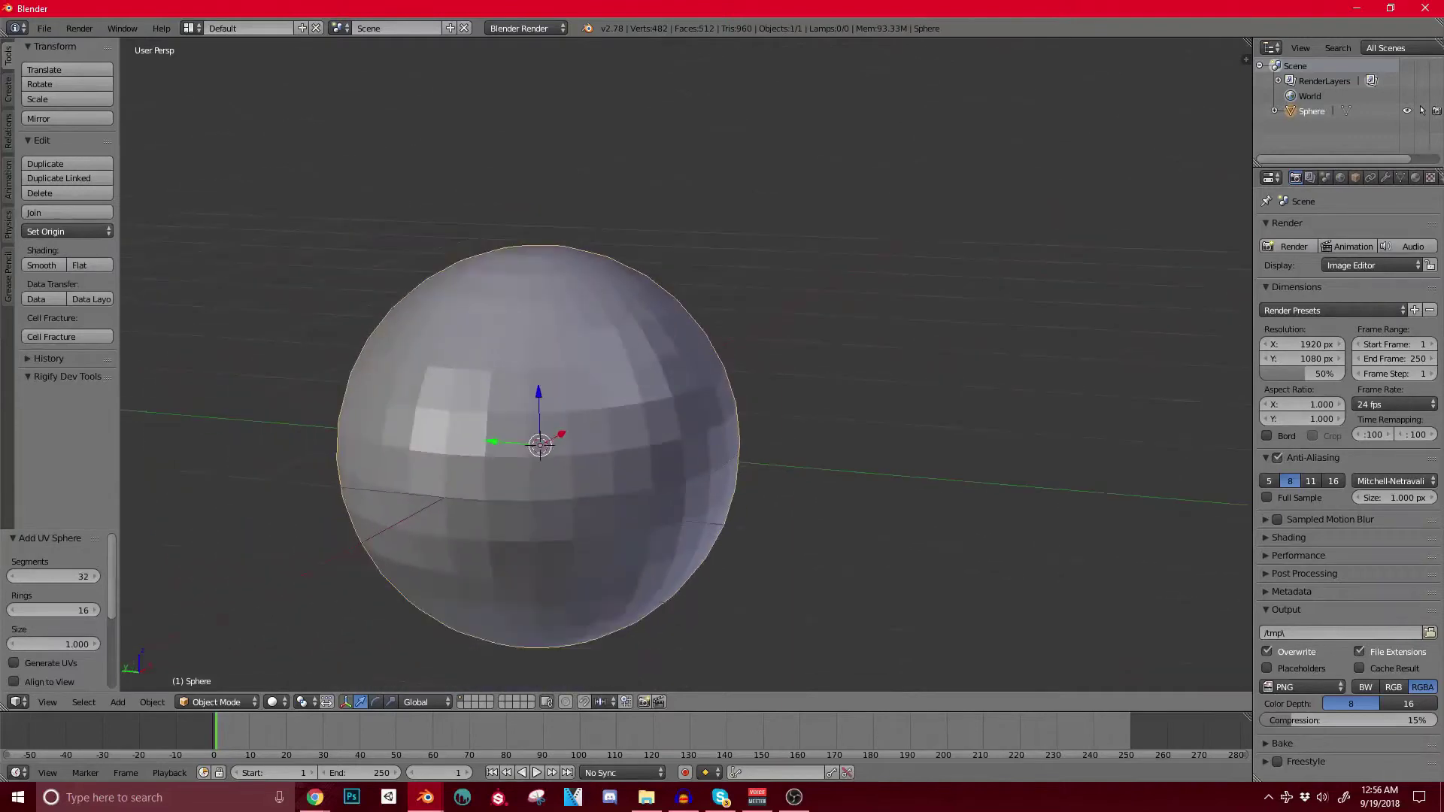
click(426, 797)
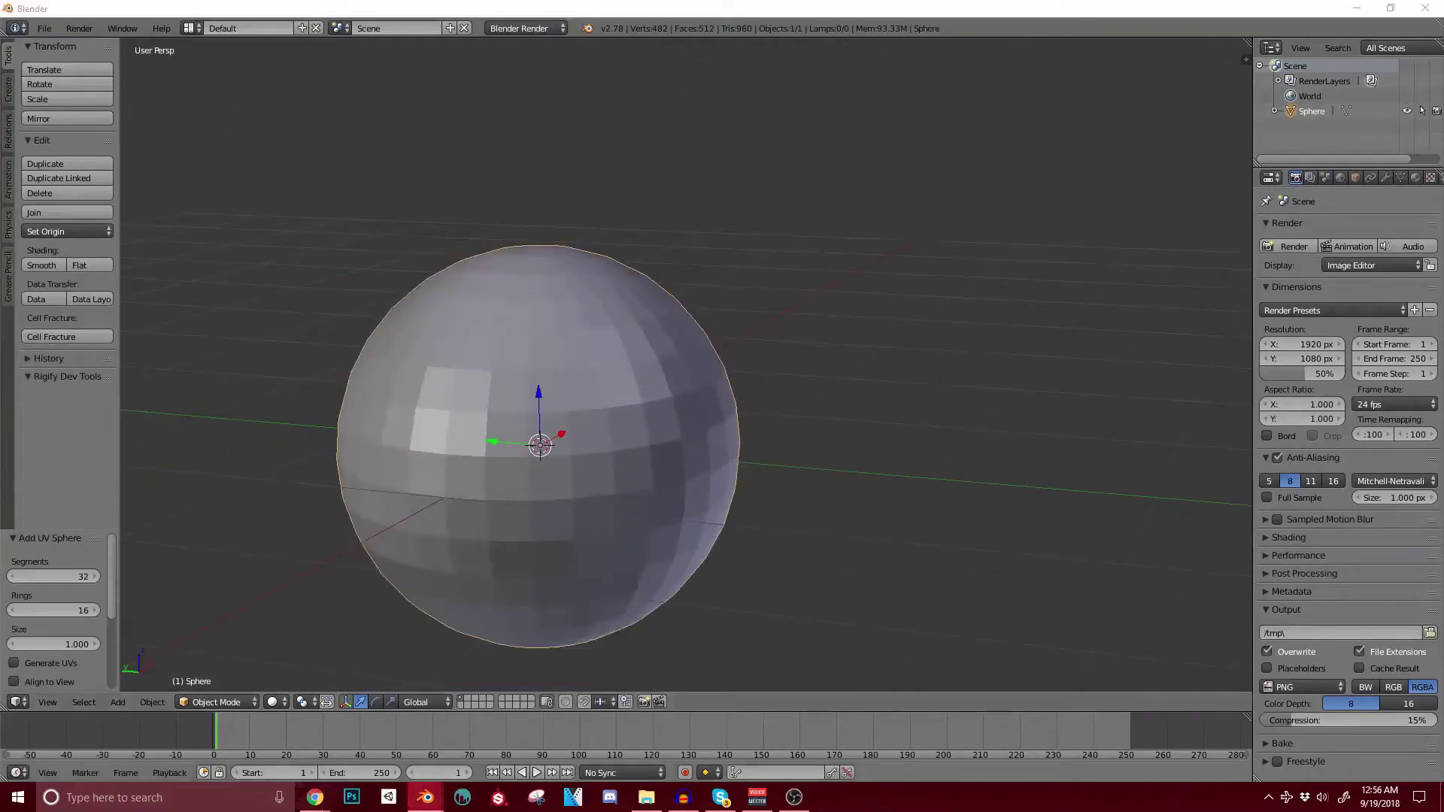
click(352, 737)
middle_drag(572, 421, 688, 418)
scroll(196, 387, up, 2)
middle_drag(316, 391, 135, 394)
scroll(615, 389, down, 4)
middle_drag(859, 464, 1080, 413)
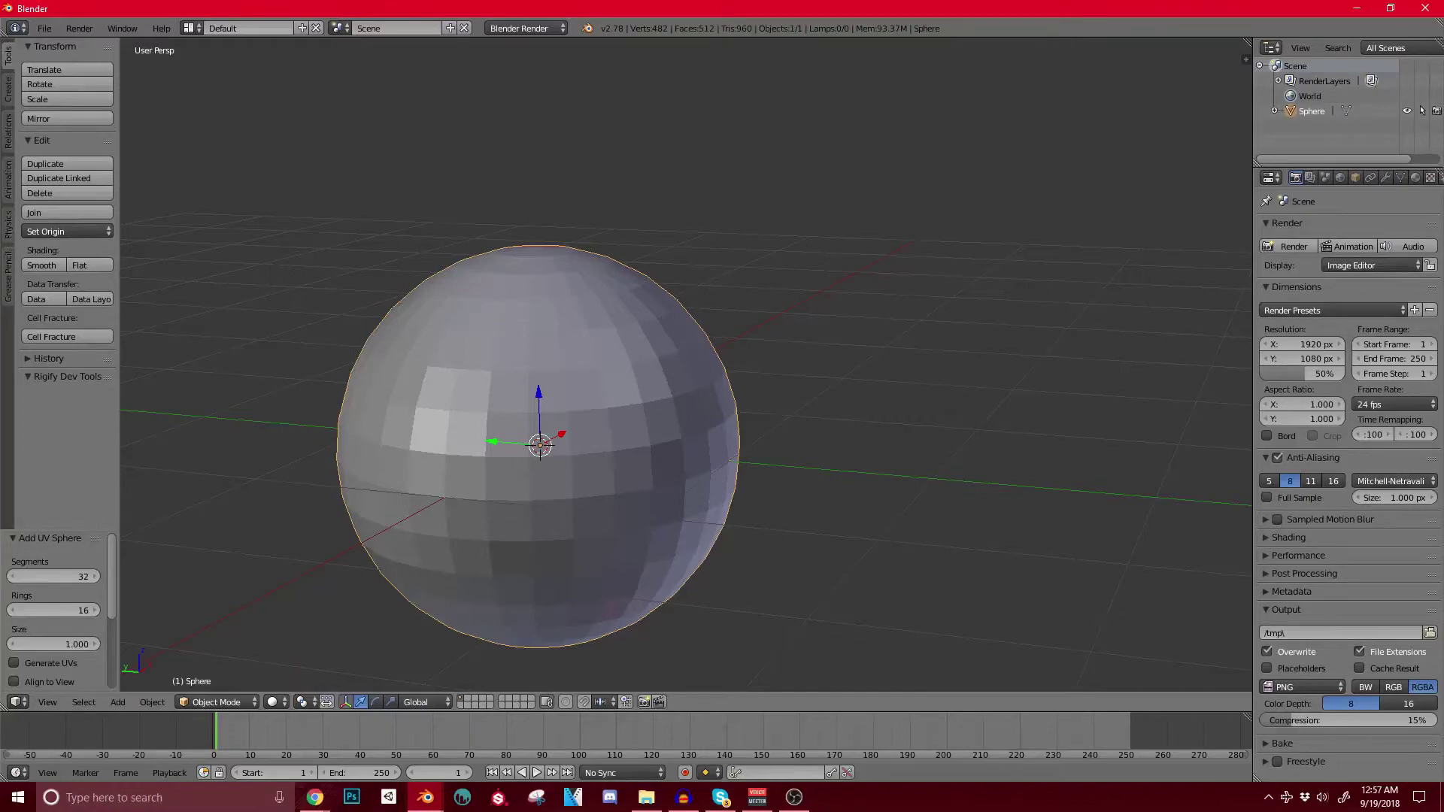
middle_drag(601, 429, 560, 417)
shift+middle_drag(560, 417, 778, 347)
scroll(777, 347, up, 1)
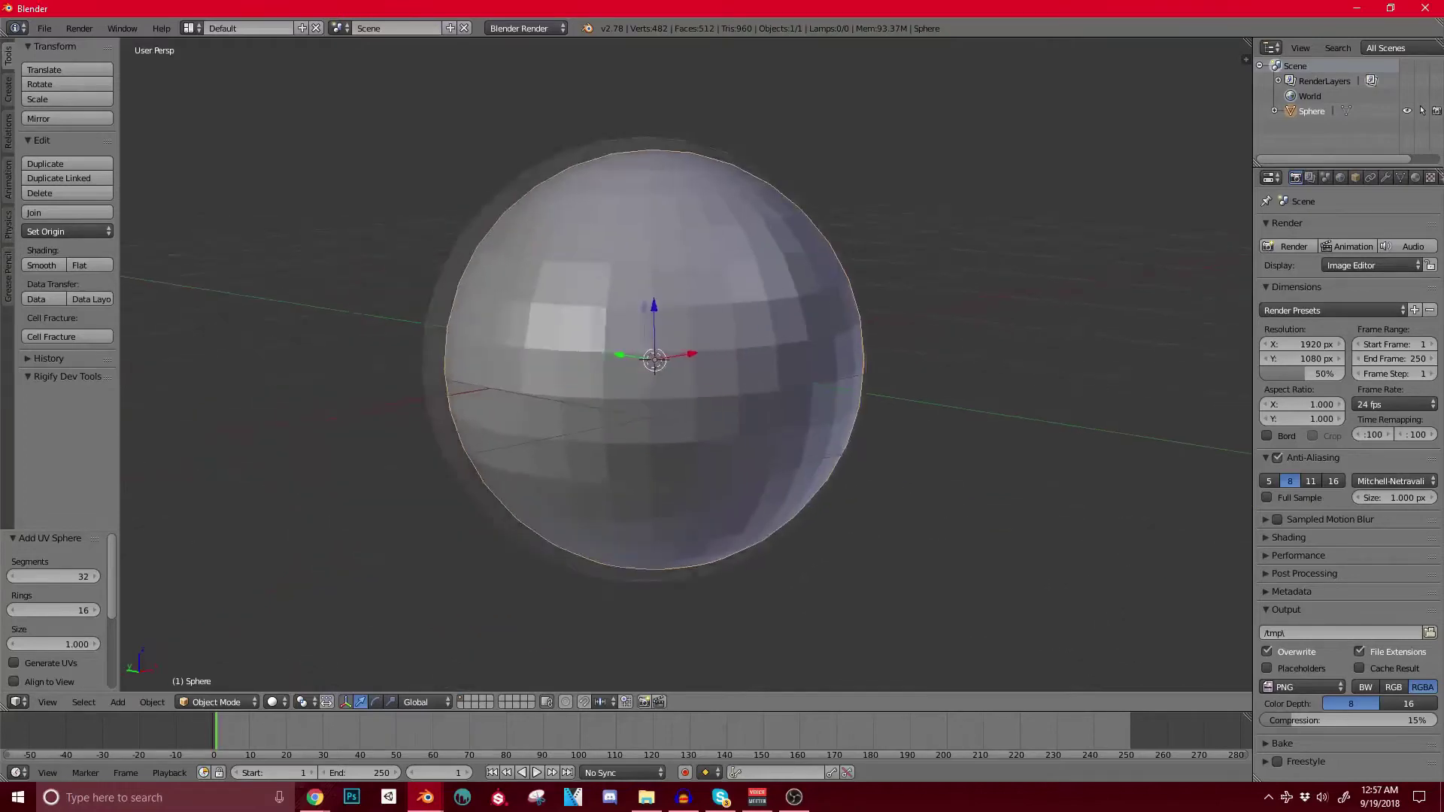
middle_drag(661, 368, 726, 355)
shift+middle_drag(726, 355, 694, 367)
scroll(694, 367, up, 1)
key(g)
key(z)
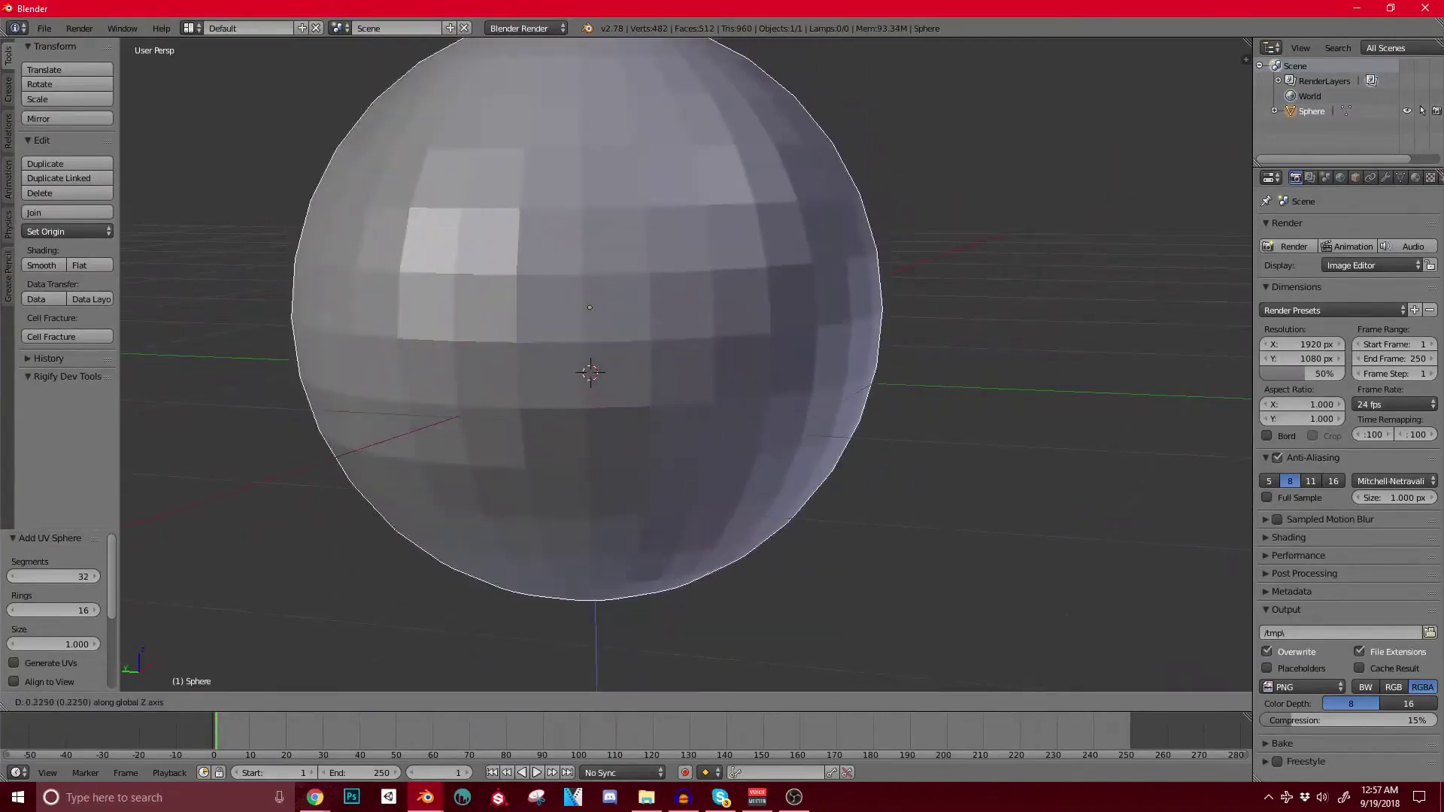
key(Escape)
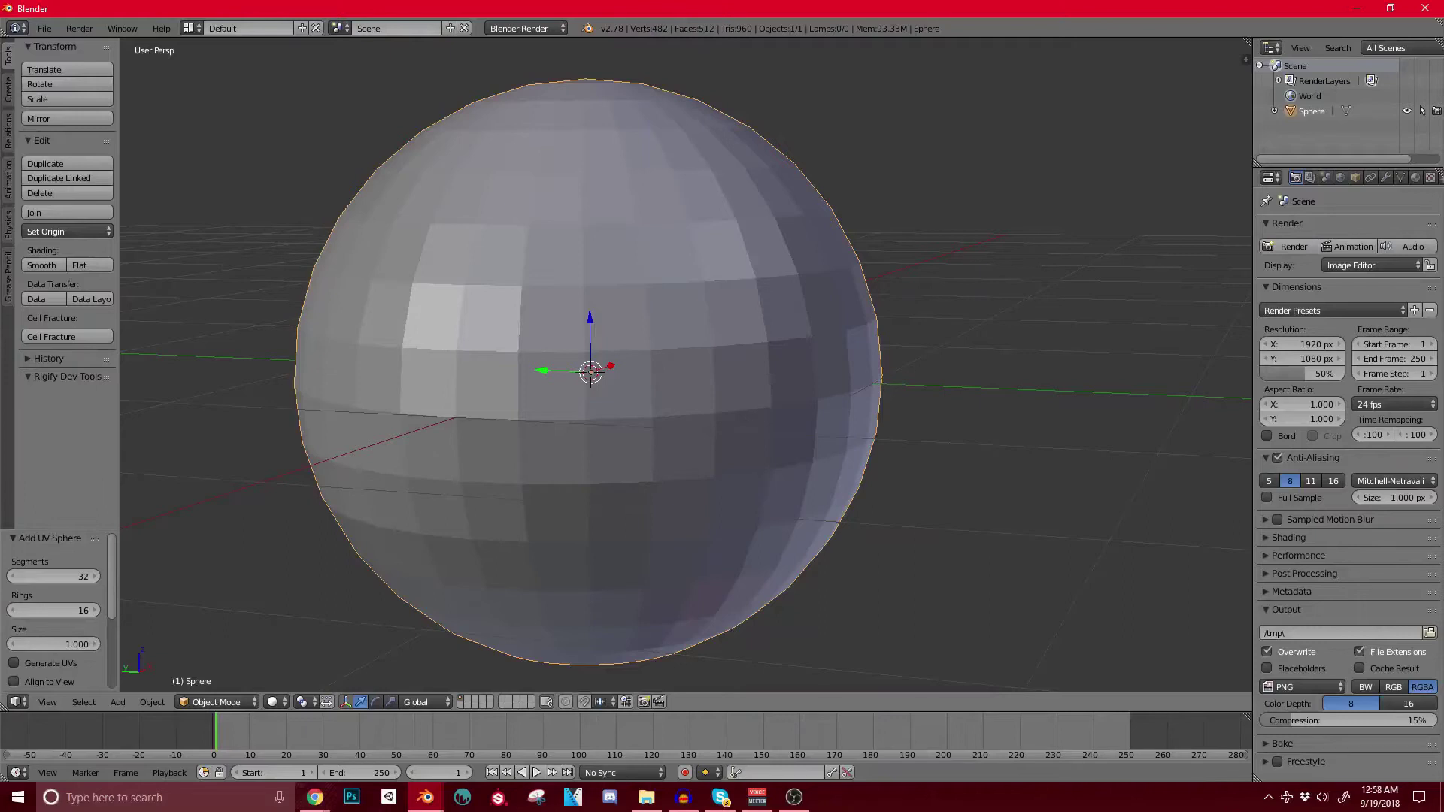
Step: Show the viewport properties and enable Matcap shading for the sphere
scroll(681, 361, down, 3)
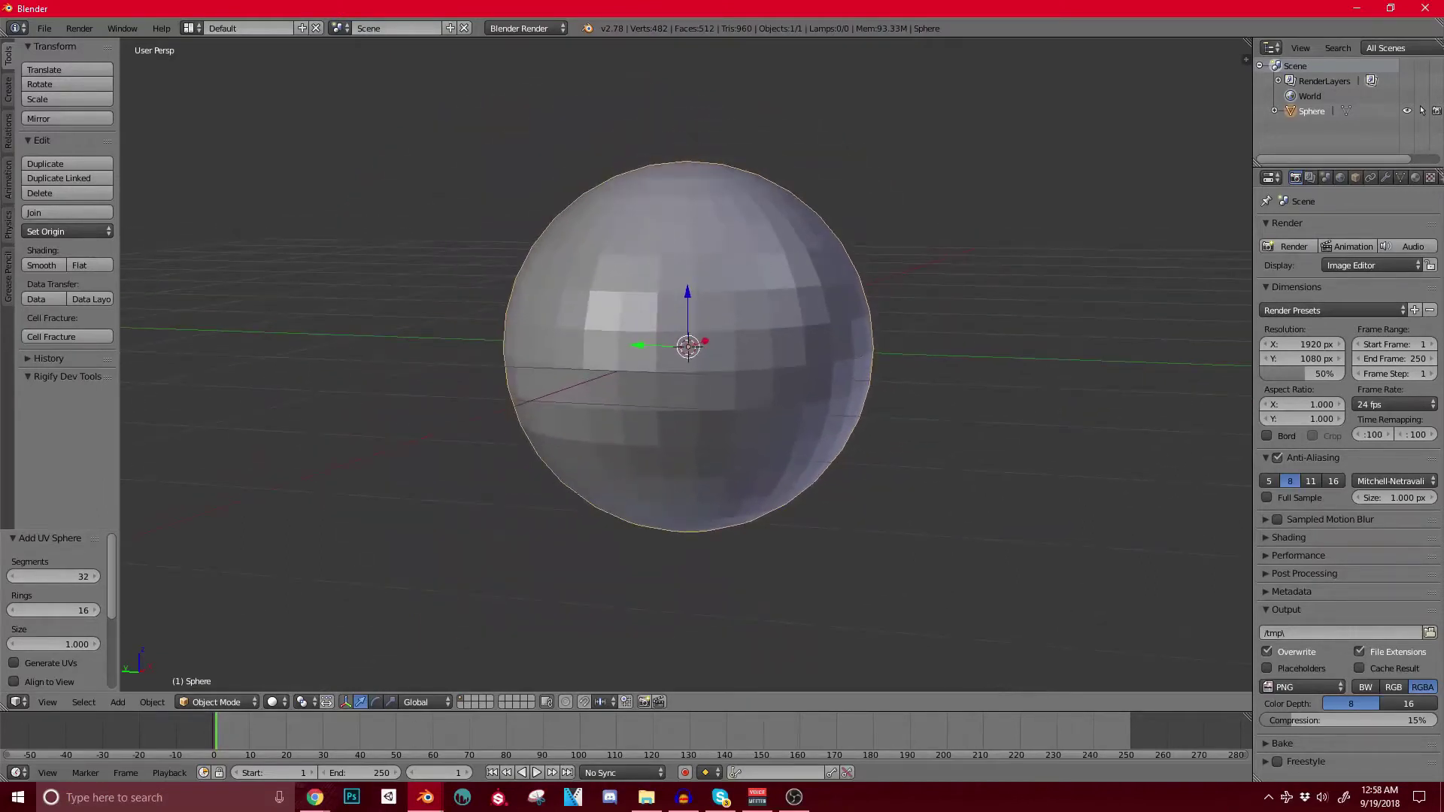
key(n)
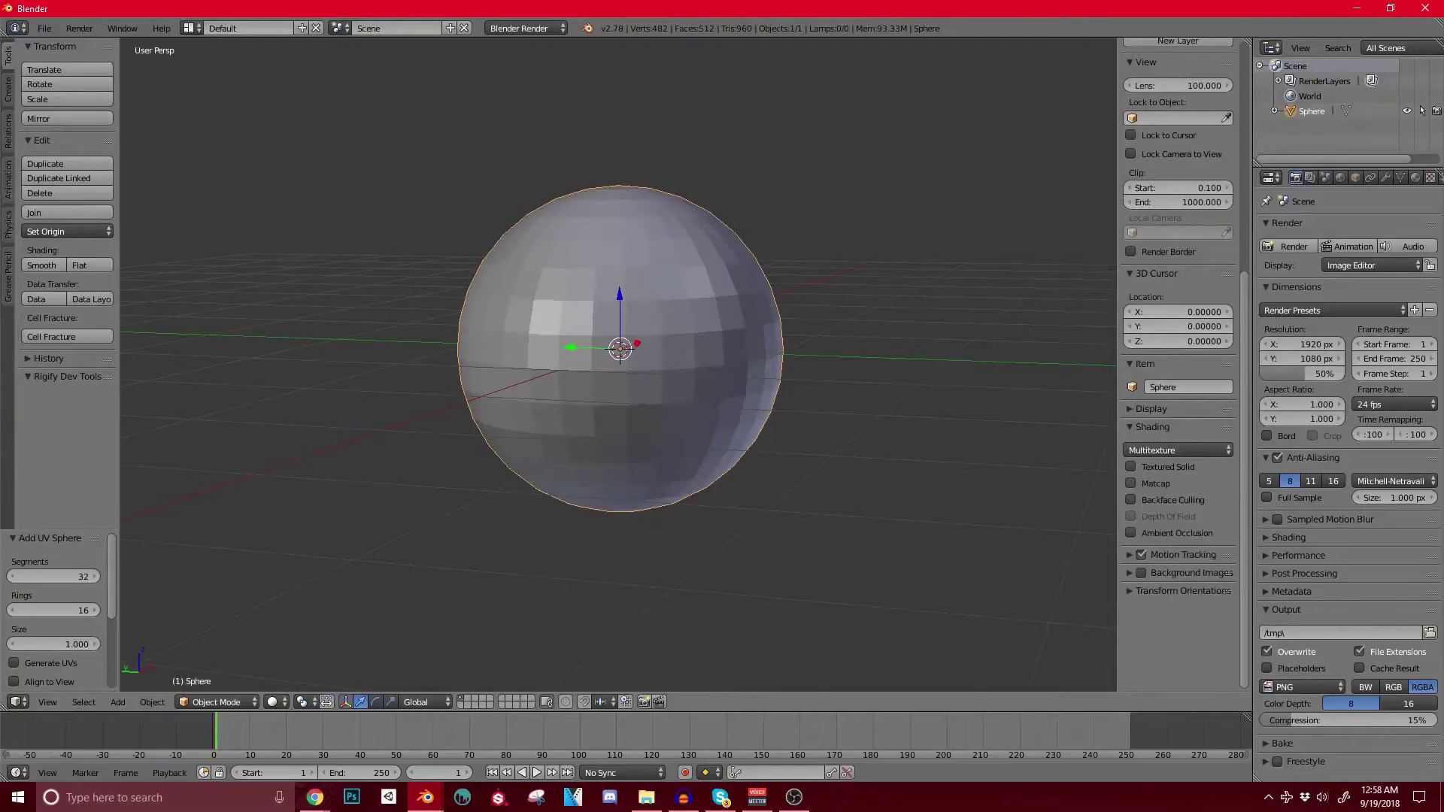
click(1130, 483)
click(1177, 538)
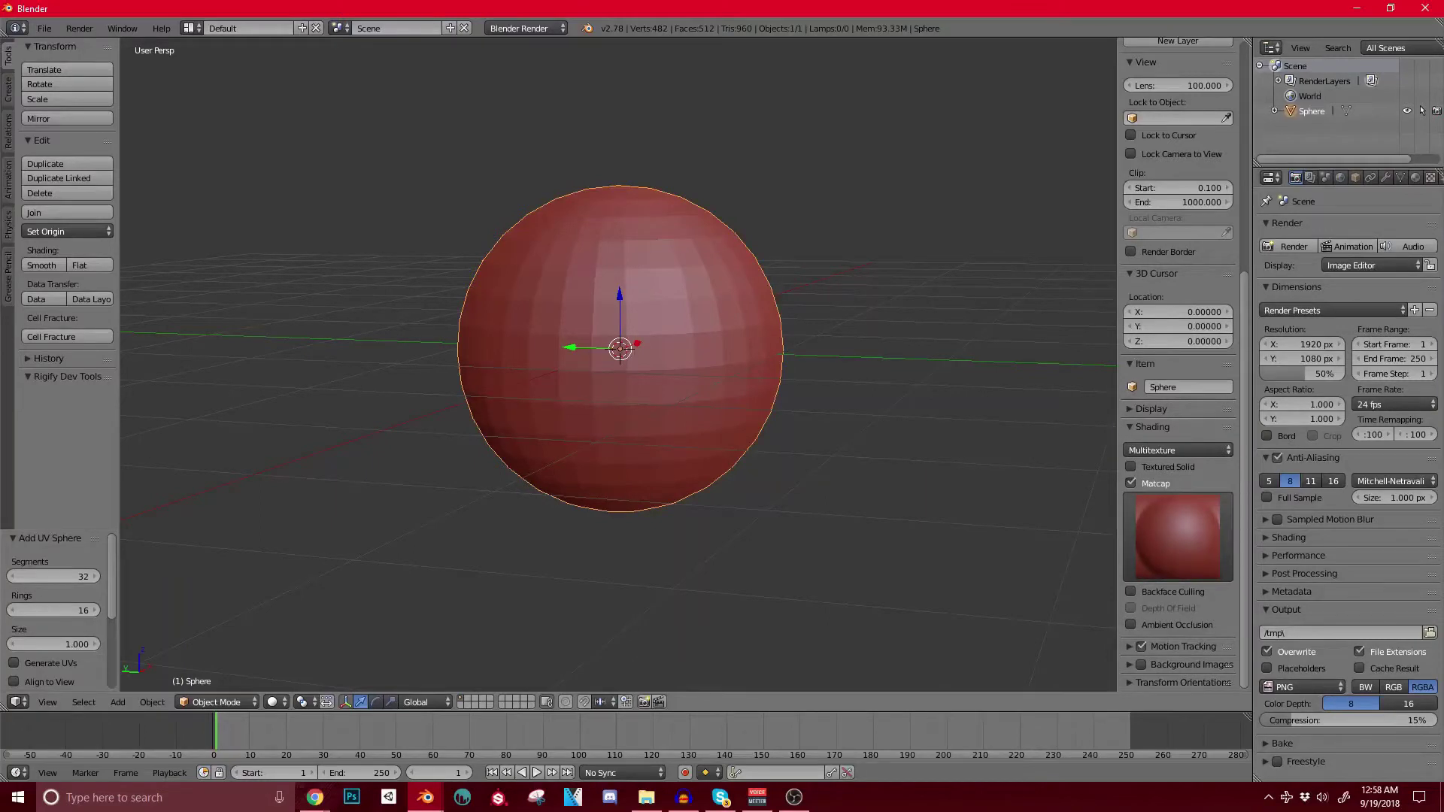
Step: Try the beige clay, light grey, glossy blue and glossy red matcaps on the sphere
click(1178, 538)
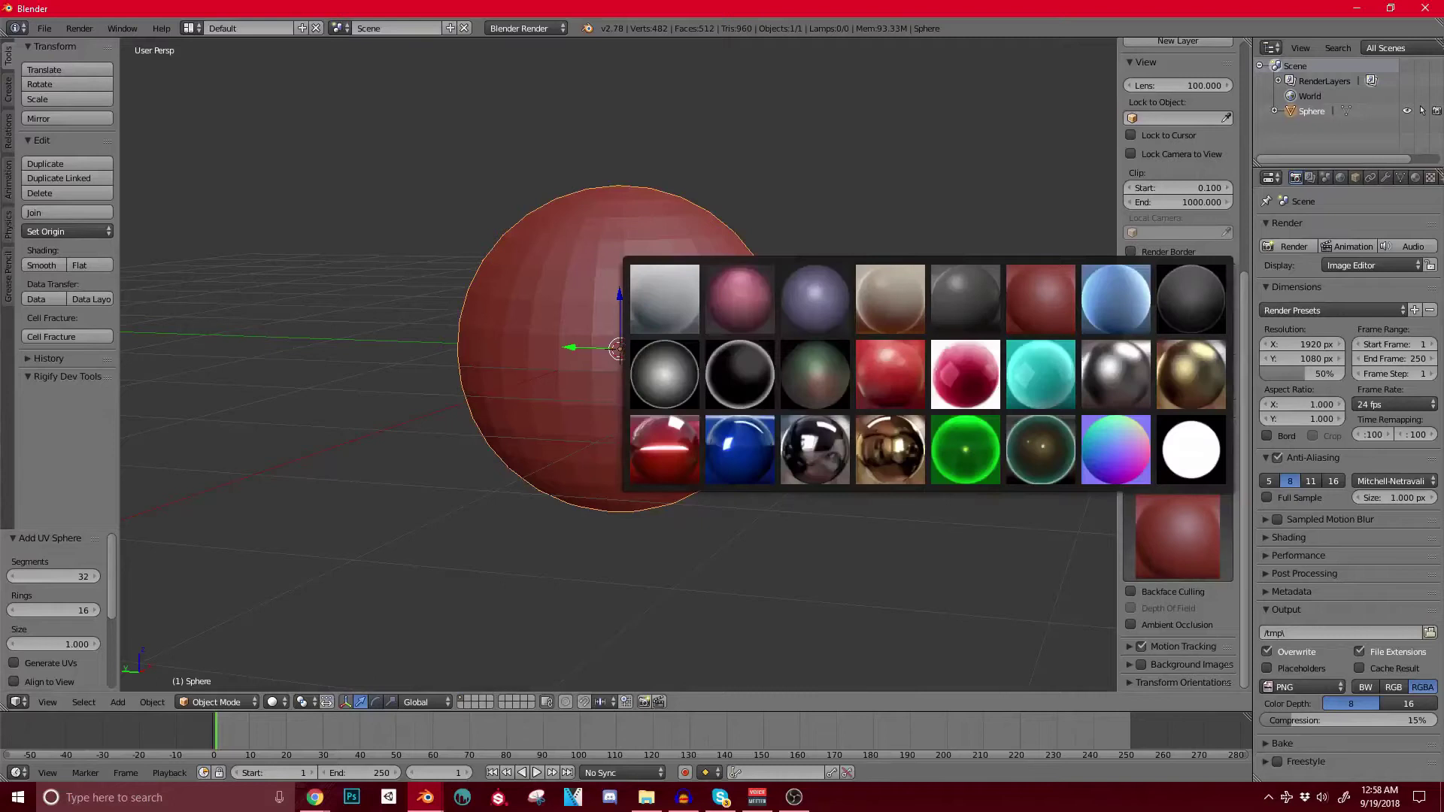
click(890, 299)
scroll(701, 371, up, 2)
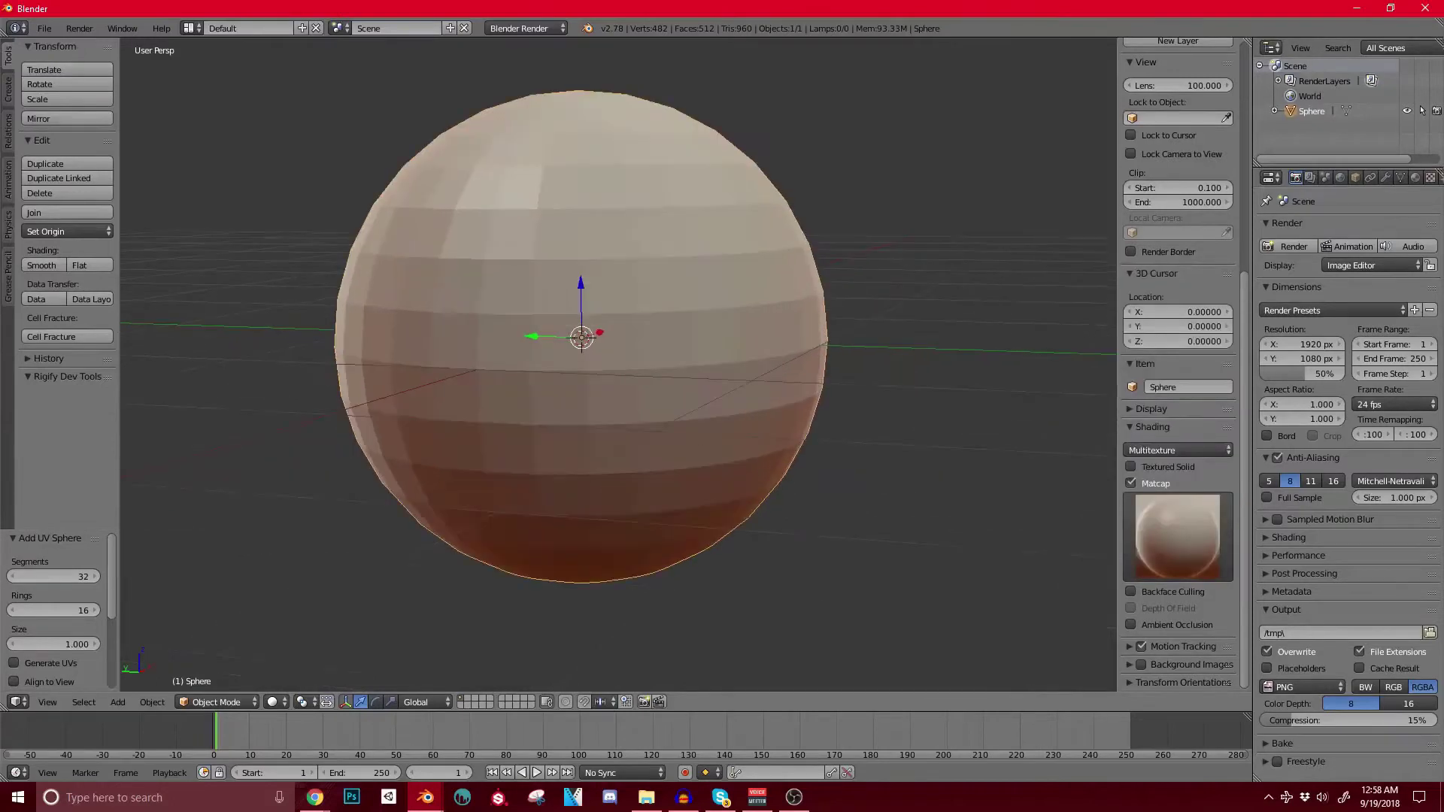
click(1177, 538)
click(664, 299)
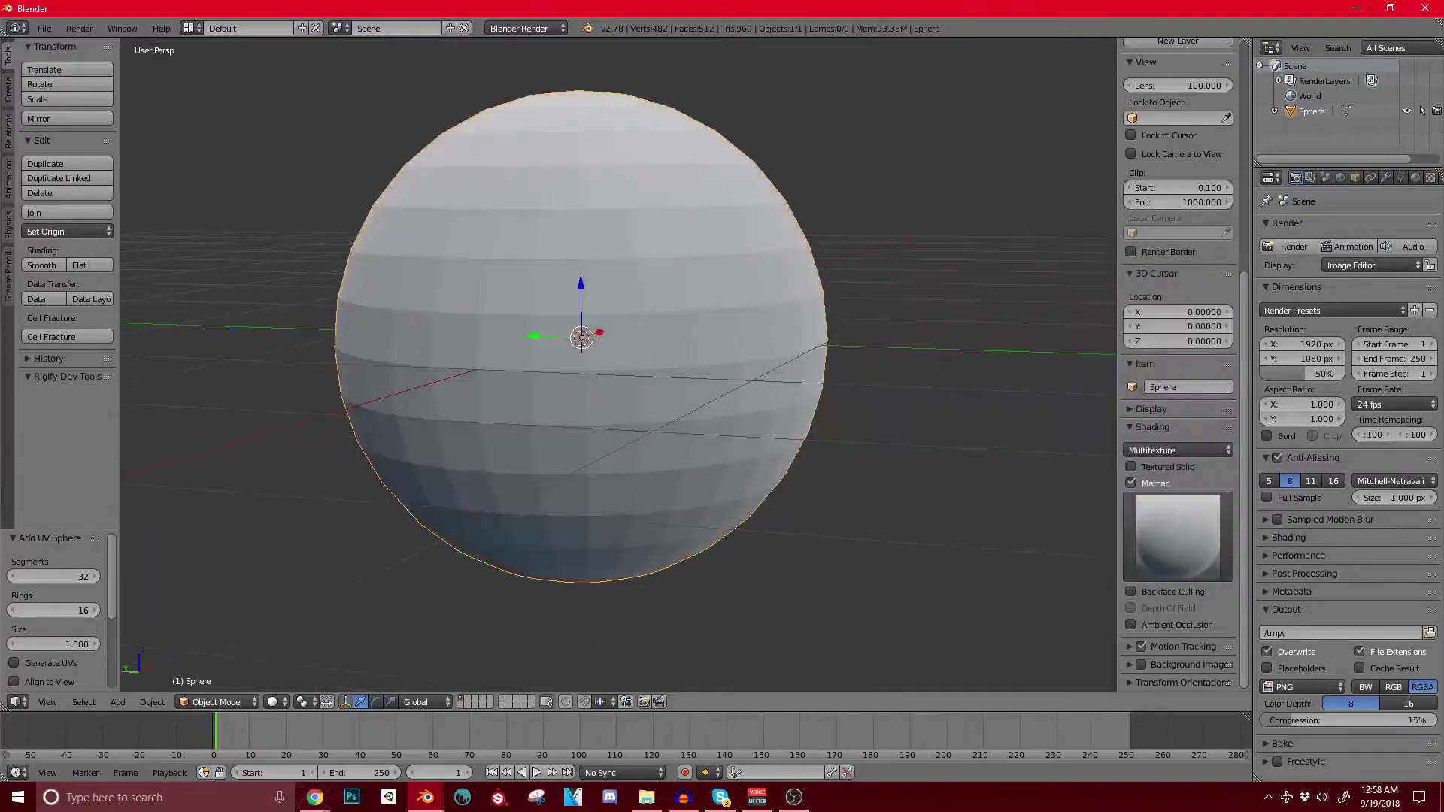
click(1177, 538)
click(739, 449)
click(1177, 536)
click(665, 449)
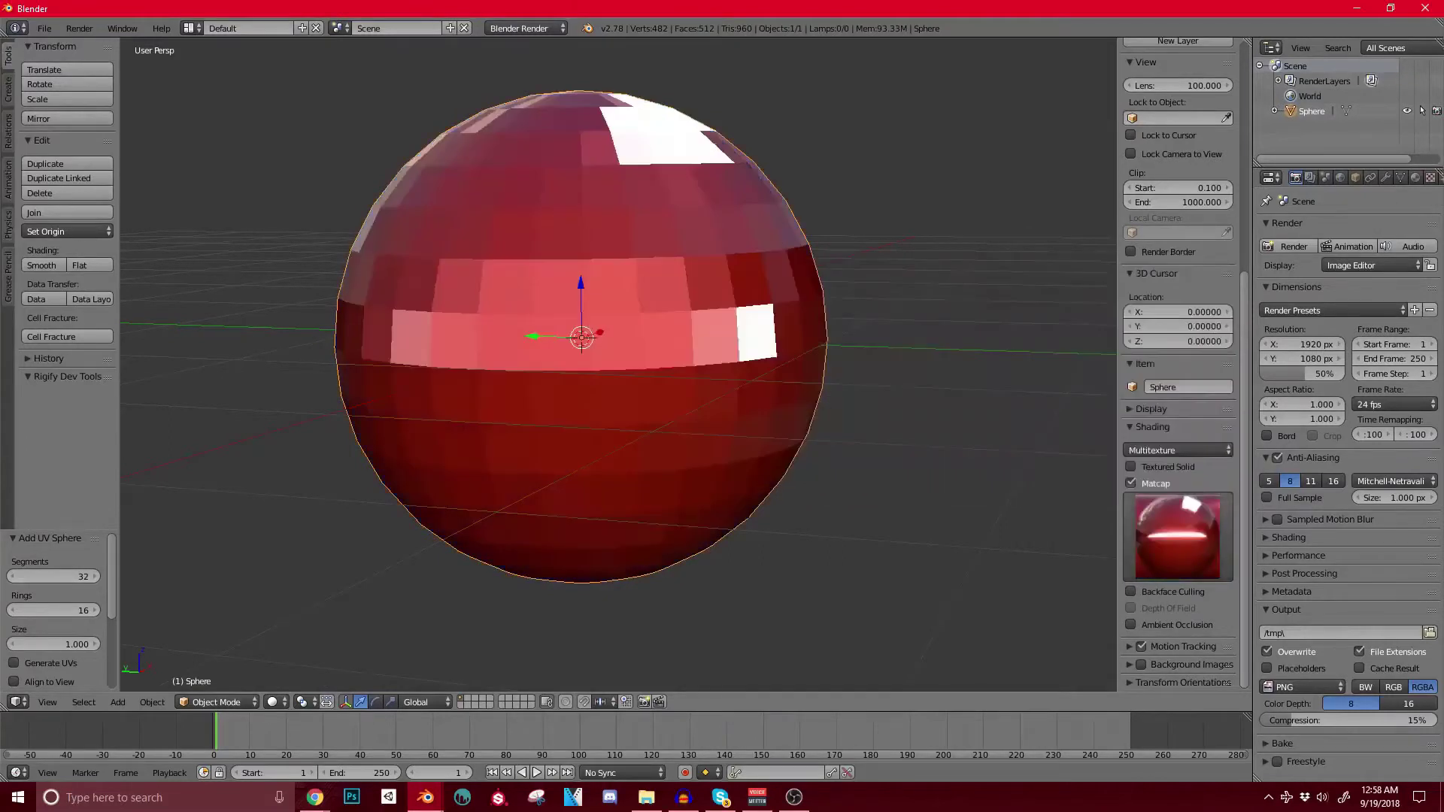
Step: Try the rainbow normal, reflective bronze and soft silver metal matcaps on the sphere
click(1177, 537)
click(1038, 449)
click(1177, 536)
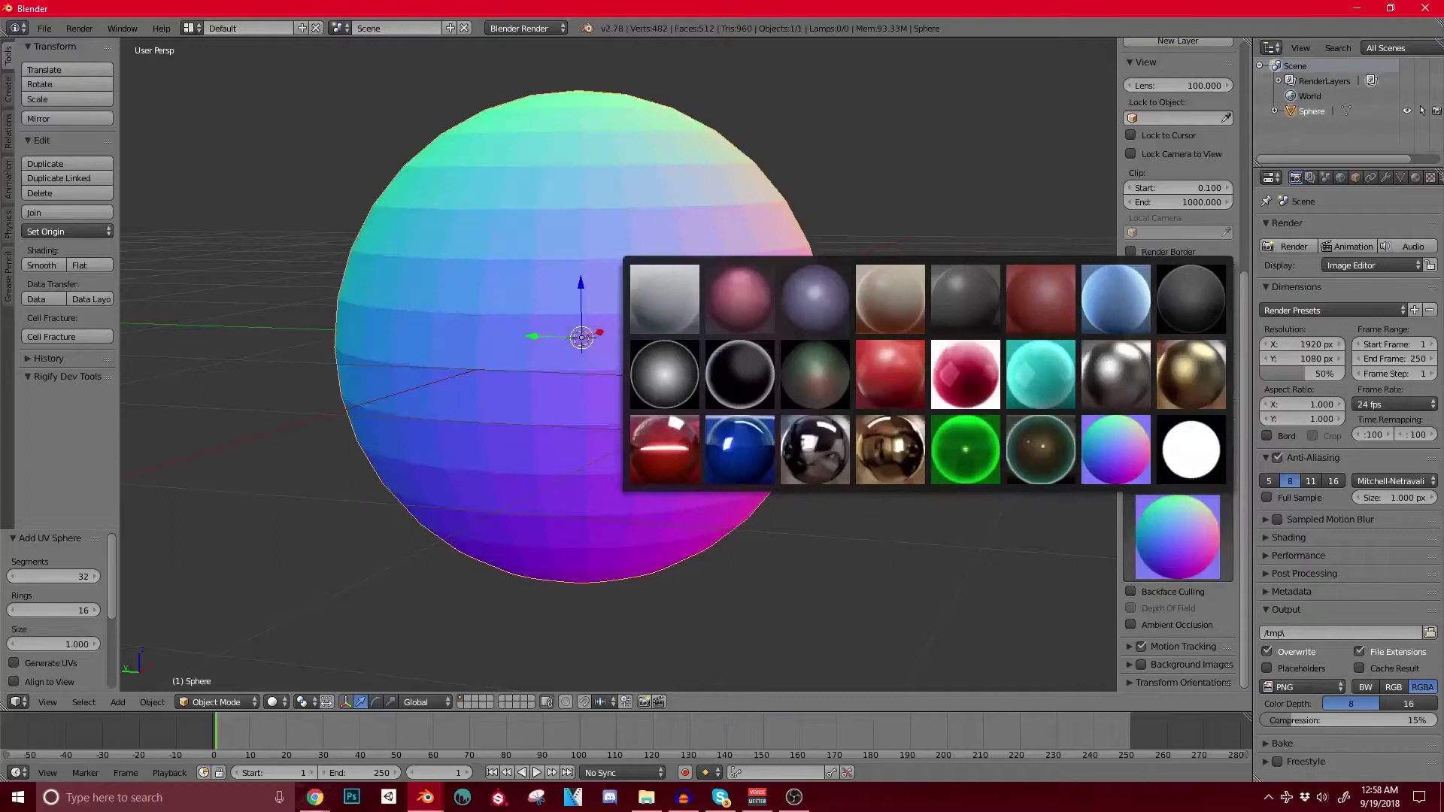
click(891, 449)
click(1178, 536)
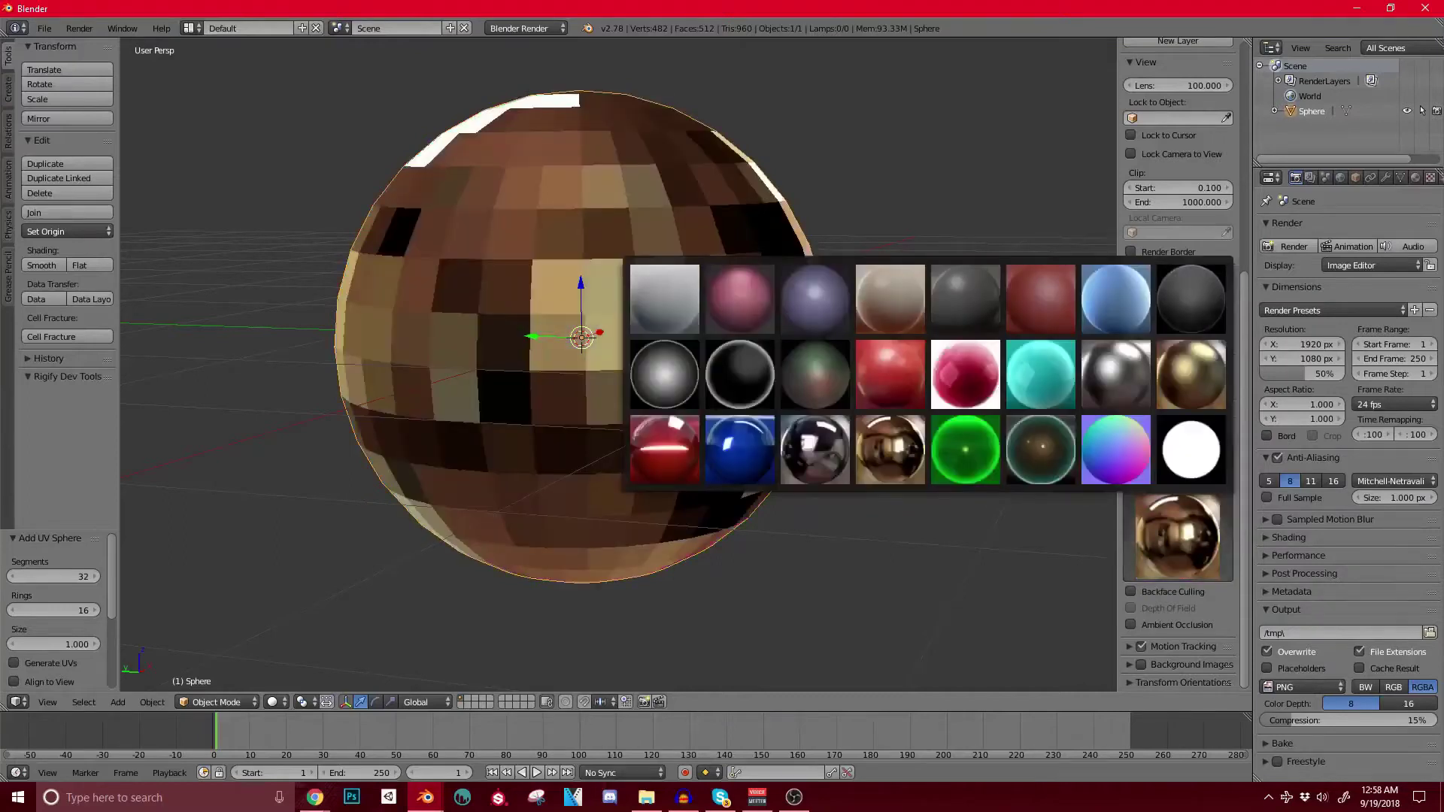
click(1112, 373)
Step: Apply the matte red clay matcap to the sphere
click(1177, 536)
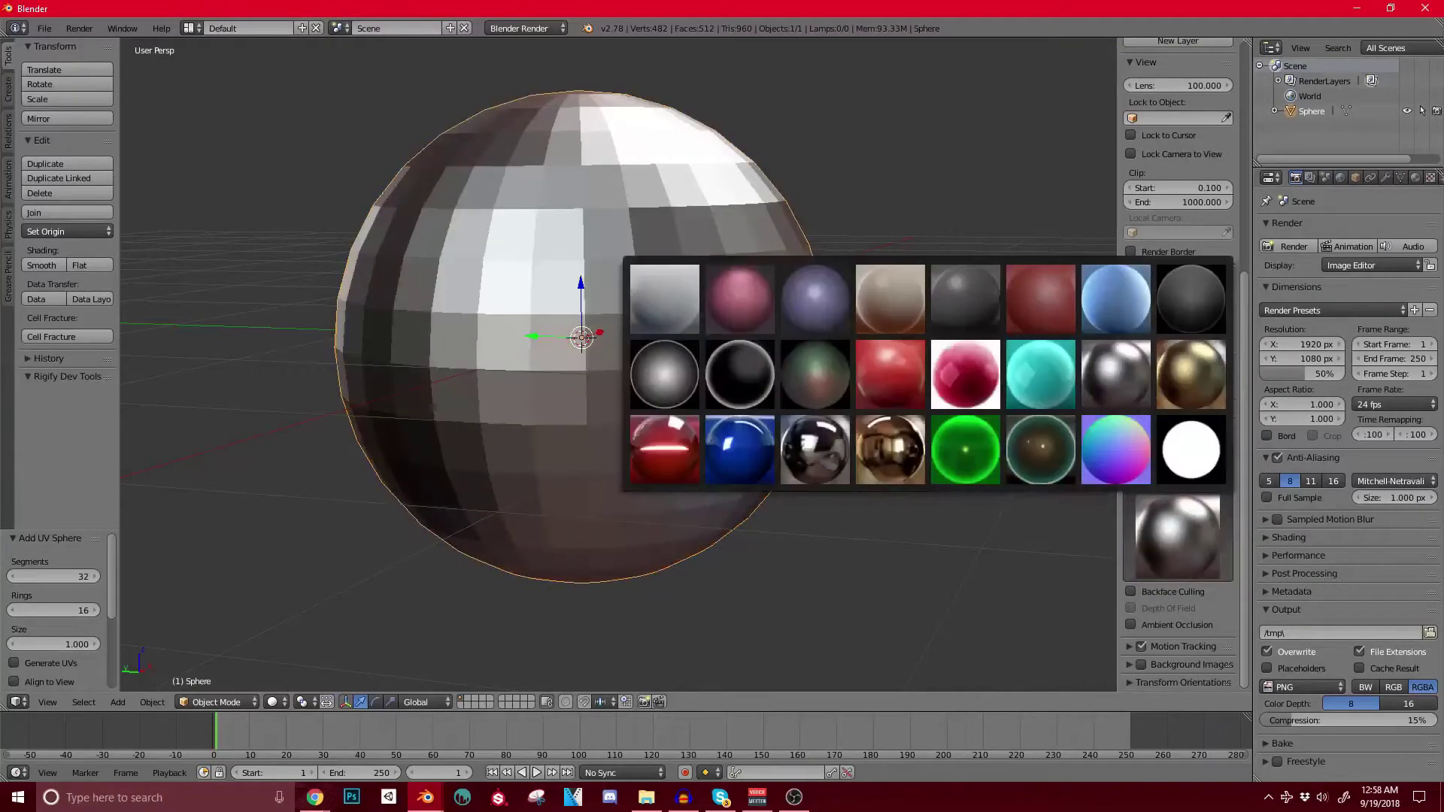
click(1041, 304)
scroll(739, 387, down, 5)
middle_drag(760, 398, 850, 448)
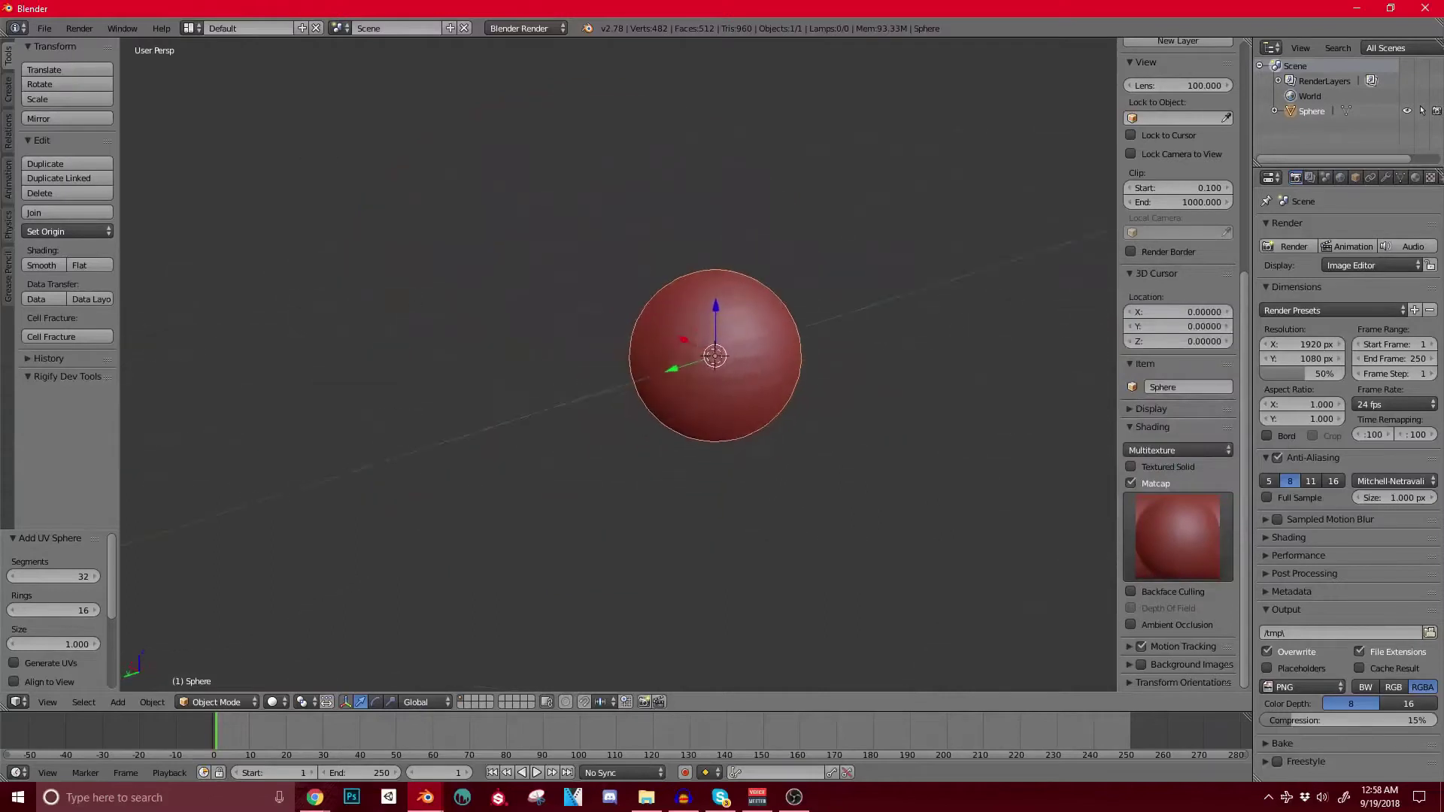
Step: Enable Ambient Occlusion in the viewport shading settings
scroll(854, 450, up, 5)
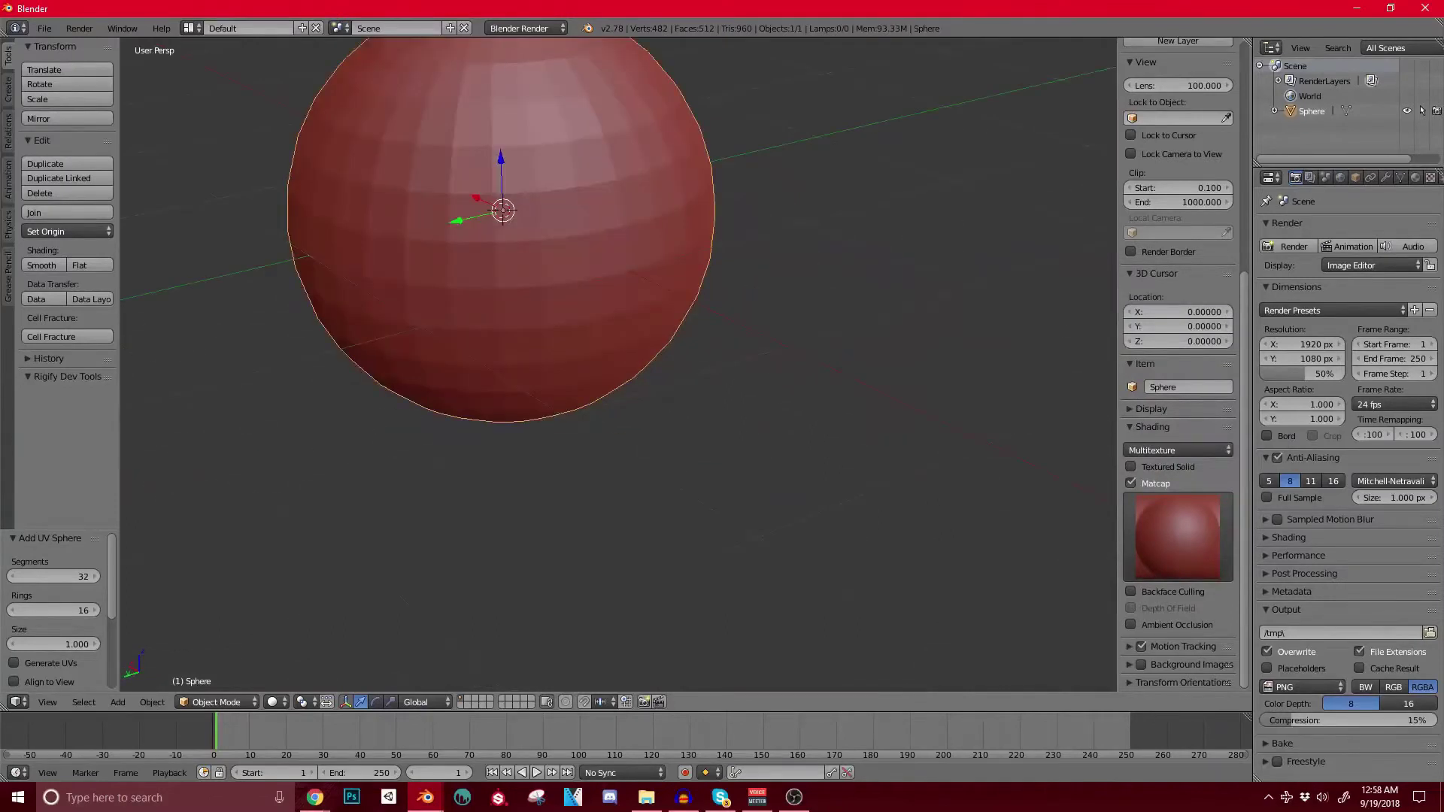
click(1130, 625)
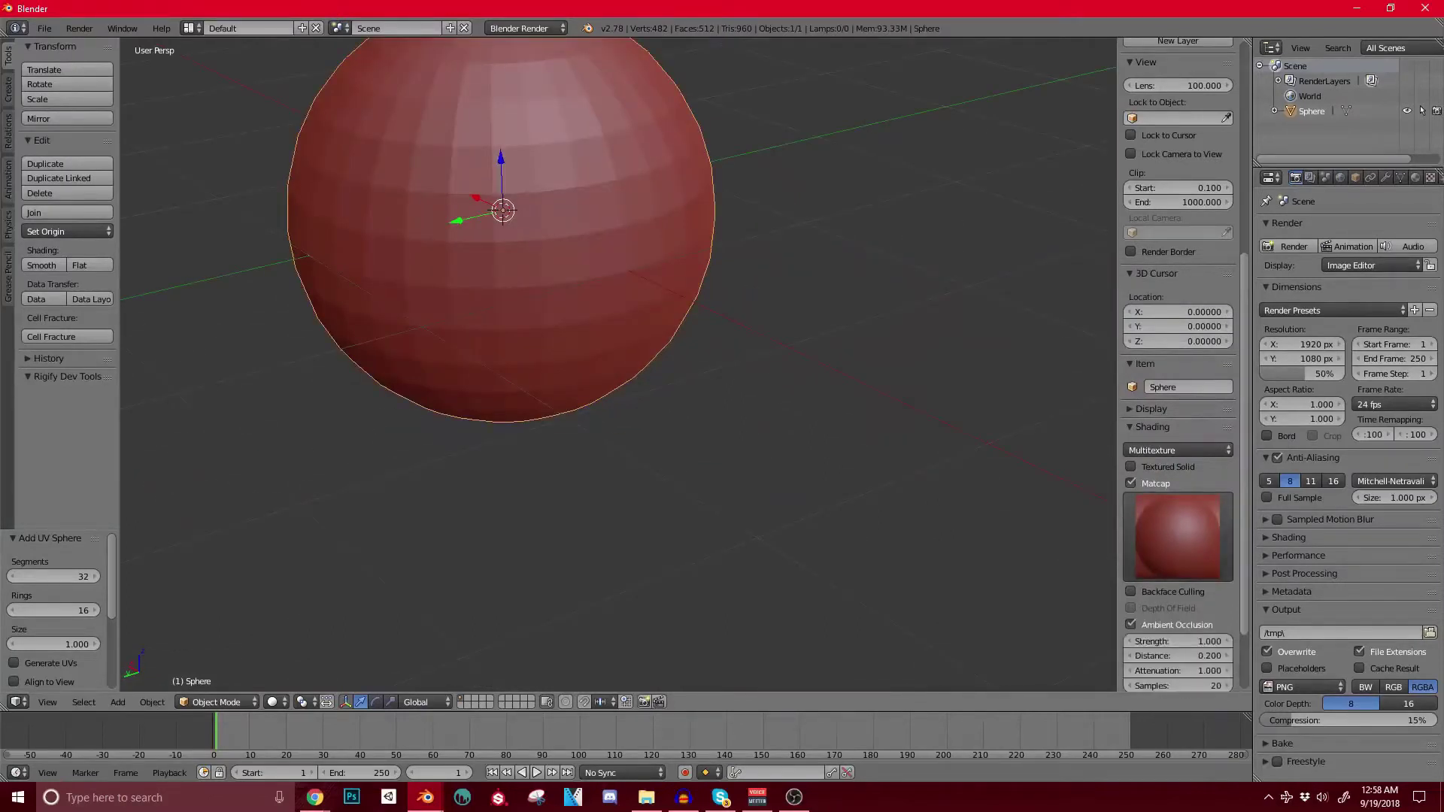
middle_drag(925, 444, 872, 436)
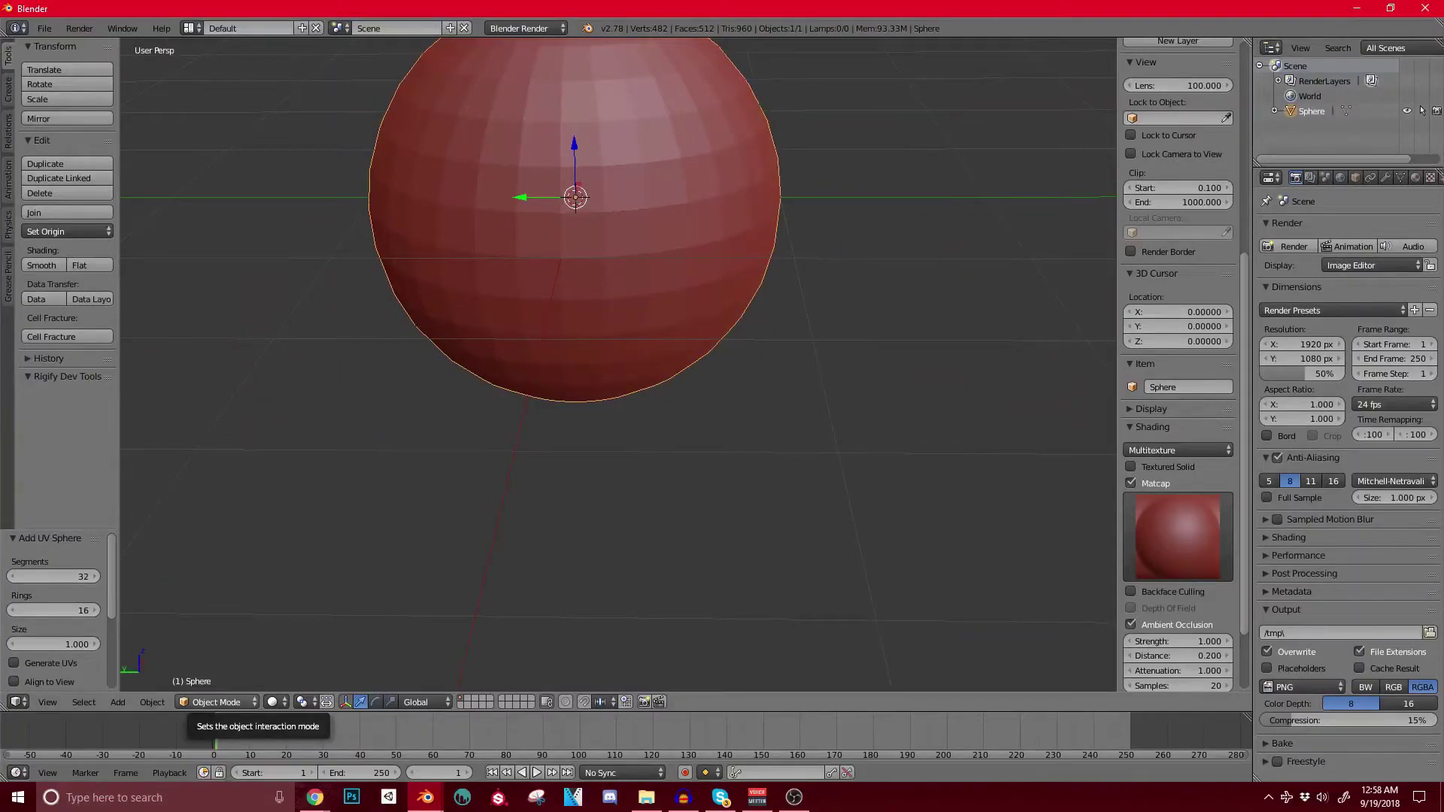
Step: Switch the sphere to Sculpt Mode and hide the viewport properties
click(217, 702)
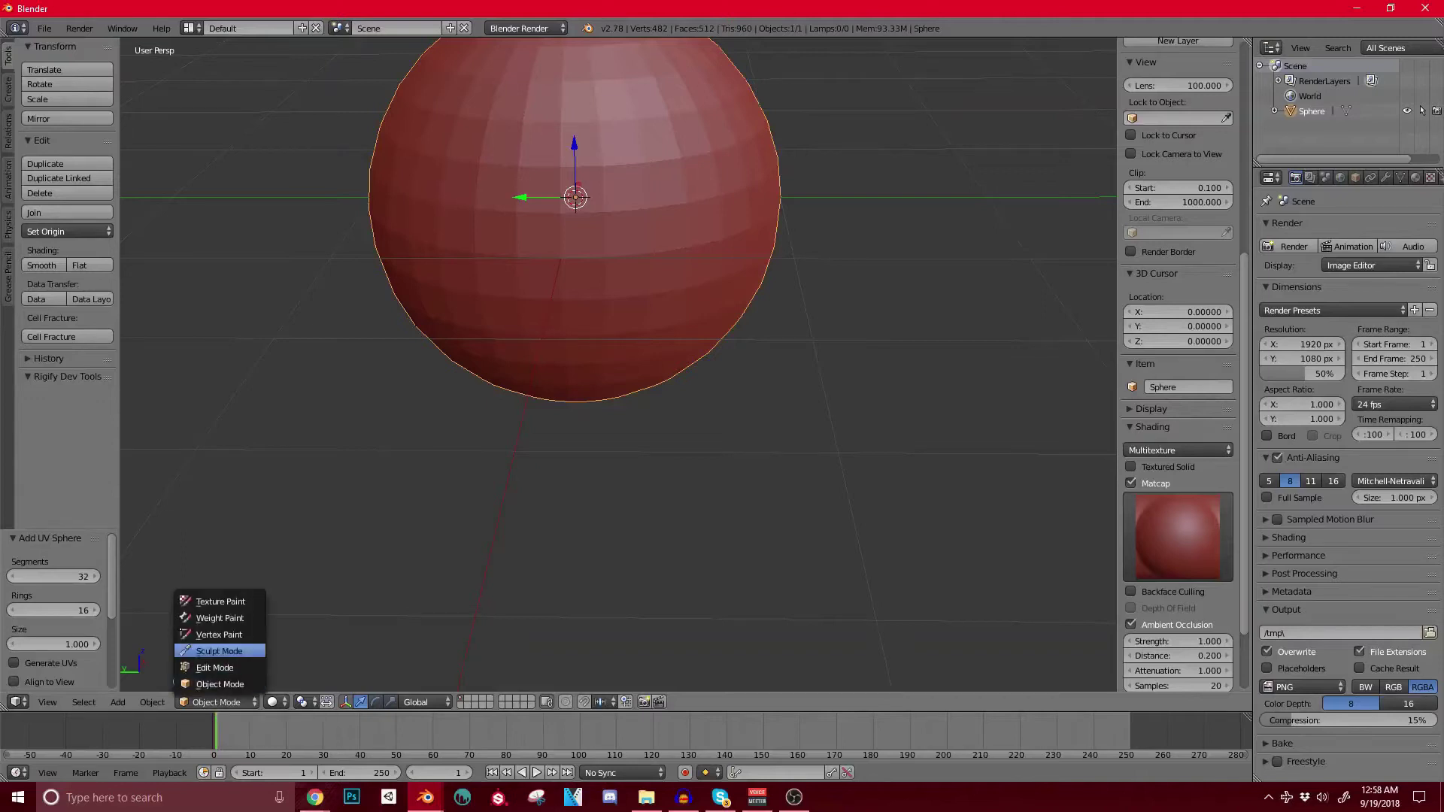
click(218, 651)
scroll(619, 364, down, 6)
middle_drag(618, 365, 677, 346)
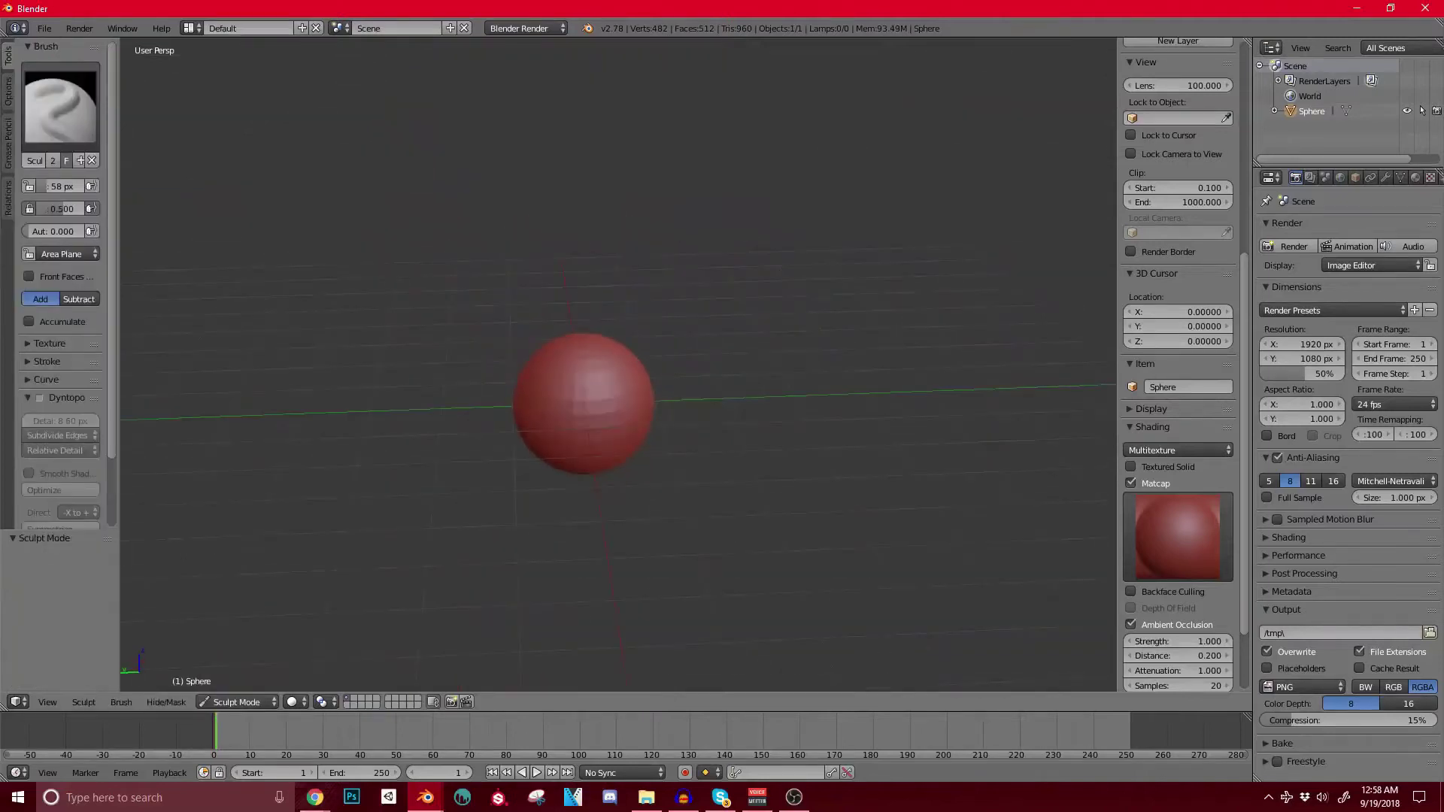
key(n)
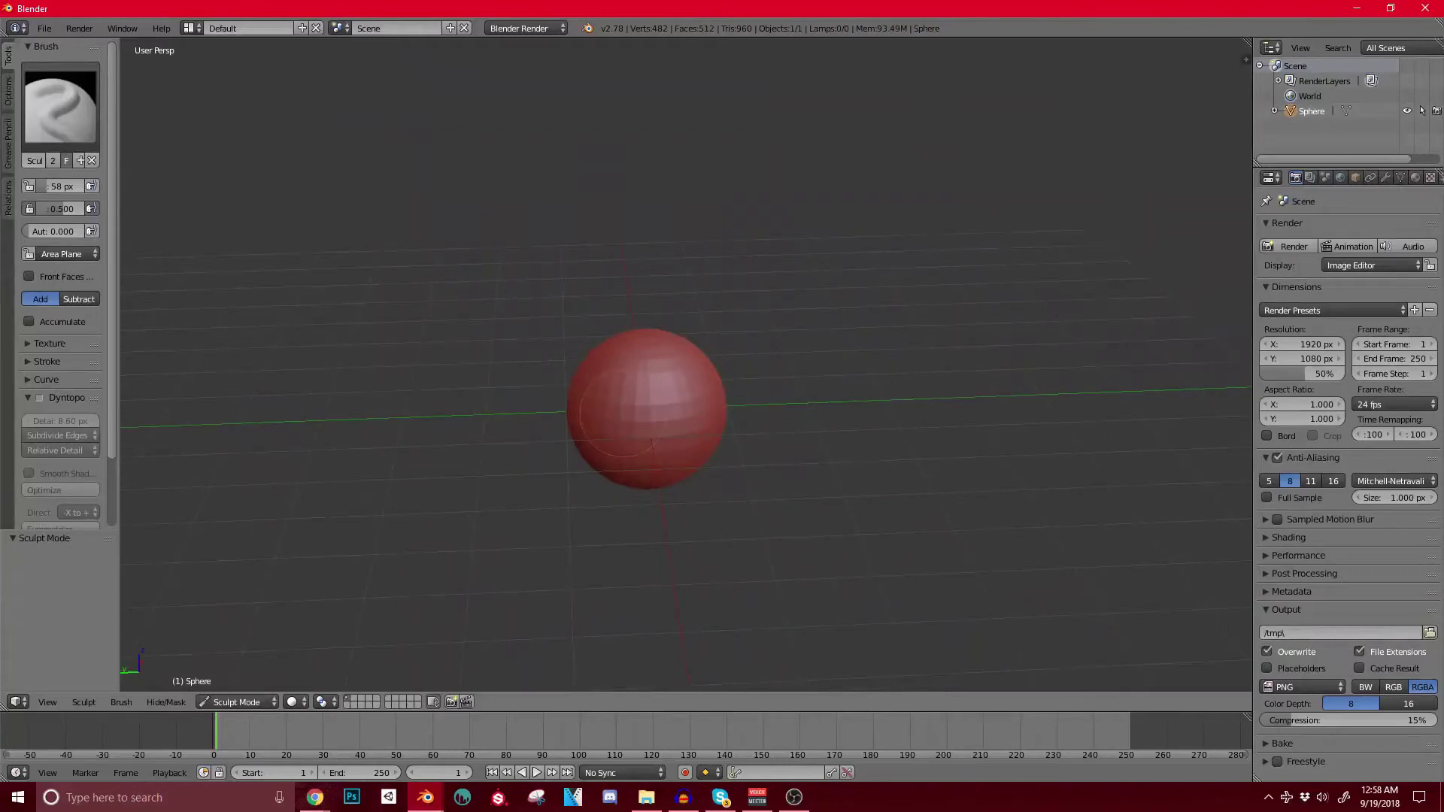
middle_drag(662, 406, 648, 405)
scroll(648, 405, up, 3)
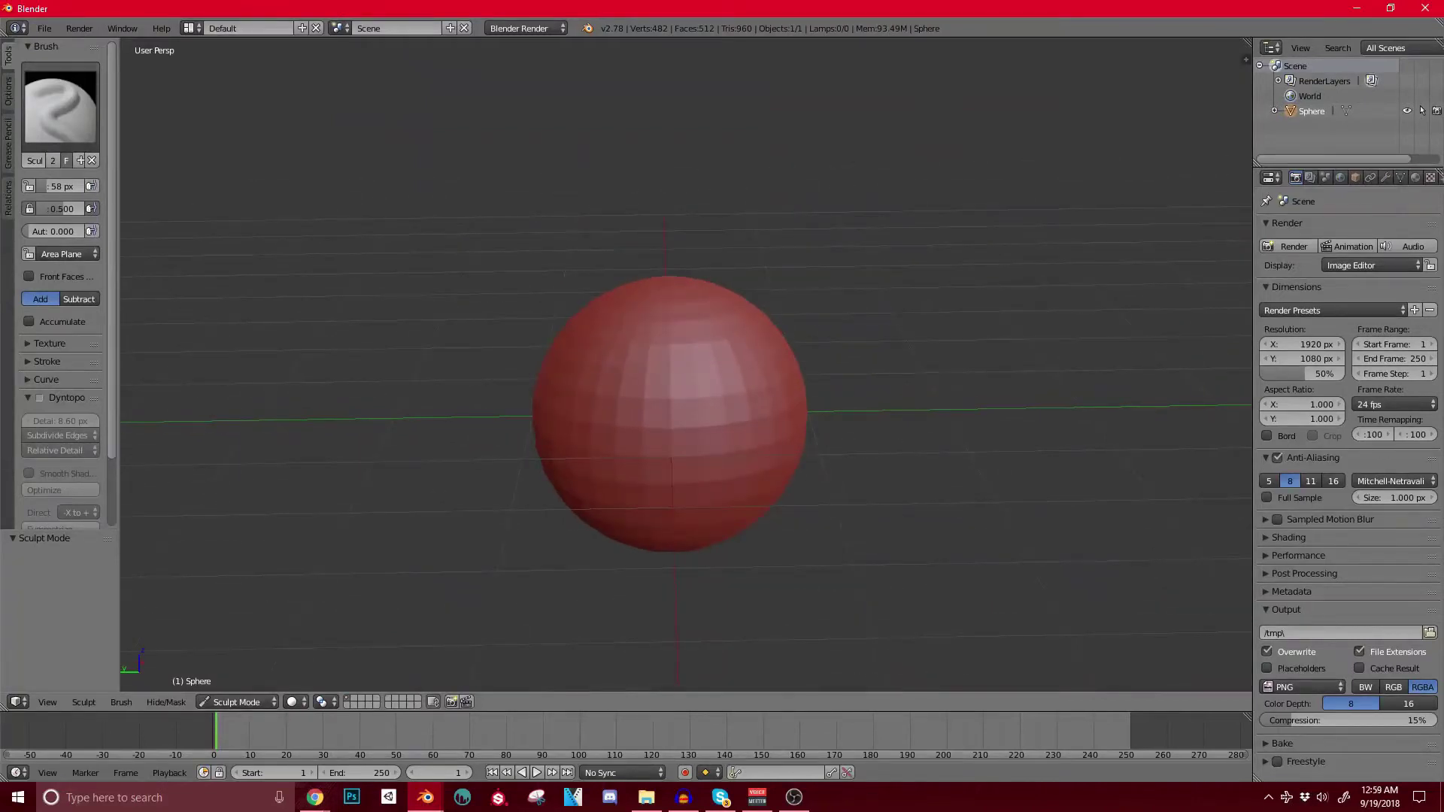
Step: Choose the Clay Strips sculpting brush and enlarge its radius to 64 px
click(60, 106)
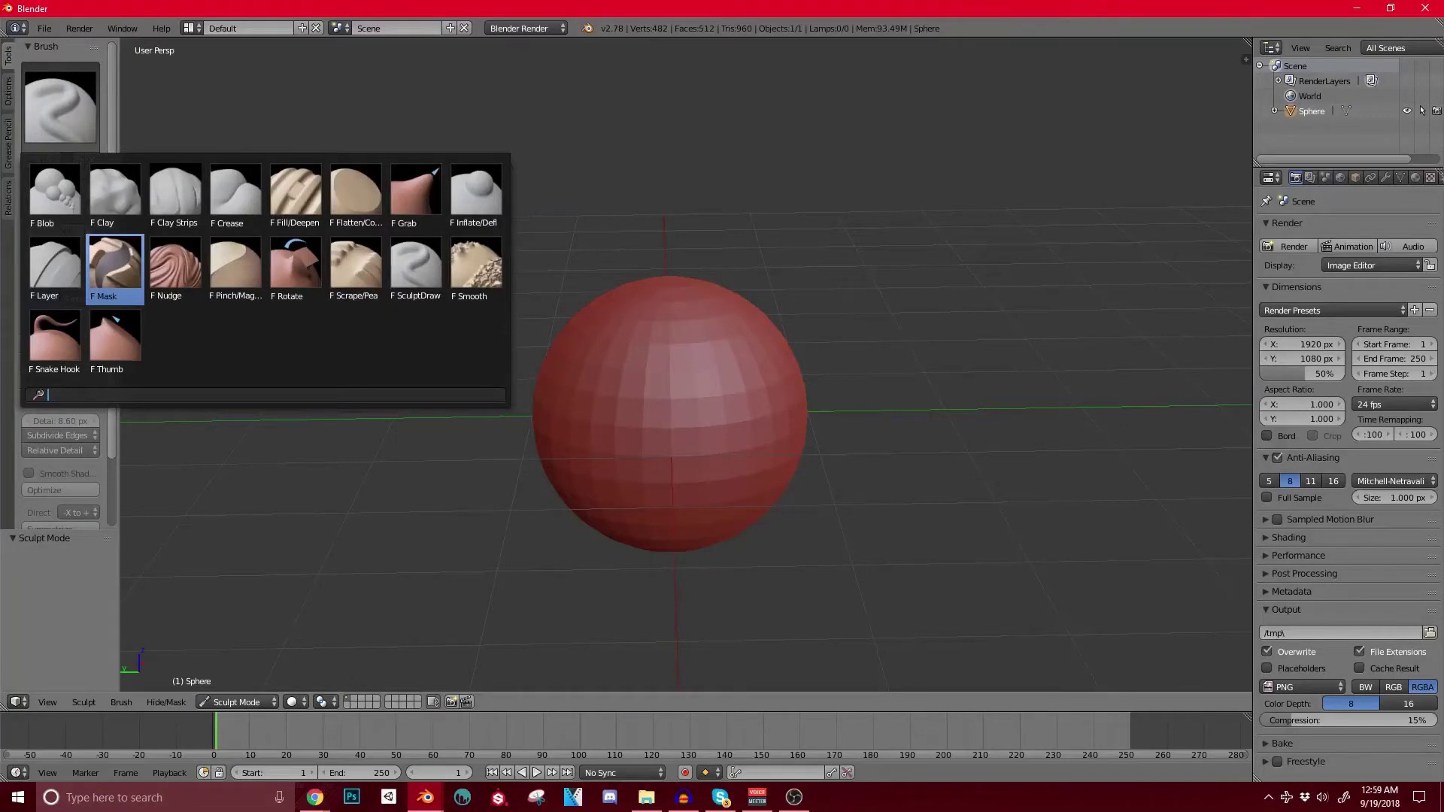
click(184, 197)
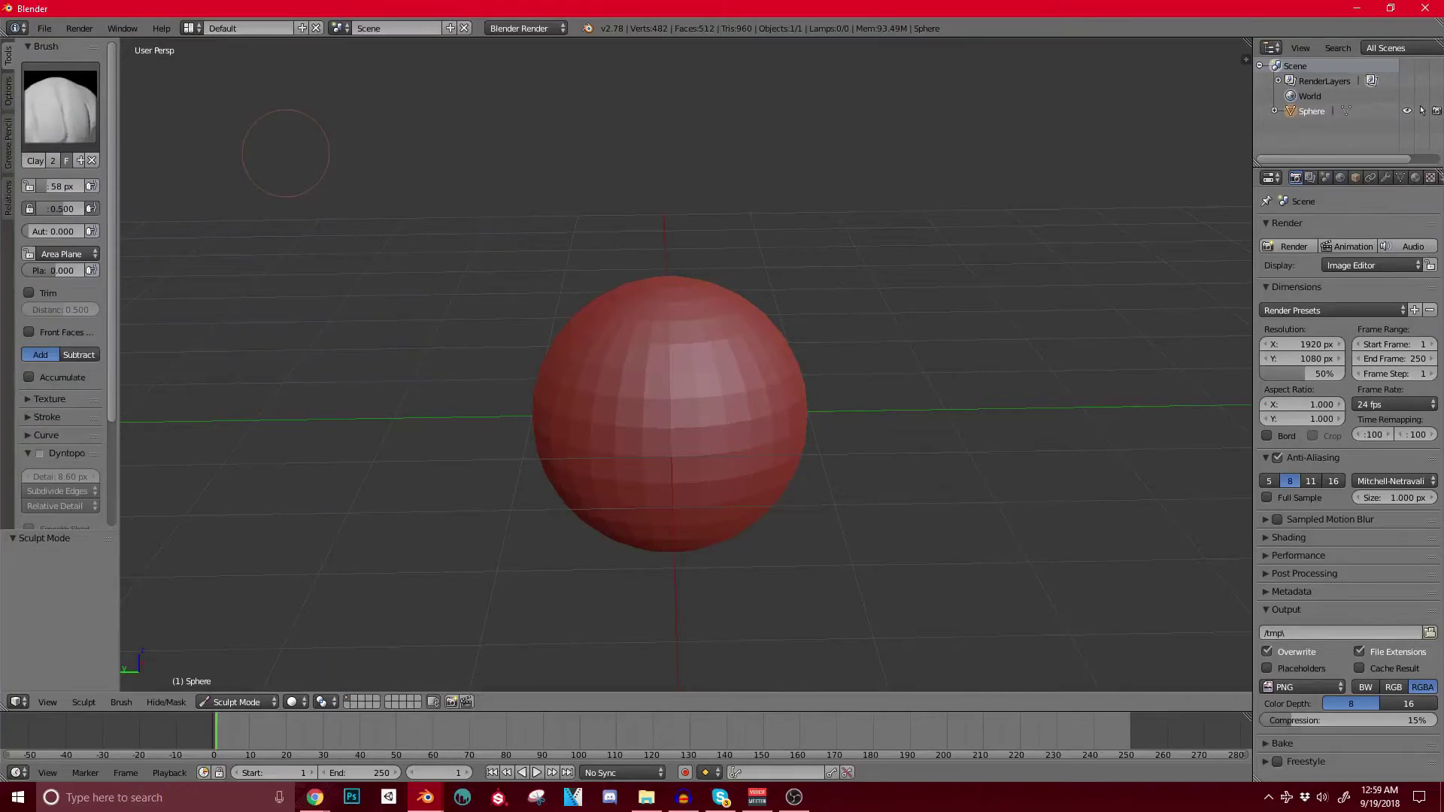
key(bracketright)
Step: Enlarge the SculptDraw brush to 105 px and sculpt raised bumps on several sides of the sphere
click(61, 105)
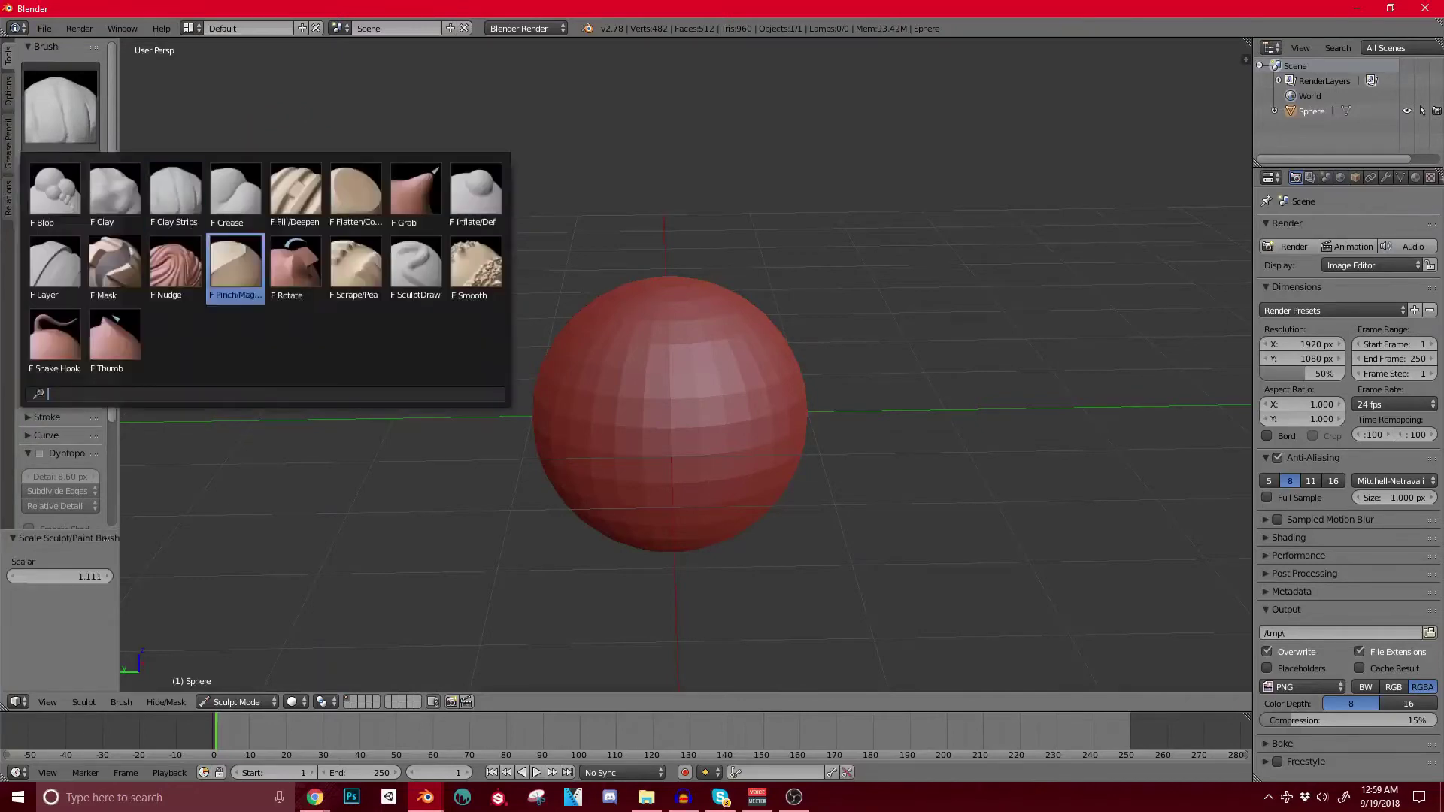
click(416, 264)
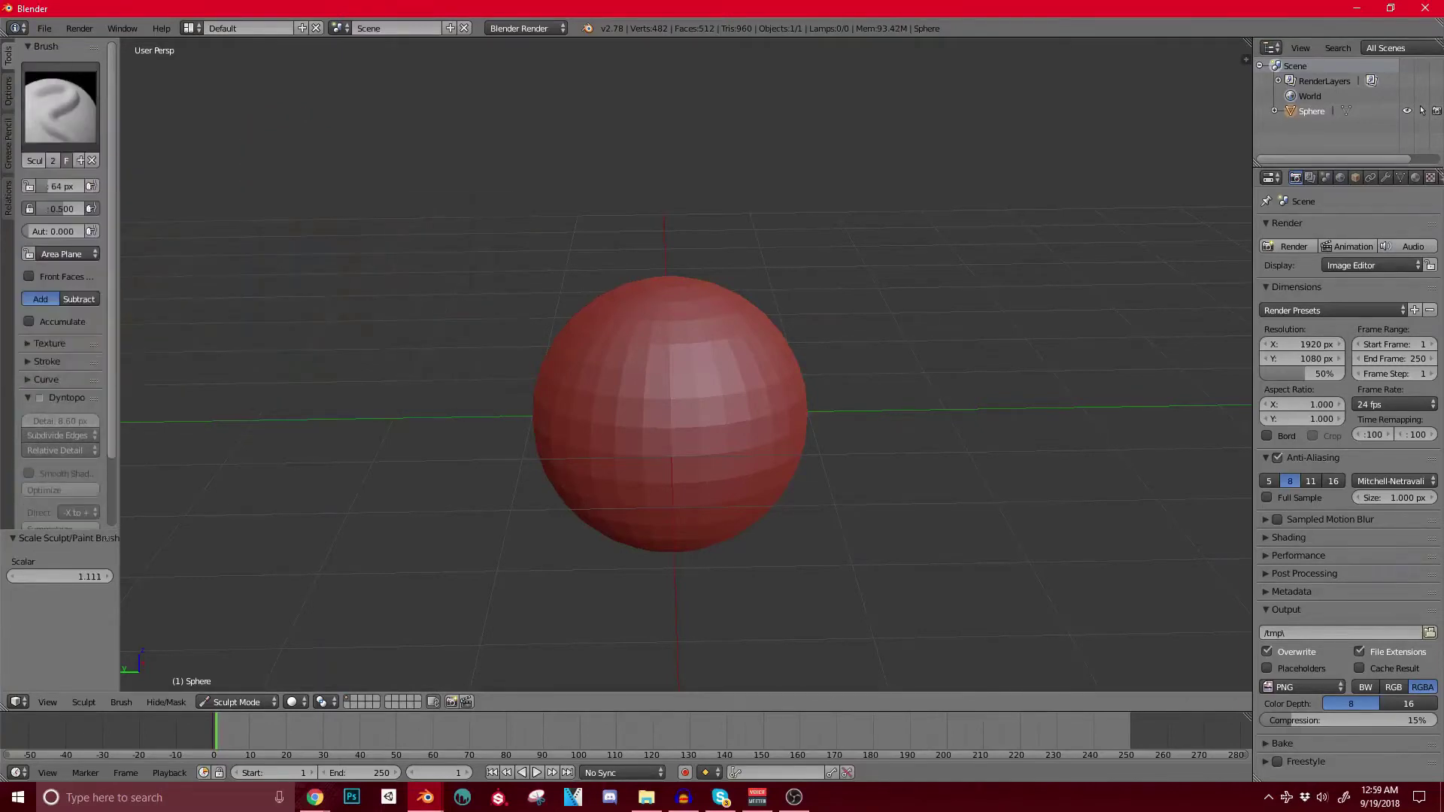
key(bracketright)
key(bracketright)
mouse_move(698, 353)
mouse_down()
mouse_move(680, 319)
mouse_move(700, 399)
mouse_move(692, 301)
mouse_move(673, 436)
mouse_up()
middle_drag(759, 443, 643, 421)
drag(704, 369, 707, 432)
middle_drag(640, 440, 613, 388)
mouse_move(722, 391)
middle_down()
mouse_move(594, 413)
mouse_move(613, 391)
mouse_move(640, 390)
mouse_move(643, 410)
mouse_move(527, 420)
mouse_move(646, 414)
mouse_move(530, 392)
middle_up()
mouse_move(677, 354)
middle_down()
mouse_move(609, 368)
mouse_move(683, 302)
mouse_move(779, 286)
middle_up()
Step: Undo the most recent sculpt strokes on the sphere
key(ctrl+z)
key(ctrl+z)
key(ctrl+z)
key(ctrl+z)
key(ctrl+z)
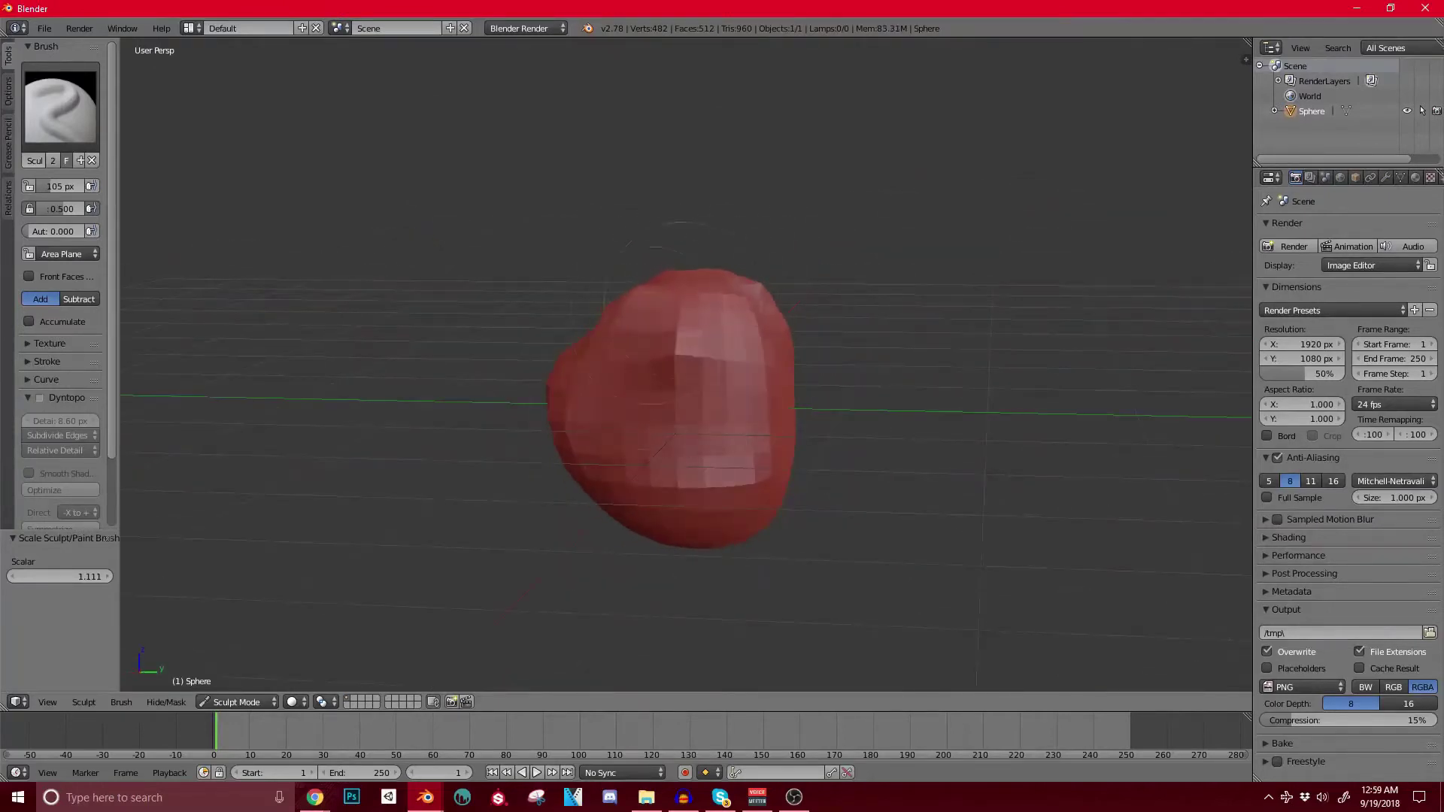
Step: Display the mesh as wireframe and redo the undone sculpt strokes
key(Tab)
key(Tab)
key(z)
key(ctrl+shift+z)
key(ctrl+shift+z)
key(ctrl+shift+z)
key(ctrl+shift+z)
key(ctrl+shift+z)
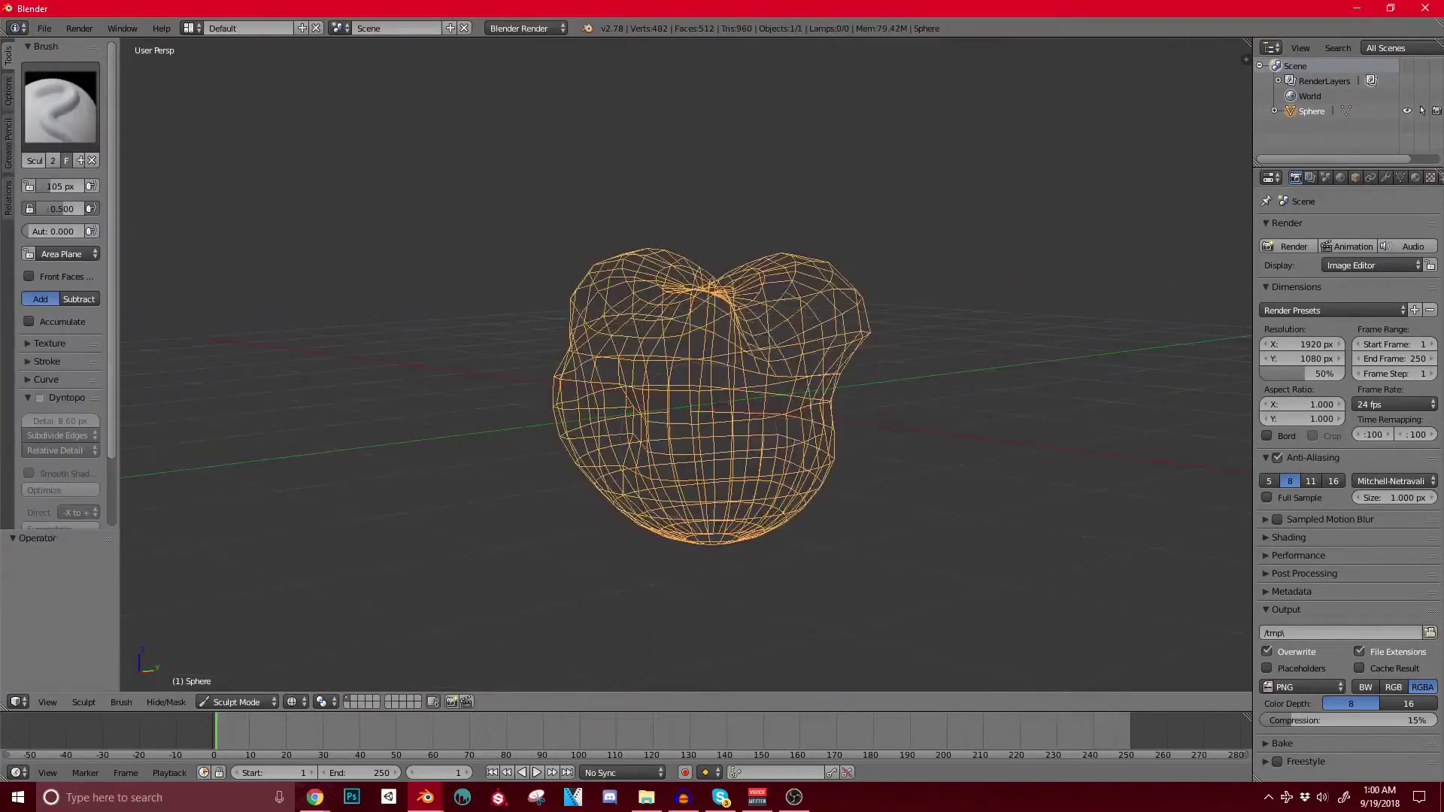
Step: Undo the sculpt strokes step by step back towards the original round sphere
key(ctrl+z)
key(ctrl+z)
key(ctrl+z)
key(ctrl+z)
key(ctrl+z)
key(ctrl+z)
key(ctrl+z)
key(ctrl+z)
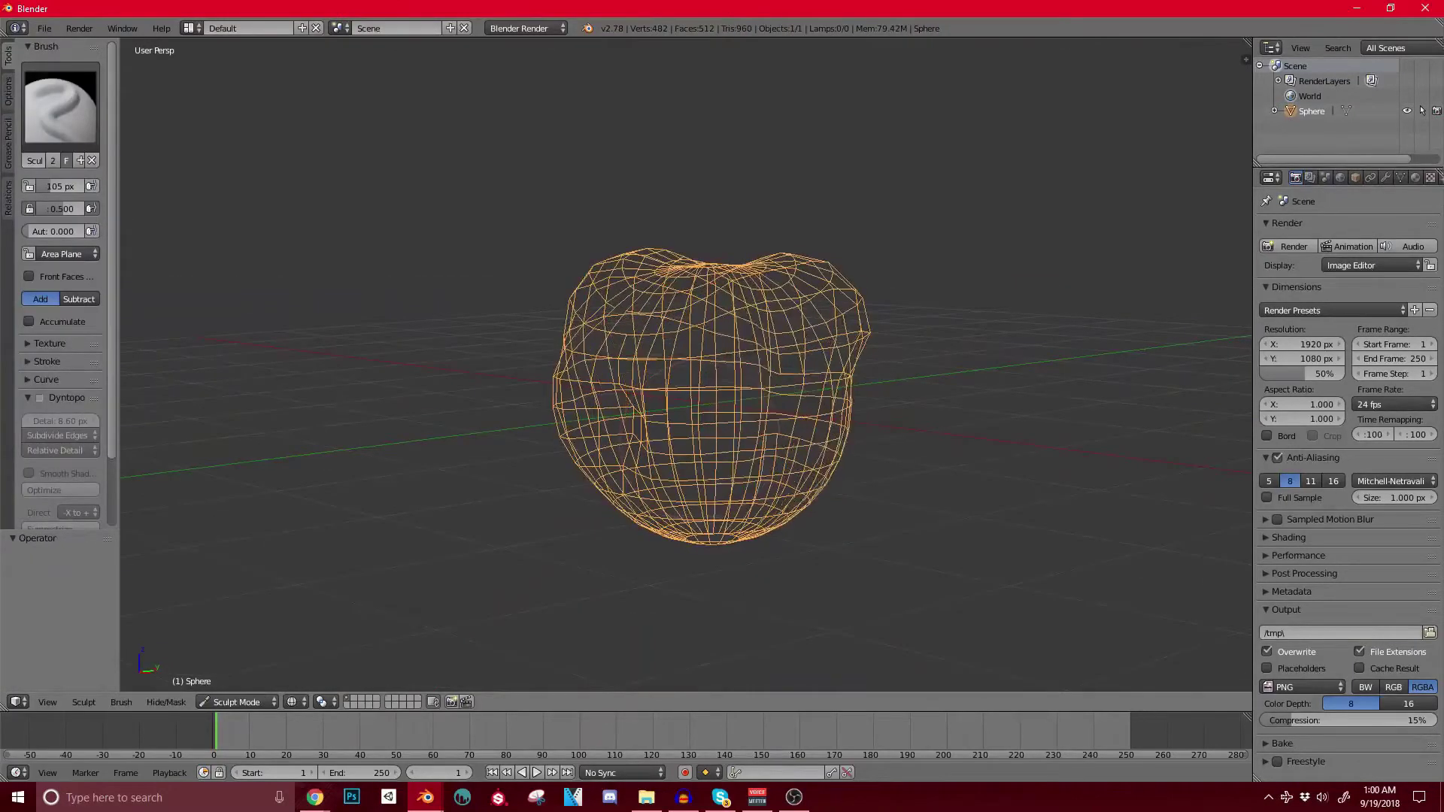
key(ctrl+z)
key(ctrl+z)
key(ctrl+z)
key(ctrl+z)
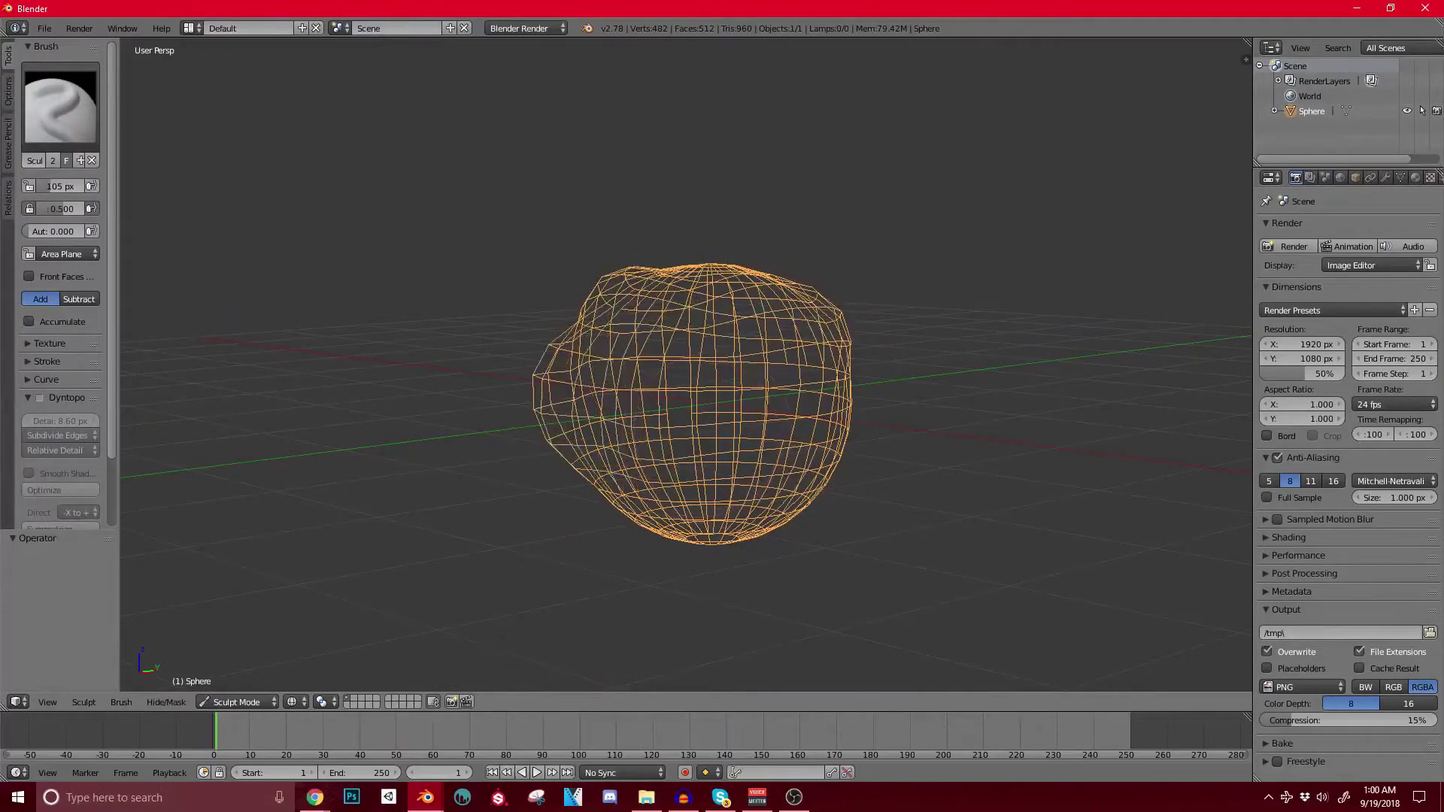
Step: Restore solid viewport shading and switch the sphere to Object Mode
key(z)
click(236, 702)
click(226, 685)
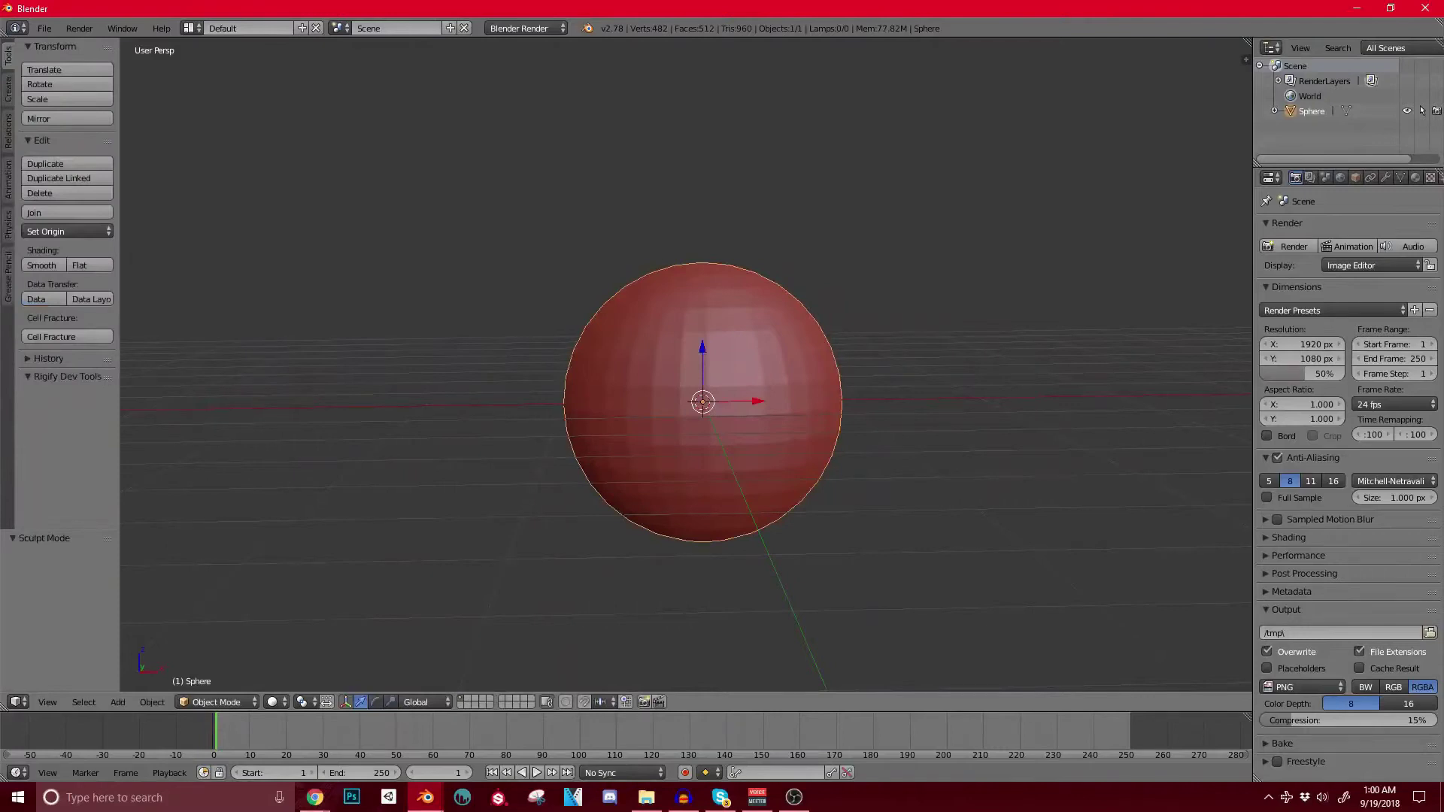
Step: Subdivide the whole sphere mesh twice with one cut each in Edit Mode, and return to Object Mode
key(Tab)
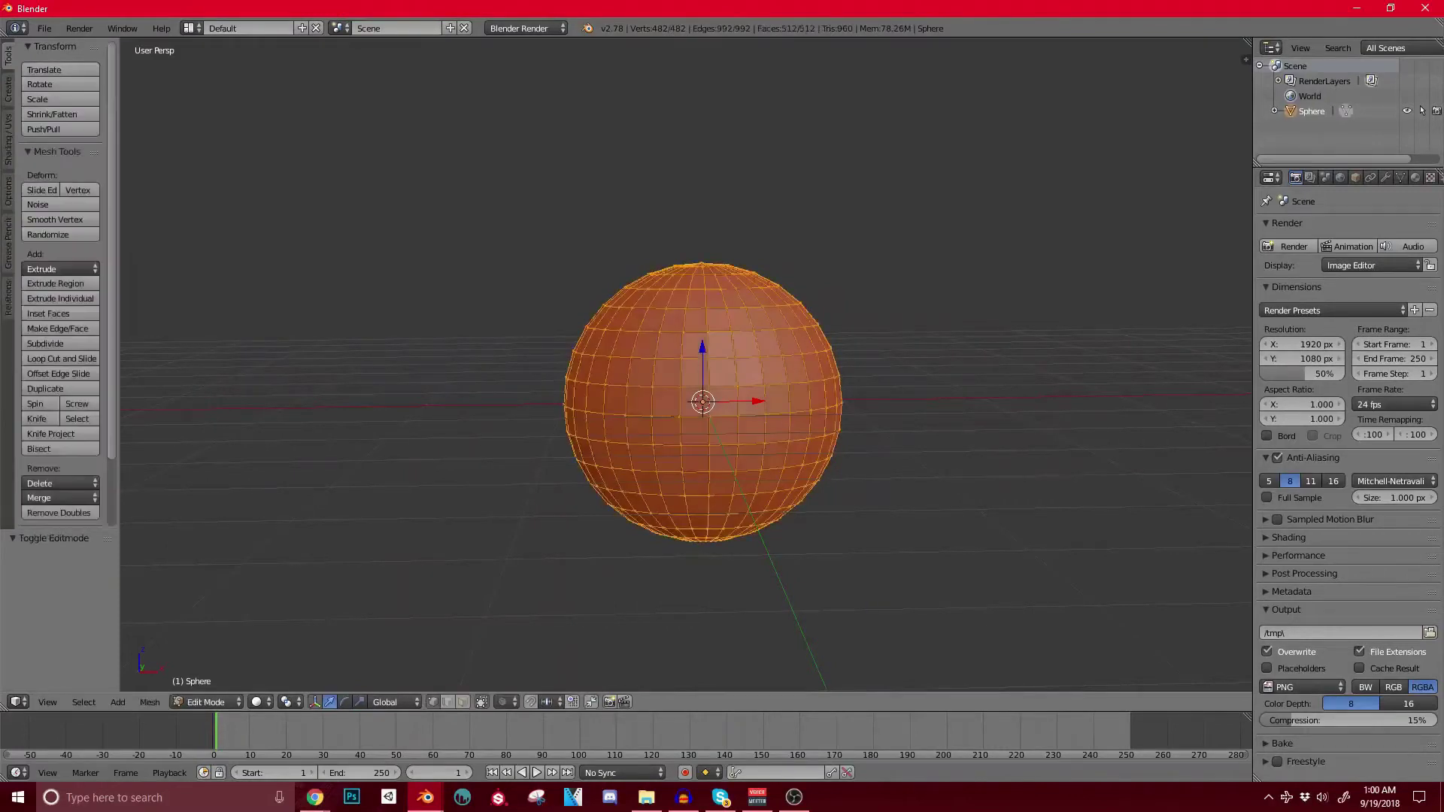
key(w)
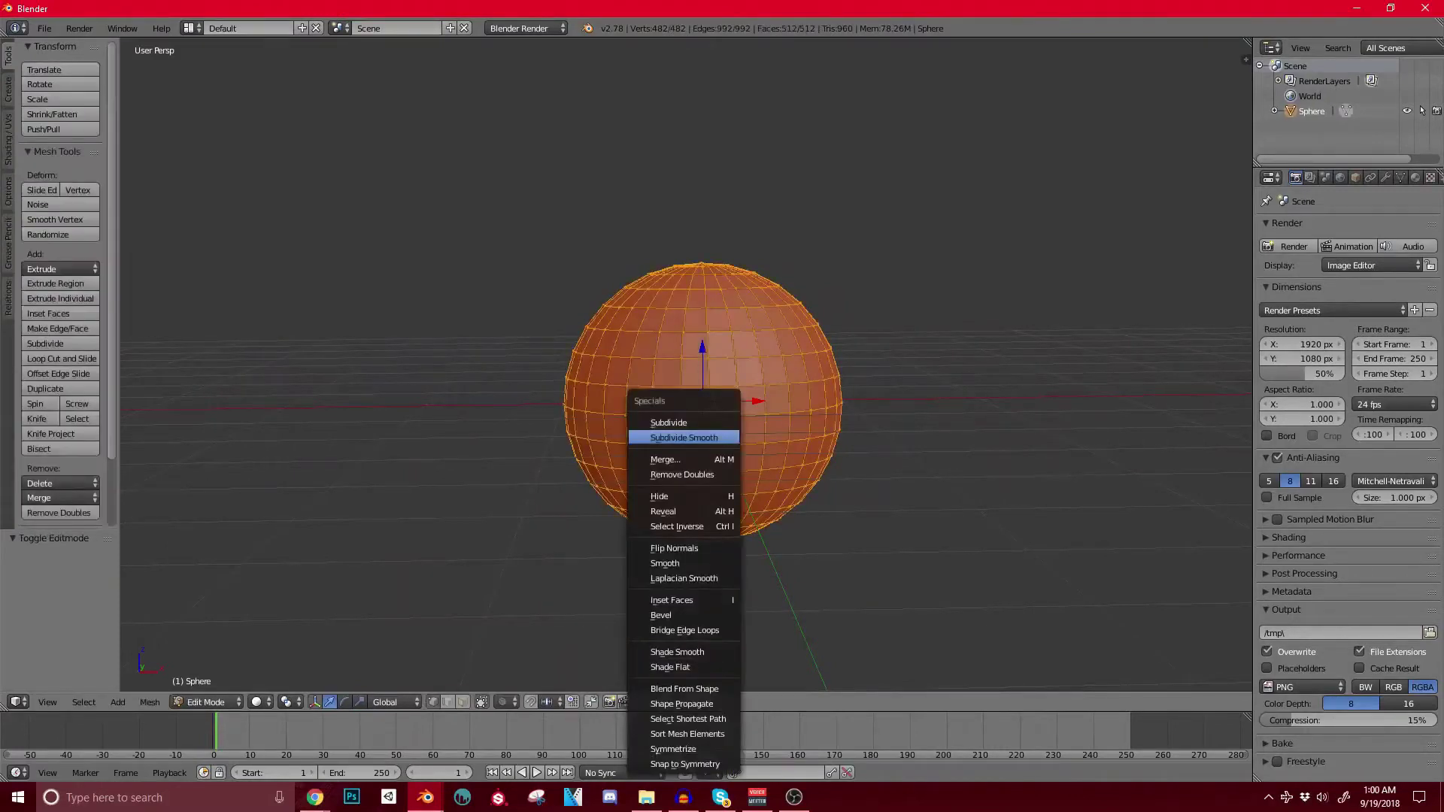
click(683, 423)
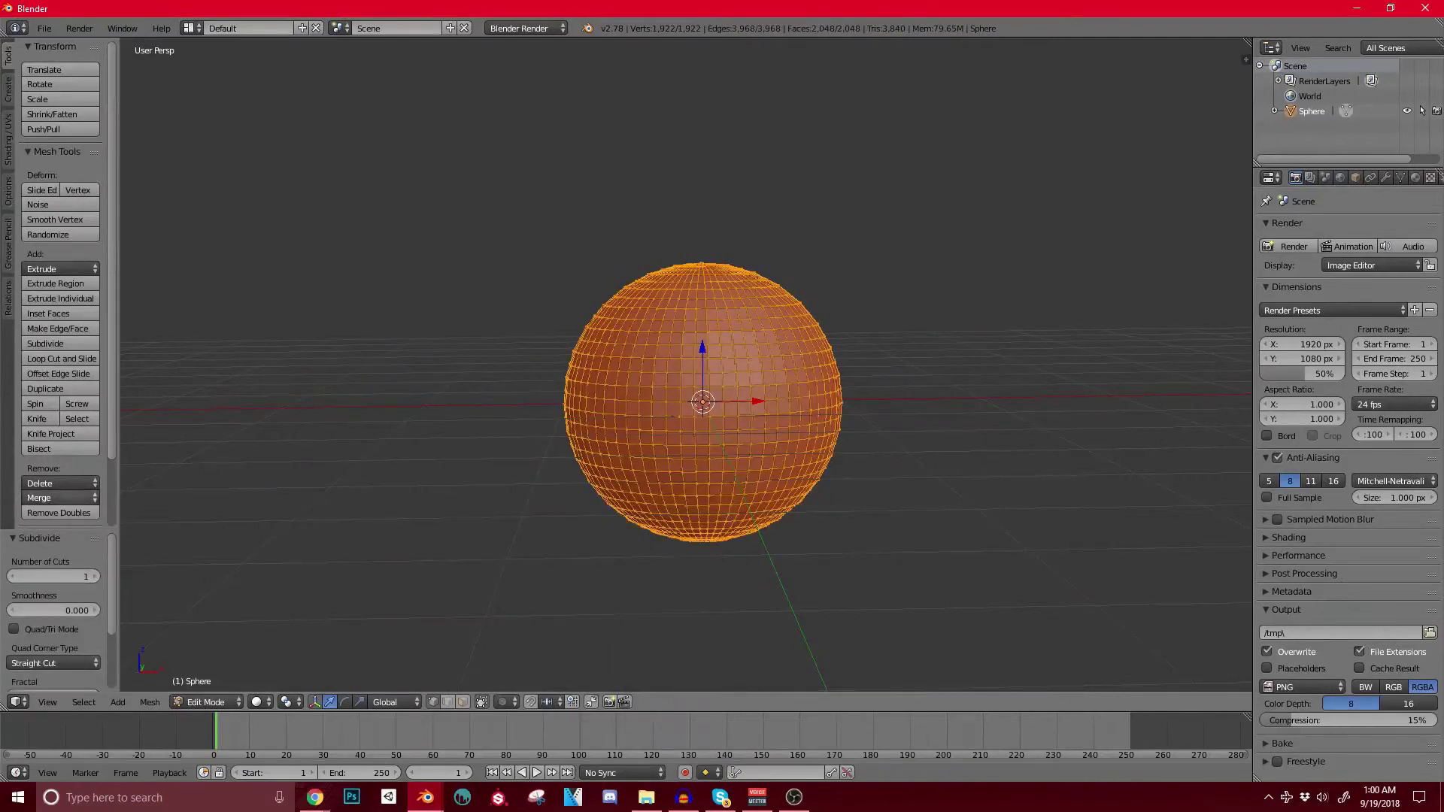
key(w)
click(668, 422)
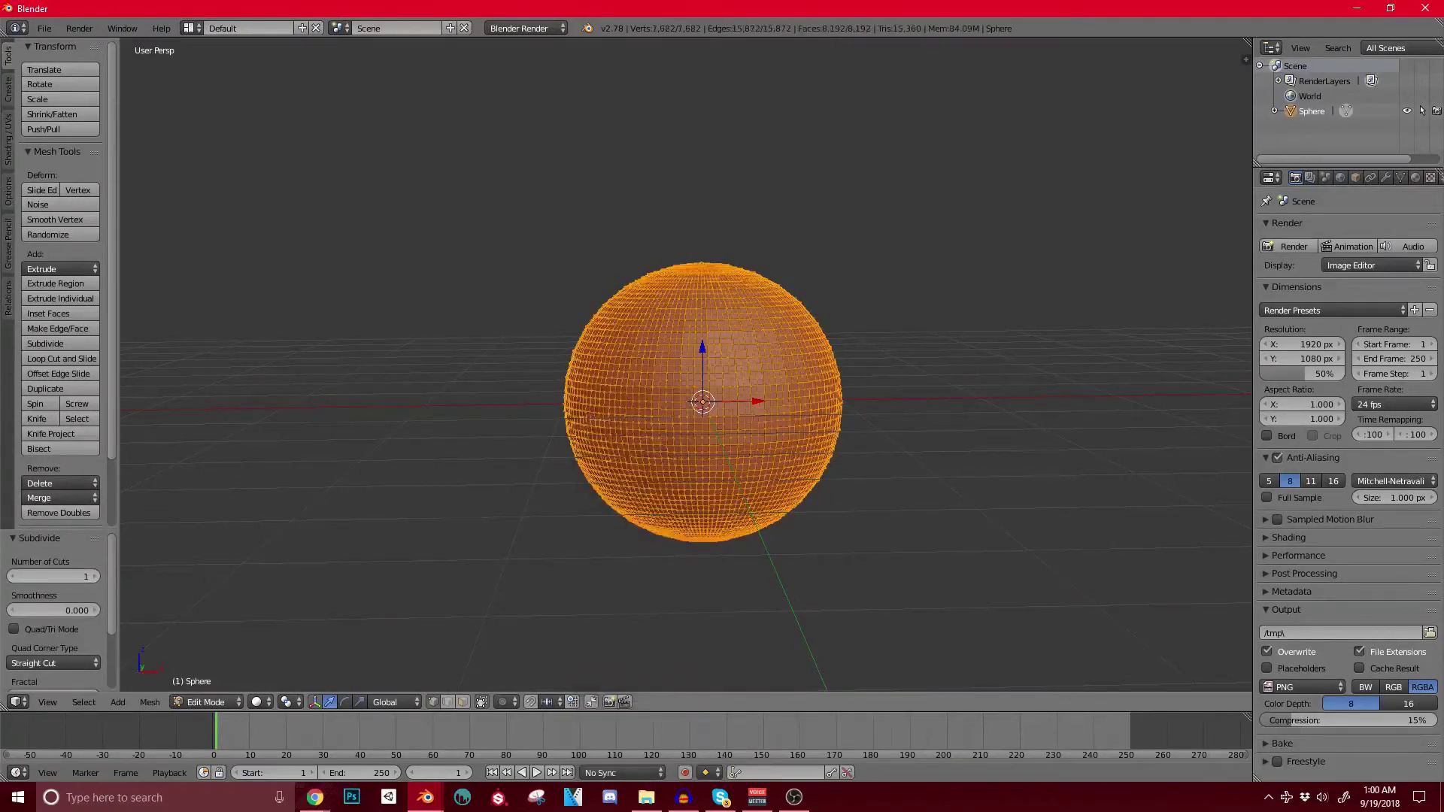
key(Tab)
middle_drag(668, 423, 577, 436)
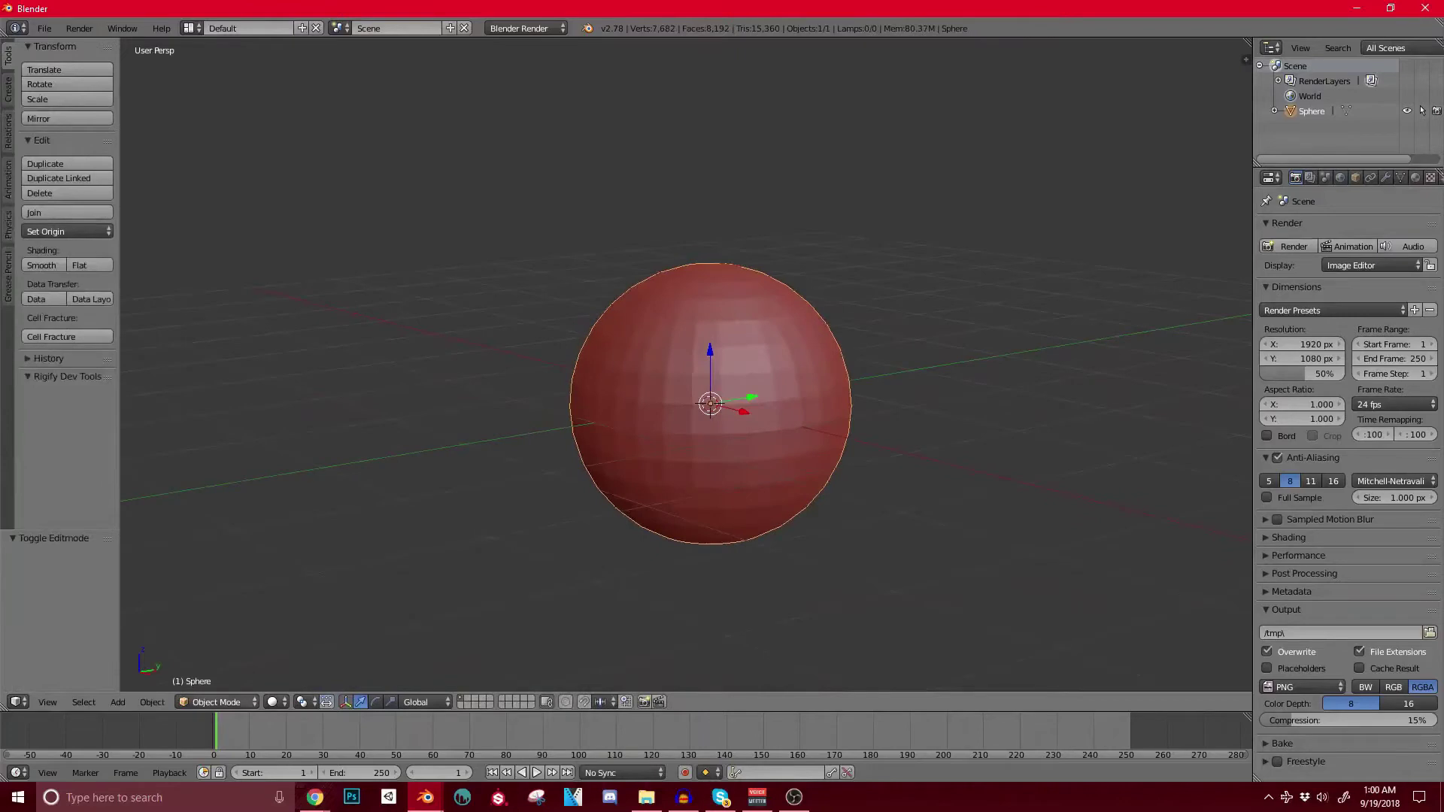
Step: Switch to Sculpt Mode and shape eye sockets with raised brows on the sphere using the SculptDraw brush
click(217, 702)
click(218, 650)
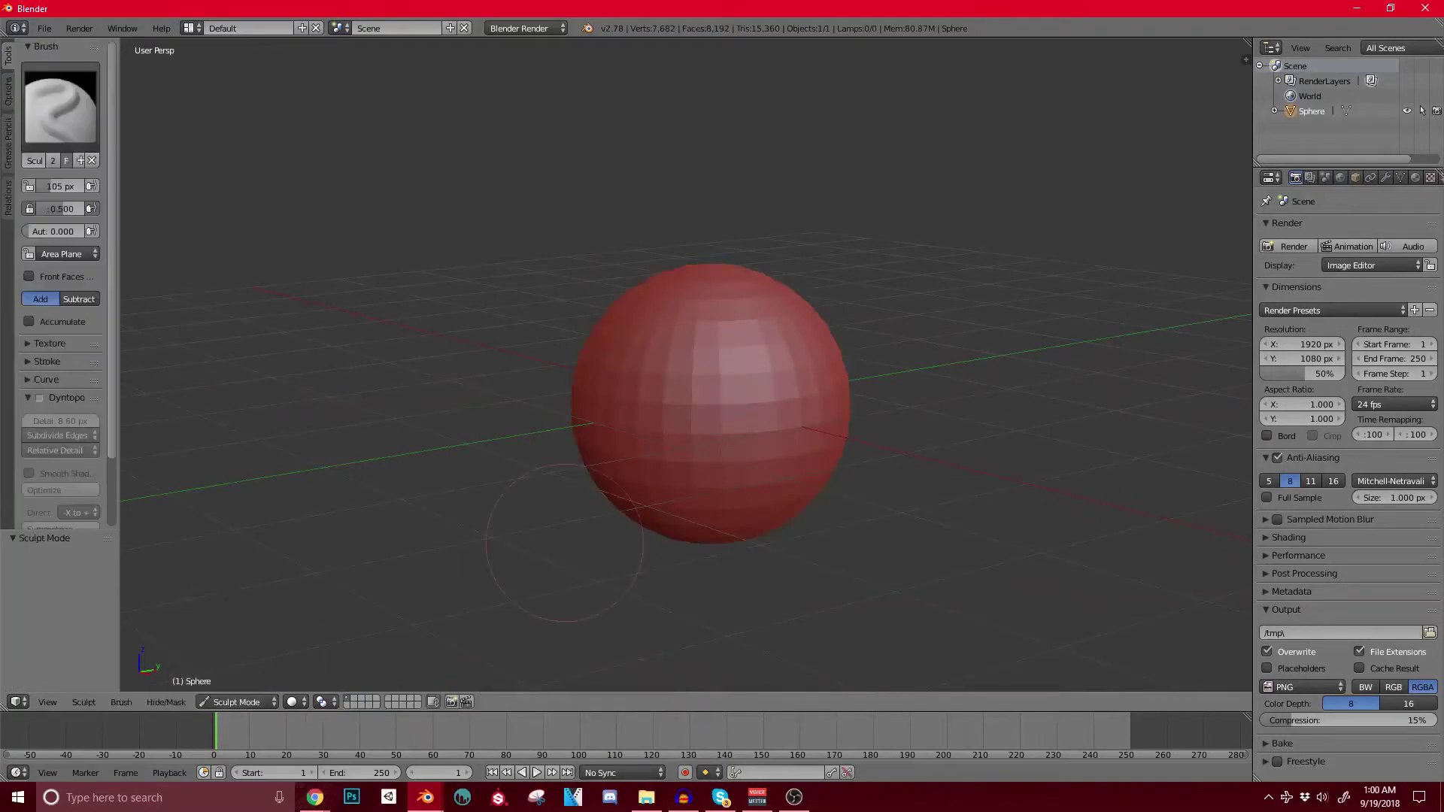
mouse_move(724, 382)
mouse_down()
mouse_move(733, 373)
mouse_move(688, 440)
mouse_move(583, 438)
mouse_up()
middle_drag(685, 421, 723, 384)
scroll(723, 383, up, 4)
mouse_move(756, 325)
ctrl+mouse_down()
mouse_move(762, 286)
mouse_move(799, 299)
mouse_move(796, 282)
ctrl+mouse_up()
mouse_move(648, 387)
mouse_down()
mouse_move(628, 422)
mouse_move(665, 426)
mouse_move(591, 406)
mouse_up()
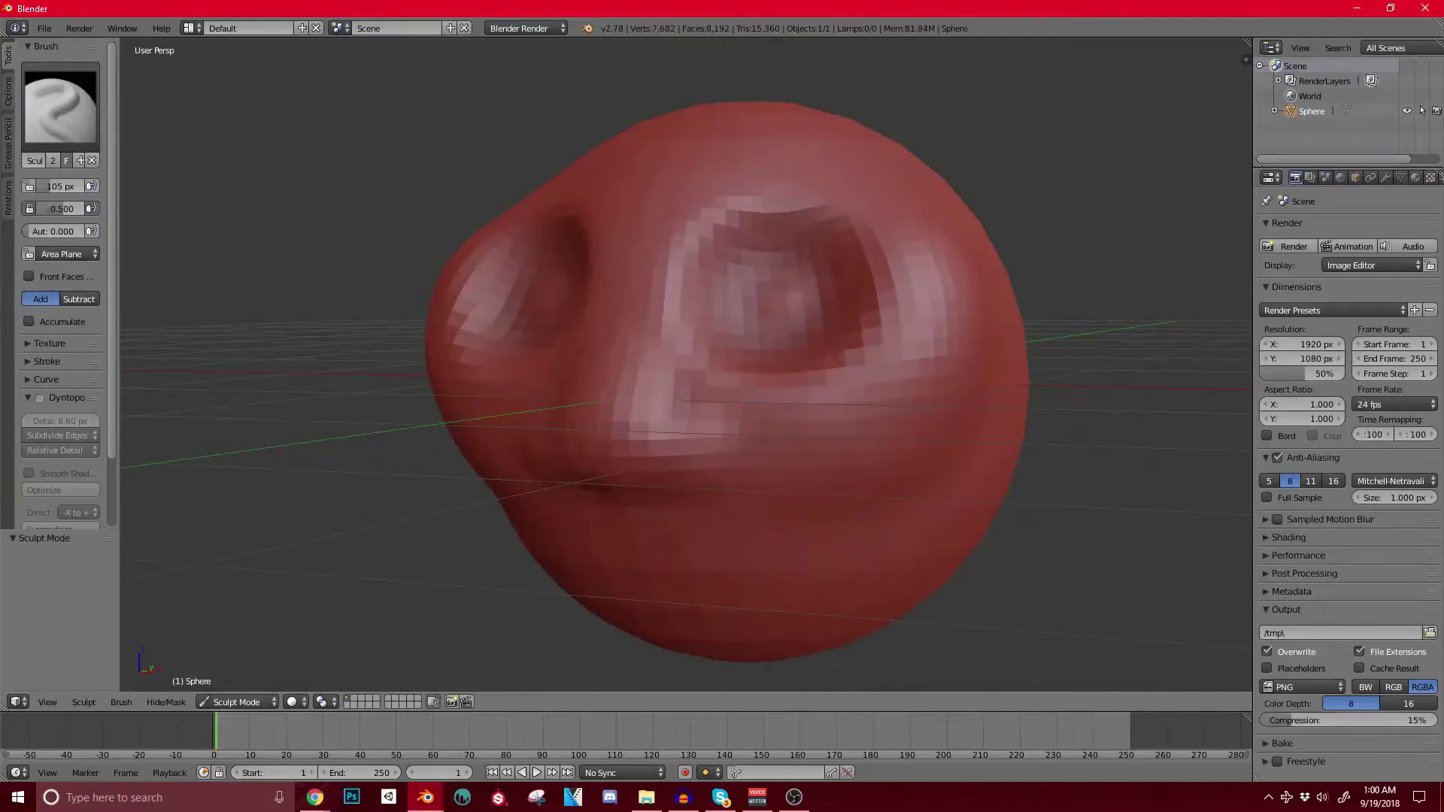
Step: Build up a protruding nose below the eye sockets and smooth the surrounding surface
mouse_move(639, 290)
mouse_down()
mouse_move(608, 422)
mouse_move(578, 440)
mouse_move(594, 421)
mouse_move(536, 418)
mouse_up()
mouse_move(620, 421)
middle_down()
mouse_move(527, 421)
mouse_move(613, 421)
mouse_move(583, 424)
middle_up()
scroll(613, 421, up, 2)
mouse_move(399, 452)
shift+mouse_down()
mouse_move(368, 448)
mouse_move(413, 384)
mouse_move(361, 410)
shift+mouse_up()
shift+drag(523, 191, 477, 236)
mouse_move(513, 442)
mouse_down()
mouse_move(540, 440)
mouse_move(500, 463)
mouse_move(511, 391)
mouse_up()
scroll(527, 414, down, 3)
middle_drag(527, 413, 887, 361)
scroll(850, 410, up, 2)
mouse_move(595, 353)
shift+mouse_down()
mouse_move(601, 316)
mouse_move(639, 301)
mouse_move(635, 166)
mouse_move(692, 316)
shift+mouse_up()
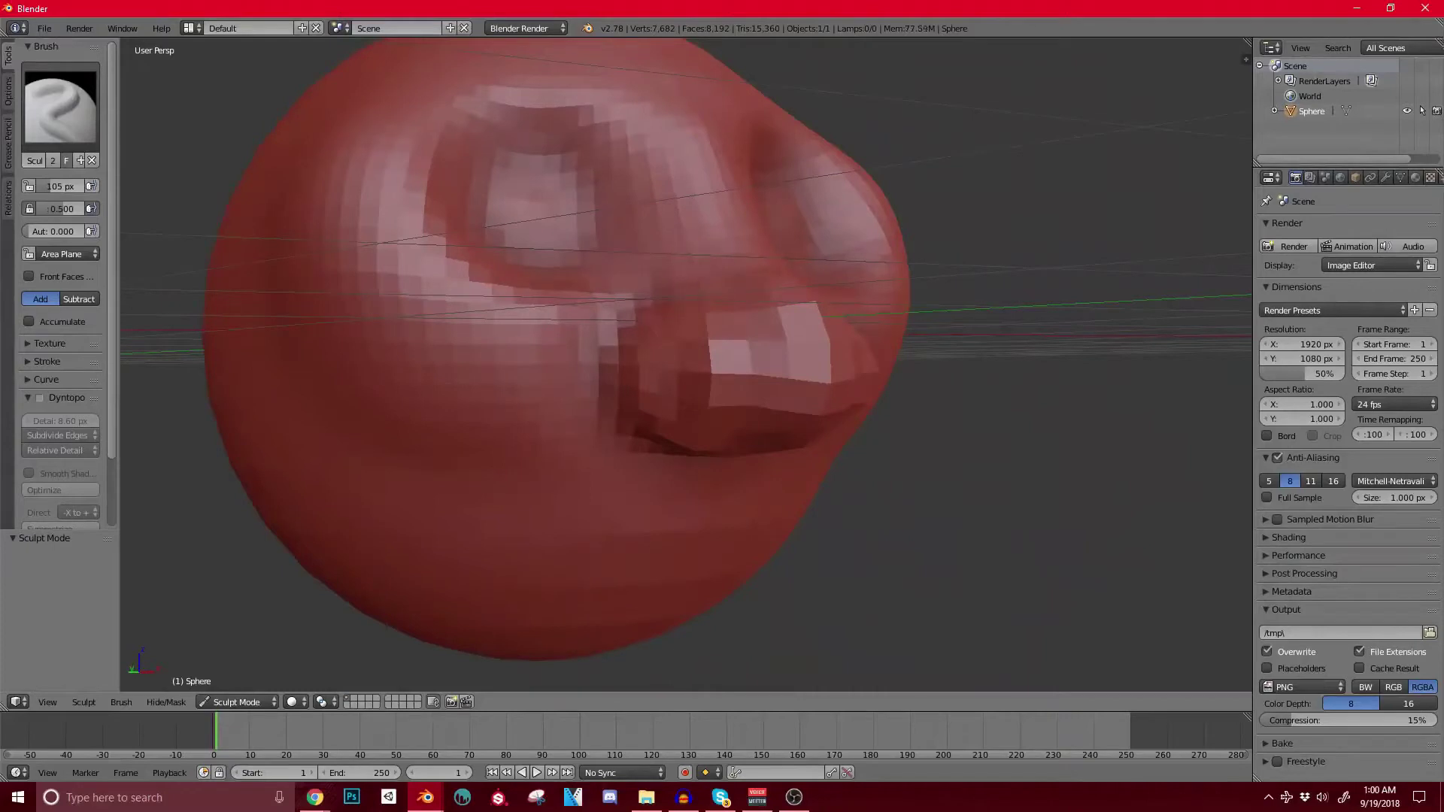
Step: Undo the face sculpting and the mesh subdivisions, leaving the original UV sphere in Object Mode
click(237, 702)
click(245, 684)
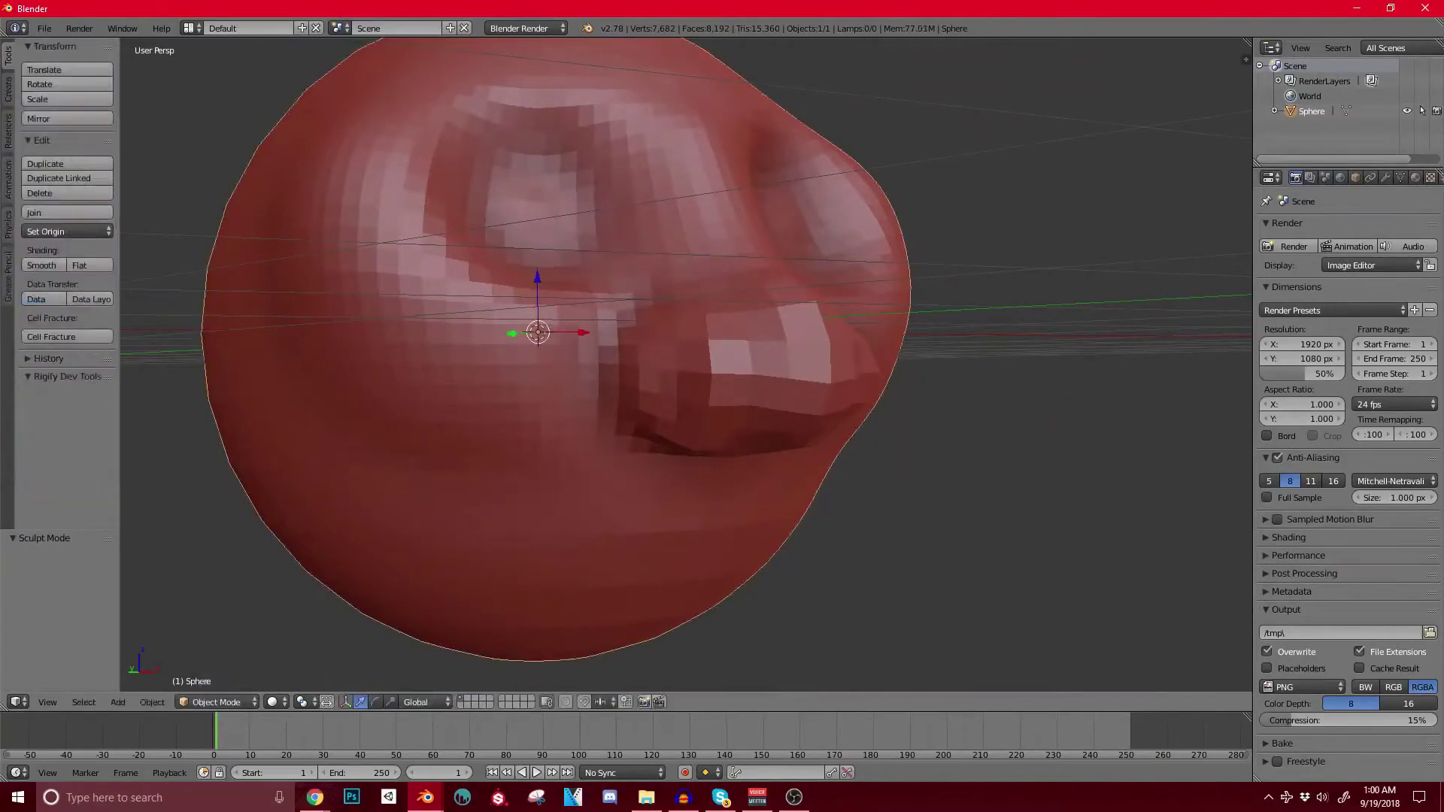
key(ctrl+z)
scroll(460, 459, down, 1)
key(Tab)
key(Tab)
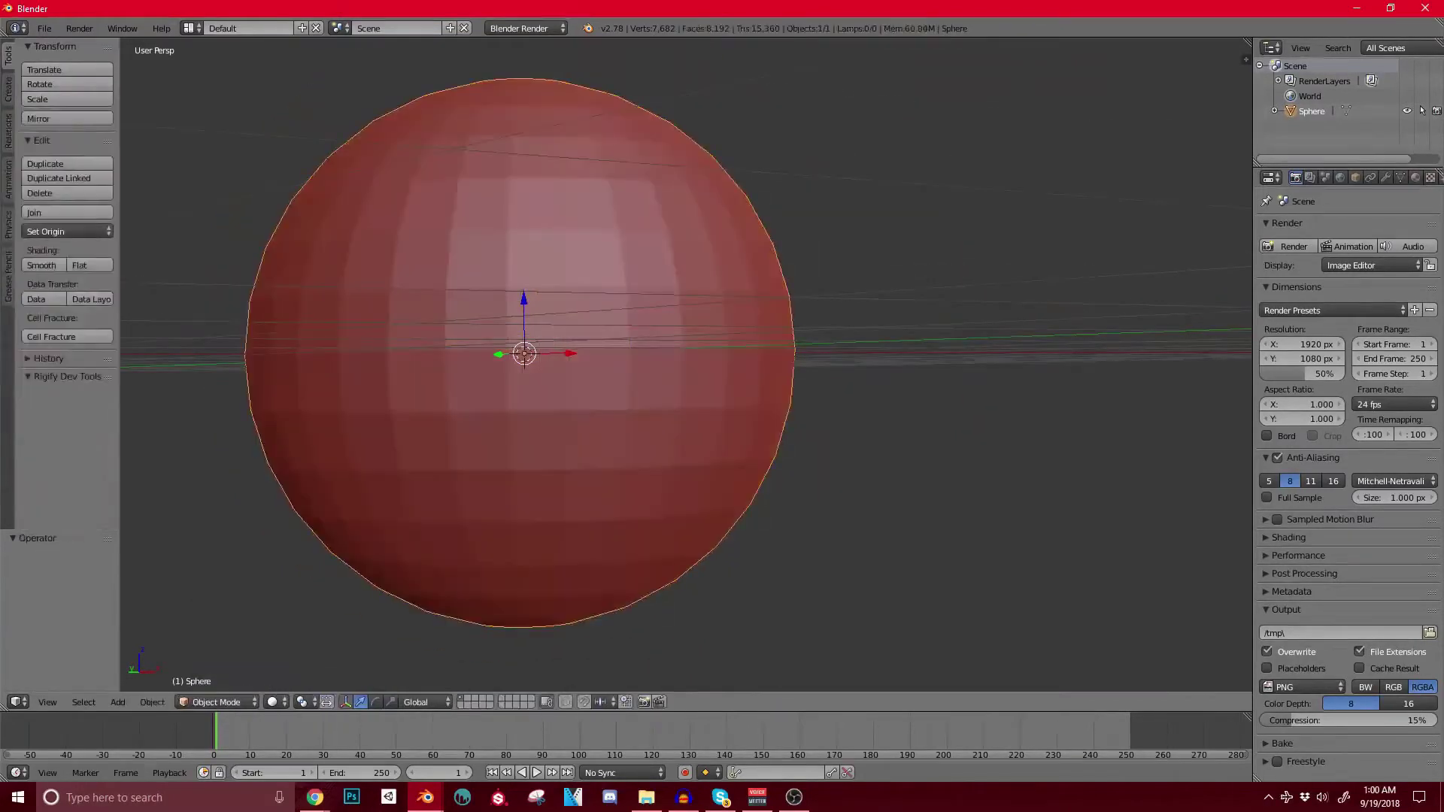
key(Tab)
key(Tab)
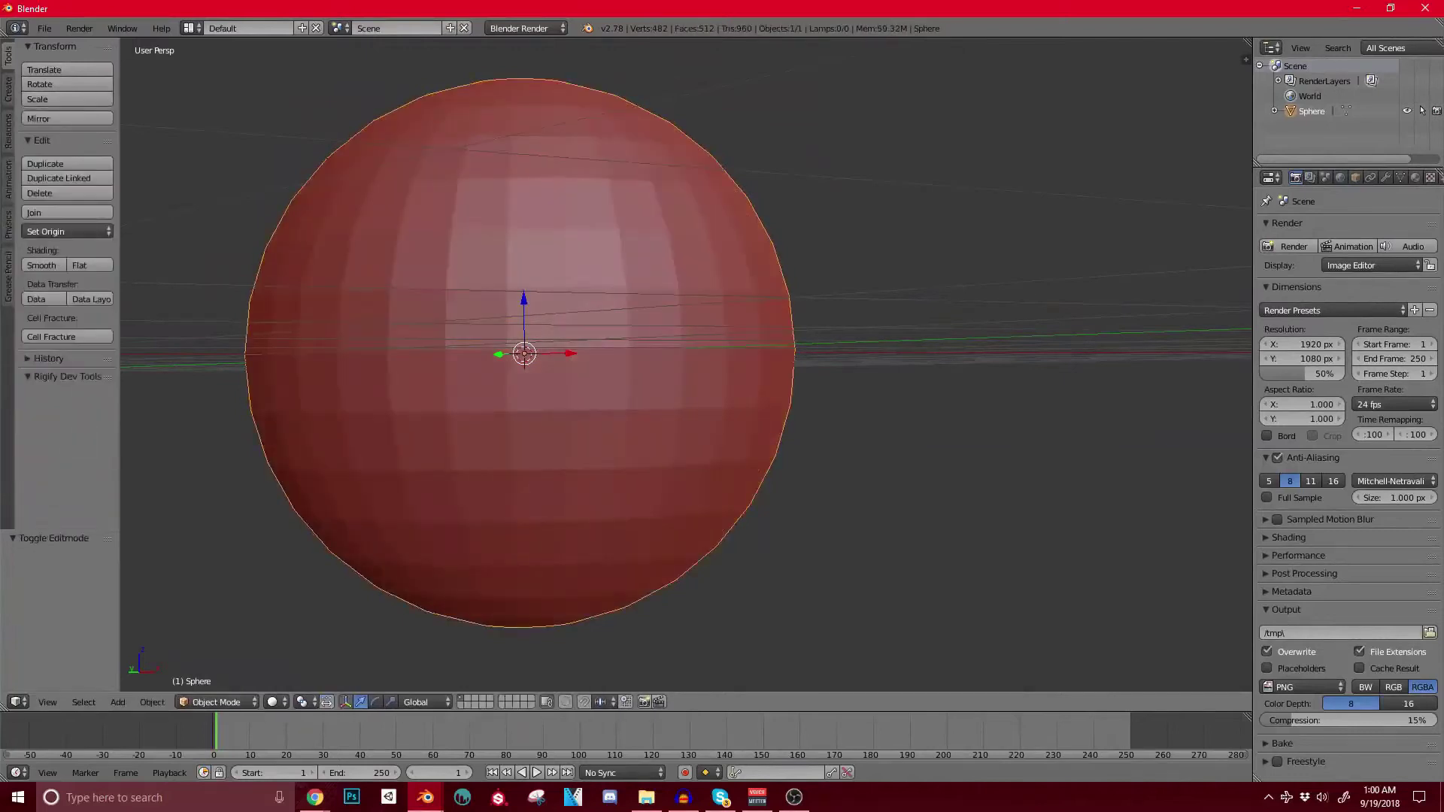
Step: Enter Sculpt Mode and enable Dyntopo with a detail size of 12.10 px and the Subdivide Collapse refine method
click(216, 702)
click(222, 651)
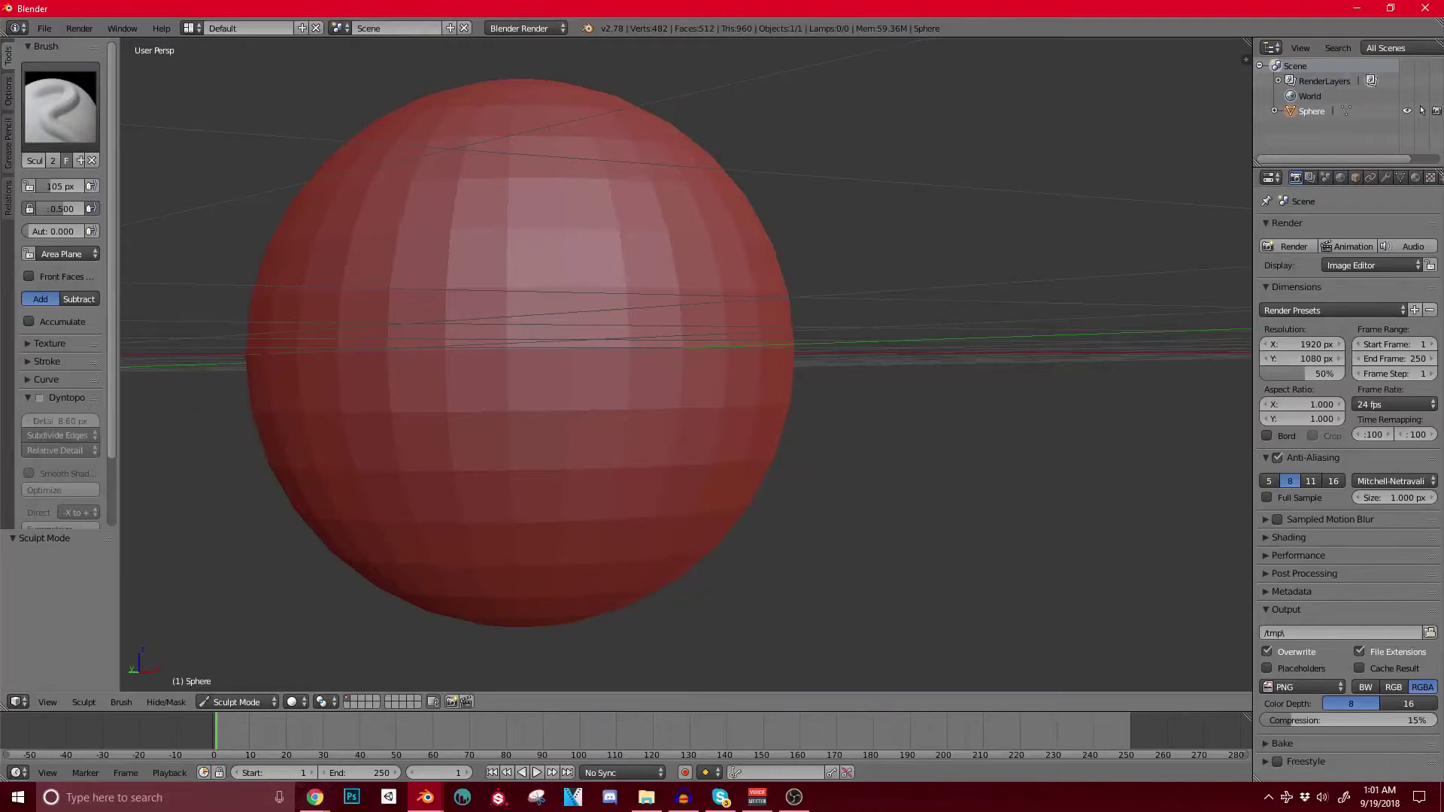
click(39, 398)
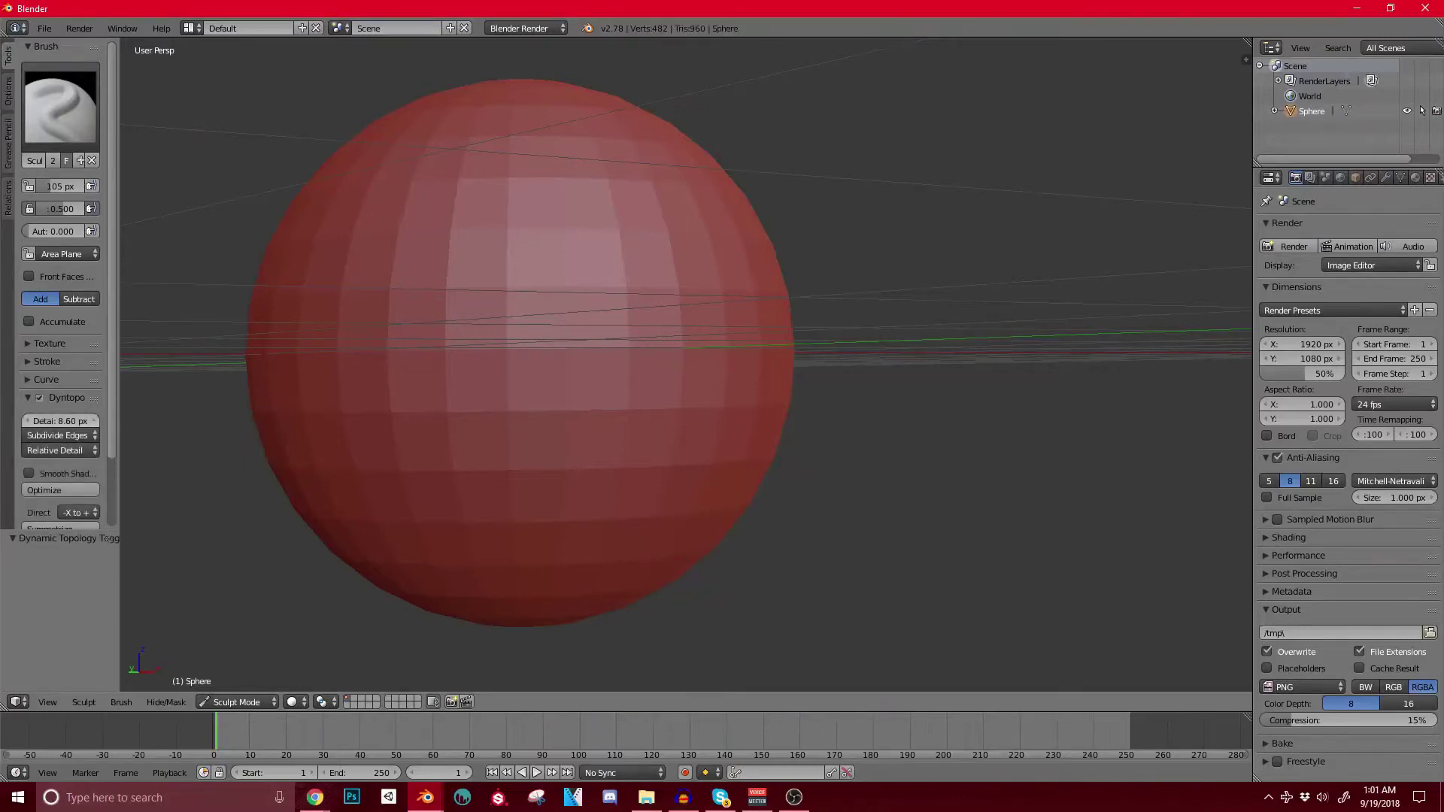
drag(60, 421, 87, 421)
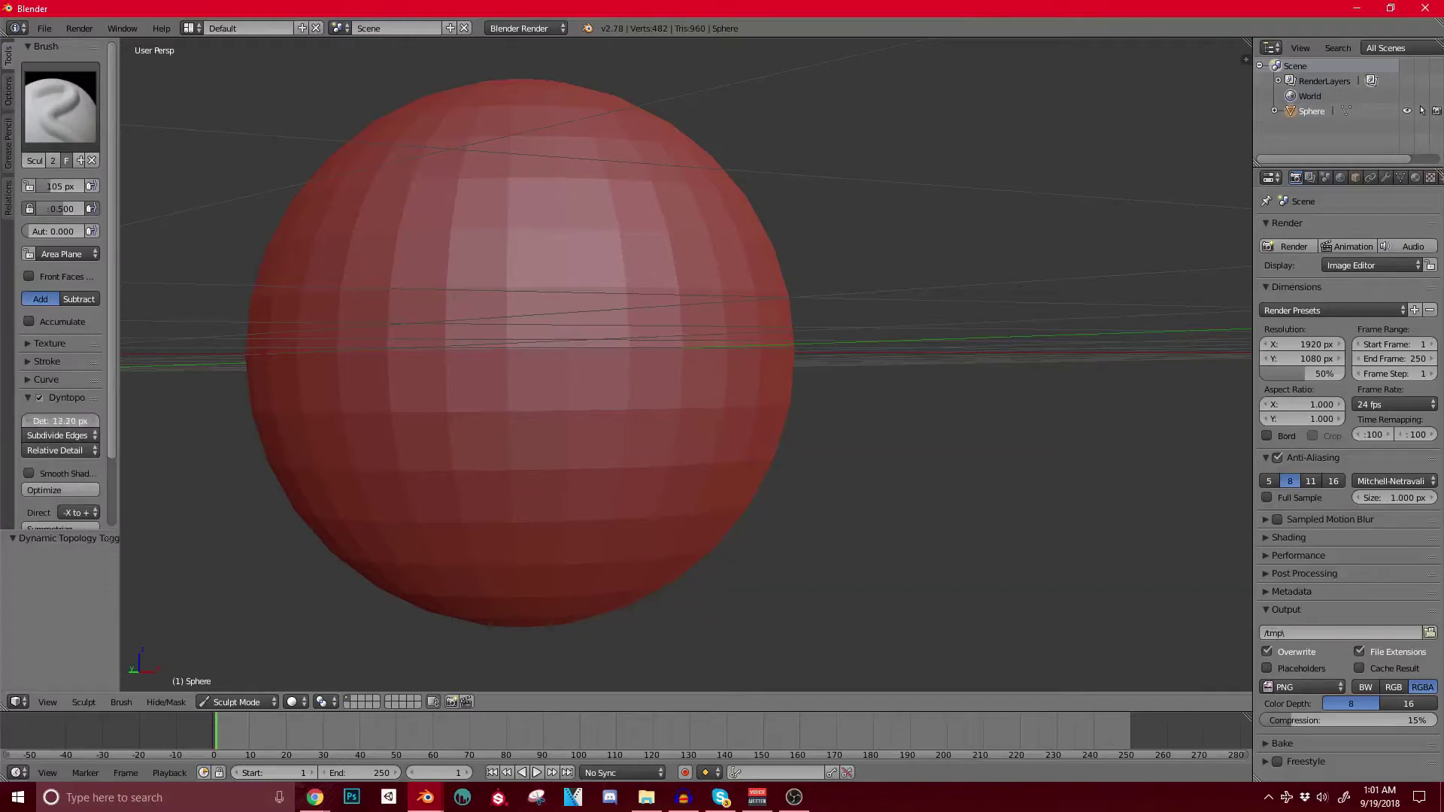
drag(60, 421, 61, 422)
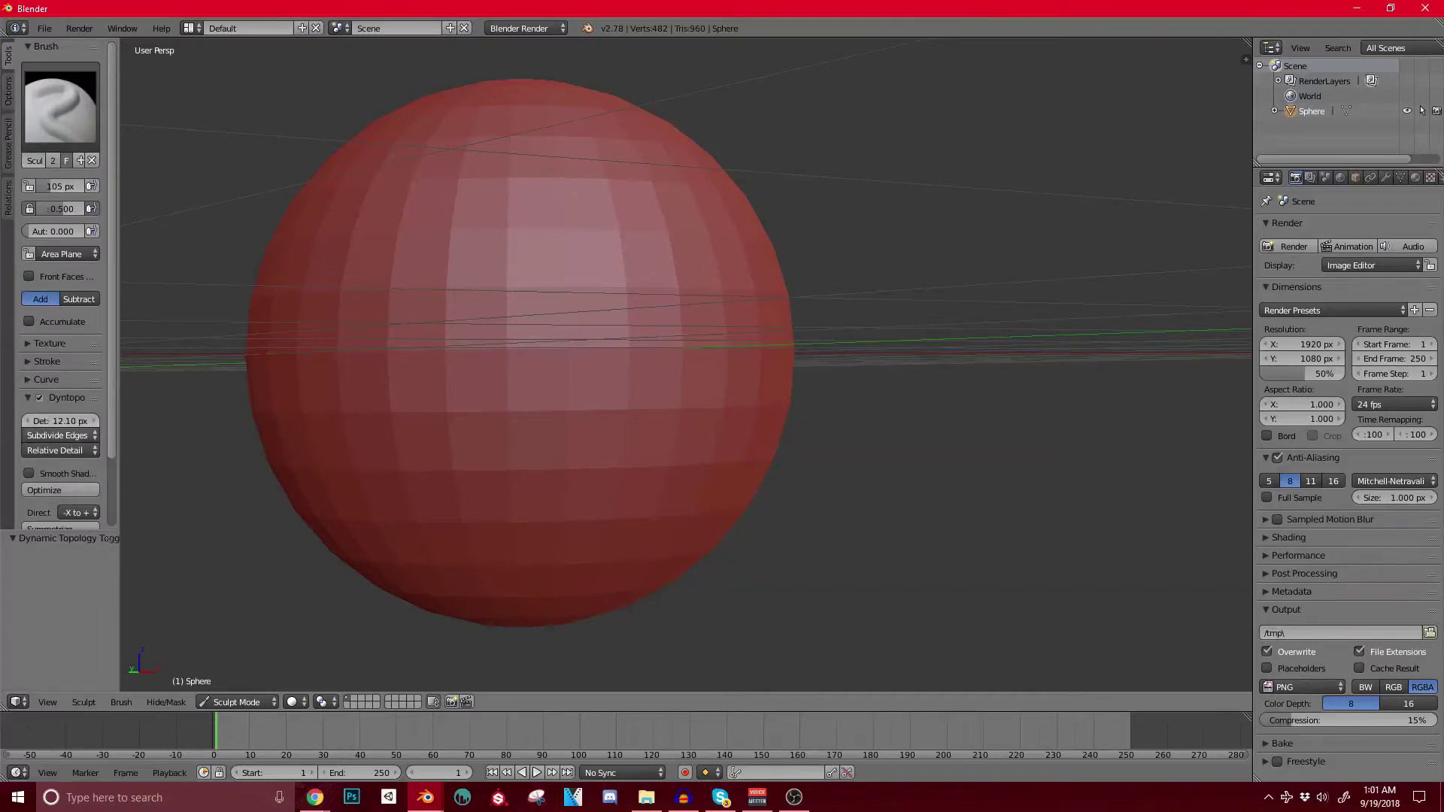
click(57, 435)
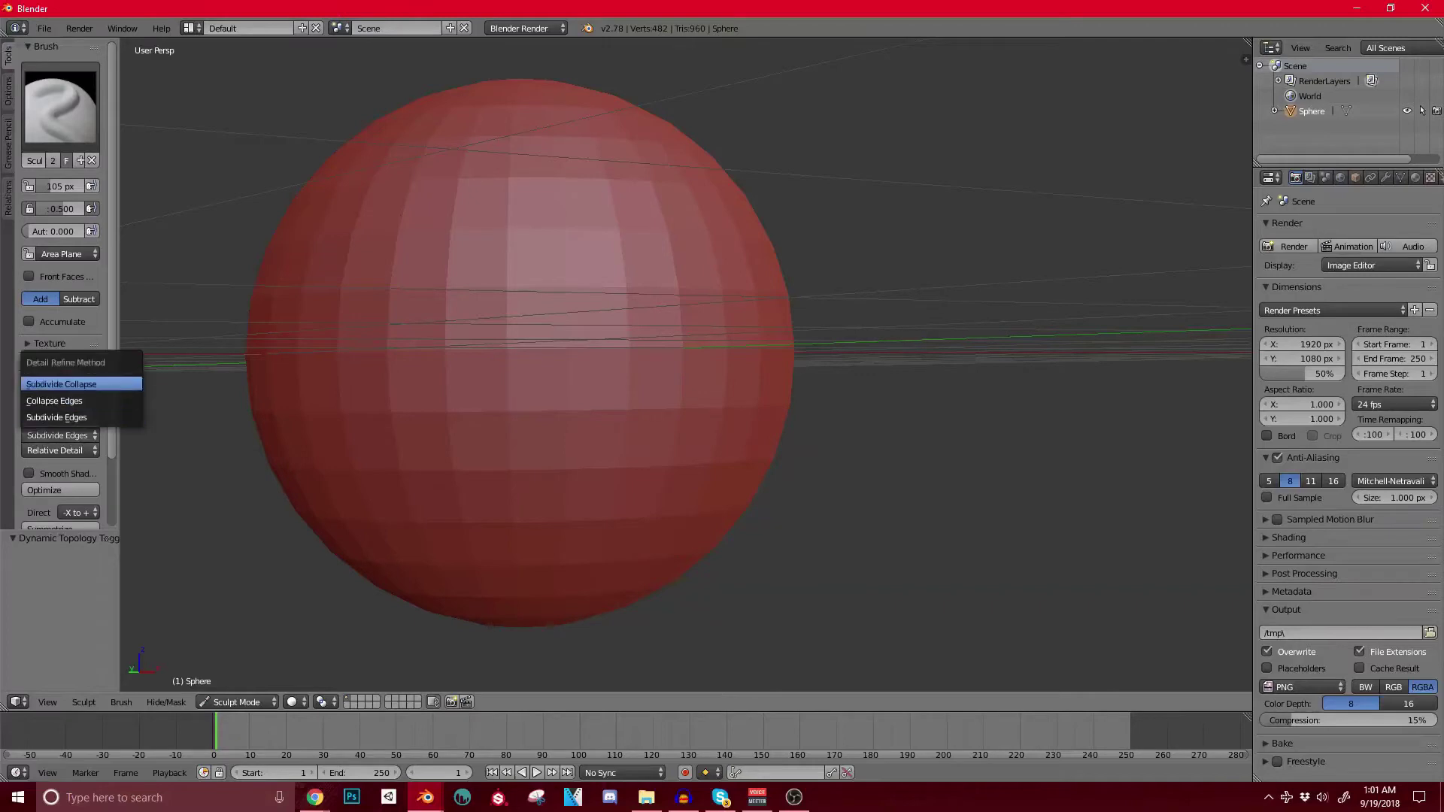
click(61, 384)
Step: Choose the Clay Strips brush, paint a stroke over the sphere and check the mesh in Edit Mode before resuming sculpting
click(60, 105)
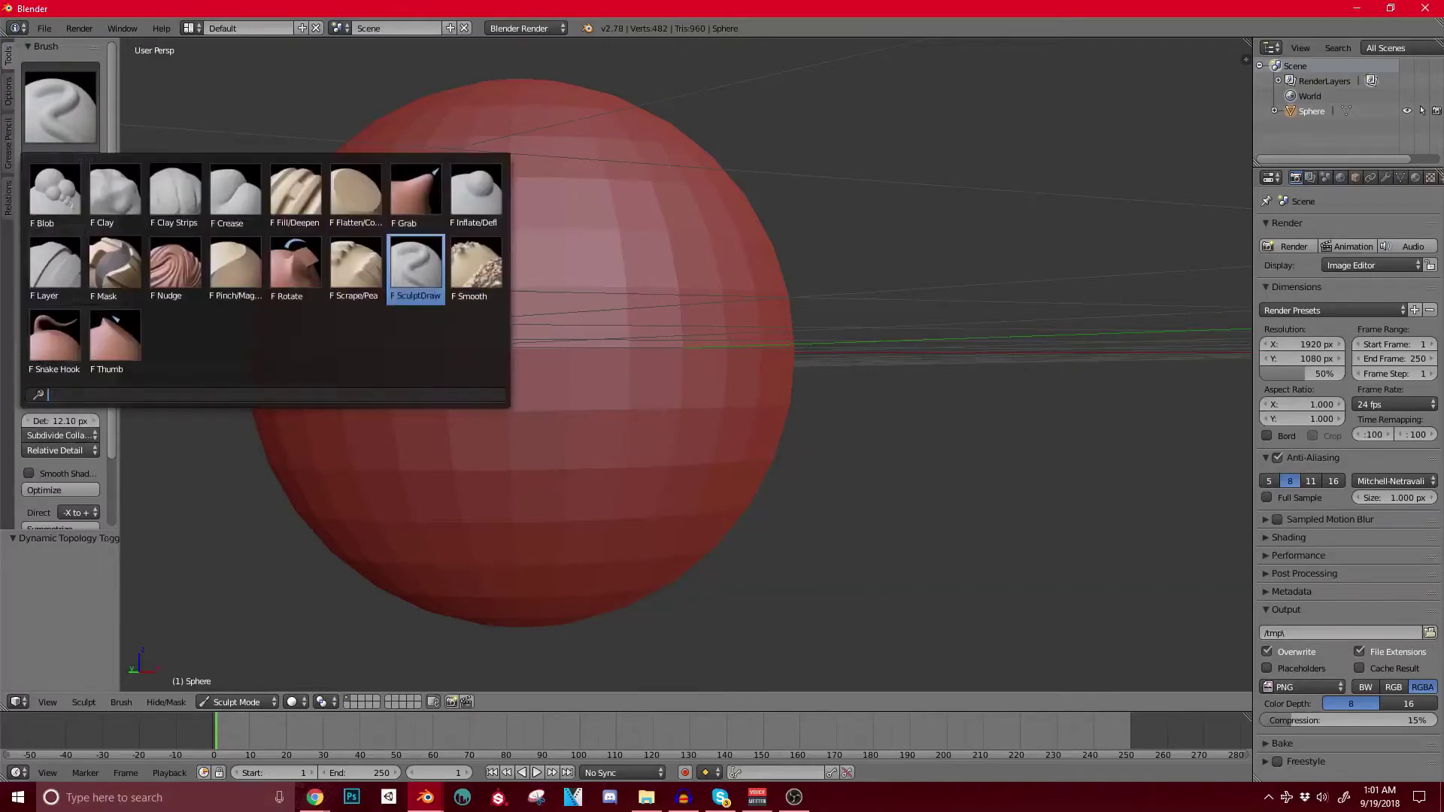
click(174, 194)
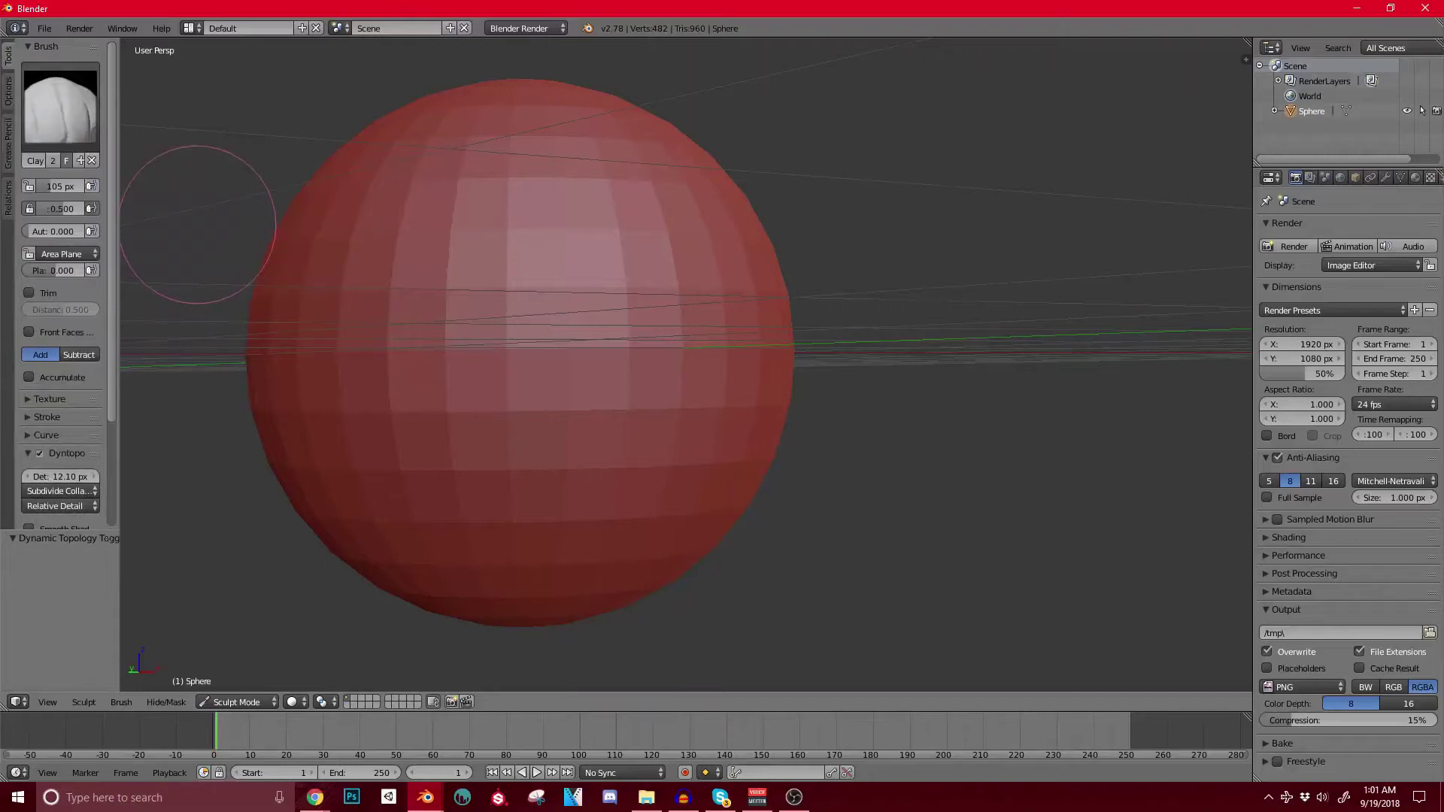
key(Tab)
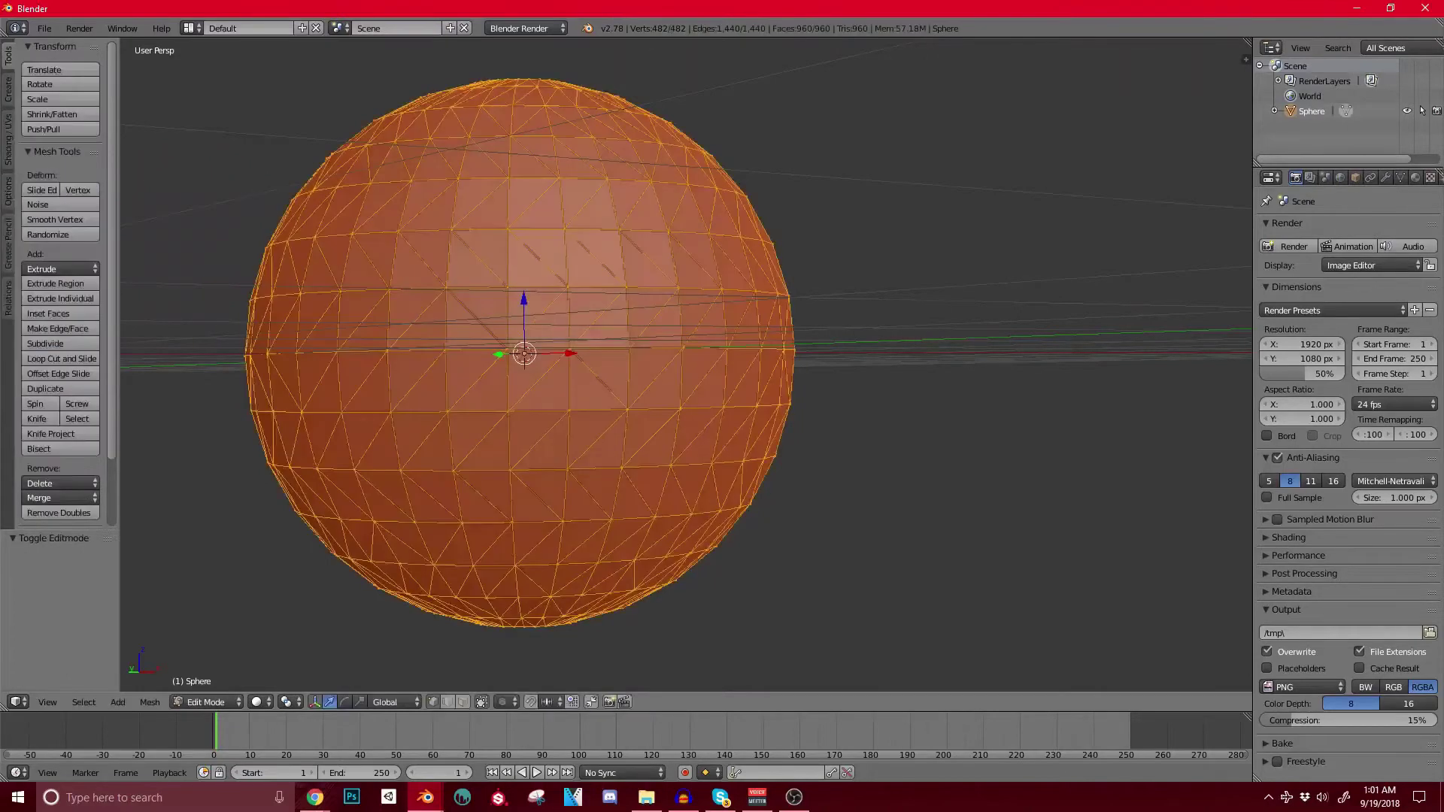
key(Tab)
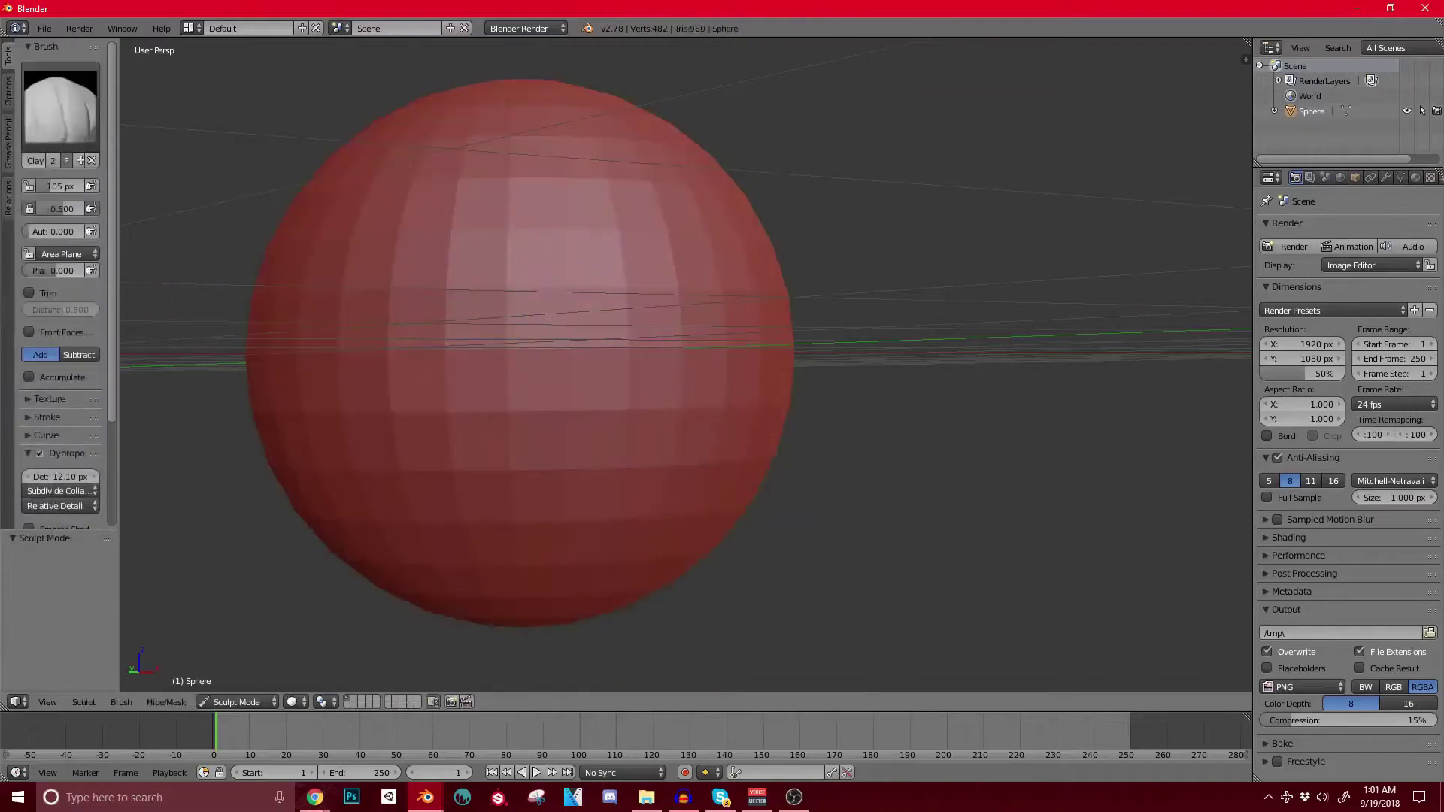
drag(521, 584, 564, 150)
key(Tab)
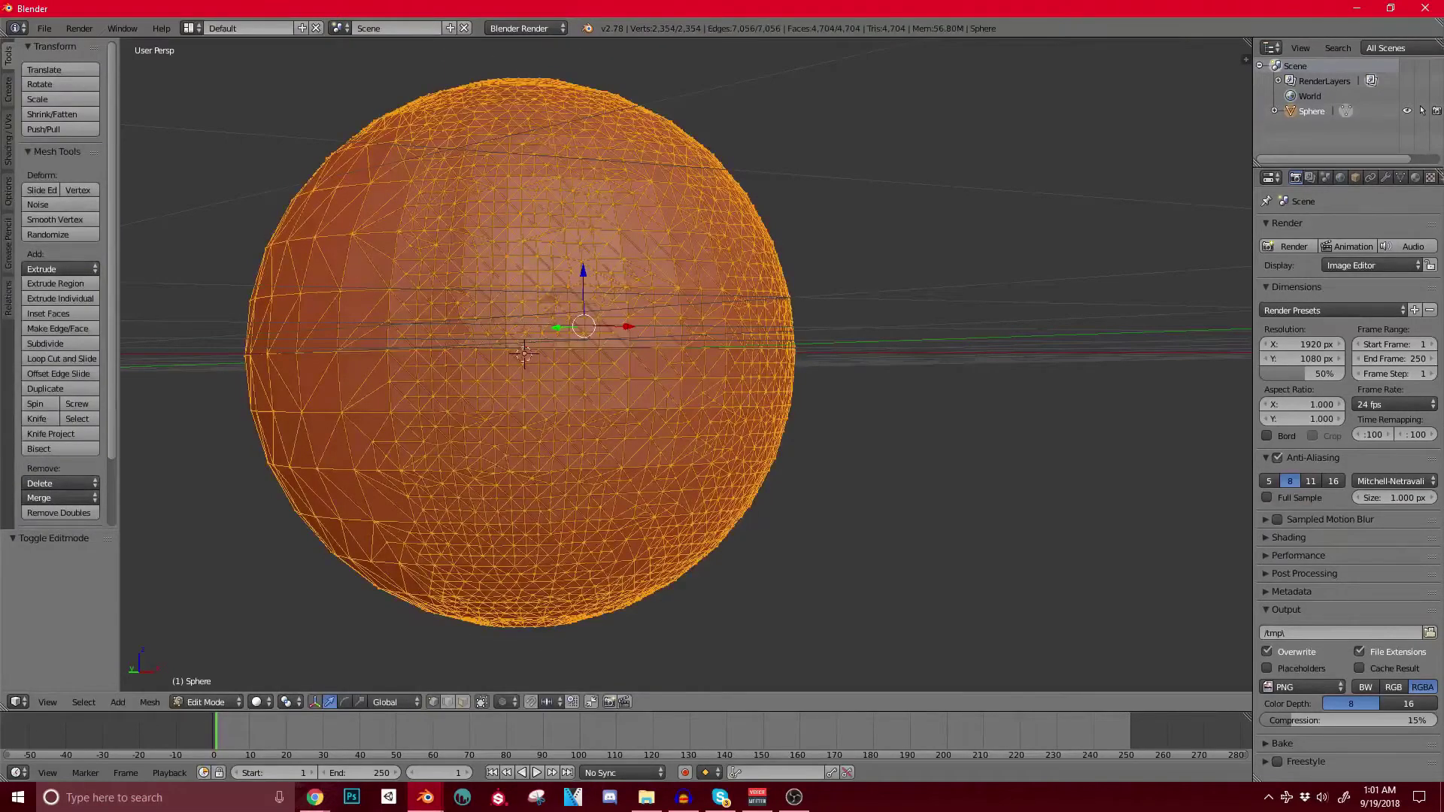
key(Tab)
Step: Sculpt Clay Strips strokes around the sides of the sphere with dynamic topology enabled
mouse_move(800, 574)
middle_down()
mouse_move(692, 554)
mouse_move(647, 526)
middle_up()
mouse_move(519, 256)
mouse_down()
mouse_move(553, 180)
mouse_move(571, 286)
mouse_move(582, 189)
mouse_move(384, 205)
mouse_up()
middle_drag(384, 204, 407, 270)
scroll(411, 278, down, 3)
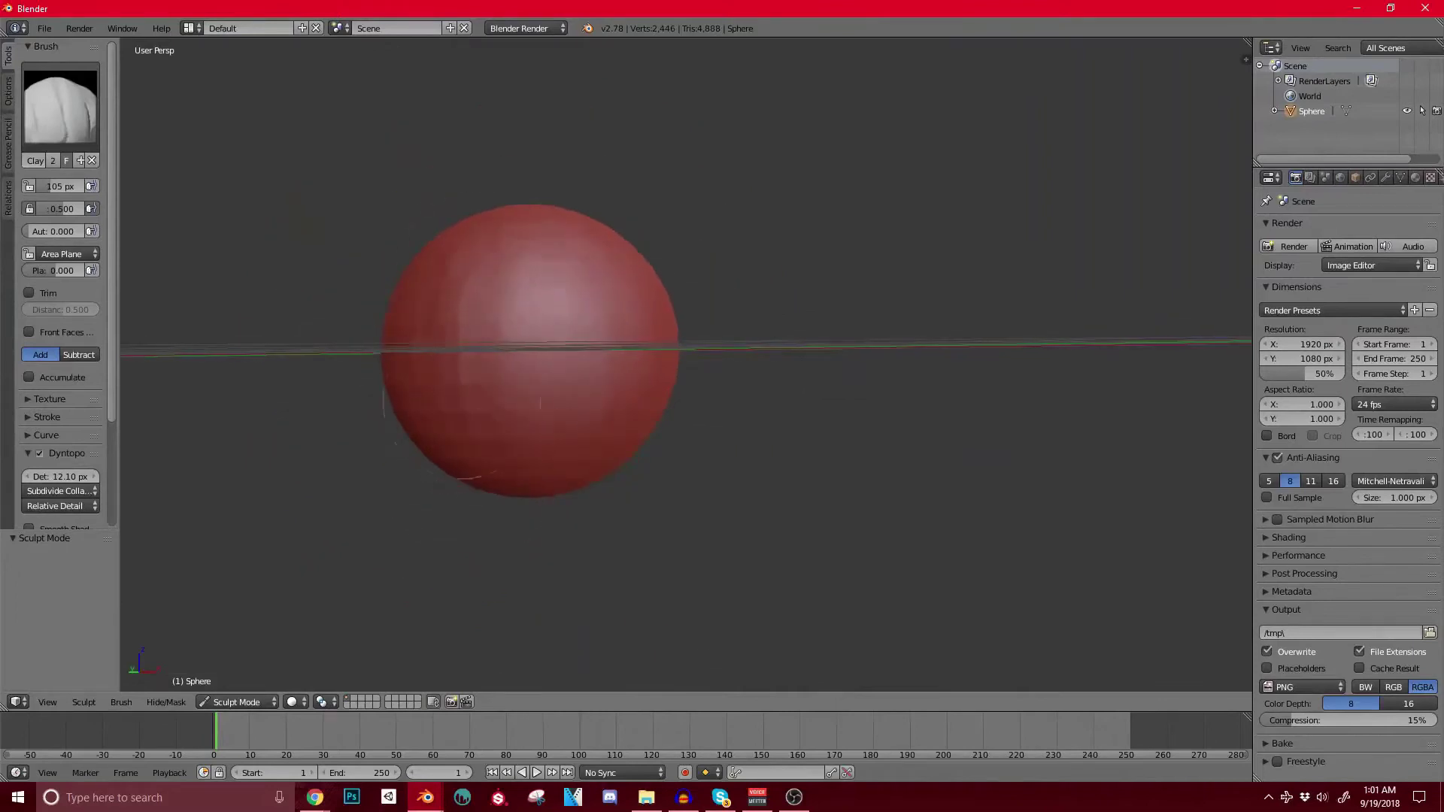
drag(519, 361, 647, 361)
middle_drag(789, 368, 574, 383)
mouse_move(682, 384)
shift+middle_down()
mouse_move(514, 463)
mouse_move(571, 451)
shift+middle_up()
mouse_move(731, 471)
mouse_down()
mouse_move(742, 372)
mouse_move(677, 494)
mouse_move(629, 361)
mouse_move(572, 434)
mouse_up()
middle_drag(573, 434, 639, 442)
mouse_move(633, 421)
mouse_down()
mouse_move(607, 449)
mouse_move(579, 403)
mouse_move(590, 425)
mouse_move(594, 392)
mouse_move(575, 421)
mouse_move(680, 332)
mouse_move(720, 448)
mouse_move(677, 440)
mouse_up()
middle_drag(650, 432, 778, 439)
scroll(613, 456, up, 1)
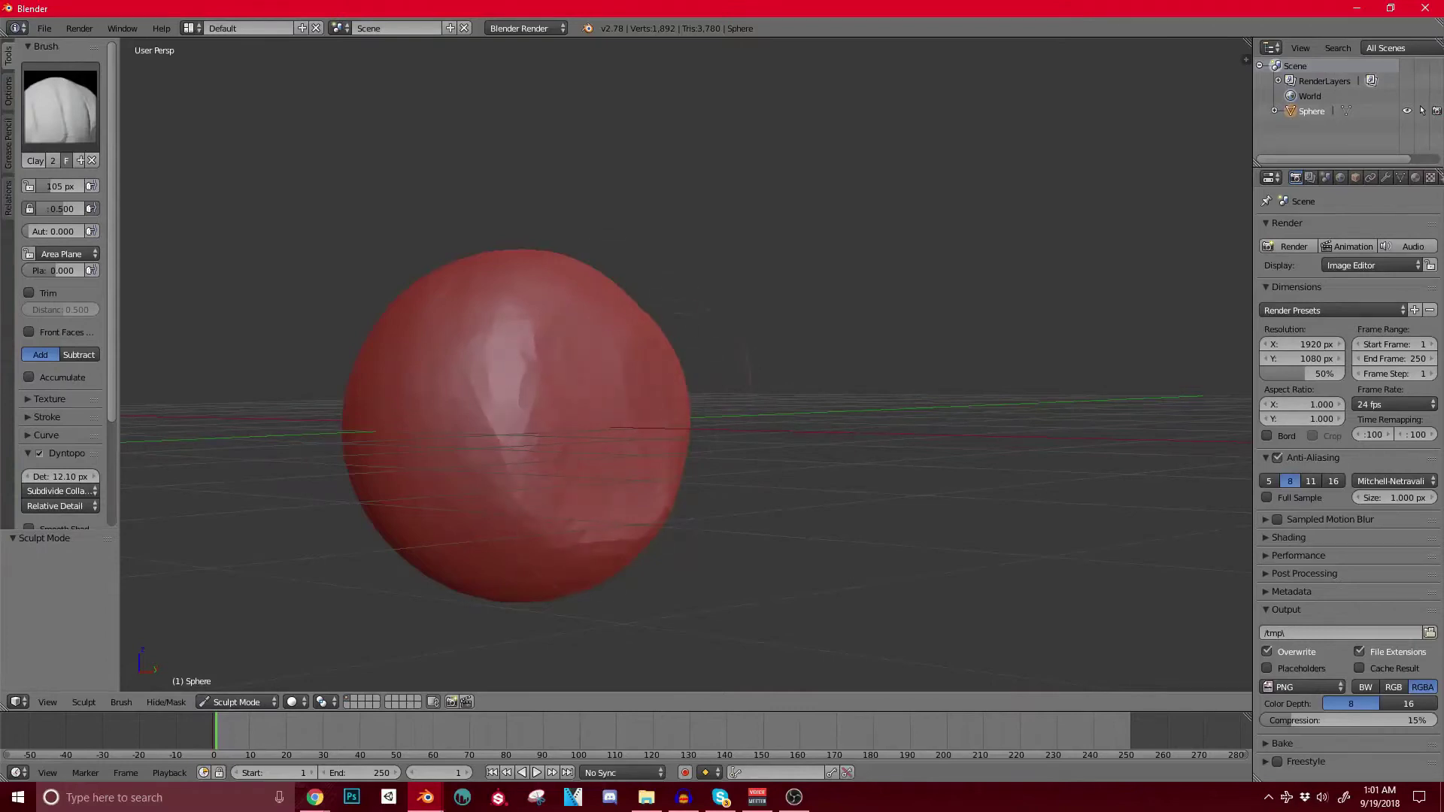
Step: Add more Clay Strips strokes to form an uneven, elongated shape and undo the last stroke
mouse_move(656, 491)
middle_down()
mouse_move(598, 451)
mouse_move(585, 467)
middle_up()
drag(650, 389, 654, 468)
mouse_move(655, 467)
middle_down()
mouse_move(594, 430)
mouse_move(613, 442)
middle_up()
scroll(639, 436, up, 1)
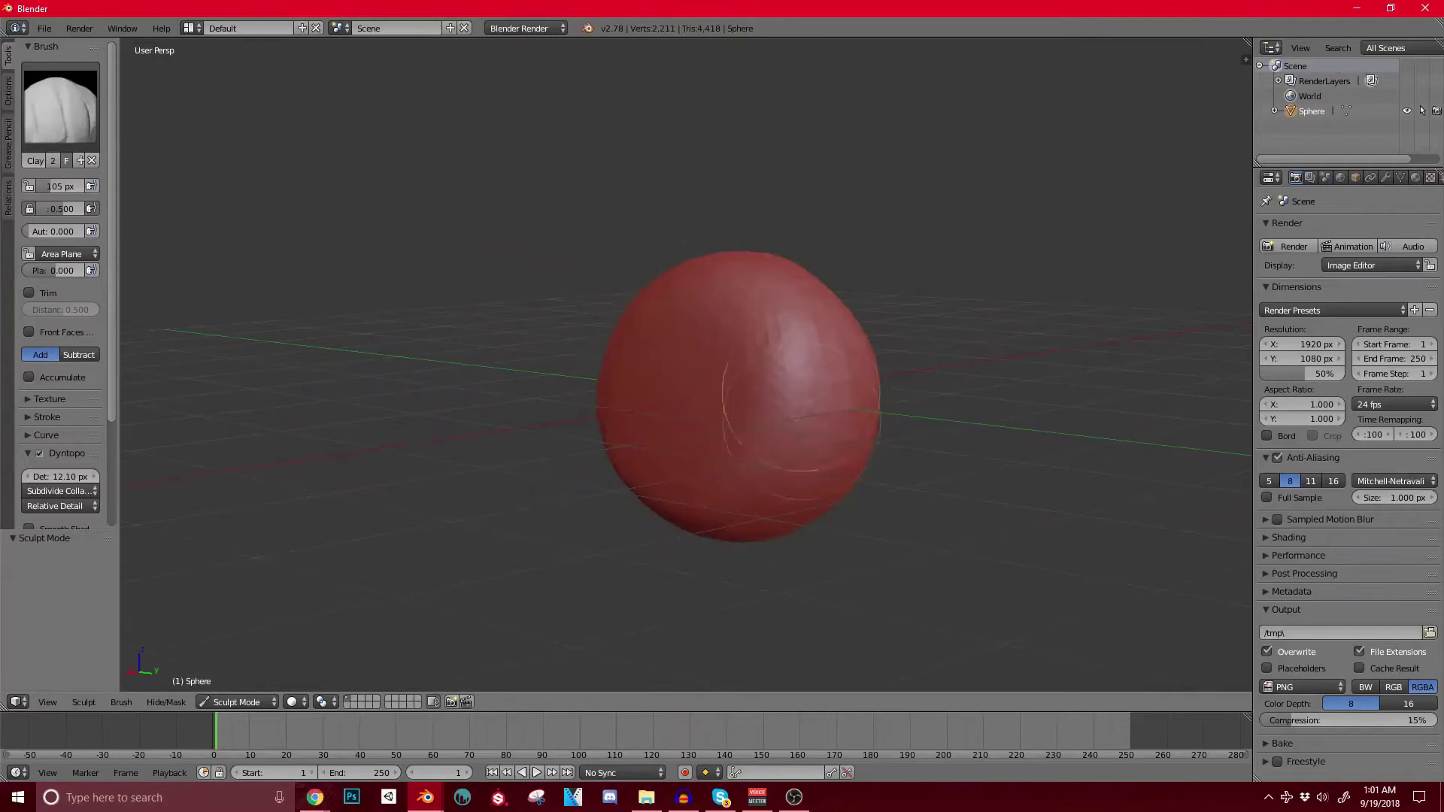
drag(808, 391, 790, 297)
middle_drag(625, 290, 661, 421)
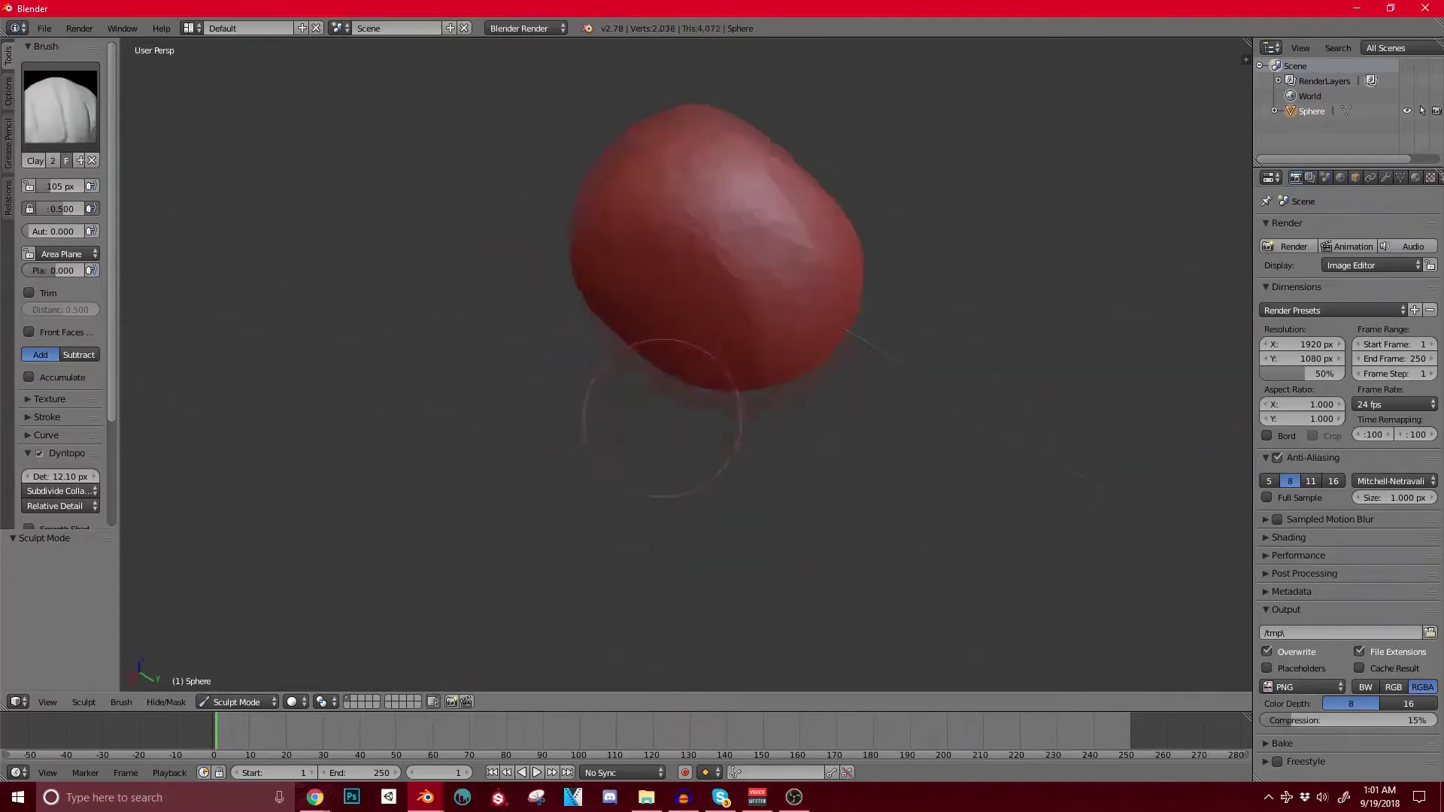
drag(715, 210, 759, 203)
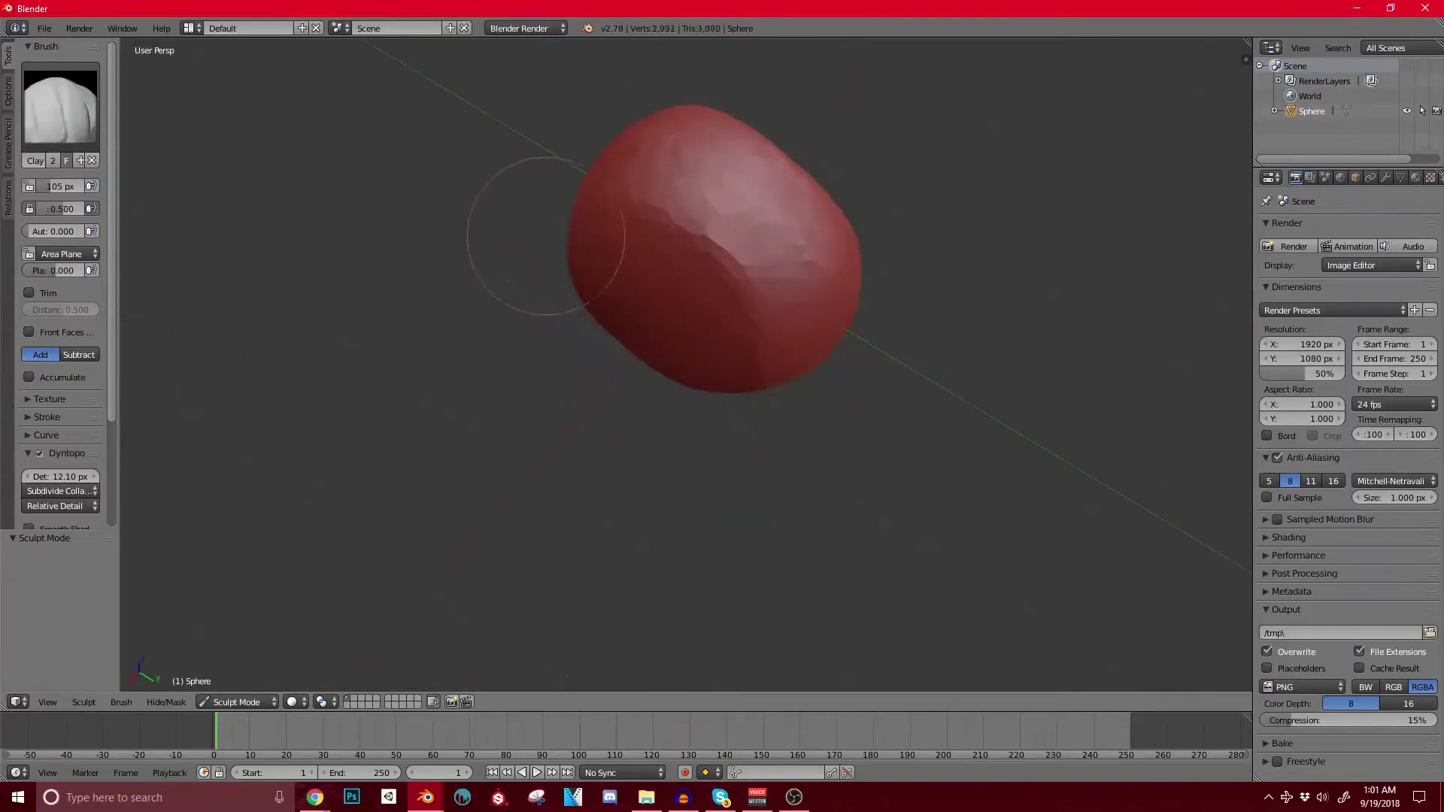
mouse_move(688, 338)
middle_down()
mouse_move(526, 395)
mouse_move(609, 466)
middle_up()
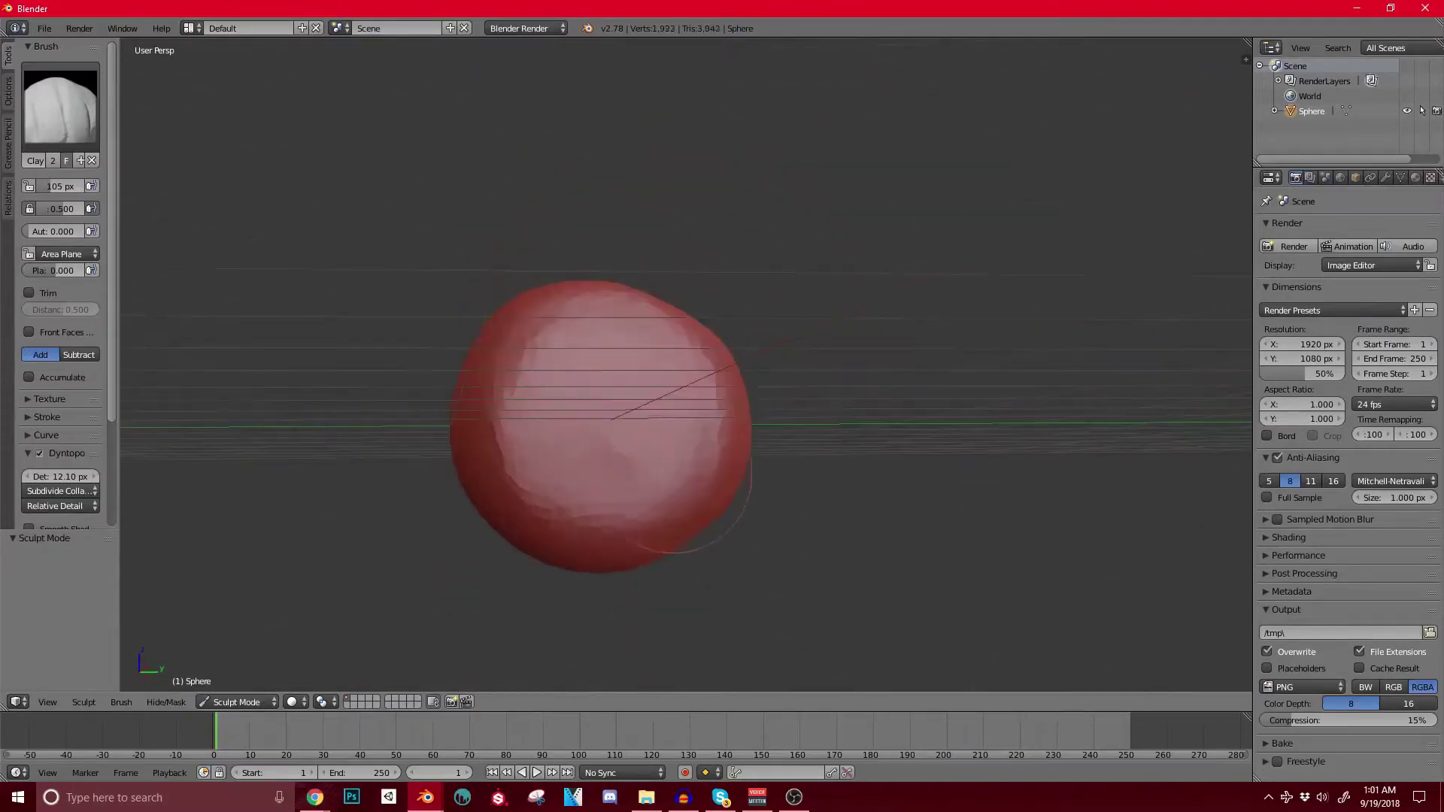
middle_drag(639, 316, 722, 361)
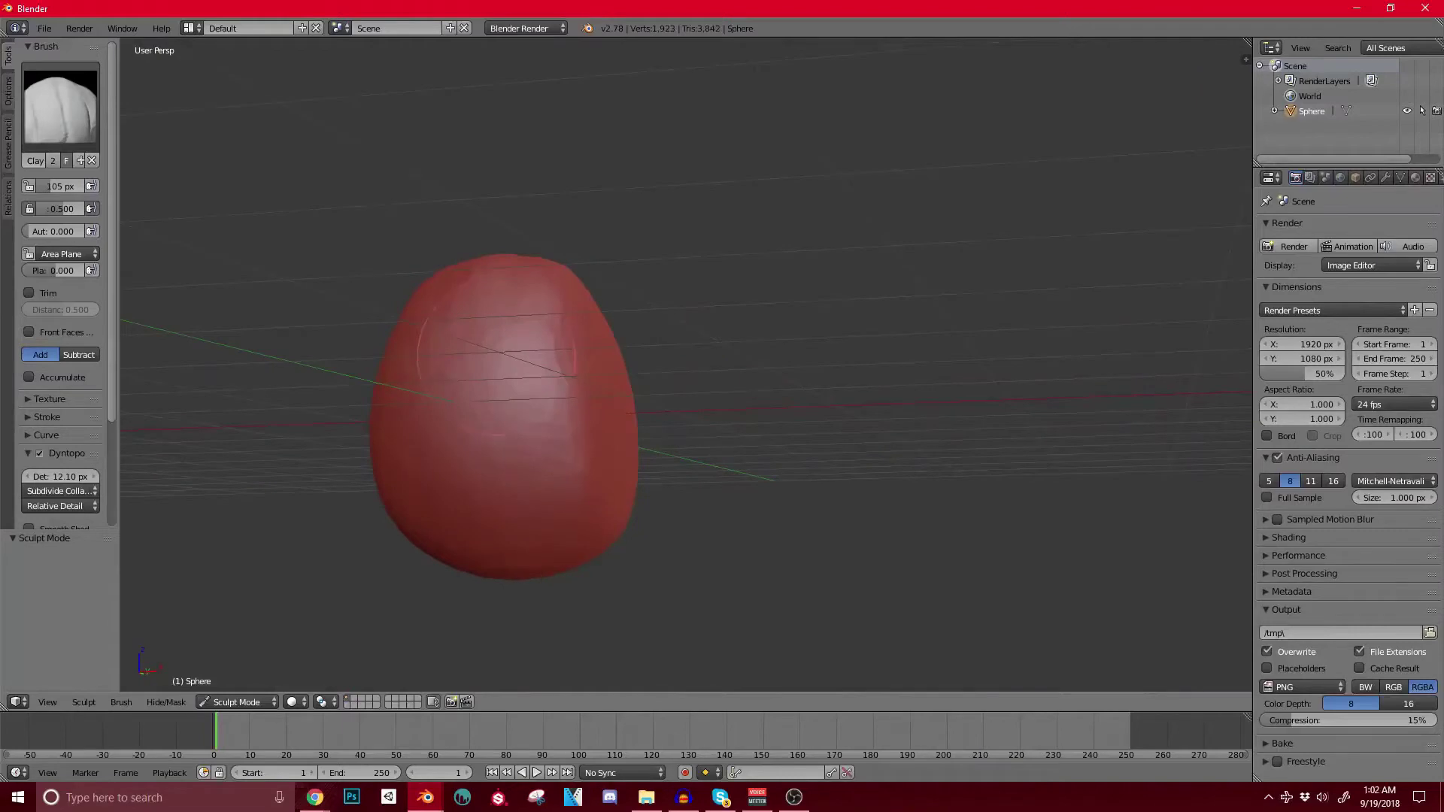
middle_drag(546, 260, 564, 338)
key(ctrl+z)
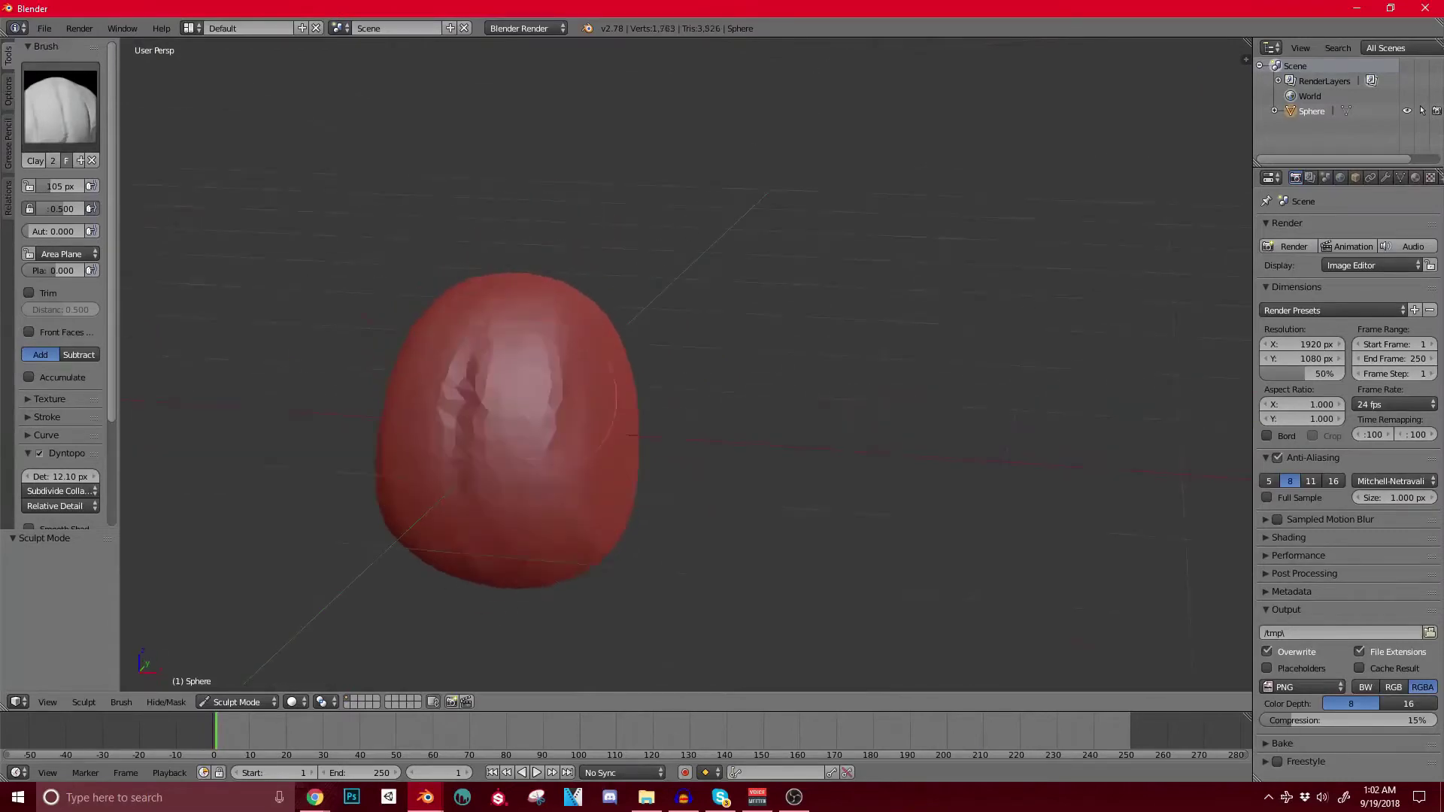
Step: Switch the sculpted shape to Object Mode and briefly check its mesh in Edit Mode
click(236, 702)
click(226, 686)
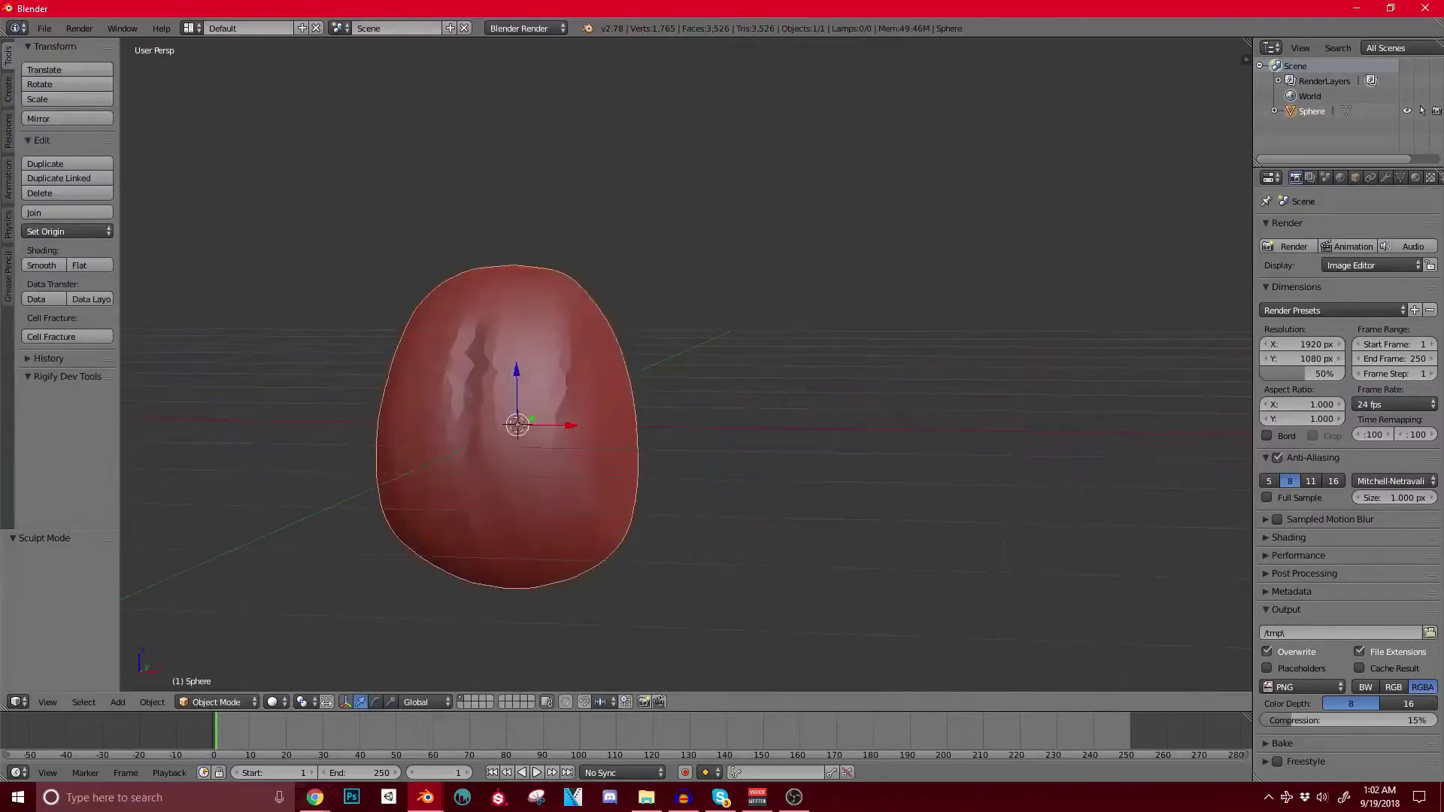
key(Tab)
key(Tab)
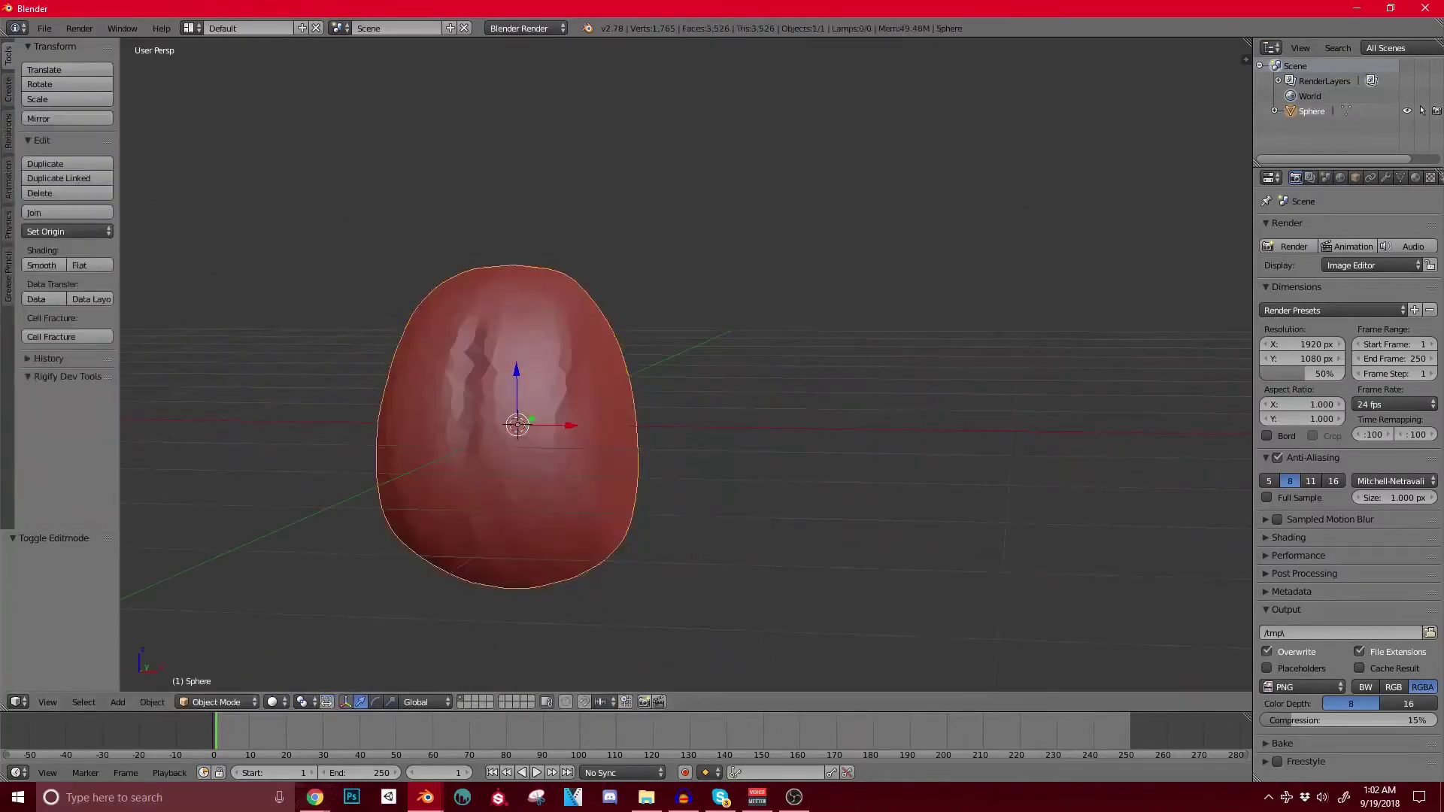
Step: Examine the sculpted shape's triangulated topology up close, comparing its surface in Edit Mode and Object Mode
middle_drag(557, 361, 436, 357)
scroll(586, 440, up, 2)
key(Tab)
scroll(579, 365, up, 3)
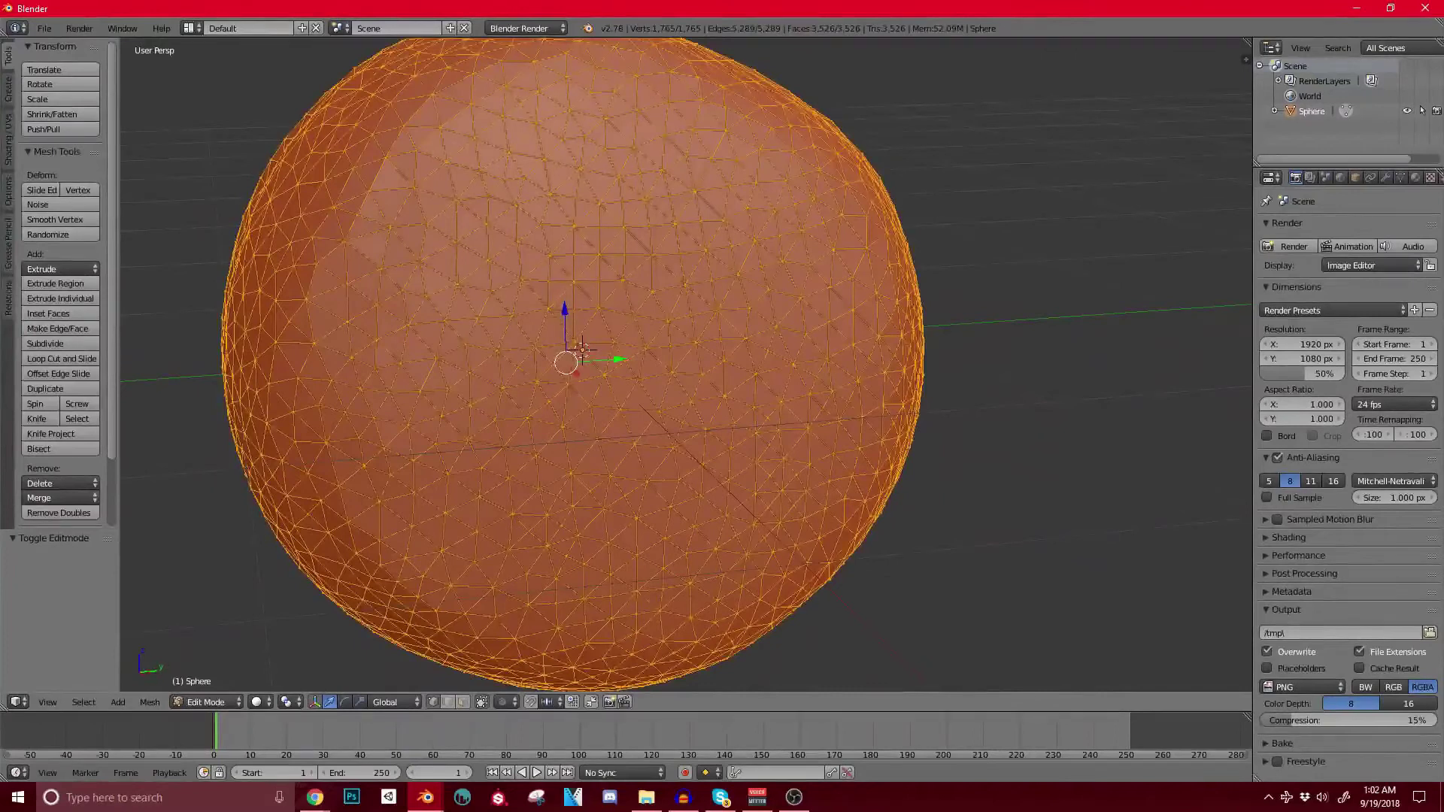
scroll(467, 376, up, 1)
scroll(467, 376, down, 3)
mouse_move(466, 376)
middle_down()
mouse_move(557, 377)
mouse_move(448, 378)
middle_up()
key(Tab)
scroll(481, 384, up, 2)
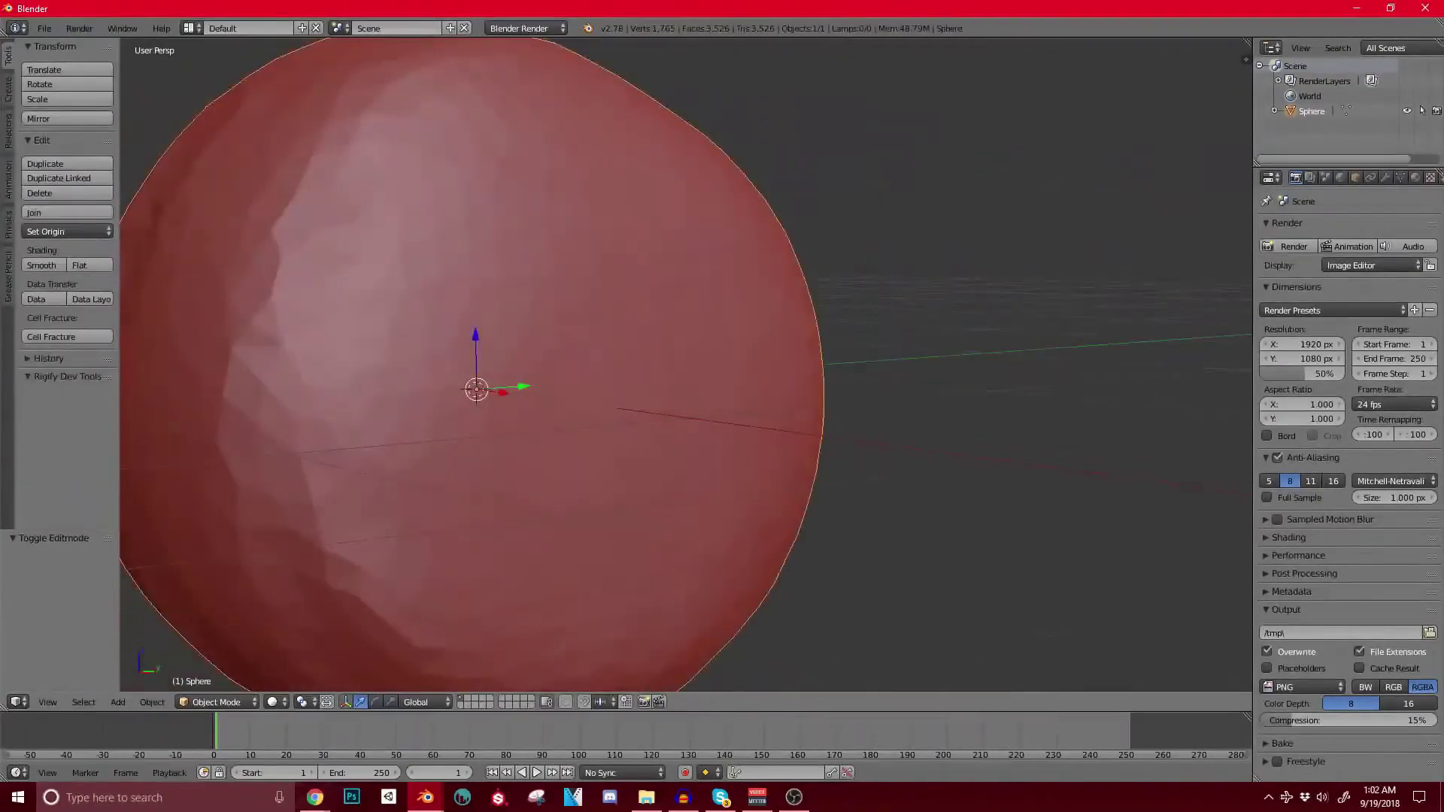
key(Tab)
scroll(601, 354, down, 3)
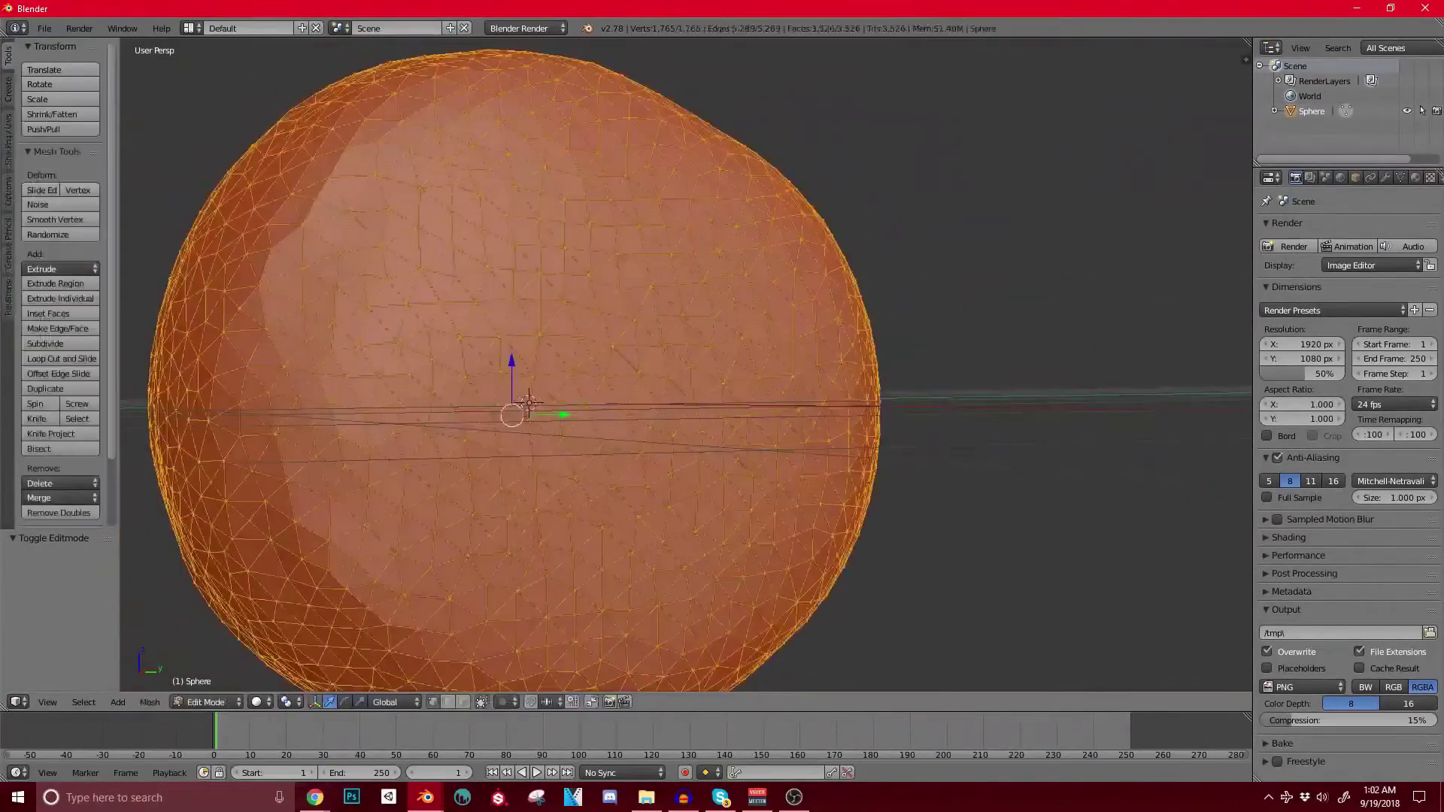
scroll(602, 353, up, 6)
key(Tab)
scroll(602, 361, down, 3)
middle_drag(601, 361, 598, 391)
key(Tab)
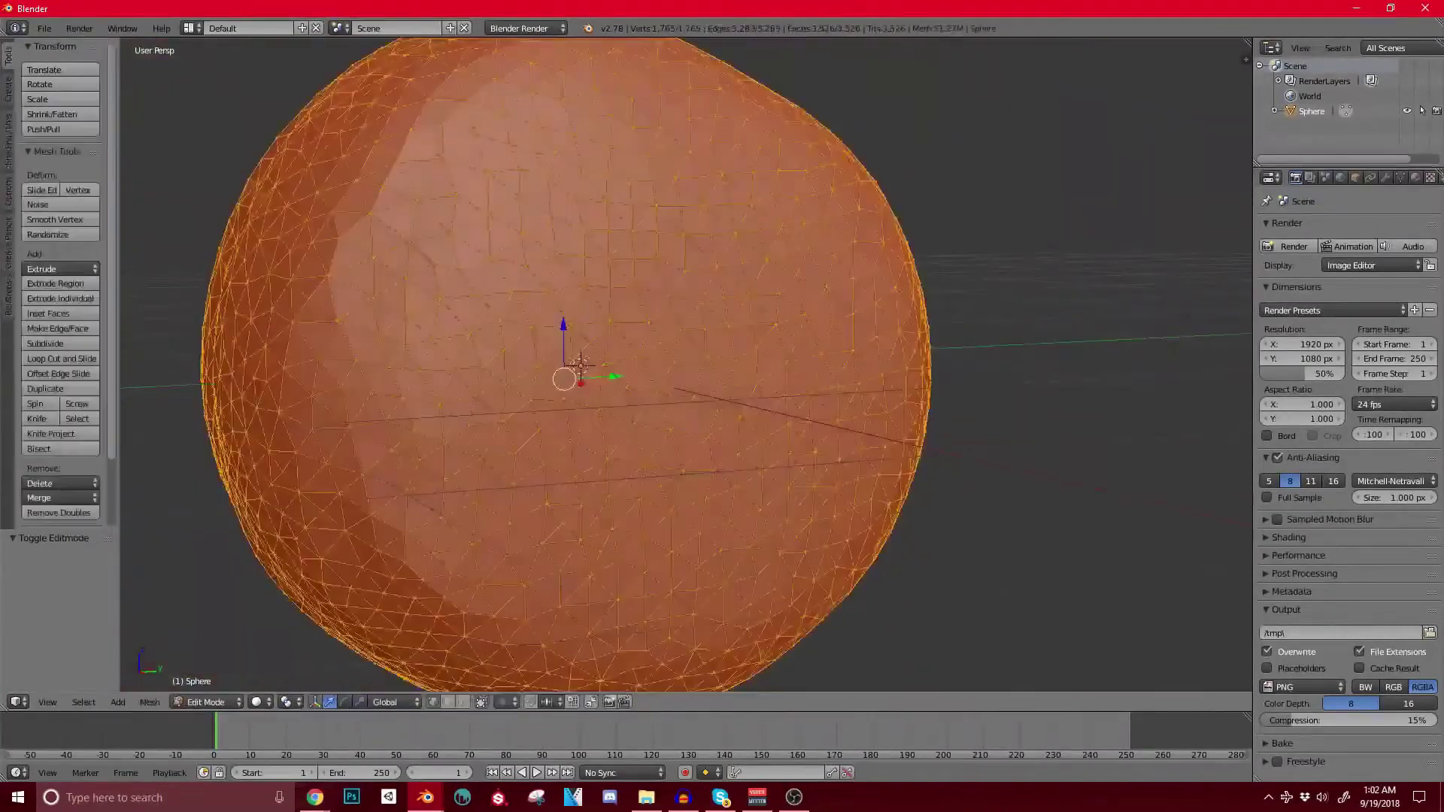
scroll(599, 391, up, 1)
click(614, 365)
key(Tab)
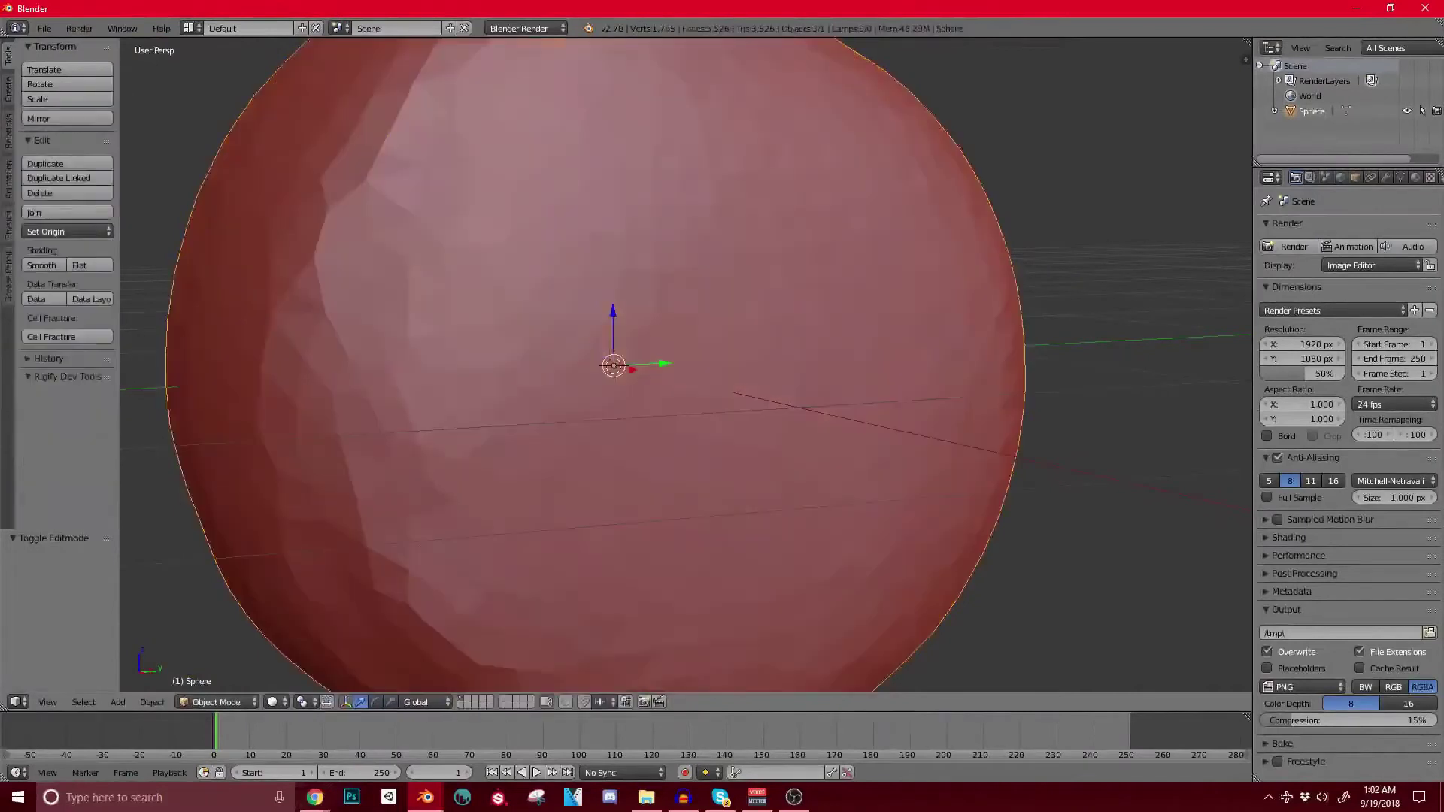
scroll(639, 376, down, 4)
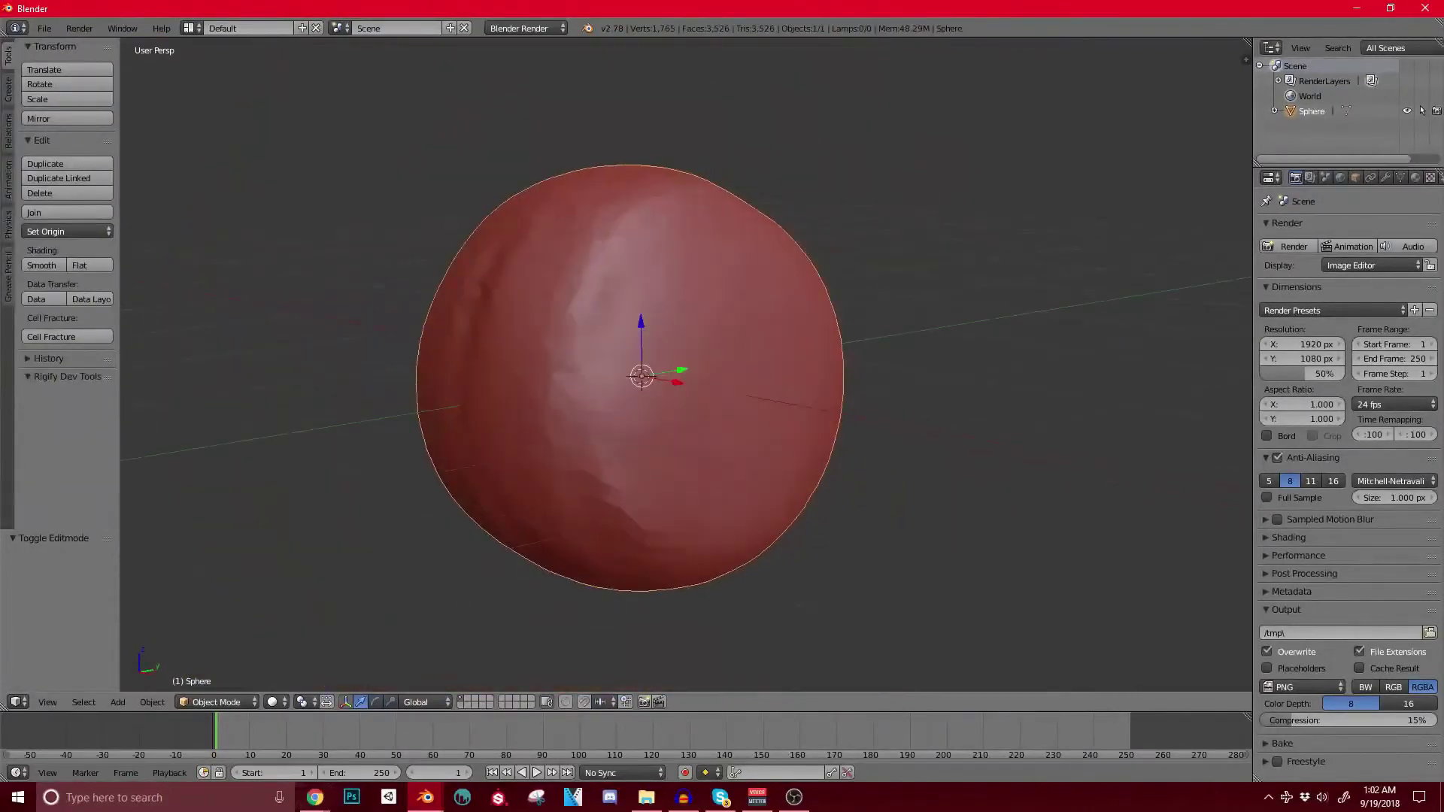
Step: Delete the sculpted shape and add a new UV sphere
key(z)
key(x)
click(653, 363)
key(shift+a)
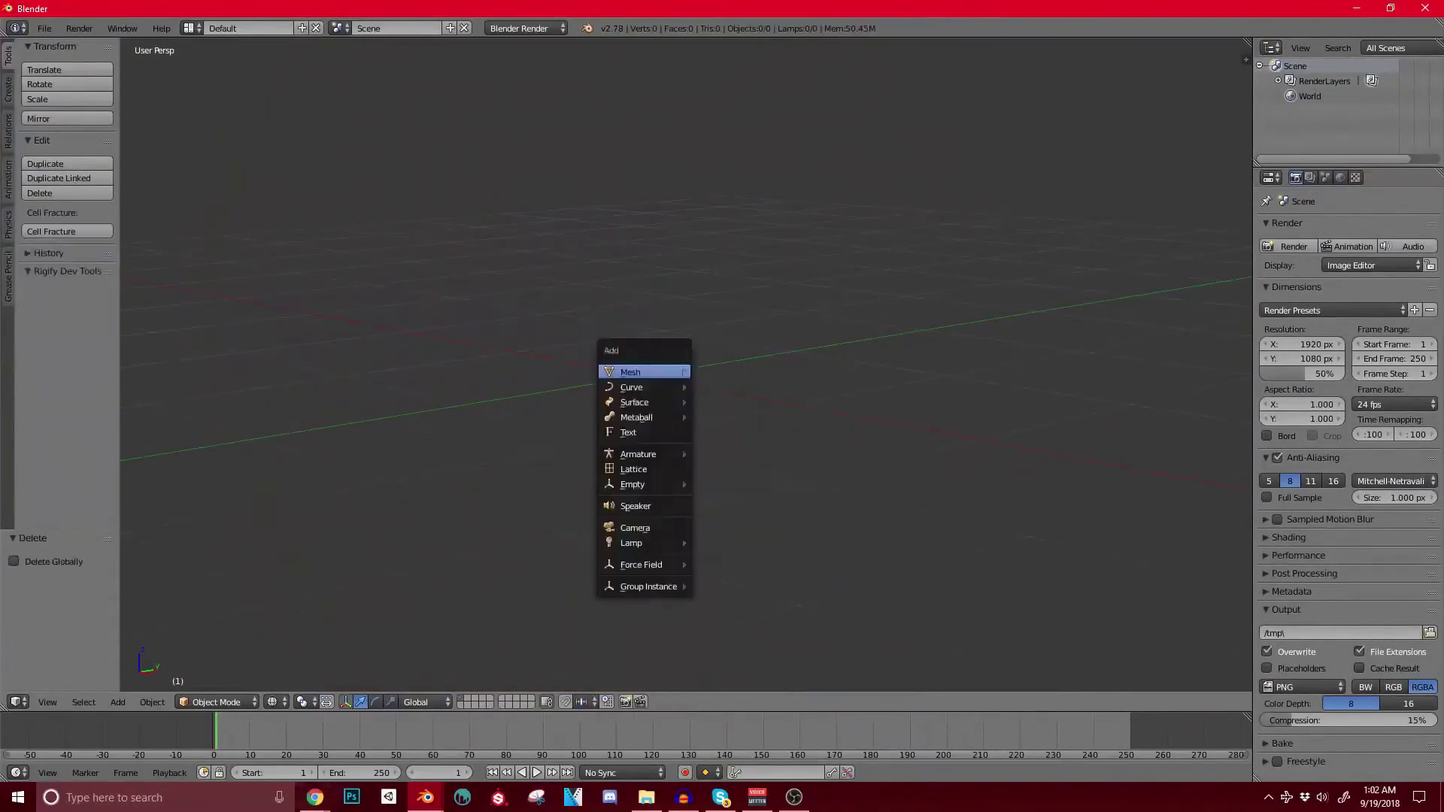
mouse_move(647, 372)
click(733, 417)
Step: Display the new sphere in Edit Mode with solid shading and examine its face layout up close
key(Tab)
scroll(648, 436, up, 3)
key(grave)
key(z)
scroll(648, 437, down, 2)
middle_drag(648, 436, 620, 442)
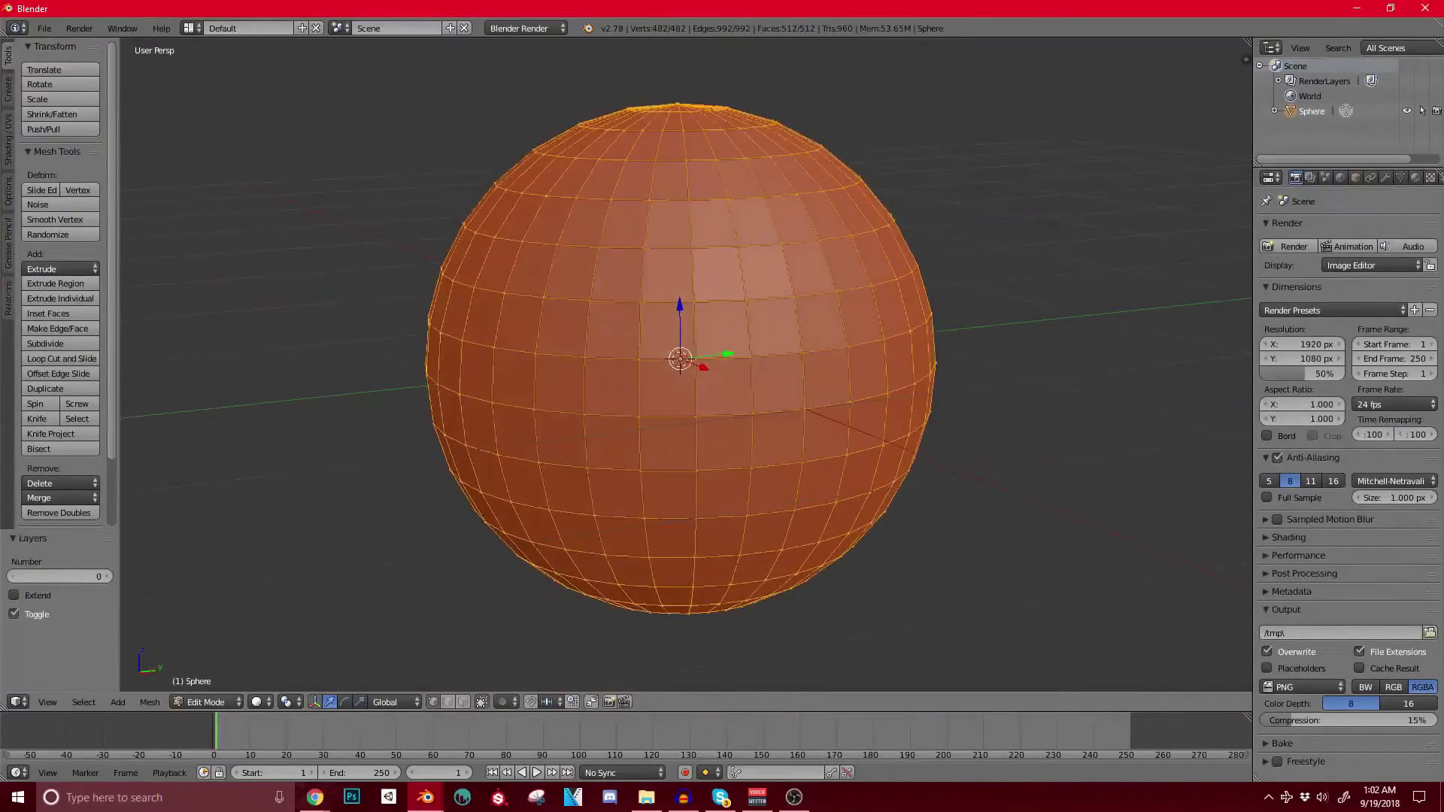
key(Tab)
key(Tab)
scroll(681, 361, up, 2)
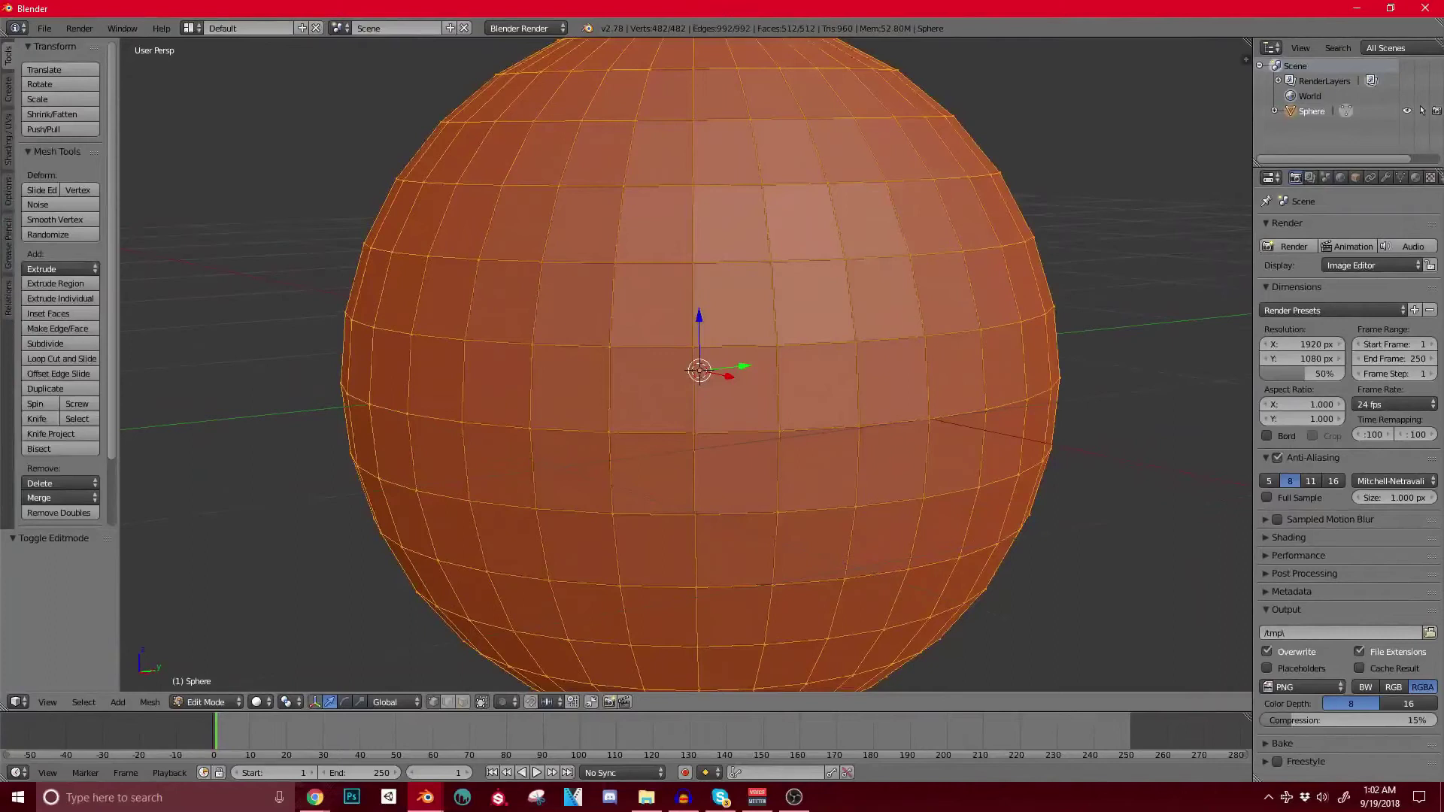
Step: Return the sphere from Edit Mode to Object Mode and view the whole shape
key(Tab)
key(Tab)
key(Tab)
middle_drag(700, 369, 675, 368)
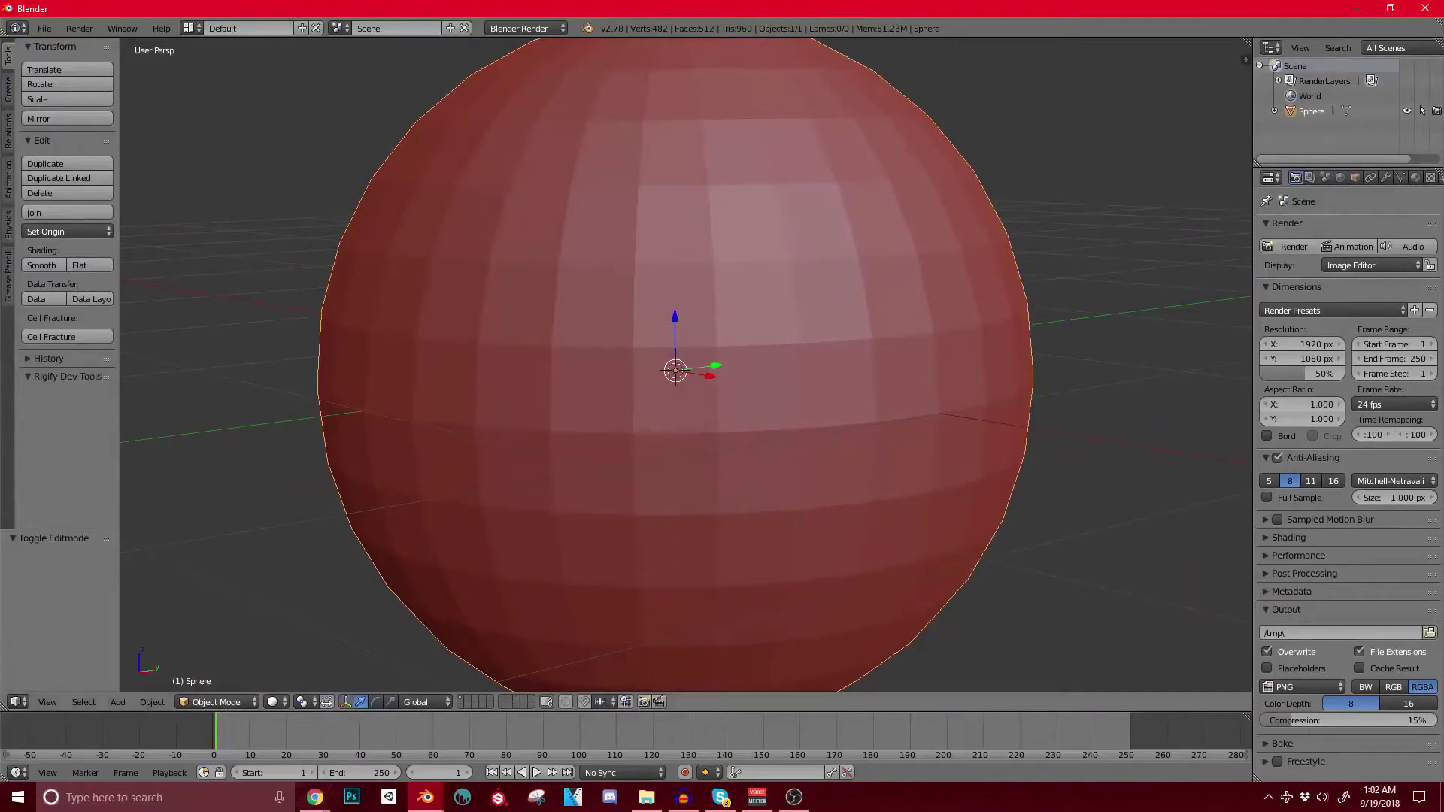
scroll(674, 368, down, 3)
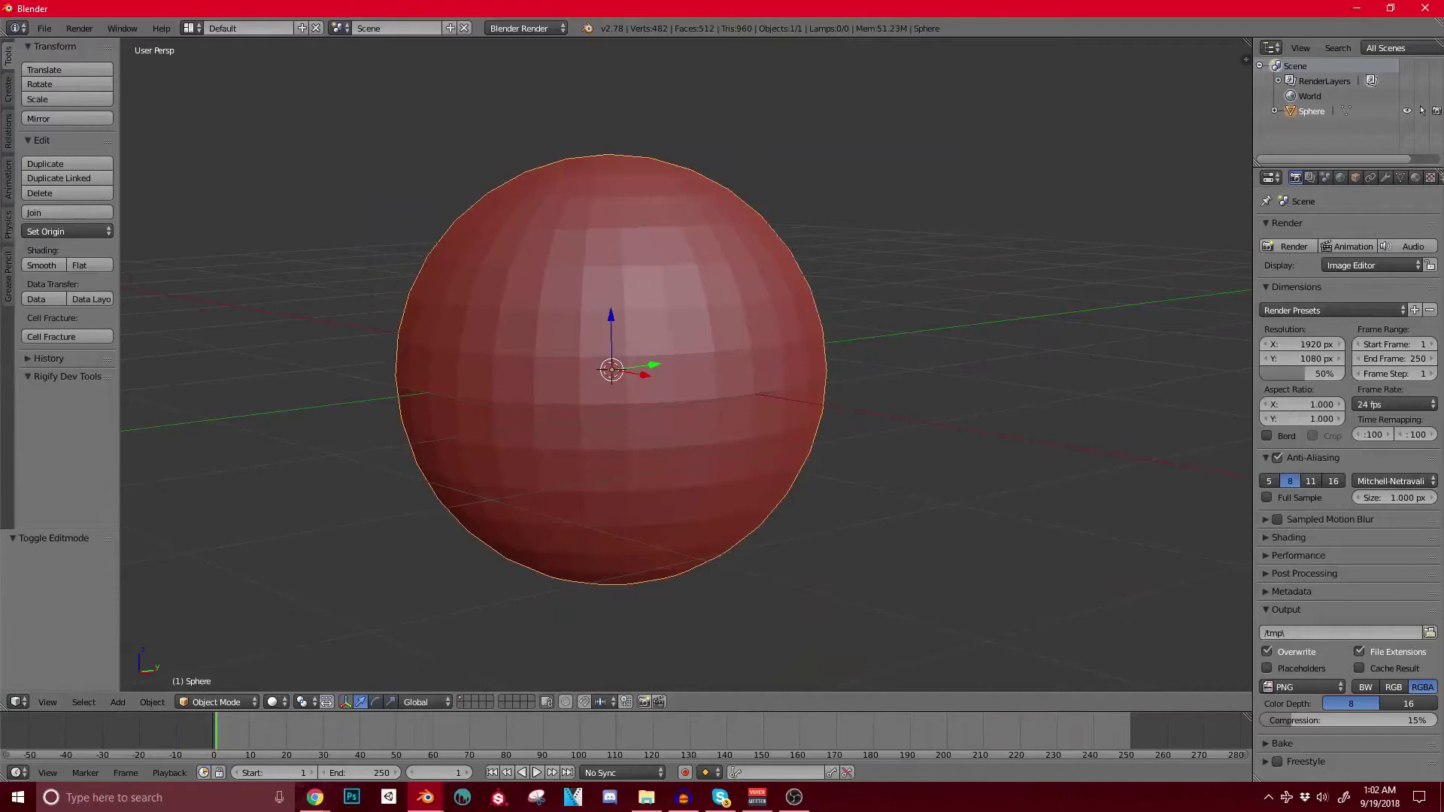
Step: Add a Multiresolution modifier to the sphere
click(1386, 178)
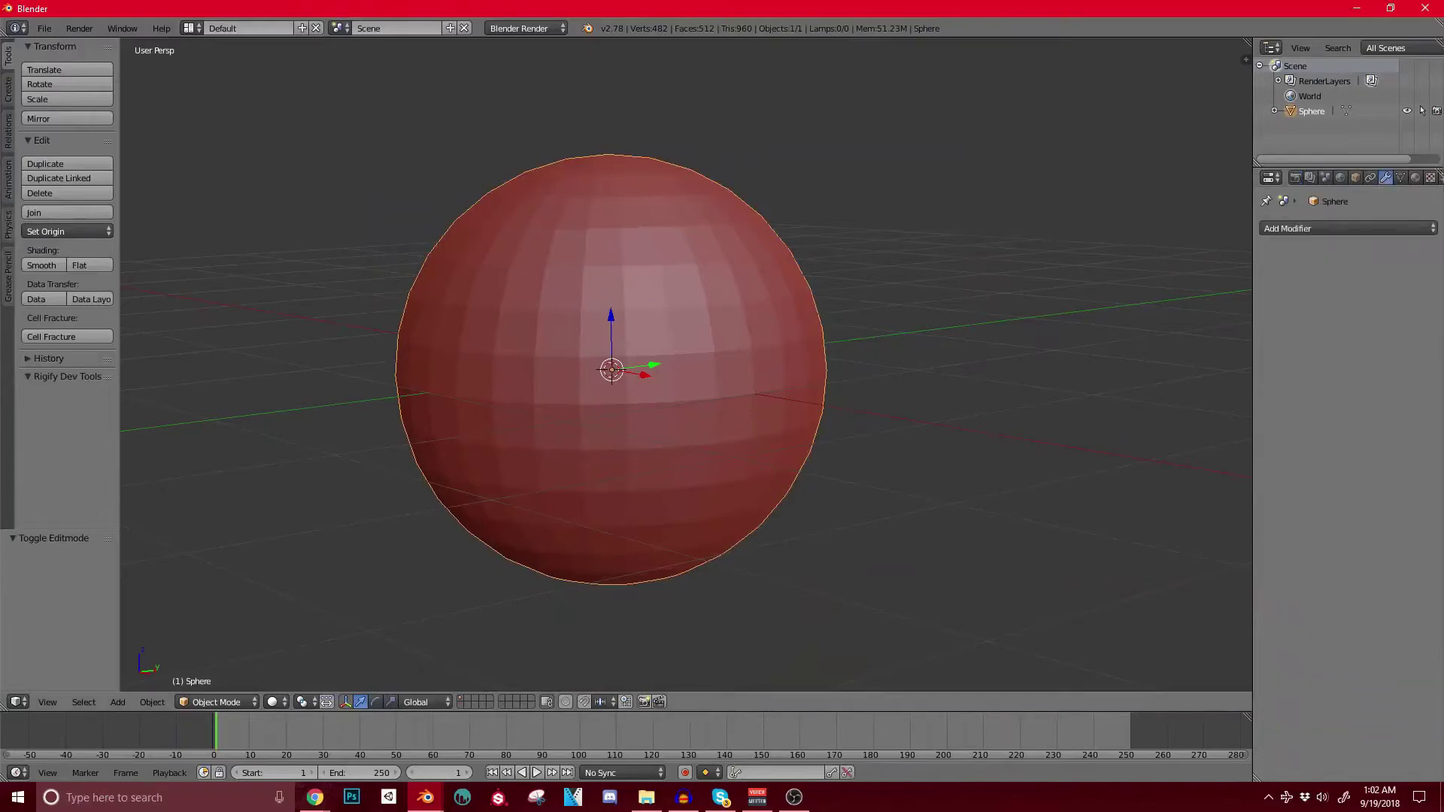
click(1346, 228)
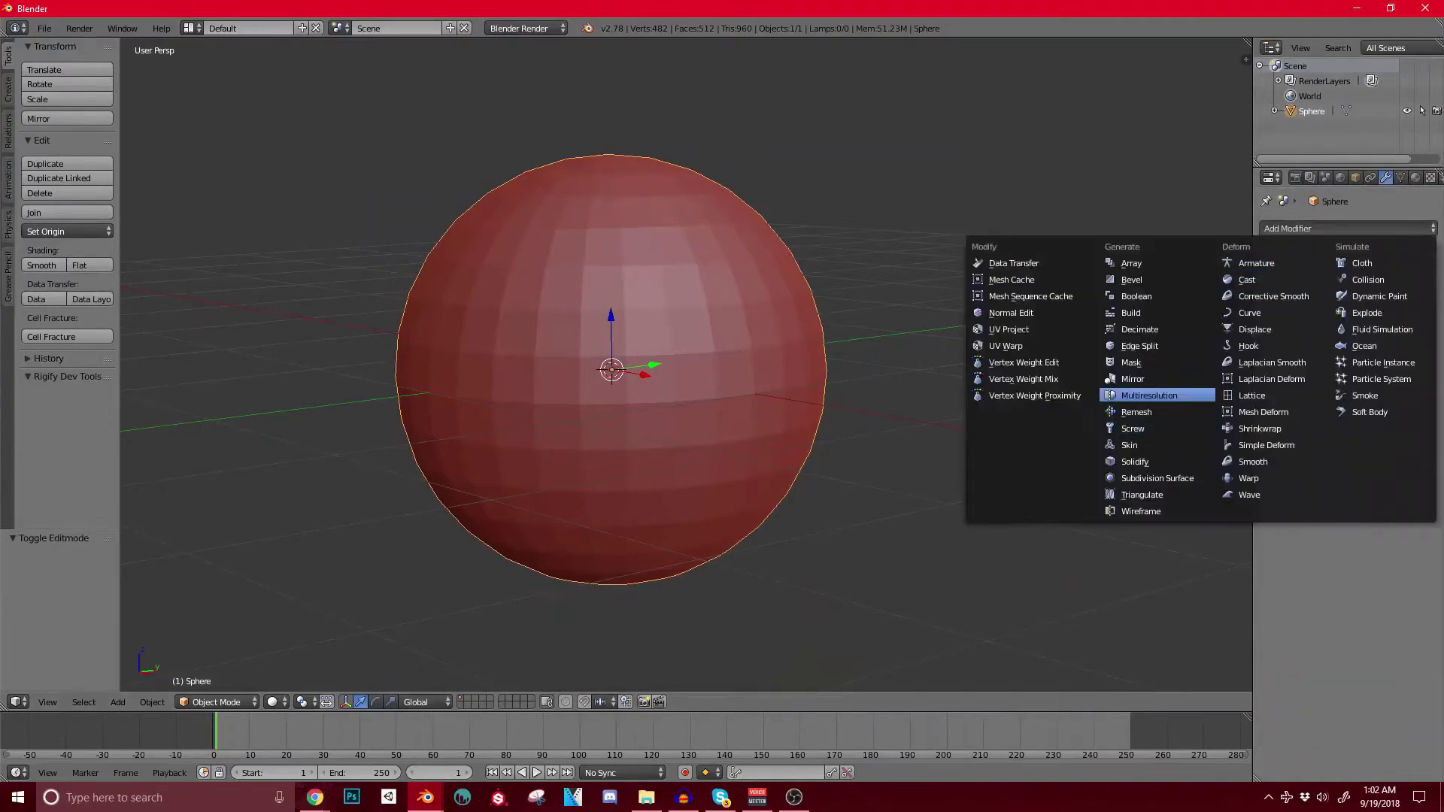
click(1149, 395)
scroll(686, 376, up, 1)
middle_drag(686, 376, 674, 379)
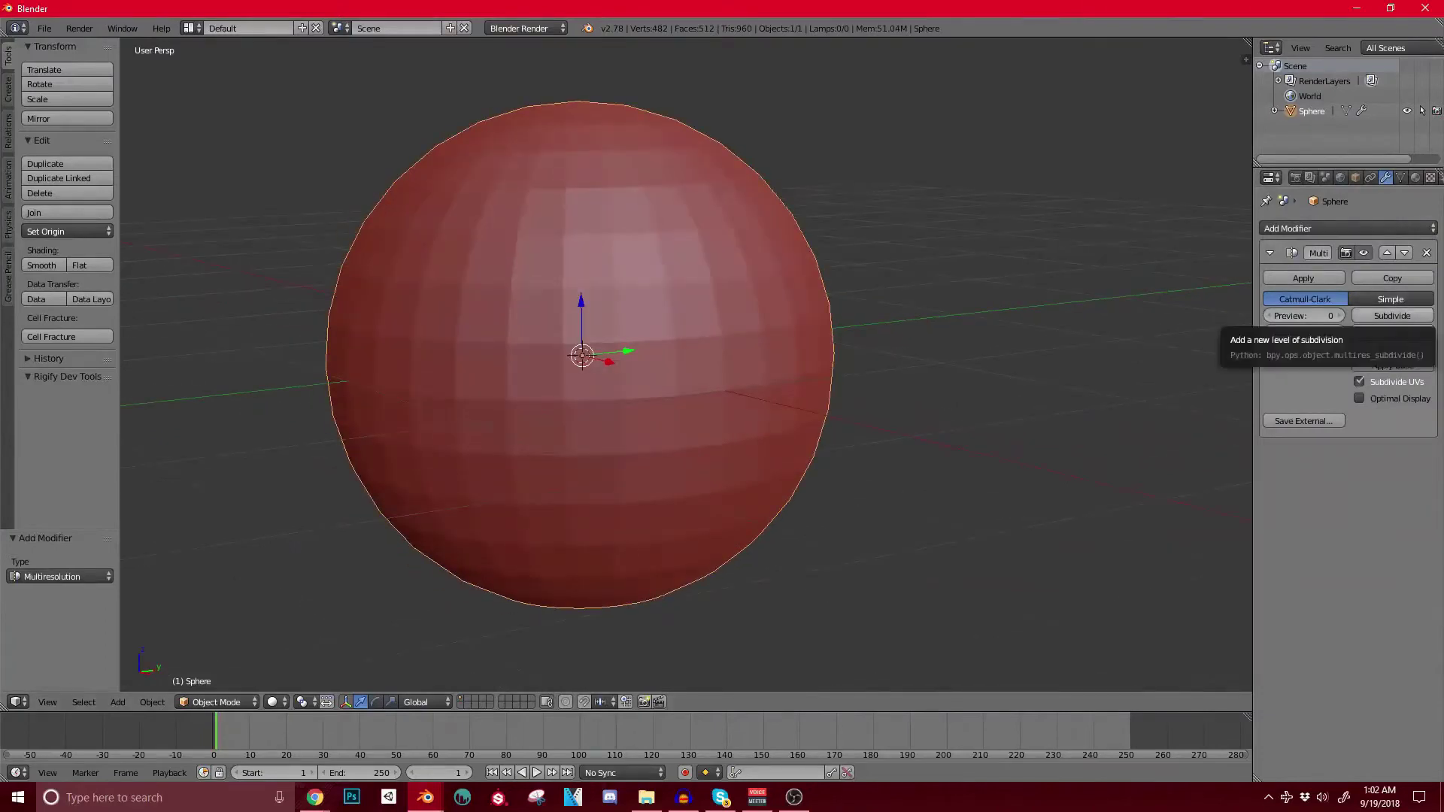
Step: Subdivide the sphere three times with the Multiresolution modifier
click(1392, 316)
click(1392, 316)
click(1391, 316)
middle_drag(940, 361, 890, 362)
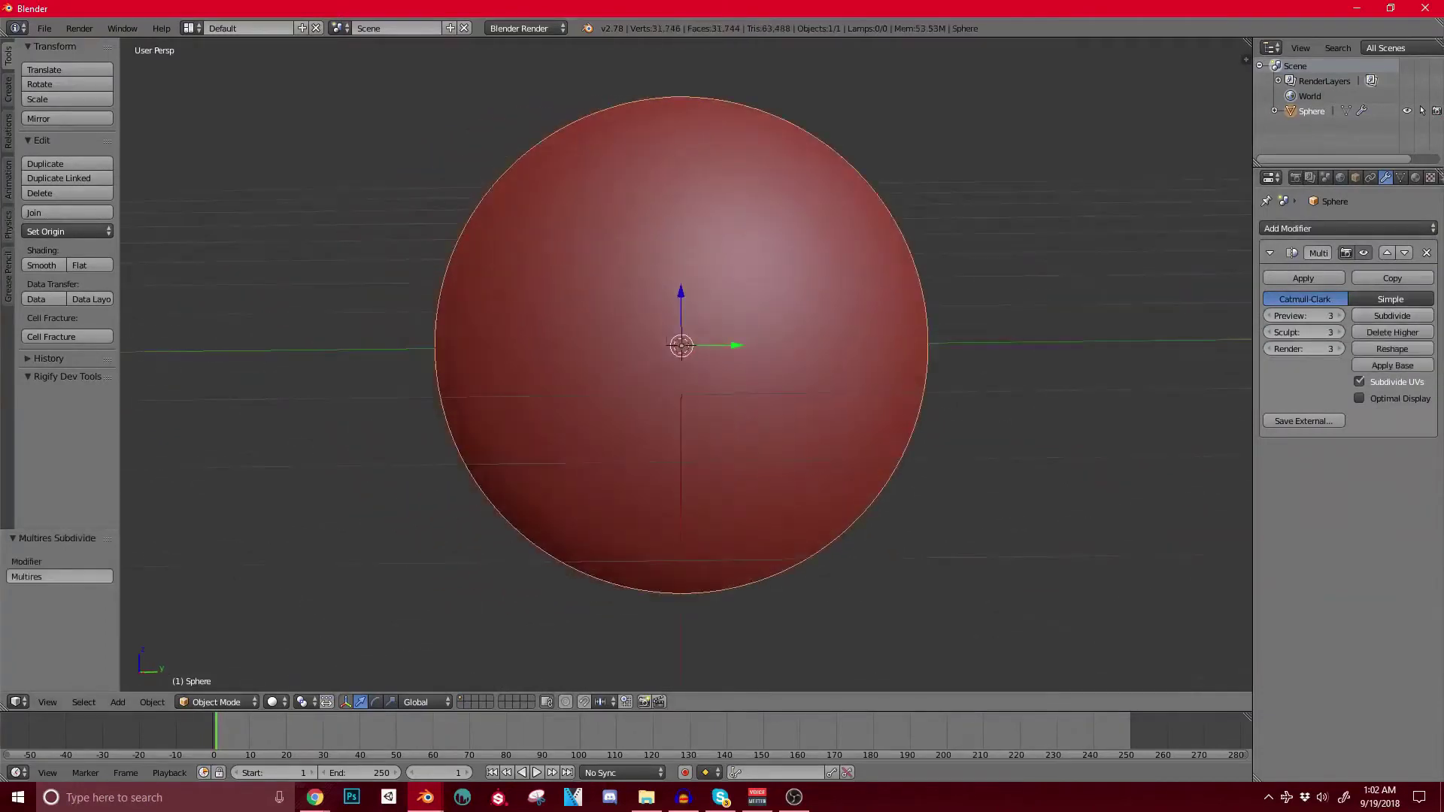
Step: Compare the multiresolution sphere's mesh in Edit Mode and Object Mode
key(Tab)
key(Tab)
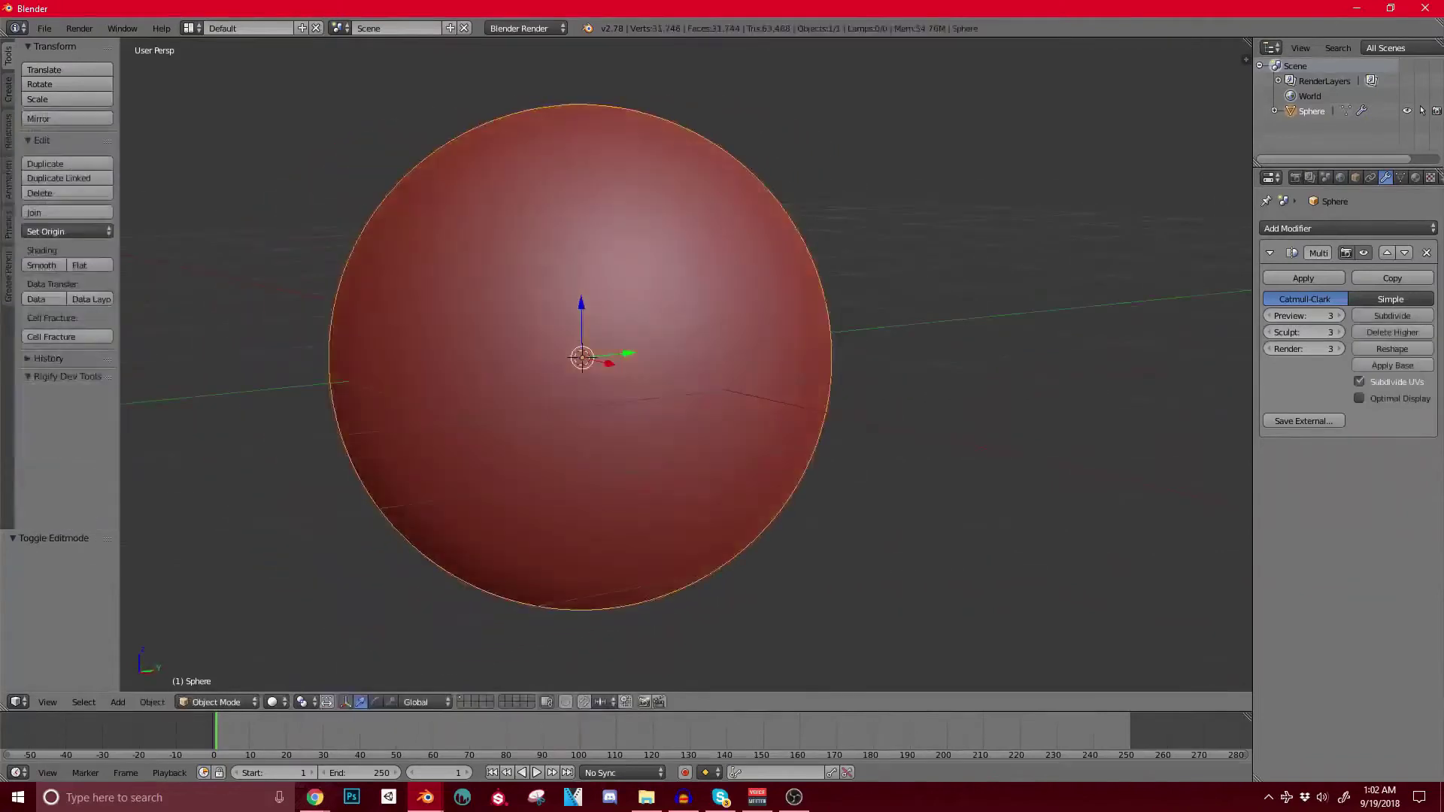
middle_drag(865, 376, 838, 399)
key(Tab)
middle_drag(601, 376, 786, 376)
key(Tab)
Step: Try the Simple subdivision type, check it in Edit Mode, and restore Catmull-Clark
click(1390, 299)
key(Tab)
key(Tab)
click(1305, 299)
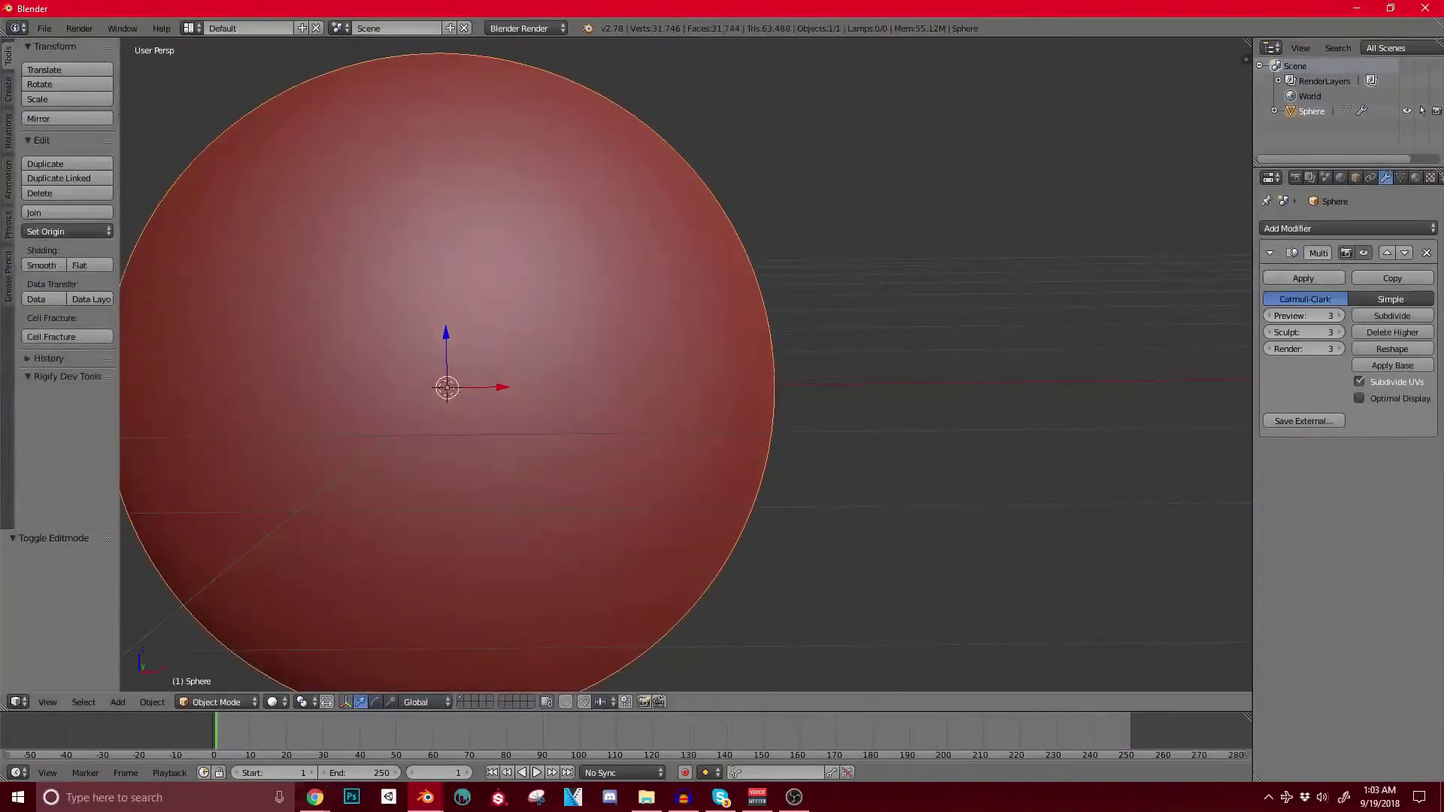
Step: Switch the sphere to Sculpt Mode
click(216, 701)
click(203, 648)
mouse_move(812, 346)
middle_down()
mouse_move(970, 338)
mouse_move(774, 339)
middle_up()
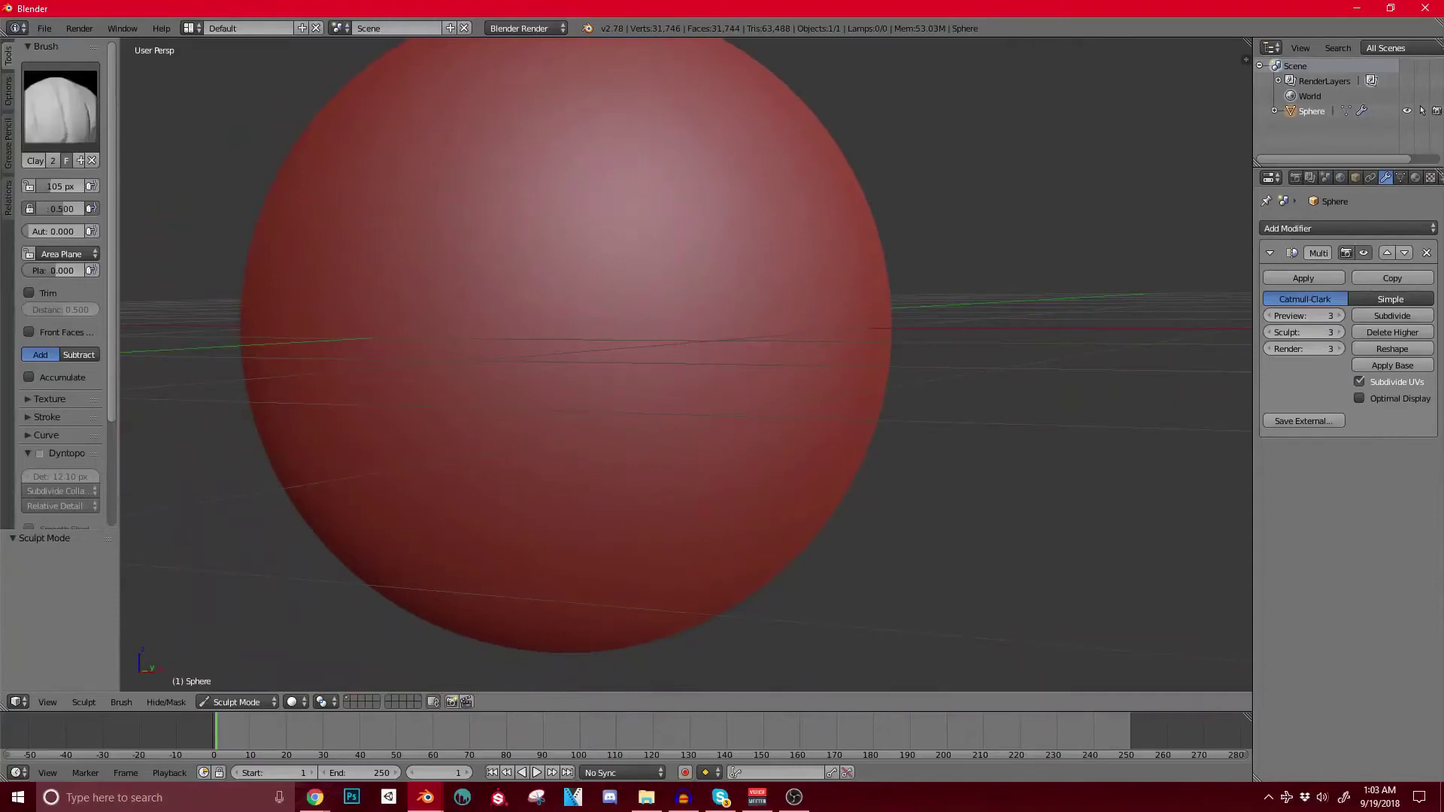
Step: Reduce the Clay brush radius to 54 px and sculpt several vertical strokes on the sphere's front
key(bracketleft)
key(bracketleft)
key(bracketleft)
key(bracketleft)
key(bracketleft)
key(bracketleft)
drag(608, 230, 643, 150)
middle_drag(643, 150, 598, 151)
drag(562, 169, 536, 316)
mouse_move(536, 393)
mouse_down()
mouse_move(566, 147)
mouse_move(564, 301)
mouse_move(519, 218)
mouse_move(470, 311)
mouse_up()
Step: Raise the Multiresolution subdivision to level 5 and sculpt strokes along the vertical ridge
click(1393, 315)
click(1392, 315)
mouse_move(662, 331)
middle_down()
mouse_move(714, 368)
mouse_move(741, 361)
mouse_move(718, 334)
middle_up()
mouse_move(531, 173)
mouse_down()
mouse_move(491, 398)
mouse_move(543, 146)
mouse_up()
drag(498, 376, 580, 86)
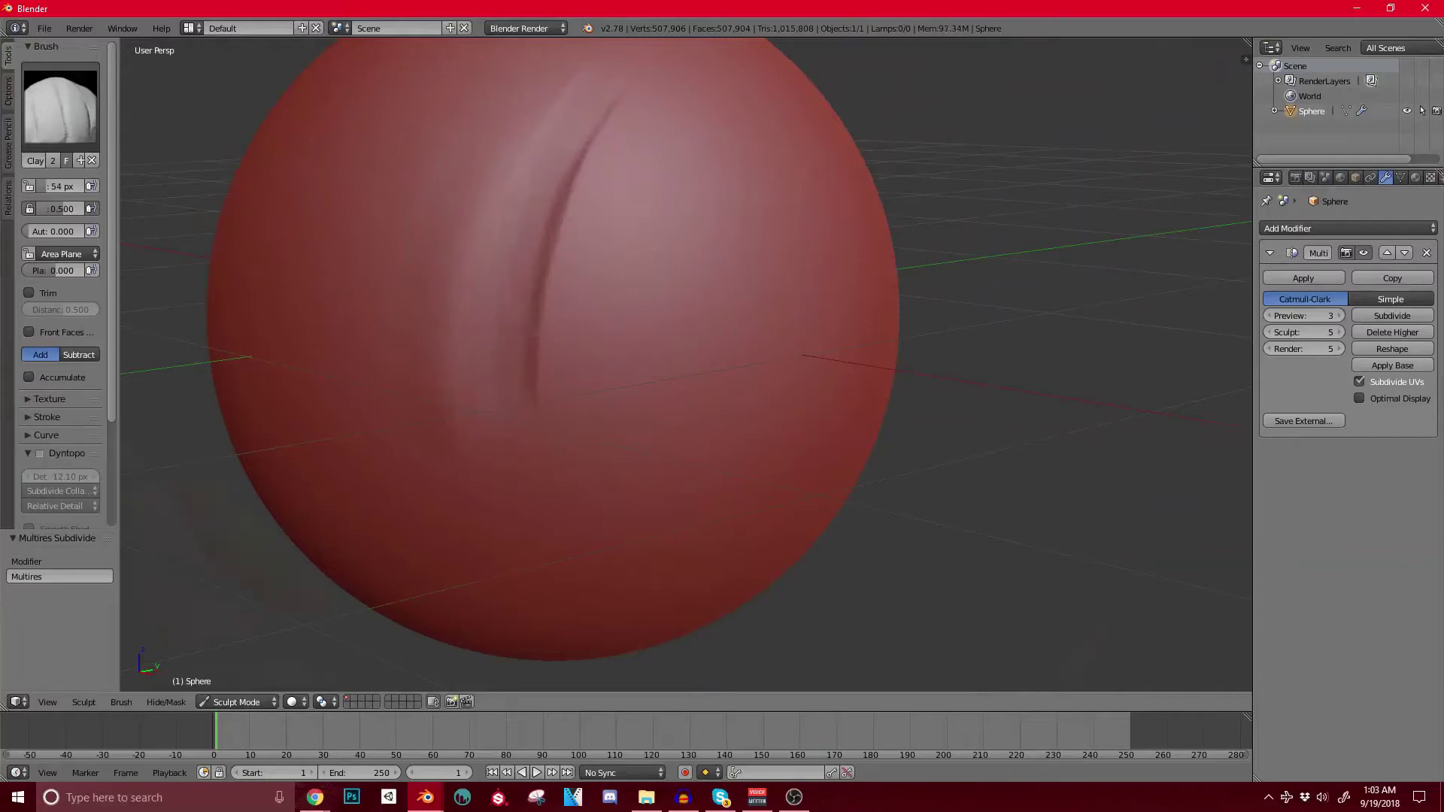
Step: Sculpt finer clay strokes over and around the ridge at close range
scroll(526, 301, up, 4)
mouse_move(623, 124)
mouse_down()
mouse_move(507, 316)
mouse_move(470, 617)
mouse_up()
mouse_move(504, 386)
mouse_down()
mouse_move(602, 113)
mouse_move(519, 301)
mouse_move(626, 76)
mouse_up()
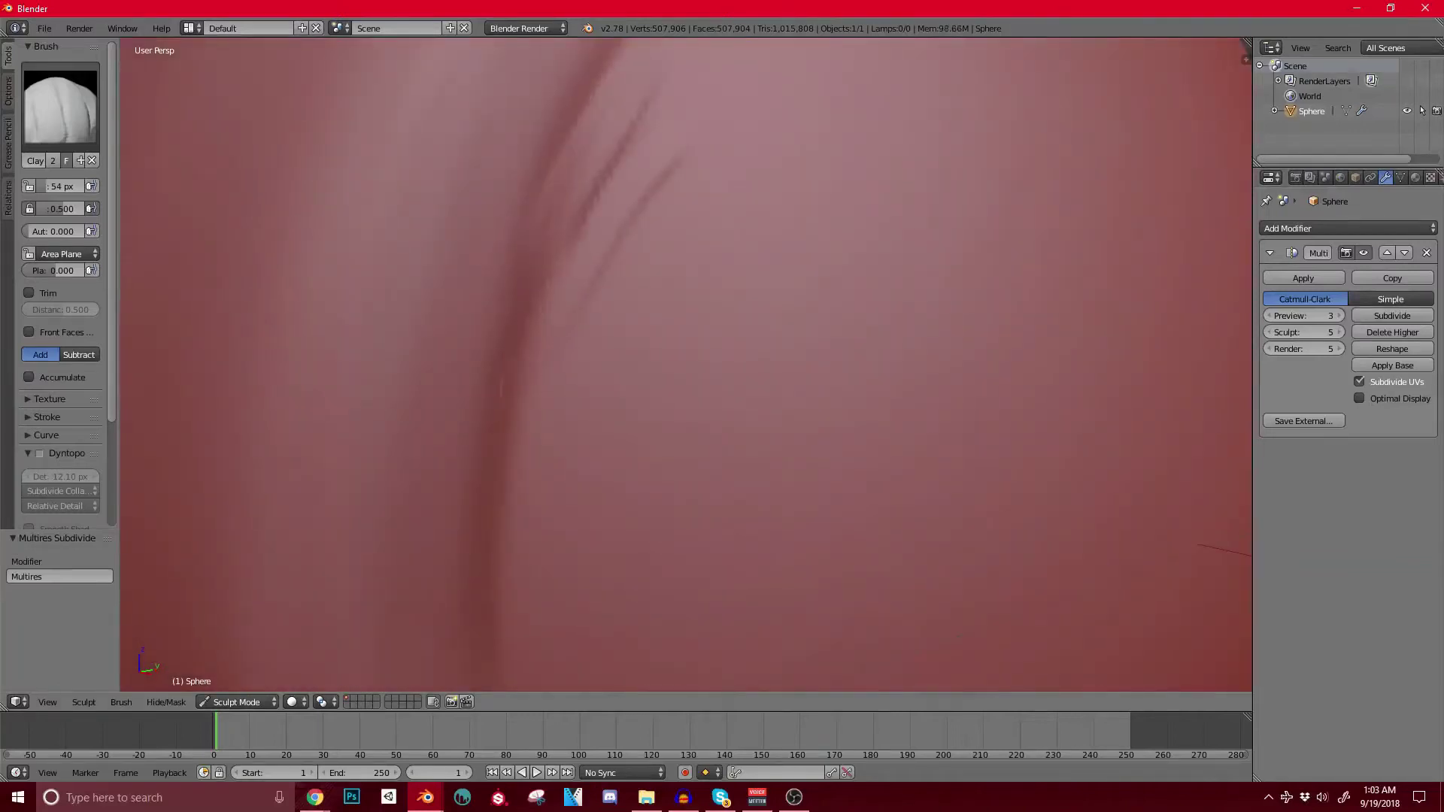
scroll(685, 361, down, 3)
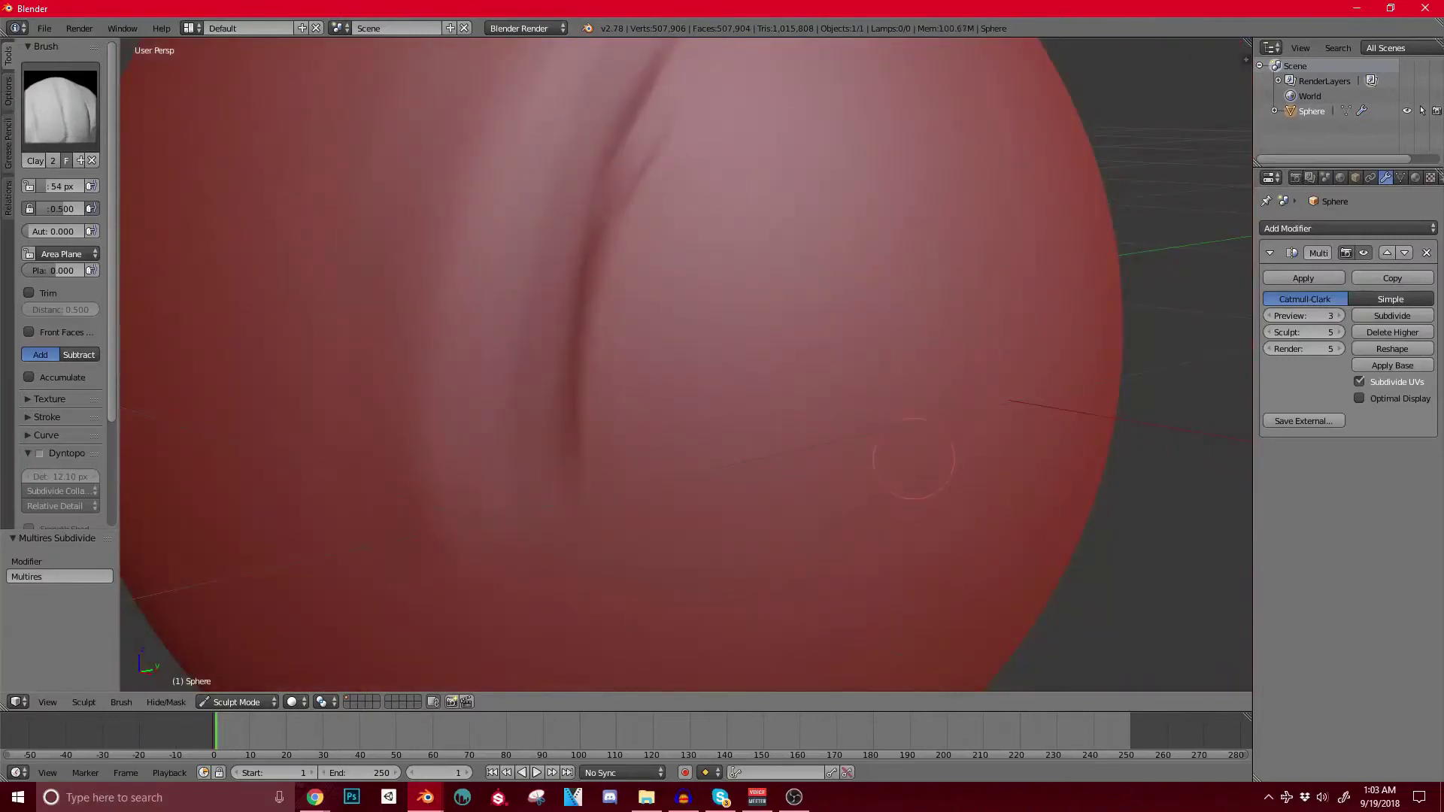
mouse_move(608, 509)
mouse_down()
mouse_move(602, 188)
mouse_move(574, 406)
mouse_move(567, 382)
mouse_up()
drag(529, 455, 525, 519)
Step: Lower the modifier's sculpt level to 2 and sculpt a stroke up the ridge on the coarser mesh
click(1268, 332)
click(1268, 332)
click(1268, 333)
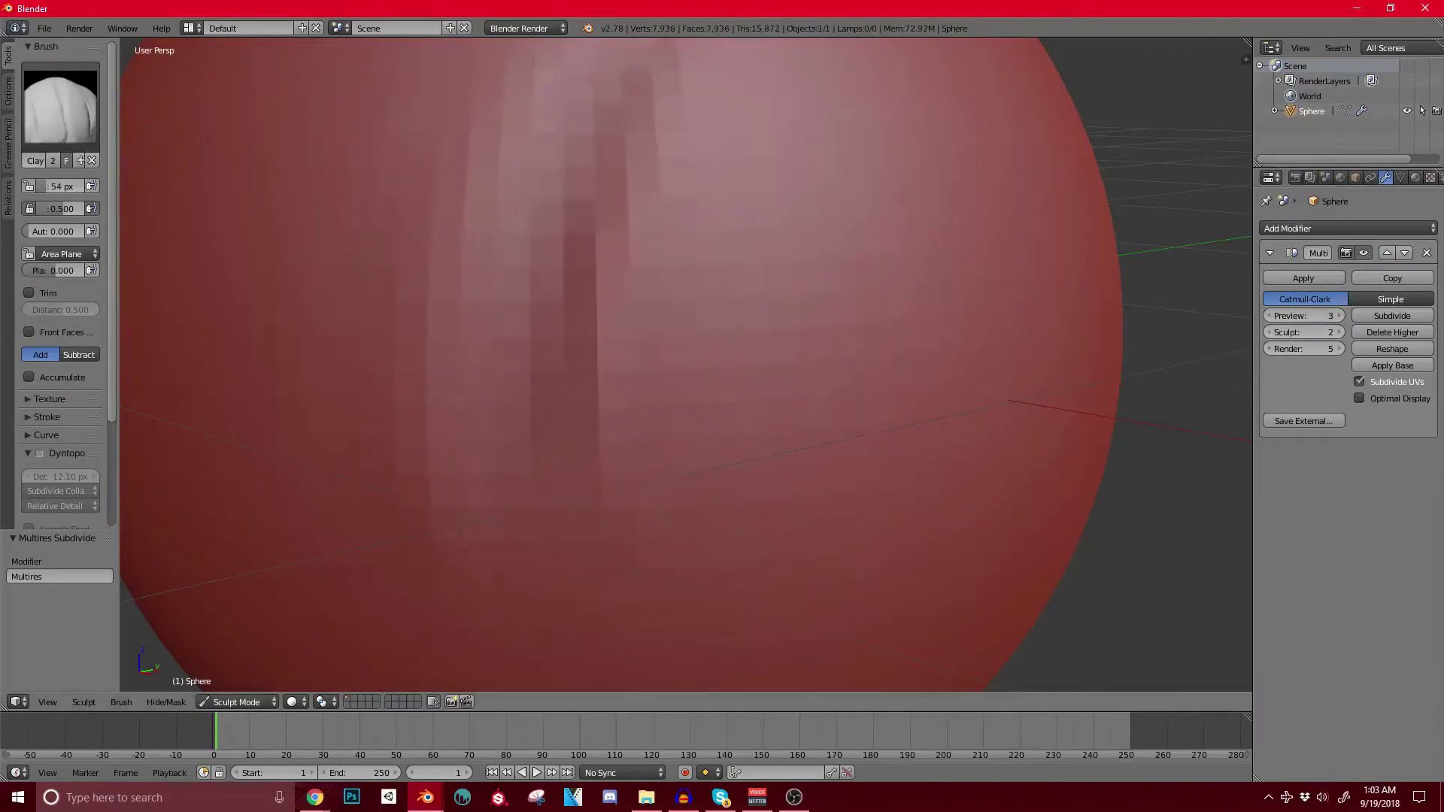
scroll(978, 350, down, 1)
drag(579, 436, 636, 86)
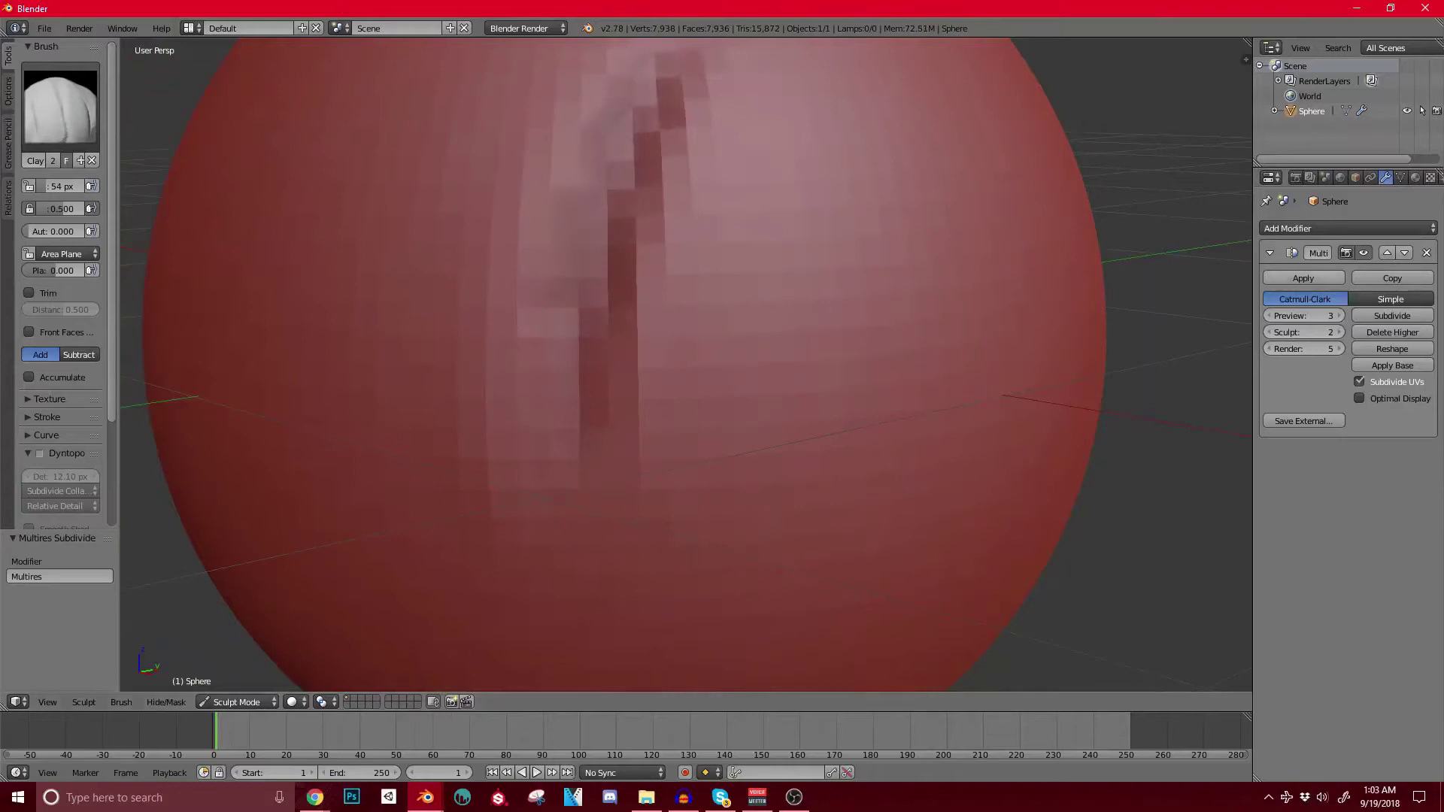
Step: Set the modifier's sculpt level back to 5 and sculpt another fine stroke down the ridge's outer side
drag(1305, 332, 1339, 333)
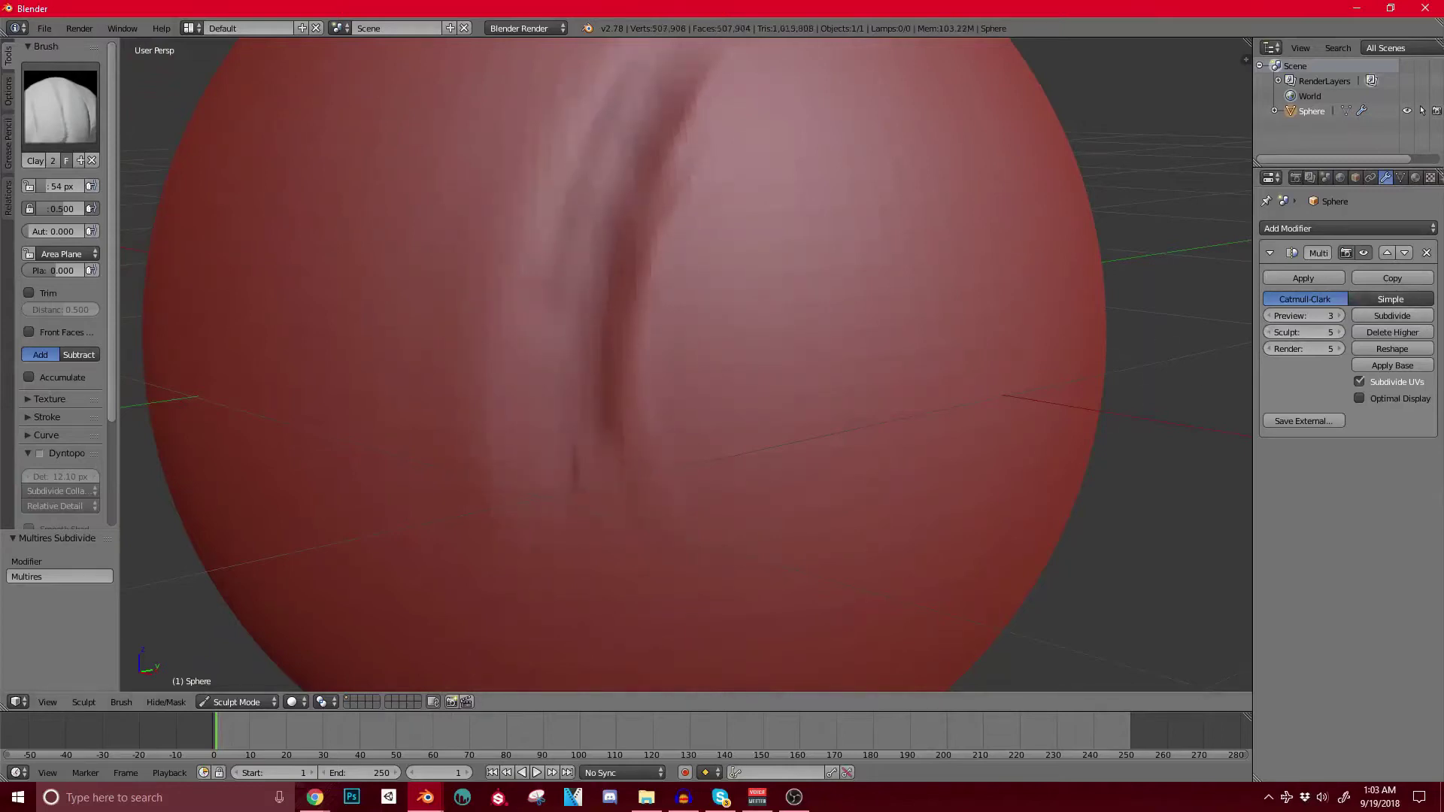
scroll(618, 429, down, 2)
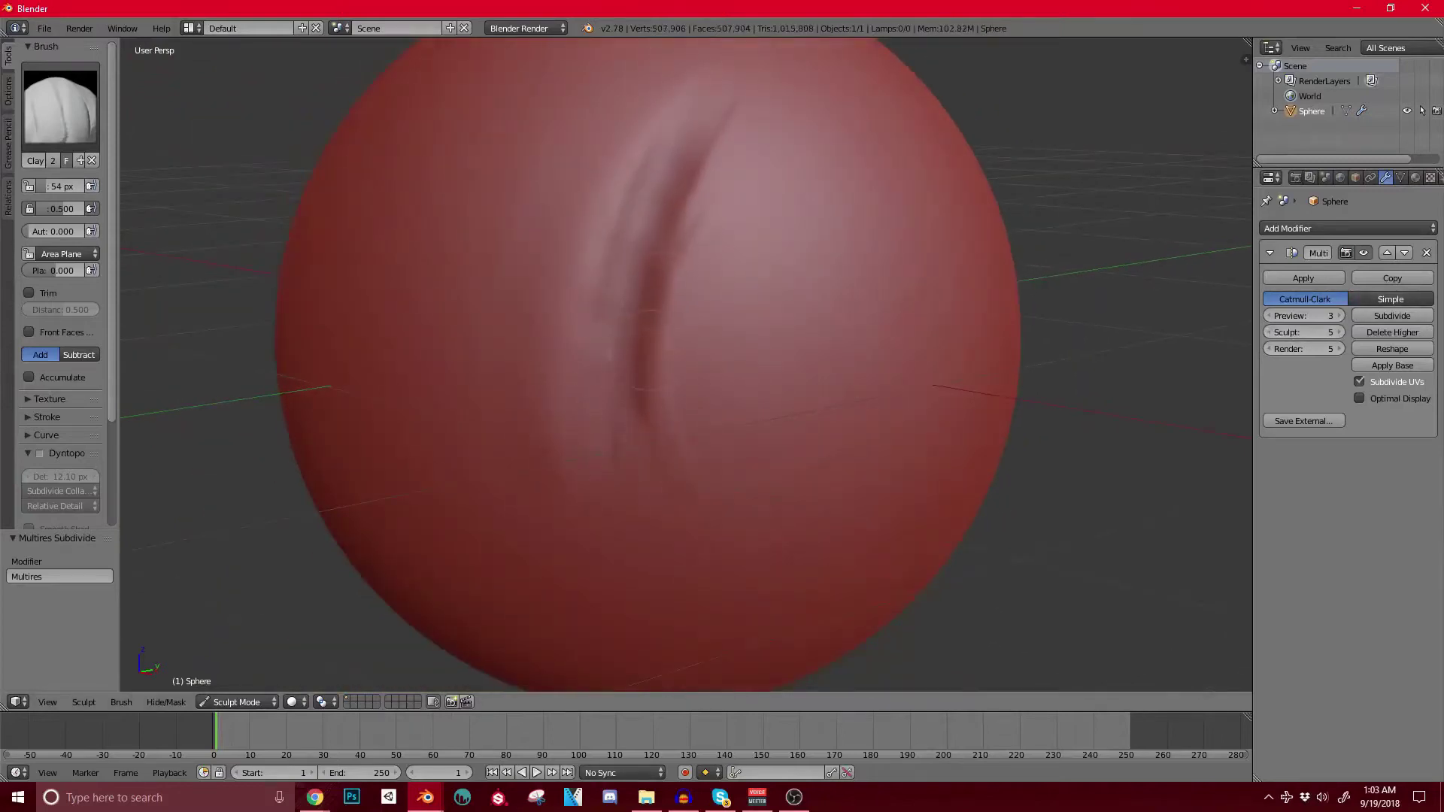
scroll(655, 338, down, 3)
drag(666, 197, 626, 384)
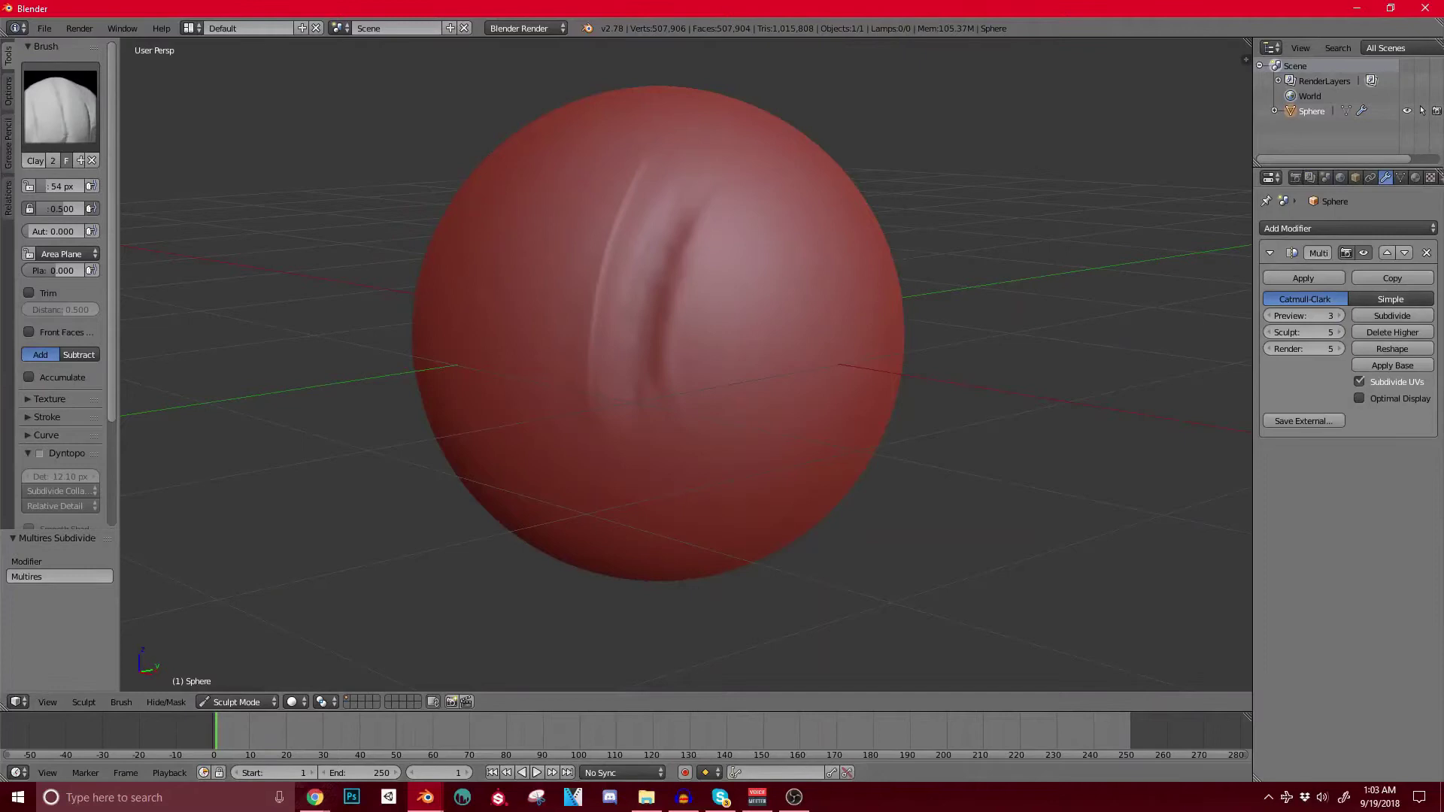
Step: Remove the Multiresolution modifier and enable Dyntopo on the sphere
click(1426, 253)
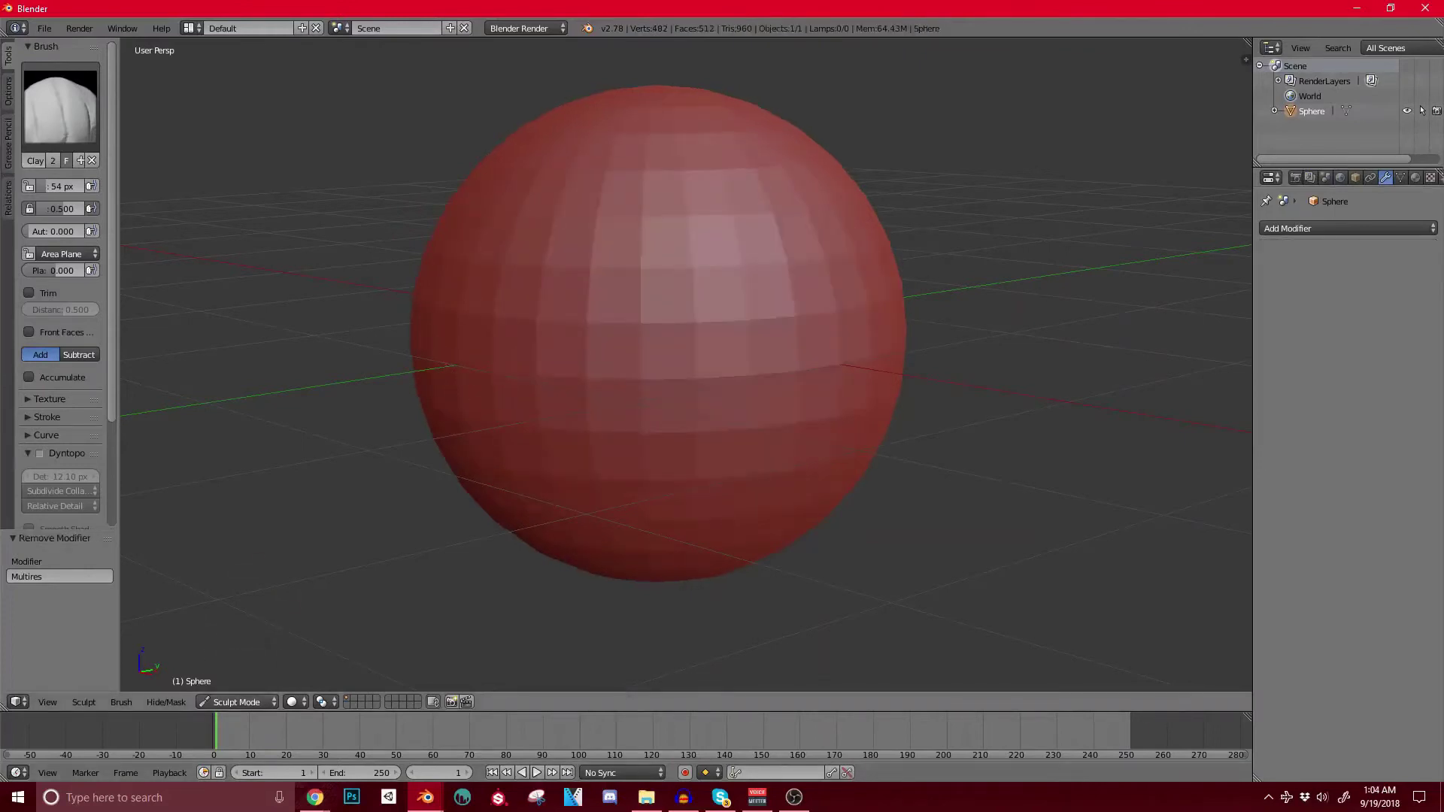
key(ctrl+d)
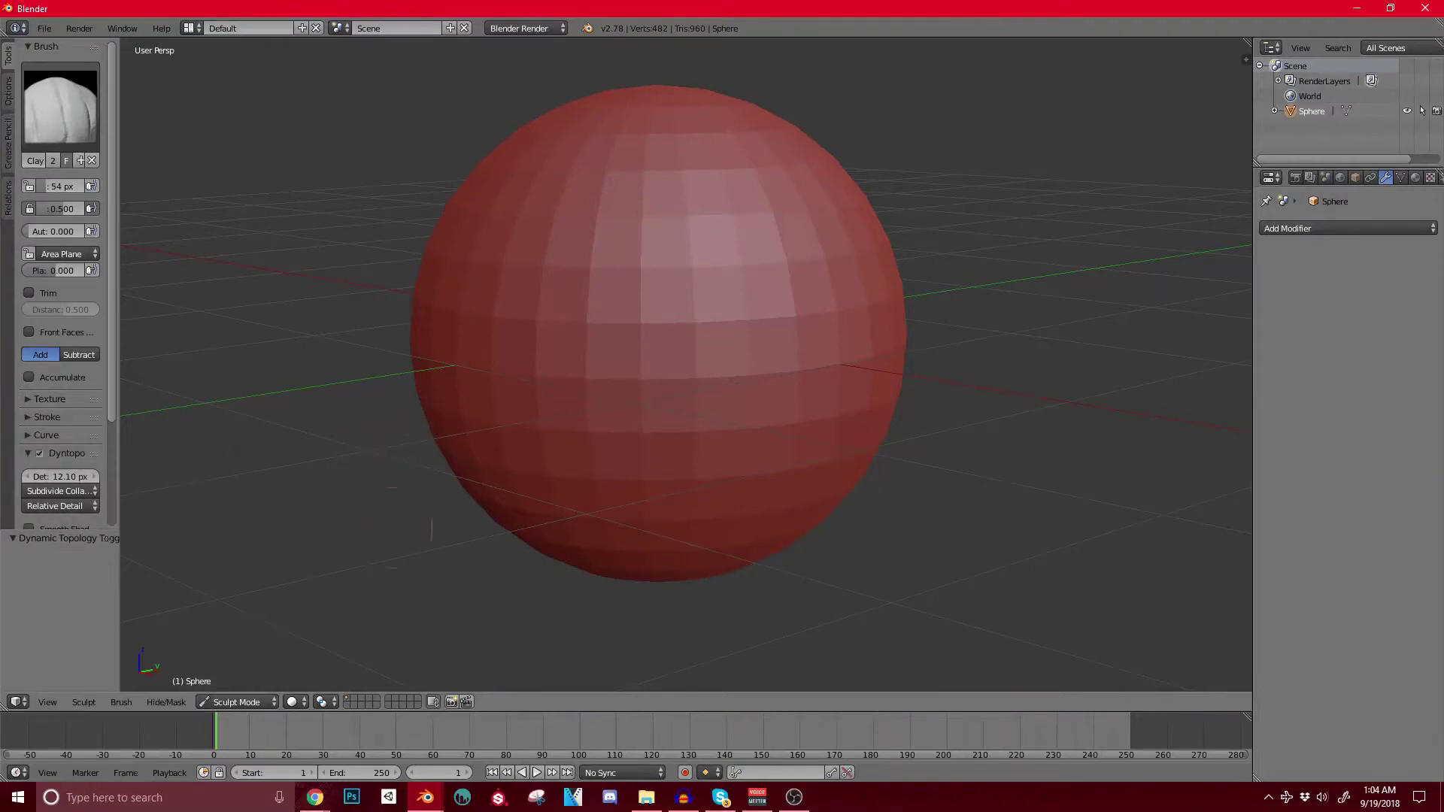
middle_drag(381, 493, 387, 540)
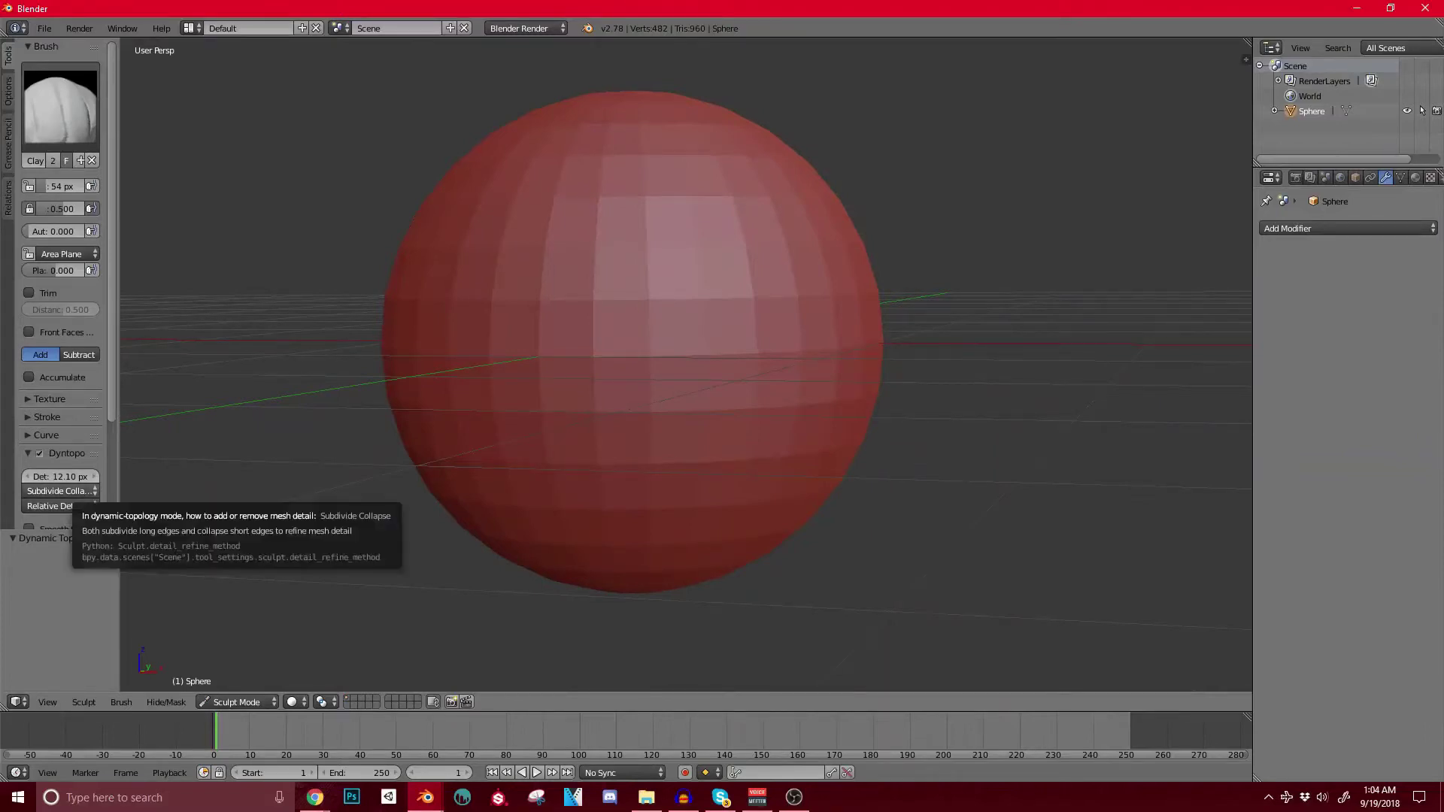
Step: Enlarge the Clay brush radius to 100 px and sculpt Dyntopo strokes across the sphere's front
key(bracketright)
key(bracketright)
key(bracketright)
key(bracketright)
key(bracketright)
key(bracketright)
mouse_move(602, 406)
mouse_down()
mouse_move(677, 338)
mouse_move(710, 353)
mouse_move(688, 274)
mouse_move(553, 278)
mouse_up()
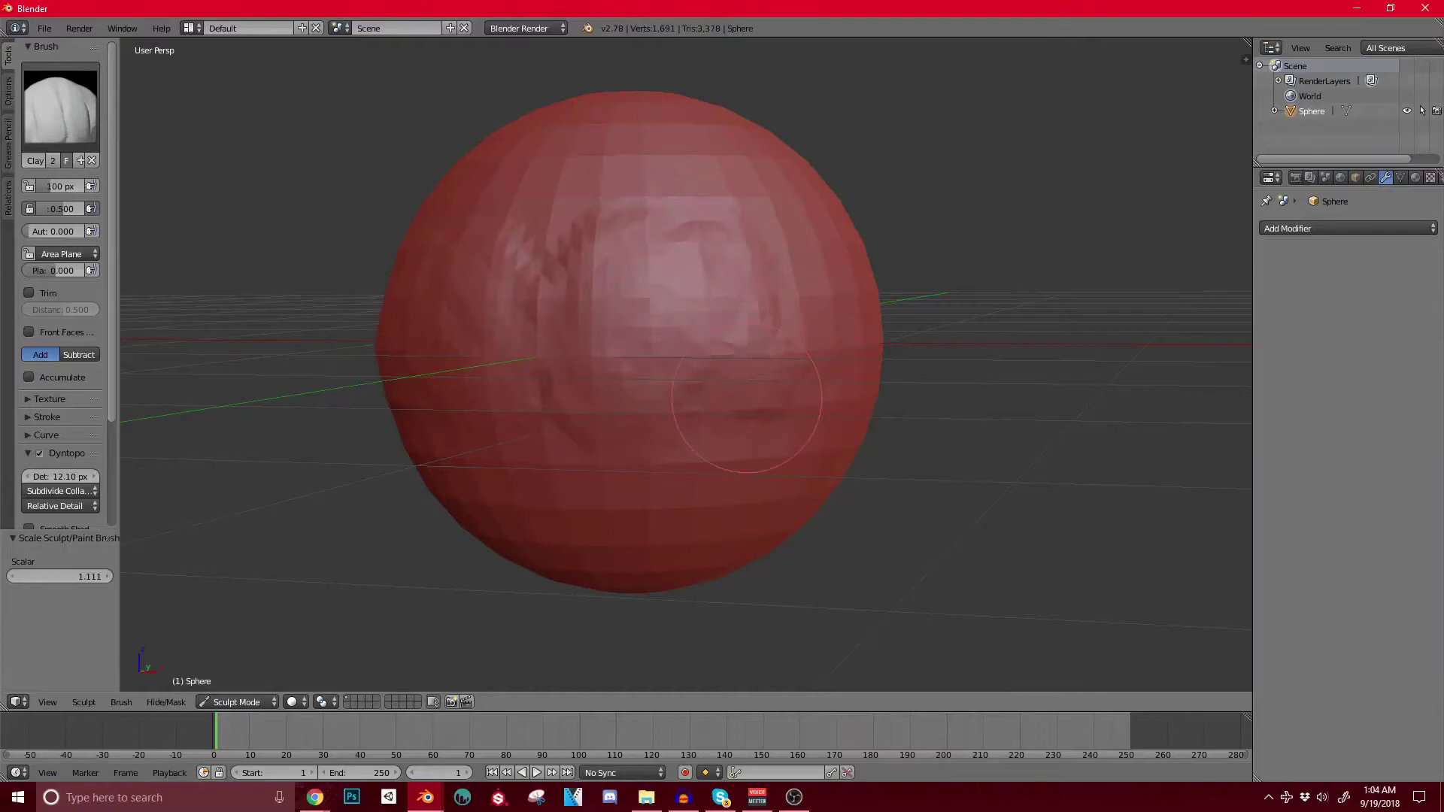
middle_drag(747, 398, 707, 401)
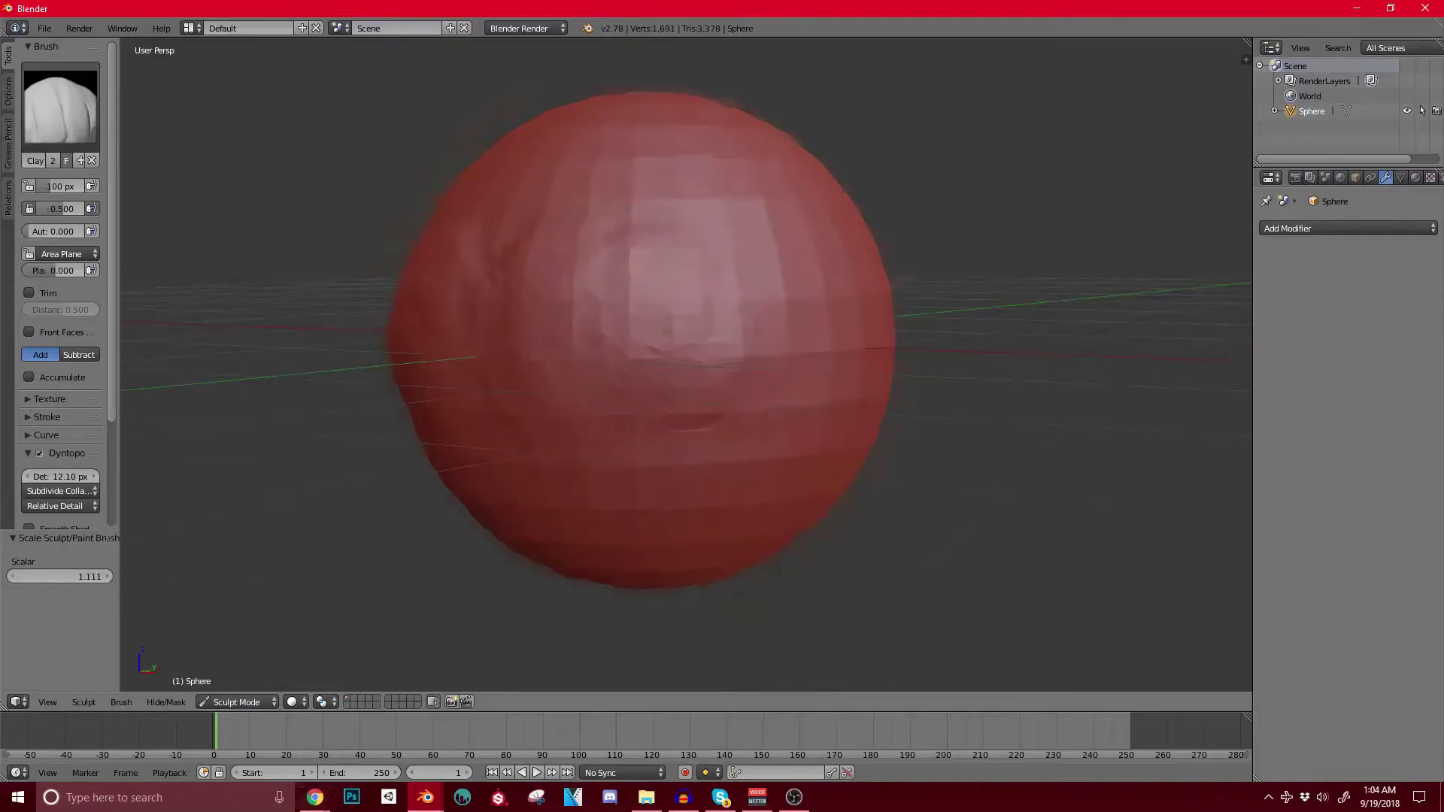
Step: Set the Dyntopo detail size to 6.20 px, sculpt a small patch, and check its topology in Edit Mode
scroll(707, 400, up, 1)
drag(60, 477, 21, 479)
mouse_move(635, 444)
middle_down()
mouse_move(635, 376)
mouse_move(636, 460)
mouse_move(623, 466)
middle_up()
mouse_move(635, 218)
mouse_down()
mouse_move(741, 200)
mouse_move(628, 198)
mouse_up()
key(Tab)
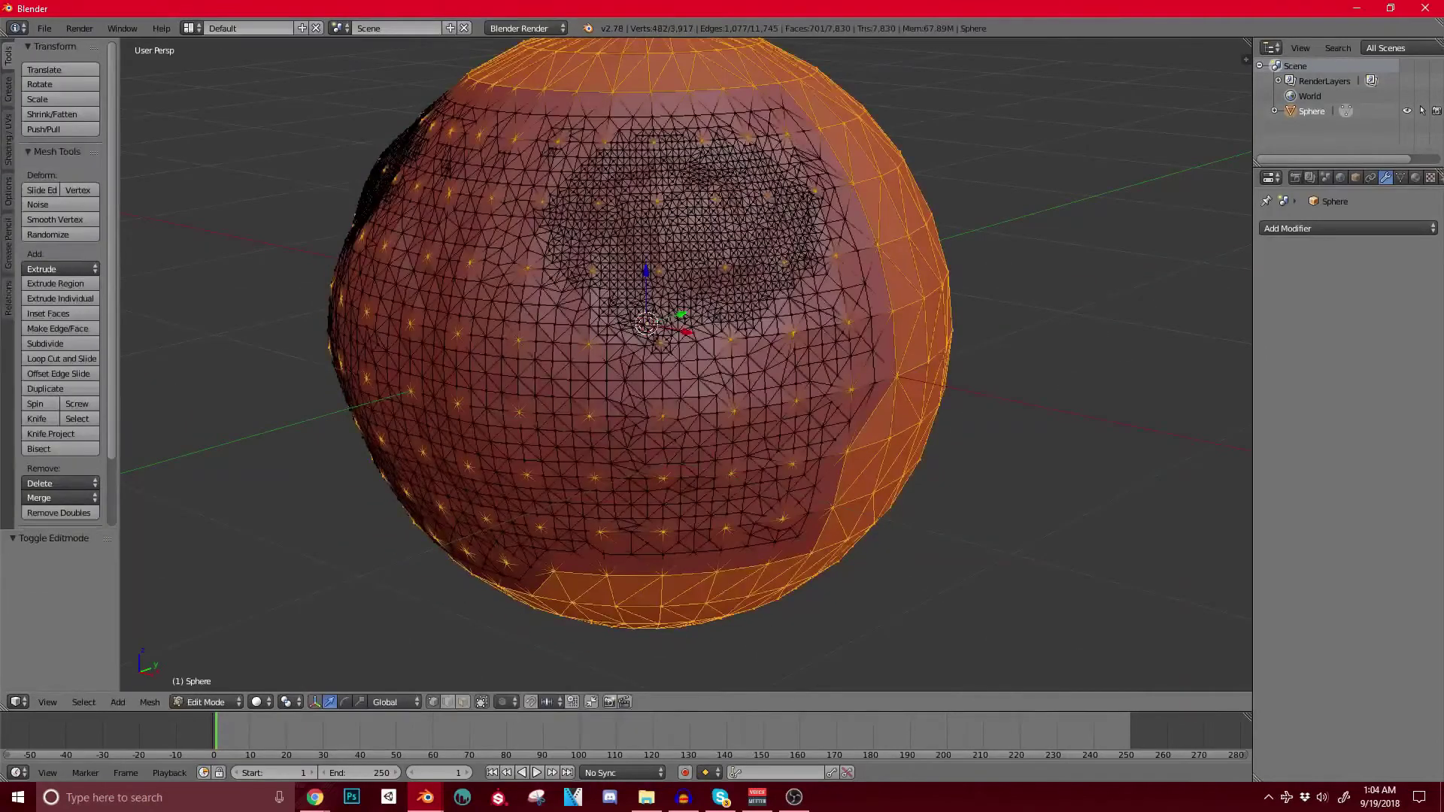
key(Tab)
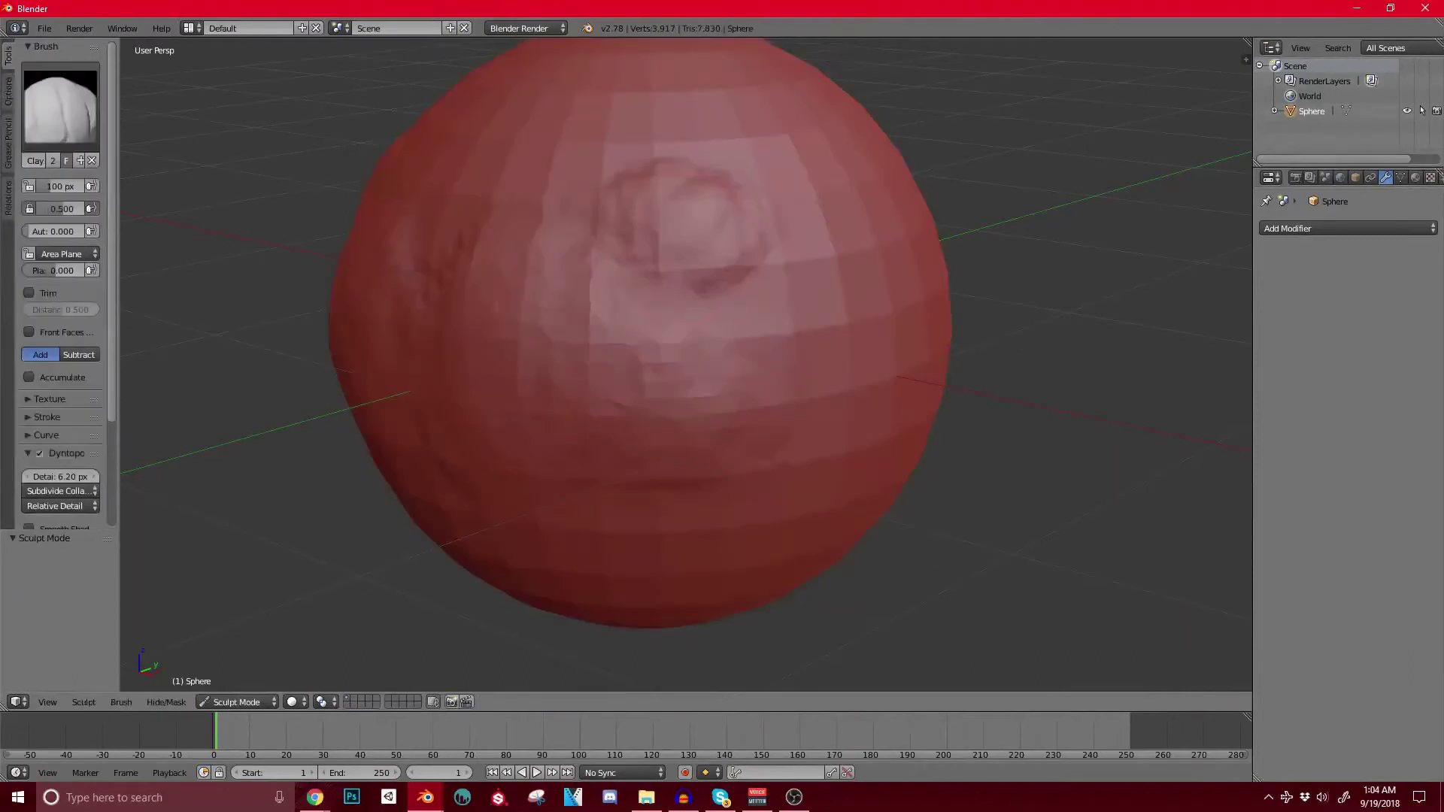
Step: Lower the Dyntopo detail size to 2.10 px, sculpt a fine stroke, and inspect its dense mesh in Edit Mode
drag(62, 477, 34, 477)
mouse_move(647, 300)
middle_down()
mouse_move(665, 346)
mouse_move(643, 501)
middle_up()
scroll(666, 346, up, 2)
scroll(643, 452, up, 3)
mouse_move(500, 301)
mouse_down()
mouse_move(549, 286)
mouse_move(493, 293)
mouse_up()
key(Tab)
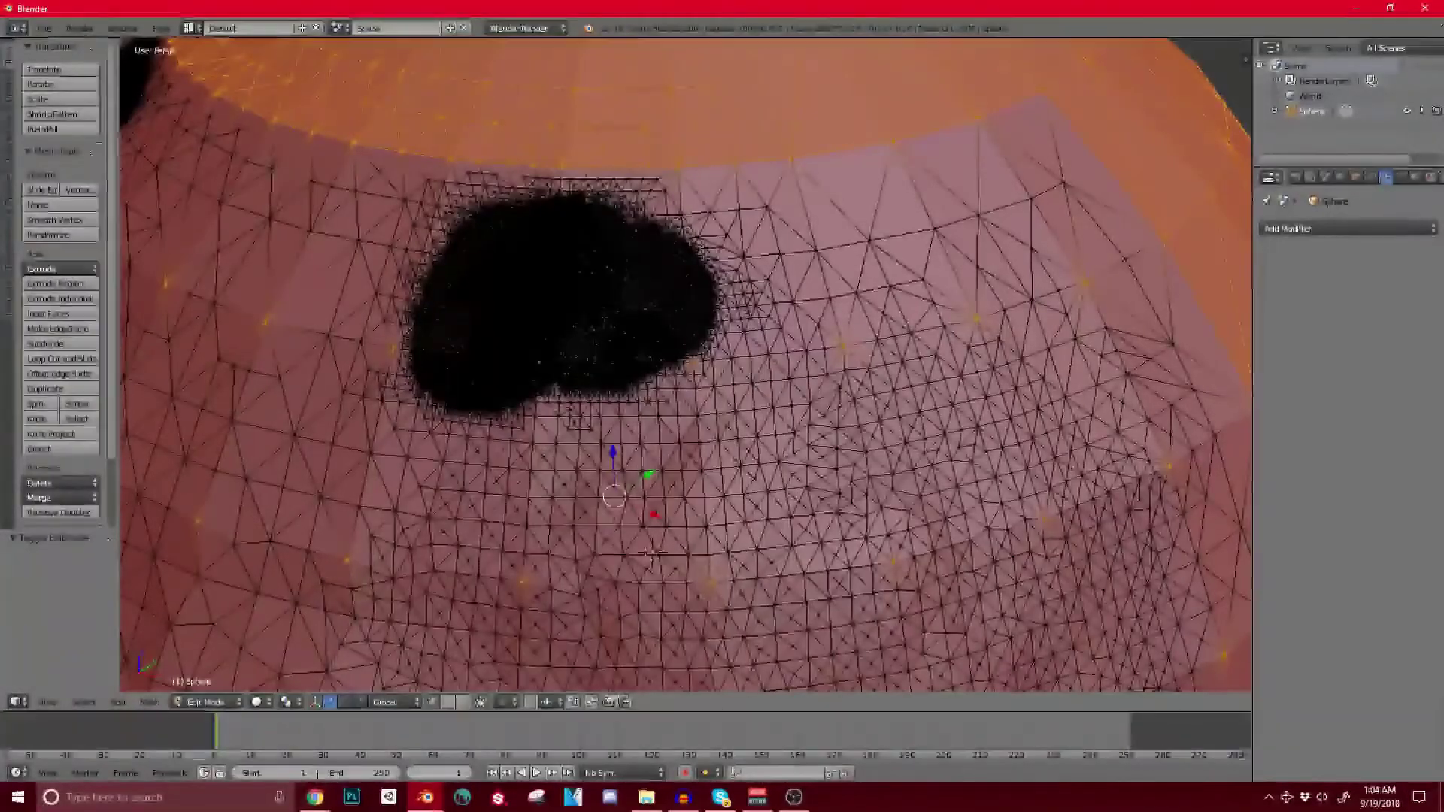
key(Tab)
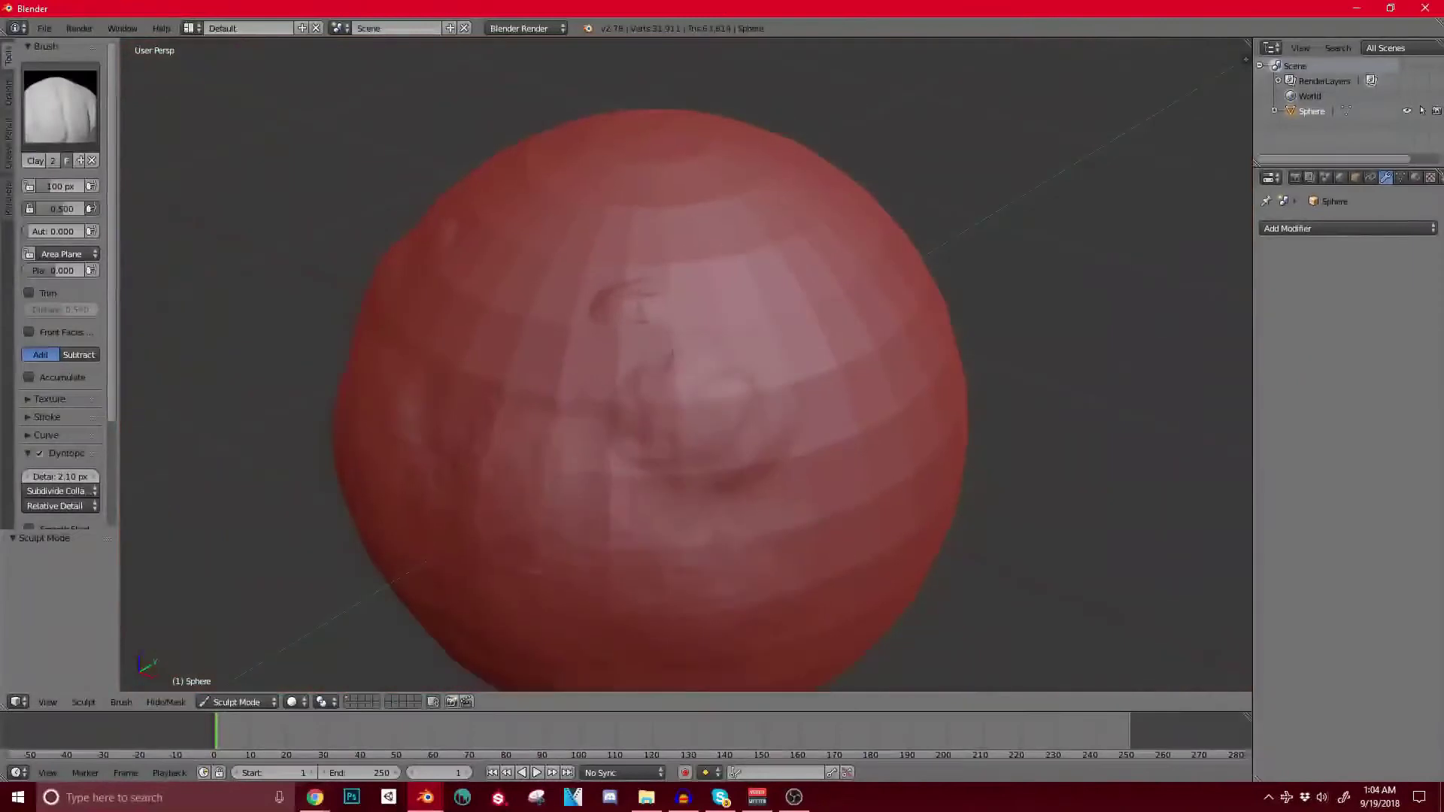
Step: Undo all the Dyntopo strokes back to the plain sphere
key(ctrl+d)
key(ctrl+z)
key(ctrl+z)
key(ctrl+z)
key(ctrl+z)
key(ctrl+z)
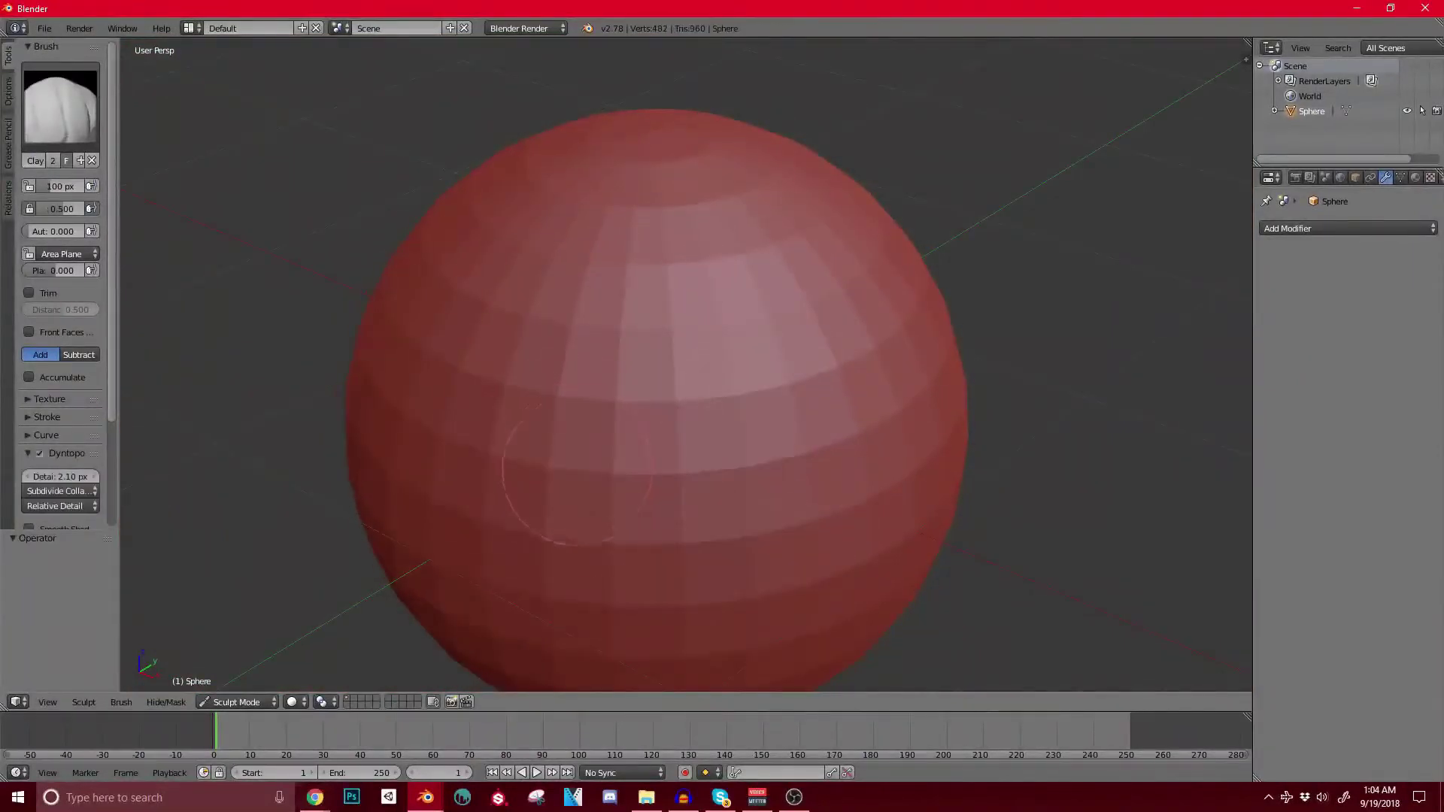
Step: Set the Dyntopo detail size to 10 px and the detail refine method to Subdivide Collapse
scroll(646, 421, down, 3)
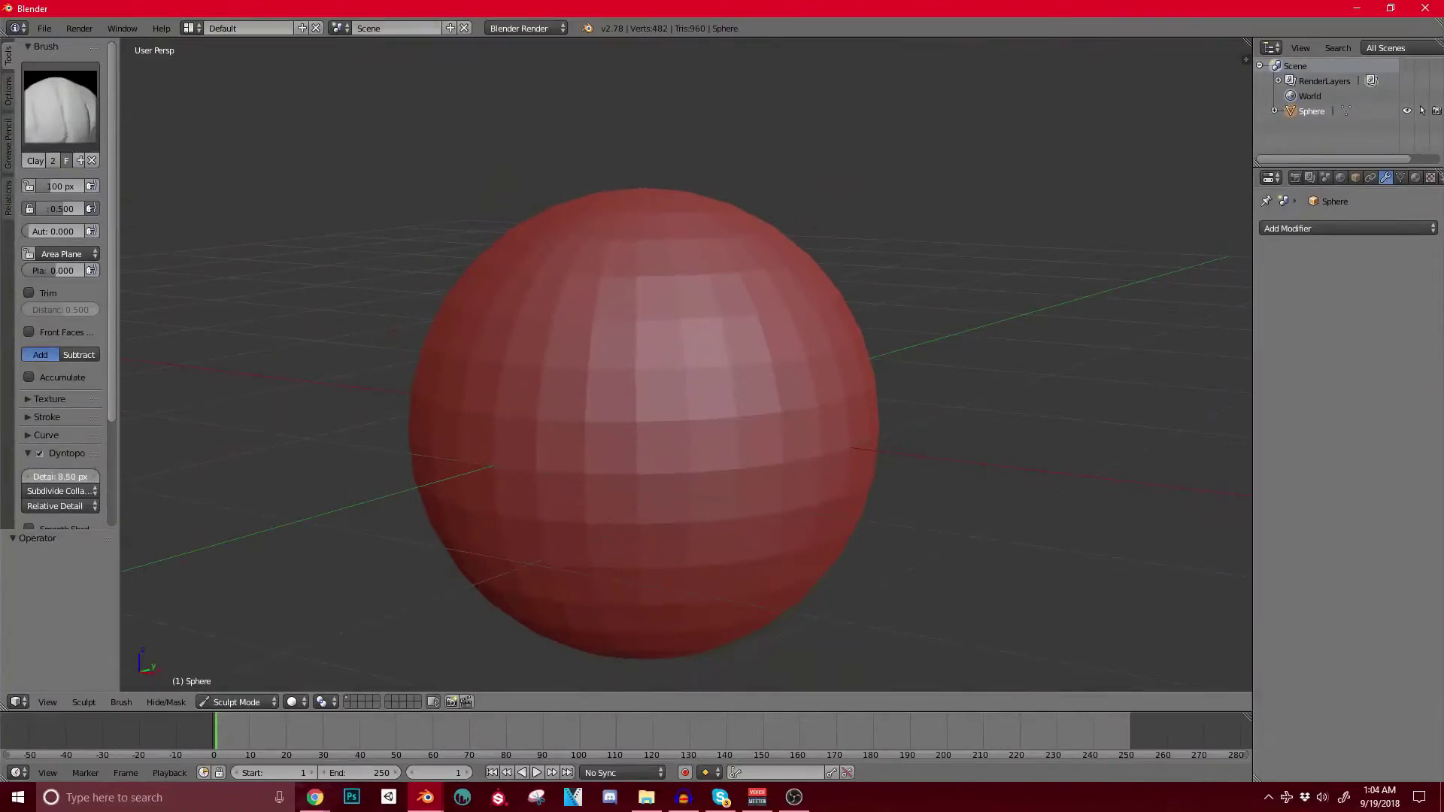
drag(61, 477, 56, 477)
scroll(60, 301, down, 2)
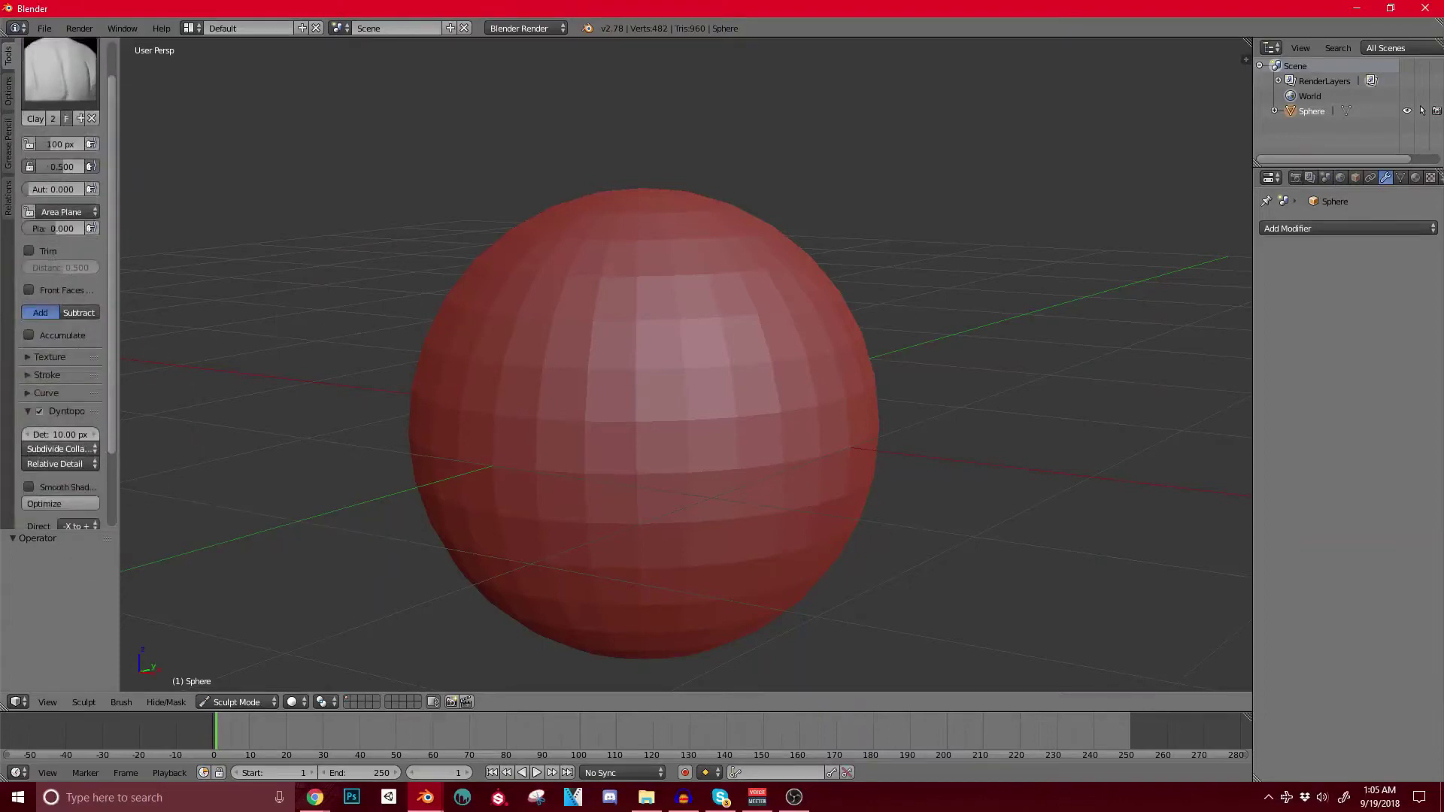
click(60, 448)
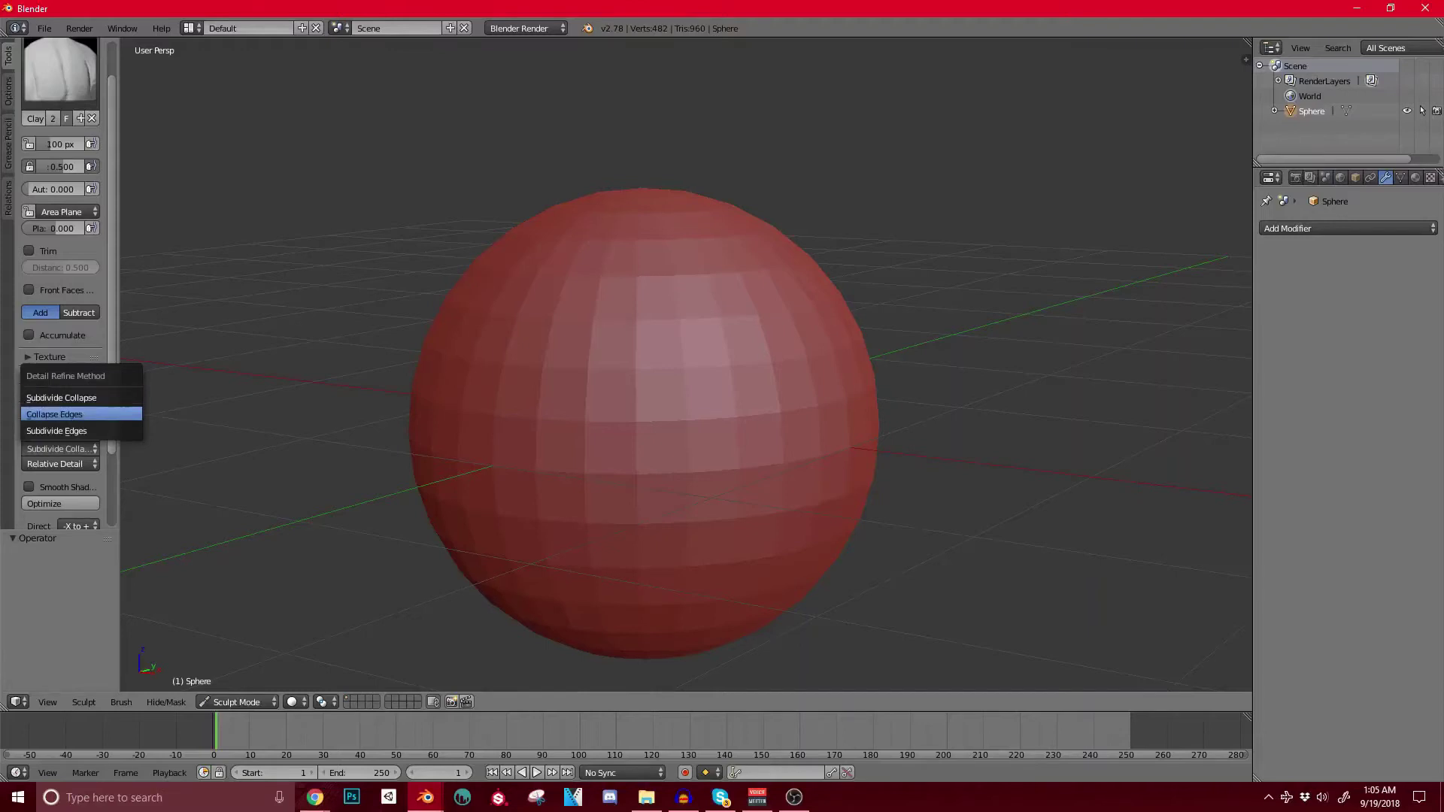
click(62, 398)
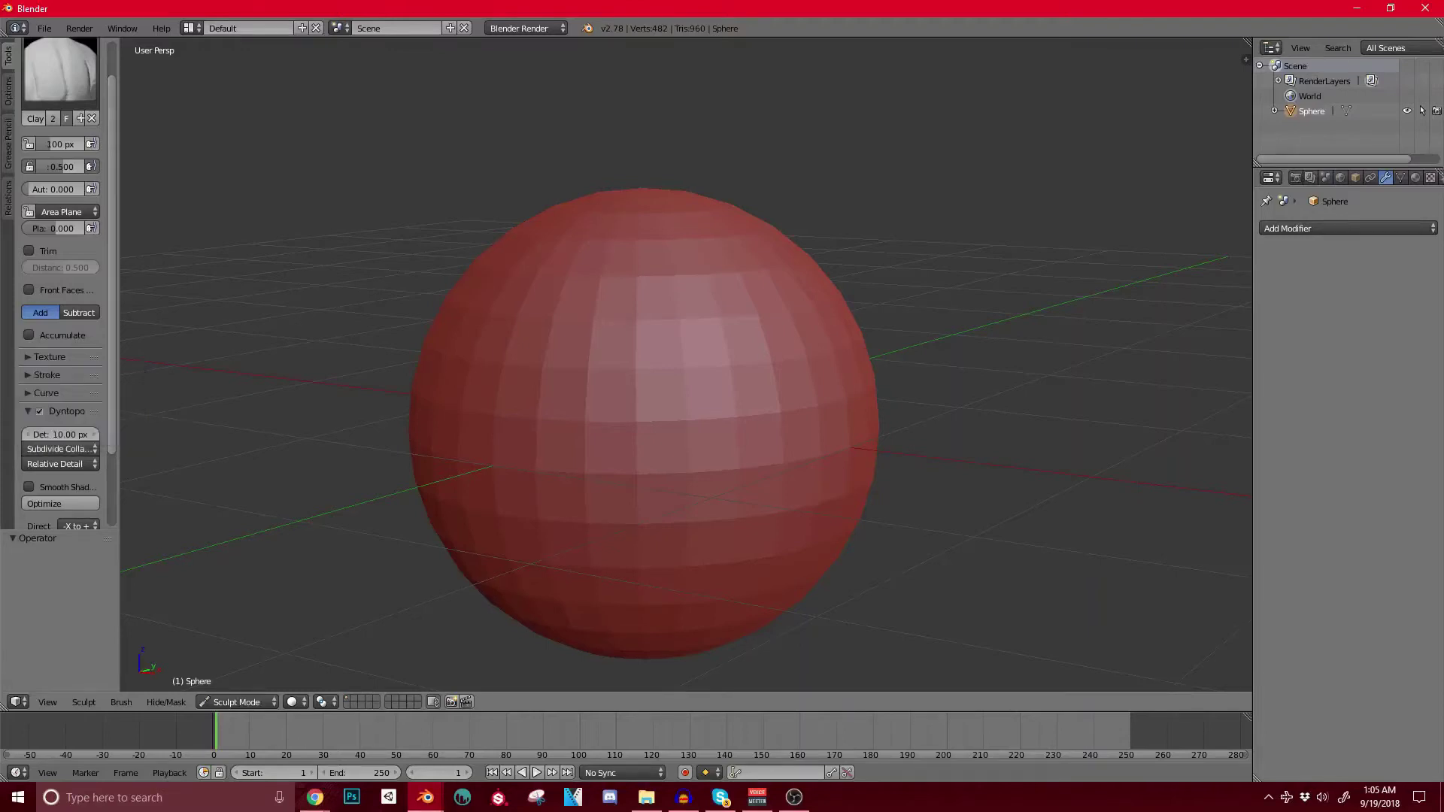
Step: Sculpt coarse clay strokes around the sphere's front and side from a distant view
scroll(616, 395, down, 2)
middle_drag(617, 395, 525, 373)
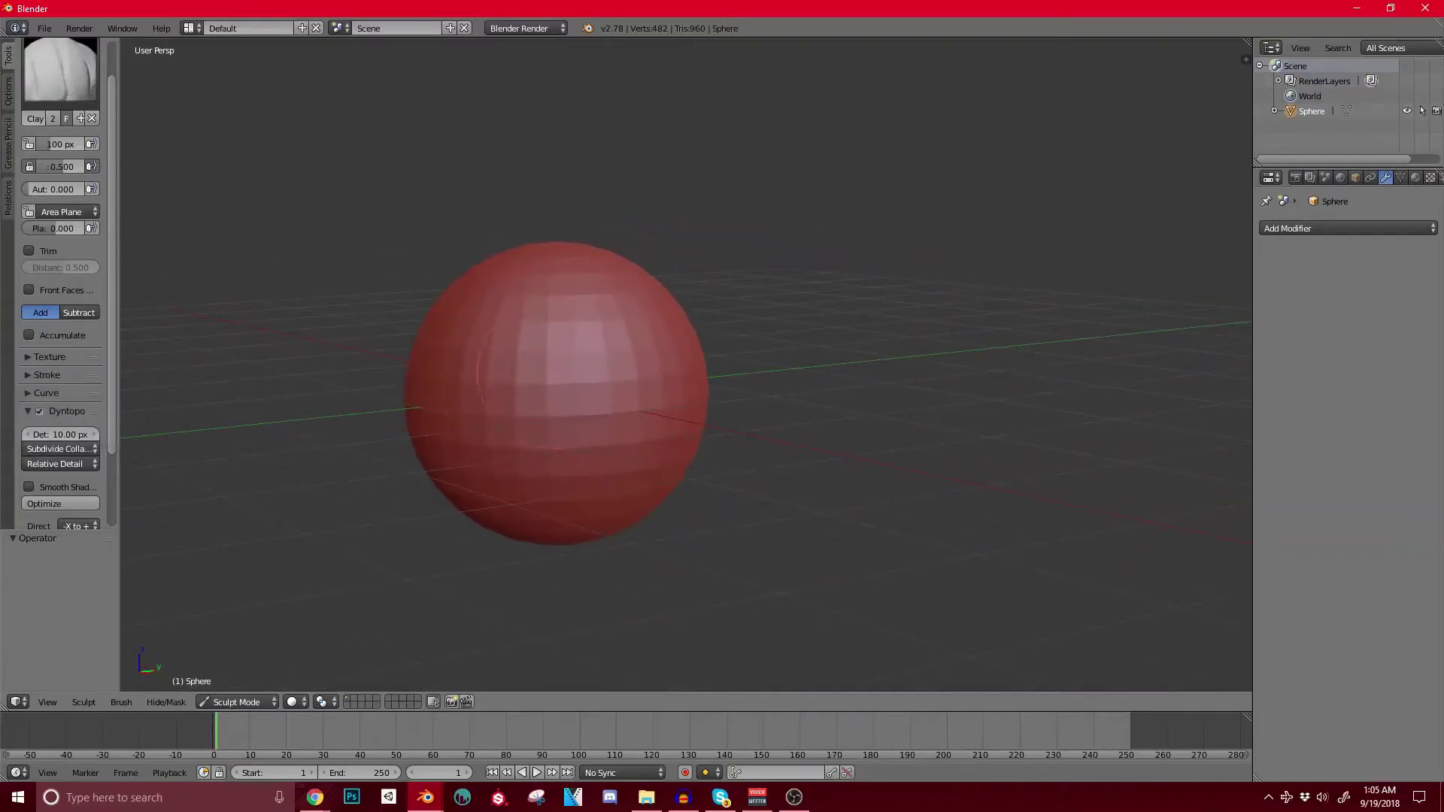
mouse_move(564, 358)
mouse_down()
mouse_move(586, 376)
mouse_move(553, 354)
mouse_move(492, 379)
mouse_up()
mouse_move(491, 379)
middle_down()
mouse_move(519, 352)
mouse_move(549, 378)
middle_up()
mouse_move(549, 346)
mouse_down()
mouse_move(519, 353)
mouse_move(628, 382)
mouse_up()
middle_drag(628, 382, 594, 339)
drag(594, 339, 553, 361)
middle_drag(553, 361, 628, 430)
Step: Build up the sculpted bulge with finer clay strokes at closer range
scroll(583, 387, up, 2)
scroll(628, 430, up, 3)
mouse_move(632, 423)
mouse_down()
mouse_move(669, 415)
mouse_move(555, 360)
mouse_up()
scroll(547, 376, down, 2)
middle_drag(555, 365, 500, 399)
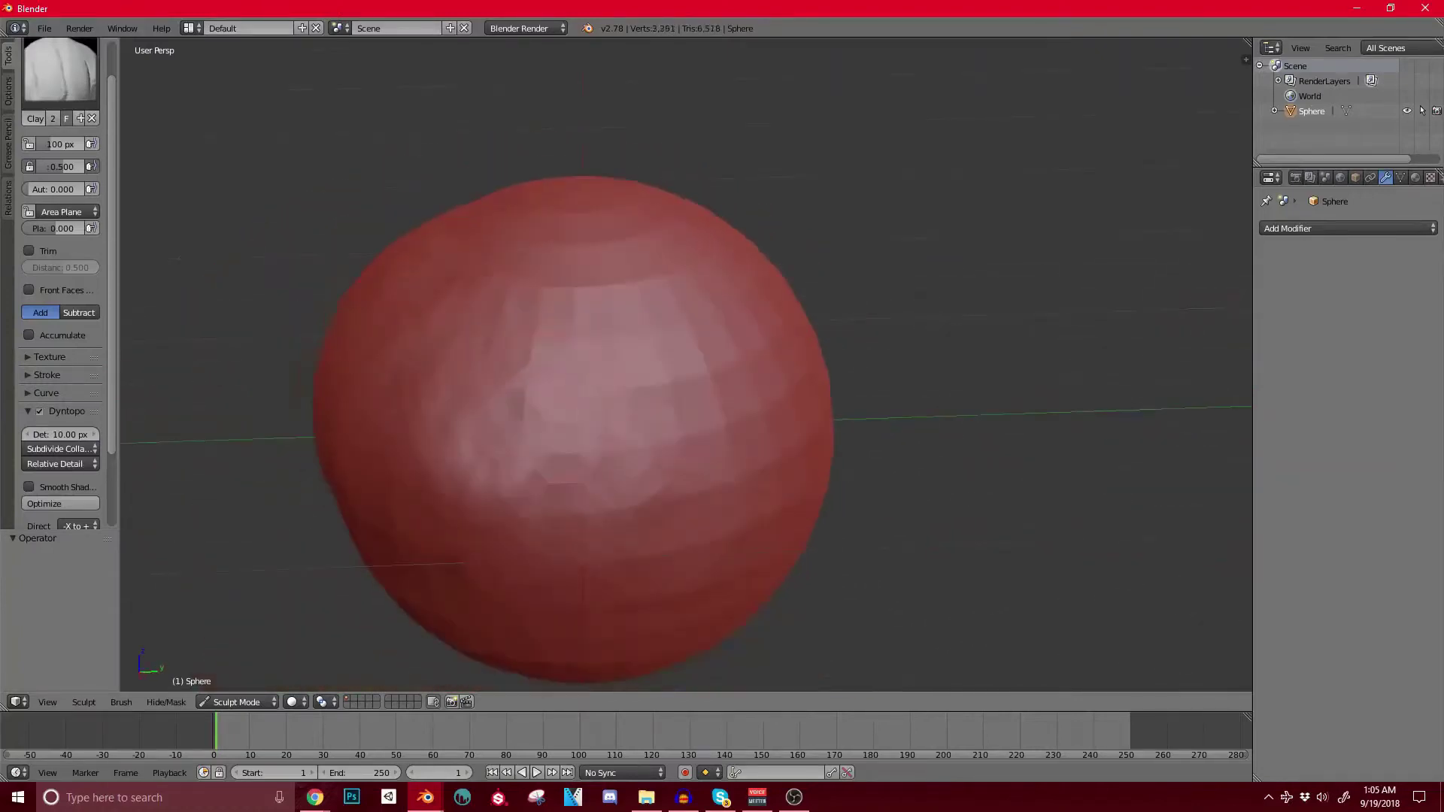
scroll(500, 391, up, 2)
drag(498, 339, 500, 413)
mouse_move(549, 372)
mouse_down()
mouse_move(662, 410)
mouse_move(543, 373)
mouse_move(605, 402)
mouse_up()
middle_drag(605, 402, 553, 425)
Step: Sculpt a broad clay stroke down the shape from far away and check the surface from other angles
scroll(647, 248, down, 7)
middle_drag(630, 286, 617, 239)
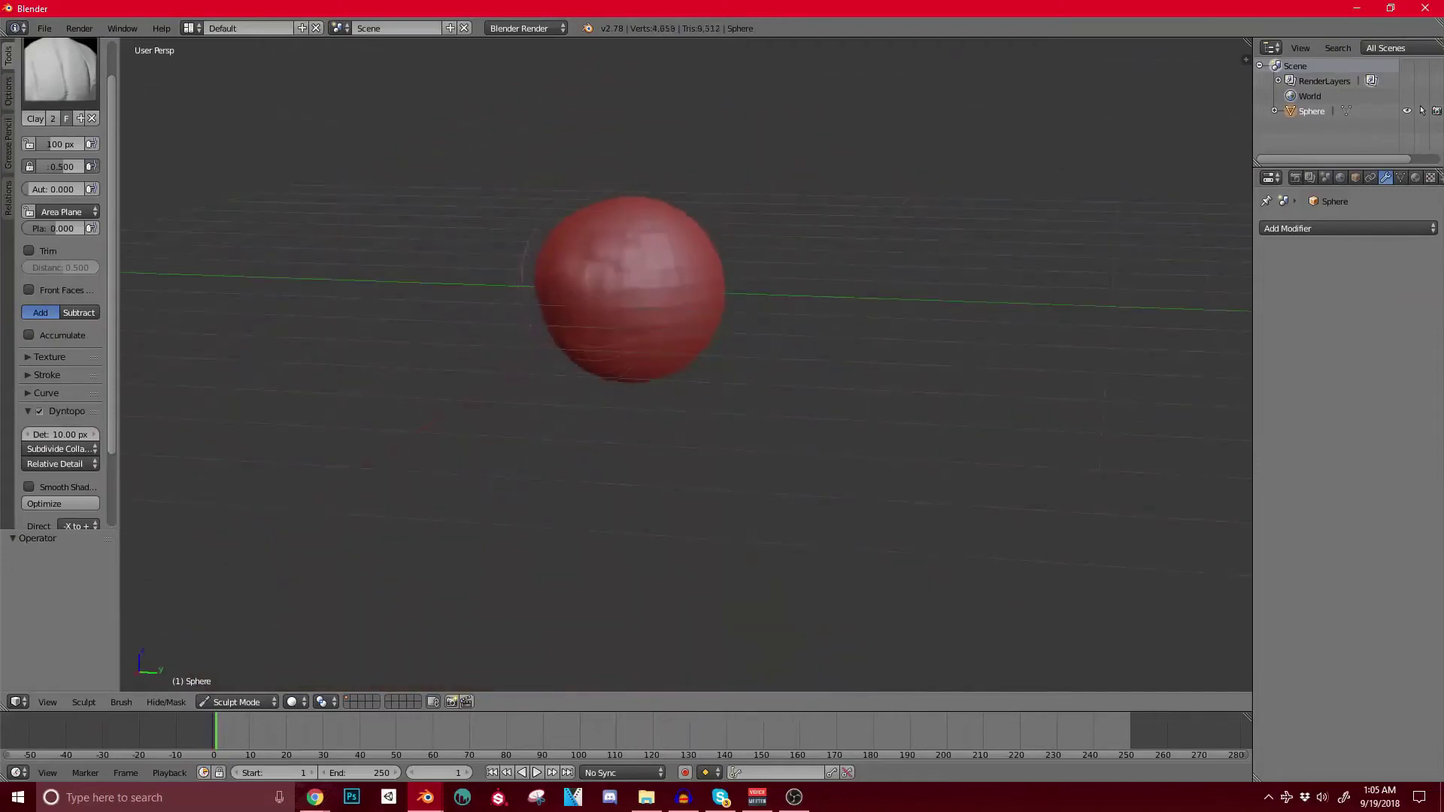
drag(617, 240, 617, 346)
mouse_move(583, 496)
middle_down()
mouse_move(679, 494)
mouse_move(632, 467)
middle_up()
scroll(677, 467, up, 5)
mouse_move(737, 444)
middle_down()
mouse_move(746, 487)
mouse_move(675, 471)
middle_up()
scroll(669, 466, down, 5)
middle_drag(611, 425, 639, 377)
Step: Add two more coarse clay strokes to the upper part of the shape
scroll(639, 361, up, 3)
drag(662, 301, 692, 278)
mouse_move(632, 301)
middle_down()
mouse_move(594, 354)
mouse_move(640, 399)
middle_up()
scroll(594, 356, down, 2)
drag(707, 263, 649, 235)
middle_drag(579, 323, 683, 378)
middle_drag(662, 260, 553, 395)
Step: Try a close-up clay stroke on the shape and undo it
scroll(623, 301, up, 8)
mouse_move(741, 184)
mouse_down()
mouse_move(665, 349)
mouse_move(741, 199)
mouse_move(835, 244)
mouse_move(786, 342)
mouse_move(846, 383)
mouse_move(733, 440)
mouse_move(752, 323)
mouse_up()
scroll(737, 546, down, 8)
key(ctrl+z)
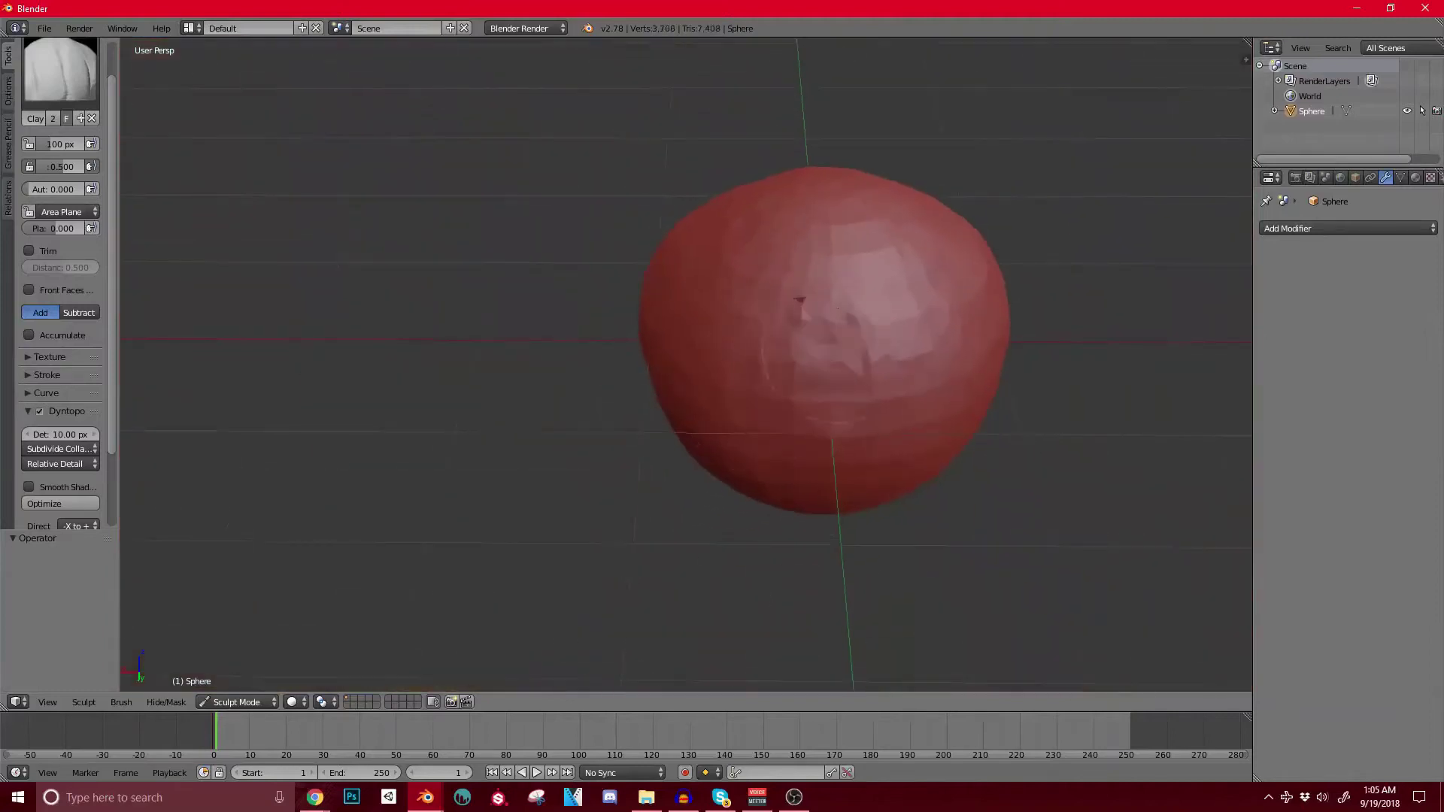
Step: Set the Dyntopo detail refine method to Subdivide Edges
middle_drag(737, 547, 580, 524)
click(61, 449)
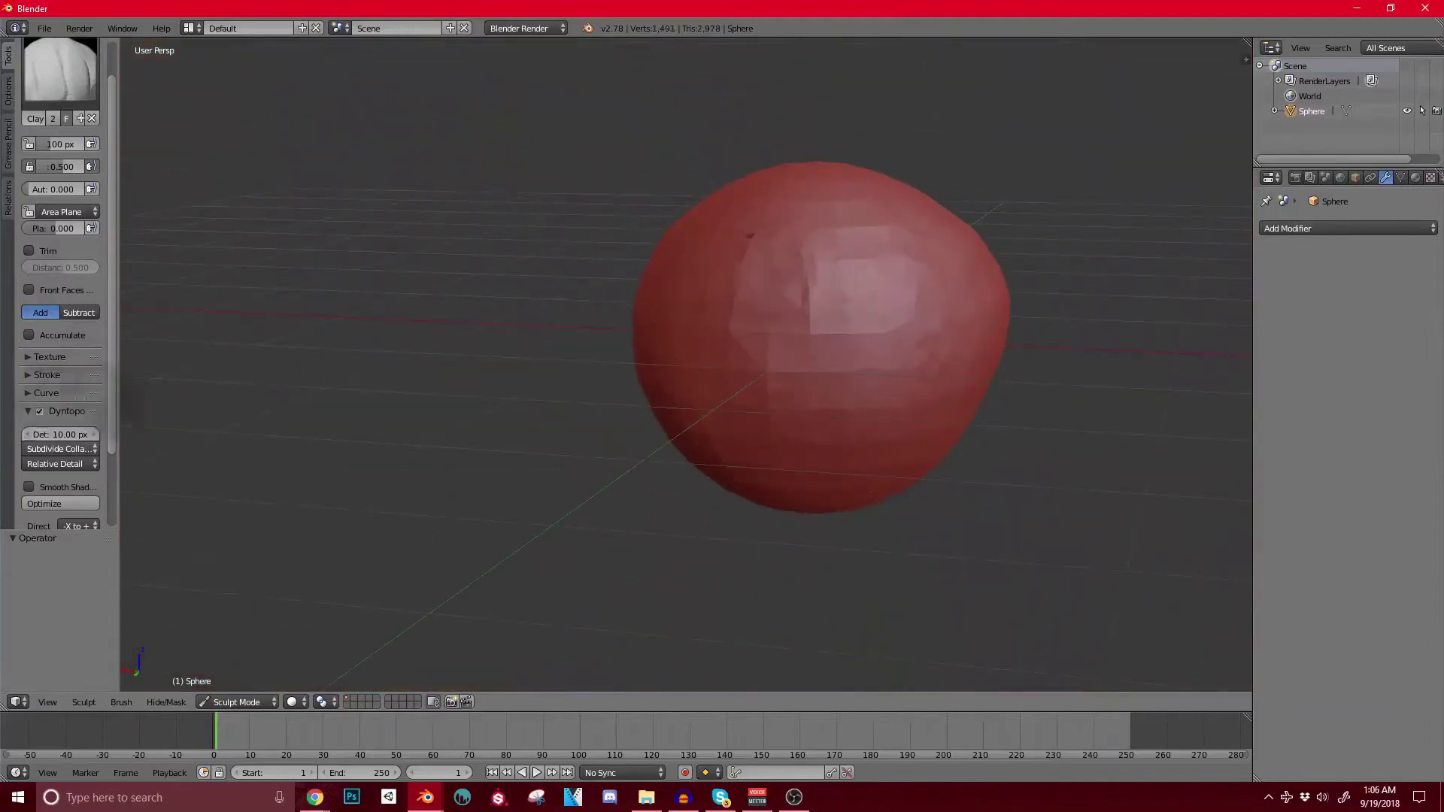
click(52, 428)
Step: Sculpt two carved eye sockets with a raised nose between them on the front of the shape
mouse_move(684, 308)
shift+middle_down()
mouse_move(553, 448)
mouse_move(502, 152)
shift+middle_up()
scroll(625, 435, up, 6)
mouse_move(641, 363)
ctrl+mouse_down()
mouse_move(628, 382)
mouse_move(638, 372)
ctrl+mouse_up()
mouse_move(575, 282)
mouse_down()
mouse_move(605, 259)
mouse_move(763, 278)
mouse_move(692, 252)
mouse_move(564, 293)
mouse_move(549, 331)
mouse_up()
mouse_move(740, 331)
mouse_down()
mouse_move(726, 406)
mouse_move(560, 399)
mouse_move(576, 511)
mouse_up()
scroll(677, 361, down, 5)
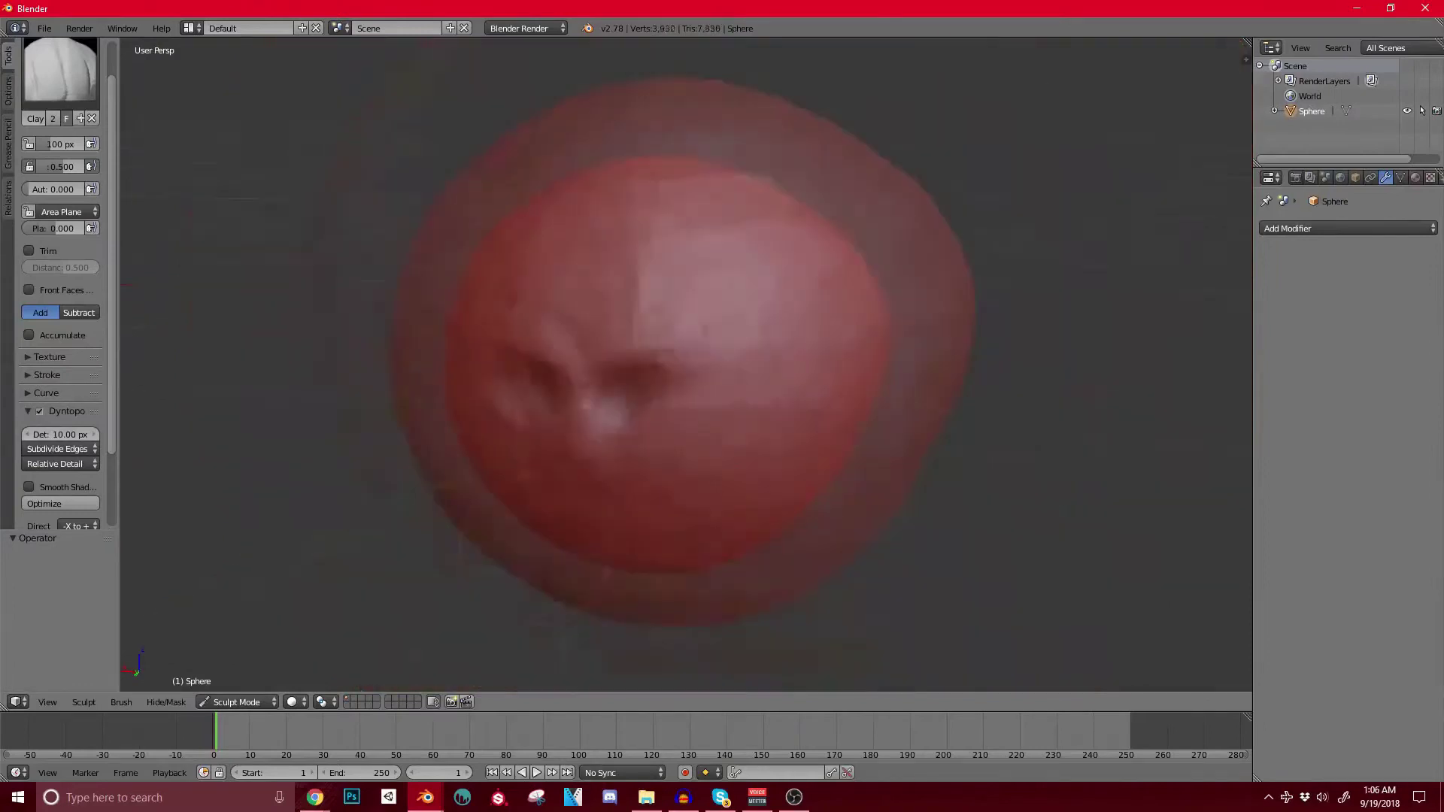
click(677, 301)
click(650, 511)
Step: Reduce the brush size to 25 px and build up small clay details around the nose
key(bracketleft)
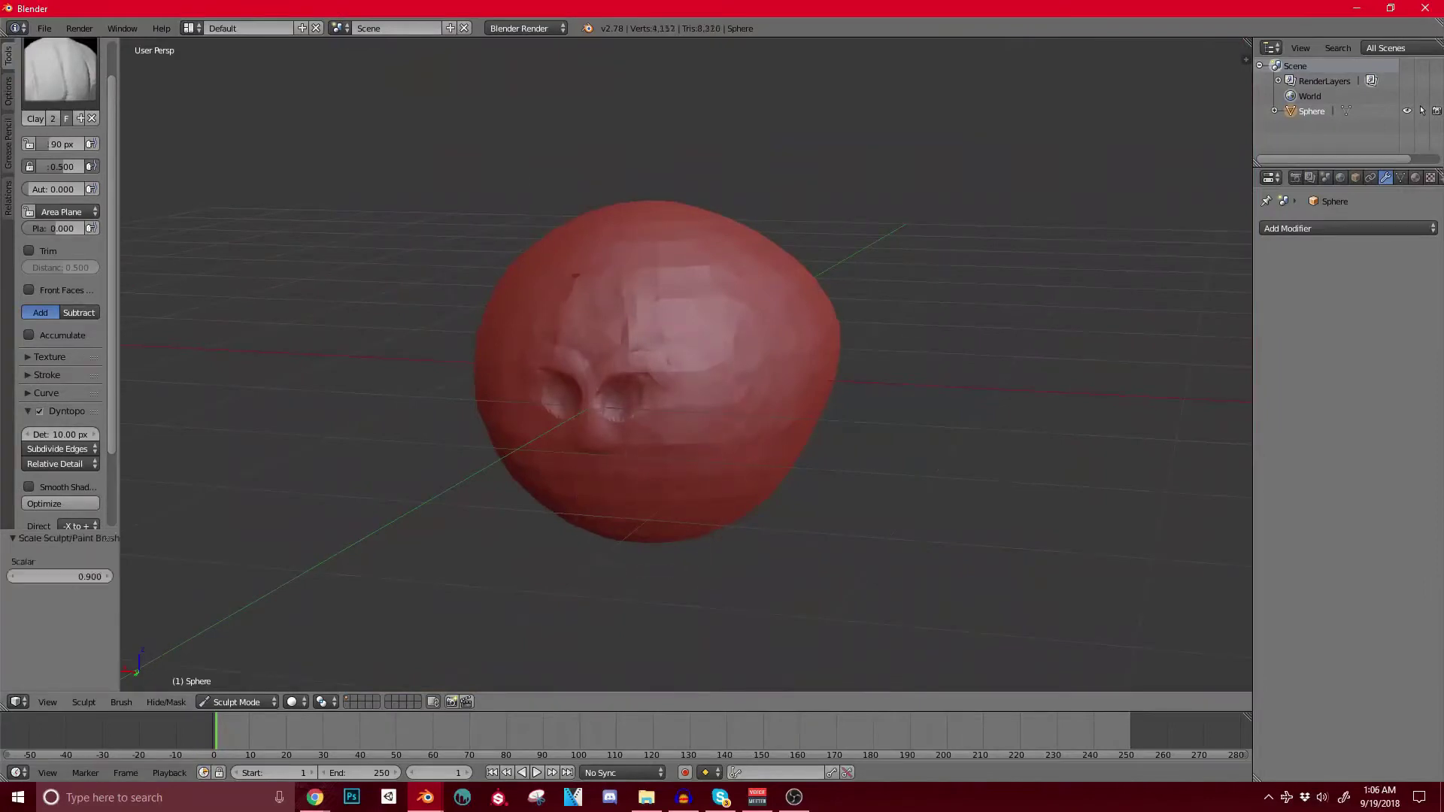
key(bracketleft)
key(bracketleft)
scroll(662, 376, down, 4)
mouse_move(661, 376)
middle_down()
mouse_move(613, 372)
mouse_move(741, 357)
mouse_move(609, 334)
middle_up()
scroll(639, 376, up, 4)
scroll(741, 358, up, 2)
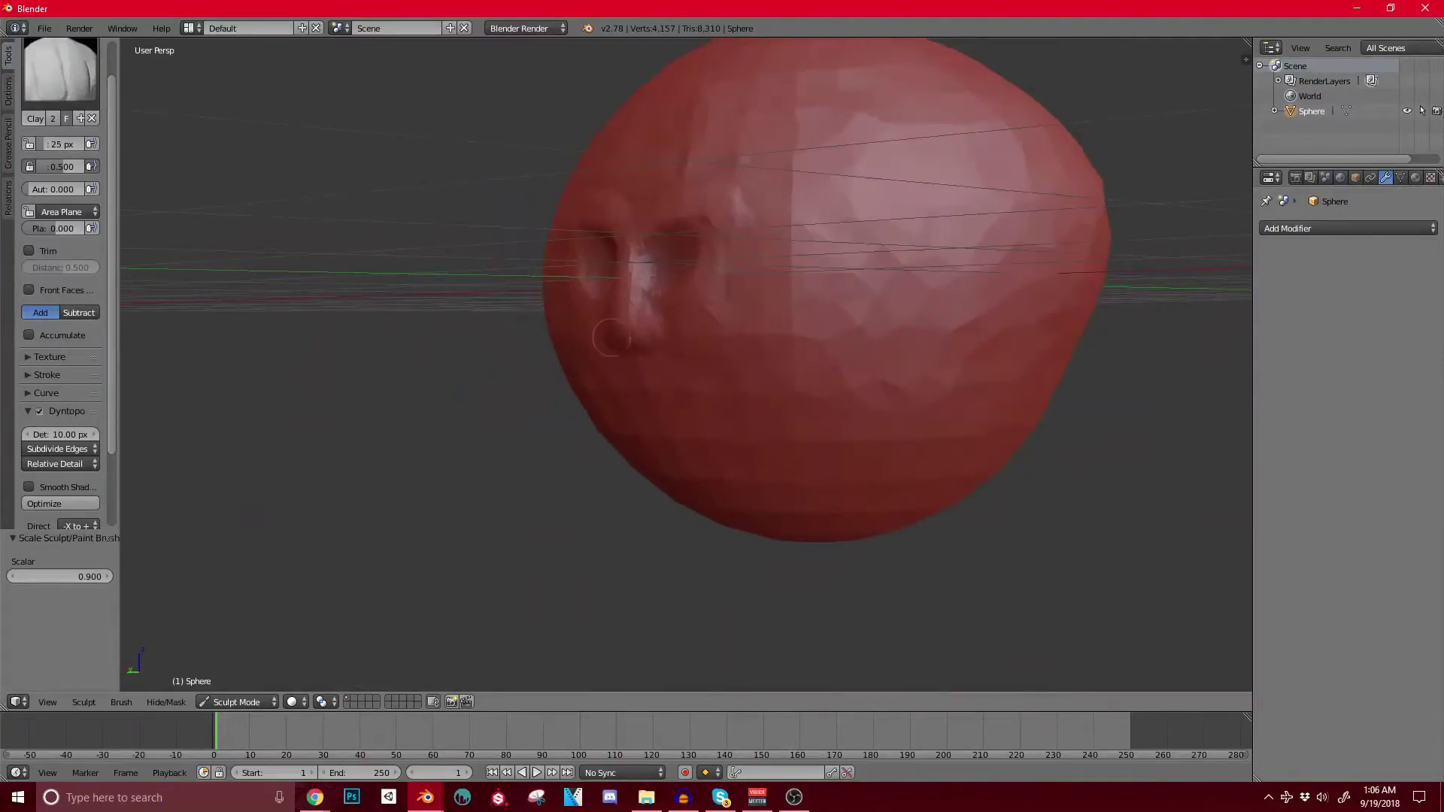
mouse_move(606, 314)
mouse_down()
mouse_move(604, 337)
mouse_move(624, 322)
mouse_up()
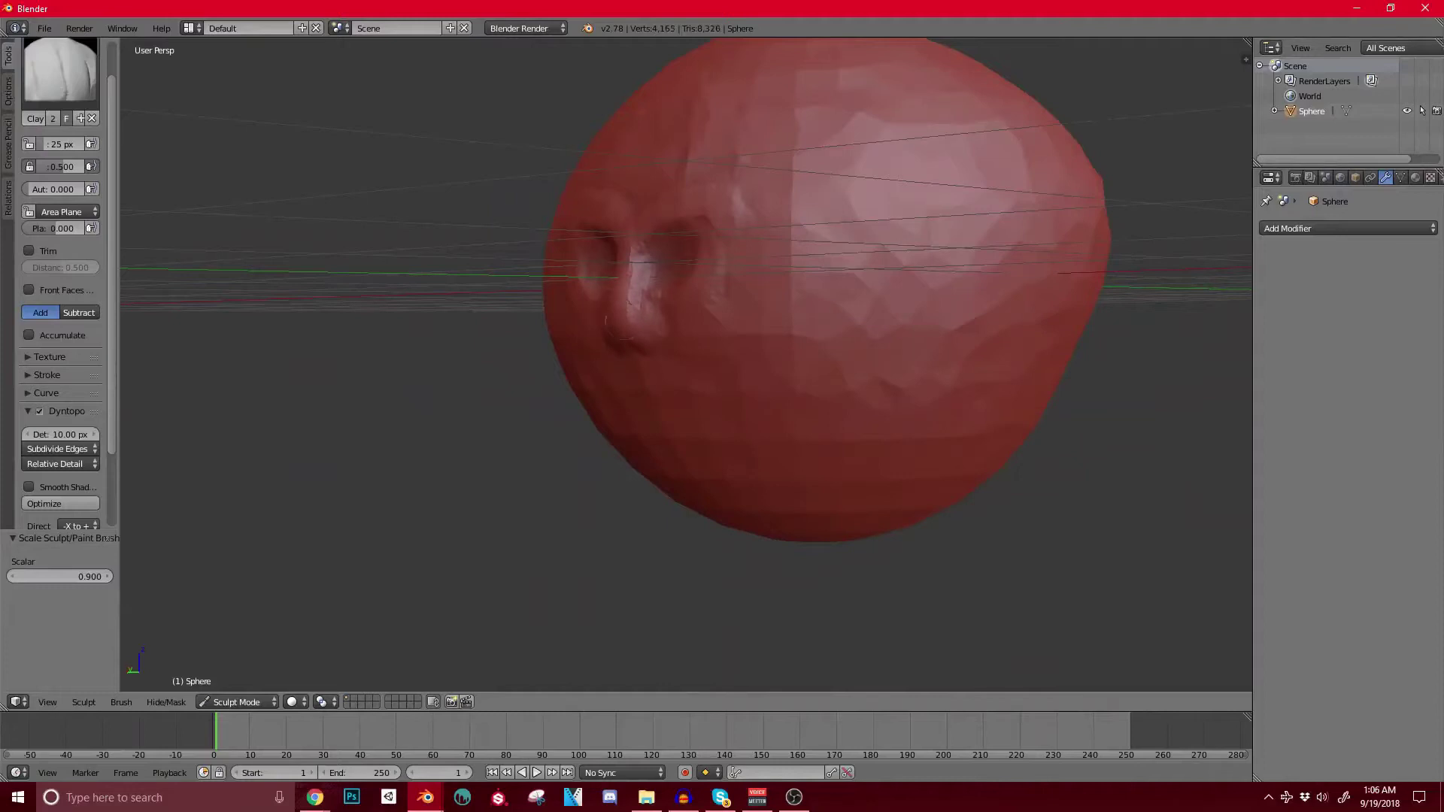
click(670, 333)
Step: Sculpt the opposite side of the shape from far away, carving coarse grooves around the rounded bulge
scroll(669, 333, down, 6)
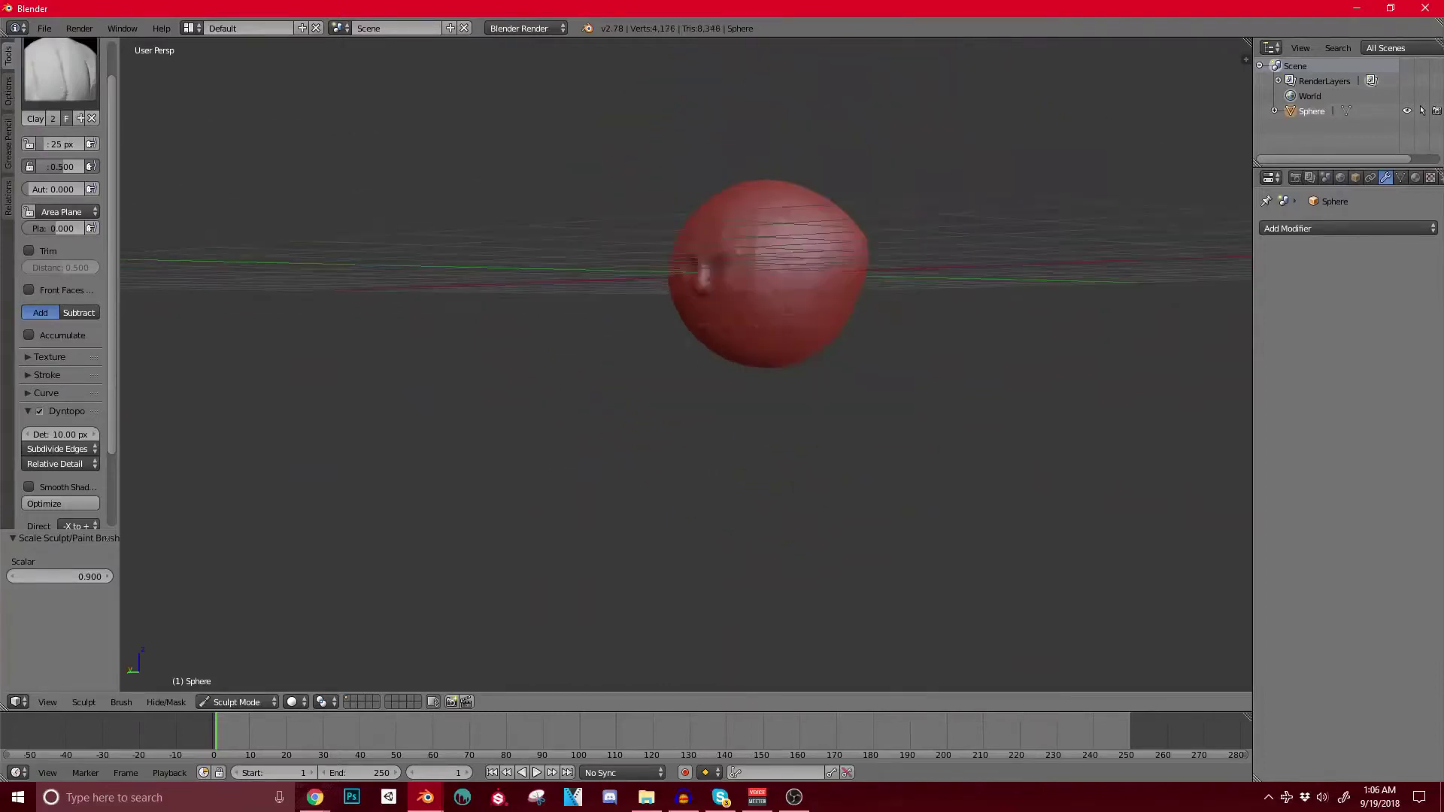
middle_drag(669, 333, 607, 330)
middle_drag(787, 333, 702, 301)
scroll(702, 280, up, 3)
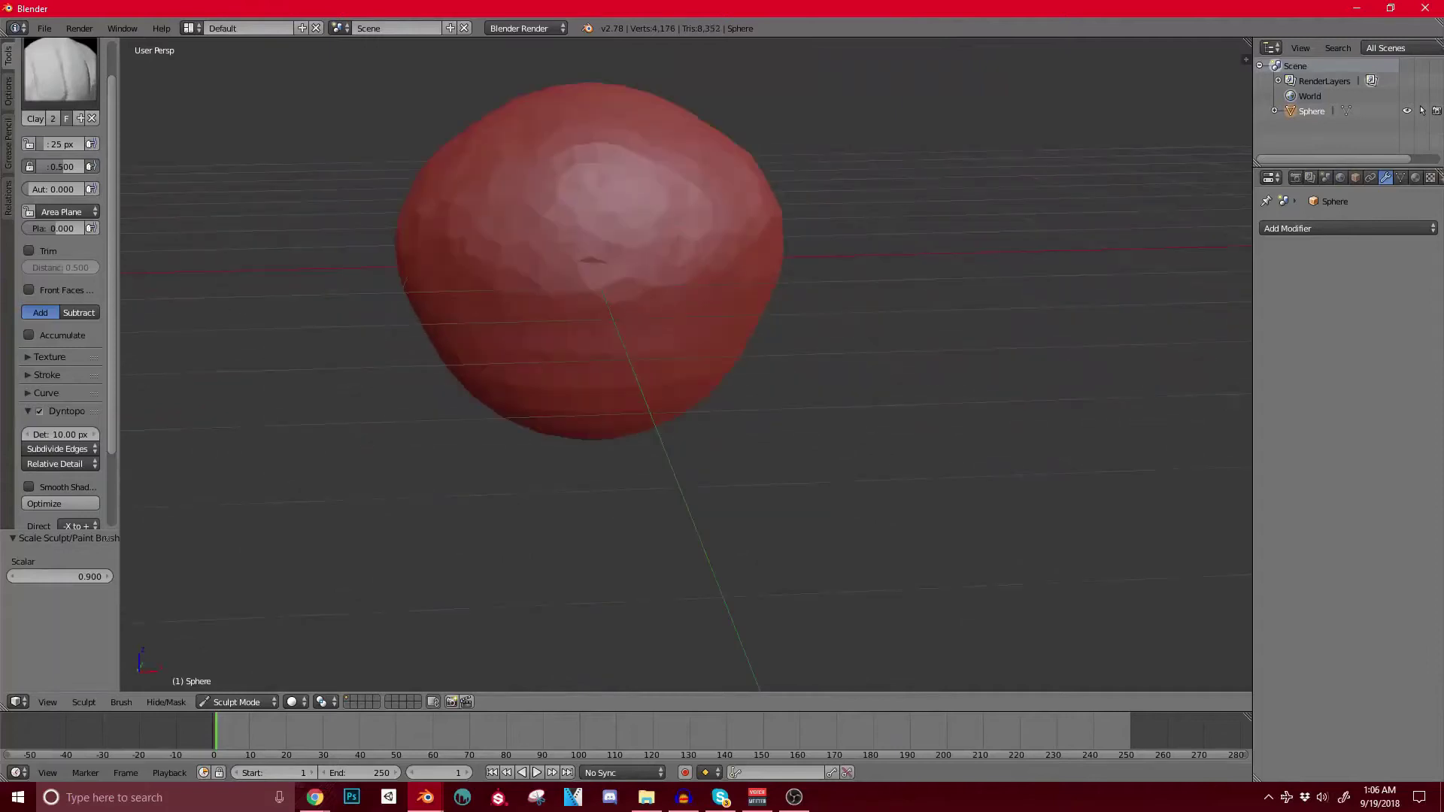
scroll(601, 260, down, 3)
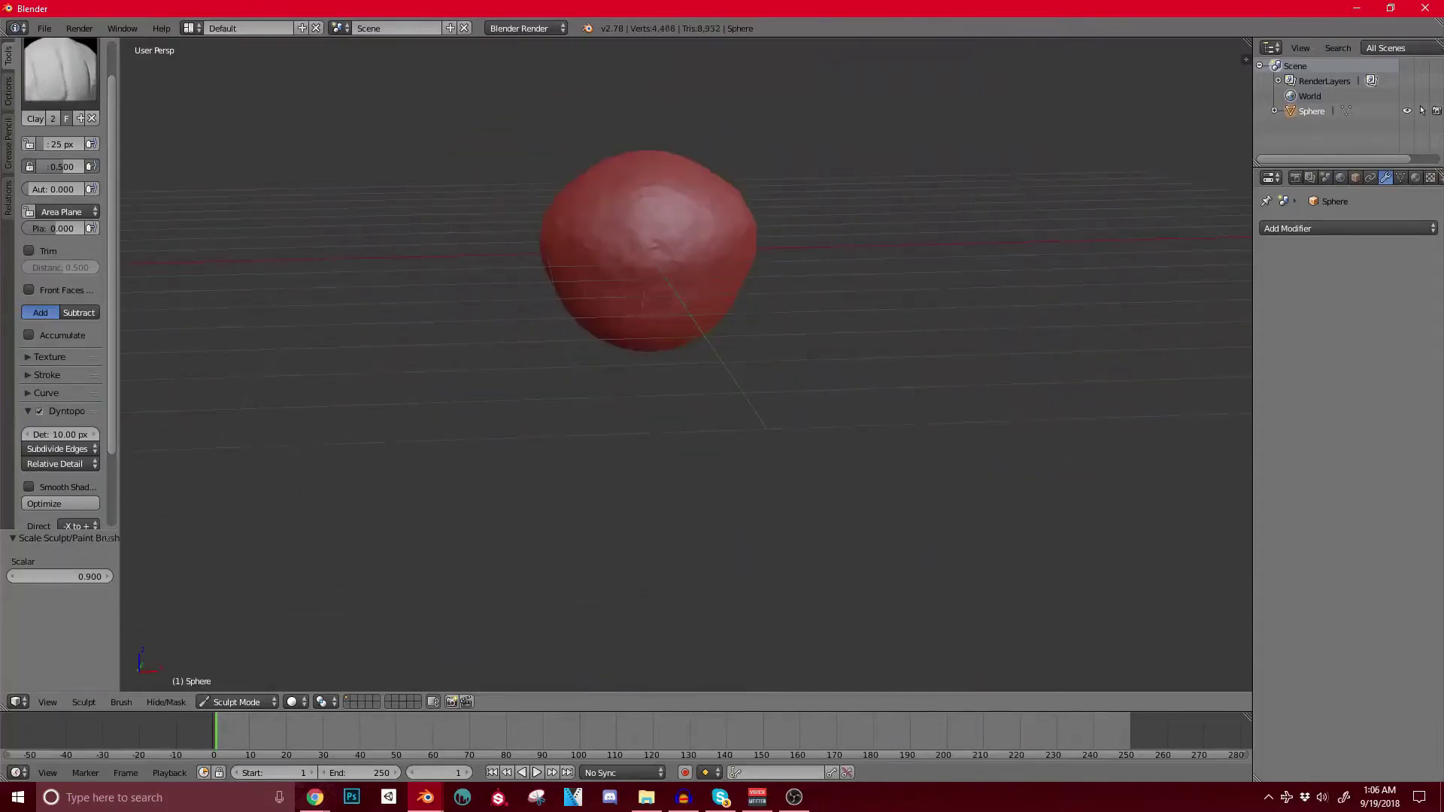
ctrl+drag(590, 224, 585, 235)
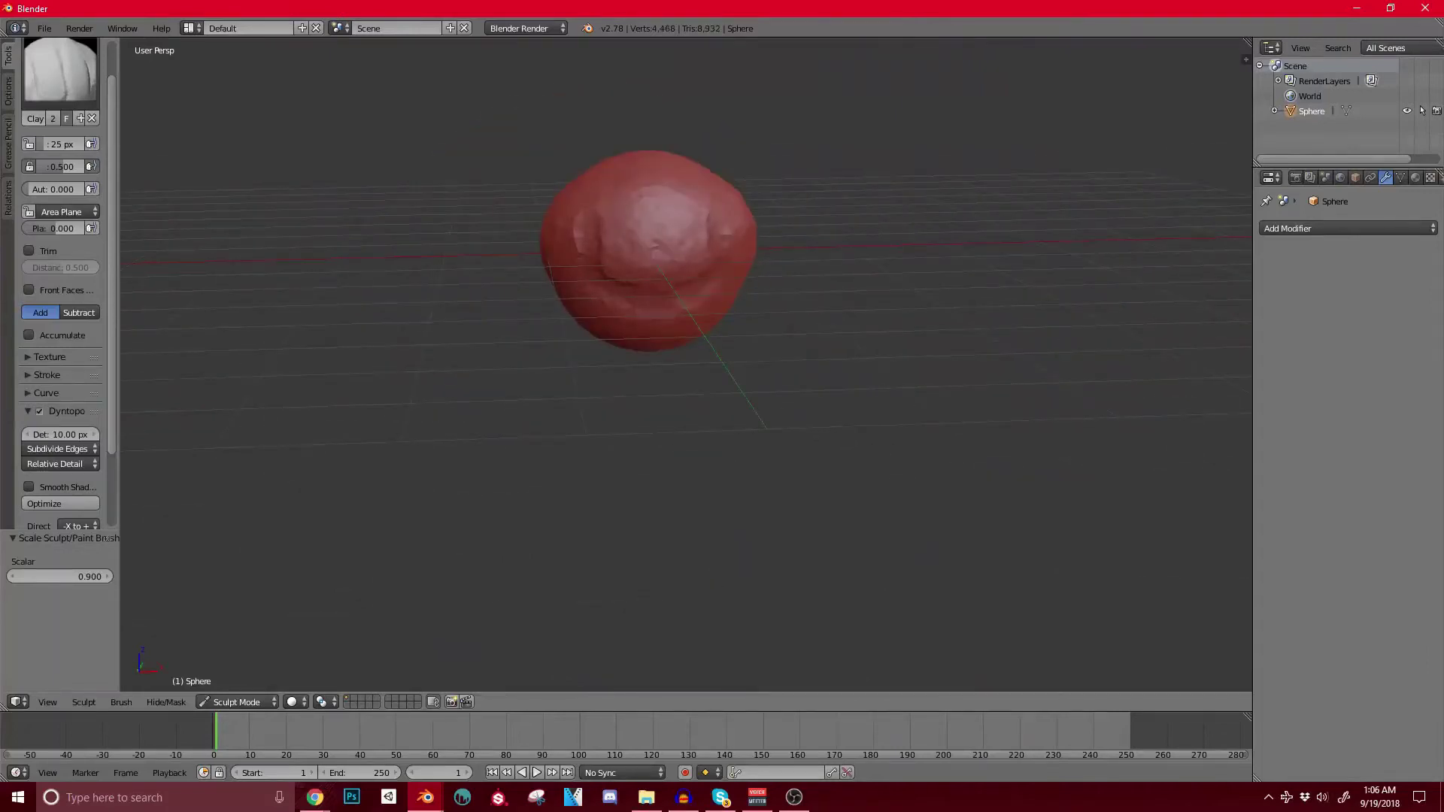
middle_drag(590, 237, 648, 214)
ctrl+drag(648, 208, 647, 221)
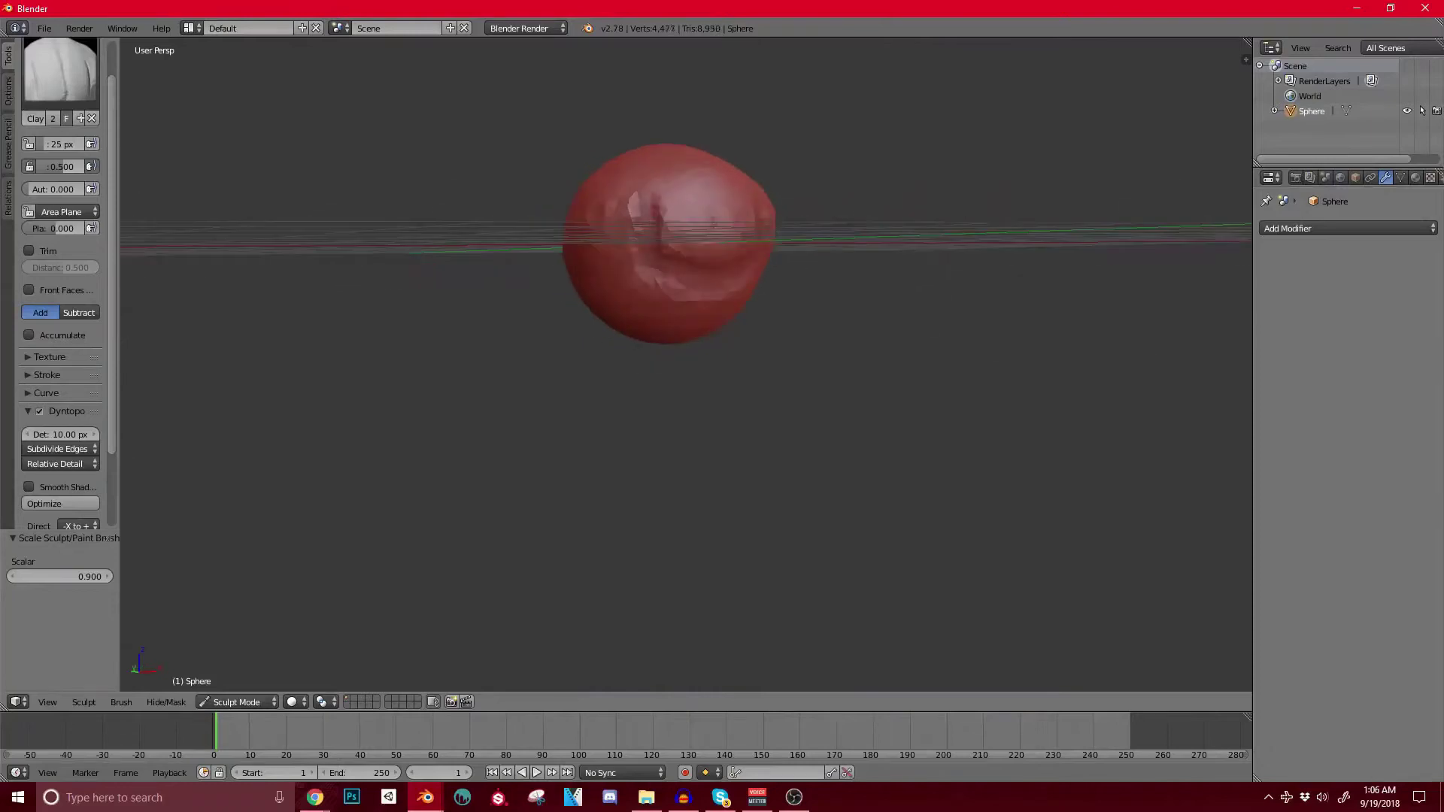
scroll(669, 233, up, 2)
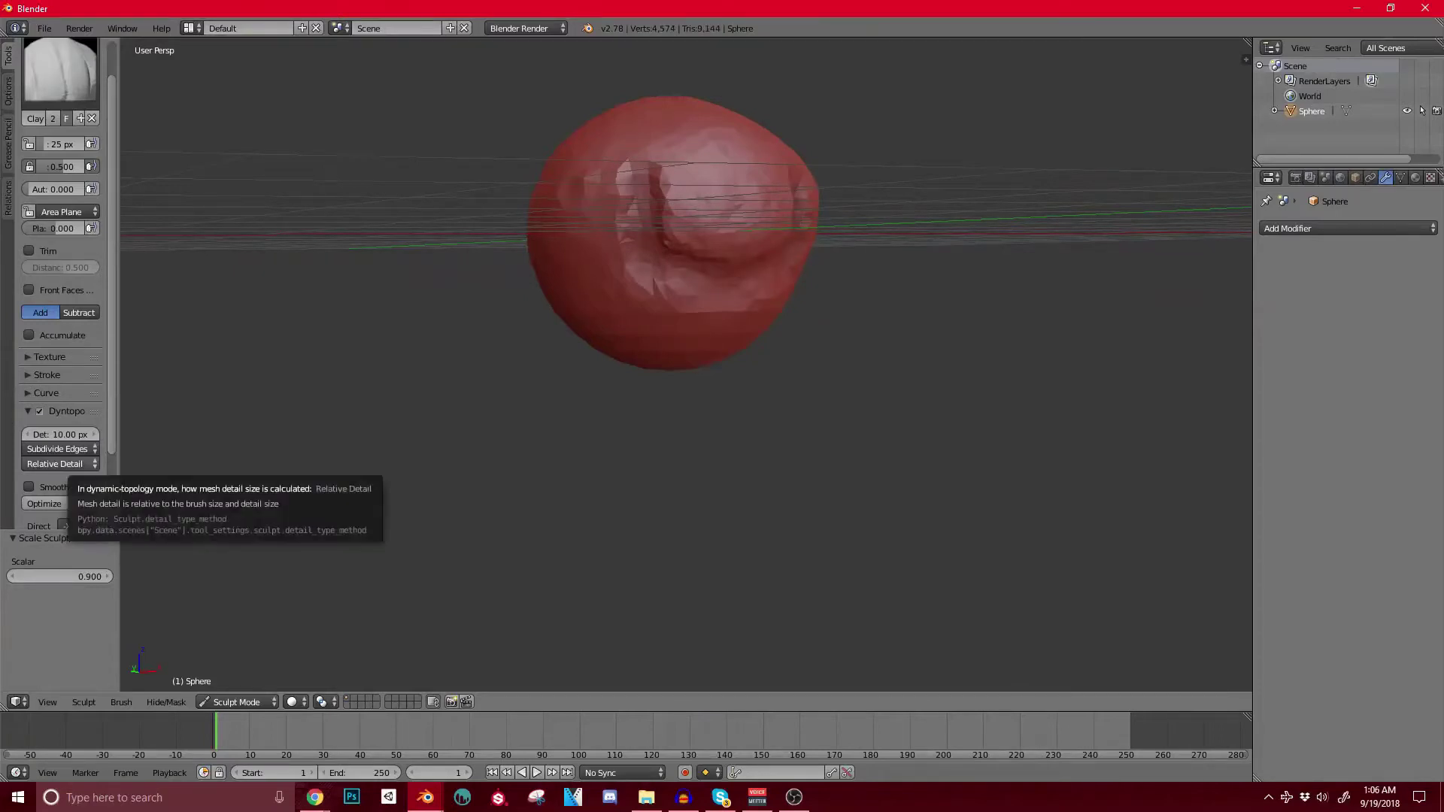
Step: Enable Dyntopo Smooth Shading and inspect the sculpted grooves at closer range
scroll(88, 463, down, 1)
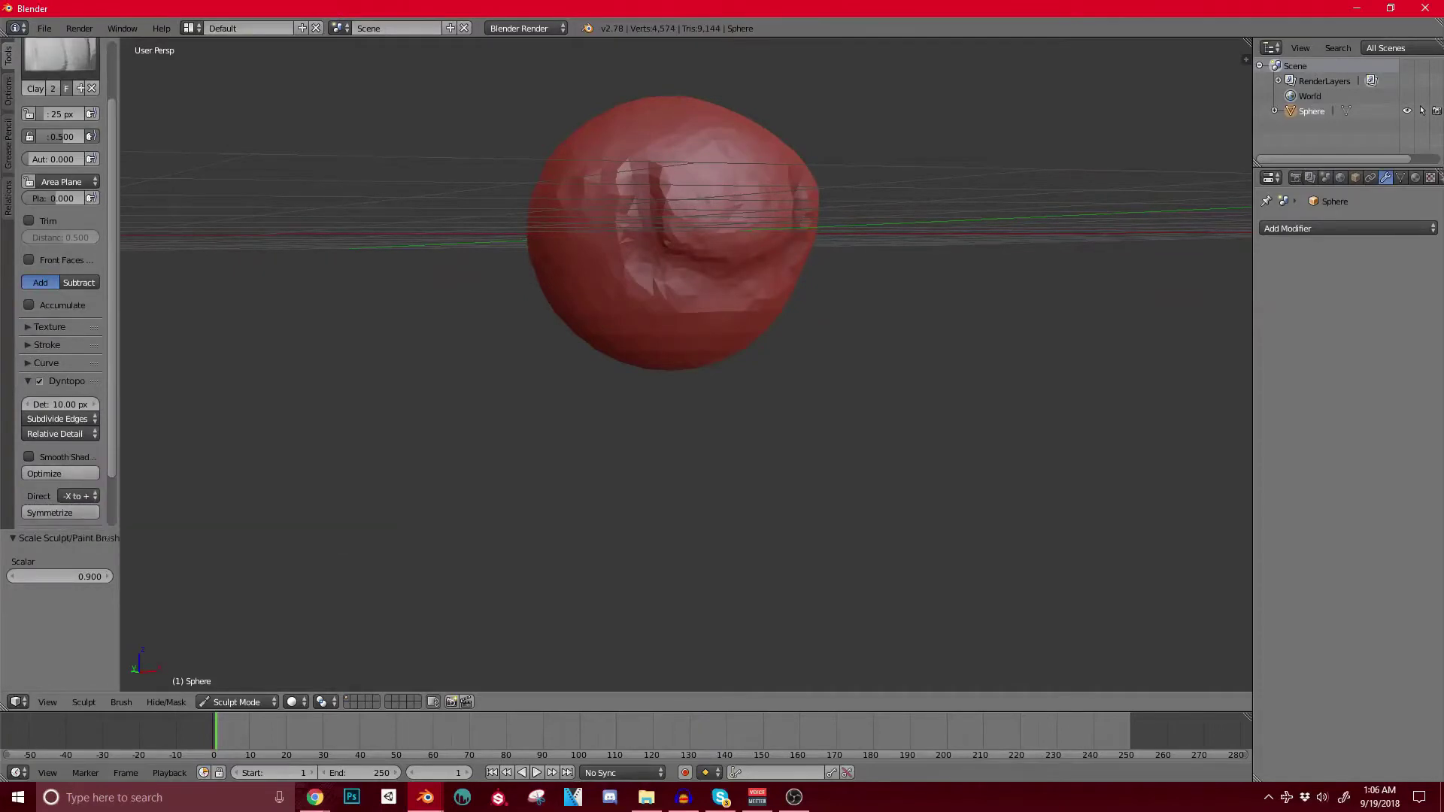
scroll(714, 359, down, 3)
mouse_move(714, 360)
middle_down()
mouse_move(737, 367)
mouse_move(751, 413)
middle_up()
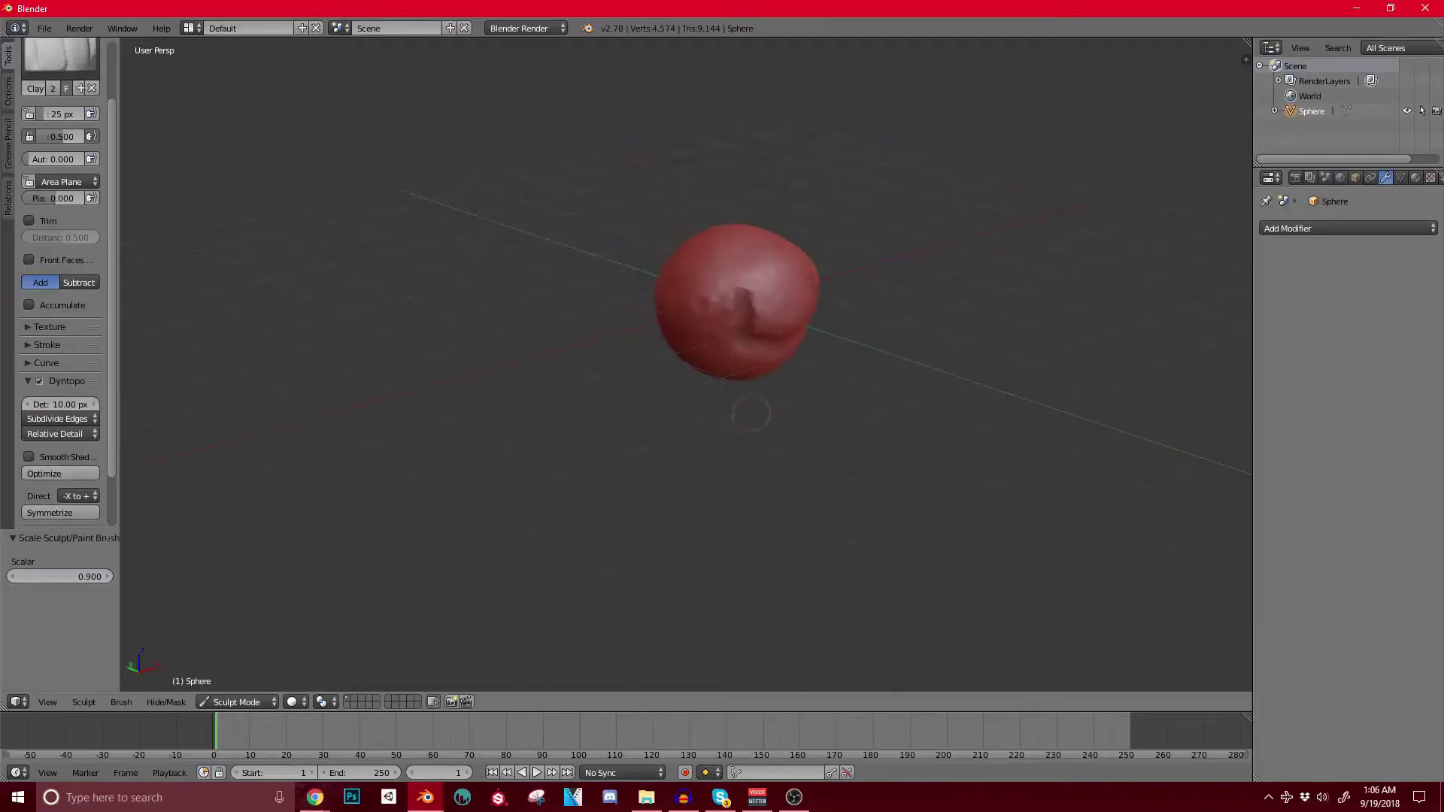
scroll(742, 400, up, 2)
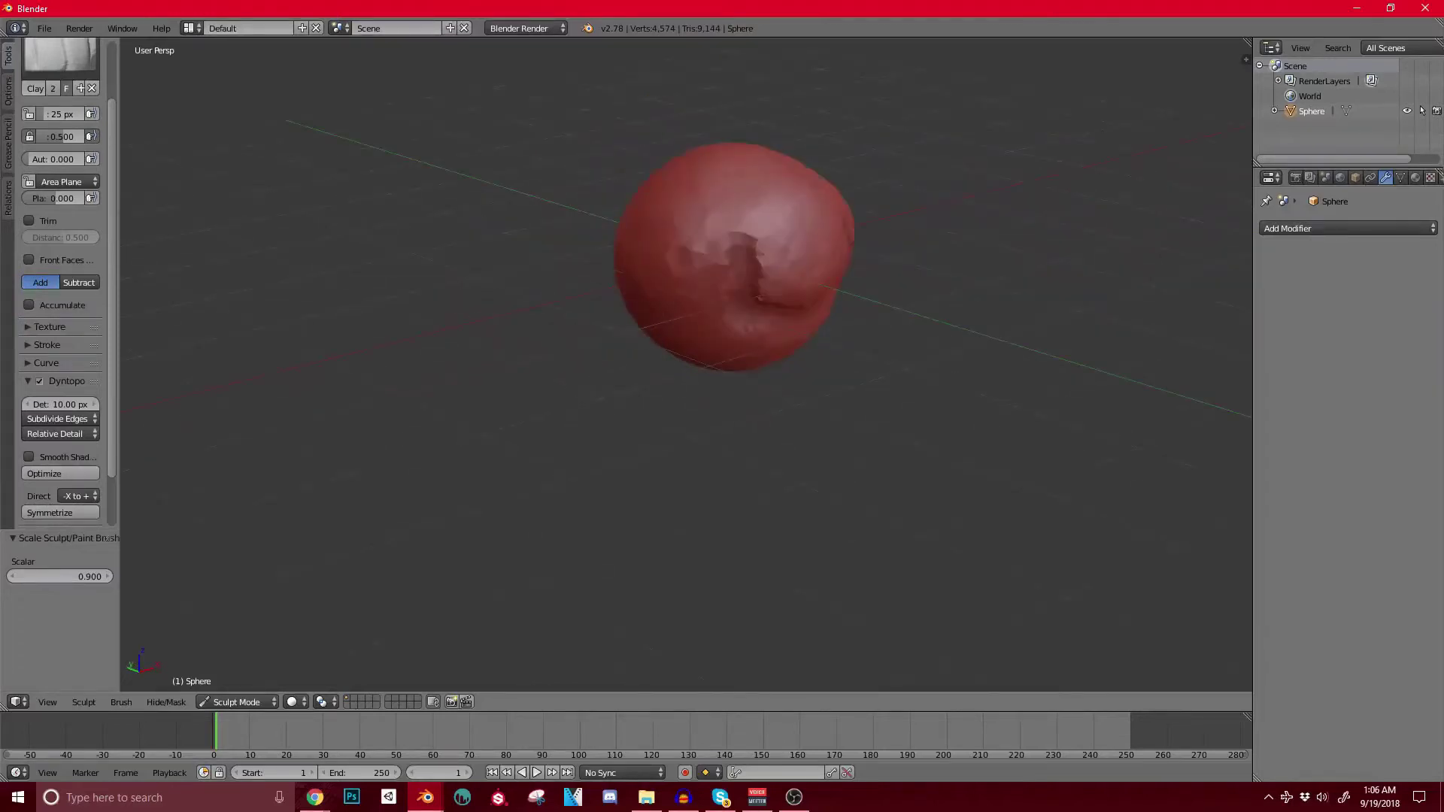
click(28, 457)
mouse_move(876, 380)
middle_down()
mouse_move(832, 393)
mouse_move(687, 330)
middle_up()
scroll(763, 369, up, 3)
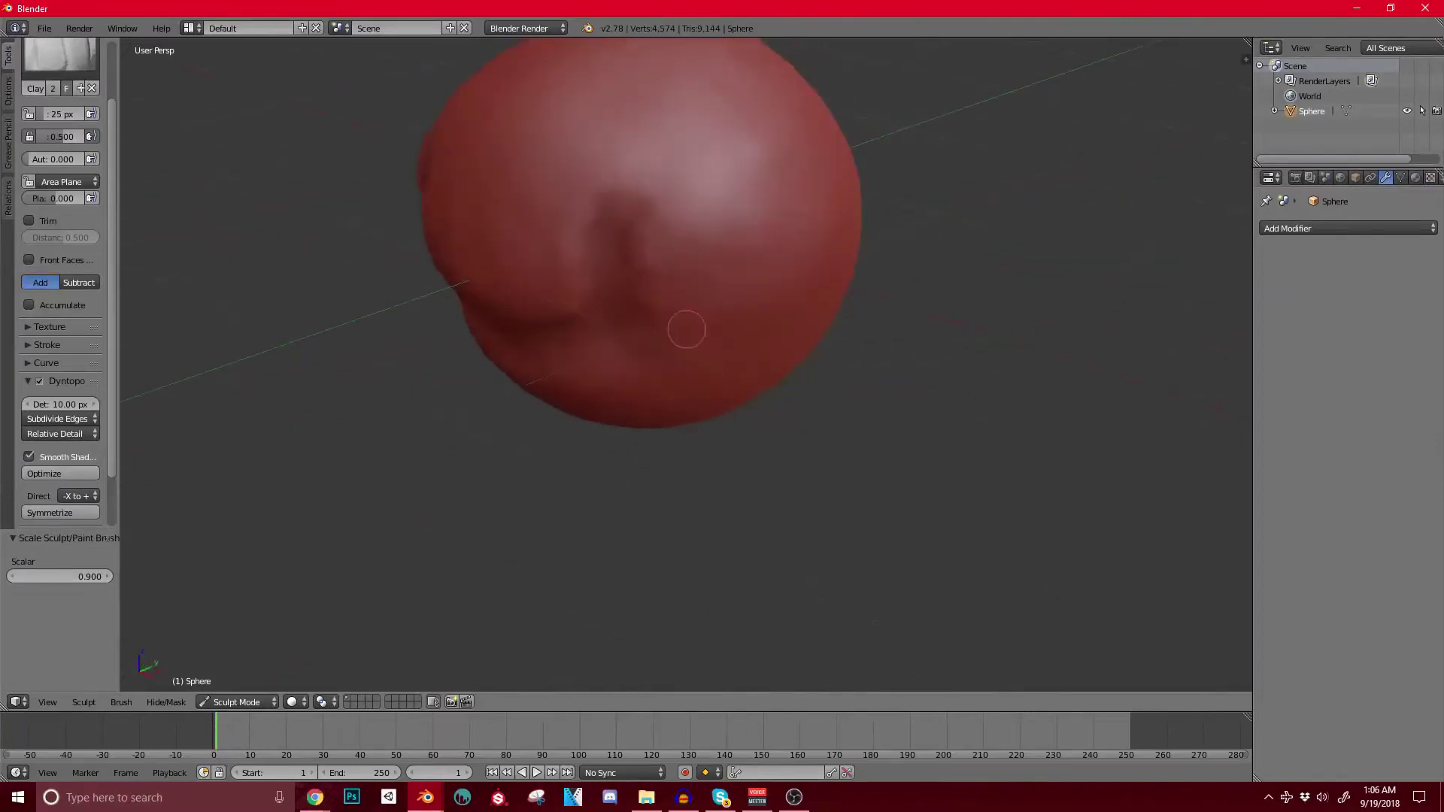
Step: Enlarge the brush to 44 px and sculpt clay strokes along the vertical groove
key(bracketright)
key(bracketright)
key(bracketright)
key(bracketright)
mouse_move(613, 285)
mouse_down()
mouse_move(677, 115)
mouse_move(632, 254)
mouse_move(606, 188)
mouse_up()
key(bracketright)
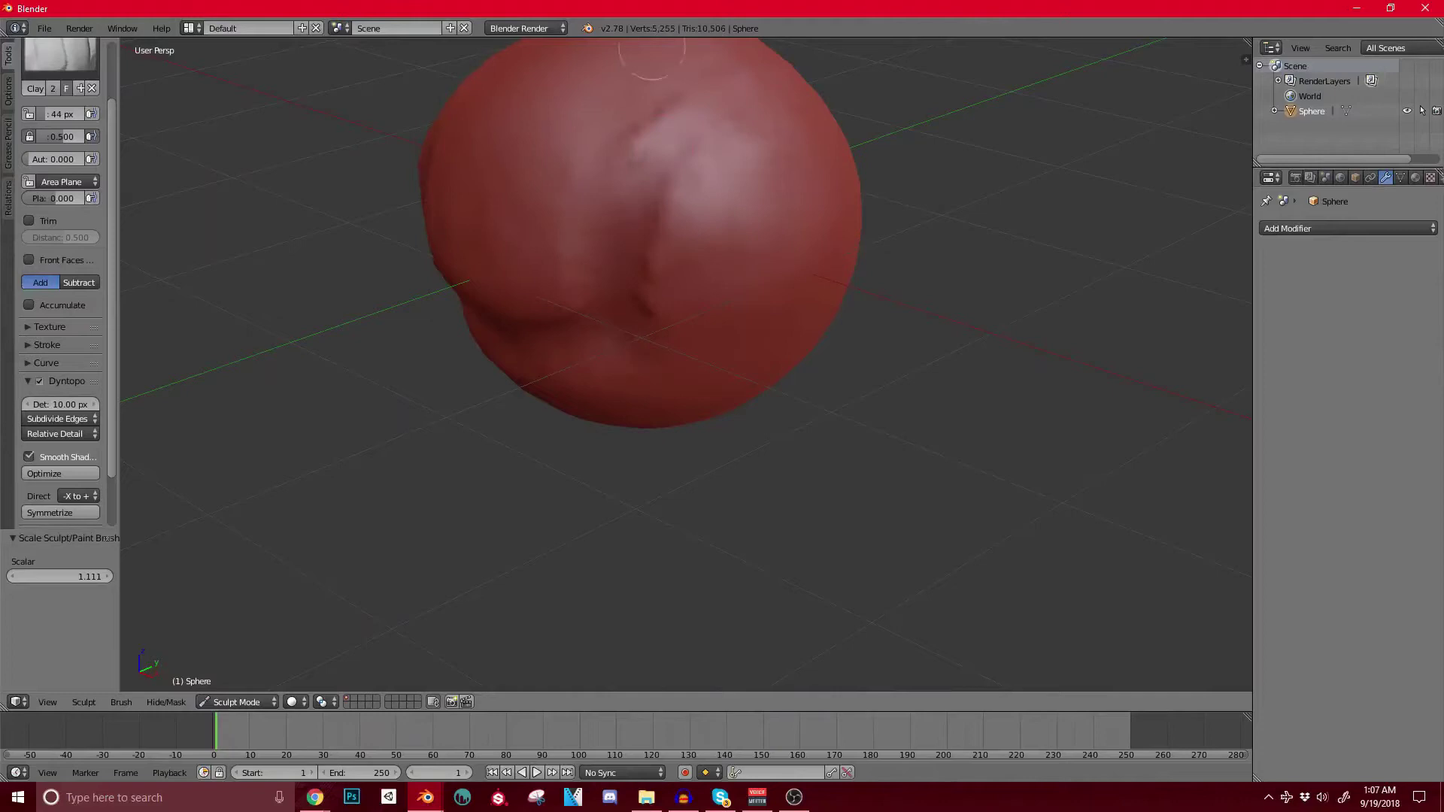
Step: Add a clay stroke beneath the bulge, along its lower groove
scroll(692, 113, down, 3)
mouse_move(635, 268)
middle_down()
mouse_move(661, 200)
mouse_move(583, 268)
mouse_move(672, 230)
middle_up()
scroll(673, 225, up, 3)
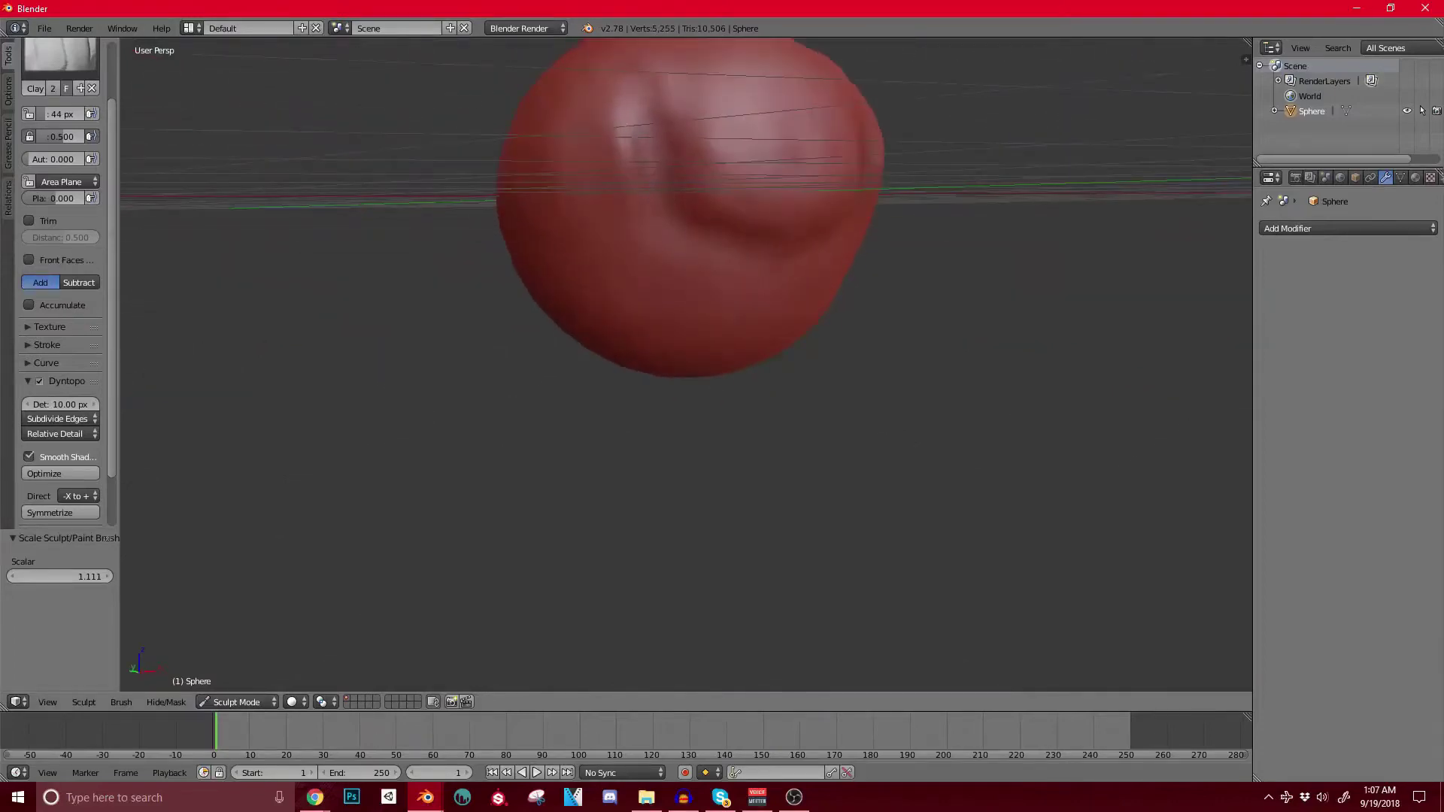
mouse_move(647, 219)
mouse_down()
mouse_move(720, 247)
mouse_move(774, 245)
mouse_up()
scroll(644, 183, down, 2)
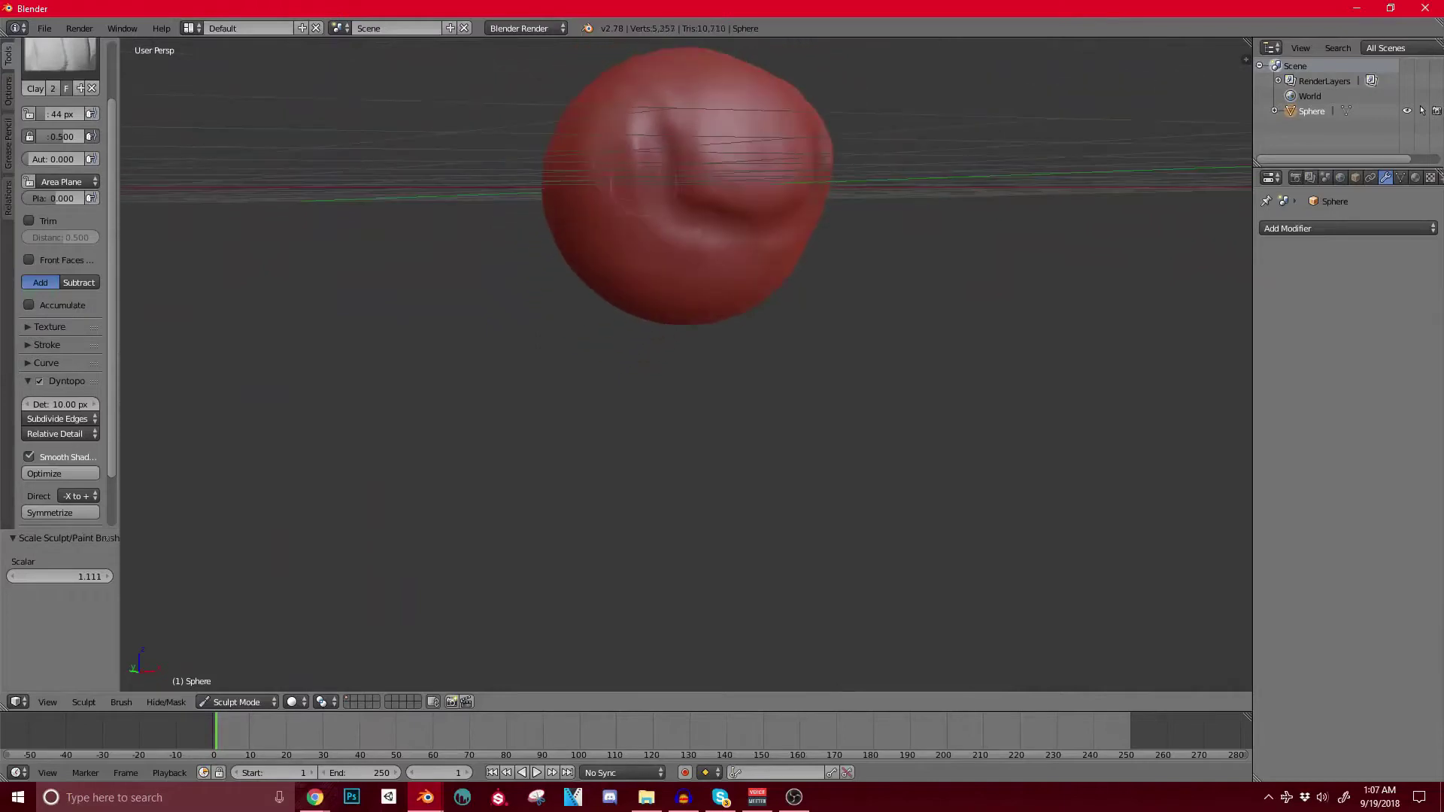
Step: Turn Smooth Shading off and sculpt another clay stroke around the groove with faceted shading
click(45, 457)
shift+middle_drag(639, 218, 580, 332)
mouse_move(664, 297)
mouse_down()
mouse_move(681, 296)
mouse_move(651, 295)
mouse_move(707, 282)
mouse_up()
middle_drag(677, 278, 722, 260)
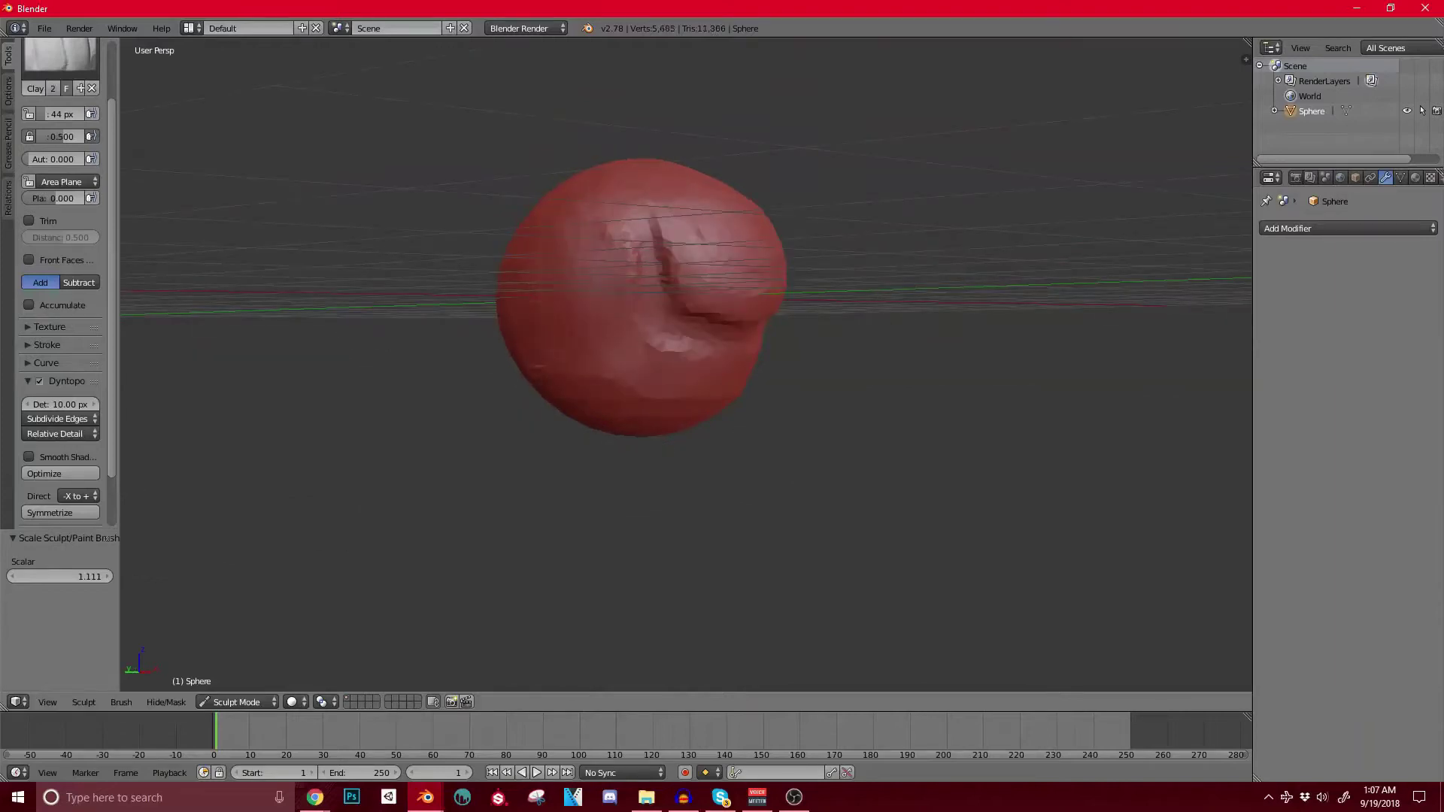
Step: Turn Smooth Shading back on and sculpt a curved clay stroke on the side at close range
click(45, 457)
middle_drag(657, 257, 658, 269)
scroll(658, 269, up, 2)
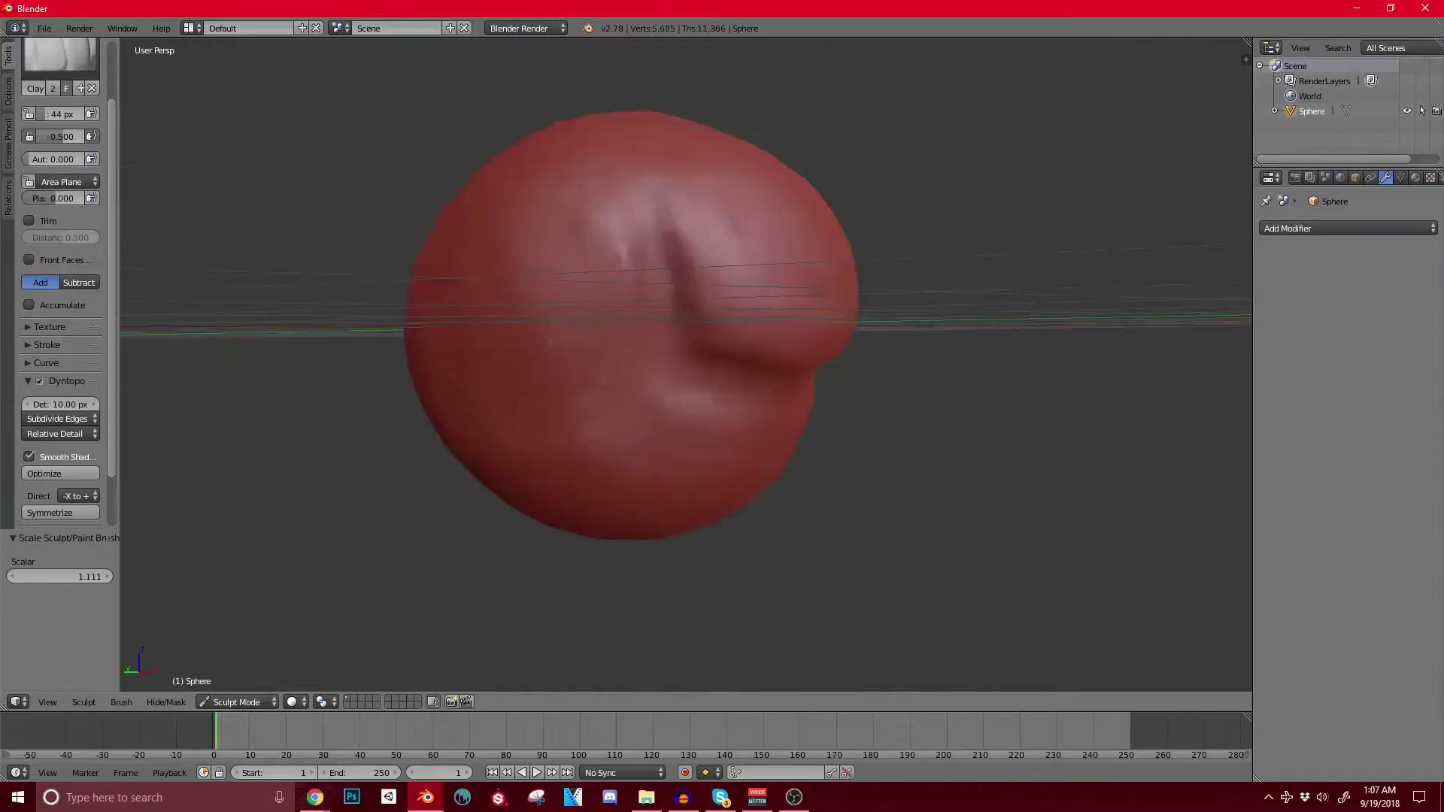
scroll(631, 324, up, 4)
drag(540, 283, 646, 239)
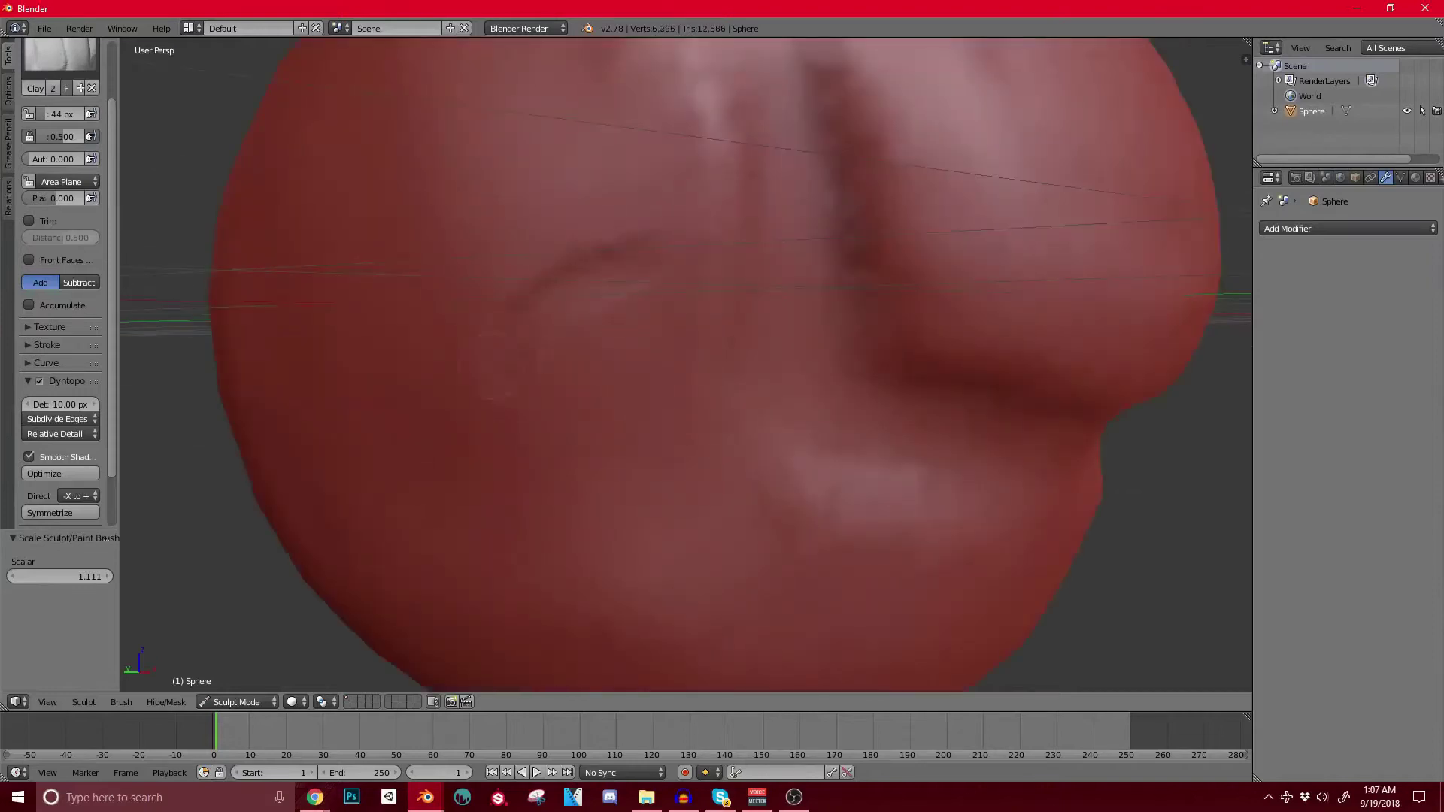
Step: Hide the grid floor in the viewport display settings and bring the sculpted face into view
scroll(685, 361, down, 5)
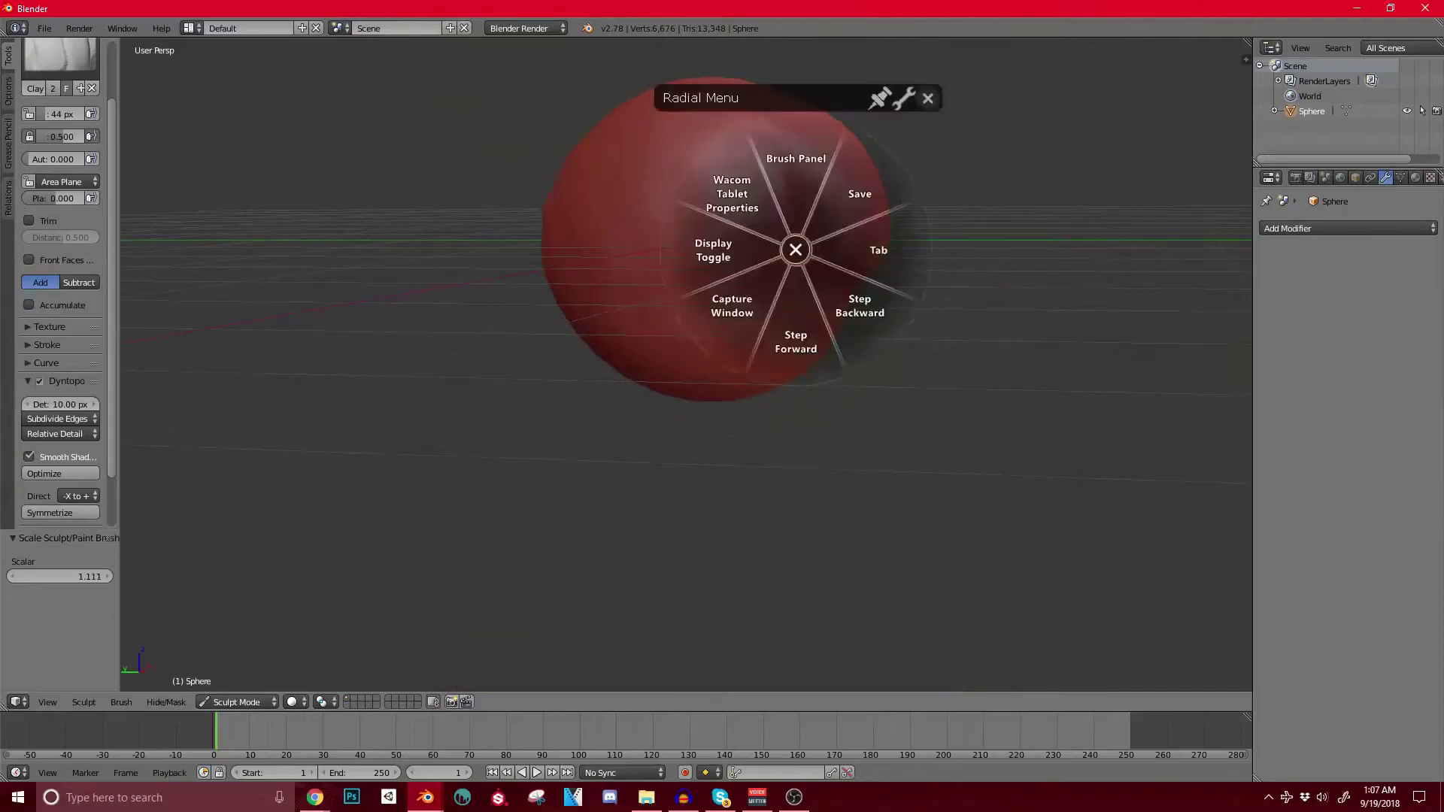
key(n)
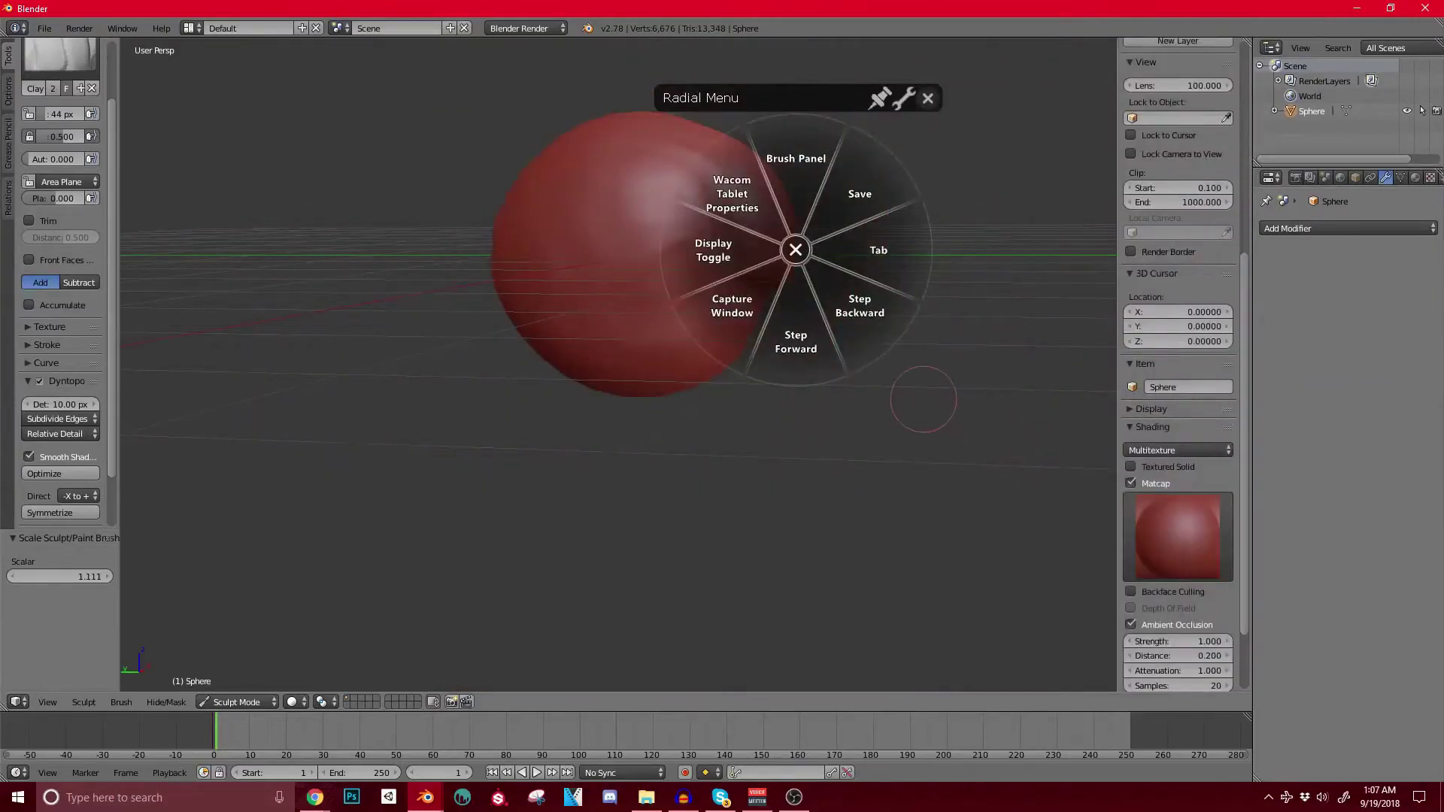
click(795, 250)
middle_drag(808, 248, 499, 435)
scroll(1178, 376, down, 3)
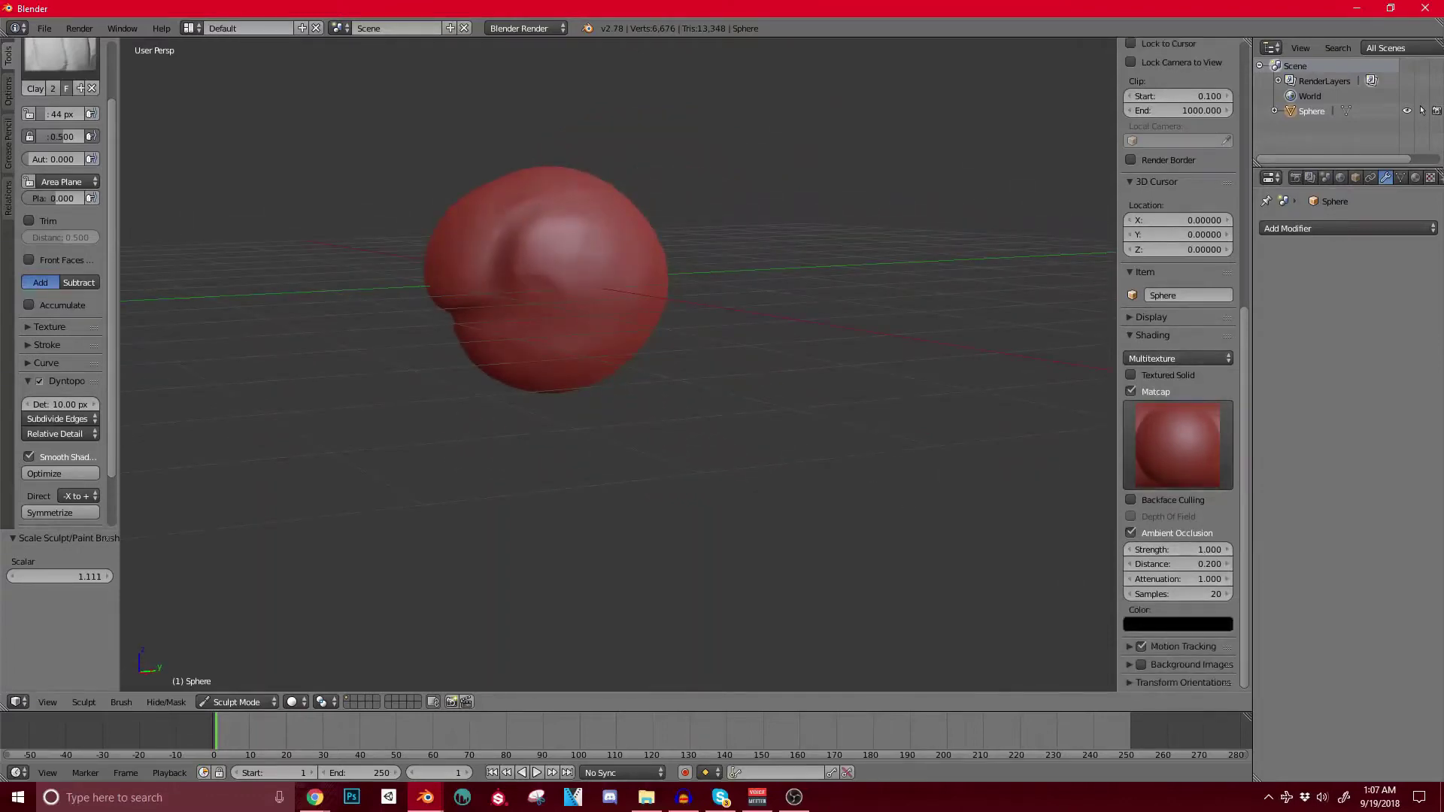
click(1150, 318)
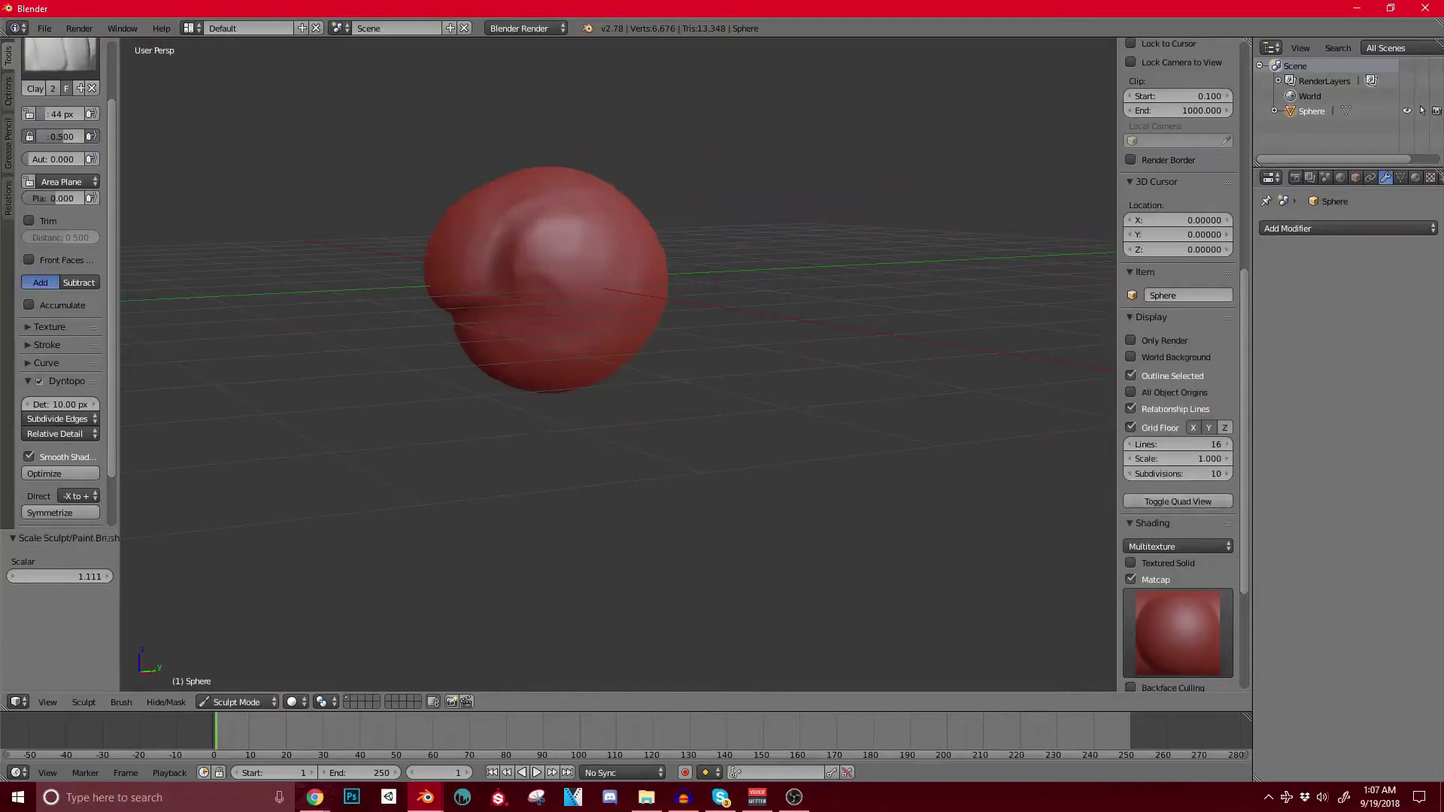
click(1130, 428)
mouse_move(774, 483)
middle_down()
mouse_move(572, 511)
mouse_move(747, 535)
mouse_move(738, 654)
middle_up()
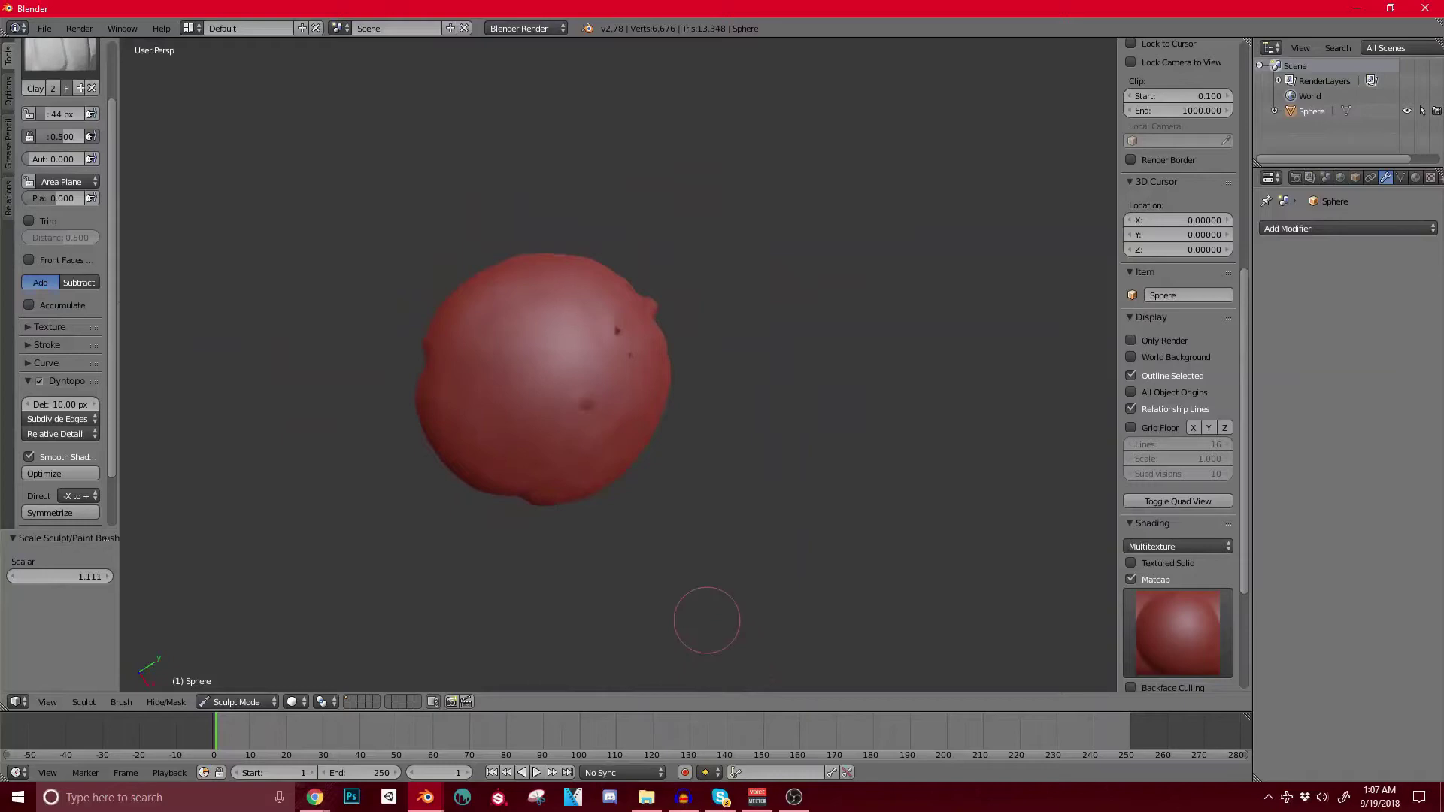
mouse_move(706, 620)
middle_down()
mouse_move(720, 394)
mouse_move(703, 336)
mouse_move(588, 365)
middle_up()
middle_drag(477, 323, 399, 493)
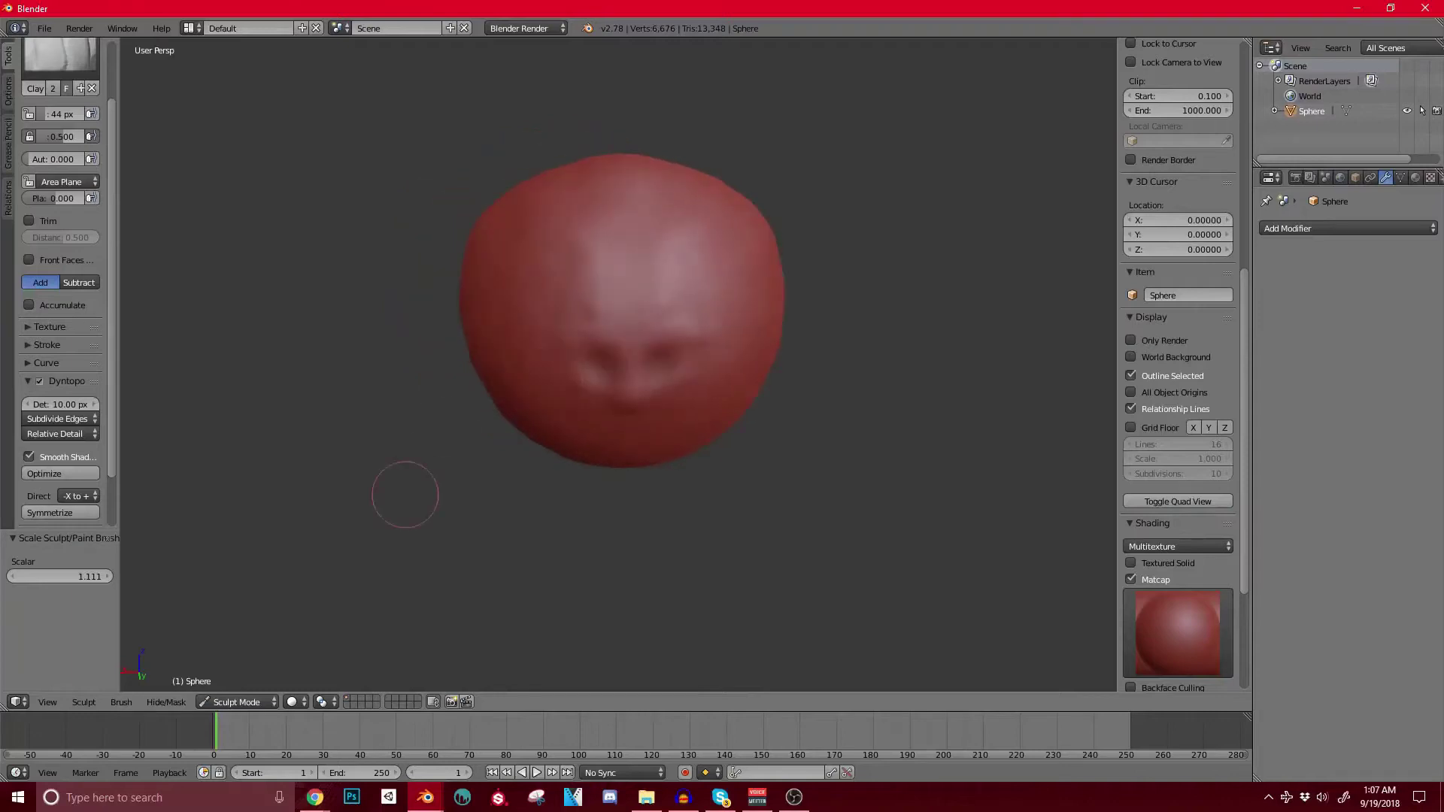
Step: Sculpt a one-sided bulge beside the face with a 67 px brush and reveal the symmetry options
scroll(64, 286, down, 2)
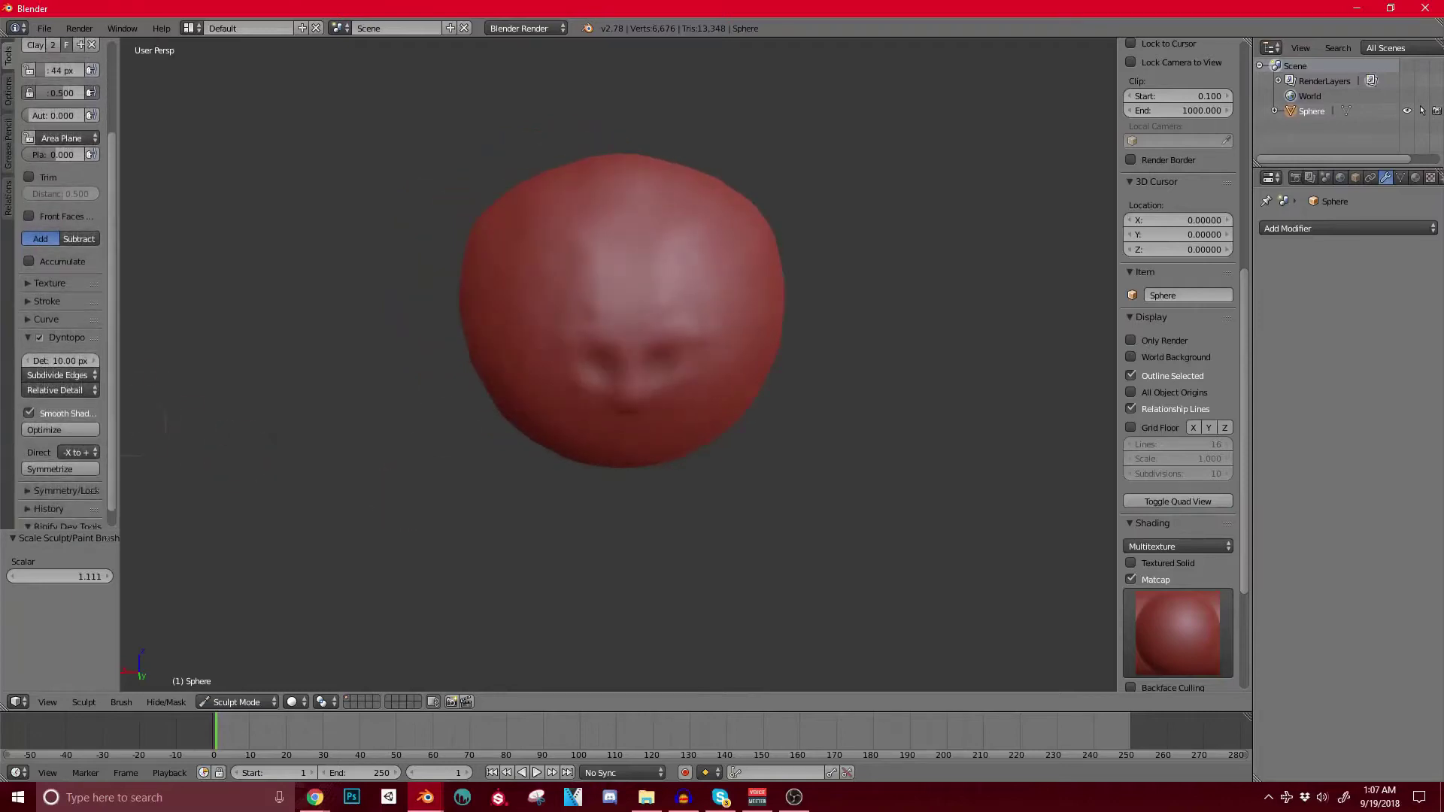
middle_drag(338, 457, 370, 438)
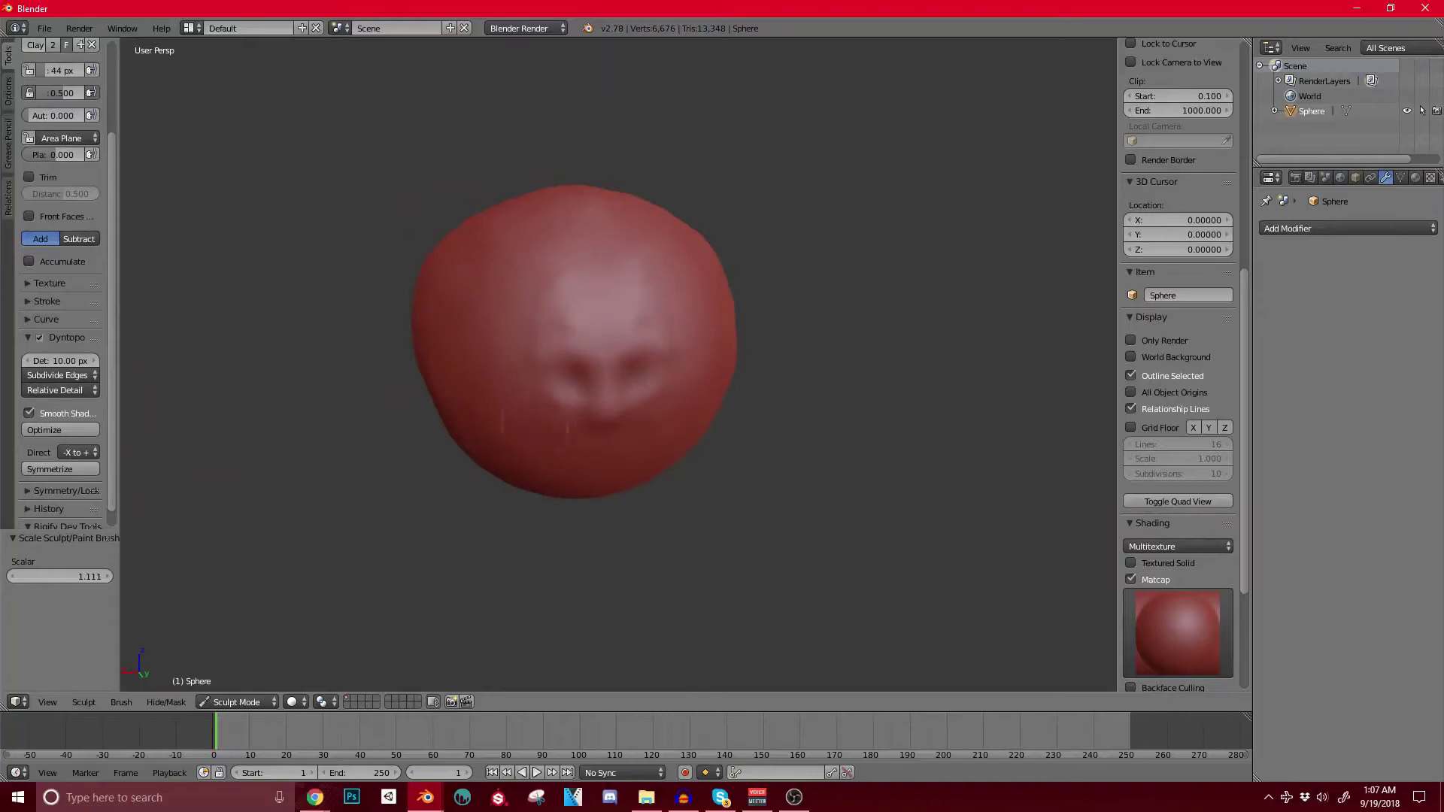
shift+middle_drag(536, 427, 526, 455)
scroll(540, 440, up, 1)
scroll(558, 431, up, 1)
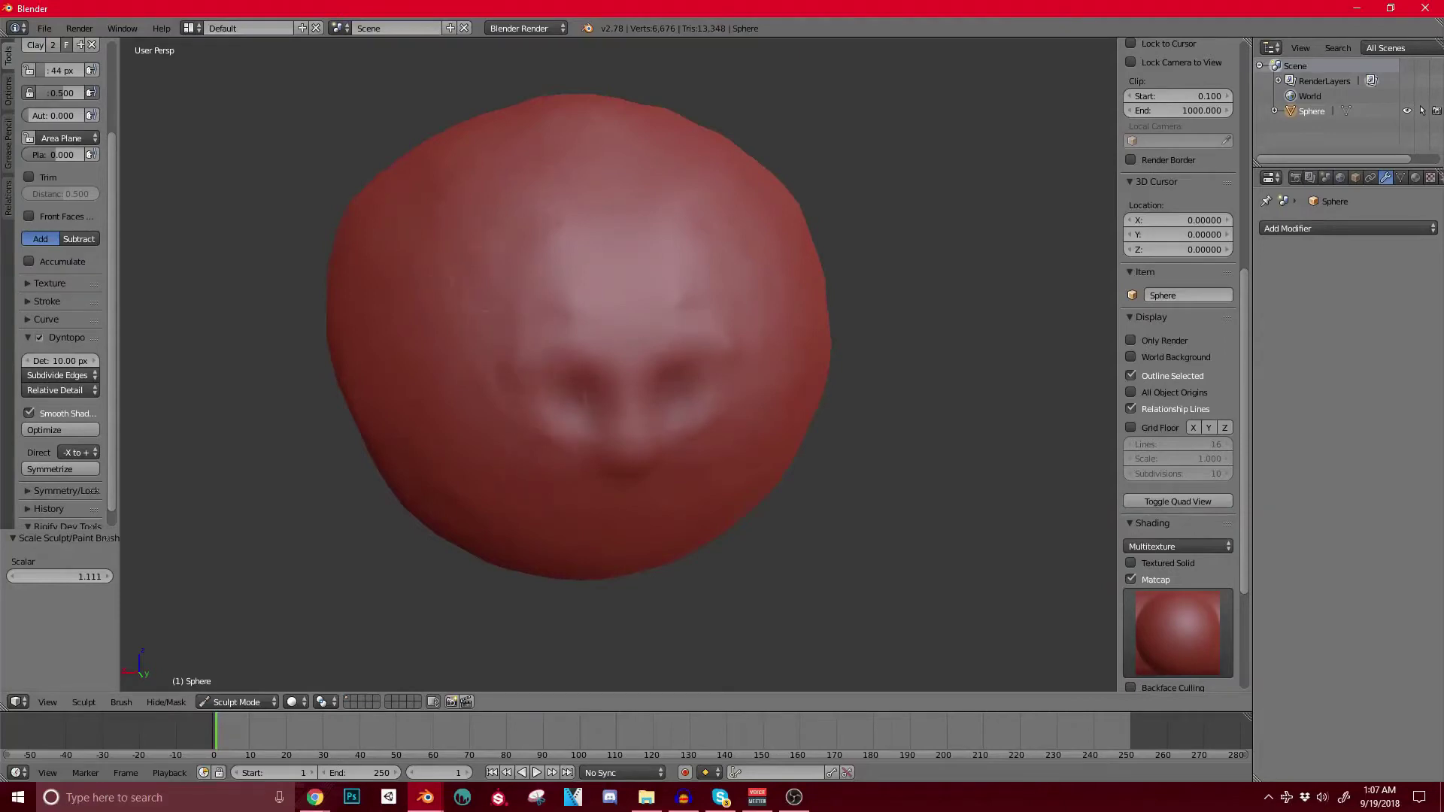
key(bracketright)
key(bracketright)
key(bracketright)
key(bracketright)
key(bracketright)
key(bracketright)
key(bracketright)
key(bracketright)
click(67, 491)
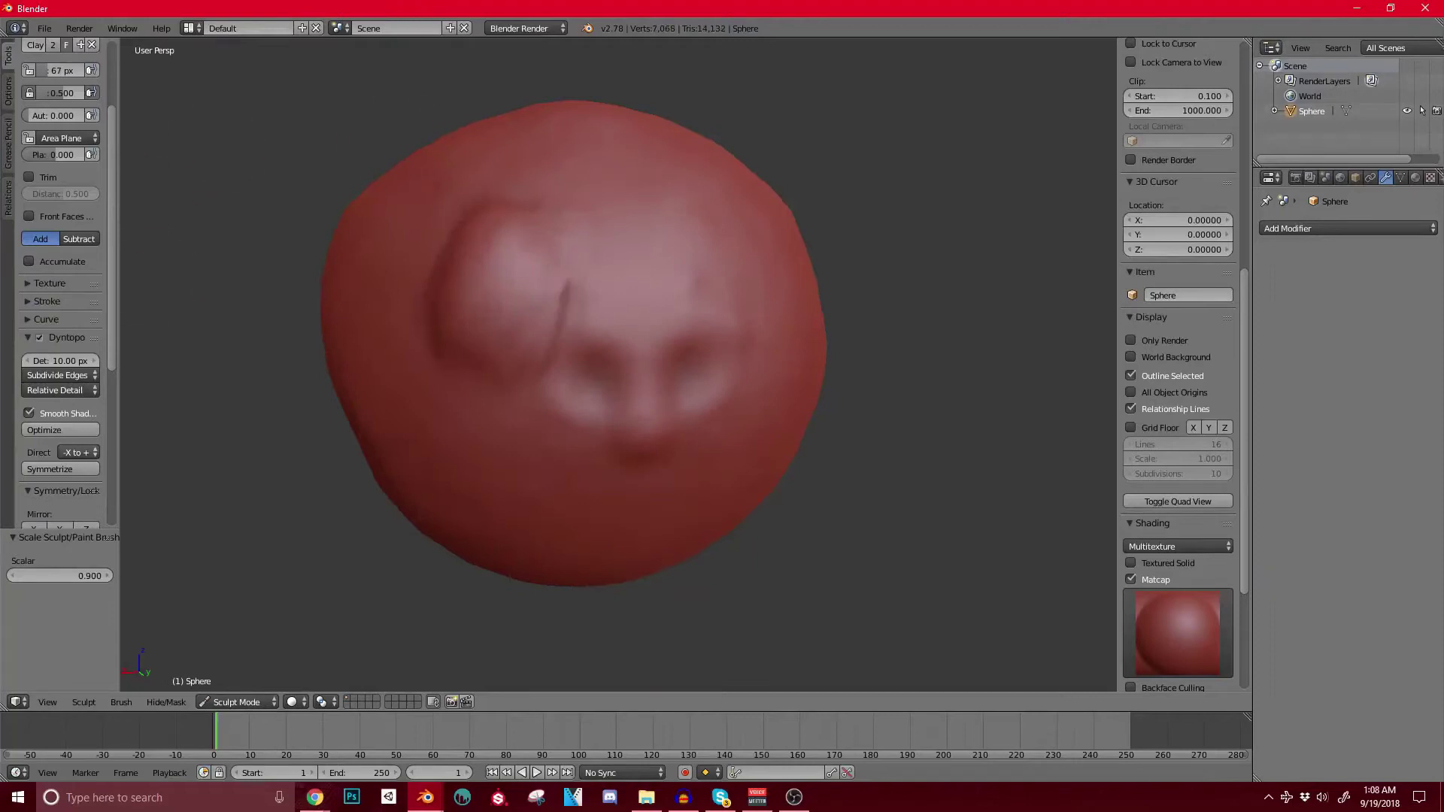
Step: Try symmetrizing the mesh in the -X to +X direction and undo it
click(79, 452)
click(79, 435)
click(49, 469)
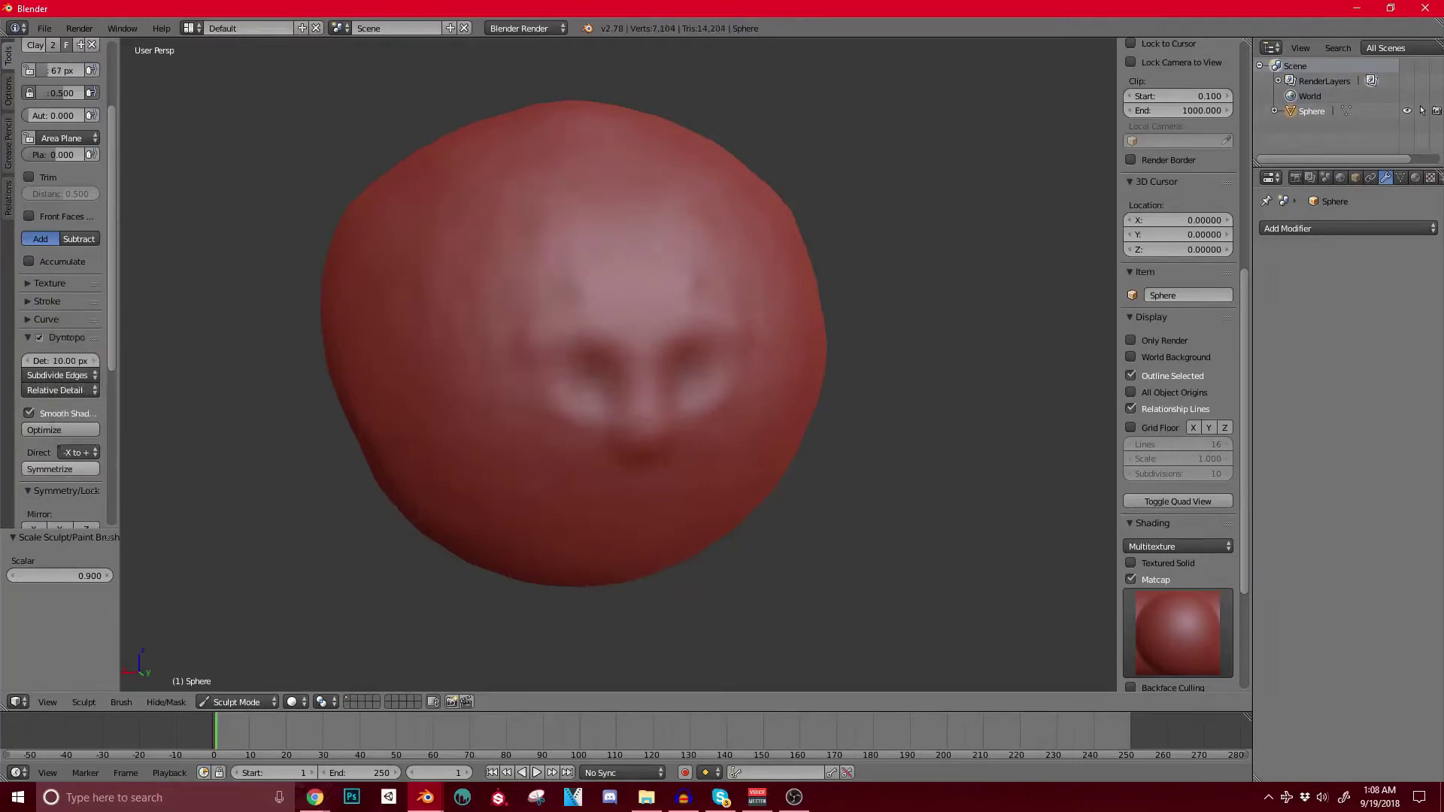
middle_drag(786, 402, 726, 403)
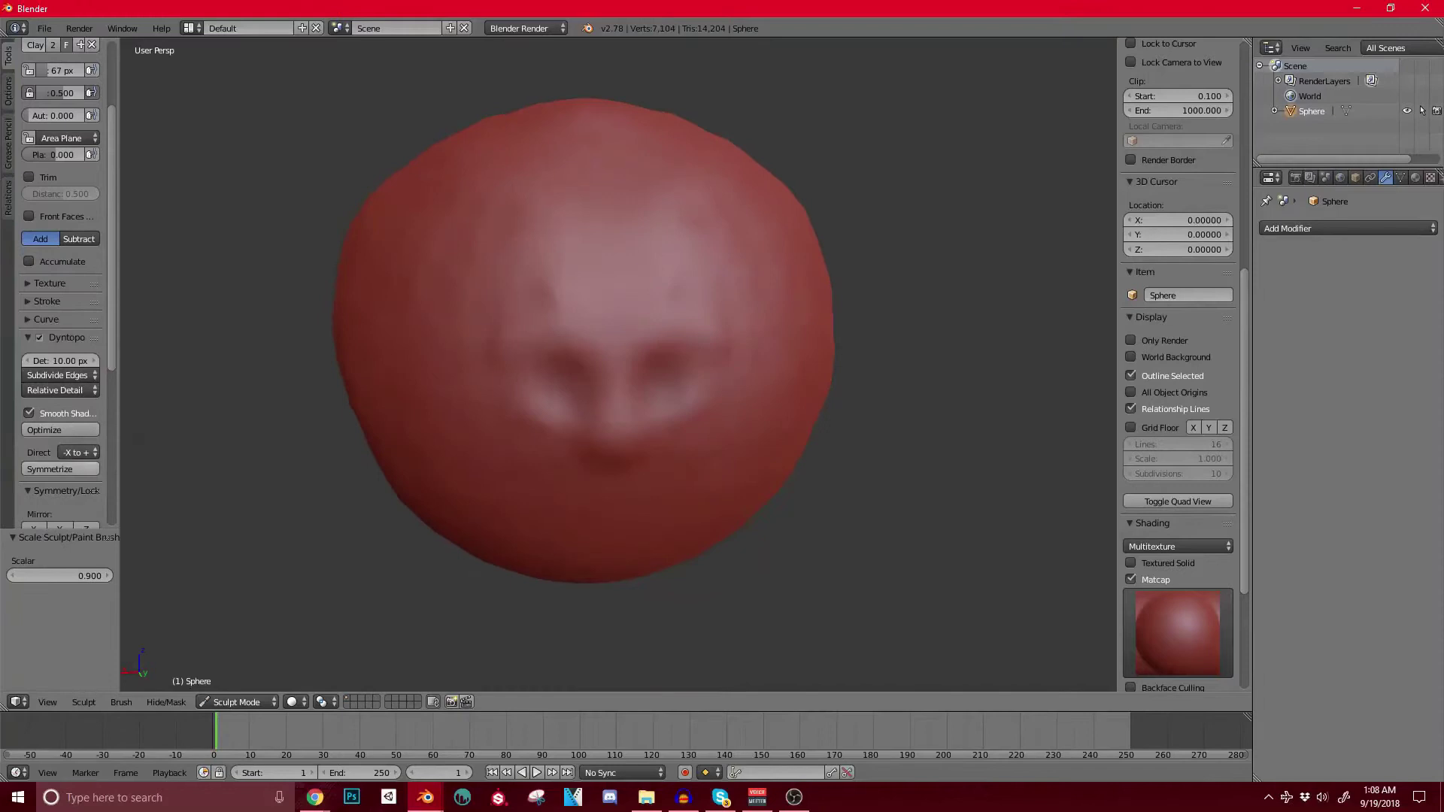
key(ctrl+z)
Step: Symmetrize the sculpted mesh in the +X to -X direction
click(79, 452)
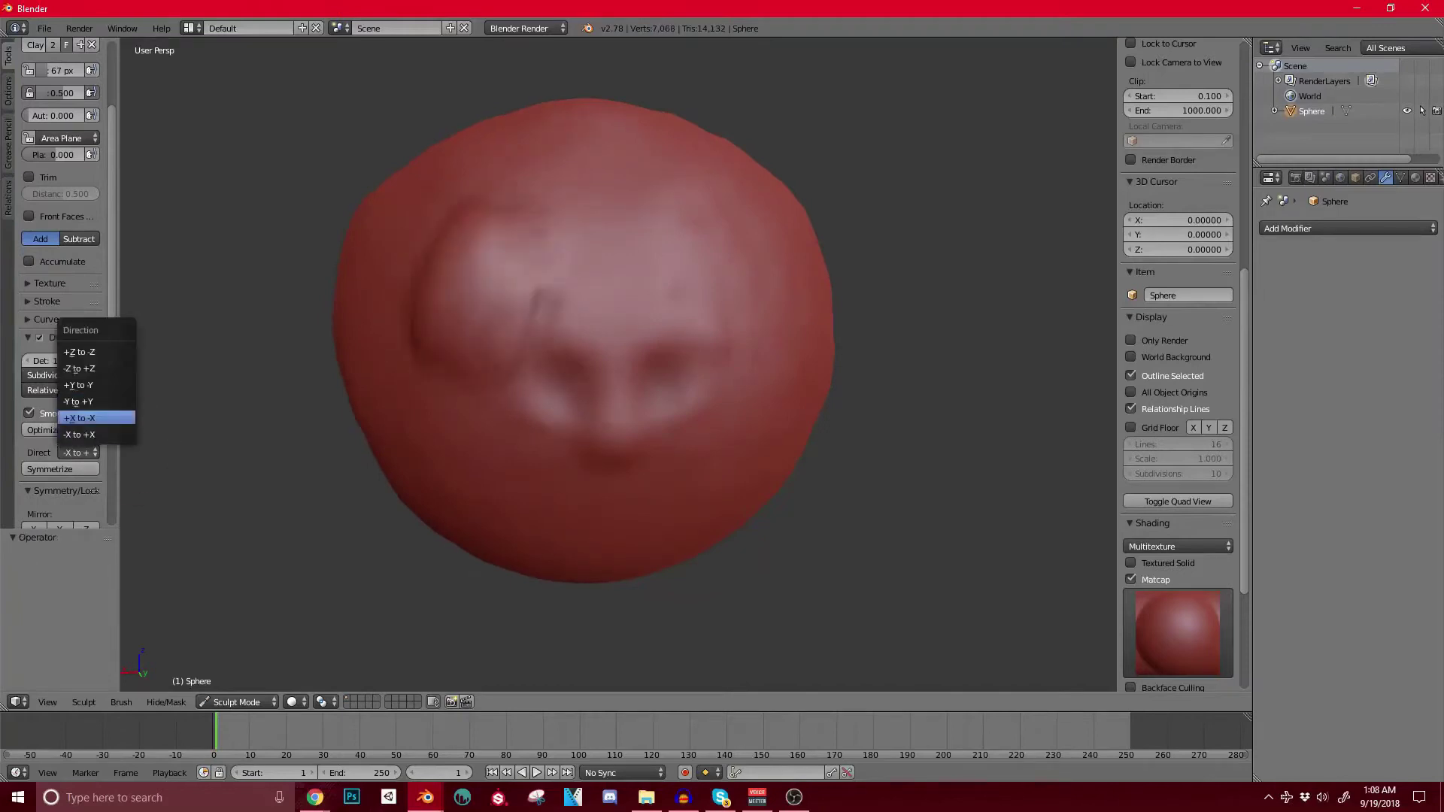
click(79, 418)
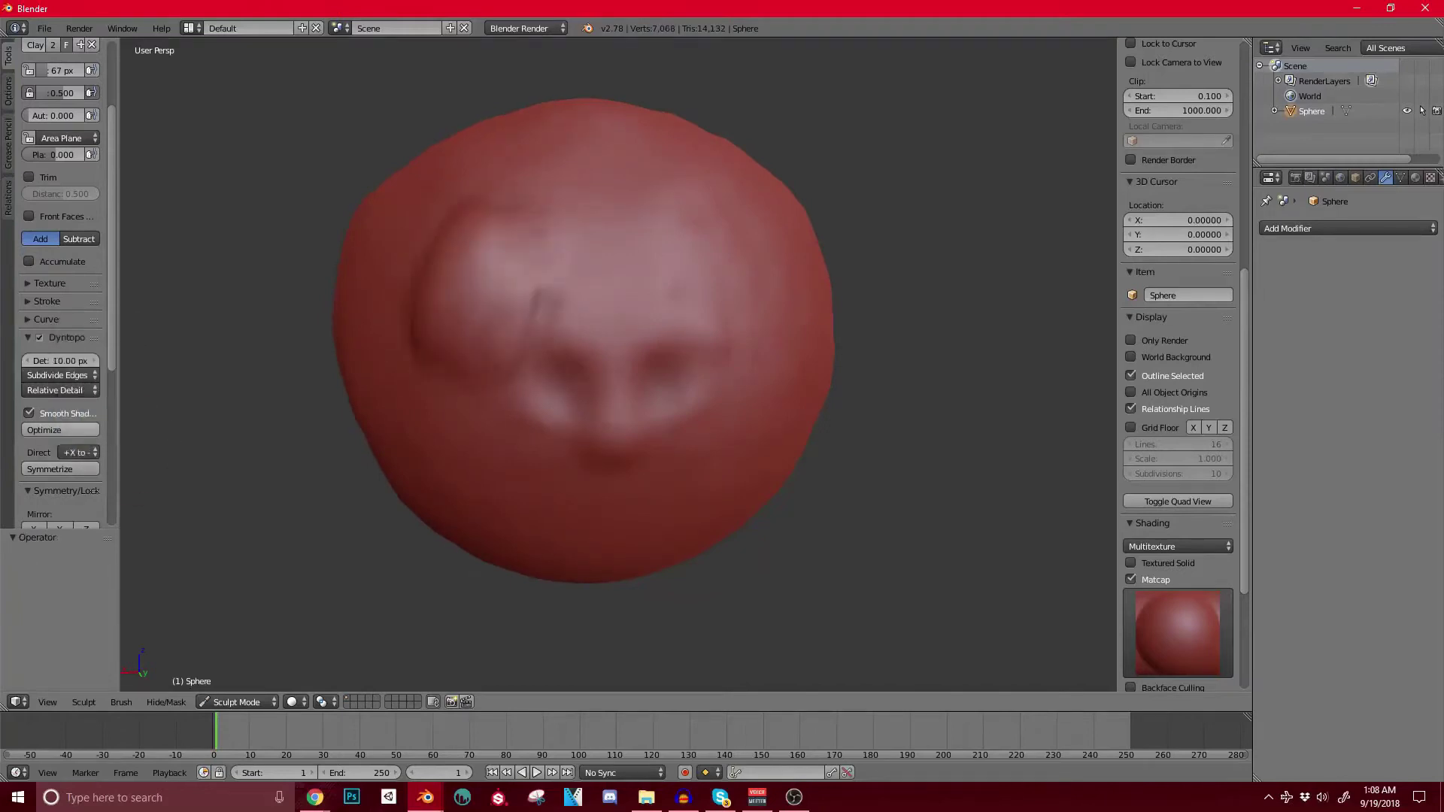
click(50, 468)
click(51, 469)
Step: Sculpt two clay strokes on the upper side of the head and turn off Smooth Shading
mouse_move(481, 256)
middle_down()
mouse_move(382, 252)
mouse_move(504, 289)
mouse_move(746, 322)
middle_up()
mouse_move(628, 169)
mouse_down()
mouse_move(602, 162)
mouse_move(562, 213)
mouse_up()
drag(569, 158, 618, 159)
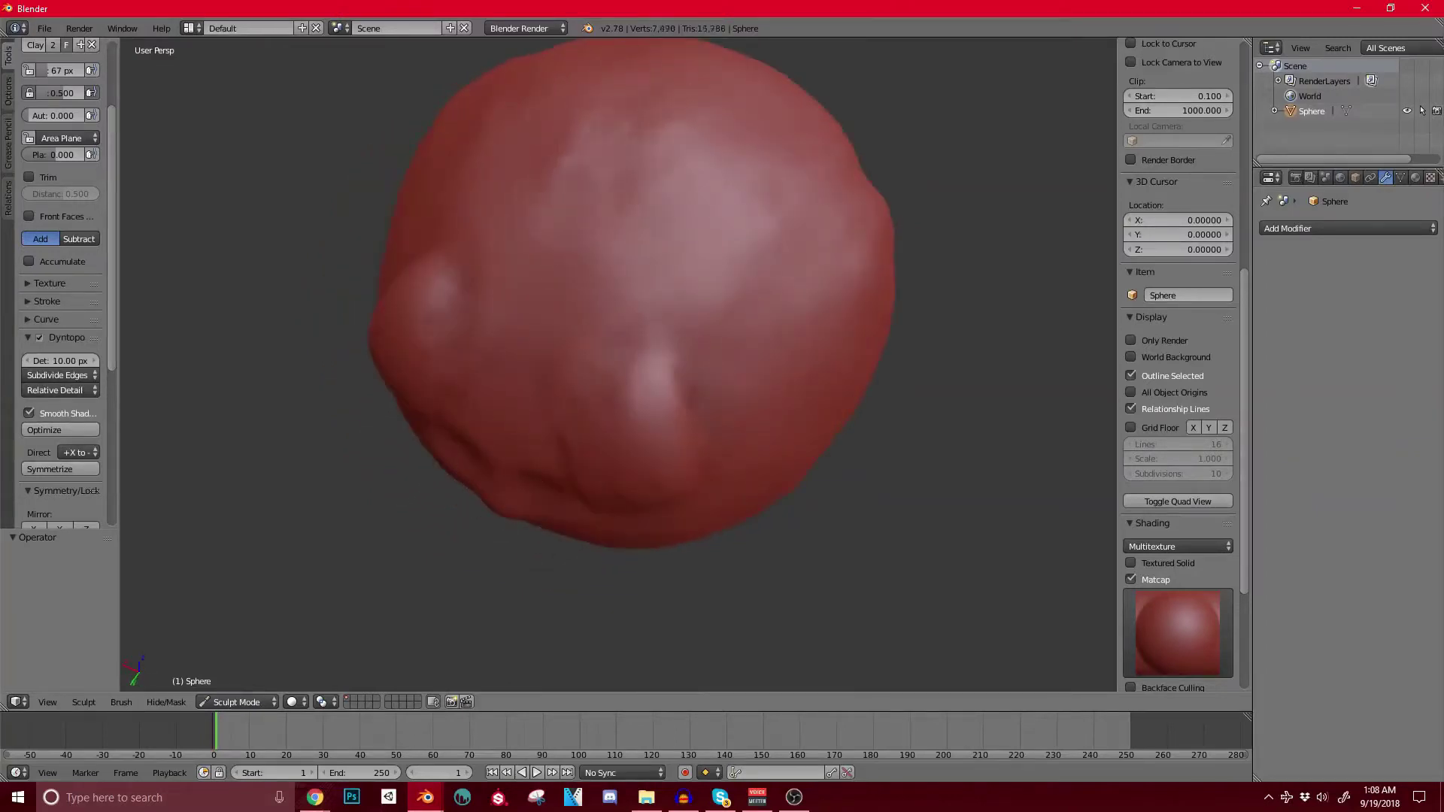
click(67, 414)
middle_drag(481, 290, 481, 271)
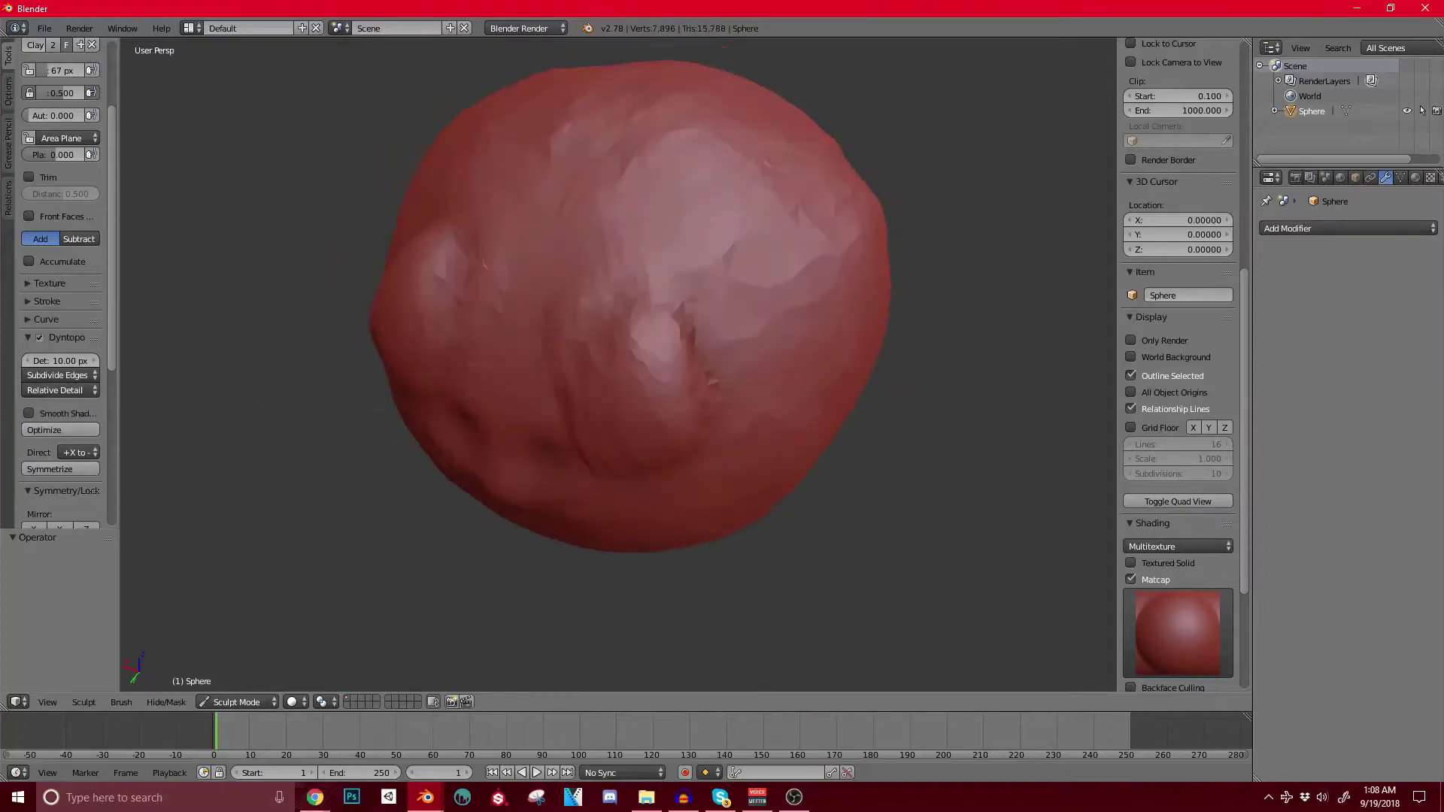
middle_drag(723, 144, 842, 94)
Step: Sculpt a large round hollow on one side below the face and symmetrize the mesh from +X to -X
click(653, 188)
middle_drag(654, 226, 722, 67)
mouse_move(451, 324)
mouse_down()
mouse_move(538, 350)
mouse_move(476, 368)
mouse_move(526, 346)
mouse_move(538, 376)
mouse_up()
mouse_move(545, 301)
mouse_down()
mouse_move(474, 361)
mouse_move(489, 462)
mouse_move(572, 346)
mouse_move(429, 413)
mouse_move(485, 402)
mouse_move(511, 452)
mouse_move(519, 376)
mouse_up()
middle_drag(519, 376, 481, 410)
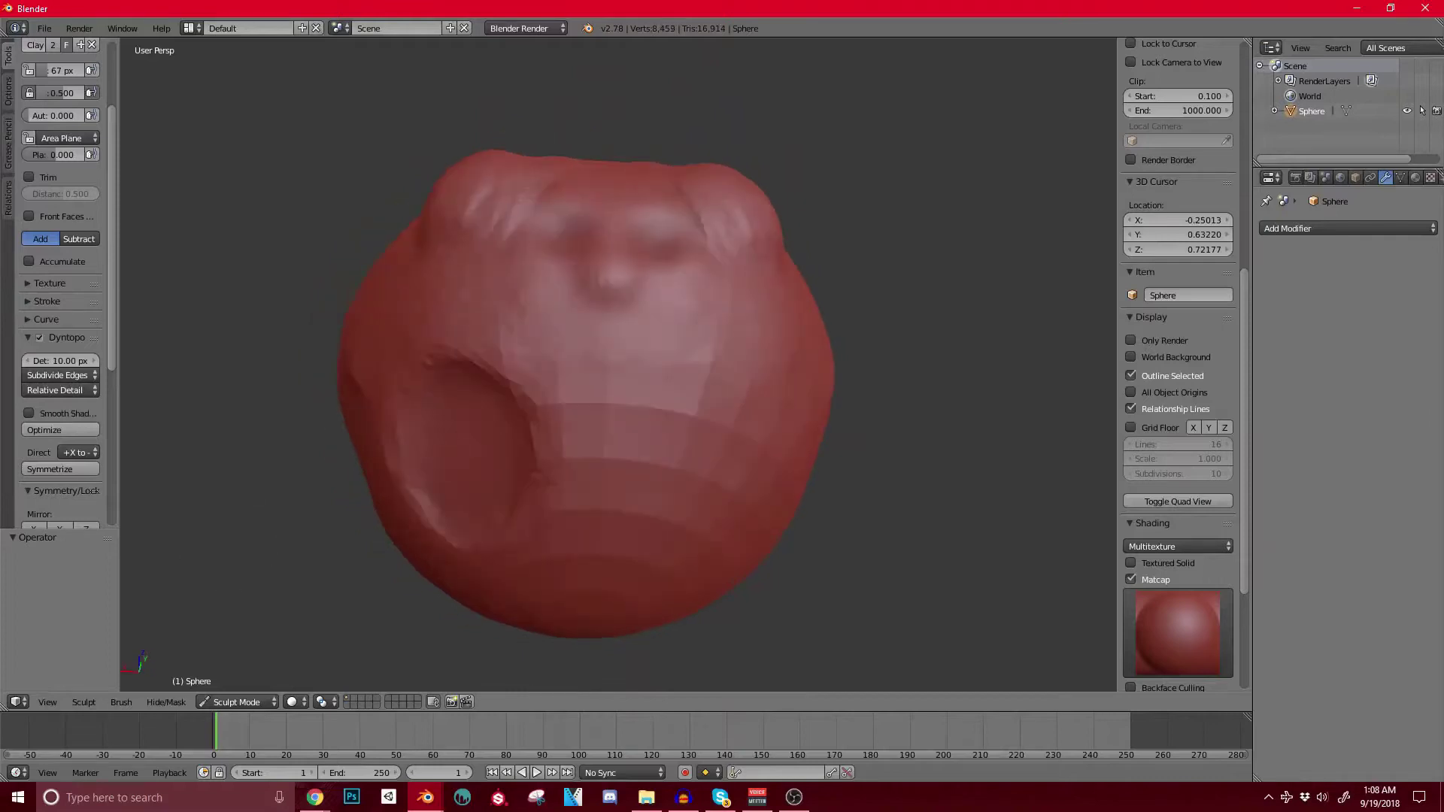
click(77, 469)
middle_drag(534, 481, 571, 324)
mouse_move(549, 412)
middle_down()
mouse_move(568, 438)
mouse_move(564, 480)
mouse_move(511, 493)
middle_up()
Step: Carve a small hollow into the side of the head and symmetrize the mesh again from +X to -X
mouse_move(676, 335)
ctrl+mouse_down()
mouse_move(723, 301)
mouse_move(686, 323)
ctrl+mouse_up()
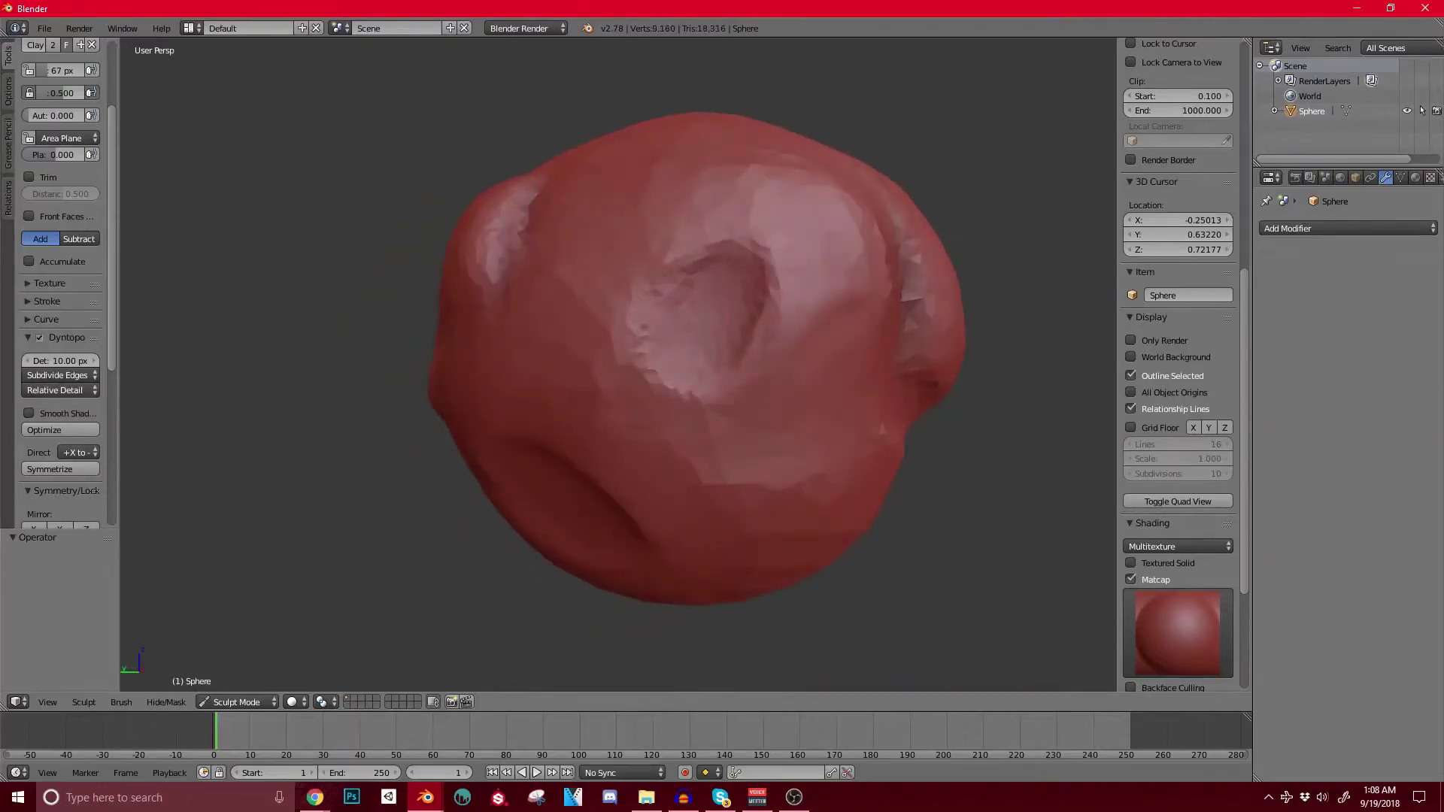
middle_drag(466, 337, 731, 335)
middle_drag(336, 319, 481, 328)
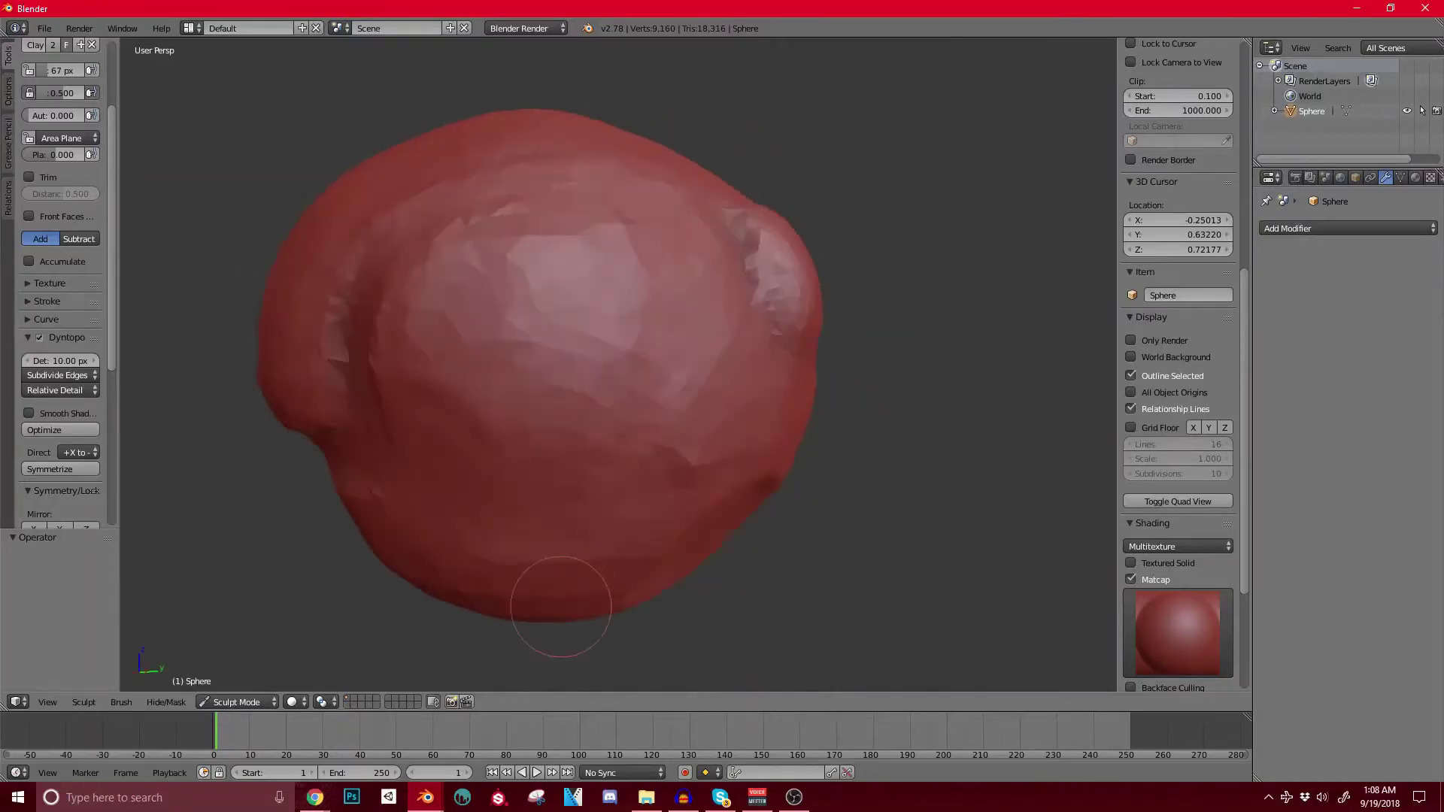
middle_drag(575, 421, 265, 450)
middle_drag(421, 526, 258, 436)
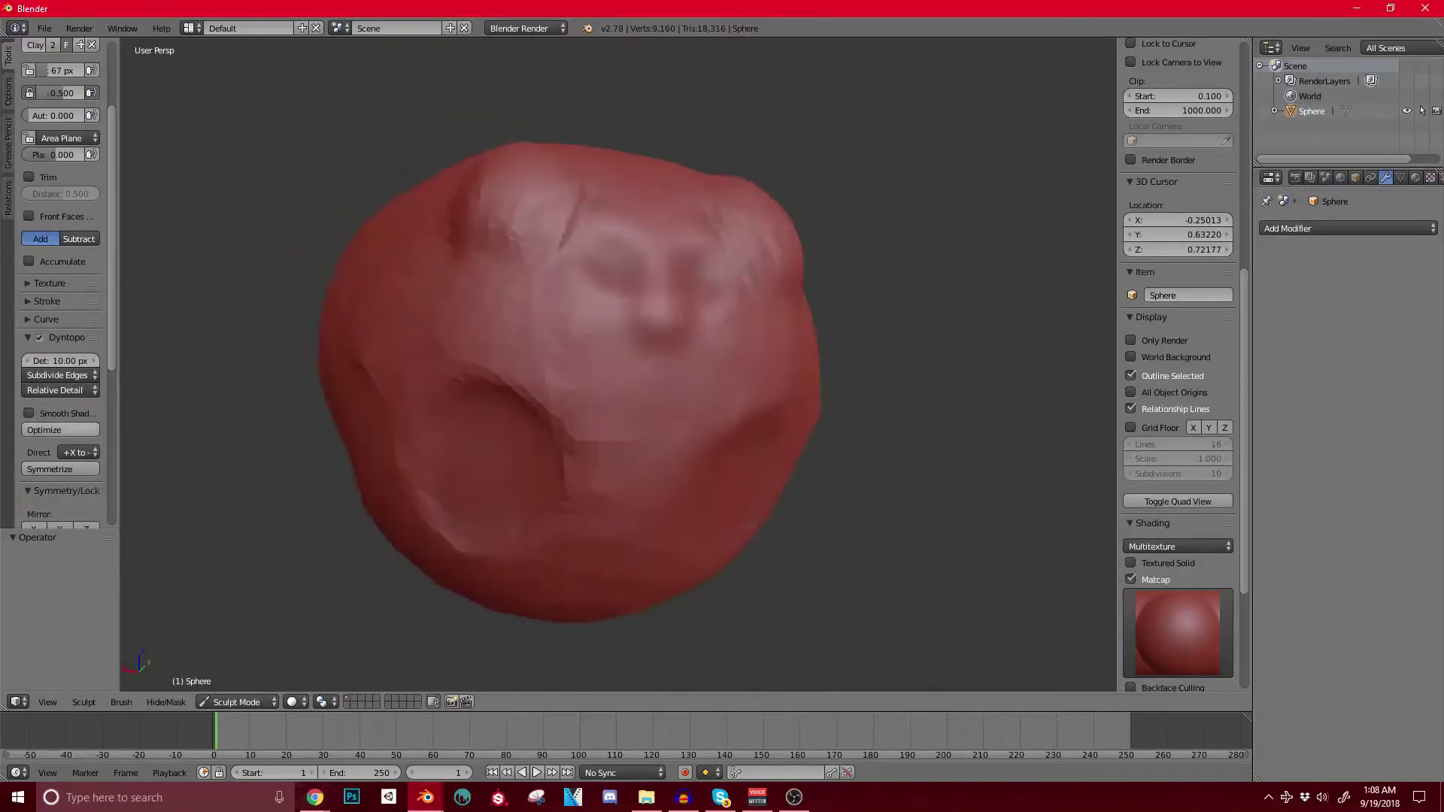
click(59, 469)
middle_drag(458, 428, 304, 421)
middle_drag(195, 455, 403, 481)
Step: Enable brush mirroring across X and sculpt a vertical clay stroke on the side of the head
scroll(60, 301, down, 4)
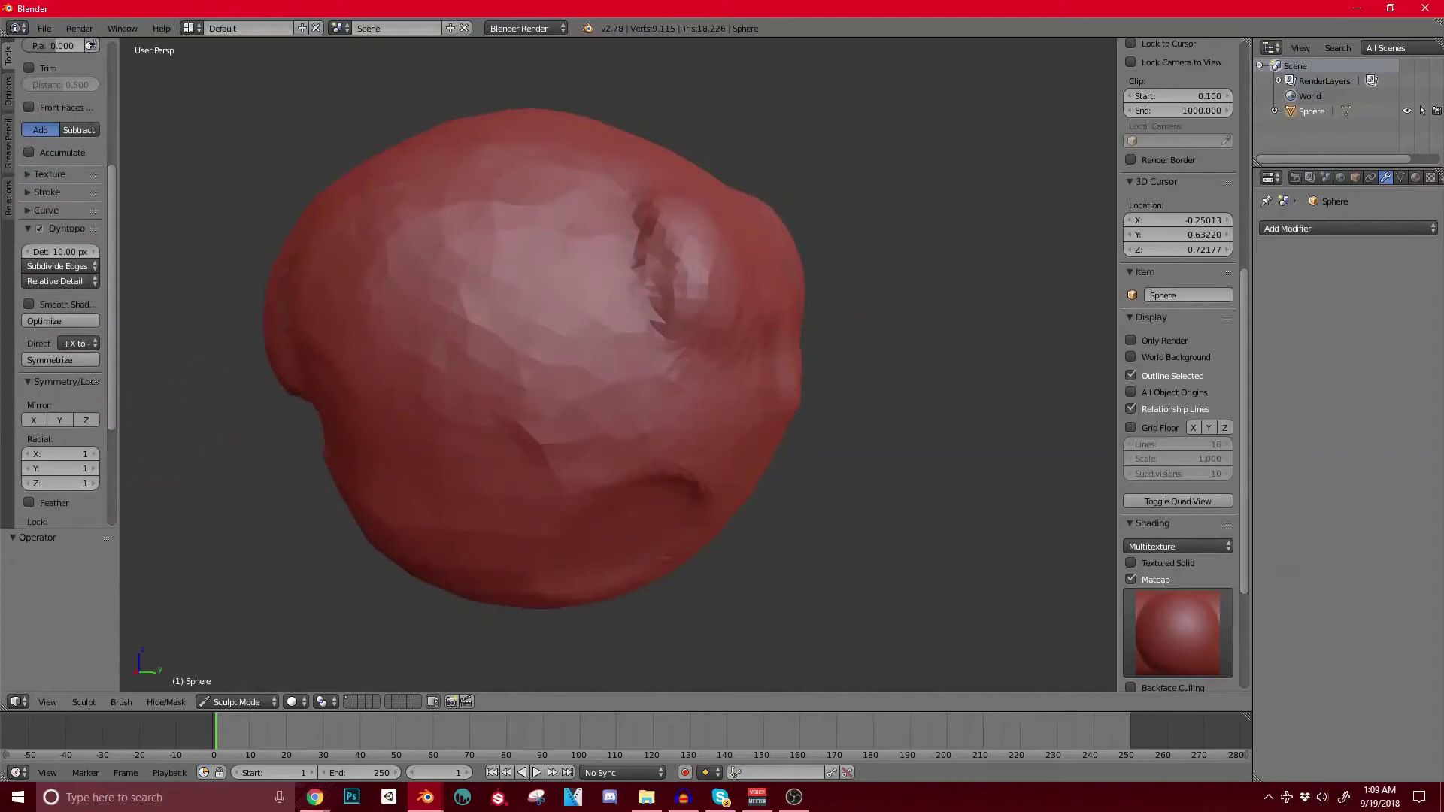
click(34, 421)
middle_drag(225, 443, 214, 461)
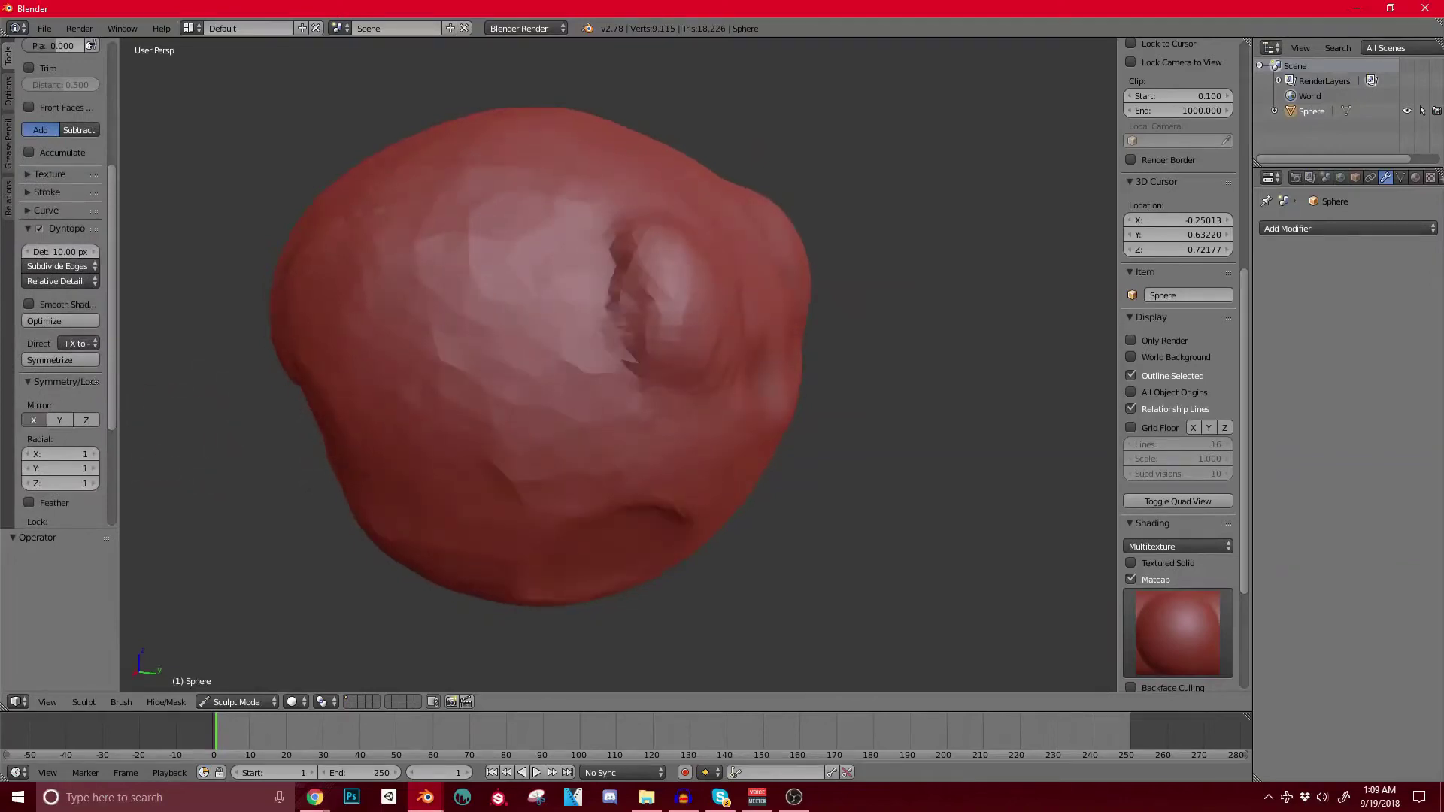
middle_drag(534, 354, 345, 364)
drag(683, 245, 679, 335)
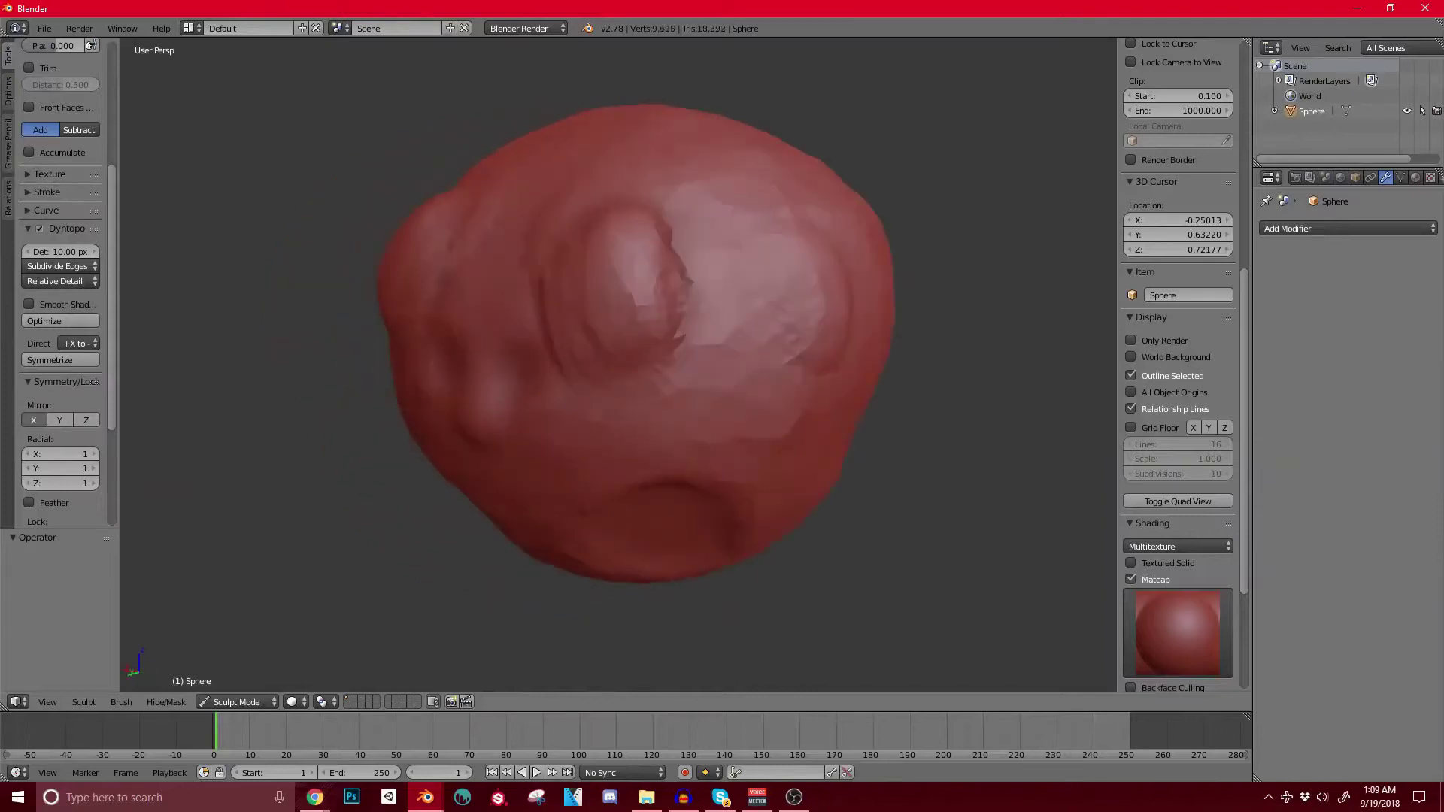
middle_drag(681, 338, 782, 338)
Step: Add Y to the X brush mirroring and sculpt several clay strokes around the head
click(60, 420)
middle_drag(316, 368, 489, 353)
mouse_move(563, 271)
mouse_down()
mouse_move(547, 324)
mouse_move(565, 385)
mouse_up()
drag(546, 235, 518, 244)
middle_drag(722, 256, 339, 358)
middle_drag(812, 331, 647, 354)
mouse_move(836, 427)
mouse_down()
mouse_move(775, 461)
mouse_move(781, 361)
mouse_up()
middle_drag(677, 406, 789, 342)
Step: Limit brush mirroring to the Z axis and sculpt clay strokes on the head's sides
click(86, 420)
click(60, 421)
click(35, 421)
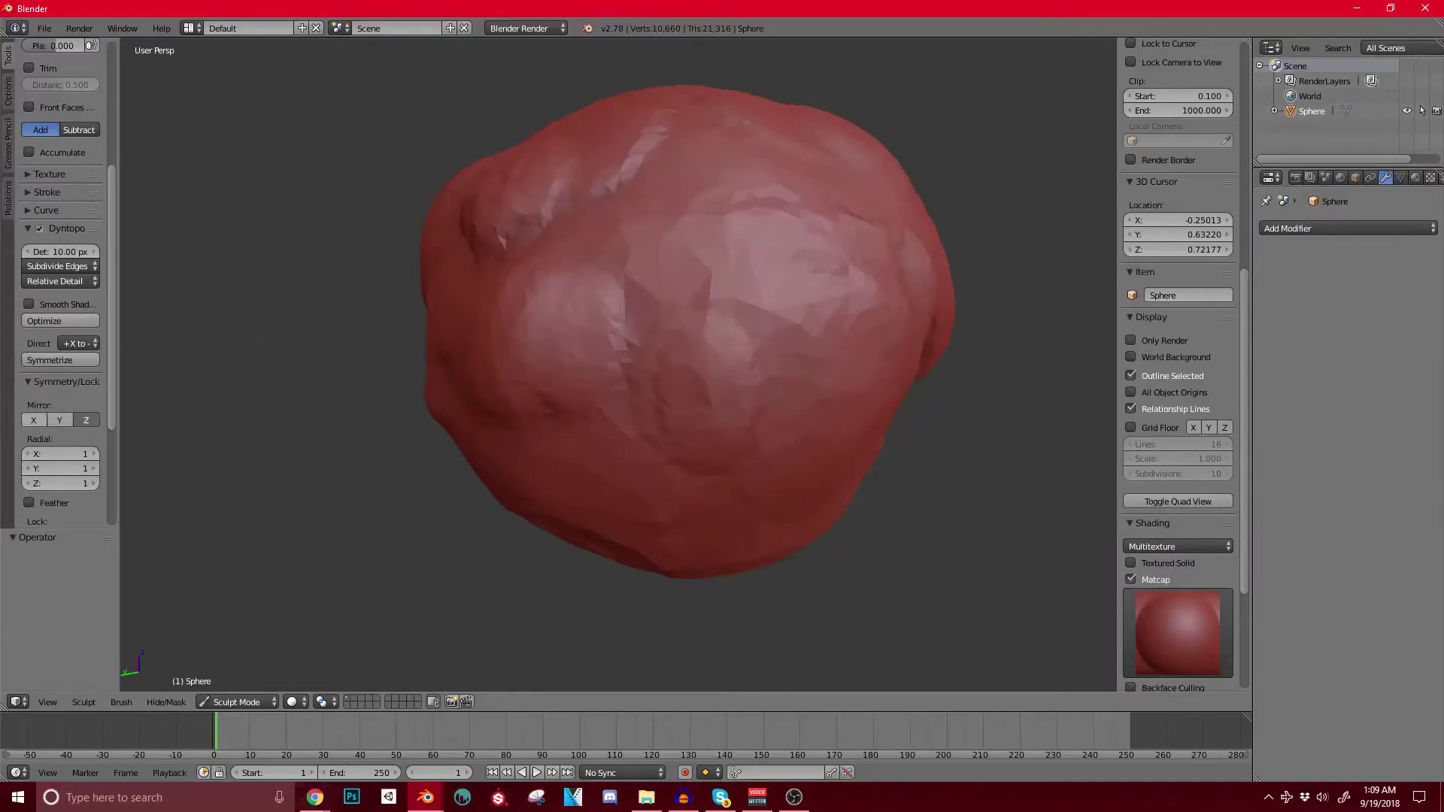
drag(656, 280, 611, 321)
middle_drag(646, 444, 666, 283)
mouse_move(716, 432)
mouse_down()
mouse_move(720, 402)
mouse_move(688, 481)
mouse_move(756, 376)
mouse_up()
mouse_move(726, 361)
middle_down()
mouse_move(777, 580)
mouse_move(771, 613)
middle_up()
drag(643, 176, 670, 158)
middle_drag(666, 192, 632, 436)
Step: Switch brush mirroring from Z back to the X axis only
click(86, 420)
click(34, 420)
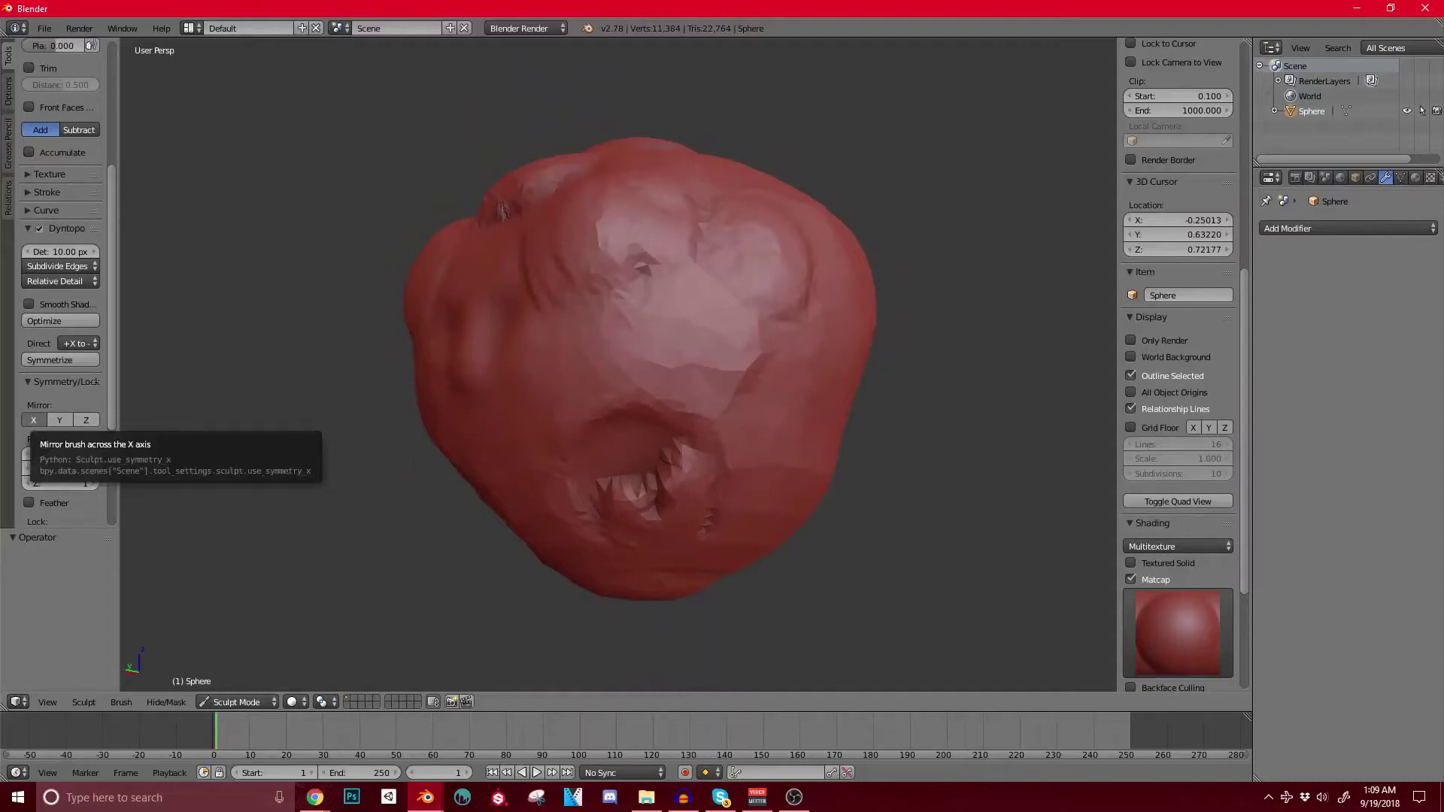
middle_drag(649, 458, 647, 432)
scroll(647, 432, down, 1)
shift+drag(700, 428, 627, 436)
middle_drag(626, 436, 677, 406)
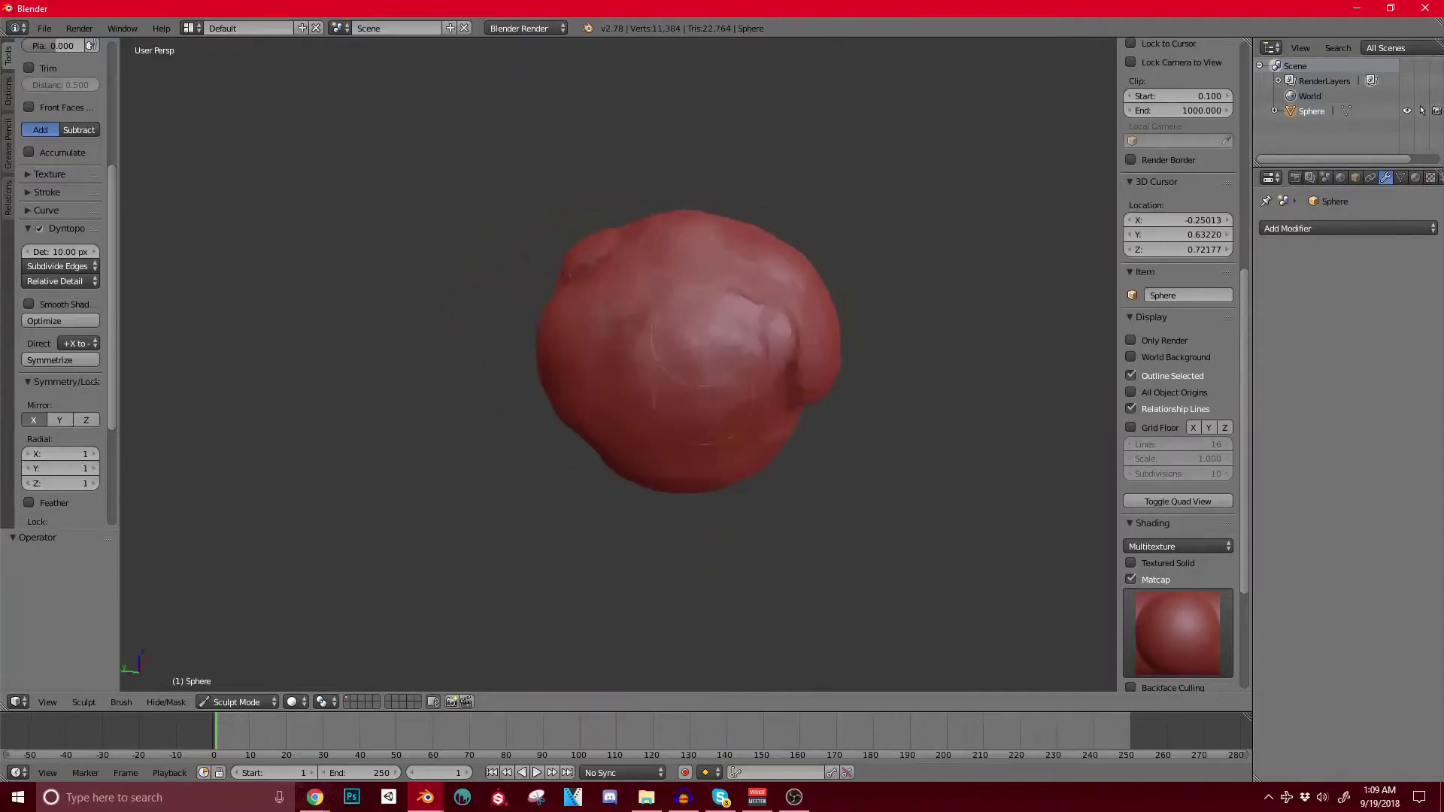
mouse_move(865, 421)
middle_down()
mouse_move(738, 382)
mouse_move(598, 478)
middle_up()
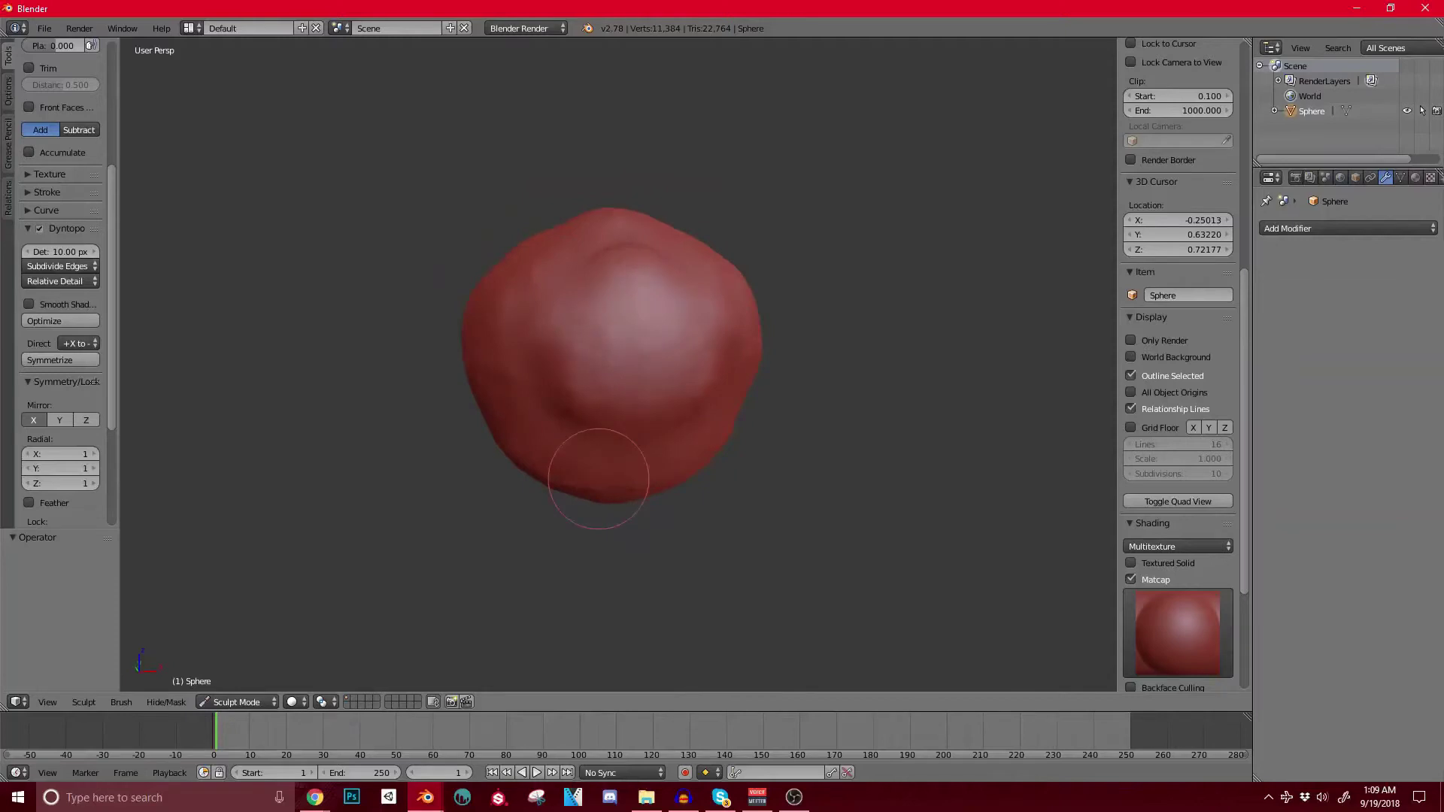
Step: Return to Object Mode and replace the sculpted sphere with a new UV sphere
click(237, 702)
click(240, 686)
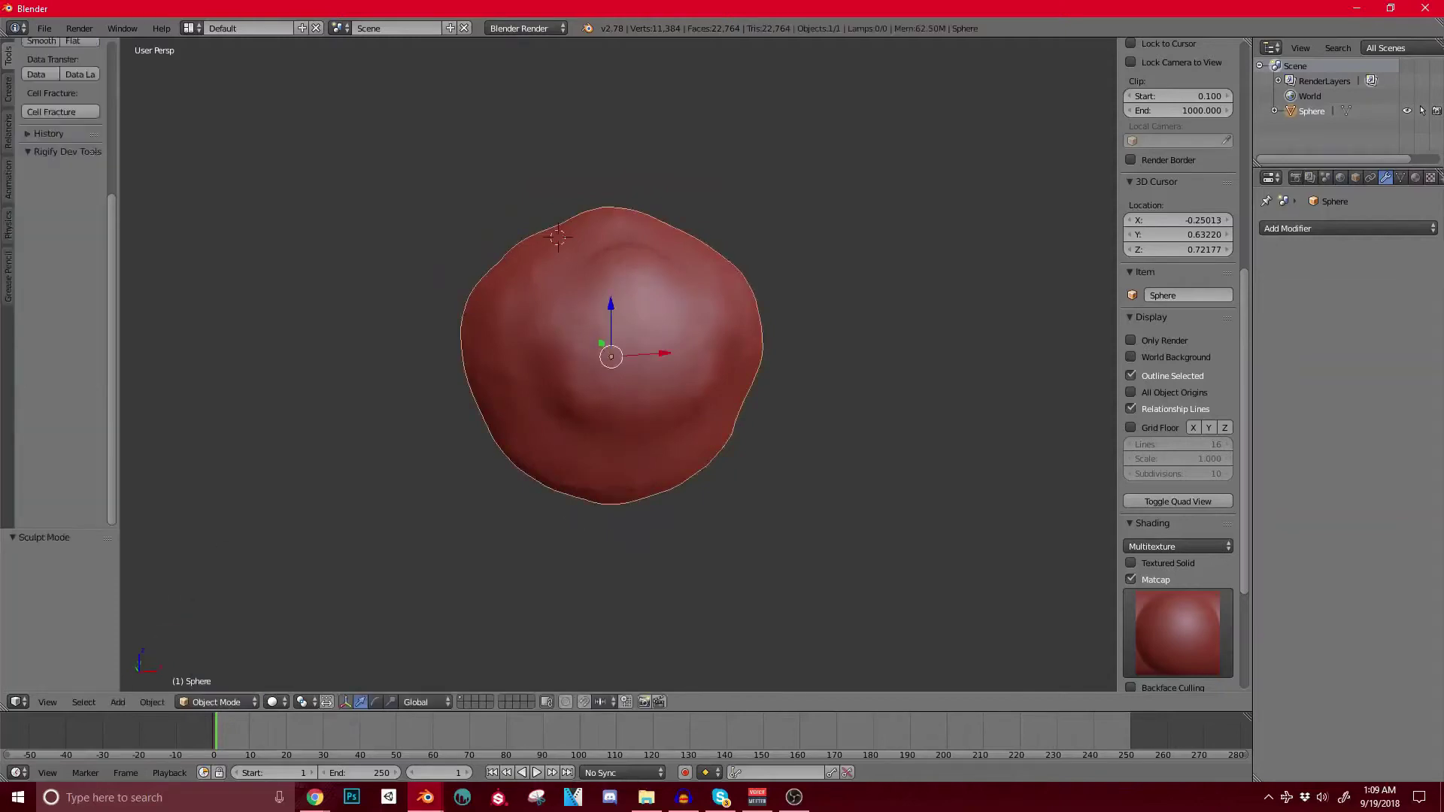
key(x)
click(627, 413)
key(shift+a)
mouse_move(628, 413)
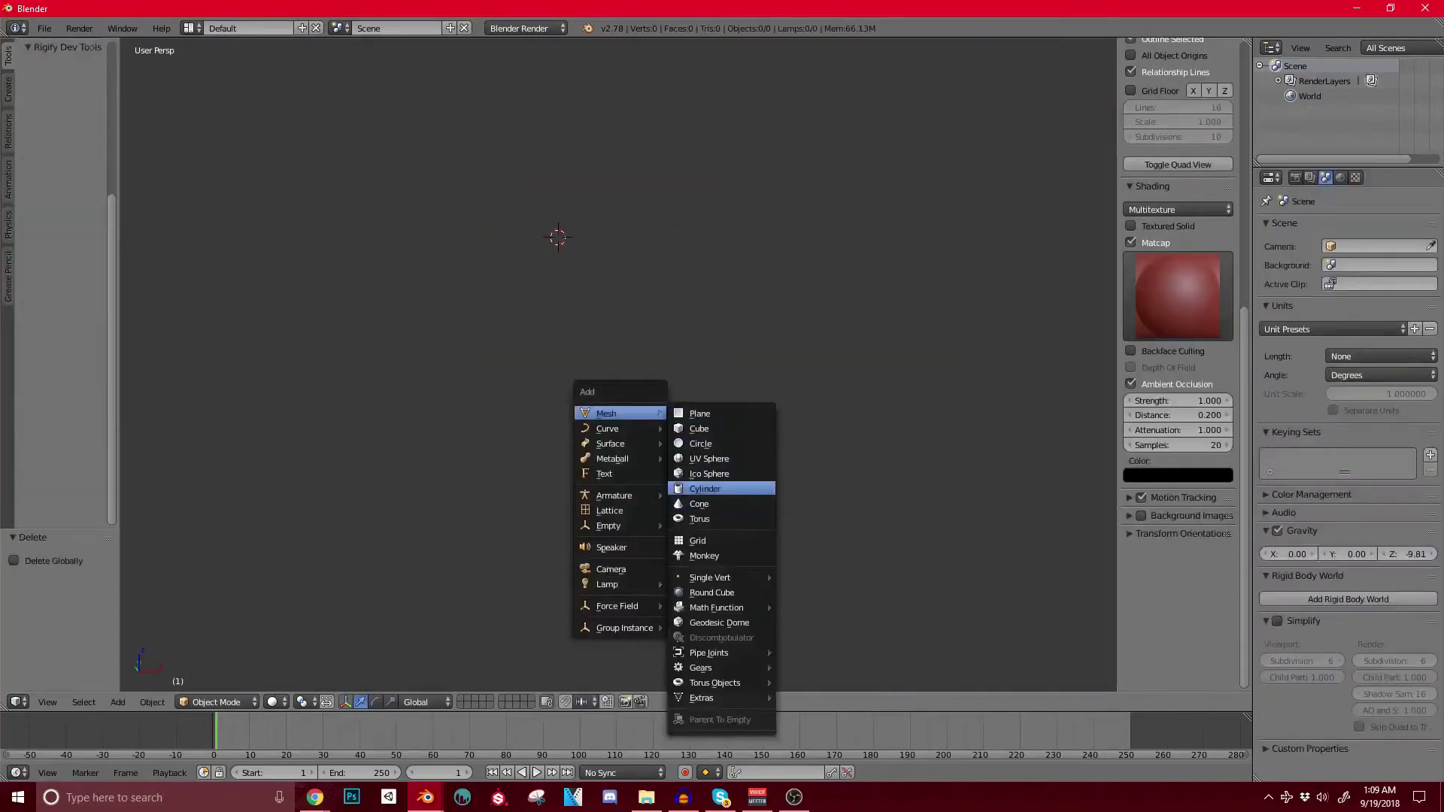
click(710, 458)
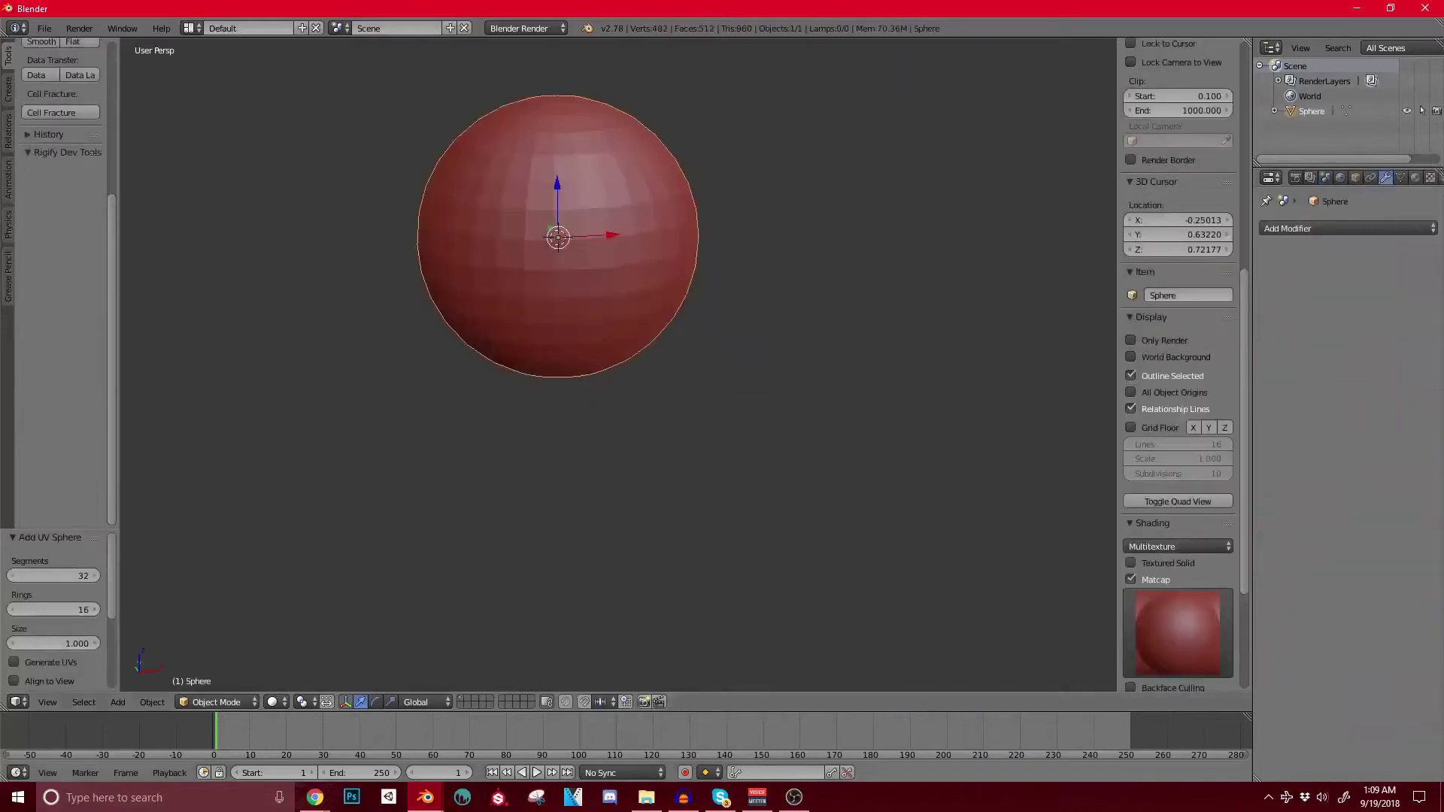
Step: Enter Sculpt Mode on the new UV sphere and enable Dyntopo
click(217, 702)
click(219, 651)
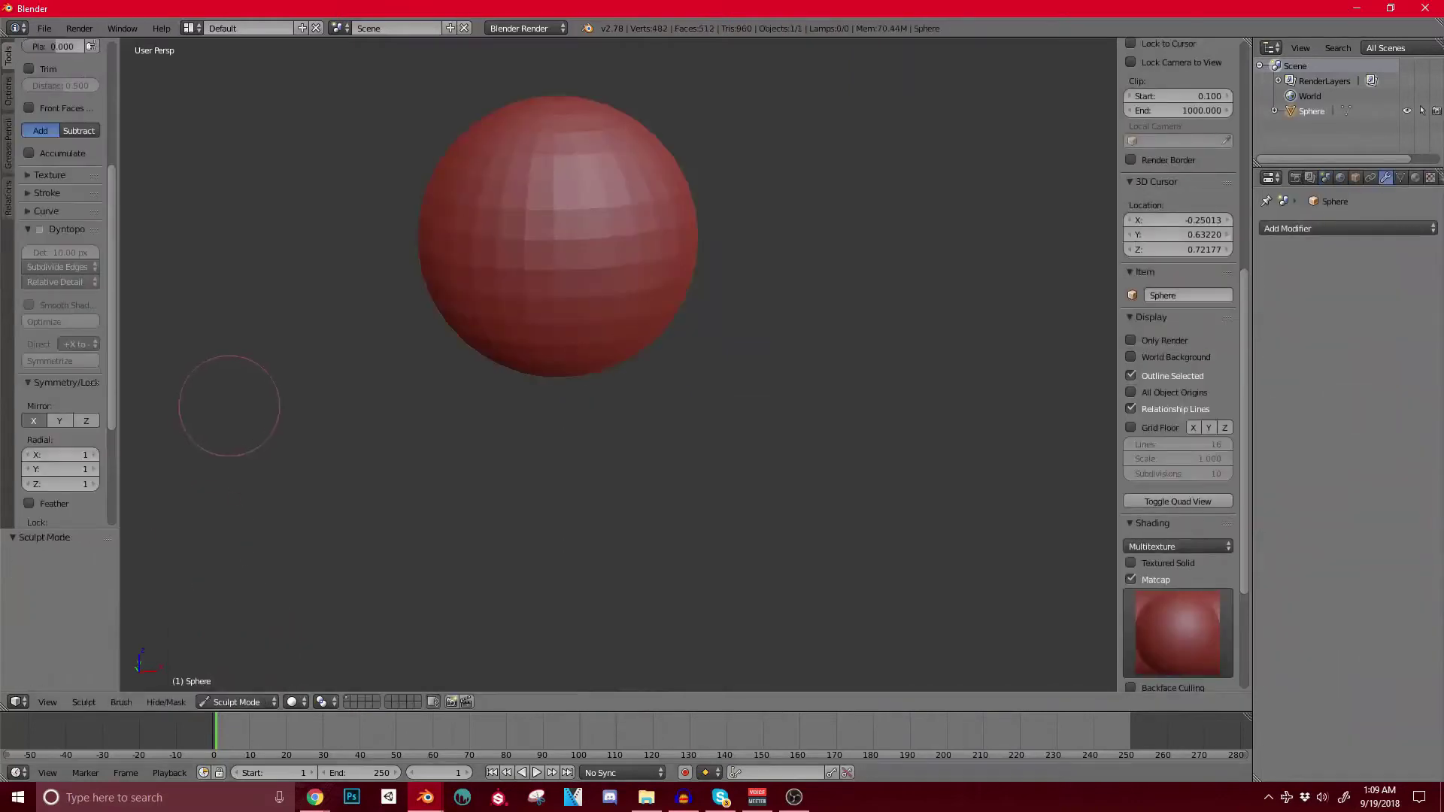
shift+middle_drag(149, 370, 248, 462)
click(39, 230)
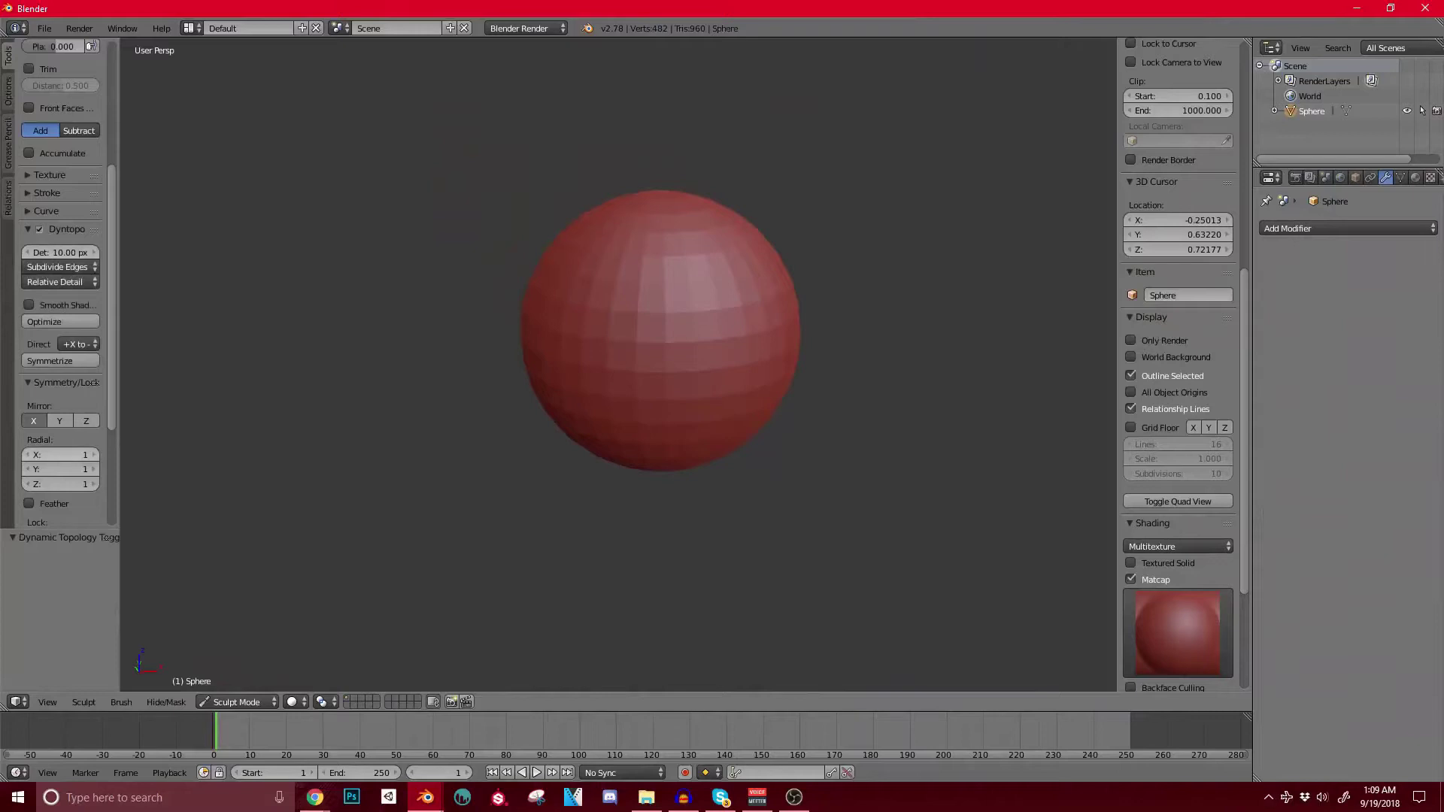
shift+middle_drag(431, 361, 402, 440)
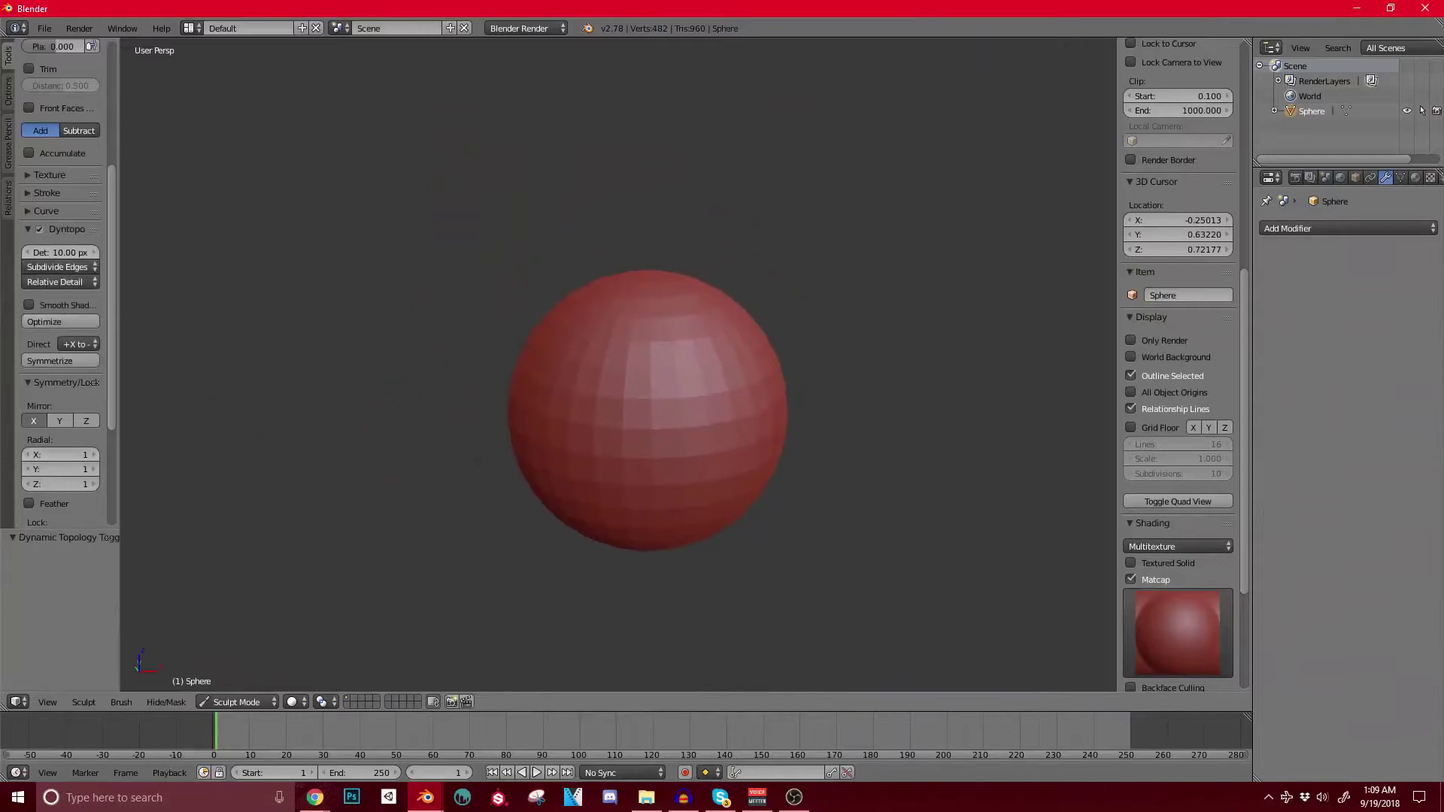
Step: Collapse the Symmetry/Lock and Dyntopo options and hide the viewport properties sidebar
scroll(60, 301, down, 3)
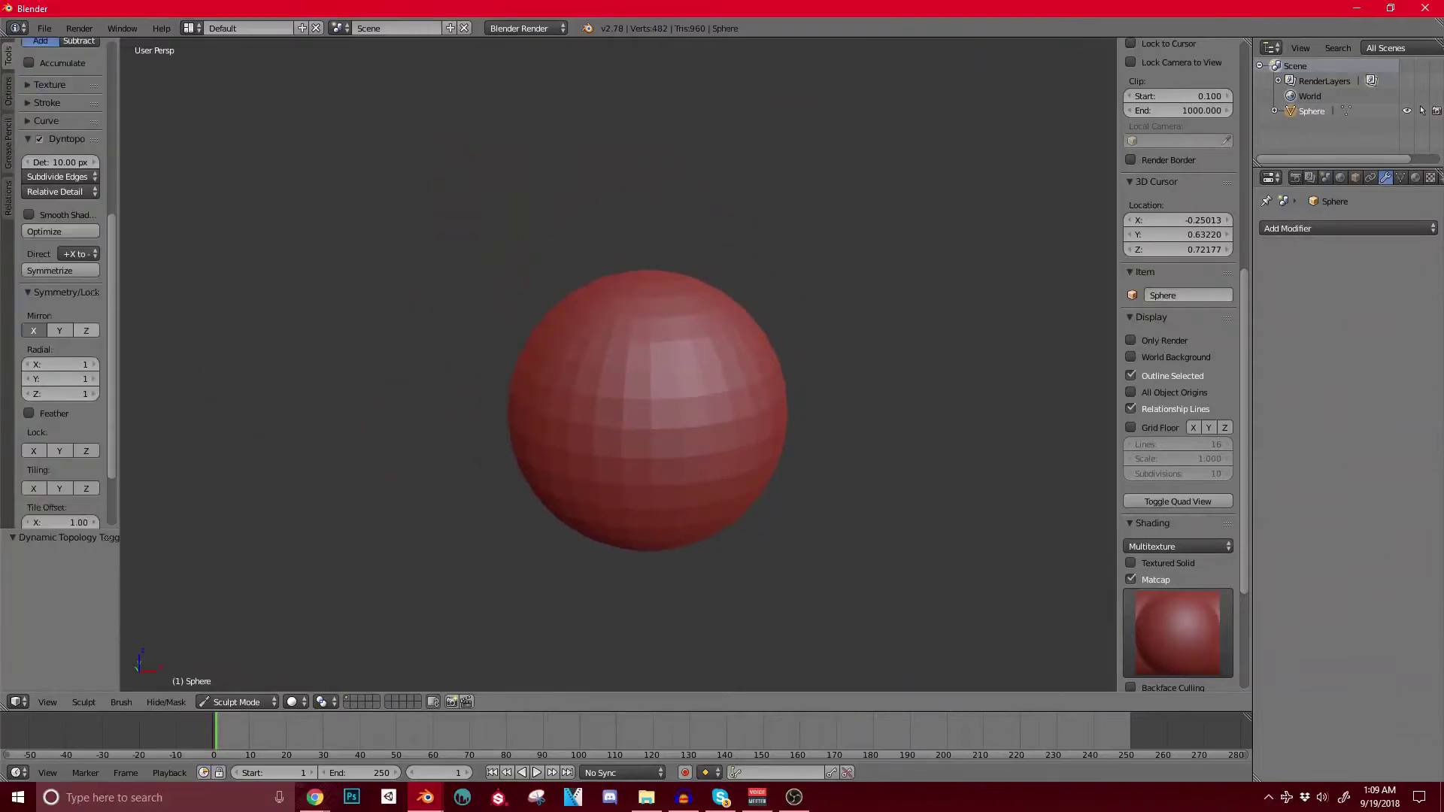
scroll(96, 509, down, 3)
scroll(68, 301, up, 2)
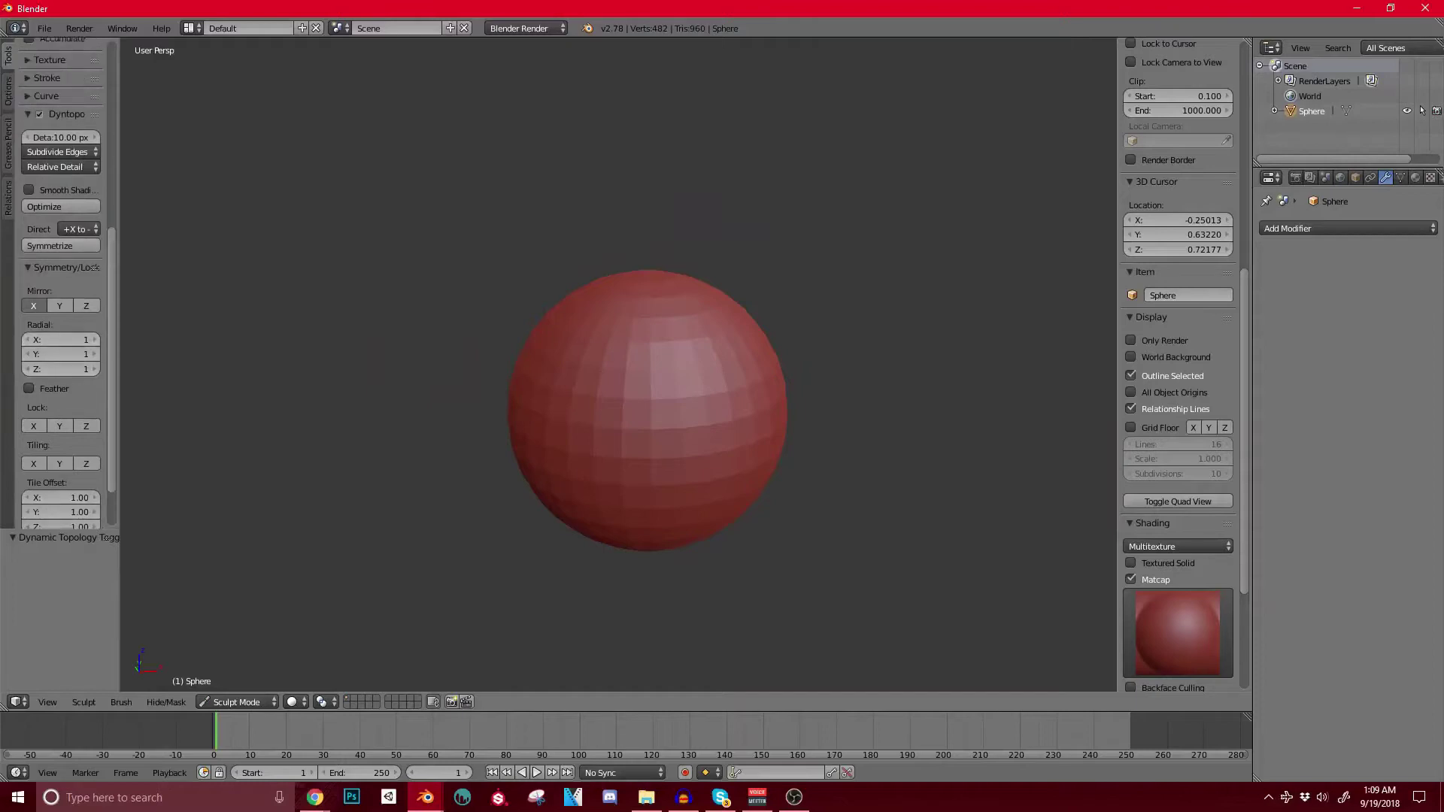
click(60, 268)
scroll(61, 278, up, 2)
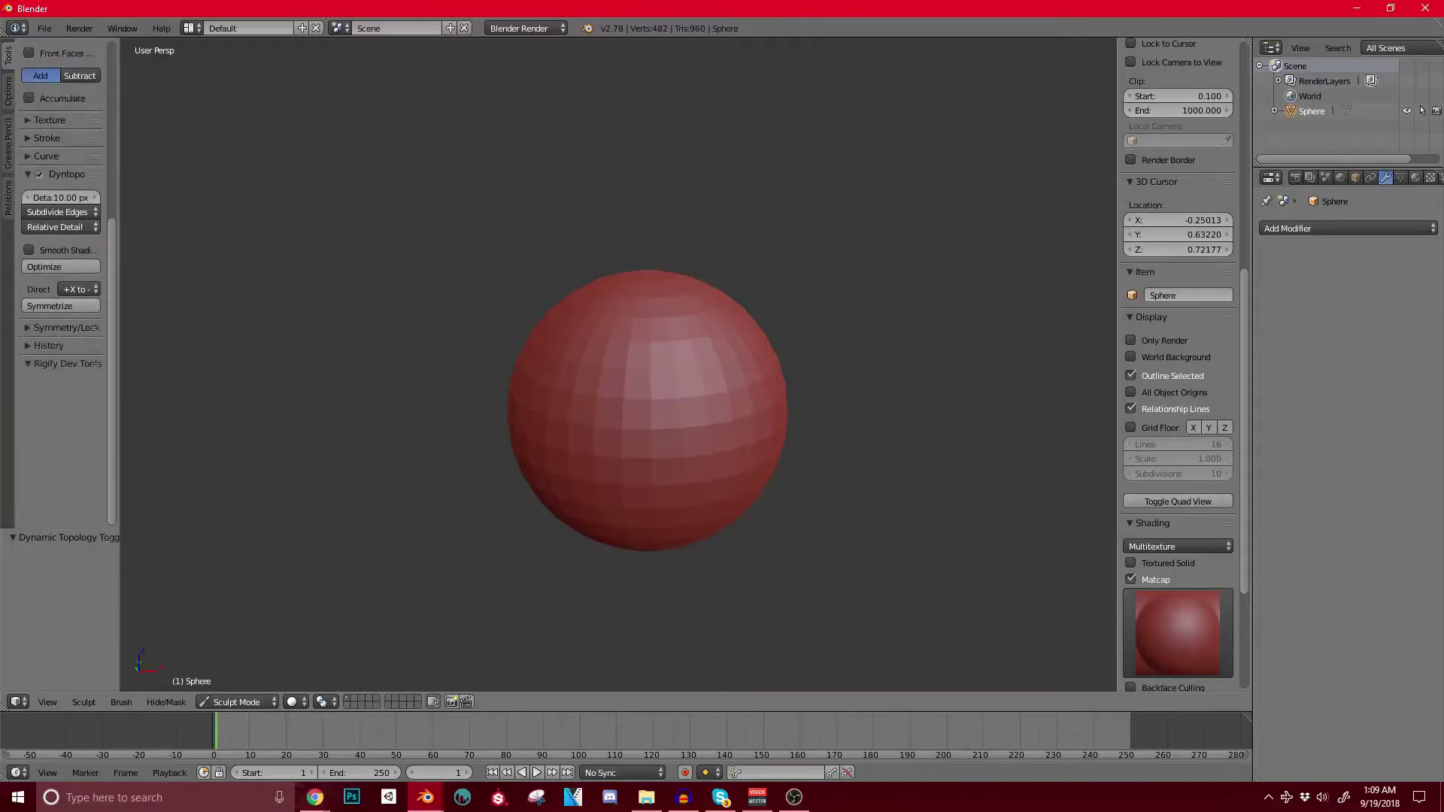
click(28, 175)
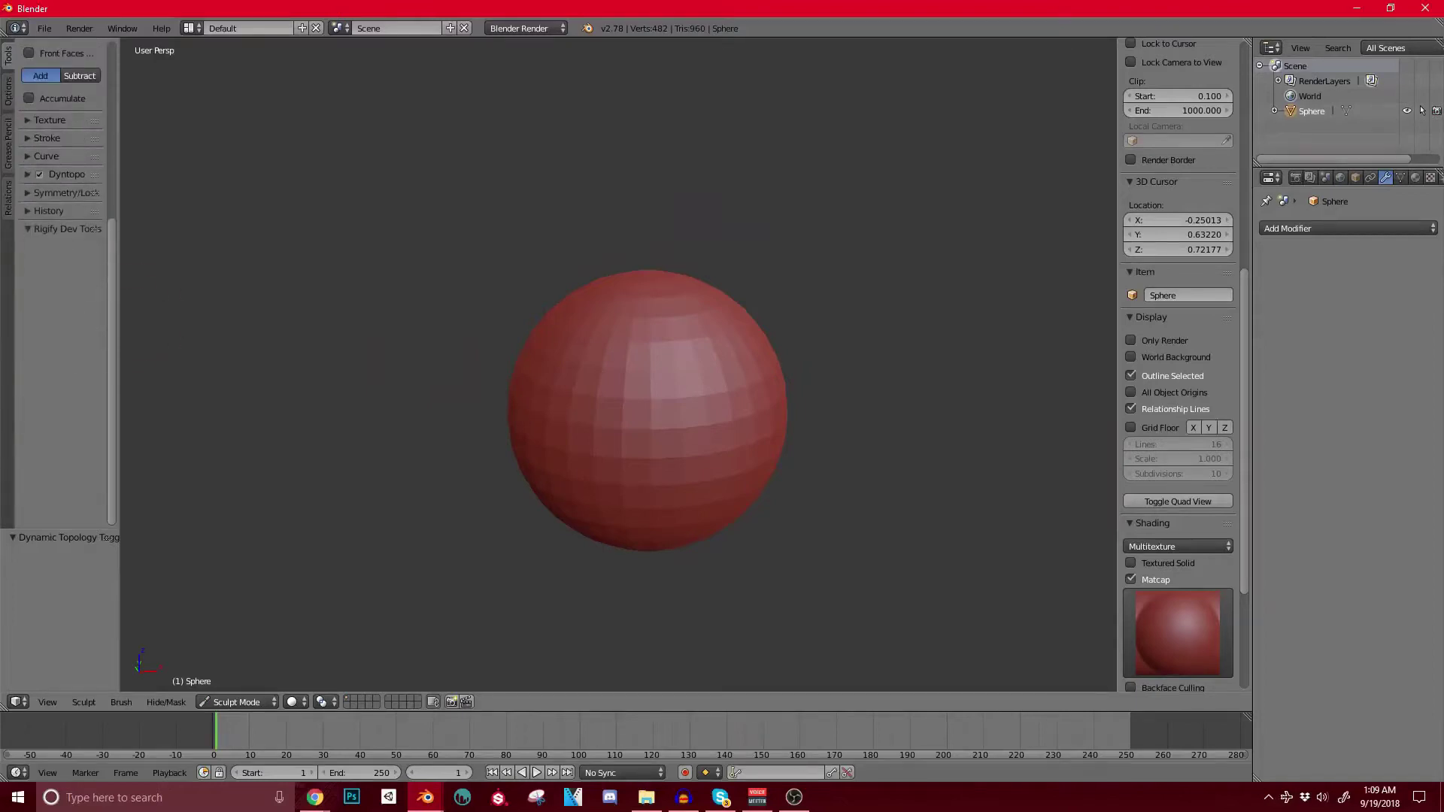
key(n)
scroll(677, 301, up, 2)
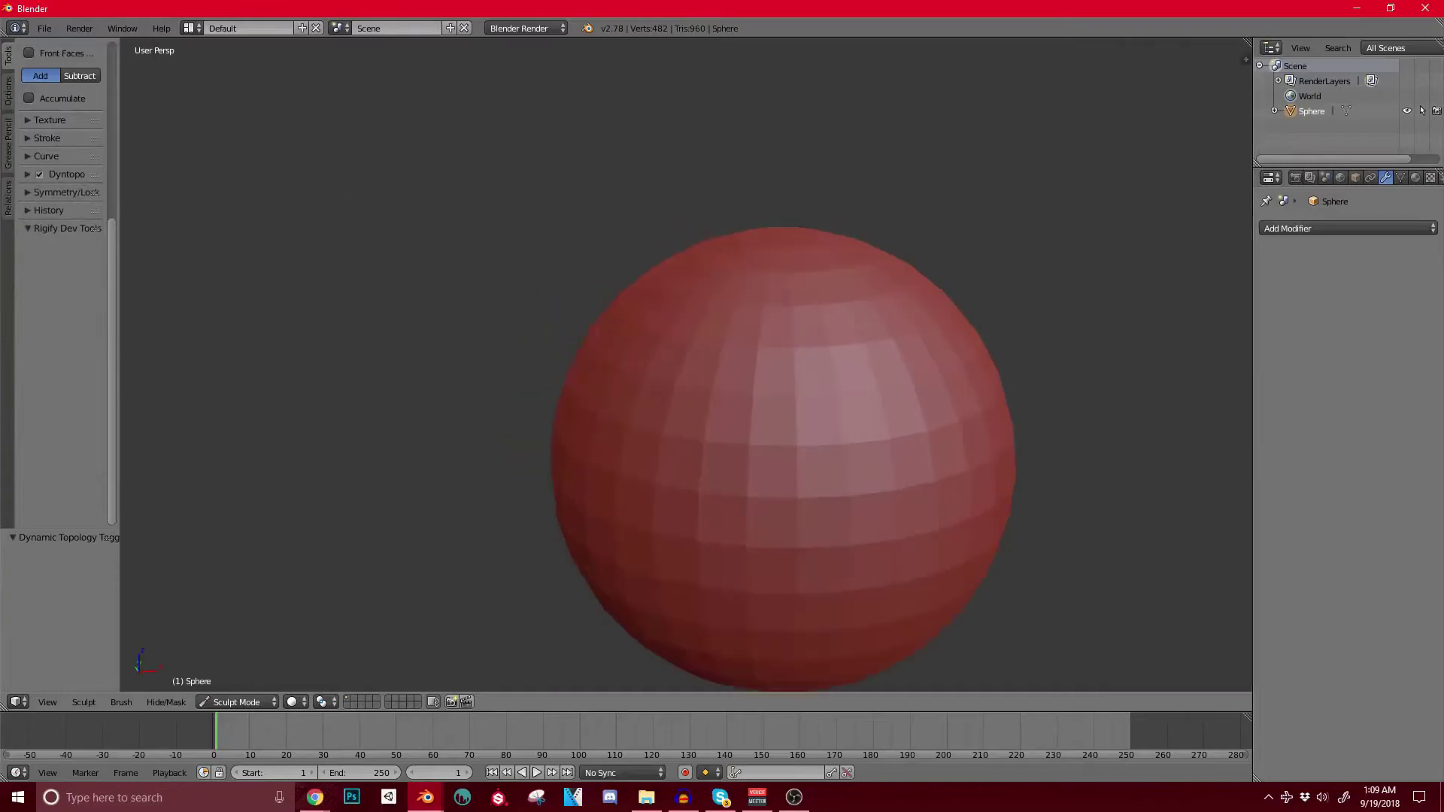
Step: Examine the brush's Curve, Stroke and Texture settings, collapsing each one after viewing
scroll(64, 301, up, 3)
click(46, 246)
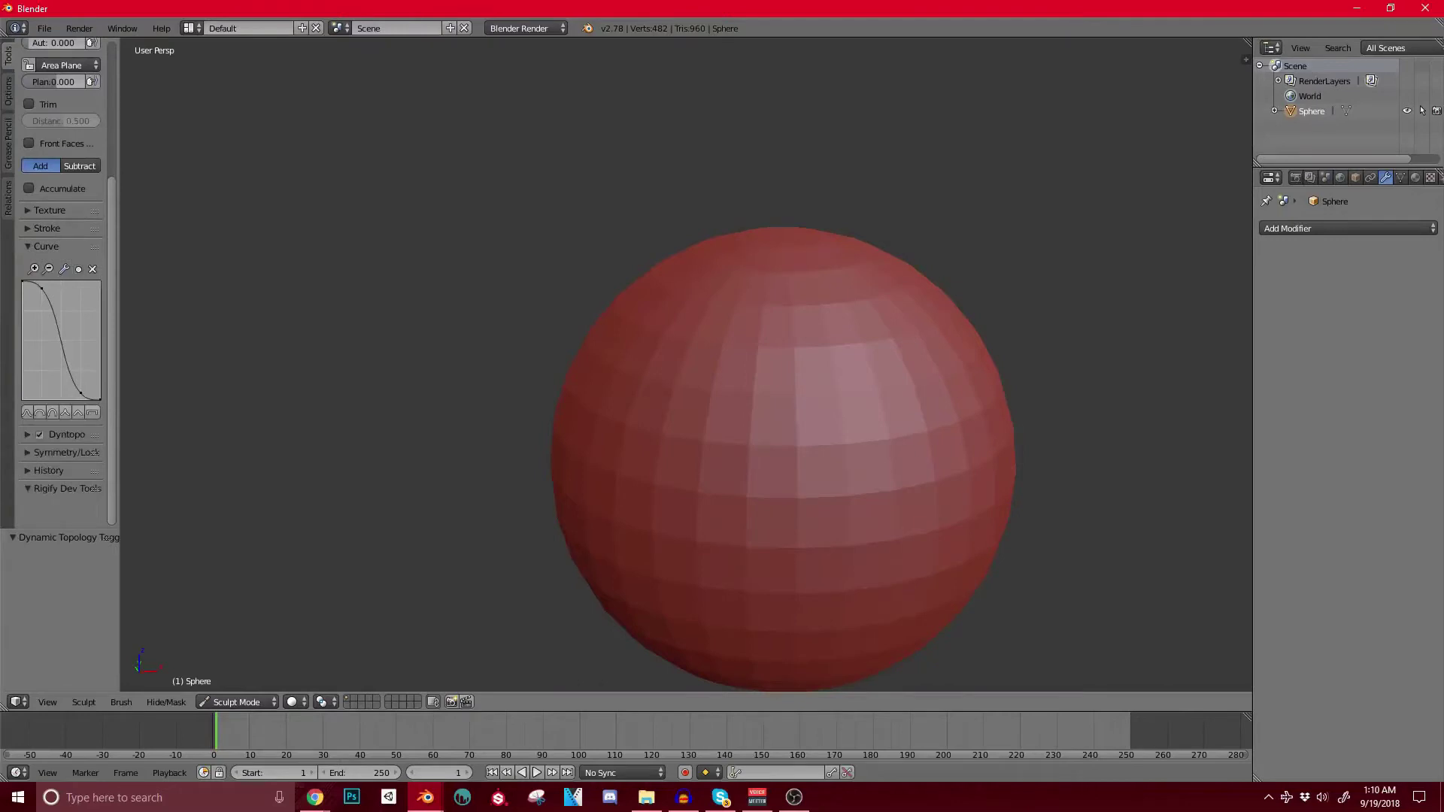
click(46, 246)
click(46, 228)
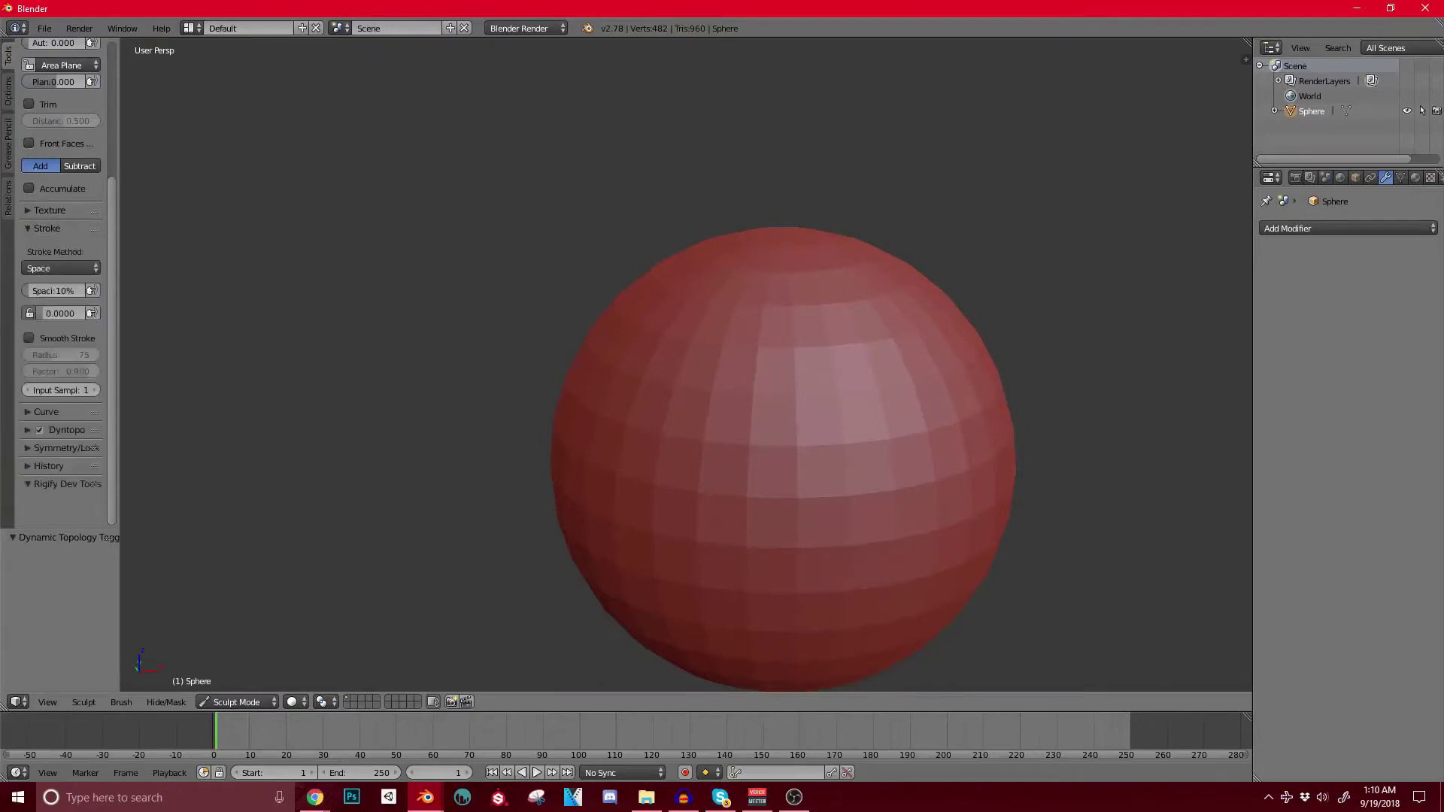
click(47, 227)
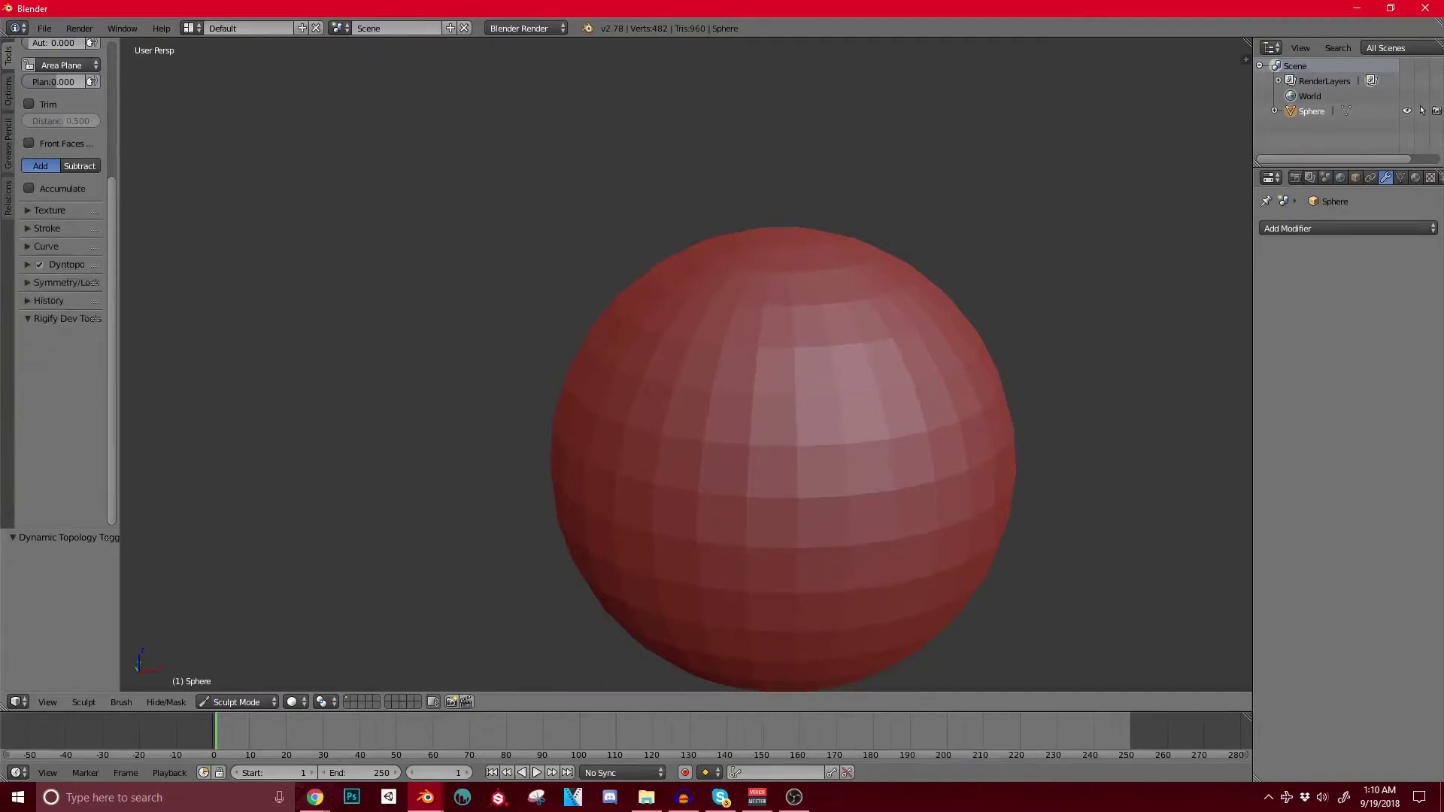
click(49, 210)
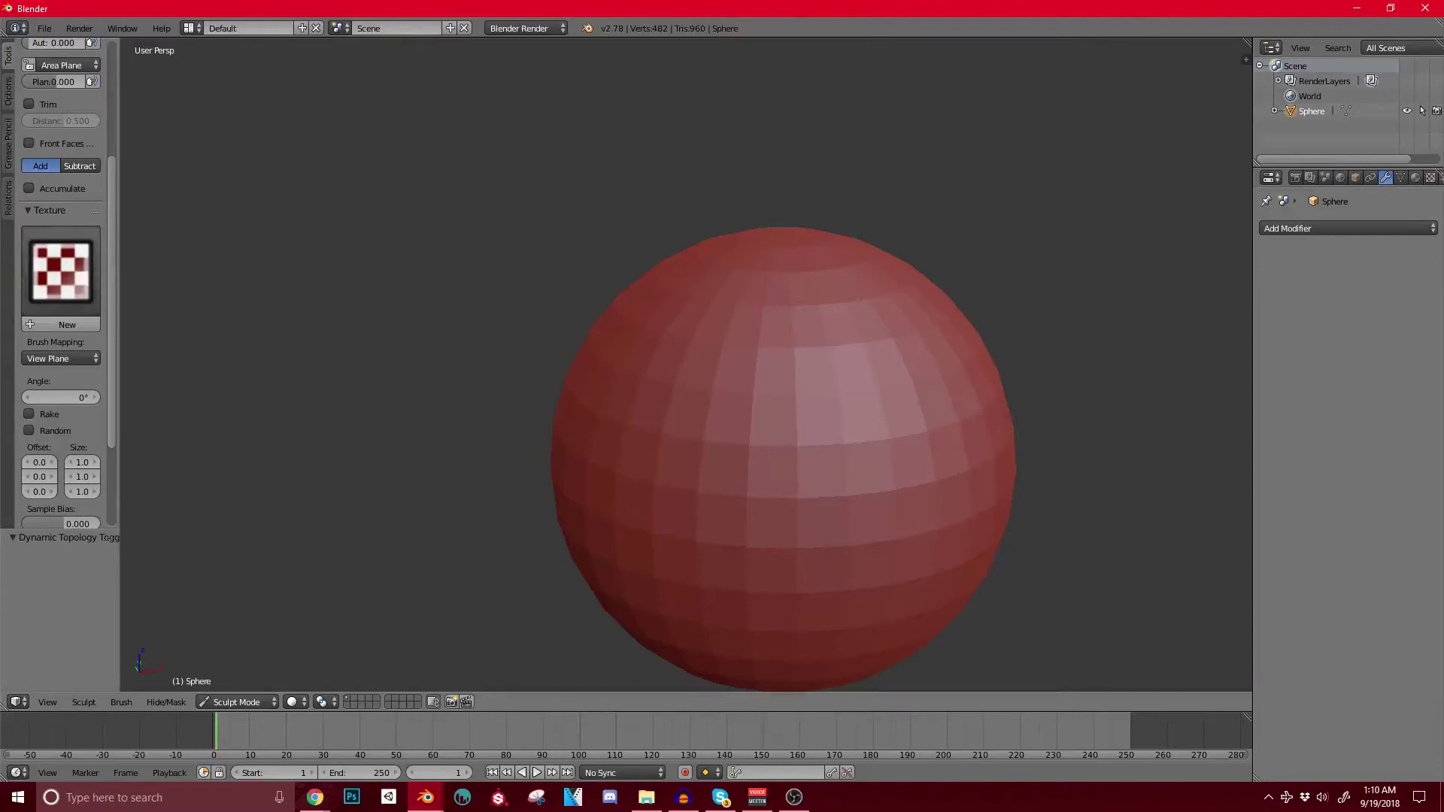
click(49, 210)
Step: Look over the available sculpting brushes and recheck the Clay Strips brush's Texture options
scroll(61, 225, up, 5)
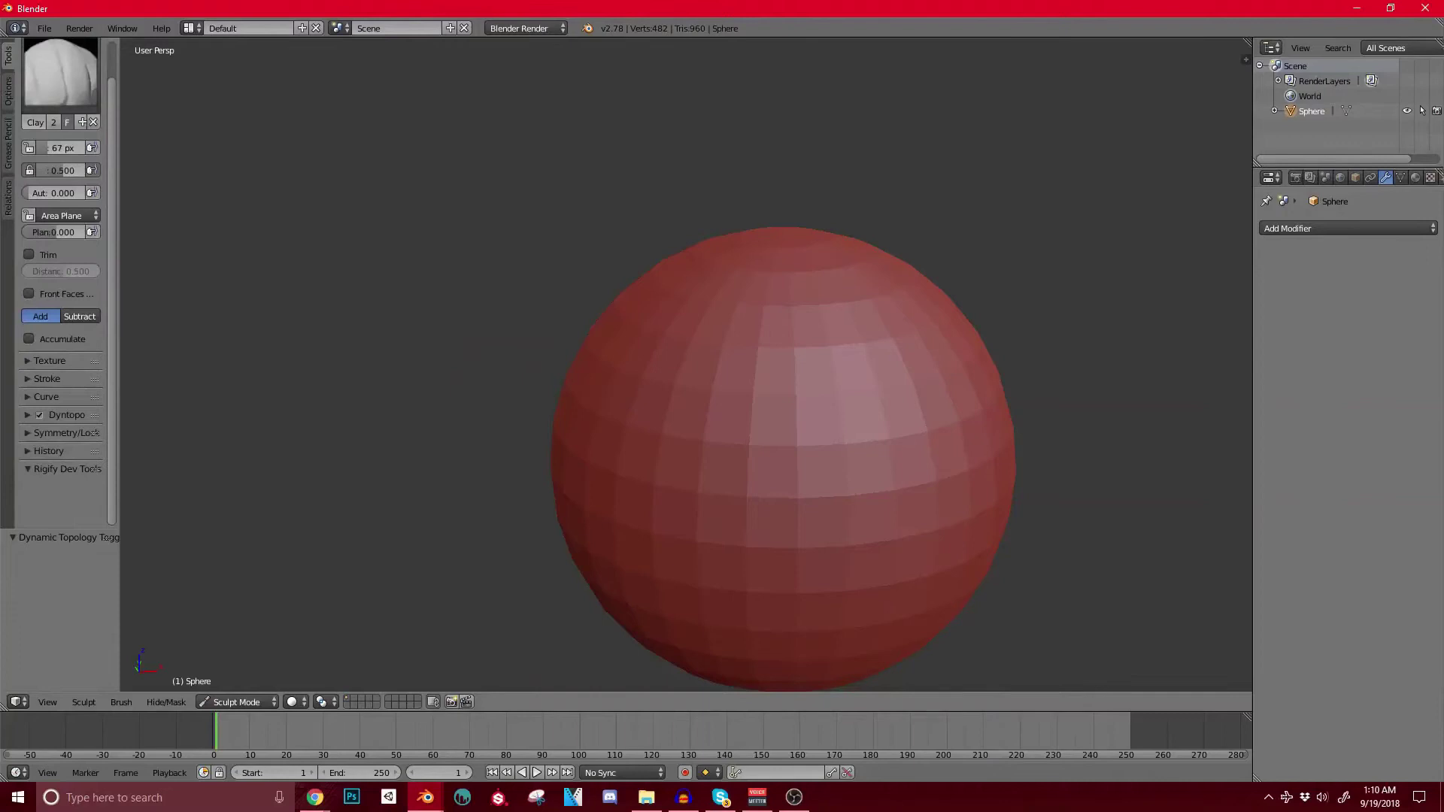
click(61, 73)
middle_drag(326, 470, 252, 445)
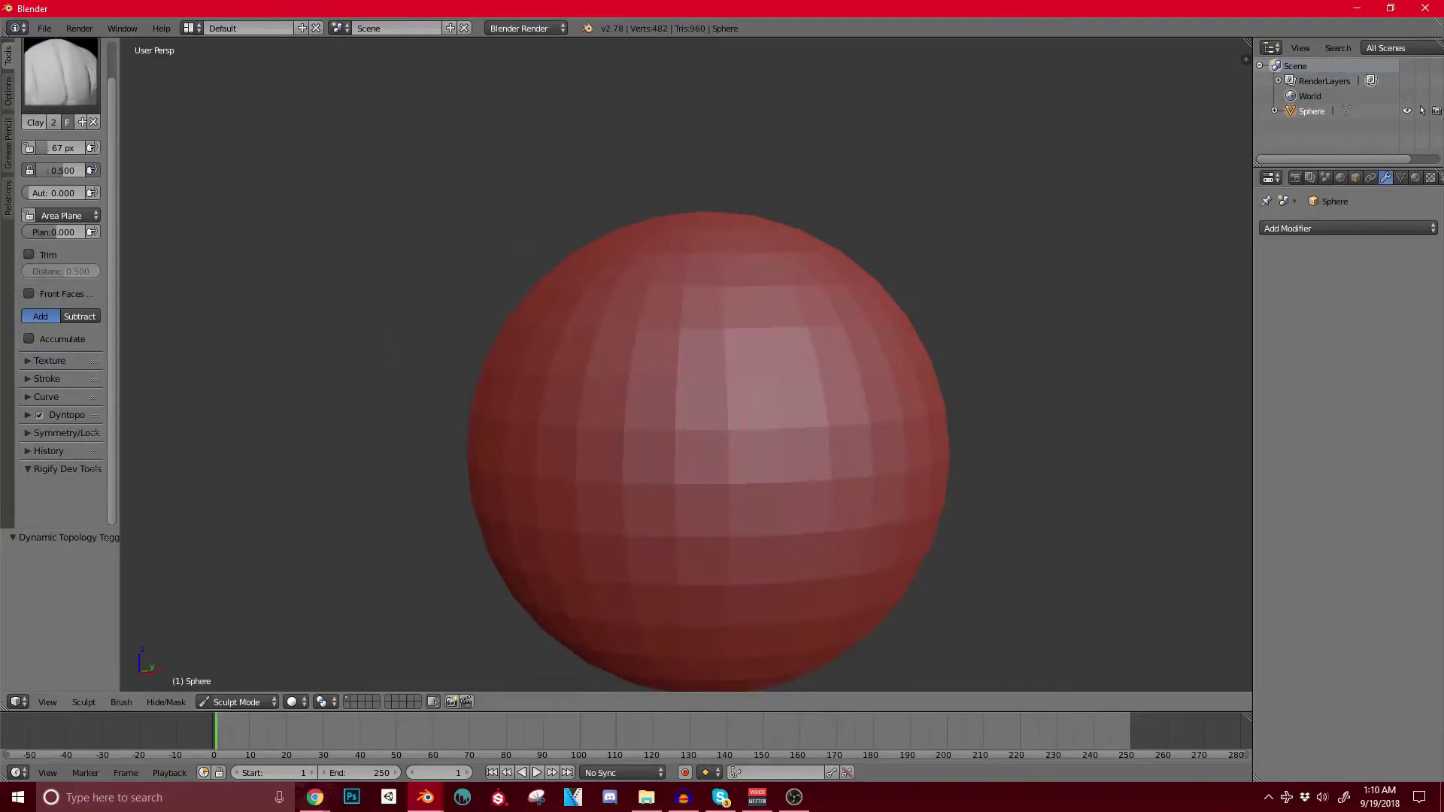
click(50, 361)
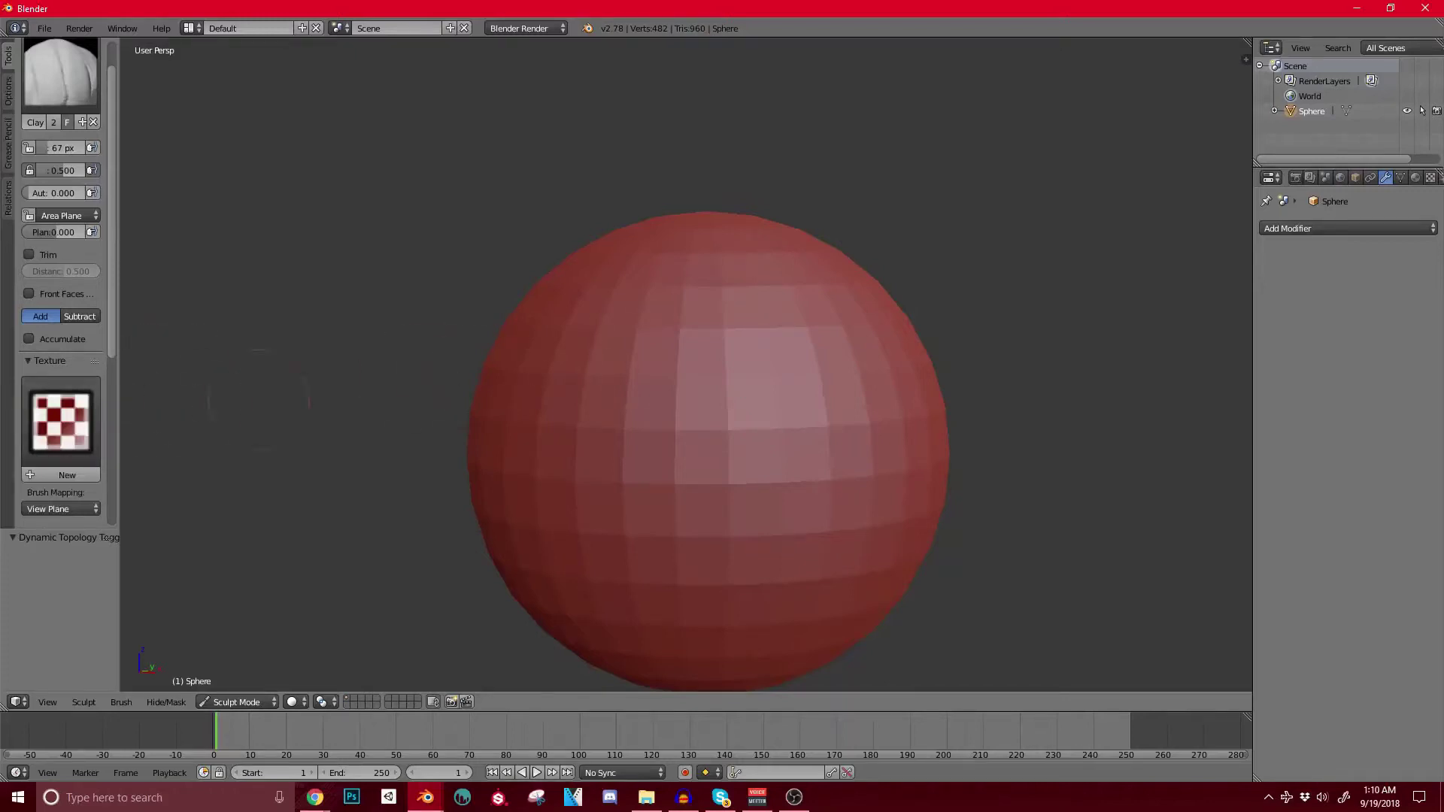
click(38, 360)
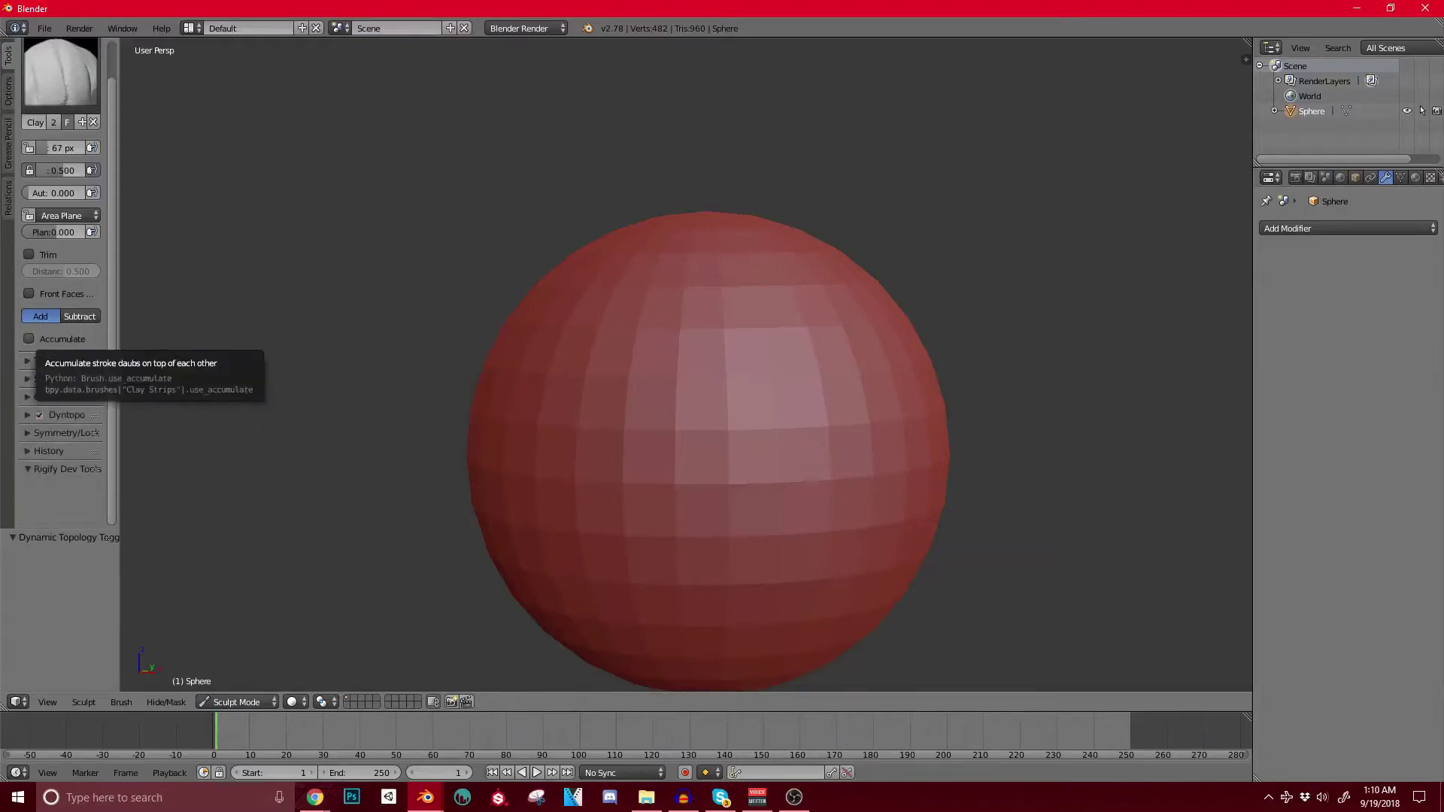
scroll(60, 226, up, 2)
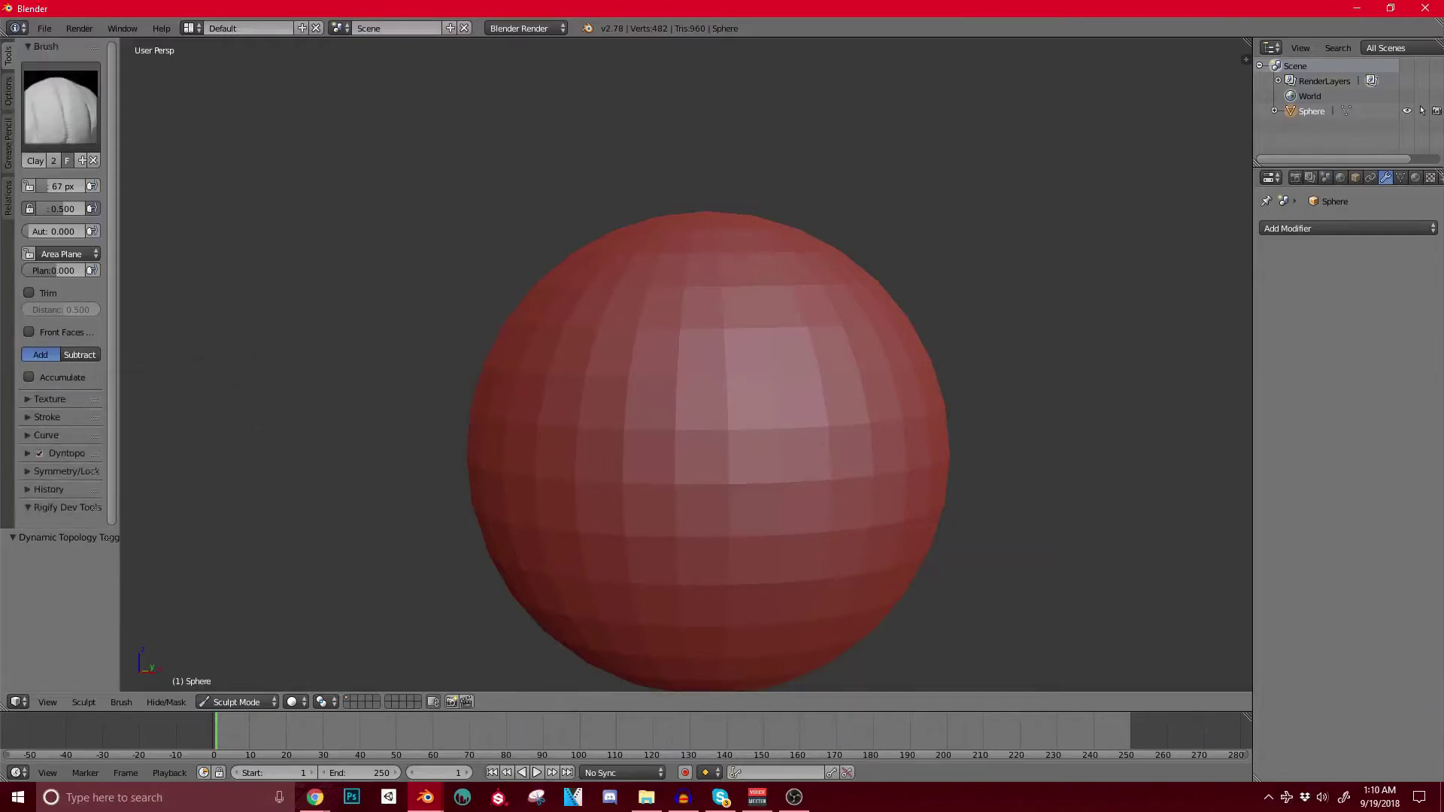
Step: Select the Clay Strips brush and enlarge its radius to 152 px
click(60, 105)
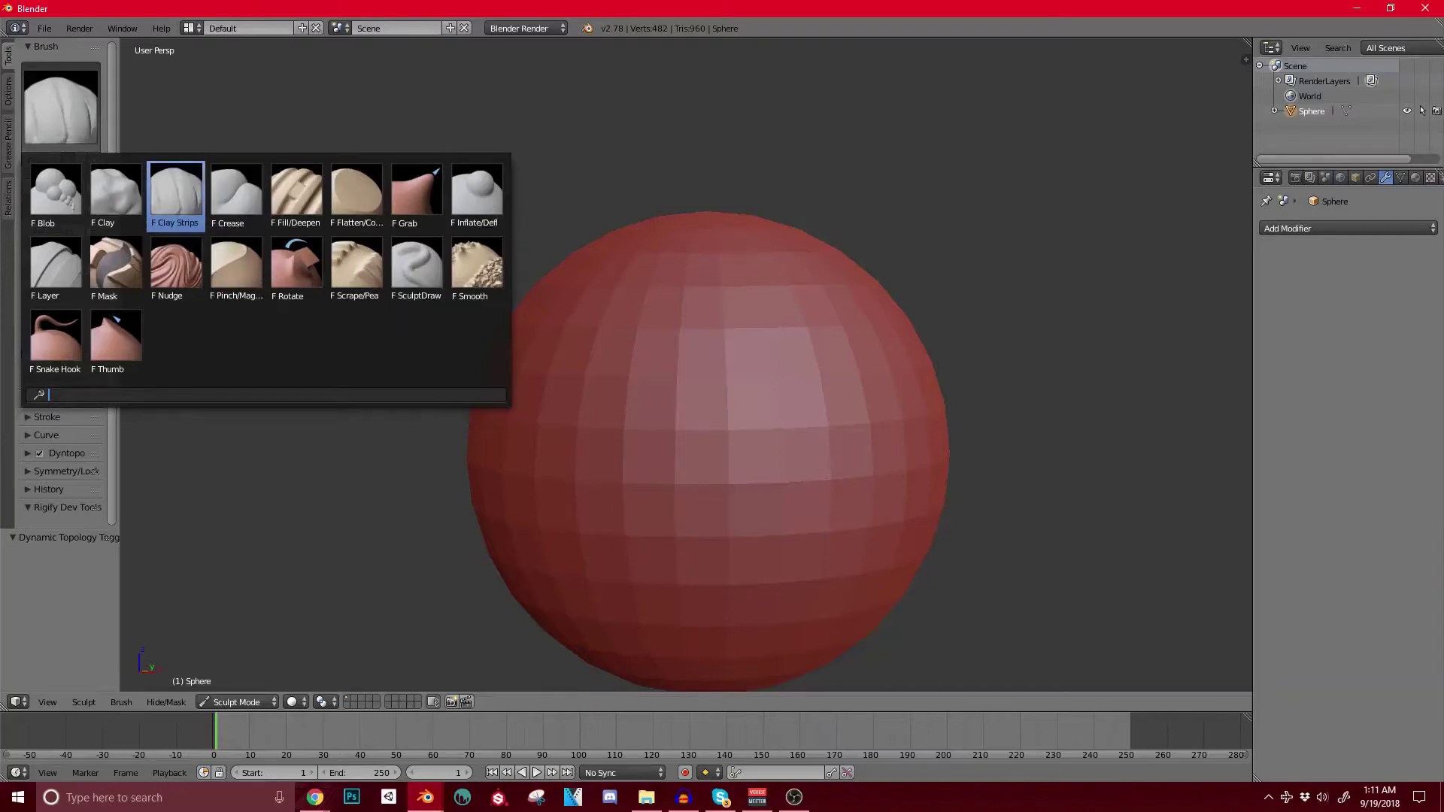
click(197, 203)
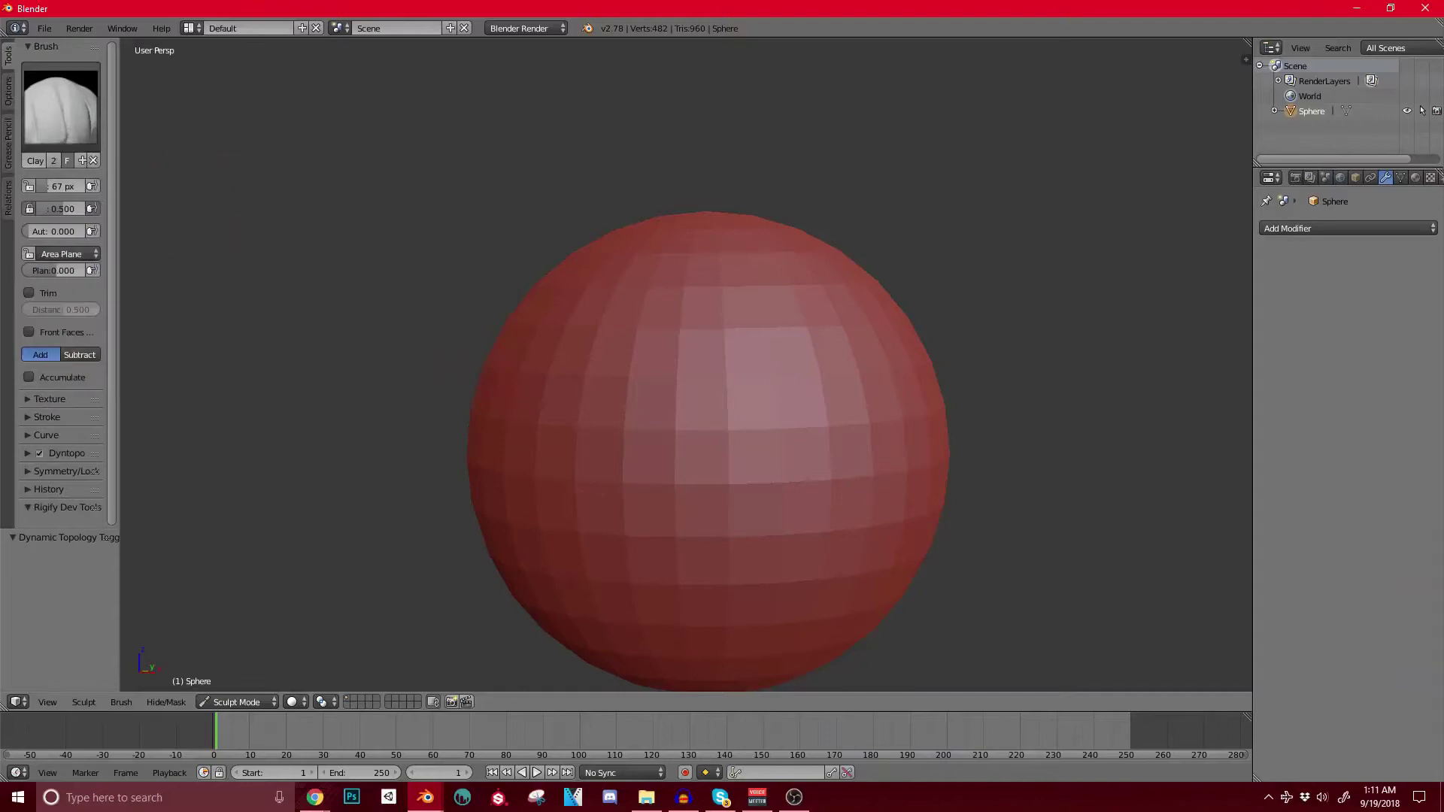
key(bracketright)
key(bracketright)
key(bracketright)
key(bracketright)
key(bracketright)
key(bracketright)
key(bracketright)
key(bracketright)
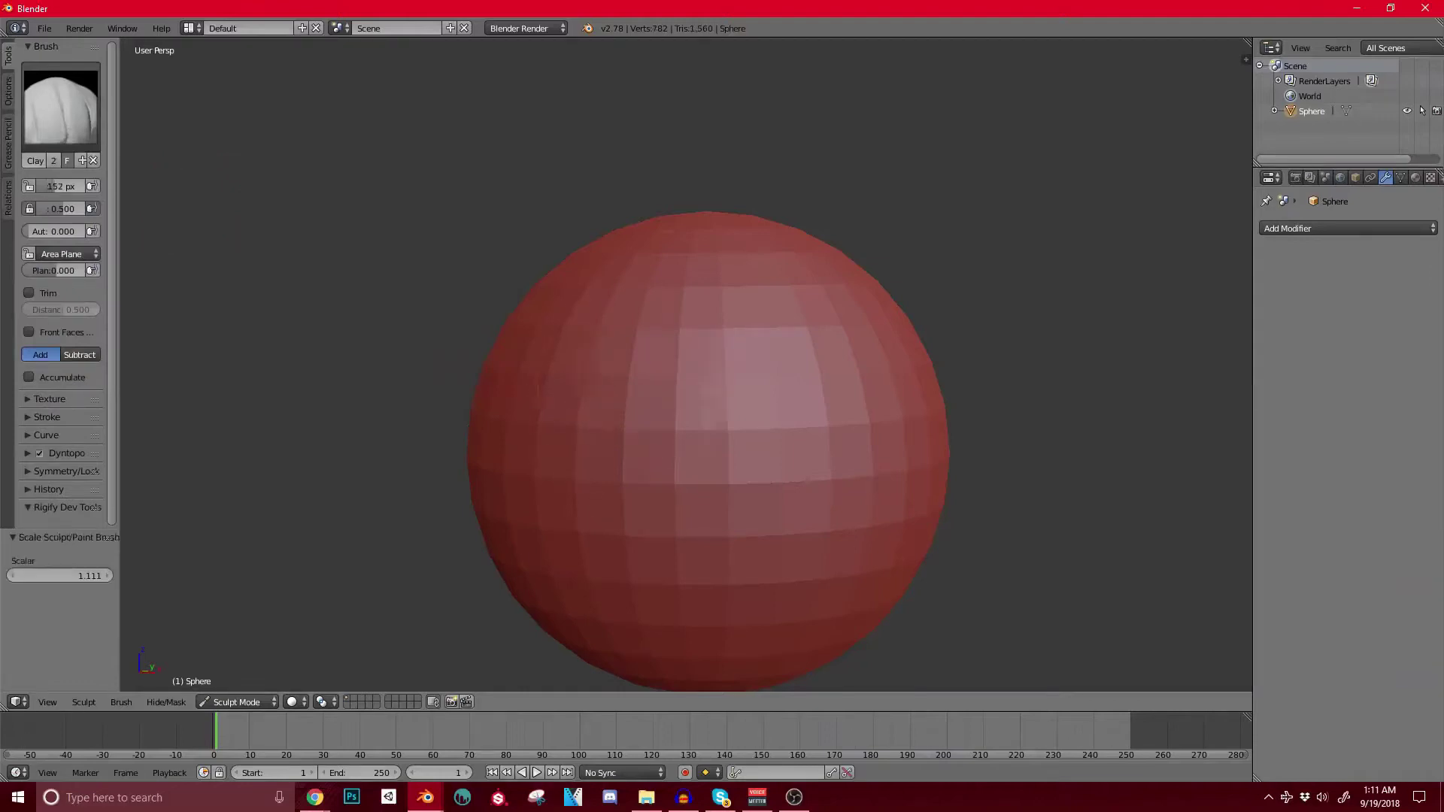
Step: Build up clay with broad strokes across the side and upper front of the sphere
drag(600, 465, 636, 481)
mouse_move(639, 492)
middle_down()
mouse_move(599, 431)
mouse_move(577, 441)
middle_up()
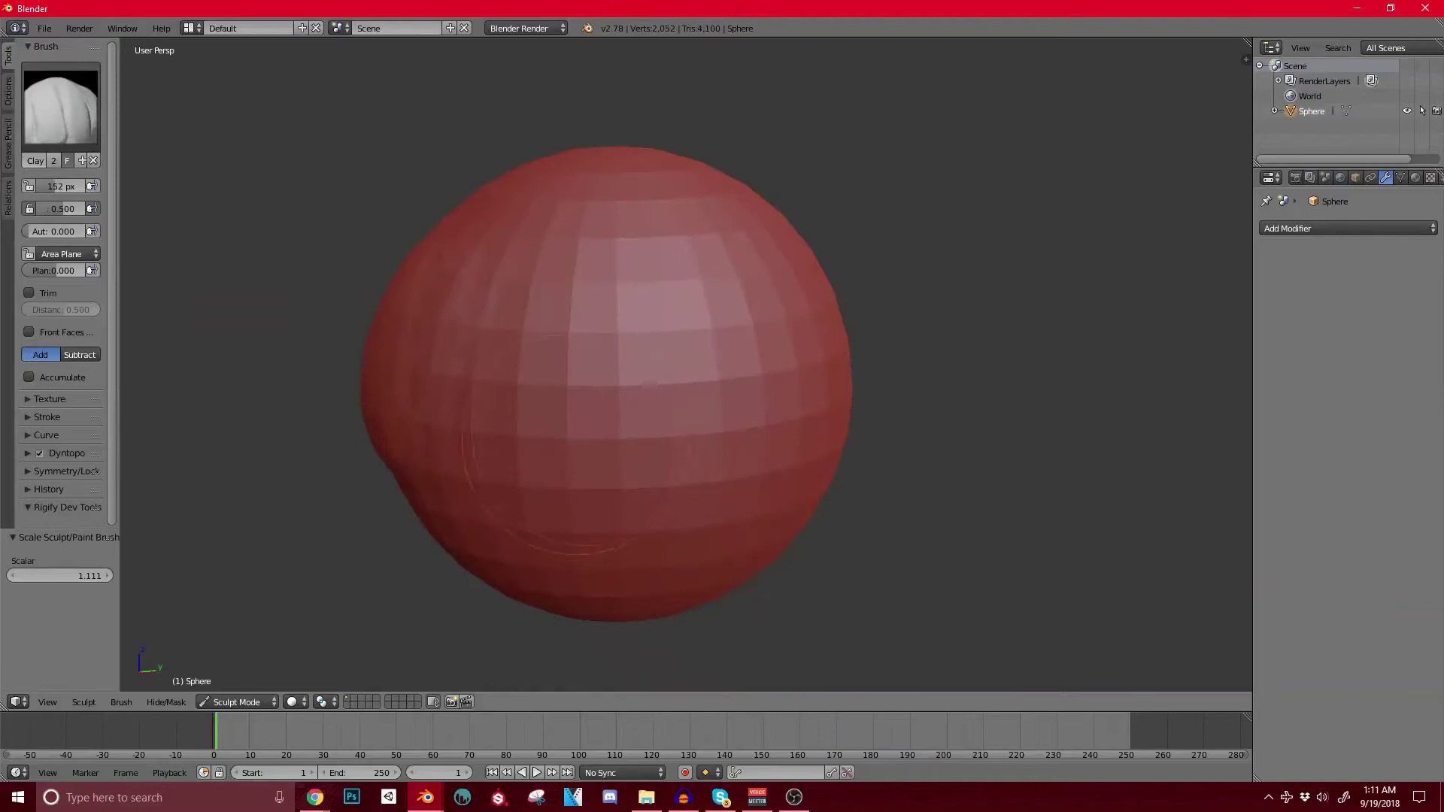
mouse_move(506, 316)
mouse_down()
mouse_move(598, 350)
mouse_move(549, 256)
mouse_up()
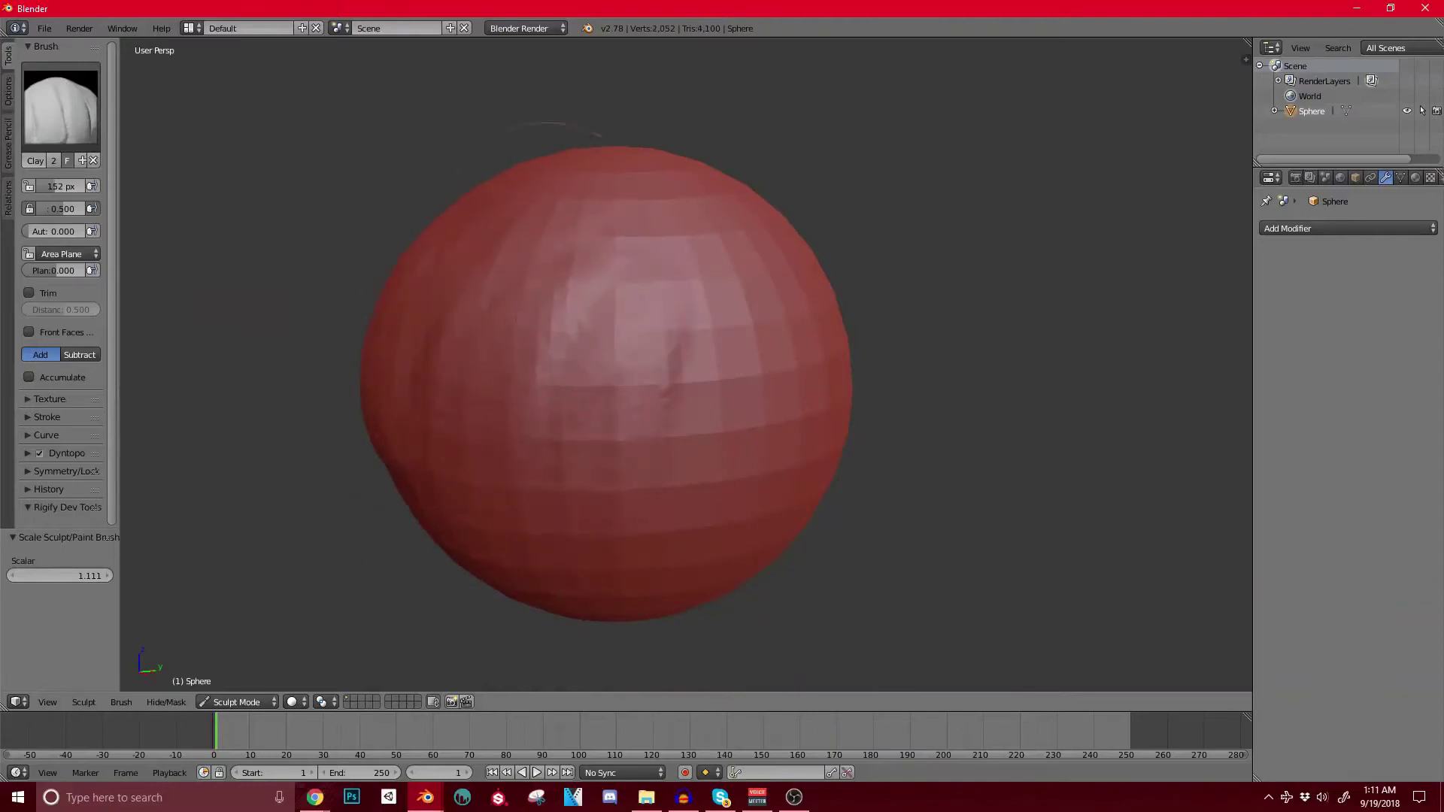
middle_drag(533, 289, 542, 382)
scroll(542, 382, up, 2)
mouse_move(572, 301)
mouse_down()
mouse_move(643, 241)
mouse_move(595, 290)
mouse_up()
shift+middle_drag(707, 391, 658, 301)
scroll(658, 301, down, 1)
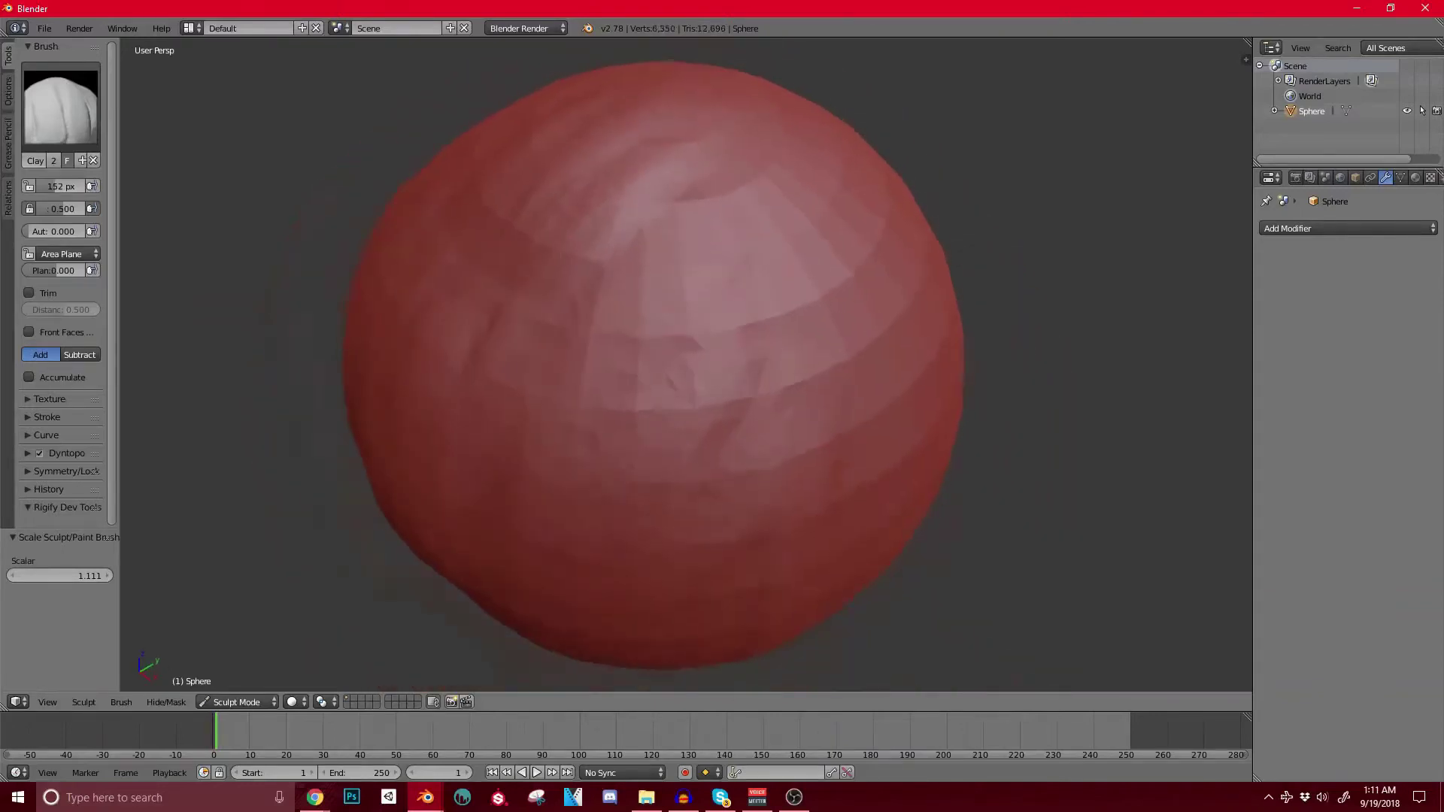
Step: Add more broad Clay Strips strokes over the middle and lower areas of the sphere
drag(677, 300, 681, 399)
shift+middle_drag(507, 561, 522, 506)
mouse_move(522, 506)
mouse_down()
mouse_move(545, 179)
mouse_move(722, 424)
mouse_up()
middle_drag(722, 425, 760, 332)
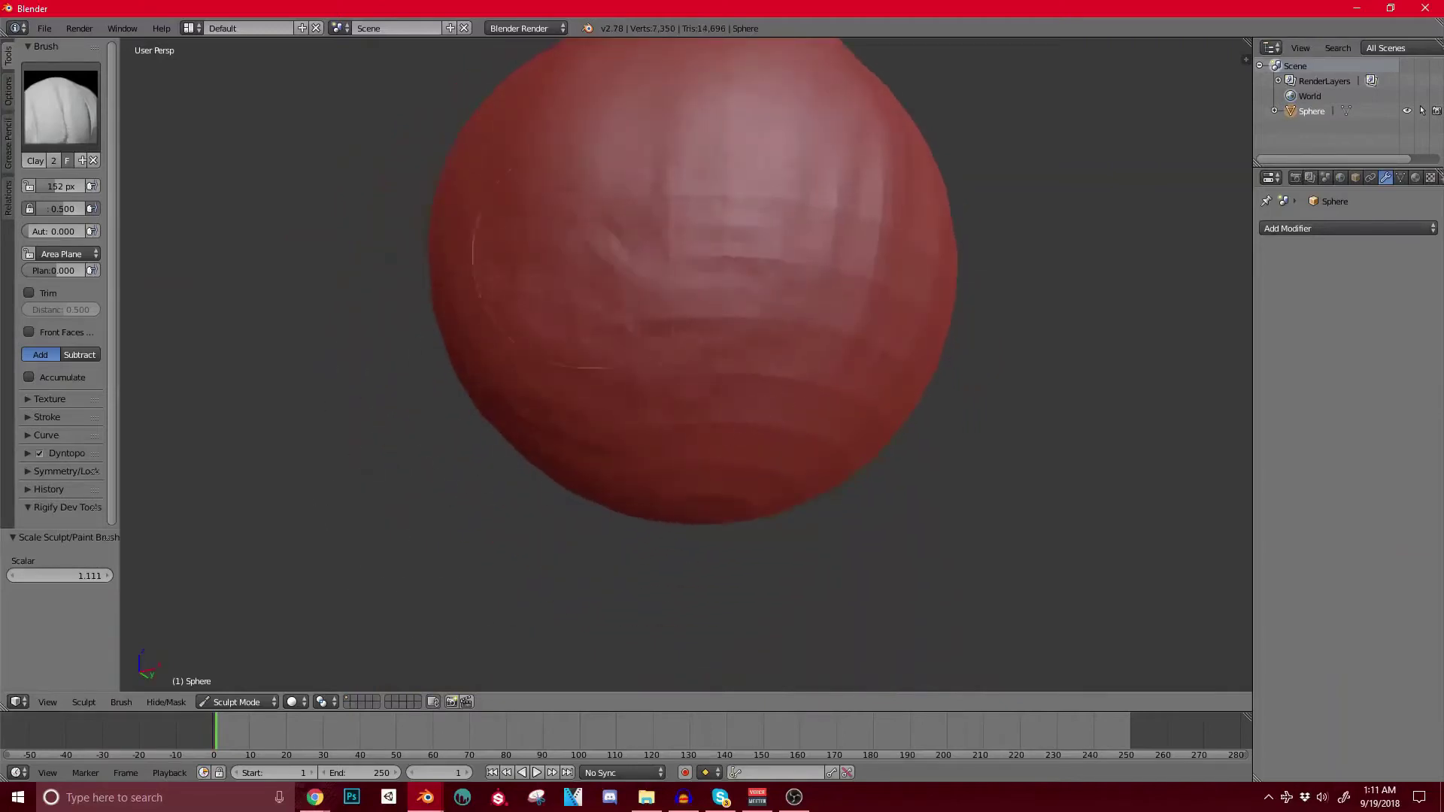
mouse_move(762, 333)
mouse_down()
mouse_move(749, 407)
mouse_move(503, 416)
mouse_up()
mouse_move(681, 410)
middle_down()
mouse_move(622, 403)
mouse_move(616, 373)
middle_up()
scroll(616, 373, down, 2)
mouse_move(673, 327)
mouse_down()
mouse_move(682, 438)
mouse_move(618, 473)
mouse_up()
mouse_move(619, 474)
middle_down()
mouse_move(664, 321)
mouse_move(647, 420)
mouse_move(685, 389)
middle_up()
scroll(685, 388, up, 1)
Step: Reduce the brush radius to 71 px, carve a hollow into the sphere with an inverted stroke and build up clay around it
key(bracketleft)
key(bracketleft)
key(bracketleft)
key(bracketleft)
key(bracketleft)
mouse_move(761, 347)
ctrl+mouse_down()
mouse_move(772, 333)
mouse_move(727, 328)
mouse_move(783, 359)
mouse_move(769, 324)
mouse_move(667, 353)
mouse_move(671, 450)
ctrl+mouse_up()
mouse_move(671, 444)
middle_down()
mouse_move(613, 447)
mouse_move(669, 489)
middle_up()
scroll(669, 481, down, 1)
mouse_move(677, 445)
mouse_down()
mouse_move(745, 340)
mouse_move(662, 342)
mouse_move(744, 384)
mouse_up()
mouse_move(658, 331)
mouse_down()
mouse_move(769, 320)
mouse_move(779, 415)
mouse_up()
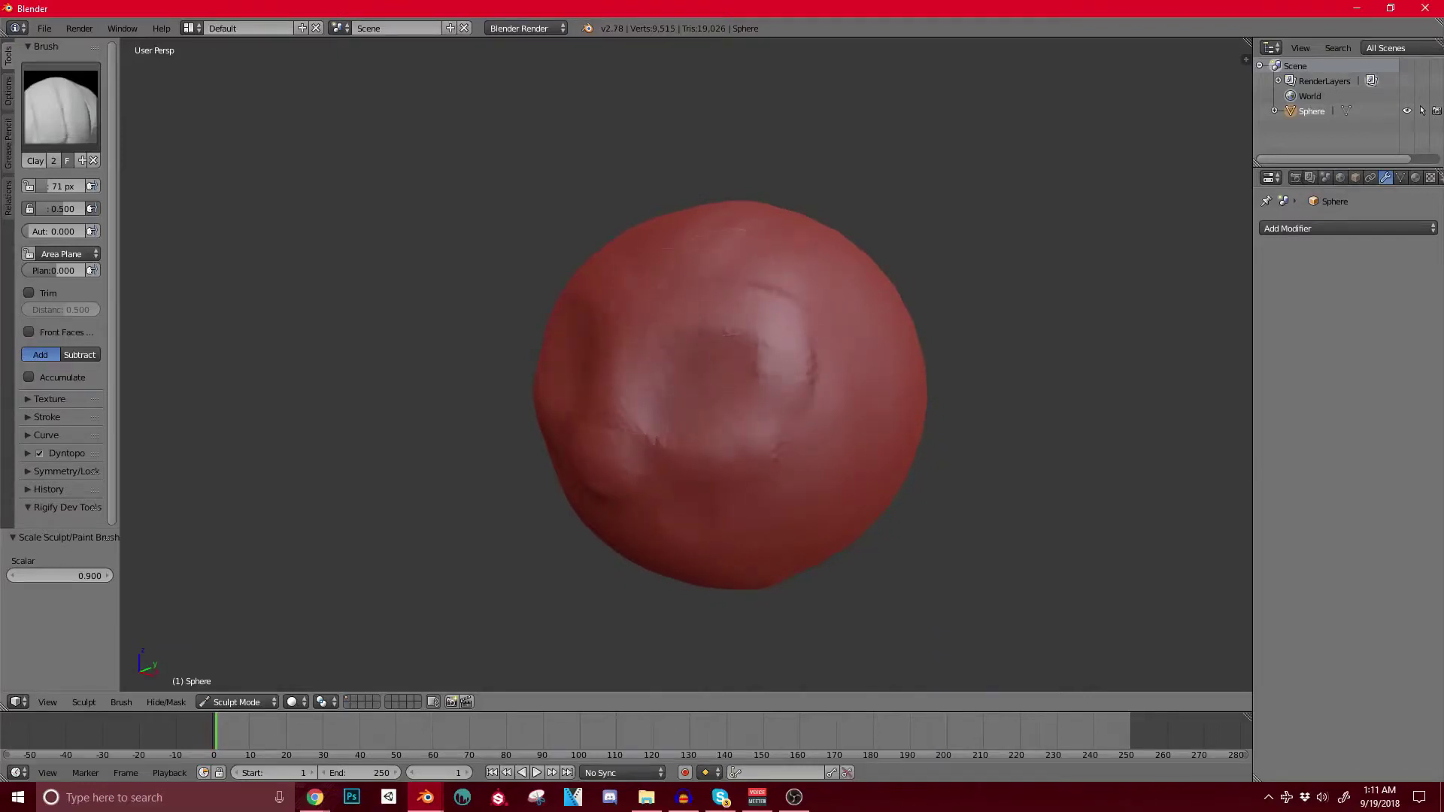
Step: Examine the sculpted sphere from several sides and recheck the available sculpting brushes
scroll(731, 281, down, 2)
middle_drag(731, 280, 778, 277)
middle_drag(588, 192, 490, 199)
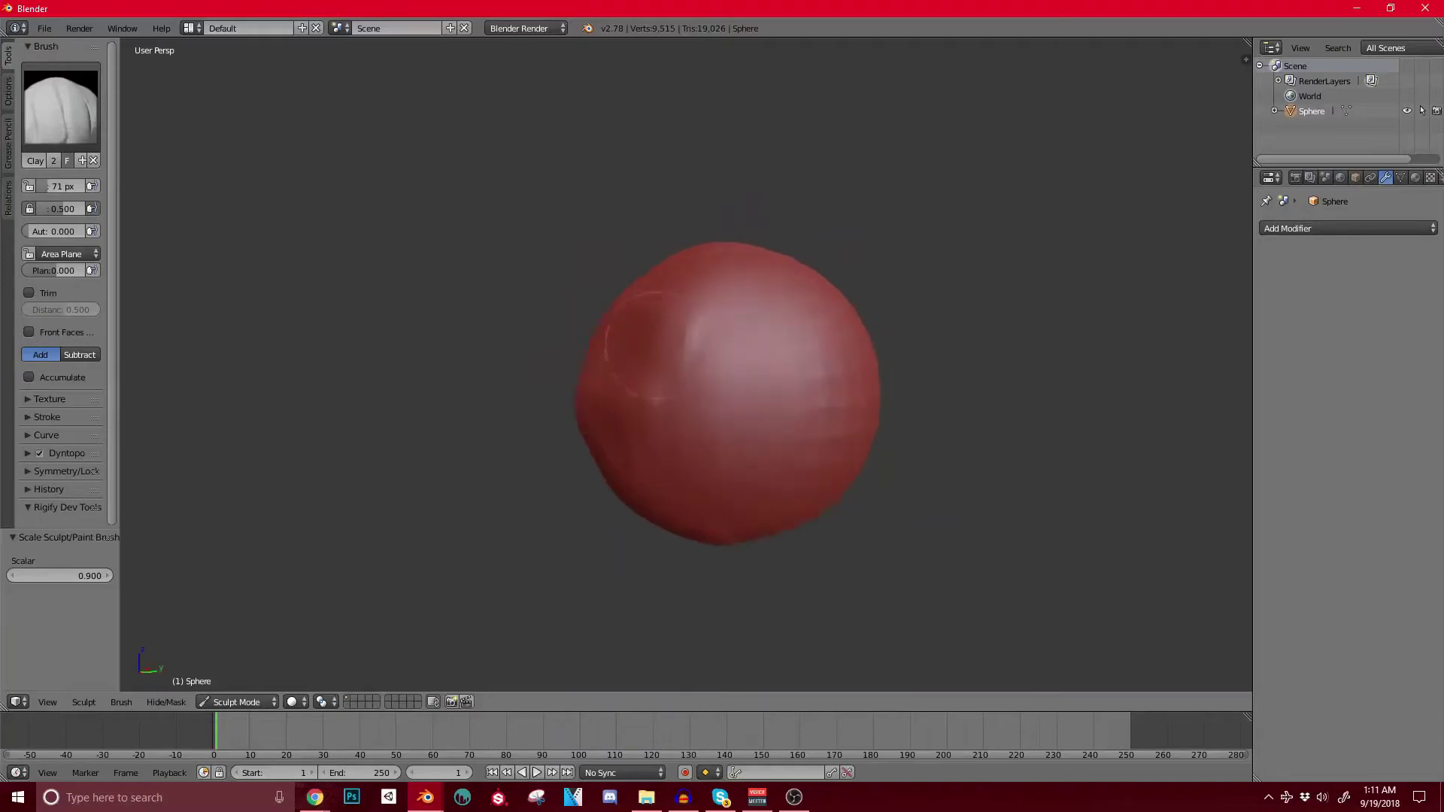
scroll(490, 198, up, 2)
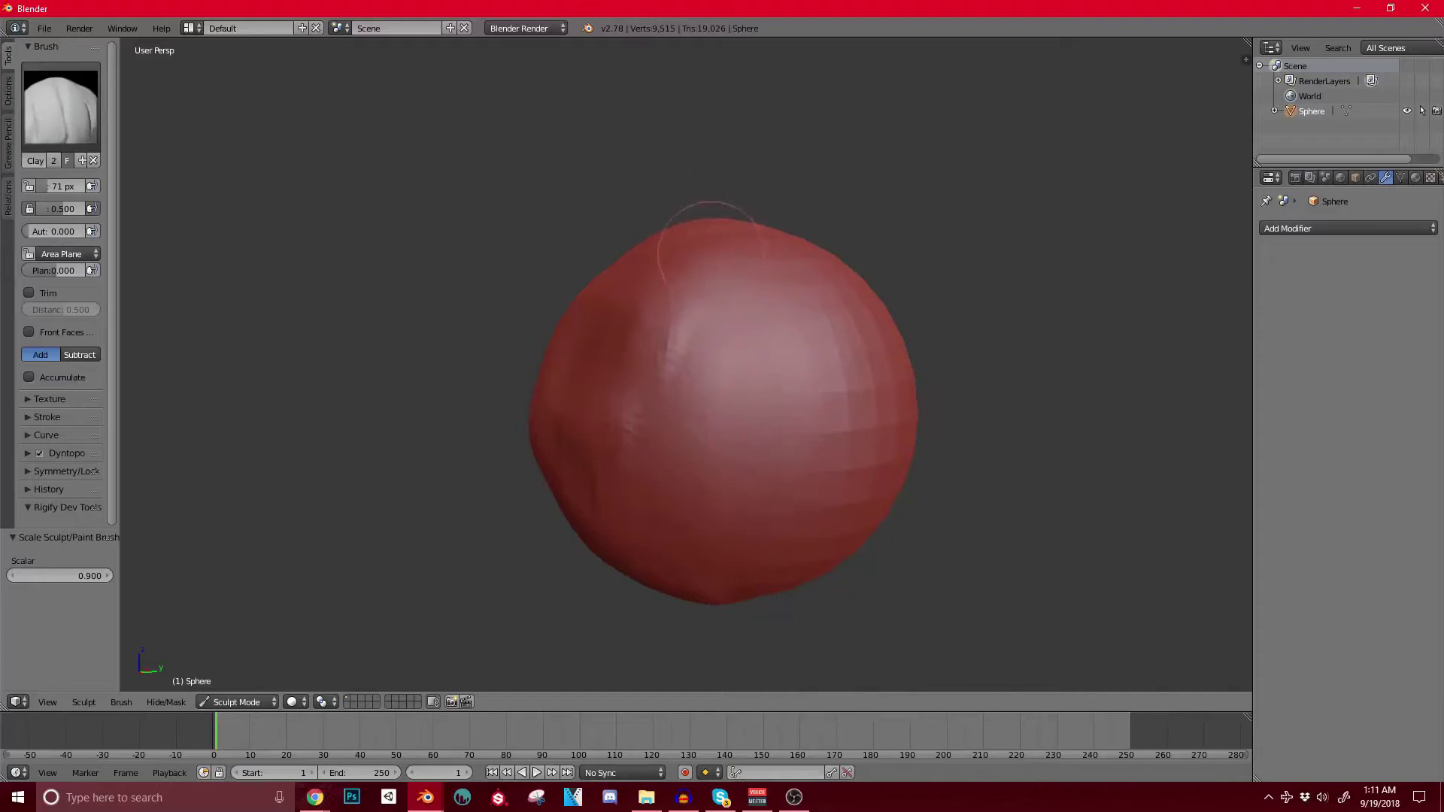
mouse_move(713, 266)
mouse_down()
mouse_move(698, 361)
mouse_move(711, 458)
mouse_move(713, 214)
mouse_up()
mouse_move(761, 530)
middle_down()
mouse_move(820, 526)
mouse_move(725, 516)
middle_up()
click(64, 107)
click(64, 107)
click(64, 108)
click(64, 107)
Step: Sculpt parallel vertical clay strips running from the upper to the lower part of the sphere, side by side around it
mouse_move(726, 193)
middle_down()
mouse_move(686, 209)
mouse_move(579, 192)
middle_up()
mouse_move(623, 248)
mouse_down()
mouse_move(630, 527)
mouse_move(611, 444)
mouse_move(628, 549)
mouse_up()
drag(602, 512, 600, 246)
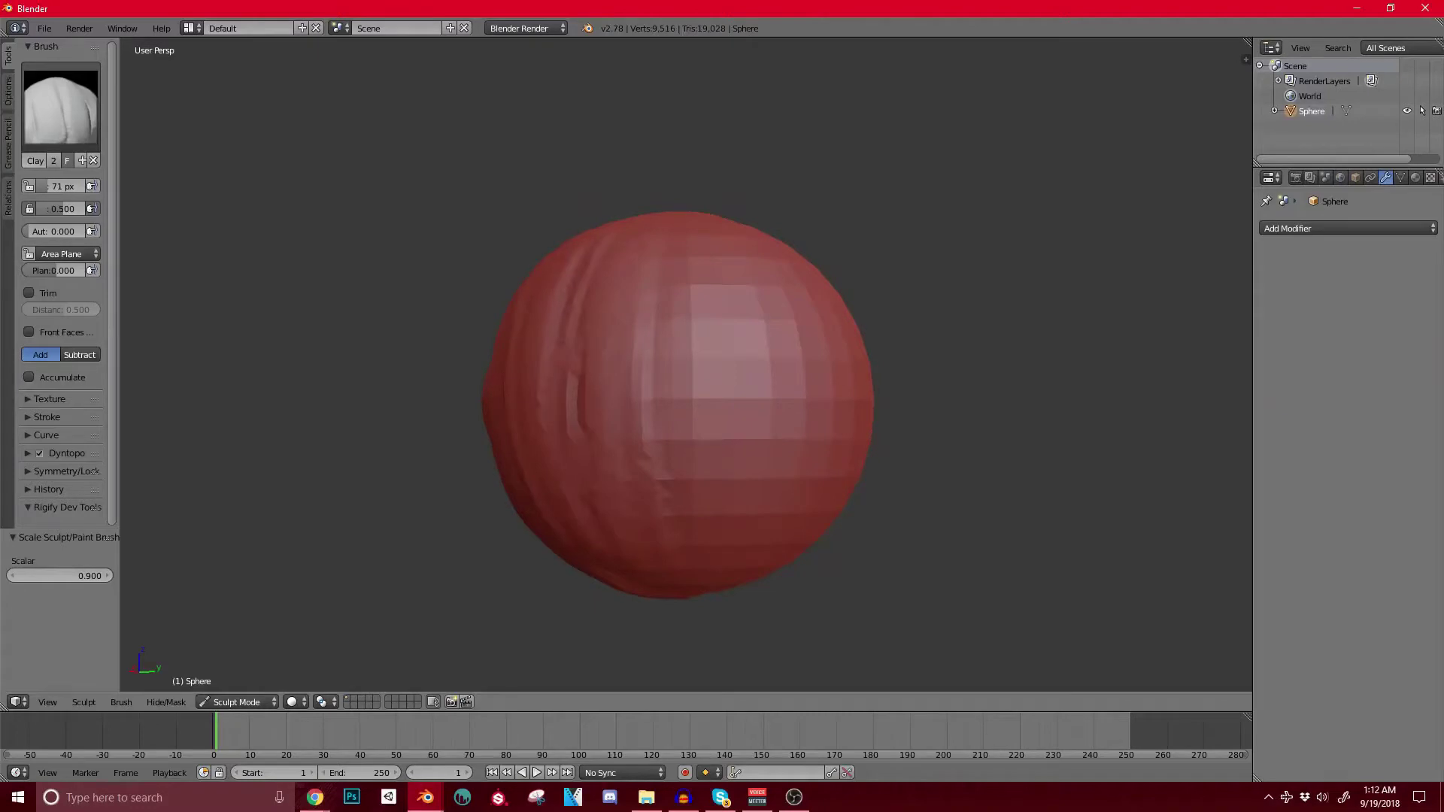
drag(666, 245, 684, 497)
mouse_move(685, 497)
mouse_down()
mouse_move(664, 301)
mouse_move(664, 414)
mouse_move(665, 263)
mouse_up()
mouse_move(675, 203)
middle_down()
mouse_move(782, 135)
mouse_move(669, 225)
middle_up()
drag(662, 259, 669, 481)
middle_drag(745, 443, 625, 417)
drag(630, 263, 643, 493)
mouse_move(643, 493)
mouse_down()
mouse_move(628, 294)
mouse_move(639, 477)
mouse_up()
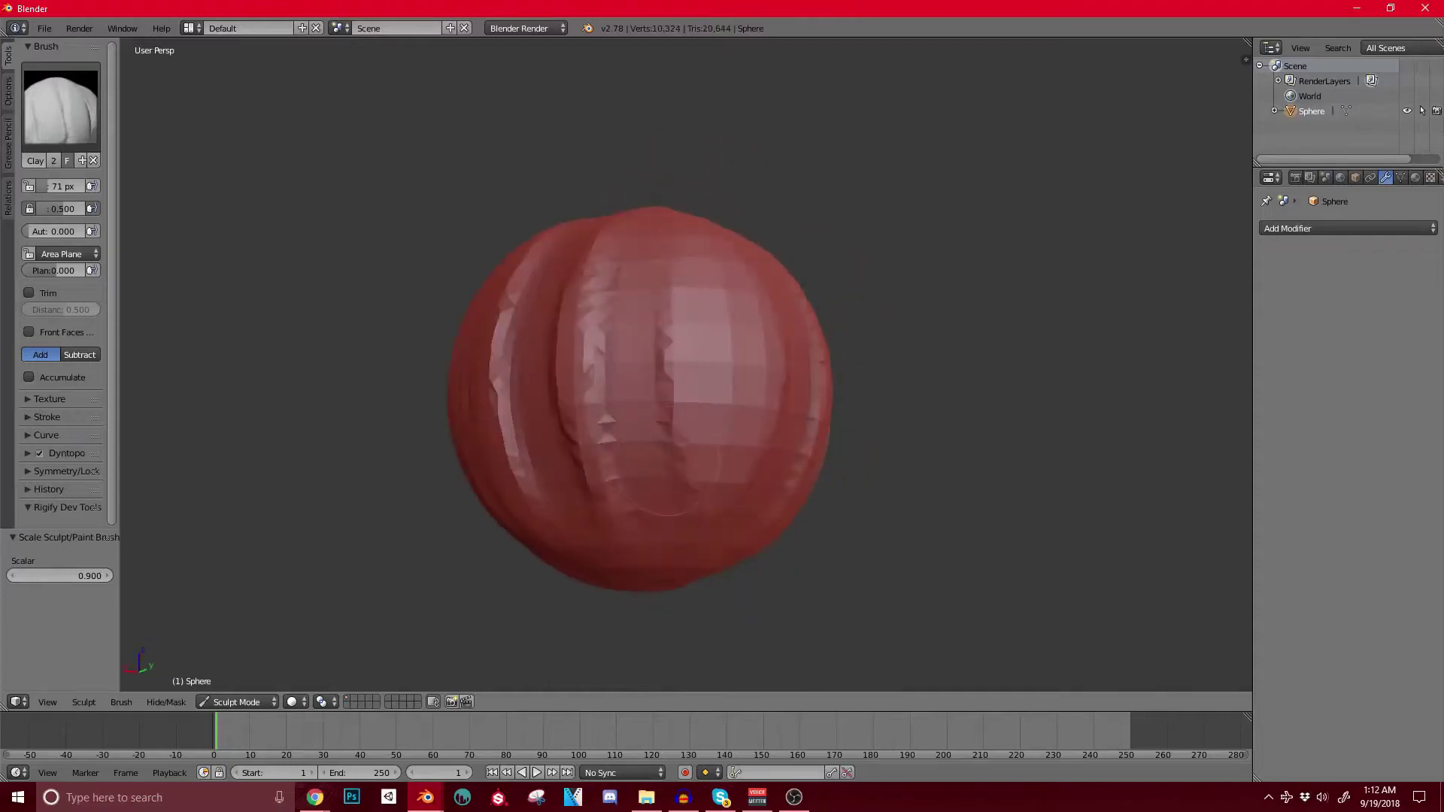
middle_drag(666, 462, 613, 454)
mouse_move(635, 264)
mouse_down()
mouse_move(633, 440)
mouse_move(633, 421)
mouse_up()
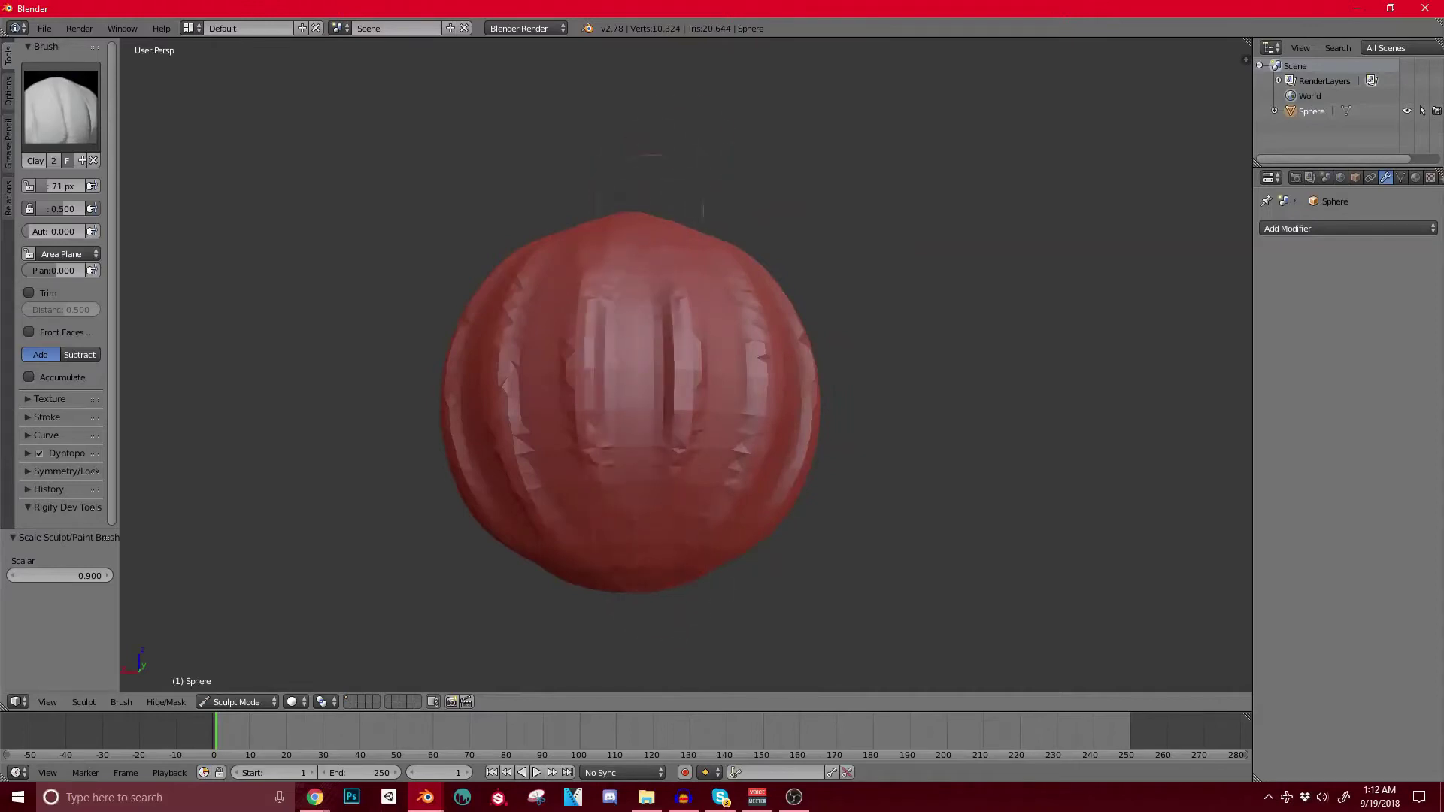
Step: Add further vertical clay strips on the neighbouring side of the sphere to fill the gaps between ridges
middle_drag(658, 550, 820, 526)
mouse_move(688, 278)
mouse_down()
mouse_move(696, 481)
mouse_move(705, 361)
mouse_move(718, 537)
mouse_up()
middle_drag(664, 455, 695, 454)
mouse_move(662, 527)
mouse_down()
mouse_move(678, 263)
mouse_move(681, 451)
mouse_up()
drag(693, 256, 686, 466)
middle_drag(648, 451, 699, 460)
mouse_move(665, 282)
mouse_down()
mouse_move(688, 517)
mouse_move(663, 279)
mouse_up()
middle_drag(659, 457, 564, 564)
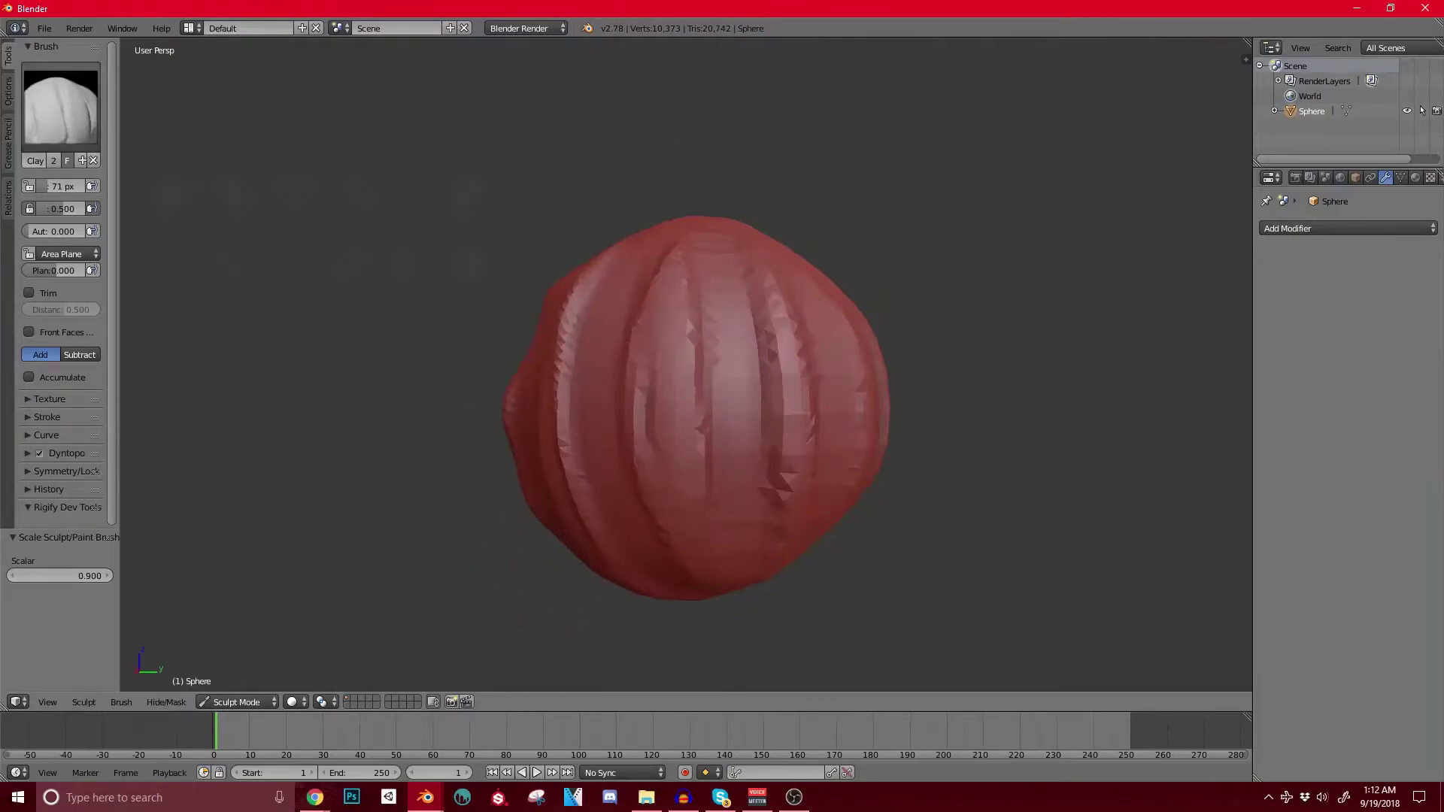
Step: Enlarge the brush radius to 128 px and smooth out the vertical ridges all around the sphere
click(61, 107)
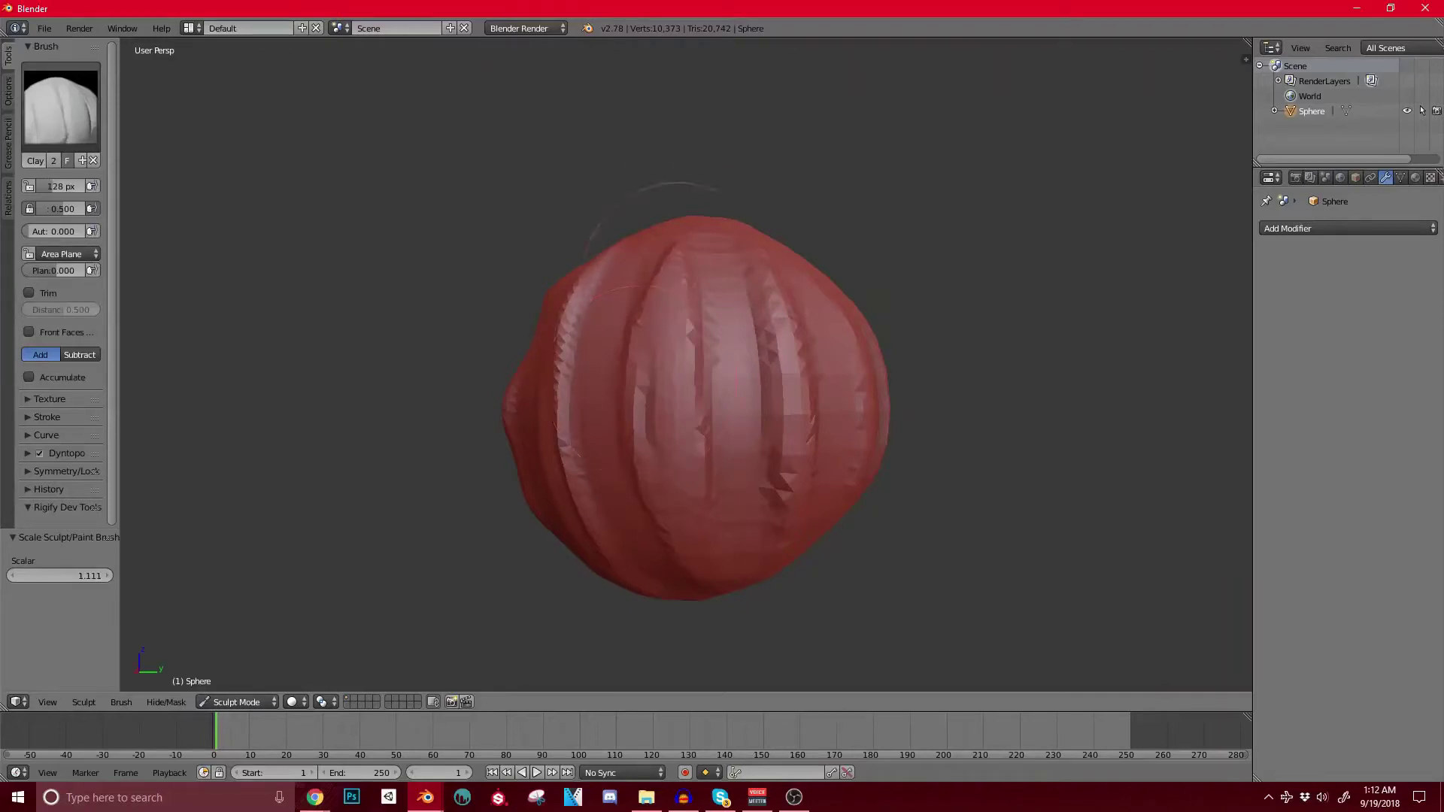
mouse_move(619, 422)
shift+mouse_down()
mouse_move(677, 530)
mouse_move(780, 241)
mouse_move(758, 564)
mouse_move(831, 316)
mouse_move(752, 274)
mouse_move(540, 339)
shift+mouse_up()
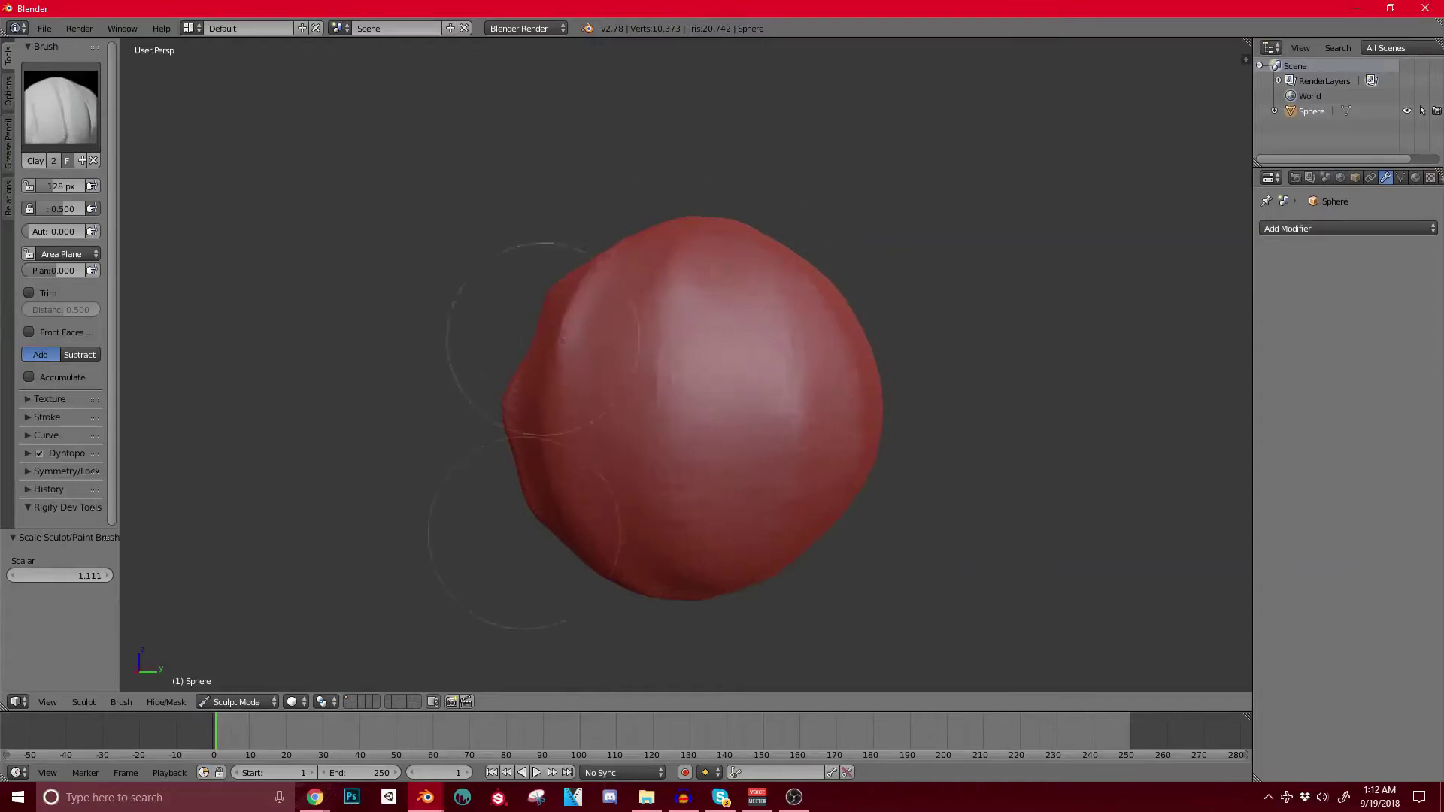
middle_drag(471, 449, 579, 485)
mouse_move(645, 509)
shift+mouse_down()
mouse_move(744, 348)
mouse_move(756, 491)
shift+mouse_up()
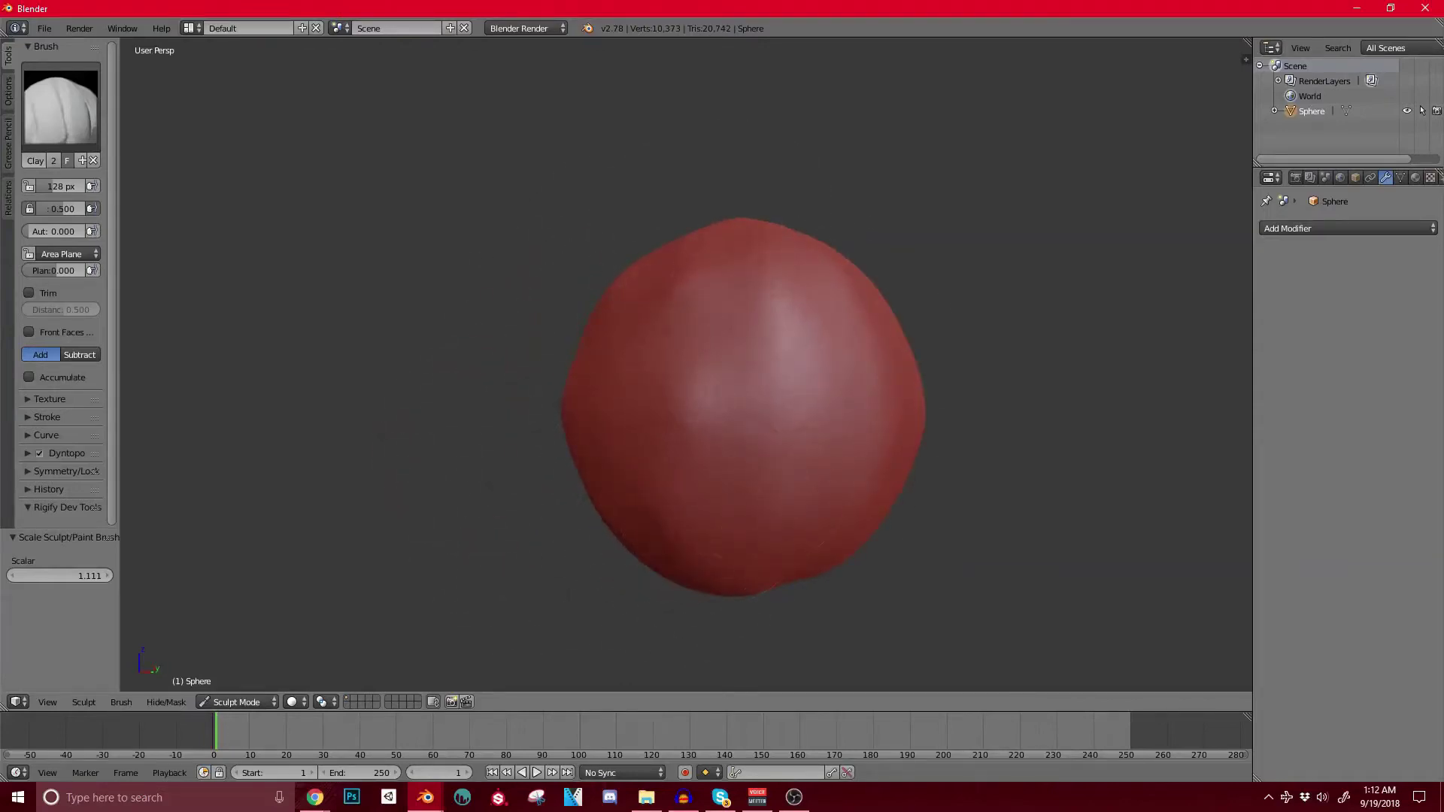
middle_drag(624, 519, 846, 353)
mouse_move(673, 323)
mouse_down()
mouse_move(707, 421)
mouse_move(753, 466)
mouse_move(649, 557)
mouse_up()
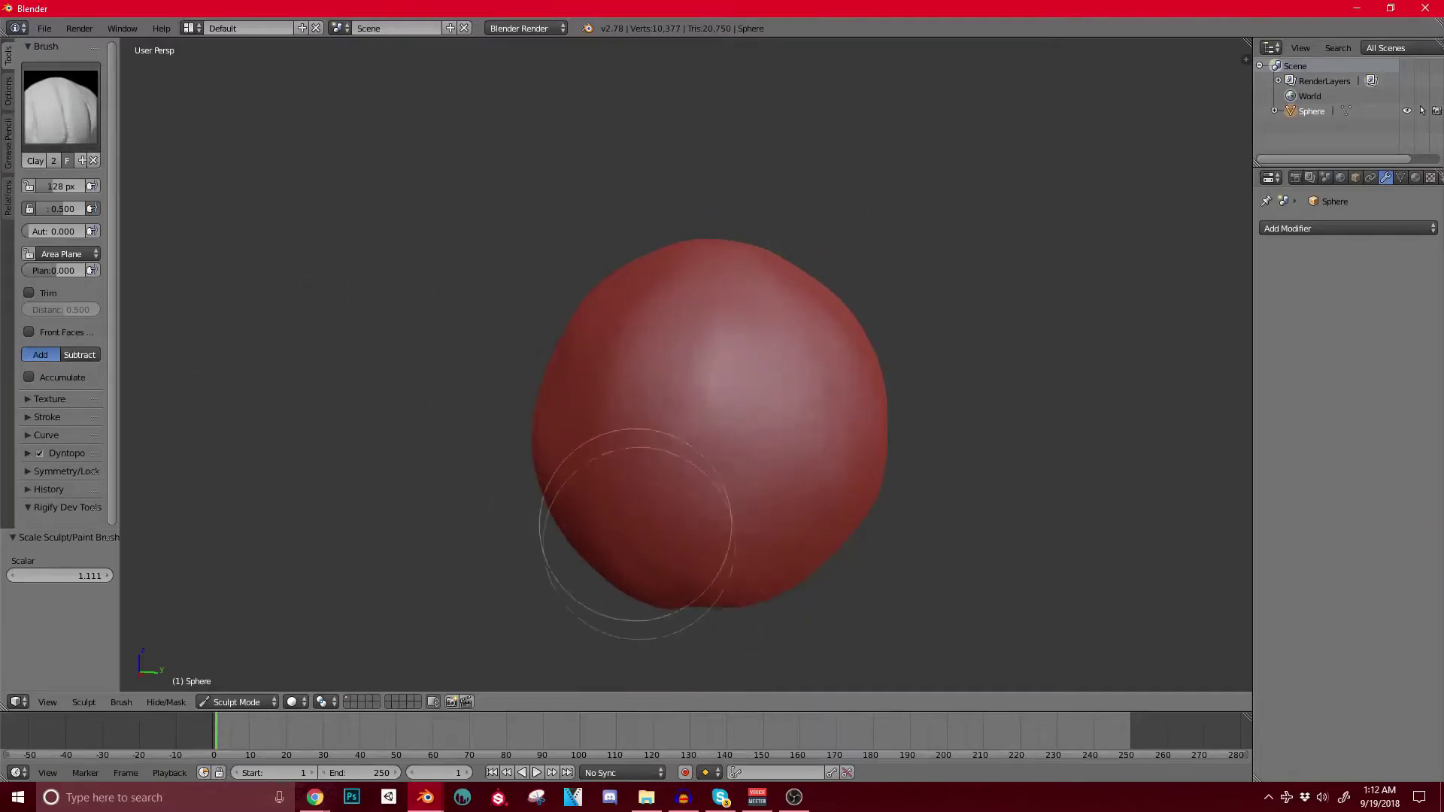
middle_drag(722, 531, 766, 491)
middle_drag(700, 331, 695, 370)
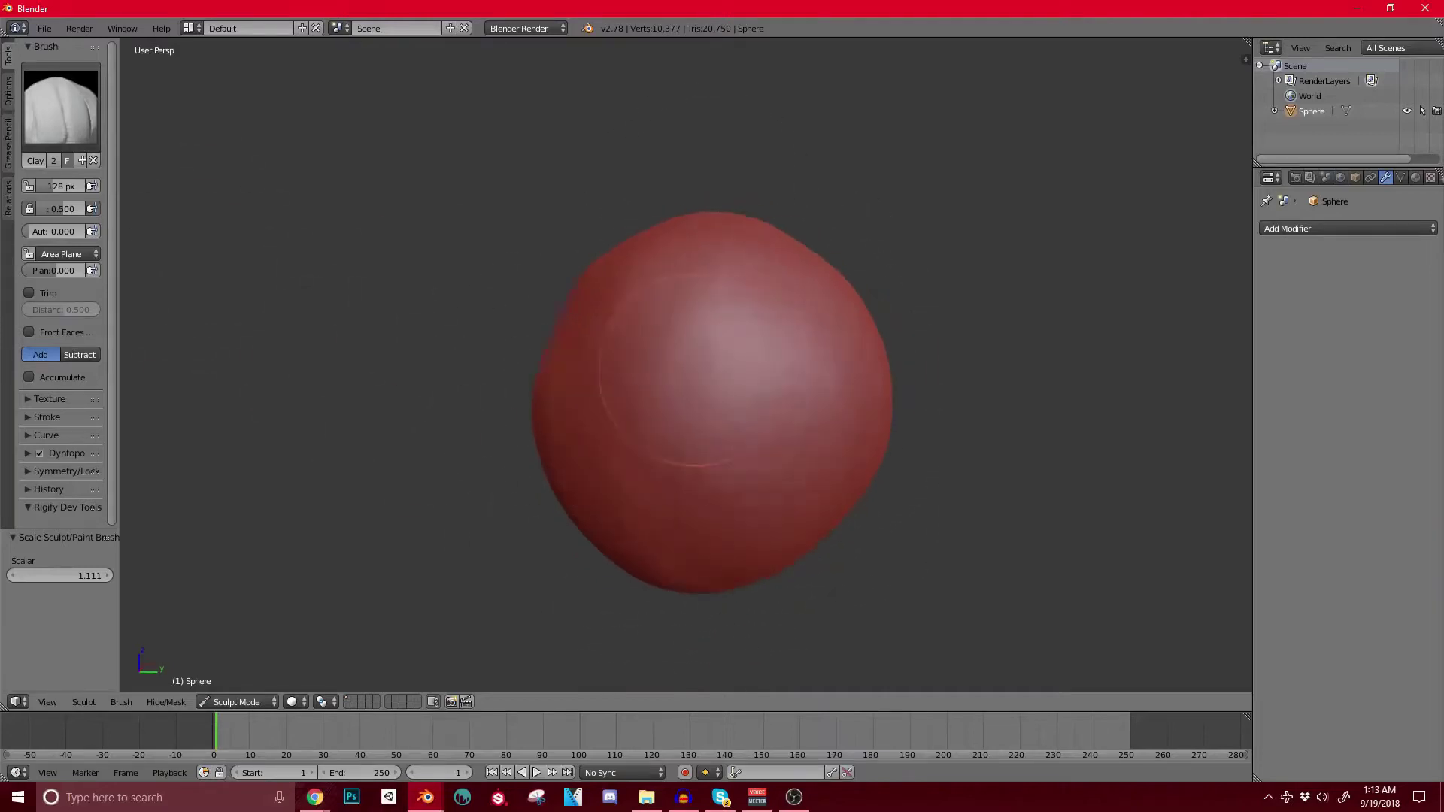
Step: Reselect the Clay Strips brush and lay upward strokes over the smoothed front of the sphere
click(60, 109)
click(174, 202)
drag(736, 339, 663, 346)
middle_drag(813, 454, 772, 444)
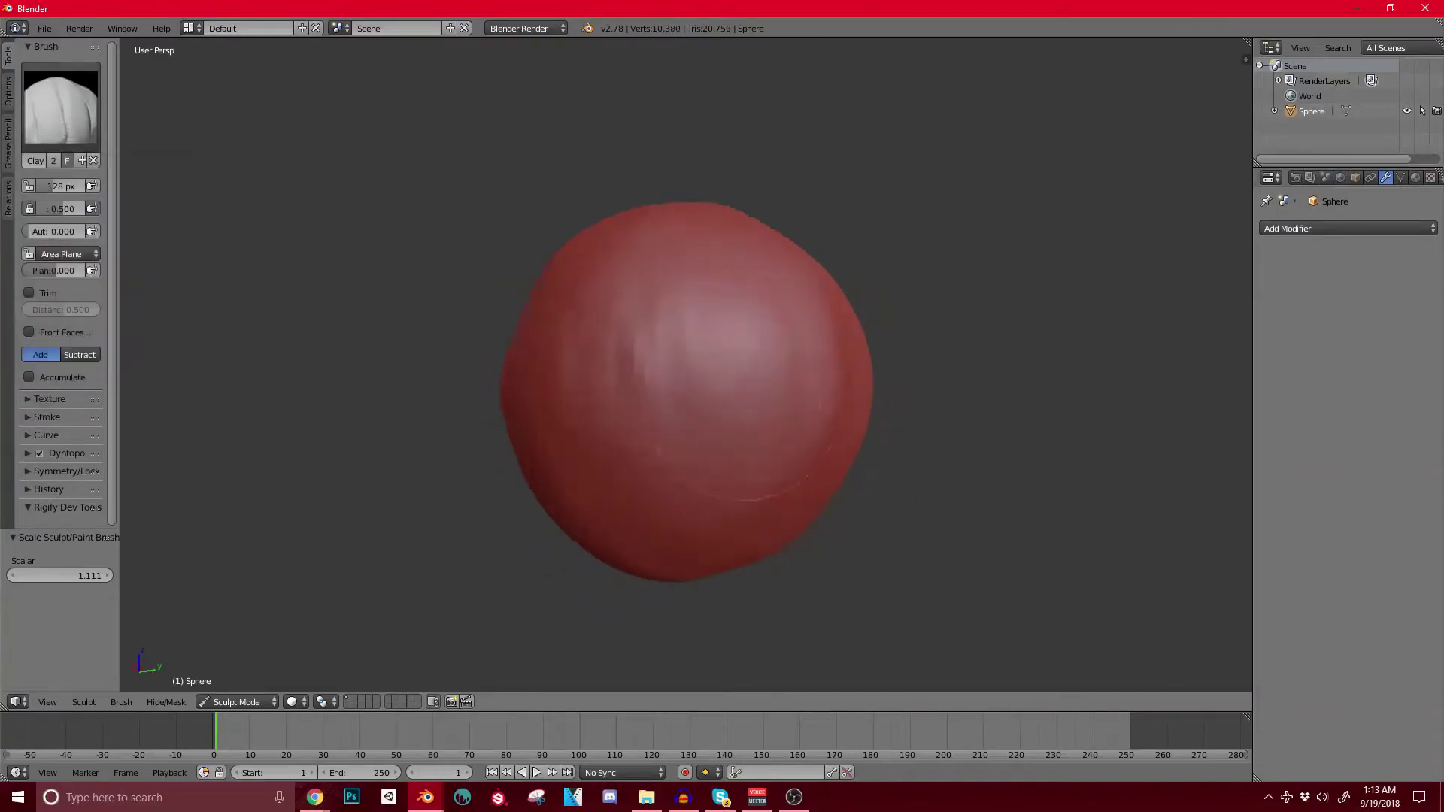
scroll(752, 452, up, 2)
drag(701, 451, 775, 248)
mouse_move(681, 316)
mouse_down()
mouse_move(614, 169)
mouse_move(700, 164)
mouse_up()
scroll(700, 166, down, 5)
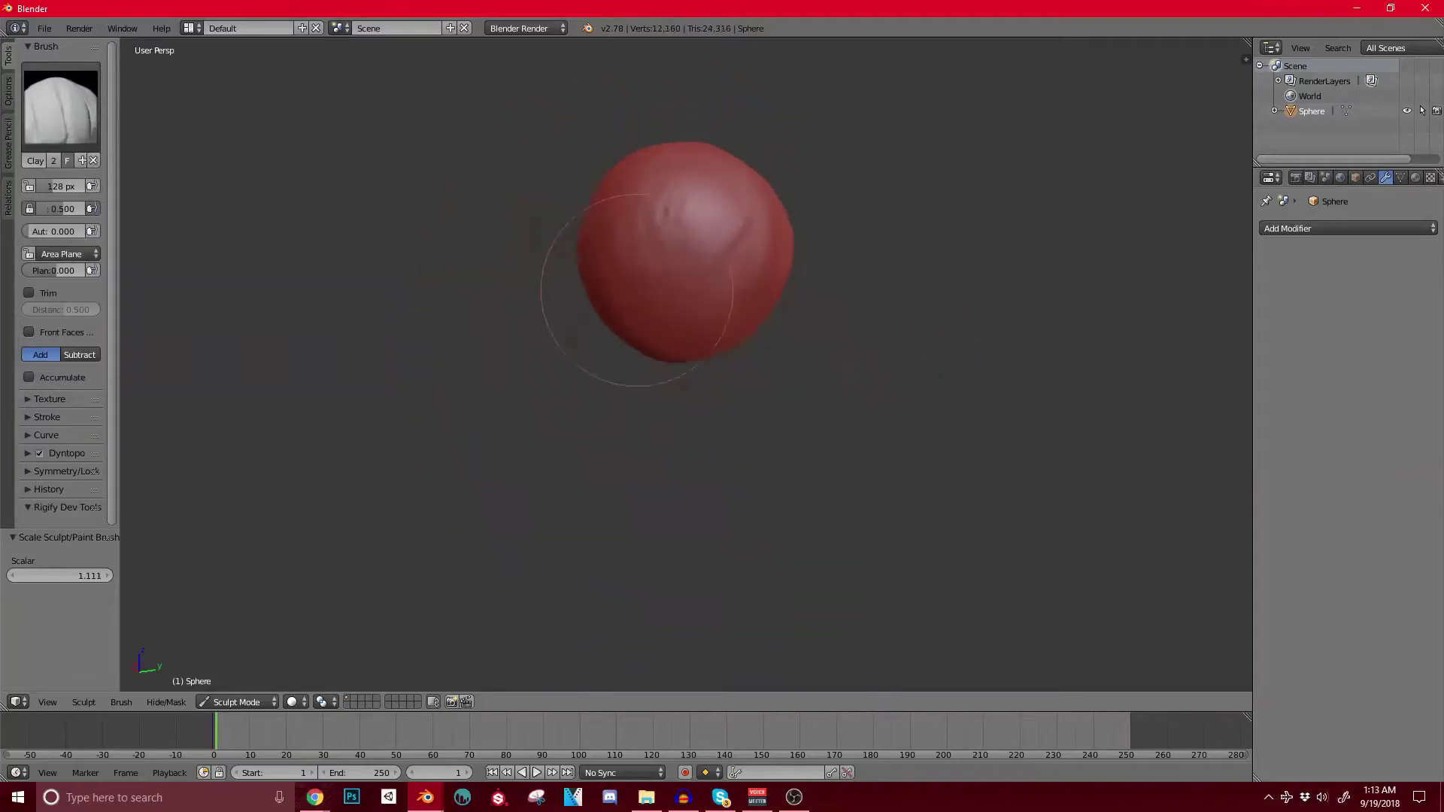
Step: Reduce the brush radius to 73 px and make a short stroke on the upper front of the sphere
middle_drag(679, 245, 707, 278)
scroll(705, 274, down, 5)
mouse_move(668, 361)
shift+middle_down()
mouse_move(629, 451)
mouse_move(748, 316)
shift+middle_up()
scroll(633, 436, up, 5)
scroll(717, 353, up, 2)
key(bracketleft)
drag(695, 271, 675, 335)
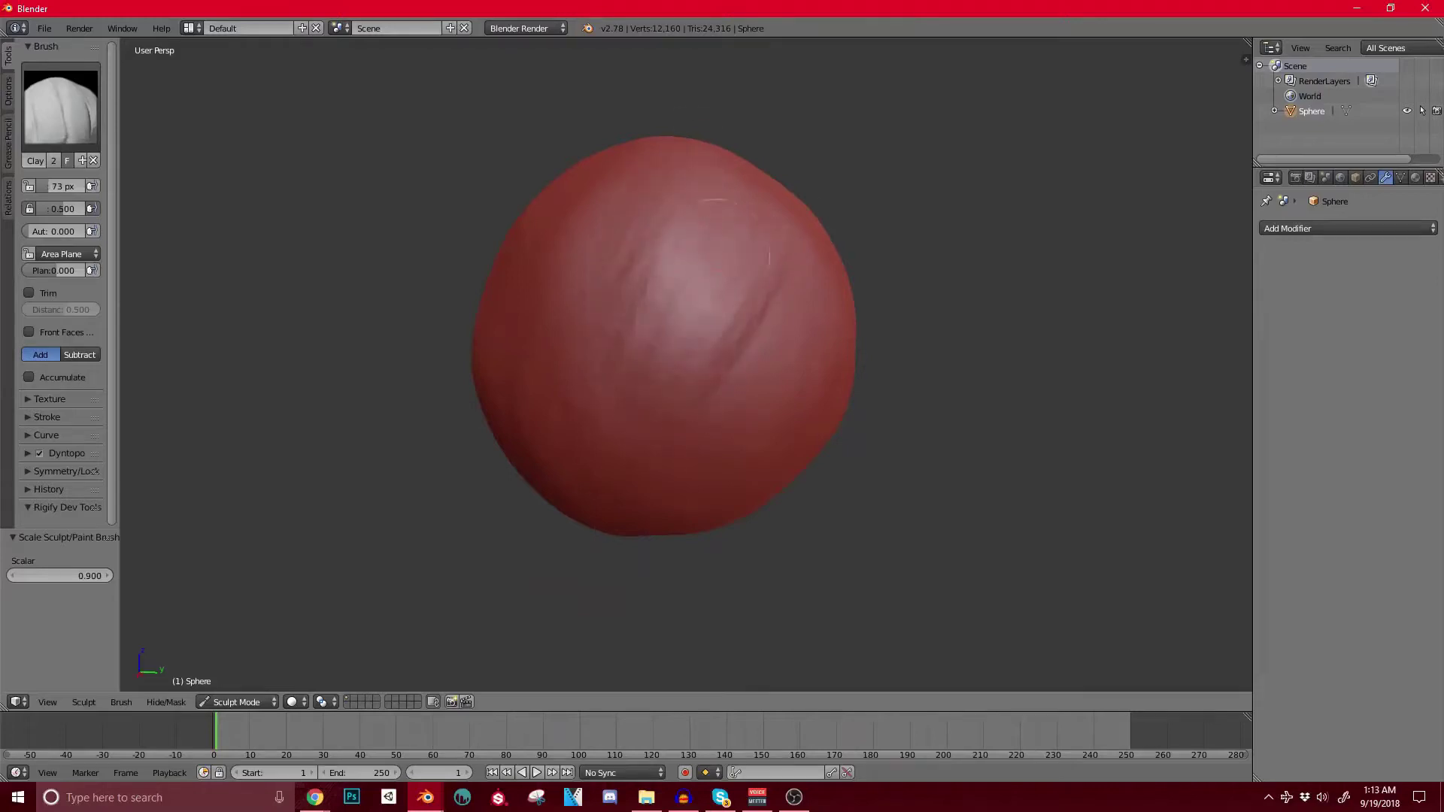
Step: Switch to the Crease brush and carve a deep diagonal groove across the sphere
click(61, 105)
click(236, 196)
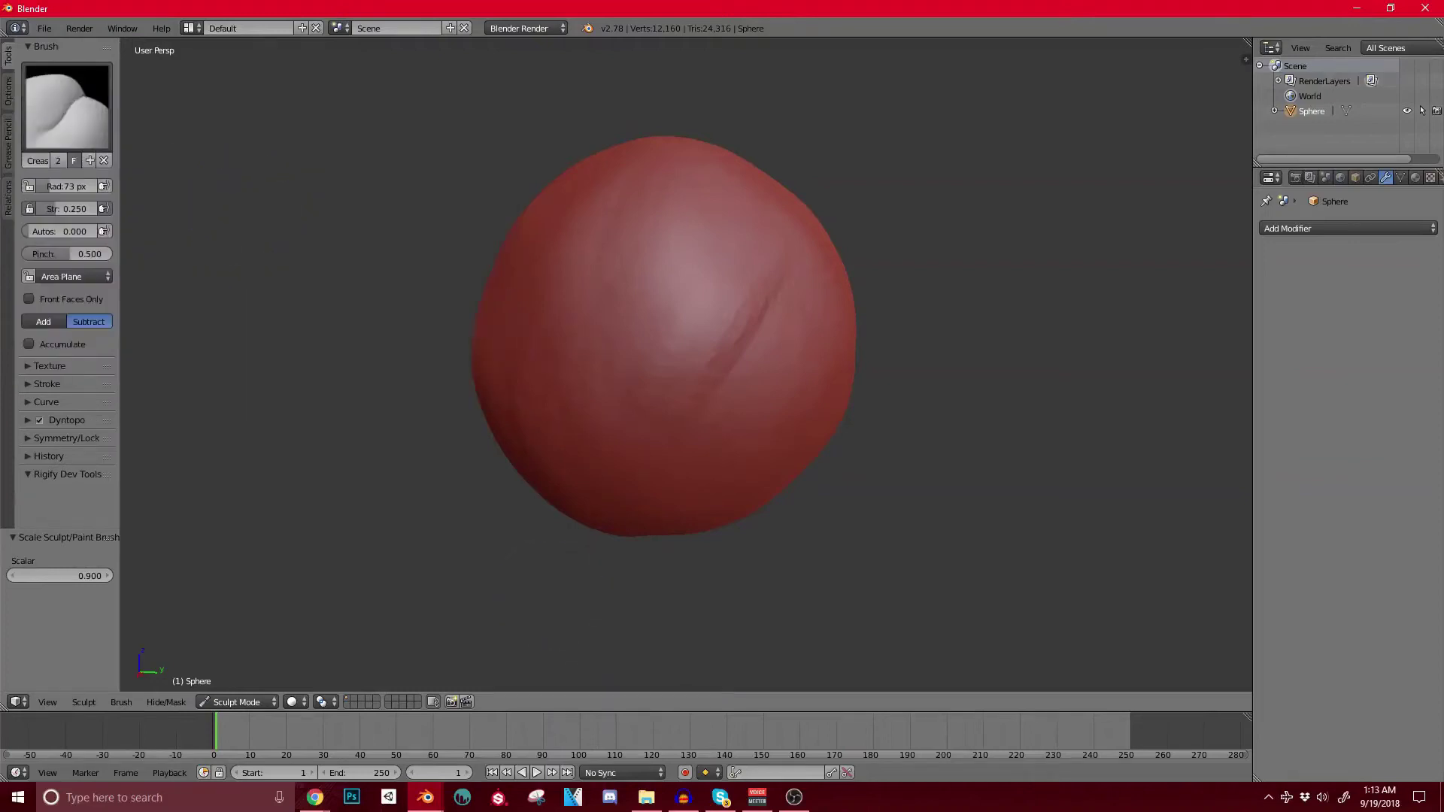
drag(696, 236, 652, 299)
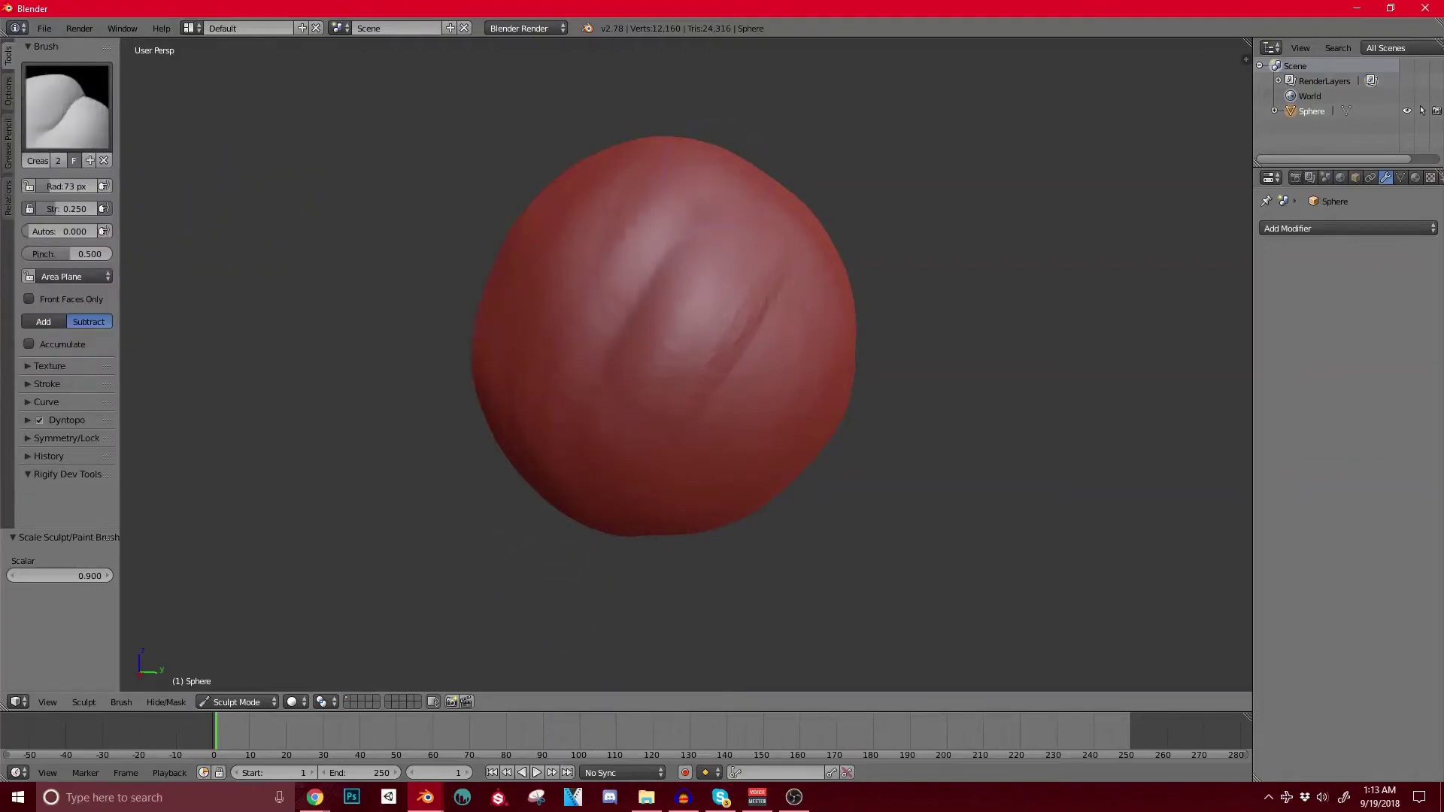
middle_drag(703, 399, 671, 447)
mouse_move(666, 248)
mouse_down()
mouse_move(625, 342)
mouse_move(570, 400)
mouse_up()
middle_drag(587, 398, 682, 305)
drag(779, 160, 718, 222)
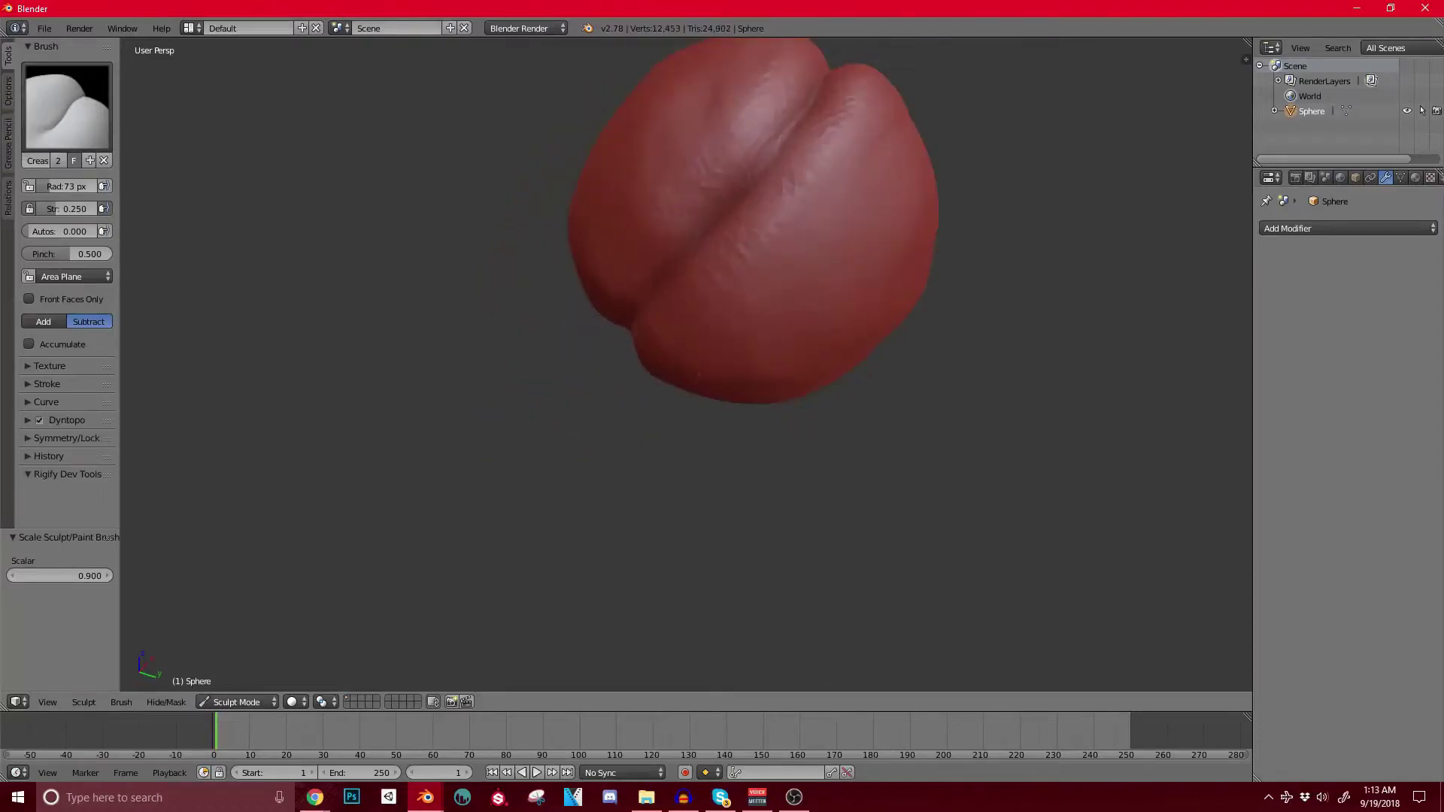
middle_drag(646, 354, 594, 361)
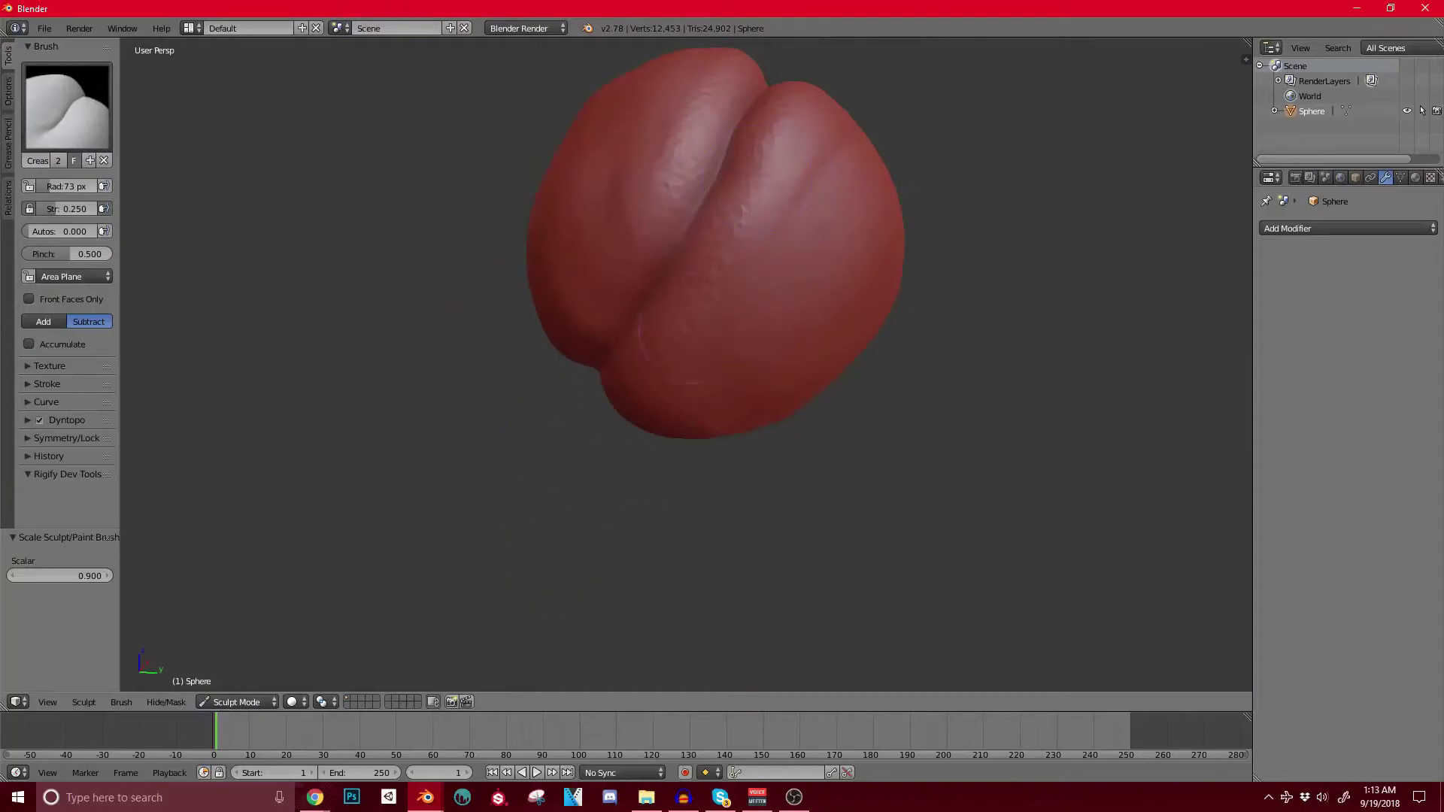
shift+middle_drag(705, 261, 616, 347)
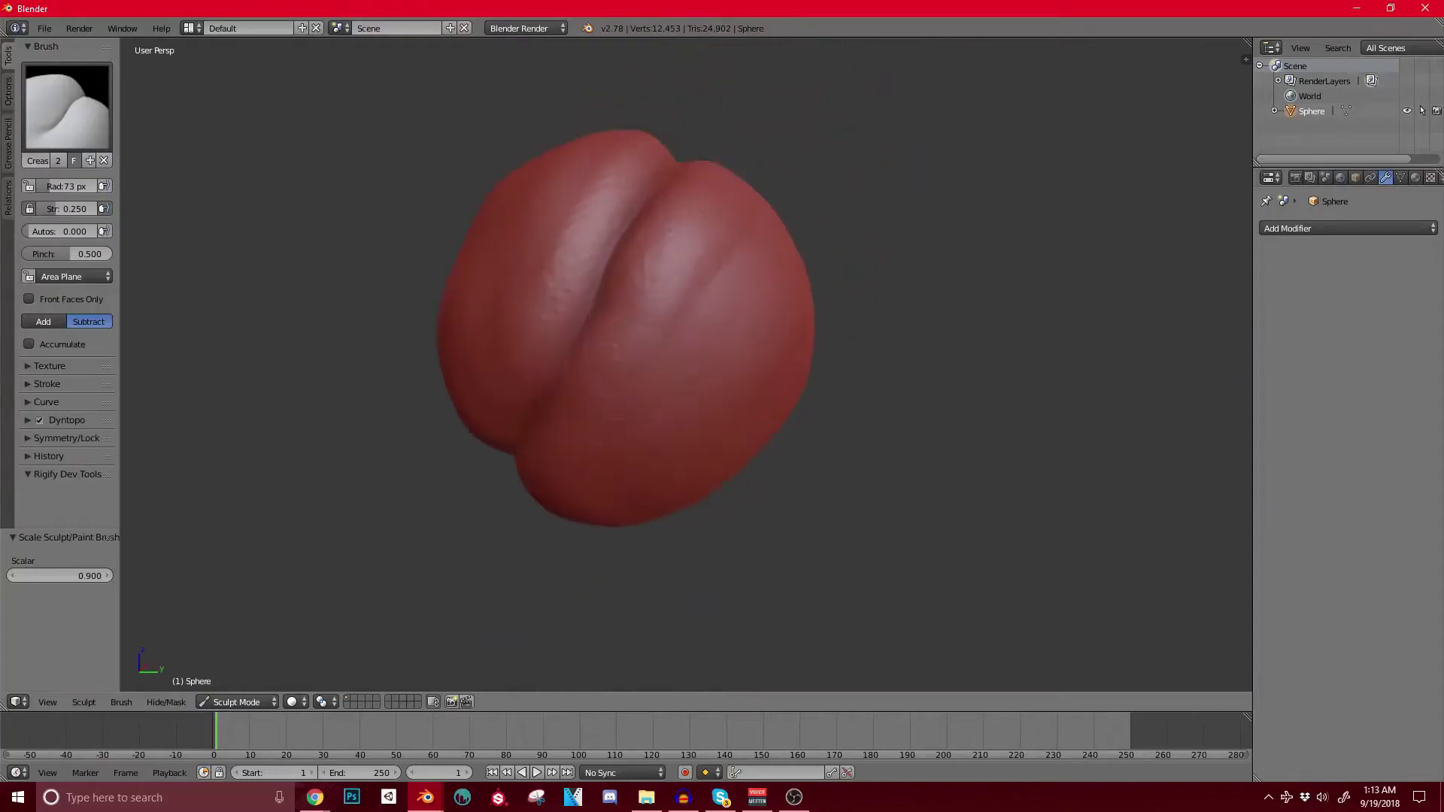
Step: Raise a sharp pinched ridge along one side of the diagonal groove with repeated Crease strokes
drag(650, 284, 681, 234)
middle_drag(680, 215, 645, 245)
mouse_move(572, 327)
mouse_down()
mouse_move(703, 173)
mouse_move(700, 185)
mouse_up()
middle_drag(714, 201, 692, 243)
mouse_move(590, 380)
mouse_down()
mouse_move(670, 267)
mouse_move(489, 549)
mouse_up()
middle_drag(489, 556, 526, 511)
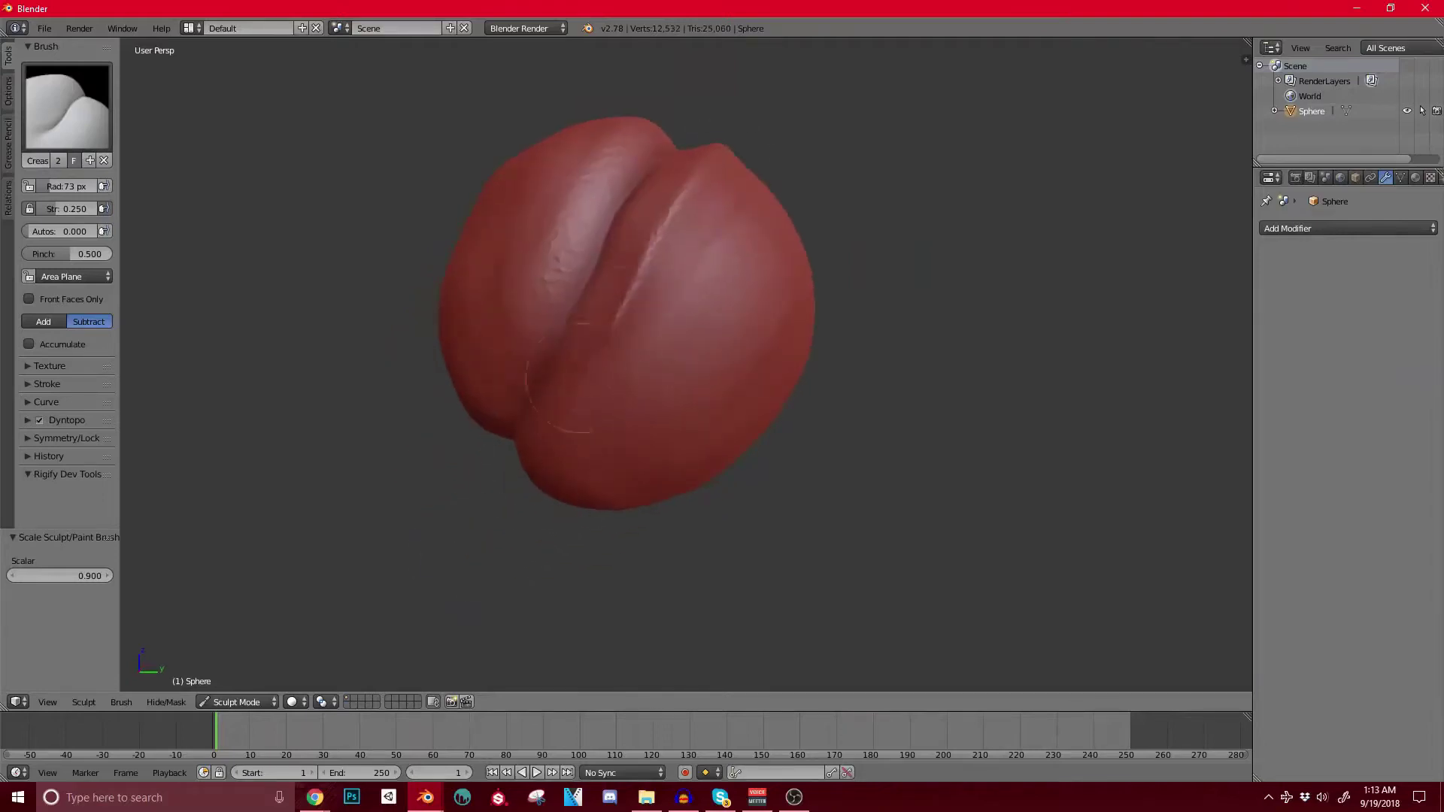
middle_drag(581, 379, 602, 331)
drag(578, 381, 639, 290)
mouse_move(594, 339)
middle_down()
mouse_move(650, 281)
mouse_move(677, 316)
middle_up()
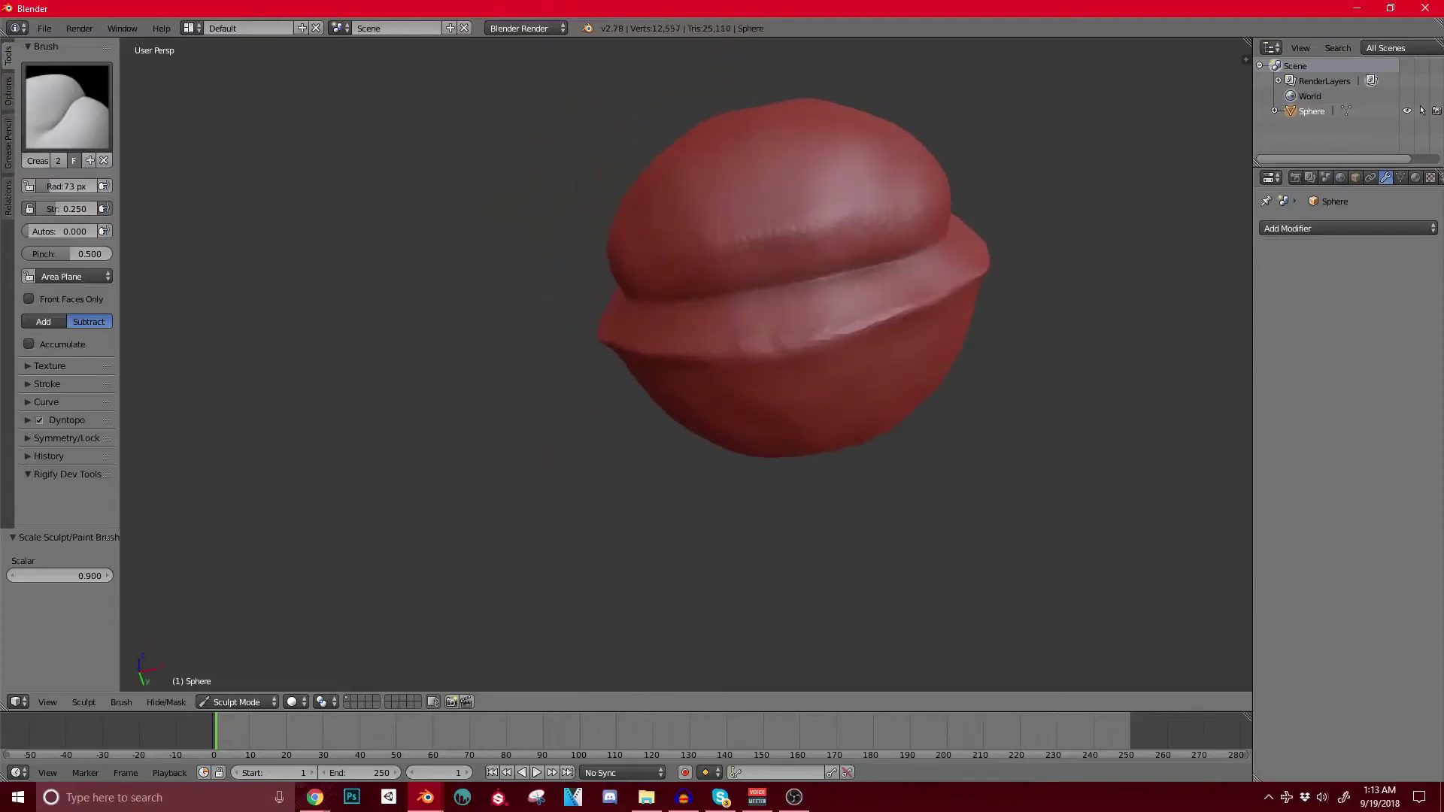
middle_drag(971, 166, 827, 218)
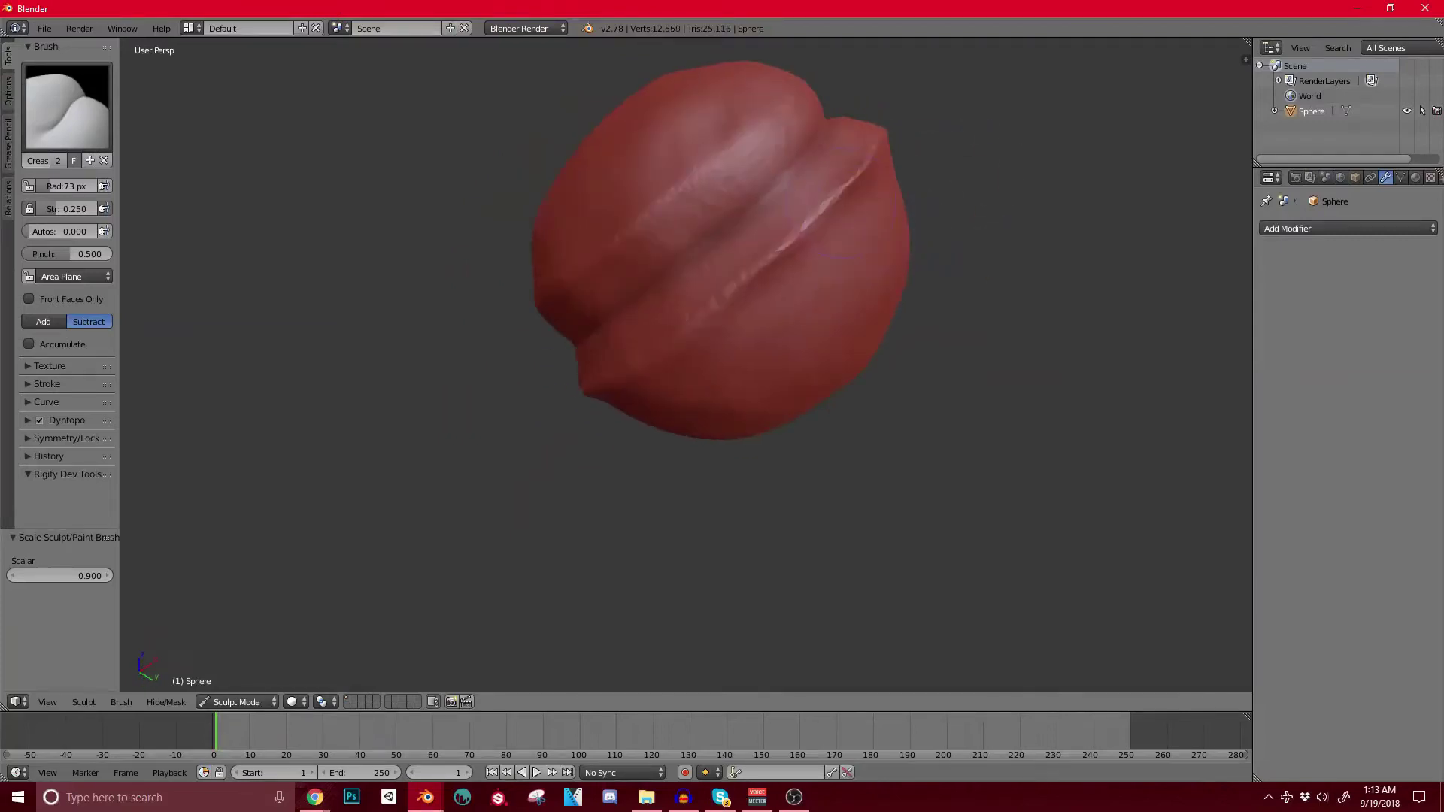
middle_drag(677, 331, 816, 184)
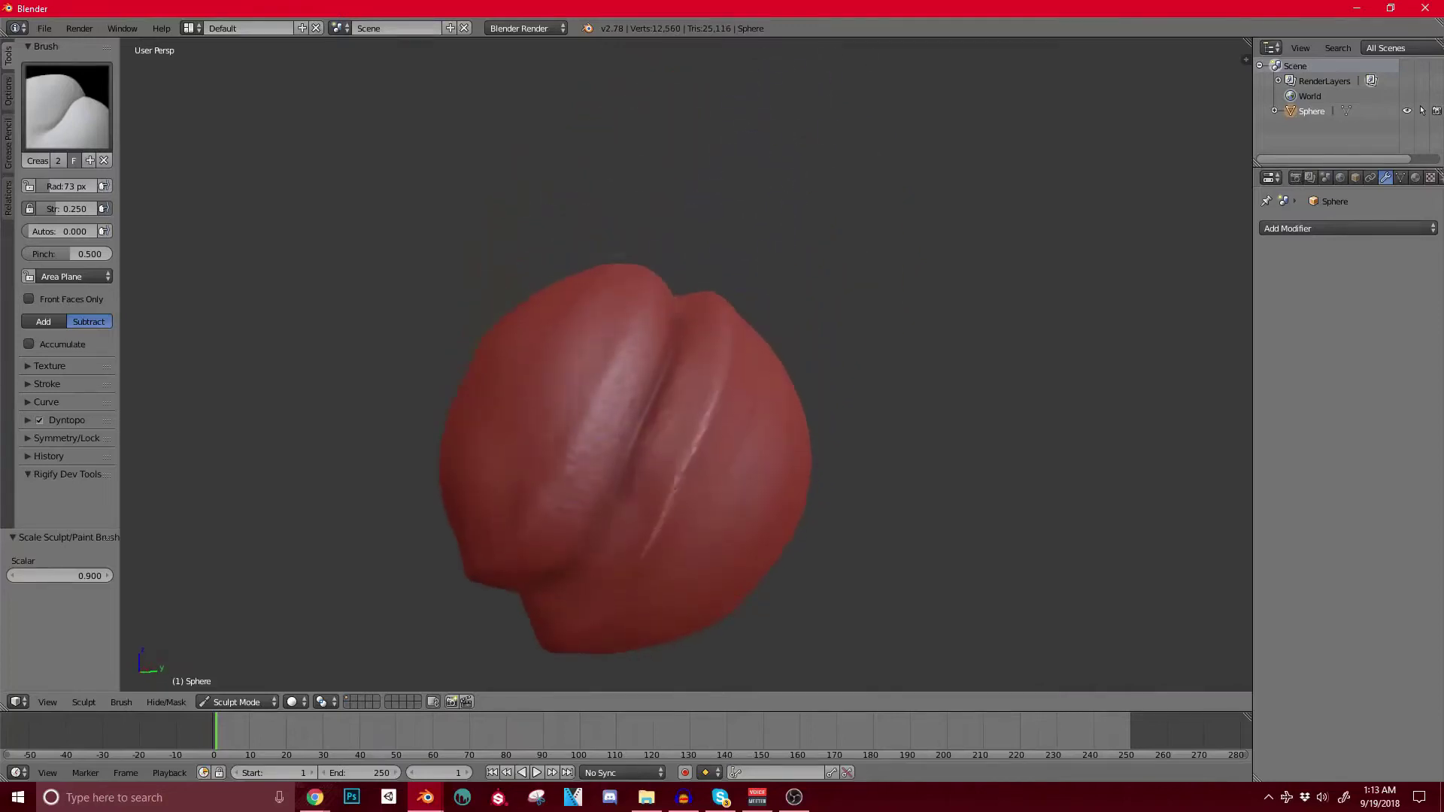
Step: Pinch a matching ridge along the opposite edge of the groove with the Crease brush
drag(639, 353, 618, 414)
middle_drag(647, 383, 653, 447)
drag(610, 364, 584, 445)
middle_drag(680, 376, 672, 442)
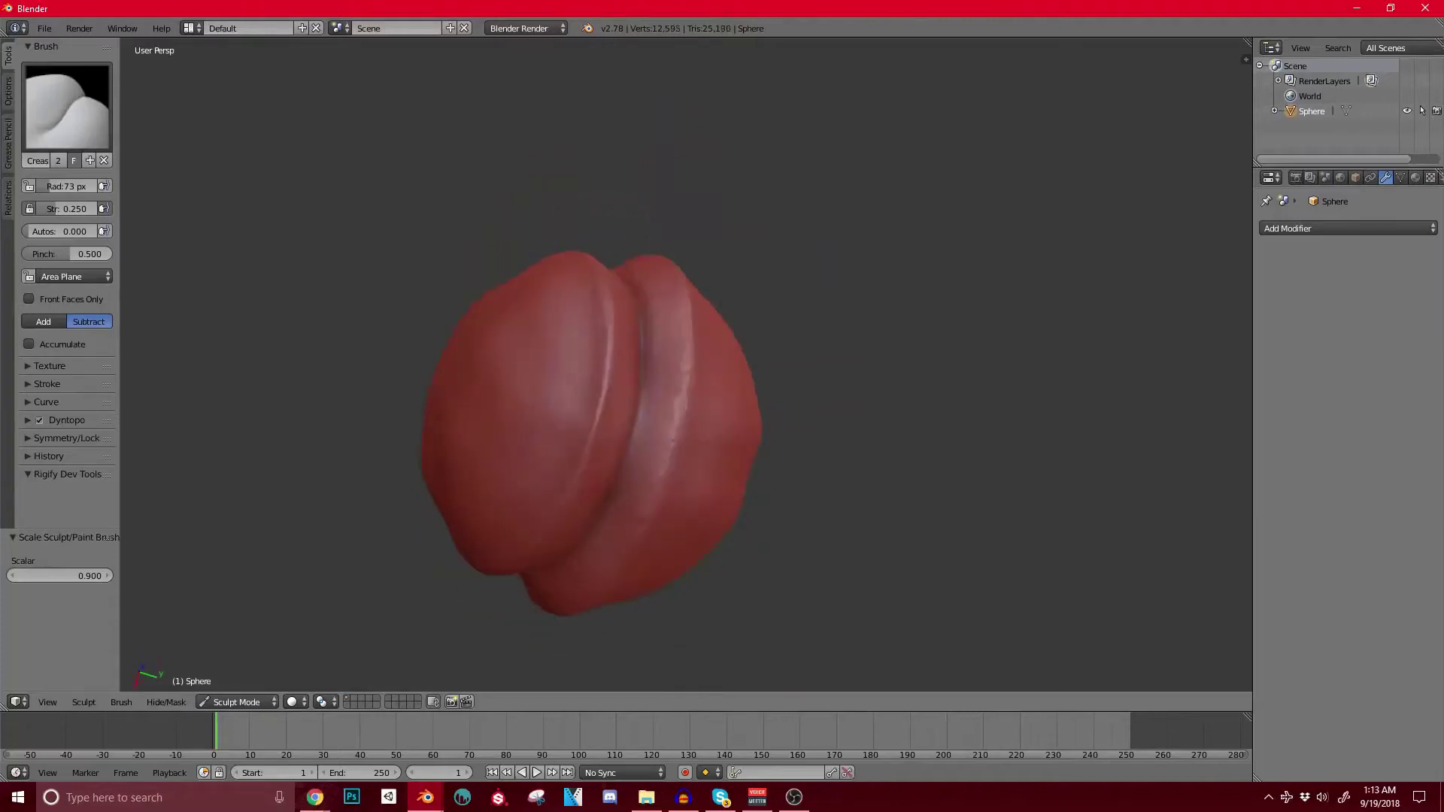
middle_drag(662, 369, 659, 437)
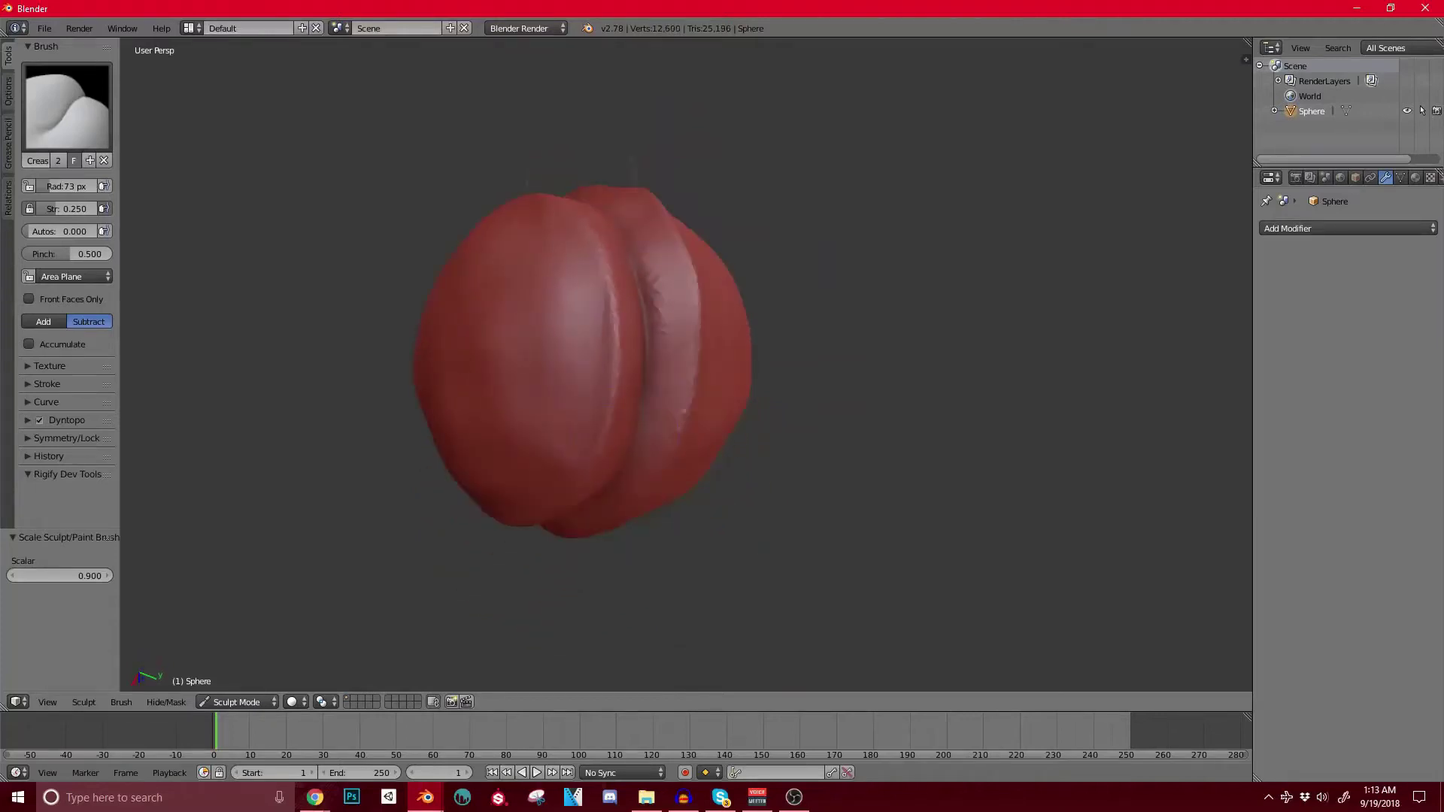
Step: Check the brush selection, keep the Crease brush and sharpen the ridges along the groove with more strokes
click(67, 106)
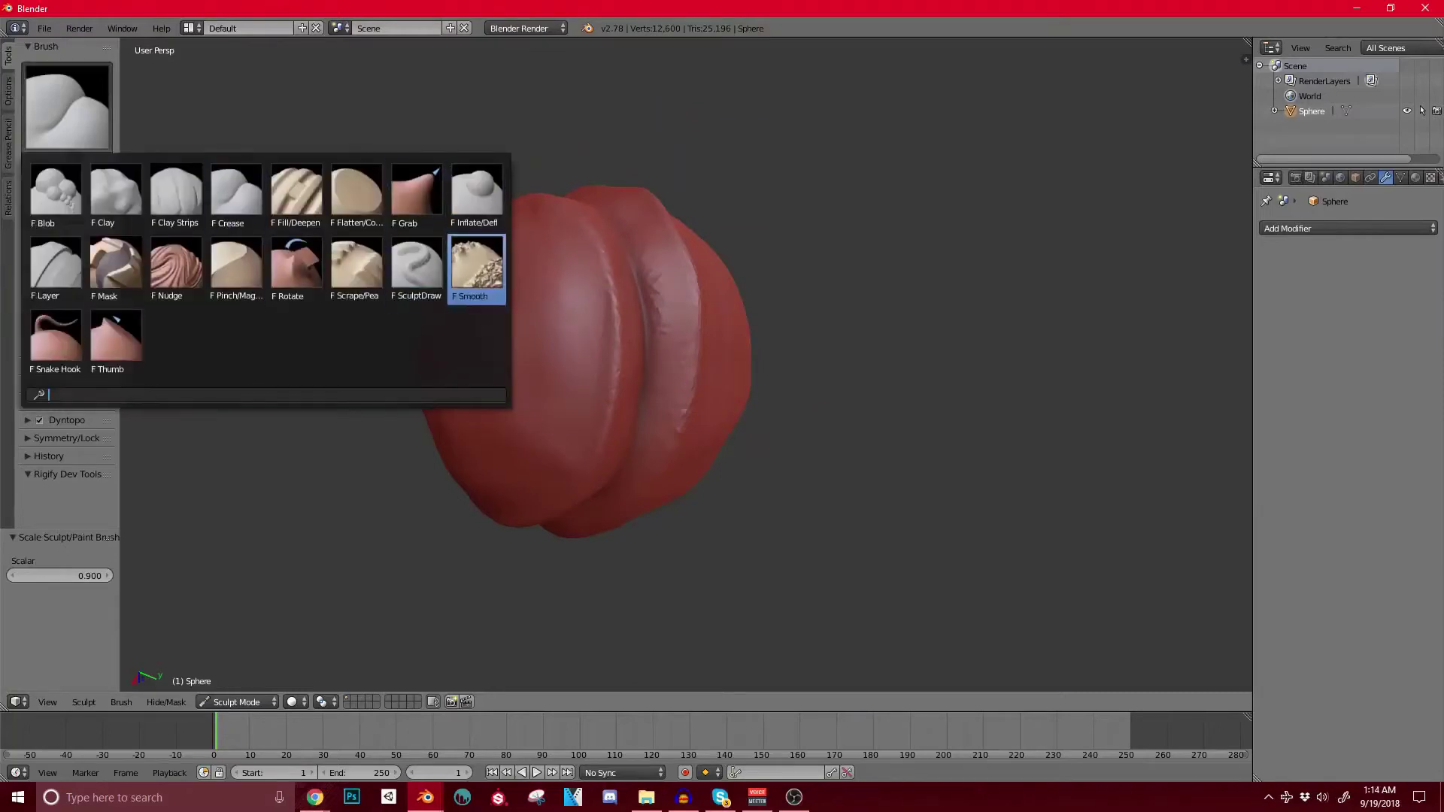
middle_drag(639, 316, 575, 331)
drag(583, 315, 675, 538)
mouse_move(654, 421)
middle_down()
mouse_move(684, 444)
mouse_move(602, 376)
middle_up()
drag(577, 328, 641, 451)
drag(617, 389, 592, 339)
mouse_move(591, 339)
middle_down()
mouse_move(606, 391)
mouse_move(534, 316)
mouse_move(616, 263)
mouse_move(592, 196)
mouse_move(622, 42)
middle_up()
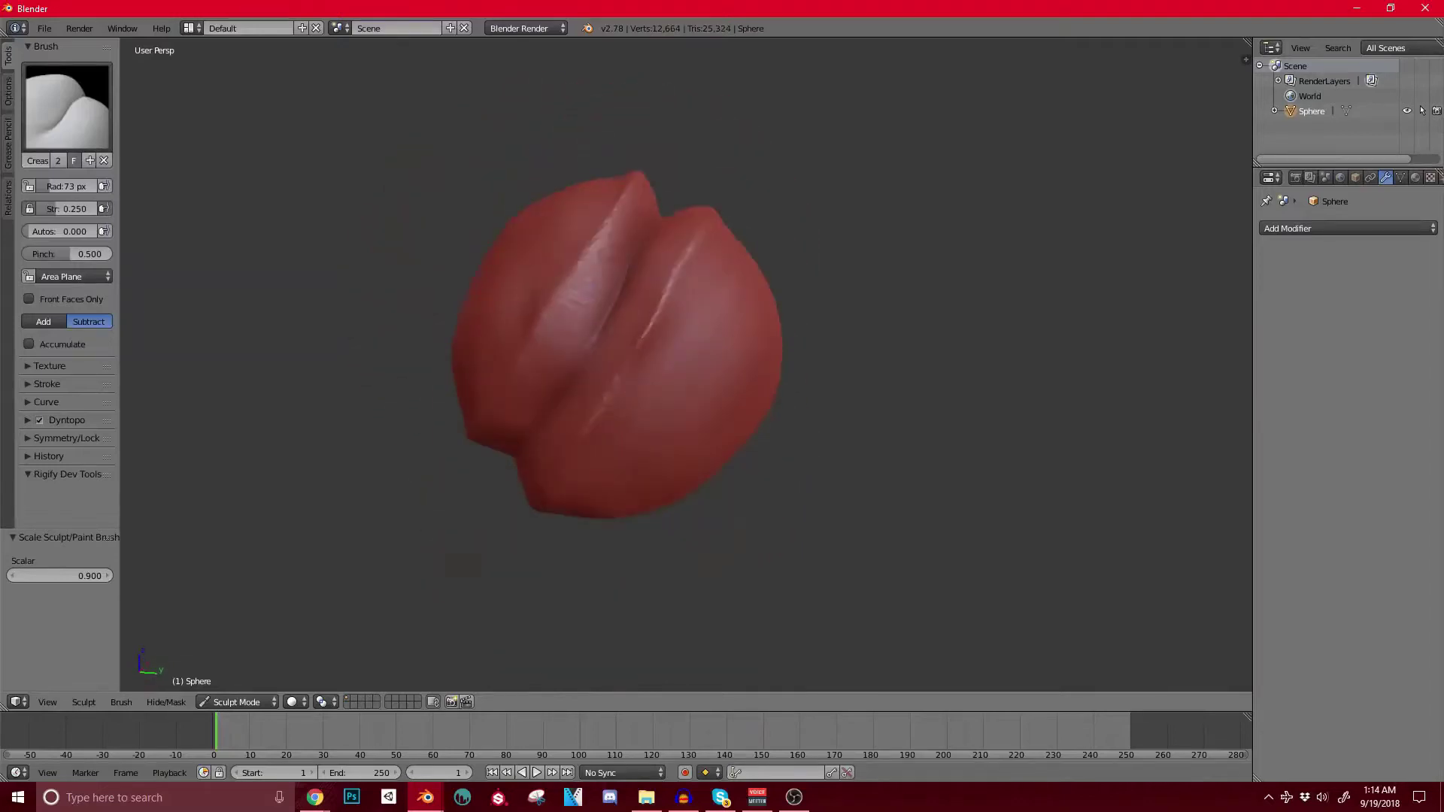
Step: Sharpen the edges and pointed ends of both ridges along the groove with further Crease strokes from several sides
mouse_move(508, 497)
shift+middle_down()
mouse_move(576, 385)
mouse_move(740, 252)
shift+middle_up()
drag(763, 232, 729, 257)
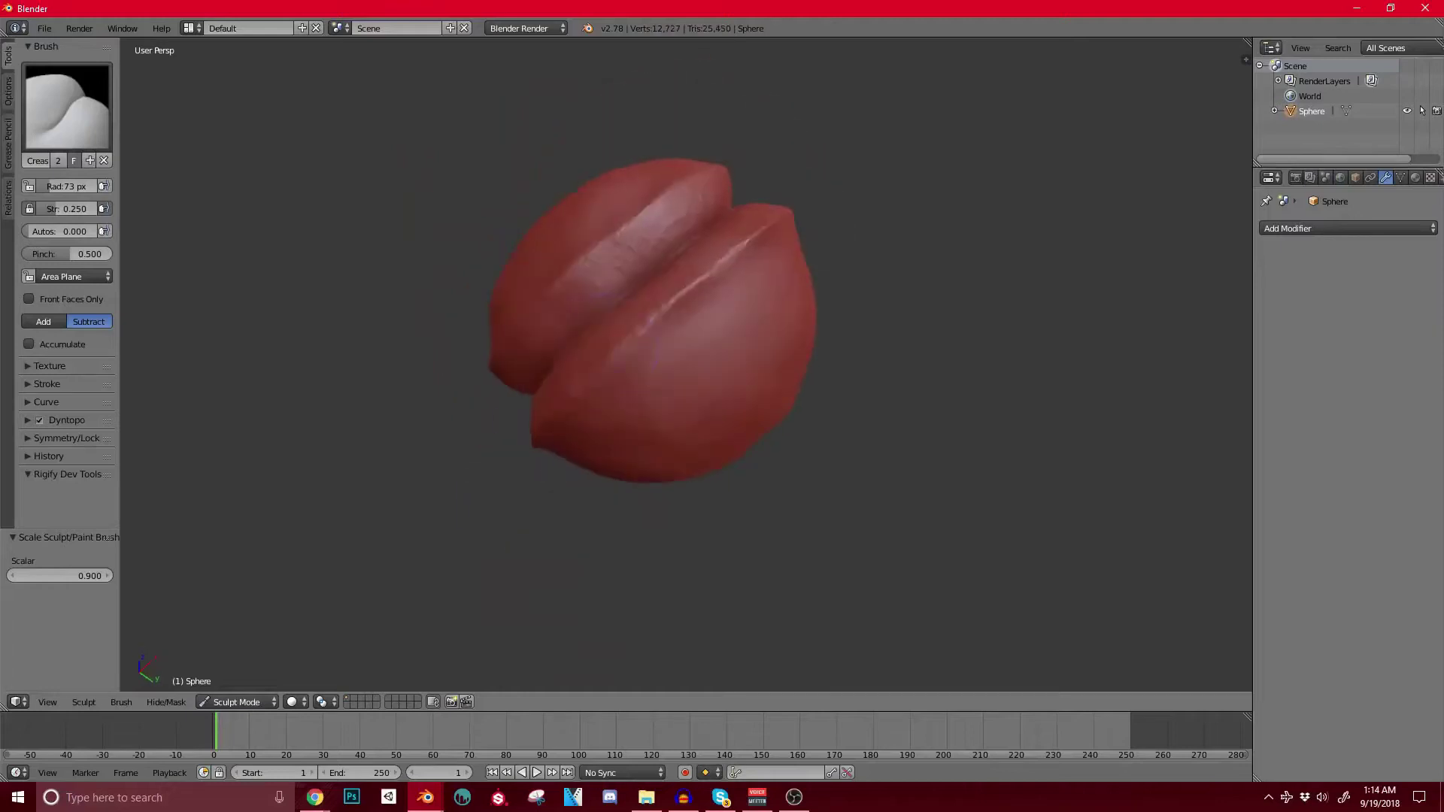
drag(560, 357, 540, 385)
mouse_move(733, 379)
middle_down()
mouse_move(665, 369)
mouse_move(620, 431)
mouse_move(549, 354)
middle_up()
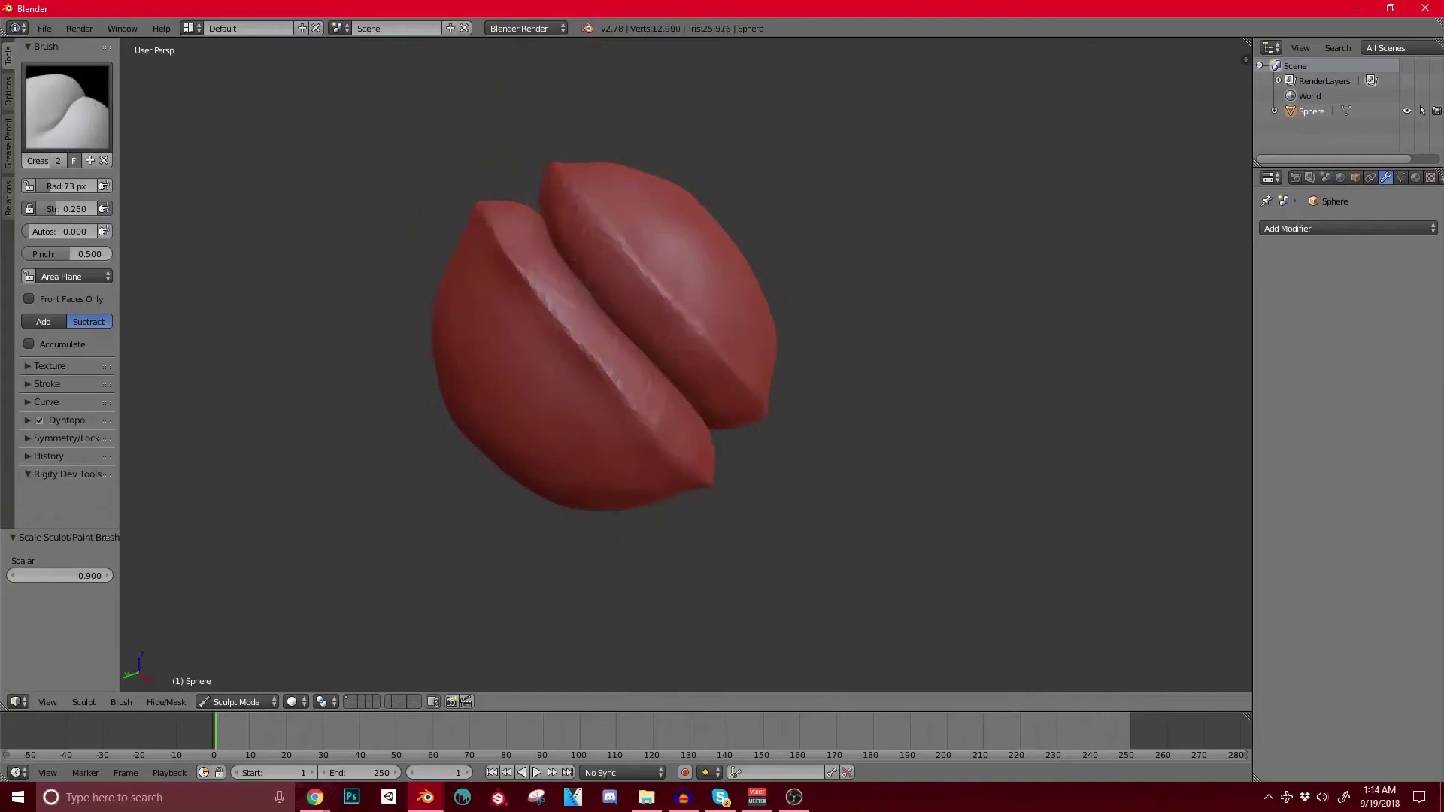
middle_drag(699, 340, 617, 284)
drag(603, 252, 629, 302)
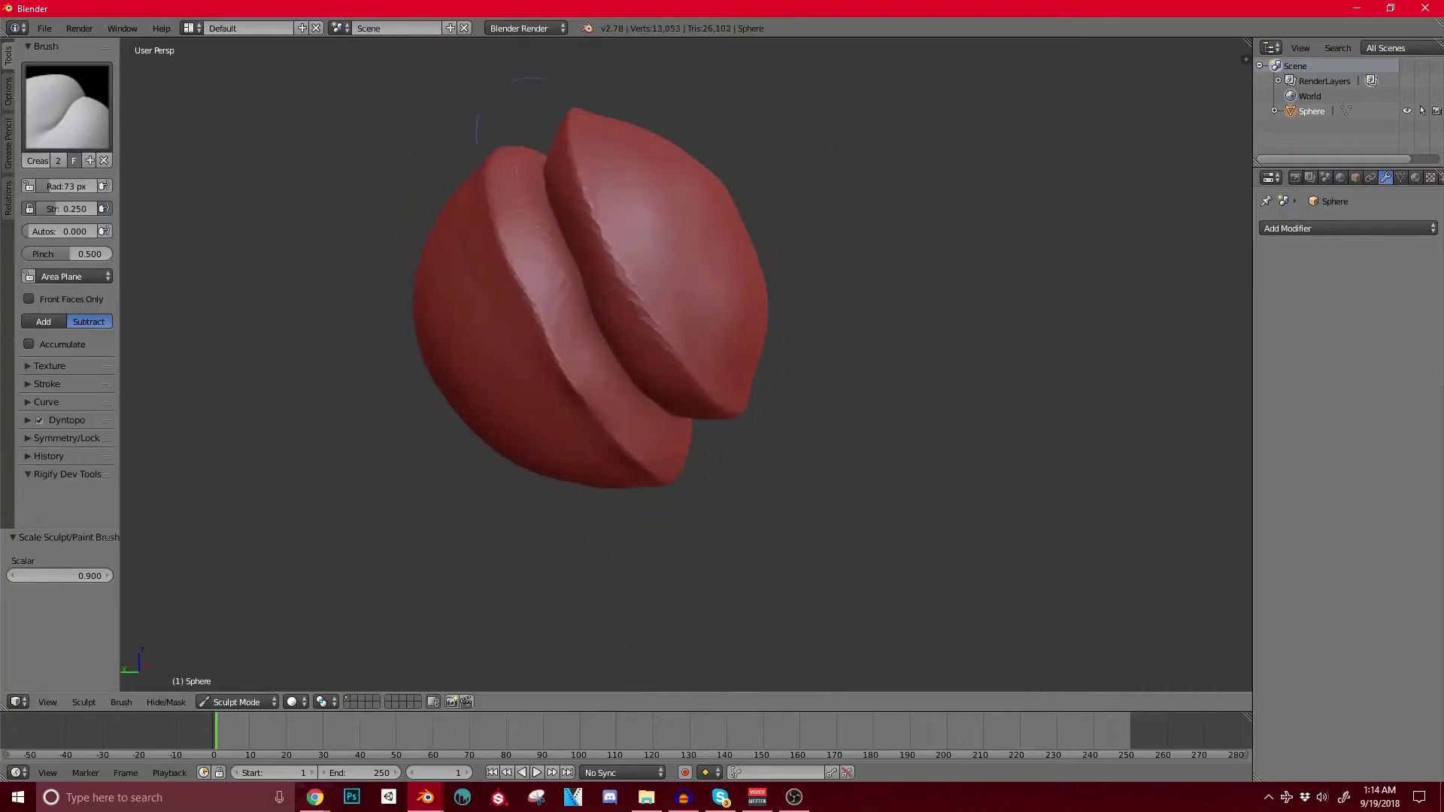
drag(507, 245, 558, 360)
middle_drag(433, 148, 473, 146)
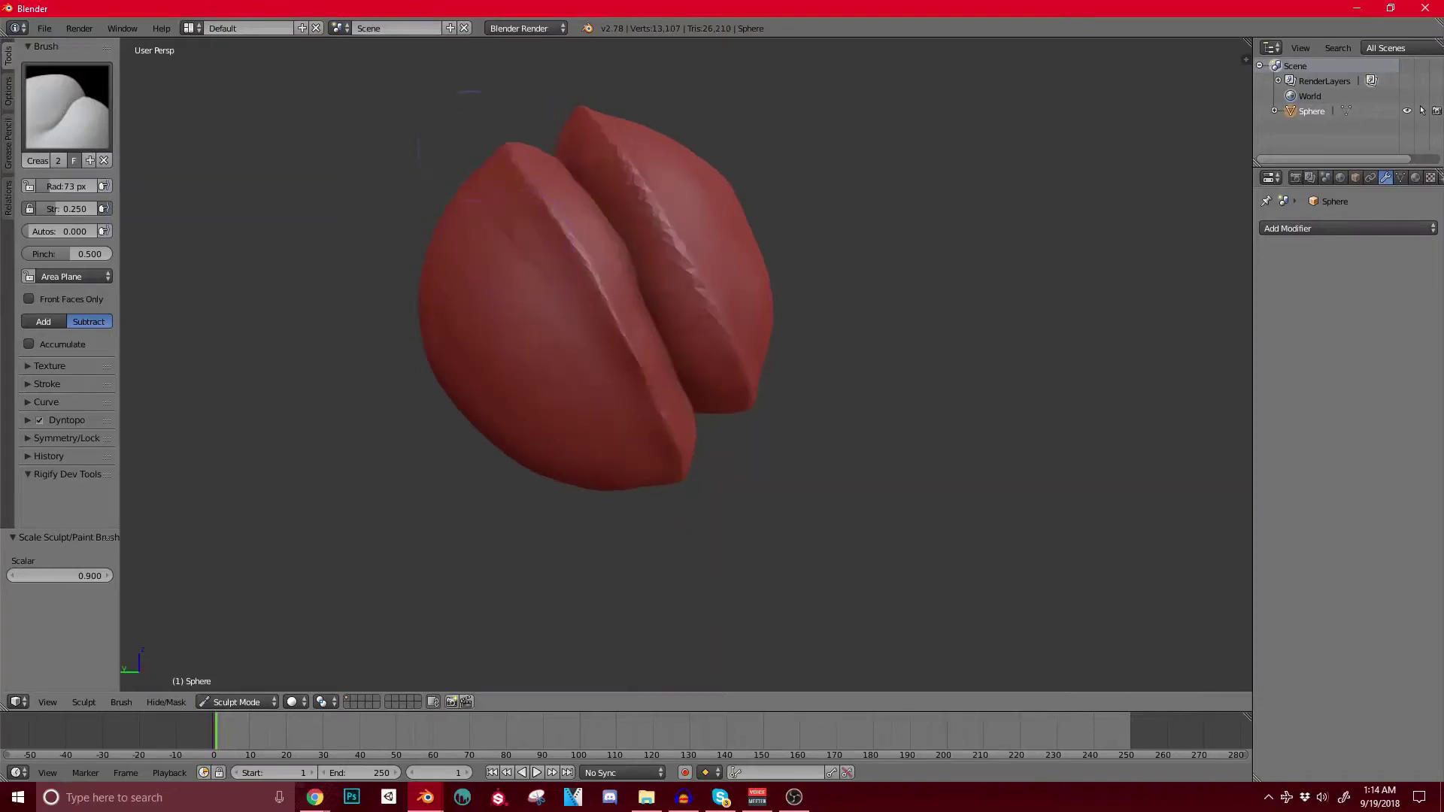
middle_drag(628, 440, 639, 395)
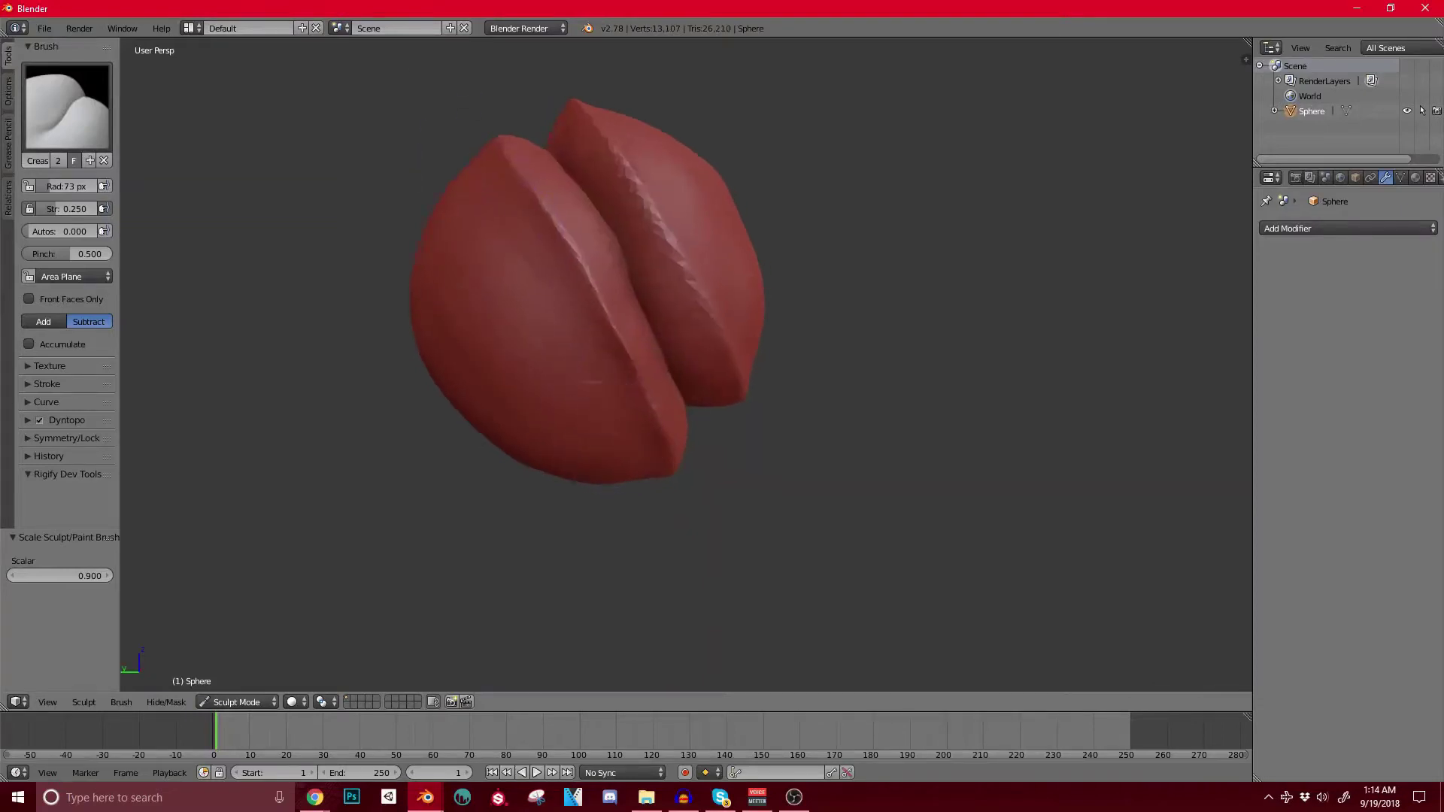
middle_drag(502, 298, 526, 331)
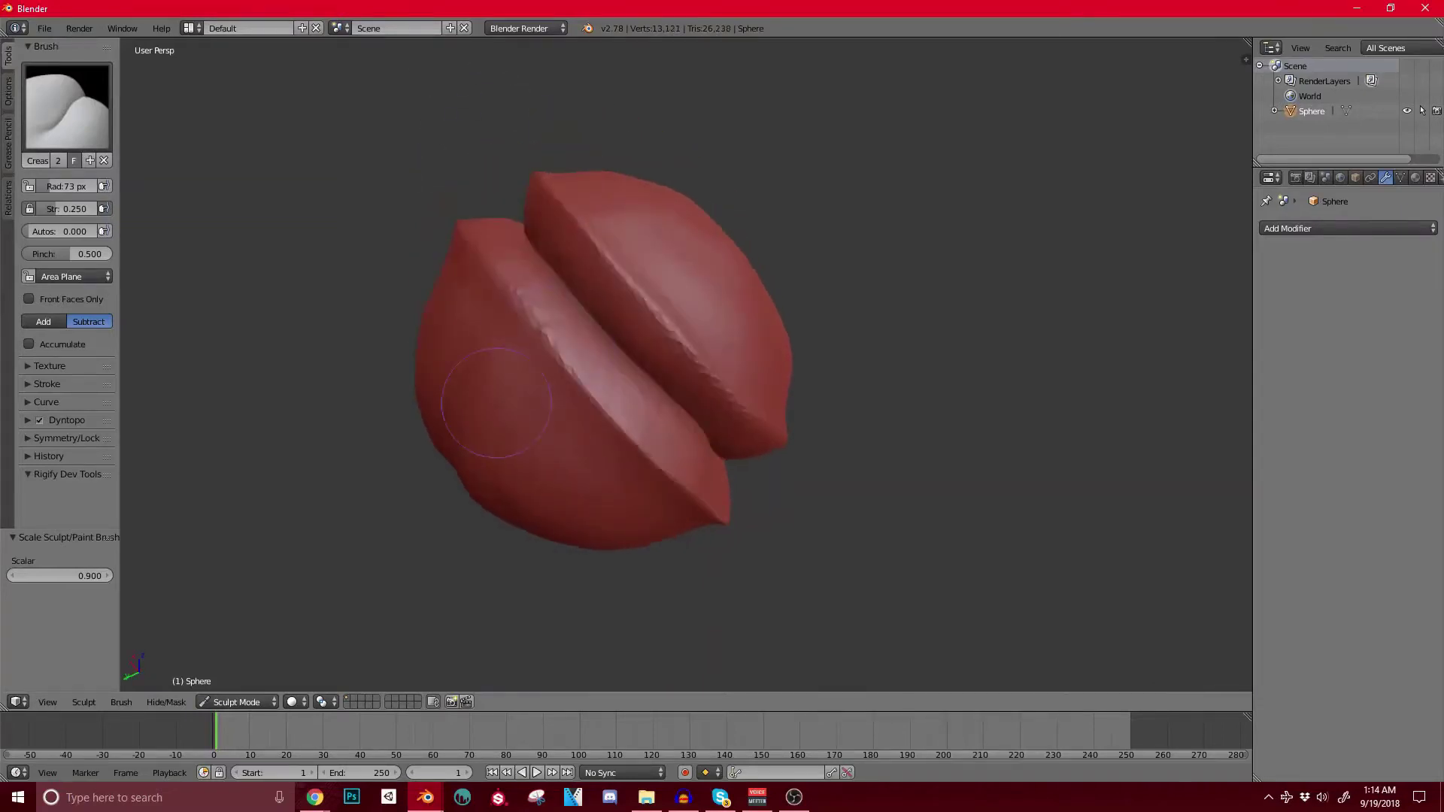
middle_drag(519, 339, 805, 314)
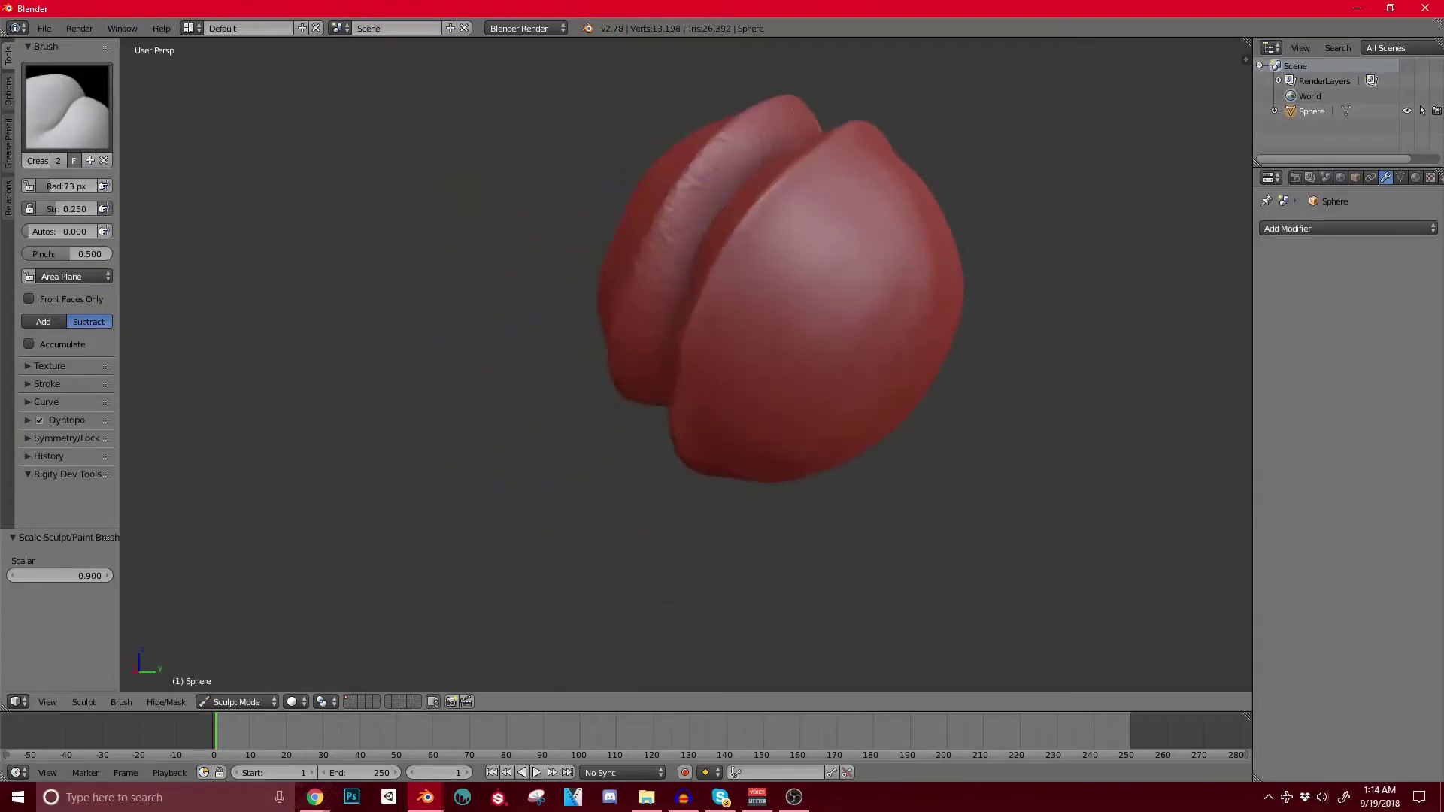
Step: Switch to the Flatten/Contrast brush, try a stroke on the ridge beside the groove and undo it
click(72, 110)
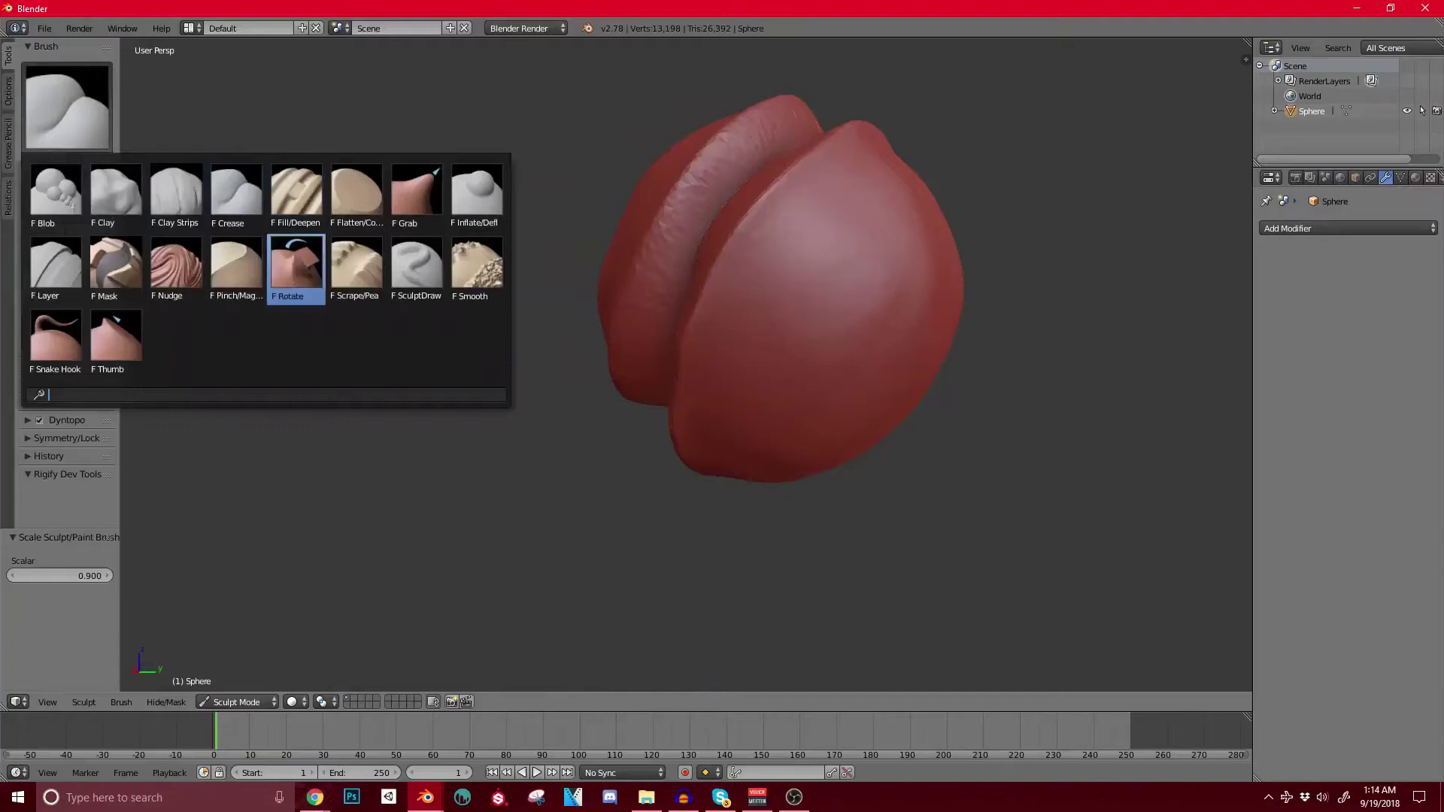
click(357, 192)
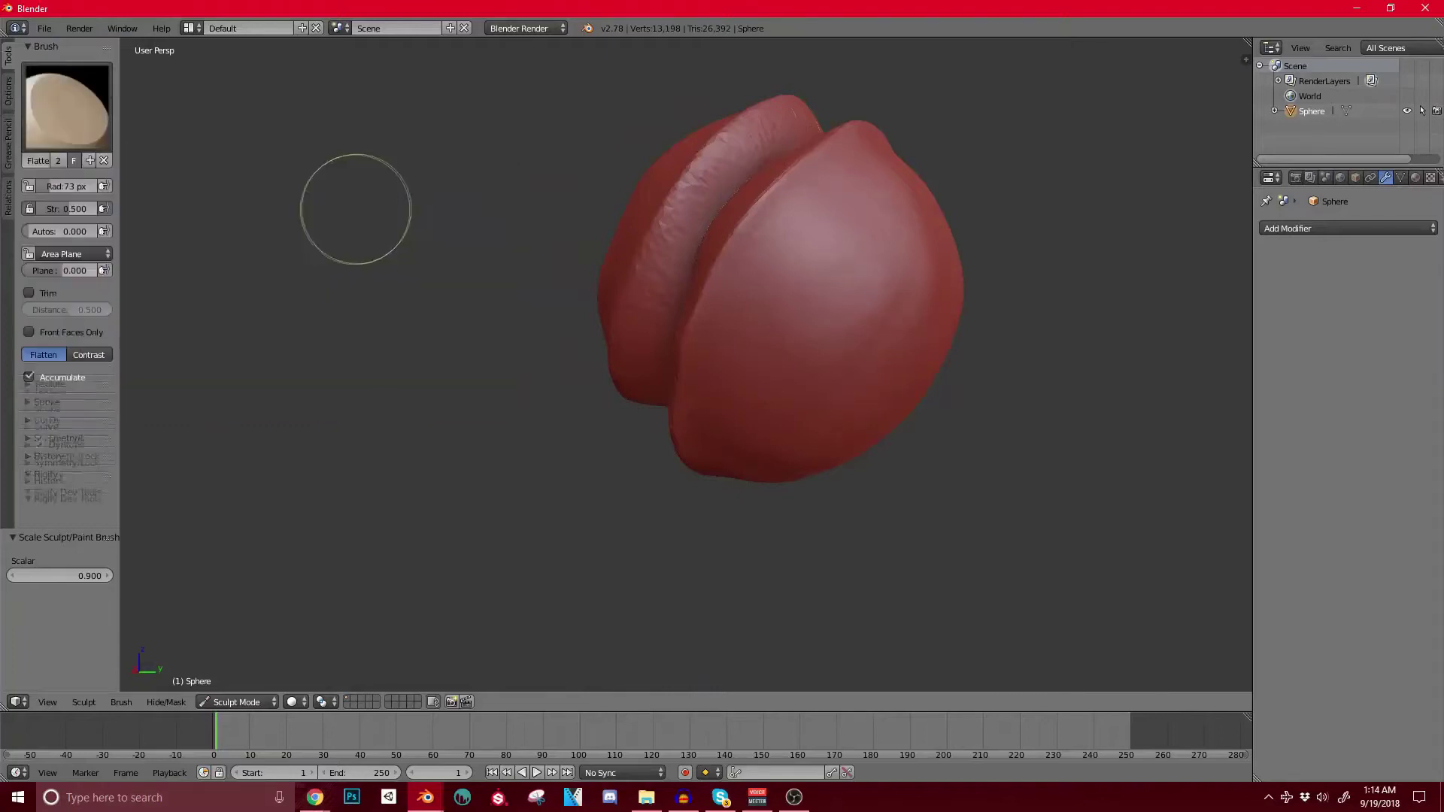
mouse_move(735, 381)
middle_down()
mouse_move(754, 370)
mouse_move(645, 354)
middle_up()
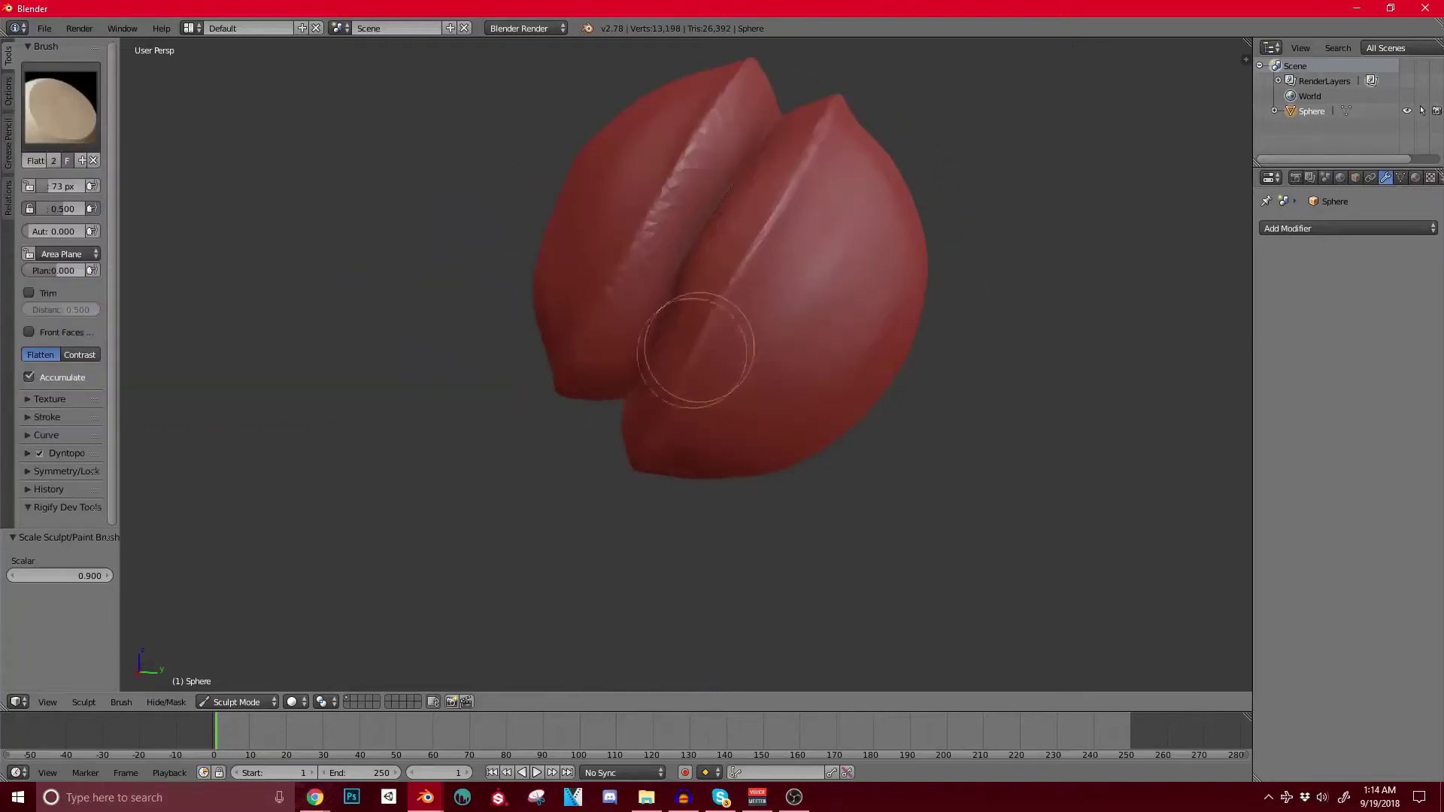
click(62, 105)
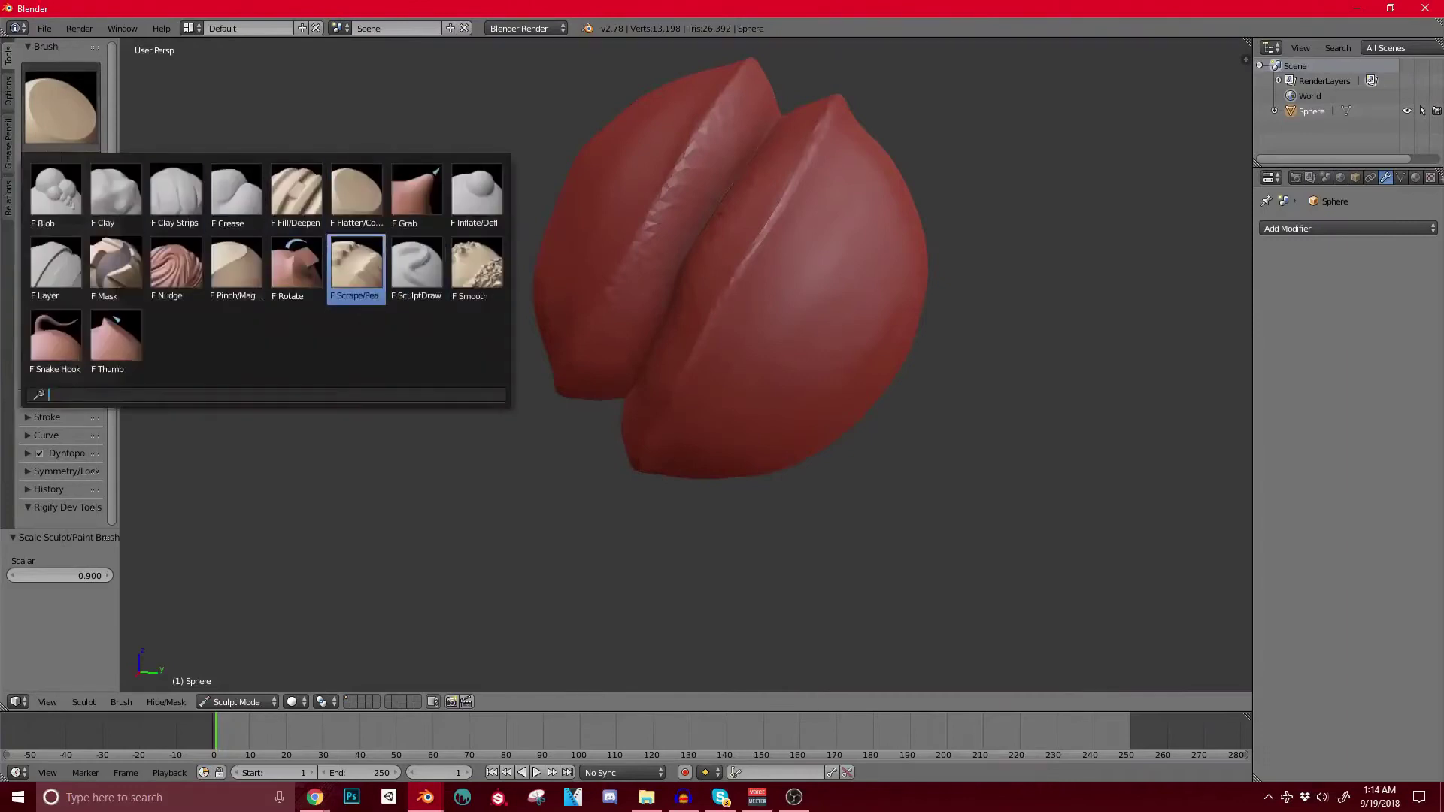
click(368, 195)
mouse_move(793, 168)
mouse_down()
mouse_move(735, 258)
mouse_move(751, 332)
mouse_move(782, 237)
mouse_up()
key(ctrl+z)
Step: Flatten part of the smooth rounded side away from the groove with Flatten strokes
middle_drag(929, 351, 797, 284)
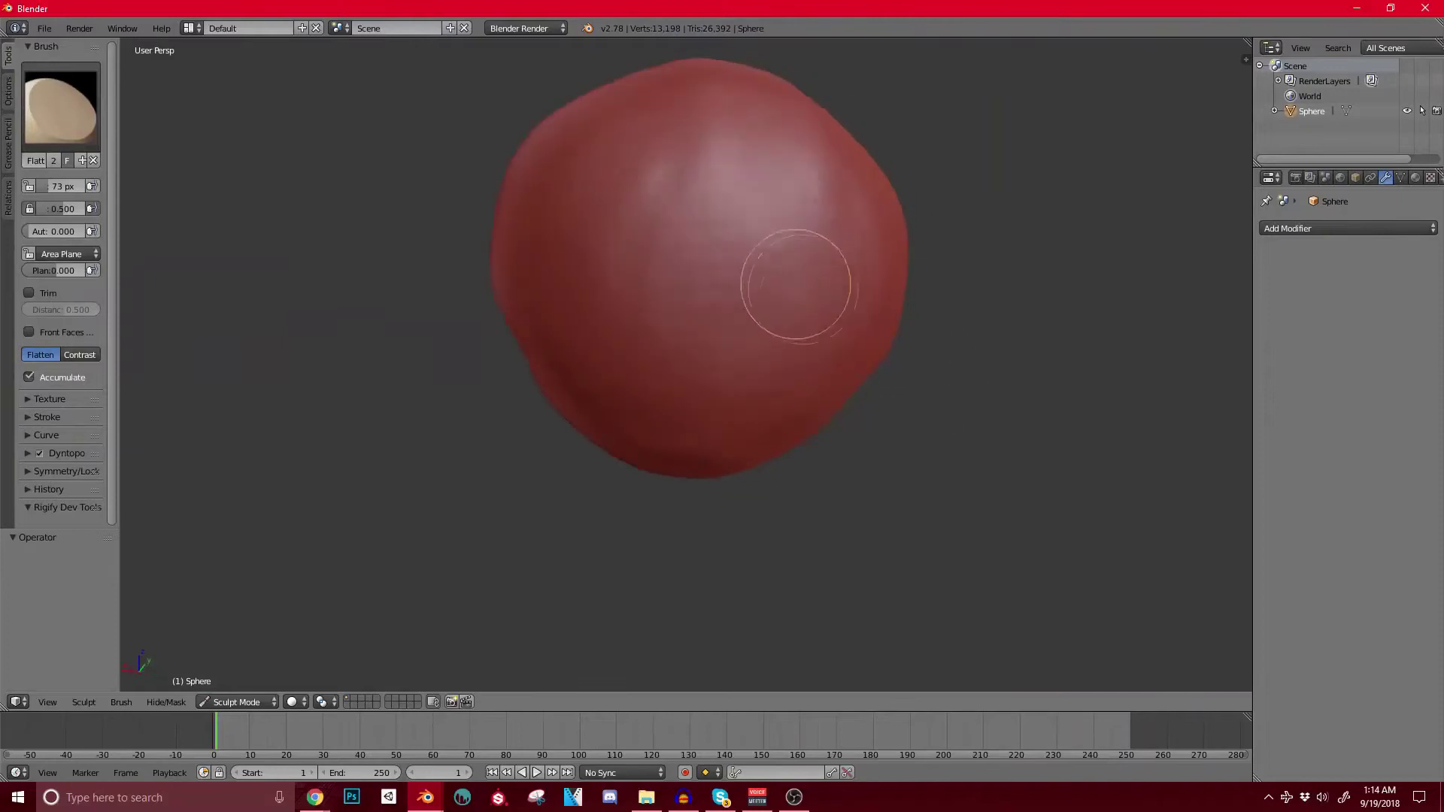
mouse_move(723, 154)
mouse_down()
mouse_move(665, 306)
mouse_move(805, 242)
mouse_move(751, 313)
mouse_move(748, 168)
mouse_move(696, 338)
mouse_move(747, 316)
mouse_move(813, 187)
mouse_move(710, 218)
mouse_move(761, 256)
mouse_up()
mouse_move(762, 257)
middle_down()
mouse_move(548, 270)
mouse_move(711, 238)
middle_up()
mouse_move(622, 294)
mouse_down()
mouse_move(606, 218)
mouse_move(700, 323)
mouse_move(755, 306)
mouse_move(796, 218)
mouse_move(732, 128)
mouse_move(690, 151)
mouse_move(725, 280)
mouse_move(774, 183)
mouse_up()
scroll(767, 229, down, 4)
middle_drag(767, 229, 701, 254)
scroll(701, 253, up, 2)
scroll(701, 254, up, 4)
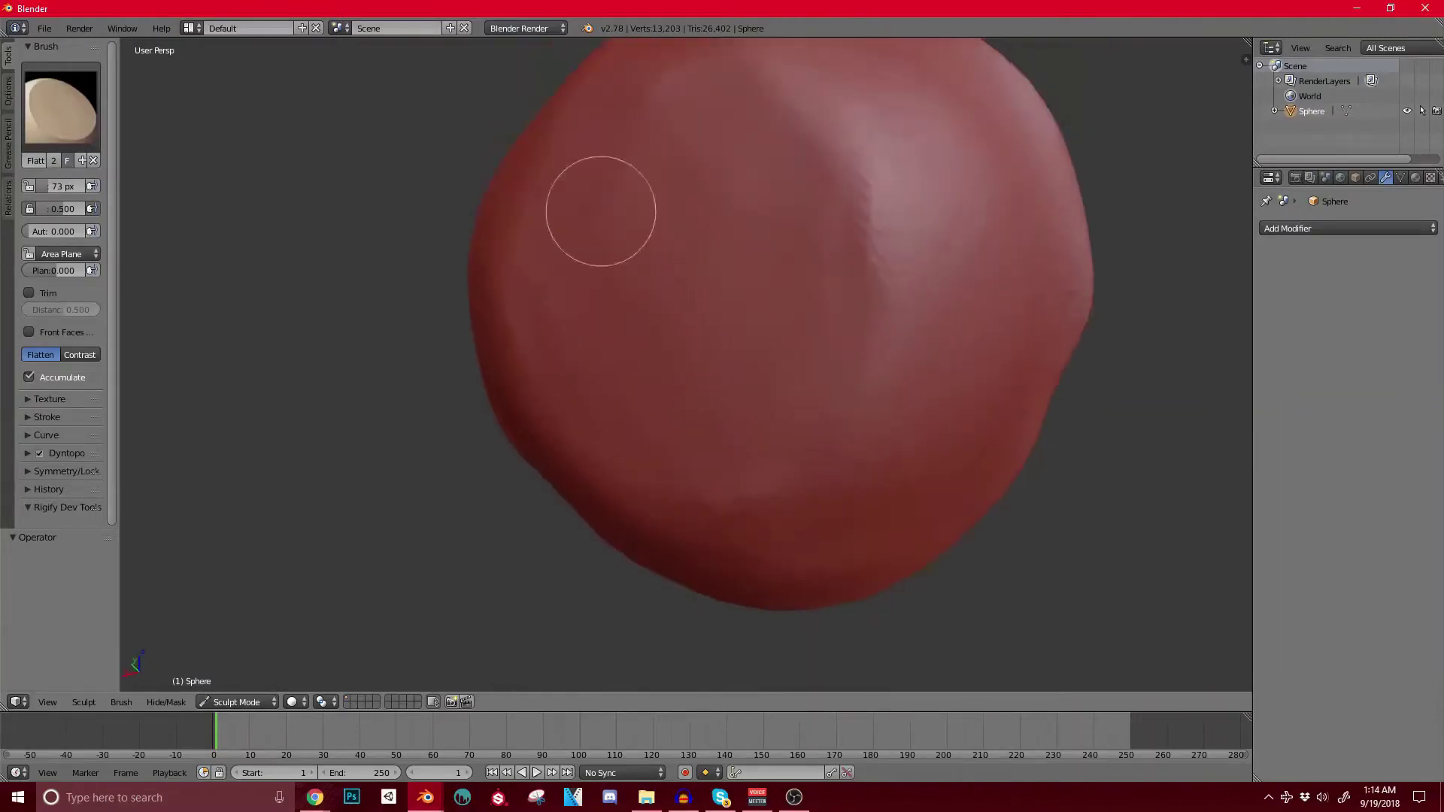
Step: Enlarge the Flatten brush radius to 136 px and level the flattened area further
key(bracketright)
key(bracketright)
key(bracketright)
key(bracketright)
key(bracketright)
key(bracketright)
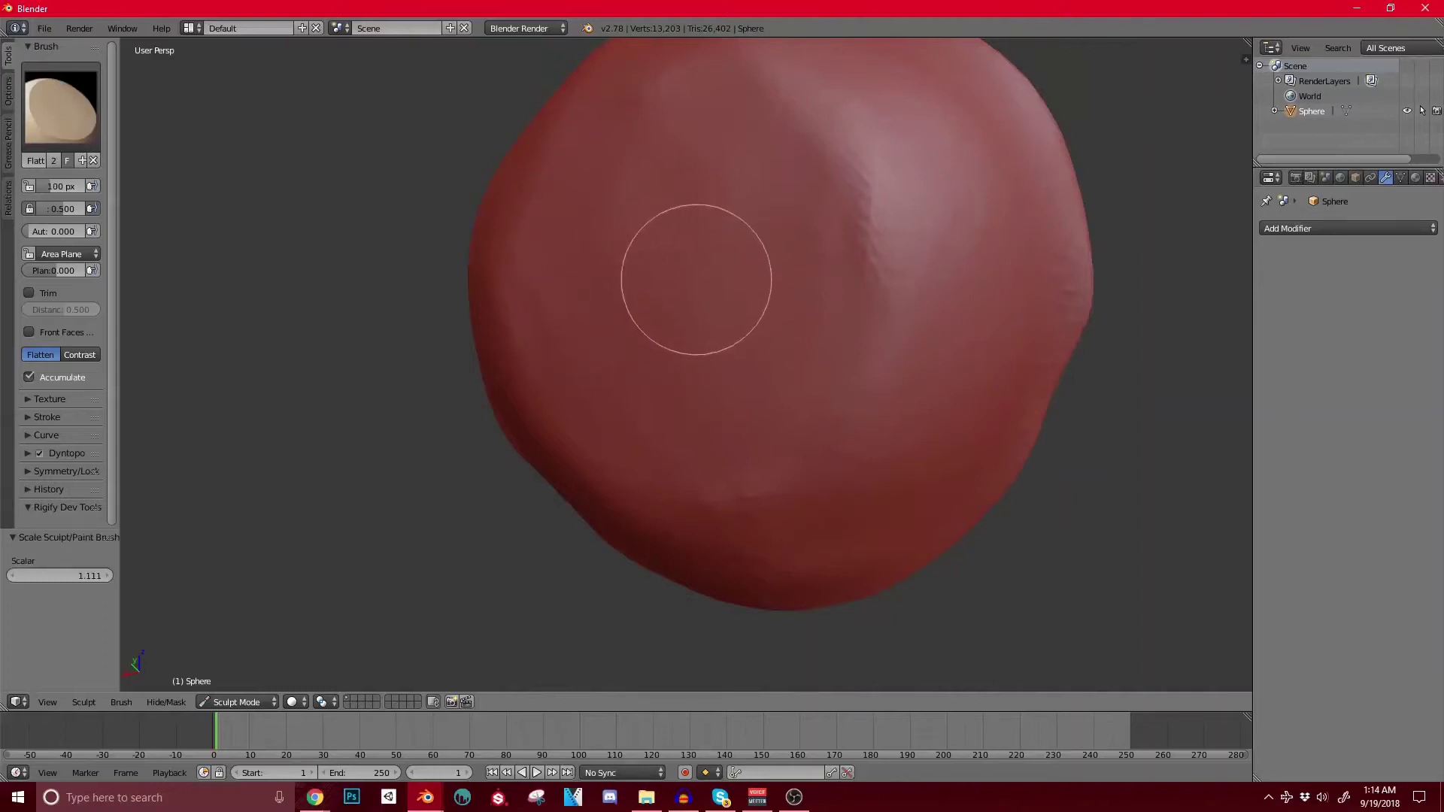
mouse_move(710, 324)
mouse_down()
mouse_move(676, 366)
mouse_move(770, 300)
mouse_up()
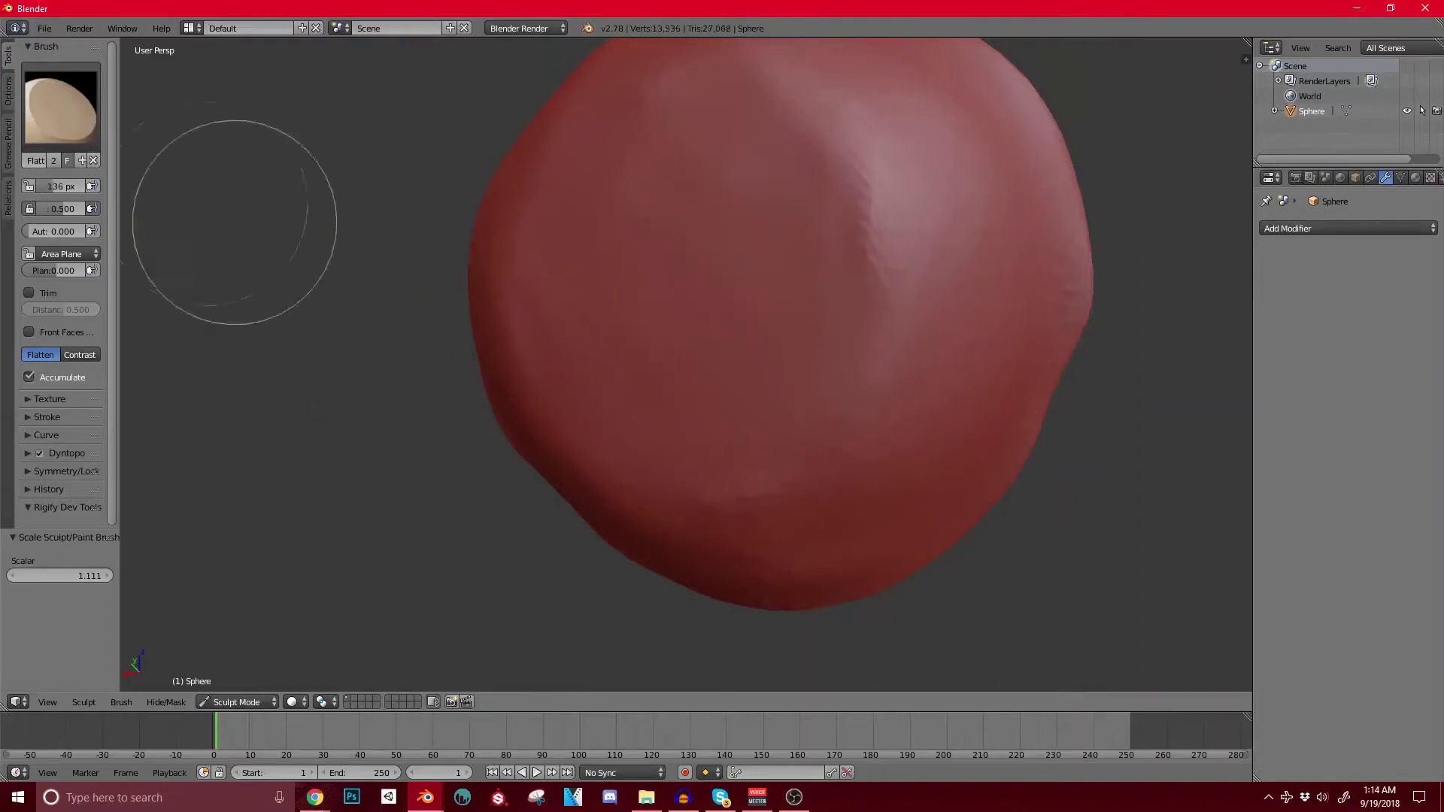
Step: Switch to the Grab brush and enlarge its radius to 345 px
click(60, 105)
click(416, 192)
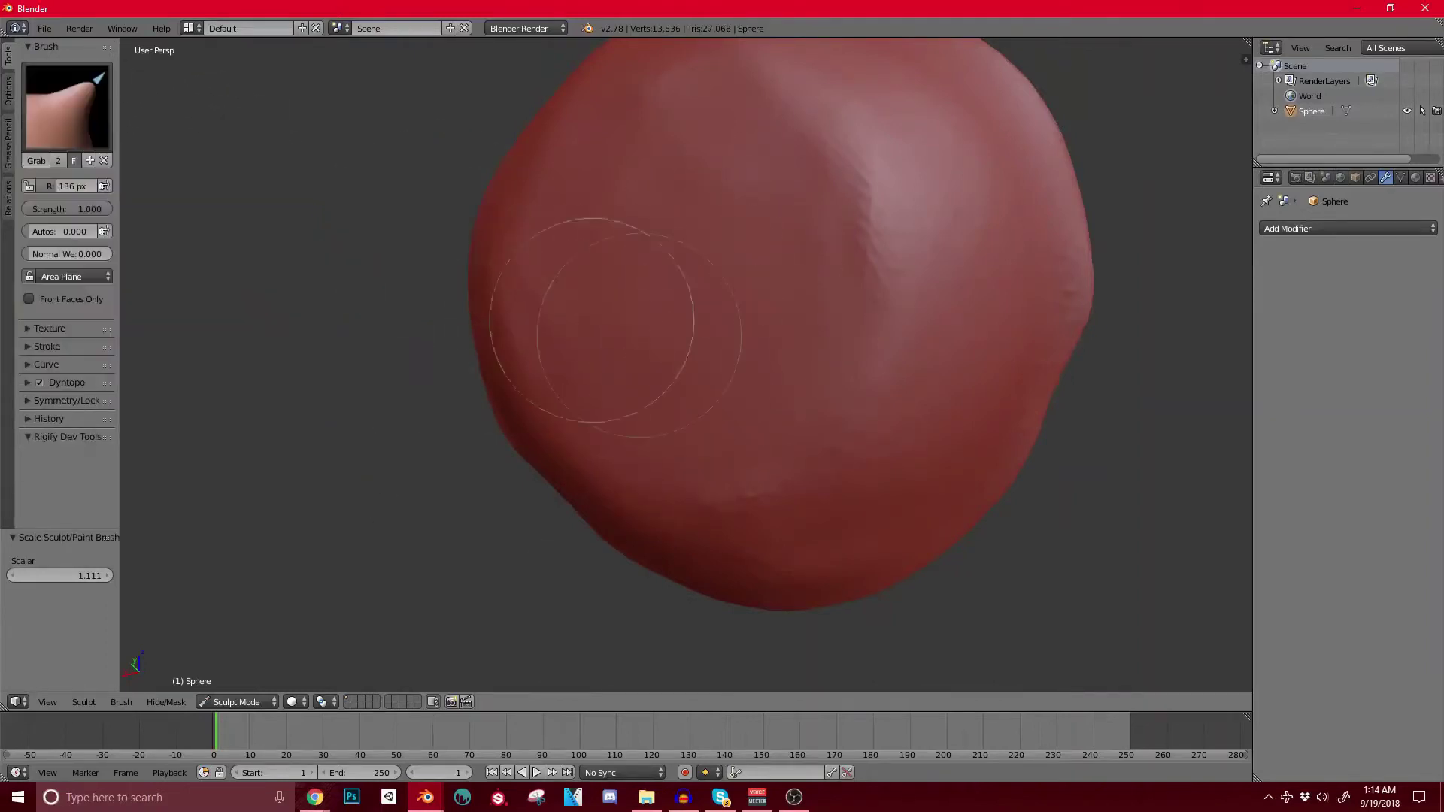
key(bracketright)
key(bracketright)
key(bracketright)
key(bracketright)
key(bracketright)
key(bracketright)
key(bracketright)
key(bracketright)
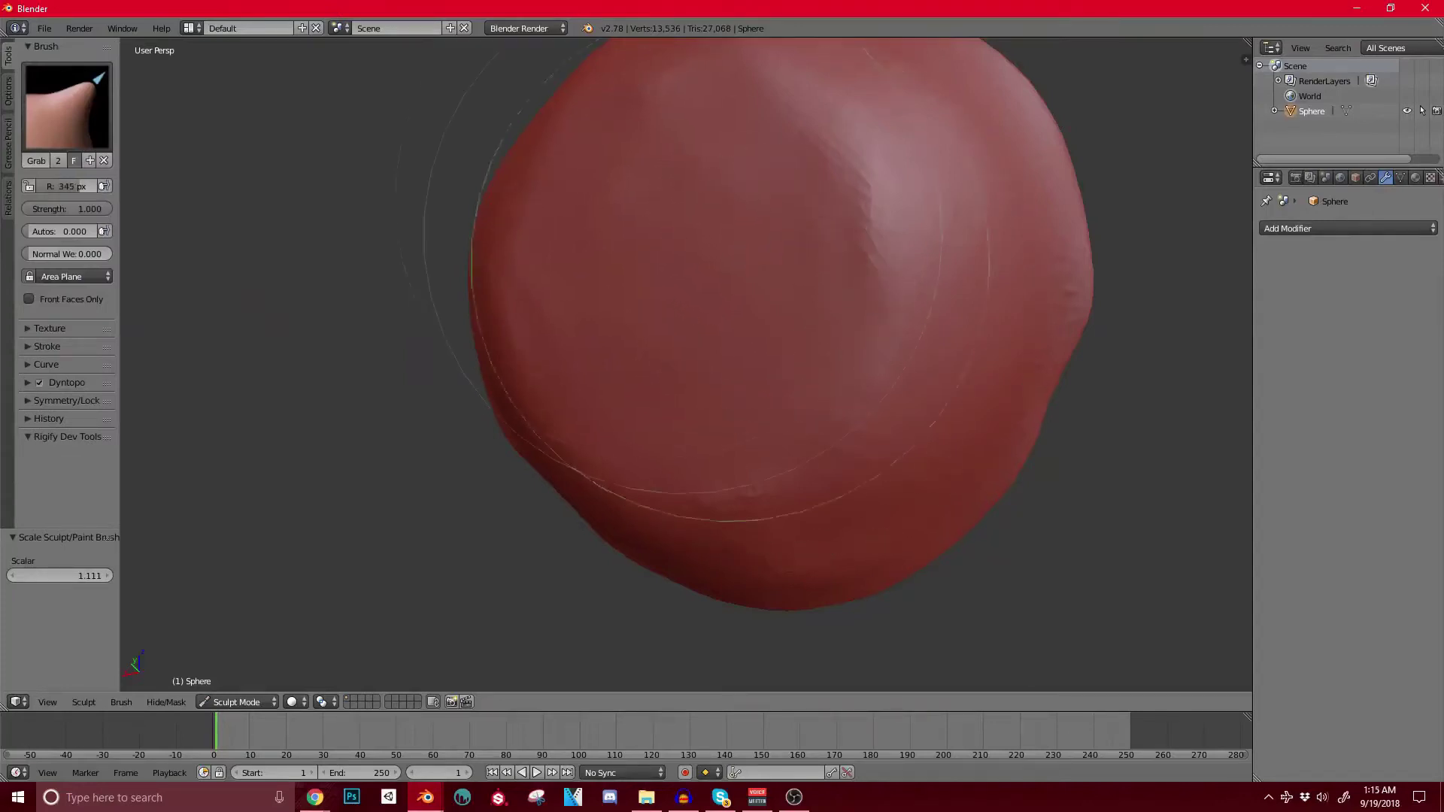
Step: Pull the flattened side of the sphere far outward into a long spike with the Grab brush
scroll(654, 374, down, 3)
mouse_move(653, 374)
middle_down()
mouse_move(612, 371)
mouse_move(692, 387)
mouse_move(680, 451)
mouse_move(694, 358)
middle_up()
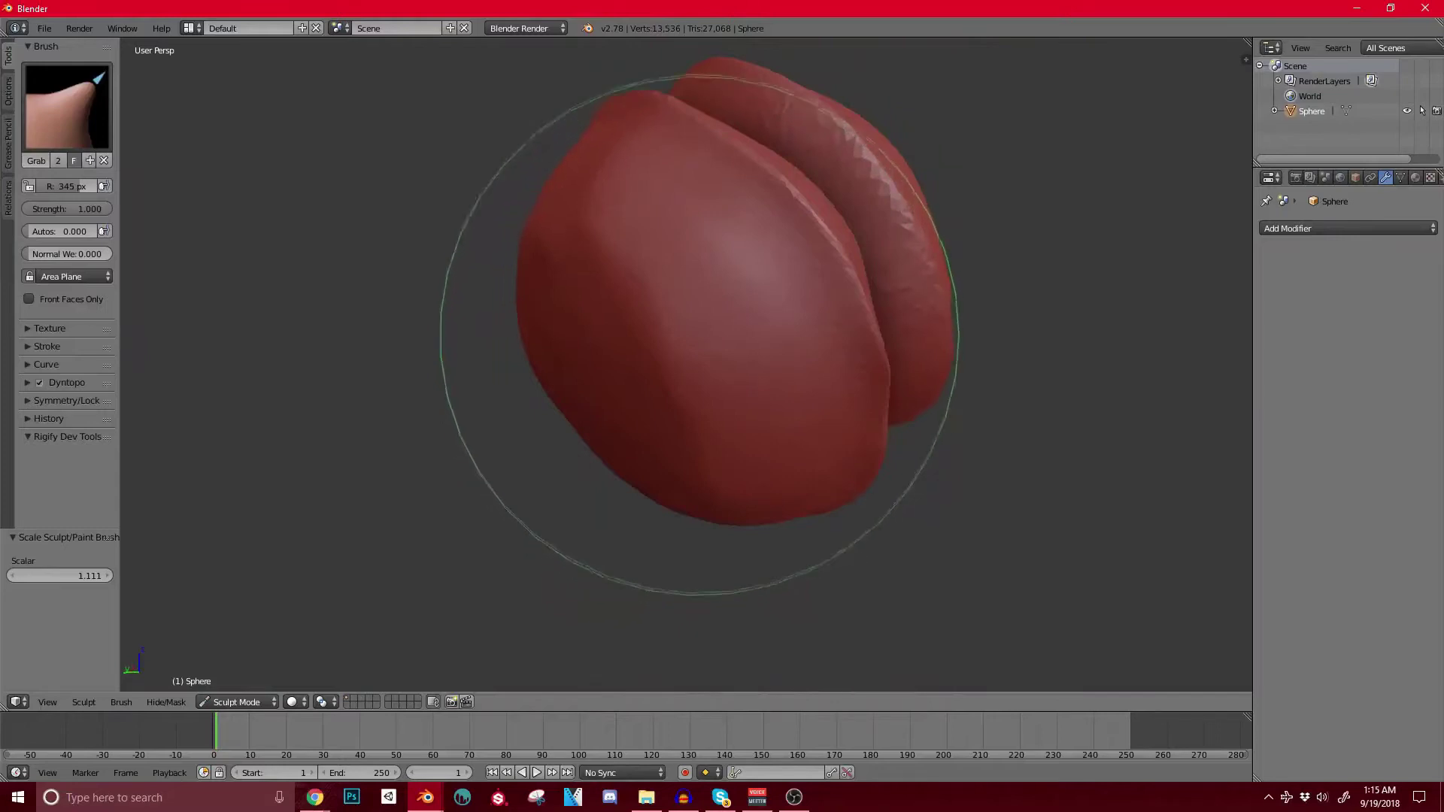
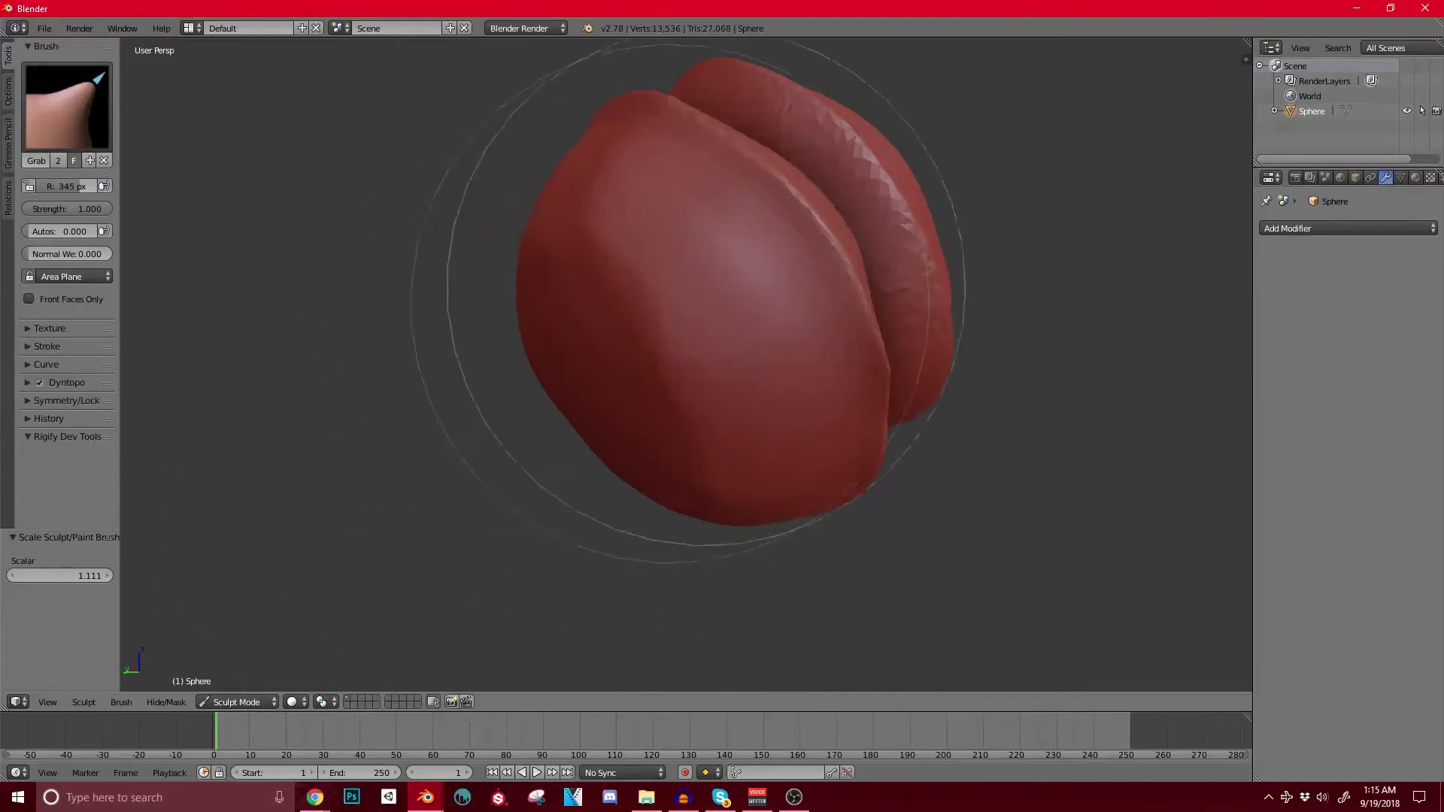
mouse_move(611, 360)
mouse_down()
mouse_move(350, 410)
mouse_move(253, 474)
mouse_move(447, 490)
mouse_move(425, 507)
mouse_up()
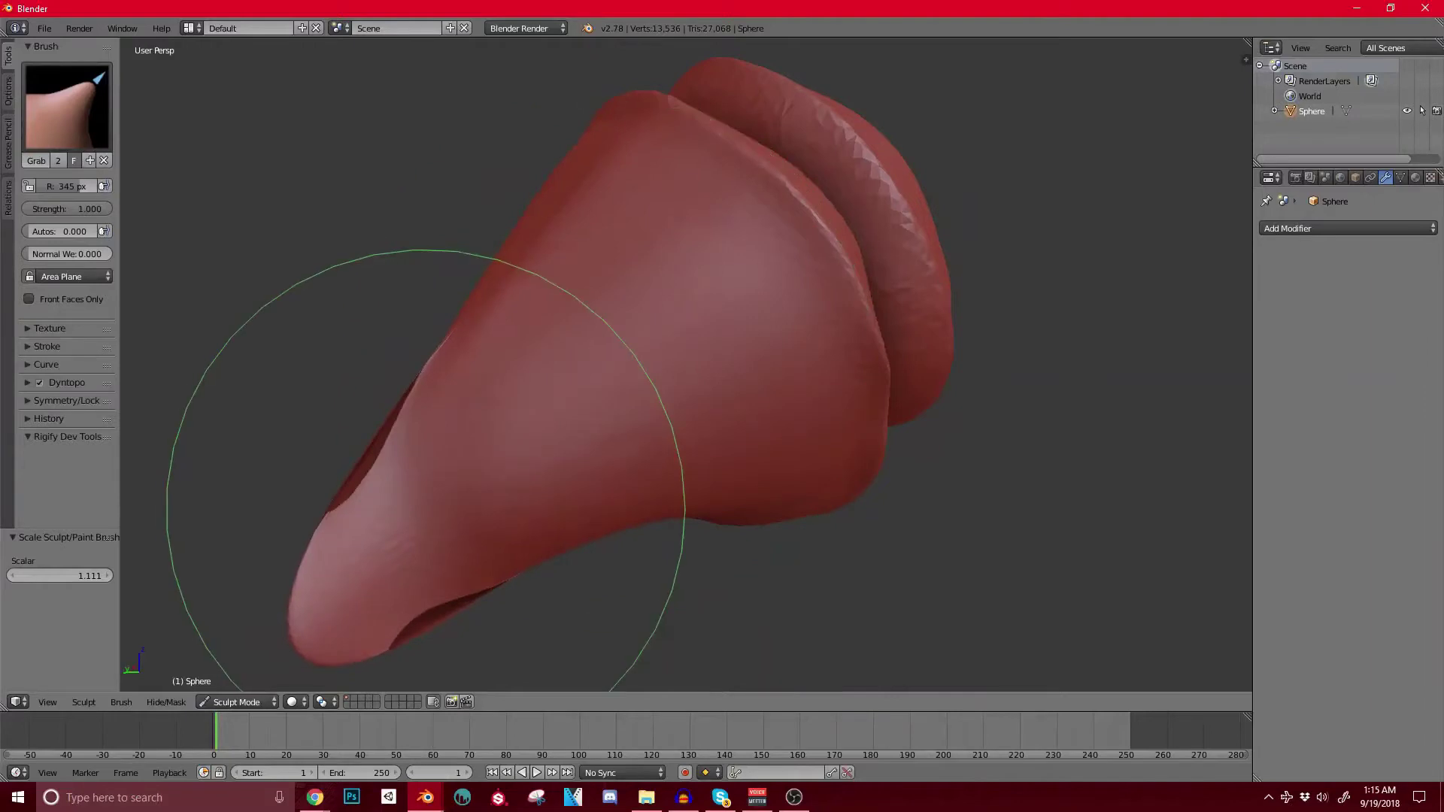
mouse_move(425, 509)
middle_down()
mouse_move(790, 519)
mouse_move(849, 425)
mouse_move(760, 461)
mouse_move(712, 380)
mouse_move(654, 349)
middle_up()
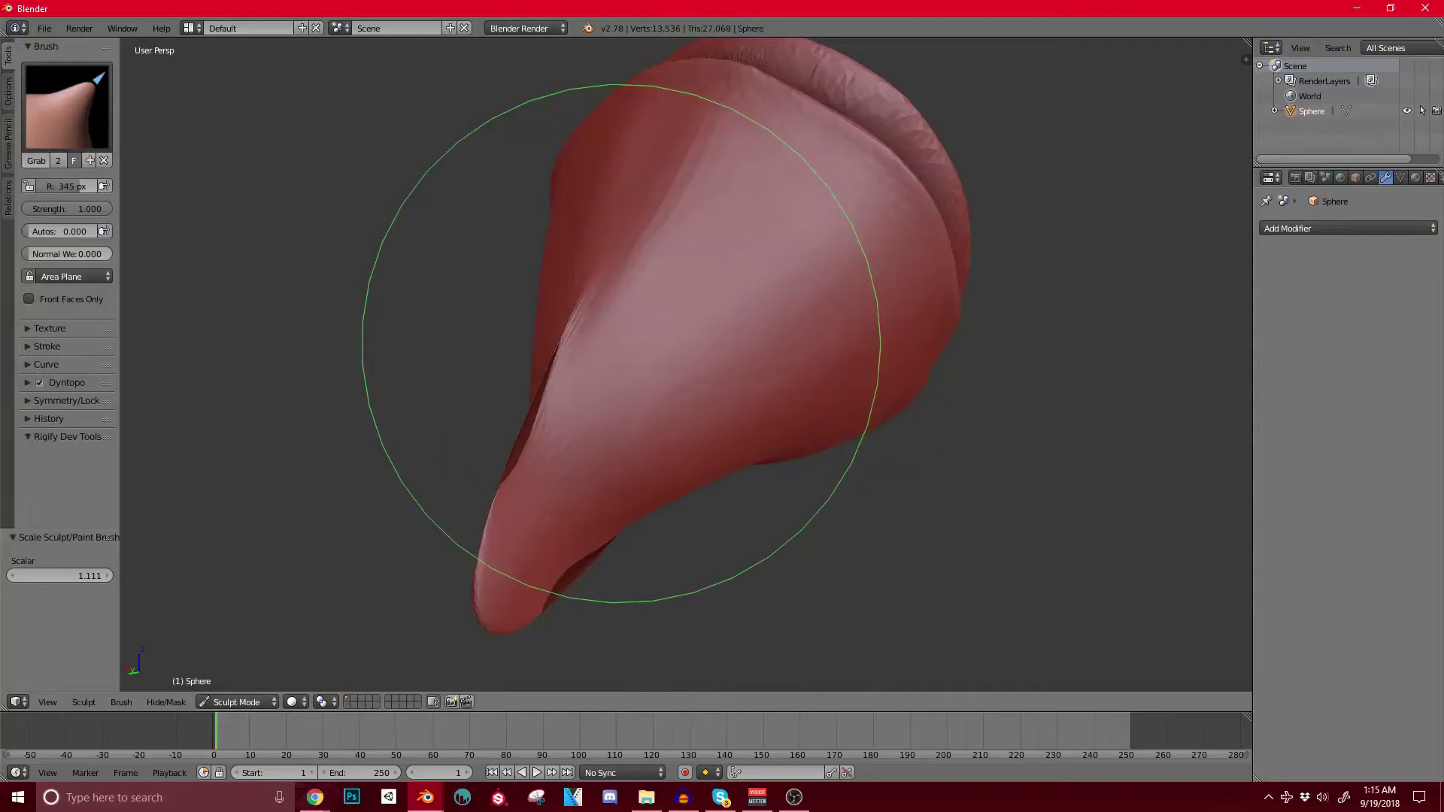
Step: Reduce the Grab brush radius to 117 px and undo the long spike
key(ctrl+z)
key(bracketleft)
key(bracketleft)
key(bracketleft)
key(bracketleft)
key(bracketleft)
key(bracketleft)
key(bracketleft)
key(bracketleft)
key(bracketleft)
key(bracketleft)
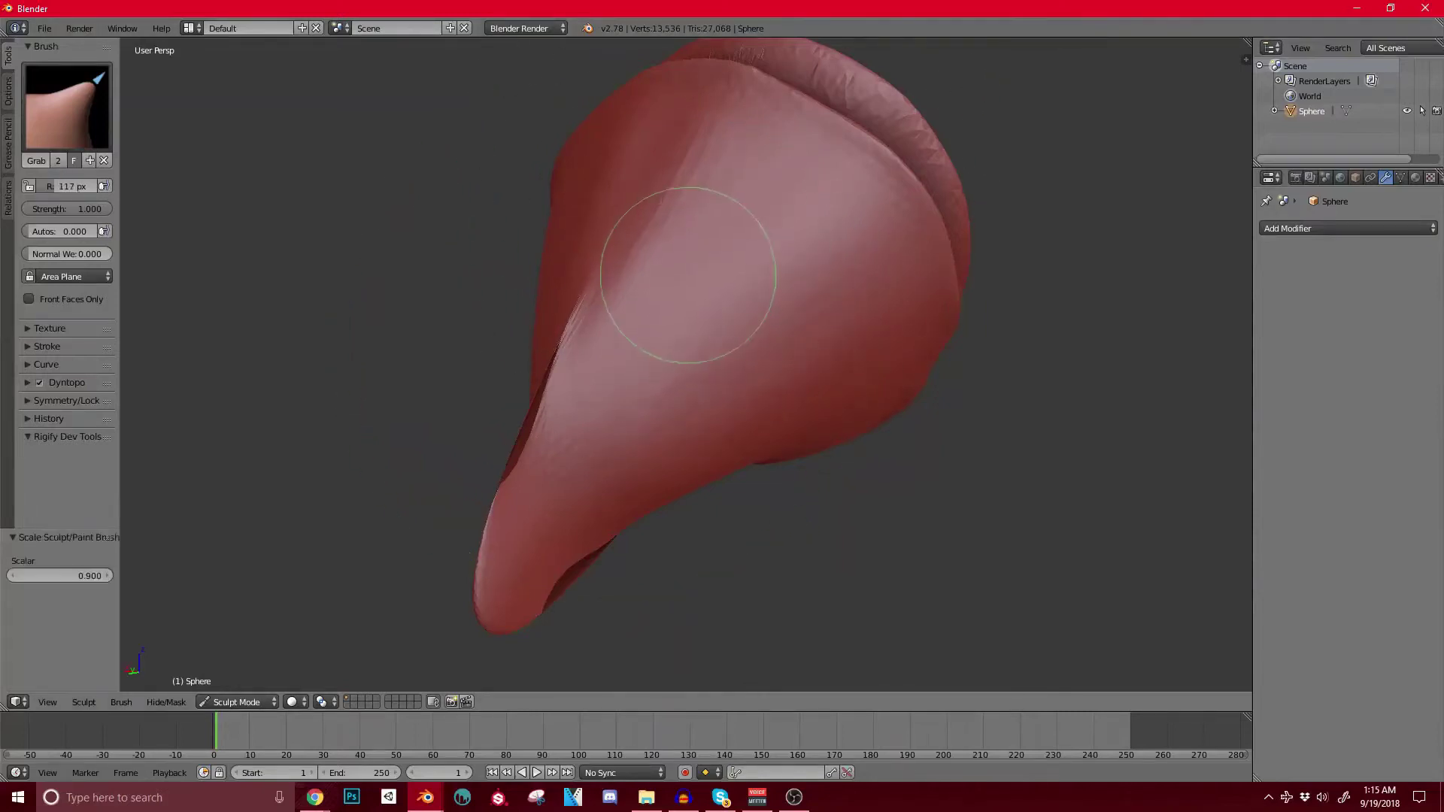
key(ctrl+z)
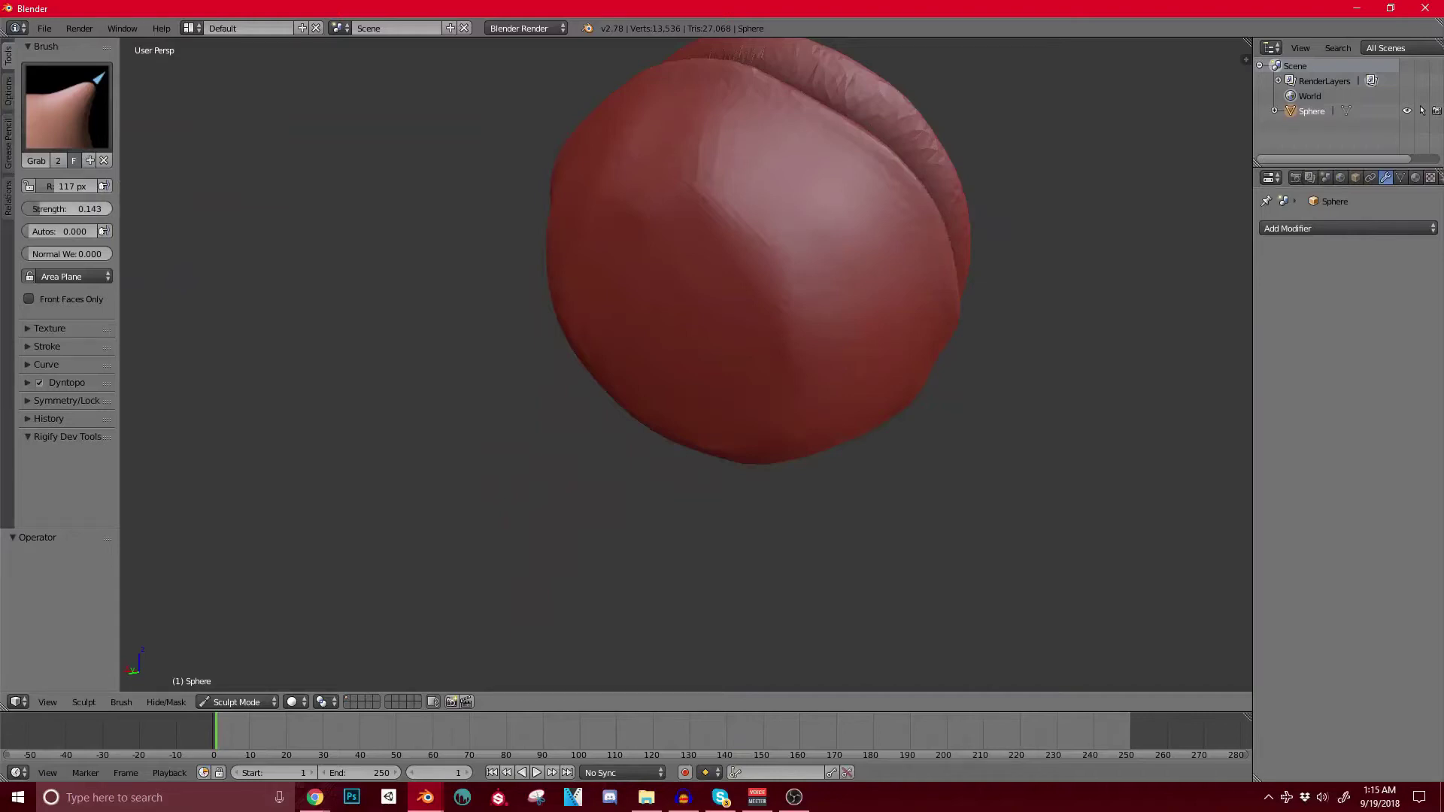
Step: Enlarge the Grab brush radius to 292 px and pull the flattened side out into a blunt cone
key(bracketright)
key(bracketright)
key(bracketright)
key(bracketright)
key(bracketright)
key(bracketright)
key(bracketright)
key(bracketright)
key(bracketright)
key(bracketright)
key(bracketright)
key(bracketright)
key(bracketright)
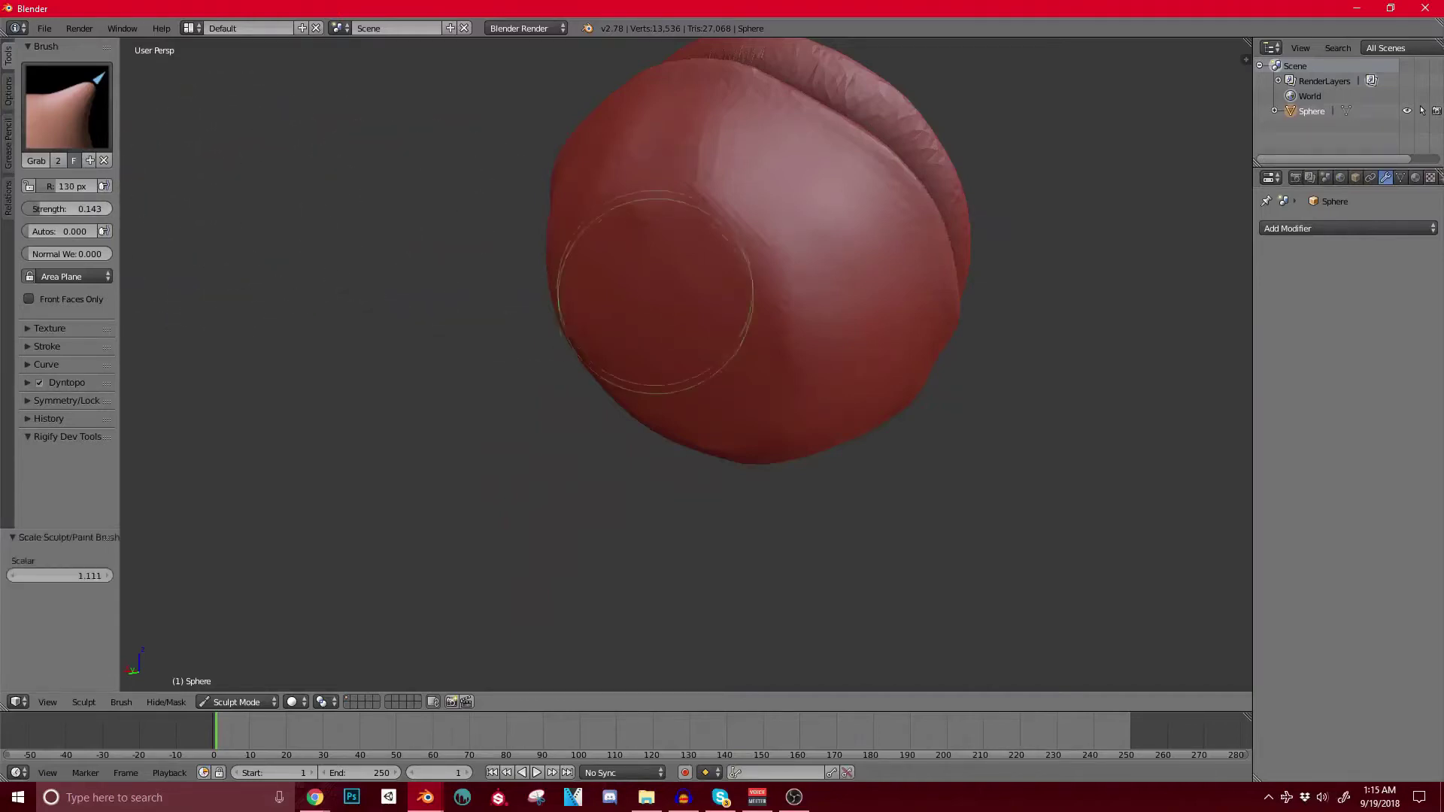
key(bracketleft)
key(bracketleft)
key(bracketleft)
key(bracketleft)
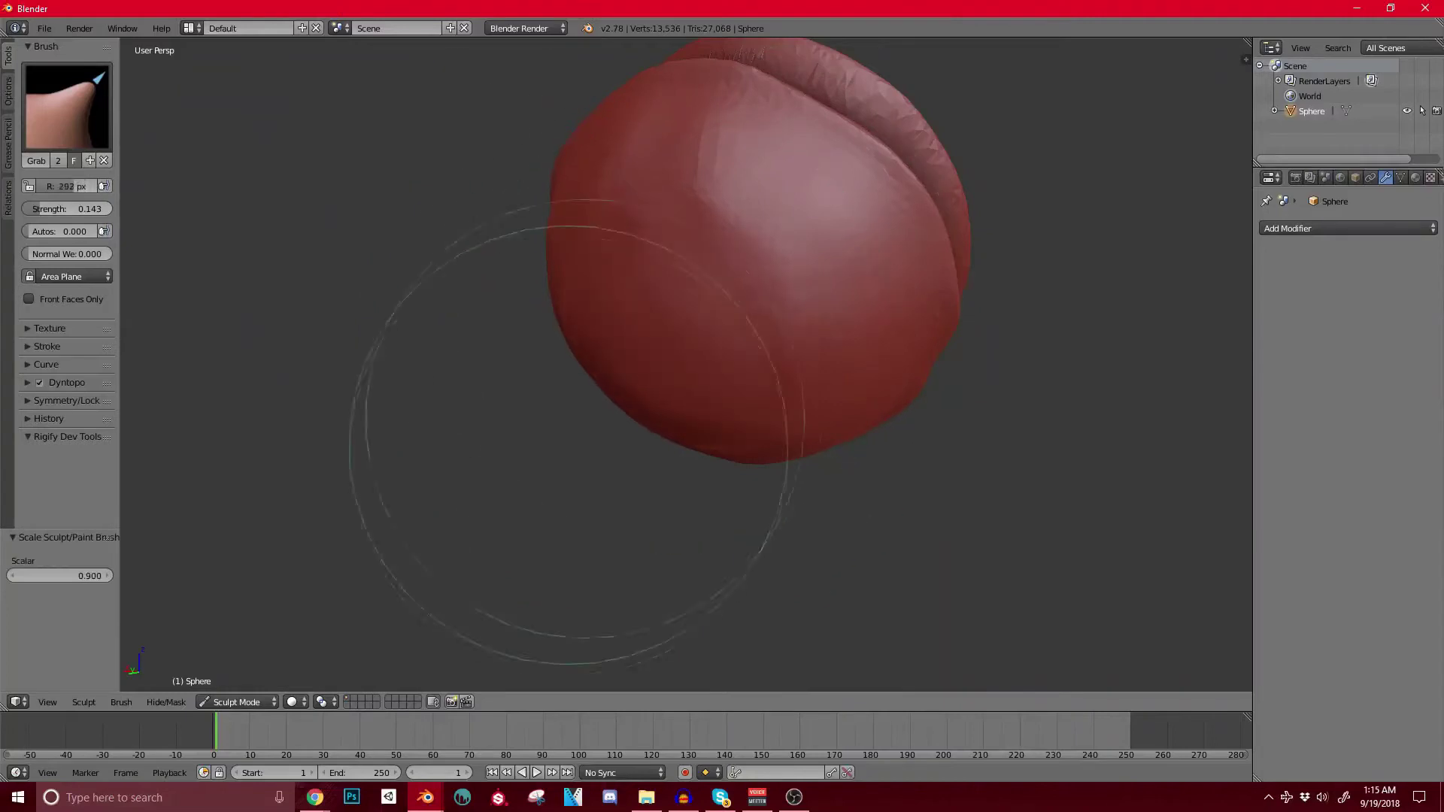
mouse_move(655, 393)
mouse_down()
mouse_move(596, 393)
mouse_move(464, 348)
mouse_move(396, 449)
mouse_up()
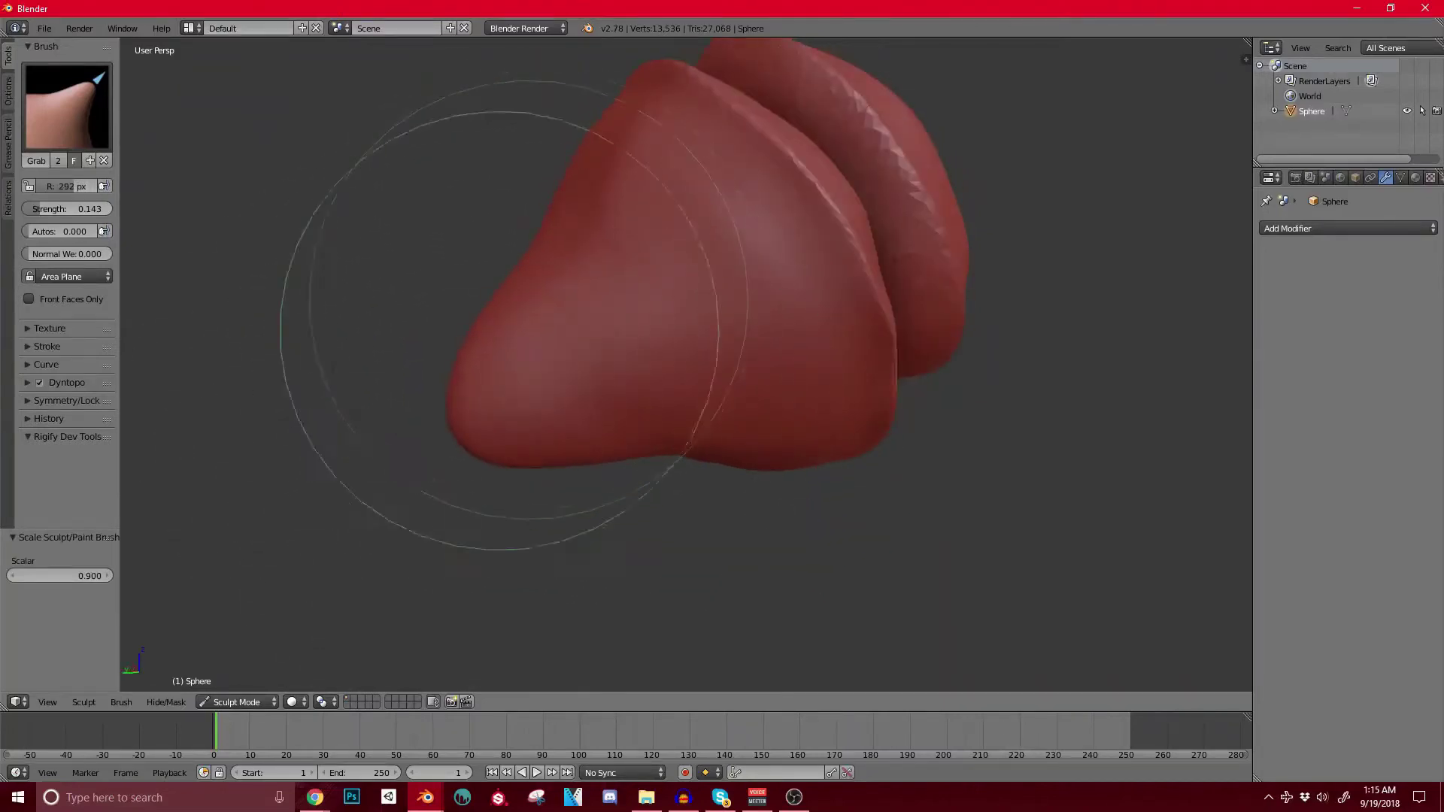
Step: Push the upper slope of the cone inward with two Grab strokes, forming a hollow above its tip
mouse_move(585, 306)
middle_down()
mouse_move(612, 361)
mouse_move(635, 361)
mouse_move(596, 354)
mouse_move(720, 416)
mouse_move(647, 432)
mouse_move(729, 441)
mouse_move(812, 416)
mouse_move(945, 407)
mouse_move(877, 429)
middle_up()
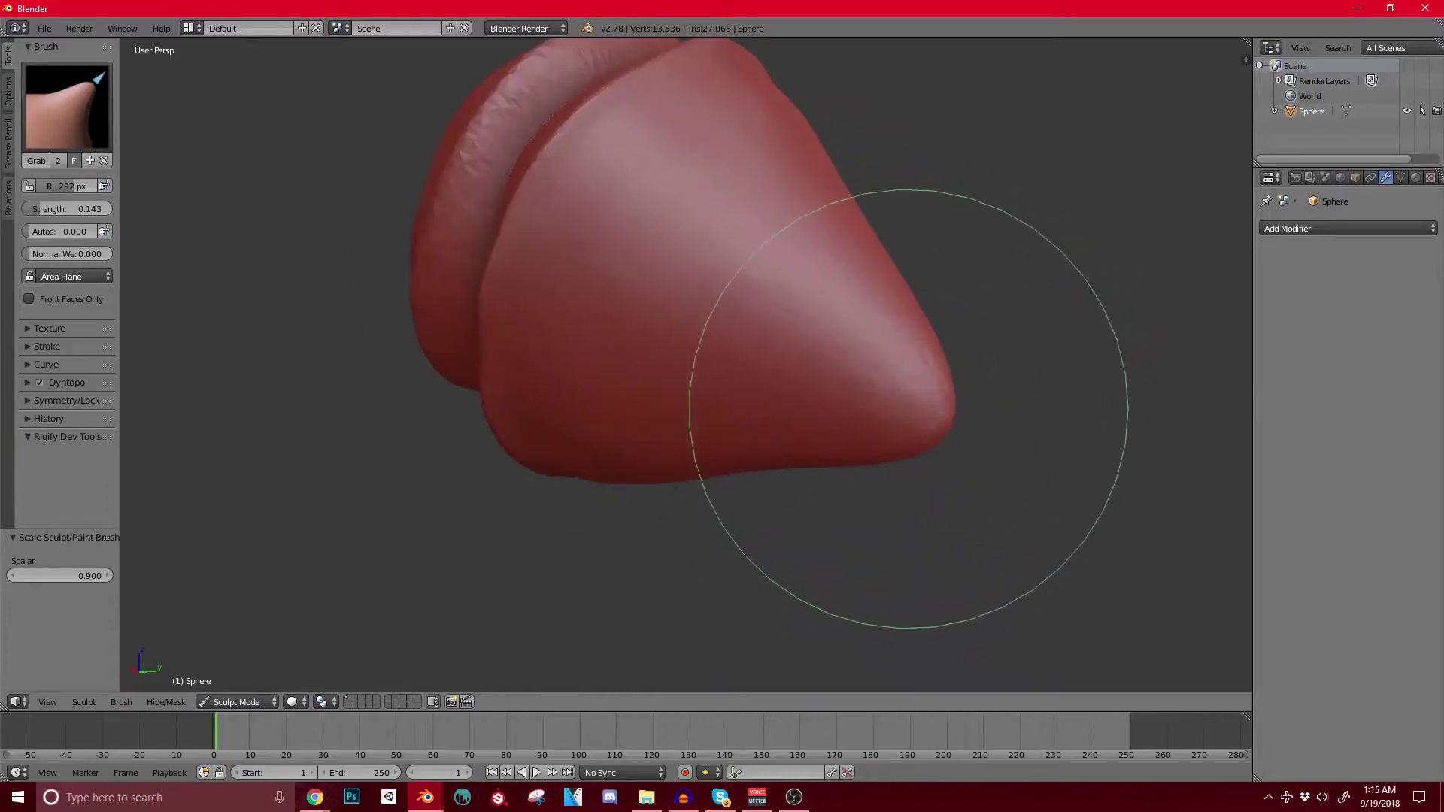
mouse_move(882, 298)
mouse_down()
mouse_move(936, 290)
mouse_move(715, 256)
mouse_move(752, 252)
mouse_move(757, 316)
mouse_up()
mouse_move(825, 282)
mouse_down()
mouse_move(684, 279)
mouse_move(680, 314)
mouse_up()
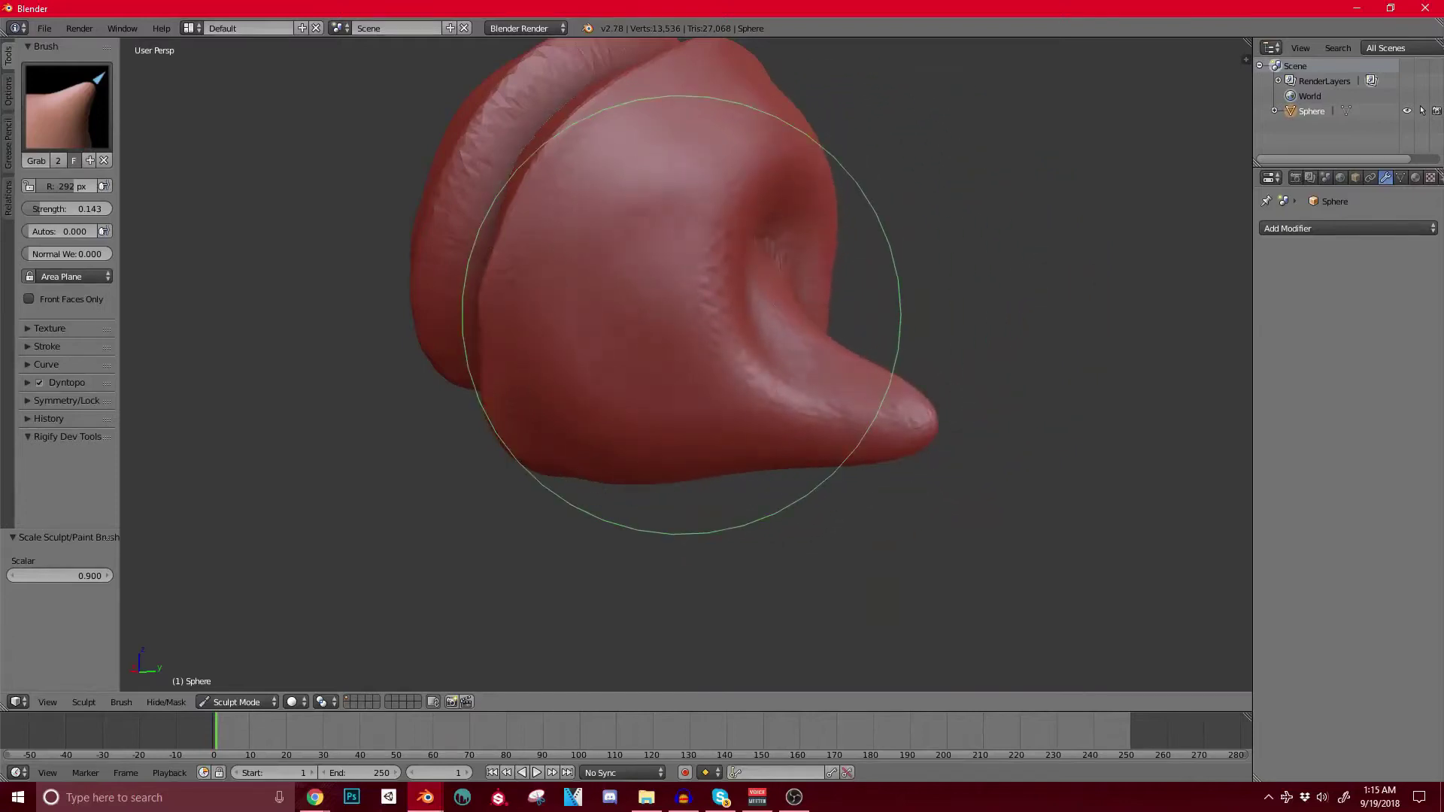
mouse_move(681, 314)
middle_down()
mouse_move(466, 316)
mouse_move(538, 295)
mouse_move(741, 300)
mouse_move(729, 345)
mouse_move(616, 338)
mouse_move(633, 215)
mouse_move(494, 391)
mouse_move(645, 361)
mouse_move(692, 290)
mouse_move(565, 276)
middle_up()
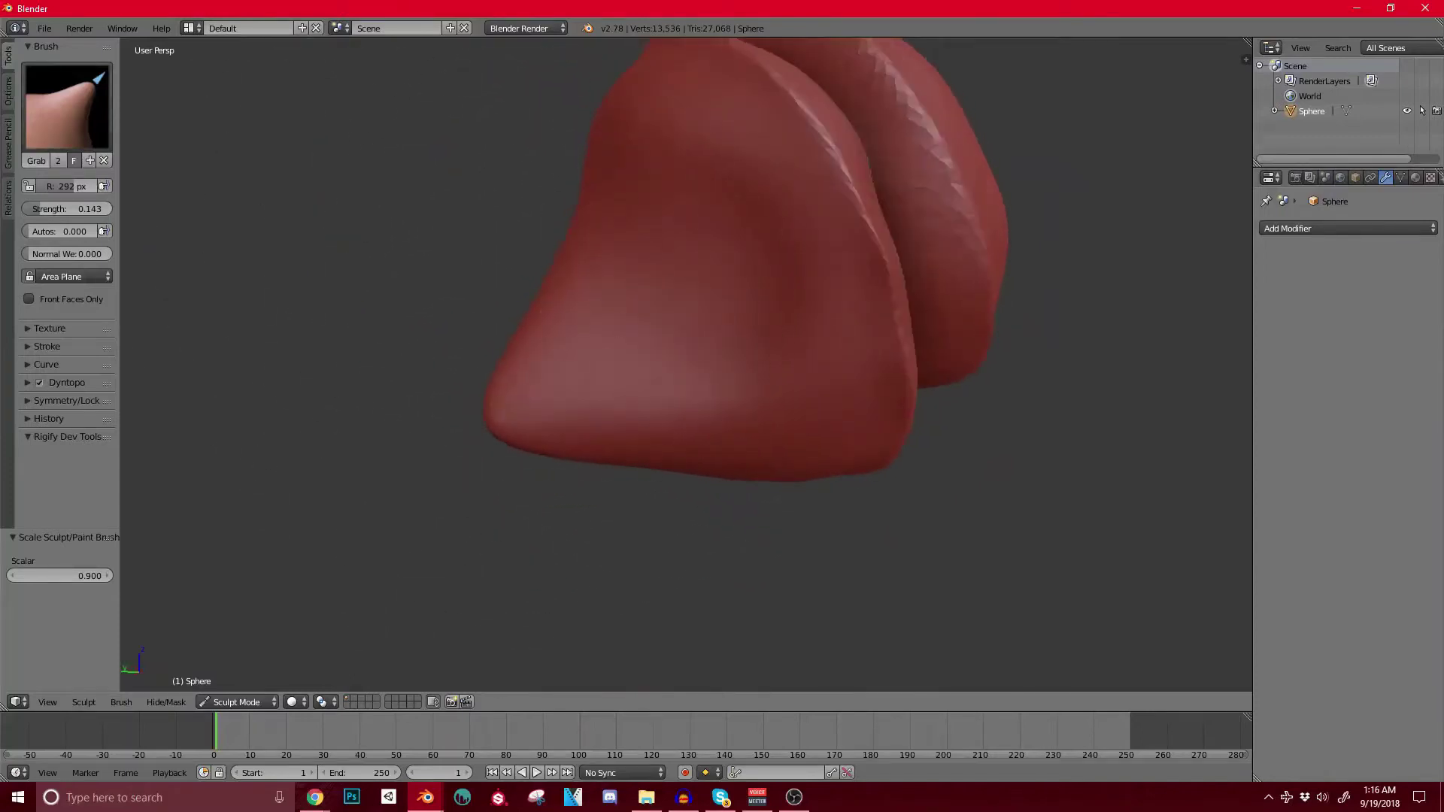
Step: Try the Inflate/Deflate brush on the hollow above the cone tip and undo the bulge
click(67, 105)
click(477, 194)
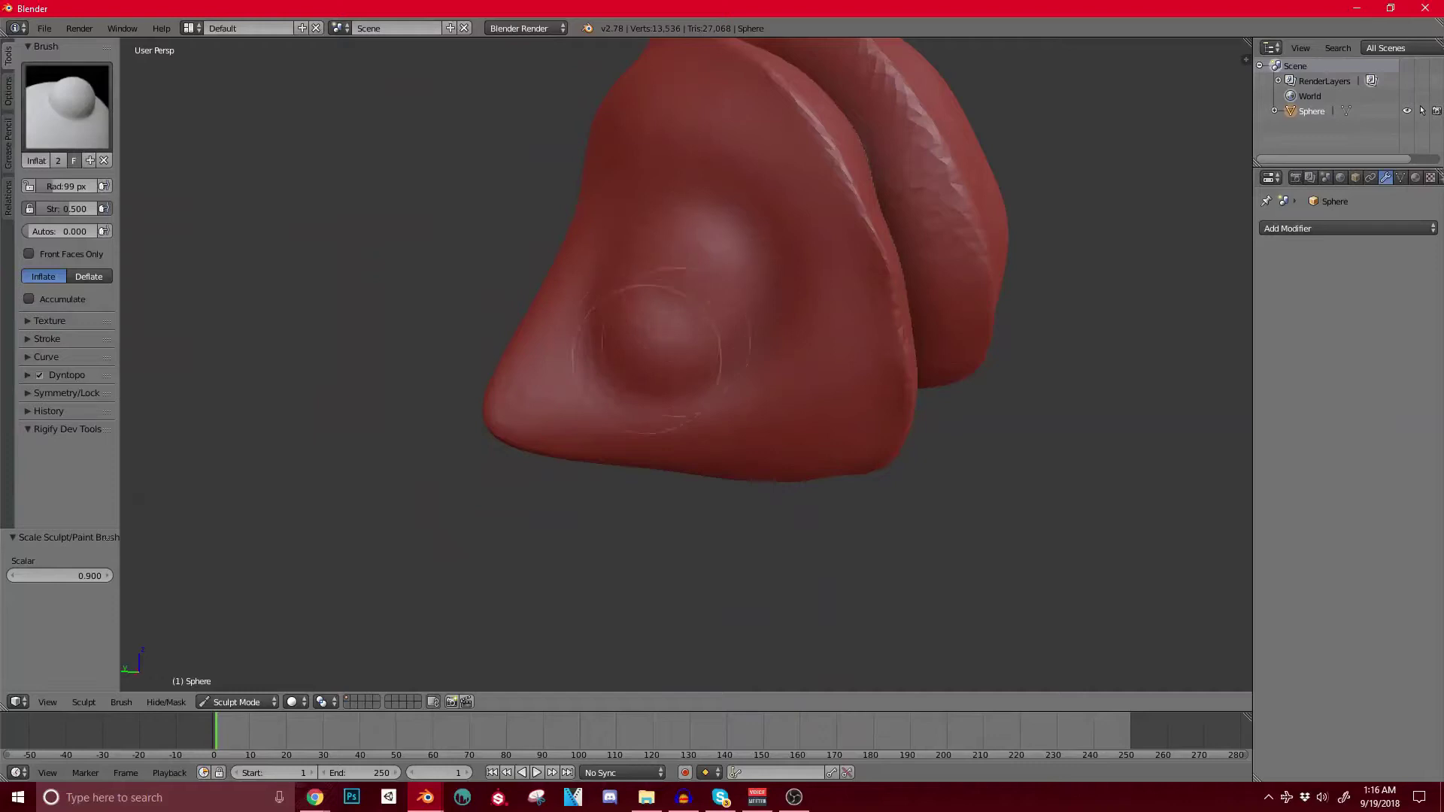
middle_drag(658, 350, 828, 335)
key(ctrl+z)
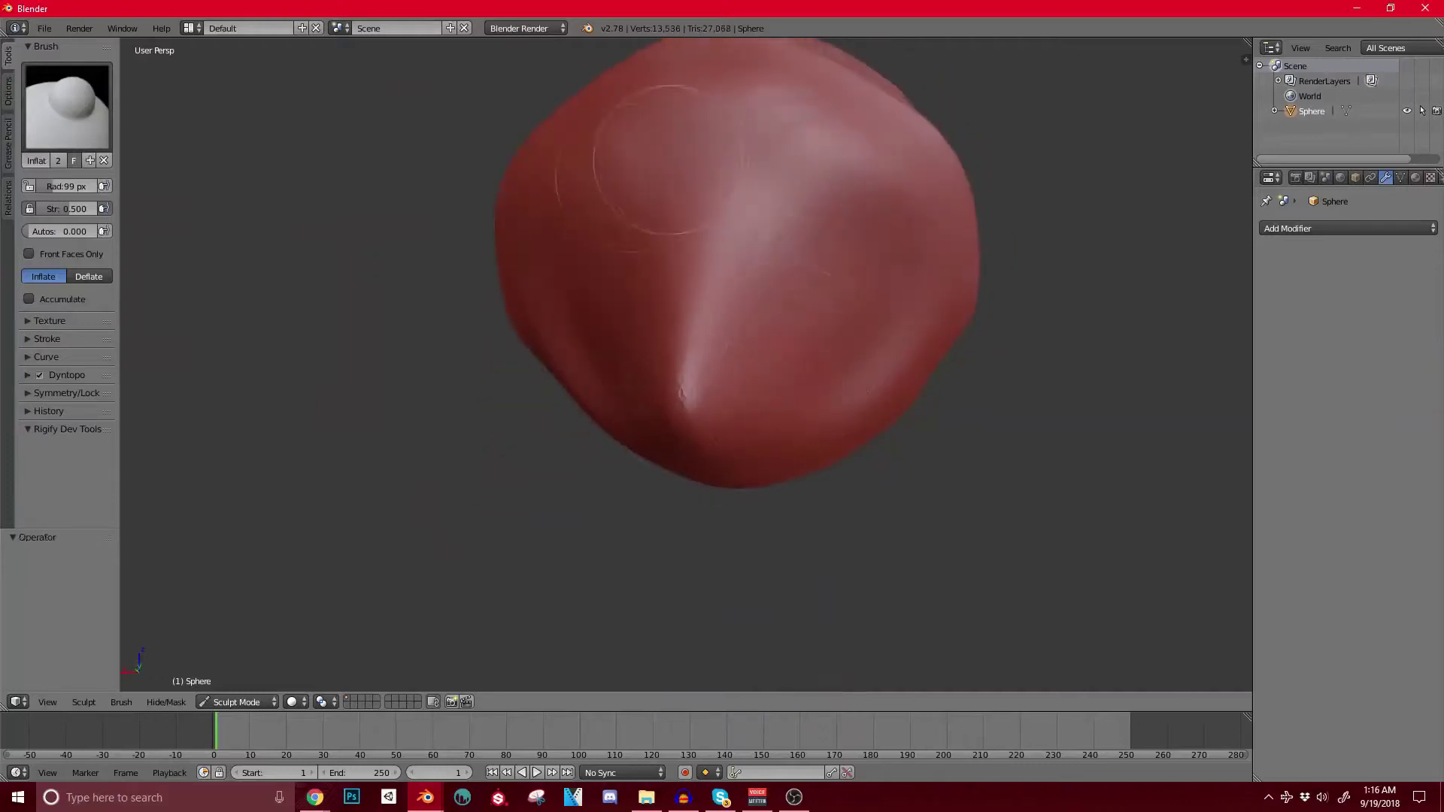
Step: Try a short Layer brush stroke on the surface above the cone tip and undo it
click(67, 105)
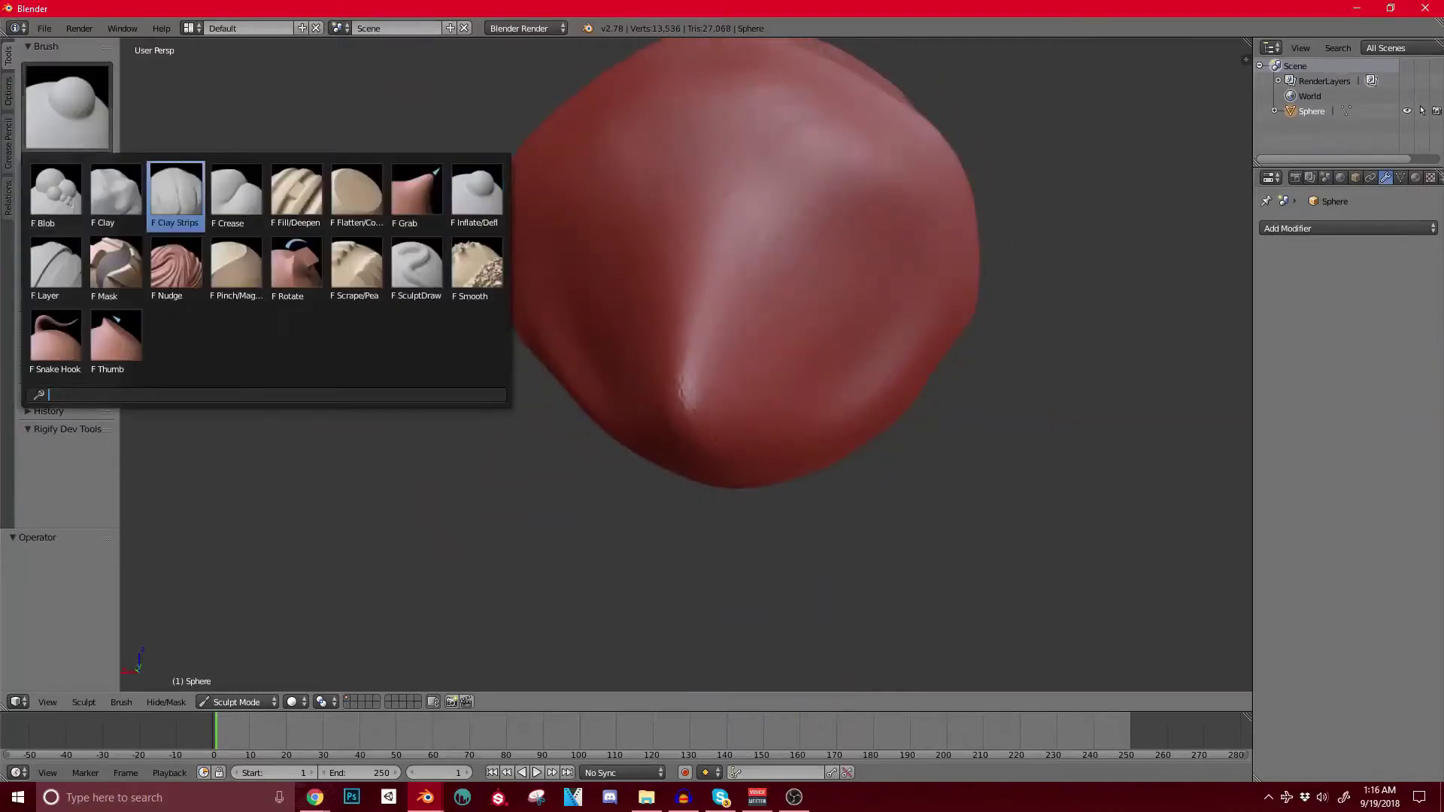
click(56, 269)
drag(683, 193, 704, 259)
key(ctrl+z)
Step: Switch to the Mask brush, try painting and erasing a mask beside the cone, and clear the mask
click(60, 105)
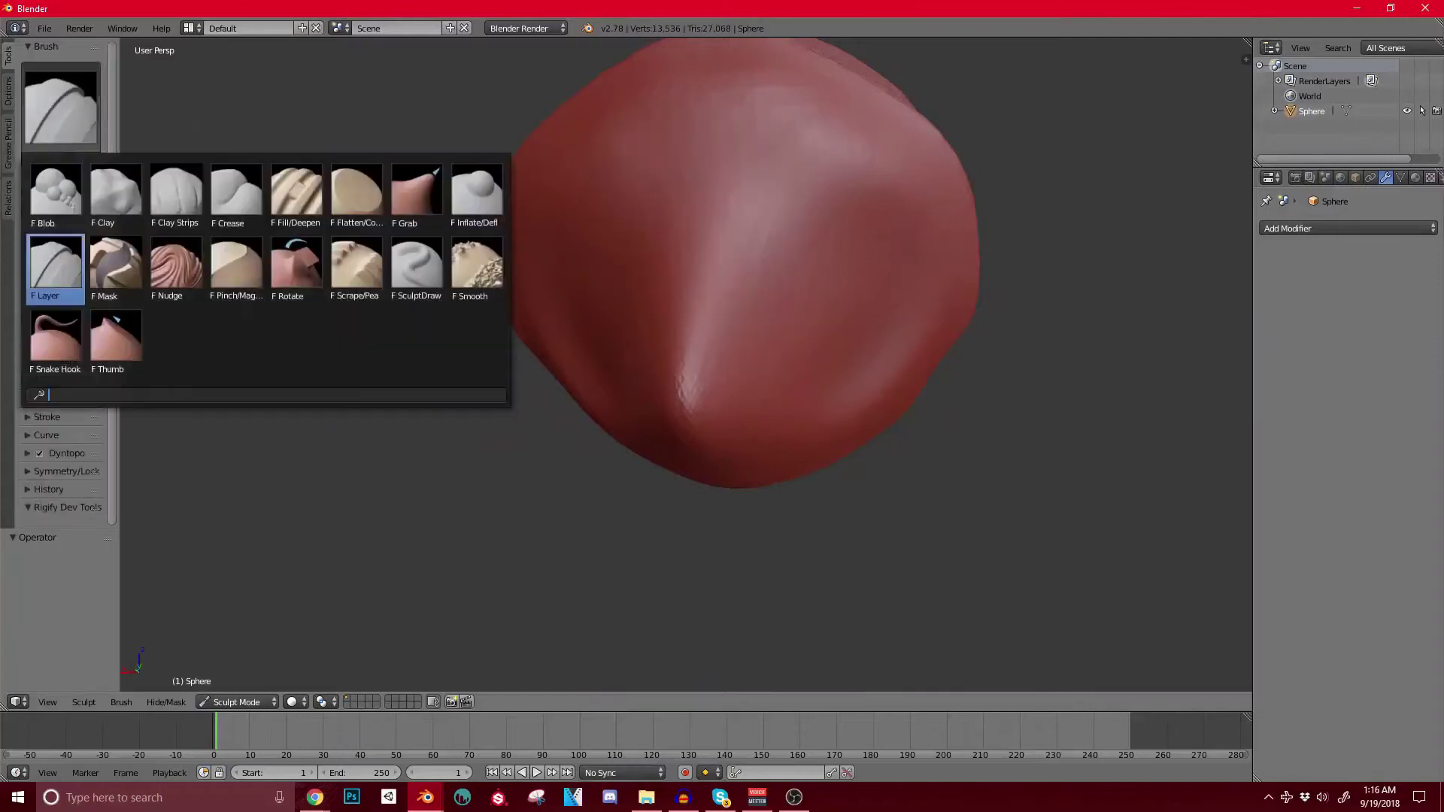
click(116, 267)
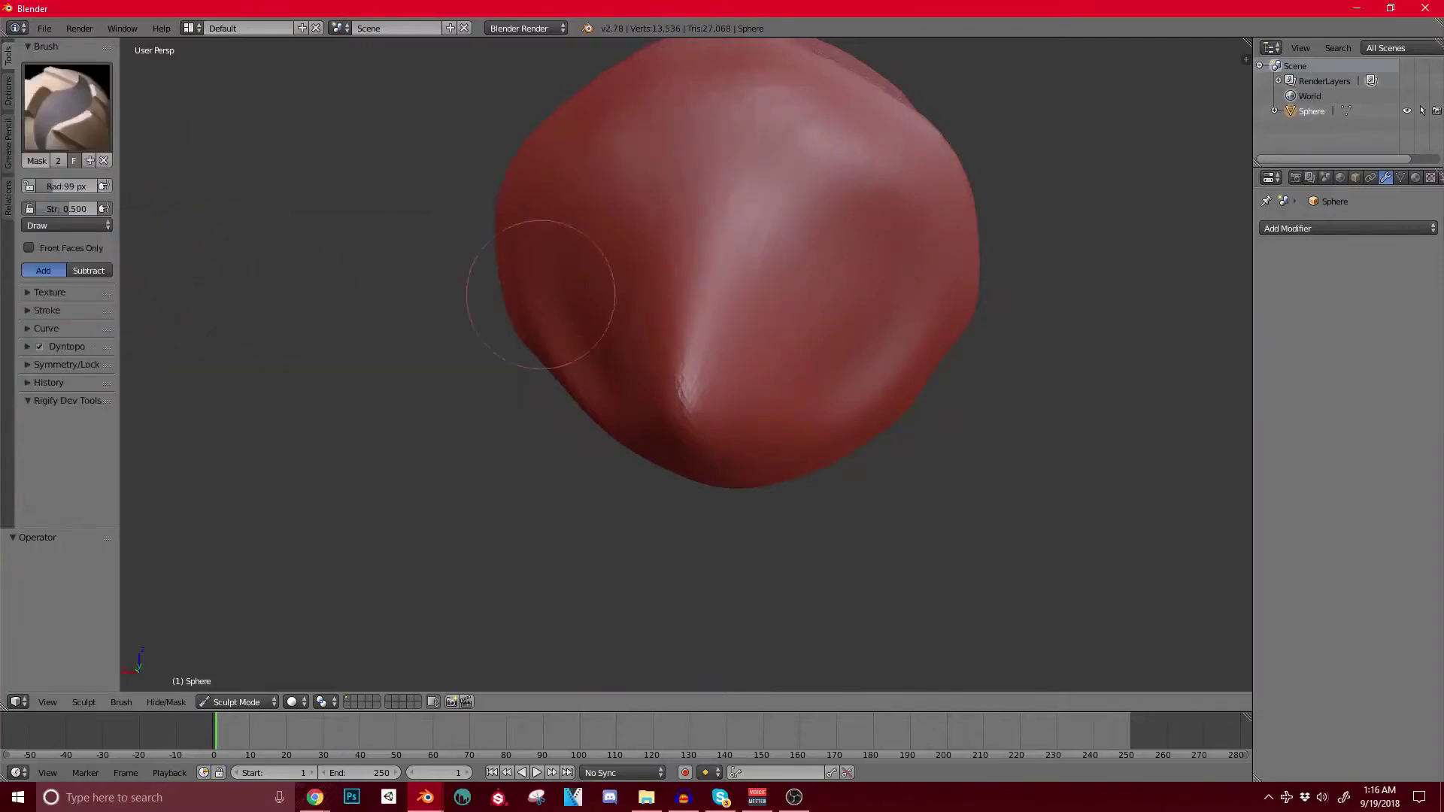
middle_drag(536, 336, 568, 378)
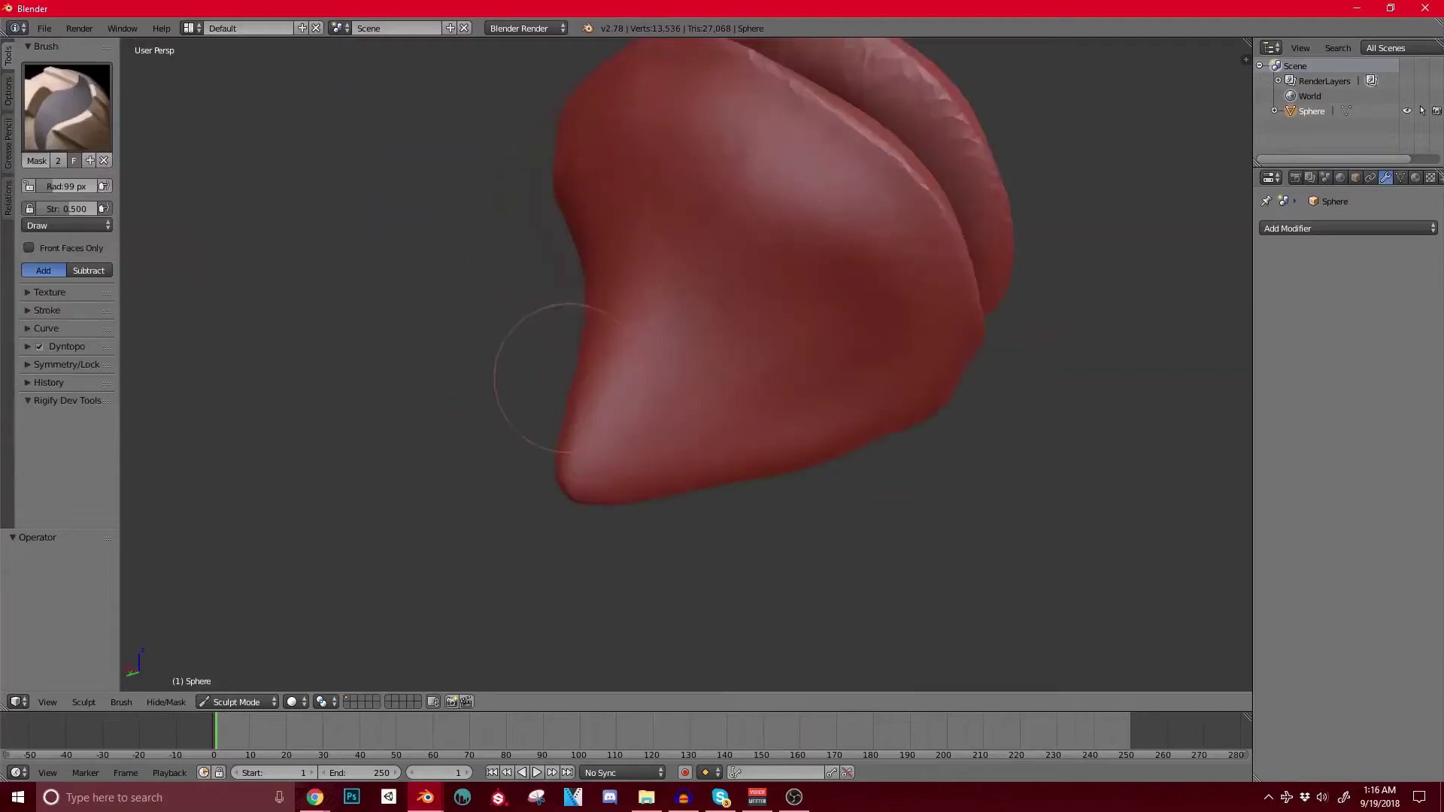
mouse_move(701, 289)
mouse_down()
mouse_move(716, 323)
mouse_move(756, 340)
mouse_move(644, 256)
mouse_move(748, 276)
mouse_up()
mouse_move(614, 276)
ctrl+mouse_down()
mouse_move(635, 338)
mouse_move(676, 301)
mouse_move(624, 305)
mouse_move(714, 384)
mouse_move(811, 376)
ctrl+mouse_up()
mouse_move(647, 278)
mouse_down()
mouse_move(662, 305)
mouse_move(827, 281)
mouse_move(775, 291)
mouse_move(792, 317)
mouse_up()
key(alt+m)
Step: Paint an oval mask over the hollow beside the cone using the 99 px Mask brush
mouse_move(798, 297)
middle_down()
mouse_move(725, 378)
mouse_move(703, 297)
middle_up()
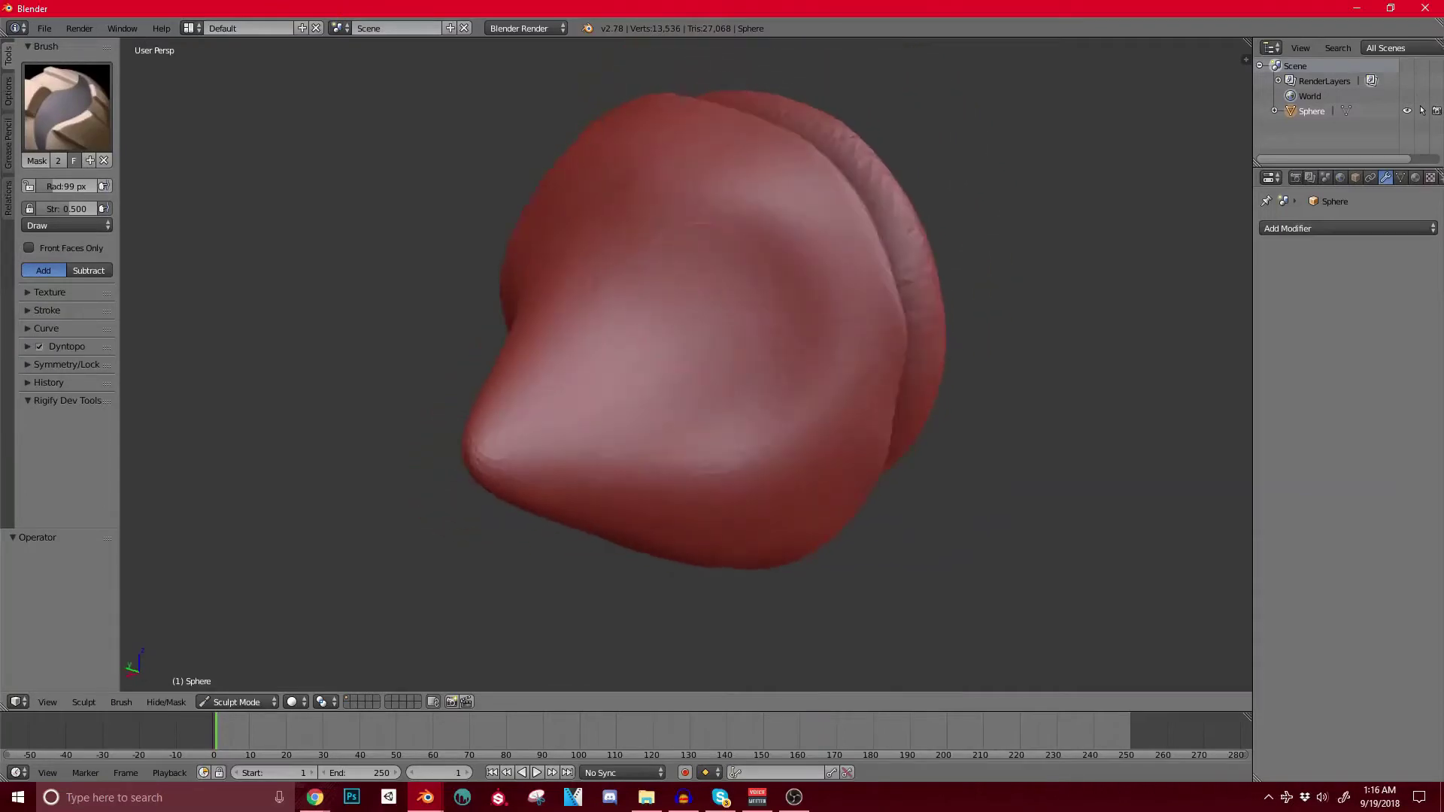
middle_drag(733, 428, 733, 438)
mouse_move(707, 343)
mouse_down()
mouse_move(690, 338)
mouse_move(775, 323)
mouse_move(774, 368)
mouse_move(692, 331)
mouse_up()
scroll(700, 335, down, 5)
mouse_move(700, 334)
middle_down()
mouse_move(887, 361)
mouse_move(737, 338)
middle_up()
scroll(737, 338, up, 3)
shift+middle_drag(842, 275, 786, 338)
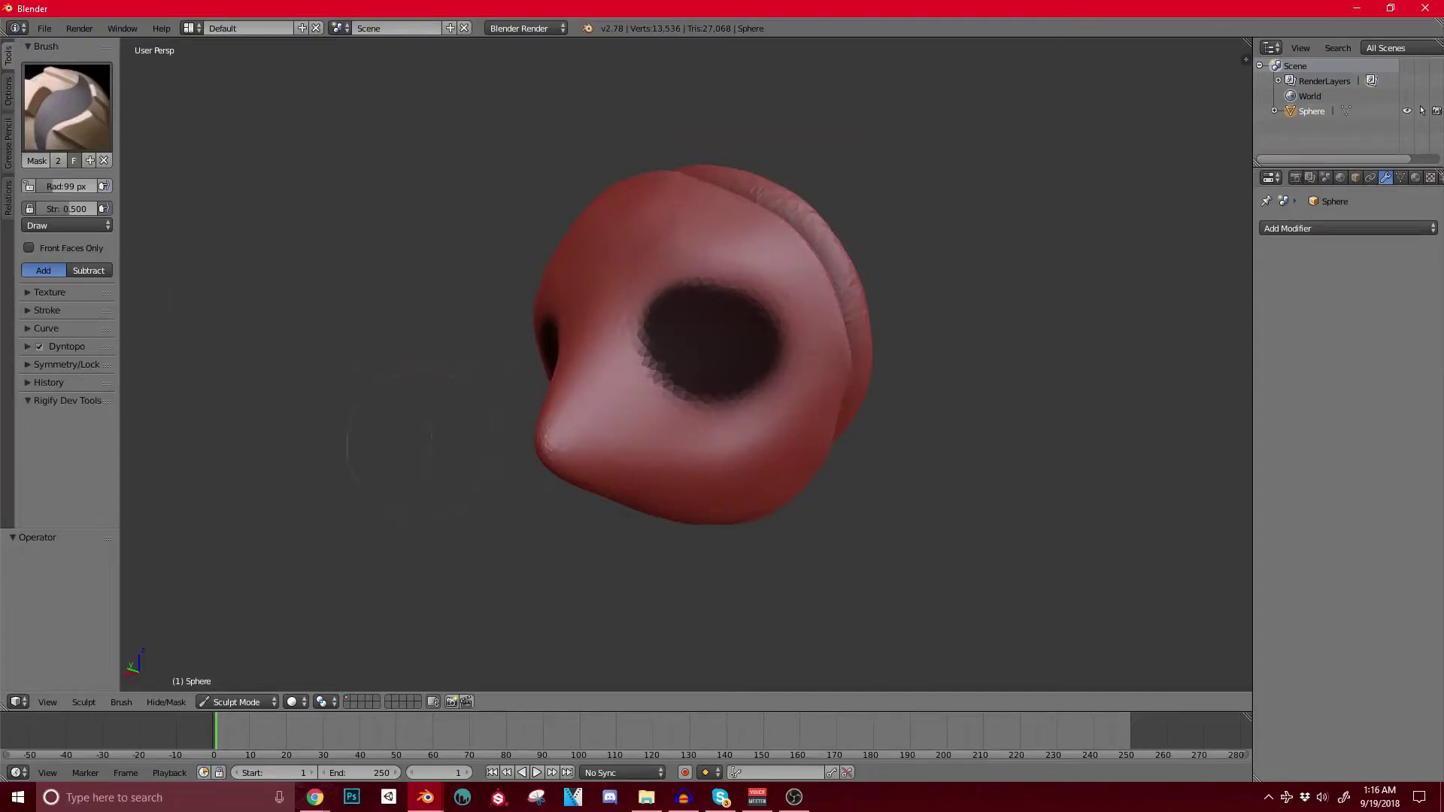
Step: Switch to the Clay brush and try strokes across the masked oval and the surface around it
click(66, 105)
click(112, 198)
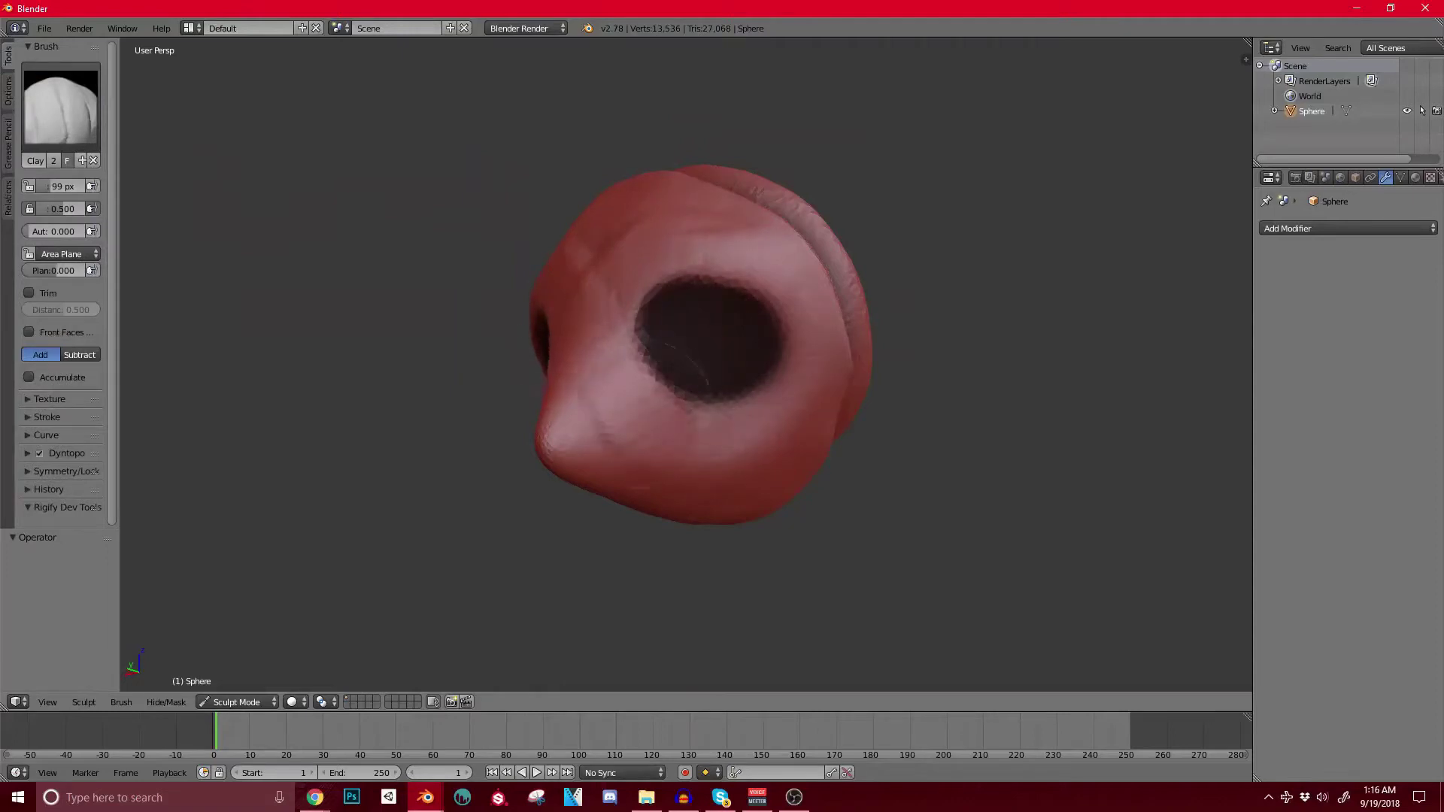
drag(733, 335, 715, 395)
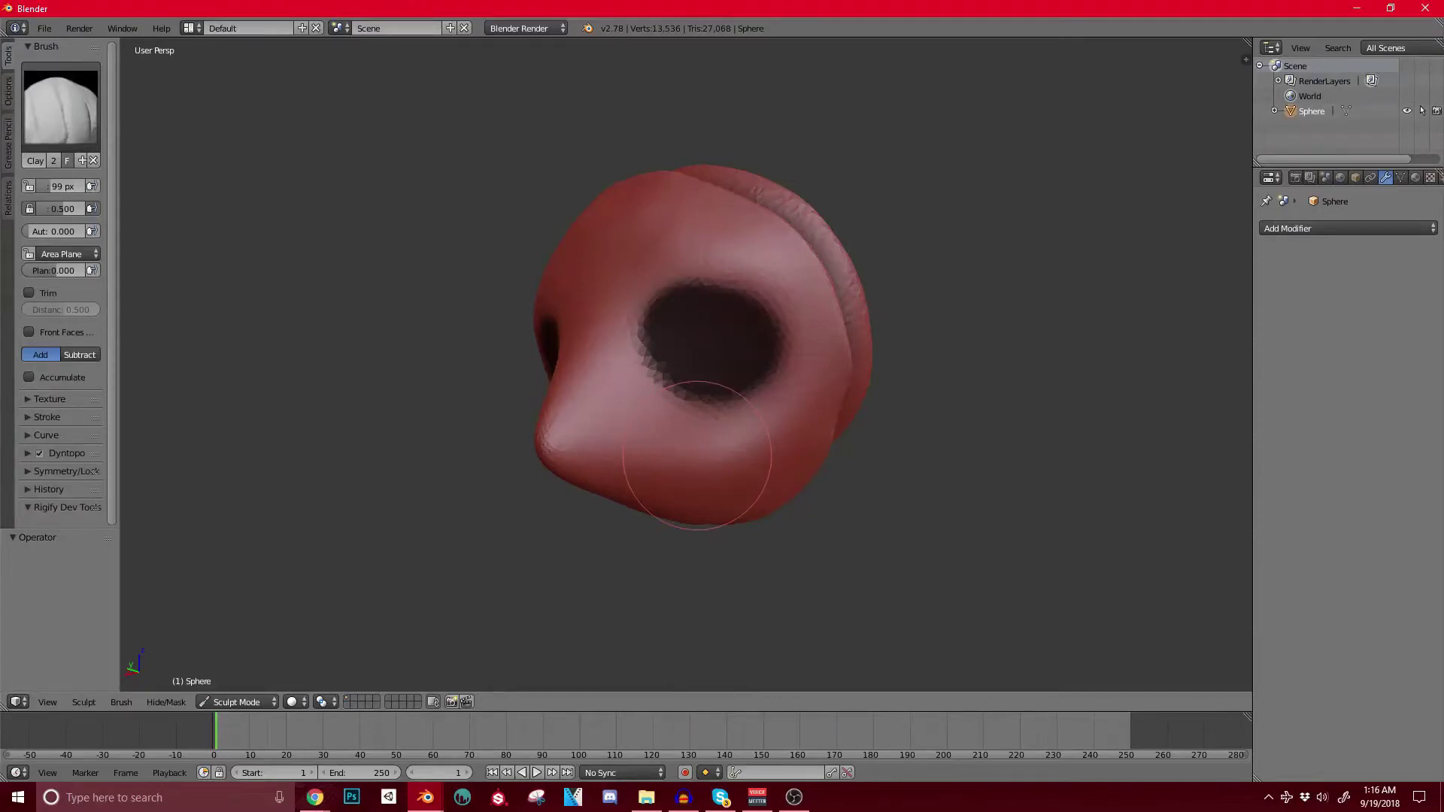
Step: Invert the mask, set the Clay brush radius to 110 px and carve the exposed oval inward into a socket
key(ctrl+i)
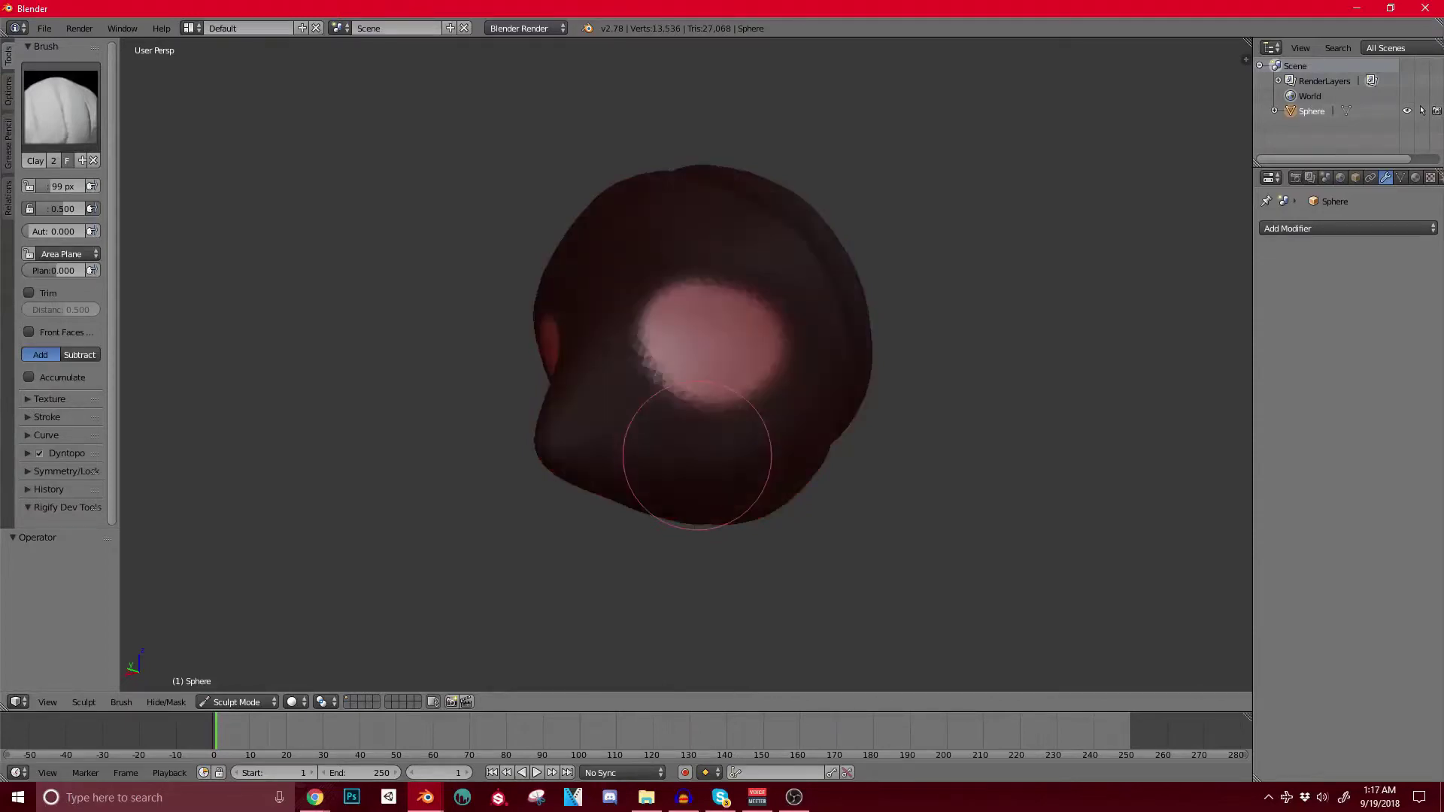
middle_drag(697, 455, 622, 251)
scroll(639, 267, up, 3)
key(bracketright)
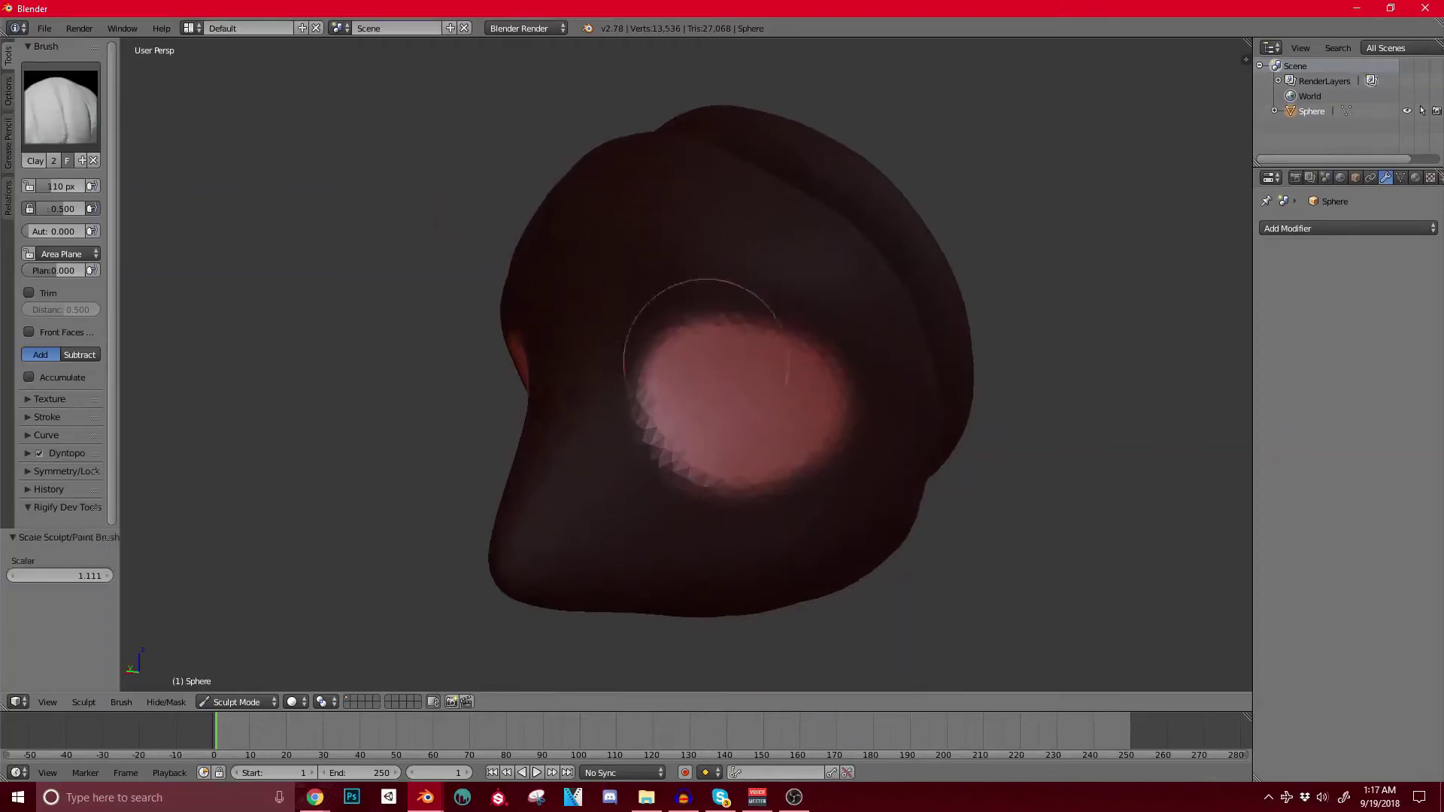
drag(679, 397, 689, 407)
drag(696, 456, 712, 485)
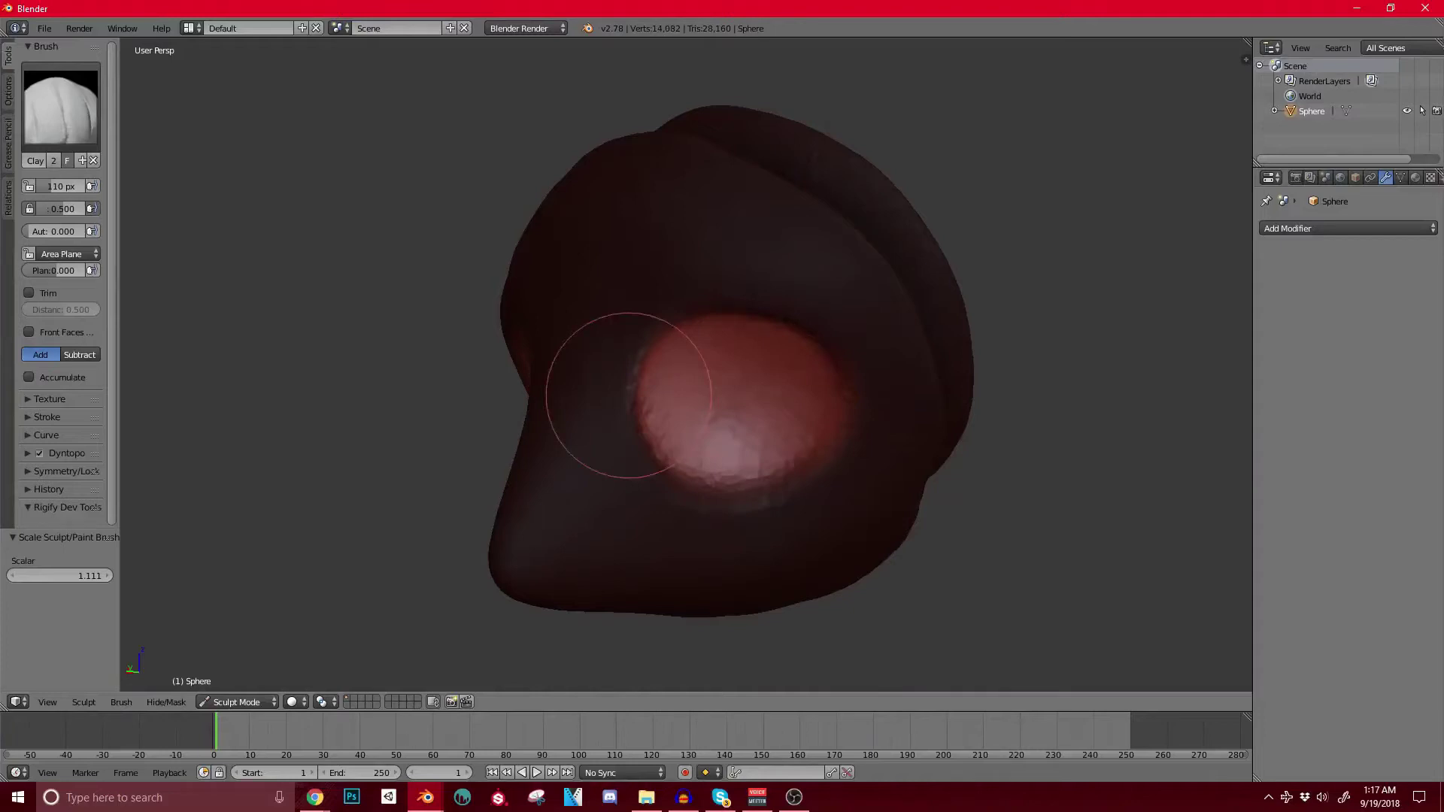
Step: Clear the mask and smooth the jagged rim of the carved socket
key(alt+m)
mouse_move(629, 395)
middle_down()
mouse_move(730, 388)
mouse_move(669, 455)
mouse_move(583, 440)
middle_up()
scroll(582, 440, up, 1)
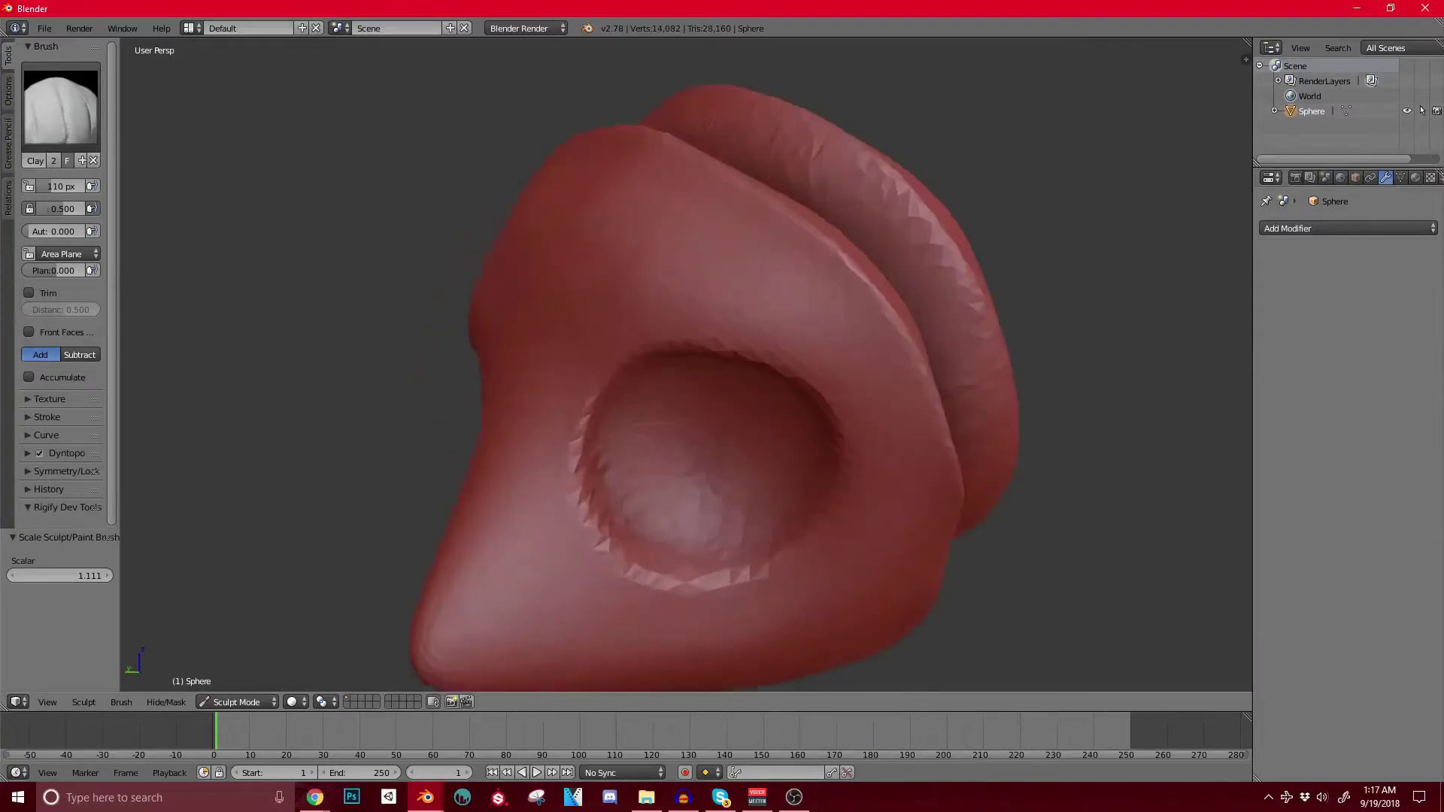
shift+drag(740, 589, 602, 512)
scroll(594, 496, down, 2)
Step: Build up the underside of the cone between the two sockets with Clay brush strokes
mouse_move(572, 482)
middle_down()
mouse_move(673, 497)
mouse_move(692, 373)
middle_up()
scroll(673, 497, up, 1)
mouse_move(669, 308)
mouse_down()
mouse_move(719, 451)
mouse_move(677, 308)
mouse_up()
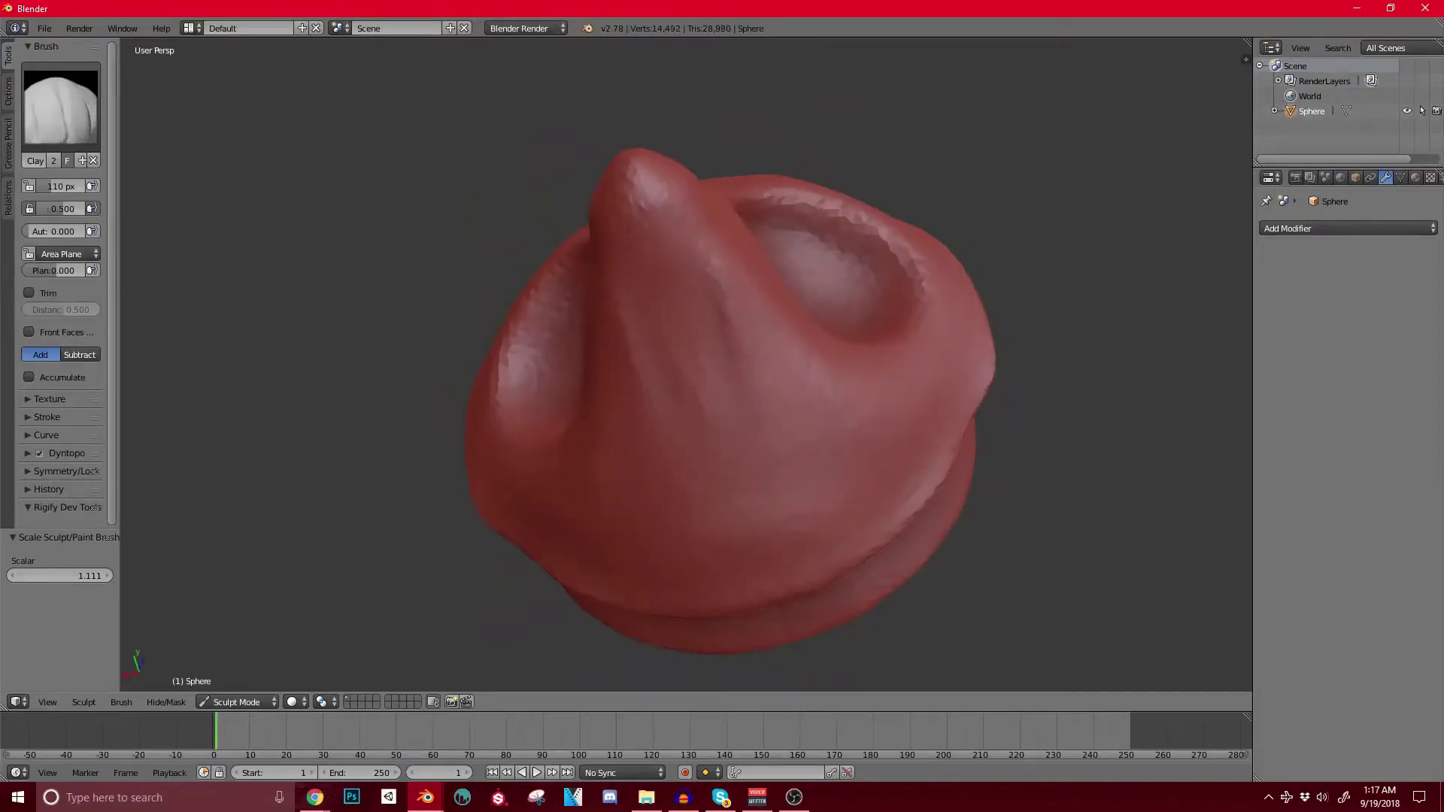
middle_drag(624, 181, 590, 474)
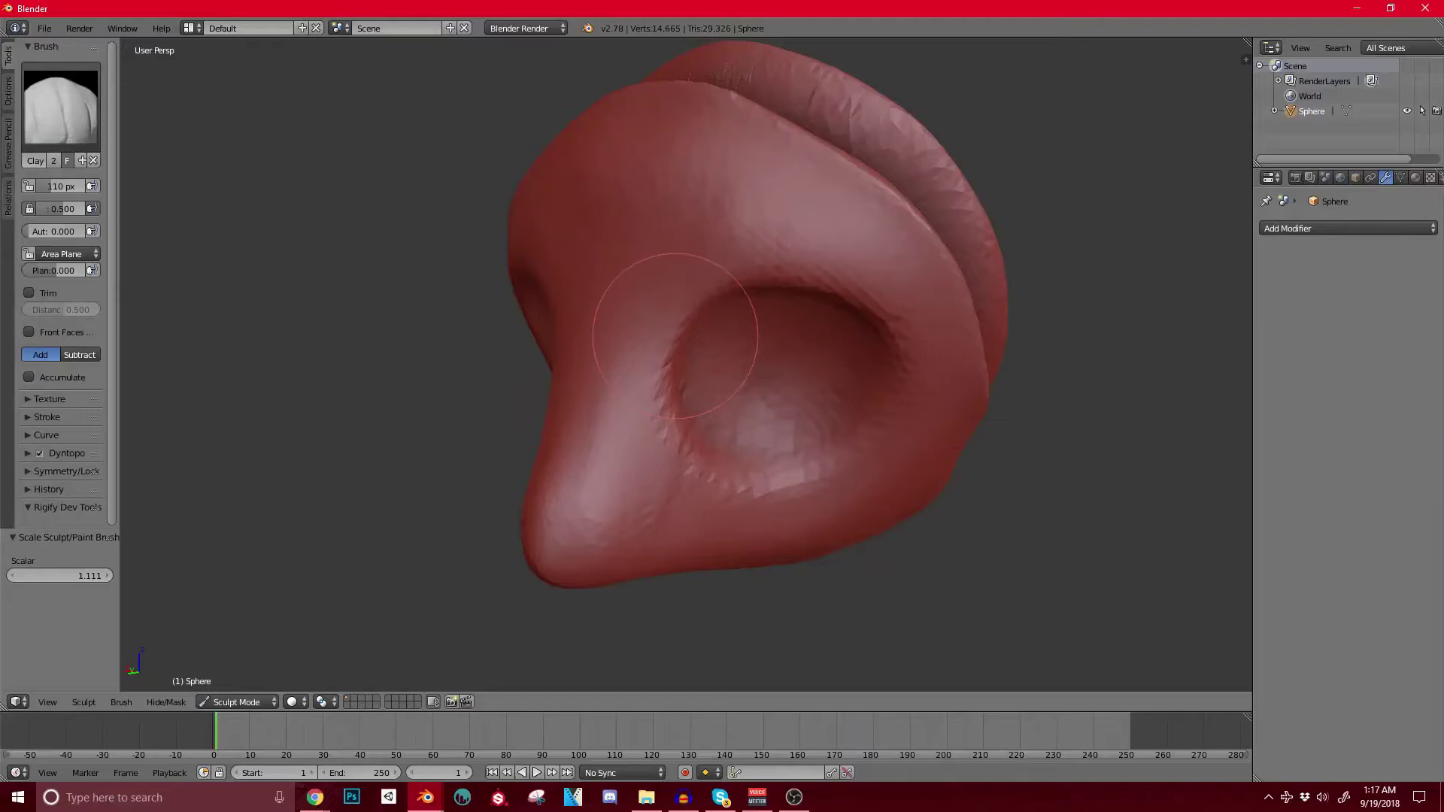
Step: Try the Grab brush with a 500 px radius on the rear cap of the mesh
middle_drag(759, 260, 713, 376)
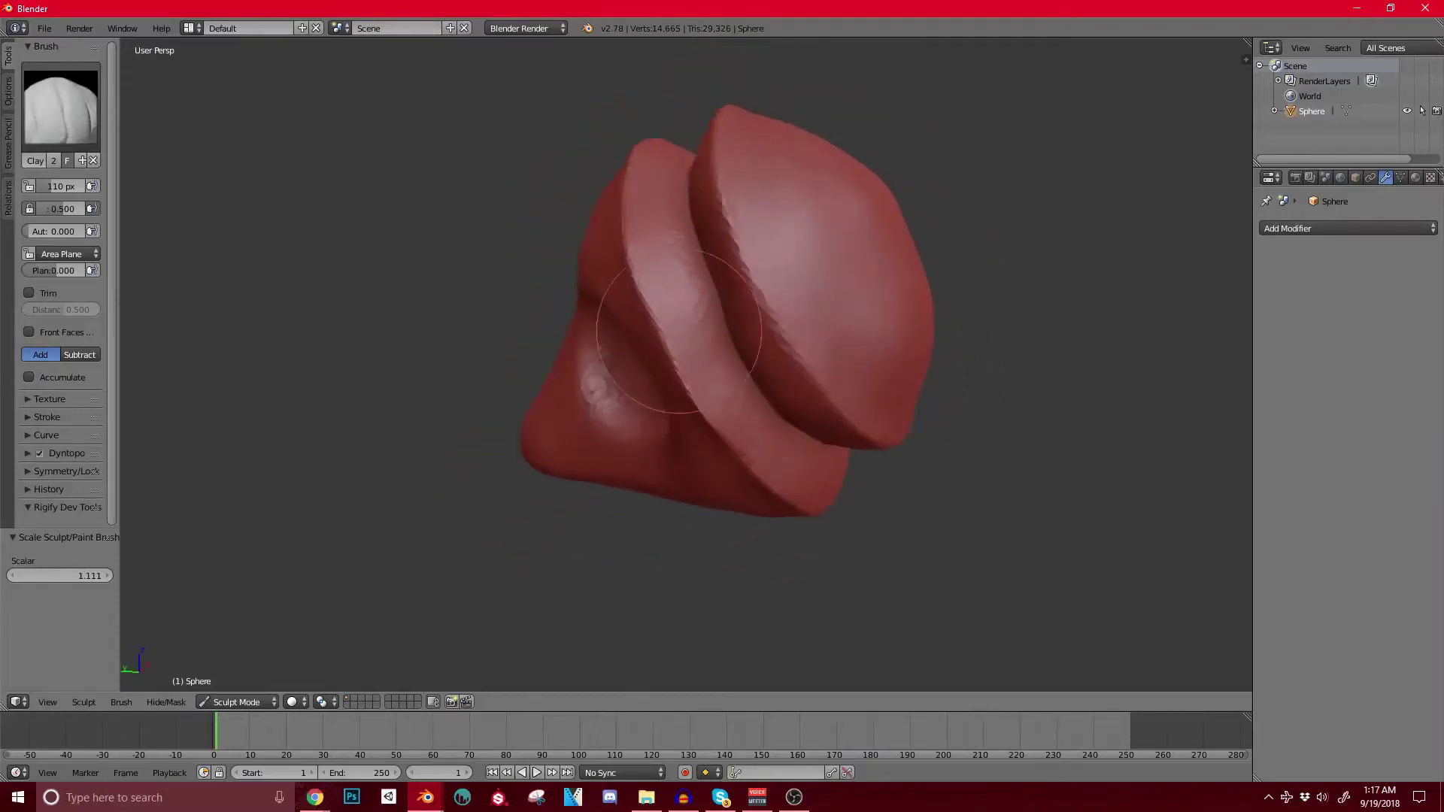
key(g)
key(bracketright)
key(bracketright)
key(bracketright)
key(bracketright)
key(bracketright)
key(bracketright)
key(bracketright)
key(bracketright)
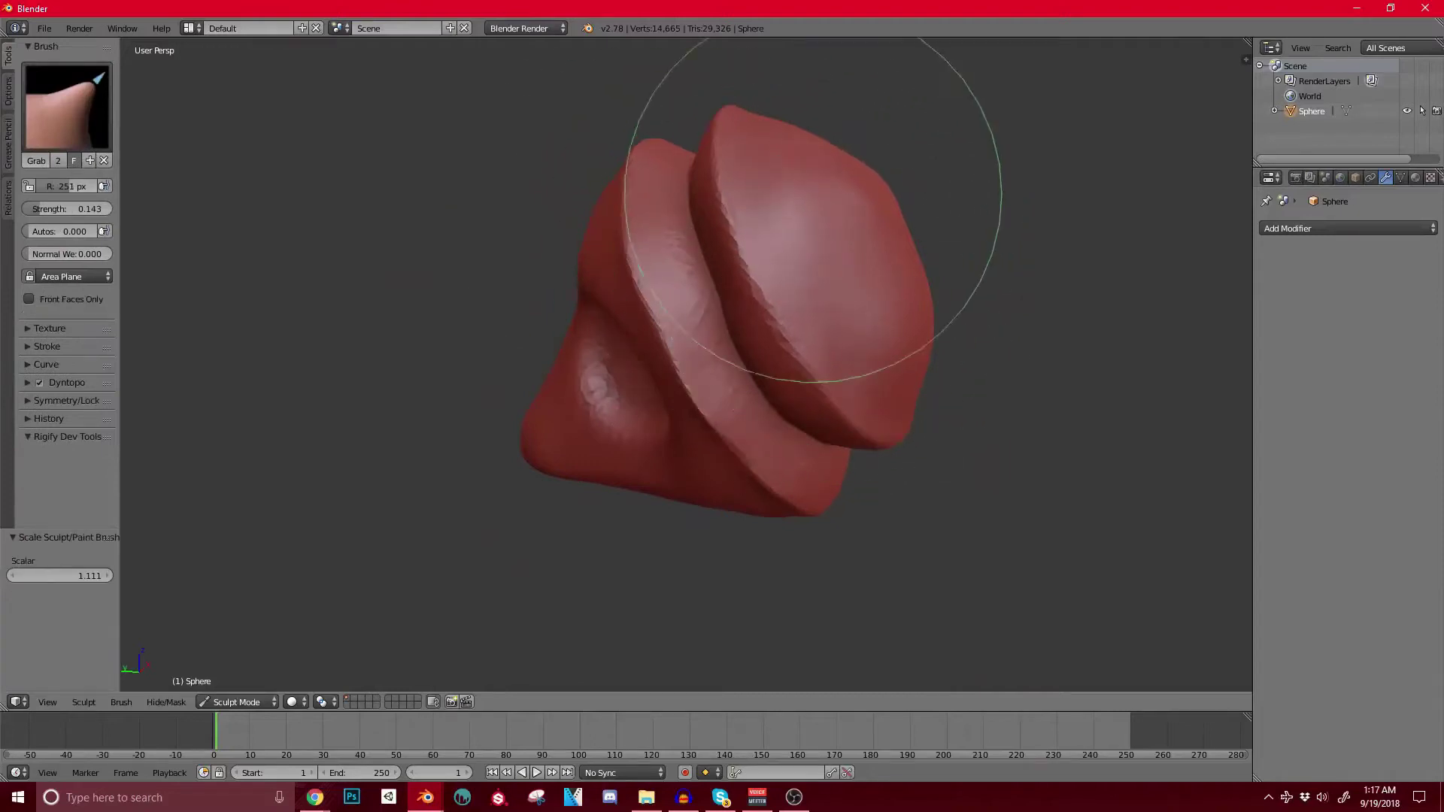
key(bracketright)
key(bracketright)
key(bracketright)
key(bracketright)
key(bracketright)
key(bracketright)
key(bracketright)
key(bracketright)
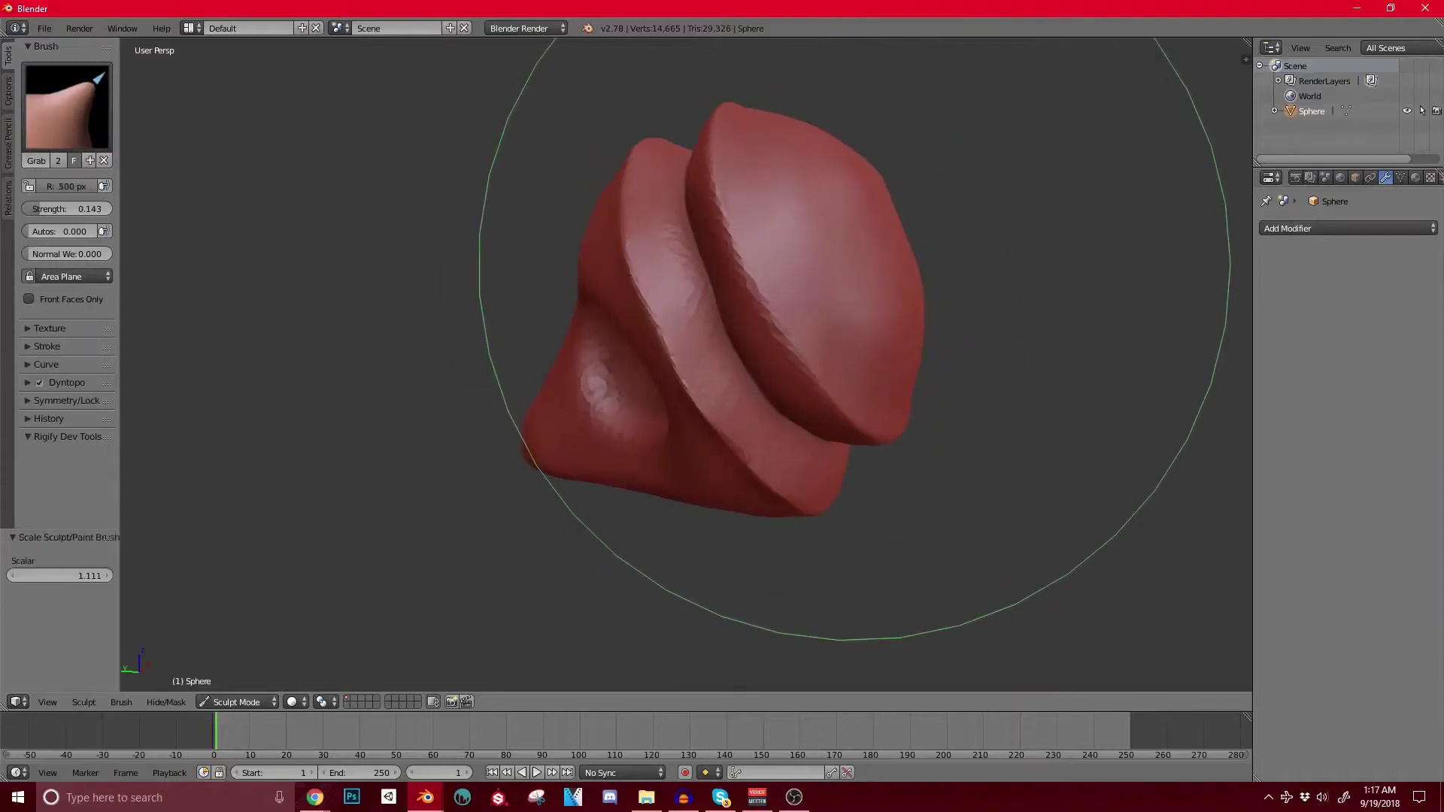
middle_drag(790, 339, 846, 325)
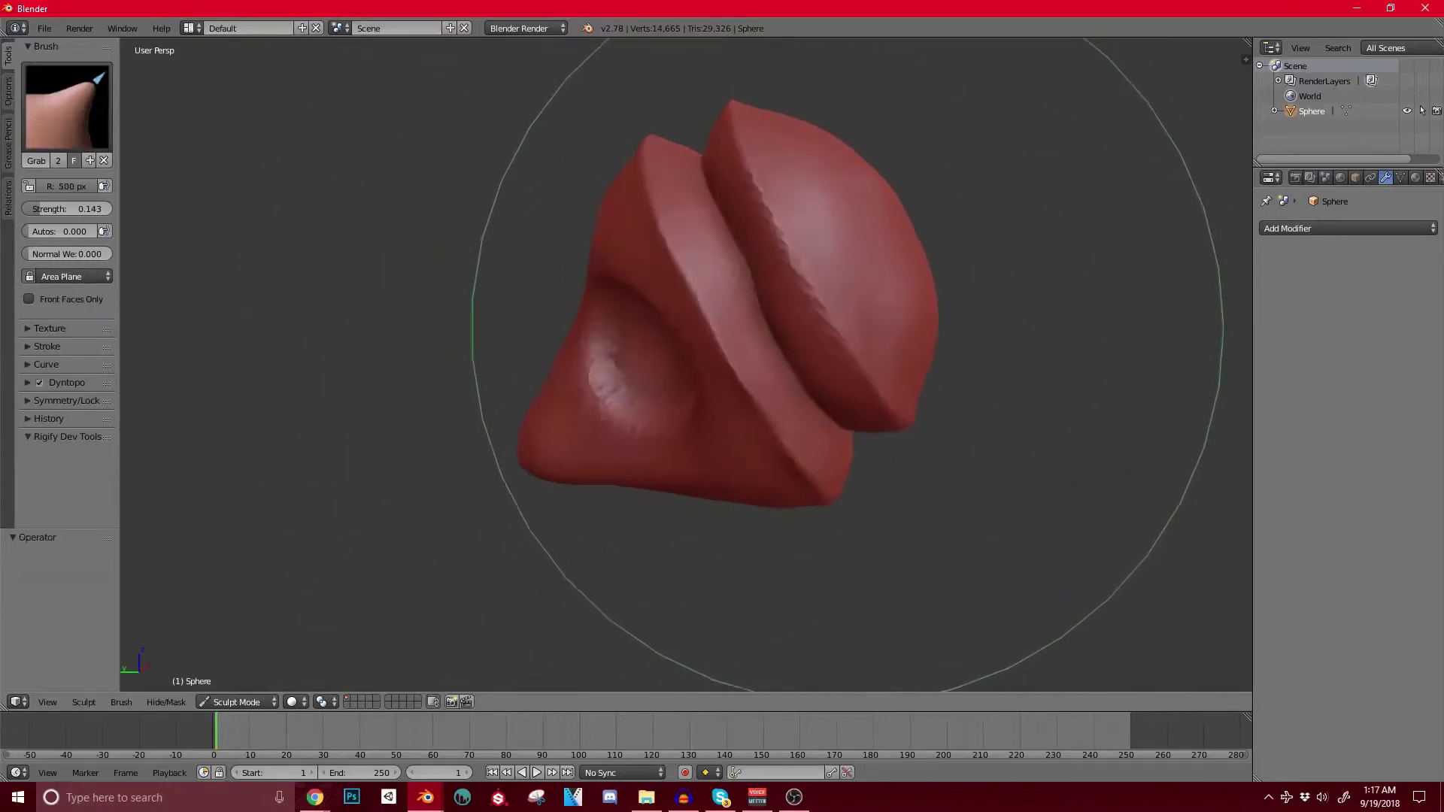
Step: Switch to the Mask brush with an 89 px radius and mask the rim of the rear cap along the groove
key(m)
key(bracketleft)
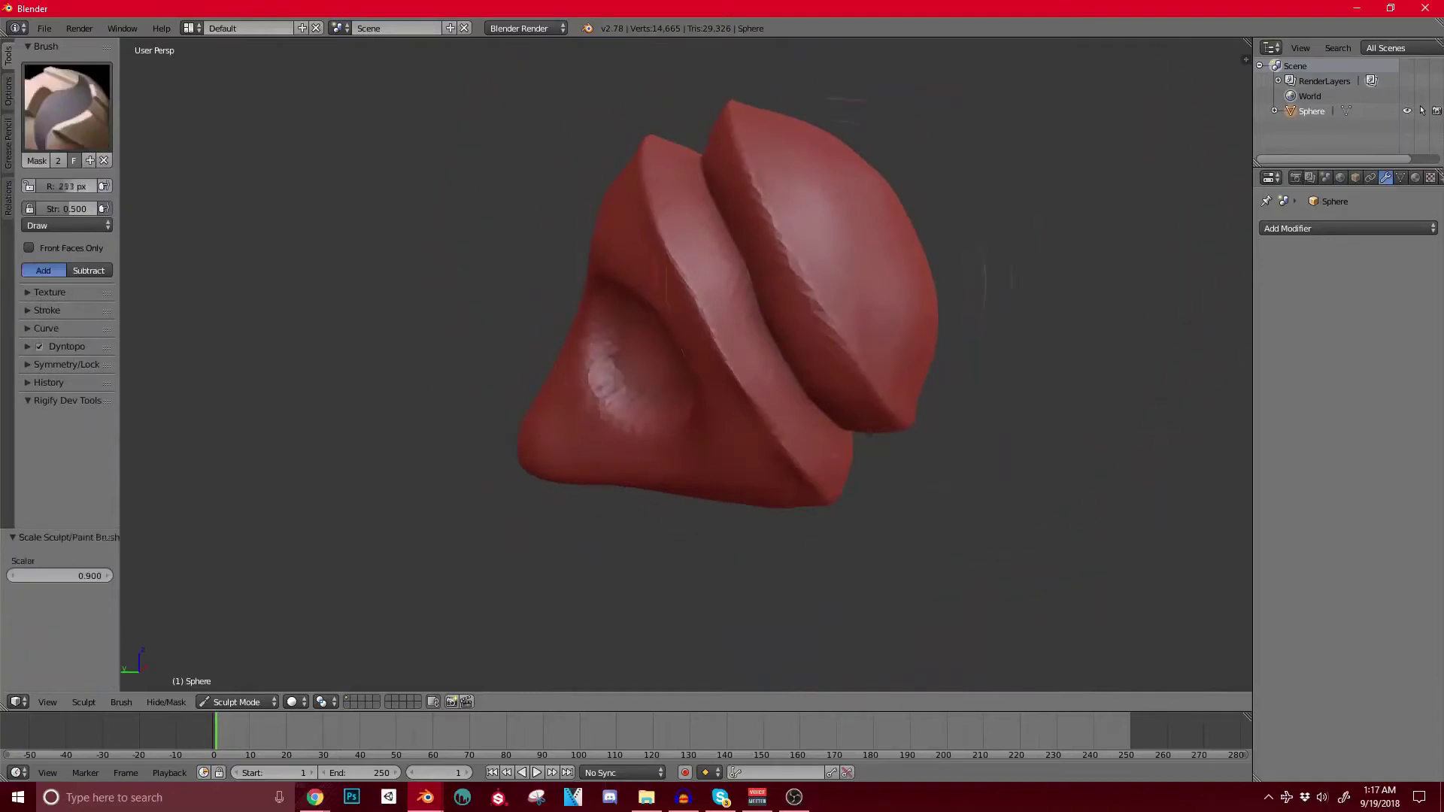
mouse_move(798, 301)
mouse_down()
mouse_move(736, 180)
mouse_move(823, 339)
mouse_up()
drag(865, 413, 886, 423)
middle_drag(886, 423, 786, 353)
mouse_move(752, 240)
mouse_down()
mouse_move(811, 293)
mouse_move(793, 259)
mouse_up()
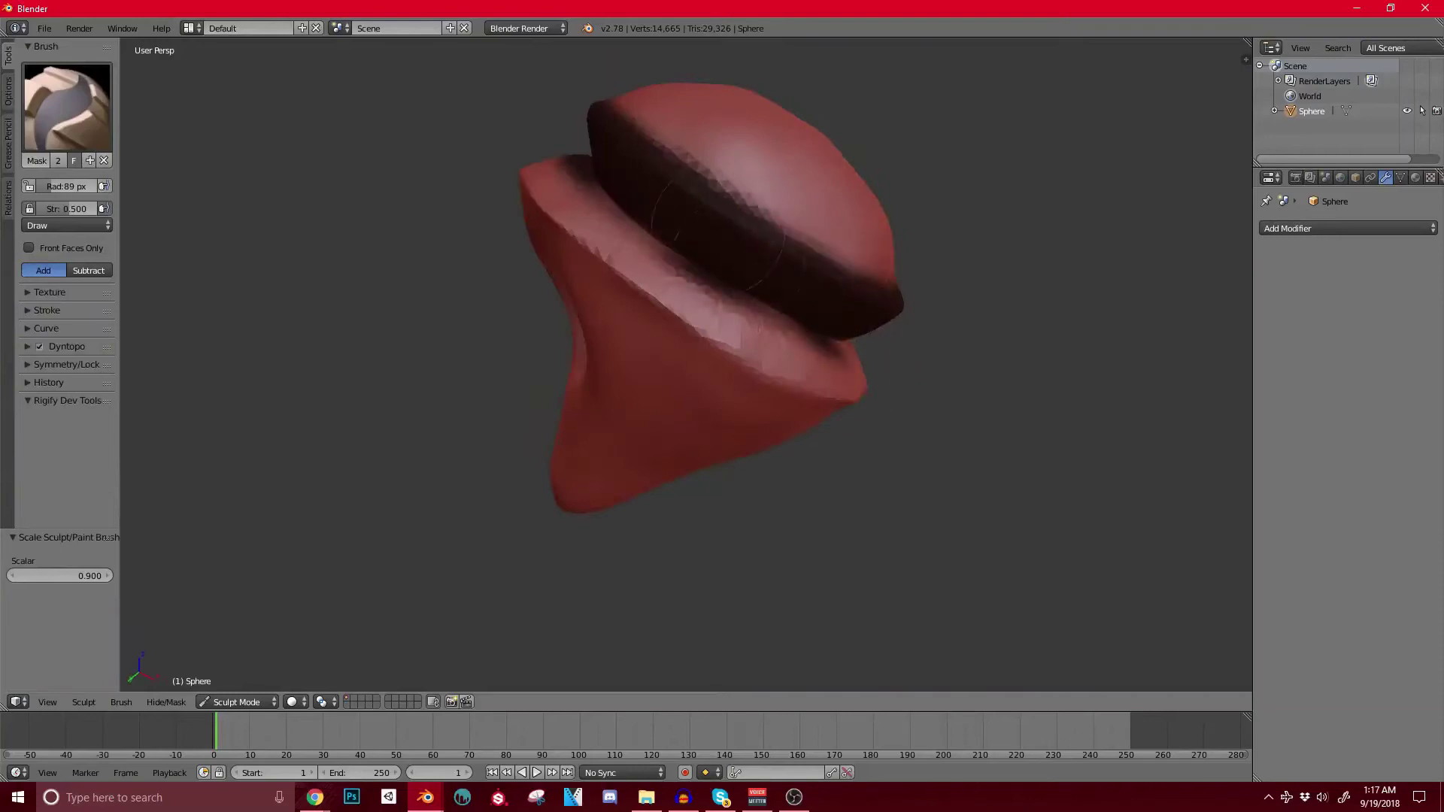
Step: Erase stray mask from the middle ring and extend the mask over the whole back of the cap
middle_drag(783, 263, 760, 331)
mouse_move(681, 414)
ctrl+mouse_down()
mouse_move(790, 455)
mouse_move(674, 404)
ctrl+mouse_up()
mouse_move(782, 361)
middle_down()
mouse_move(752, 354)
mouse_move(835, 315)
mouse_move(903, 248)
middle_up()
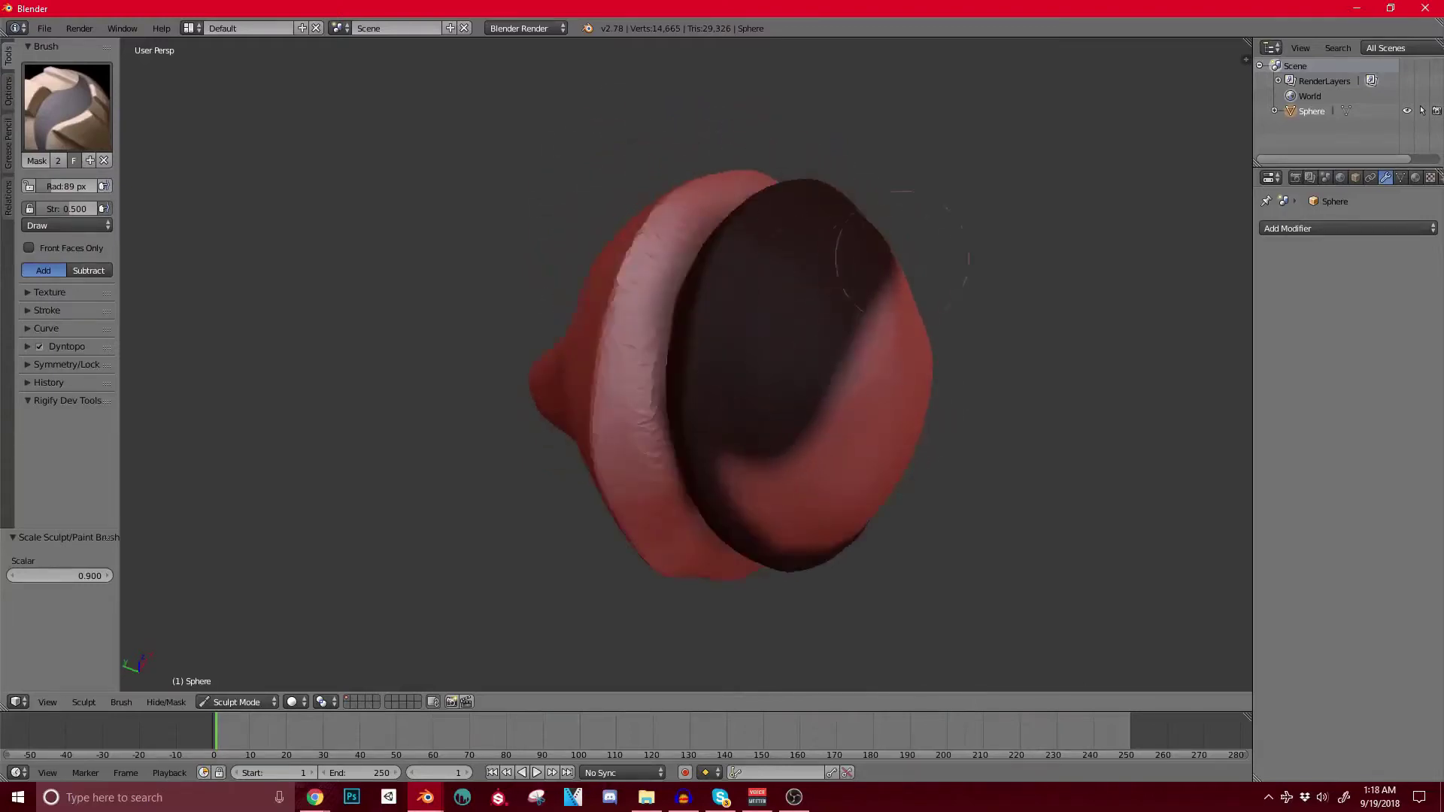
middle_drag(774, 483, 555, 328)
mouse_move(549, 328)
mouse_down()
mouse_move(645, 416)
mouse_move(767, 331)
mouse_move(688, 281)
mouse_up()
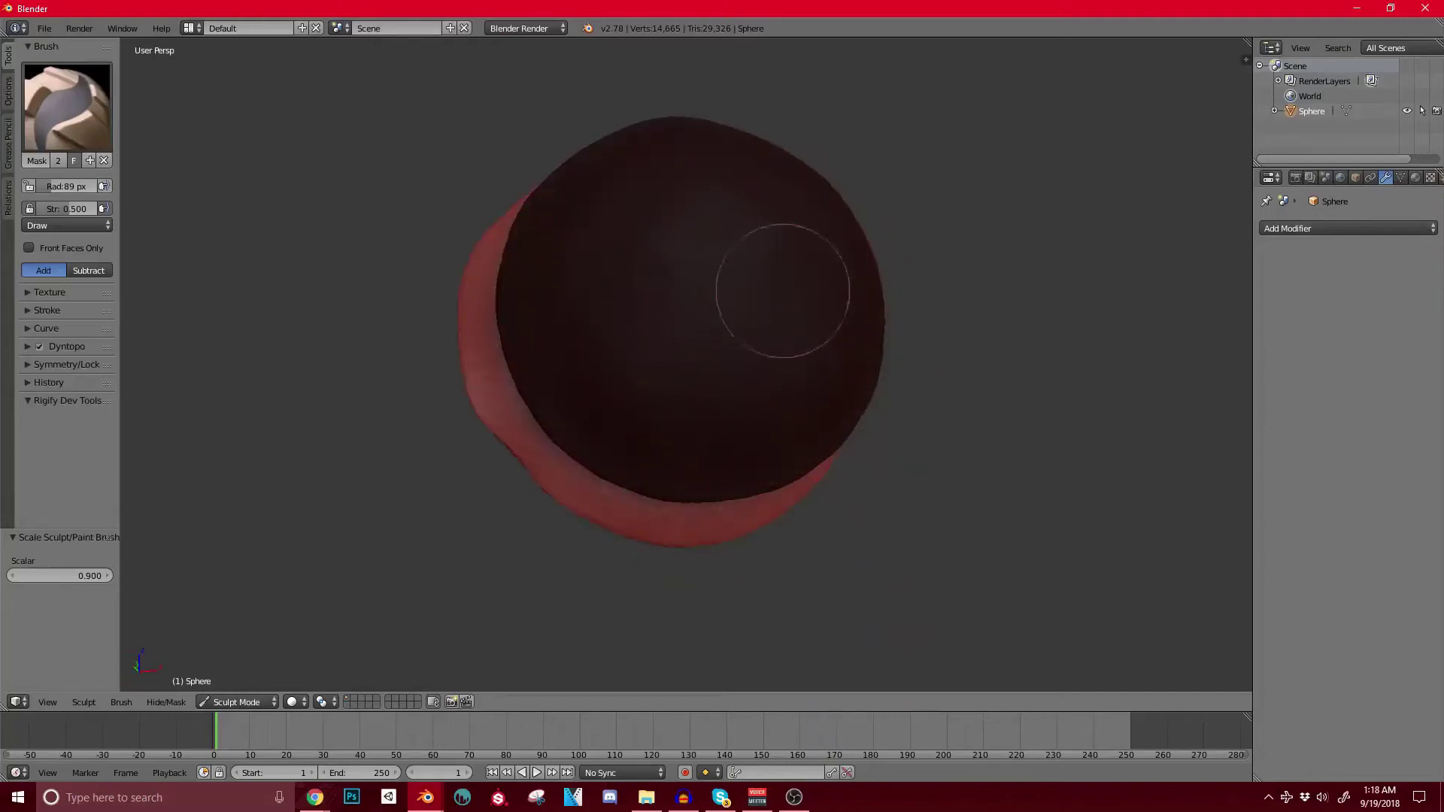
Step: Check the mask edge all along the groove and erase the mask spilling onto the middle ring
middle_drag(669, 418, 819, 331)
middle_drag(808, 239, 774, 283)
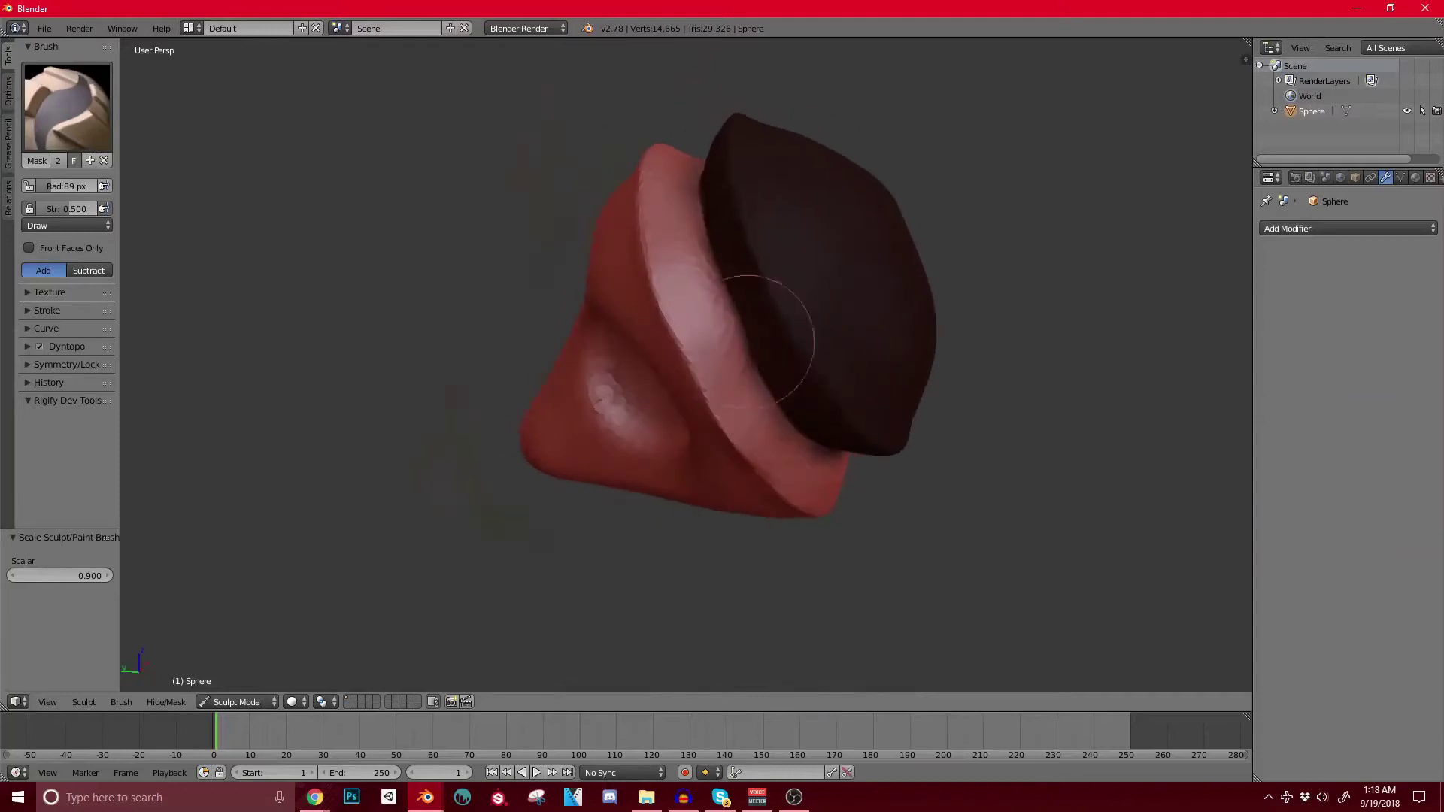
scroll(773, 361, up, 5)
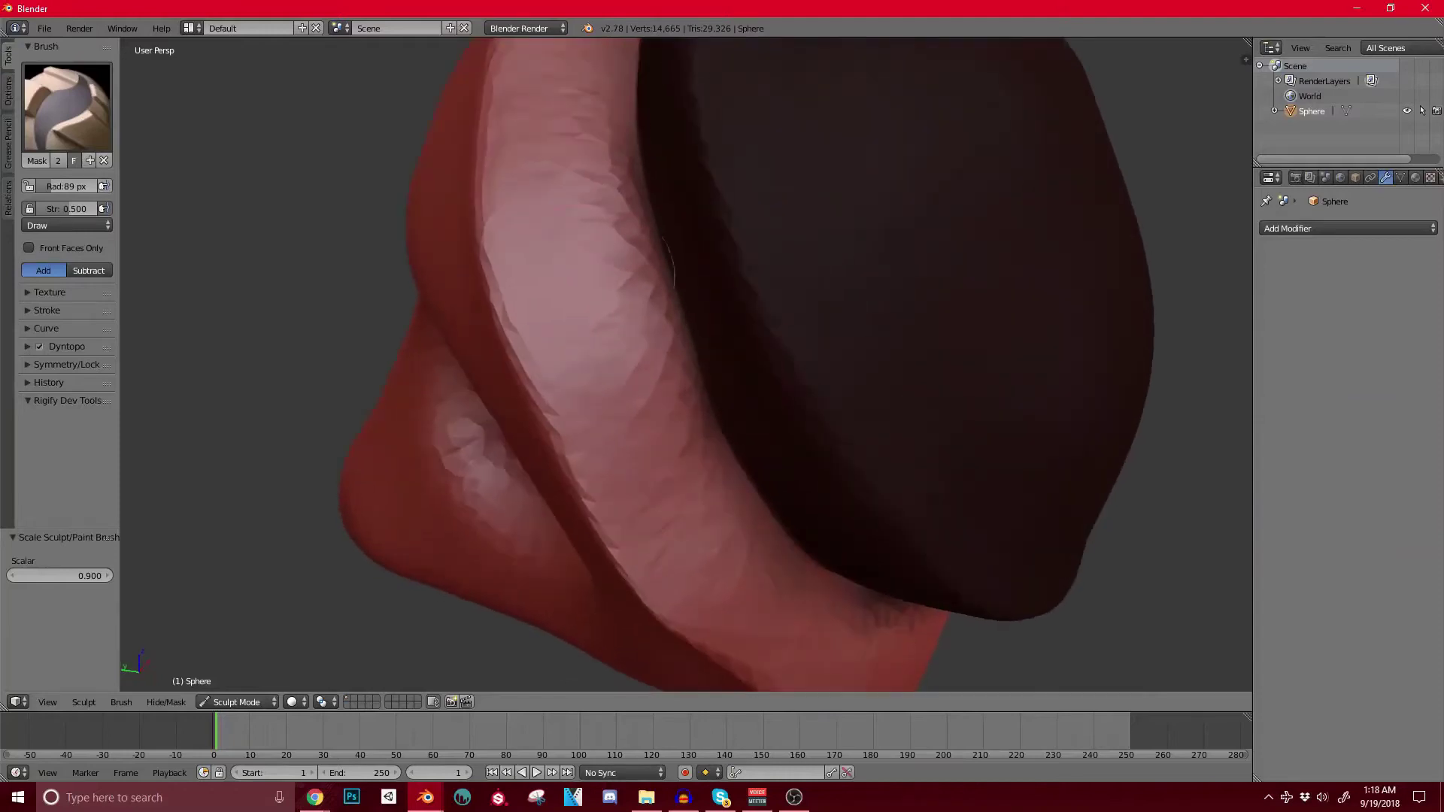
middle_drag(605, 191, 662, 429)
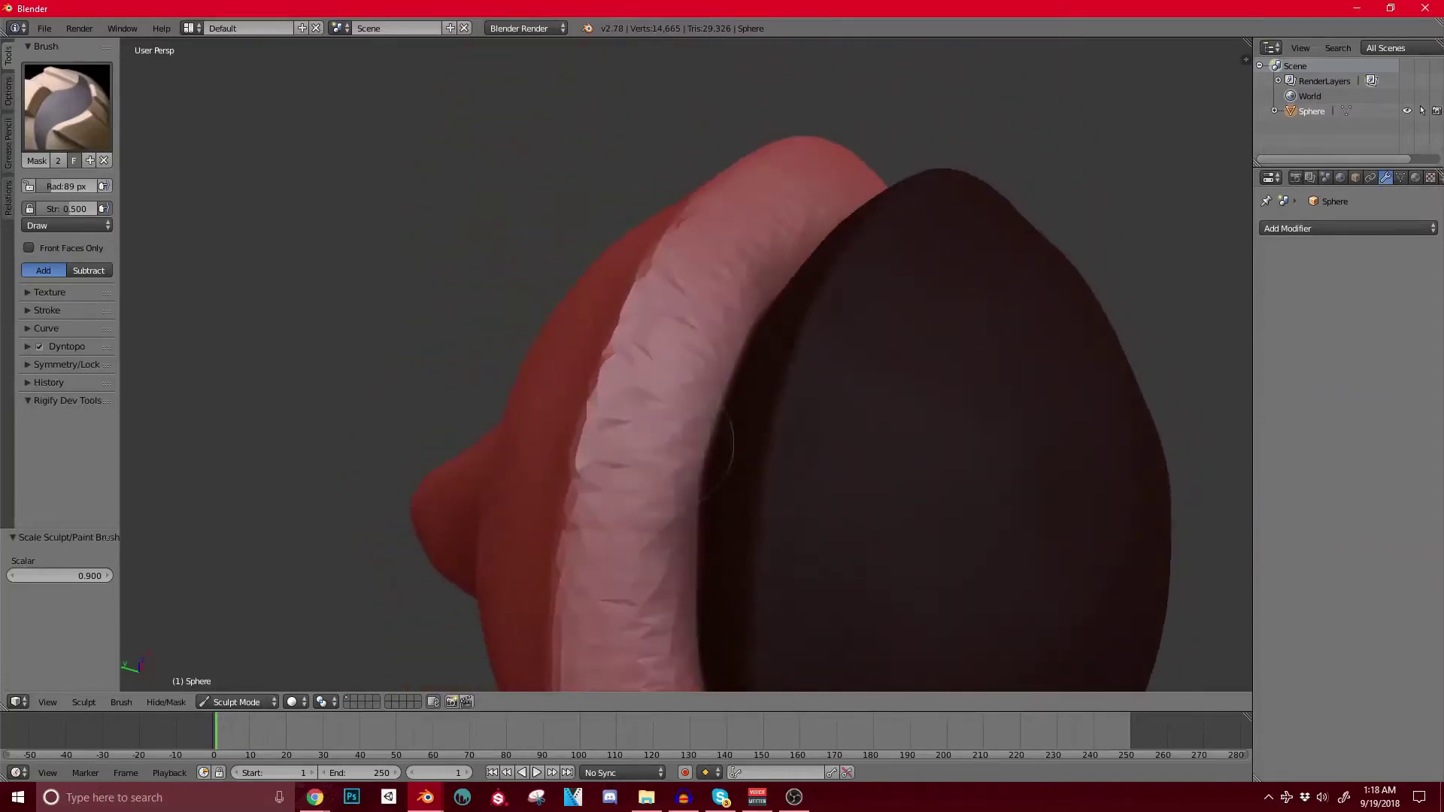
middle_drag(775, 289, 576, 282)
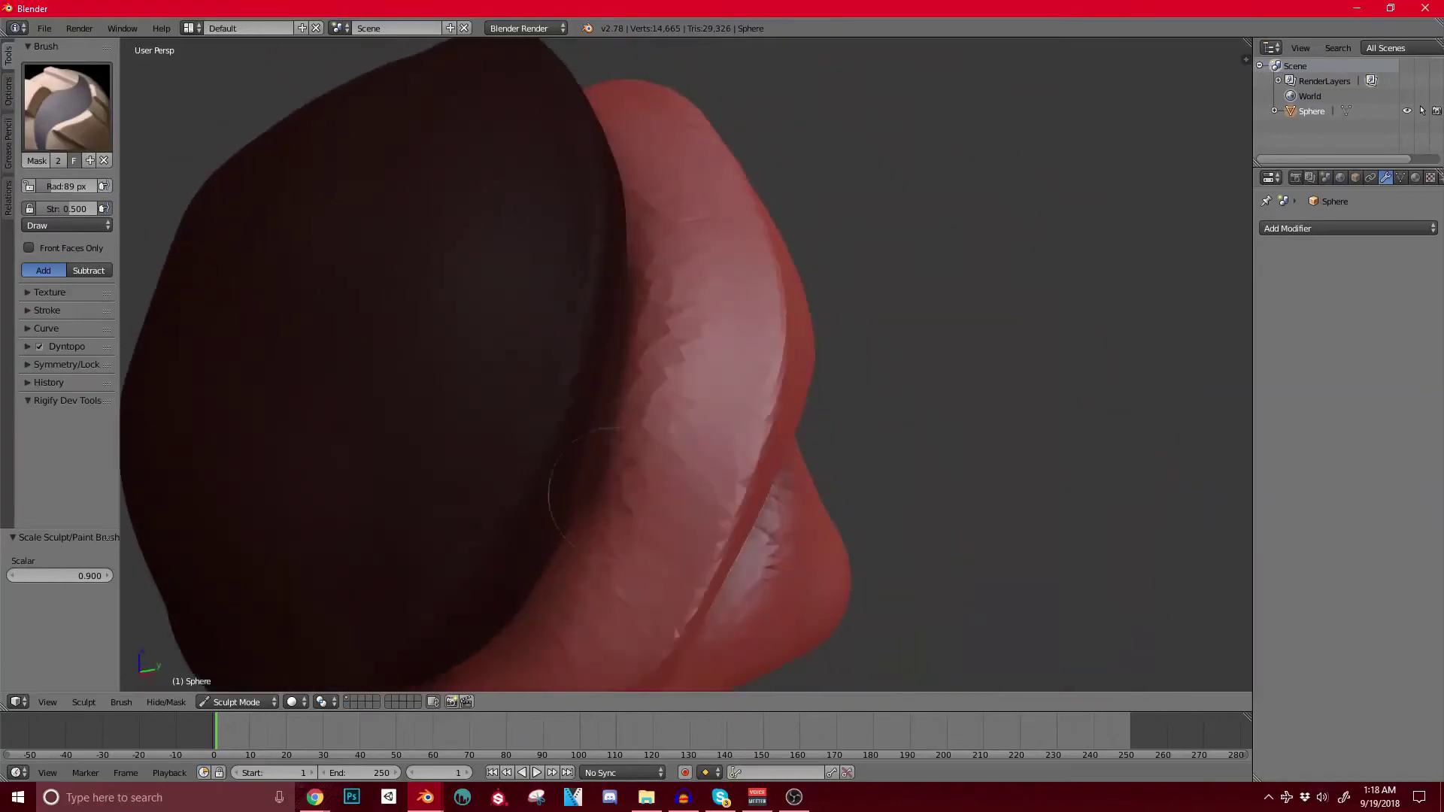
mouse_move(622, 489)
middle_down()
mouse_move(586, 377)
mouse_move(501, 333)
middle_up()
middle_drag(519, 214, 524, 374)
middle_drag(638, 284, 639, 339)
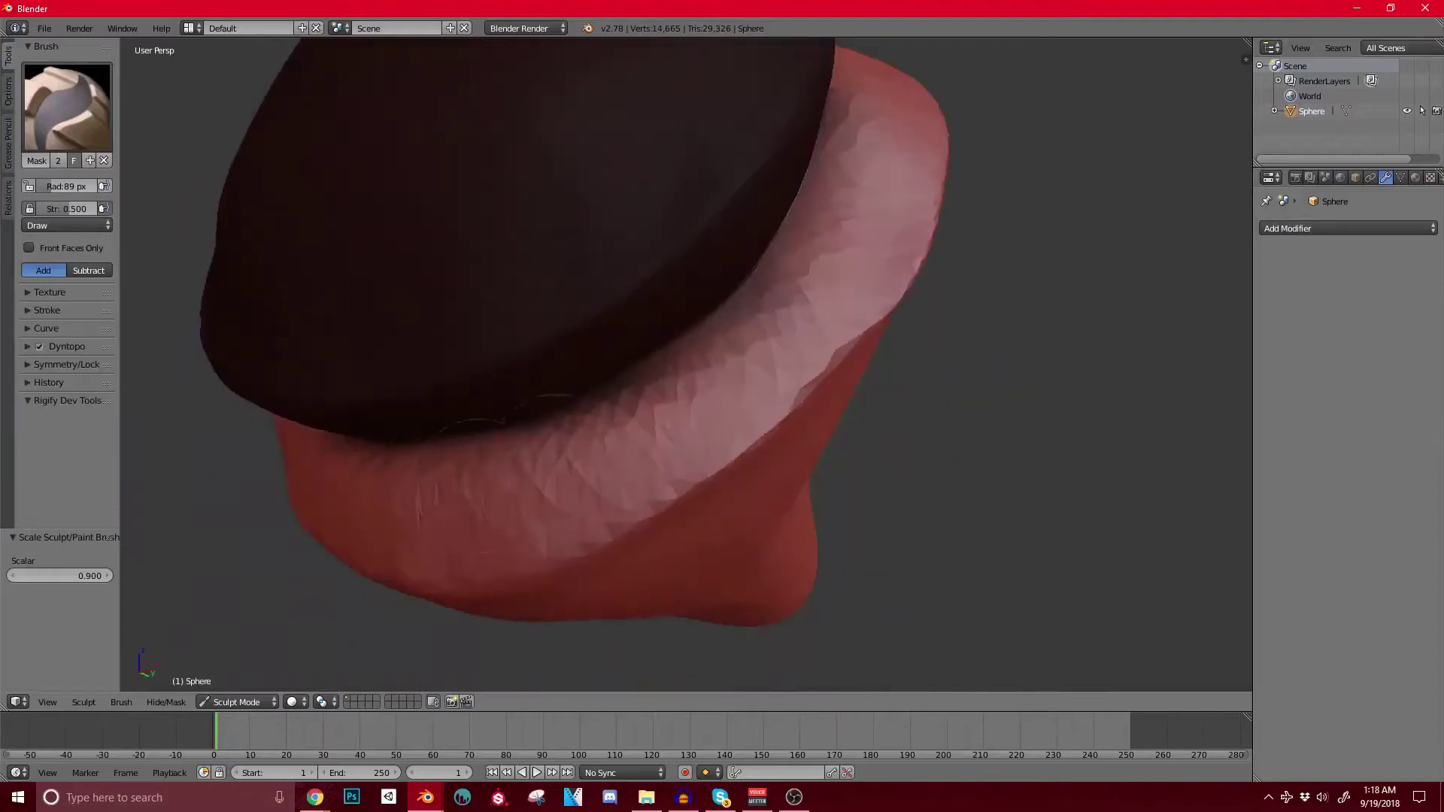
middle_drag(511, 458, 519, 511)
middle_drag(519, 421, 590, 421)
mouse_move(579, 354)
ctrl+mouse_down()
mouse_move(429, 301)
mouse_move(519, 342)
mouse_move(387, 261)
ctrl+mouse_up()
scroll(387, 263, down, 6)
mouse_move(421, 339)
middle_down()
mouse_move(511, 384)
mouse_move(646, 346)
middle_up()
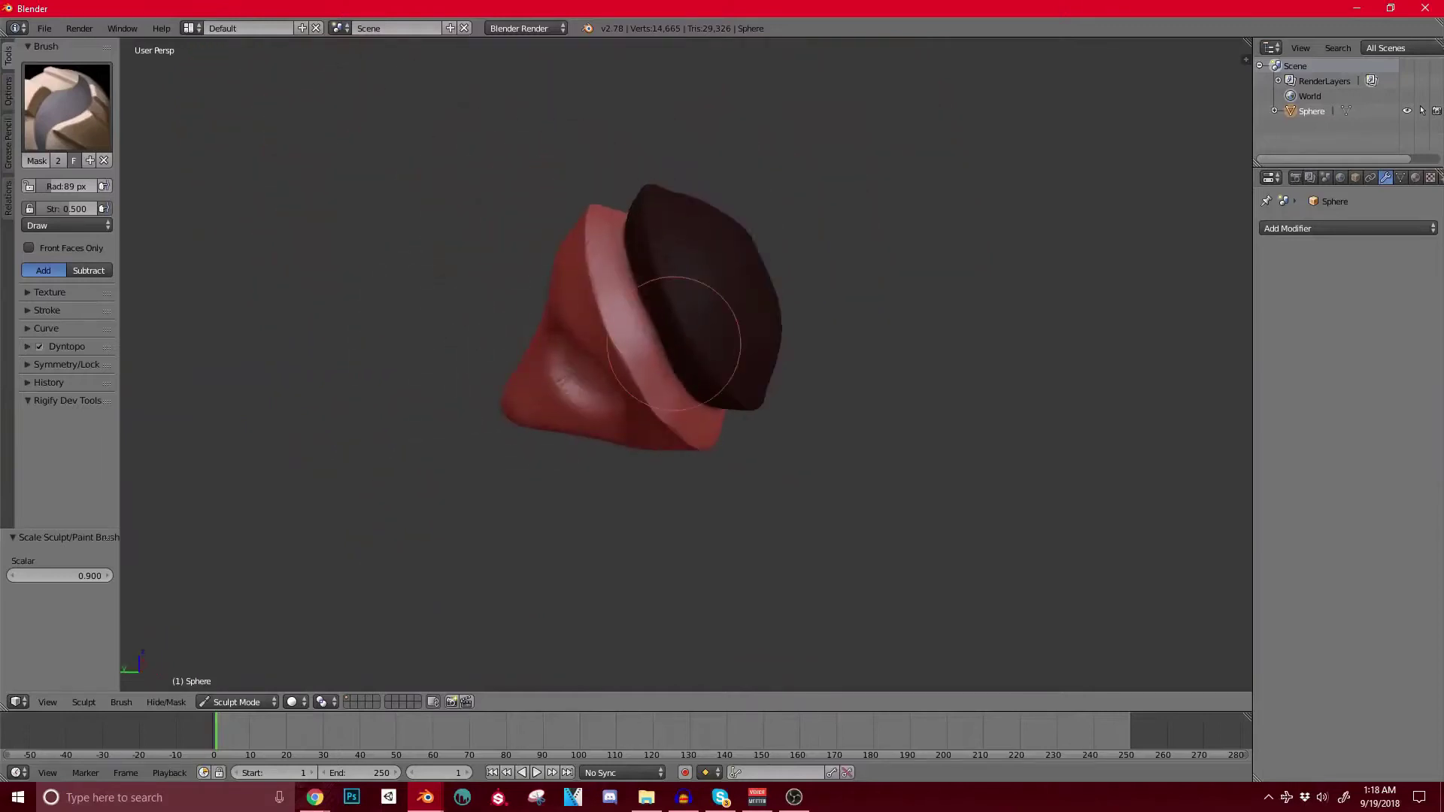
Step: Invert the mask and pull the unmasked rear cap upward using the Grab brush with a 404 px radius
key(ctrl+i)
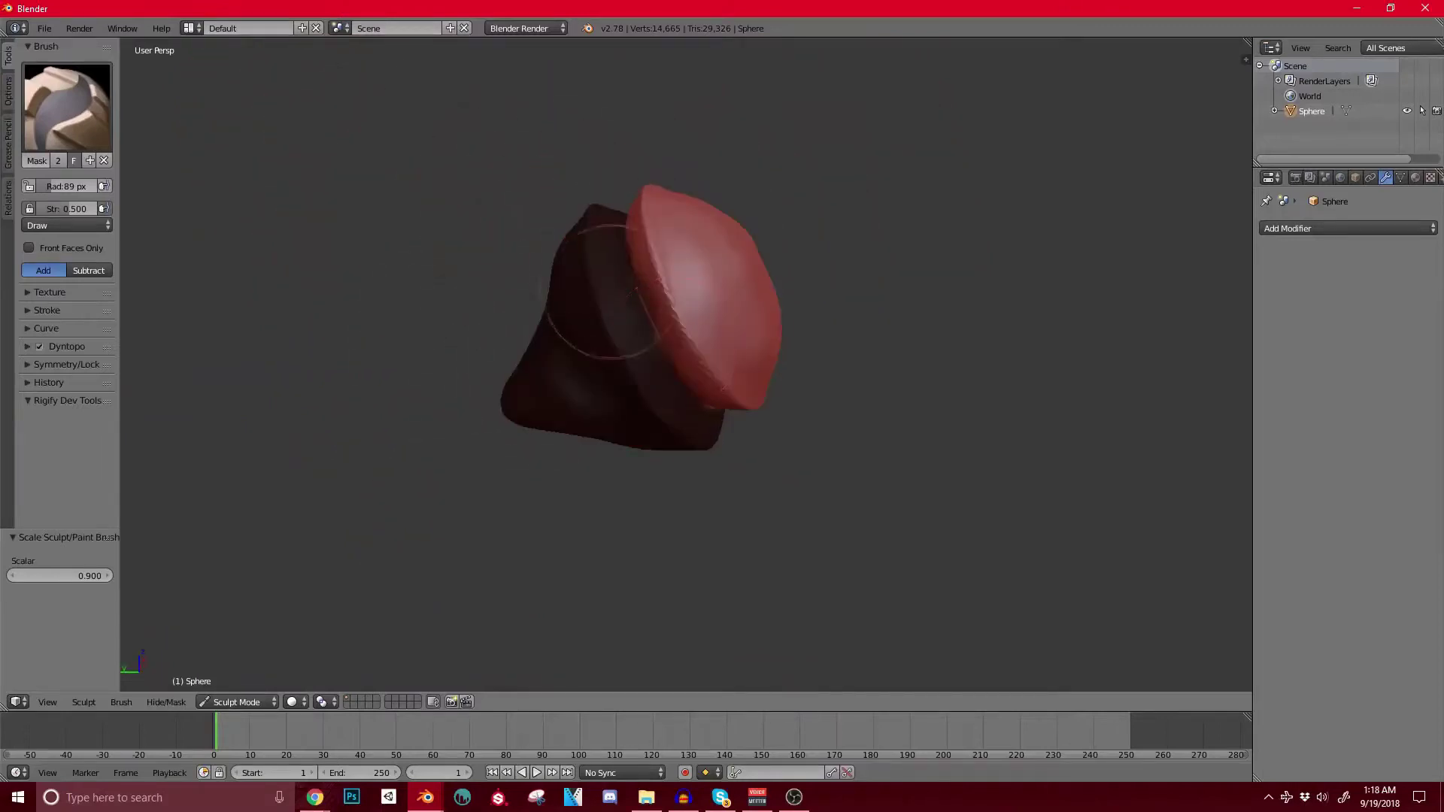
key(g)
key(bracketright)
key(bracketright)
key(bracketright)
key(bracketright)
key(bracketright)
key(bracketright)
key(bracketright)
key(bracketright)
key(bracketright)
key(bracketright)
key(bracketright)
key(bracketright)
key(bracketright)
key(bracketright)
drag(716, 300, 658, 162)
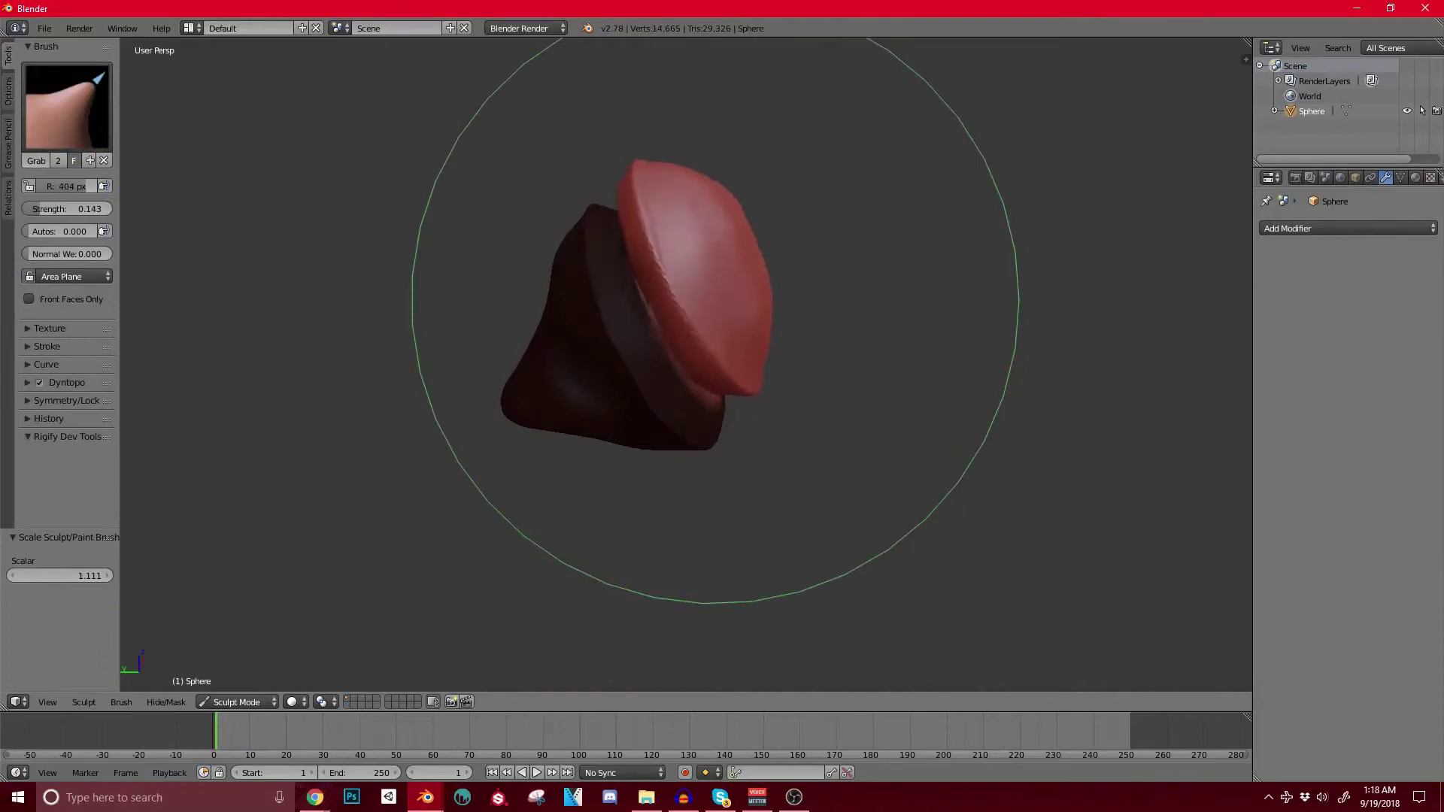
Step: Reduce the Grab brush radius to 99 px
key(bracketleft)
key(bracketleft)
key(bracketleft)
key(bracketleft)
key(bracketleft)
key(bracketleft)
key(bracketleft)
key(bracketleft)
key(bracketleft)
key(bracketleft)
key(bracketleft)
key(bracketleft)
key(bracketleft)
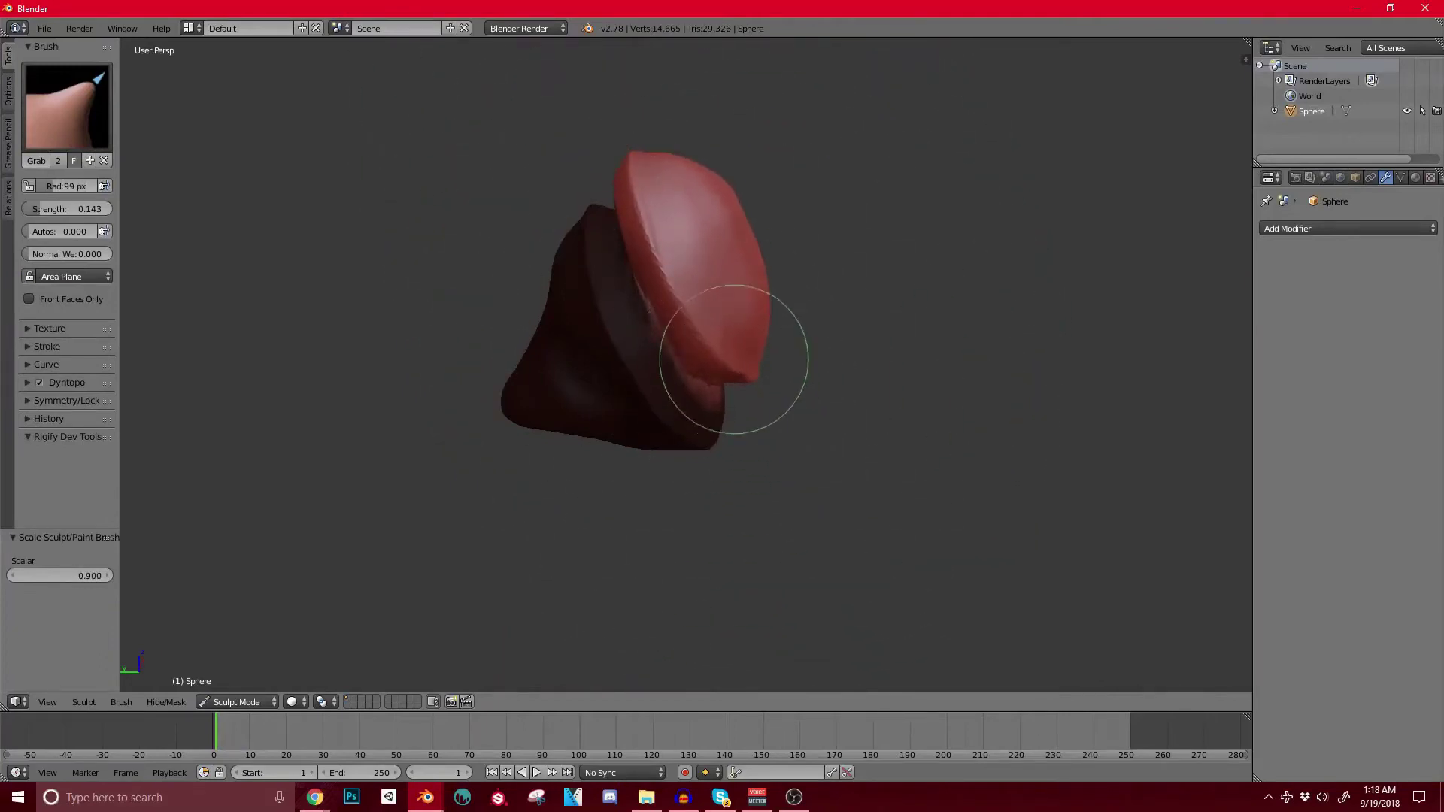
Step: Clear the mask from the mesh and examine the groove between the raised cap and the middle ring
mouse_move(700, 358)
middle_down()
mouse_move(754, 381)
mouse_move(573, 371)
mouse_move(587, 361)
middle_up()
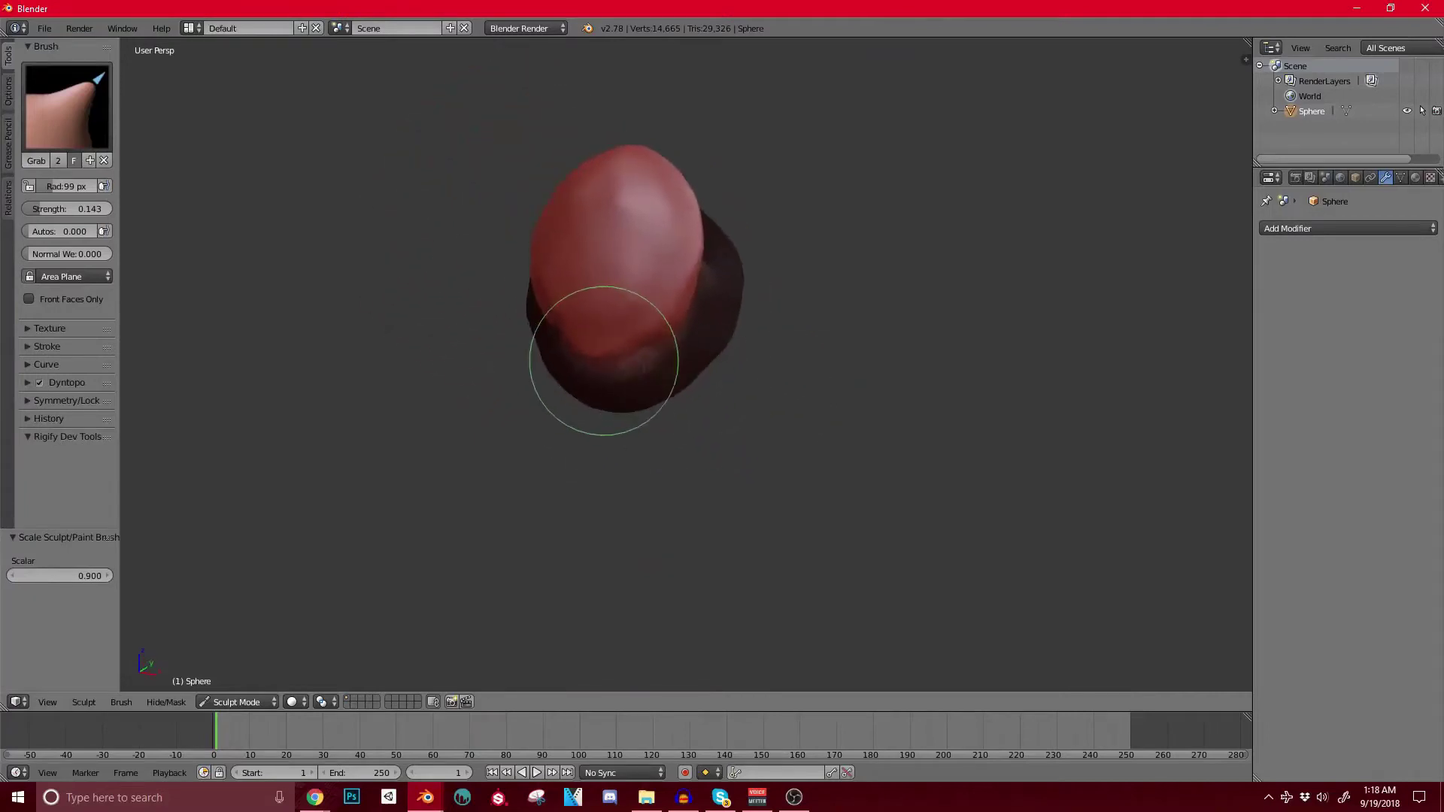
key(alt+m)
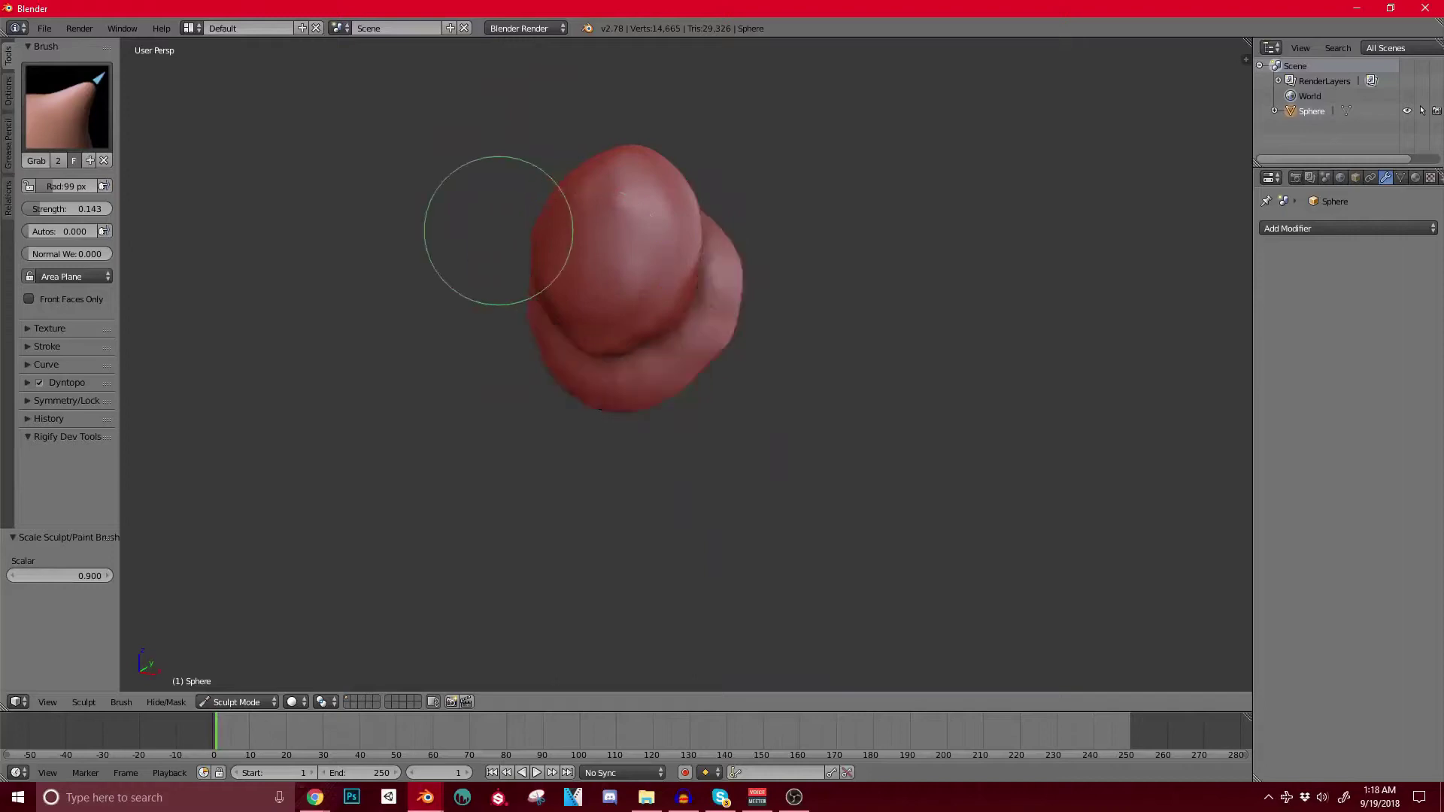
scroll(648, 381, up, 5)
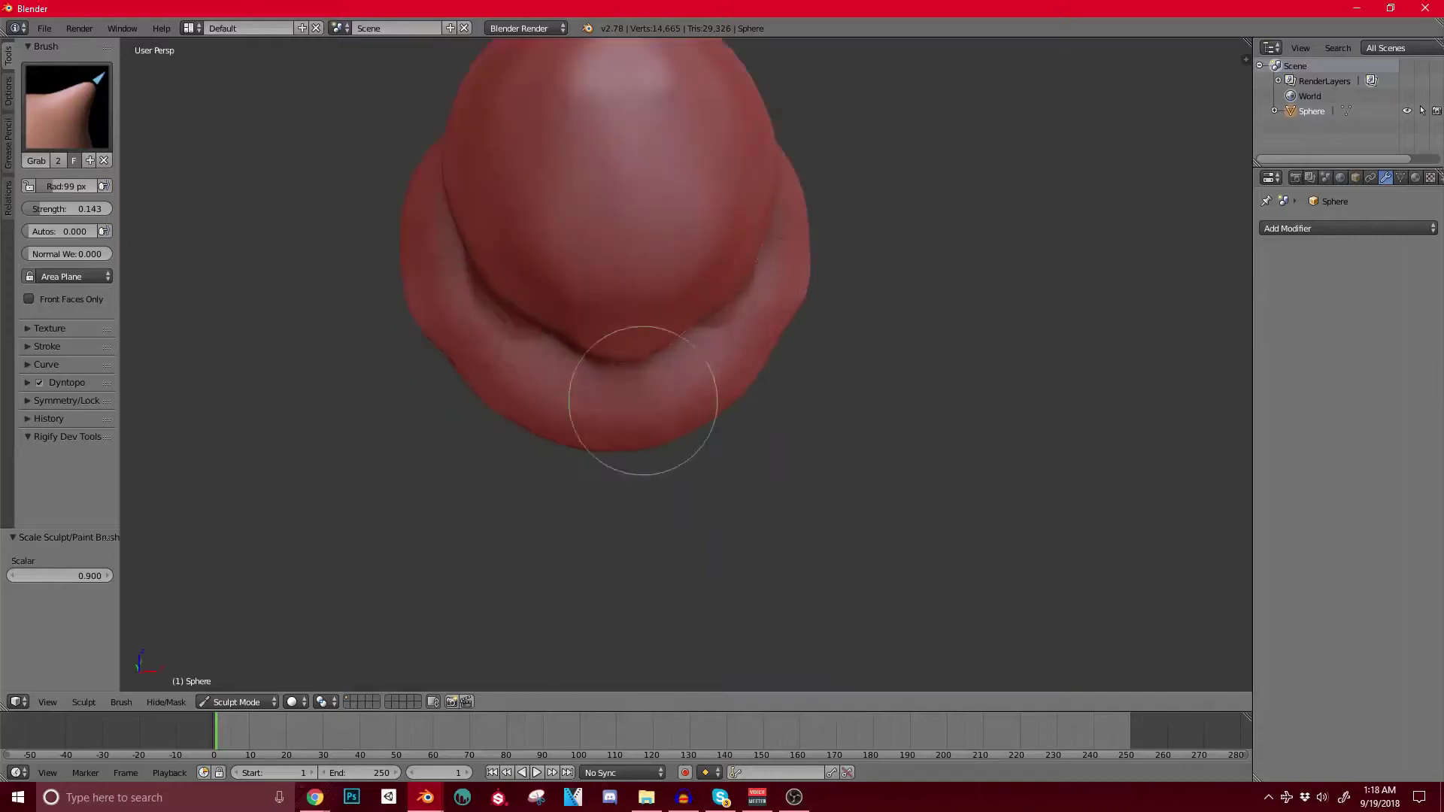
middle_drag(537, 397, 603, 393)
mouse_move(483, 281)
middle_down()
mouse_move(524, 210)
mouse_move(725, 300)
middle_up()
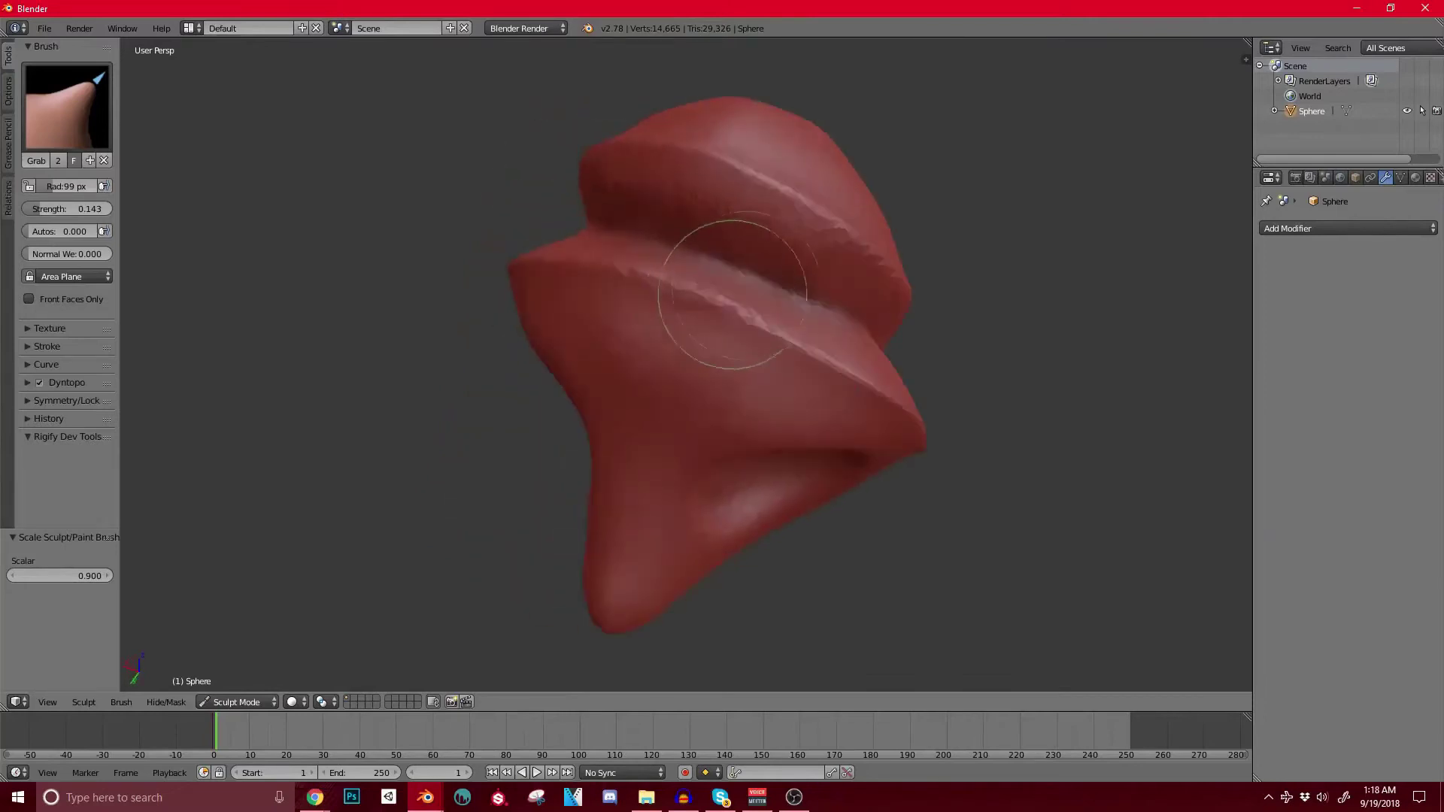
mouse_move(713, 213)
middle_down()
mouse_move(590, 226)
mouse_move(602, 280)
mouse_move(709, 300)
middle_up()
scroll(603, 280, down, 4)
scroll(624, 307, up, 3)
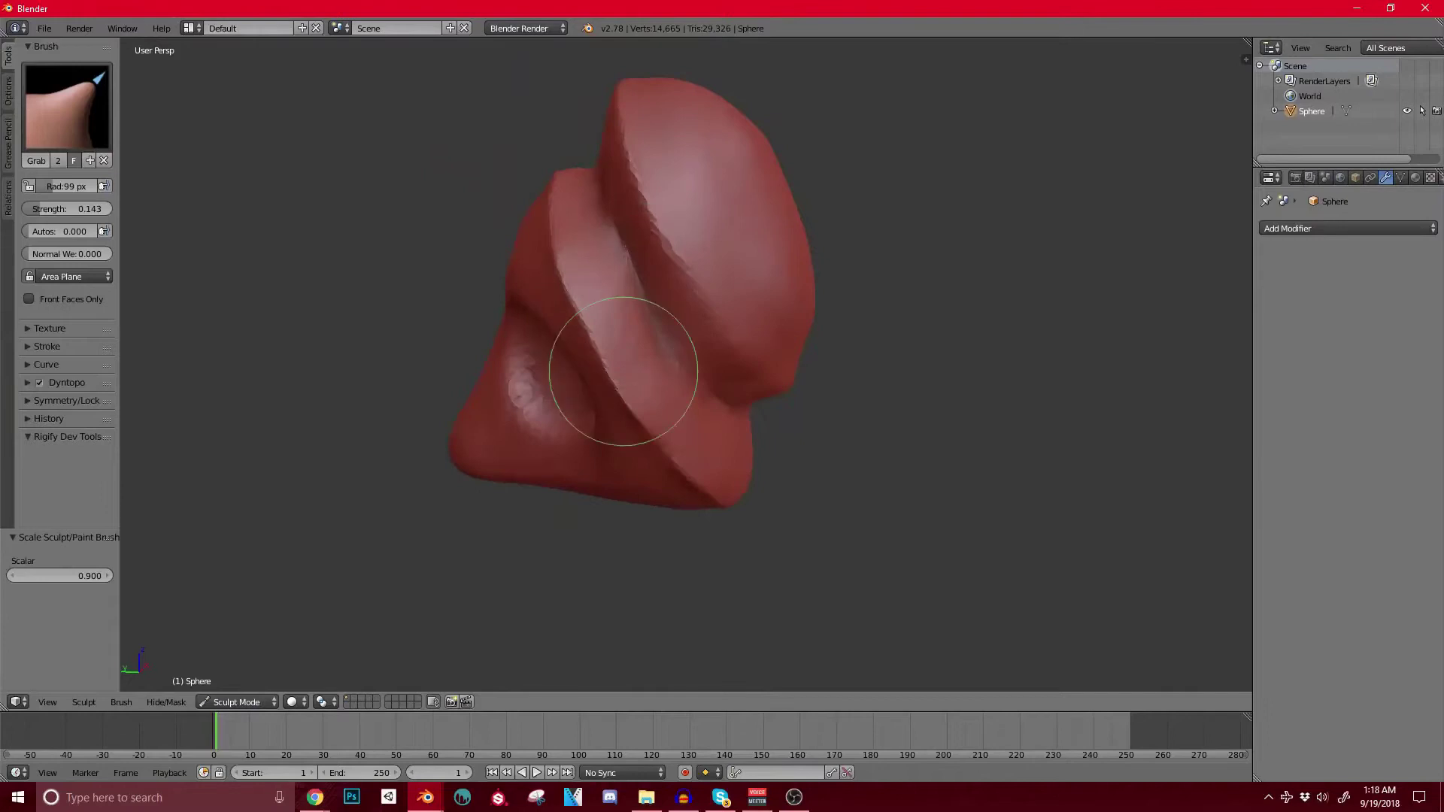
Step: Switch to the Pinch brush, set its radius to 44 px and pinch along the middle ring's sharp edge
drag(611, 282, 630, 310)
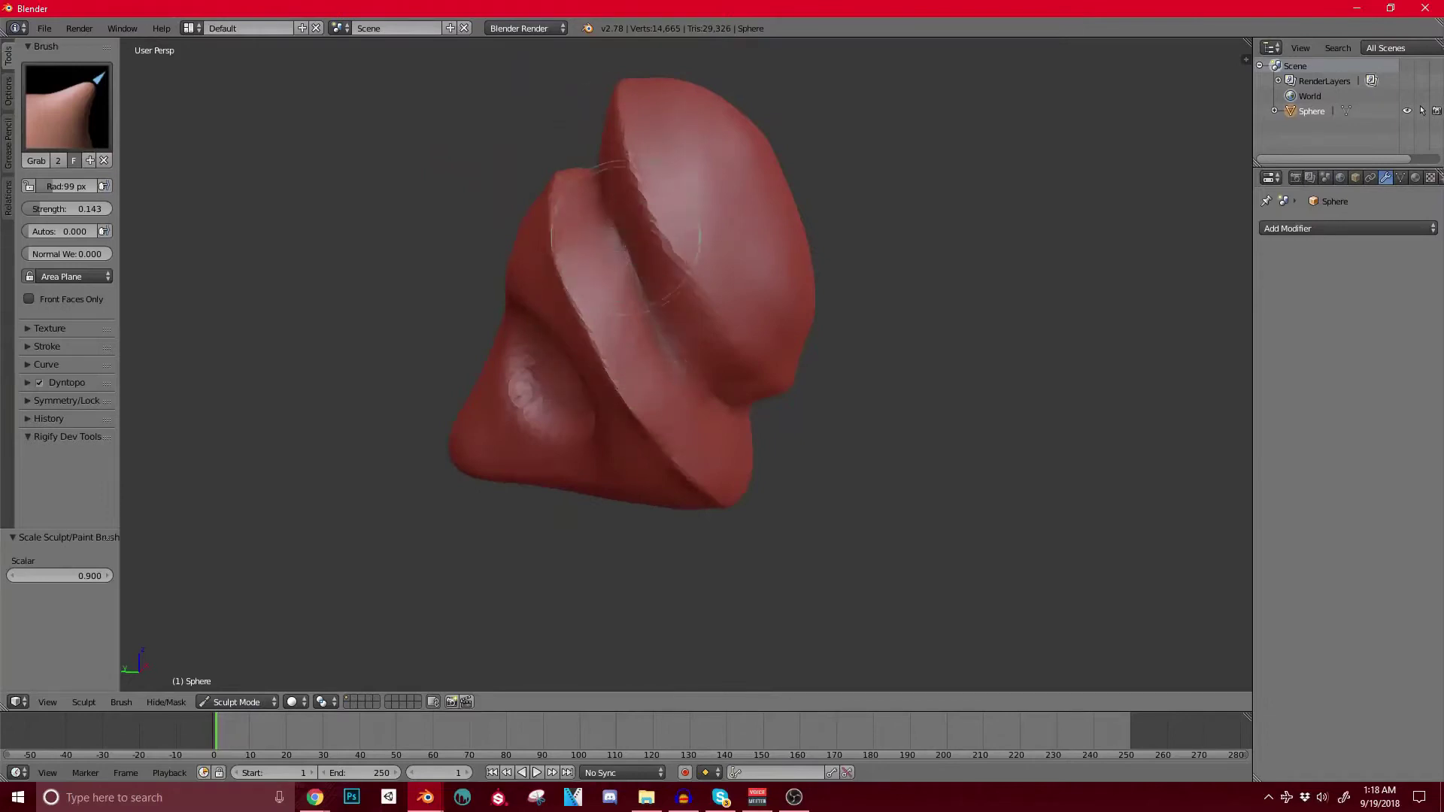
click(68, 108)
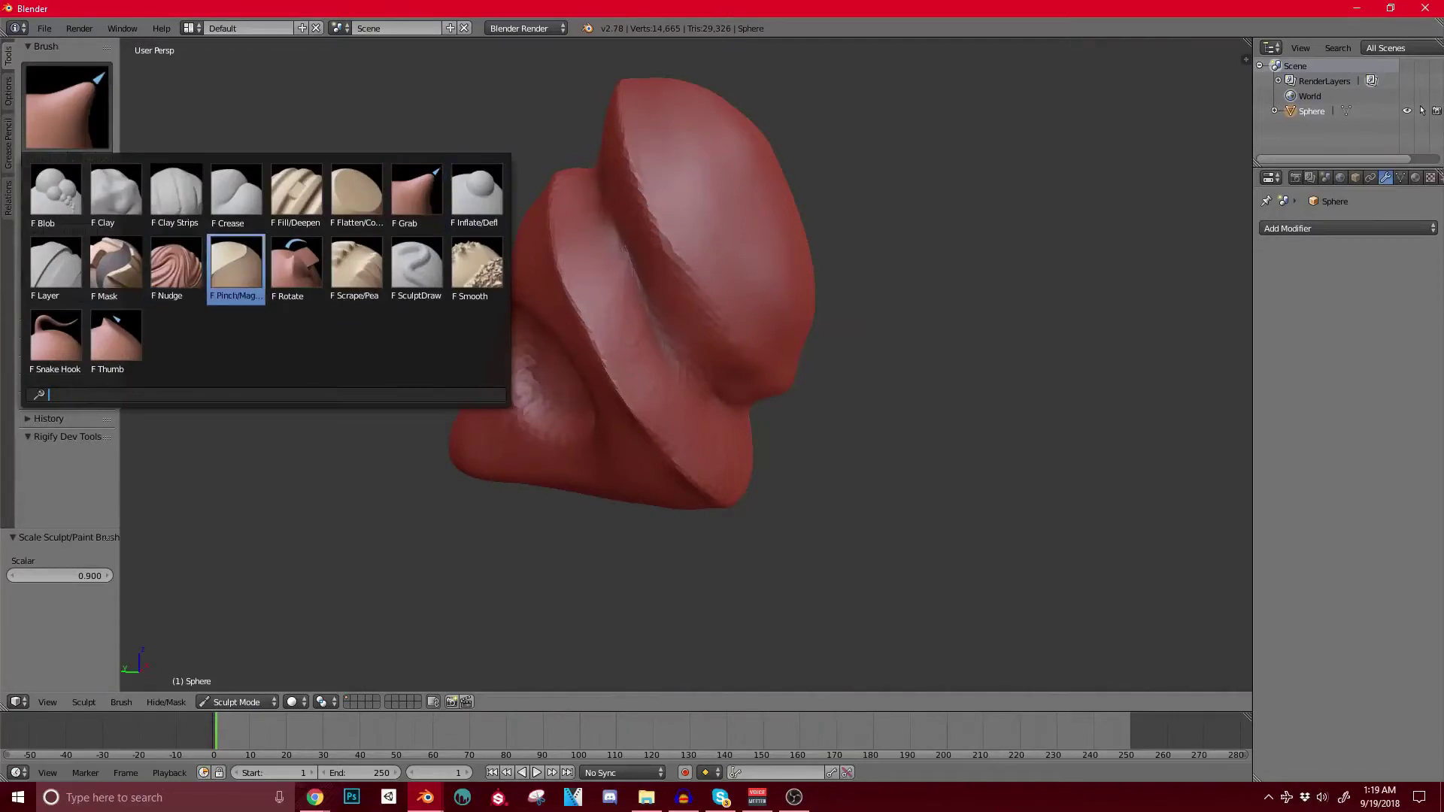
click(235, 265)
key(bracketleft)
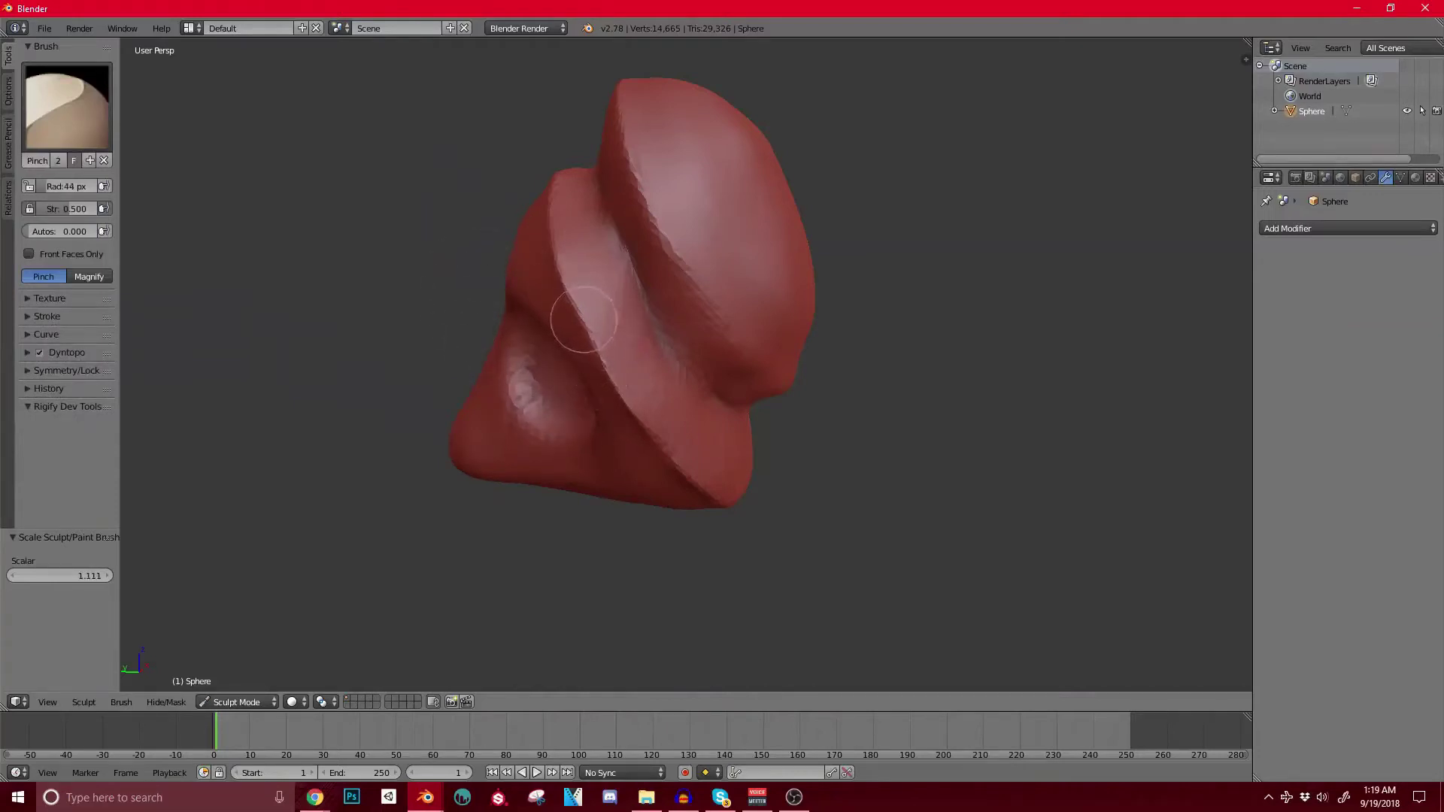
mouse_move(609, 367)
mouse_down()
mouse_move(666, 451)
mouse_move(589, 364)
mouse_up()
middle_drag(551, 249, 608, 321)
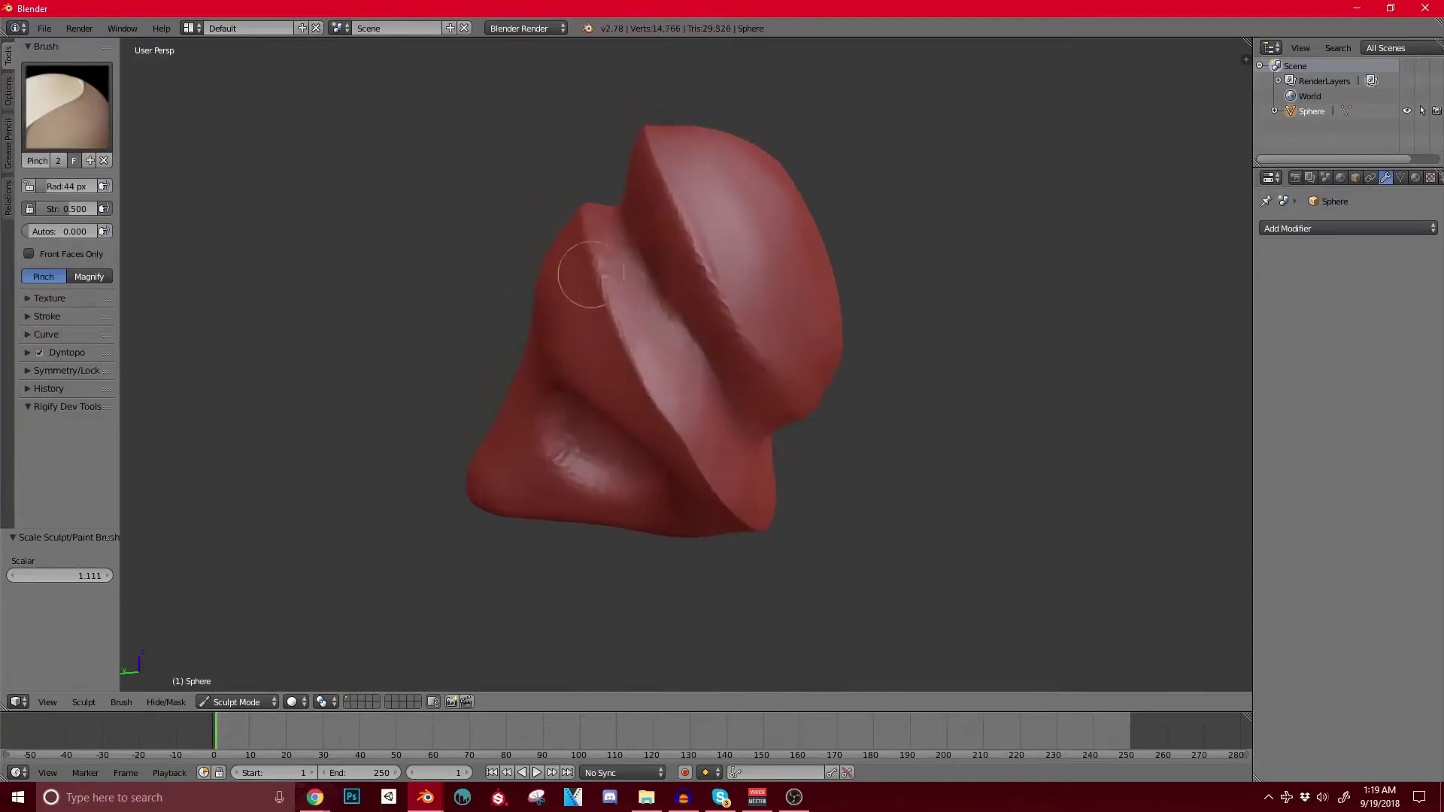
drag(576, 218, 704, 461)
Step: Continue pinching the middle ring's edge up close, beside the side hollow
middle_drag(624, 361, 614, 308)
scroll(677, 290, up, 7)
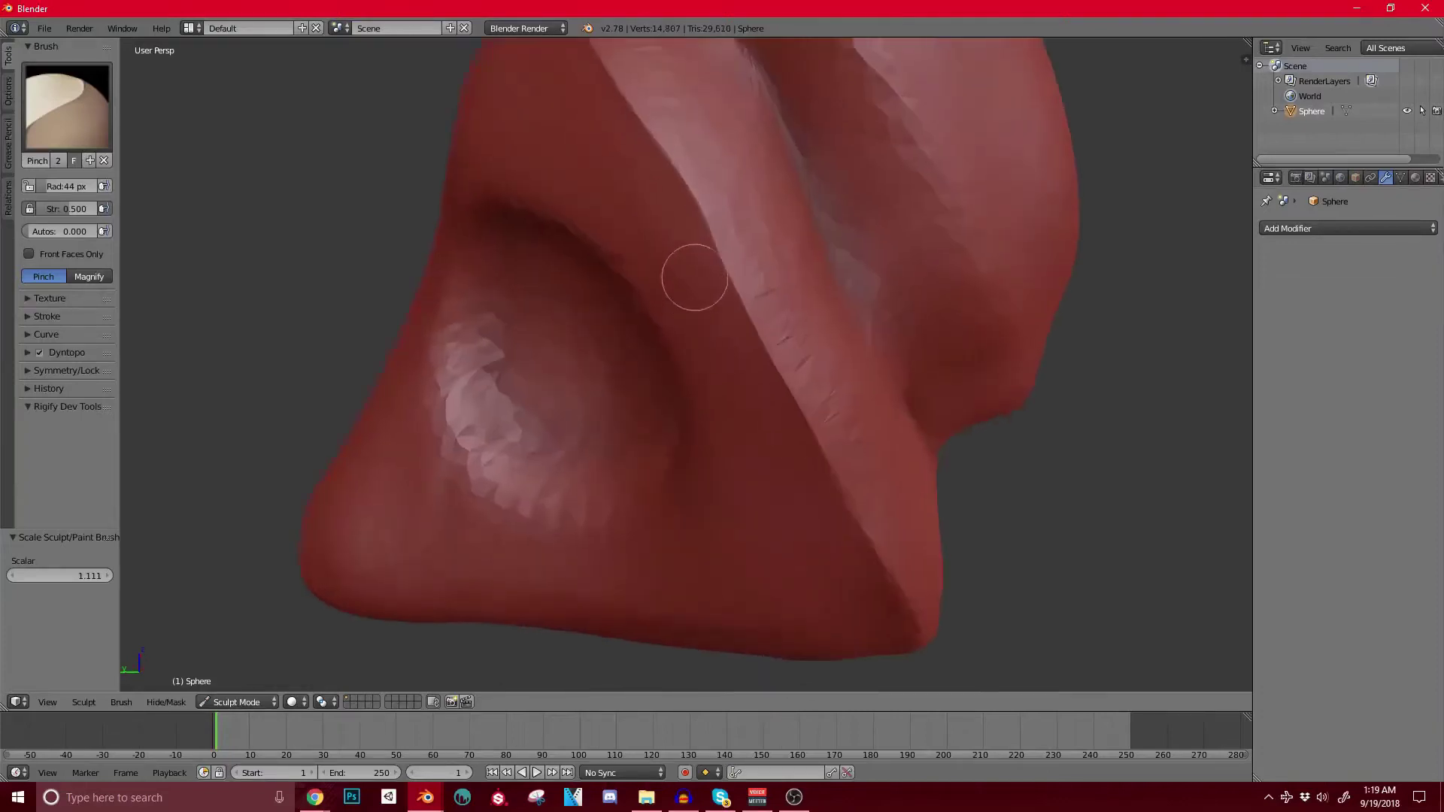
middle_drag(693, 277, 676, 325)
drag(601, 216, 577, 181)
scroll(597, 225, down, 4)
middle_drag(596, 225, 648, 338)
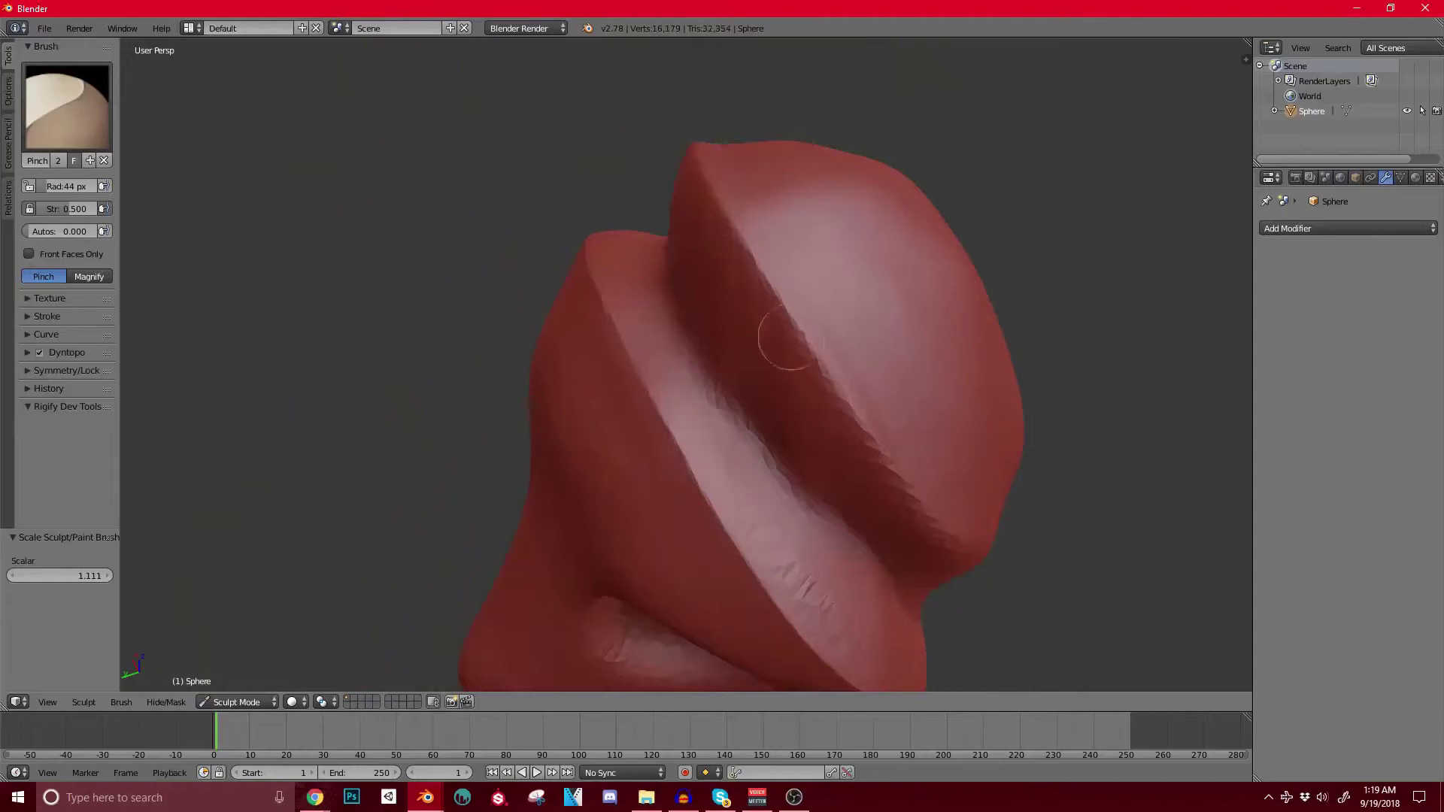
Step: Pinch the raised cap's edge where it overhangs the groove to sharpen it
drag(758, 275, 753, 280)
middle_drag(752, 279, 722, 286)
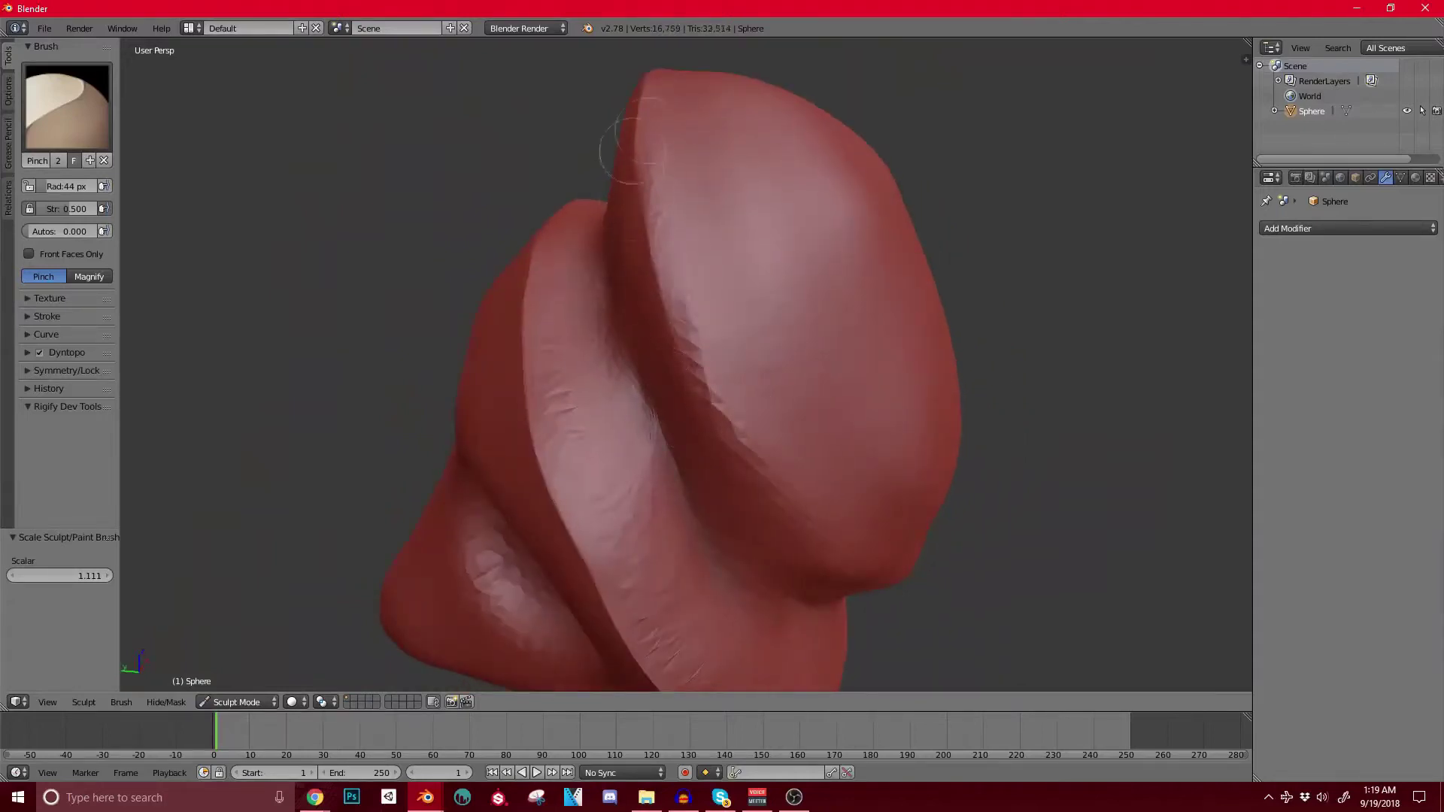
middle_drag(631, 139, 678, 406)
drag(647, 357, 653, 421)
middle_drag(653, 421, 684, 474)
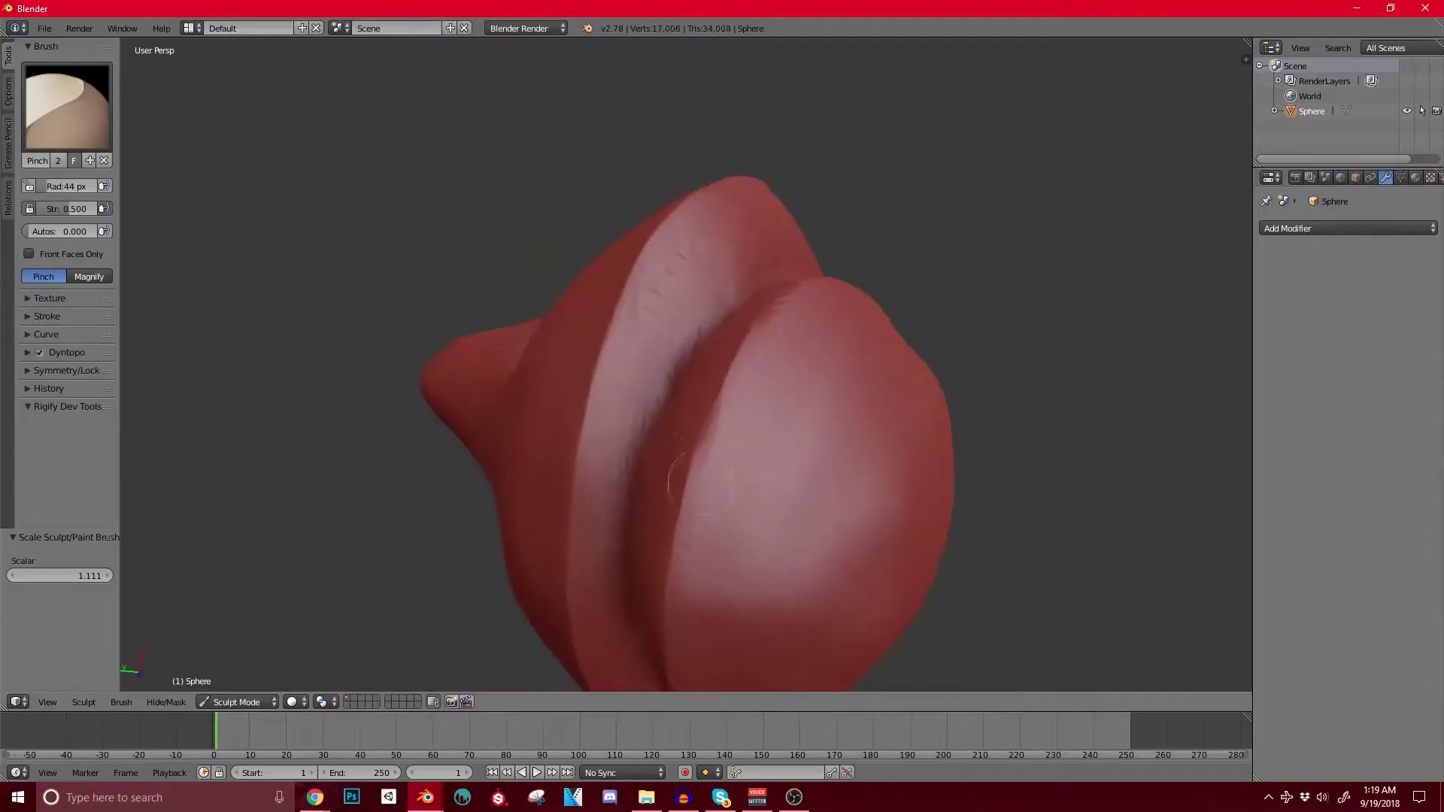
Step: Pinch the cap and middle ring edges on the opposite side of the mesh
mouse_move(787, 308)
middle_down()
mouse_move(467, 419)
mouse_move(567, 248)
middle_up()
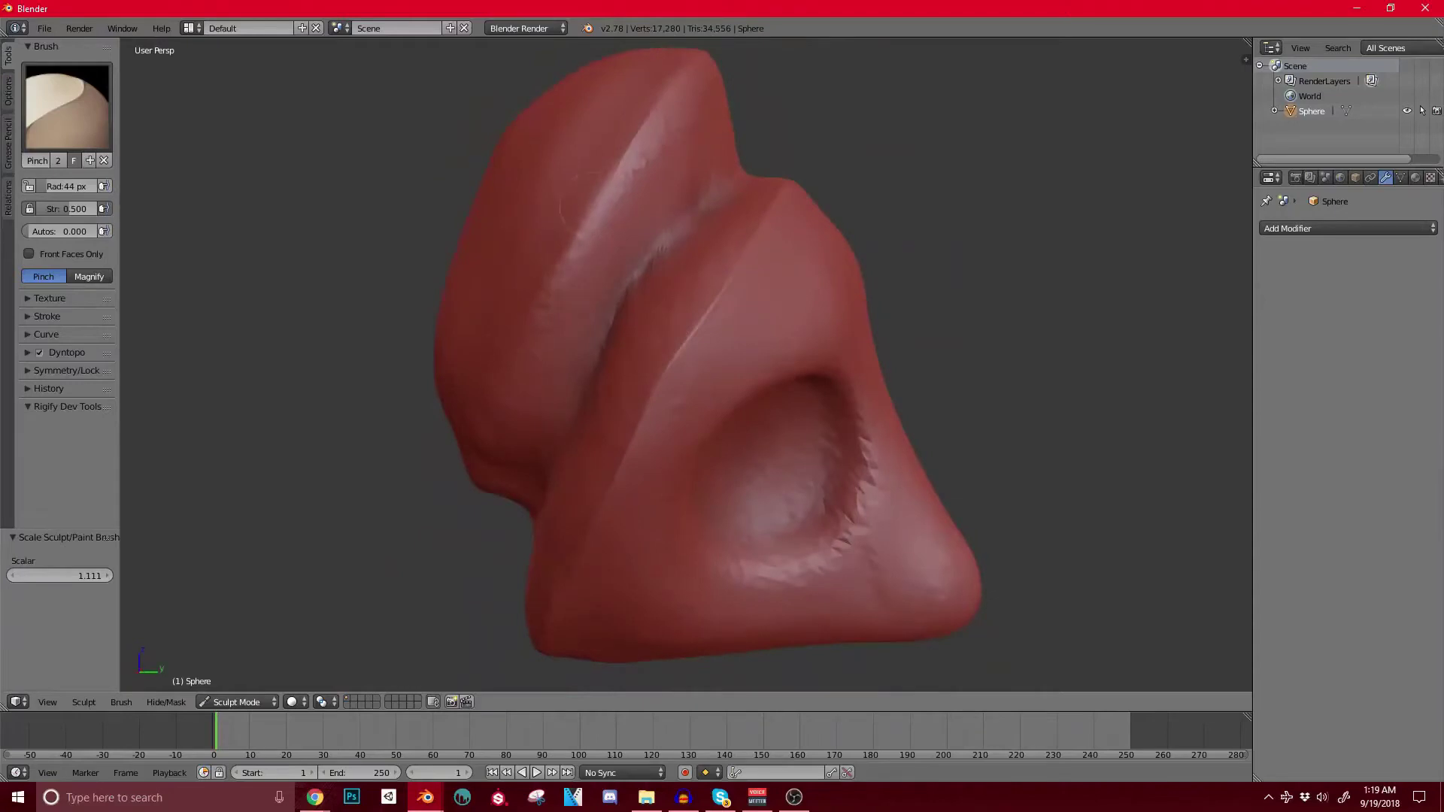
drag(610, 363, 593, 396)
shift+middle_drag(593, 395, 565, 316)
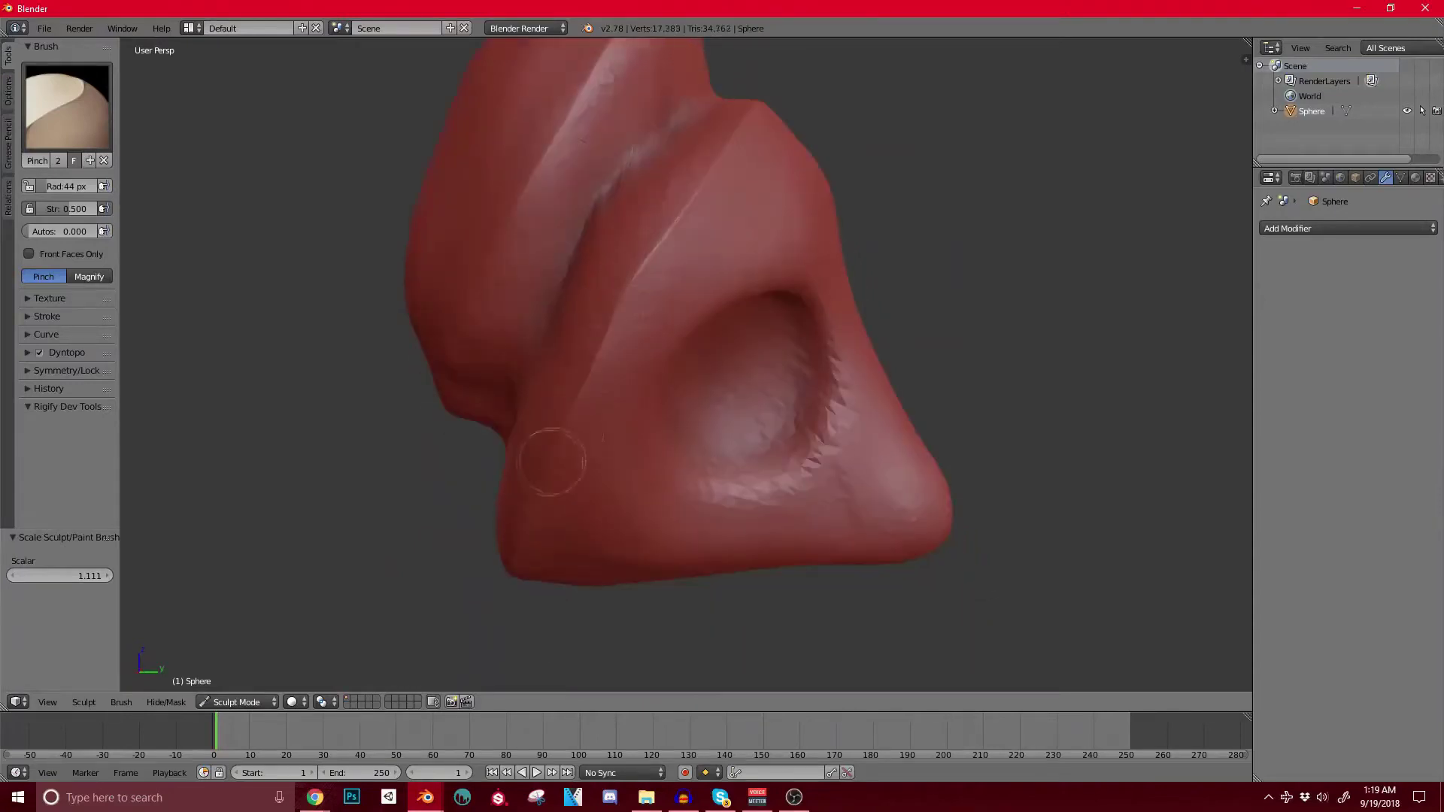
middle_drag(568, 410, 558, 445)
shift+middle_drag(587, 238, 565, 327)
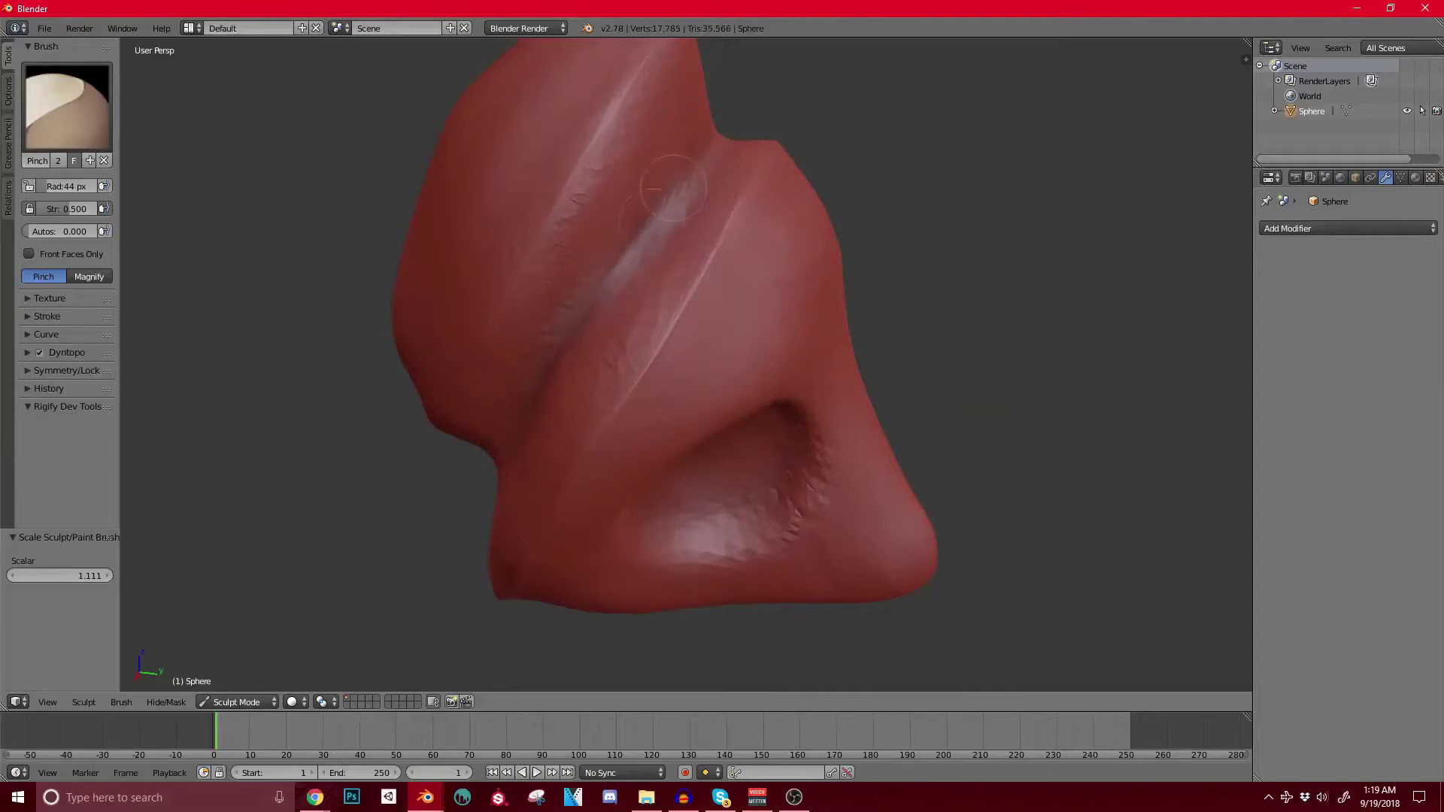
Step: Pinch along the groove between the cap and the middle ring on both sides to tighten the crease
drag(708, 167, 755, 202)
middle_drag(756, 202, 662, 228)
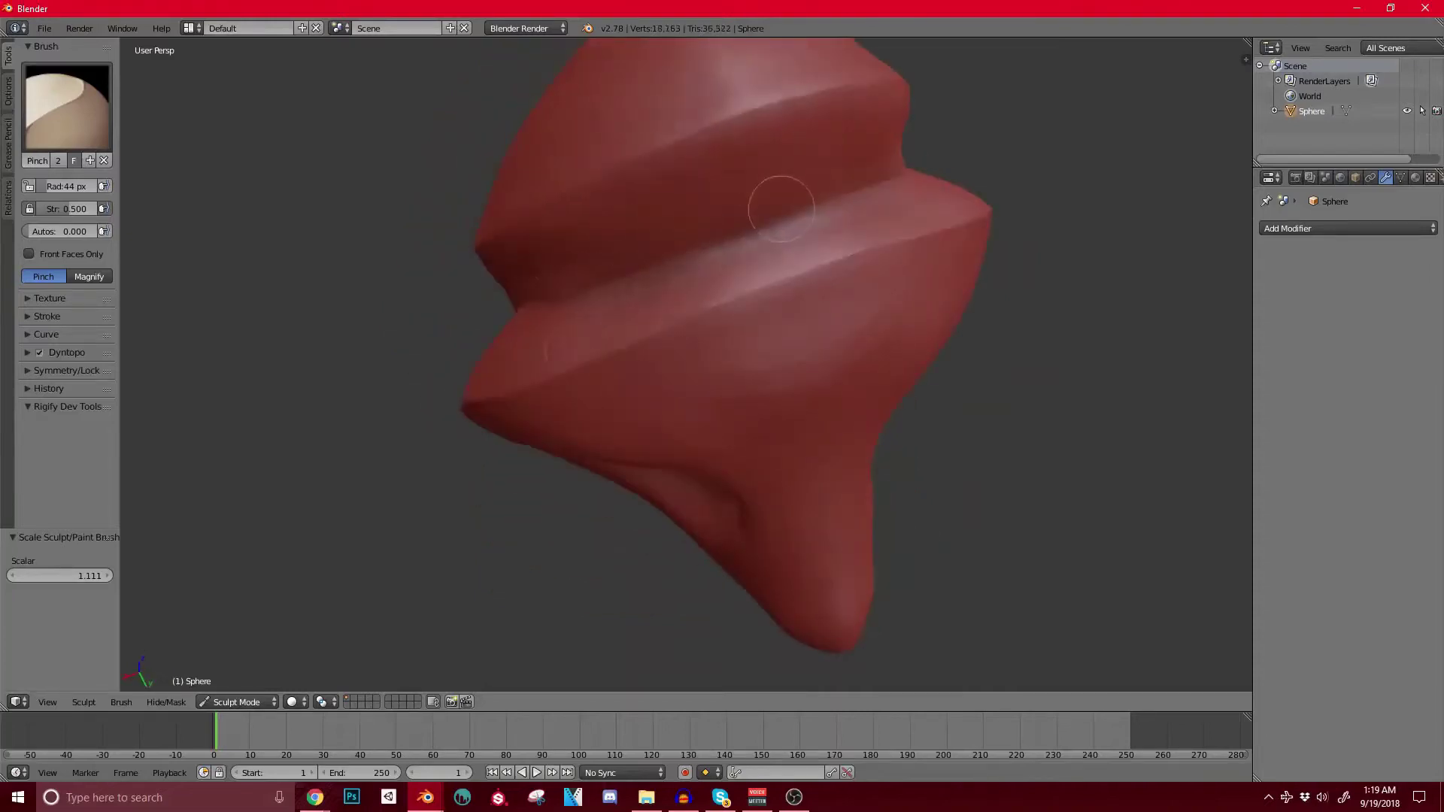
mouse_move(859, 195)
middle_down()
mouse_move(842, 364)
mouse_move(700, 371)
mouse_move(785, 291)
middle_up()
drag(829, 361, 858, 399)
middle_drag(857, 399, 770, 337)
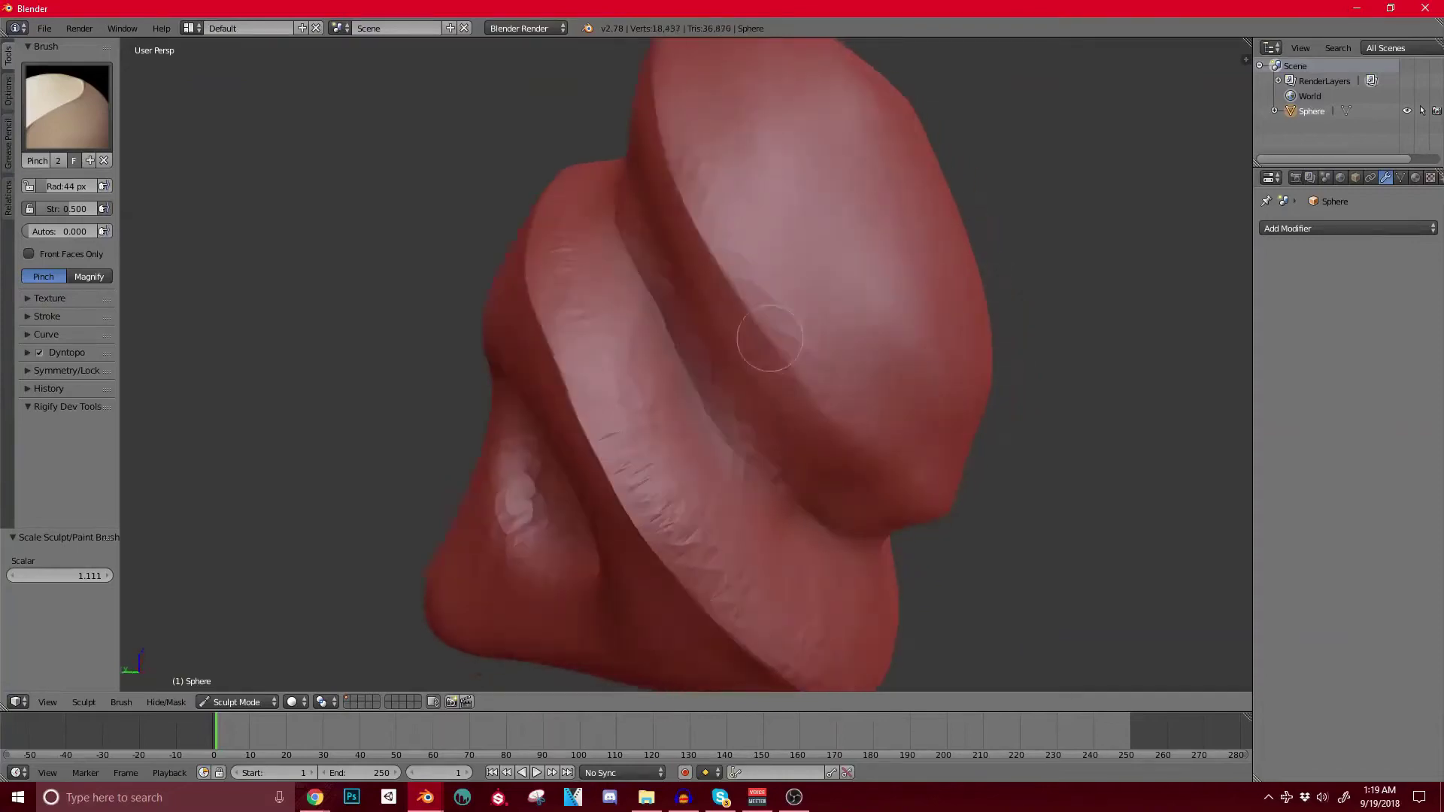
drag(685, 378, 752, 422)
mouse_move(752, 421)
middle_down()
mouse_move(773, 394)
mouse_move(687, 348)
mouse_move(715, 345)
mouse_move(626, 407)
middle_up()
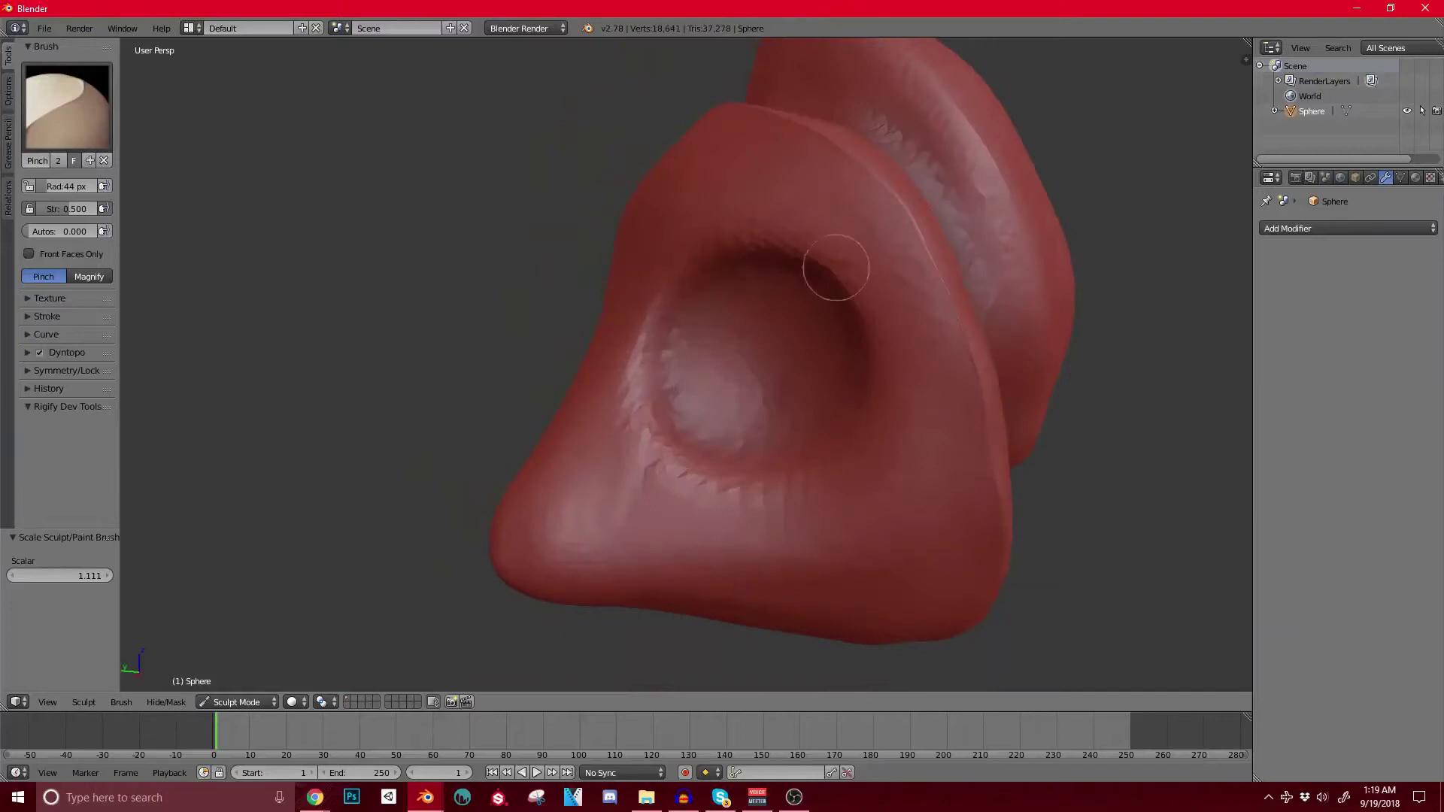
Step: Pinch the rim of the side hollow and inspect the front of the mesh
drag(680, 458, 636, 372)
middle_drag(637, 373, 716, 449)
middle_drag(661, 345, 761, 380)
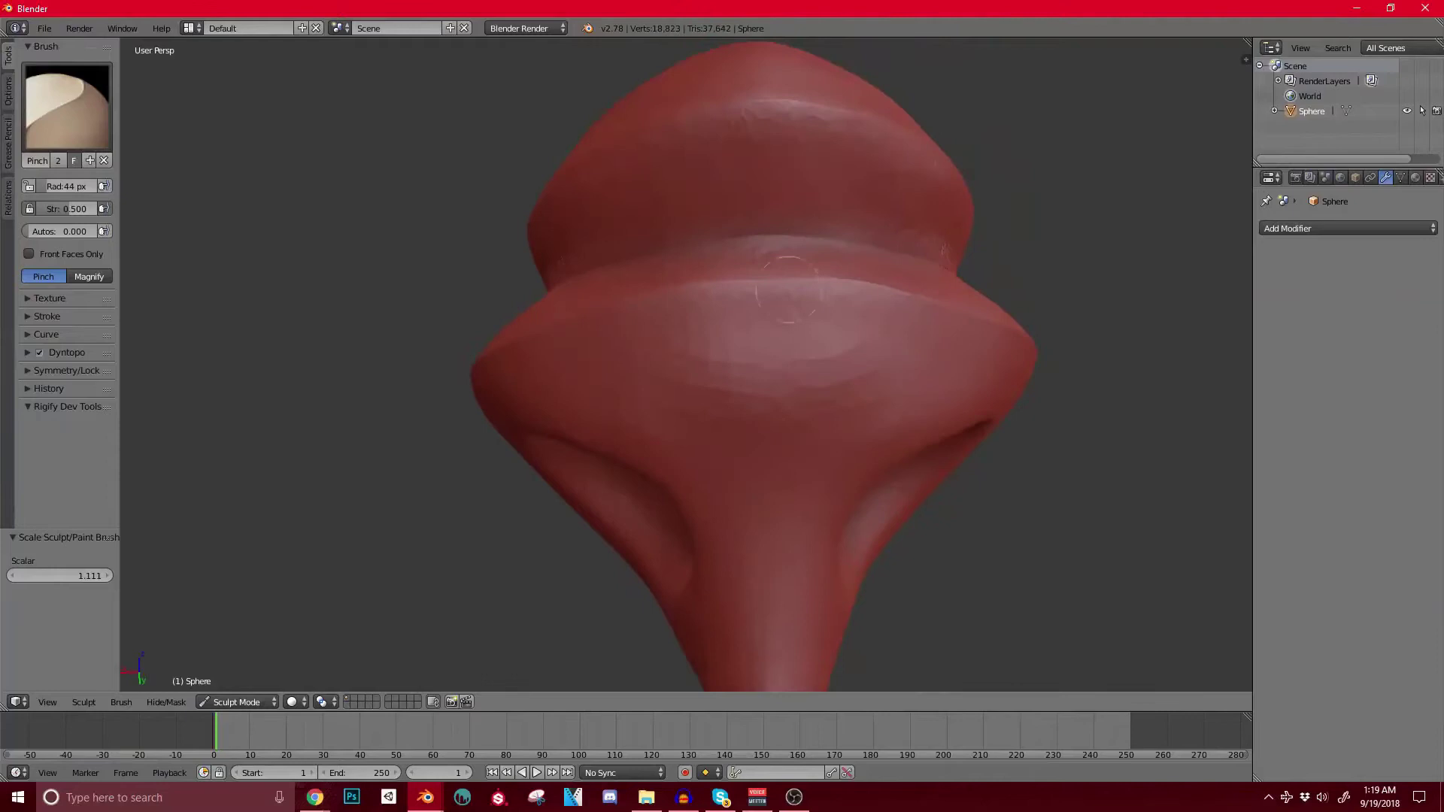
middle_drag(632, 302, 766, 270)
middle_drag(526, 474, 625, 257)
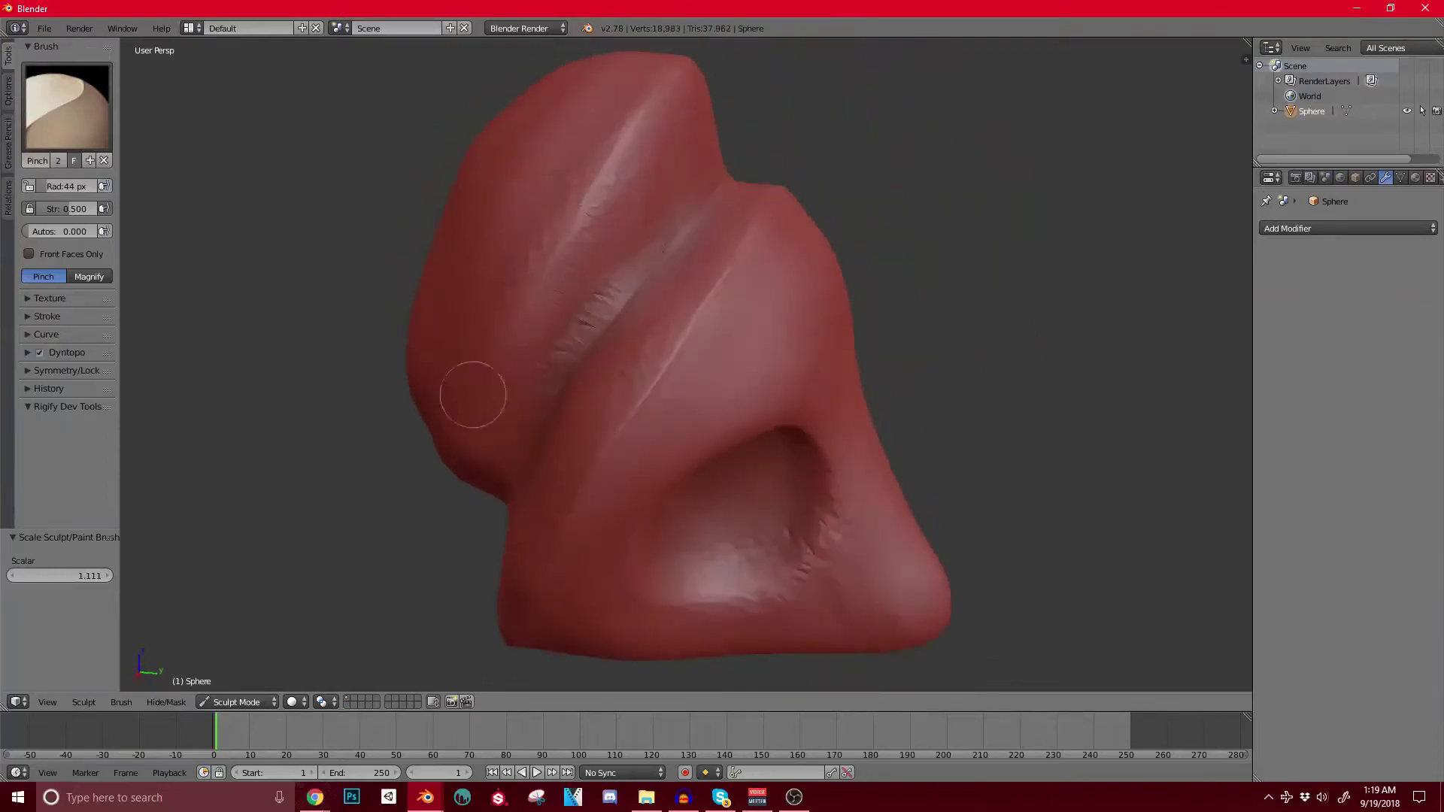
Step: Pinch the lower end of the cap and inspect the sharpened edges all around
middle_drag(472, 395, 567, 281)
drag(402, 526, 451, 492)
mouse_move(519, 445)
middle_down()
mouse_move(625, 395)
mouse_move(659, 419)
middle_up()
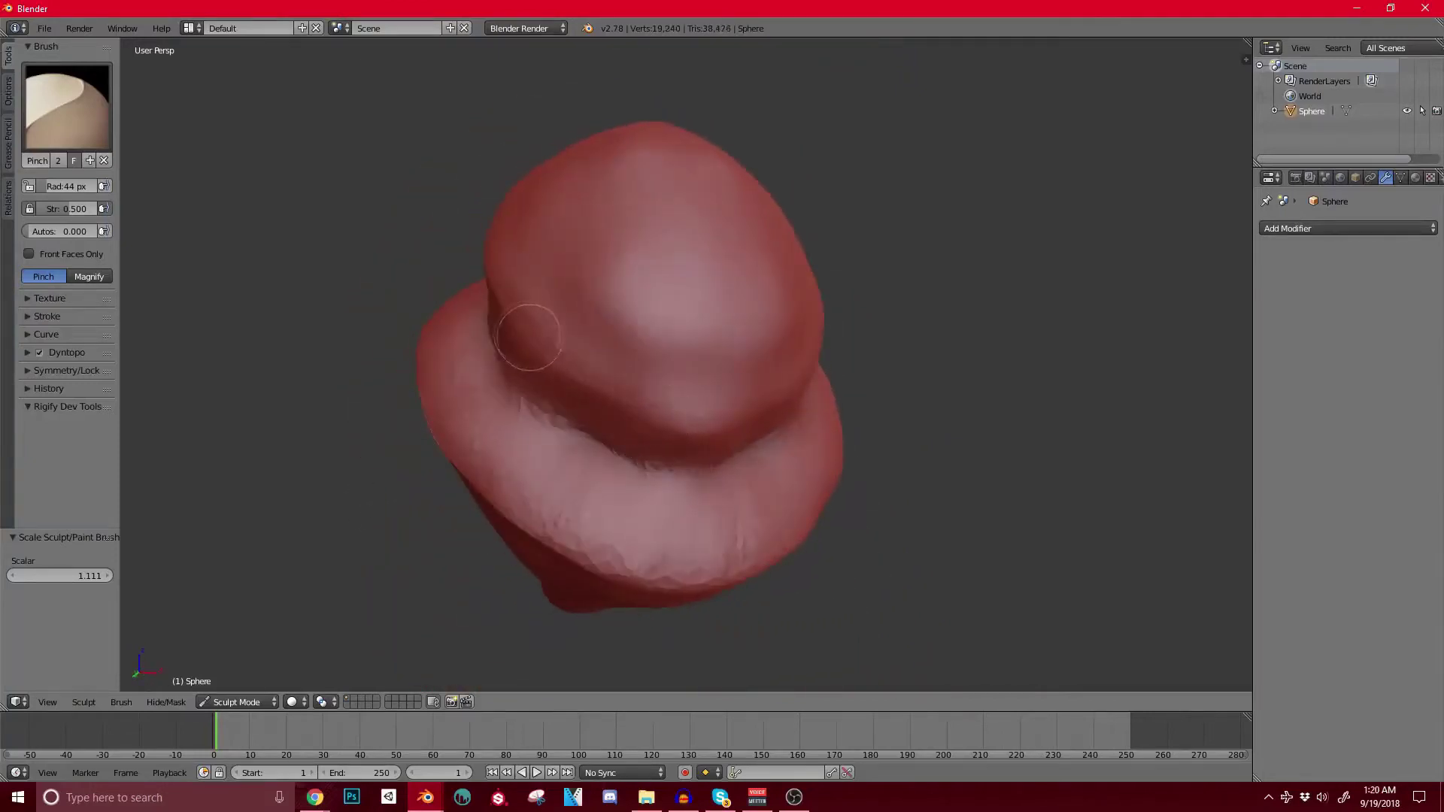
middle_drag(485, 241, 796, 414)
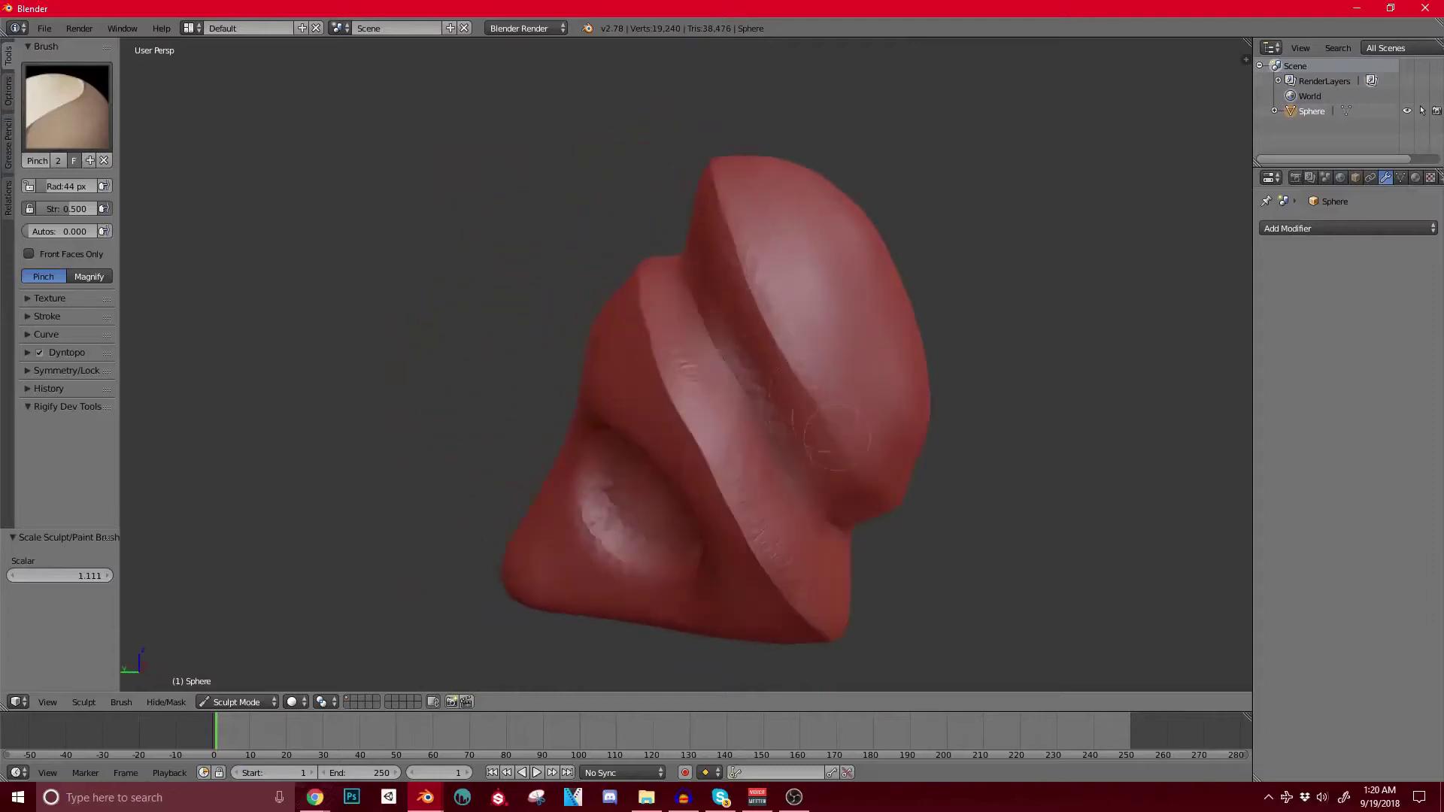
middle_drag(729, 309, 794, 340)
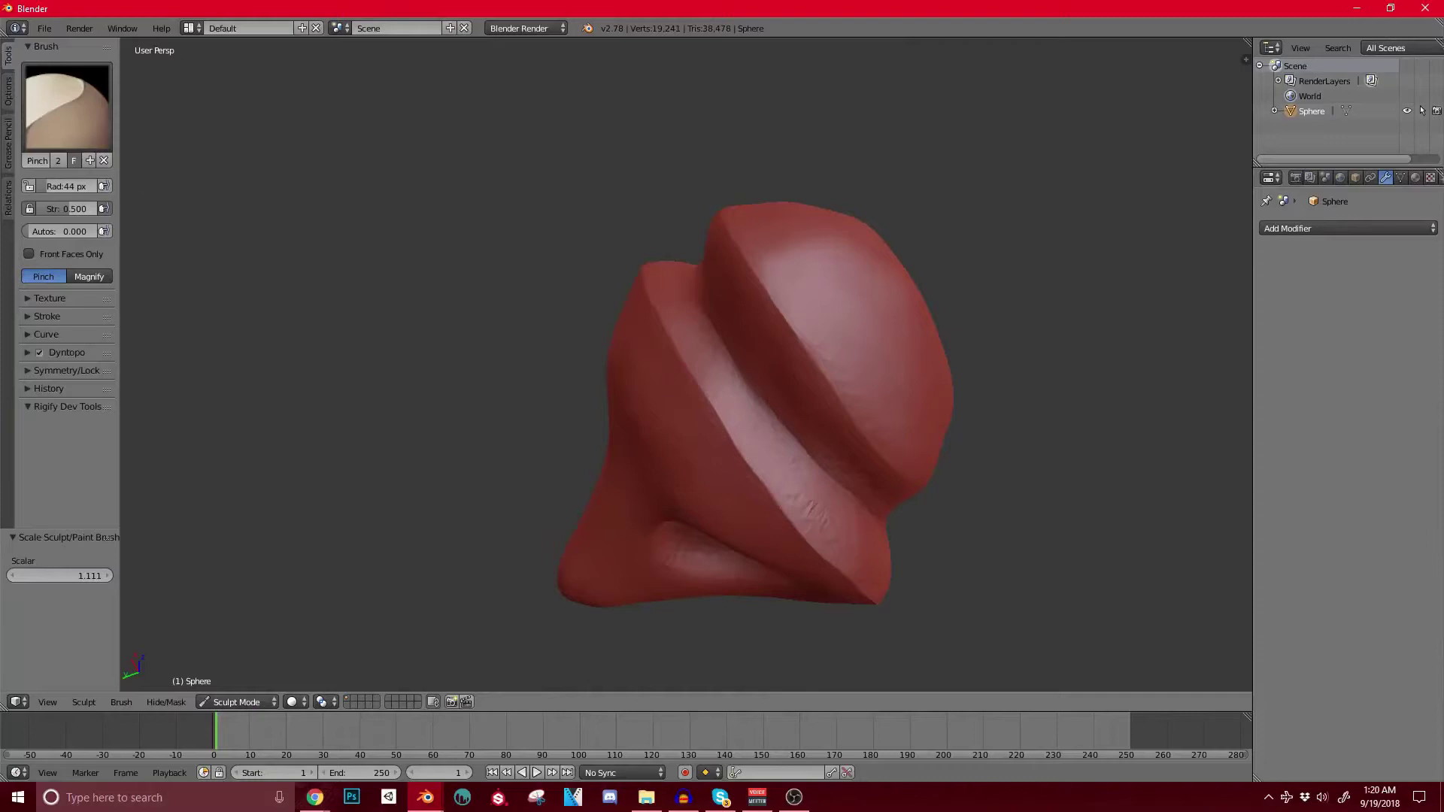
Step: Switch to the Rotate brush, enlarge its radius to 237 px and try twisting the mesh around the groove
click(67, 107)
click(297, 267)
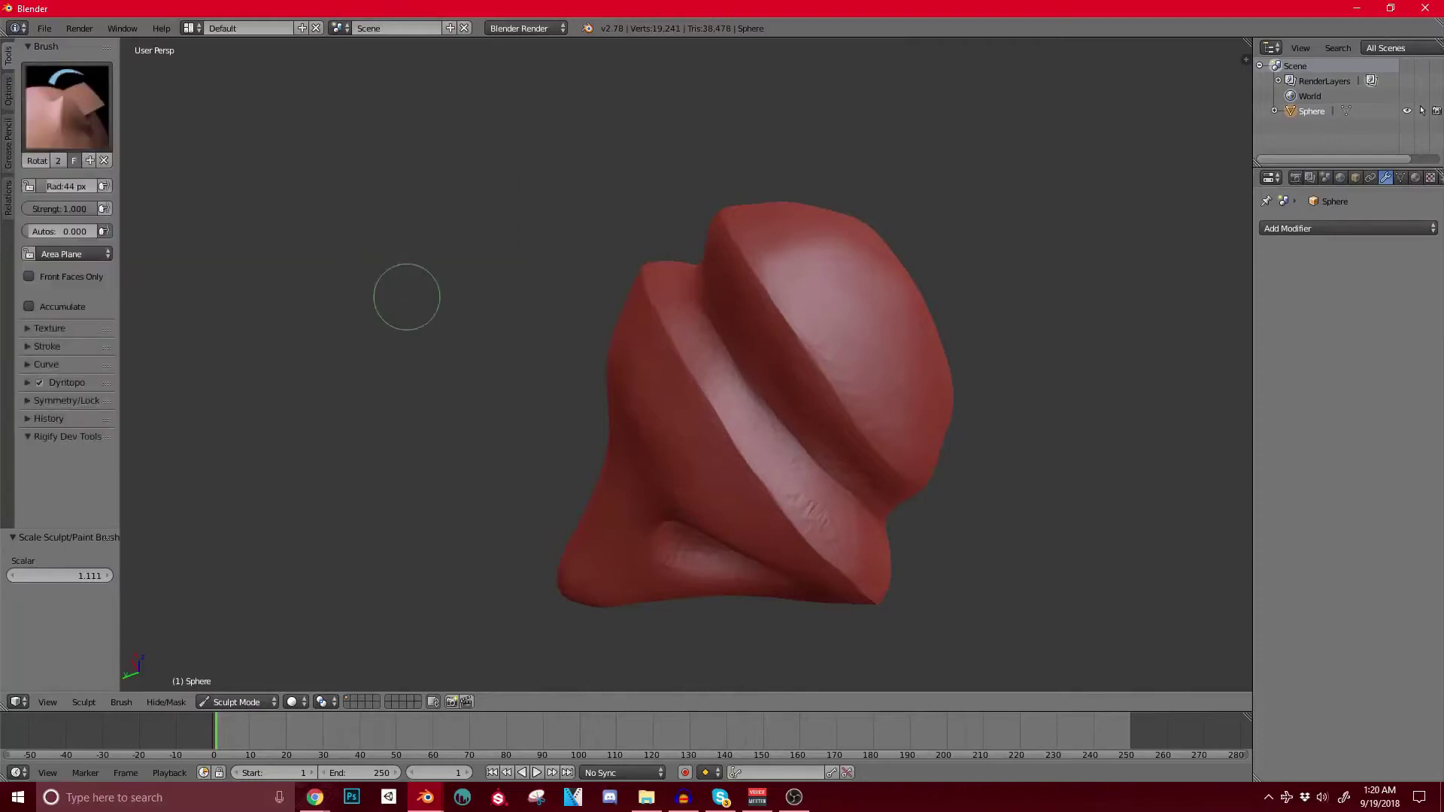
key(bracketright)
key(bracketright)
key(bracketright)
key(bracketright)
key(bracketright)
key(bracketright)
key(bracketright)
drag(788, 331, 397, 350)
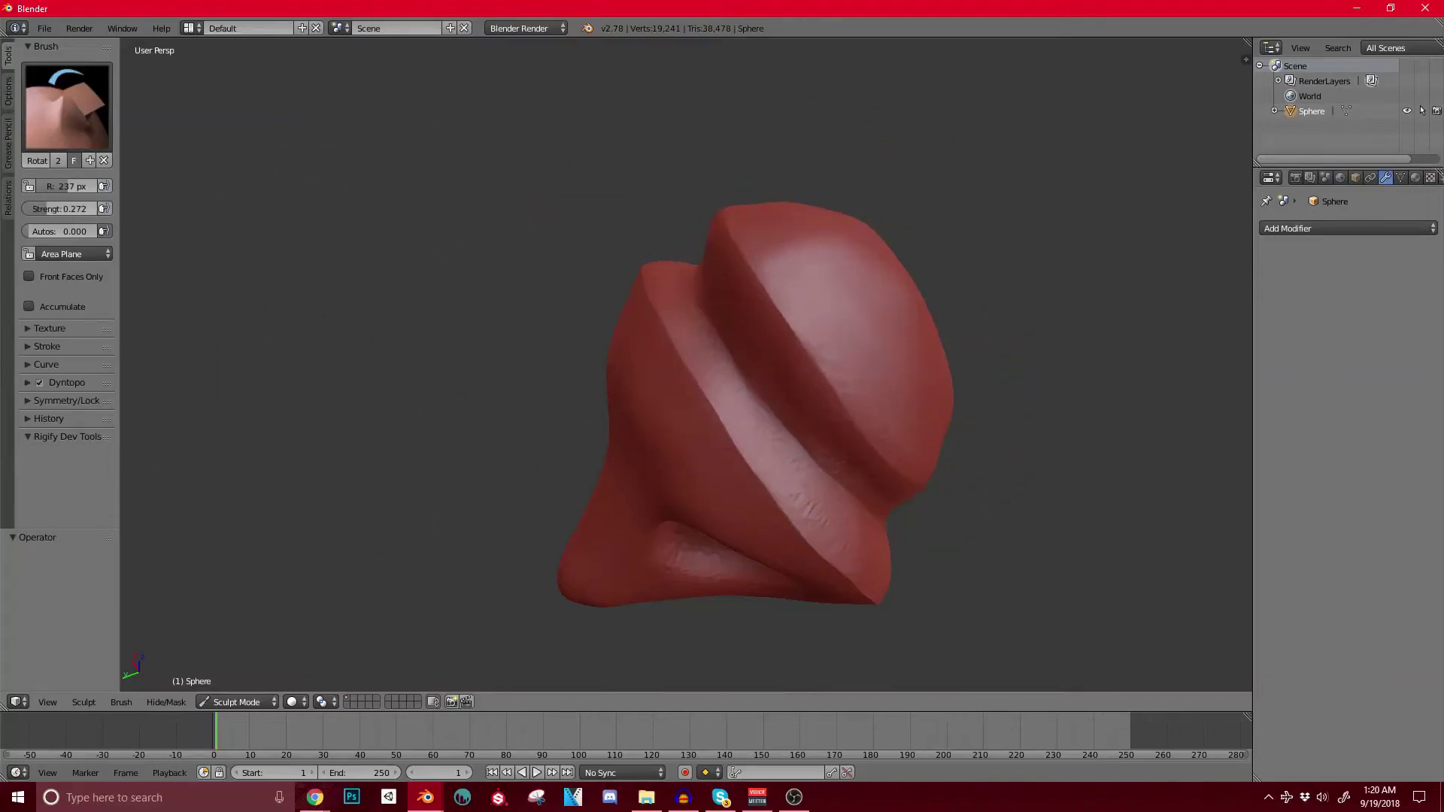
Step: Set the Rotate brush strength to 0.489 and twist the cap and middle ring slightly
drag(59, 209, 63, 209)
drag(774, 321, 779, 328)
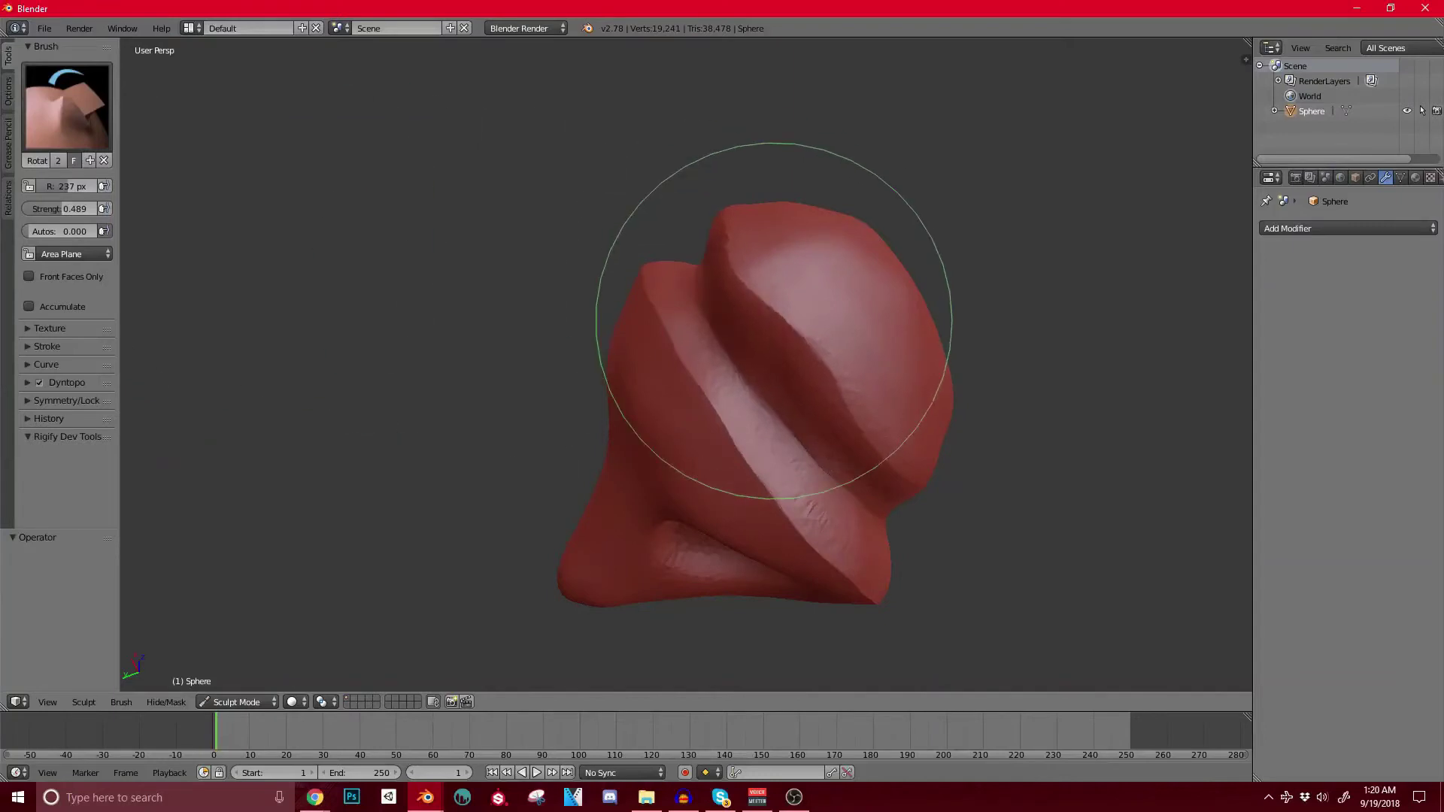
mouse_move(596, 376)
middle_down()
mouse_move(661, 345)
mouse_move(564, 258)
middle_up()
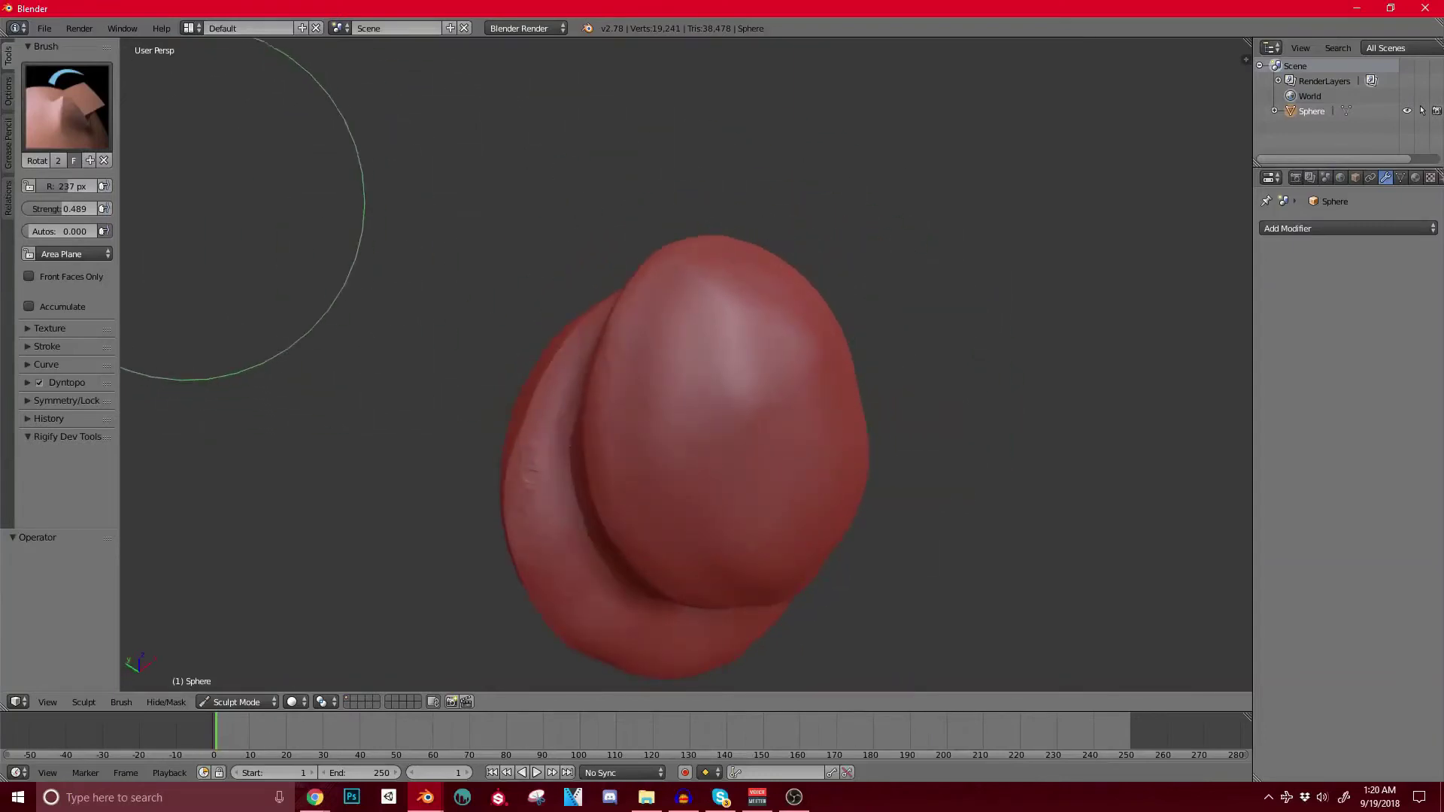
Step: Switch to the Scrape/Peaks brush, reduce its radius to 57 px and scrape down the cap's edge
click(67, 106)
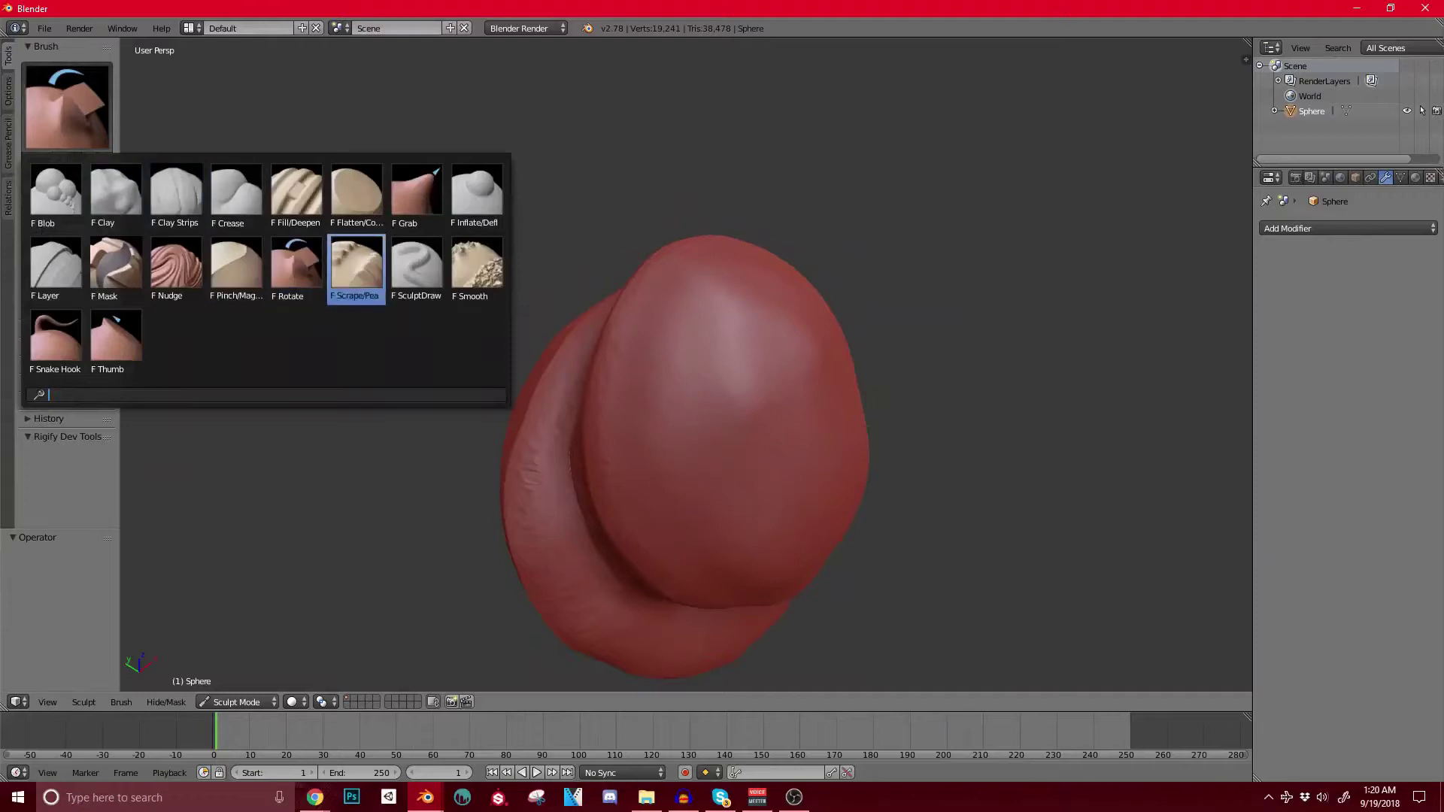
click(356, 267)
key(bracketleft)
key(bracketleft)
key(bracketleft)
key(bracketleft)
key(bracketleft)
key(bracketleft)
key(bracketleft)
key(bracketleft)
key(bracketleft)
key(bracketleft)
key(bracketleft)
key(bracketleft)
key(bracketleft)
middle_drag(650, 460, 661, 455)
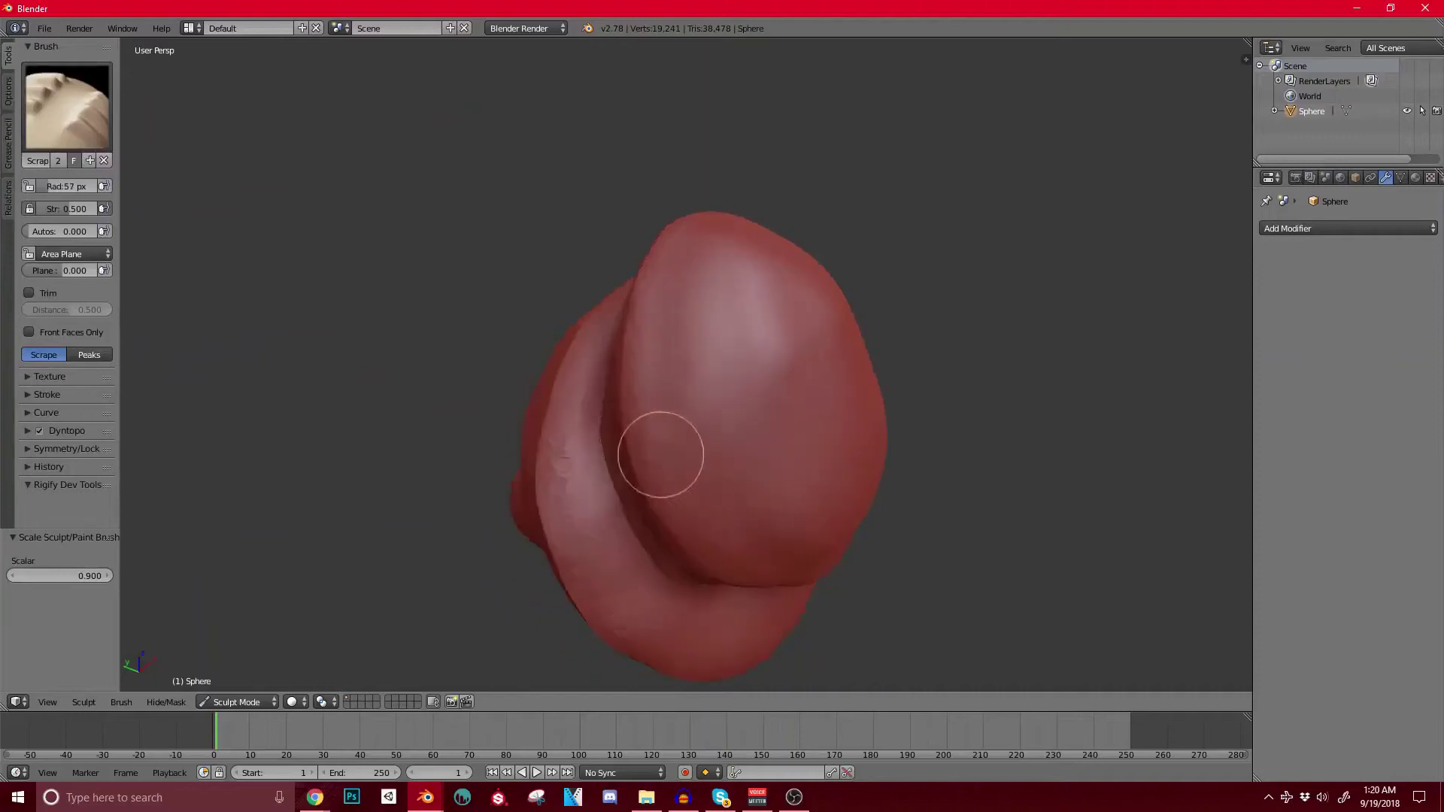
mouse_move(695, 245)
mouse_down()
mouse_move(699, 465)
mouse_move(680, 458)
mouse_move(654, 282)
mouse_move(645, 448)
mouse_up()
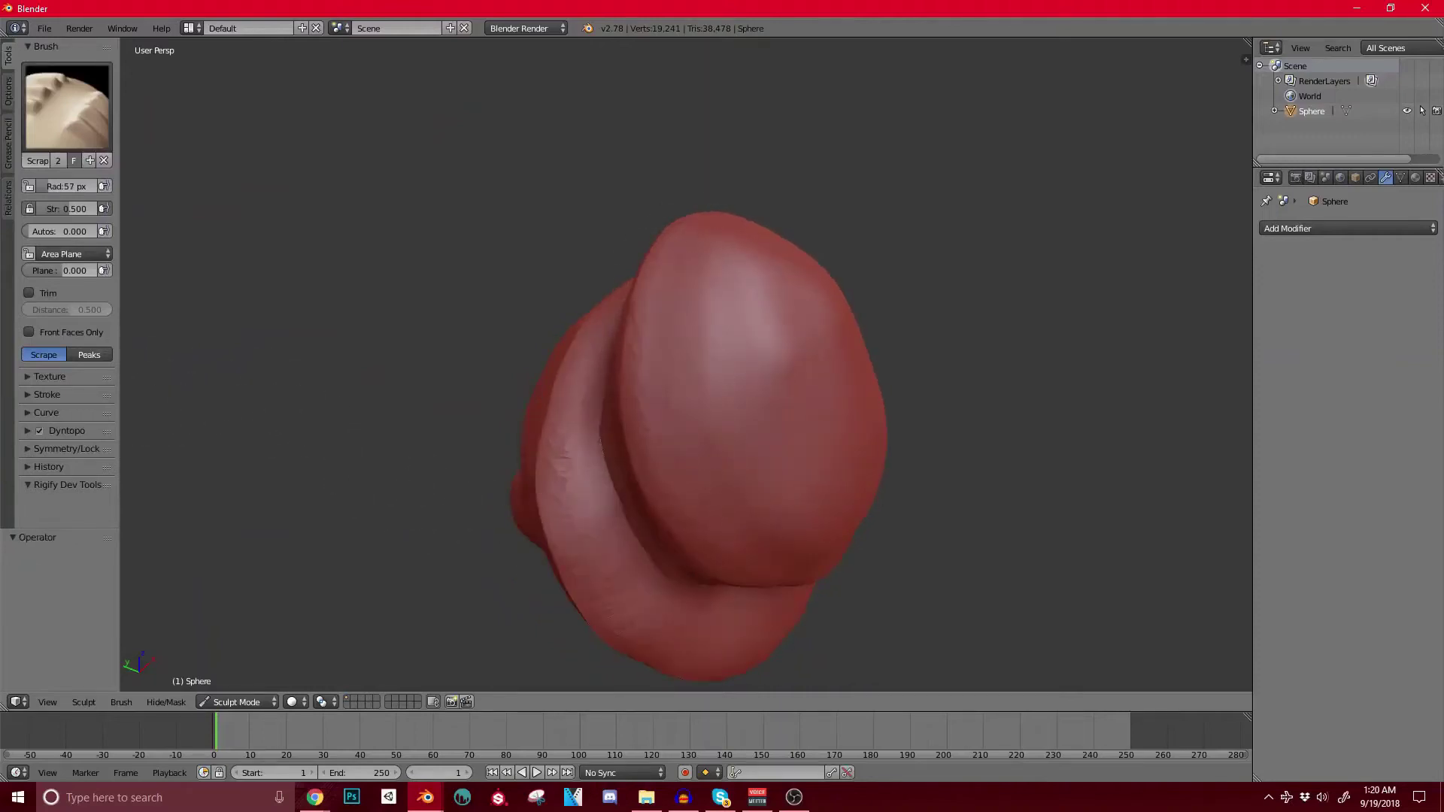
click(46, 413)
scroll(60, 300, down, 4)
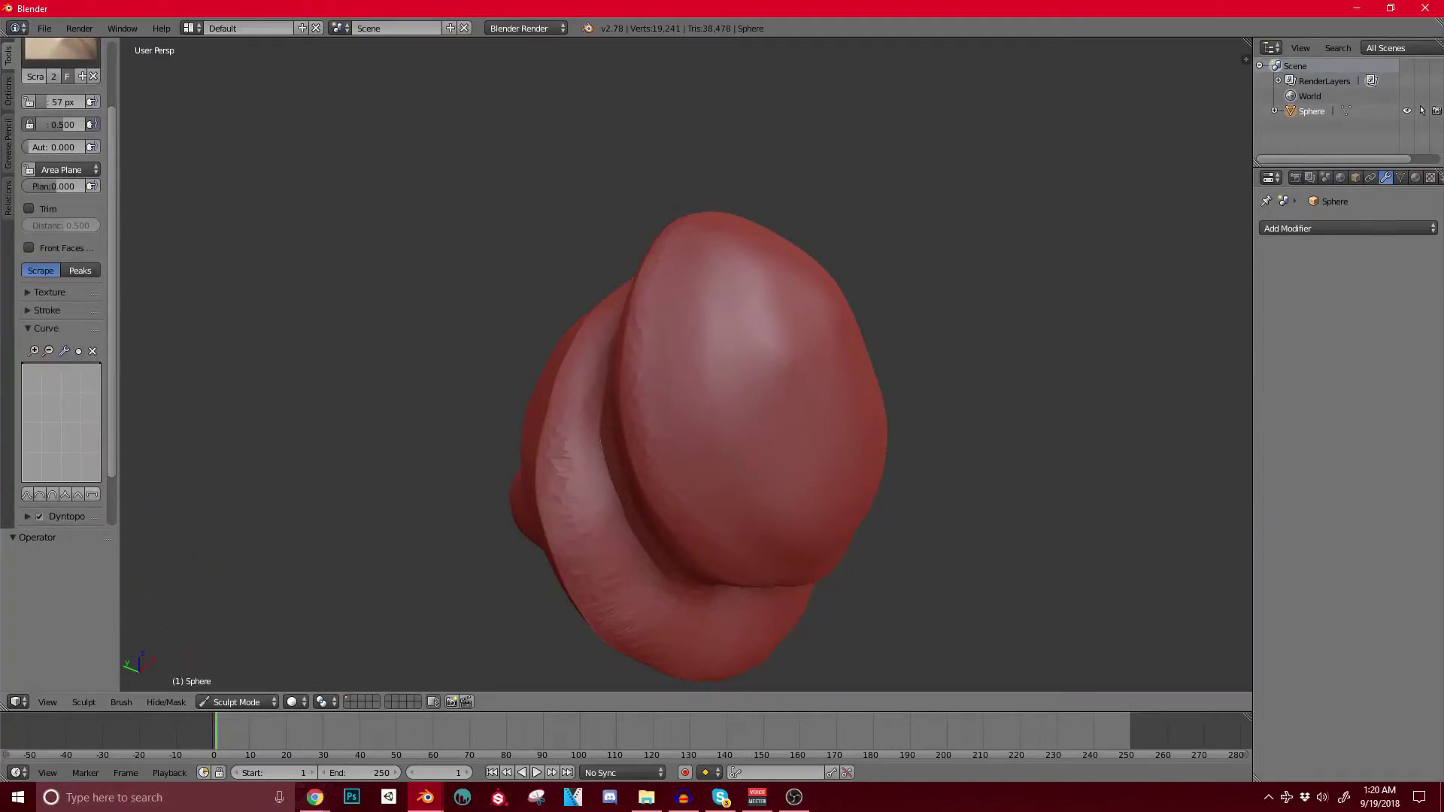
click(45, 328)
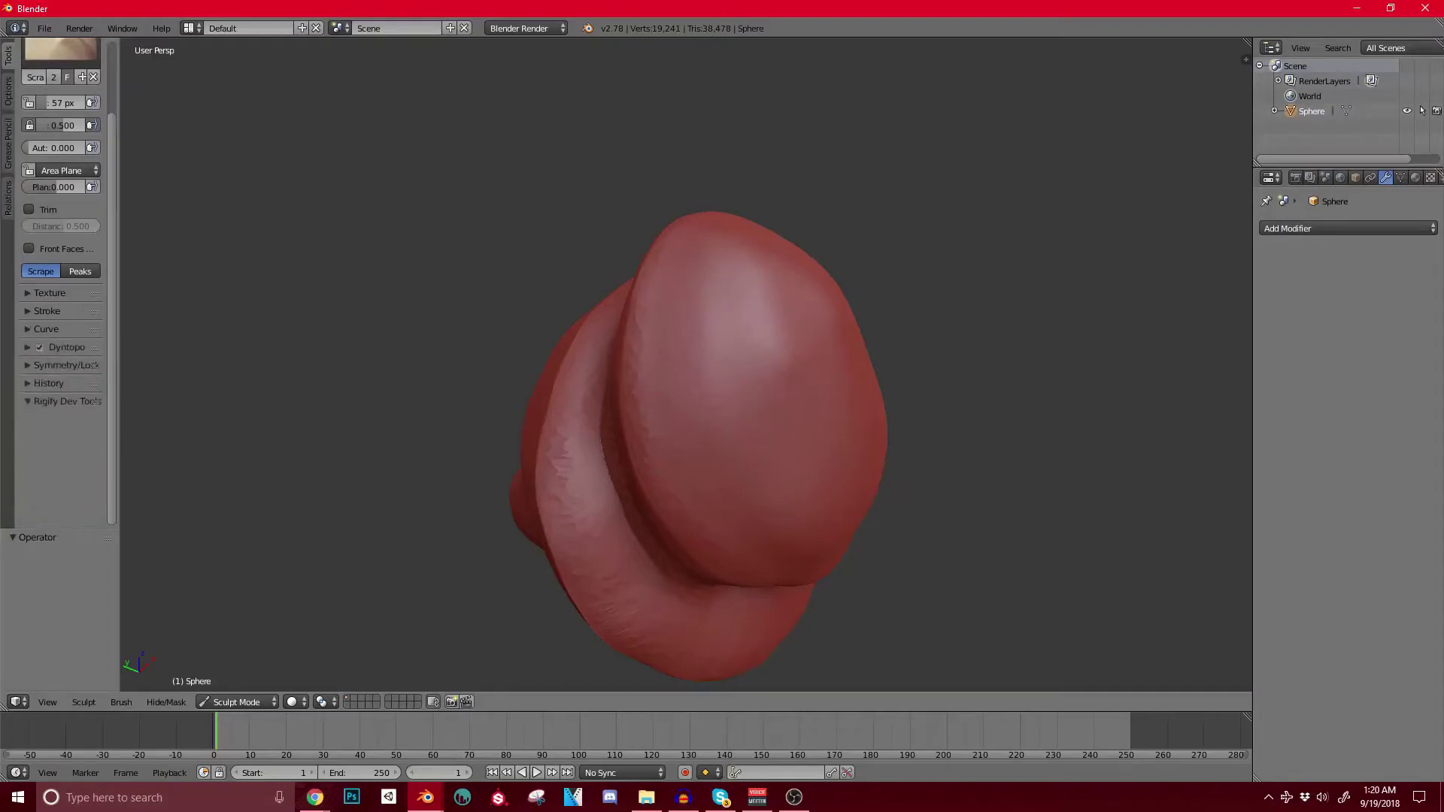
Step: Enlarge the Scrape brush radius to 85 px and scrape the cap's surface near its edge
key(bracketright)
key(bracketright)
key(bracketright)
key(bracketright)
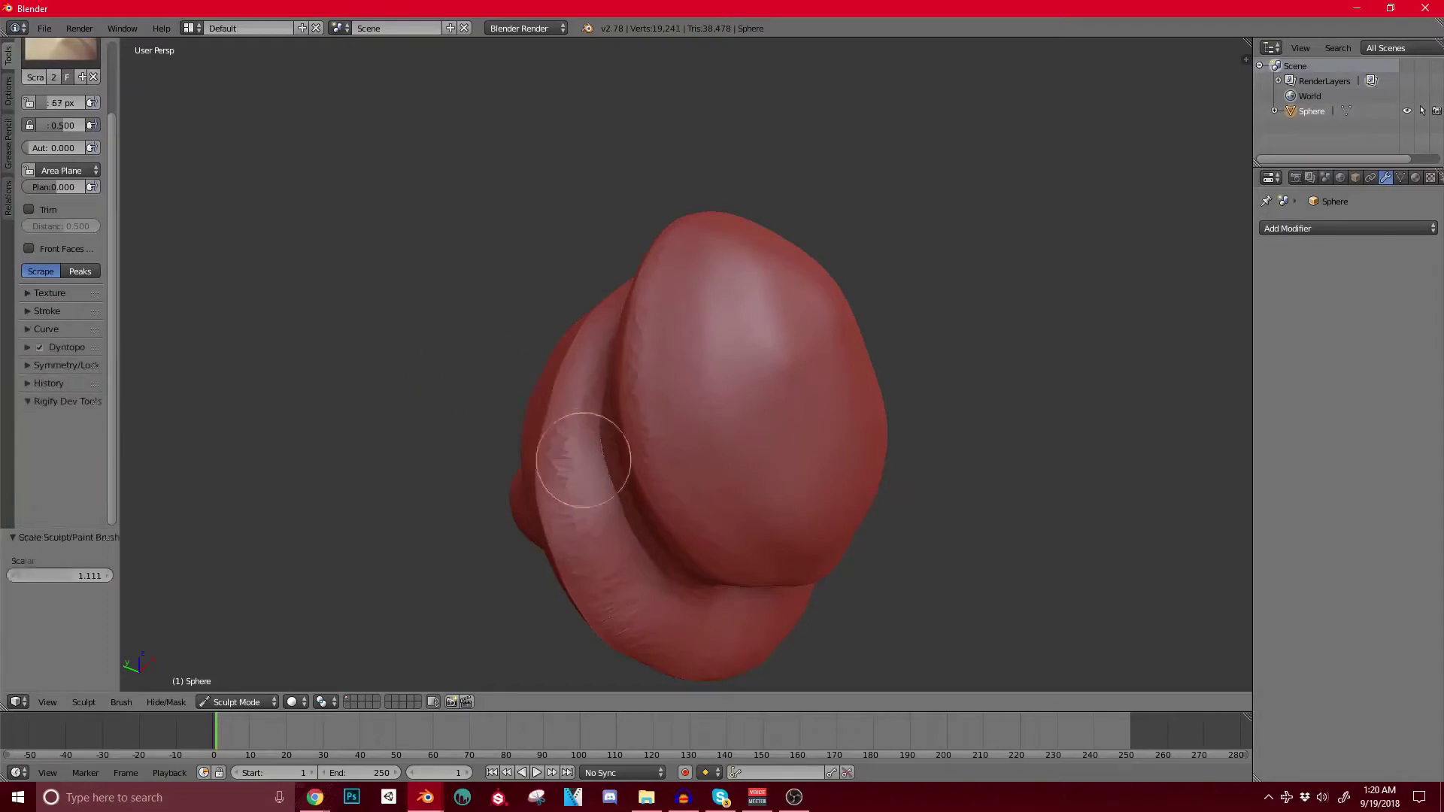
drag(675, 393, 660, 358)
middle_drag(659, 359, 684, 441)
scroll(692, 412, up, 2)
drag(729, 263, 751, 257)
Step: Scrape repeated strokes down the cap's face to flatten a band beside the groove
middle_drag(706, 519, 610, 226)
drag(634, 101, 774, 341)
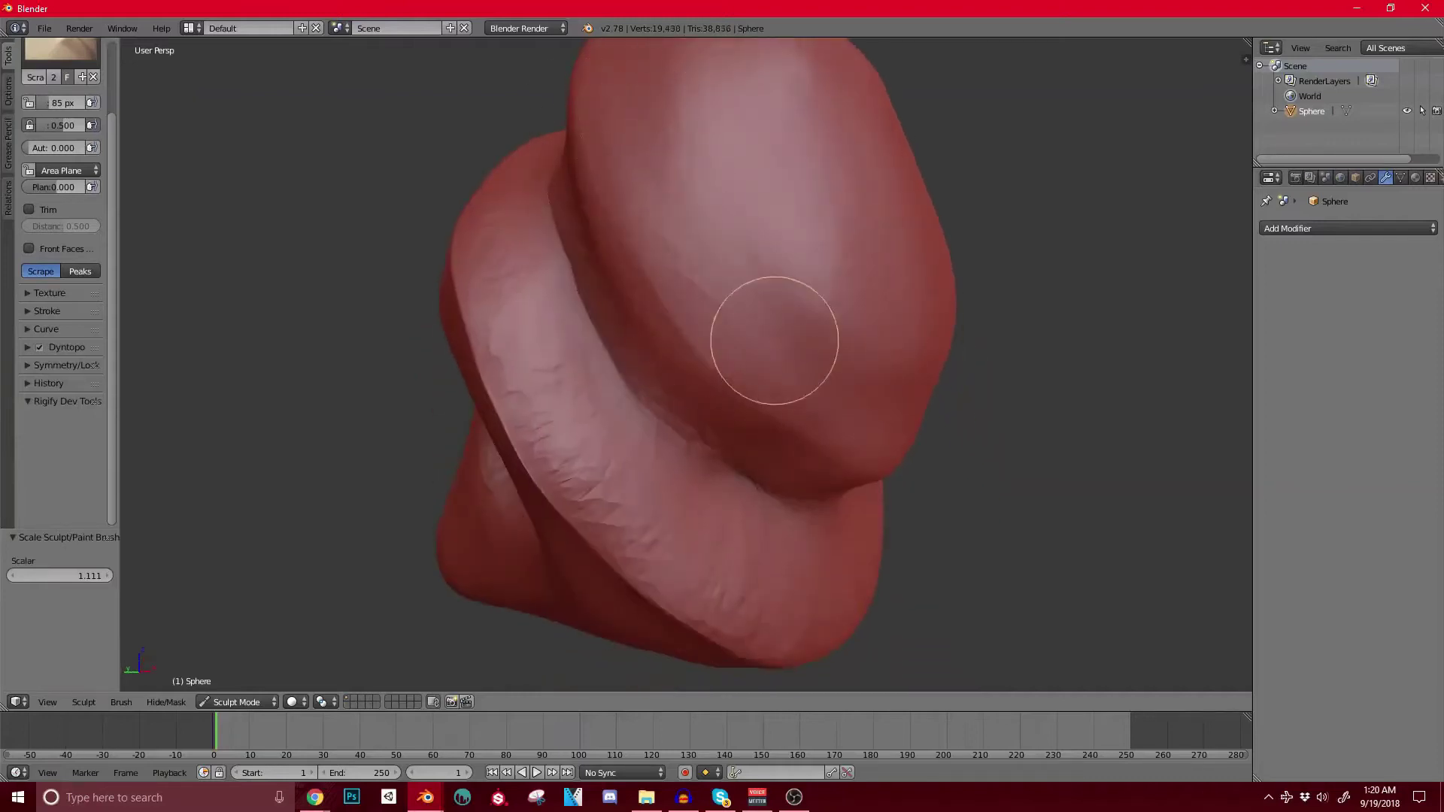
drag(623, 86, 813, 374)
drag(620, 137, 804, 377)
middle_drag(722, 328, 774, 362)
Step: Flatten the lower edge of the cap with several long Scrape strokes
drag(550, 187, 832, 361)
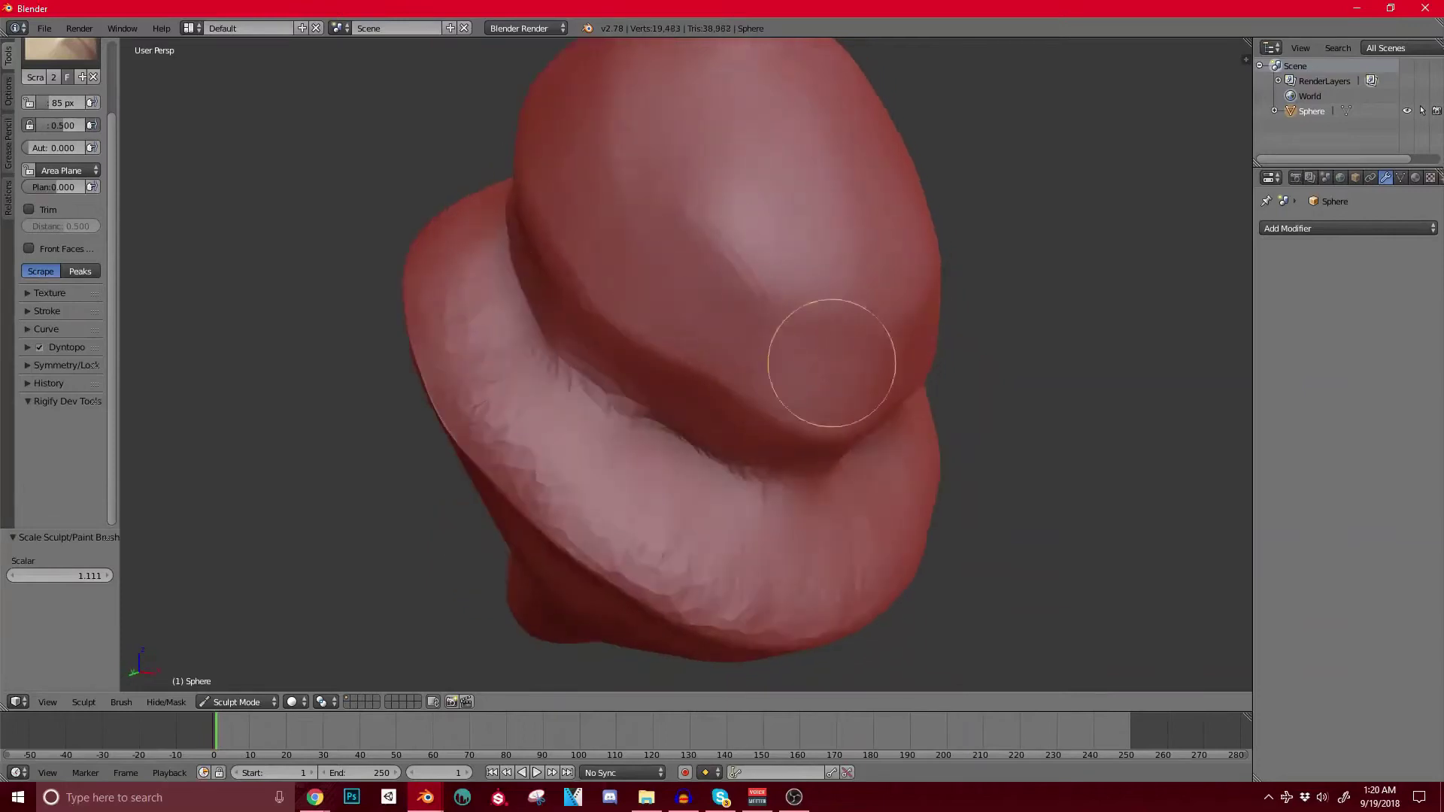
drag(699, 341, 844, 379)
drag(594, 244, 814, 379)
middle_drag(680, 181, 522, 298)
Step: Scrape the mesh from several angles to flatten its rounded surfaces into planes
middle_drag(758, 59, 668, 184)
mouse_move(669, 185)
mouse_down()
mouse_move(727, 3)
mouse_move(624, 157)
mouse_up()
middle_drag(644, 158, 627, 212)
drag(628, 212, 682, 22)
mouse_move(677, 274)
middle_down()
mouse_move(597, 200)
mouse_move(484, 306)
middle_up()
mouse_move(564, 137)
mouse_down()
mouse_move(488, 291)
mouse_move(571, 430)
mouse_move(626, 399)
mouse_up()
middle_drag(653, 423, 662, 381)
drag(590, 369, 812, 336)
middle_drag(849, 334, 792, 351)
Step: Scrape the remaining sides of the mesh, flattening the middle ring's outer edge and the cap's side
drag(784, 261, 737, 277)
mouse_move(915, 291)
middle_down()
mouse_move(712, 335)
mouse_move(673, 368)
middle_up()
mouse_move(561, 317)
mouse_down()
mouse_move(593, 224)
mouse_move(594, 367)
mouse_move(658, 416)
mouse_up()
middle_drag(785, 276, 667, 325)
mouse_move(666, 326)
mouse_down()
mouse_move(588, 312)
mouse_move(815, 241)
mouse_move(842, 335)
mouse_move(625, 361)
mouse_up()
mouse_move(677, 252)
middle_down()
mouse_move(677, 413)
mouse_move(835, 286)
middle_up()
mouse_move(835, 285)
mouse_down()
mouse_move(700, 349)
mouse_move(585, 307)
mouse_up()
mouse_move(661, 322)
middle_down()
mouse_move(832, 306)
mouse_move(735, 233)
mouse_move(746, 361)
middle_up()
mouse_move(747, 361)
mouse_down()
mouse_move(755, 432)
mouse_move(677, 348)
mouse_move(725, 371)
mouse_up()
mouse_move(725, 371)
middle_down()
mouse_move(823, 394)
mouse_move(735, 380)
middle_up()
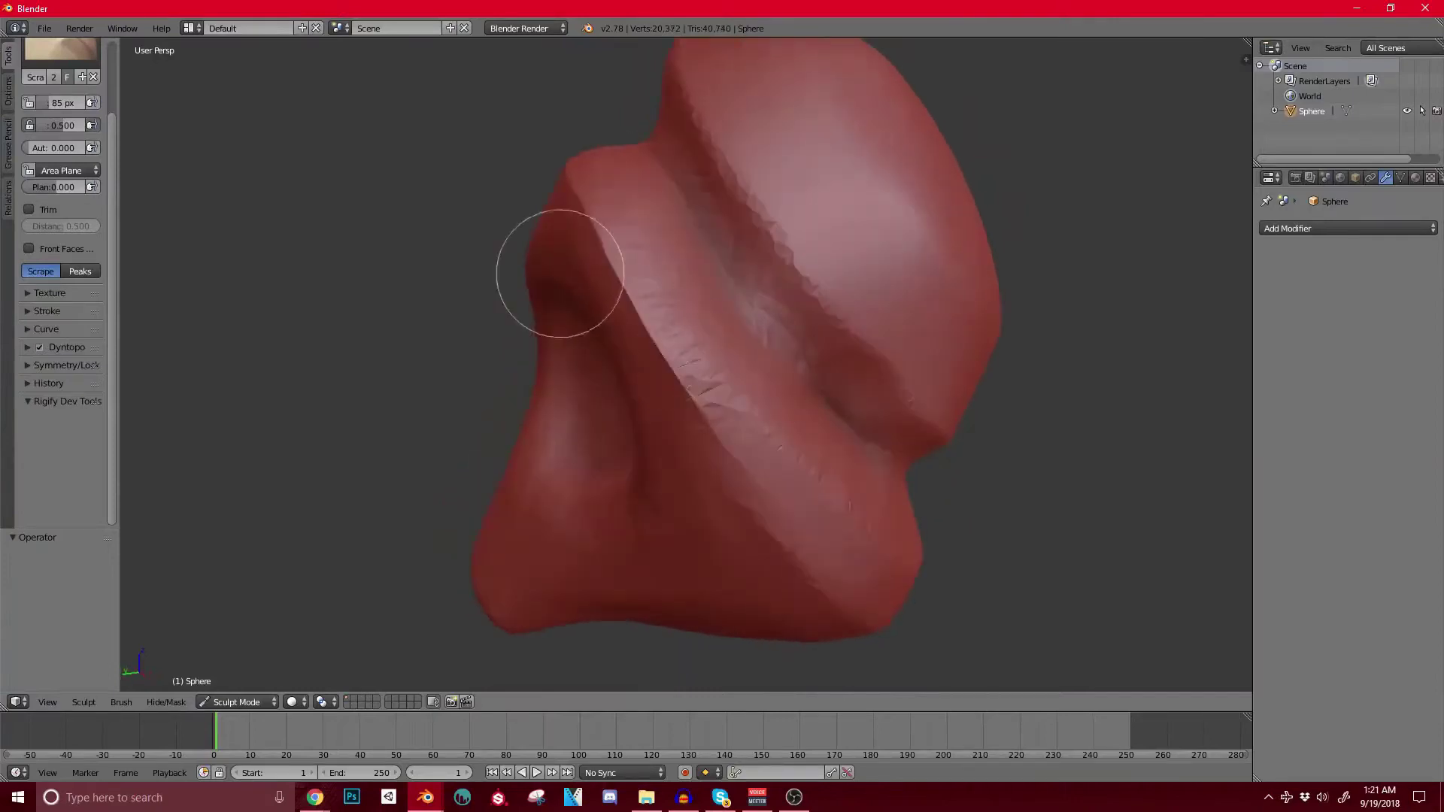
Step: Switch back to the Pinch brush, reduce its radius to 48 px and pinch the scraped middle ring's edge
key(p)
key(bracketleft)
drag(590, 210, 615, 246)
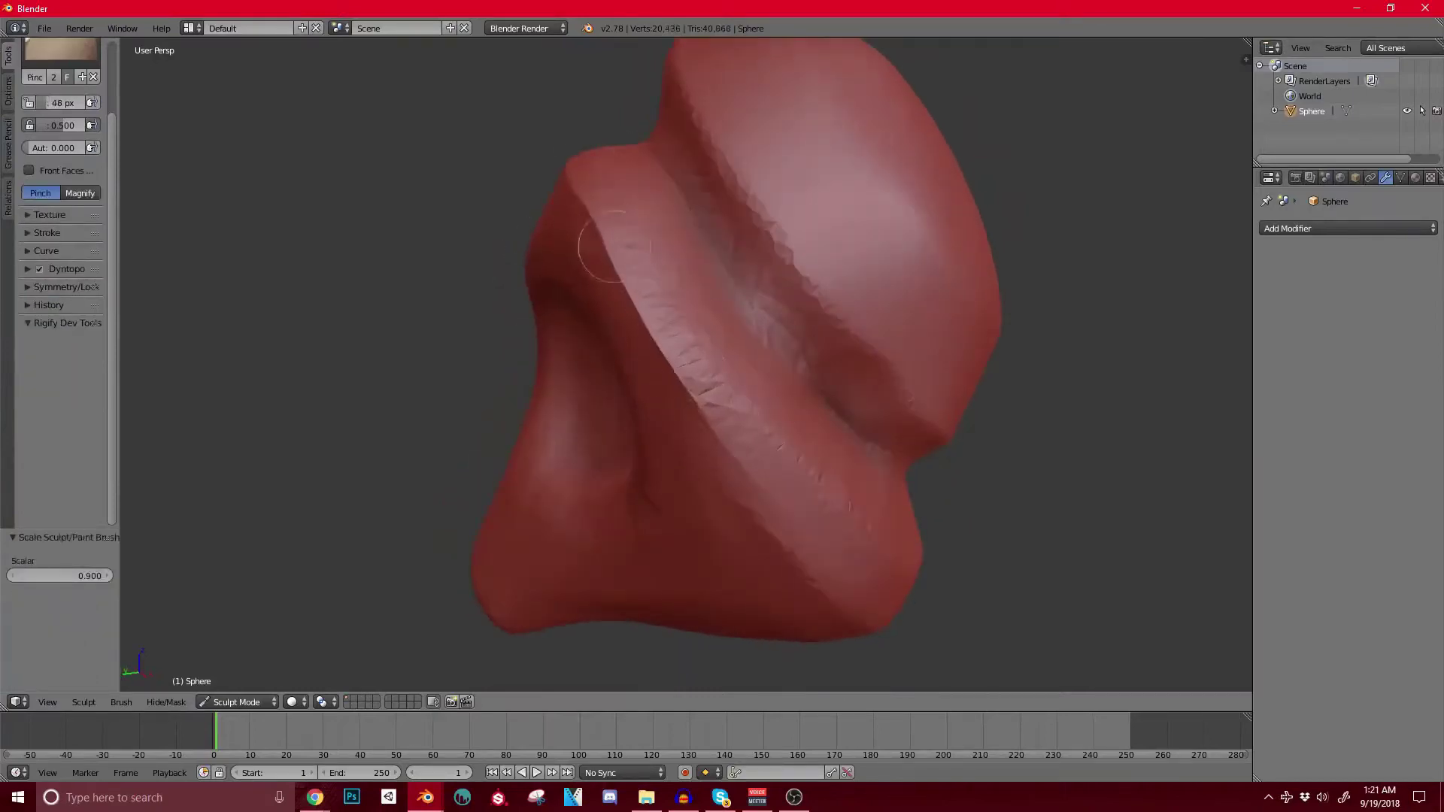
middle_drag(630, 314, 668, 373)
drag(643, 341, 638, 283)
middle_drag(638, 284, 488, 263)
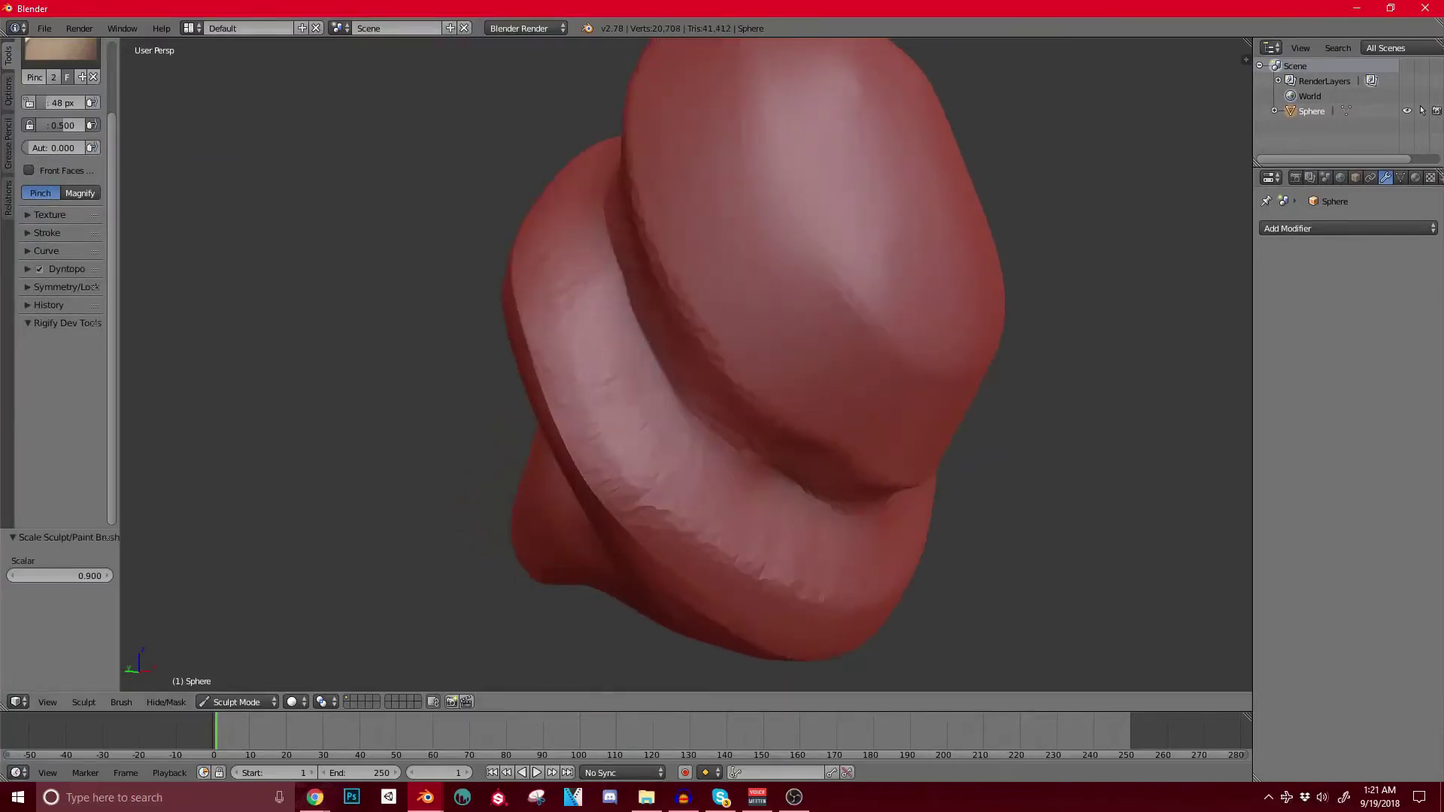
Step: Compare the falloff curves of the Pinch and Scrape brushes
click(45, 250)
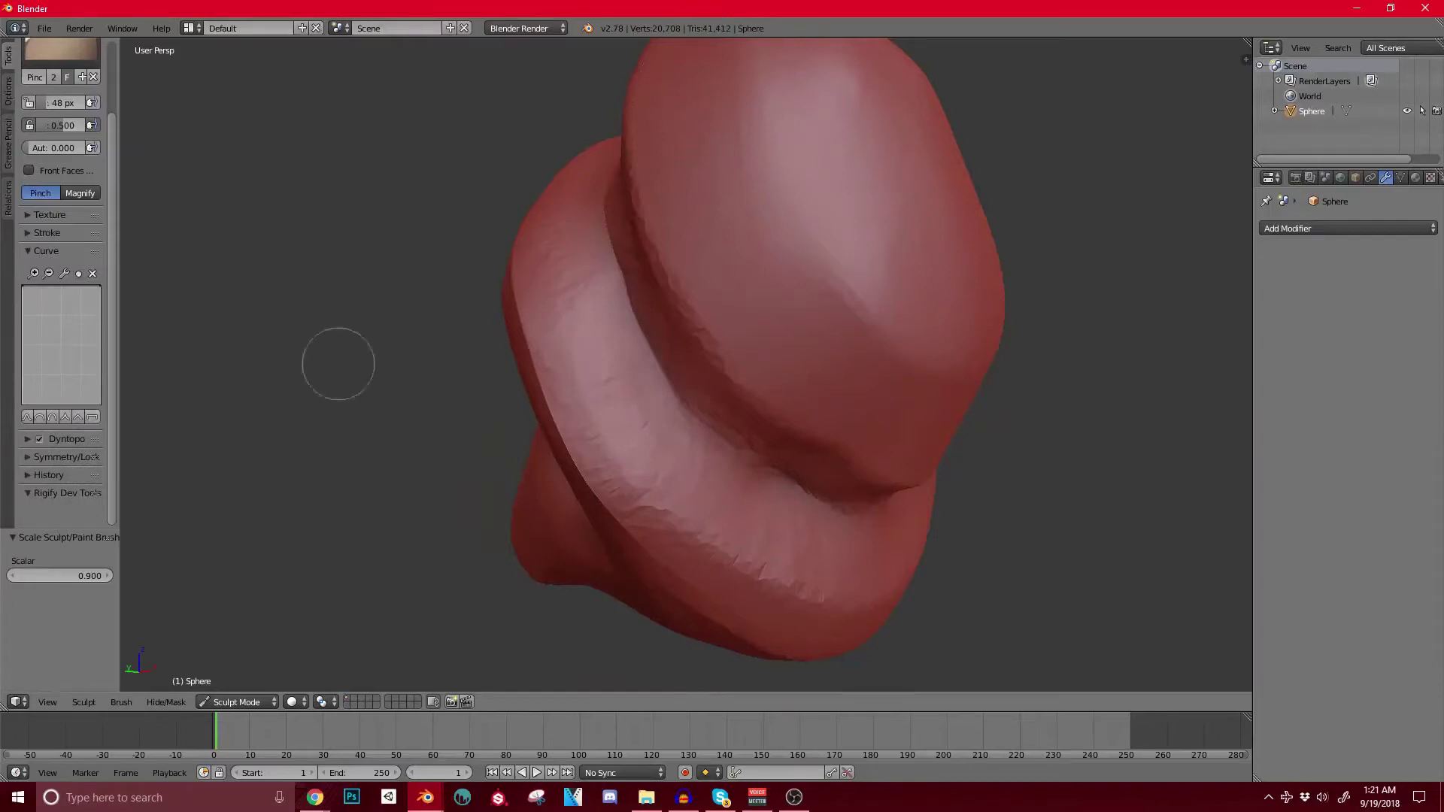
click(62, 51)
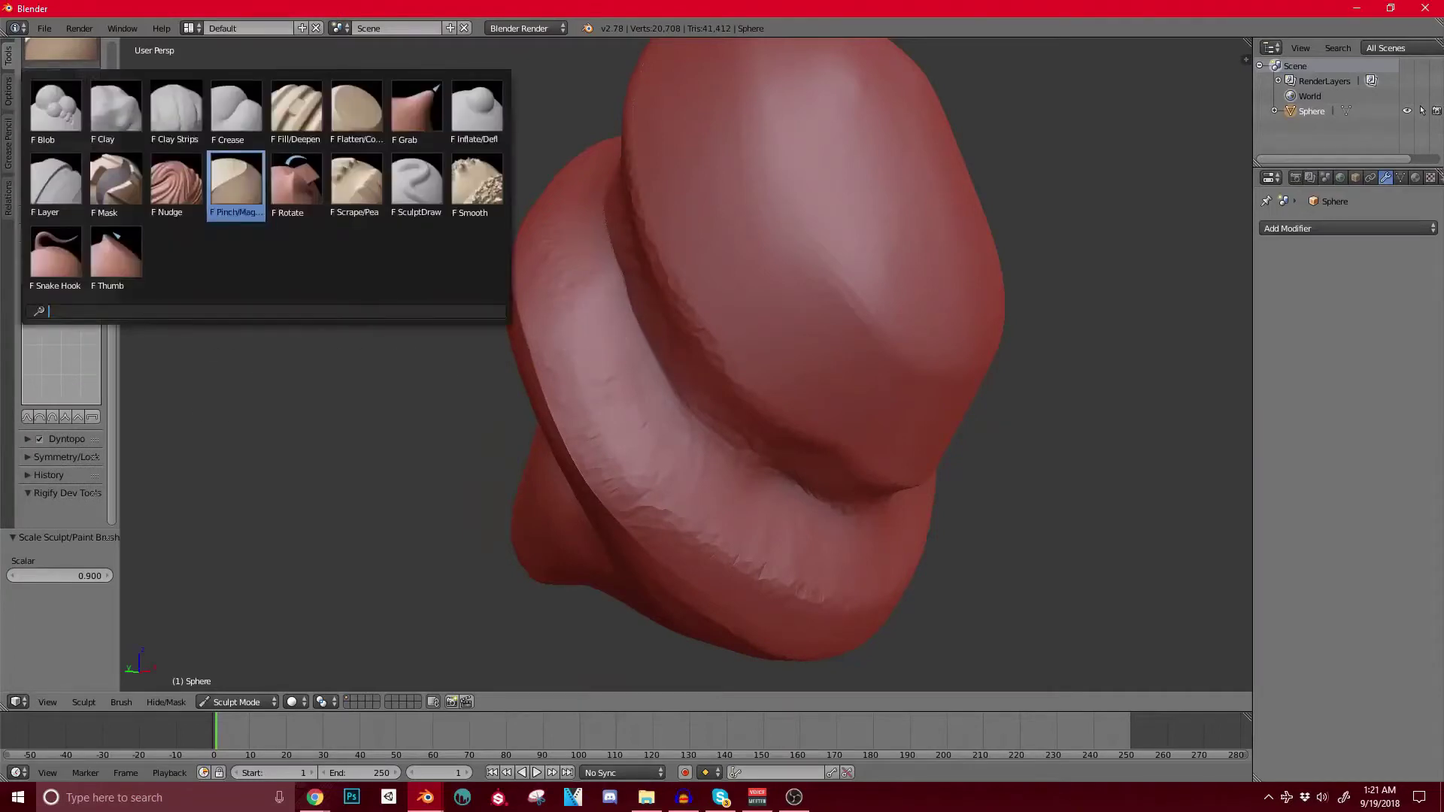
click(435, 188)
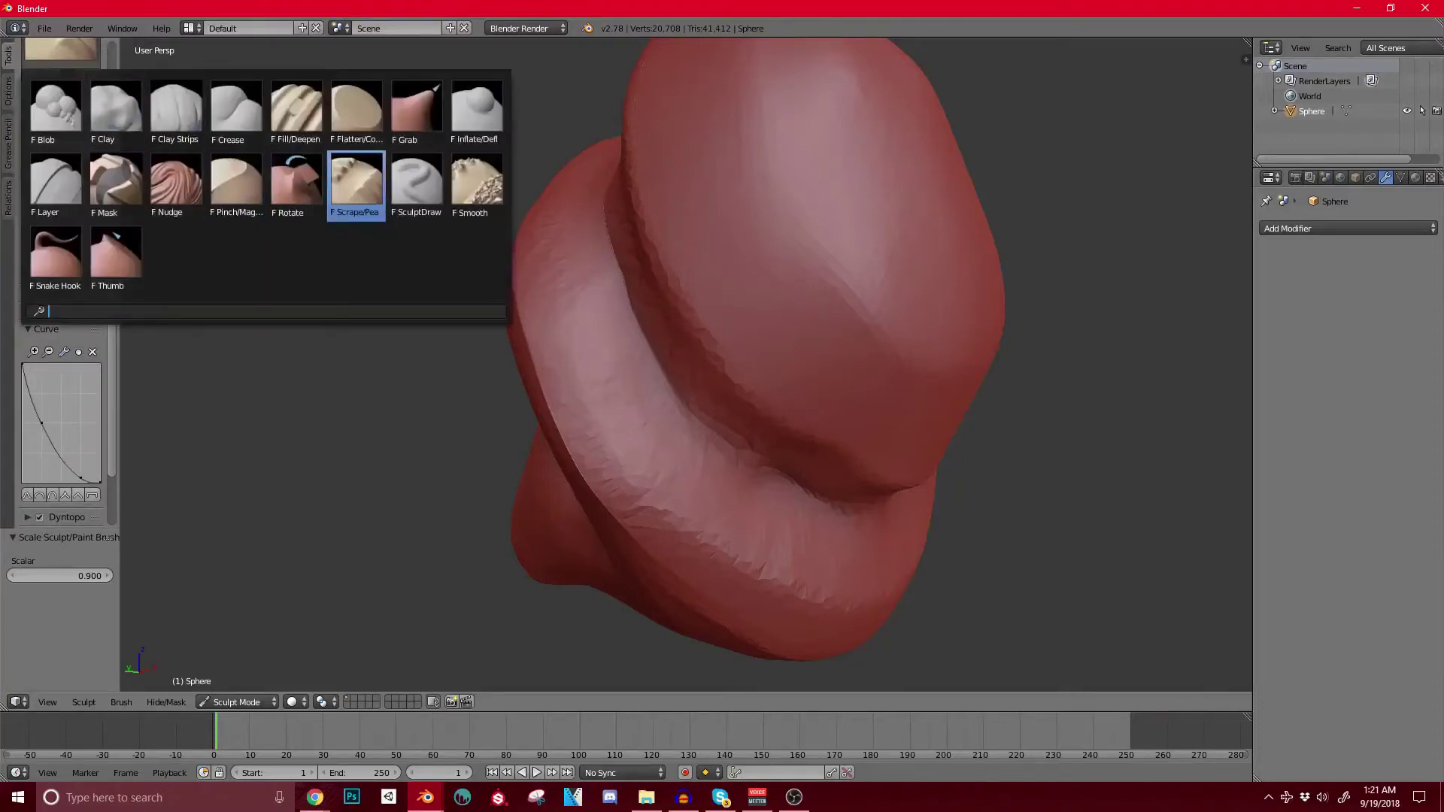
click(356, 180)
key(p)
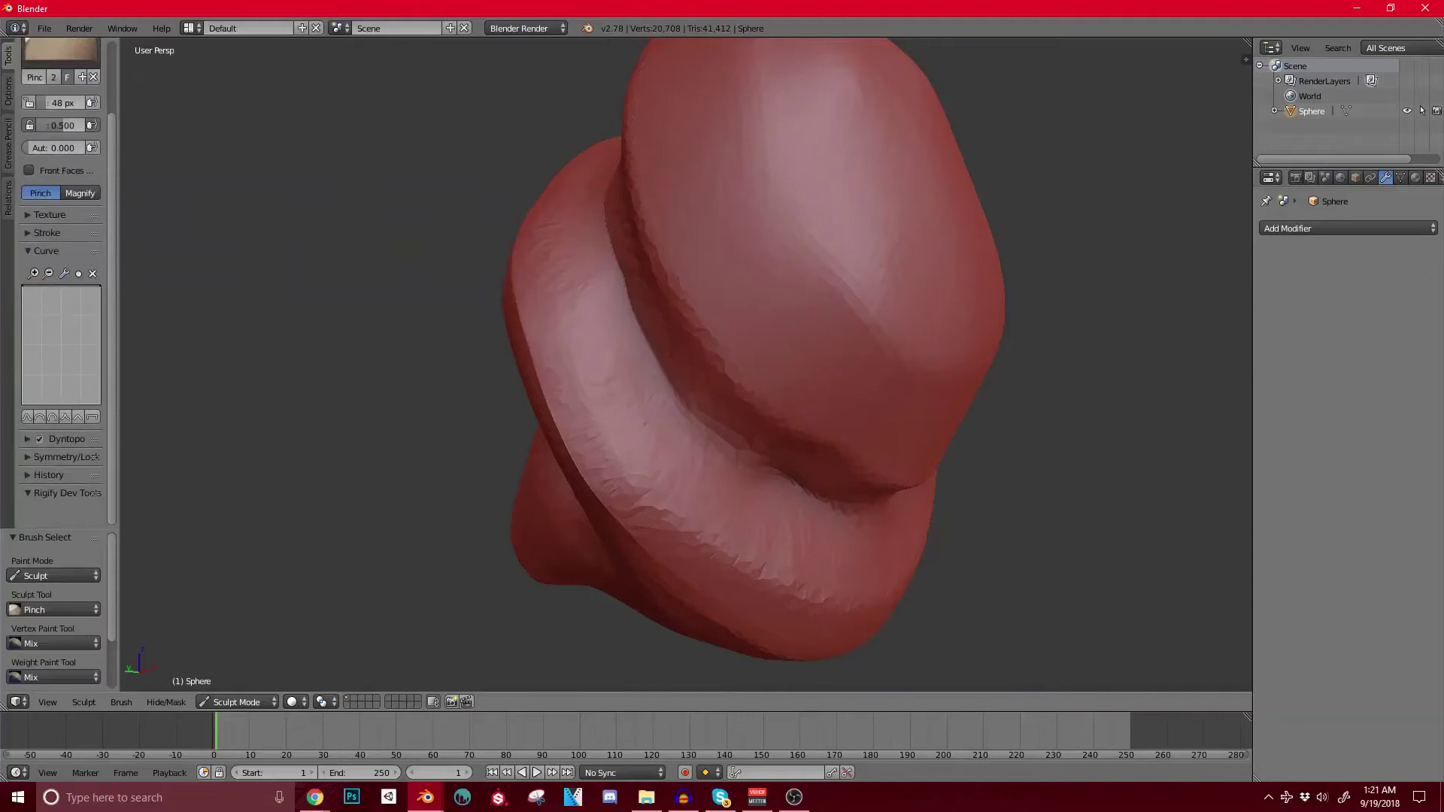
Step: Switch to the Scrape brush and scrape the middle ring's edge from several angles
click(61, 53)
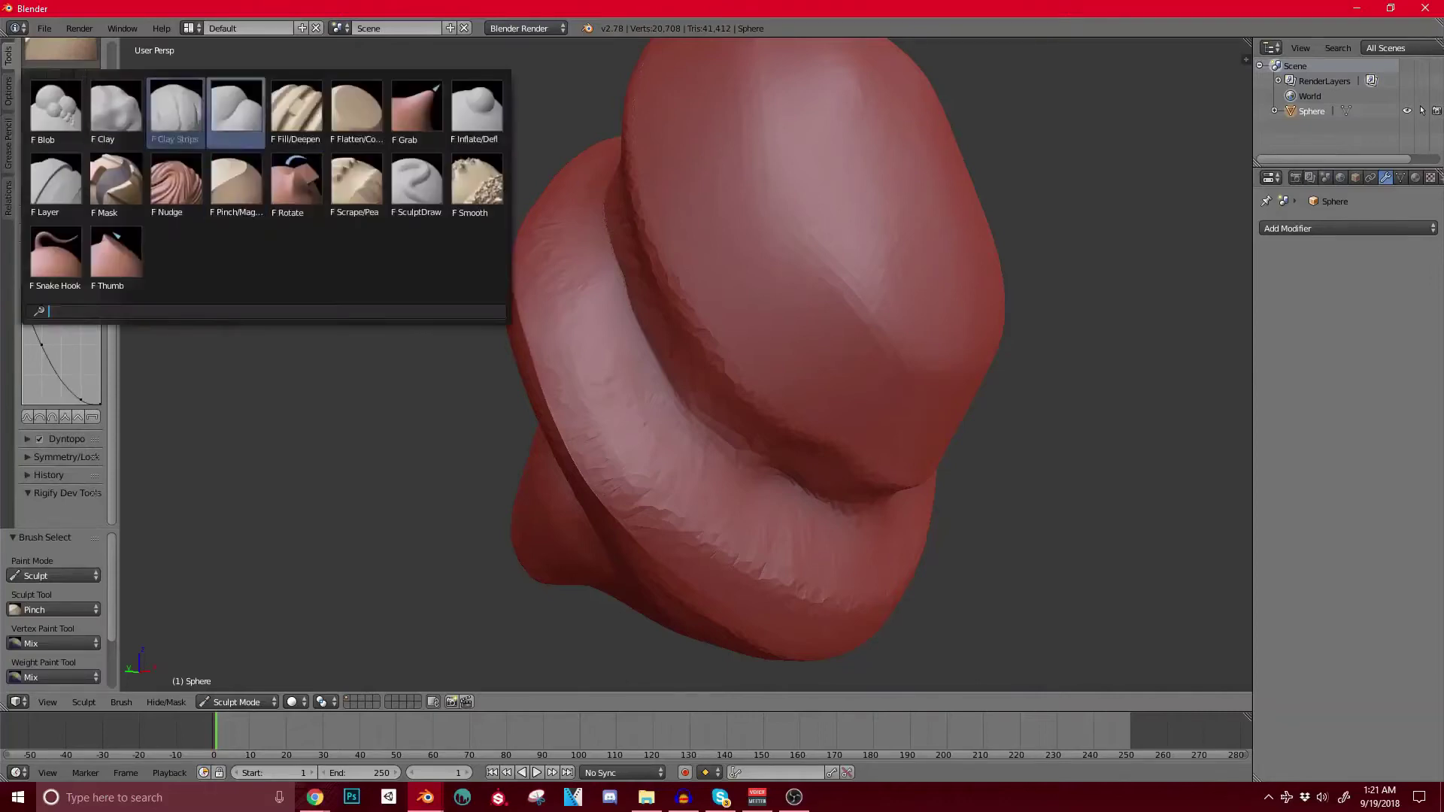
click(355, 185)
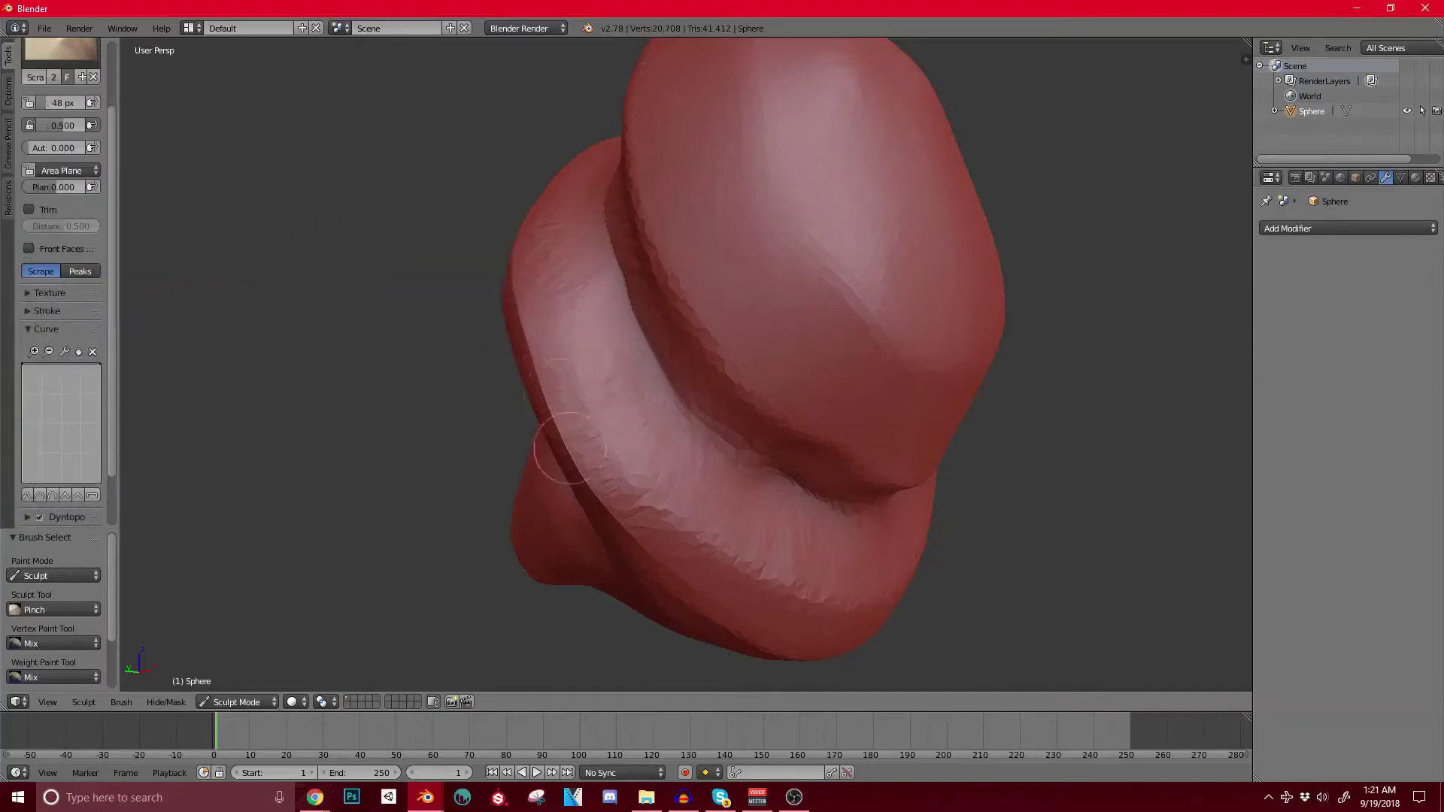
drag(570, 449, 609, 501)
mouse_move(552, 424)
middle_down()
mouse_move(632, 413)
mouse_move(686, 383)
middle_up()
mouse_move(685, 383)
mouse_down()
mouse_move(584, 194)
mouse_move(609, 225)
mouse_up()
middle_drag(609, 226, 644, 354)
drag(598, 125, 632, 328)
mouse_move(618, 184)
middle_down()
mouse_move(658, 278)
mouse_move(649, 376)
middle_up()
drag(567, 200, 634, 415)
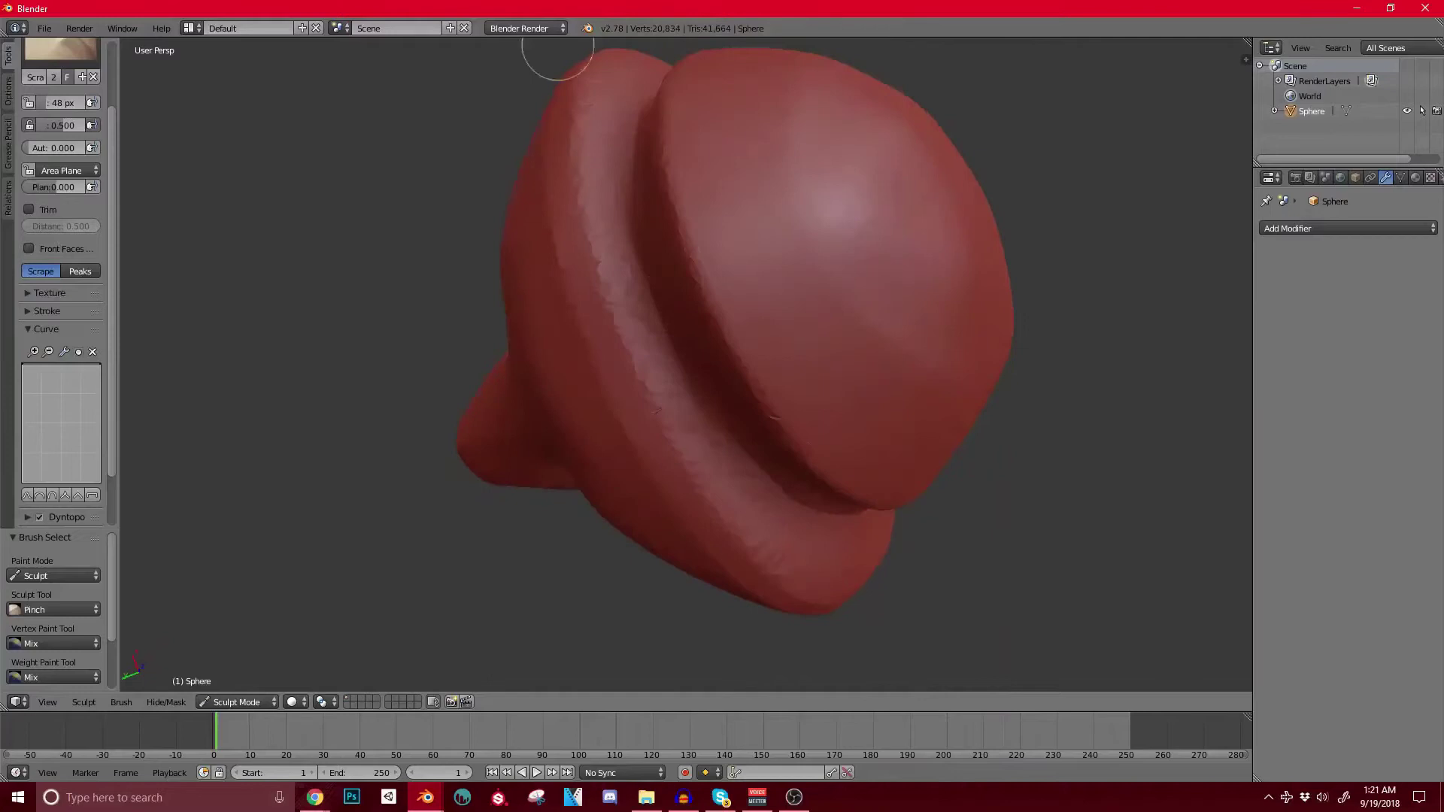
scroll(557, 60, down, 4)
Step: Switch to the SculptDraw brush, hide the curve settings and sculpt strokes over the mesh
click(60, 51)
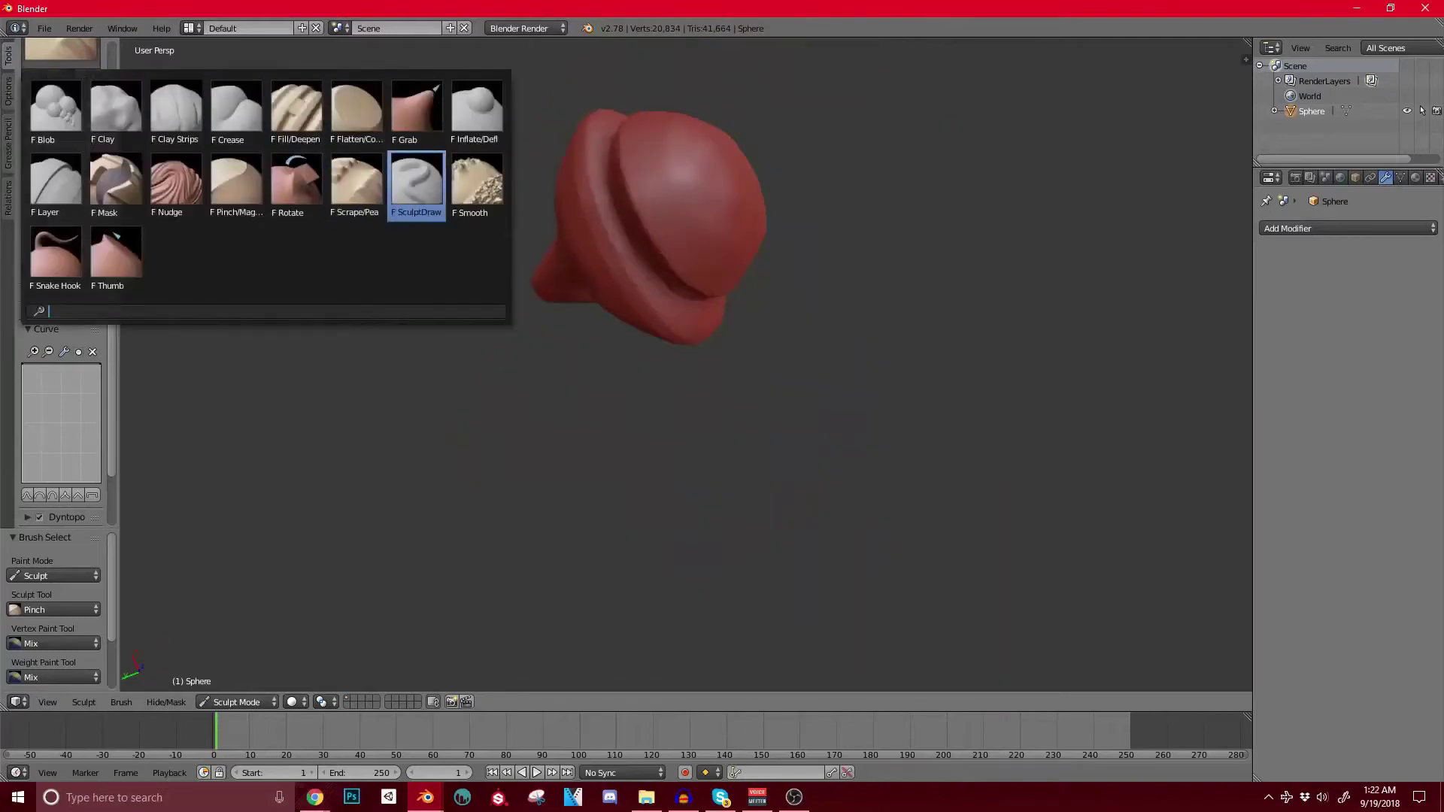
click(416, 186)
mouse_move(460, 194)
middle_down()
mouse_move(622, 208)
mouse_move(341, 394)
middle_up()
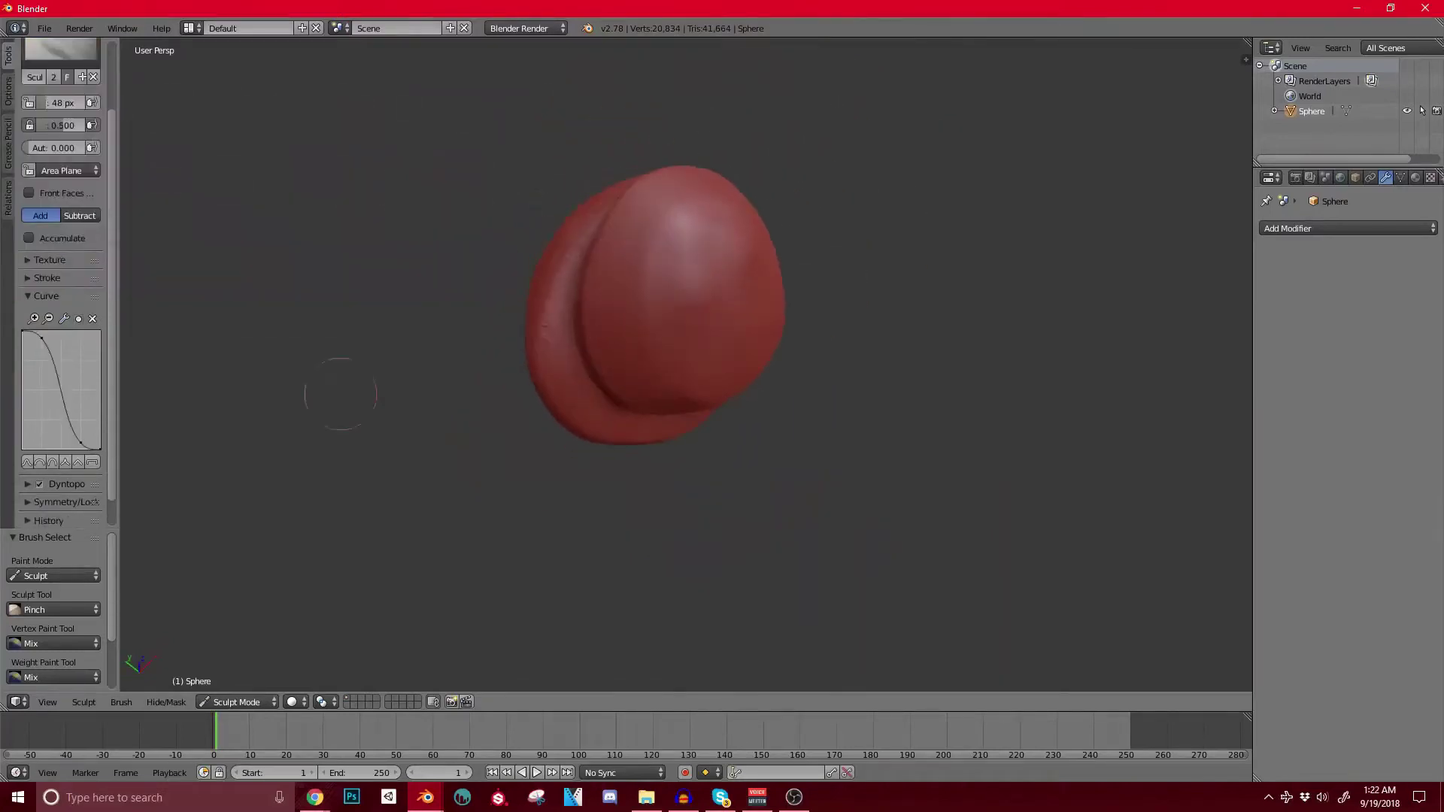
click(46, 296)
shift+middle_drag(737, 371, 659, 360)
scroll(645, 310, up, 2)
mouse_move(568, 222)
mouse_down()
mouse_move(554, 290)
mouse_move(576, 195)
mouse_move(605, 162)
mouse_move(610, 275)
mouse_move(658, 353)
mouse_up()
middle_drag(662, 361, 626, 345)
mouse_move(603, 158)
mouse_down()
mouse_move(596, 211)
mouse_move(647, 316)
mouse_up()
Step: Carve the eye socket deeper with inverted SculptDraw strokes and build its inside back up with an additive stroke
mouse_move(652, 190)
ctrl+mouse_down()
mouse_move(663, 263)
mouse_move(684, 203)
mouse_move(668, 196)
mouse_move(672, 246)
mouse_move(641, 177)
ctrl+mouse_up()
mouse_move(641, 176)
middle_down()
mouse_move(760, 203)
mouse_move(827, 162)
middle_up()
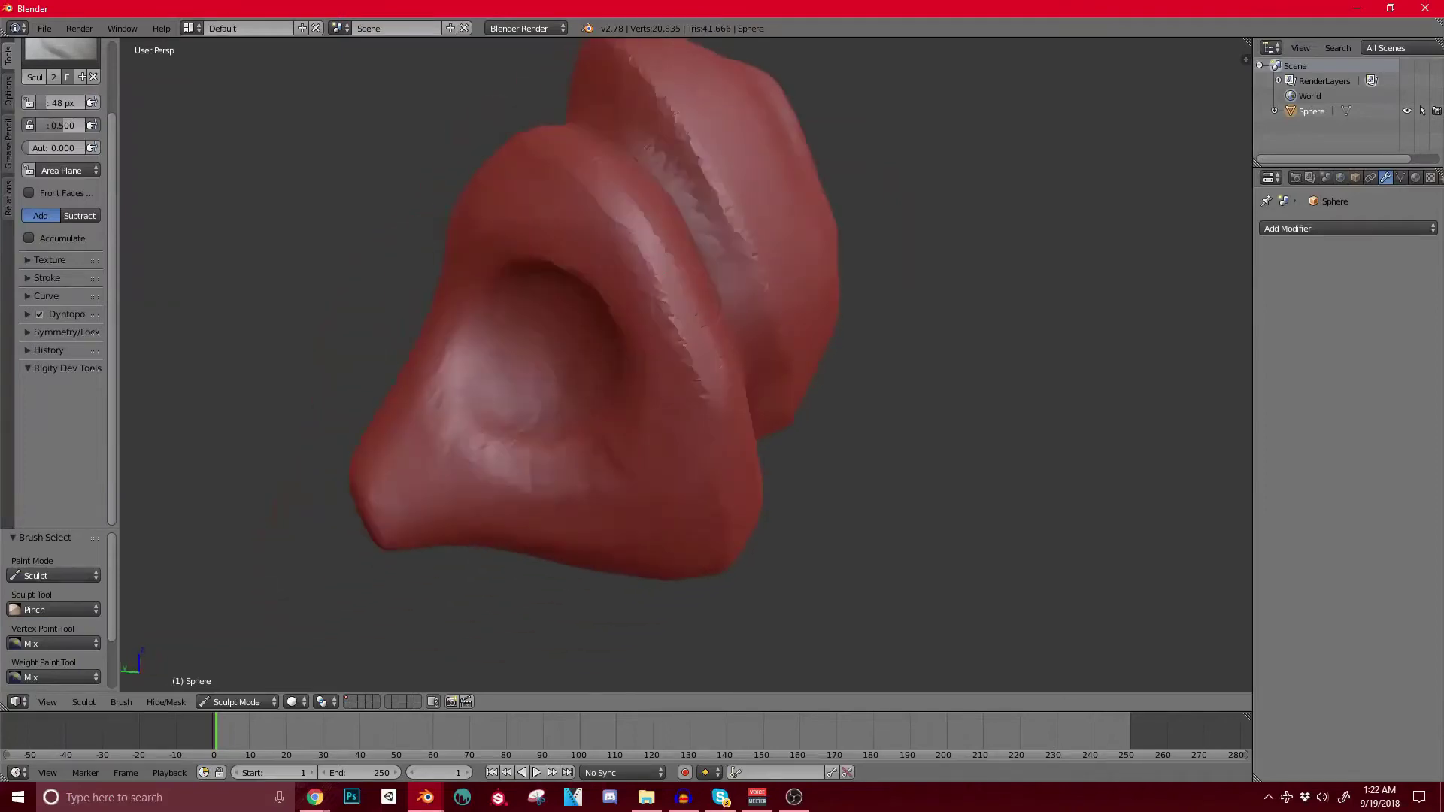
middle_drag(519, 339, 561, 305)
mouse_move(535, 301)
ctrl+mouse_down()
mouse_move(543, 372)
mouse_move(563, 290)
mouse_move(583, 372)
mouse_move(620, 358)
ctrl+mouse_up()
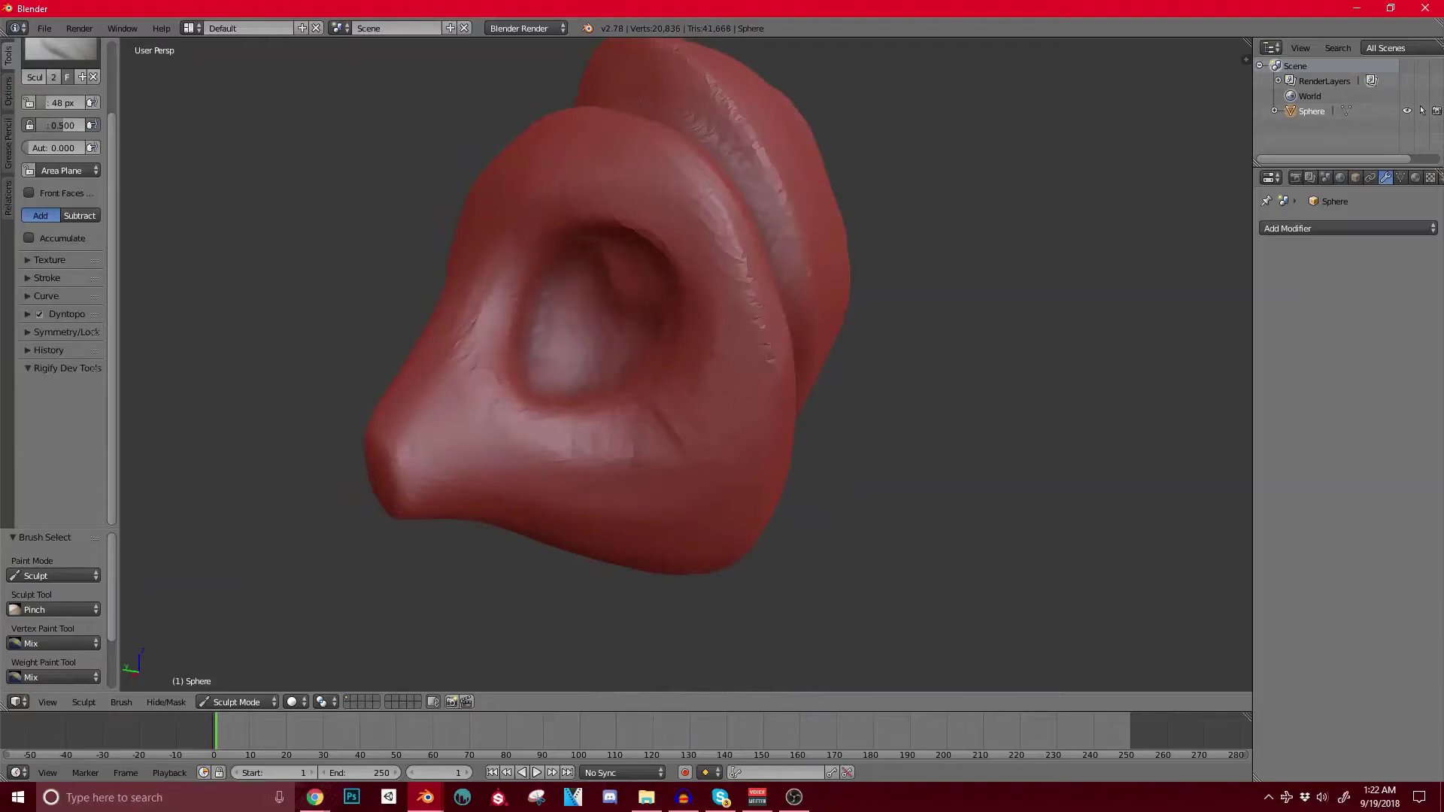
drag(607, 305, 550, 300)
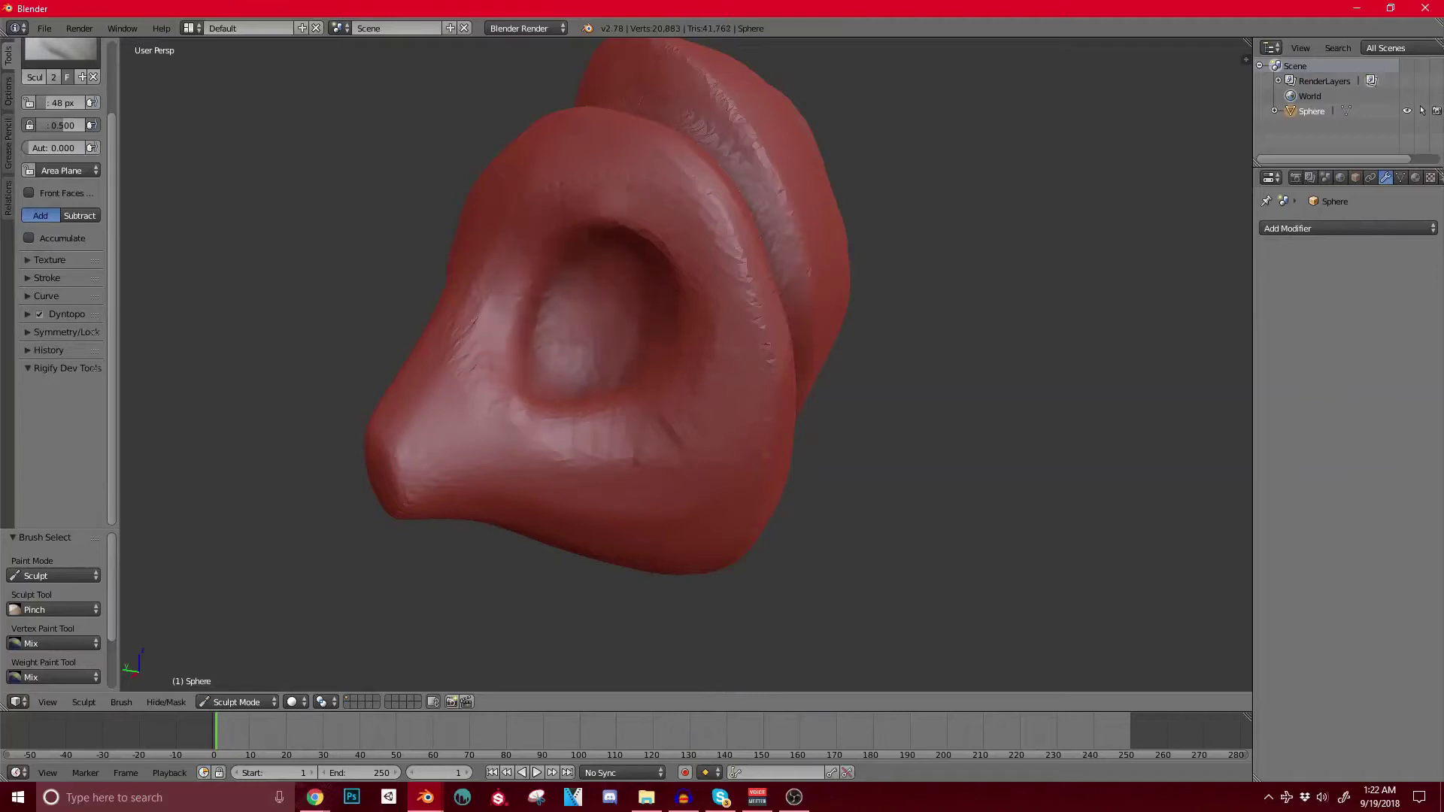
middle_drag(572, 339, 602, 342)
Step: Sculpt further SculptDraw strokes in and around the eye socket
mouse_move(575, 421)
mouse_down()
mouse_move(689, 395)
mouse_move(651, 244)
mouse_move(684, 256)
mouse_move(558, 264)
mouse_up()
scroll(560, 242, down, 2)
middle_drag(558, 264, 560, 235)
scroll(579, 255, up, 2)
mouse_move(583, 260)
mouse_down()
mouse_move(616, 334)
mouse_move(622, 282)
mouse_move(641, 301)
mouse_up()
scroll(622, 279, down, 5)
middle_drag(622, 278, 598, 357)
middle_drag(598, 357, 609, 369)
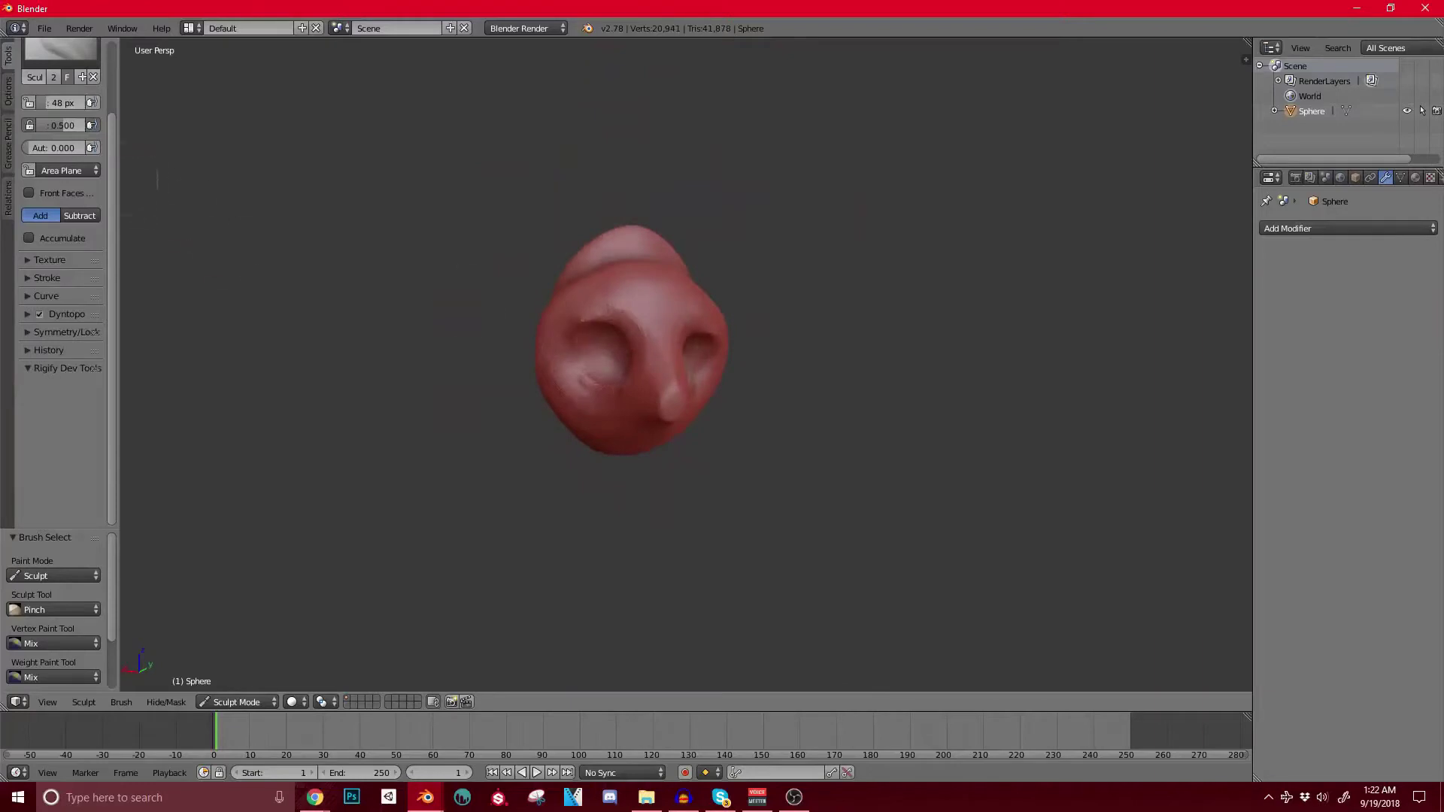
Step: Switch to the Snake Hook brush, enlarge its radius to 104 px and pull two long horns out of the cap
click(59, 53)
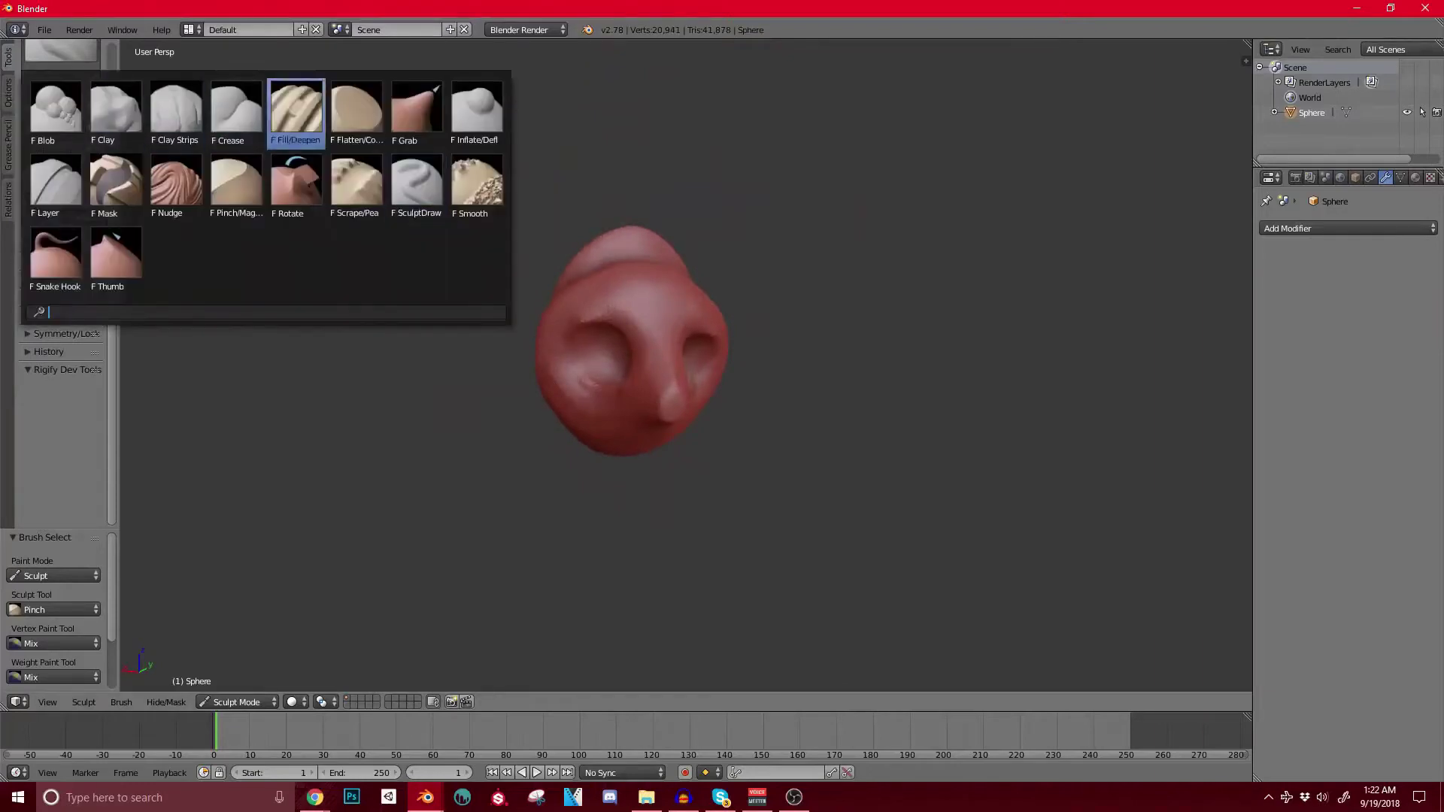
click(55, 256)
mouse_move(542, 197)
mouse_down()
mouse_move(612, 258)
mouse_move(674, 374)
mouse_up()
key(bracketright)
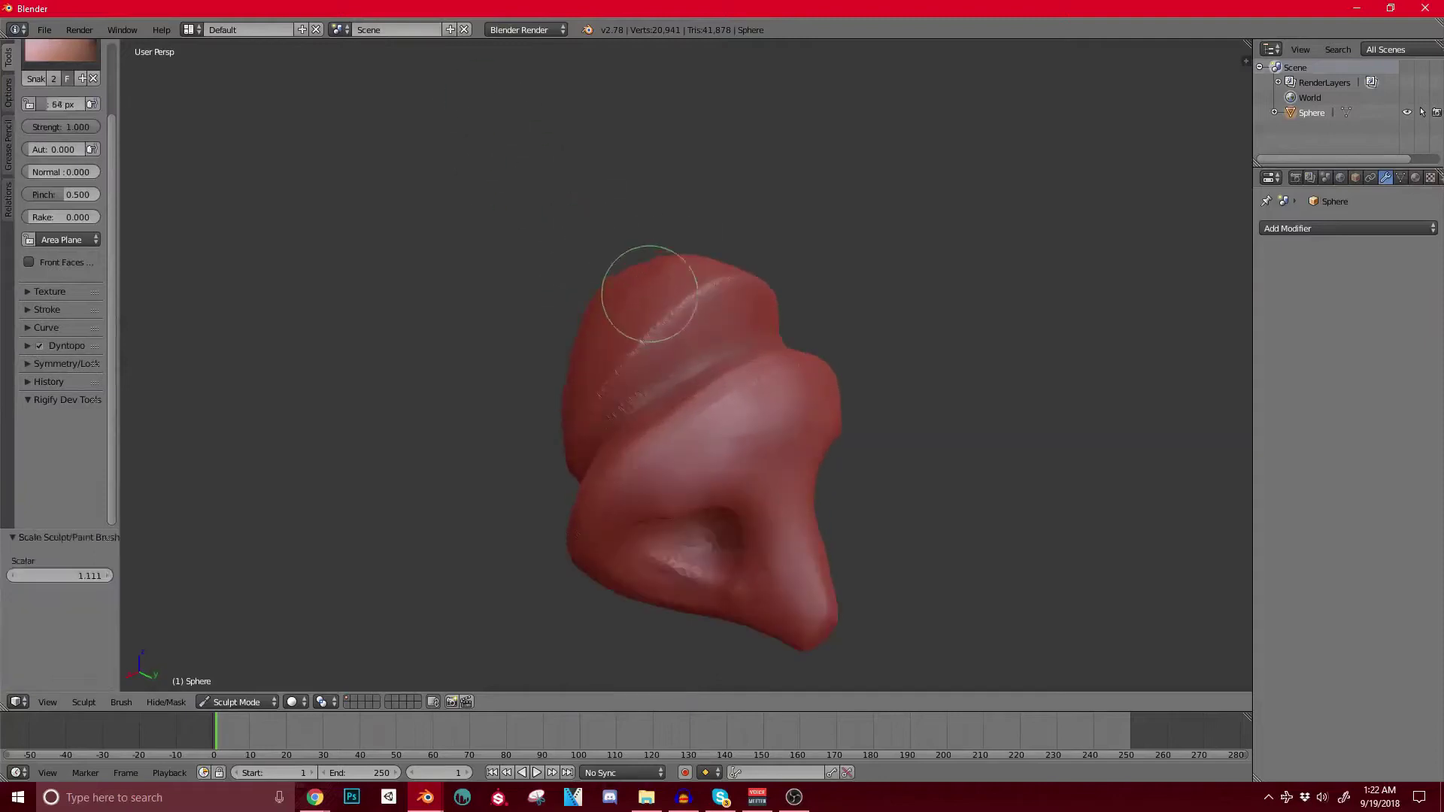
drag(595, 346, 397, 241)
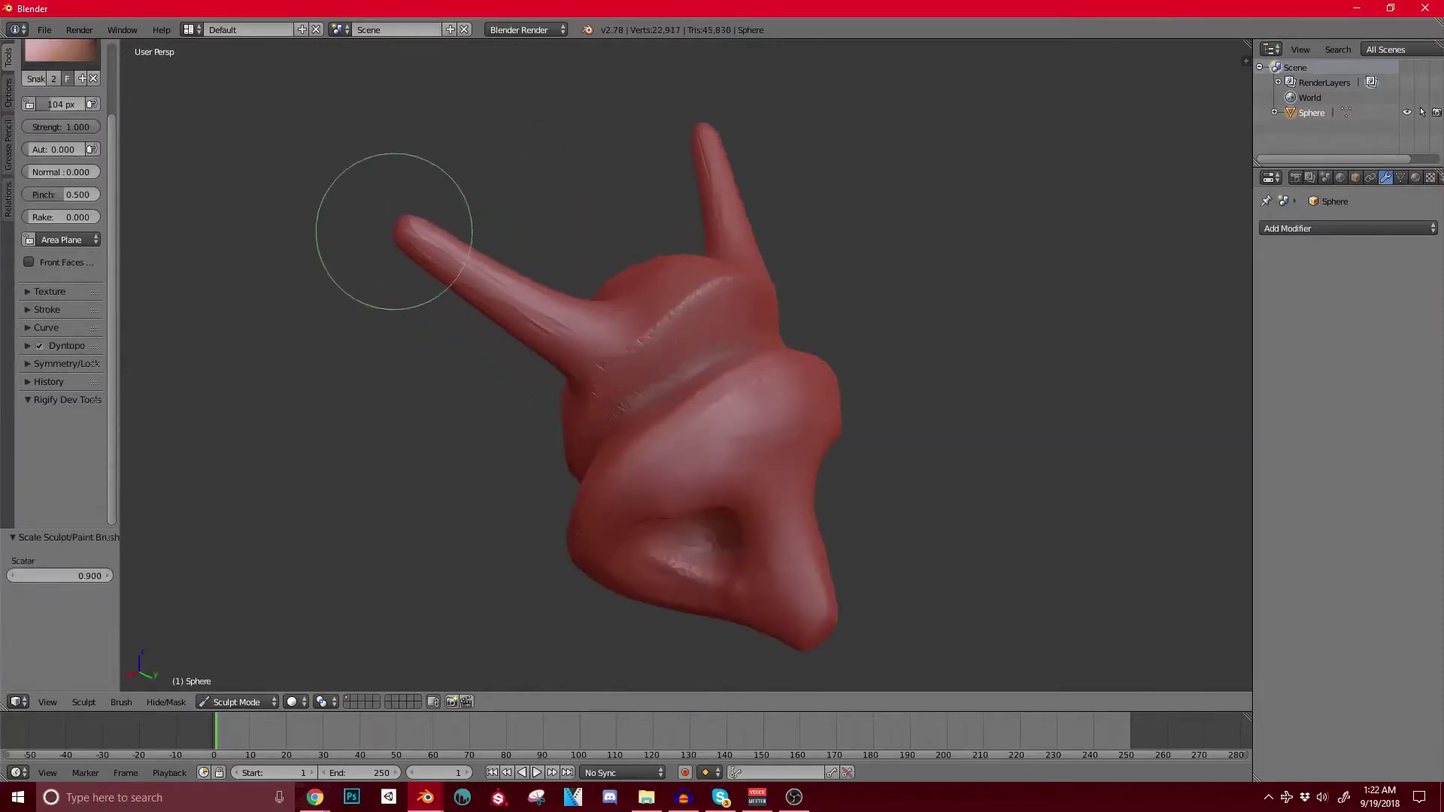
middle_drag(396, 241, 596, 296)
mouse_move(378, 148)
middle_down()
mouse_move(522, 258)
mouse_move(516, 219)
mouse_move(464, 258)
mouse_move(530, 289)
middle_up()
Step: Pull small spikes out of the brow and the top of the head with Snake Hook
scroll(498, 289, up, 3)
drag(669, 174, 598, 115)
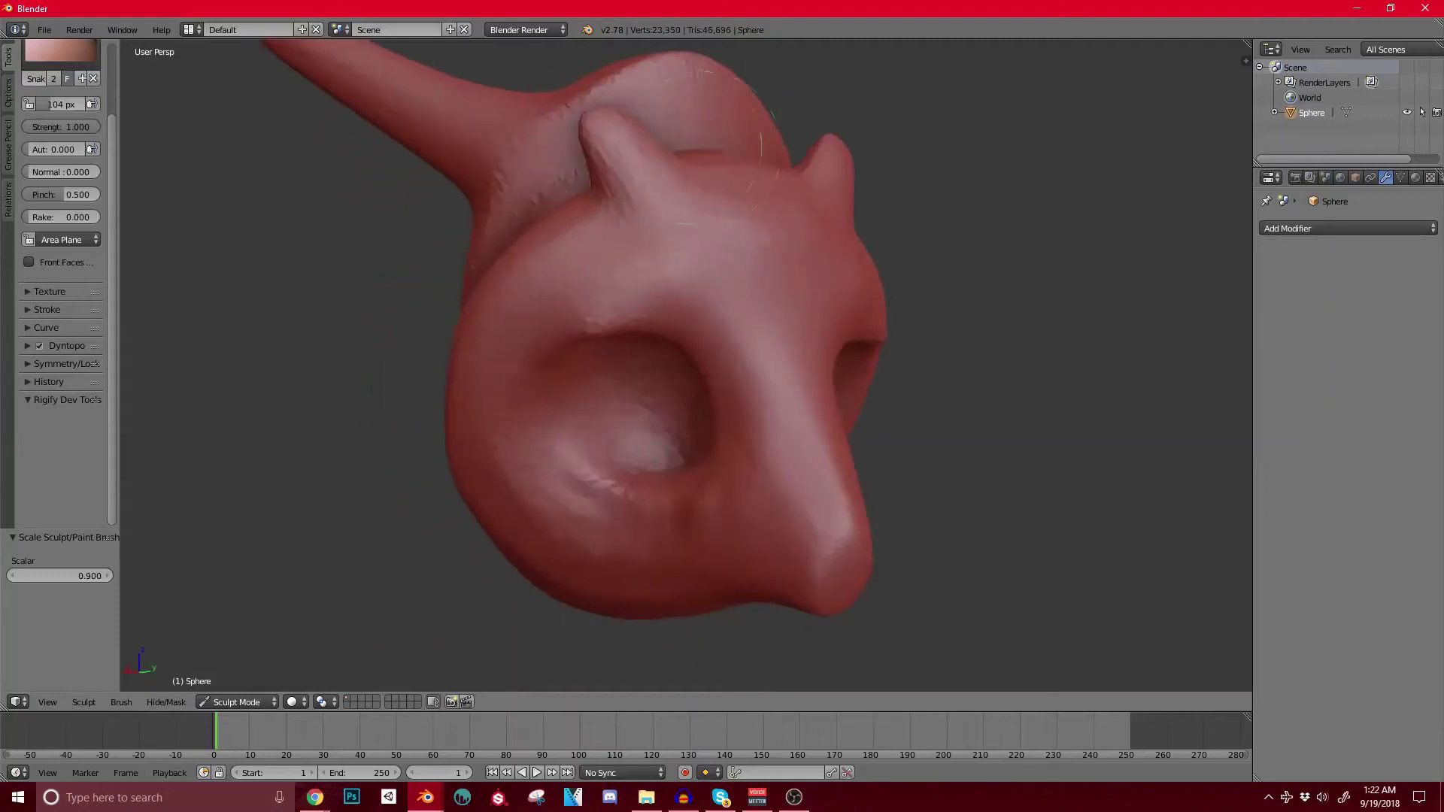
drag(756, 167, 720, 98)
mouse_move(696, 162)
middle_down()
mouse_move(709, 297)
mouse_move(661, 242)
mouse_move(580, 323)
middle_up()
mouse_move(597, 276)
mouse_down()
mouse_move(548, 178)
mouse_move(549, 258)
mouse_up()
mouse_move(548, 258)
middle_down()
mouse_move(680, 303)
mouse_move(670, 235)
mouse_move(621, 279)
middle_up()
scroll(554, 247, down, 2)
scroll(670, 236, up, 3)
drag(615, 278, 489, 105)
Step: Pull a long tentacle out of the cap and bend it downward with Snake Hook
mouse_move(718, 376)
middle_down()
mouse_move(579, 341)
mouse_move(645, 323)
mouse_move(645, 284)
mouse_move(677, 300)
mouse_move(692, 160)
middle_up()
mouse_move(729, 152)
mouse_down()
mouse_move(764, 316)
mouse_move(649, 493)
mouse_up()
shift+middle_drag(677, 494, 662, 427)
drag(634, 423, 654, 478)
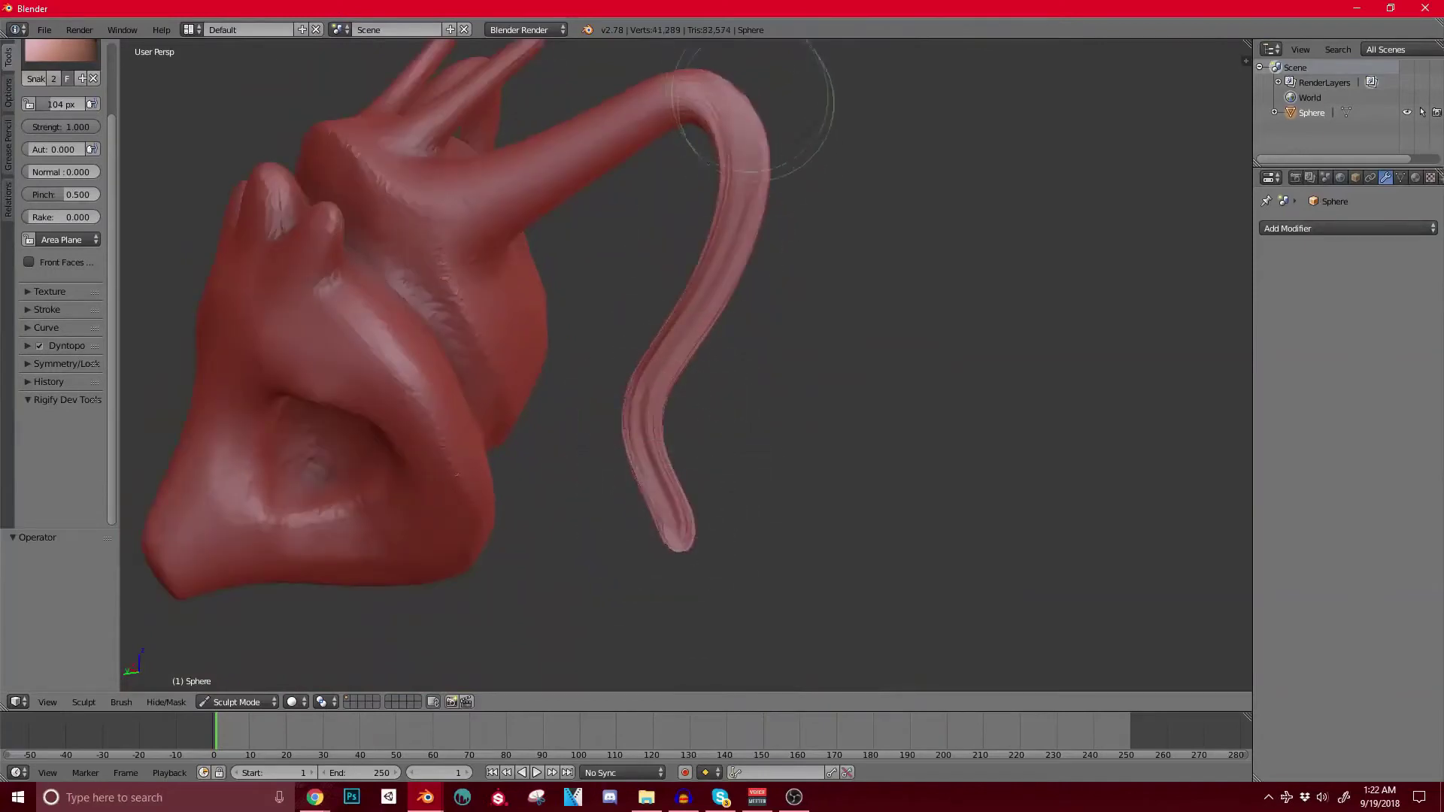
Step: Pull pointed spikes downward from the underside of the head with Snake Hook
scroll(797, 143, down, 8)
scroll(622, 248, up, 5)
drag(659, 182, 622, 278)
middle_drag(624, 280, 545, 290)
middle_drag(741, 197, 674, 183)
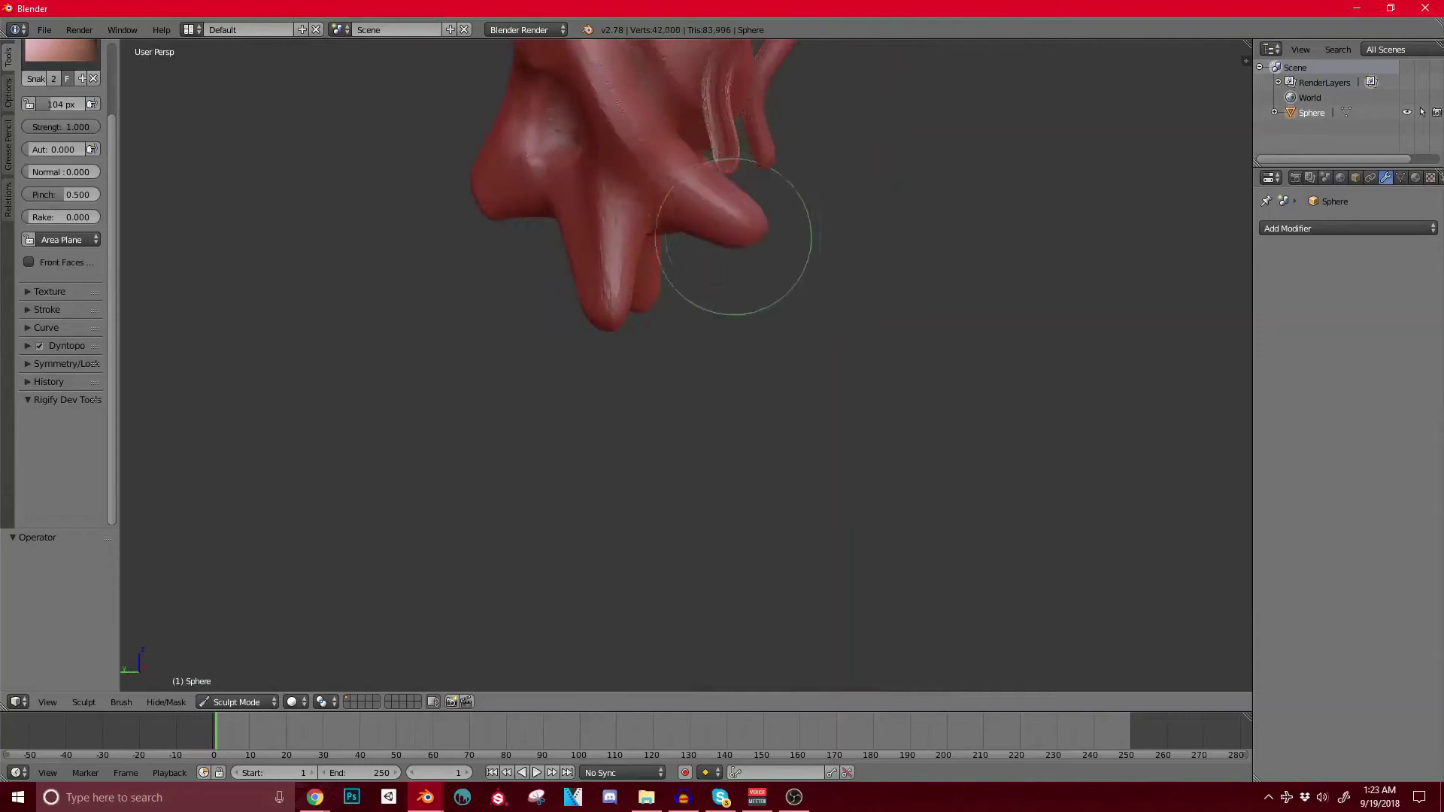
mouse_move(616, 235)
middle_down()
mouse_move(709, 306)
mouse_move(687, 278)
middle_up()
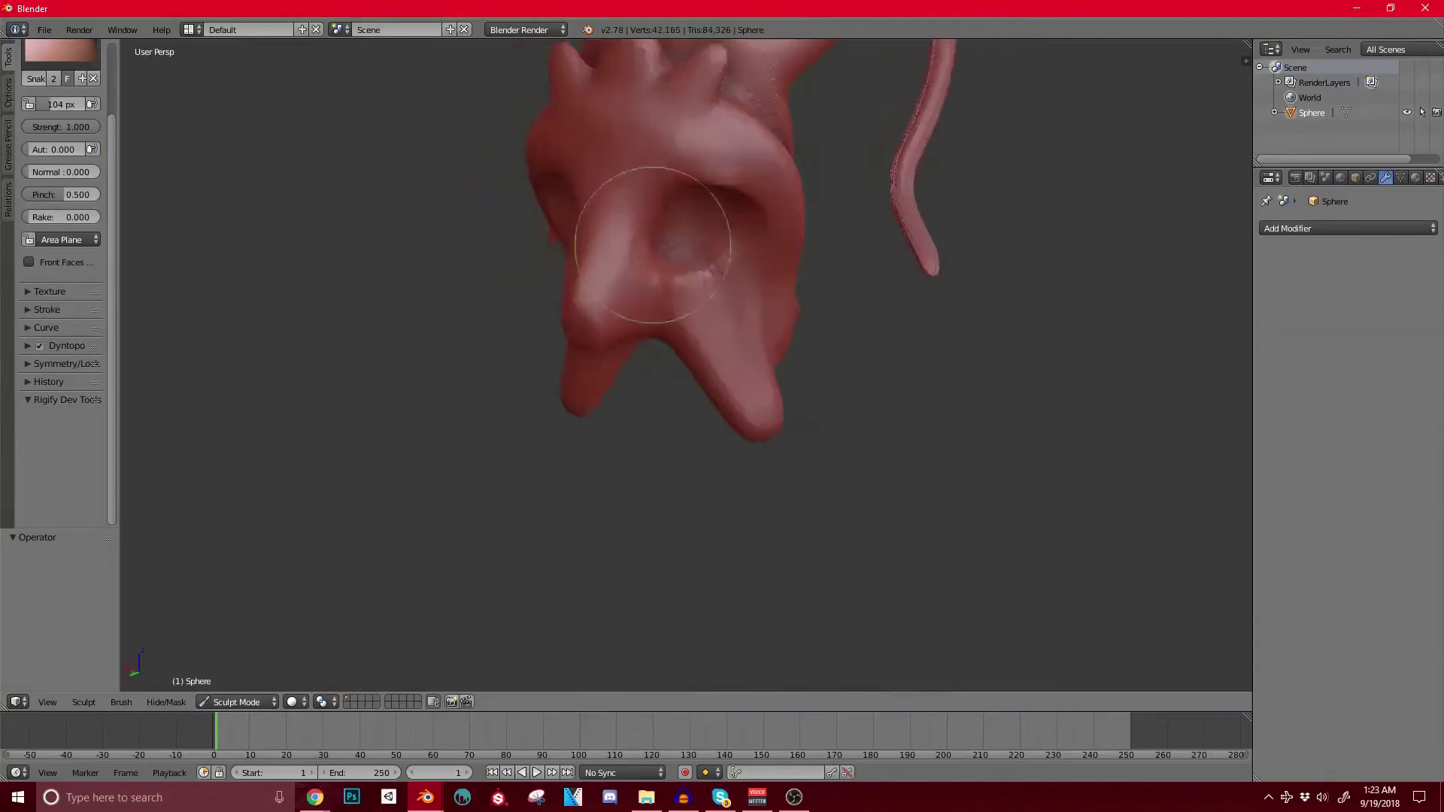
Step: Lower the Snake Hook strength to 0.083 and pull the surface beside the eye socket
scroll(655, 197, up, 6)
drag(71, 127, 68, 127)
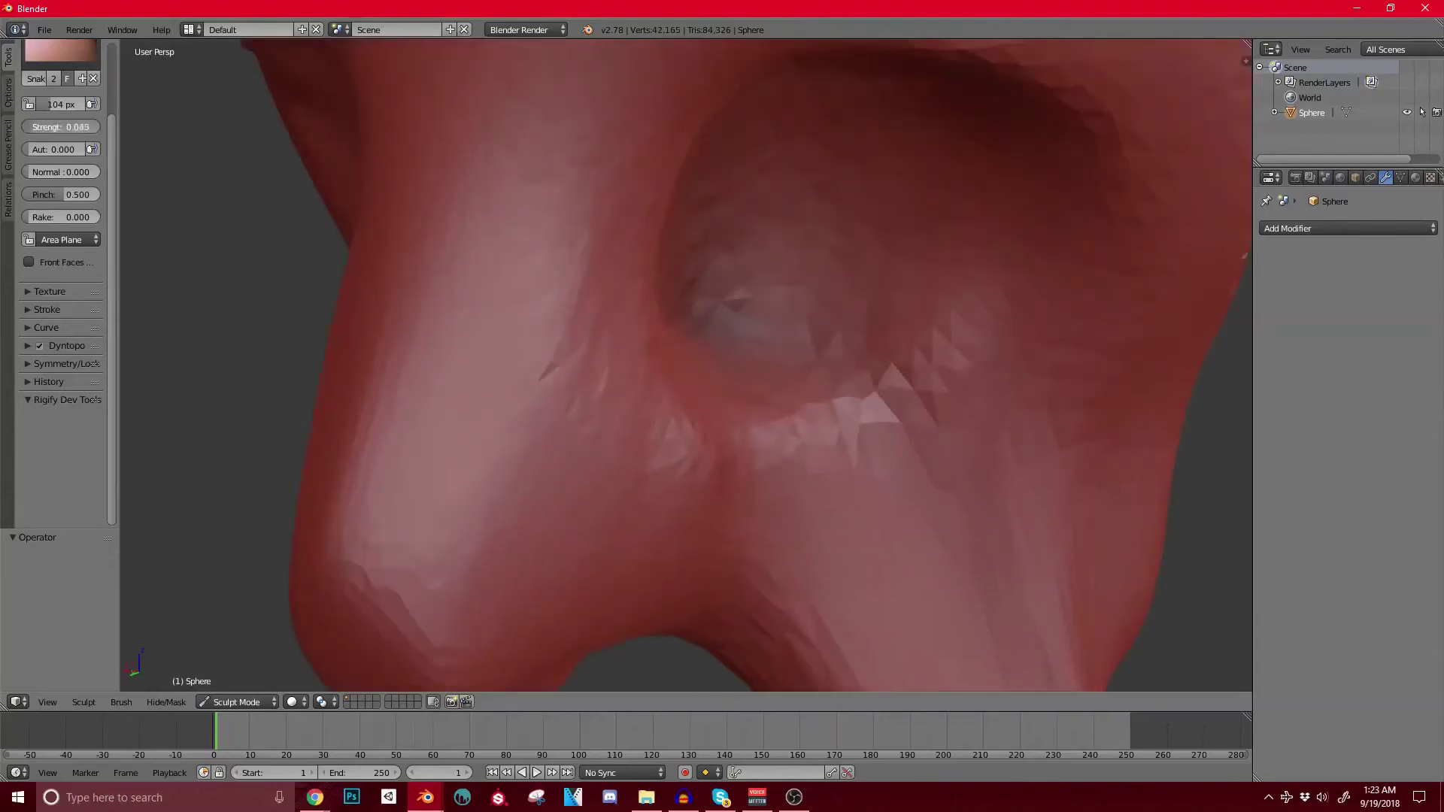
drag(477, 290, 548, 297)
mouse_move(549, 296)
middle_down()
mouse_move(381, 338)
mouse_move(519, 351)
middle_up()
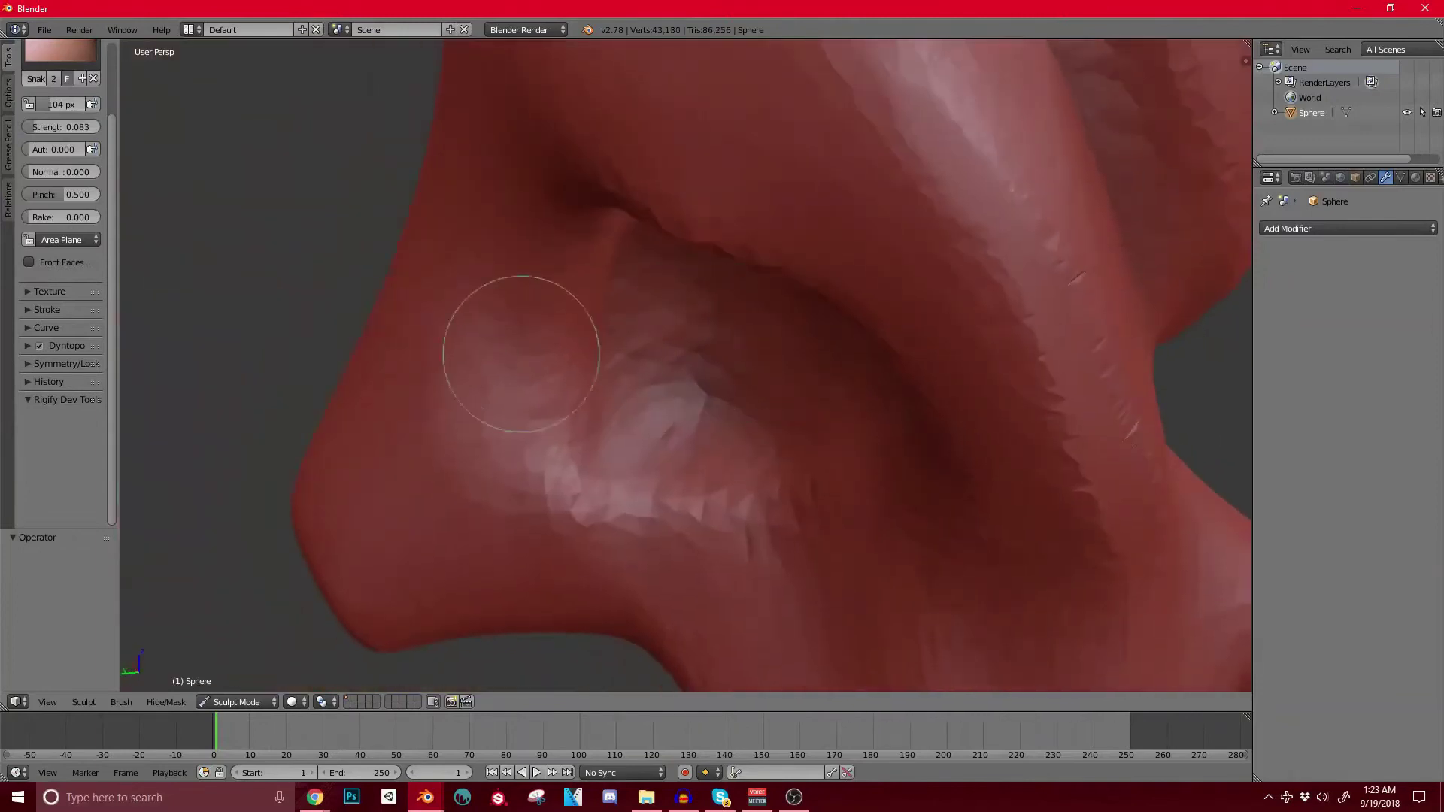
Step: Set the Snake Hook strength to 0.354 and pull small bumps out of the nose bridge
drag(48, 127, 58, 127)
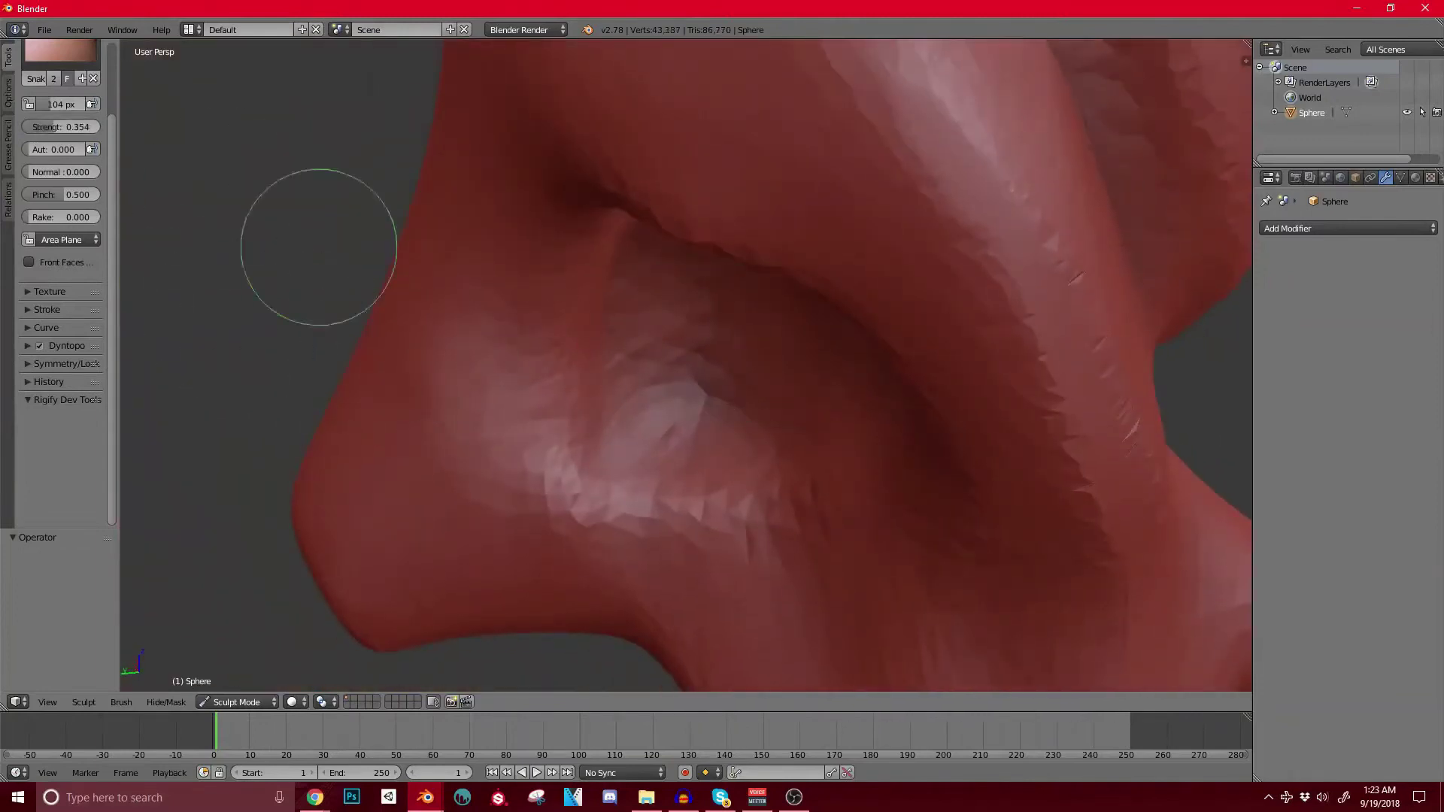
drag(418, 330, 361, 279)
drag(472, 256, 380, 101)
shift+middle_drag(492, 237, 580, 223)
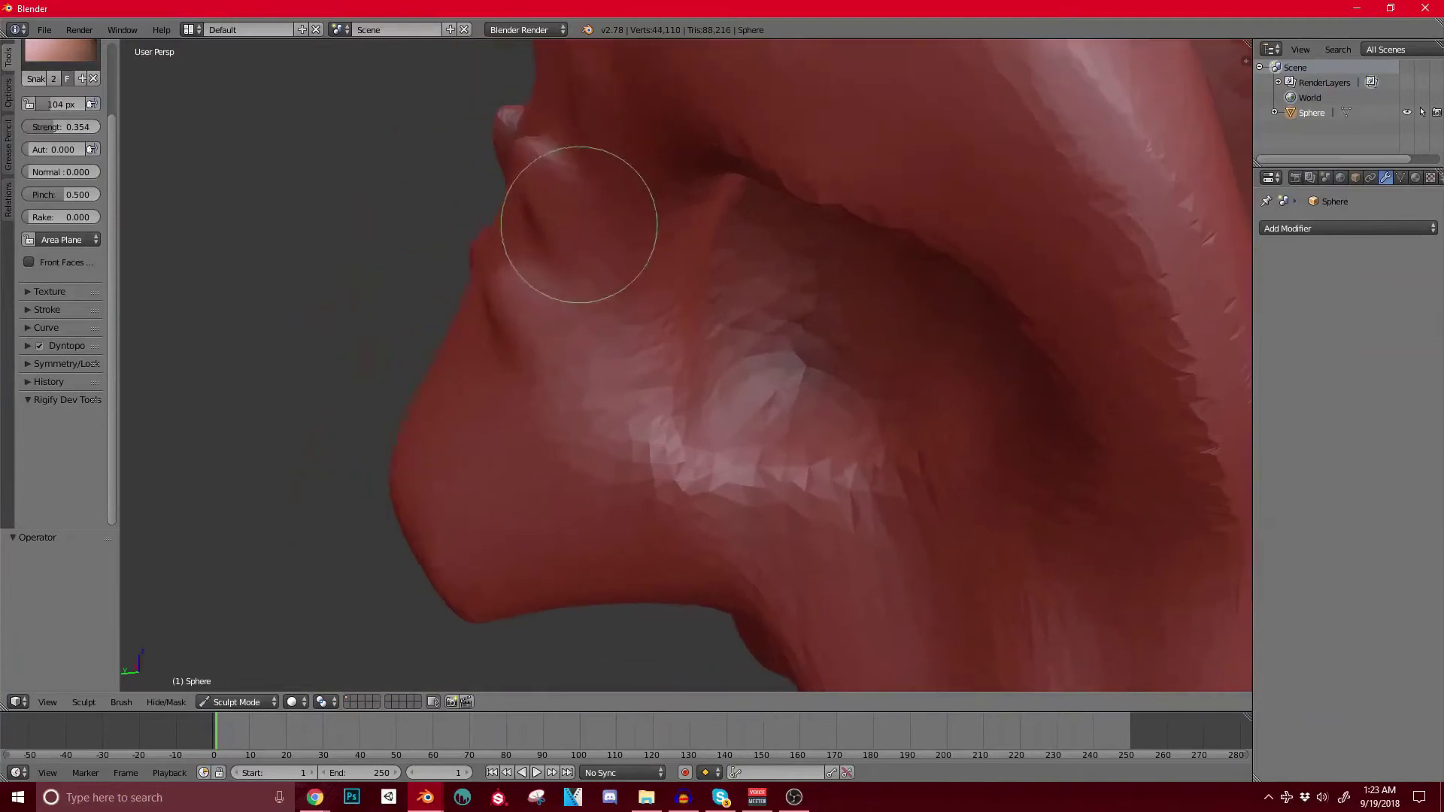
drag(493, 420, 371, 462)
Step: Add further Snake Hook pulls to the face and nose from several angles
scroll(471, 391, down, 3)
mouse_move(505, 367)
middle_down()
mouse_move(527, 363)
mouse_move(506, 361)
mouse_move(651, 160)
middle_up()
mouse_move(652, 161)
mouse_down()
mouse_move(651, 188)
mouse_move(739, 180)
mouse_up()
middle_drag(738, 181, 635, 268)
mouse_move(635, 268)
mouse_down()
mouse_move(522, 290)
mouse_move(684, 380)
mouse_move(704, 431)
mouse_up()
scroll(512, 294, down, 4)
mouse_move(515, 295)
middle_down()
mouse_move(593, 342)
mouse_move(674, 351)
mouse_move(697, 276)
mouse_move(716, 306)
mouse_move(500, 370)
mouse_move(425, 436)
middle_up()
drag(424, 436, 541, 397)
mouse_move(542, 396)
middle_down()
mouse_move(609, 361)
mouse_move(558, 300)
middle_up()
drag(558, 300, 618, 357)
scroll(624, 429, down, 1)
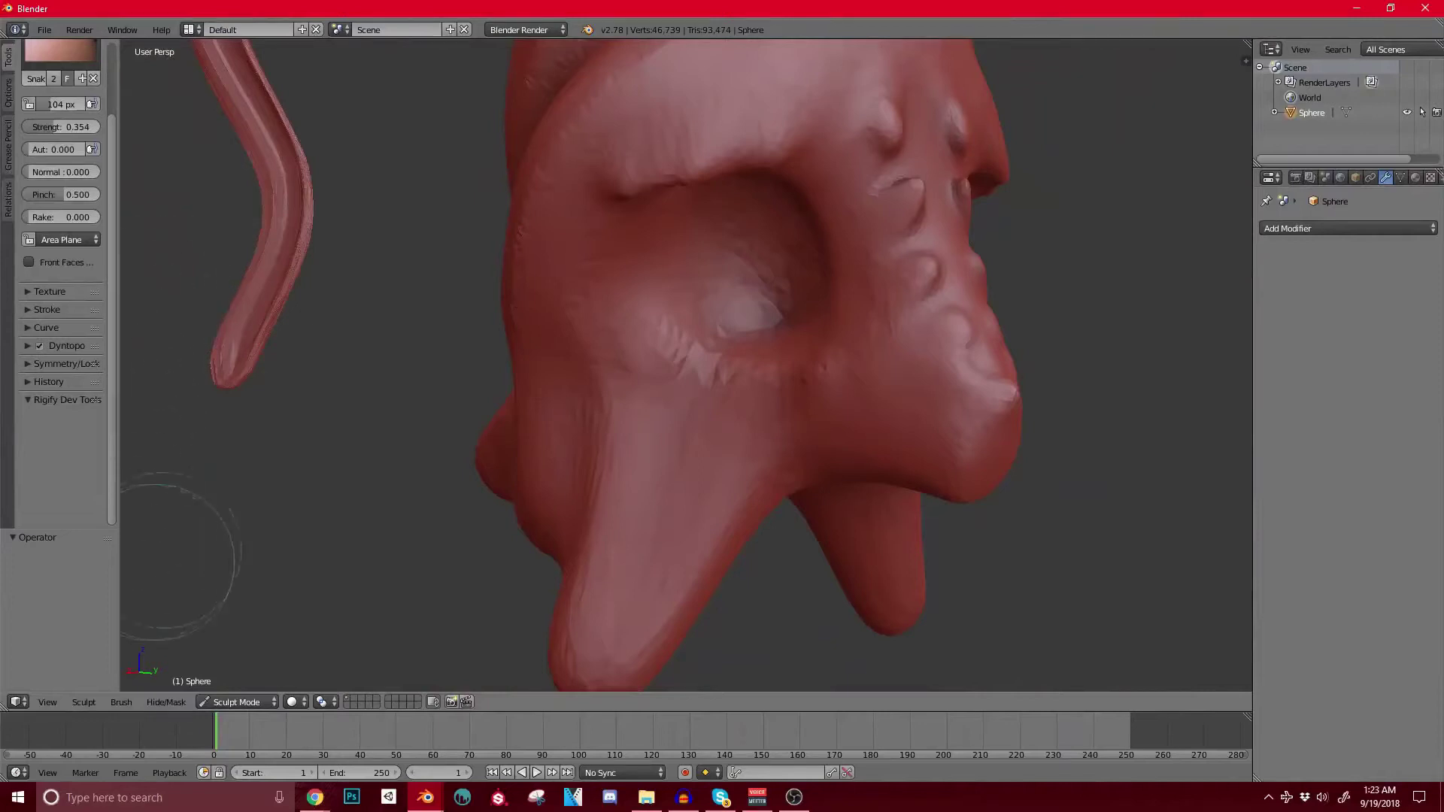
Step: Replace the sculpted mesh with a new UV sphere in Object Mode and centre it in the view
click(236, 702)
click(230, 680)
key(x)
key(Escape)
key(x)
key(Return)
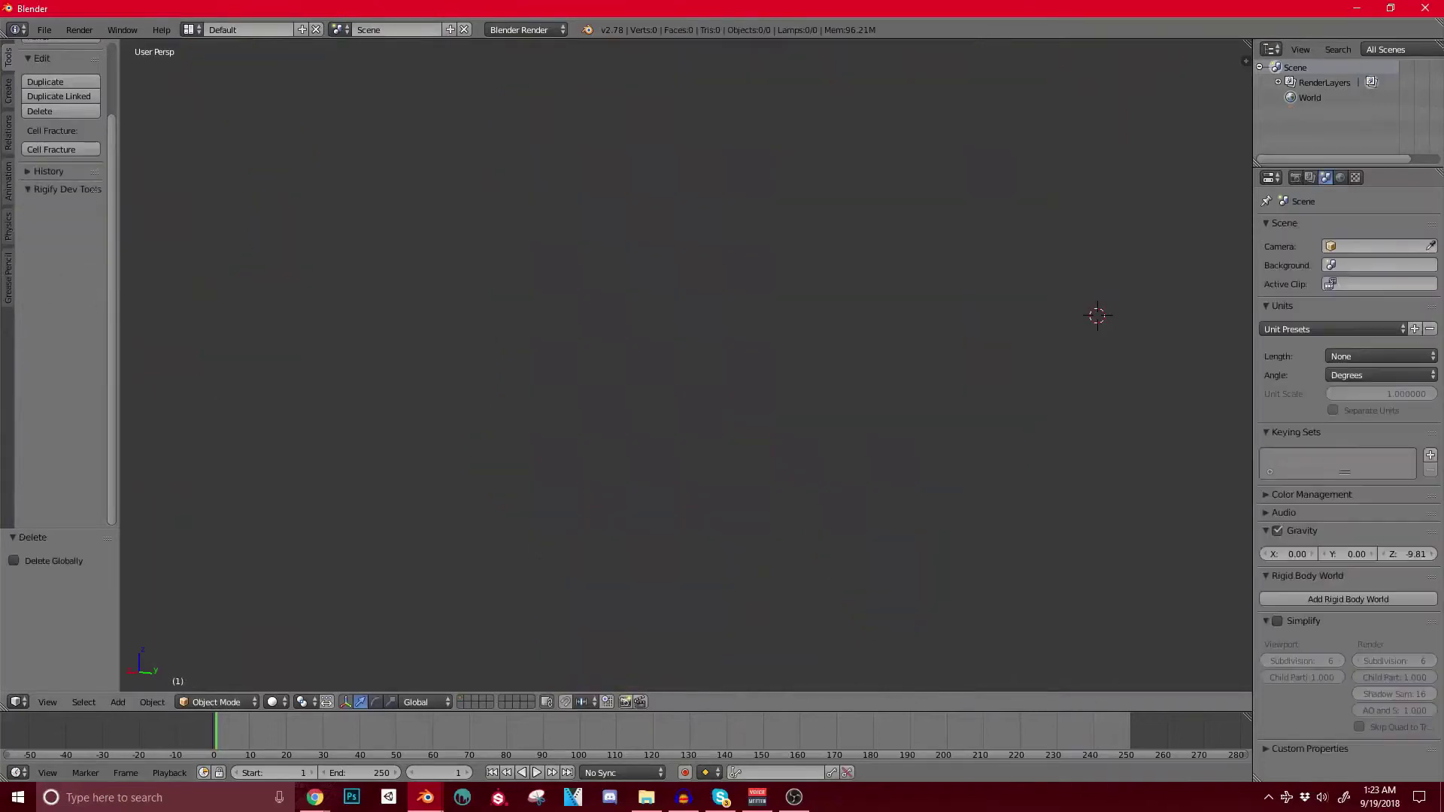
key(shift+a)
key(Return)
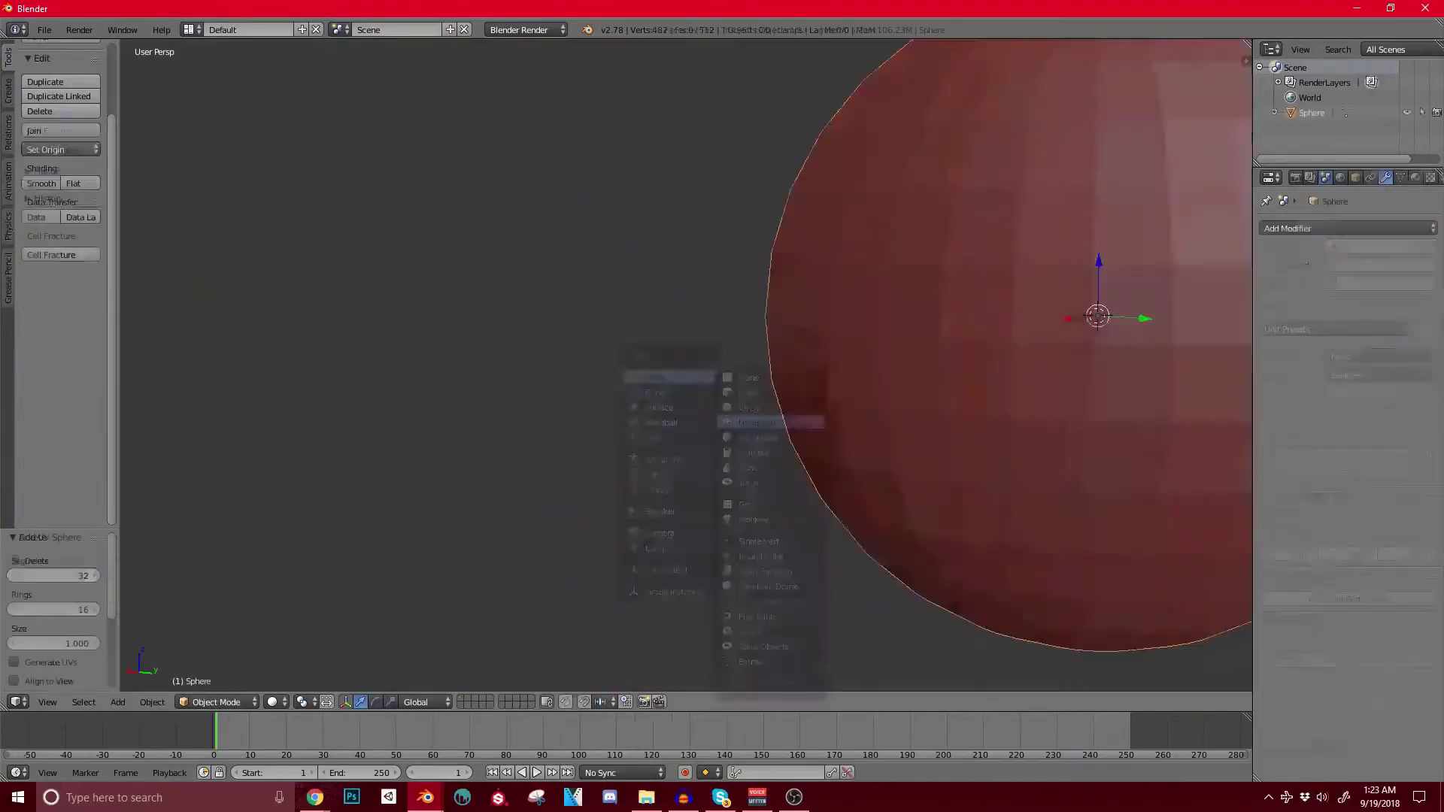
key(KP_Decimal)
key(alt+Tab)
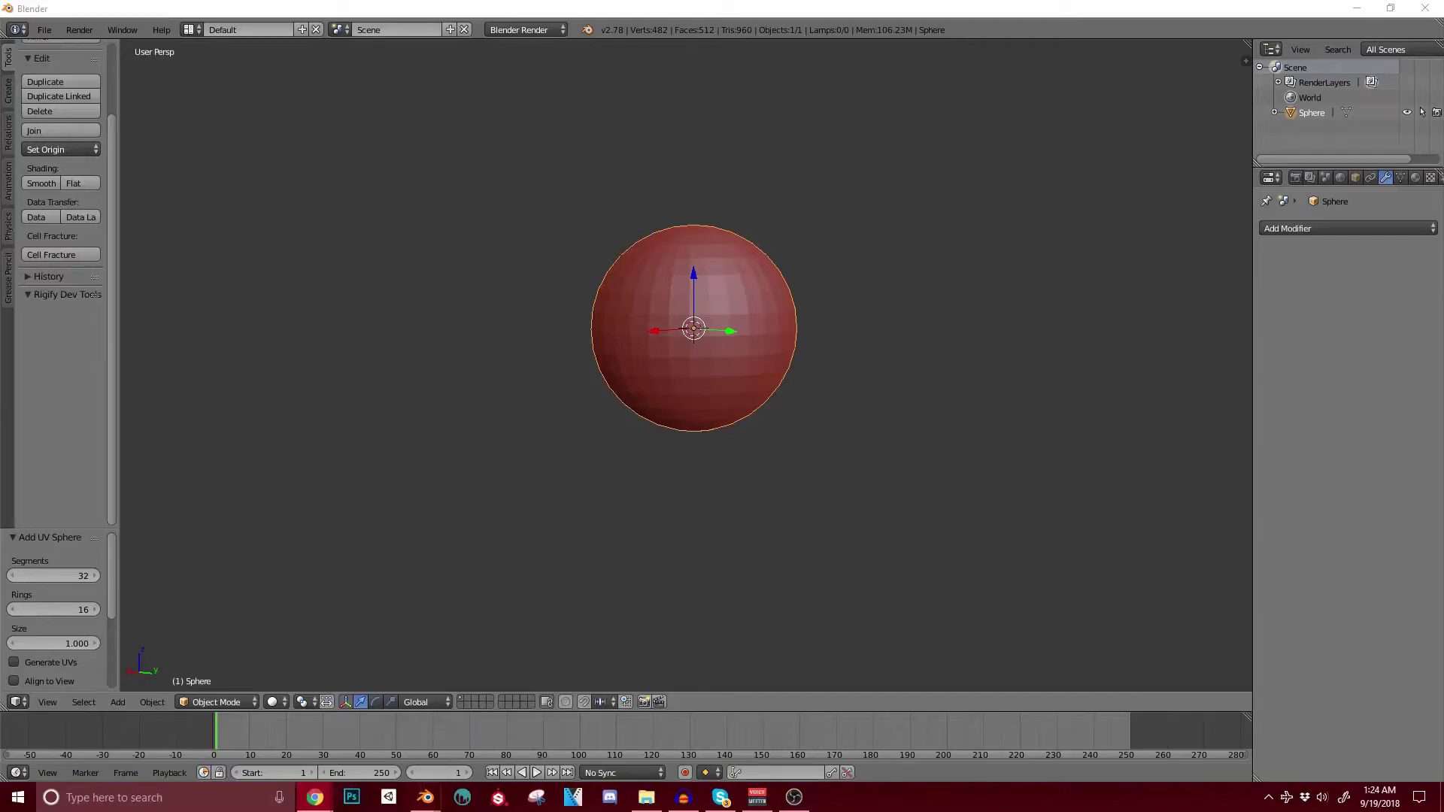
Step: Show the new sphere from the front, then put it in Sculpt Mode with Dyntopo enabled
scroll(544, 282, up, 2)
click(763, 350)
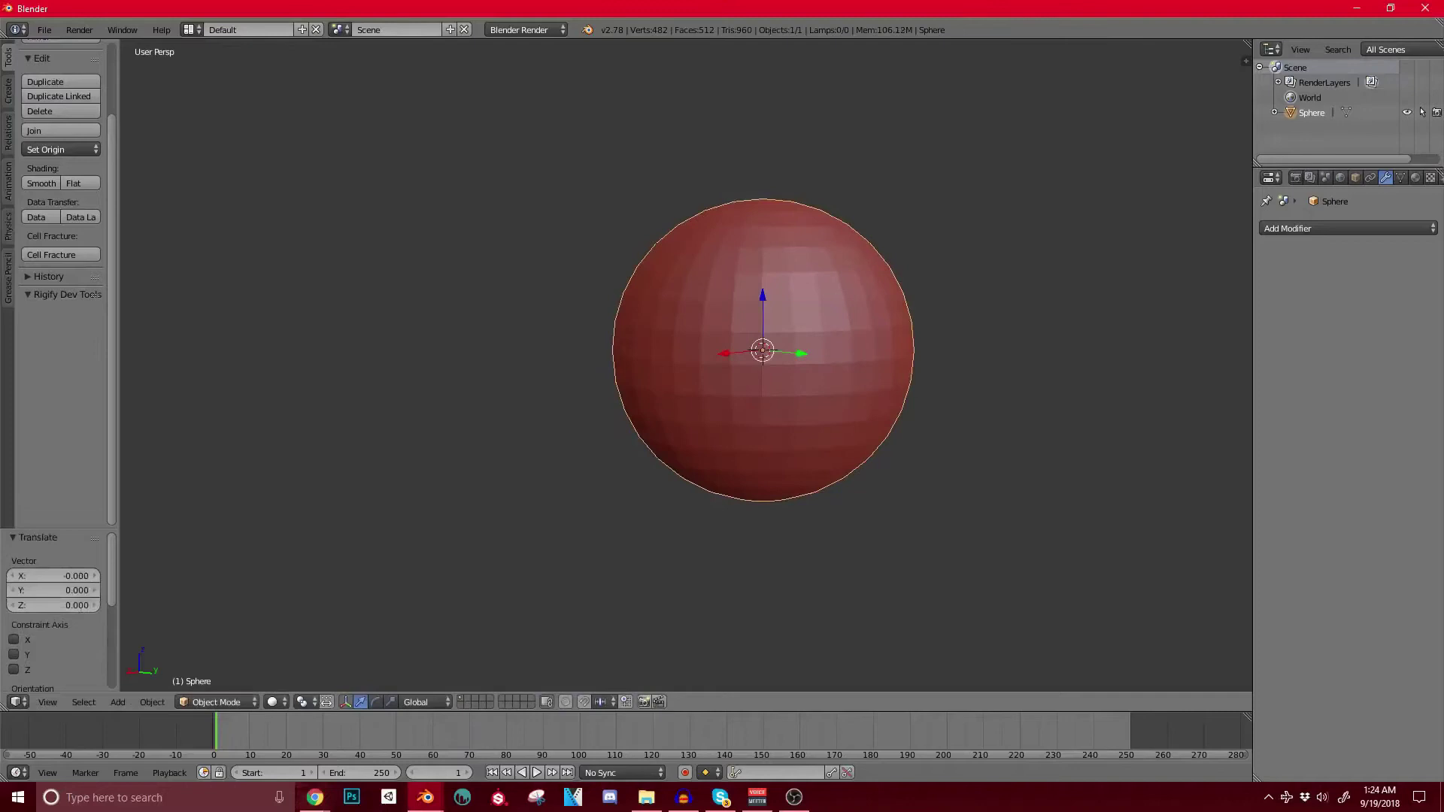
key(KP_1)
scroll(585, 393, up, 2)
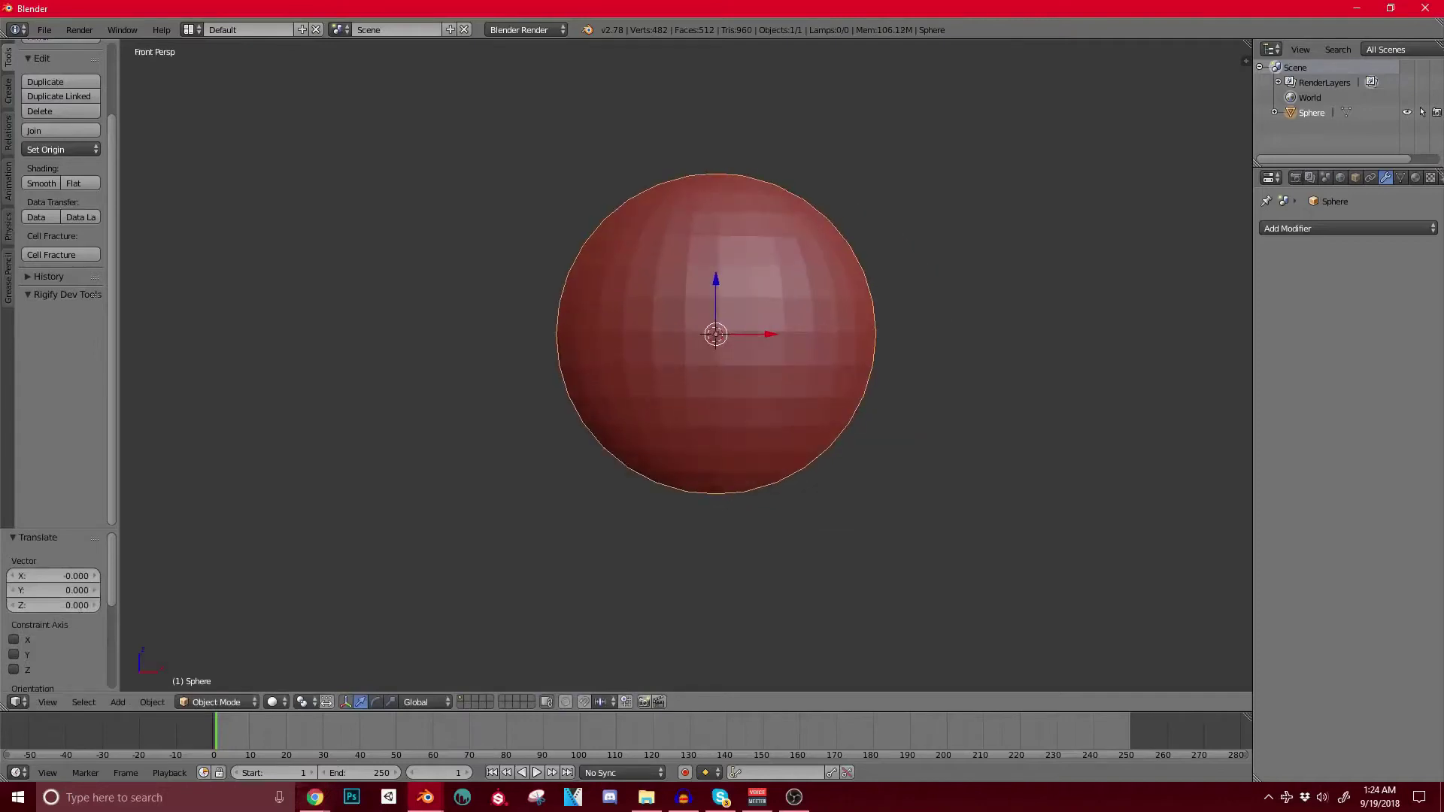
click(217, 702)
click(215, 651)
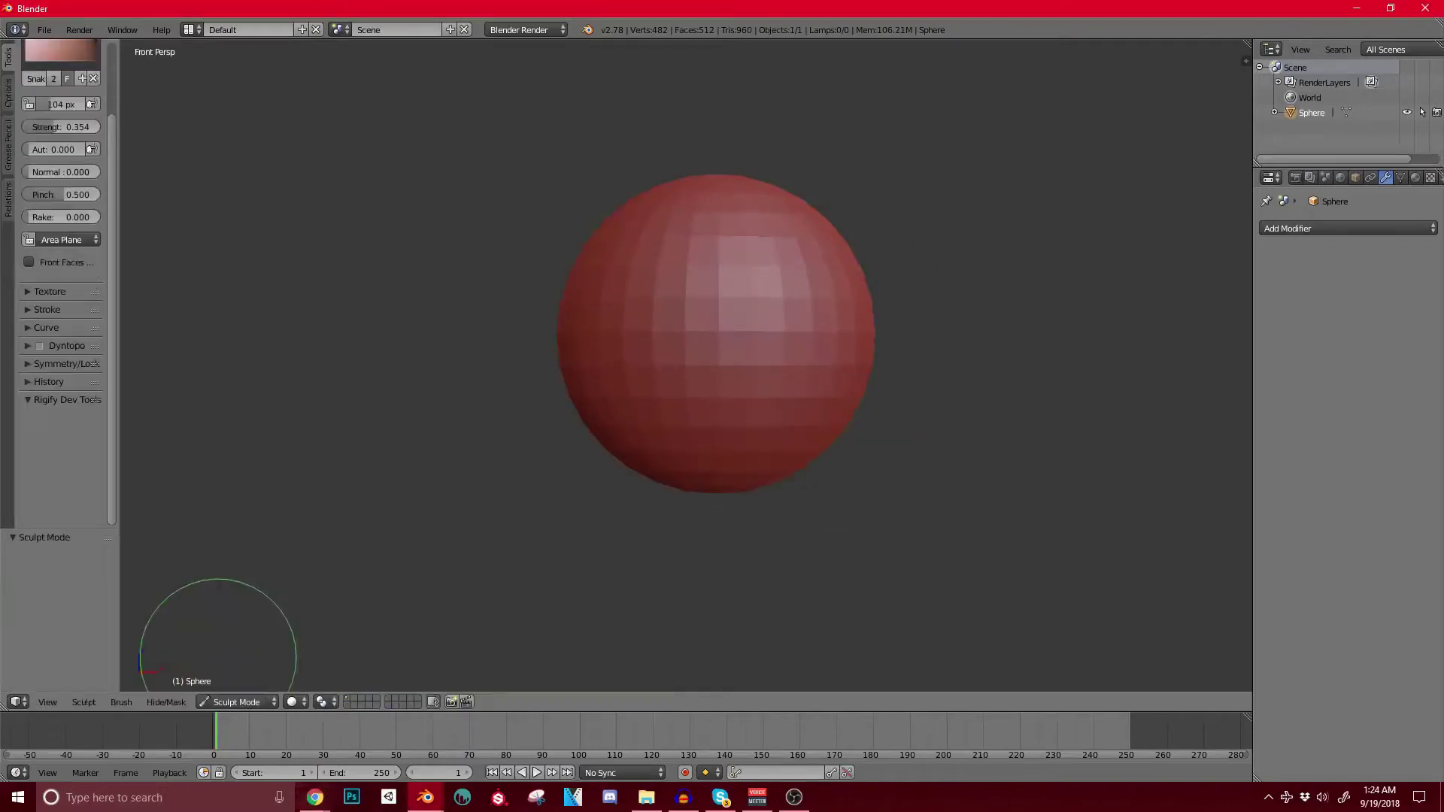
scroll(60, 315, up, 2)
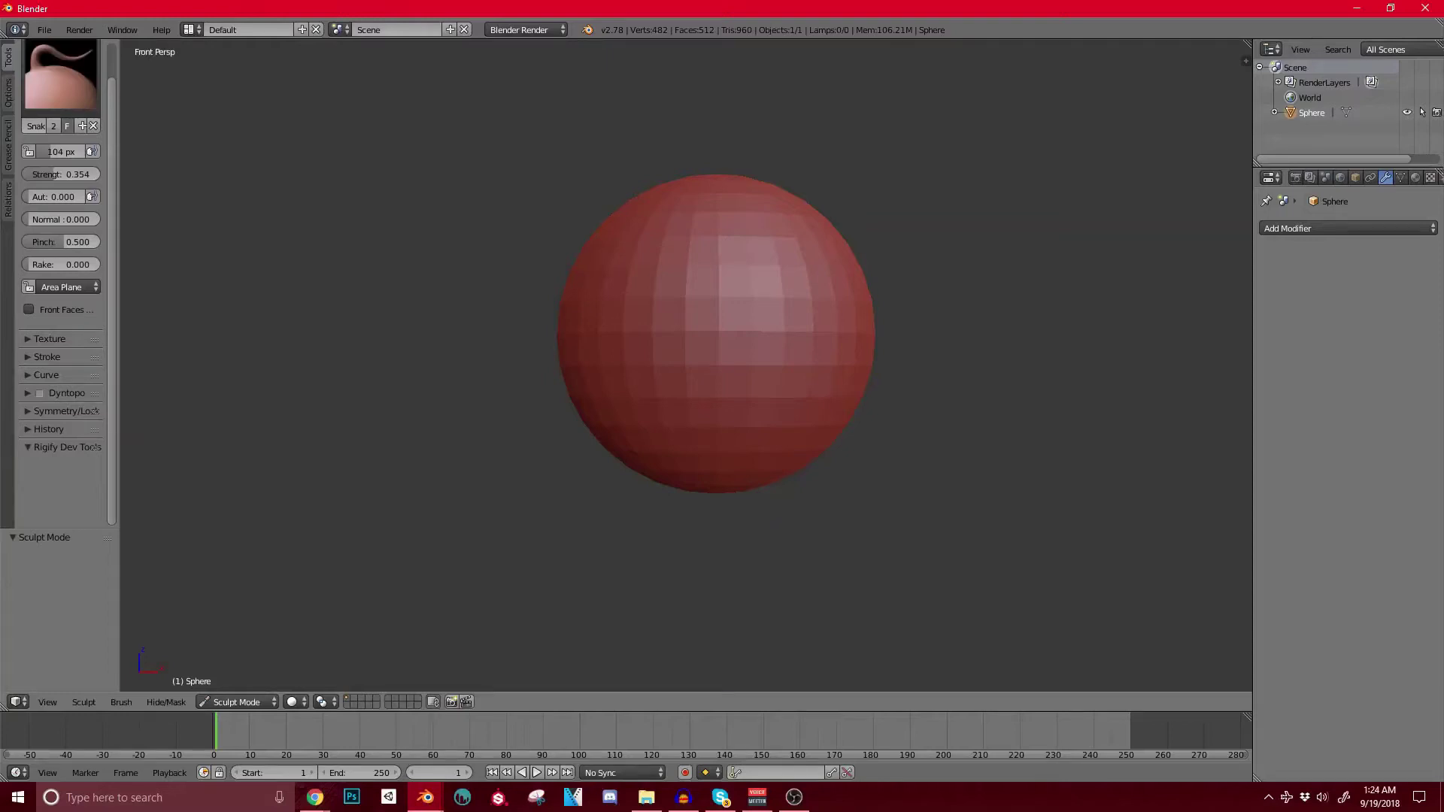
key(ctrl+d)
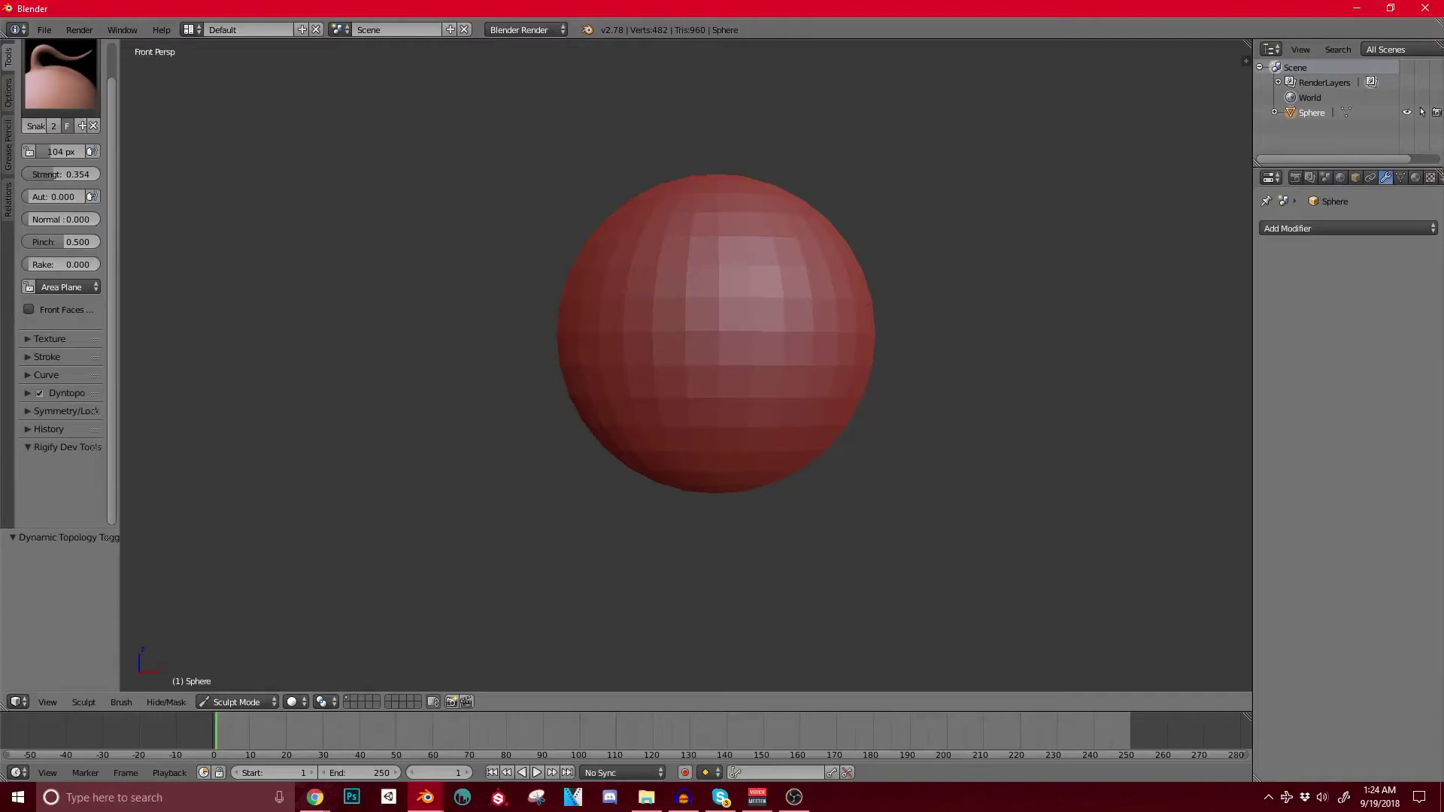
Step: Check the sphere's triangulated mesh in Edit Mode, then return to Sculpt Mode and pull its front with Snake Hook
middle_drag(624, 512, 693, 377)
key(Tab)
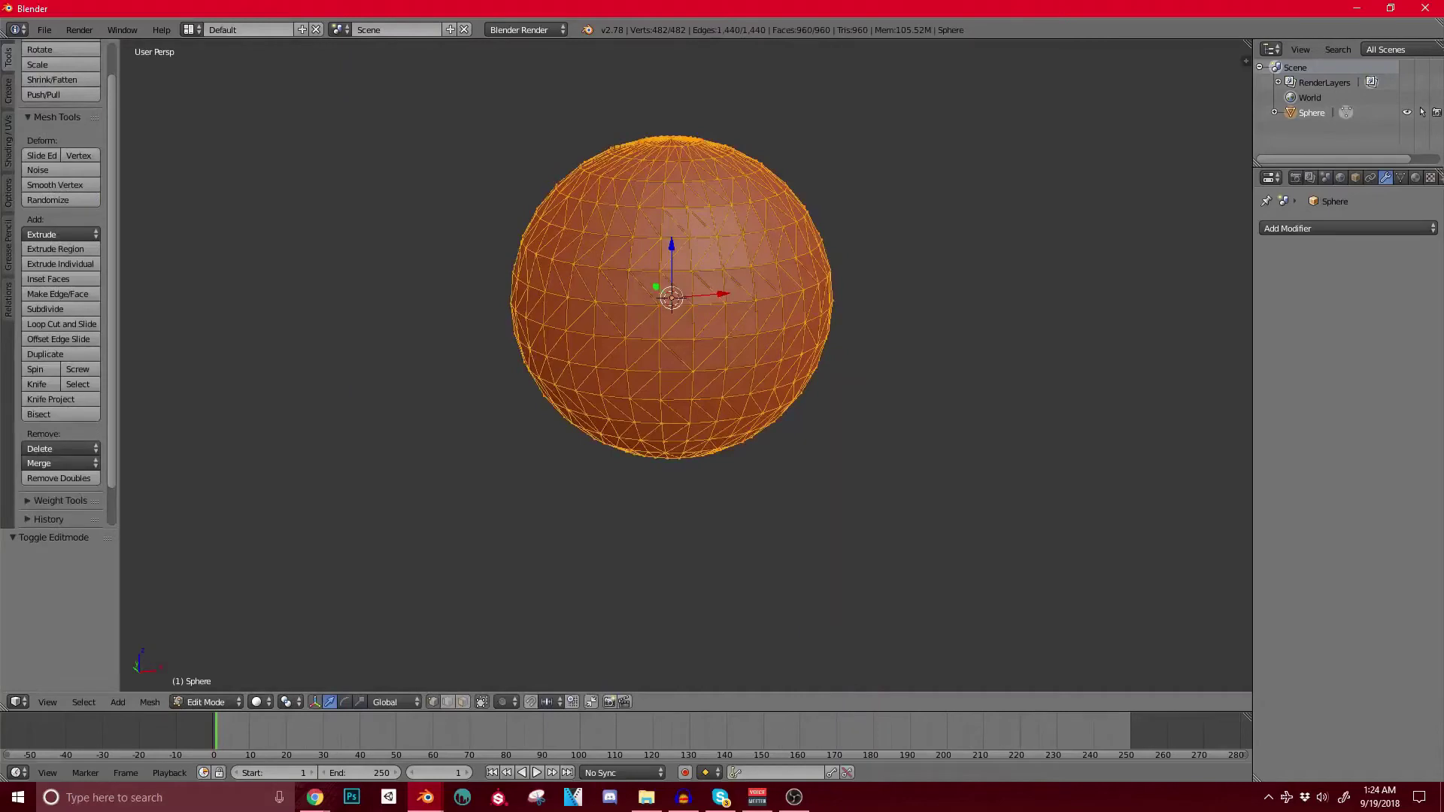
key(Tab)
drag(662, 301, 736, 338)
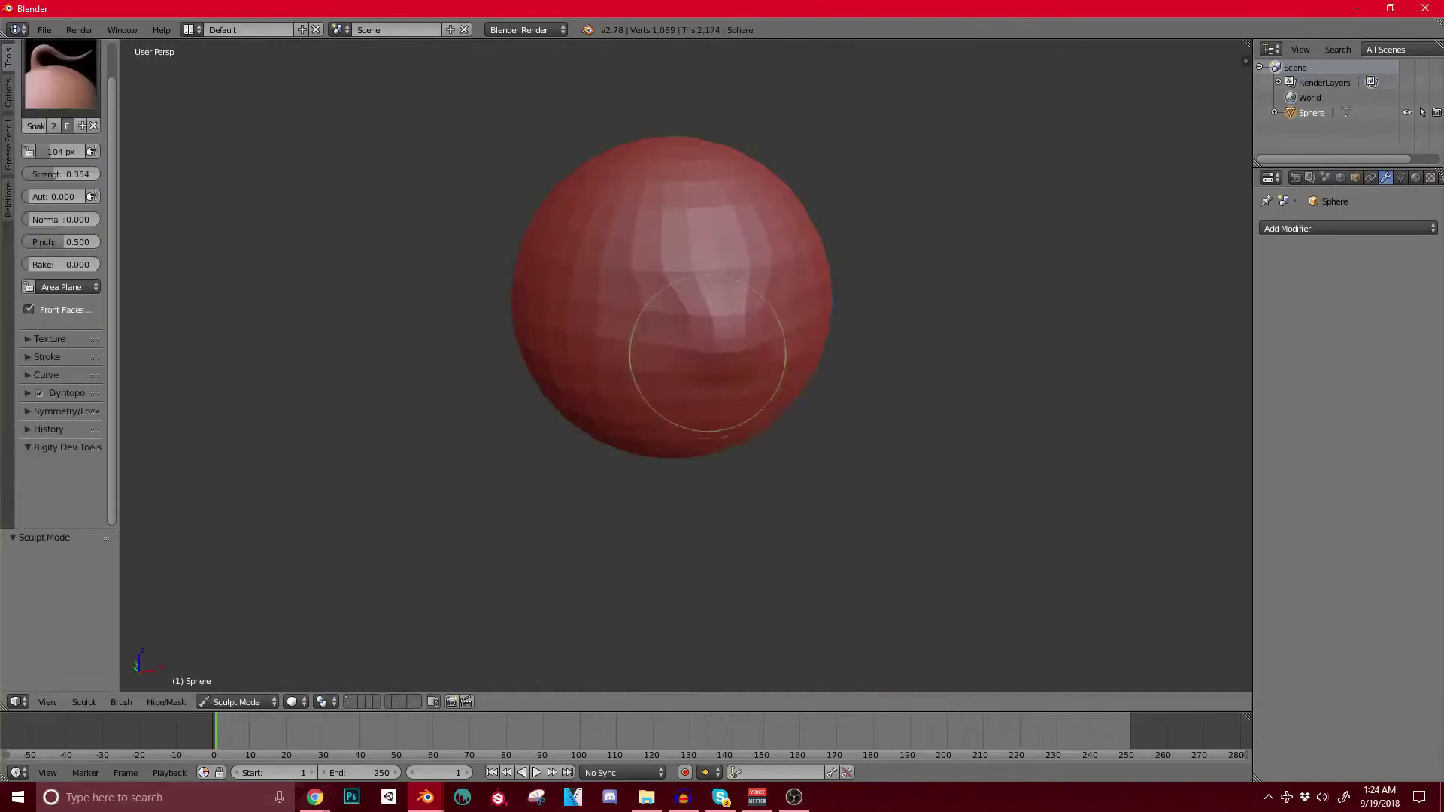
Step: Inspect the sphere's triangulated wireframe in Edit Mode from several angles, then return to Sculpt Mode
key(Tab)
middle_drag(708, 353, 662, 354)
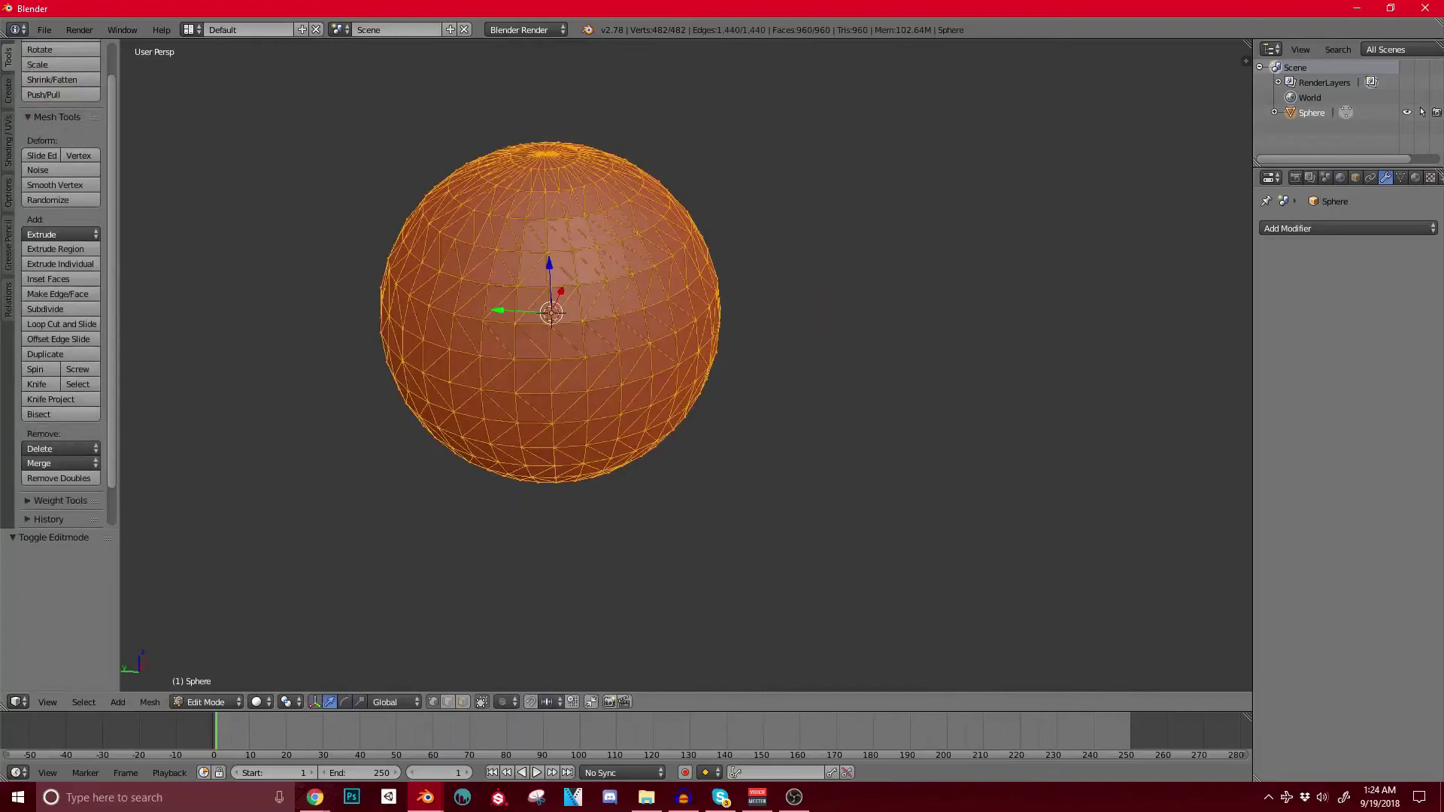
middle_drag(662, 354, 425, 397)
scroll(581, 344, up, 1)
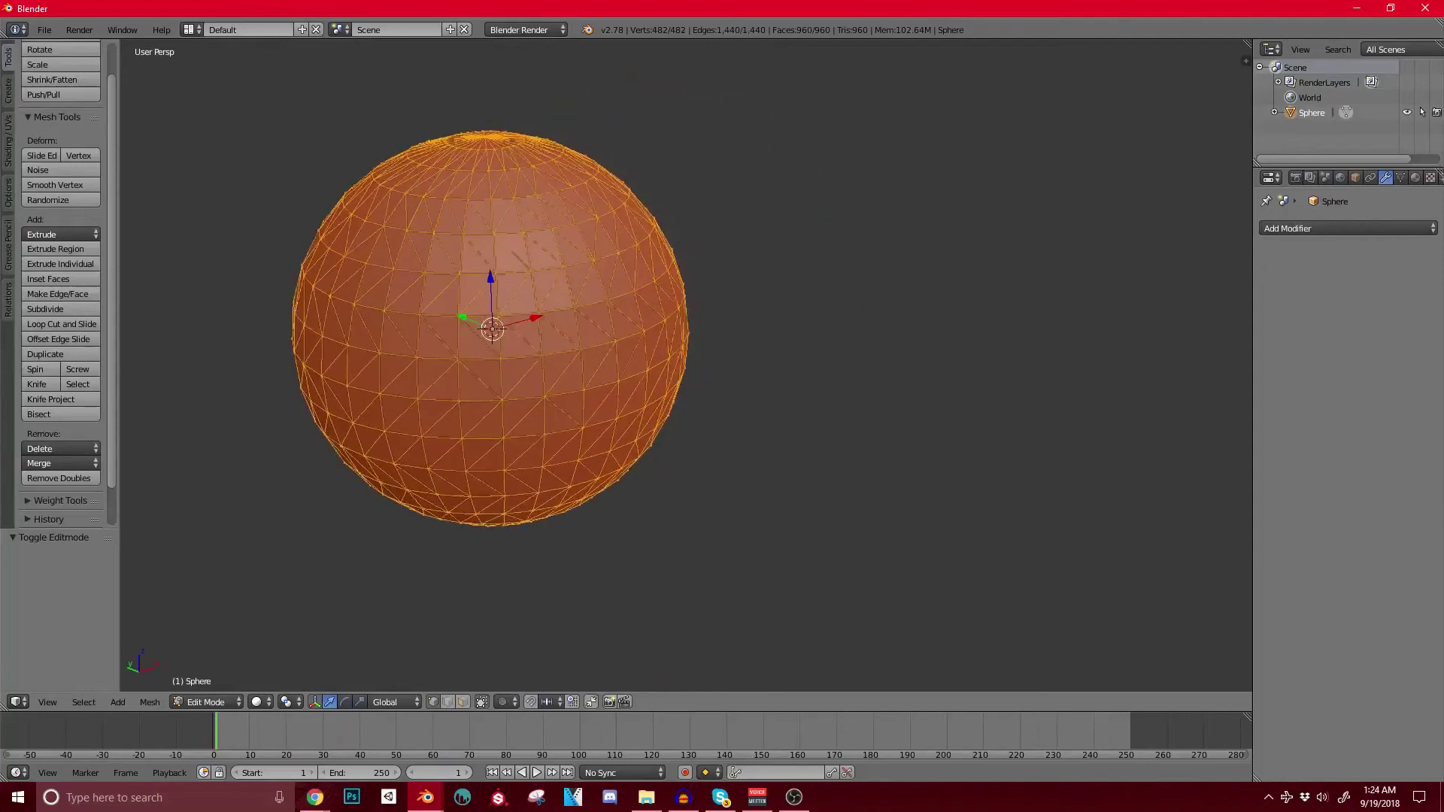
key(Tab)
Step: Switch to the Grab brush and enlarge its radius to 127 px
click(61, 75)
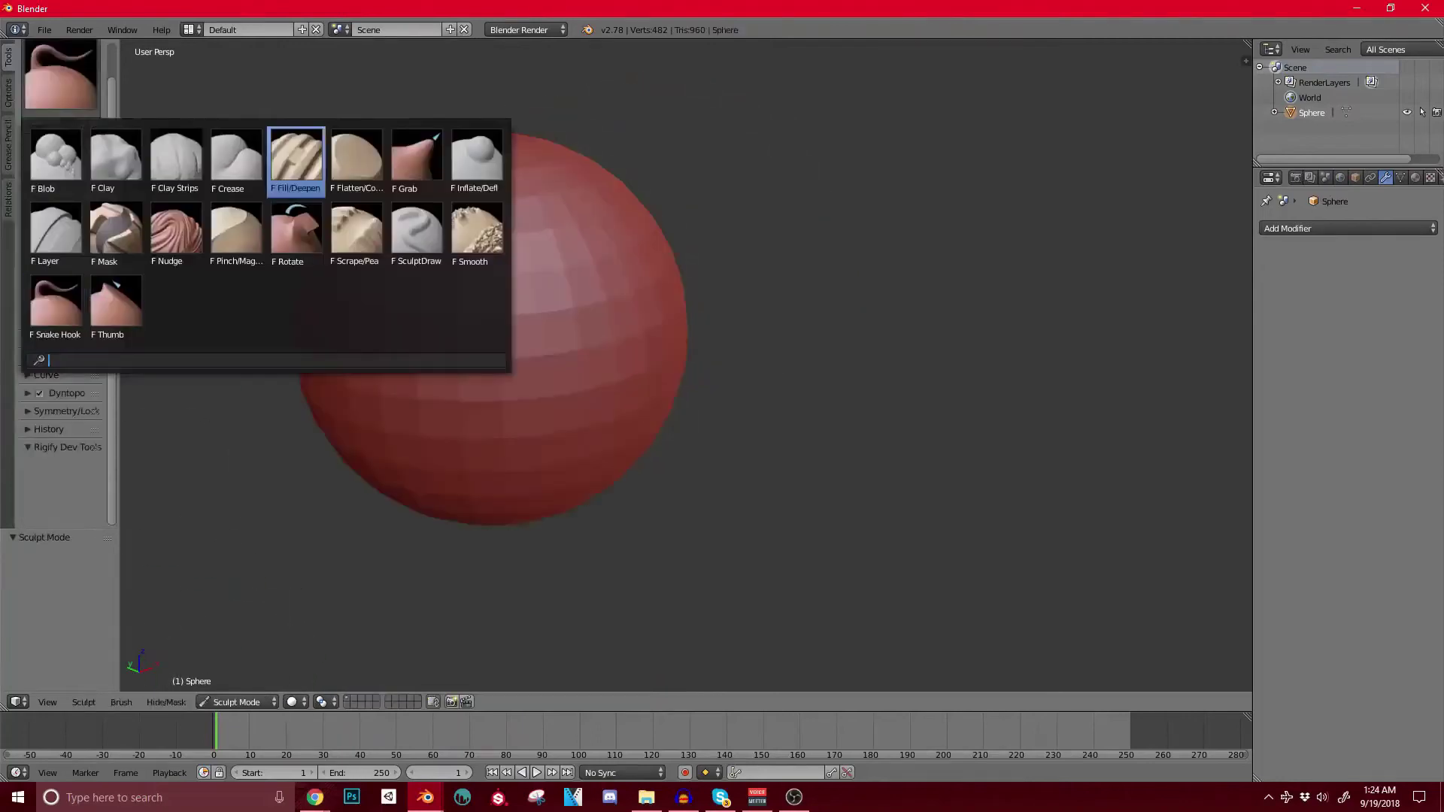
click(417, 159)
mouse_move(597, 378)
middle_down()
mouse_move(613, 307)
mouse_move(561, 403)
mouse_move(557, 373)
middle_up()
scroll(614, 307, down, 2)
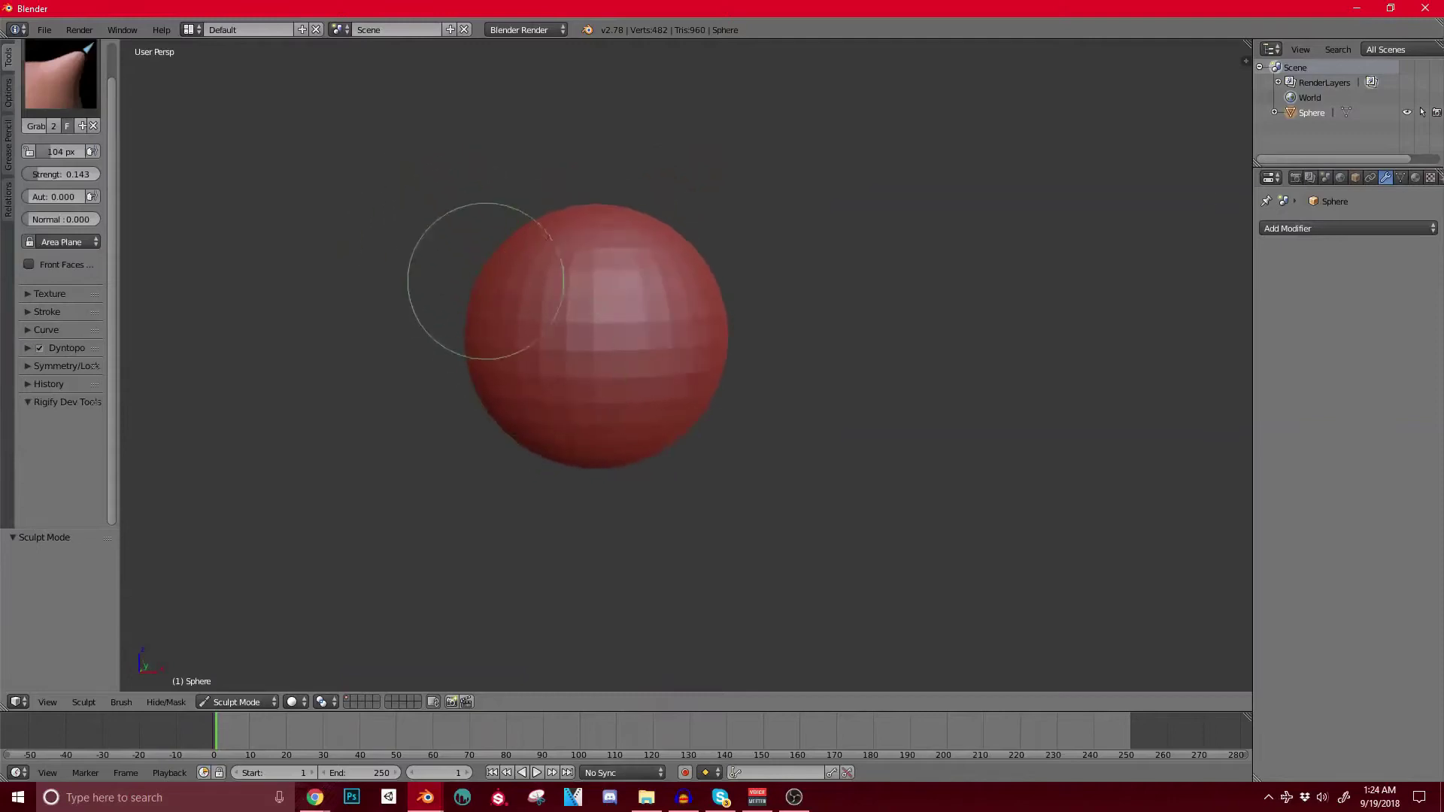
key(bracketright)
key(bracketright)
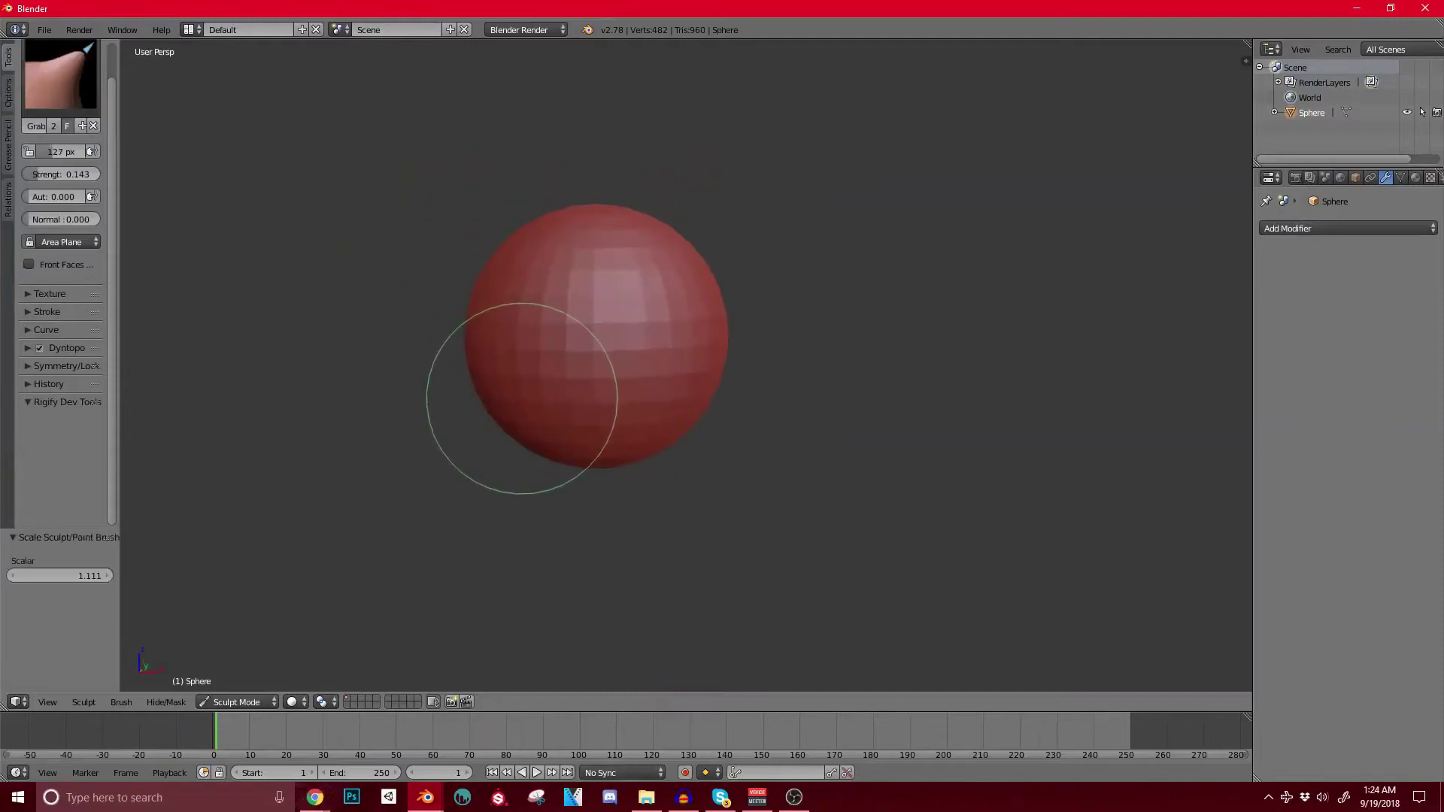
Step: Pull the sphere's lower front down and outward with the Grab brush to block out a jaw, working from the side
click(63, 367)
click(64, 367)
key(KP_1)
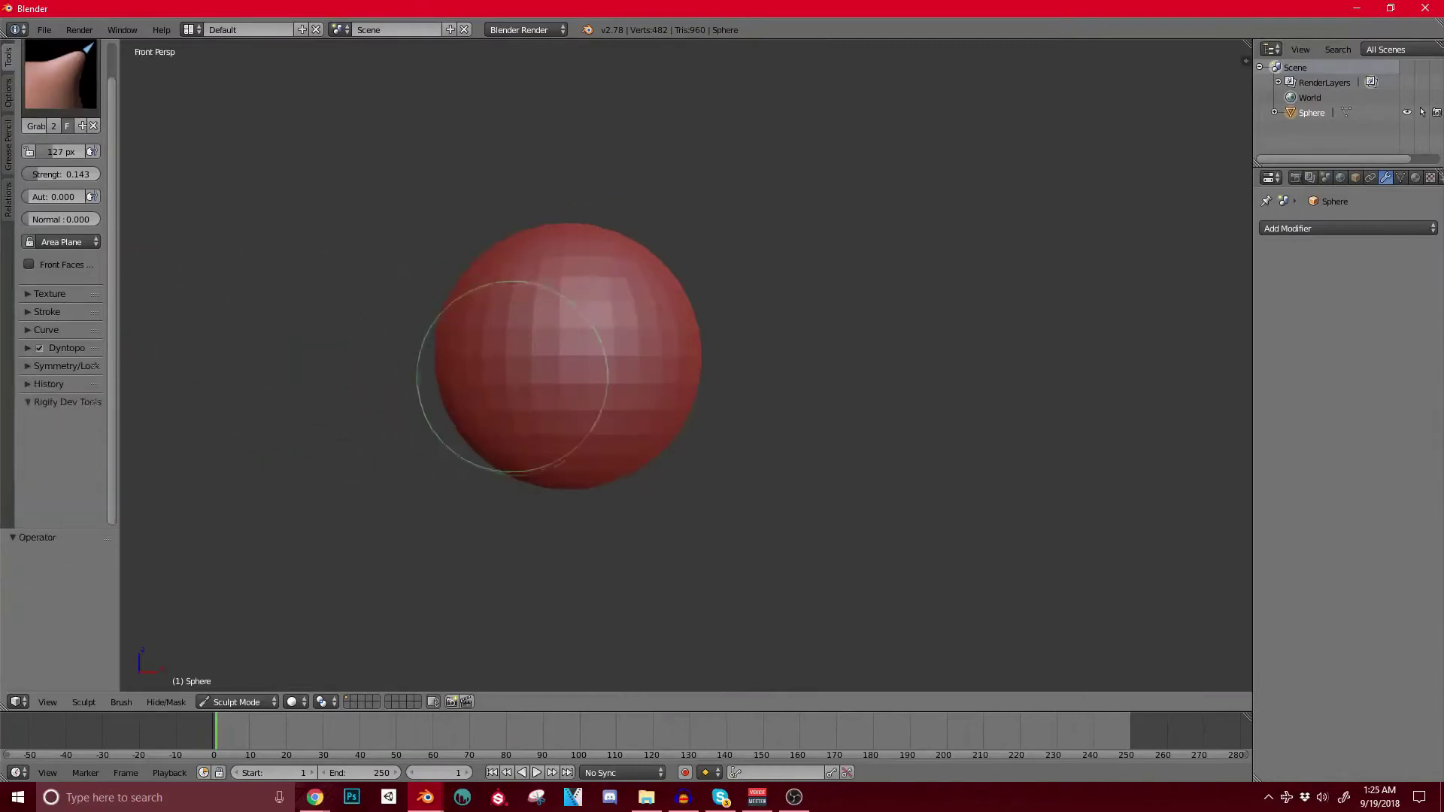
mouse_move(548, 446)
middle_down()
mouse_move(431, 454)
mouse_move(481, 445)
middle_up()
mouse_move(437, 473)
mouse_down()
mouse_move(484, 451)
mouse_move(516, 483)
mouse_move(514, 504)
mouse_up()
shift+middle_drag(513, 498, 532, 516)
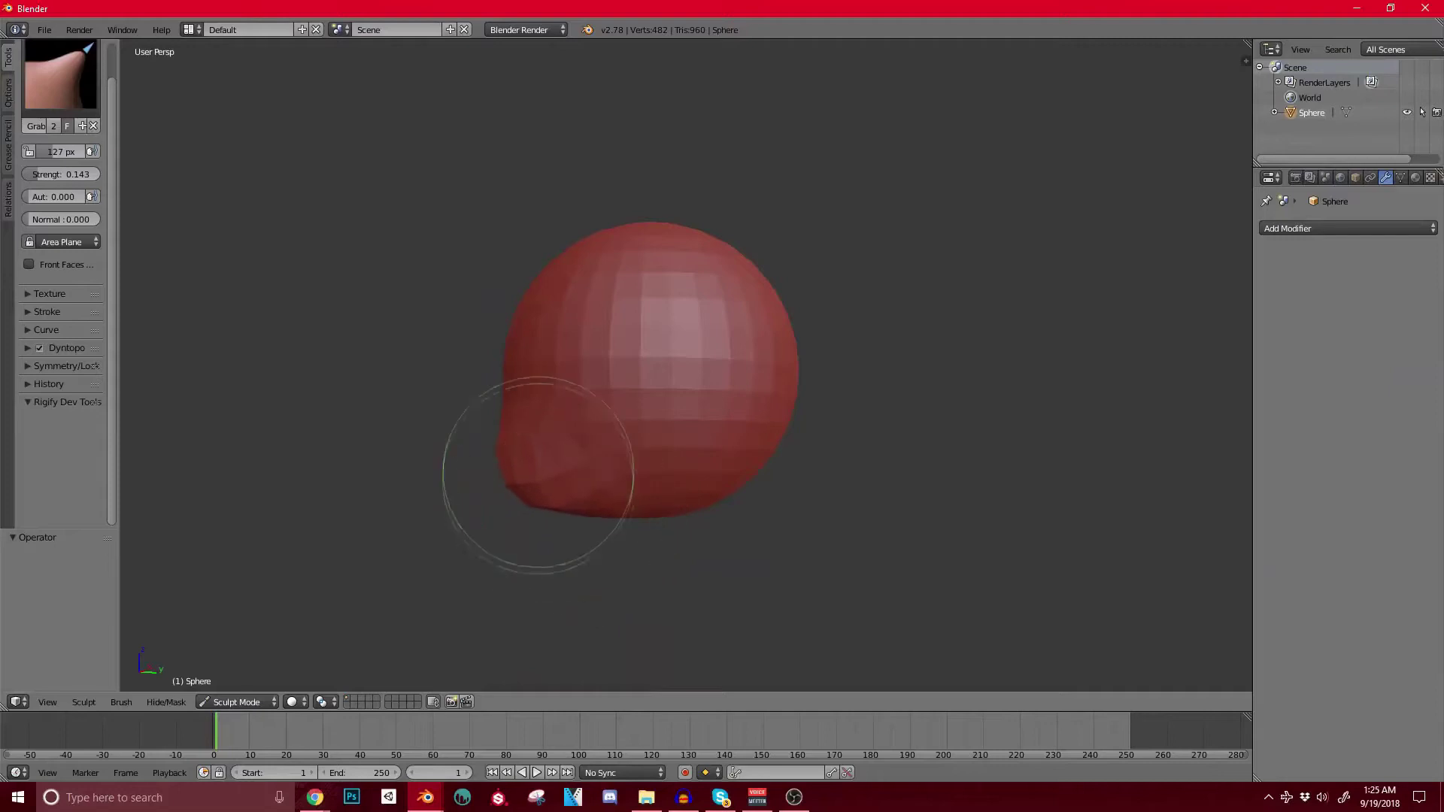
middle_drag(528, 489, 548, 532)
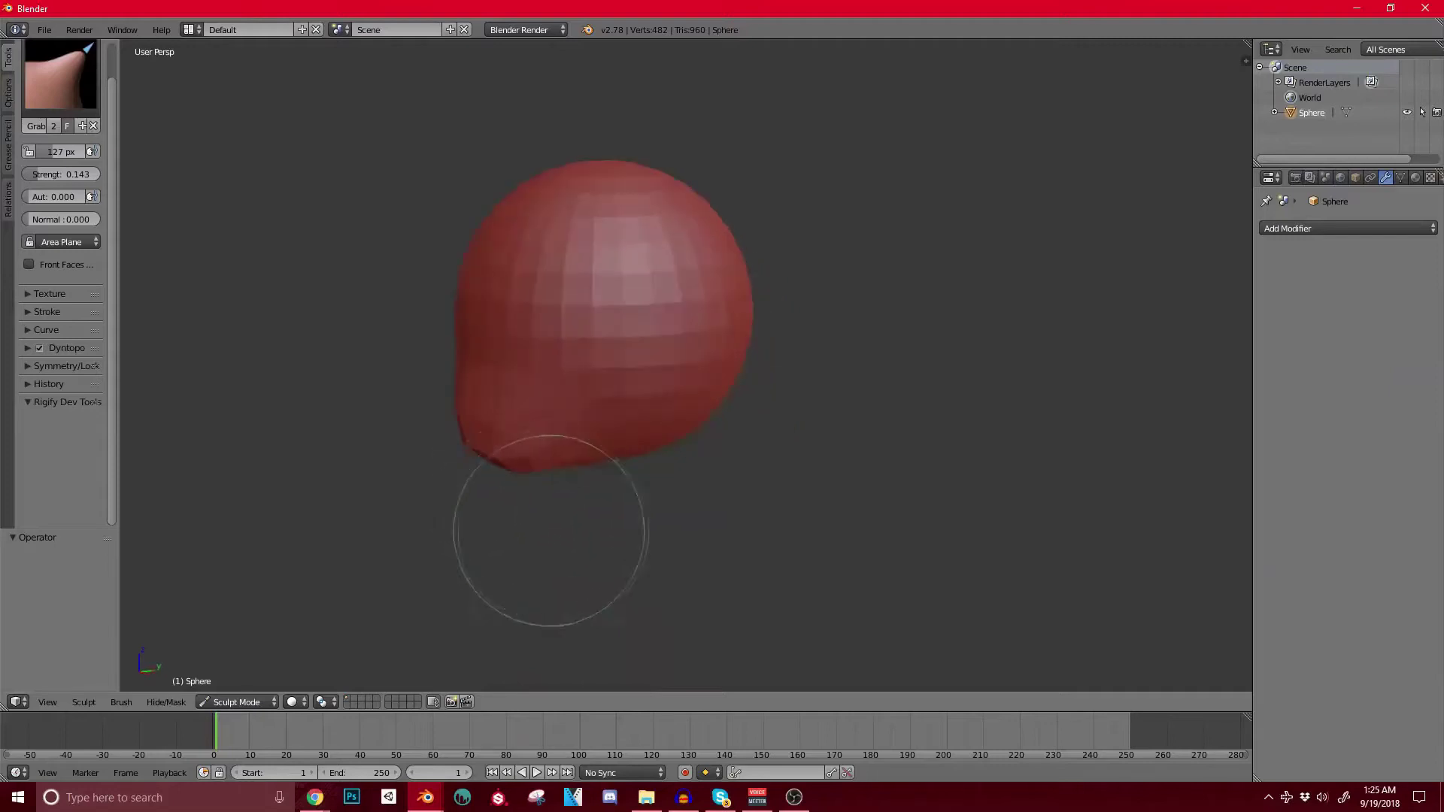
middle_drag(493, 464, 502, 447)
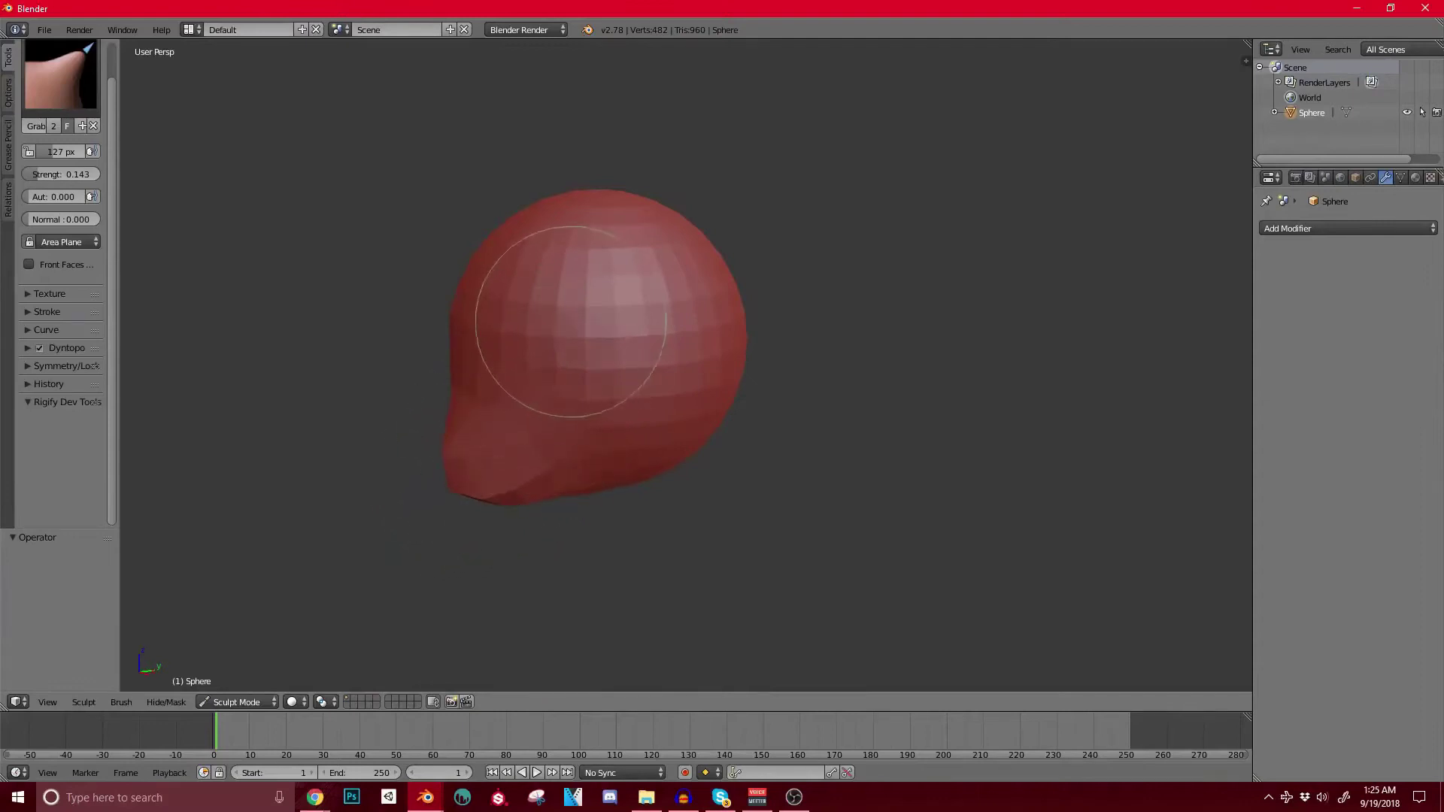
middle_drag(536, 439, 488, 417)
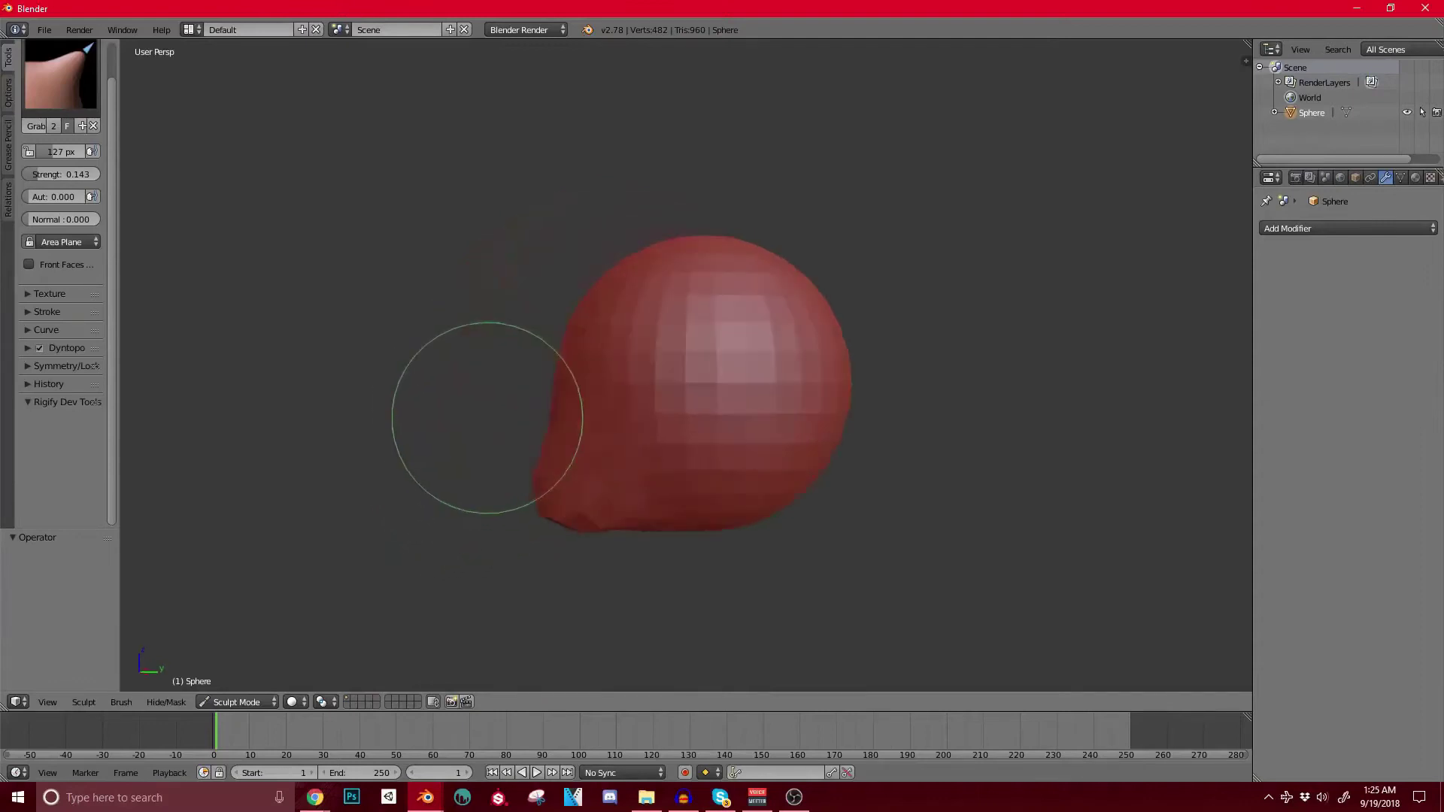
mouse_move(643, 514)
shift+middle_down()
mouse_move(549, 516)
mouse_move(632, 438)
mouse_move(696, 325)
mouse_move(442, 272)
shift+middle_up()
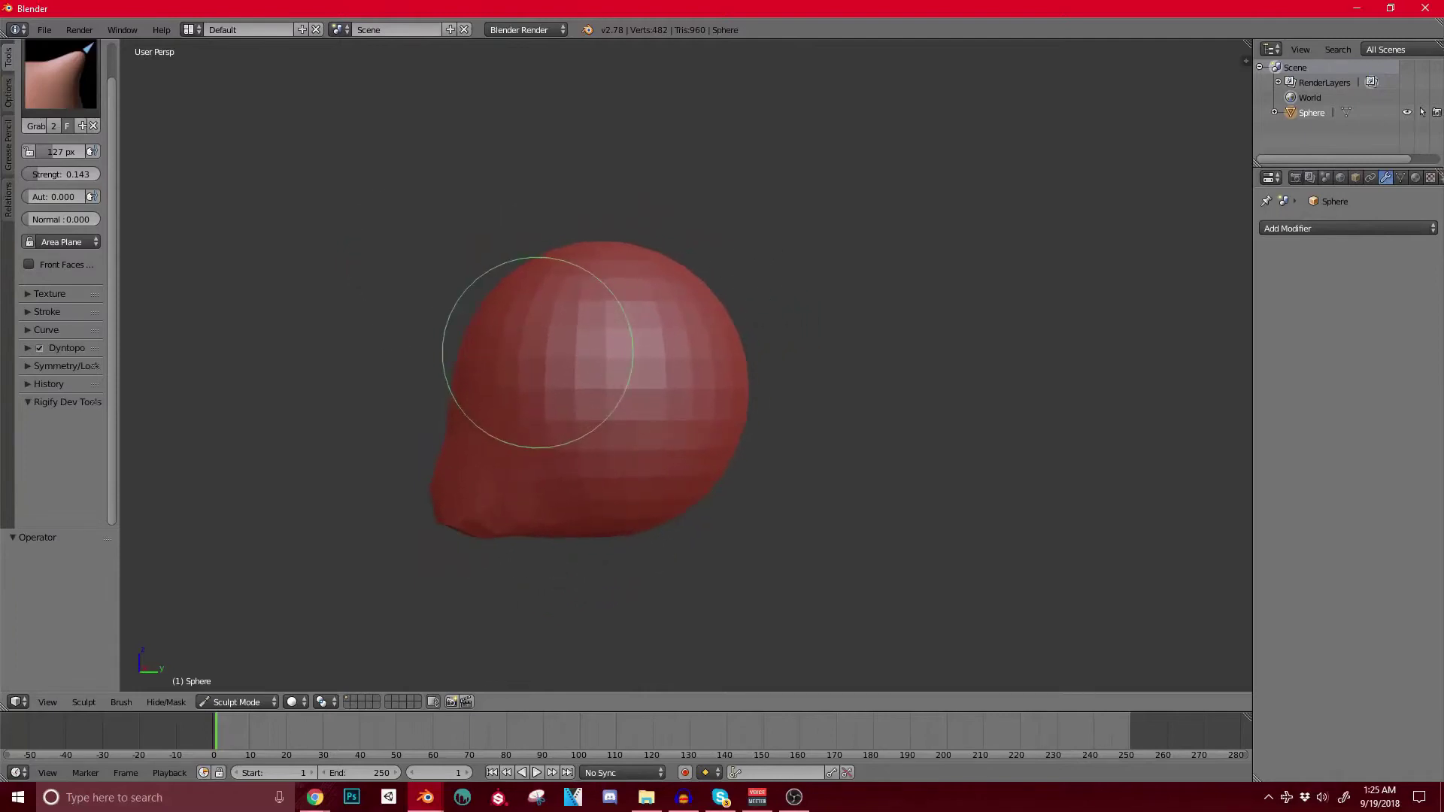
Step: Enlarge the Grab brush to 291 px and push the back of the head inward
key(bracketright)
key(bracketright)
key(bracketright)
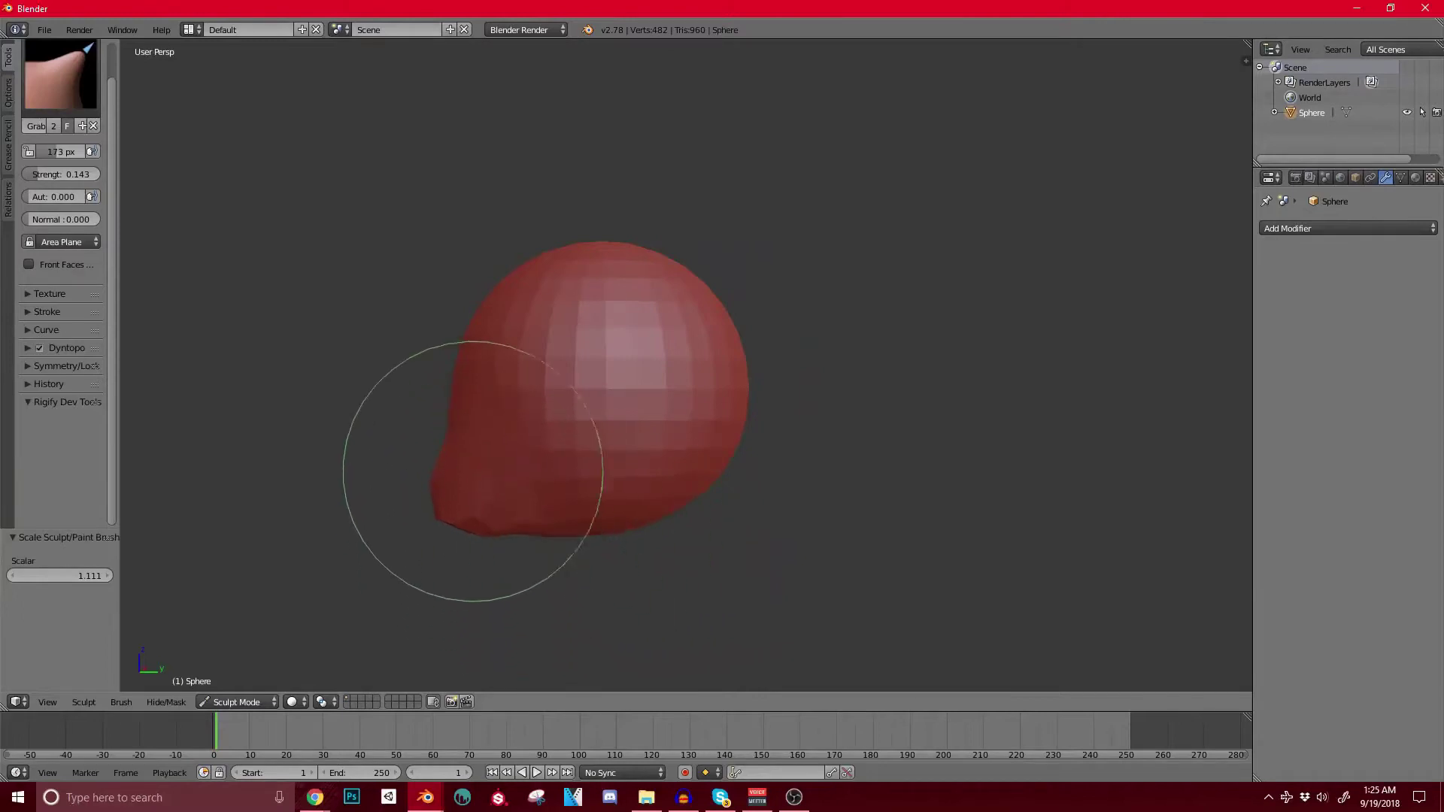
key(bracketright)
key(bracketright)
key(bracketright)
key(bracketright)
key(bracketright)
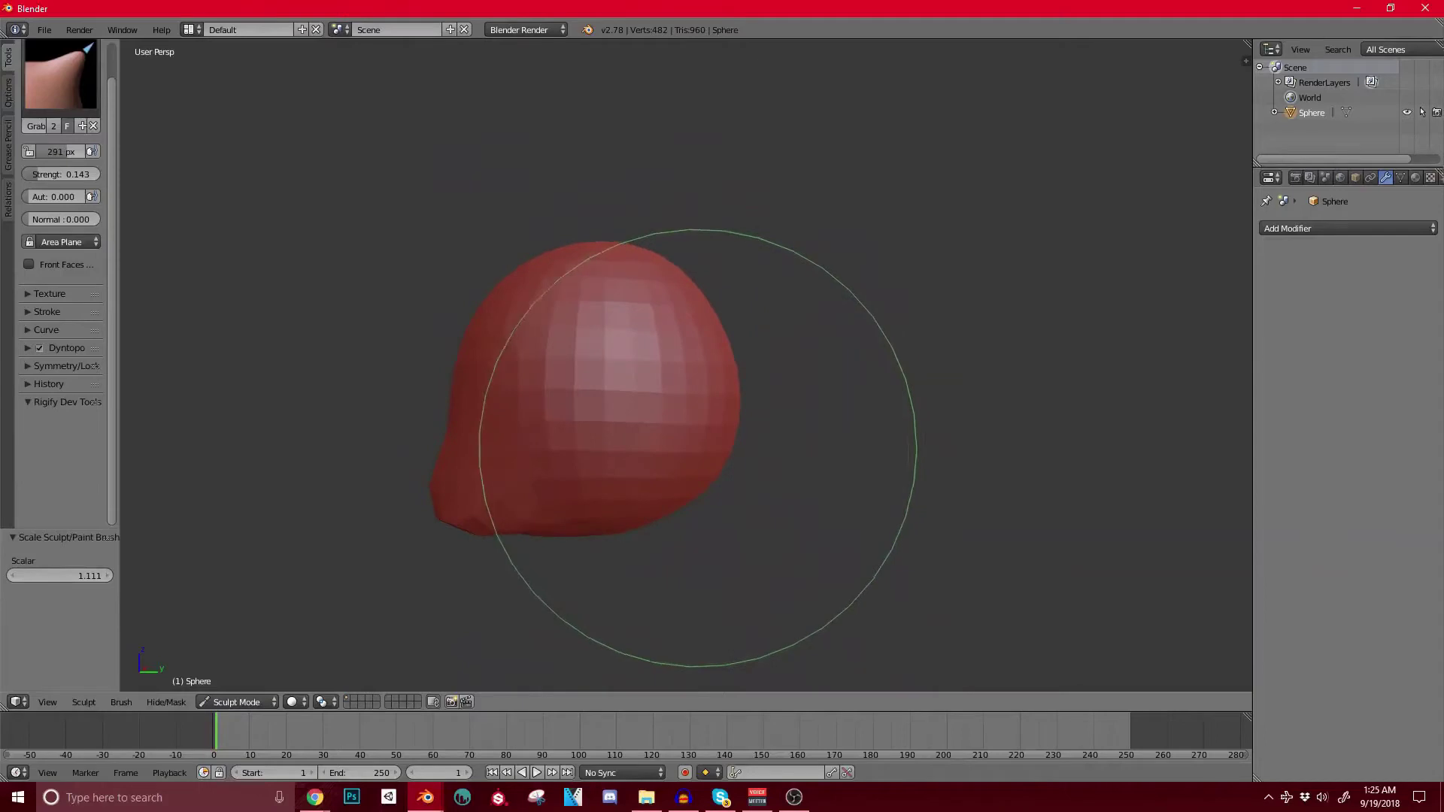
Step: Reduce the Grab brush to 170 px and reshape the underside of the head and the protruding chin
key(bracketleft)
key(bracketleft)
key(bracketleft)
key(bracketleft)
key(bracketleft)
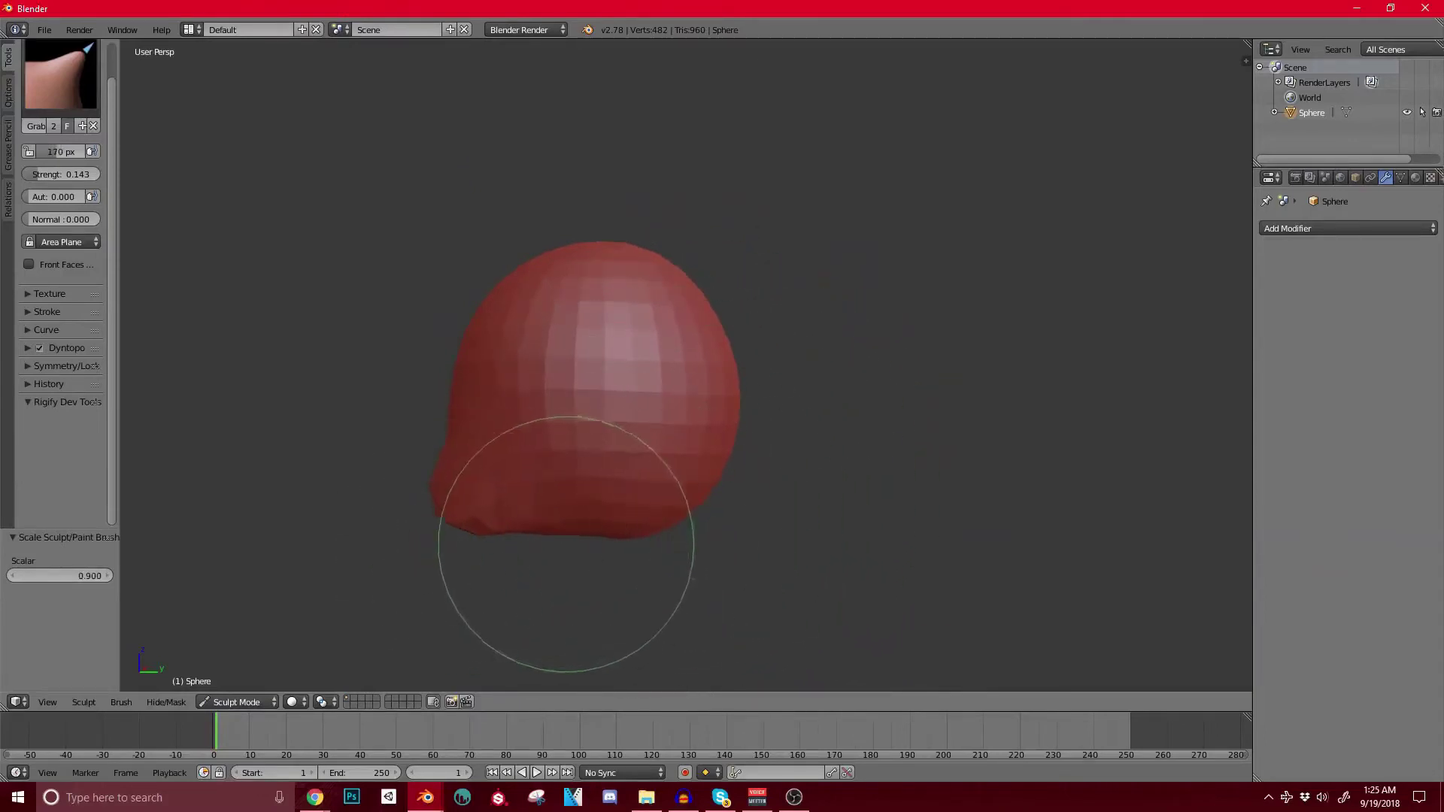
key(bracketleft)
key(bracketleft)
key(bracketleft)
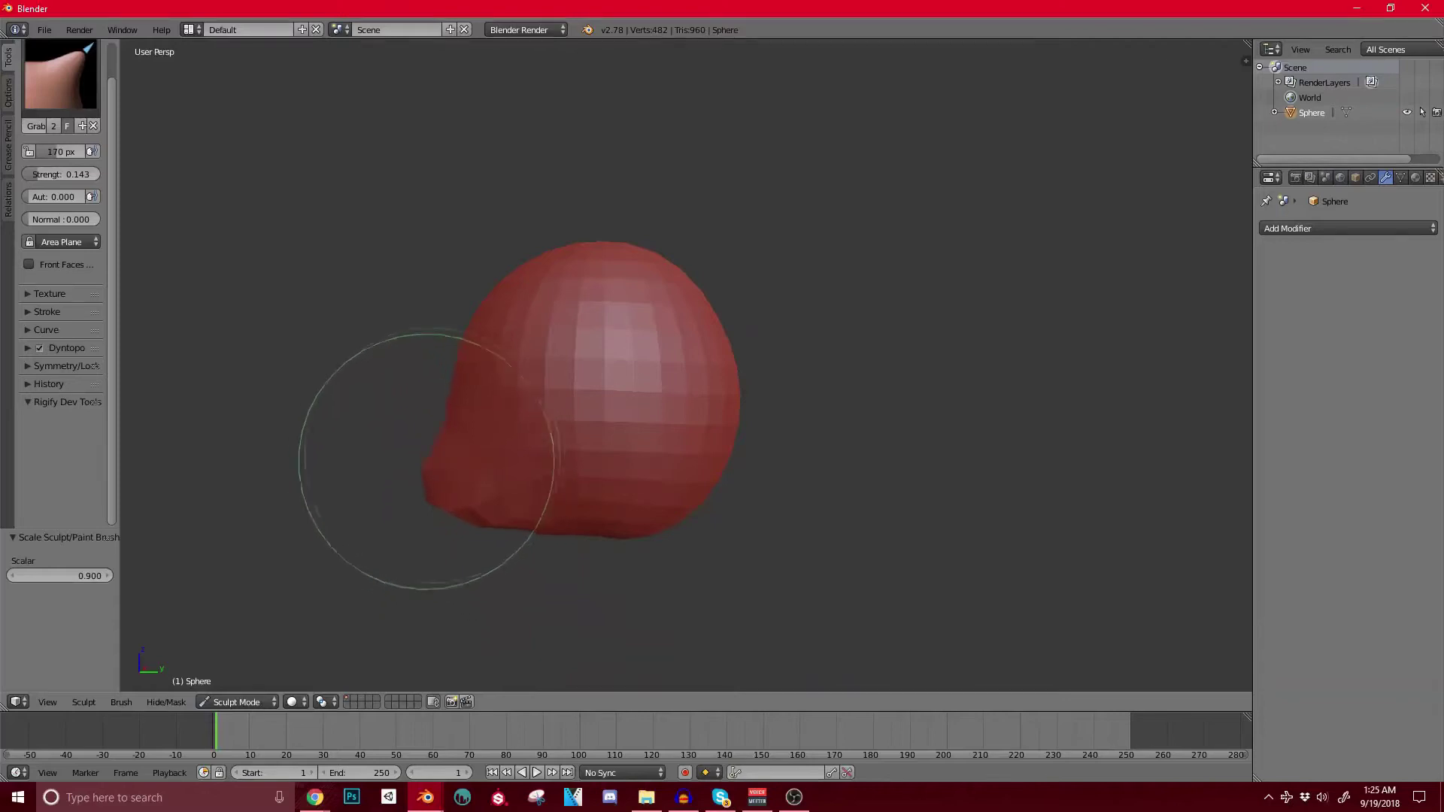
Step: Enlarge the Grab brush to 280 px and push the side of the head inward from the front view
mouse_move(549, 419)
middle_down()
mouse_move(677, 426)
mouse_move(686, 445)
middle_up()
key(bracketright)
key(bracketright)
key(bracketright)
key(bracketright)
key(bracketright)
key(bracketright)
key(bracketright)
key(bracketright)
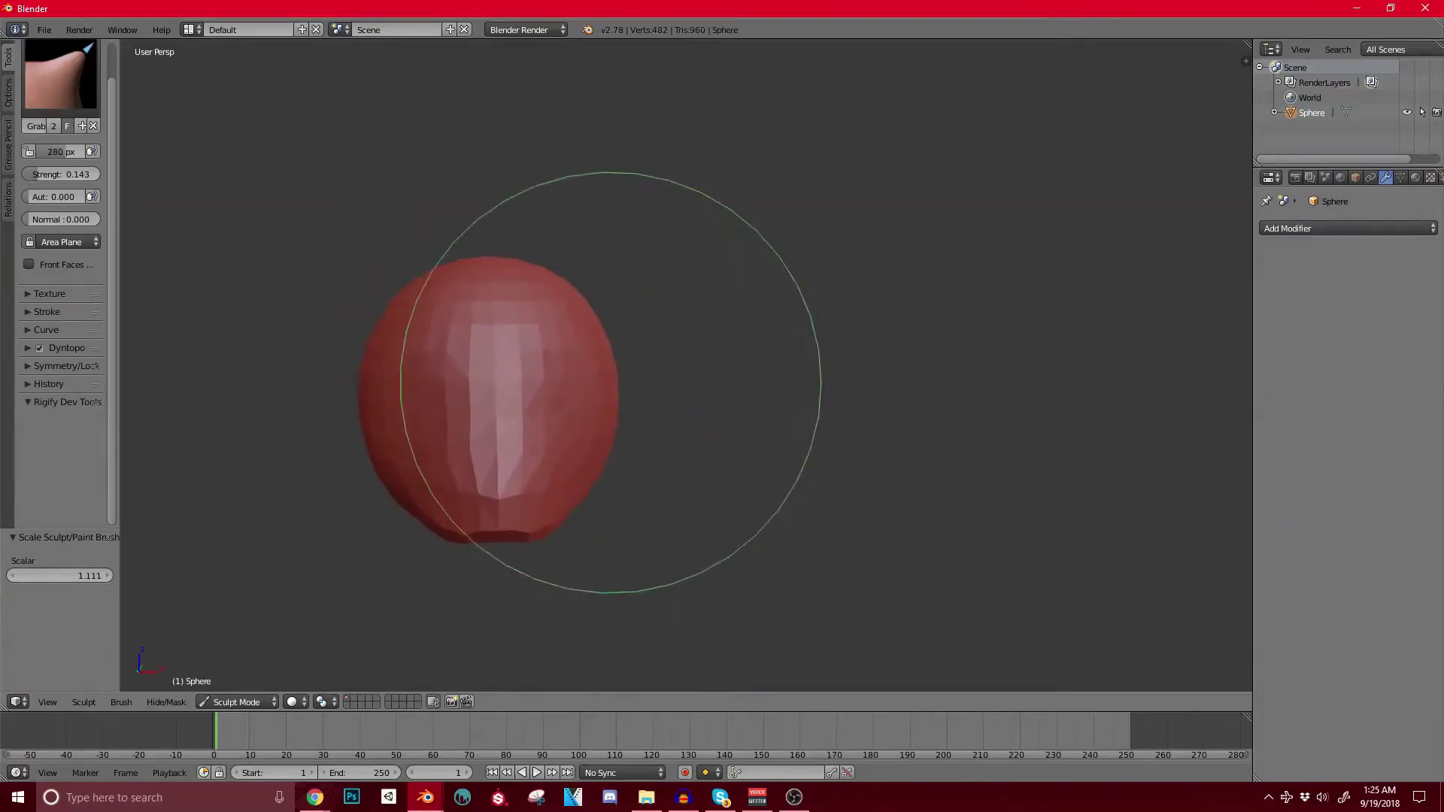
drag(671, 413, 631, 388)
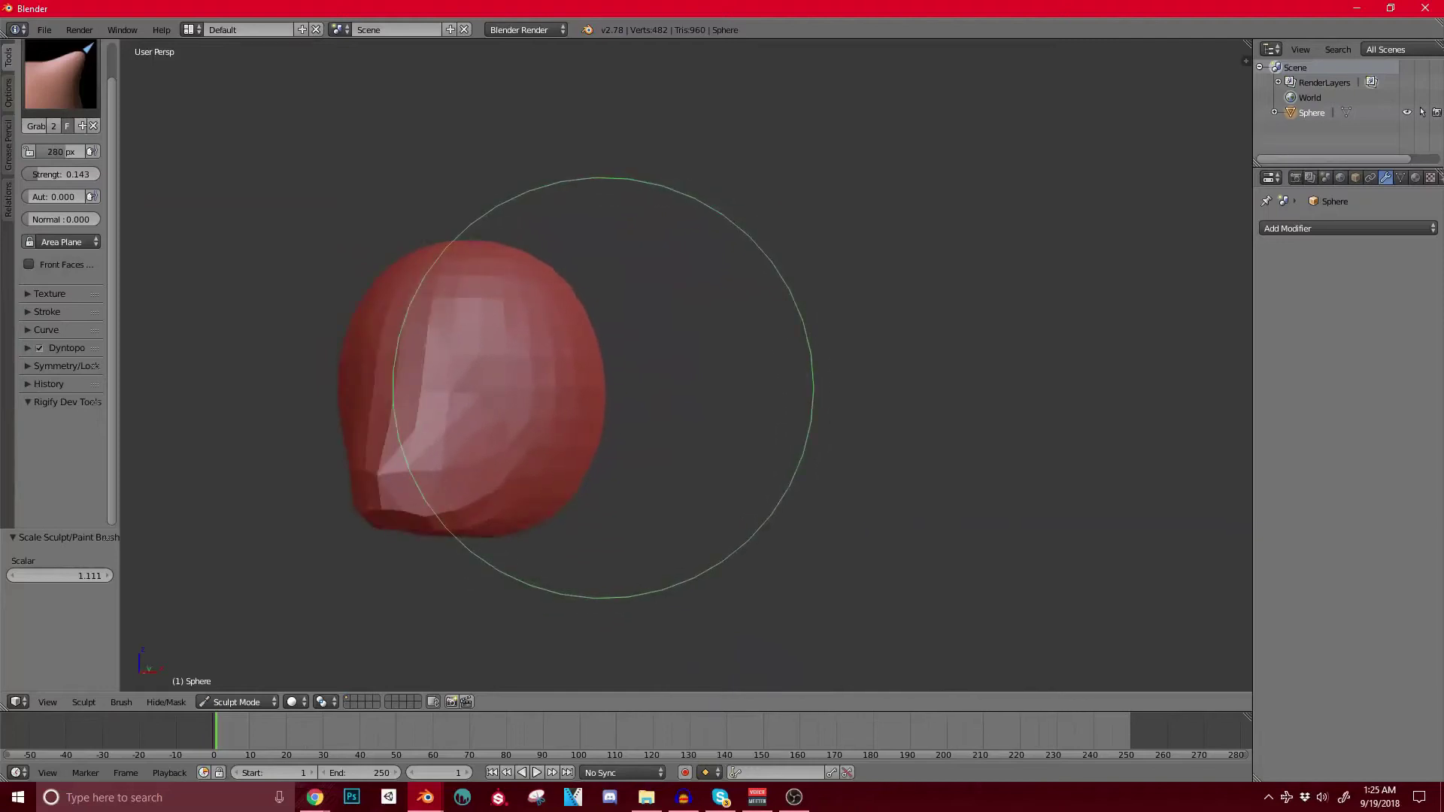
mouse_move(609, 390)
middle_down()
mouse_move(404, 413)
mouse_move(687, 426)
mouse_move(635, 312)
mouse_move(510, 203)
mouse_move(529, 242)
mouse_move(587, 260)
middle_up()
shift+drag(587, 272, 559, 253)
key(ctrl+z)
key(bracketleft)
key(bracketleft)
key(bracketleft)
key(bracketleft)
key(bracketleft)
key(bracketleft)
key(bracketleft)
key(bracketleft)
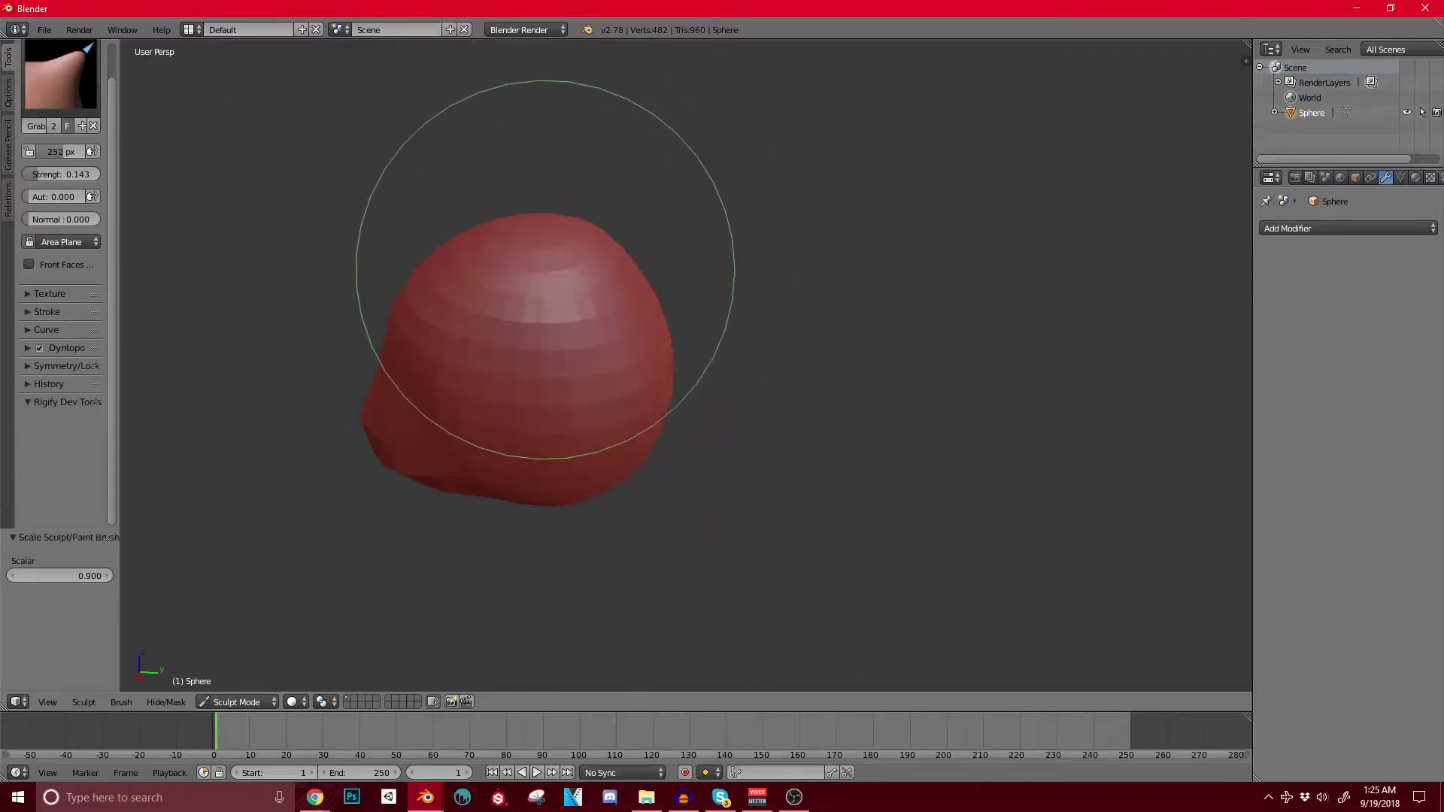
mouse_move(560, 276)
shift+mouse_down()
mouse_move(519, 261)
mouse_move(547, 285)
shift+mouse_up()
key(ctrl+z)
Step: Switch to the Clay Strips brush, reduce it to 54 px, and add strokes over the crown and back of the head
middle_drag(640, 246, 590, 264)
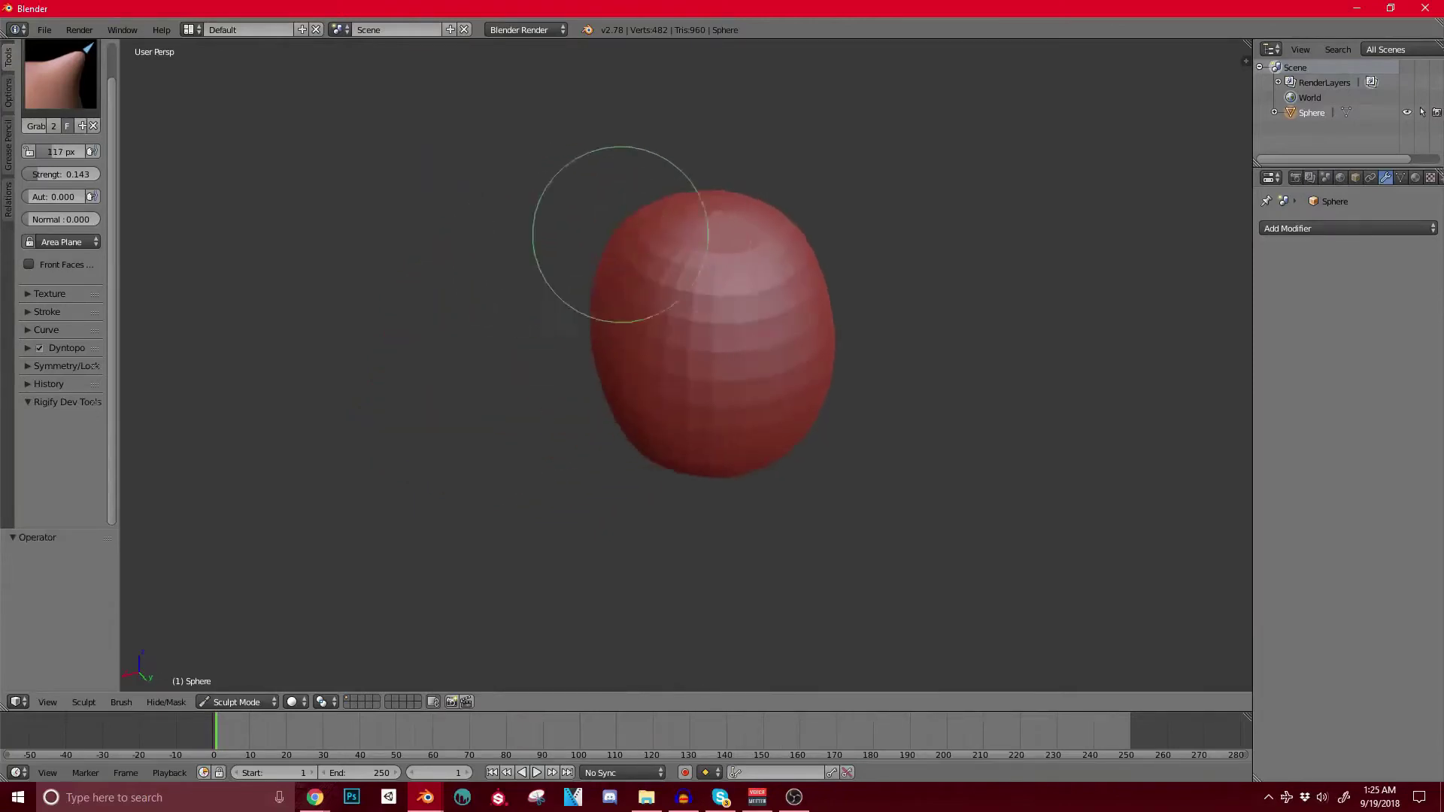
click(60, 75)
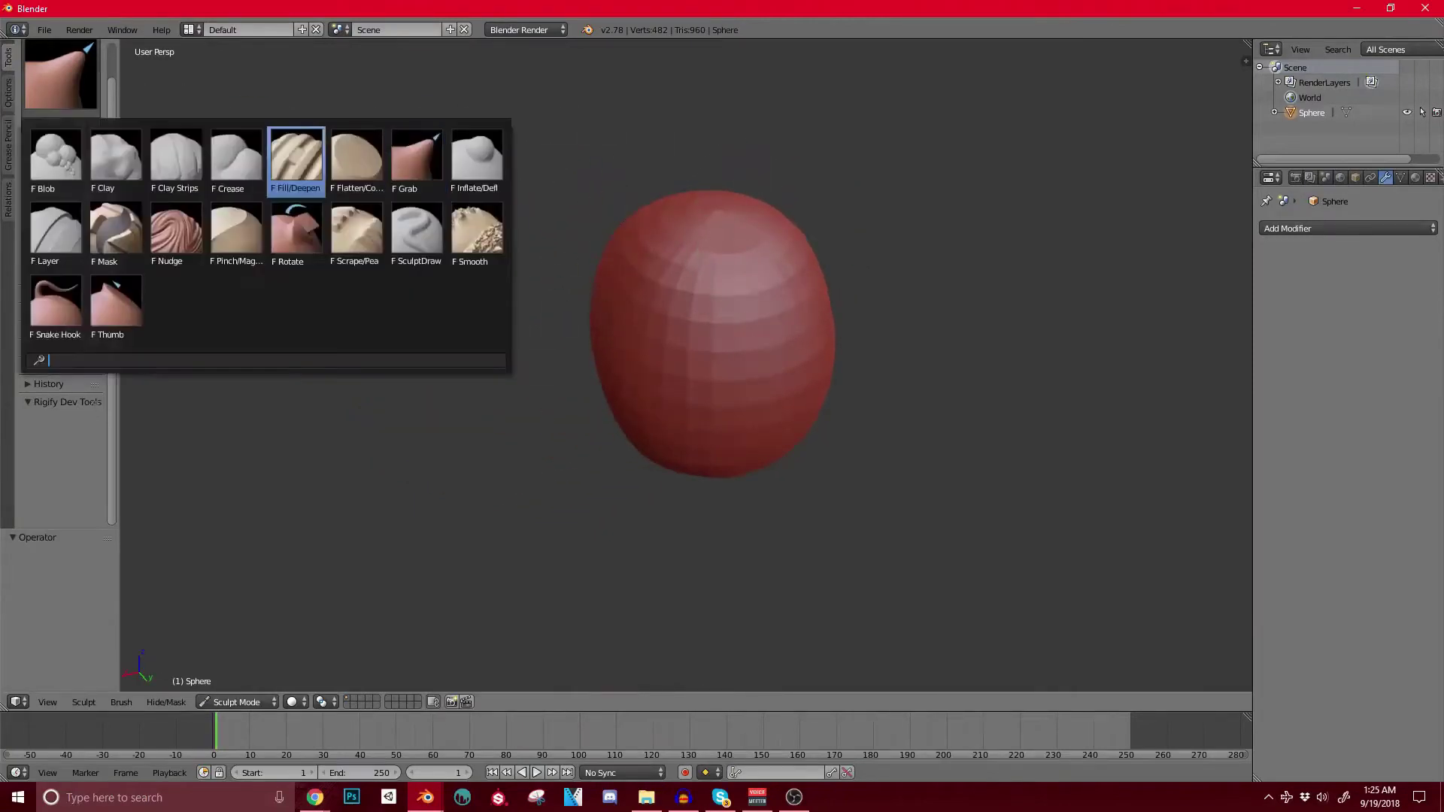
click(175, 162)
key(bracketleft)
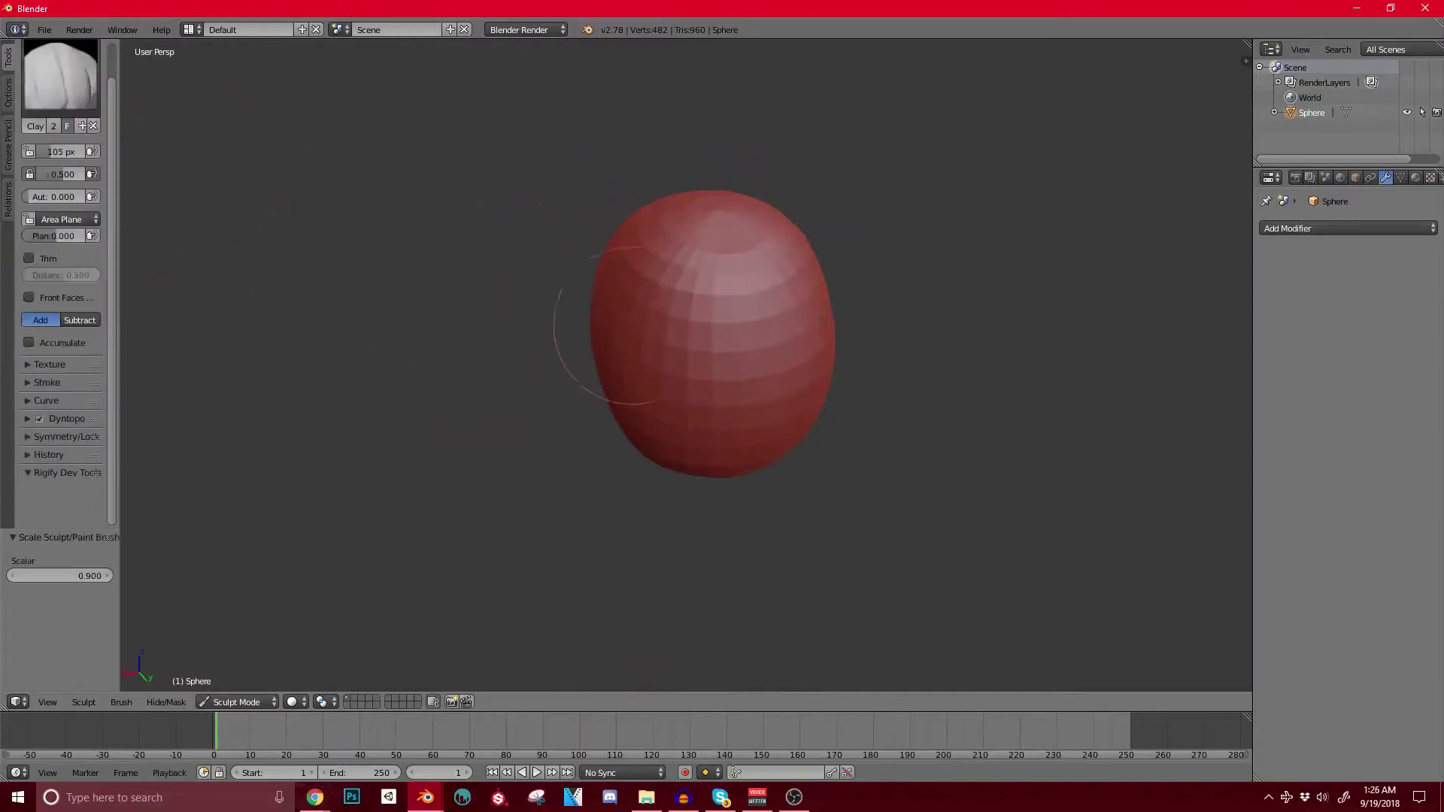
drag(693, 224, 705, 208)
drag(728, 300, 761, 325)
middle_drag(844, 494, 809, 428)
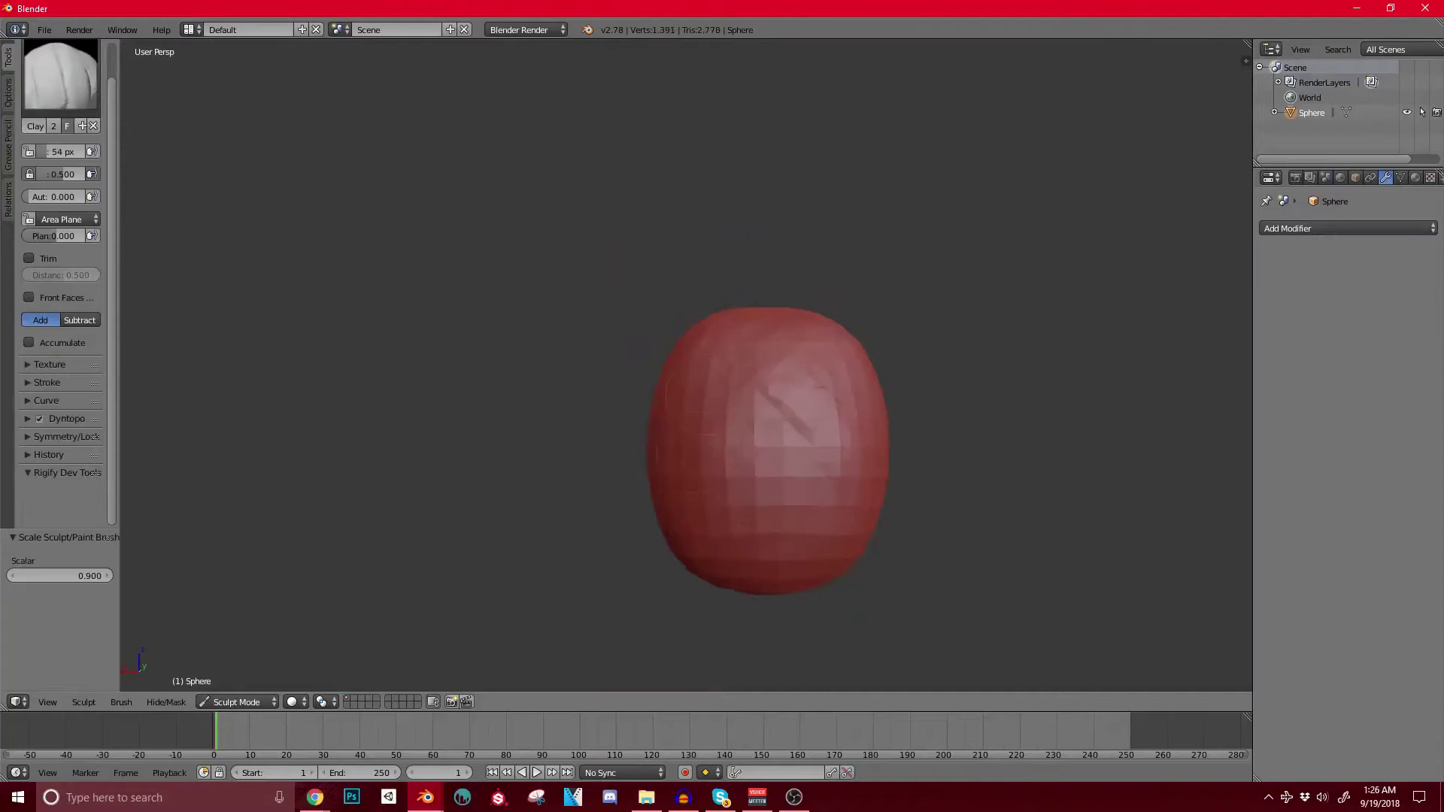
Step: Build up clay strips over the sides and top of the skull to round out its surface
middle_drag(604, 478, 668, 482)
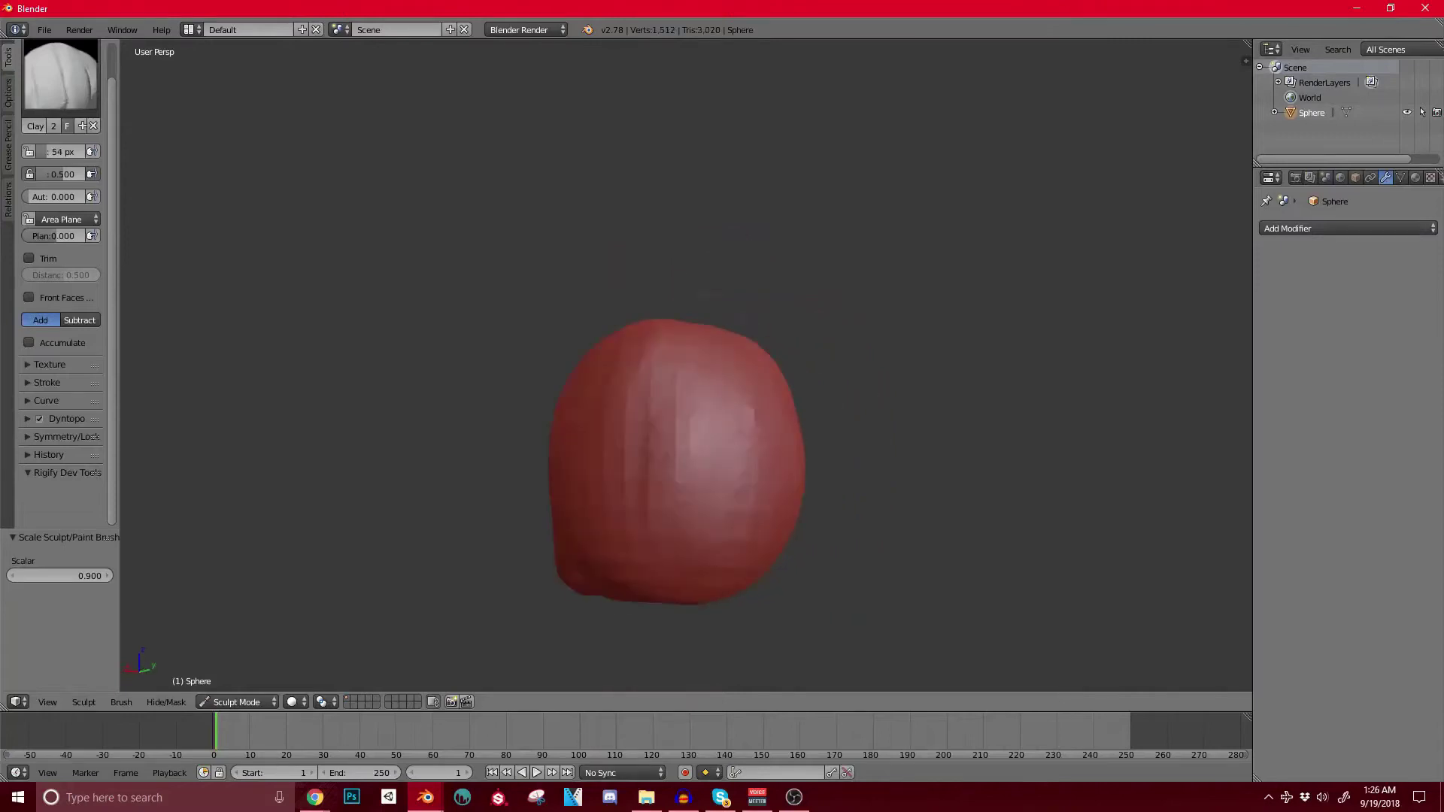
middle_drag(552, 514, 532, 417)
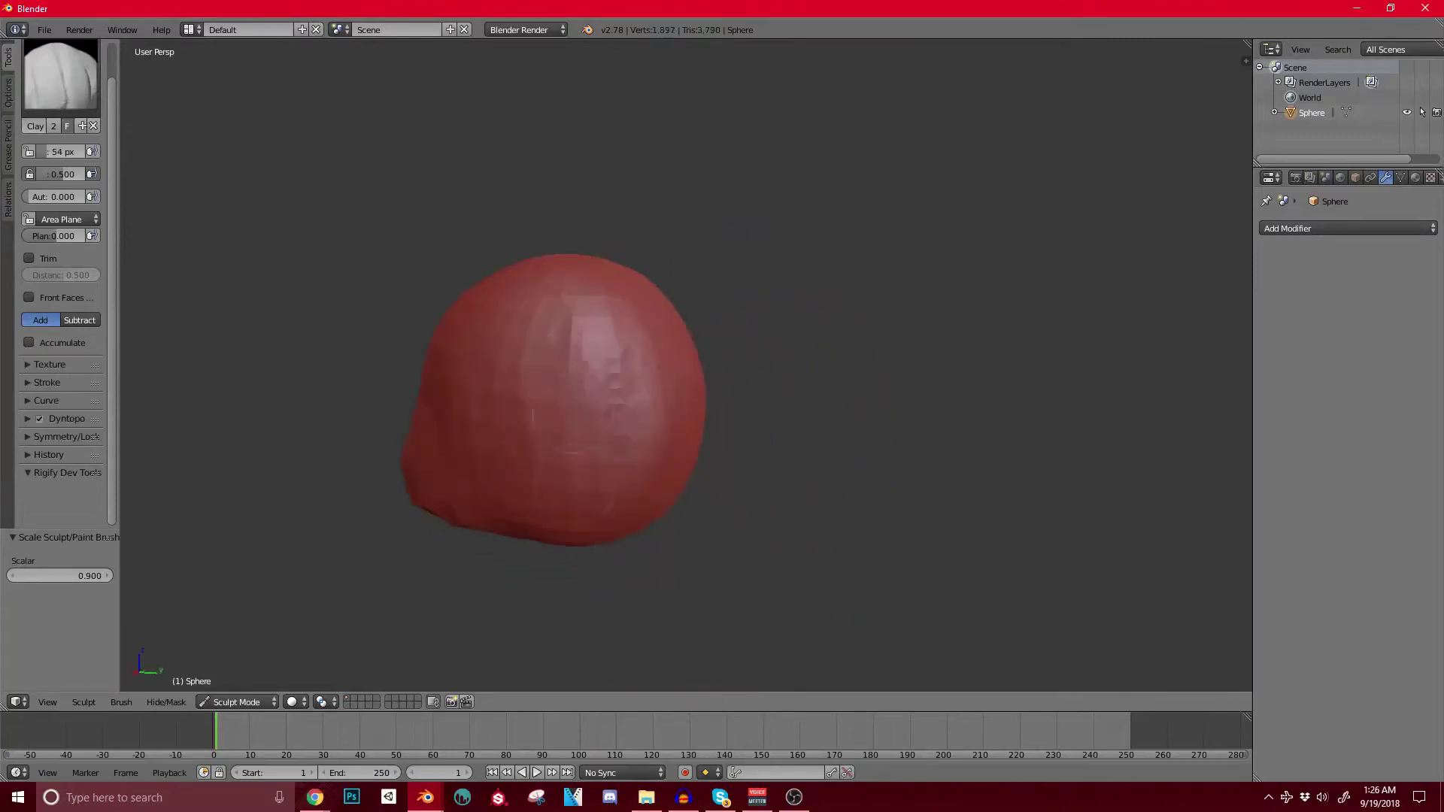
middle_drag(526, 342, 511, 422)
drag(502, 474, 512, 403)
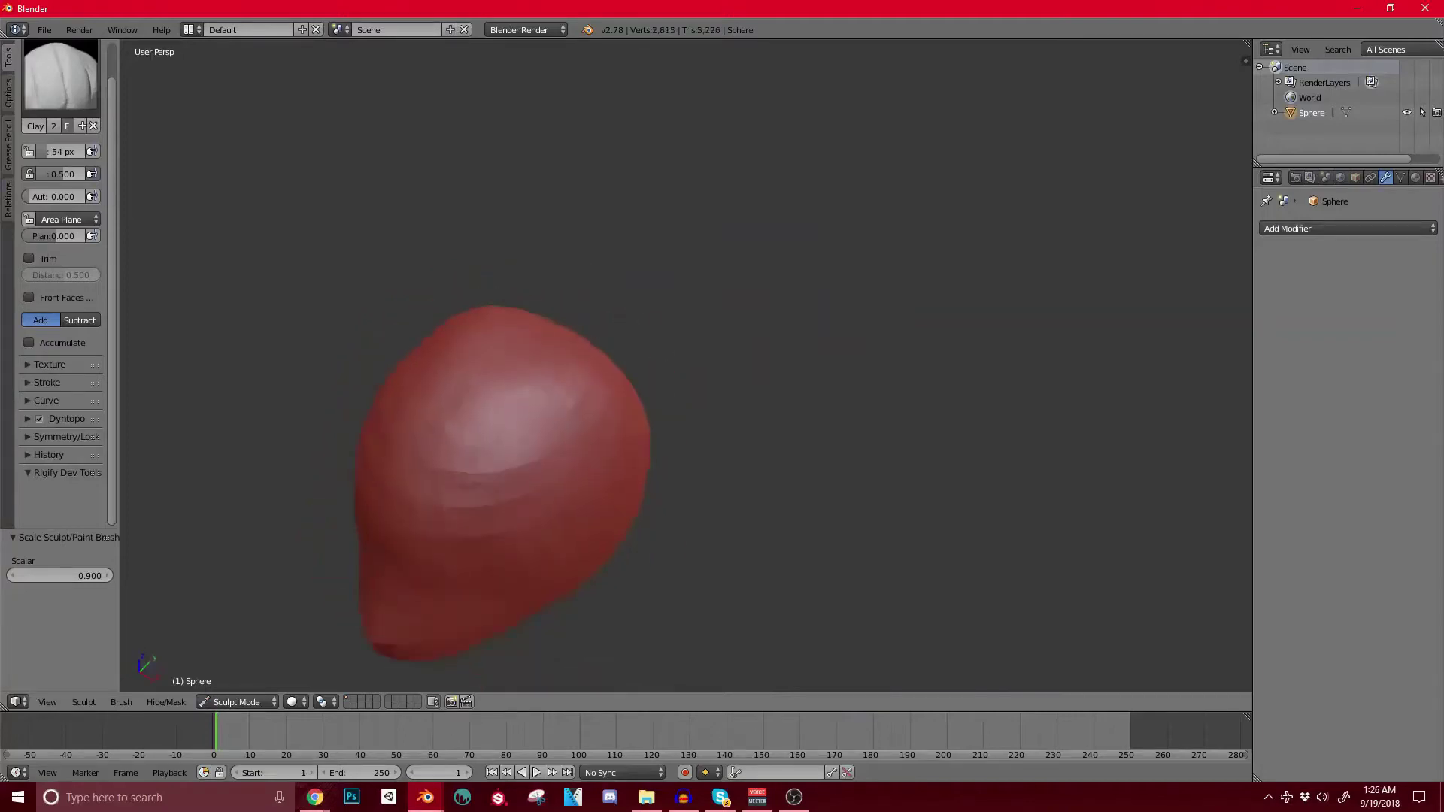
shift+middle_drag(504, 481, 571, 353)
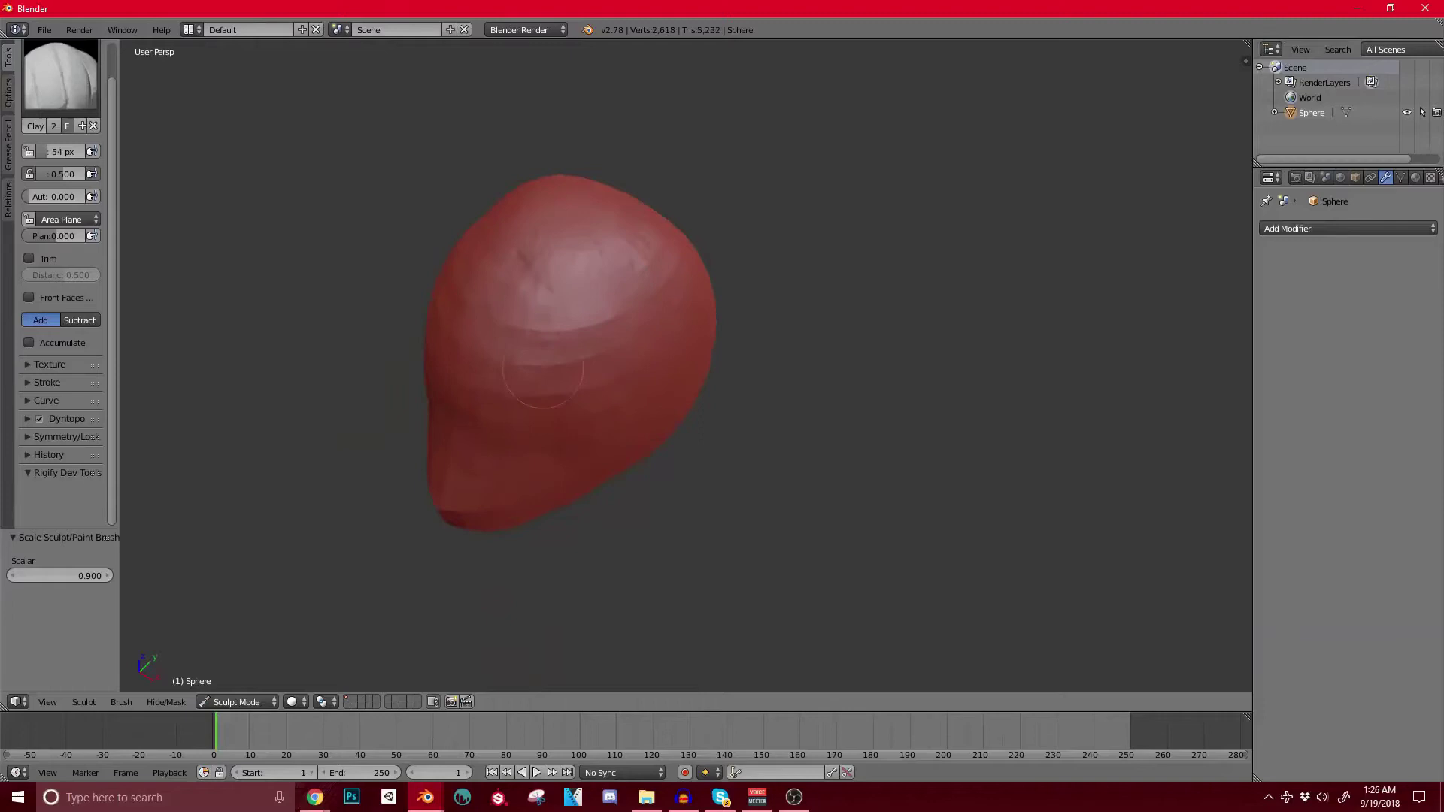
Step: Sculpt the cheeks and the front of the muzzle with the Clay Strips brush enlarged to 66 px
middle_drag(527, 466, 522, 403)
drag(518, 425, 514, 398)
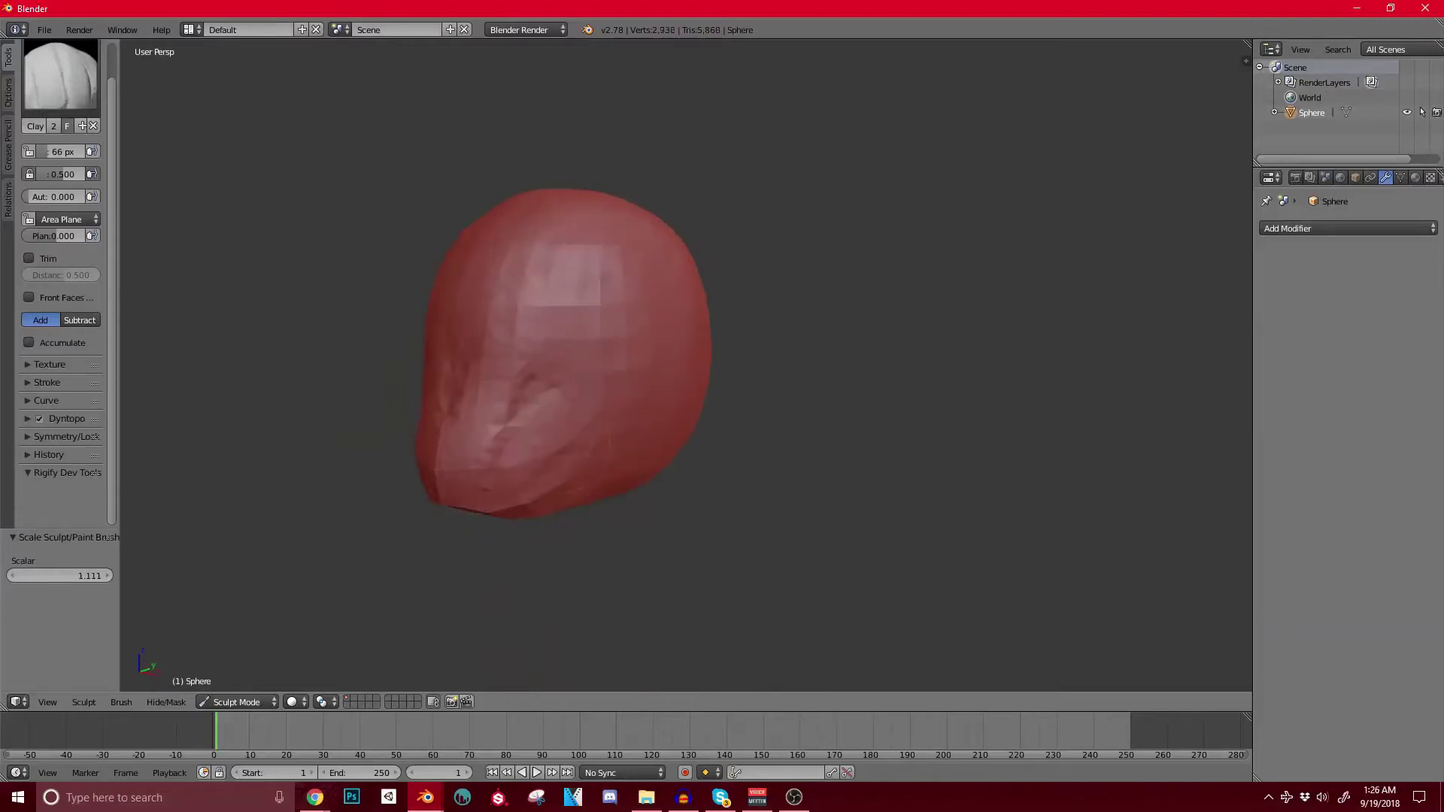
drag(444, 418, 460, 485)
middle_drag(460, 488, 478, 425)
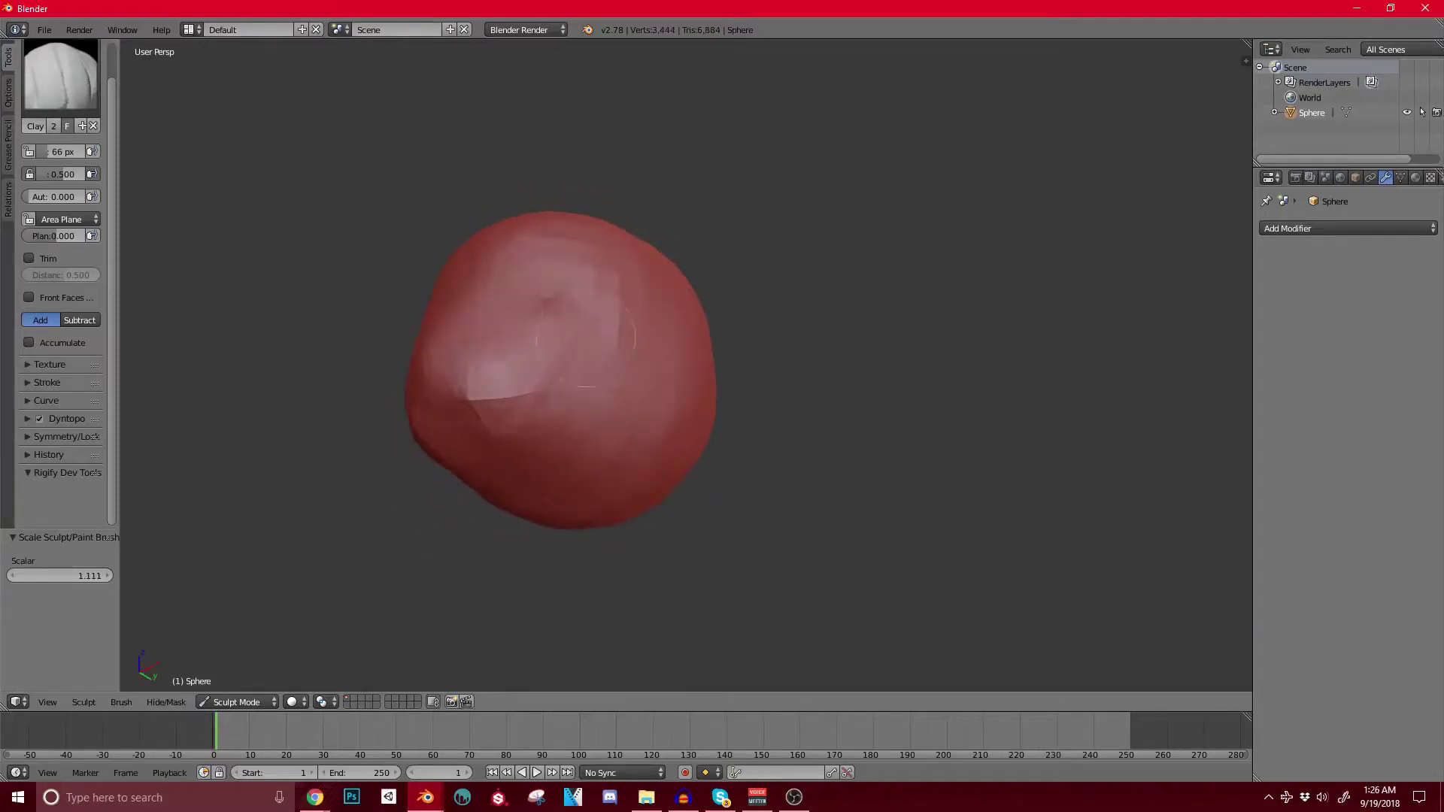
middle_drag(533, 513, 557, 481)
middle_drag(560, 390, 562, 398)
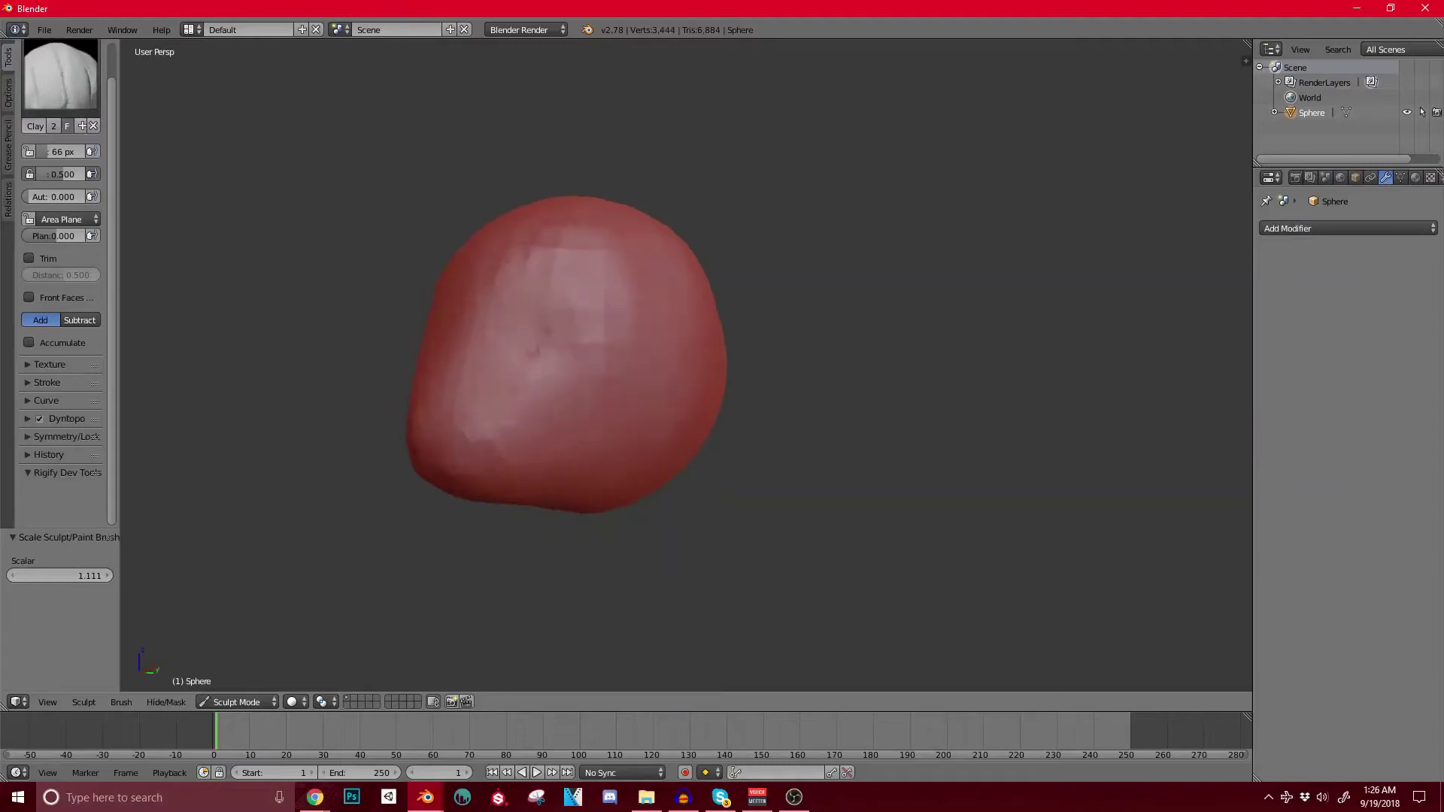
mouse_move(564, 391)
middle_down()
mouse_move(585, 393)
mouse_move(565, 410)
middle_up()
drag(509, 380, 493, 367)
middle_drag(493, 367, 632, 351)
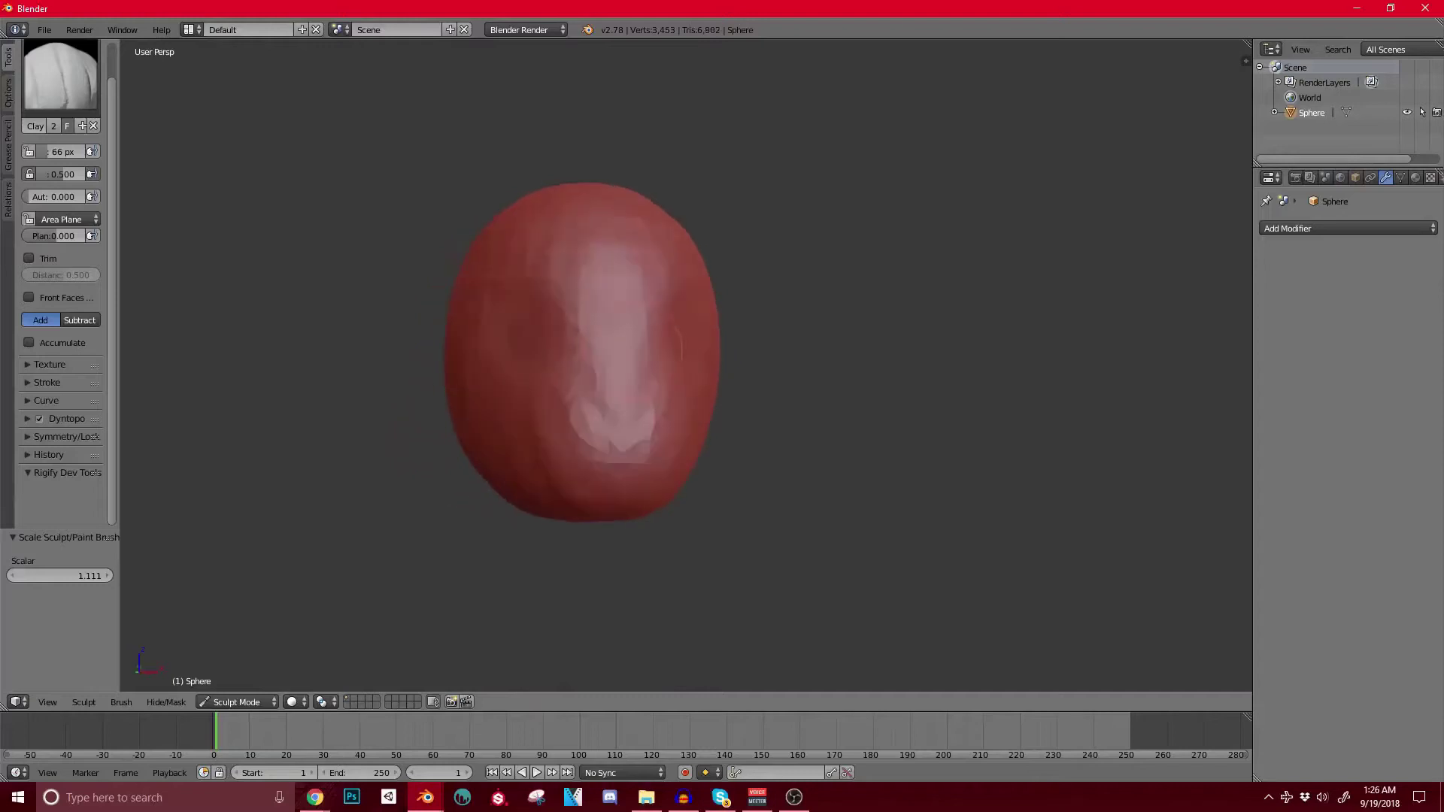
Step: Carve deep round eye sockets on both sides of the face and rework the skull surface behind them
middle_drag(673, 305, 635, 309)
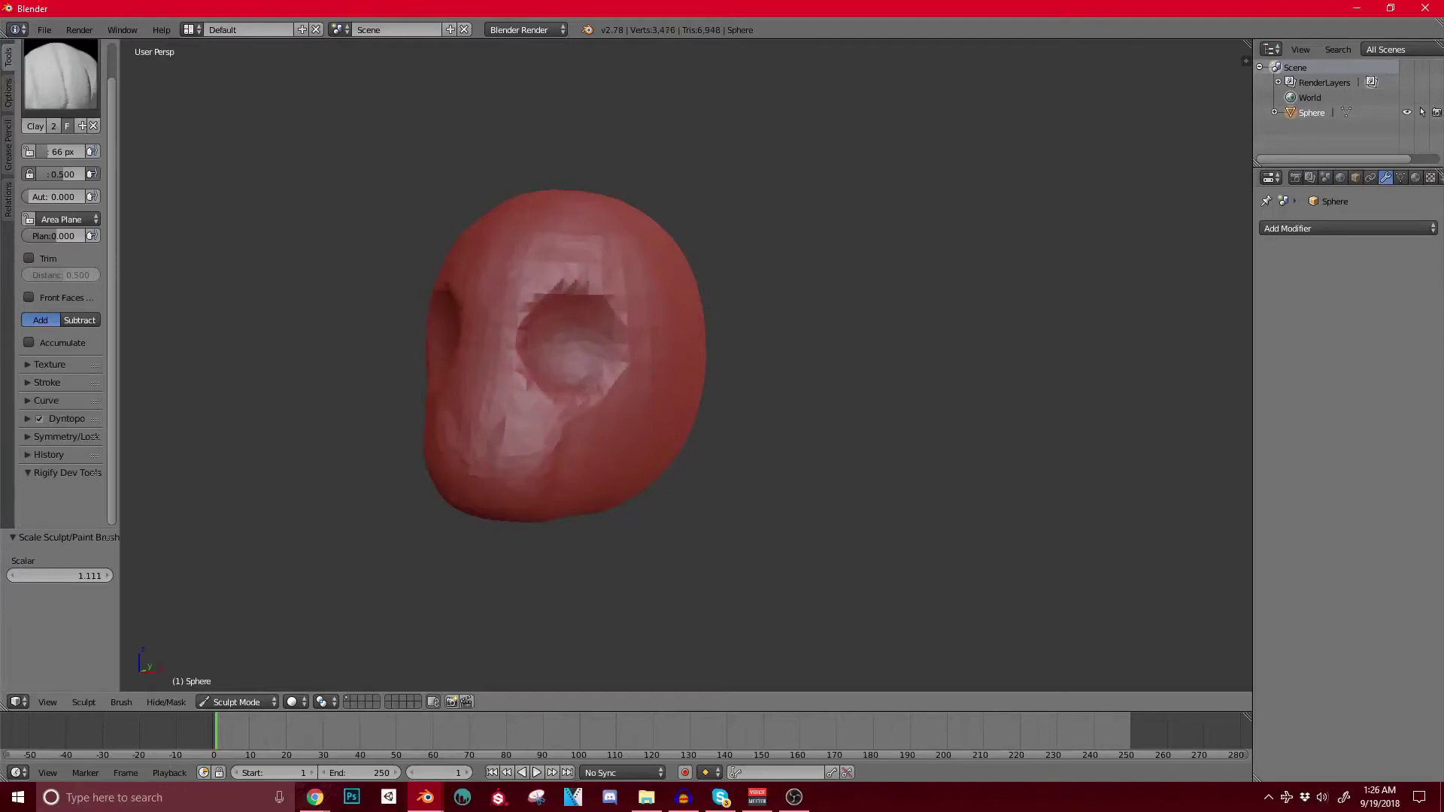
middle_drag(677, 335, 569, 334)
drag(570, 334, 568, 339)
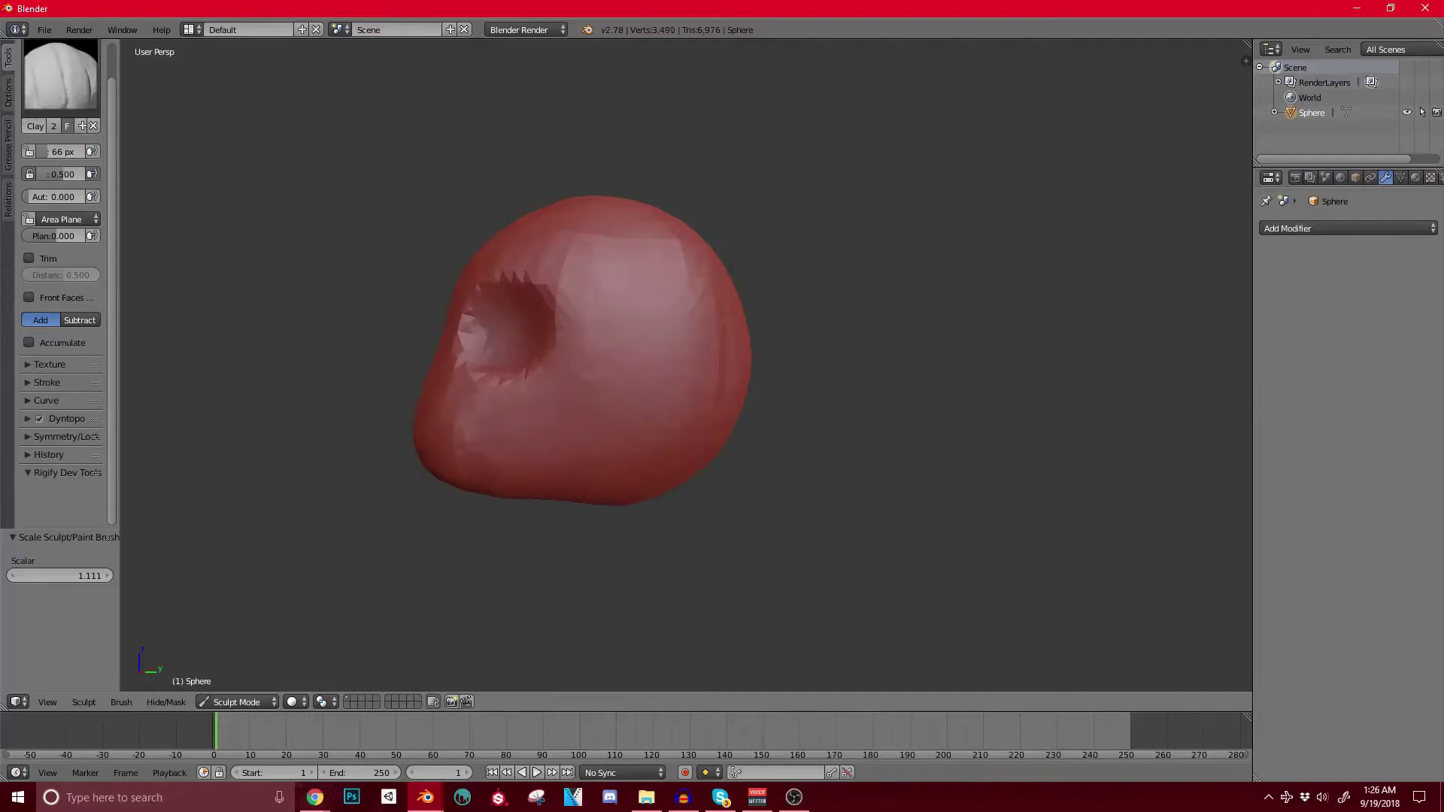
middle_drag(572, 334, 510, 336)
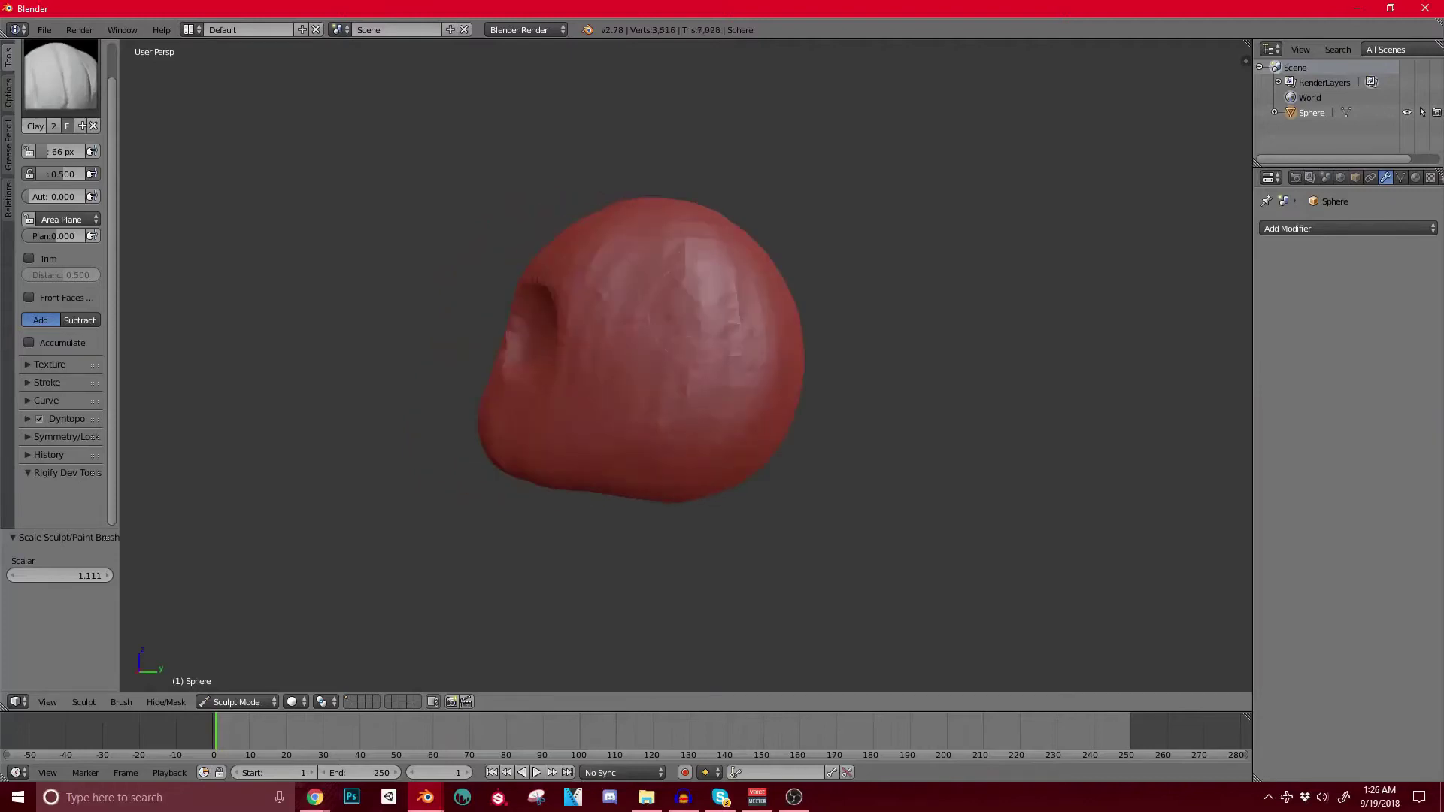
mouse_move(626, 213)
middle_down()
mouse_move(639, 342)
mouse_move(695, 353)
mouse_move(647, 301)
mouse_move(677, 354)
middle_up()
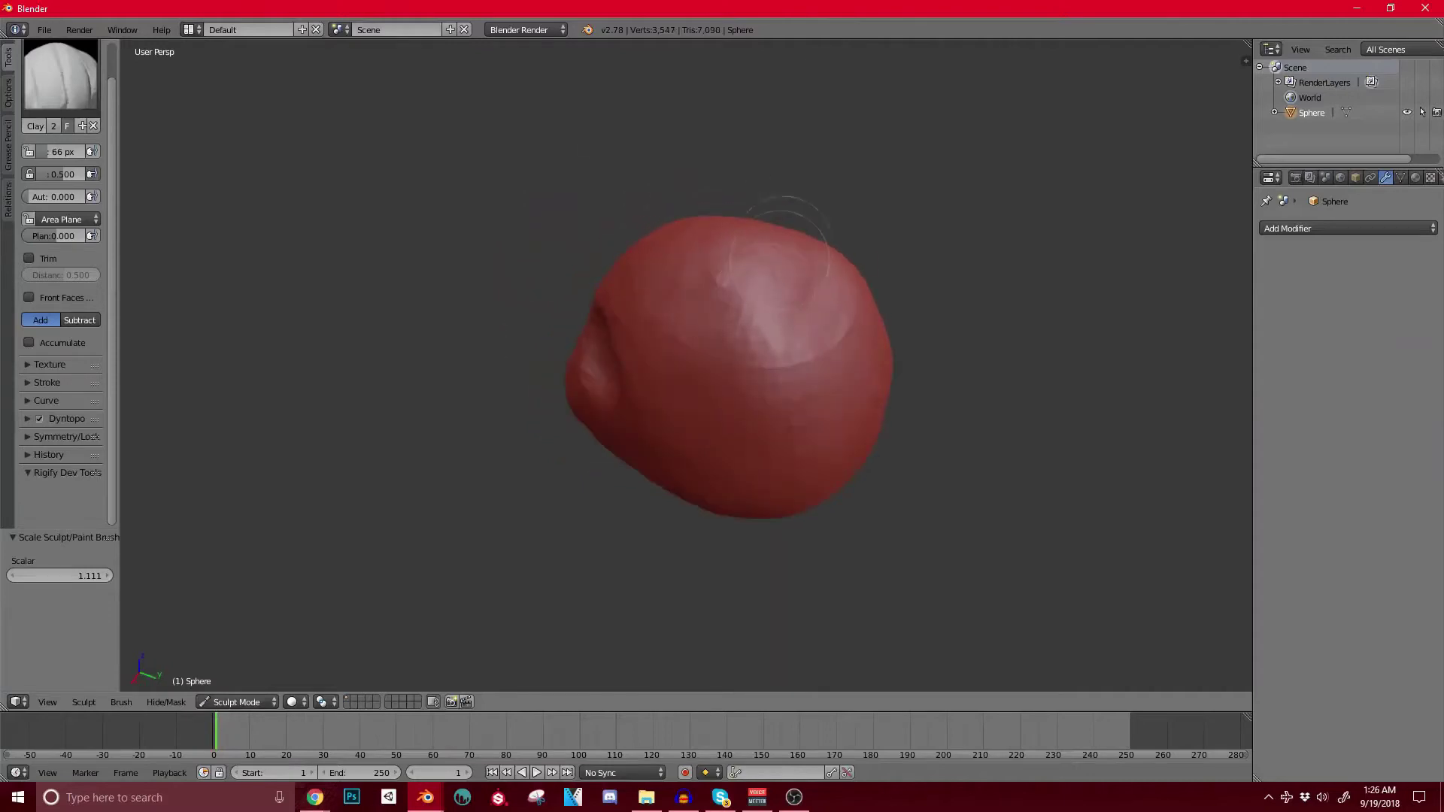
middle_drag(785, 226, 752, 233)
scroll(752, 233, up, 6)
drag(530, 410, 548, 387)
mouse_move(482, 286)
mouse_down()
mouse_move(812, 222)
mouse_move(452, 346)
mouse_move(812, 218)
mouse_up()
middle_drag(813, 218, 842, 224)
shift+middle_drag(677, 376, 793, 286)
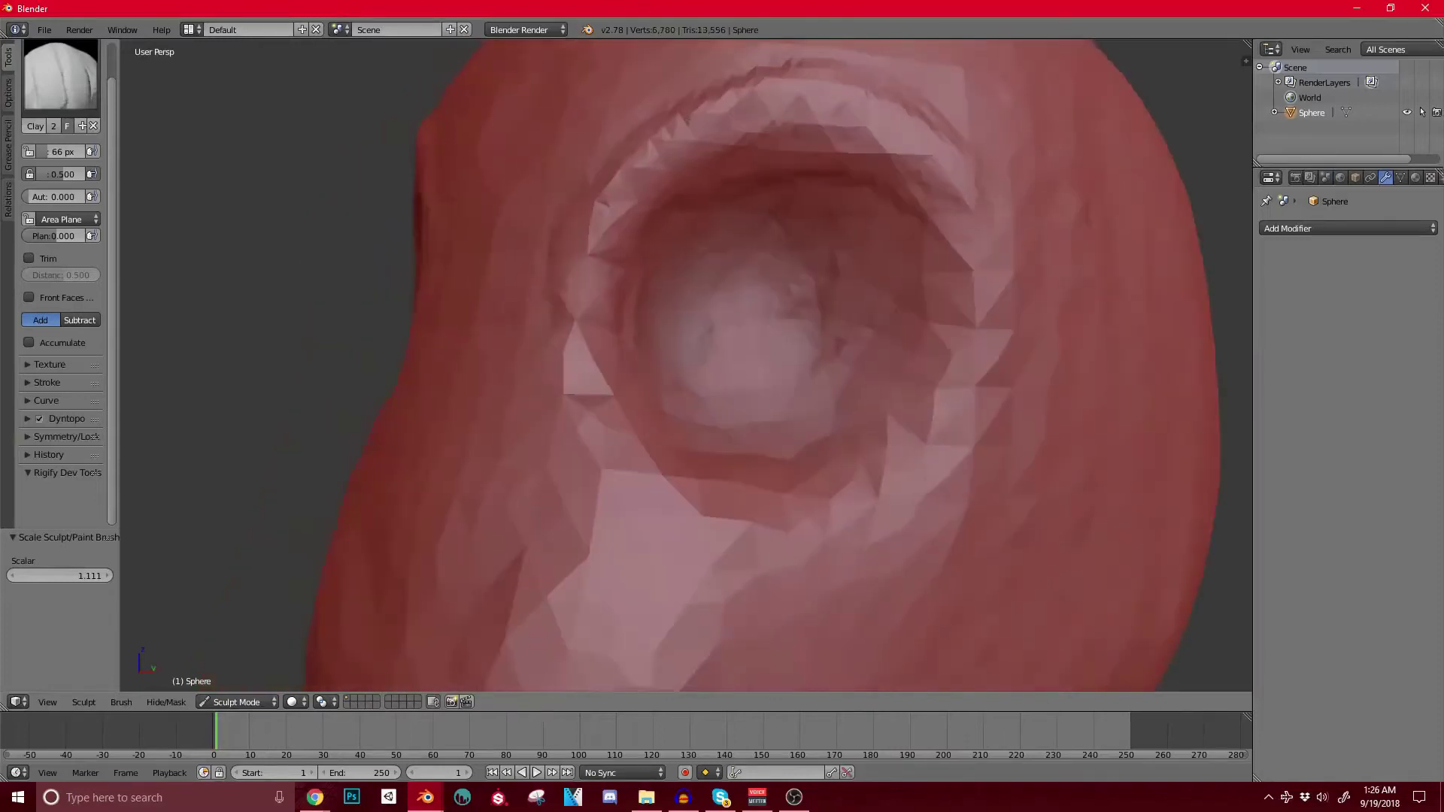
key(ctrl+z)
key(ctrl+z)
key(ctrl+z)
key(ctrl+z)
scroll(752, 339, down, 4)
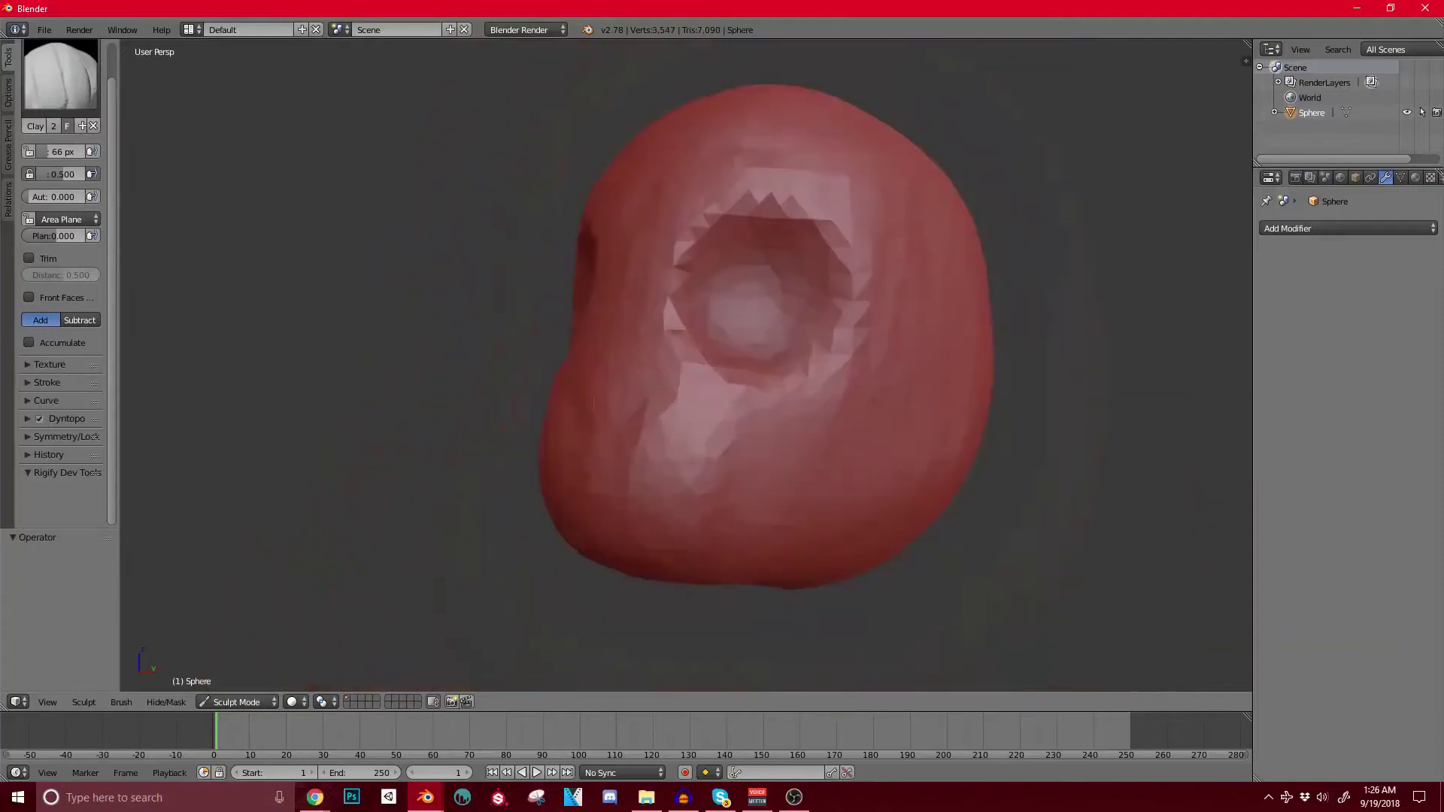
Step: Add clay strokes around the rim of the eye socket and the brow while viewing the whole head
middle_drag(752, 338, 688, 336)
scroll(846, 252, down, 6)
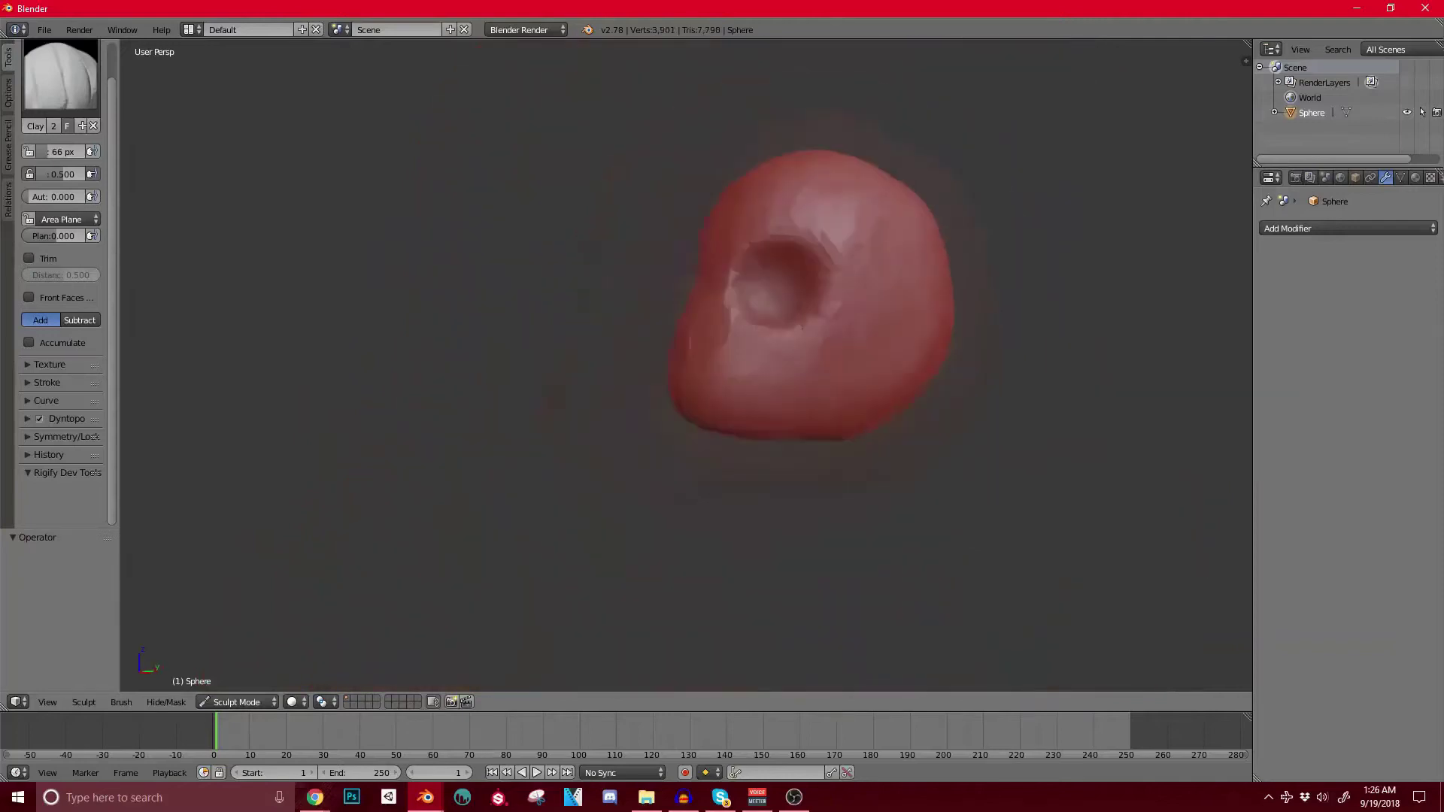
mouse_move(665, 435)
middle_down()
mouse_move(857, 391)
mouse_move(798, 399)
mouse_move(716, 449)
middle_up()
mouse_move(774, 390)
shift+middle_down()
mouse_move(709, 457)
mouse_move(710, 361)
shift+middle_up()
scroll(709, 458, up, 3)
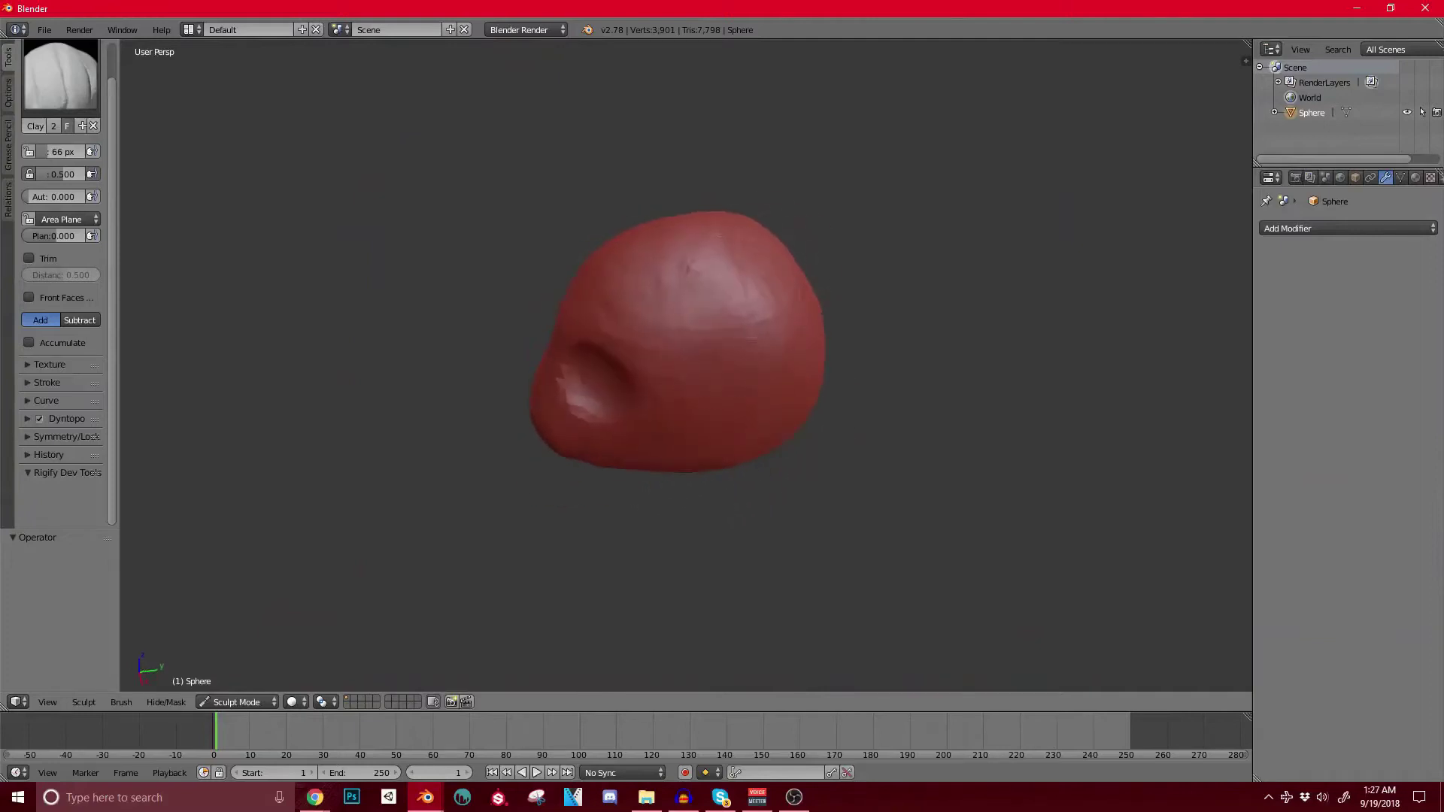
mouse_move(756, 243)
middle_down()
mouse_move(697, 276)
mouse_move(741, 294)
middle_up()
middle_drag(689, 455, 762, 421)
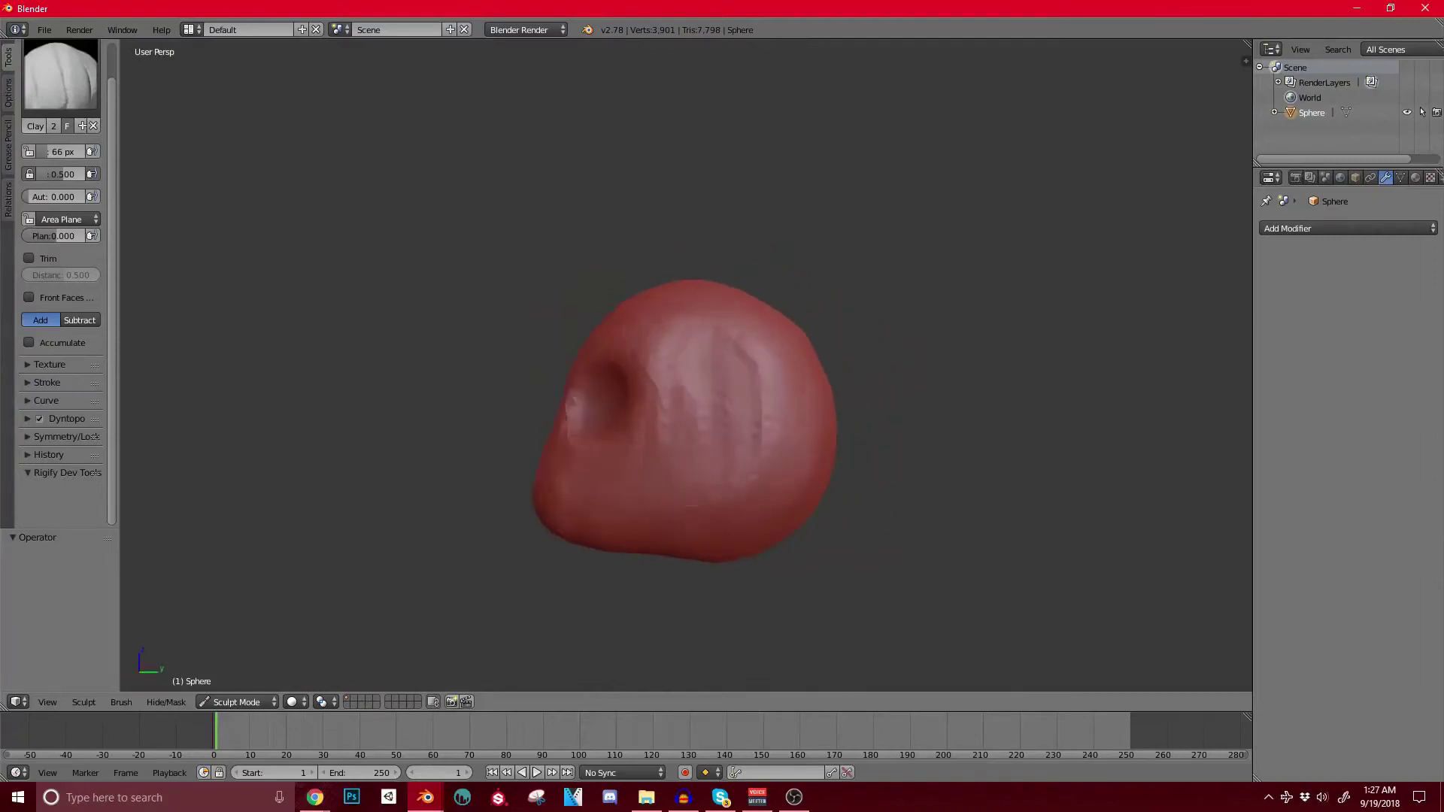
Step: Restrict the Clay Strips brush to front faces only
click(66, 419)
click(66, 419)
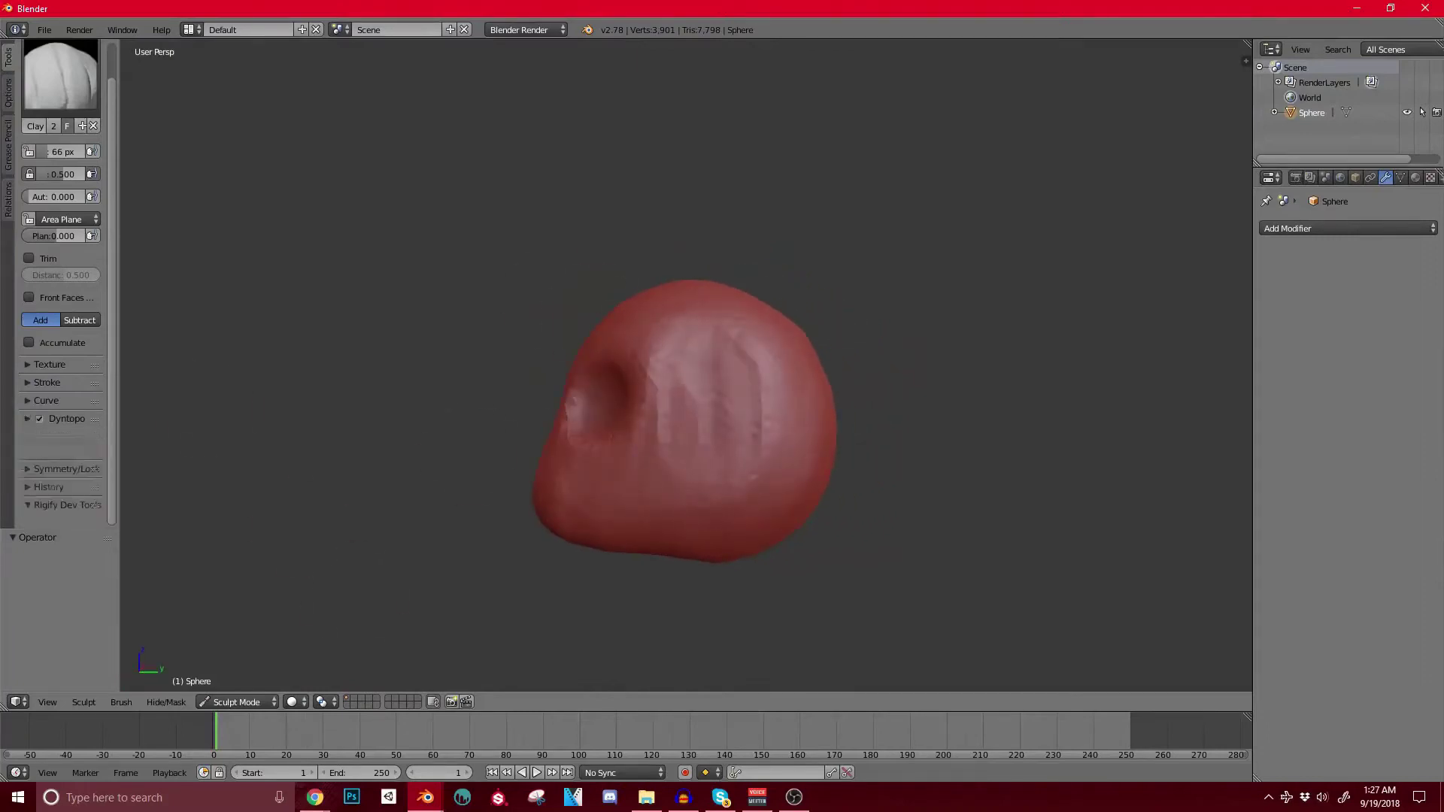
middle_drag(598, 383, 619, 384)
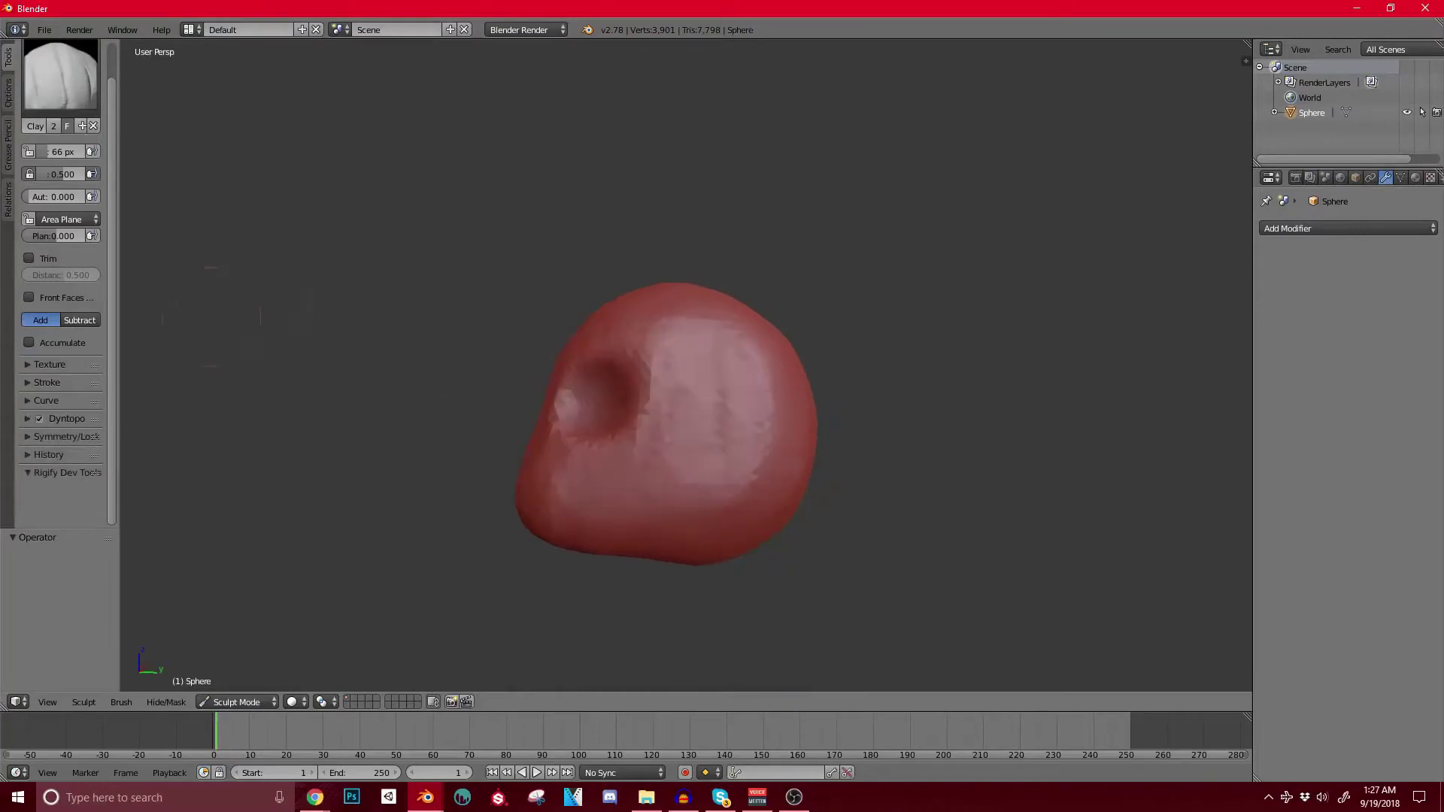
shift+middle_drag(607, 371, 668, 324)
middle_drag(676, 402, 786, 421)
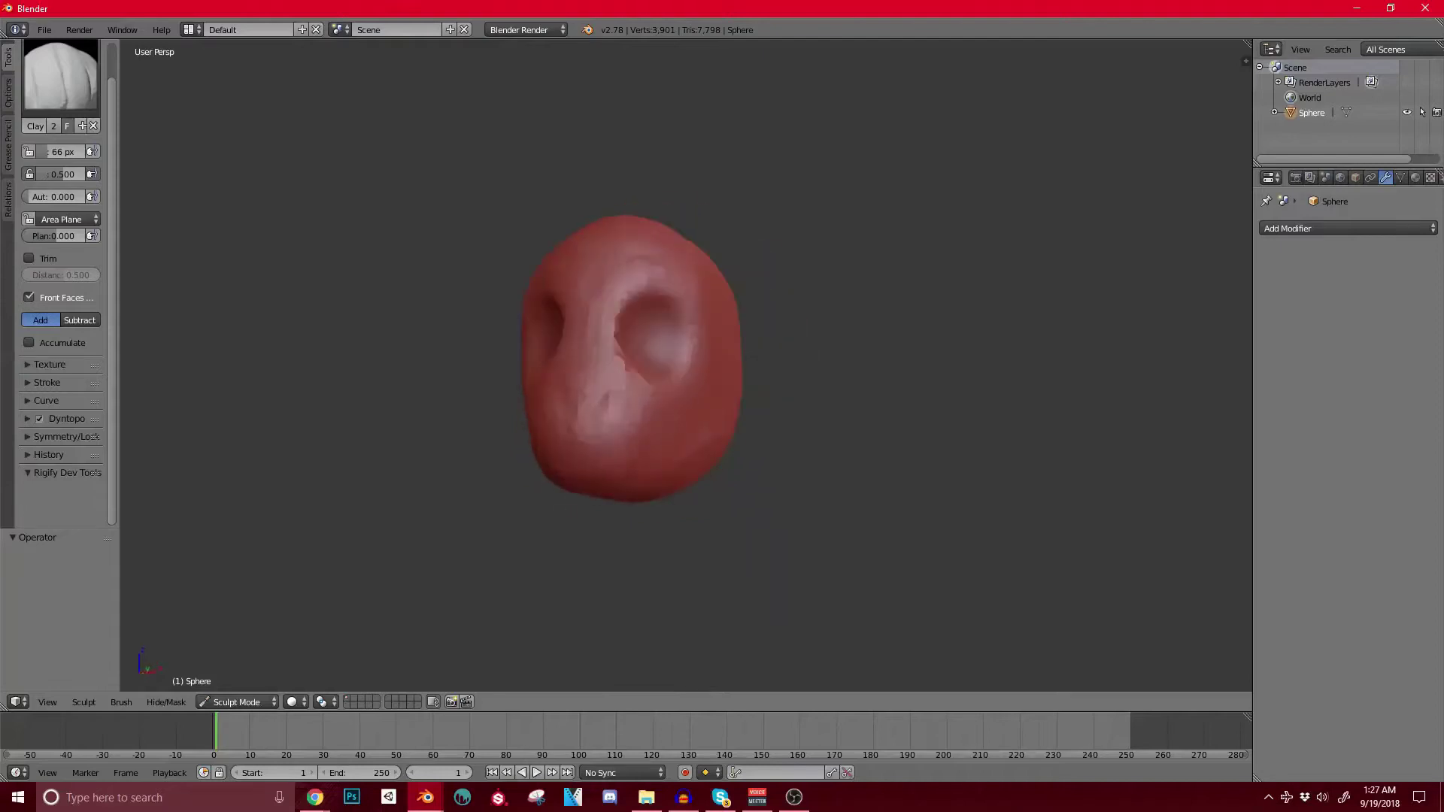
Step: Build up the snout below the eye sockets and begin a mouth crease running back toward the cheek
mouse_move(730, 350)
middle_down()
mouse_move(839, 350)
mouse_move(820, 350)
middle_up()
middle_drag(711, 412, 535, 451)
scroll(535, 459, up, 2)
mouse_move(531, 367)
middle_down()
mouse_move(551, 359)
mouse_move(502, 334)
middle_up()
mouse_move(541, 279)
mouse_down()
mouse_move(517, 339)
mouse_move(571, 331)
mouse_move(605, 399)
mouse_up()
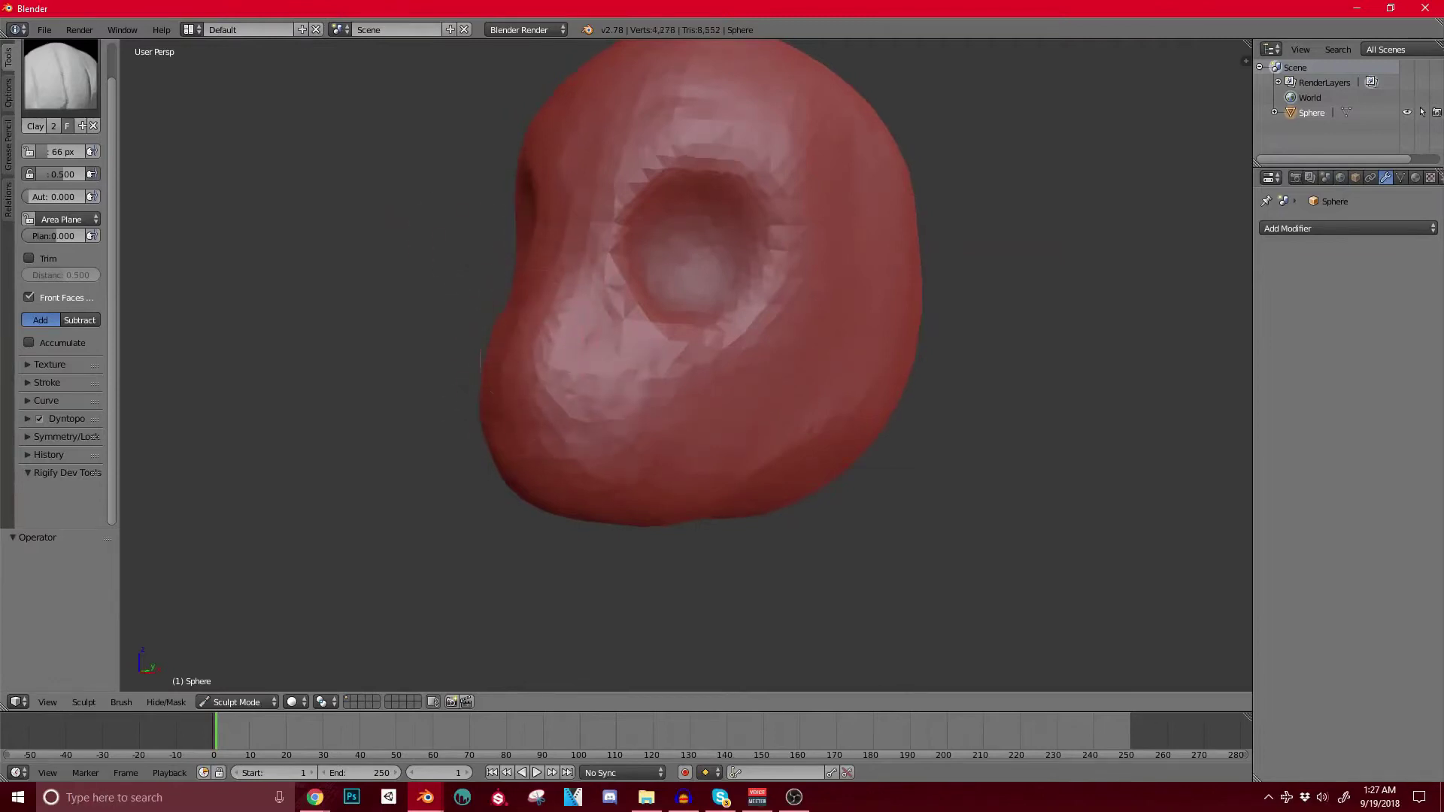
drag(531, 324, 598, 365)
drag(565, 219, 555, 352)
middle_drag(673, 398, 605, 393)
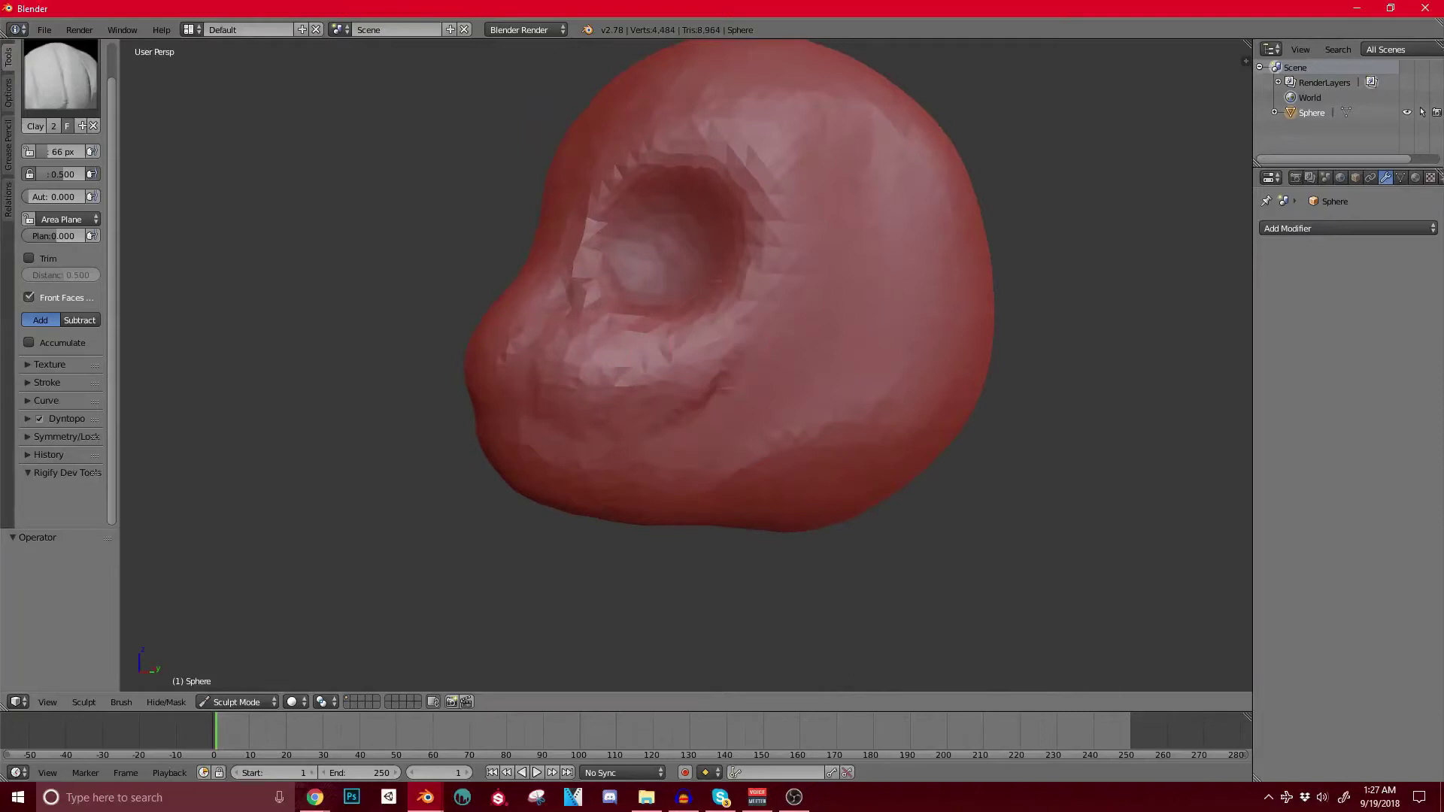
Step: Deepen the mouth crease along the muzzle and thicken the upper lip above it
middle_drag(670, 331, 692, 332)
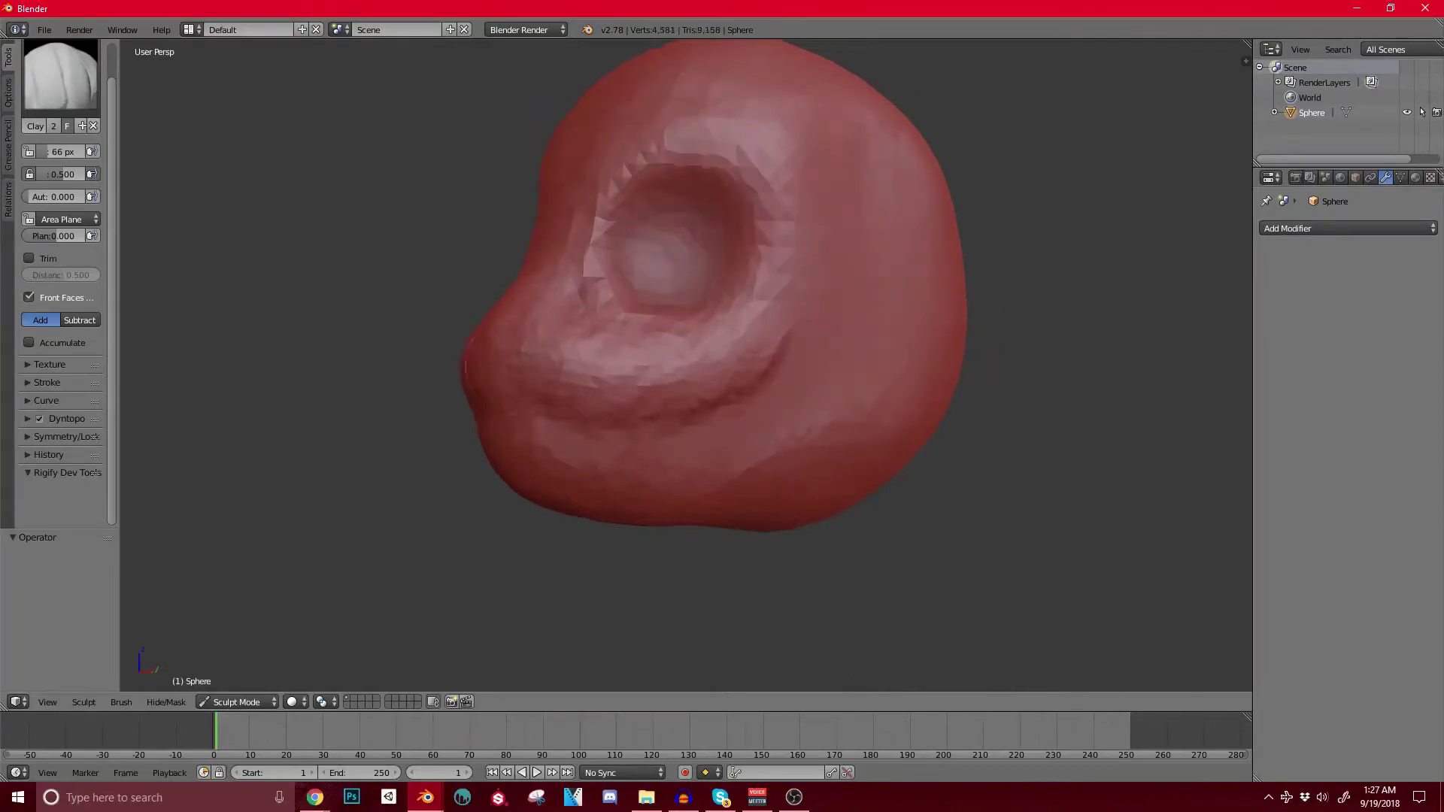
middle_drag(470, 346, 500, 346)
middle_drag(707, 316, 598, 315)
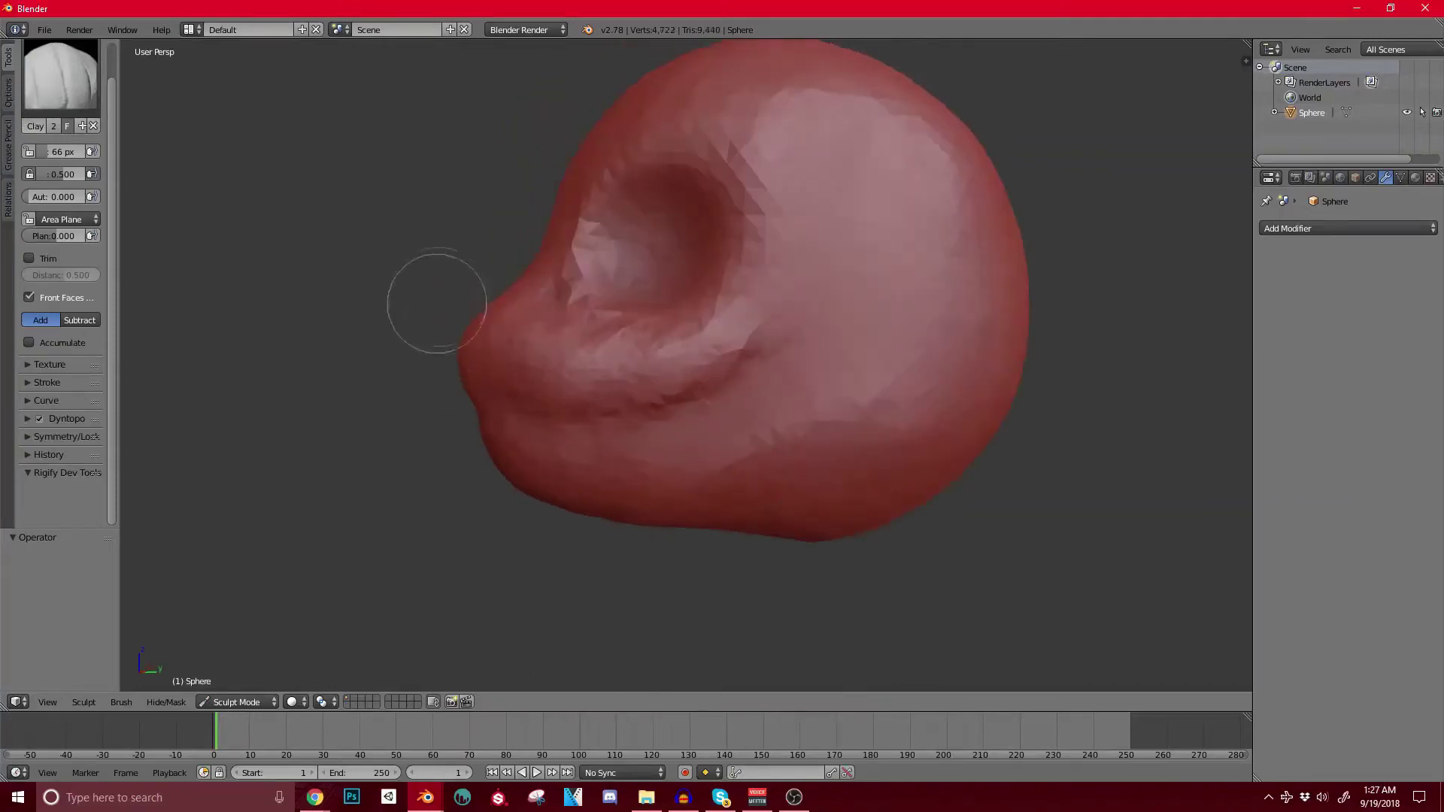
middle_drag(435, 301, 485, 301)
Step: Sculpt the lower inside of the eye socket with a short clay stroke
middle_drag(513, 366, 430, 364)
drag(680, 252, 666, 301)
middle_drag(666, 301, 670, 301)
Step: Switch to the Grab brush and enlarge it to about 205 px
key(g)
key(bracketright)
key(bracketright)
key(bracketright)
key(bracketright)
key(bracketright)
key(bracketright)
key(bracketright)
key(bracketright)
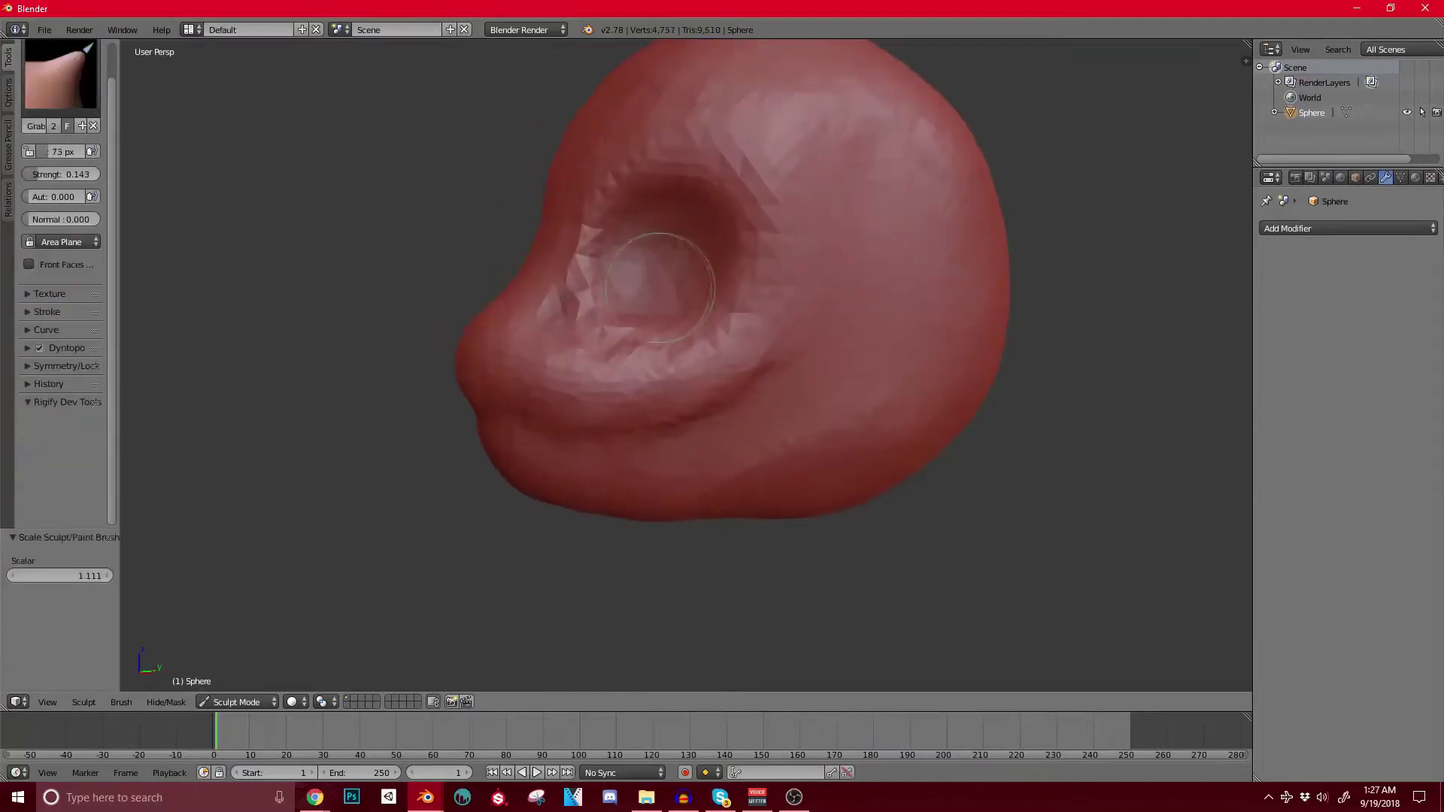
key(bracketright)
key(bracketright)
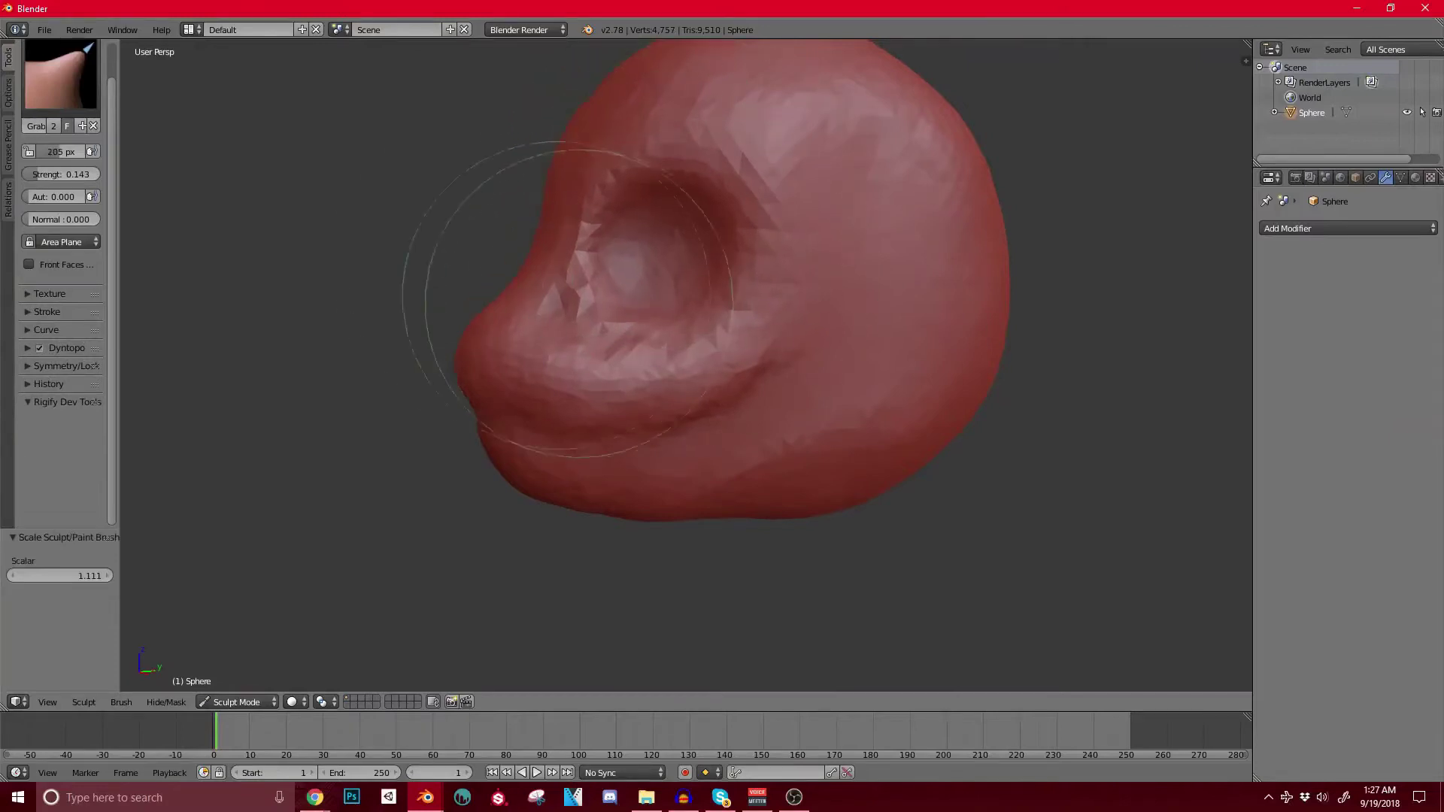
Step: Return to the Clay Strips brush, reduce it to 69 px, and undo the last change
click(61, 75)
click(175, 162)
key(bracketleft)
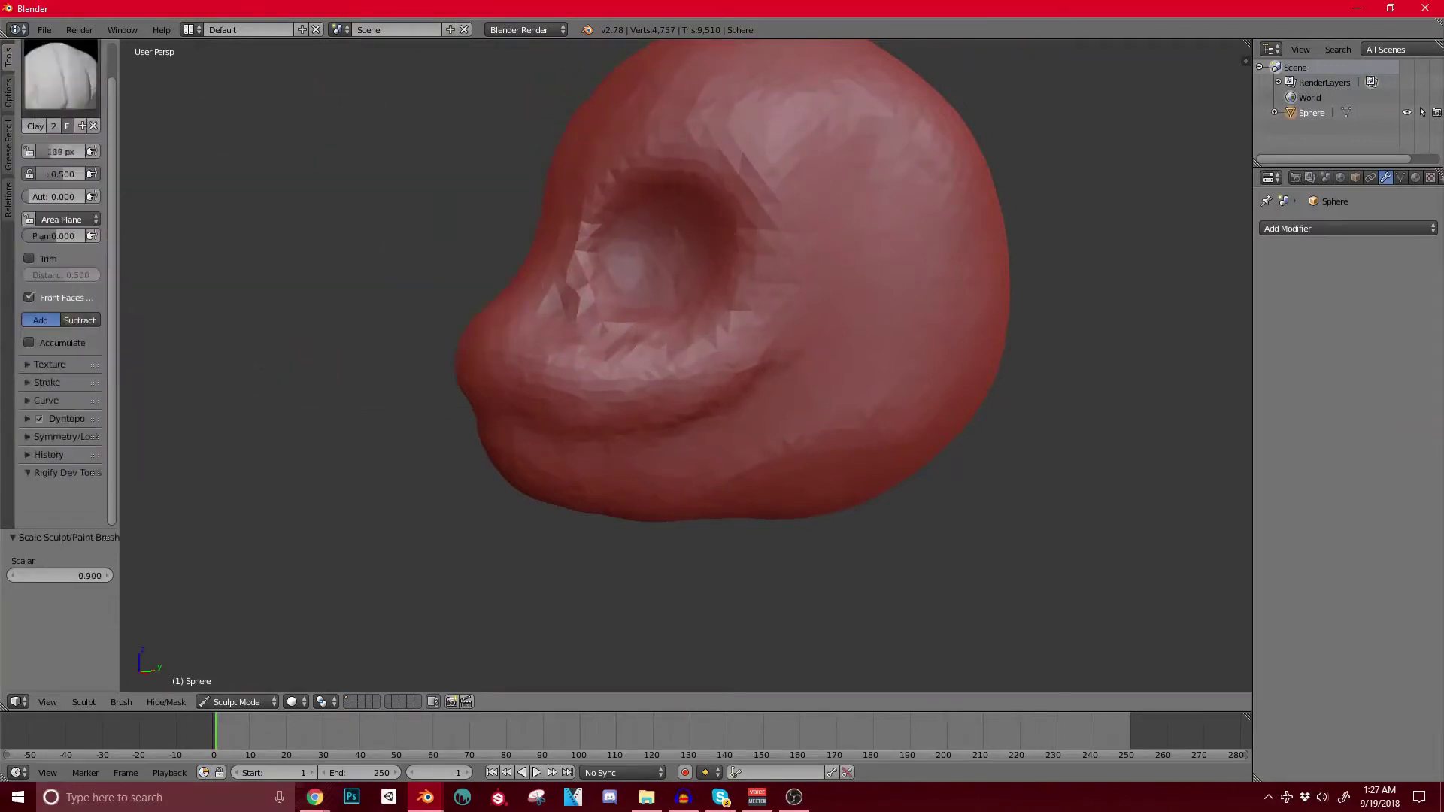
key(ctrl+z)
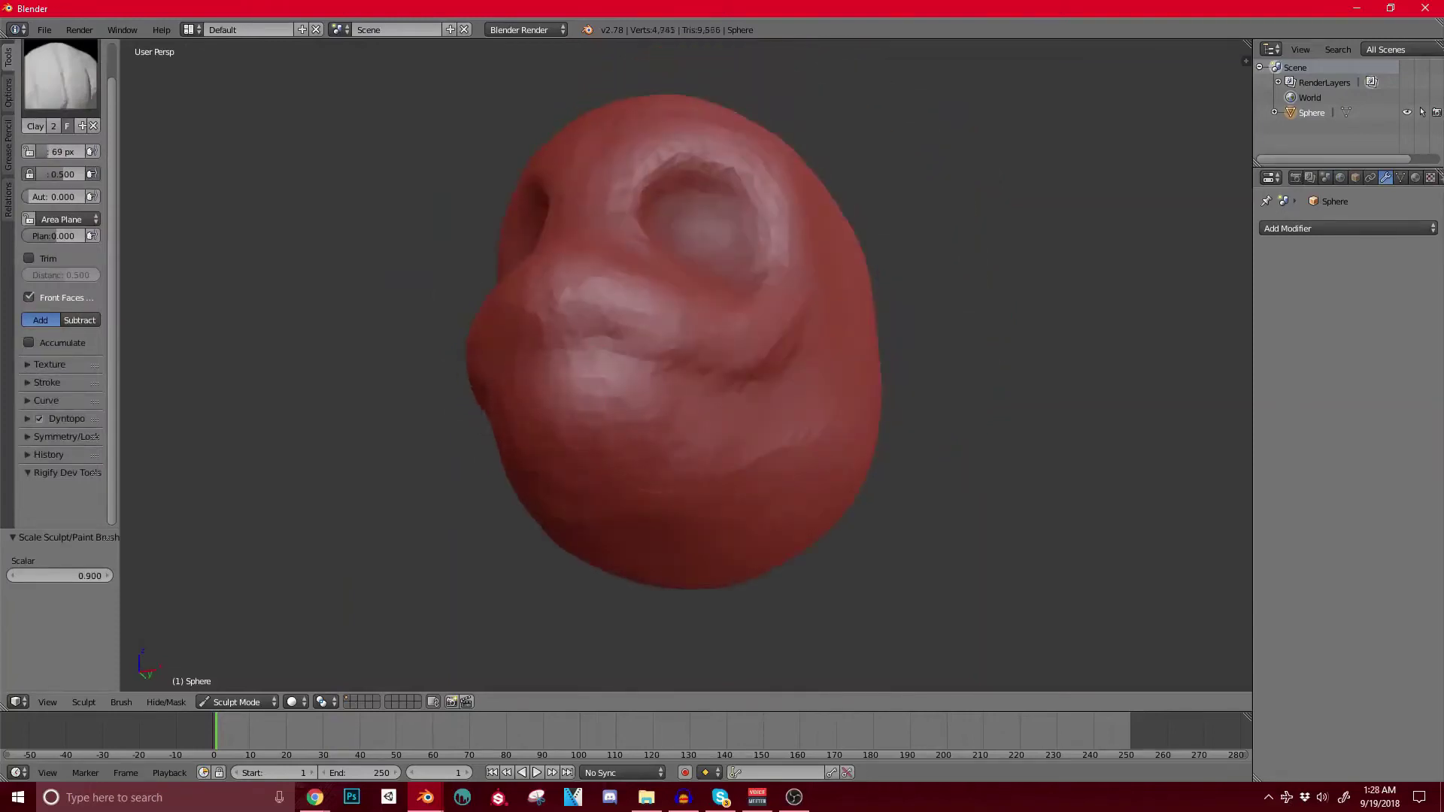
Step: Build up the lower jaw beneath the mouth crease with Clay Strips strokes
middle_drag(656, 439, 655, 382)
middle_drag(510, 413, 491, 414)
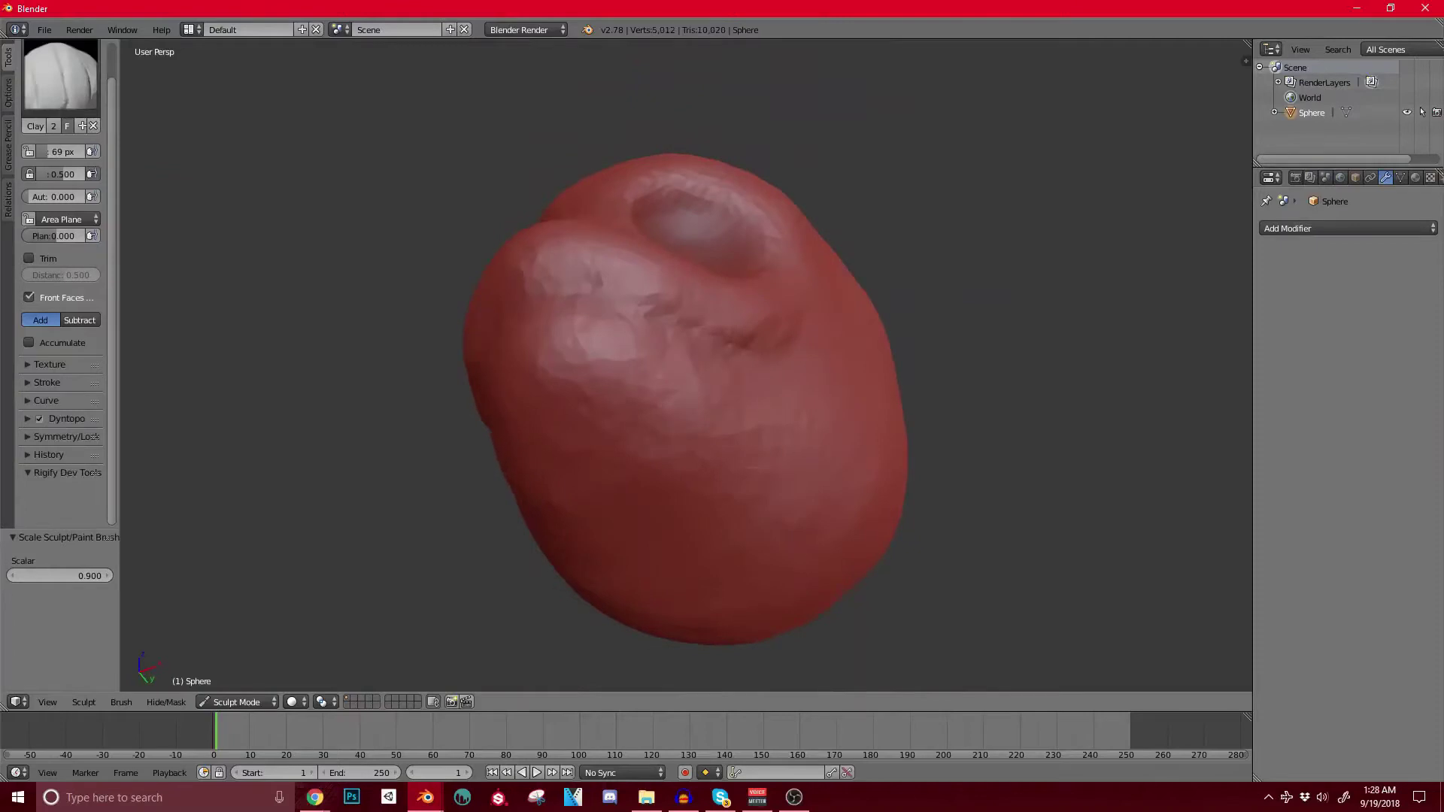
drag(648, 395, 543, 420)
mouse_move(611, 456)
middle_down()
mouse_move(526, 534)
mouse_move(844, 483)
mouse_move(824, 429)
mouse_move(790, 406)
middle_up()
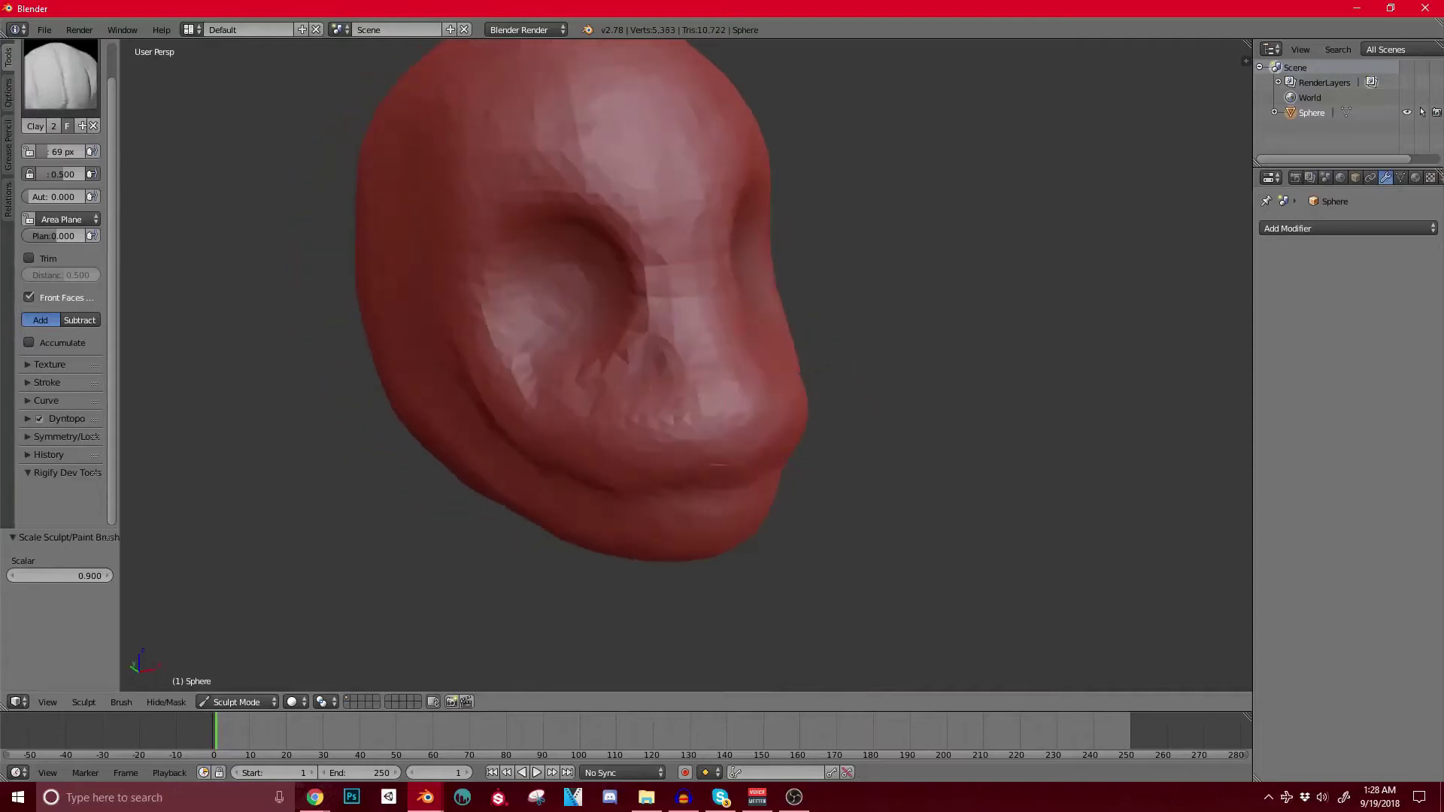
middle_drag(790, 482, 857, 474)
middle_drag(653, 284, 538, 278)
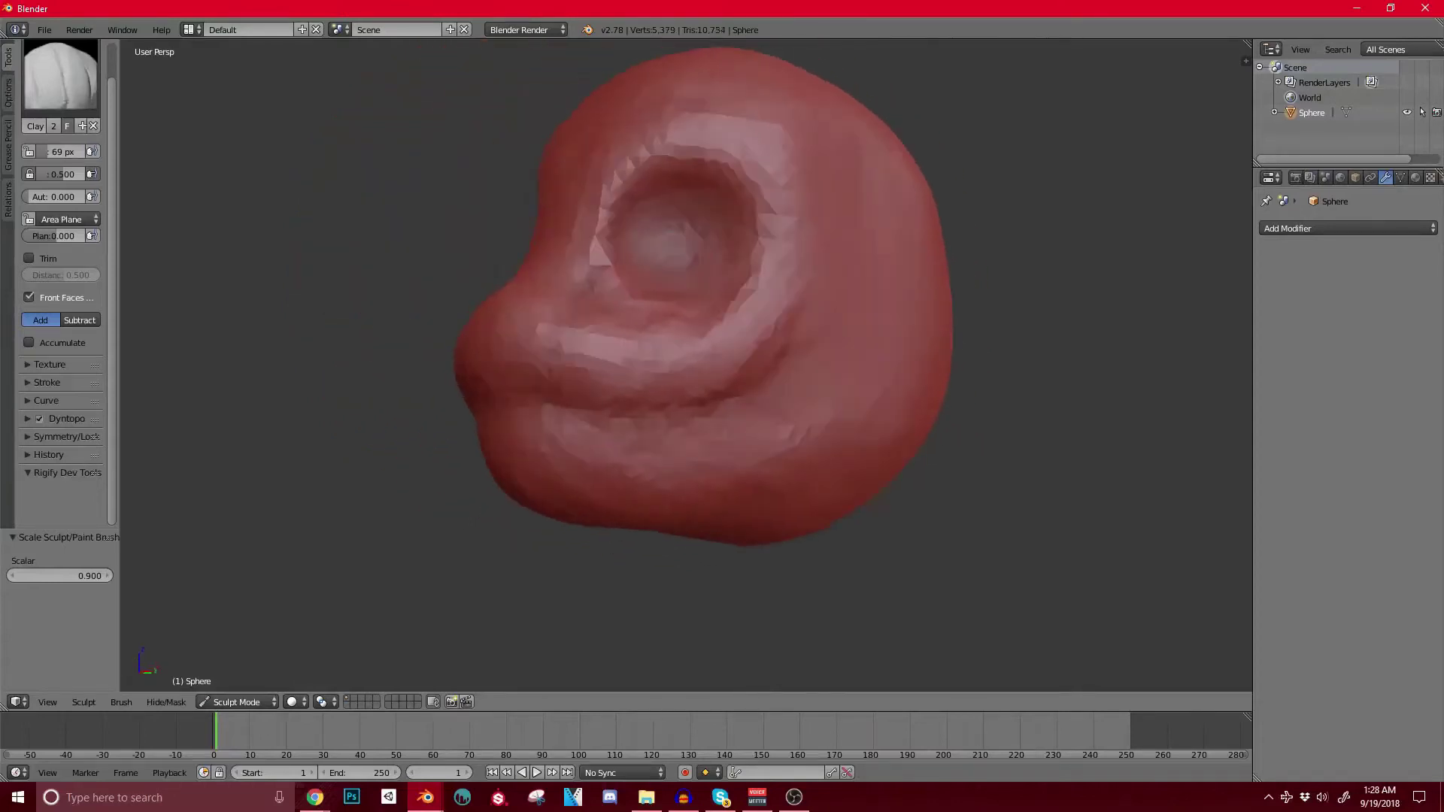
Step: Add clay strokes along the jaw and the side of the head behind the eye socket
middle_drag(497, 452, 560, 361)
mouse_move(753, 331)
middle_down()
mouse_move(681, 353)
mouse_move(654, 417)
middle_up()
drag(662, 413, 697, 409)
middle_drag(797, 316, 722, 368)
mouse_move(760, 278)
mouse_down()
mouse_move(835, 339)
mouse_move(850, 422)
mouse_up()
middle_drag(820, 376, 842, 361)
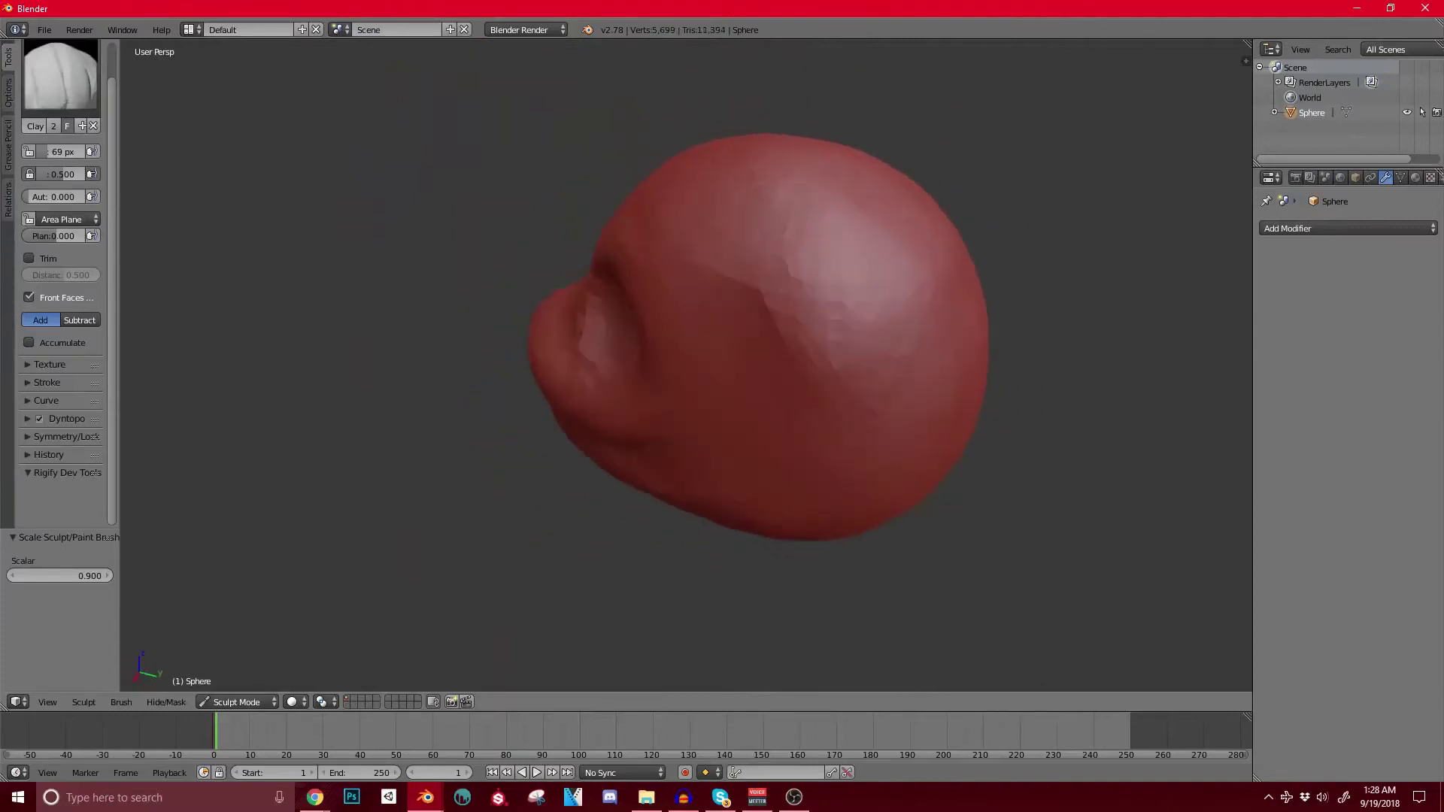
Step: Fill out the back of the head and the area behind the jaw with clay strokes
middle_drag(817, 187, 731, 178)
middle_drag(700, 305, 745, 301)
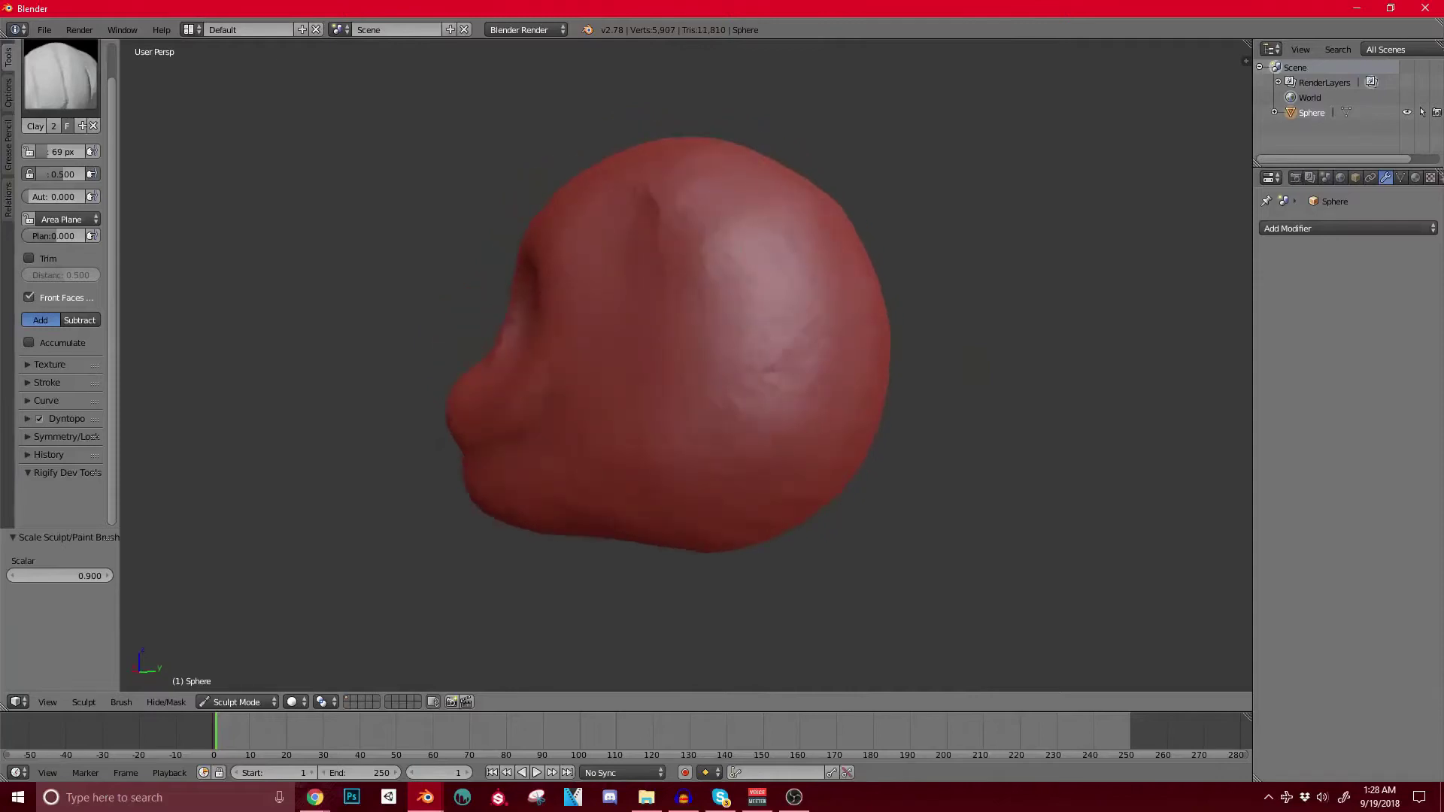
middle_drag(716, 519, 753, 515)
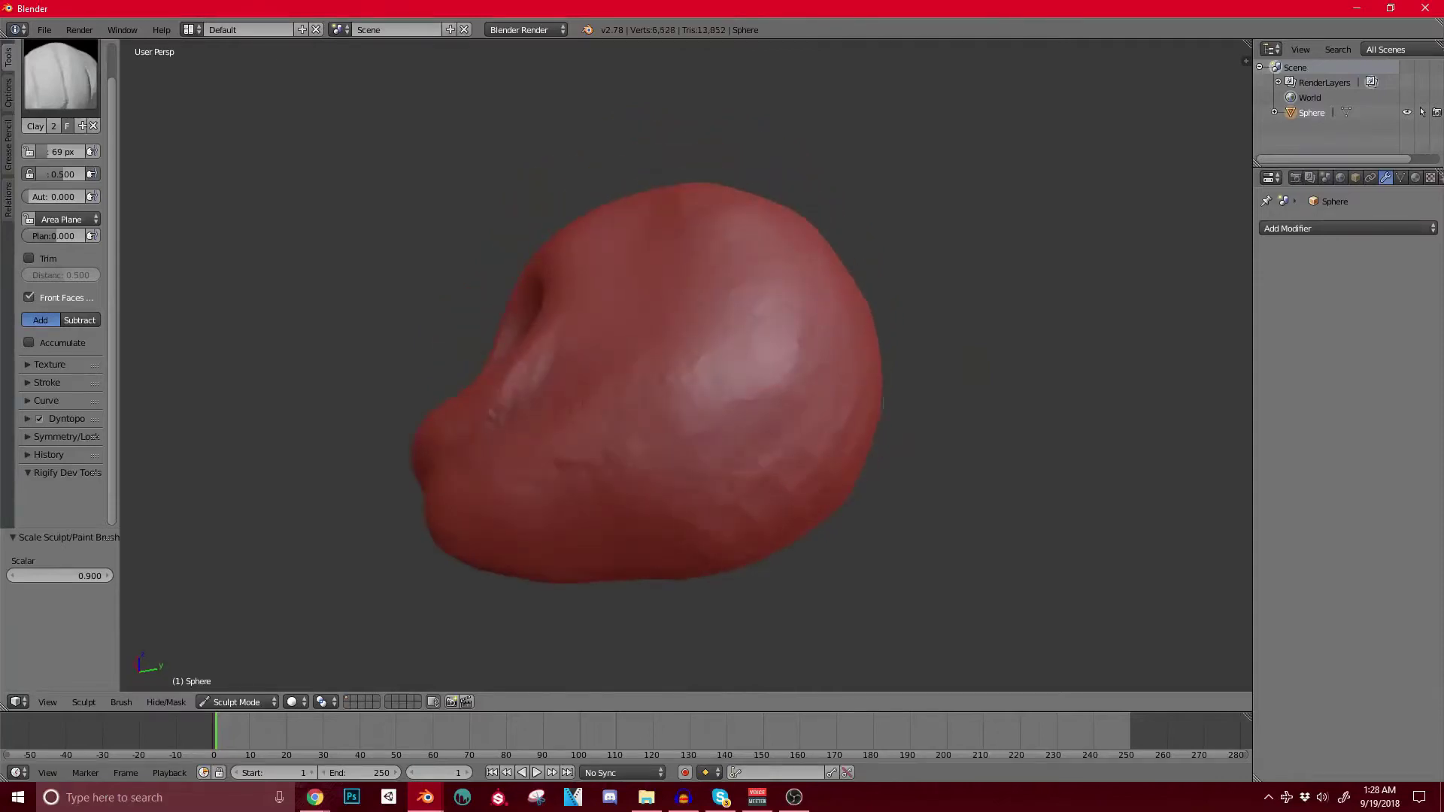
middle_drag(744, 437, 639, 346)
mouse_move(714, 537)
middle_down()
mouse_move(872, 414)
mouse_move(902, 410)
middle_up()
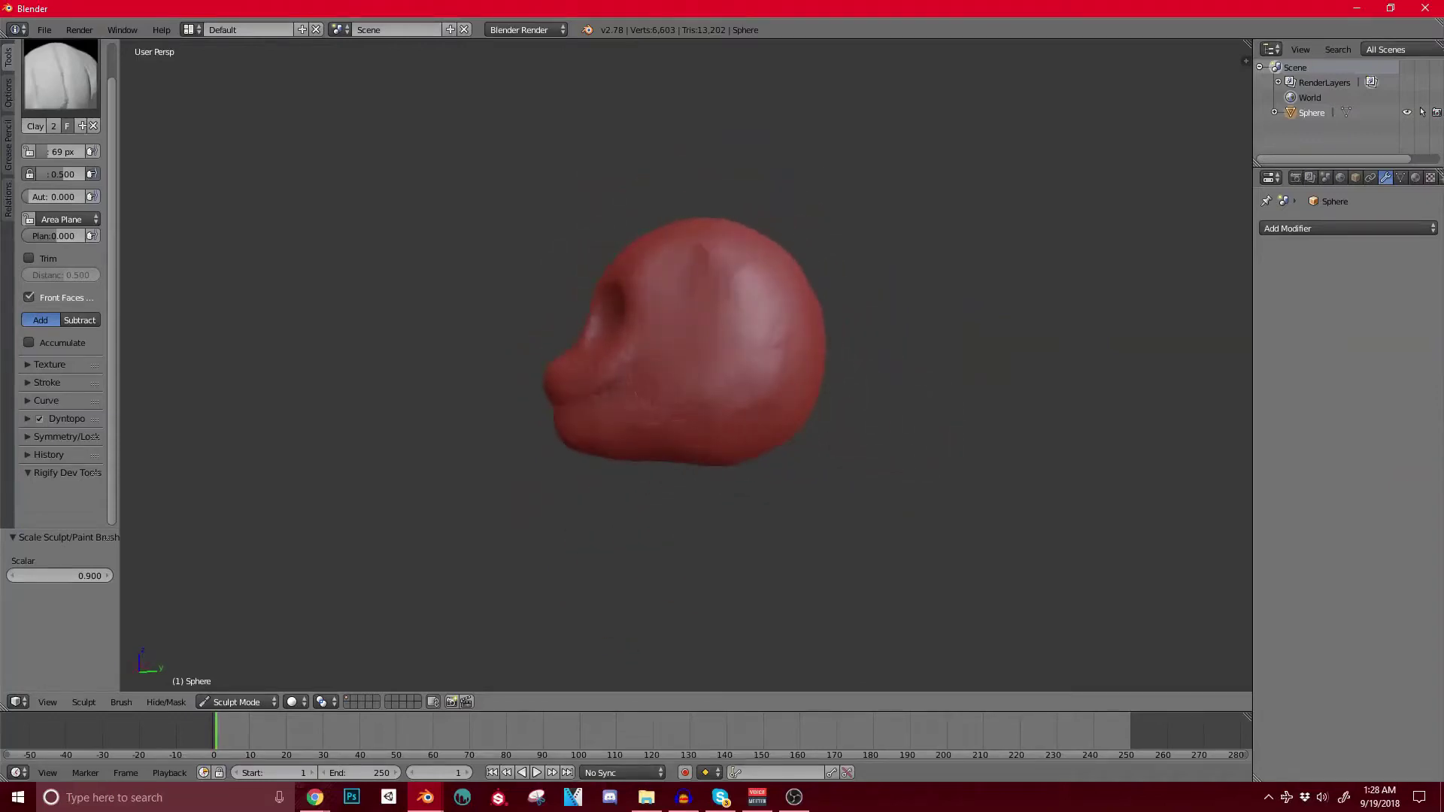
Step: Switch to the Grab brush, resize it to 110 px, and adjust the profile of the back of the head and muzzle
key(g)
key(bracketright)
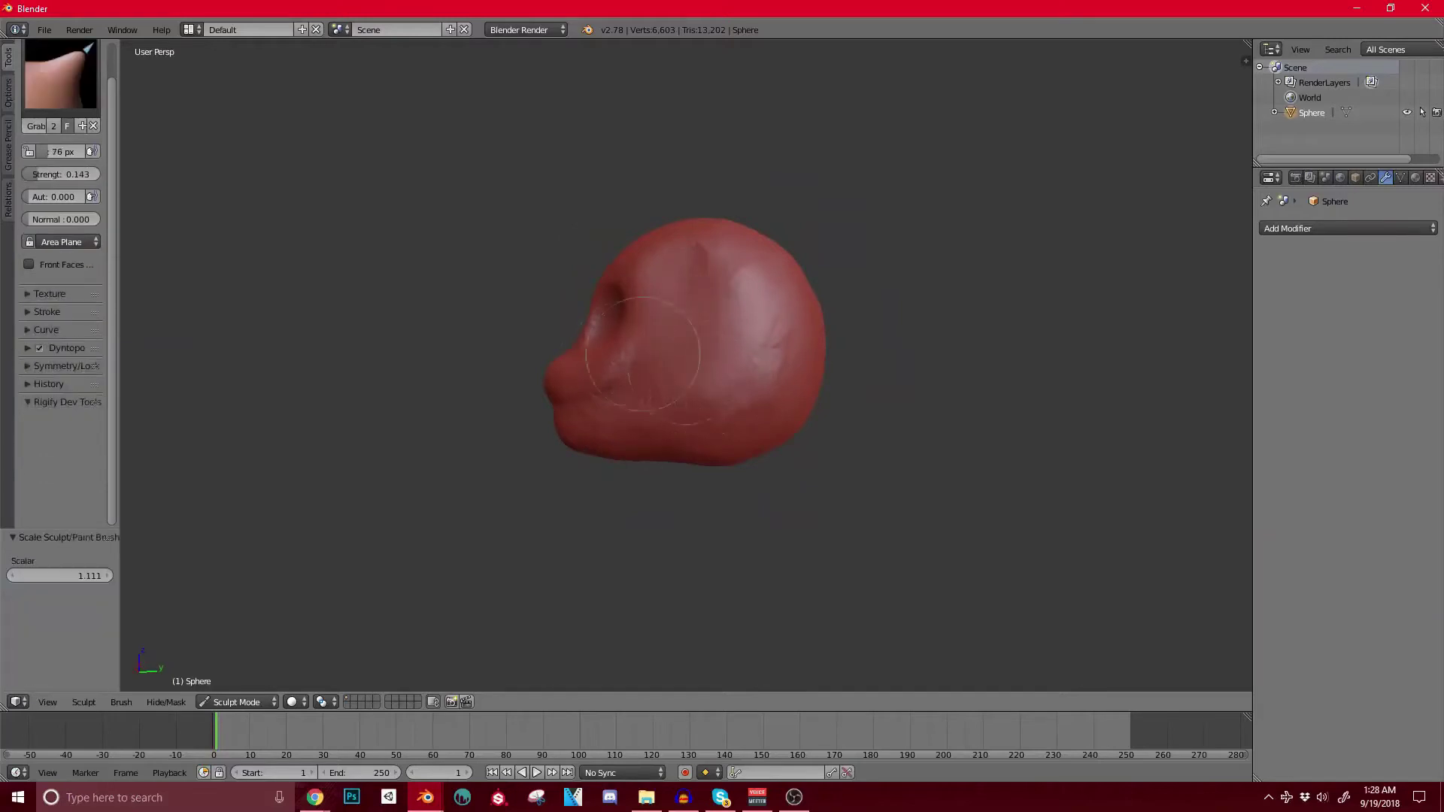
key(bracketright)
key(bracketright)
key(bracketright)
key(bracketright)
key(bracketright)
key(bracketright)
key(bracketright)
key(bracketright)
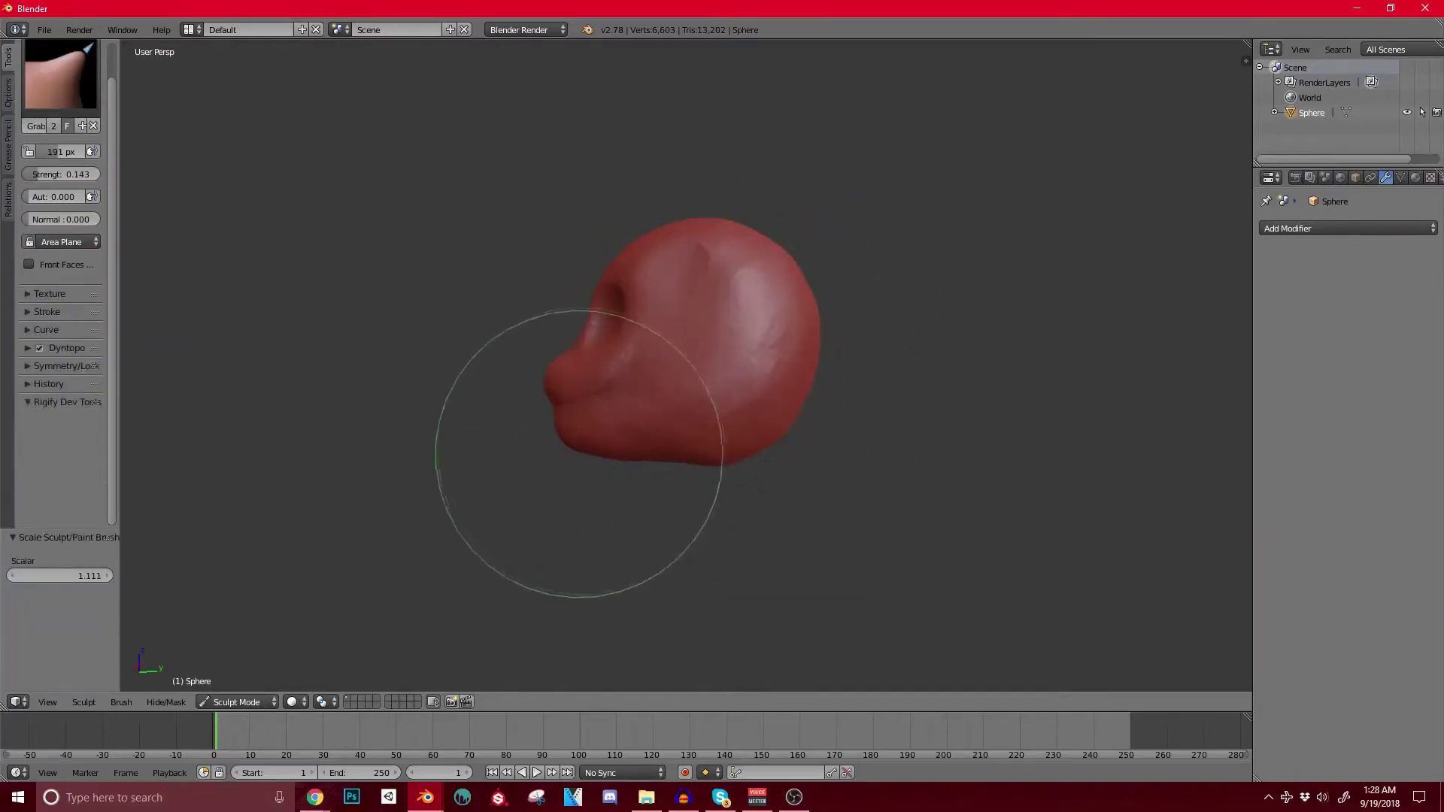
key(bracketleft)
key(bracketleft)
key(bracketleft)
key(bracketleft)
key(bracketleft)
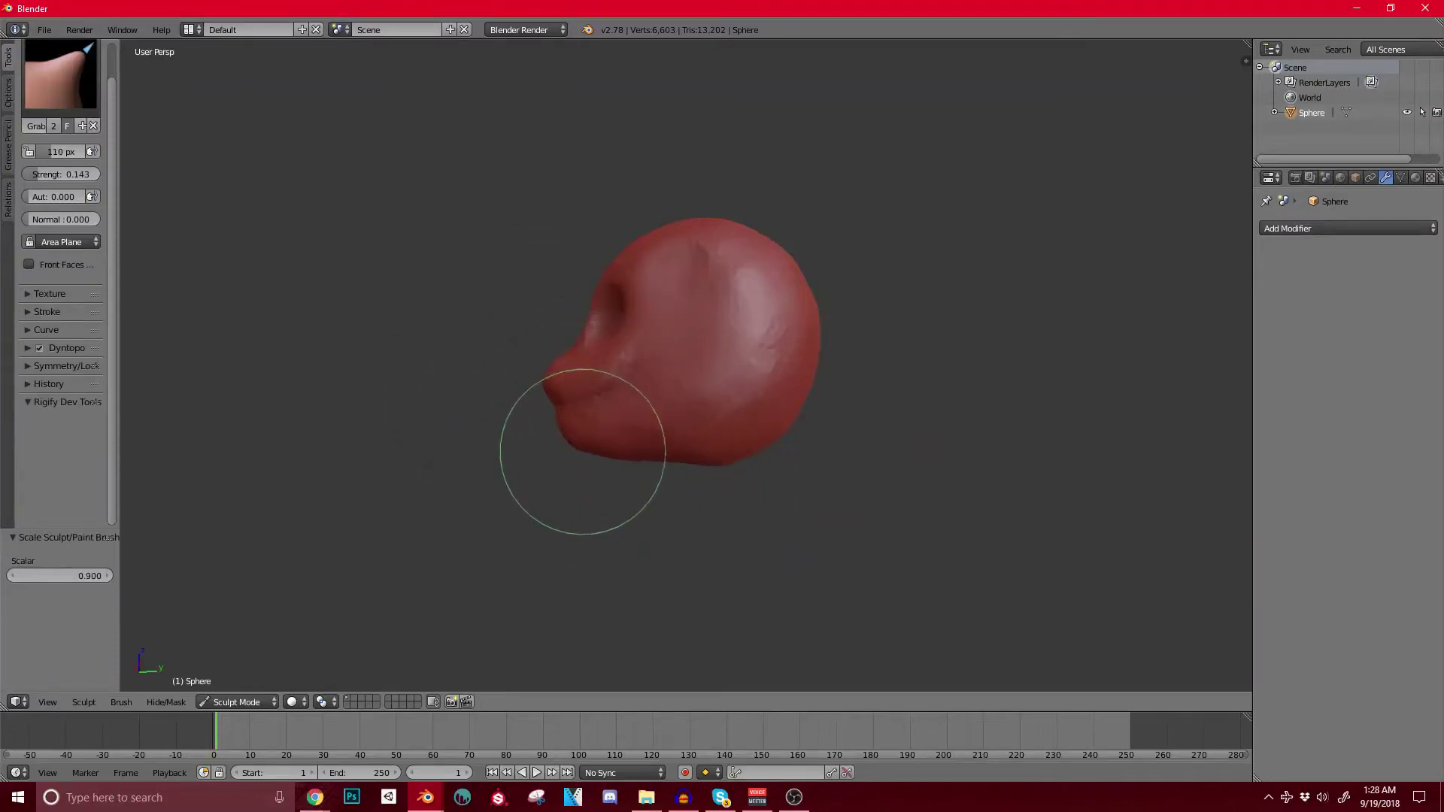
Step: Paint a round mask over the rear underside of the head with the Mask brush and invert it
mouse_move(638, 472)
middle_down()
mouse_move(655, 451)
mouse_move(632, 419)
mouse_move(644, 428)
middle_up()
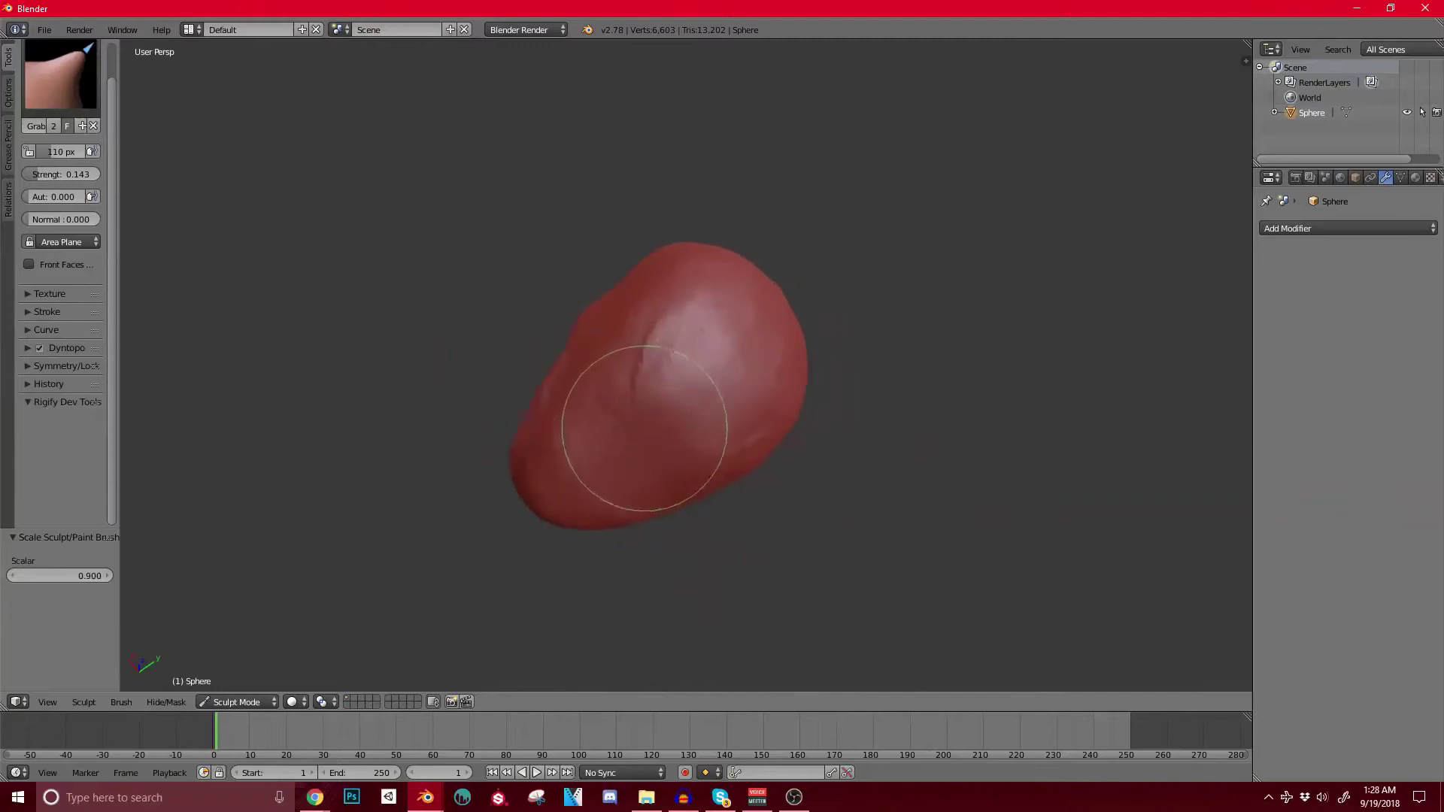
mouse_move(789, 398)
middle_down()
mouse_move(676, 394)
mouse_move(805, 387)
middle_up()
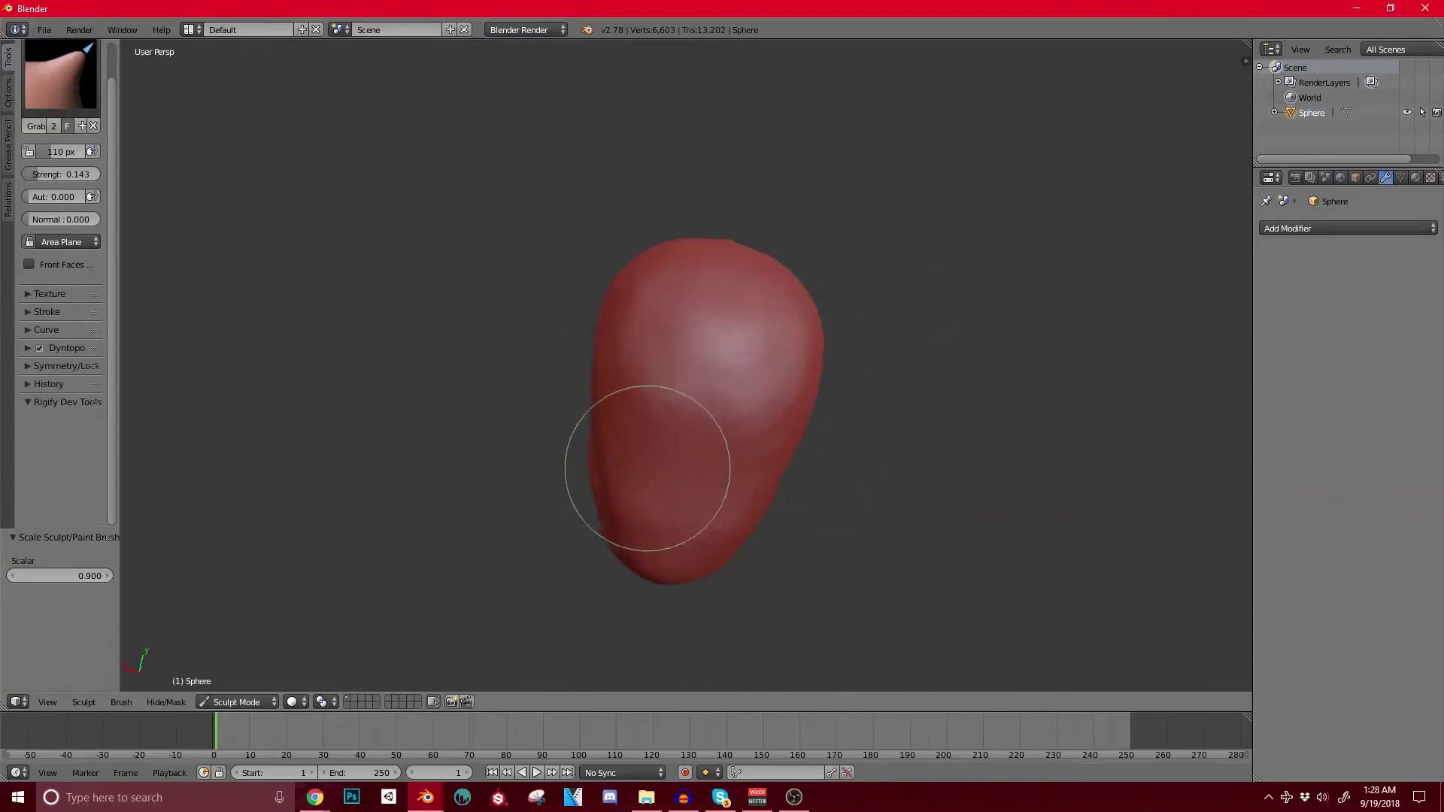
middle_drag(648, 457, 702, 434)
scroll(702, 435, up, 2)
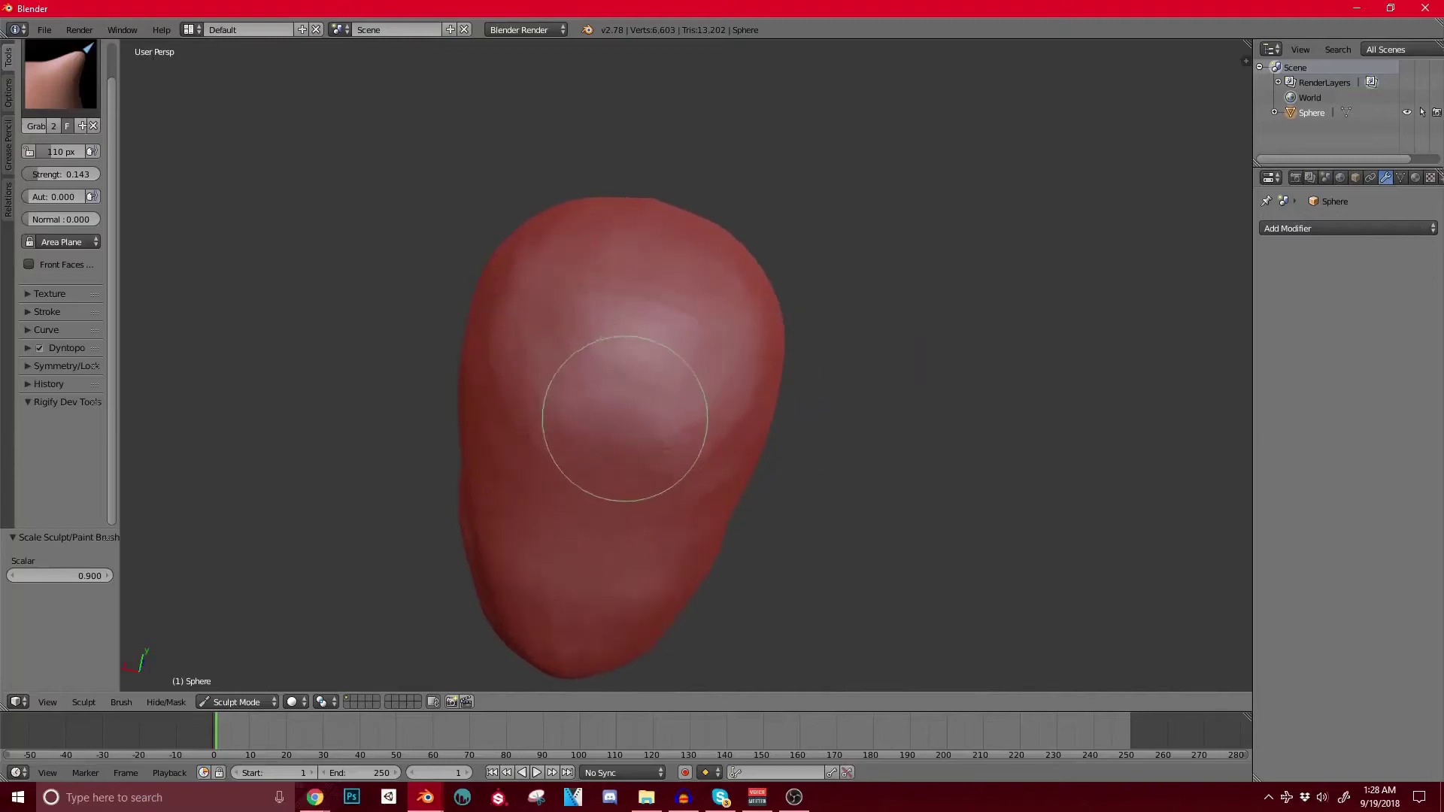
key(m)
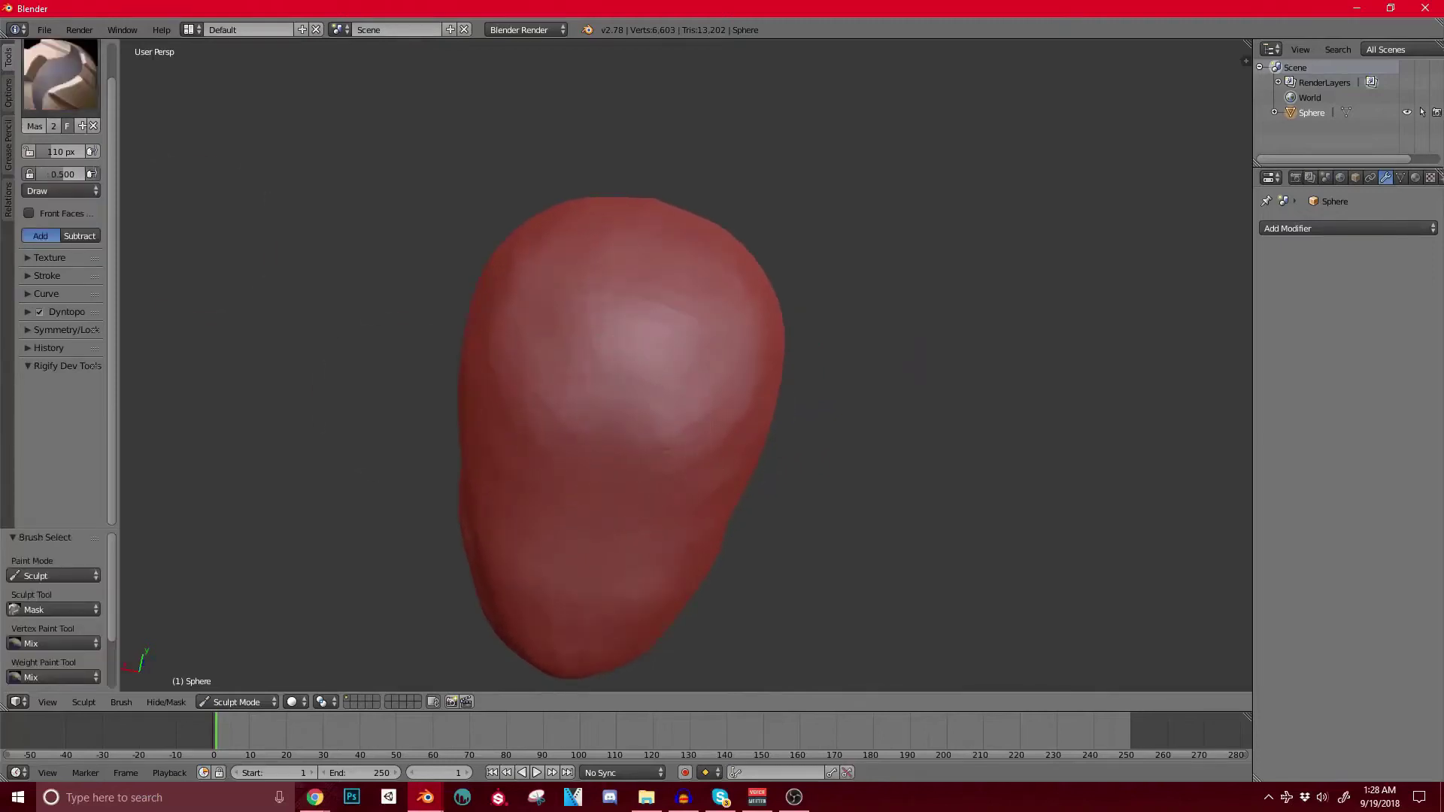
click(61, 76)
click(115, 235)
mouse_move(603, 467)
mouse_down()
mouse_move(599, 428)
mouse_move(643, 421)
mouse_move(624, 365)
mouse_move(602, 481)
mouse_move(617, 391)
mouse_move(635, 419)
mouse_up()
middle_drag(624, 421, 552, 441)
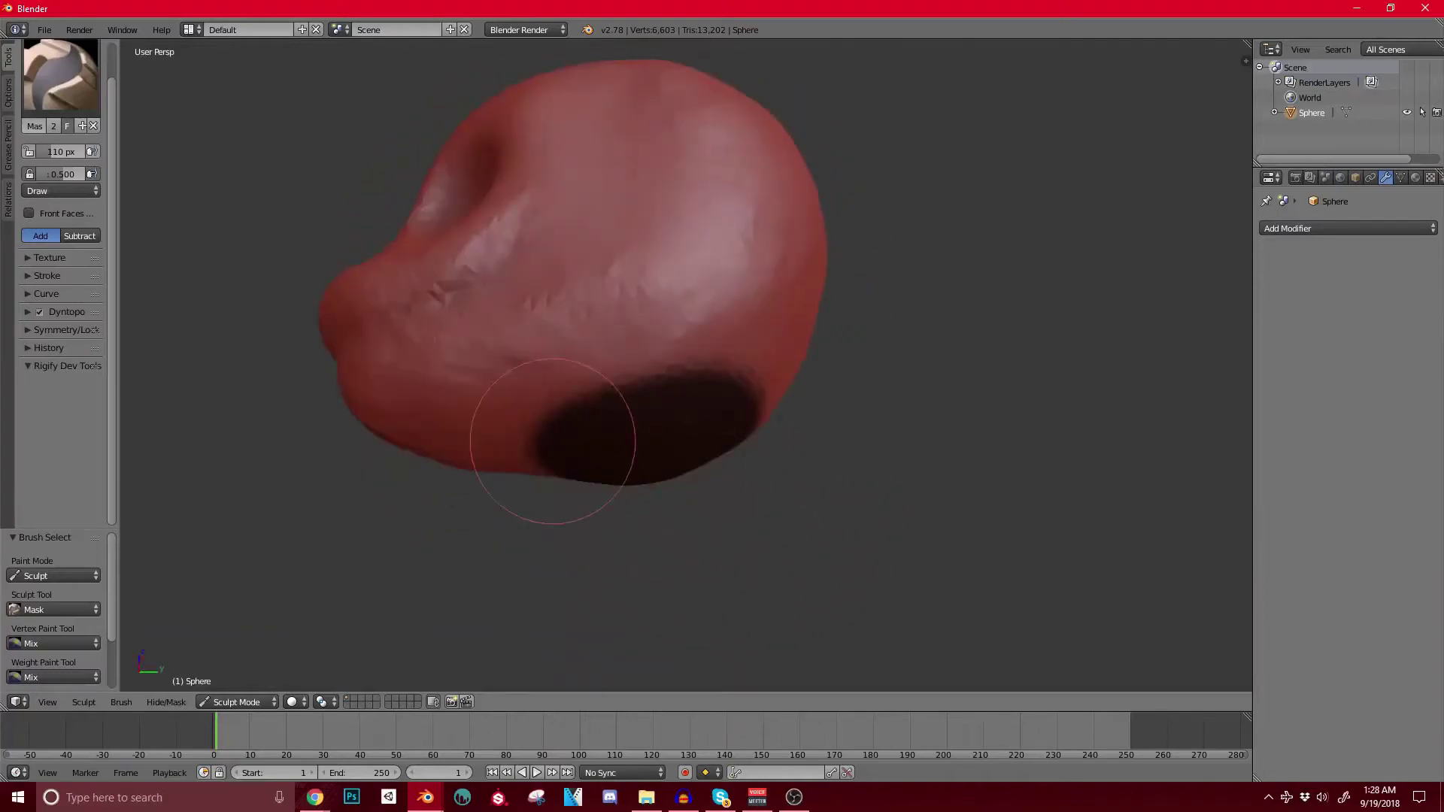
key(ctrl+i)
Step: Switch back to the Grab brush and enlarge it to 251 px
key(g)
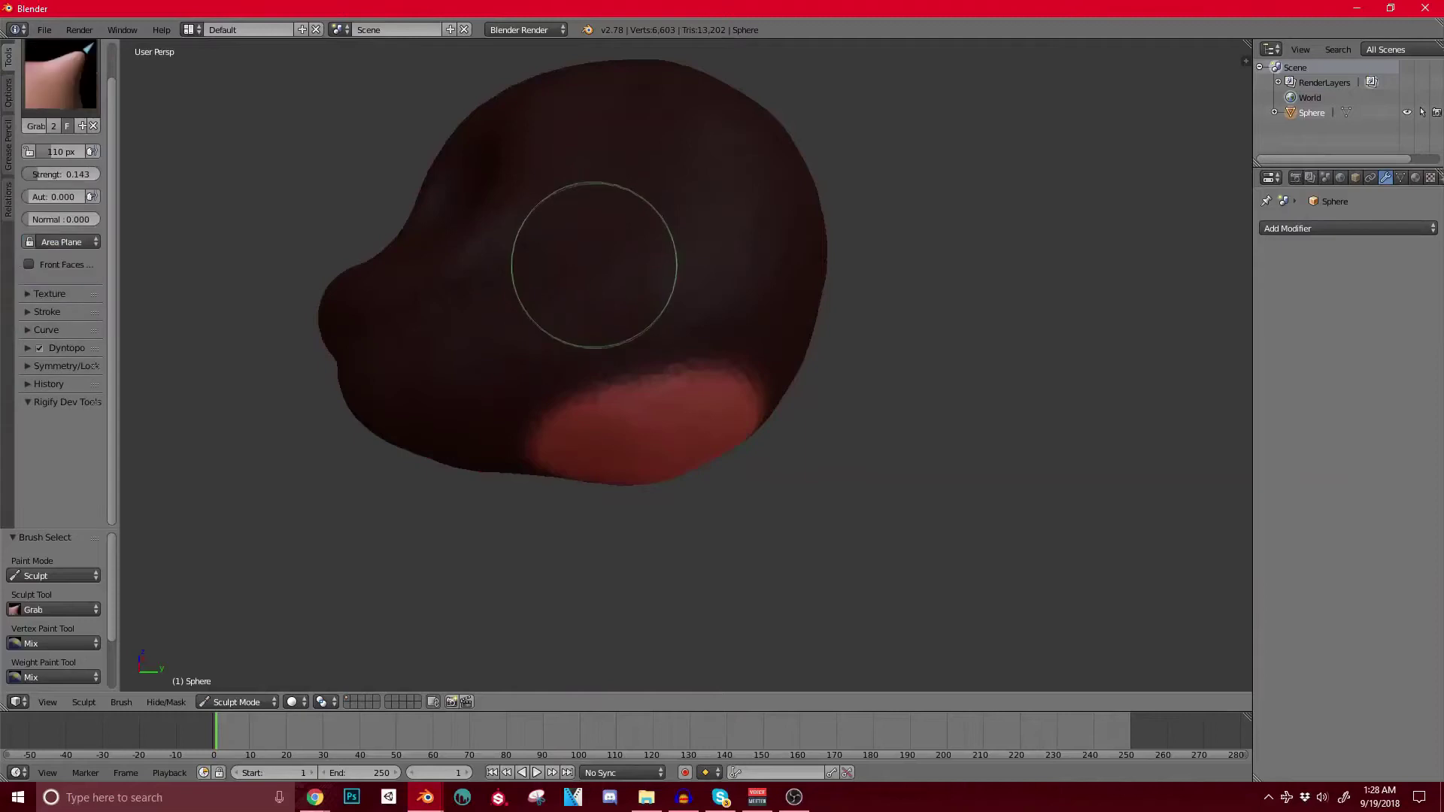
key(bracketright)
click(71, 84)
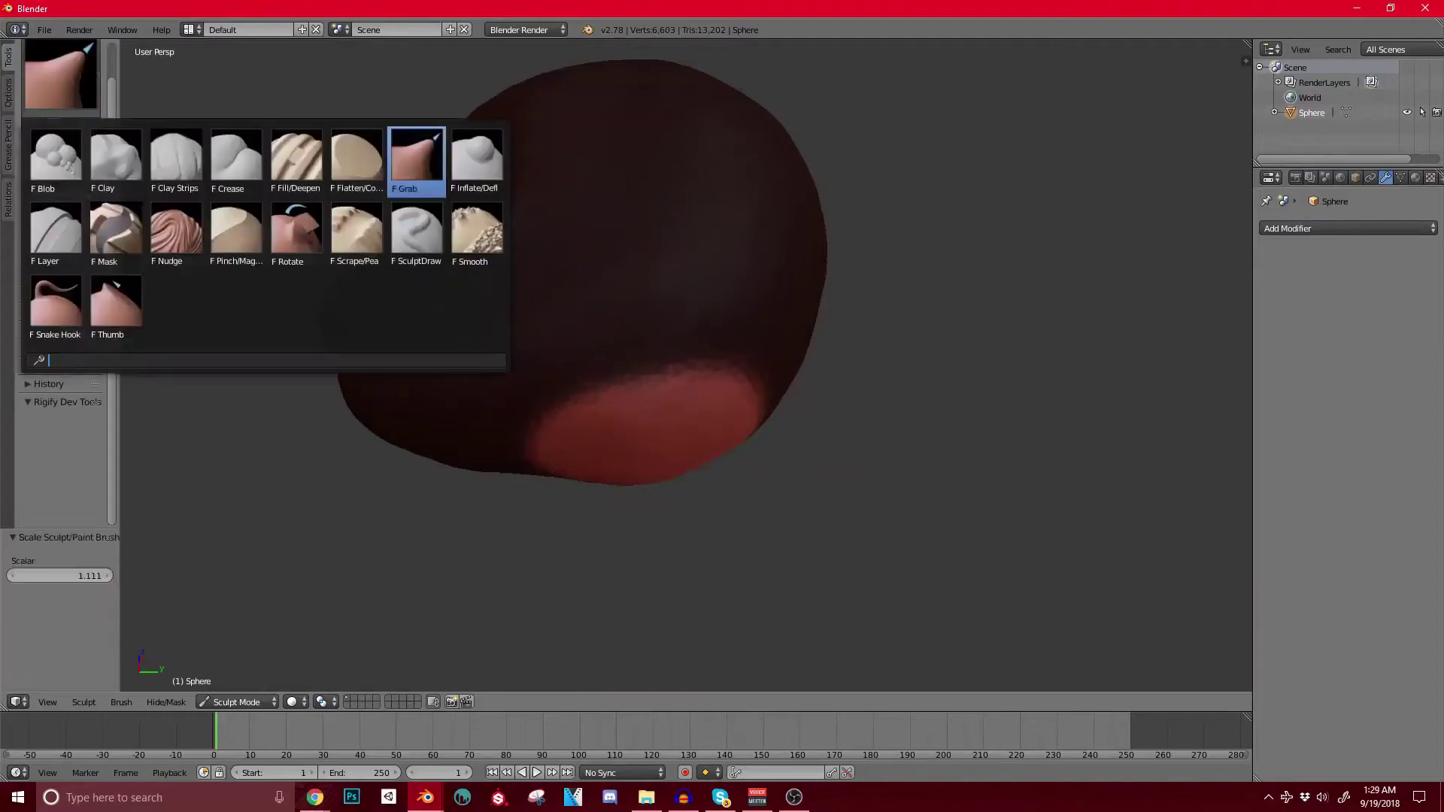
click(402, 186)
key(bracketright)
key(bracketright)
key(bracketright)
key(bracketright)
key(bracketright)
key(bracketright)
key(bracketright)
Step: Pull the unmasked patch under the head downward into a long, thick neck
drag(655, 438, 677, 574)
mouse_move(736, 467)
middle_down()
mouse_move(682, 503)
mouse_move(715, 458)
mouse_move(657, 393)
mouse_move(612, 436)
mouse_move(613, 401)
middle_up()
mouse_move(609, 361)
mouse_down()
mouse_move(603, 396)
mouse_move(682, 380)
mouse_up()
middle_drag(682, 381, 667, 461)
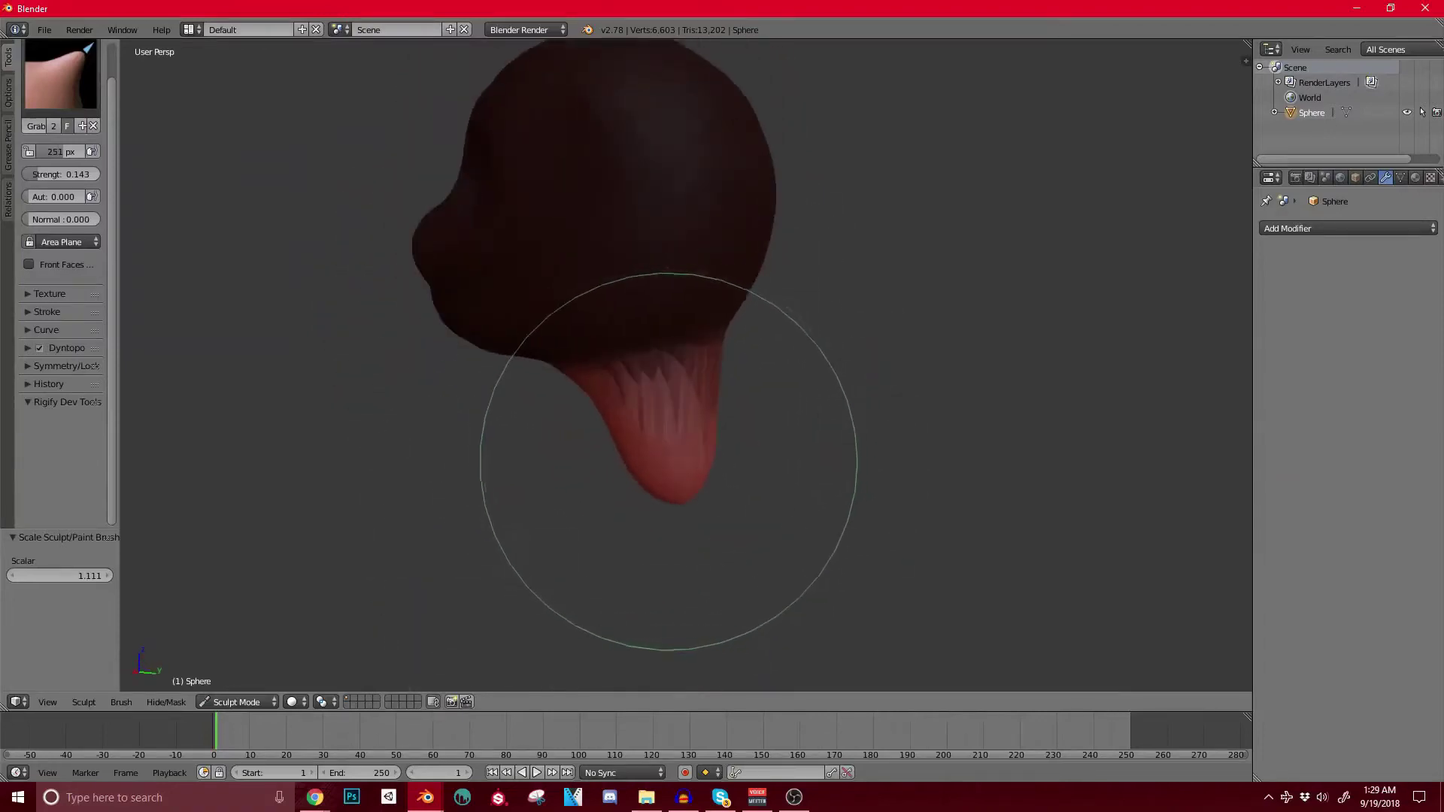
mouse_move(612, 413)
mouse_down()
mouse_move(626, 407)
mouse_move(588, 526)
mouse_up()
middle_drag(621, 468, 713, 454)
mouse_move(697, 413)
mouse_down()
mouse_move(668, 549)
mouse_move(675, 482)
mouse_move(672, 509)
mouse_up()
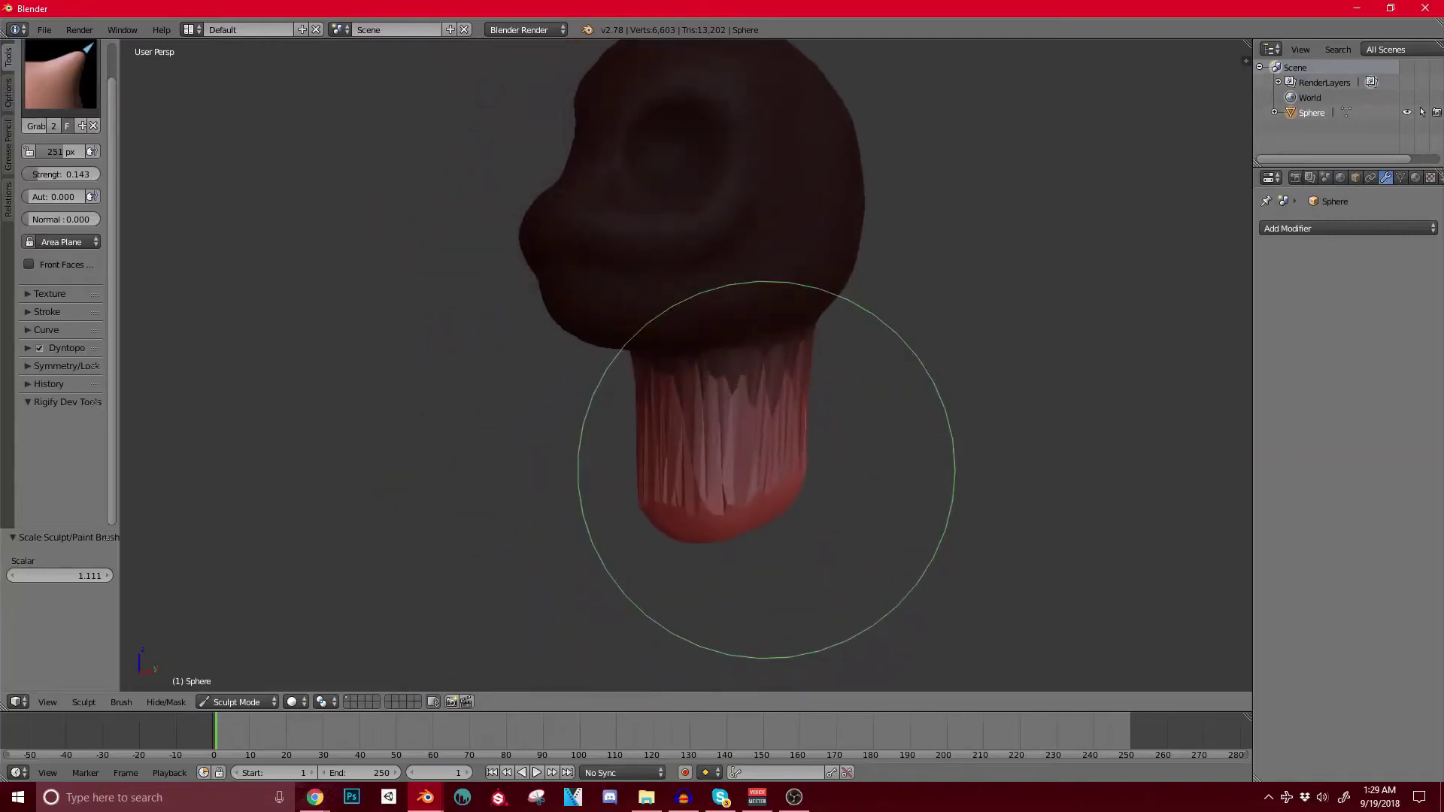
Step: Smooth the stretched surface of the neck
middle_drag(747, 548, 691, 348)
mouse_move(633, 376)
shift+mouse_down()
mouse_move(671, 358)
mouse_move(523, 290)
mouse_move(638, 316)
shift+mouse_up()
middle_drag(643, 323, 684, 331)
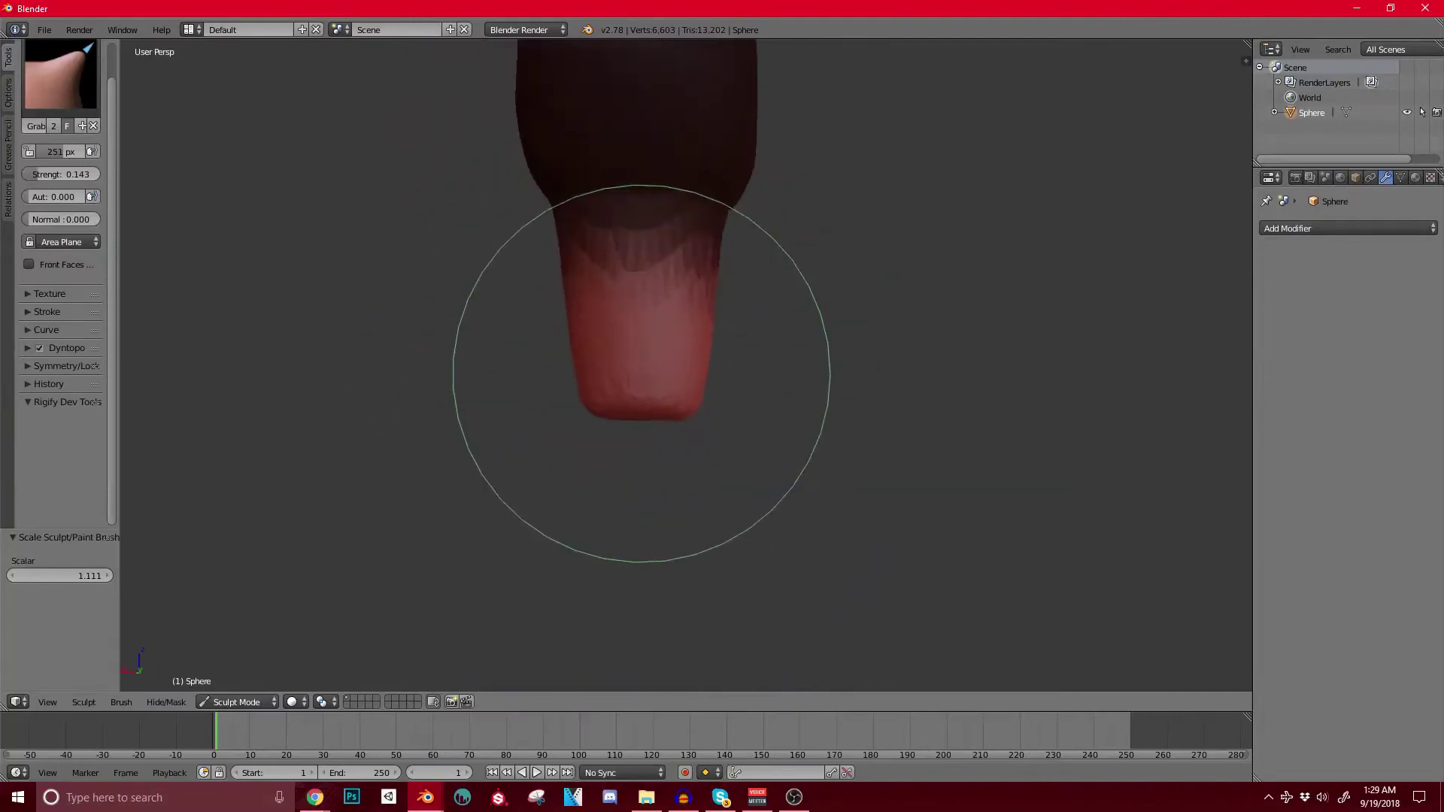
Step: Widen the lower end of the neck with Grab strokes so it flares slightly at the base
mouse_move(693, 394)
middle_down()
mouse_move(758, 419)
mouse_move(815, 369)
middle_up()
drag(816, 369, 836, 418)
mouse_move(719, 448)
mouse_down()
mouse_move(651, 484)
mouse_move(692, 459)
mouse_up()
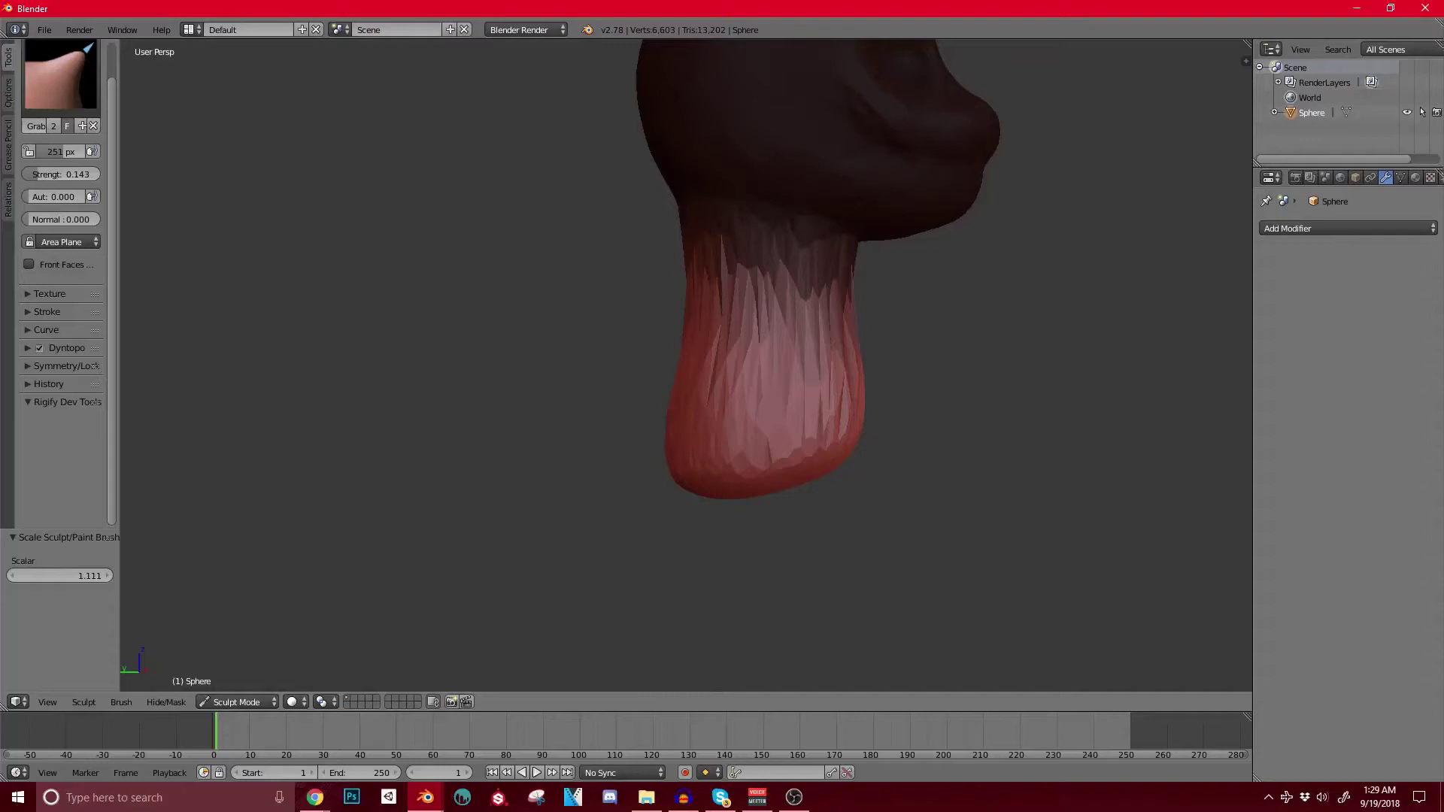
mouse_move(741, 419)
middle_down()
mouse_move(735, 381)
mouse_move(757, 373)
middle_up()
mouse_move(748, 451)
middle_down()
mouse_move(764, 451)
mouse_move(503, 413)
middle_up()
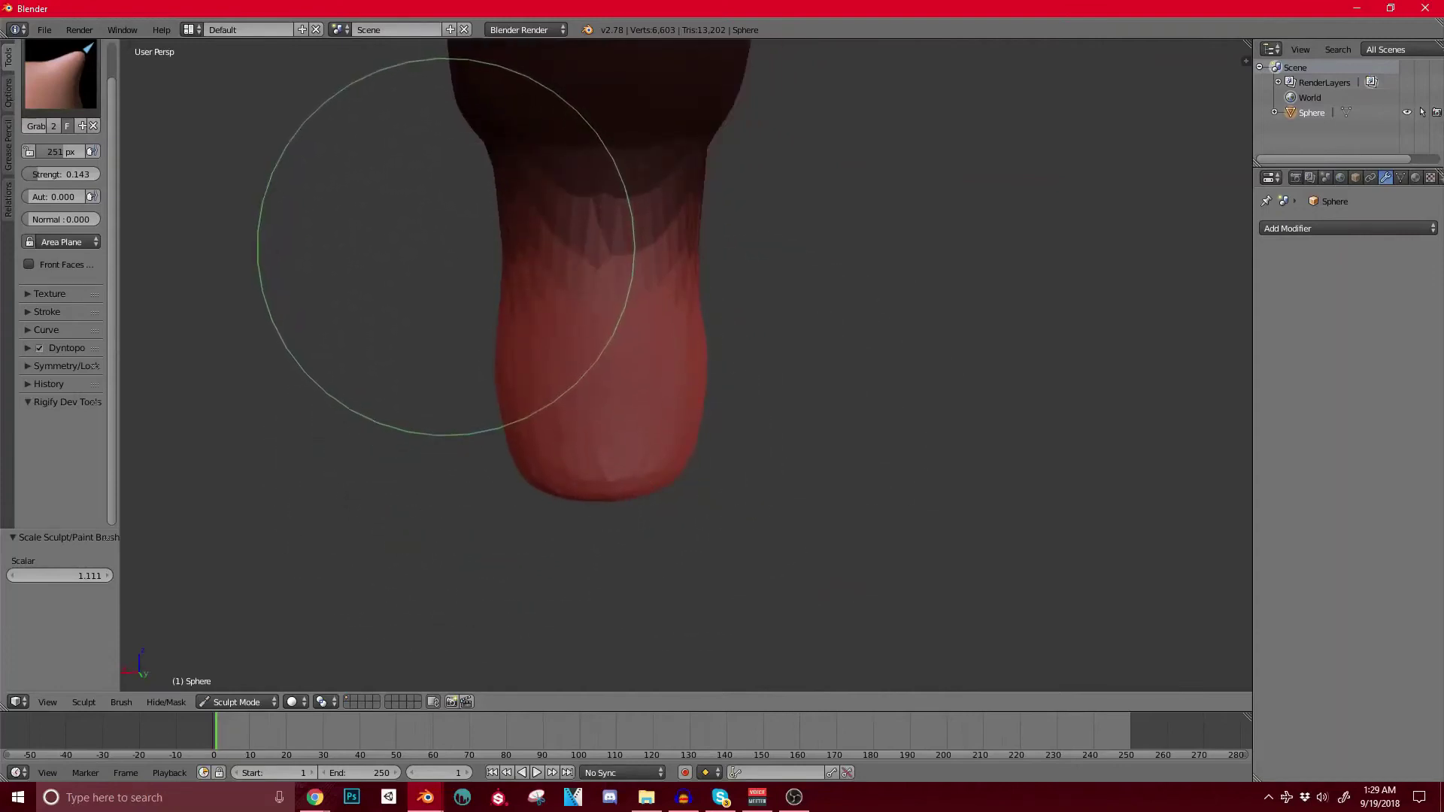
Step: Clear the mask and switch to the Clay Strips brush at 67 px
key(bracketleft)
click(78, 89)
click(177, 159)
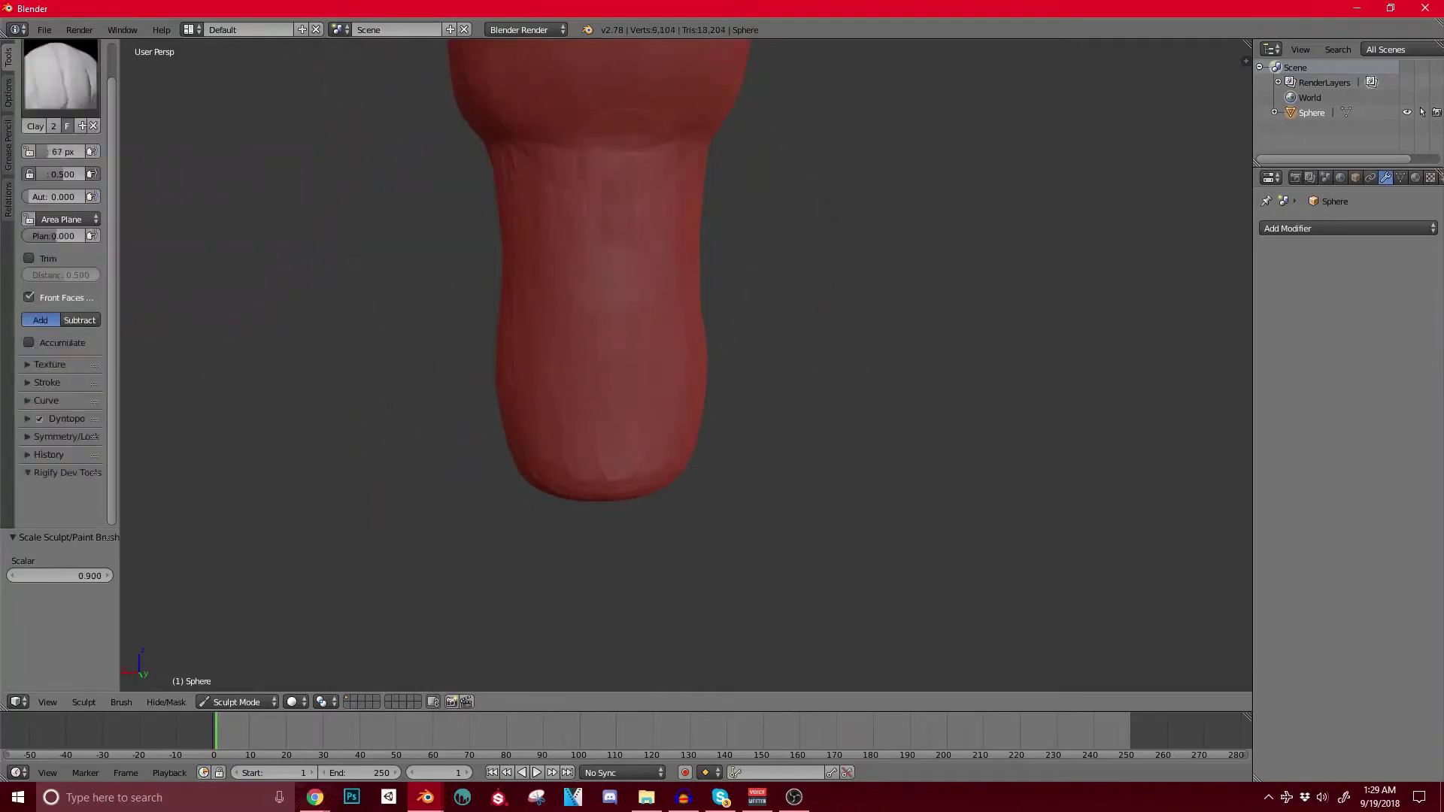
Step: Rebuild the stretched neck surface with long vertical clay strokes and smooth it
middle_drag(566, 140, 677, 132)
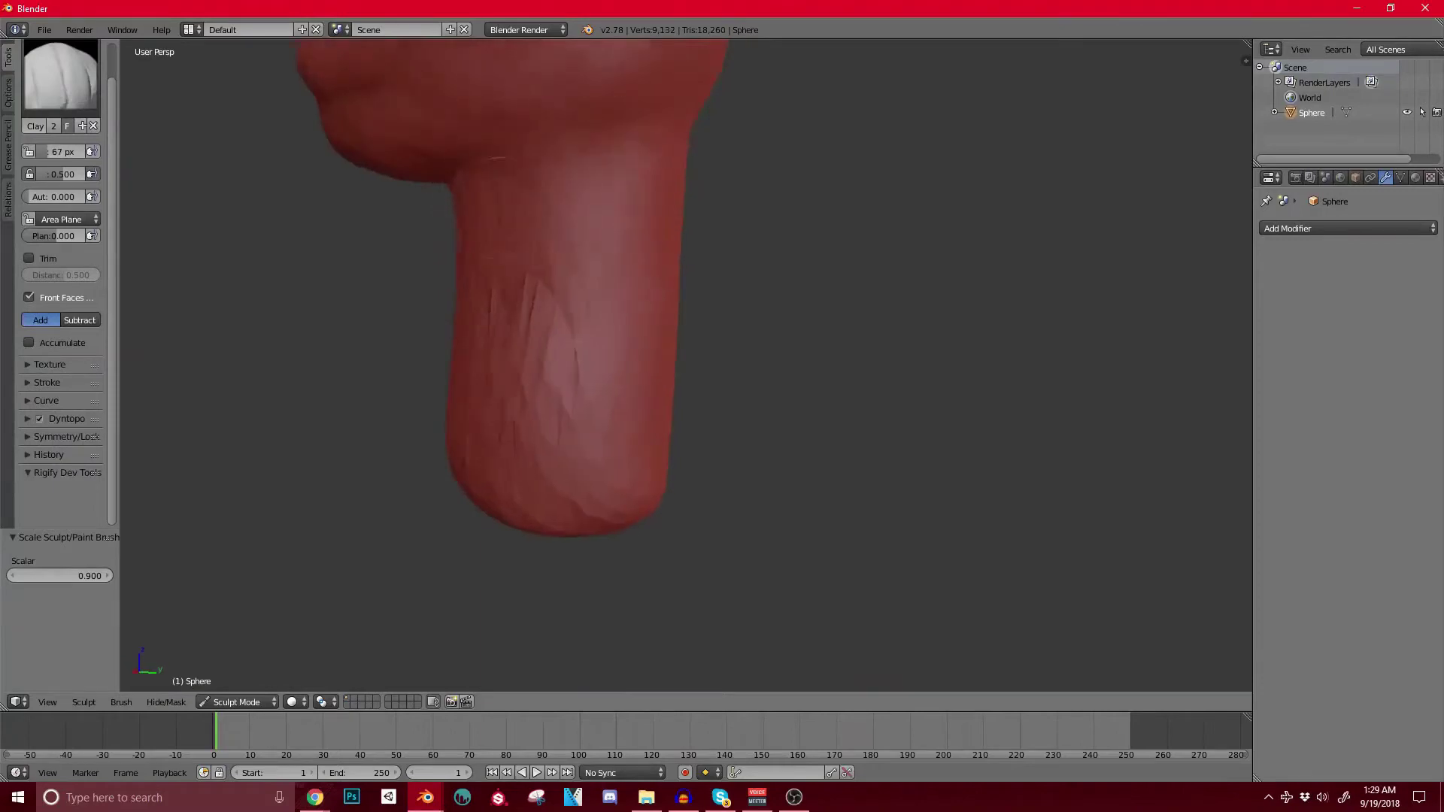
middle_drag(481, 152, 505, 155)
drag(586, 143, 587, 444)
middle_drag(494, 194, 576, 65)
drag(625, 225, 633, 92)
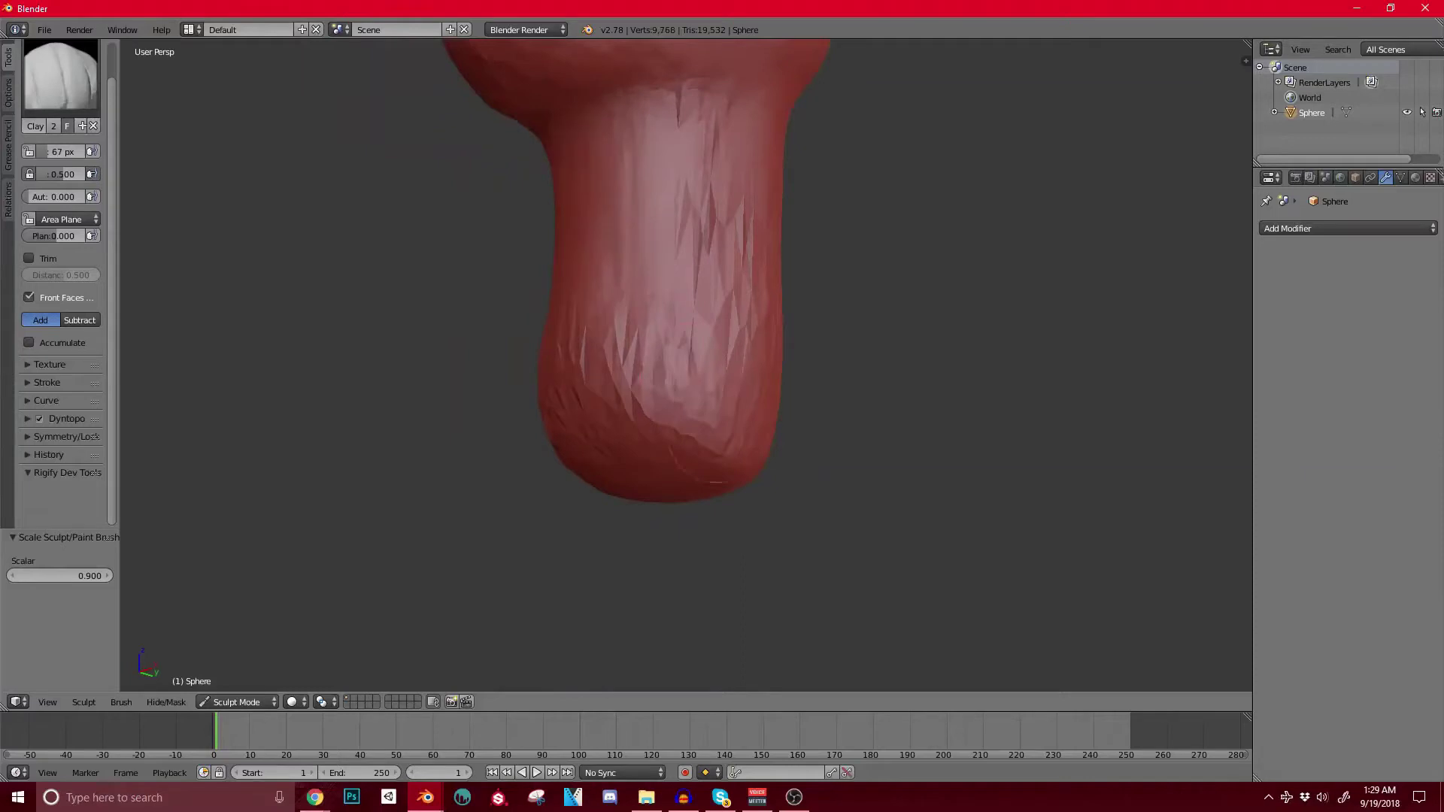
drag(669, 293, 679, 102)
mouse_move(686, 354)
shift+mouse_down()
mouse_move(751, 207)
mouse_move(606, 324)
mouse_move(583, 301)
shift+mouse_up()
middle_drag(583, 293, 644, 321)
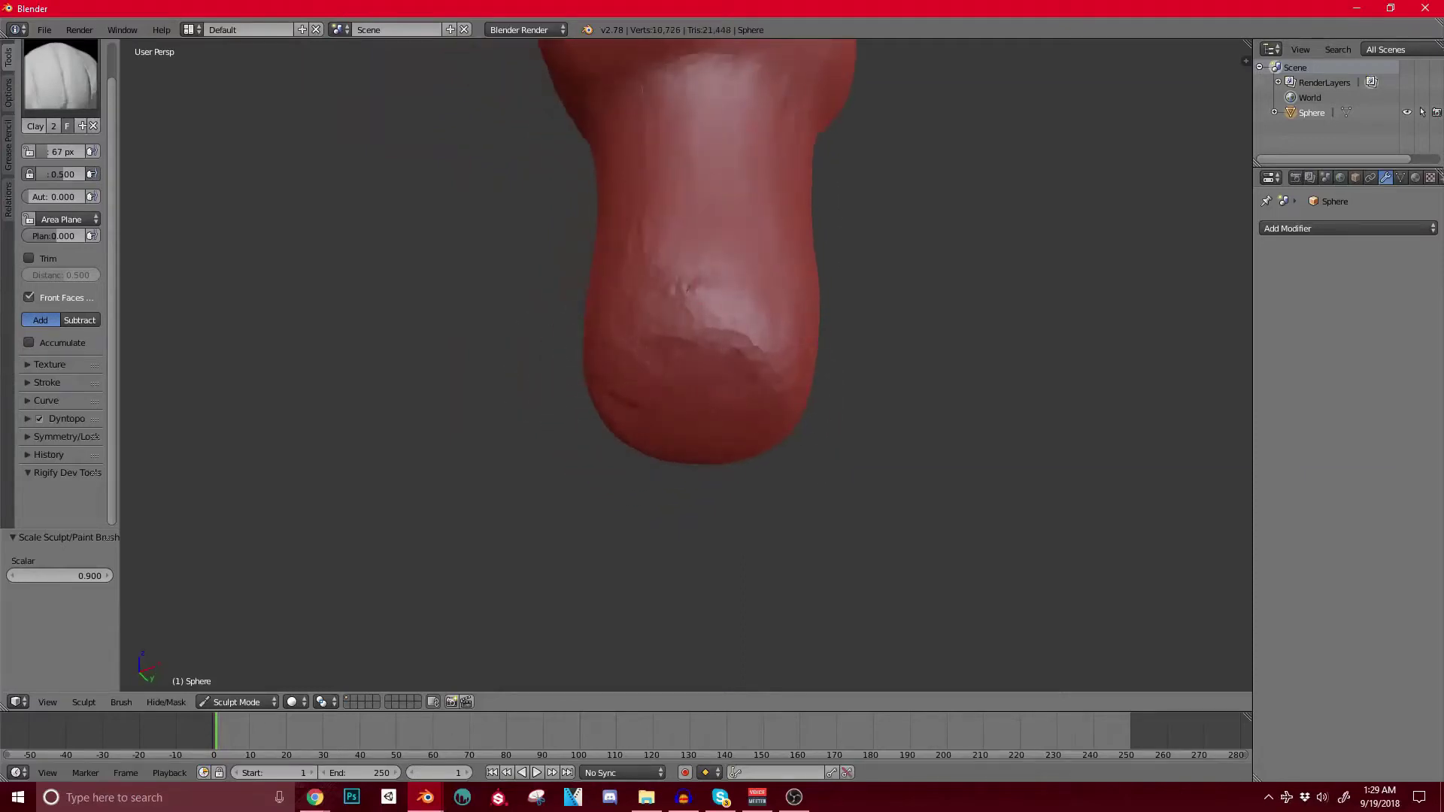
Step: Even out the remaining rough areas around the lower neck with clay strokes
middle_drag(782, 249, 722, 278)
drag(741, 233, 752, 307)
middle_drag(753, 307, 668, 325)
mouse_move(535, 249)
middle_down()
mouse_move(613, 250)
mouse_move(564, 264)
mouse_move(652, 273)
mouse_move(628, 250)
middle_up()
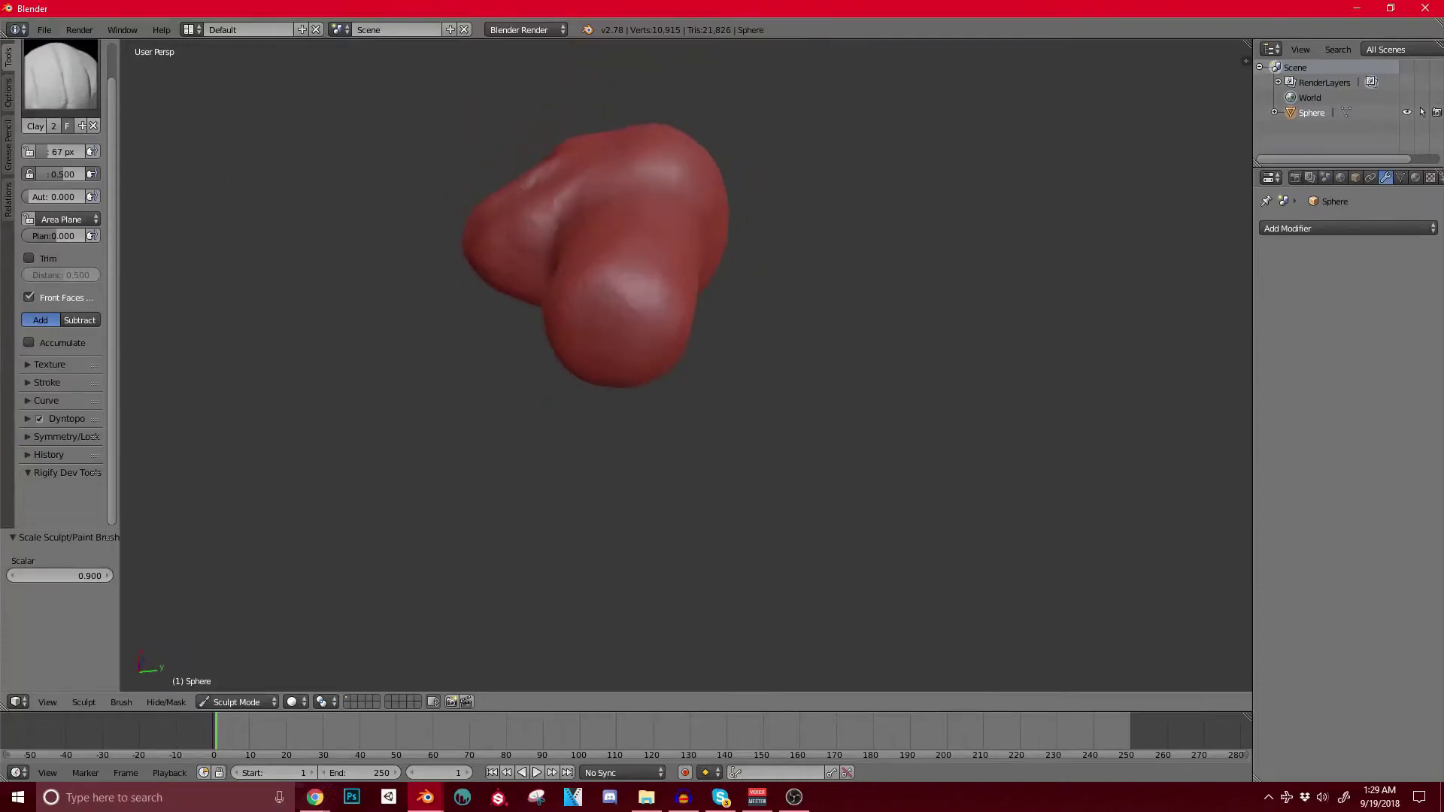
Step: Flatten the rounded bottom end of the neck with the Scrape/Peaks brush at 91 px
click(60, 76)
click(356, 233)
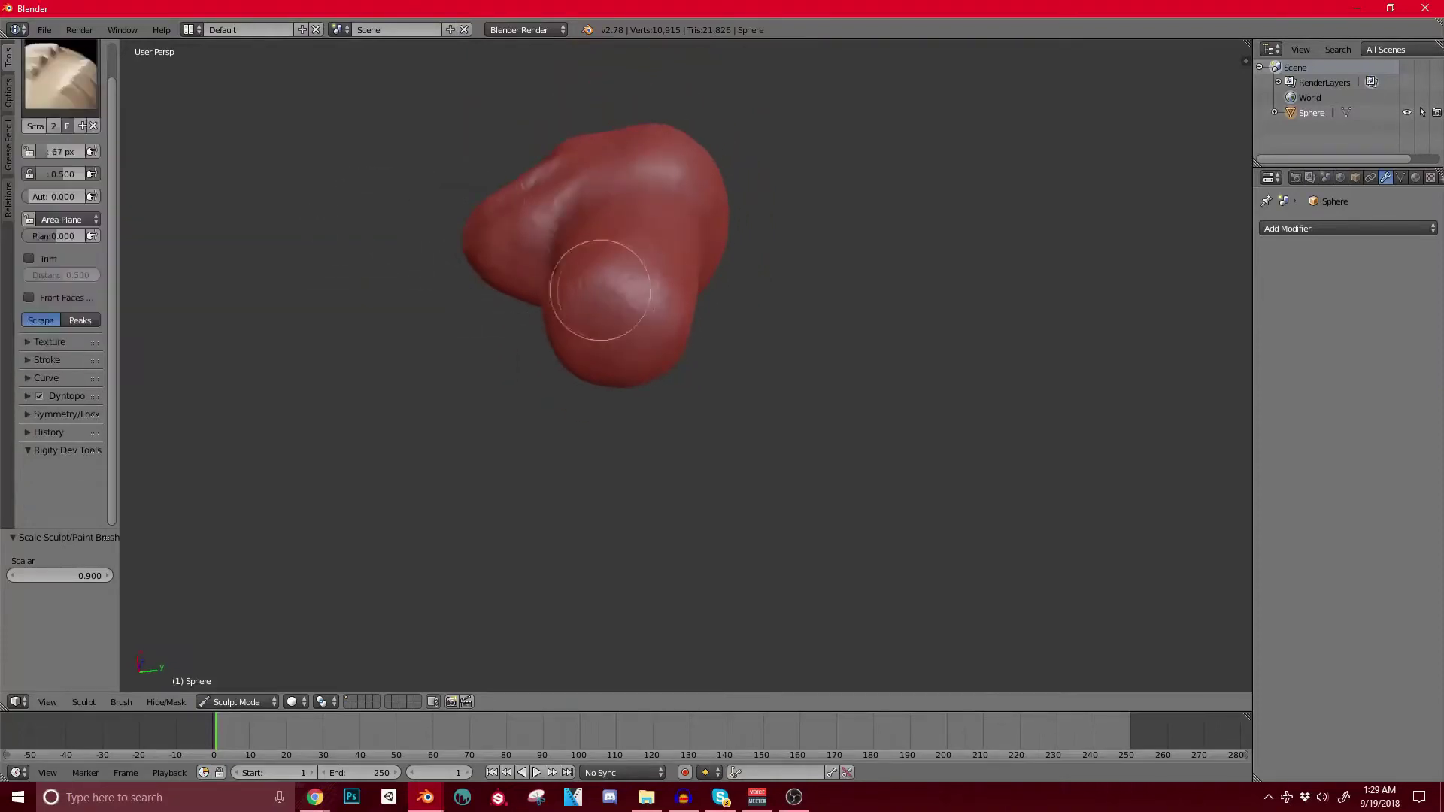
mouse_move(636, 319)
mouse_down()
mouse_move(645, 332)
mouse_move(594, 345)
mouse_up()
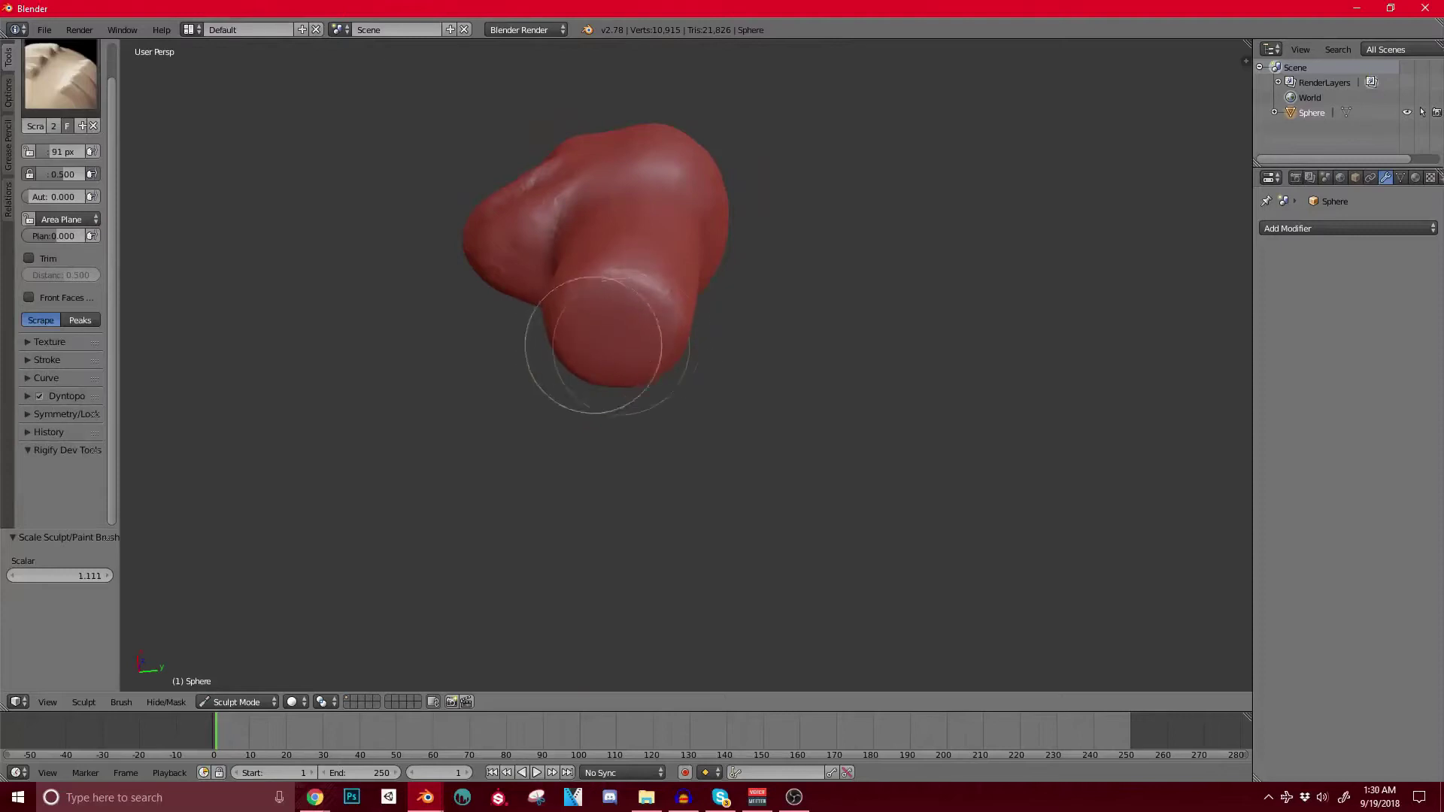
middle_drag(600, 345, 752, 331)
mouse_move(751, 332)
mouse_down()
mouse_move(687, 311)
mouse_move(709, 281)
mouse_up()
mouse_move(733, 296)
middle_down()
mouse_move(671, 579)
mouse_move(564, 451)
middle_up()
scroll(696, 326, up, 3)
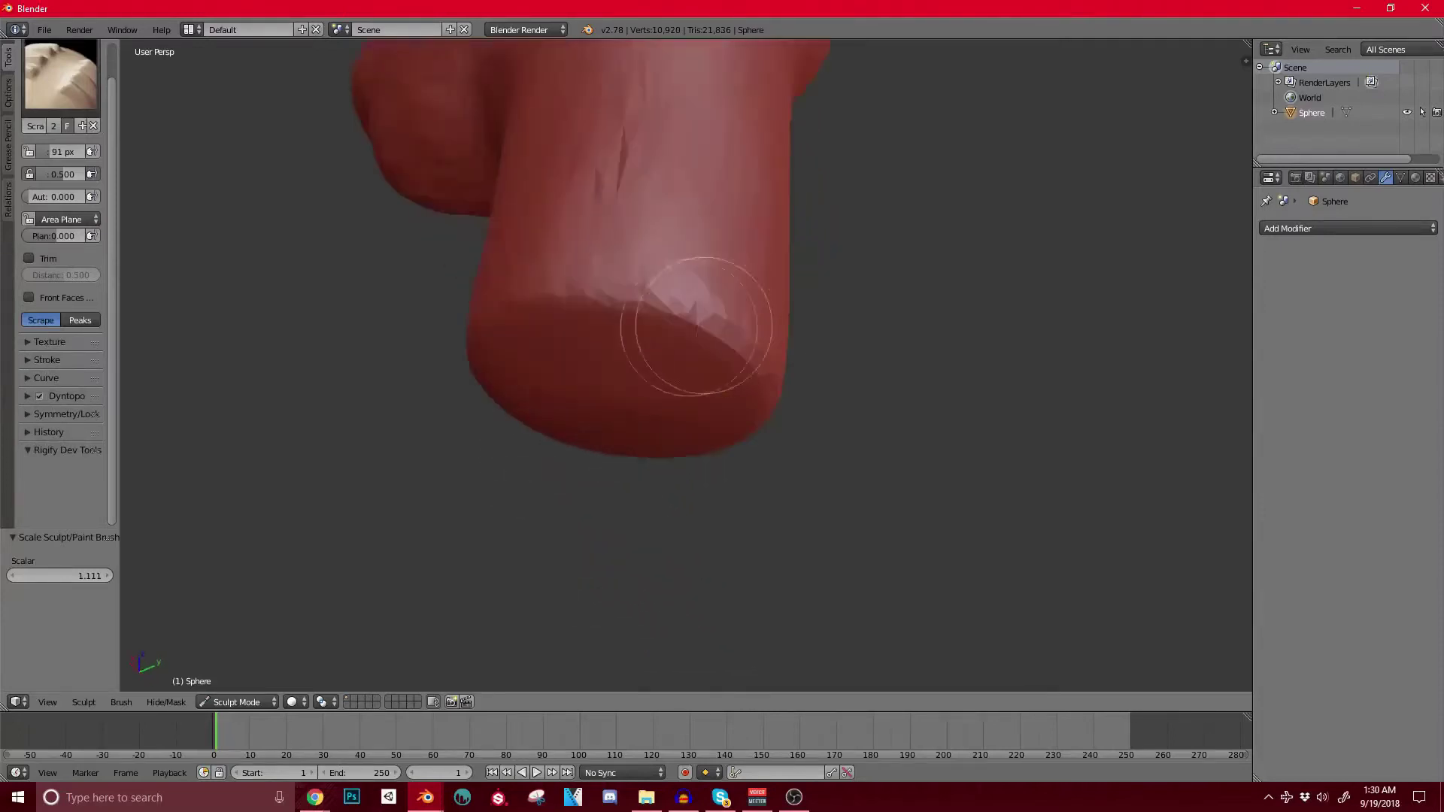
Step: Bring the head back into side view and switch to the Clay Strips brush
shift+middle_drag(685, 169, 674, 319)
scroll(666, 222, down, 3)
mouse_move(662, 228)
middle_down()
mouse_move(672, 379)
mouse_move(715, 348)
middle_up()
click(60, 75)
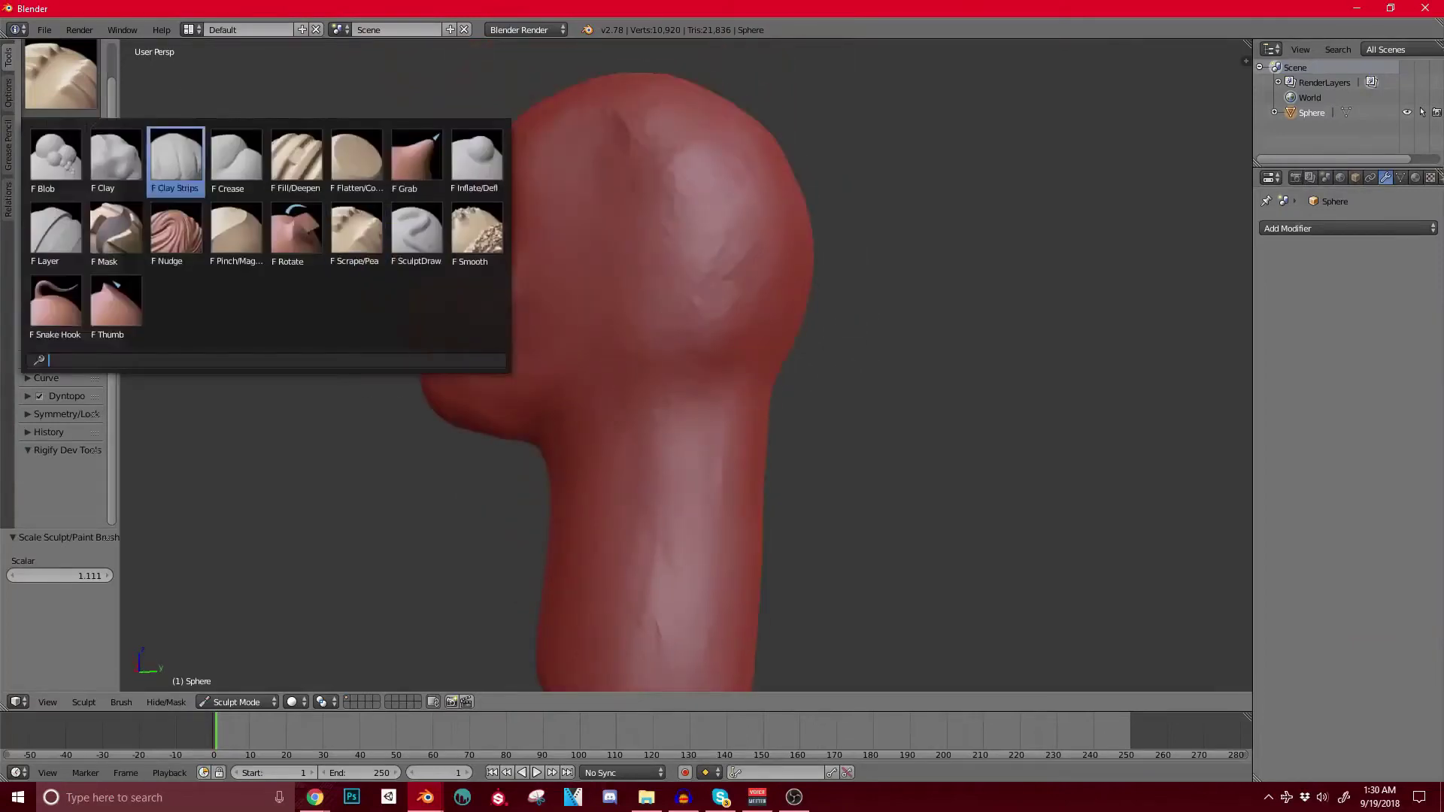
click(194, 183)
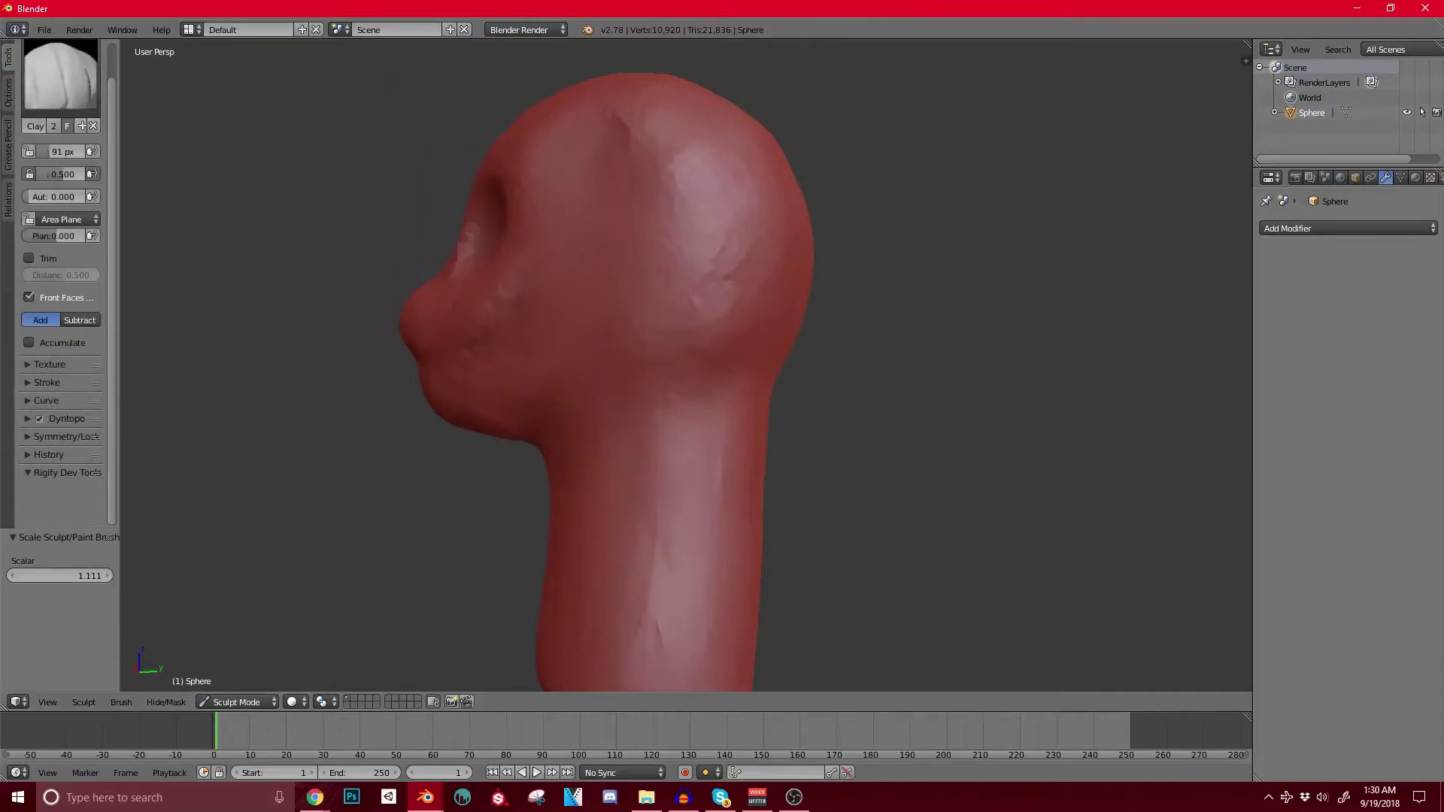
key(alt+Tab)
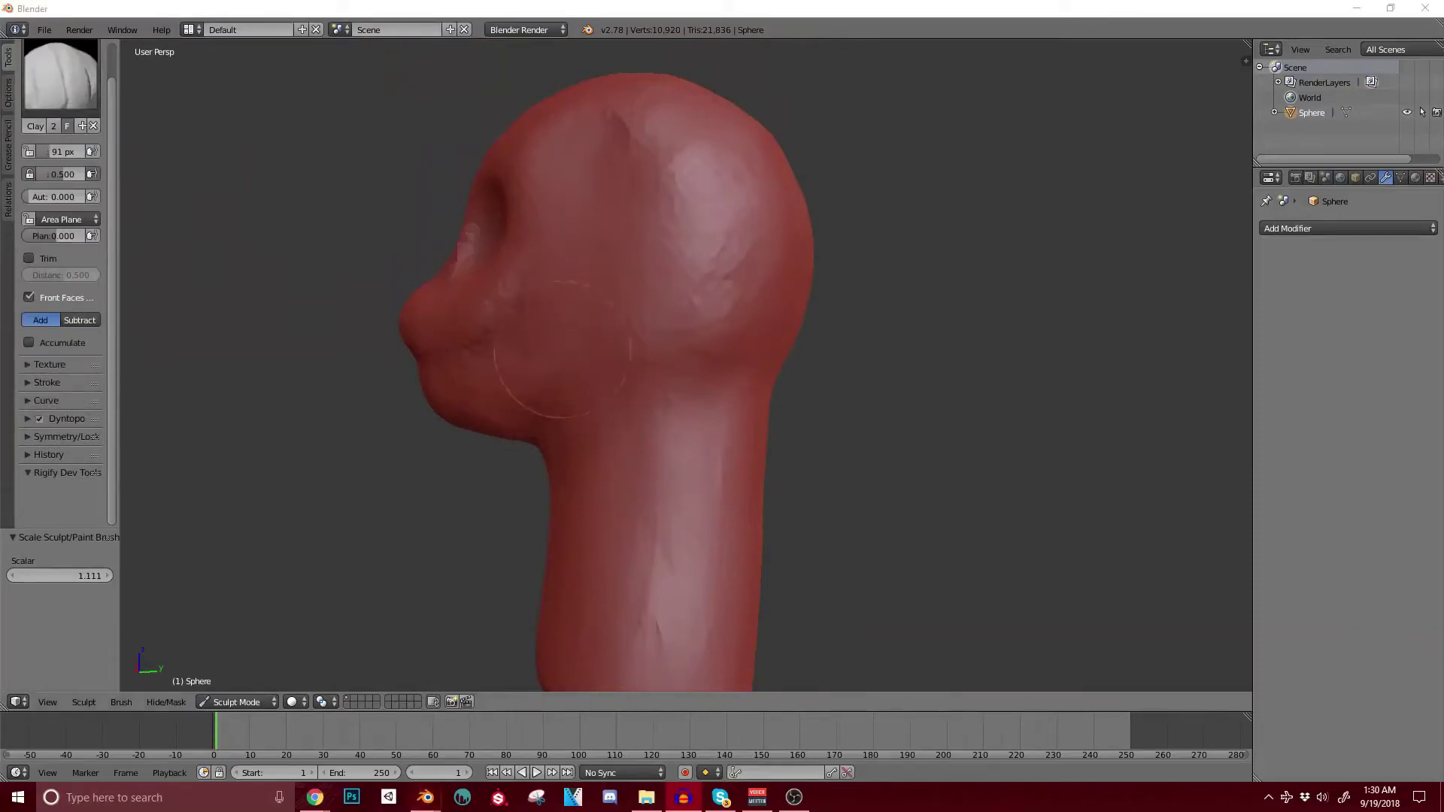
key(alt+Tab)
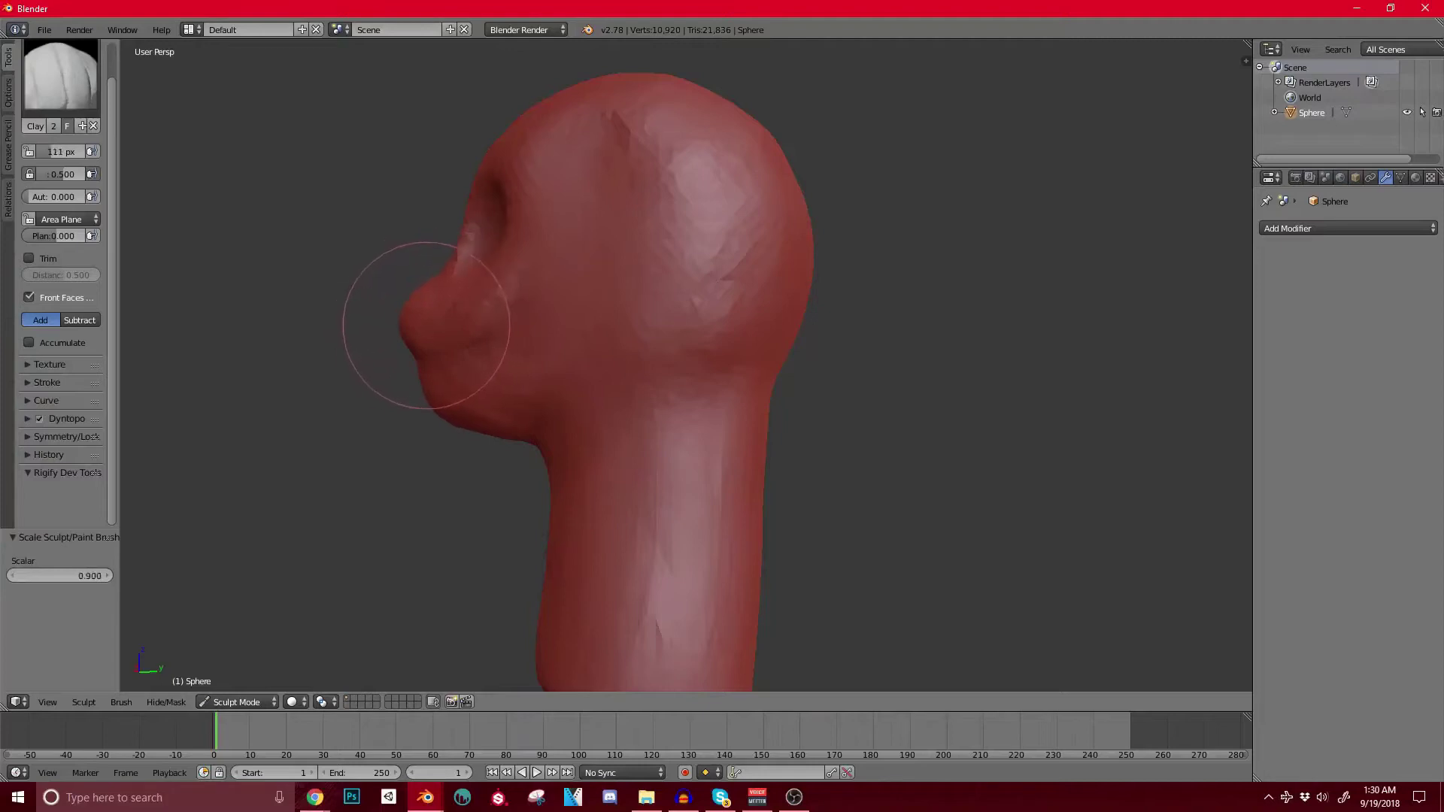
Step: Build up the upper lip and cheek below the eye socket with the Clay Strips brush at 80 px
key(shift+s)
click(60, 75)
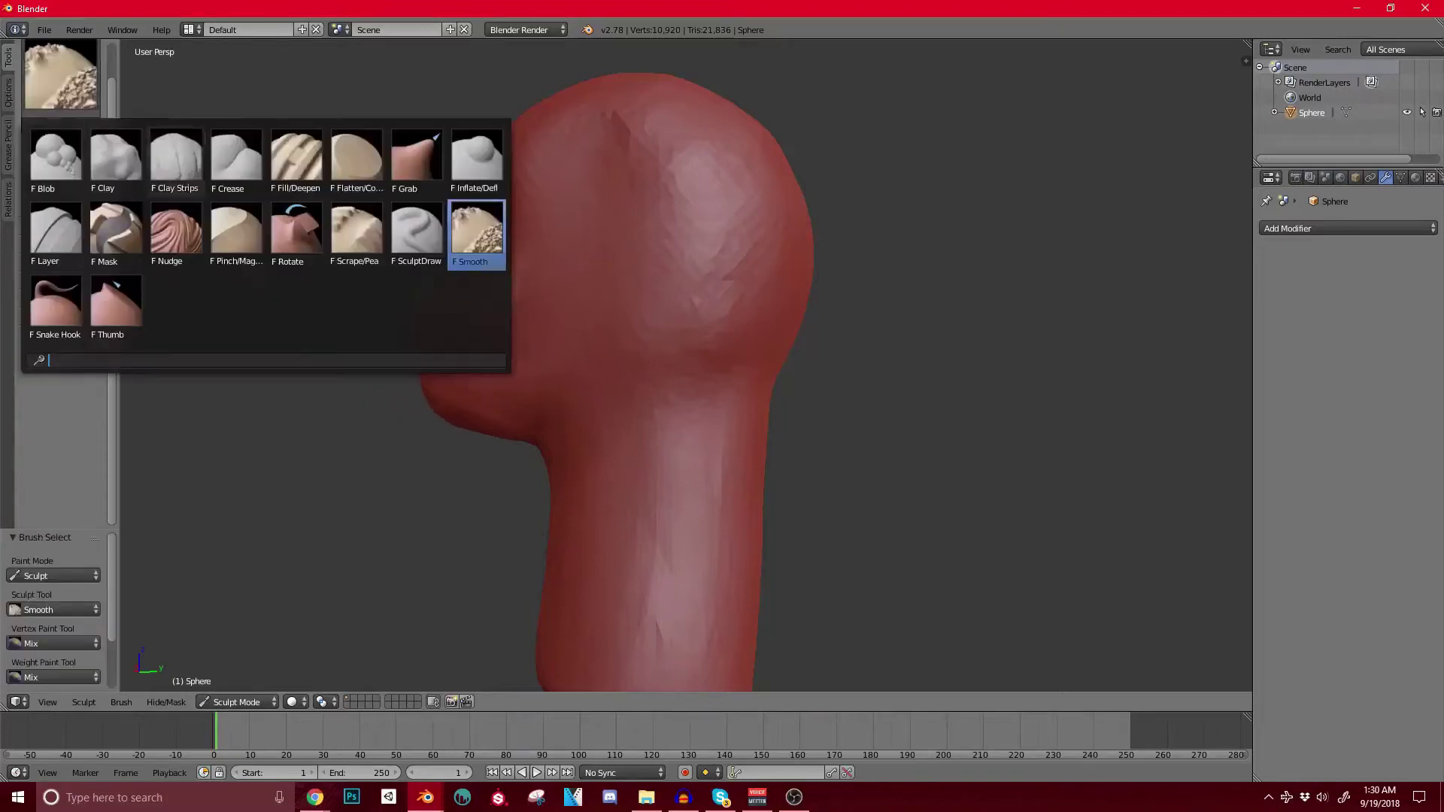
click(176, 157)
mouse_move(435, 238)
middle_down()
mouse_move(346, 252)
mouse_move(355, 283)
middle_up()
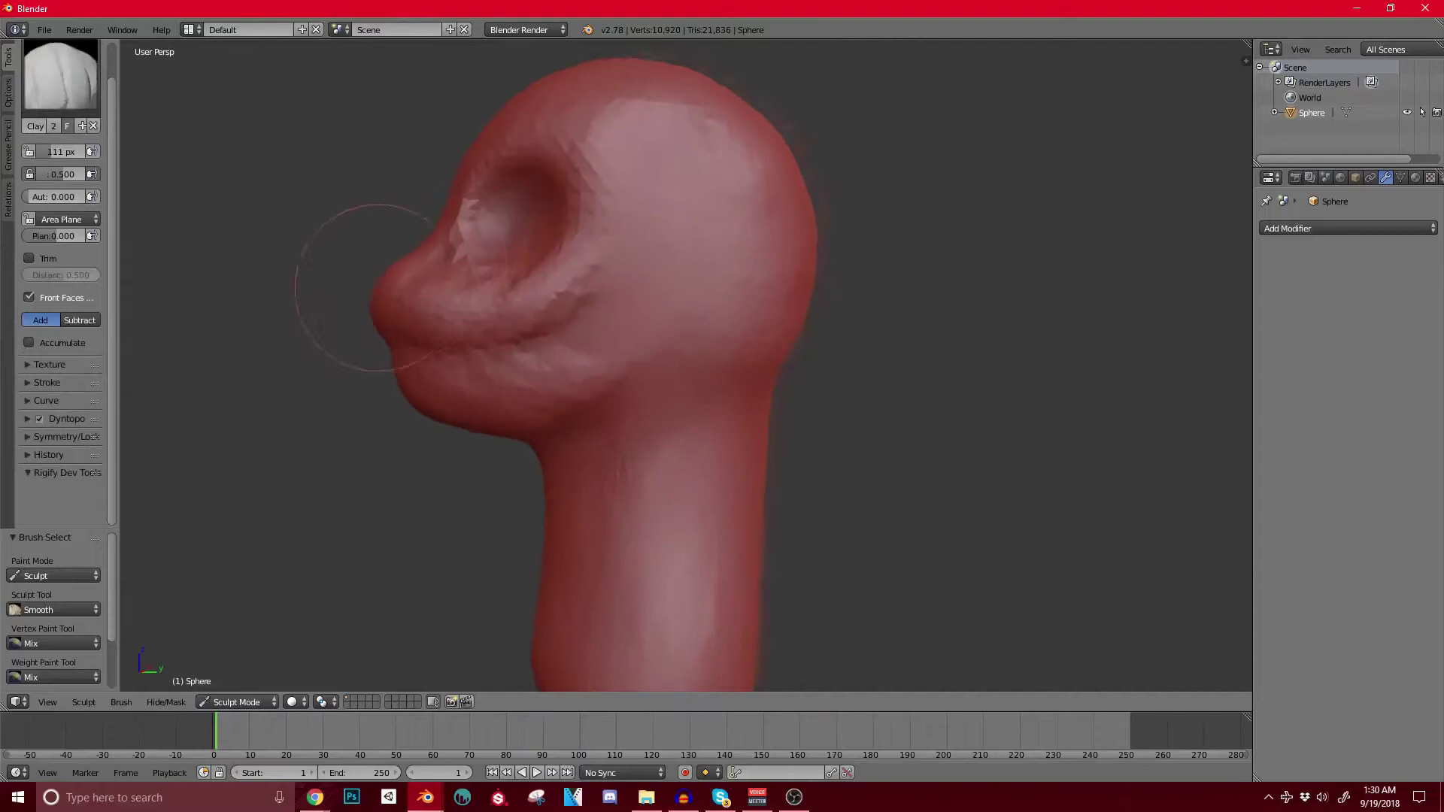
scroll(355, 284, up, 4)
key(bracketleft)
key(bracketleft)
key(bracketleft)
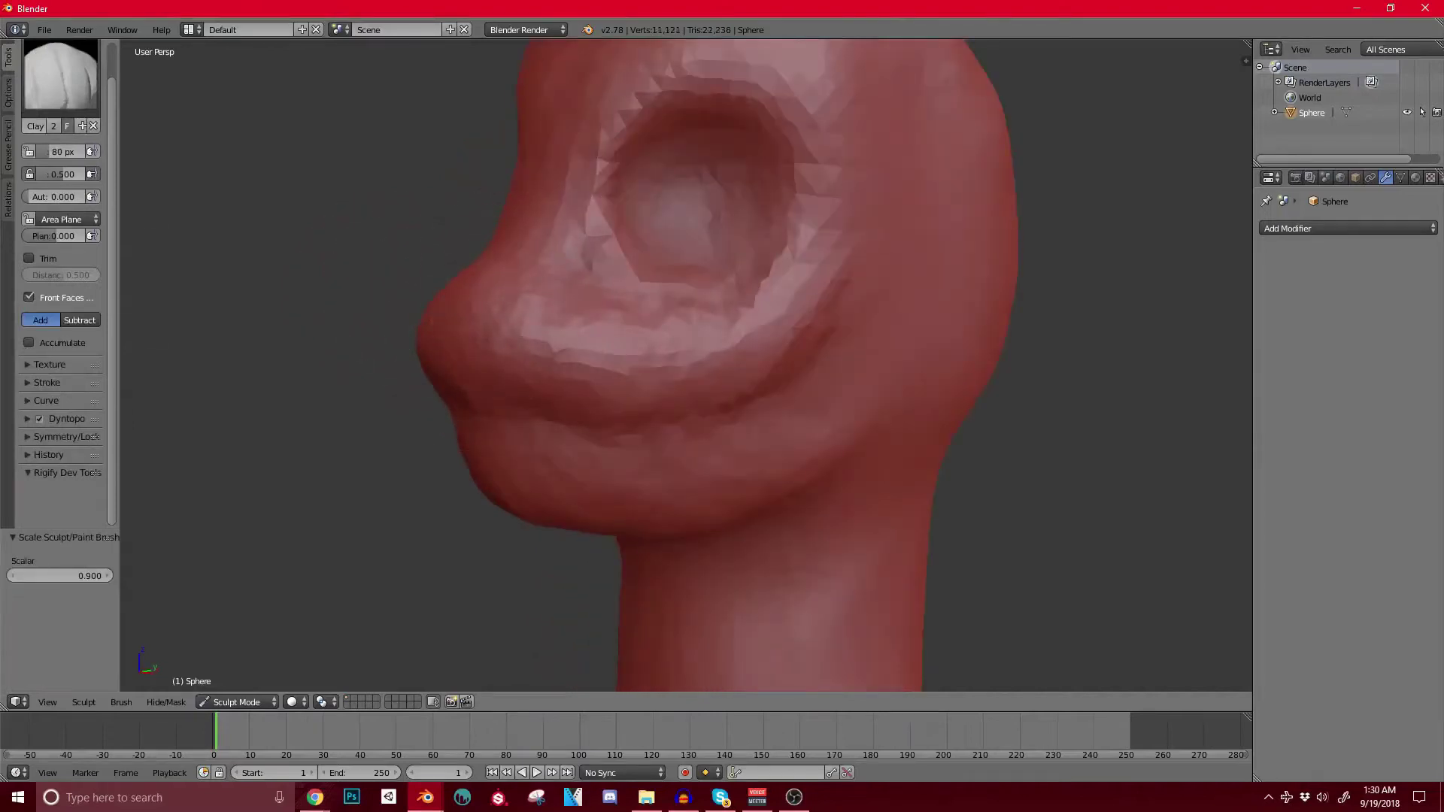
key(alt+Tab)
drag(722, 402, 638, 412)
drag(578, 338, 519, 320)
middle_drag(516, 307, 517, 315)
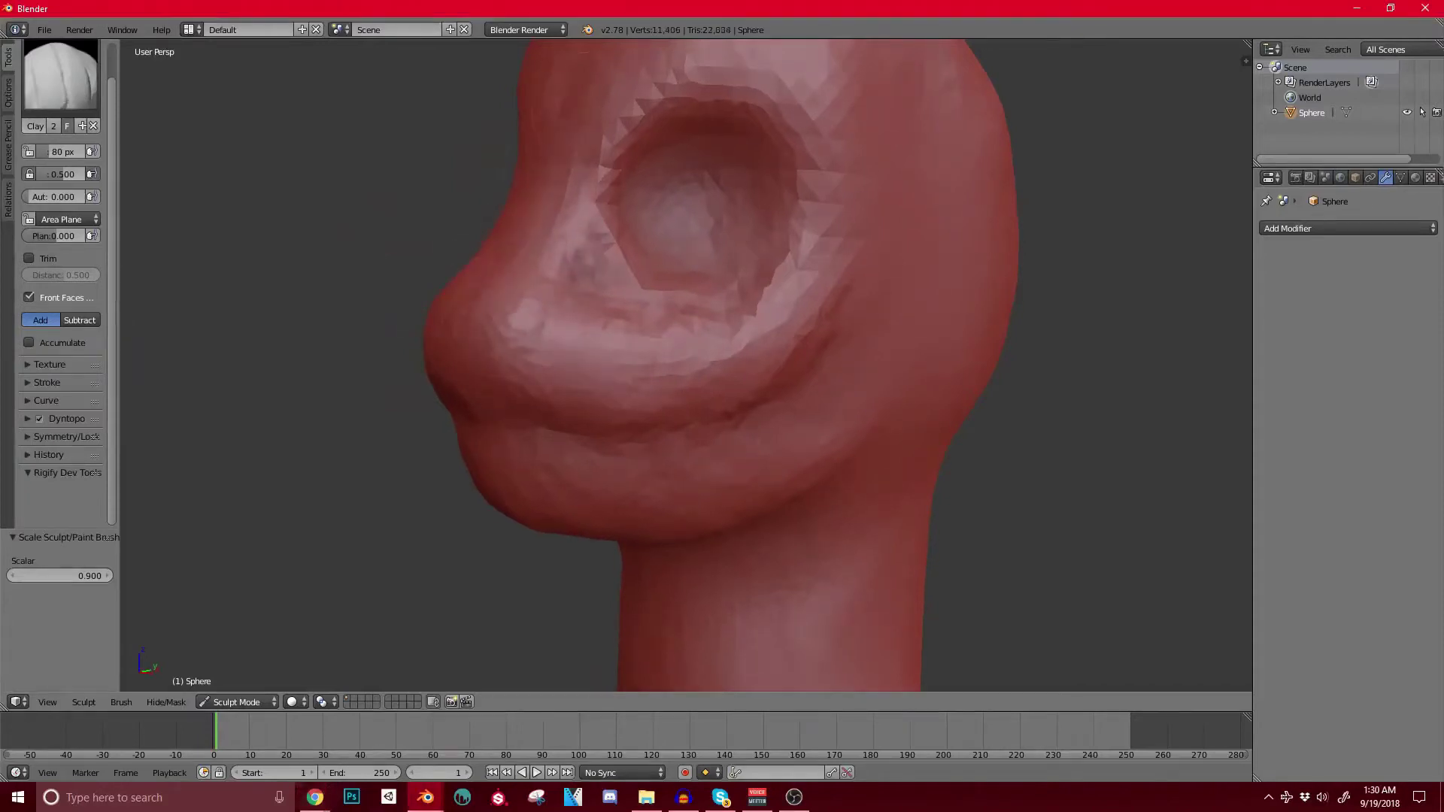
Step: Fill in the side of the muzzle and the lower rim of the eye socket with clay strokes
middle_drag(591, 139, 597, 268)
middle_drag(549, 346, 519, 282)
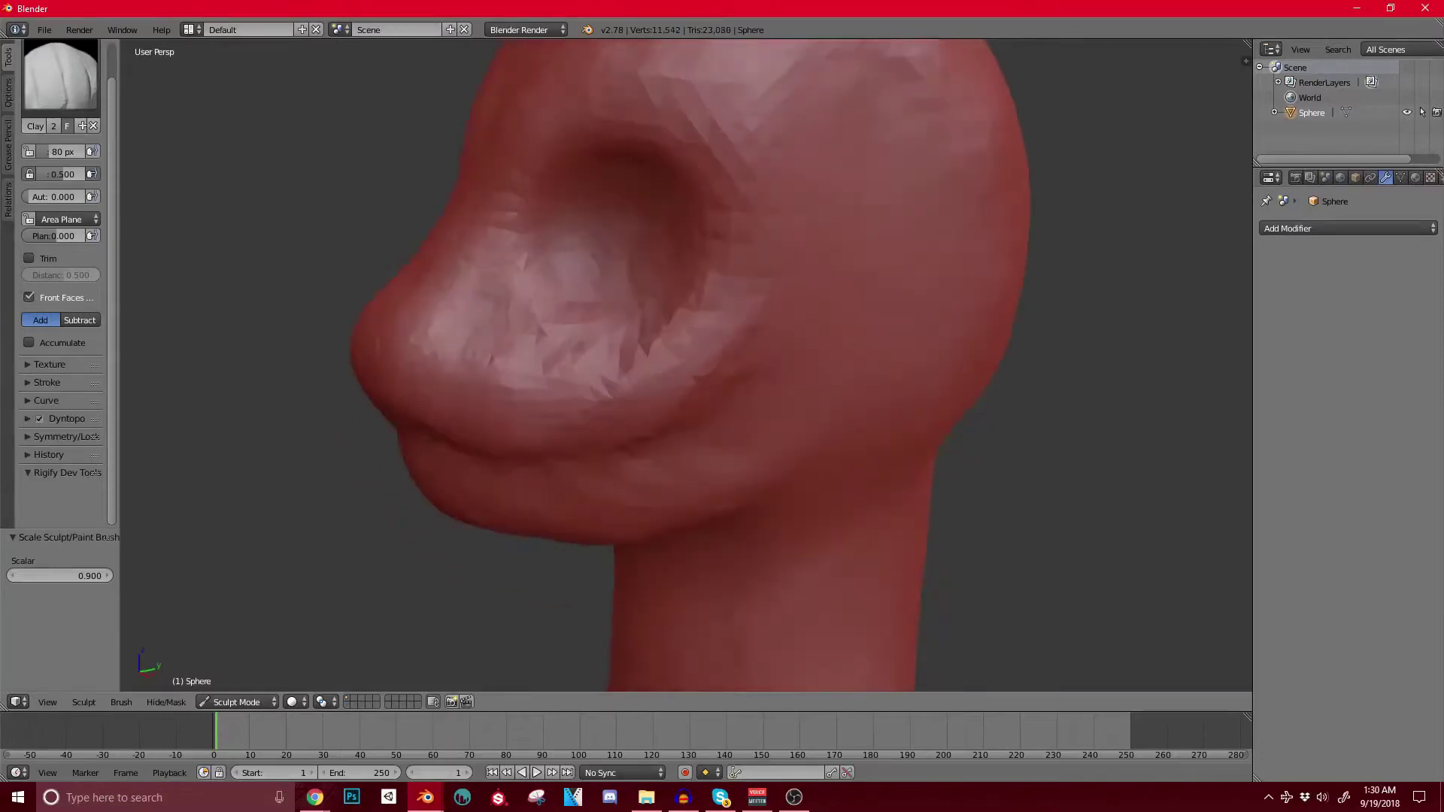
scroll(500, 285, up, 1)
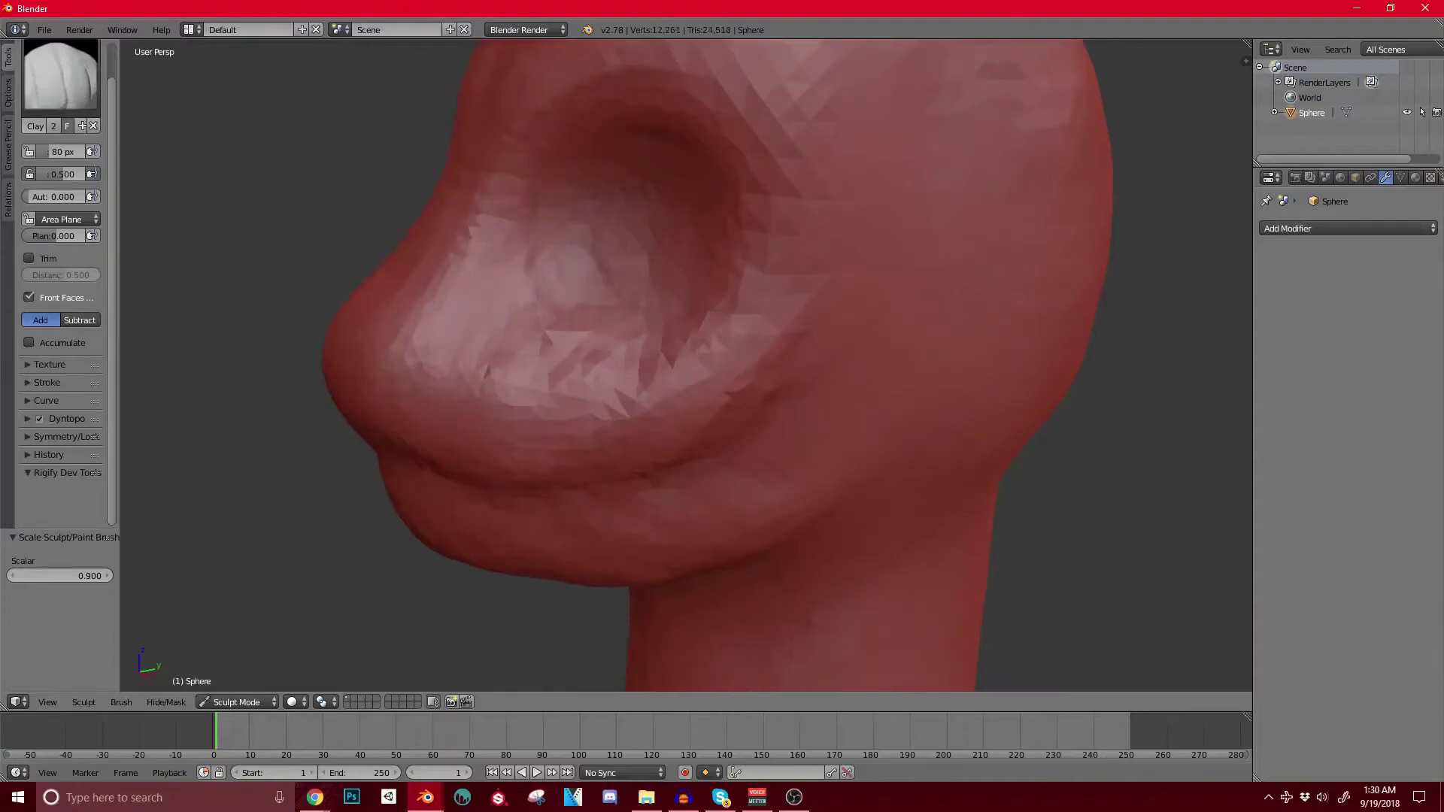
drag(707, 270, 696, 282)
Step: Nudge the tip of the snout outward with a large Grab brush while viewing the head from below
scroll(695, 282, down, 4)
middle_drag(511, 286, 640, 282)
scroll(639, 282, up, 2)
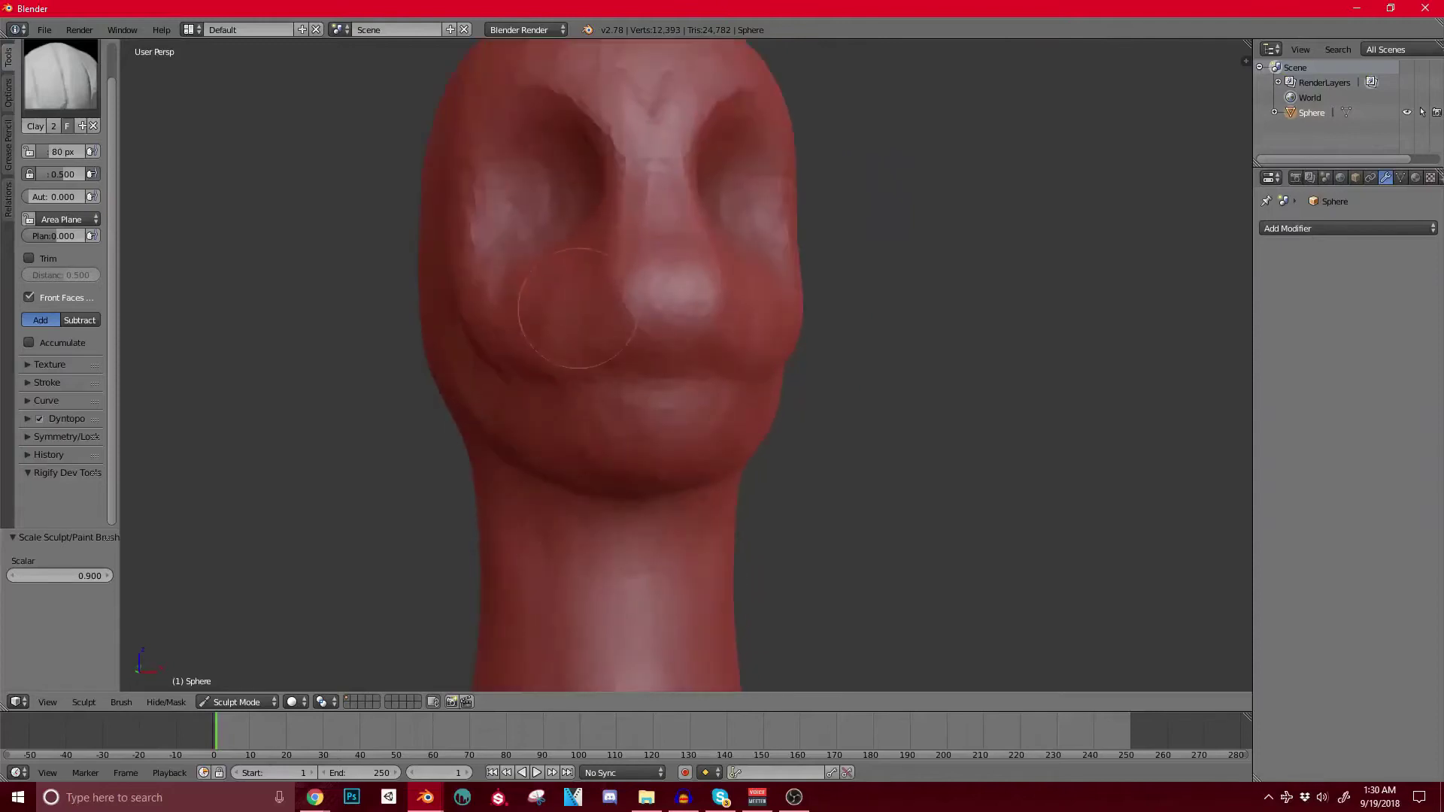
scroll(647, 361, down, 3)
middle_drag(564, 338, 564, 242)
scroll(700, 240, up, 4)
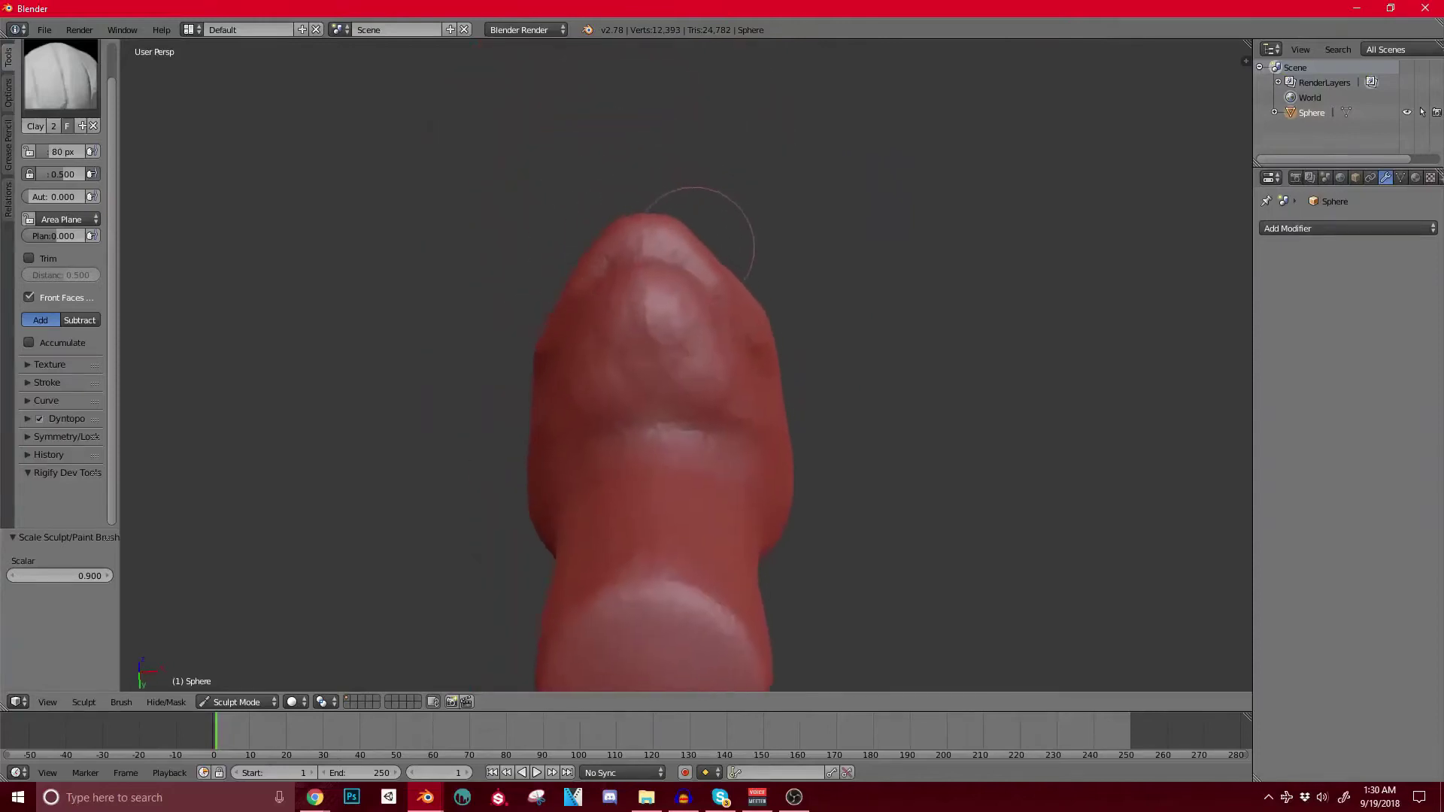
key(g)
key(bracketright)
key(bracketright)
key(bracketright)
key(bracketright)
key(bracketright)
key(bracketright)
key(bracketright)
key(bracketright)
key(bracketright)
key(bracketright)
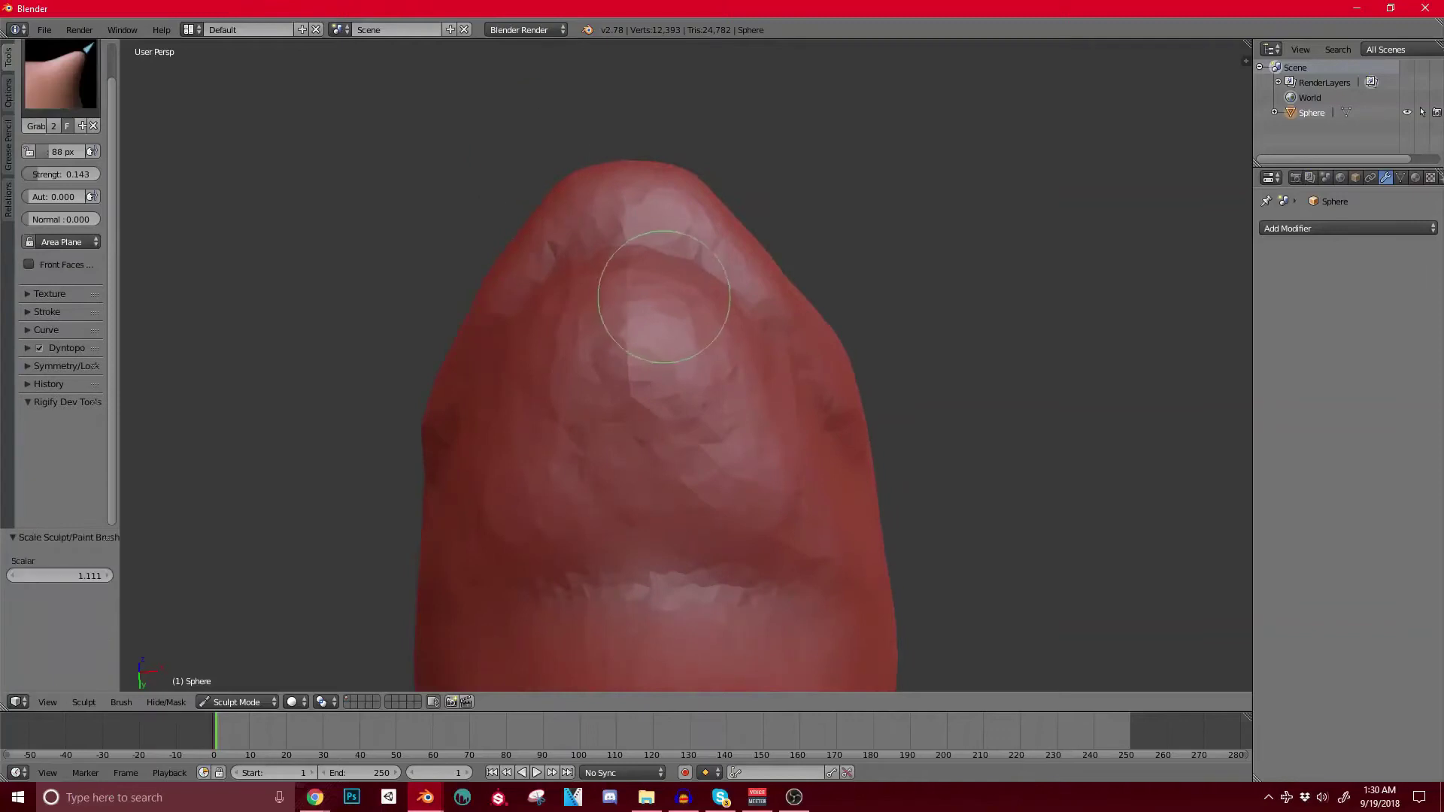
key(bracketright)
key(bracketright)
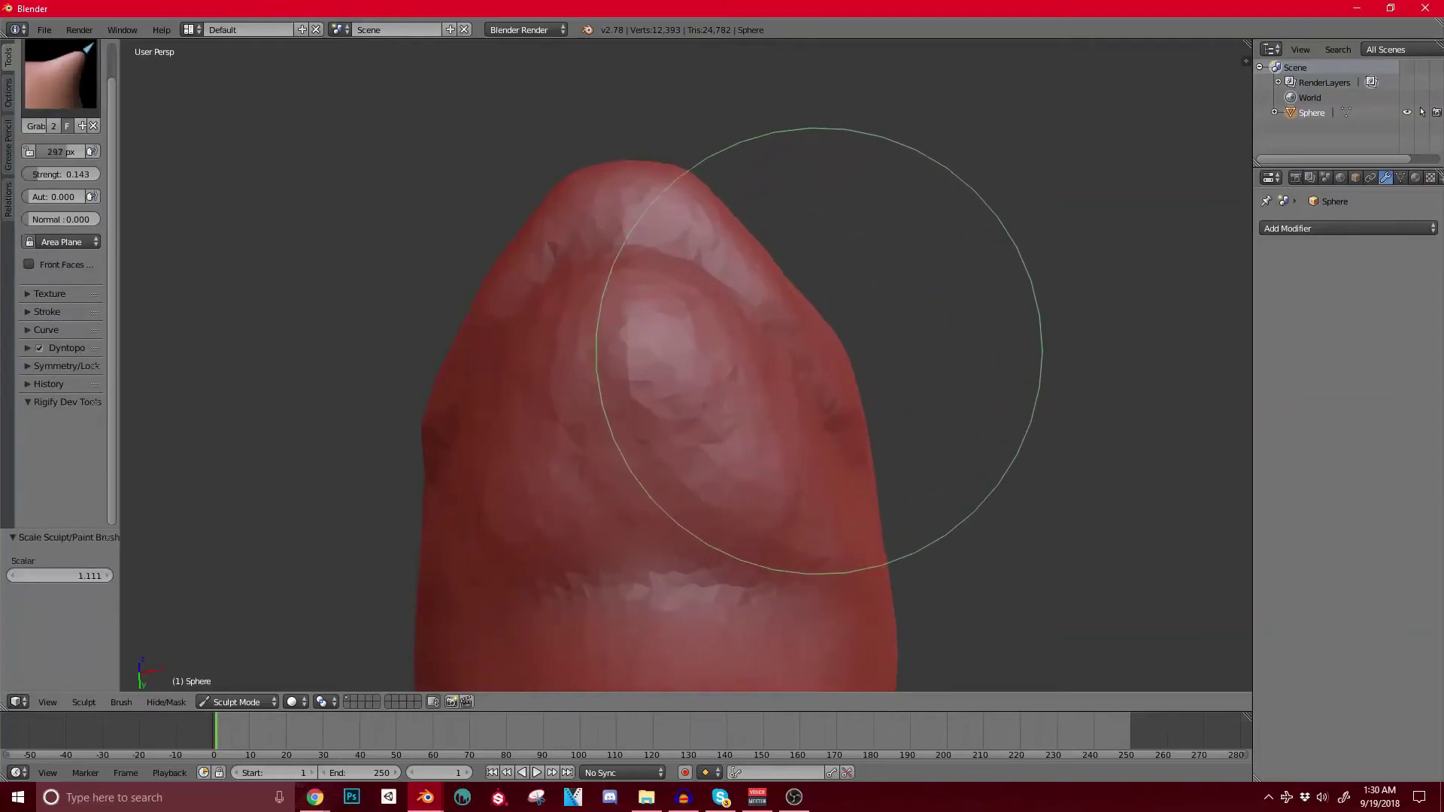
key(bracketleft)
key(bracketleft)
key(bracketleft)
key(bracketleft)
key(bracketleft)
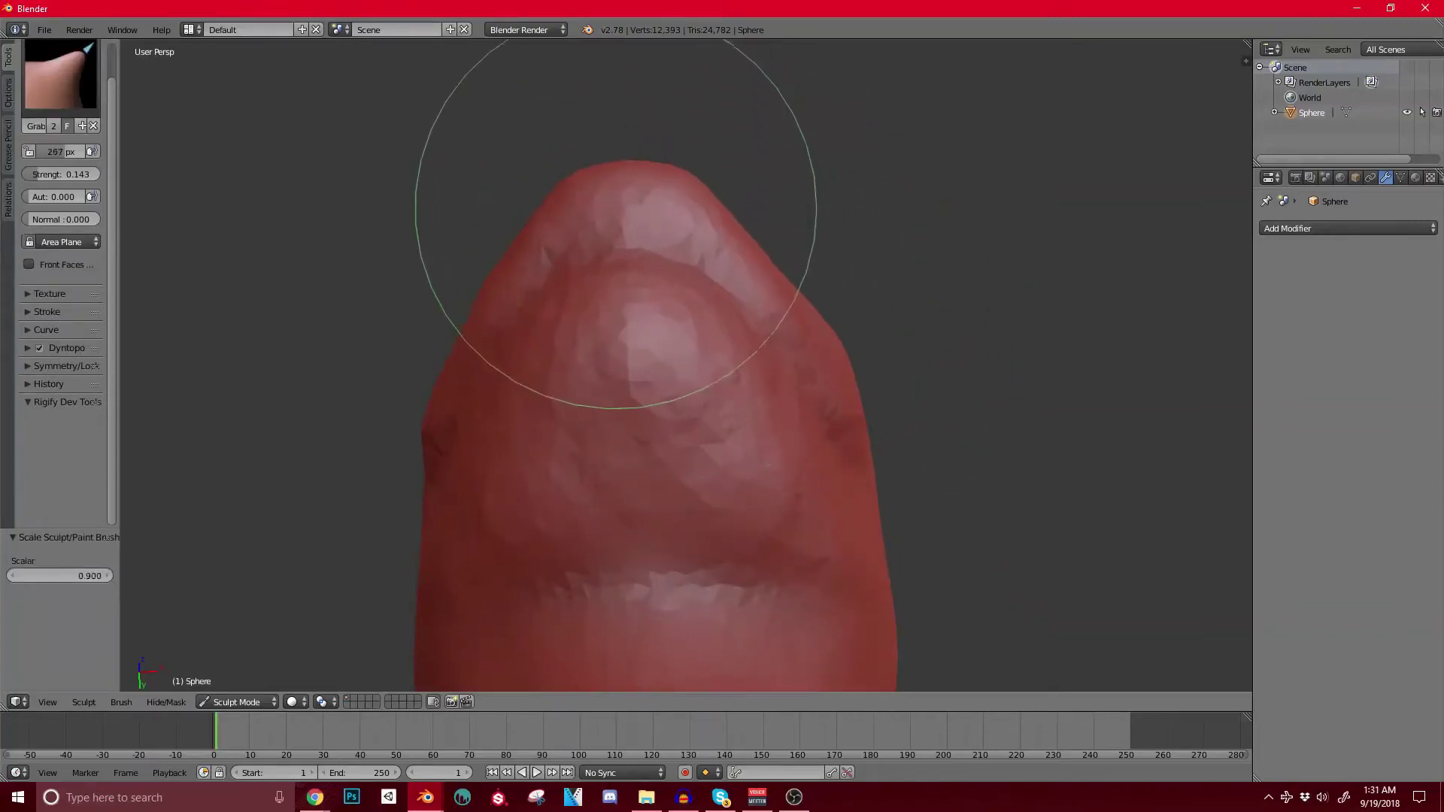
key(bracketright)
key(bracketright)
key(bracketright)
key(bracketright)
key(bracketright)
key(bracketright)
key(bracketright)
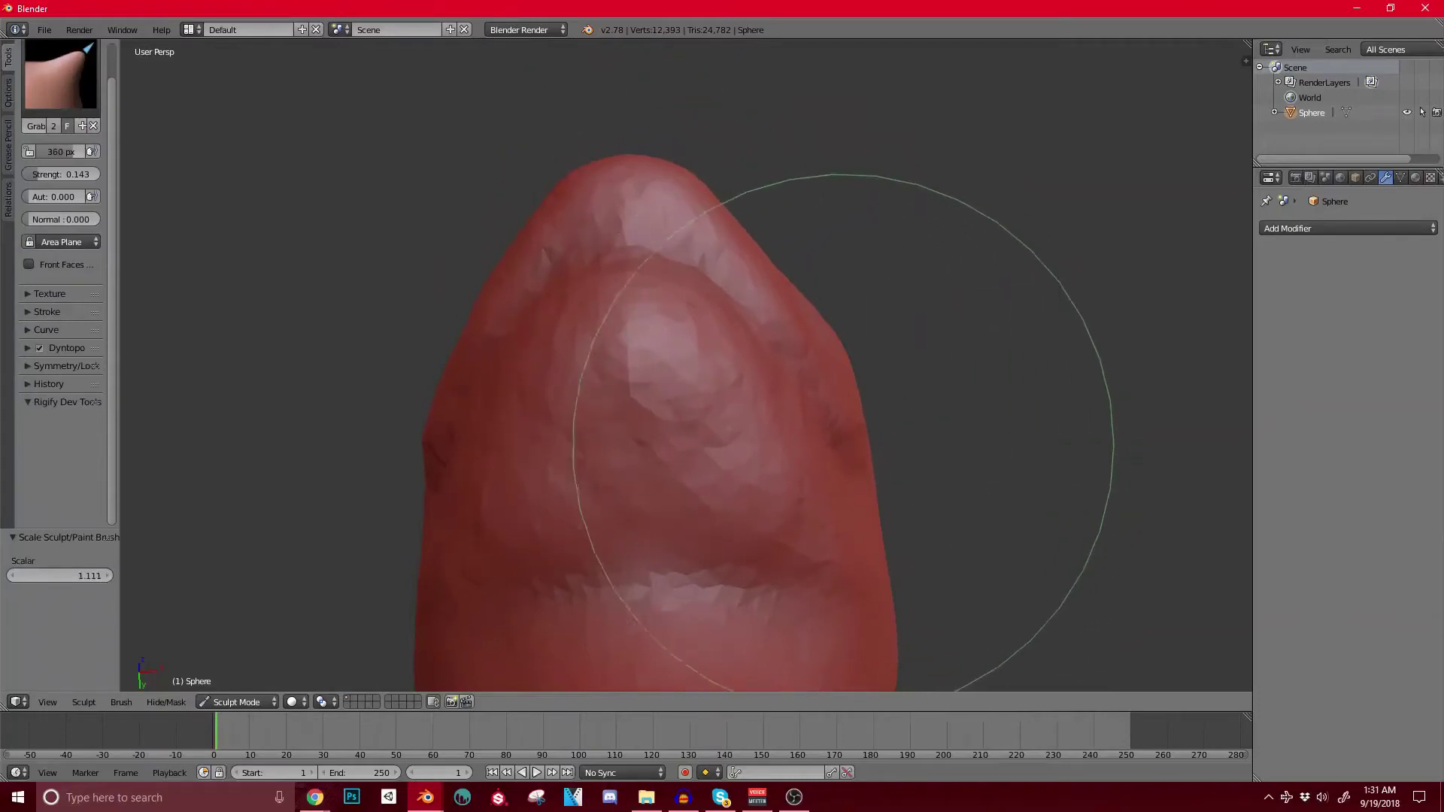
Step: Adjust the cheek around the mouth corner from the side with the Grab brush, trying sizes between 137 and 281 px
mouse_move(850, 413)
middle_down()
mouse_move(757, 472)
mouse_move(676, 421)
mouse_move(660, 500)
middle_up()
key(bracketleft)
key(bracketleft)
key(bracketleft)
key(bracketleft)
key(bracketleft)
key(bracketleft)
key(bracketleft)
key(bracketleft)
key(bracketleft)
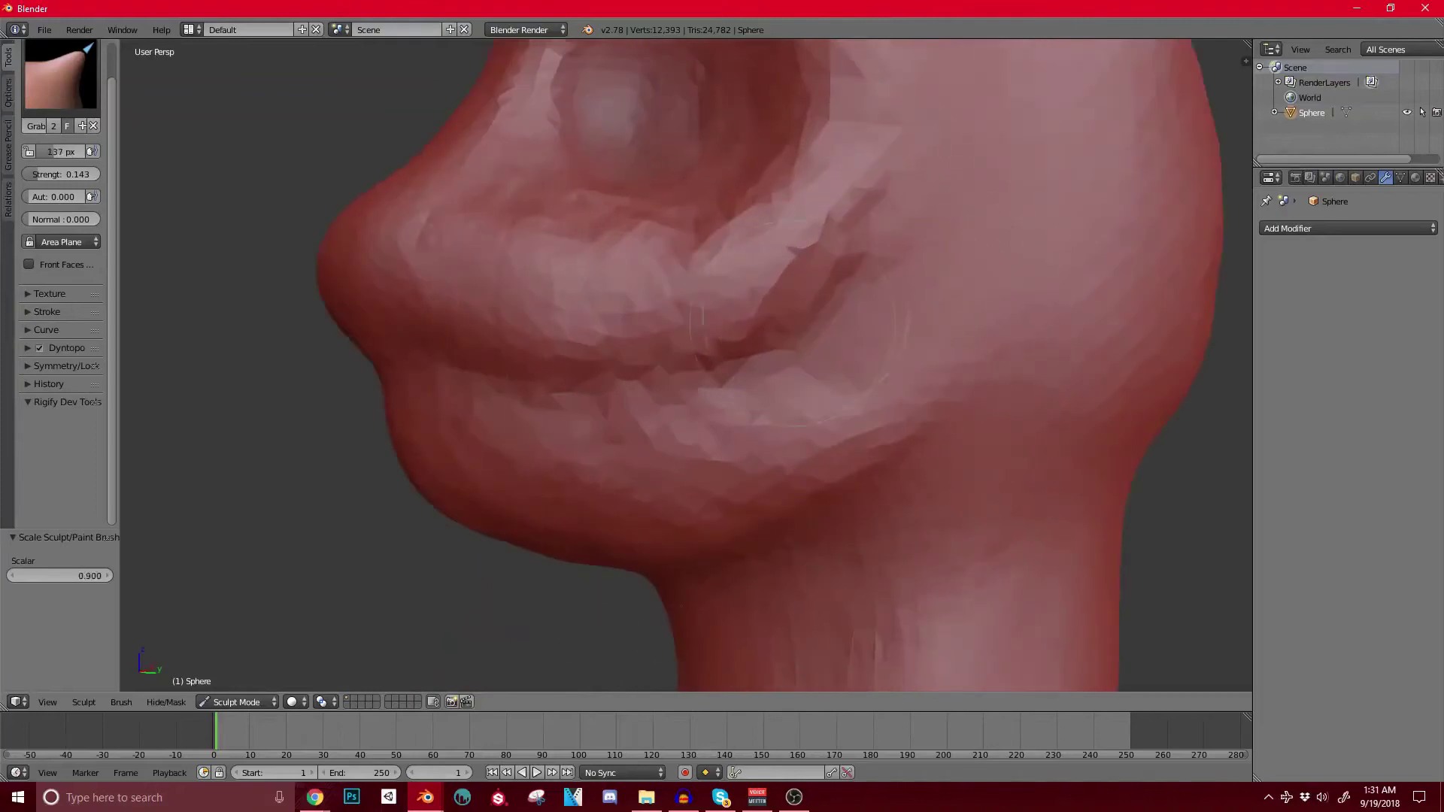
key(bracketright)
key(bracketright)
key(bracketright)
key(bracketright)
key(bracketright)
key(bracketright)
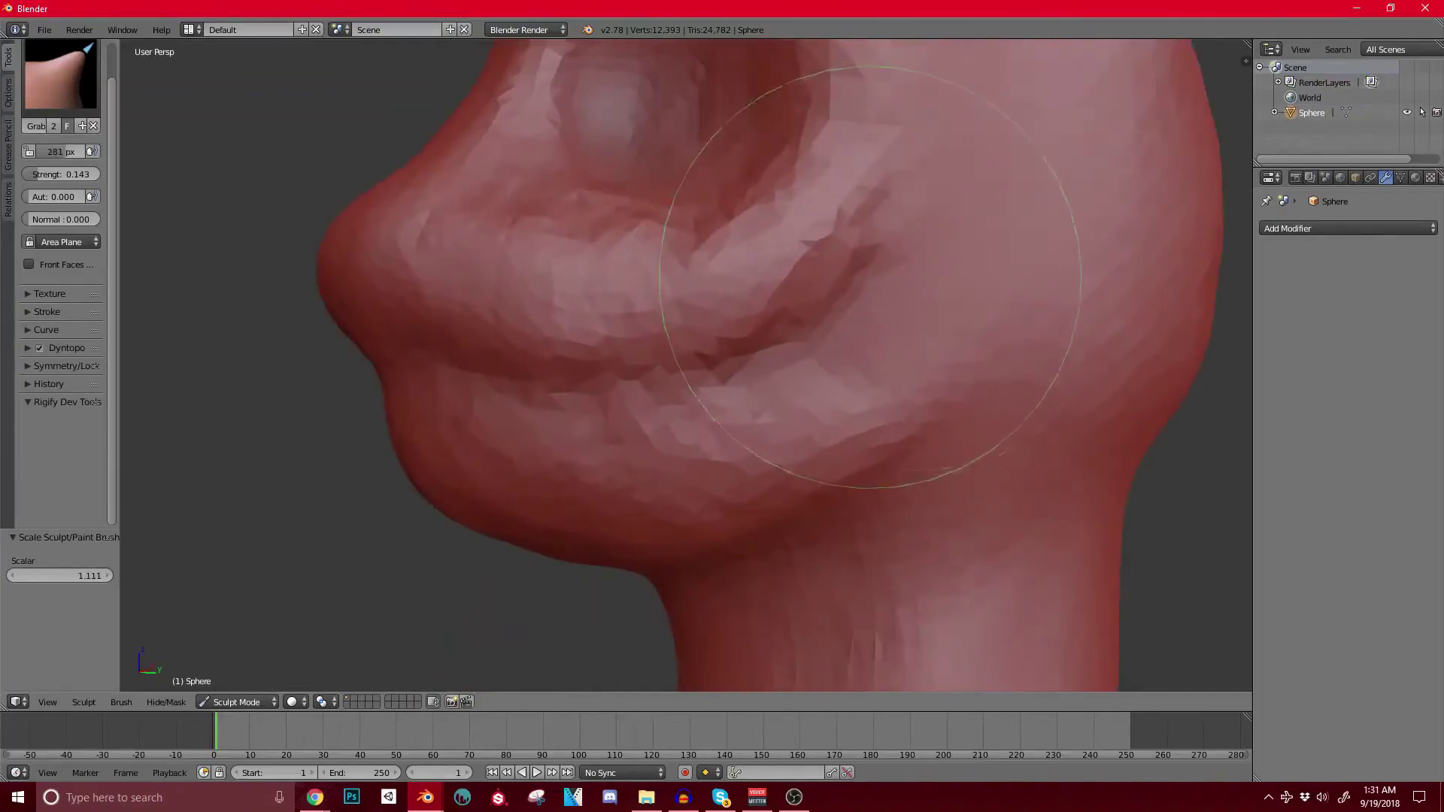
Step: Thicken the lower jaw and the area where it meets the neck with the Clay Strips brush at 105 px
click(60, 77)
click(176, 160)
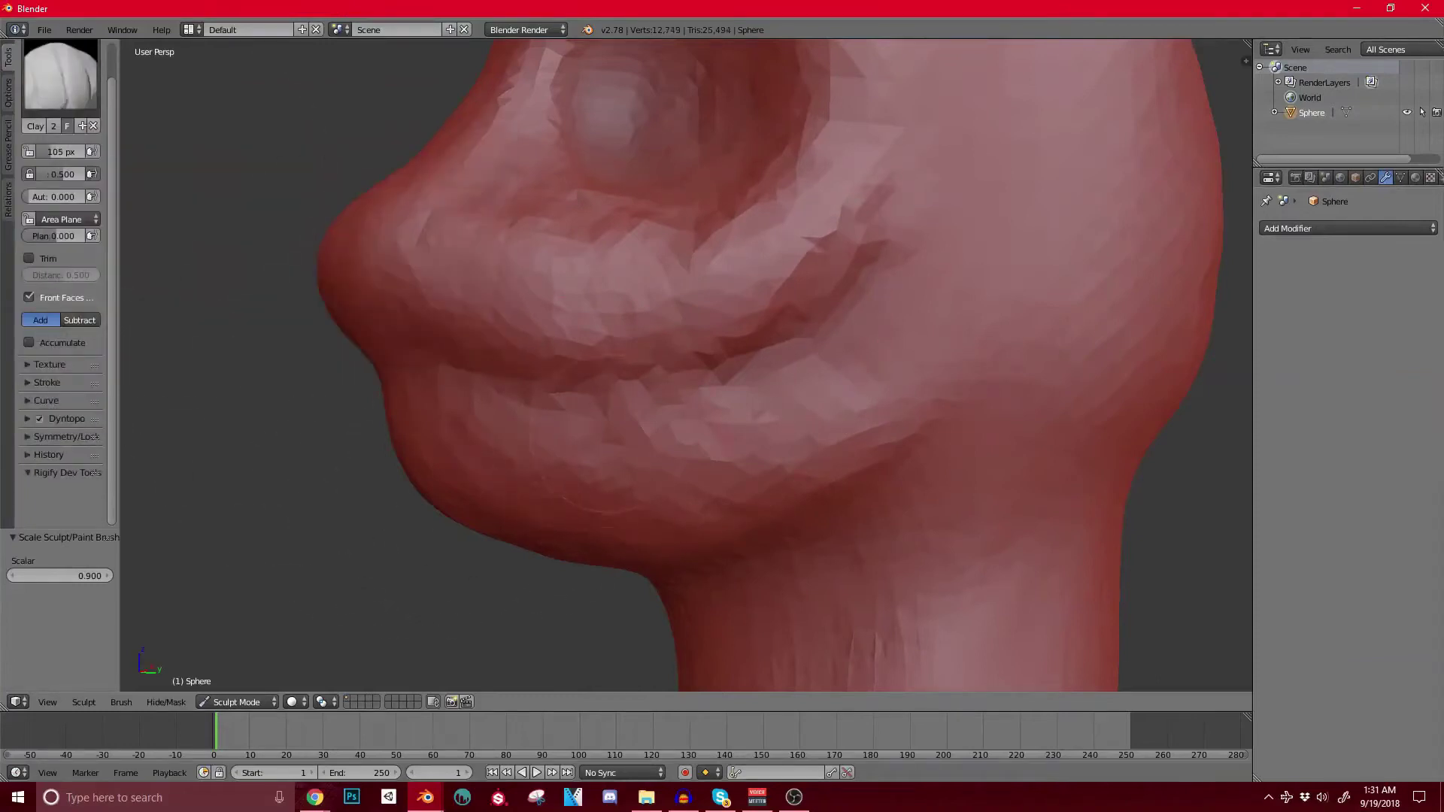
middle_drag(700, 421, 710, 323)
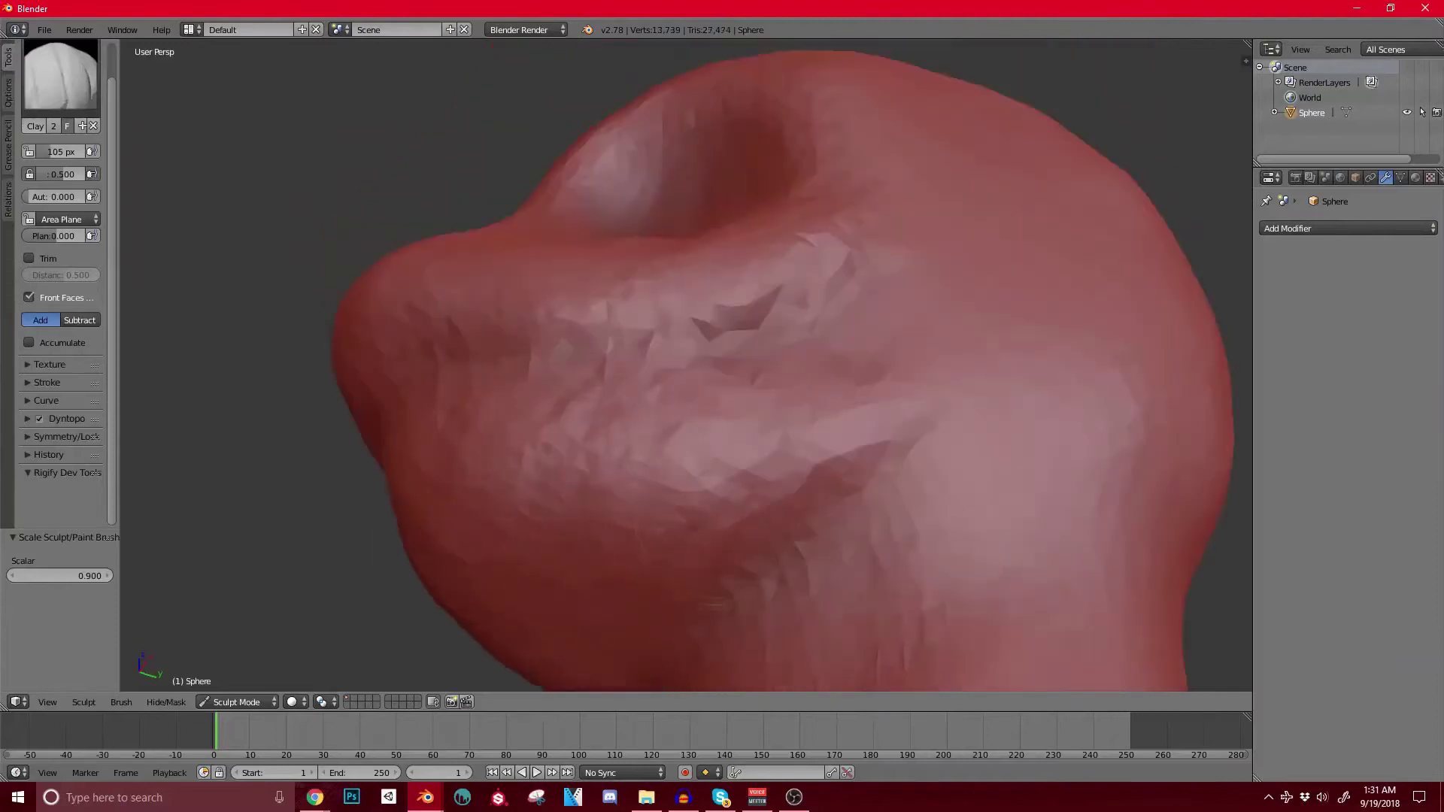
middle_drag(714, 530, 673, 417)
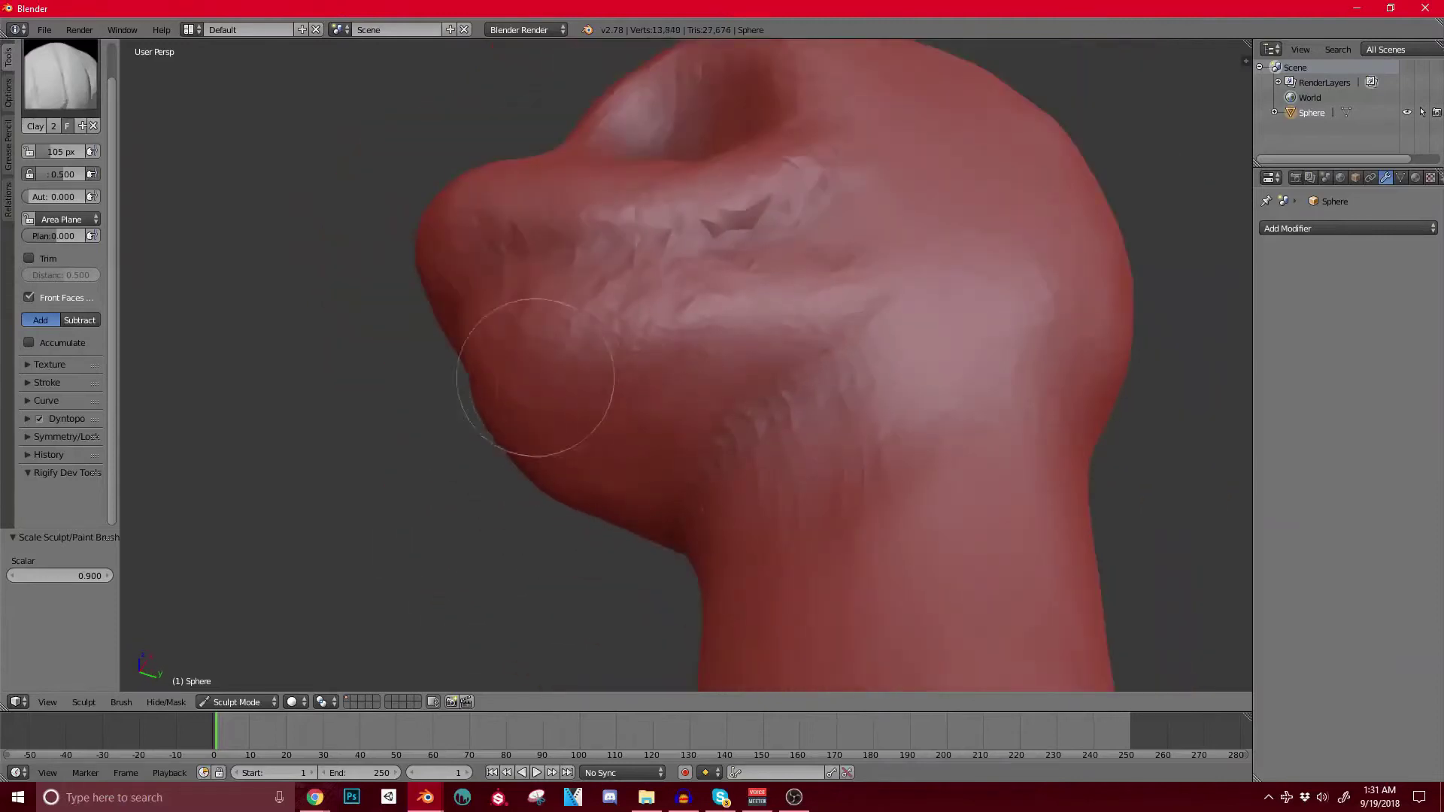
middle_drag(535, 378, 722, 380)
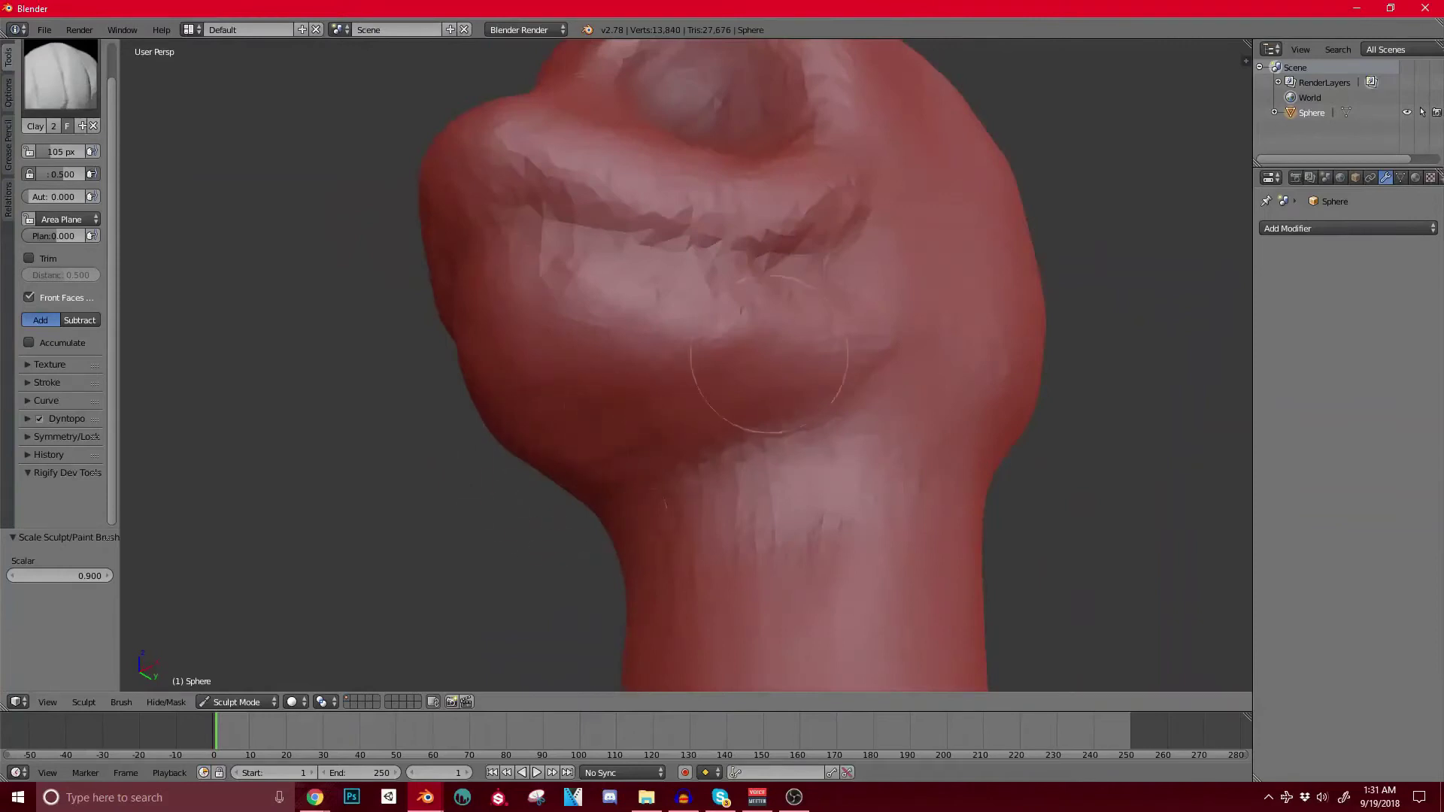
Step: Lay slanted clay strokes from under the jaw down the front and sides of the upper neck
mouse_move(654, 280)
middle_down()
mouse_move(590, 394)
mouse_move(682, 353)
mouse_move(737, 362)
middle_up()
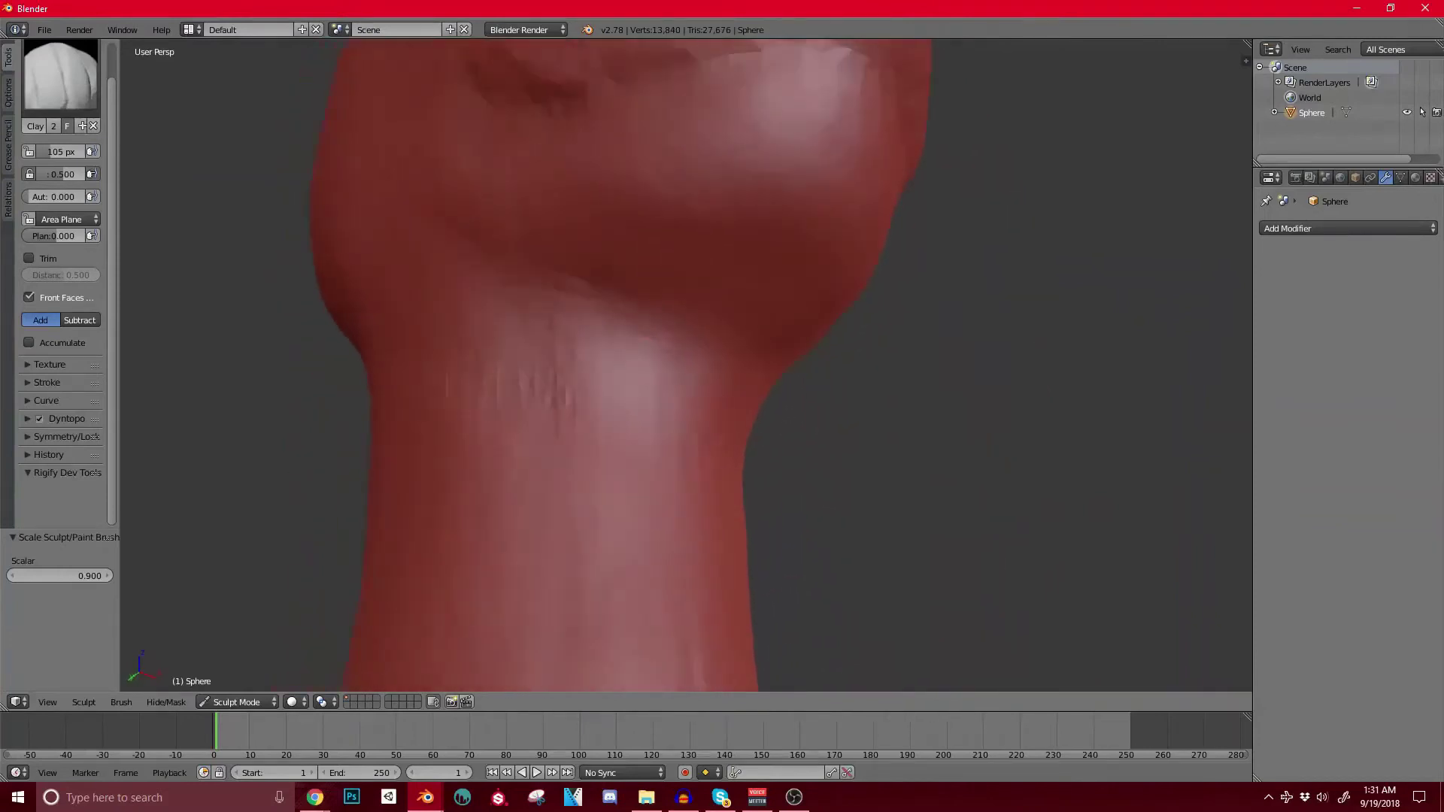
mouse_move(505, 309)
mouse_down()
mouse_move(524, 406)
mouse_move(548, 410)
mouse_up()
drag(756, 372, 741, 432)
mouse_move(540, 305)
mouse_down()
mouse_move(547, 432)
mouse_move(598, 451)
mouse_up()
drag(607, 331, 643, 436)
drag(730, 361, 707, 433)
drag(624, 316, 692, 364)
Step: Strengthen the V-shaped tendon ridges on the front of the neck with further clay strokes
scroll(677, 361, down, 3)
middle_drag(662, 361, 691, 353)
drag(699, 331, 686, 367)
mouse_move(688, 369)
middle_down()
mouse_move(737, 406)
mouse_move(613, 354)
middle_up()
scroll(617, 349, up, 2)
mouse_move(647, 301)
mouse_down()
mouse_move(671, 365)
mouse_move(711, 368)
mouse_move(681, 369)
mouse_up()
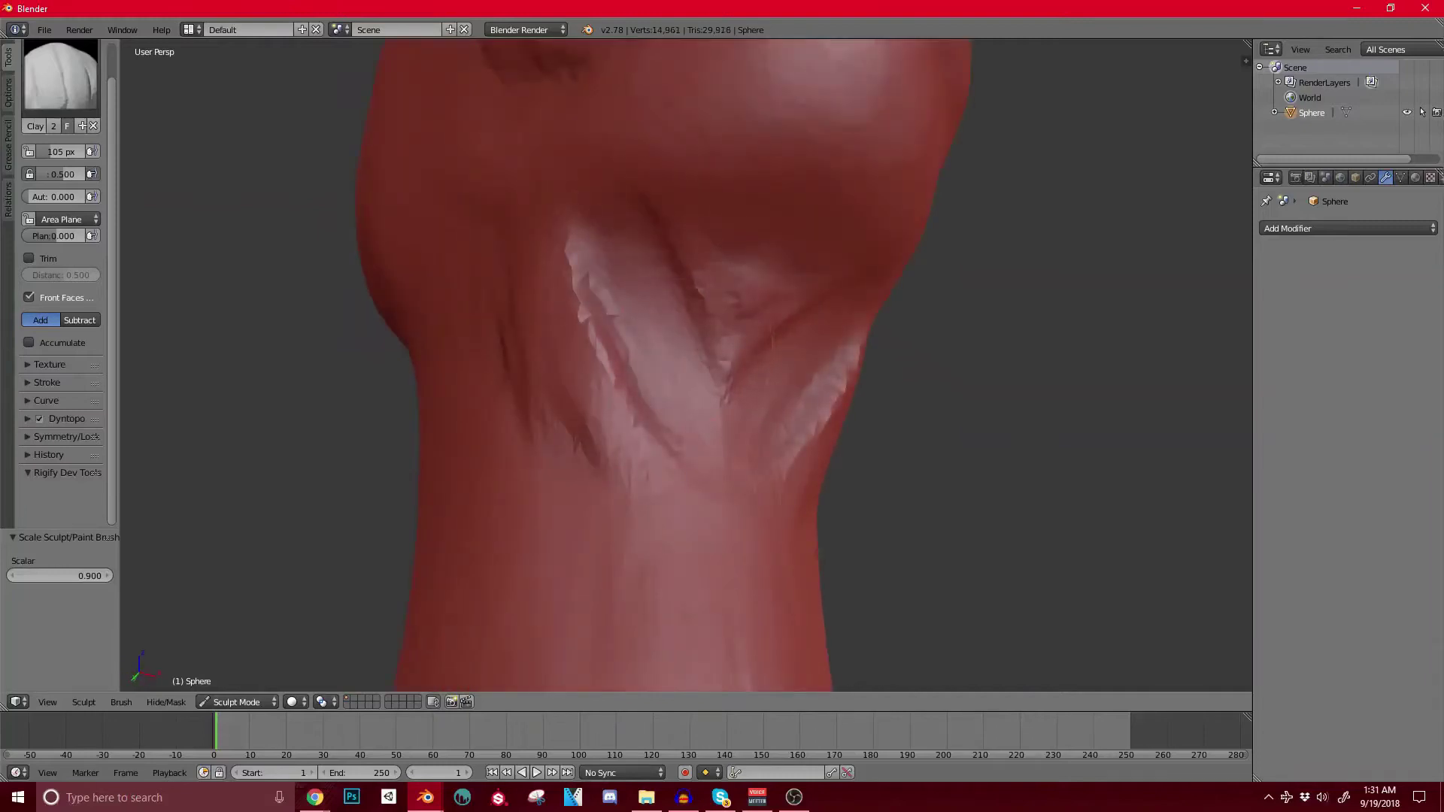
middle_drag(699, 334, 591, 332)
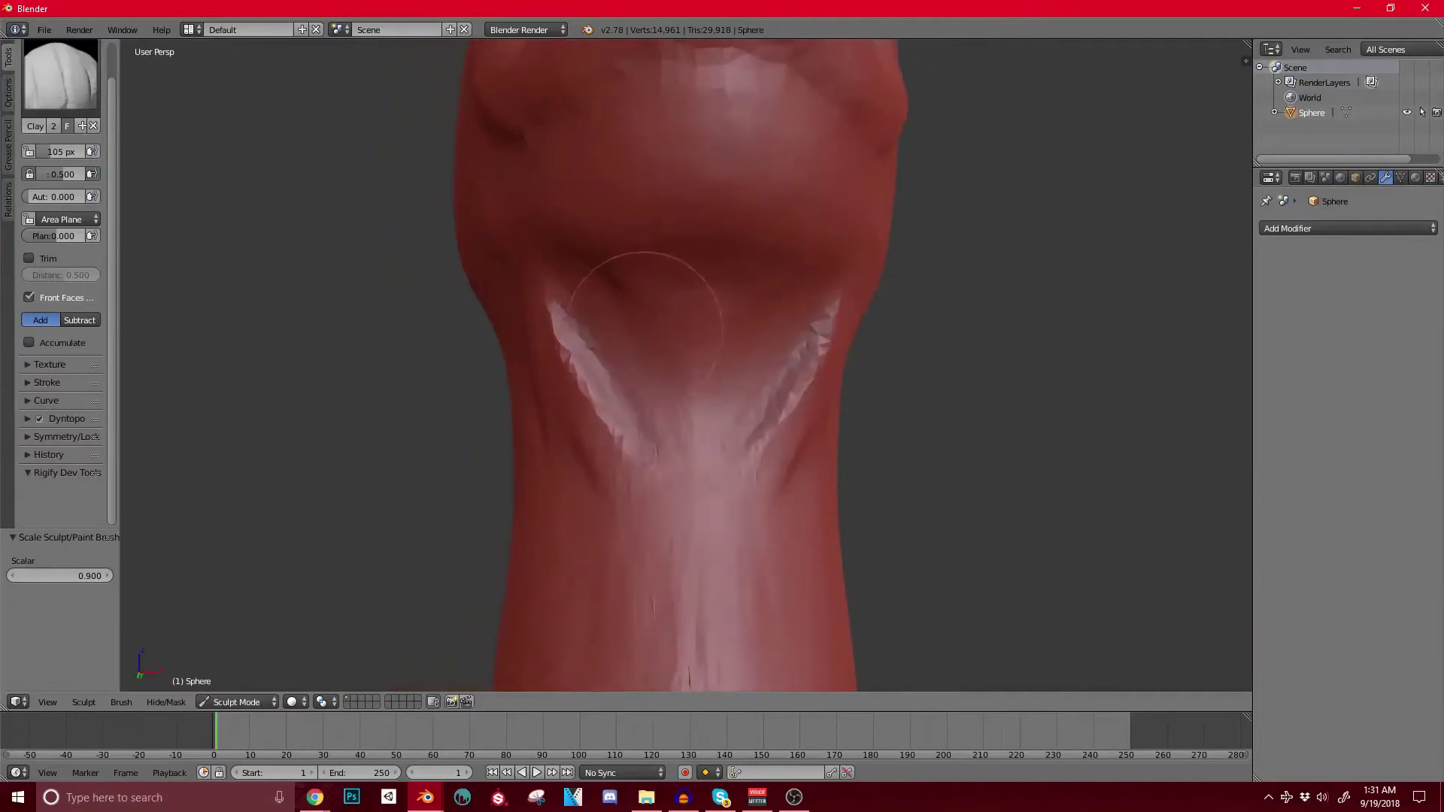
Step: Add narrower inner throat strands running down the neck with the Clay Strips brush at 67 px
middle_drag(646, 316, 664, 299)
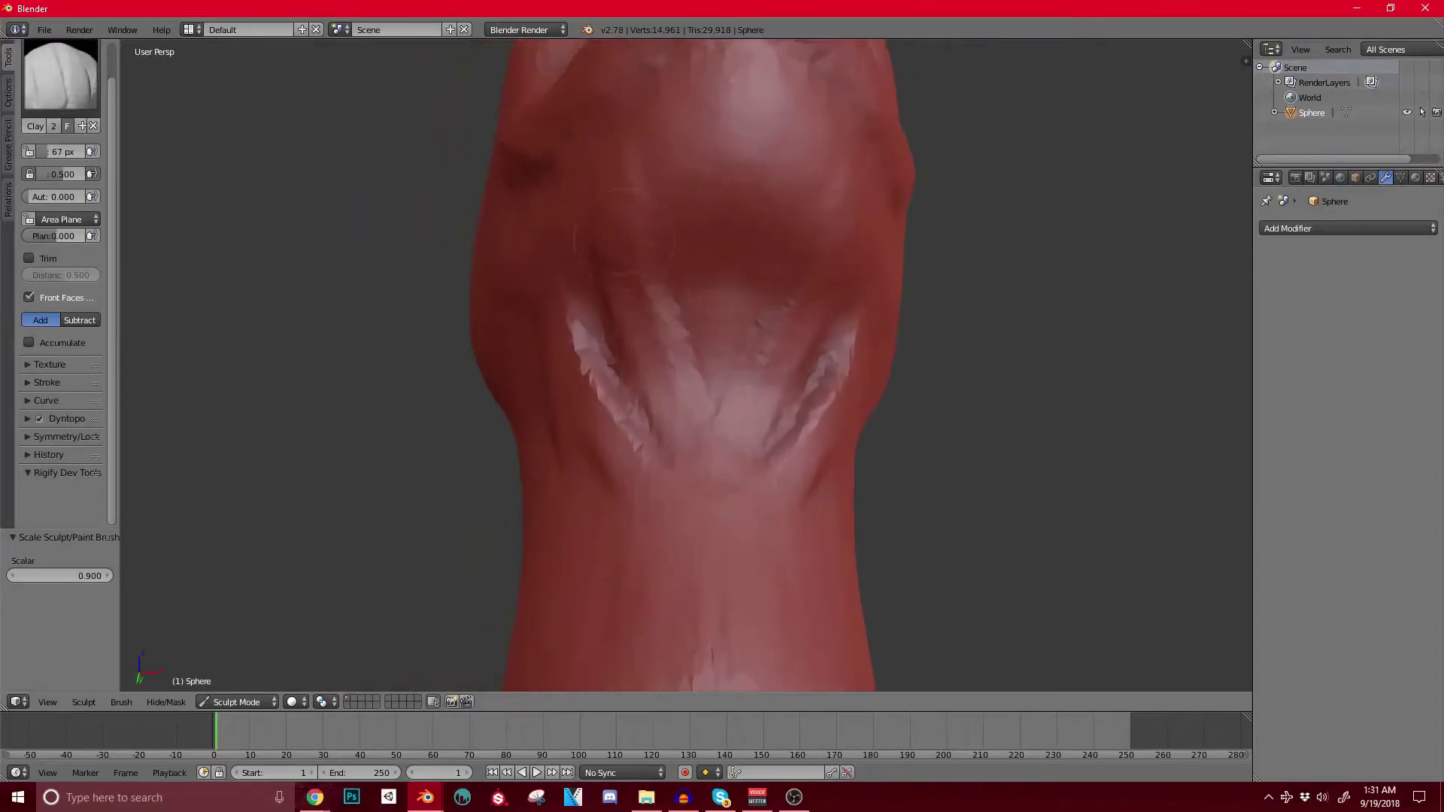
middle_drag(661, 316, 700, 361)
drag(652, 267, 639, 591)
scroll(707, 369, down, 2)
mouse_move(707, 369)
middle_down()
mouse_move(677, 349)
mouse_move(704, 361)
middle_up()
mouse_move(703, 286)
middle_down()
mouse_move(748, 280)
mouse_move(664, 414)
middle_up()
scroll(663, 414, up, 3)
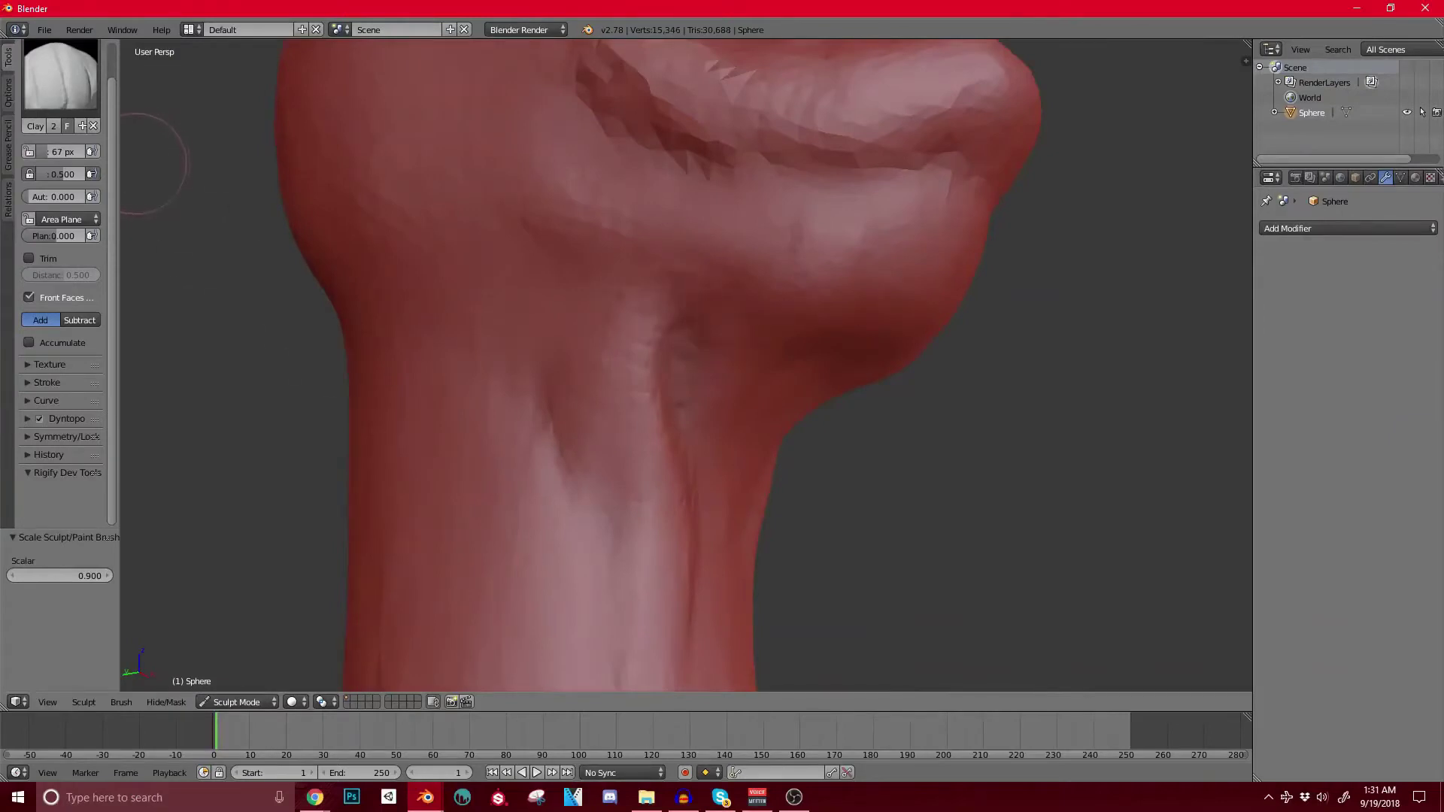
Step: Carve the jawline from the back of the head towards the chin with the Crease brush at 67 px
click(61, 77)
click(235, 160)
mouse_move(640, 241)
shift+middle_down()
mouse_move(630, 467)
mouse_move(677, 458)
shift+middle_up()
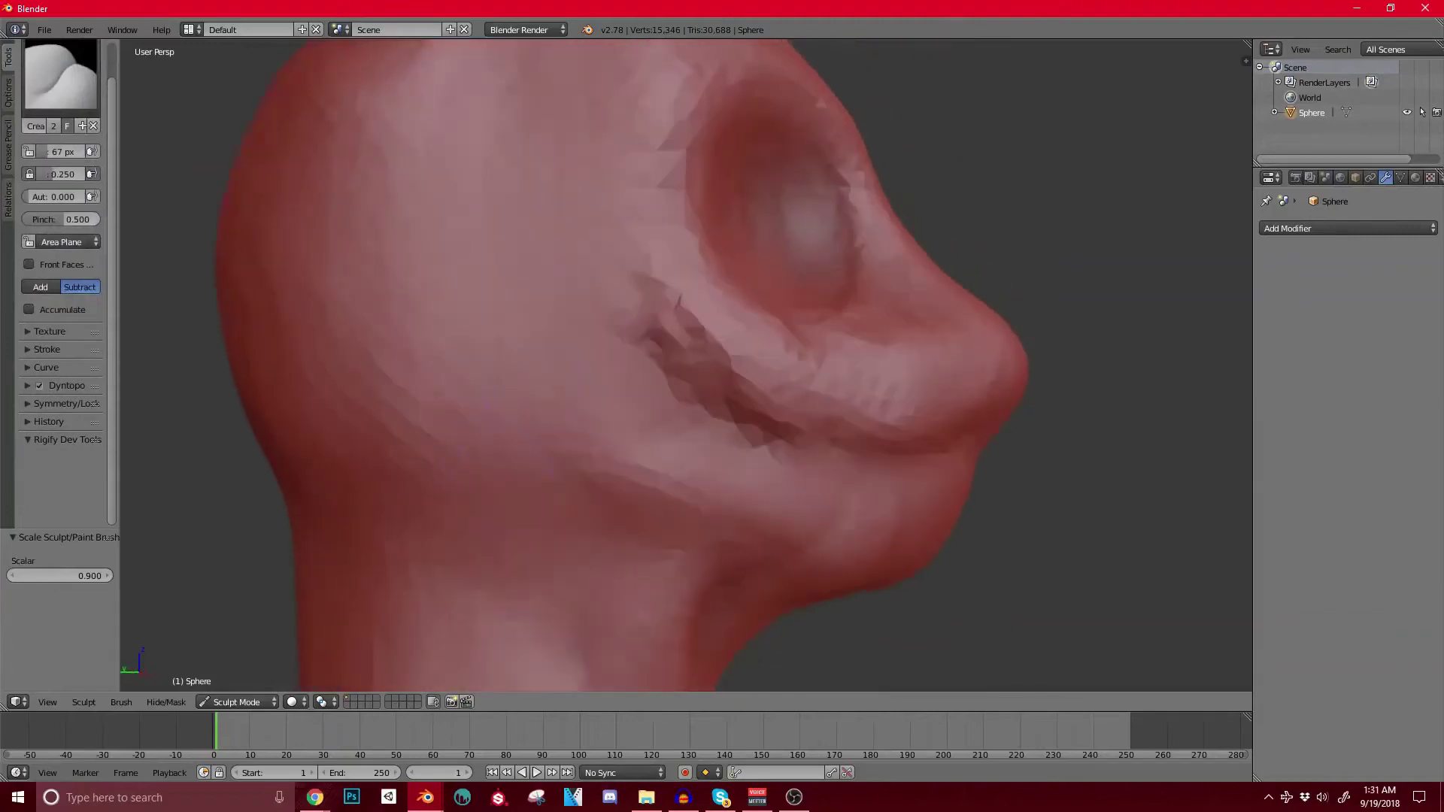
scroll(677, 361, down, 2)
drag(431, 423, 512, 432)
drag(536, 494, 632, 502)
Step: Continue the jaw crease along the underside of the chin where it meets the neck
middle_drag(639, 496, 605, 490)
middle_drag(751, 530, 713, 483)
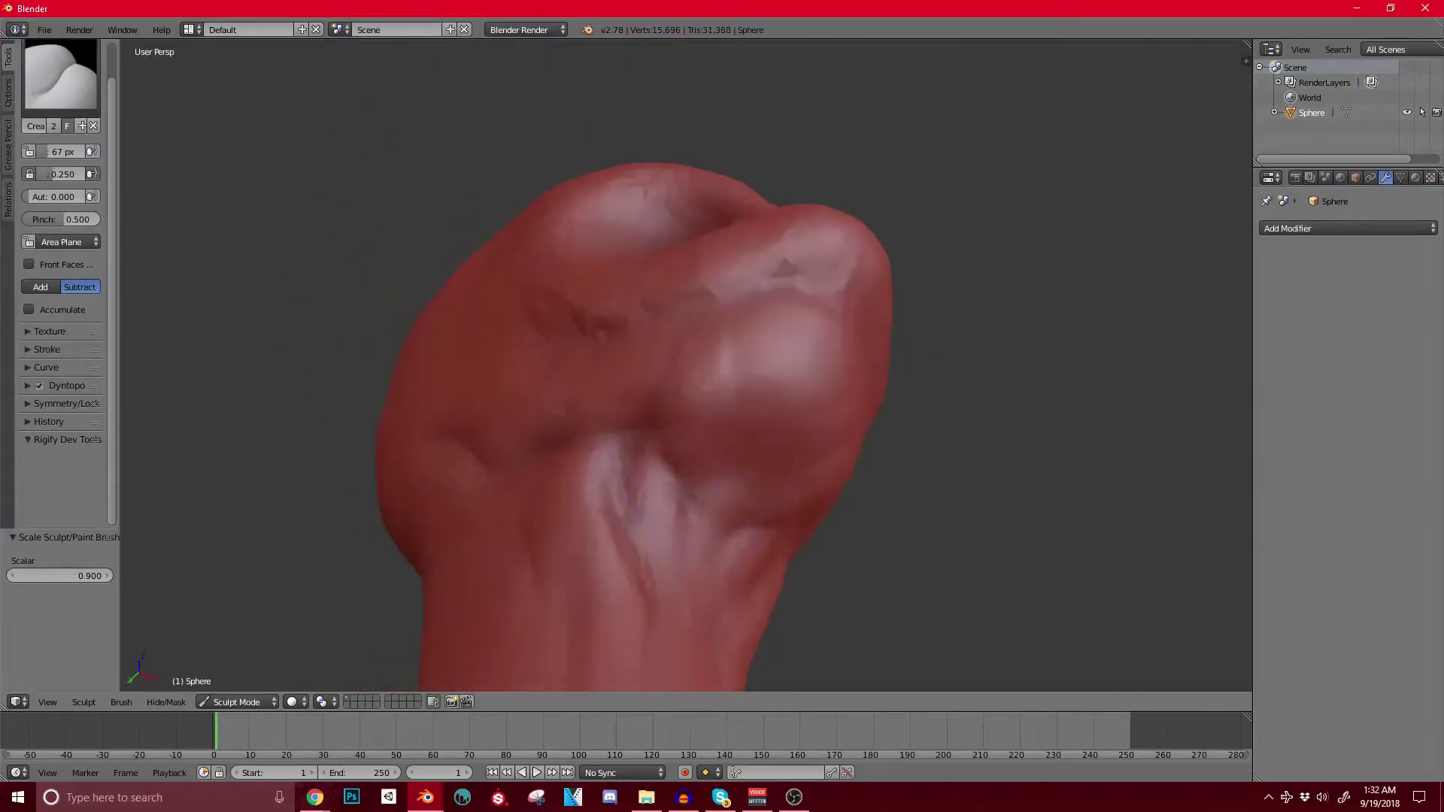
drag(671, 478, 722, 541)
drag(630, 439, 613, 435)
middle_drag(613, 436, 654, 489)
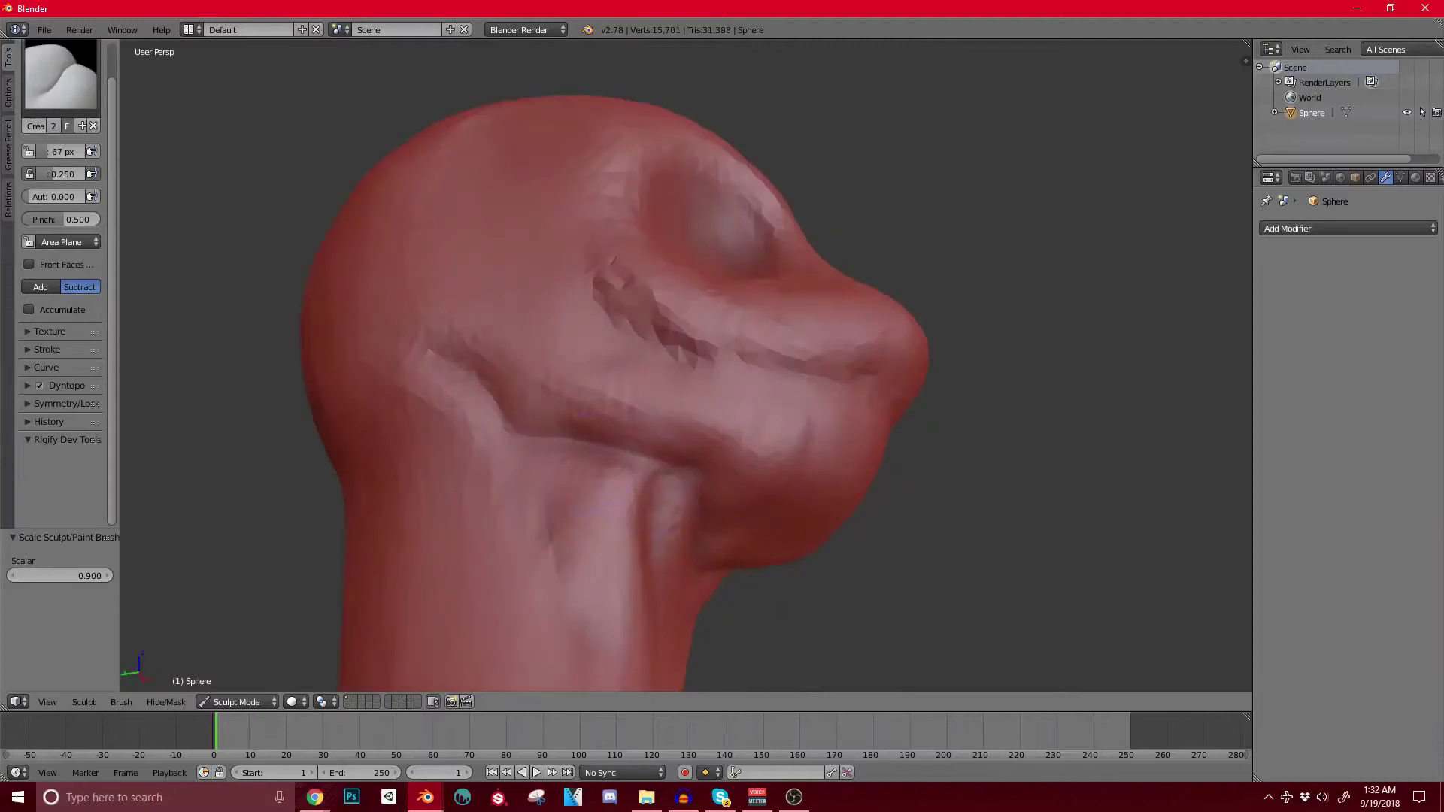
Step: Extend the jaw crease up the side of the head and hook its upper end backwards
mouse_move(519, 430)
mouse_down()
mouse_move(474, 382)
mouse_move(465, 294)
mouse_up()
mouse_move(470, 301)
middle_down()
mouse_move(528, 466)
mouse_move(514, 439)
middle_up()
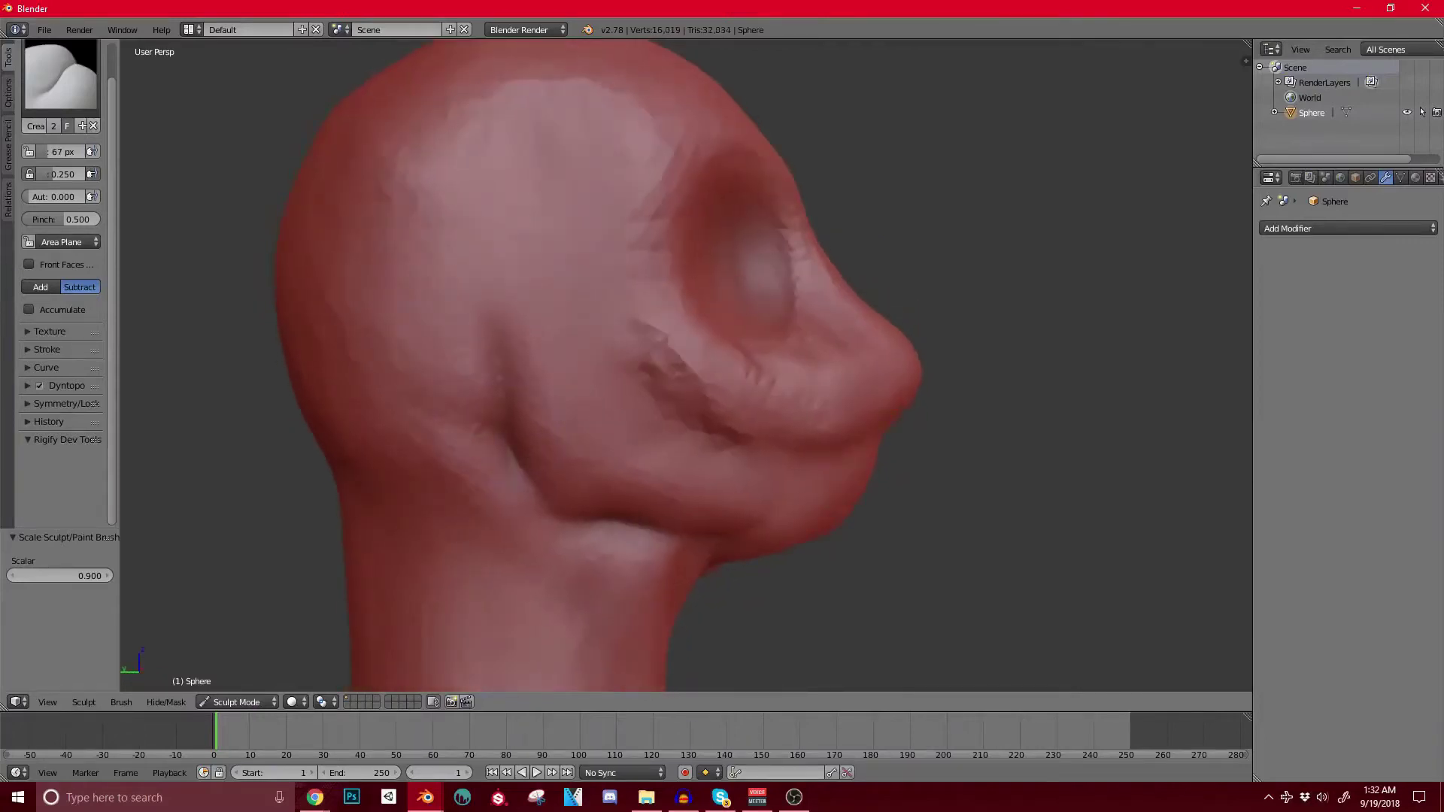
drag(511, 300, 451, 260)
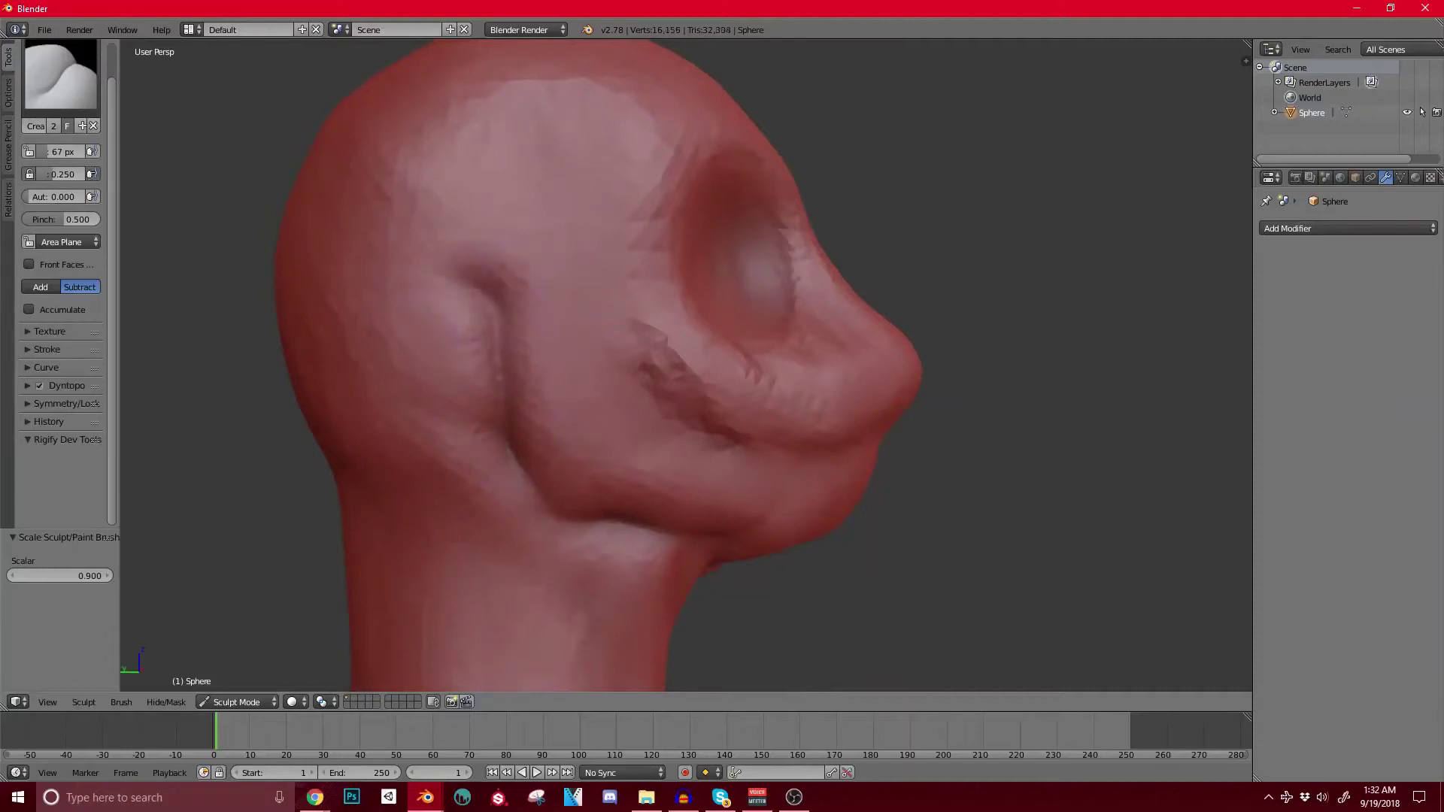
Step: Crease the mouth line from the corner of the mouth forward along the side of the muzzle
scroll(481, 297, down, 5)
middle_drag(542, 301, 540, 416)
scroll(526, 338, up, 6)
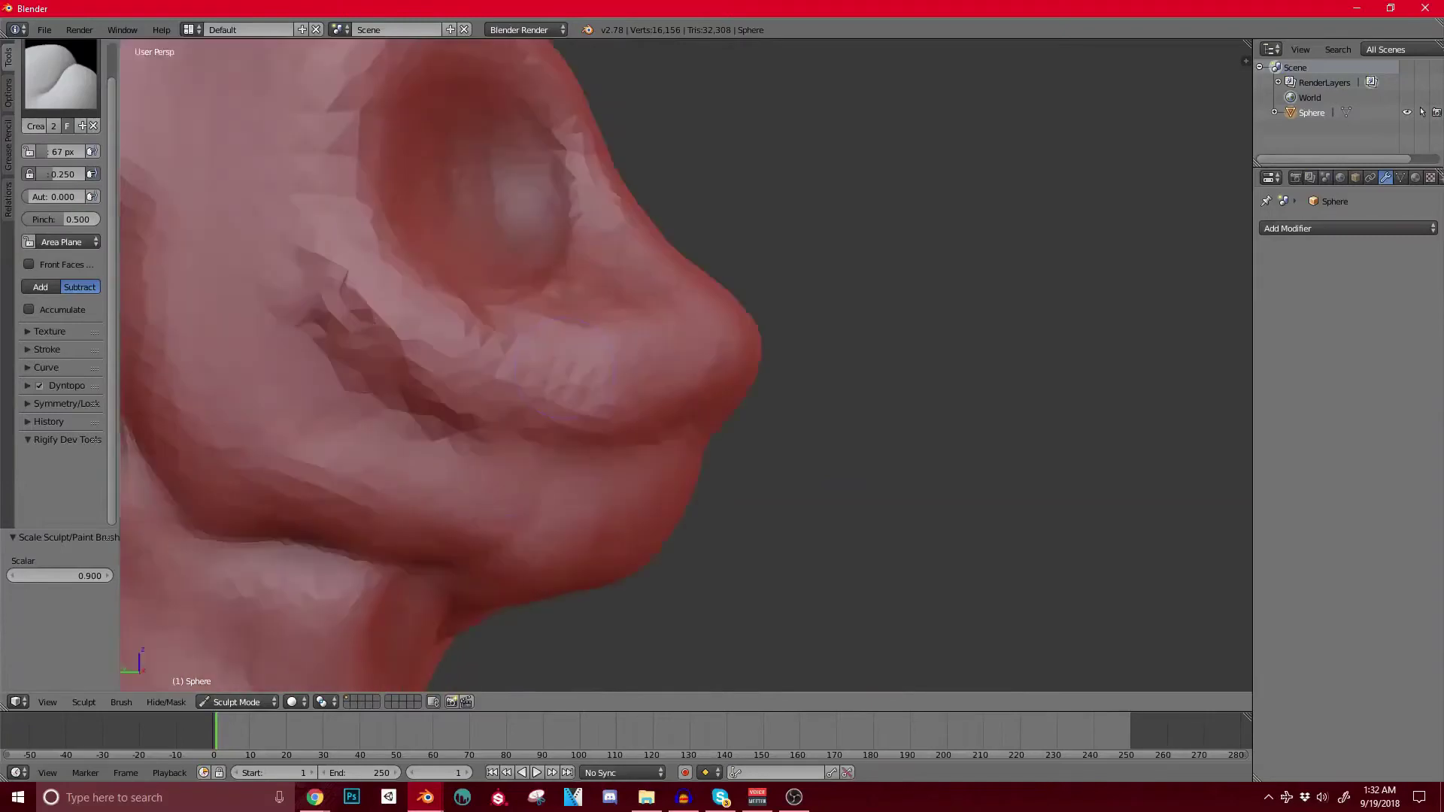
mouse_move(346, 331)
mouse_down()
mouse_move(444, 421)
mouse_move(609, 448)
mouse_move(576, 444)
mouse_up()
middle_drag(602, 436, 523, 438)
drag(564, 446, 677, 444)
Step: Carry the mouth crease across the front of the muzzle below the snout tip
middle_drag(714, 444, 541, 384)
mouse_move(587, 451)
mouse_down()
mouse_move(643, 460)
mouse_move(645, 478)
mouse_up()
middle_drag(639, 466, 376, 485)
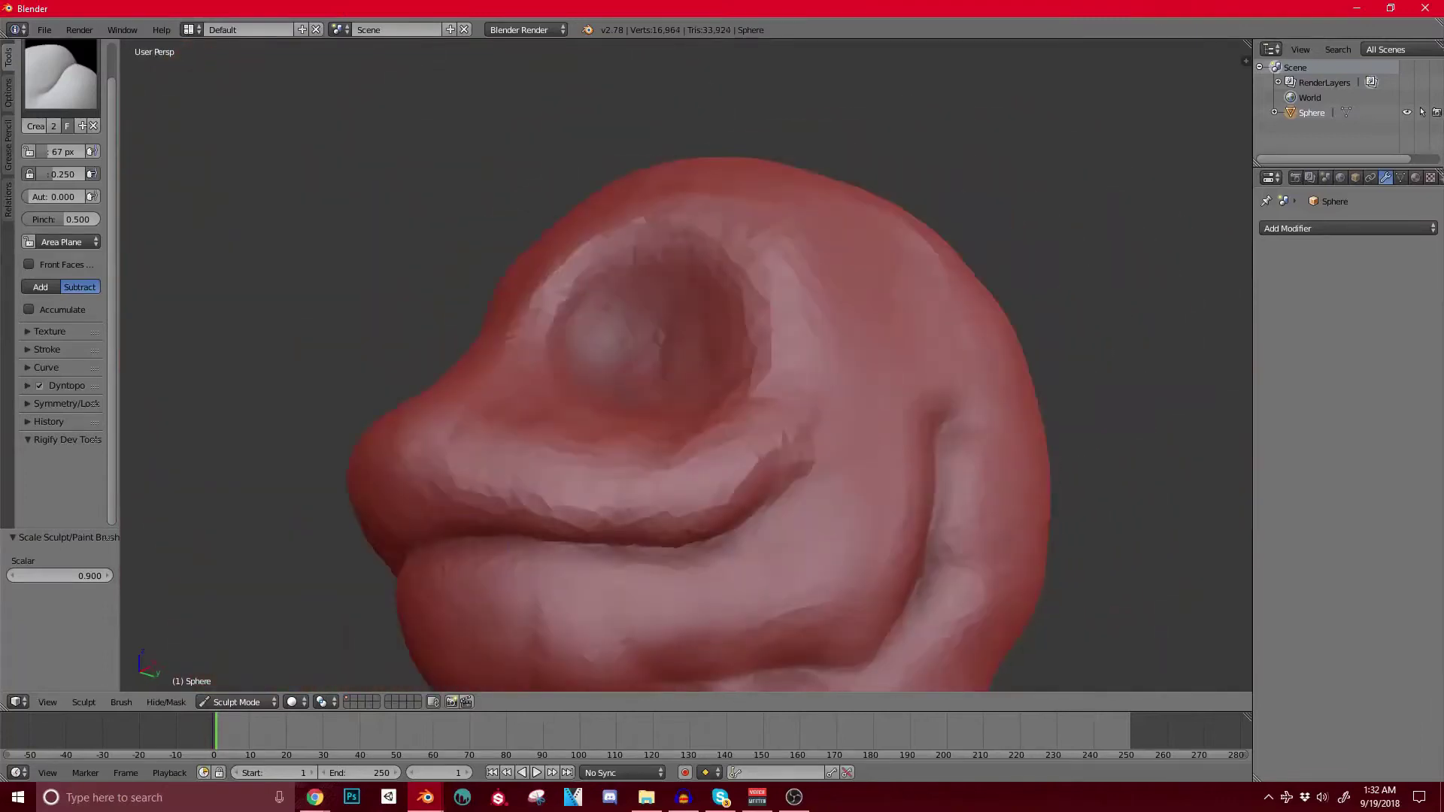
shift+middle_drag(662, 406, 598, 414)
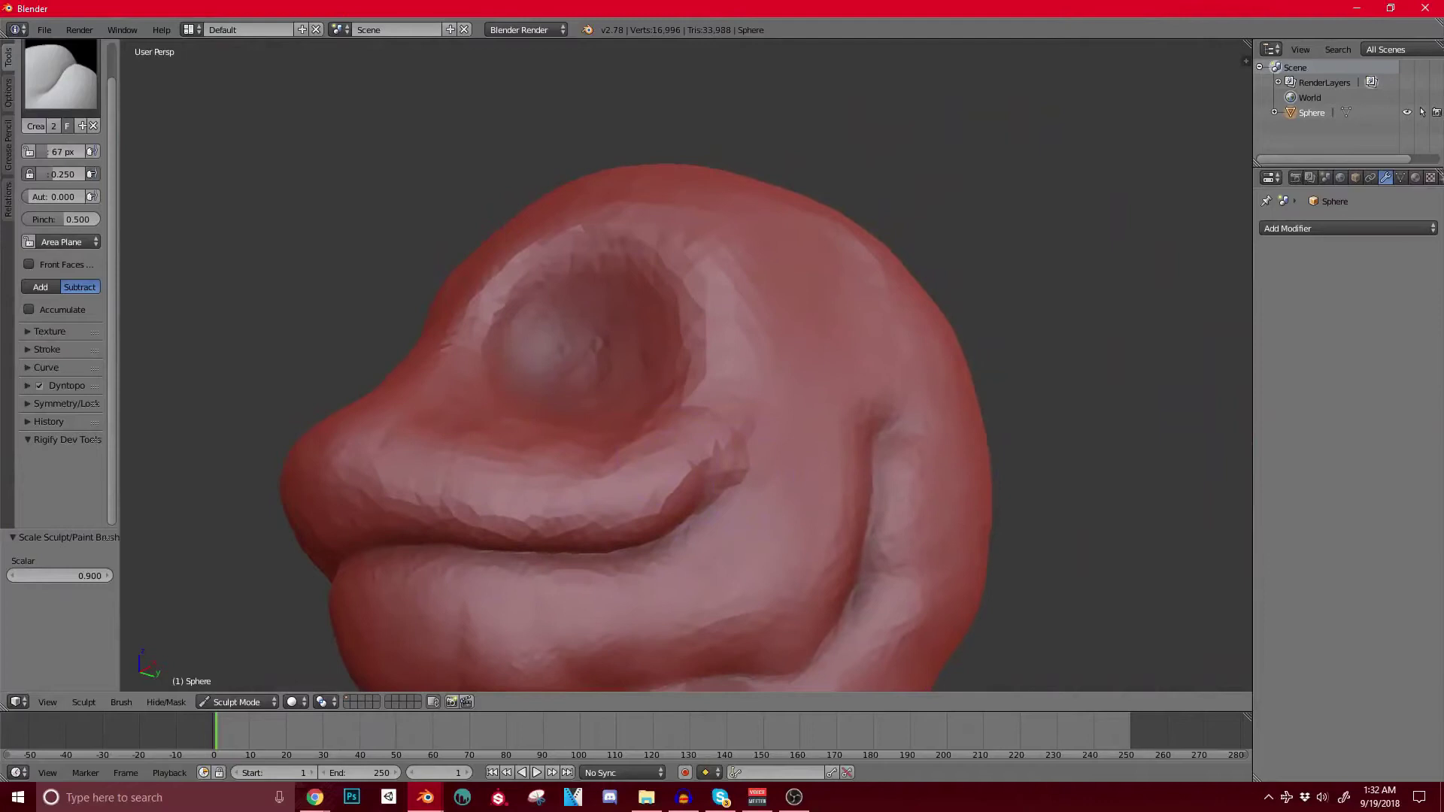
Step: Deepen the rear end of the mouth line and add a short downward crease at its corner
drag(733, 459, 698, 525)
middle_drag(697, 525, 643, 557)
drag(788, 436, 815, 493)
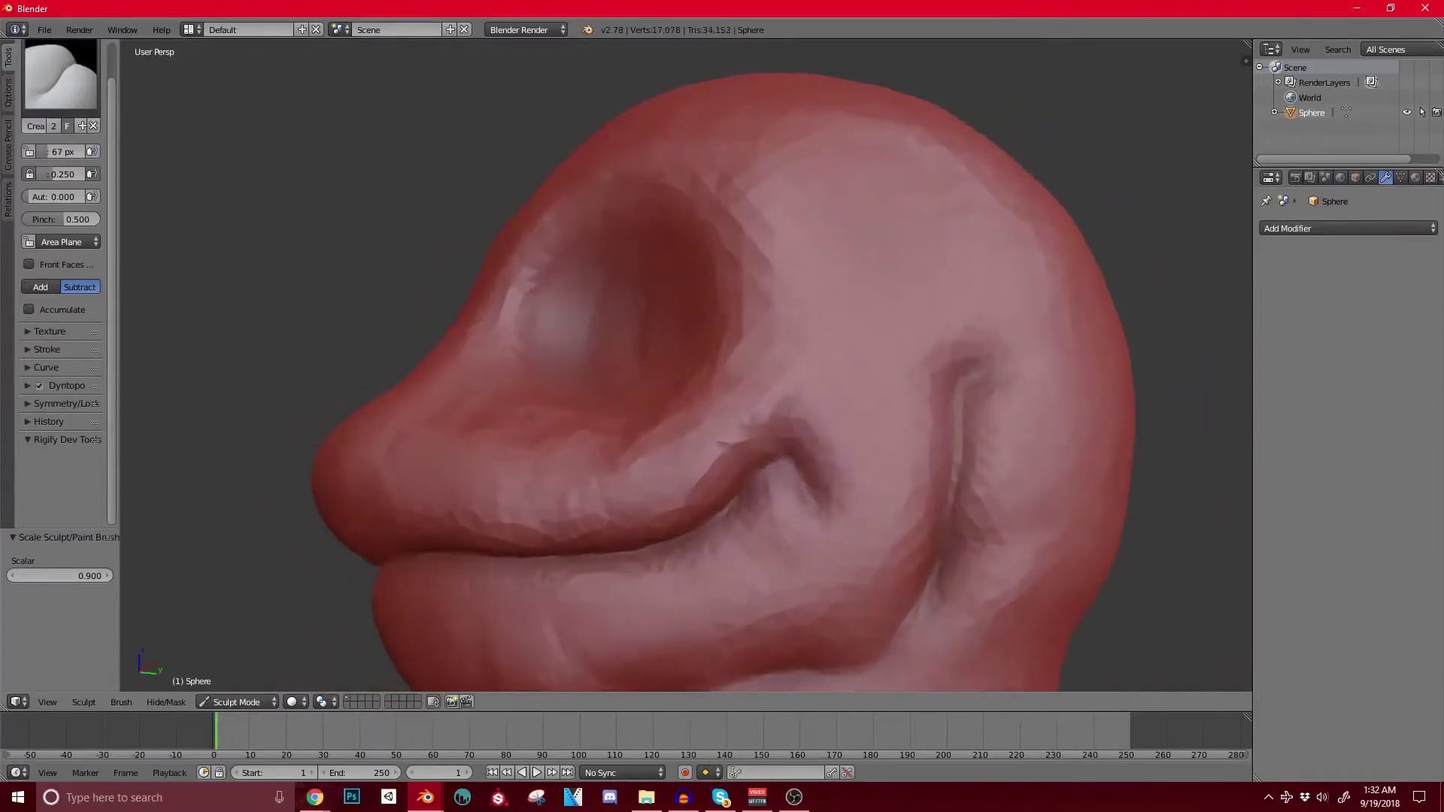
Step: Scrape the upper lip smooth along the side of the muzzle toward the snout tip with the Scrape/Peaks brush
scroll(760, 519, down, 3)
mouse_move(740, 526)
middle_down()
mouse_move(845, 537)
mouse_move(797, 535)
middle_up()
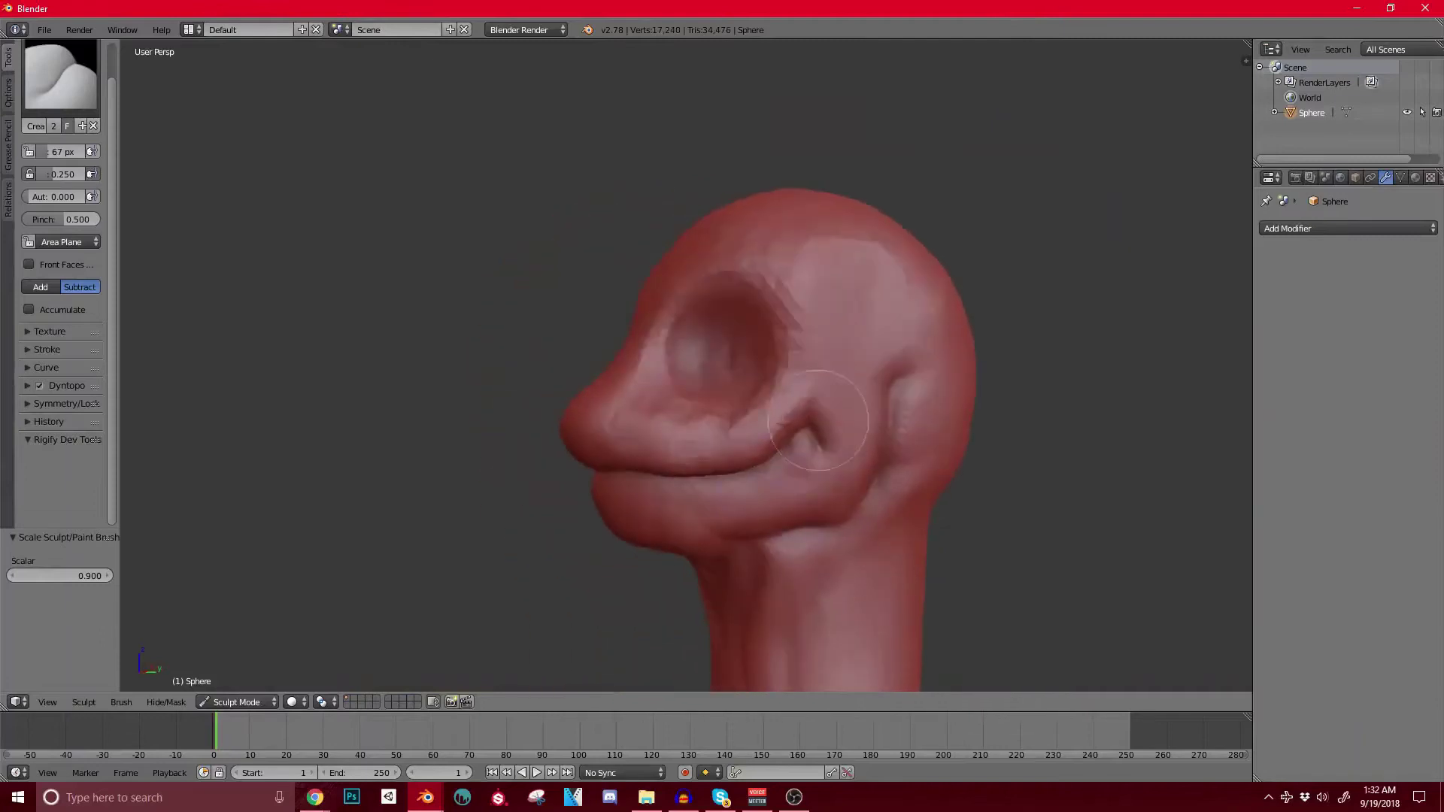
mouse_move(517, 429)
middle_down()
mouse_move(760, 477)
mouse_move(940, 481)
middle_up()
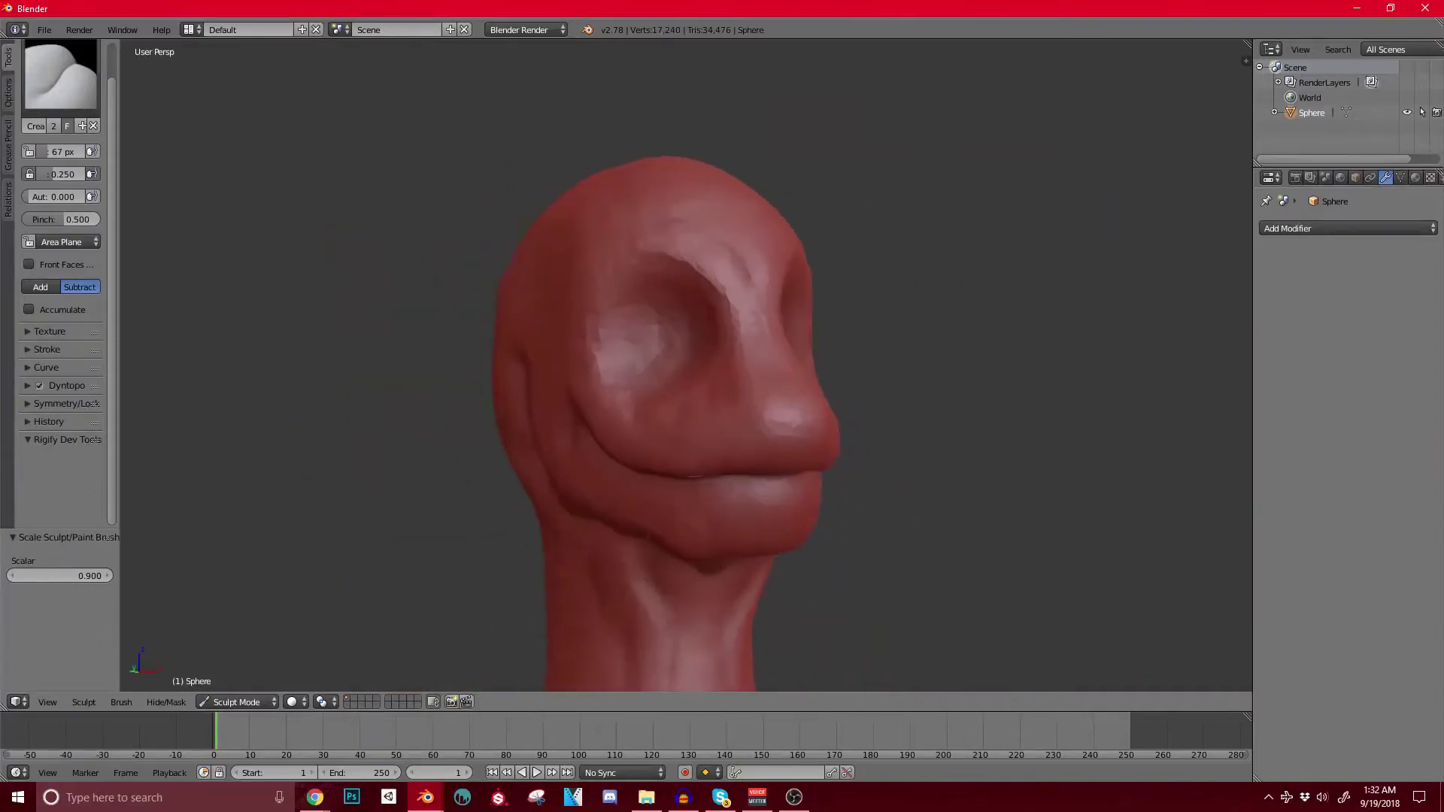
scroll(647, 376, up, 2)
click(60, 75)
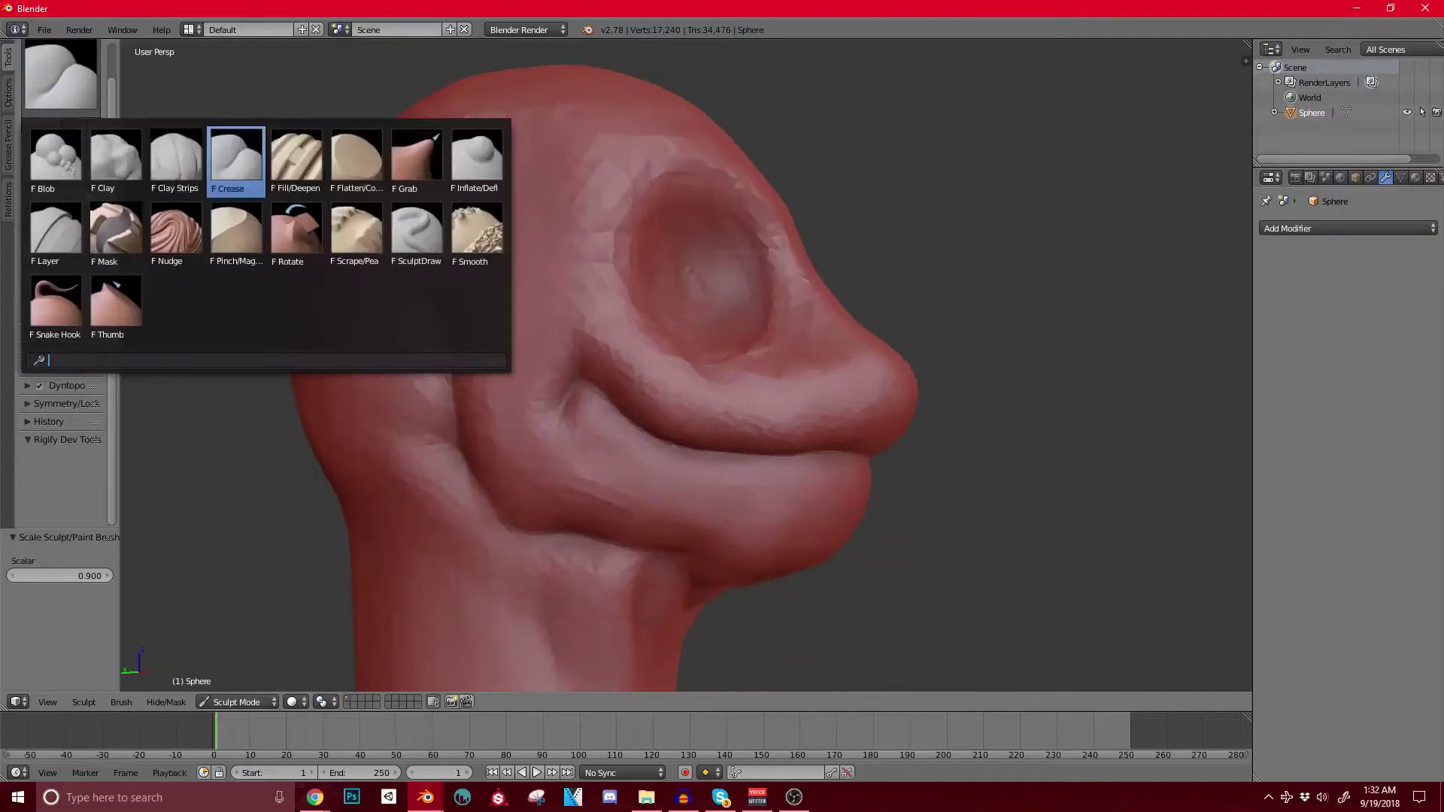
click(355, 235)
key(bracketleft)
key(bracketleft)
key(bracketleft)
key(bracketleft)
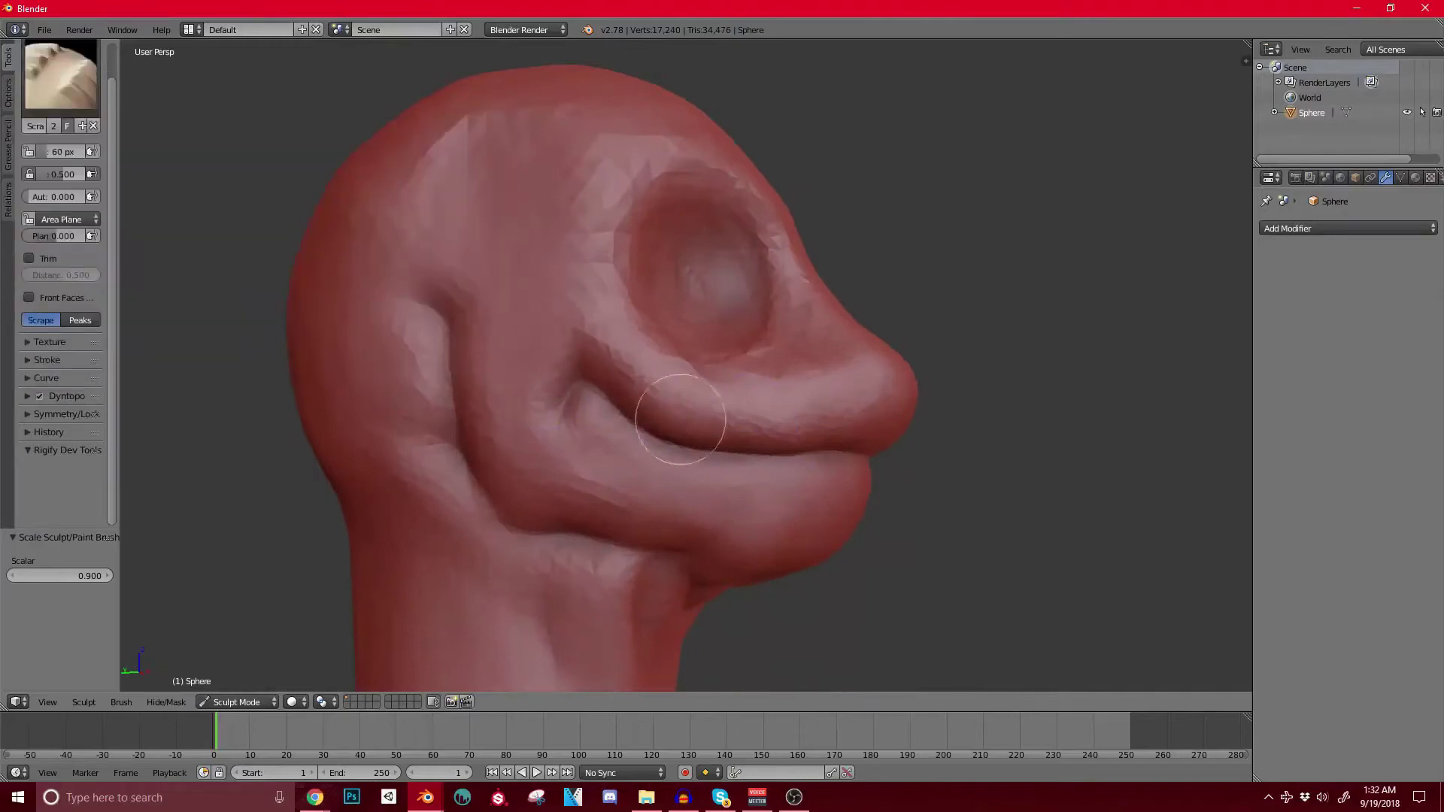
mouse_move(696, 427)
mouse_down()
mouse_move(805, 419)
mouse_move(687, 415)
mouse_move(900, 415)
mouse_up()
Step: Scrape the muzzle surface just above the mouth line near the snout tip with the brush at 52 px
key(bracketright)
key(bracketright)
middle_drag(860, 426, 746, 420)
scroll(746, 421, up, 1)
scroll(746, 420, up, 1)
drag(741, 418, 677, 377)
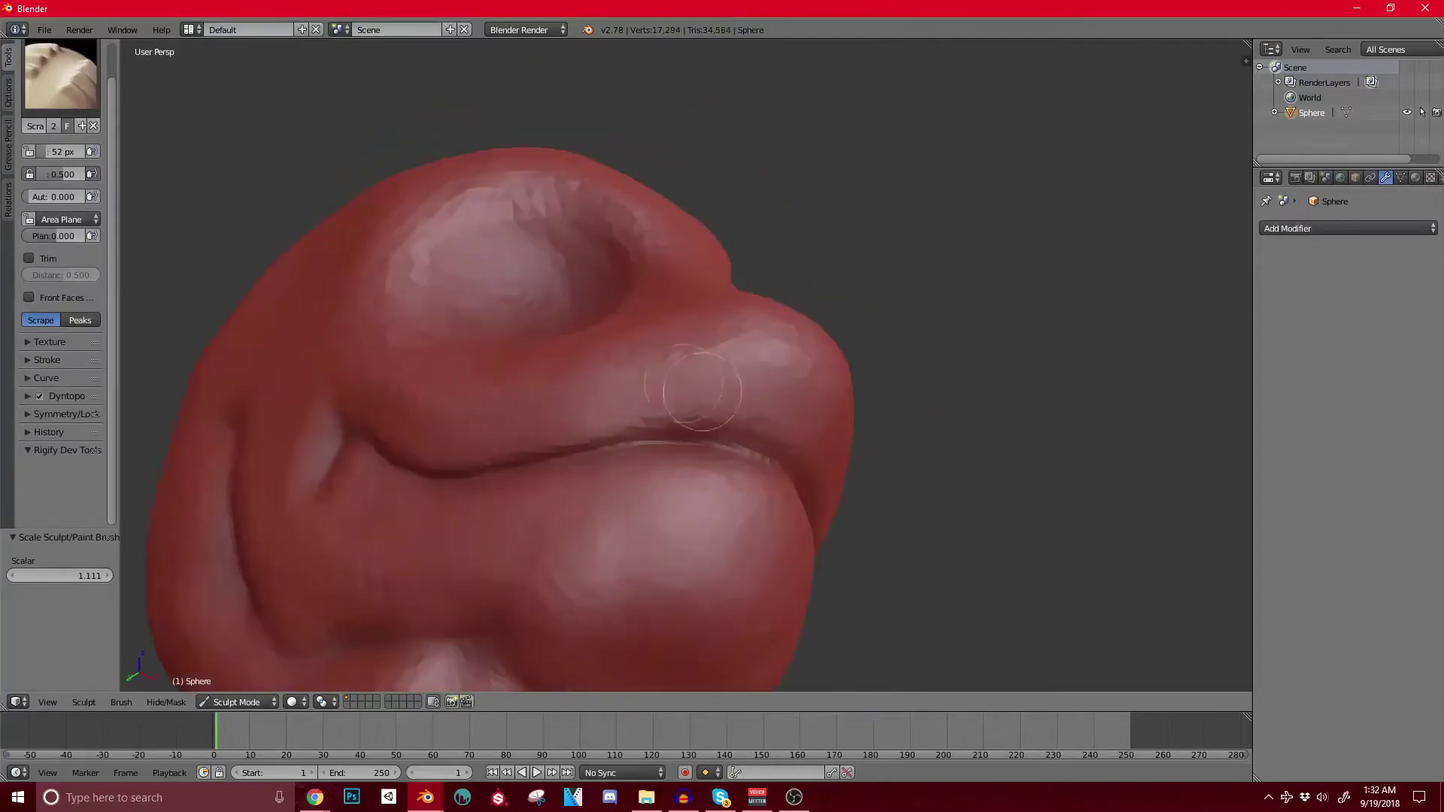
Step: Enlarge the Scrape brush to 94 px and even out the front of the snout above the mouth
mouse_move(694, 404)
middle_down()
mouse_move(645, 403)
mouse_move(715, 403)
mouse_move(484, 345)
middle_up()
key(bracketright)
key(bracketright)
key(bracketright)
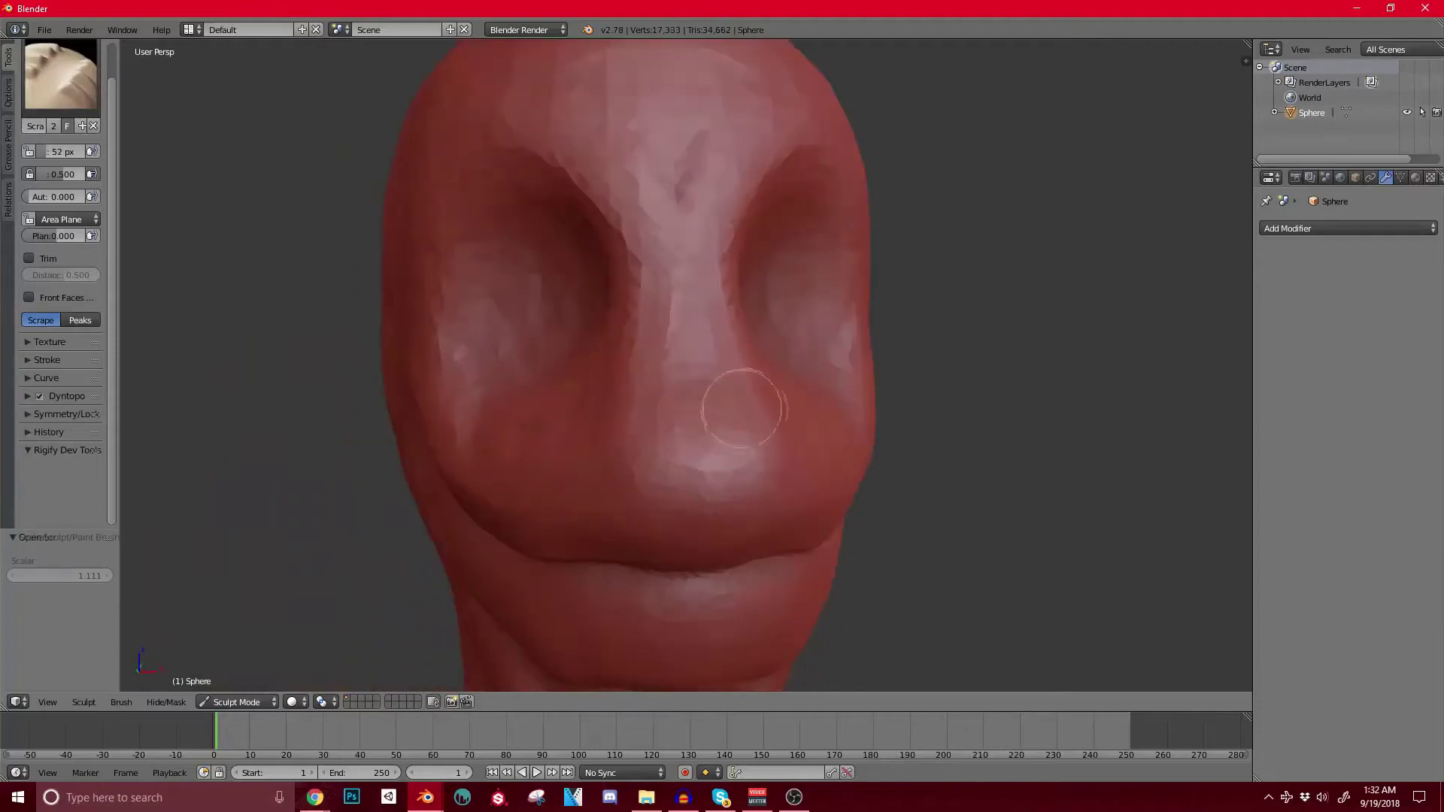
key(bracketright)
drag(709, 450, 815, 436)
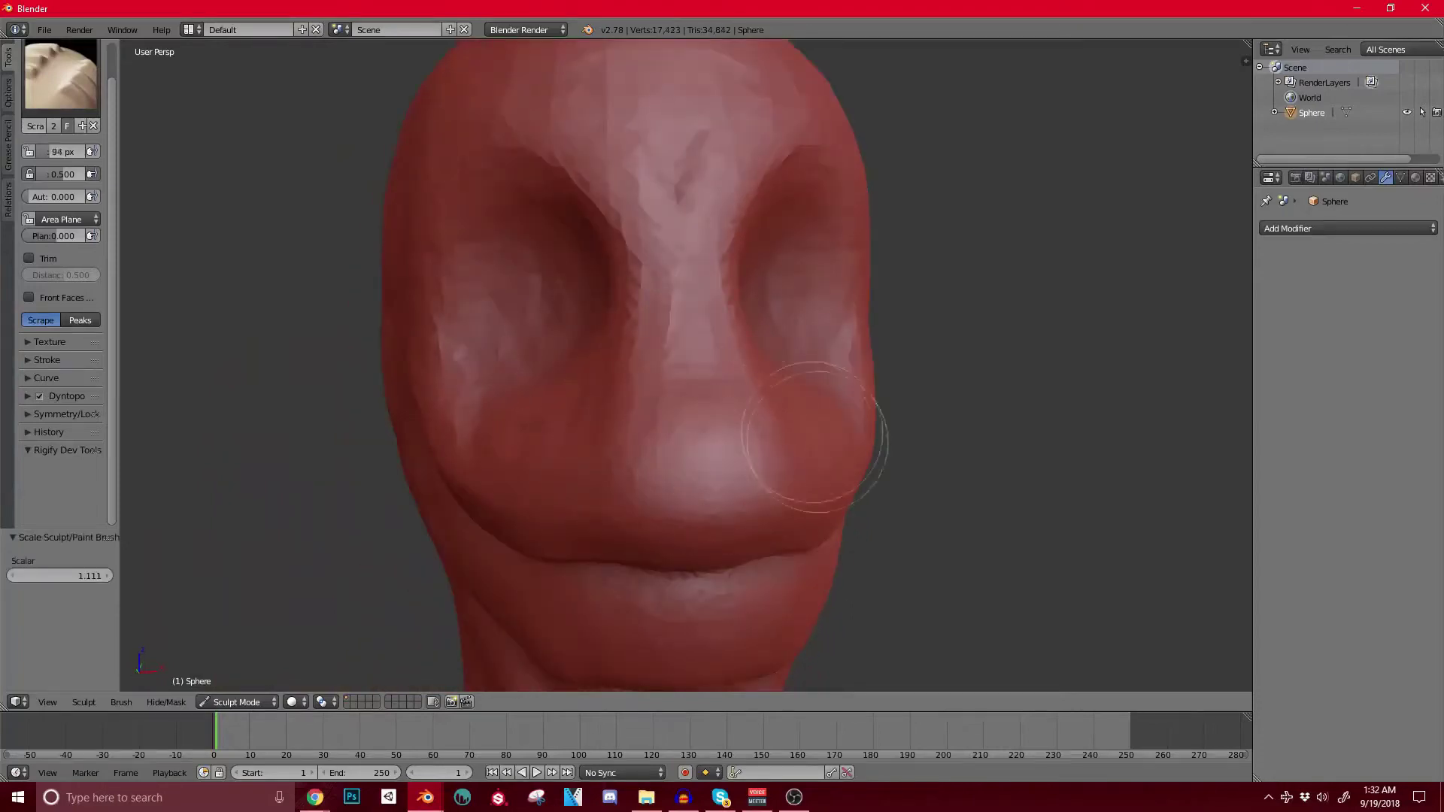
Step: Scrape the nose bridge between the eye sockets up to the forehead and even out the area beside the socket
middle_drag(815, 435, 715, 441)
drag(681, 357, 733, 129)
middle_drag(830, 204, 776, 214)
mouse_move(786, 216)
mouse_down()
mouse_move(850, 173)
mouse_move(865, 248)
mouse_move(955, 331)
mouse_move(895, 428)
mouse_up()
Step: Scrape the side of the neck lengthwise from below the jaw to even out its surface
scroll(693, 200, down, 6)
middle_drag(693, 201, 705, 301)
shift+middle_drag(780, 361, 671, 390)
scroll(670, 390, up, 4)
shift+middle_drag(711, 327, 792, 180)
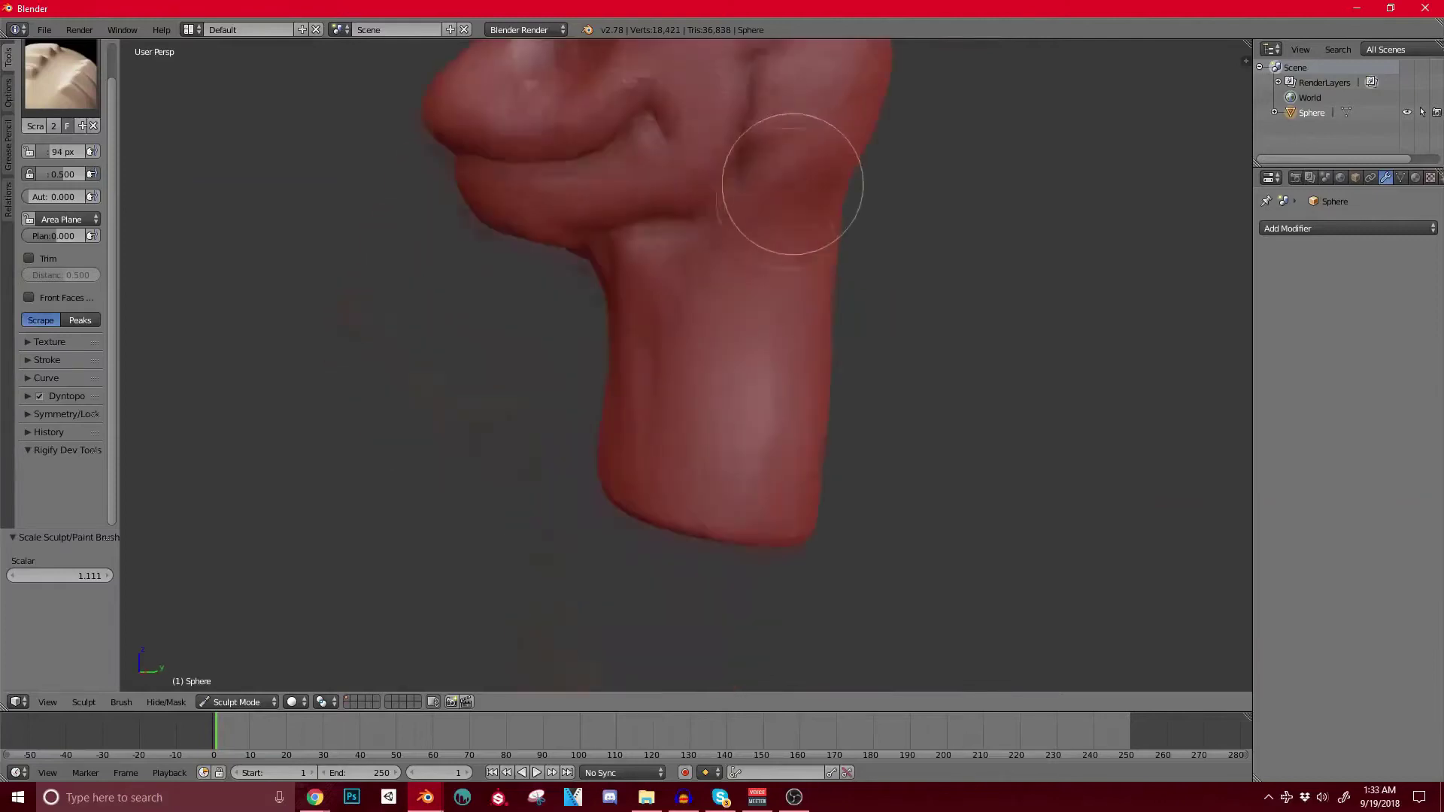
middle_drag(722, 256, 631, 304)
scroll(661, 250, up, 3)
mouse_move(660, 250)
mouse_down()
mouse_move(674, 200)
mouse_move(670, 320)
mouse_up()
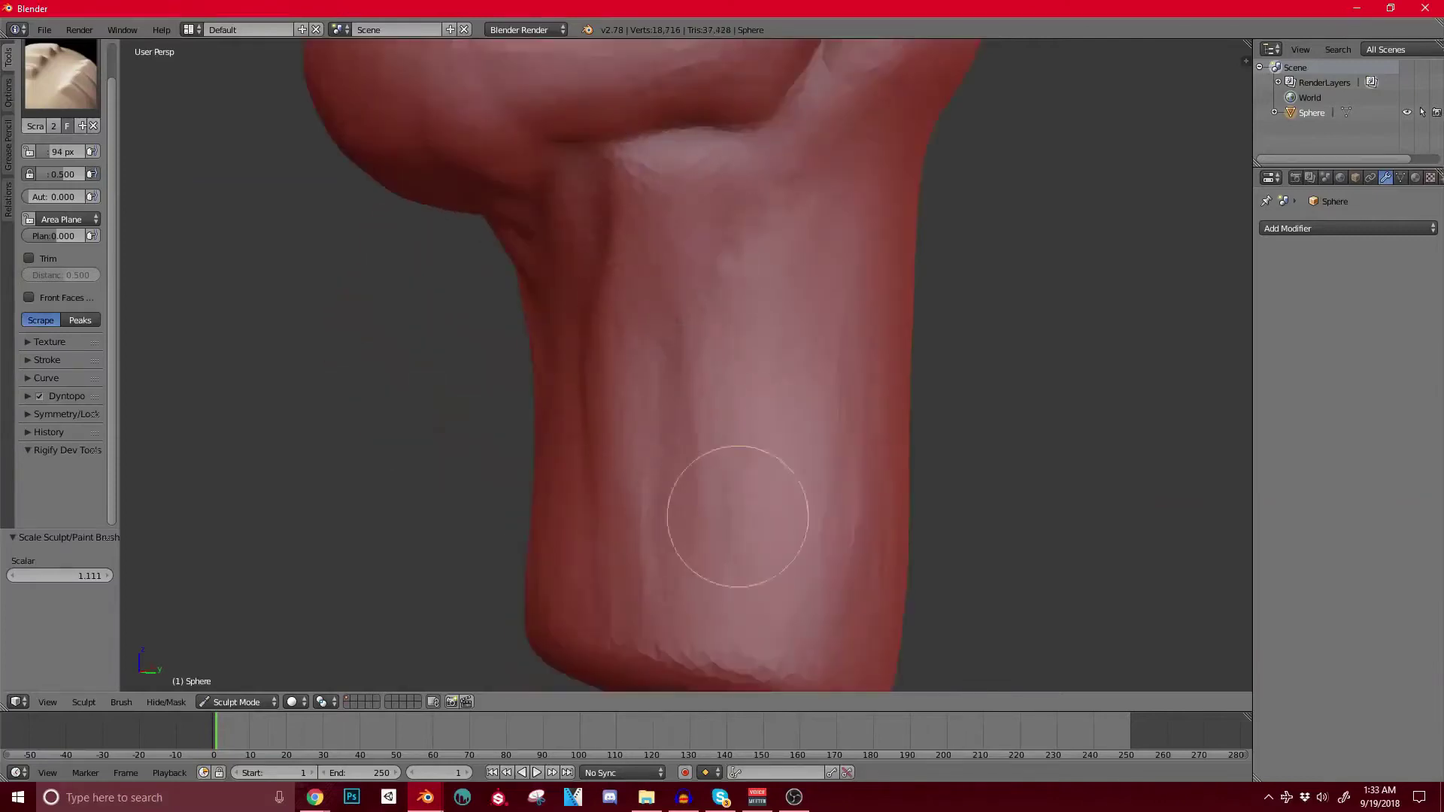
scroll(741, 391, down, 1)
mouse_move(640, 411)
middle_down()
mouse_move(747, 274)
mouse_move(706, 287)
mouse_move(677, 371)
middle_up()
drag(793, 168, 813, 277)
scroll(812, 282, down, 4)
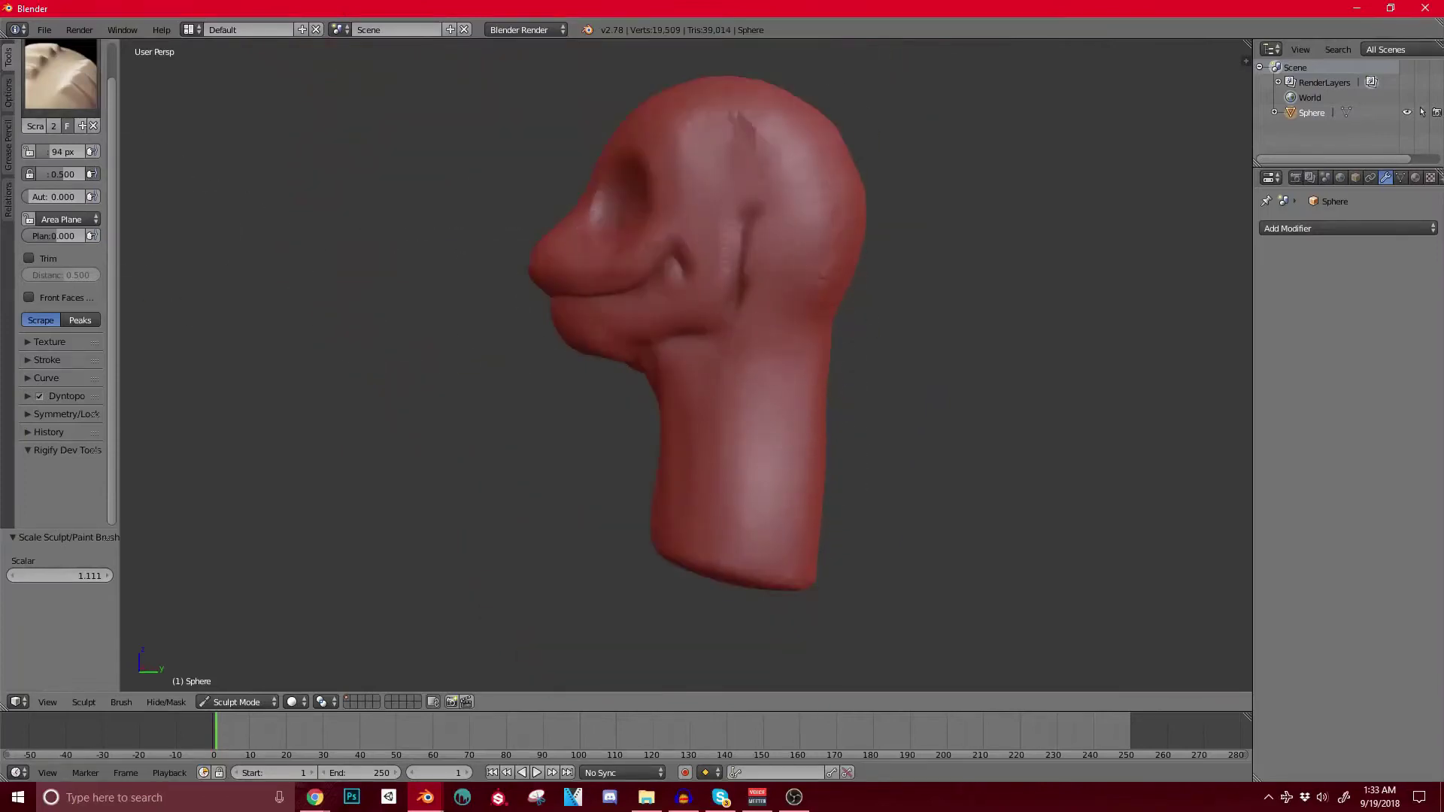
click(67, 87)
click(173, 155)
key(p)
key(bracketleft)
key(bracketleft)
key(bracketleft)
key(bracketleft)
key(bracketleft)
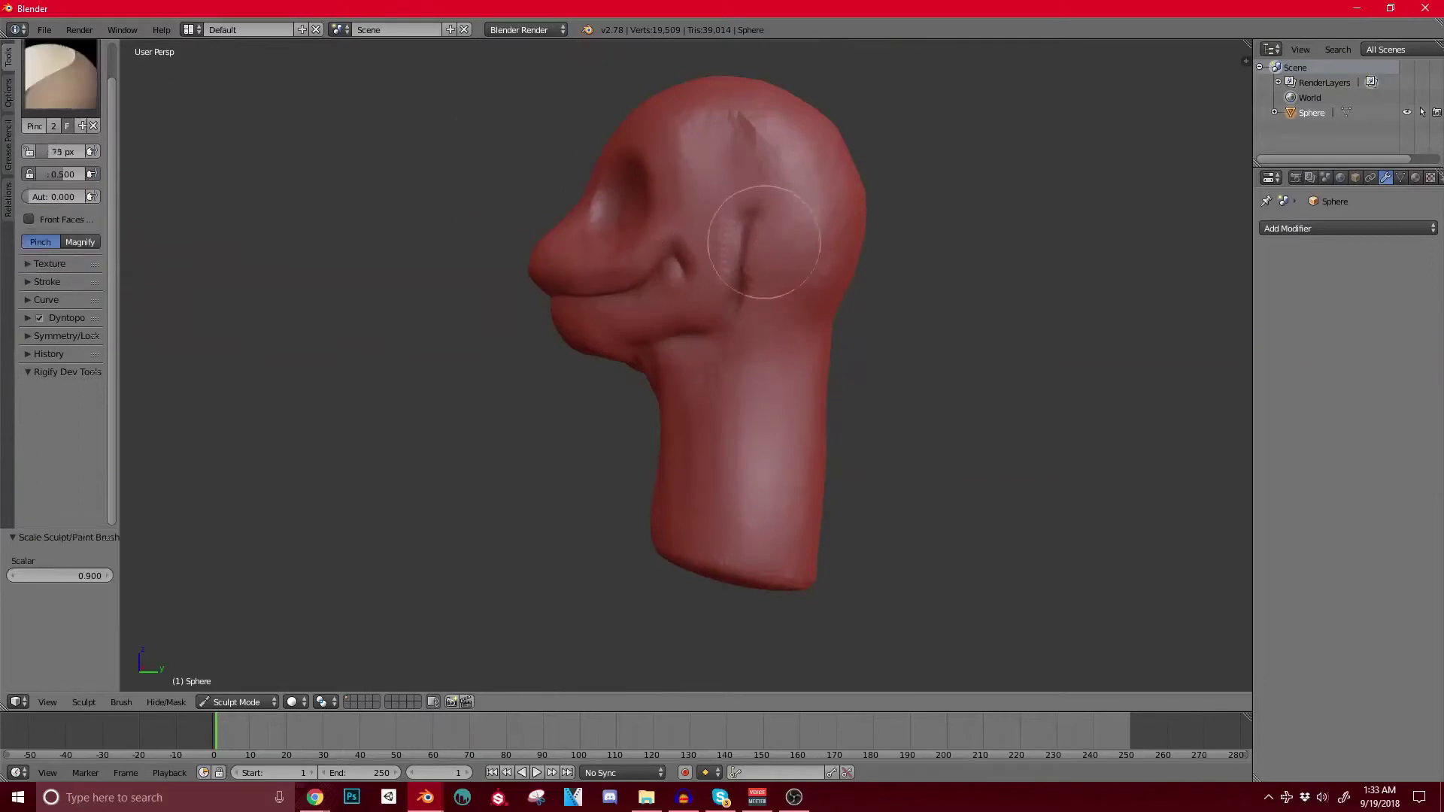
click(66, 84)
click(176, 158)
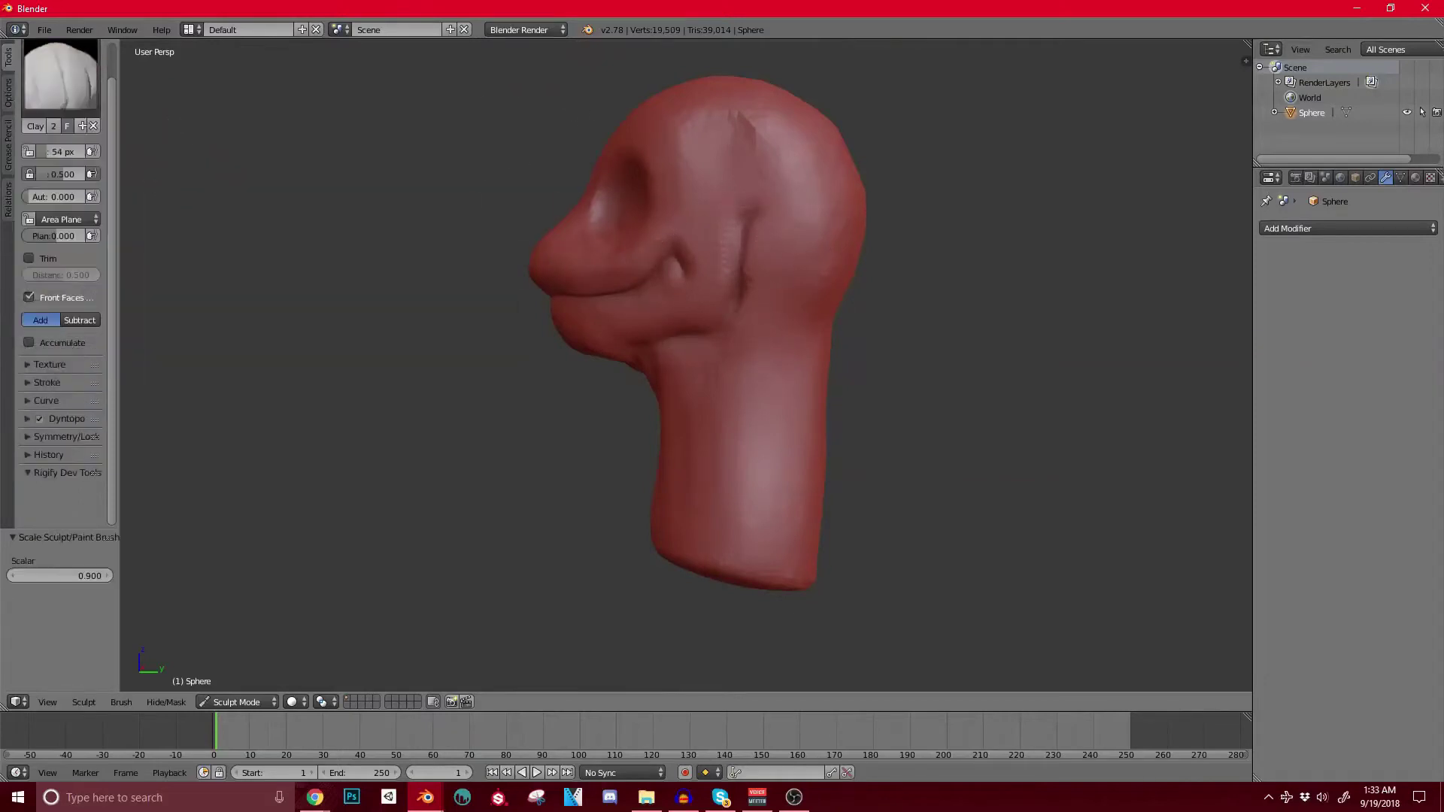
middle_drag(797, 120, 750, 245)
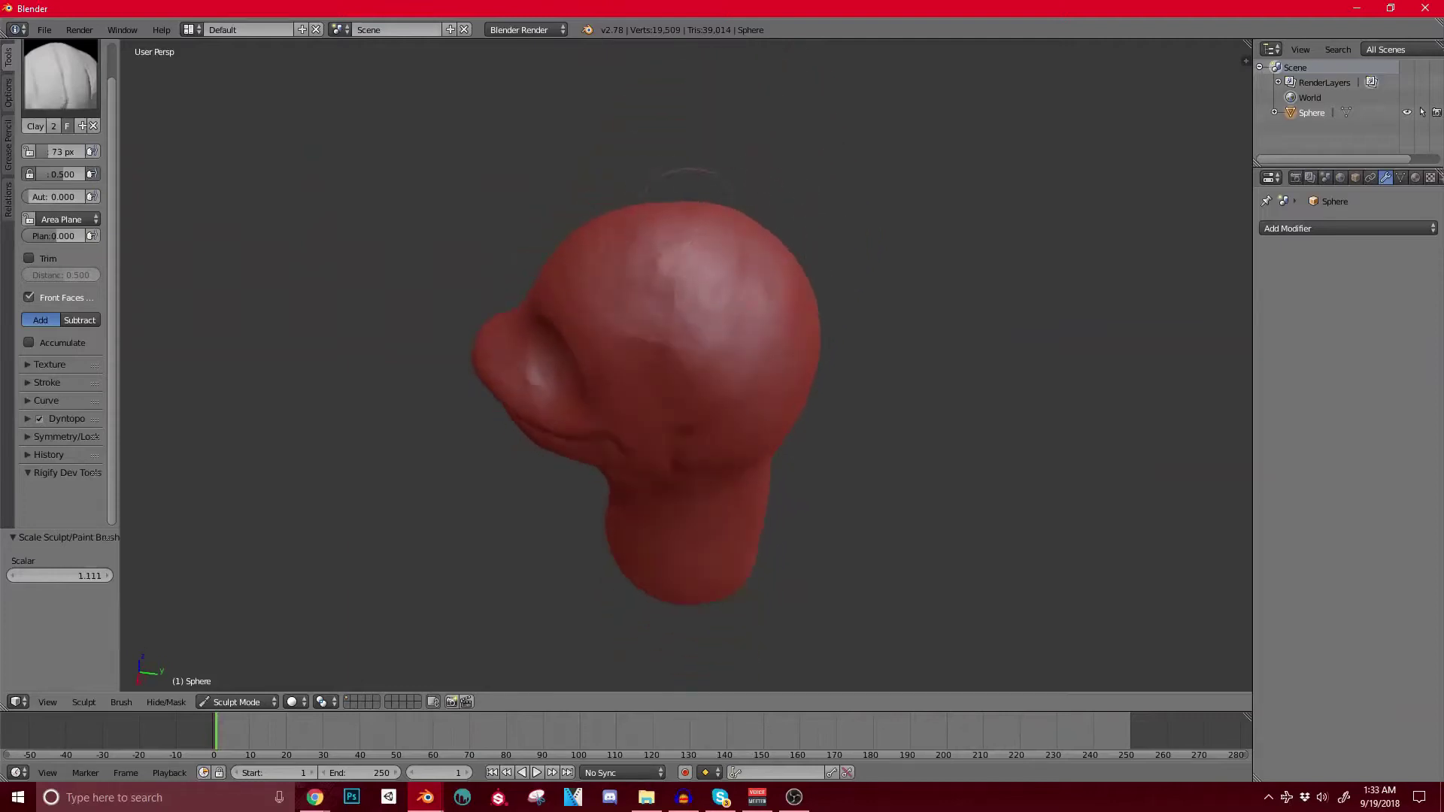
middle_drag(688, 301, 773, 389)
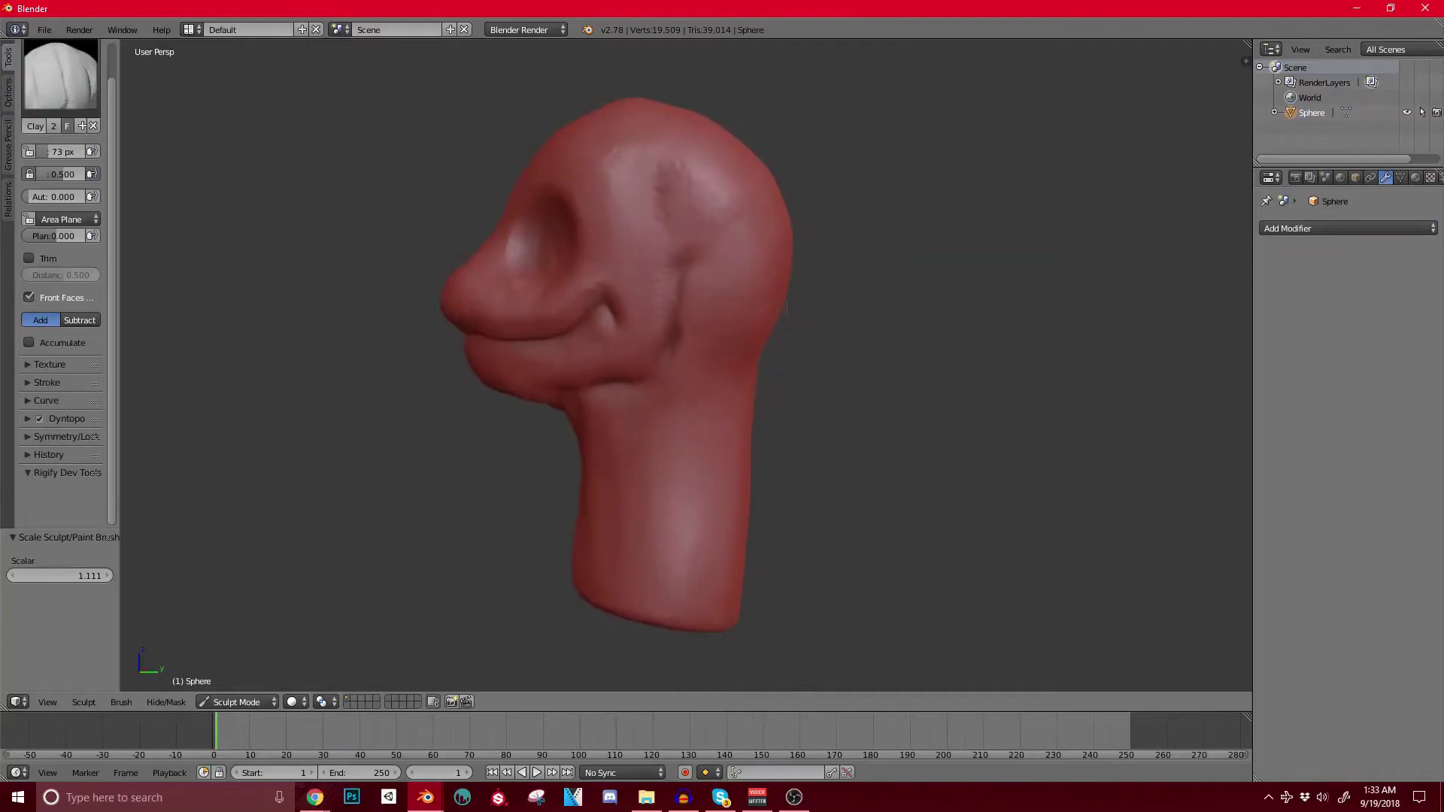
Step: Pull the crown and back of the skull outward into a larger cranium with the Grab brush at 280 px
key(g)
key(bracketright)
mouse_move(779, 207)
mouse_down()
mouse_move(816, 191)
mouse_move(798, 144)
mouse_up()
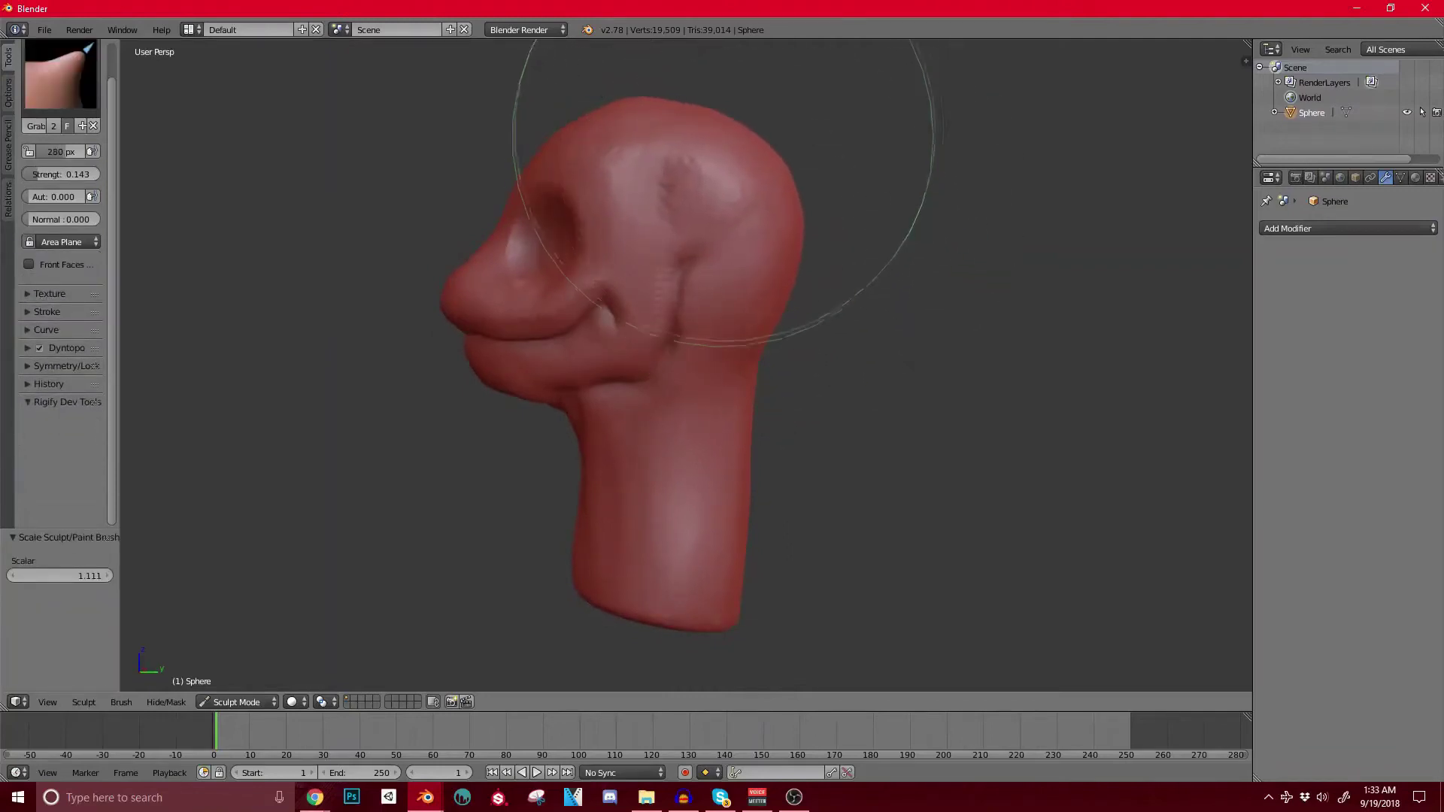
drag(786, 233, 816, 239)
drag(758, 135, 745, 102)
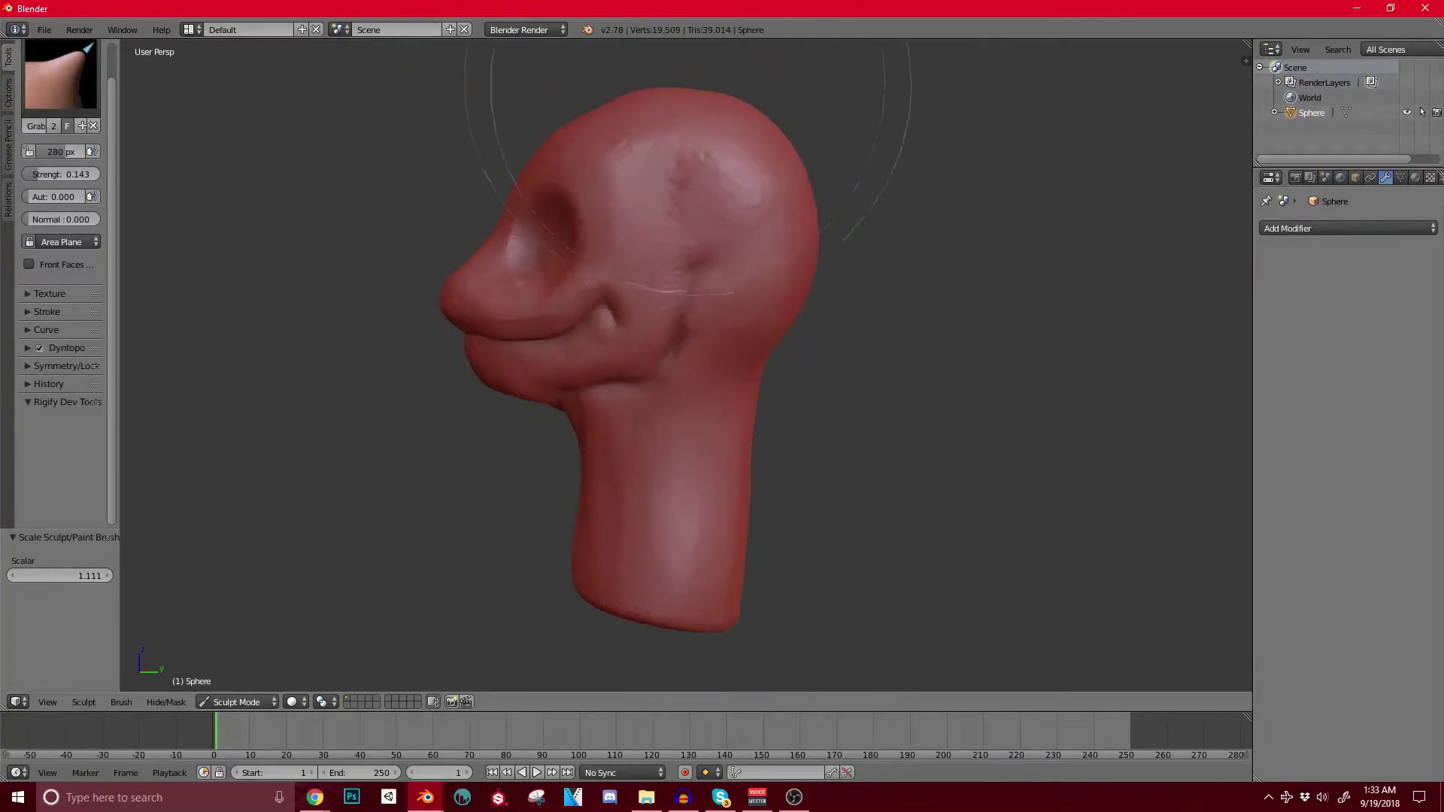
drag(789, 215, 812, 229)
mouse_move(741, 146)
mouse_down()
mouse_move(686, 99)
mouse_move(560, 119)
mouse_up()
Step: Build up the lower rim of the eye socket and the cheek beneath it with the Clay Strips brush at 48 px
mouse_move(599, 160)
middle_down()
mouse_move(634, 258)
mouse_move(696, 241)
mouse_move(696, 297)
mouse_move(854, 316)
mouse_move(789, 338)
middle_up()
key(bracketleft)
key(bracketleft)
key(bracketleft)
key(bracketleft)
key(bracketleft)
key(bracketleft)
key(bracketleft)
key(bracketleft)
key(bracketleft)
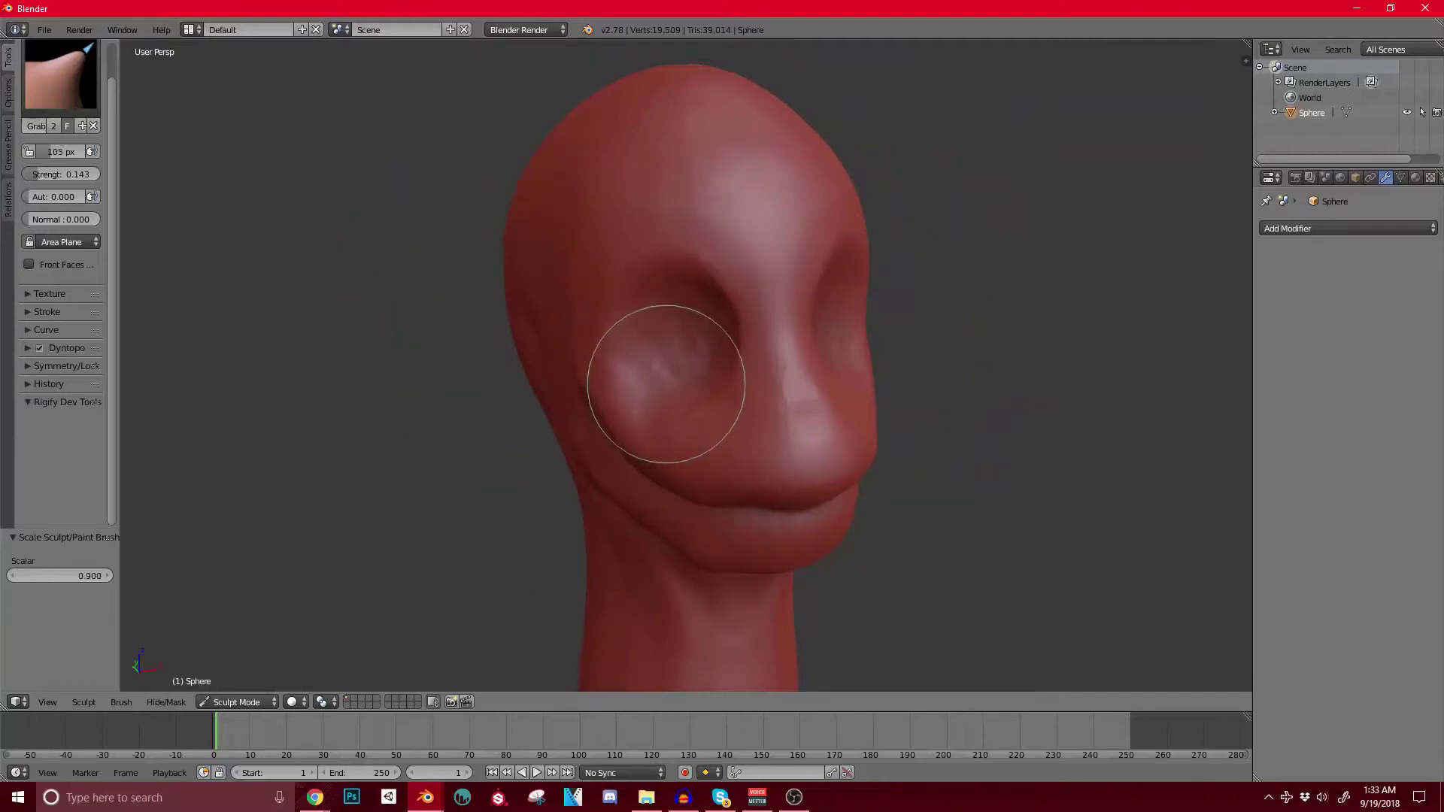
click(60, 75)
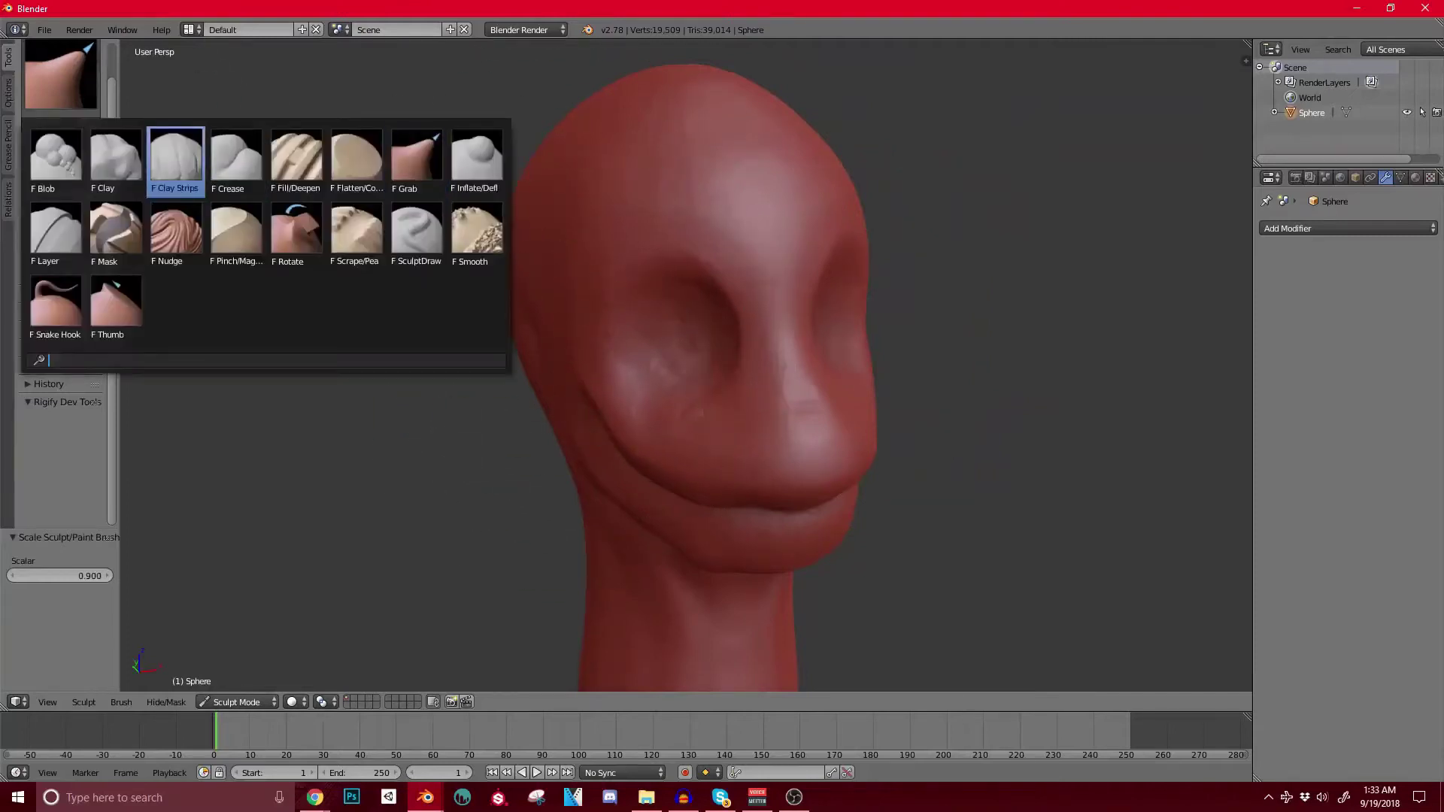
click(176, 161)
mouse_move(805, 304)
middle_down()
mouse_move(639, 294)
mouse_move(682, 317)
middle_up()
scroll(682, 317, up, 2)
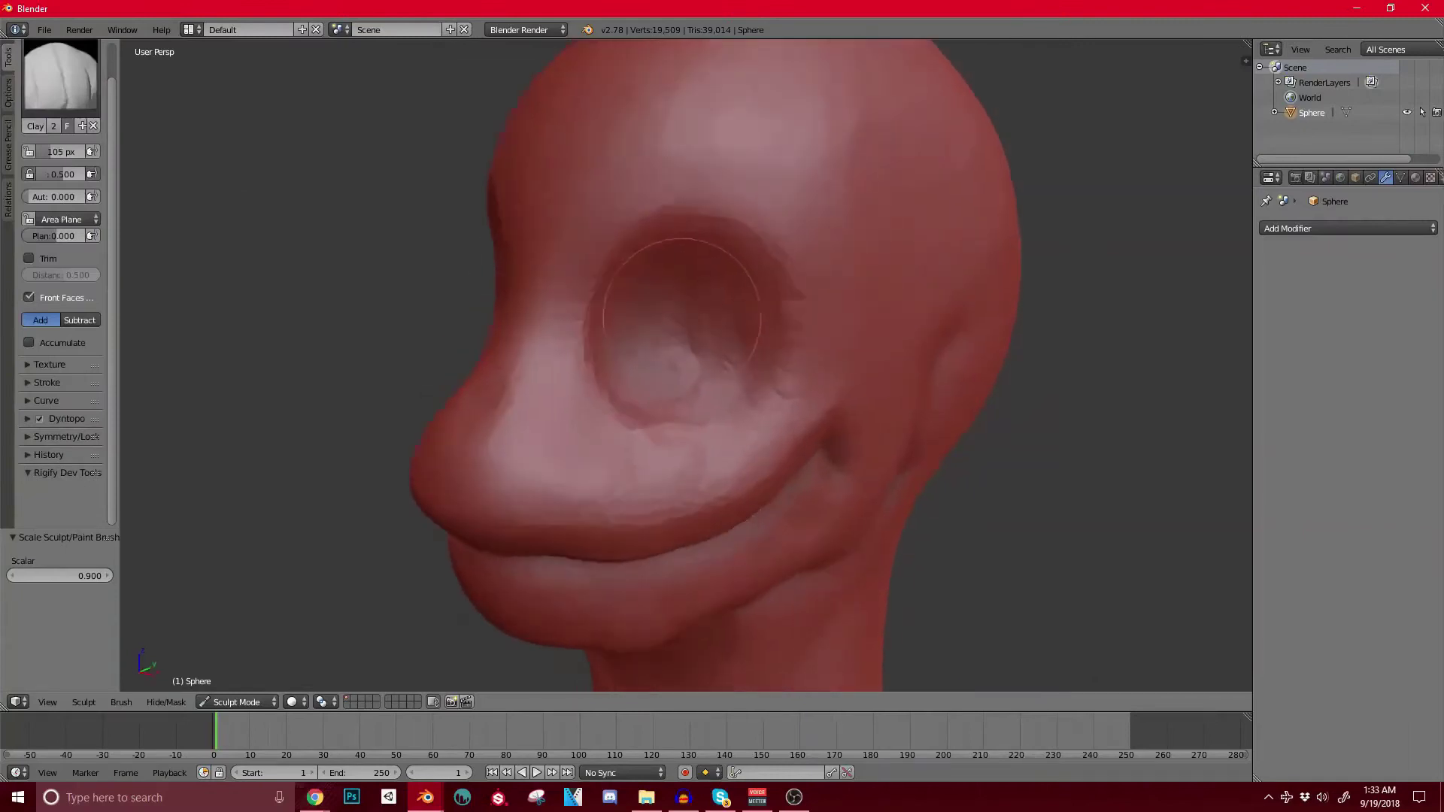
mouse_move(680, 375)
mouse_down()
mouse_move(618, 383)
mouse_move(769, 372)
mouse_up()
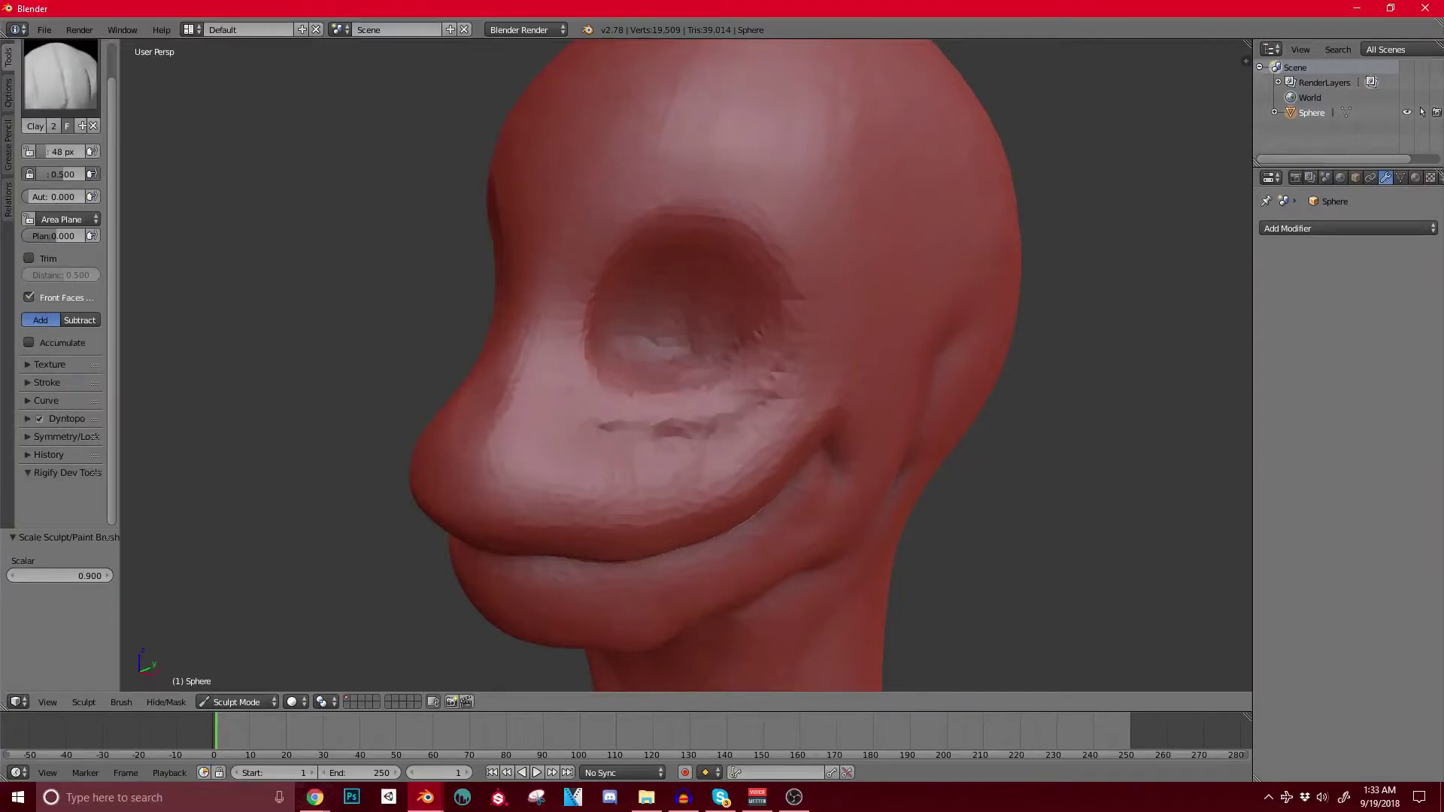
drag(613, 421, 786, 378)
Step: Add clay below the inner corner of the other eye socket and smooth the fold beneath its lower rim
scroll(722, 376, down, 5)
middle_drag(676, 376, 831, 369)
scroll(835, 369, up, 3)
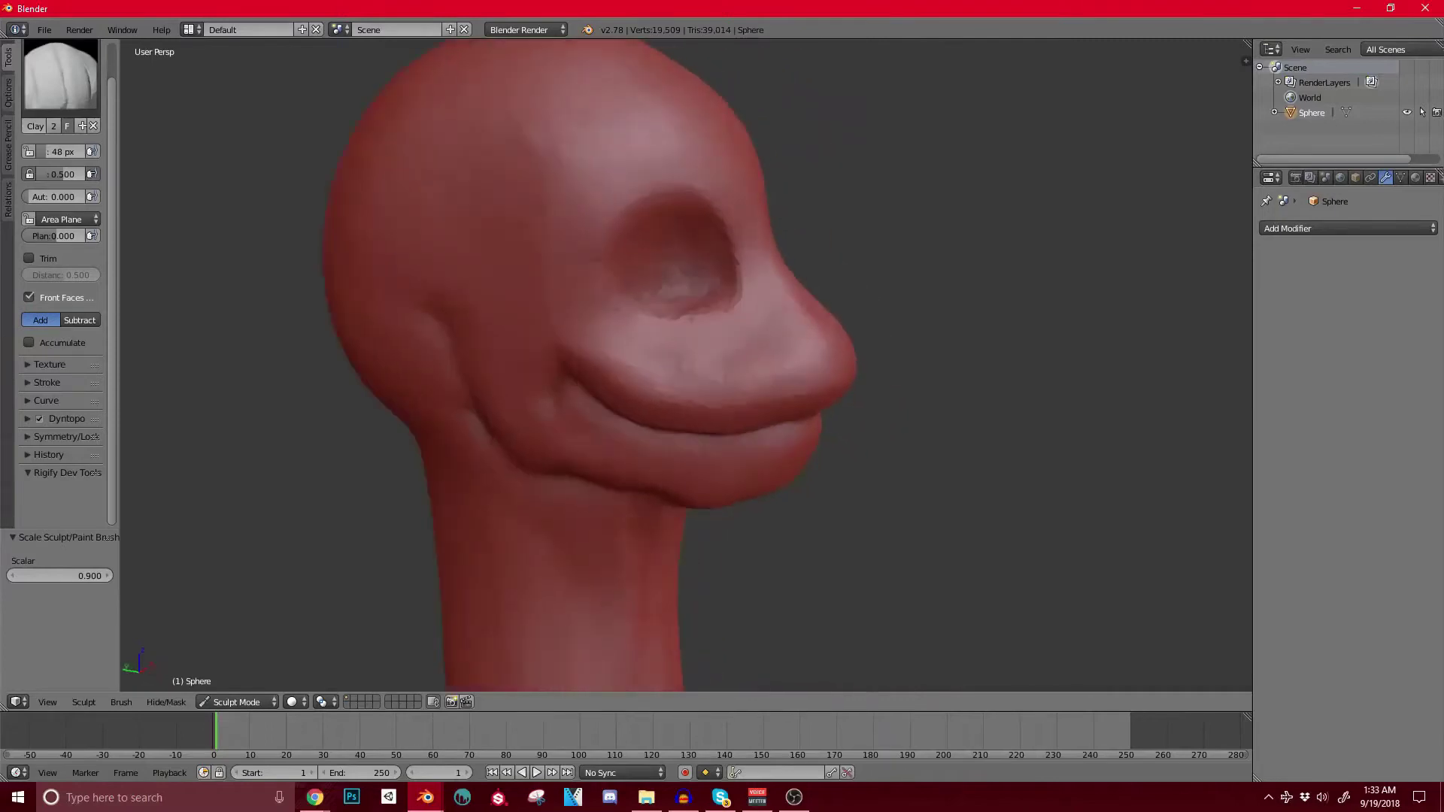
scroll(685, 365, up, 2)
drag(755, 315, 696, 346)
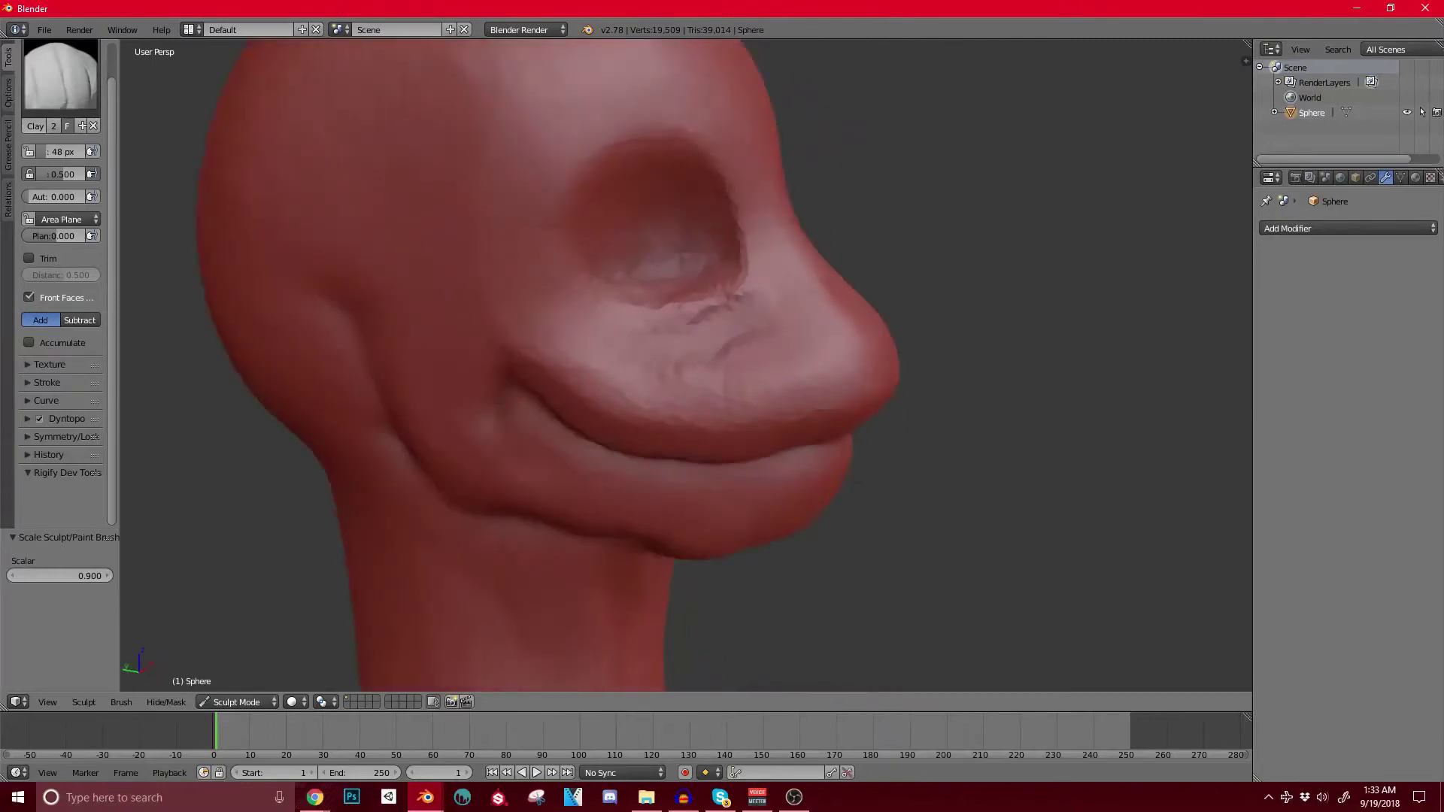
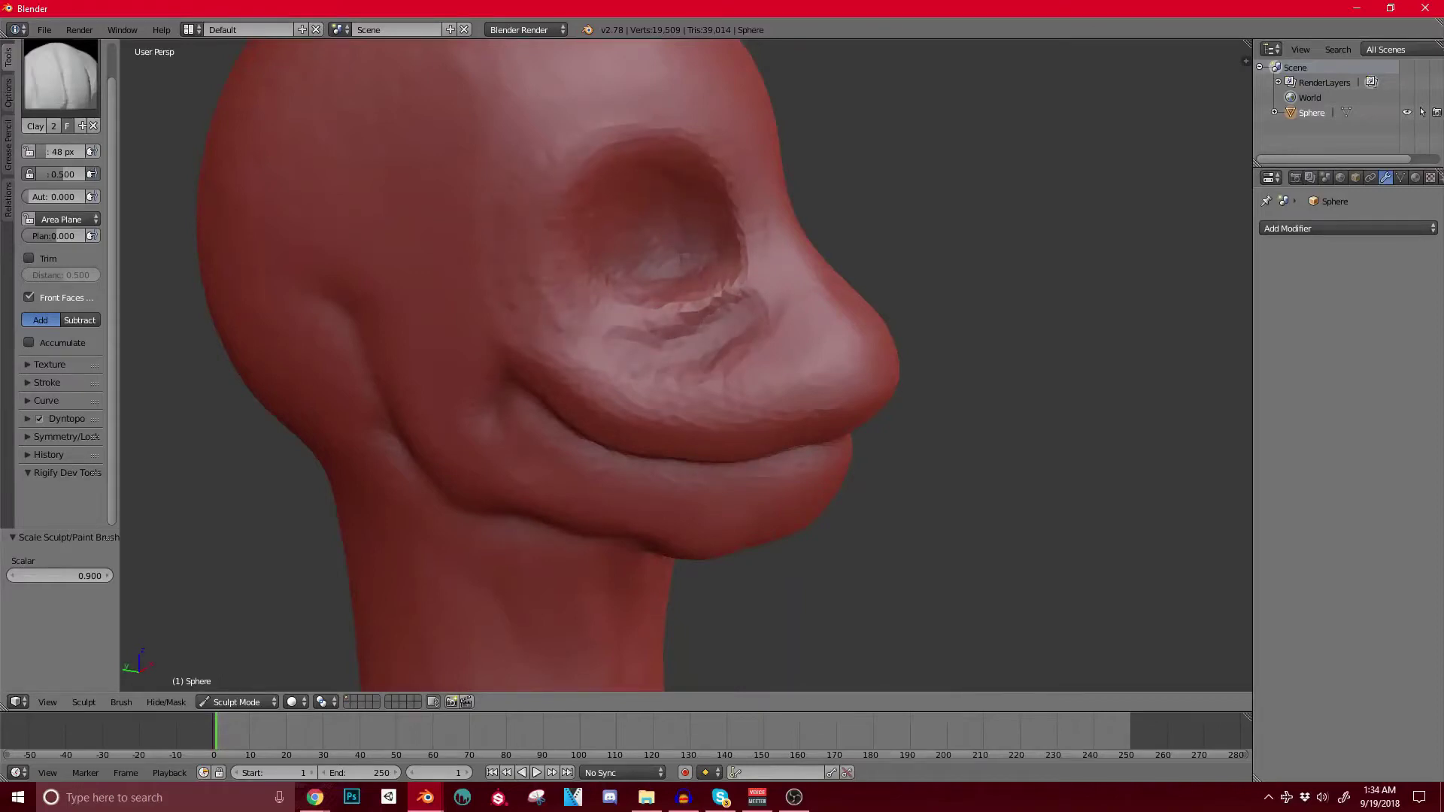
shift+drag(639, 334, 737, 304)
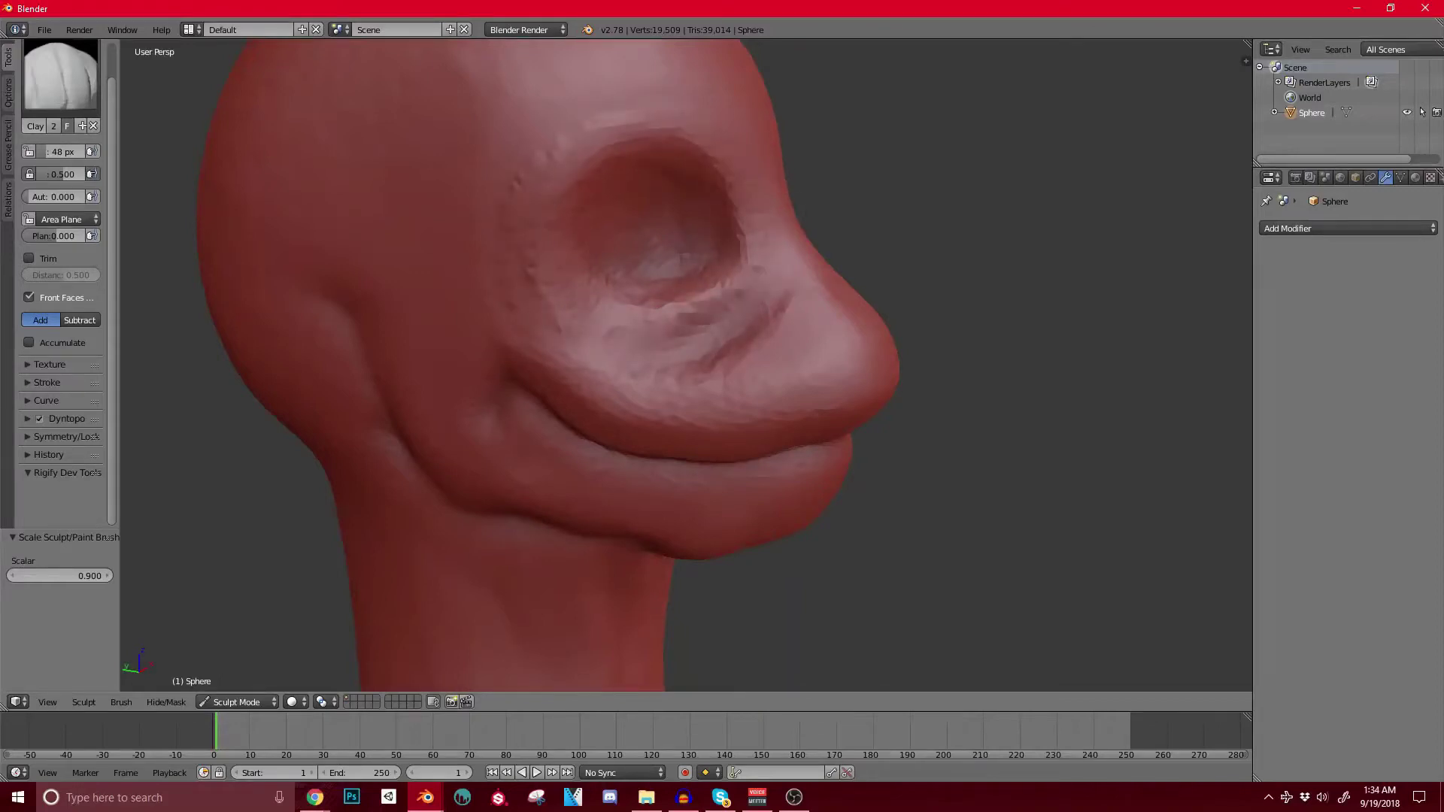
Step: Extend the clay build-up from the inner eye corner onto the base of the nose bridge
middle_drag(848, 267, 733, 272)
mouse_move(756, 297)
mouse_down()
mouse_move(788, 296)
mouse_move(764, 276)
mouse_up()
middle_drag(783, 221, 696, 232)
middle_drag(752, 361, 842, 361)
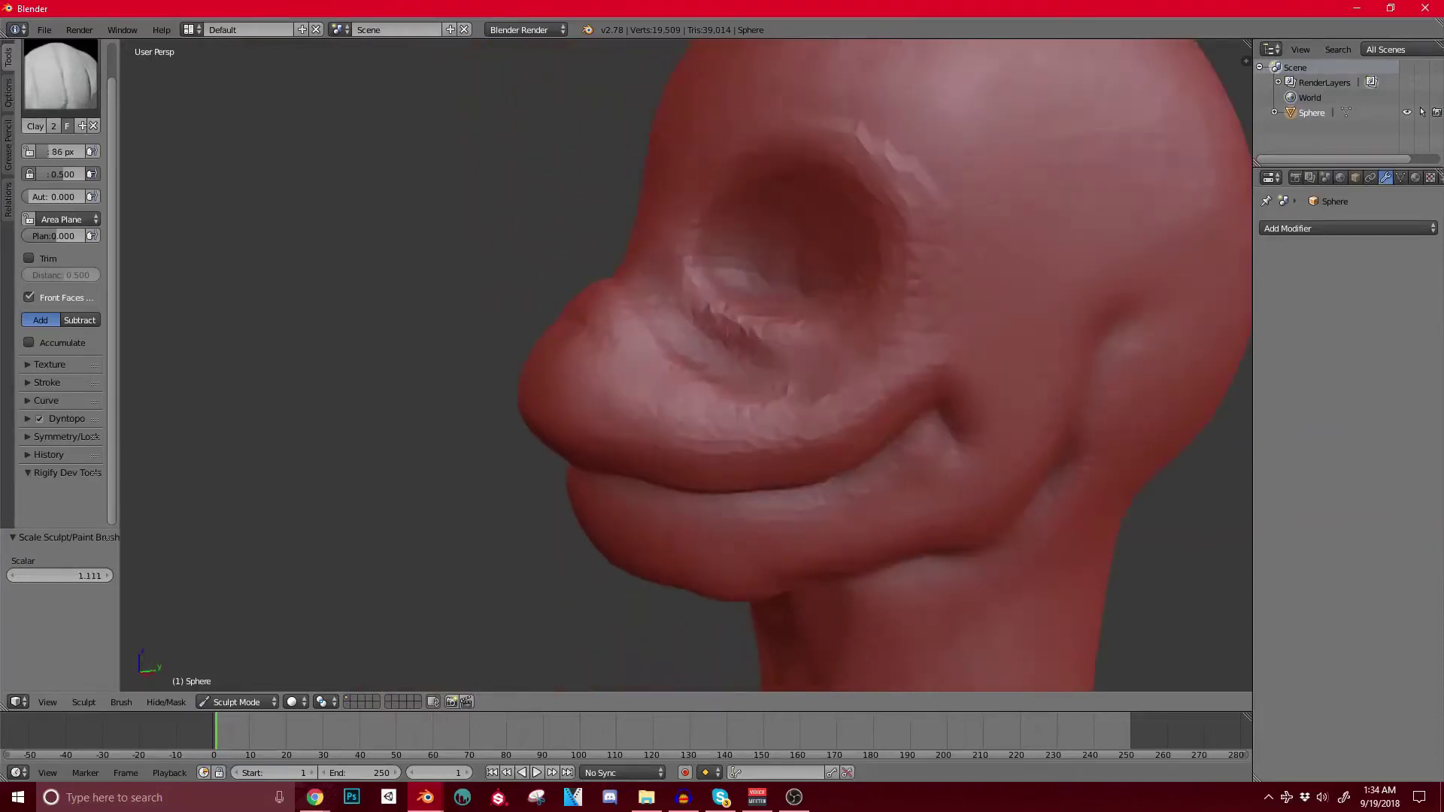
drag(571, 336, 651, 263)
Step: Examine the head from the front and side and check its mesh density in wireframe display
shift+middle_drag(725, 277, 592, 276)
scroll(730, 260, down, 2)
shift+middle_drag(675, 184, 737, 277)
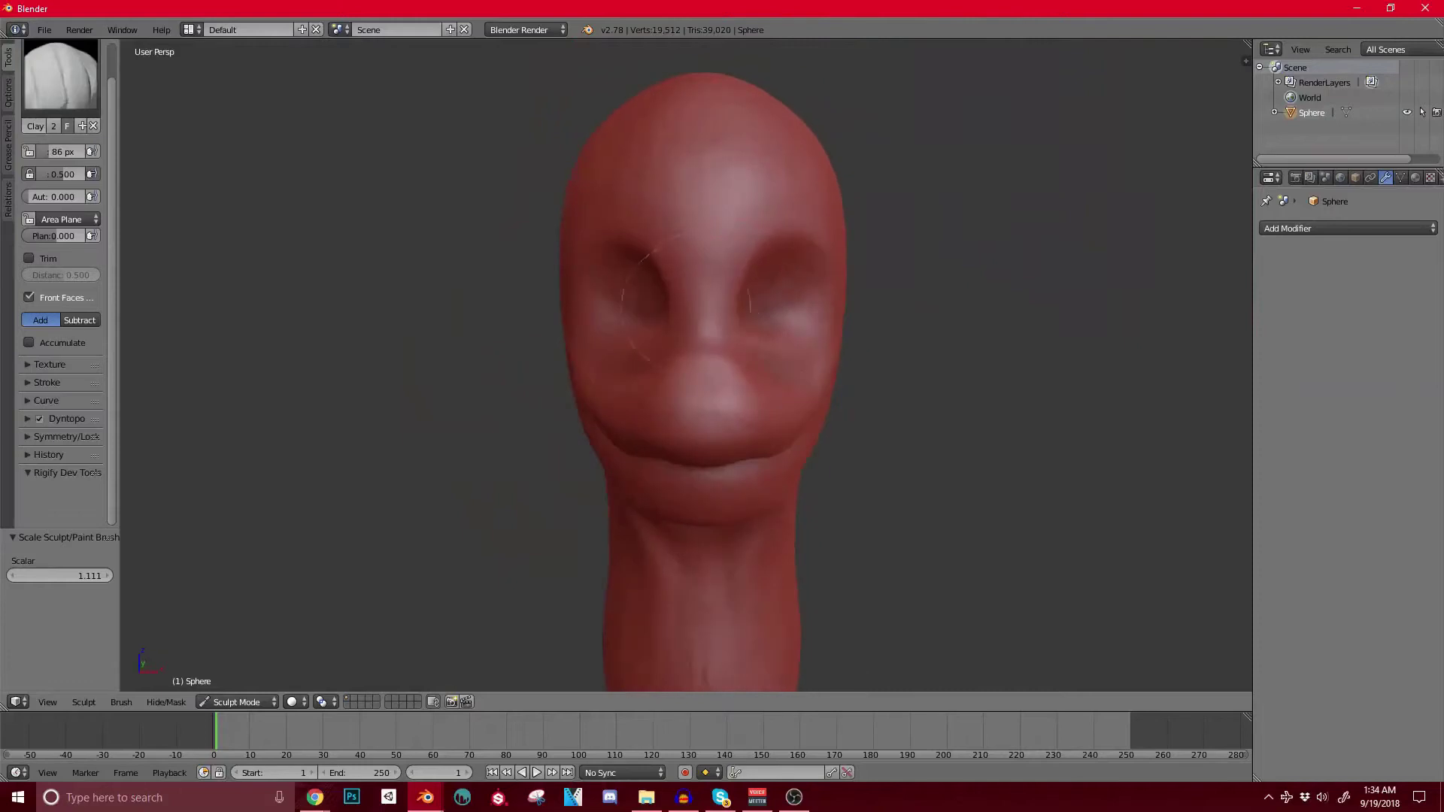
mouse_move(612, 403)
middle_down()
mouse_move(547, 385)
mouse_move(551, 416)
middle_up()
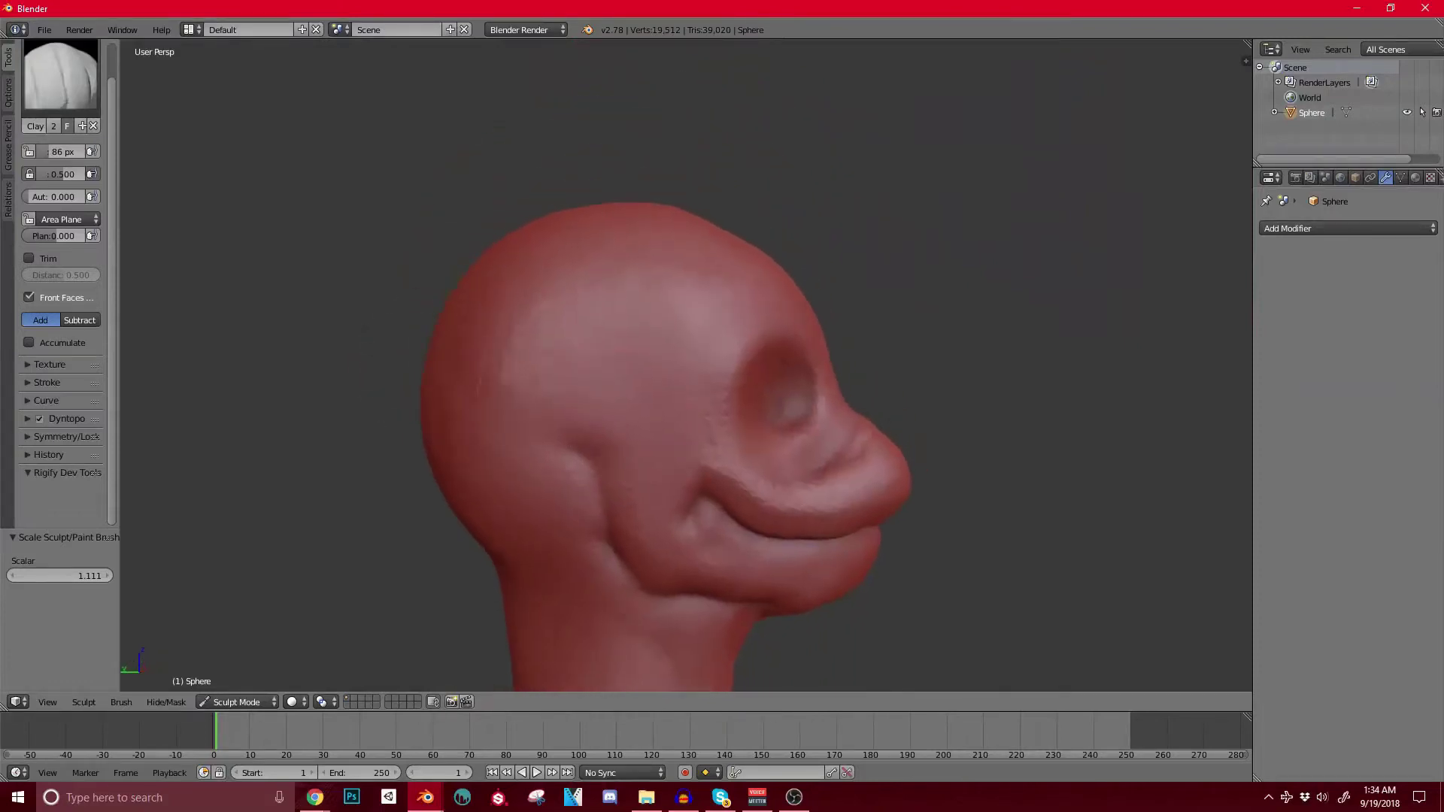
key(z)
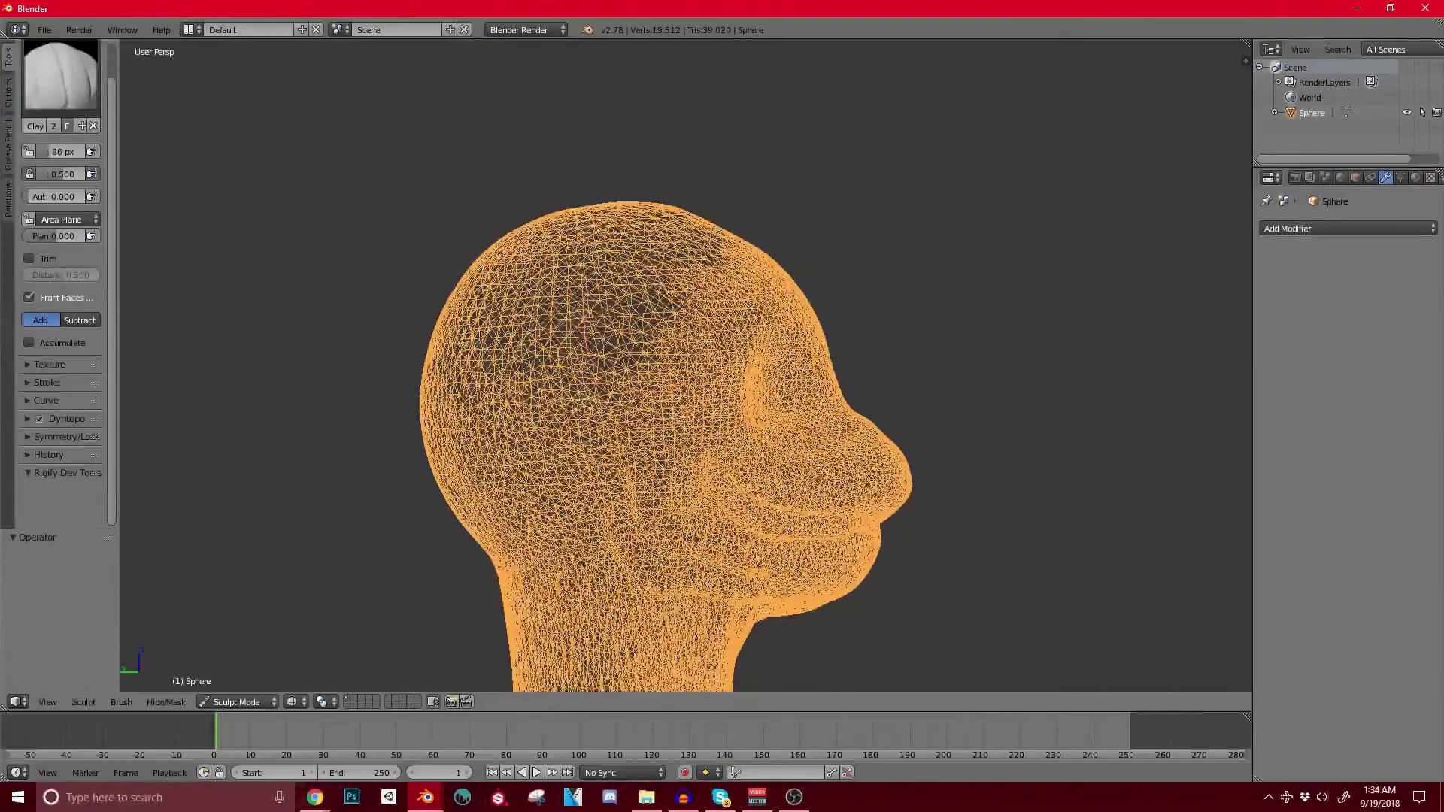
key(z)
mouse_move(549, 398)
middle_down()
mouse_move(591, 377)
mouse_move(616, 421)
middle_up()
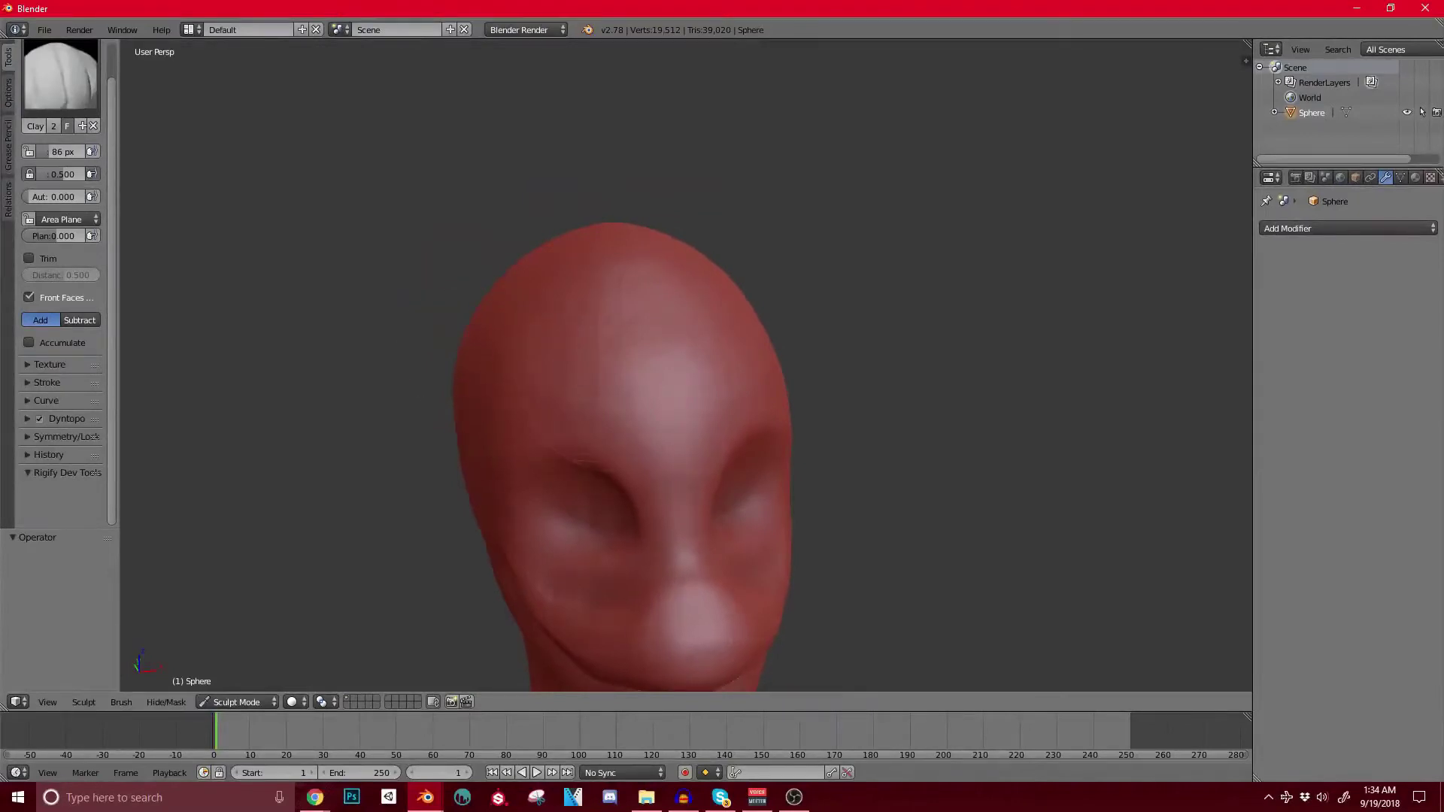
Step: Build up brow ridges above the eye sockets and thicken the forehead with the Clay Strips brush
key(bracketleft)
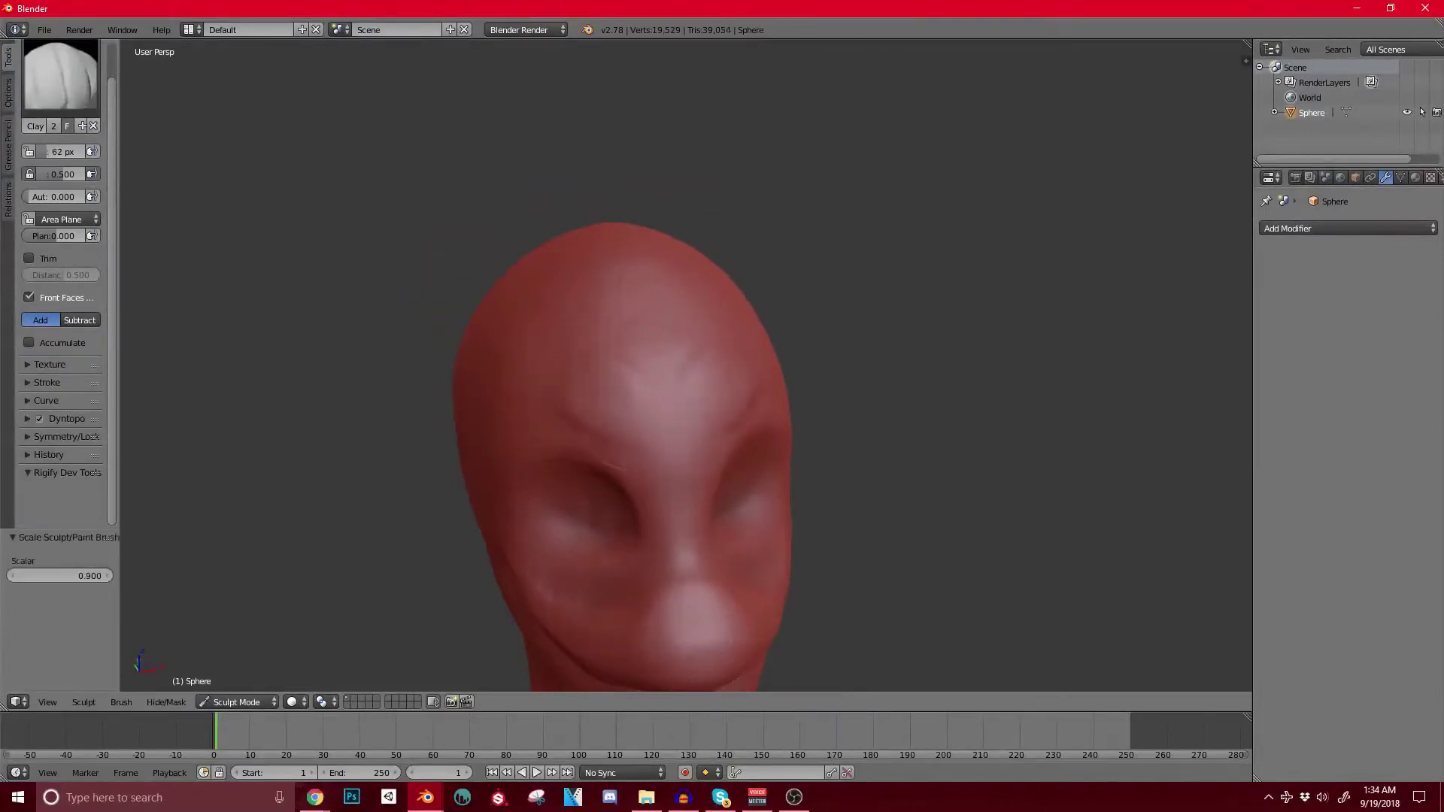
middle_drag(617, 421, 572, 418)
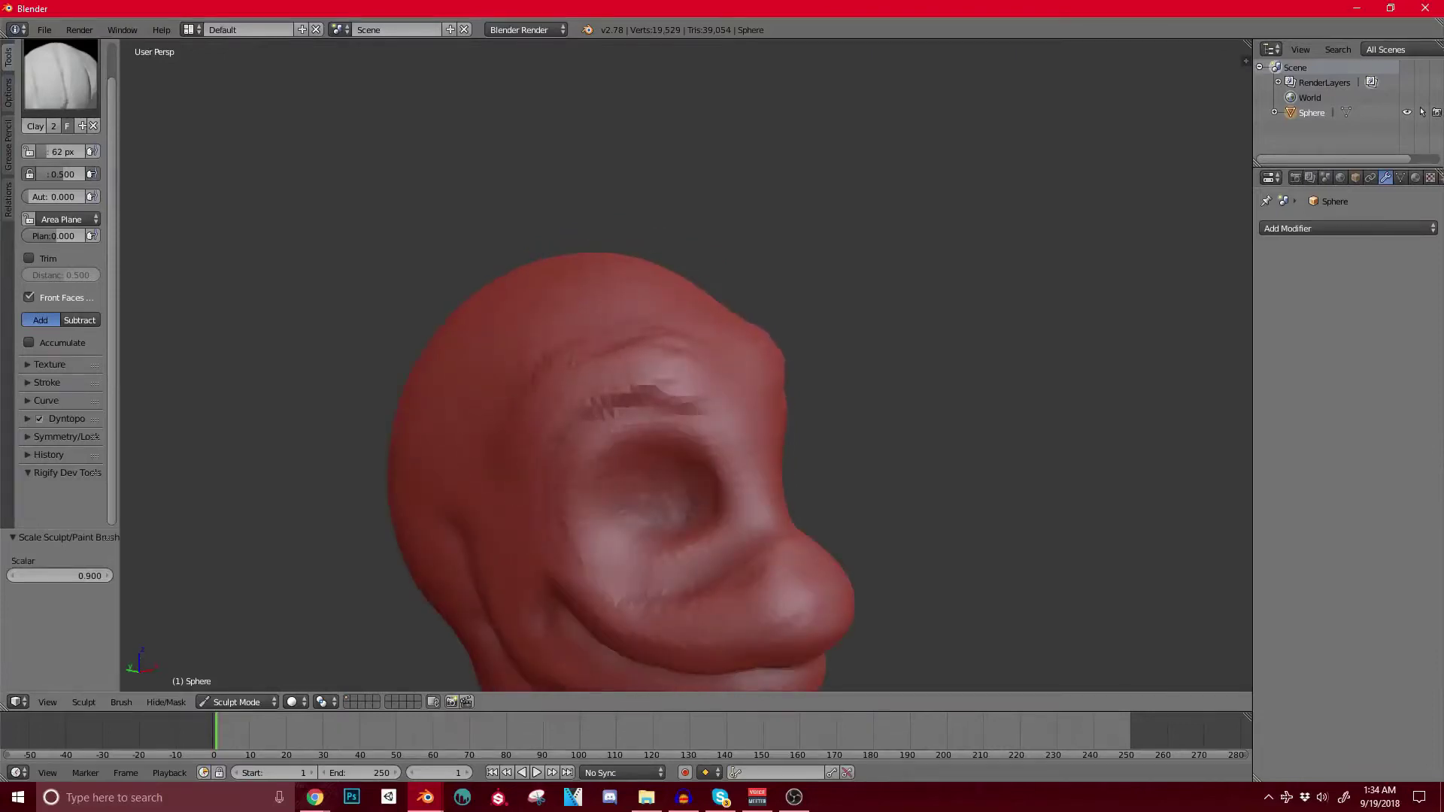
middle_drag(662, 410, 562, 430)
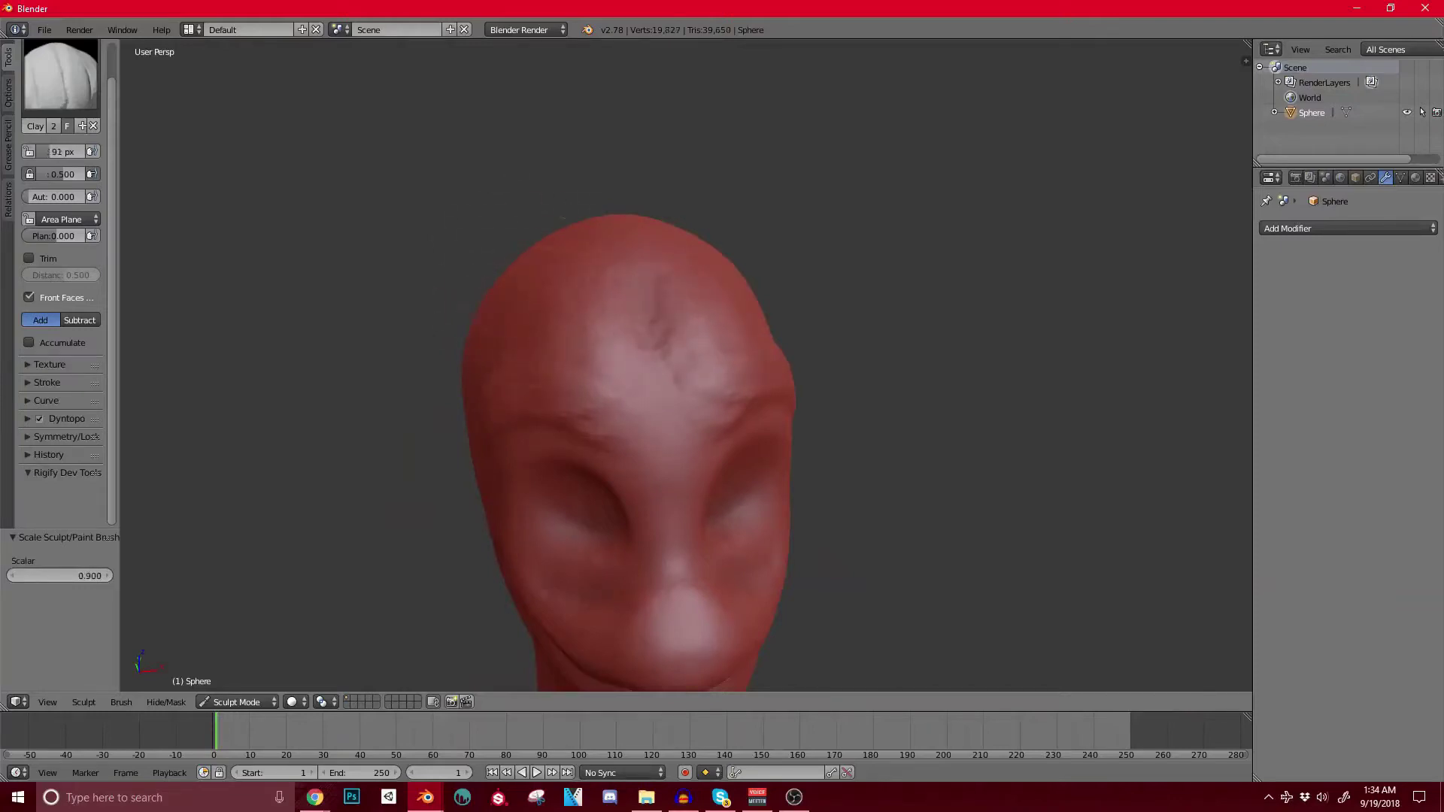
Step: Add volume to the temple and side of the skull behind the brow with Clay Strips at 91 px
middle_drag(509, 303, 561, 303)
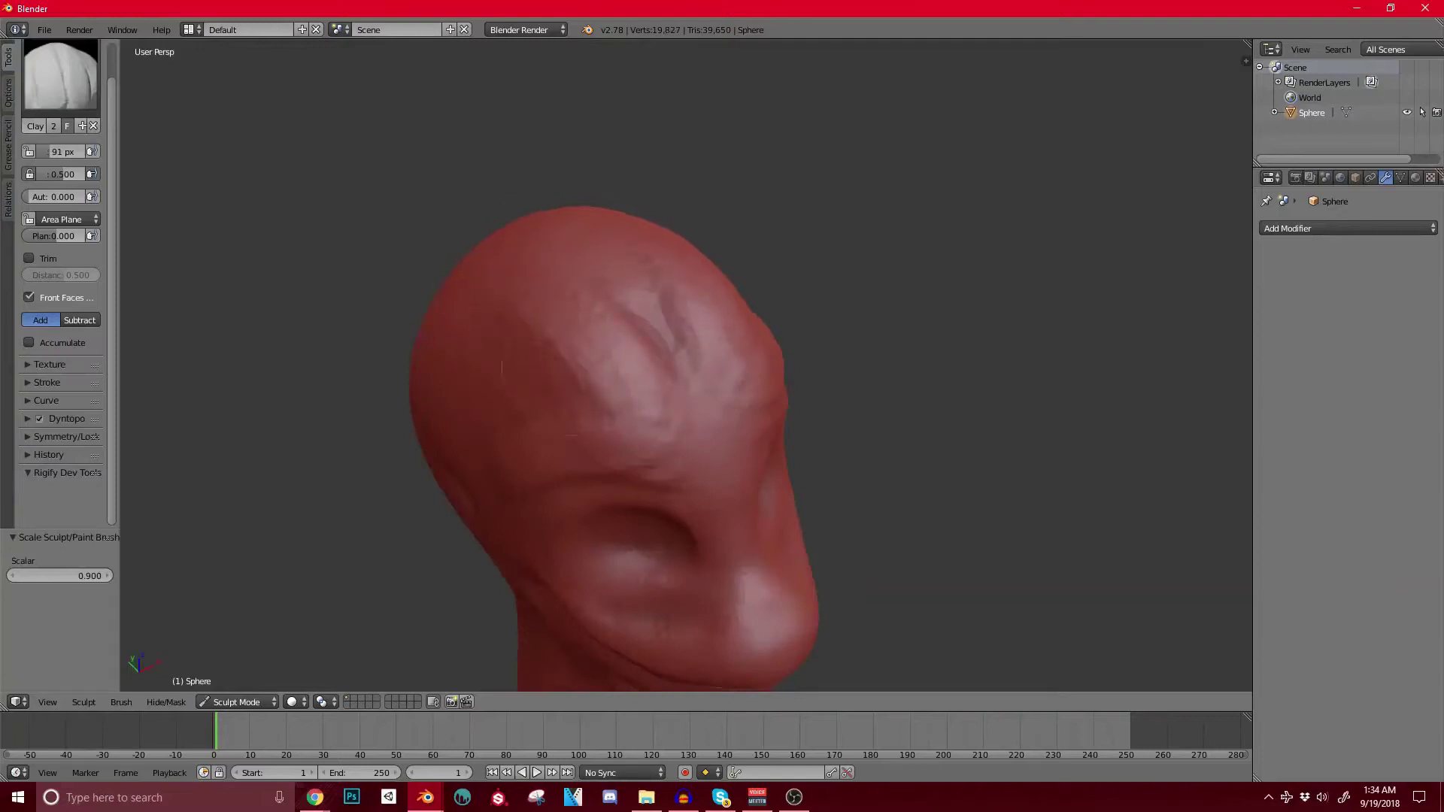
drag(475, 416, 474, 413)
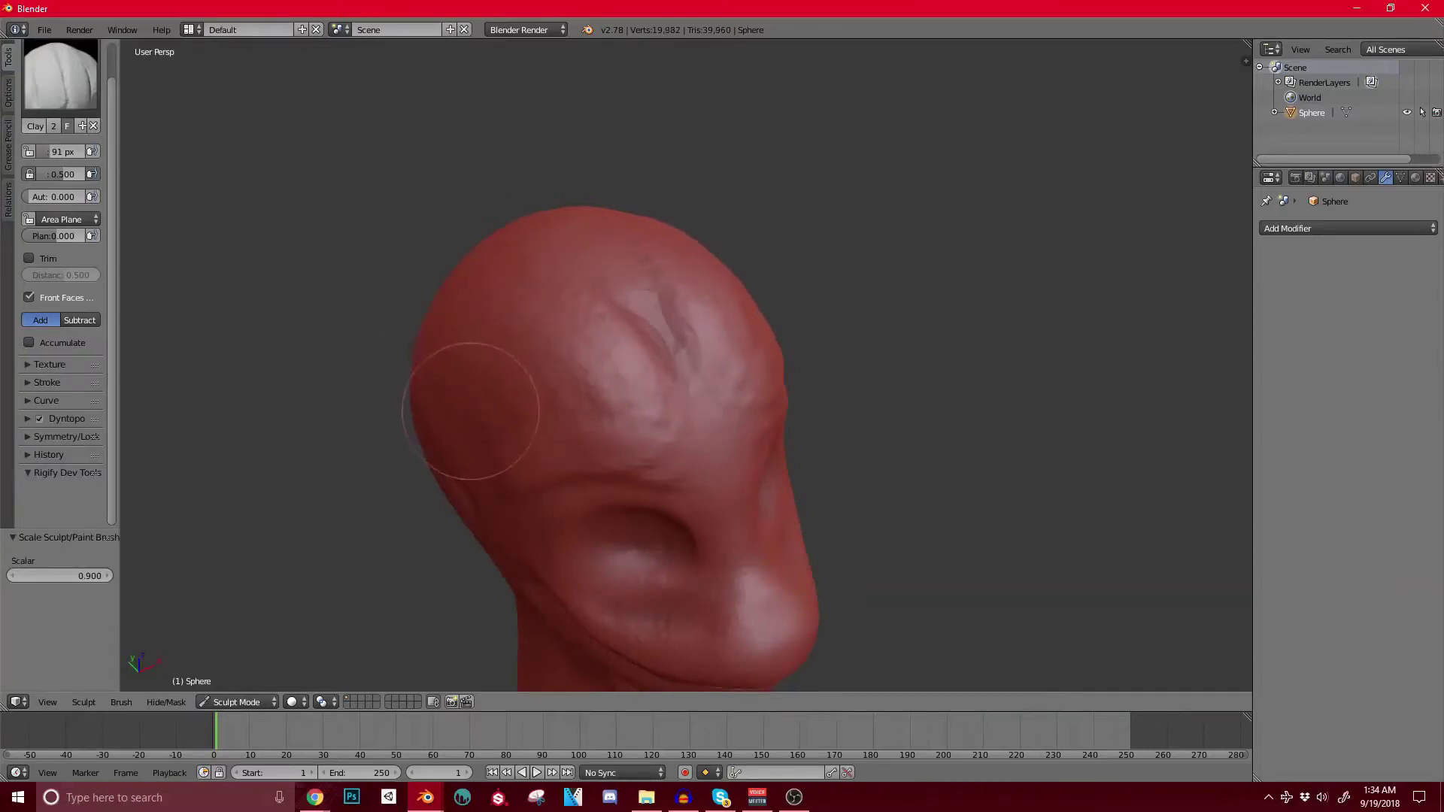
middle_drag(474, 413, 517, 391)
drag(554, 442, 517, 461)
mouse_move(516, 398)
middle_down()
mouse_move(545, 423)
mouse_move(455, 466)
middle_up()
drag(504, 395, 589, 439)
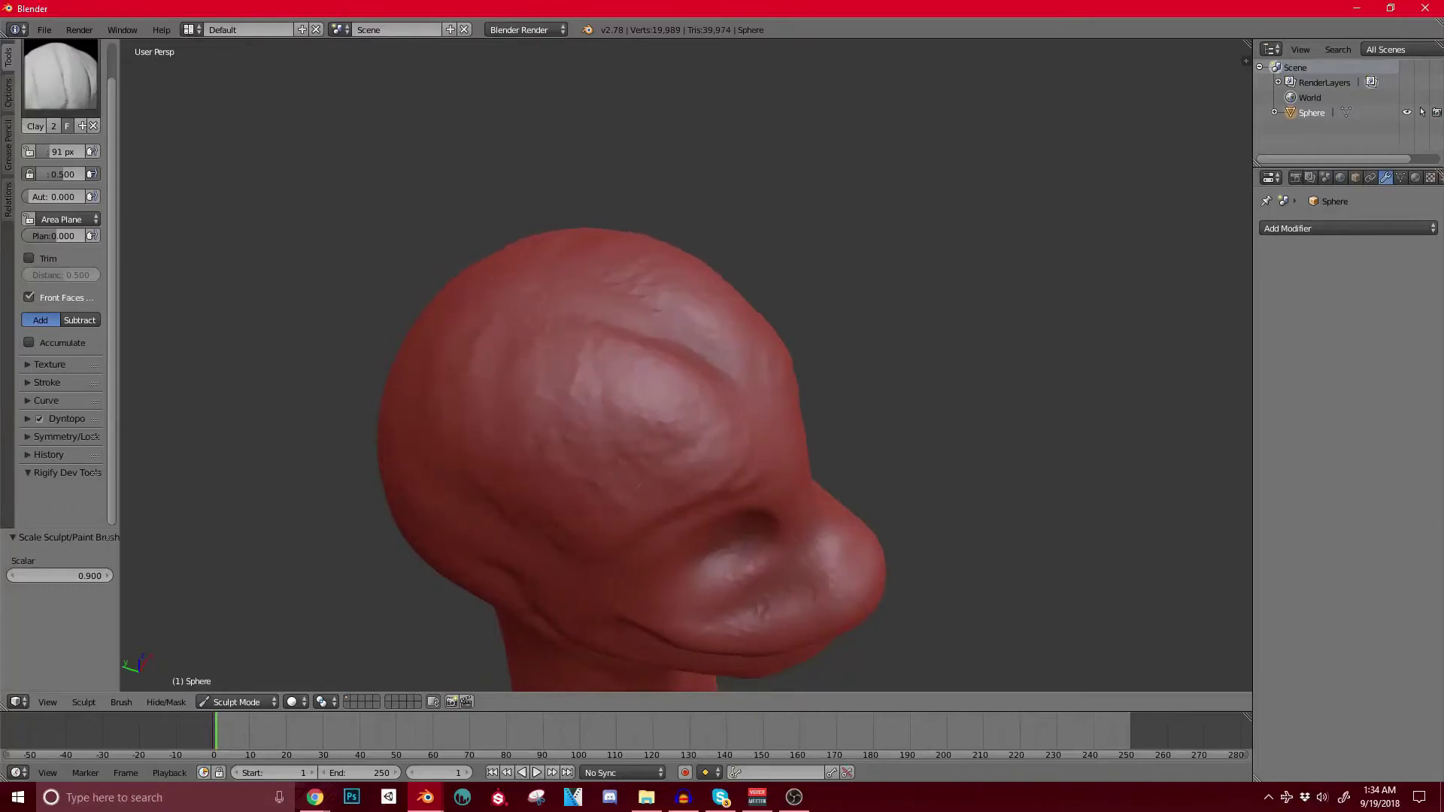
Step: Build up the side of the skull above and behind the brow with Clay Strips at 91 px
mouse_move(565, 352)
middle_down()
mouse_move(532, 381)
mouse_move(560, 352)
middle_up()
drag(561, 361, 598, 342)
middle_drag(432, 392, 363, 429)
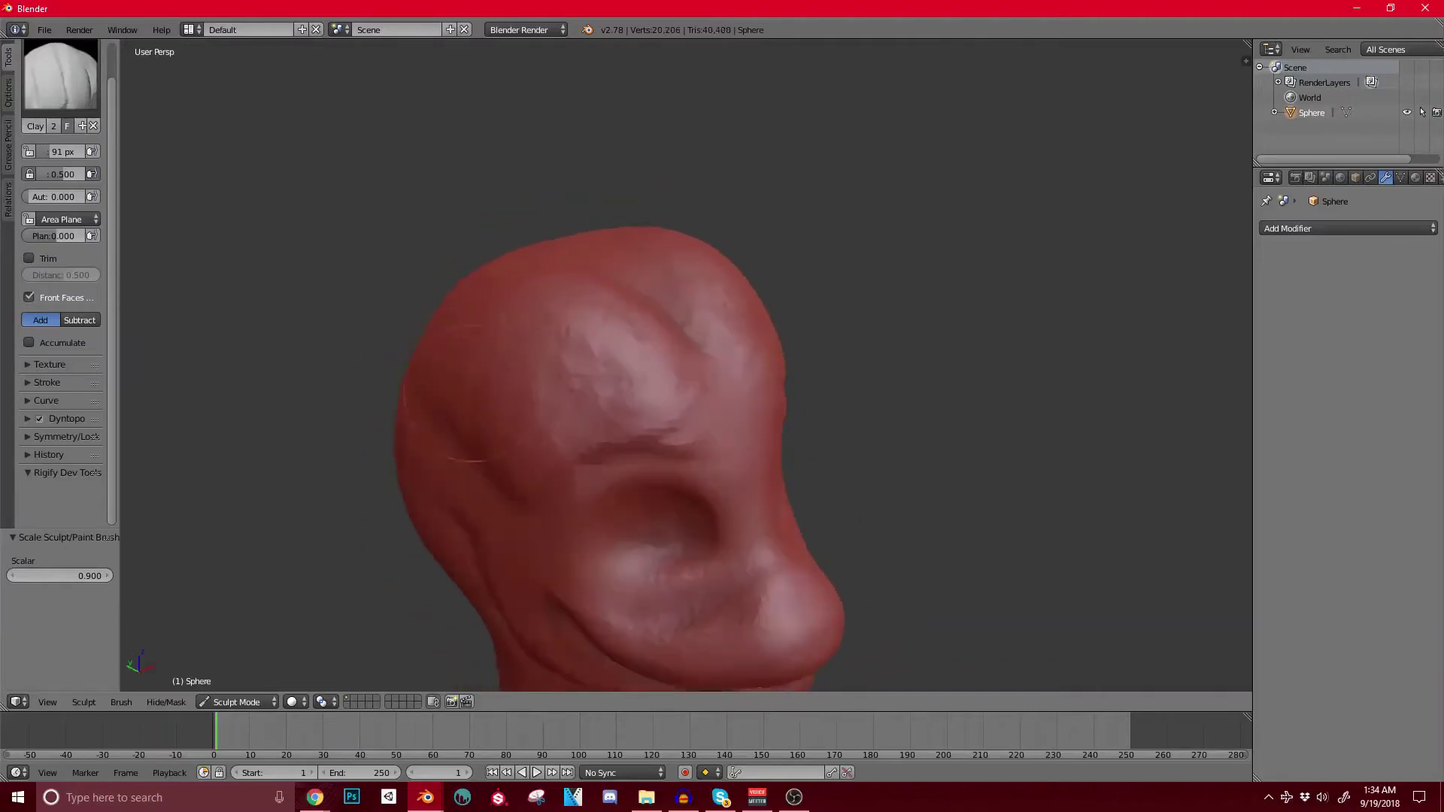
middle_drag(519, 379, 673, 339)
mouse_move(677, 346)
mouse_down()
mouse_move(660, 425)
mouse_move(611, 410)
mouse_up()
drag(602, 312, 564, 410)
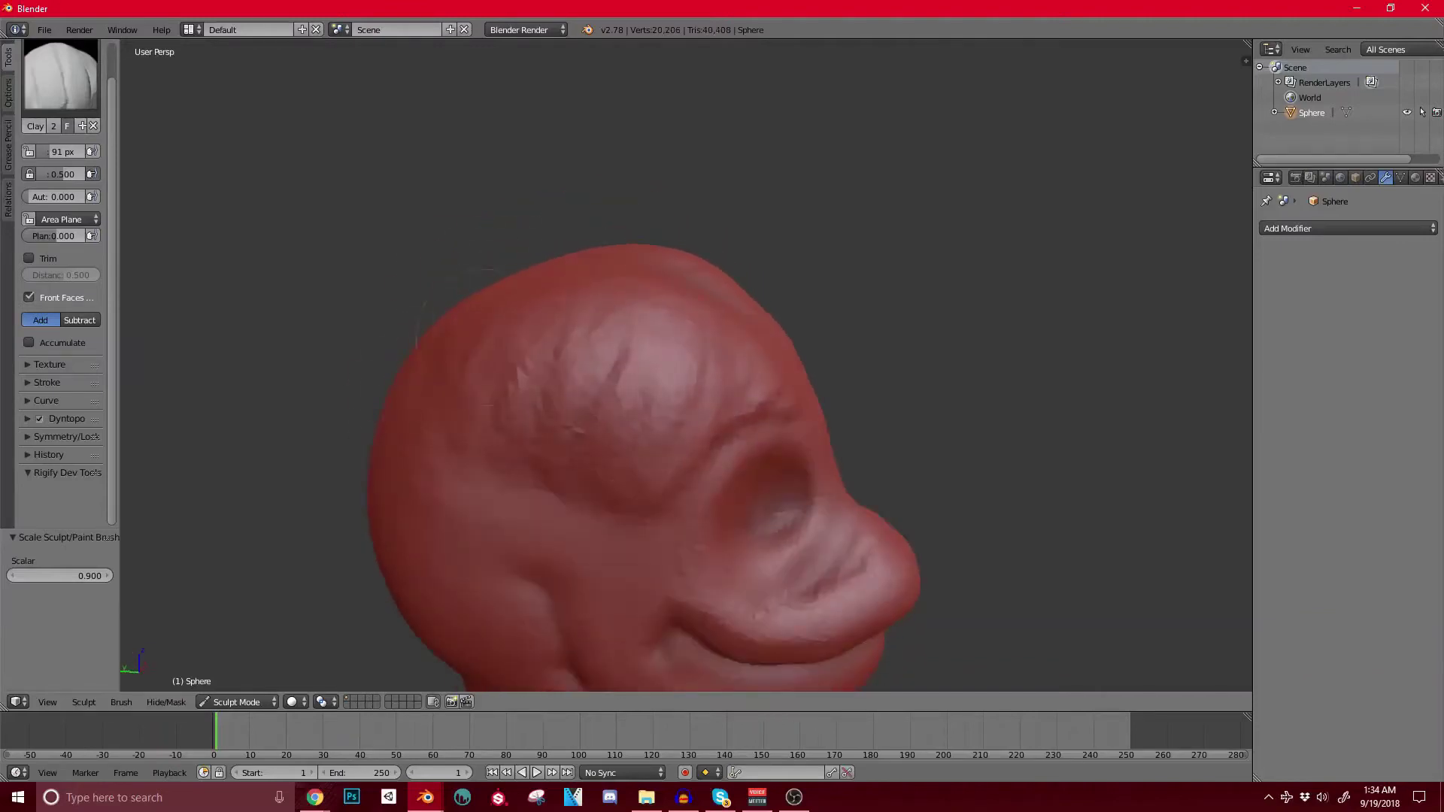
Step: Extend the Clay Strips volume across the side of the skull toward the back of the head
middle_drag(485, 337, 531, 362)
drag(575, 377, 553, 459)
drag(500, 391, 478, 489)
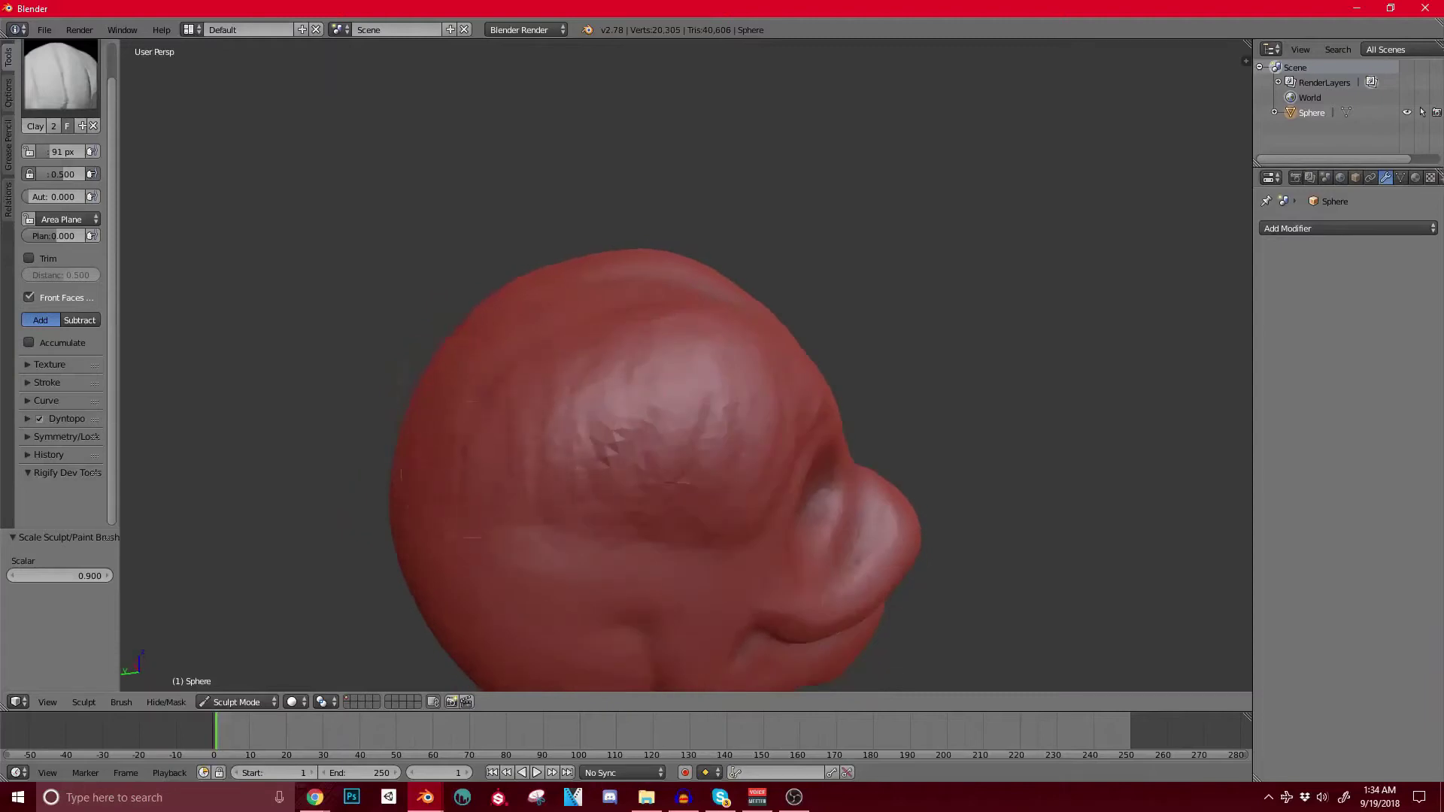
drag(610, 385, 557, 451)
mouse_move(647, 433)
shift+middle_down()
mouse_move(627, 413)
mouse_move(579, 428)
mouse_move(654, 451)
shift+middle_up()
drag(541, 319, 452, 425)
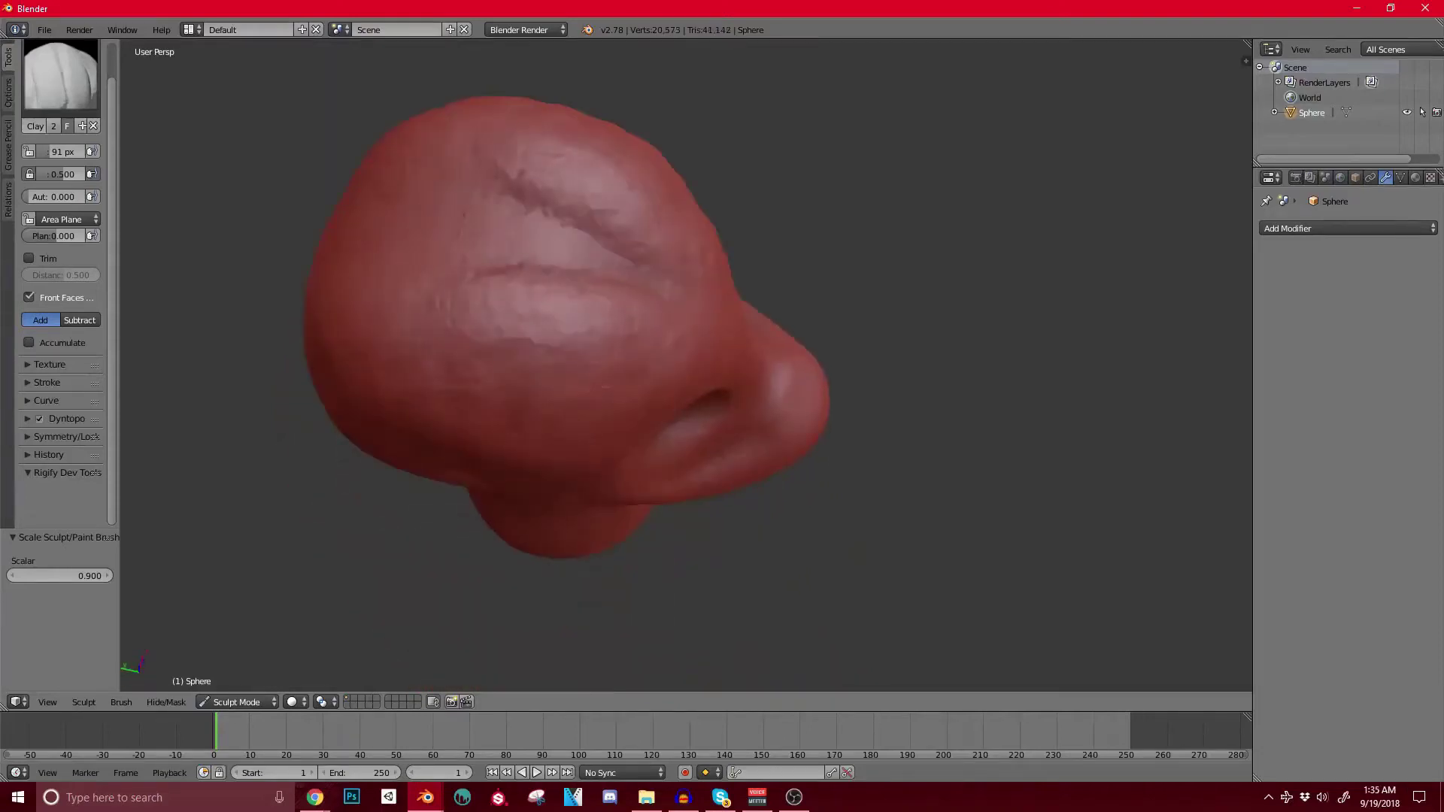
Step: Fill in the furrows along the crown and thicken the upper side of the cranium with Clay Strips
drag(530, 256, 459, 257)
drag(568, 342, 466, 324)
mouse_move(662, 301)
middle_down()
mouse_move(512, 331)
mouse_move(534, 233)
middle_up()
mouse_move(557, 376)
middle_down()
mouse_move(722, 376)
mouse_move(647, 406)
middle_up()
scroll(602, 391, up, 2)
mouse_move(579, 361)
mouse_down()
mouse_move(561, 474)
mouse_move(526, 474)
mouse_up()
mouse_move(538, 421)
mouse_down()
mouse_move(594, 444)
mouse_move(555, 475)
mouse_up()
drag(564, 315, 526, 519)
Step: Bulk out the two rounded lobes at the back of the cranium with lengthwise Clay Strips strokes
shift+middle_drag(647, 452, 689, 271)
scroll(688, 270, down, 2)
drag(617, 233, 583, 346)
drag(635, 294, 601, 406)
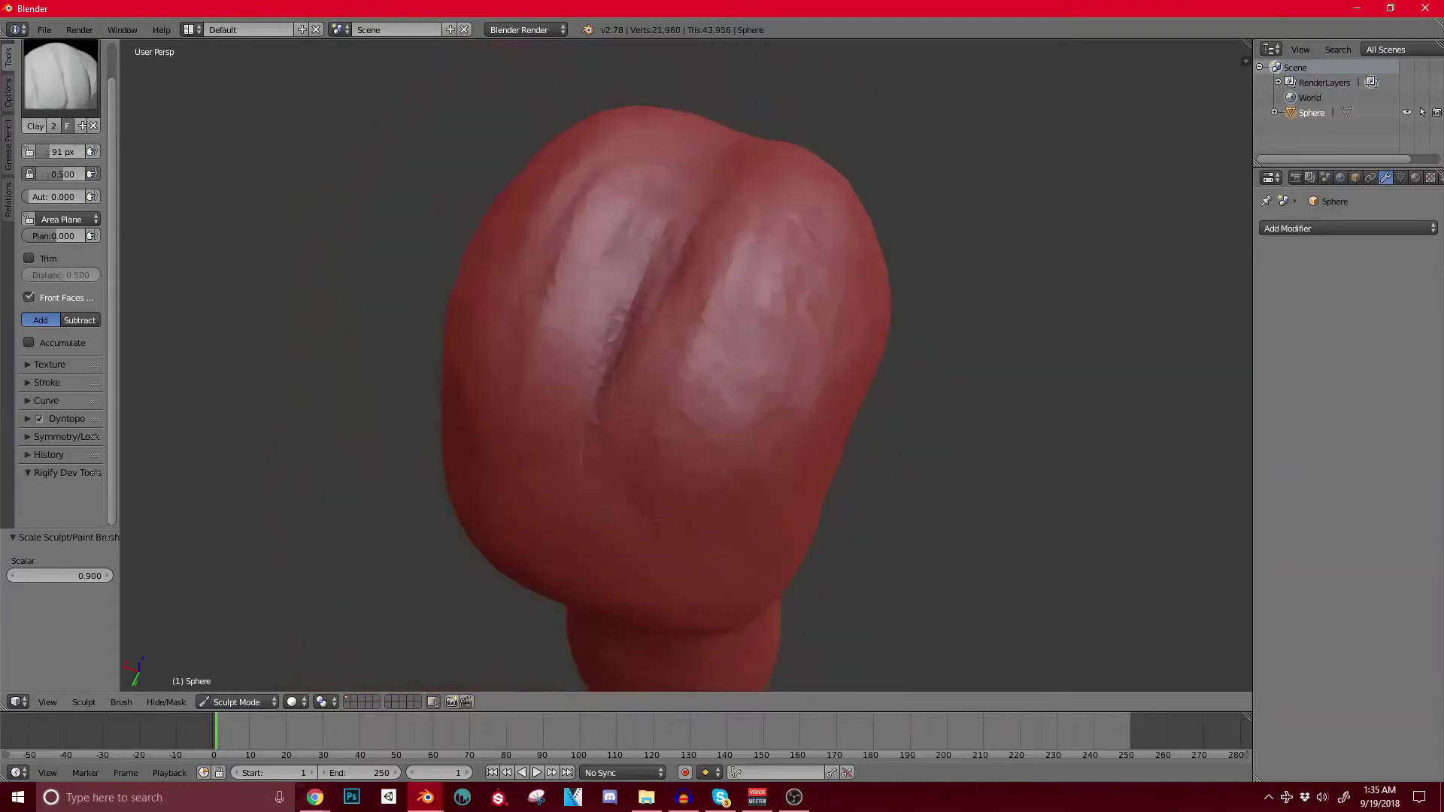
drag(655, 233, 613, 398)
middle_drag(716, 489, 640, 399)
drag(653, 160, 707, 312)
drag(606, 200, 602, 316)
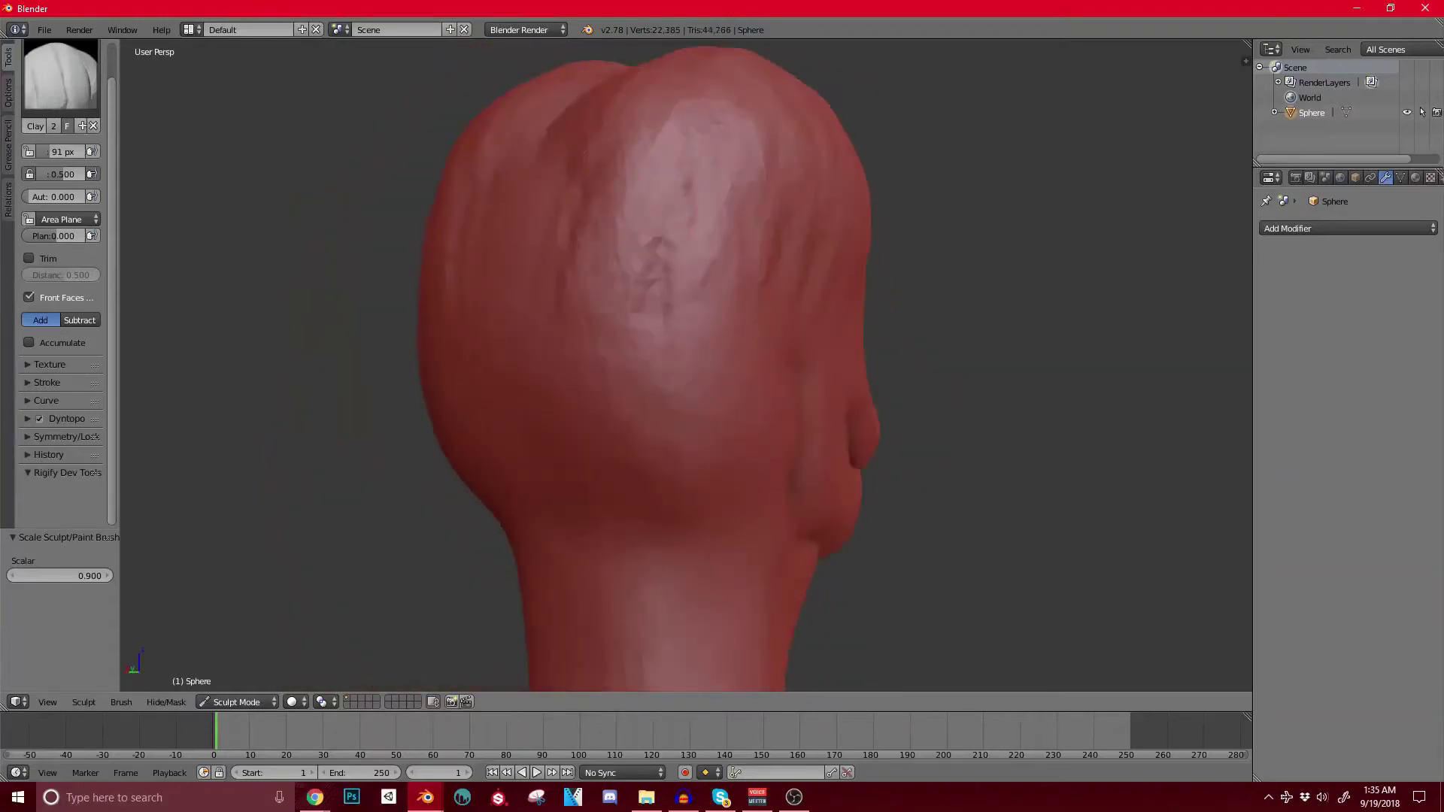
drag(677, 252, 666, 350)
Step: Add a Clay Strips stroke across the upper cranium and check the head's overall silhouette
middle_drag(659, 221, 638, 242)
scroll(726, 180, down, 5)
mouse_move(741, 188)
middle_down()
mouse_move(681, 252)
mouse_move(628, 264)
mouse_move(715, 331)
middle_up()
scroll(665, 271, up, 5)
drag(789, 286, 669, 324)
scroll(677, 324, down, 3)
middle_drag(699, 324, 617, 282)
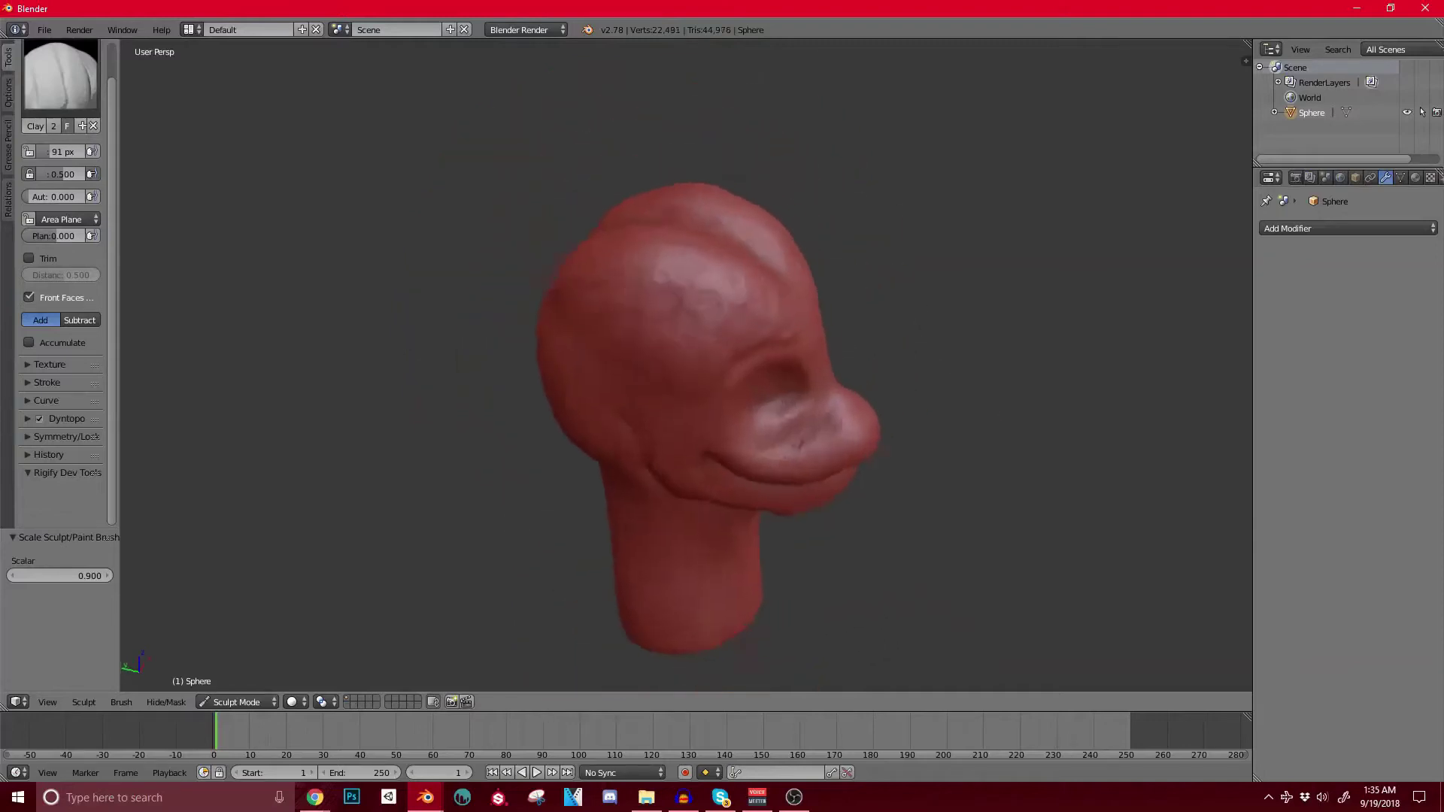
Step: Refine the ridge along the side of the cranium, checking its shape from the side and back
scroll(684, 361, up, 1)
middle_drag(707, 361, 753, 357)
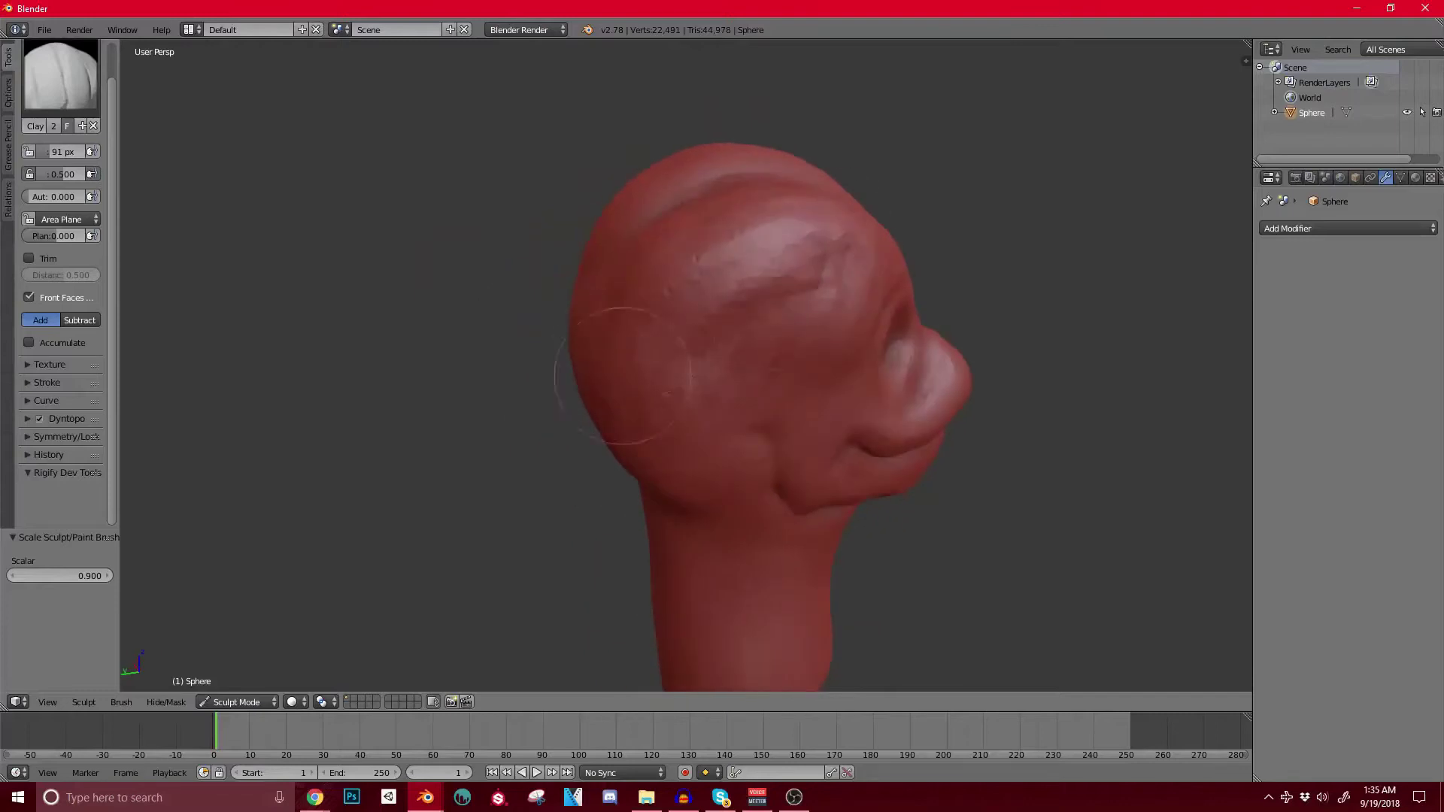
middle_drag(616, 426, 755, 188)
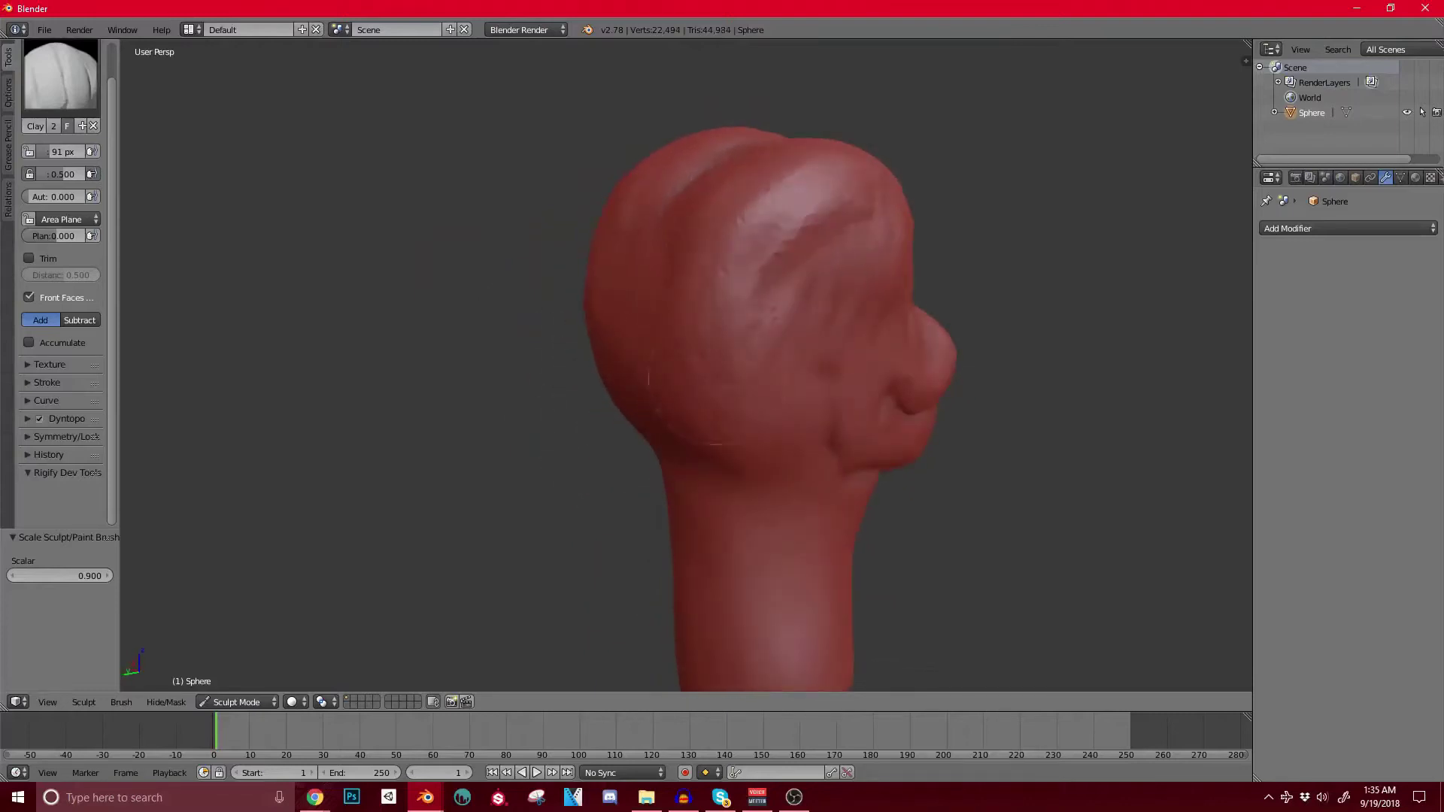
middle_drag(951, 161, 845, 155)
drag(767, 215, 673, 234)
middle_drag(674, 241, 759, 263)
middle_drag(722, 361, 782, 359)
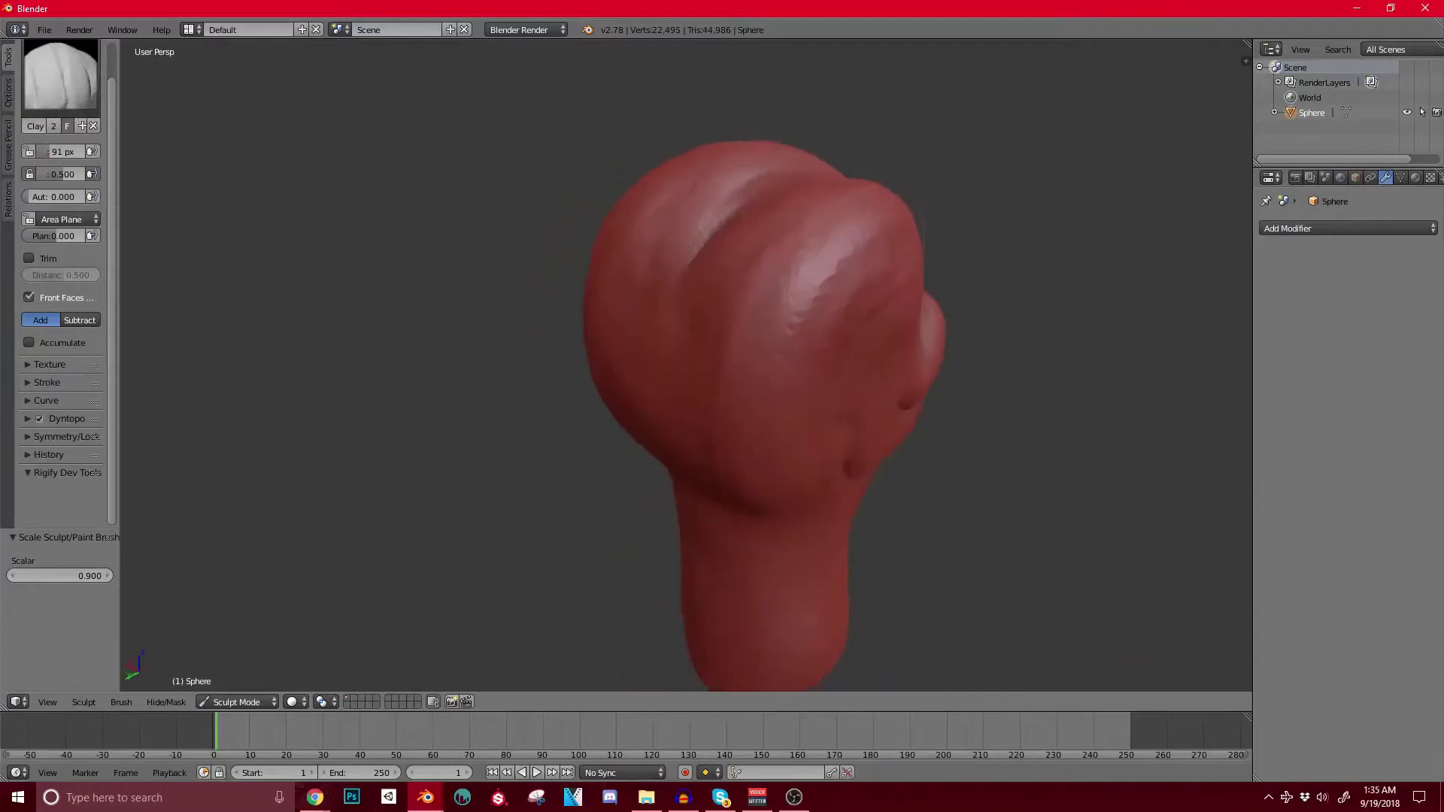
middle_drag(679, 463, 601, 458)
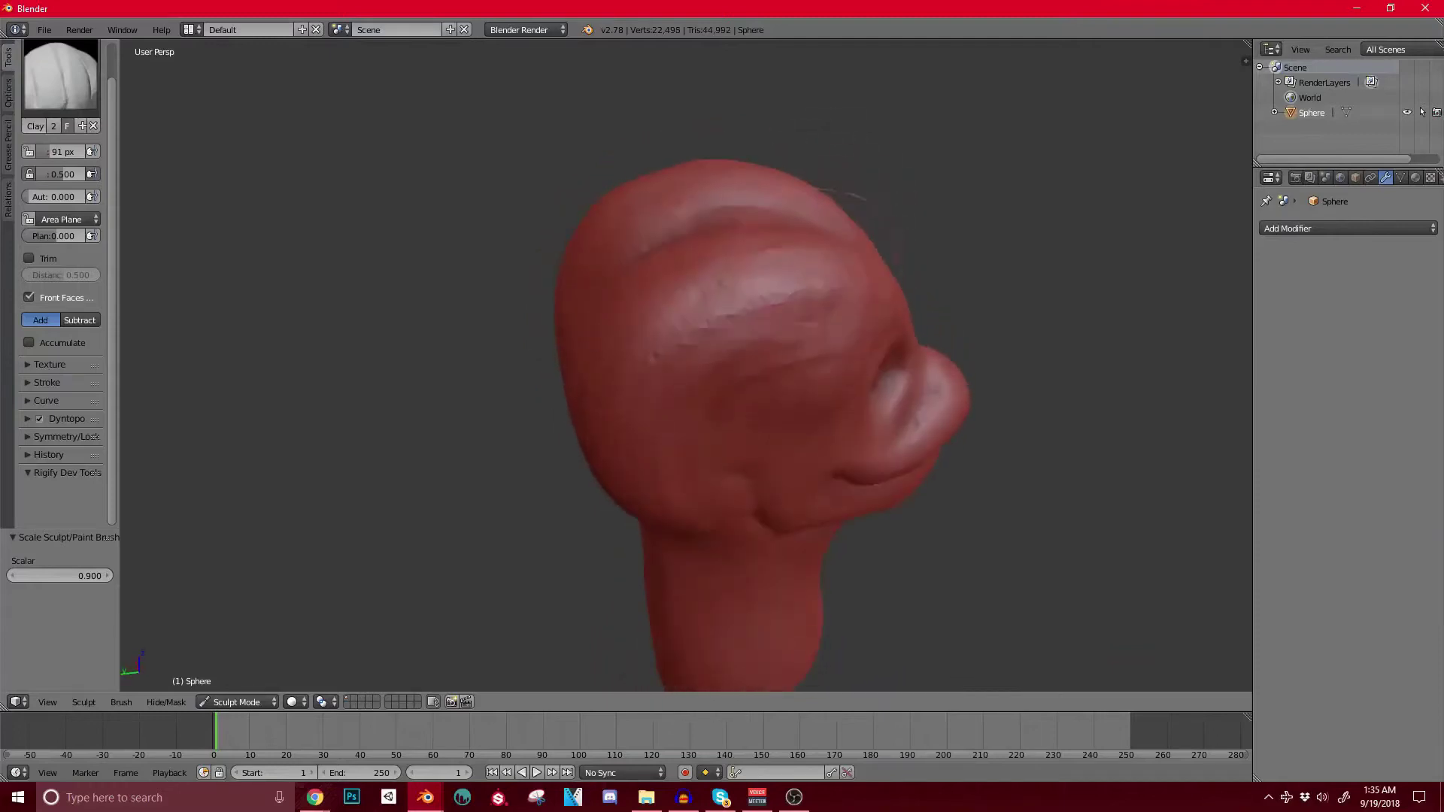
Step: Undo the last stroke and rework the surface between the temple and the side of the cranium
middle_drag(722, 361, 725, 331)
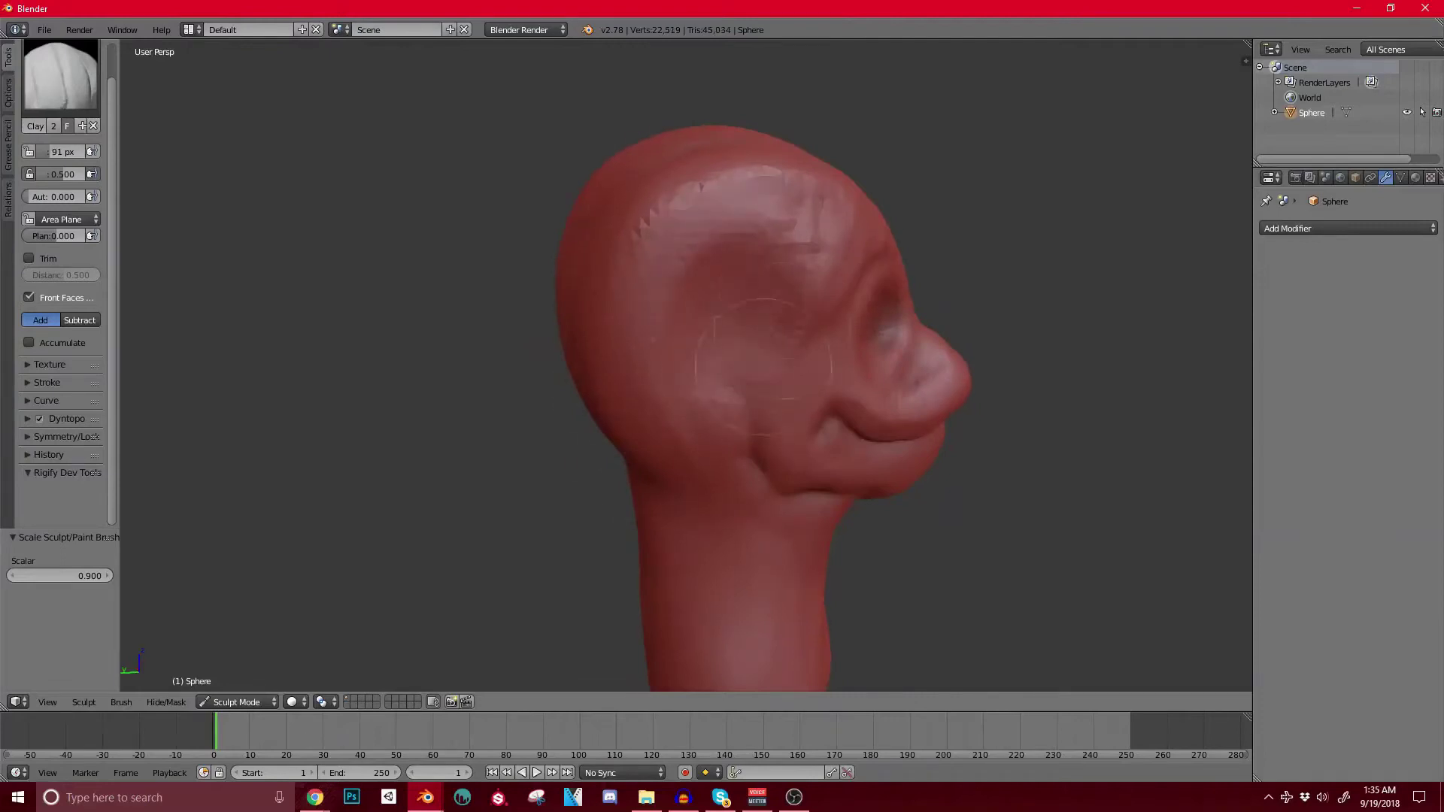
mouse_move(758, 306)
middle_down()
mouse_move(609, 301)
mouse_move(775, 285)
middle_up()
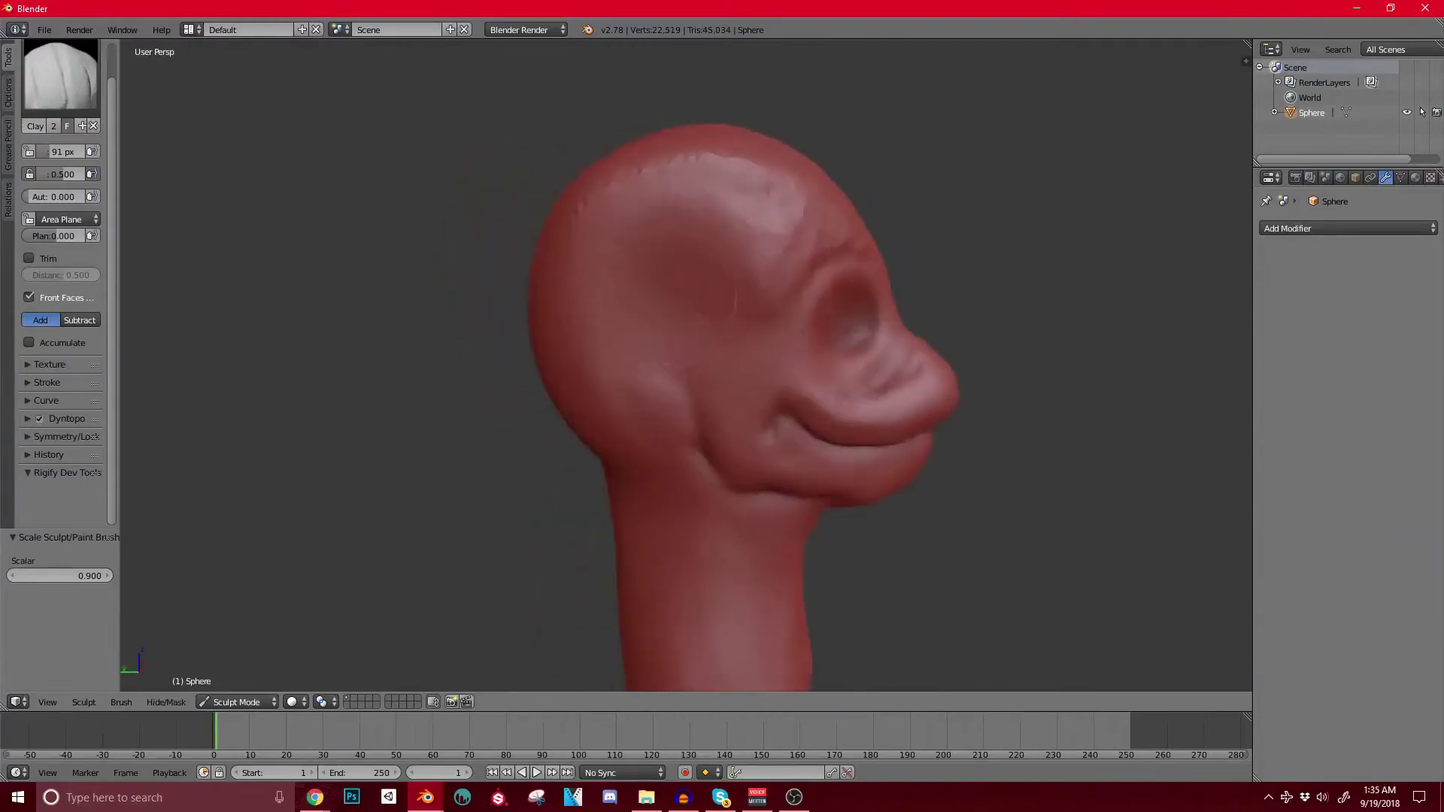
key(ctrl+z)
drag(726, 264, 779, 291)
mouse_move(677, 316)
middle_down()
mouse_move(737, 316)
mouse_move(658, 312)
middle_up()
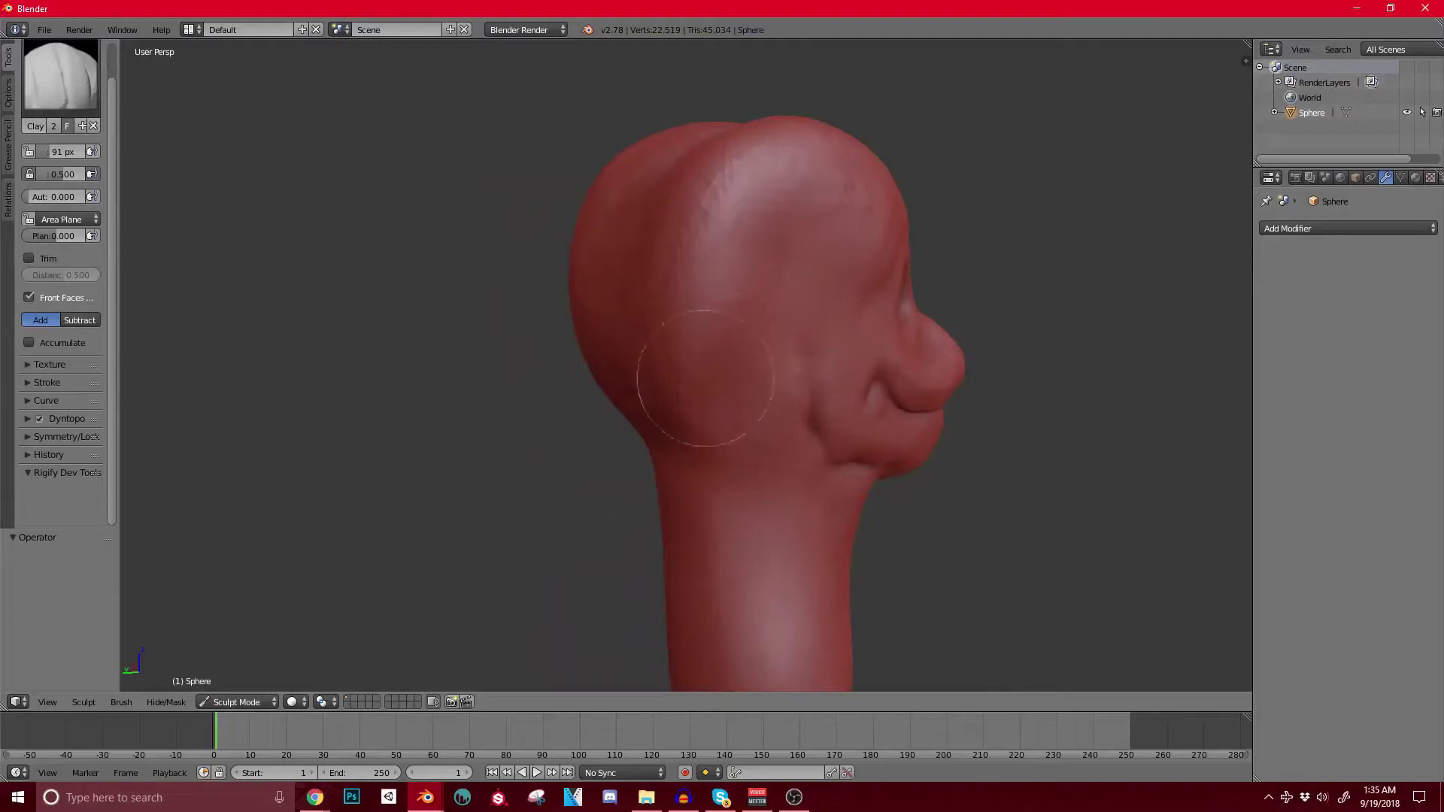
Step: Switch to the Snake Hook brush and enlarge it to 112 px
middle_drag(684, 373, 522, 364)
click(61, 76)
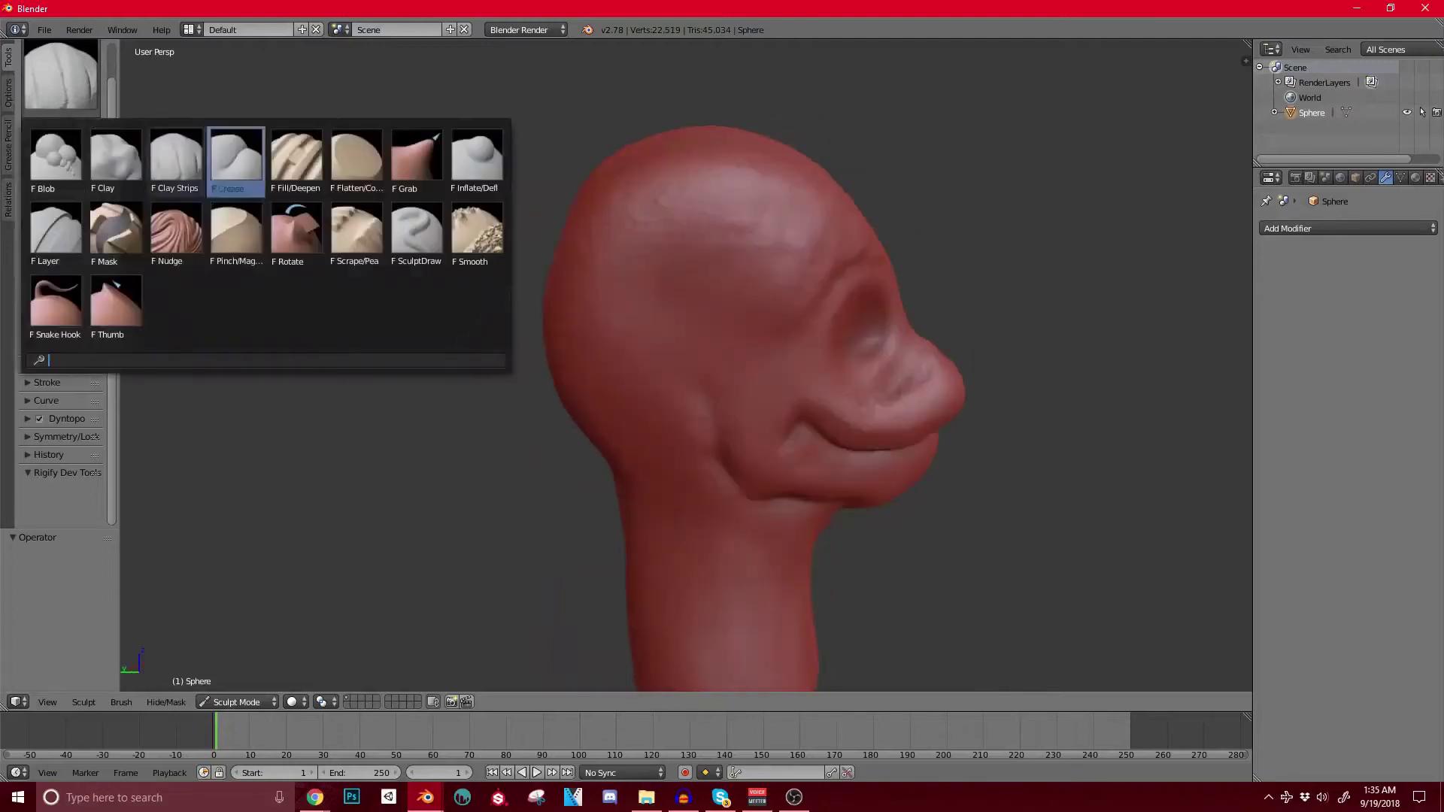
click(59, 304)
middle_drag(598, 320, 574, 334)
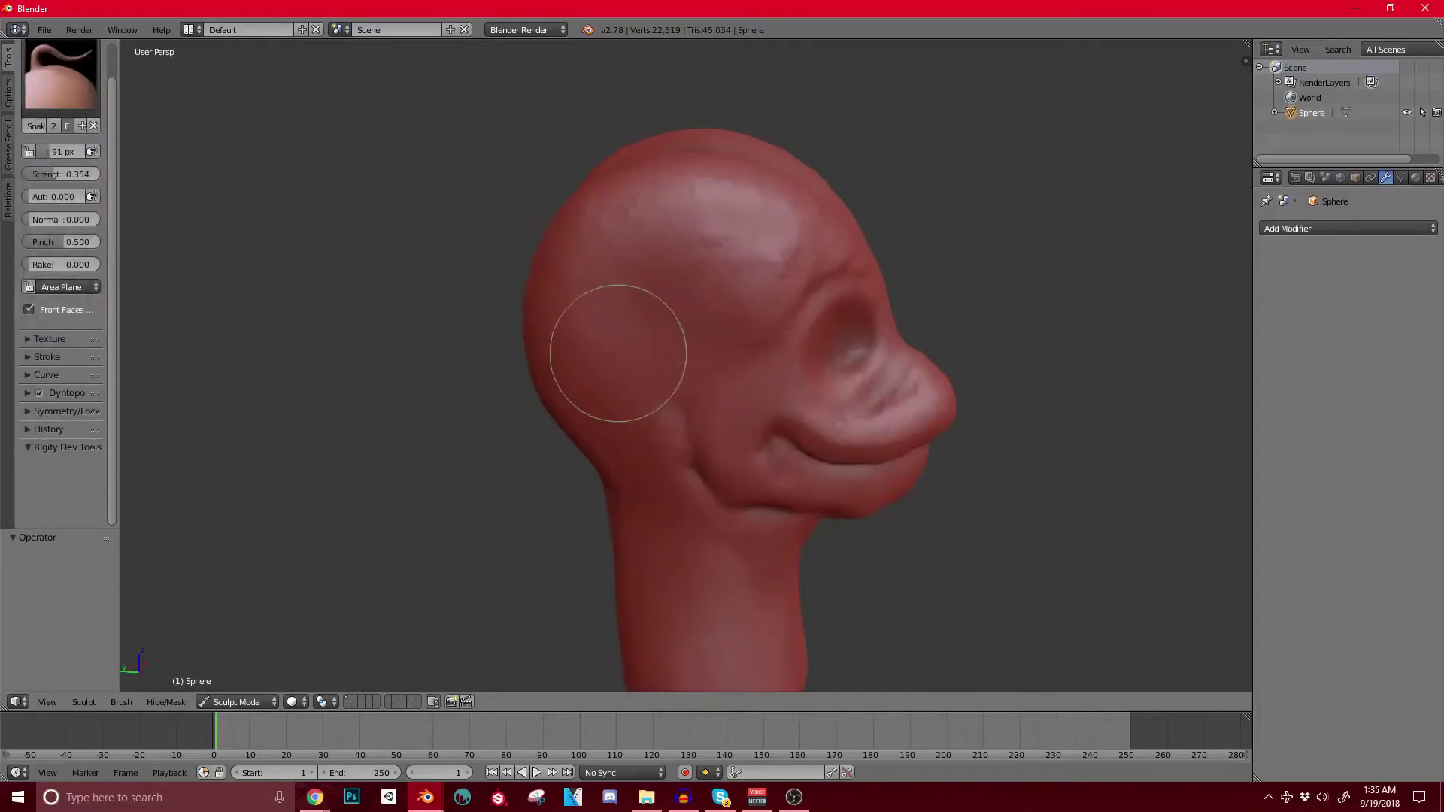
key(bracketright)
key(bracketright)
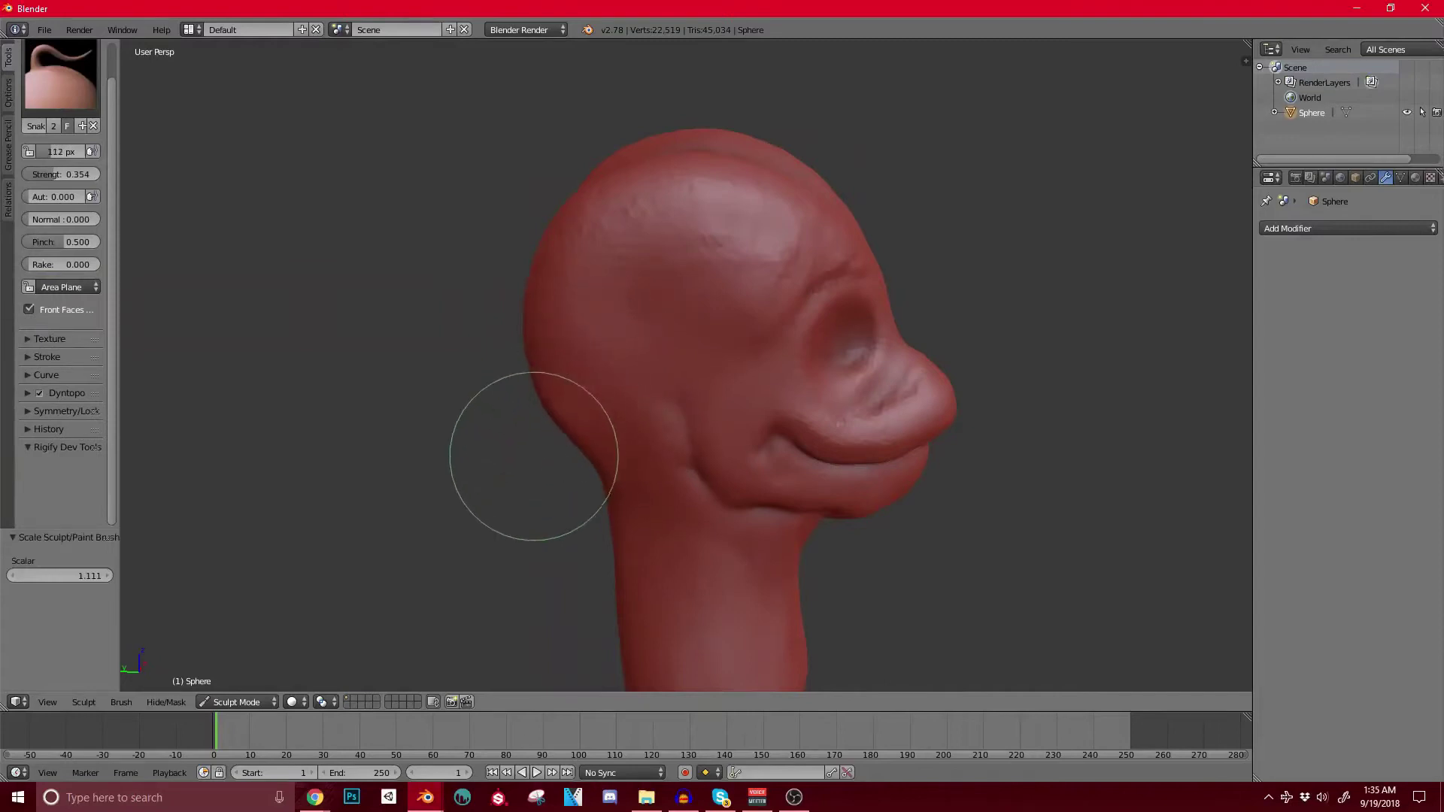
Step: Try to pull the lower back of the skull downward with Snake Hook at its current strength
middle_drag(526, 435, 555, 401)
drag(620, 391, 585, 473)
drag(644, 399, 602, 447)
key(ctrl+z)
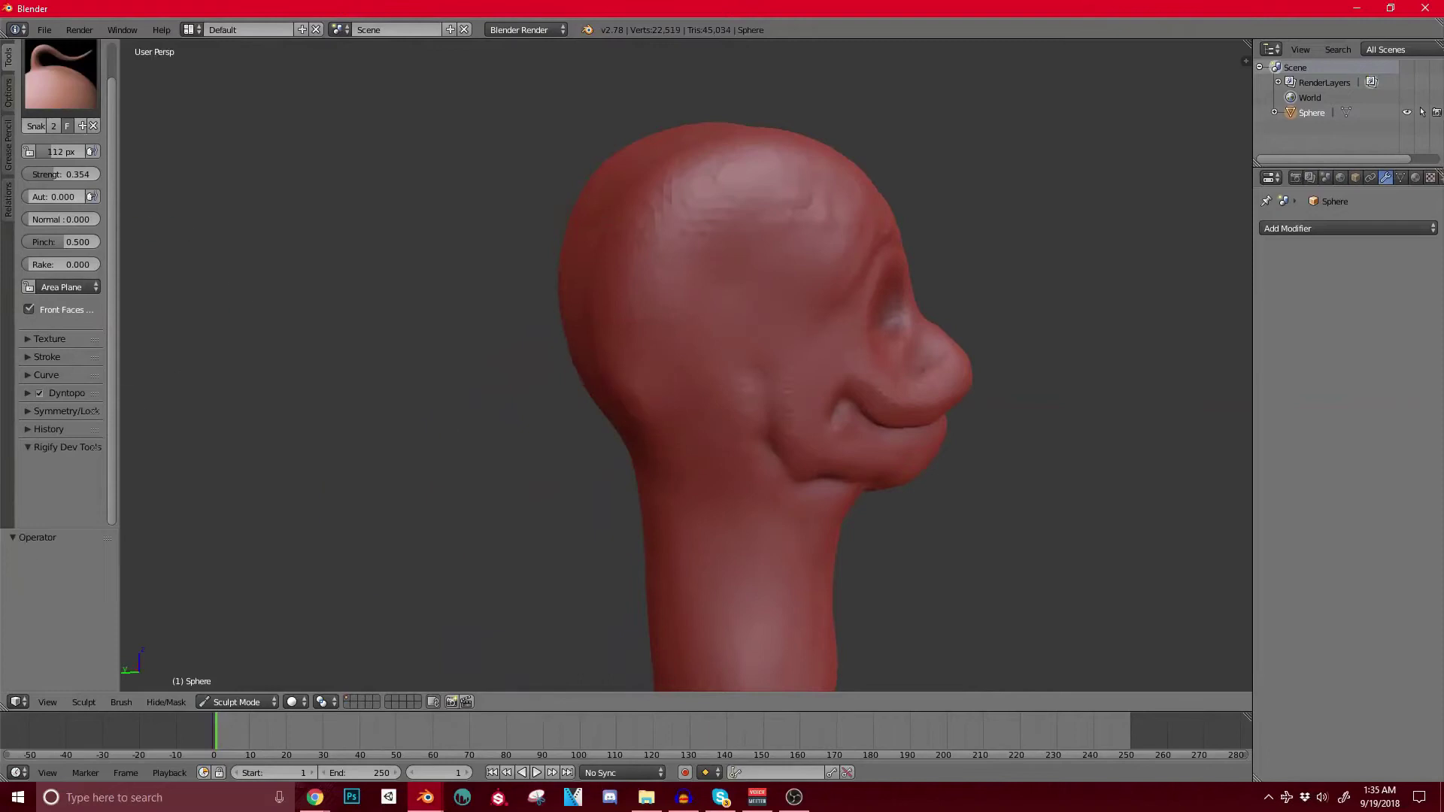
Step: Raise the Snake Hook strength to 0.938, testing it with a pull on the lower back of the skull
drag(63, 174, 73, 175)
middle_drag(700, 384, 647, 392)
drag(584, 392, 528, 462)
key(ctrl+z)
drag(74, 175, 95, 175)
Step: Try pulling a pair of downward horns from the lower back of the skull with the stronger Snake Hook brush
drag(579, 389, 502, 498)
mouse_move(493, 510)
middle_down()
mouse_move(668, 484)
mouse_move(613, 483)
middle_up()
key(ctrl+z)
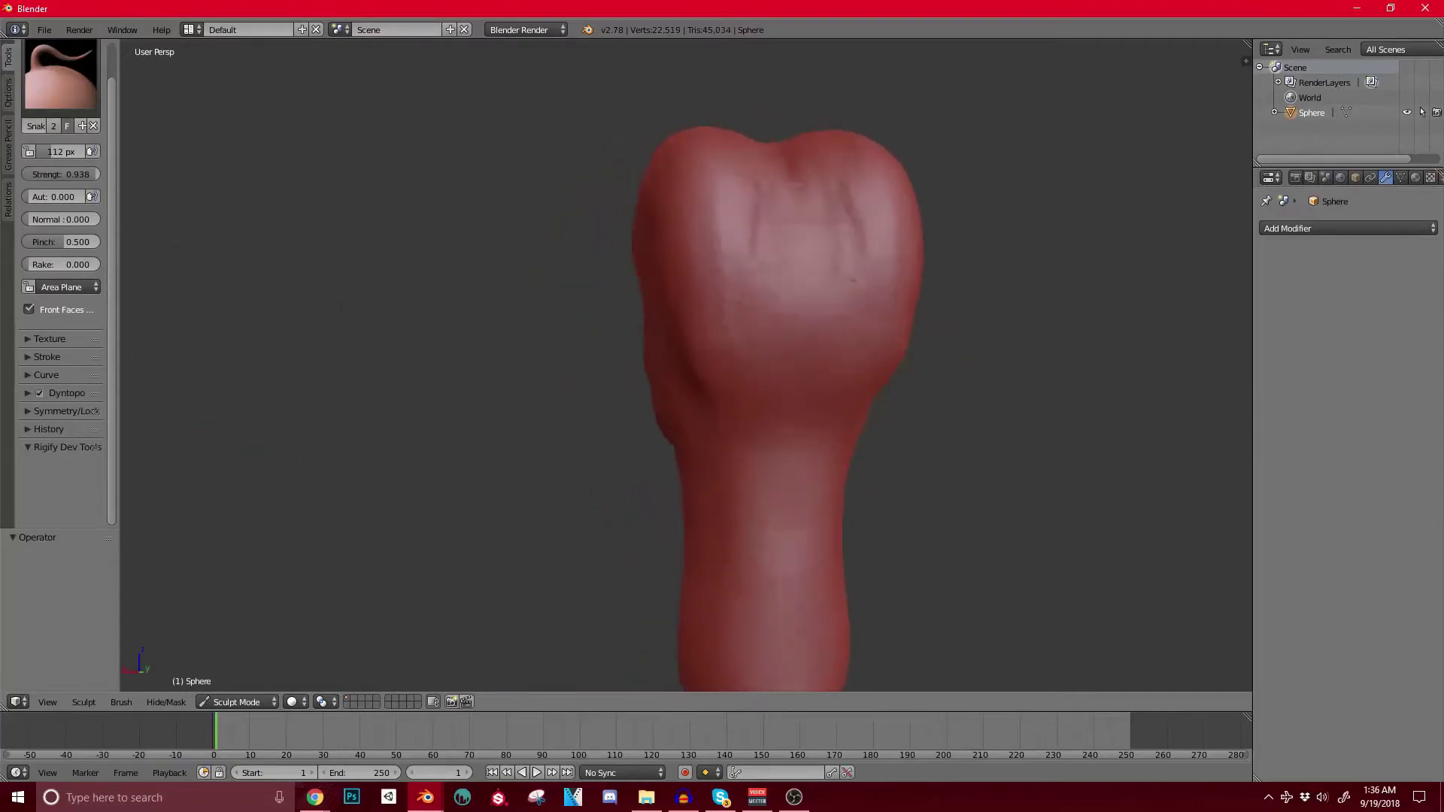
middle_drag(619, 374, 575, 410)
drag(715, 399, 680, 529)
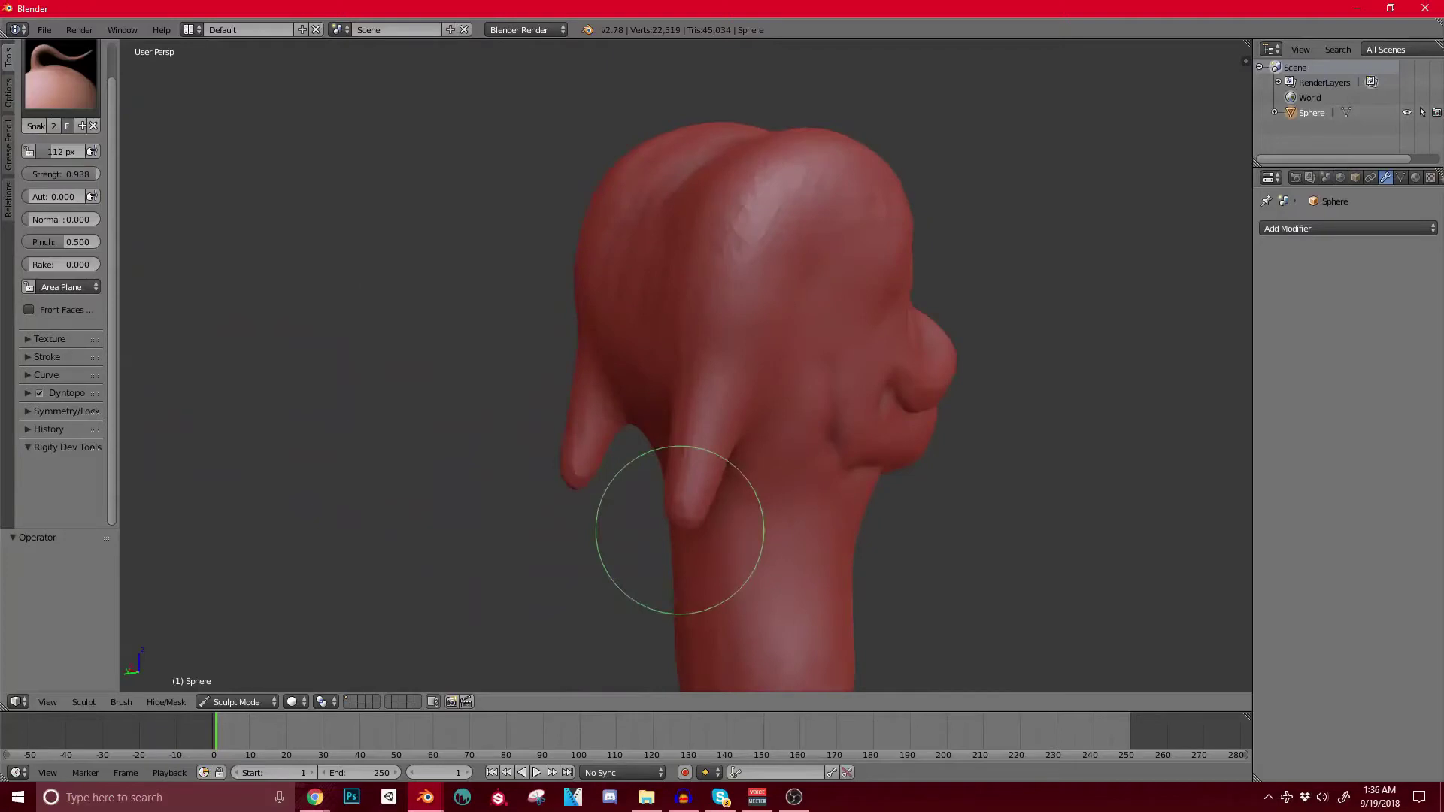
middle_drag(681, 539, 650, 568)
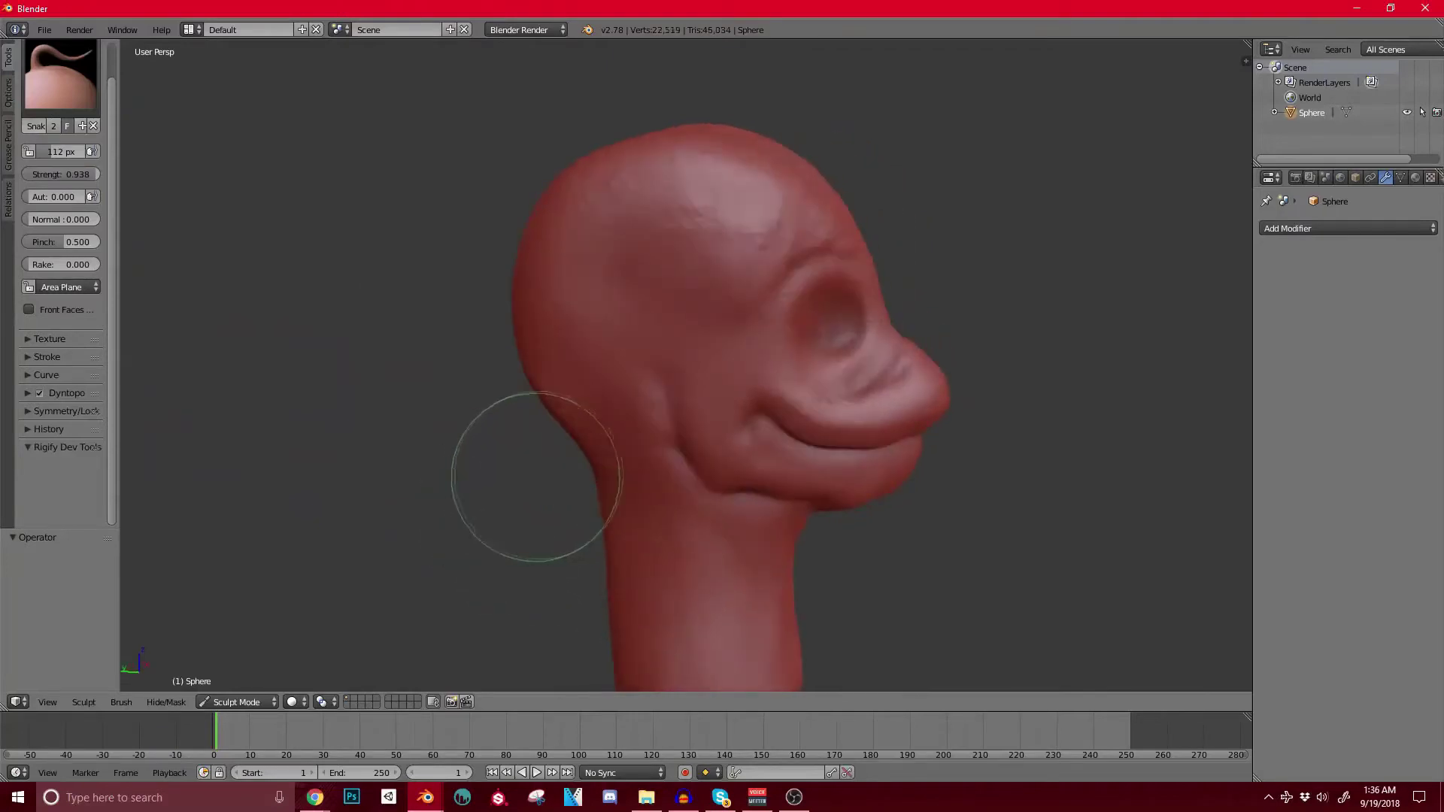
key(ctrl+z)
mouse_move(553, 387)
mouse_down()
mouse_move(451, 515)
mouse_move(484, 590)
mouse_up()
key(ctrl+z)
Step: With Front Faces Only turned off, pull a pair of long curved horns down from the skull's lower back using Snake Hook
mouse_move(541, 516)
middle_down()
mouse_move(615, 460)
mouse_move(596, 465)
middle_up()
mouse_move(579, 391)
mouse_down()
mouse_move(564, 476)
mouse_move(594, 556)
mouse_up()
mouse_move(594, 556)
middle_down()
mouse_move(549, 564)
mouse_move(628, 597)
middle_up()
scroll(644, 532, up, 3)
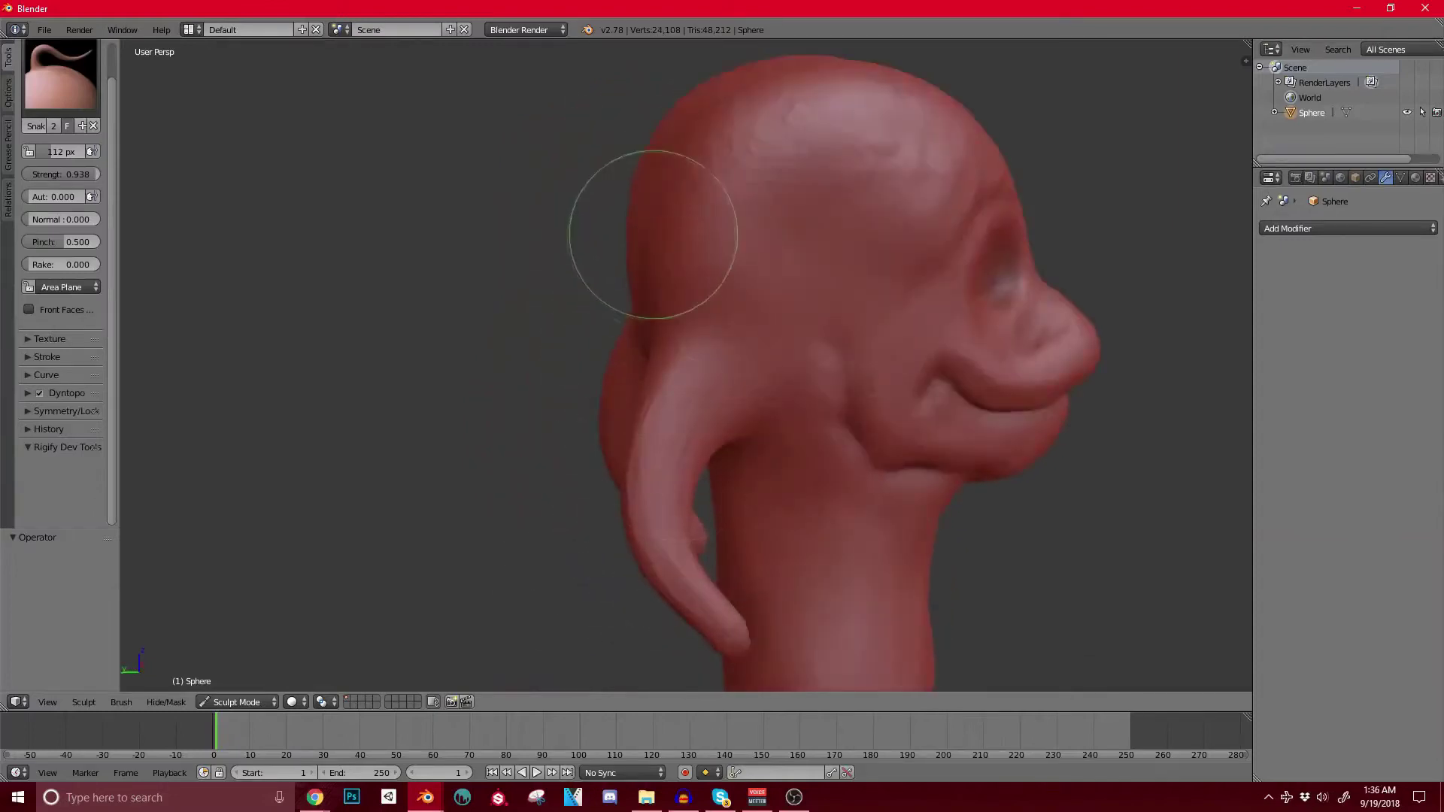
Step: Try to pull a second pair of horns from the back of the skull above the first pair
mouse_move(677, 194)
mouse_down()
mouse_move(509, 325)
mouse_move(539, 380)
mouse_up()
scroll(628, 477, down, 3)
mouse_move(539, 381)
middle_down()
mouse_move(627, 477)
mouse_move(839, 461)
mouse_move(703, 478)
middle_up()
key(ctrl+z)
scroll(703, 478, up, 3)
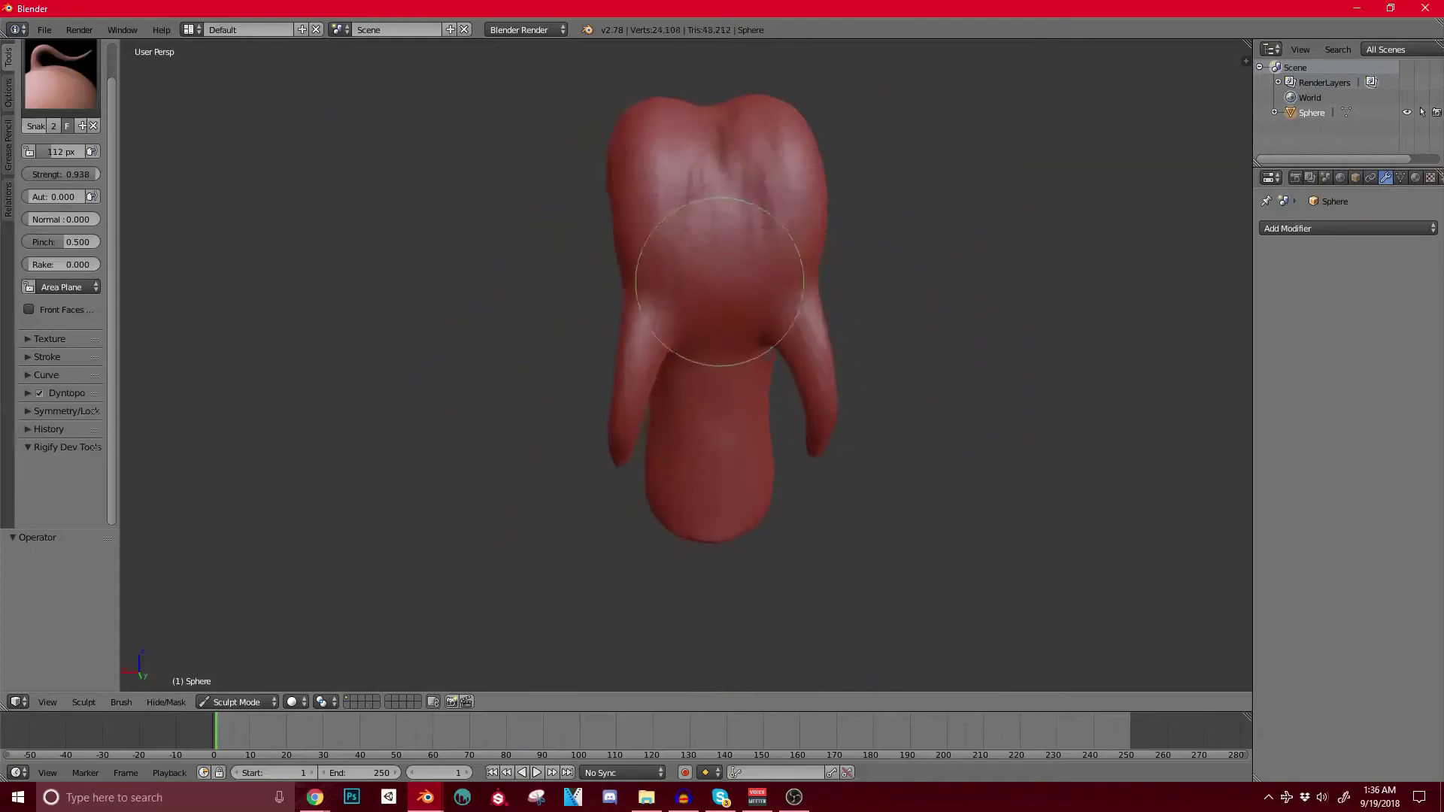
middle_drag(720, 282, 666, 293)
scroll(669, 226, up, 2)
drag(613, 186, 594, 245)
key(ctrl+z)
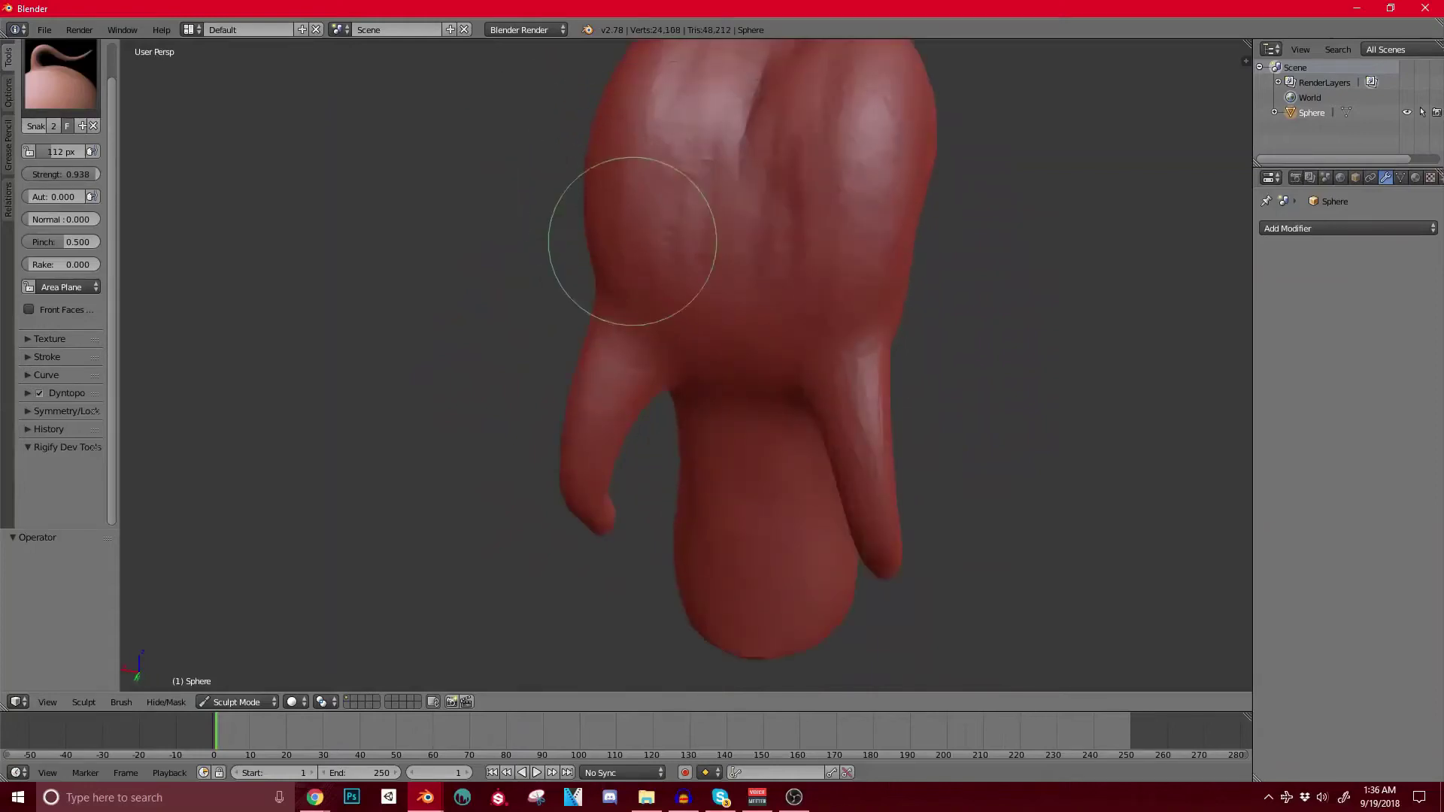
Step: Enlarge the Snake Hook brush and pull a second pair of horns backward and down from the upper back of the skull
key(bracketright)
key(bracketright)
key(bracketright)
mouse_move(628, 200)
middle_down()
mouse_move(623, 188)
mouse_move(632, 272)
middle_up()
scroll(627, 275, up, 1)
drag(622, 269, 534, 416)
key(ctrl+z)
mouse_move(664, 335)
middle_down()
mouse_move(621, 324)
mouse_move(602, 278)
middle_up()
mouse_move(603, 277)
mouse_down()
mouse_move(486, 313)
mouse_move(413, 430)
mouse_up()
mouse_move(413, 429)
middle_down()
mouse_move(484, 458)
mouse_move(699, 452)
middle_up()
Step: Switch to Clay Strips at 50 px, then thicken the lower horns and smooth the base of the upper horns
click(61, 75)
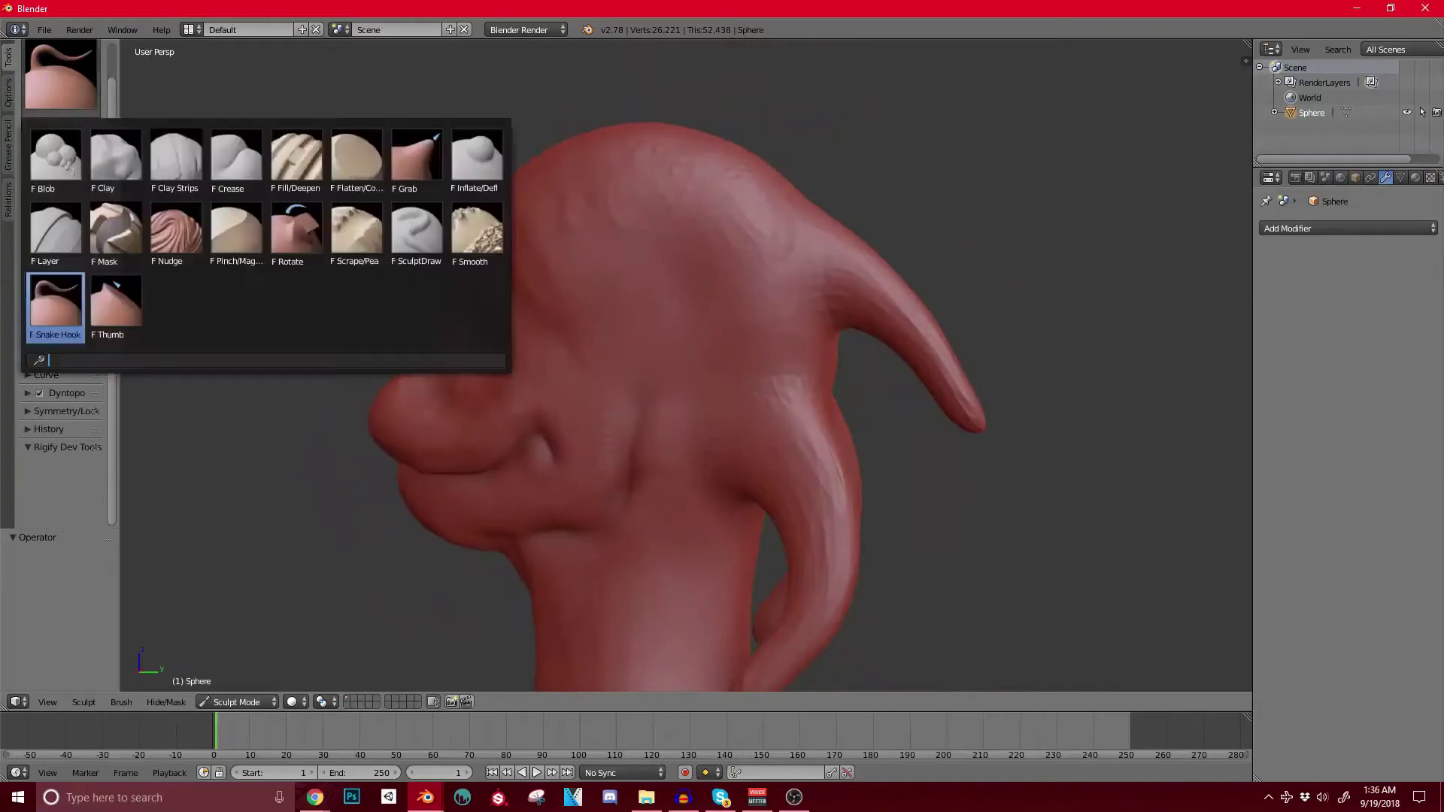
click(175, 157)
key(bracketleft)
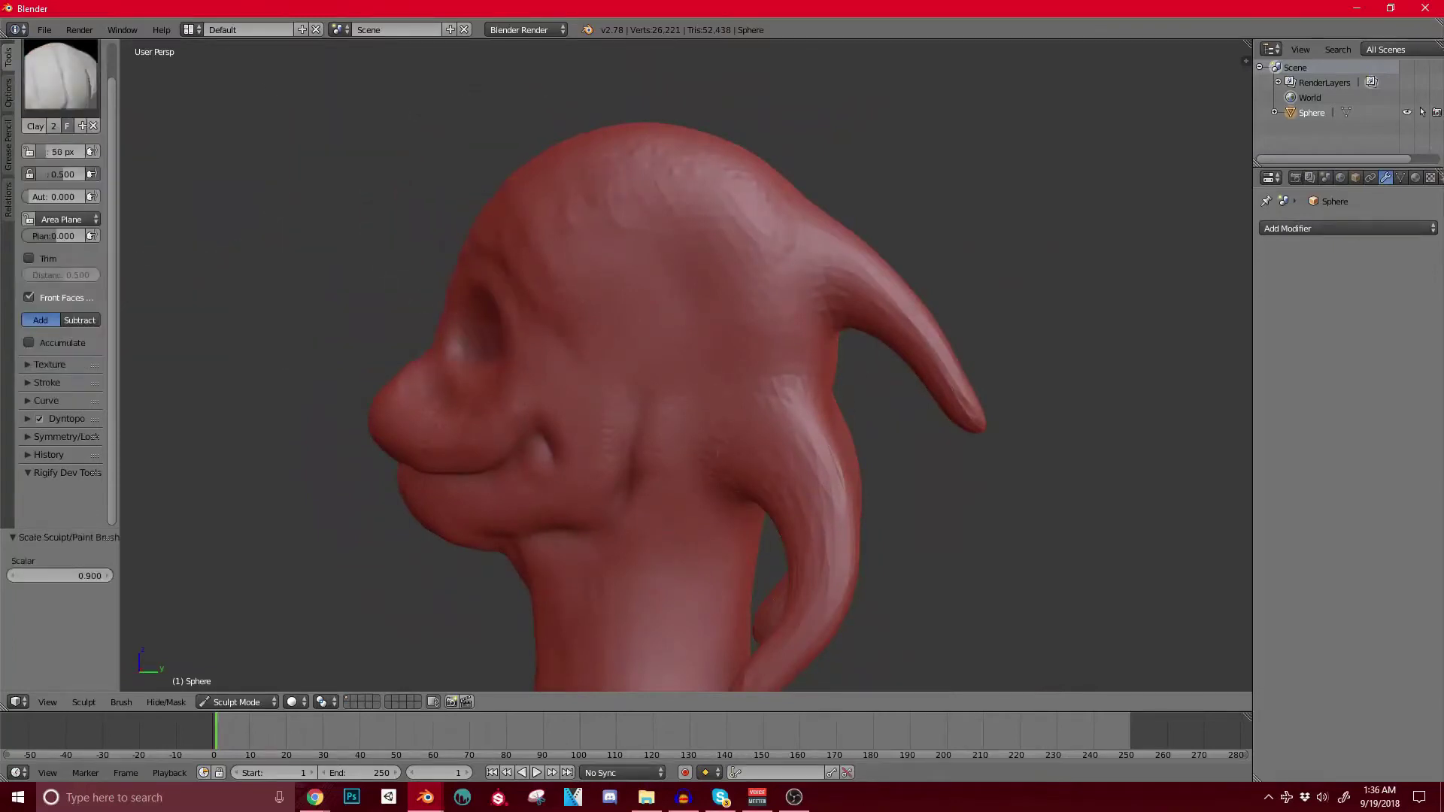
drag(772, 498, 779, 437)
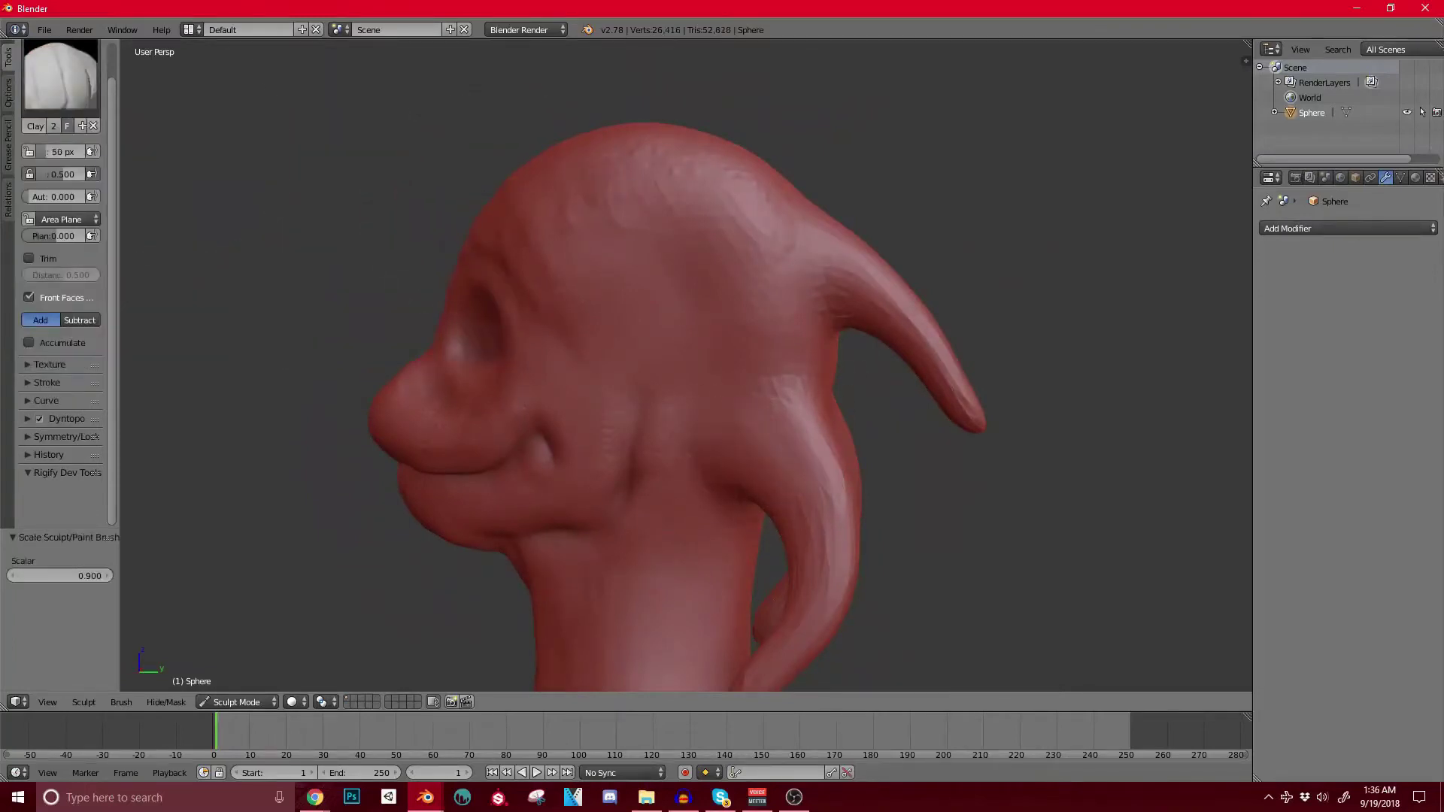
middle_drag(527, 286, 700, 285)
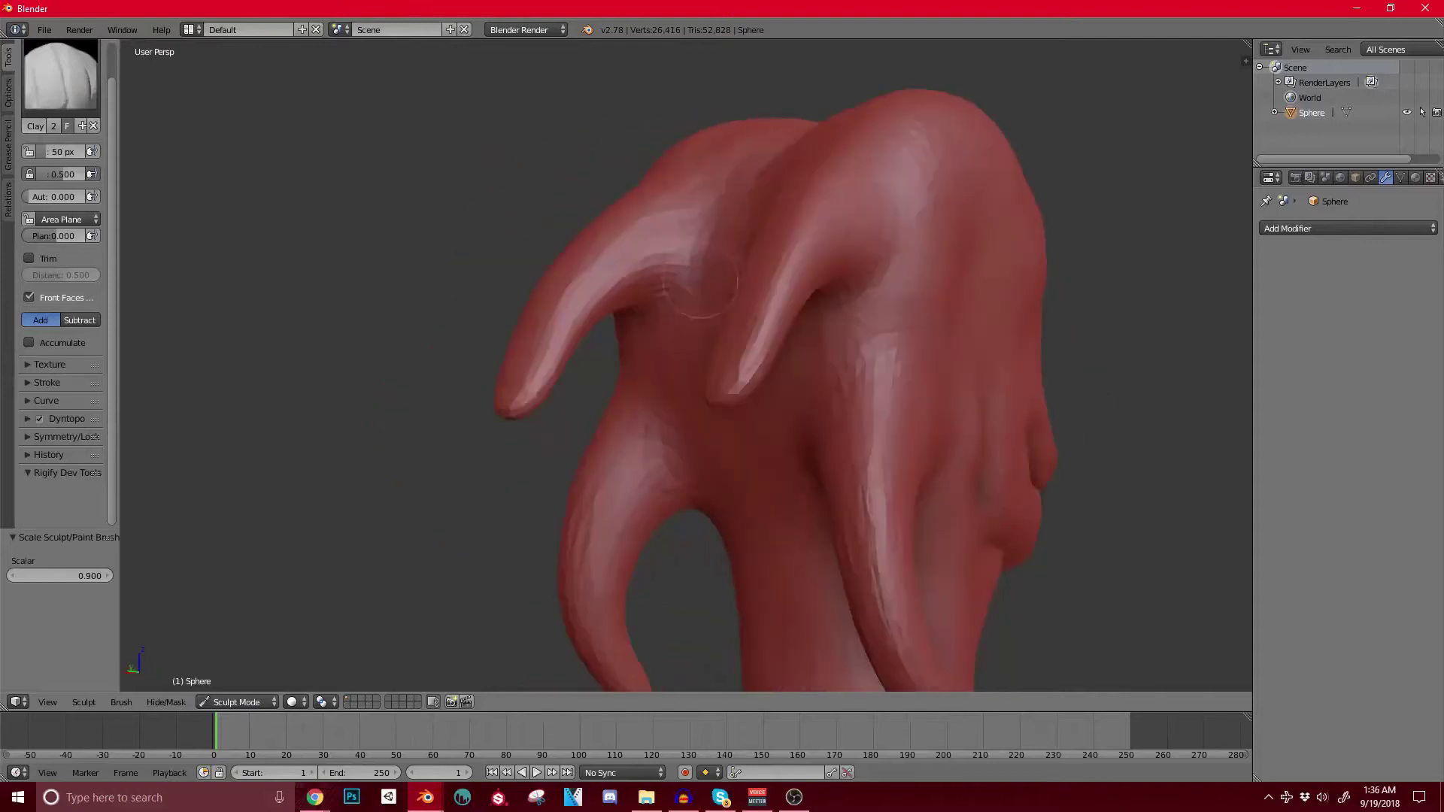
drag(701, 224, 645, 237)
shift+drag(638, 285, 576, 310)
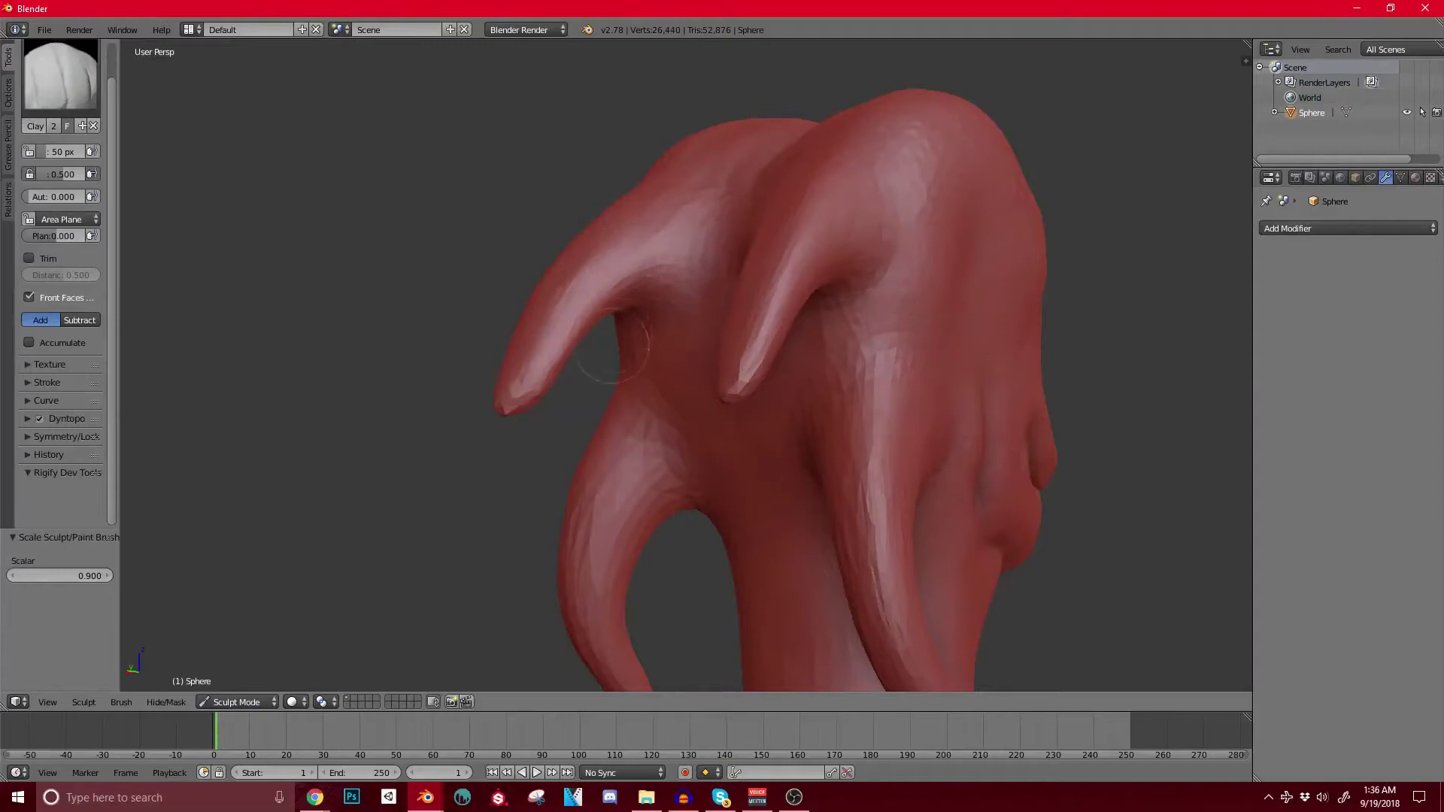
Step: Add more Clay Strips volume where the horns join the back of the head and along the lower horns
middle_drag(613, 349, 677, 346)
drag(754, 210, 746, 290)
scroll(793, 230, down, 3)
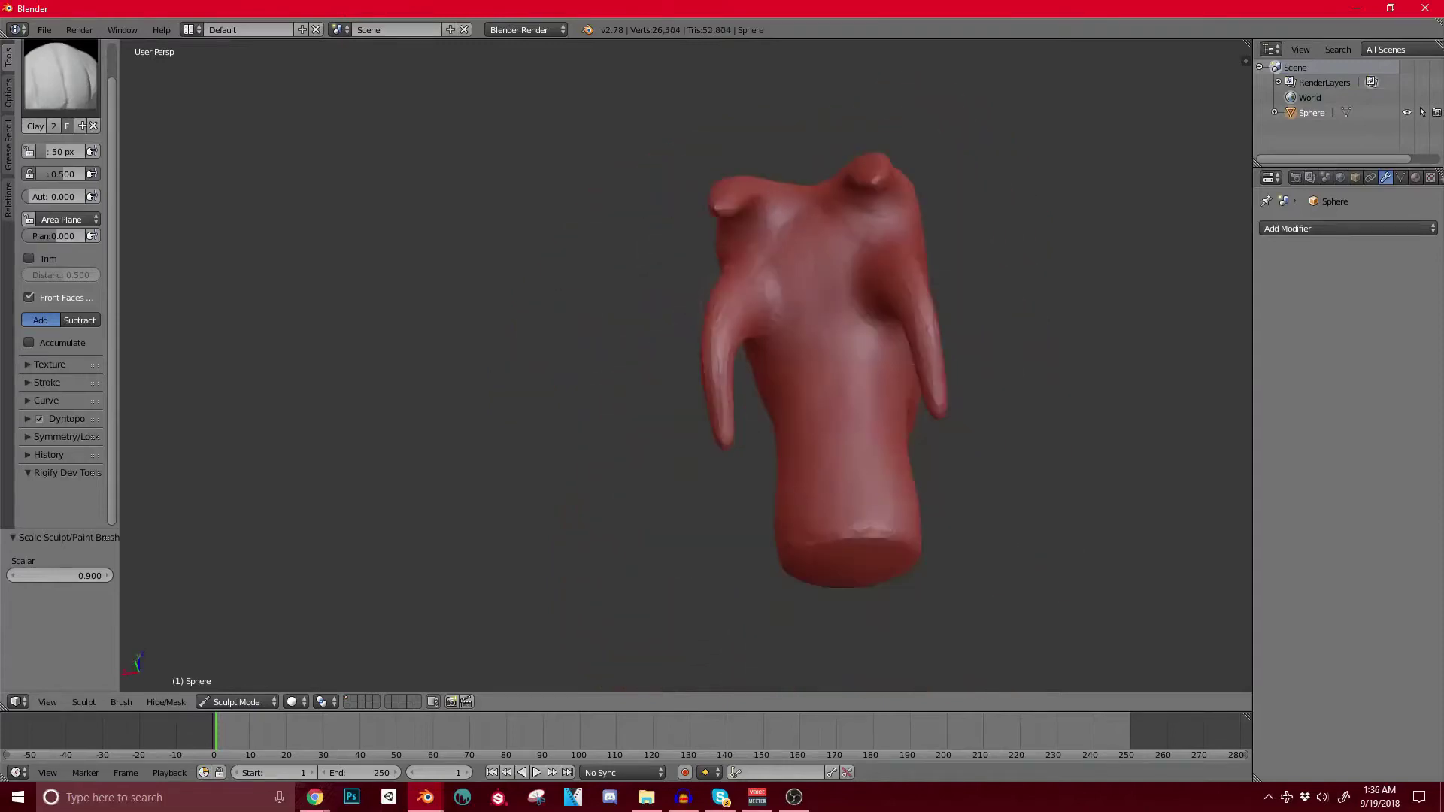
middle_drag(797, 324, 932, 422)
scroll(932, 422, up, 3)
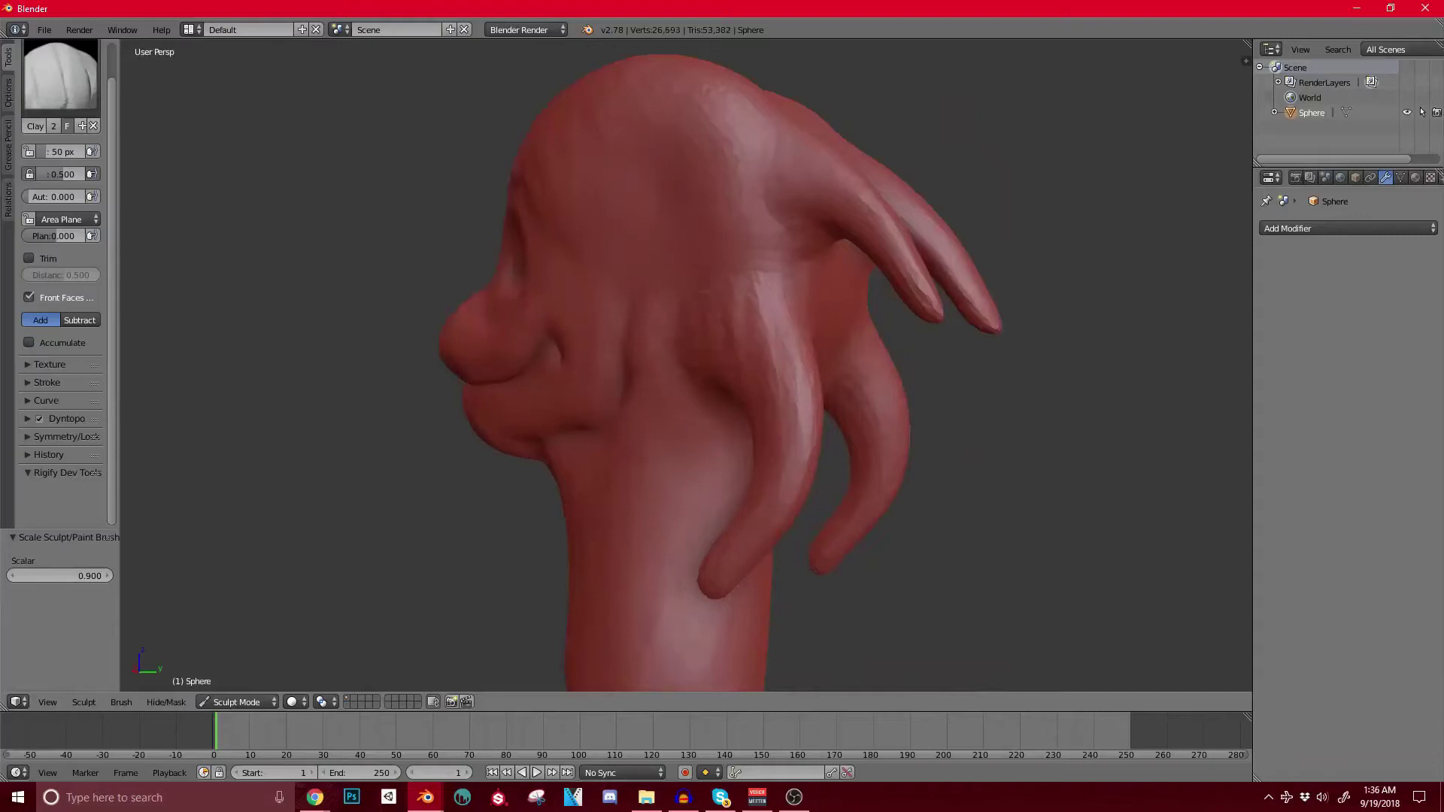
middle_drag(711, 316, 698, 316)
drag(796, 410, 792, 442)
scroll(782, 440, down, 2)
mouse_move(707, 440)
middle_down()
mouse_move(812, 429)
mouse_move(951, 522)
middle_up()
scroll(951, 522, up, 2)
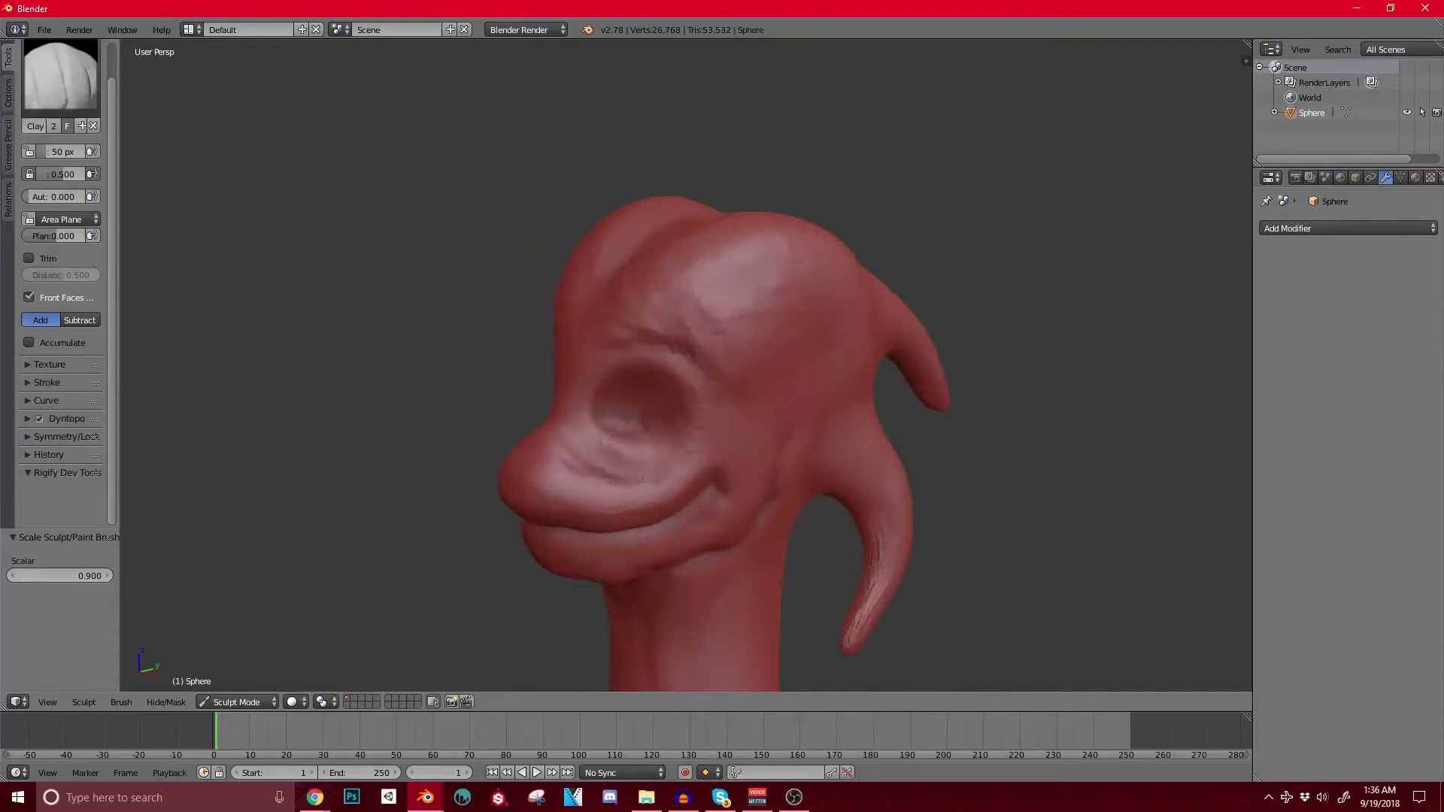
Step: Switch to Object Mode, add a UV sphere and scale it down to eyeball size
middle_drag(580, 330, 653, 333)
shift+middle_drag(505, 228, 632, 248)
scroll(613, 259, up, 4)
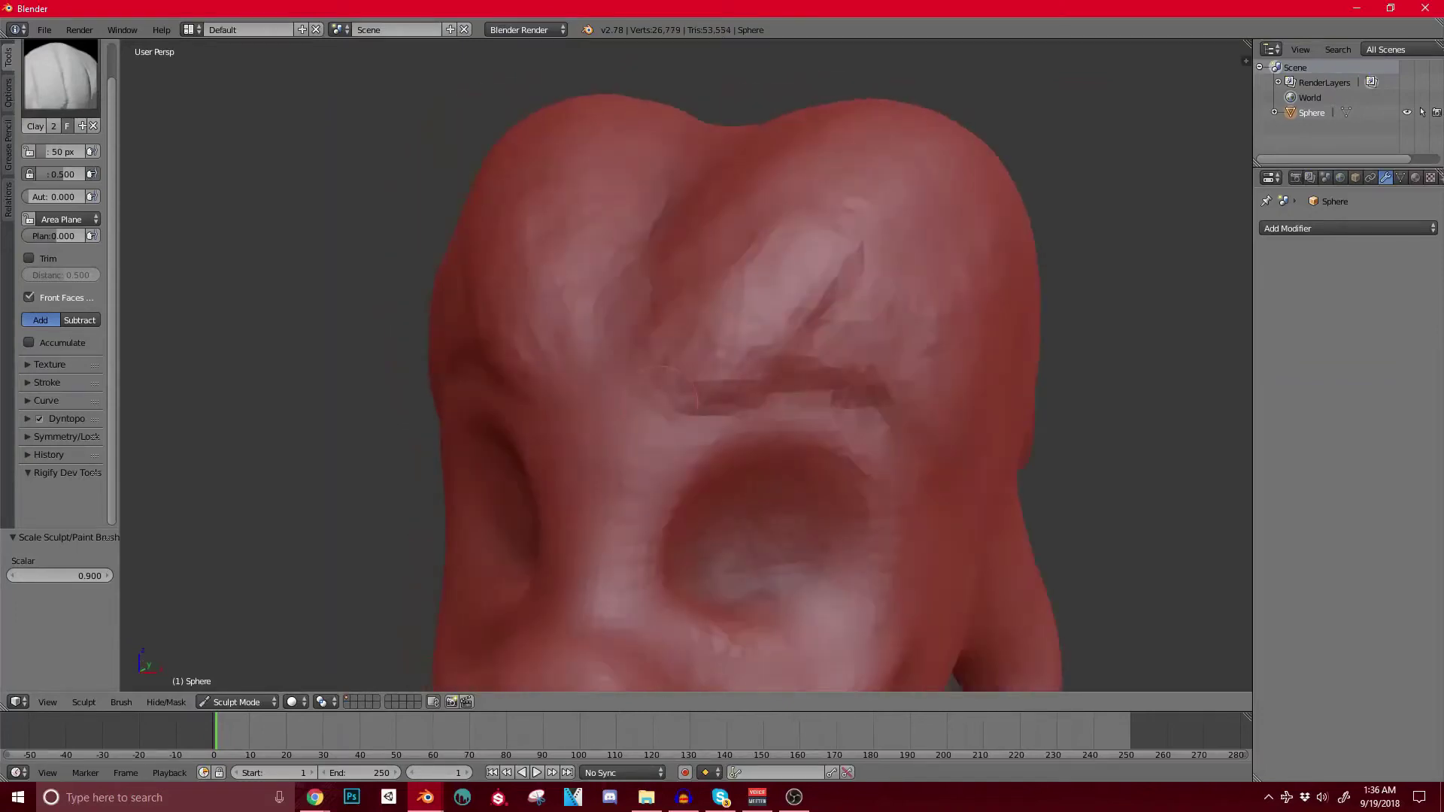
click(236, 702)
click(241, 682)
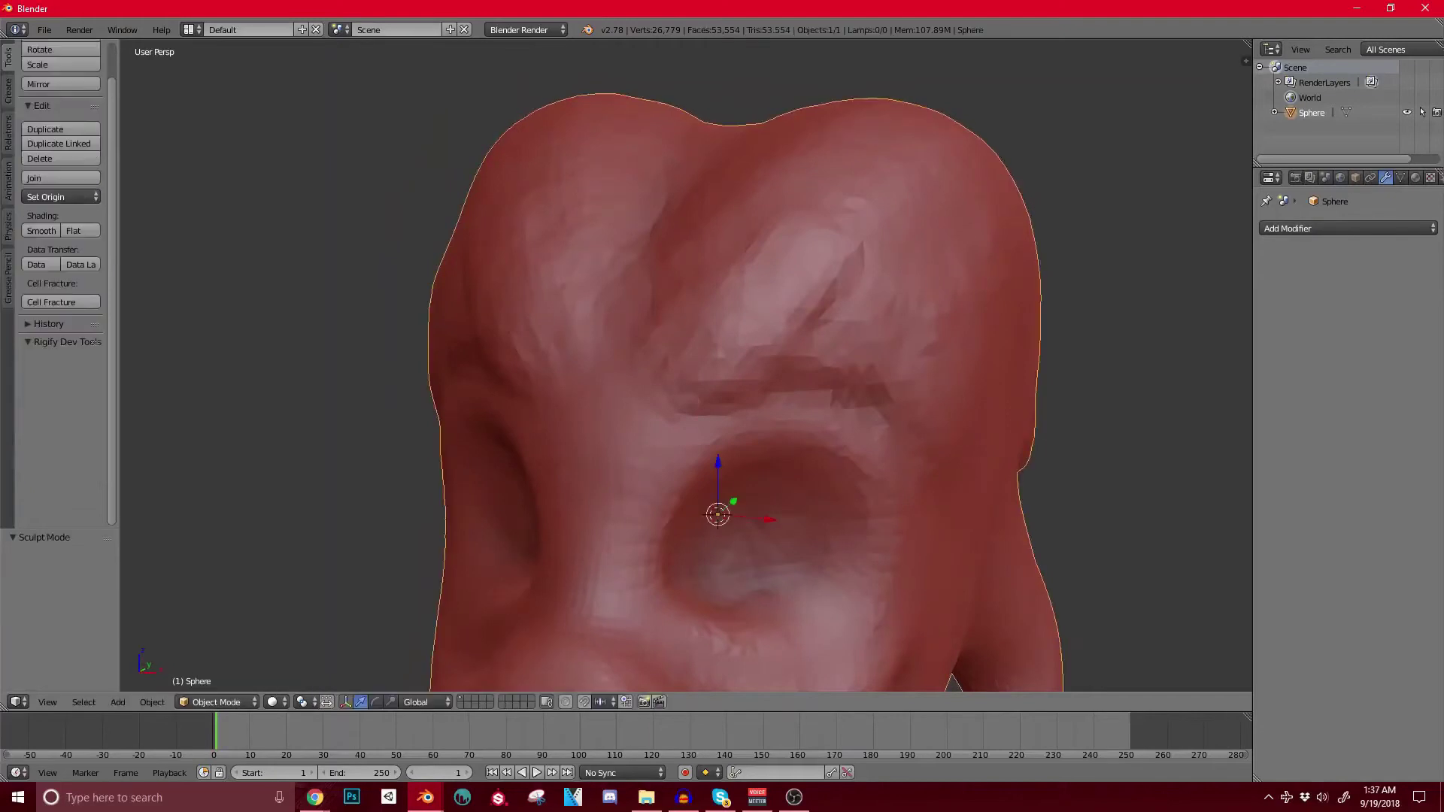
scroll(677, 482, down, 3)
key(shift+a)
mouse_move(667, 483)
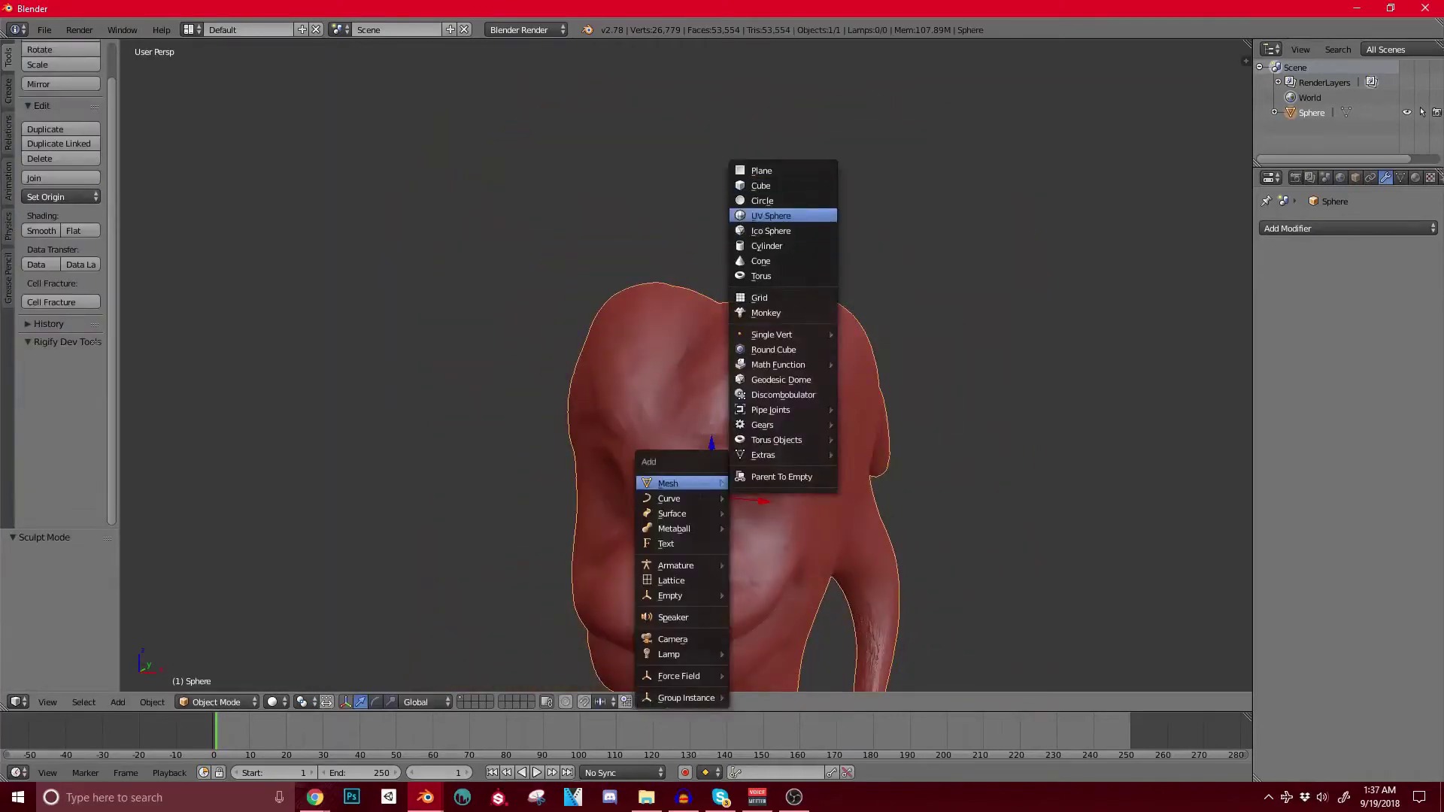
click(771, 216)
key(s)
click(747, 535)
Step: Move the new sphere -0.739 along Y and sideways along X toward an eye socket, then scale it by 0.852
middle_drag(745, 533, 713, 535)
drag(742, 473, 681, 517)
middle_drag(681, 517, 694, 519)
key(KP_1)
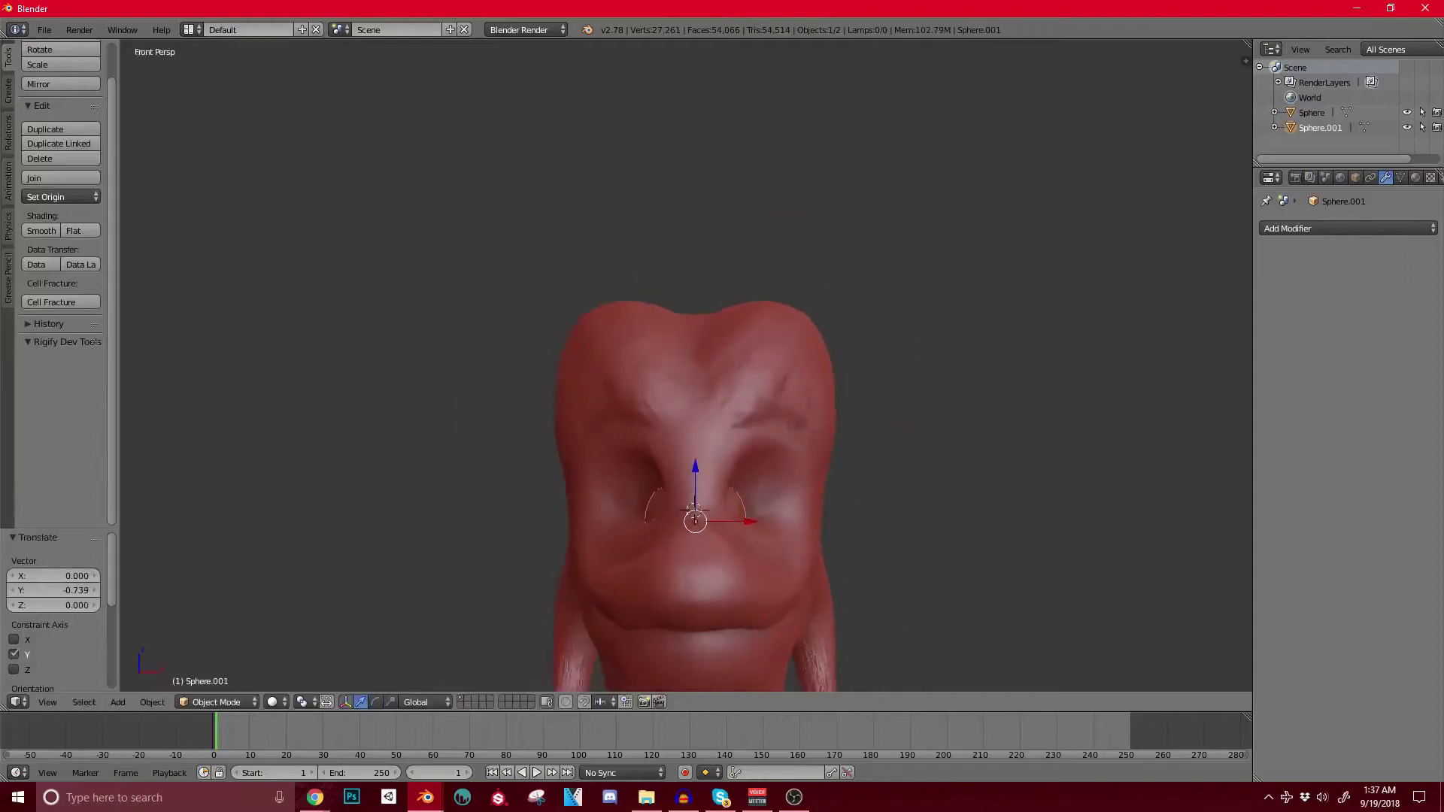
key(KP_5)
key(g)
key(x)
key(Return)
key(s)
key(Return)
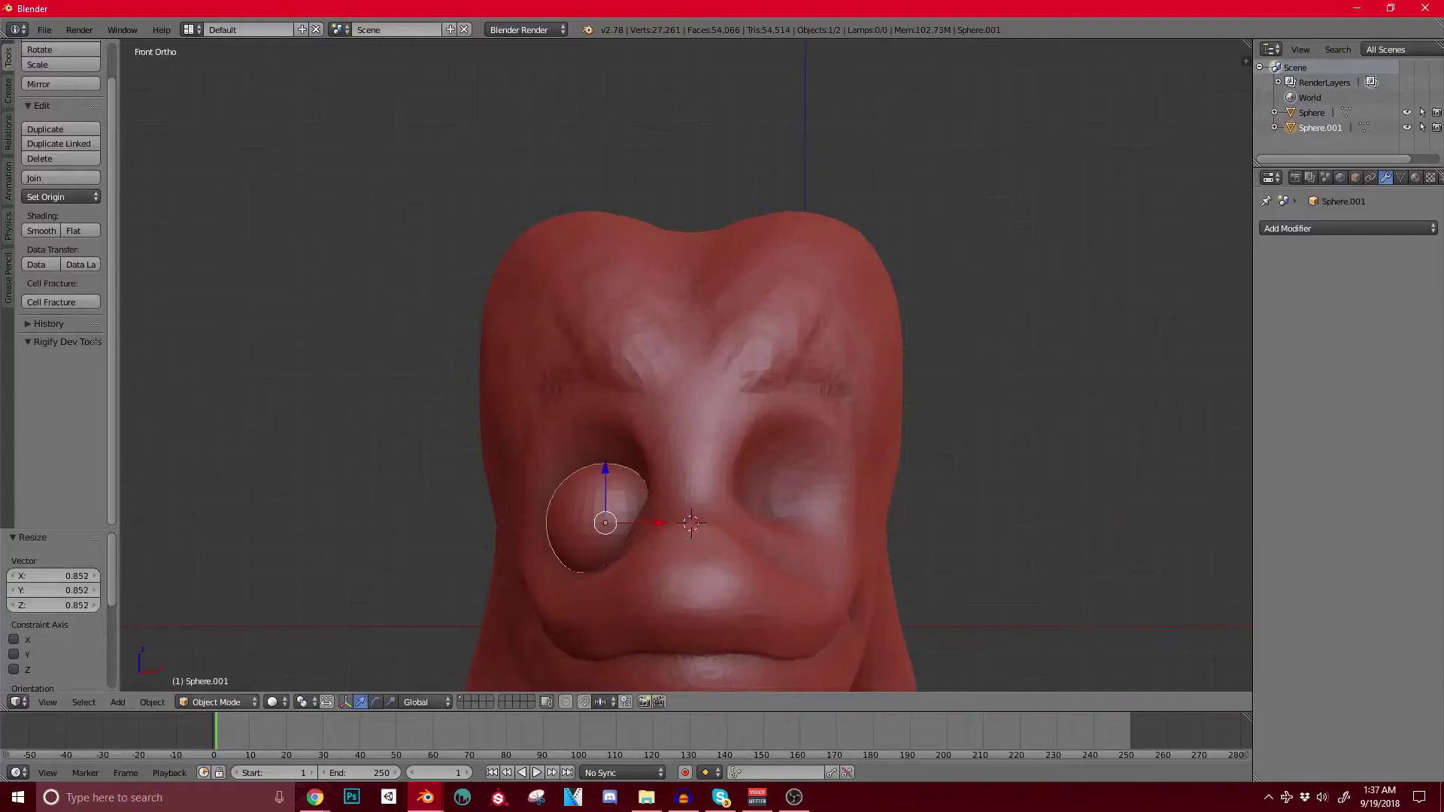
Step: Raise the eyeball 0.160 along Z and push it 0.114 along Y to seat it in the socket
key(g)
key(z)
key(Return)
middle_drag(602, 500, 752, 542)
scroll(752, 542, up, 1)
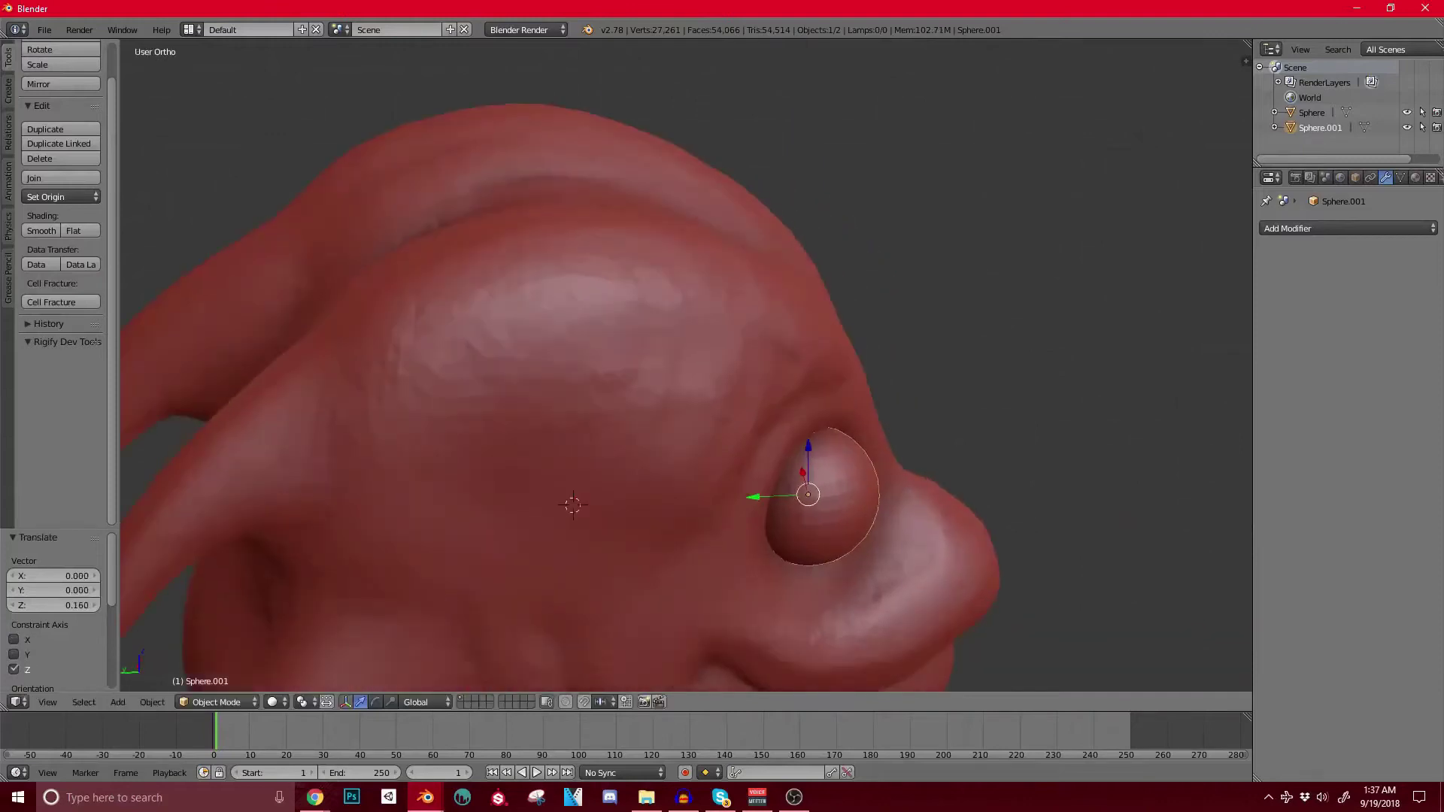
key(g)
key(y)
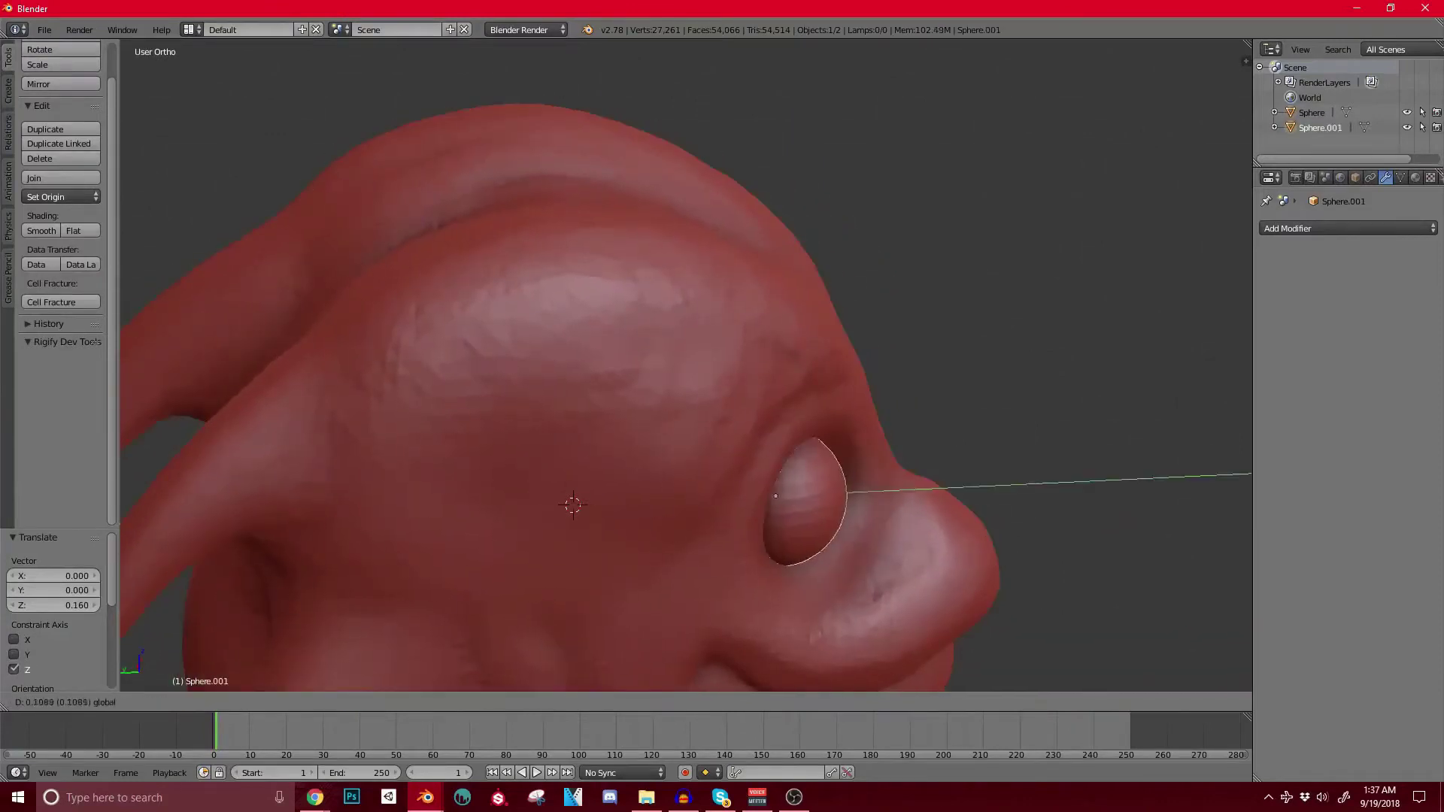
key(Return)
key(KP_Subtract)
key(KP_Subtract)
key(KP_1)
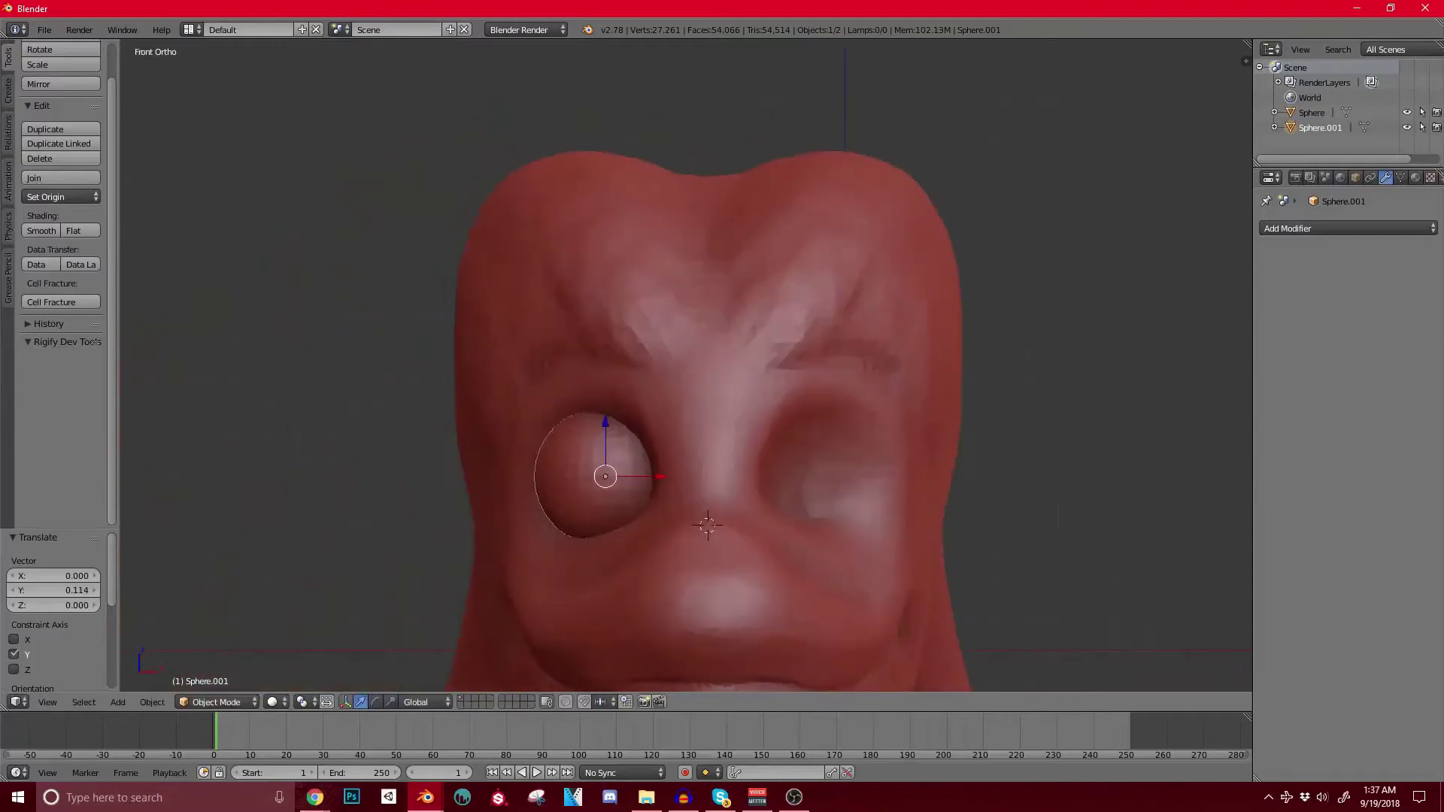
Step: Duplicate the eyeball along X into the opposite eye socket and fine-tune its position
key(shift+d)
key(x)
key(Return)
middle_drag(887, 459, 749, 465)
key(KP_1)
shift+right_click(626, 480)
middle_drag(632, 479, 778, 480)
right_click(782, 475)
right_click(782, 476)
key(ctrl+z)
mouse_move(715, 475)
mouse_down()
mouse_move(741, 475)
mouse_move(728, 475)
mouse_up()
middle_drag(728, 475, 632, 479)
Step: Join the two eyeballs into one object and set its origin to its geometry
key(a)
scroll(527, 478, down, 4)
key(KP_1)
scroll(597, 474, up, 3)
right_click(726, 469)
shift+right_click(554, 469)
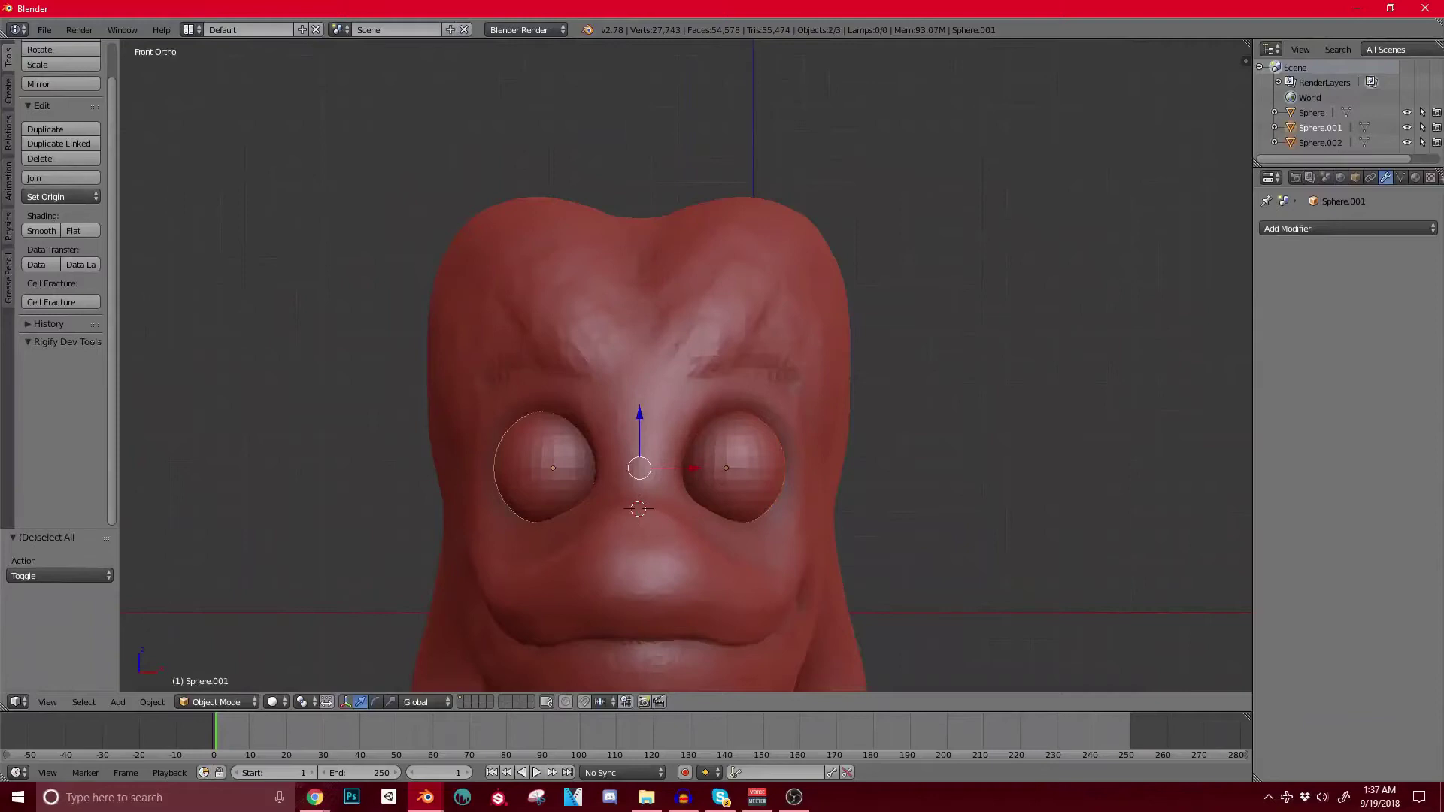
click(60, 178)
click(60, 197)
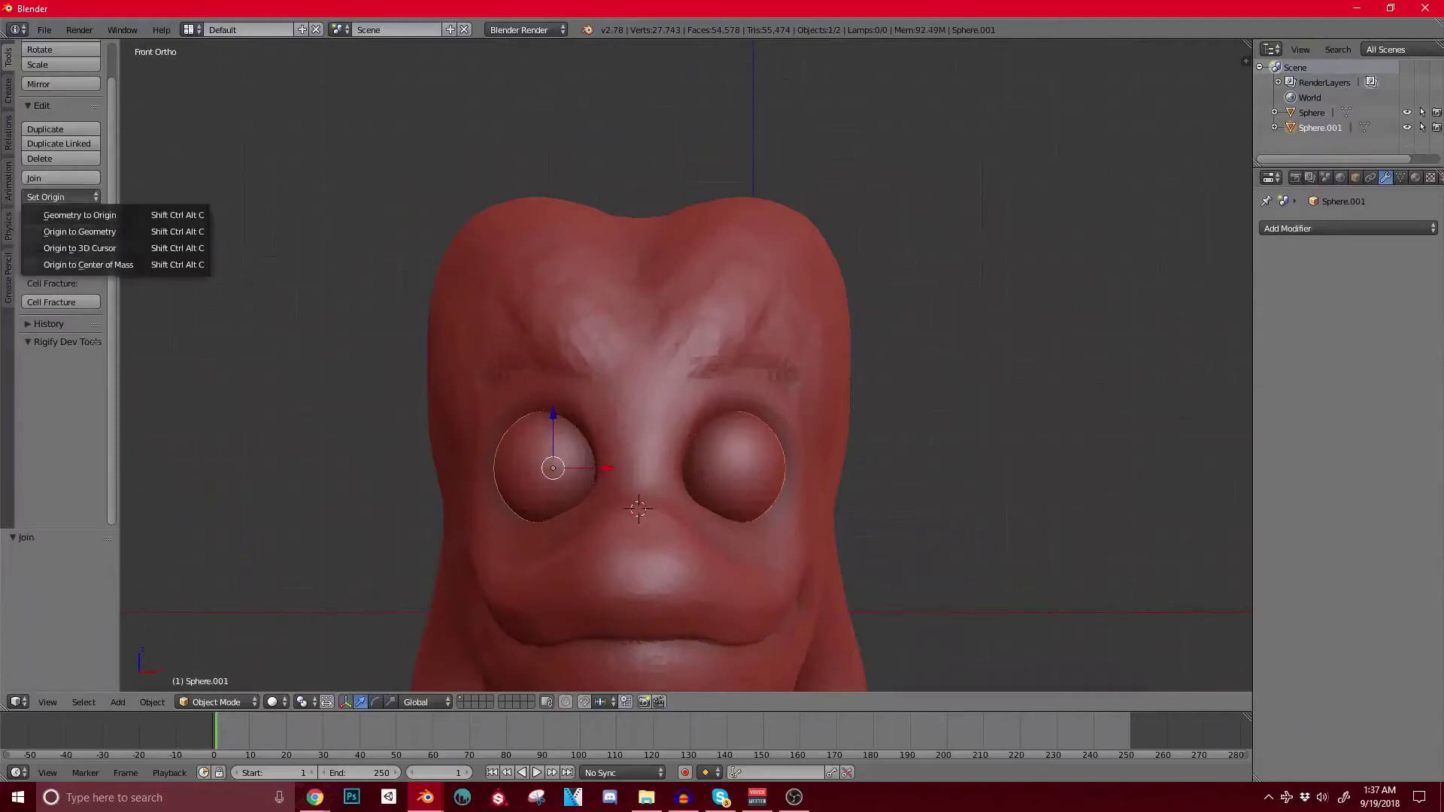
click(75, 231)
Step: Select the head mesh and return it to Sculpt Mode
right_click(496, 323)
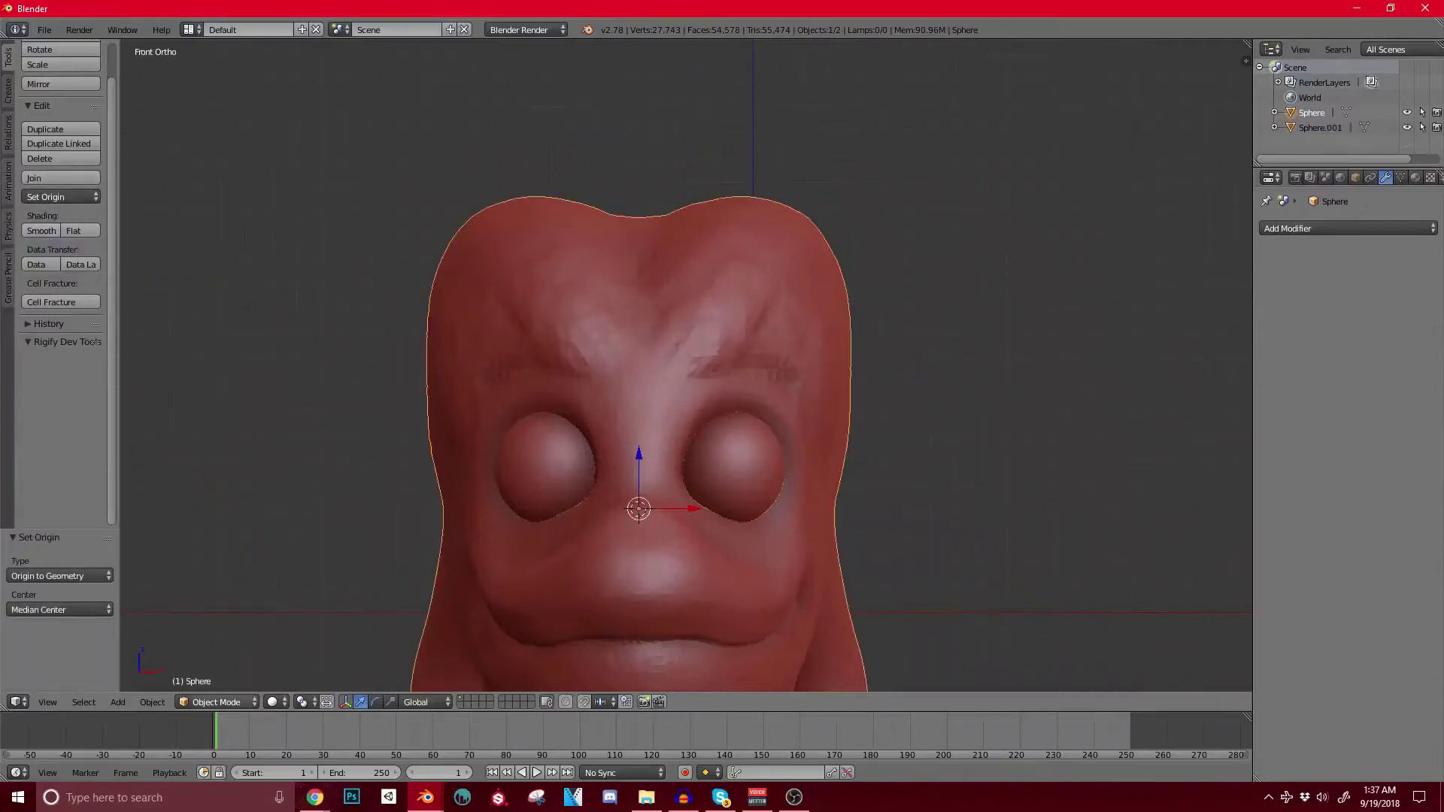
click(217, 702)
click(219, 651)
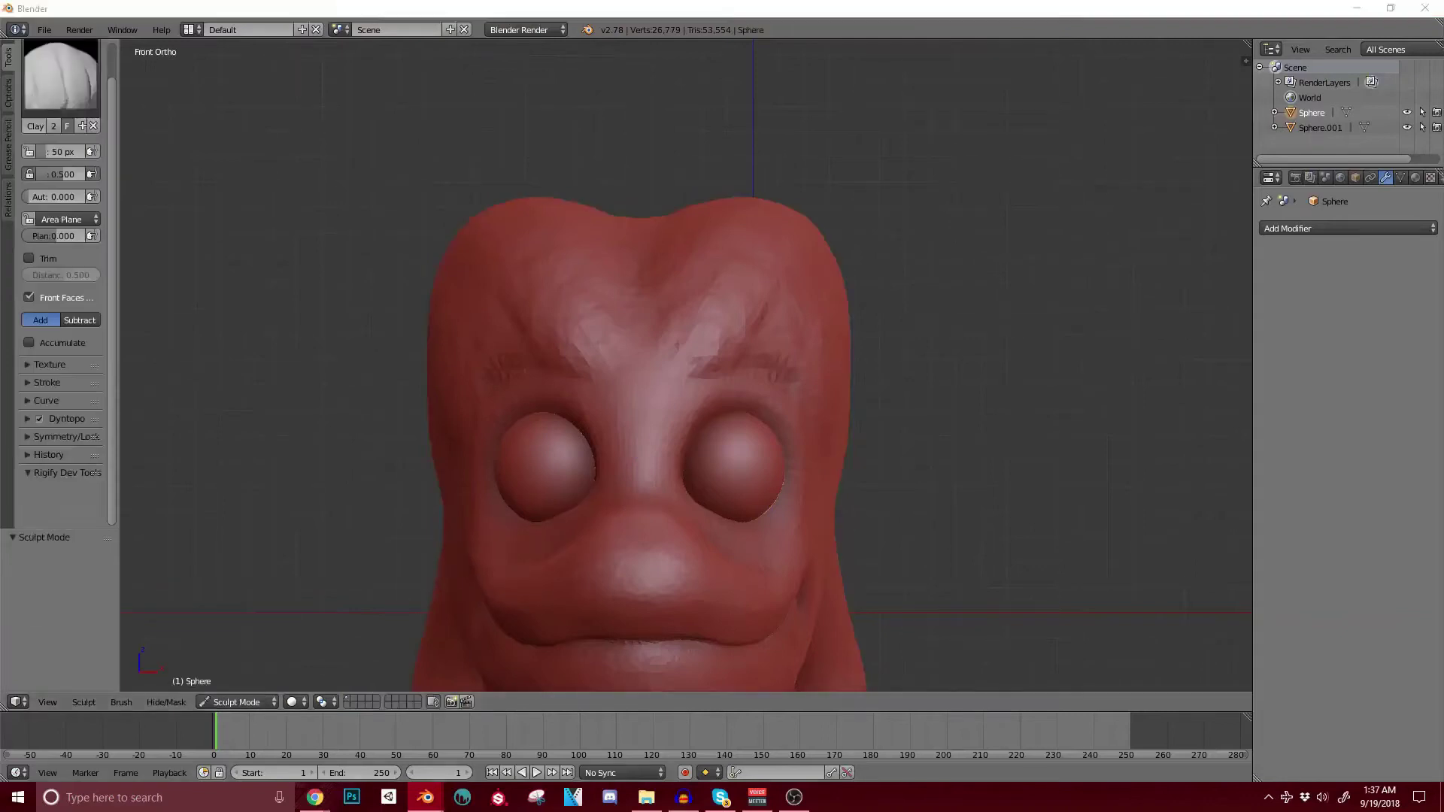
middle_drag(752, 466, 703, 451)
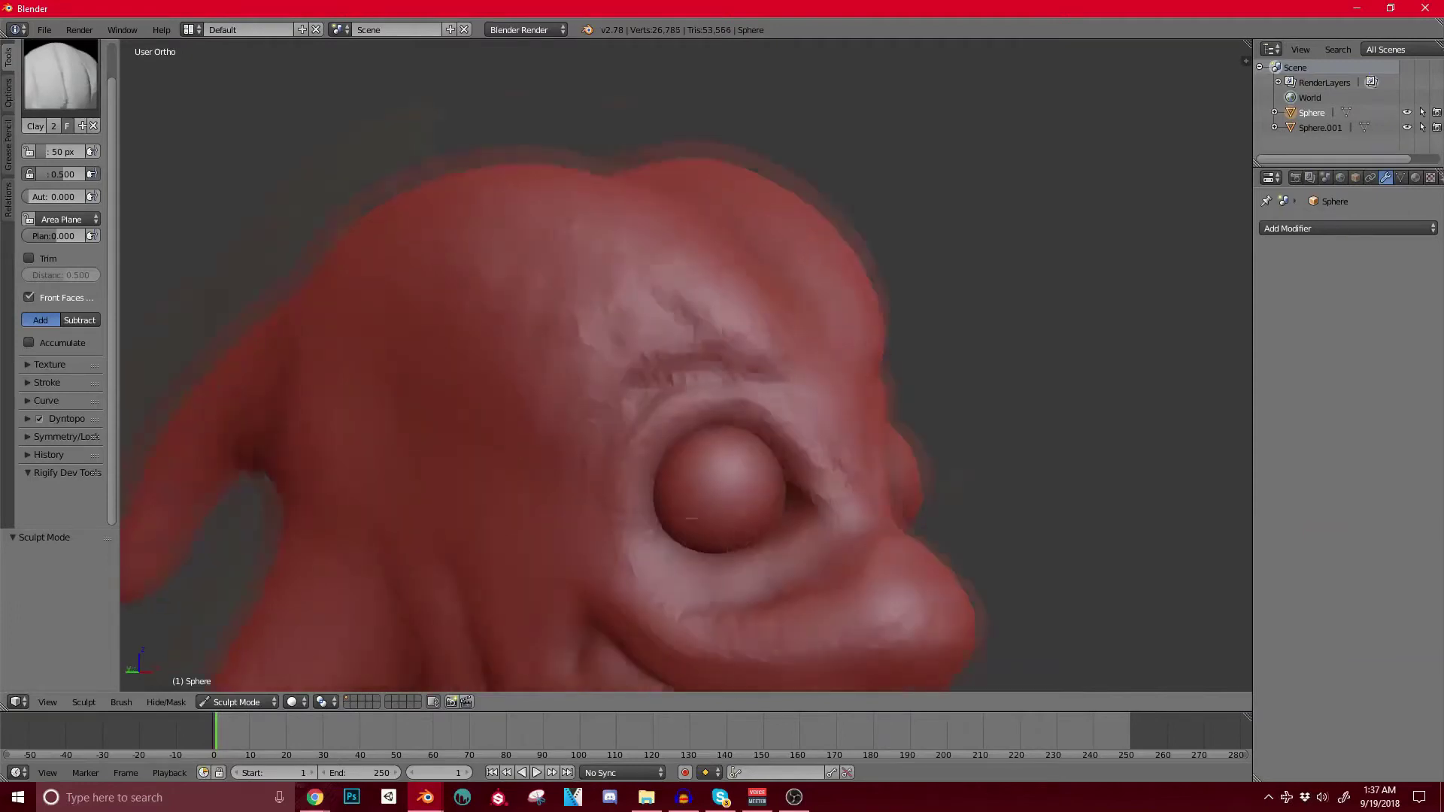
scroll(355, 498, up, 2)
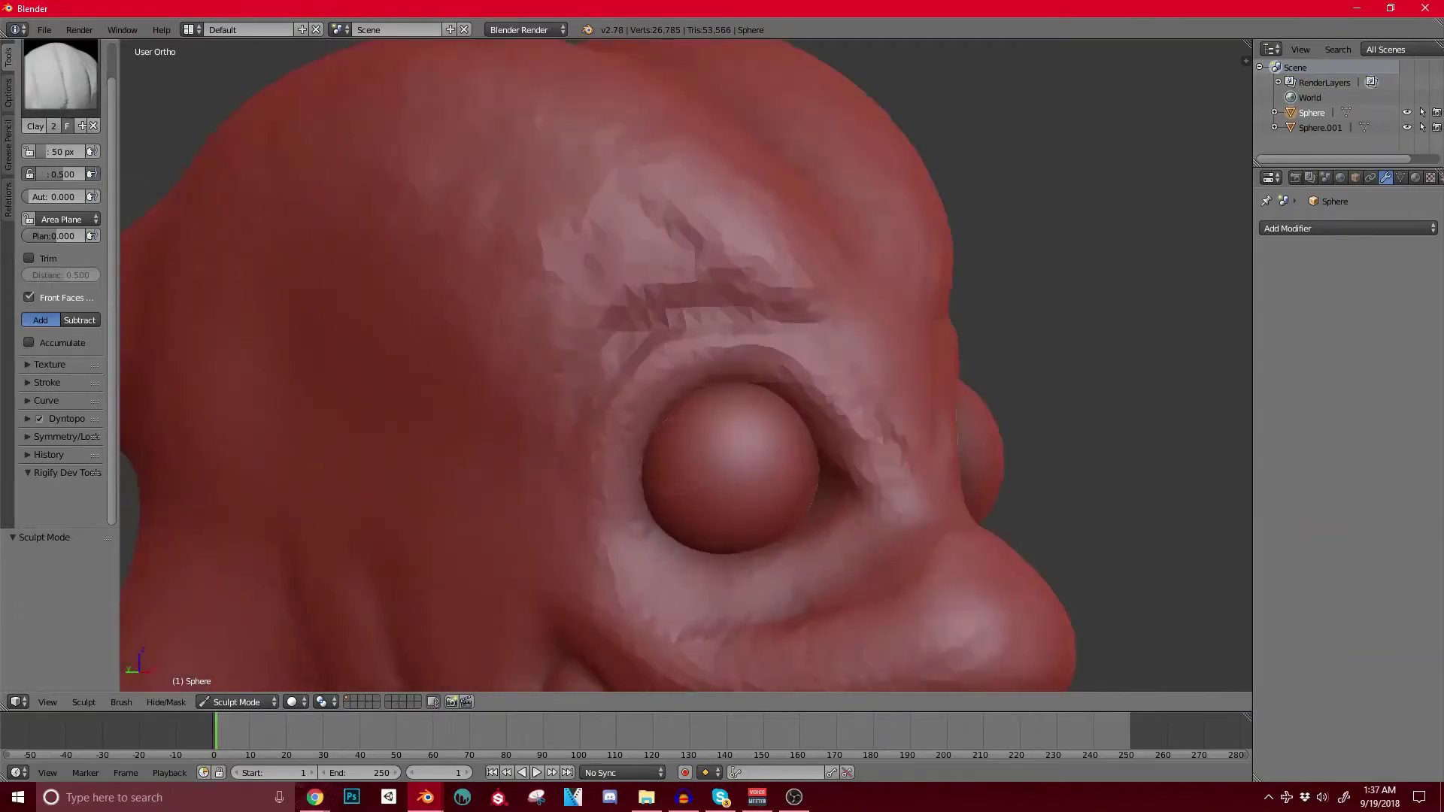
Step: Build up upper and lower eyelids around the eyeball with the SculptDraw brush at 50 px
click(61, 76)
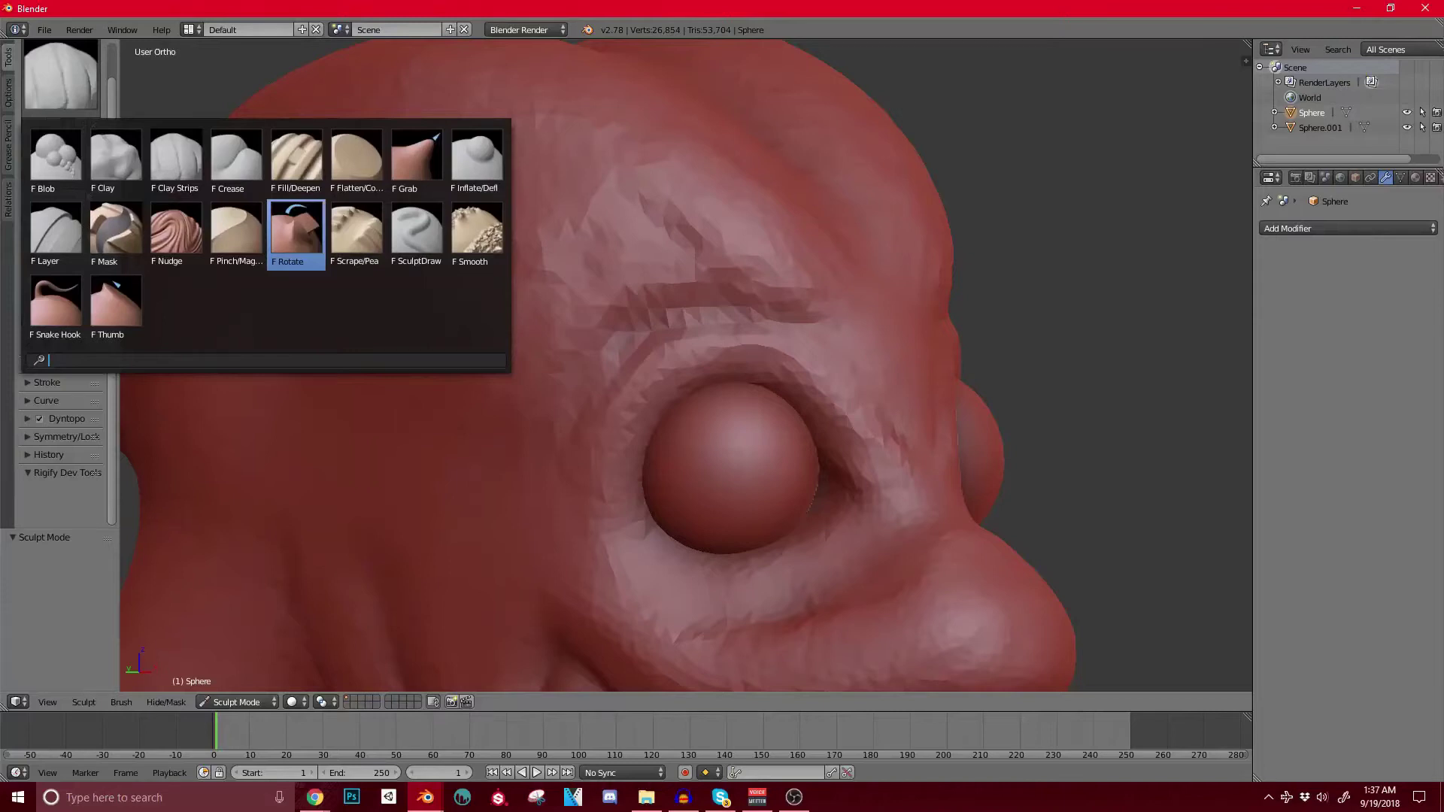
click(416, 235)
mouse_move(626, 538)
shift+middle_down()
mouse_move(590, 383)
mouse_move(558, 395)
shift+middle_up()
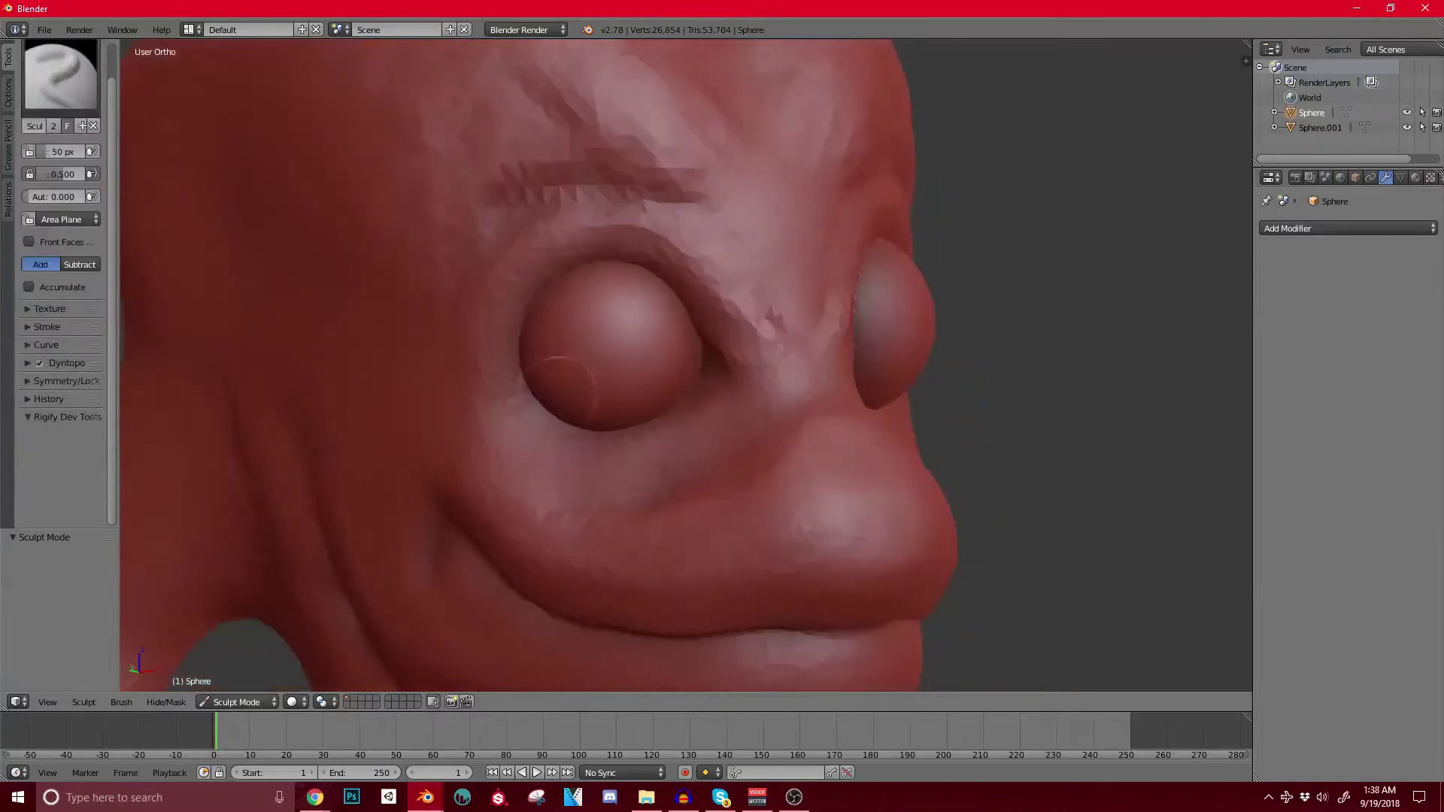
scroll(561, 391, up, 1)
mouse_move(683, 281)
mouse_down()
mouse_move(602, 248)
mouse_move(548, 261)
mouse_move(498, 366)
mouse_up()
drag(706, 297, 512, 319)
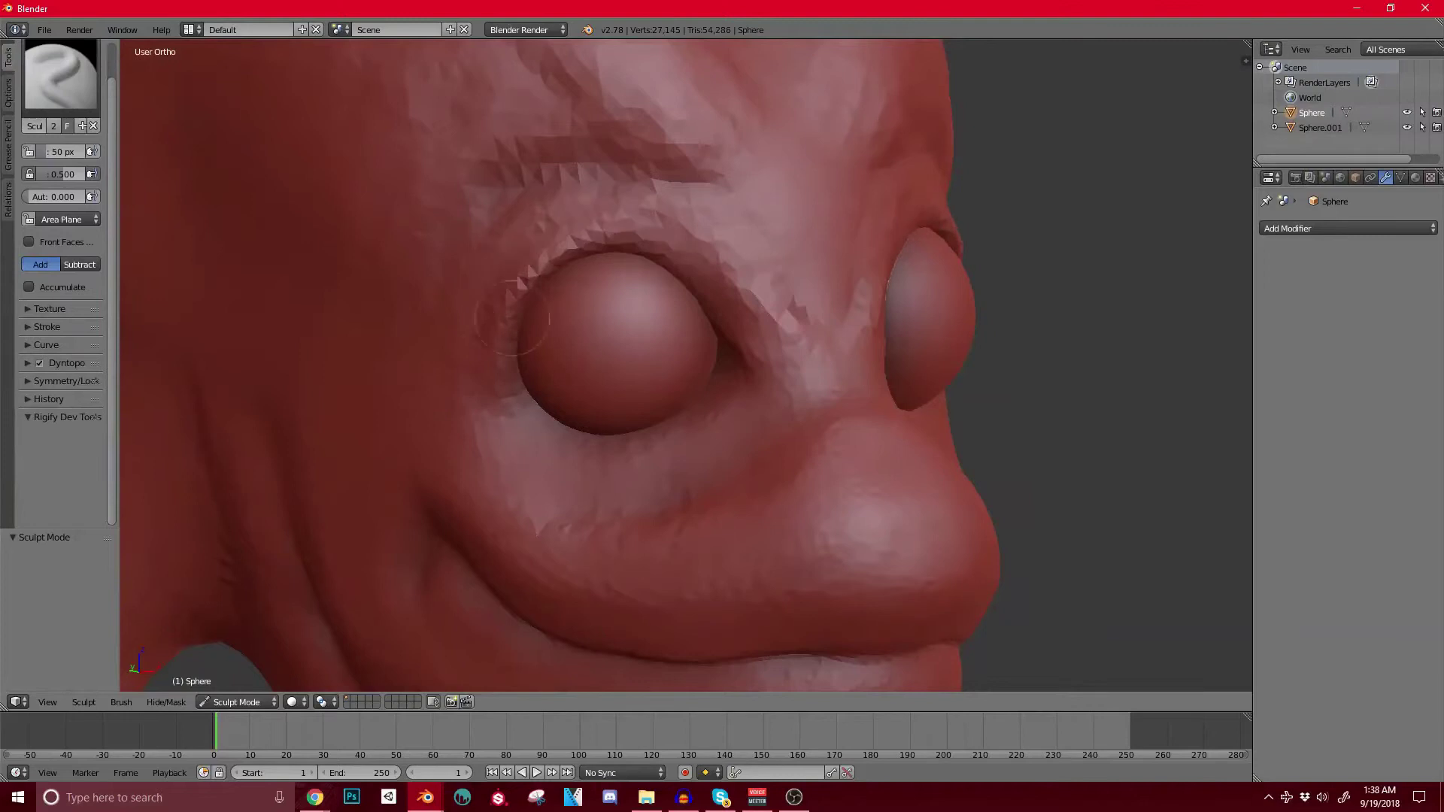
mouse_move(522, 372)
mouse_down()
mouse_move(554, 401)
mouse_move(607, 408)
mouse_move(556, 378)
mouse_move(617, 455)
mouse_move(711, 387)
mouse_move(741, 309)
mouse_move(774, 376)
mouse_move(756, 399)
mouse_up()
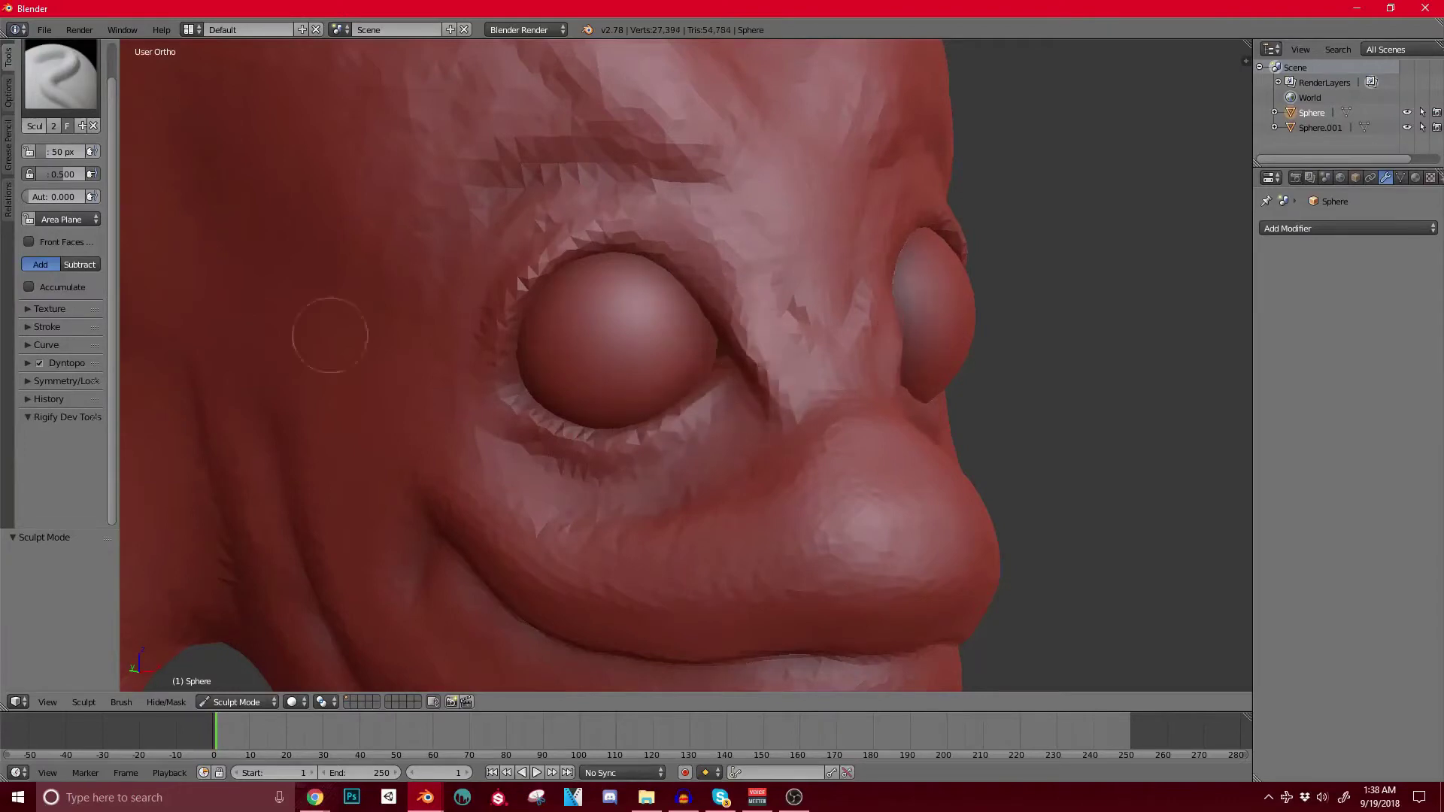
Step: Expand the Dyntopo settings, then build up the inner eye corner and thicken the lower eyelid with SculptDraw
click(67, 363)
middle_drag(651, 449, 699, 408)
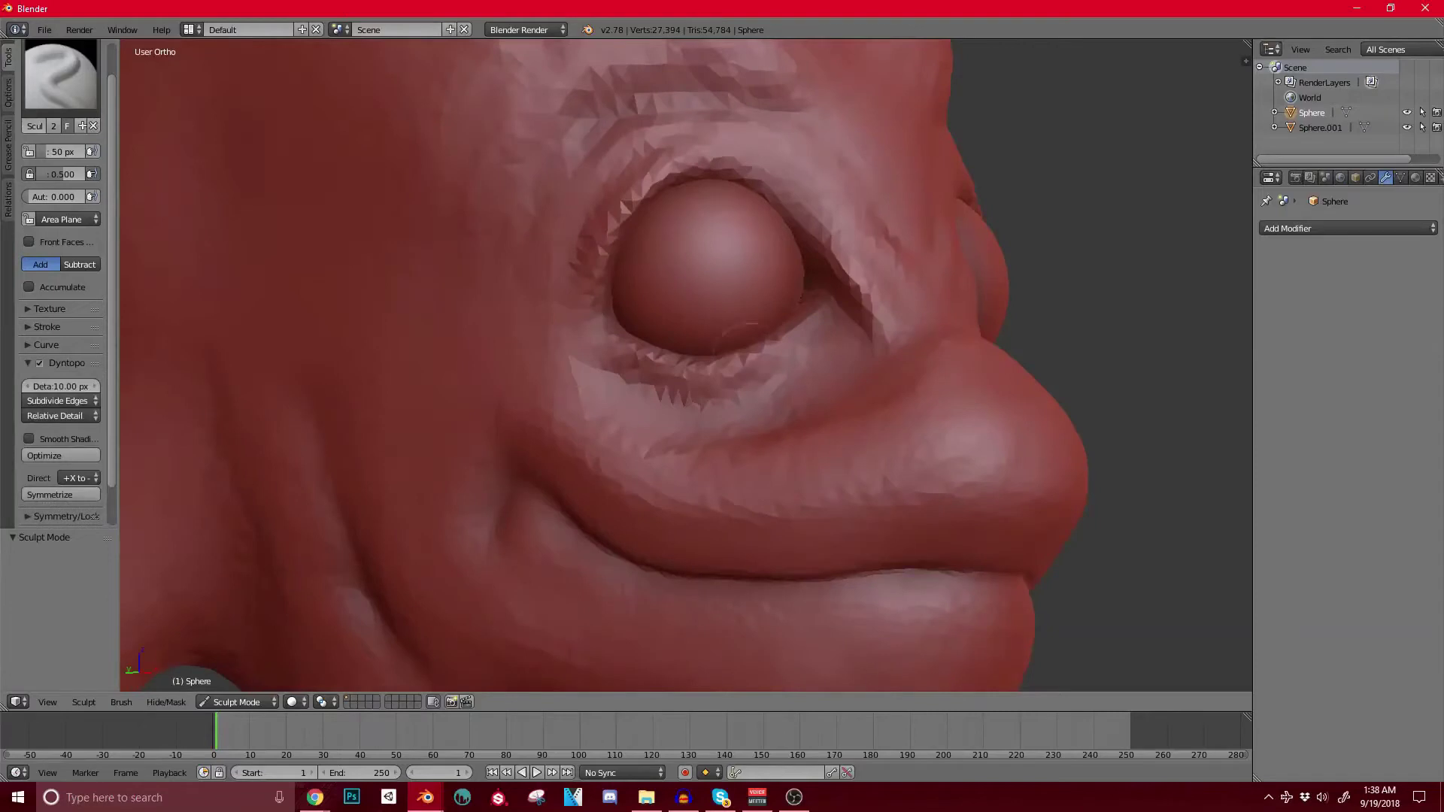
mouse_move(814, 222)
mouse_down()
mouse_move(878, 325)
mouse_move(856, 271)
mouse_move(891, 310)
mouse_up()
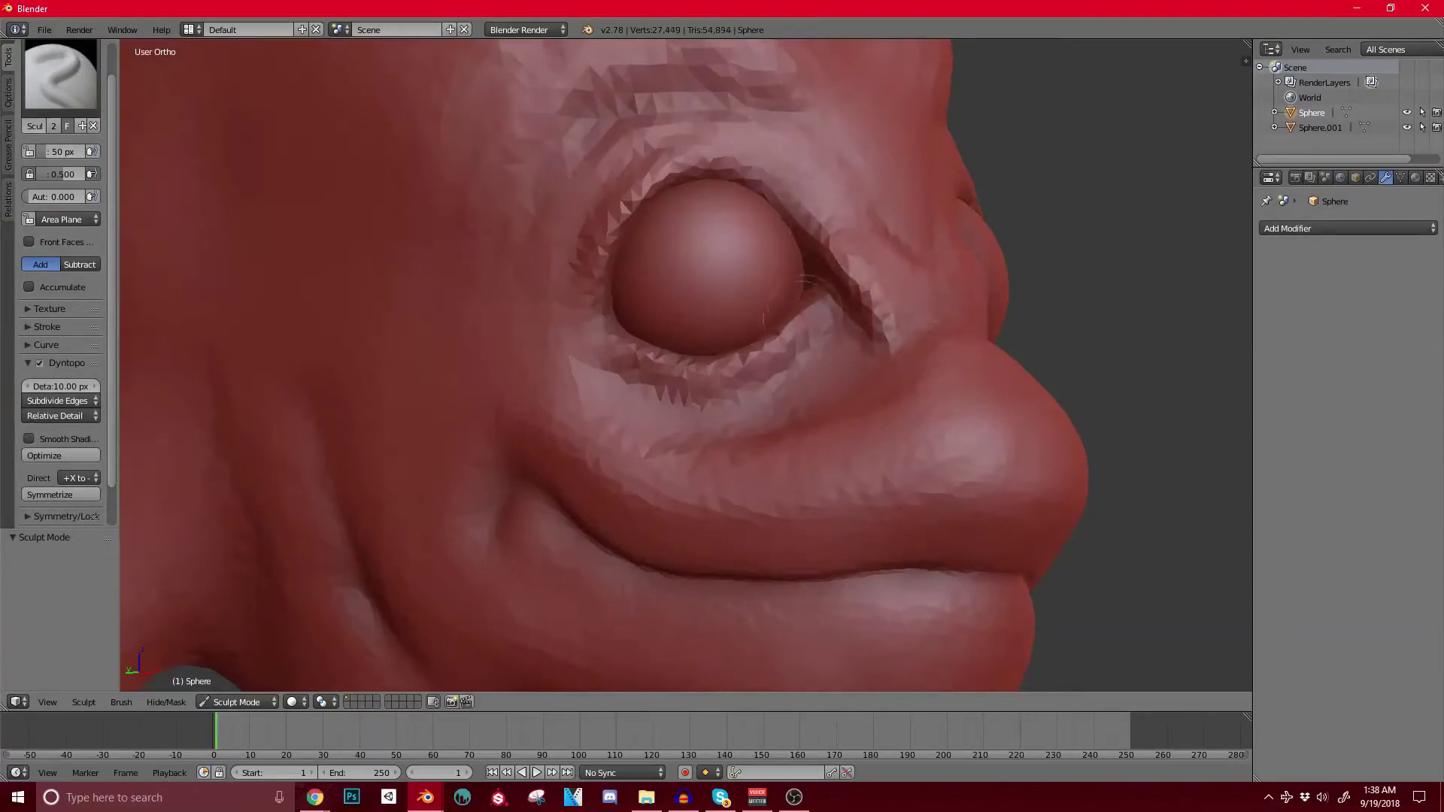
middle_drag(818, 301, 795, 307)
mouse_move(790, 316)
mouse_down()
mouse_move(703, 362)
mouse_move(654, 366)
mouse_move(601, 339)
mouse_up()
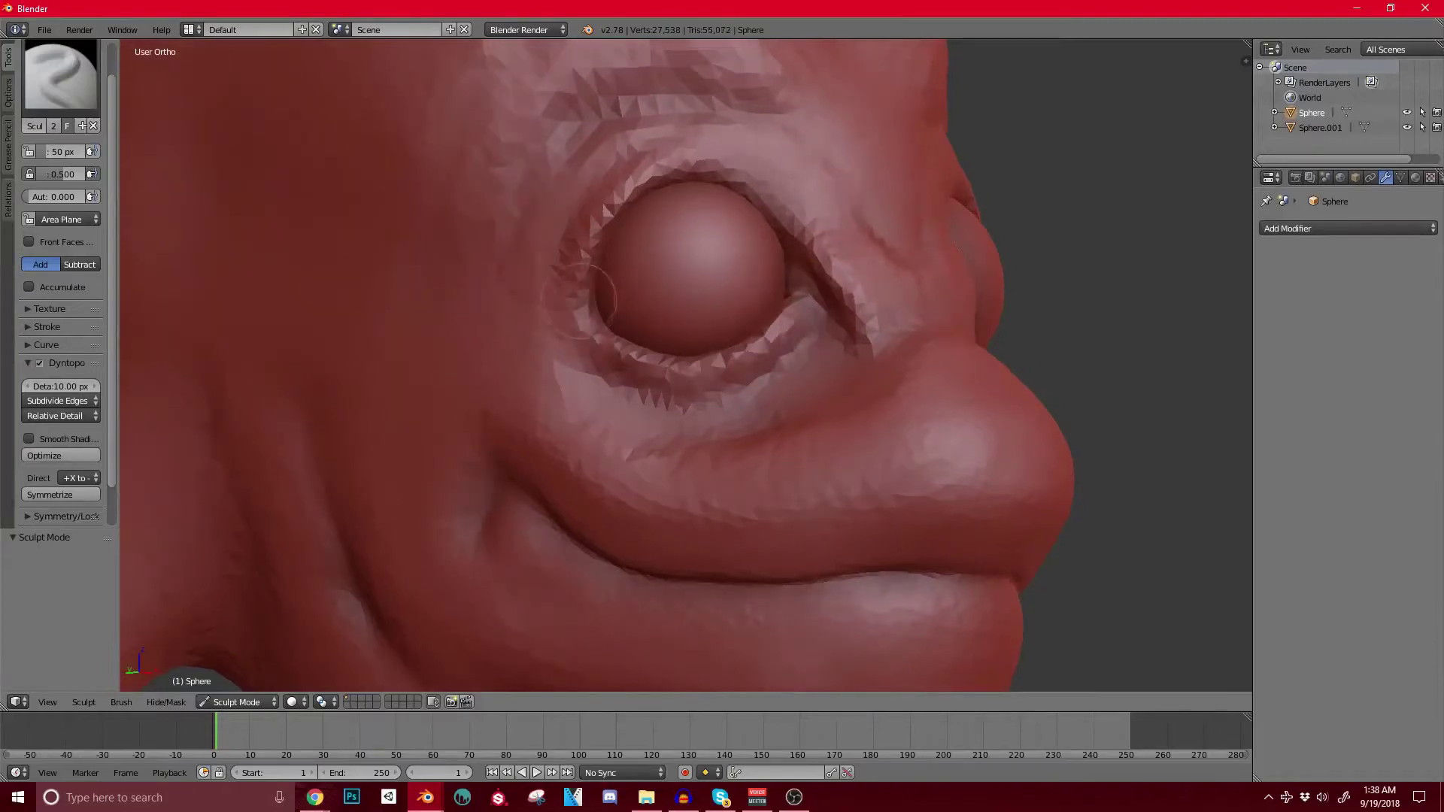
middle_drag(583, 298, 595, 292)
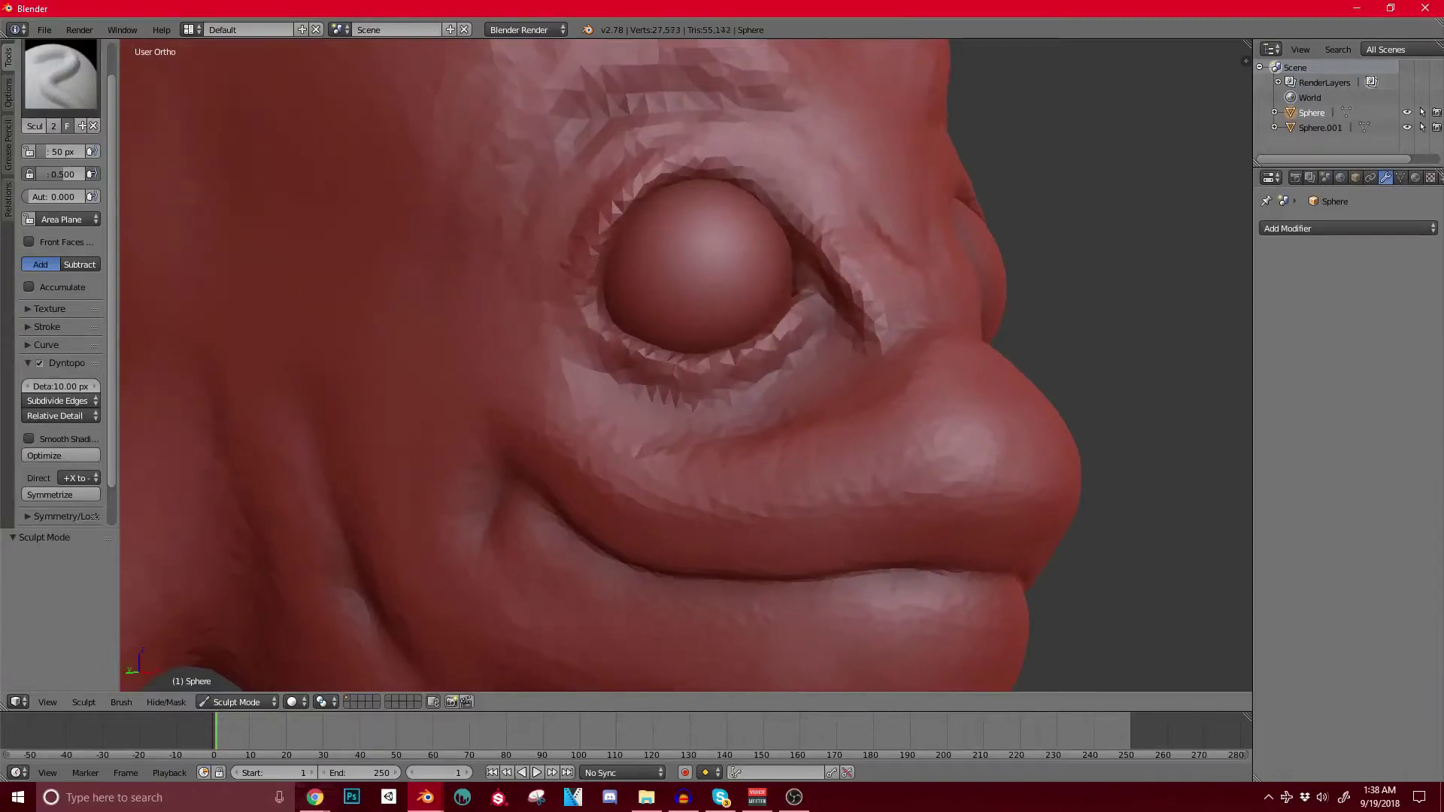
Step: Sculpt a raised fold over the upper eyelid, just below the brow
scroll(686, 365, down, 2)
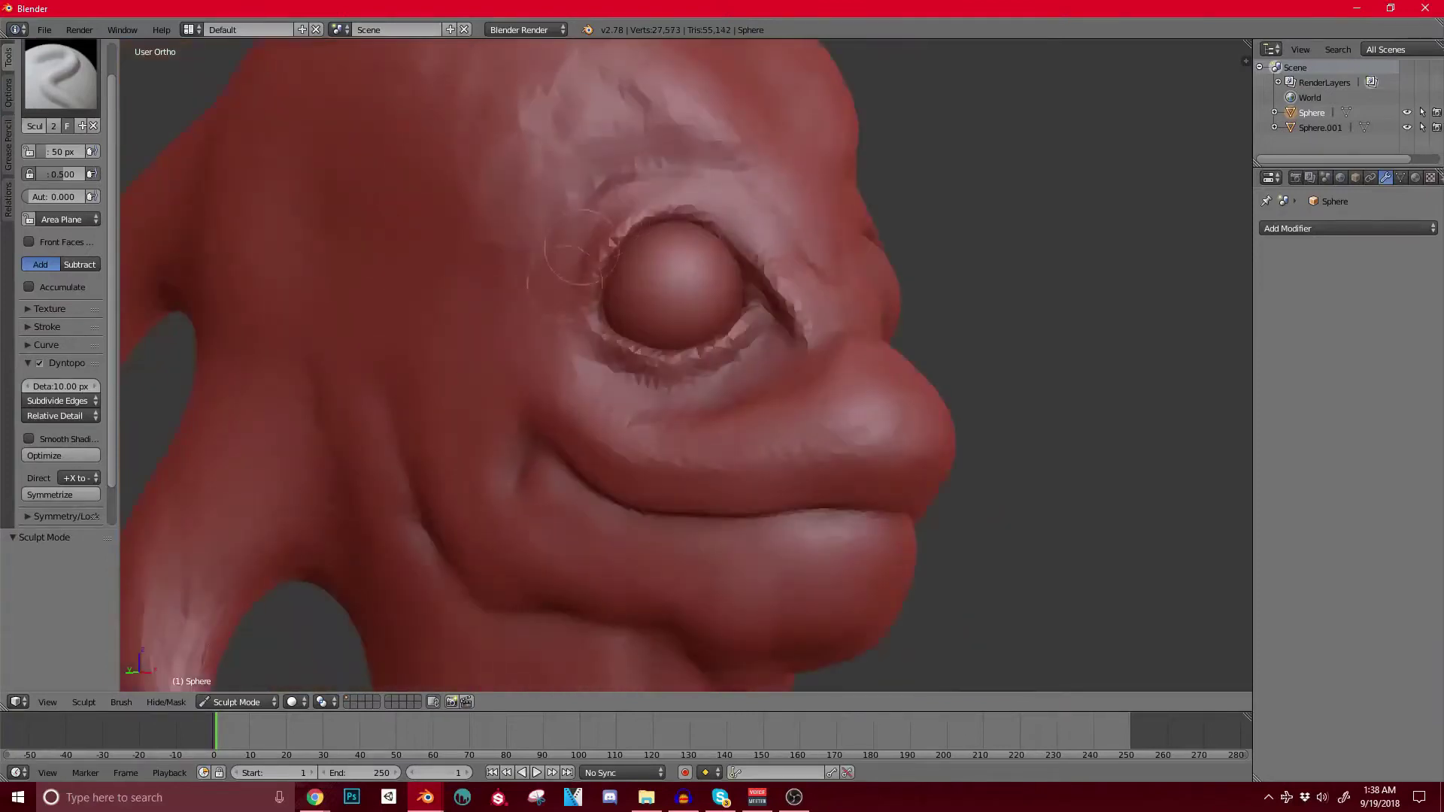
mouse_move(724, 177)
mouse_down()
mouse_move(608, 188)
mouse_move(561, 227)
mouse_move(639, 197)
mouse_up()
drag(639, 197, 718, 165)
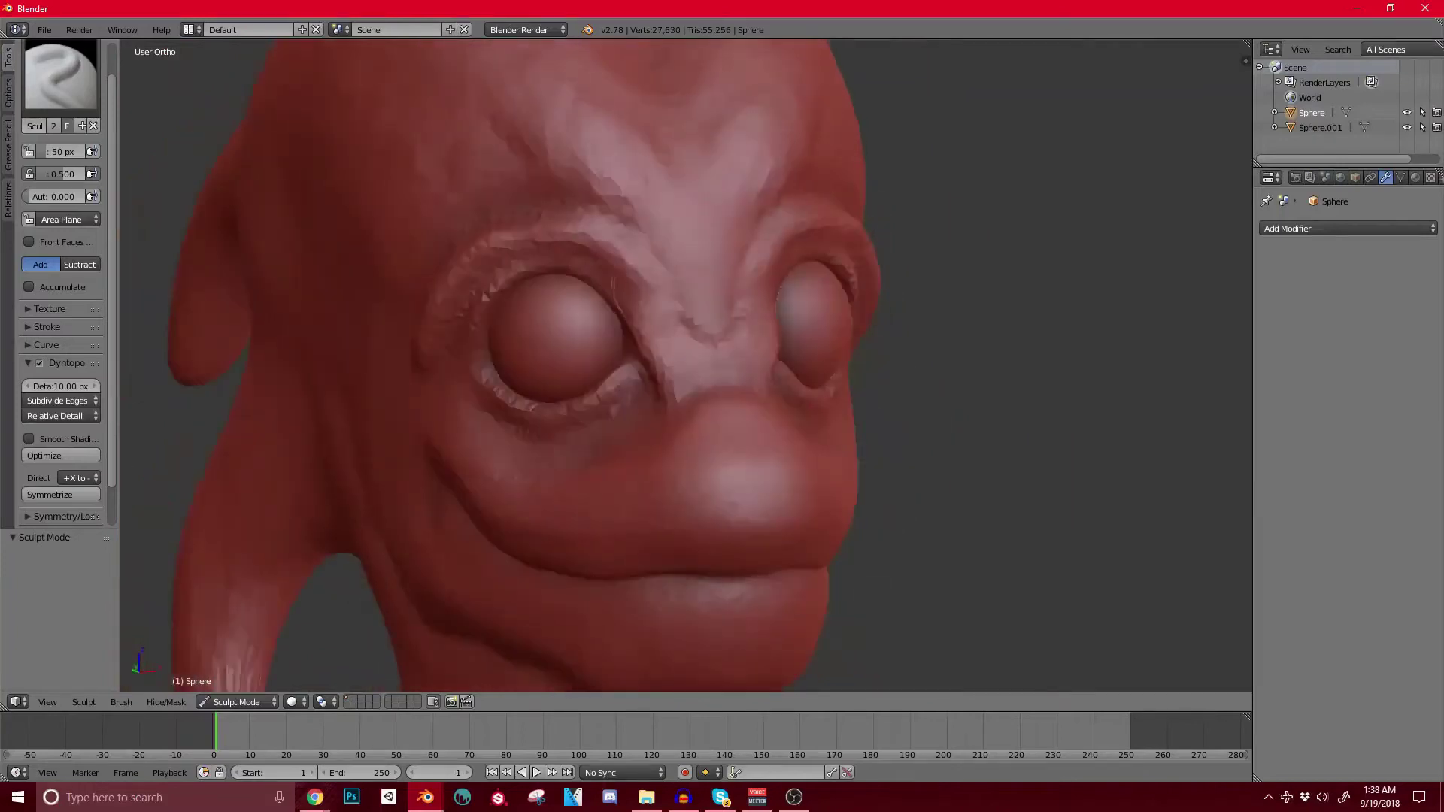
Step: Add more SculptDraw volume to the upper lid's outer edge and the lower lid, working from the head's other side
scroll(651, 286, down, 5)
middle_drag(865, 297, 677, 313)
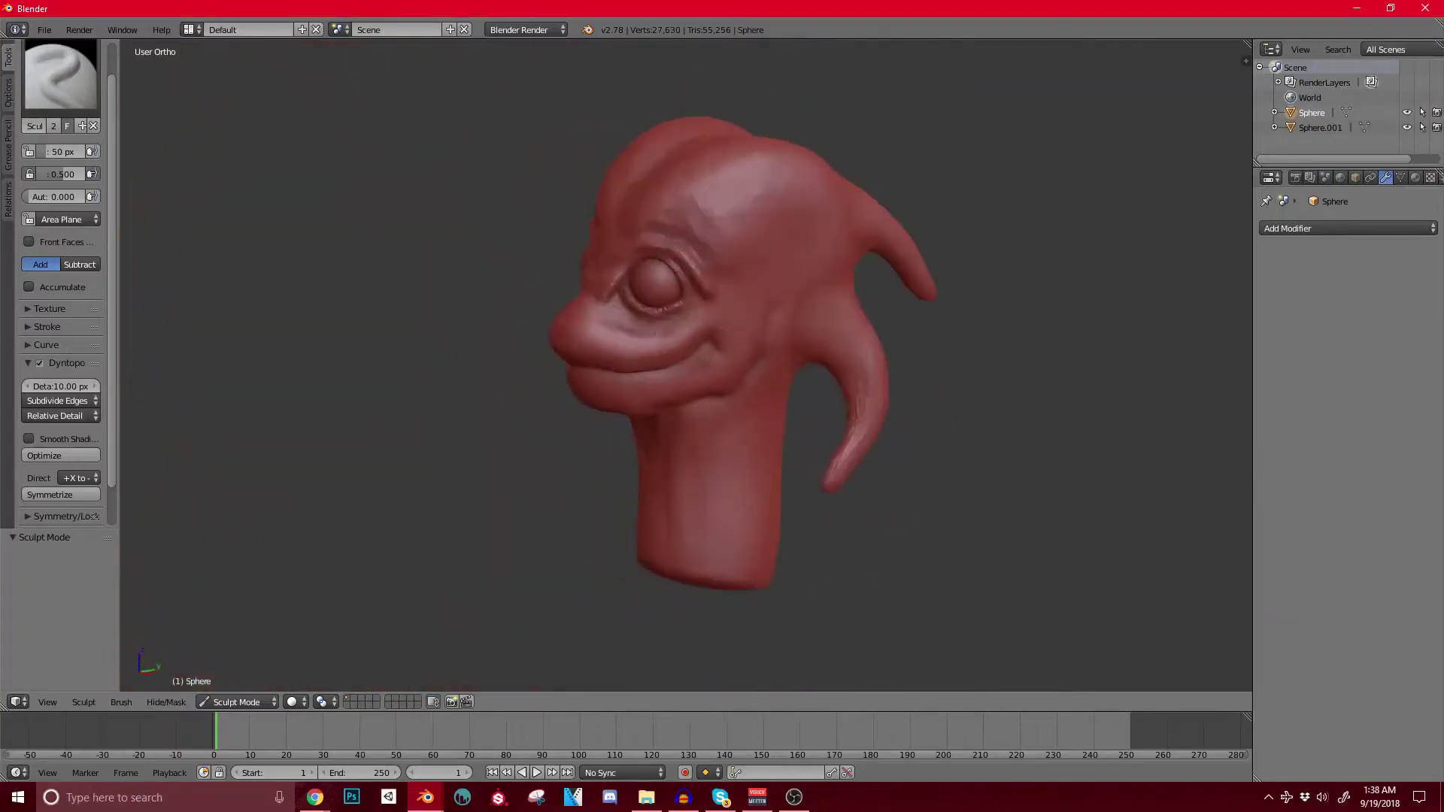
scroll(765, 319, up, 4)
scroll(526, 330, up, 2)
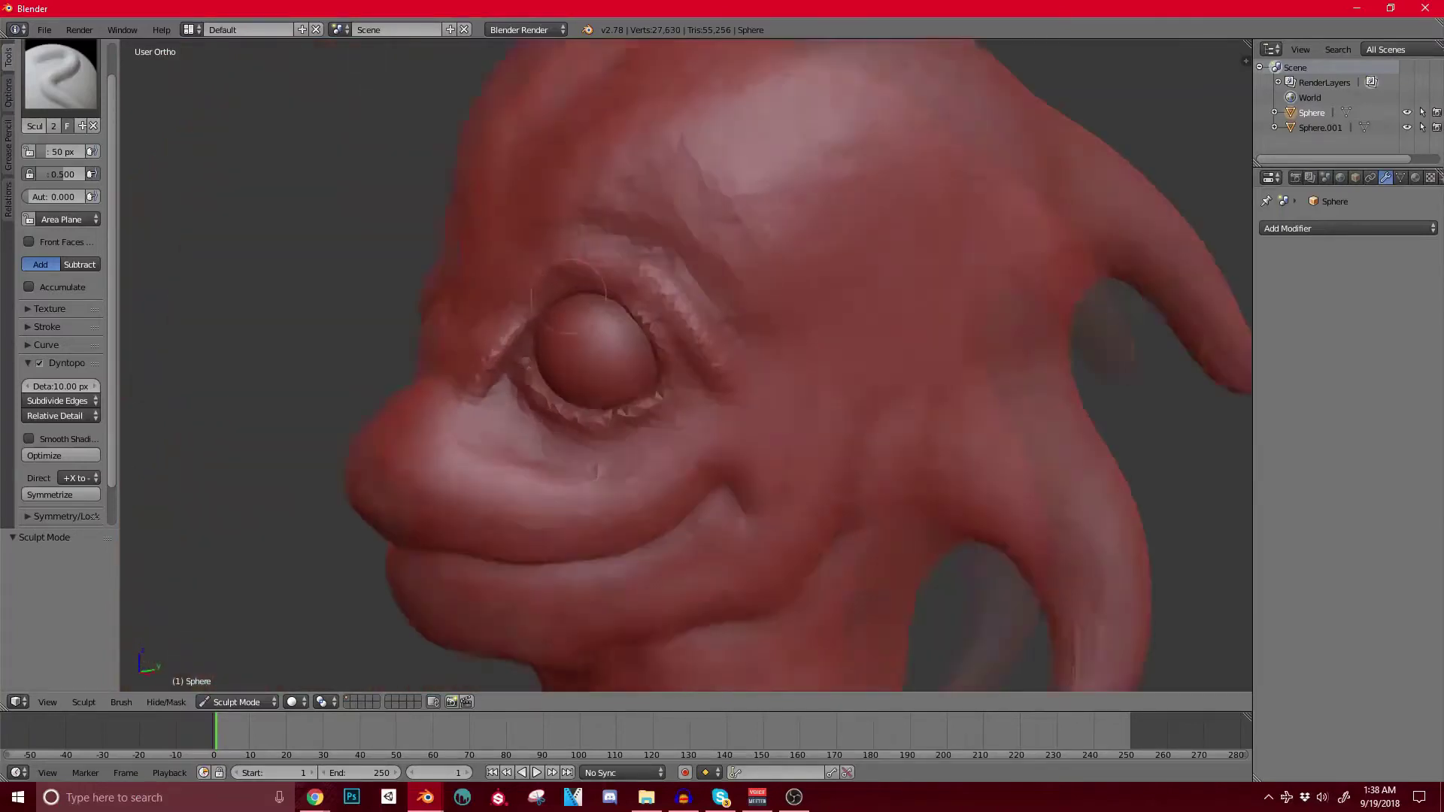
scroll(542, 312, up, 3)
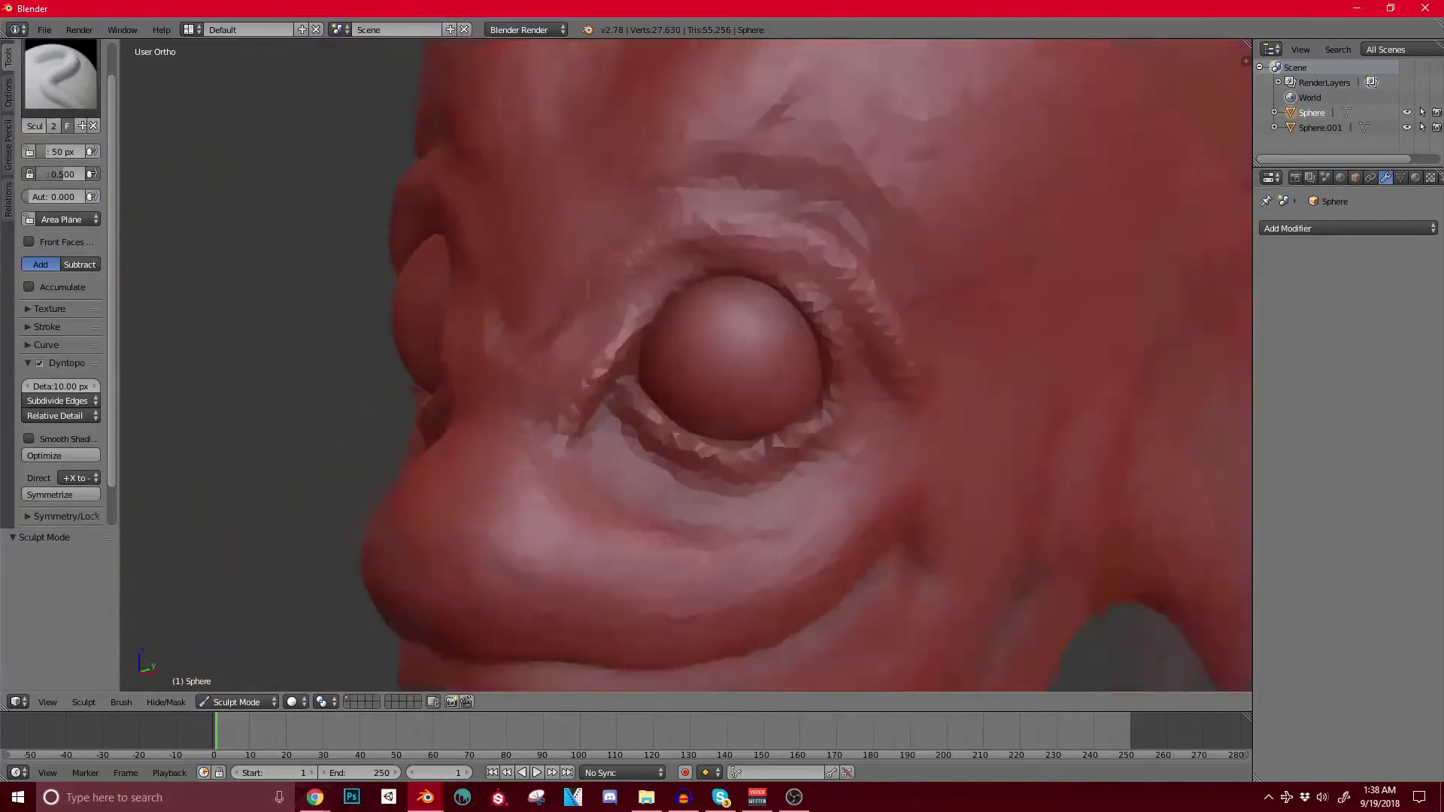
mouse_move(707, 259)
mouse_down()
mouse_move(827, 285)
mouse_move(898, 421)
mouse_up()
drag(804, 451, 722, 474)
Step: Switch to the Grab brush and resize it to 123 px for reshaping the eyelids
scroll(654, 361, down, 4)
shift+middle_drag(658, 365, 728, 415)
ctrl+middle_drag(728, 414, 755, 384)
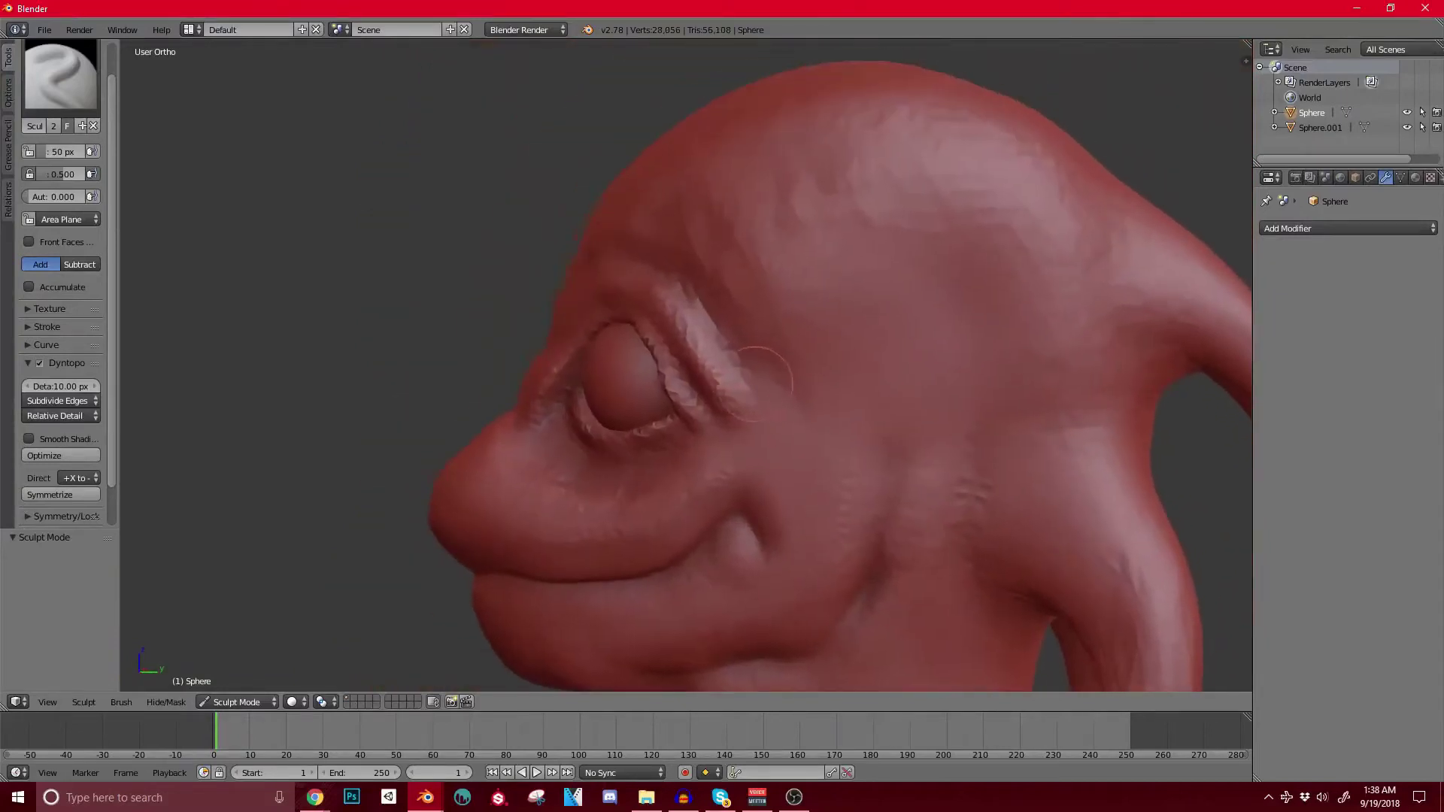
key(g)
key(bracketright)
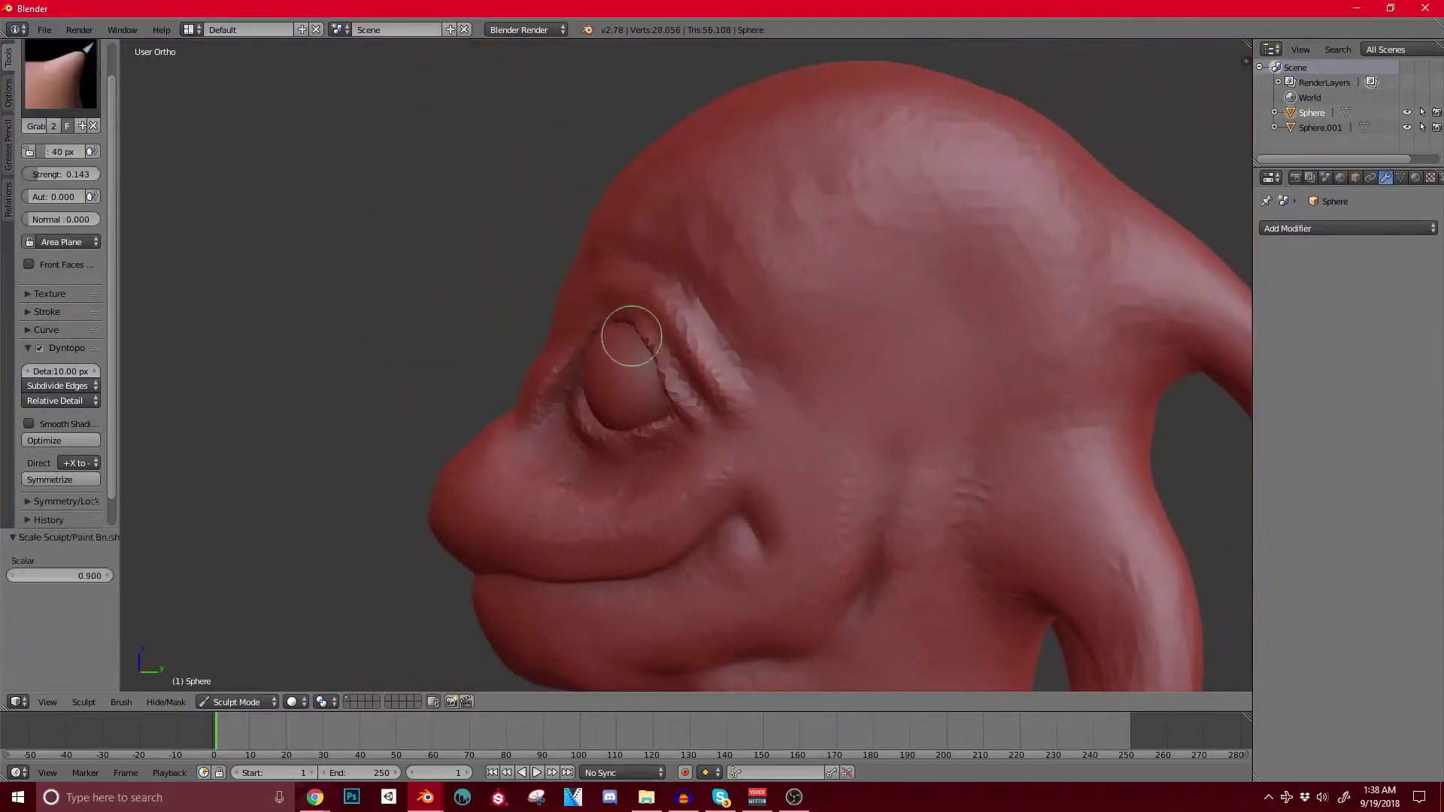
key(bracketright)
key(bracketright)
key(bracketright)
key(bracketright)
key(bracketright)
key(bracketright)
key(bracketright)
key(bracketright)
key(bracketright)
key(bracketright)
key(bracketright)
key(bracketright)
key(bracketright)
key(bracketright)
key(bracketright)
key(bracketright)
key(bracketright)
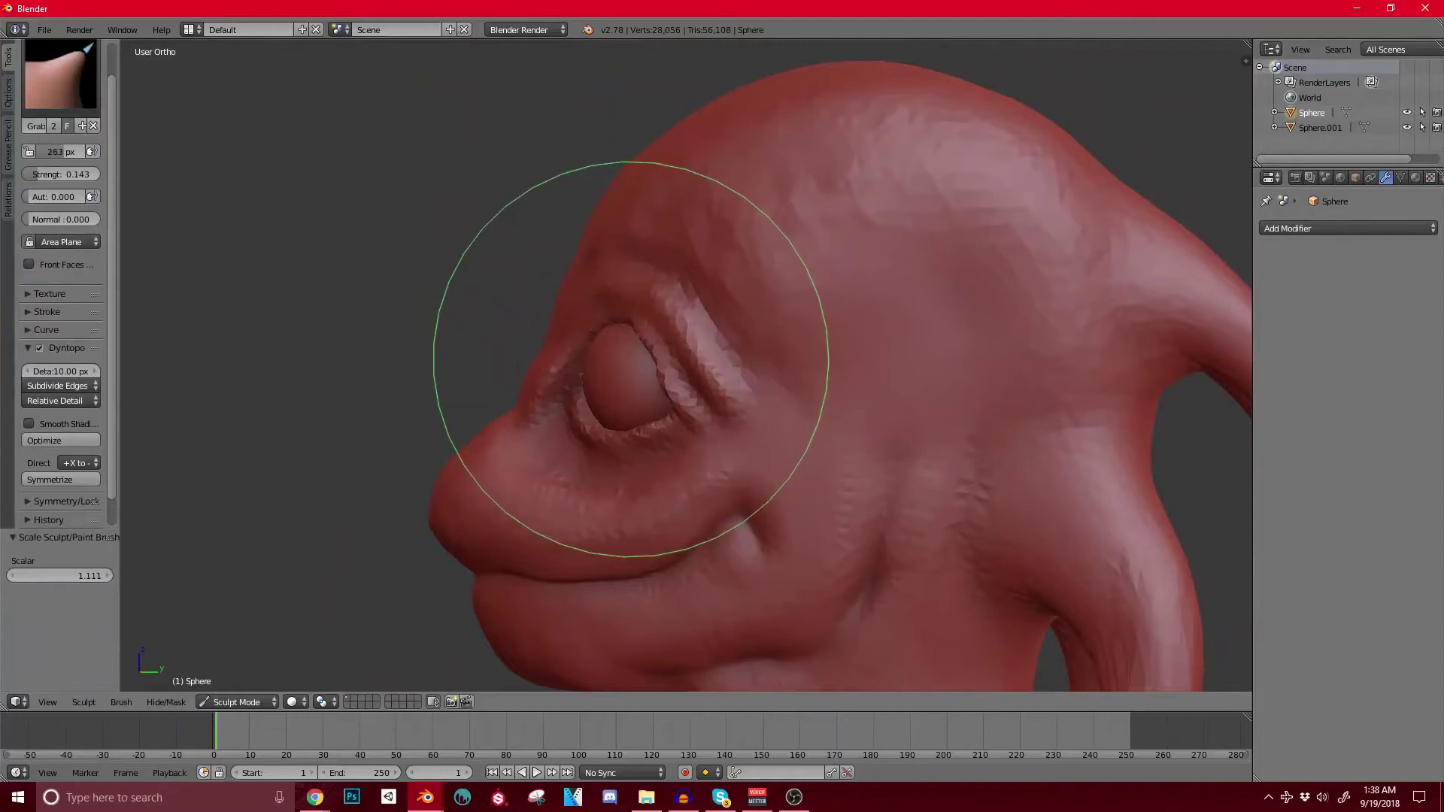
key(bracketleft)
key(bracketleft)
key(bracketleft)
key(bracketleft)
key(bracketleft)
key(bracketleft)
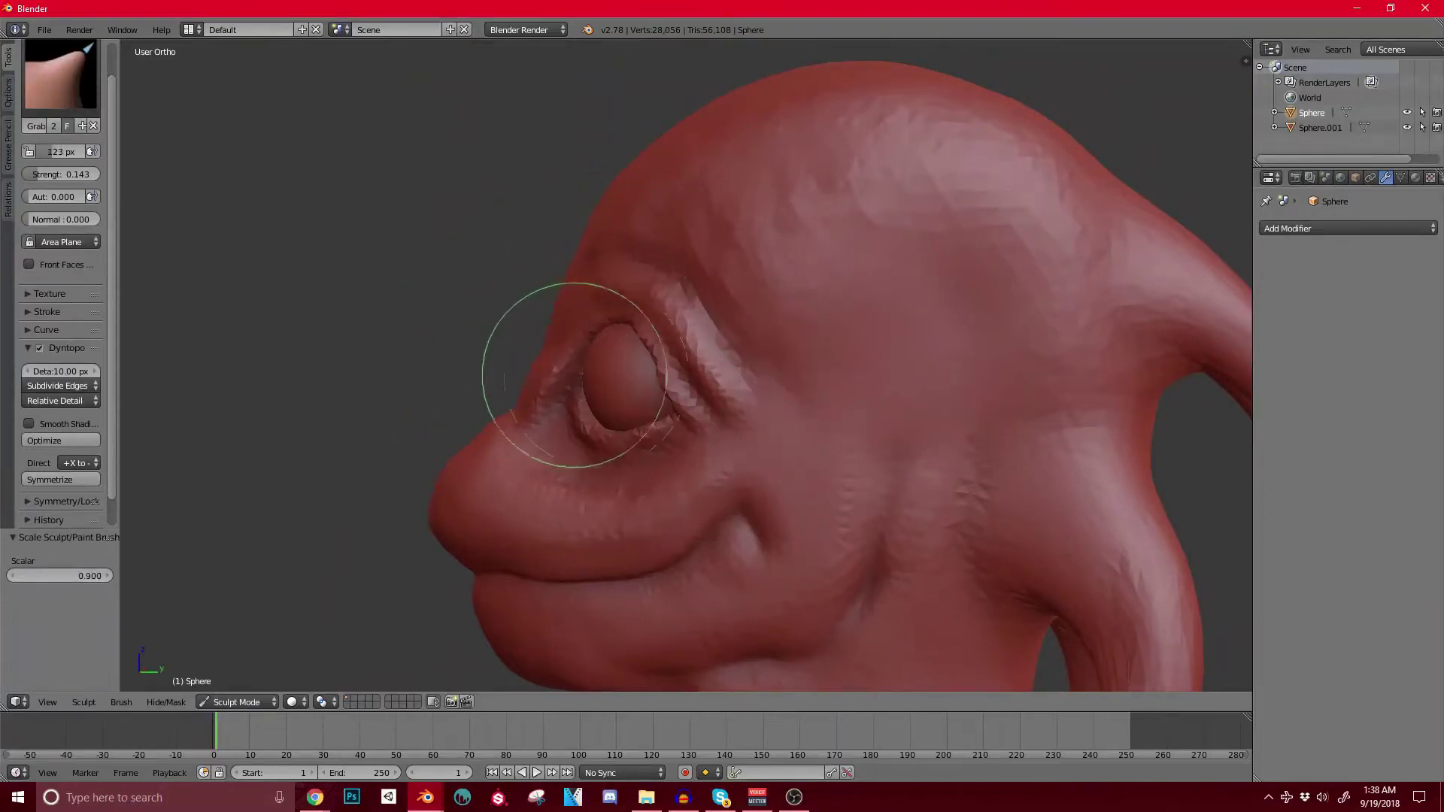
Step: Pull the eyelids closer around the eyeball with the Grab brush, varying its size up to 180 px
key(bracketright)
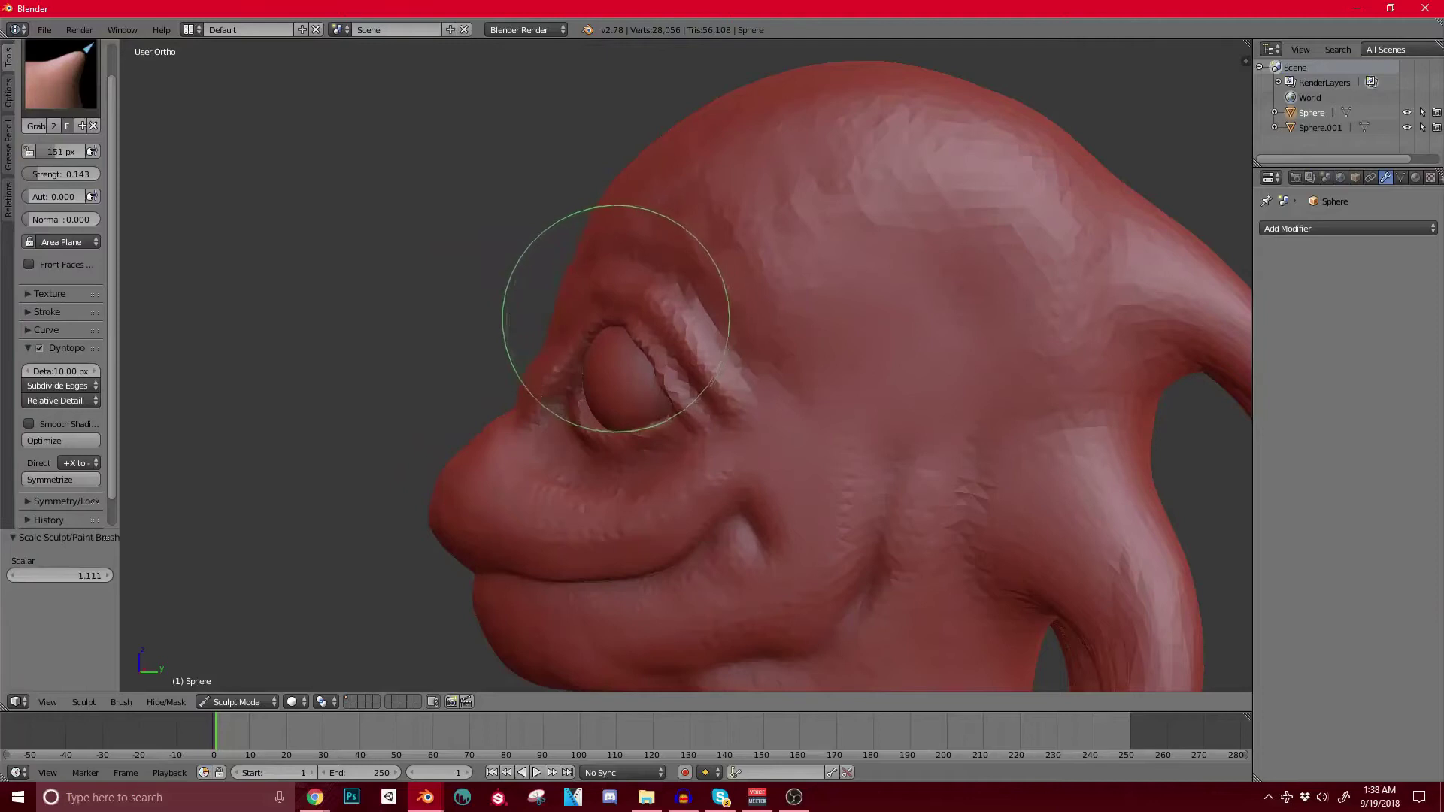
key(bracketright)
key(bracketleft)
key(bracketleft)
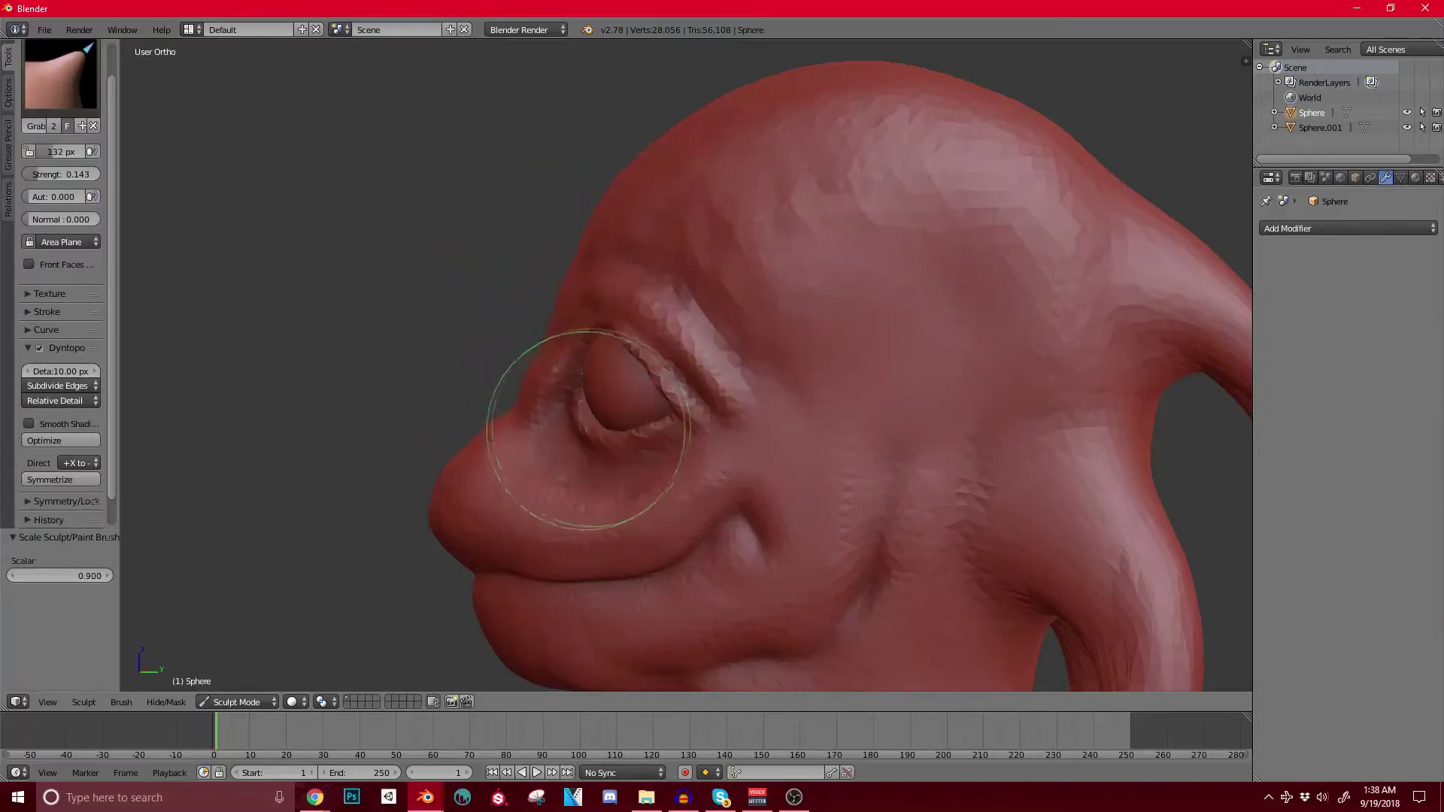
key(bracketright)
key(bracketright)
key(bracketright)
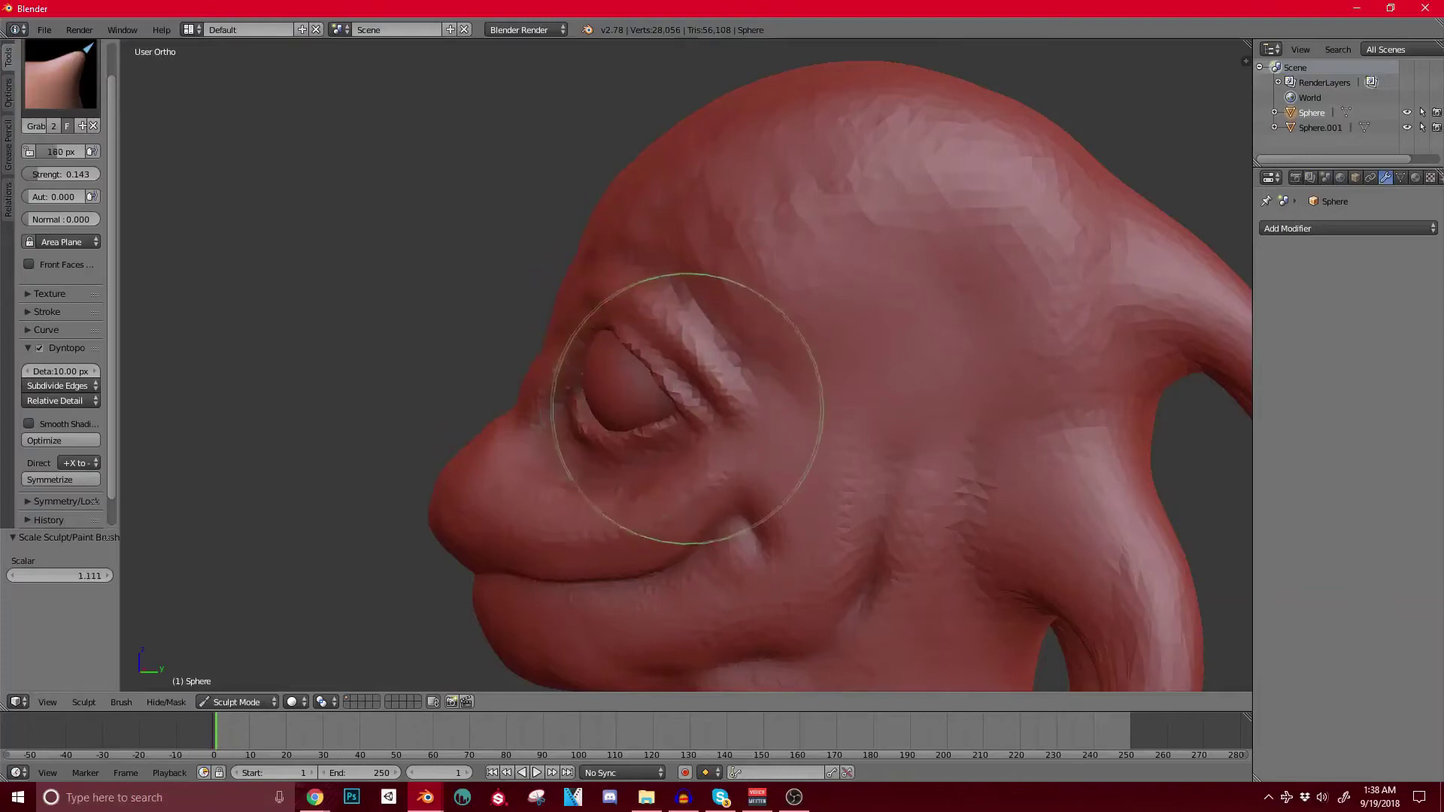
mouse_move(662, 425)
middle_down()
mouse_move(757, 435)
mouse_move(822, 419)
mouse_move(752, 399)
mouse_move(644, 433)
middle_up()
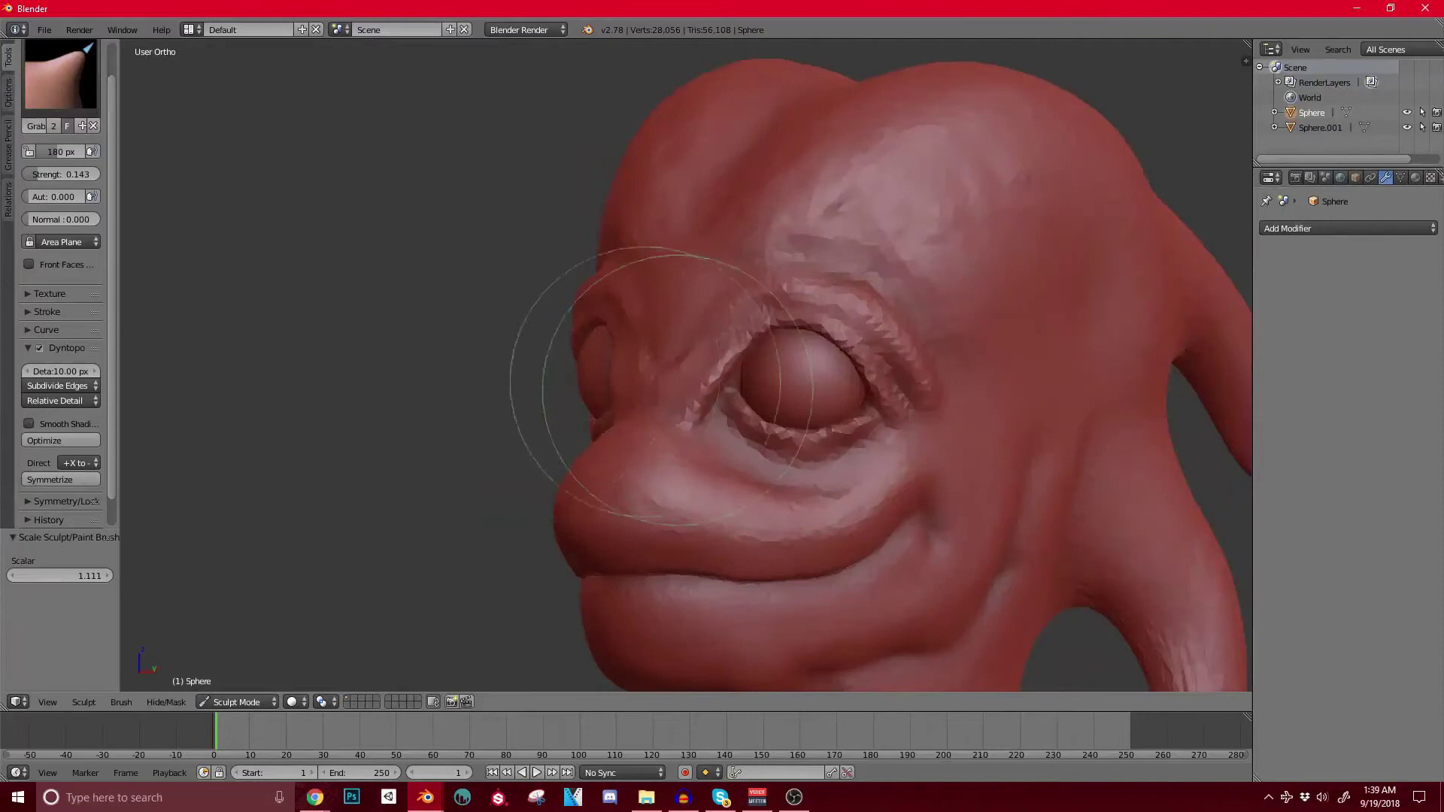
Step: Switch to the Clay Strips brush at 60 px and smooth the folds between the brows
click(73, 85)
click(176, 160)
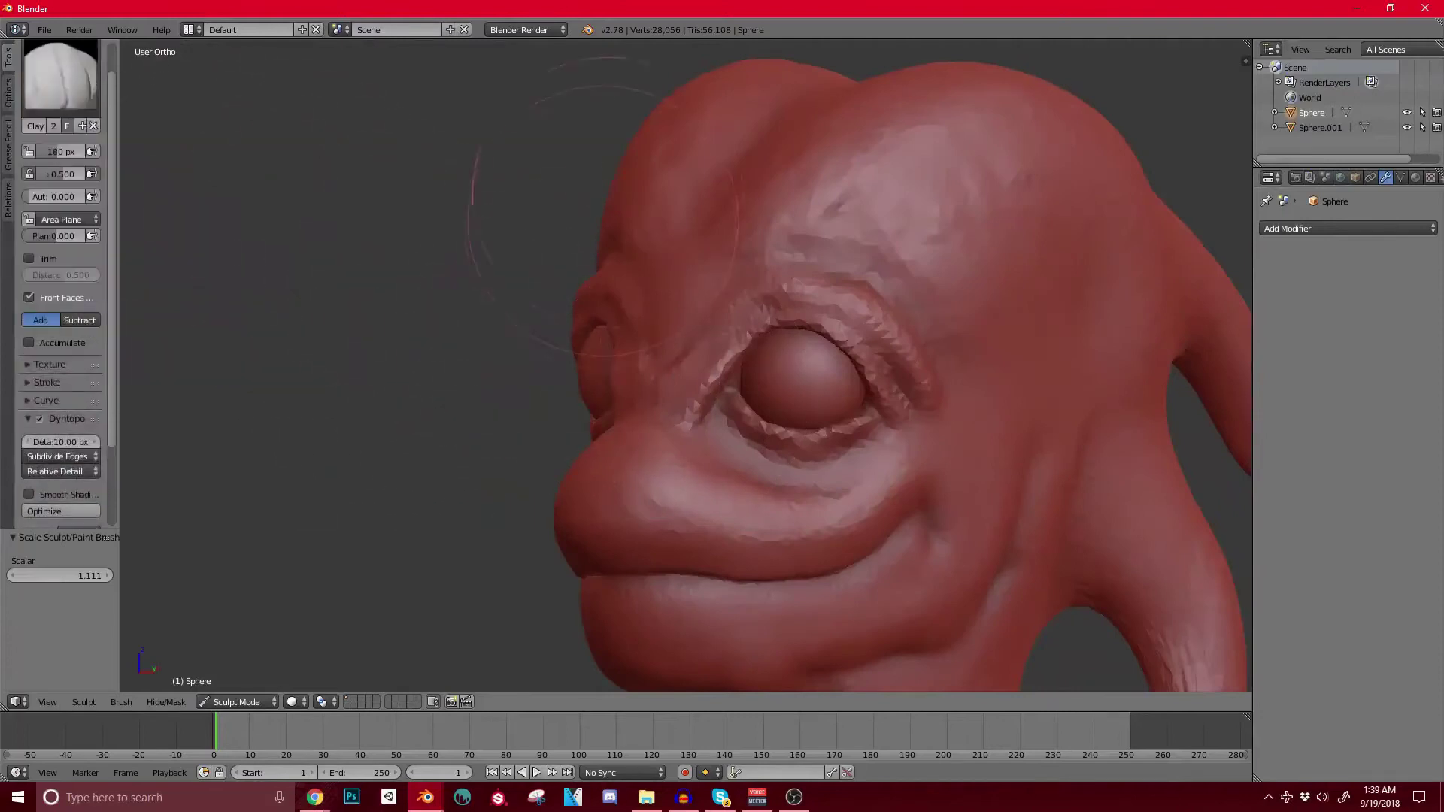
drag(672, 362, 690, 333)
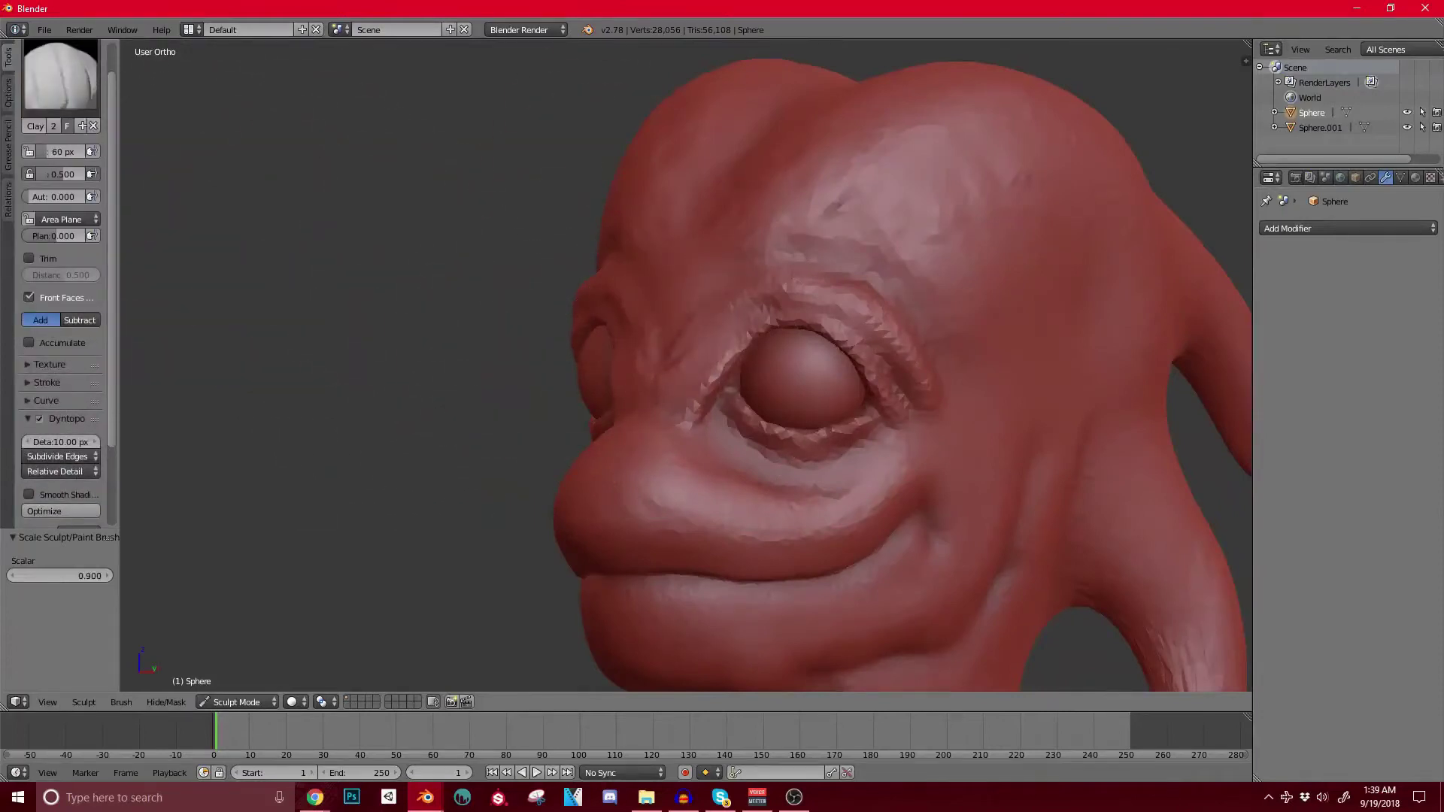
middle_drag(691, 333, 785, 365)
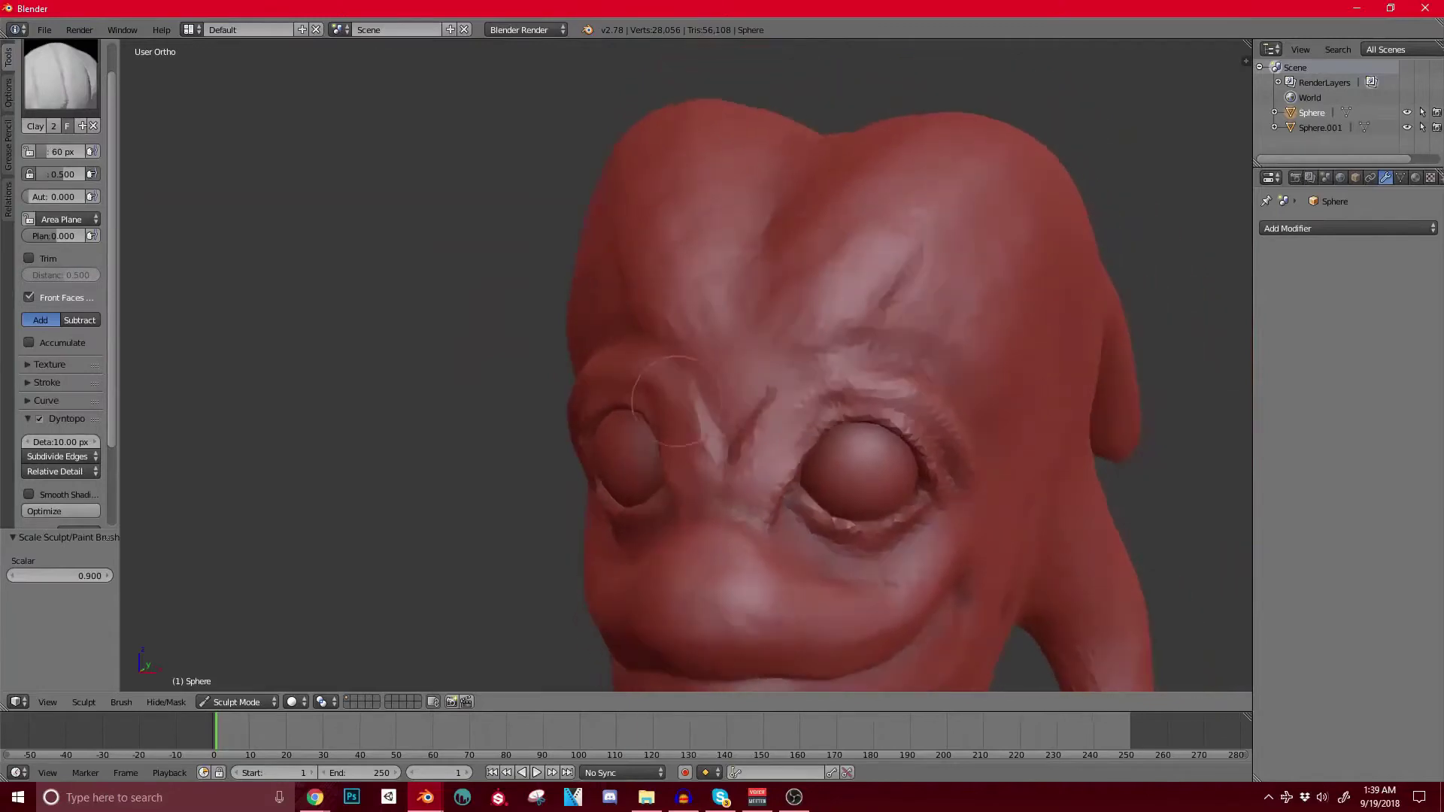
scroll(786, 364, up, 1)
shift+drag(703, 380, 662, 444)
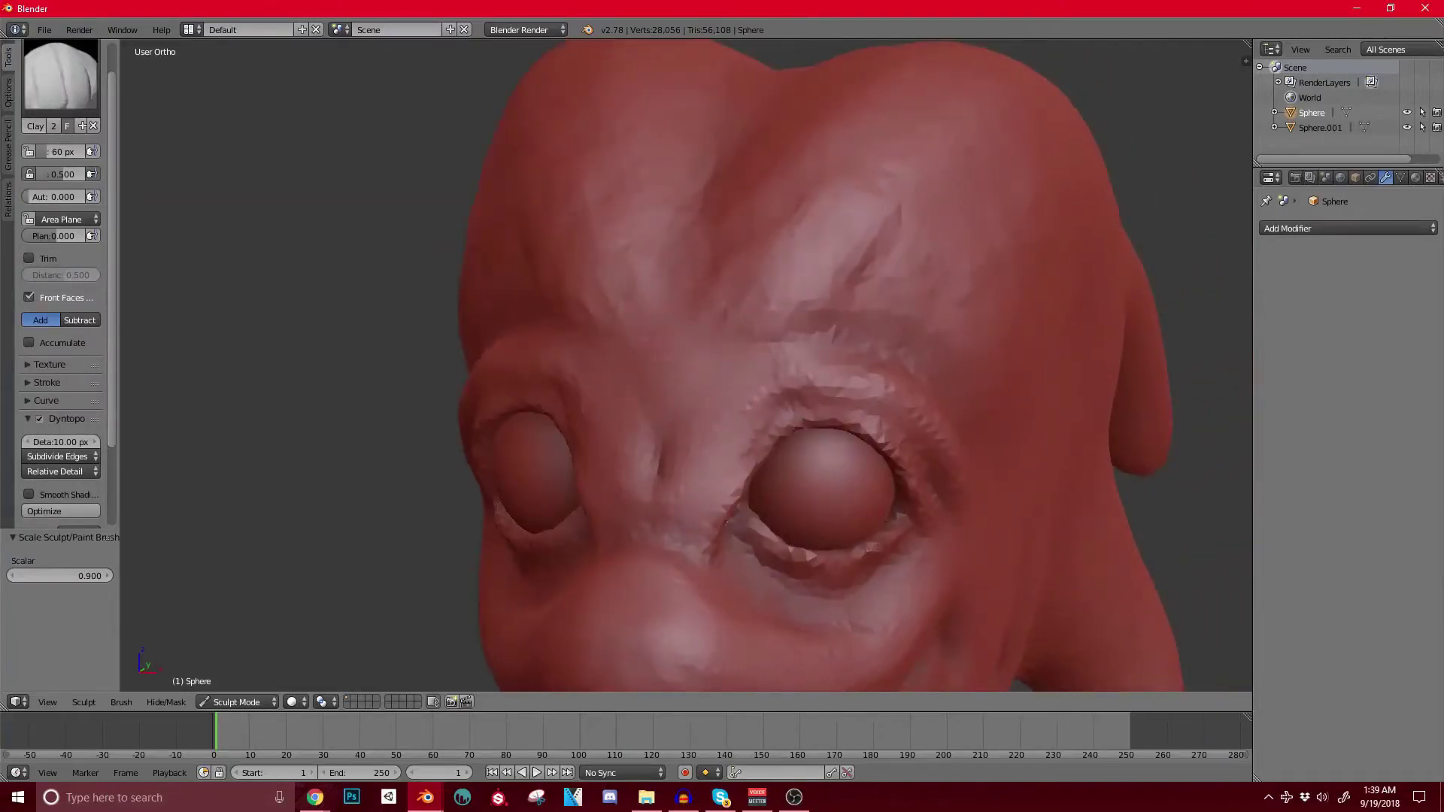
Step: Build up the forehead lobes beside the central groove with Clay Strips and smooth along the groove
mouse_move(723, 272)
mouse_down()
mouse_move(735, 329)
mouse_move(723, 380)
mouse_up()
drag(615, 346, 611, 264)
drag(673, 373, 710, 188)
middle_drag(785, 97, 692, 380)
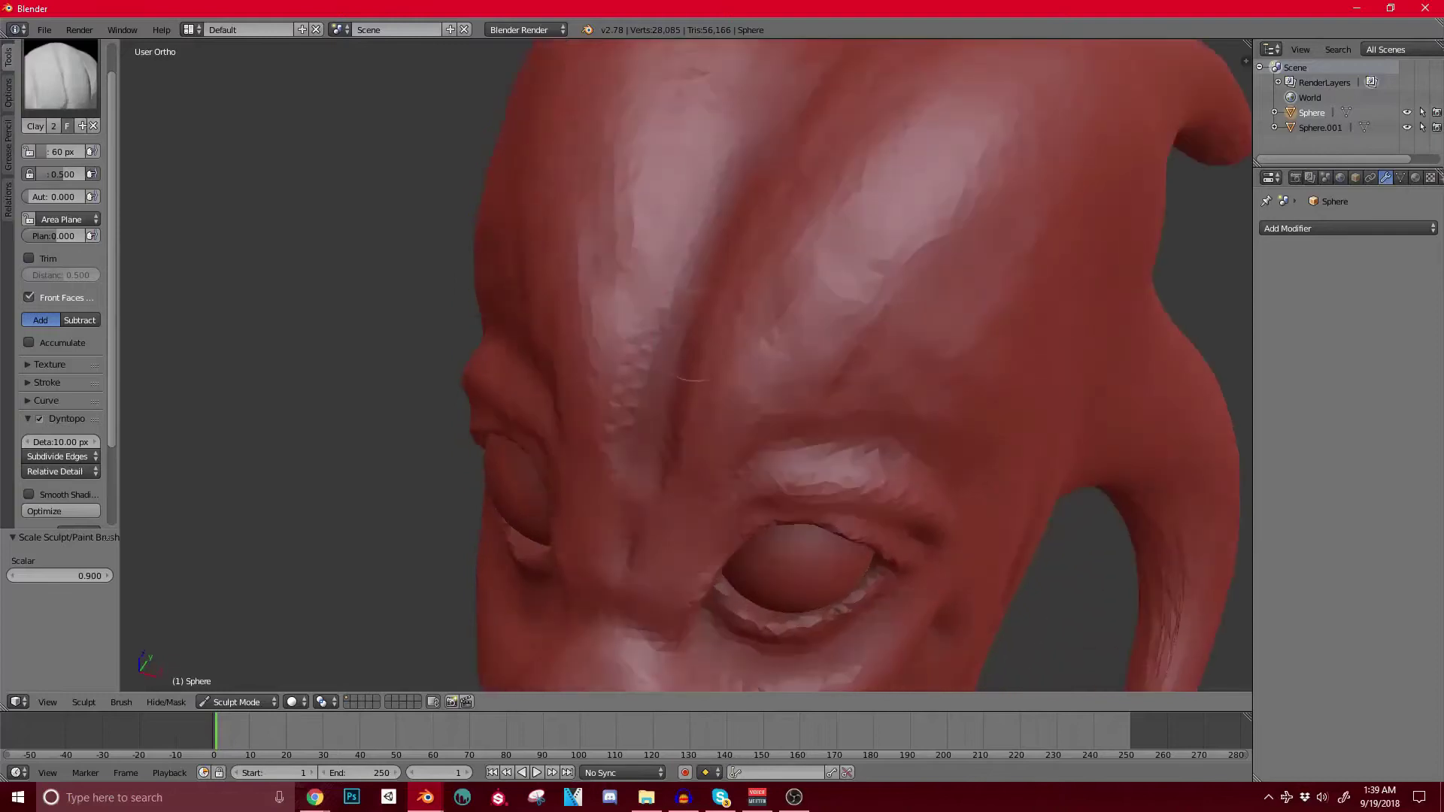
shift+drag(748, 163, 655, 468)
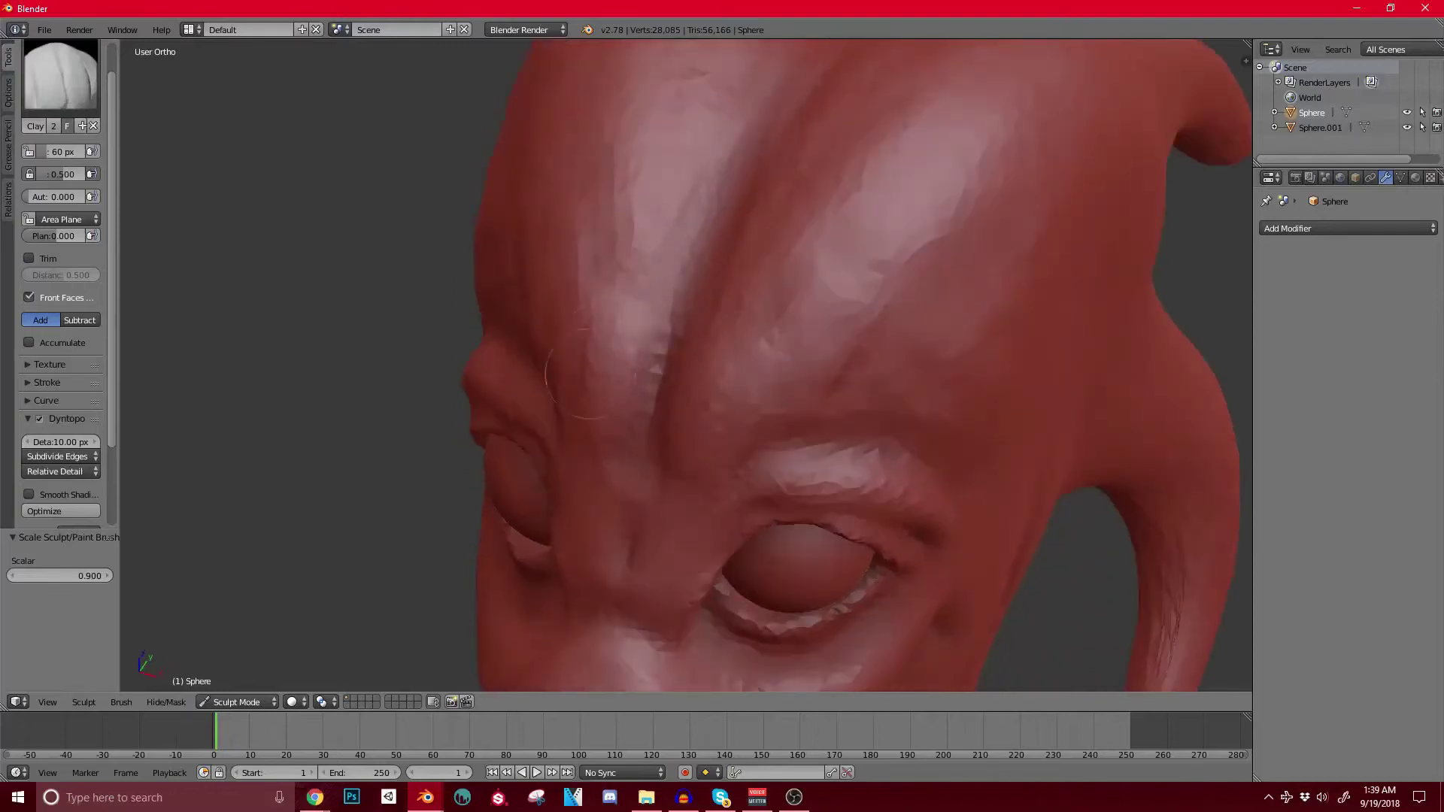
Step: Add Clay Strips volume at 66 px to the lower forehead and the brow above the eye
middle_drag(586, 373, 677, 376)
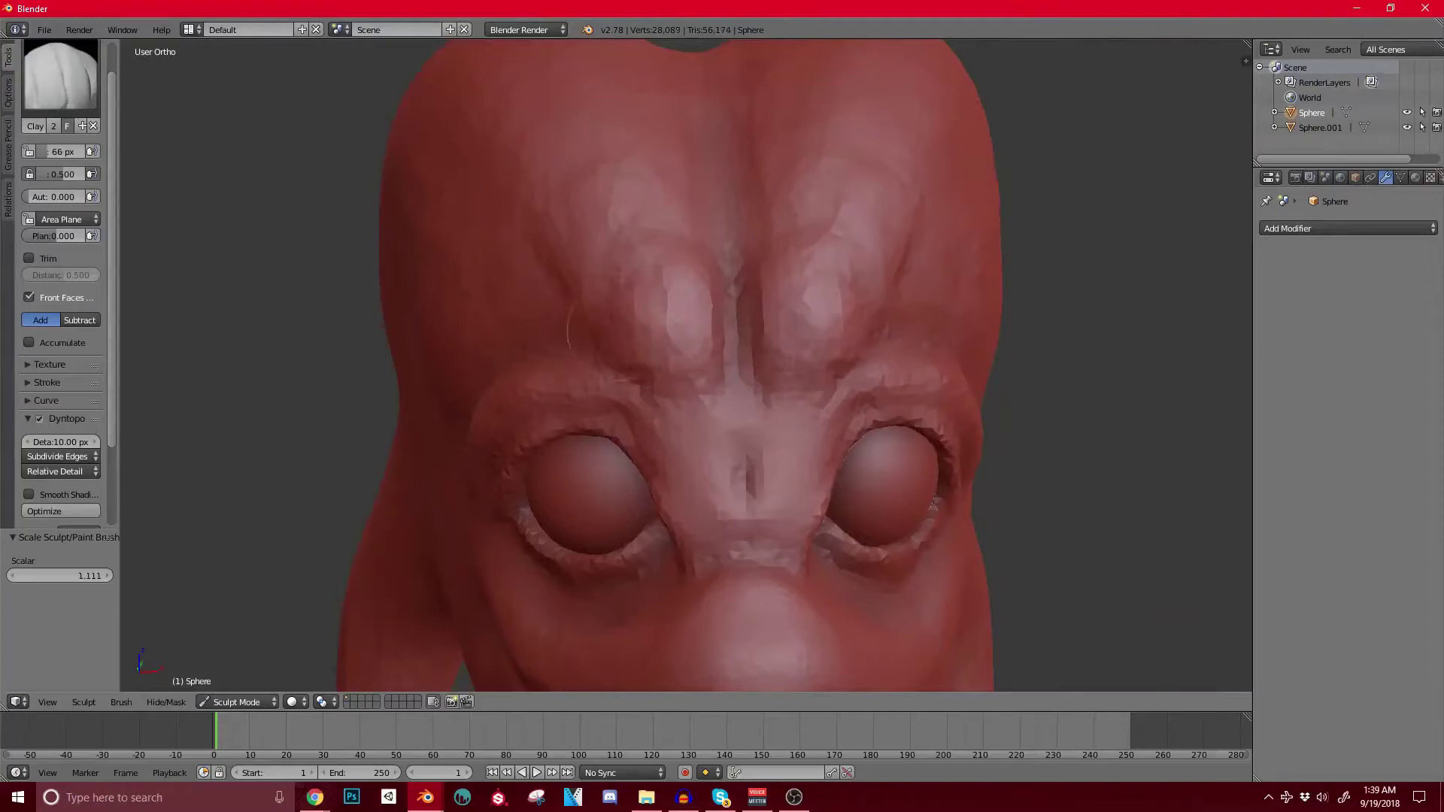
middle_drag(602, 338, 715, 342)
drag(681, 325, 578, 365)
ctrl+middle_drag(645, 329, 645, 368)
drag(656, 307, 621, 265)
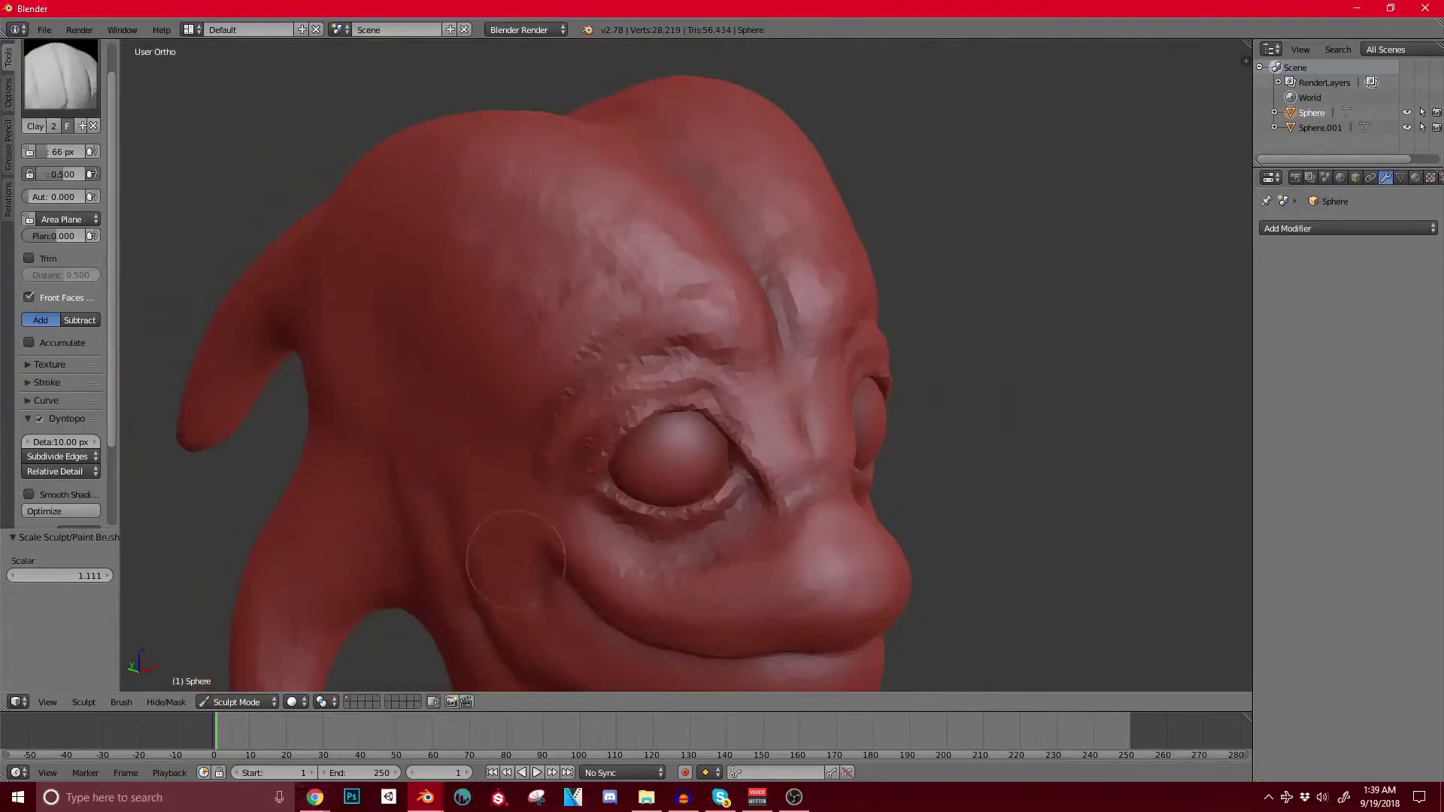
middle_drag(726, 312, 512, 395)
scroll(640, 376, up, 2)
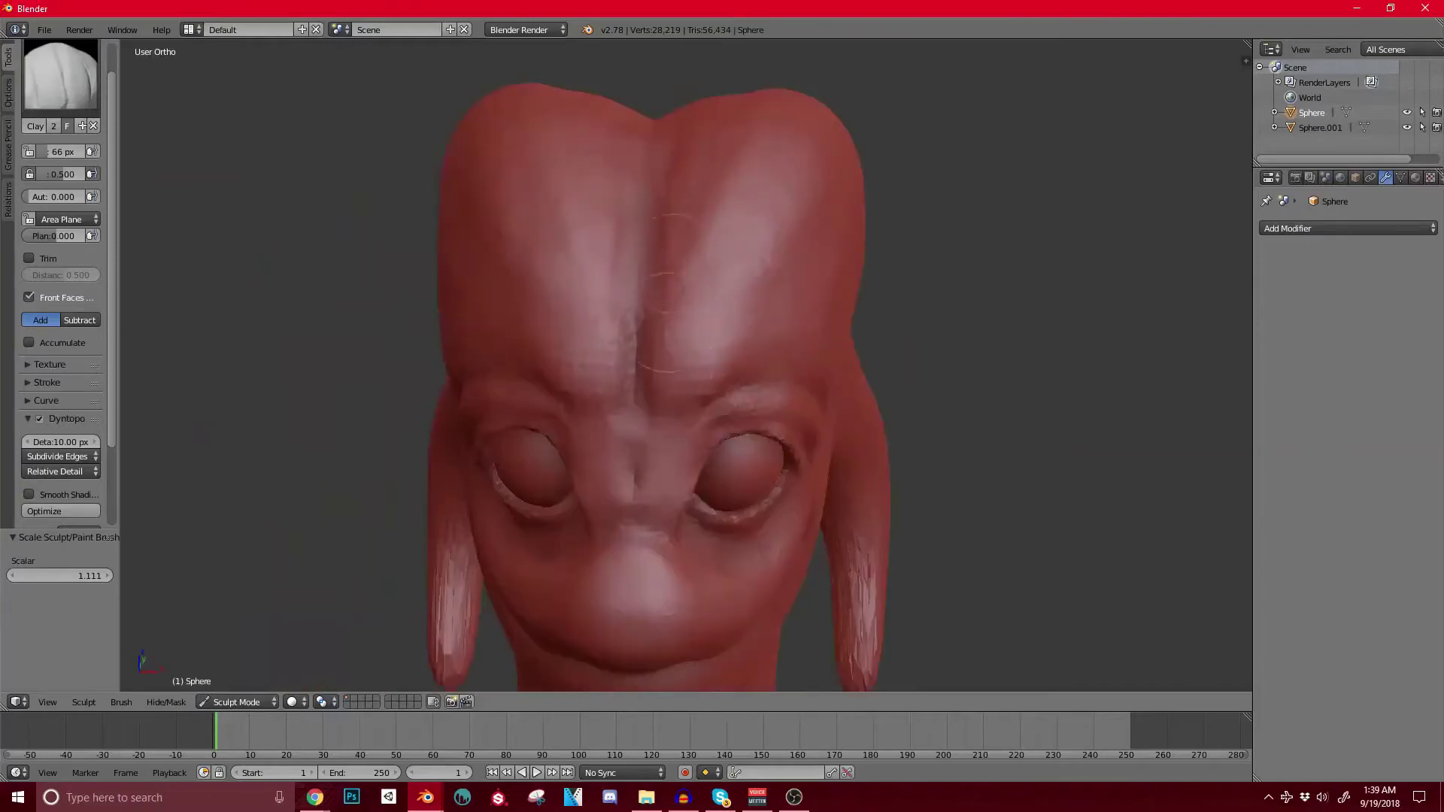
Step: Switch to the Crease brush and deepen the central groove running up the forehead
click(60, 75)
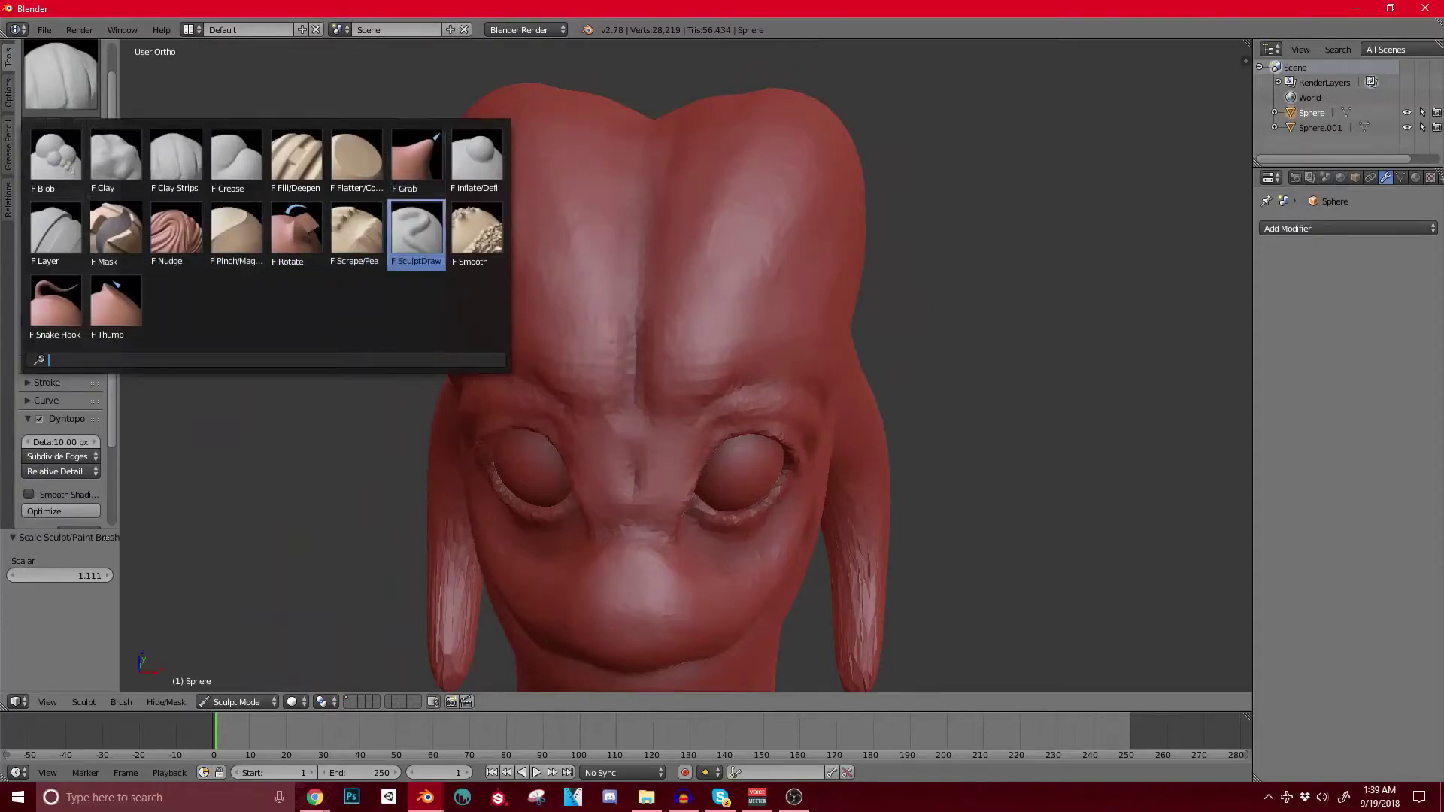
click(239, 172)
middle_drag(656, 363, 616, 398)
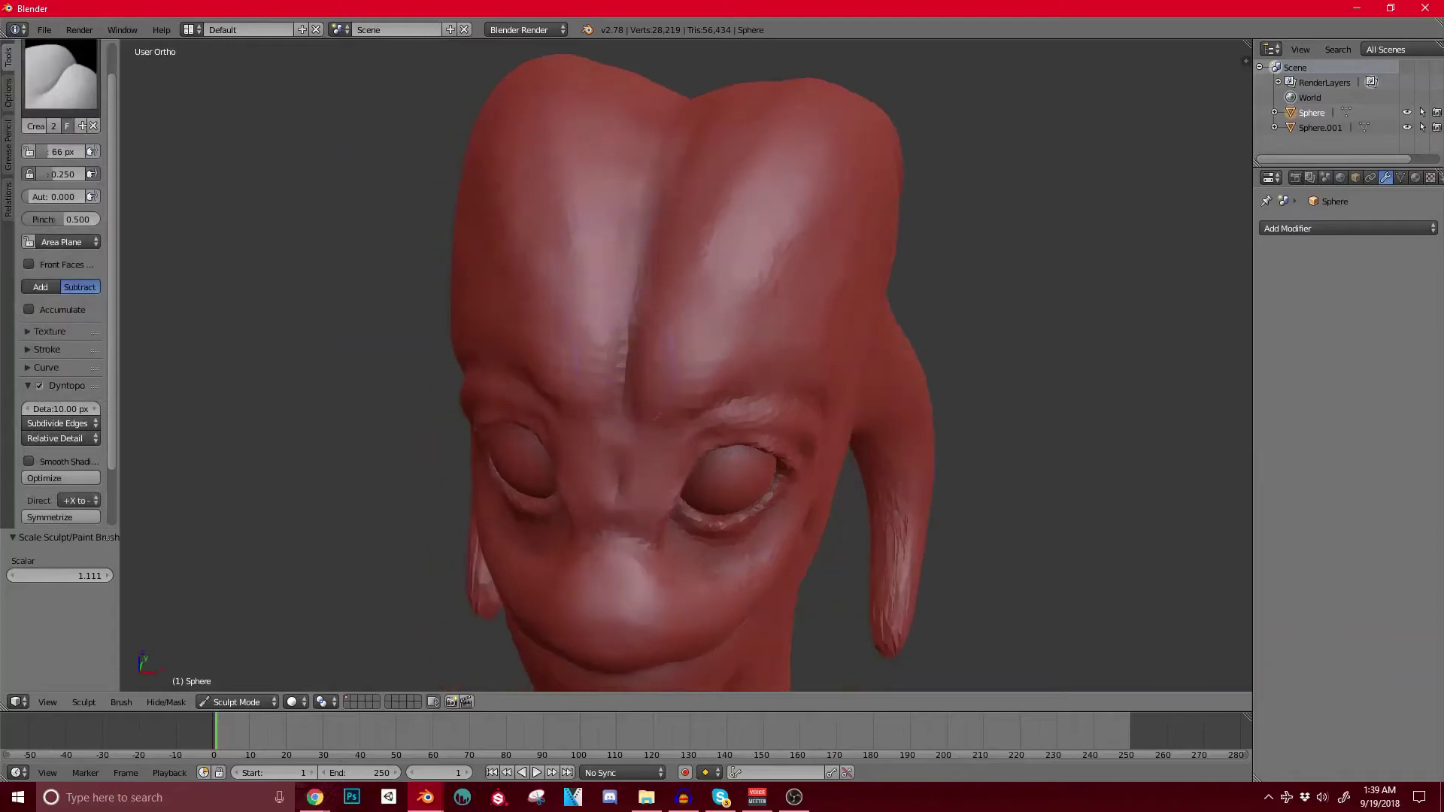
drag(629, 349, 660, 183)
middle_drag(661, 182, 654, 277)
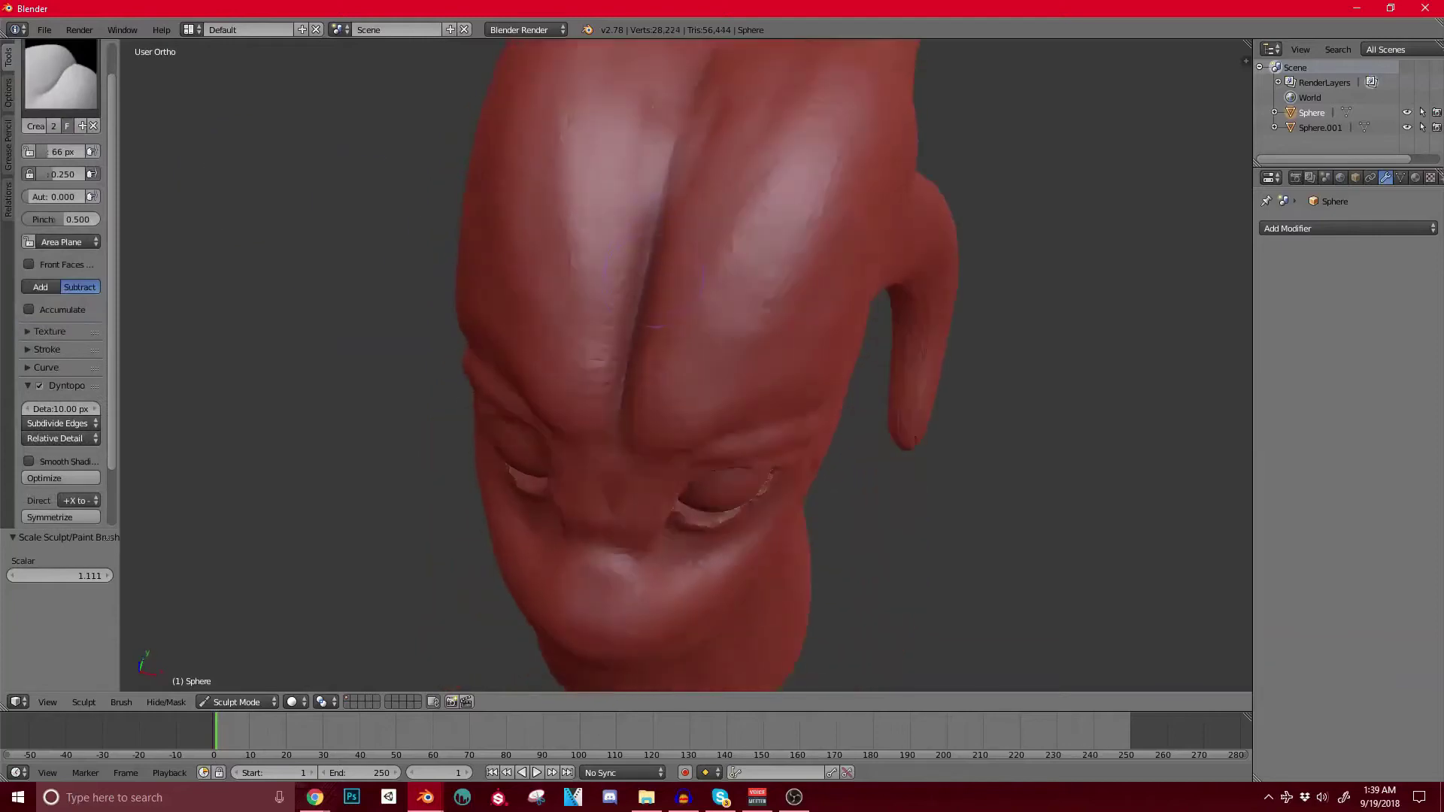
Step: Continue the crease between the cranial lobes over the crown and onto the back of the head between the upper horns
middle_drag(662, 210, 623, 319)
drag(625, 307, 659, 207)
middle_drag(658, 207, 696, 256)
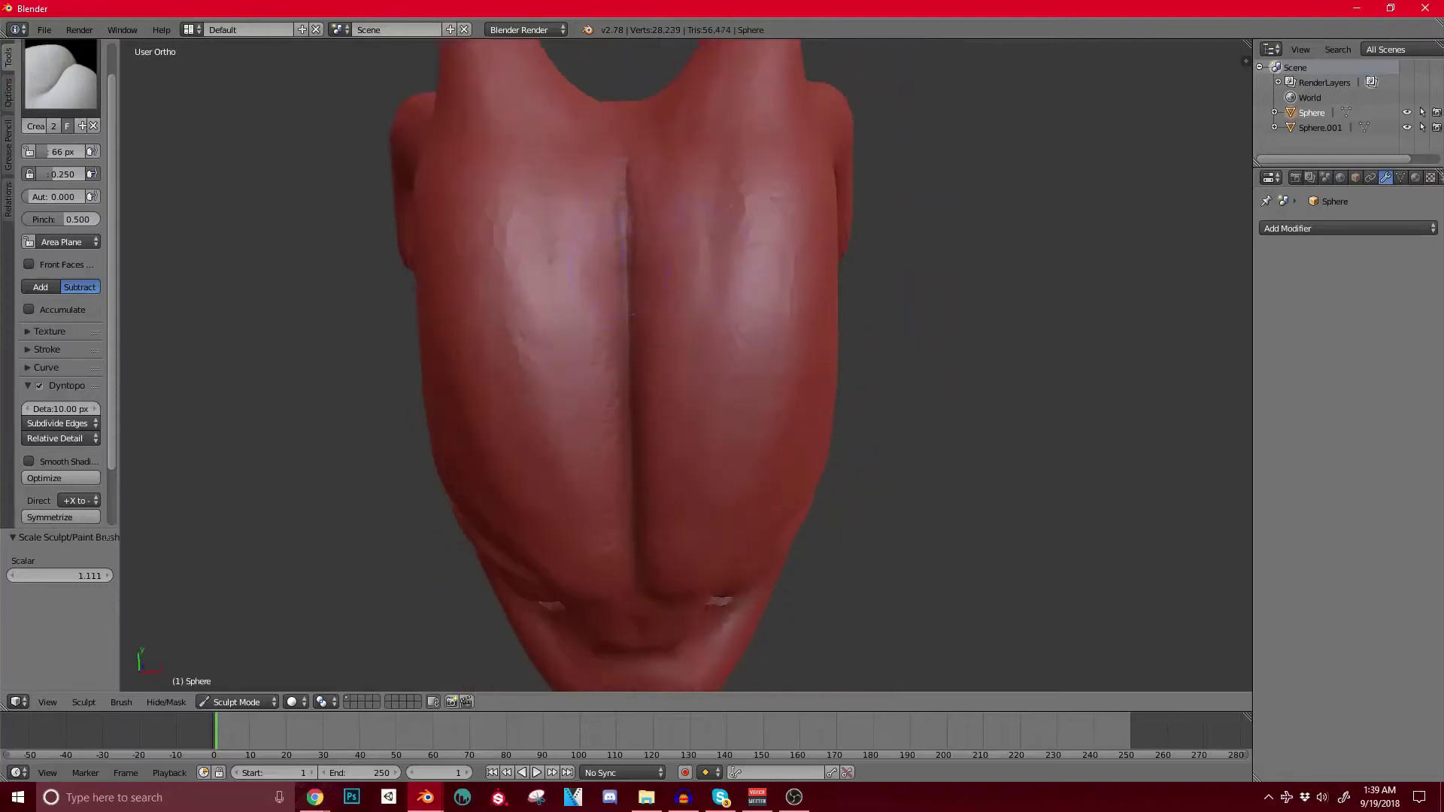
drag(647, 181, 636, 170)
mouse_move(556, 323)
middle_down()
mouse_move(752, 252)
mouse_move(814, 190)
middle_up()
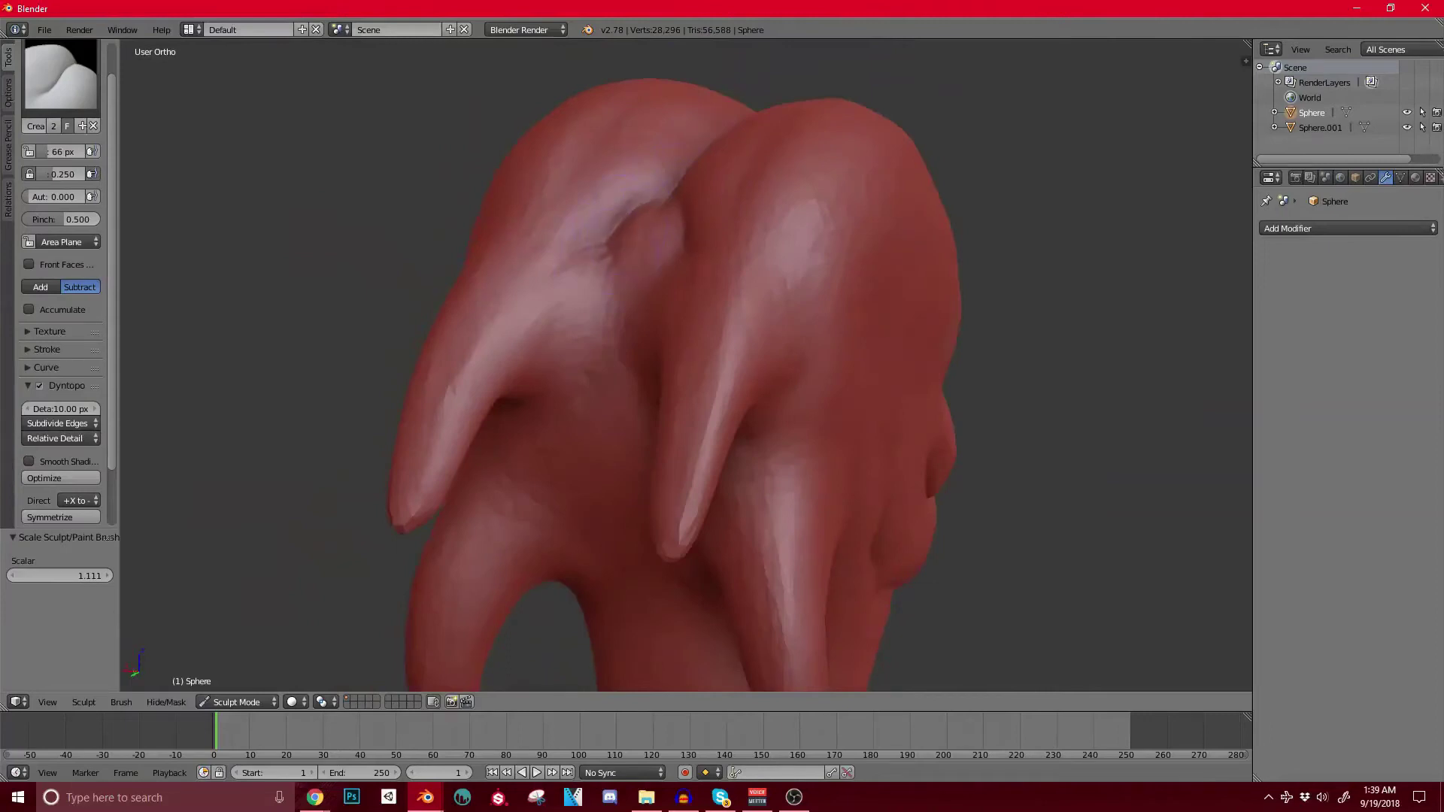
middle_drag(549, 415, 585, 478)
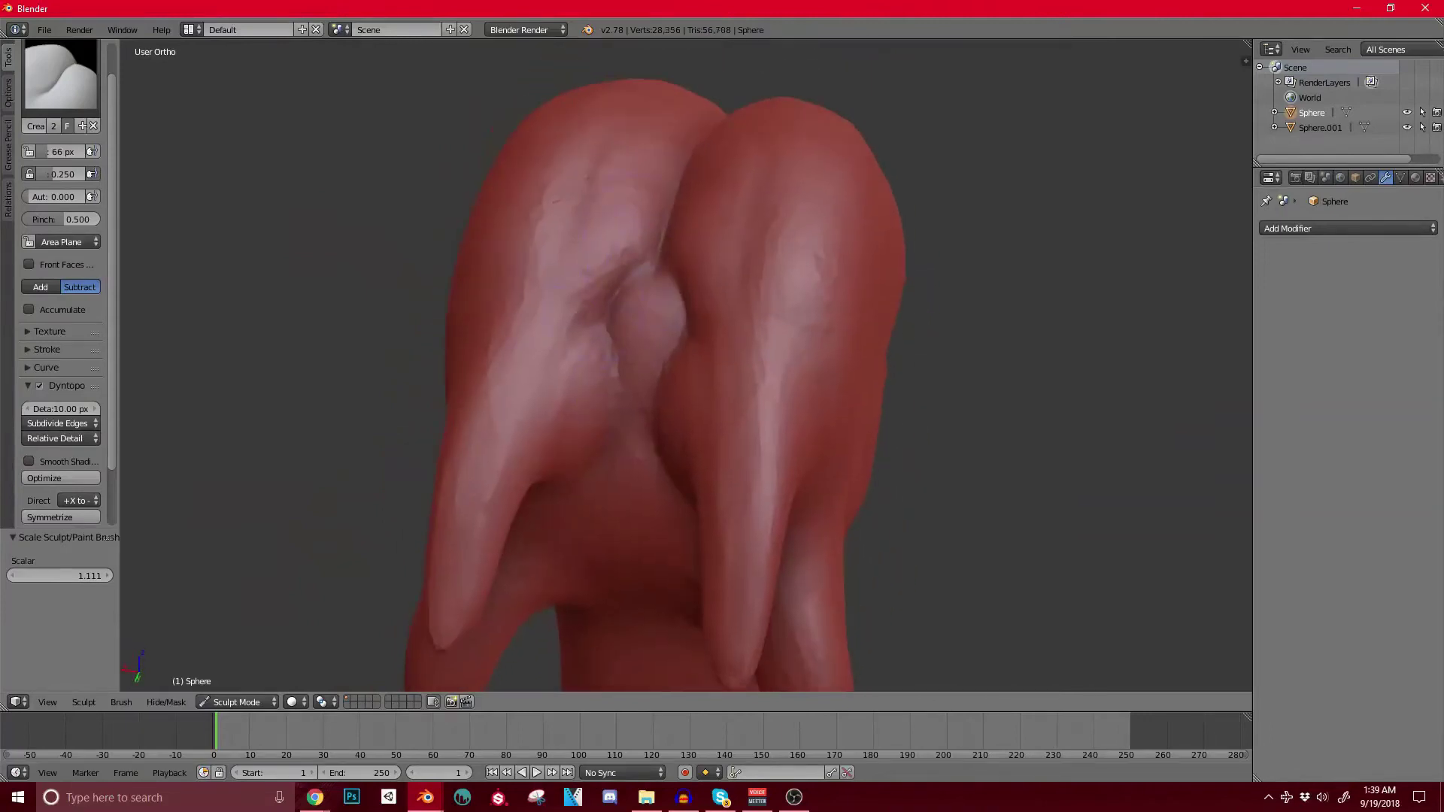
middle_drag(602, 338, 749, 316)
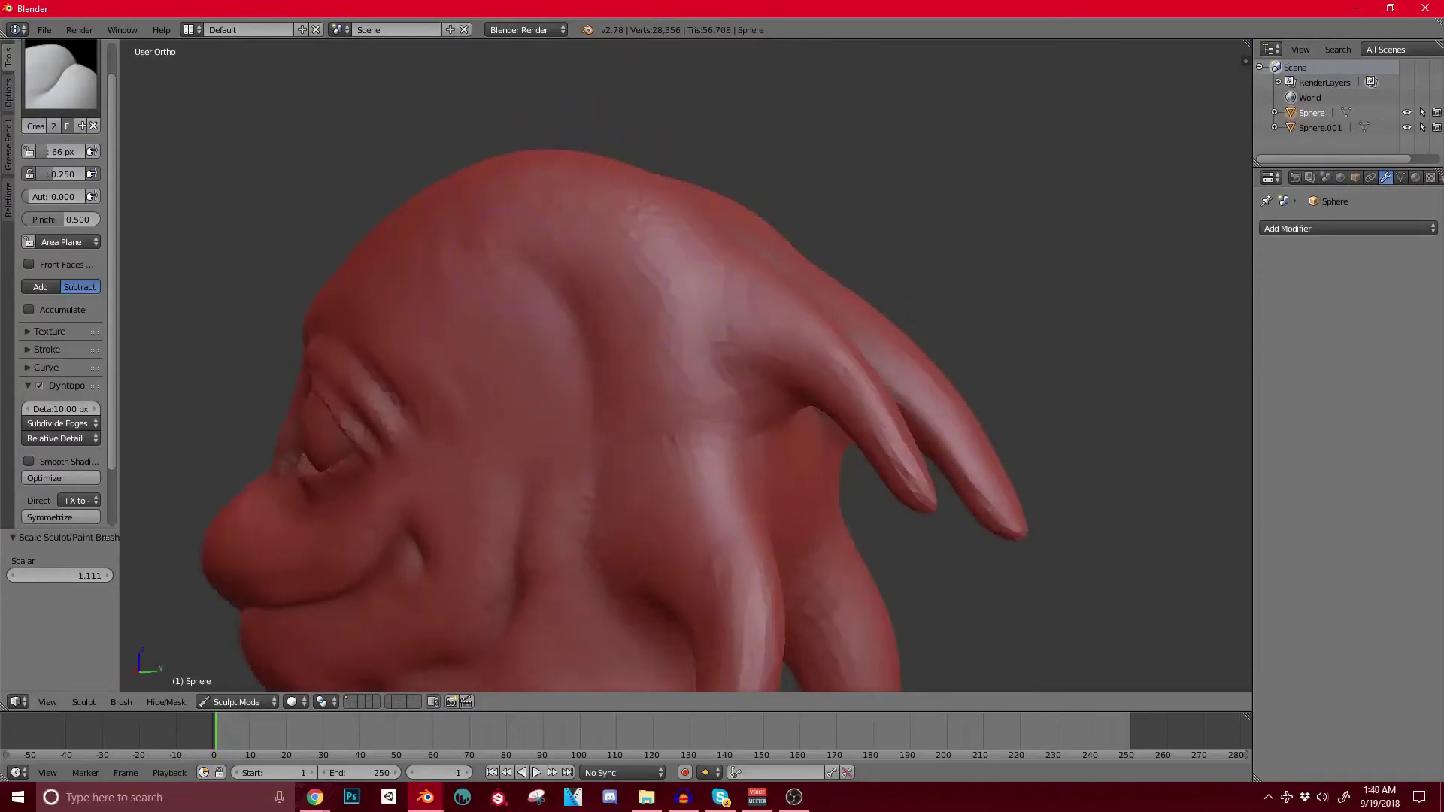
Step: Crease the fold between the upper and lower back horns and around the lower horn's base
drag(654, 428, 719, 438)
mouse_move(745, 439)
middle_down()
mouse_move(643, 395)
mouse_move(707, 376)
middle_up()
scroll(692, 369, up, 1)
drag(611, 353, 661, 362)
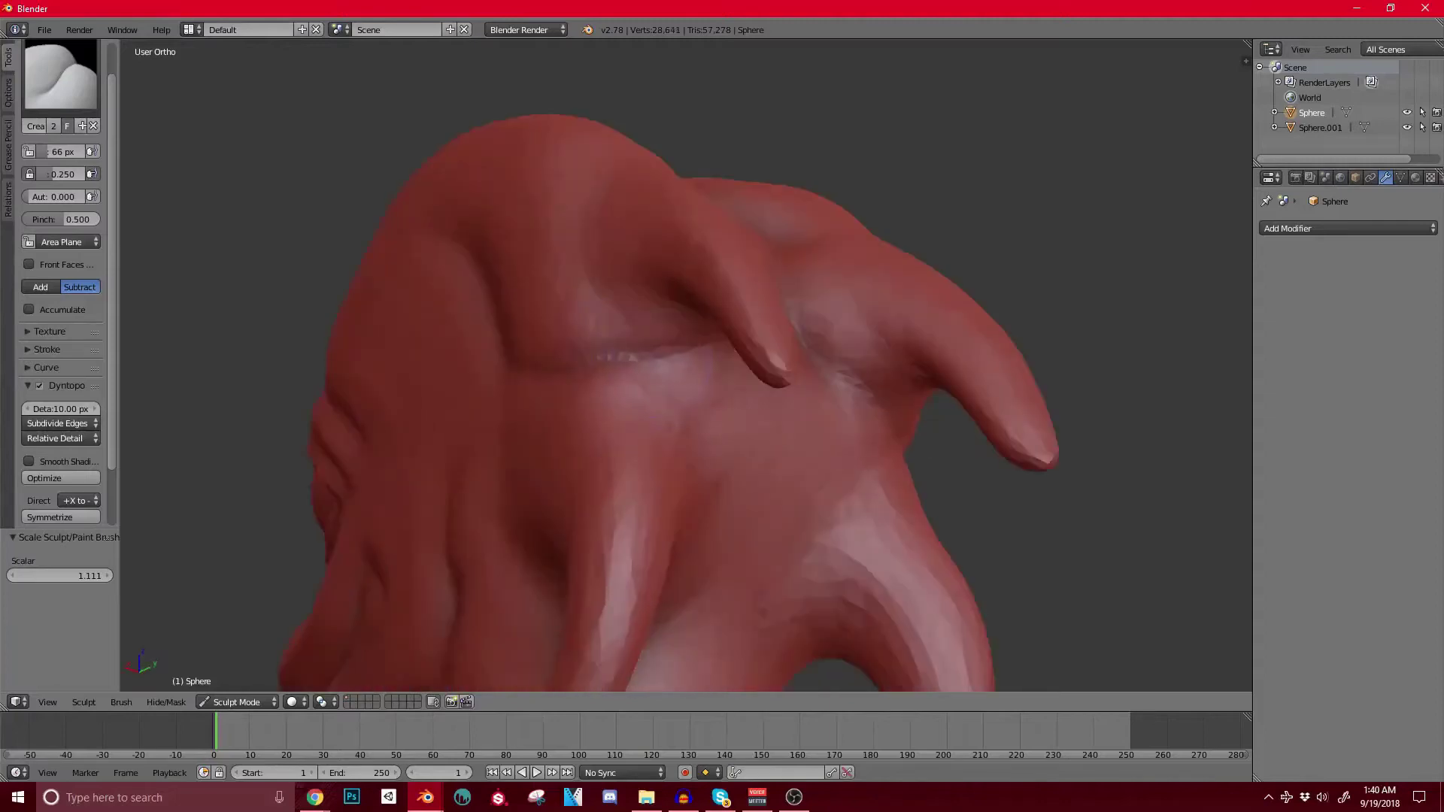
middle_drag(719, 482, 640, 421)
mouse_move(611, 384)
mouse_down()
mouse_move(624, 451)
mouse_move(611, 403)
mouse_move(603, 470)
mouse_move(612, 451)
mouse_up()
mouse_move(613, 444)
middle_down()
mouse_move(681, 400)
mouse_move(745, 421)
middle_up()
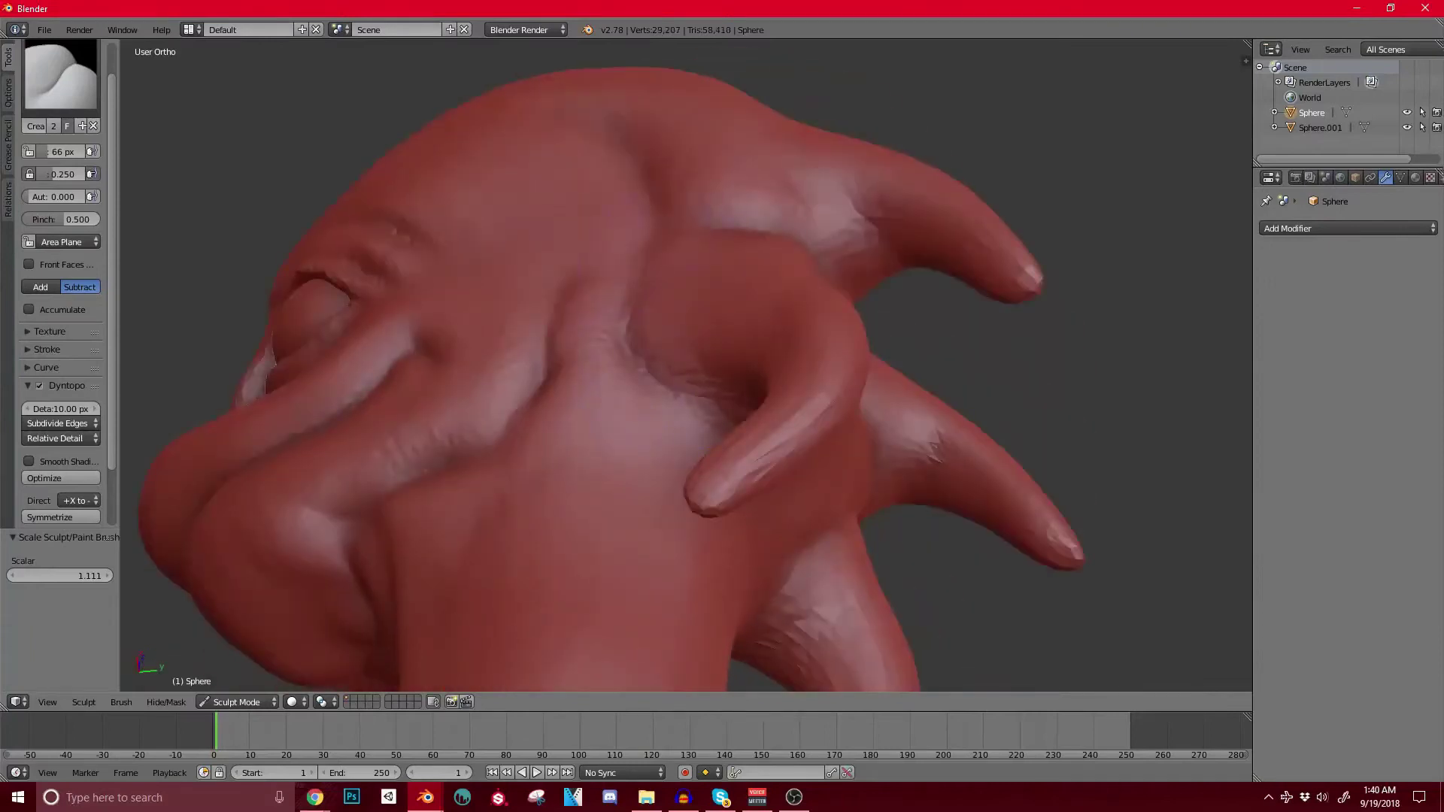
Step: Smooth the upper end of the crease that runs along the side of the cranium
scroll(639, 252, down, 4)
middle_drag(624, 272, 665, 323)
shift+middle_drag(689, 262, 667, 306)
scroll(667, 305, up, 2)
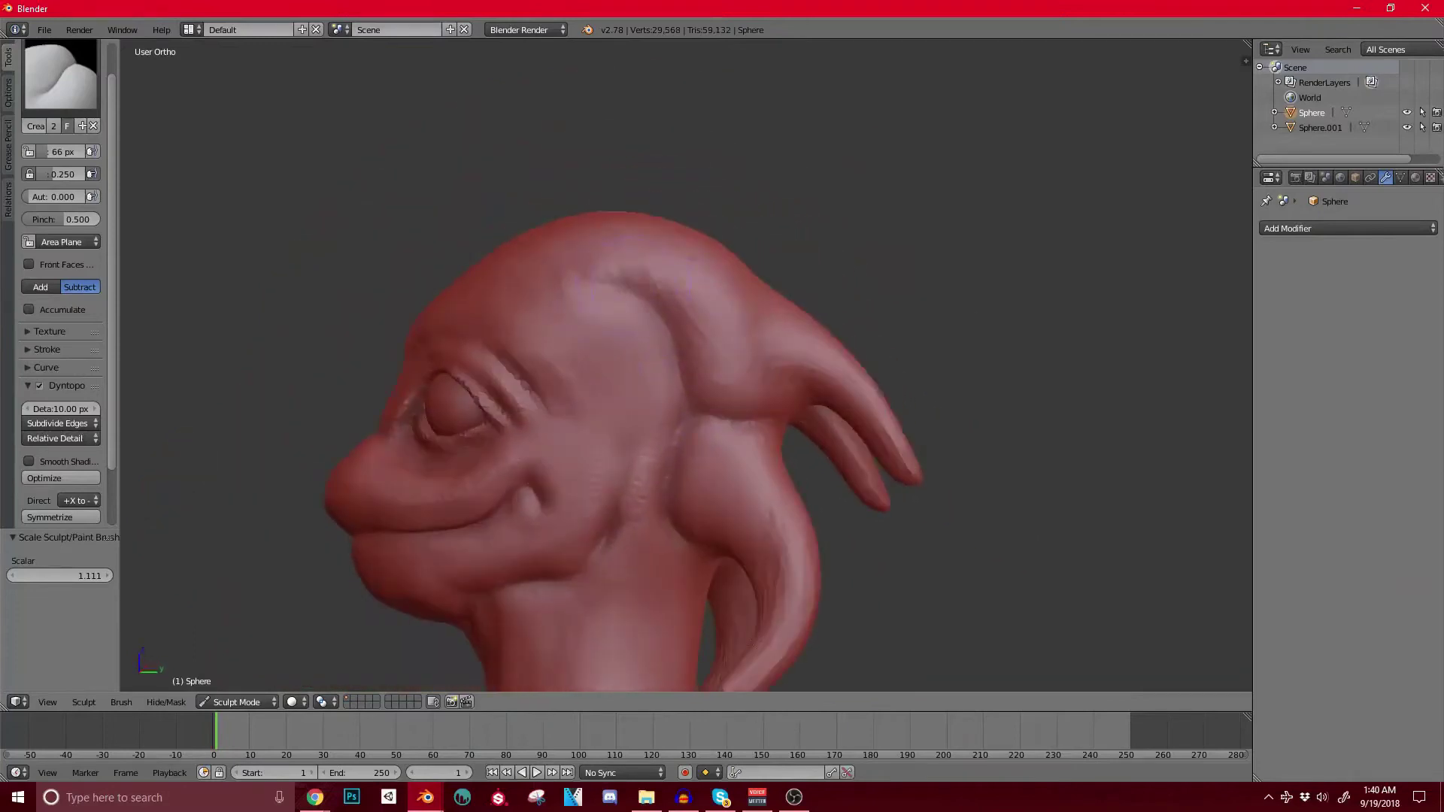
middle_drag(568, 306, 618, 313)
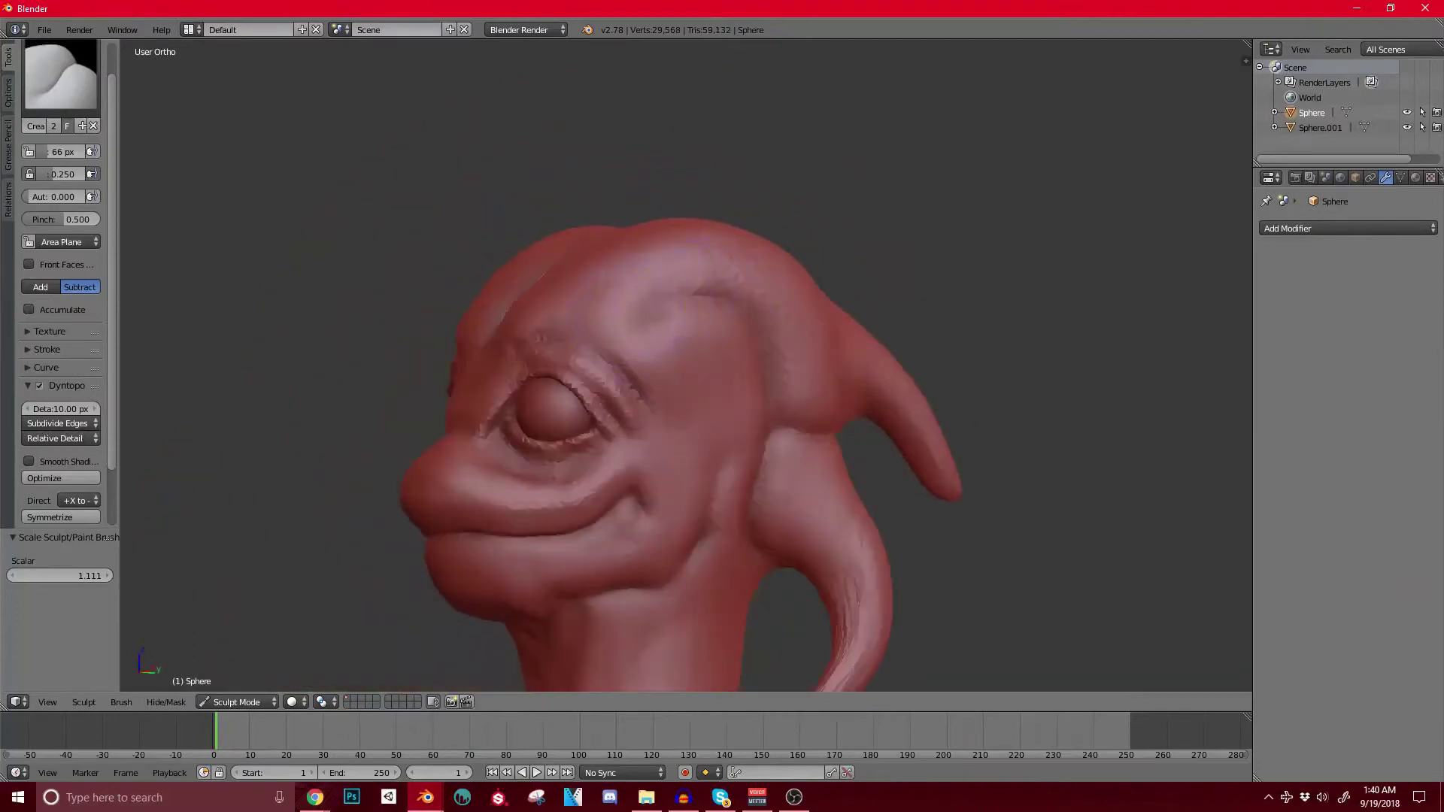
shift+drag(677, 267, 707, 279)
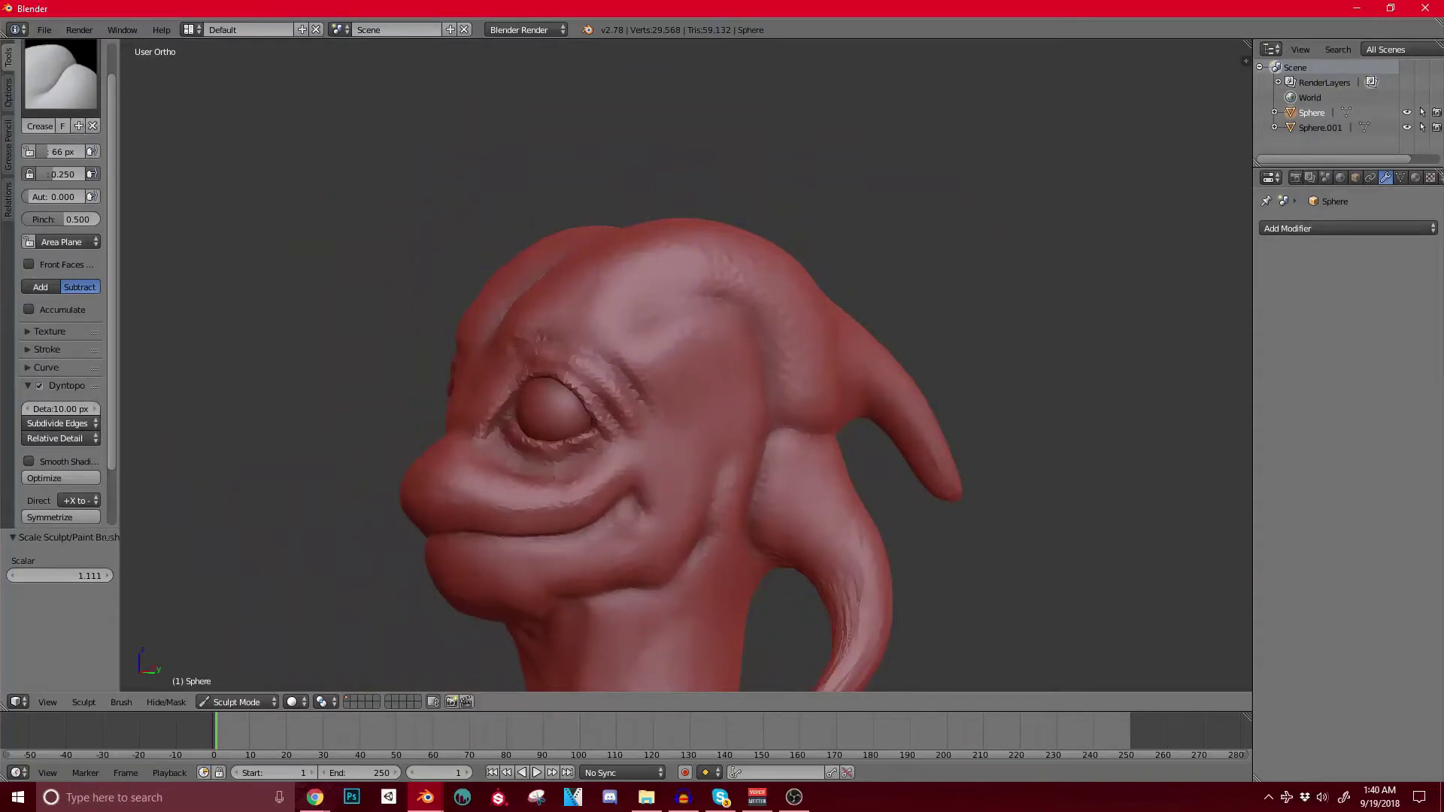
Step: Switch back to the Clay Strips brush and add volume to the inner brow above the eye
click(60, 76)
click(176, 161)
middle_drag(421, 301, 479, 299)
scroll(501, 339, up, 1)
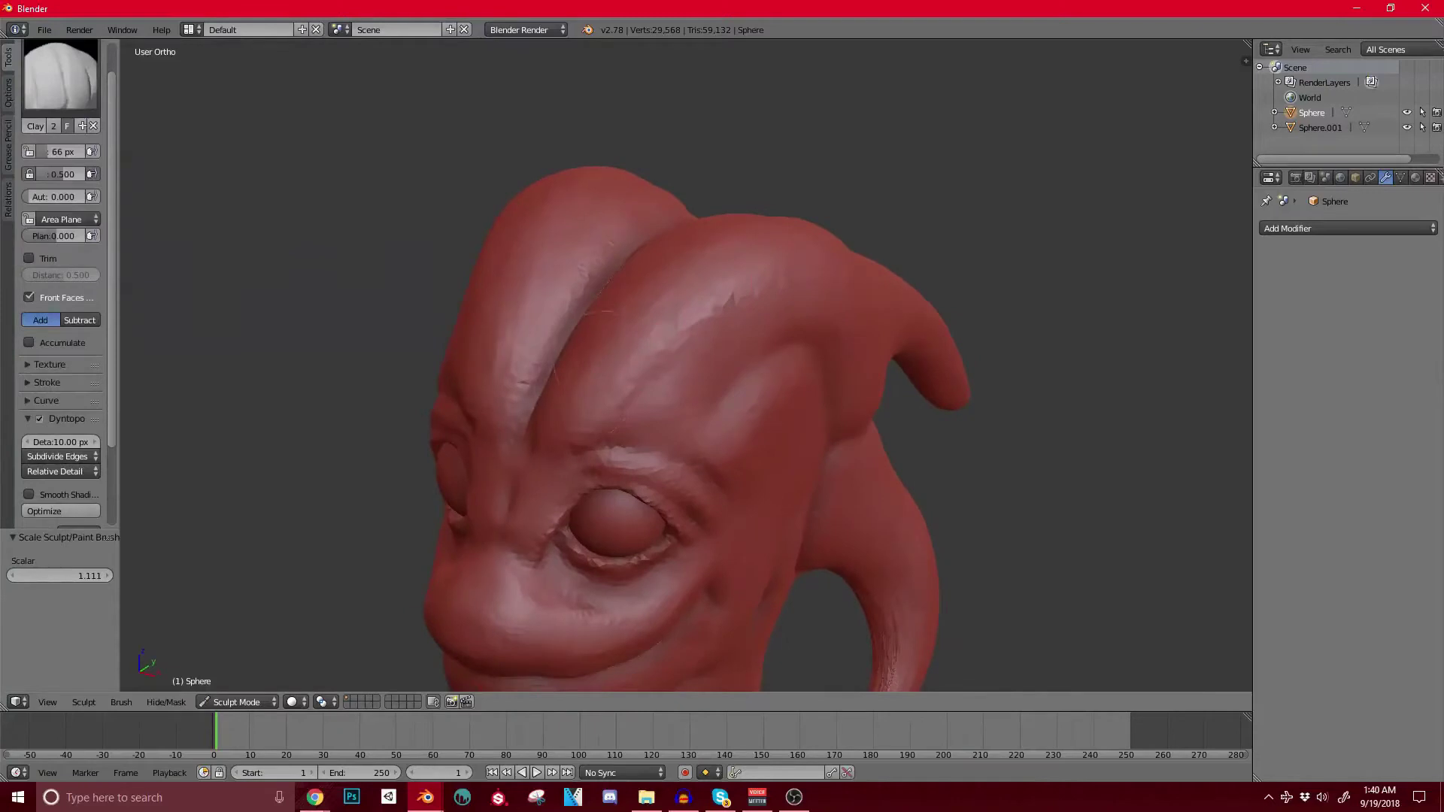
middle_drag(566, 417, 662, 293)
scroll(673, 277, up, 2)
drag(677, 373, 692, 309)
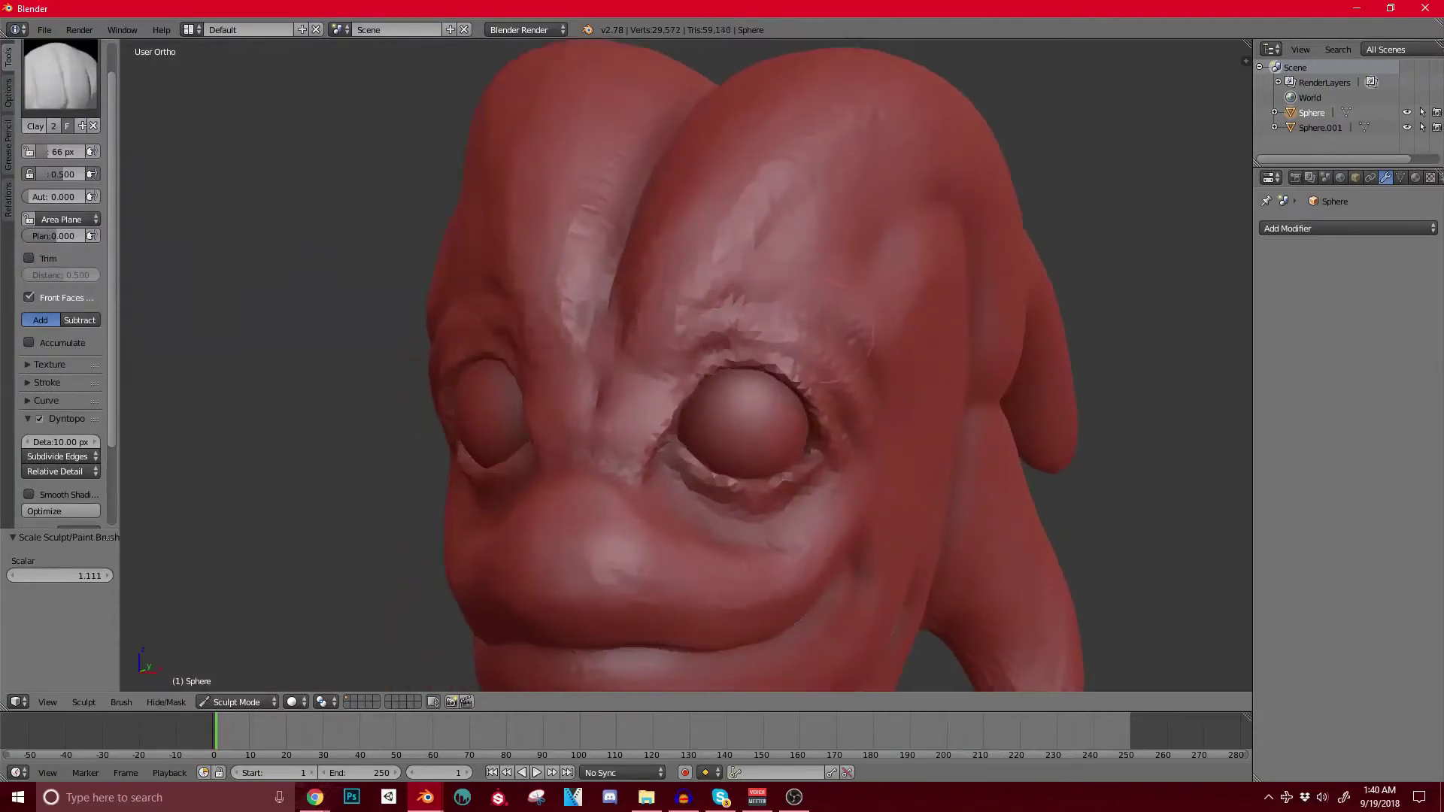
Step: Build up the upper eyelid and the lower lid's inner corner with Clay Strips, reducing the brush to 47 px
middle_drag(826, 331, 778, 316)
middle_drag(526, 357, 531, 327)
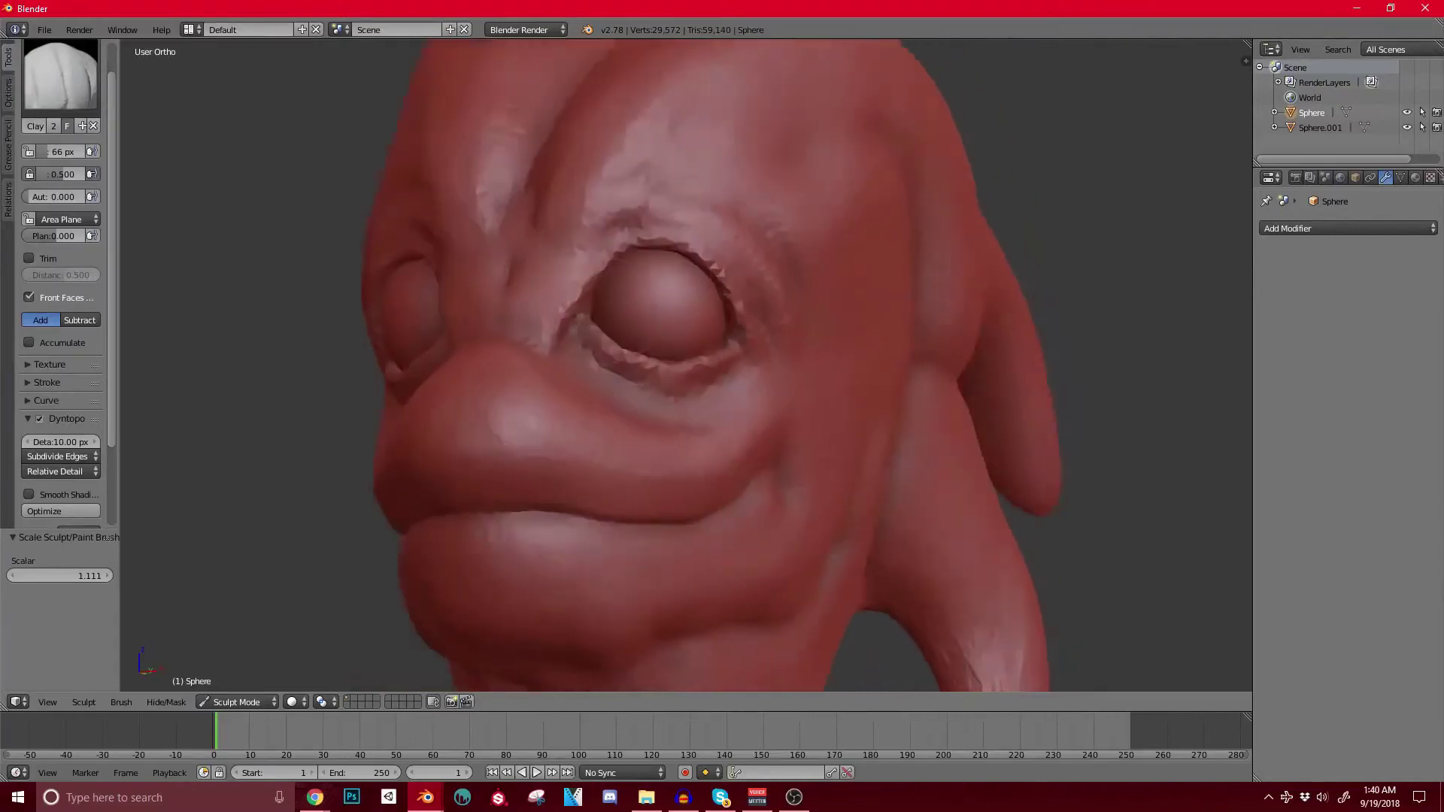
scroll(602, 297, up, 2)
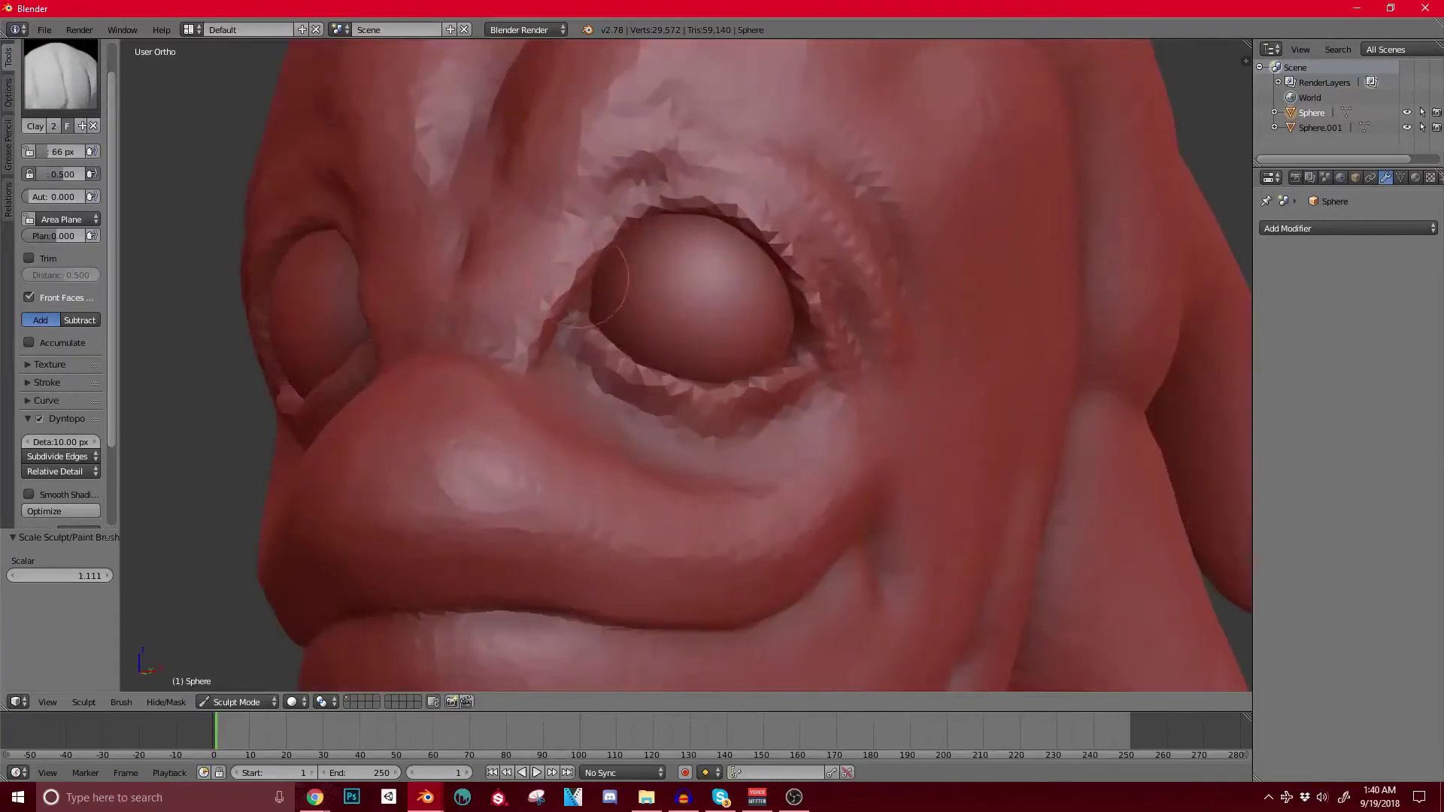
drag(602, 200, 654, 174)
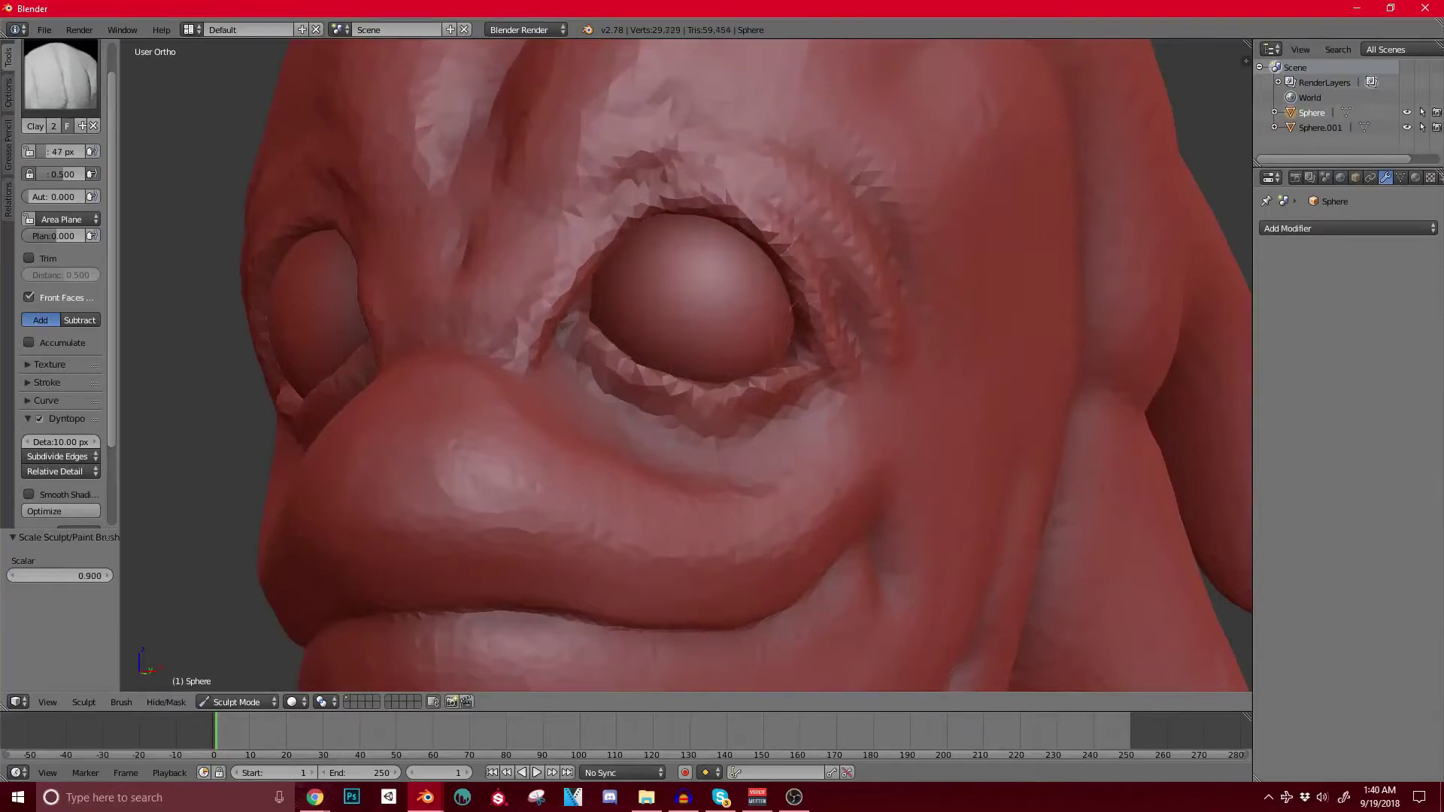
drag(636, 393, 594, 355)
Step: Fill in the inner eye area beside the muzzle and the brow above with Clay Strips, enlarging the brush to 70 px
middle_drag(594, 355, 621, 403)
drag(496, 413, 505, 349)
ctrl+middle_drag(615, 316, 615, 356)
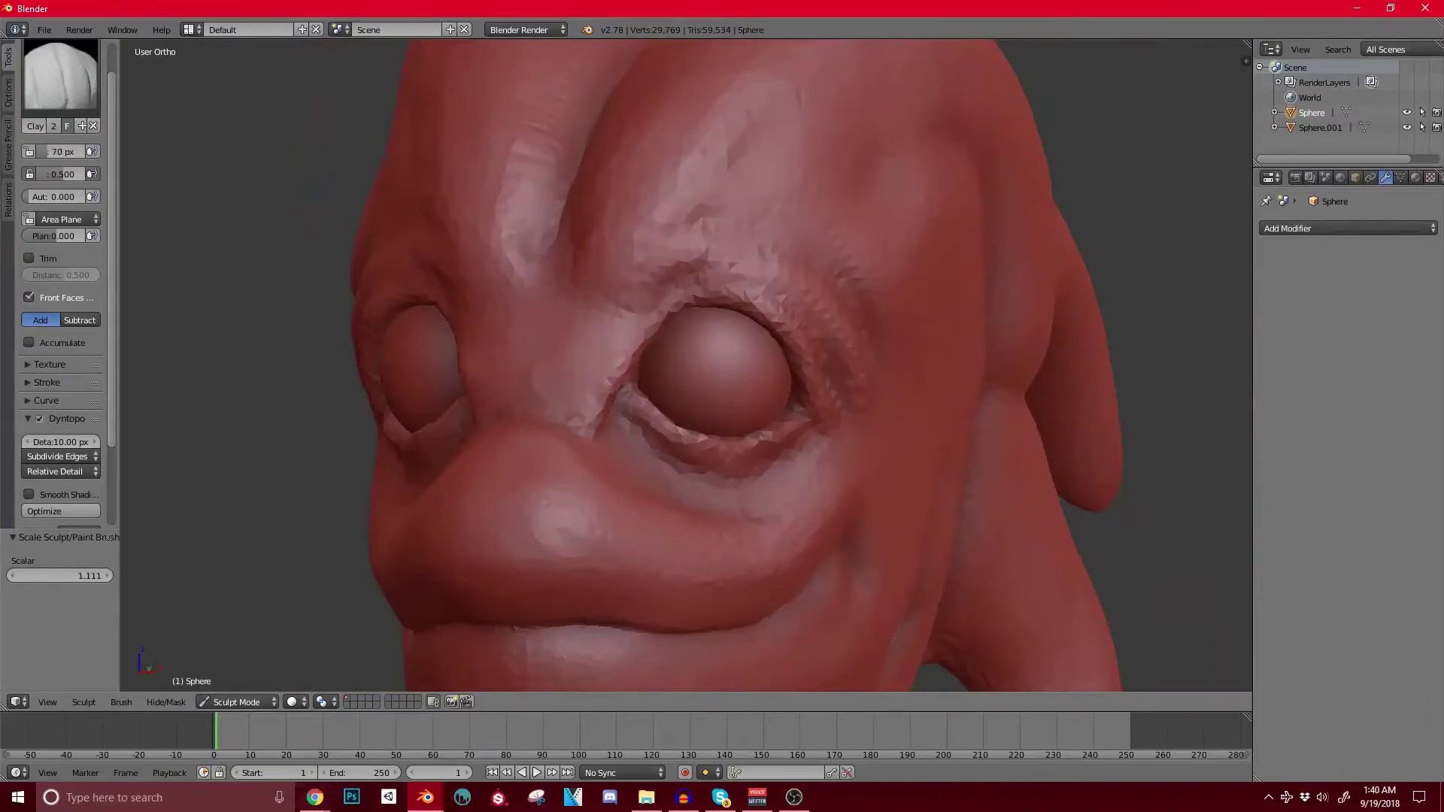
drag(752, 263, 699, 180)
middle_drag(699, 196, 632, 177)
middle_drag(549, 316, 451, 286)
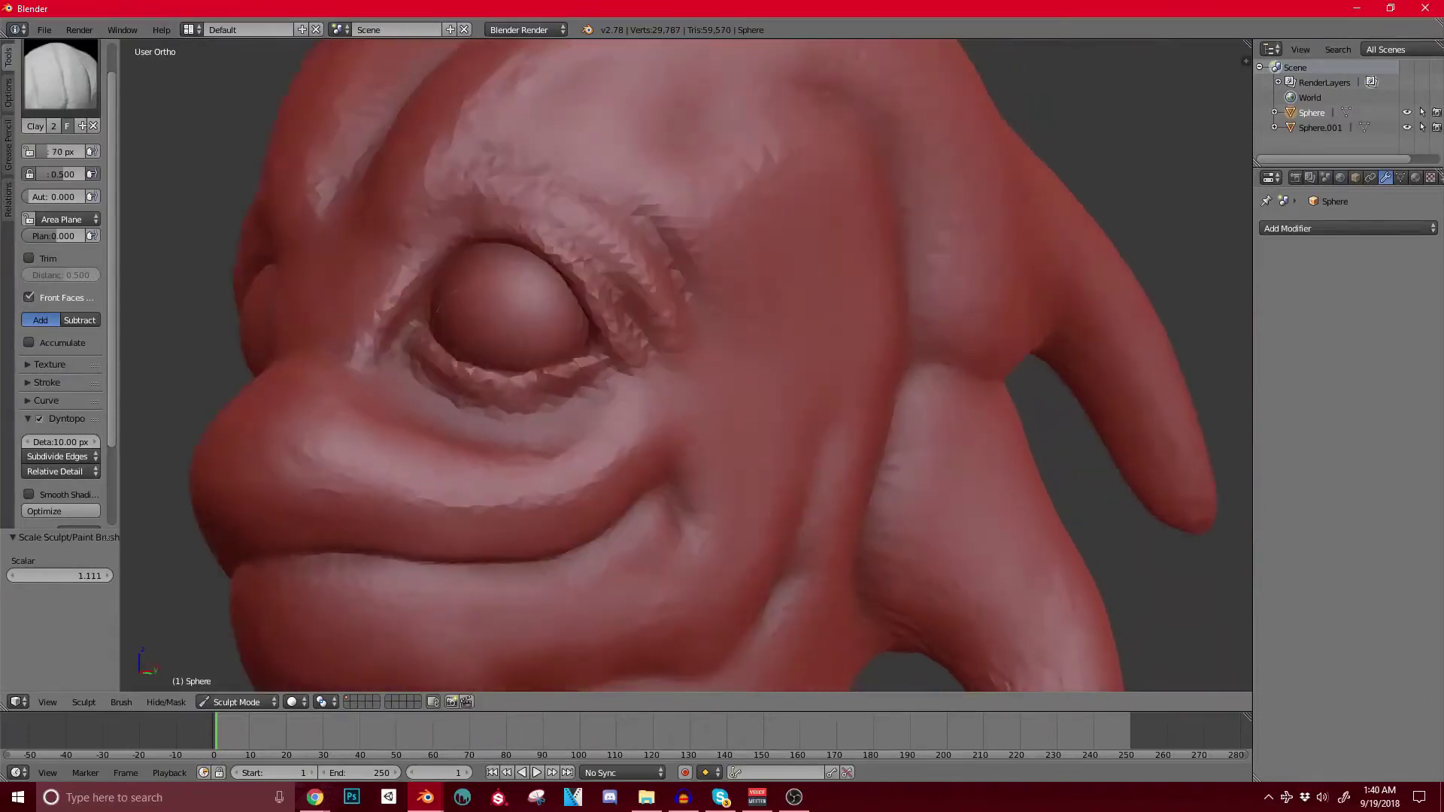
Step: Thicken the lower eyelid rim and the outer part of the upper lid with Clay Strips
scroll(685, 365, up, 2)
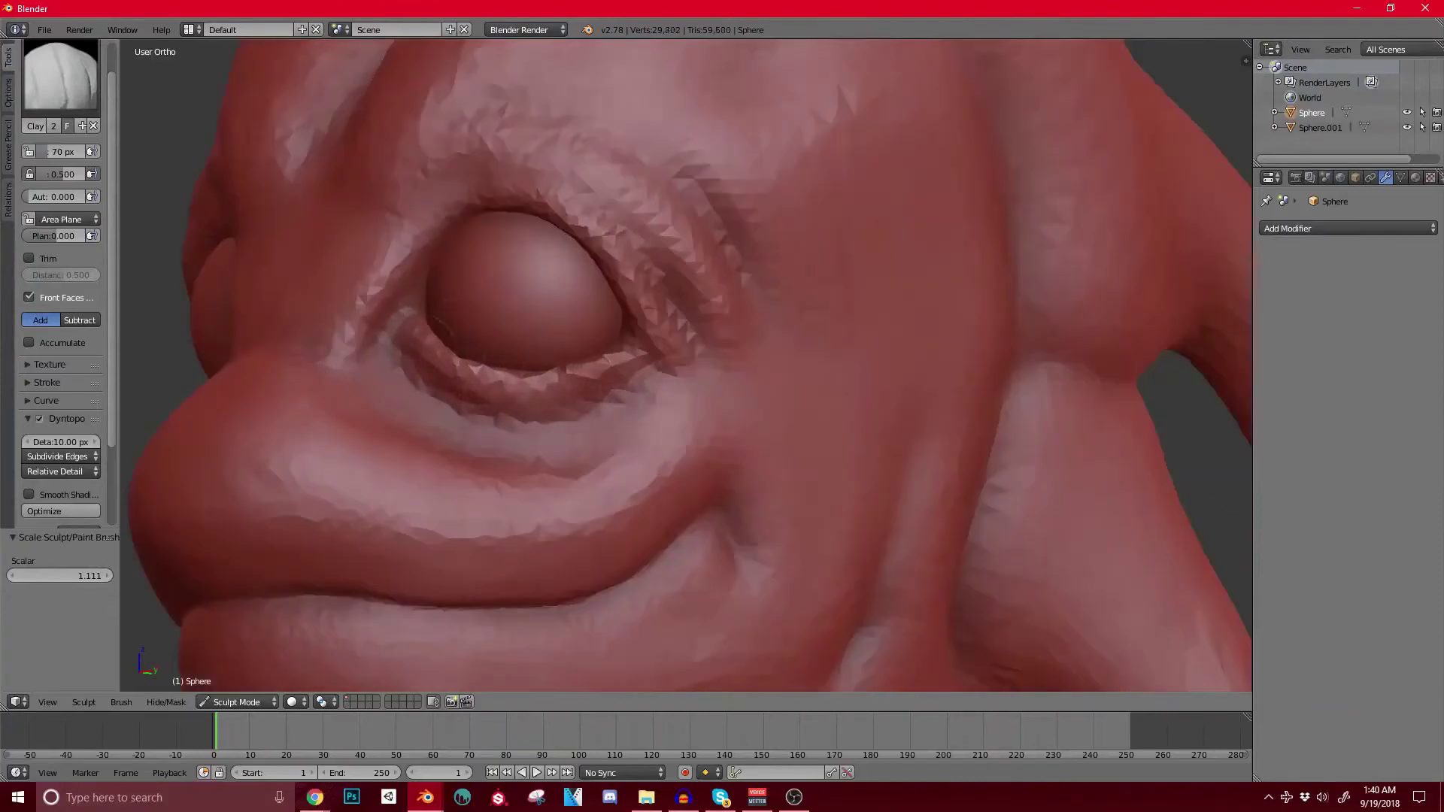
drag(451, 380, 561, 364)
drag(624, 217, 669, 260)
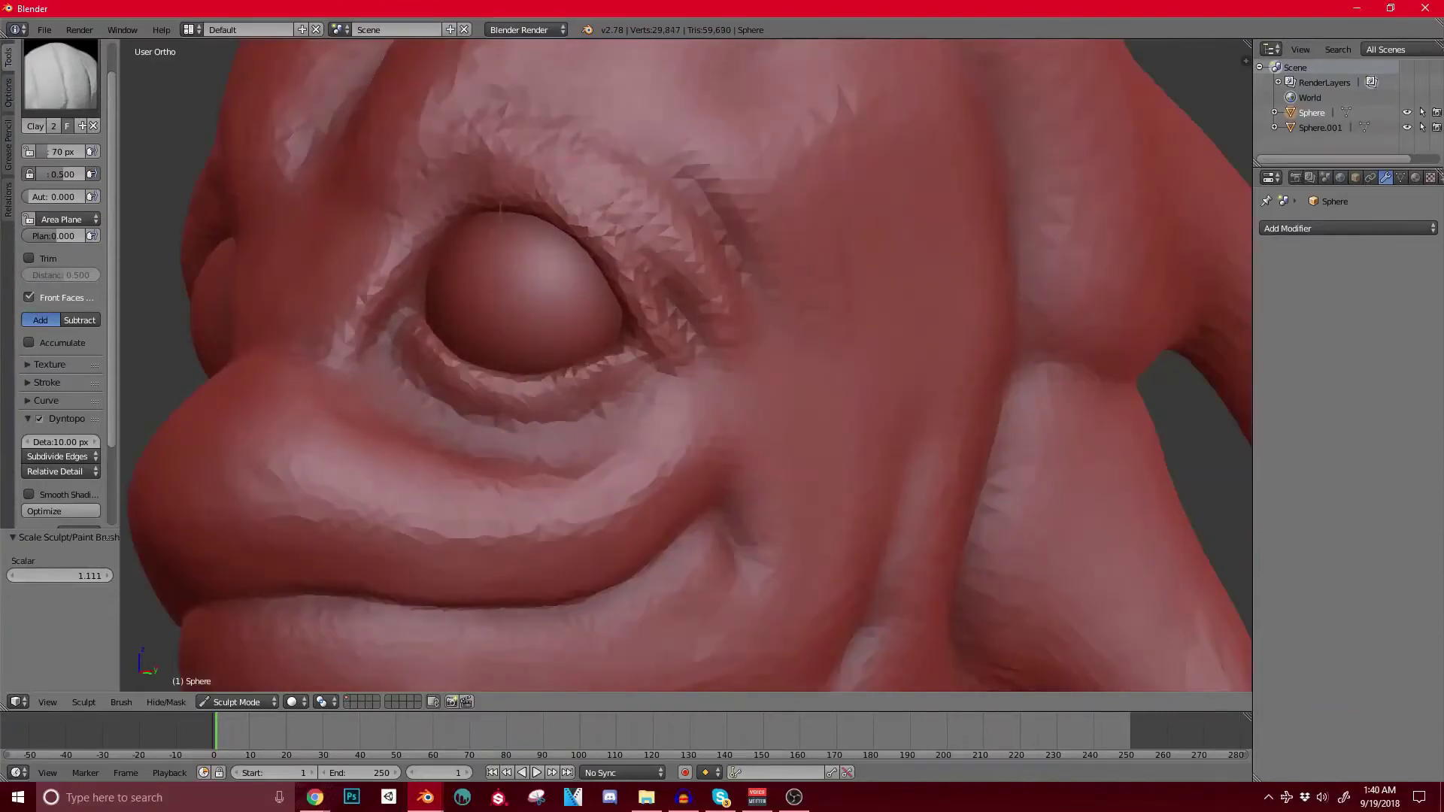
scroll(542, 293, down, 5)
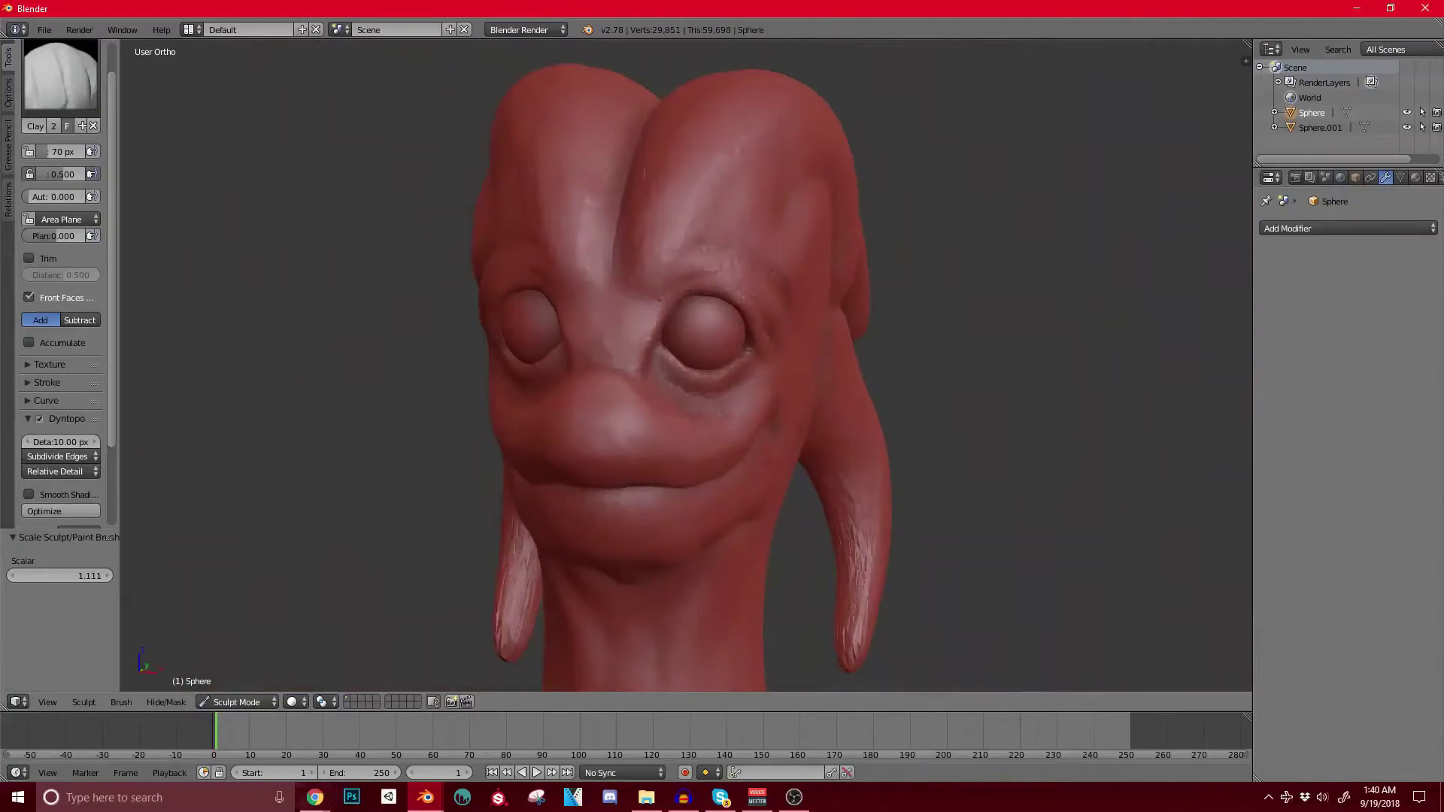
Step: Add Clay Strips volume to the front of the muzzle above the mouth line
mouse_move(440, 267)
middle_down()
mouse_move(575, 289)
mouse_move(726, 356)
middle_up()
scroll(707, 363, up, 1)
mouse_move(589, 368)
shift+middle_down()
mouse_move(623, 400)
mouse_move(641, 373)
shift+middle_up()
scroll(598, 360, up, 3)
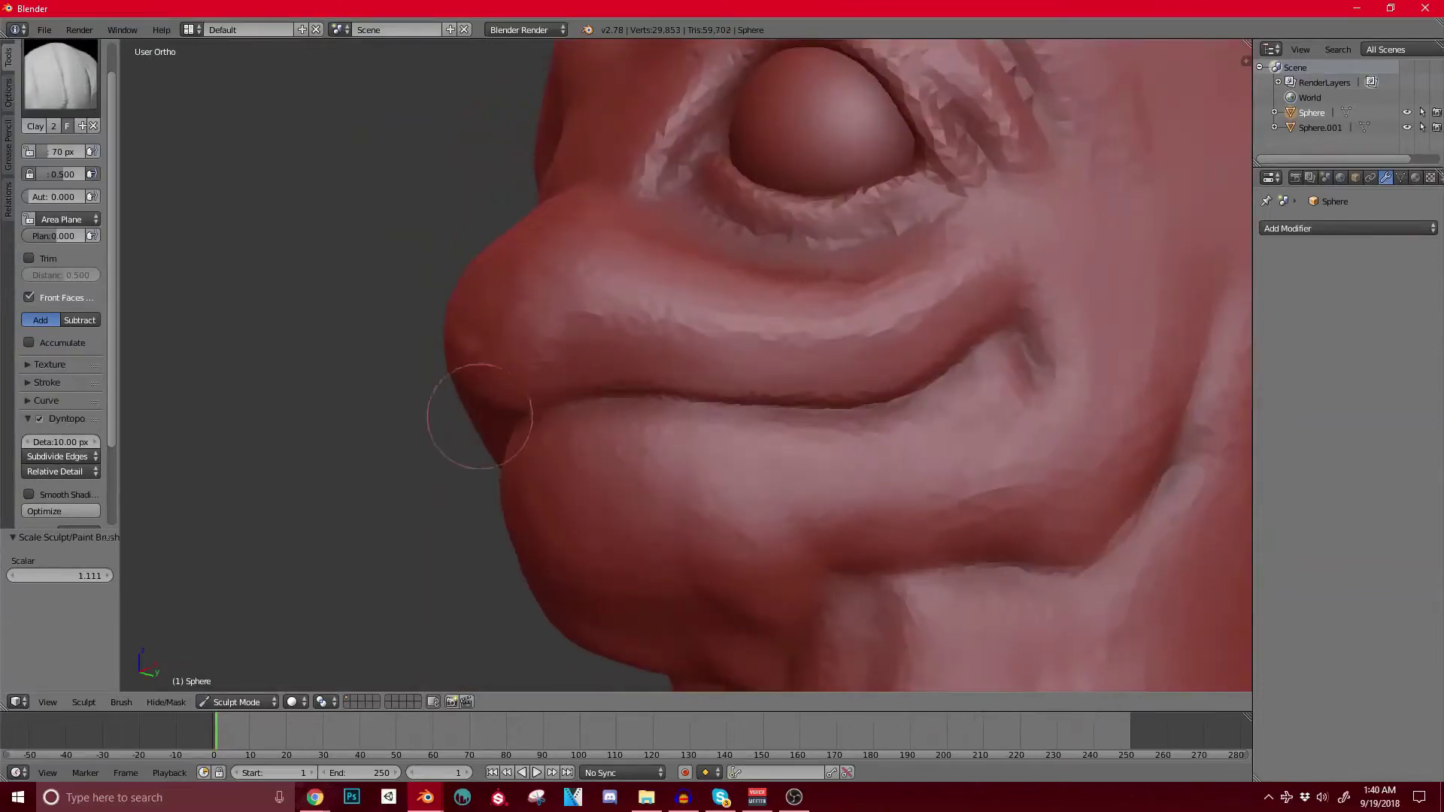
drag(481, 410, 538, 331)
middle_drag(630, 350, 673, 359)
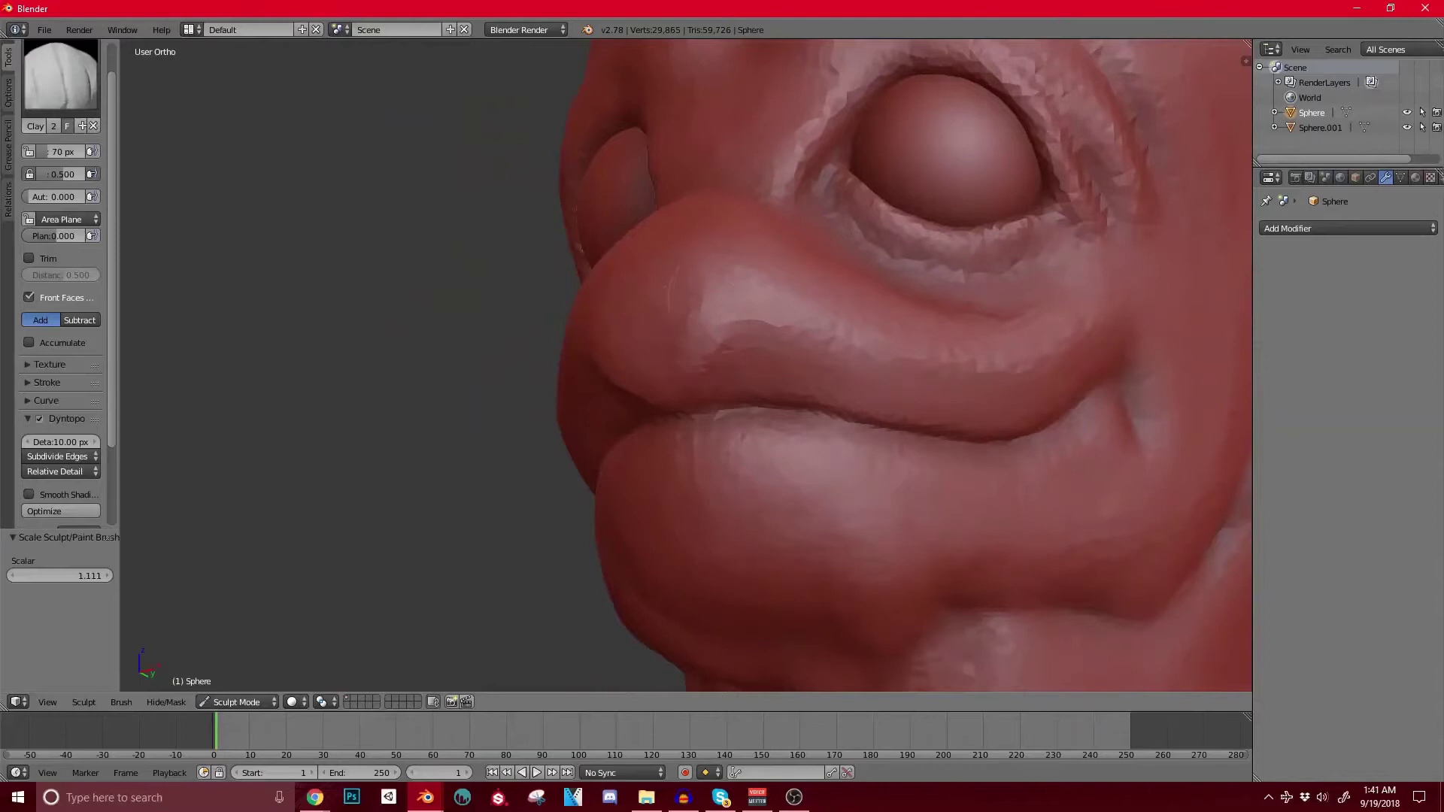
scroll(701, 289, down, 1)
middle_drag(700, 290, 628, 295)
scroll(557, 331, up, 3)
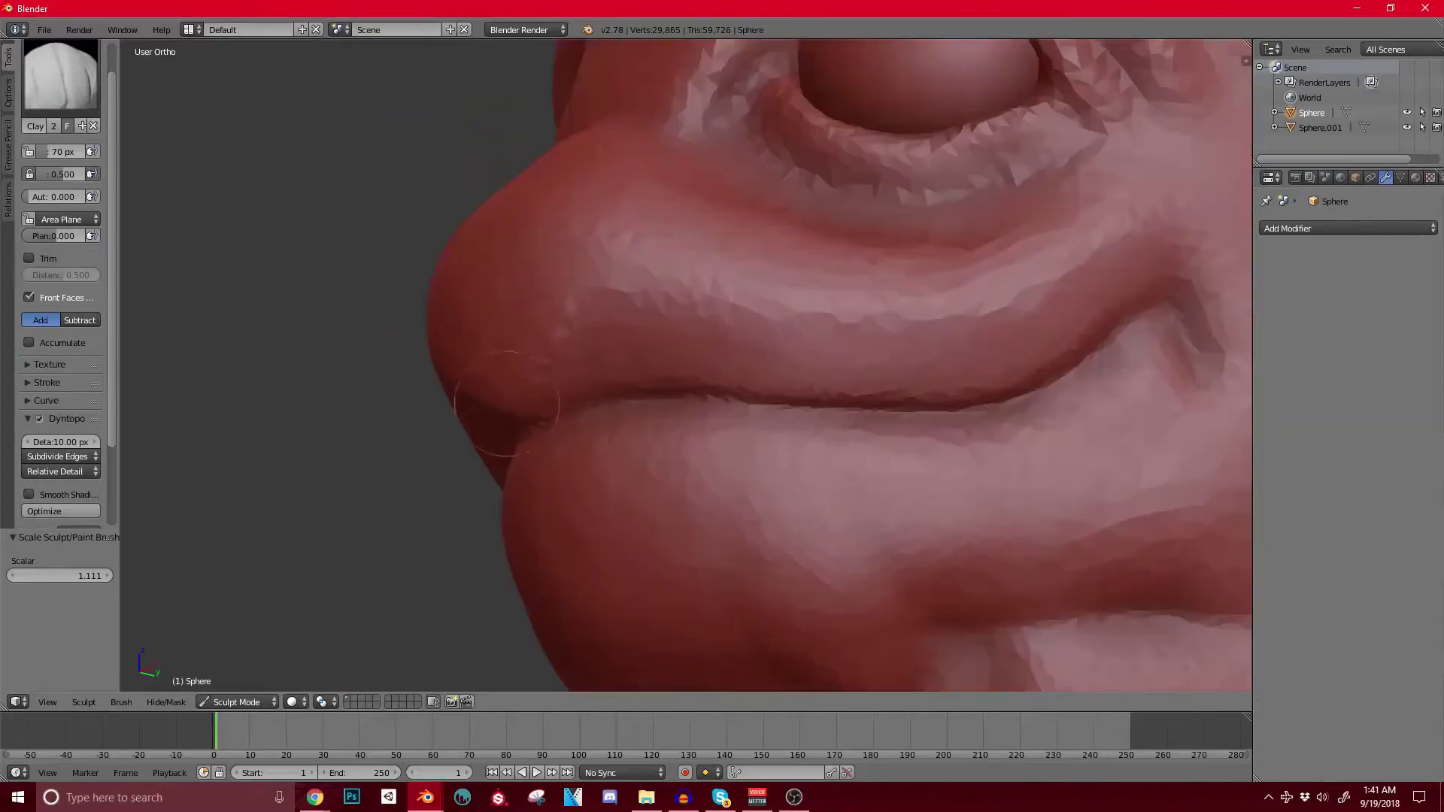
drag(470, 342, 496, 357)
Step: Switch to the Grab brush, enlarge it to 127 px over the muzzle tip, and undo the last change
scroll(542, 357, down, 5)
mouse_move(557, 357)
middle_down()
mouse_move(888, 367)
mouse_move(763, 387)
mouse_move(519, 305)
mouse_move(537, 279)
middle_up()
scroll(763, 387, up, 3)
key(g)
key(bracketright)
key(bracketright)
key(bracketright)
key(bracketright)
key(bracketright)
key(bracketright)
key(ctrl+z)
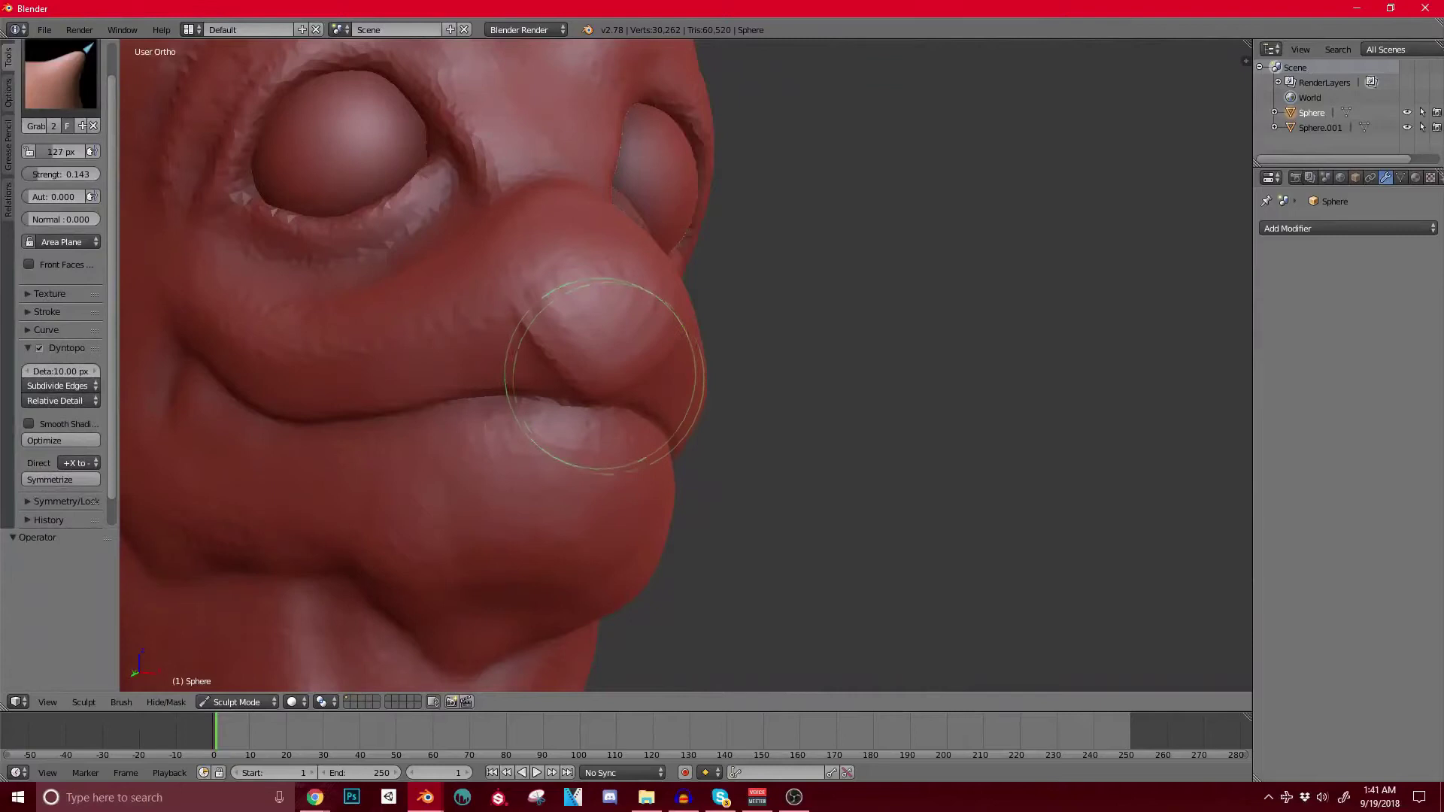
Step: Switch to the Mask brush and mask a band along the lower lip from the mouth corner to the muzzle front
mouse_move(578, 422)
shift+middle_down()
mouse_move(678, 380)
mouse_move(665, 389)
shift+middle_up()
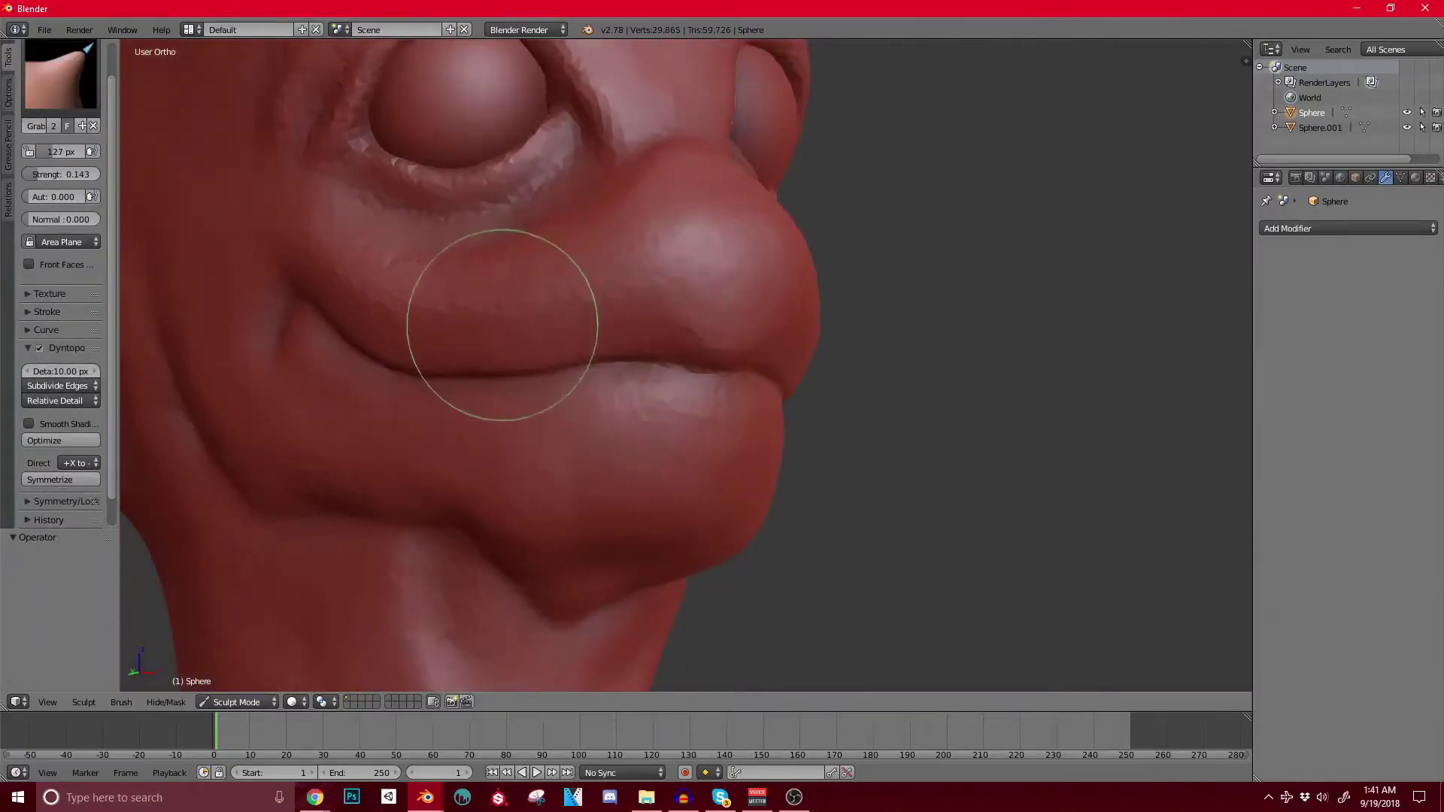
key(m)
click(60, 75)
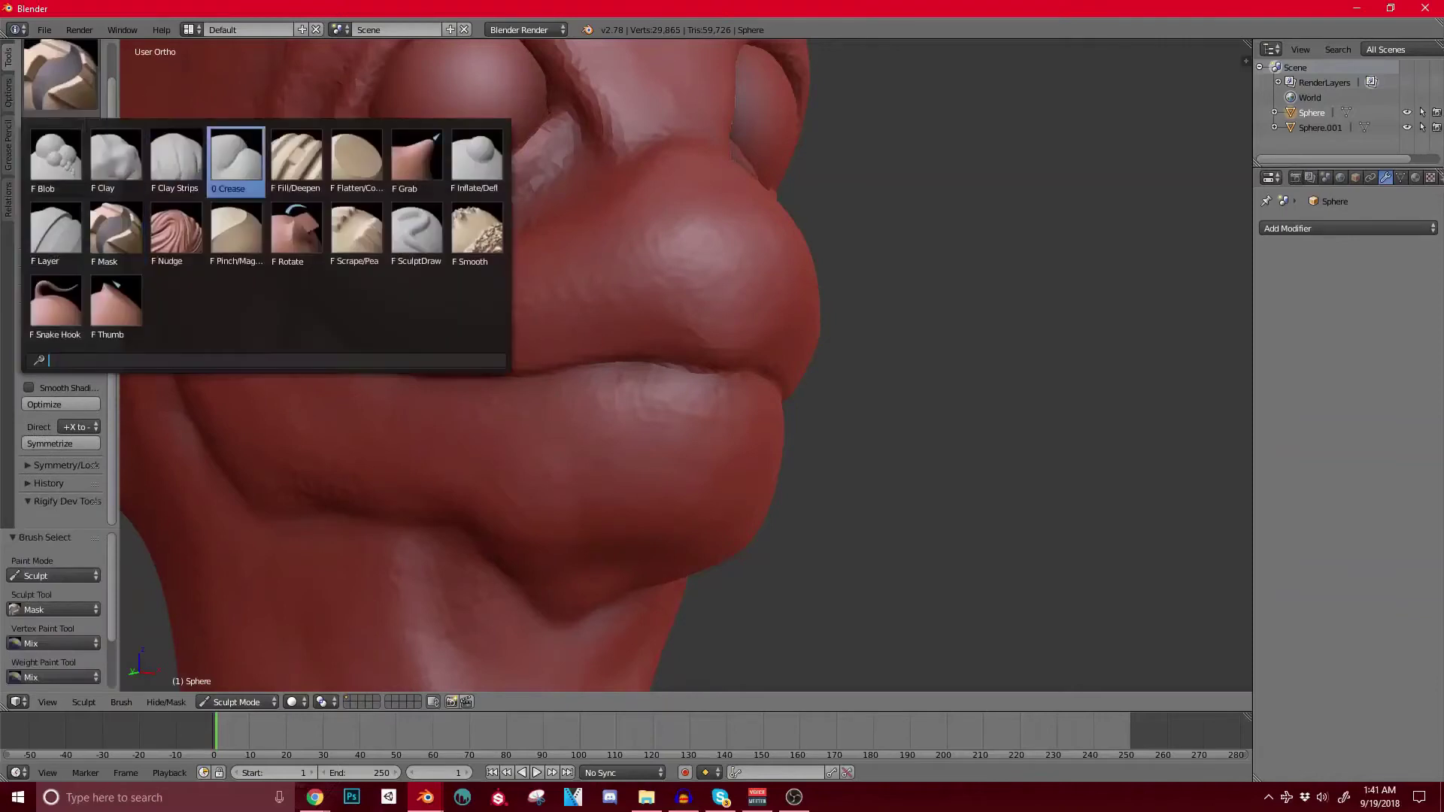
key(bracketleft)
mouse_move(297, 343)
mouse_down()
mouse_move(458, 399)
mouse_move(553, 403)
mouse_move(677, 372)
mouse_move(654, 432)
mouse_move(557, 424)
mouse_move(389, 406)
mouse_move(294, 350)
mouse_move(314, 373)
mouse_move(296, 342)
mouse_move(435, 419)
mouse_up()
key(bracketright)
key(bracketright)
key(bracketright)
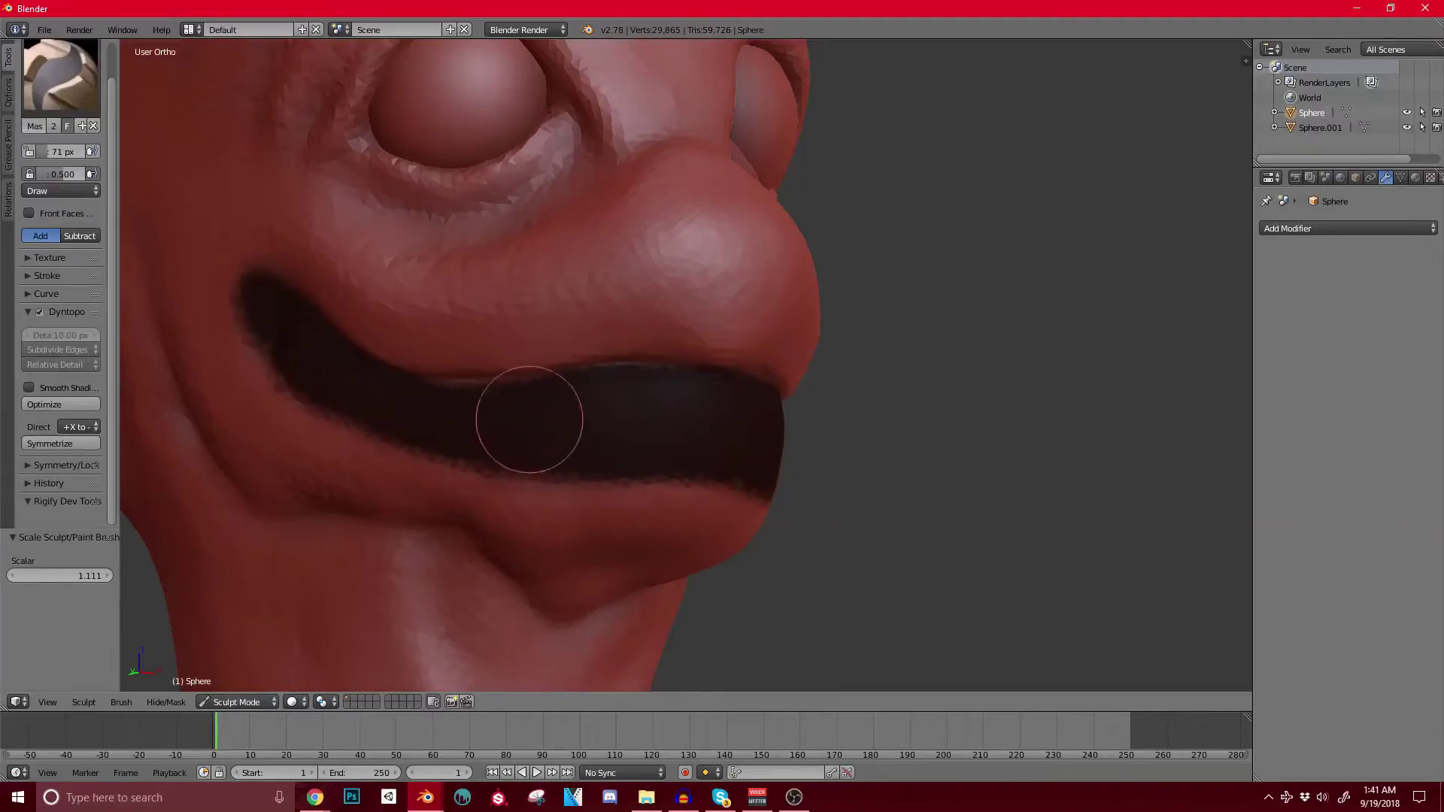
Step: Shrink the Mask brush to 45 px and refine the mask edge along the upper mouth line on both sides
key(bracketleft)
key(bracketleft)
key(bracketleft)
key(bracketleft)
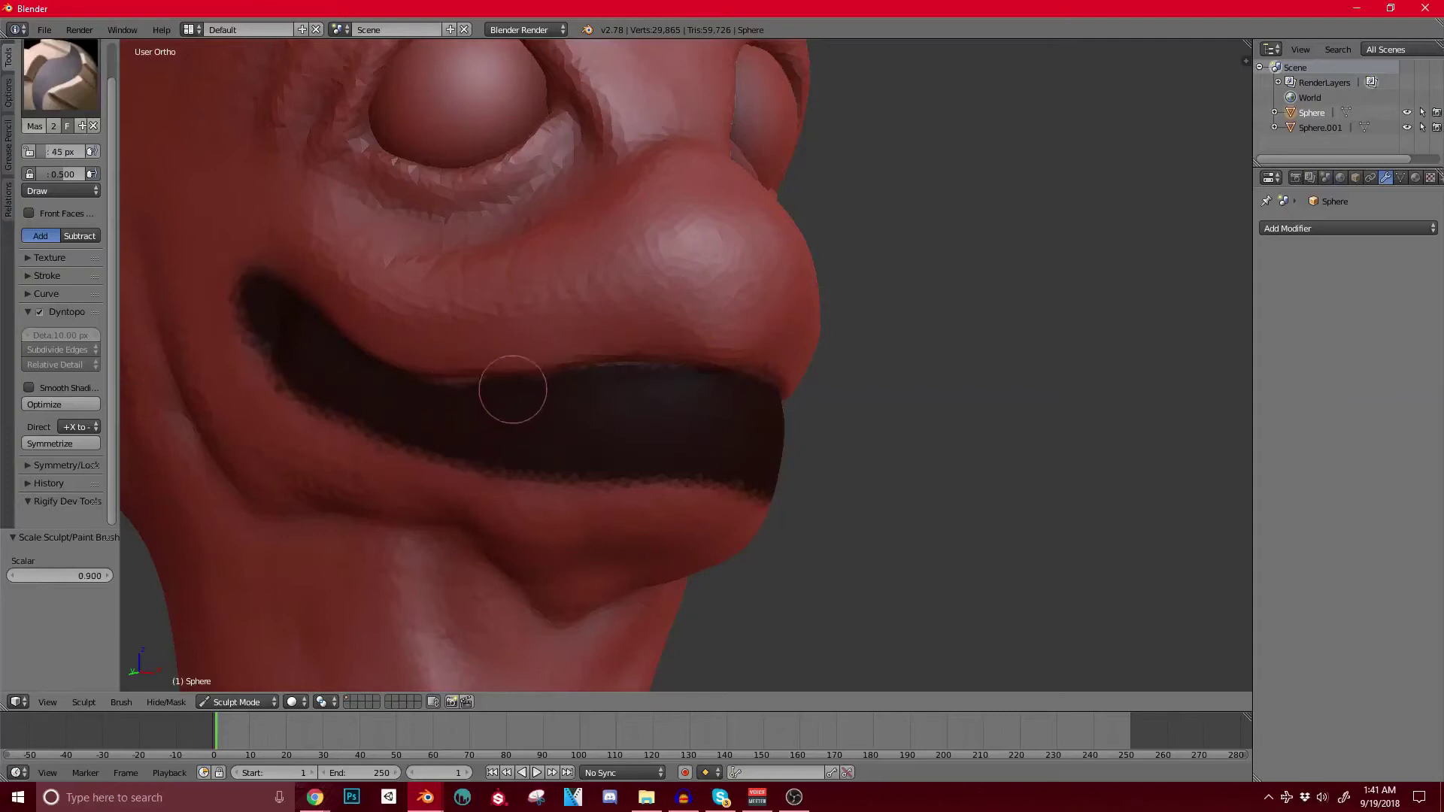
scroll(532, 332, up, 5)
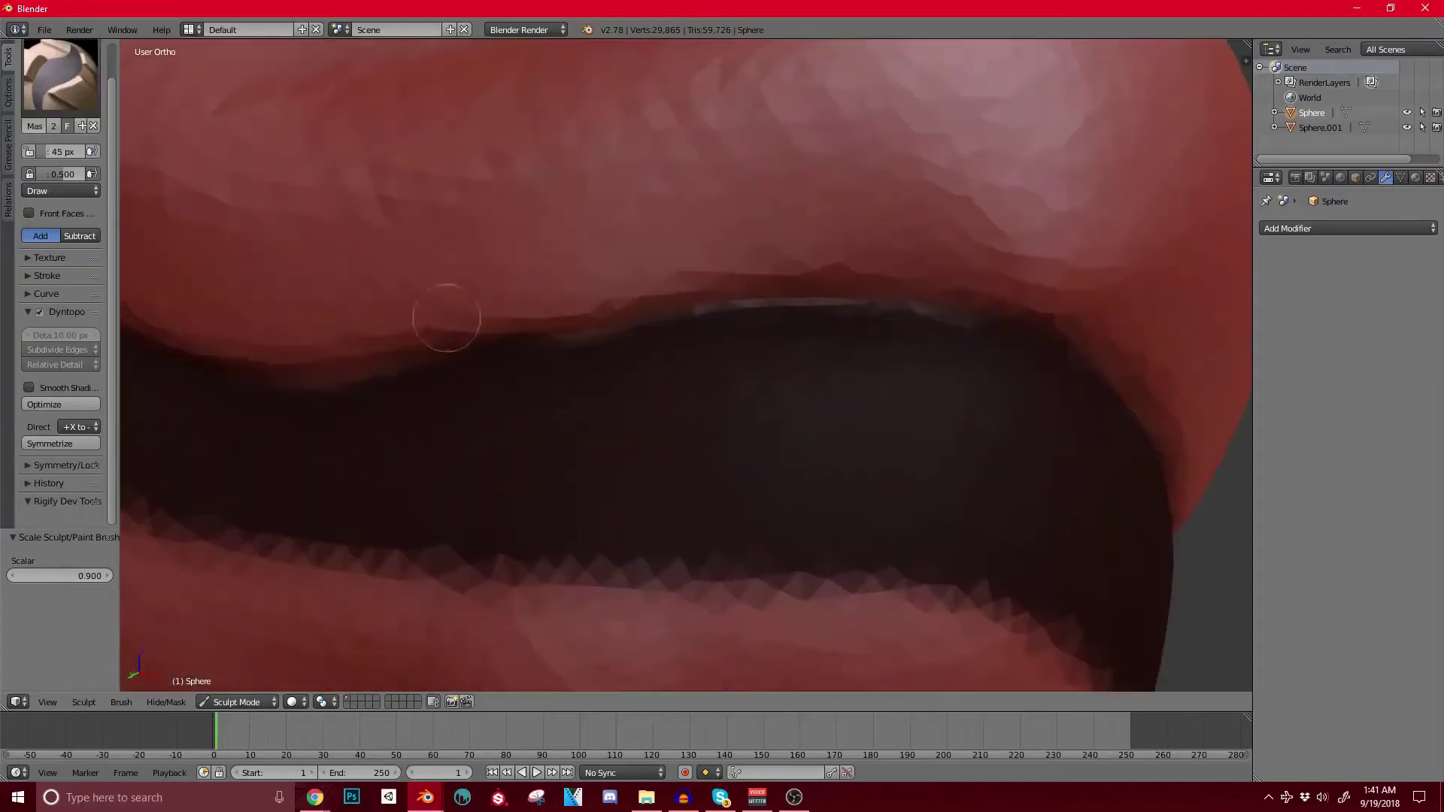
scroll(577, 361, down, 2)
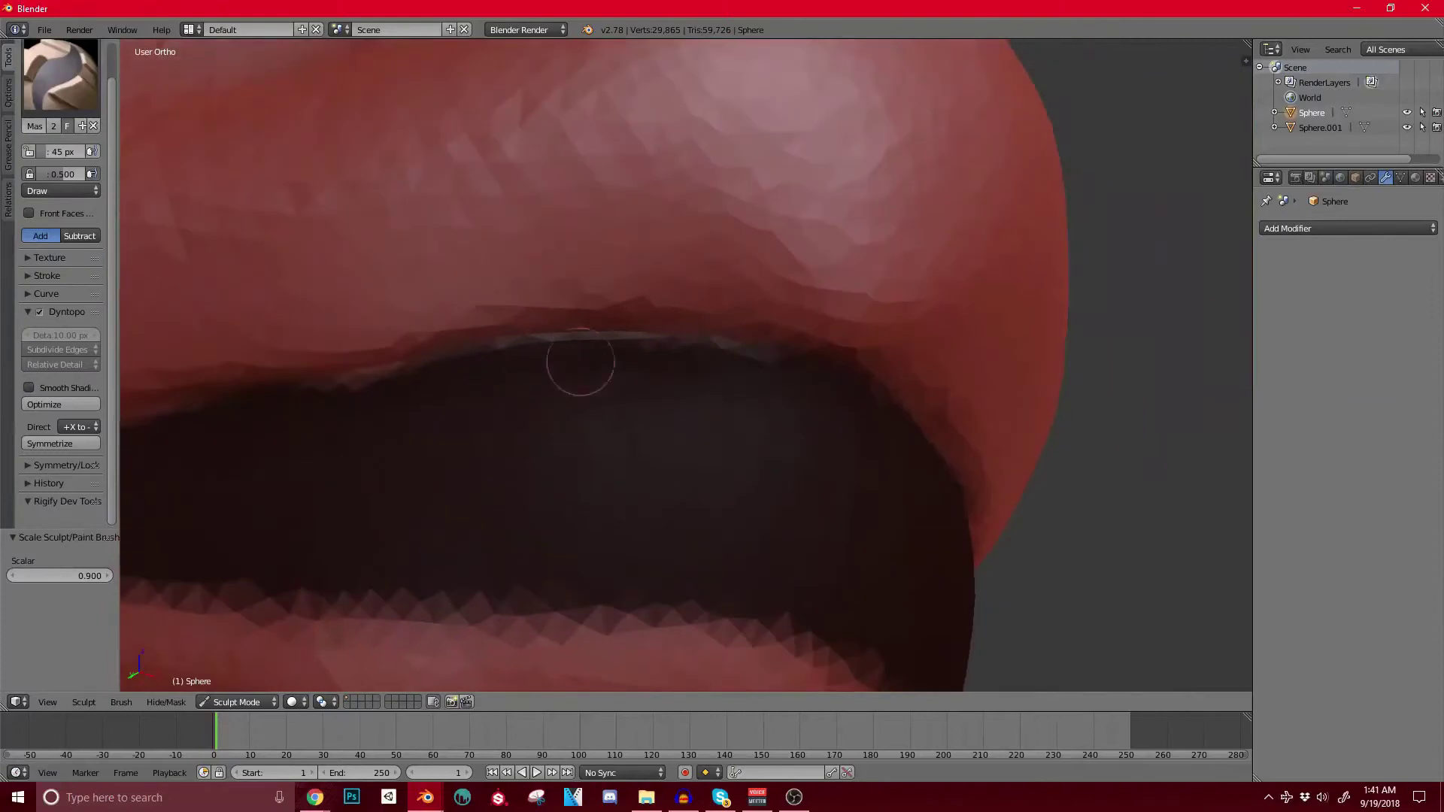
scroll(717, 362, down, 2)
scroll(717, 362, down, 3)
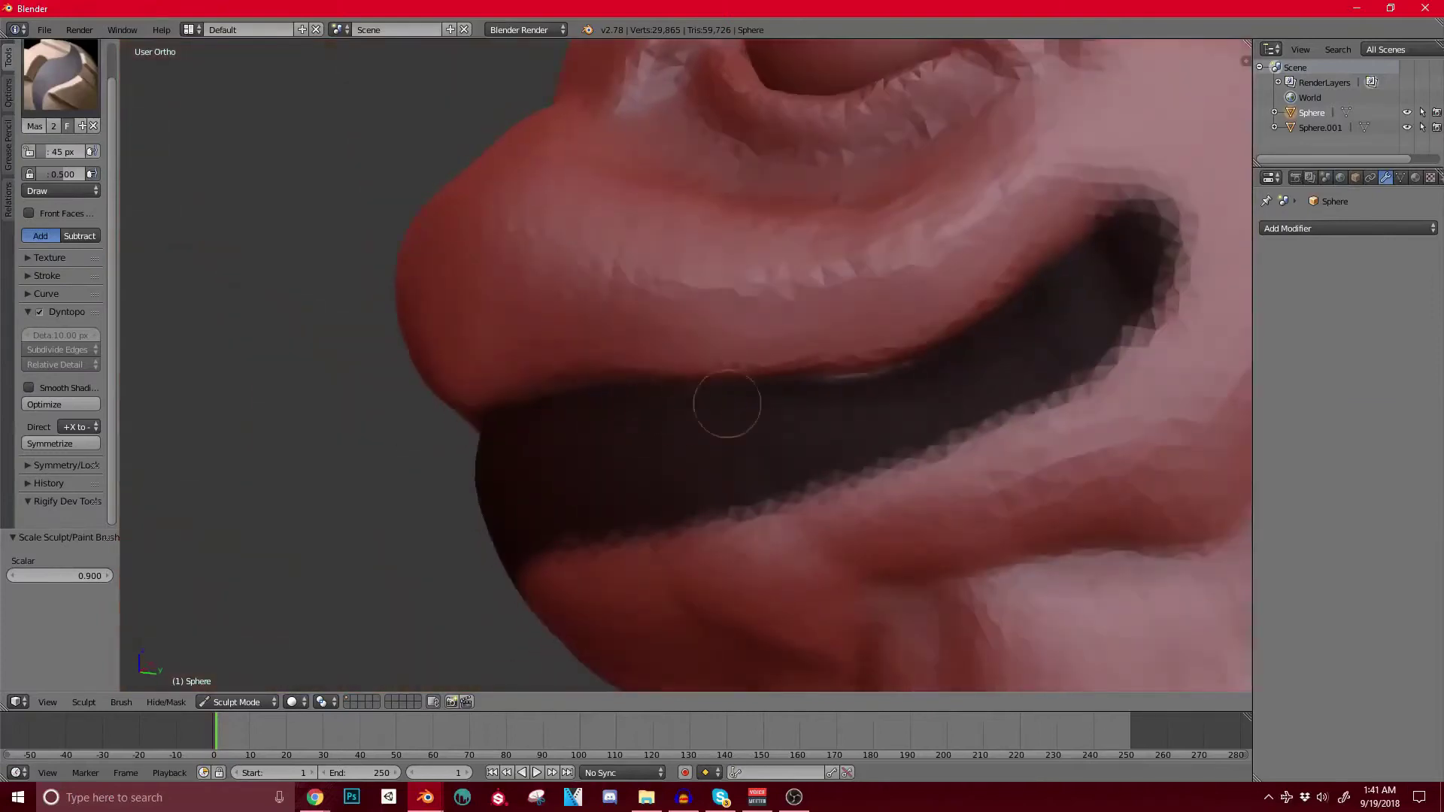
scroll(587, 412, down, 2)
mouse_move(587, 412)
middle_down()
mouse_move(722, 403)
mouse_move(628, 404)
middle_up()
Step: Pull a pointed beak tip down from the front of the muzzle over the mouth with Snake Hook at 112 px
click(61, 76)
click(56, 305)
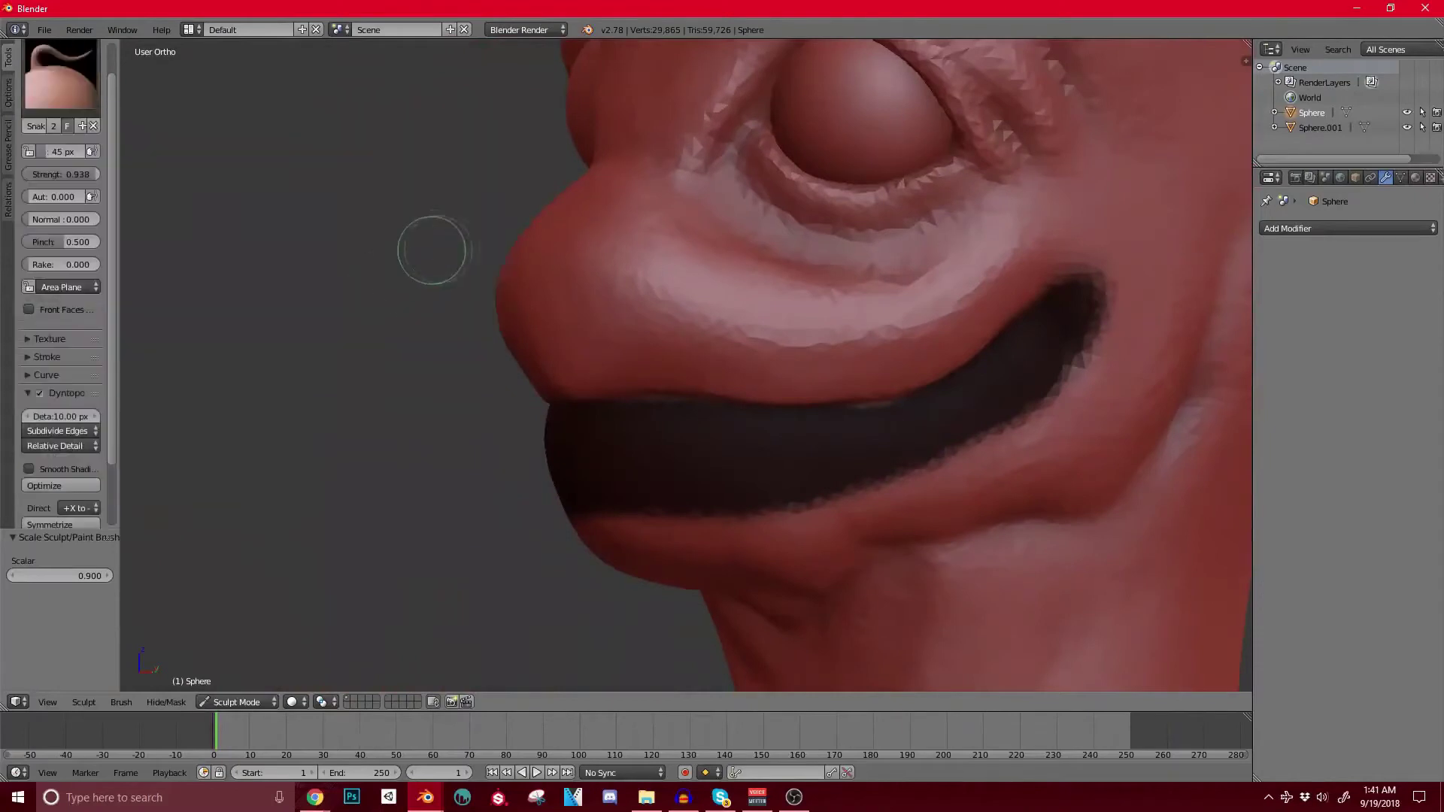
key(bracketright)
key(bracketright)
key(bracketright)
key(bracketright)
key(bracketright)
key(bracketright)
key(bracketright)
key(bracketright)
key(bracketright)
mouse_move(555, 387)
mouse_down()
mouse_move(535, 410)
mouse_move(542, 441)
mouse_move(578, 473)
mouse_up()
middle_drag(696, 477, 719, 460)
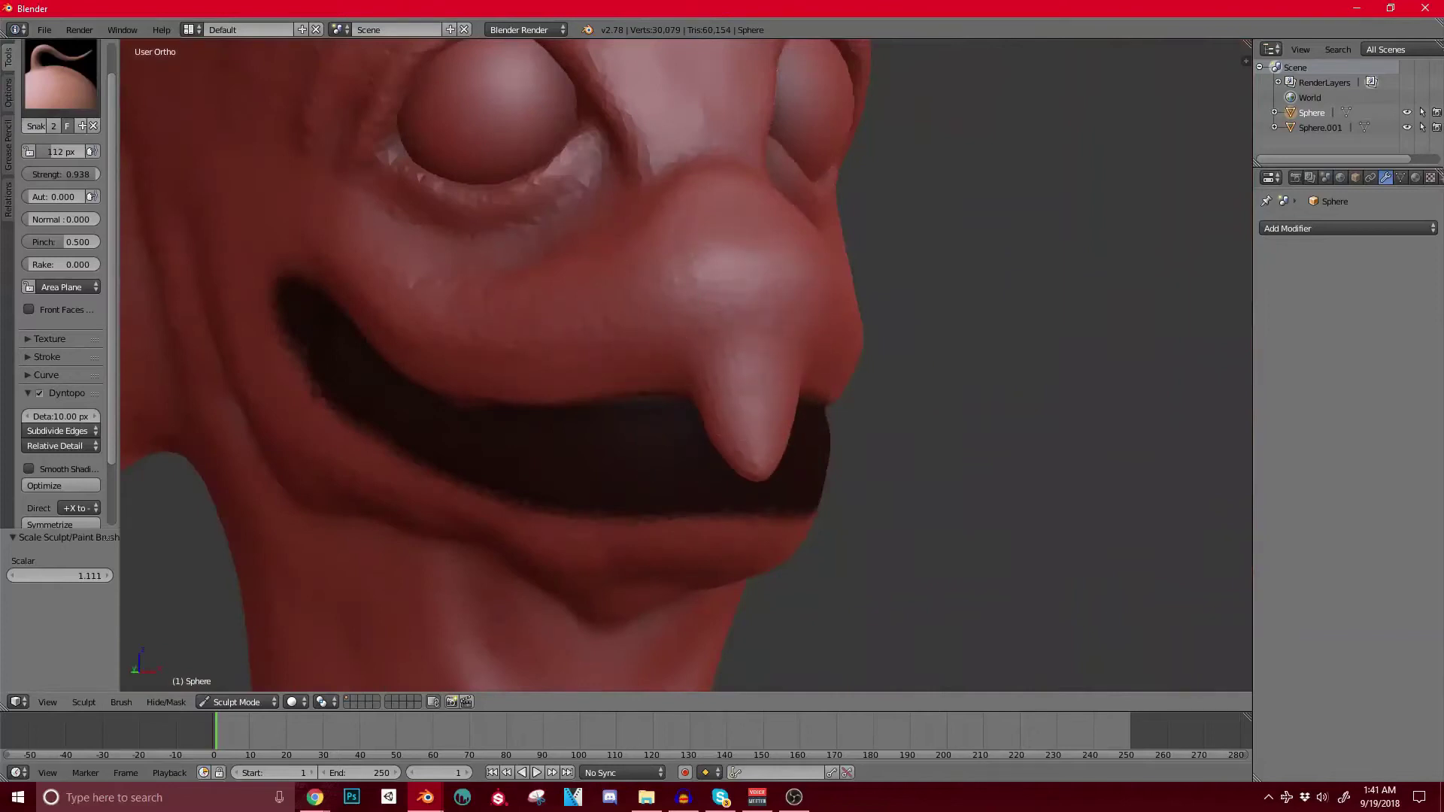
Step: Add Clay Strips volume at 40 px around the base of the beak tip
click(61, 76)
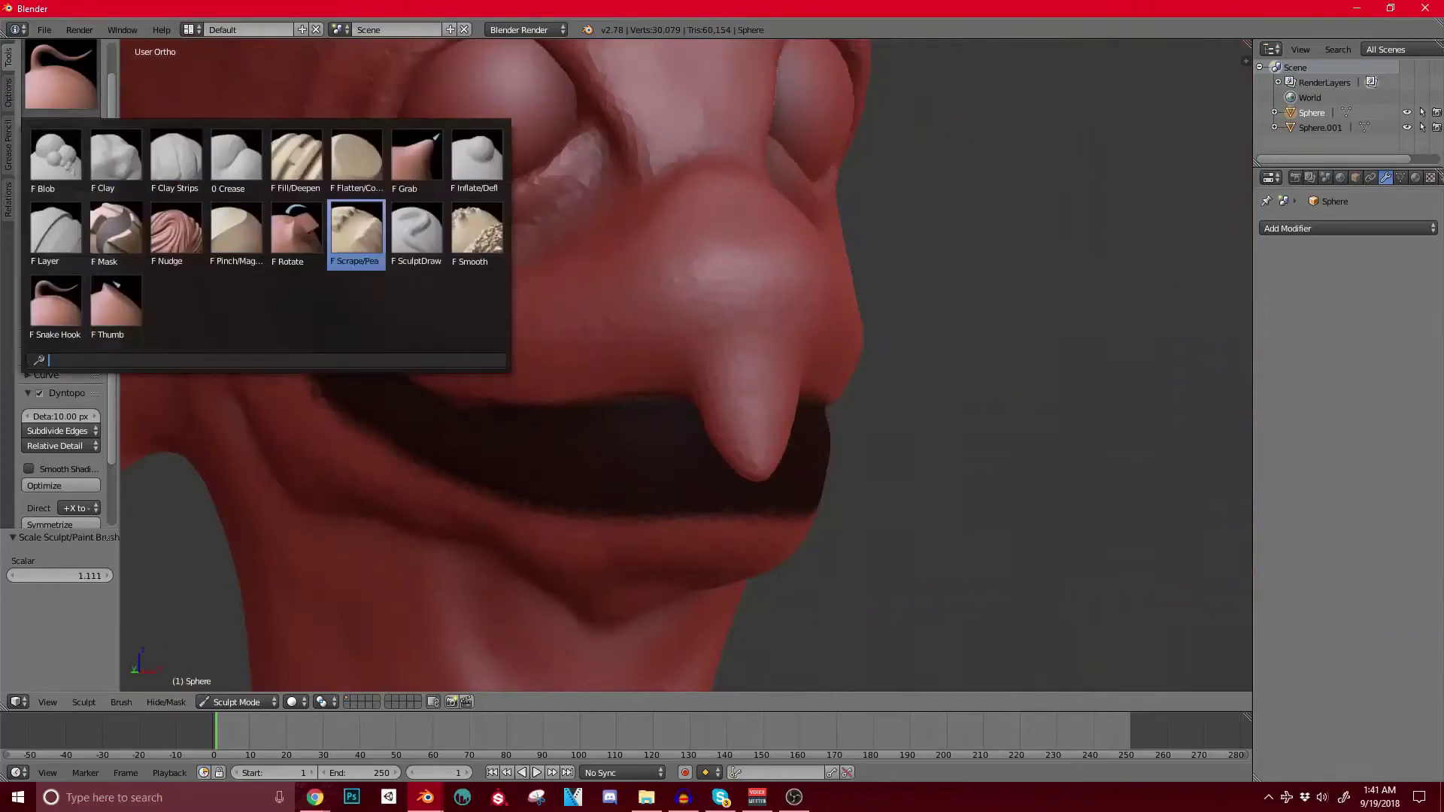
click(175, 158)
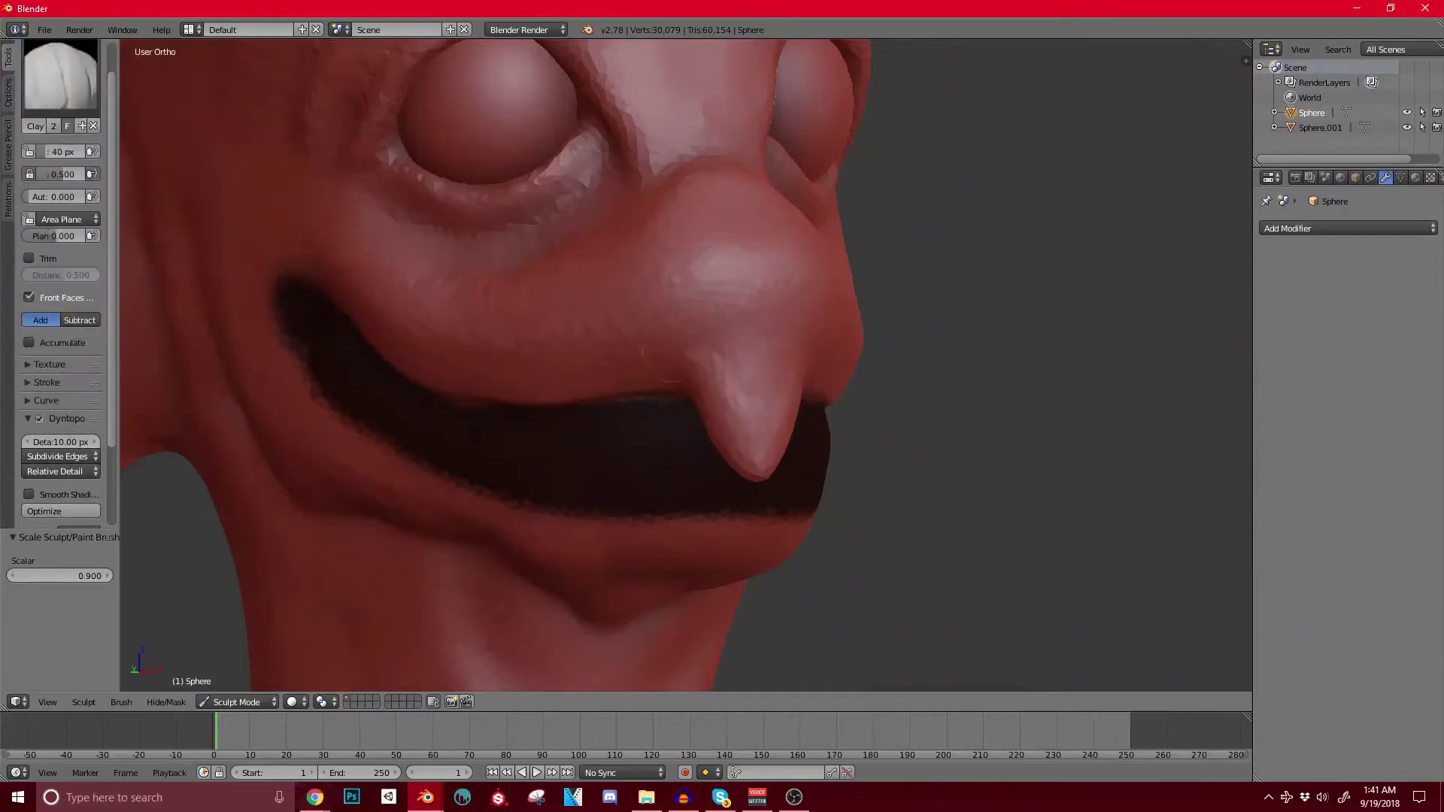
middle_drag(689, 367, 653, 363)
mouse_move(699, 419)
mouse_down()
mouse_move(708, 325)
mouse_move(684, 346)
mouse_move(666, 423)
mouse_up()
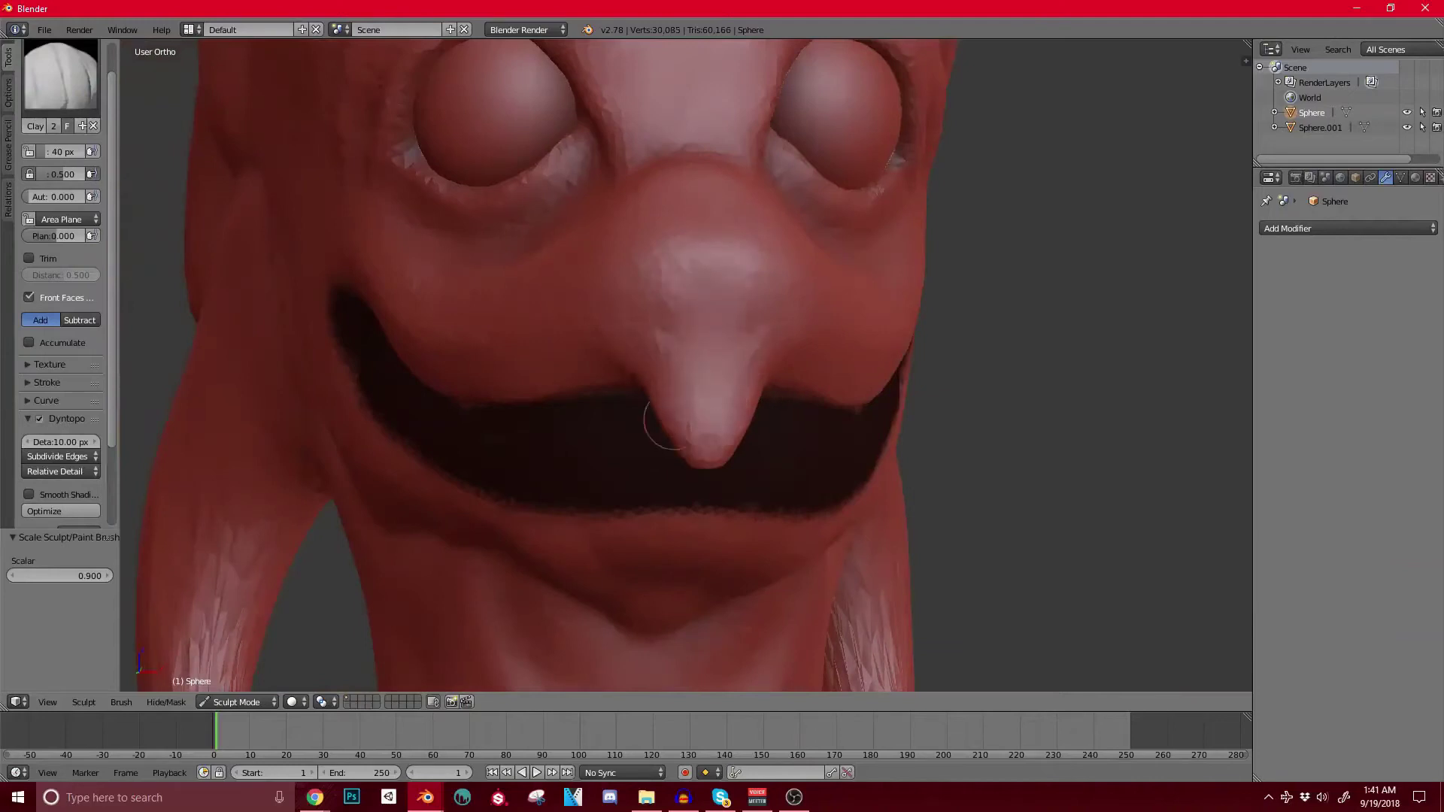
Step: Flatten the sides and front of the beak tip with the Scrape/Peaks brush at 40 px
click(60, 75)
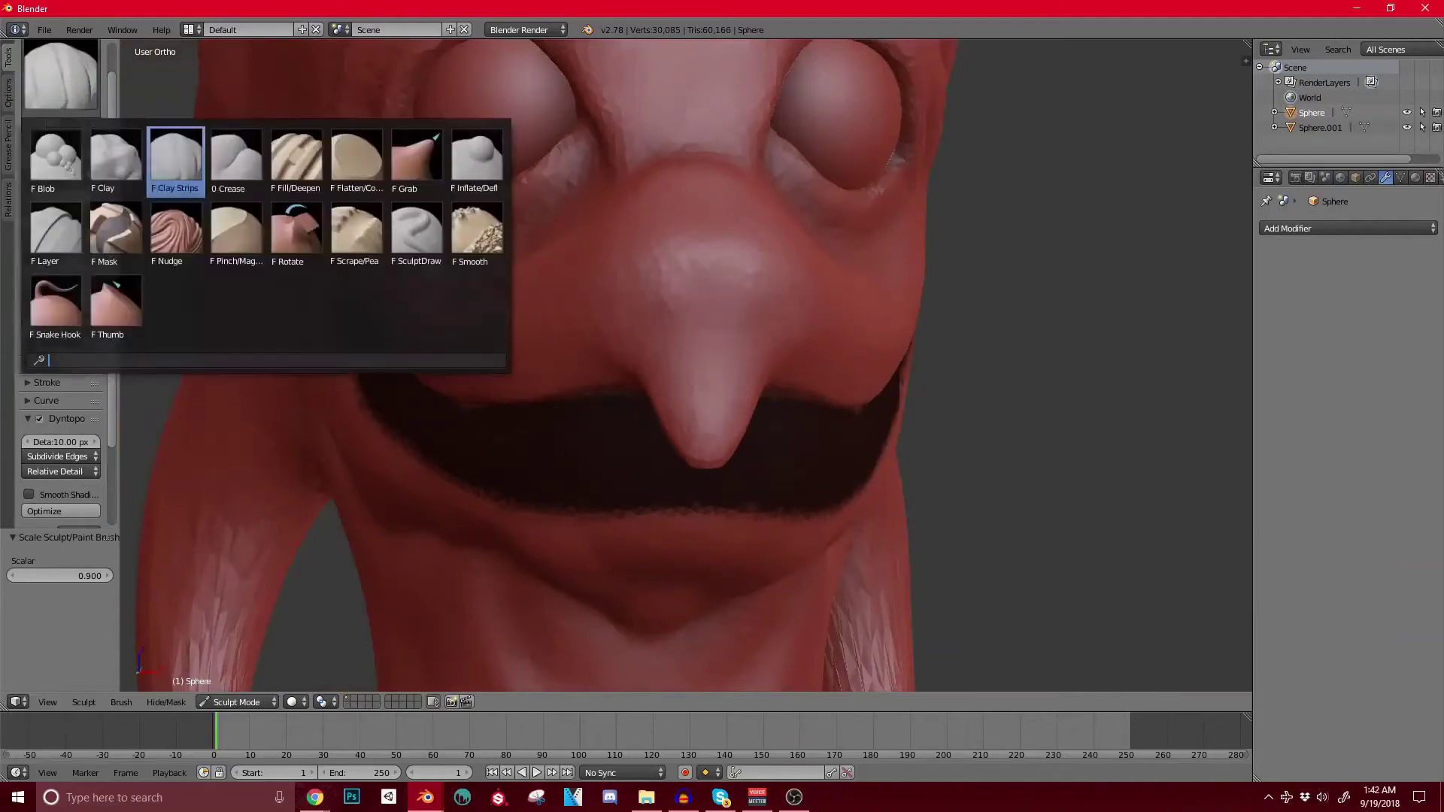
click(356, 234)
mouse_move(638, 336)
middle_down()
mouse_move(741, 390)
mouse_move(813, 363)
middle_up()
scroll(774, 377, up, 3)
drag(802, 314, 846, 414)
drag(823, 346, 820, 334)
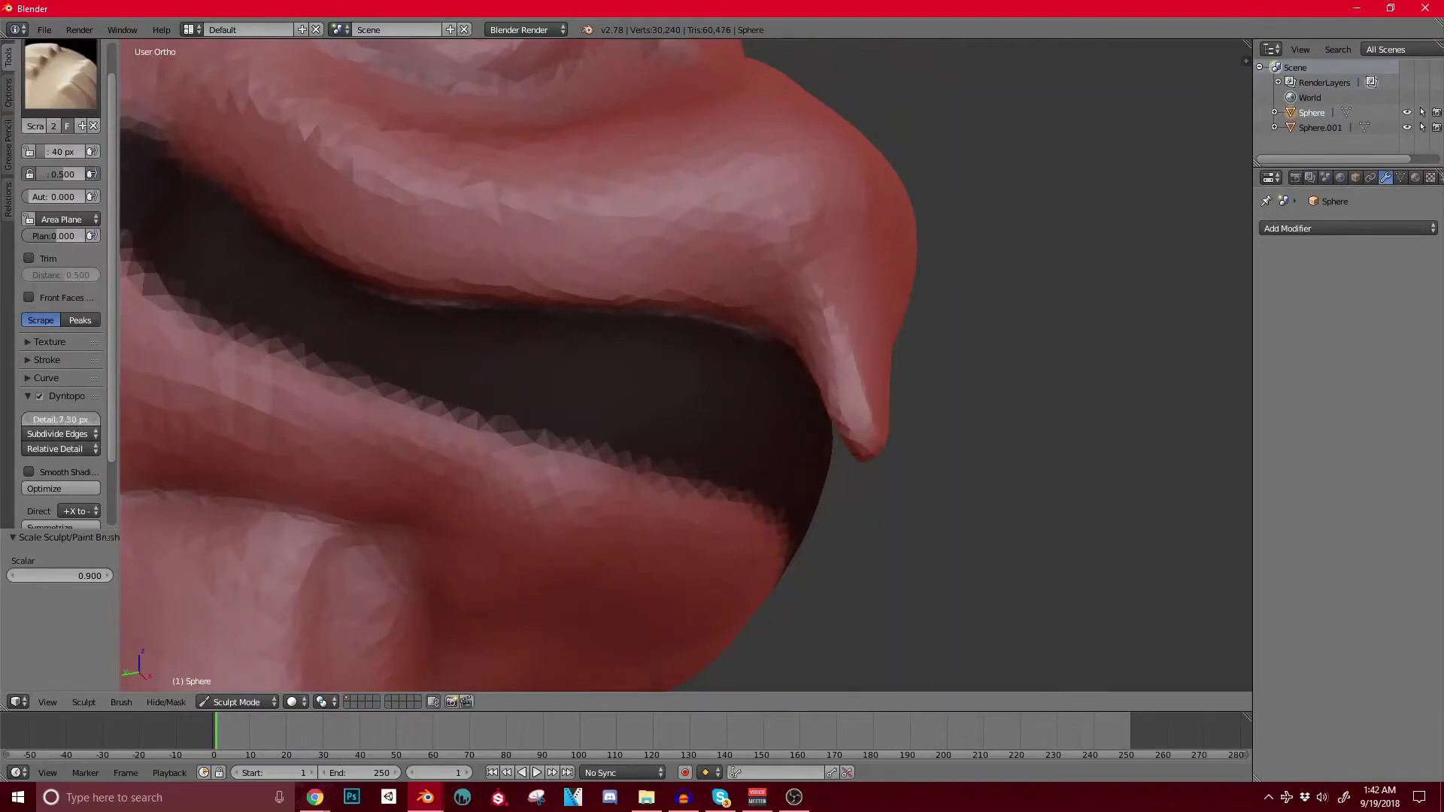
drag(803, 341, 877, 432)
middle_drag(877, 432, 760, 345)
drag(787, 372, 758, 334)
middle_drag(757, 334, 619, 394)
drag(621, 358, 614, 302)
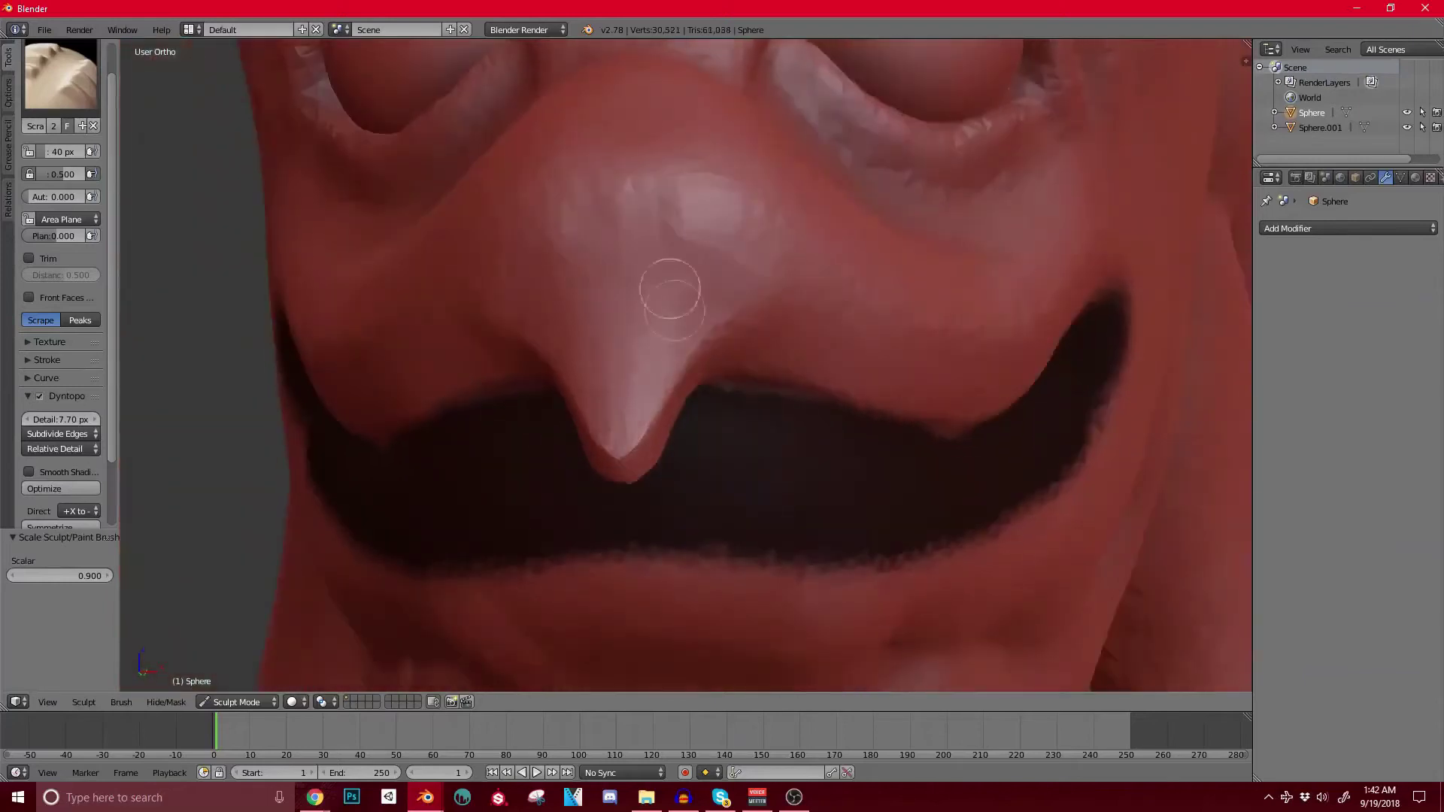
Step: Switch to the Pinch brush, enlarge it, and sharpen the point and edge of the beak
key(p)
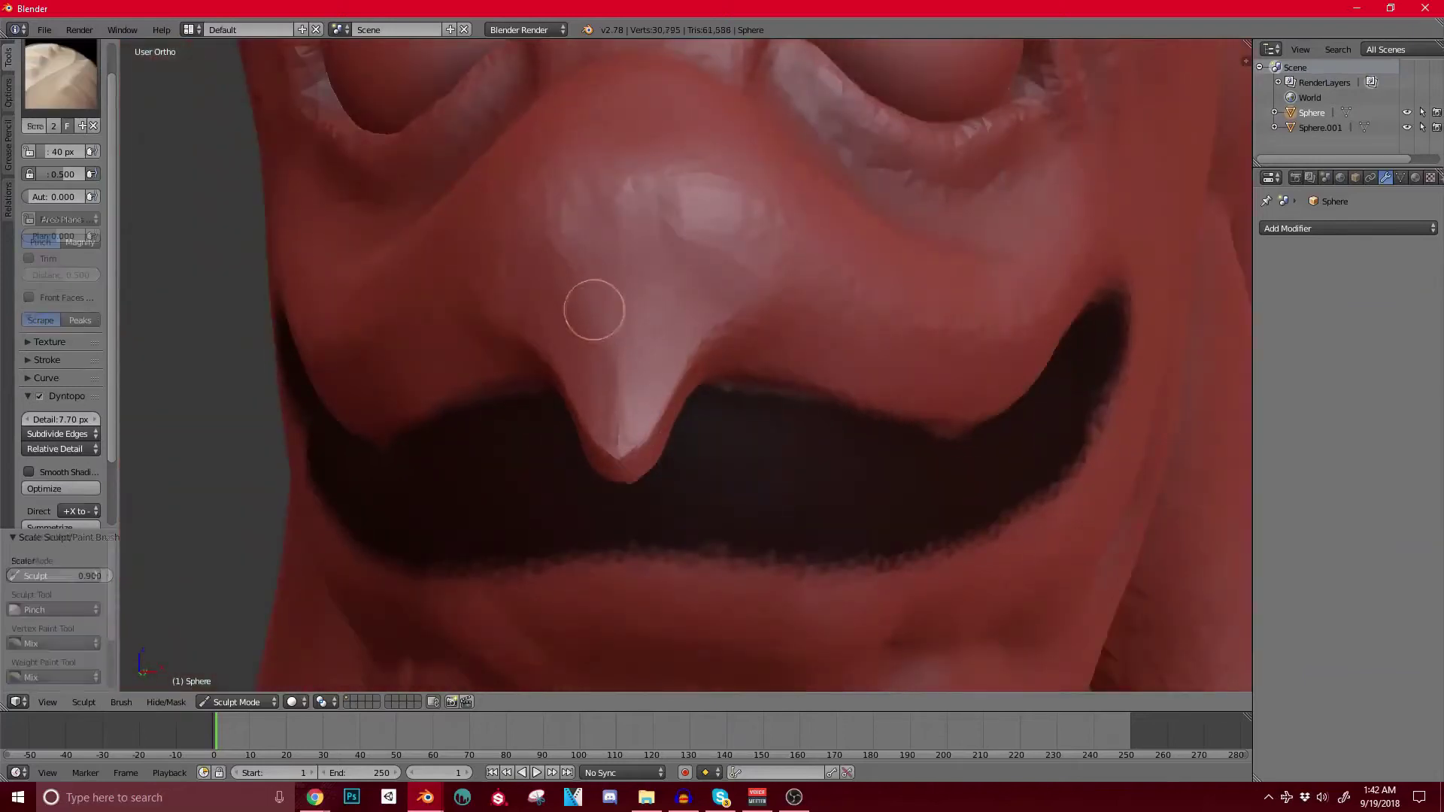
key(bracketright)
key(bracketright)
key(bracketright)
key(bracketright)
key(bracketright)
key(bracketright)
key(bracketright)
key(bracketright)
key(bracketright)
key(bracketright)
key(bracketright)
mouse_move(627, 466)
mouse_down()
mouse_move(602, 467)
mouse_move(681, 447)
mouse_up()
middle_drag(681, 448, 603, 406)
mouse_move(526, 481)
mouse_down()
mouse_move(496, 479)
mouse_move(533, 429)
mouse_up()
middle_drag(534, 428, 419, 371)
Step: Reduce the Pinch brush to 58 px and tighten the ridges running down both sides of the beak
key(bracketleft)
key(bracketleft)
key(bracketleft)
key(bracketleft)
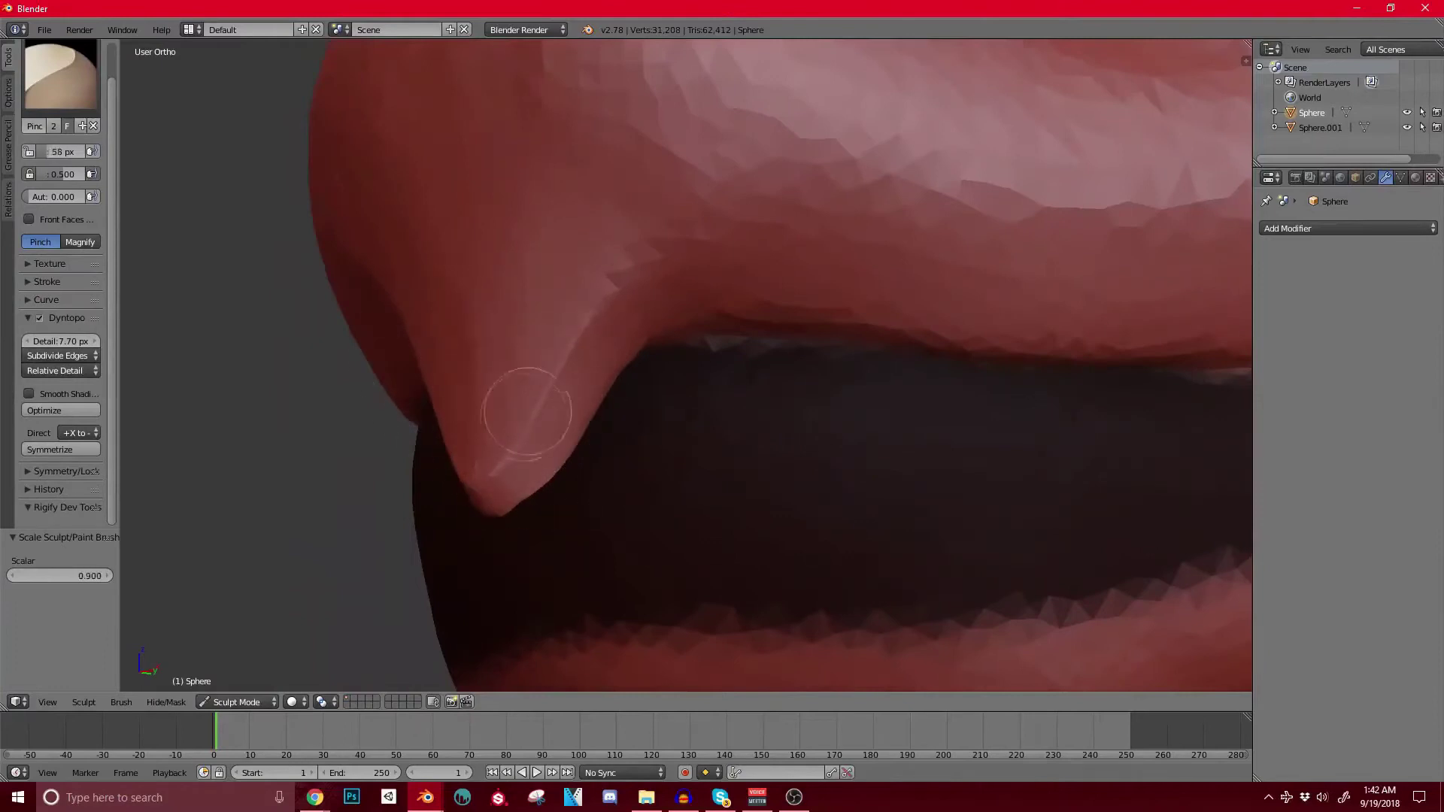
middle_drag(602, 429, 507, 413)
drag(506, 413, 455, 435)
mouse_move(505, 342)
middle_down()
mouse_move(548, 436)
mouse_move(676, 447)
middle_up()
drag(828, 274, 868, 394)
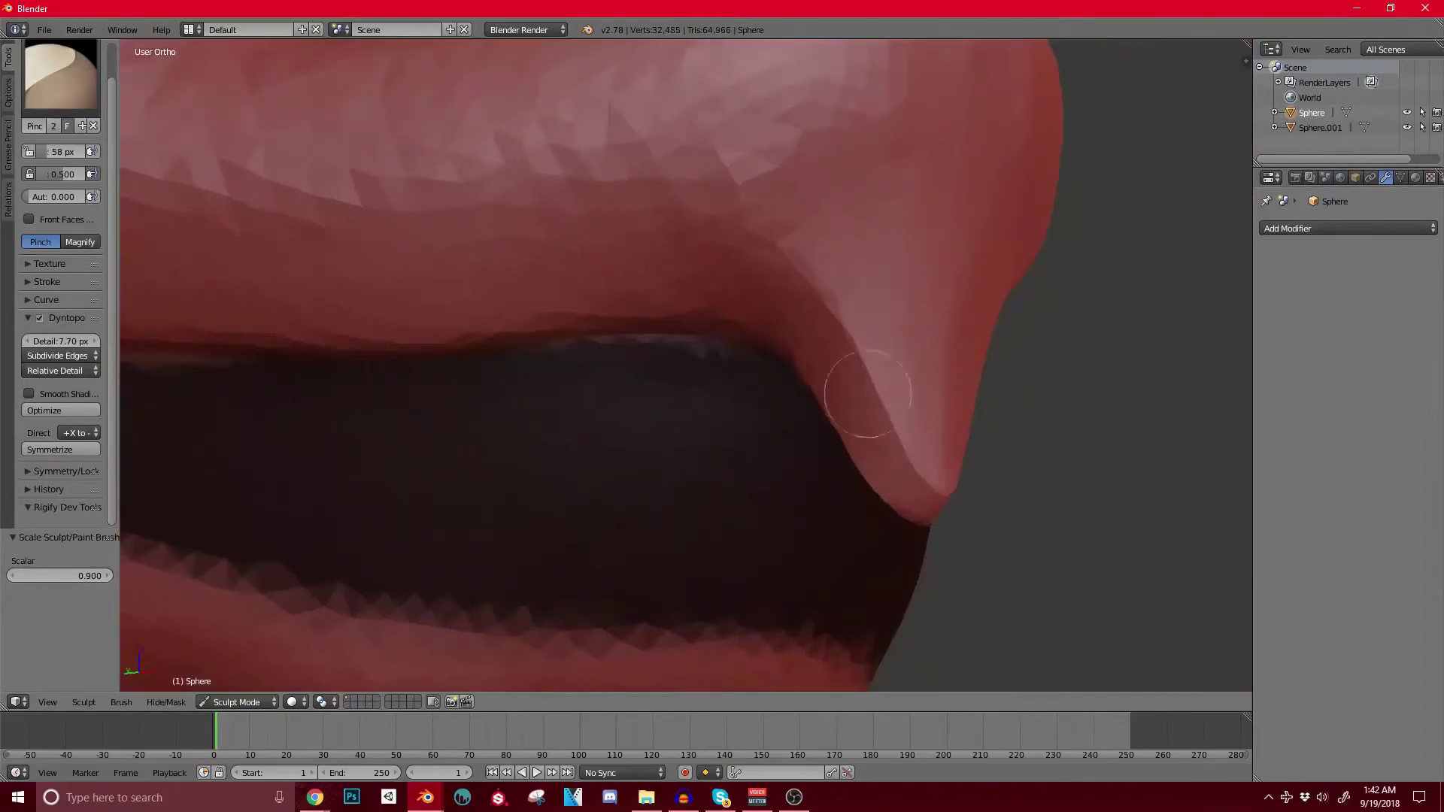
middle_drag(868, 395, 670, 413)
mouse_move(670, 413)
mouse_down()
mouse_move(783, 454)
mouse_move(760, 449)
mouse_move(770, 432)
mouse_up()
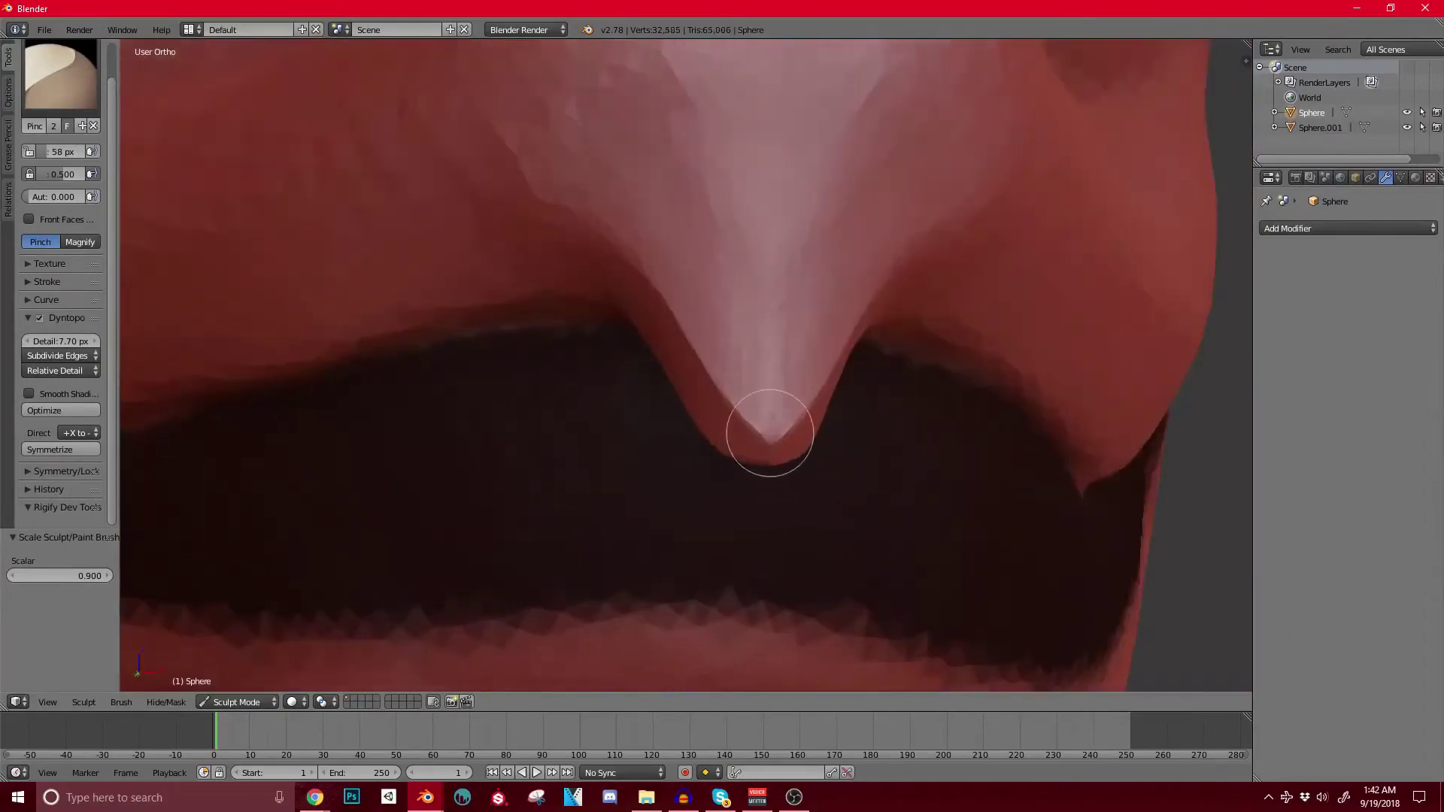
Step: Undo the last pinch, pinch the beak edge again down to its point, and enlarge the brush to 213 px
key(ctrl+z)
mouse_move(656, 352)
mouse_down()
mouse_move(741, 436)
mouse_move(757, 419)
mouse_up()
key(bracketright)
key(bracketright)
key(bracketright)
key(bracketright)
key(bracketright)
key(bracketright)
key(bracketright)
key(bracketright)
key(bracketright)
key(bracketright)
key(bracketright)
key(bracketright)
key(bracketright)
key(bracketleft)
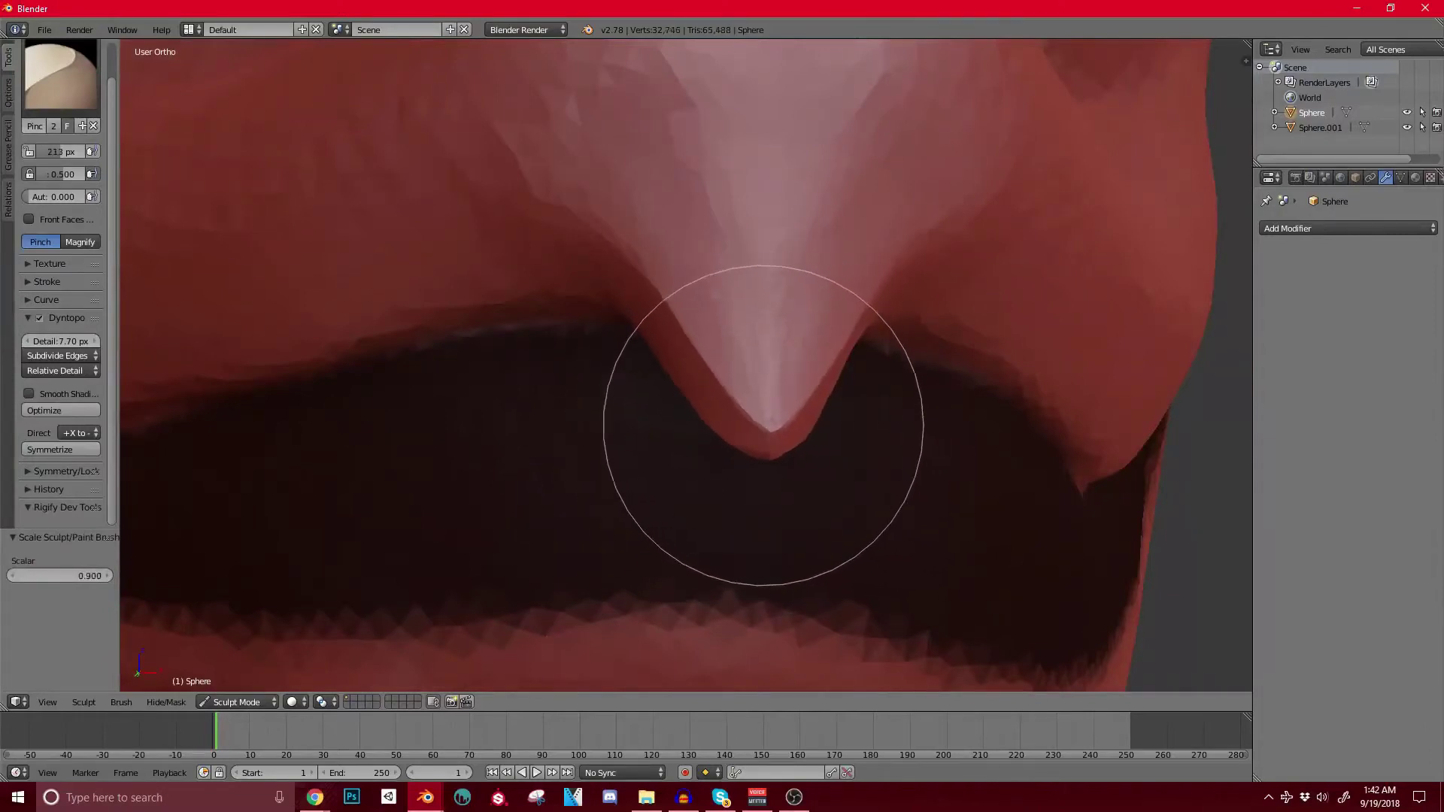
Step: Switch to the Grab brush, adjust its size to 181 px, and pull the beak point slightly downward
key(g)
key(bracketleft)
key(bracketleft)
key(bracketleft)
key(bracketleft)
key(bracketleft)
key(bracketleft)
key(bracketleft)
key(bracketleft)
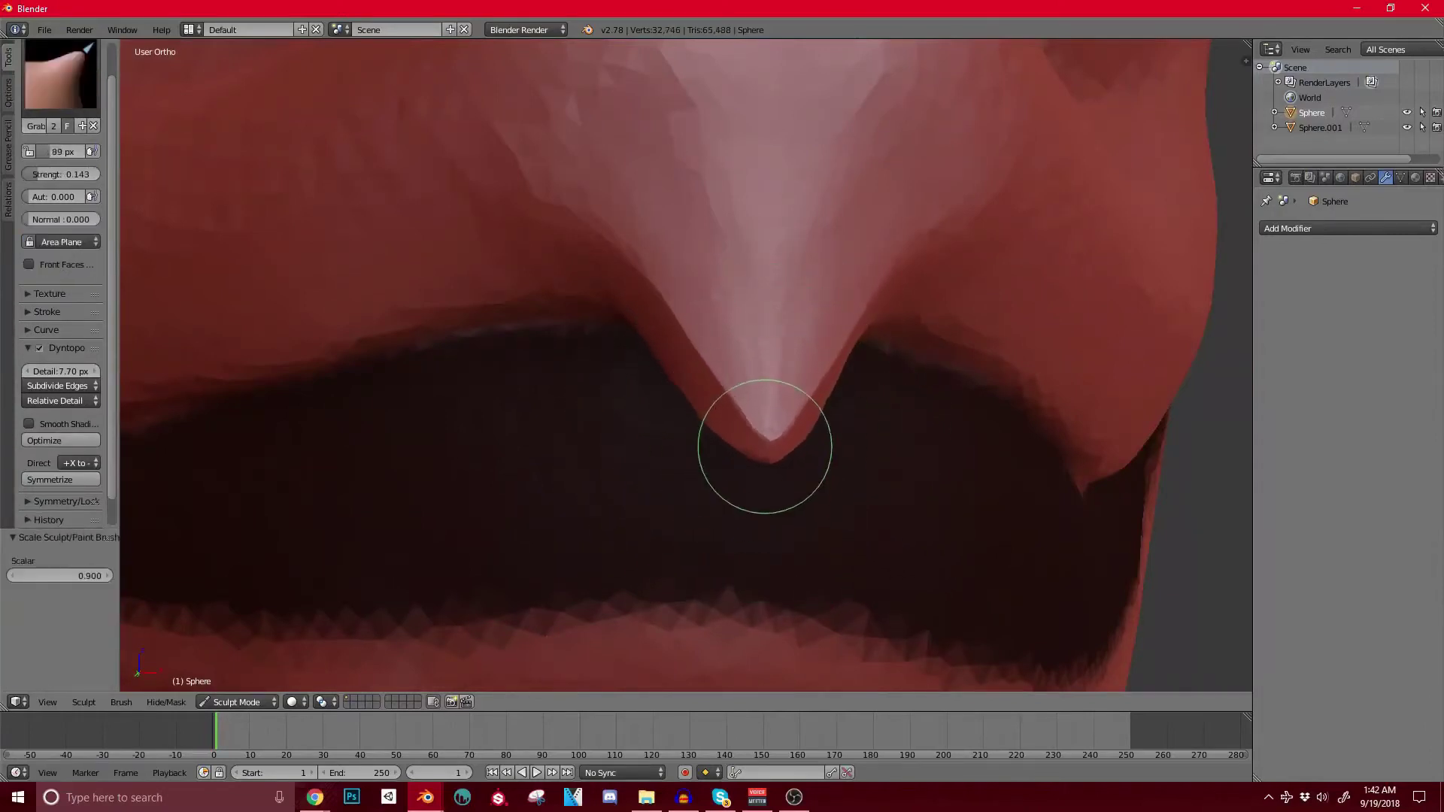
key(bracketright)
key(bracketright)
key(bracketright)
key(bracketright)
key(bracketright)
key(bracketright)
key(bracketright)
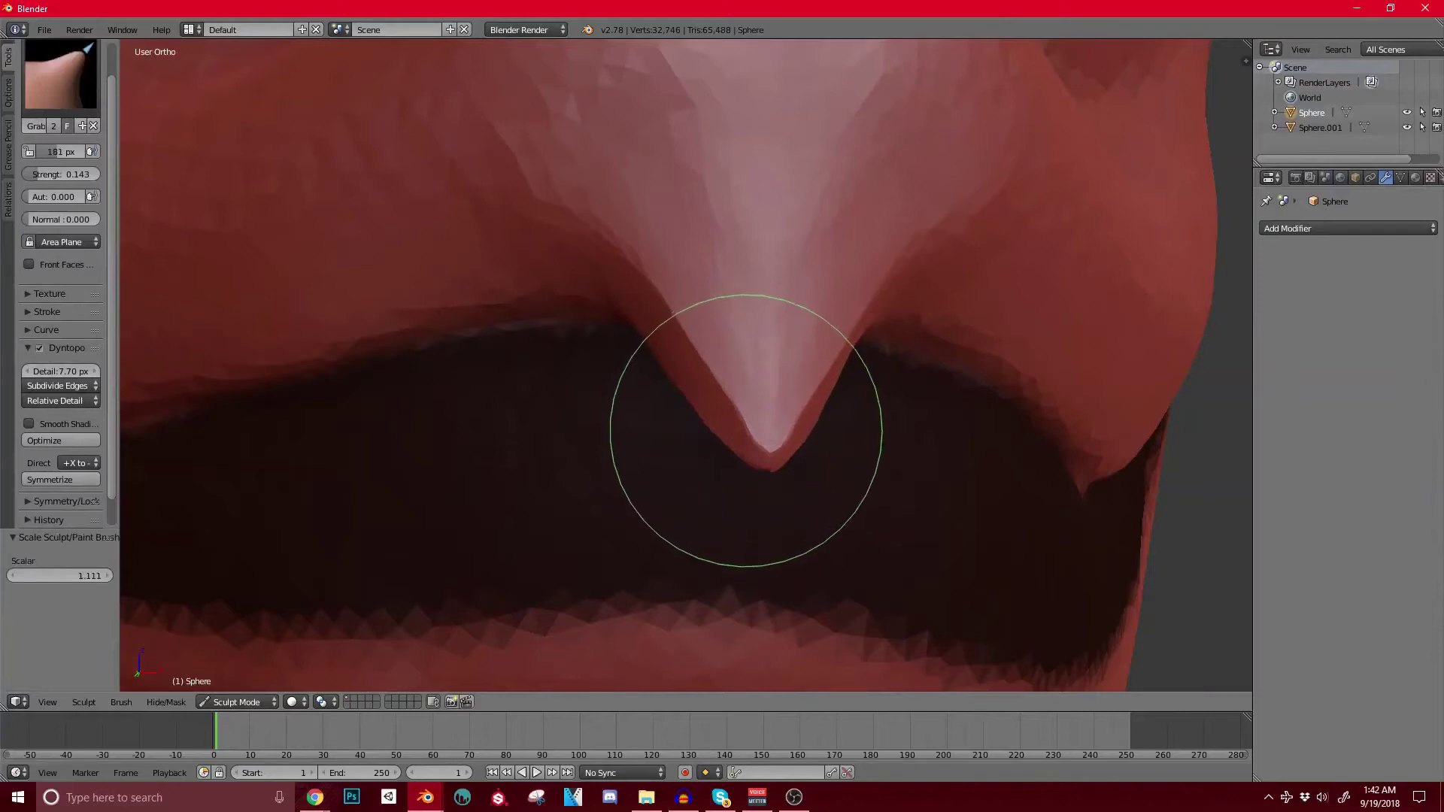
Step: Build up the muzzle front above the beak with Clay Strips at 60 px and smooth the strokes
scroll(772, 354, down, 4)
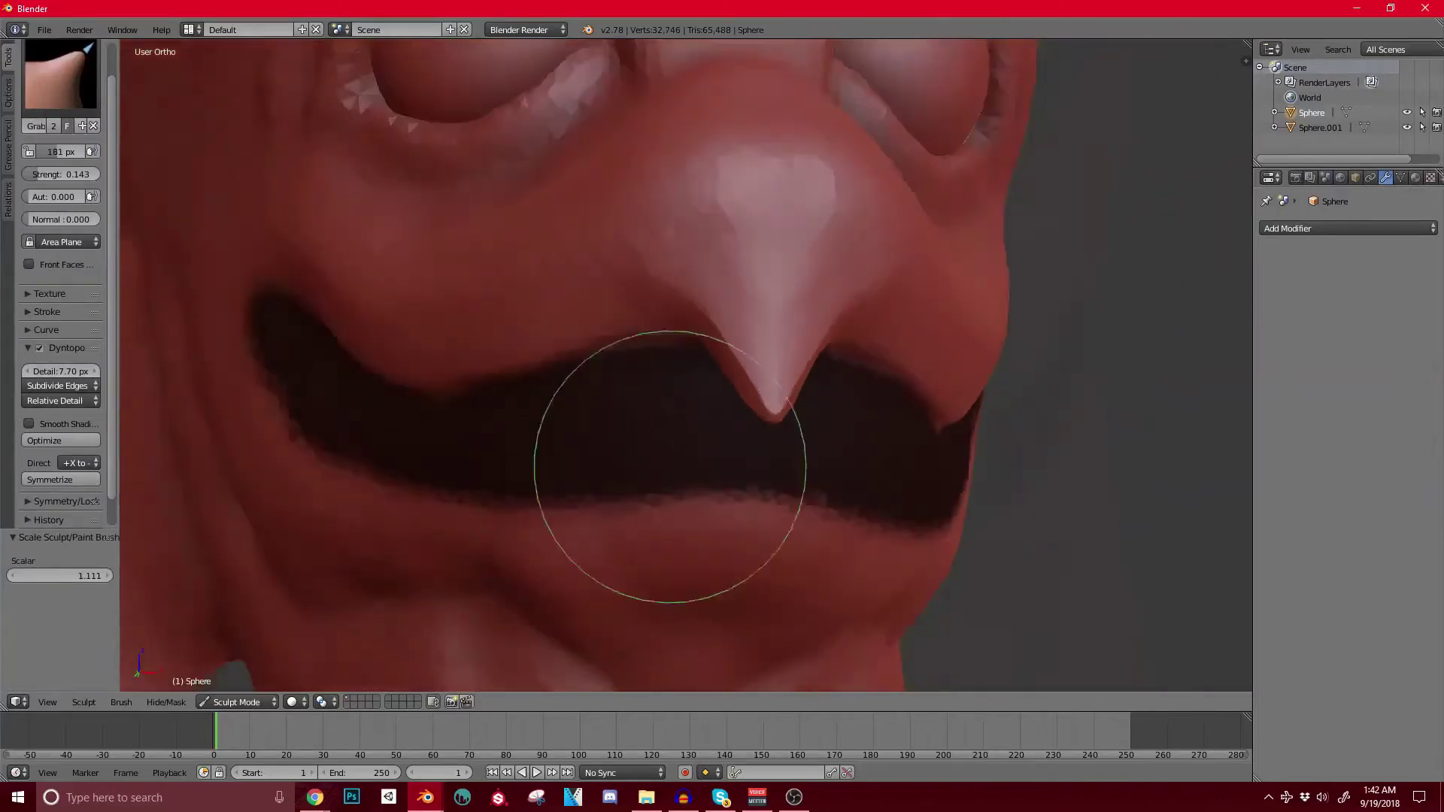
middle_drag(880, 412, 715, 406)
click(61, 75)
click(174, 161)
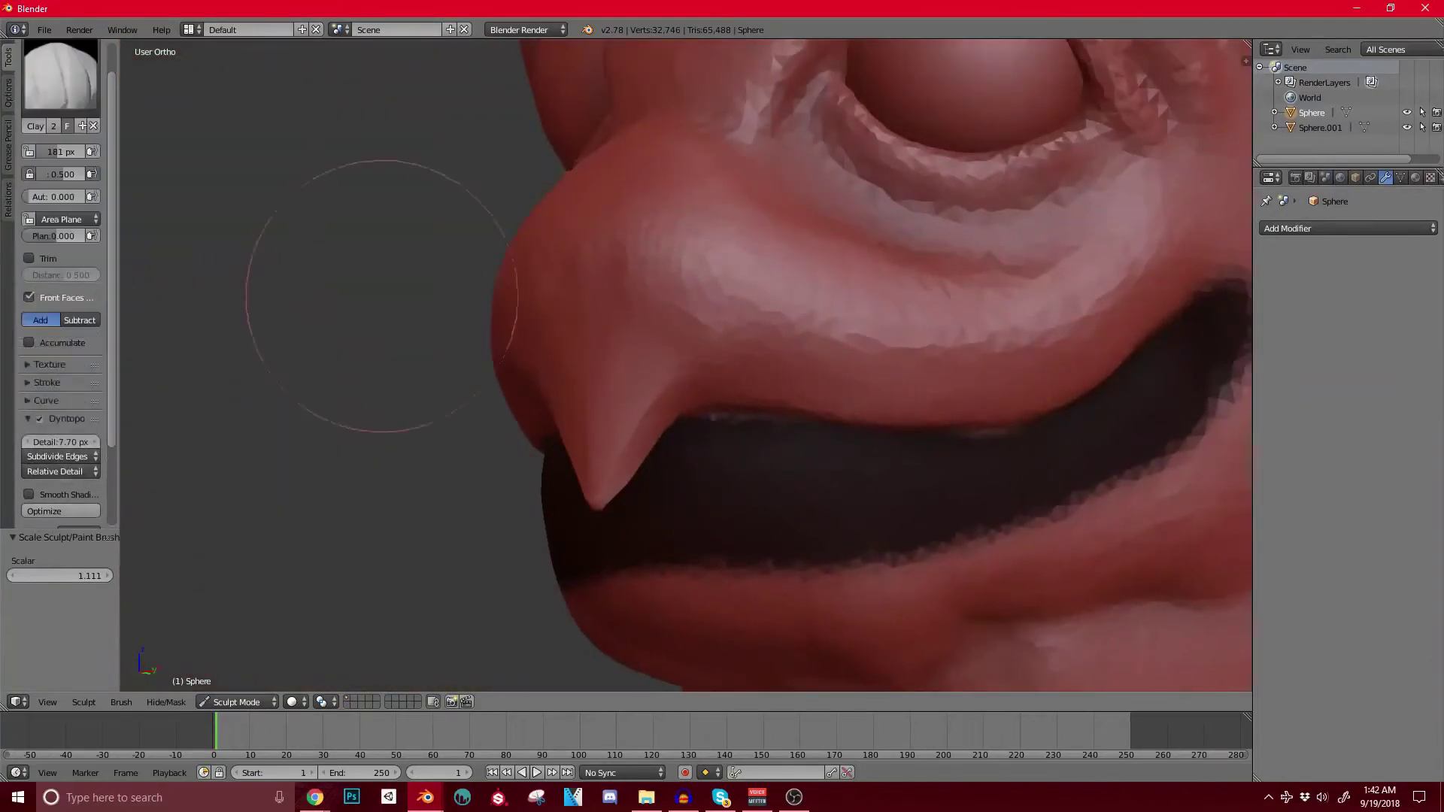
drag(552, 276, 653, 359)
key(bracketleft)
key(bracketleft)
key(bracketleft)
key(bracketleft)
key(bracketleft)
key(bracketleft)
key(bracketleft)
key(bracketleft)
key(bracketleft)
key(bracketleft)
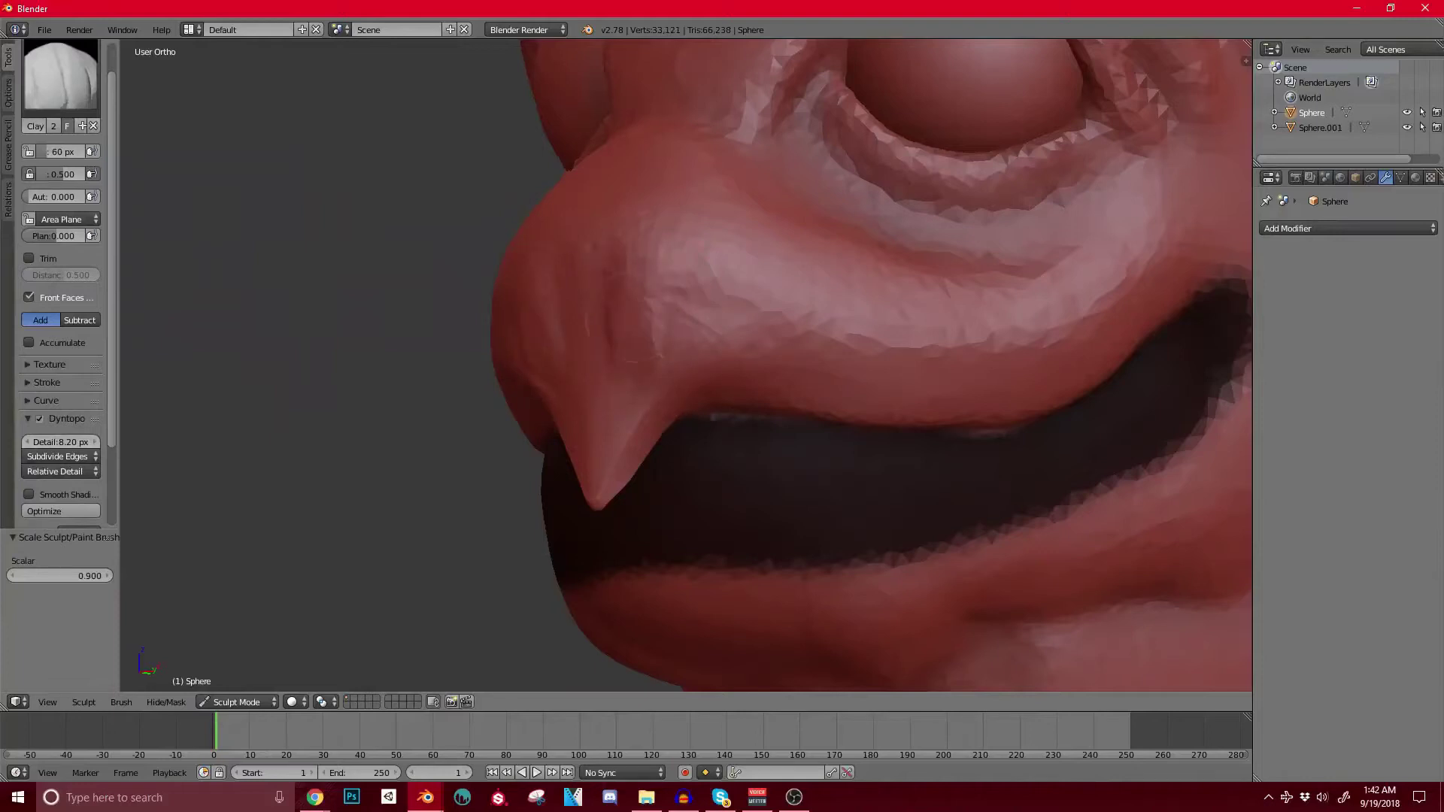
mouse_move(692, 357)
middle_down()
mouse_move(854, 359)
mouse_move(829, 358)
middle_up()
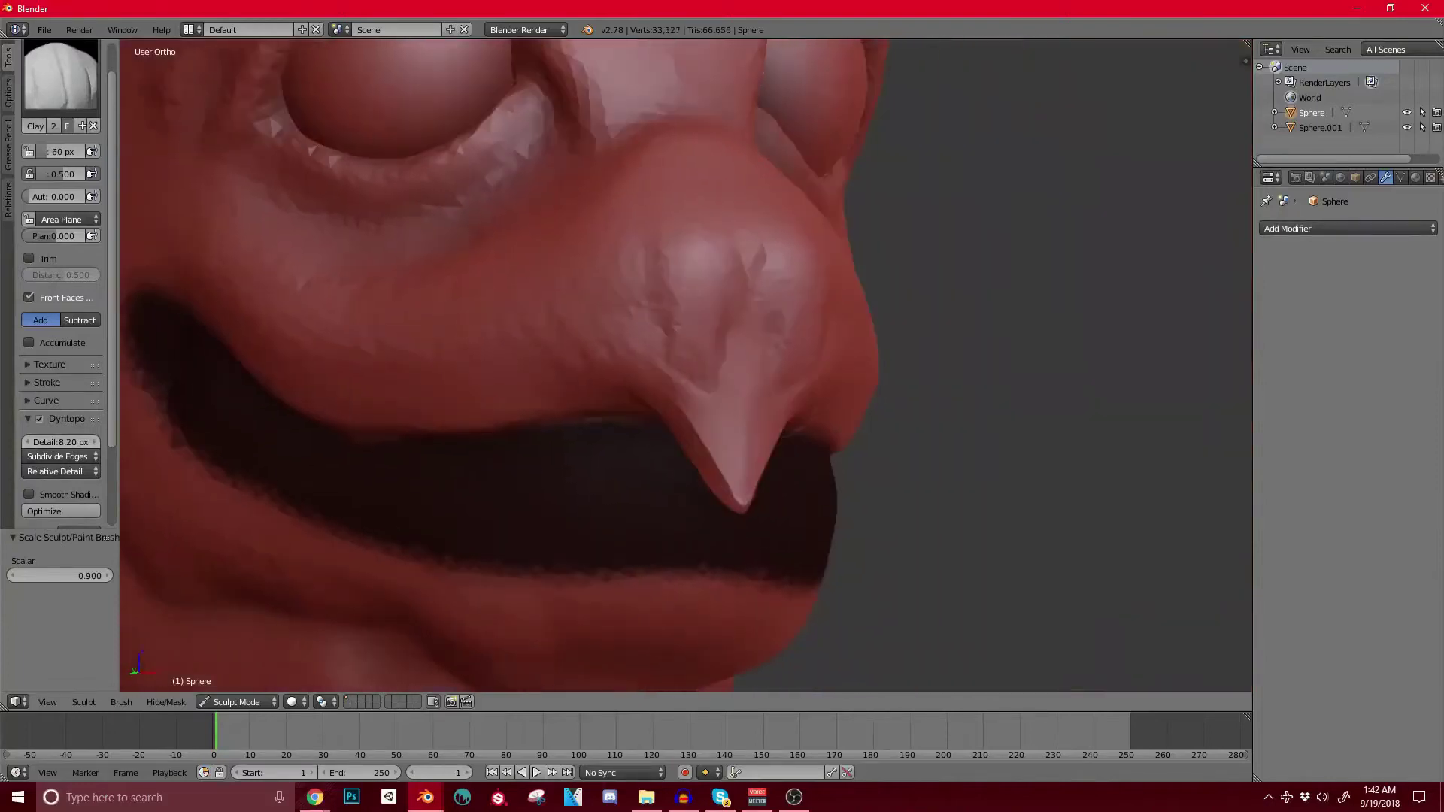
scroll(732, 316, down, 3)
mouse_move(666, 425)
middle_down()
mouse_move(687, 409)
mouse_move(799, 412)
mouse_move(801, 376)
mouse_move(587, 376)
middle_up()
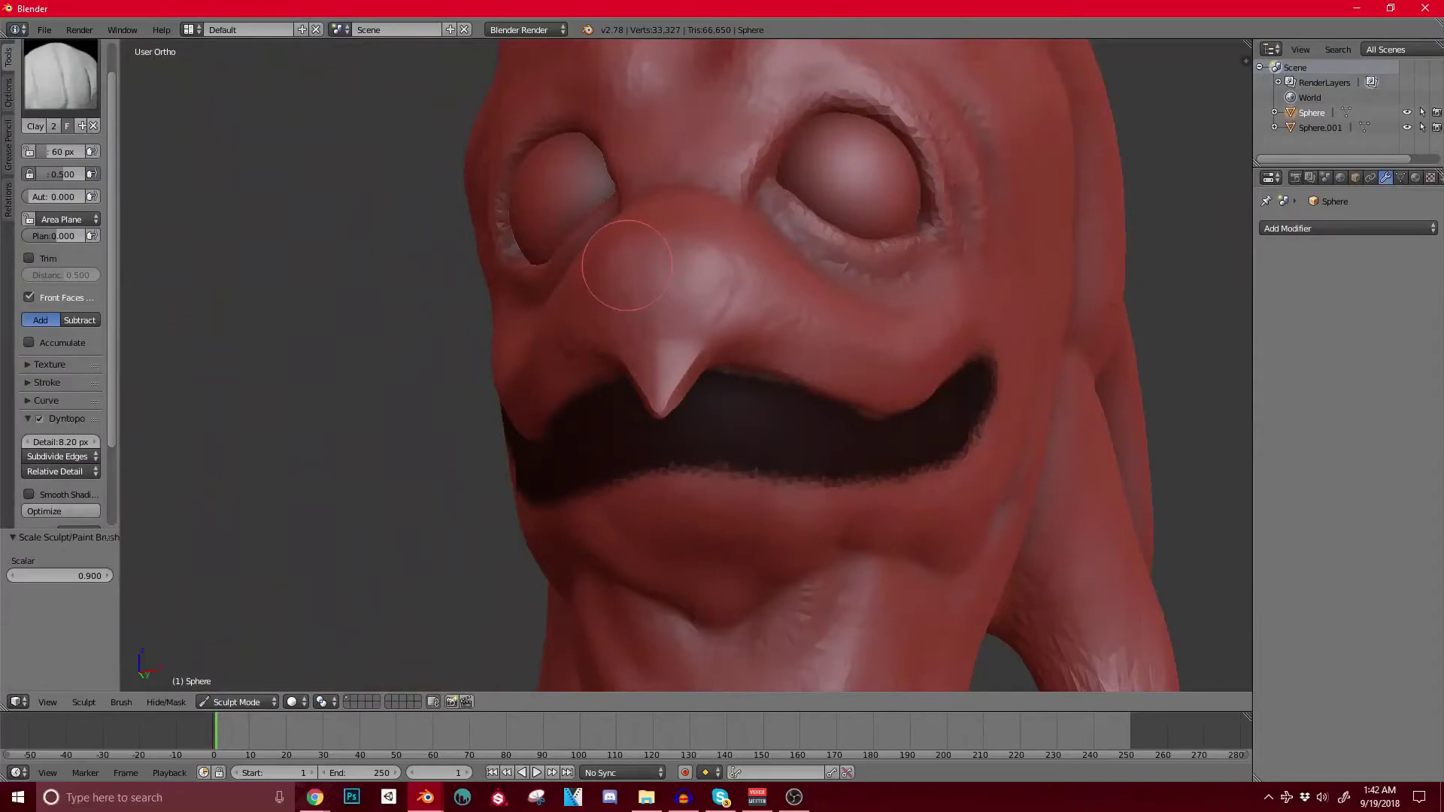
Step: Invert the mask so that everything except the lower lip band is protected
mouse_move(643, 434)
middle_down()
mouse_move(756, 492)
mouse_move(740, 432)
middle_up()
middle_drag(823, 578, 715, 435)
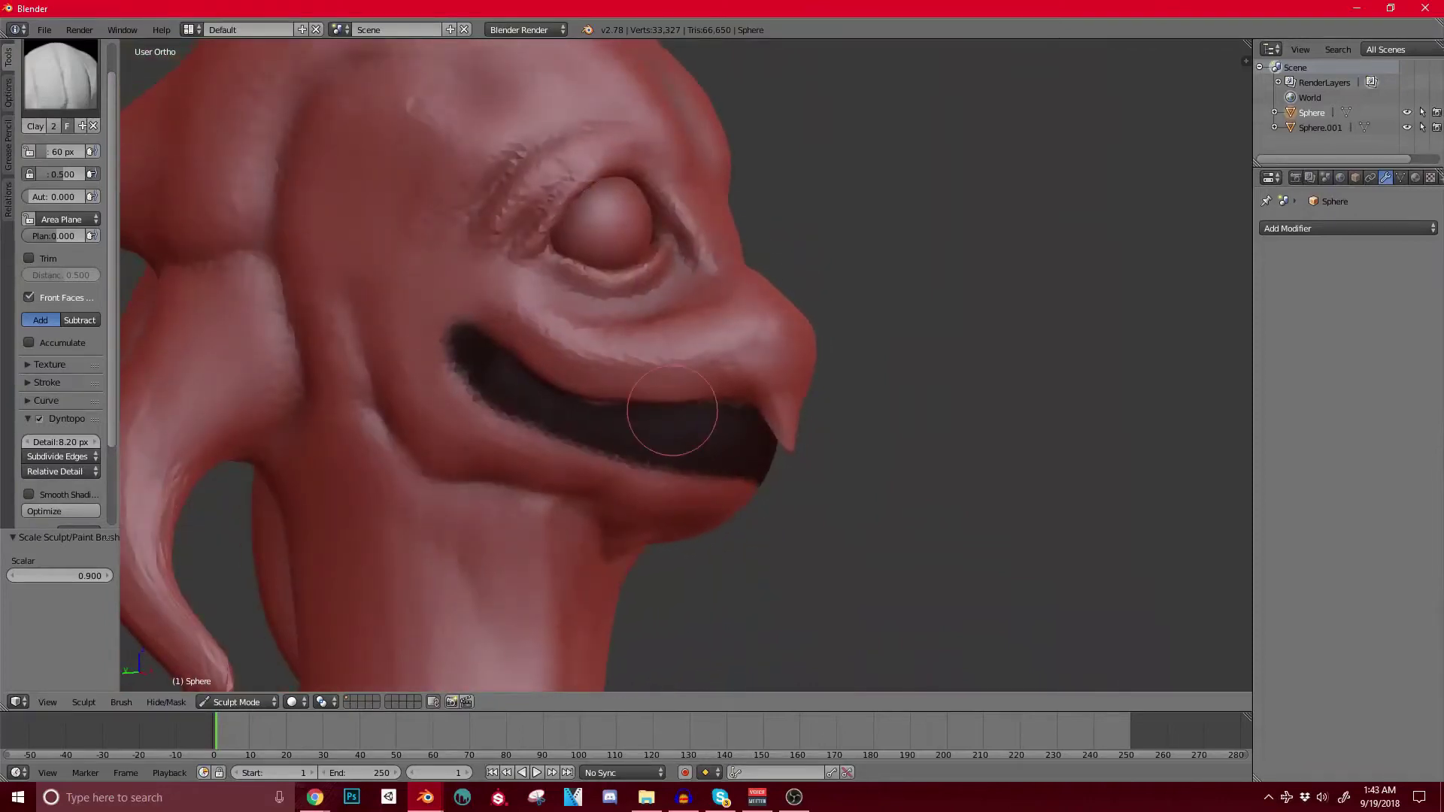
key(ctrl+i)
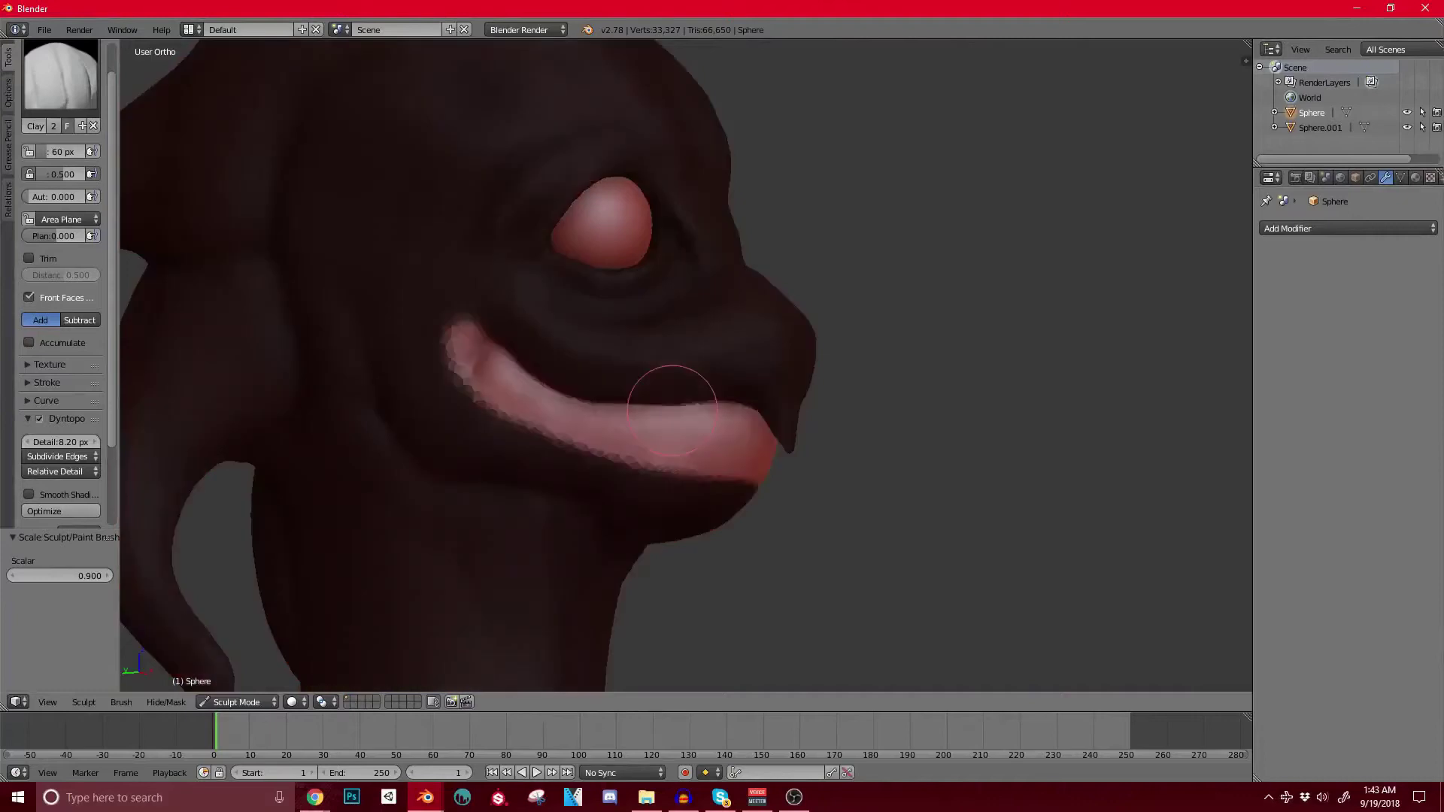
middle_drag(643, 377, 772, 291)
middle_drag(657, 280, 571, 248)
Step: Mask the exposed underside of the beak and the adjoining upper lip edge with the Mask brush at 60 px
click(60, 75)
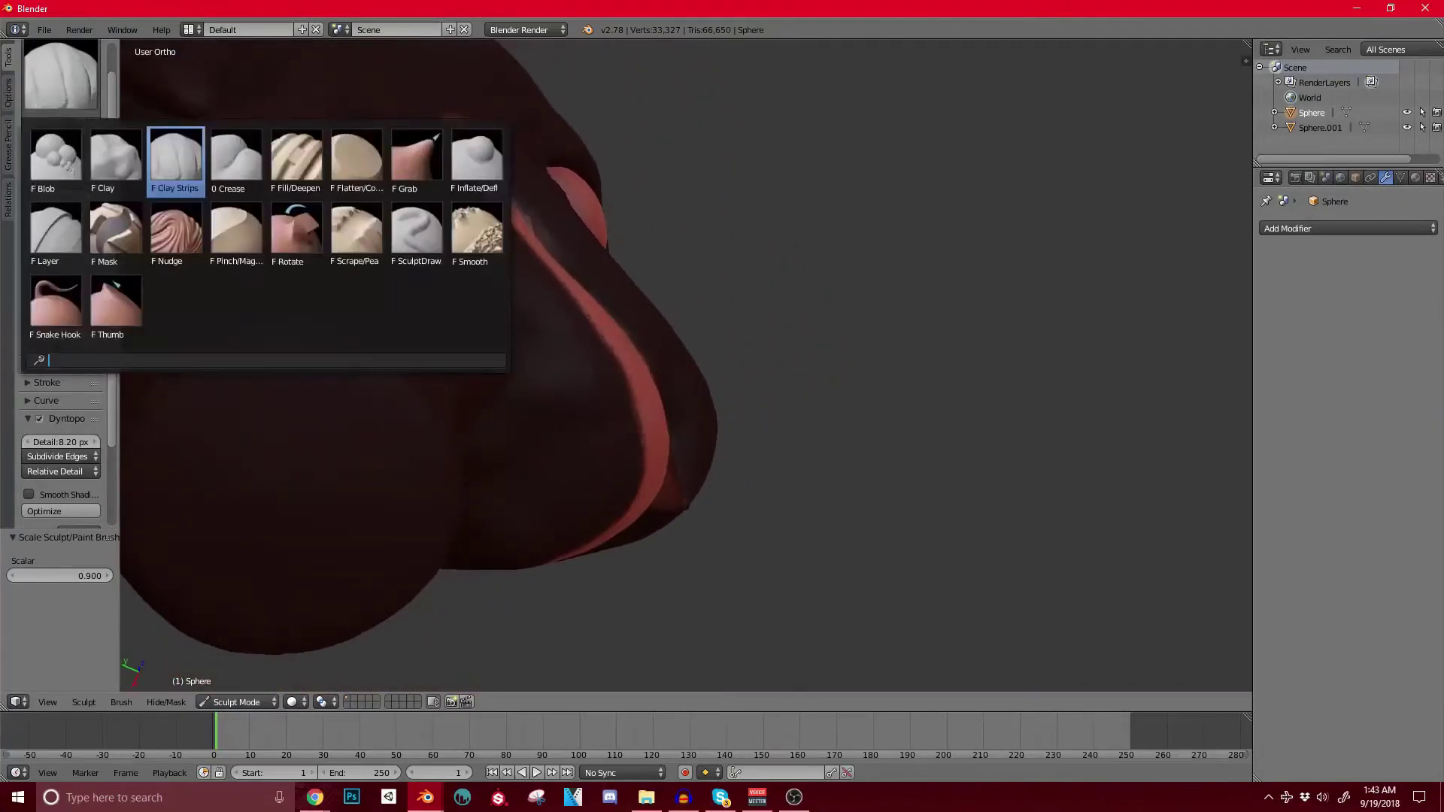
click(121, 234)
scroll(719, 462, up, 2)
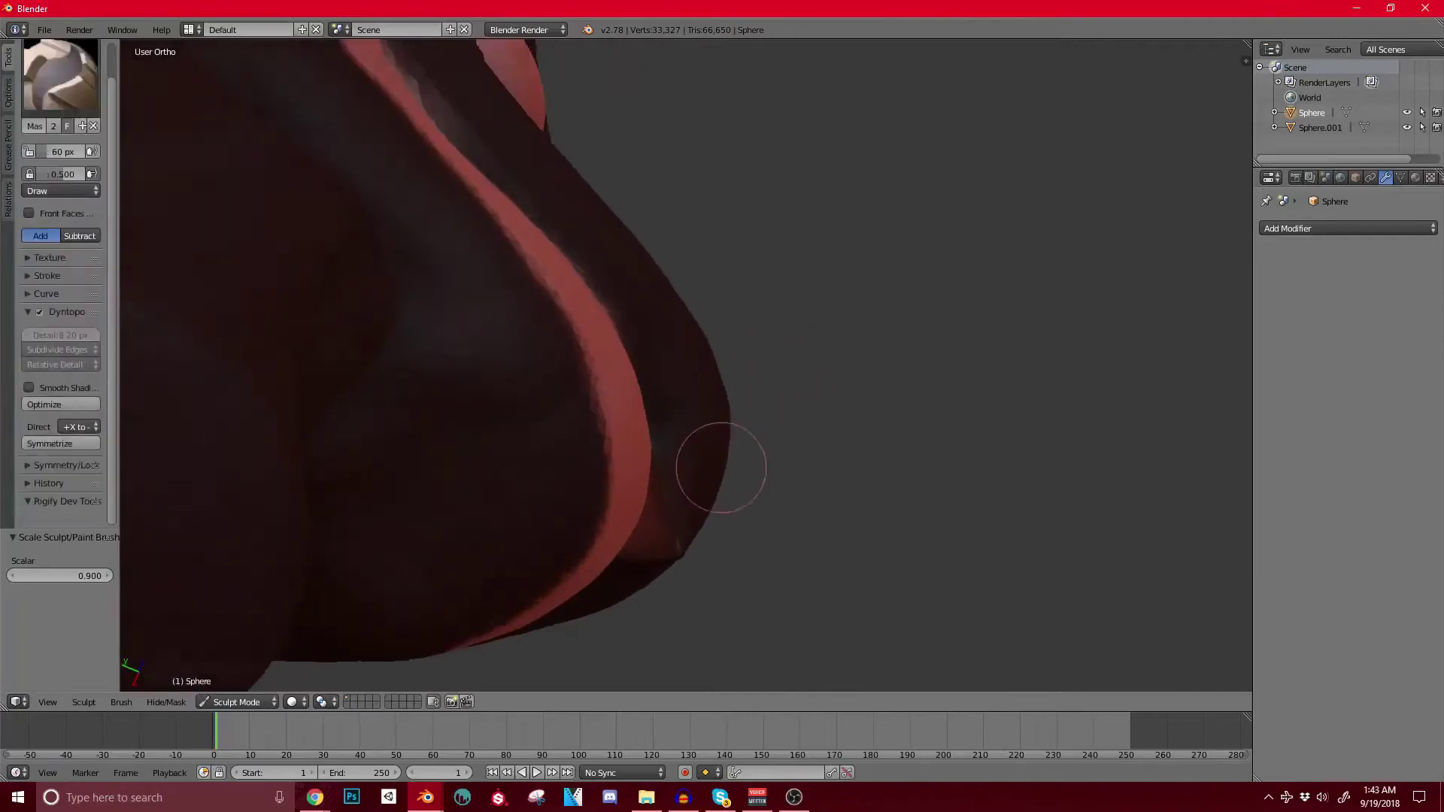
middle_drag(722, 471, 679, 444)
mouse_move(644, 506)
middle_down()
mouse_move(603, 461)
mouse_move(667, 474)
mouse_move(634, 452)
middle_up()
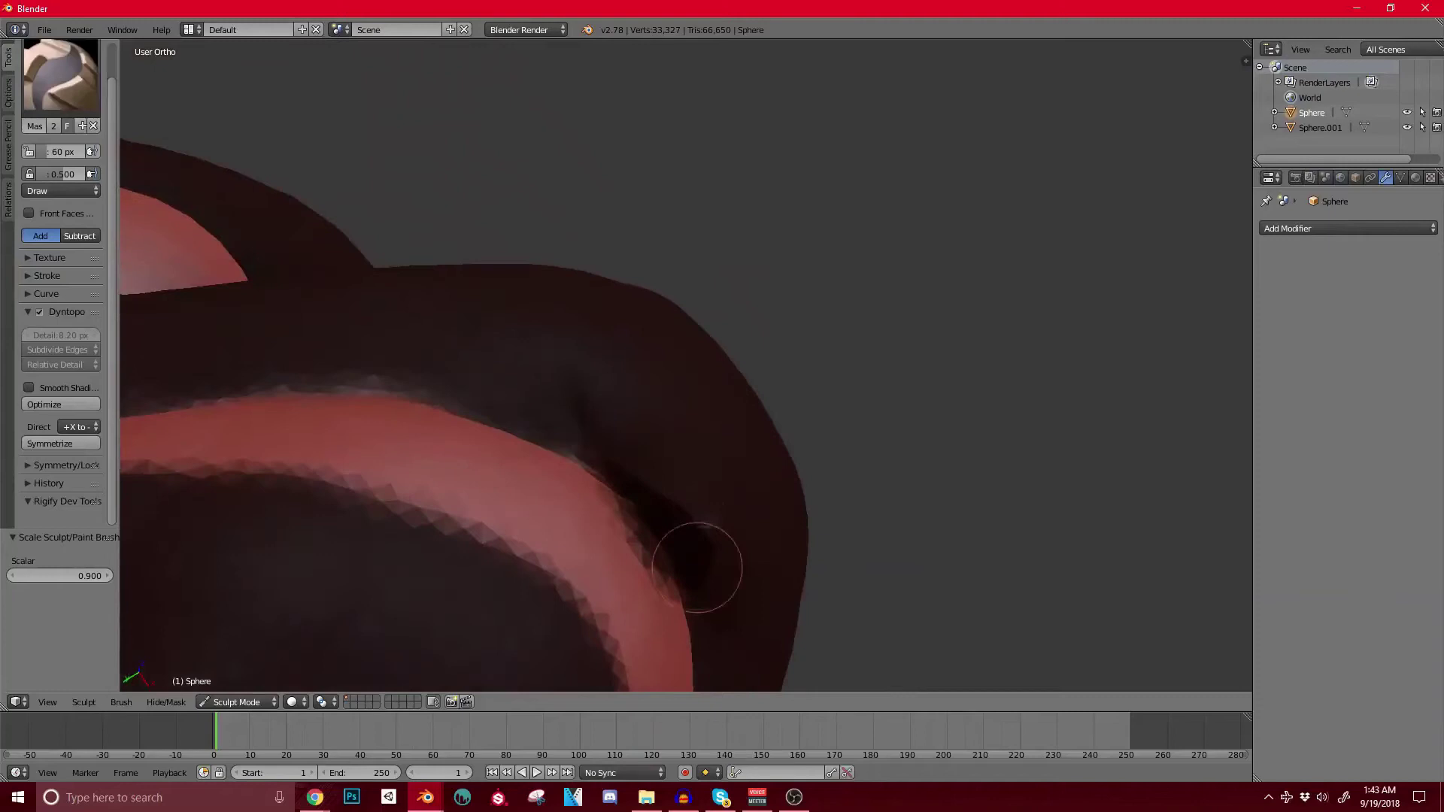
mouse_move(729, 525)
middle_down()
mouse_move(761, 580)
mouse_move(662, 484)
mouse_move(674, 409)
mouse_move(726, 388)
mouse_move(718, 374)
middle_up()
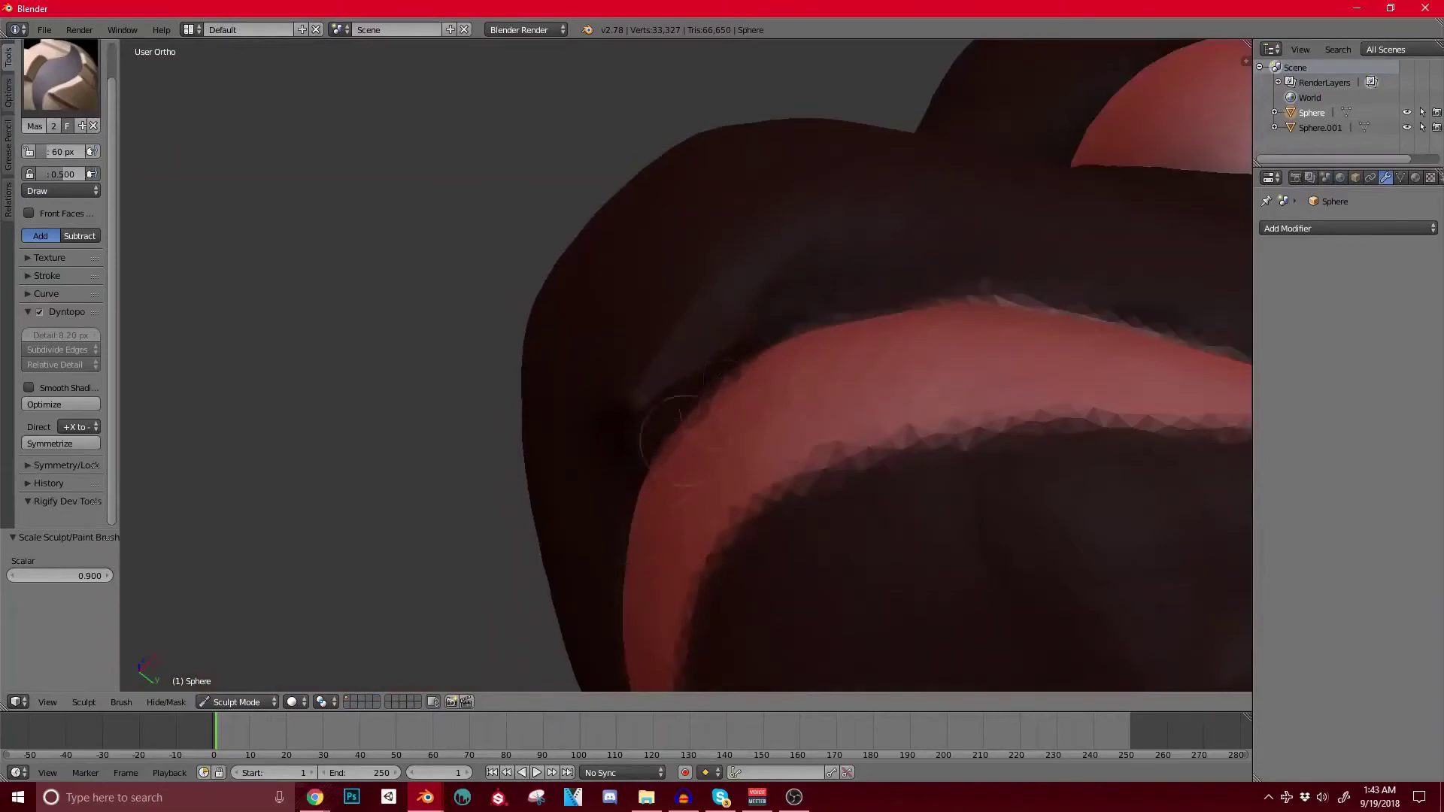
middle_drag(673, 425, 715, 428)
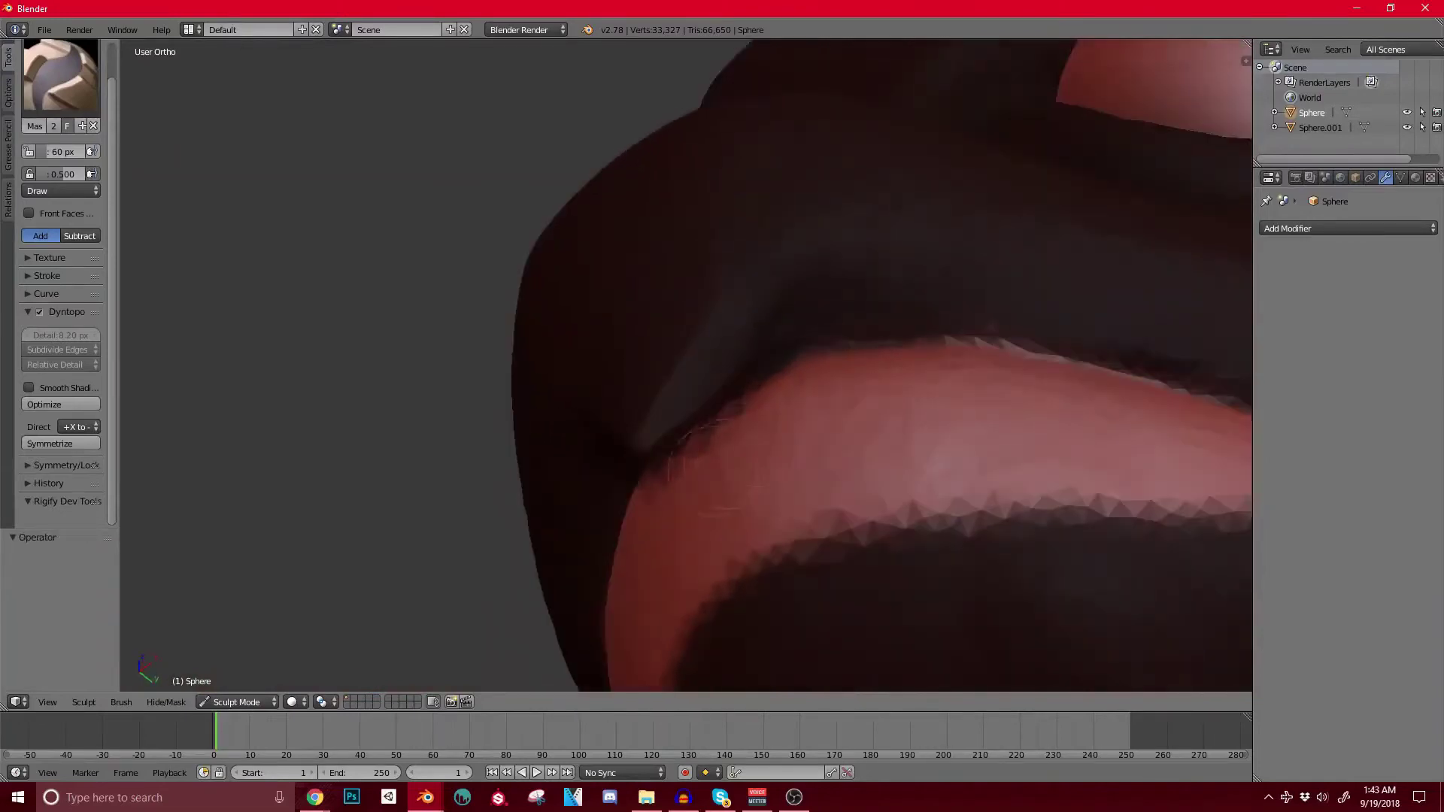
middle_drag(666, 474, 820, 423)
scroll(579, 376, down, 5)
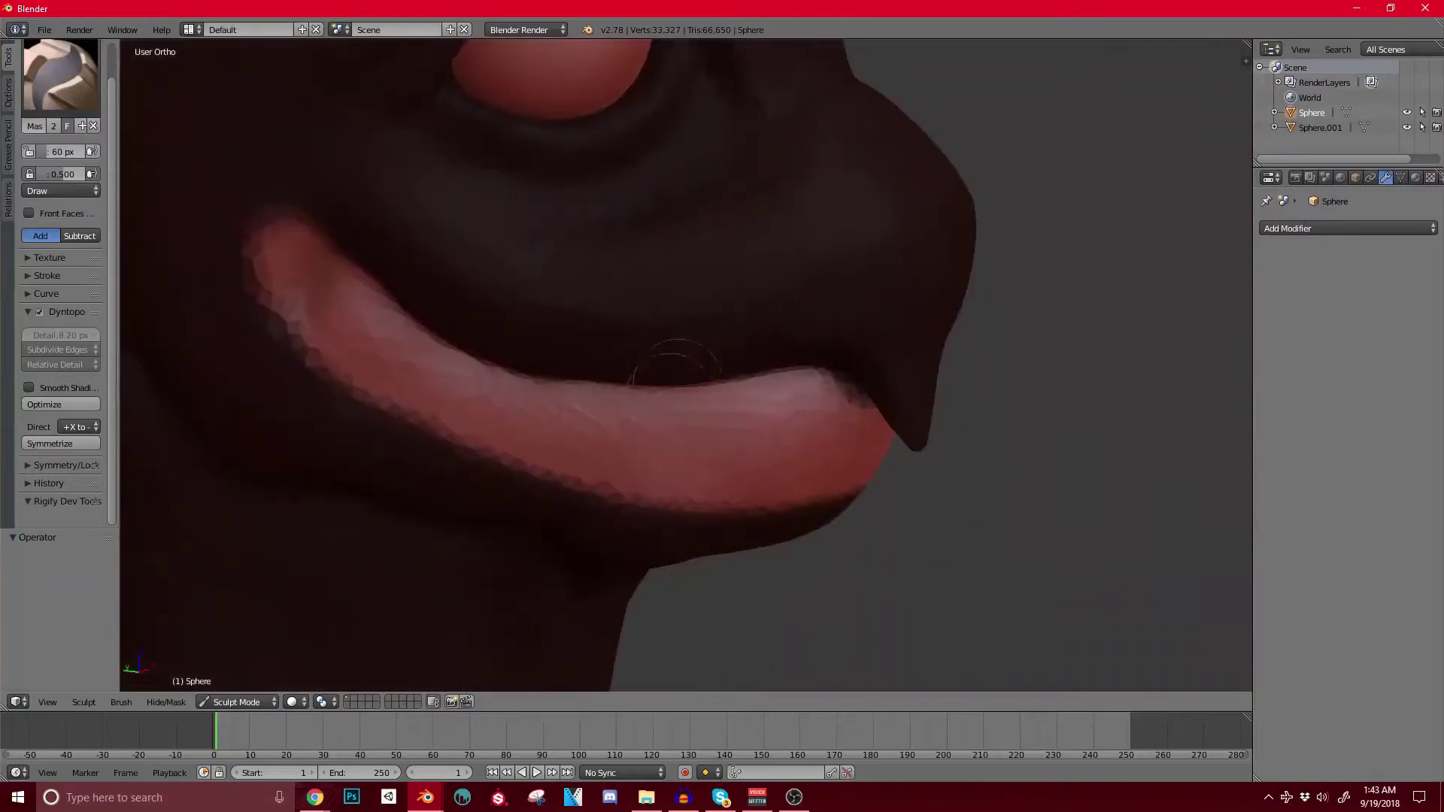
Step: Switch to the Grab brush, enlarge it to 227 px, and pull the unmasked lower lip outward
scroll(675, 363, down, 2)
key(g)
key(bracketright)
key(bracketright)
key(bracketright)
key(bracketright)
key(bracketright)
key(bracketright)
key(bracketright)
key(bracketright)
key(bracketright)
key(bracketright)
key(bracketright)
key(bracketright)
key(bracketright)
mouse_move(776, 420)
middle_down()
mouse_move(762, 396)
mouse_move(787, 404)
middle_up()
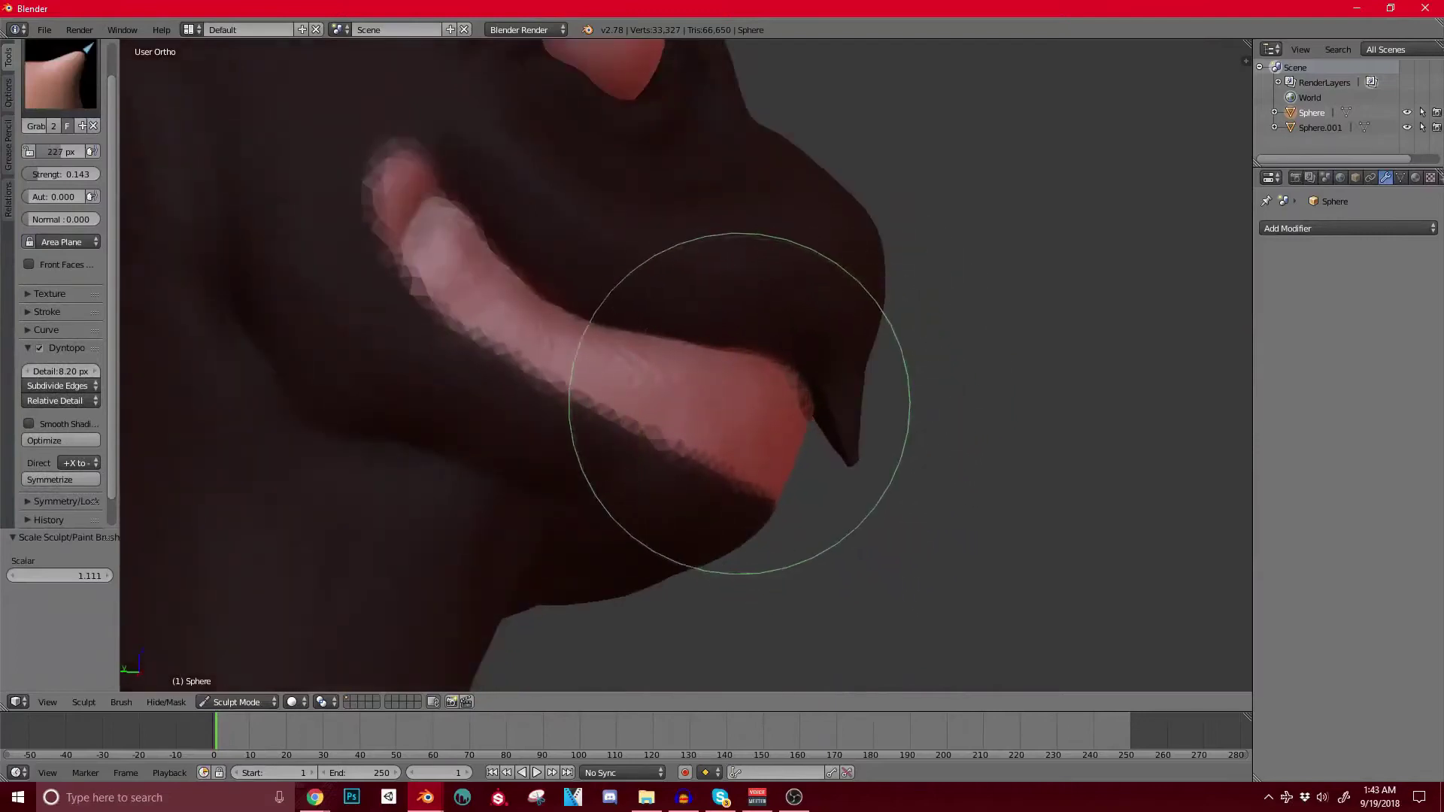
middle_drag(693, 429, 667, 393)
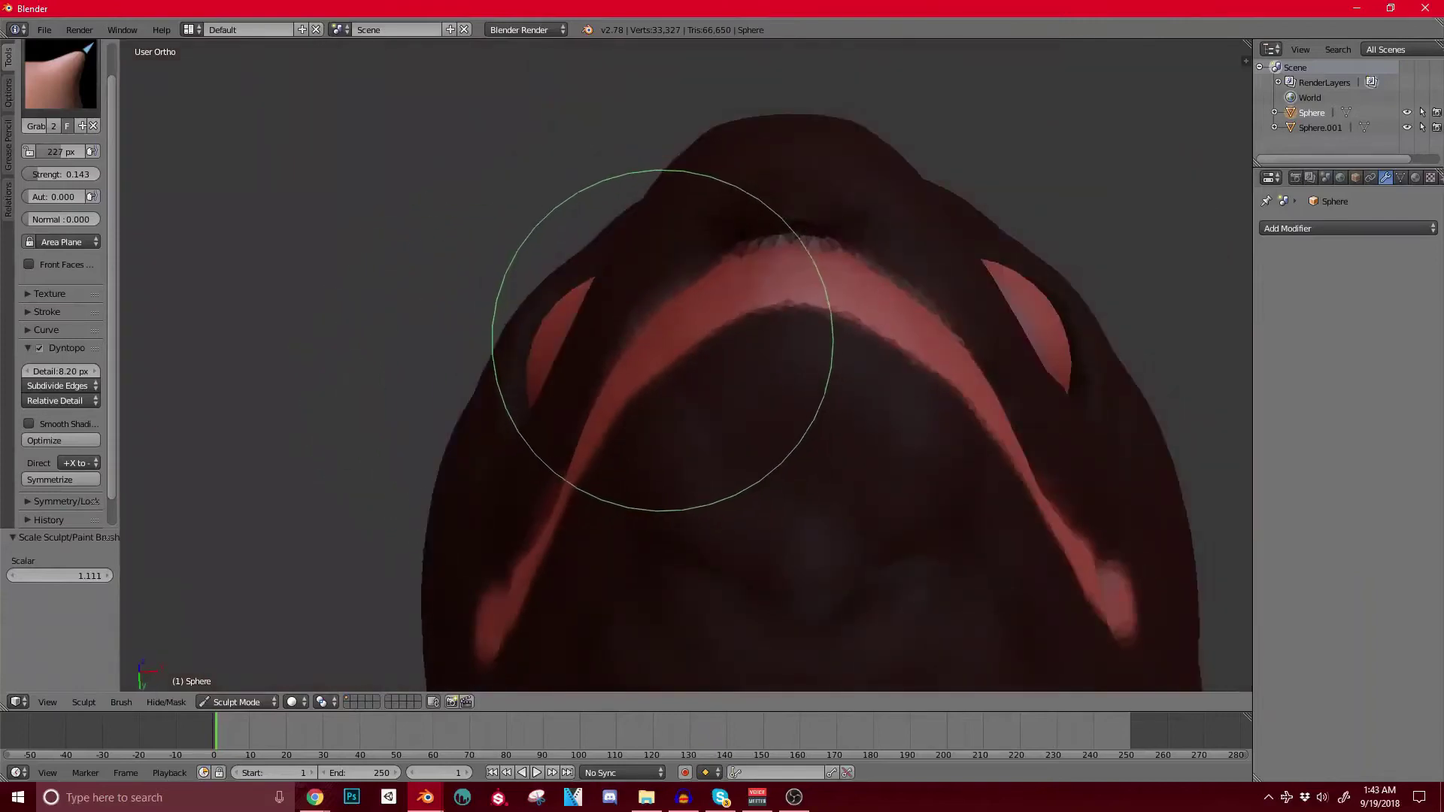
mouse_move(824, 308)
middle_down()
mouse_move(766, 315)
mouse_move(761, 251)
mouse_move(837, 323)
middle_up()
scroll(805, 329, up, 3)
Step: Clear the mask, then fill and smooth the rough edges of the lower lip beside the beak with Clay Strips at 54 px
click(60, 75)
click(416, 163)
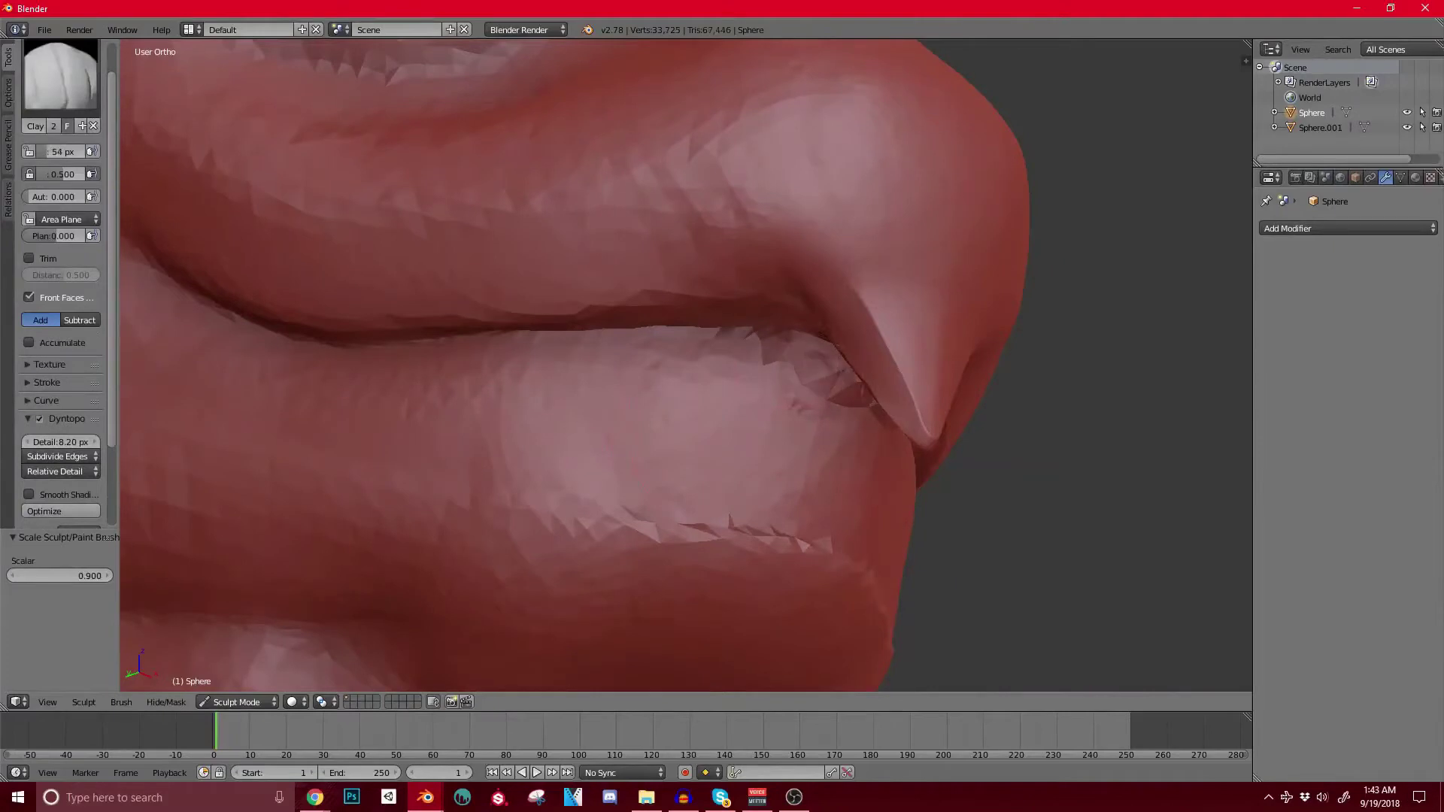
mouse_move(860, 400)
mouse_down()
mouse_move(788, 346)
mouse_move(736, 332)
mouse_up()
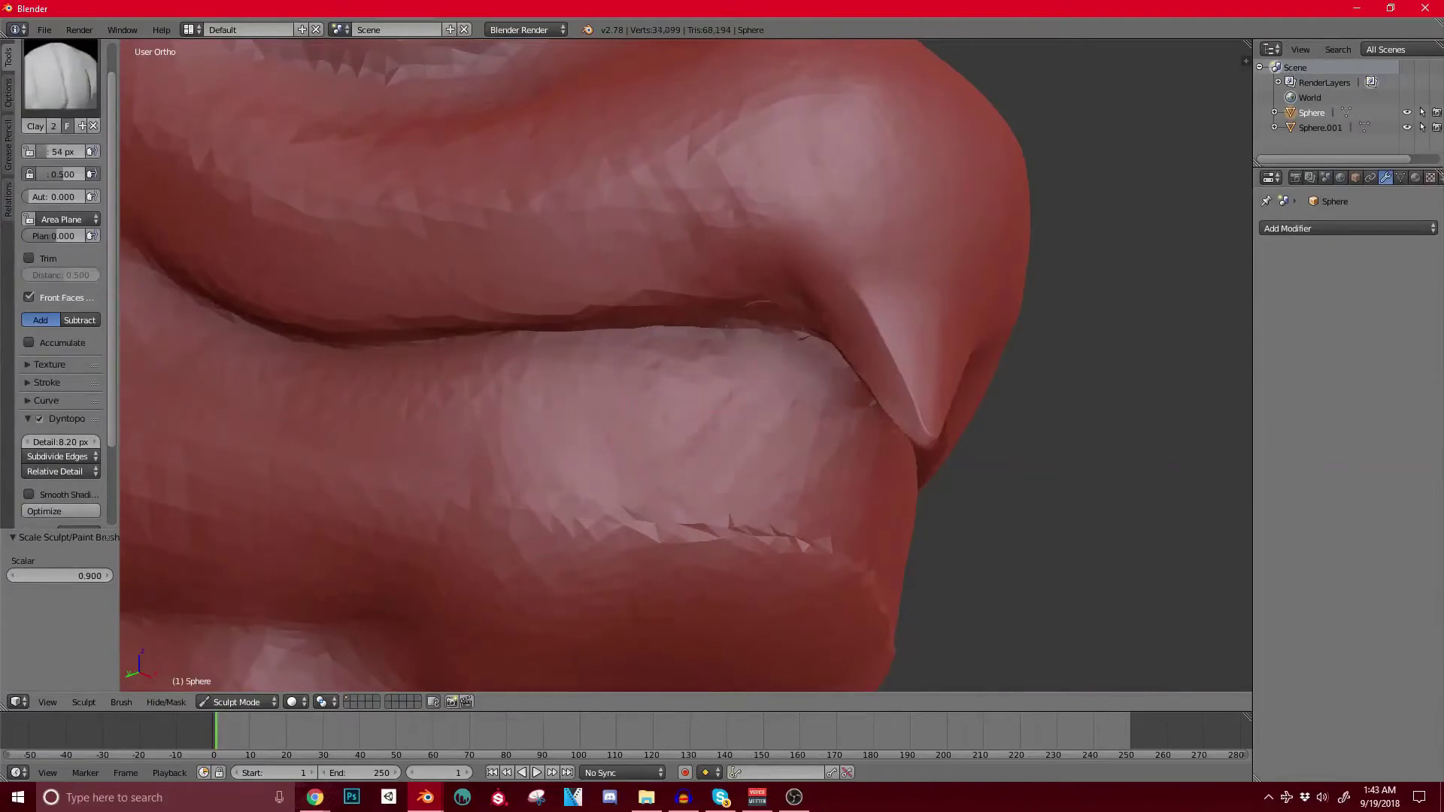
scroll(758, 342, down, 5)
middle_drag(758, 342, 681, 468)
scroll(786, 451, up, 2)
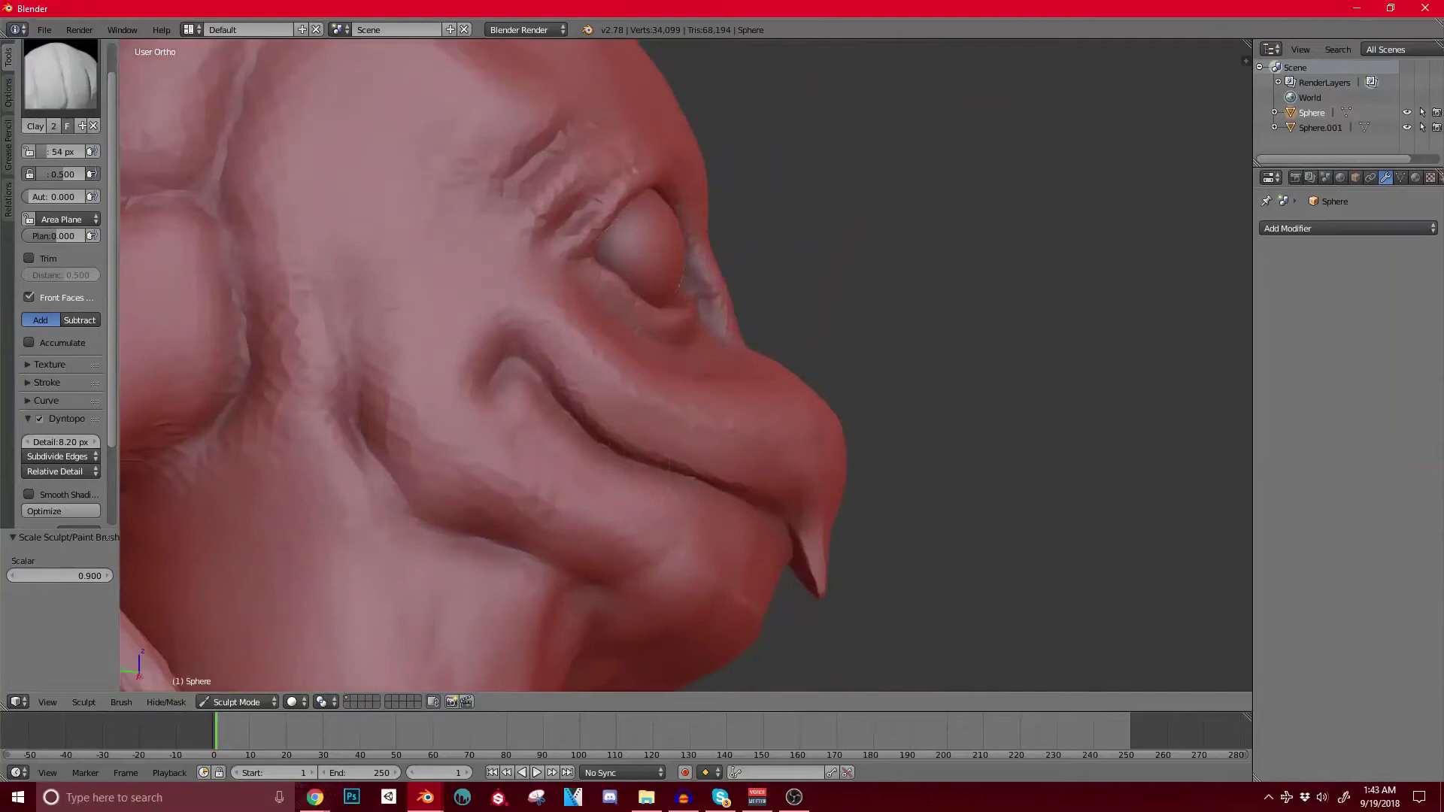
scroll(752, 511, down, 4)
middle_drag(752, 511, 519, 510)
scroll(519, 510, up, 4)
shift+drag(782, 385, 637, 383)
middle_drag(818, 421, 857, 425)
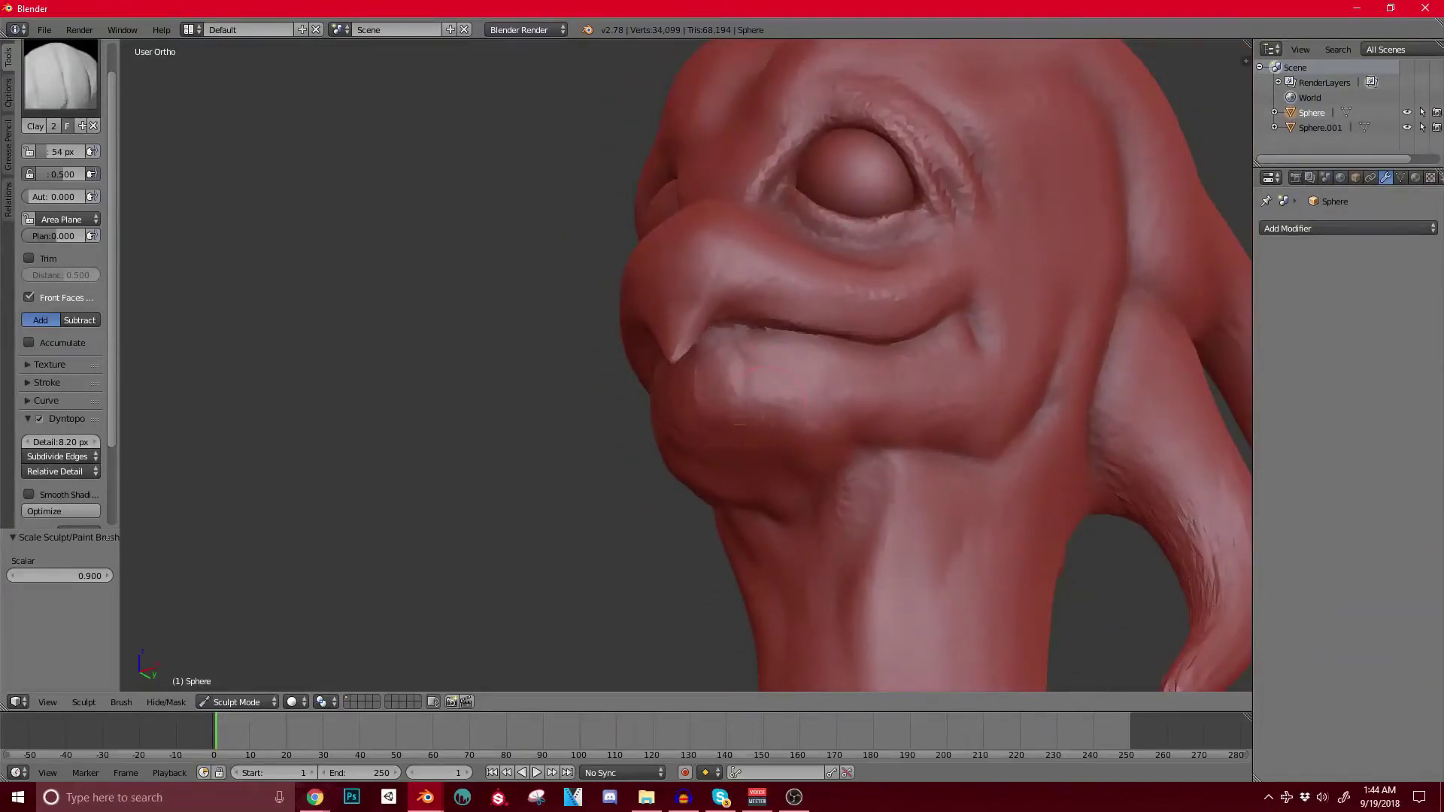
Step: Open the Windows notification panel and touch up the lower lip edge along the mouth opening with Clay Strips at 54 px
key(super+a)
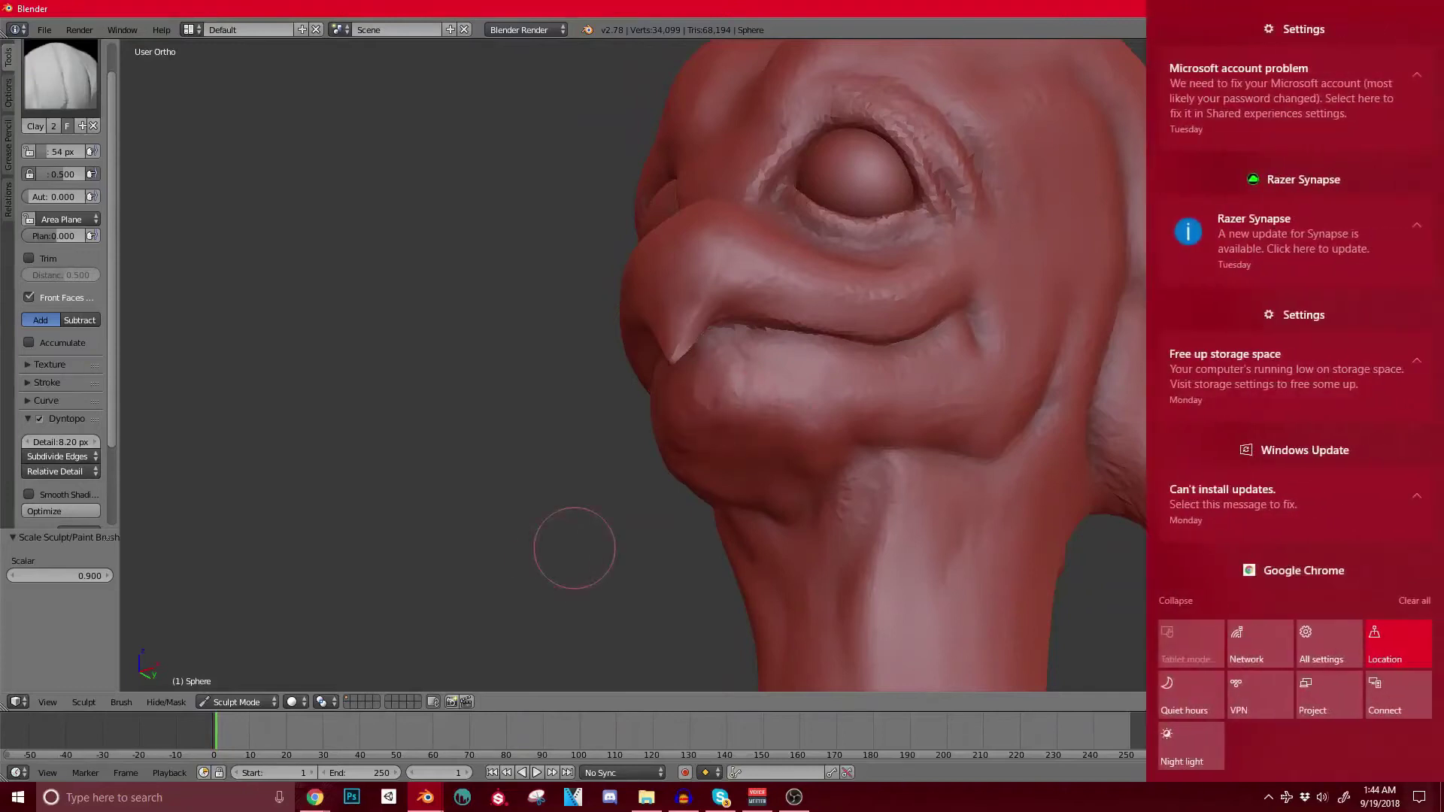
middle_drag(1012, 197, 1136, 194)
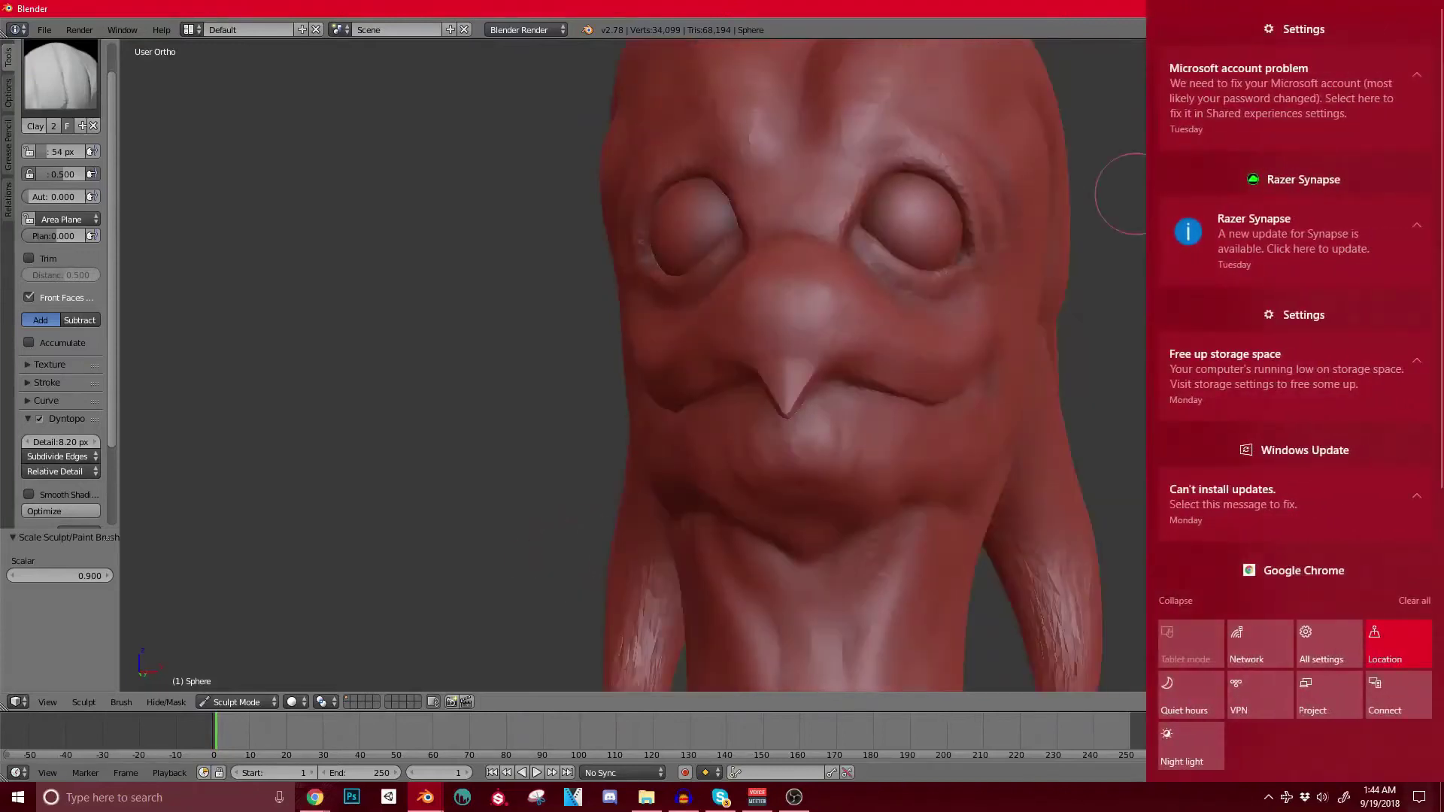
middle_drag(1066, 171, 930, 195)
scroll(1098, 164, down, 2)
middle_drag(779, 374, 709, 362)
scroll(710, 363, up, 2)
mouse_move(709, 363)
shift+middle_down()
mouse_move(754, 333)
mouse_move(679, 449)
mouse_move(680, 414)
shift+middle_up()
scroll(679, 449, up, 3)
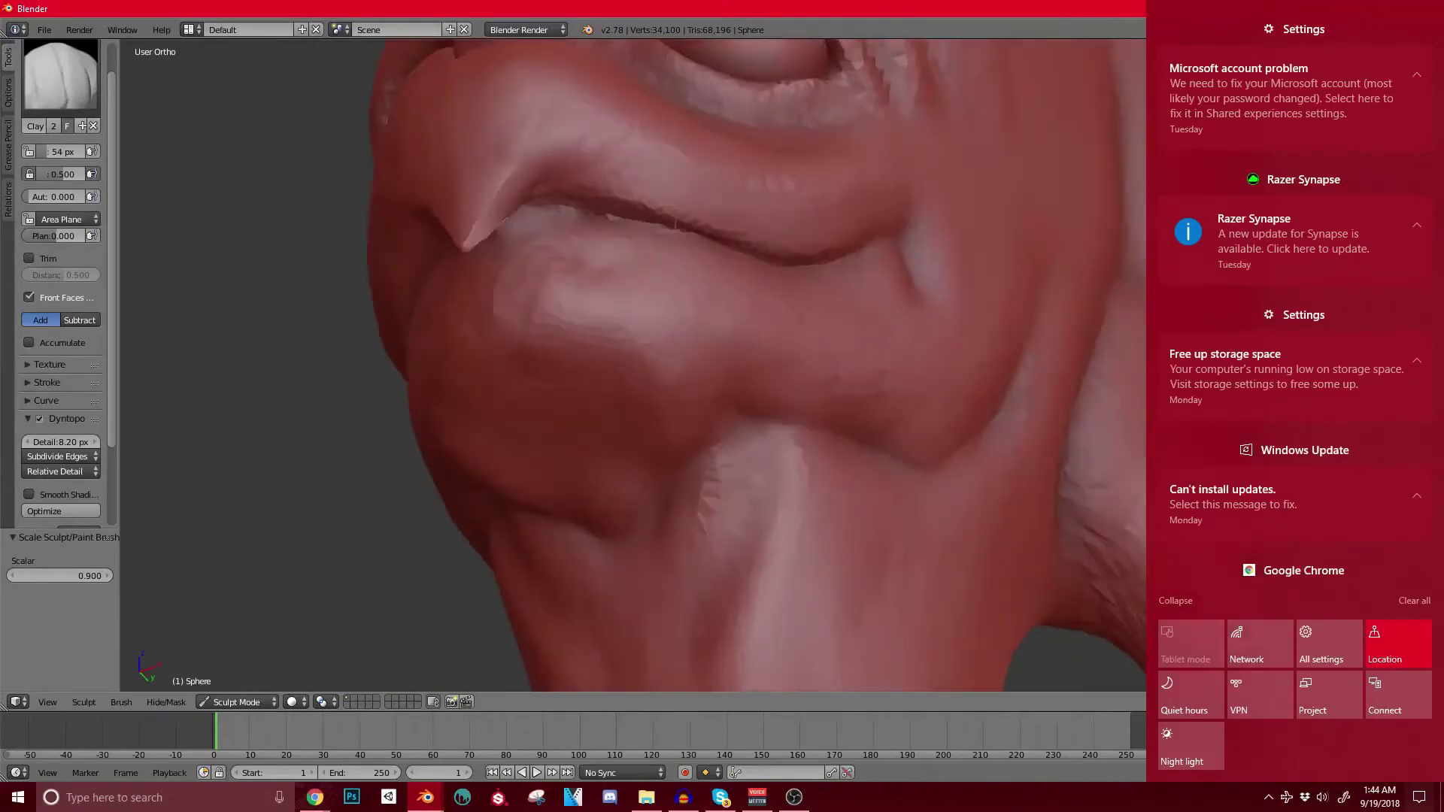
scroll(1124, 440, down, 3)
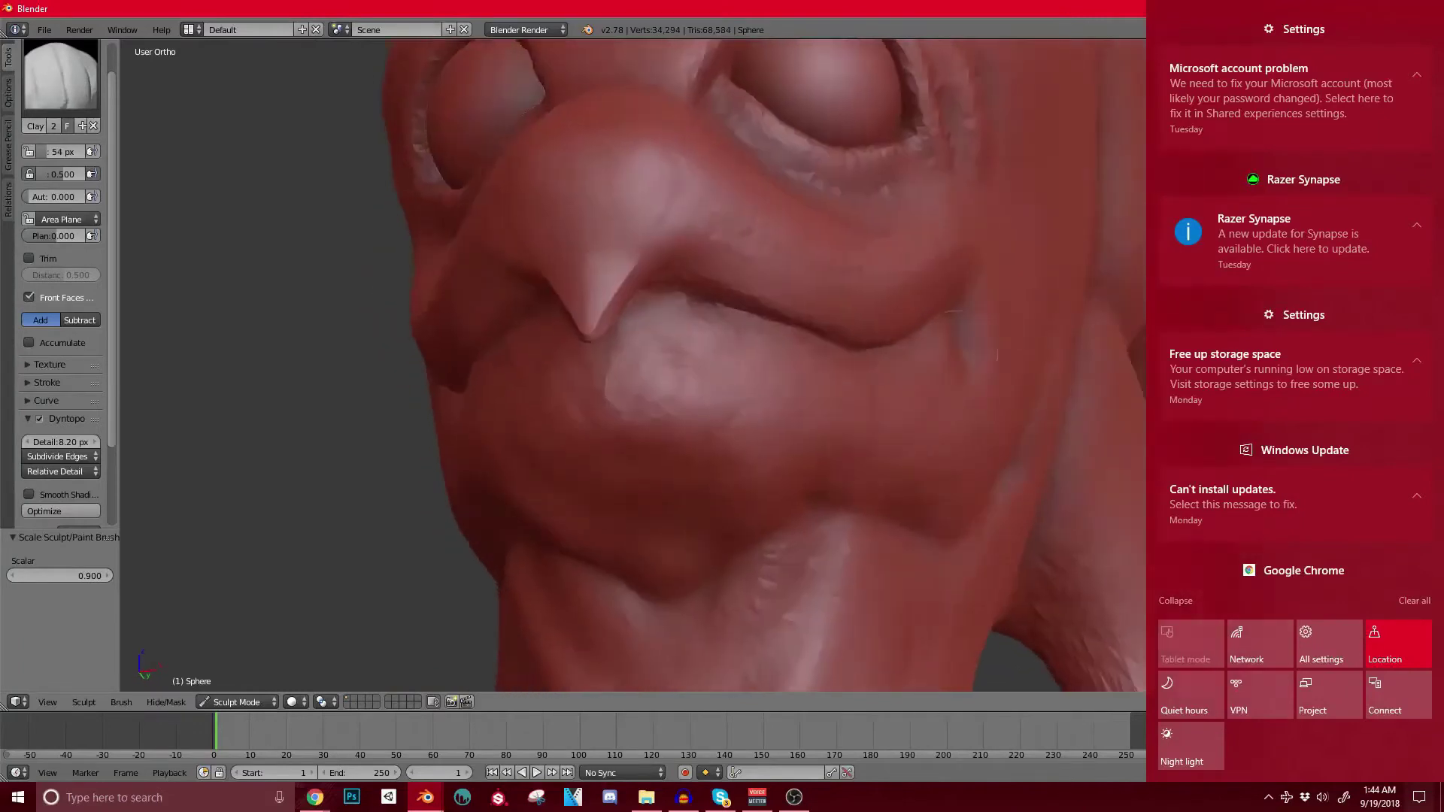
Step: Clear all Windows notifications and close the notification panel
click(1414, 600)
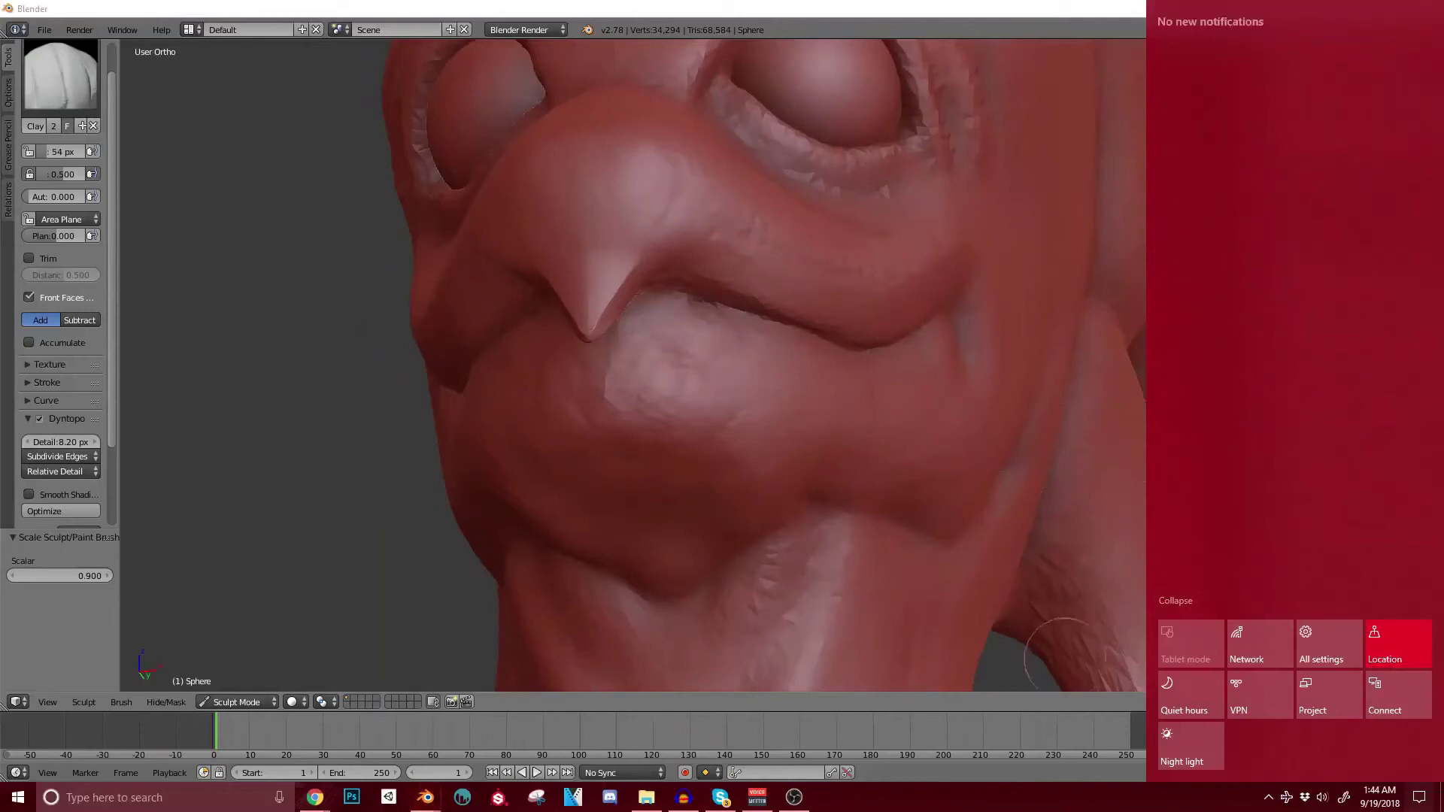
click(1065, 658)
Step: Build a raised fold around the corner of the mouth with Clay Strips and blend it into the cheek
middle_drag(1047, 648, 1013, 640)
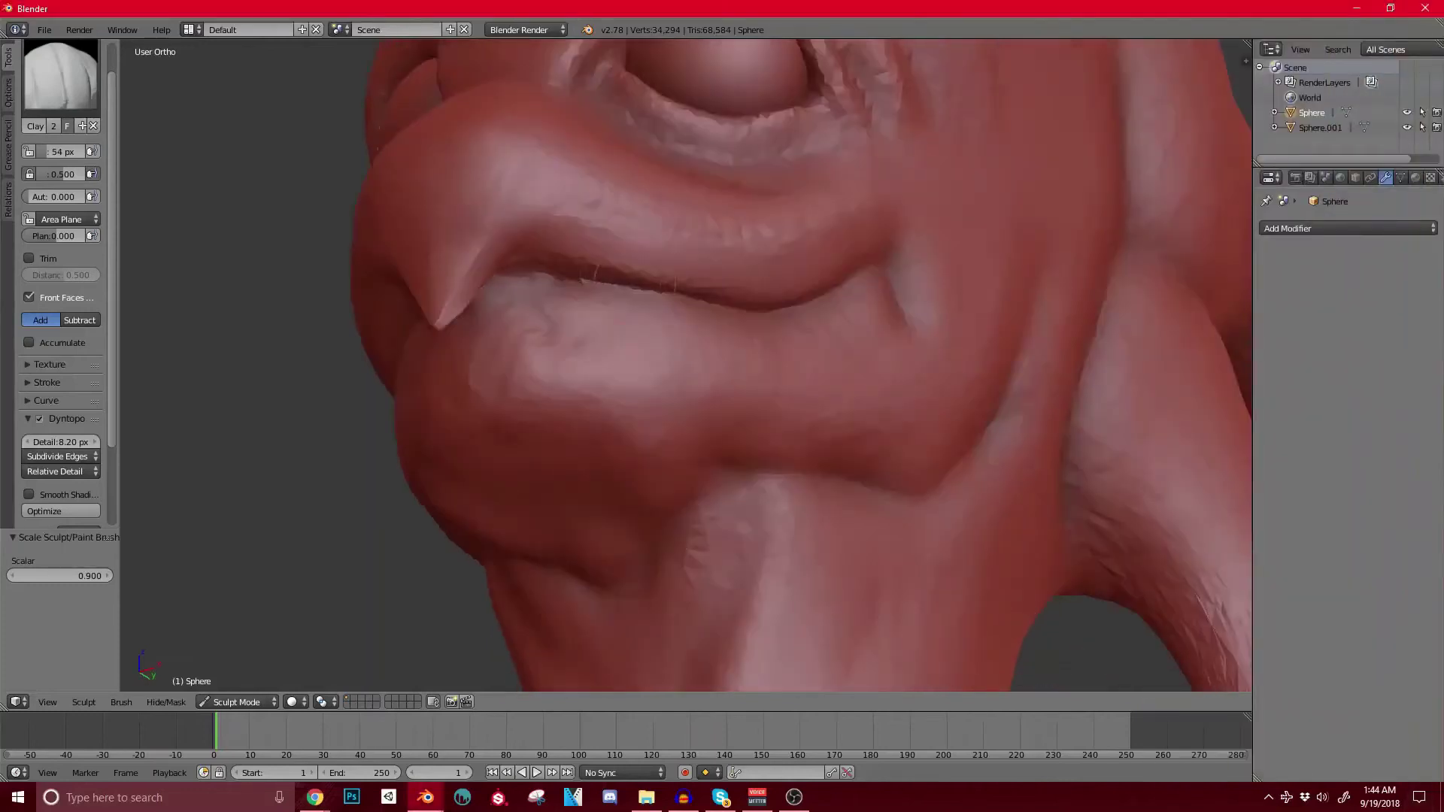
shift+middle_drag(636, 278, 665, 301)
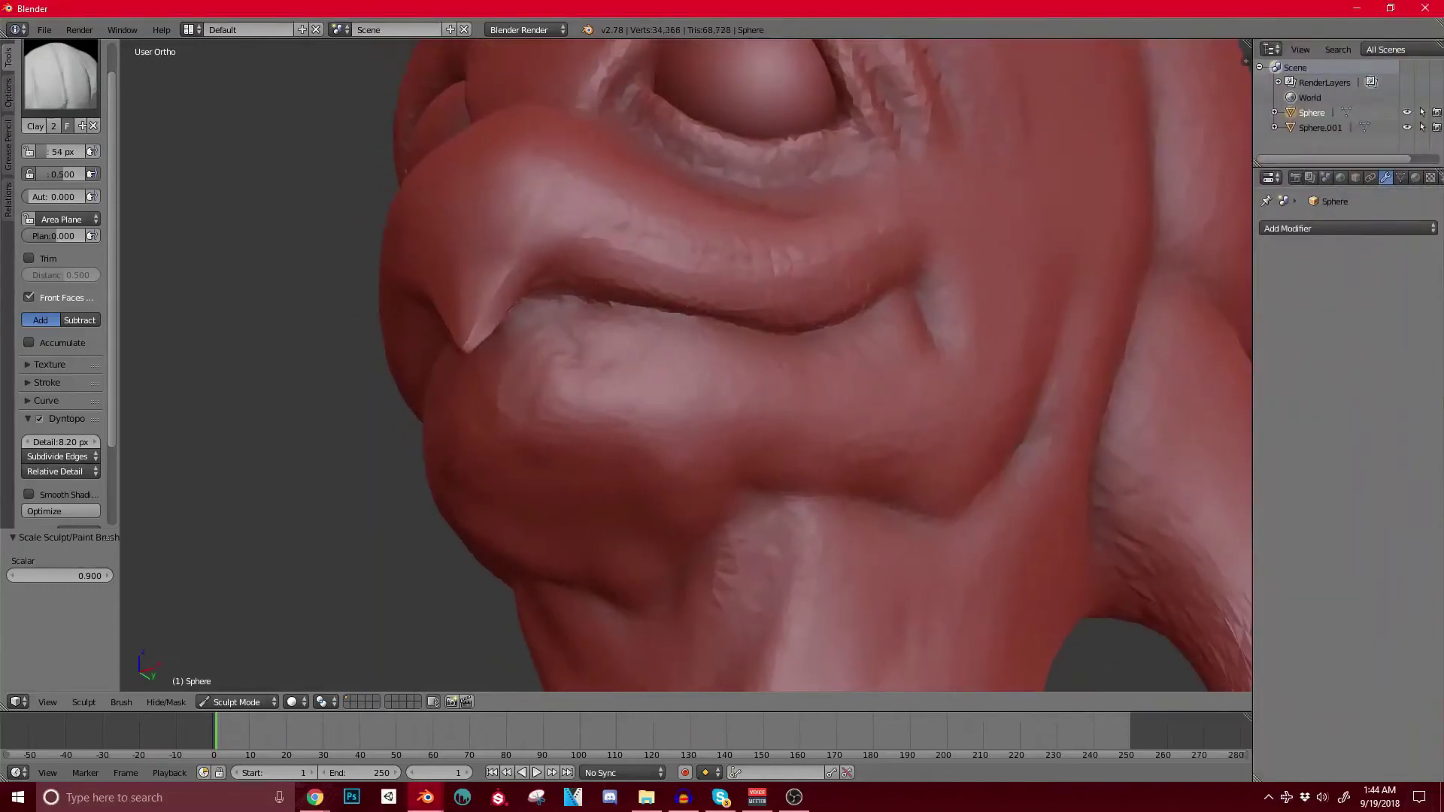
drag(941, 233, 972, 331)
middle_drag(947, 301, 908, 301)
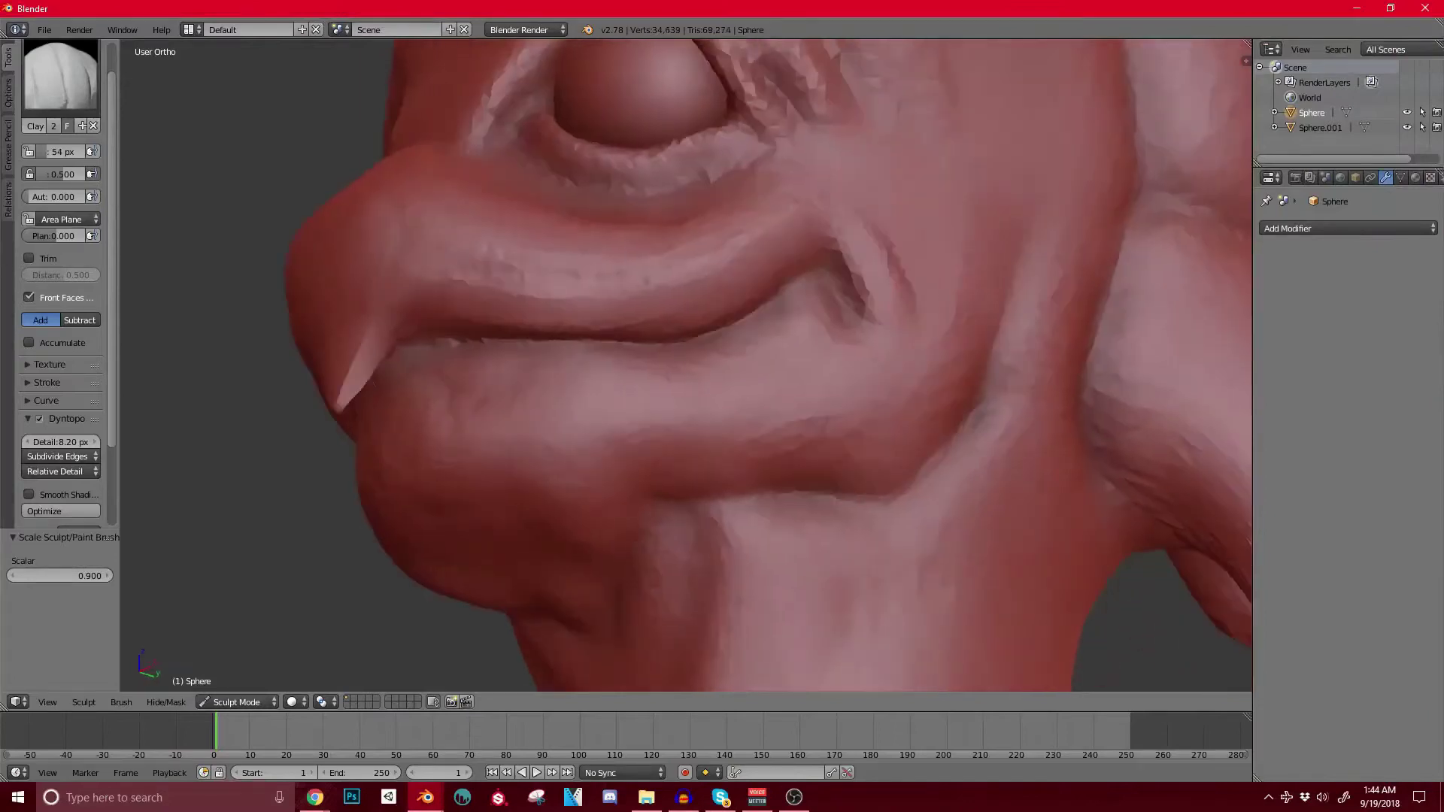
scroll(686, 364, down, 3)
middle_drag(783, 255, 932, 260)
middle_drag(777, 367, 887, 488)
scroll(880, 388, down, 3)
scroll(880, 361, up, 2)
middle_drag(887, 481, 613, 365)
scroll(827, 451, up, 1)
scroll(681, 370, up, 2)
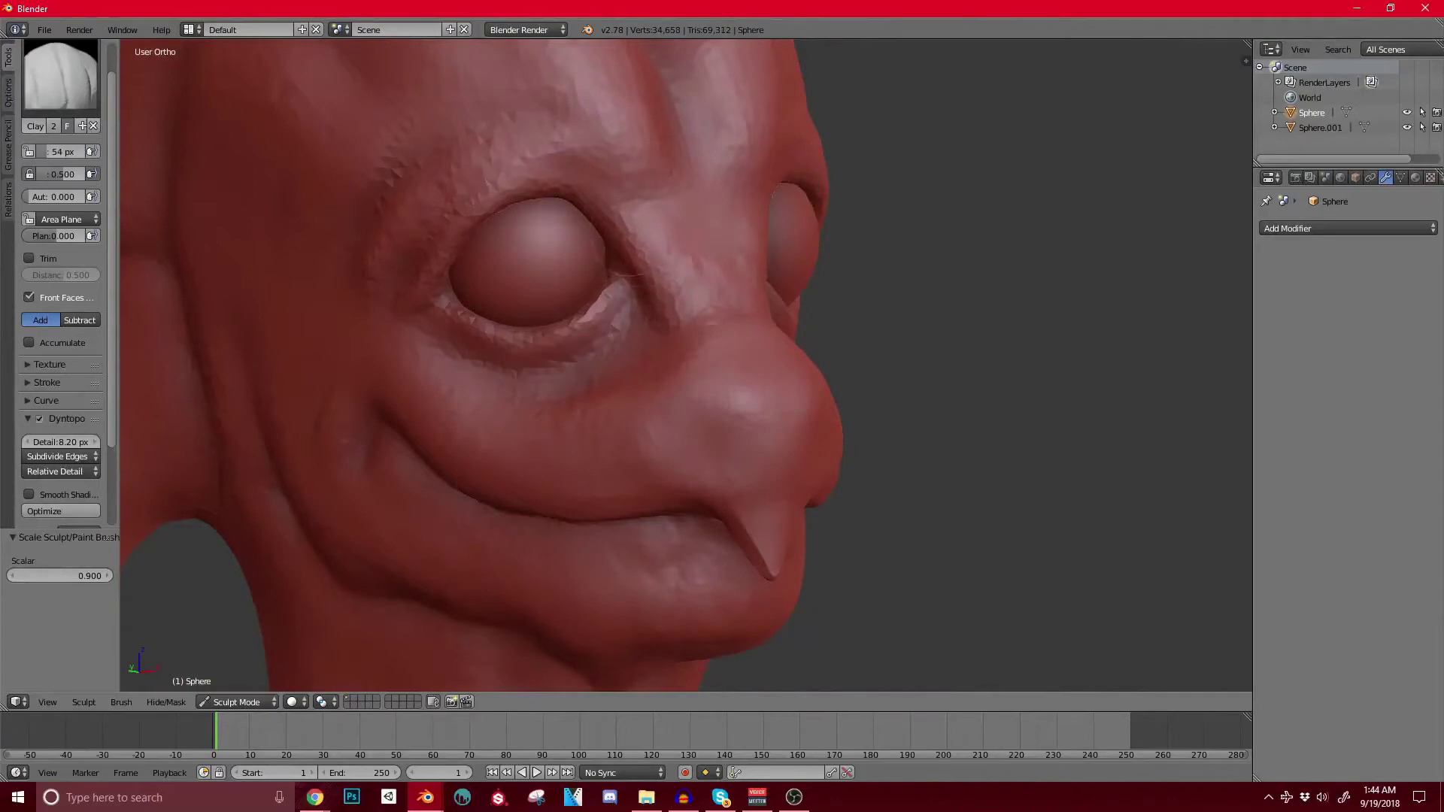
Step: Raise a diagonal muscle down the side of the neck, from behind the jaw to the front base, with Clay Strips
scroll(660, 240, down, 4)
middle_drag(660, 239, 775, 226)
middle_drag(627, 278, 579, 346)
middle_drag(592, 443, 571, 310)
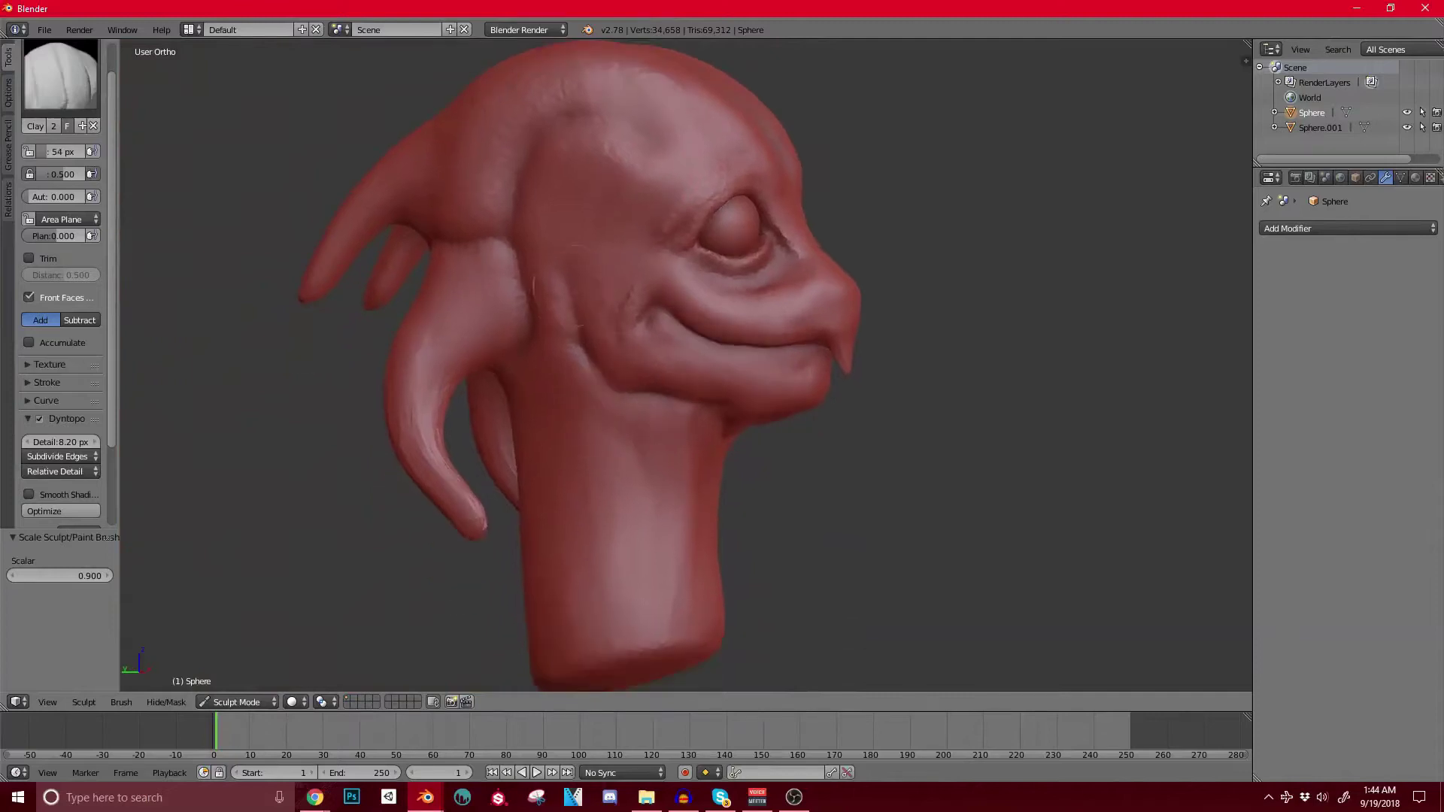
shift+middle_drag(625, 463, 619, 358)
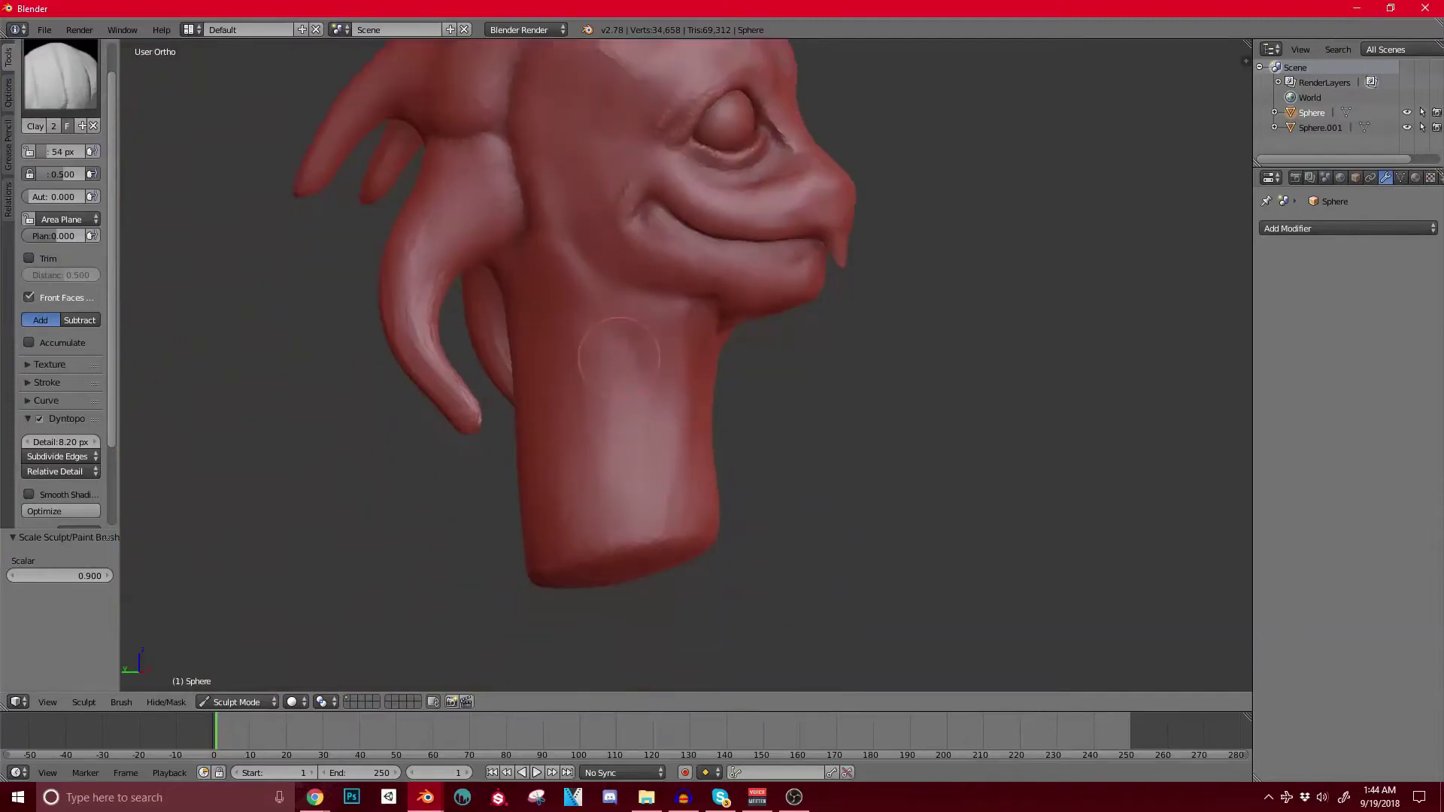
drag(601, 294, 618, 467)
middle_drag(632, 437, 586, 410)
drag(606, 306, 656, 466)
drag(635, 368, 673, 504)
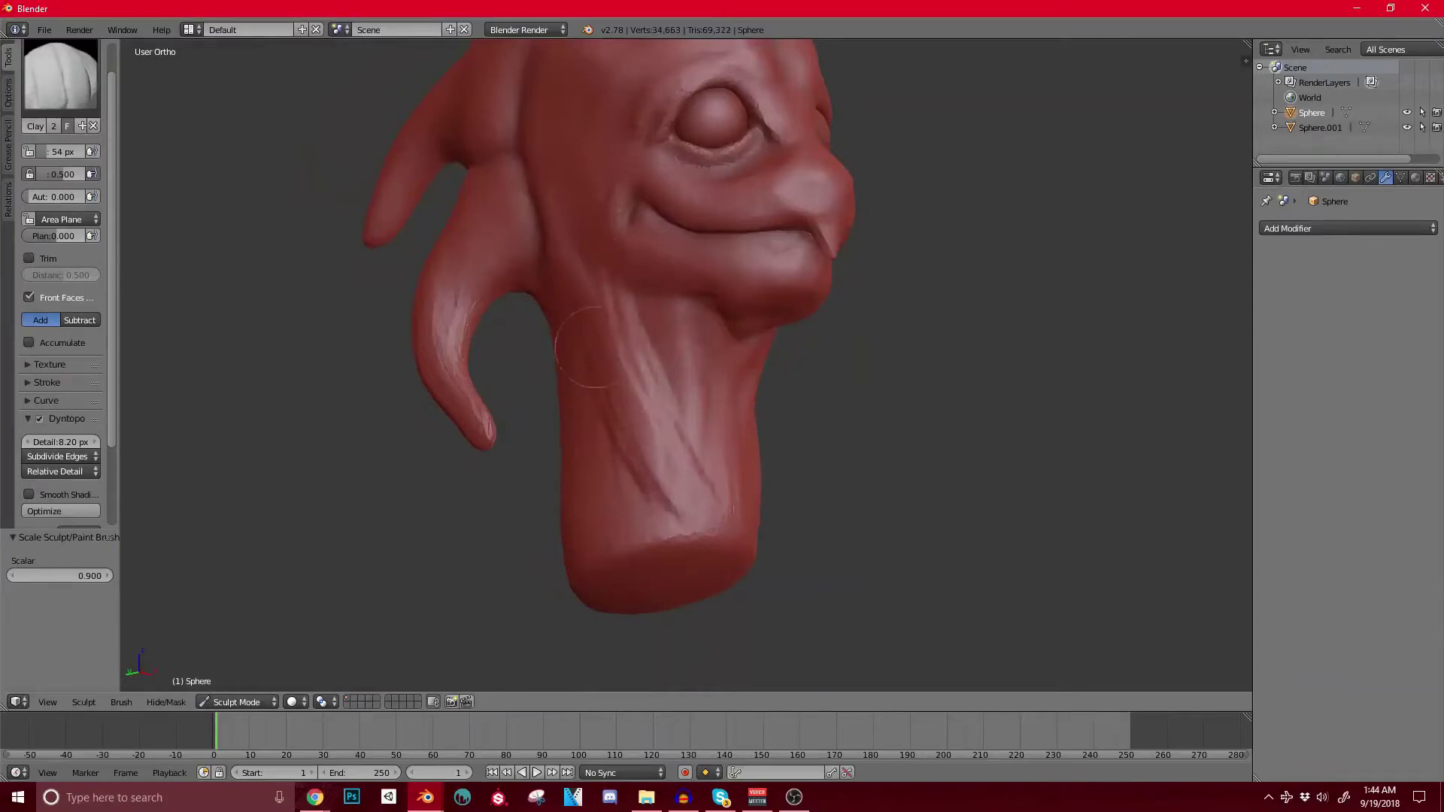
middle_drag(580, 364, 564, 297)
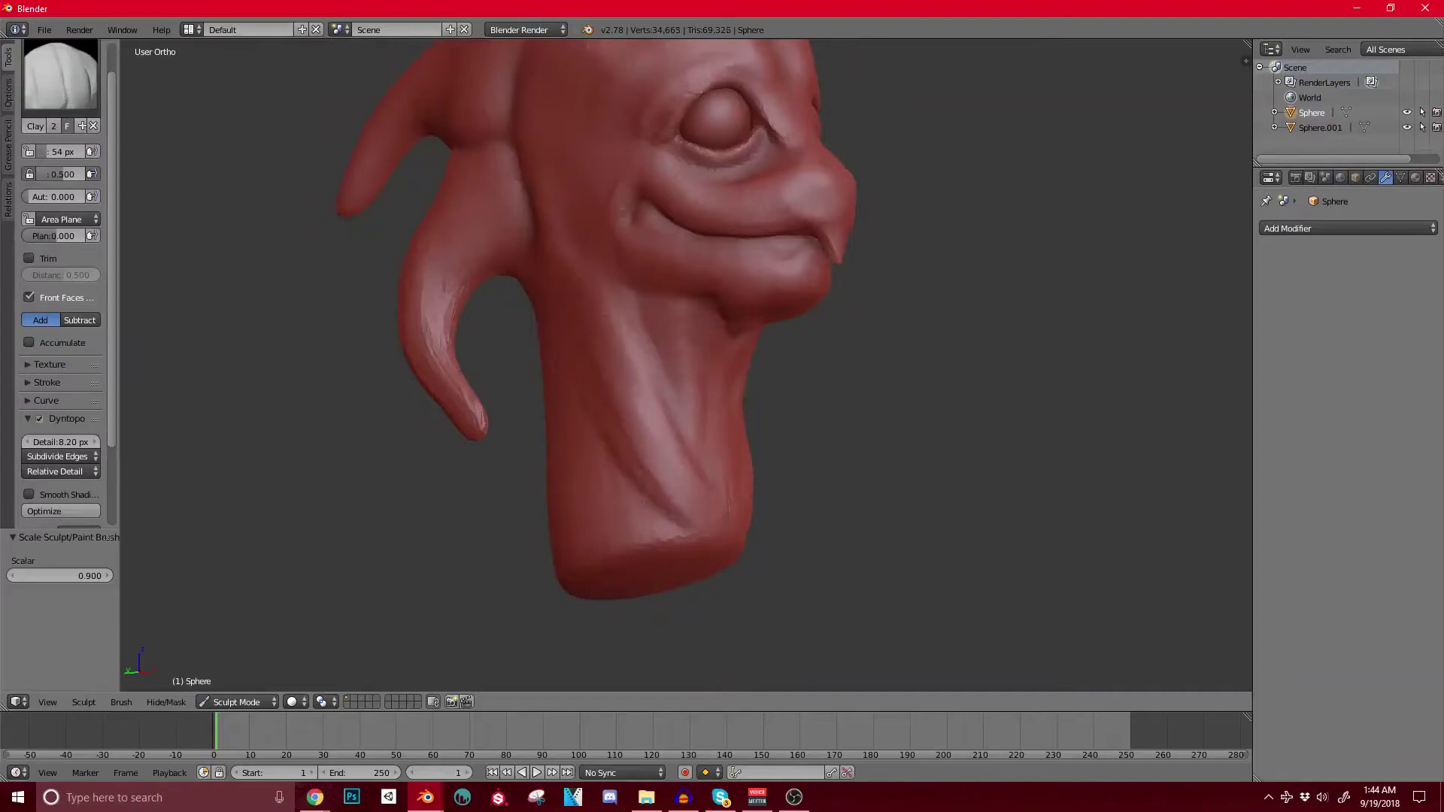
Step: Build up the back of the neck from its base to the skull beneath the horns with Clay Strips
middle_drag(686, 515, 696, 391)
mouse_move(596, 525)
mouse_down()
mouse_move(598, 277)
mouse_move(579, 252)
mouse_up()
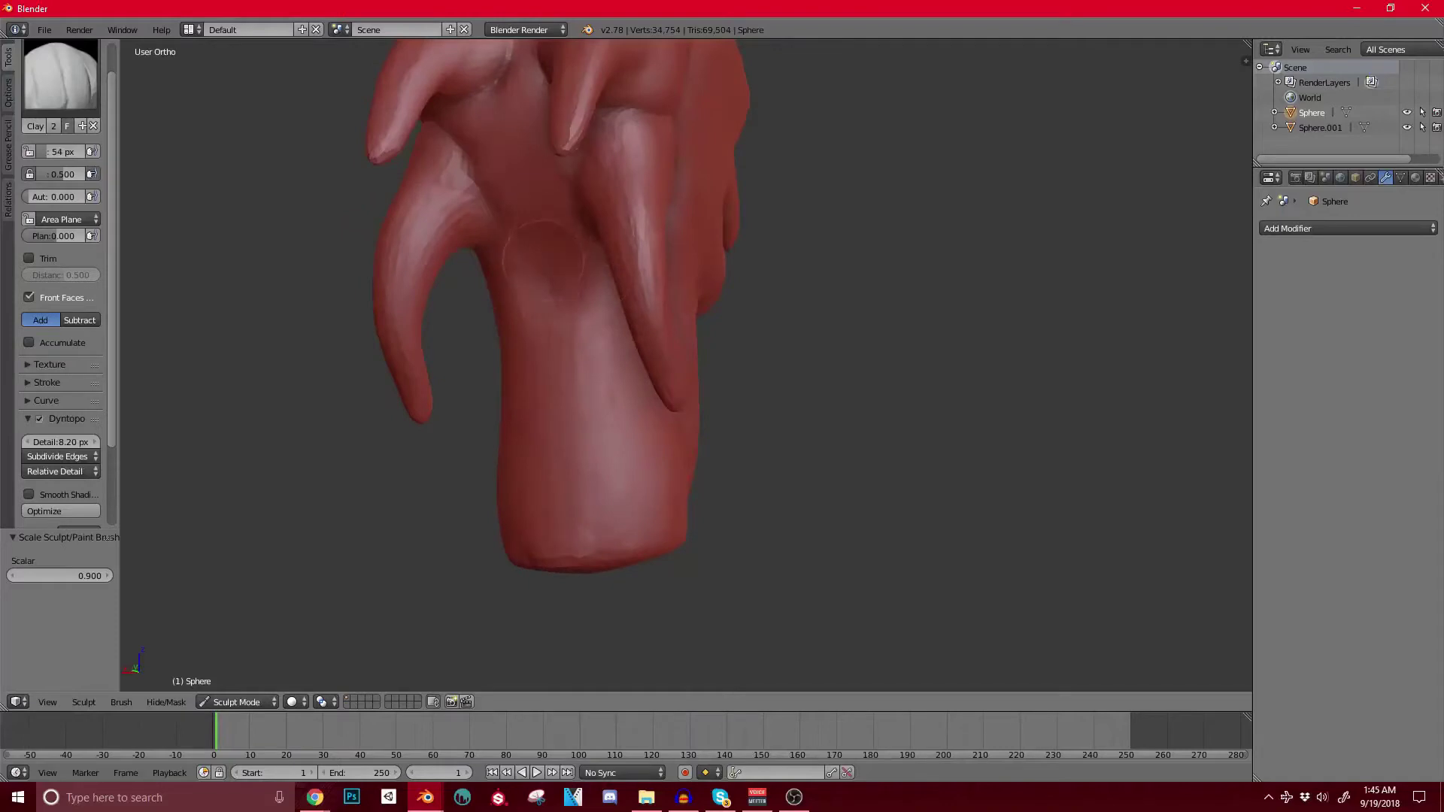
middle_drag(581, 249, 459, 256)
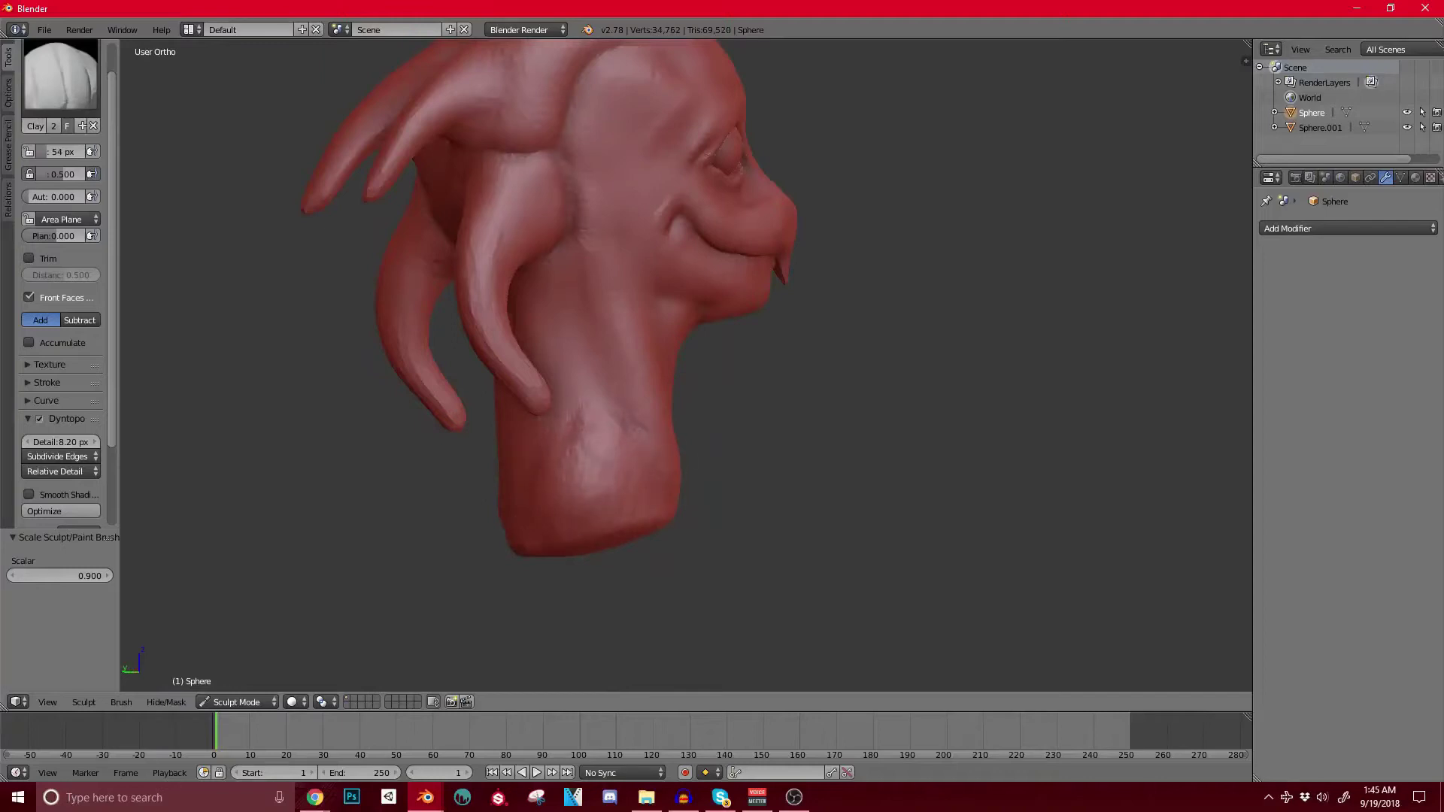
scroll(640, 443, down, 2)
middle_drag(688, 472, 637, 482)
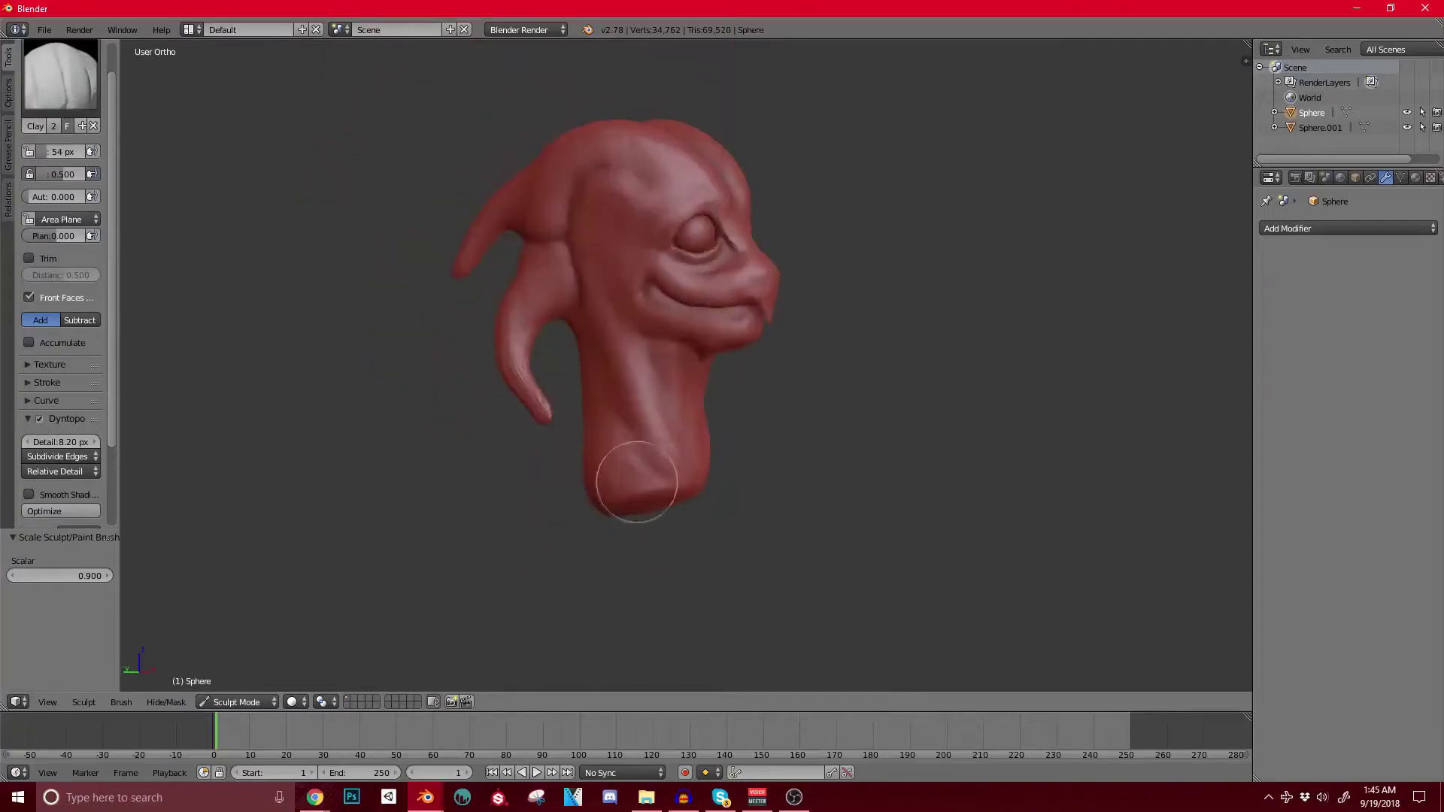
Step: Extend the muscle cord on the front of the throat up to the underside of the jaw
scroll(718, 450, up, 6)
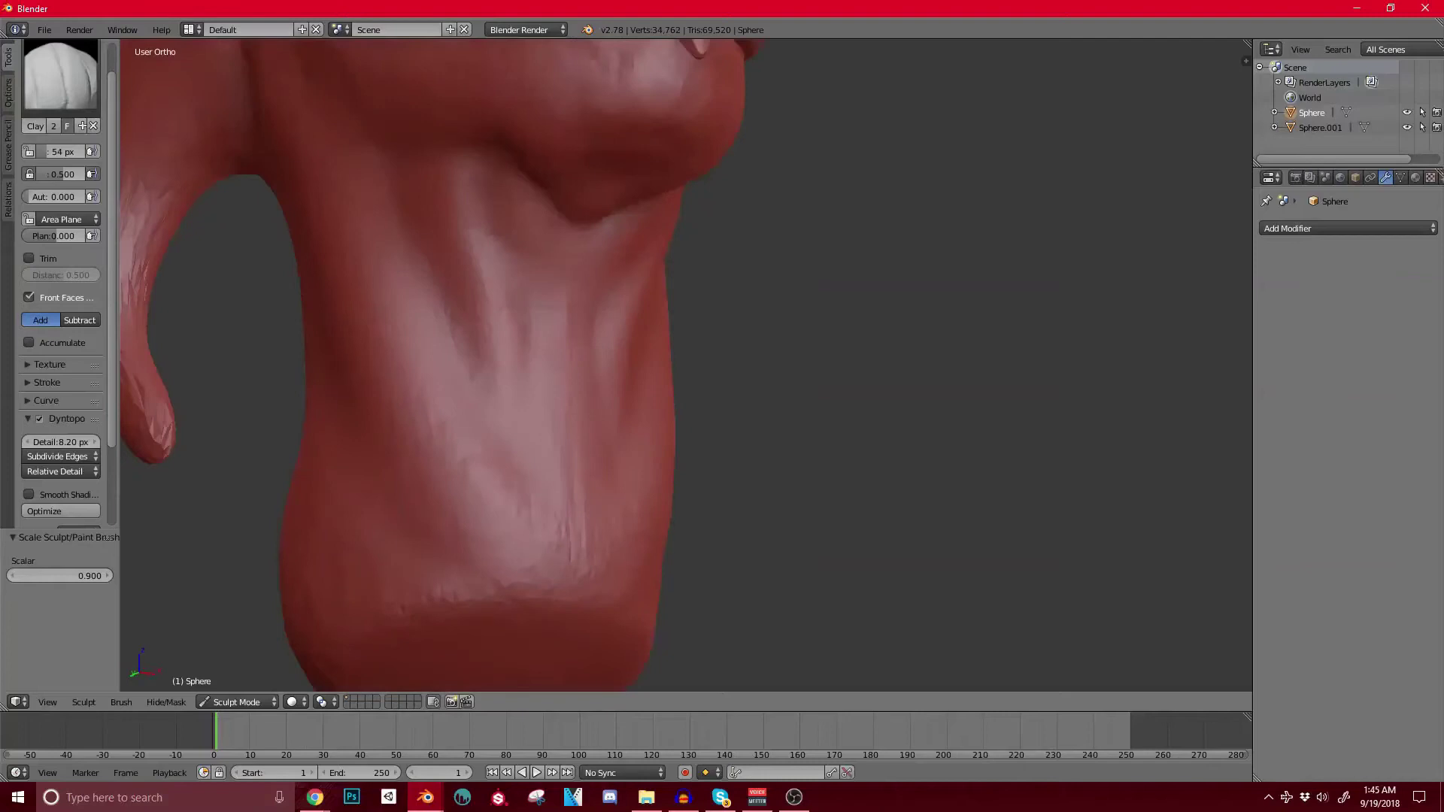
shift+middle_drag(501, 145, 522, 349)
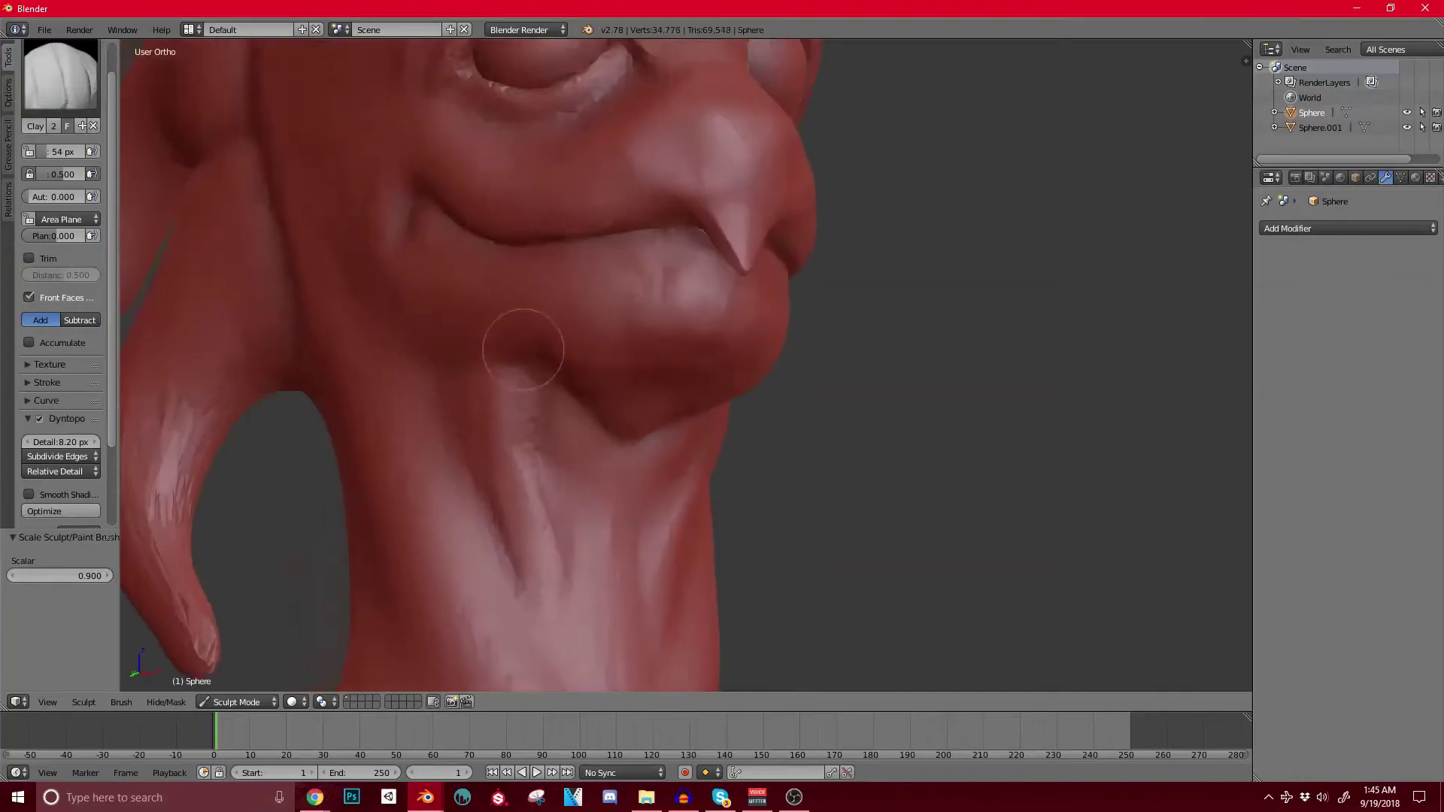
scroll(535, 428, down, 1)
shift+middle_drag(534, 428, 476, 323)
Step: Reshape the underside of the chin with Clay Strips, carving a hollow beneath the lower lip
middle_drag(559, 362, 527, 397)
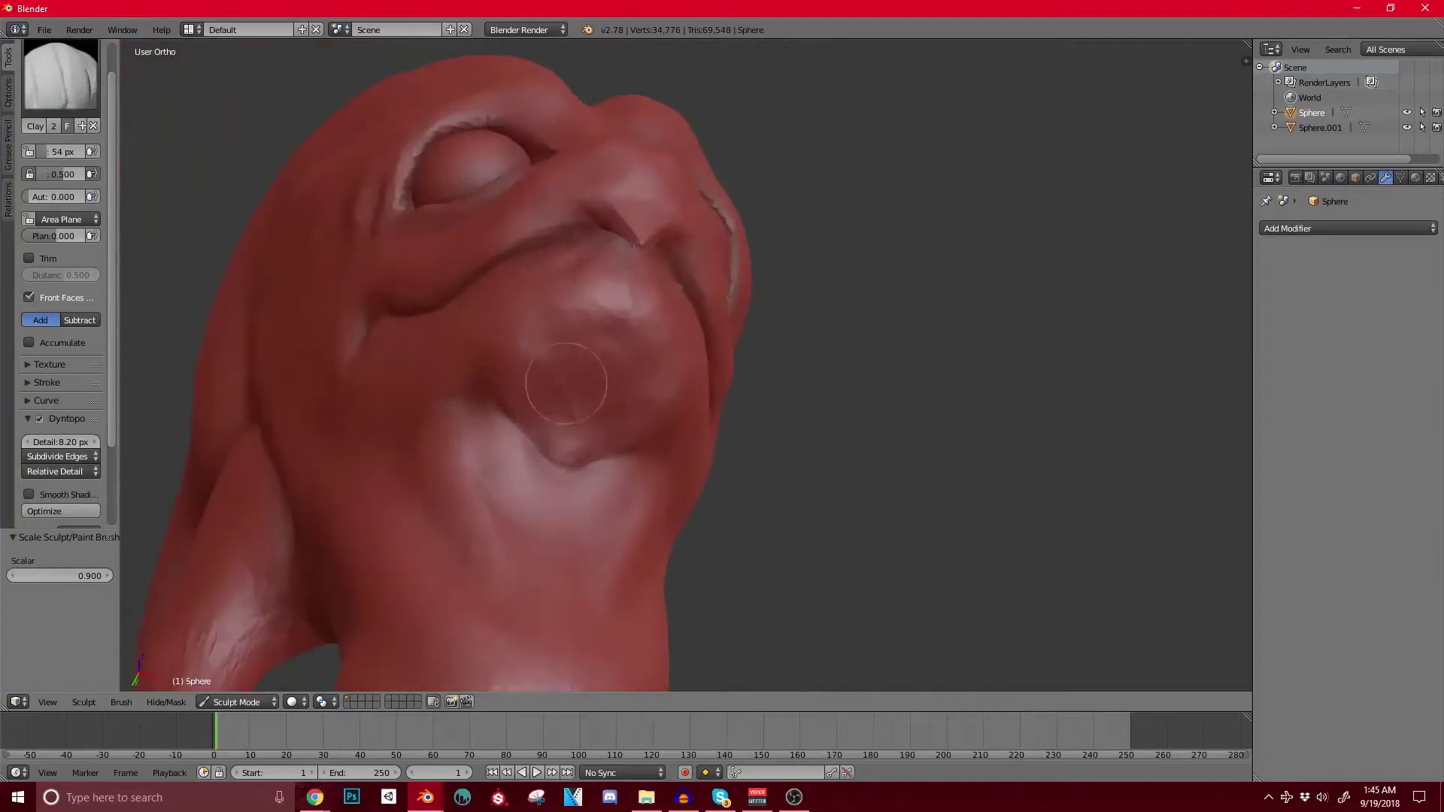
drag(618, 358, 580, 427)
ctrl+drag(620, 371, 664, 390)
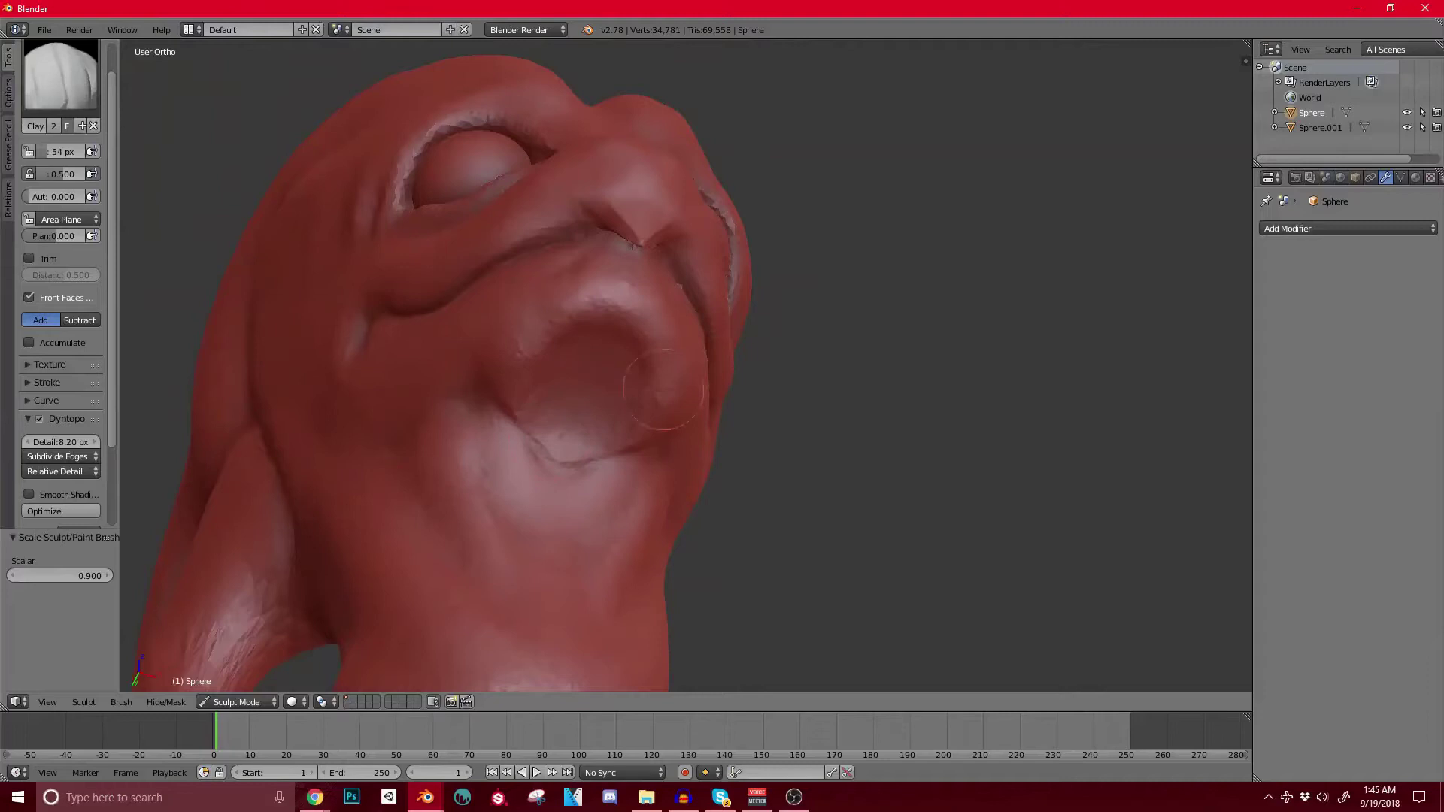
mouse_move(600, 325)
middle_down()
mouse_move(642, 454)
mouse_move(551, 407)
mouse_move(575, 398)
mouse_move(541, 419)
middle_up()
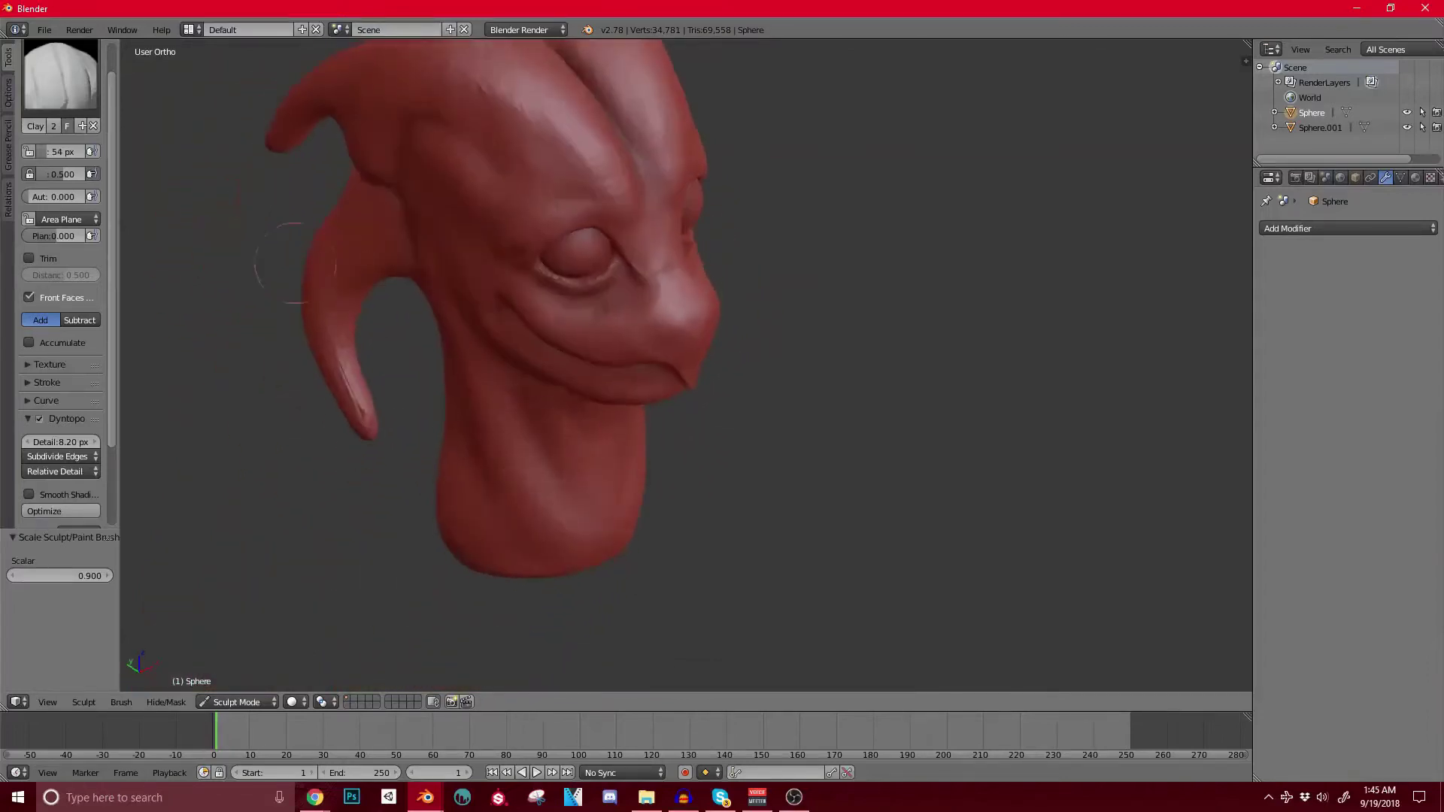
Step: Switch to the Scrape brush, enlarge it slightly, and flatten the side of the lower lip from mouth corner to front
click(65, 86)
click(355, 230)
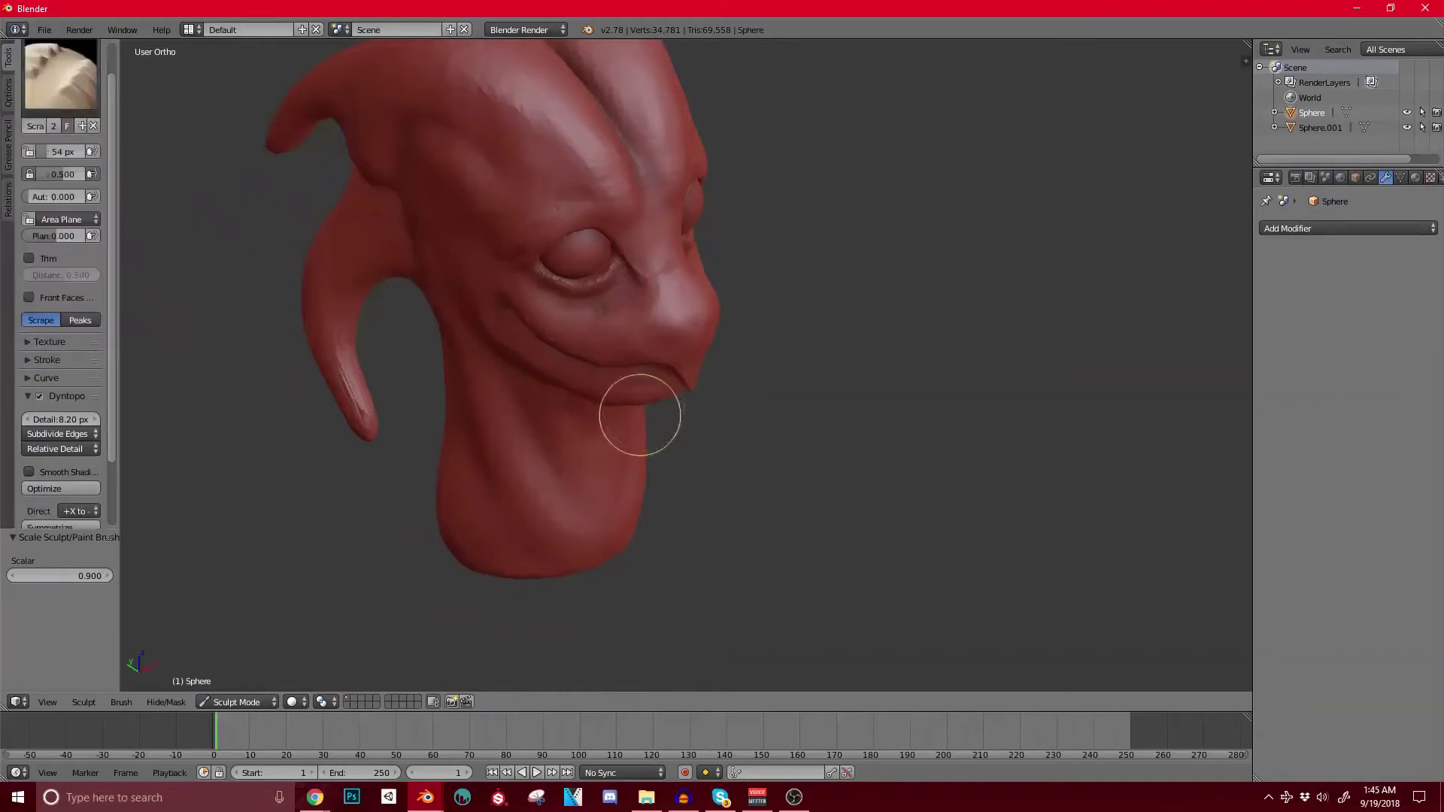
middle_drag(638, 419, 609, 363)
scroll(609, 363, up, 3)
key(bracketright)
key(bracketright)
key(bracketright)
mouse_move(504, 244)
mouse_down()
mouse_move(615, 273)
mouse_move(746, 277)
mouse_up()
Step: Reduce the Scrape brush to 65 px and flatten the mouth corner and the upper part of the lower lip
key(bracketleft)
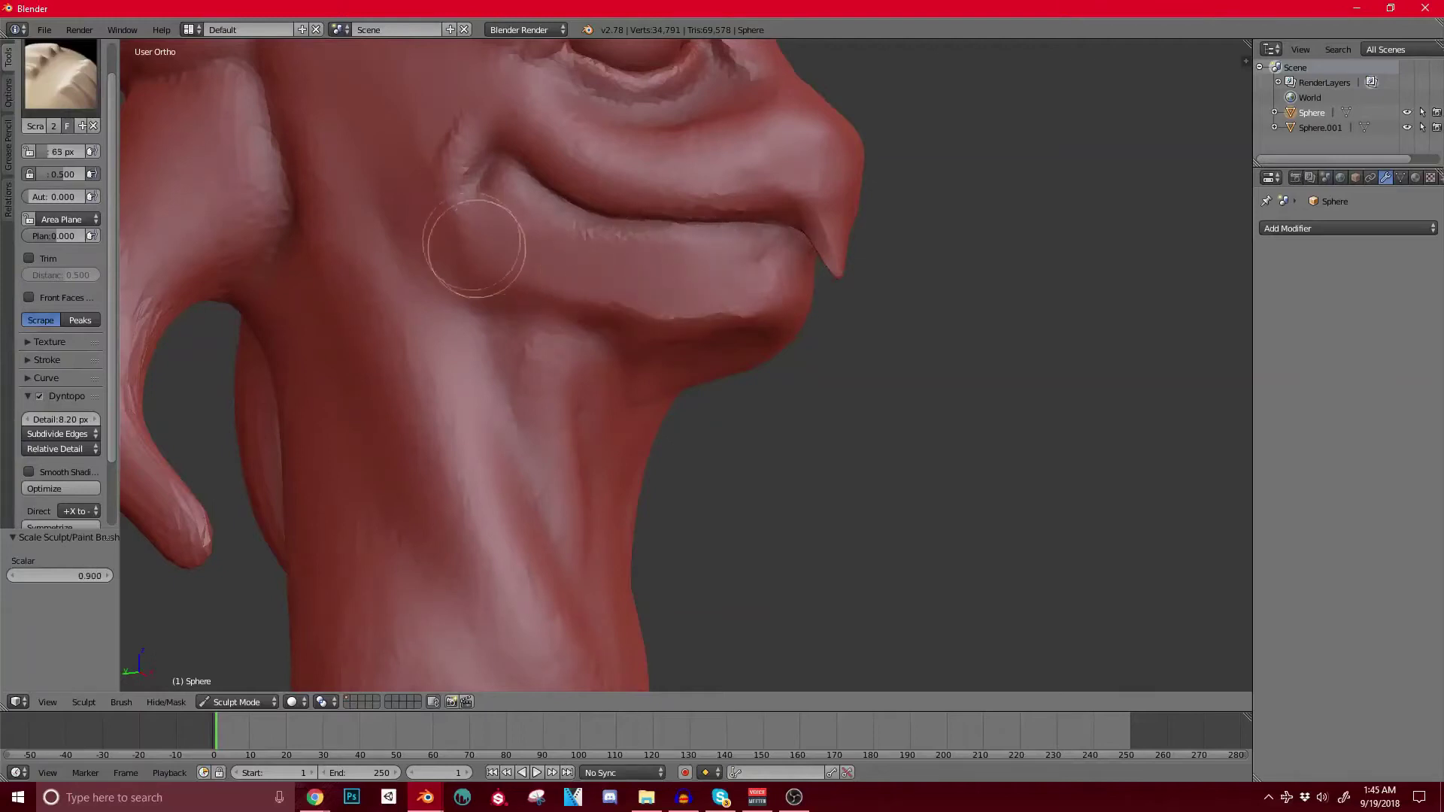
middle_drag(551, 232, 532, 245)
scroll(527, 241, up, 5)
drag(509, 90, 565, 125)
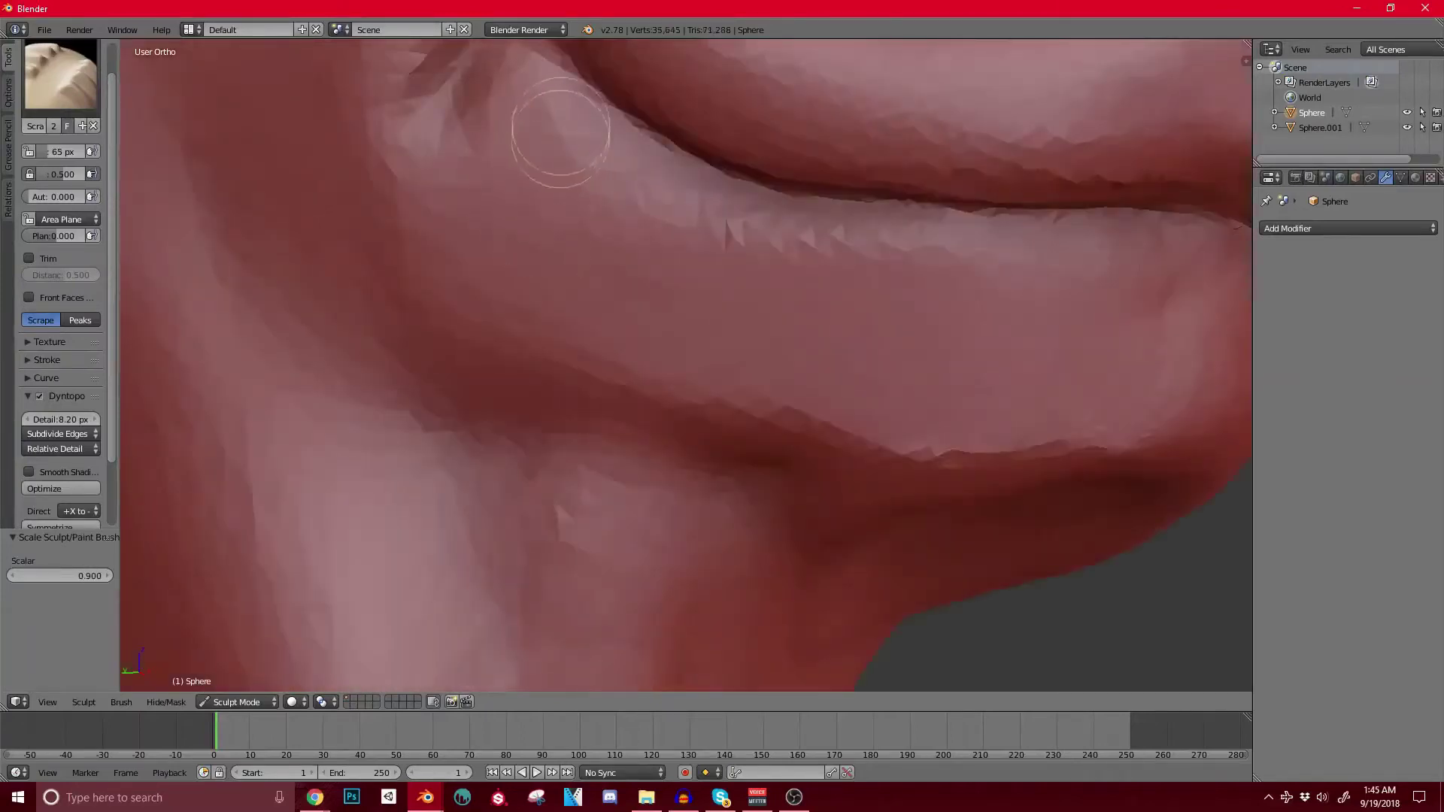
scroll(523, 234, down, 3)
scroll(67, 376, down, 3)
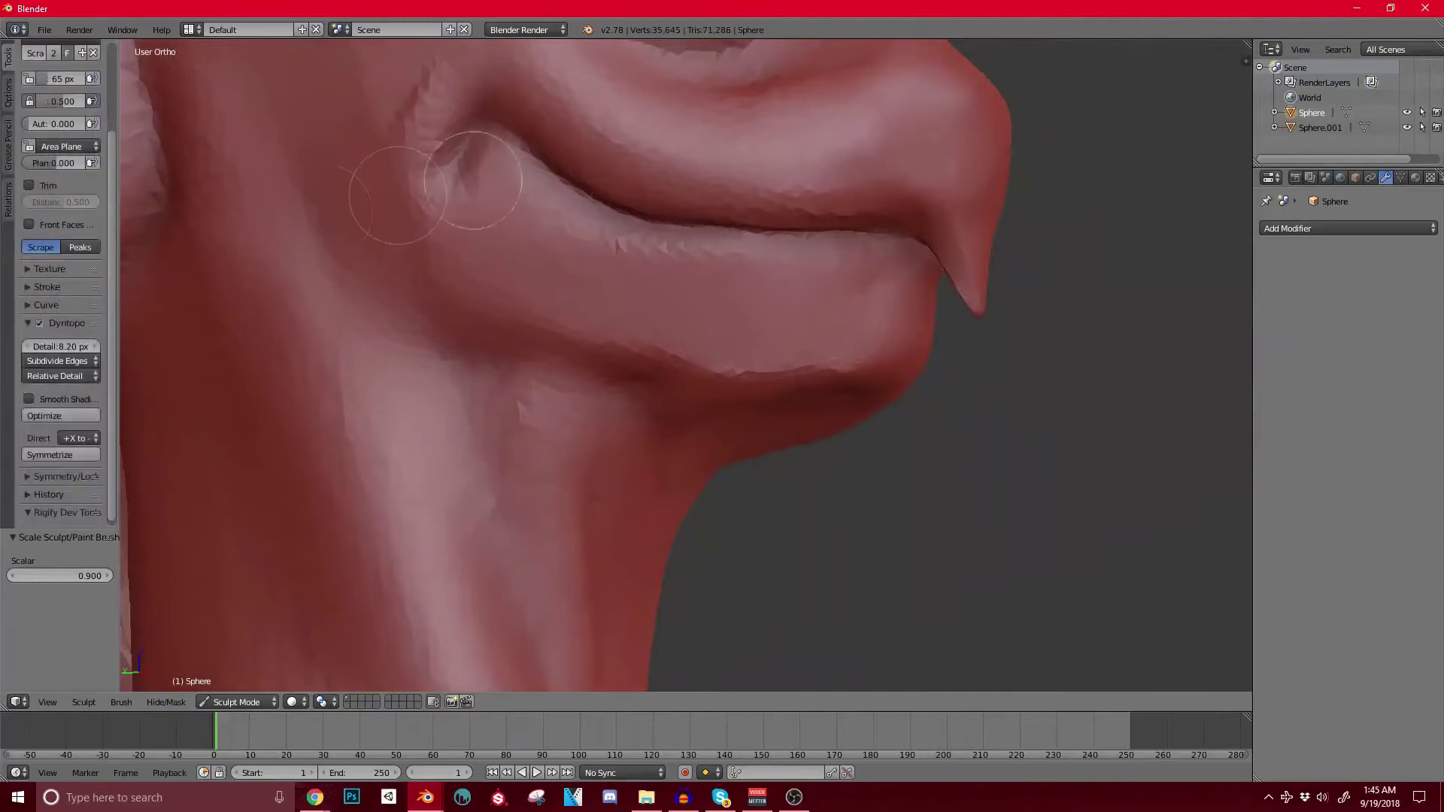
mouse_move(526, 199)
mouse_down()
mouse_move(684, 258)
mouse_move(876, 286)
mouse_up()
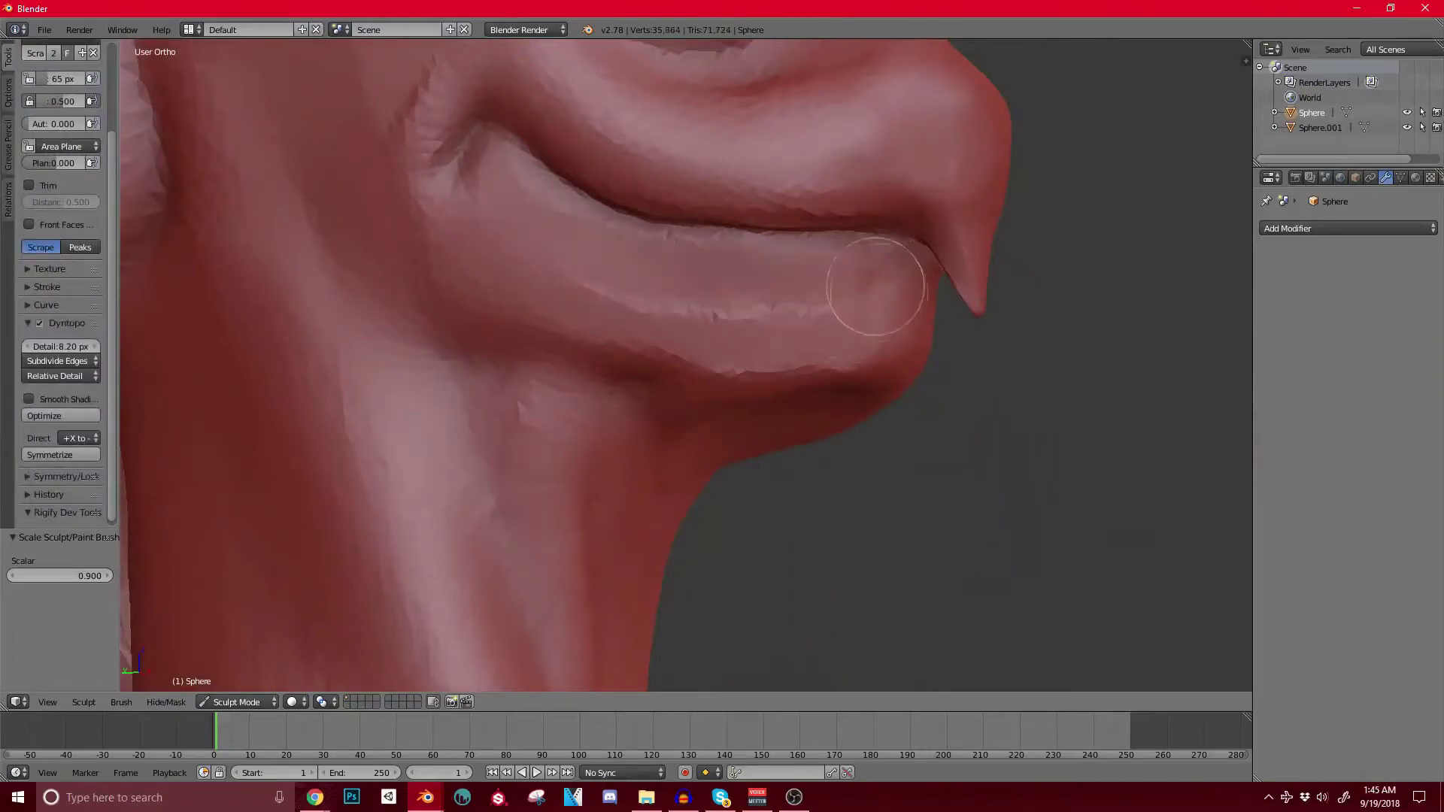
Step: Scrape the upper lip from the mouth corner toward the beak and flatten the fold behind the corner
shift+middle_drag(594, 204, 567, 293)
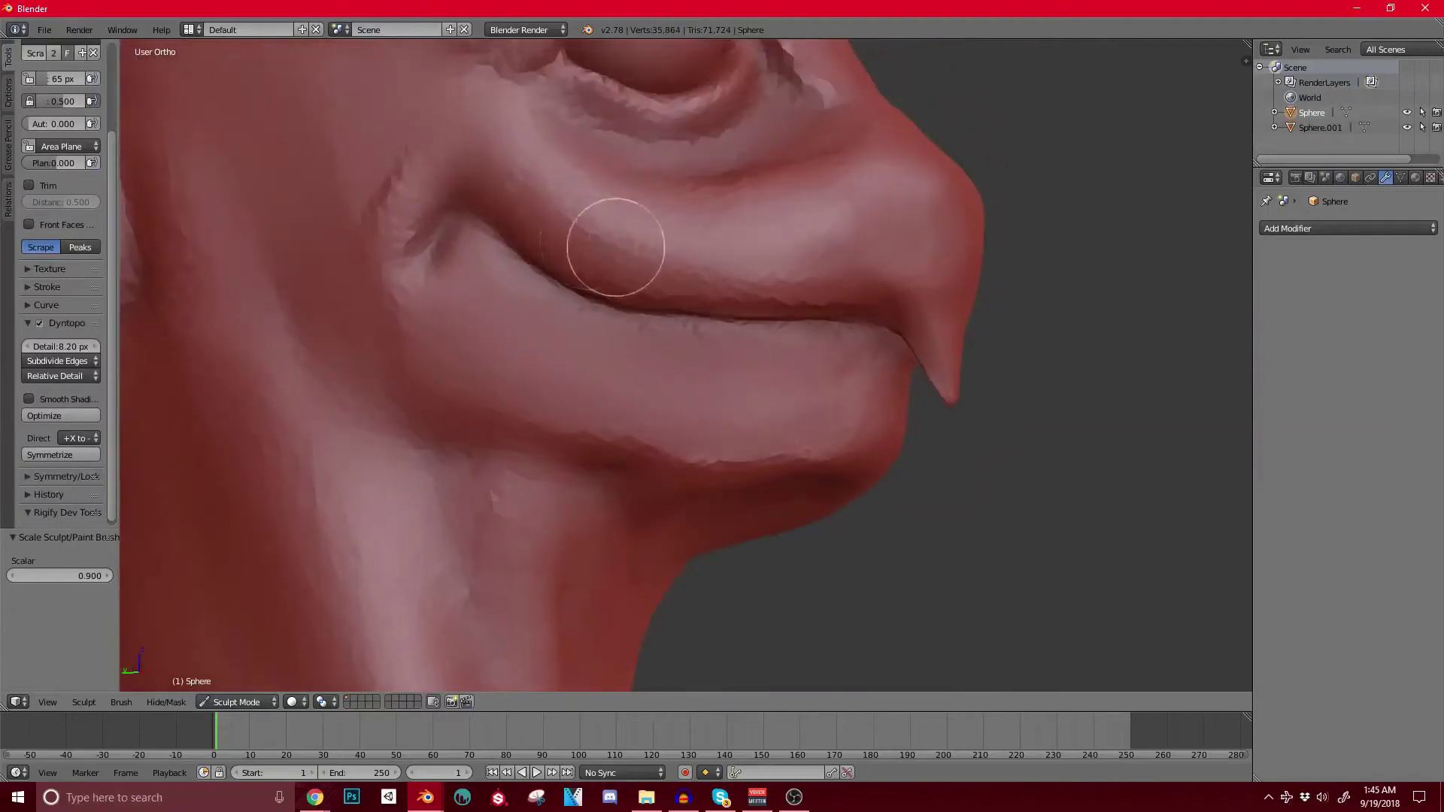
drag(481, 206, 811, 260)
drag(647, 273, 863, 251)
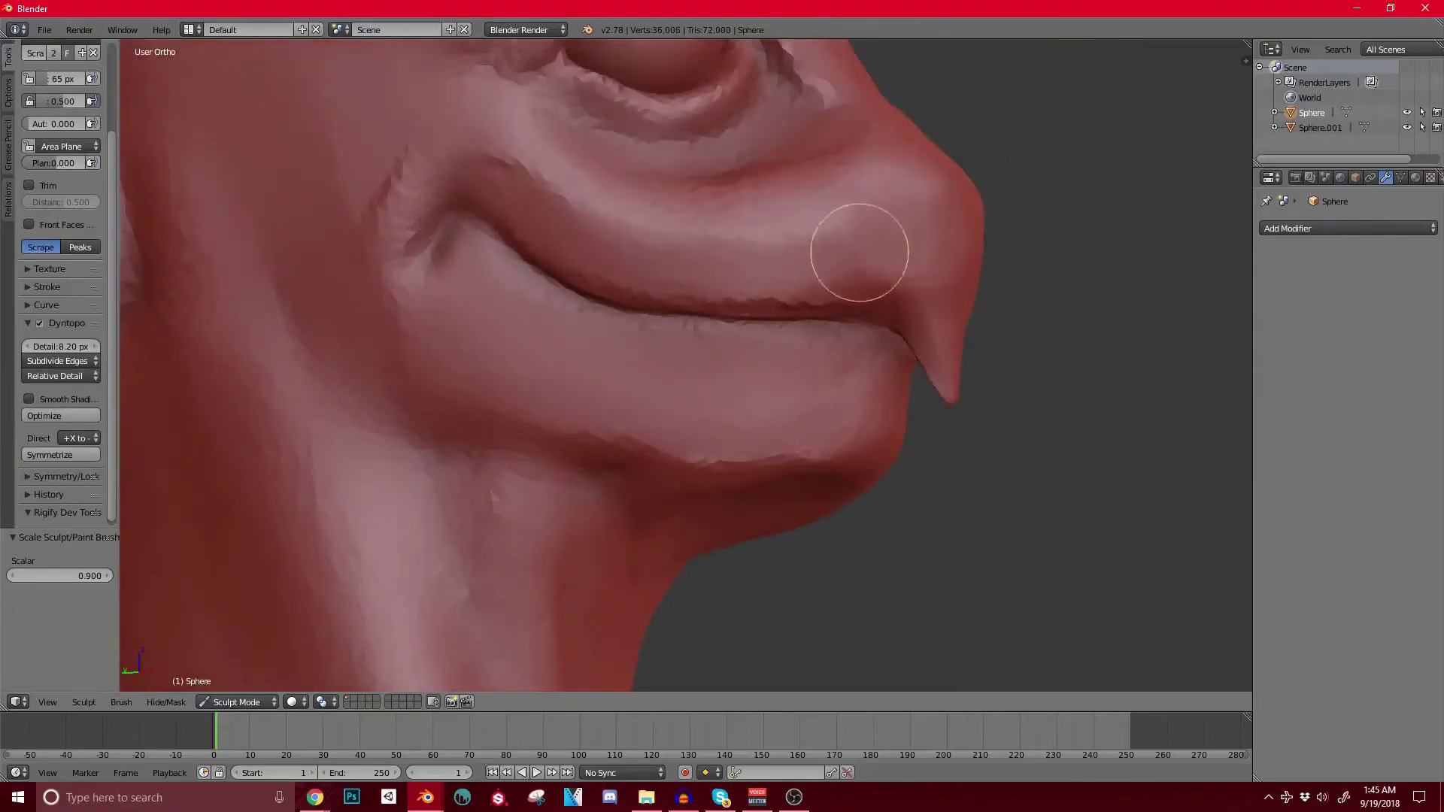
drag(512, 184, 454, 200)
scroll(422, 185, up, 1)
mouse_move(345, 271)
mouse_down()
mouse_move(416, 158)
mouse_move(461, 147)
mouse_up()
scroll(451, 162, down, 6)
middle_drag(481, 252, 500, 323)
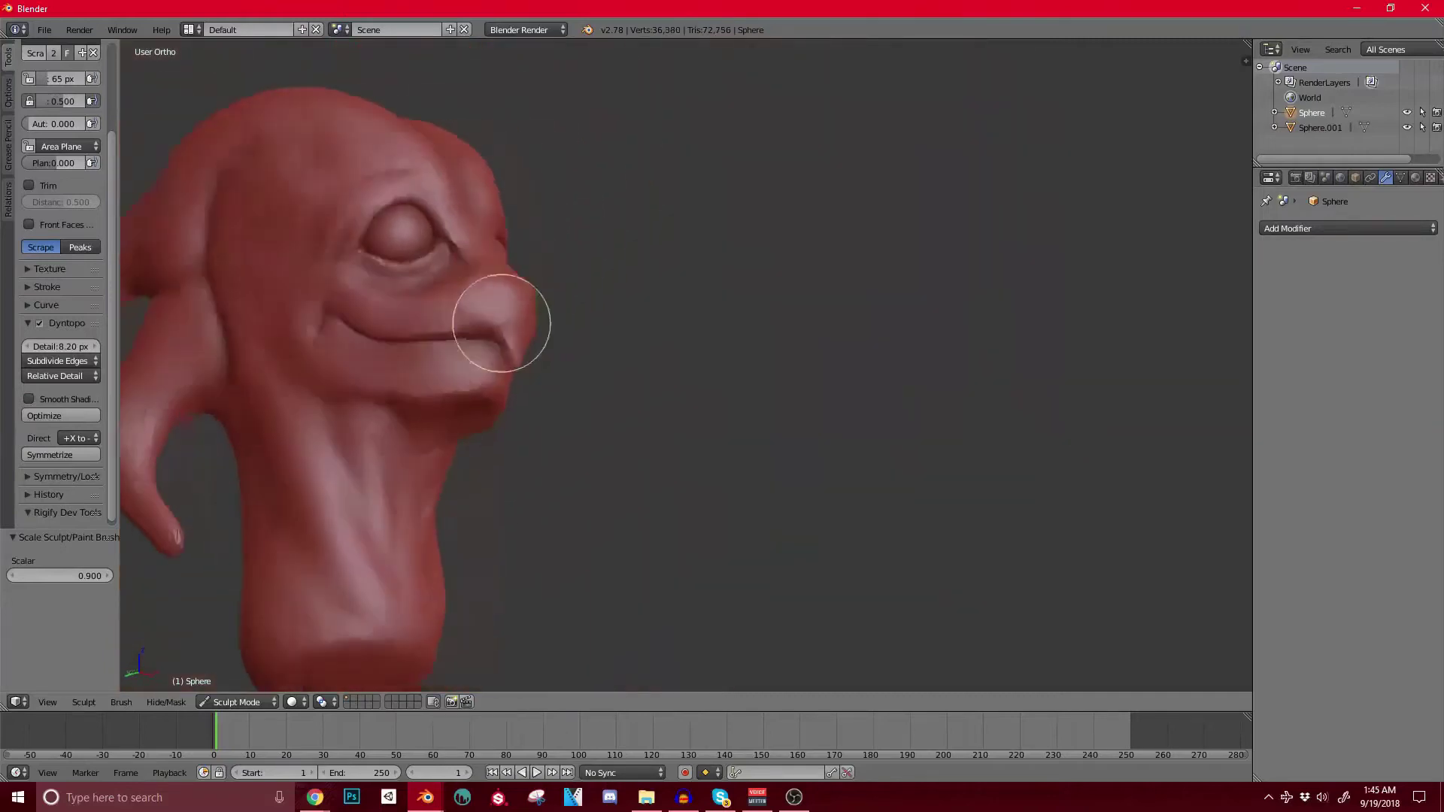
Step: Scrape the side of the beak from the bridge down toward the upper lip
scroll(483, 267, up, 5)
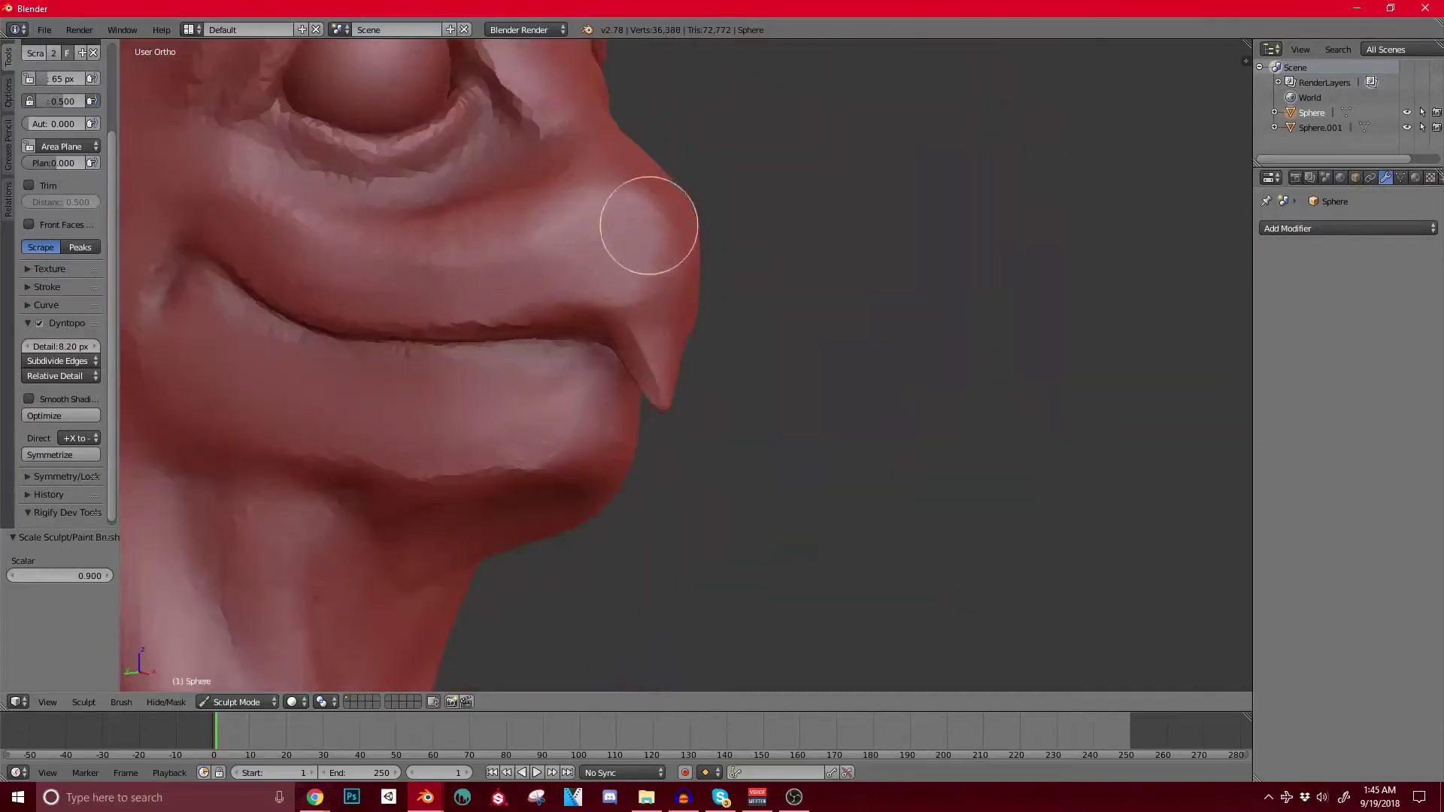
middle_drag(649, 227, 547, 272)
scroll(493, 268, up, 2)
mouse_move(492, 296)
mouse_down()
mouse_move(476, 210)
mouse_move(486, 495)
mouse_up()
scroll(486, 496, down, 3)
mouse_move(567, 413)
middle_down()
mouse_move(556, 355)
mouse_move(499, 362)
middle_up()
middle_drag(564, 213, 567, 207)
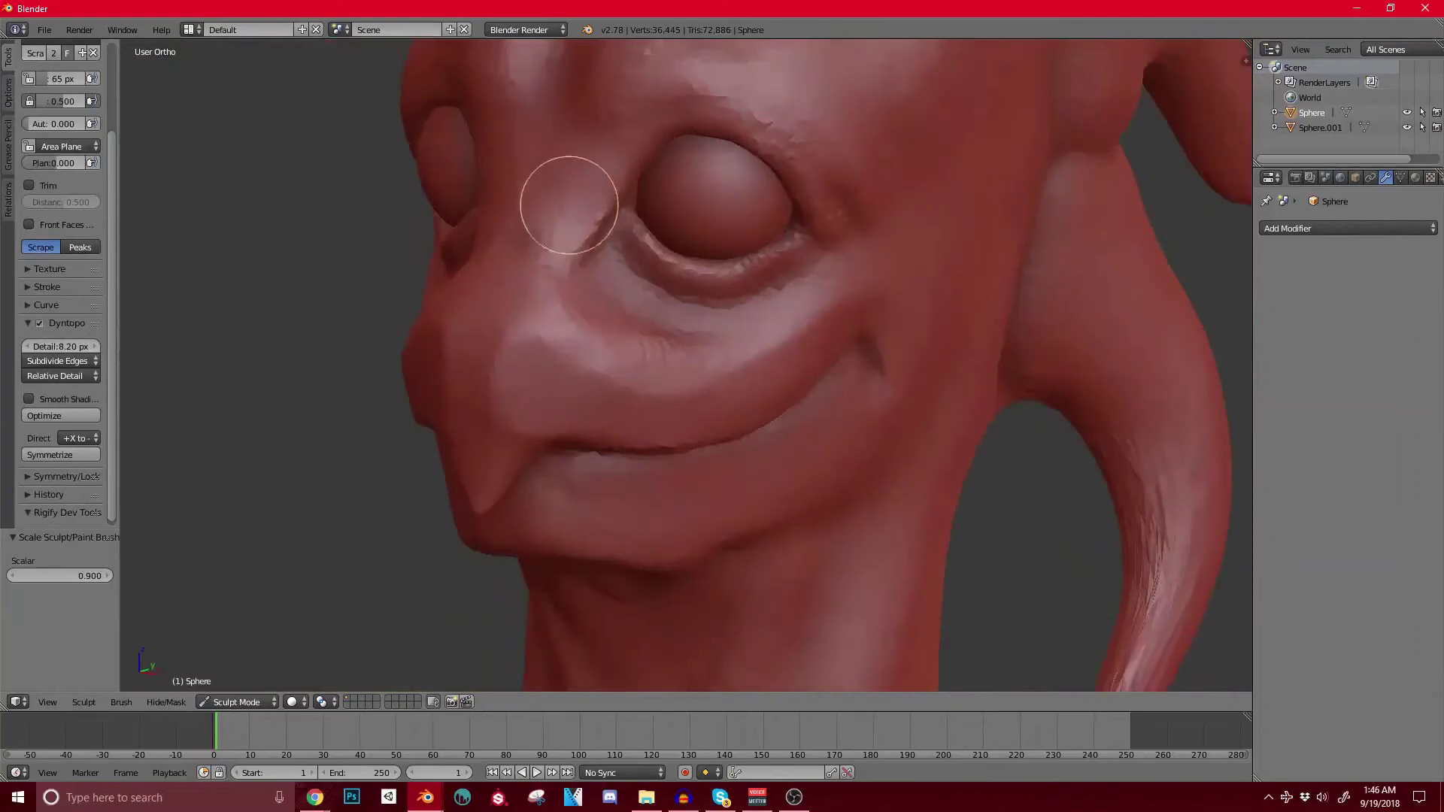
Step: Flatten the brow ridge above the eye with Scrape strokes from the inner side to the outer corner
scroll(569, 192, up, 5)
scroll(646, 147, down, 4)
shift+middle_drag(645, 148, 632, 175)
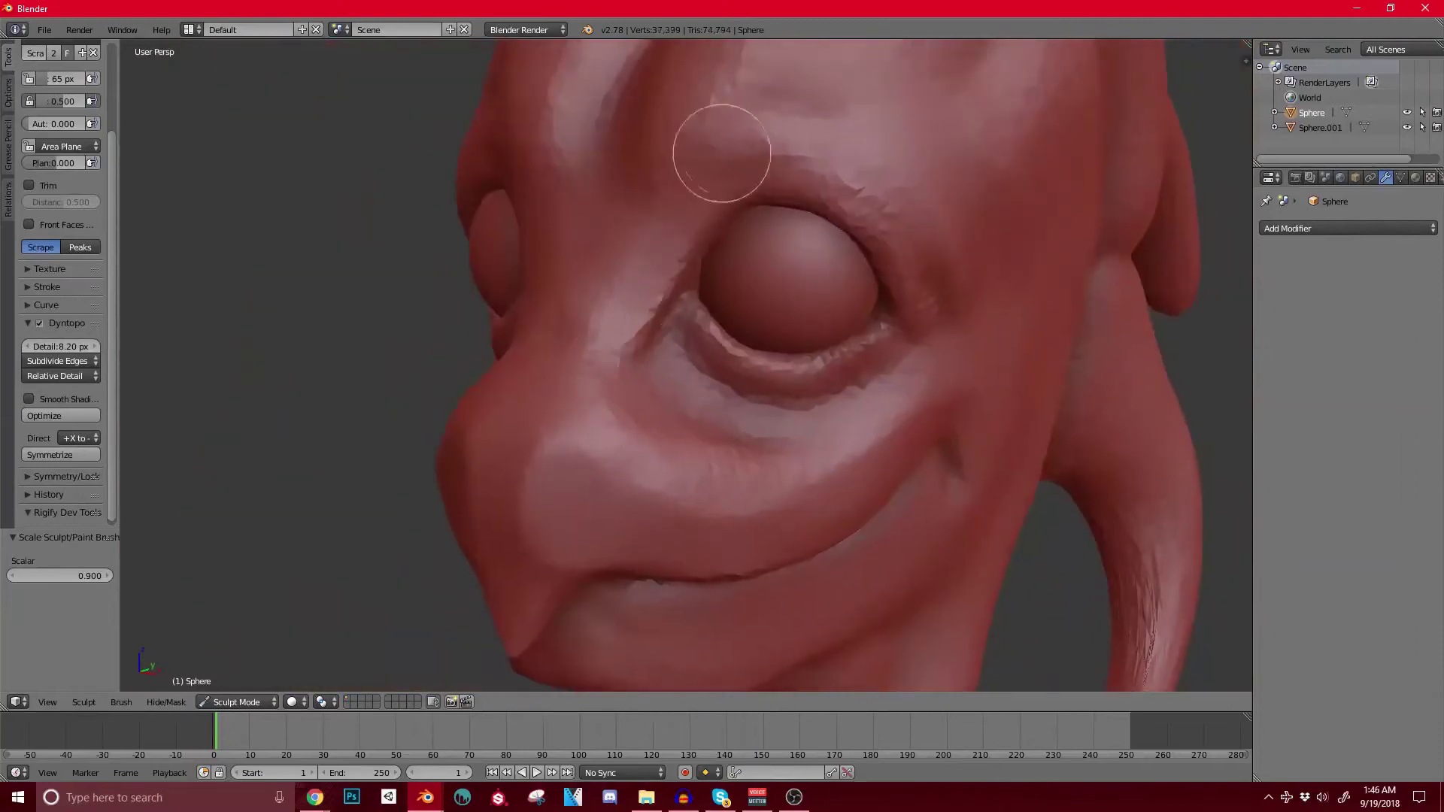
scroll(726, 161, up, 2)
mouse_move(722, 153)
middle_down()
mouse_move(774, 161)
mouse_move(838, 142)
middle_up()
drag(741, 170, 951, 260)
scroll(812, 271, down, 1)
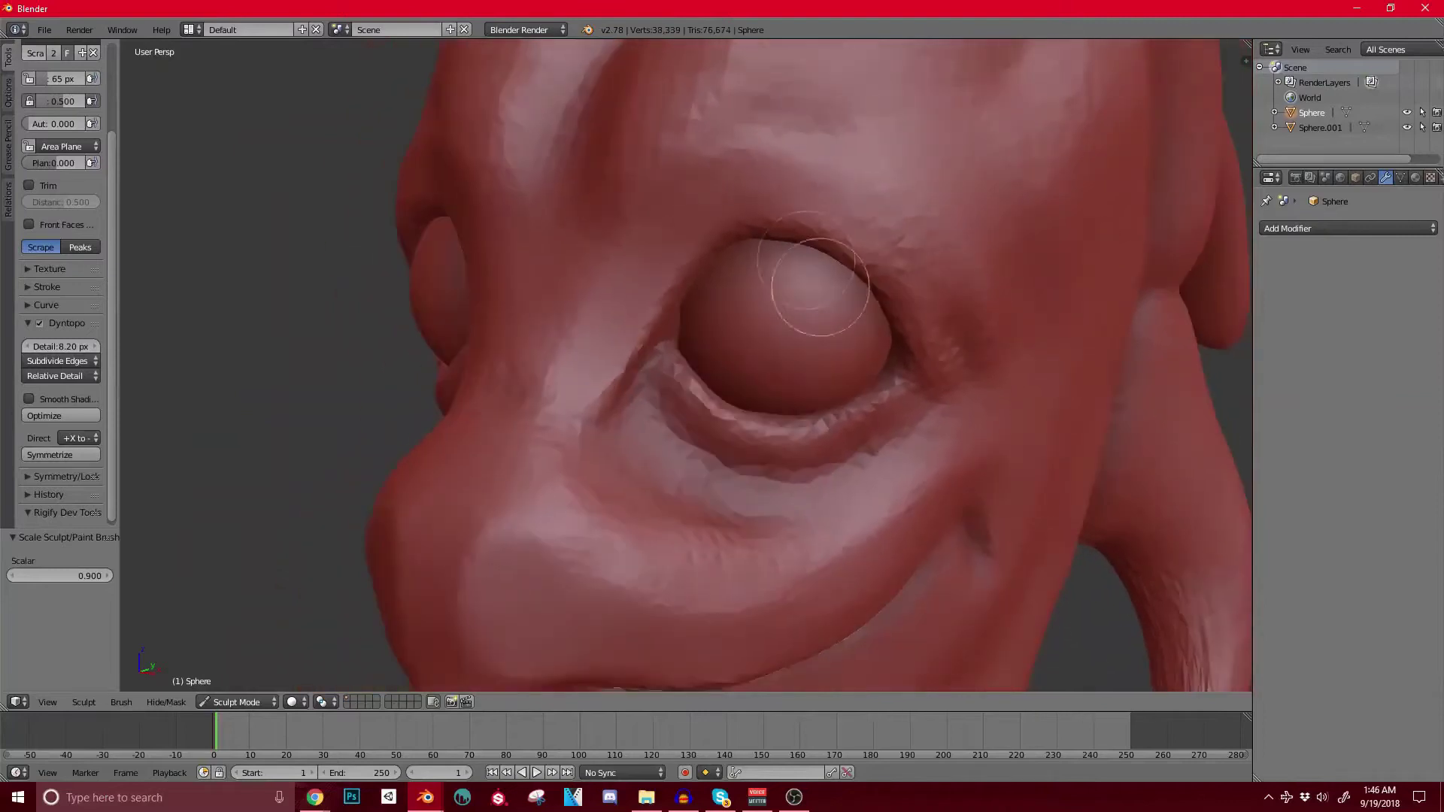
drag(729, 187, 914, 296)
Step: Scrape the forehead and the front of the cranium lobe above the eye
scroll(887, 290, down, 2)
mouse_move(831, 358)
shift+middle_down()
mouse_move(938, 337)
mouse_move(878, 357)
shift+middle_up()
scroll(868, 165, down, 4)
middle_drag(850, 195, 764, 396)
scroll(774, 369, up, 4)
drag(643, 497, 813, 105)
scroll(827, 207, down, 4)
shift+middle_drag(825, 219, 790, 256)
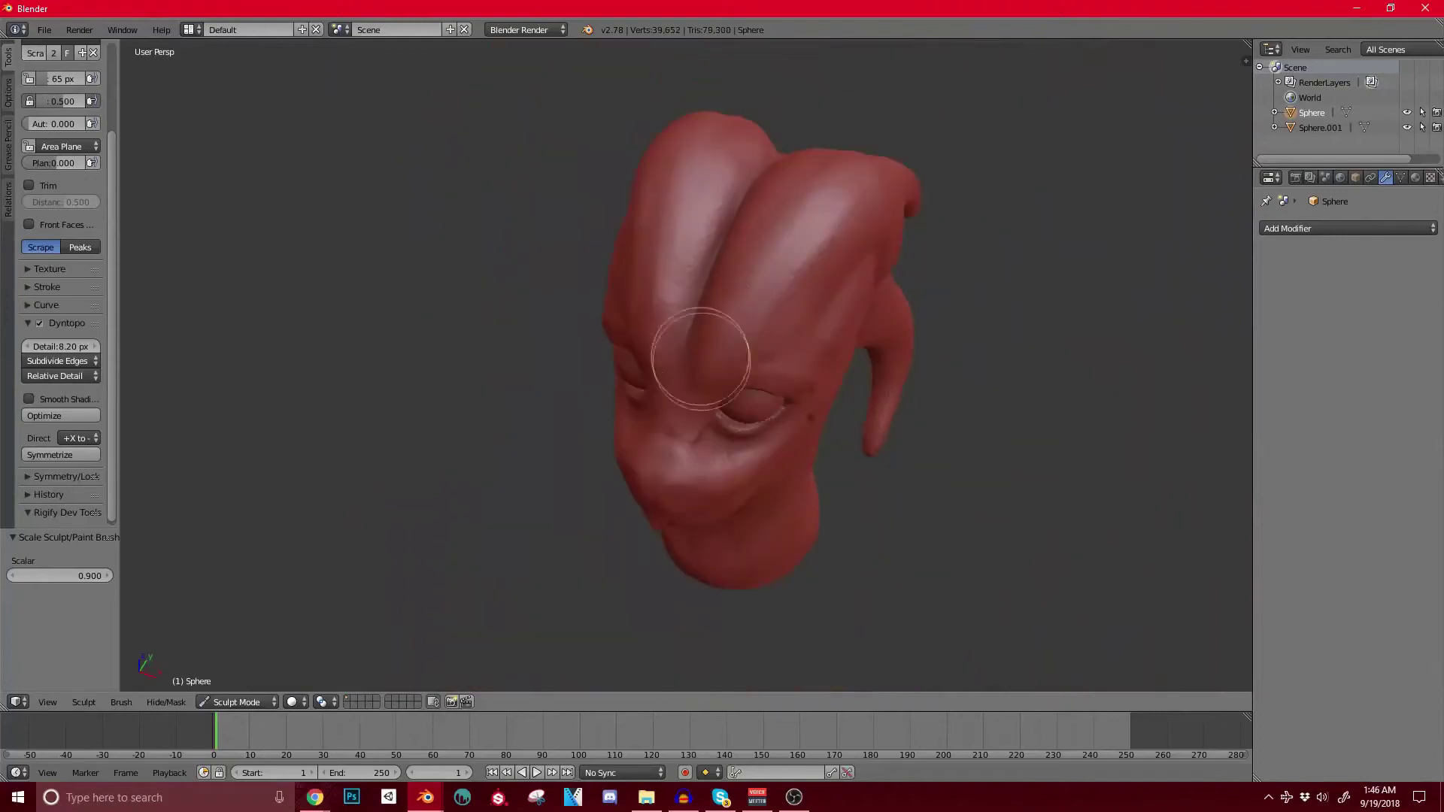
Step: Flatten the surface of the cranium lobes from above with Scrape strokes
mouse_move(876, 151)
middle_down()
mouse_move(825, 273)
mouse_move(722, 360)
mouse_move(651, 287)
mouse_move(702, 300)
mouse_move(712, 506)
mouse_move(681, 431)
middle_up()
scroll(825, 272, down, 4)
drag(681, 431, 609, 292)
drag(645, 350, 654, 366)
Step: Scrape the base and length of the lower back horn and the crease where it meets the neck
middle_drag(726, 494, 694, 354)
mouse_move(710, 459)
middle_down()
mouse_move(677, 348)
mouse_move(690, 280)
middle_up()
scroll(677, 193, up, 3)
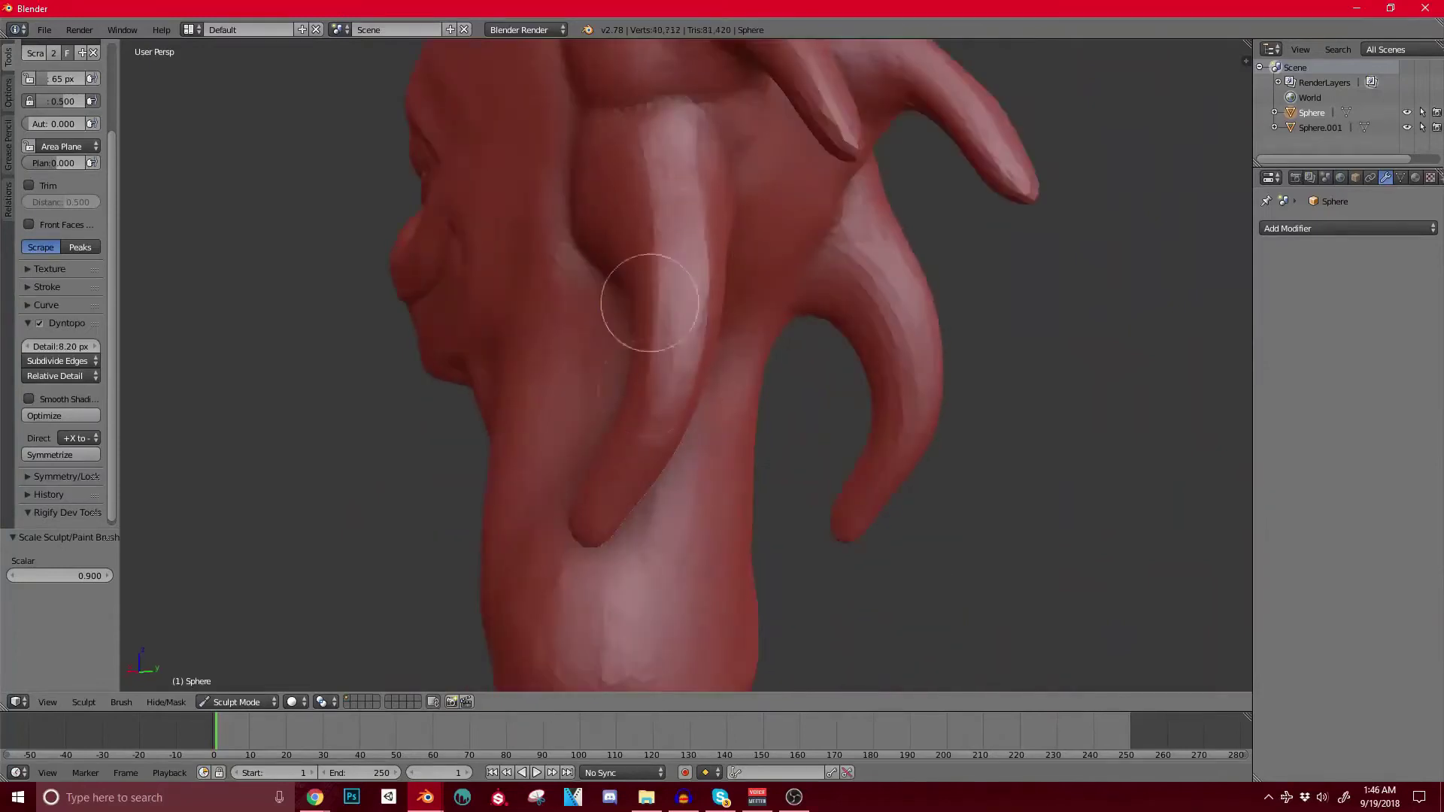
drag(665, 158, 662, 207)
middle_drag(644, 197, 688, 207)
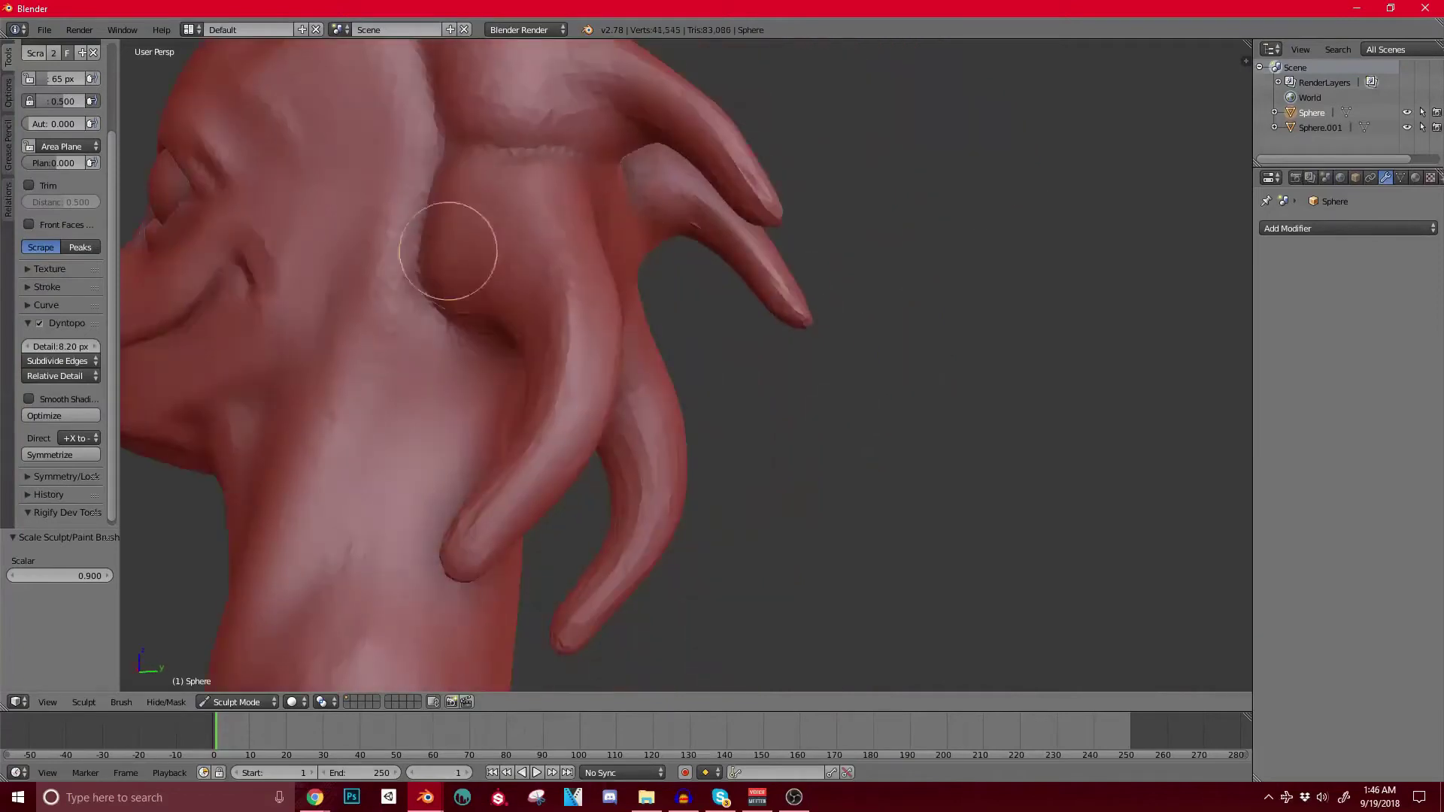
shift+middle_drag(379, 299, 471, 142)
drag(452, 161, 408, 367)
drag(418, 219, 354, 512)
drag(449, 570, 504, 509)
Step: Scrape the underside of the upper lip behind the beak and undo the last stroke
scroll(504, 527, down, 3)
shift+middle_drag(526, 594, 484, 655)
mouse_move(481, 418)
middle_down()
mouse_move(494, 386)
mouse_move(619, 342)
middle_up()
scroll(493, 386, up, 1)
scroll(619, 341, up, 3)
mouse_move(408, 305)
shift+middle_down()
mouse_move(561, 432)
mouse_move(532, 393)
shift+middle_up()
scroll(527, 331, up, 2)
mouse_move(504, 256)
shift+middle_down()
mouse_move(567, 391)
mouse_move(453, 282)
shift+middle_up()
shift+middle_drag(644, 212, 665, 281)
scroll(641, 183, up, 2)
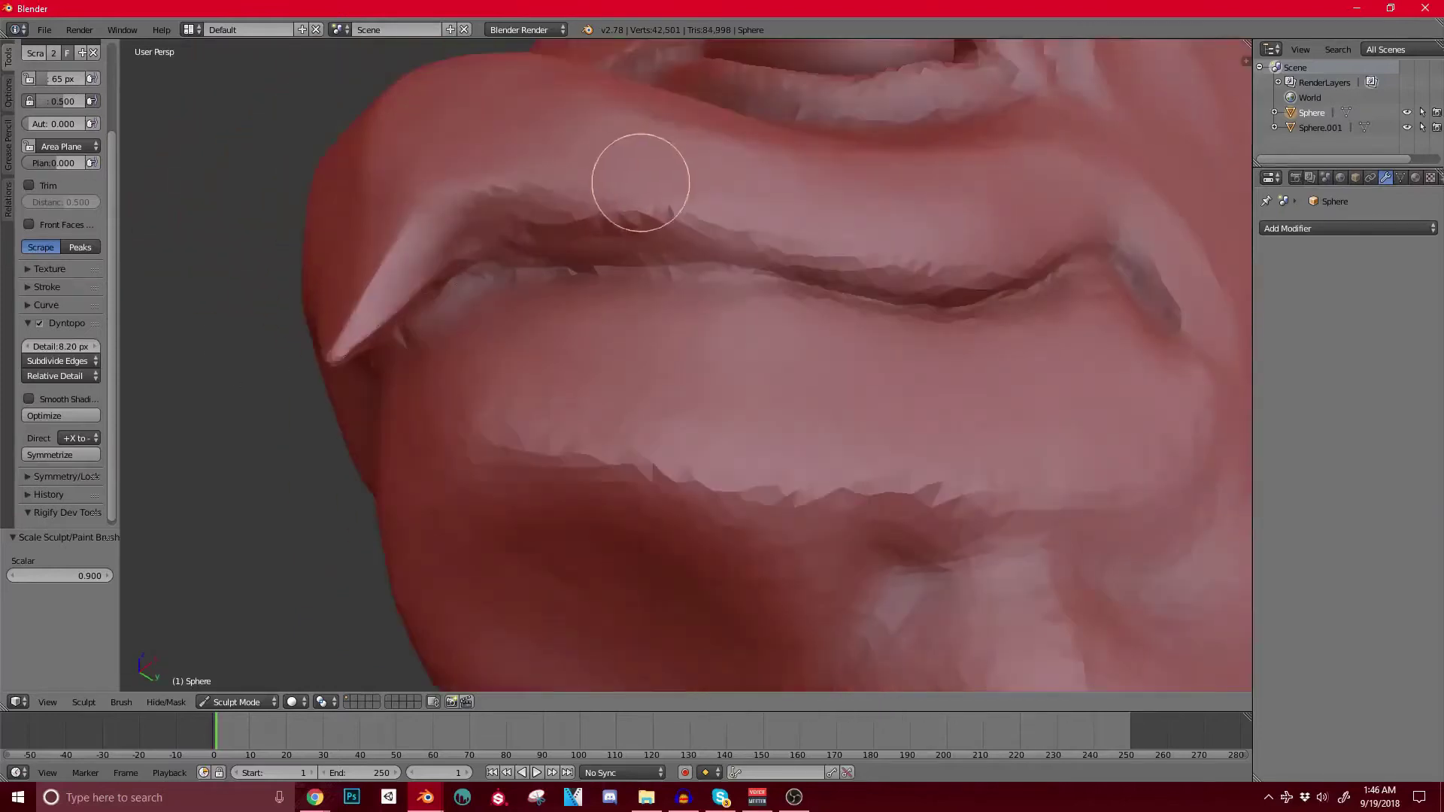
drag(494, 205, 872, 277)
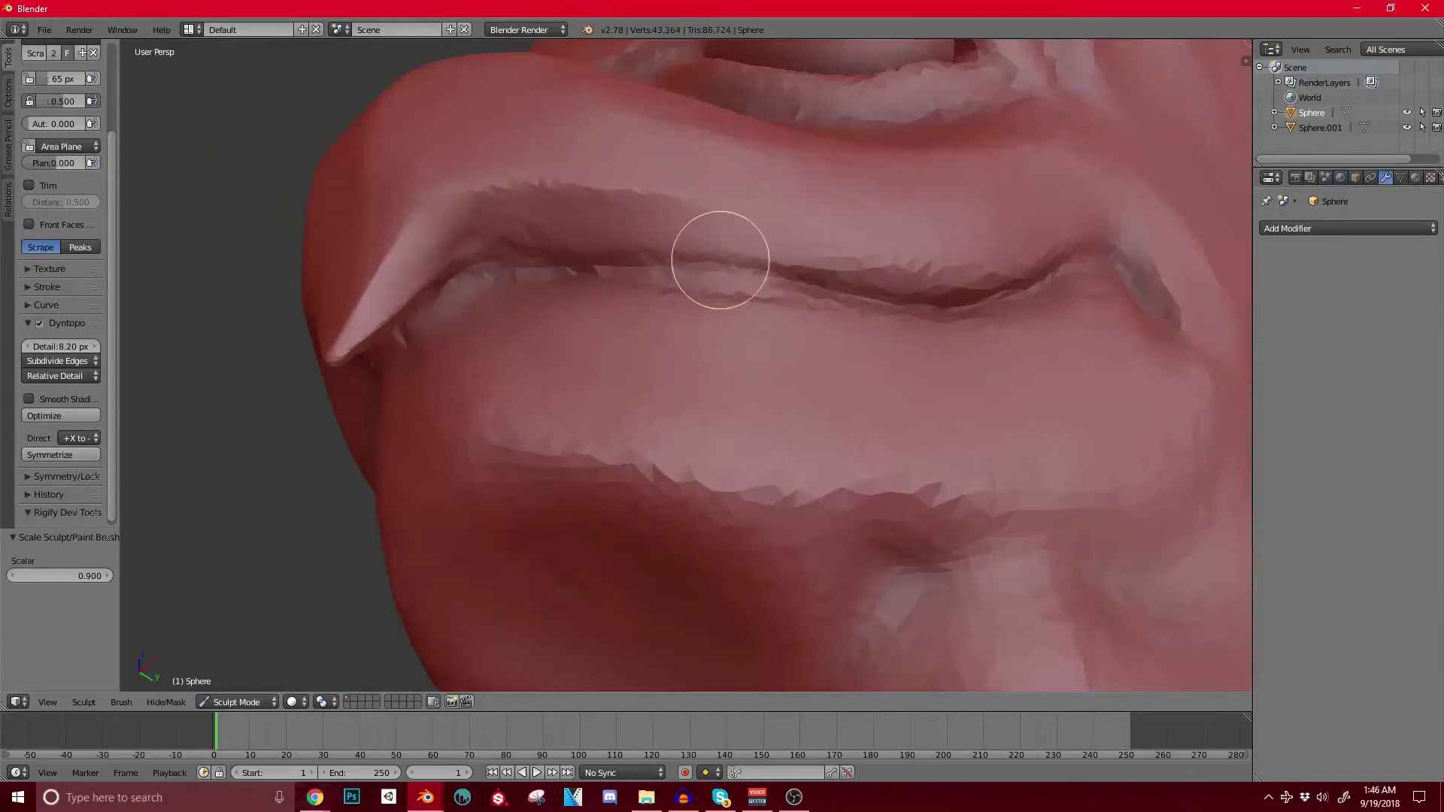
key(ctrl+z)
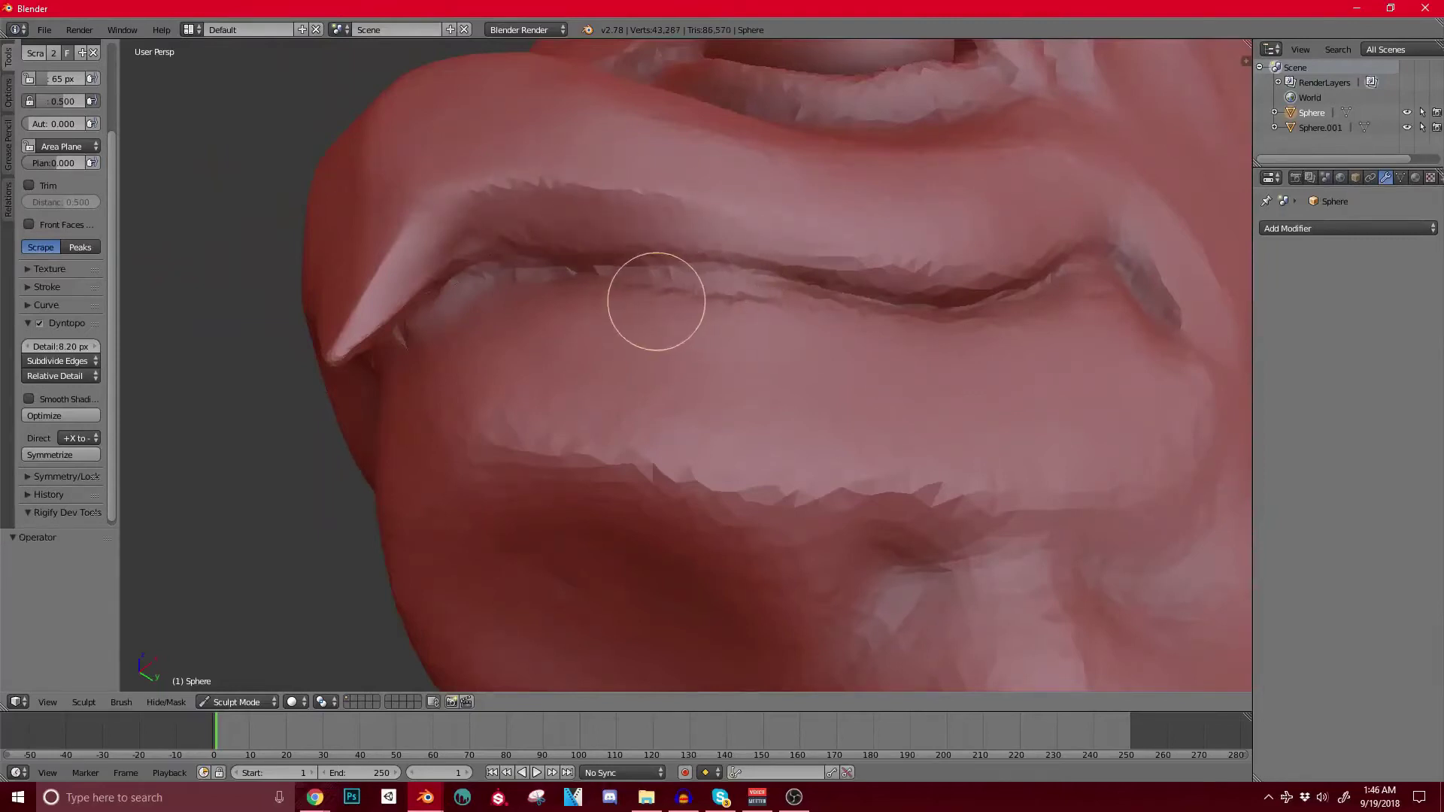
Step: Reduce the Scrape brush to 58 px and flatten the lip seam from the mouth's side to the beak hook
key(bracketleft)
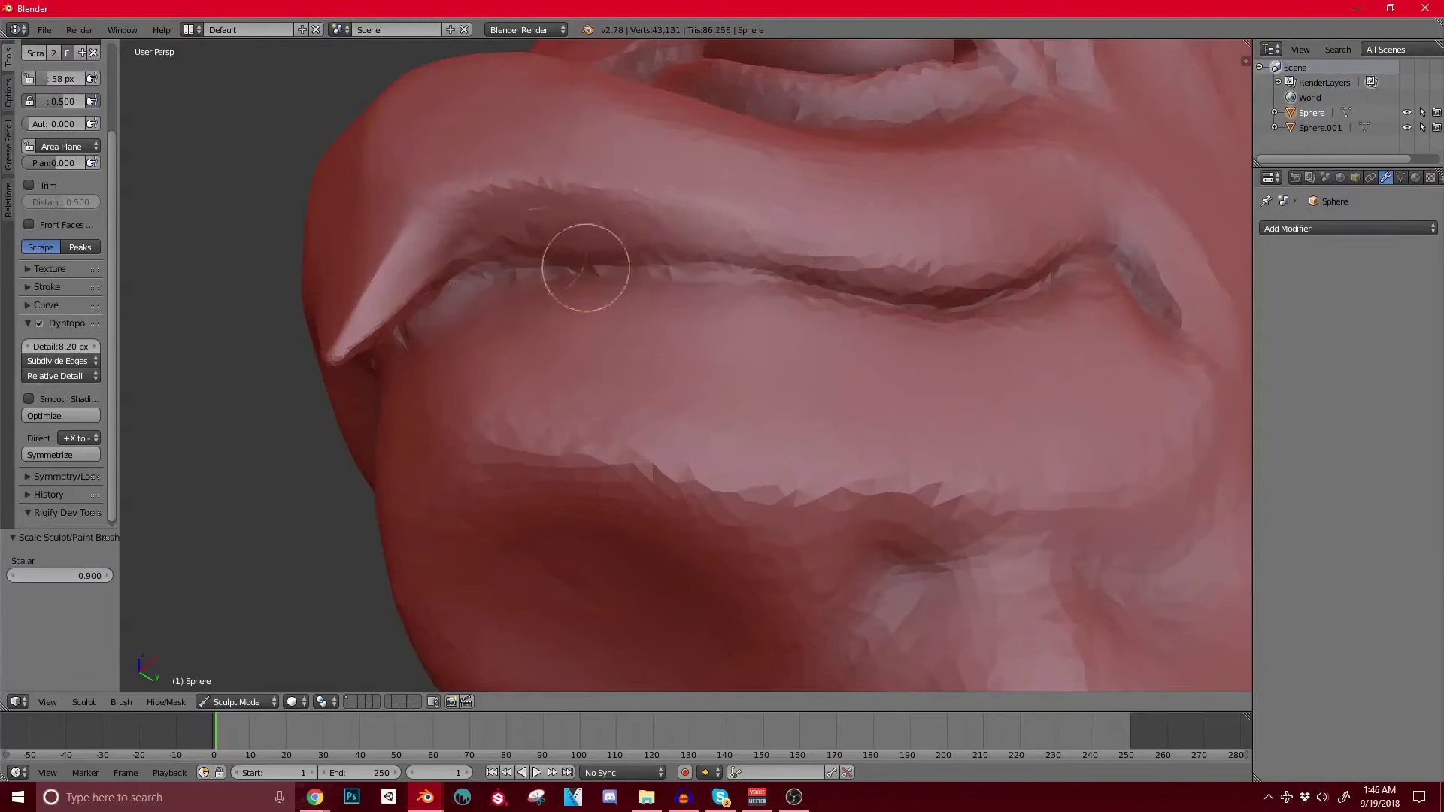
drag(514, 233, 954, 254)
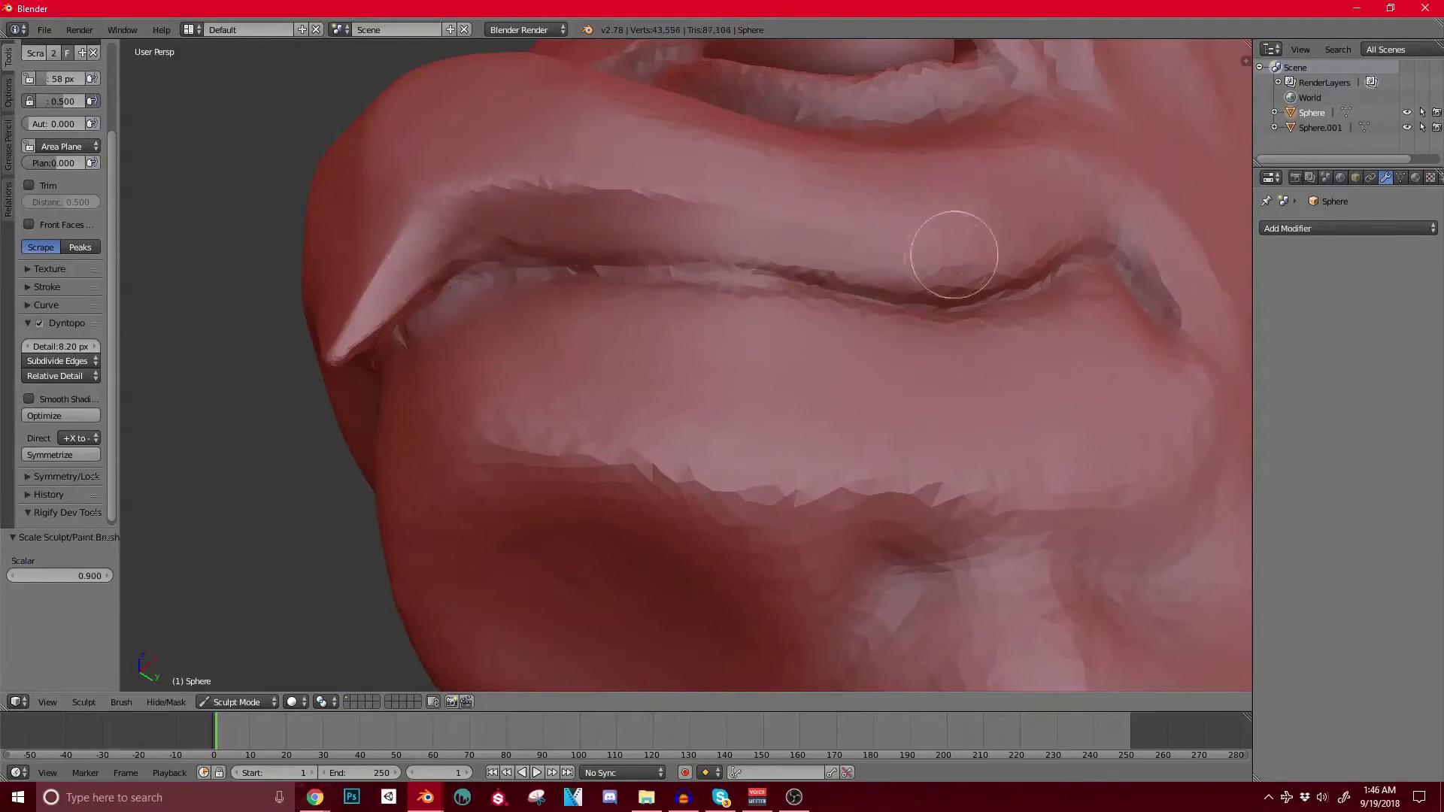
scroll(644, 345, down, 4)
middle_drag(644, 345, 740, 364)
scroll(854, 393, up, 6)
mouse_move(800, 318)
mouse_down()
mouse_move(783, 306)
mouse_move(847, 341)
mouse_move(836, 354)
mouse_up()
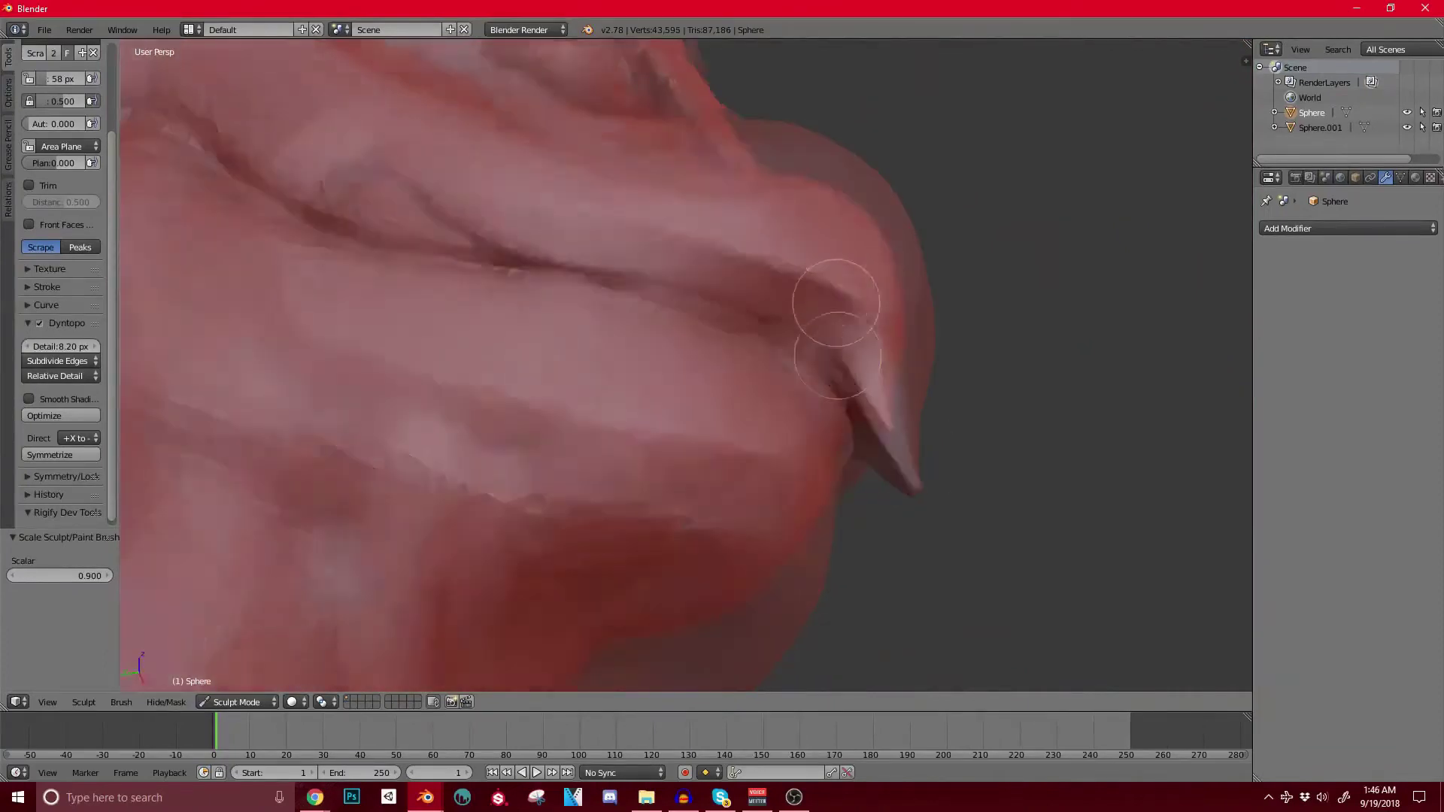
Step: Scrape the upper eyelid and brow edge from the outer side over to the inner corner of the eye
scroll(838, 355, down, 6)
middle_drag(808, 419, 752, 413)
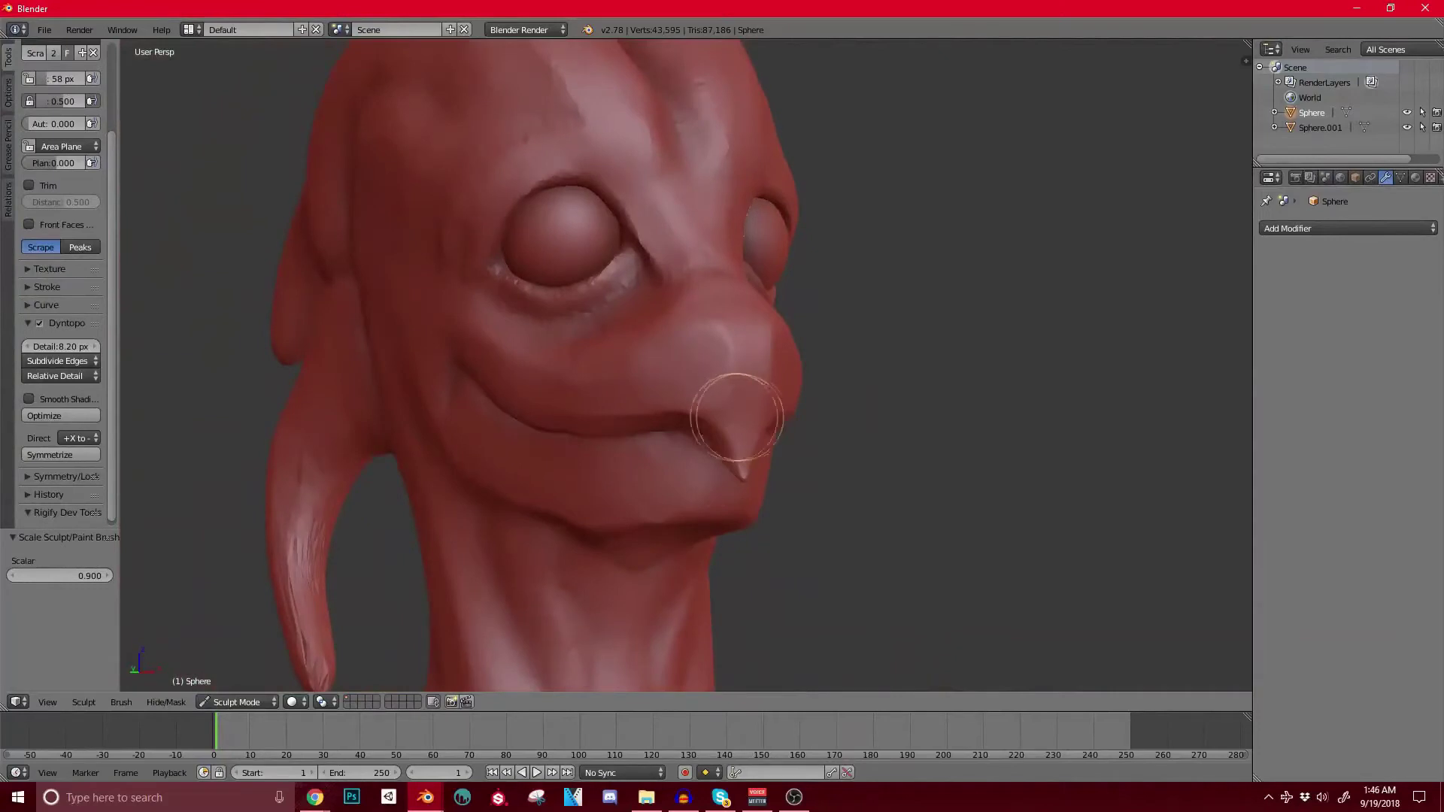
mouse_move(664, 342)
middle_down()
mouse_move(489, 280)
mouse_move(525, 369)
middle_up()
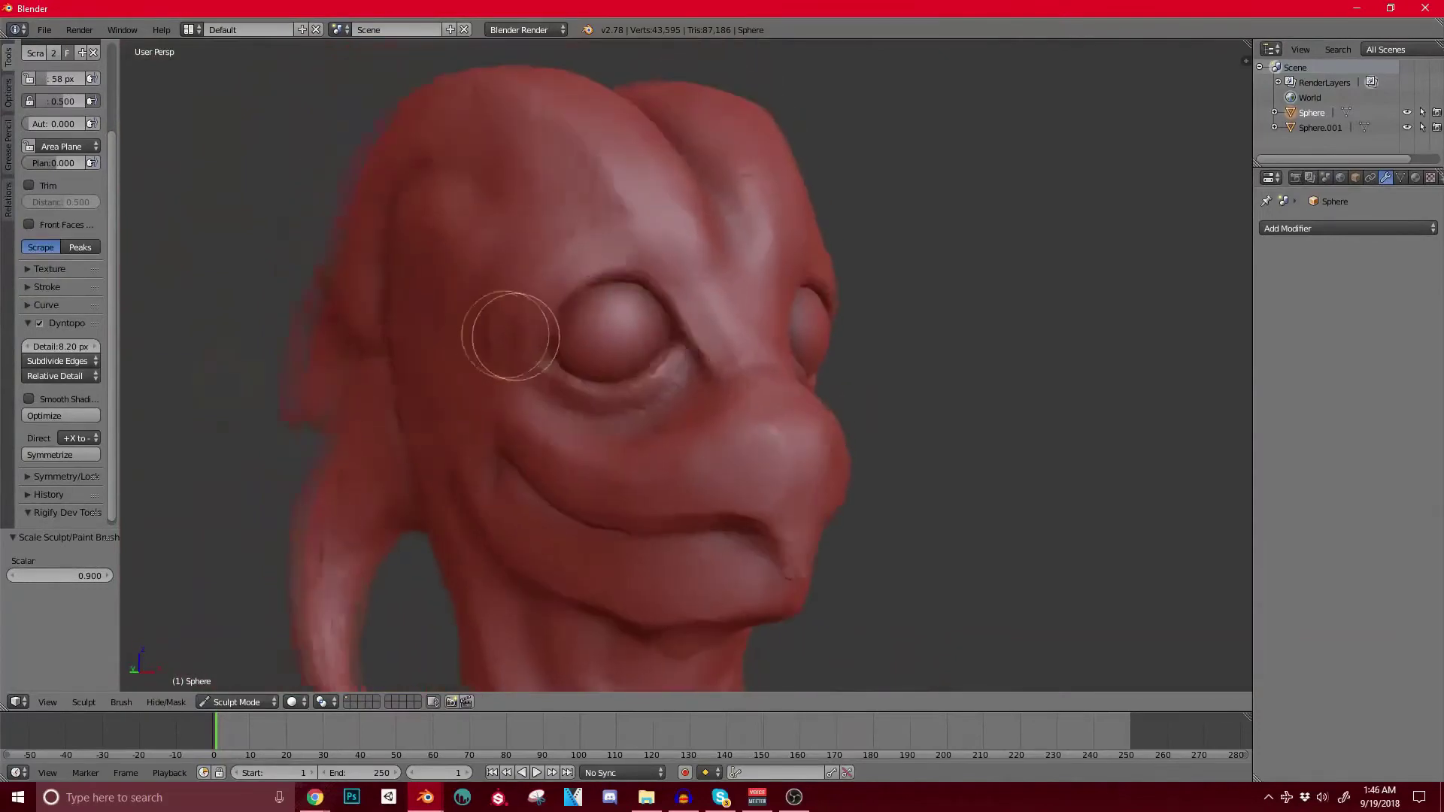
scroll(509, 335, up, 5)
middle_drag(602, 226, 509, 242)
mouse_move(509, 186)
mouse_down()
mouse_move(525, 159)
mouse_move(620, 148)
mouse_up()
middle_drag(657, 176, 697, 173)
drag(734, 169, 852, 286)
Step: Flatten the lower eyelid and the fold beneath it with Scrape strokes
middle_drag(758, 217, 802, 286)
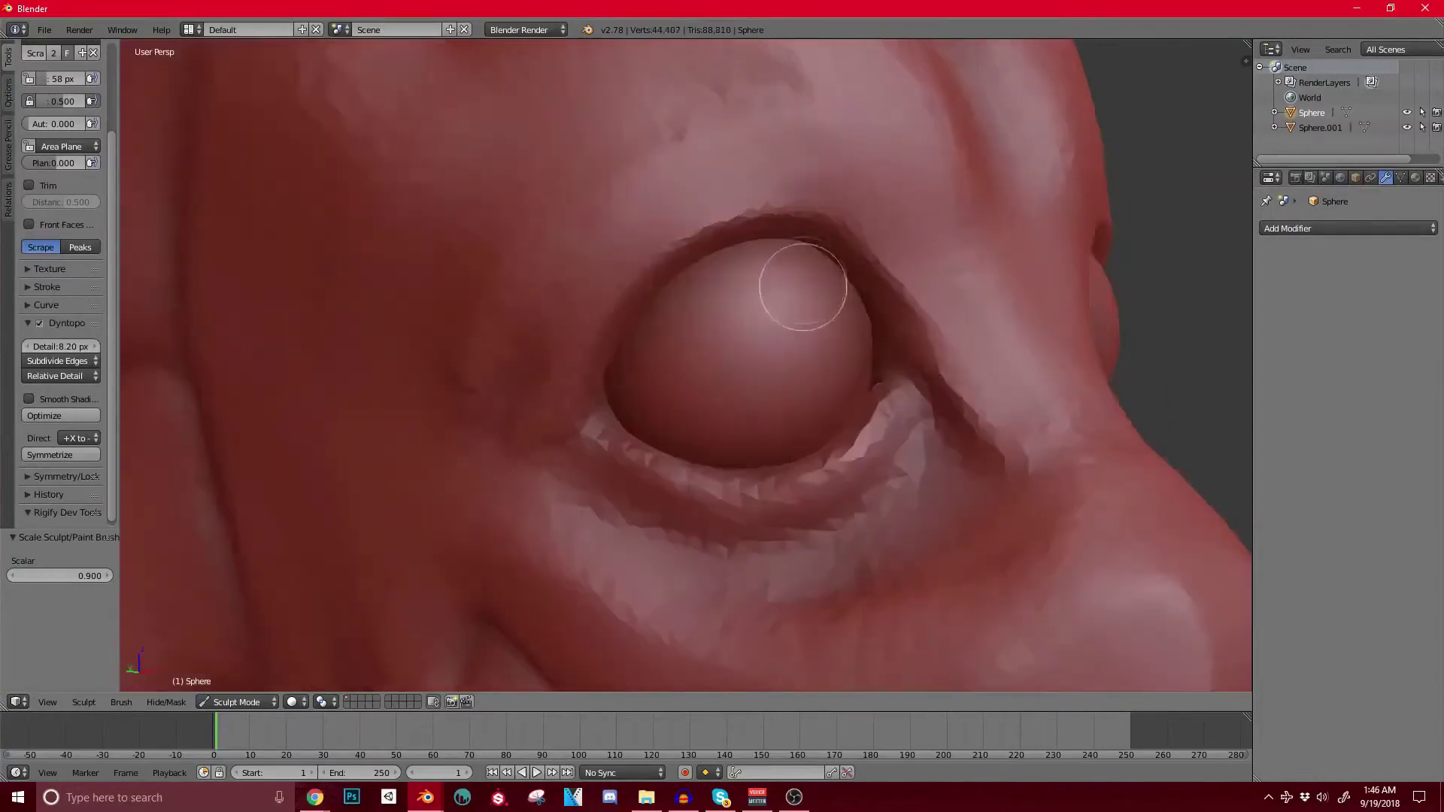
shift+middle_drag(805, 422, 765, 306)
drag(741, 350, 875, 246)
mouse_move(755, 352)
mouse_down()
mouse_move(767, 347)
mouse_move(715, 361)
mouse_move(707, 336)
mouse_move(793, 390)
mouse_move(861, 364)
mouse_up()
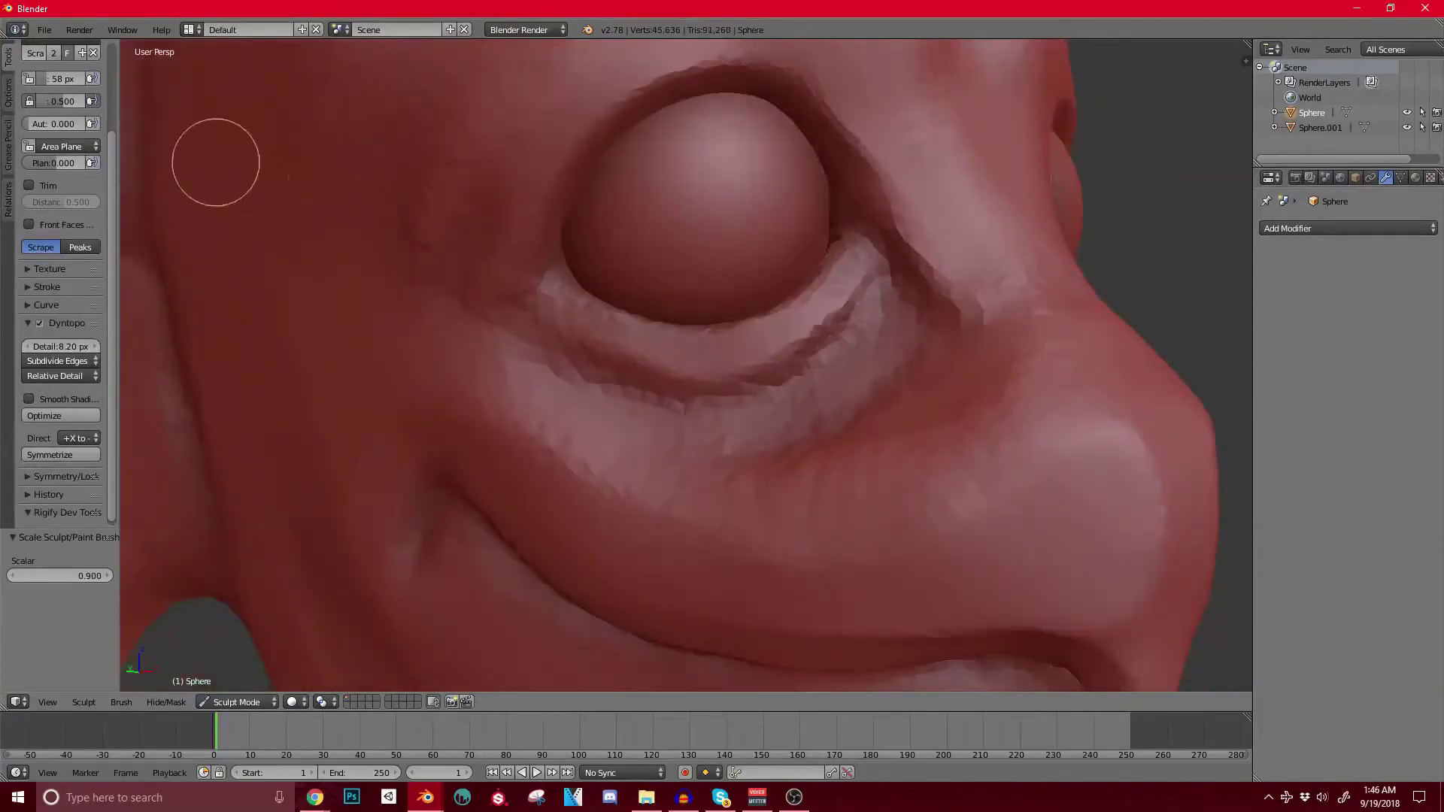
Step: Switch to the Clay brush and add volume at the inner end of the lower eyelid
scroll(95, 512, up, 5)
click(60, 105)
click(113, 203)
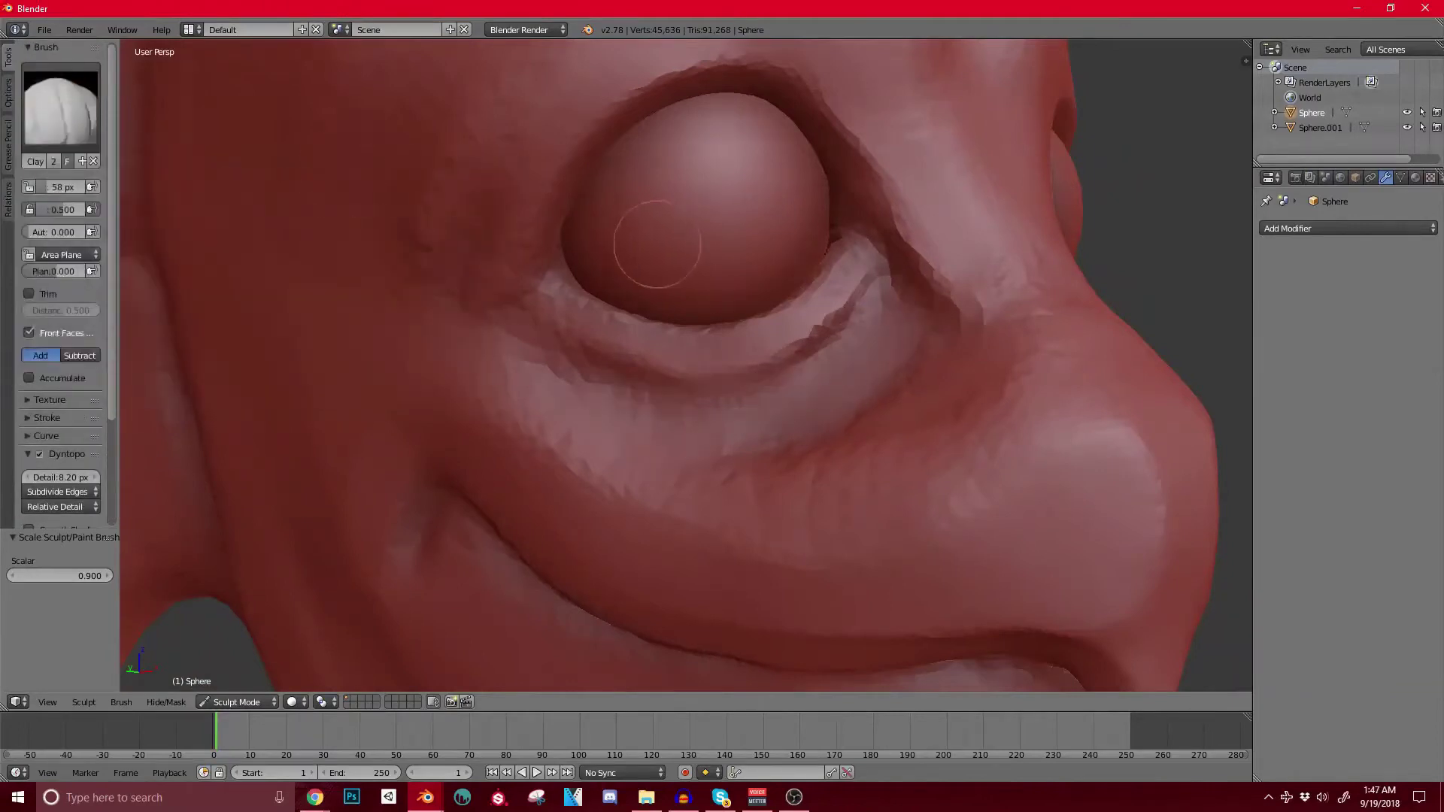
scroll(645, 241, down, 2)
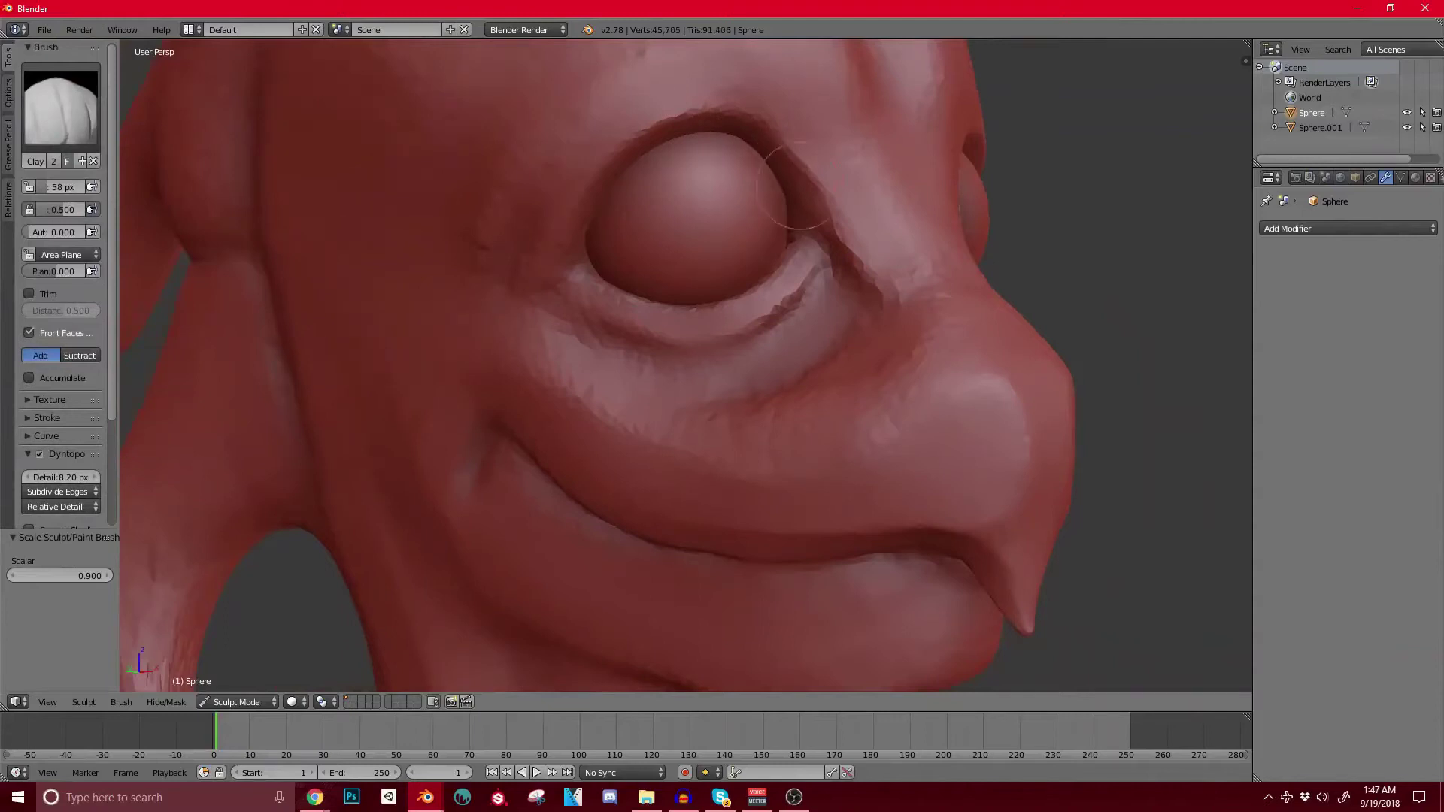
shift+middle_drag(796, 187, 722, 218)
scroll(731, 272, up, 4)
drag(761, 297, 714, 354)
middle_drag(643, 282, 610, 277)
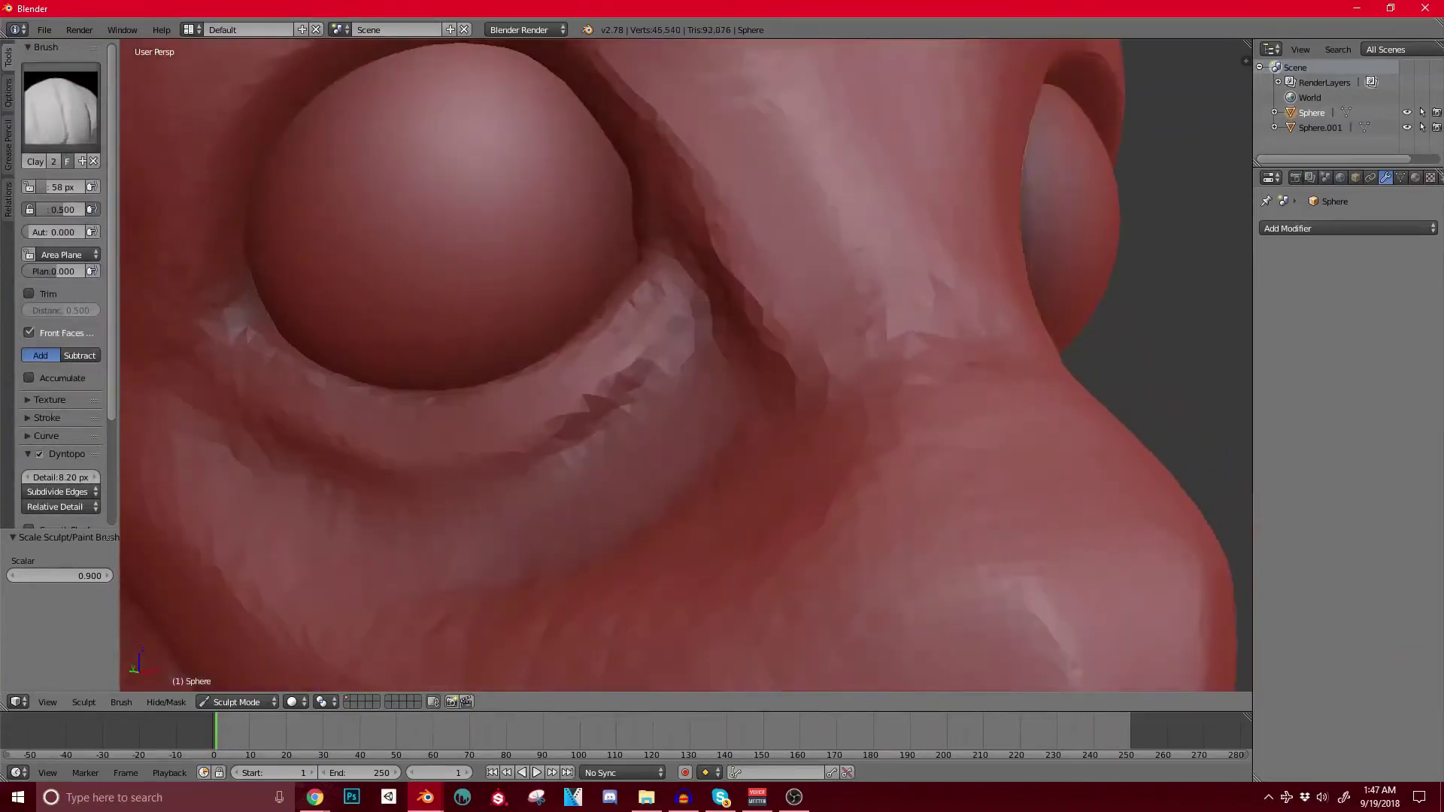
Step: Switch to the SculptDraw brush, hide the Sphere.001 eyeballs, and build up a vertical ridge at the eye's inner corner
click(60, 105)
click(479, 272)
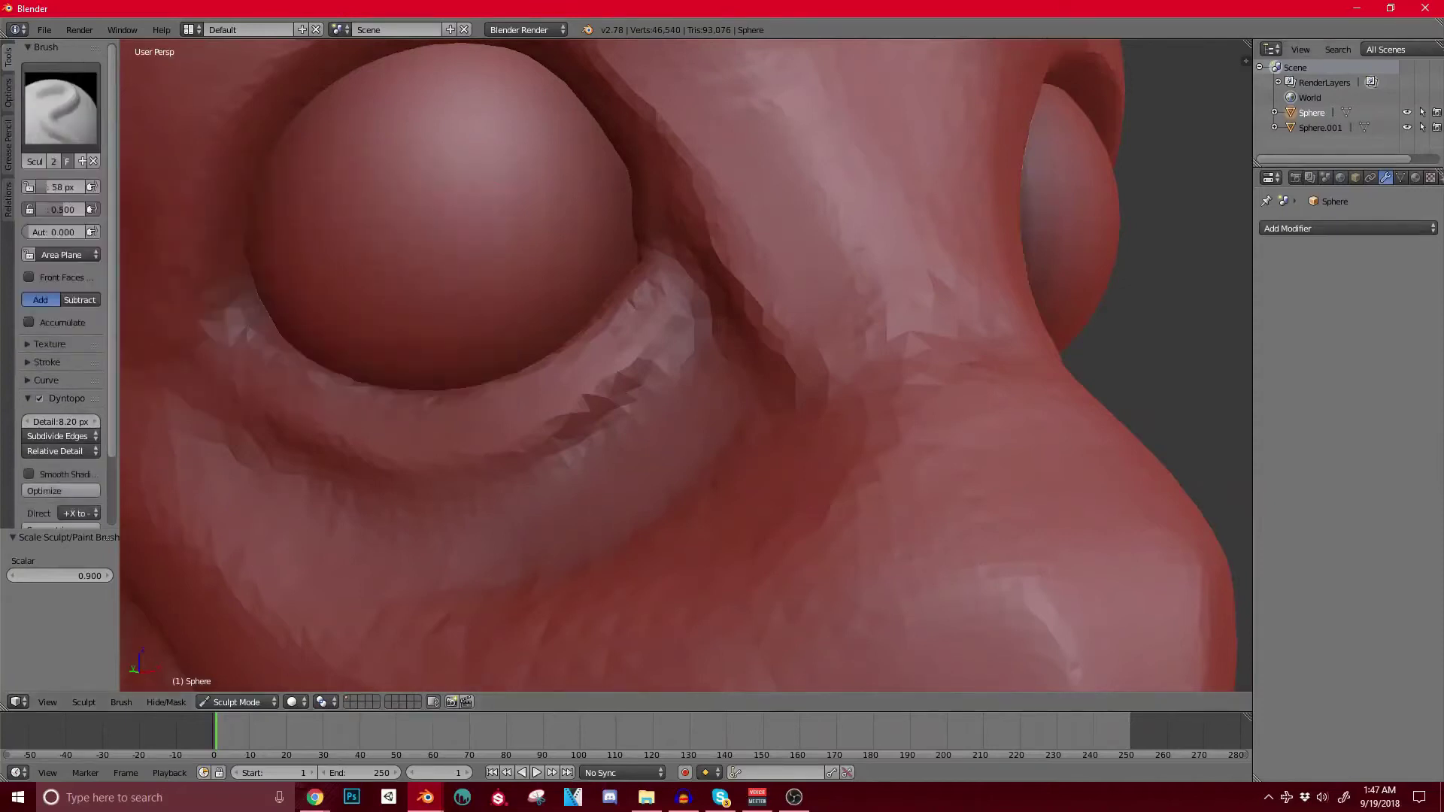
click(1407, 127)
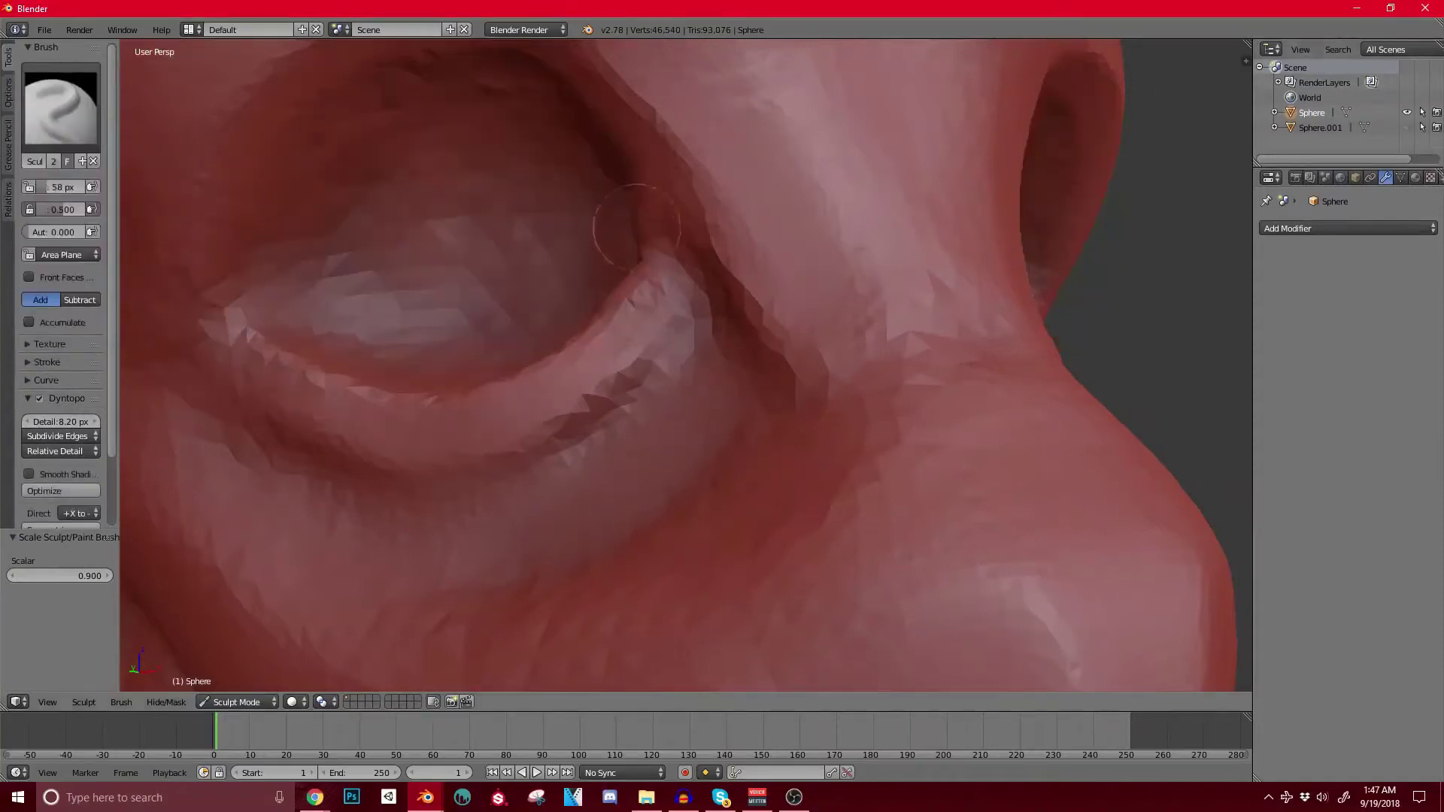
middle_drag(628, 241, 719, 254)
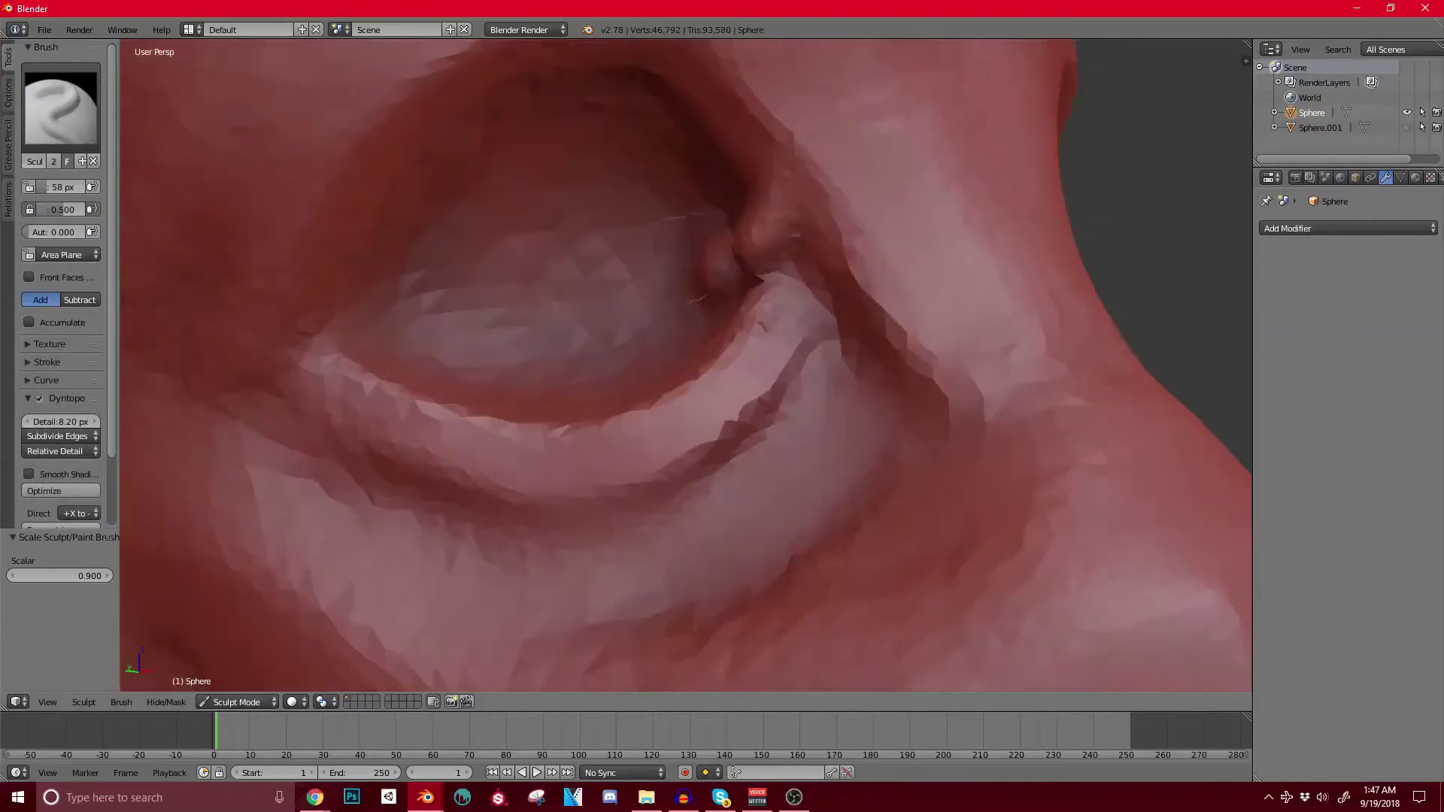
key(ctrl+z)
drag(750, 268, 755, 264)
drag(747, 187, 753, 260)
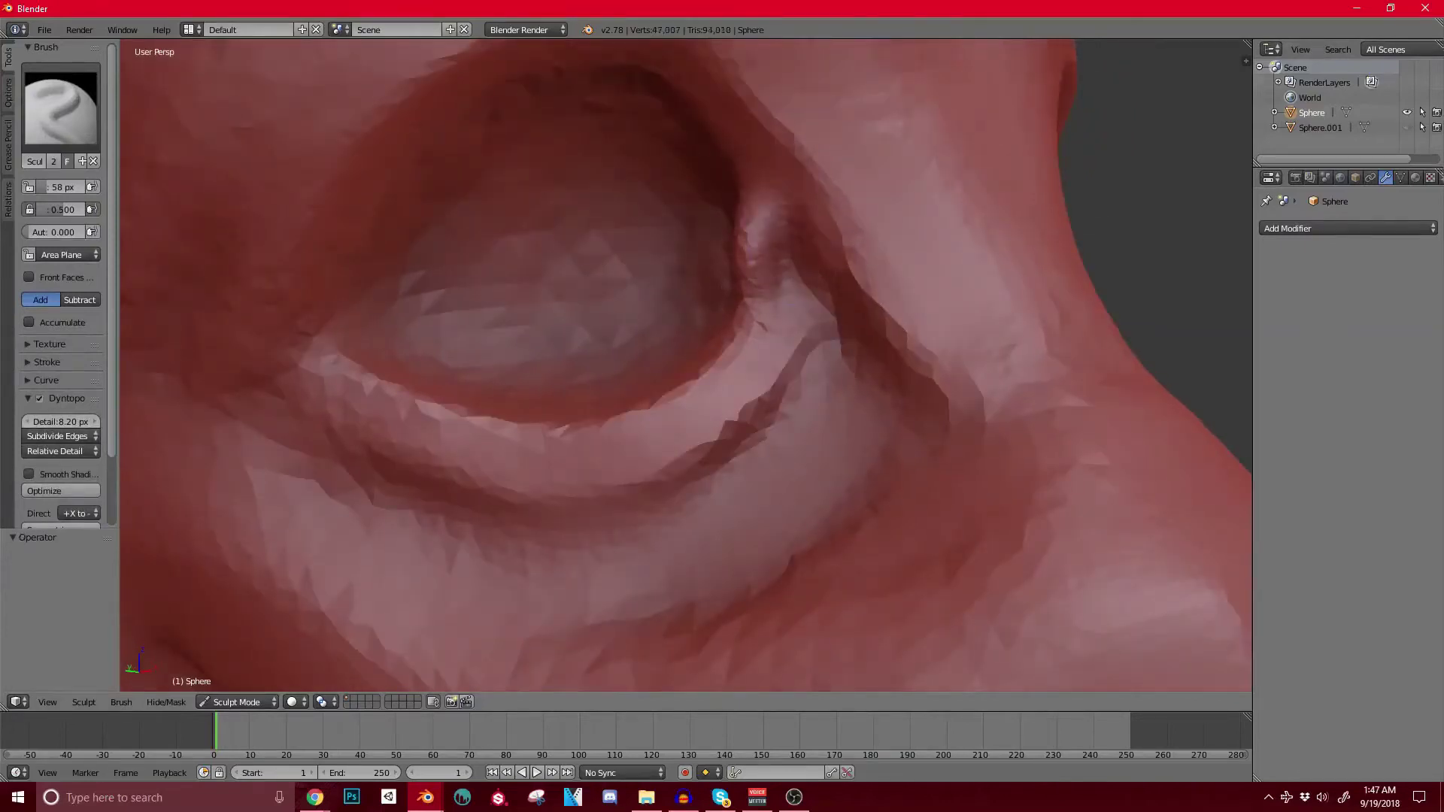
drag(753, 188, 771, 136)
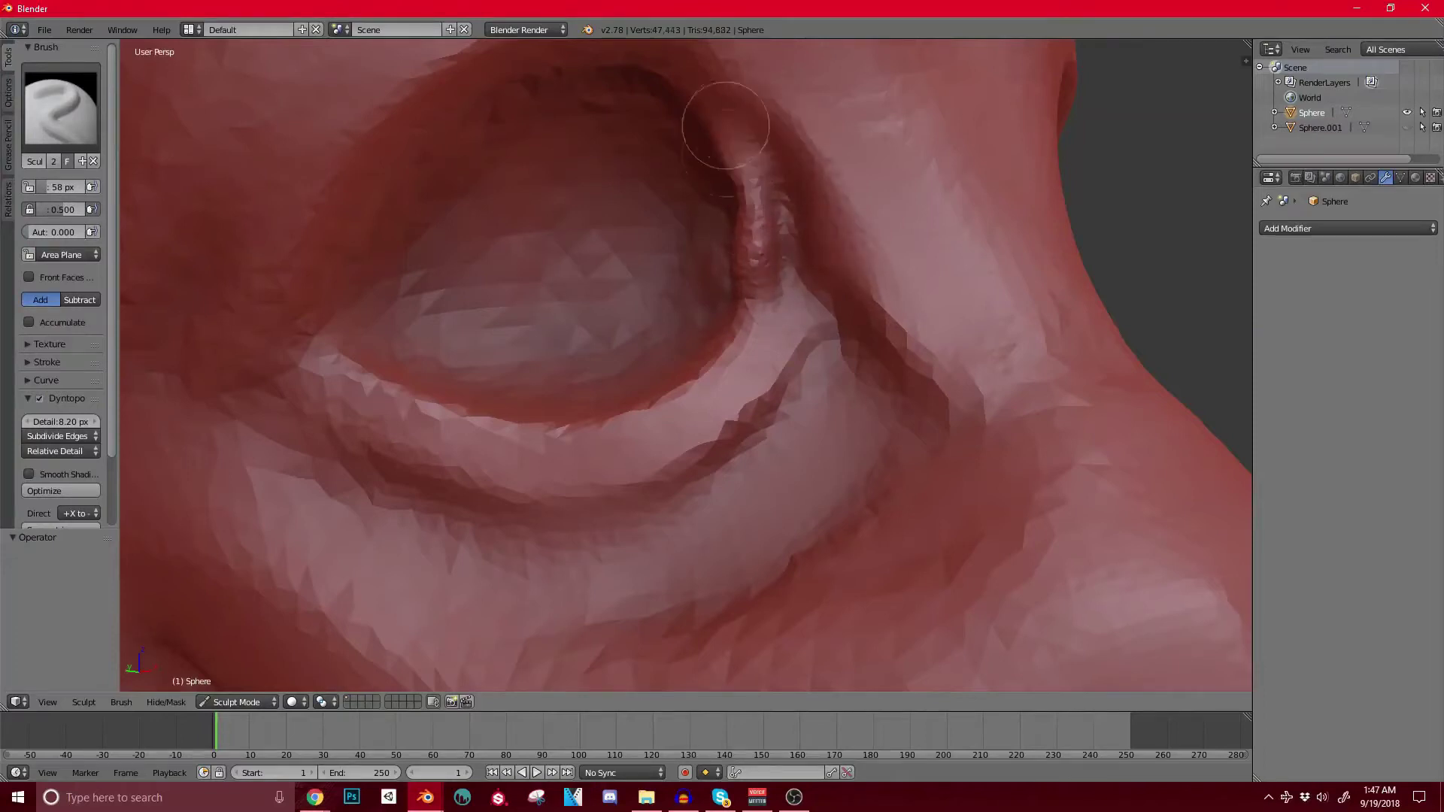
Step: Show the Sphere.001 eyeballs again and draw a raised rim along the upper eyelid from inner to outer corner
middle_drag(727, 140, 683, 186)
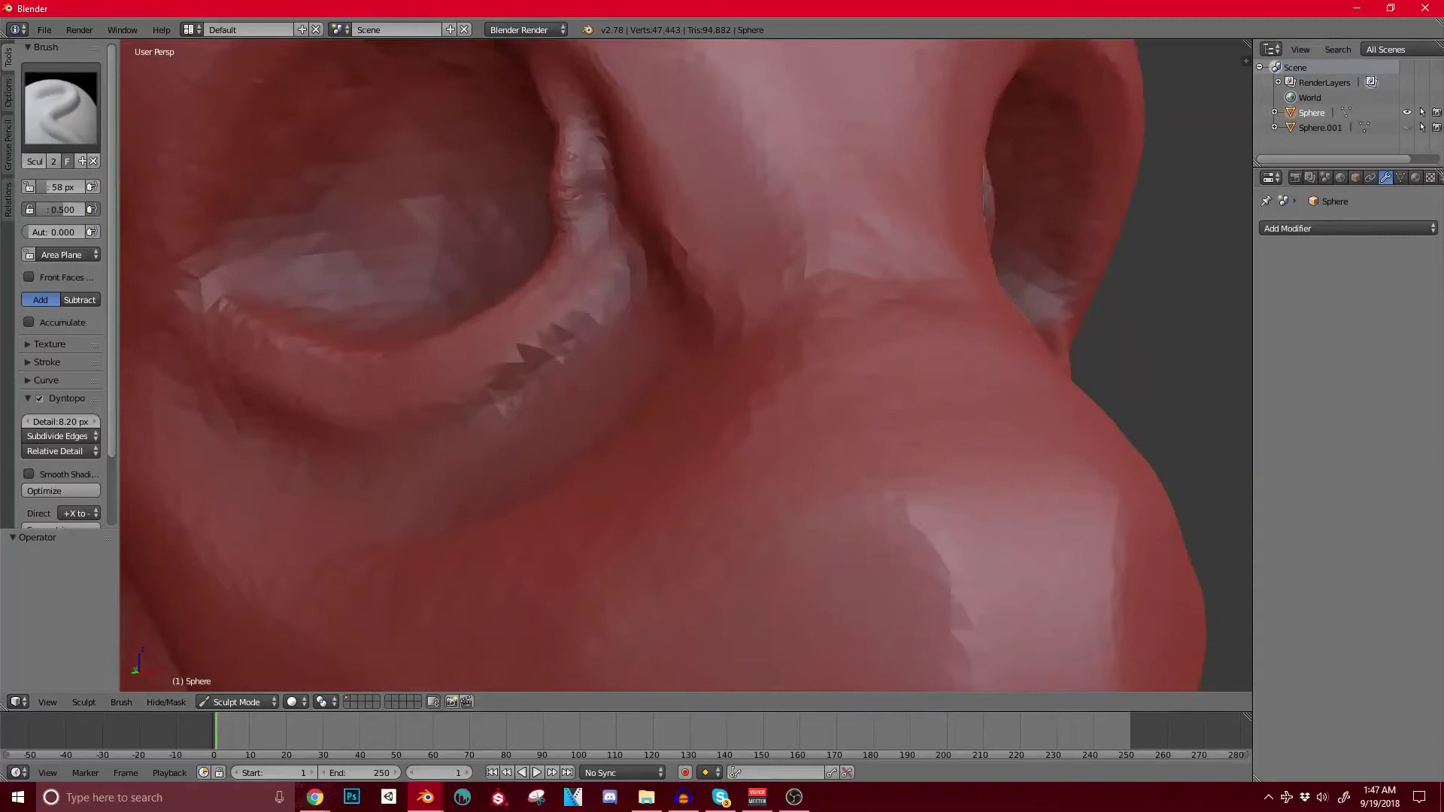
click(1407, 127)
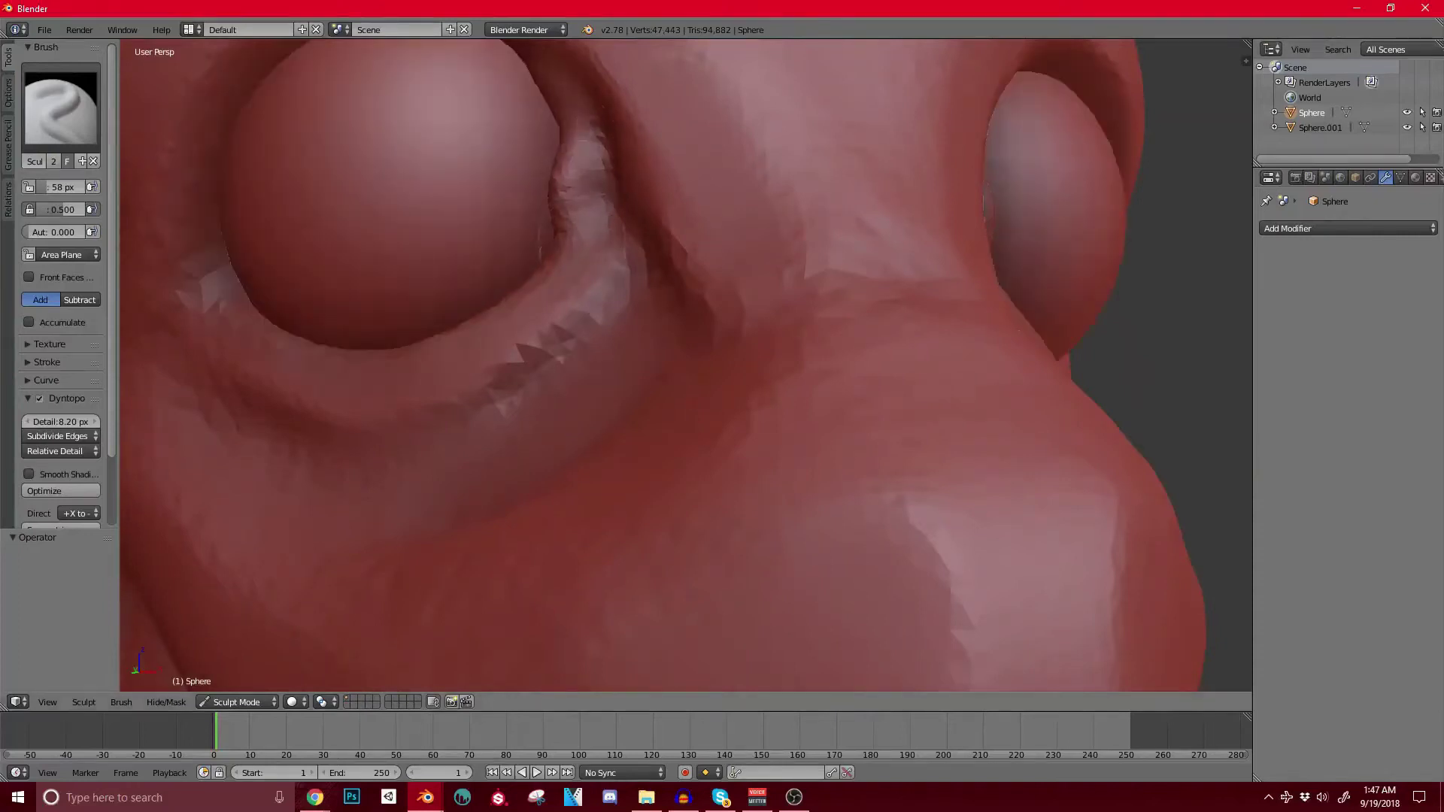
shift+middle_drag(519, 101, 555, 239)
drag(653, 223, 560, 127)
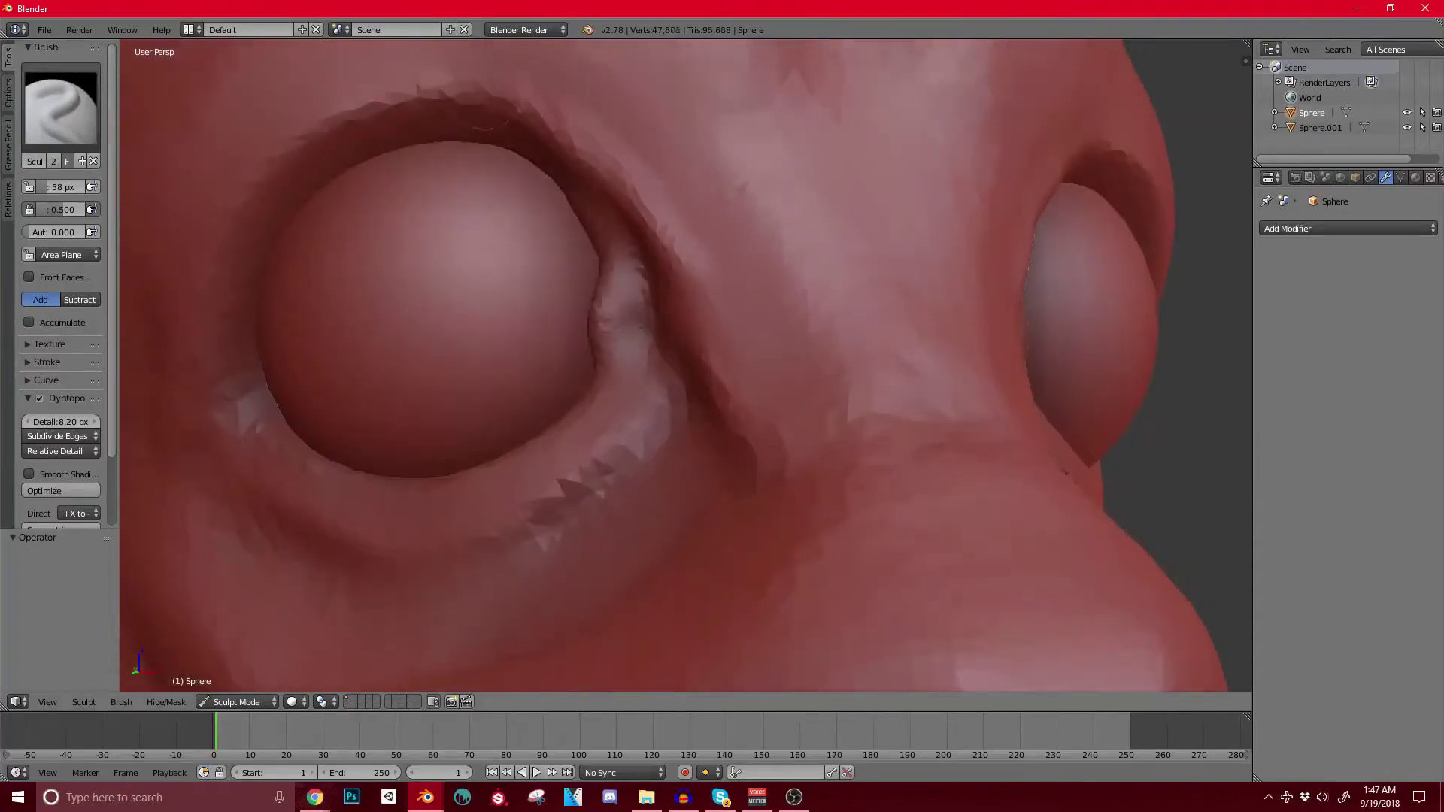
shift+middle_drag(564, 151, 698, 154)
mouse_move(696, 166)
mouse_down()
mouse_move(632, 102)
mouse_move(565, 107)
mouse_up()
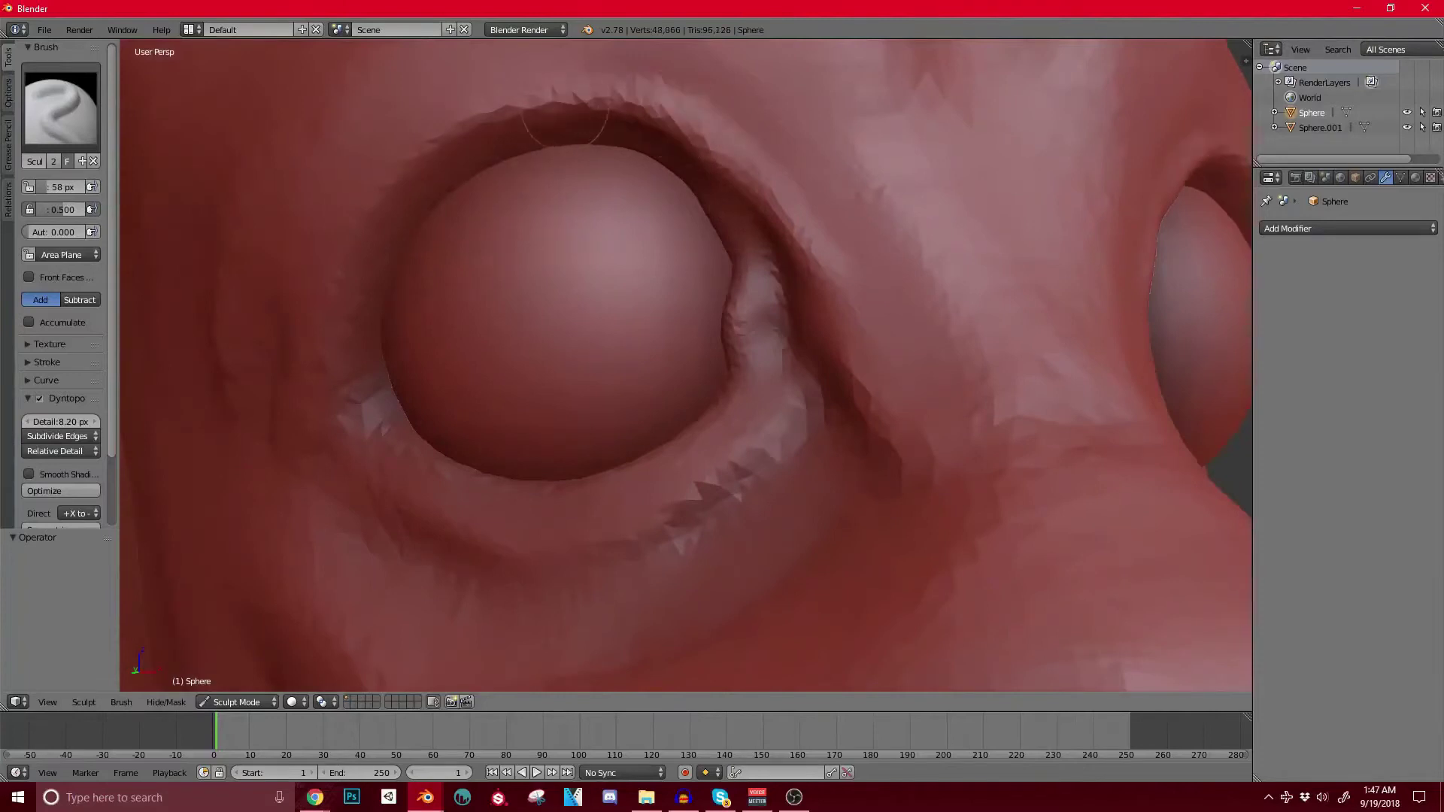
drag(459, 143, 348, 200)
Step: With Dyntopo detail at 7.60 px and the brush reduced to 41 px, sculpt a thin raised rim along the lower eyelid
scroll(507, 211, down, 3)
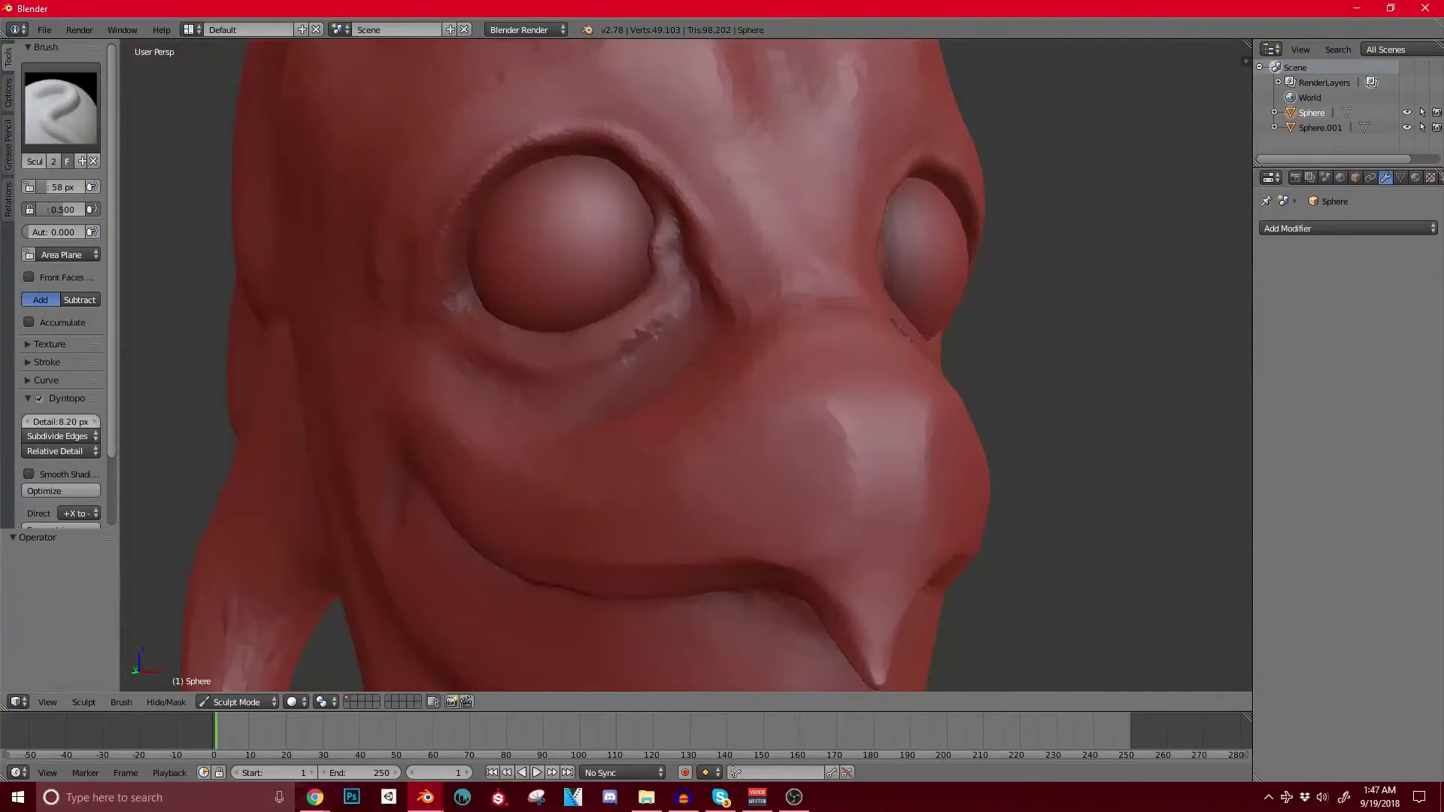
middle_drag(508, 326, 483, 381)
middle_drag(384, 317, 444, 293)
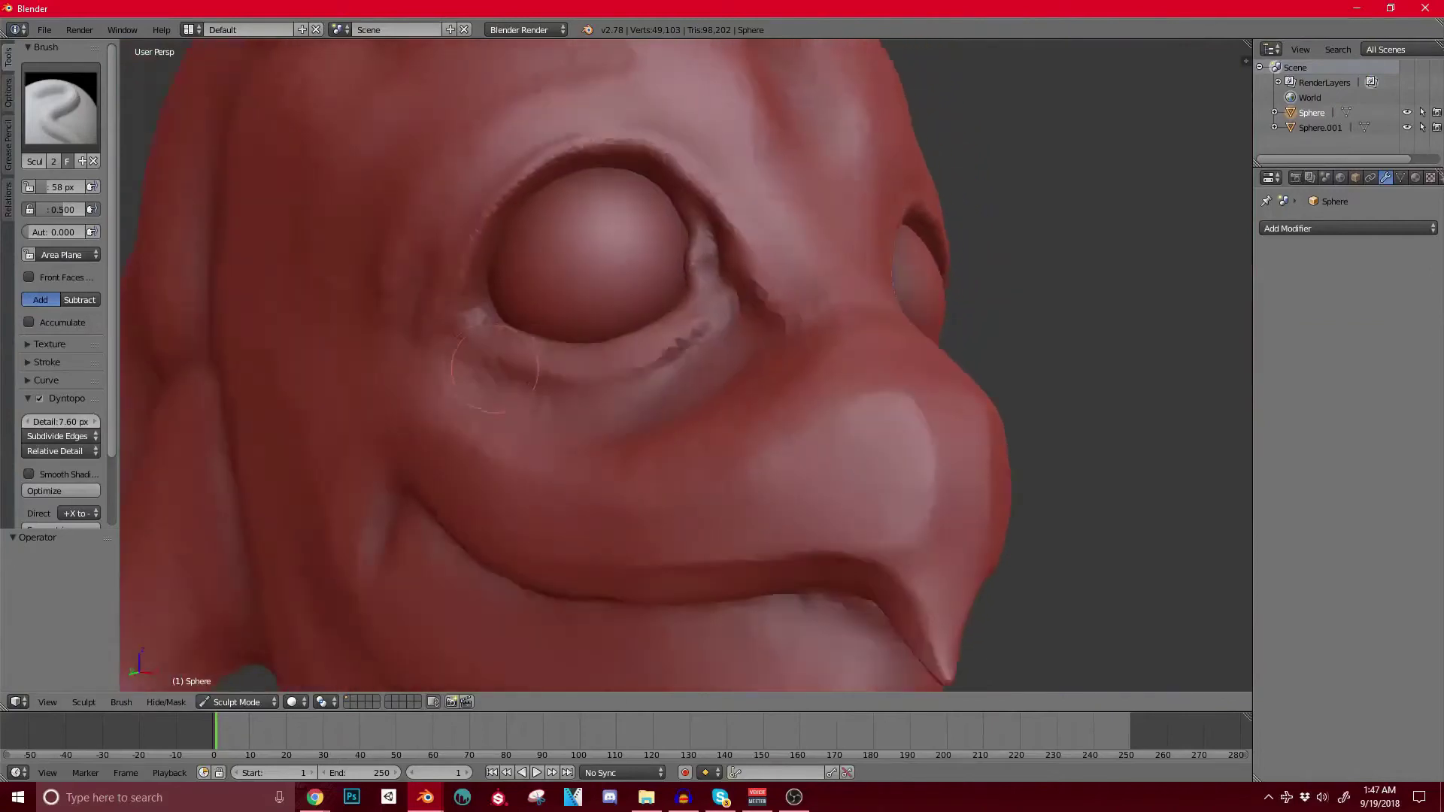
scroll(526, 353, up, 2)
key(bracketleft)
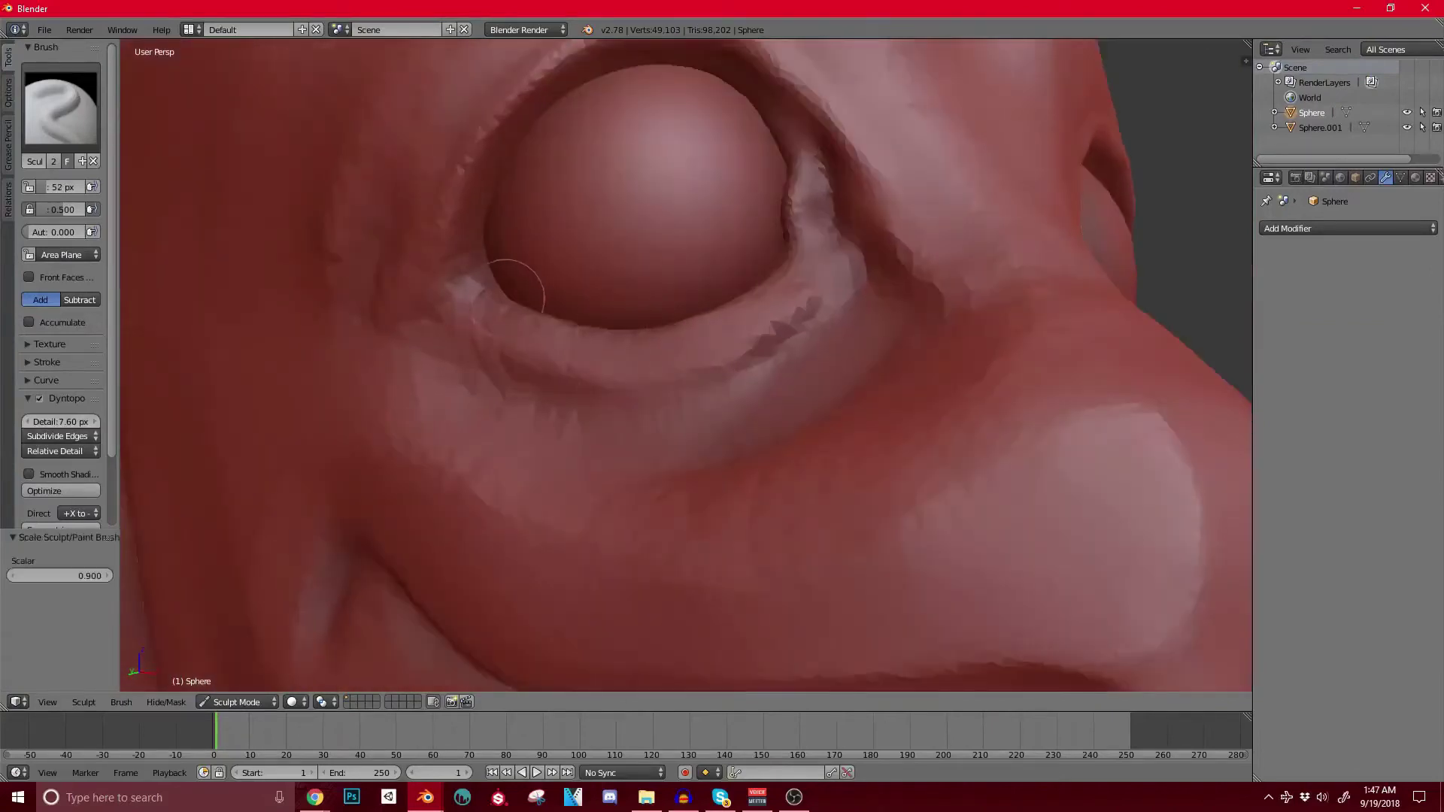
drag(603, 343, 711, 332)
middle_drag(676, 311, 698, 359)
mouse_move(690, 382)
mouse_down()
mouse_move(827, 328)
mouse_move(835, 373)
mouse_move(670, 421)
mouse_move(549, 399)
mouse_move(662, 413)
mouse_up()
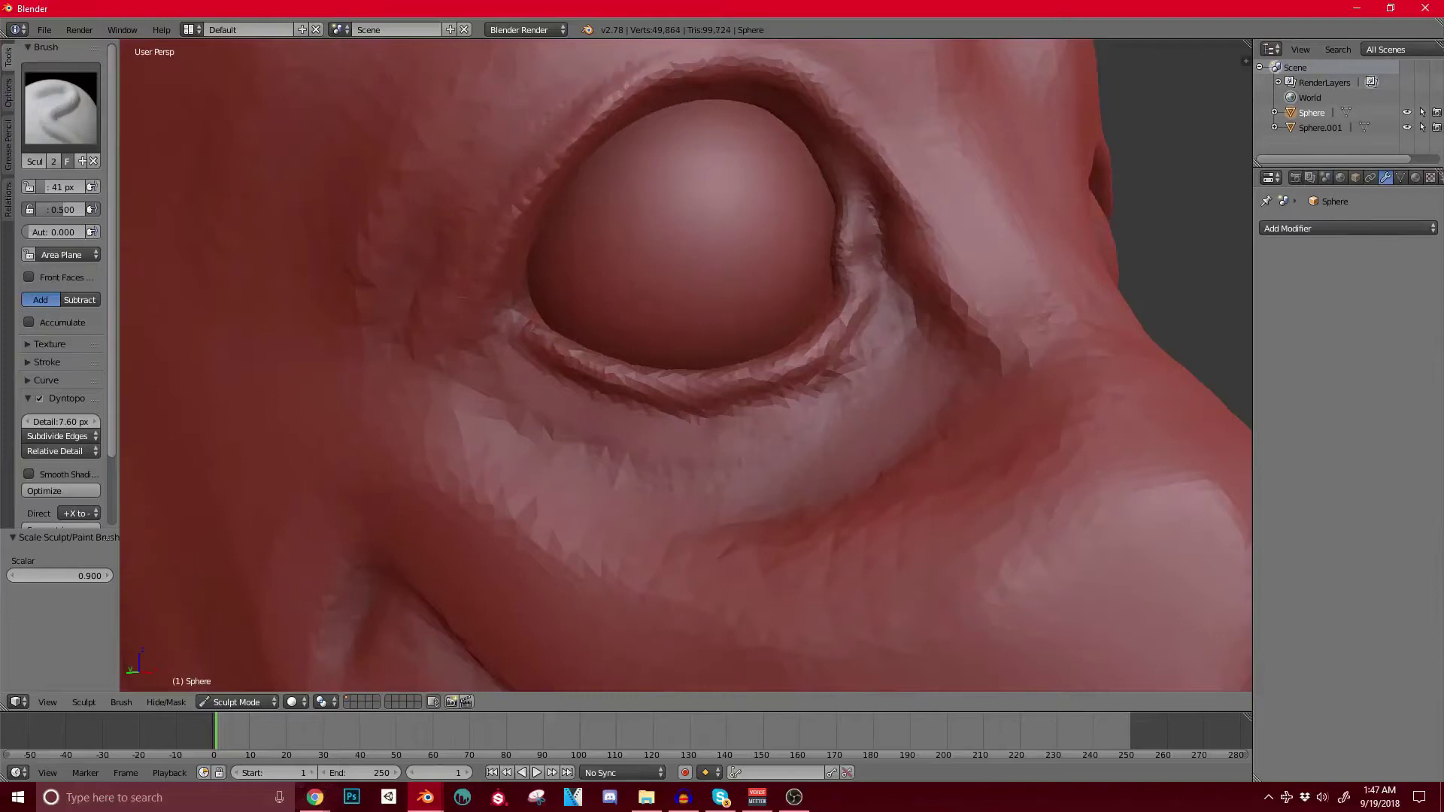
Step: Switch to the Grab brush at 90 px and adjust the inner part of the upper eyelid
scroll(661, 316, down, 5)
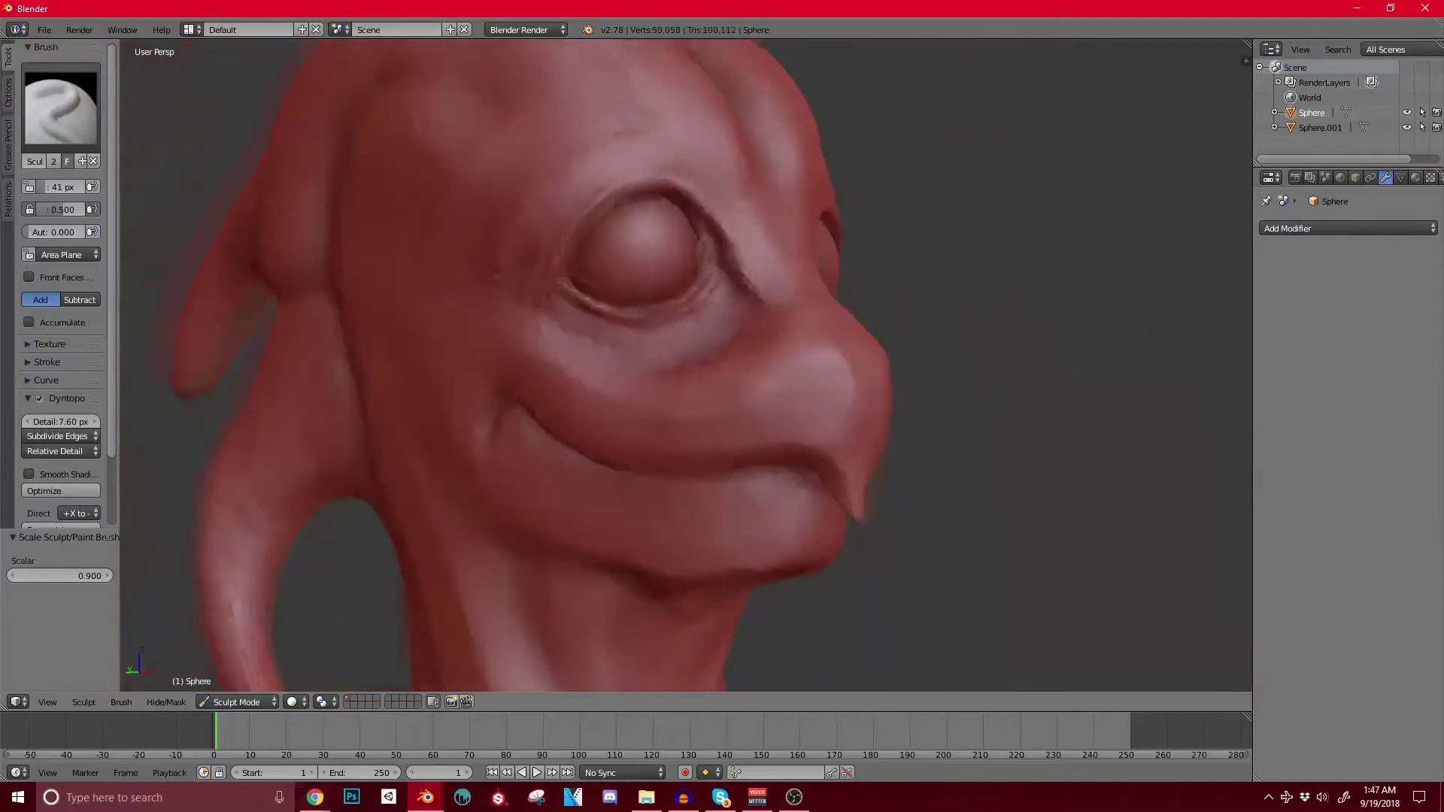
scroll(660, 316, up, 2)
middle_drag(737, 319, 579, 318)
scroll(587, 318, up, 5)
key(g)
key(bracketright)
key(bracketleft)
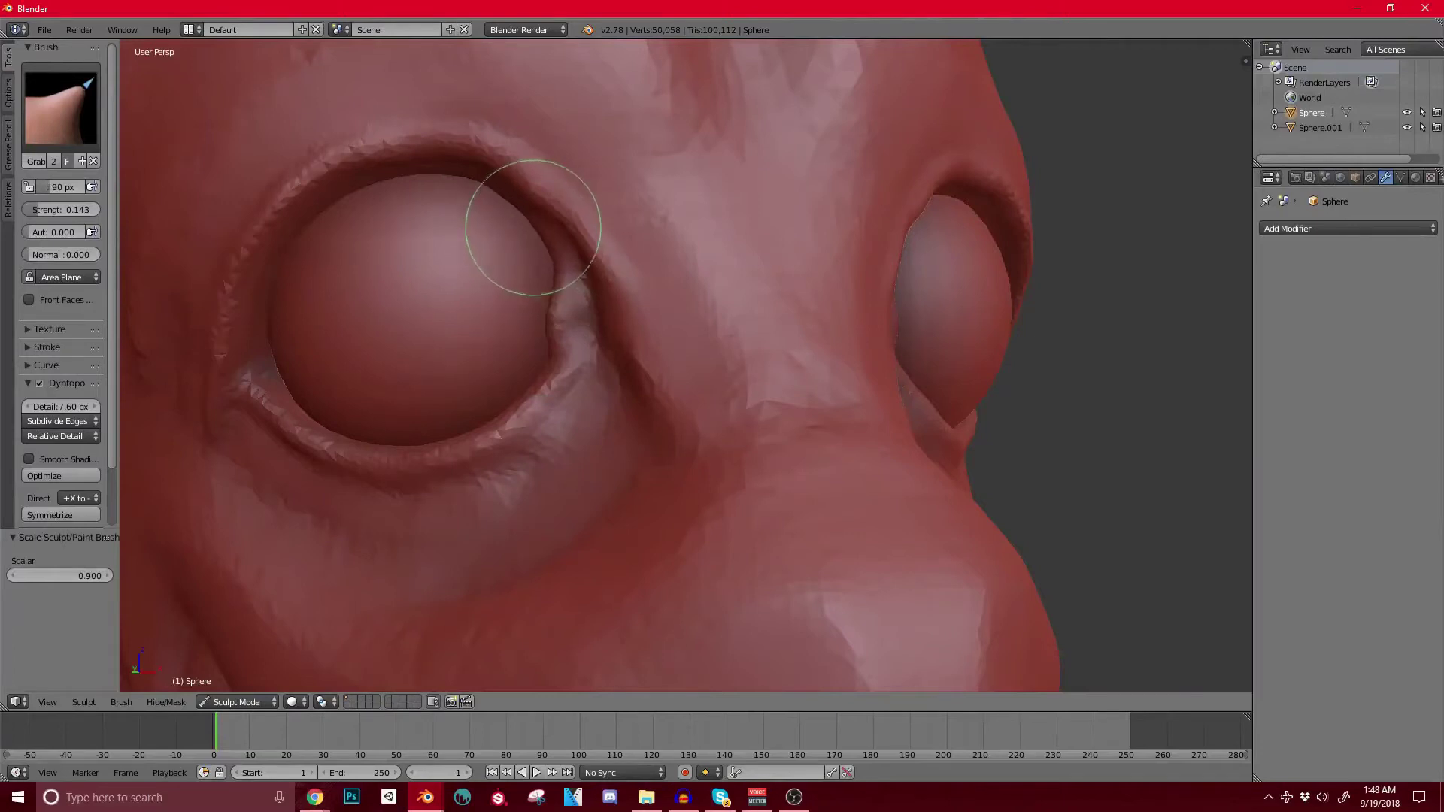
scroll(530, 146, down, 5)
middle_drag(481, 155, 519, 268)
scroll(500, 241, up, 5)
Step: Switch to the Clay brush and build up a curved brow fold above the upper eyelid, reducing the brush to 72 px
click(60, 105)
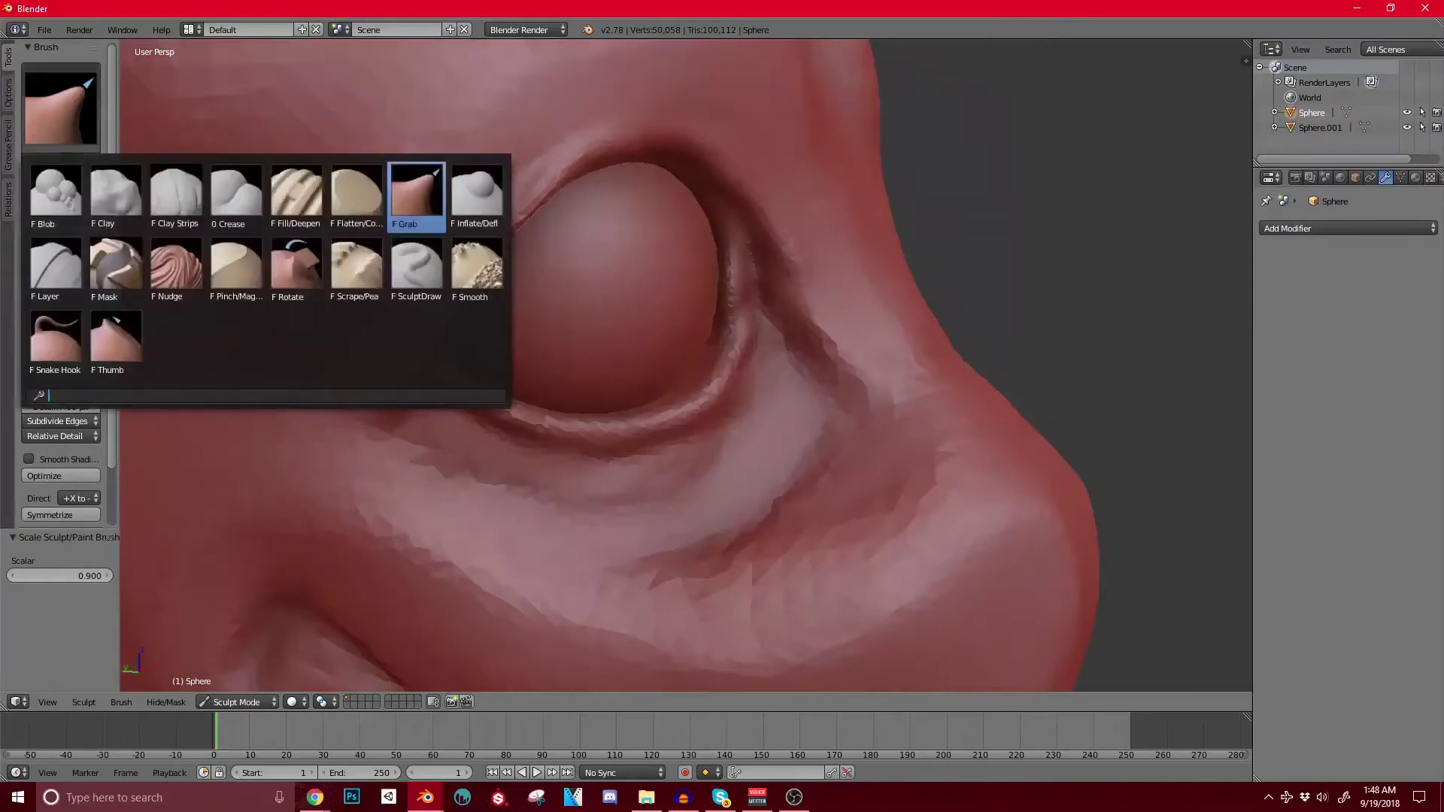
click(119, 199)
drag(443, 151, 481, 91)
middle_drag(500, 140, 513, 218)
middle_drag(542, 286, 553, 230)
scroll(563, 243, down, 2)
mouse_move(463, 317)
mouse_down()
mouse_move(538, 215)
mouse_move(648, 157)
mouse_up()
mouse_move(647, 297)
middle_down()
mouse_move(528, 331)
mouse_move(530, 346)
middle_up()
drag(530, 225, 689, 194)
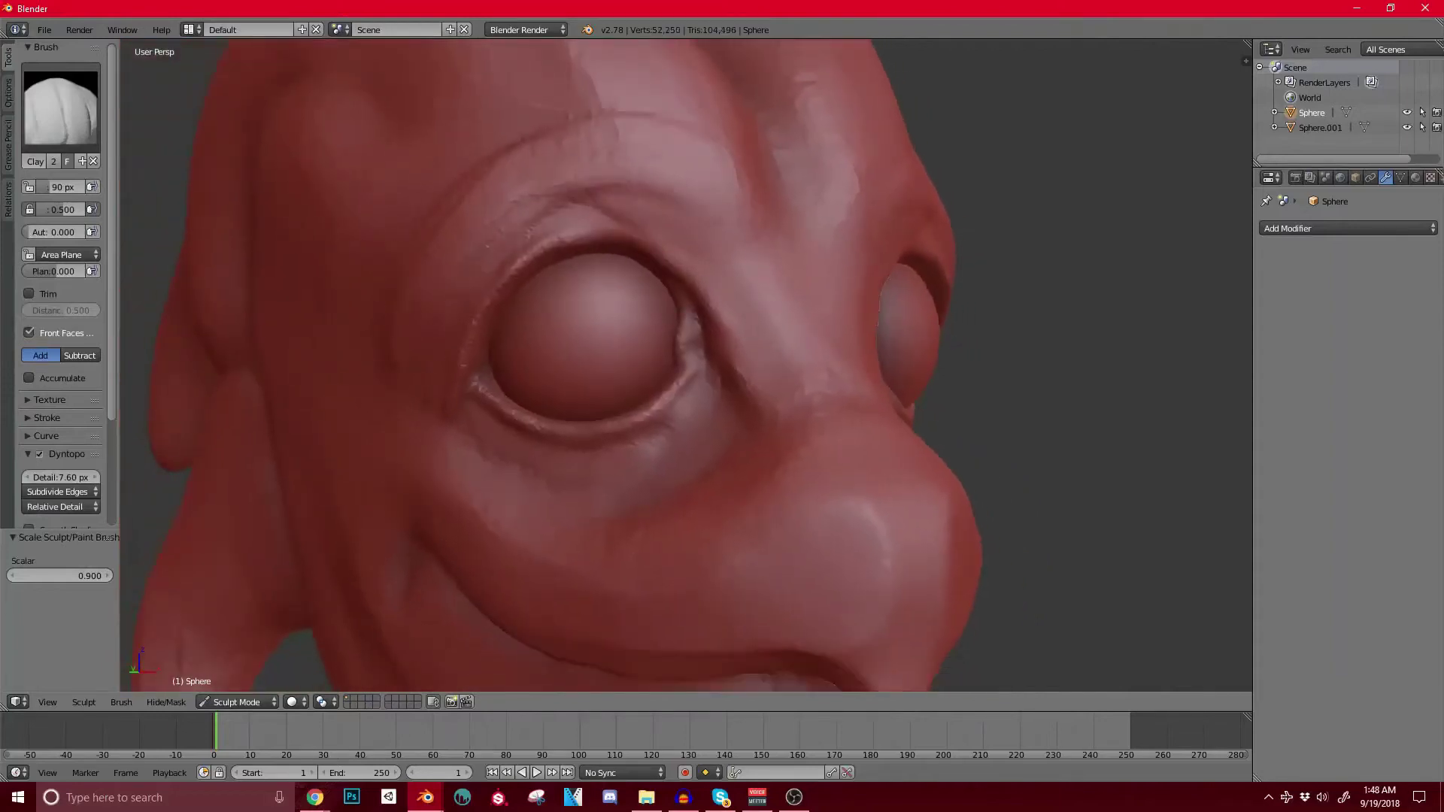
drag(448, 257, 714, 177)
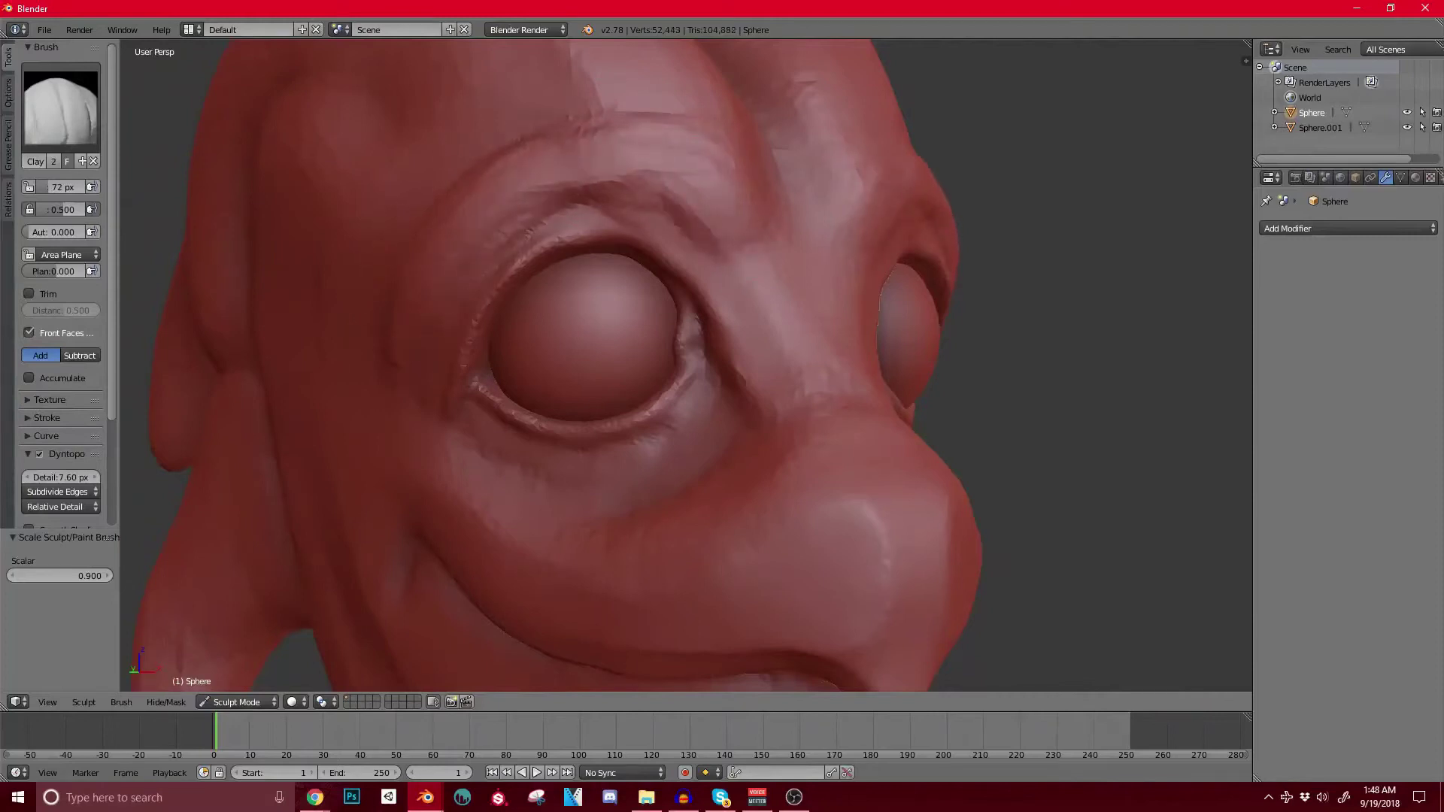
Step: Sculpt a furrowed ridge across the bridge of the nose between the eyes with the 72 px Clay brush
scroll(605, 196, down, 5)
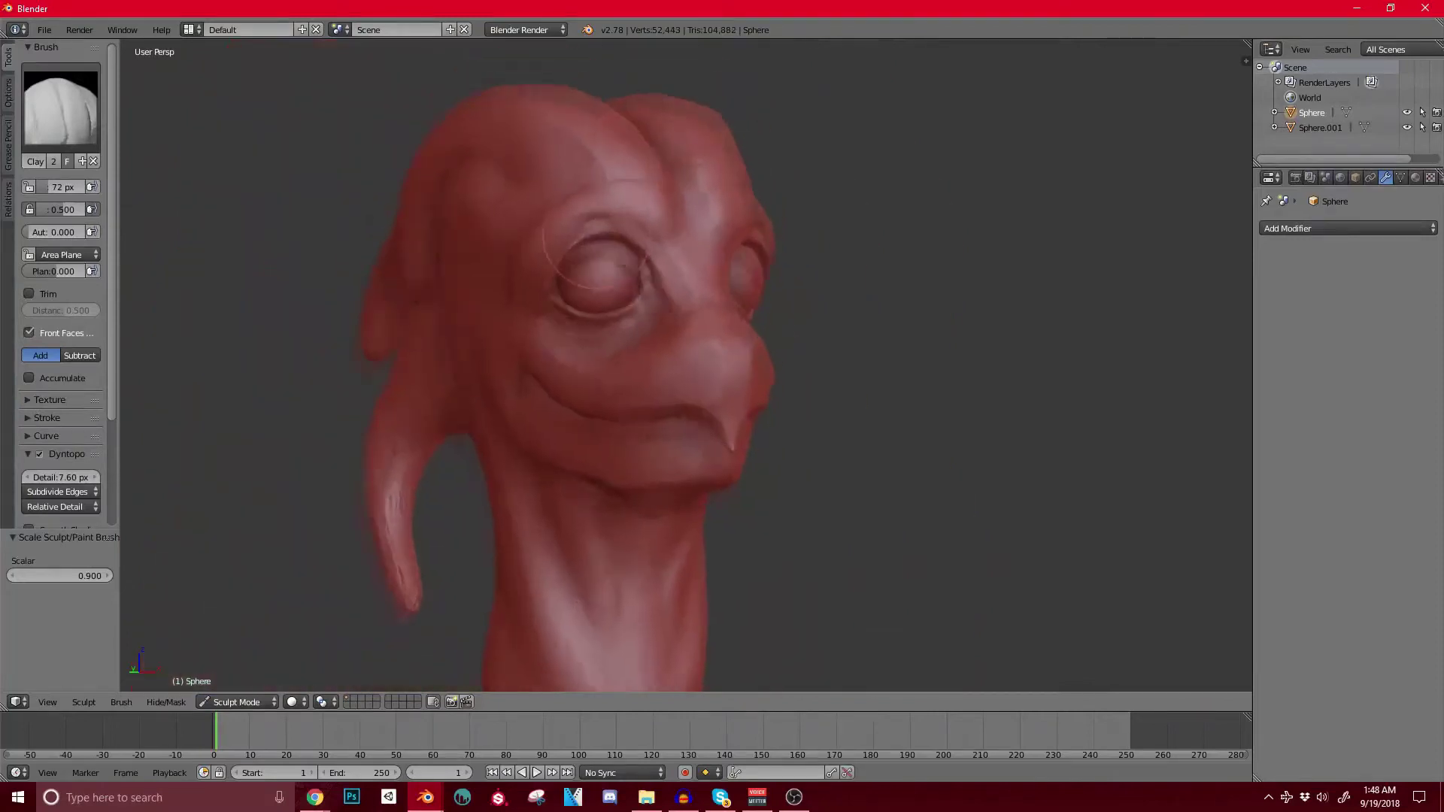
middle_drag(601, 226, 689, 259)
scroll(617, 278, up, 5)
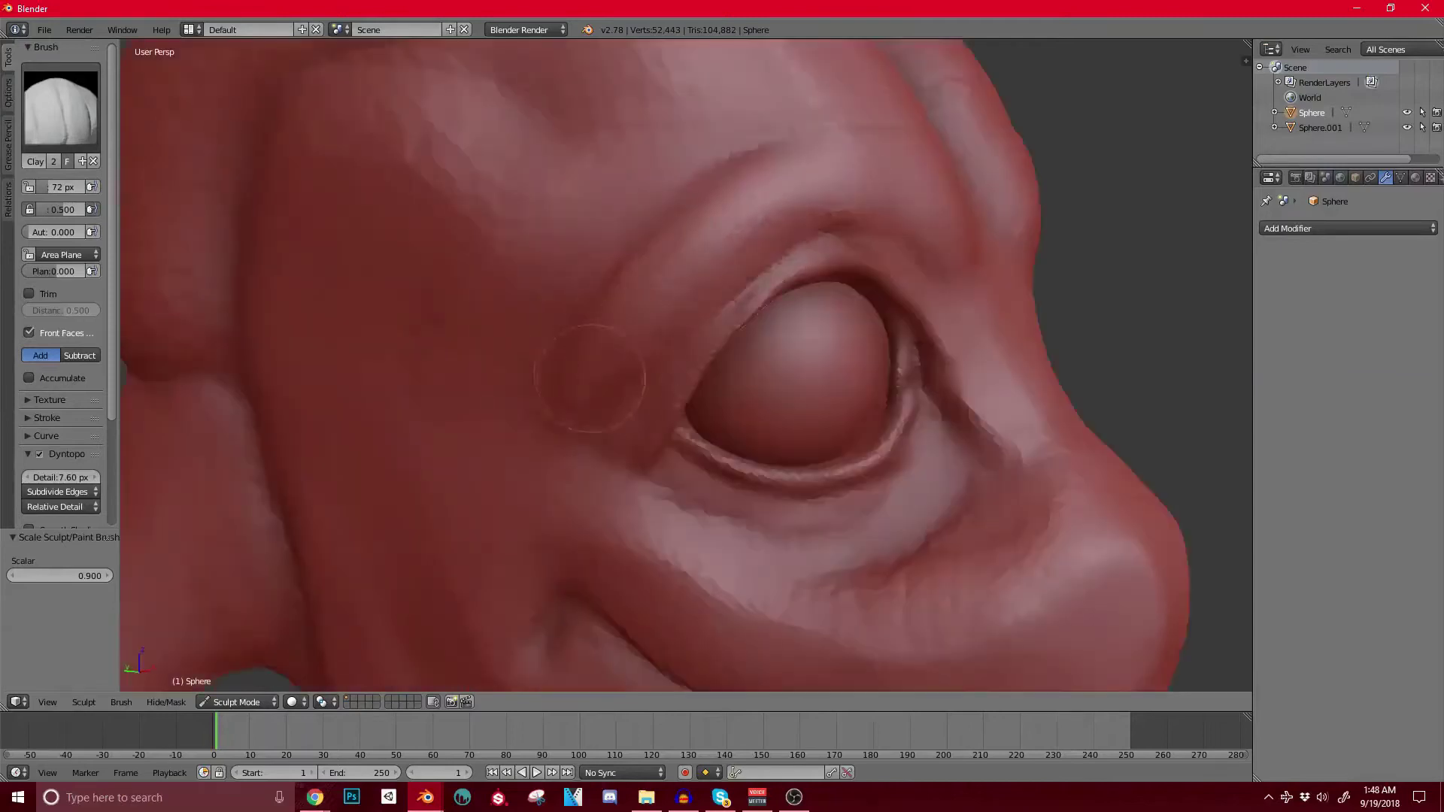
scroll(589, 379, down, 5)
middle_drag(590, 379, 737, 380)
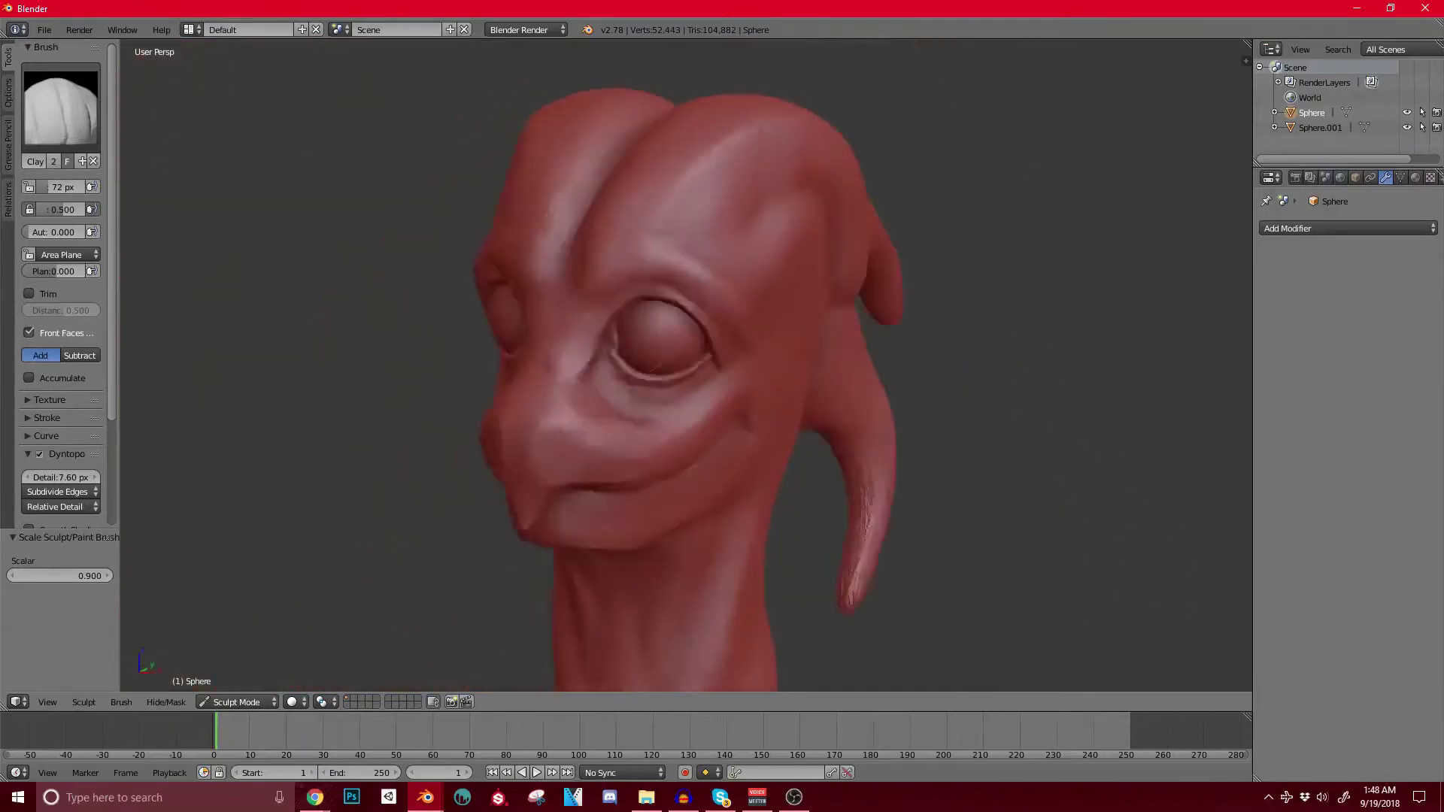
scroll(677, 361, up, 4)
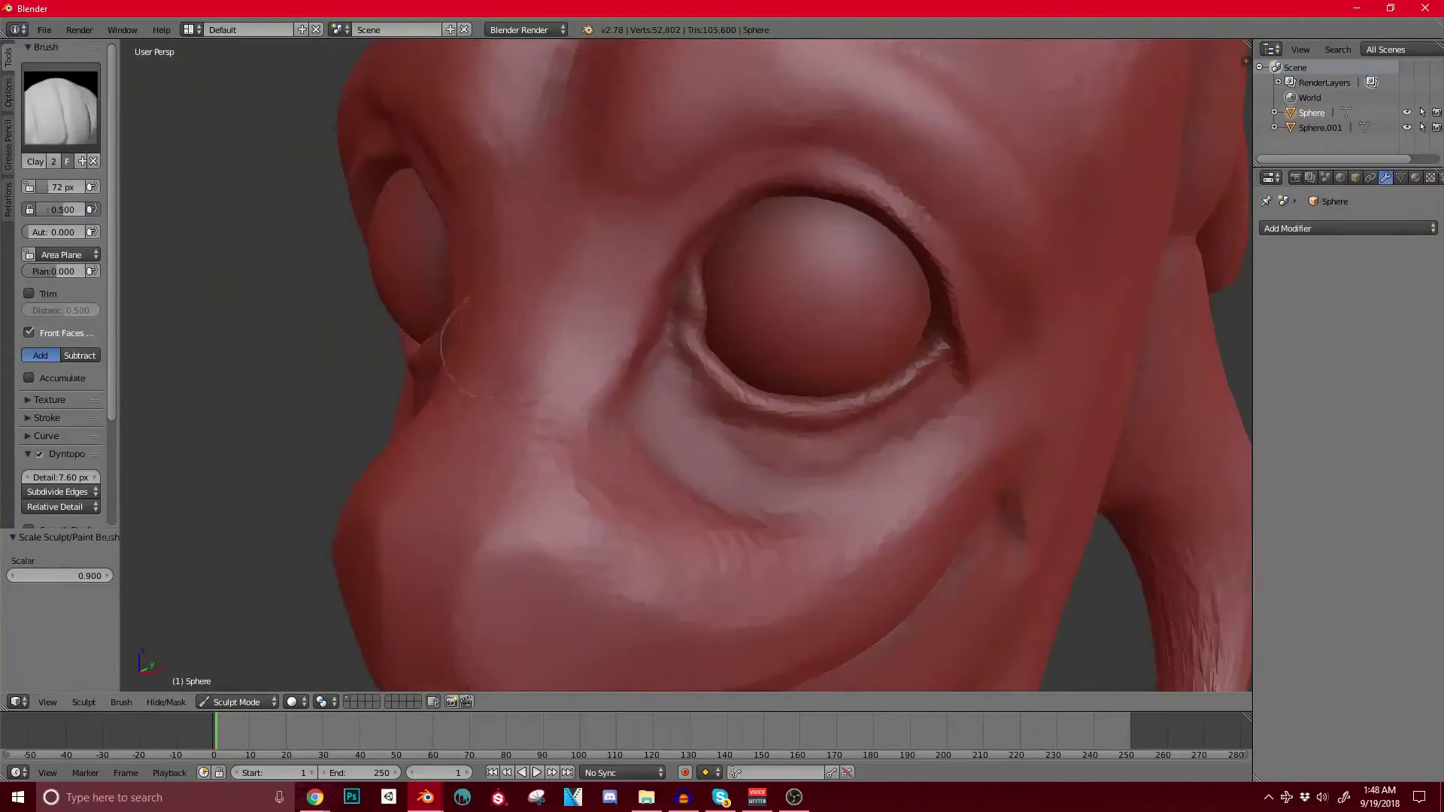
shift+middle_drag(494, 346, 465, 413)
scroll(526, 331, up, 1)
middle_drag(620, 300, 564, 291)
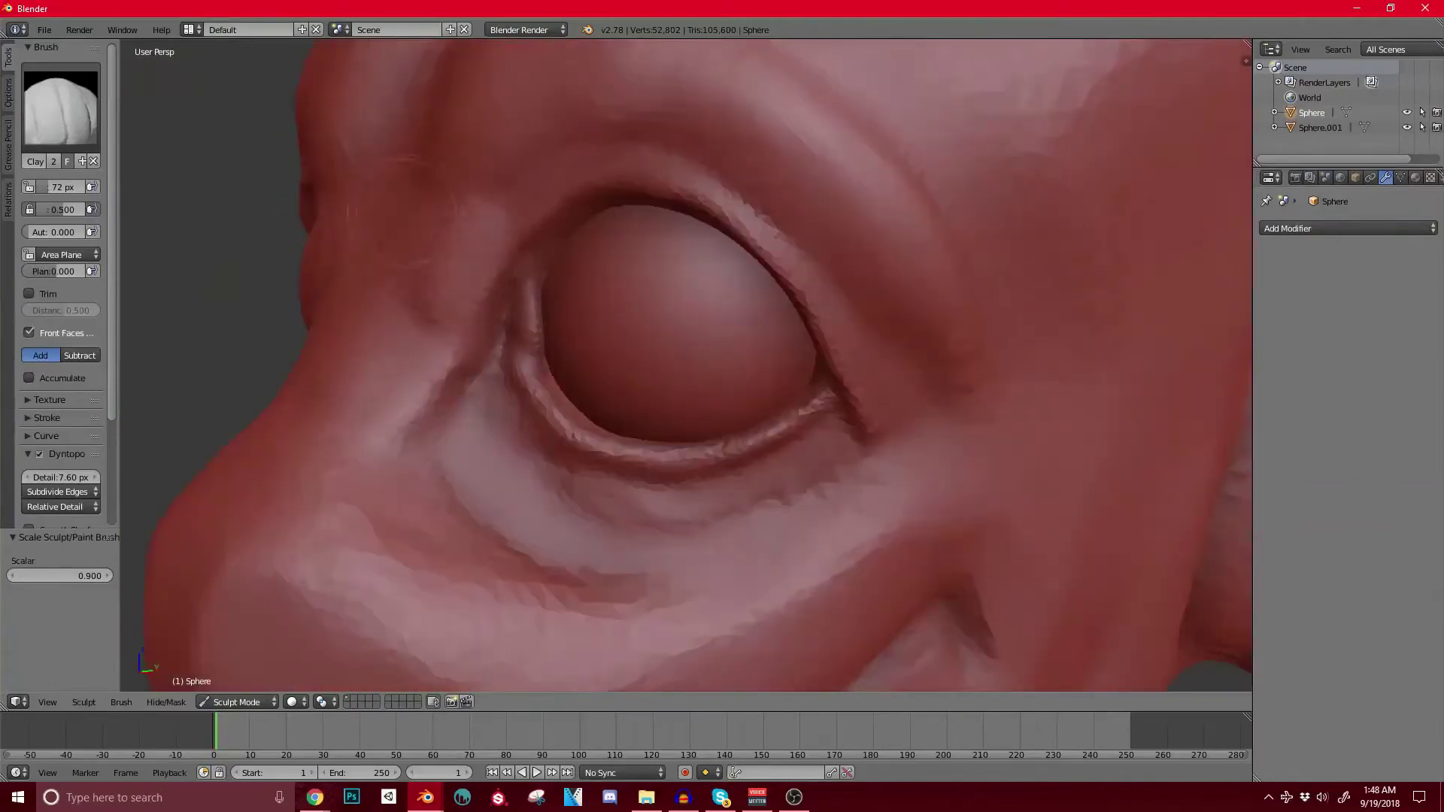
middle_drag(399, 228, 455, 249)
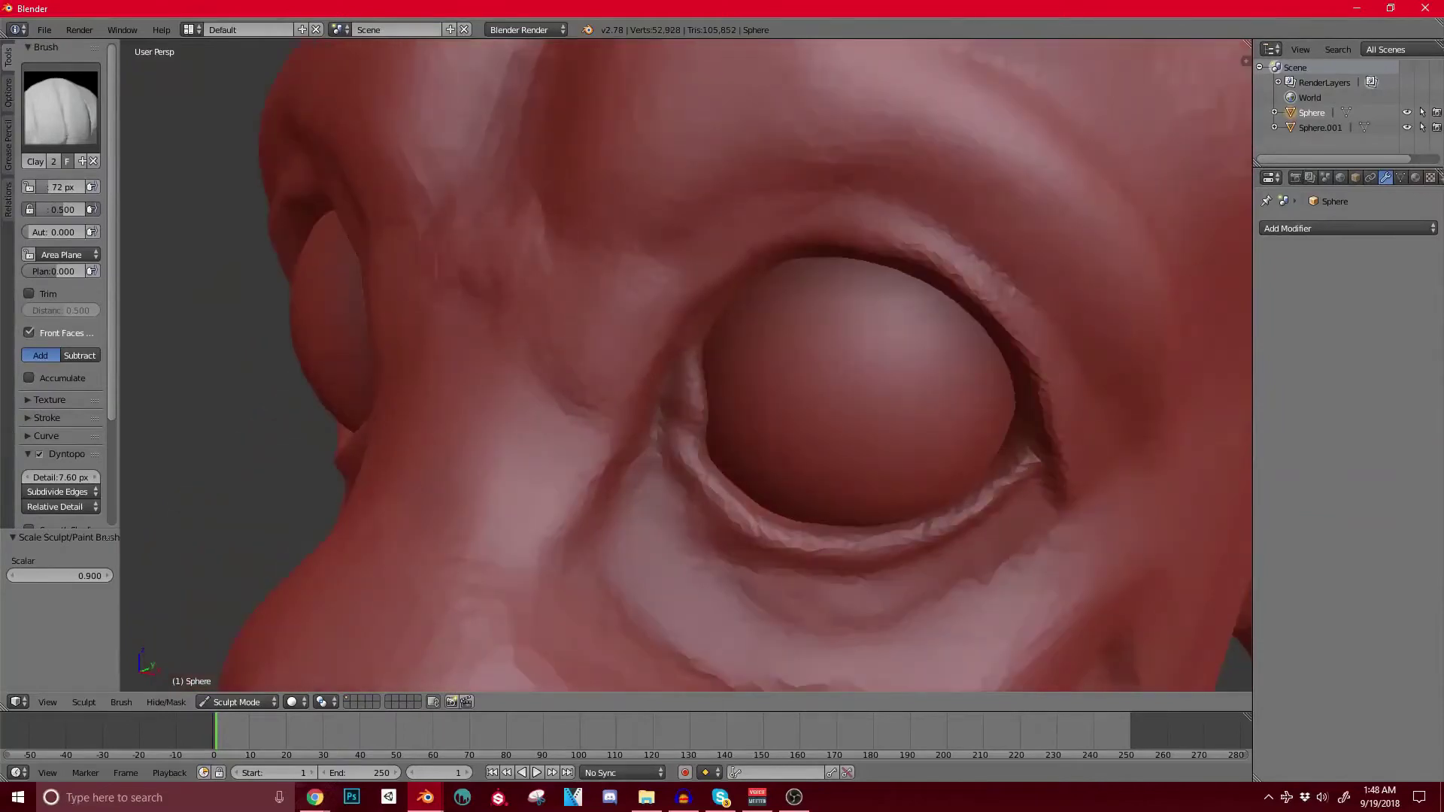
scroll(479, 366, up, 1)
drag(451, 325, 451, 342)
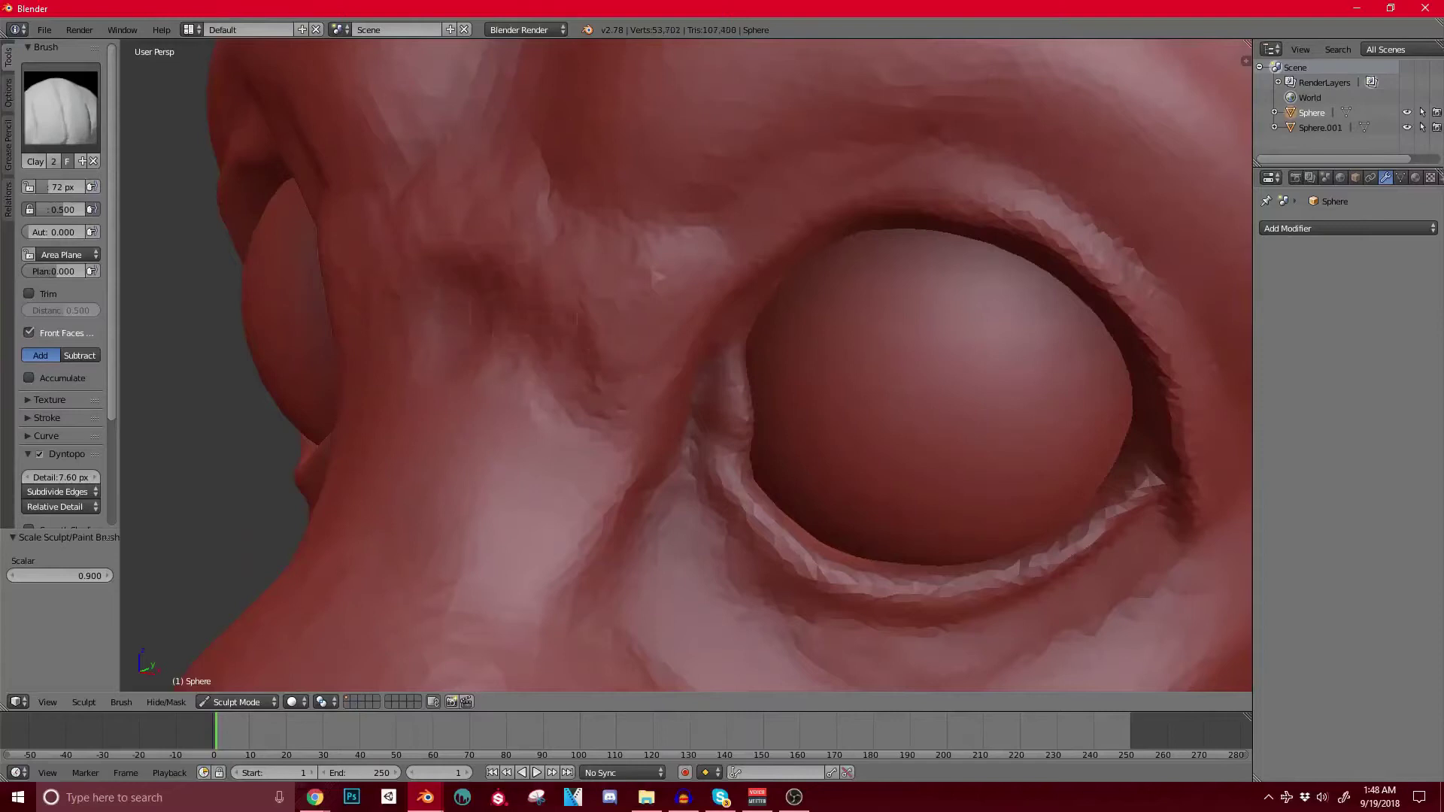
mouse_move(553, 361)
mouse_down()
mouse_move(564, 399)
mouse_move(631, 426)
mouse_move(624, 478)
mouse_up()
Step: Switch to the Grab brush and size it for the eye and brow region, ending at 167 px
scroll(552, 451, down, 5)
middle_drag(607, 452, 672, 460)
scroll(729, 409, down, 3)
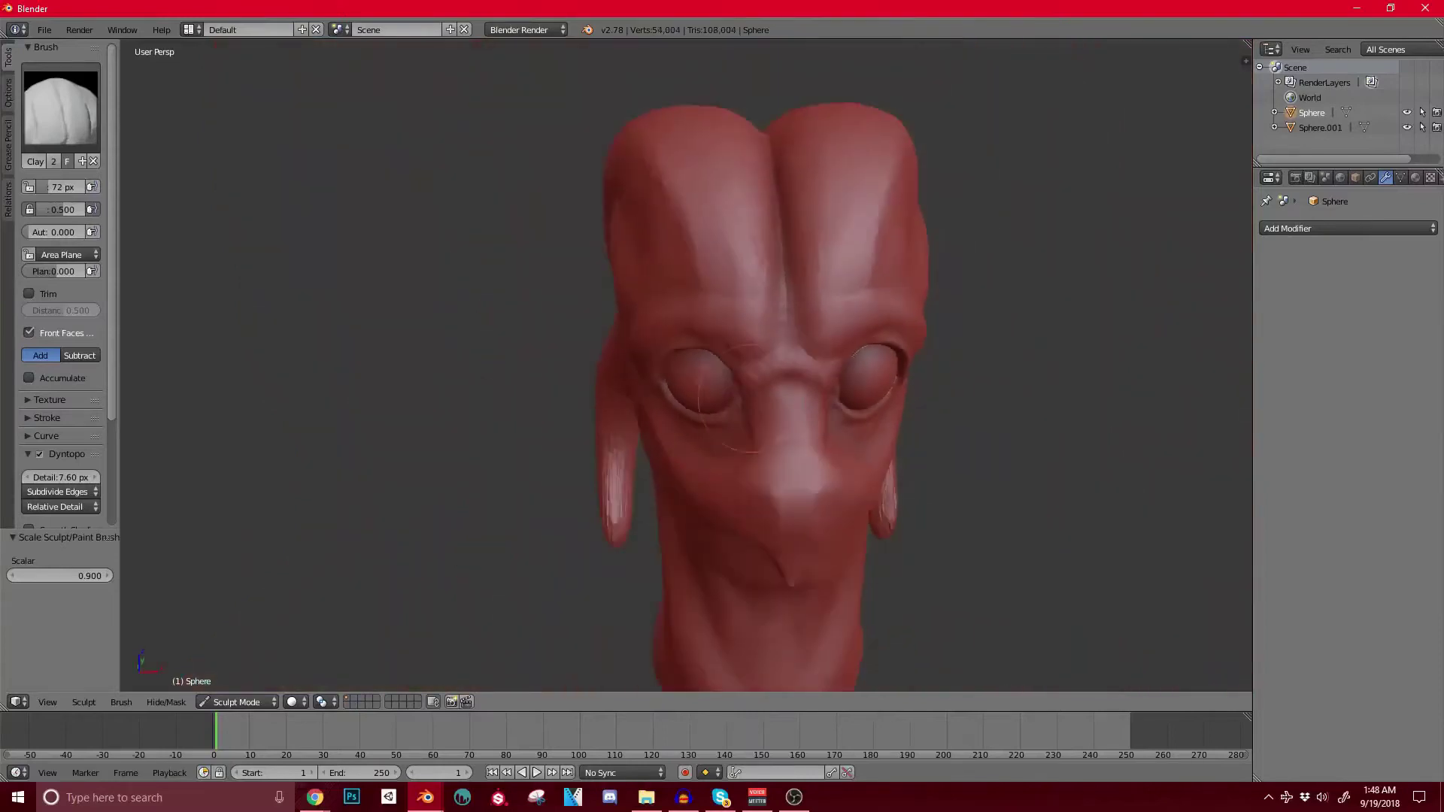
middle_drag(825, 389, 764, 385)
key(g)
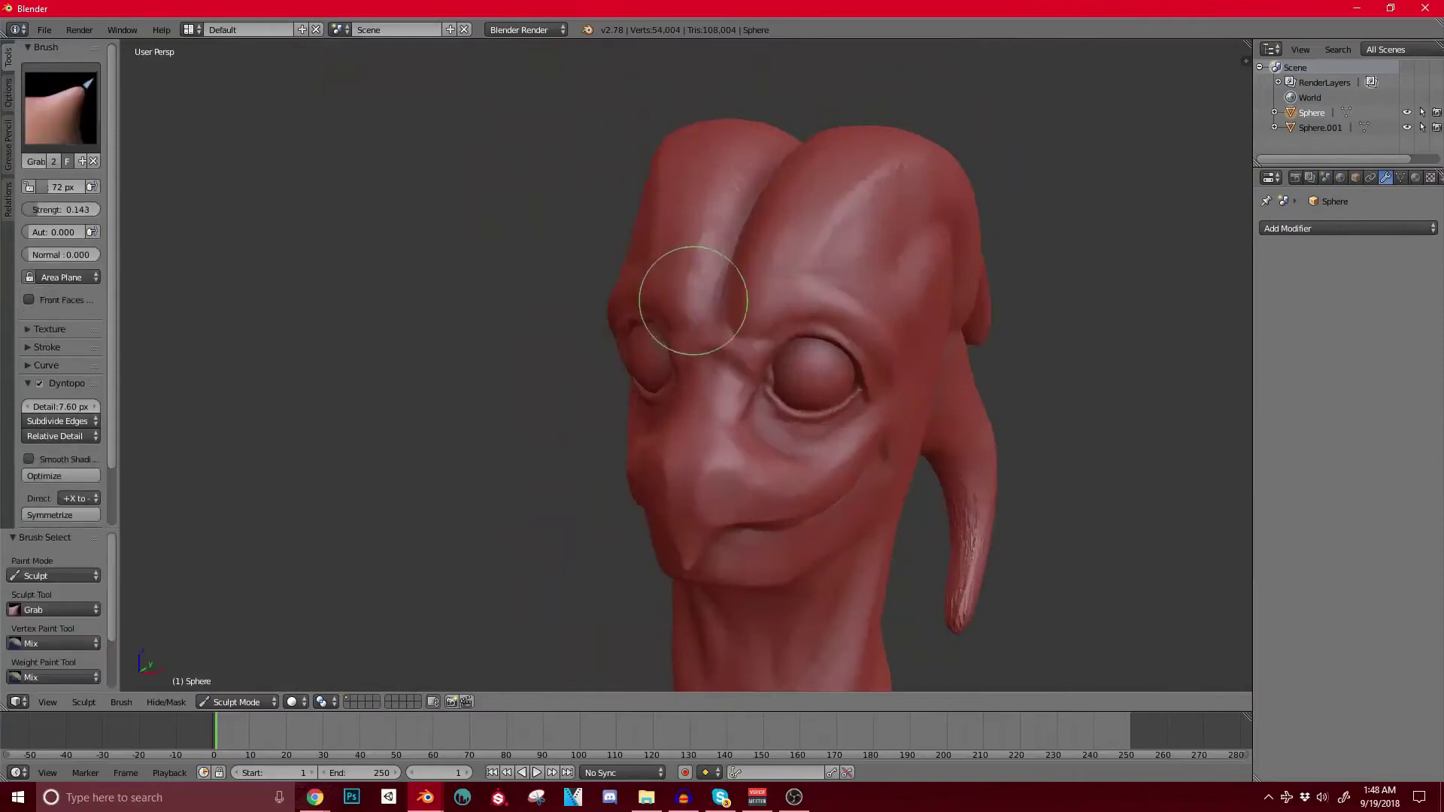
key(bracketright)
key(bracketright)
key(bracketright)
key(bracketright)
key(bracketright)
key(bracketright)
key(bracketright)
key(bracketright)
key(bracketright)
key(bracketright)
key(bracketright)
key(bracketright)
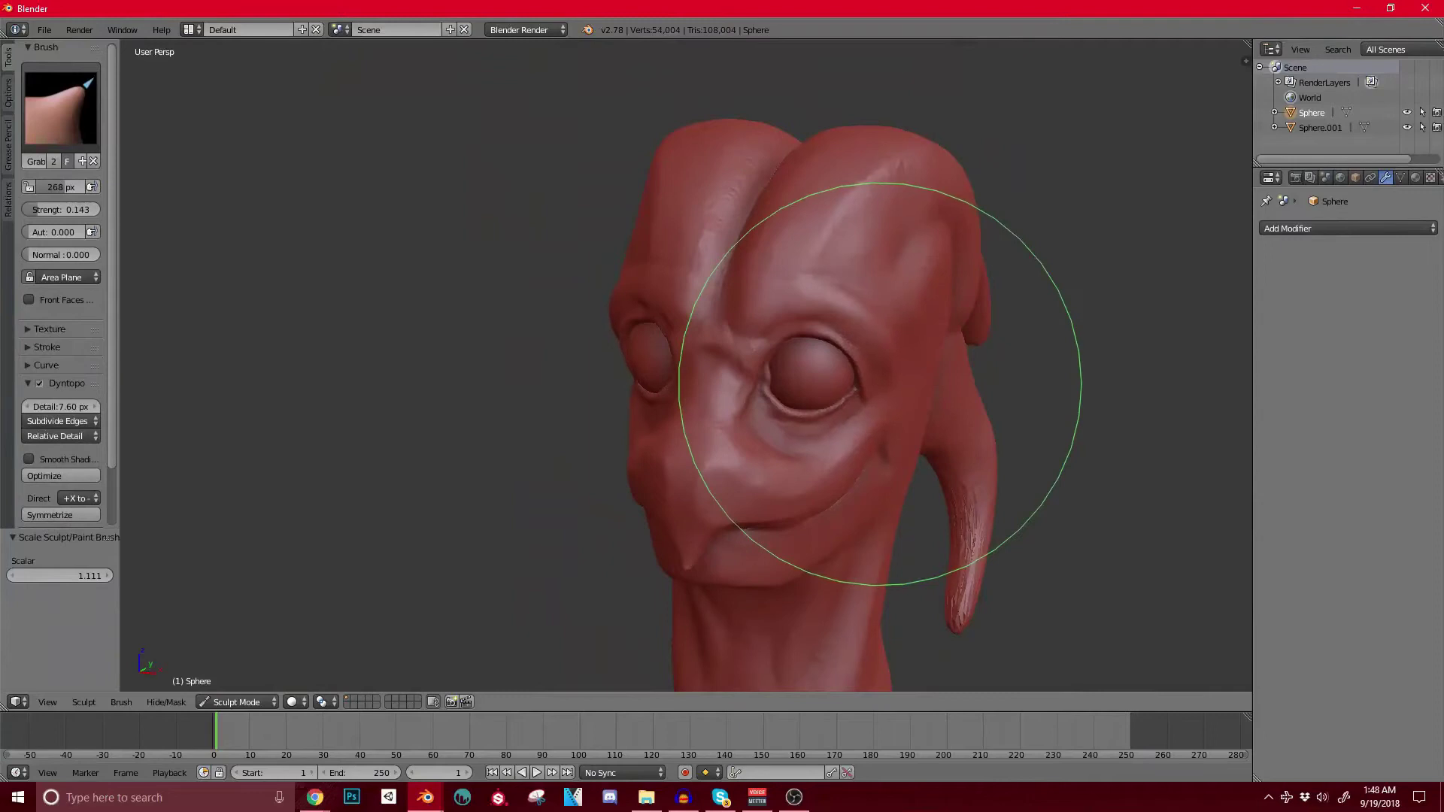
key(bracketleft)
key(bracketleft)
key(bracketleft)
key(bracketleft)
key(bracketleft)
key(bracketleft)
key(bracketleft)
key(bracketleft)
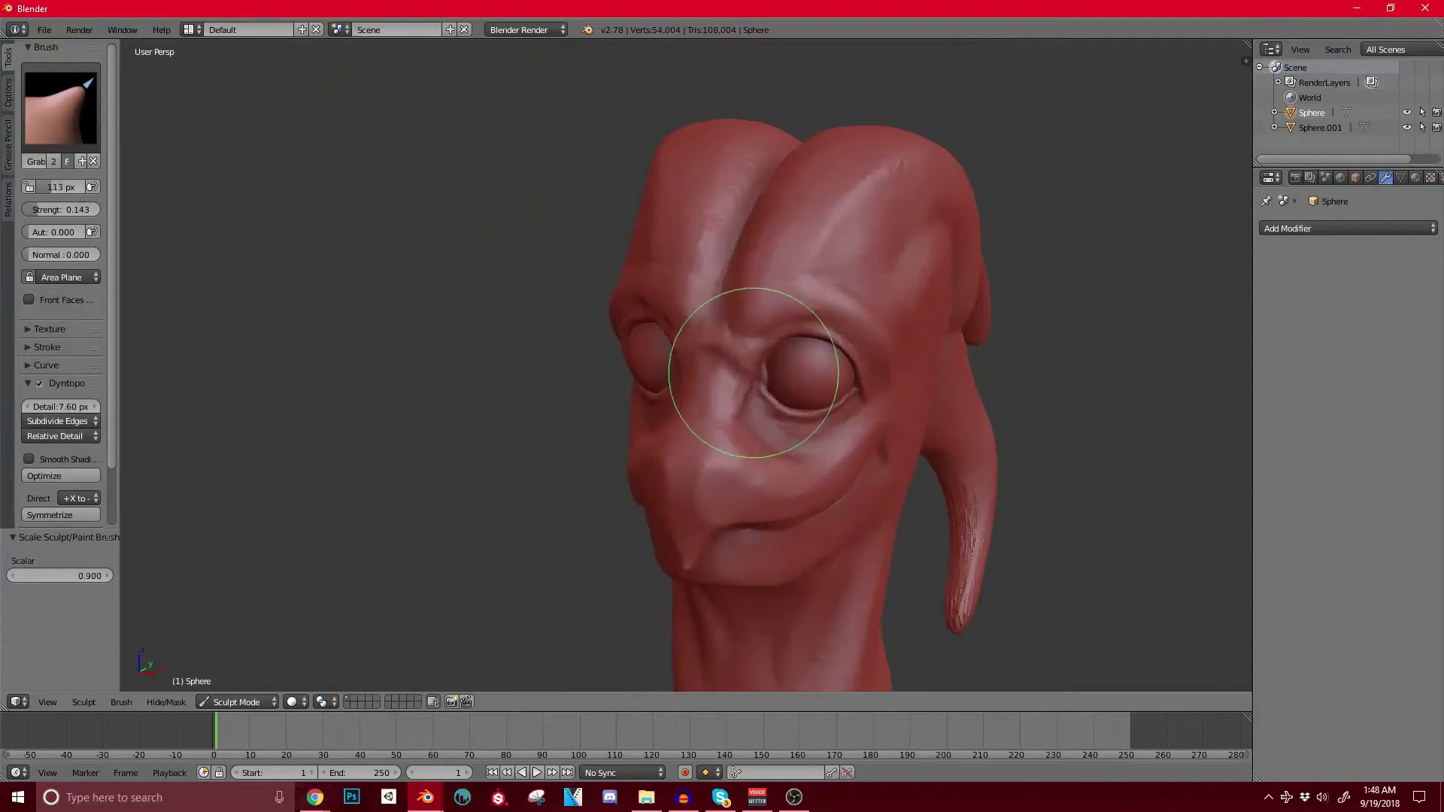
key(bracketright)
key(bracketright)
key(bracketright)
key(bracketright)
key(bracketright)
key(bracketright)
key(bracketright)
key(bracketright)
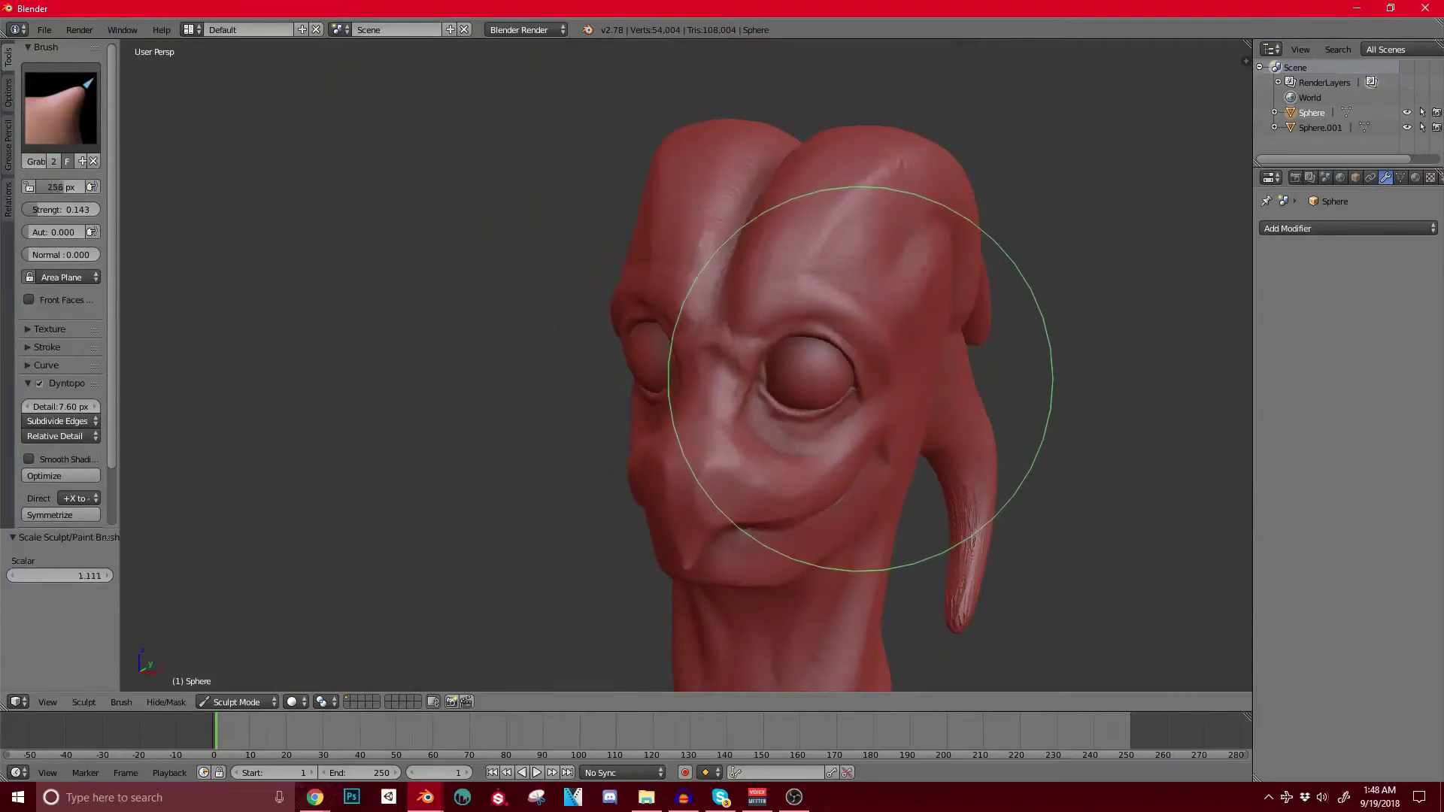
mouse_move(645, 339)
middle_down()
mouse_move(828, 332)
mouse_move(777, 297)
middle_up()
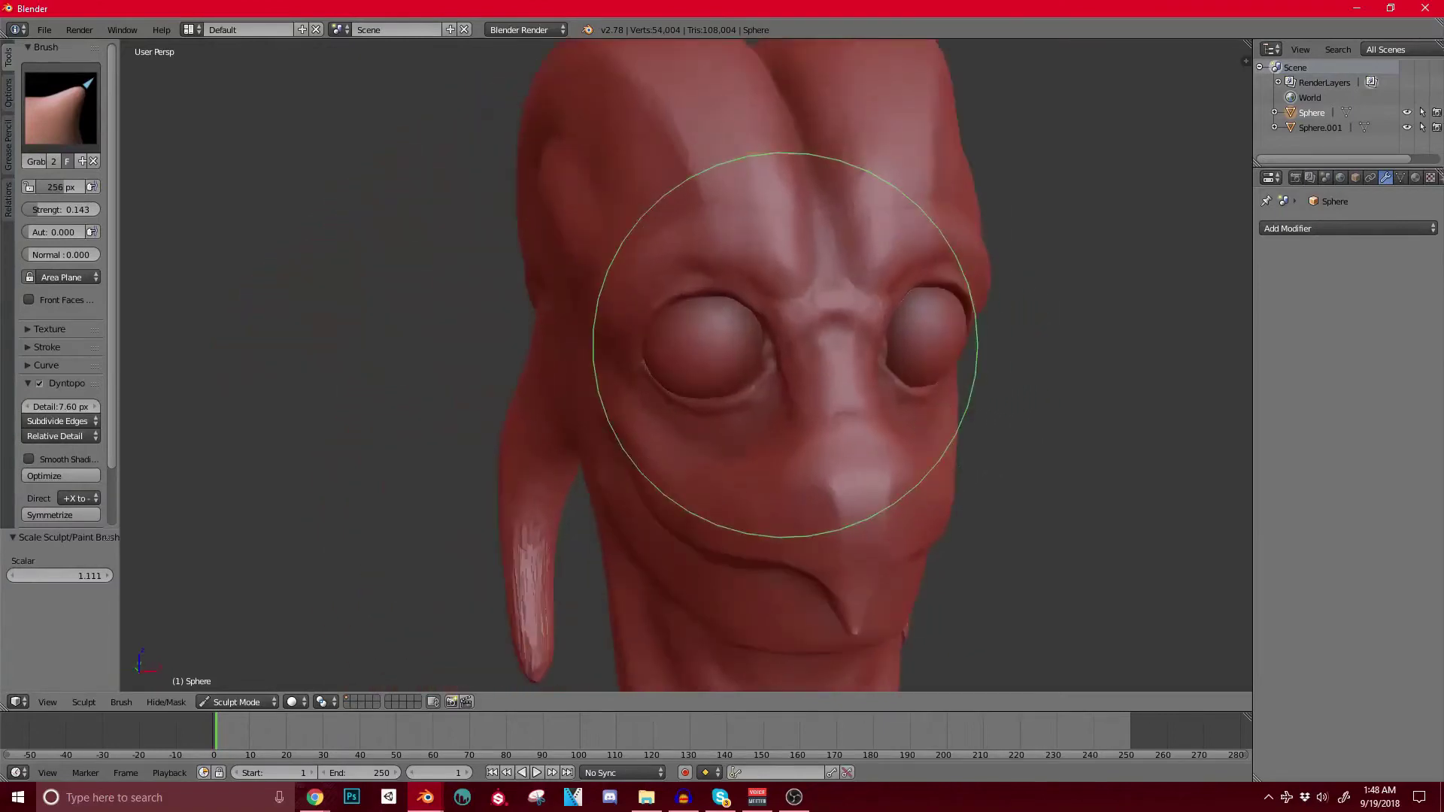
middle_drag(806, 371, 712, 457)
key(bracketleft)
key(bracketleft)
key(bracketleft)
key(bracketleft)
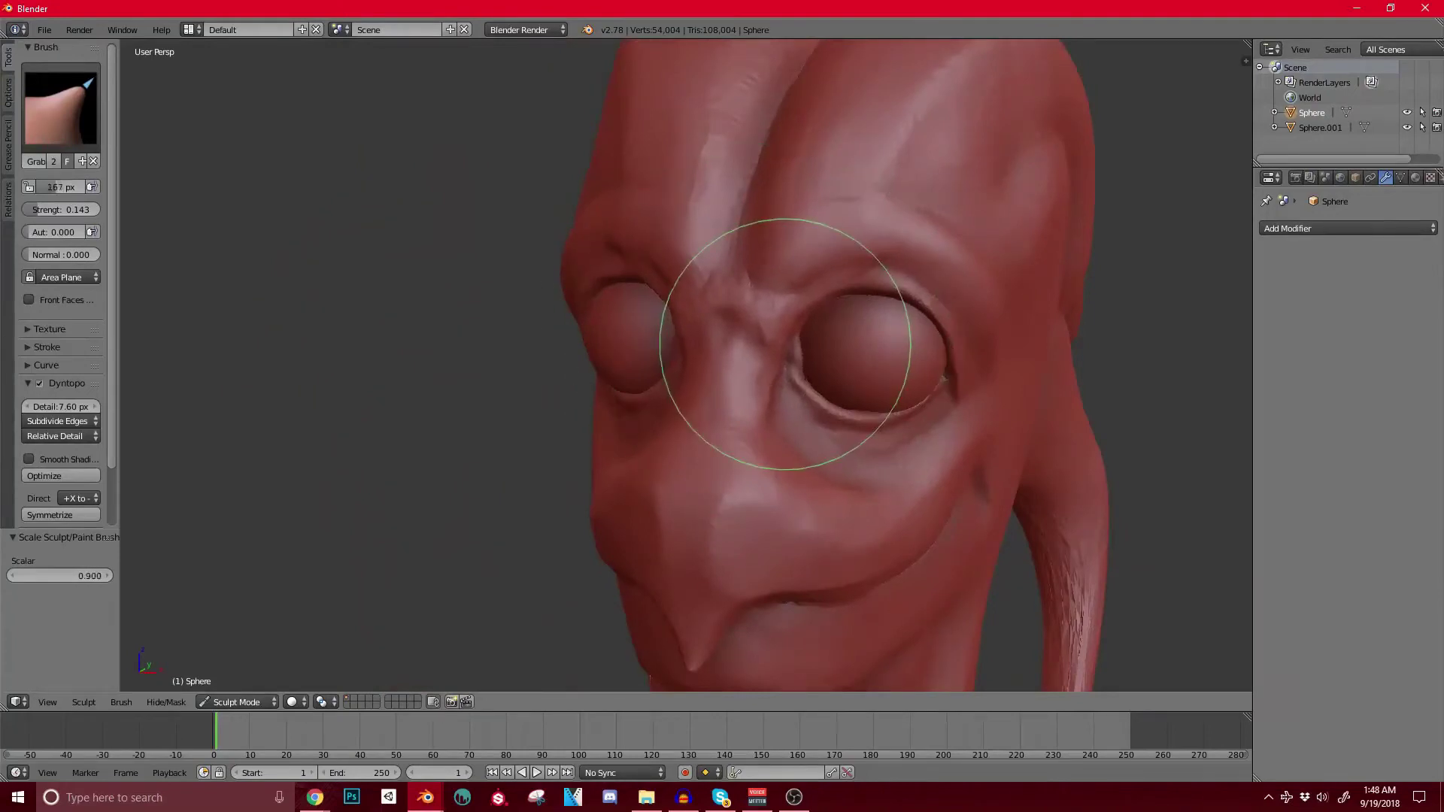
Step: Switch to Object Mode and scale the Sphere.001 eyeballs along the X axis to bring them closer together
click(236, 702)
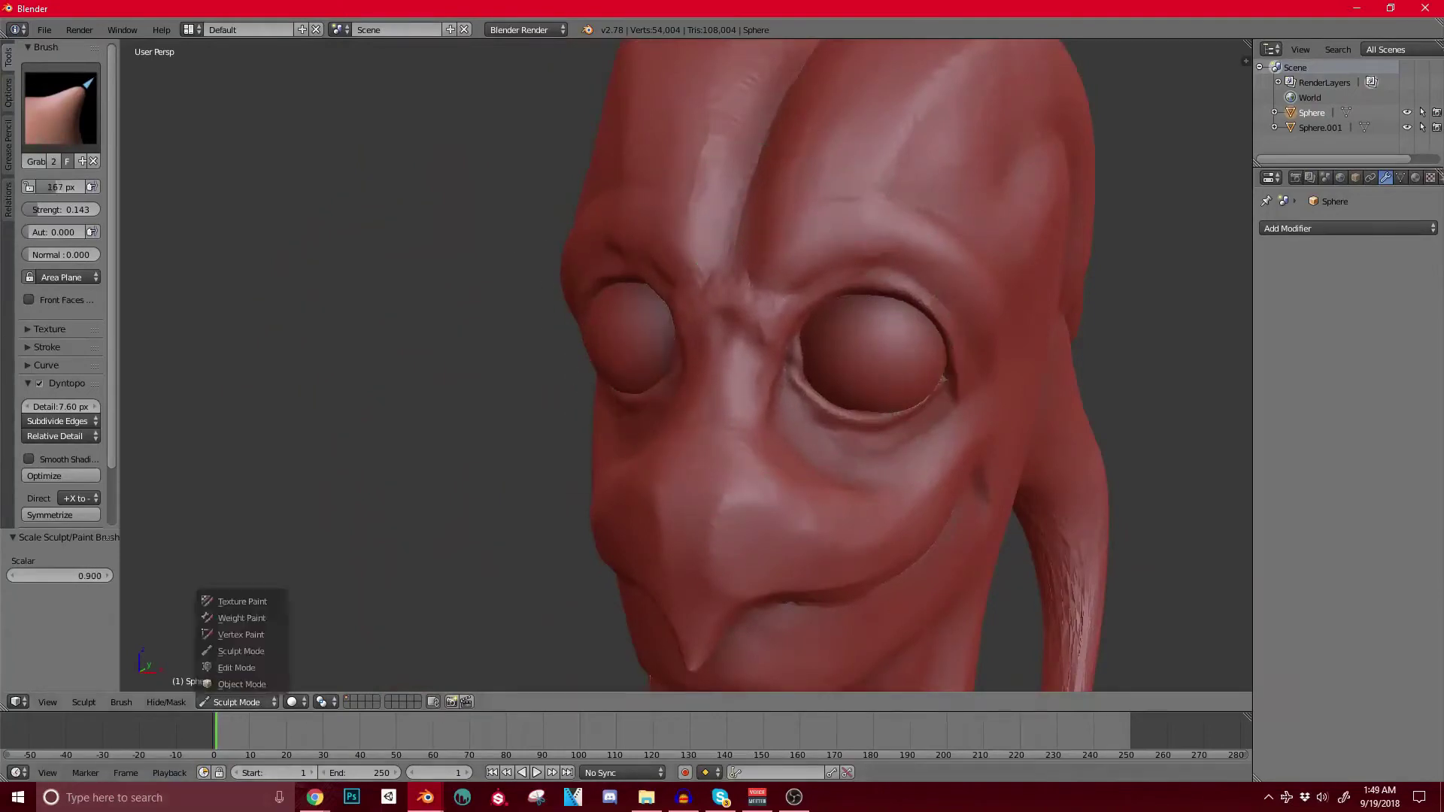
click(242, 684)
click(868, 352)
right_click(868, 353)
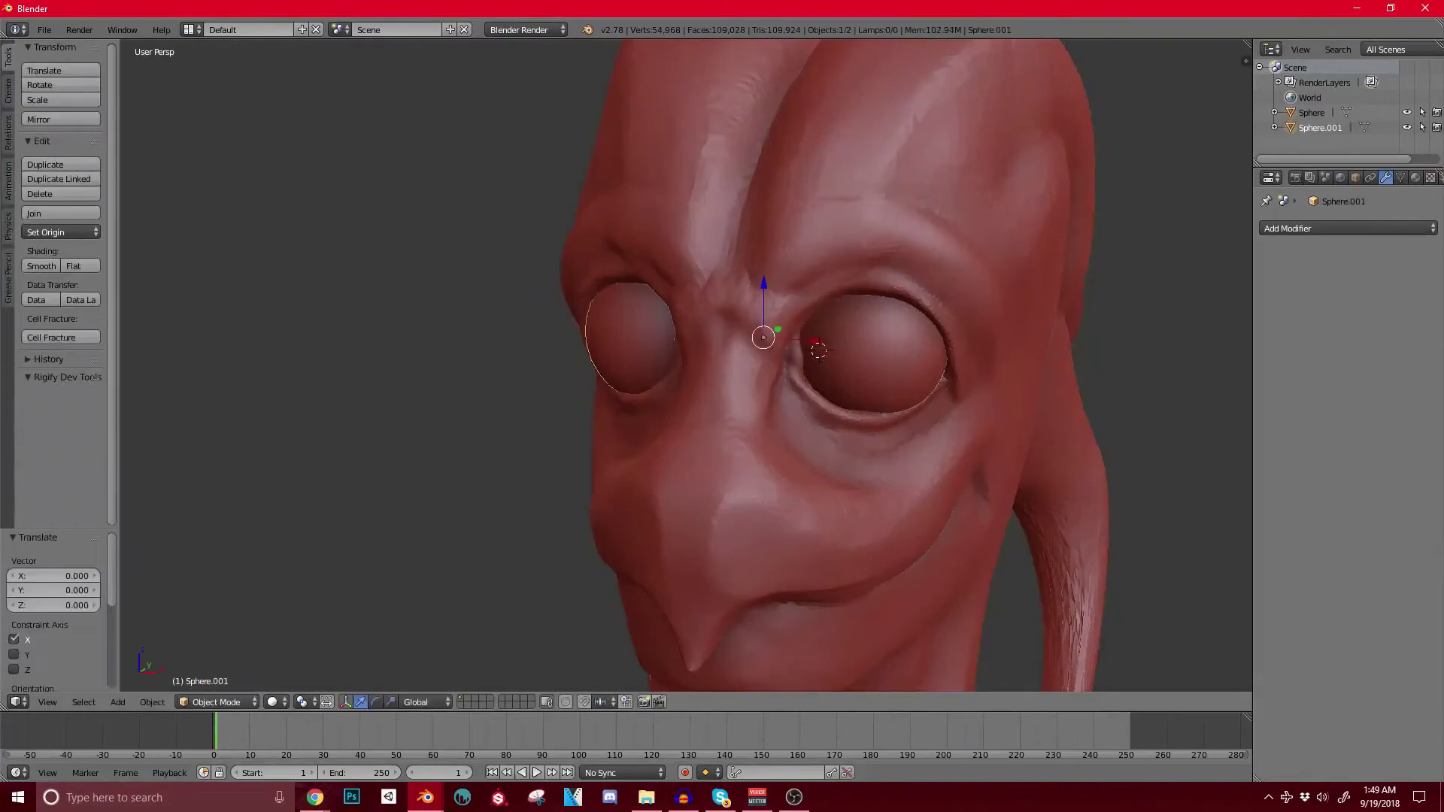
key(s)
key(x)
click(979, 415)
middle_drag(980, 415, 1162, 406)
key(a)
middle_drag(767, 323, 737, 365)
key(s)
key(x)
click(796, 325)
key(a)
Step: Select the Sphere head, return to Sculpt Mode and enlarge the Grab brush to 227 px over the eyes
right_click(748, 368)
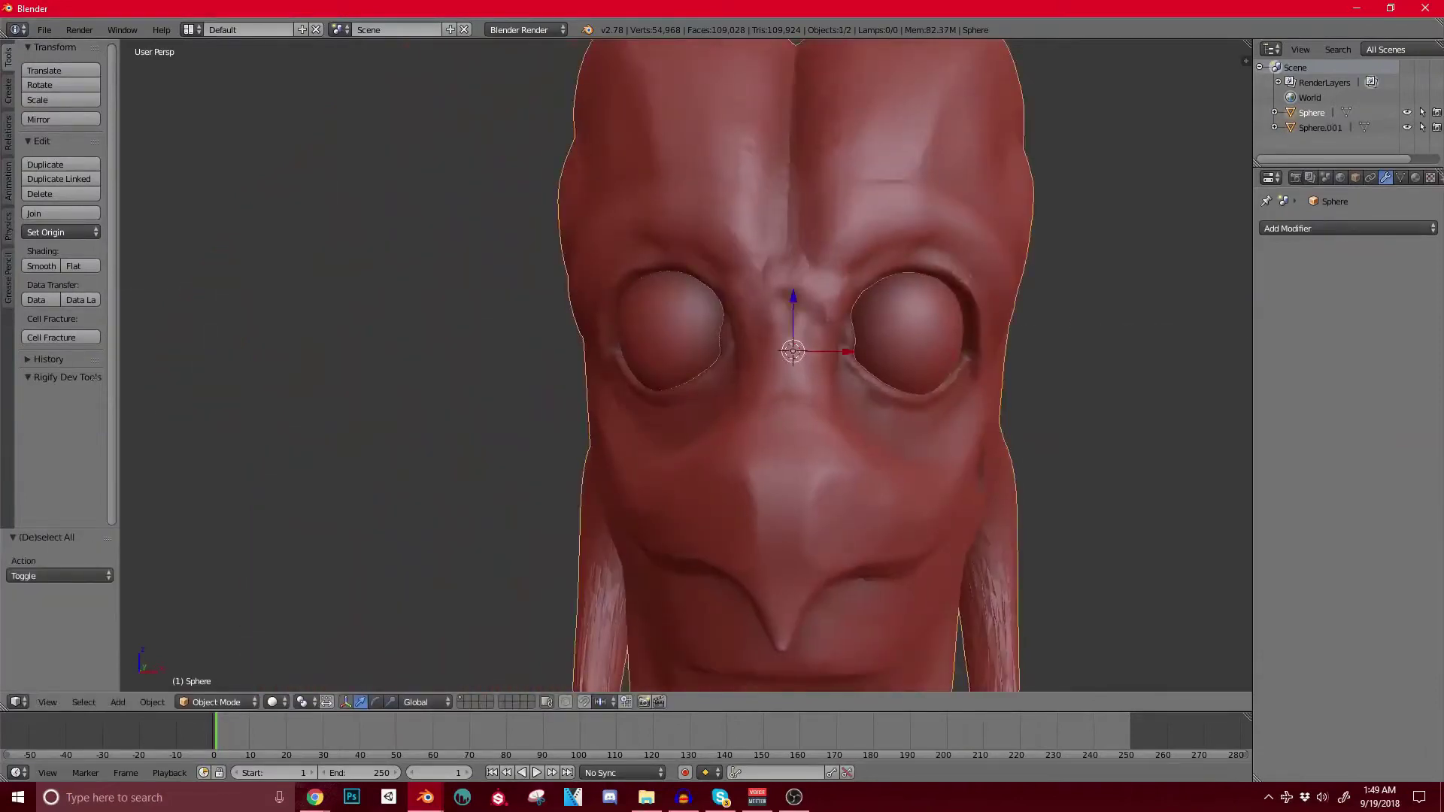
click(216, 702)
click(219, 650)
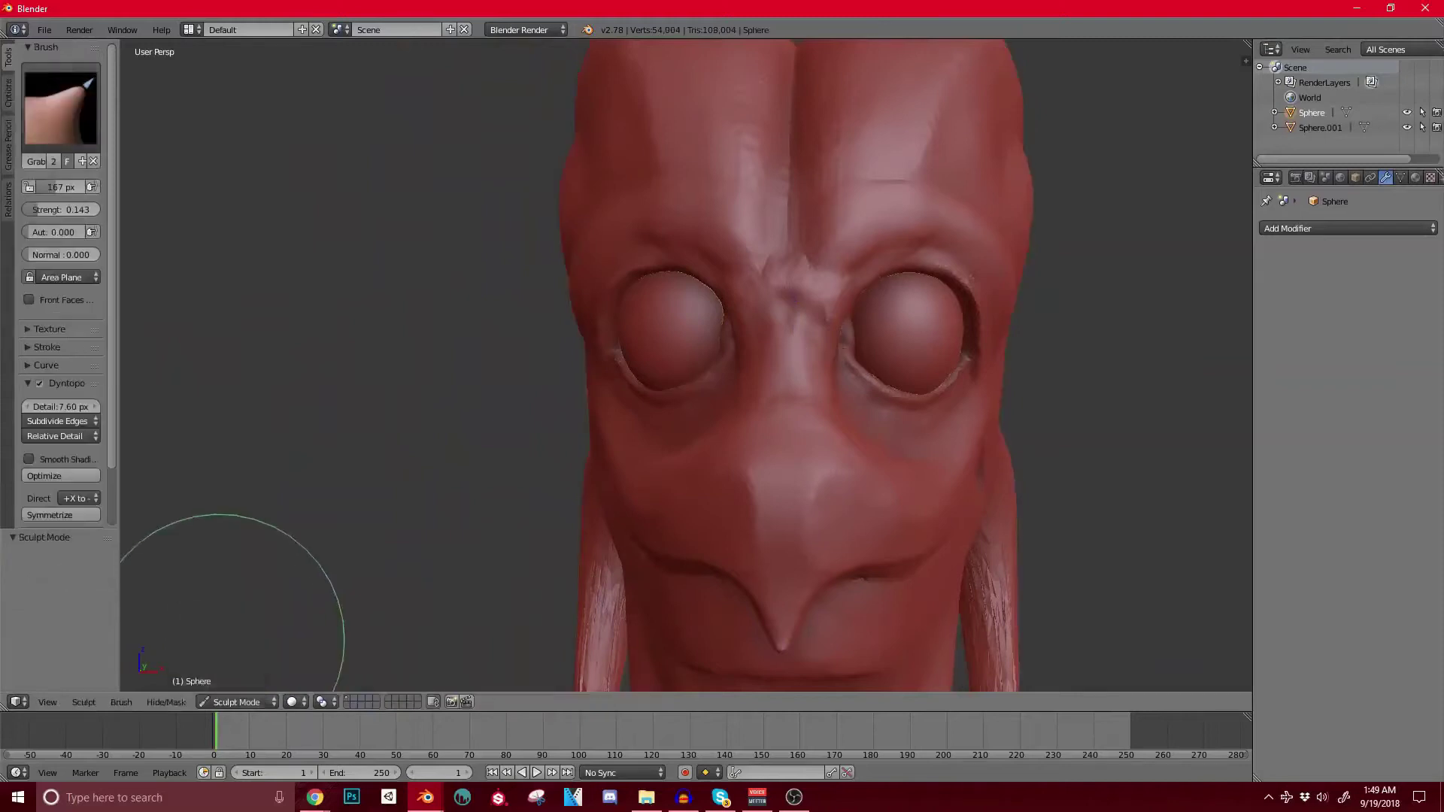
middle_drag(662, 432, 716, 448)
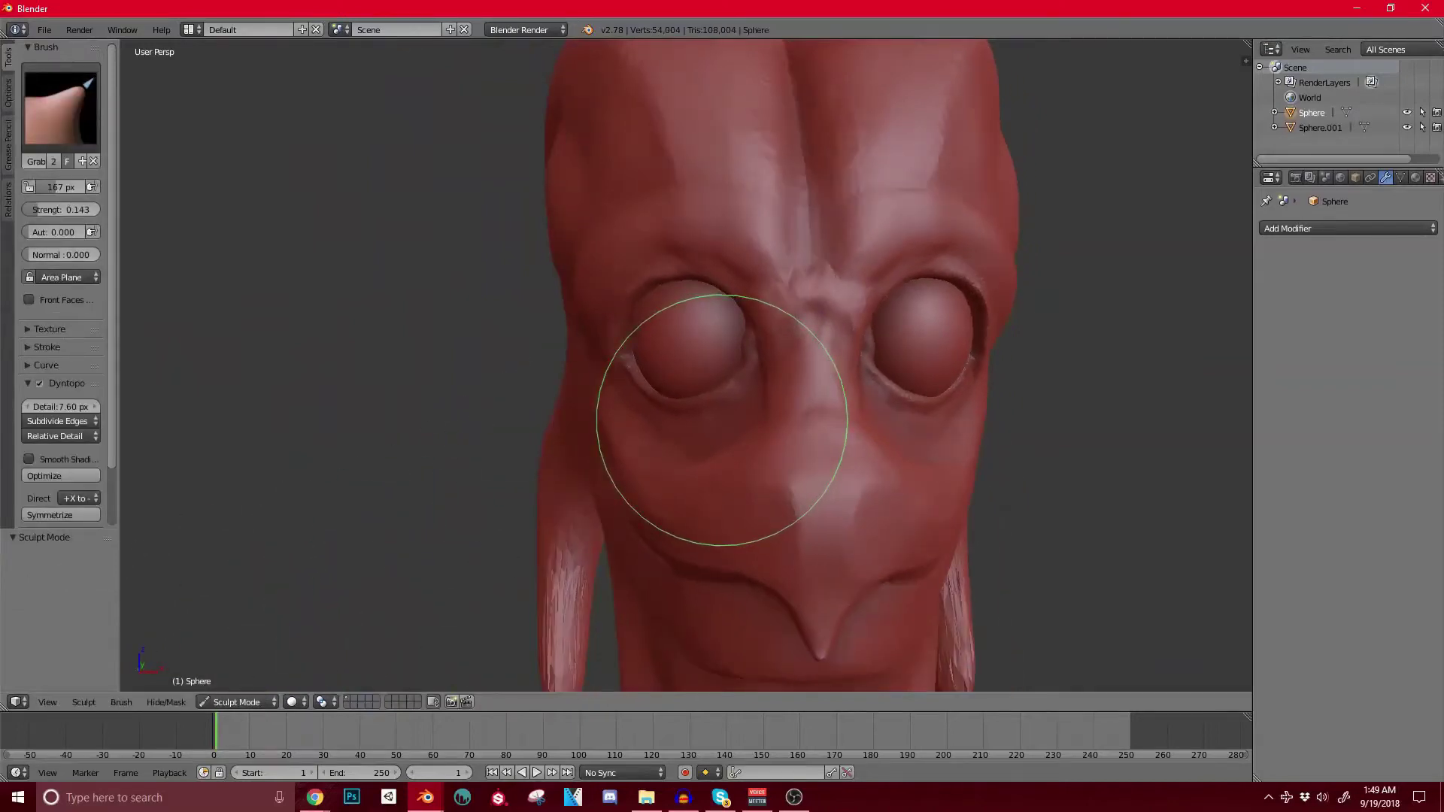
key(bracketright)
key(bracketright)
key(bracketright)
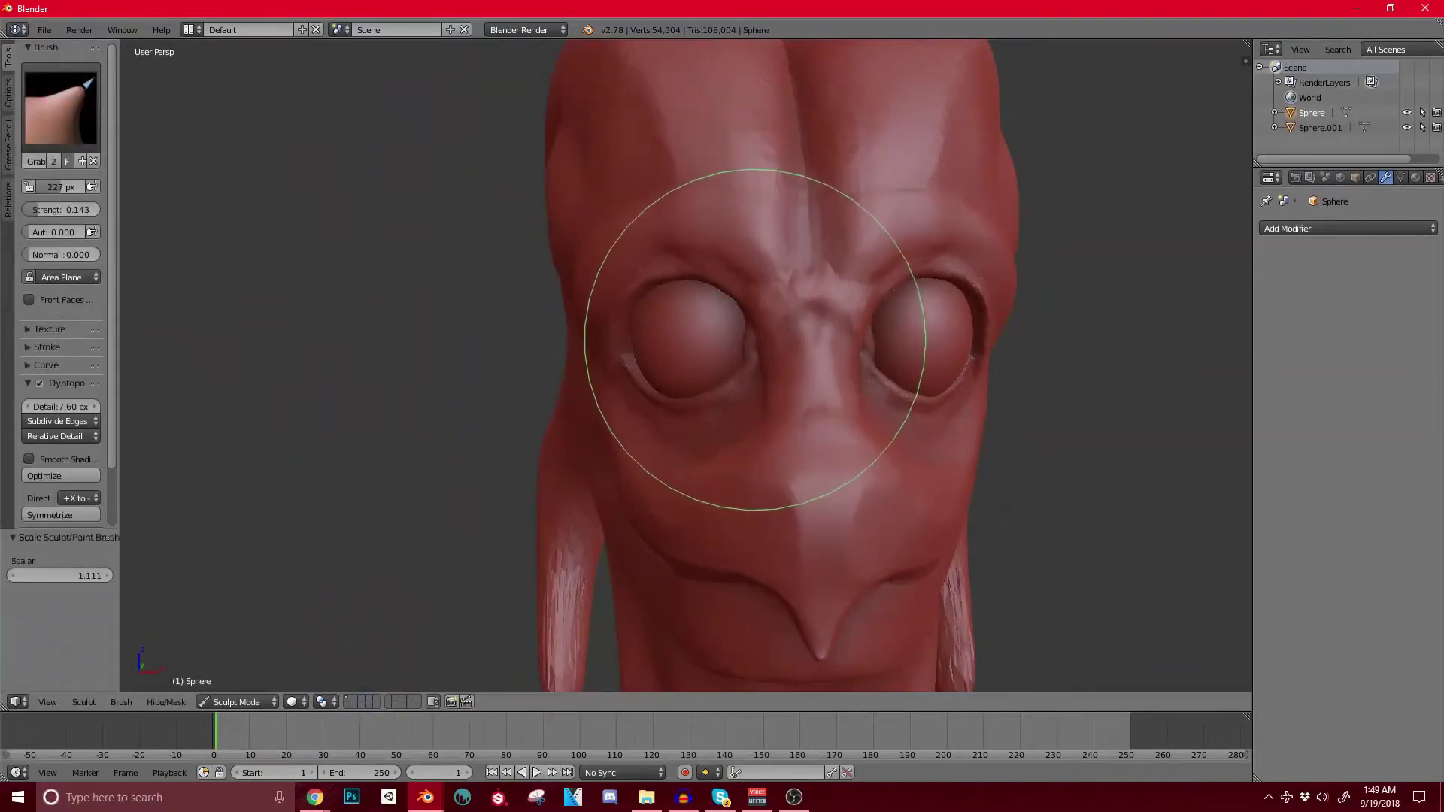
Step: Switch to the Clay brush, reduce it to 43 px and rework the lower eyelid rim under the eyeball
mouse_move(726, 361)
middle_down()
mouse_move(786, 344)
mouse_move(841, 283)
mouse_move(821, 329)
middle_up()
scroll(833, 338, up, 1)
click(61, 109)
click(182, 191)
key(bracketleft)
key(bracketleft)
key(bracketleft)
key(bracketleft)
key(bracketleft)
key(bracketleft)
key(bracketleft)
key(bracketleft)
key(bracketleft)
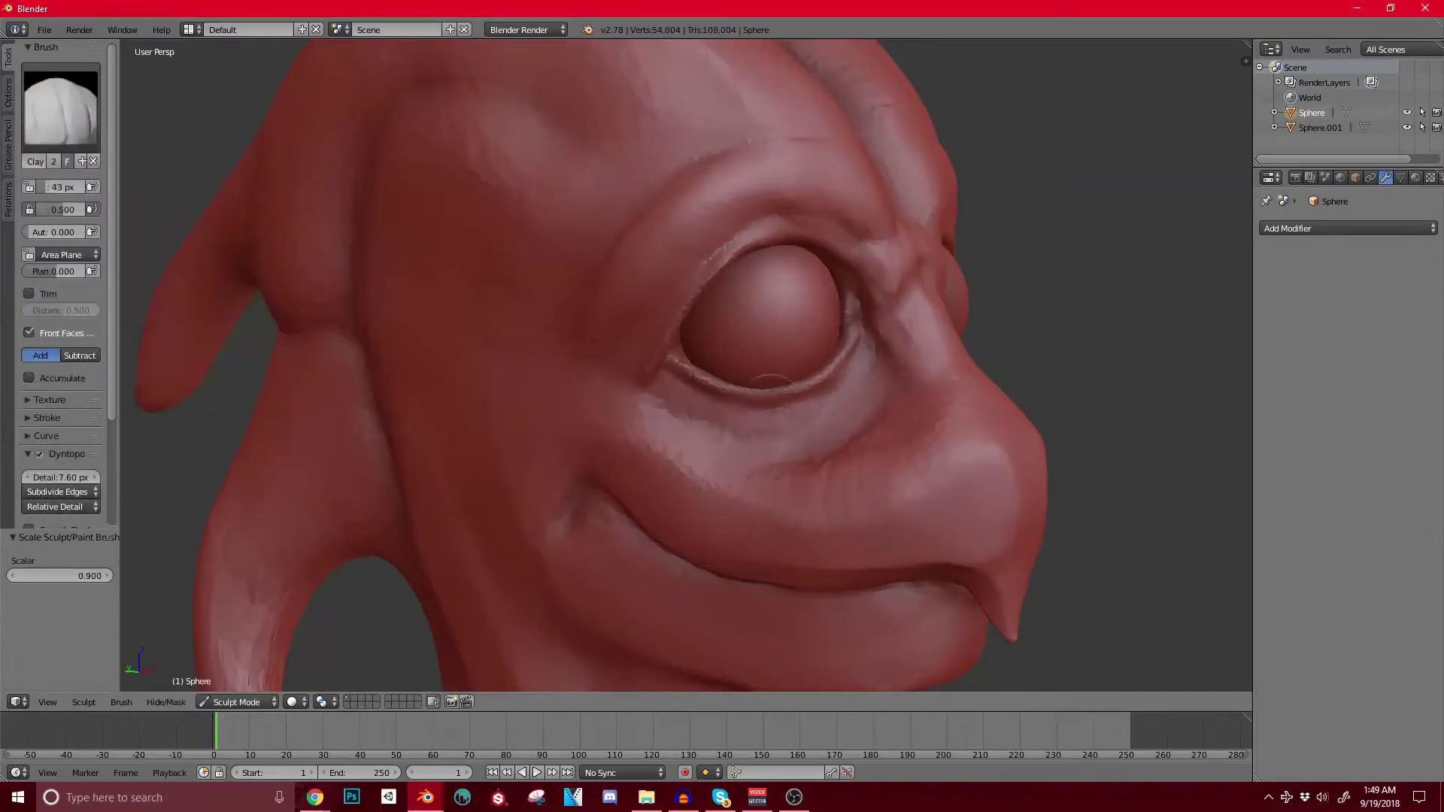
middle_drag(827, 369, 635, 365)
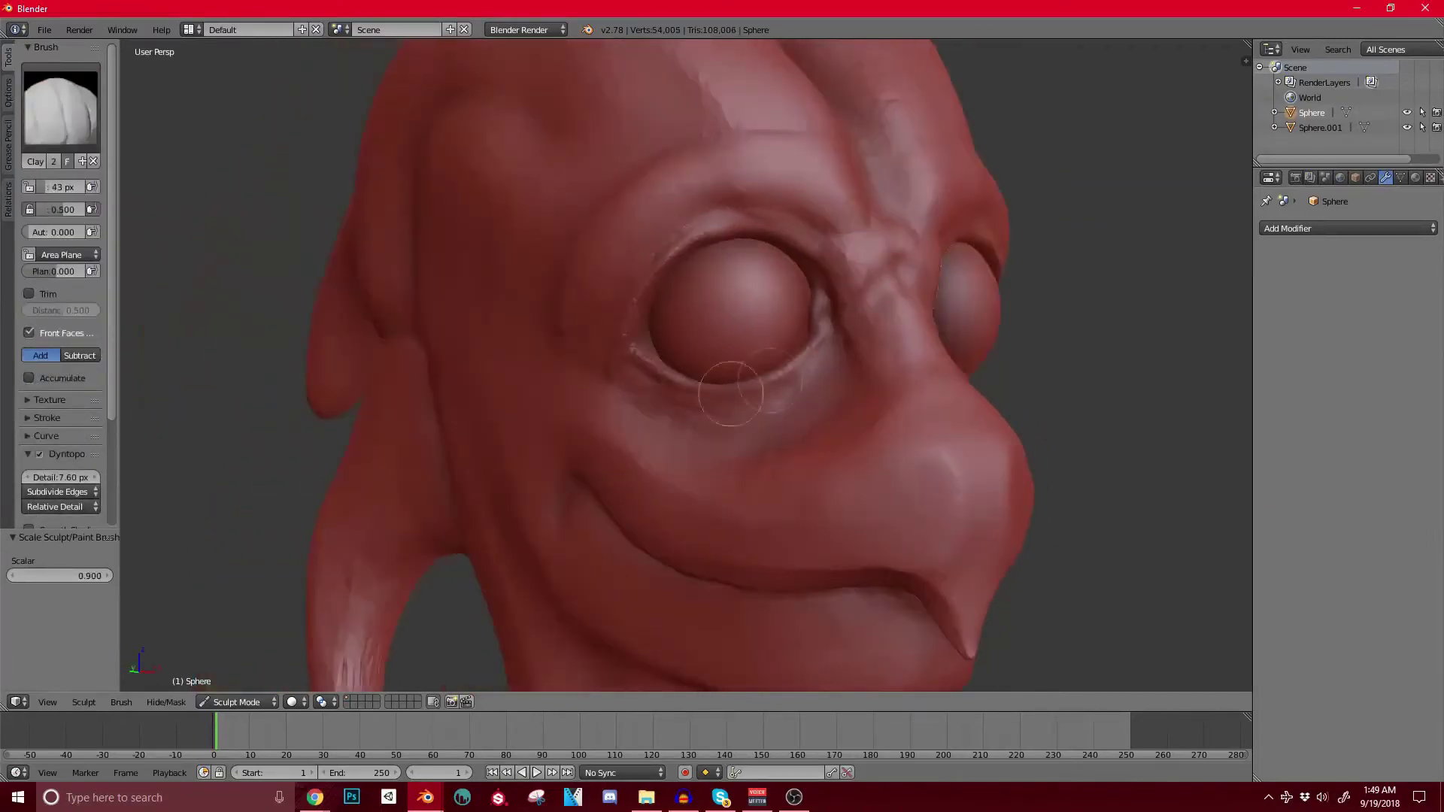
mouse_move(819, 276)
middle_down()
mouse_move(714, 286)
mouse_move(842, 298)
middle_up()
scroll(752, 301, up, 2)
scroll(843, 298, up, 1)
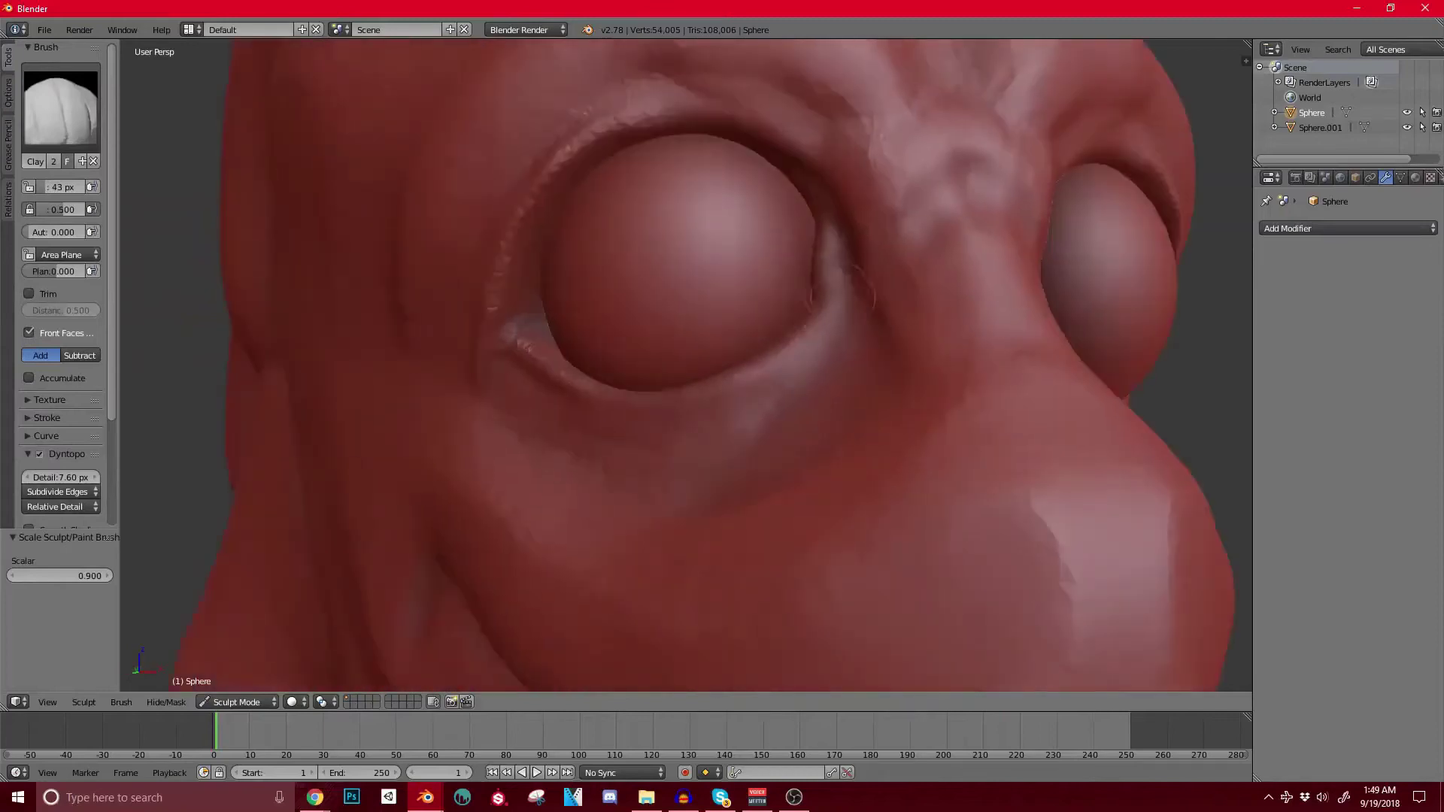
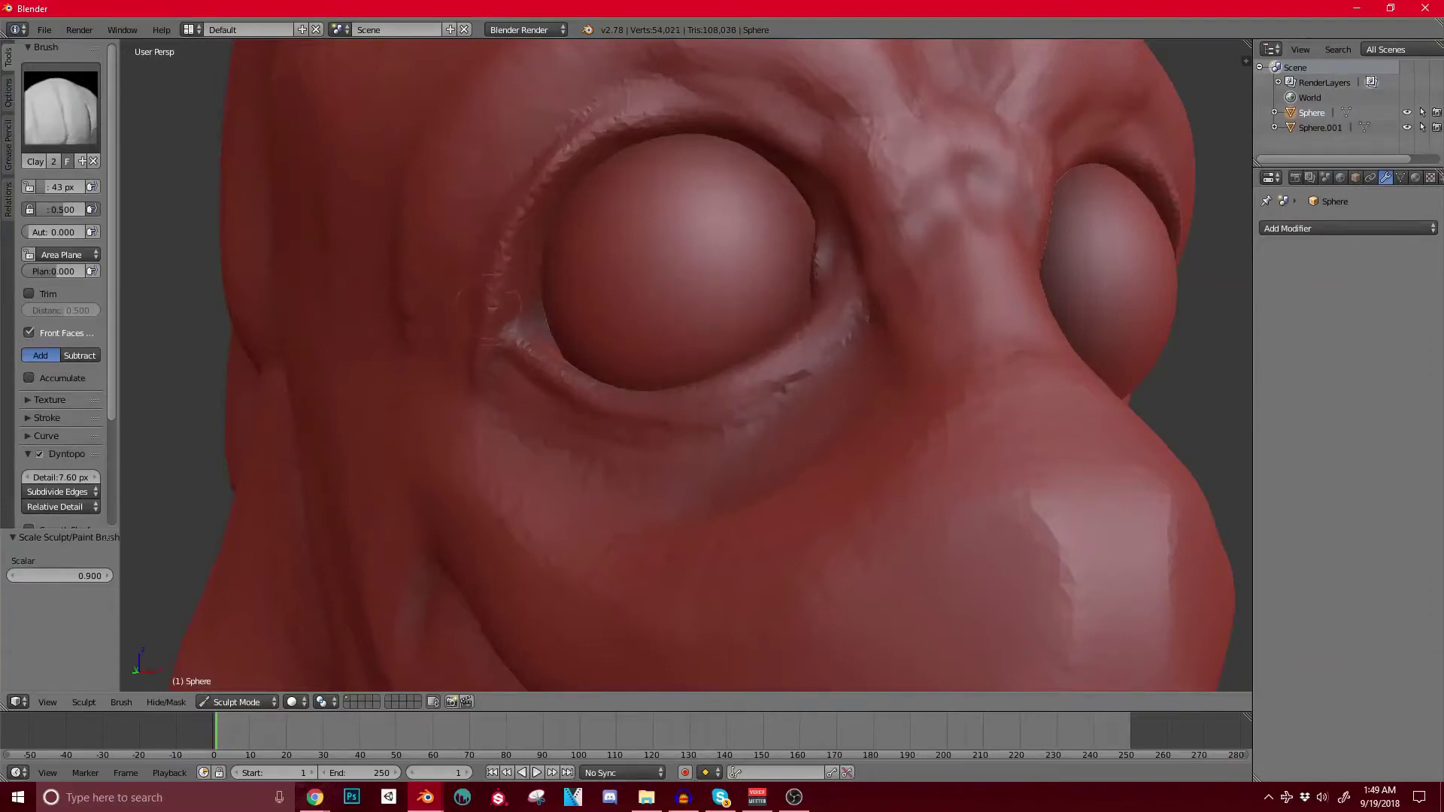
Step: Add clay along the upper eyelid toward its inner corner
middle_drag(590, 94, 573, 154)
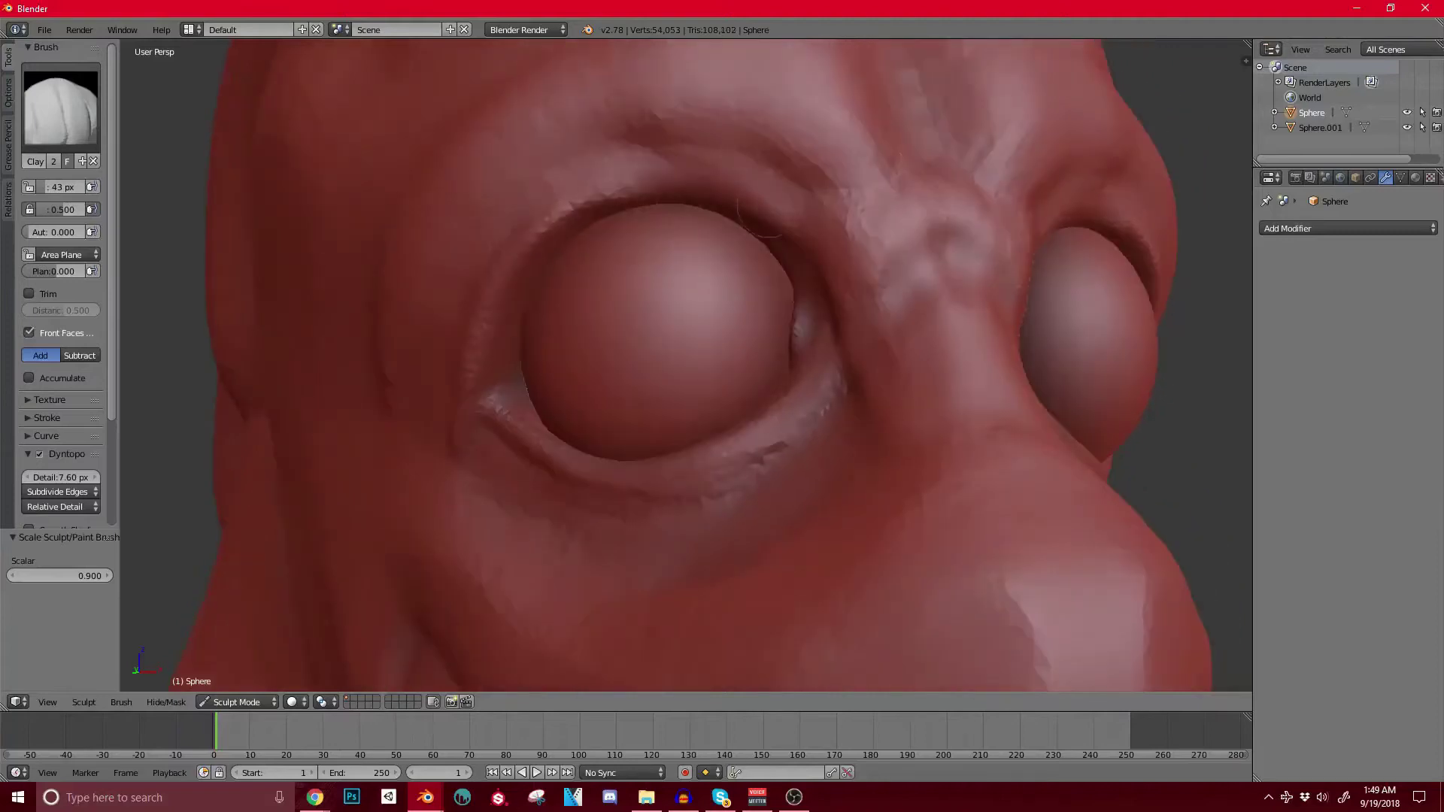
drag(769, 205, 743, 185)
scroll(833, 191, down, 5)
middle_drag(826, 260, 877, 288)
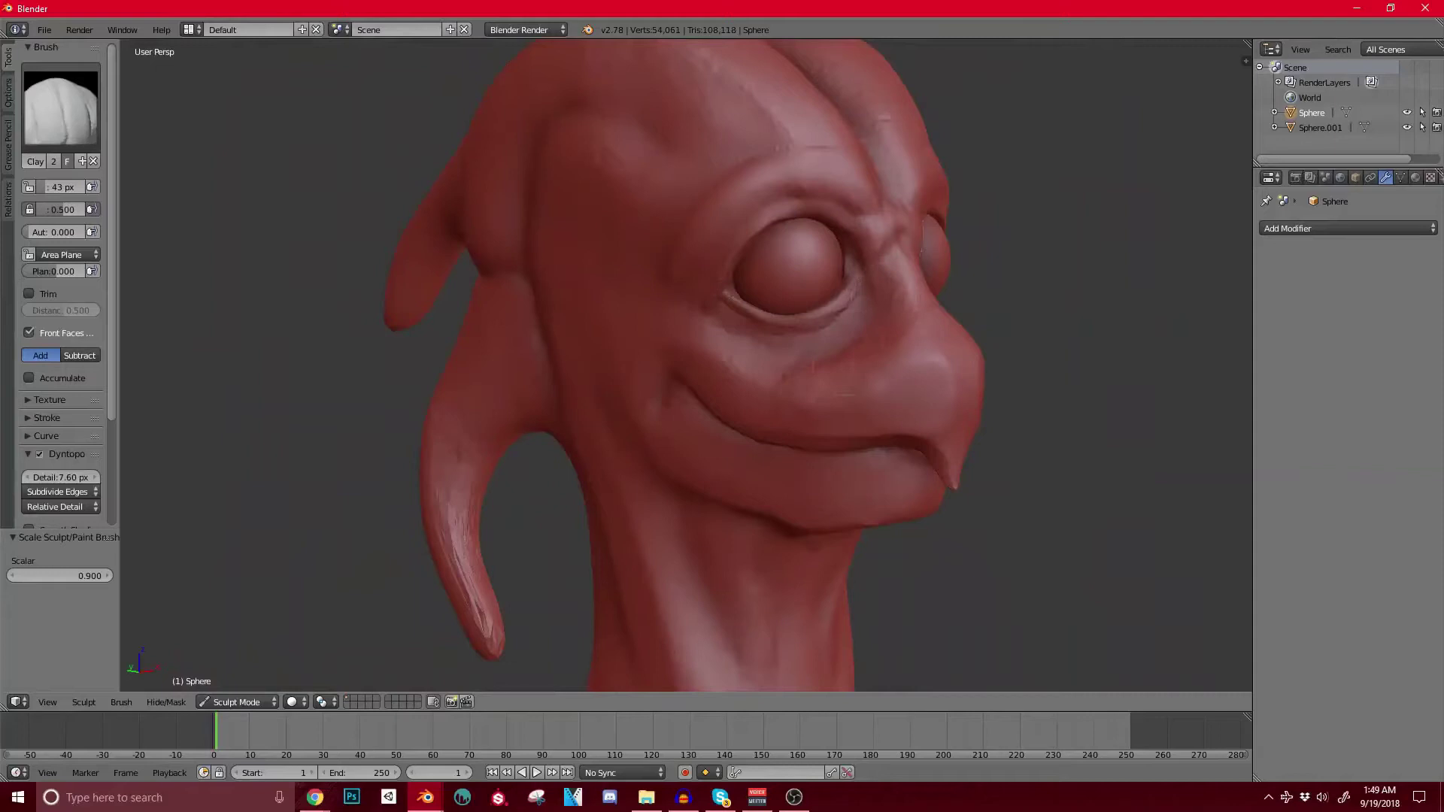
Step: Fill in and even out the streaked surface of the long lower horn with the 43 px Clay brush
middle_drag(895, 377, 903, 364)
scroll(895, 87, down, 2)
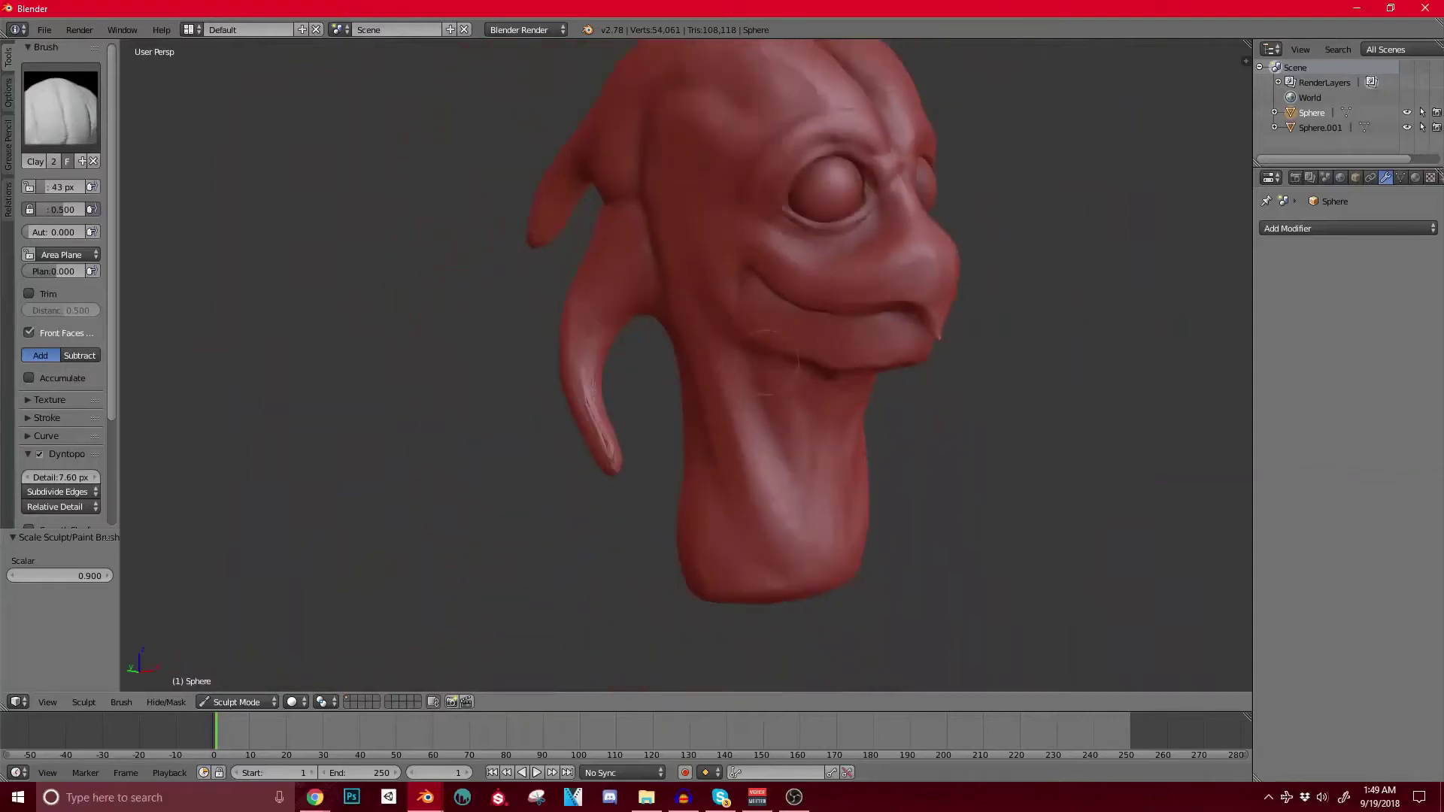
scroll(586, 408, up, 2)
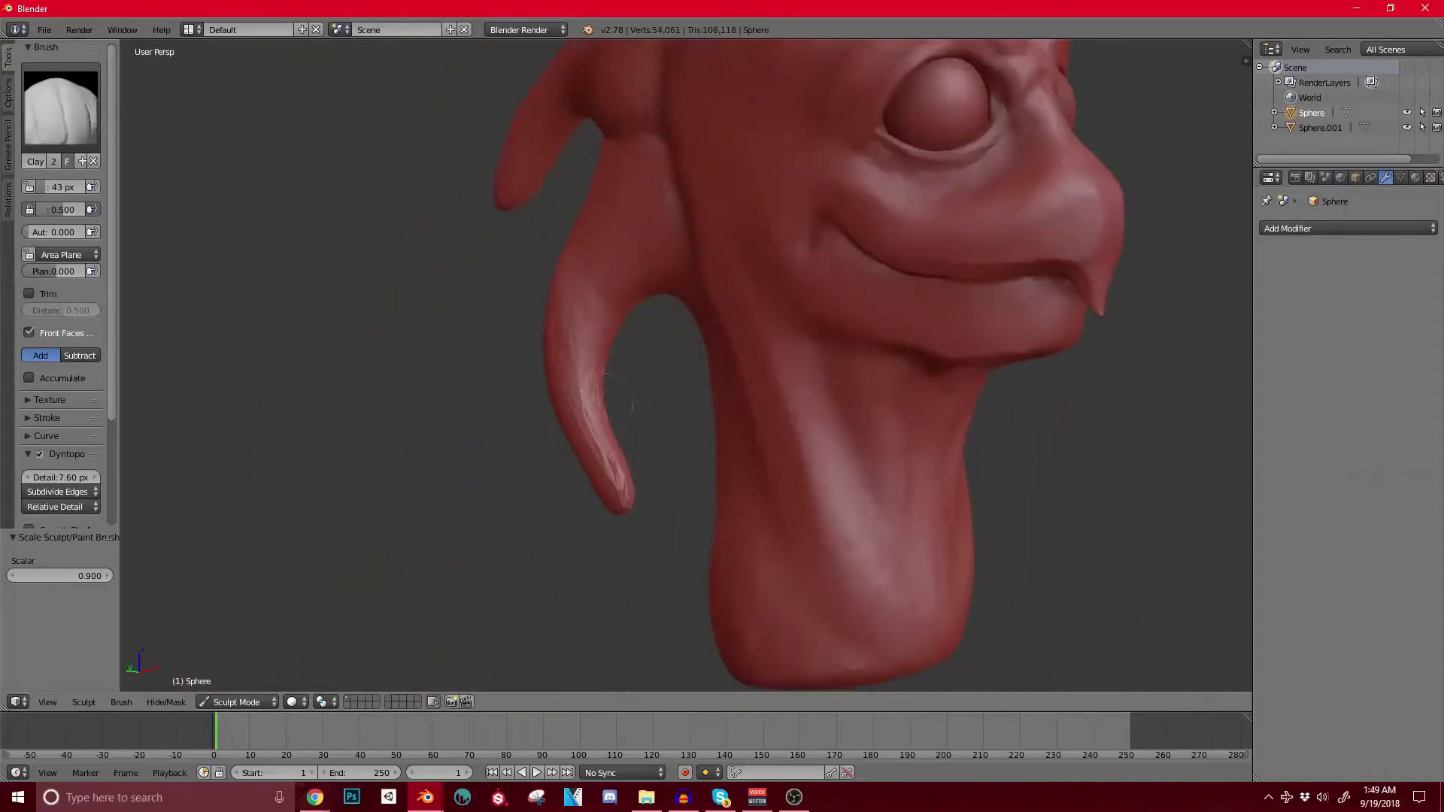
middle_drag(623, 279, 634, 320)
mouse_move(595, 456)
middle_down()
mouse_move(590, 346)
mouse_move(648, 335)
mouse_move(556, 382)
middle_up()
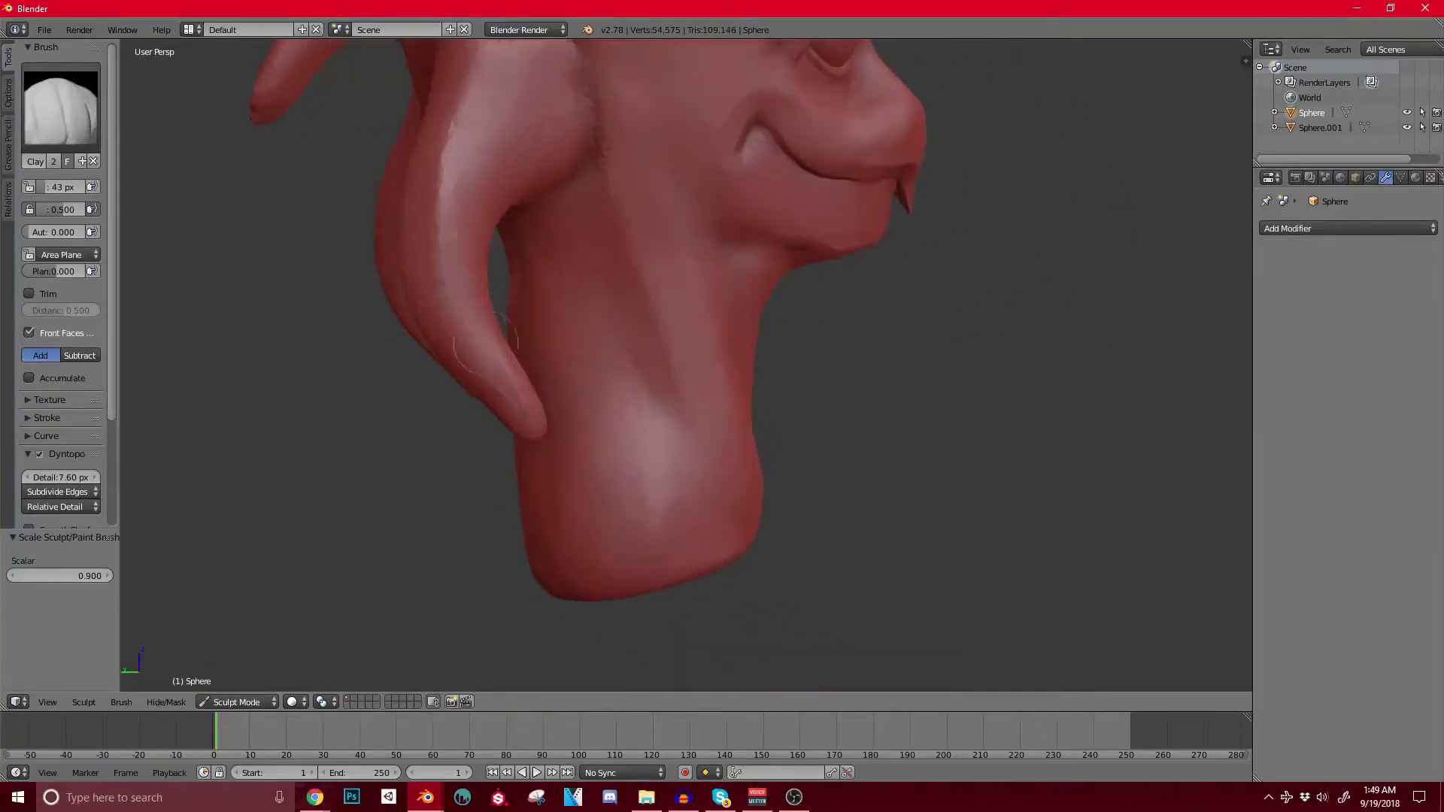
Step: Switch to the Thumb brush and enlarge it to 127 px over the tip of the long lower horn
click(61, 106)
click(55, 339)
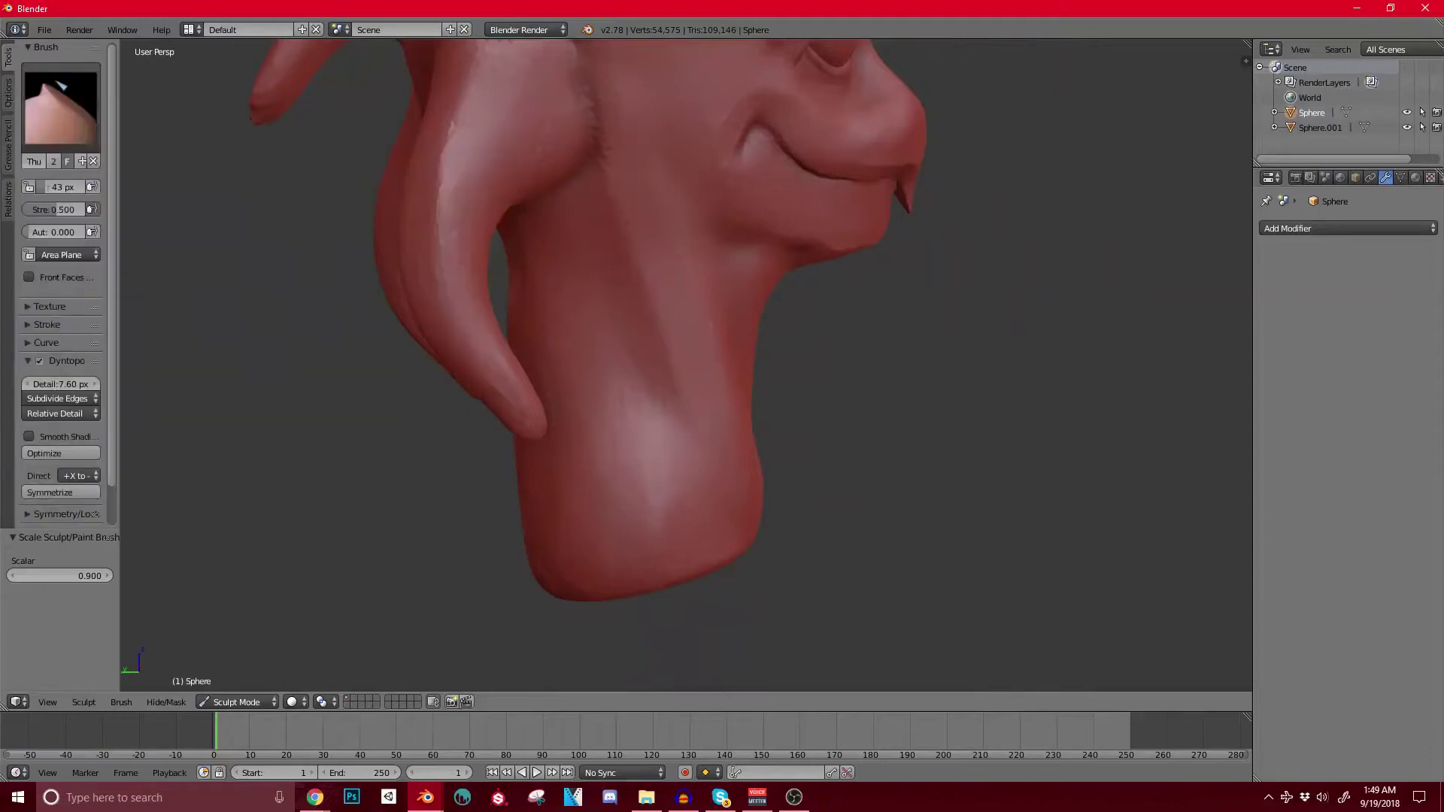
key(bracketright)
key(bracketright)
key(bracketright)
key(bracketright)
key(bracketright)
key(bracketright)
key(bracketright)
key(bracketright)
key(bracketright)
key(bracketright)
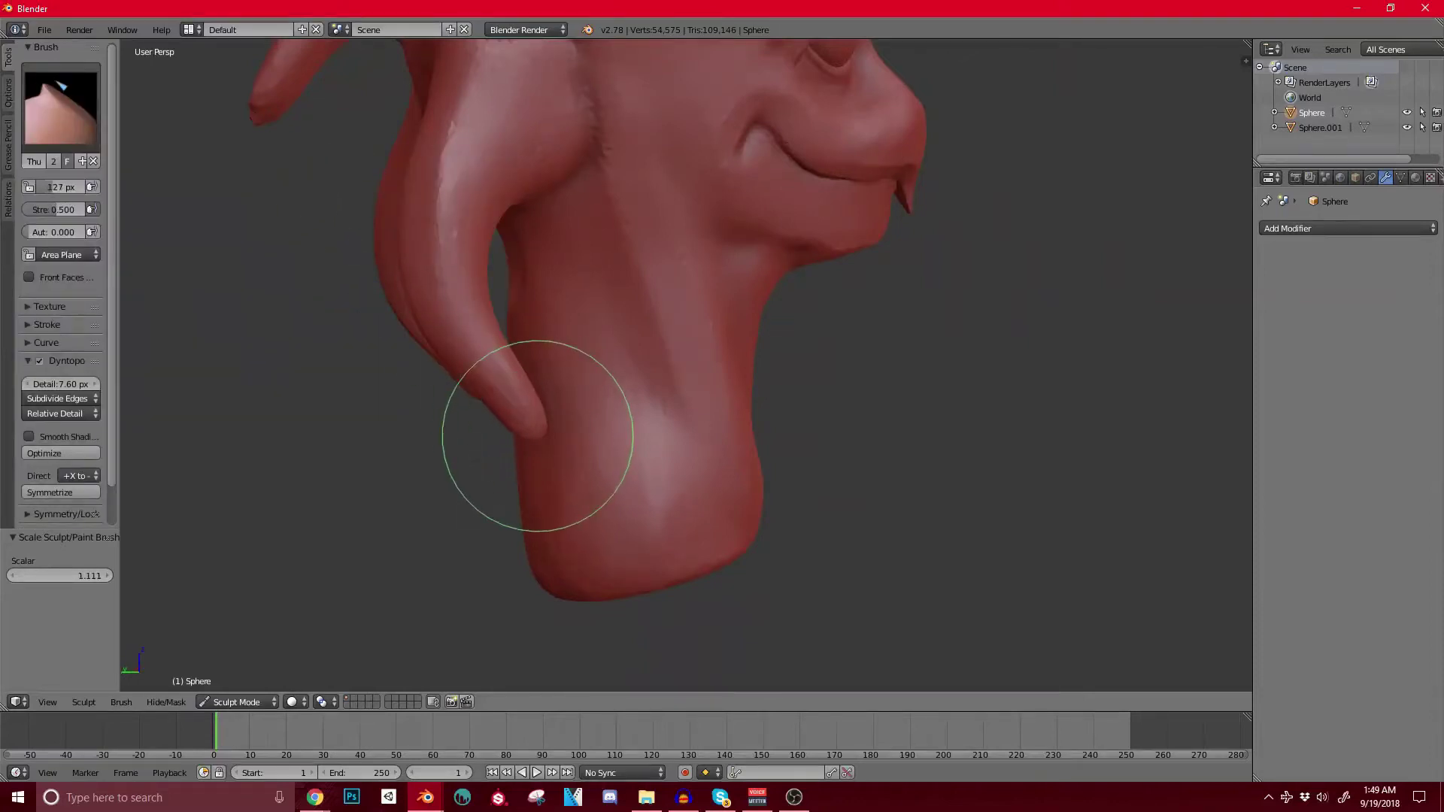
Step: Pull the tips of the long lower horns backward into upturned curls with the 127 px Snake Hook brush
click(61, 106)
click(58, 350)
mouse_move(522, 413)
mouse_down()
mouse_move(506, 484)
mouse_move(393, 483)
mouse_move(376, 457)
mouse_up()
mouse_move(487, 469)
mouse_down()
mouse_move(464, 492)
mouse_move(410, 492)
mouse_up()
mouse_move(407, 493)
middle_down()
mouse_move(537, 519)
mouse_move(643, 513)
mouse_move(667, 419)
mouse_move(641, 387)
middle_up()
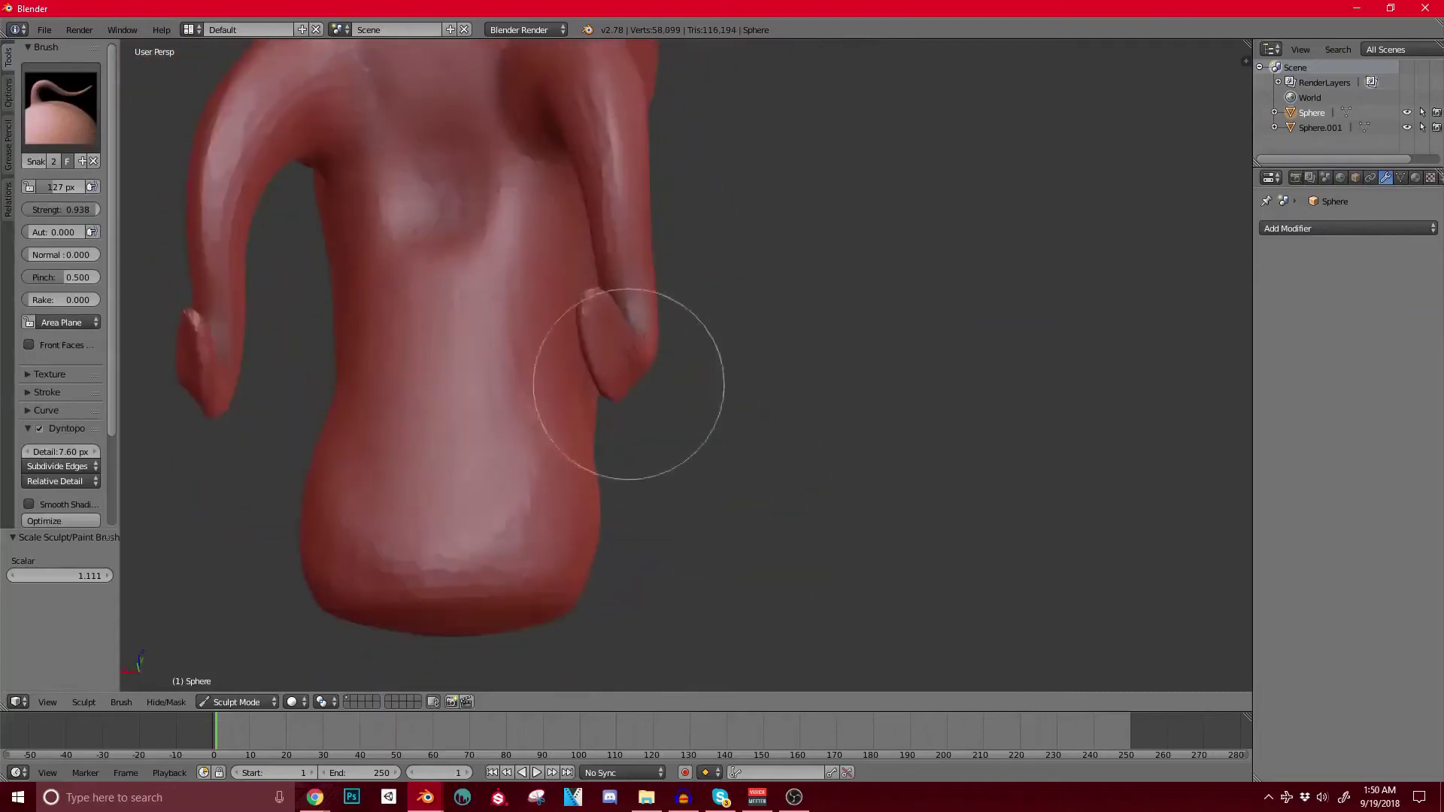
mouse_move(674, 335)
middle_down()
mouse_move(648, 397)
mouse_move(612, 419)
mouse_move(444, 402)
mouse_move(499, 515)
mouse_move(677, 509)
middle_up()
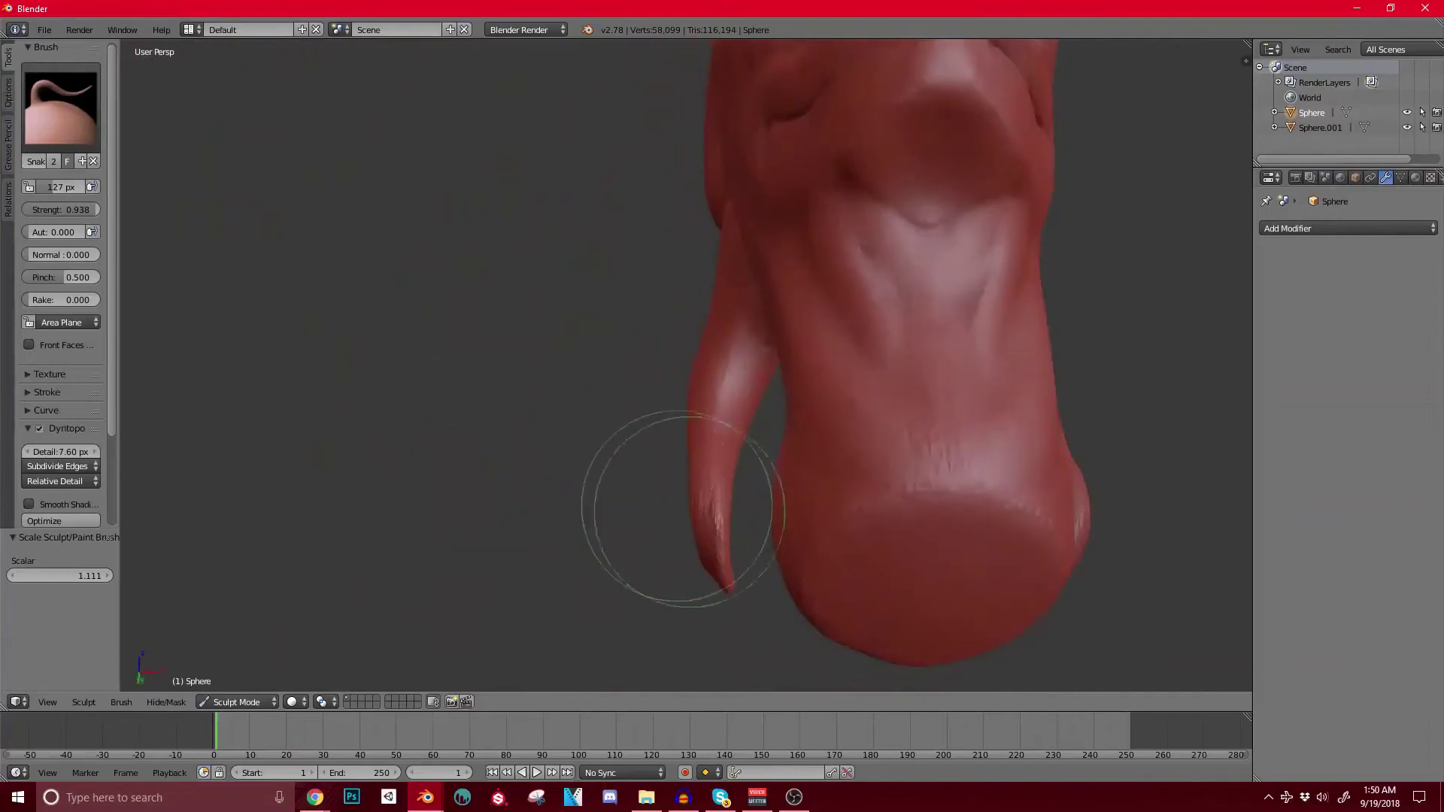
mouse_move(722, 555)
middle_down()
mouse_move(607, 451)
mouse_move(161, 210)
middle_up()
Step: Thicken the curled ends of the lower horns with the Inflate brush at 45 px
click(60, 105)
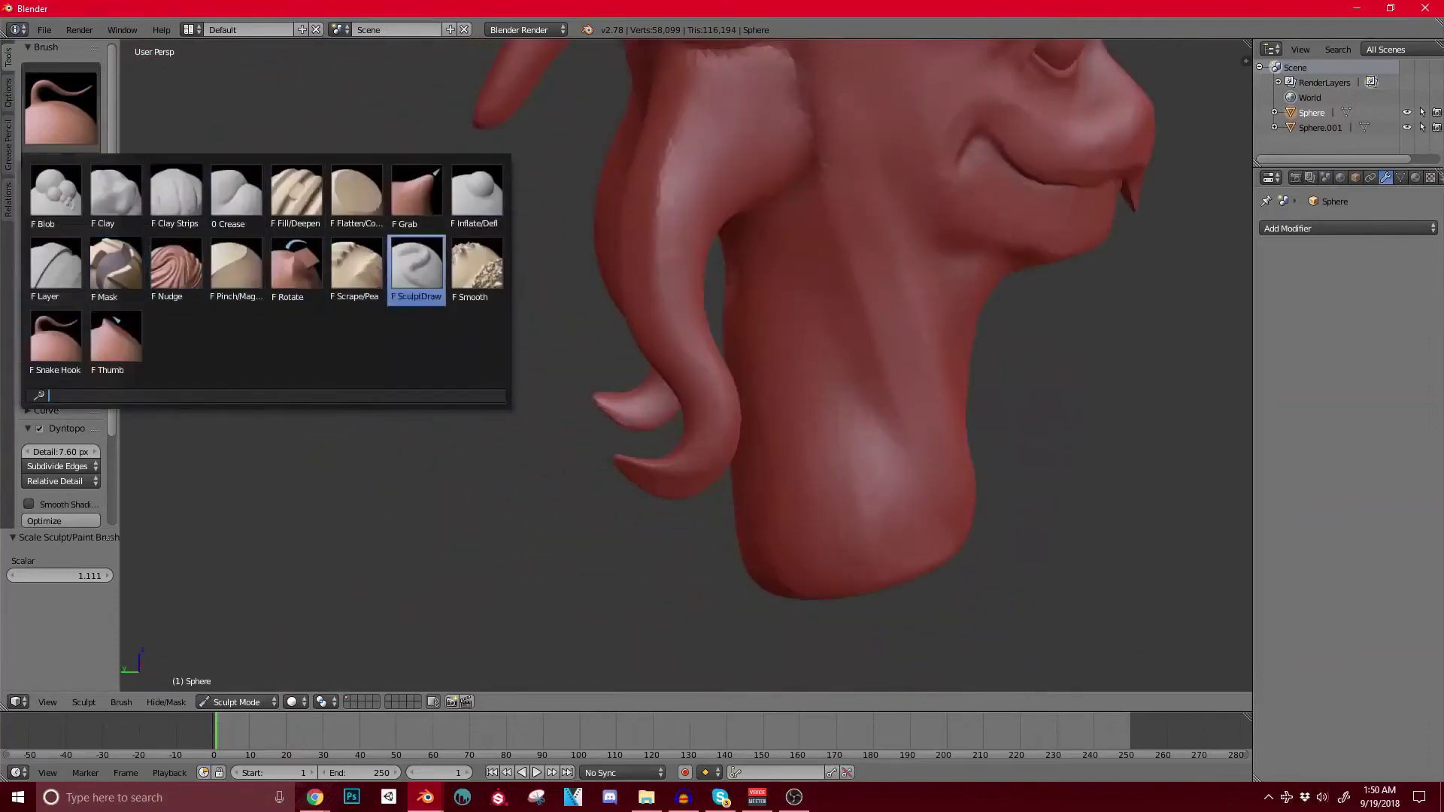
click(477, 196)
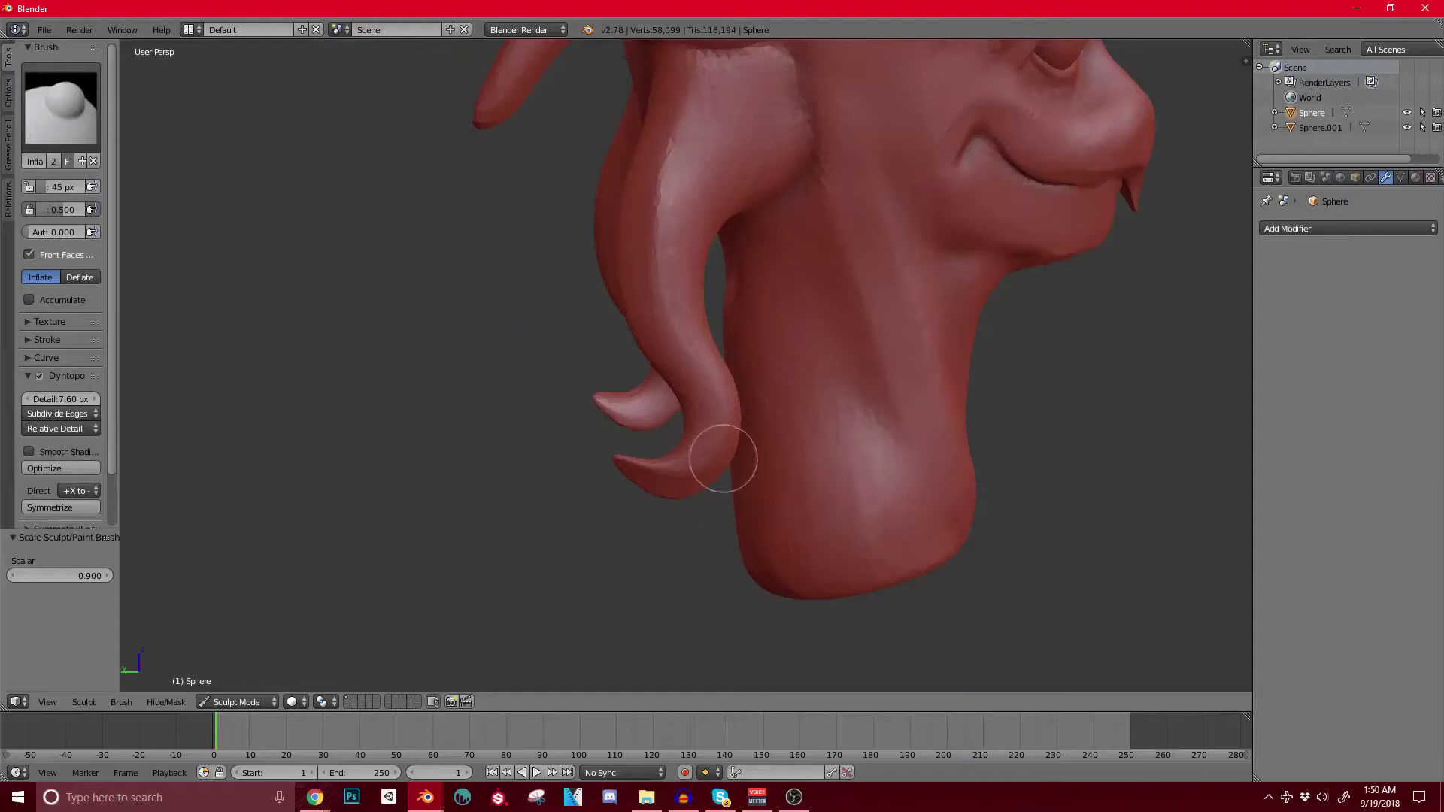
mouse_move(658, 482)
middle_down()
mouse_move(709, 478)
mouse_move(657, 432)
middle_up()
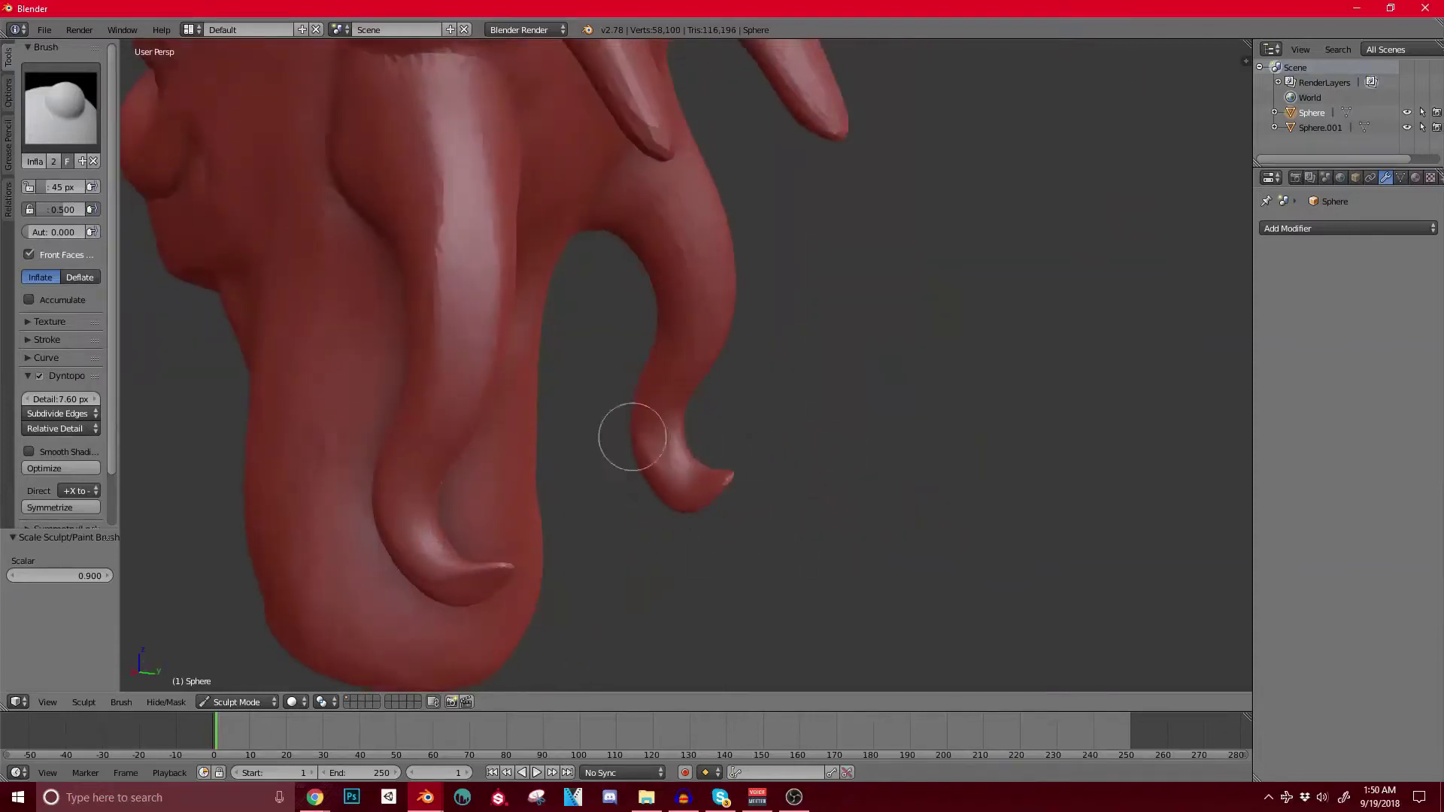
mouse_move(670, 509)
middle_down()
mouse_move(712, 442)
mouse_move(677, 457)
middle_up()
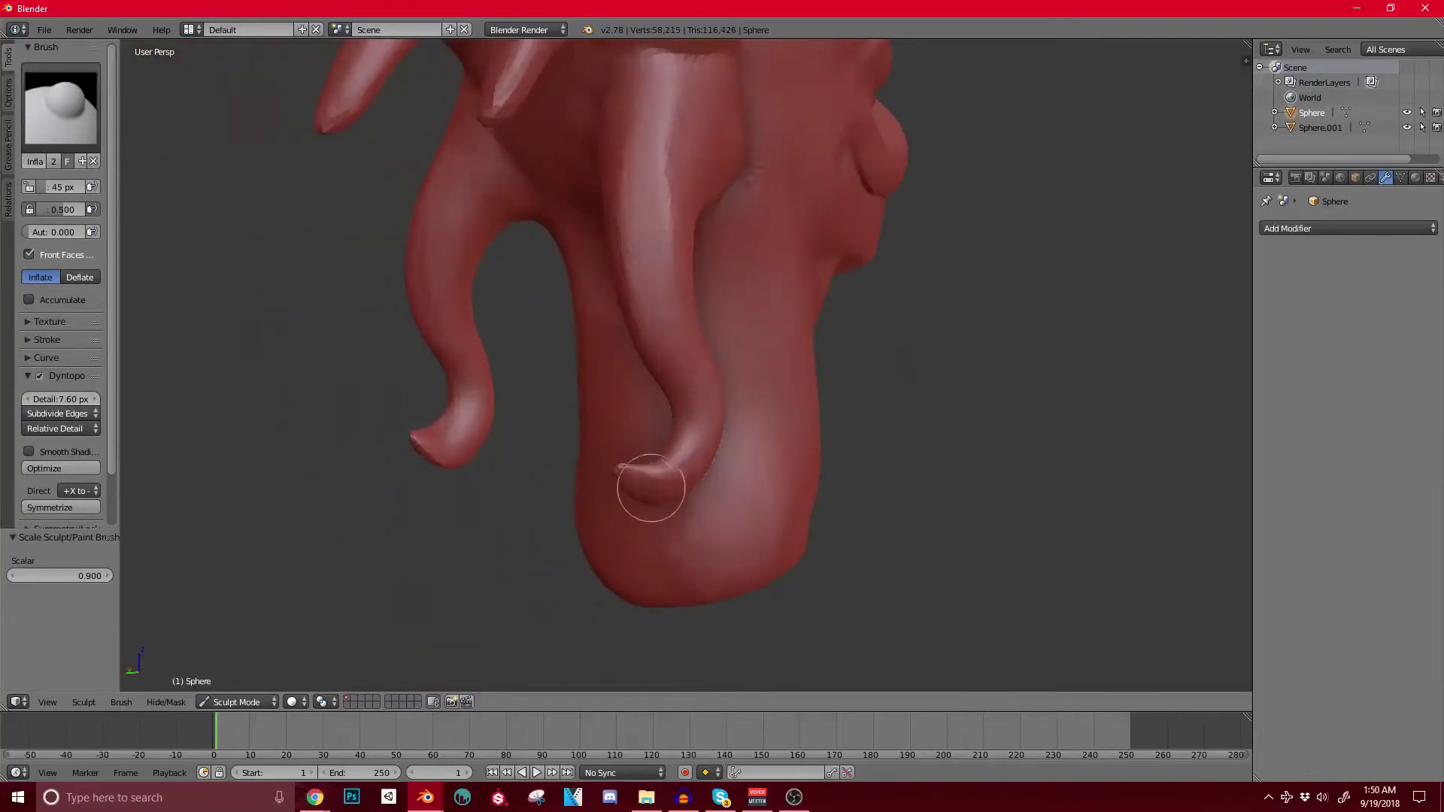
mouse_move(677, 473)
middle_down()
mouse_move(632, 442)
mouse_move(609, 484)
mouse_move(522, 380)
middle_up()
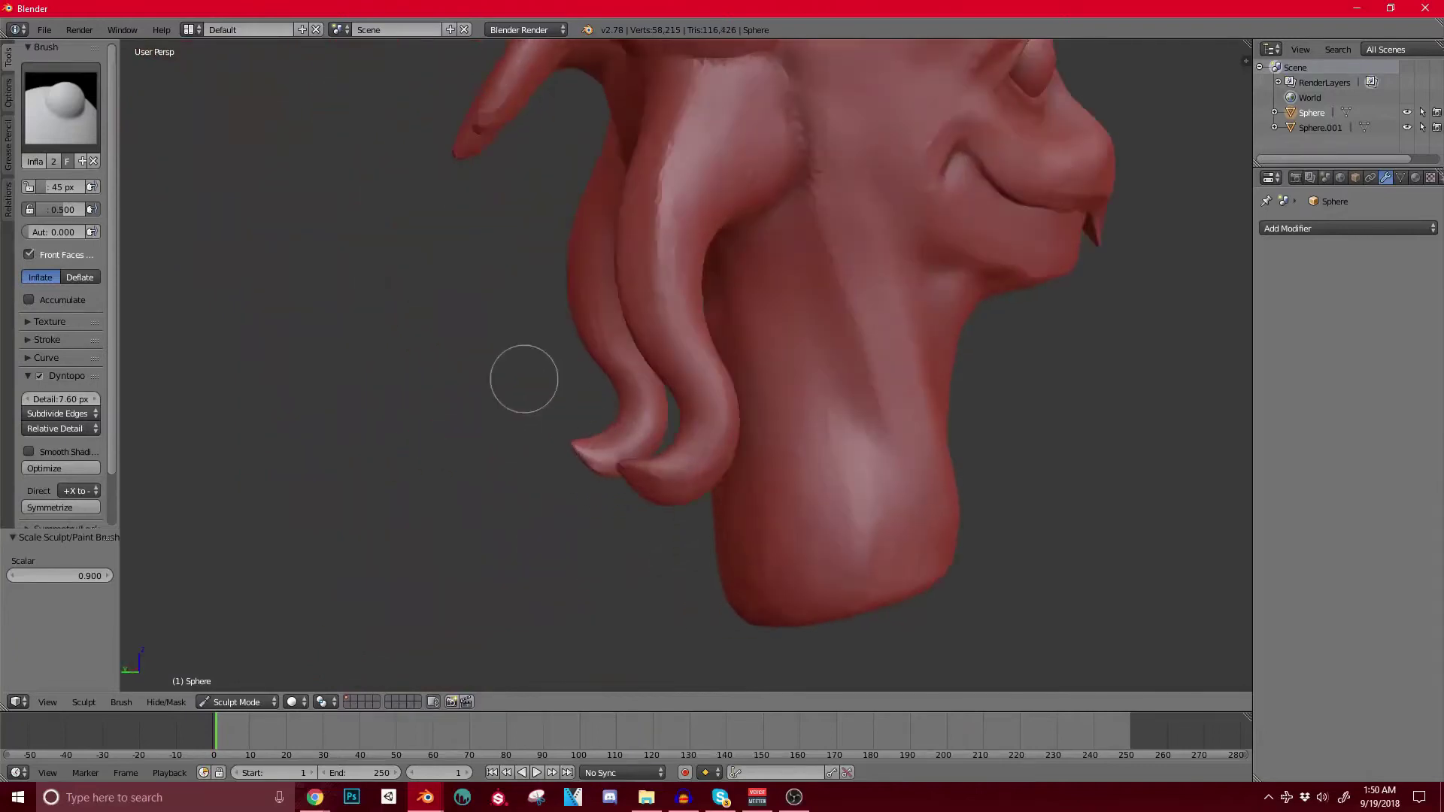
Step: Fine-tune the curled lower horn tips with the Grab brush at 28 px
key(g)
key(bracketleft)
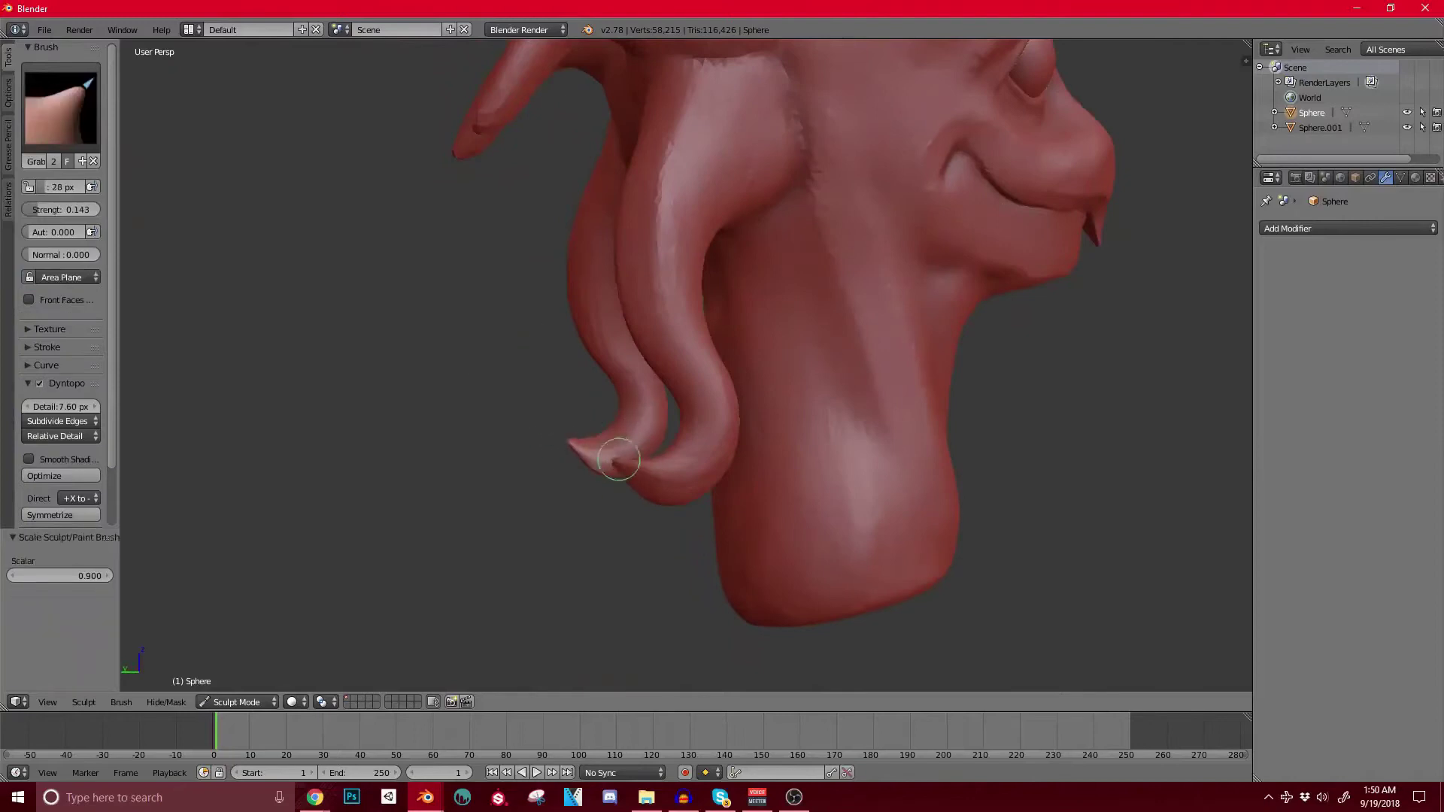
shift+middle_drag(716, 393, 683, 453)
Step: Enlarge the Grab brush to 206 px and examine the head and horns from the side, front and back
mouse_move(627, 206)
middle_down()
mouse_move(641, 278)
mouse_move(558, 356)
mouse_move(532, 332)
mouse_move(542, 296)
mouse_move(509, 323)
mouse_move(536, 328)
middle_up()
key(f)
click(654, 304)
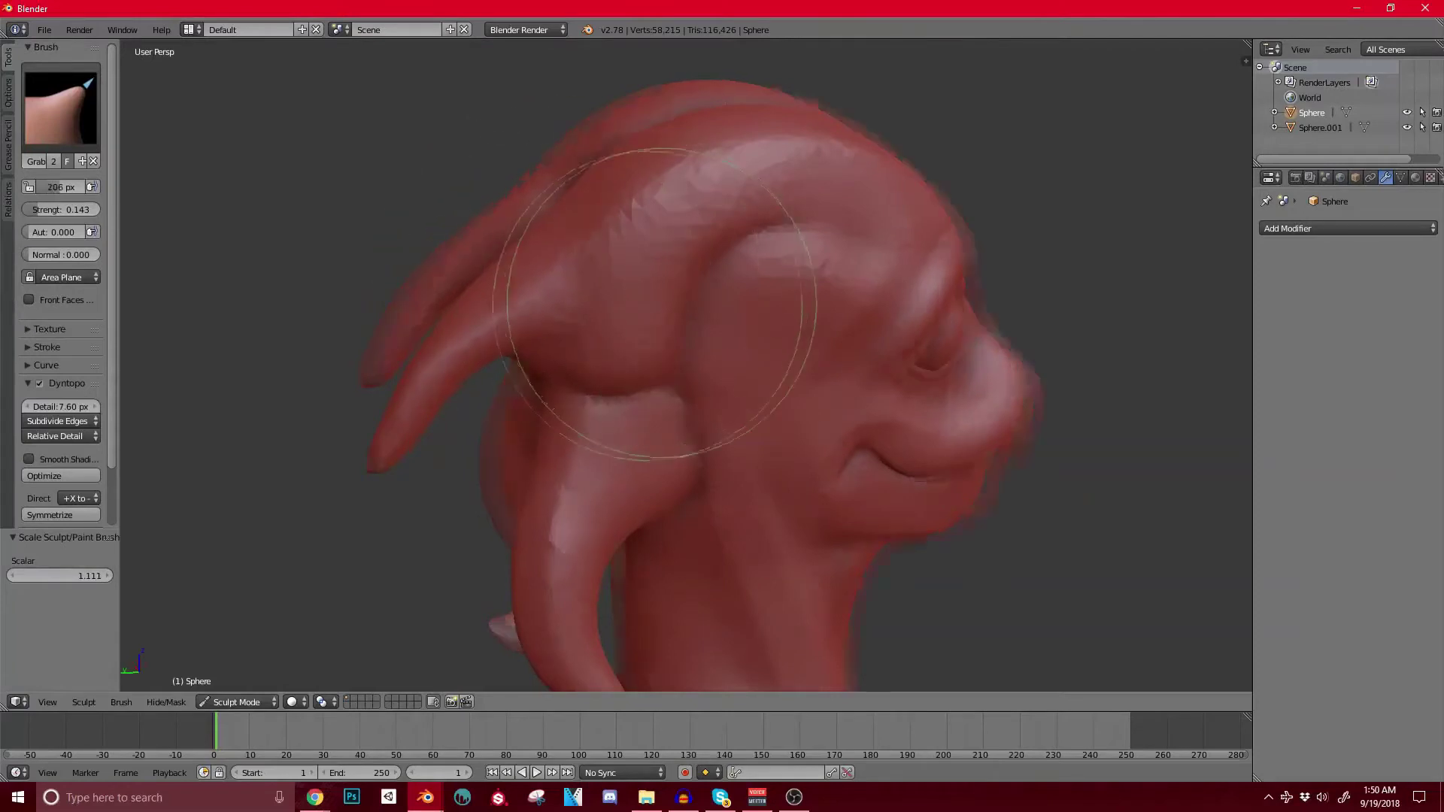
middle_drag(655, 305, 620, 284)
middle_drag(736, 186, 654, 181)
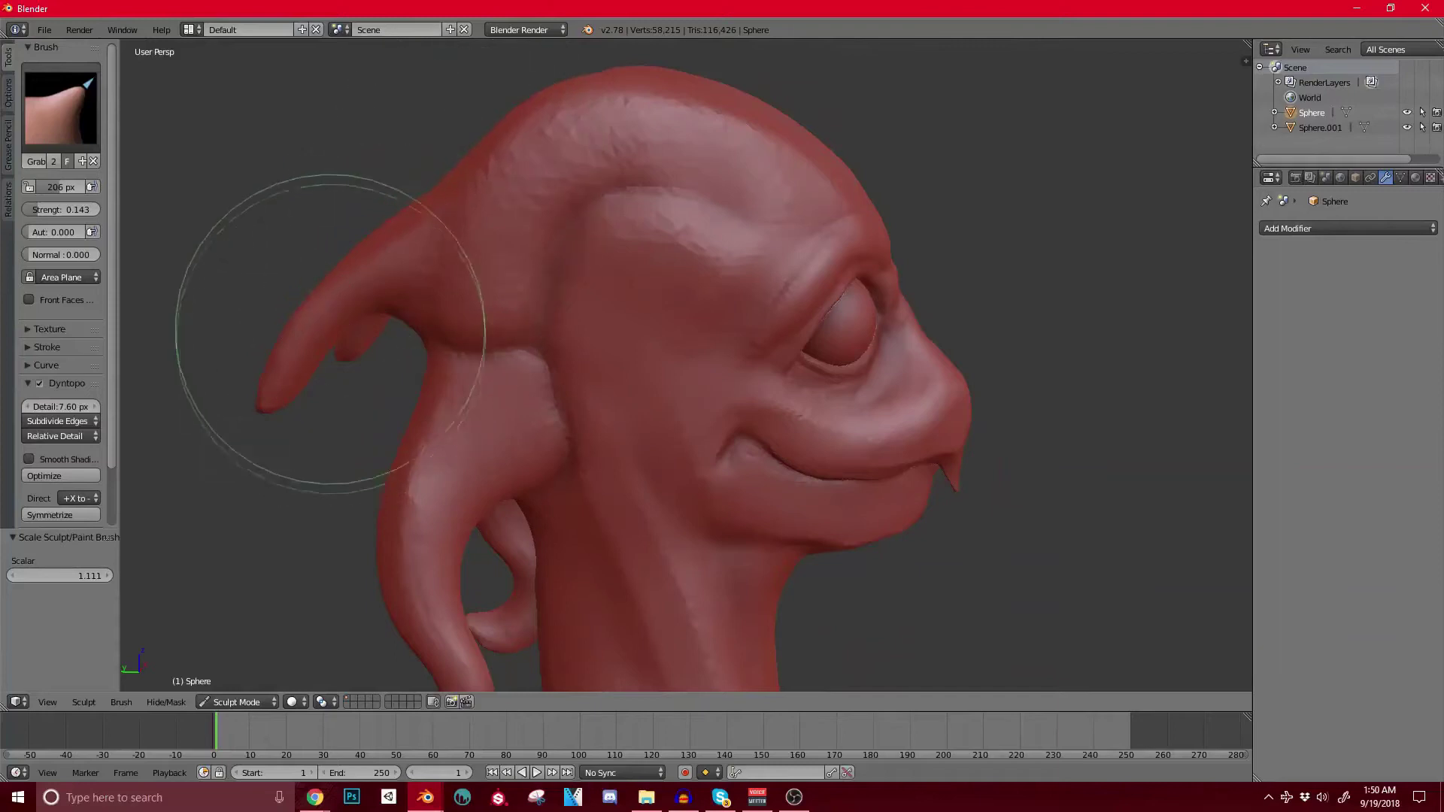
mouse_move(451, 338)
middle_down()
mouse_move(549, 410)
mouse_move(564, 387)
mouse_move(645, 403)
middle_up()
mouse_move(612, 241)
middle_down()
mouse_move(594, 263)
mouse_move(532, 258)
mouse_move(712, 400)
mouse_move(647, 351)
mouse_move(693, 354)
mouse_move(625, 470)
mouse_move(764, 490)
mouse_move(635, 516)
middle_up()
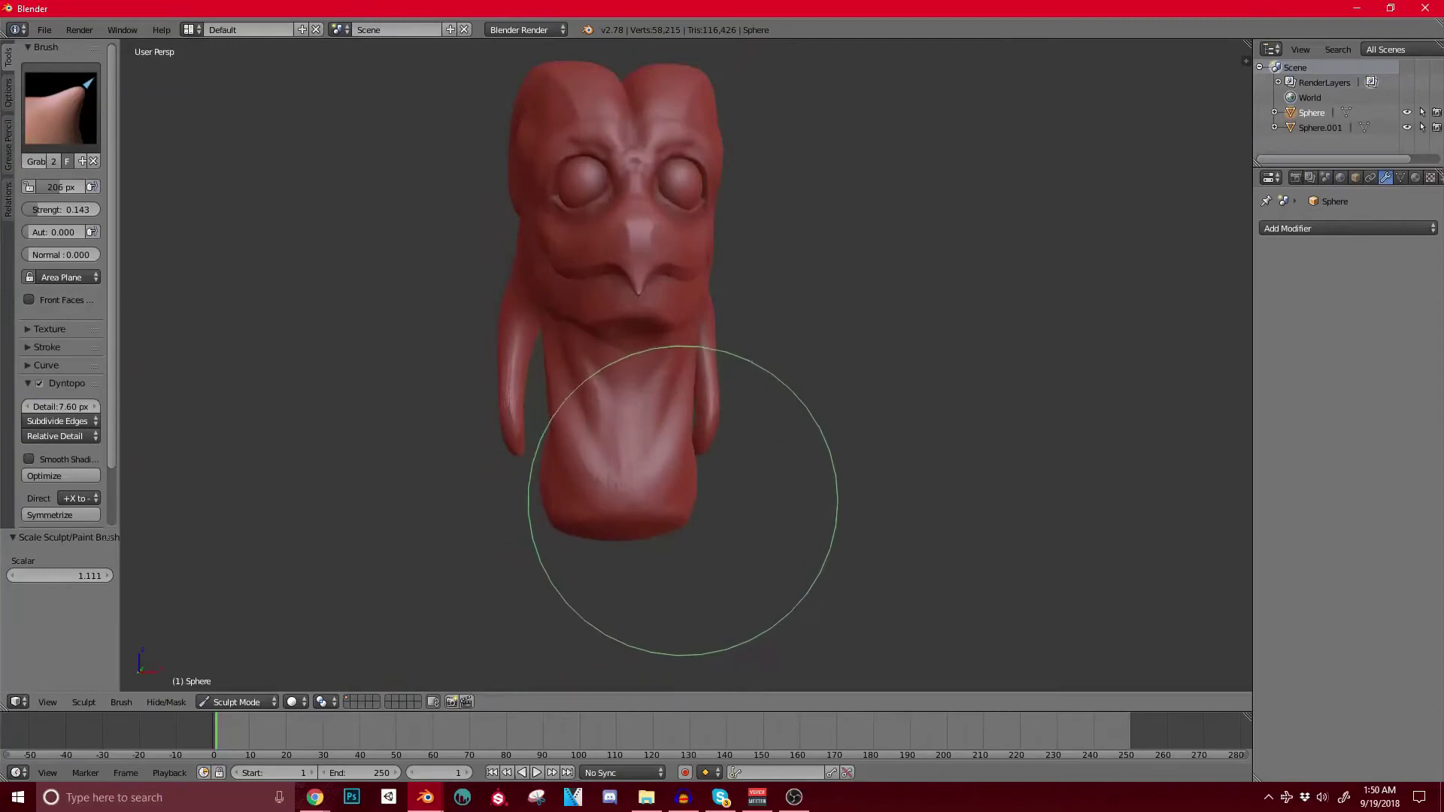
scroll(683, 500, up, 2)
mouse_move(742, 513)
middle_down()
mouse_move(651, 519)
mouse_move(751, 454)
mouse_move(635, 467)
mouse_move(702, 486)
middle_up()
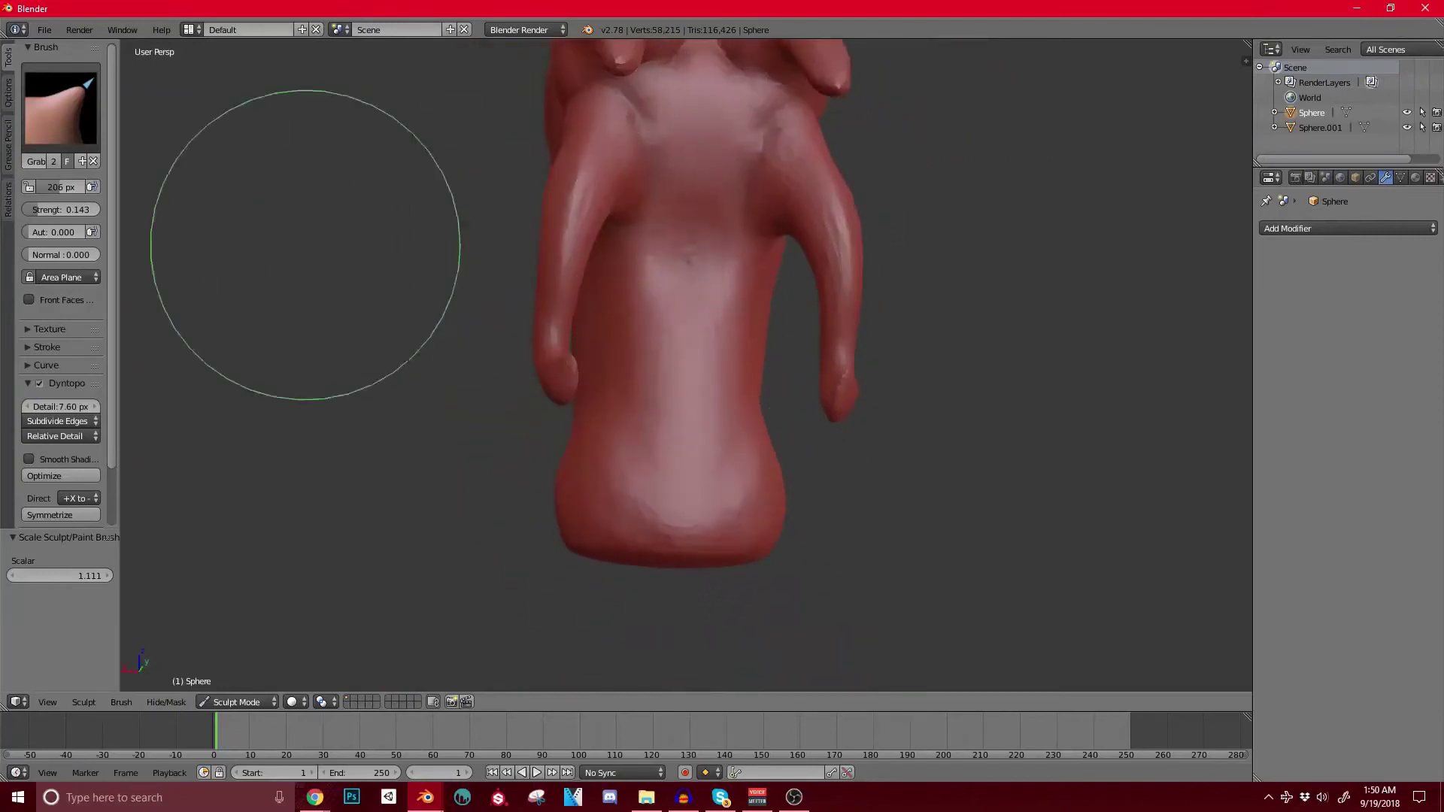
Step: Switch to the Snake Hook brush, reduce it to 36 px and pull a small spike from the upper back of the neck
click(60, 106)
click(55, 343)
mouse_move(481, 368)
middle_down()
mouse_move(517, 393)
mouse_move(531, 246)
middle_up()
key(bracketleft)
key(bracketleft)
key(bracketleft)
key(bracketleft)
key(bracketleft)
key(bracketleft)
key(bracketleft)
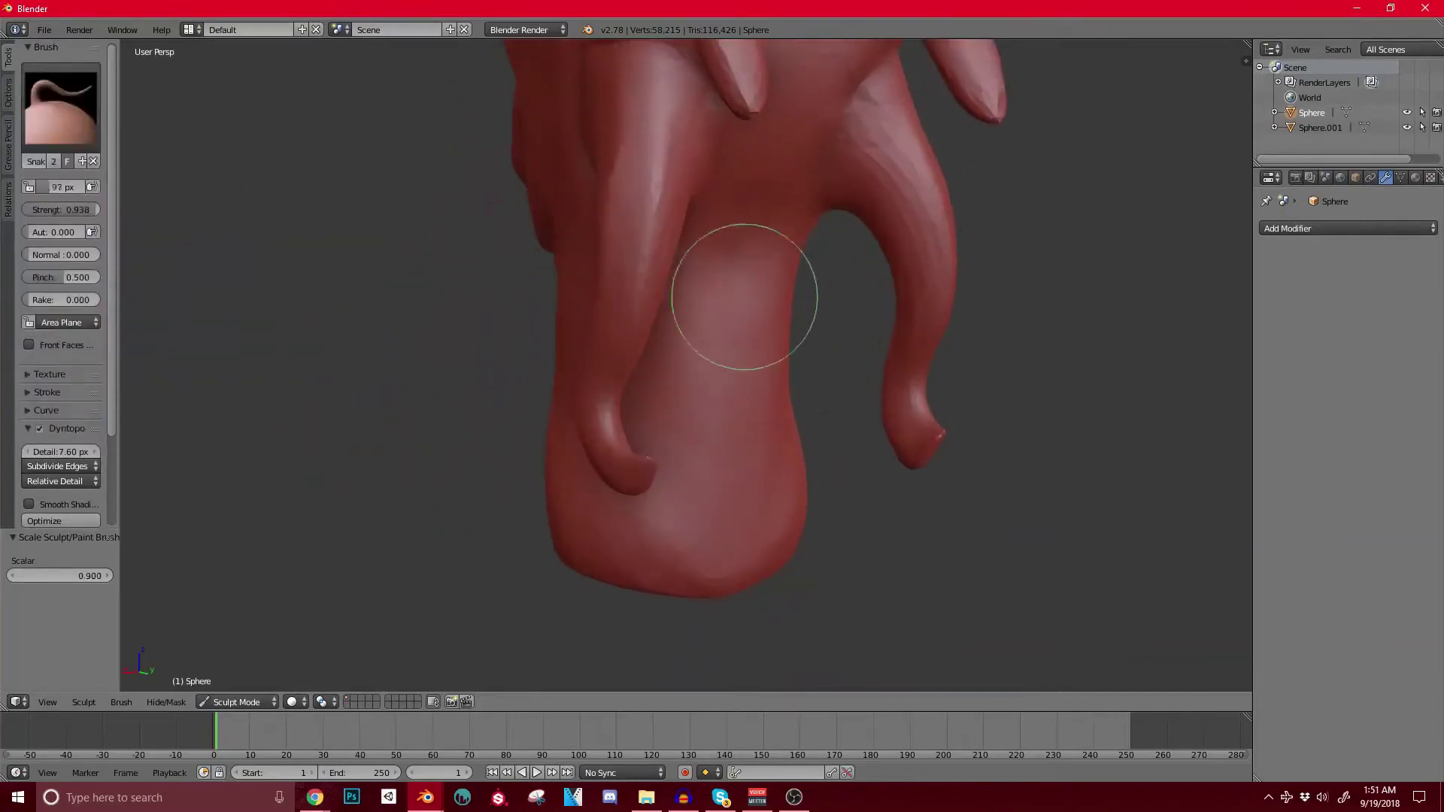
mouse_move(778, 320)
middle_down()
mouse_move(670, 306)
mouse_move(661, 335)
middle_up()
drag(658, 358, 660, 387)
Step: Pull two more spikes below the first down the back of the neck and lengthen the lowest one
middle_drag(696, 391, 644, 361)
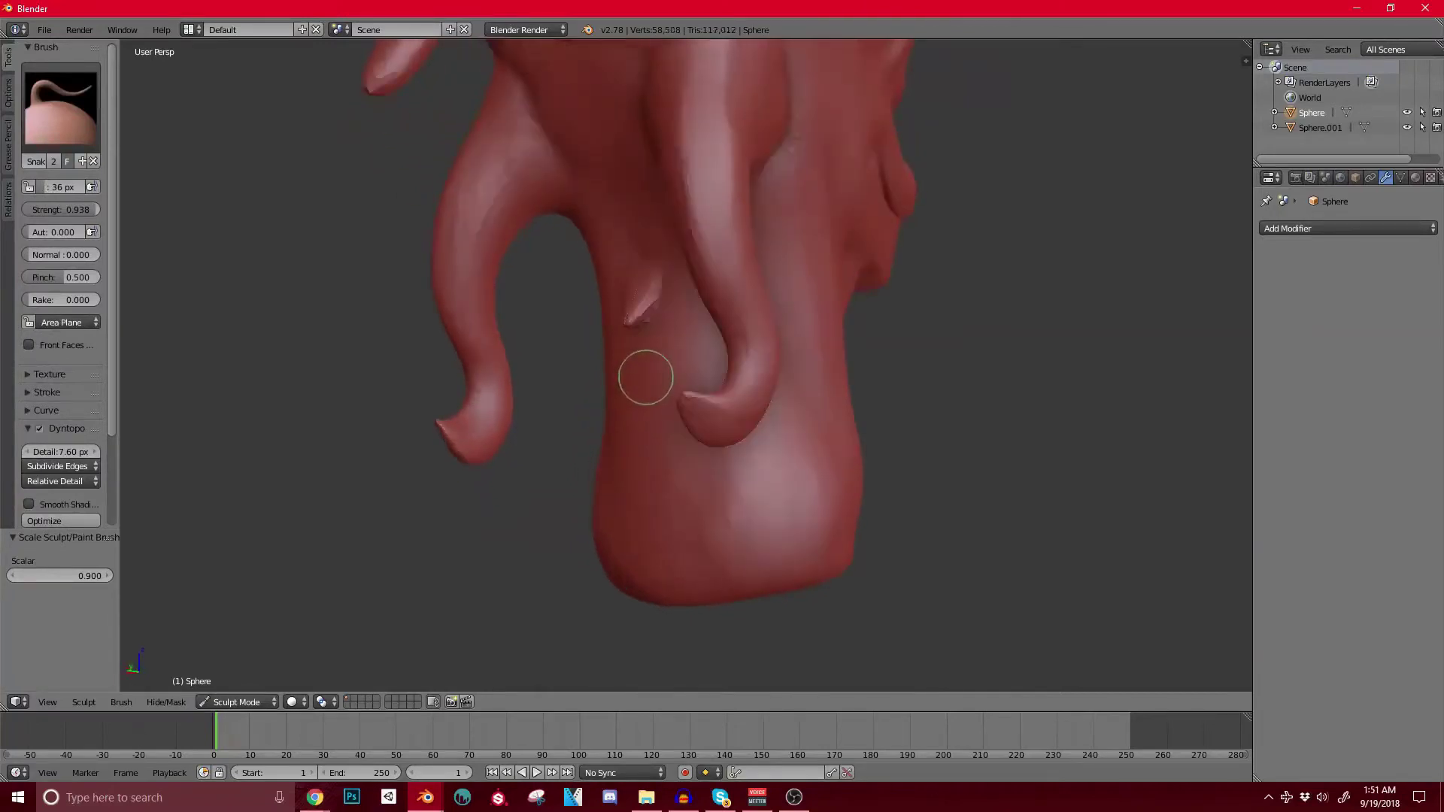
middle_drag(625, 421, 645, 503)
key(ctrl+z)
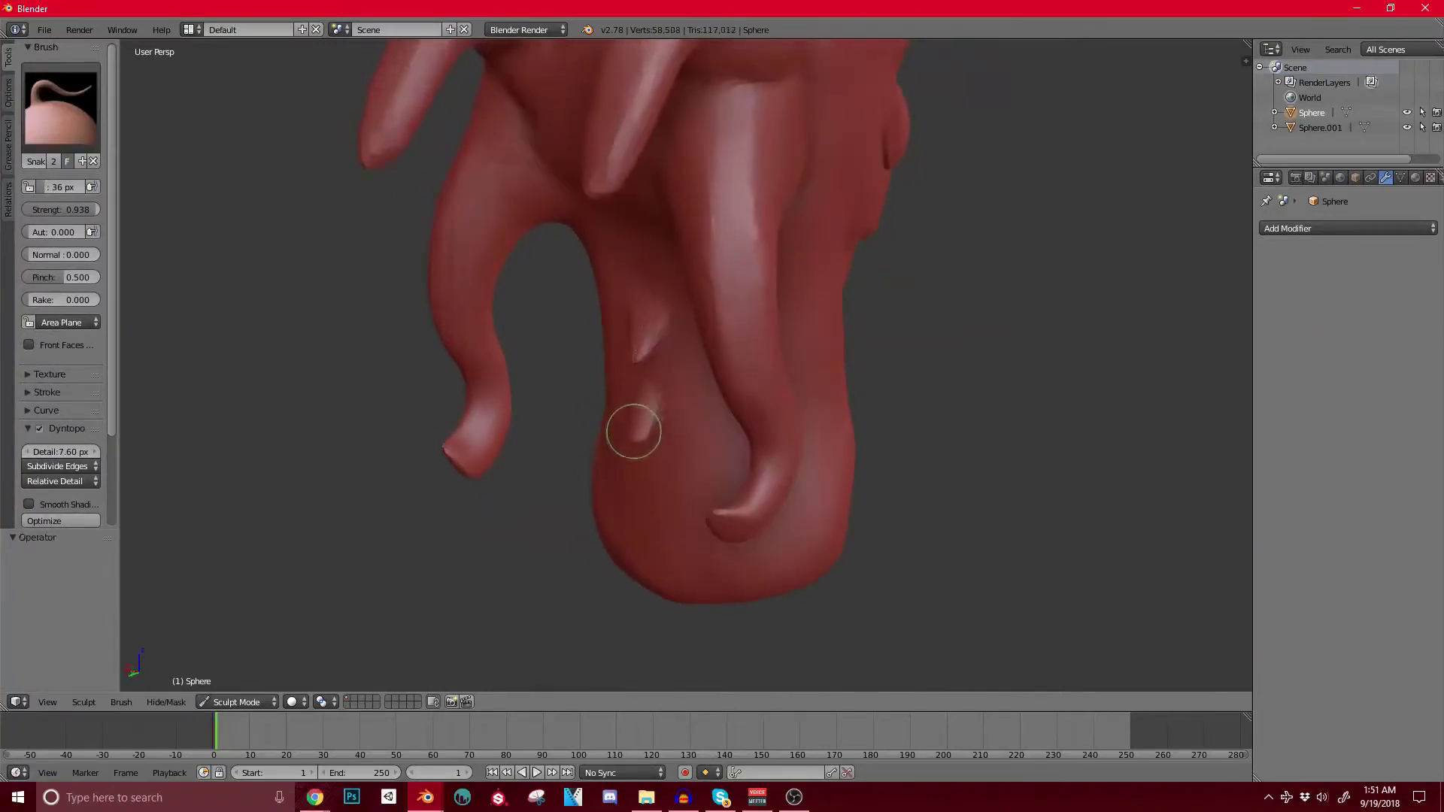
middle_drag(633, 431, 638, 500)
drag(639, 500, 631, 517)
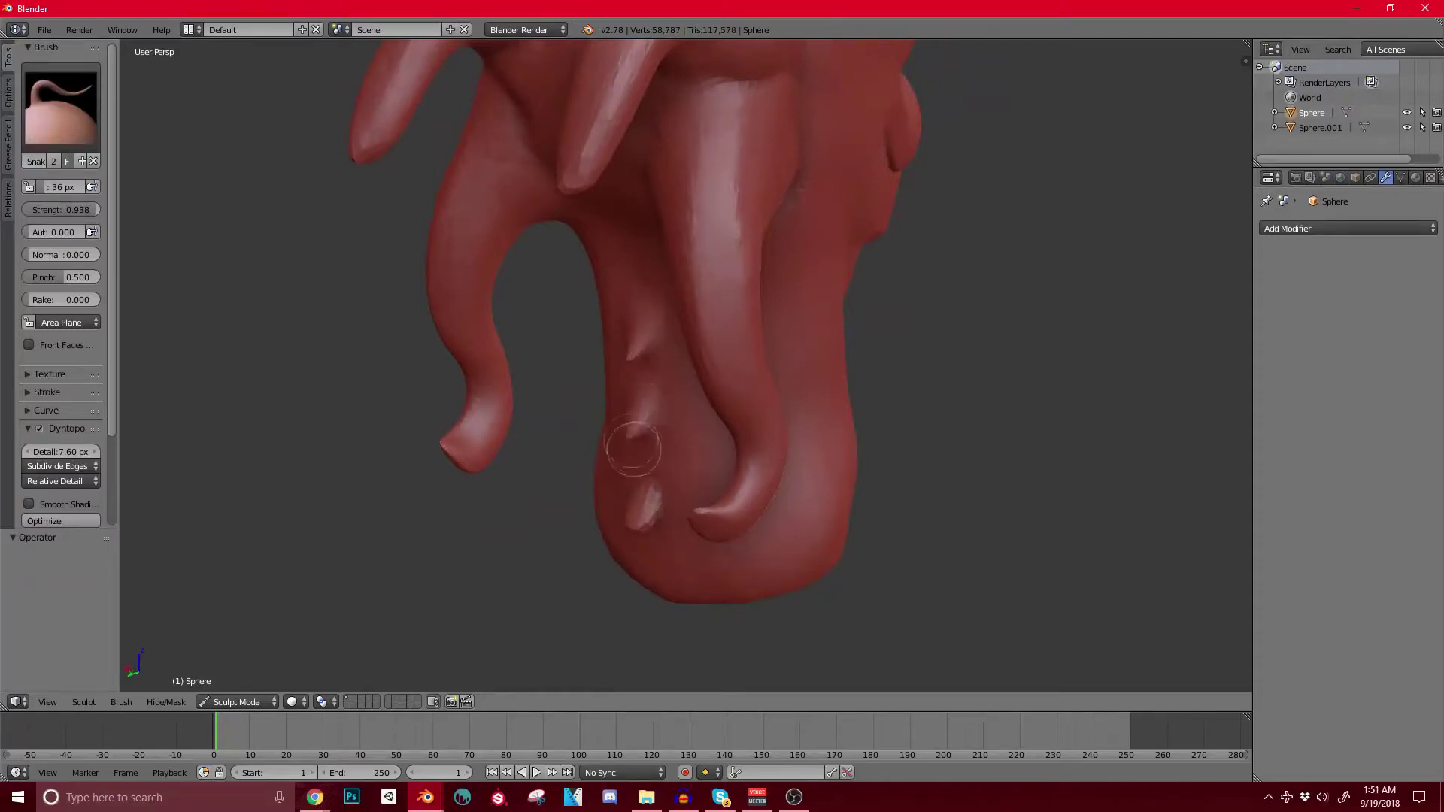
mouse_move(644, 506)
middle_down()
mouse_move(722, 490)
mouse_move(677, 526)
mouse_move(657, 515)
middle_up()
drag(657, 515, 653, 519)
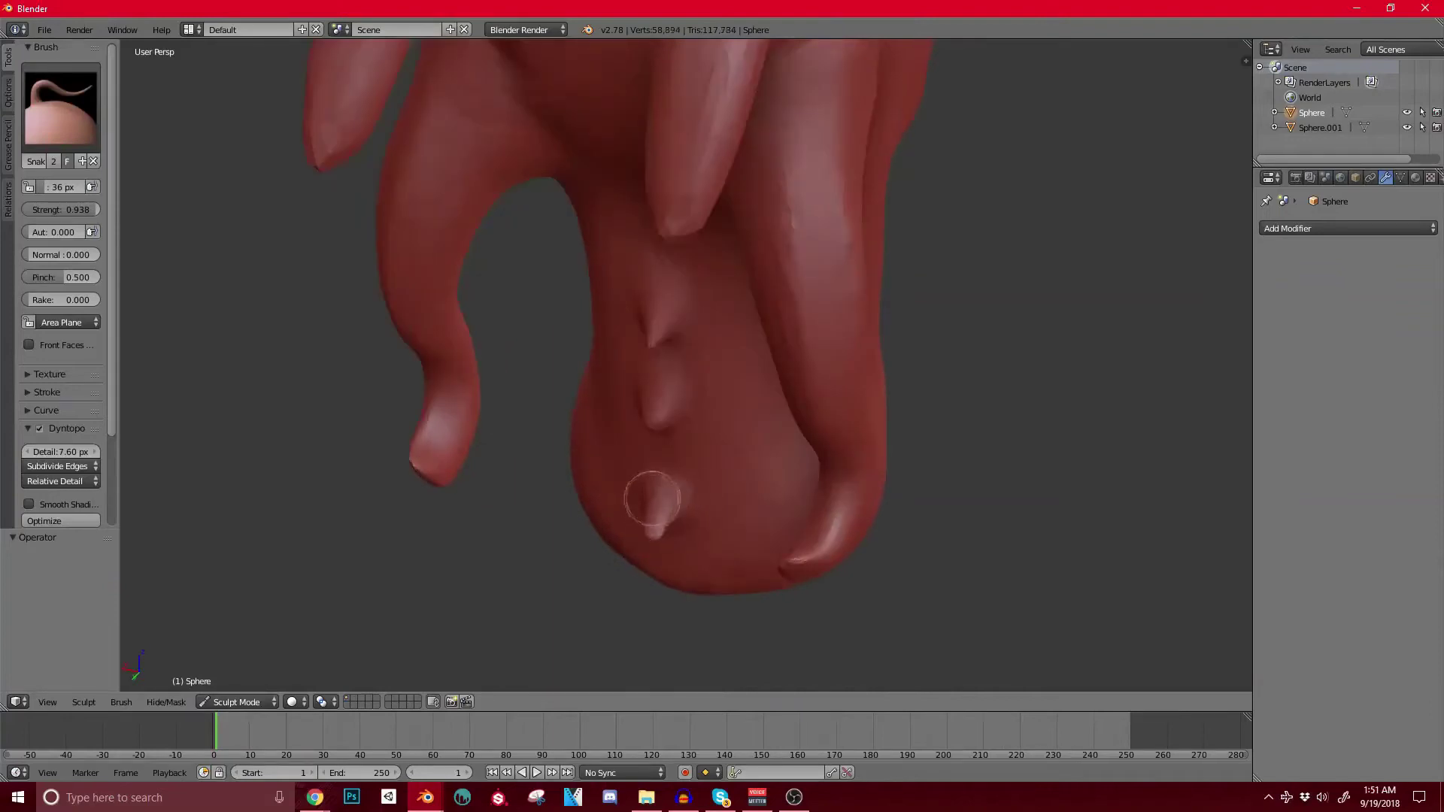
Step: Reshape the middle spike on the back of the neck with the Snake Hook brush
drag(662, 416, 647, 436)
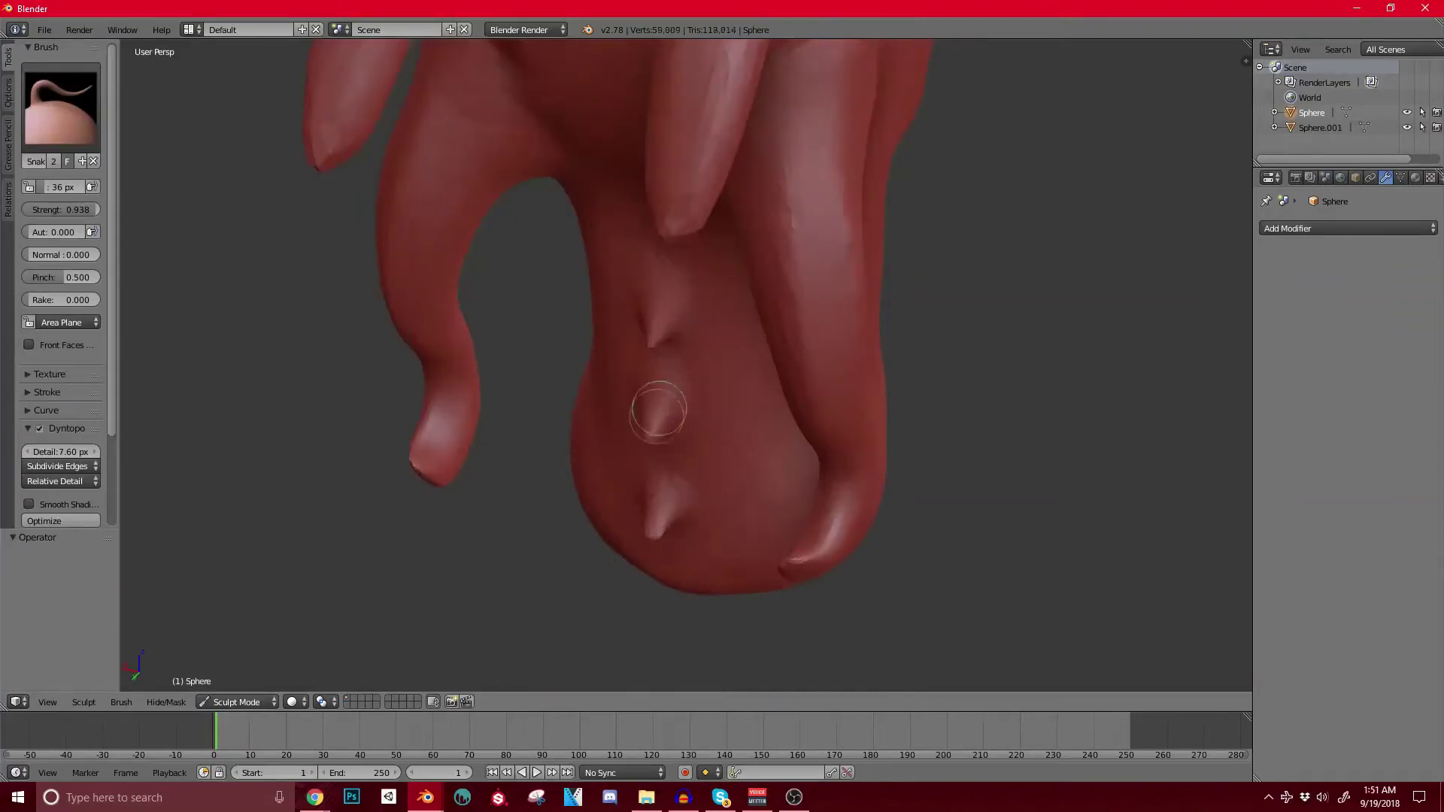
scroll(737, 312, down, 4)
middle_drag(767, 386, 677, 441)
scroll(726, 343, up, 2)
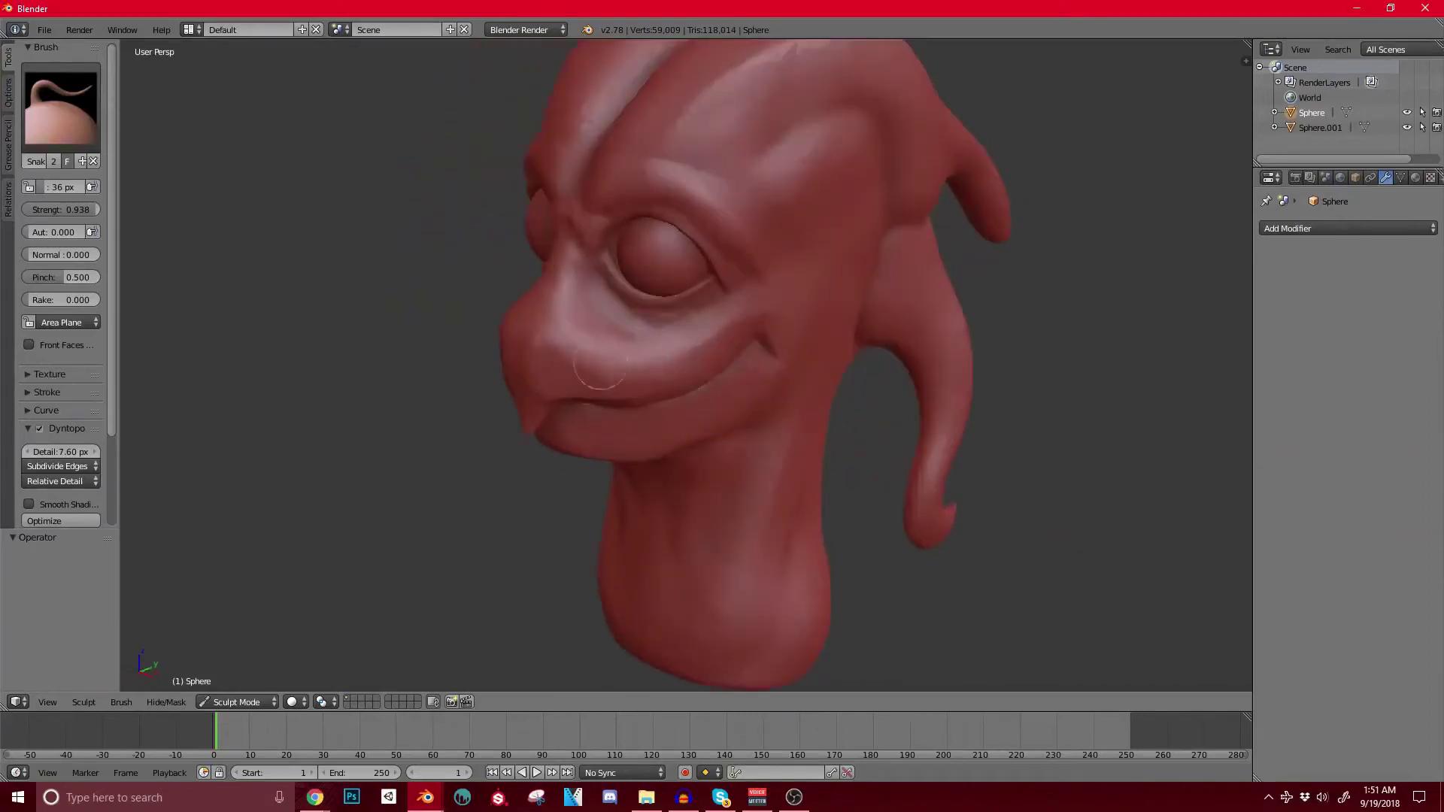
Step: Add Clay Strips strokes along the central forehead groove and smooth the ridge beside it
click(60, 105)
click(173, 197)
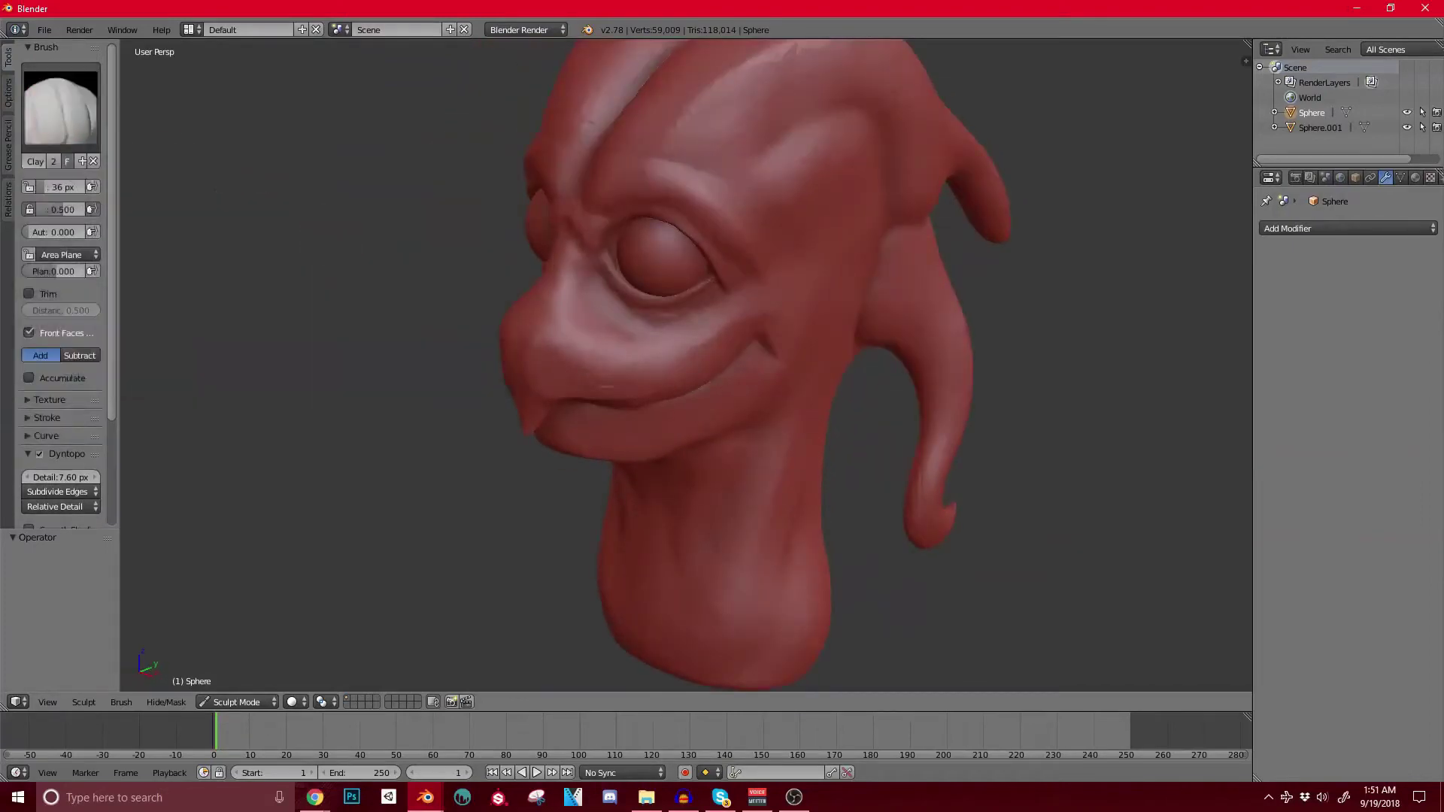
middle_drag(599, 363, 604, 402)
middle_drag(674, 295, 666, 363)
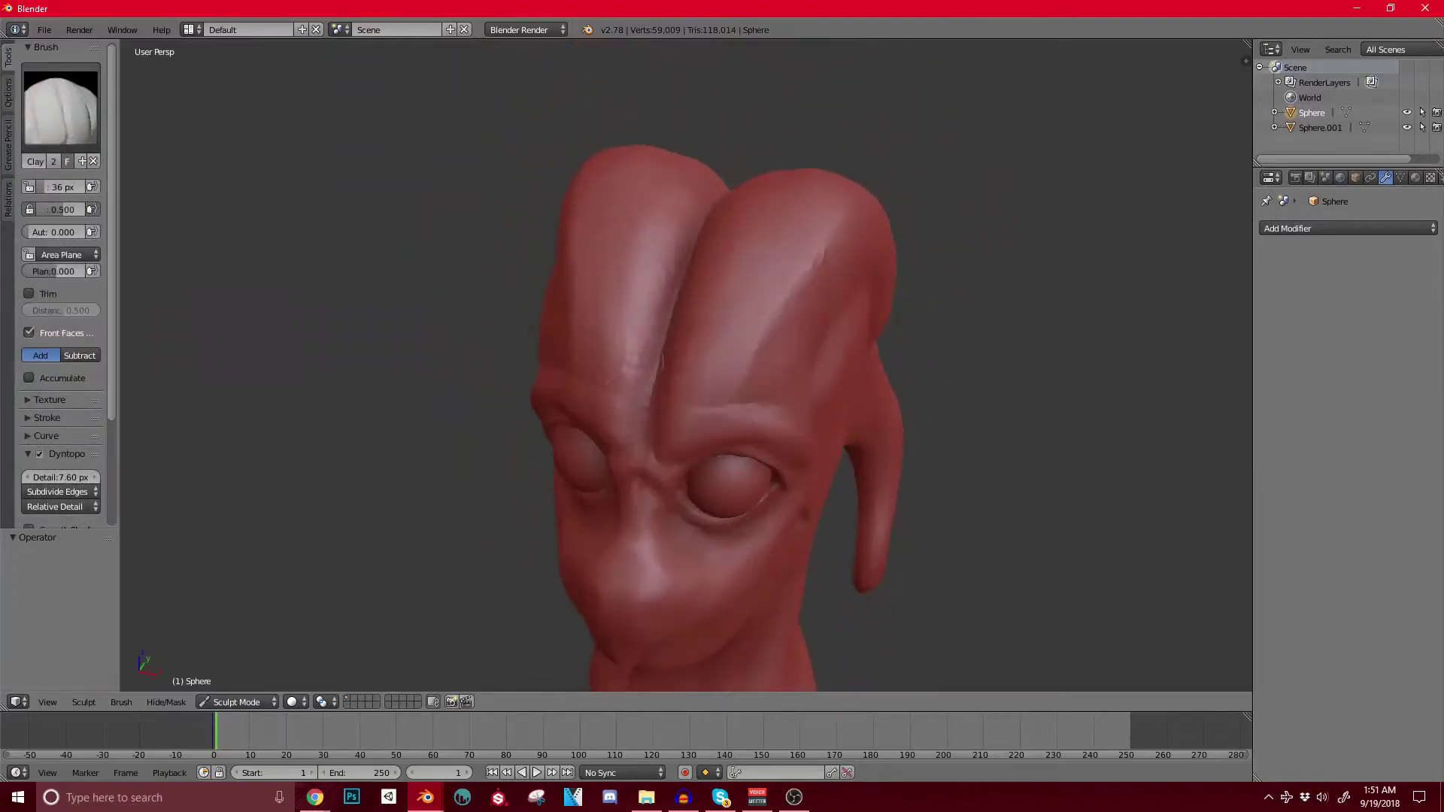
drag(660, 235, 638, 367)
mouse_move(573, 331)
shift+mouse_down()
mouse_move(631, 339)
mouse_move(671, 201)
shift+mouse_up()
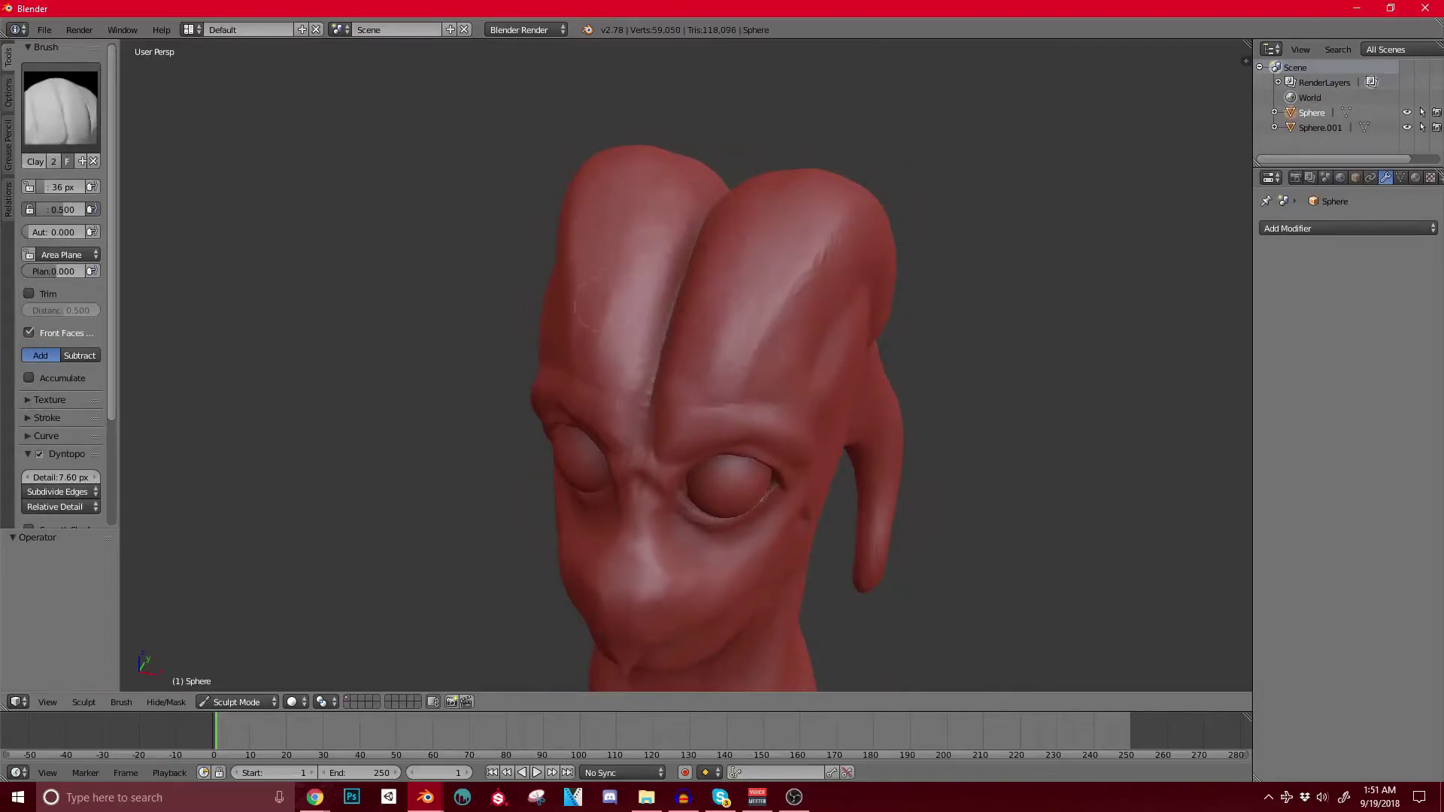
Step: Enlarge the brush to 58 px and carve a recess into the side of the head behind the brow
click(61, 108)
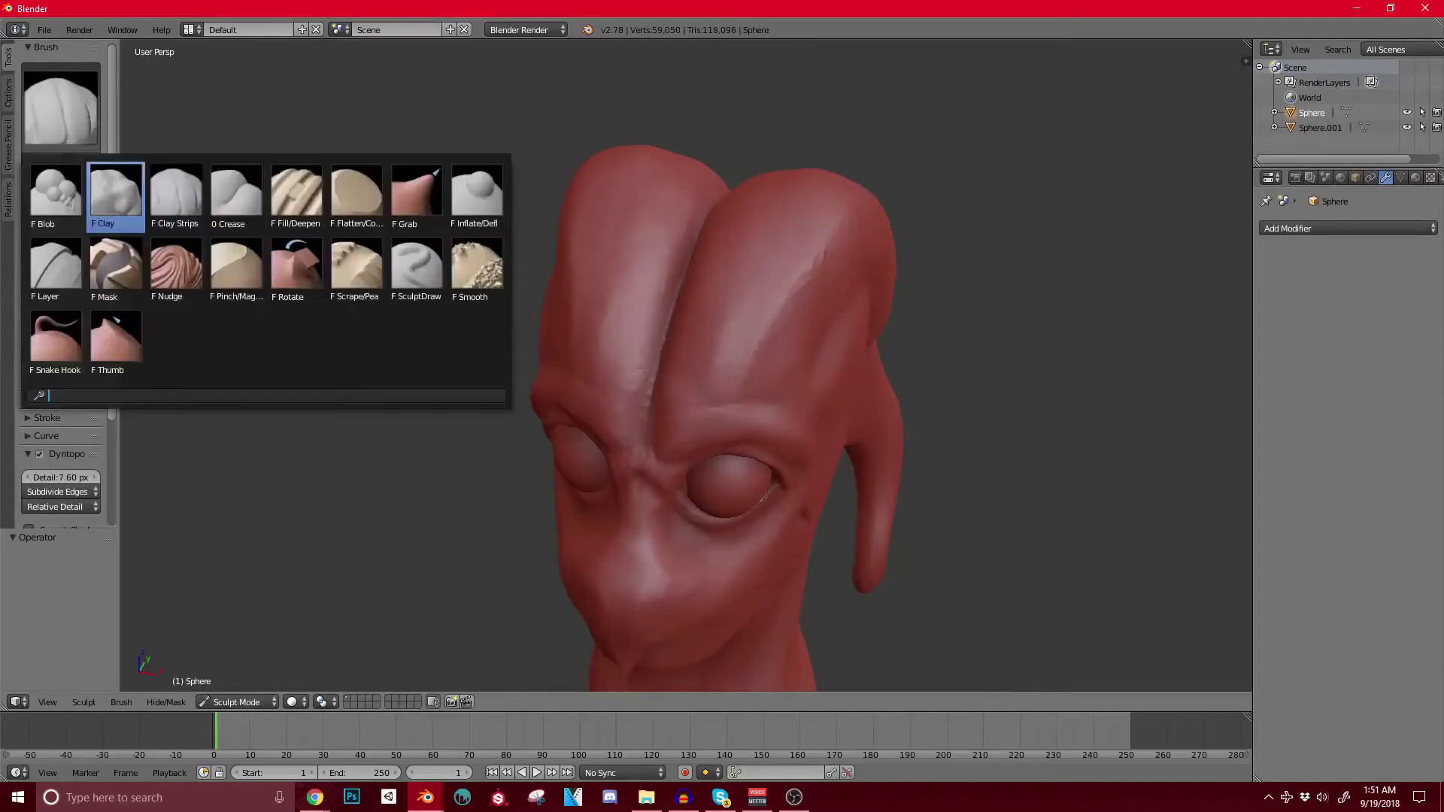
middle_drag(865, 398, 702, 339)
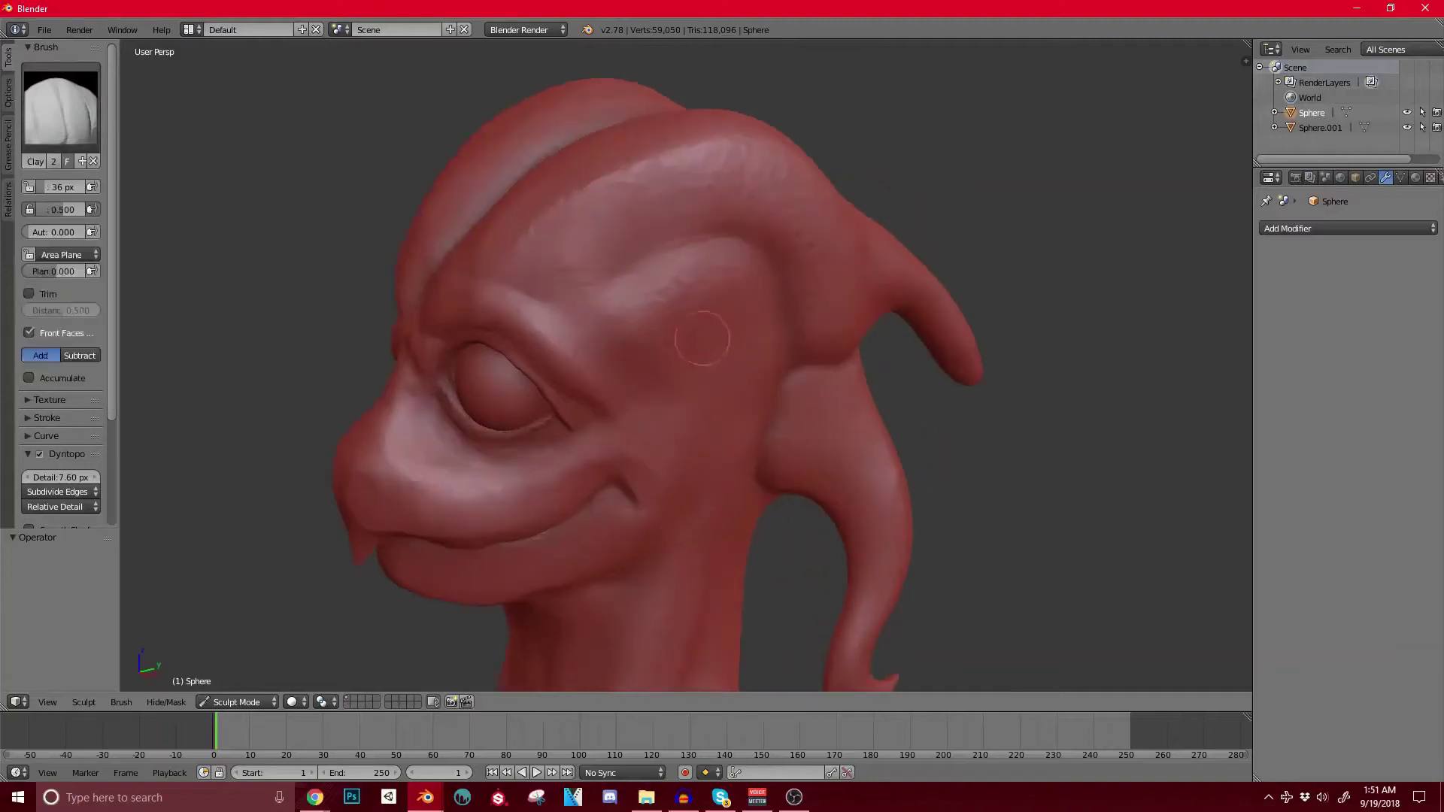
key(bracketright)
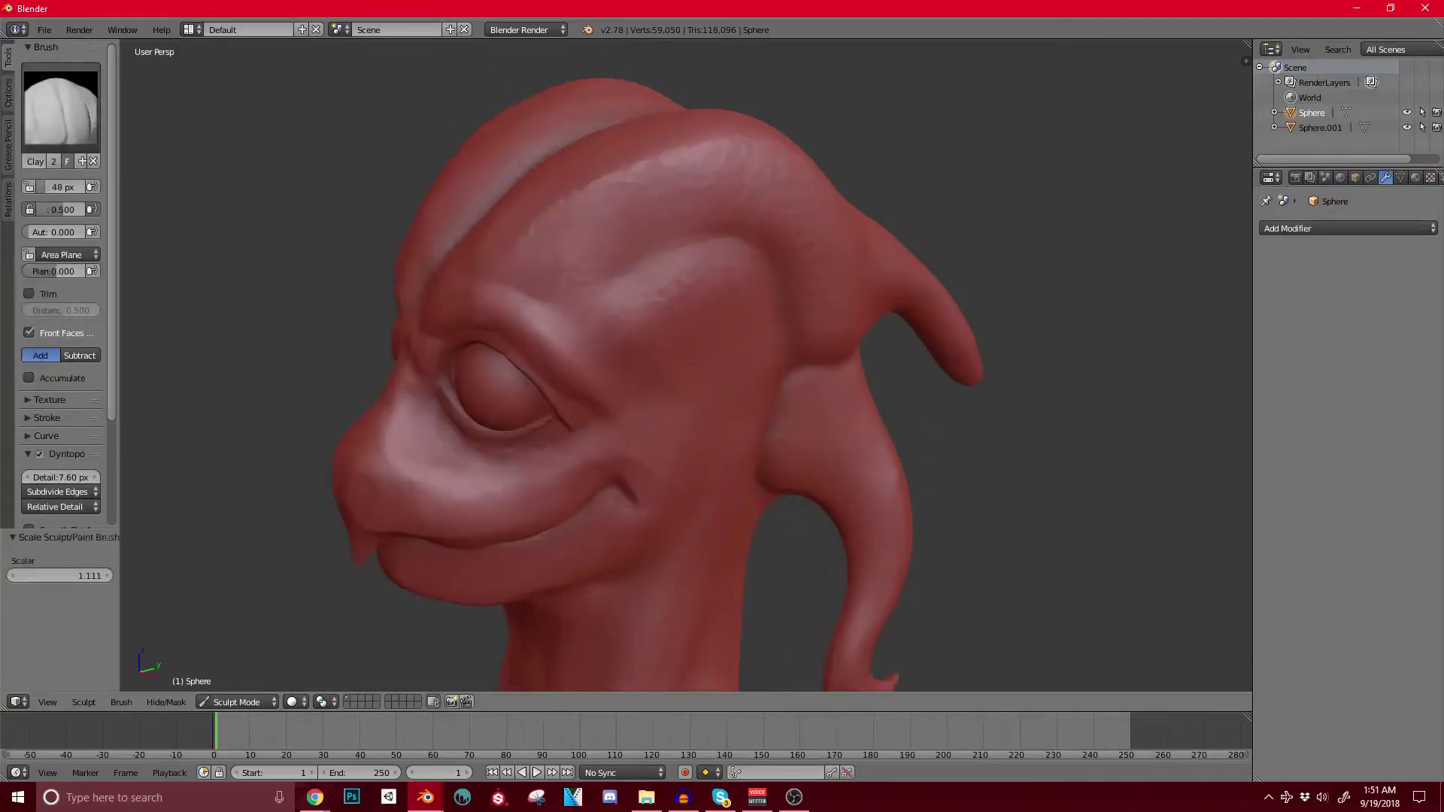
middle_drag(674, 313, 628, 256)
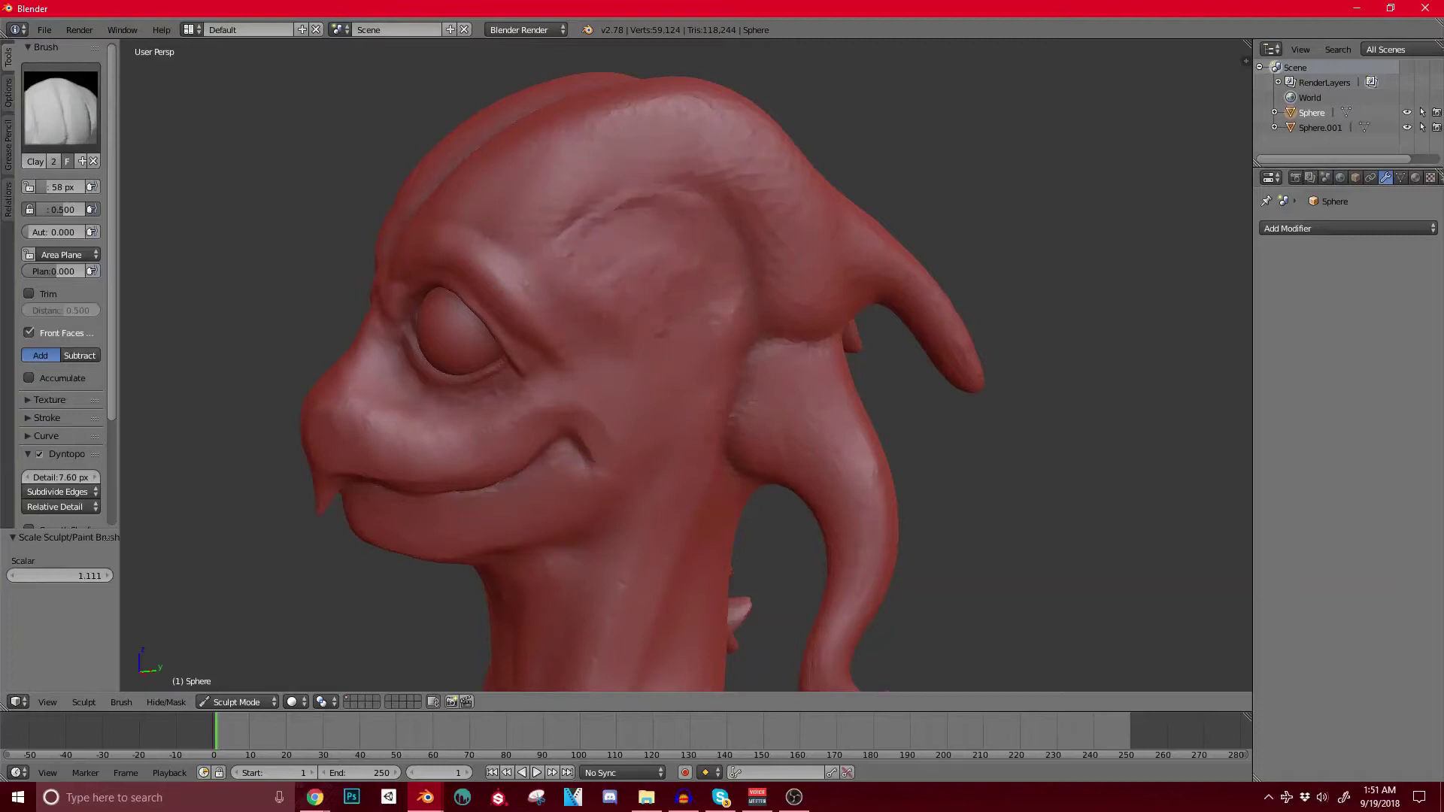
mouse_move(655, 245)
ctrl+mouse_down()
mouse_move(677, 312)
mouse_move(655, 218)
mouse_move(638, 267)
ctrl+mouse_up()
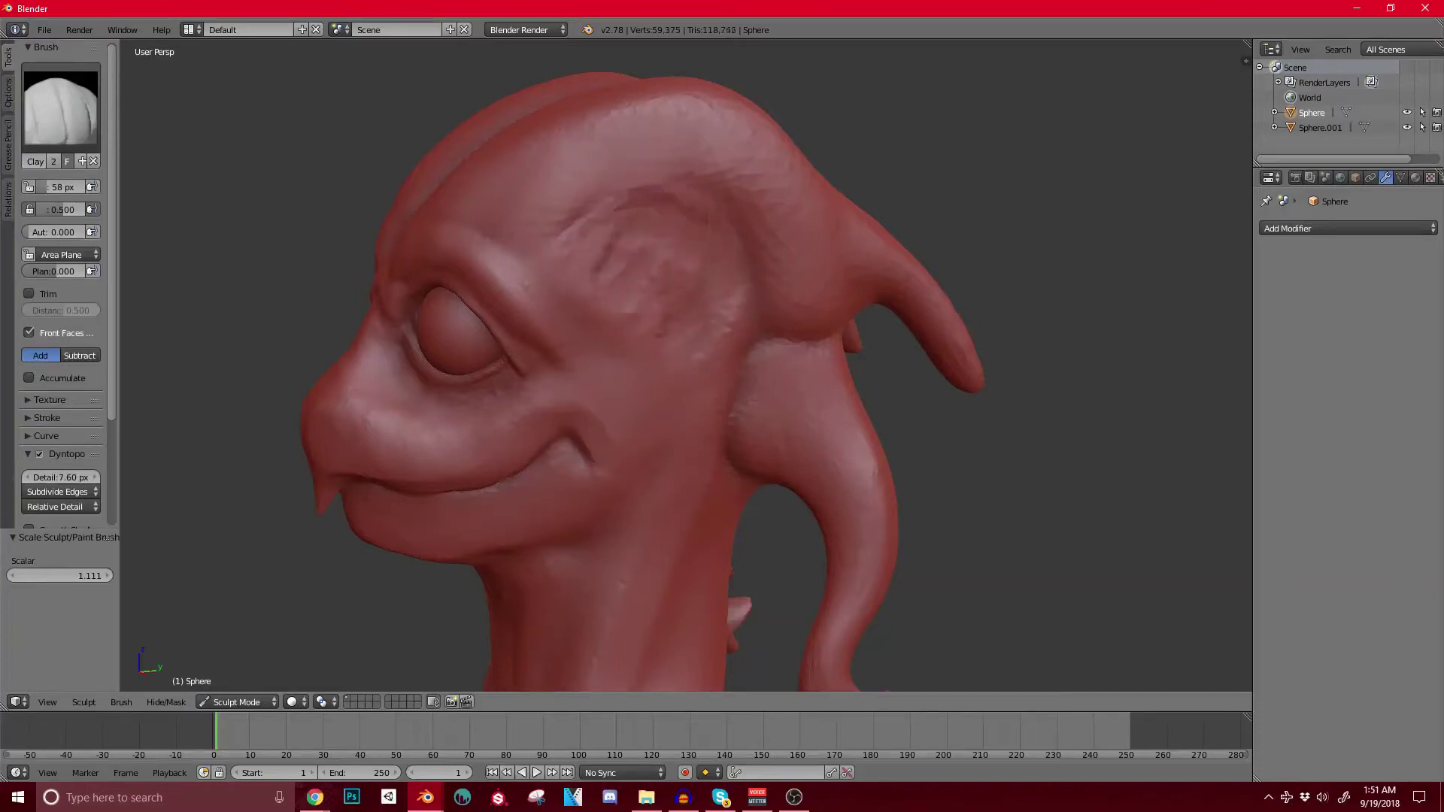
Step: Build up clay where the lower curved horn joins the side of the head
scroll(677, 361, down, 6)
mouse_move(647, 451)
middle_down()
mouse_move(771, 417)
mouse_move(624, 407)
middle_up()
scroll(508, 189, up, 6)
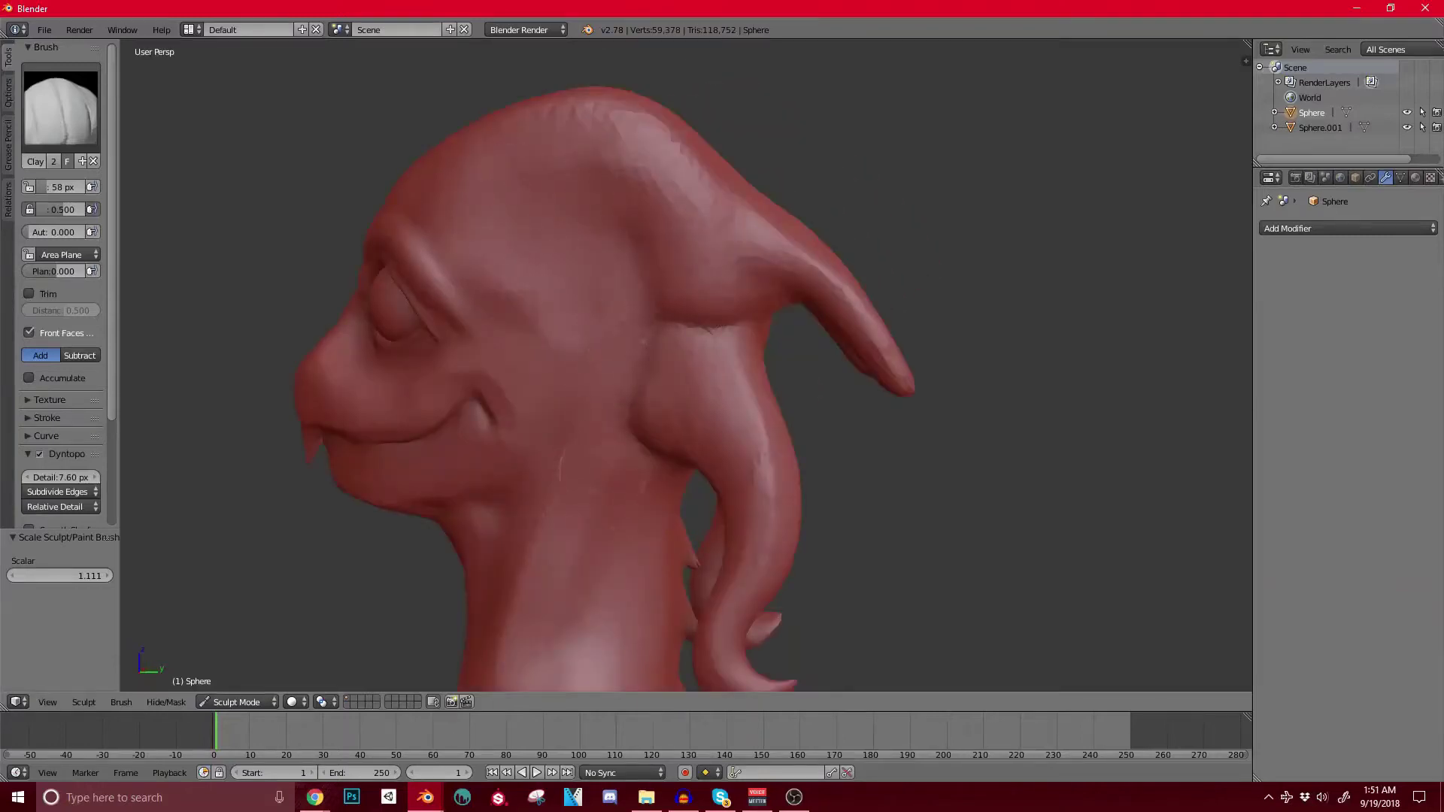
shift+middle_drag(655, 251, 622, 138)
mouse_move(607, 296)
mouse_down()
mouse_move(610, 237)
mouse_move(640, 267)
mouse_move(623, 259)
mouse_up()
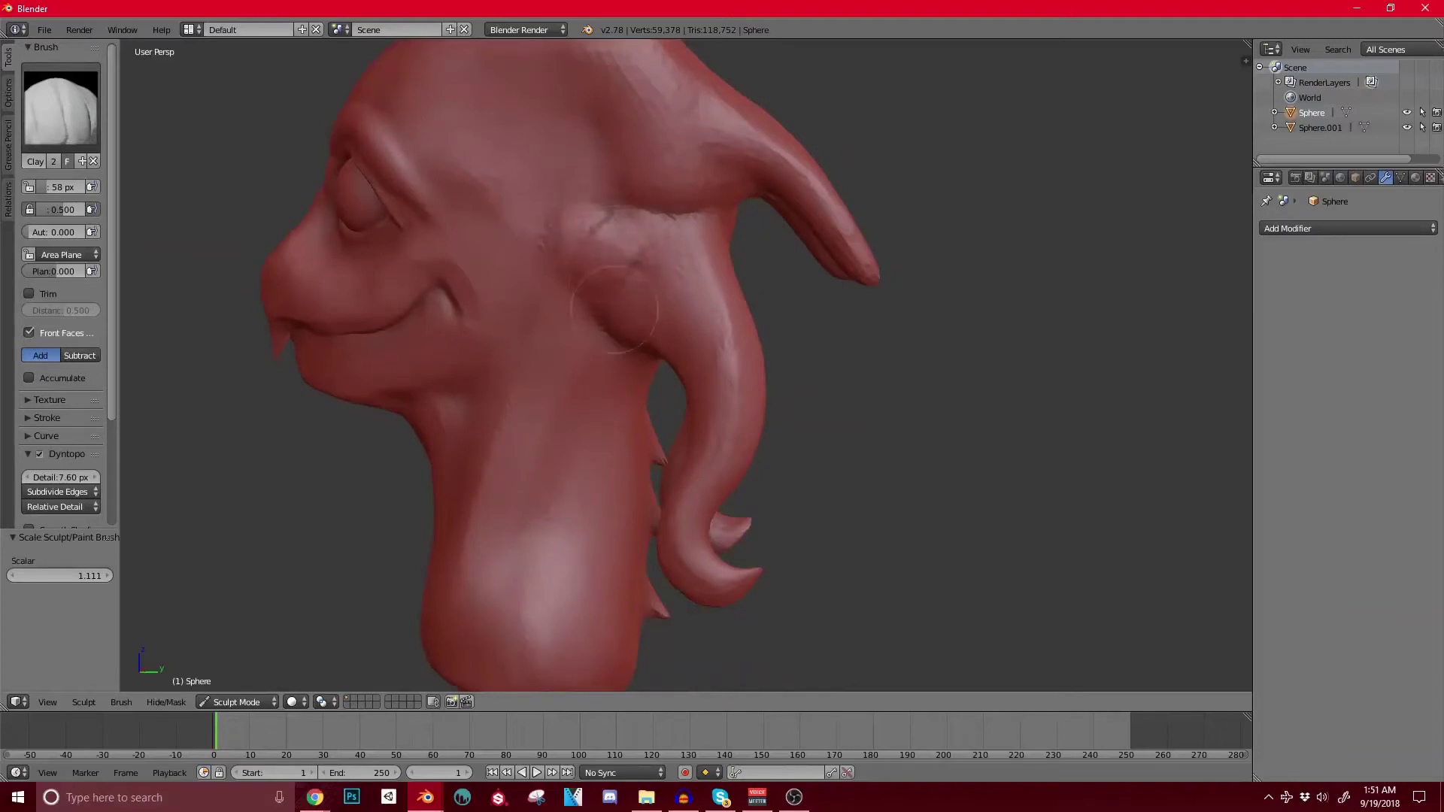
shift+middle_drag(564, 248, 611, 295)
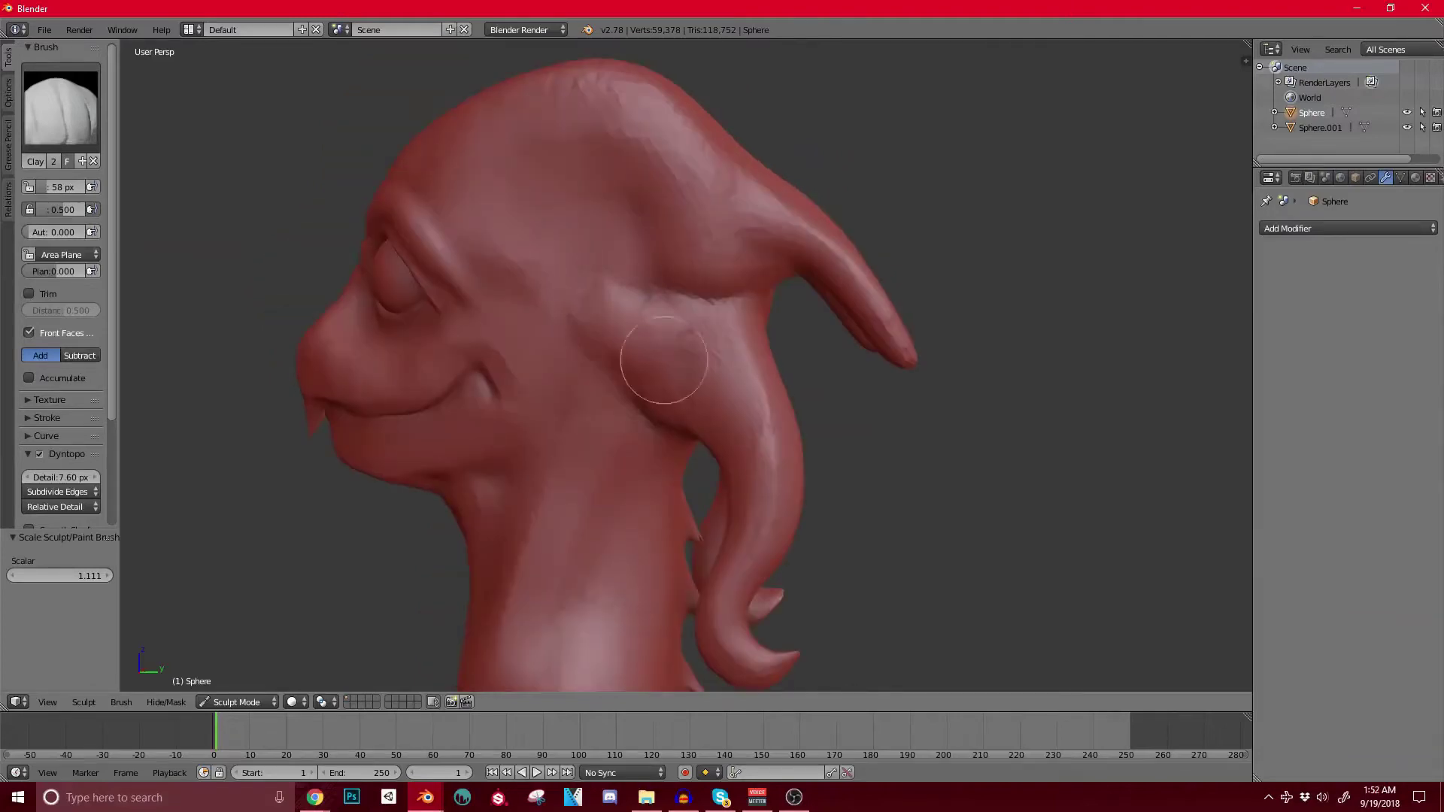
Step: Pull the base of the lower horn toward the cheek using the Grab brush at 116 px
scroll(661, 348, down, 4)
middle_drag(661, 349, 669, 376)
scroll(677, 369, up, 2)
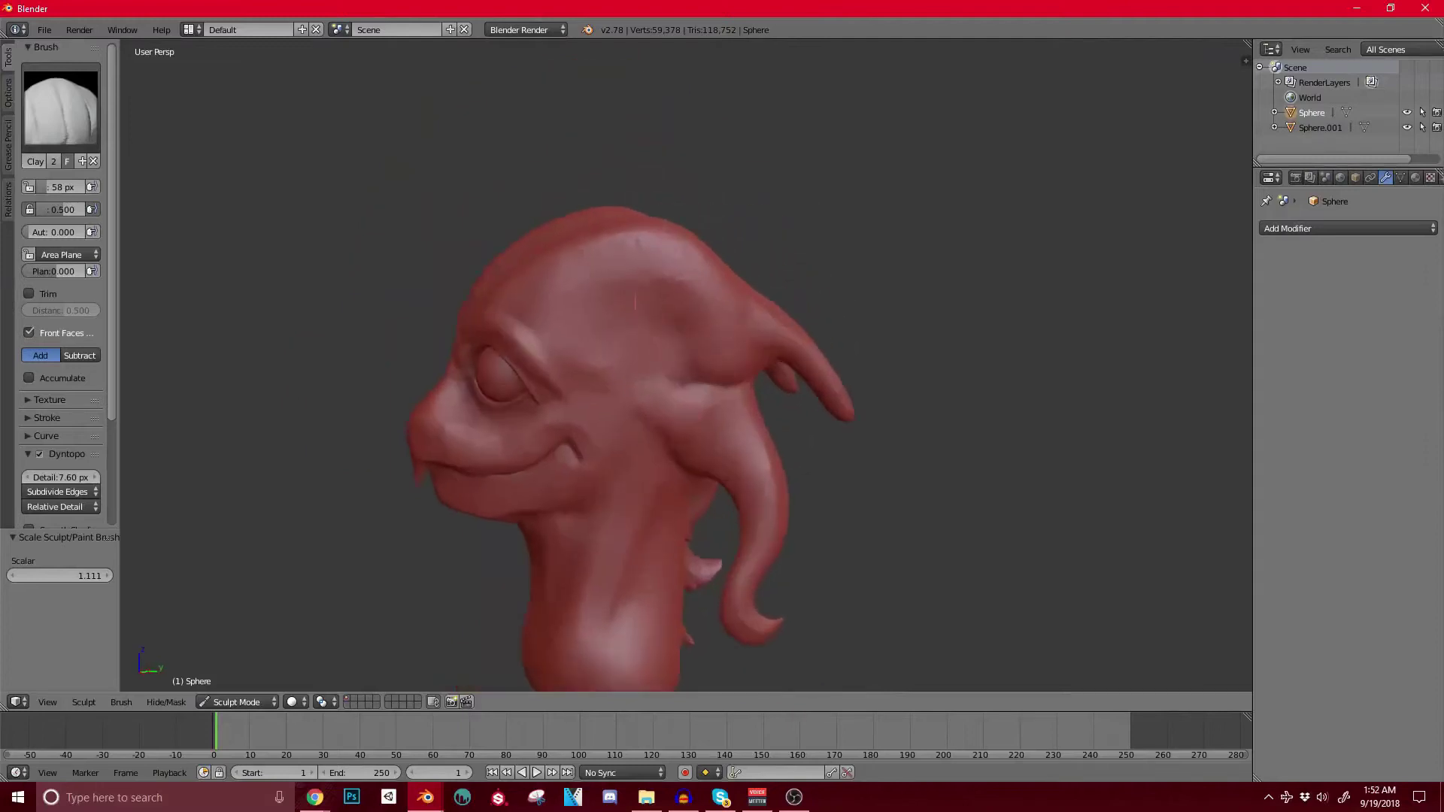
middle_drag(740, 335, 705, 323)
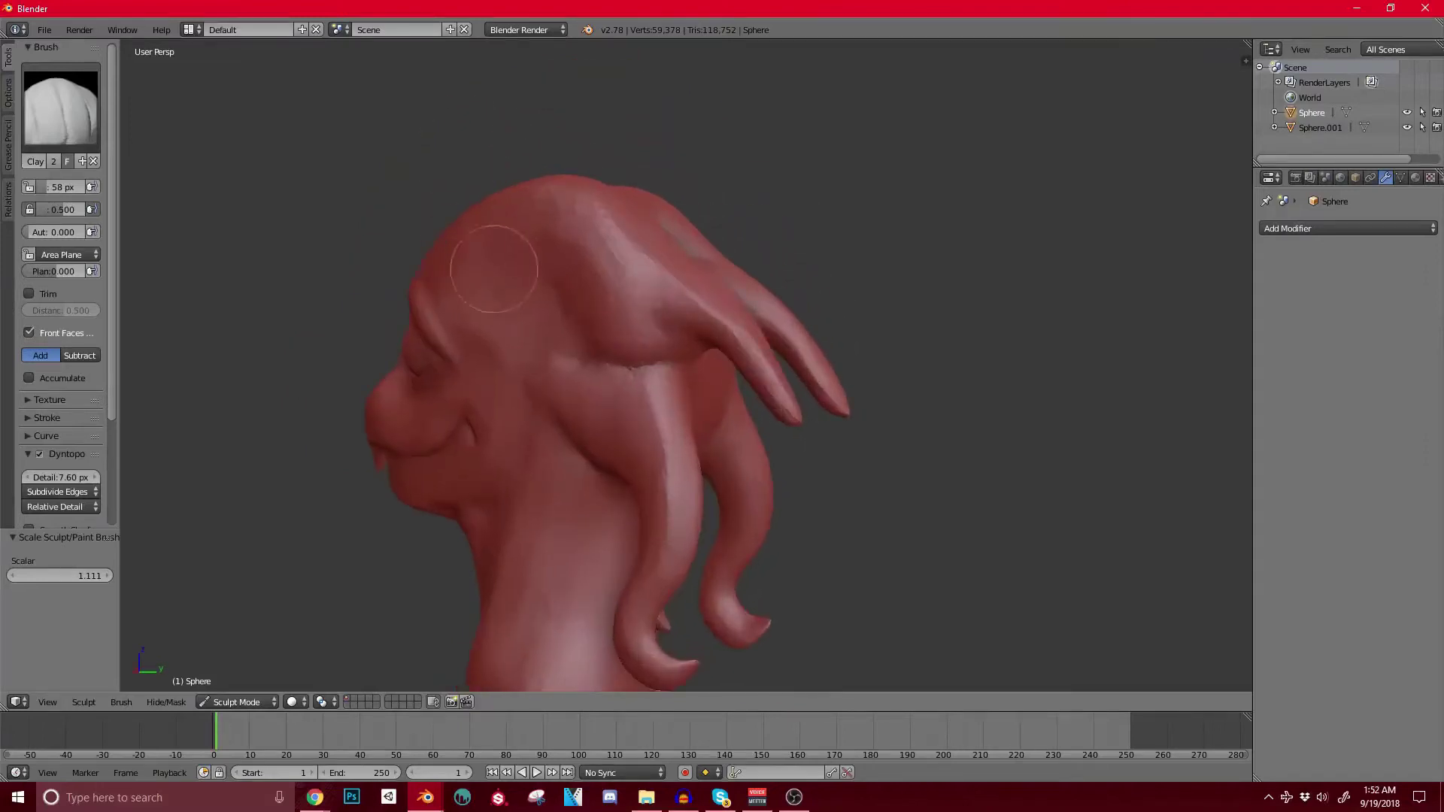
key(g)
key(bracketright)
key(bracketright)
key(bracketright)
key(bracketright)
key(bracketright)
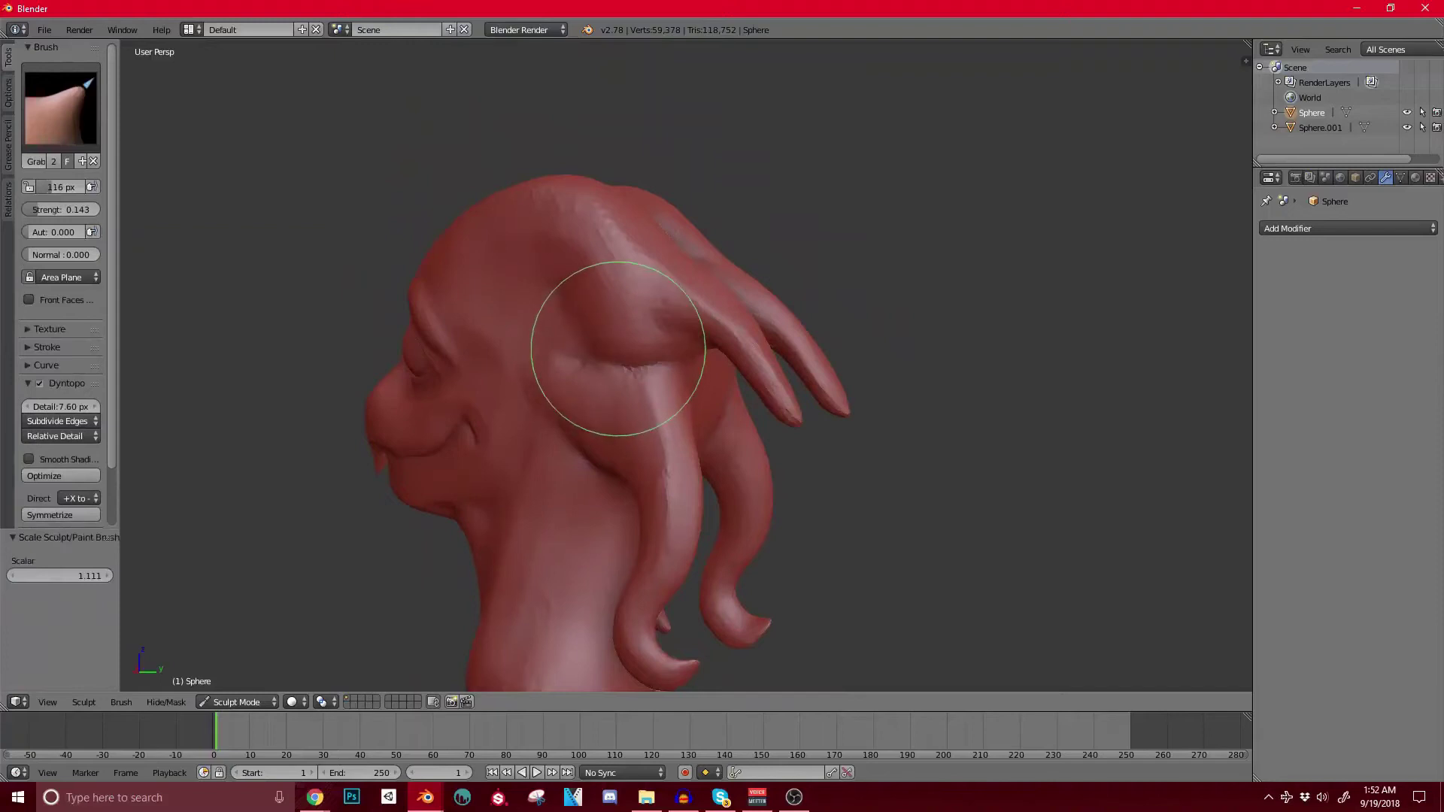
mouse_move(598, 355)
mouse_down()
mouse_move(542, 386)
mouse_move(516, 349)
mouse_up()
mouse_move(516, 348)
middle_down()
mouse_move(619, 419)
mouse_move(565, 354)
middle_up()
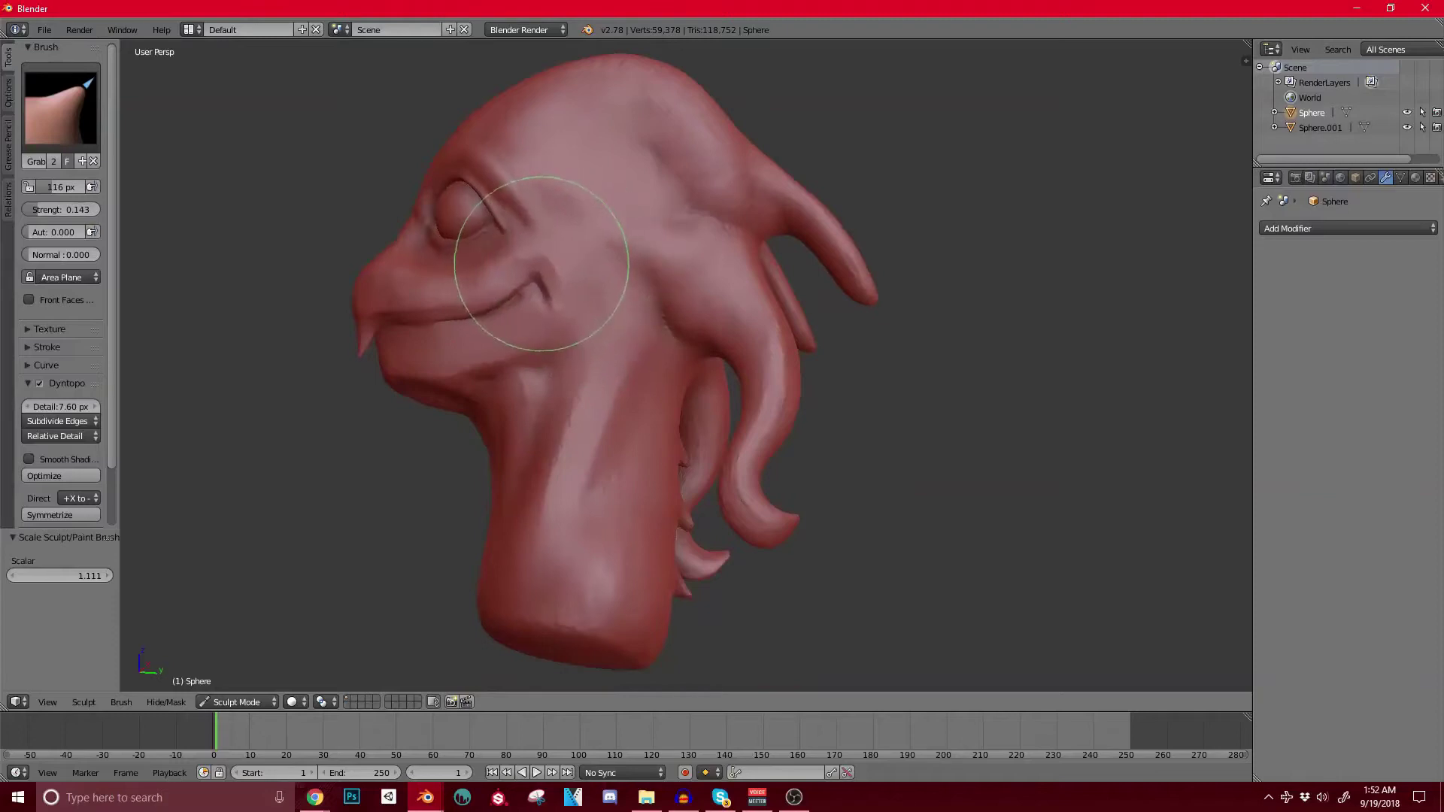
Step: Fill the area between the brows at the bottom of the forehead groove using Clay Strips at 53 px
mouse_move(531, 268)
middle_down()
mouse_move(608, 309)
mouse_move(670, 245)
mouse_move(692, 252)
mouse_move(603, 265)
middle_up()
scroll(604, 265, up, 2)
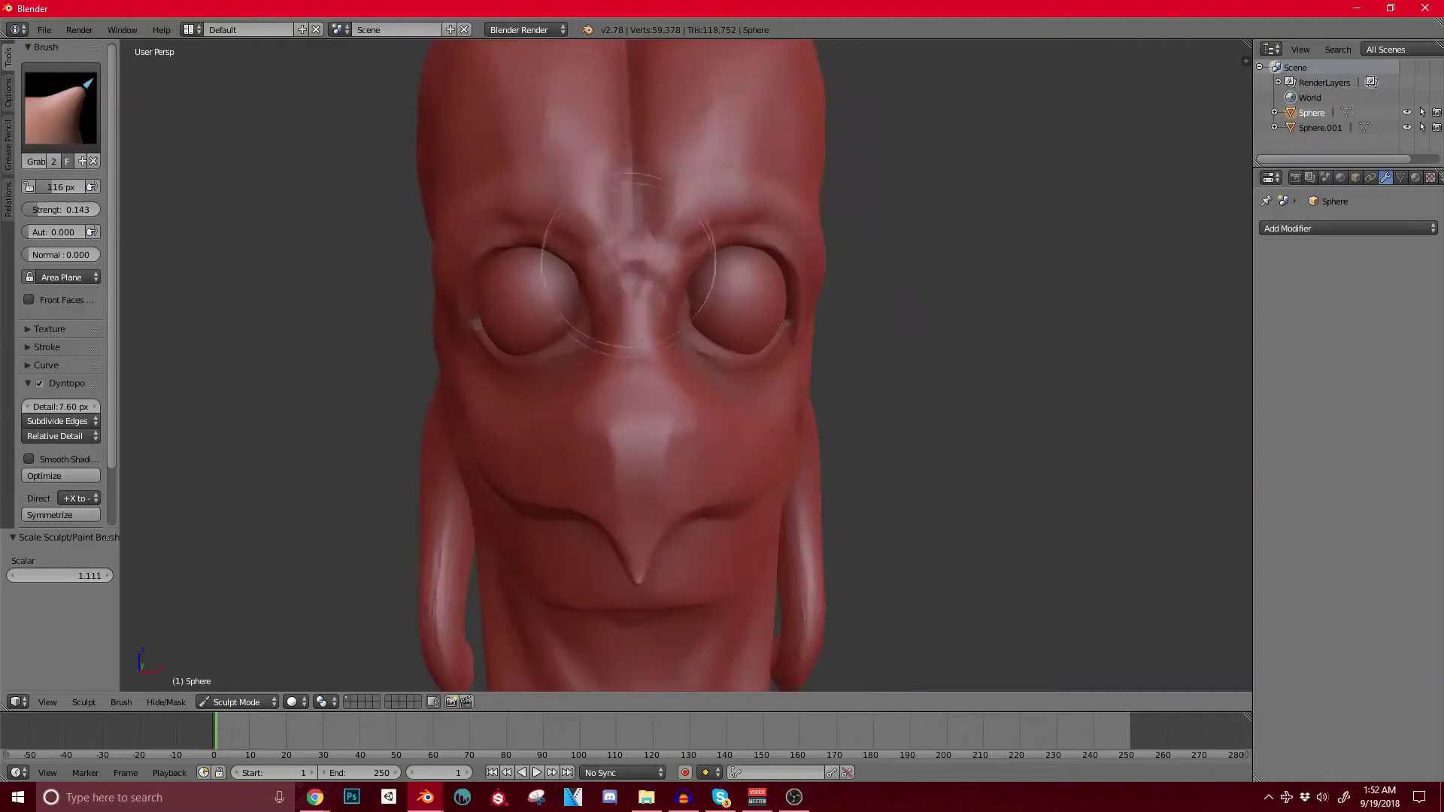
click(61, 108)
click(174, 197)
key(bracketleft)
key(bracketleft)
key(bracketleft)
key(bracketleft)
key(bracketleft)
key(bracketleft)
key(bracketleft)
key(bracketleft)
drag(635, 186, 633, 224)
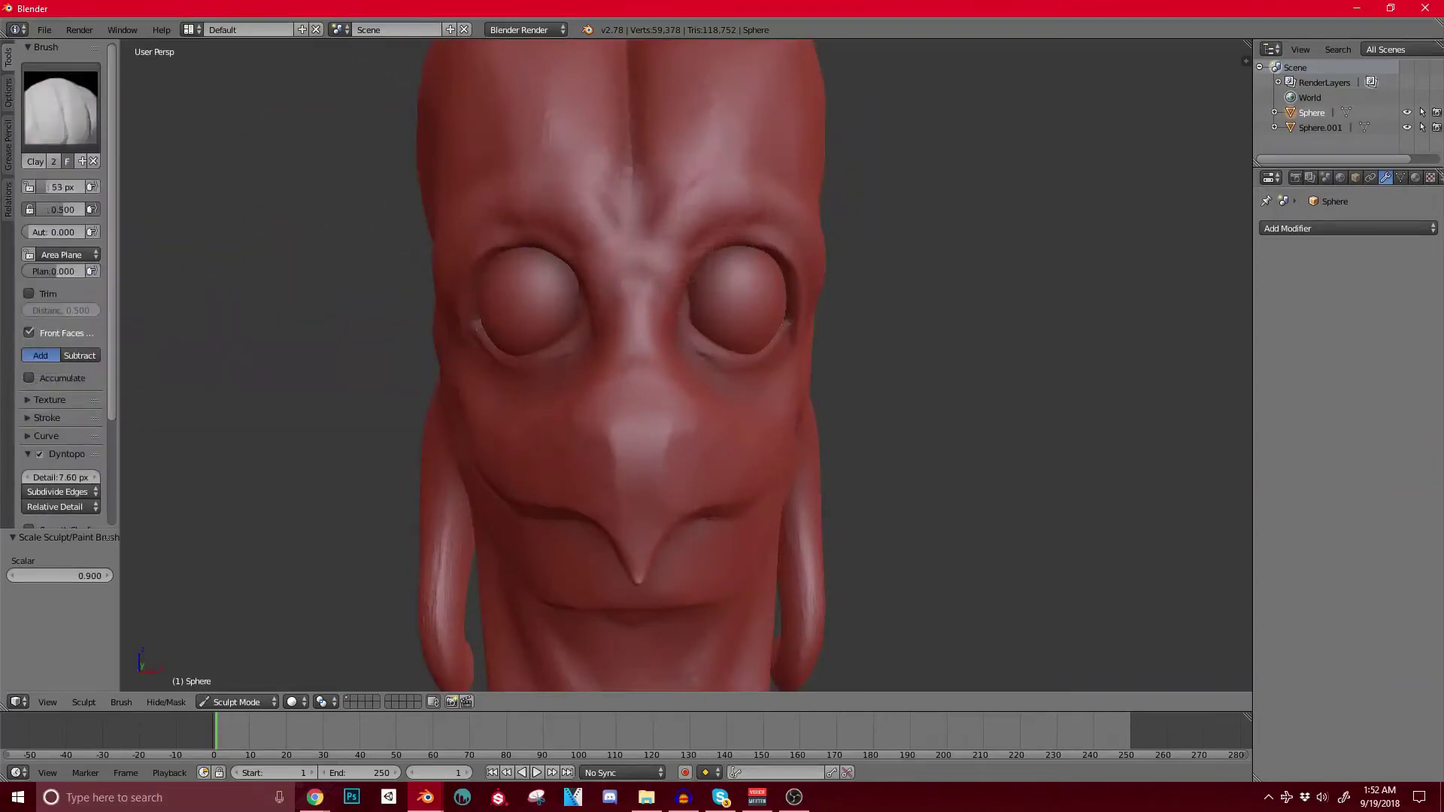
key(alt+Tab)
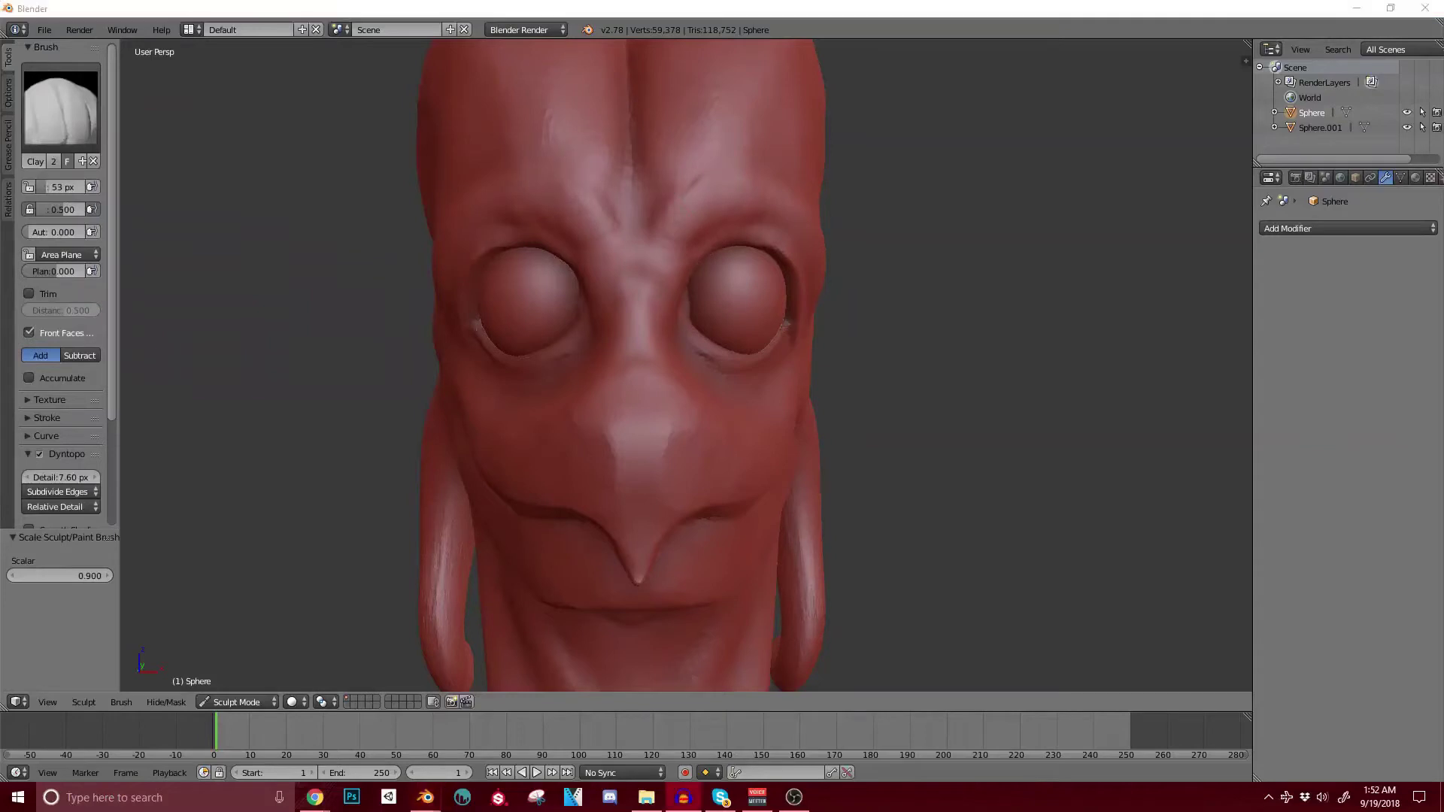
key(alt+Tab)
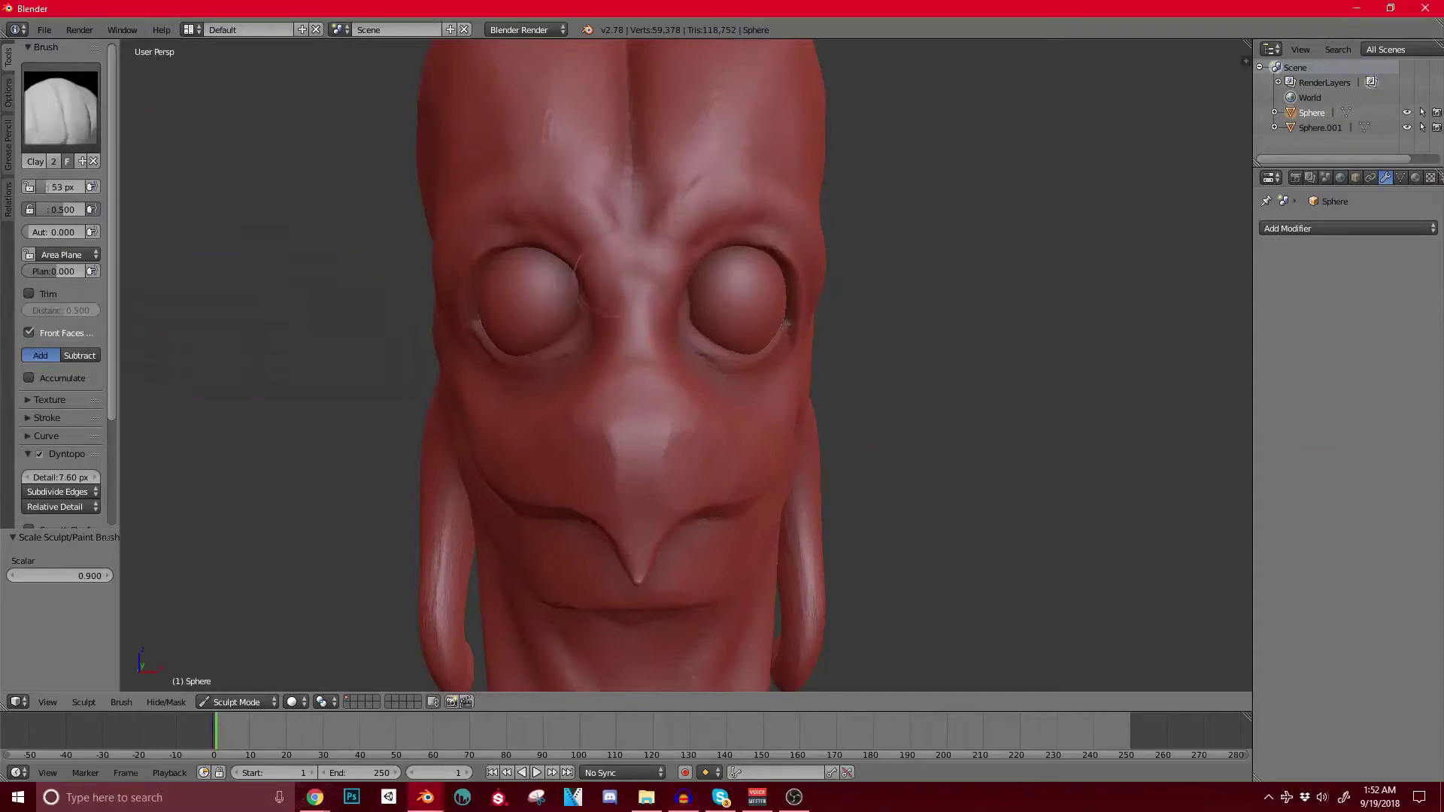
Step: Add a Clay Strips stroke running from the inner brow up along the forehead ridge
middle_drag(639, 331, 569, 355)
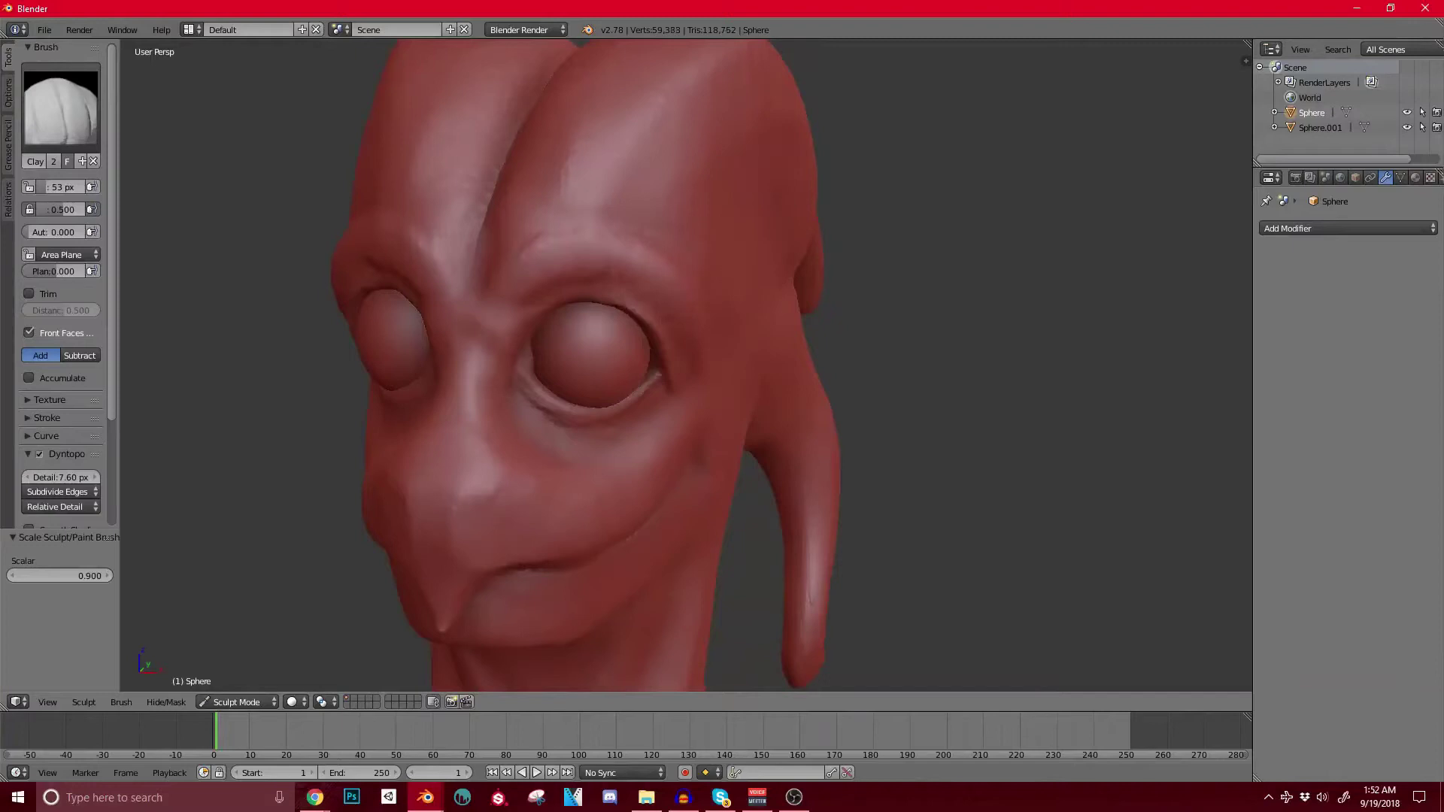
scroll(451, 358, down, 1)
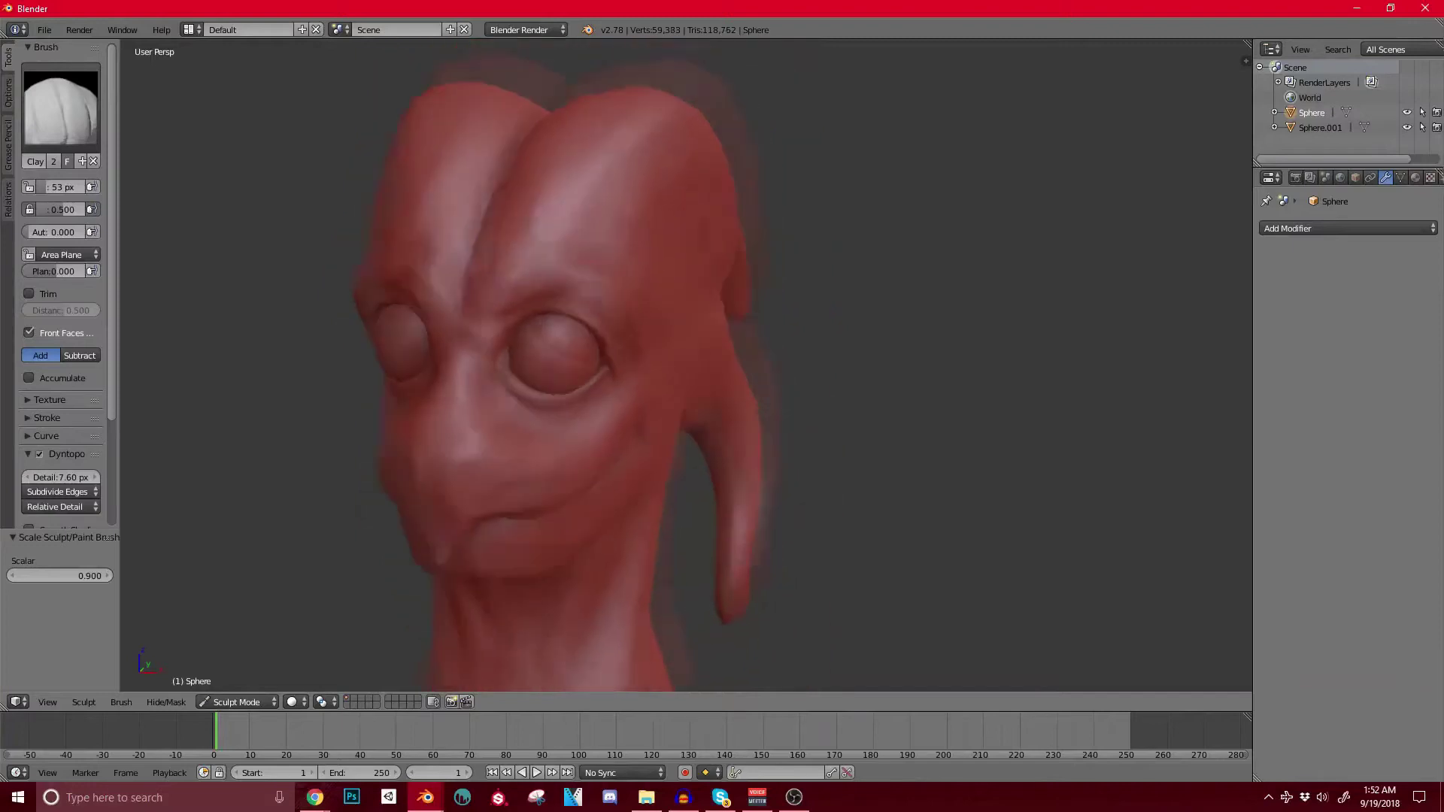
middle_drag(452, 358, 446, 398)
drag(517, 307, 638, 197)
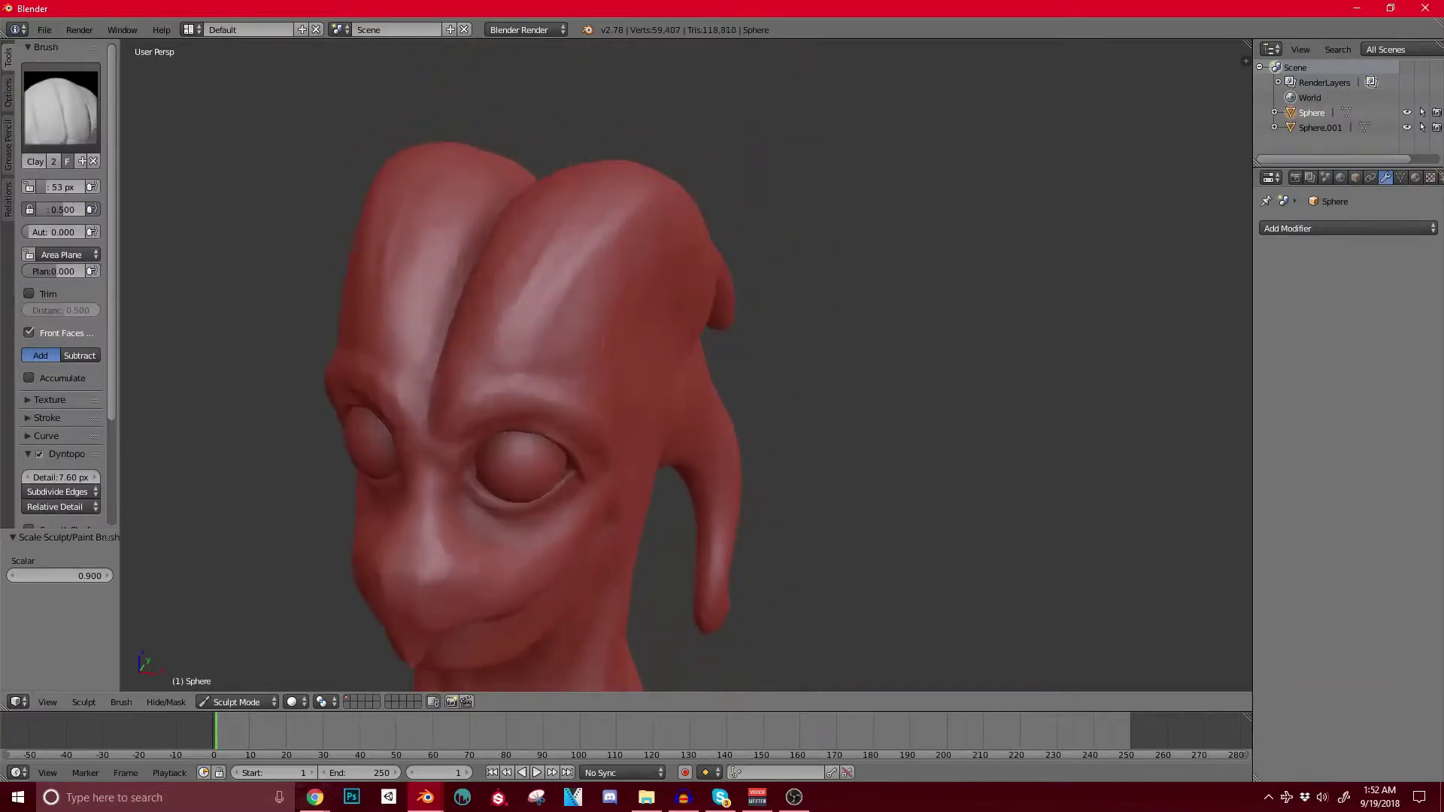
Step: Build up the side of the snout near the nose tip with a short Clay Strips stroke
shift+middle_drag(563, 342, 570, 154)
mouse_move(506, 304)
middle_down()
mouse_move(515, 252)
mouse_move(512, 292)
middle_up()
scroll(485, 259, up, 3)
mouse_move(513, 292)
mouse_down()
mouse_move(496, 270)
mouse_move(522, 289)
mouse_up()
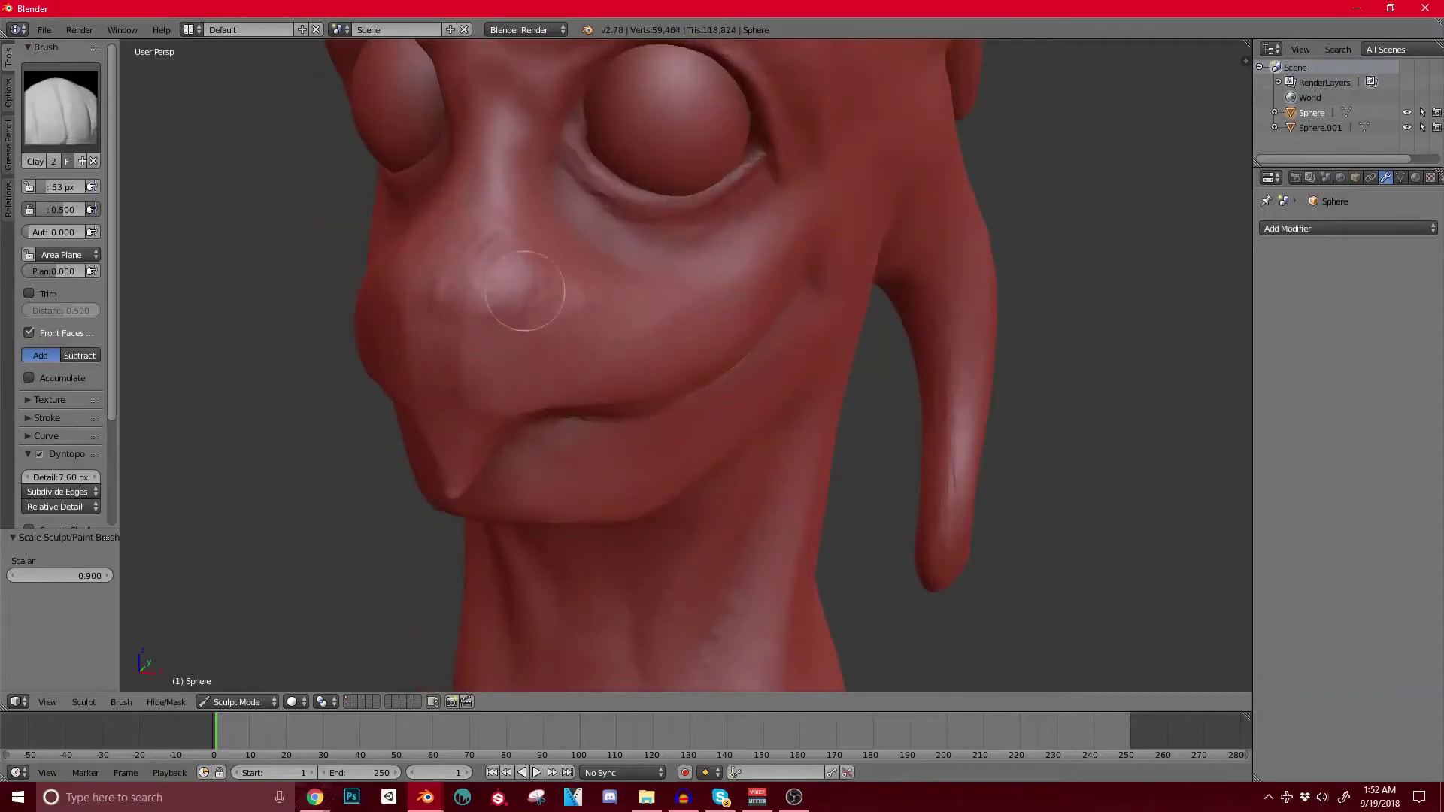
Step: Carve a round nostril into the side of the snout with the SculptDraw brush and raise a rim around it
click(60, 105)
click(416, 271)
mouse_move(451, 278)
middle_down()
mouse_move(486, 282)
mouse_move(621, 371)
middle_up()
scroll(602, 361, up, 1)
shift+middle_drag(527, 301, 517, 365)
ctrl+drag(470, 338, 453, 343)
scroll(481, 334, up, 2)
mouse_move(445, 292)
mouse_down()
mouse_move(516, 325)
mouse_move(519, 312)
mouse_up()
mouse_move(421, 334)
mouse_down()
mouse_move(430, 367)
mouse_move(453, 377)
mouse_up()
drag(424, 327, 440, 288)
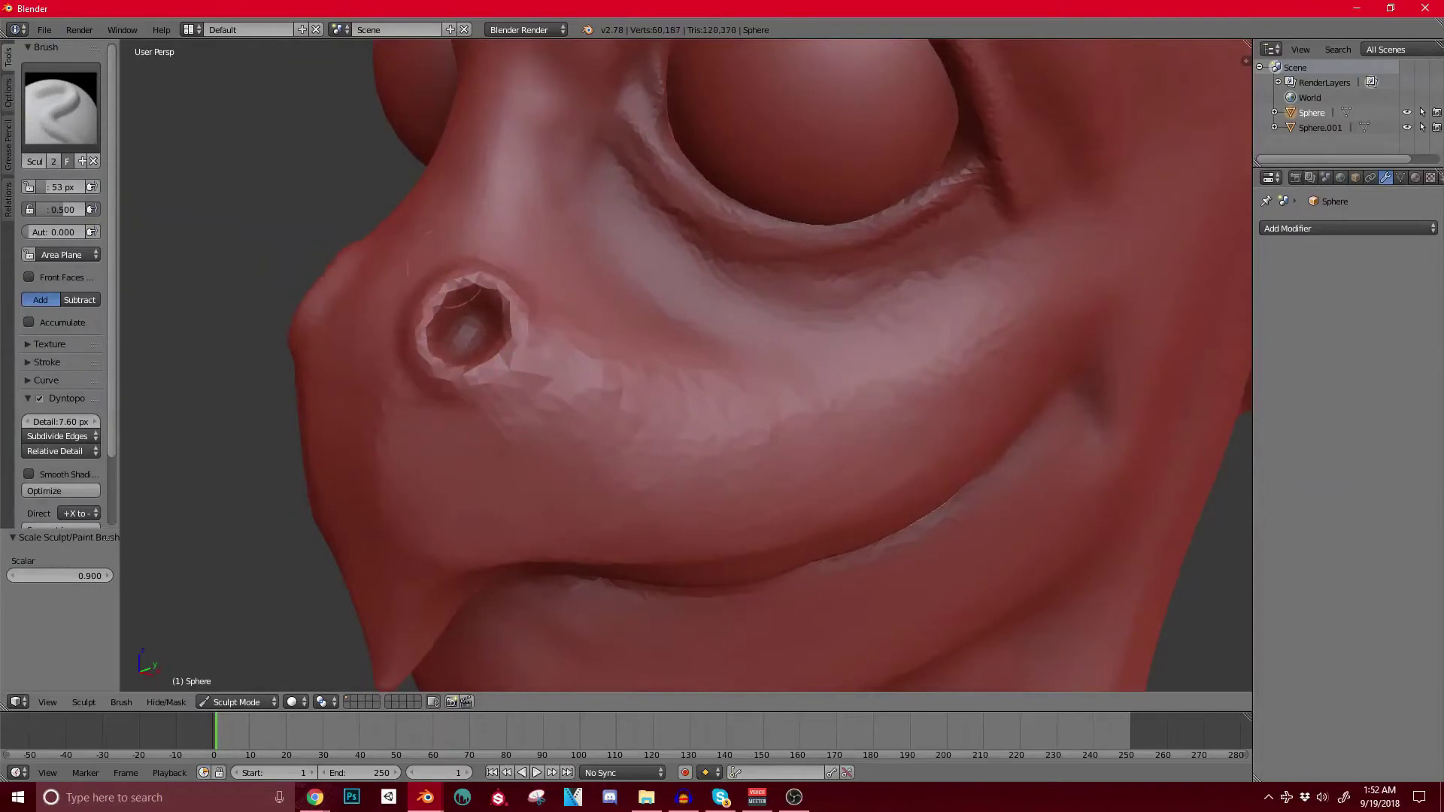
Step: Refine the lower edge of the nostril with a SculptDraw stroke from the opposite side of the face
scroll(462, 324, down, 4)
middle_drag(477, 353, 554, 326)
scroll(554, 325, up, 3)
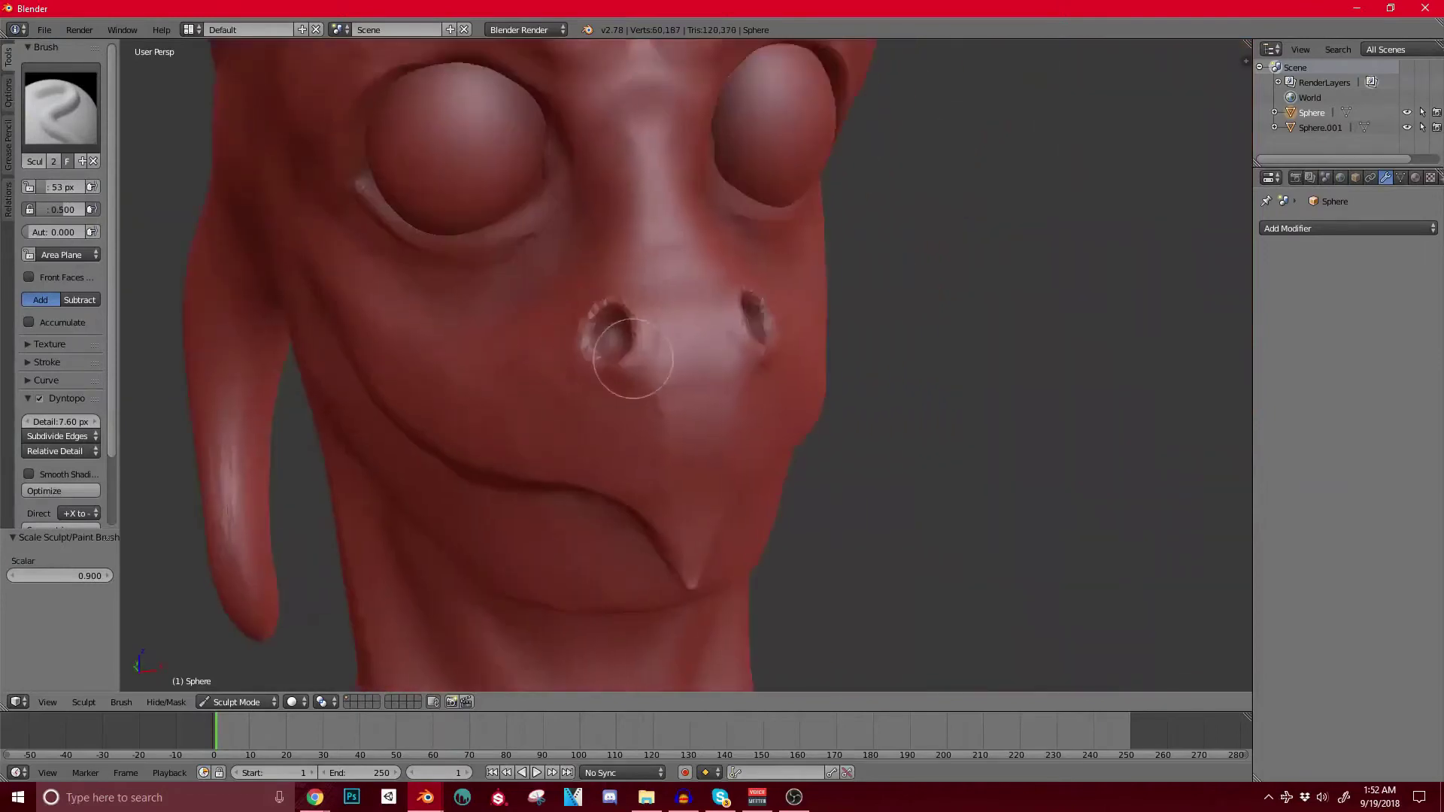
shift+middle_drag(633, 359, 493, 369)
scroll(493, 368, up, 1)
mouse_move(477, 382)
mouse_down()
mouse_move(537, 411)
mouse_move(483, 377)
mouse_move(579, 353)
mouse_move(519, 364)
mouse_up()
Step: Sculpt the form between the nostril and the nose tip with SculptDraw strokes
scroll(519, 357, down, 5)
mouse_move(519, 358)
middle_down()
mouse_move(647, 353)
mouse_move(493, 357)
middle_up()
scroll(492, 357, up, 4)
mouse_move(624, 354)
middle_down()
mouse_move(489, 364)
mouse_move(549, 353)
mouse_move(542, 334)
middle_up()
scroll(549, 354, up, 2)
scroll(519, 339, up, 2)
mouse_move(473, 328)
mouse_down()
mouse_move(513, 345)
mouse_move(590, 330)
mouse_up()
mouse_move(490, 272)
mouse_down()
mouse_move(501, 318)
mouse_move(602, 350)
mouse_up()
Step: Cut a crease from the nostril along the underside of the nose tip with the Crease brush
click(60, 106)
click(233, 197)
mouse_move(498, 353)
mouse_down()
mouse_move(538, 372)
mouse_move(613, 337)
mouse_up()
Step: Define the upper and outer rim of the nostril with Crease brush strokes
scroll(576, 361, down, 6)
middle_drag(564, 360, 605, 359)
scroll(605, 356, up, 3)
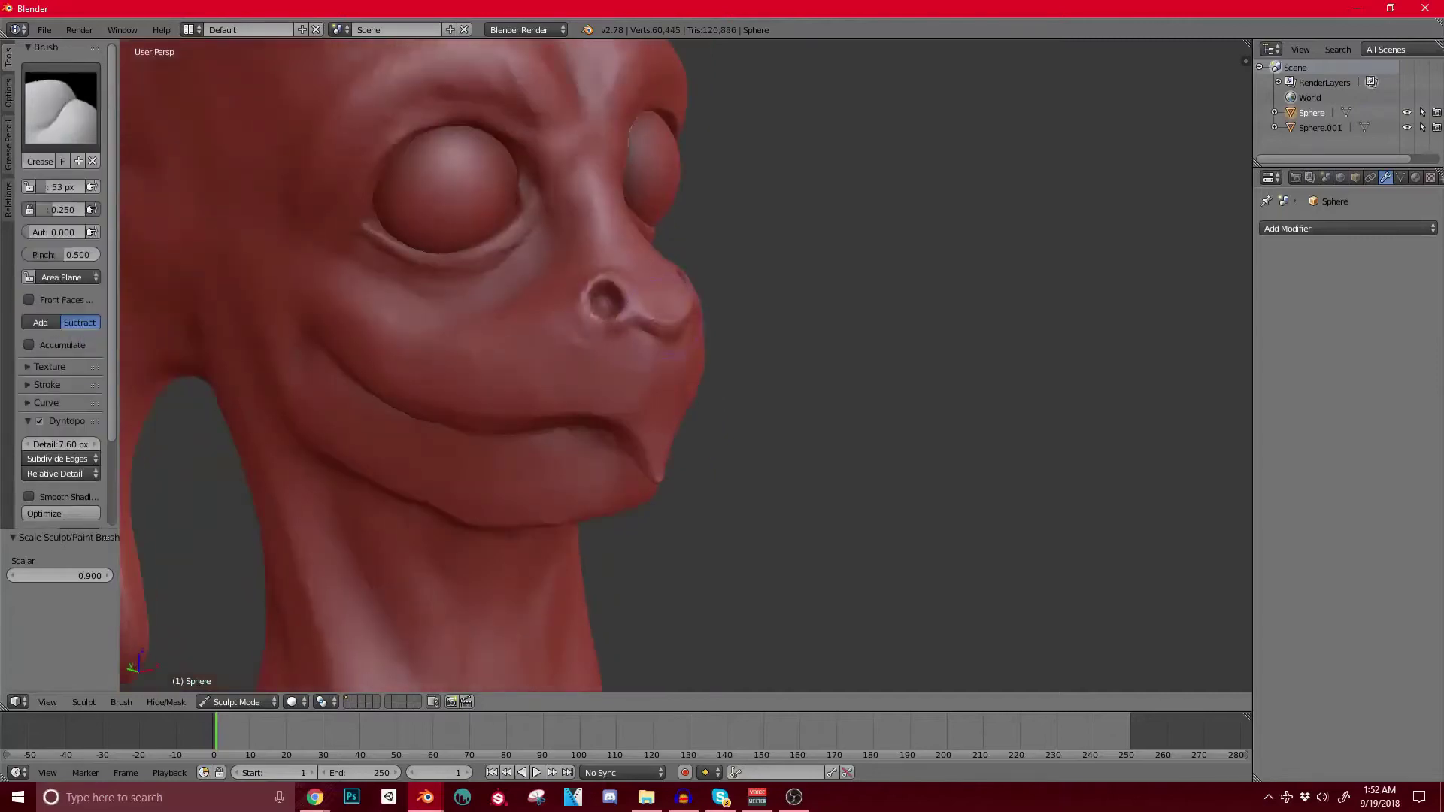
scroll(616, 335, up, 2)
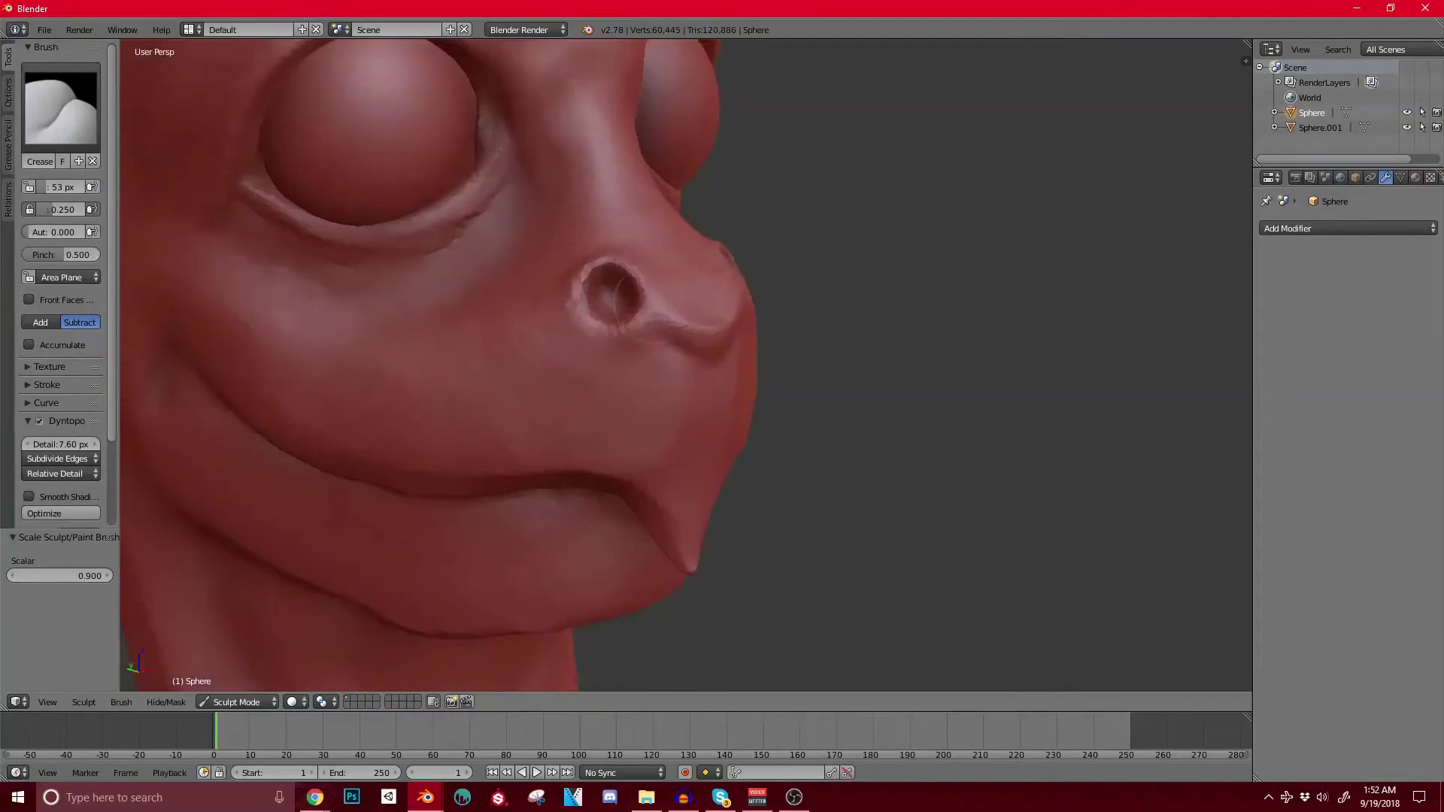
drag(591, 272, 605, 262)
scroll(662, 293, down, 7)
mouse_move(662, 301)
middle_down()
mouse_move(715, 316)
mouse_move(686, 353)
mouse_move(688, 335)
middle_up()
scroll(677, 342, up, 8)
mouse_move(673, 348)
mouse_down()
mouse_move(685, 344)
mouse_move(688, 376)
mouse_up()
middle_drag(718, 382, 705, 391)
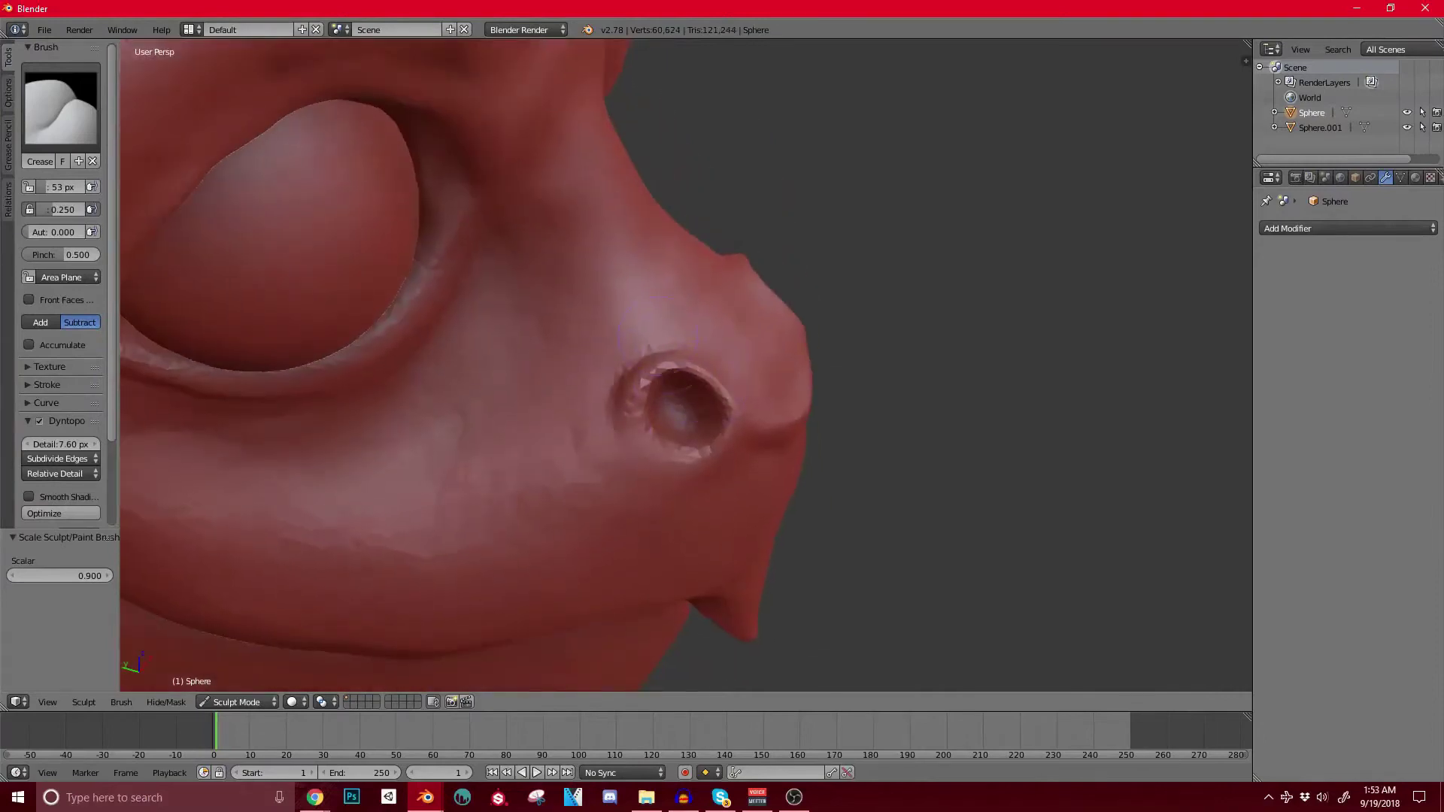
Step: Deepen the crease that runs from the nostril beneath the nose tip
click(61, 109)
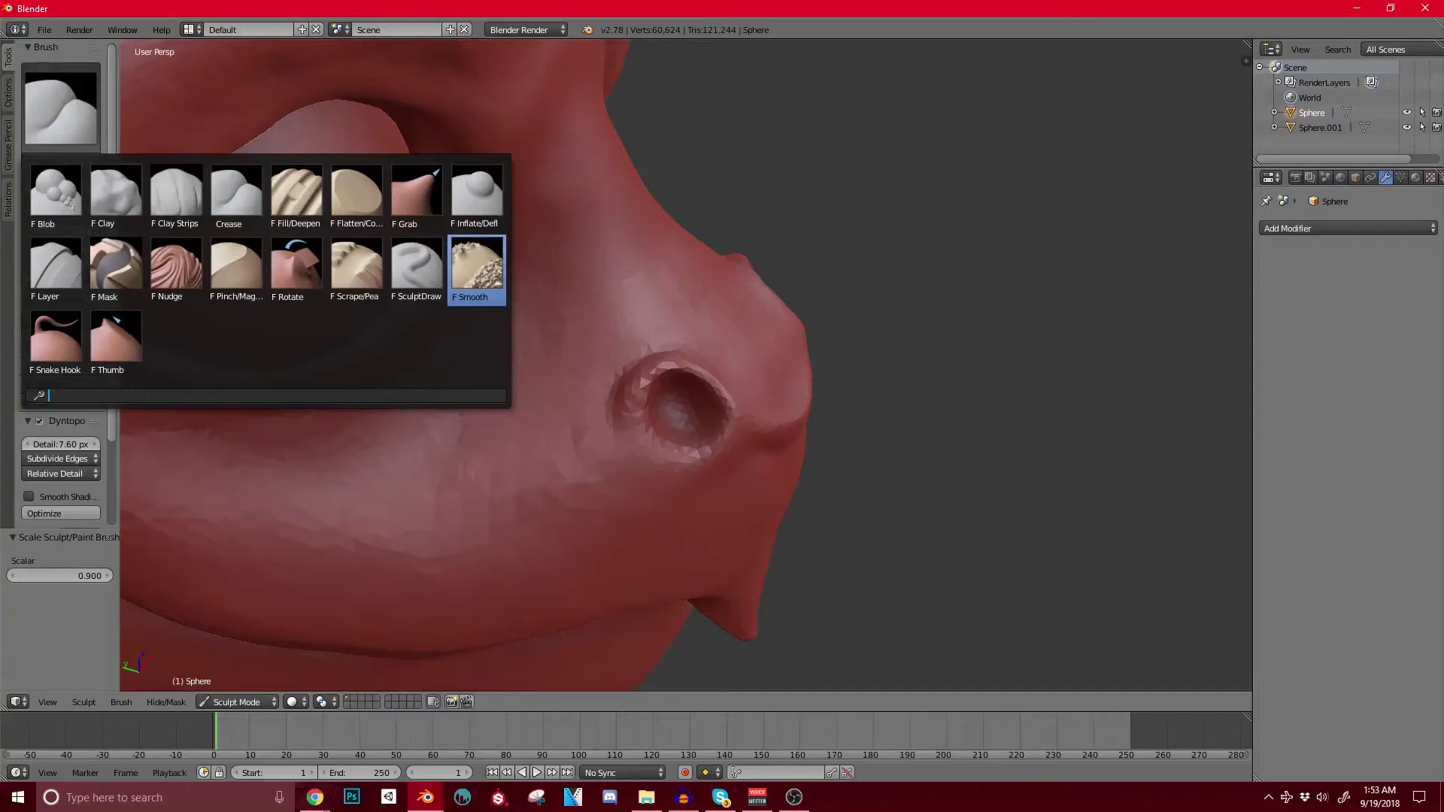
middle_drag(818, 149, 775, 155)
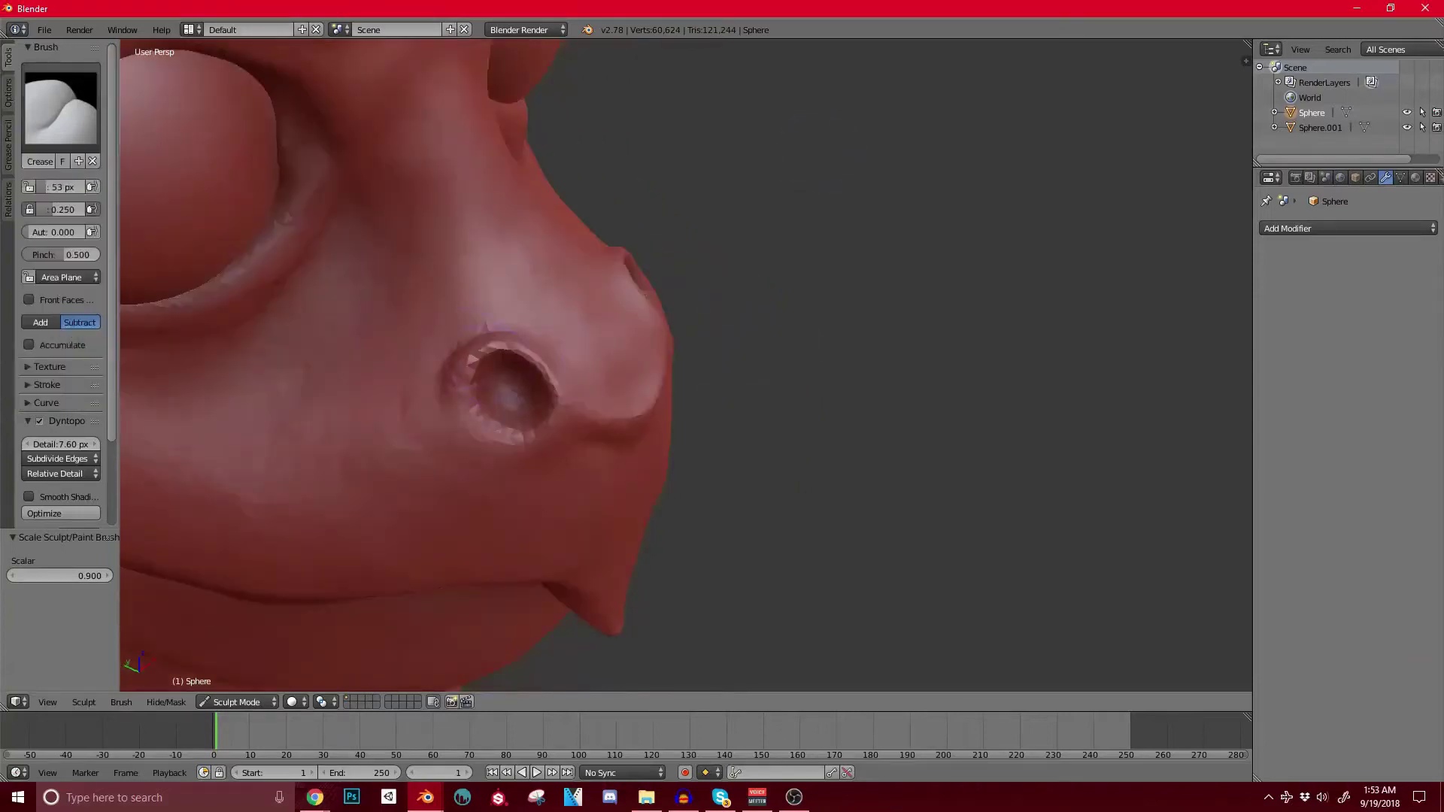
middle_drag(518, 383, 507, 350)
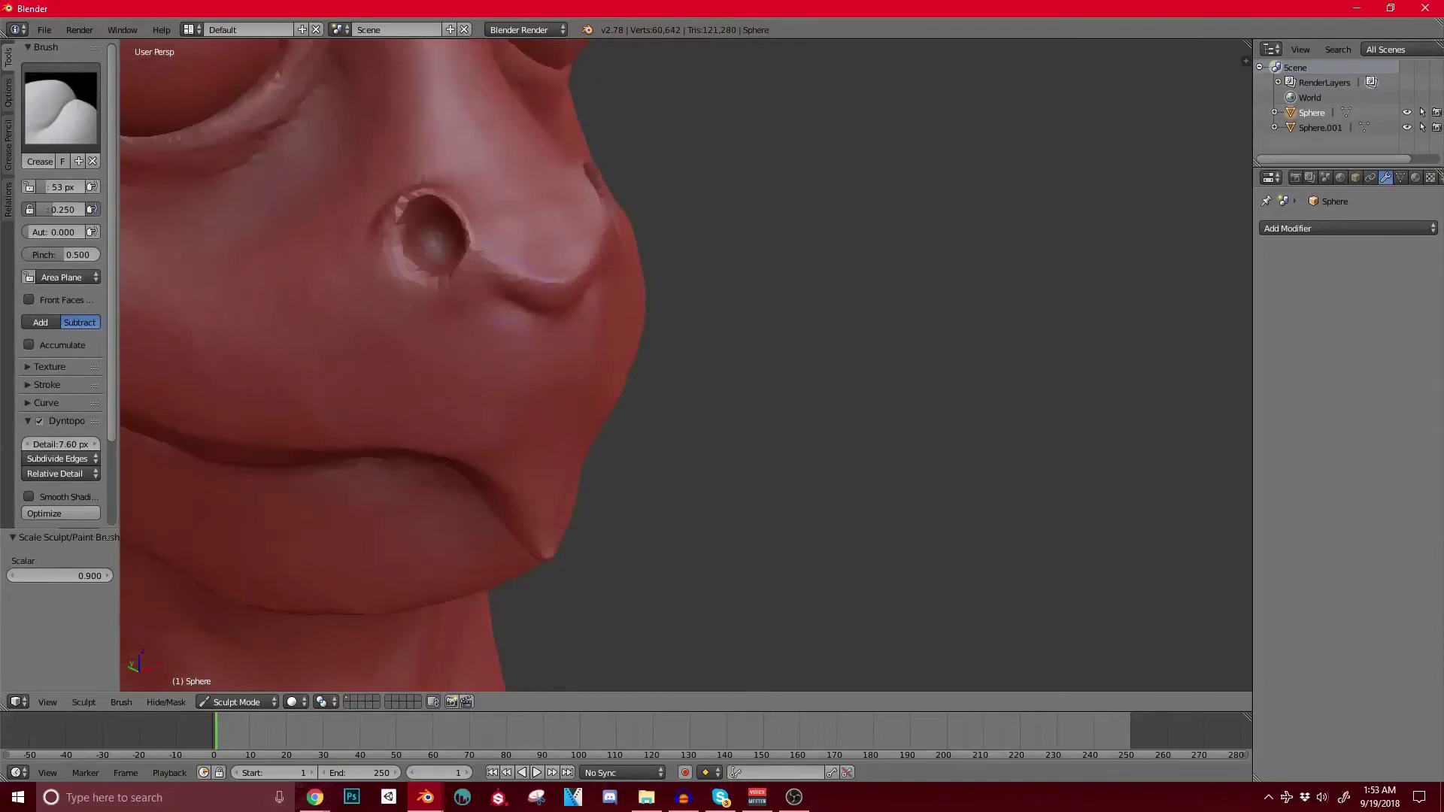
drag(487, 259, 577, 276)
scroll(609, 215, down, 6)
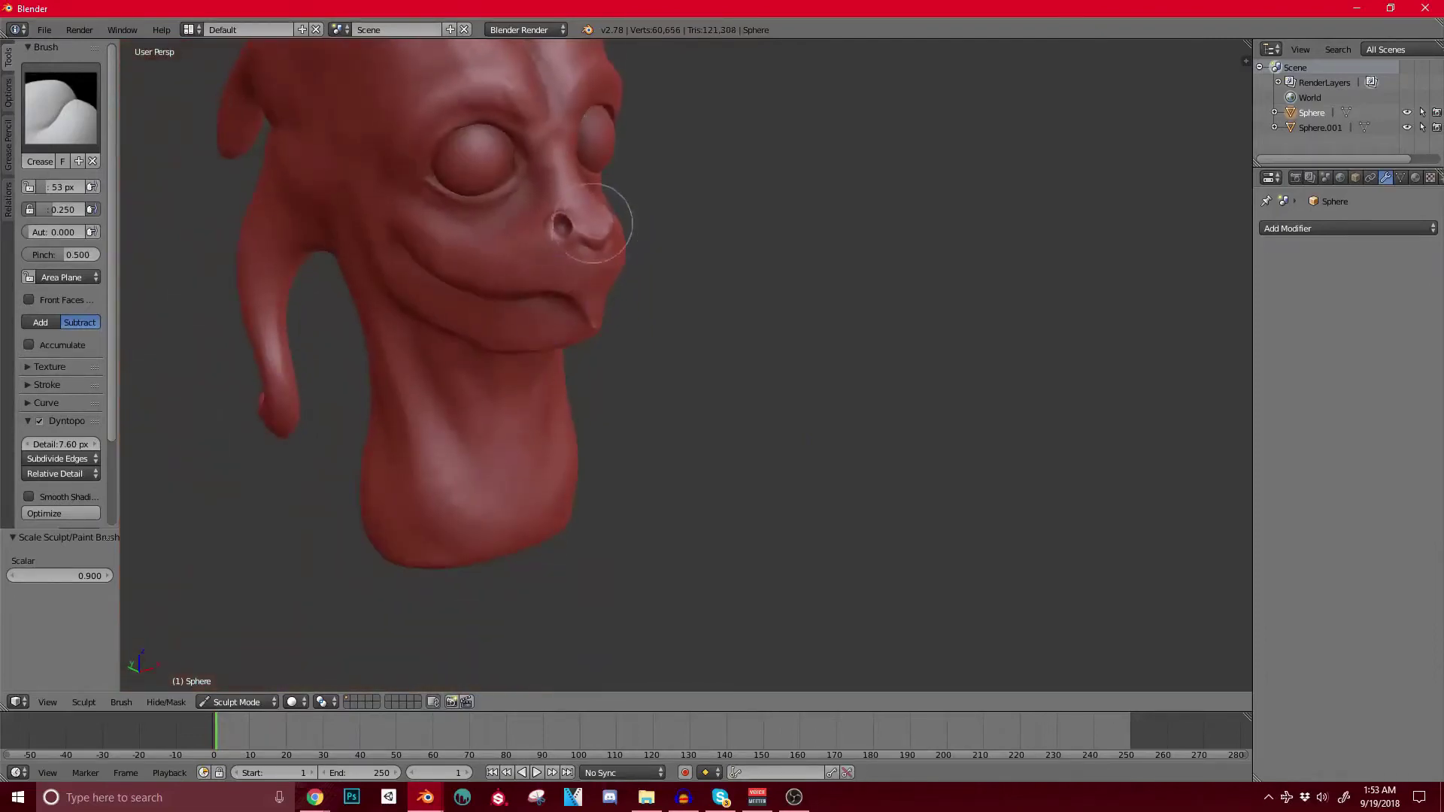
shift+middle_drag(590, 256, 575, 320)
scroll(571, 361, up, 6)
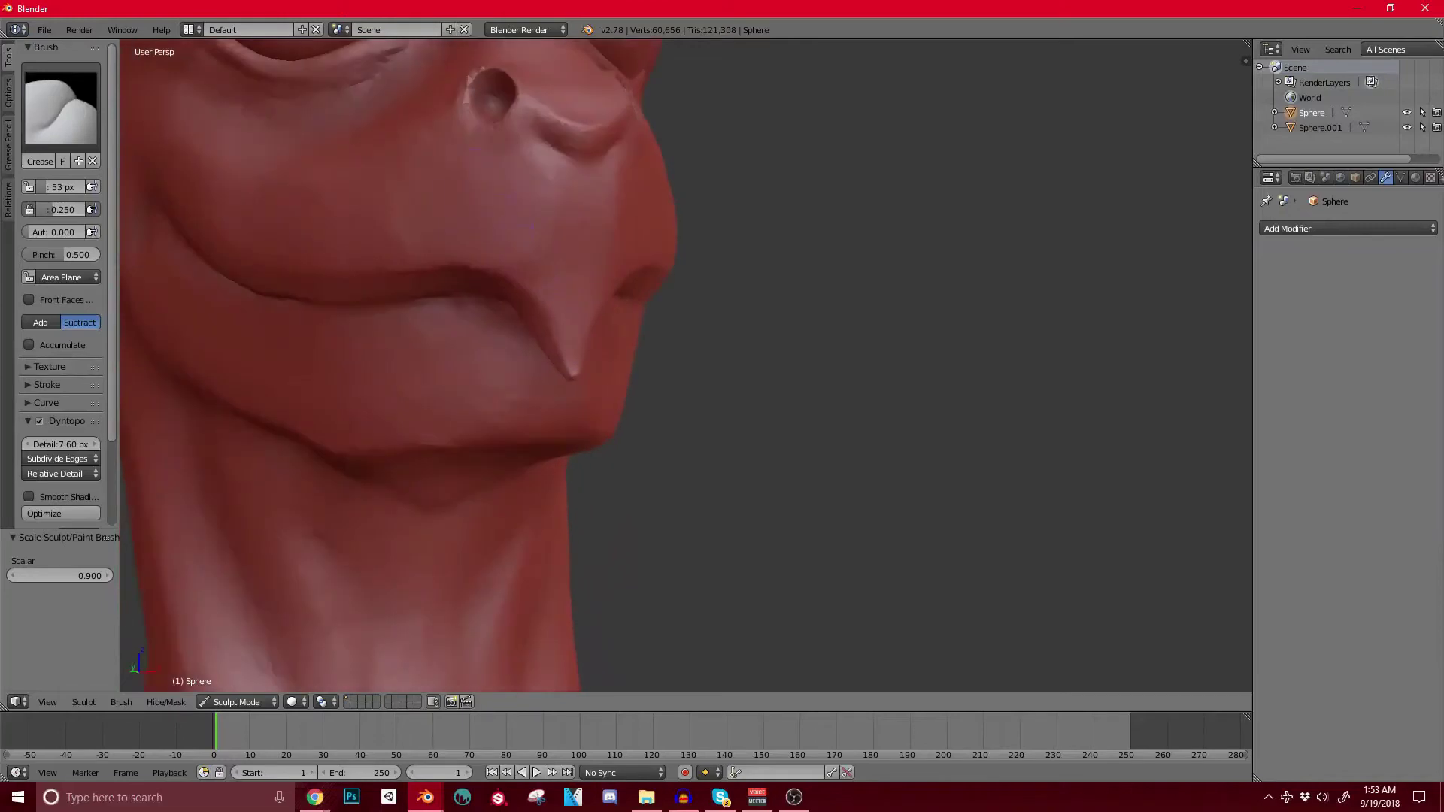
Step: Carve a recess into the upper lip above the pointed beak tip with Crease brush strokes
mouse_move(527, 276)
mouse_down()
mouse_move(542, 260)
mouse_move(610, 256)
mouse_up()
mouse_move(522, 286)
mouse_down()
mouse_move(532, 264)
mouse_move(587, 242)
mouse_up()
mouse_move(587, 242)
middle_down()
mouse_move(505, 229)
mouse_move(528, 239)
middle_up()
scroll(525, 226, up, 4)
drag(493, 265, 553, 214)
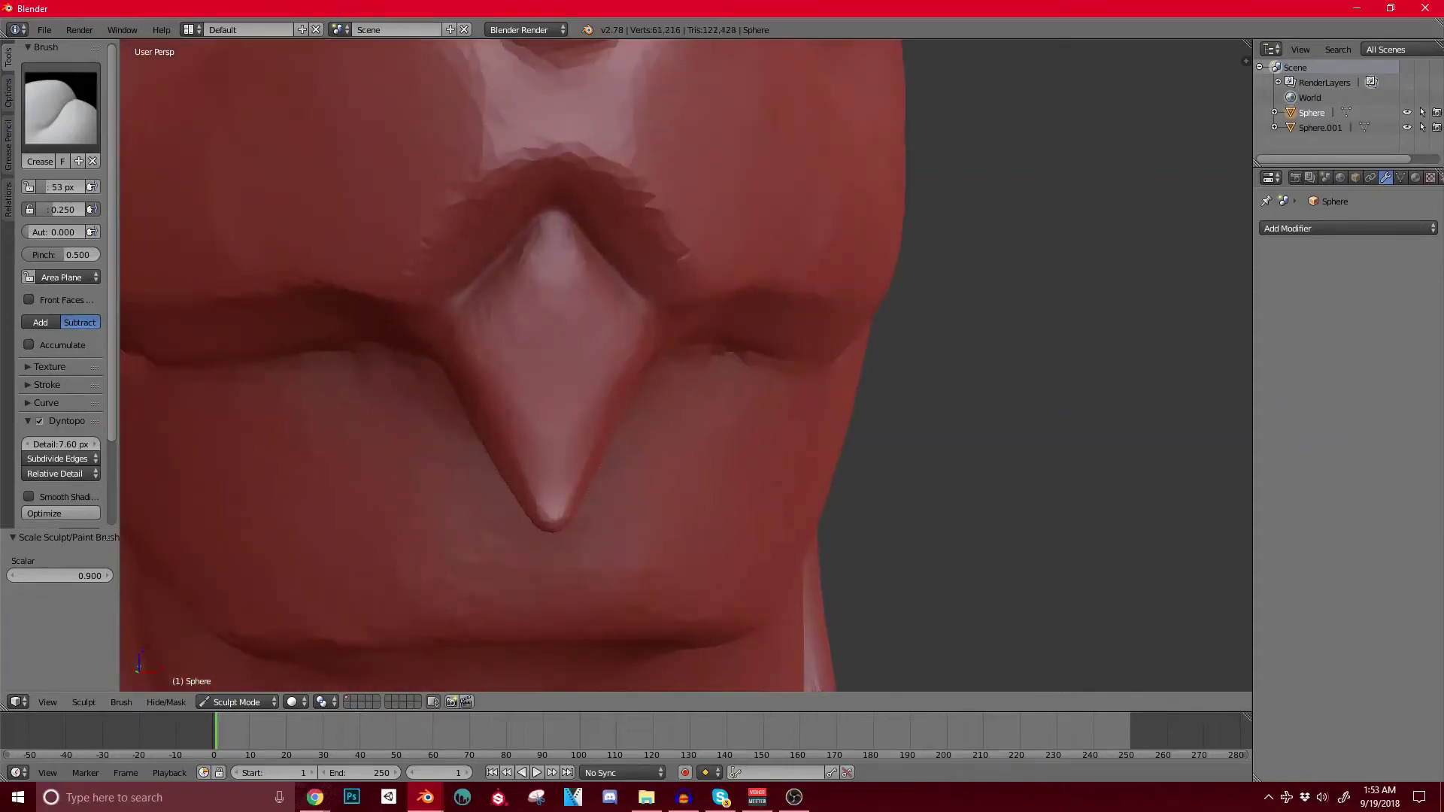
Step: Sharpen the upper corner of the pointed beak tip with Pinch brush strokes at varied brush sizes
key(p)
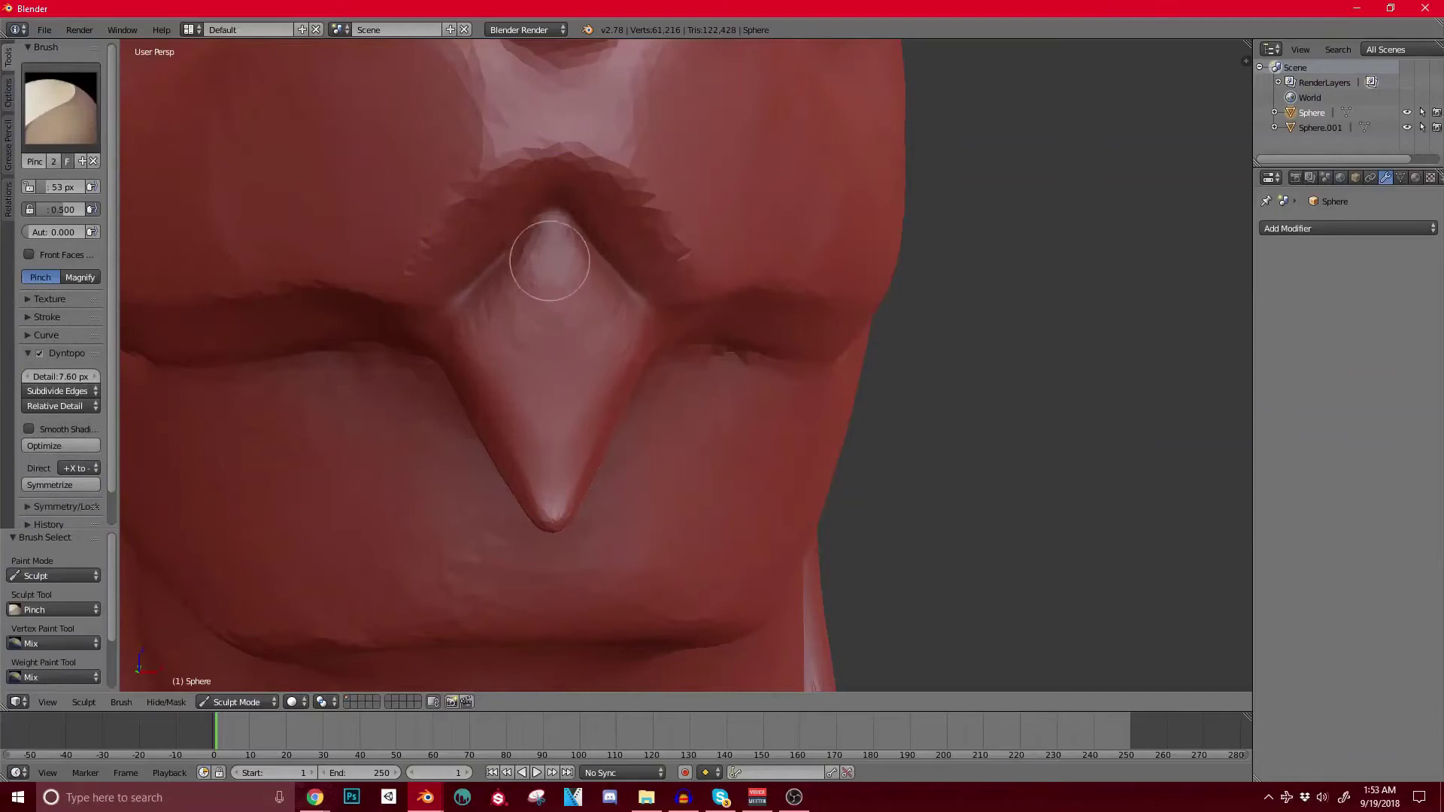
key(bracketright)
key(bracketright)
key(bracketright)
key(bracketright)
key(bracketright)
key(bracketright)
key(bracketright)
key(bracketright)
drag(560, 208, 503, 269)
key(bracketleft)
key(bracketleft)
key(bracketleft)
key(bracketleft)
key(bracketleft)
key(bracketleft)
drag(551, 219, 530, 217)
scroll(537, 209, down, 4)
middle_drag(551, 249, 566, 251)
shift+middle_drag(607, 174, 589, 196)
Step: Crease the surface around the pointed beak tip and the adjoining lip line with the Crease brush
click(61, 110)
click(233, 197)
scroll(557, 231, up, 2)
drag(576, 218, 587, 206)
mouse_move(586, 206)
middle_down()
mouse_move(760, 151)
mouse_move(706, 240)
middle_up()
drag(761, 310, 722, 339)
scroll(726, 331, down, 6)
mouse_move(850, 304)
middle_down()
mouse_move(713, 302)
mouse_move(872, 207)
middle_up()
scroll(713, 302, up, 4)
scroll(686, 300, up, 2)
mouse_move(520, 365)
mouse_down()
mouse_move(493, 284)
mouse_move(476, 323)
mouse_up()
mouse_move(616, 219)
mouse_down()
mouse_move(558, 189)
mouse_move(525, 149)
mouse_up()
Step: Examine the reworked beak tip from several angles and against the whole head
scroll(525, 150, down, 8)
mouse_move(527, 166)
middle_down()
mouse_move(714, 255)
mouse_move(593, 409)
middle_up()
scroll(603, 319, up, 8)
middle_drag(636, 271, 560, 359)
middle_drag(600, 305, 385, 438)
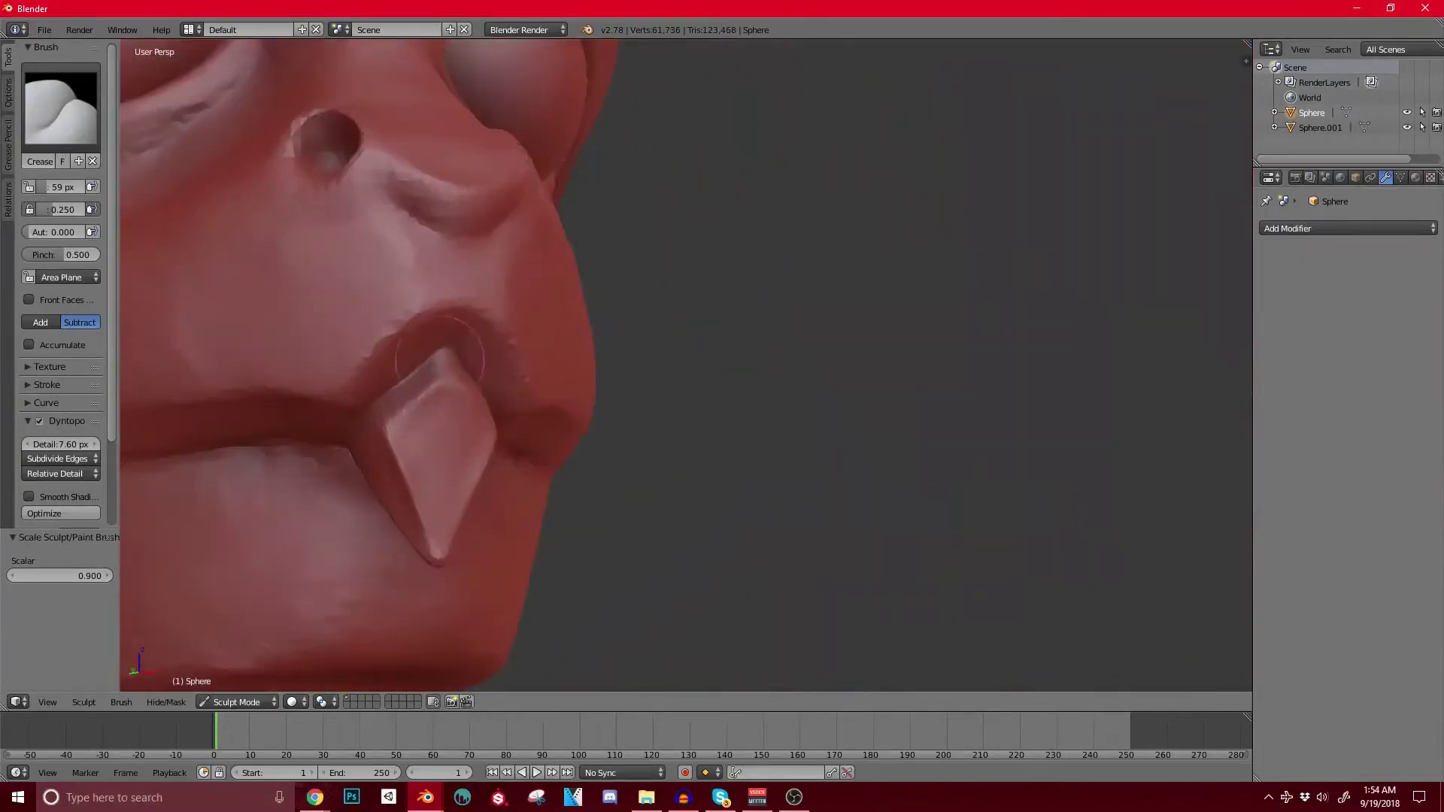
scroll(444, 361, down, 4)
mouse_move(444, 361)
middle_down()
mouse_move(399, 418)
mouse_move(571, 455)
middle_up()
scroll(398, 418, down, 3)
scroll(571, 455, up, 2)
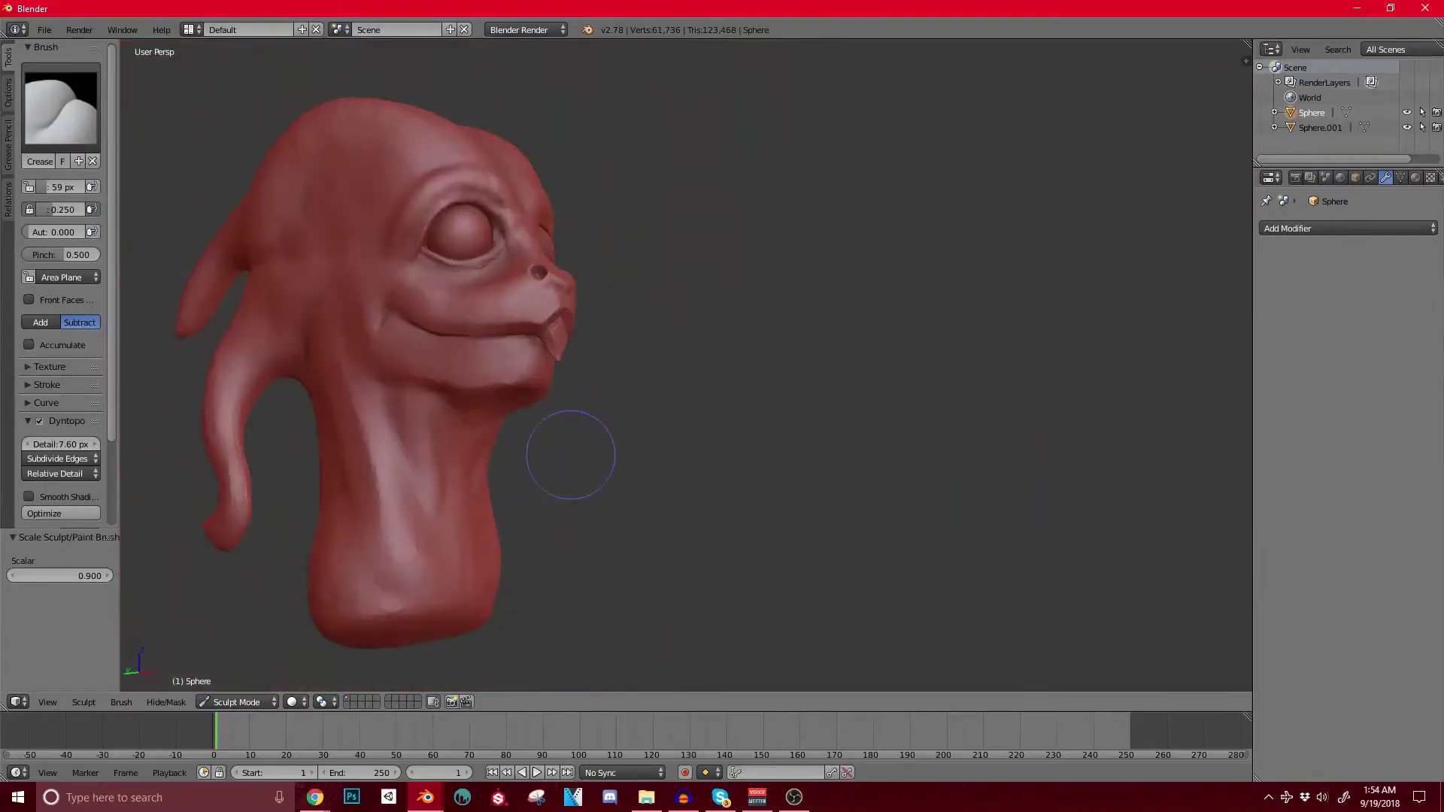
Step: Undo the recent pinch and crease strokes around the beak tip
key(ctrl+z)
key(ctrl+z)
key(ctrl+z)
key(ctrl+z)
key(ctrl+z)
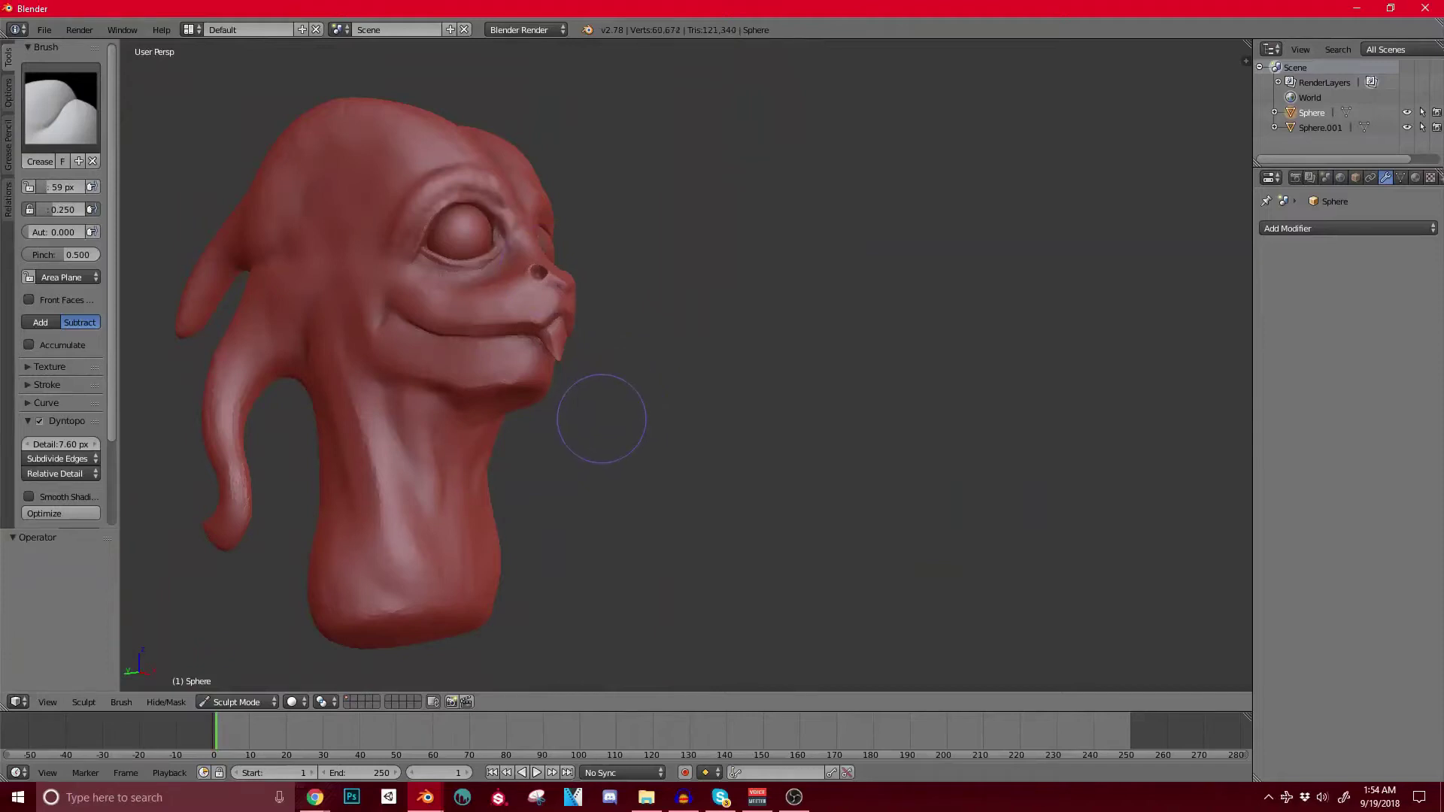
mouse_move(602, 420)
middle_down()
mouse_move(641, 467)
mouse_move(391, 483)
middle_up()
scroll(644, 471, down, 3)
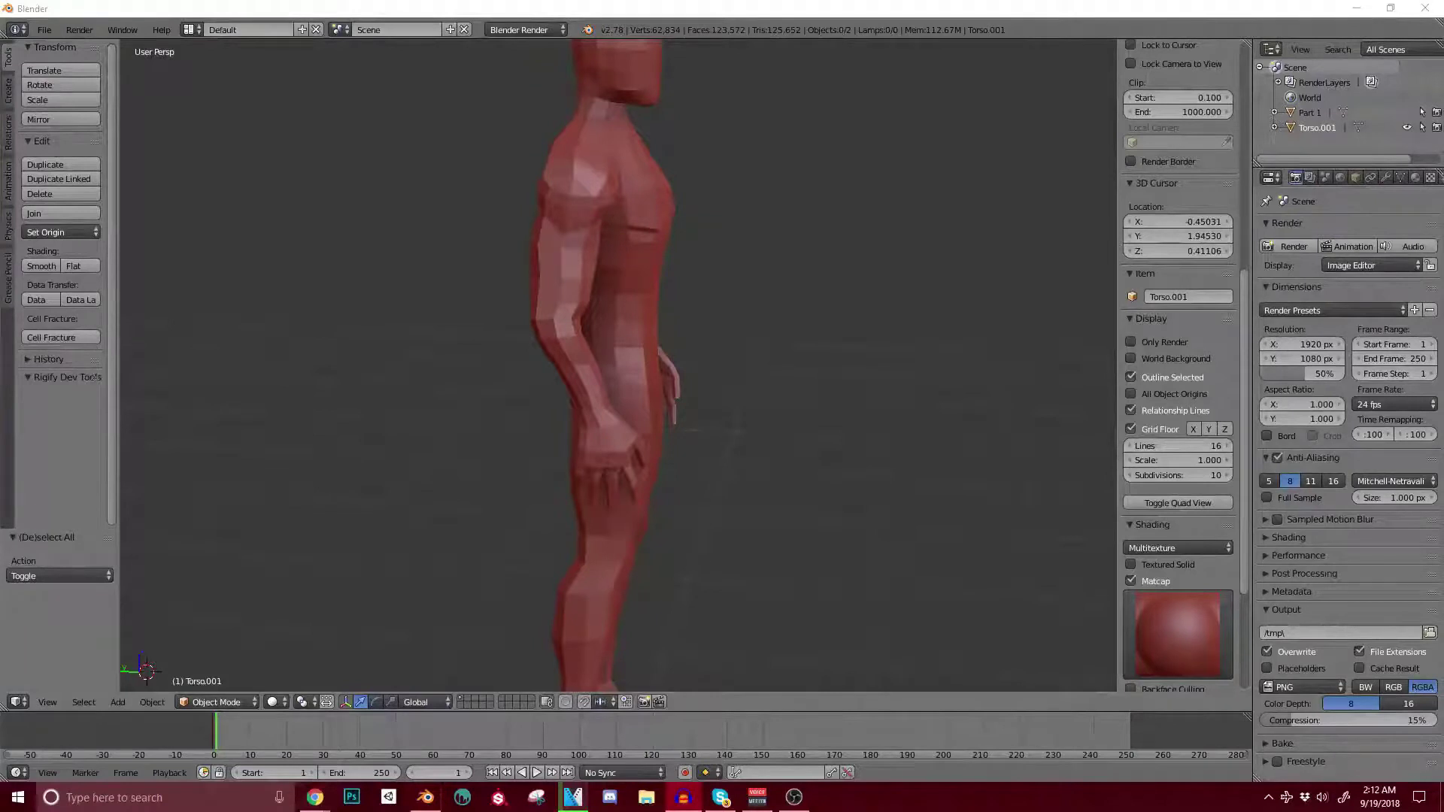
Step: Hide the properties sidebar in the 3D view of the low-poly male body
middle_drag(733, 421, 617, 422)
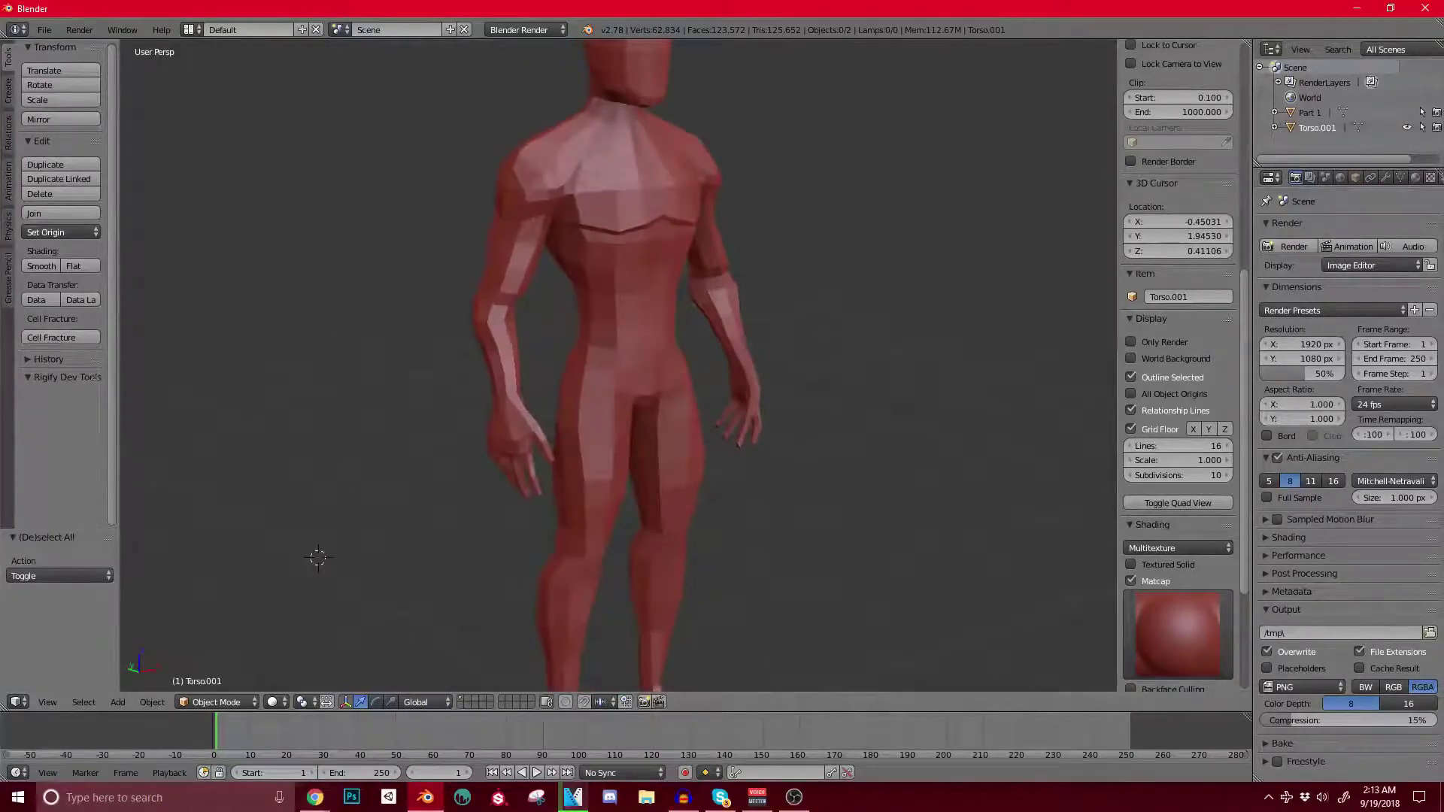
key(n)
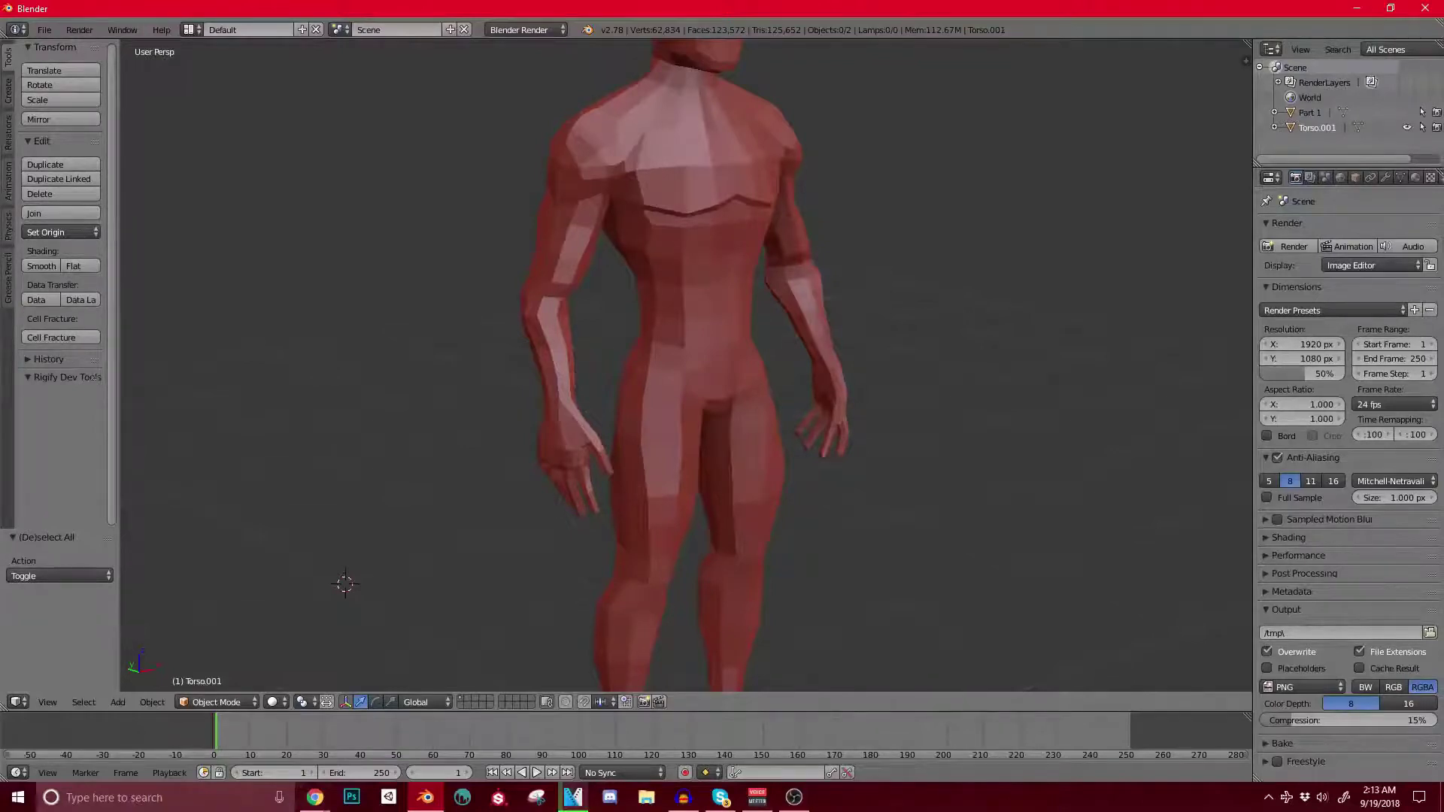
key(alt+Tab)
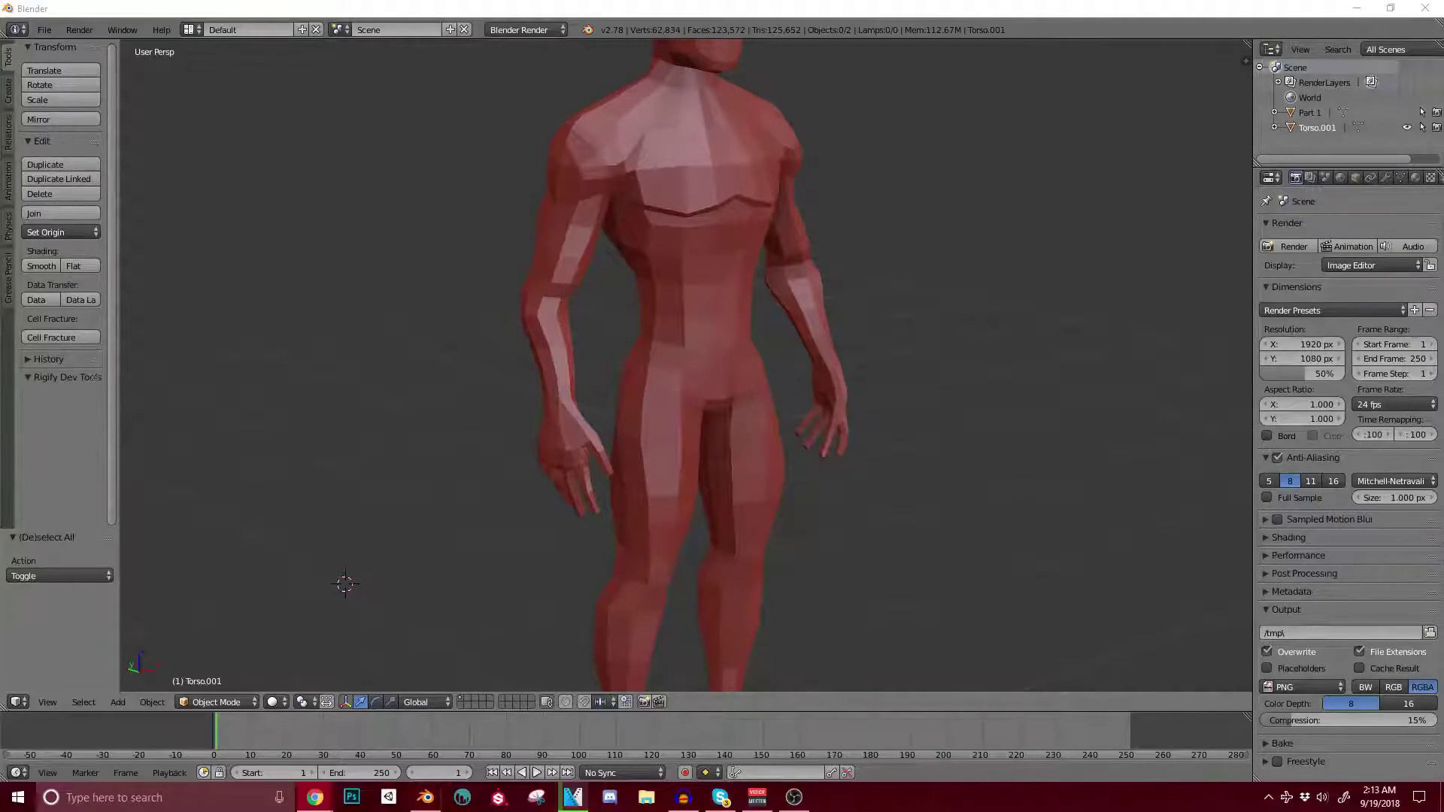
Step: Add a single loop cut around the base of the body's neck and scale the new loop
middle_drag(677, 339, 605, 498)
key(Tab)
scroll(647, 261, up, 1)
key(ctrl+r)
double_click(648, 257)
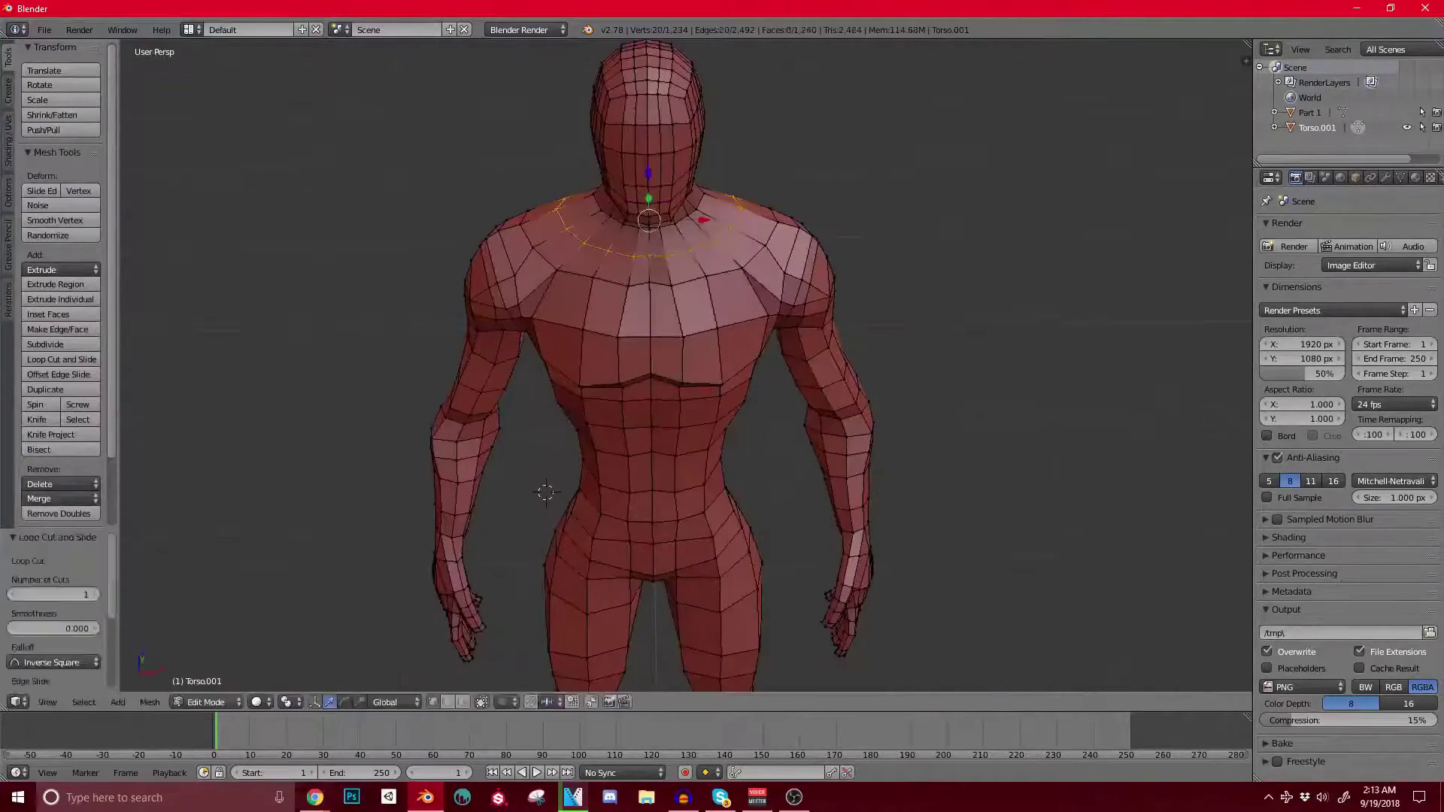
key(s)
click(648, 259)
key(Tab)
Step: Apply the rotation and scale of the male body mesh
middle_drag(648, 260, 842, 207)
scroll(827, 301, down, 3)
shift+middle_drag(827, 323, 824, 151)
middle_drag(677, 286, 955, 301)
middle_drag(812, 360, 846, 360)
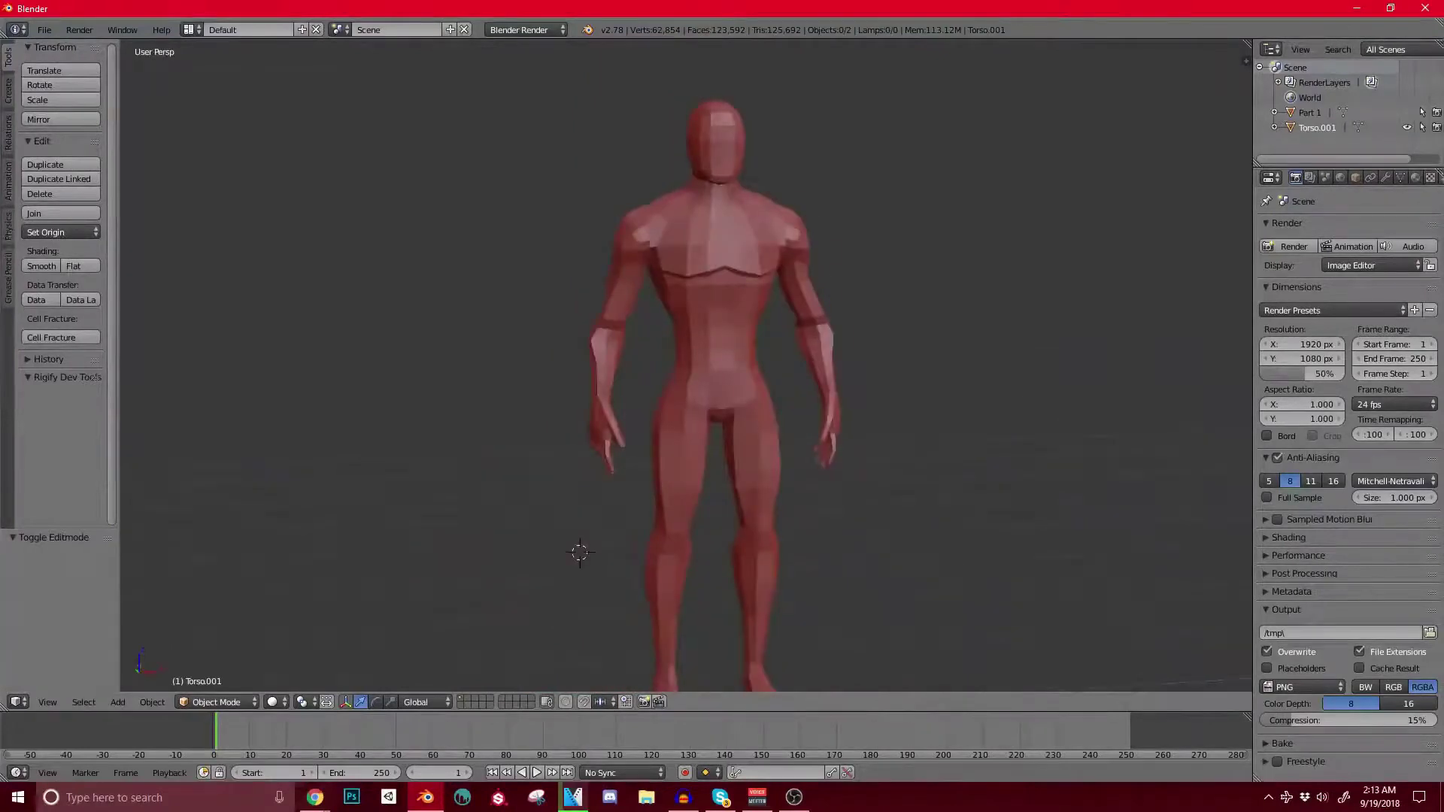
scroll(715, 361, up, 4)
middle_drag(715, 361, 1128, 361)
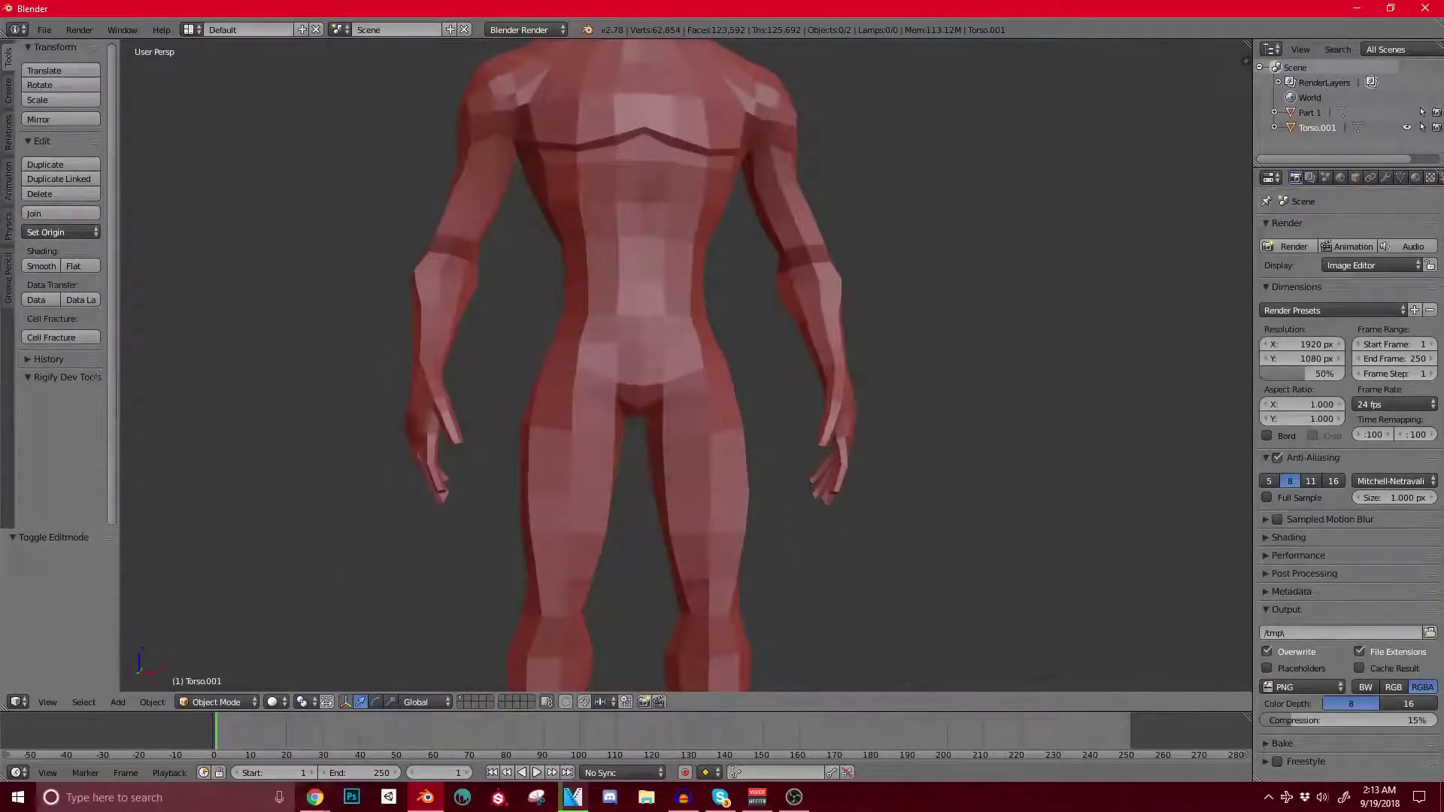
right_click(714, 189)
key(ctrl+a)
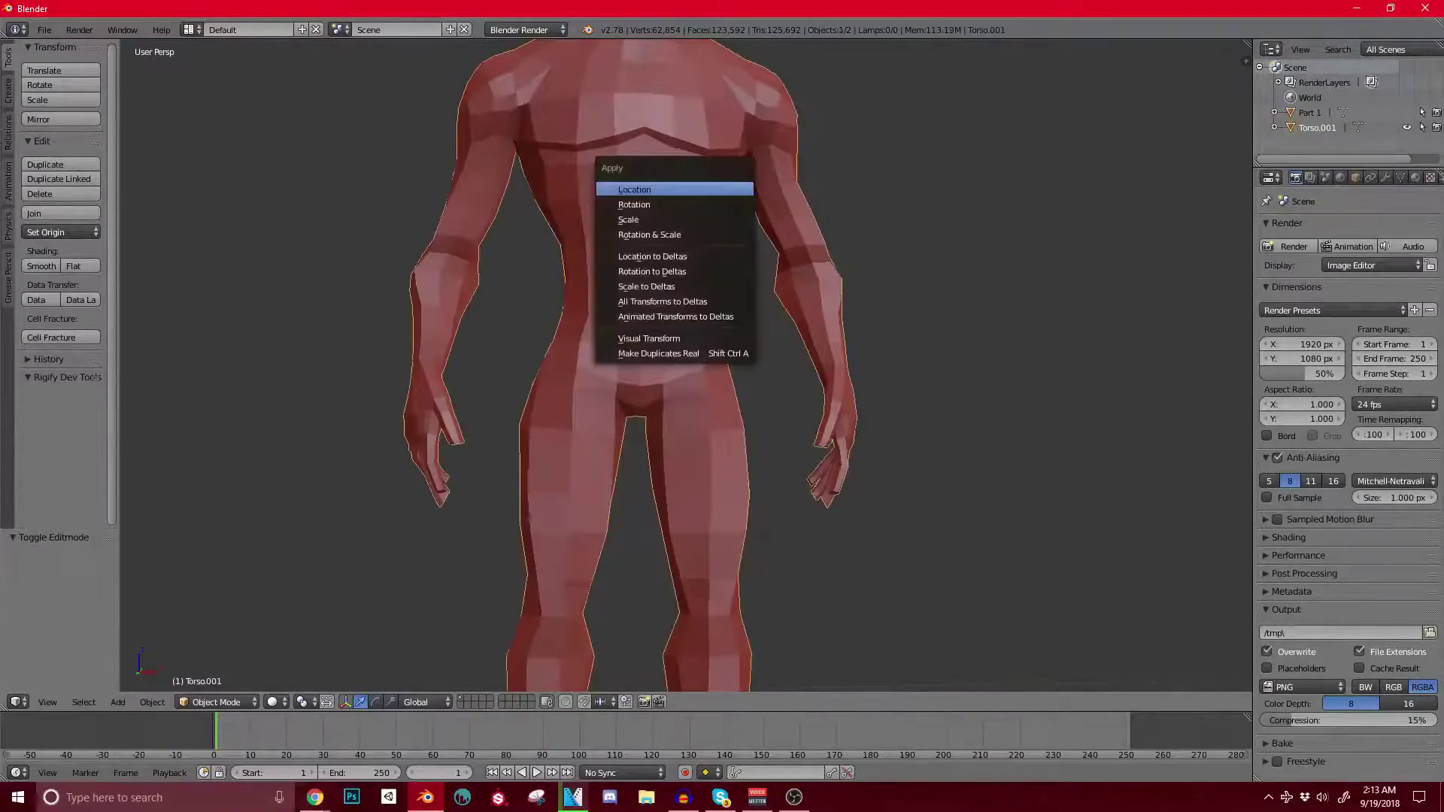
click(719, 235)
shift+middle_drag(718, 235, 786, 273)
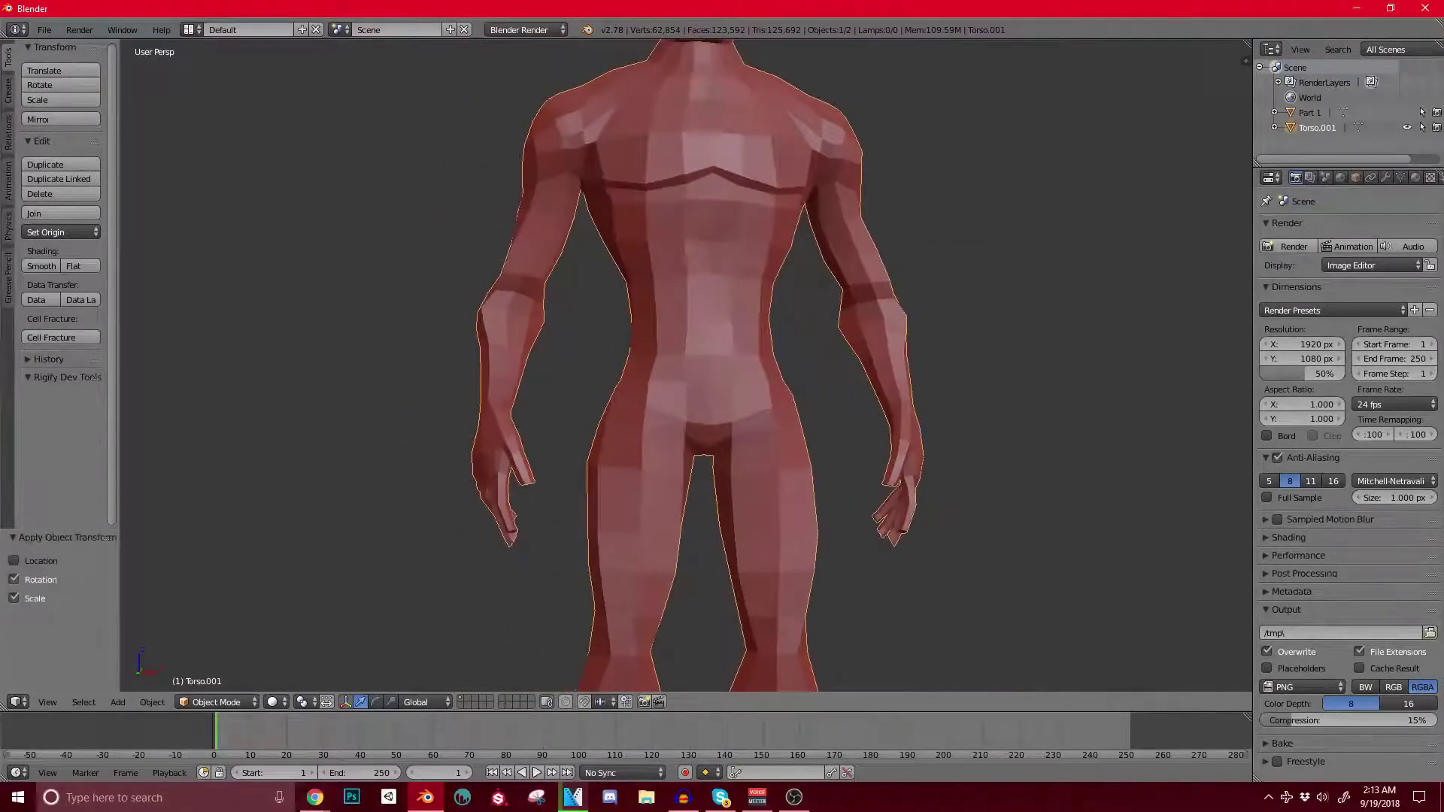
Step: Switch the male body to Sculpt Mode and choose the Clay Strips brush
click(215, 702)
click(218, 645)
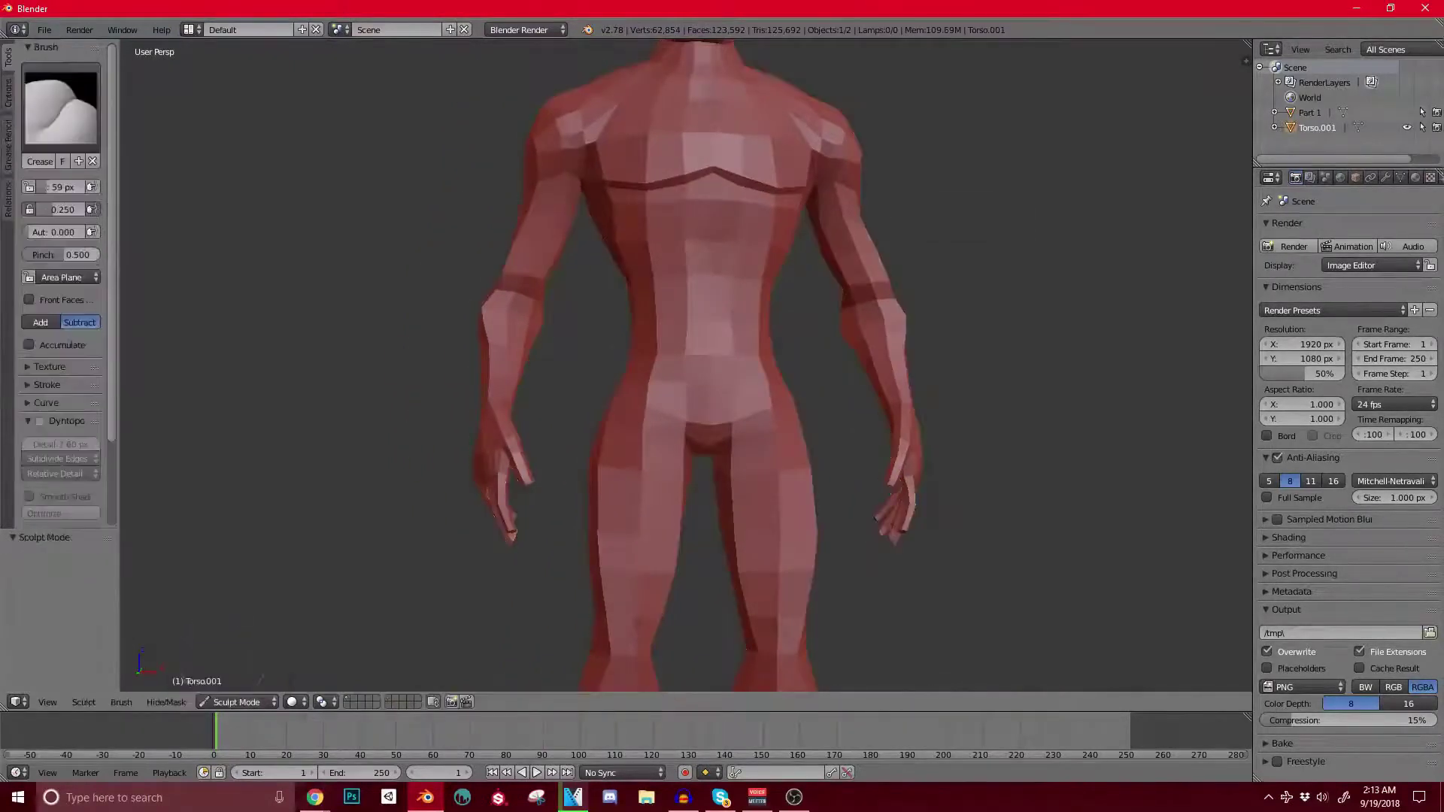
scroll(601, 361, down, 3)
middle_drag(601, 361, 827, 379)
click(60, 110)
click(175, 200)
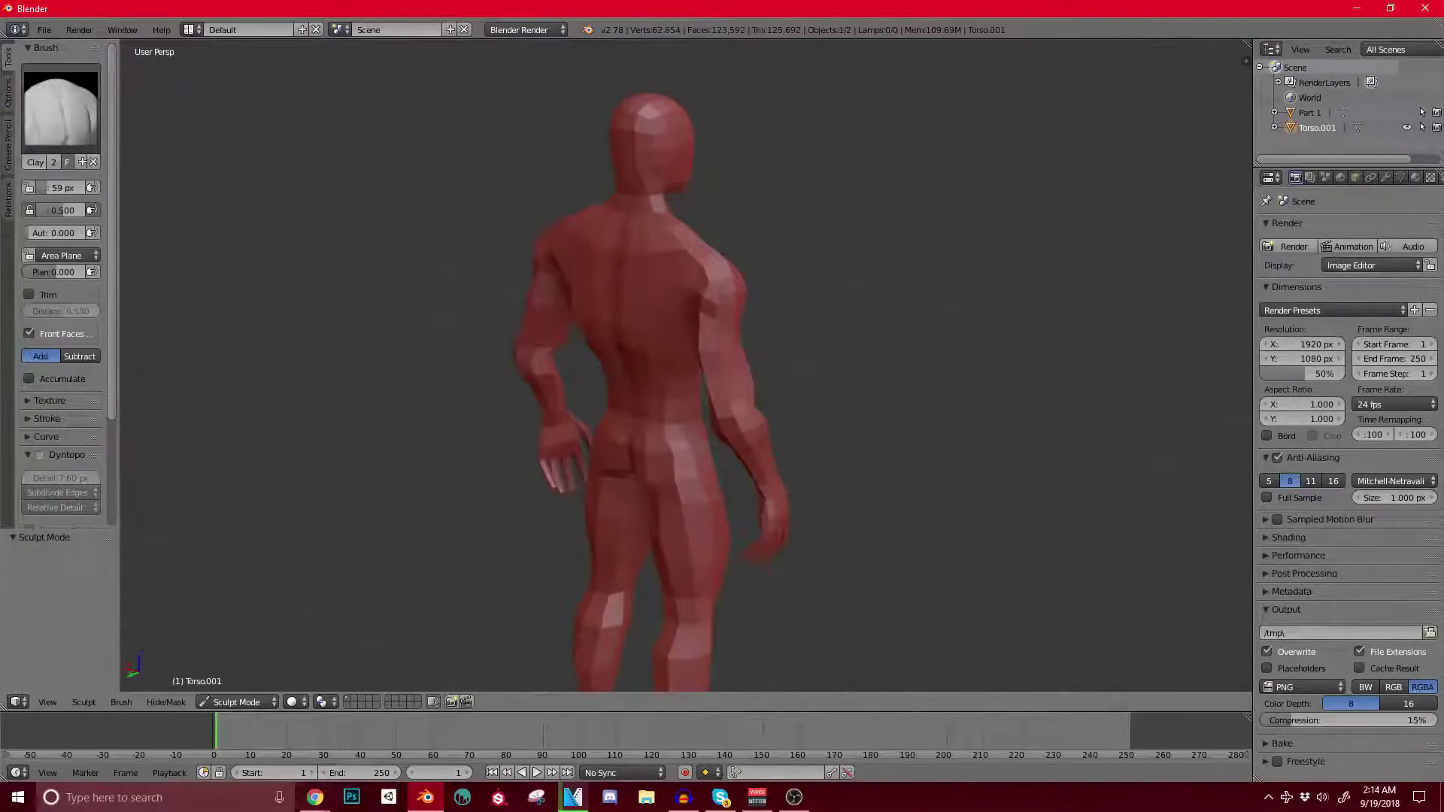
Step: Enable dynamic topology on the body mesh and accept the vertex data warning
click(40, 454)
click(75, 489)
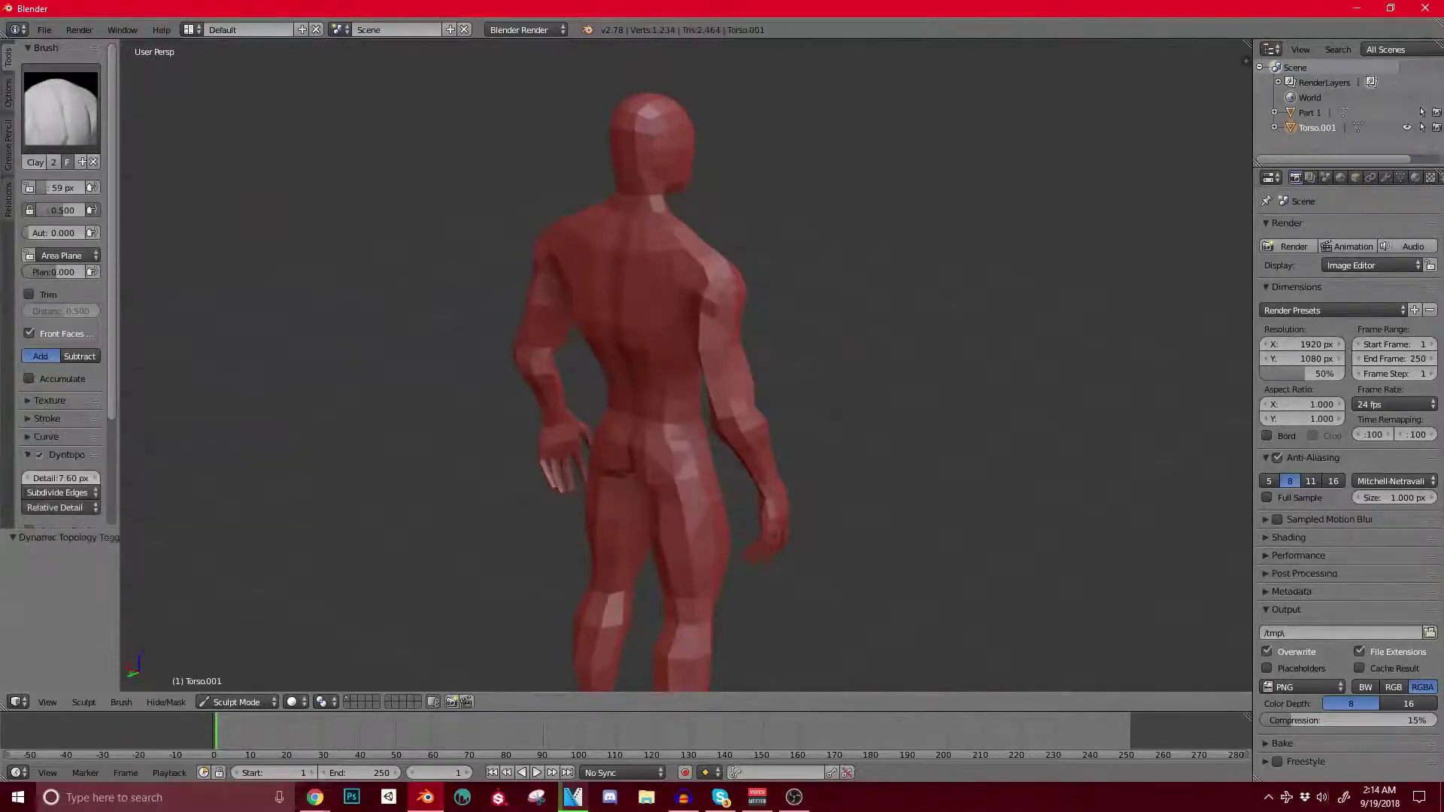
middle_drag(779, 391, 552, 392)
scroll(547, 392, up, 2)
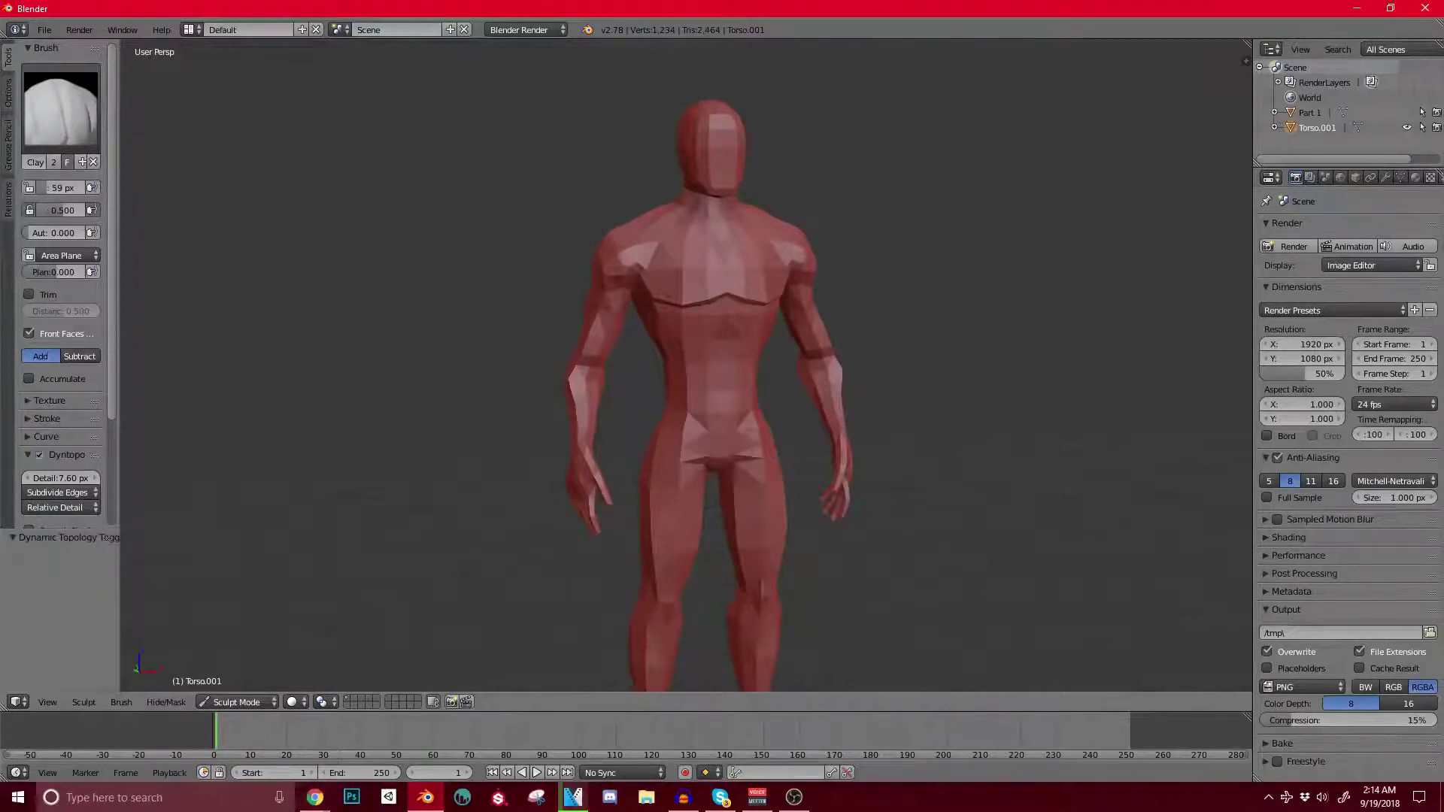
Step: Switch to the browser and study male anatomy sculpt references showing the front torso, the back and the side
drag(0, 7, 421, 0)
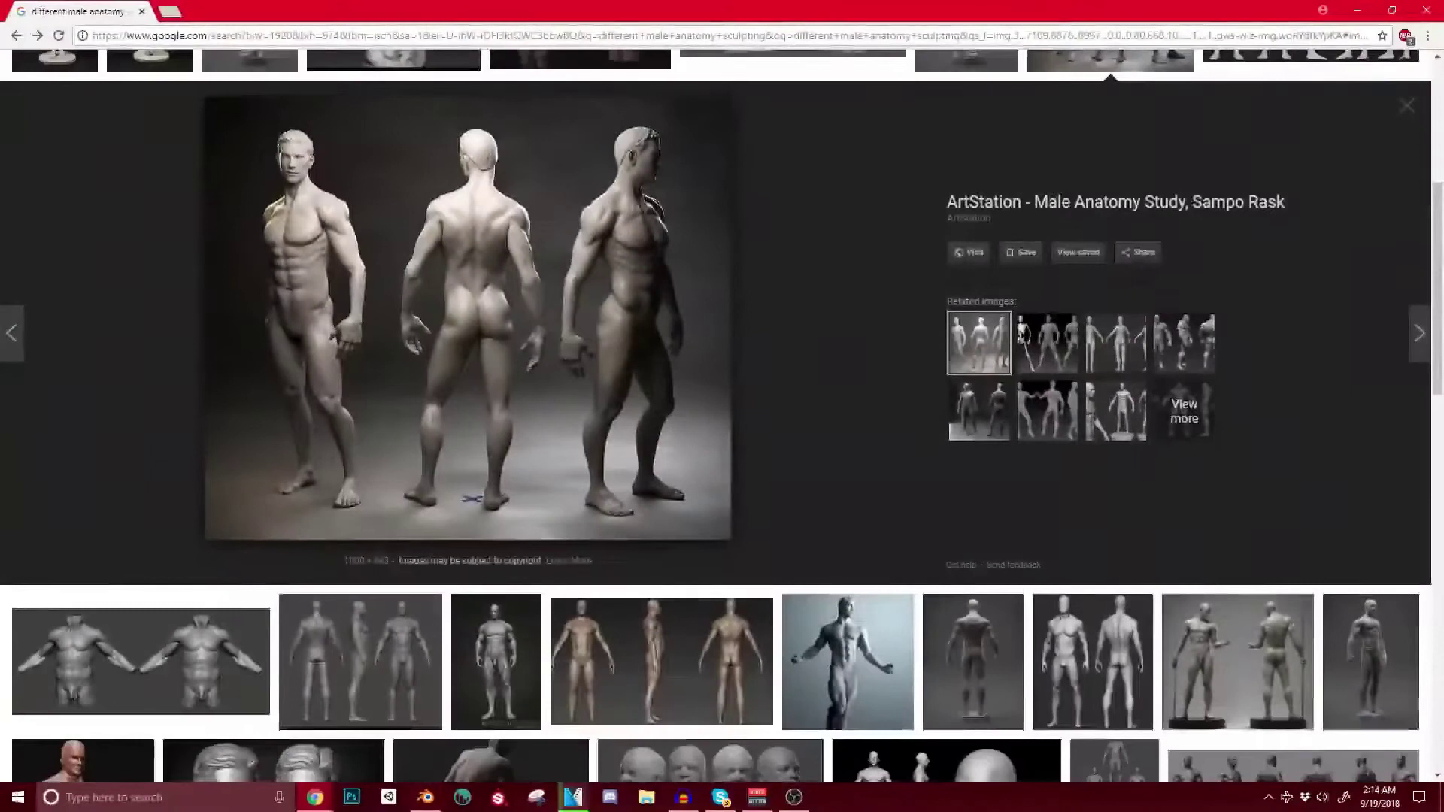
scroll(466, 414, up, 3)
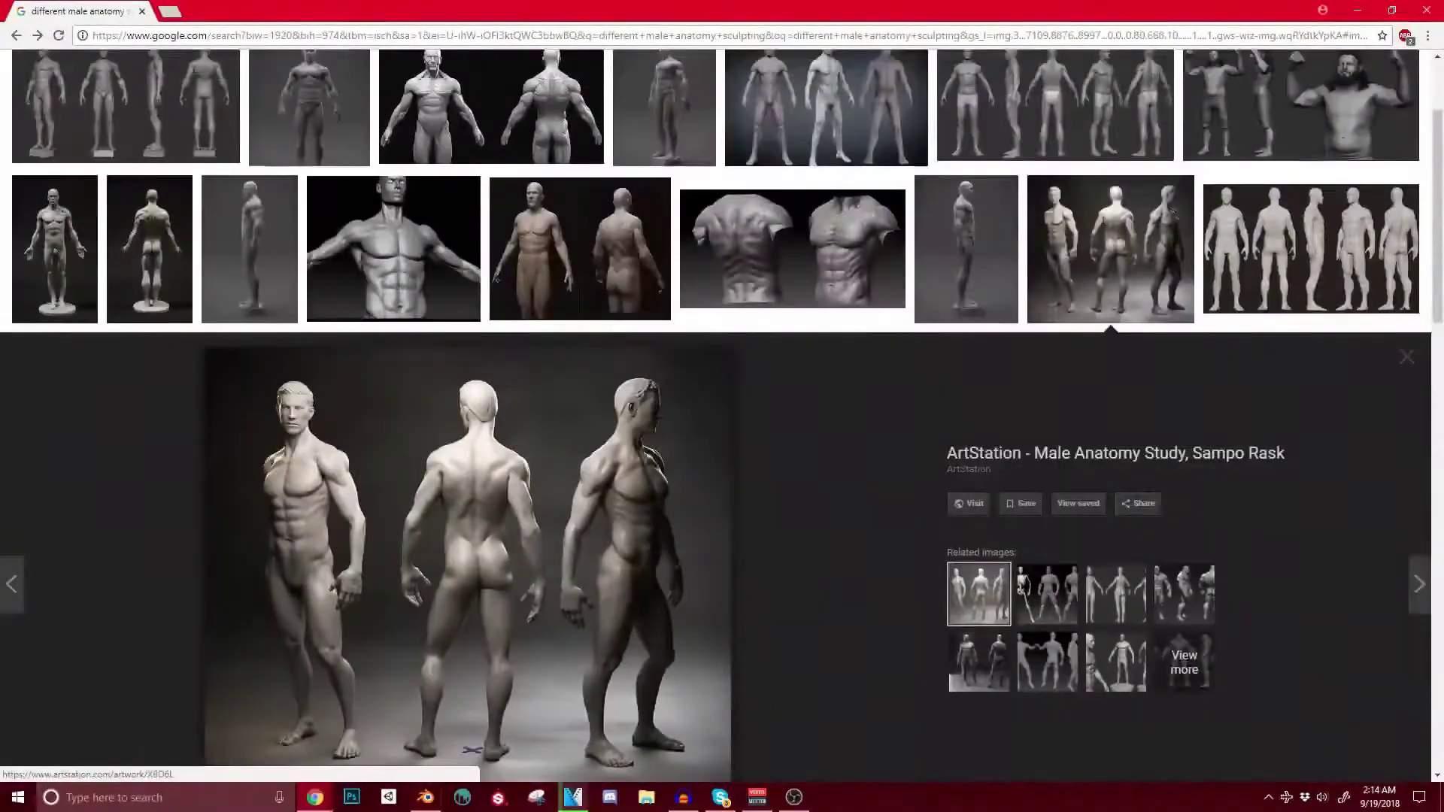
click(393, 248)
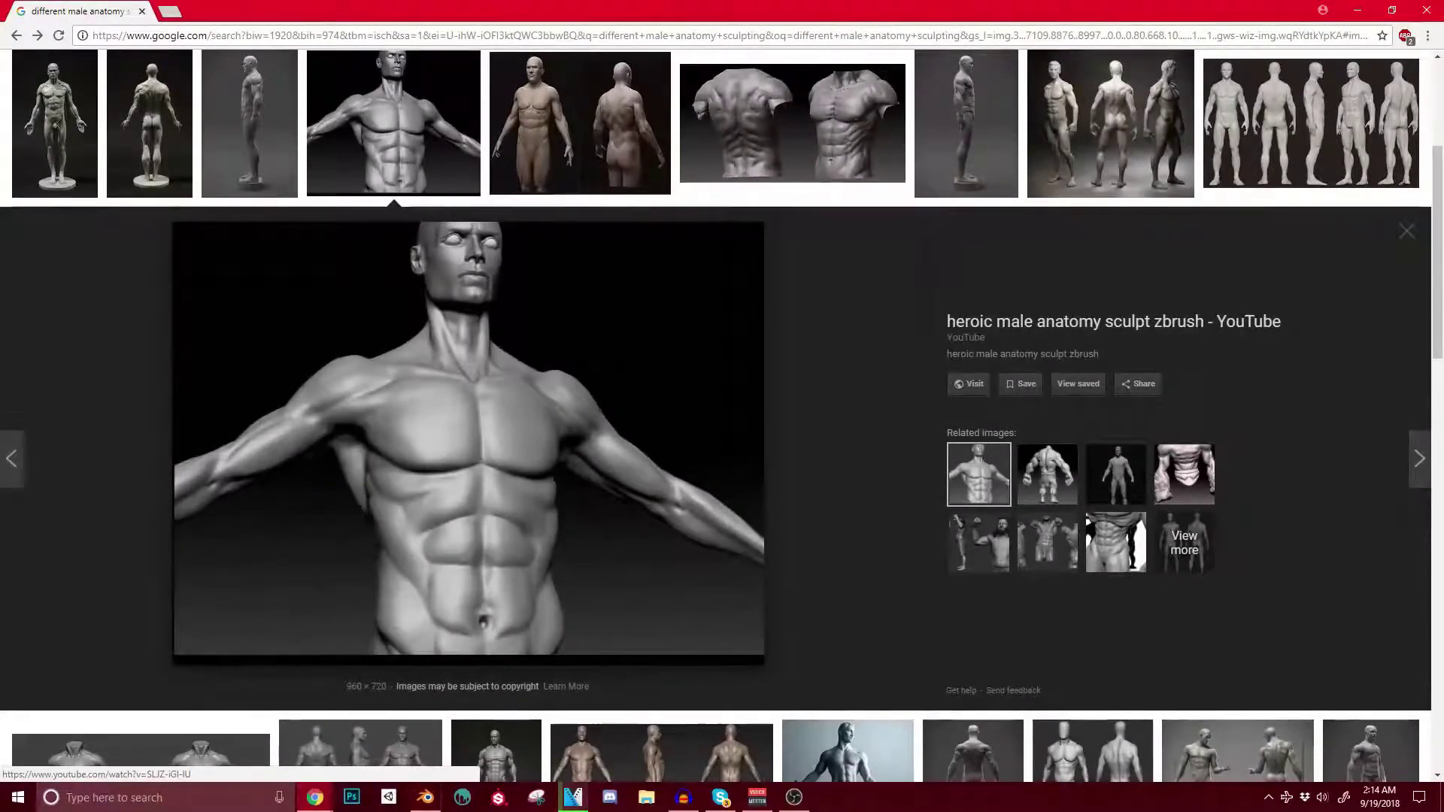
click(152, 139)
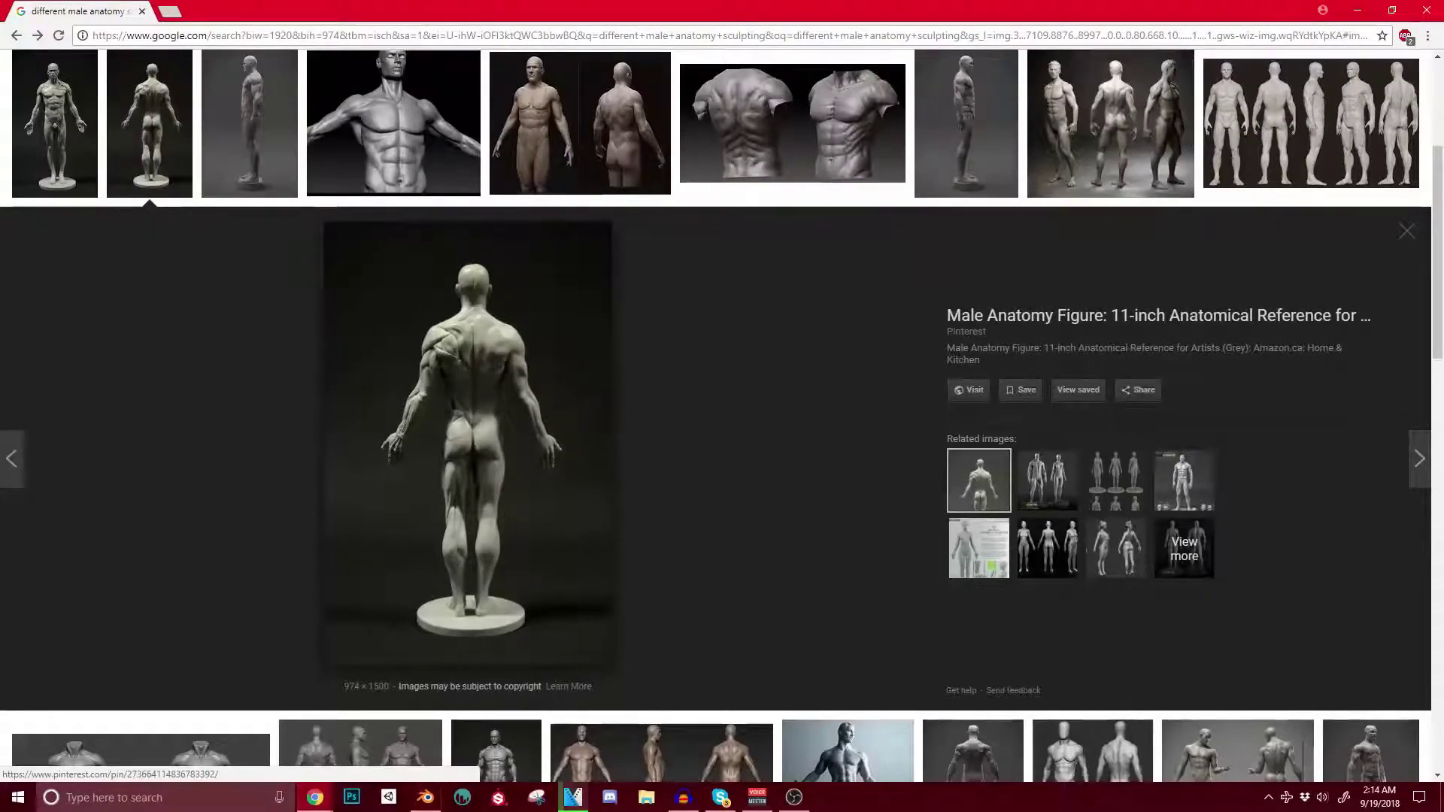
click(249, 124)
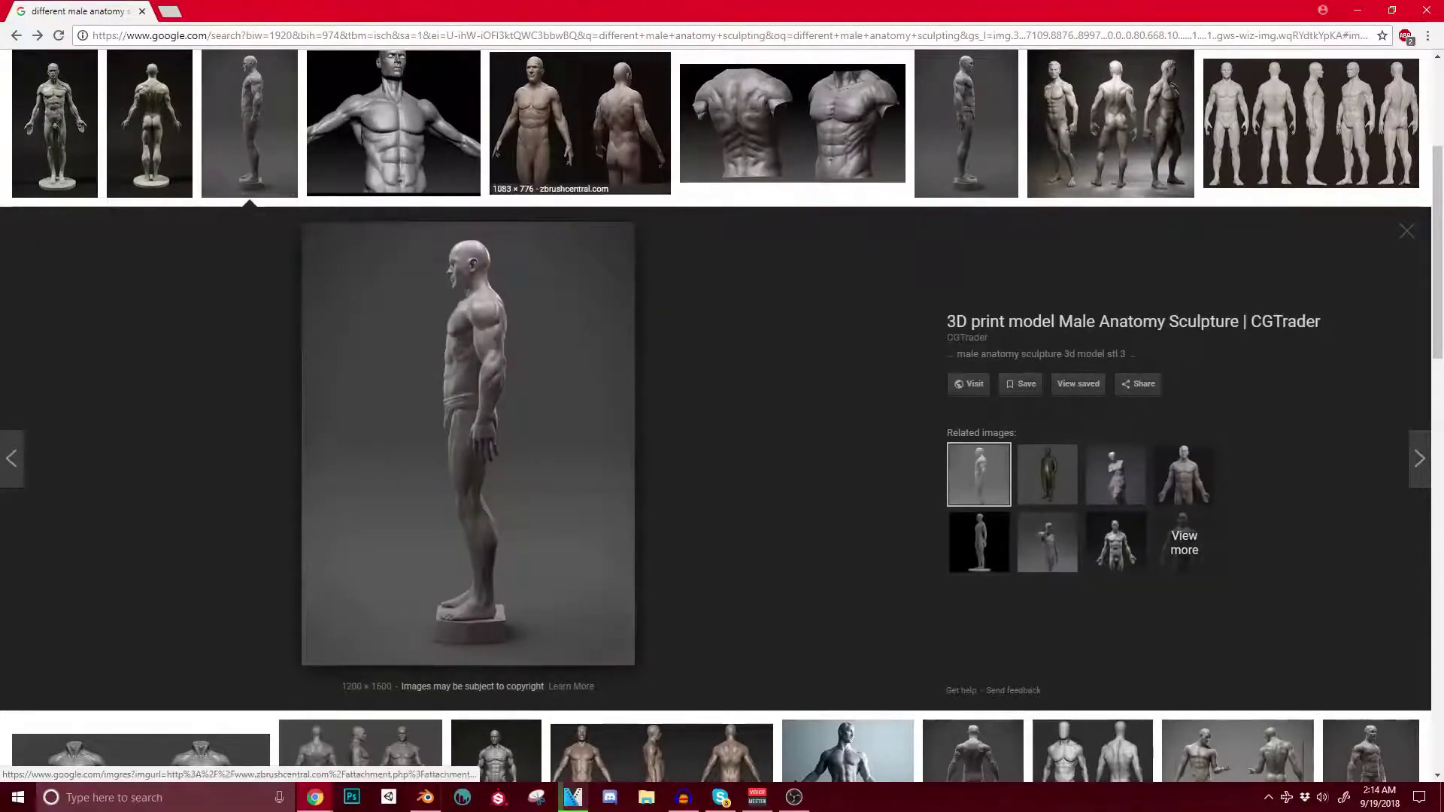
mouse_move(1113, 9)
mouse_down()
mouse_move(215, 175)
mouse_move(0, 175)
mouse_move(0, 0)
mouse_up()
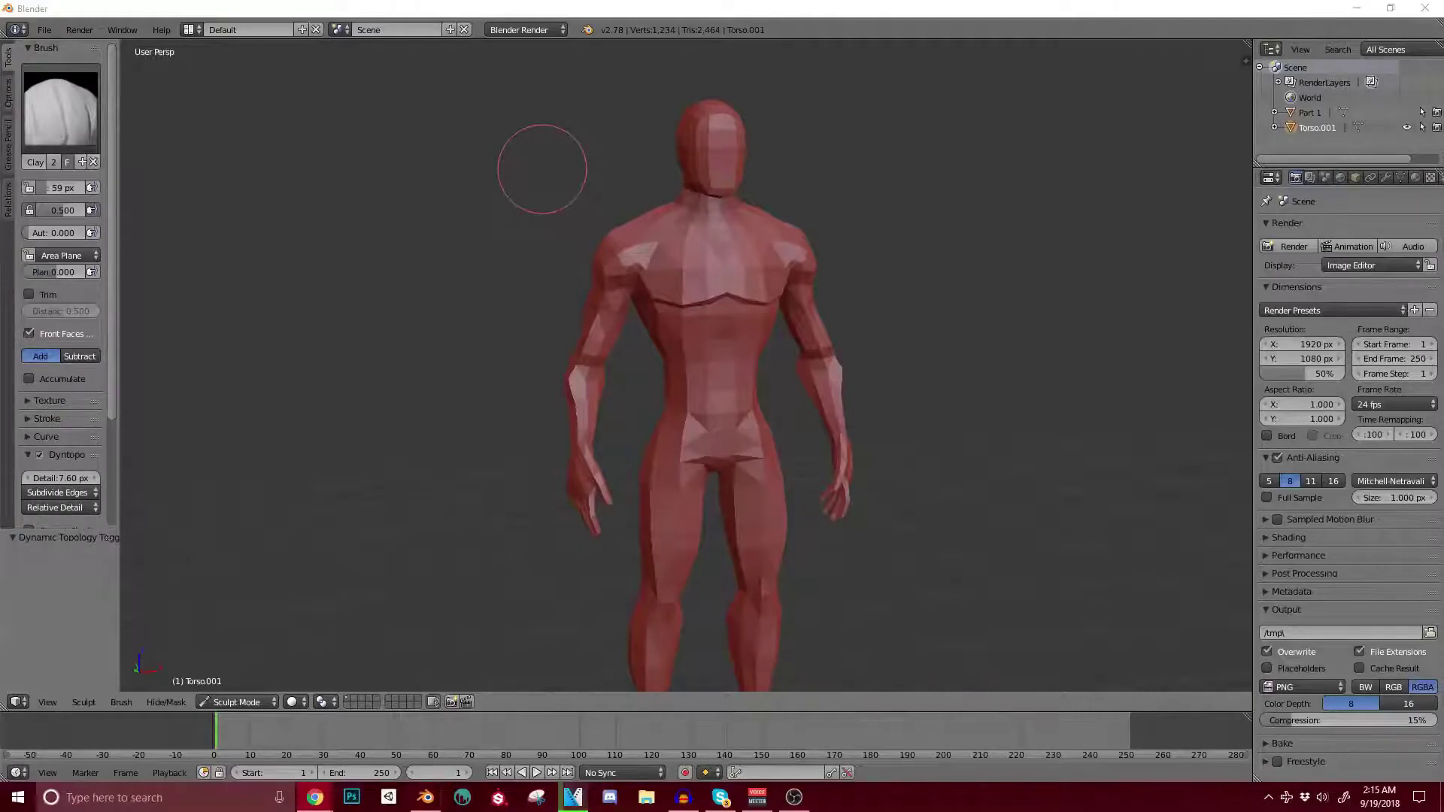
Step: Set the Dyntopo detail size to 8.10 px for sculpting the body in Blender
middle_drag(542, 169, 677, 331)
scroll(75, 271, down, 1)
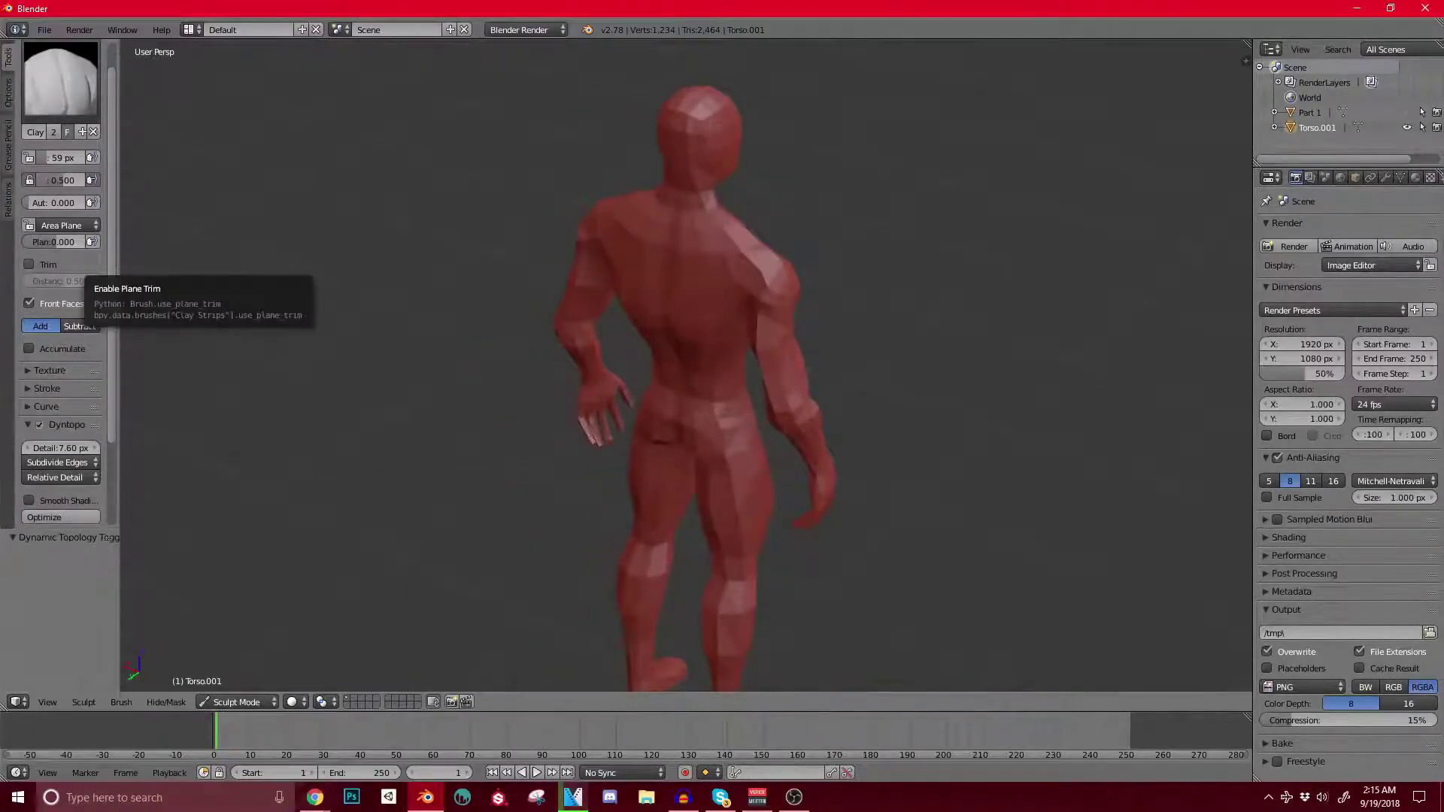
middle_drag(745, 361, 545, 335)
scroll(576, 324, up, 1)
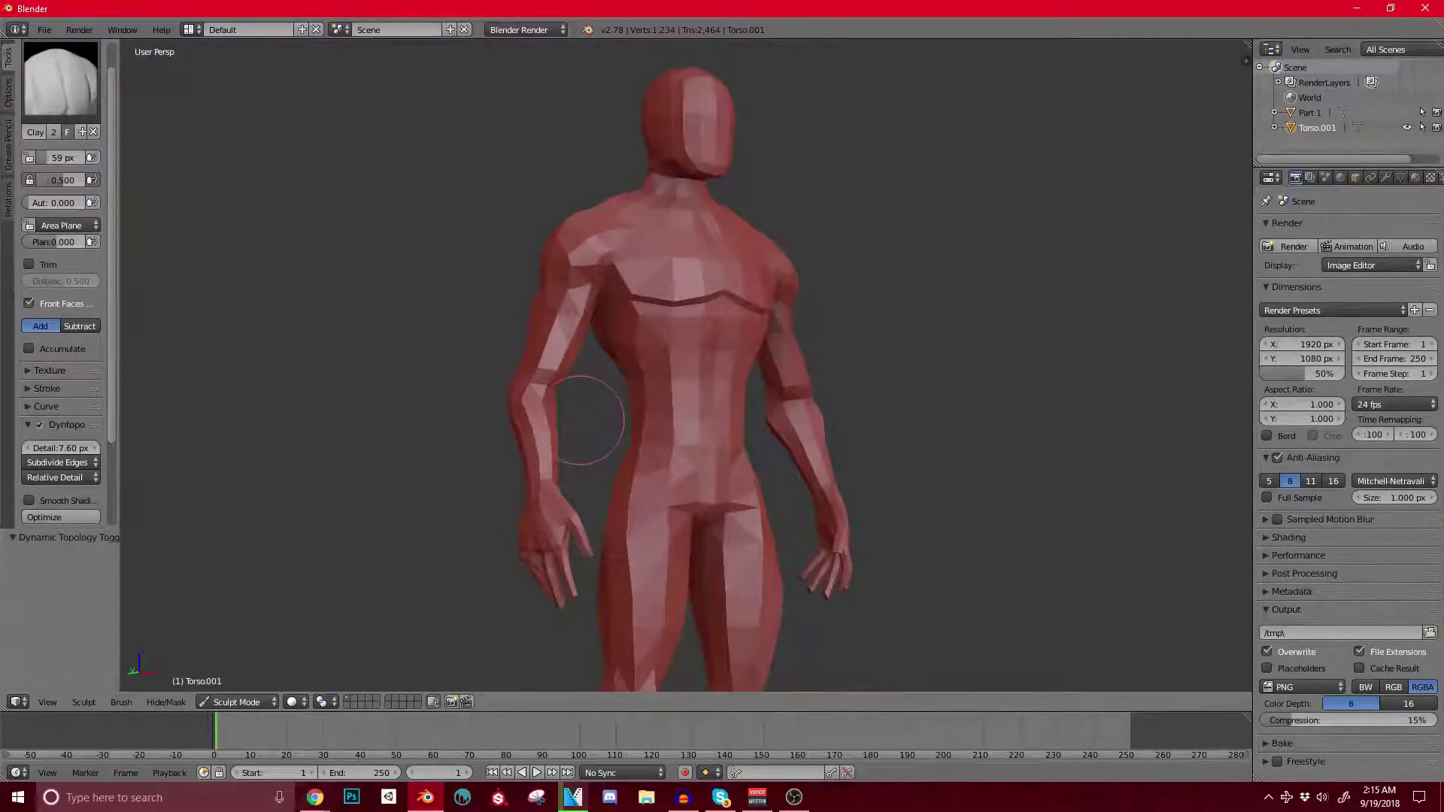
drag(60, 448, 68, 448)
Step: Lay the first Clay Strips strokes over the shoulder to start building up the deltoid
mouse_move(414, 436)
middle_down()
mouse_move(400, 421)
mouse_move(378, 436)
mouse_move(497, 452)
mouse_move(744, 444)
mouse_move(526, 453)
mouse_move(553, 445)
middle_up()
mouse_move(655, 248)
mouse_down()
mouse_move(636, 293)
mouse_move(671, 232)
mouse_move(631, 259)
mouse_up()
middle_drag(632, 271, 671, 236)
drag(640, 251, 656, 289)
mouse_move(656, 290)
middle_down()
mouse_move(504, 279)
mouse_move(481, 294)
middle_up()
scroll(526, 293, up, 2)
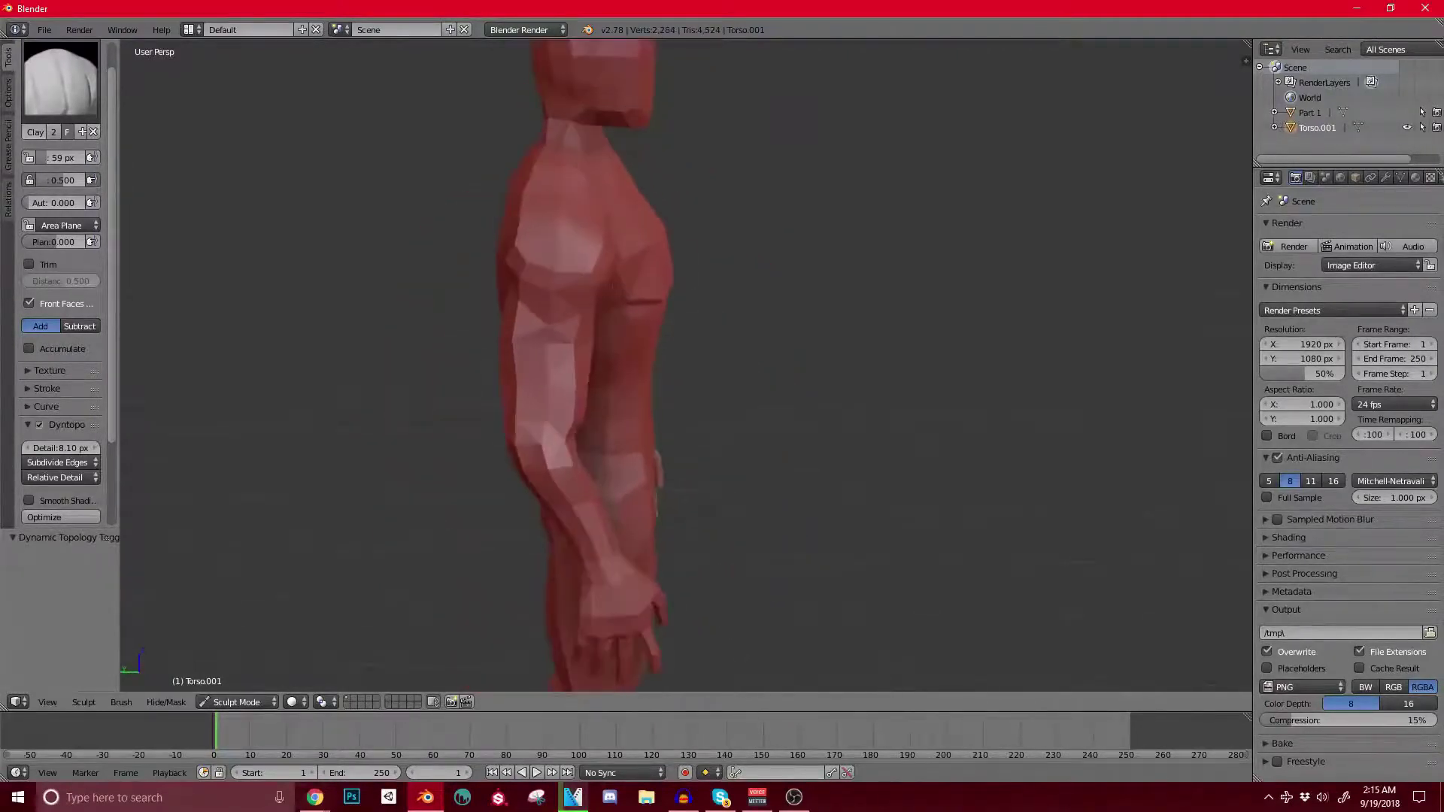
Step: Fill out the side and rear of the deltoid with Clay Strips strokes
mouse_move(580, 256)
mouse_down()
mouse_move(538, 241)
mouse_move(548, 234)
mouse_up()
middle_drag(547, 233, 662, 240)
mouse_move(663, 245)
mouse_down()
mouse_move(670, 223)
mouse_move(636, 244)
mouse_up()
middle_drag(666, 232, 551, 224)
drag(558, 234, 582, 244)
middle_drag(635, 233, 573, 368)
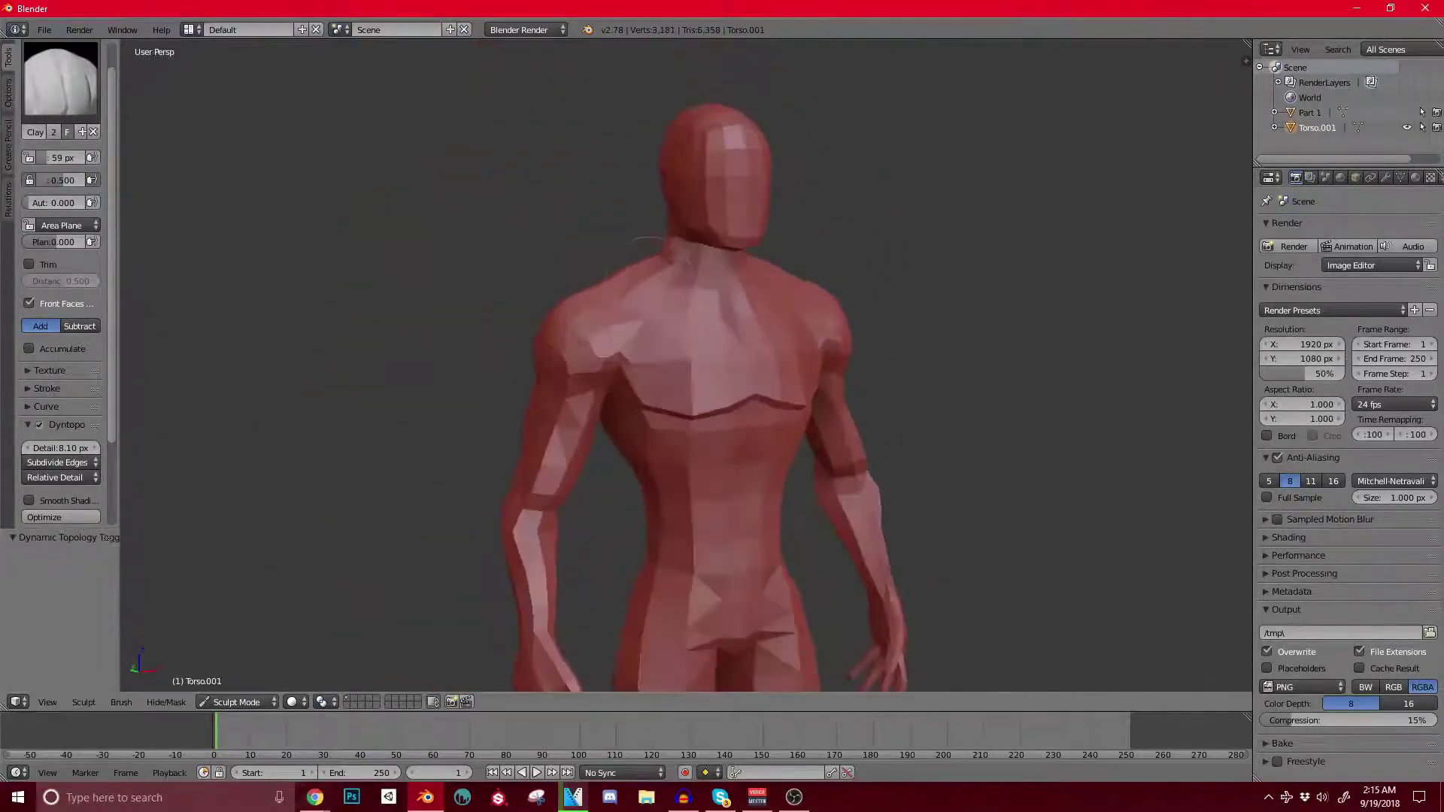
Step: Round out the front and top of the shoulder with Clay Strips strokes
middle_drag(649, 281, 668, 282)
shift+middle_drag(662, 278, 635, 349)
scroll(609, 348, up, 1)
drag(602, 348, 565, 338)
middle_drag(580, 342, 605, 355)
scroll(605, 355, up, 1)
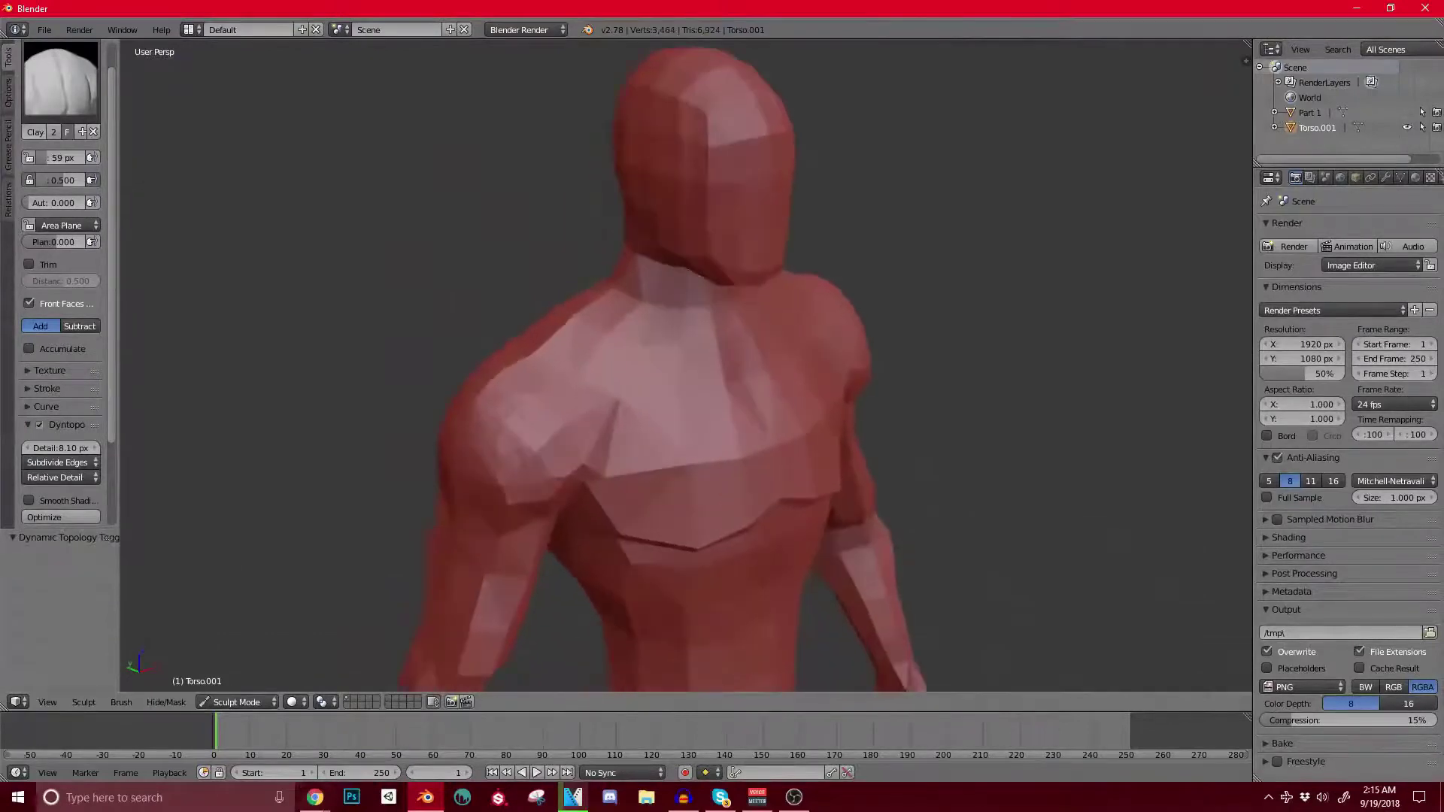
drag(519, 406, 500, 459)
middle_drag(504, 421, 602, 432)
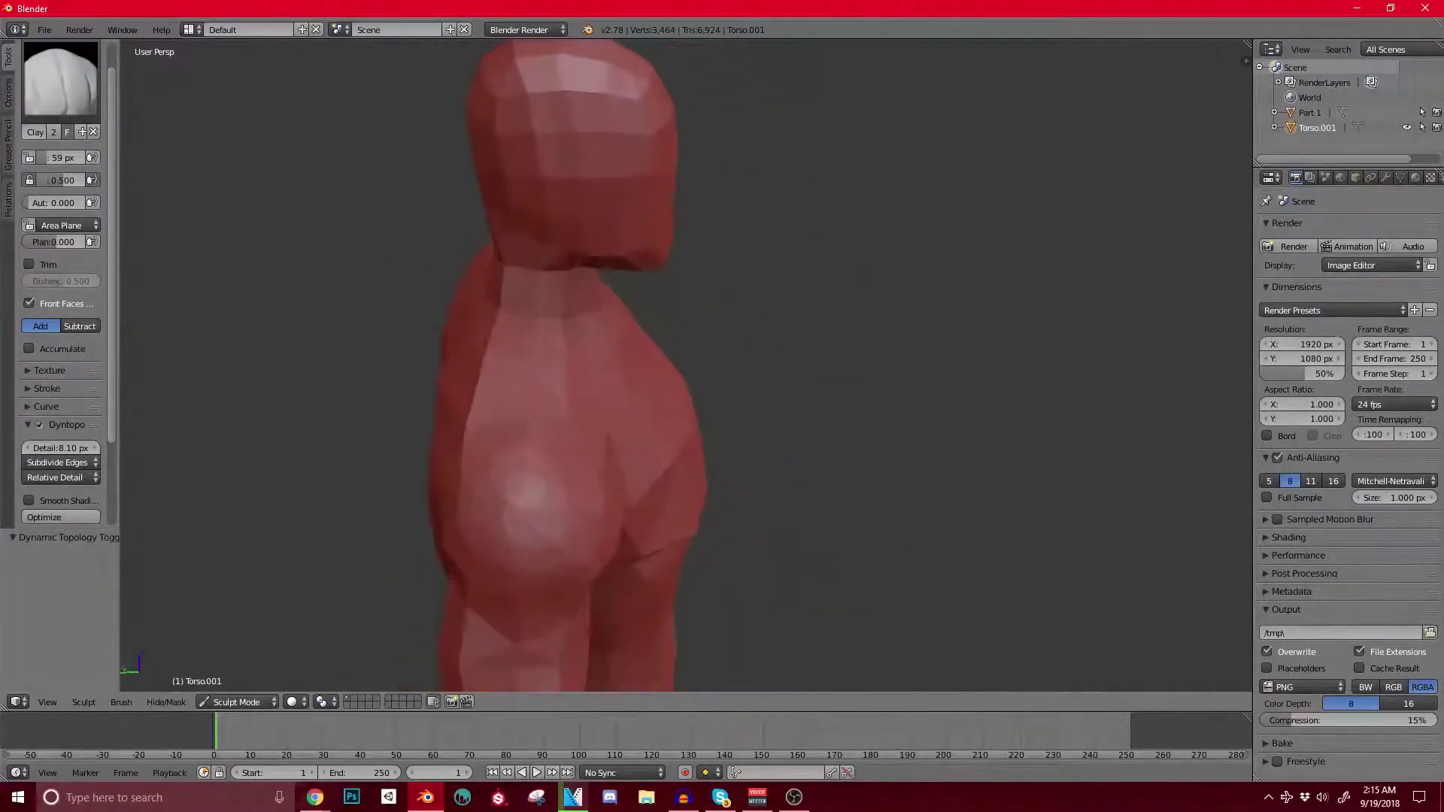
Step: Build up the side and back of the neck and its front base with Clay Strips strokes
mouse_move(517, 257)
mouse_down()
mouse_move(508, 247)
mouse_move(491, 305)
mouse_up()
middle_drag(485, 340, 585, 342)
drag(515, 275, 501, 323)
drag(492, 271, 472, 322)
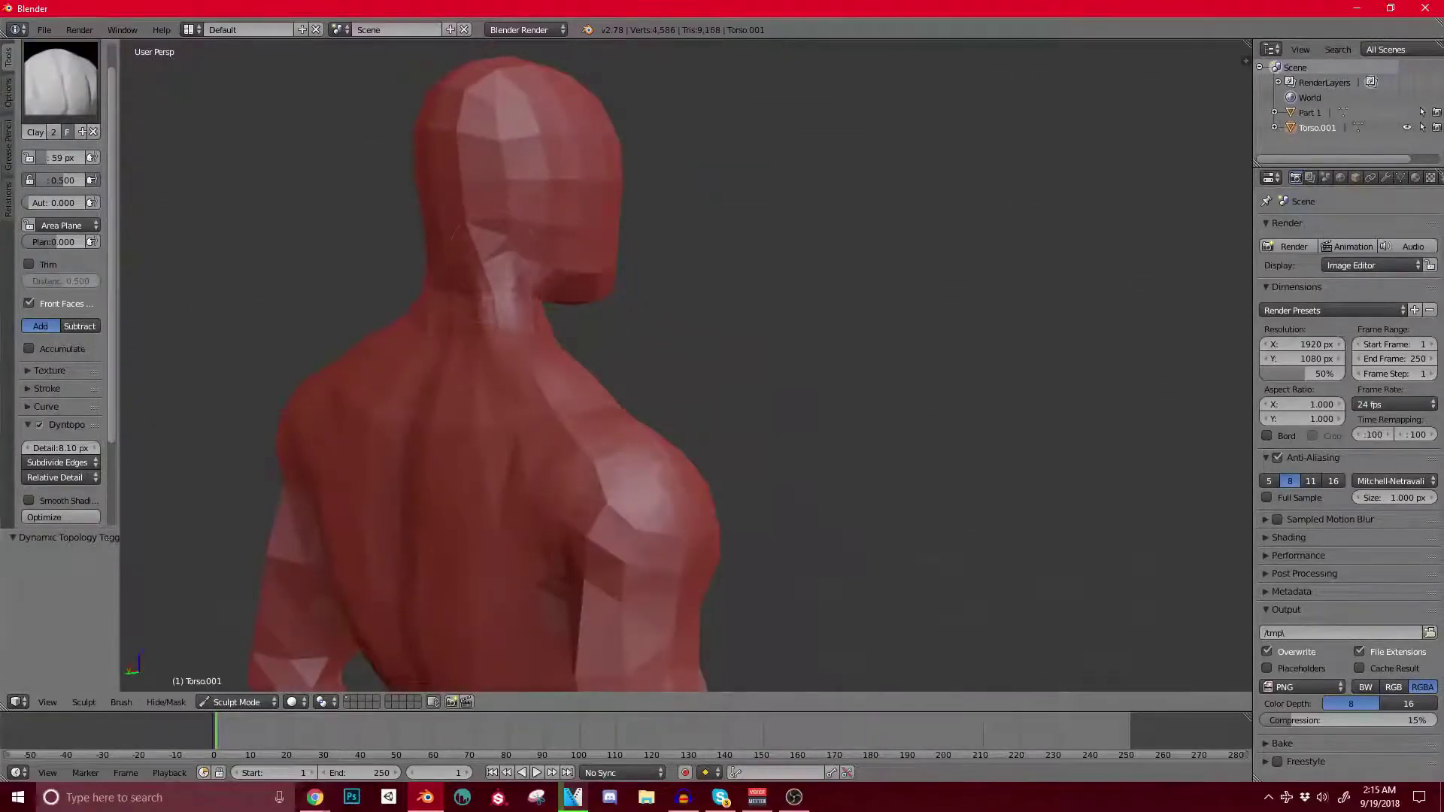
middle_drag(519, 316, 256, 331)
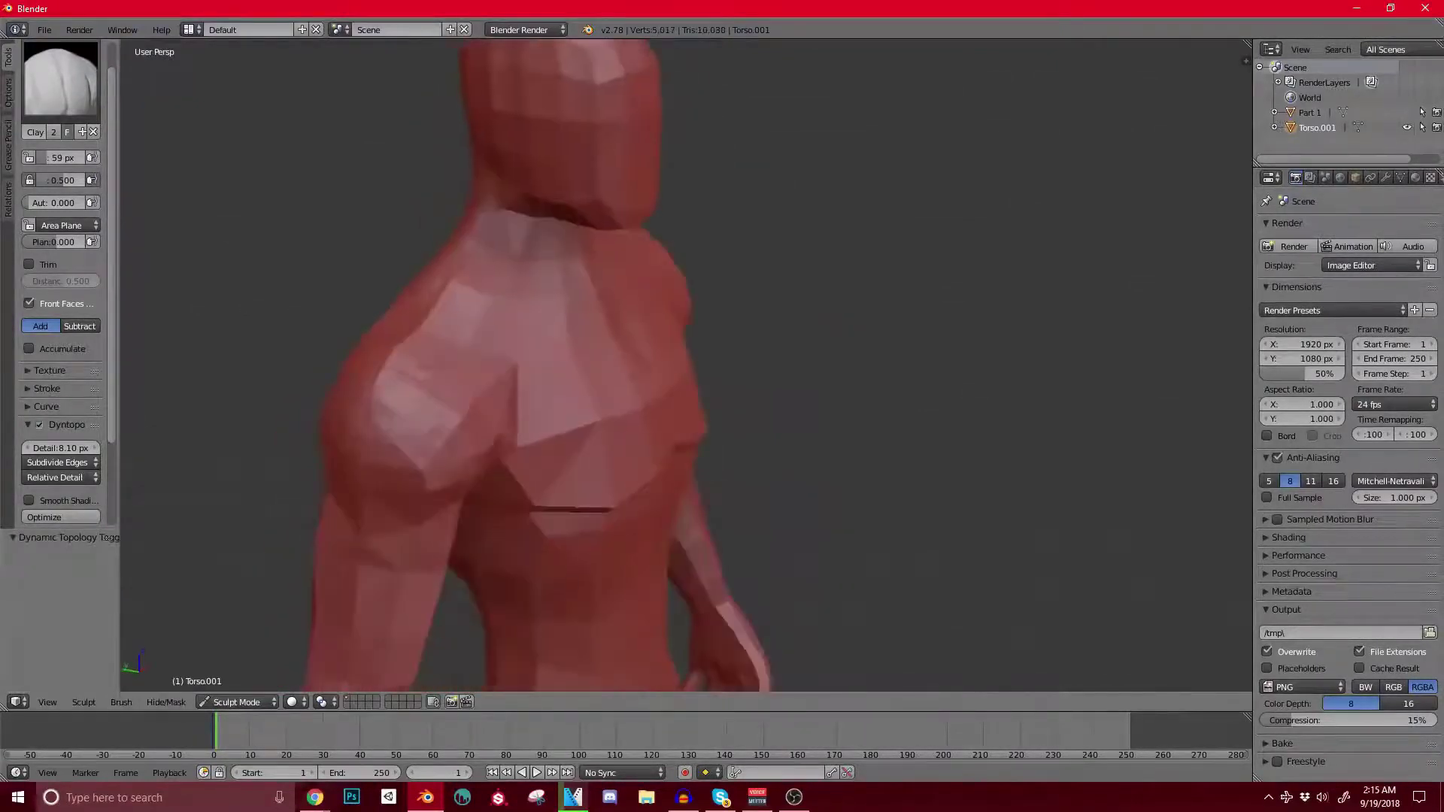
drag(508, 253, 494, 214)
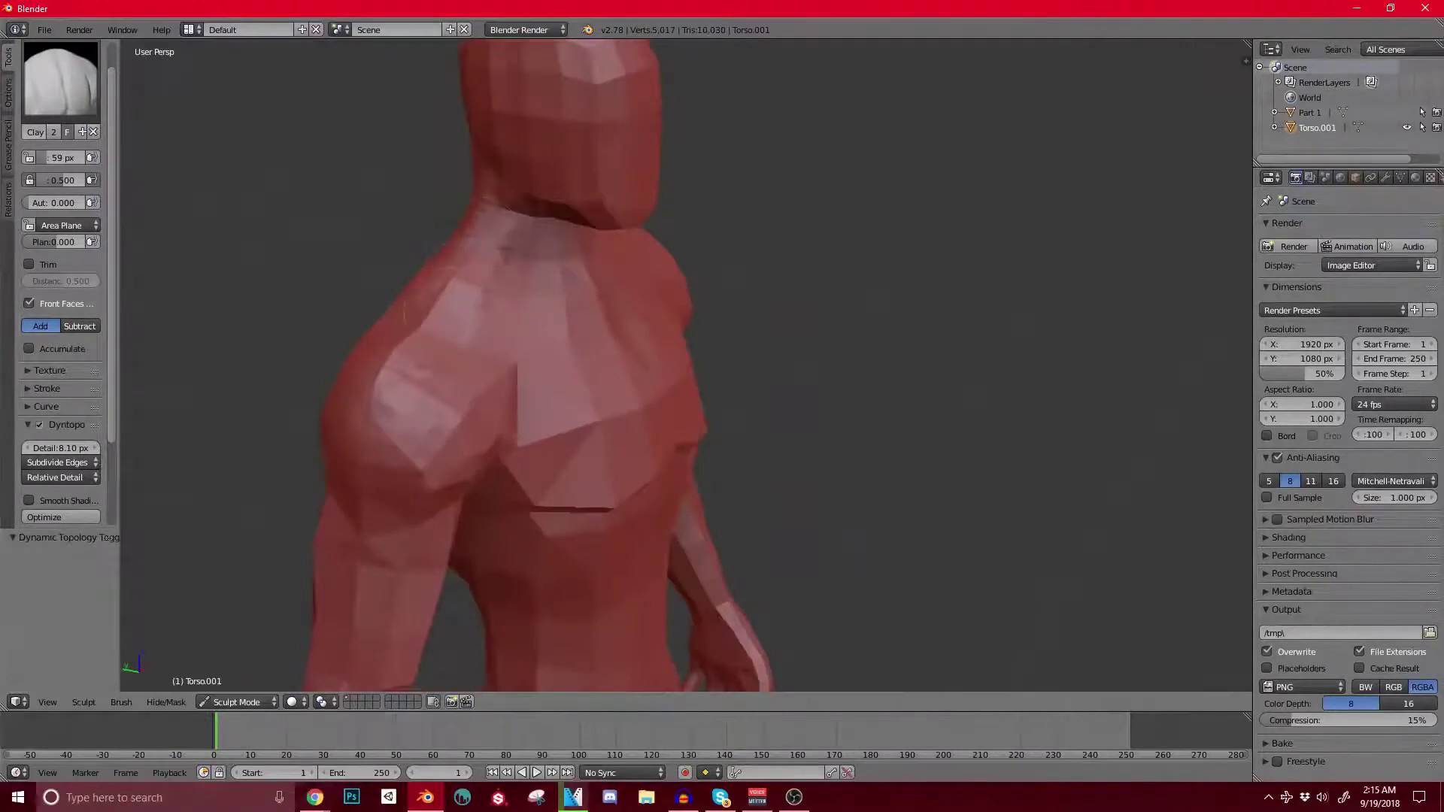
drag(556, 290, 566, 257)
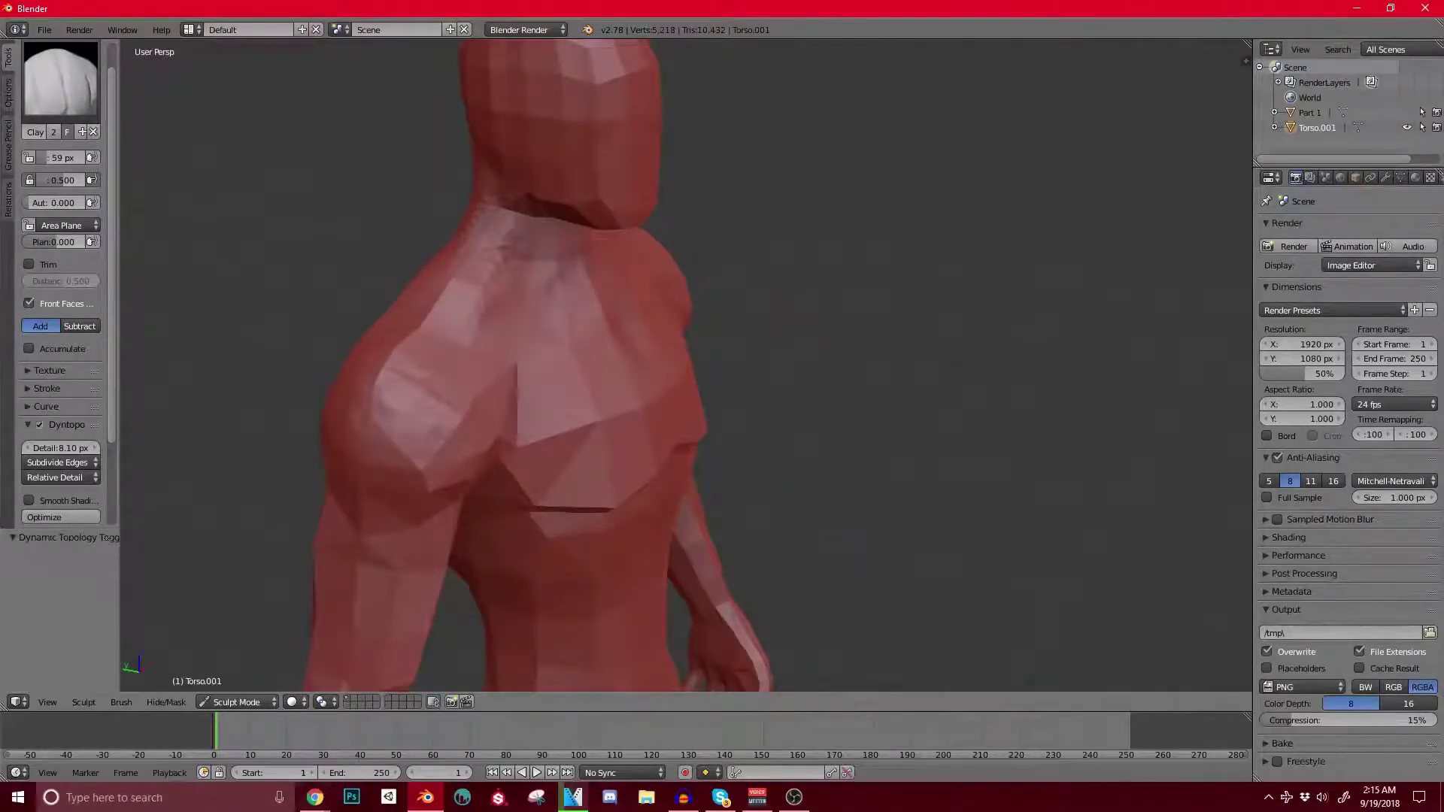
Step: Build up the pectoral mass on the upper chest with Clay Strips strokes
shift+middle_drag(566, 409, 579, 343)
drag(585, 338, 536, 365)
mouse_move(536, 364)
middle_down()
mouse_move(472, 347)
mouse_move(490, 340)
middle_up()
drag(518, 433, 516, 389)
mouse_move(519, 387)
middle_down()
mouse_move(589, 357)
mouse_move(581, 339)
middle_up()
drag(579, 449, 530, 460)
middle_drag(507, 507, 503, 466)
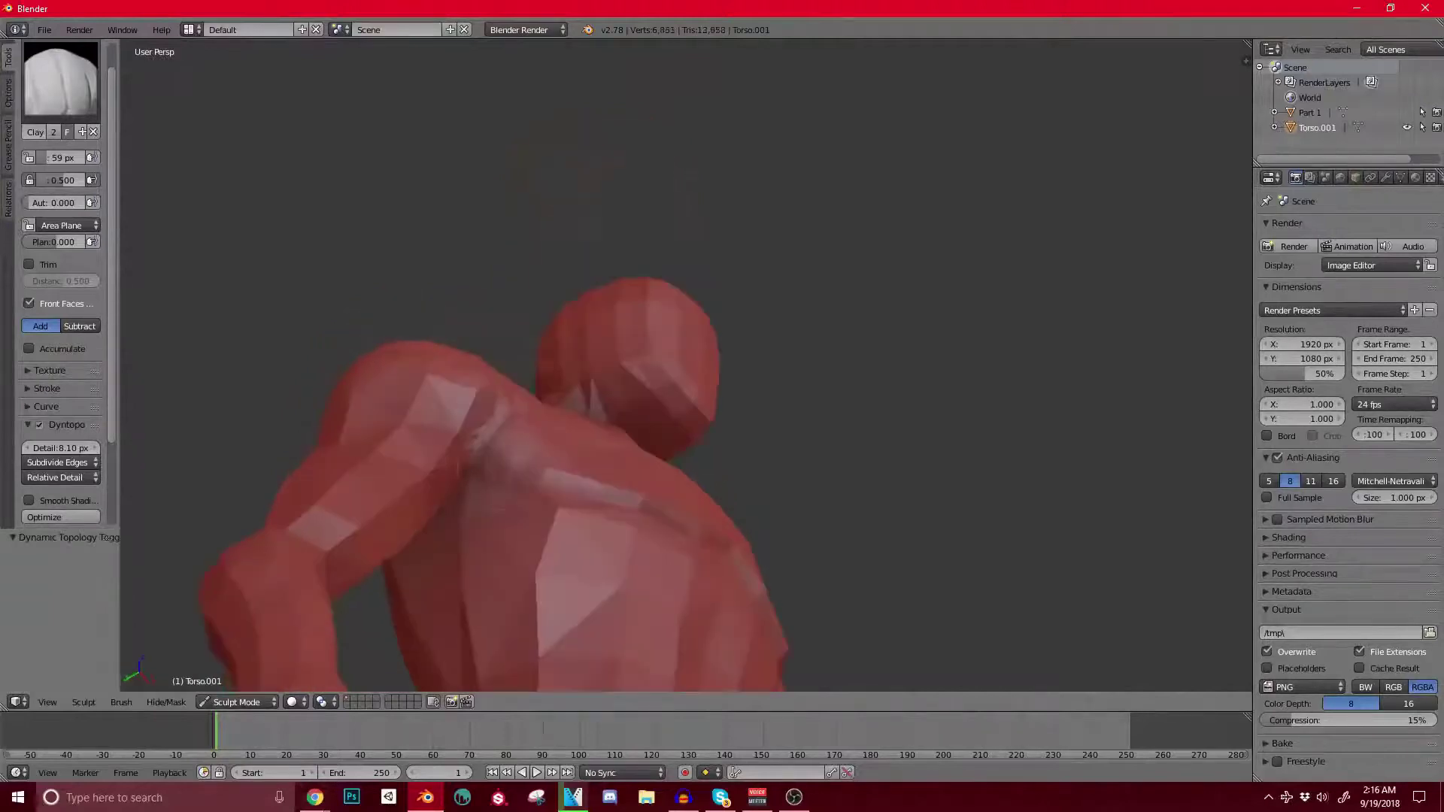
Step: Extend the Clay Strips strokes around the upper torso and shoulder line to round out its faceted surface
middle_drag(661, 389, 615, 475)
mouse_move(664, 471)
mouse_down()
mouse_move(750, 451)
mouse_move(756, 474)
mouse_move(796, 418)
mouse_move(618, 376)
mouse_up()
mouse_move(752, 429)
mouse_down()
mouse_move(792, 456)
mouse_move(730, 470)
mouse_up()
shift+middle_drag(629, 435, 601, 331)
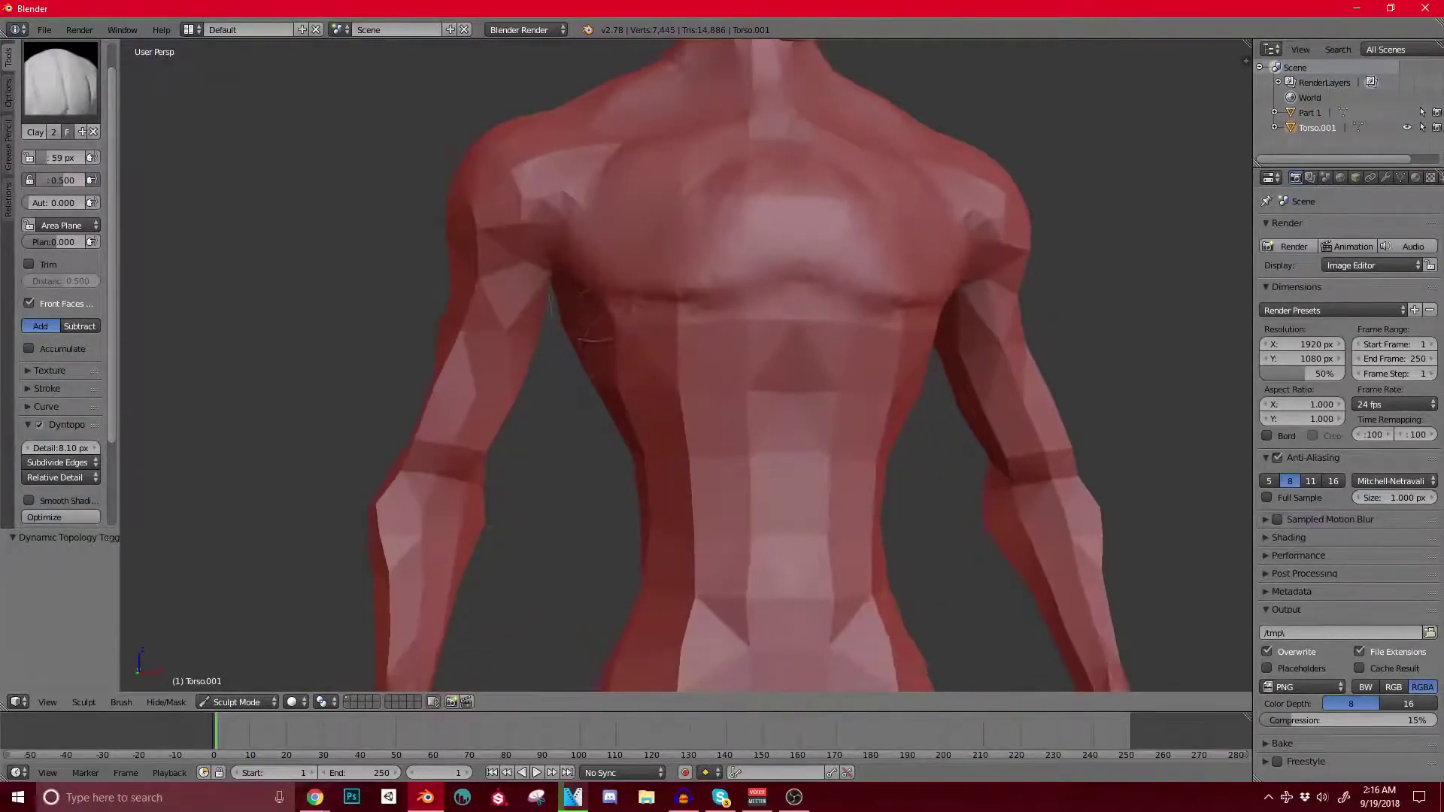
Step: Fill out the abdomen and the front of the upper arm with Clay Strips strokes
mouse_move(650, 581)
mouse_down()
mouse_move(546, 320)
mouse_move(621, 451)
mouse_move(600, 394)
mouse_move(654, 542)
mouse_move(651, 411)
mouse_move(682, 423)
mouse_move(710, 492)
mouse_move(733, 391)
mouse_move(793, 338)
mouse_up()
scroll(787, 418, down, 3)
mouse_move(706, 377)
mouse_down()
mouse_move(707, 432)
mouse_move(795, 449)
mouse_up()
middle_drag(794, 449, 850, 449)
scroll(519, 437, up, 1)
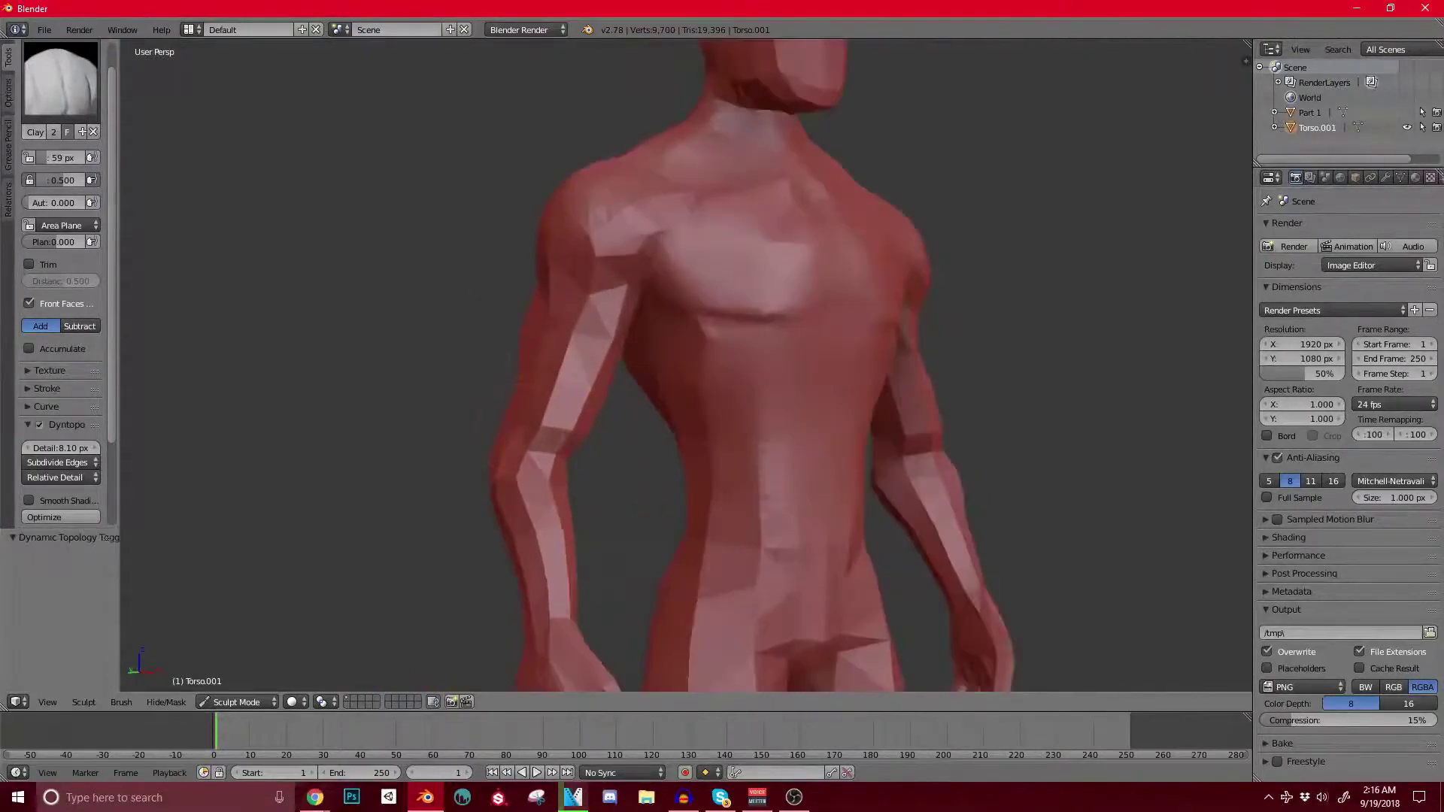
drag(601, 333, 562, 425)
mouse_move(563, 425)
middle_down()
mouse_move(688, 429)
mouse_move(511, 425)
middle_up()
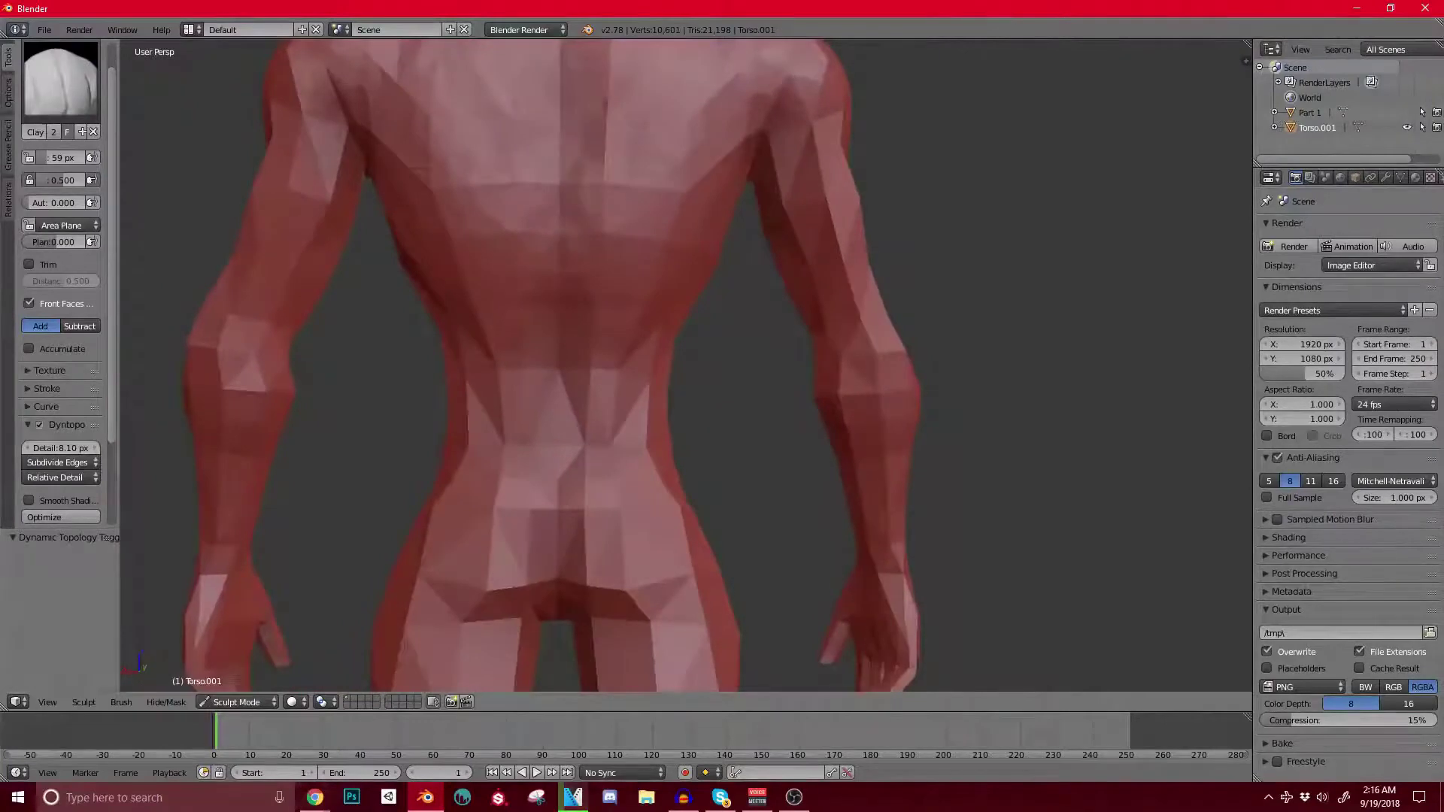
Step: Switch to the Grab brush, enlarge it to 218 px and pull the sides of the waist outward
key(g)
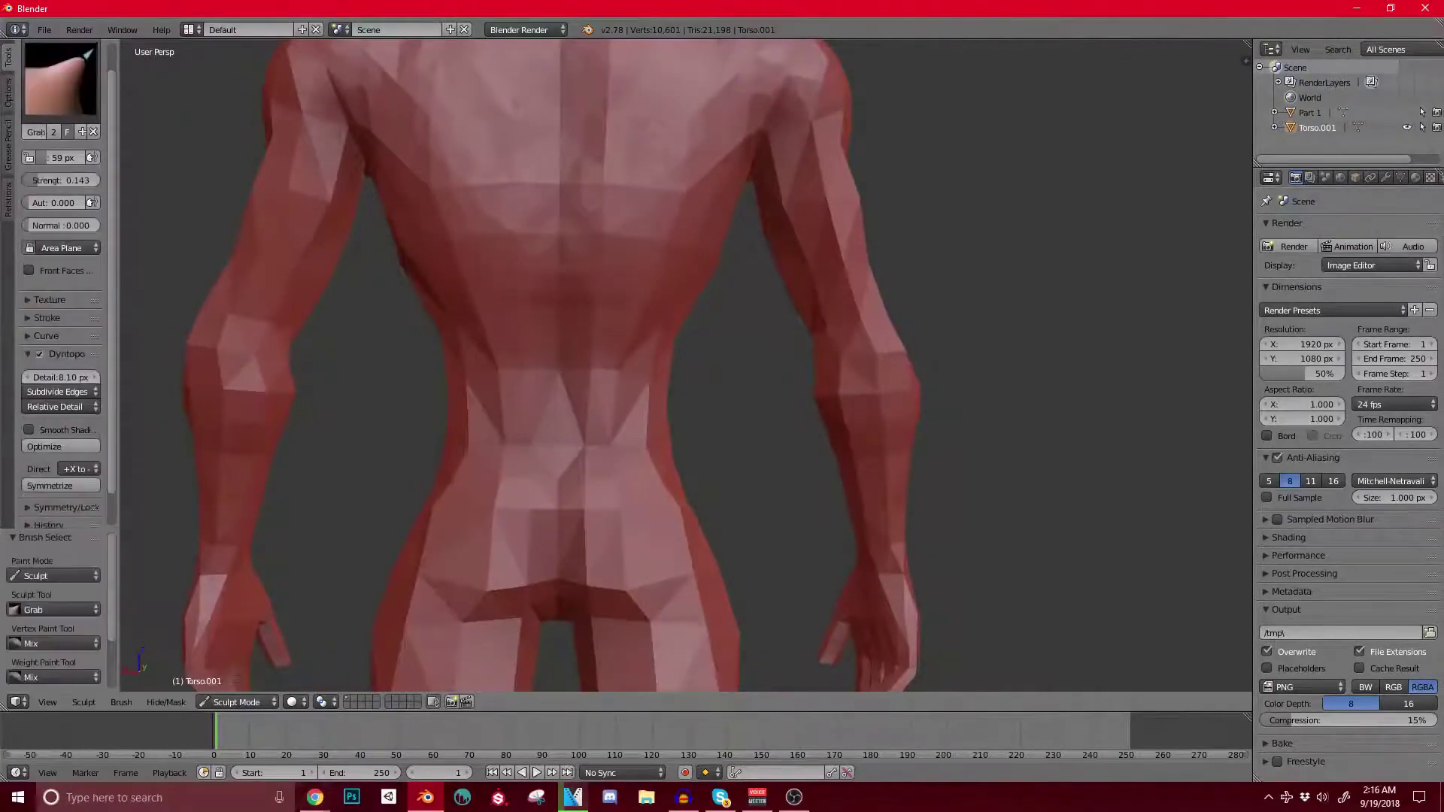
key(bracketright)
key(bracketright)
key(bracketright)
key(f)
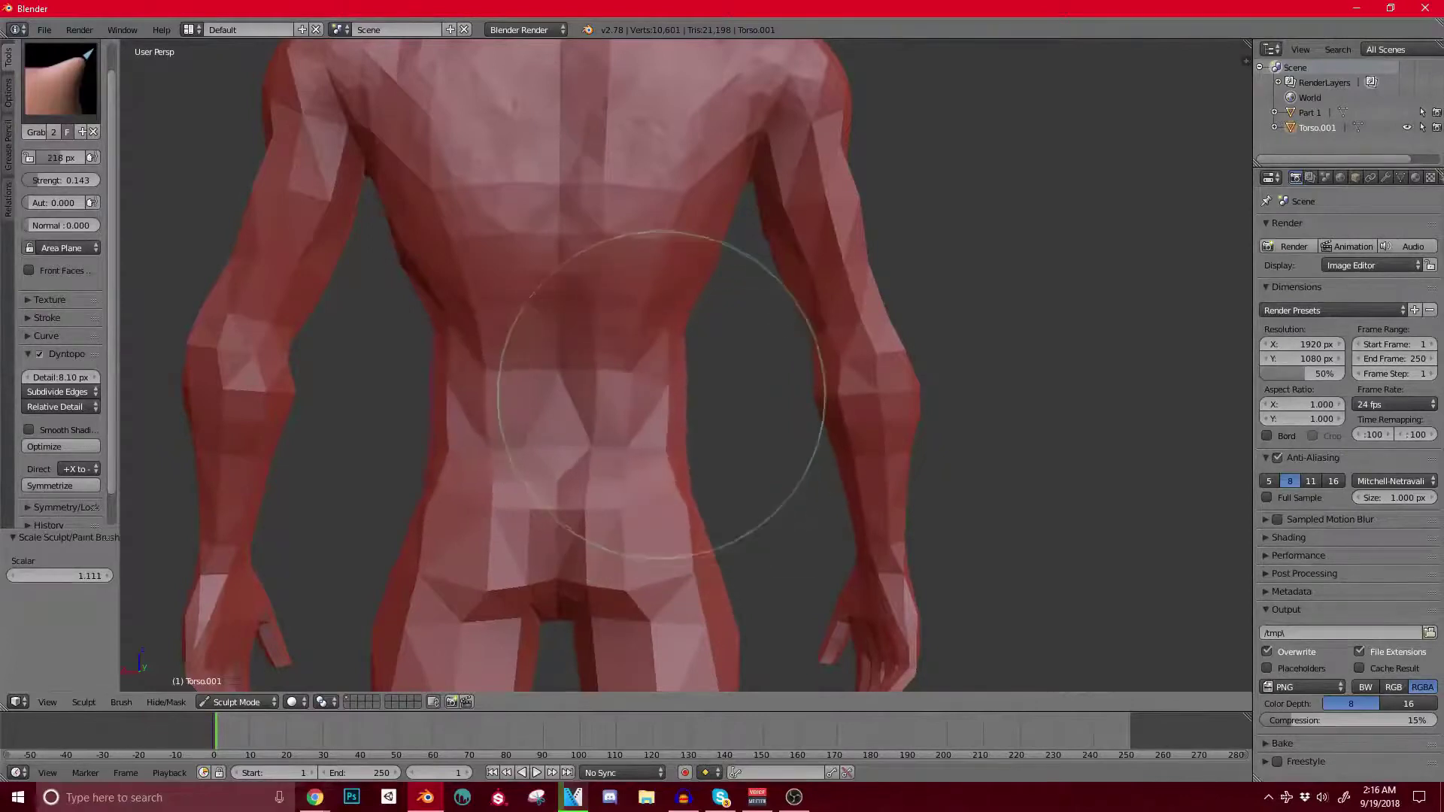
mouse_move(739, 323)
middle_down()
mouse_move(581, 371)
mouse_move(227, 181)
middle_up()
Step: Return to the Clay Strips brush at 91 px and build up the side of the abdomen
click(61, 81)
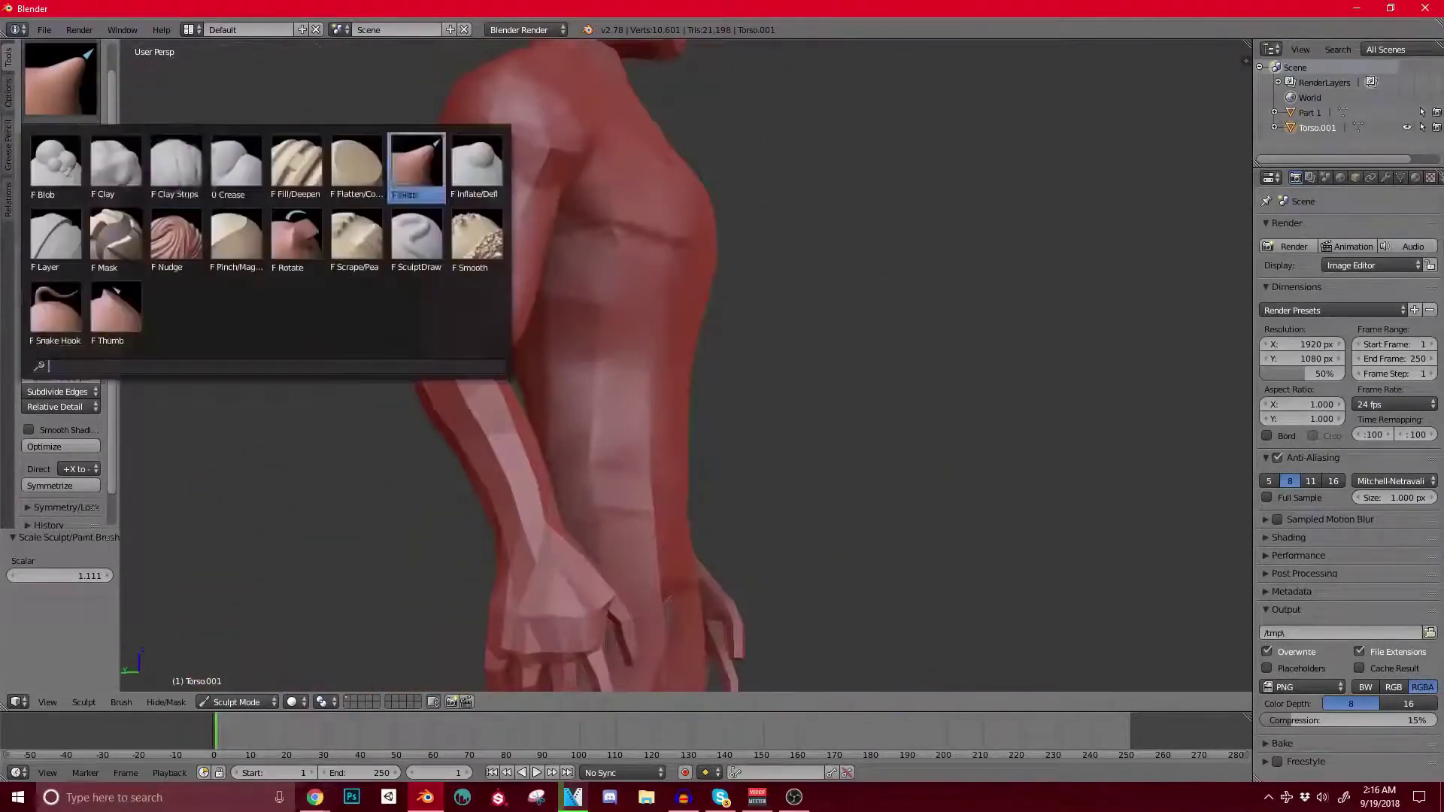
click(175, 167)
middle_drag(440, 361, 593, 376)
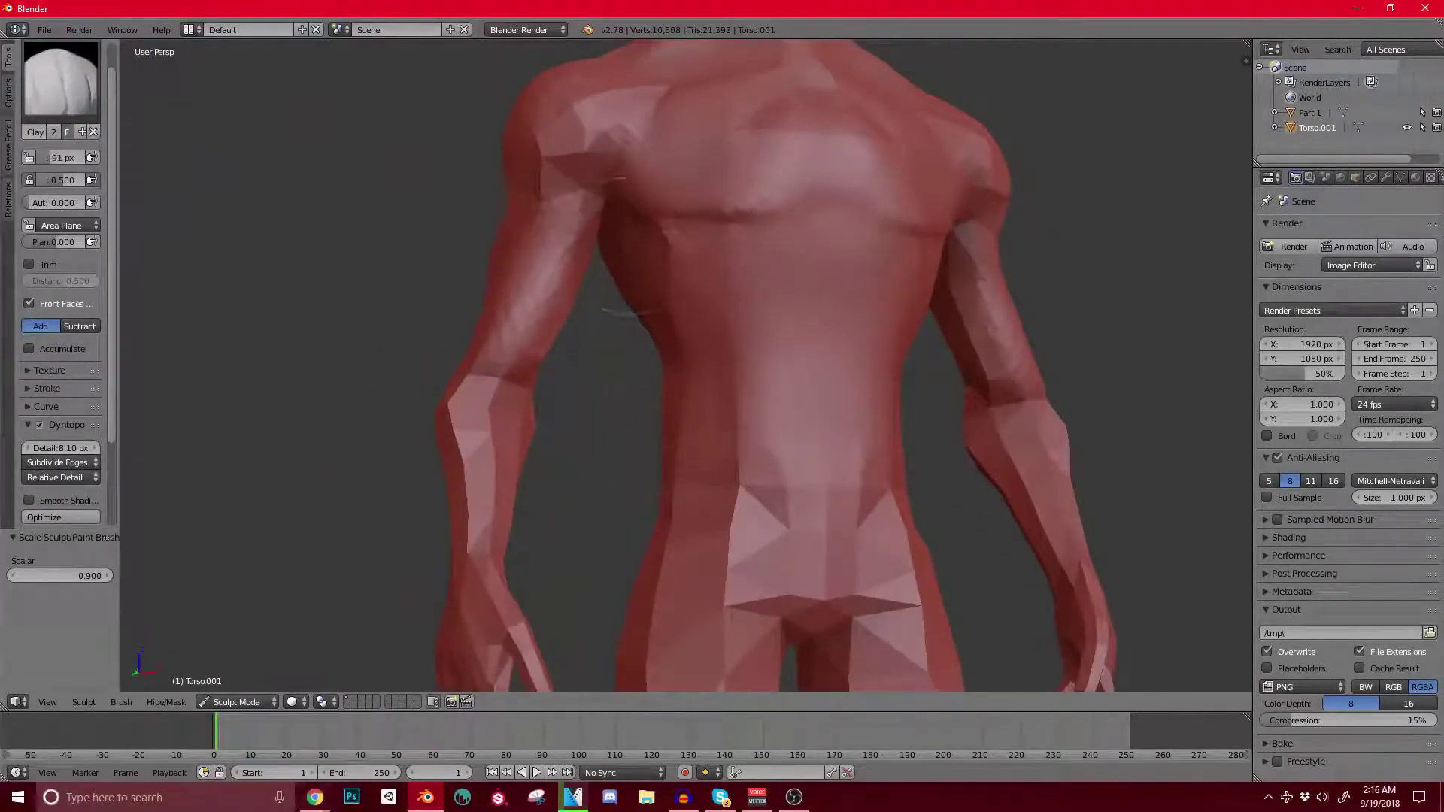
drag(697, 348, 704, 444)
Step: Build up the hip and outer thigh with long Clay Strips strokes
shift+middle_drag(704, 444, 643, 220)
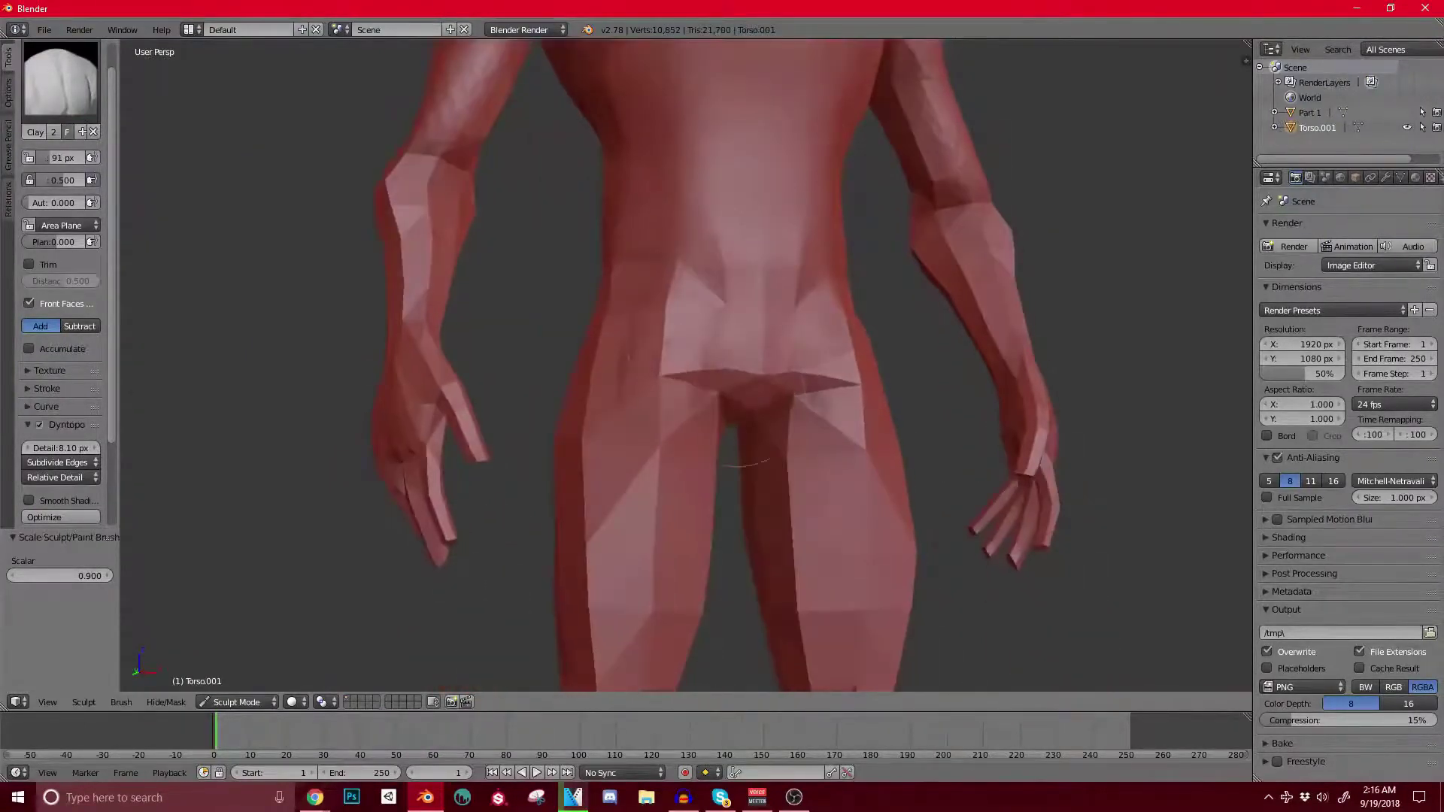
shift+middle_drag(579, 419, 594, 339)
drag(589, 373, 584, 440)
mouse_move(593, 325)
mouse_down()
mouse_move(564, 434)
mouse_move(570, 485)
mouse_up()
shift+middle_drag(620, 443, 616, 361)
middle_drag(616, 361, 688, 353)
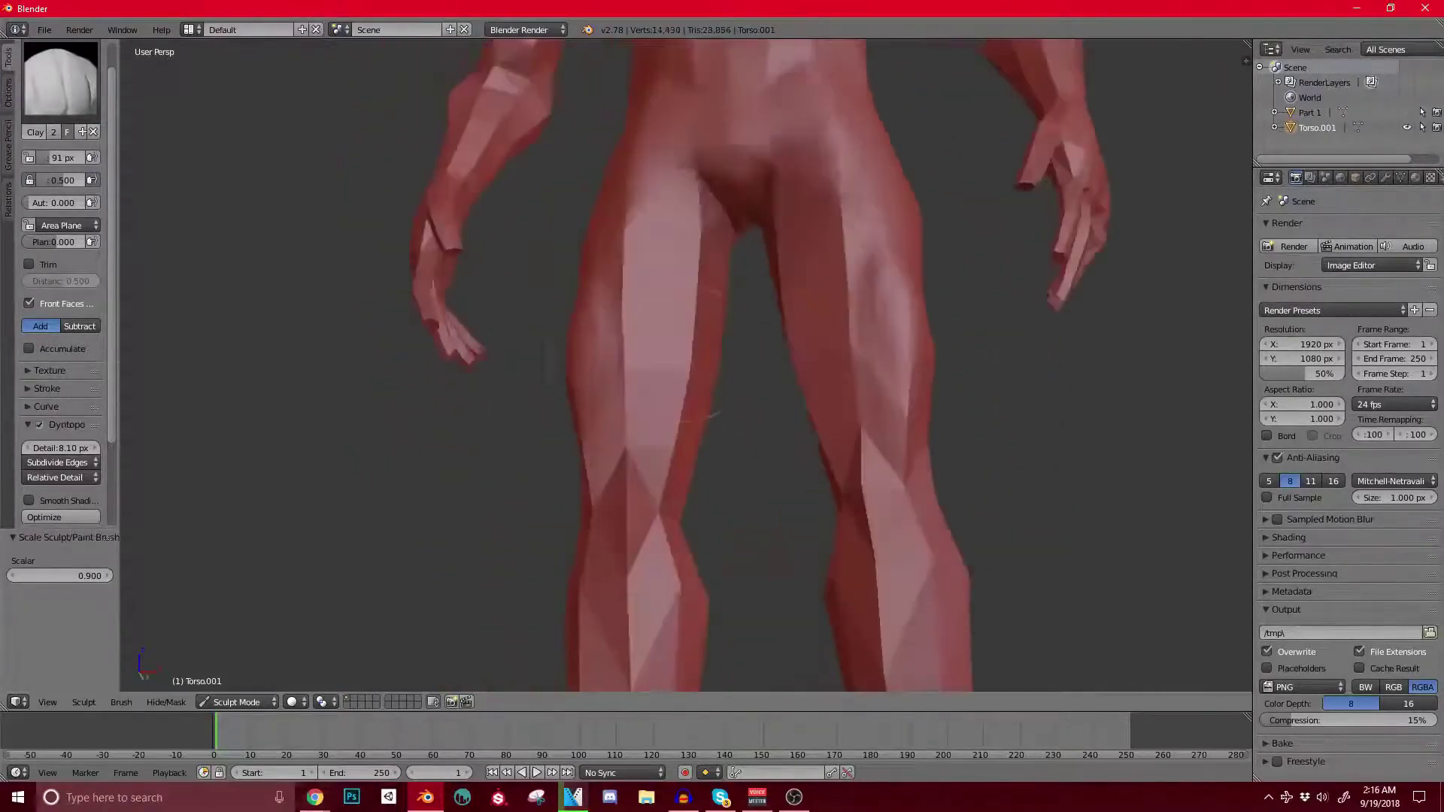
Step: Fill out the front and side of the thigh down toward the knee with Clay Strips strokes
mouse_move(711, 227)
mouse_down()
mouse_move(733, 228)
mouse_move(612, 458)
mouse_up()
mouse_move(618, 269)
mouse_down()
mouse_move(586, 406)
mouse_move(620, 274)
mouse_move(617, 208)
mouse_up()
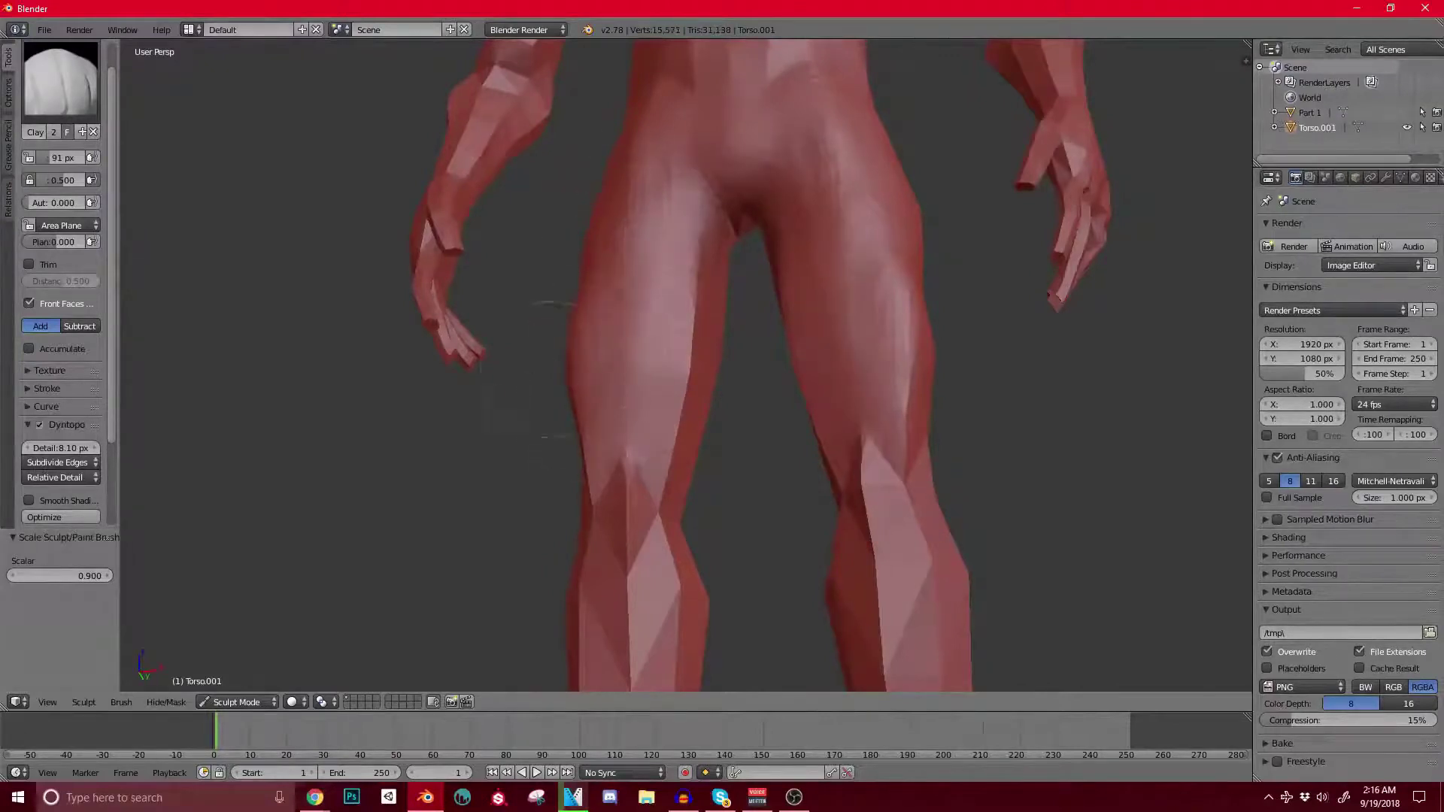
middle_drag(543, 369, 808, 418)
drag(634, 158, 644, 413)
middle_drag(643, 414, 789, 447)
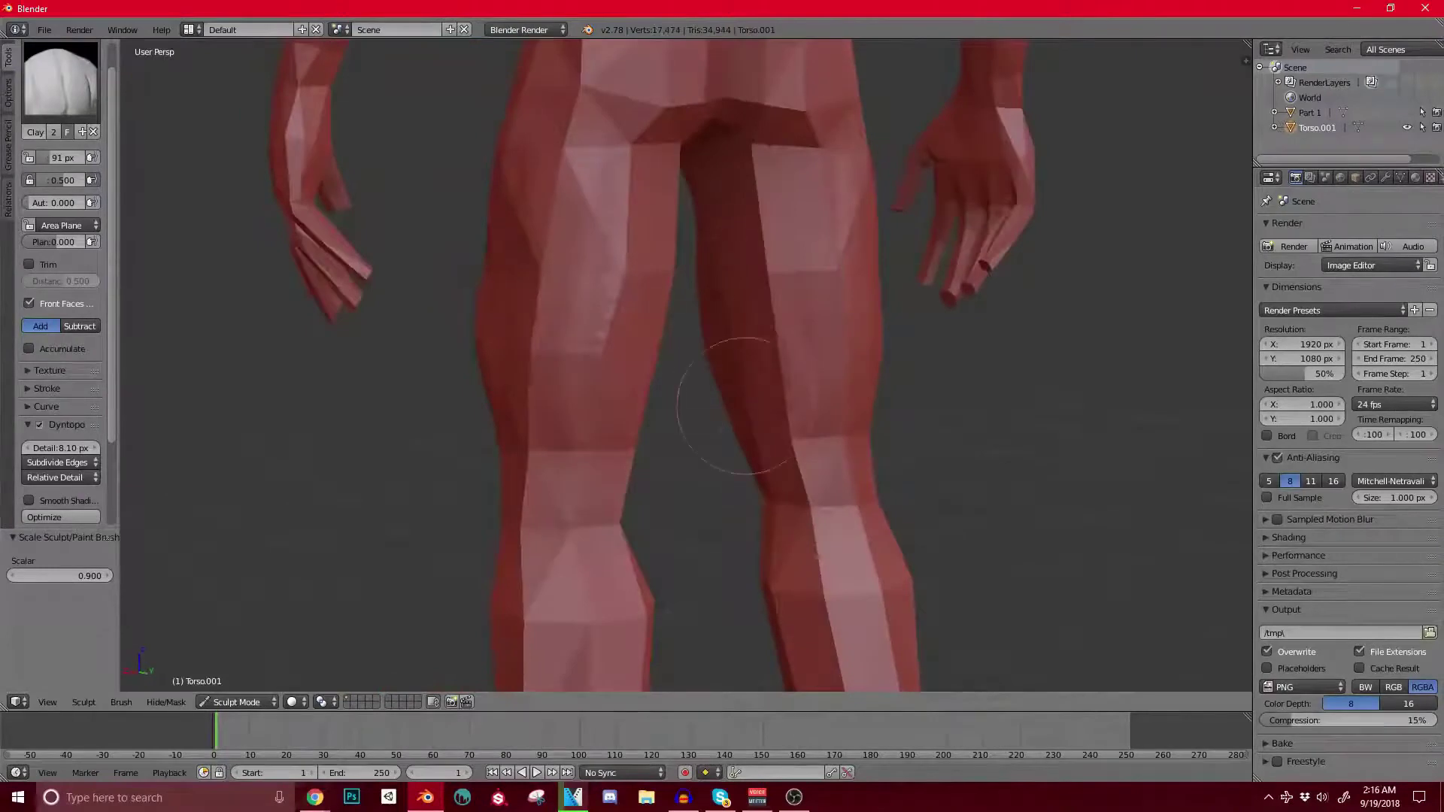
Step: Round out the buttocks and the upper back of the thigh with Clay Strips strokes
shift+middle_drag(782, 102, 713, 340)
mouse_move(713, 340)
mouse_down()
mouse_move(713, 229)
mouse_move(724, 260)
mouse_move(699, 157)
mouse_up()
middle_drag(700, 162, 628, 177)
drag(628, 177, 645, 279)
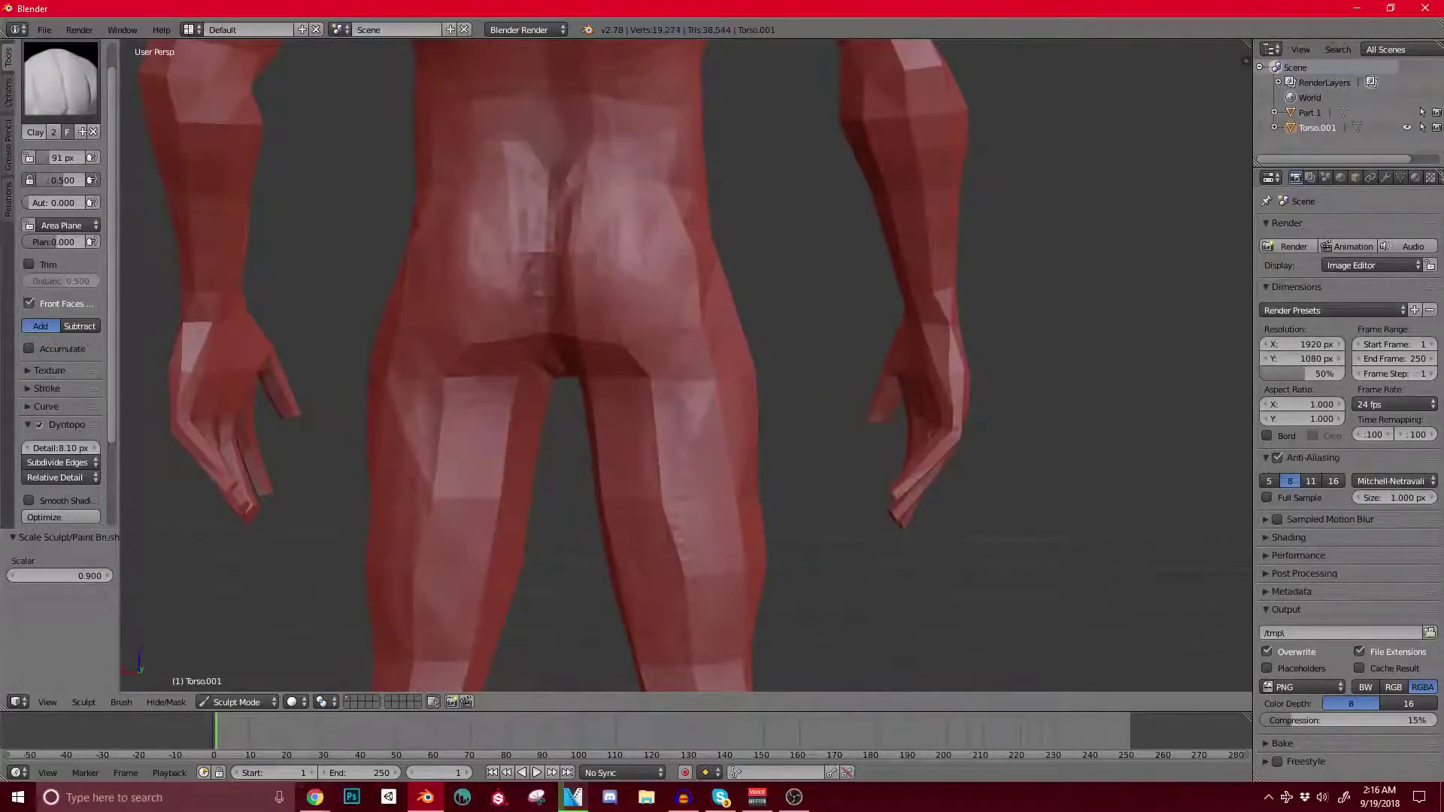
middle_drag(617, 444, 654, 452)
mouse_move(647, 204)
mouse_down()
mouse_move(653, 293)
mouse_move(688, 410)
mouse_up()
drag(641, 223, 630, 271)
Step: Build up the calf muscle on the back of the lower leg and smooth its surface
shift+middle_drag(519, 557, 497, 105)
middle_drag(725, 361, 677, 373)
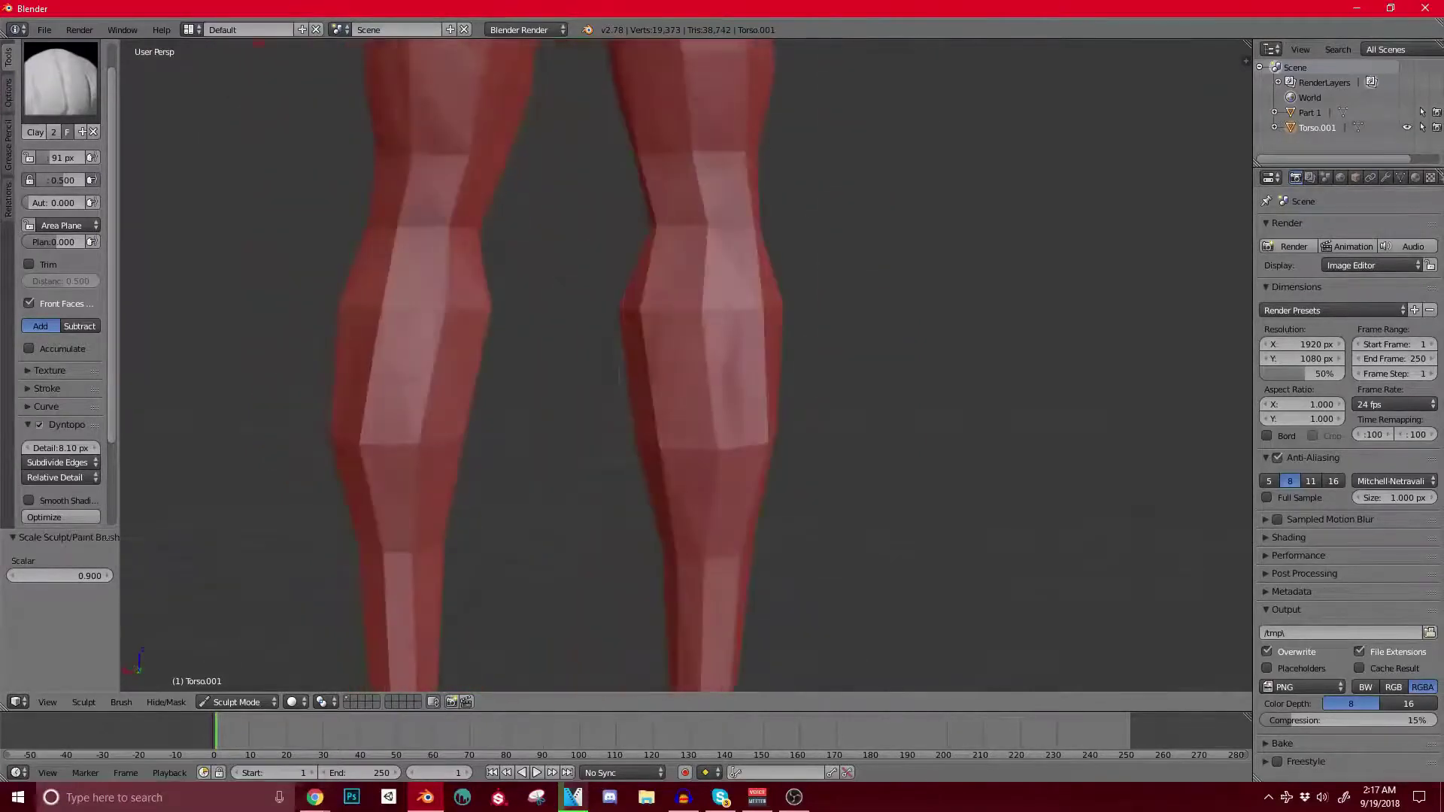
drag(748, 309, 733, 384)
middle_drag(752, 361, 640, 353)
drag(589, 406, 594, 315)
middle_drag(594, 331, 699, 353)
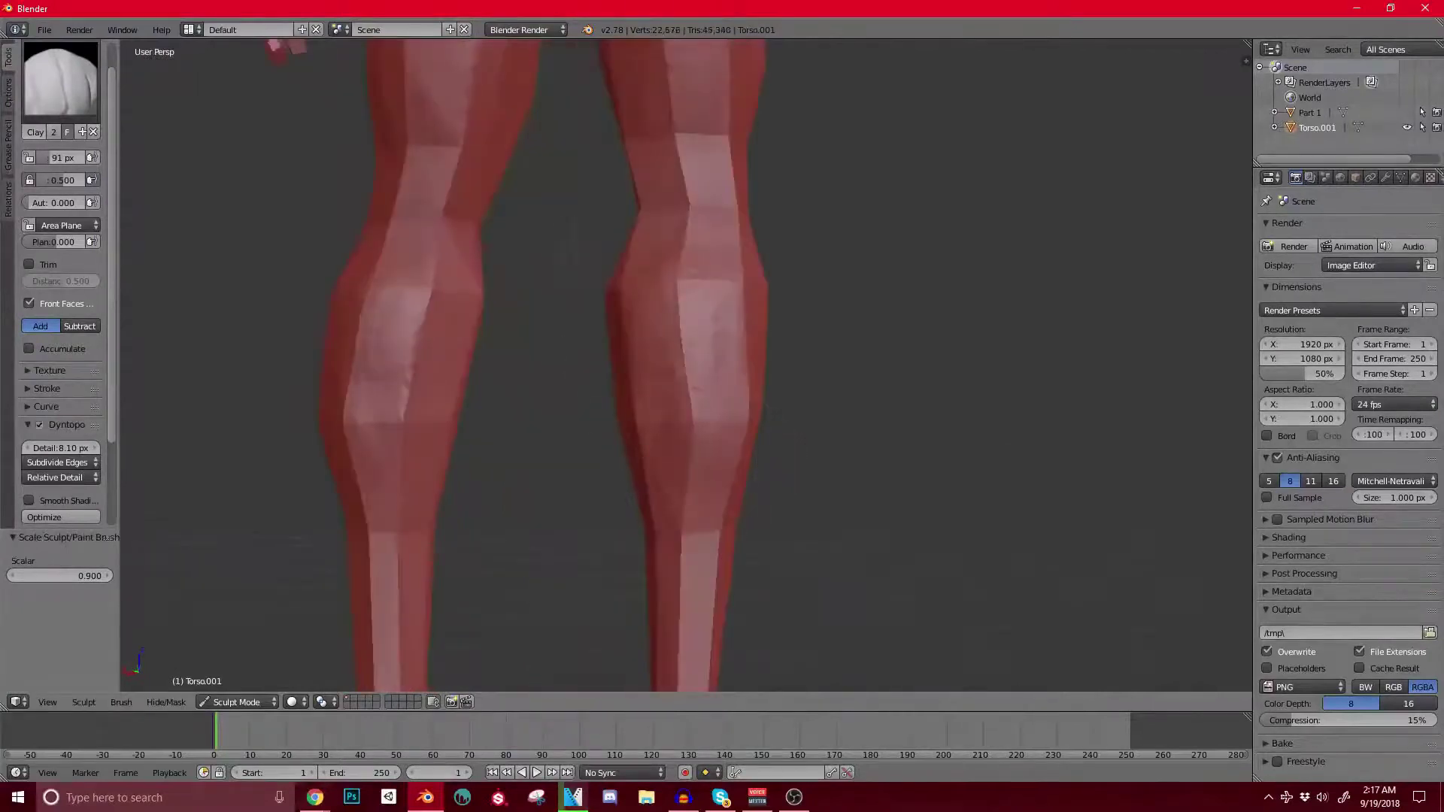
shift+drag(644, 311, 658, 369)
Step: Extend the calf volume along its inner side and up behind the knee with Clay Strips strokes
middle_drag(665, 421, 783, 471)
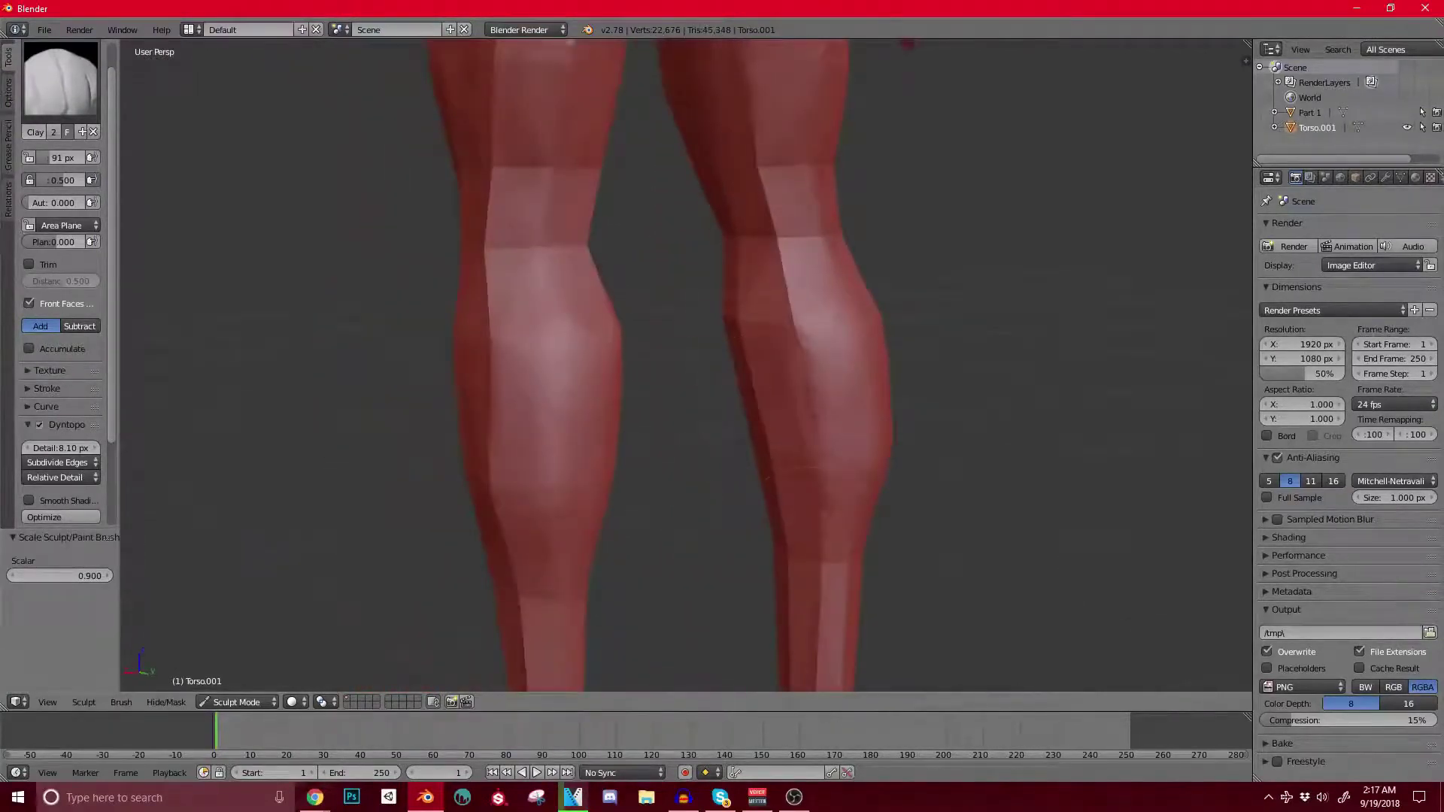
drag(794, 512, 756, 281)
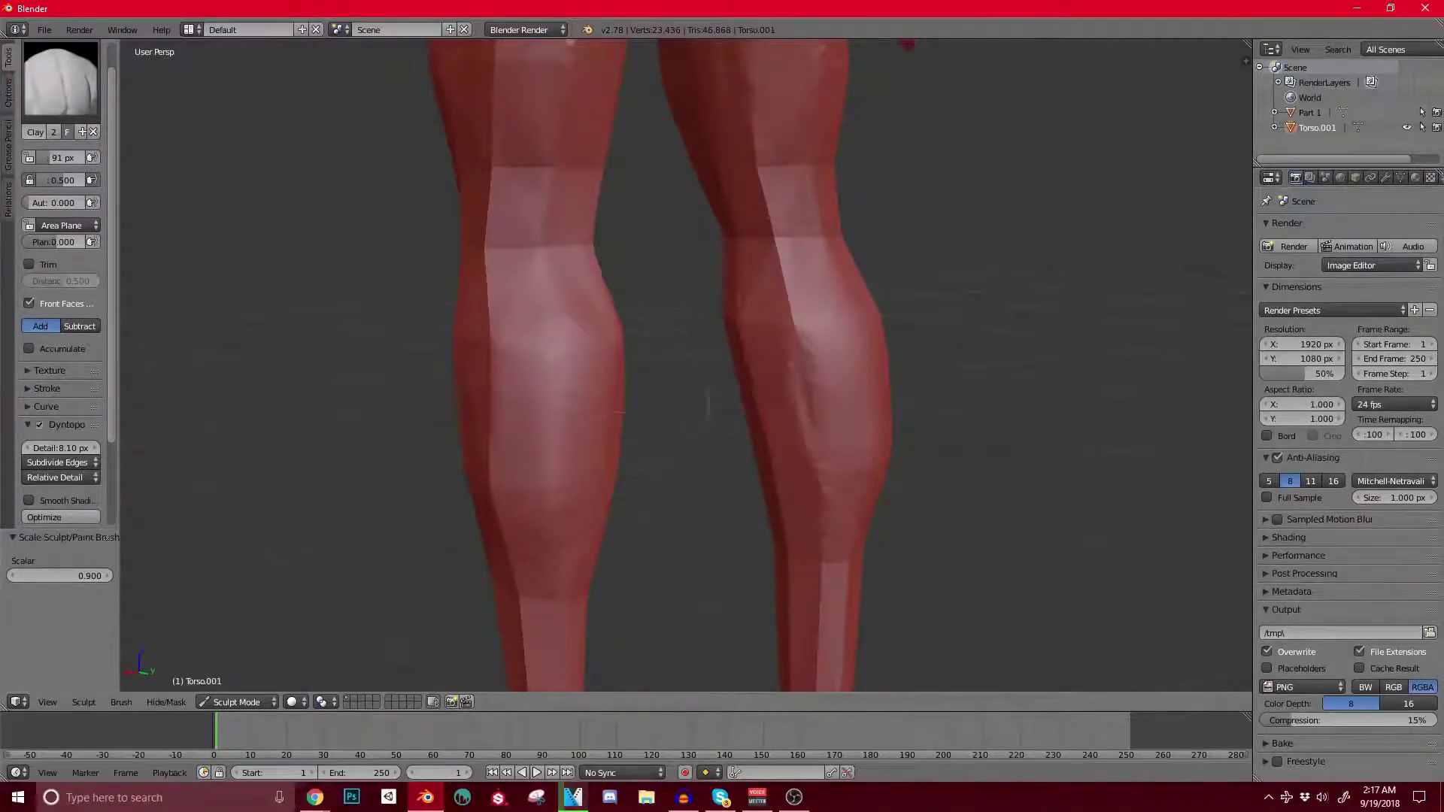
scroll(647, 421, down, 2)
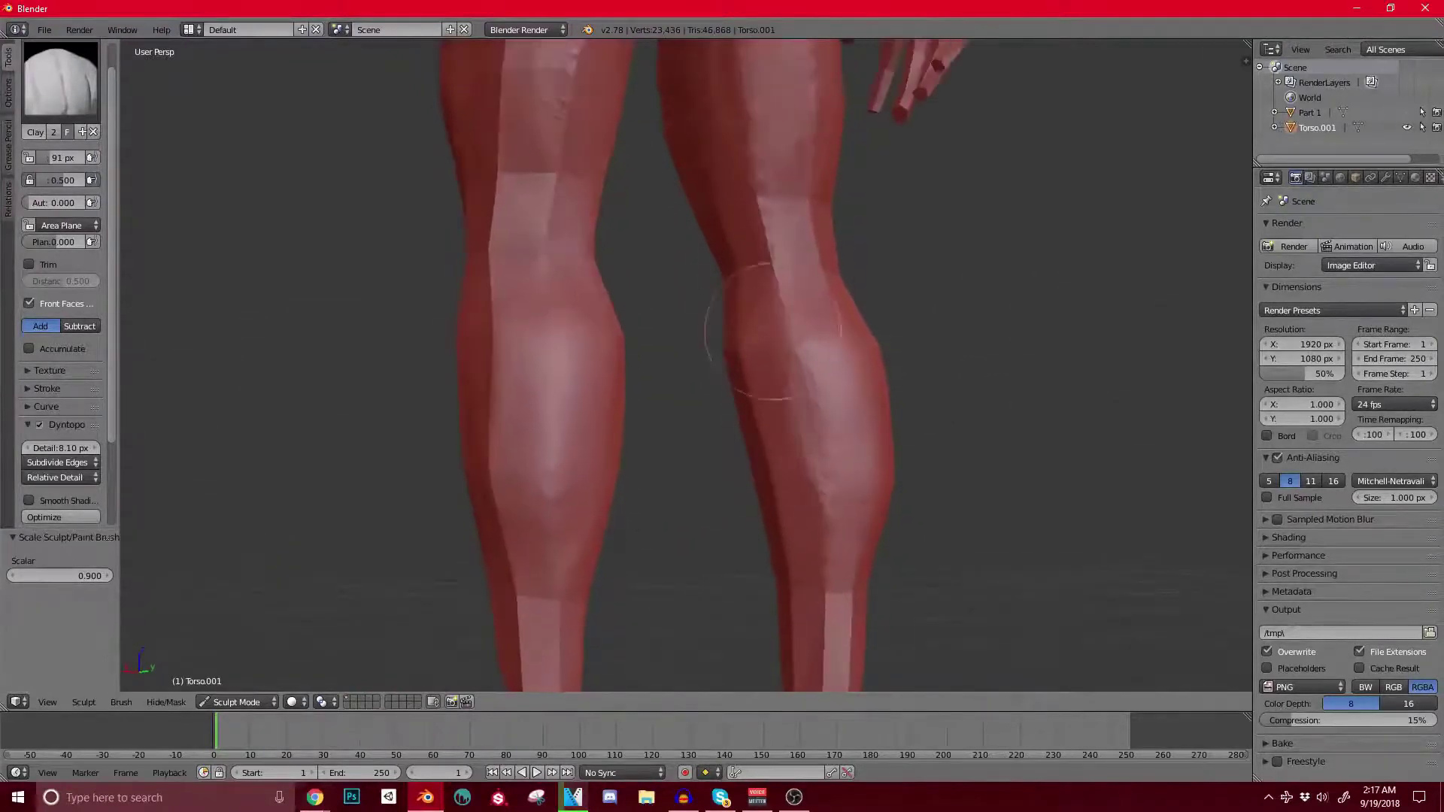
scroll(757, 339, up, 3)
mouse_move(643, 357)
mouse_down()
mouse_move(612, 419)
mouse_move(645, 354)
mouse_up()
Step: Add a Clay Strips stroke to the upper arm just below the shoulder
mouse_move(645, 354)
middle_down()
mouse_move(612, 451)
mouse_move(677, 428)
middle_up()
shift+middle_drag(789, 290, 766, 470)
mouse_move(728, 218)
shift+middle_down()
mouse_move(728, 316)
mouse_move(796, 319)
mouse_move(711, 323)
shift+middle_up()
scroll(711, 324, up, 2)
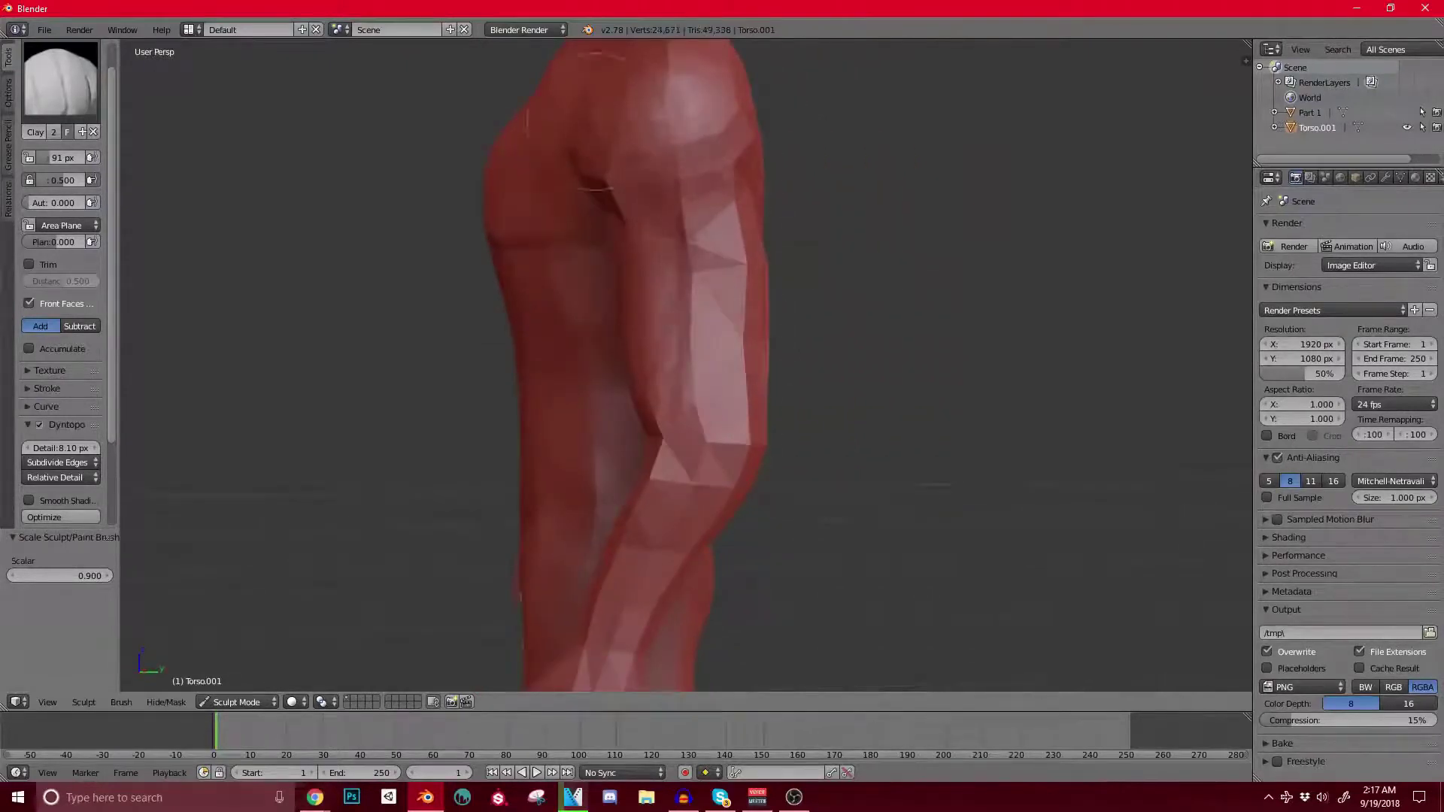
mouse_move(665, 197)
mouse_down()
mouse_move(599, 115)
mouse_move(688, 135)
mouse_up()
Step: Thicken the side of the neck up to the jaw with Clay Strips strokes
shift+middle_drag(688, 135, 685, 350)
shift+middle_drag(645, 201, 629, 305)
middle_drag(623, 304, 661, 300)
scroll(661, 299, up, 2)
drag(654, 280, 670, 259)
shift+middle_drag(673, 259, 609, 478)
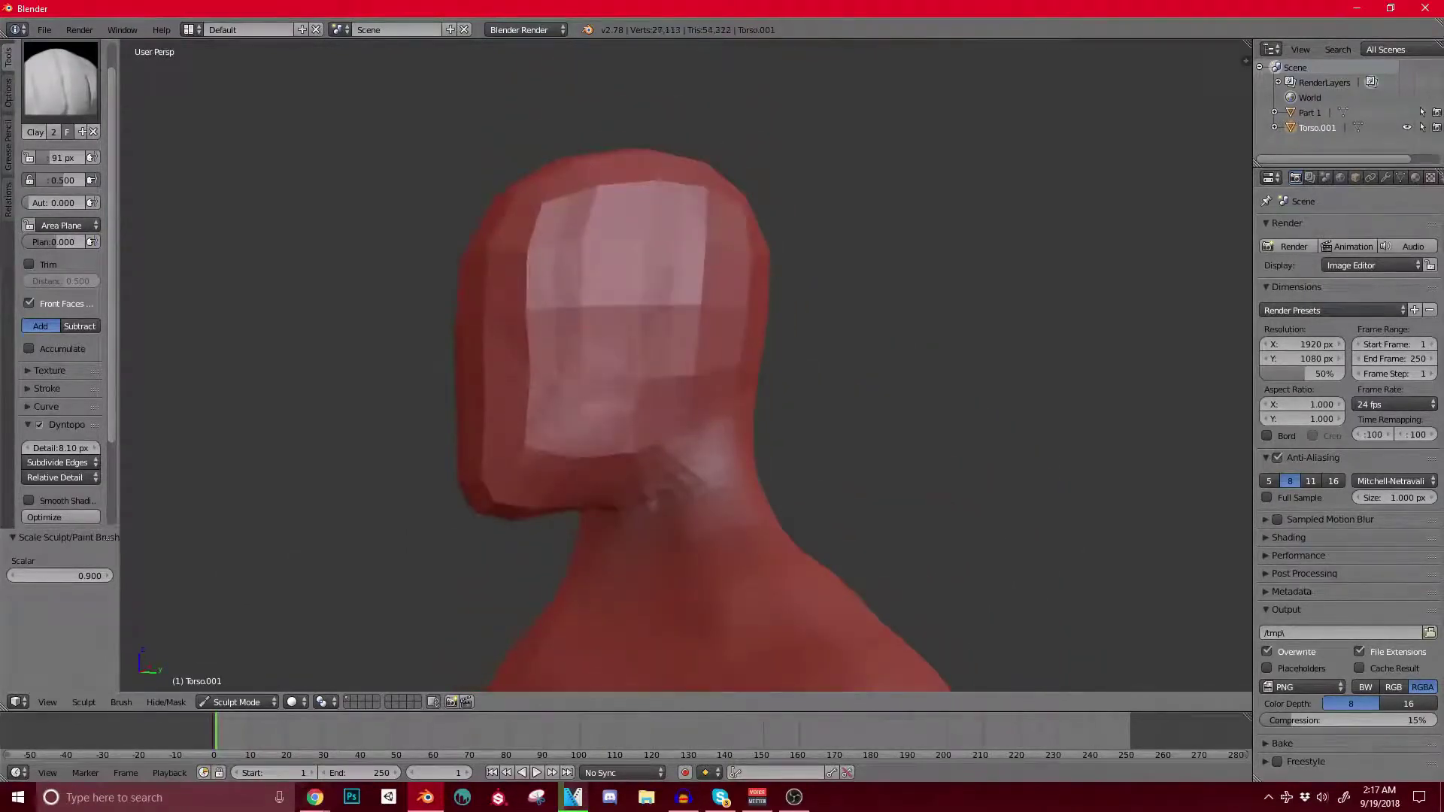
Step: Build up the front of the face from the brow down to the jaw with Clay Strips strokes
middle_drag(591, 332, 703, 346)
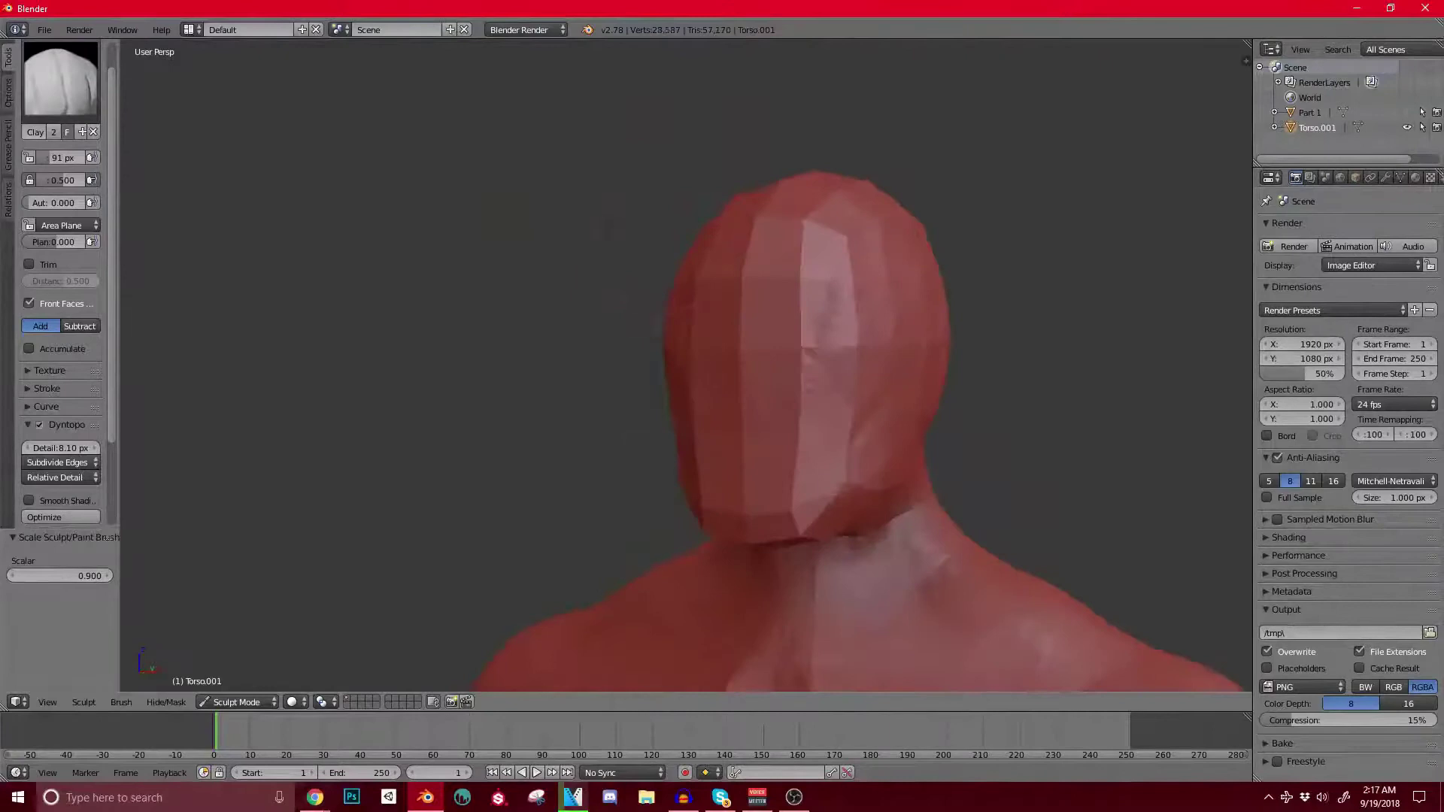
mouse_move(824, 301)
mouse_down()
mouse_move(760, 324)
mouse_move(692, 508)
mouse_up()
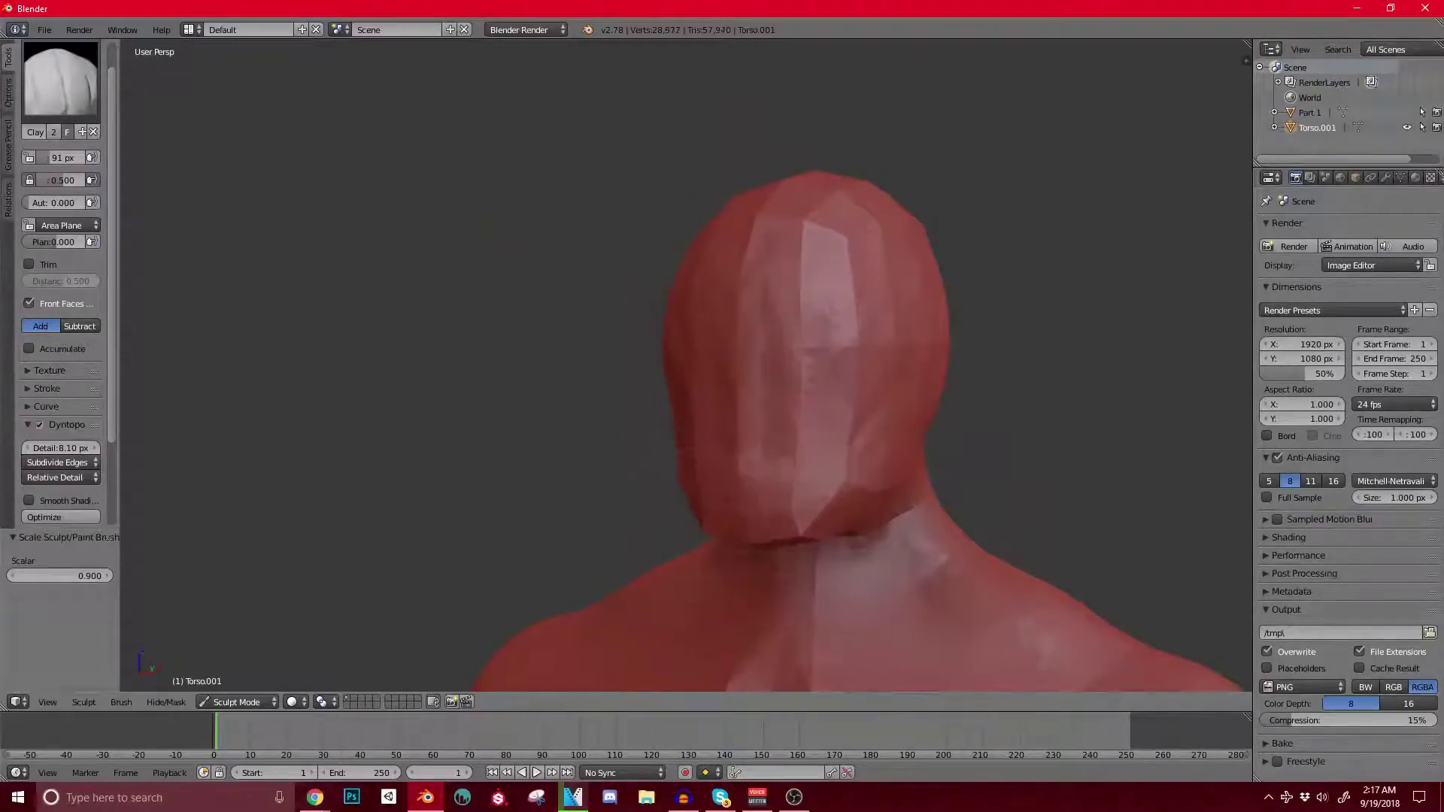
middle_drag(786, 378, 673, 391)
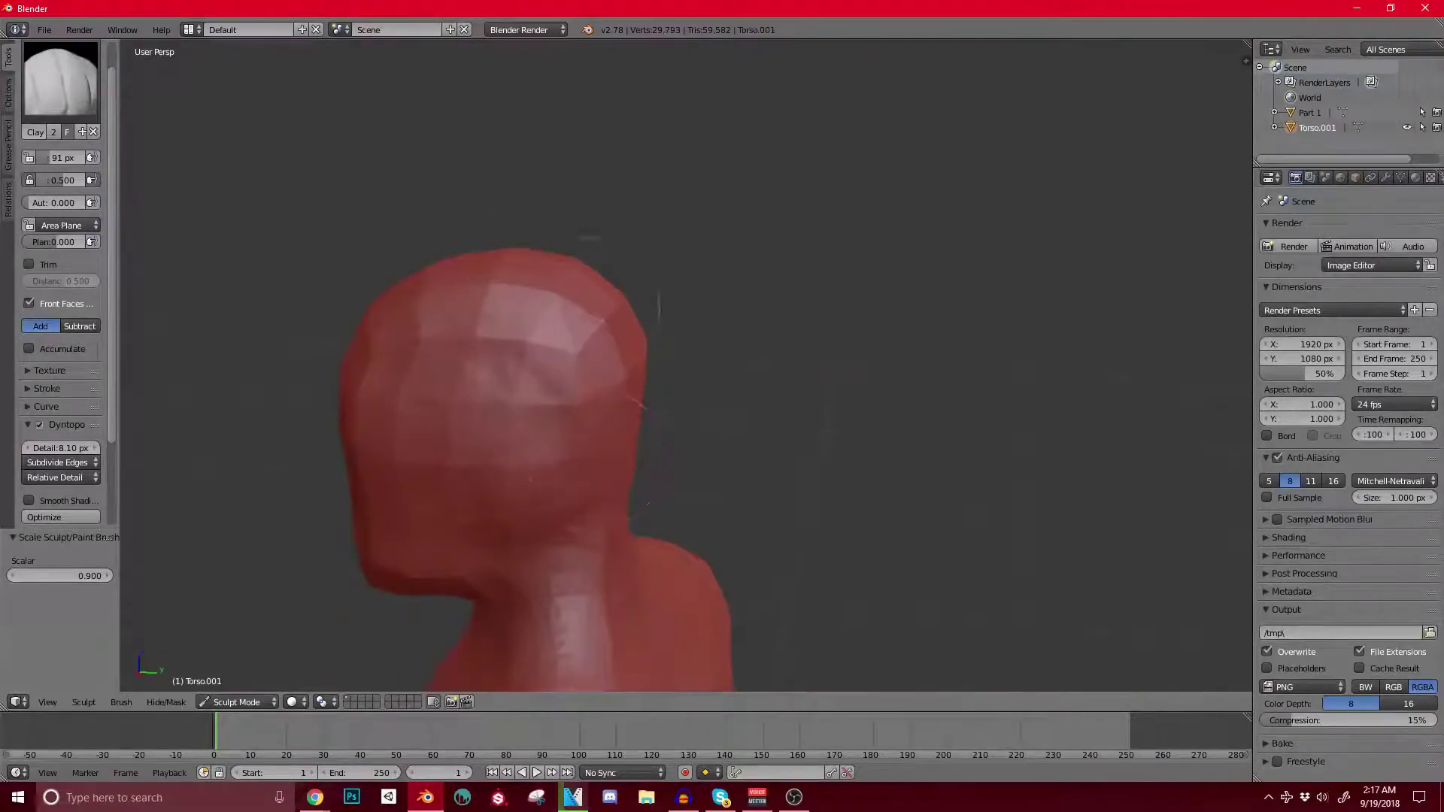
Step: Round out the back of the head, then smooth and reinforce its transition into the neck
middle_drag(601, 466, 526, 474)
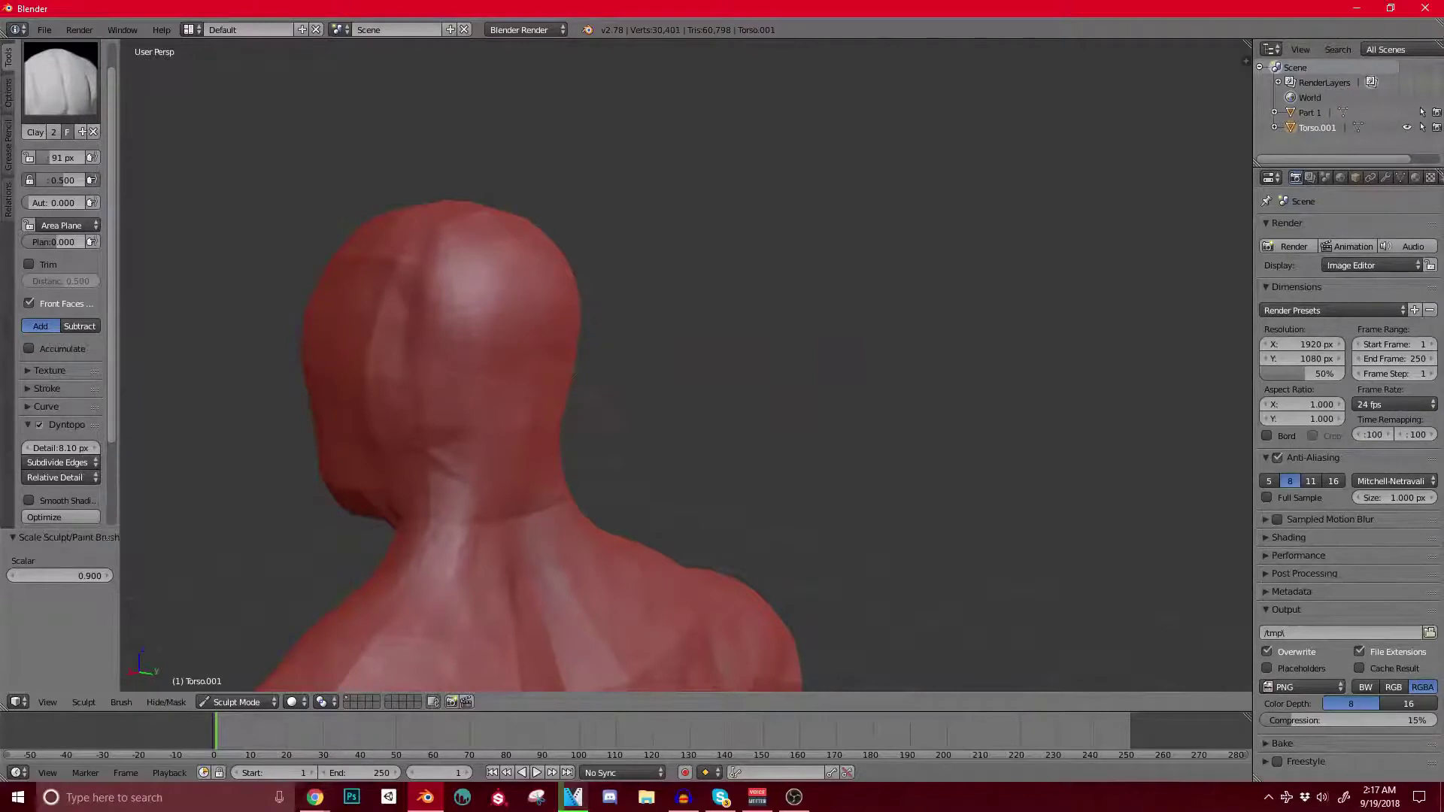
shift+drag(504, 470, 443, 538)
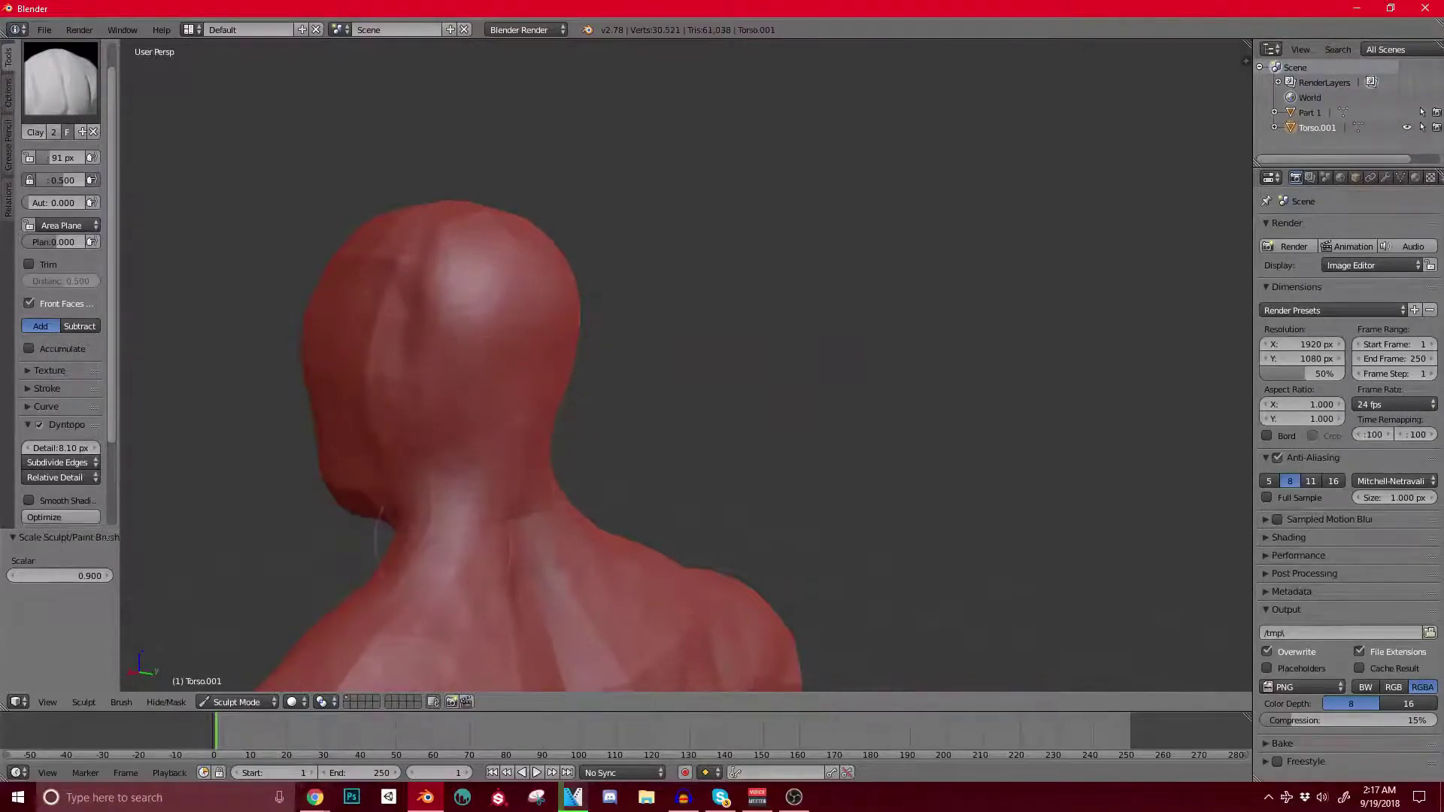
shift+middle_drag(437, 555, 467, 481)
drag(465, 490, 459, 502)
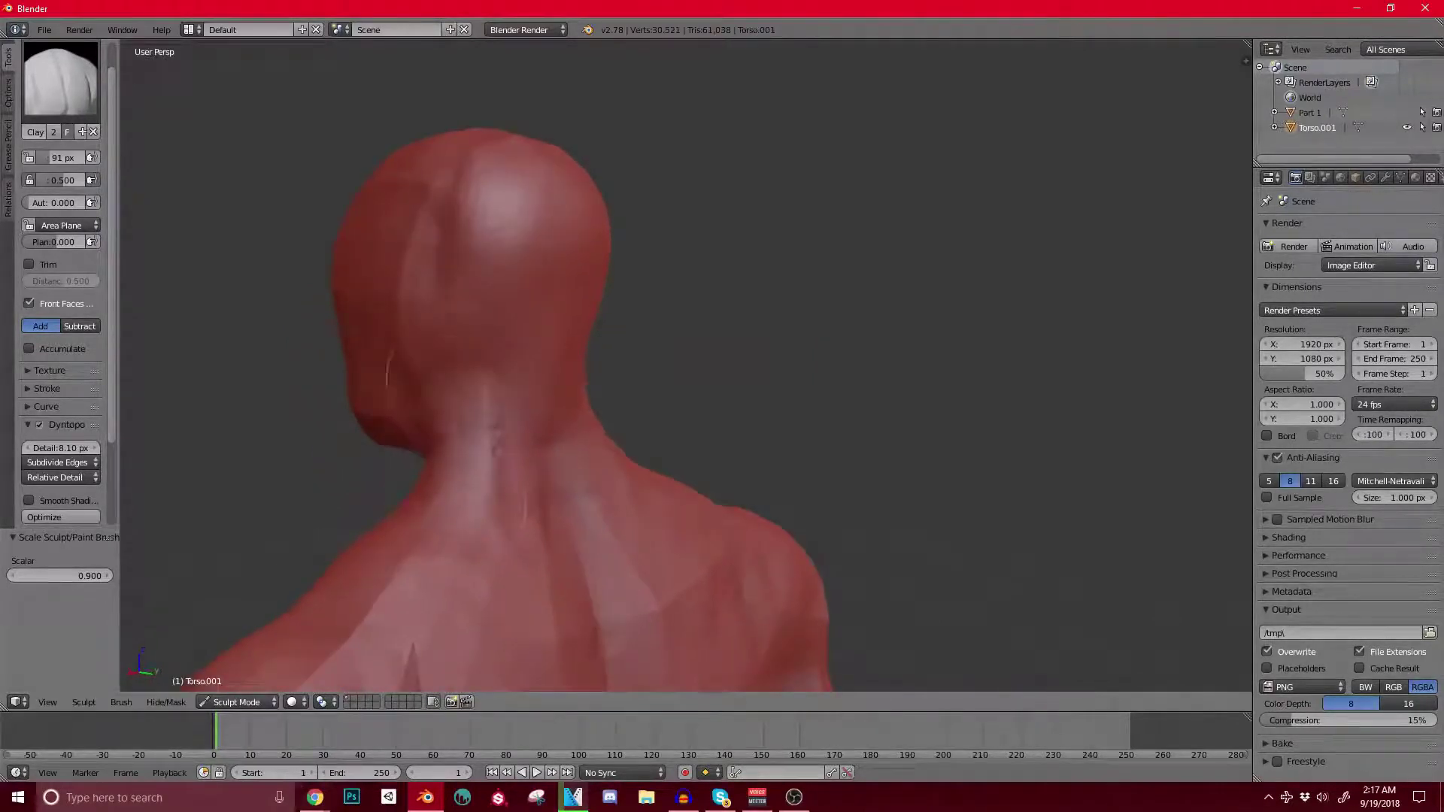
drag(498, 451, 505, 476)
Step: Refine the lower face and chin with a sculpting stroke
scroll(508, 474, down, 1)
mouse_move(508, 474)
middle_down()
mouse_move(651, 444)
mouse_move(591, 263)
middle_up()
middle_drag(548, 313, 613, 196)
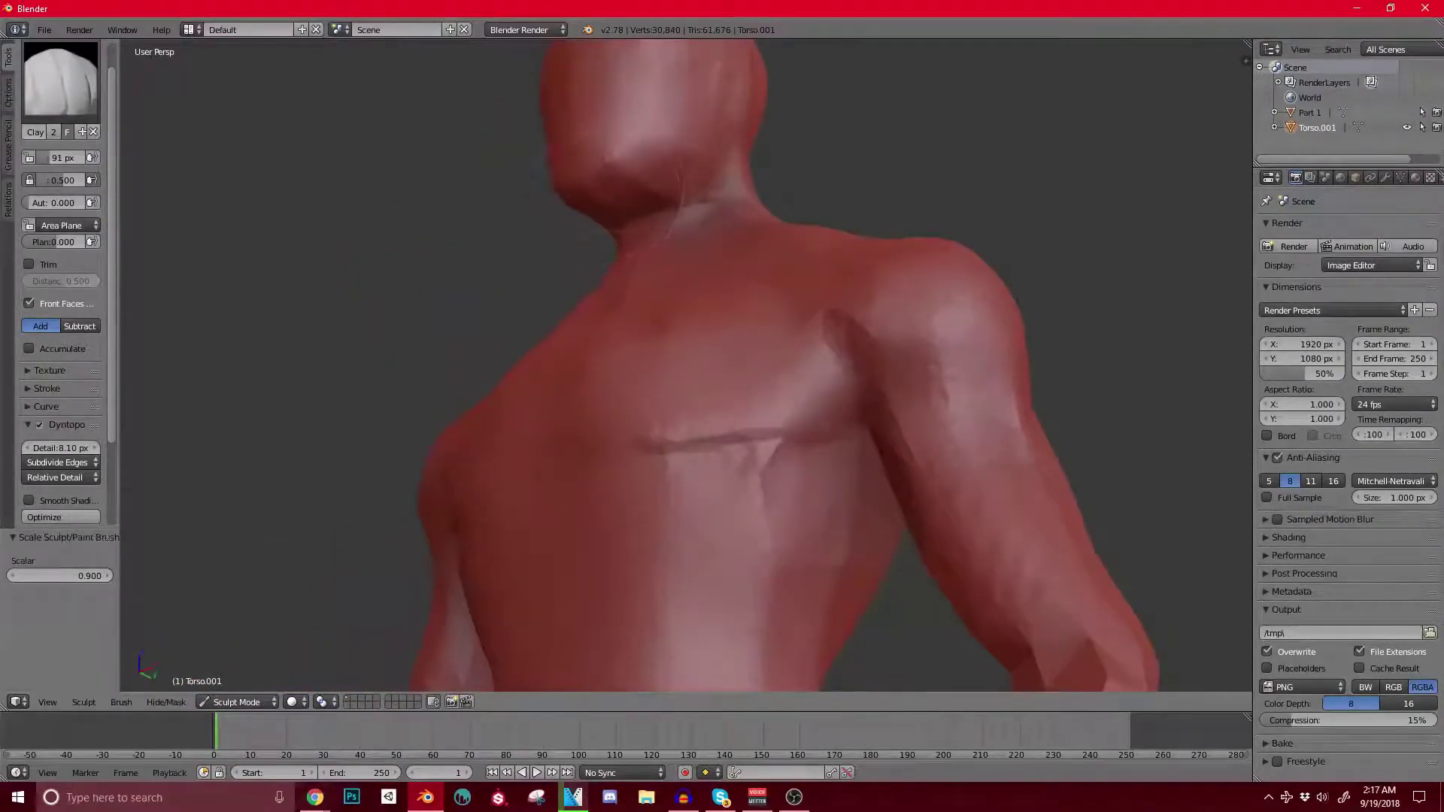
middle_drag(620, 140, 592, 385)
drag(638, 322, 603, 362)
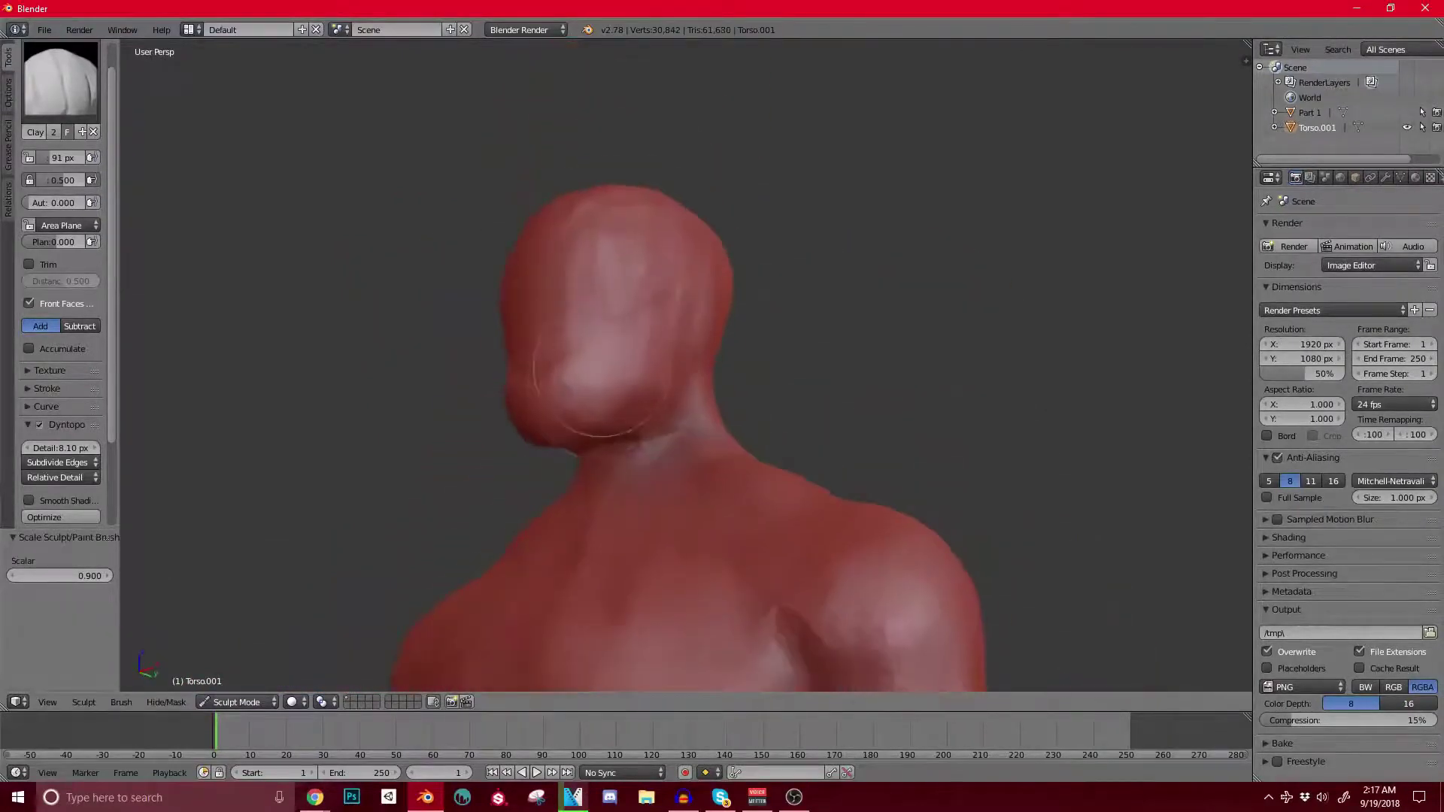
Step: Reinforce the lower part of the pectoral with a Clay Strips stroke across the chest
middle_drag(643, 340, 635, 461)
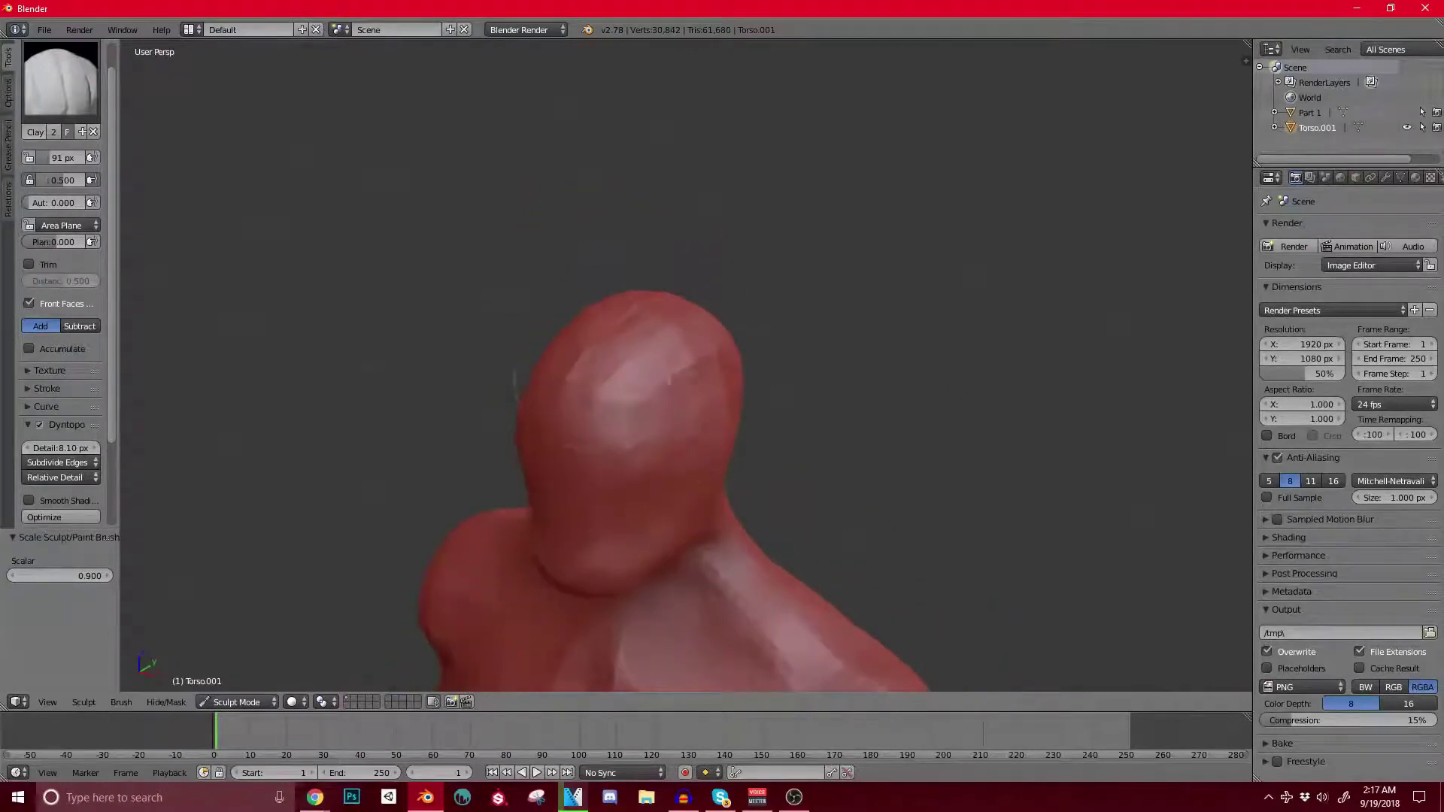
middle_drag(565, 415, 681, 274)
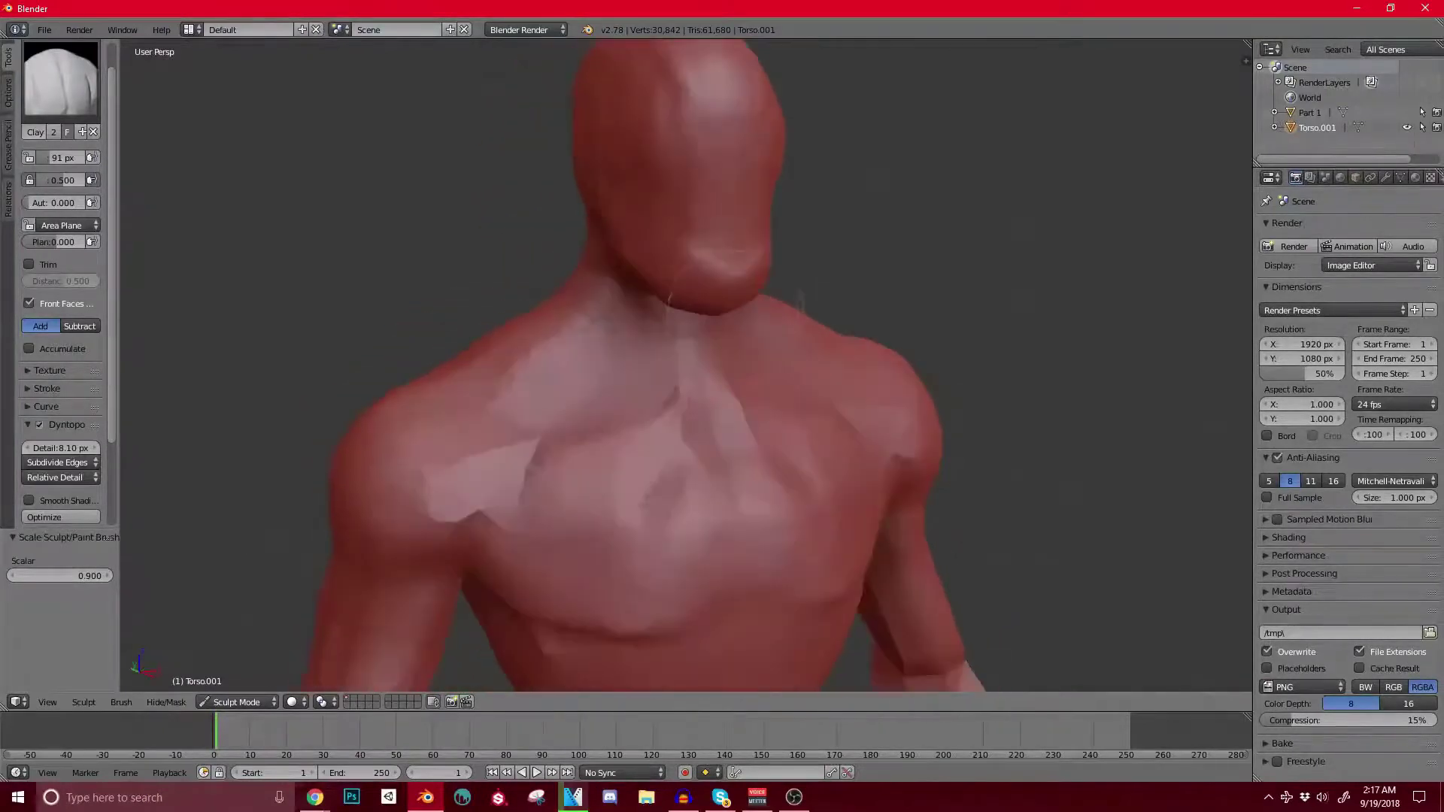
scroll(681, 273, up, 2)
middle_drag(656, 226, 678, 194)
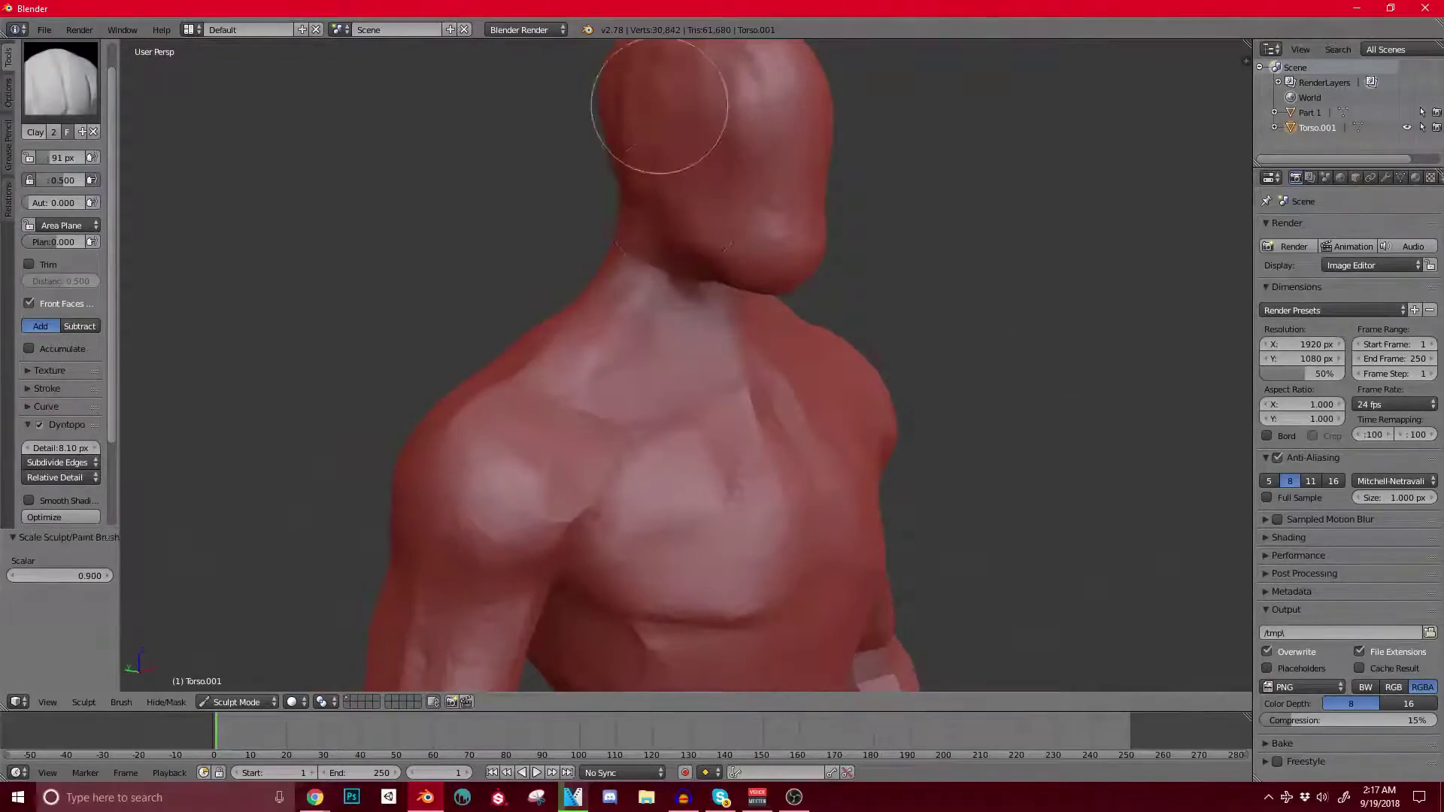
shift+middle_drag(669, 418, 640, 116)
drag(588, 279, 666, 277)
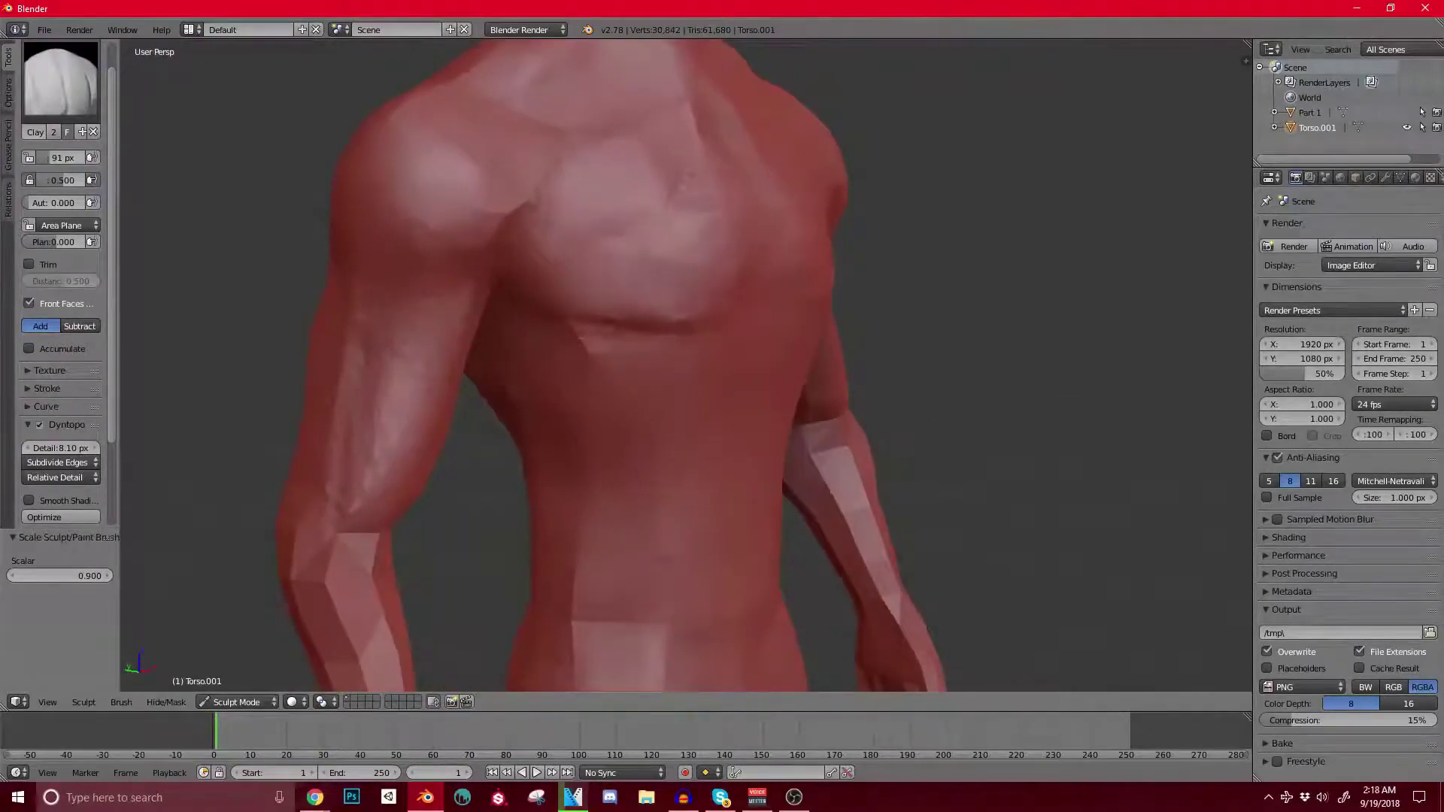
Step: Build up the forearm from the elbow to the wrist with Clay Strips strokes
shift+middle_drag(580, 662, 580, 338)
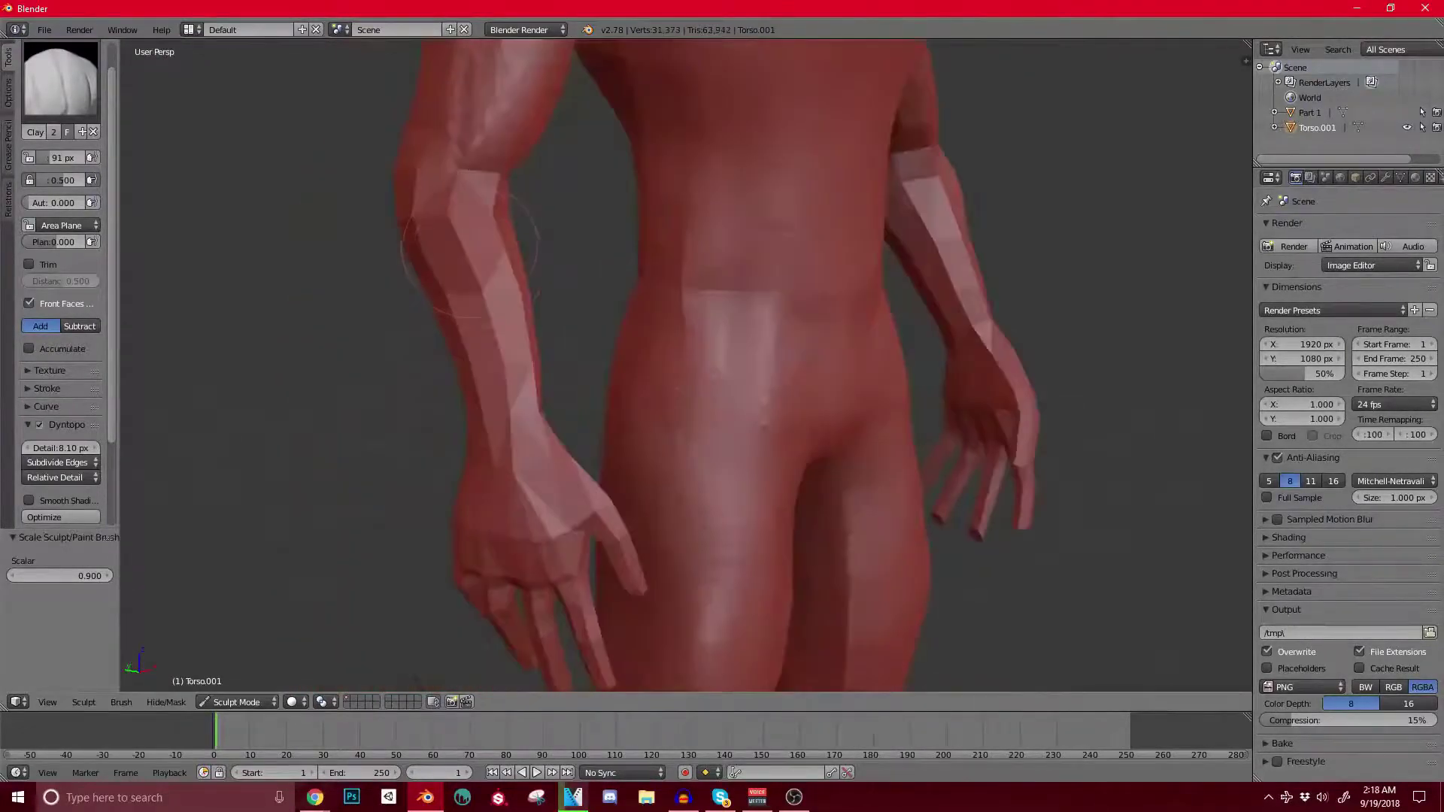
drag(470, 259, 493, 331)
middle_drag(493, 331, 583, 327)
mouse_move(737, 218)
mouse_down()
mouse_move(718, 166)
mouse_move(827, 406)
mouse_up()
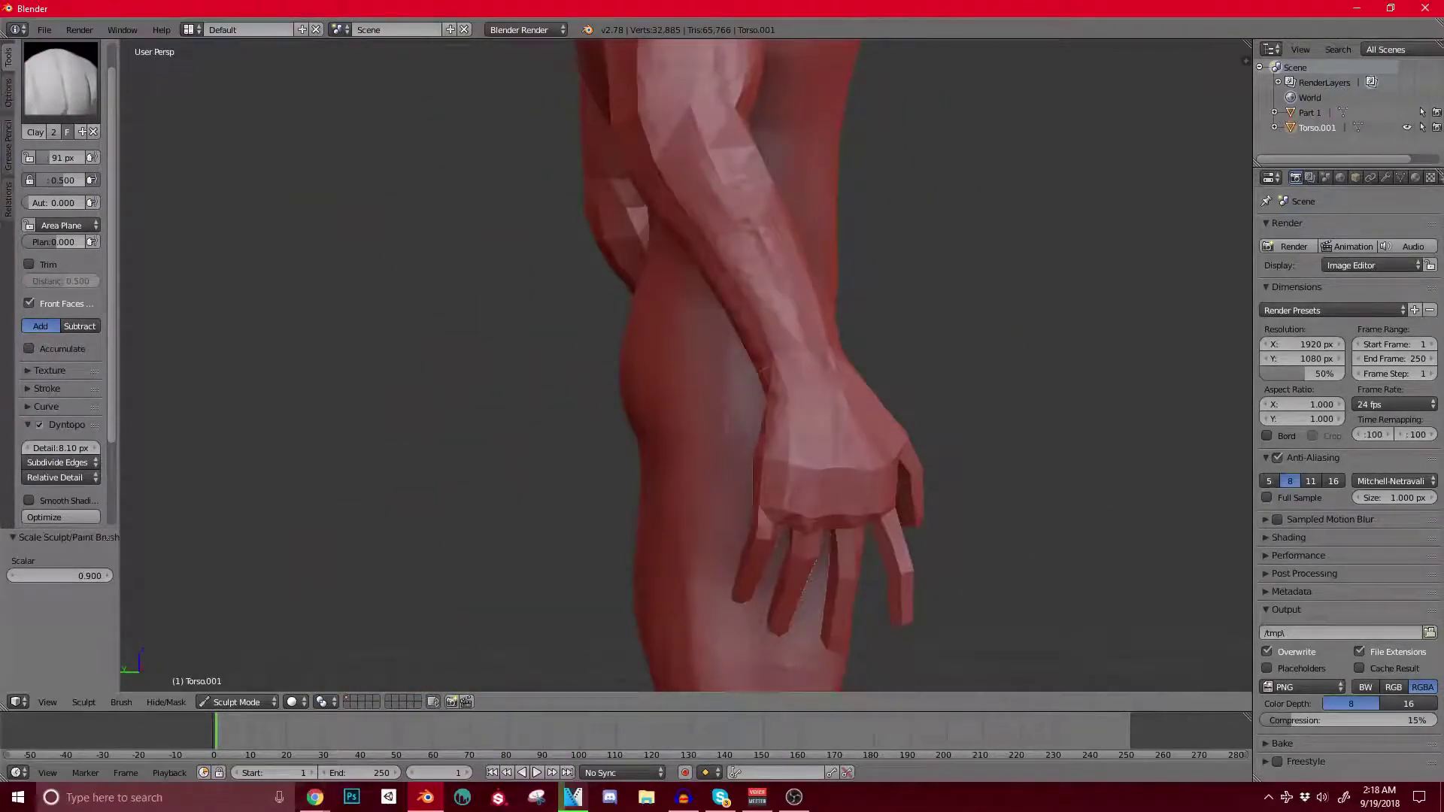
drag(773, 323, 786, 354)
middle_drag(602, 323, 782, 294)
middle_drag(590, 395, 662, 386)
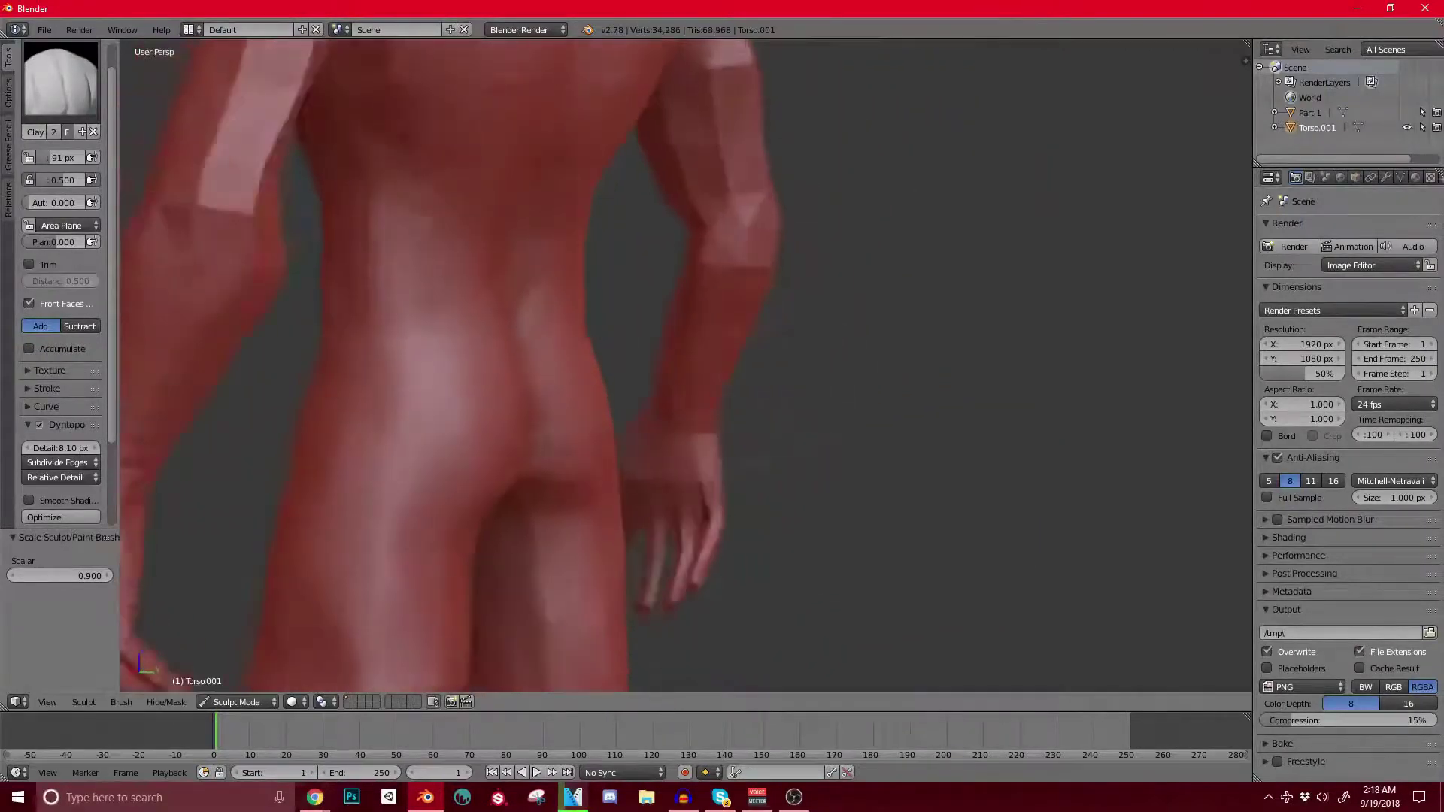
Step: Build up the back of the forearm from the elbow toward the wrist with Clay Strips strokes
scroll(663, 386, up, 3)
drag(700, 226, 662, 345)
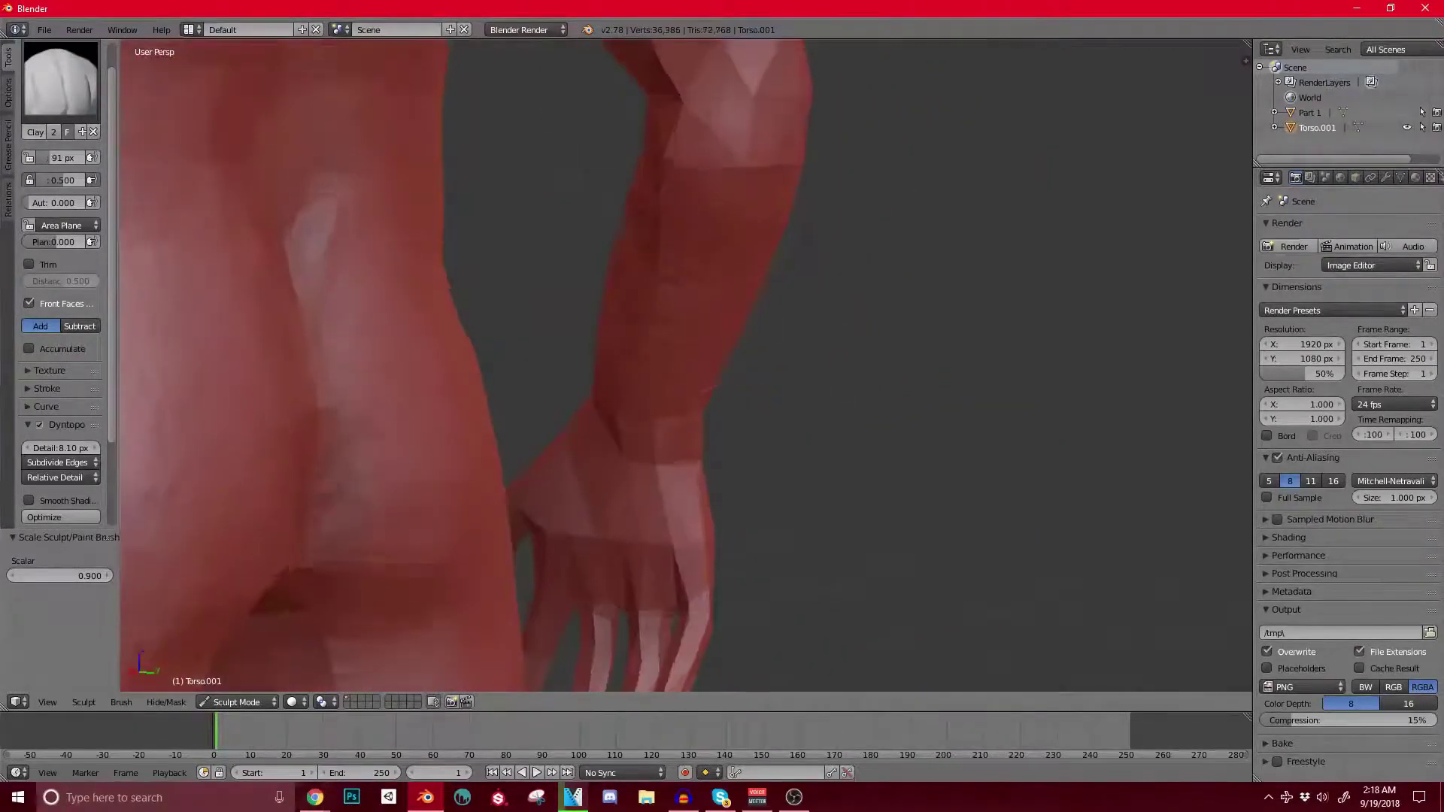
middle_drag(639, 324, 665, 350)
drag(707, 263, 662, 376)
middle_drag(534, 338, 598, 340)
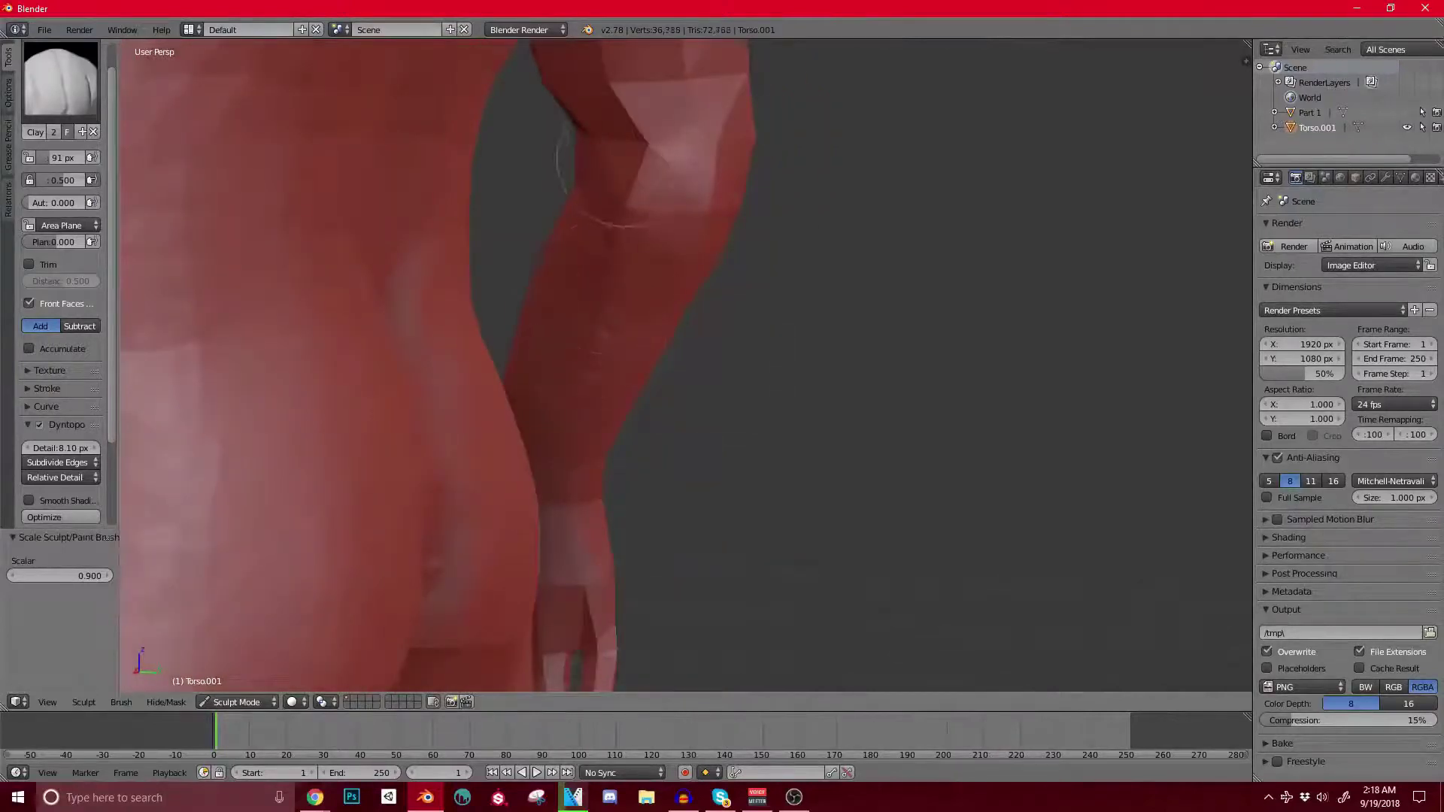
Step: Reinforce the elbow area and the outer side of the forearm with further Clay Strips strokes
middle_drag(563, 162, 526, 180)
middle_drag(542, 280, 568, 286)
drag(579, 286, 625, 376)
middle_drag(669, 324, 602, 342)
mouse_move(632, 188)
mouse_down()
mouse_move(692, 338)
mouse_move(696, 444)
mouse_up()
scroll(602, 452, down, 4)
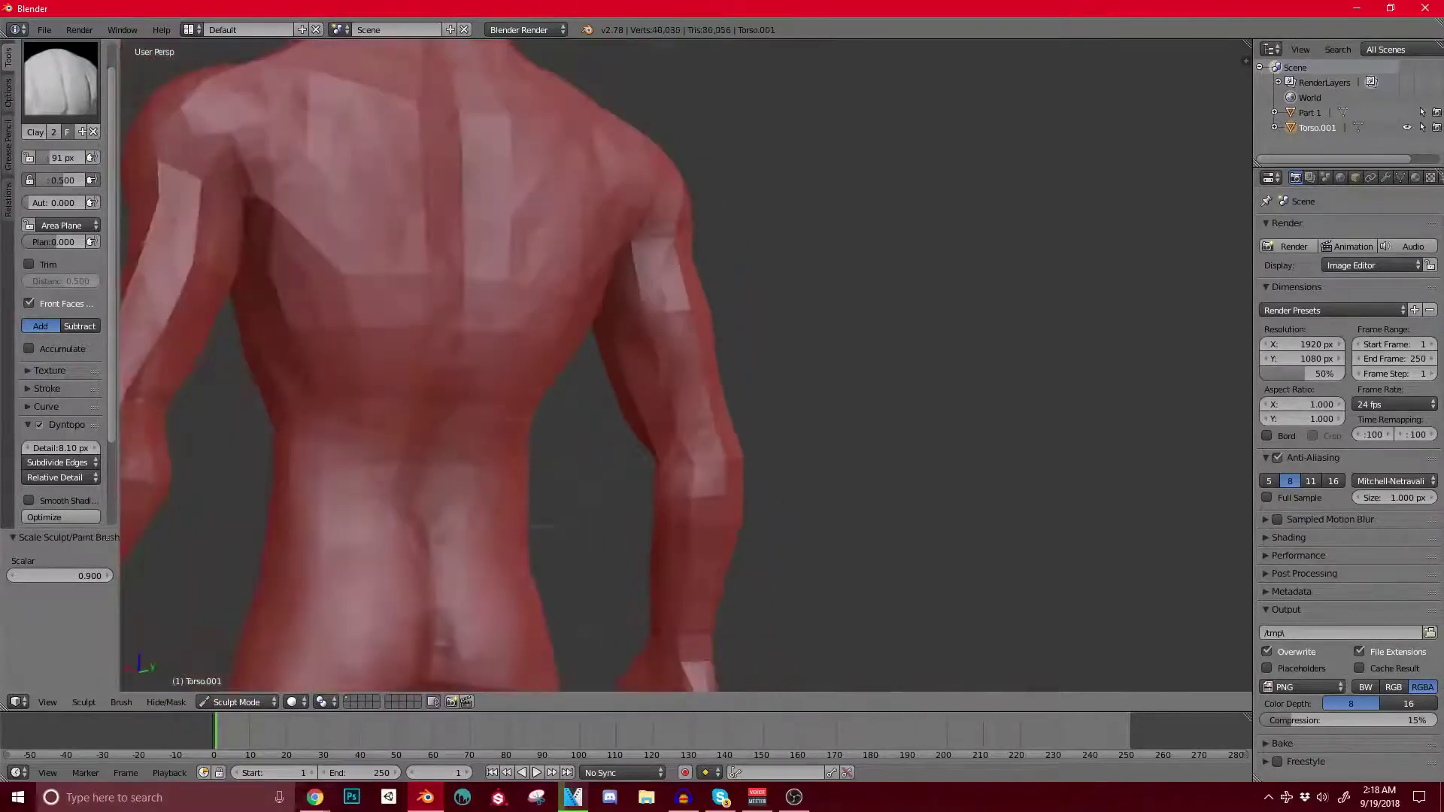
Step: Add Clay Strips volume to the back of the upper arm and smooth it from the elbow up to the shoulder
middle_drag(542, 451, 632, 355)
drag(572, 357, 573, 391)
drag(605, 323, 579, 346)
mouse_move(544, 339)
middle_down()
mouse_move(602, 342)
mouse_move(605, 392)
middle_up()
mouse_move(575, 519)
shift+middle_down()
mouse_move(526, 340)
mouse_move(531, 387)
mouse_move(716, 398)
shift+middle_up()
drag(715, 344, 709, 297)
mouse_move(709, 296)
middle_down()
mouse_move(580, 458)
mouse_move(651, 369)
middle_up()
mouse_move(728, 493)
shift+mouse_down()
mouse_move(765, 323)
mouse_move(740, 380)
mouse_move(703, 208)
shift+mouse_up()
scroll(703, 208, down, 1)
shift+middle_drag(704, 208, 711, 416)
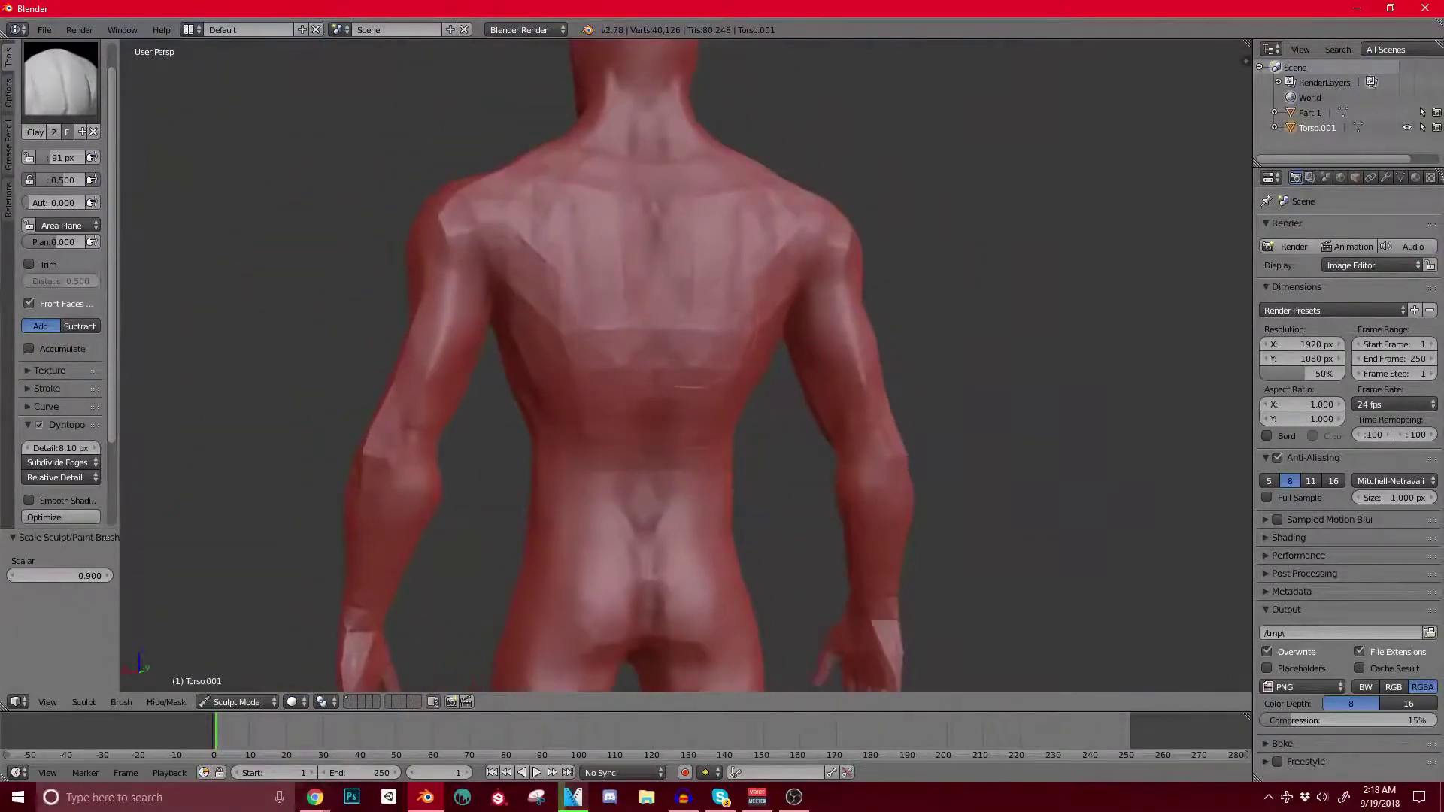
Step: Sculpt the upper back along the spine and beside it, smoothing the area toward the rear shoulder
drag(654, 254, 656, 316)
middle_drag(657, 316, 664, 349)
mouse_move(742, 331)
shift+mouse_down()
mouse_move(703, 290)
mouse_move(795, 230)
shift+mouse_up()
drag(603, 289, 592, 193)
Step: Refine the crease between the buttocks and the top of the thigh with a short stroke
shift+middle_drag(584, 593, 552, 321)
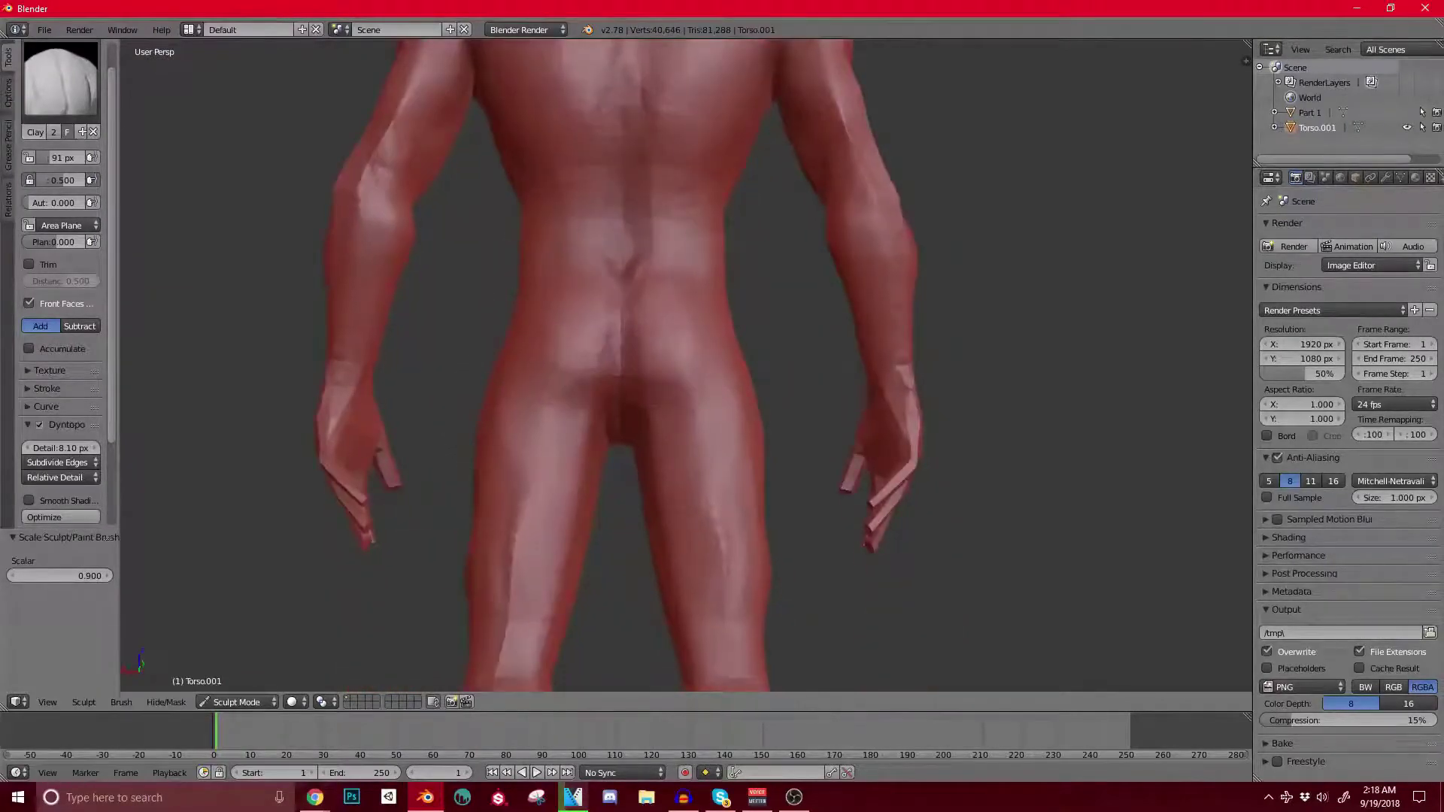
middle_drag(722, 308, 797, 310)
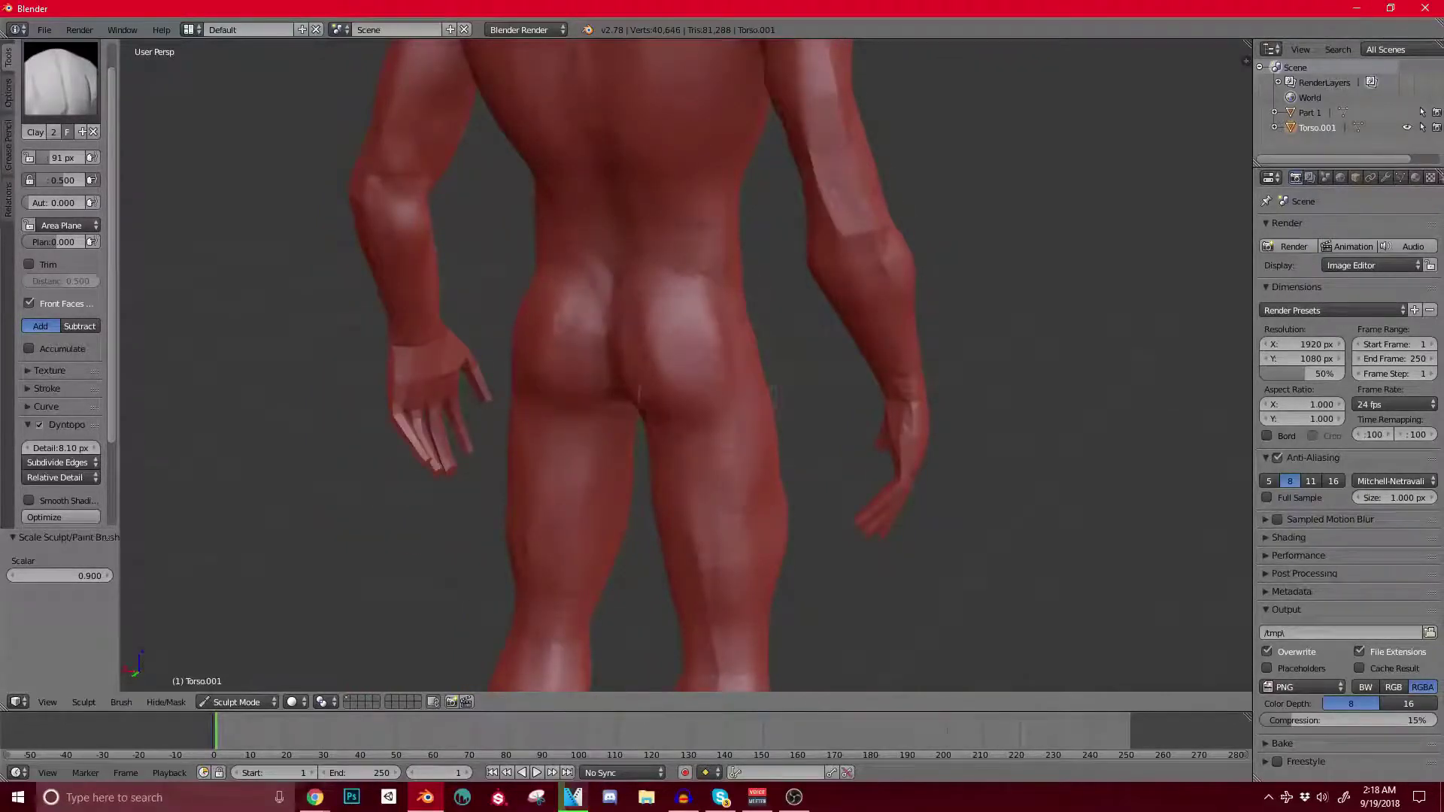
drag(660, 418, 651, 368)
Step: Build up the side of the ankle and the adjoining foot with Clay Strips
shift+middle_drag(699, 455, 675, 188)
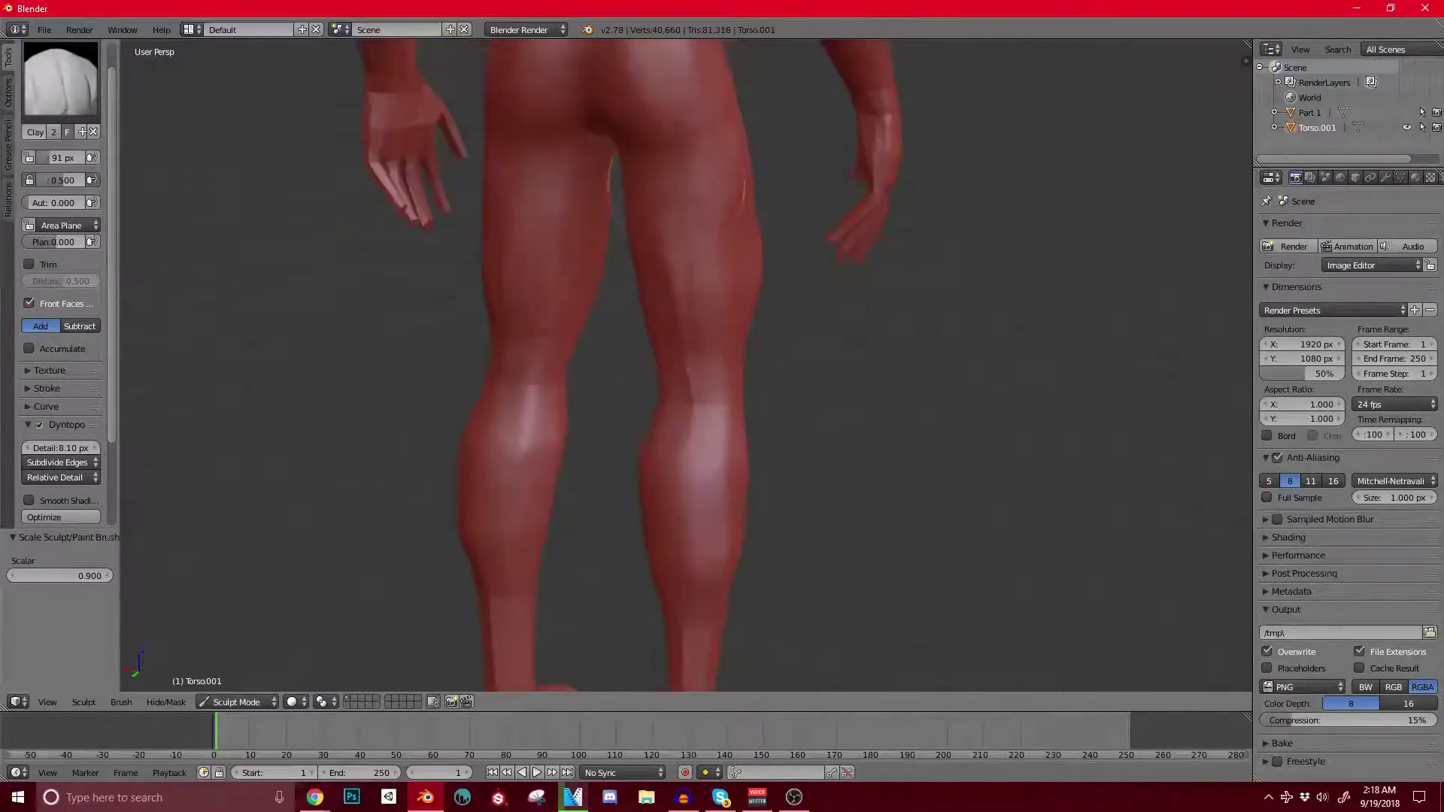
middle_drag(686, 496, 609, 493)
shift+middle_drag(677, 452, 579, 316)
middle_drag(654, 361, 608, 210)
scroll(613, 369, up, 3)
drag(639, 519, 681, 572)
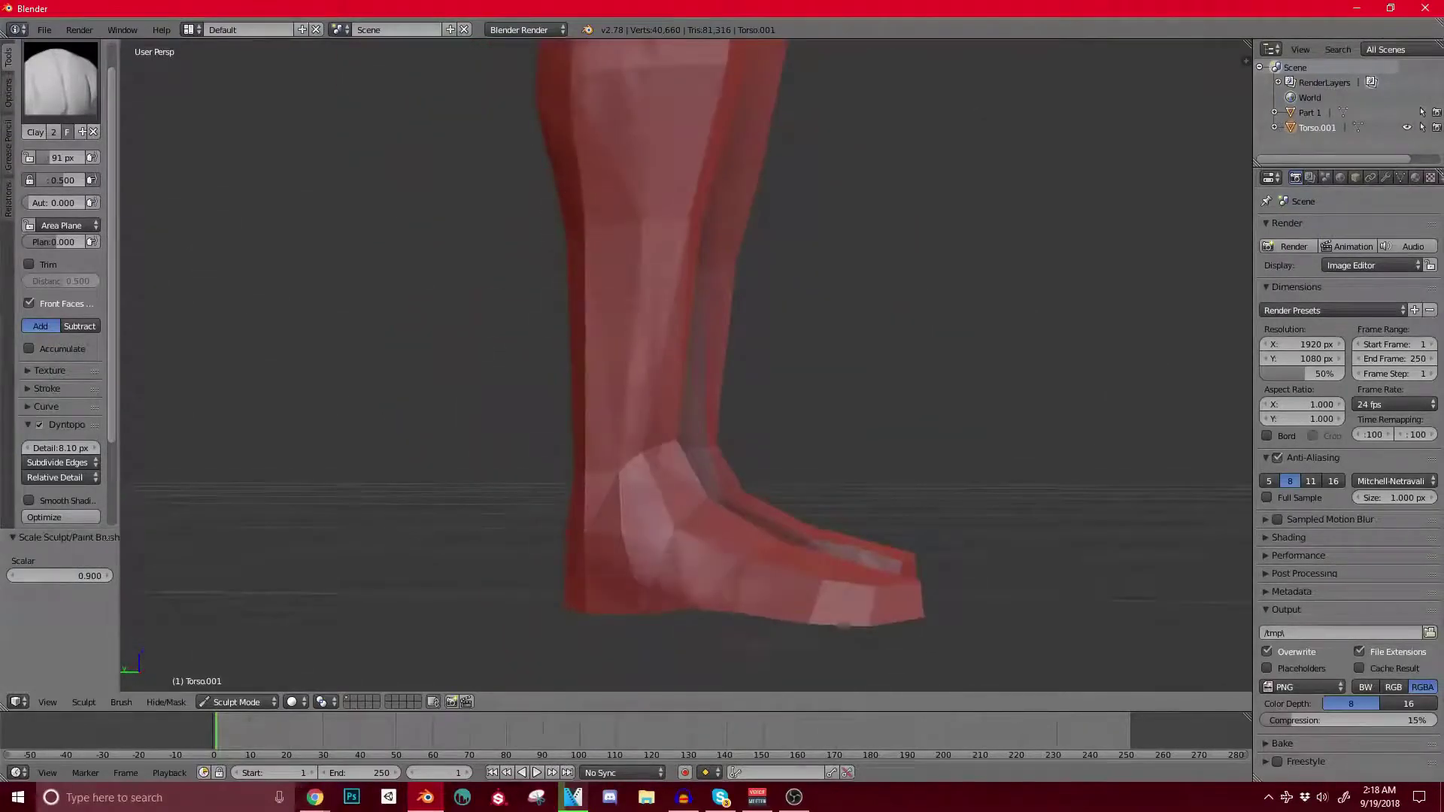
Step: Build up the front of the foot and the shin up toward the knee with Clay Strips strokes
middle_drag(847, 608, 685, 628)
shift+middle_drag(914, 505, 692, 432)
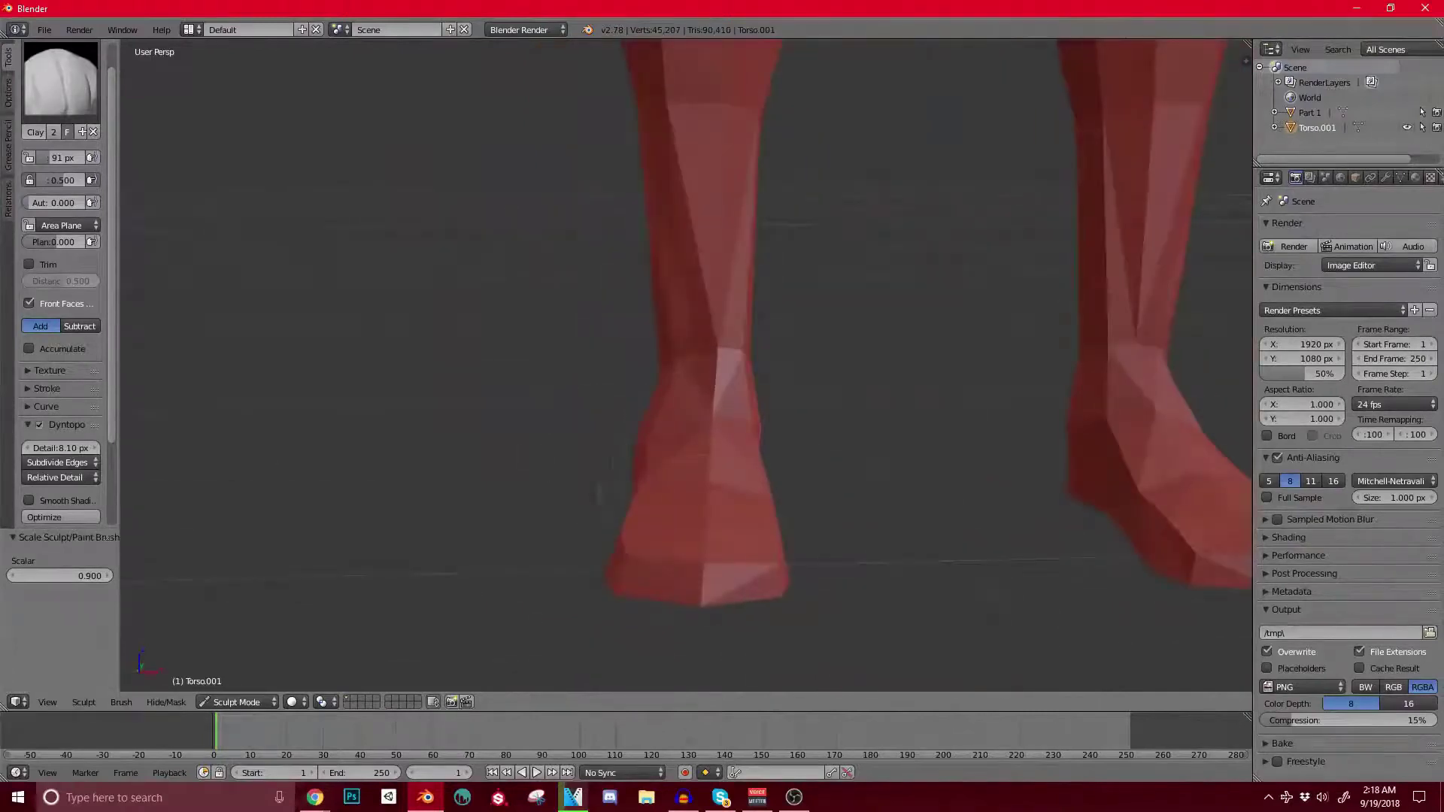
shift+middle_drag(742, 379, 669, 494)
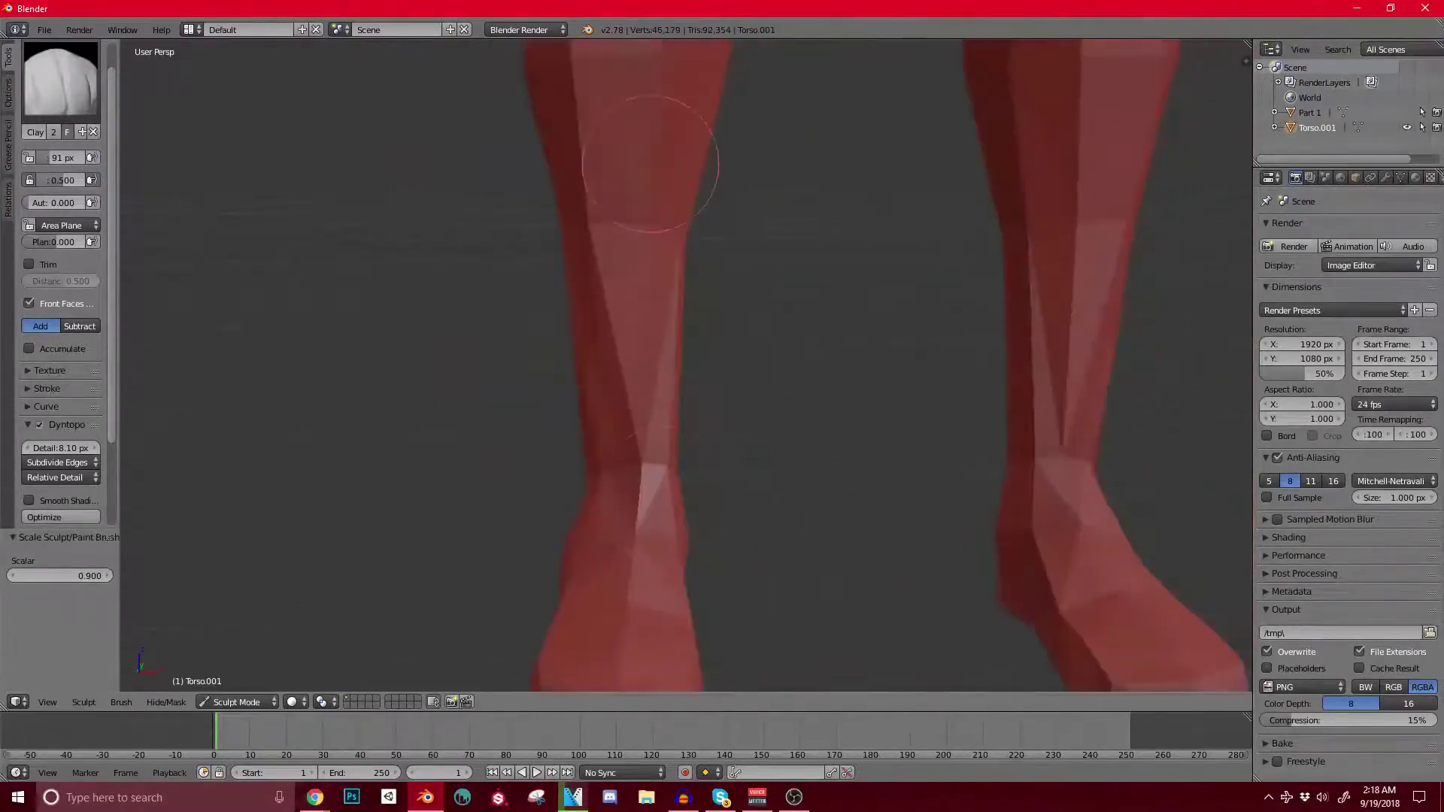
drag(651, 164, 653, 327)
shift+middle_drag(651, 327, 619, 407)
scroll(613, 399, down, 2)
shift+middle_drag(607, 465, 604, 499)
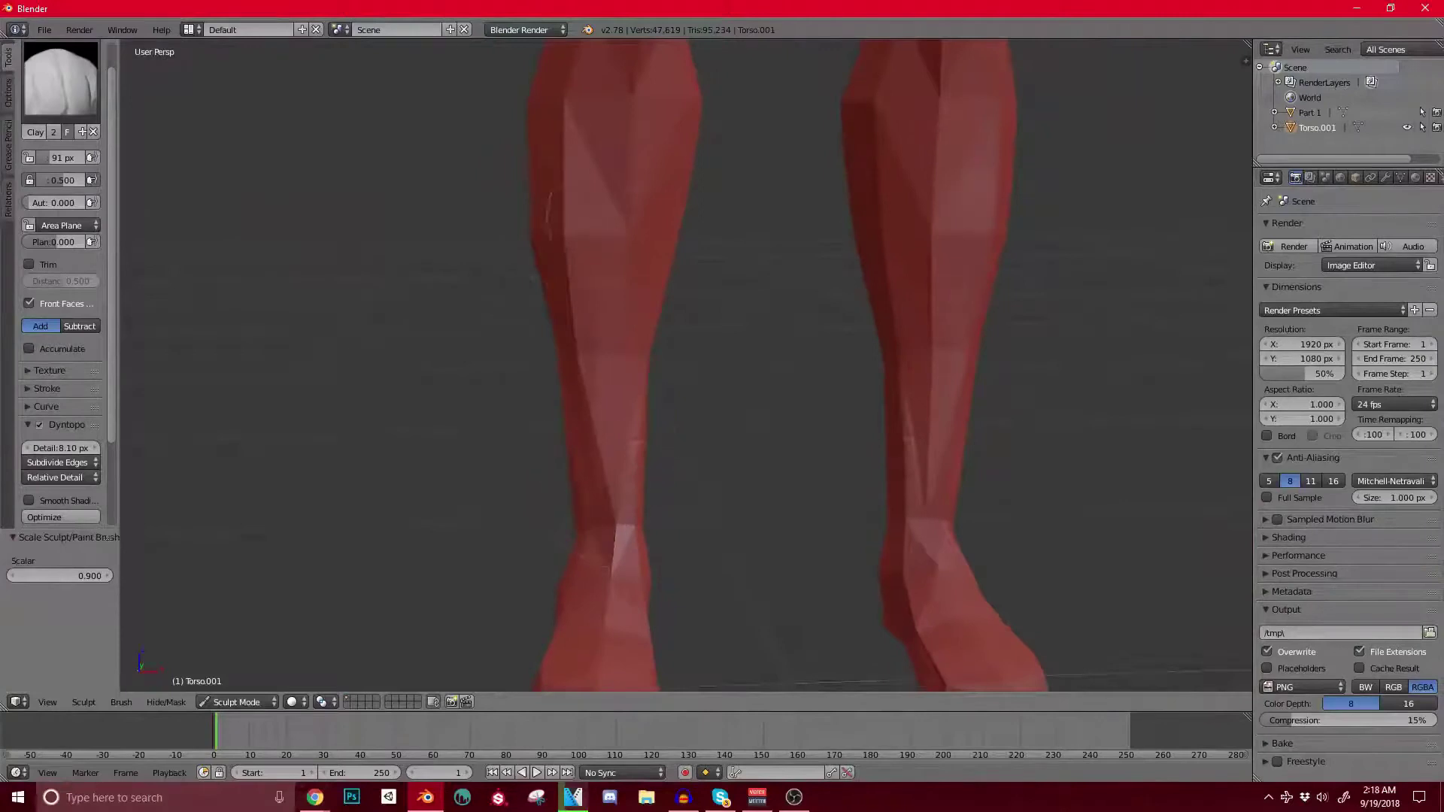
drag(592, 242, 604, 216)
shift+middle_drag(603, 216, 587, 407)
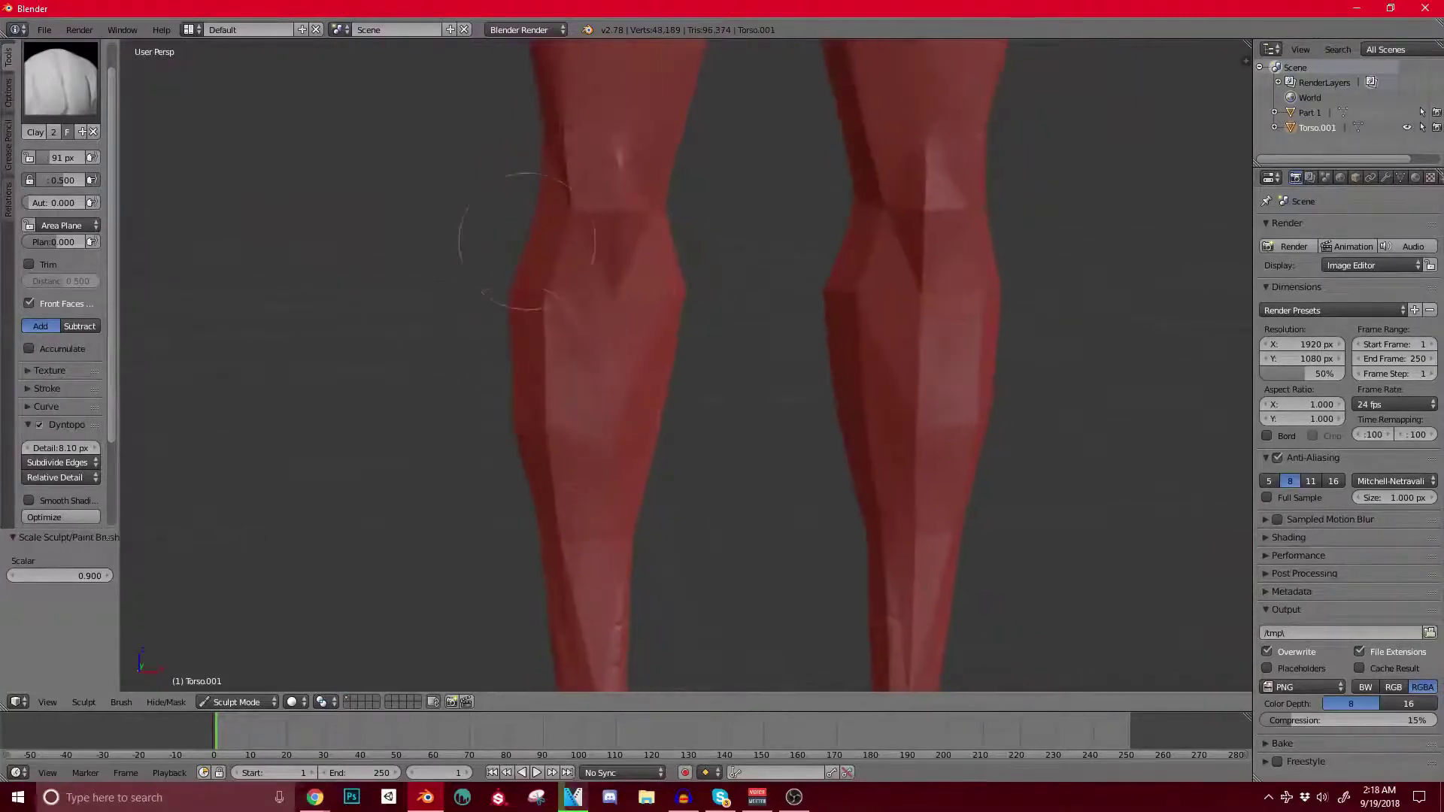
Step: Reinforce the lower shin just above the ankle with a Clay Strips stroke
mouse_move(499, 418)
middle_down()
mouse_move(625, 320)
mouse_move(629, 98)
middle_up()
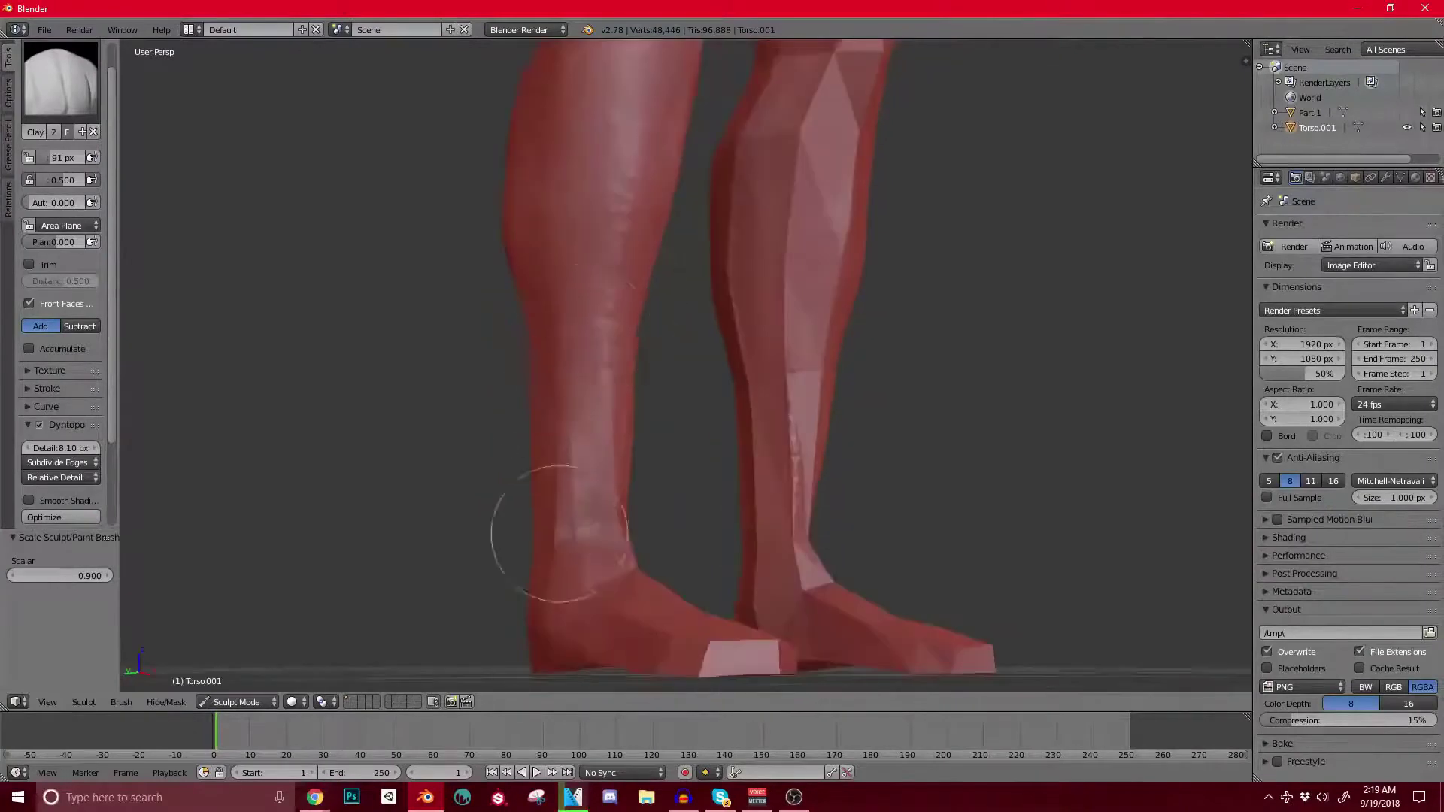
middle_drag(554, 534, 857, 526)
drag(627, 437, 622, 481)
middle_drag(623, 487, 662, 509)
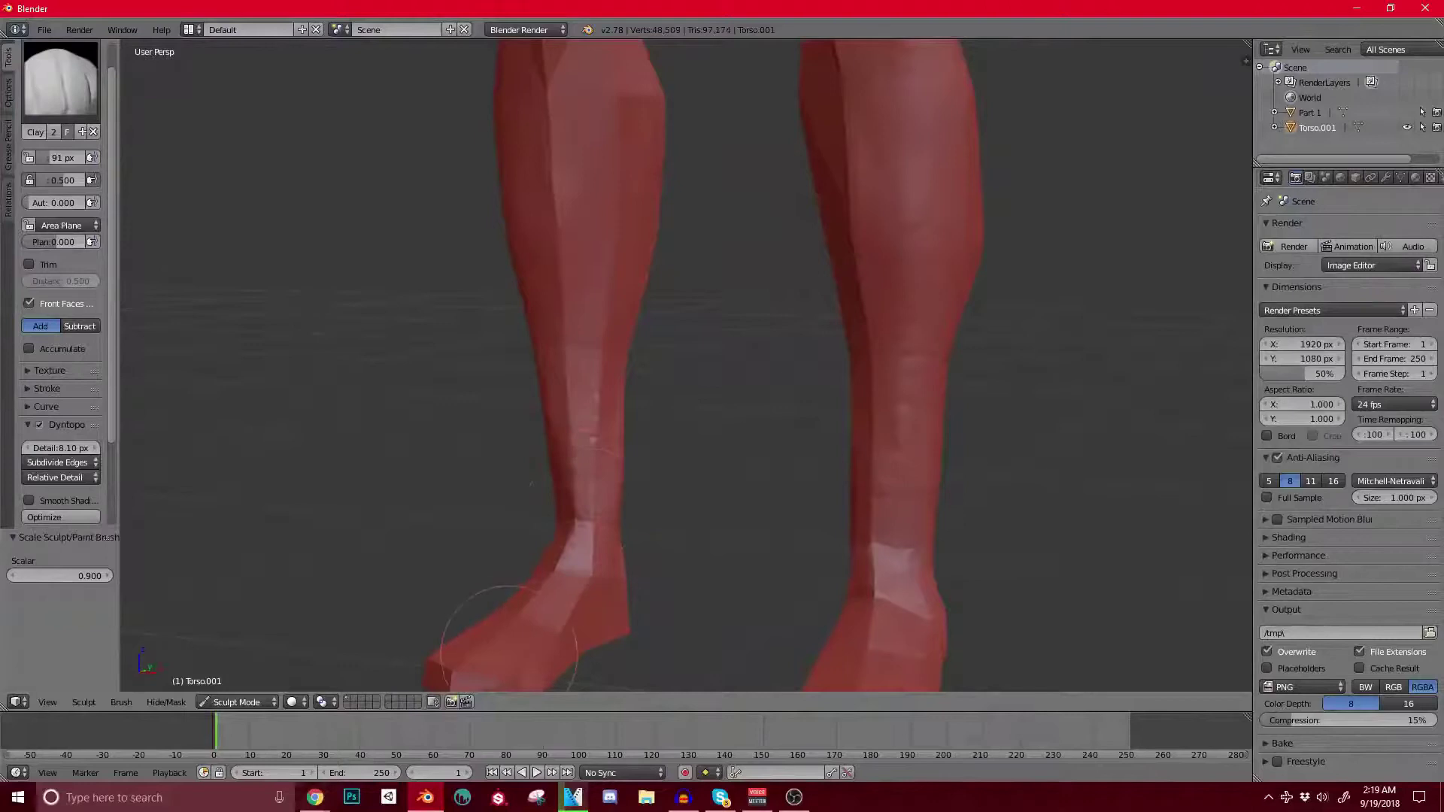
Step: Refine the lower leg between the calf and the ankle with a long downward stroke
shift+middle_drag(592, 489, 584, 564)
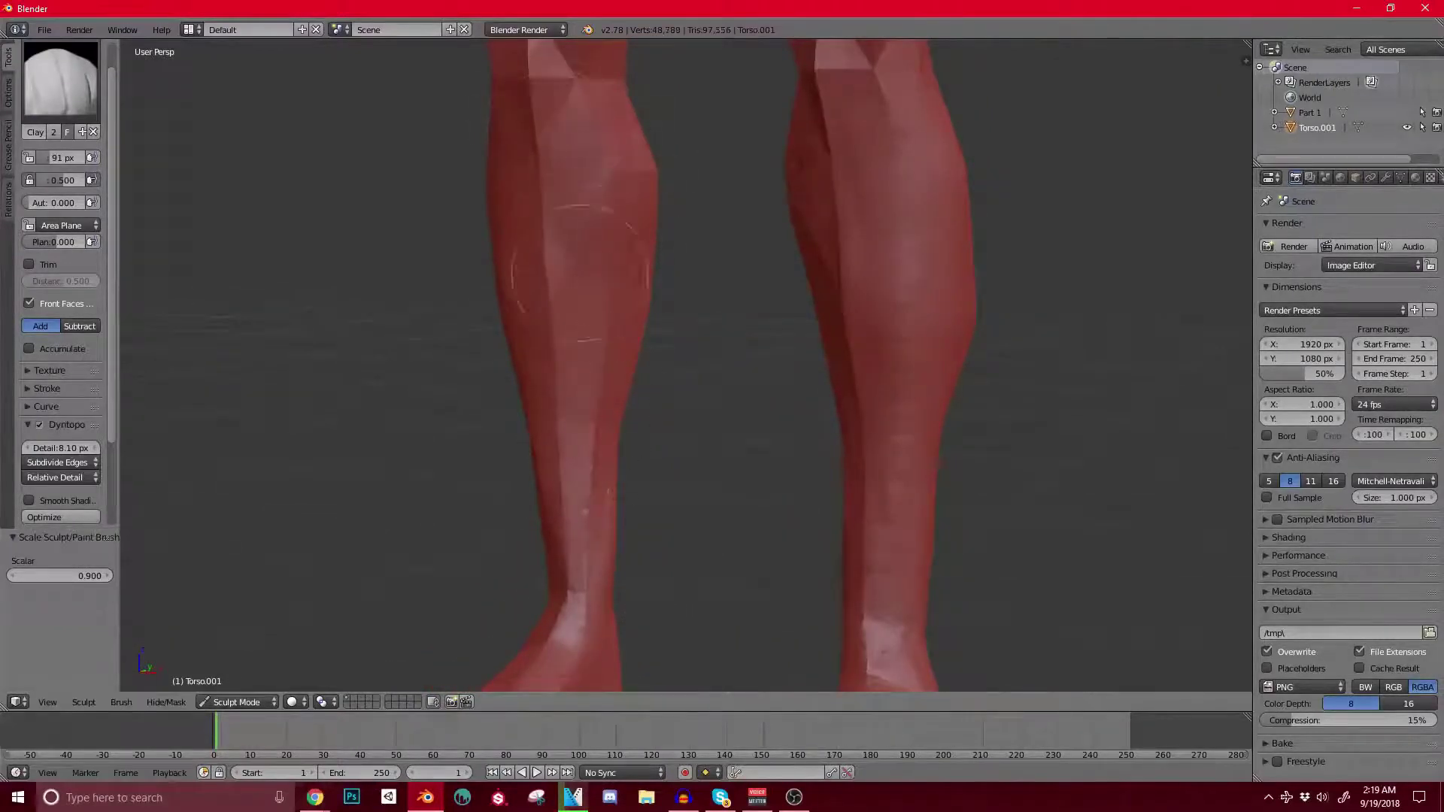
middle_drag(570, 499, 579, 497)
mouse_move(628, 428)
middle_down()
mouse_move(838, 481)
mouse_move(638, 369)
middle_up()
drag(639, 369, 624, 498)
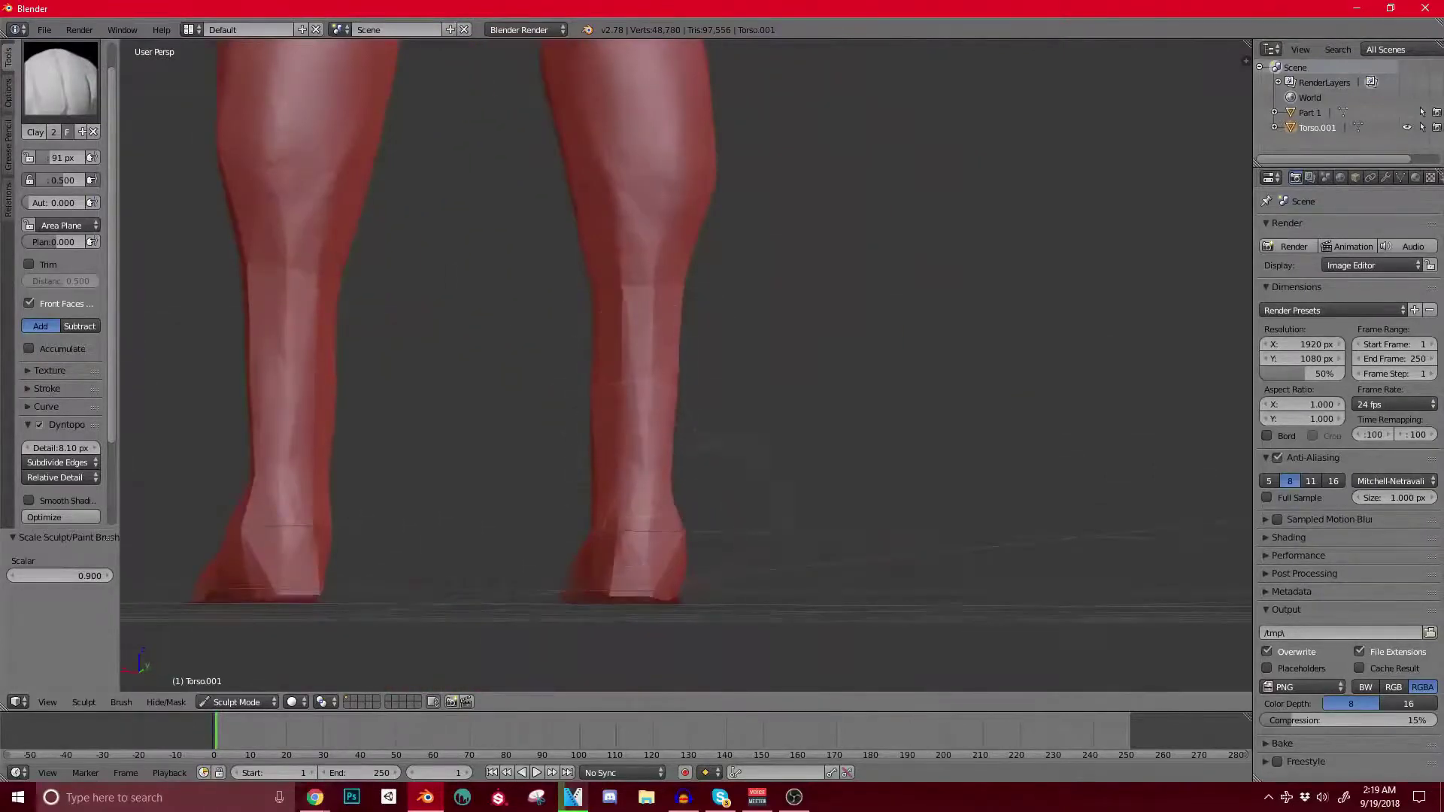
middle_drag(624, 498, 677, 488)
shift+middle_drag(642, 302, 613, 477)
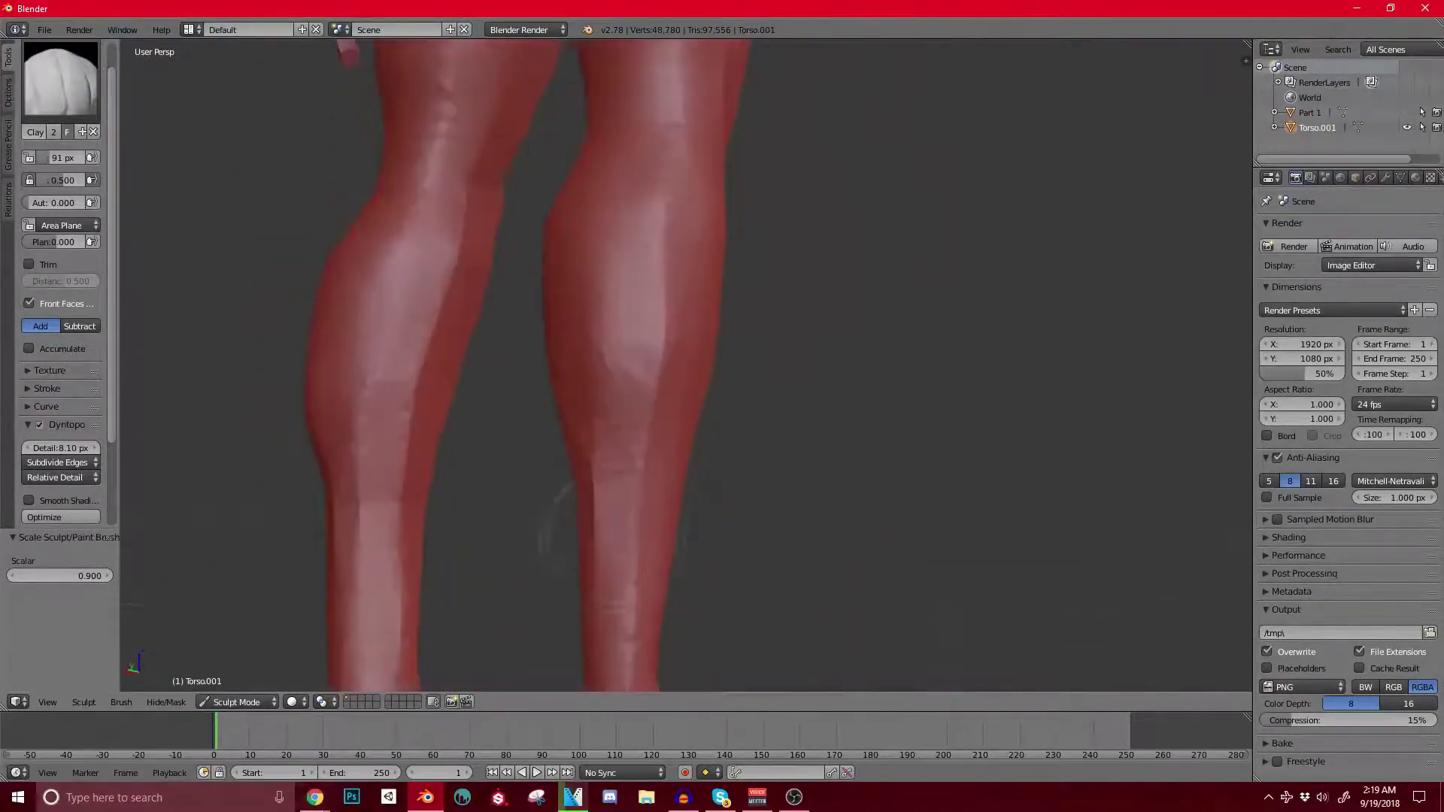
Step: Examine the body's overall form from the legs up the back and around to the front of the torso
scroll(631, 519, down, 3)
shift+middle_drag(564, 259, 511, 387)
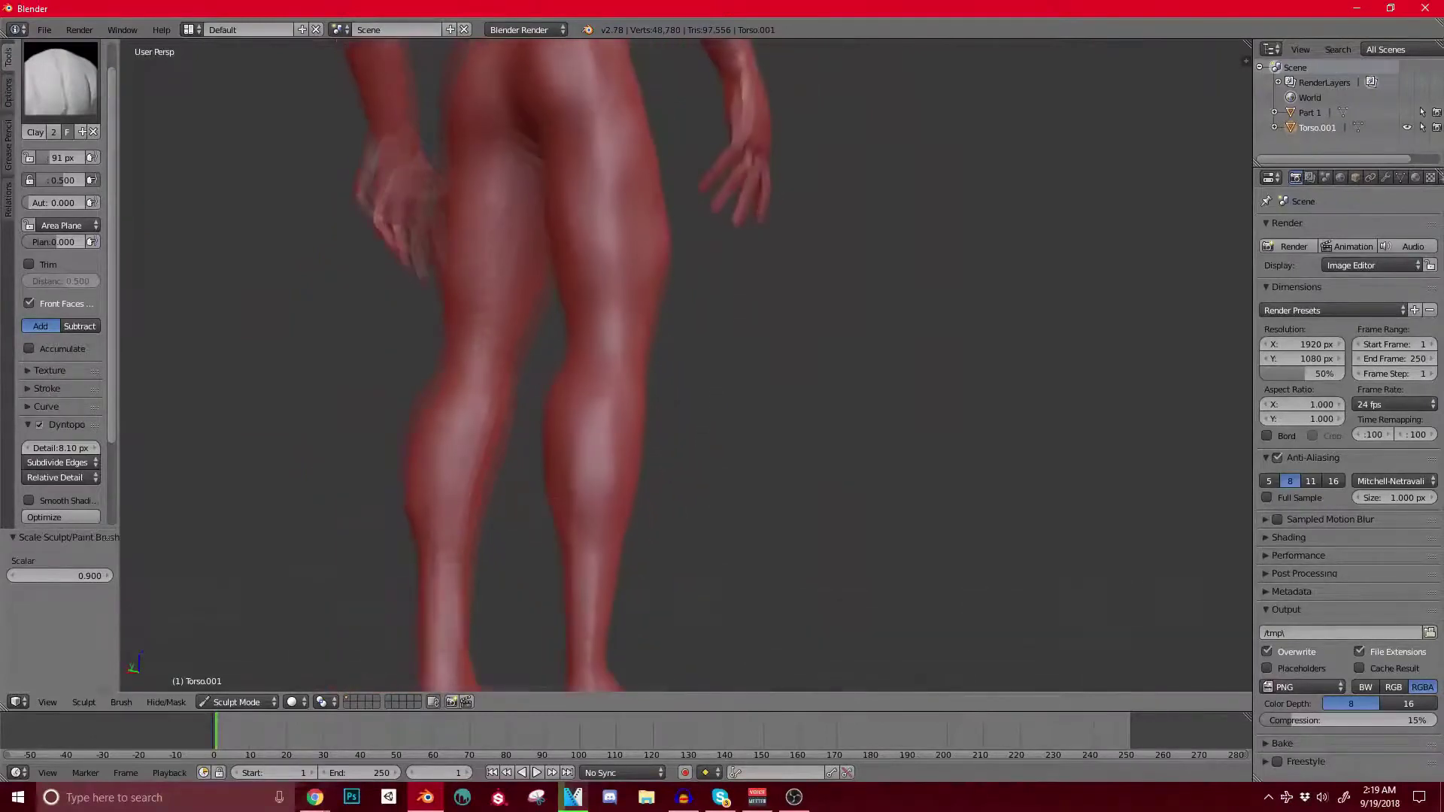
shift+middle_drag(488, 459, 418, 613)
shift+middle_drag(636, 361, 570, 573)
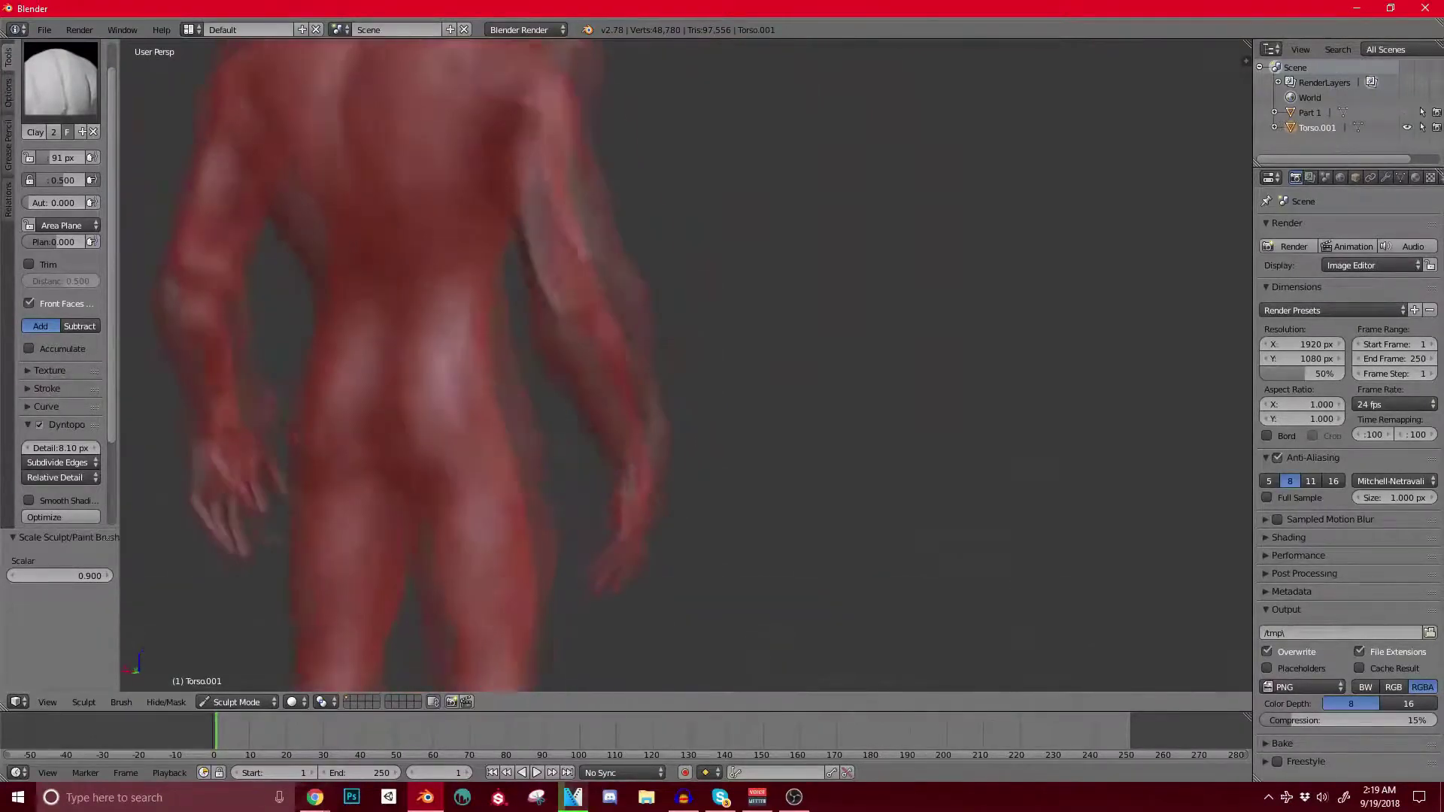
scroll(572, 573, up, 2)
shift+middle_drag(579, 249, 563, 417)
shift+middle_drag(527, 94, 656, 291)
middle_drag(376, 211, 383, 519)
middle_drag(422, 452, 556, 361)
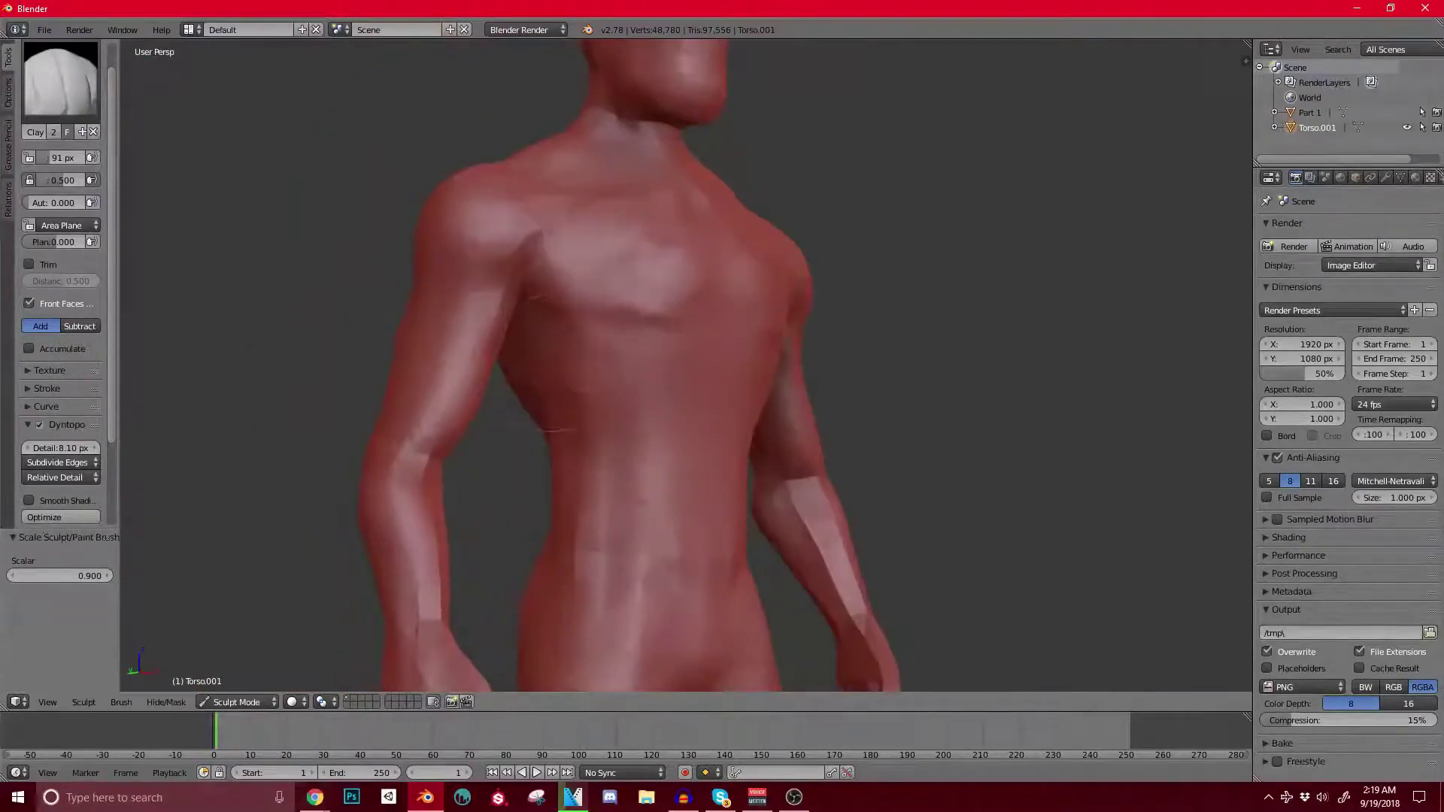
Step: Undo the trial stroke on the ribs below the pectoral, then smooth the upper pectoral surface
ctrl+shift+drag(587, 385, 620, 338)
key(ctrl+z)
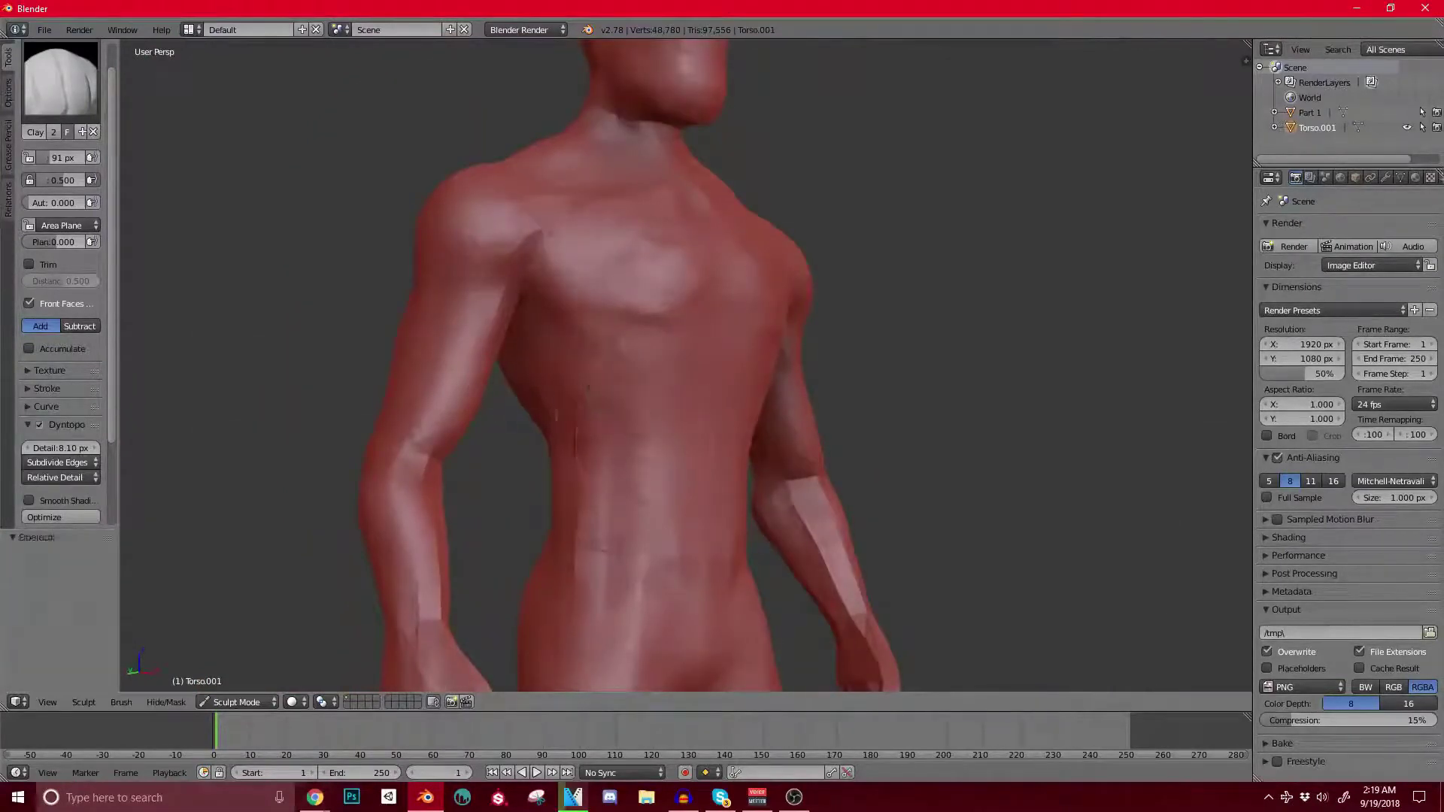
shift+middle_drag(617, 349, 590, 422)
scroll(526, 377, up, 1)
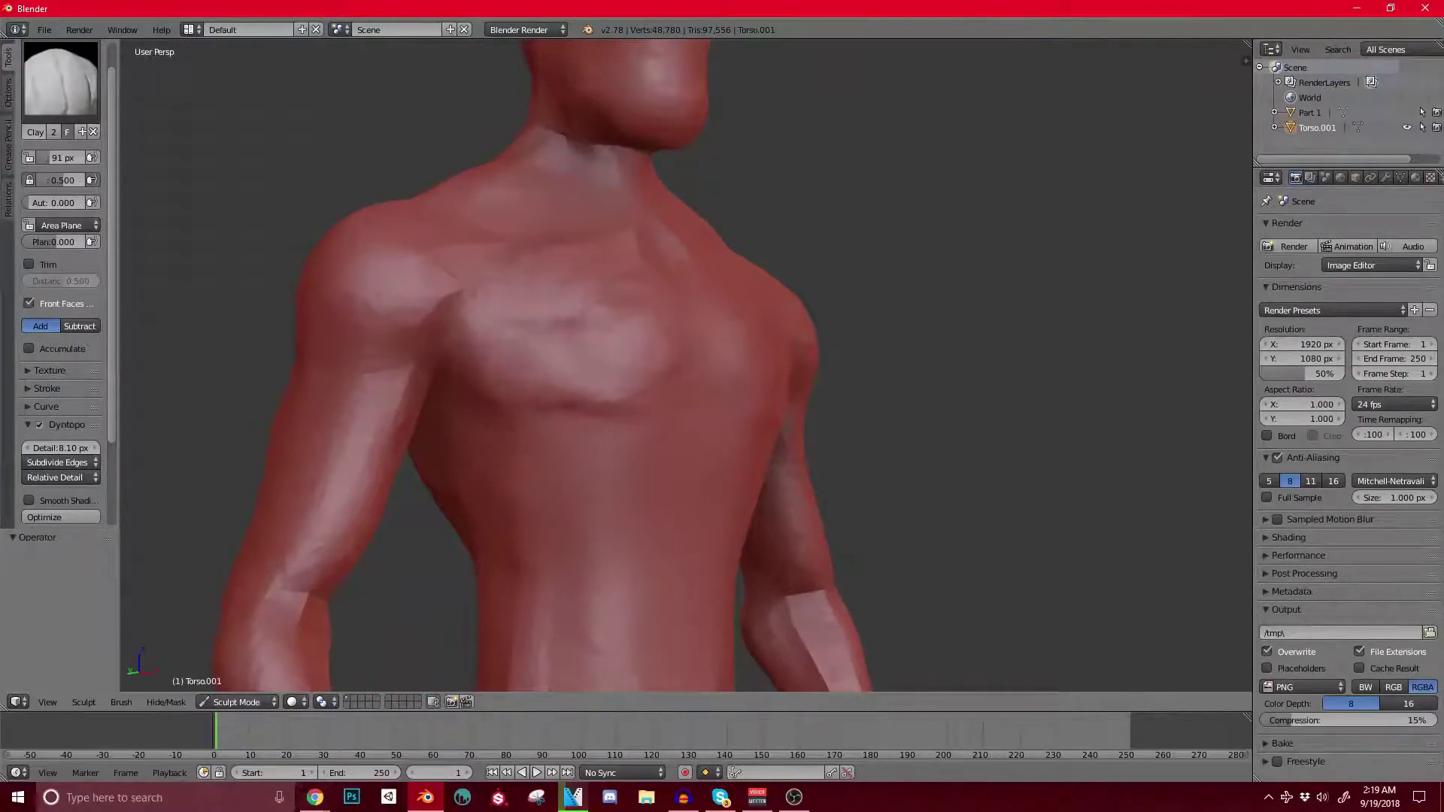
mouse_move(571, 324)
shift+mouse_down()
mouse_move(568, 279)
mouse_move(593, 345)
mouse_move(639, 294)
shift+mouse_up()
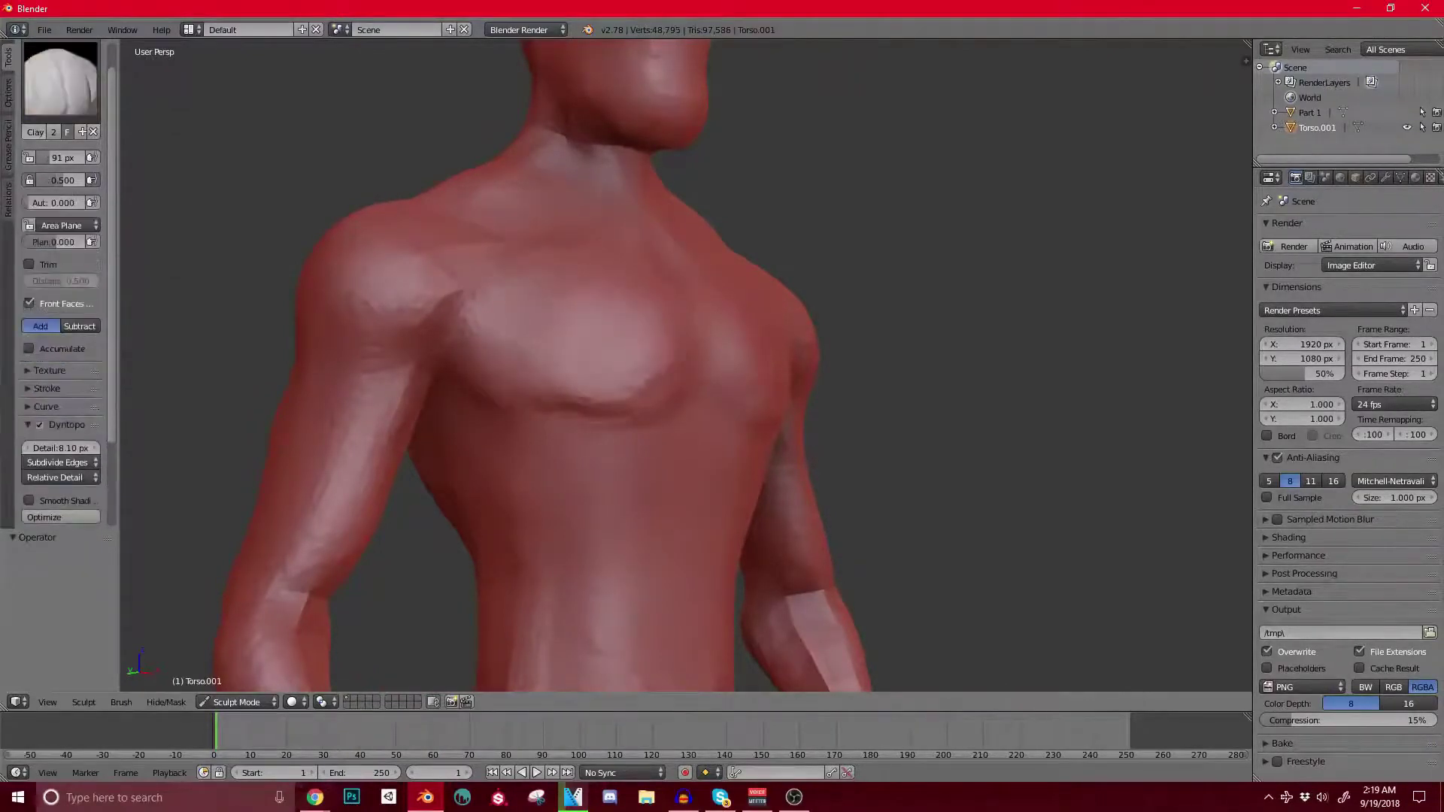
Step: Build up the trapezius slope between the shoulder and the base of the neck
mouse_move(544, 314)
middle_down()
mouse_move(459, 537)
mouse_move(451, 342)
middle_up()
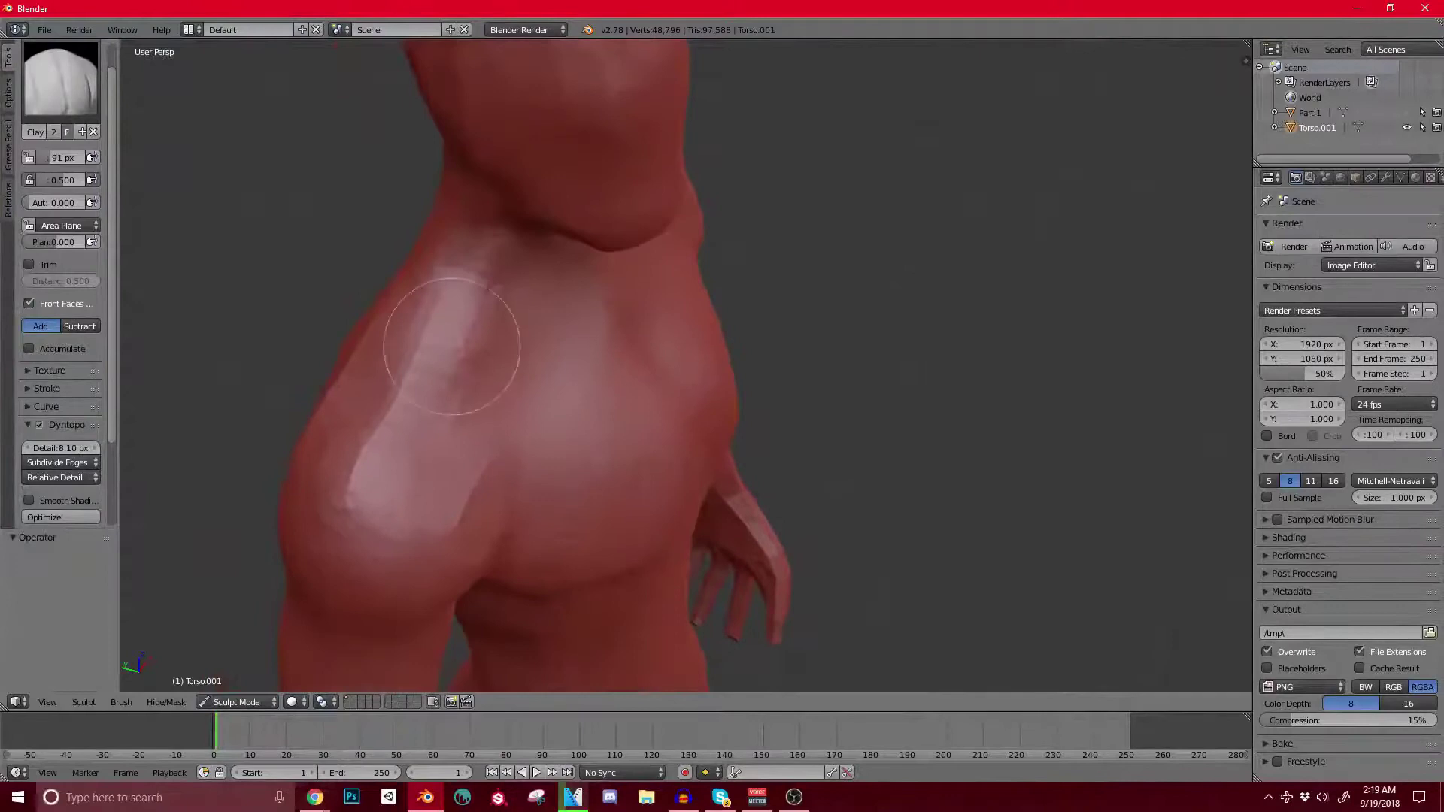
middle_drag(406, 466, 421, 376)
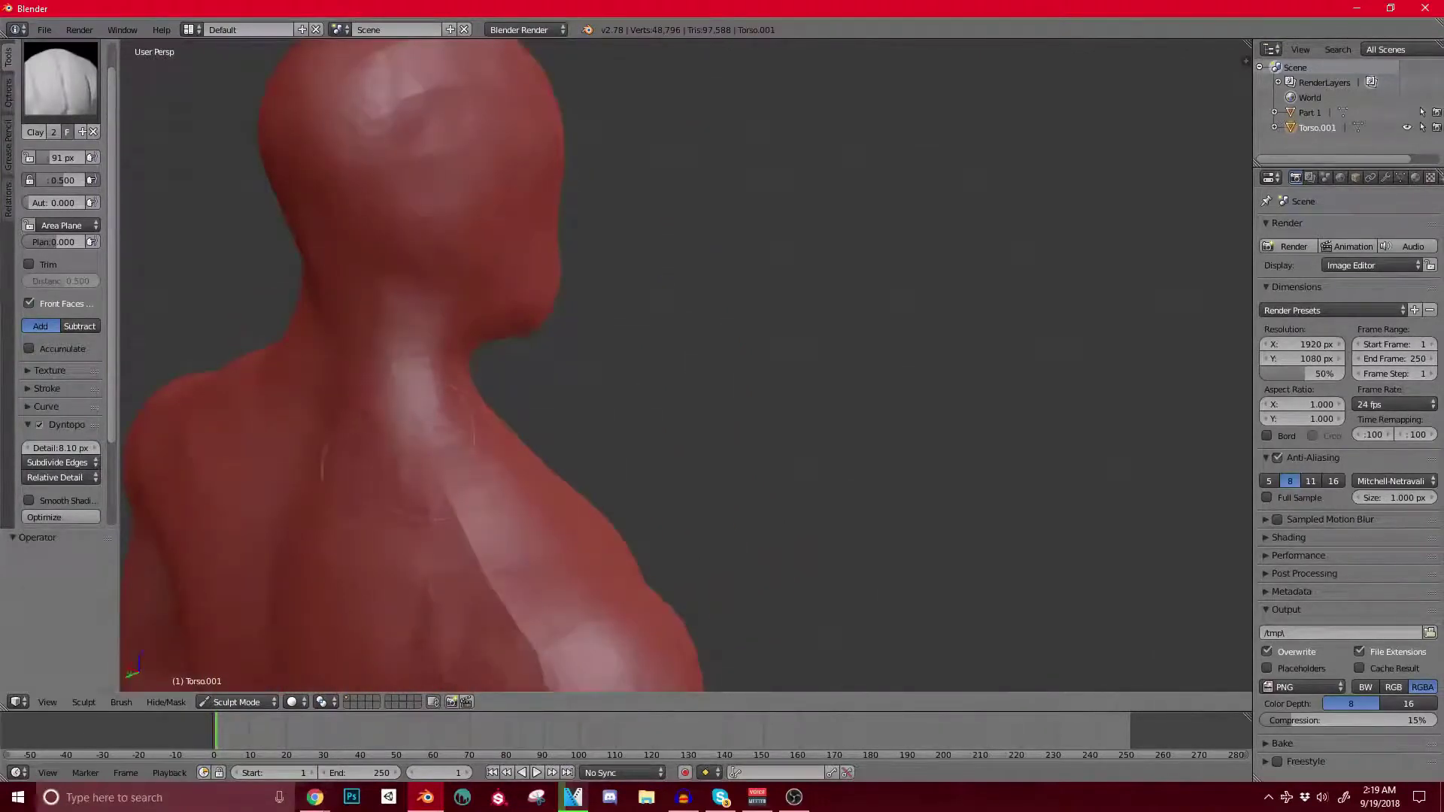
middle_drag(466, 457, 353, 433)
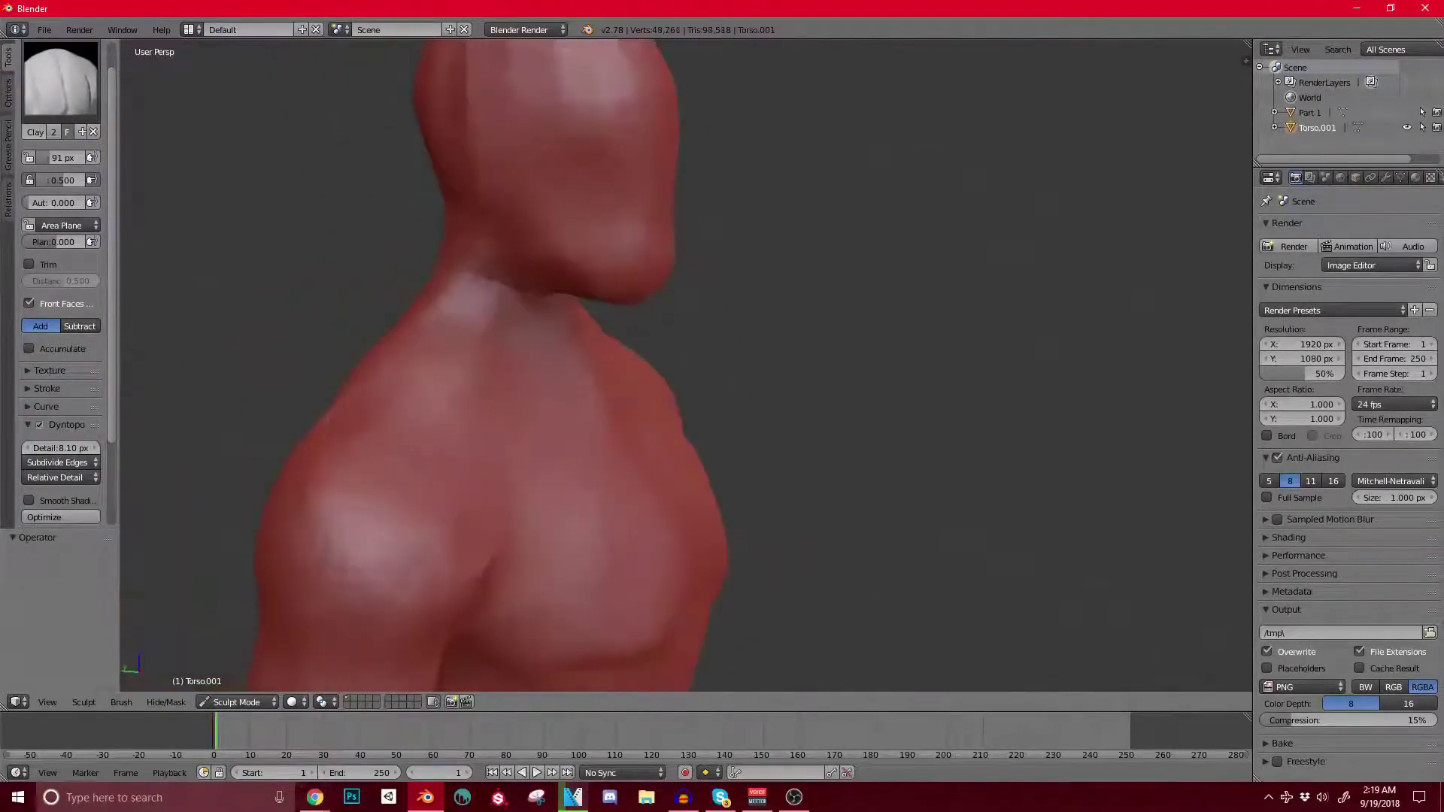
drag(406, 370, 432, 348)
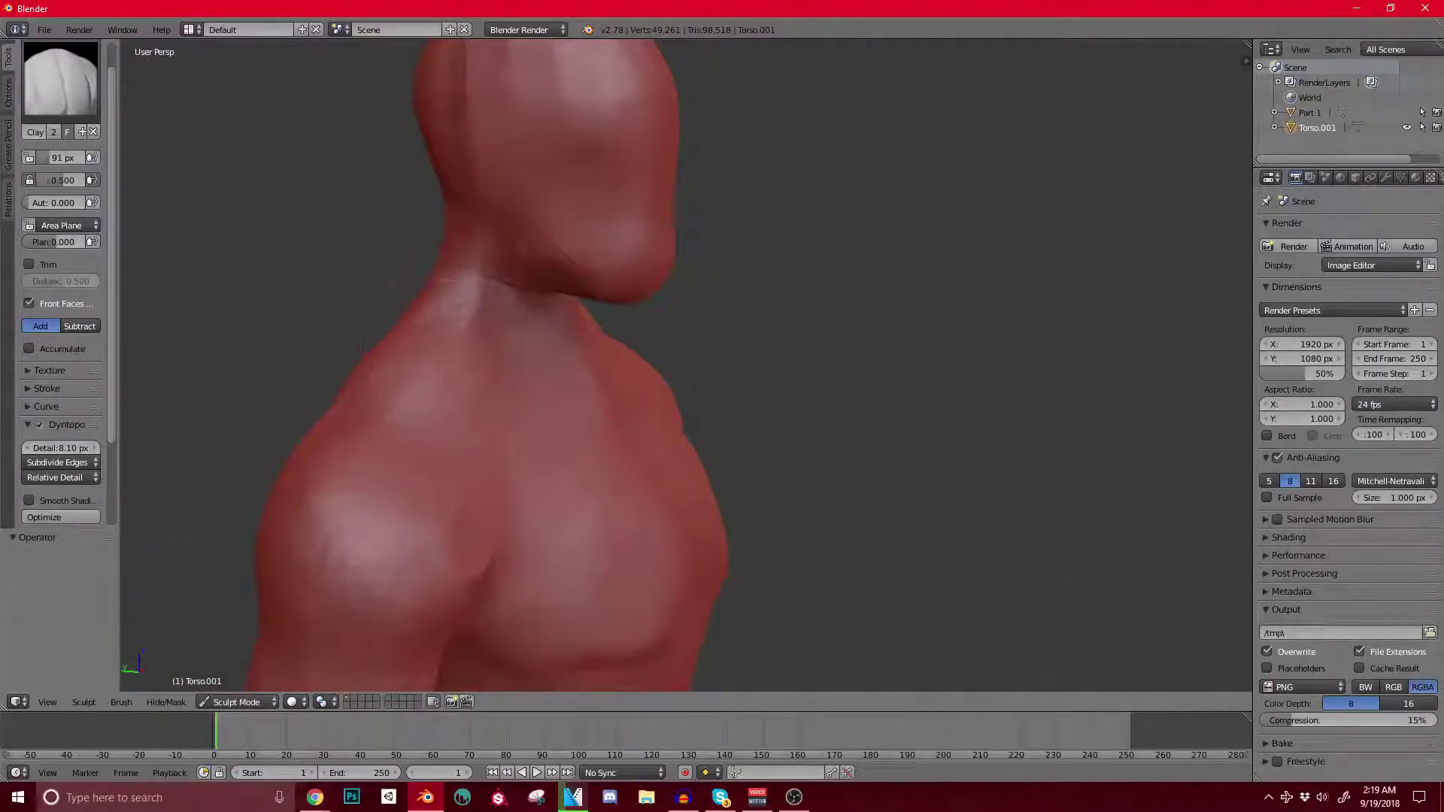
Step: Sculpt the muscle along the side and front of the neck below the jaw and blend it in
drag(453, 269, 555, 319)
mouse_move(555, 319)
middle_down()
mouse_move(481, 263)
mouse_move(497, 319)
mouse_move(481, 324)
middle_up()
scroll(526, 286, up, 2)
drag(531, 304, 542, 368)
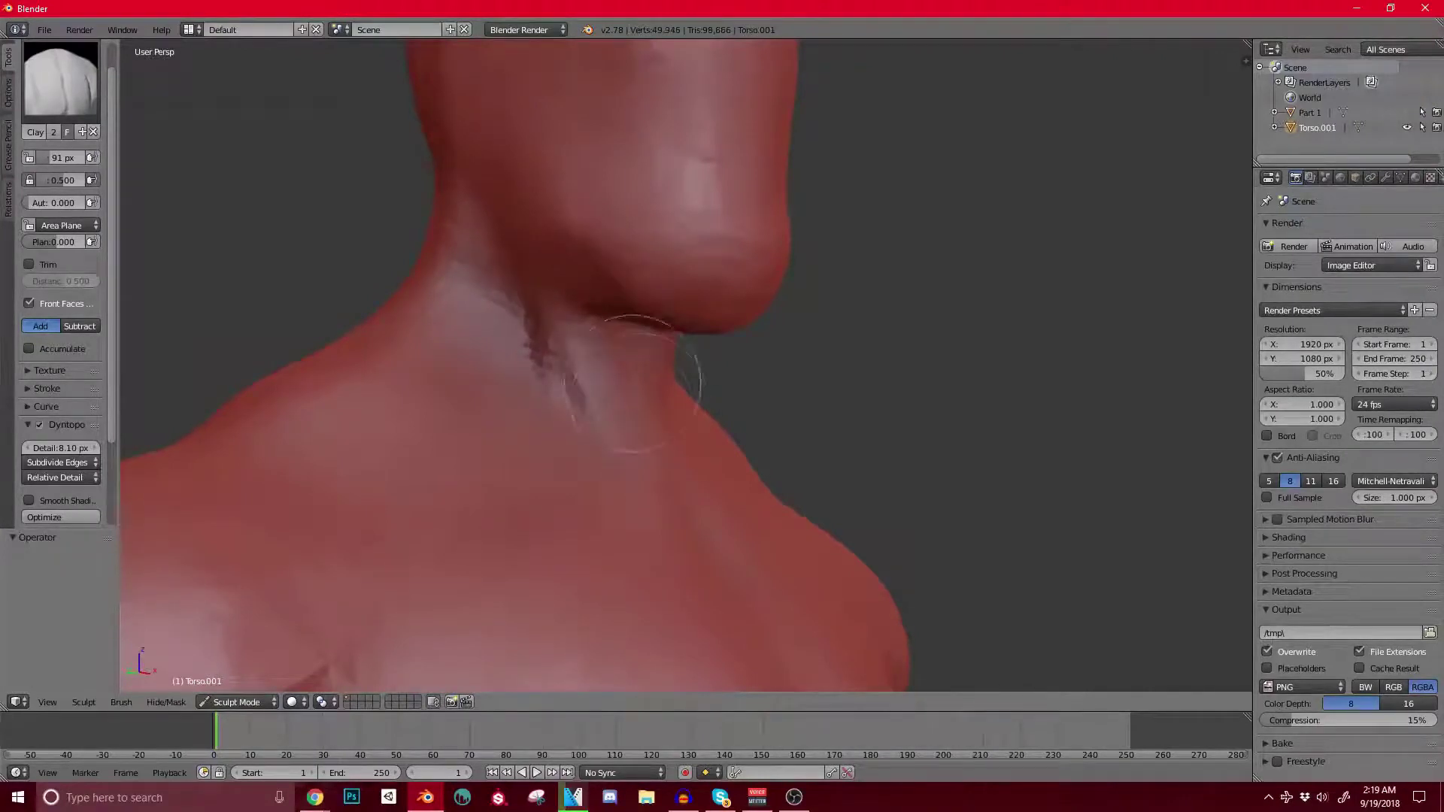
drag(588, 406, 543, 299)
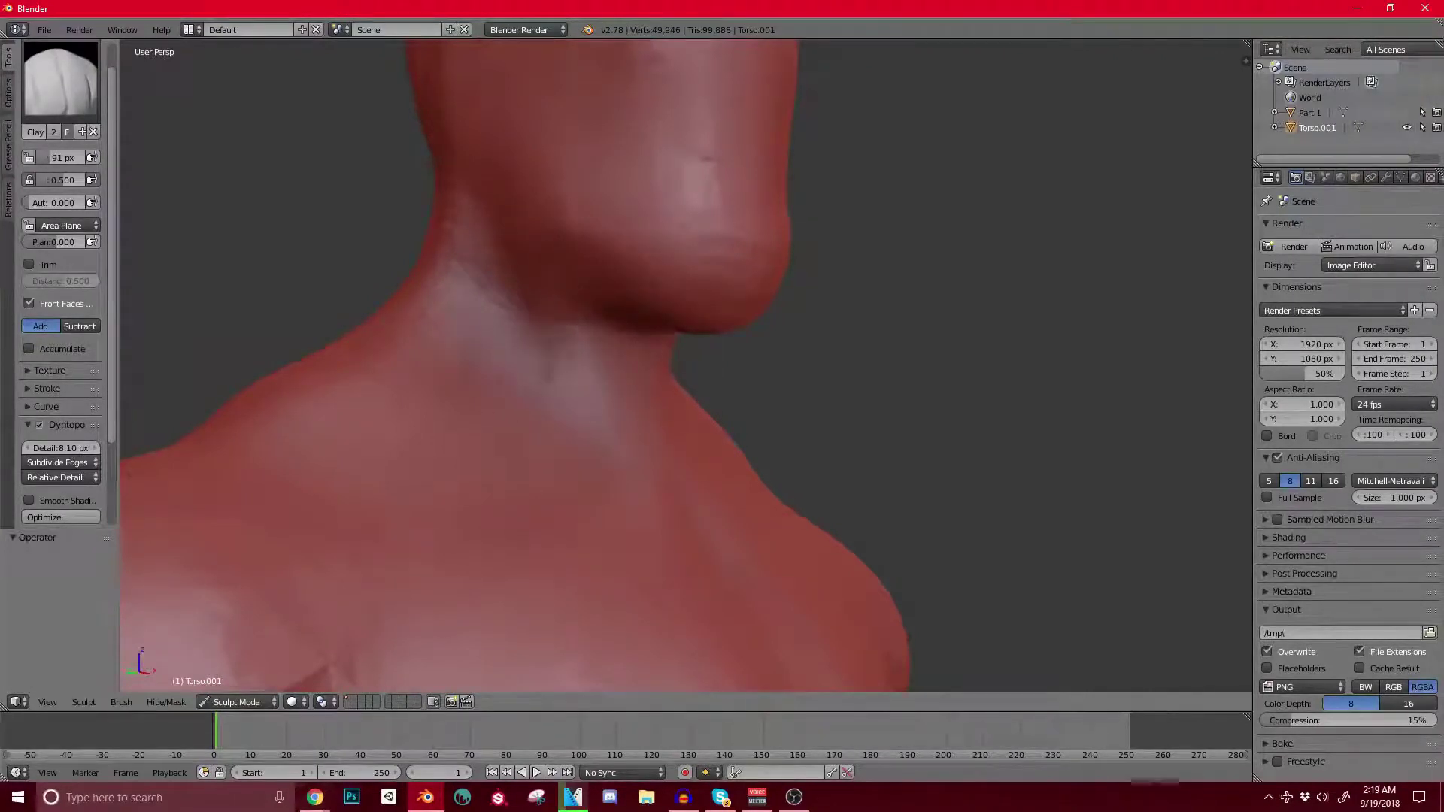
Step: Sculpt muscle forms across the shoulder blade and rear shoulder with Clay Strips strokes
scroll(570, 377, down, 4)
mouse_move(570, 378)
shift+middle_down()
mouse_move(613, 178)
mouse_move(688, 183)
mouse_move(712, 109)
mouse_move(752, 112)
shift+middle_up()
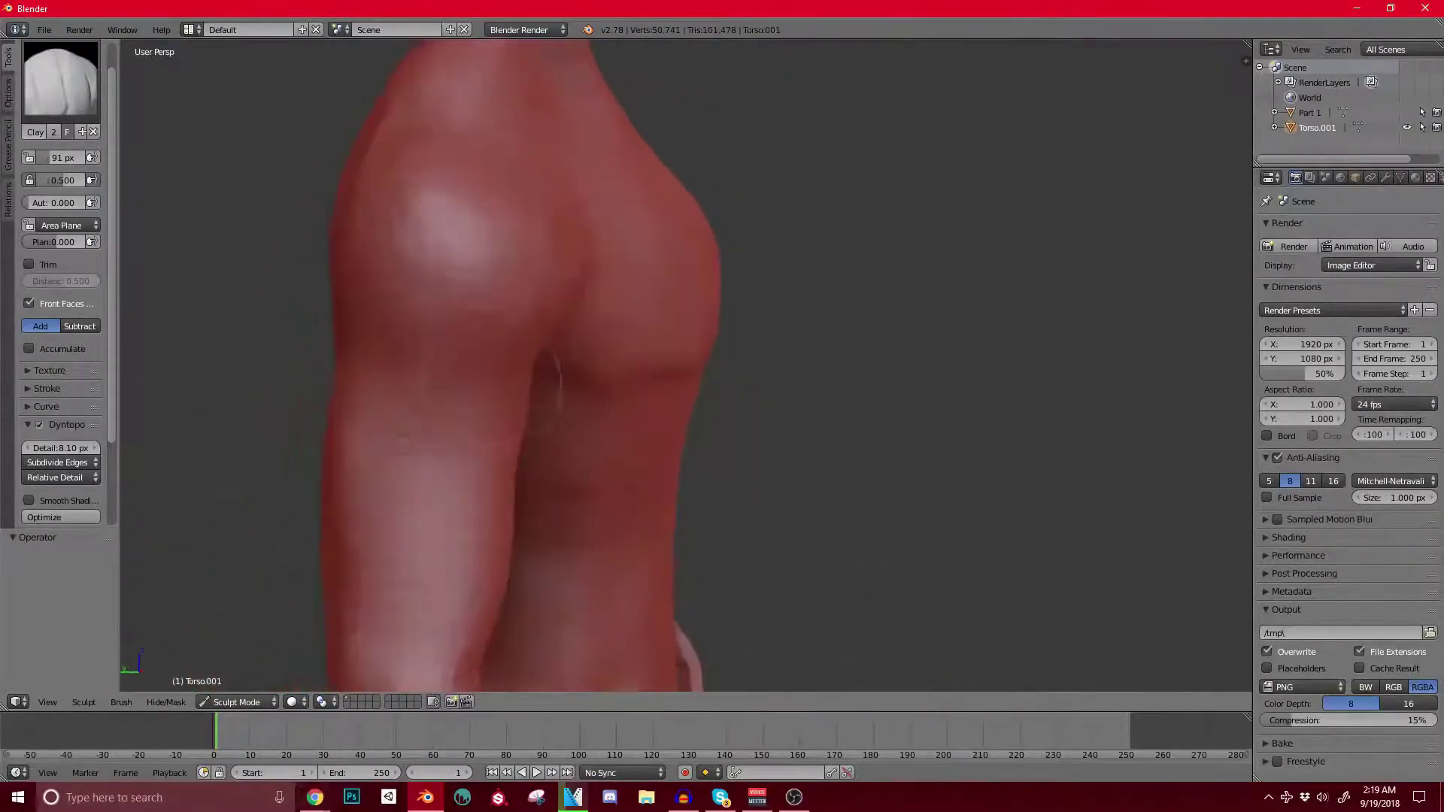
scroll(752, 113, up, 2)
scroll(452, 354, down, 5)
mouse_move(421, 339)
middle_down()
mouse_move(552, 325)
mouse_move(496, 327)
middle_up()
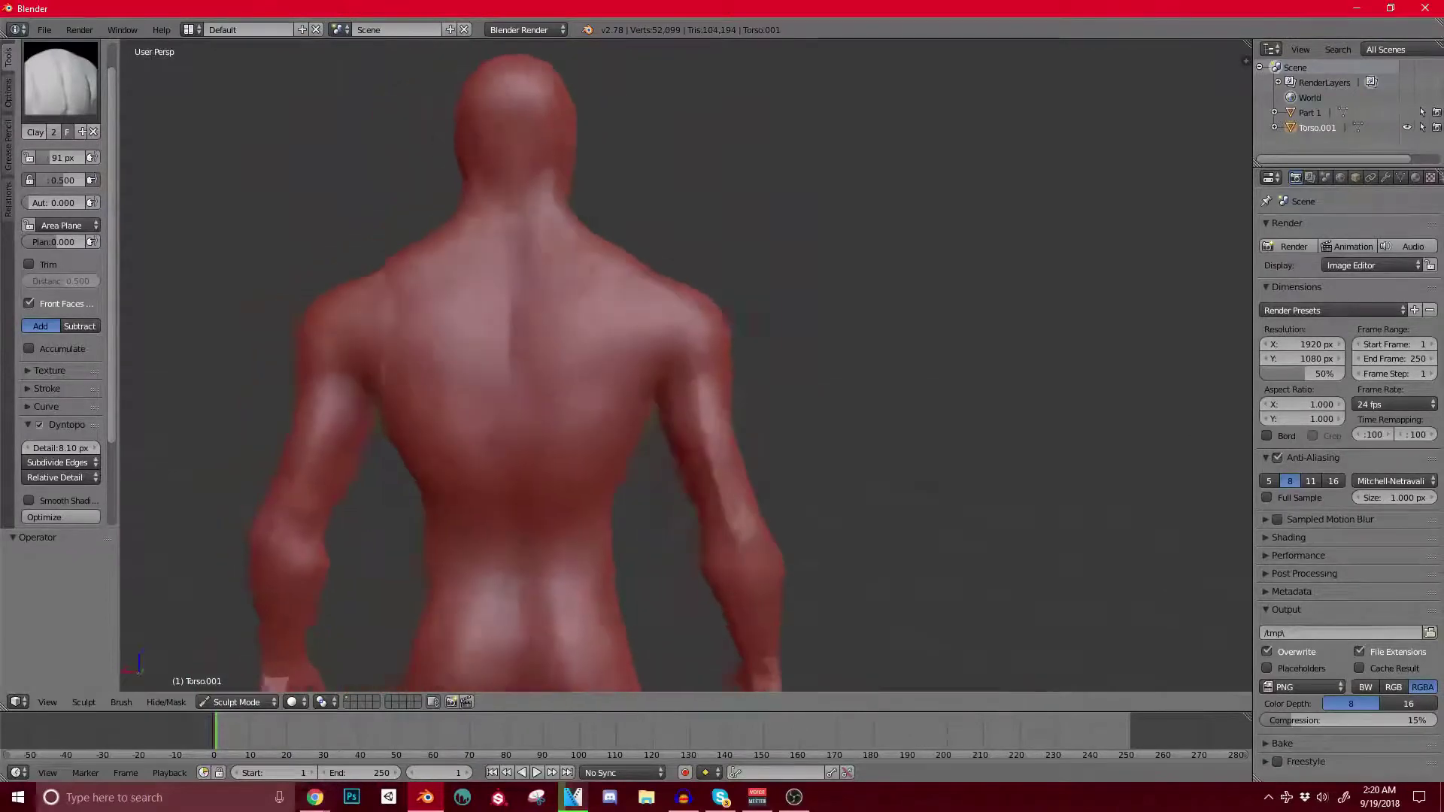
scroll(497, 327, up, 6)
drag(421, 255, 526, 391)
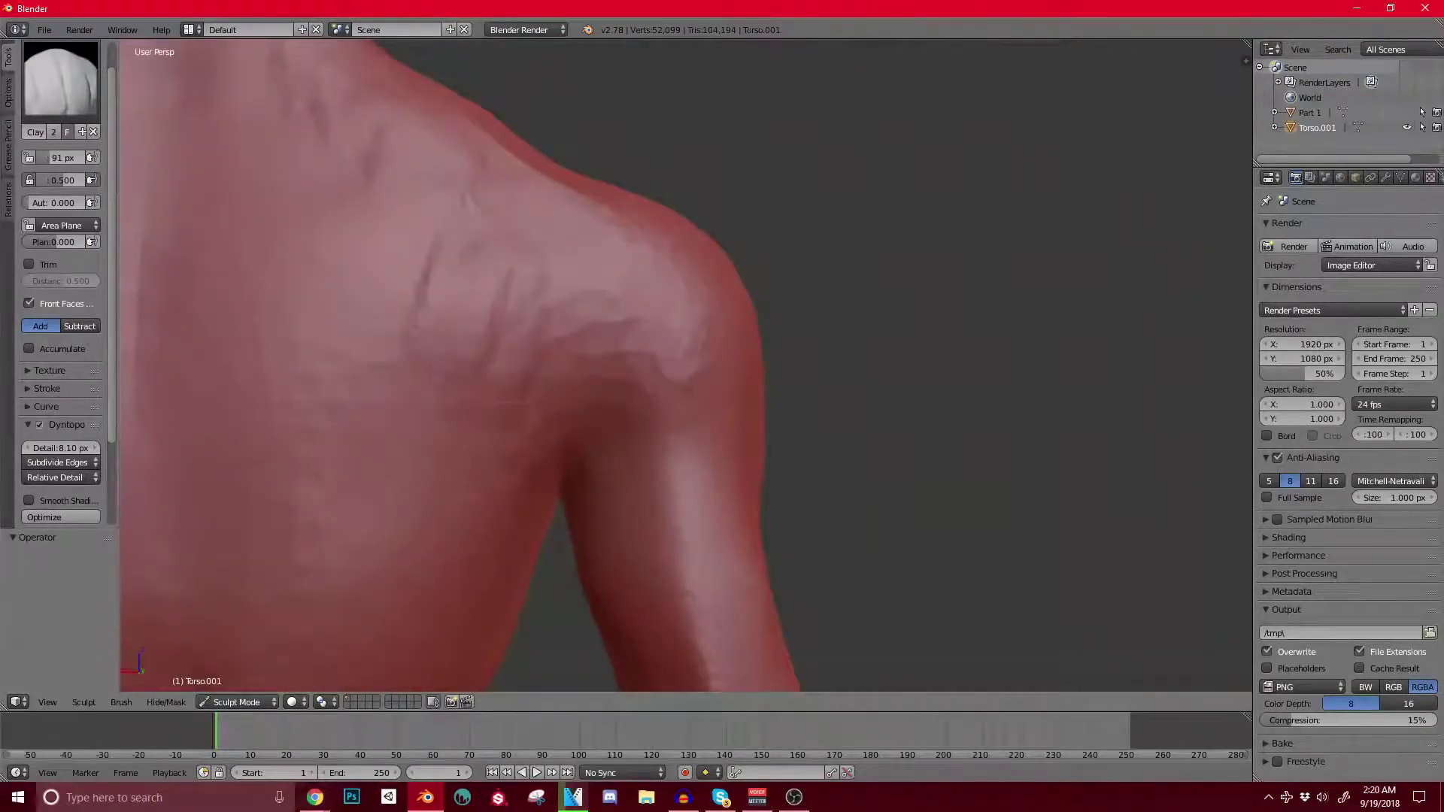
Step: Refine the upper back with a stroke up the spine toward the base of the neck
scroll(512, 289, down, 3)
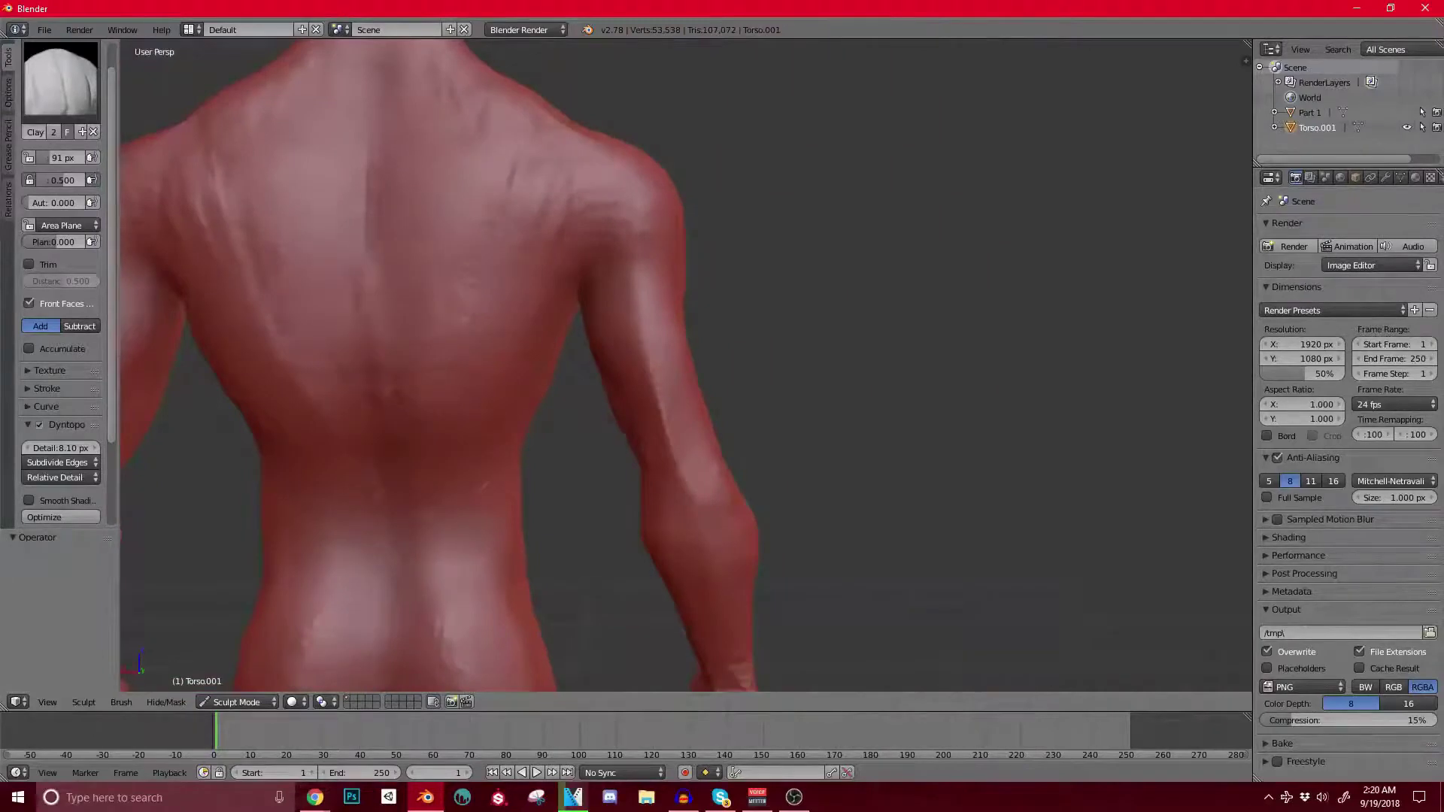
drag(361, 293, 376, 151)
mouse_move(384, 226)
shift+middle_down()
mouse_move(404, 553)
mouse_move(437, 325)
shift+middle_up()
scroll(400, 379, down, 3)
scroll(404, 553, up, 3)
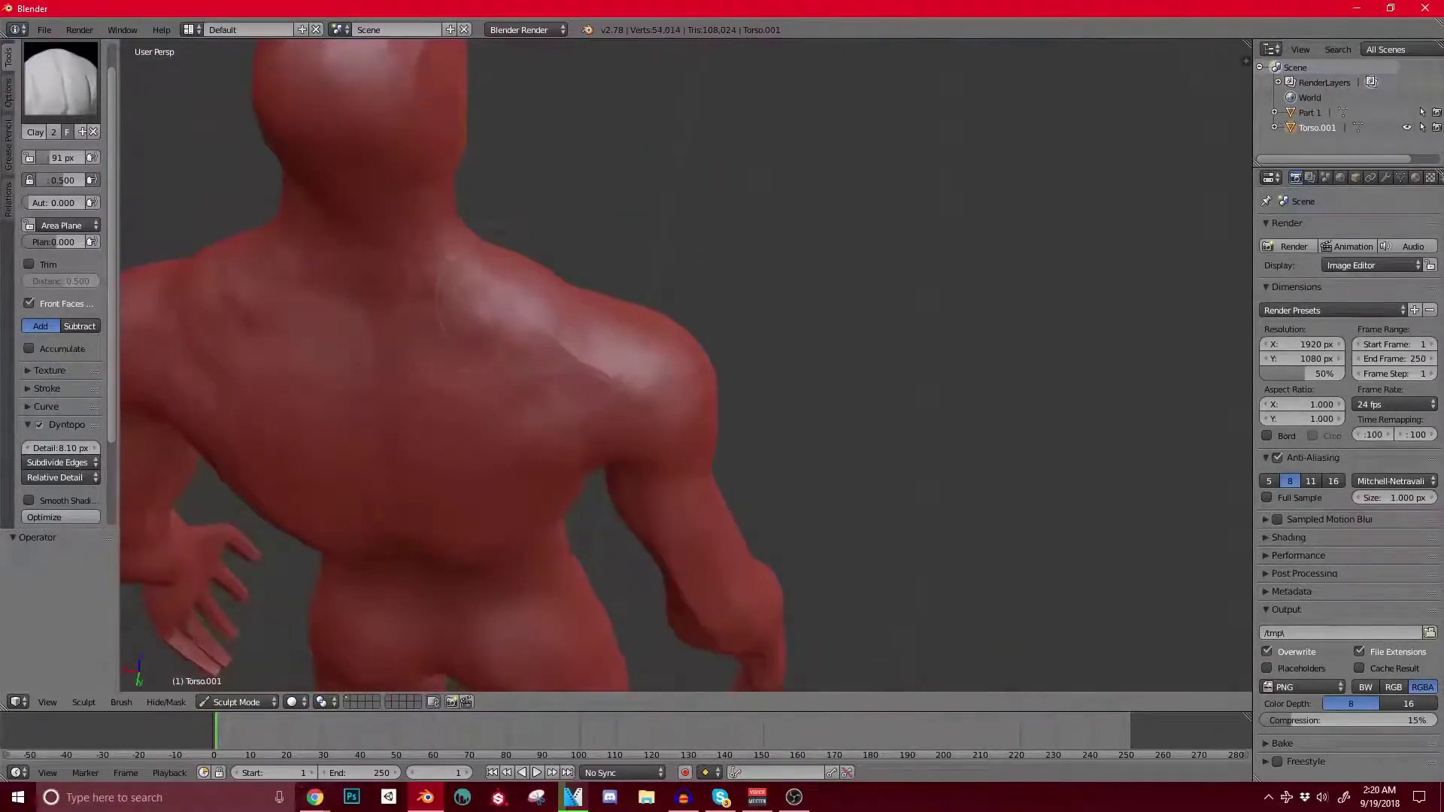
mouse_move(564, 269)
middle_down()
mouse_move(541, 316)
mouse_move(467, 286)
mouse_move(541, 294)
middle_up()
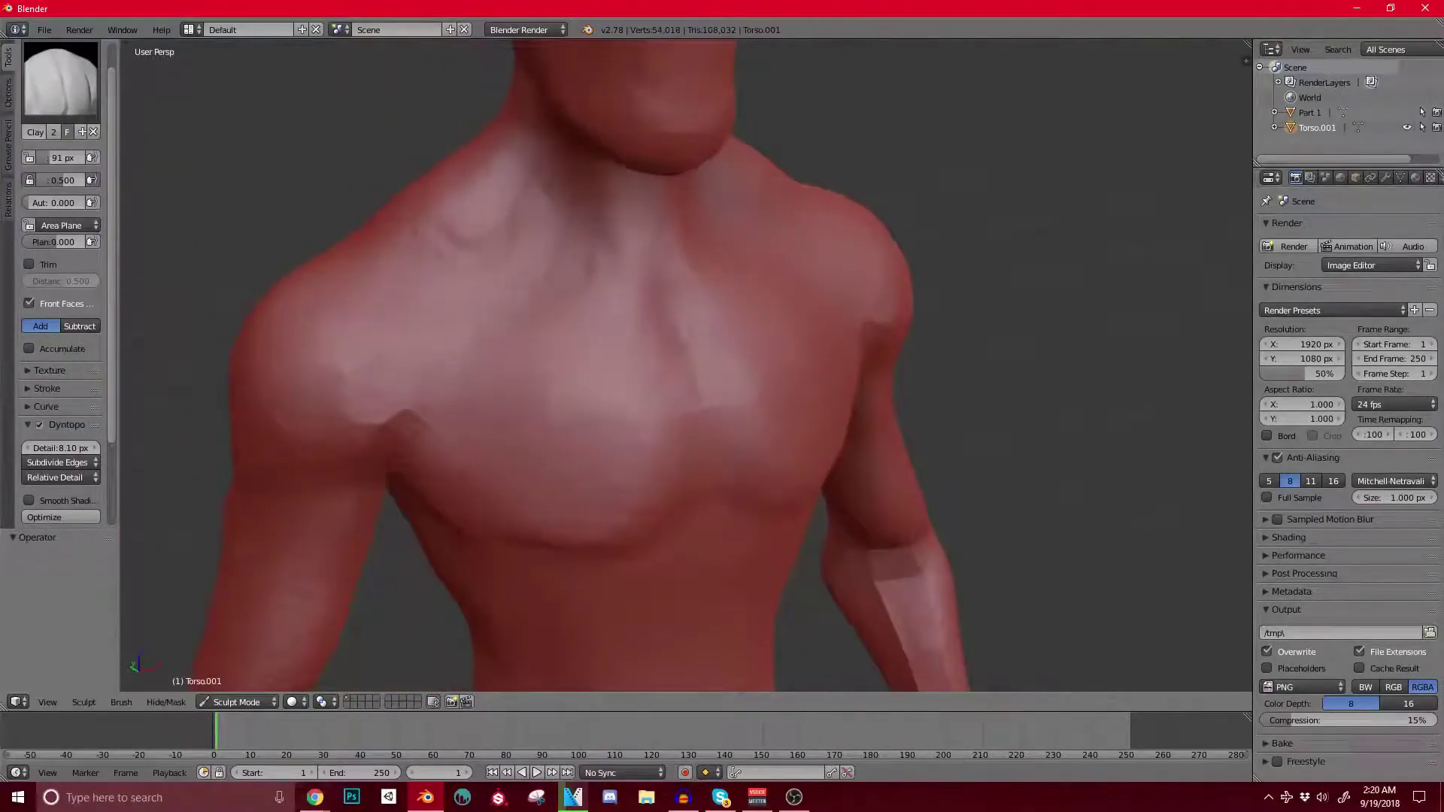
Step: Build up both pectoral muscles with Clay Strips strokes across the chest and blend them together
mouse_move(563, 362)
mouse_down()
mouse_move(498, 376)
mouse_move(557, 364)
mouse_up()
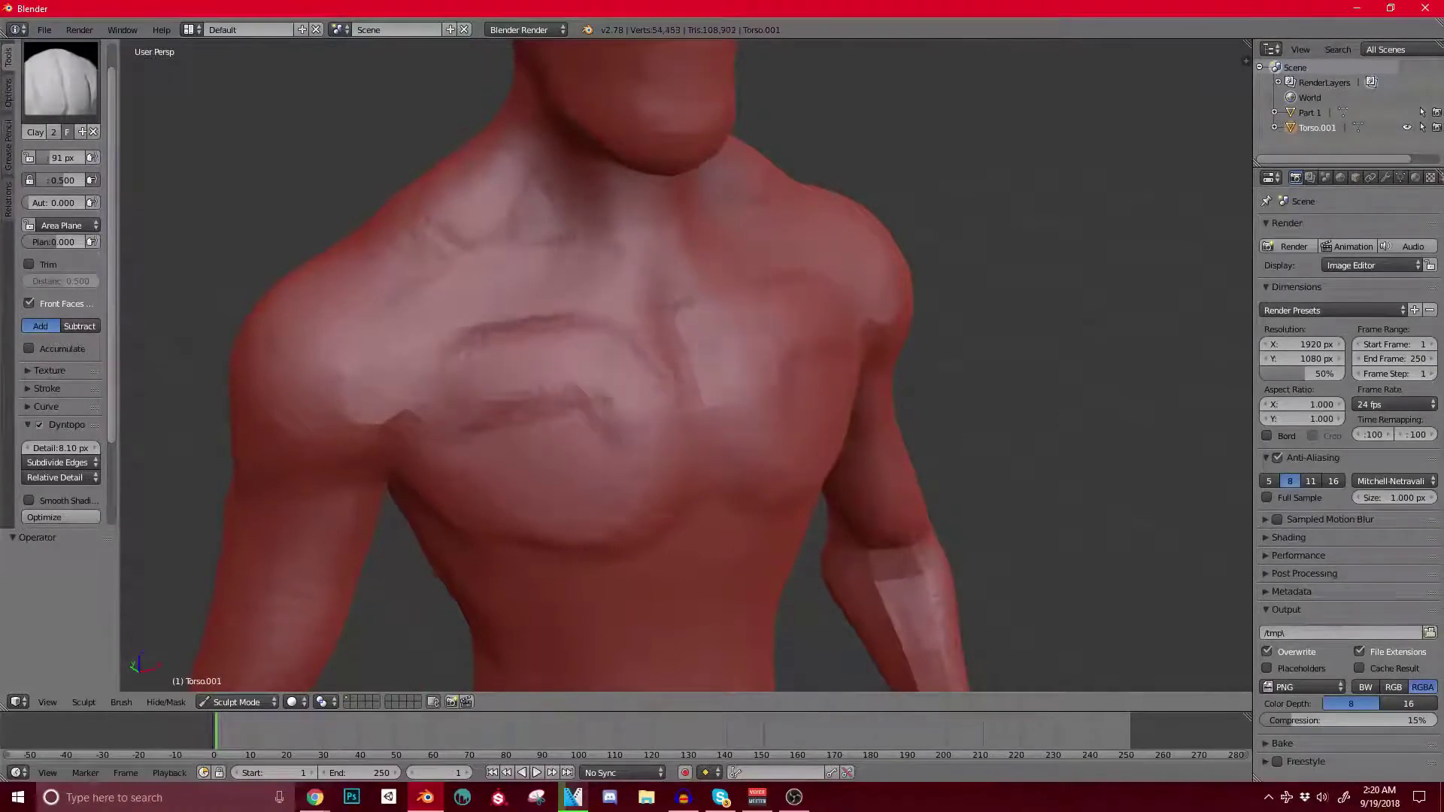
drag(611, 493, 436, 410)
middle_drag(677, 361, 752, 364)
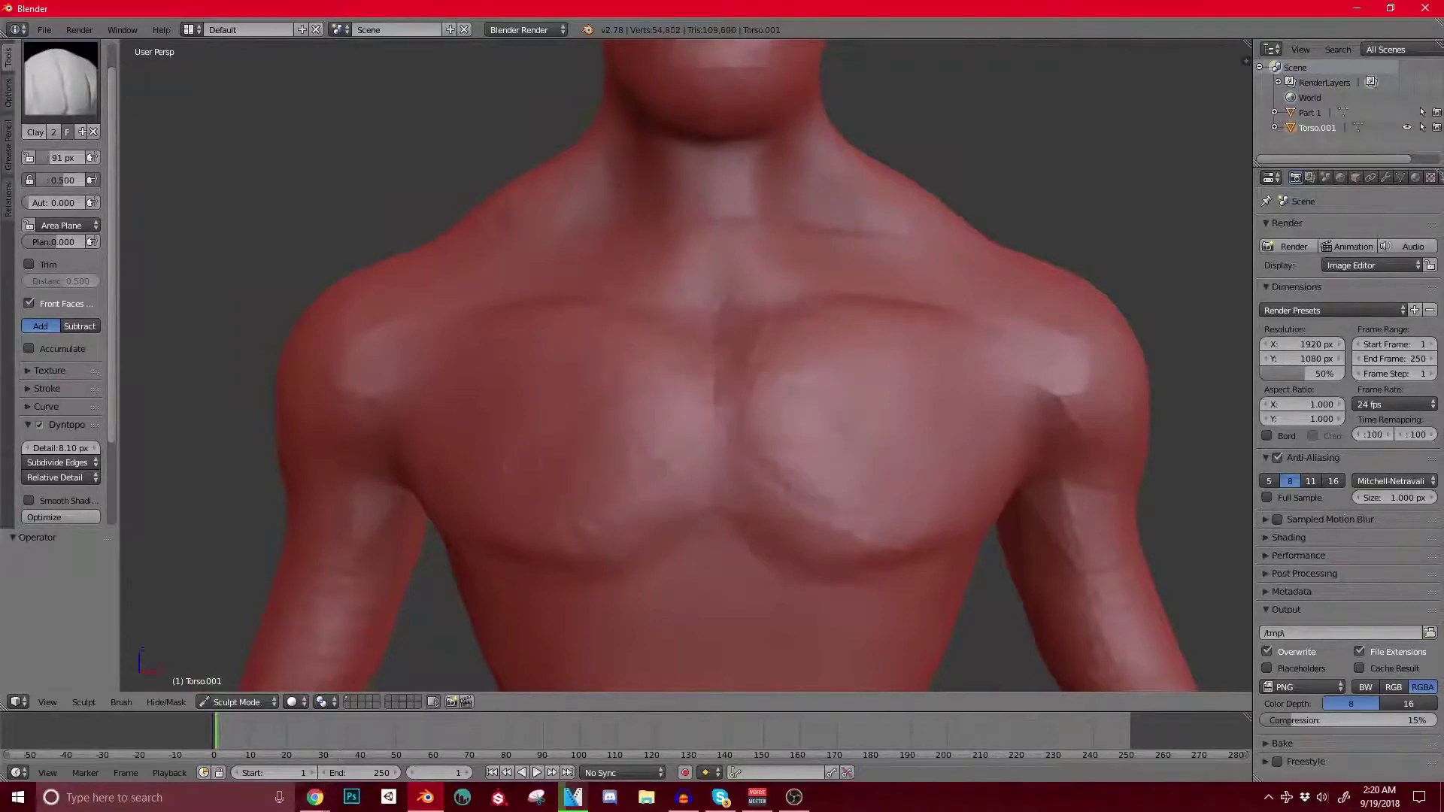
shift+middle_drag(752, 421, 756, 324)
drag(824, 308, 779, 368)
Step: Sculpt the lower edge of the rib cage below the chest and the center of the abdomen with Clay Strips
shift+middle_drag(813, 421, 647, 258)
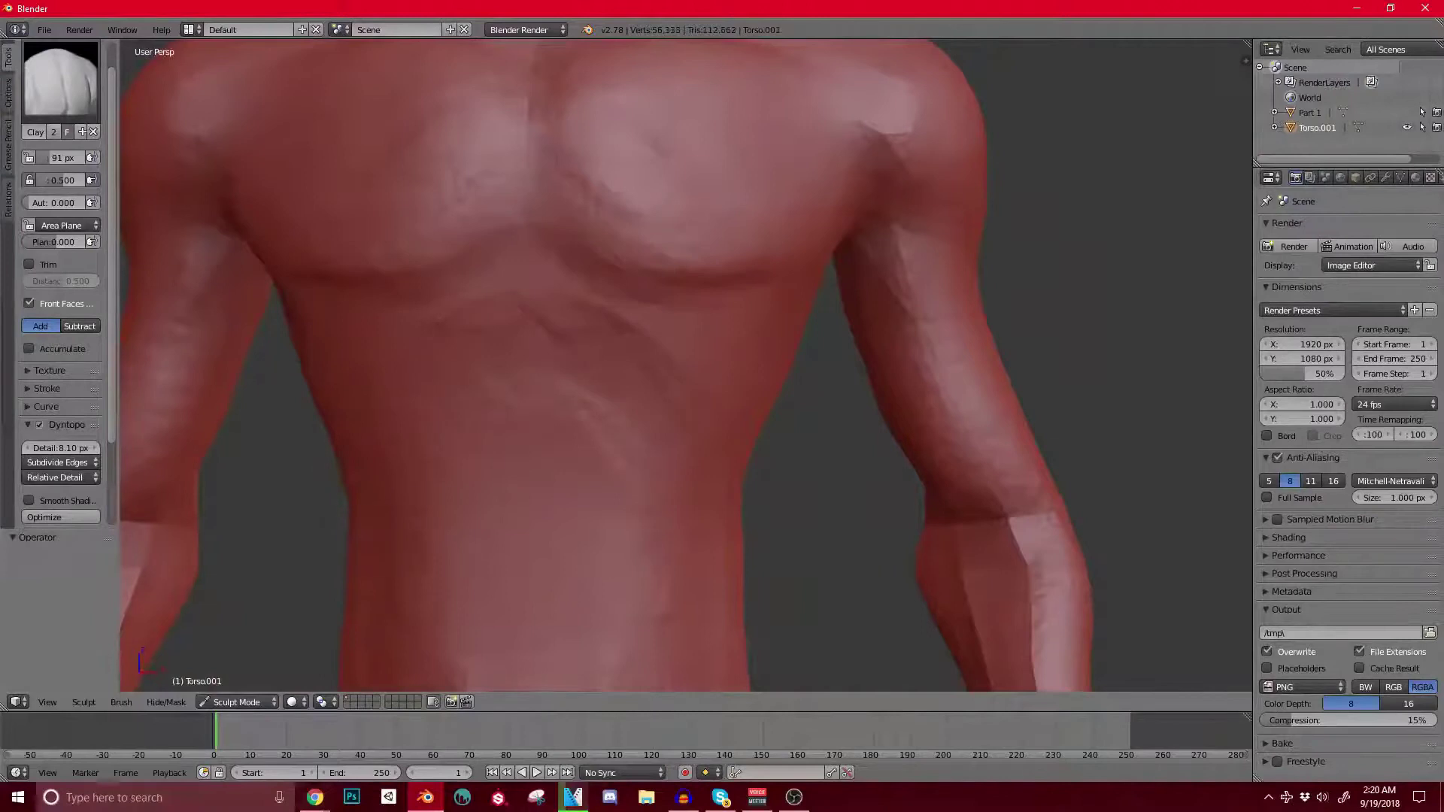
drag(485, 511, 531, 405)
drag(535, 571, 513, 620)
scroll(513, 466, down, 2)
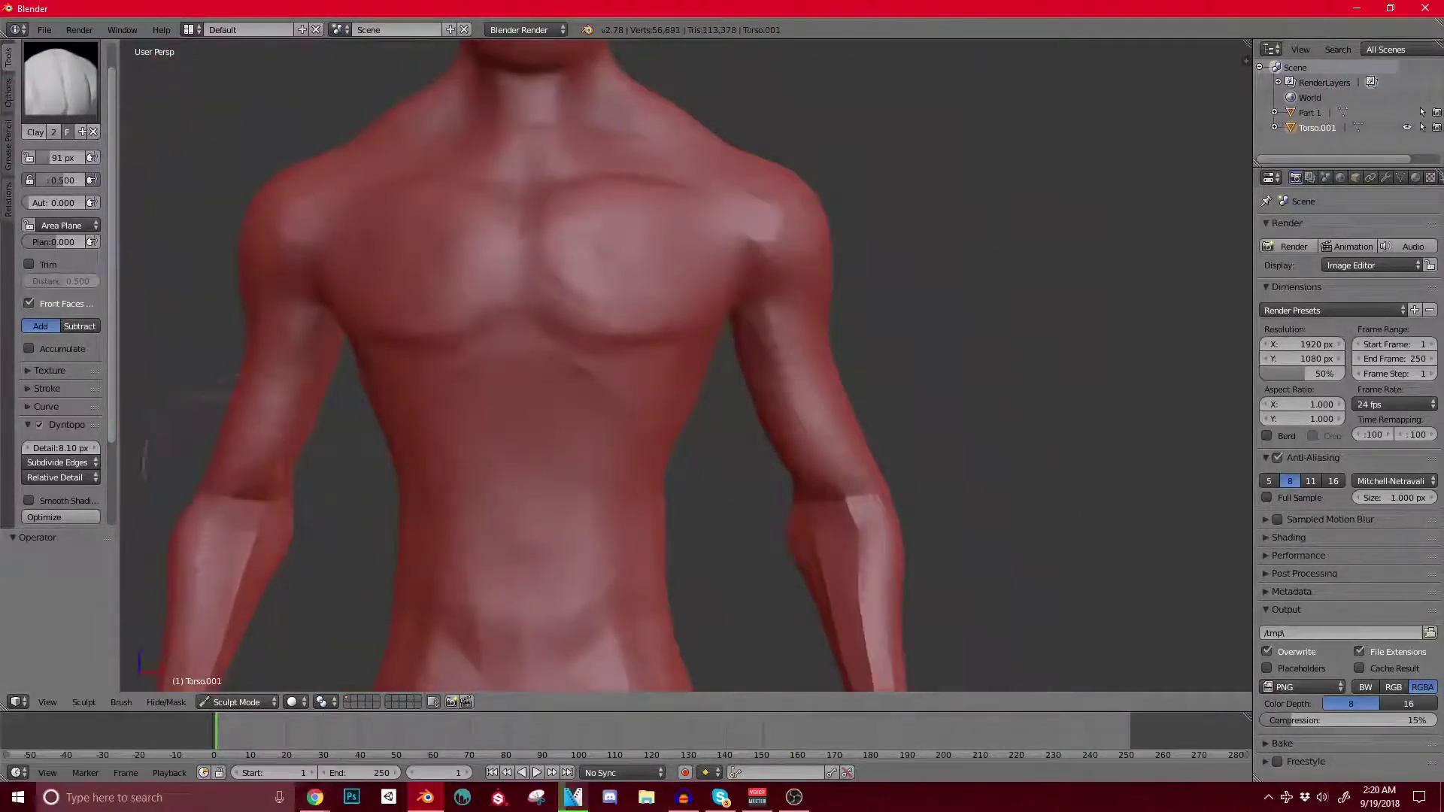
scroll(210, 464, up, 3)
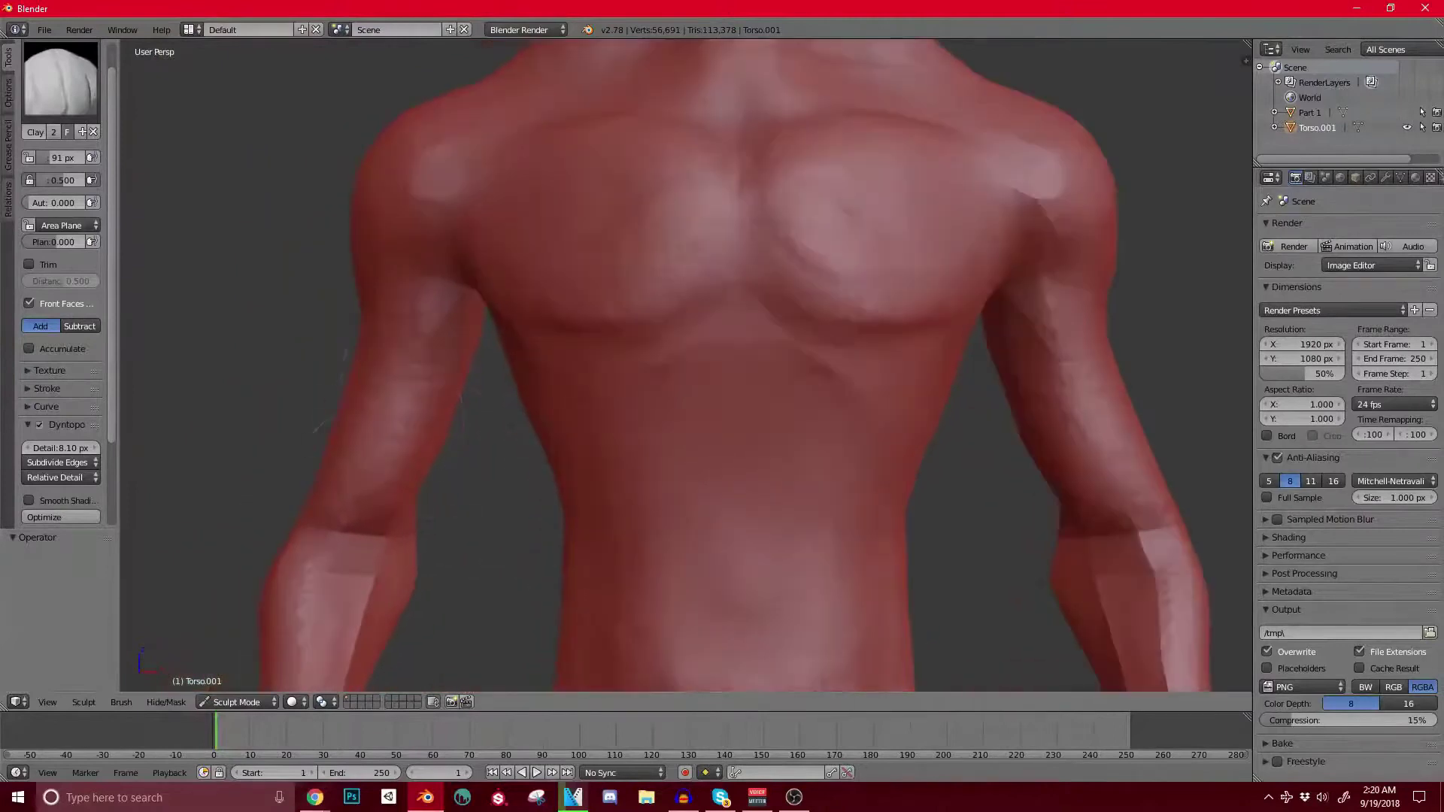
Step: Build up the biceps along the front of the upper arm and smooth it down over the elbow crease
drag(391, 442, 432, 319)
shift+middle_drag(487, 401, 518, 295)
middle_drag(444, 376, 536, 397)
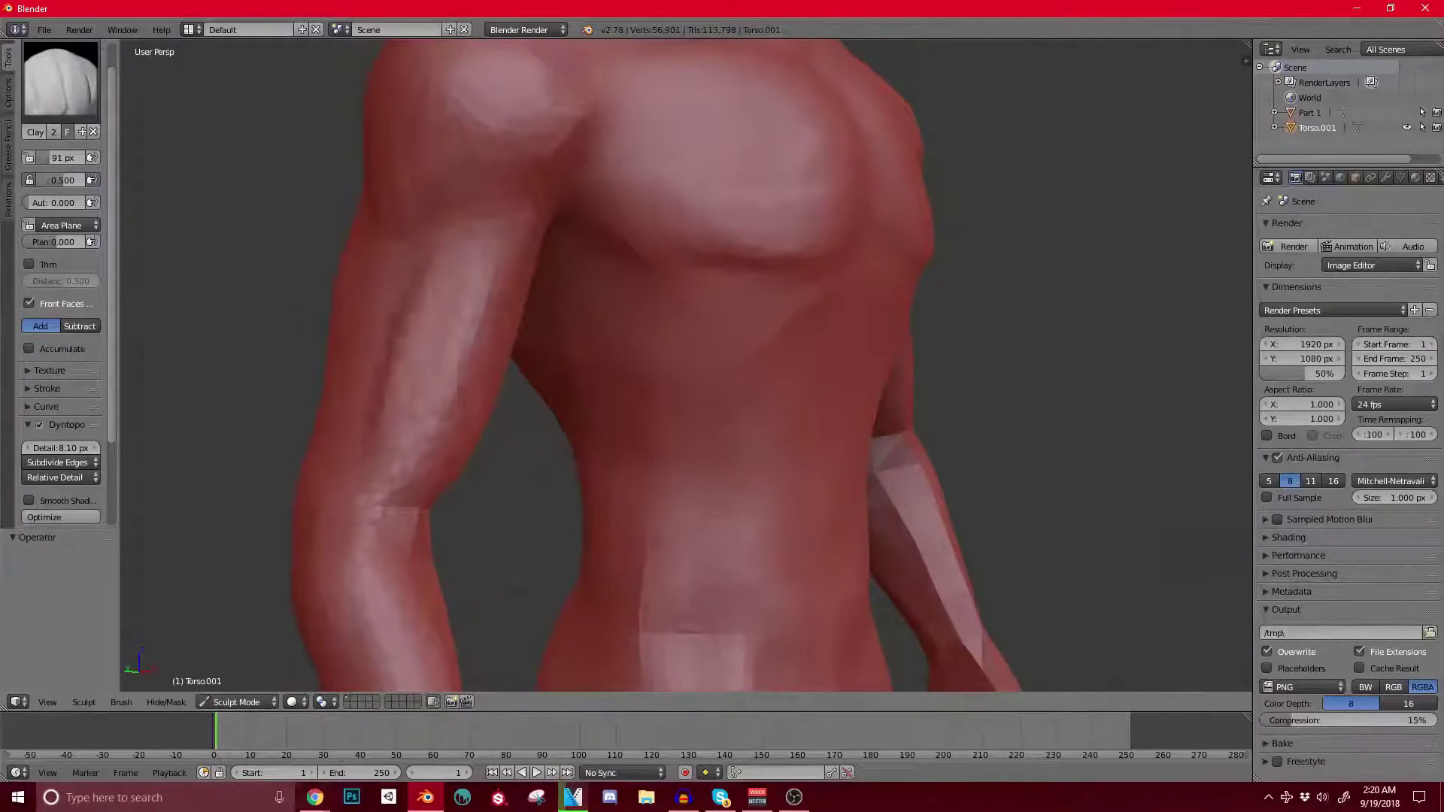
shift+drag(417, 345, 420, 512)
shift+middle_drag(421, 512, 472, 356)
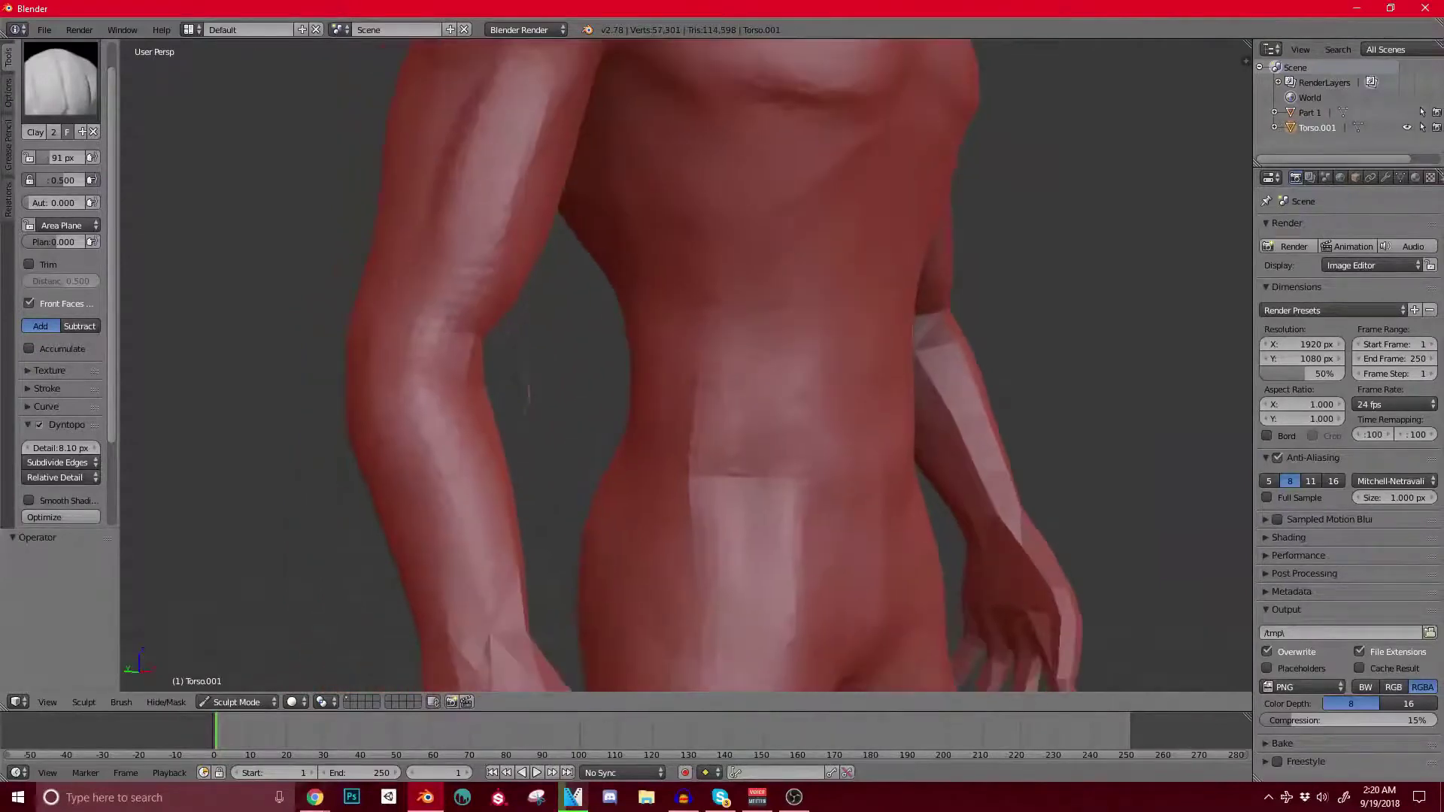
shift+middle_drag(449, 290, 425, 493)
mouse_move(494, 296)
middle_down()
mouse_move(553, 466)
mouse_move(587, 419)
mouse_move(479, 451)
mouse_move(532, 419)
mouse_move(516, 435)
mouse_move(537, 451)
middle_up()
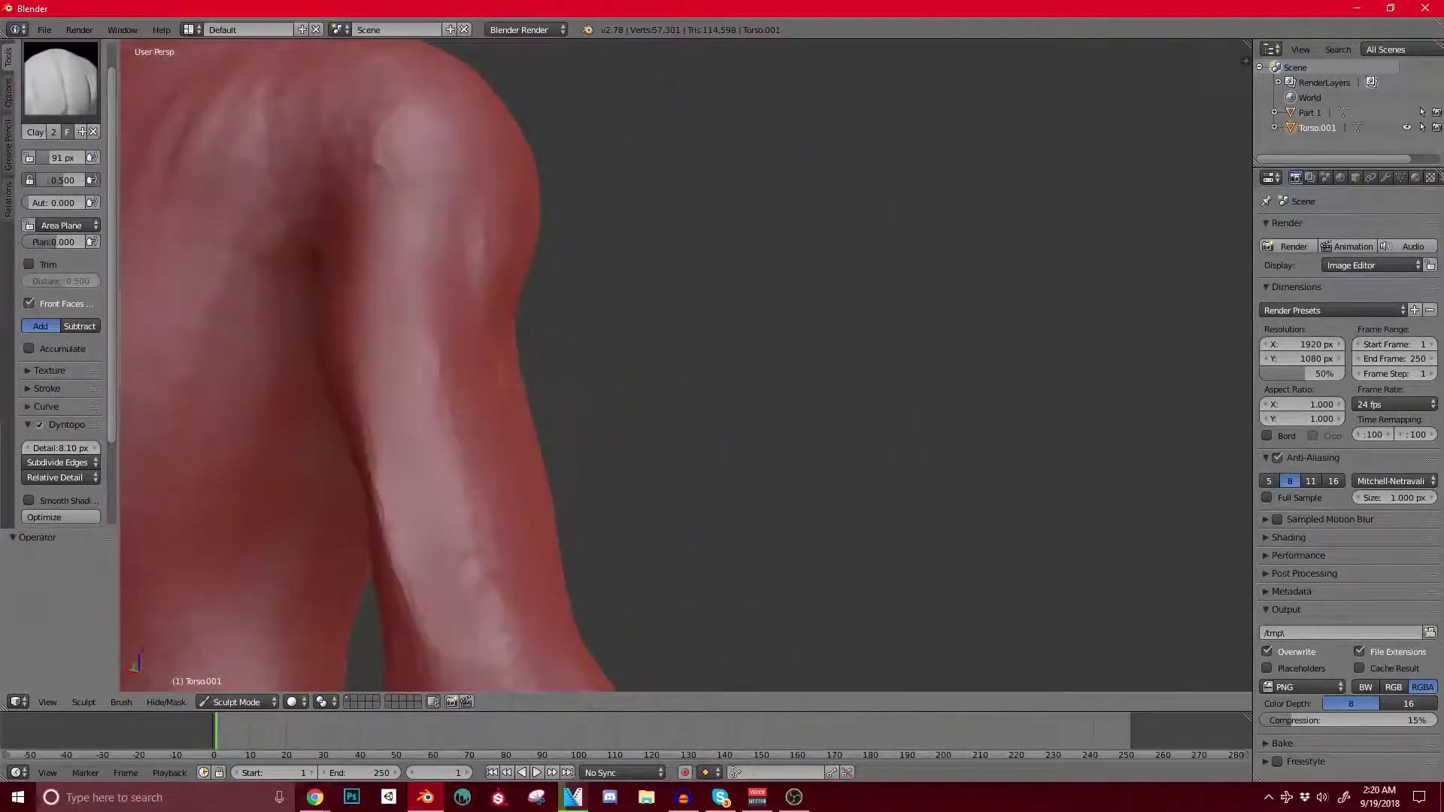
Step: Sculpt the triceps down the back of the upper arm to the elbow and smooth the strokes
middle_drag(419, 417, 549, 421)
drag(575, 481, 618, 624)
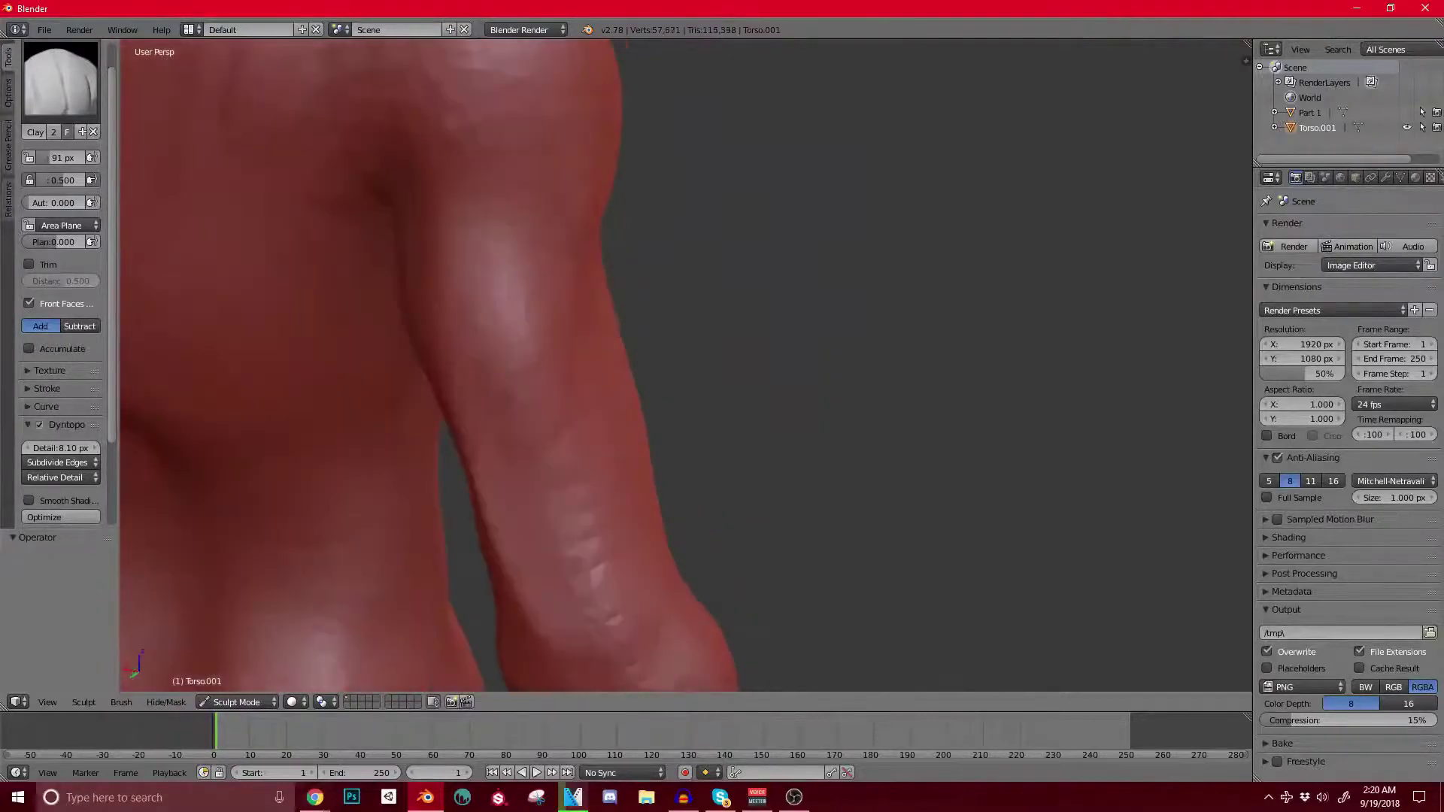
middle_drag(562, 391, 662, 391)
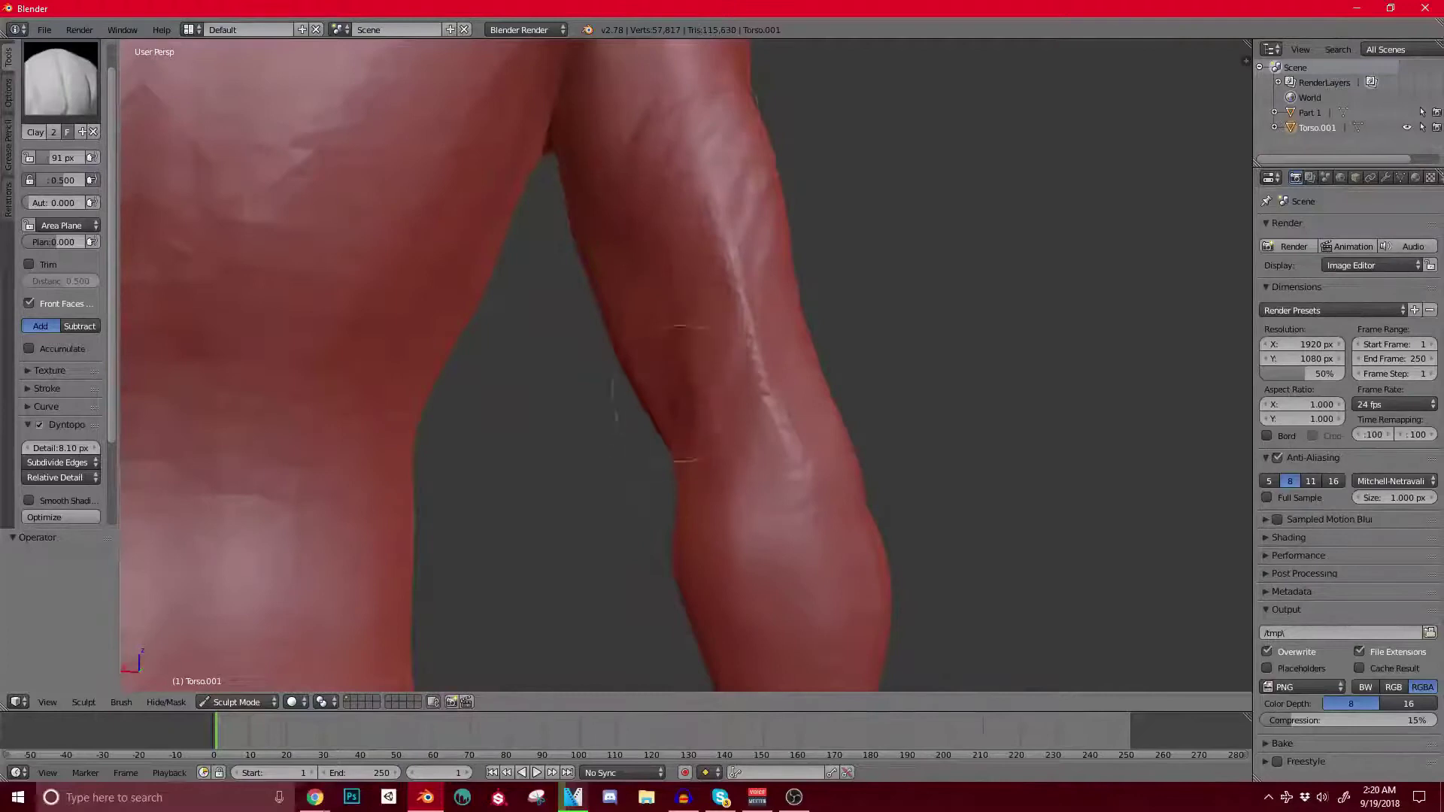
shift+drag(648, 369, 666, 300)
middle_drag(647, 368, 730, 357)
mouse_move(677, 143)
shift+mouse_down()
mouse_move(687, 61)
mouse_move(780, 222)
mouse_move(759, 286)
shift+mouse_up()
mouse_move(752, 301)
shift+middle_down()
mouse_move(709, 390)
mouse_move(647, 433)
shift+middle_up()
drag(662, 272, 668, 239)
middle_drag(723, 256, 693, 280)
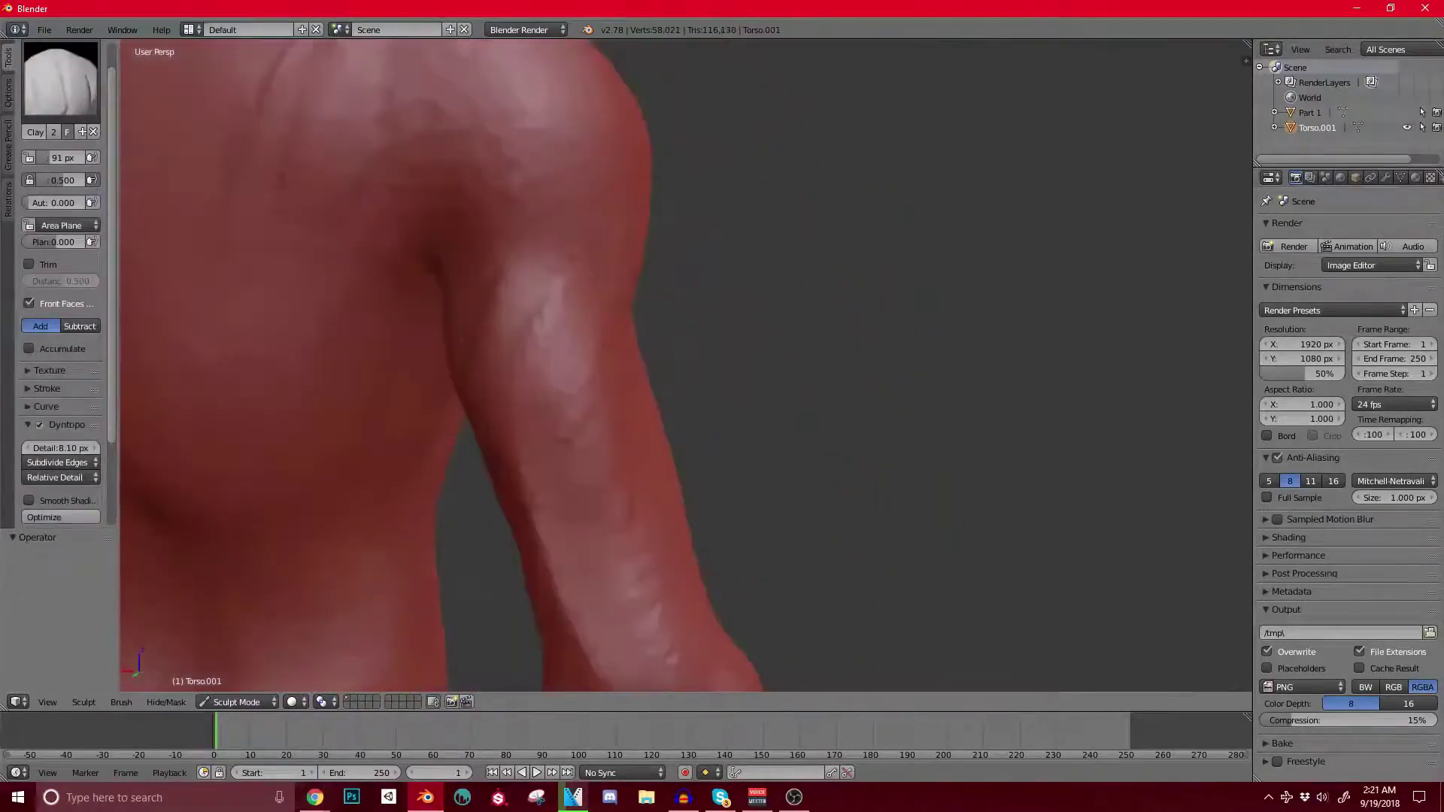
Step: Touch up the rear of the shoulder with a short Clay Strips stroke
scroll(507, 338, down, 4)
middle_drag(601, 331, 542, 327)
drag(562, 323, 540, 306)
middle_drag(557, 316, 482, 304)
middle_drag(451, 460, 529, 467)
middle_drag(489, 331, 451, 307)
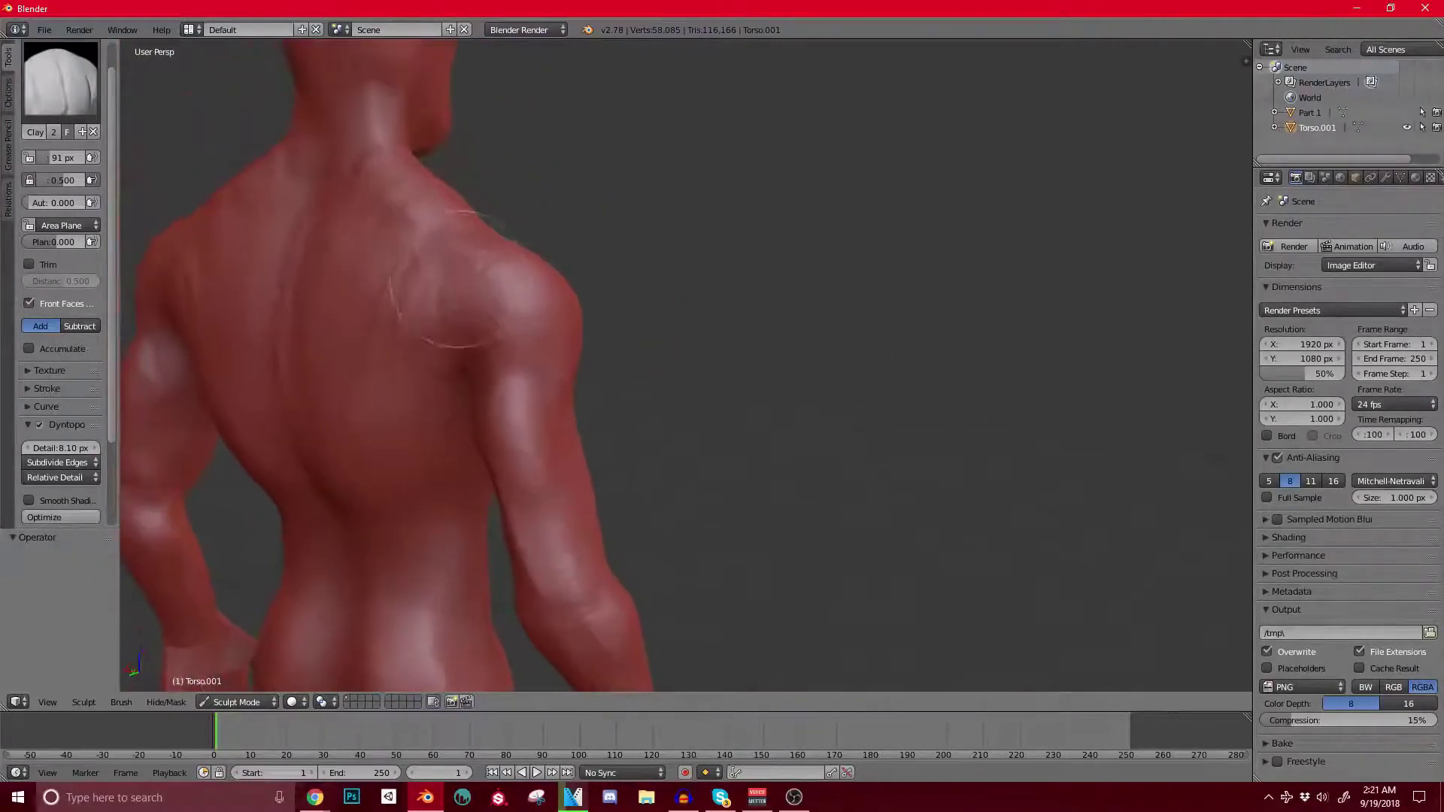
Step: Pull the top of the skull upward with the Grab brush to round the head, and set the brush radius to 241 px
middle_drag(374, 402, 527, 316)
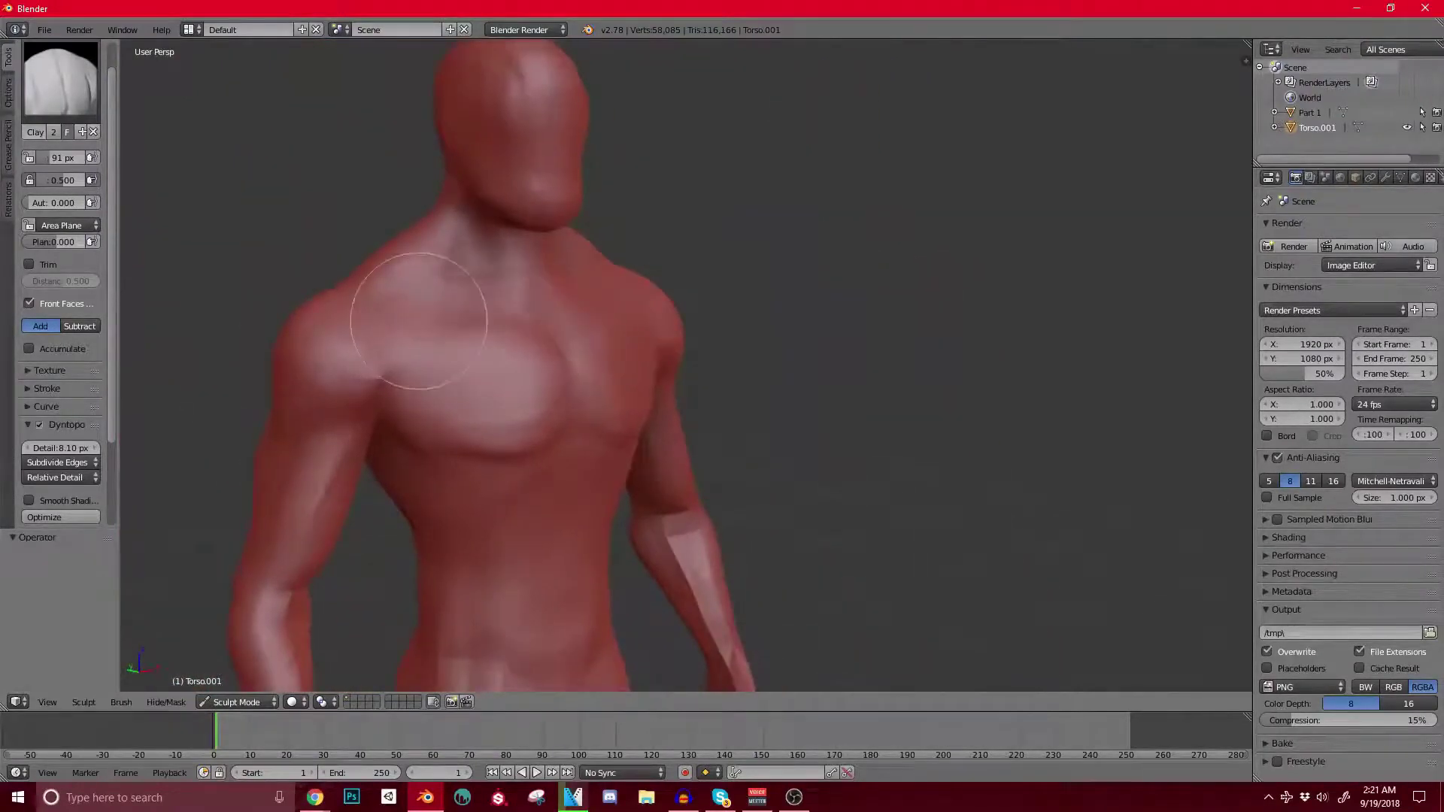
middle_drag(498, 148, 540, 267)
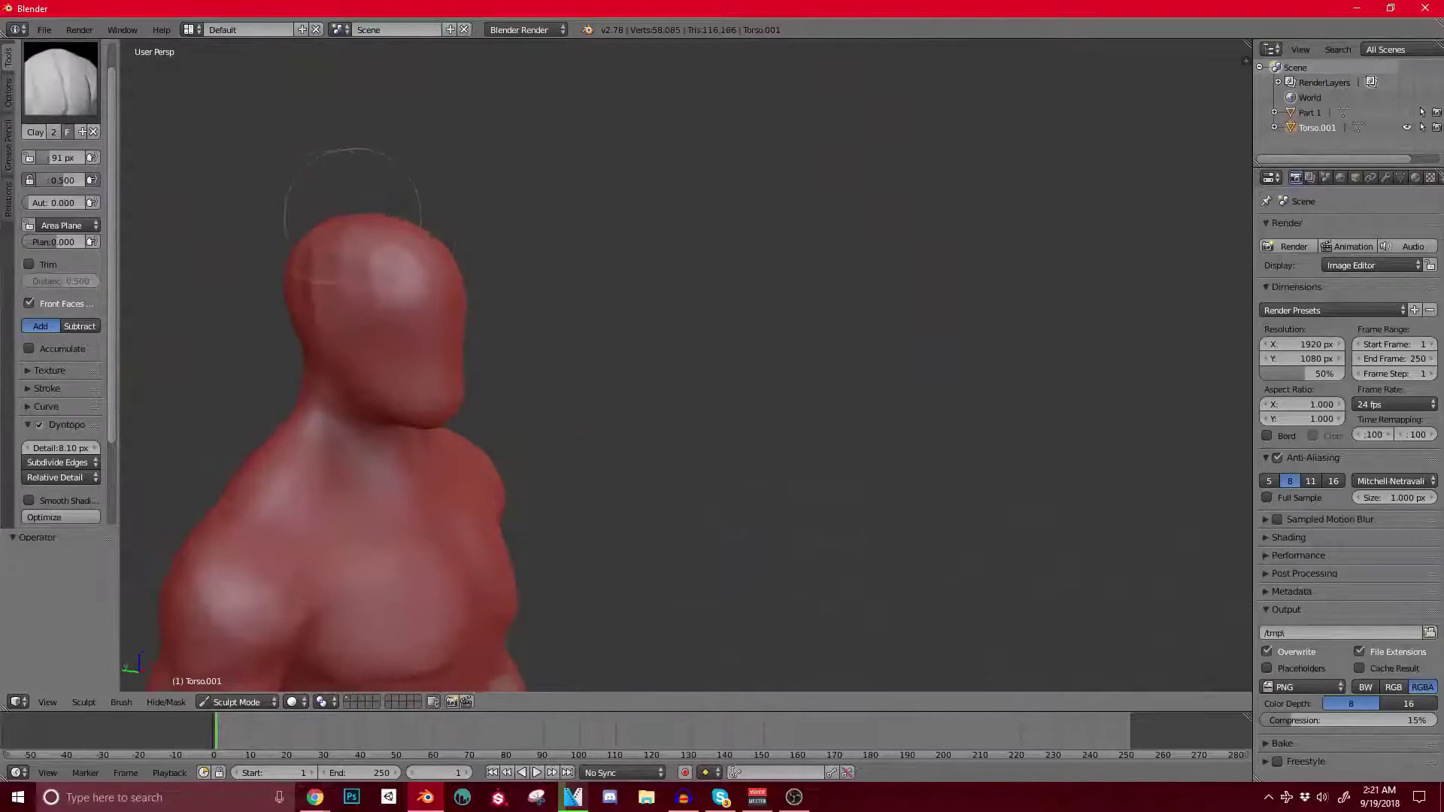
middle_drag(352, 192, 452, 241)
mouse_move(345, 313)
middle_down()
mouse_move(408, 303)
mouse_move(386, 354)
mouse_move(388, 267)
middle_up()
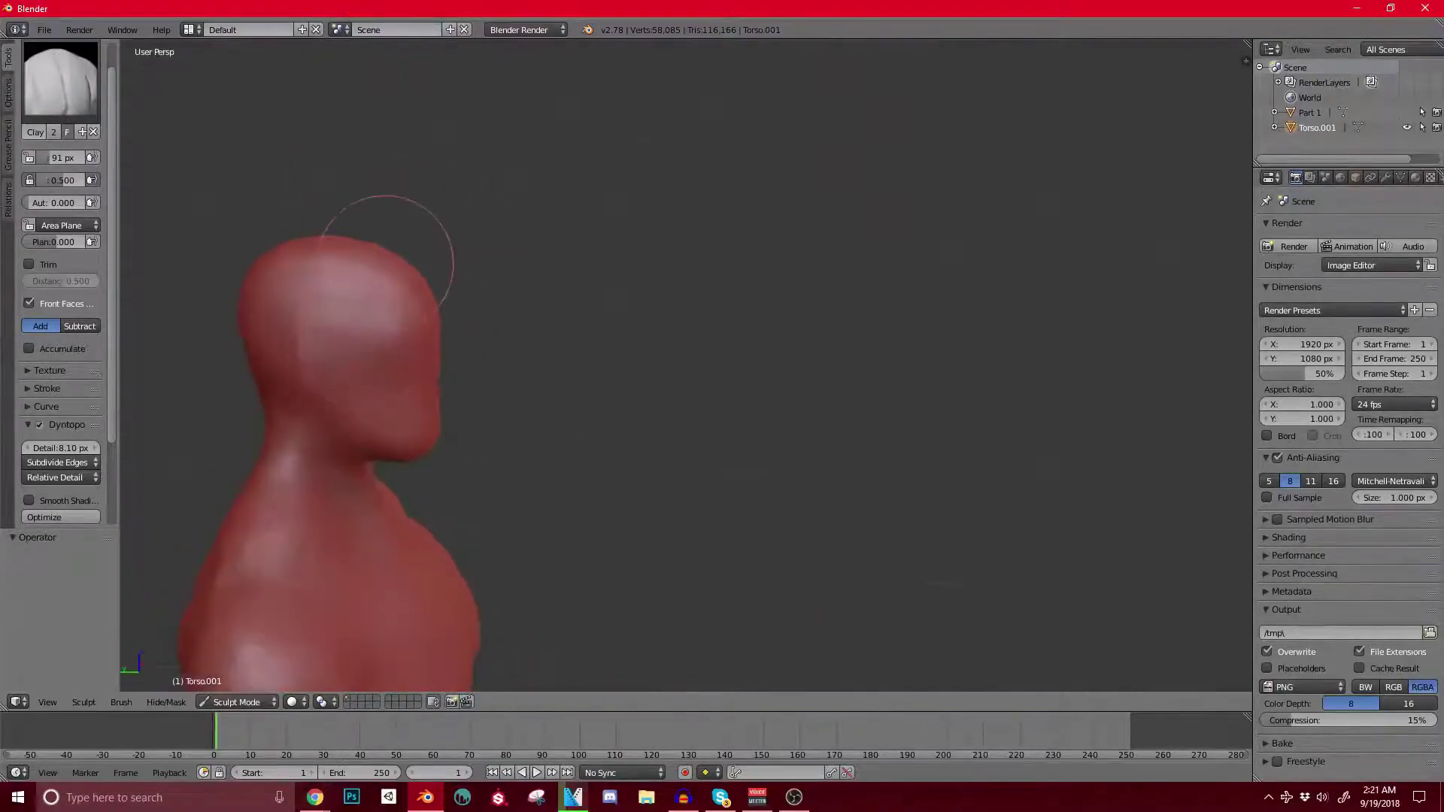
key(g)
key(bracketright)
key(bracketright)
key(bracketright)
key(bracketright)
key(bracketright)
key(bracketright)
key(bracketright)
key(bracketright)
key(bracketright)
key(bracketright)
drag(367, 252, 364, 211)
key(bracketleft)
key(bracketleft)
key(bracketleft)
key(bracketleft)
key(bracketleft)
key(bracketleft)
key(bracketleft)
key(bracketleft)
key(bracketright)
key(bracketright)
key(bracketright)
key(bracketright)
key(bracketright)
key(bracketright)
key(bracketright)
key(bracketright)
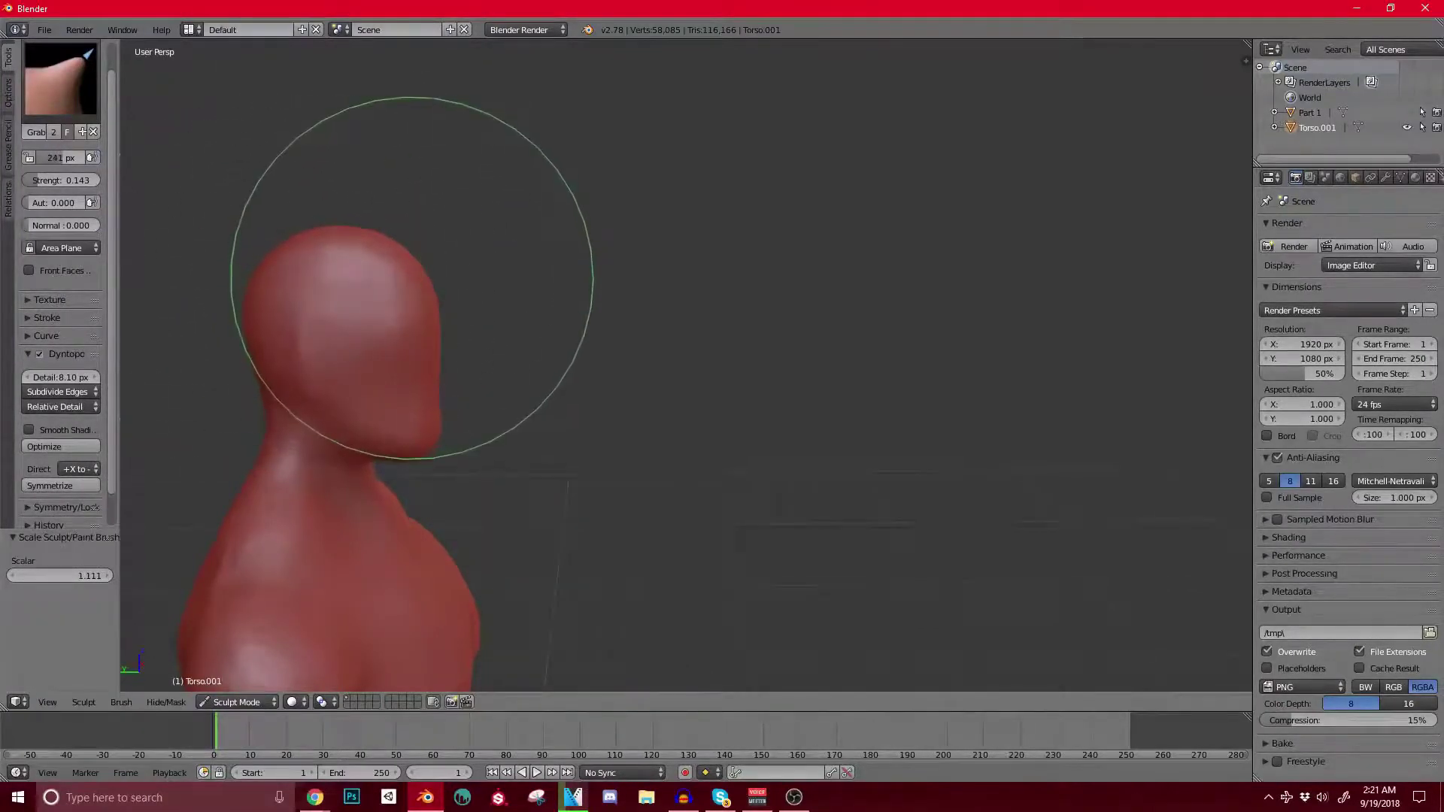
Step: Examine the head, neck, upper back and shoulder from several sides
mouse_move(385, 308)
middle_down()
mouse_move(439, 355)
mouse_move(448, 415)
mouse_move(499, 419)
mouse_move(477, 313)
mouse_move(516, 381)
mouse_move(529, 374)
mouse_move(448, 481)
mouse_move(387, 354)
middle_up()
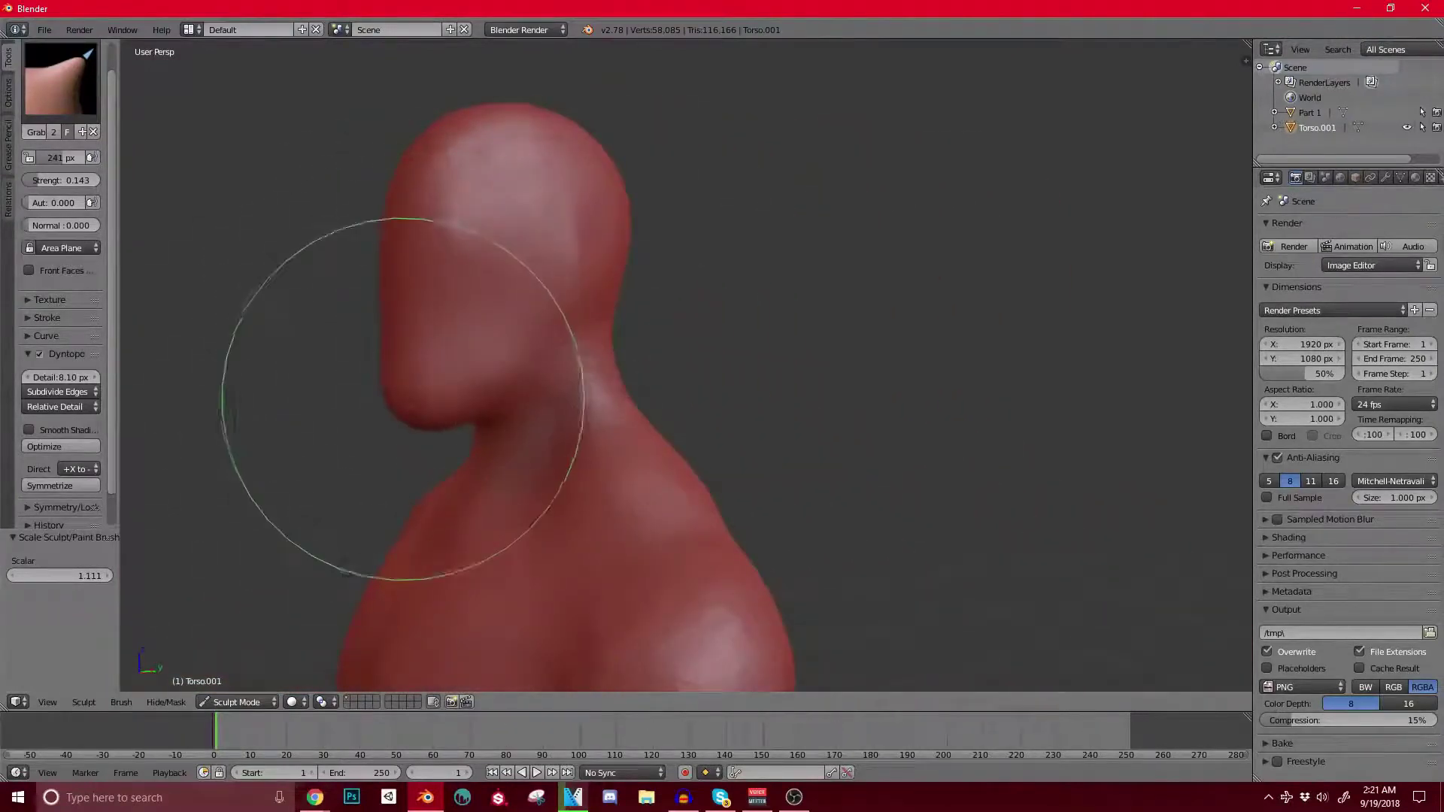
mouse_move(485, 293)
middle_down()
mouse_move(580, 339)
mouse_move(484, 435)
mouse_move(554, 381)
mouse_move(447, 414)
middle_up()
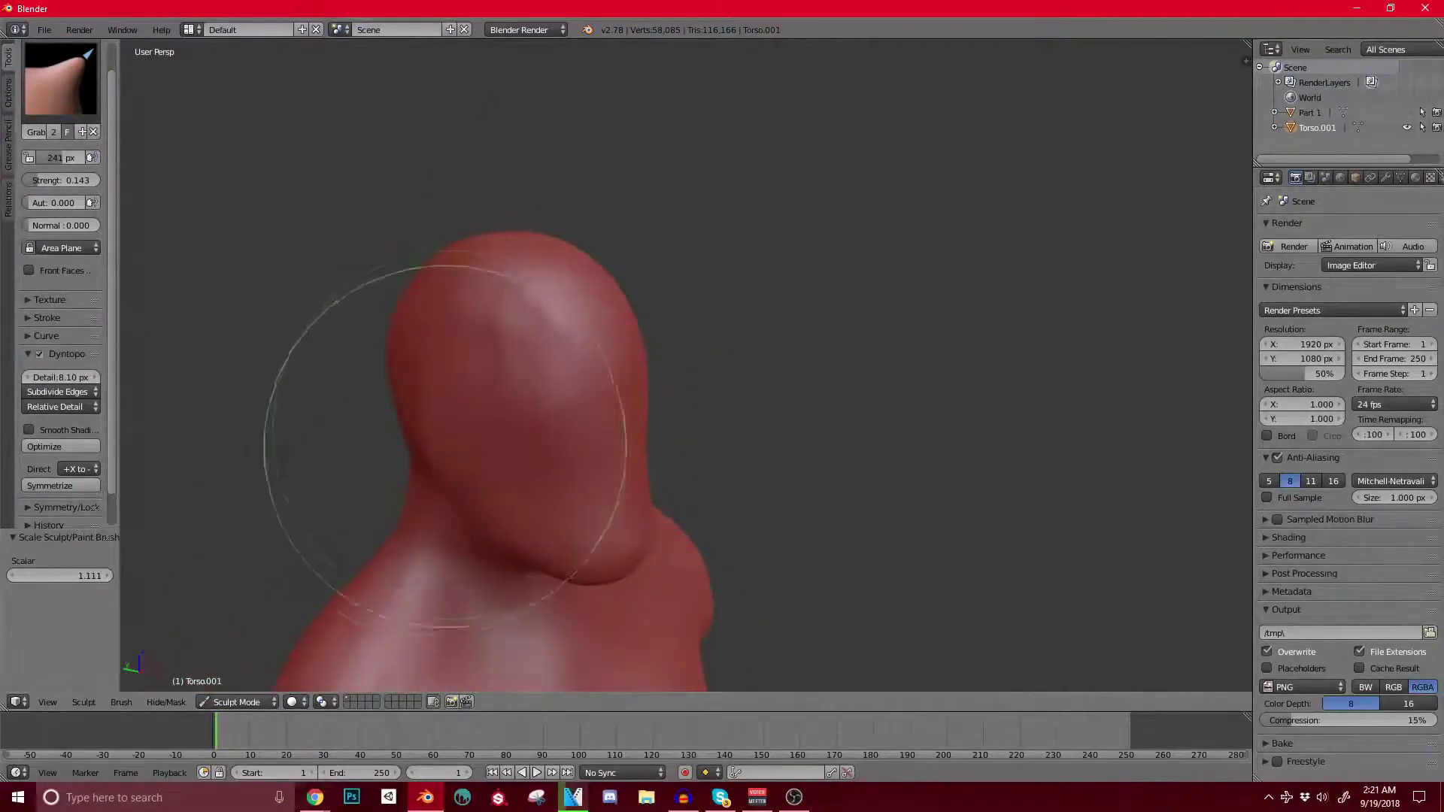
mouse_move(402, 483)
middle_down()
mouse_move(509, 418)
mouse_move(310, 369)
middle_up()
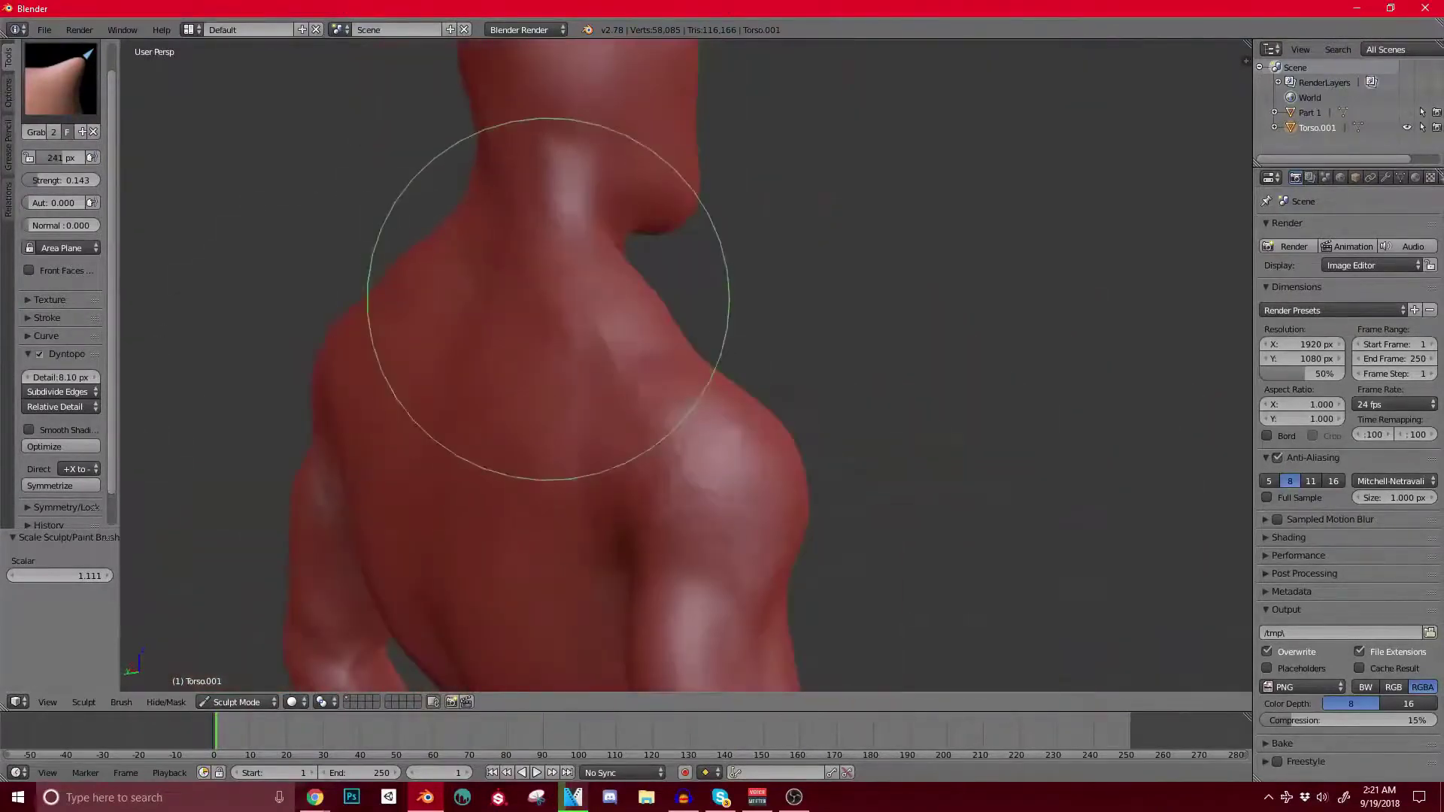
middle_drag(579, 227, 364, 309)
scroll(558, 209, down, 7)
middle_drag(480, 295, 425, 248)
scroll(548, 296, up, 3)
scroll(550, 348, up, 3)
scroll(580, 290, up, 2)
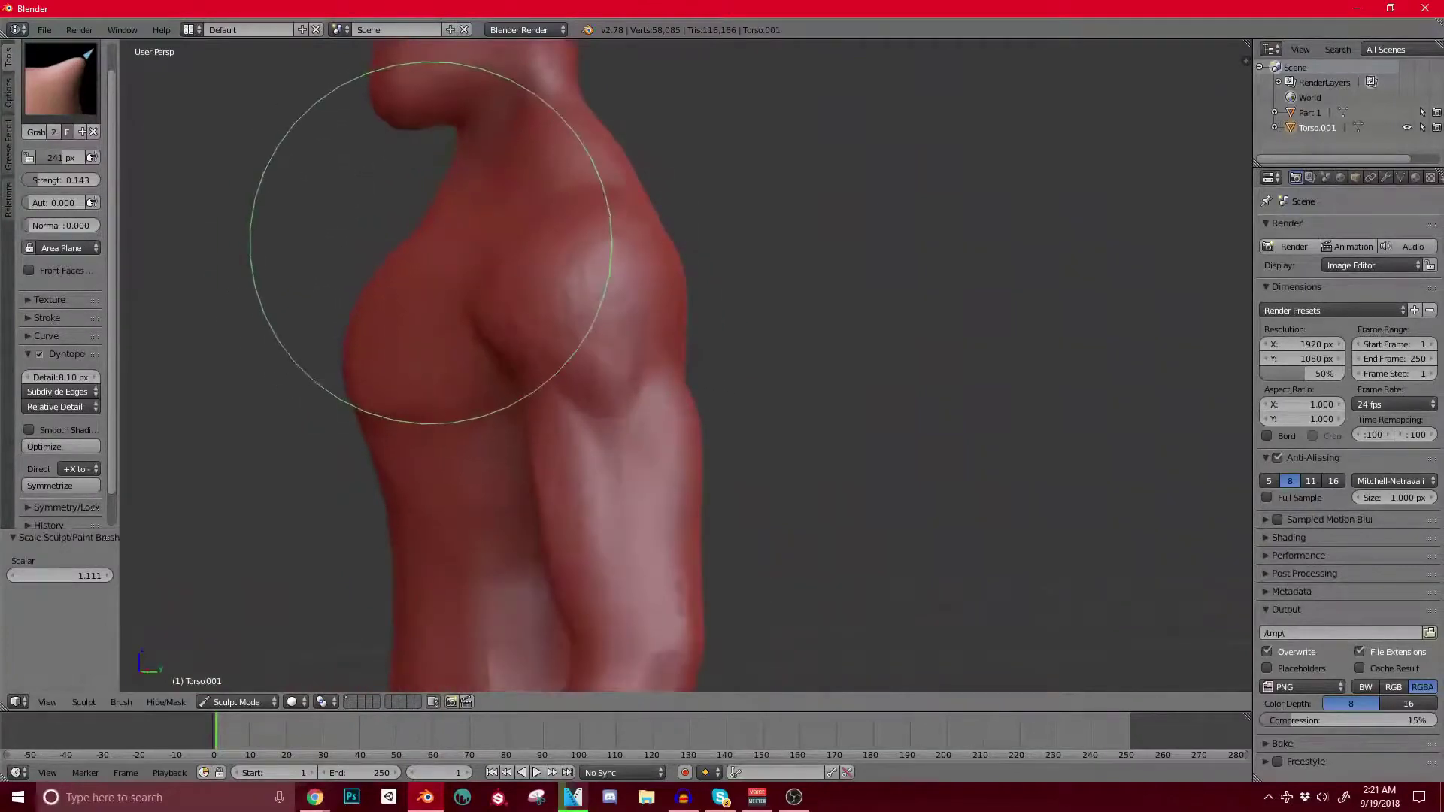
Step: Reduce the Grab brush radius to 126 px and nudge the shoulder's shape slightly
key(bracketleft)
key(bracketleft)
key(bracketleft)
key(bracketleft)
key(bracketleft)
key(bracketleft)
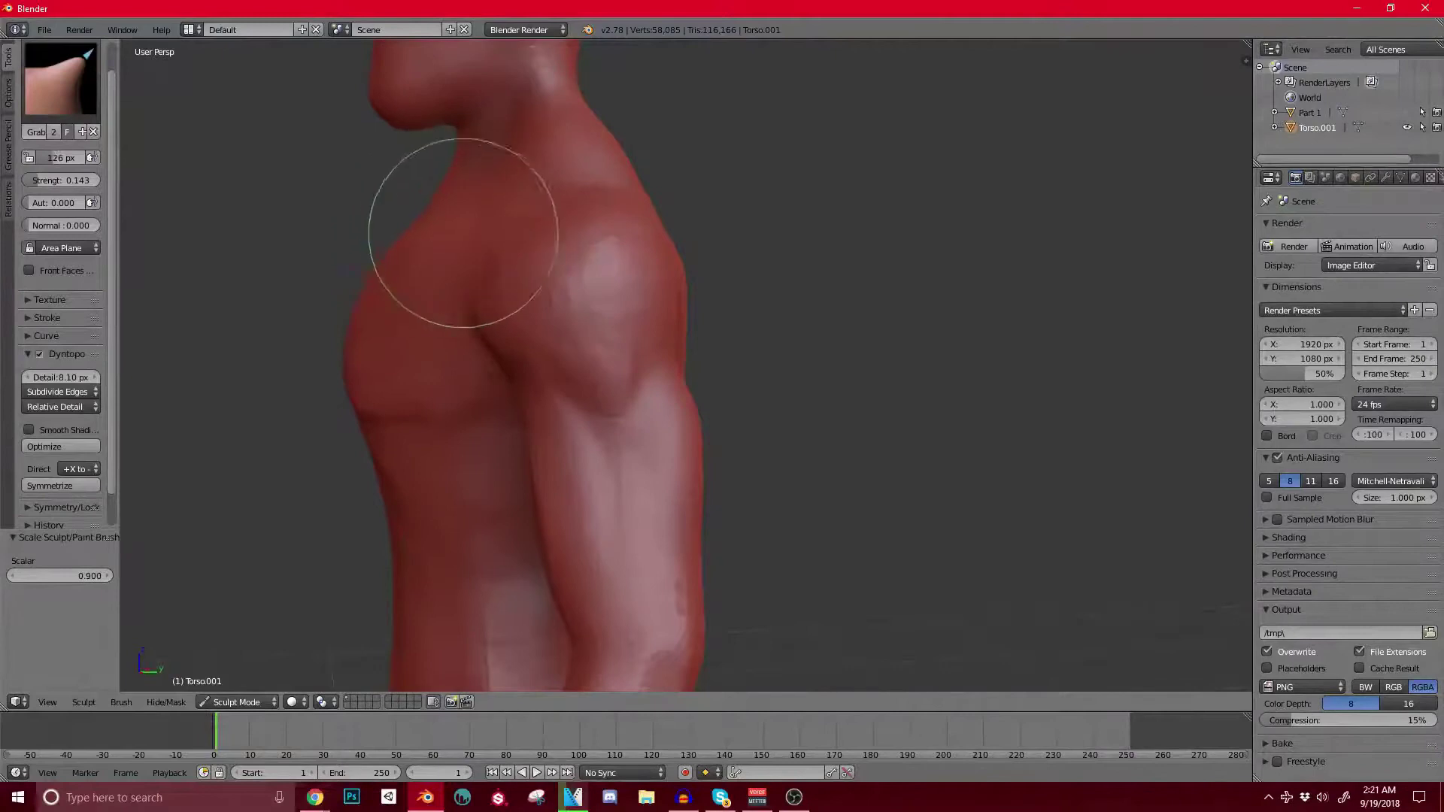
middle_drag(483, 219, 599, 284)
drag(773, 283, 756, 257)
middle_drag(738, 226, 827, 256)
scroll(676, 293, down, 5)
scroll(734, 278, up, 5)
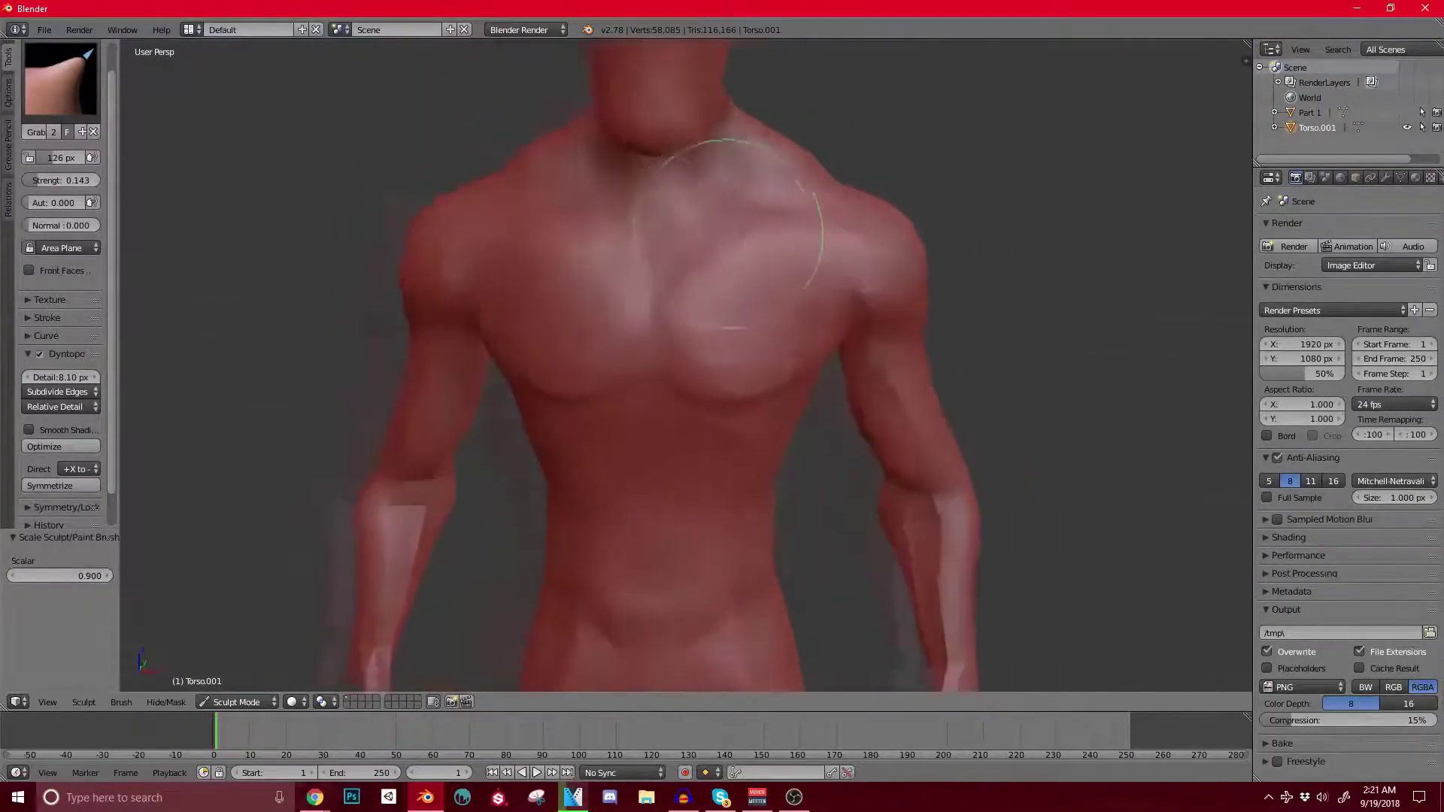
Step: Examine the chest, abdomen, hips and thighs for areas that still need sculpting
shift+middle_drag(742, 233, 613, 227)
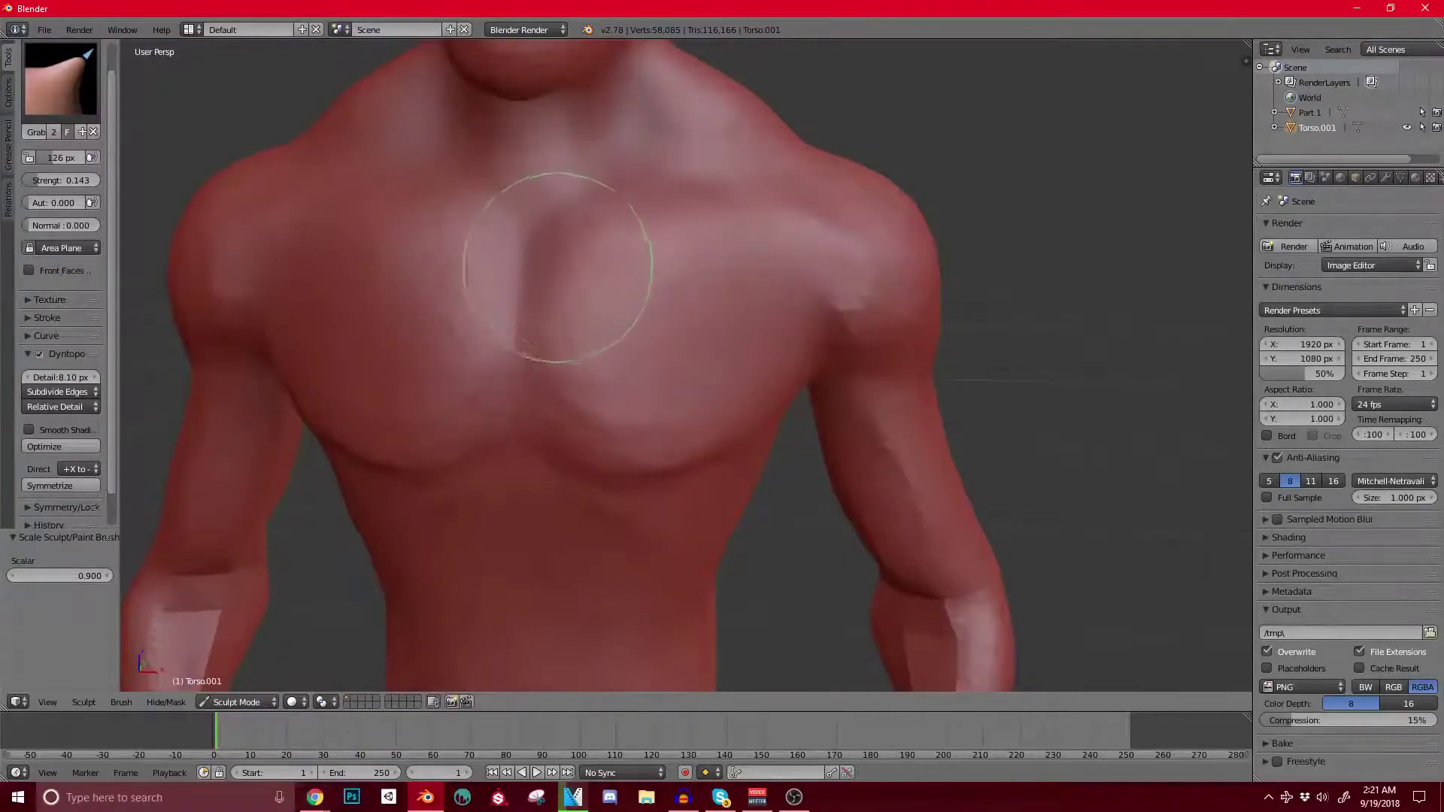
scroll(556, 267, down, 5)
middle_drag(436, 355, 602, 301)
scroll(605, 323, up, 1)
mouse_move(579, 482)
shift+middle_down()
mouse_move(500, 275)
mouse_move(438, 254)
mouse_move(503, 186)
mouse_move(339, 241)
mouse_move(452, 406)
shift+middle_up()
scroll(503, 185, up, 4)
middle_drag(516, 451, 812, 538)
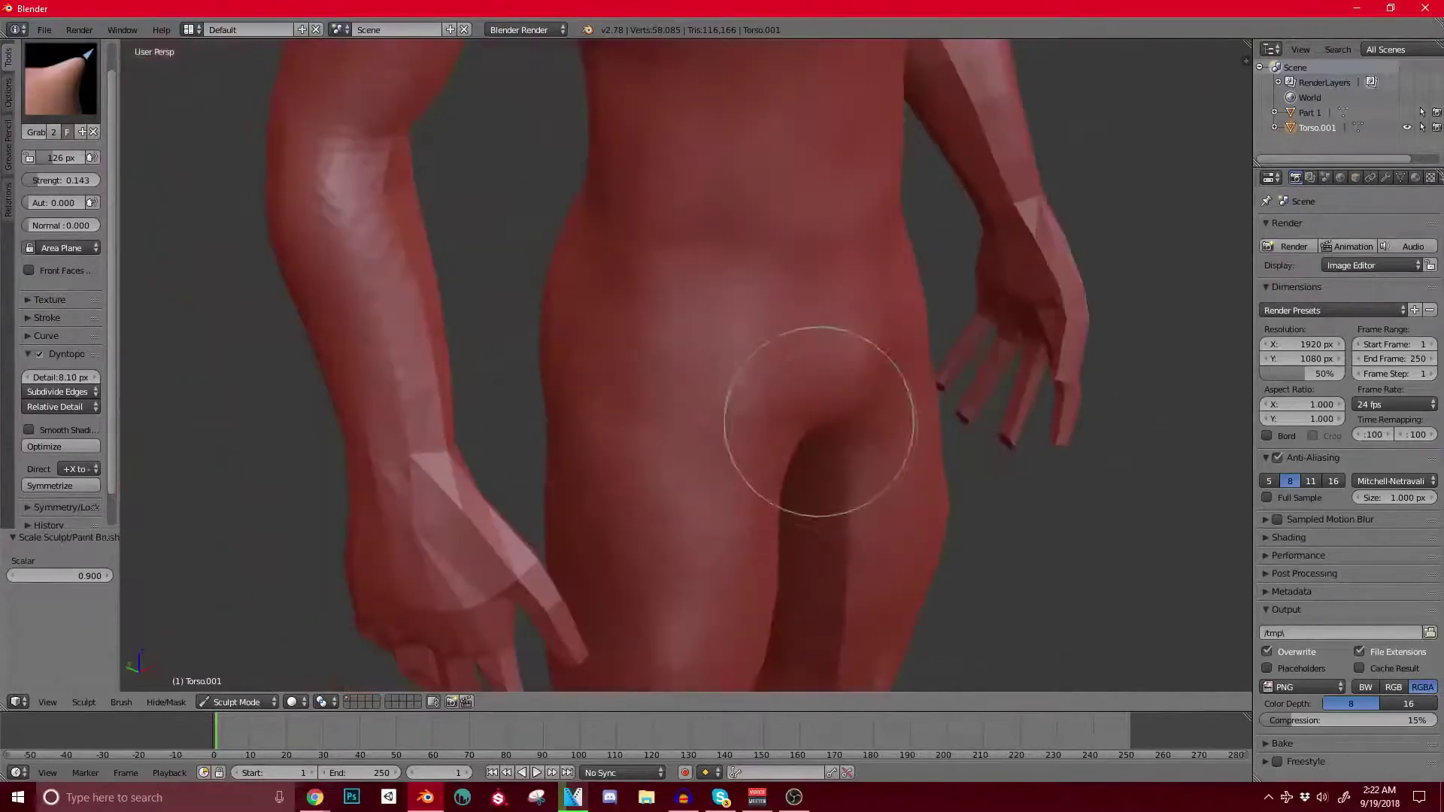
scroll(819, 422, down, 4)
scroll(603, 372, up, 2)
shift+middle_drag(613, 429, 632, 342)
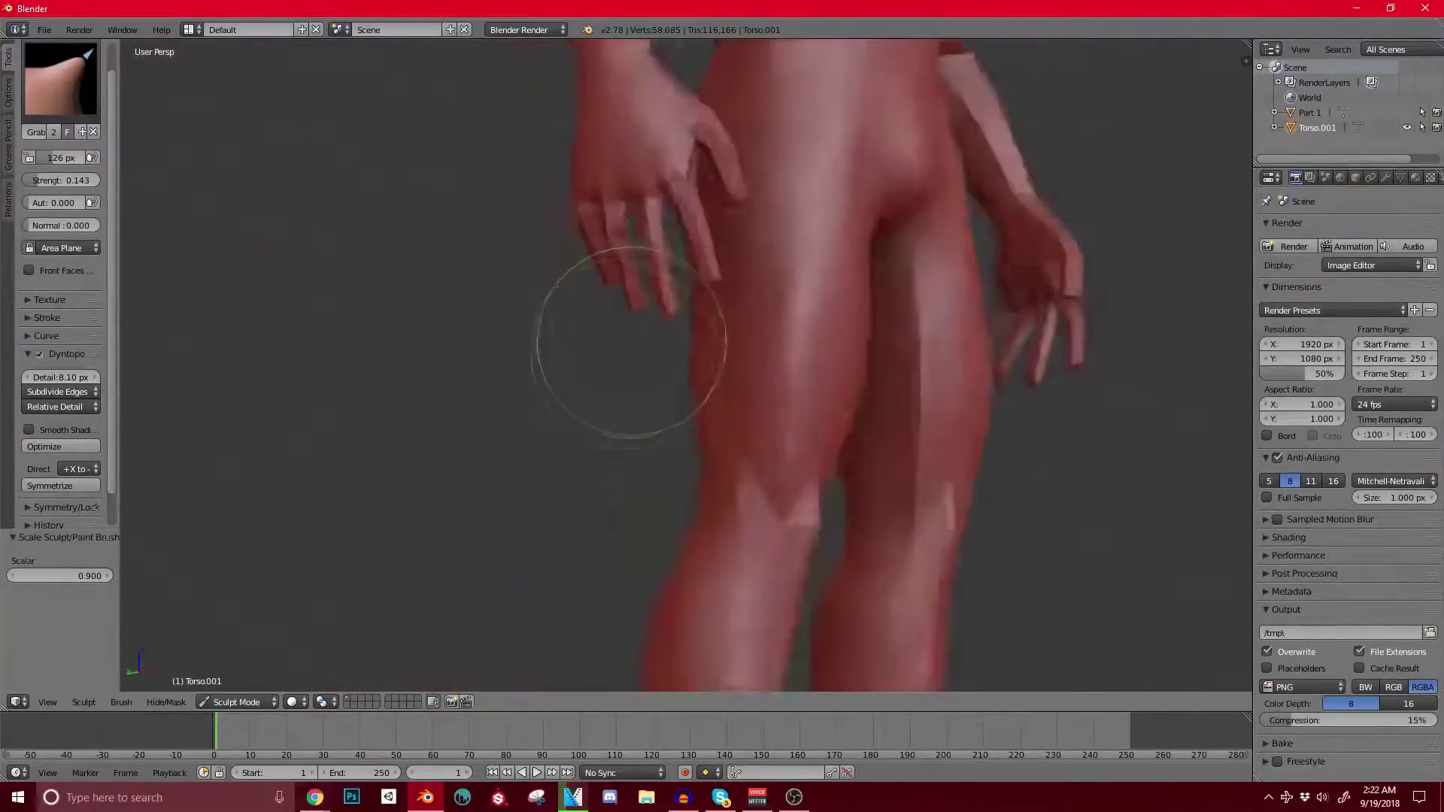
Step: Switch to the Clay Strips brush and start sculpting the low-poly hand with a 40 px radius
scroll(630, 342, up, 2)
click(60, 79)
click(175, 167)
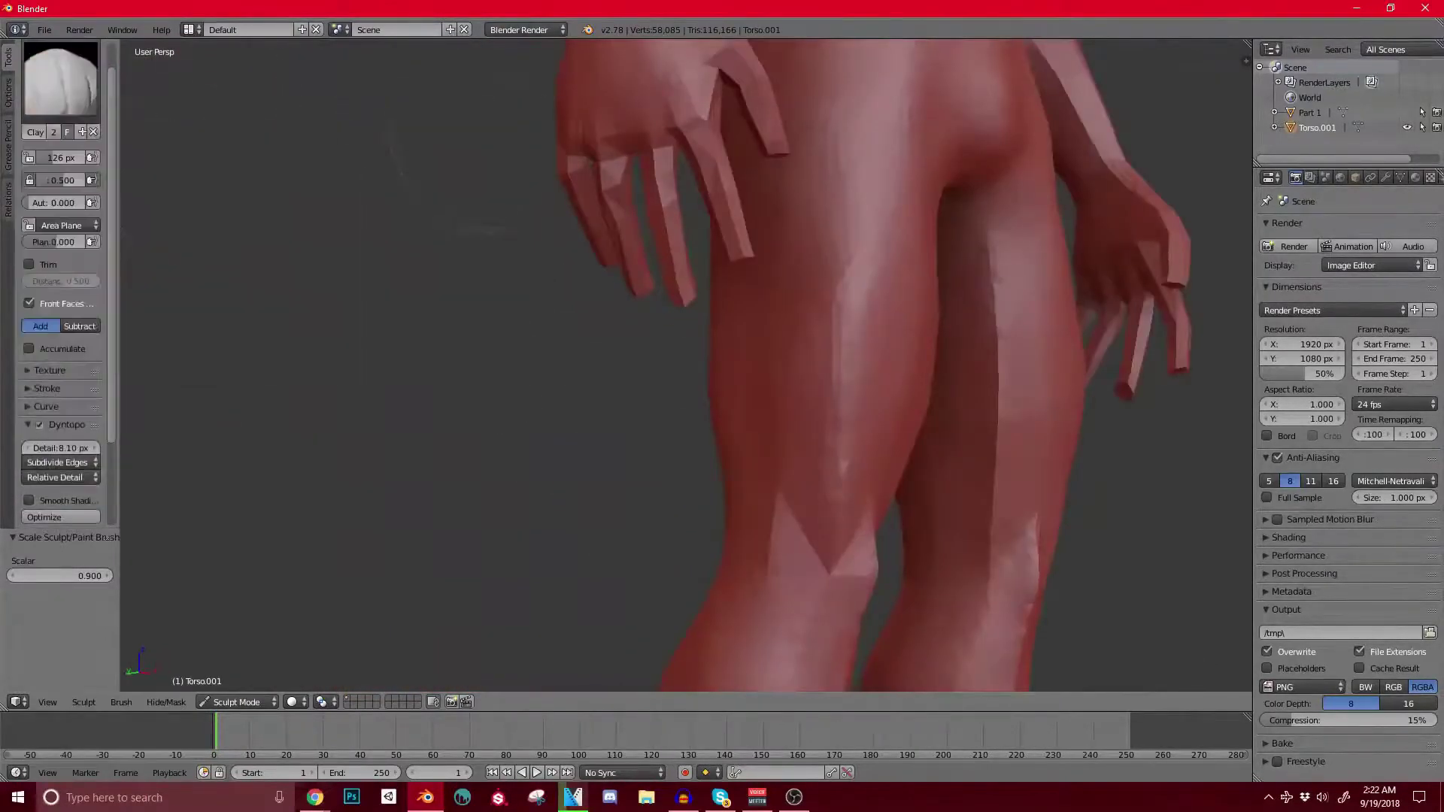
drag(701, 148, 698, 140)
mouse_move(698, 140)
shift+middle_down()
mouse_move(695, 308)
mouse_move(542, 293)
shift+middle_up()
scroll(661, 306, up, 3)
shift+middle_drag(361, 331, 636, 308)
middle_drag(385, 319, 226, 323)
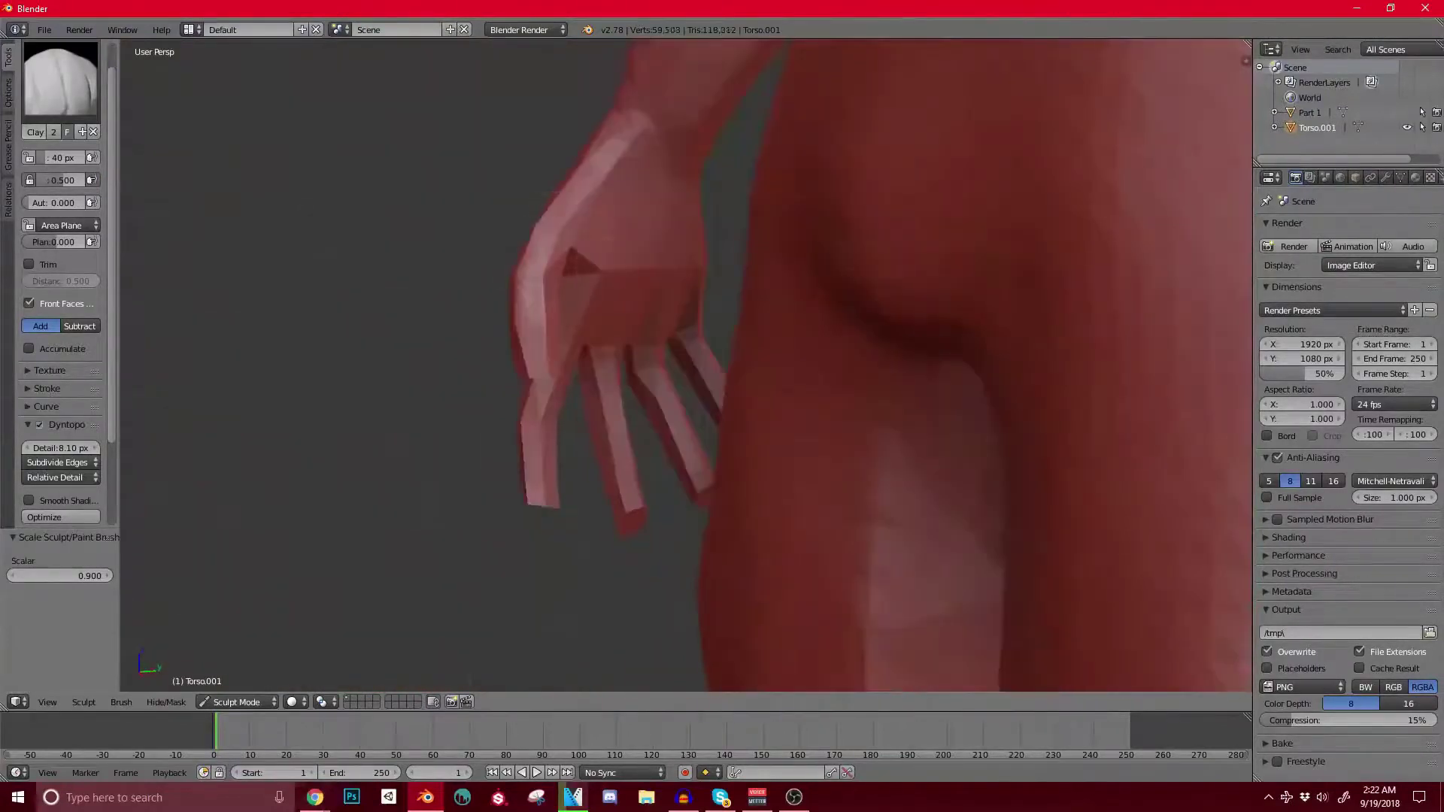
middle_drag(616, 271, 602, 256)
drag(713, 222, 707, 261)
Step: Round off the fingertips and sculpt along the fingers with the Clay Strips brush at 71 px
scroll(650, 87, down, 8)
mouse_move(666, 107)
shift+middle_down()
mouse_move(650, 262)
mouse_move(693, 317)
shift+middle_up()
scroll(650, 263, up, 4)
scroll(699, 229, up, 2)
mouse_move(594, 470)
middle_down()
mouse_move(641, 429)
mouse_move(595, 428)
mouse_move(547, 516)
middle_up()
scroll(641, 428, up, 2)
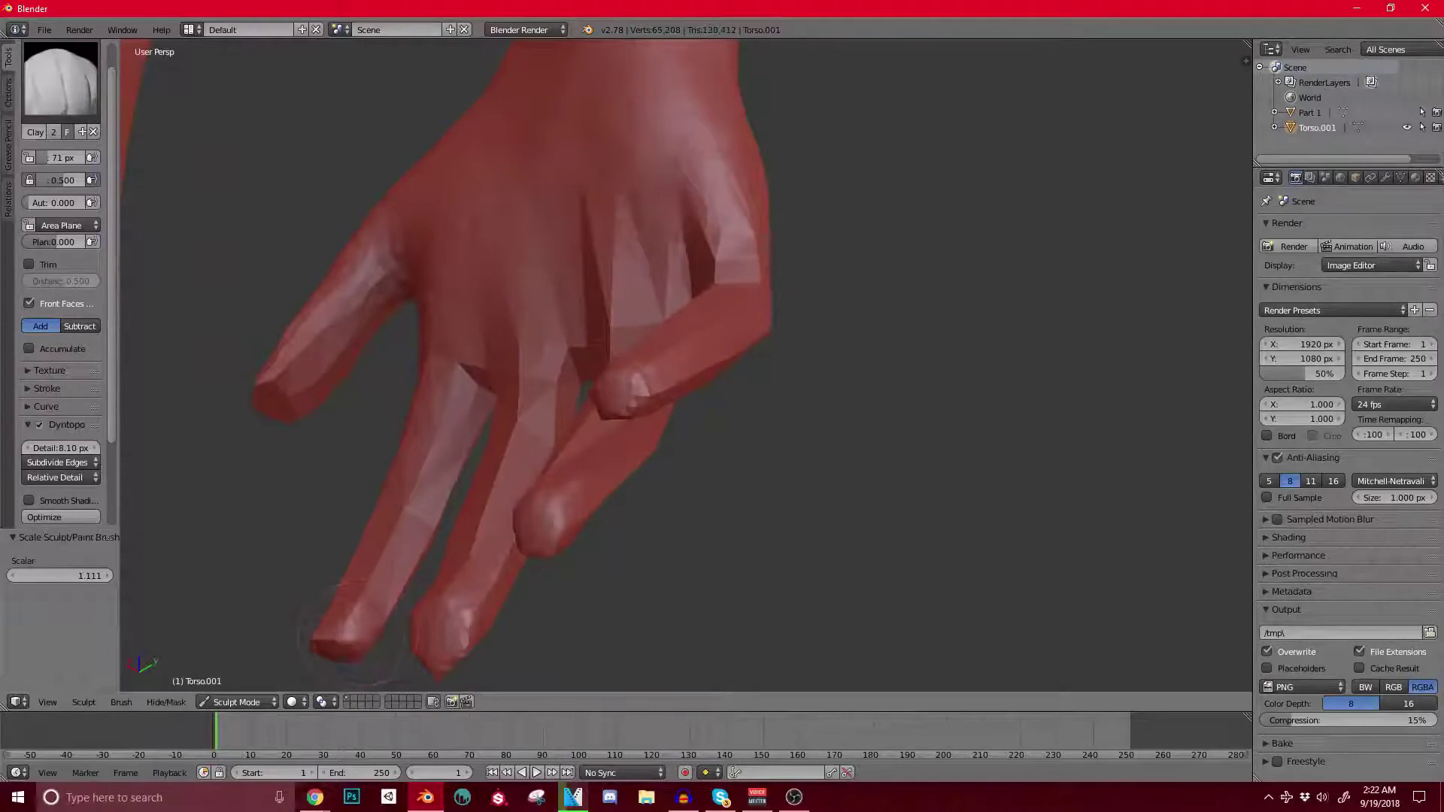
mouse_move(461, 364)
middle_down()
mouse_move(547, 297)
mouse_move(530, 303)
mouse_move(568, 444)
middle_up()
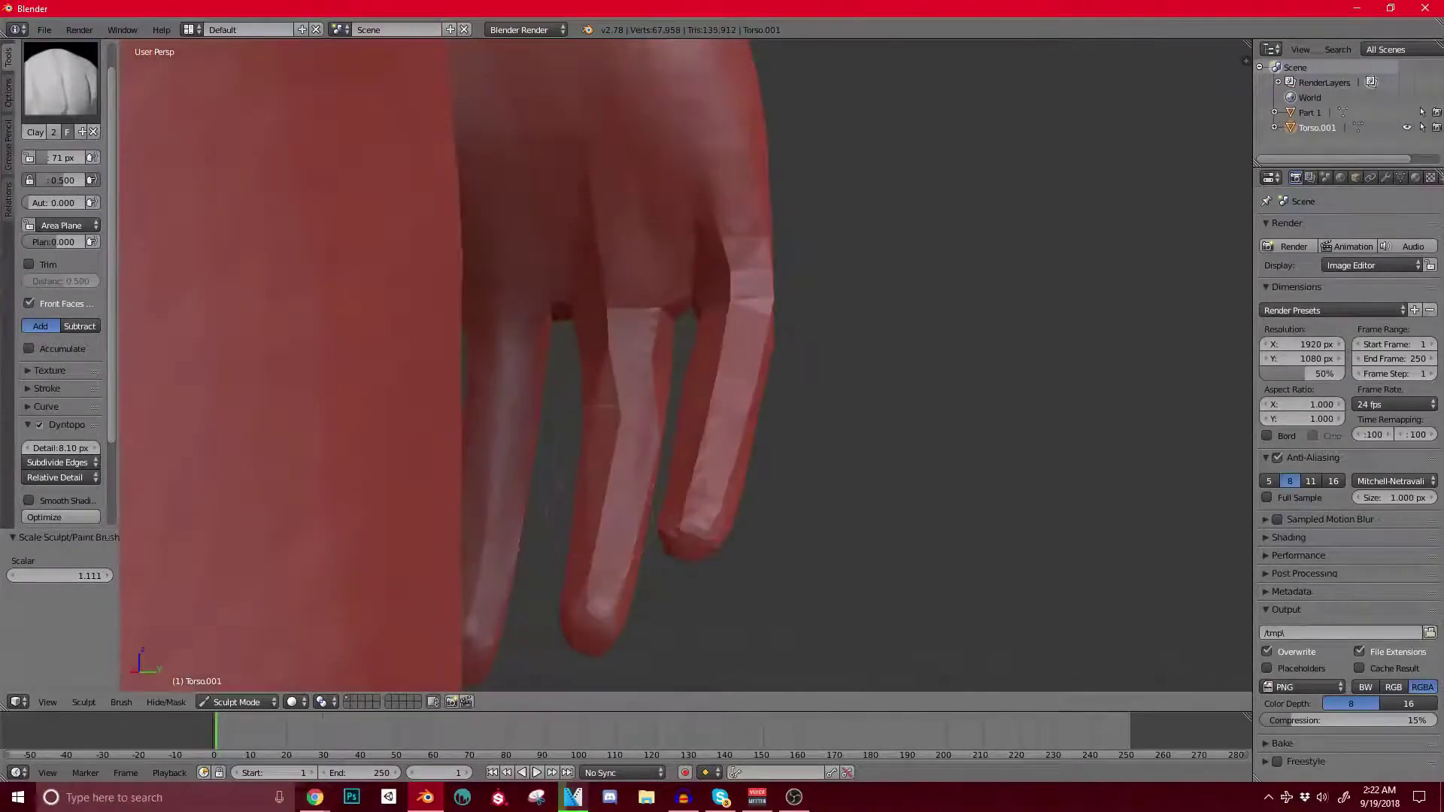
drag(613, 538, 629, 316)
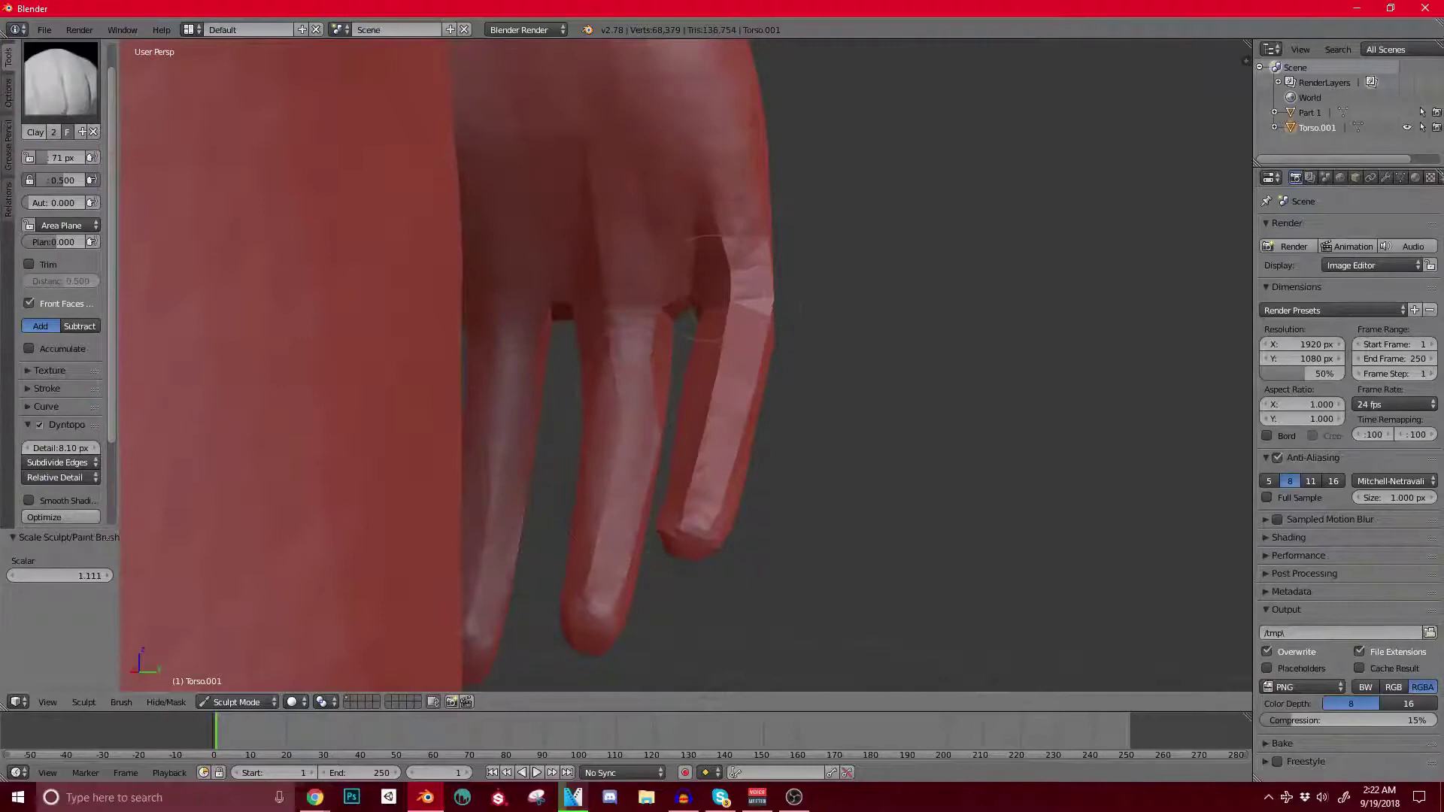
Step: Soften the faceted knuckles and lengths of the little and ring fingers on the back of the hand
middle_drag(703, 331, 639, 335)
middle_drag(720, 272, 564, 287)
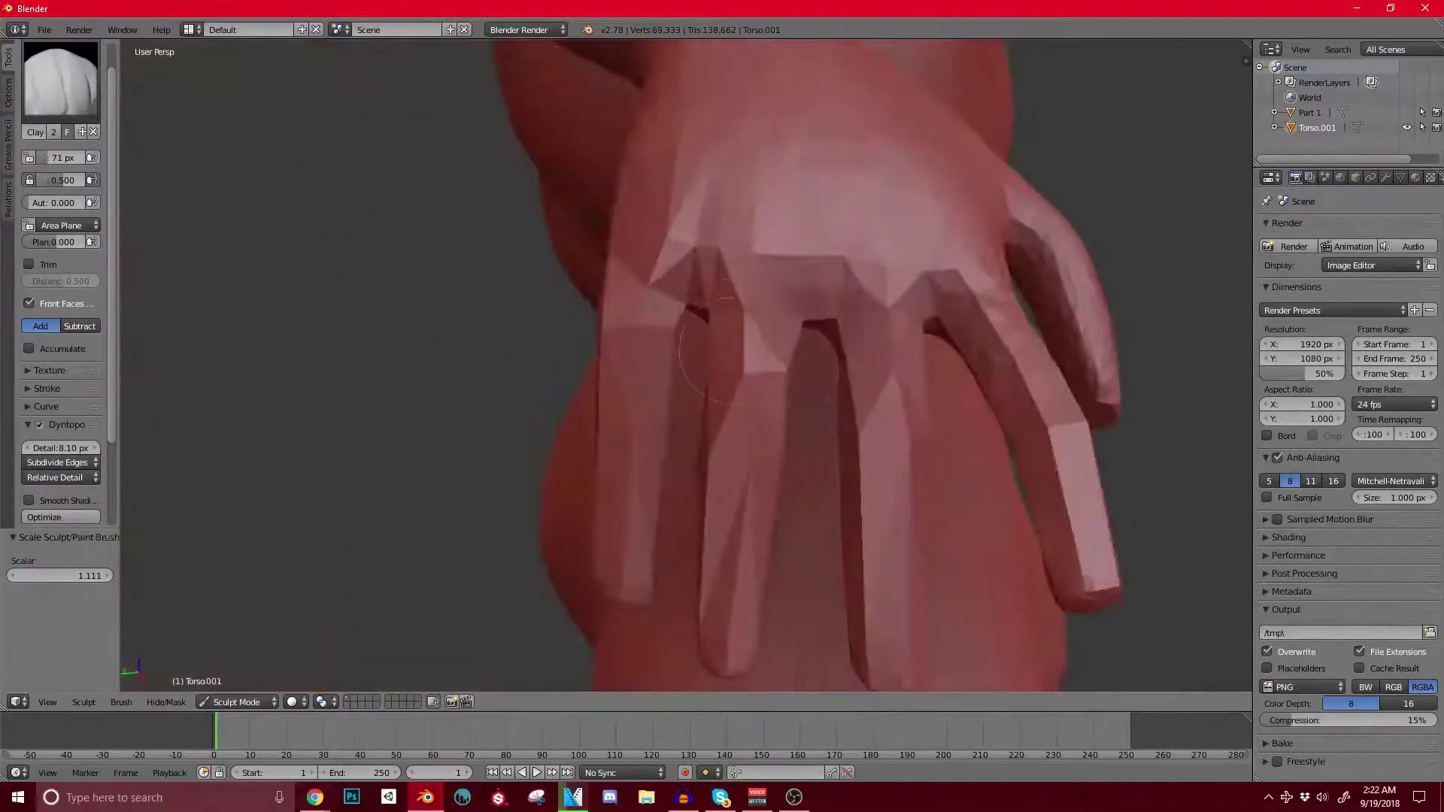
mouse_move(638, 342)
mouse_down()
mouse_move(626, 451)
mouse_move(628, 251)
mouse_move(708, 288)
mouse_move(711, 441)
mouse_up()
shift+middle_drag(732, 514, 666, 372)
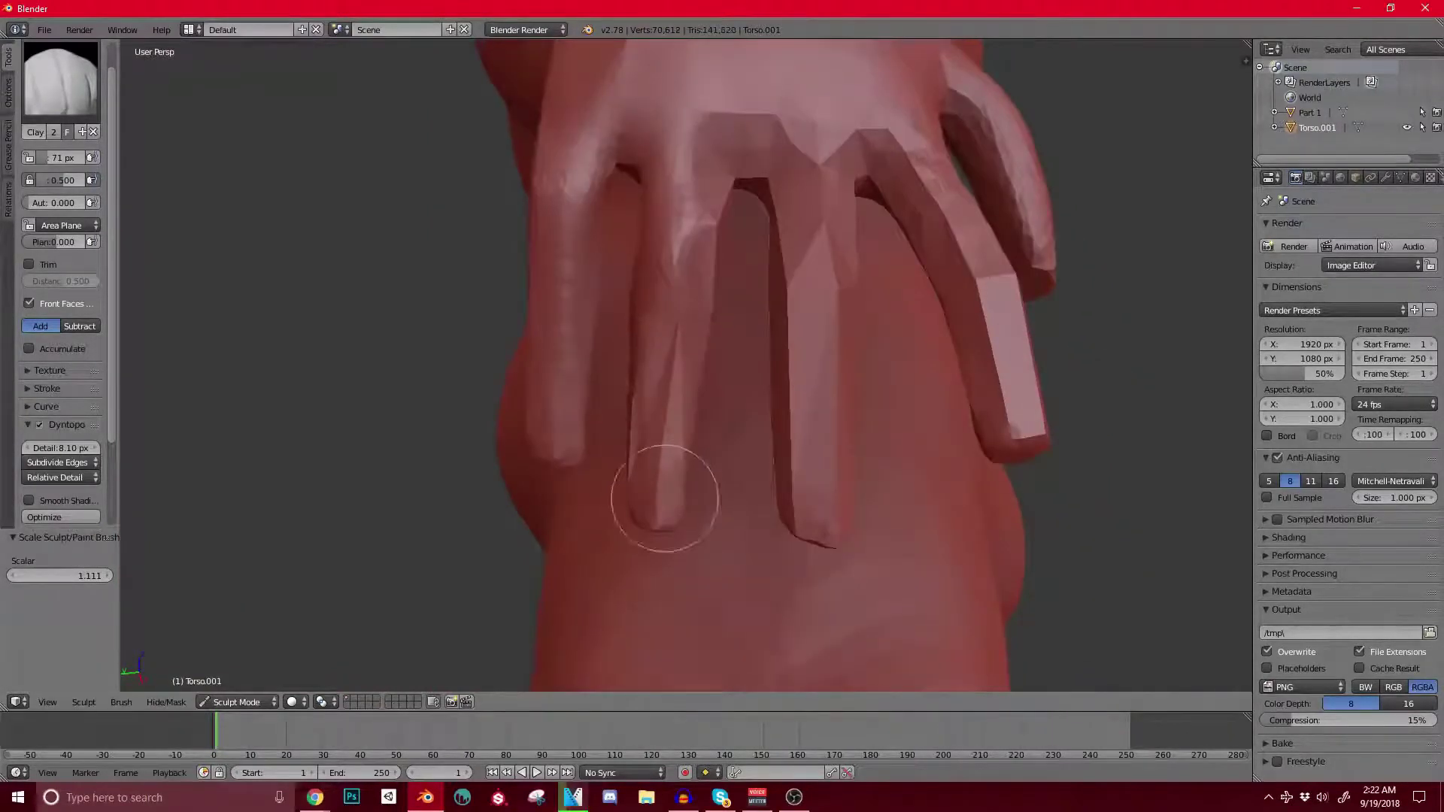
middle_drag(673, 316, 646, 231)
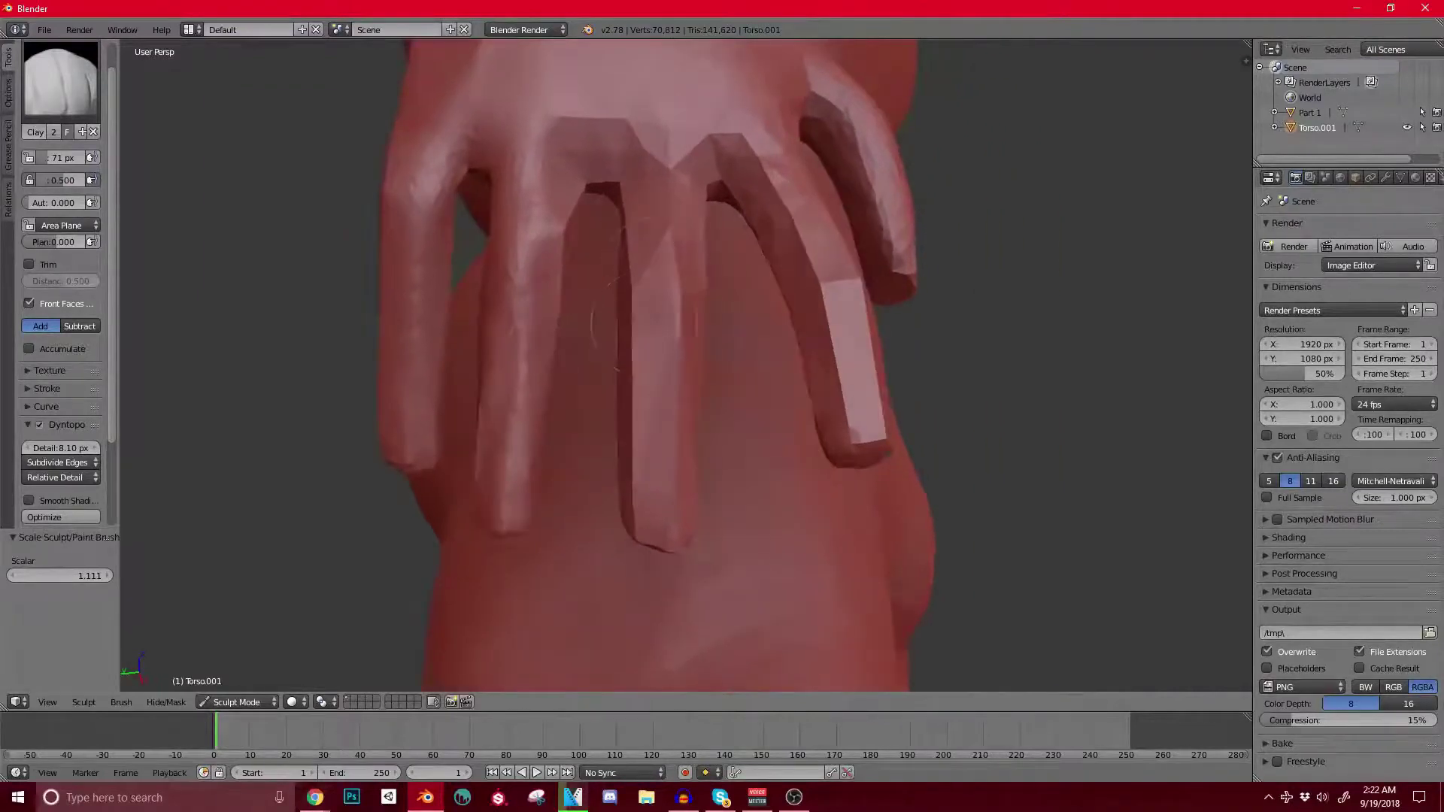
Step: Round the middle and index fingers from the tips up to the knuckles with Clay Strips strokes
drag(669, 543, 666, 195)
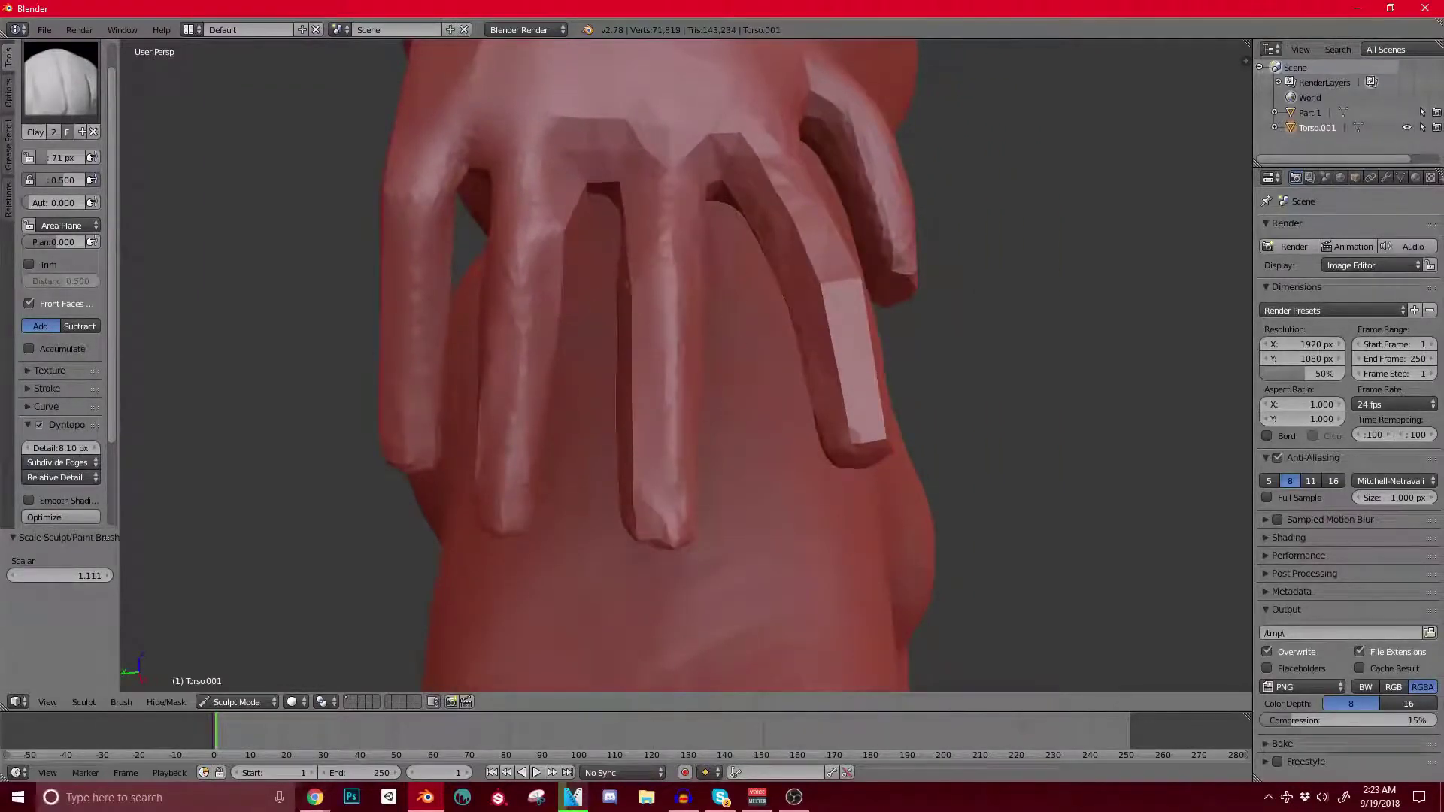
drag(634, 312, 654, 156)
shift+middle_drag(654, 283, 577, 382)
mouse_move(669, 260)
mouse_down()
mouse_move(771, 498)
mouse_move(663, 252)
mouse_up()
middle_drag(663, 252, 653, 364)
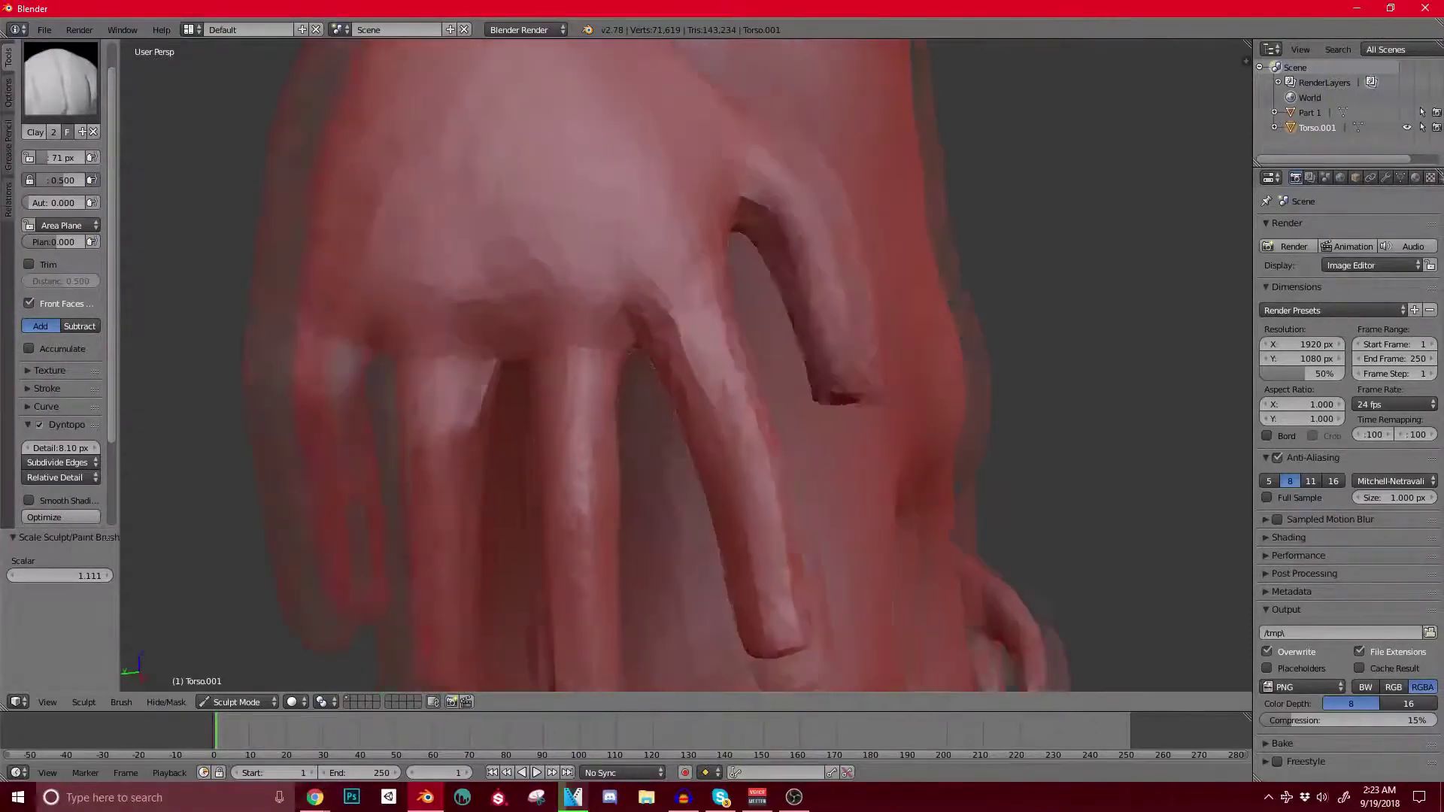
Step: Build up the index finger knuckle and the base of the thumb with Clay Strips strokes
scroll(653, 364, up, 1)
drag(667, 272, 662, 247)
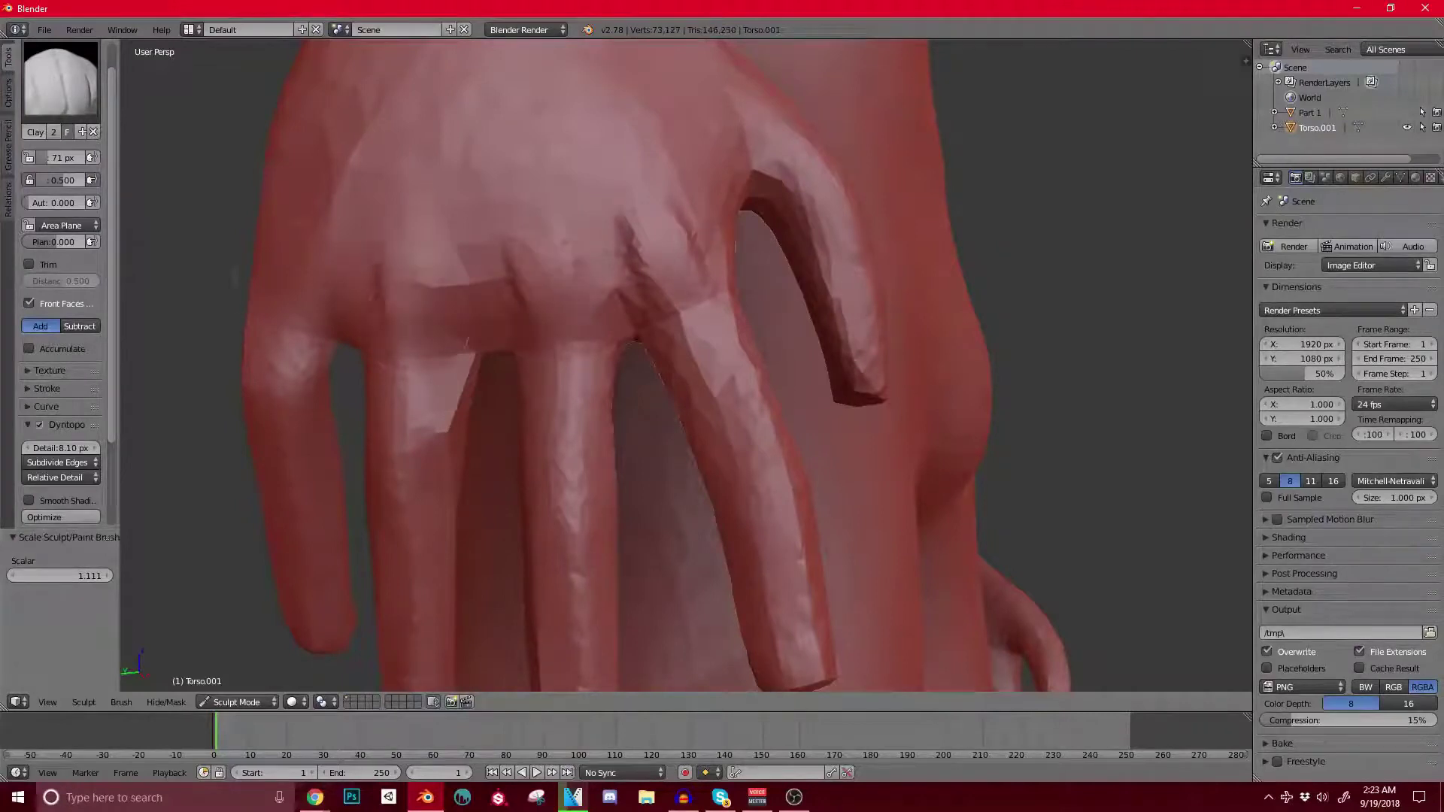
middle_drag(801, 282, 230, 666)
scroll(707, 290, down, 2)
scroll(686, 365, up, 2)
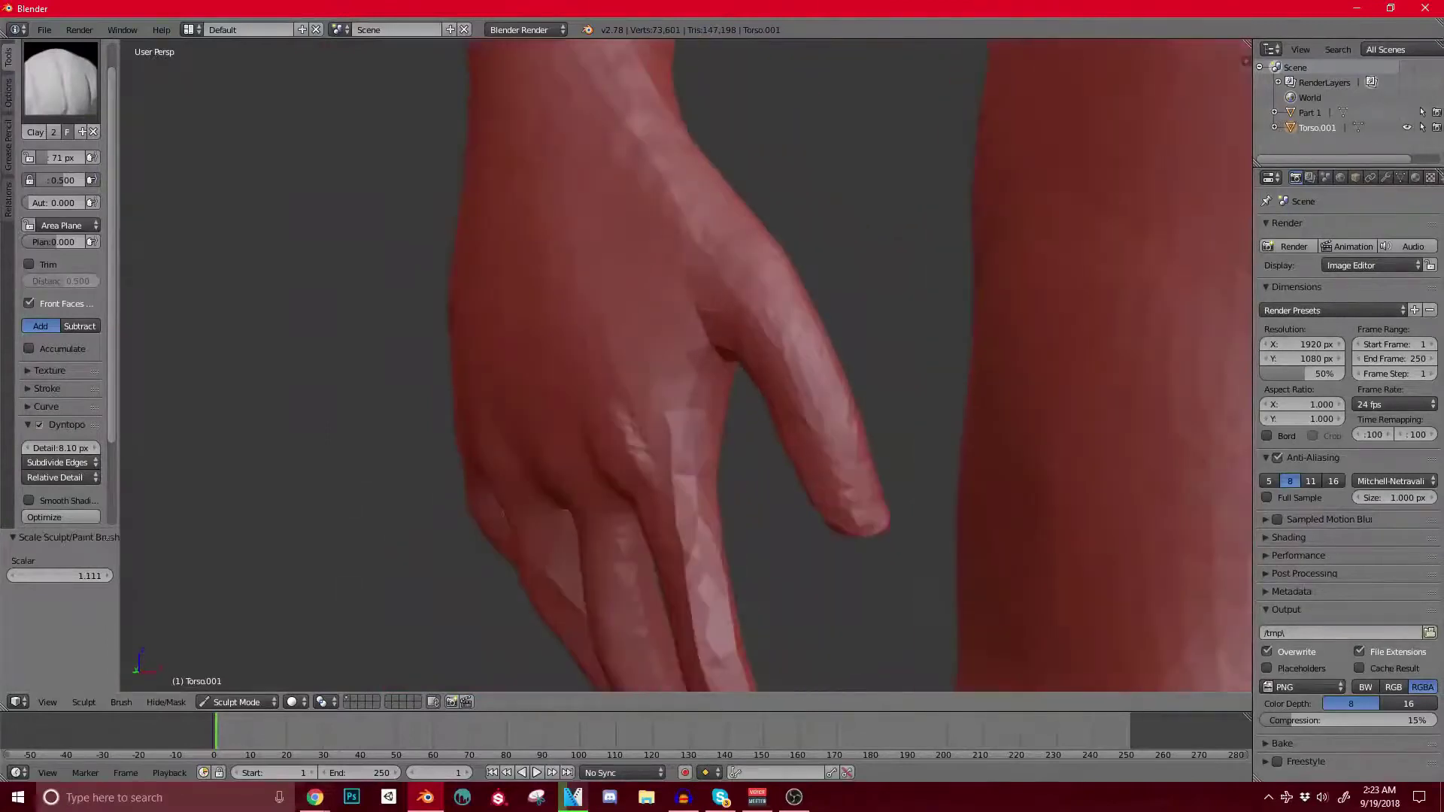
drag(760, 260, 741, 192)
Step: Round off the faceted inner forearm between the wrist and the elbow with the Clay Strips brush
scroll(743, 189, down, 5)
shift+middle_drag(745, 190, 374, 418)
middle_drag(1001, 338, 673, 329)
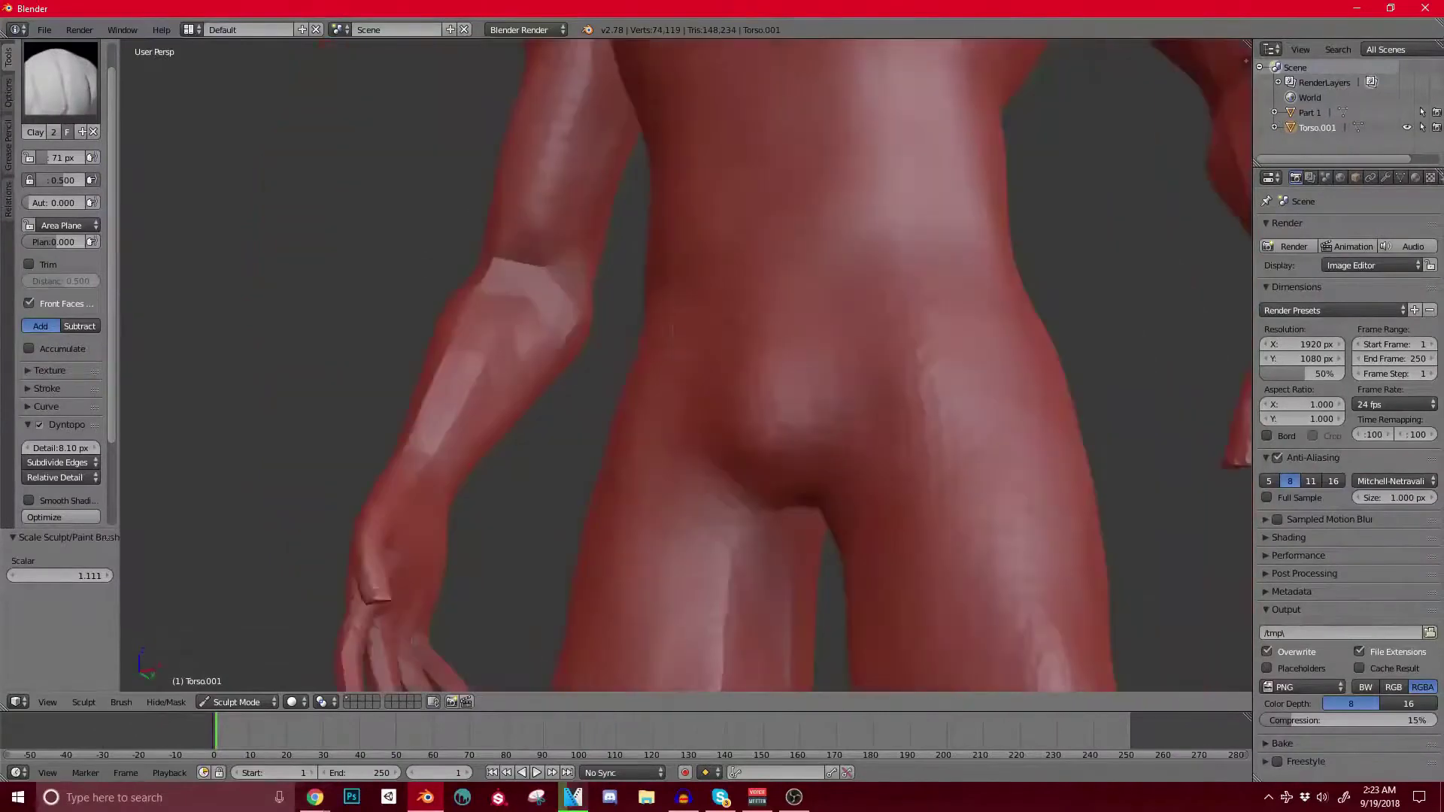
mouse_move(435, 398)
mouse_down()
mouse_move(516, 290)
mouse_move(545, 336)
mouse_move(492, 248)
mouse_up()
mouse_move(493, 248)
shift+middle_down()
mouse_move(511, 378)
mouse_move(741, 481)
mouse_move(835, 493)
shift+middle_up()
middle_drag(662, 245, 707, 245)
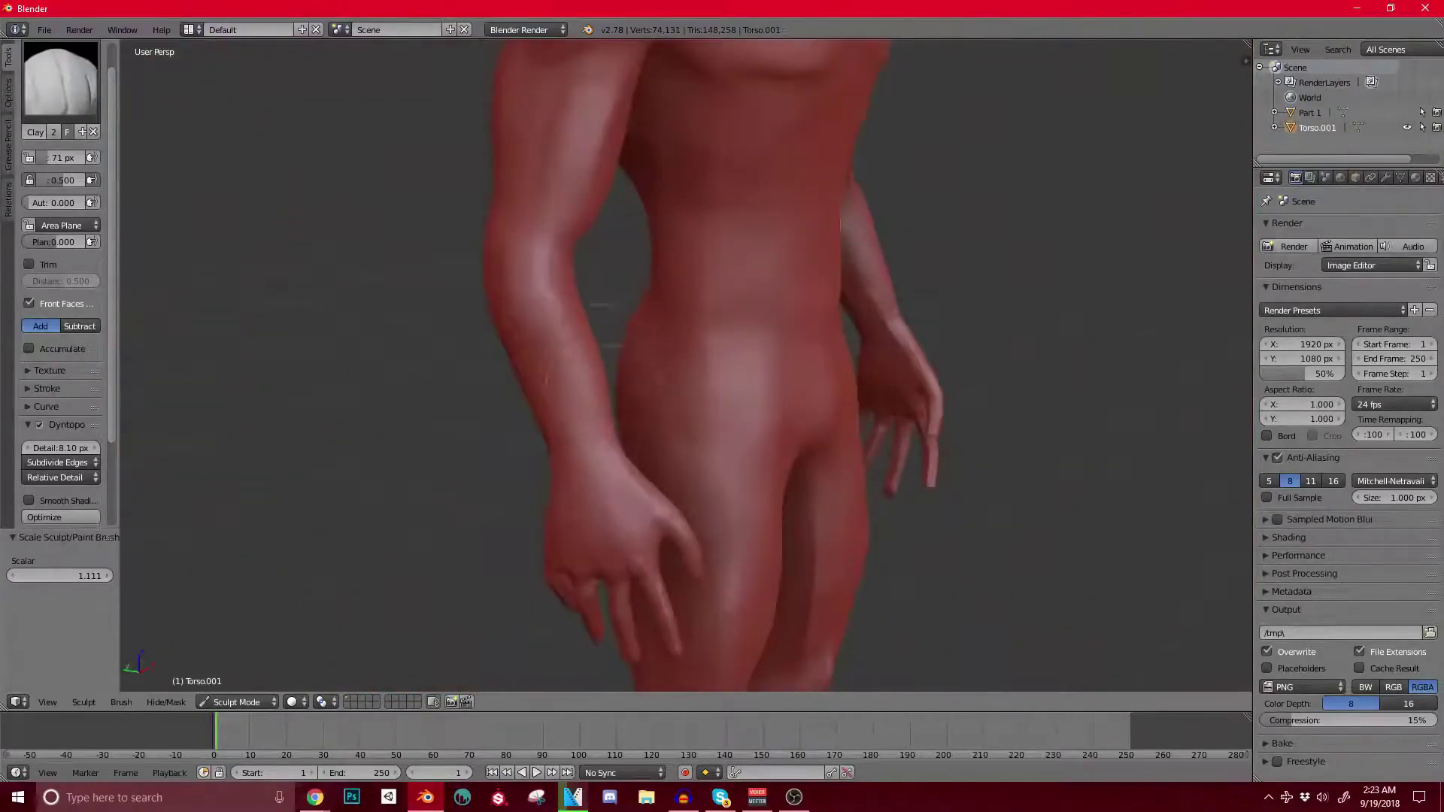
middle_drag(597, 348, 530, 348)
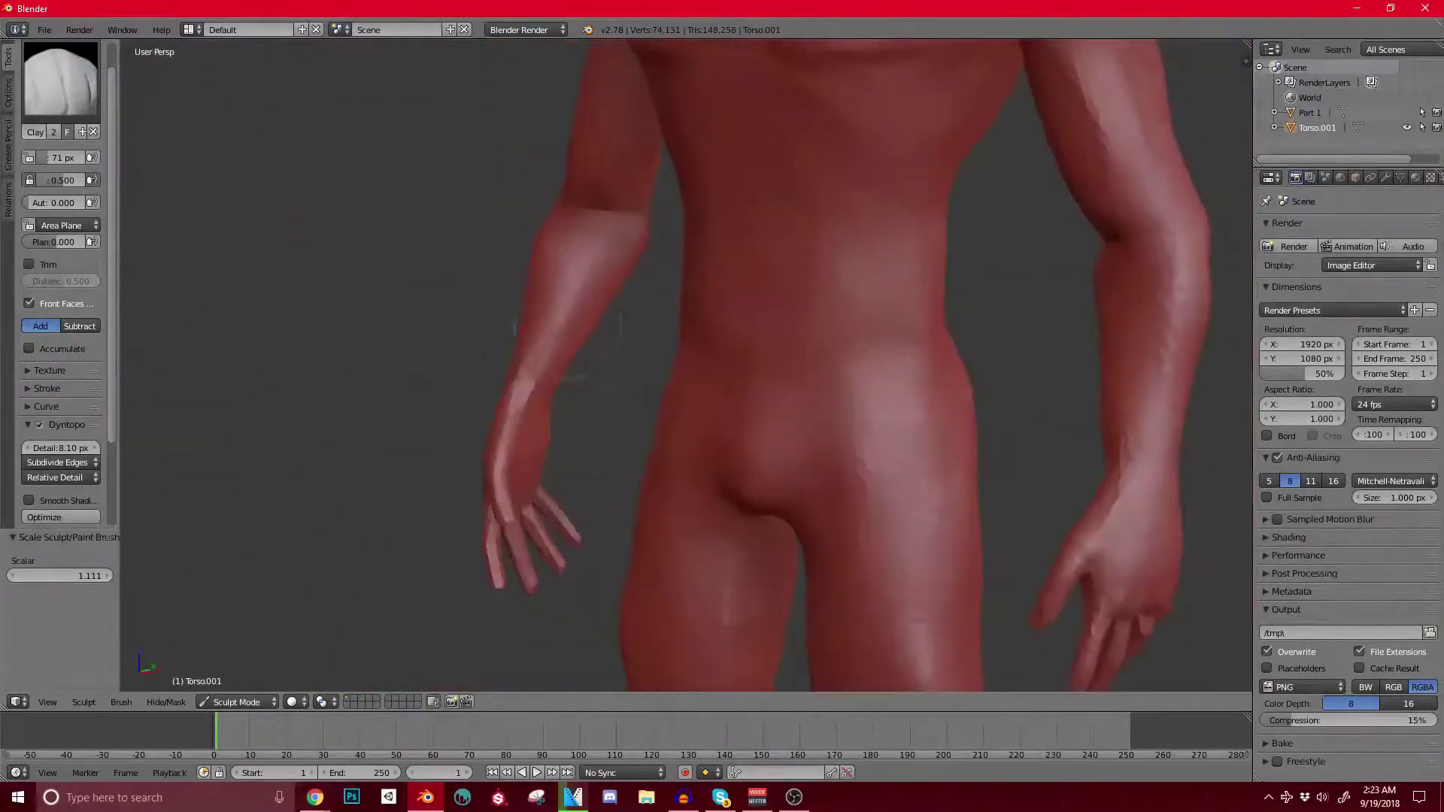
Step: Sculpt down the inner front of the thigh from the groin to soften its hard polygon edge
mouse_move(650, 342)
shift+middle_down()
mouse_move(561, 294)
mouse_move(662, 301)
shift+middle_up()
scroll(707, 414, up, 3)
mouse_move(715, 436)
middle_down()
mouse_move(727, 388)
mouse_move(684, 330)
middle_up()
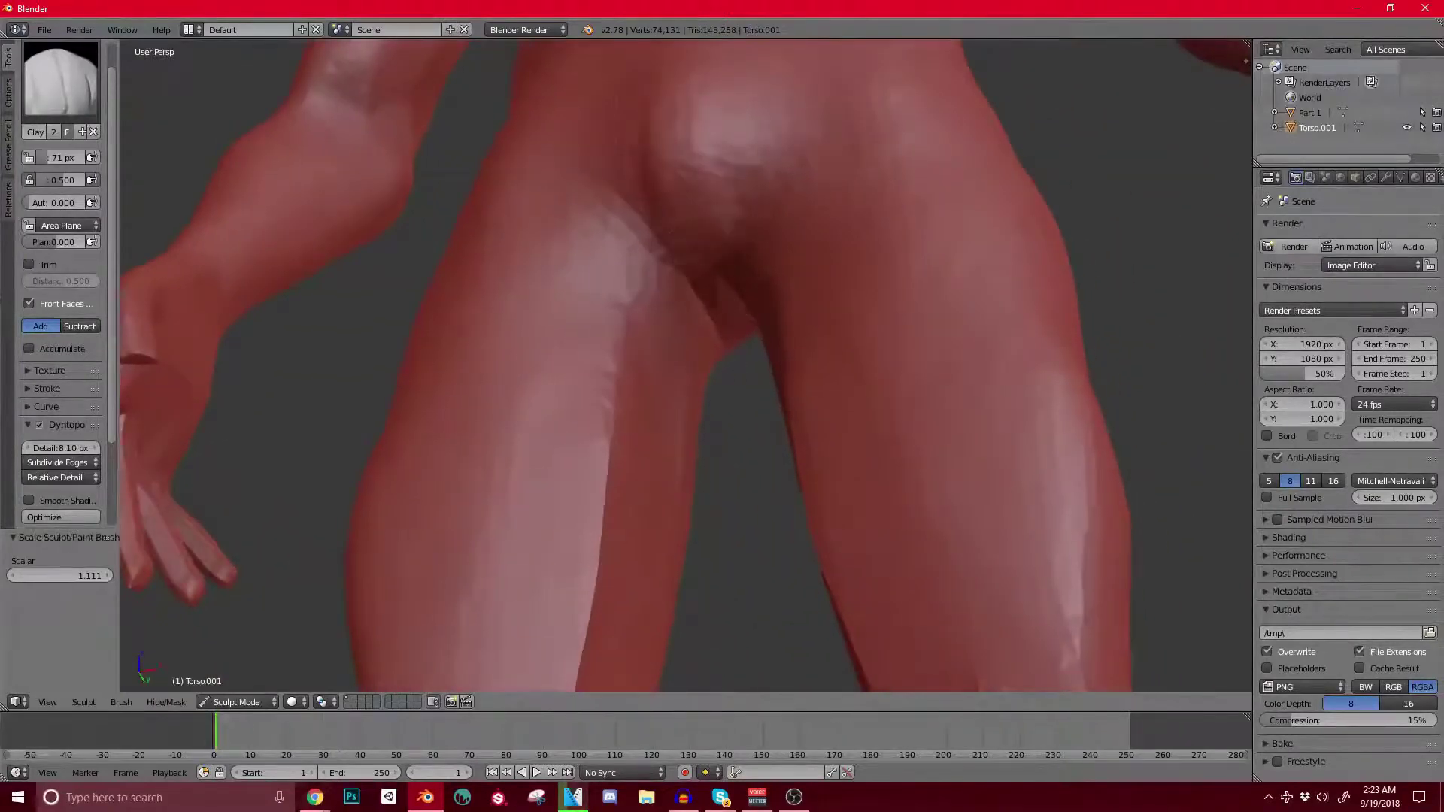
scroll(647, 248, down, 1)
shift+middle_drag(649, 248, 650, 212)
mouse_move(651, 210)
mouse_down()
mouse_move(684, 232)
mouse_move(639, 466)
mouse_up()
Step: Shape the kneecap area with short Clay Strips strokes over the faceted front of the knee
shift+middle_drag(640, 474, 629, 290)
middle_drag(467, 451, 675, 379)
shift+middle_drag(750, 518, 733, 425)
middle_drag(564, 455, 641, 338)
middle_drag(601, 500, 549, 497)
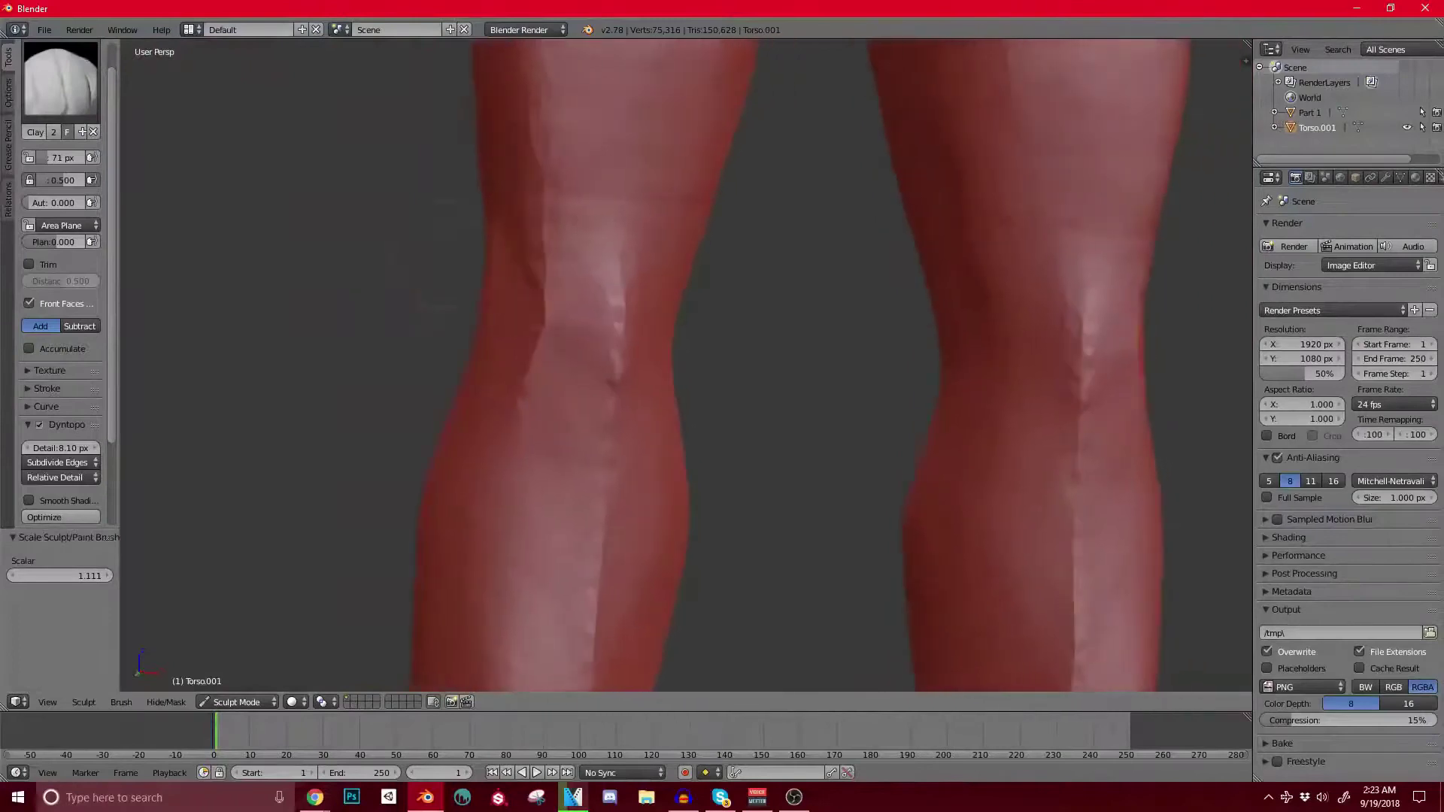
drag(551, 359, 577, 370)
Step: Inspect the proportions of the whole body from the front, side and back
shift+middle_drag(646, 324, 331, 579)
scroll(526, 421, down, 8)
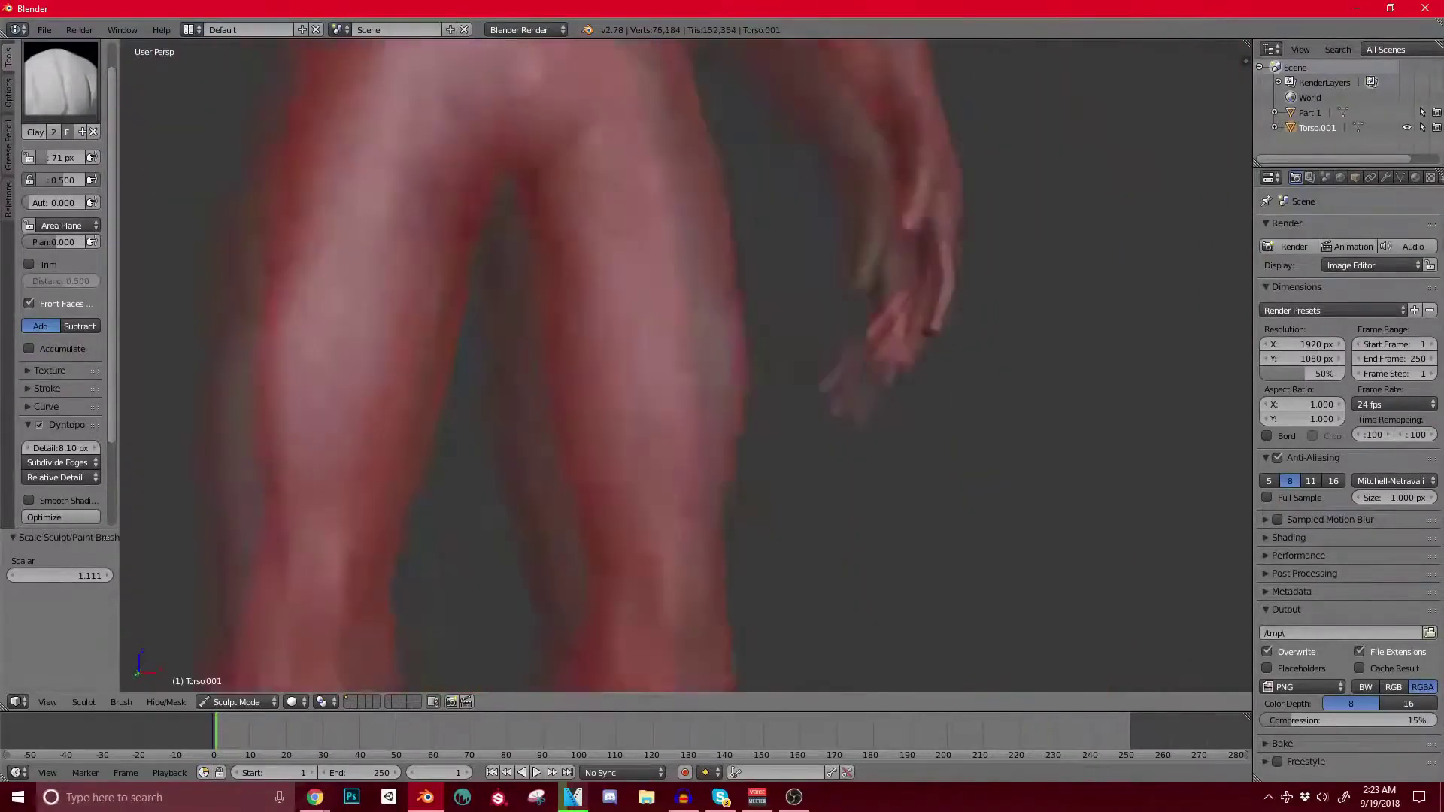
shift+middle_drag(617, 316, 539, 470)
middle_drag(596, 129, 654, 142)
scroll(516, 242, up, 3)
middle_drag(516, 242, 793, 256)
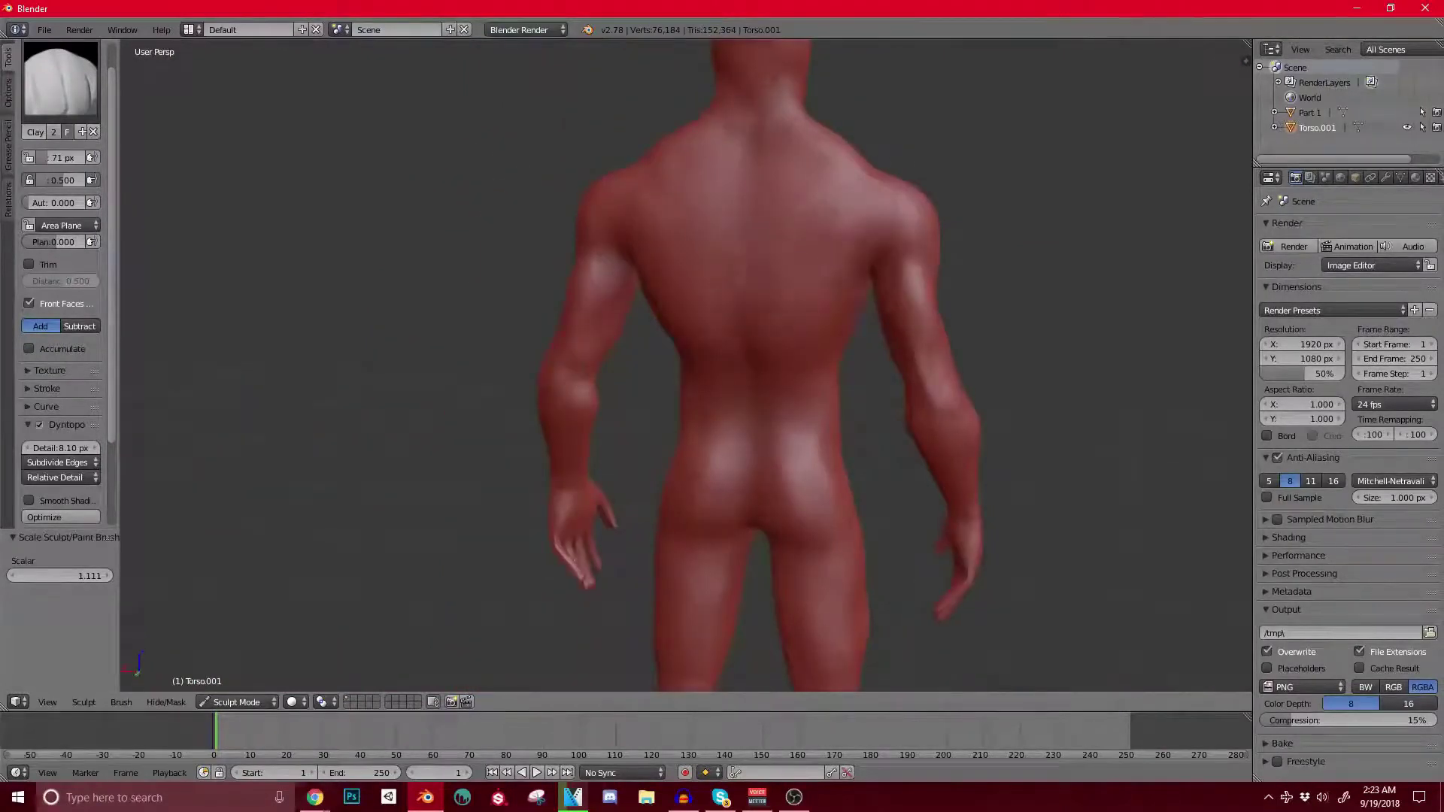
scroll(793, 300, down, 7)
middle_drag(725, 387, 843, 391)
scroll(653, 314, up, 7)
middle_drag(596, 309, 677, 307)
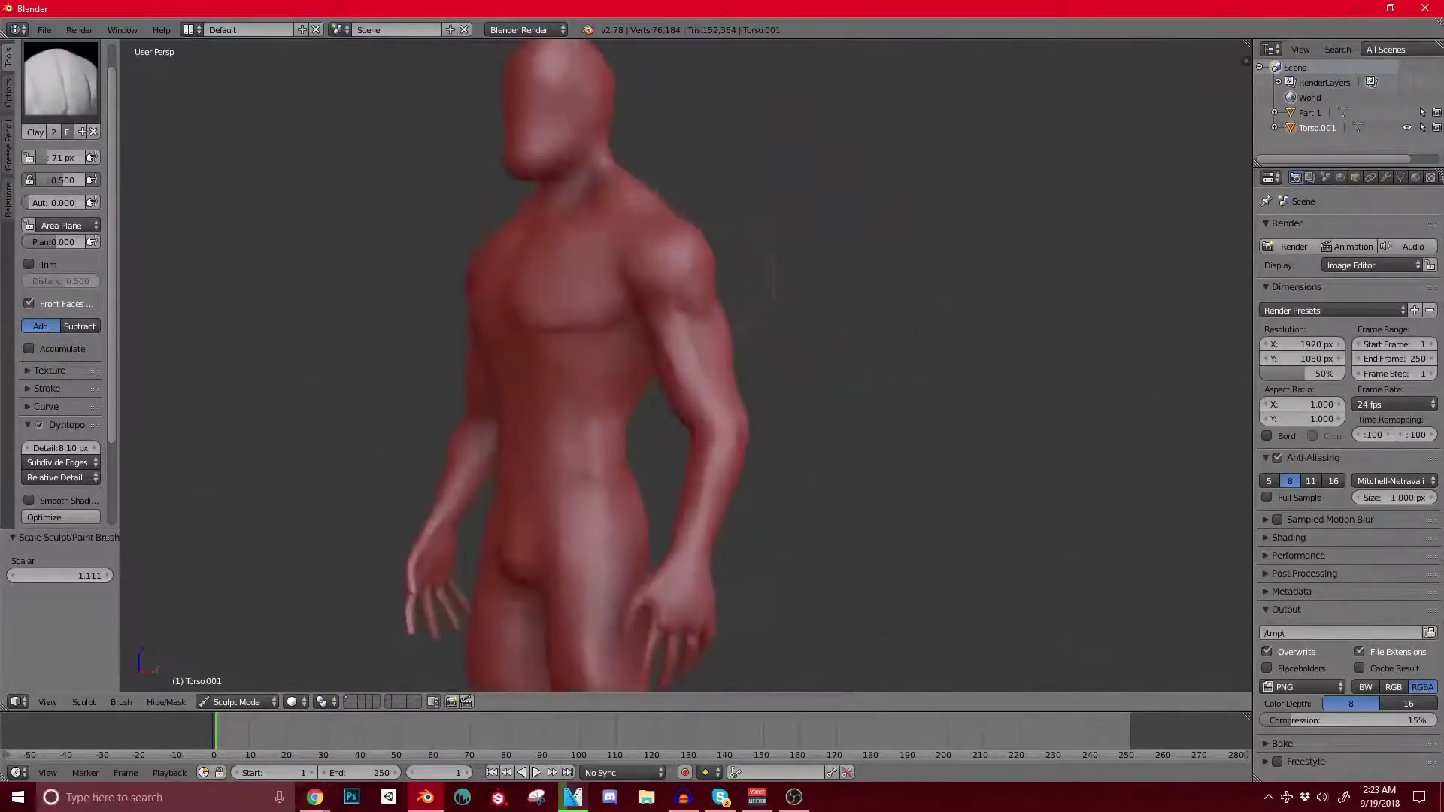
Step: Switch to the Crease brush at 25 px and carve the lower edge of the deltoid from the armpit around the upper arm
scroll(669, 376, up, 6)
middle_drag(737, 377, 639, 376)
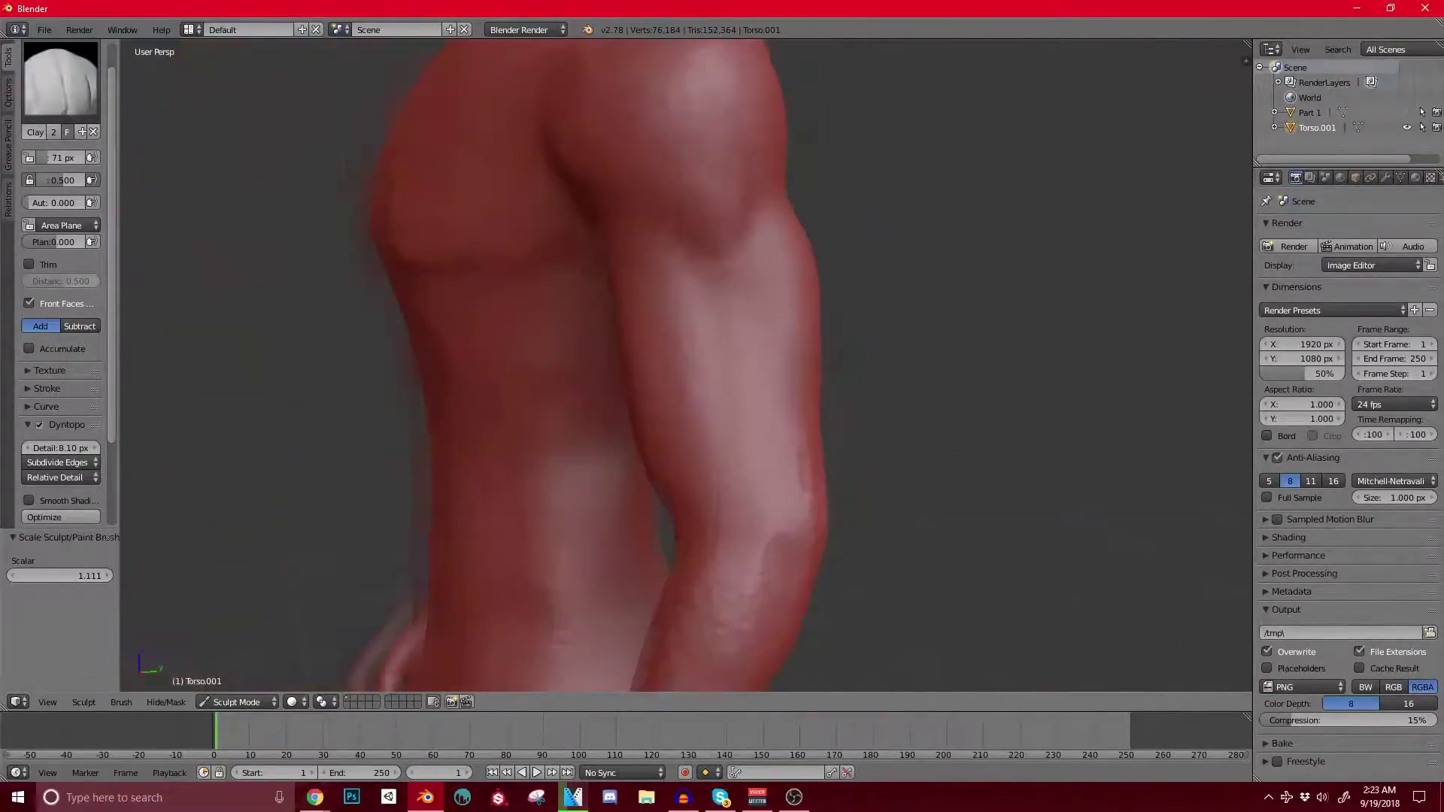
click(66, 84)
click(234, 176)
key(bracketleft)
drag(557, 238, 489, 250)
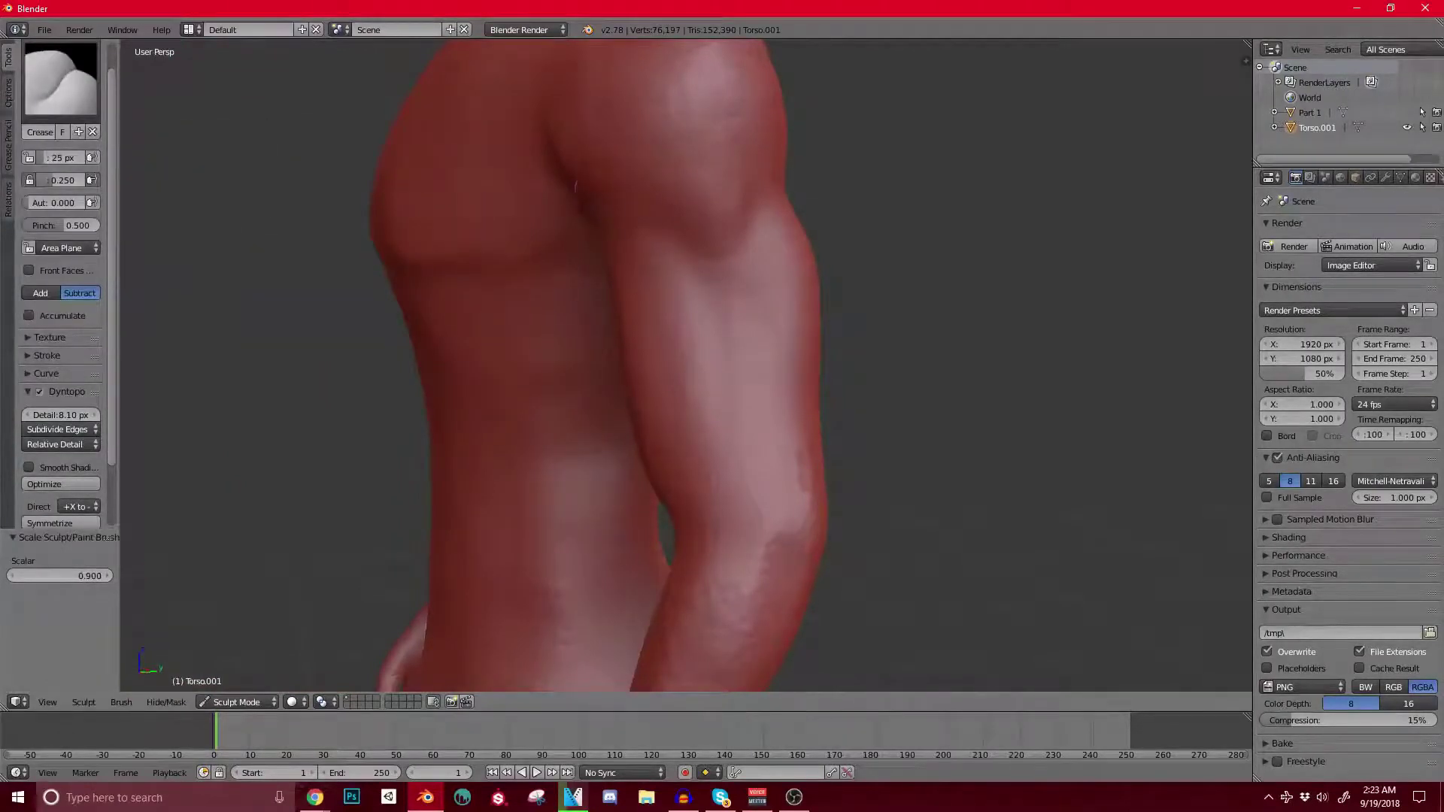
drag(576, 186, 707, 255)
middle_drag(707, 254, 640, 252)
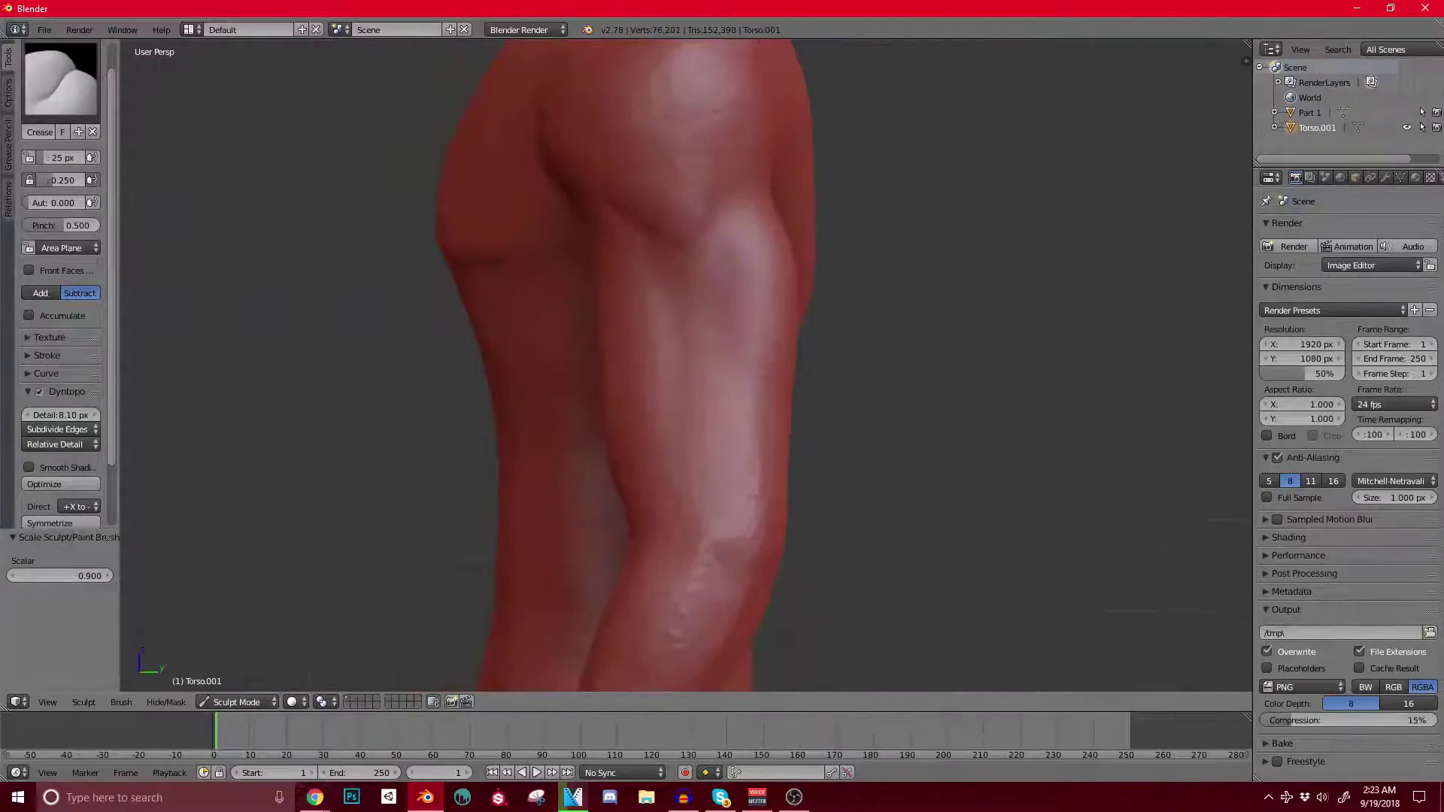
drag(677, 239, 741, 201)
Step: Review the creased shoulder and the overall body shape from the side and front
scroll(741, 199, down, 5)
scroll(713, 218, up, 2)
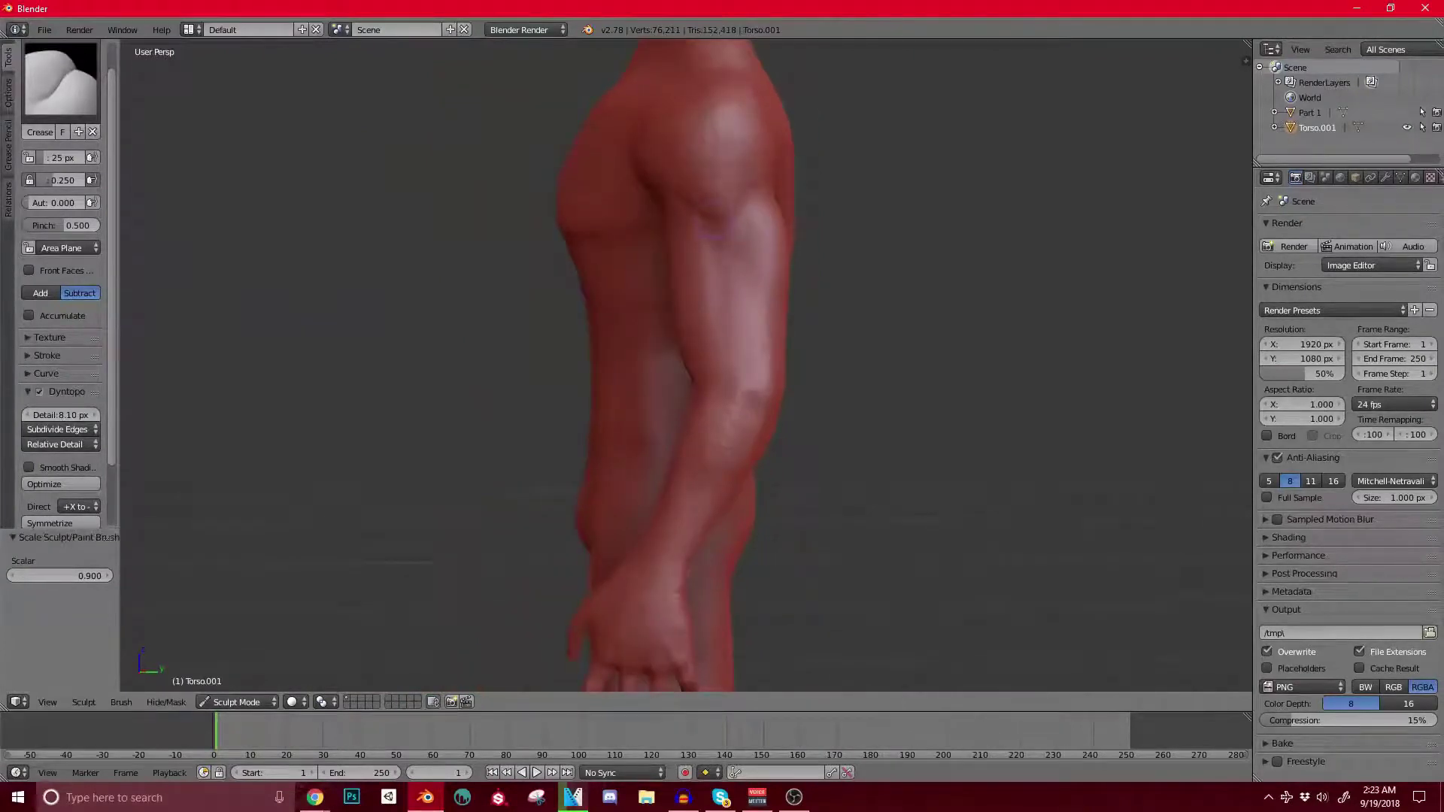
middle_drag(722, 226, 653, 240)
middle_drag(624, 361, 421, 361)
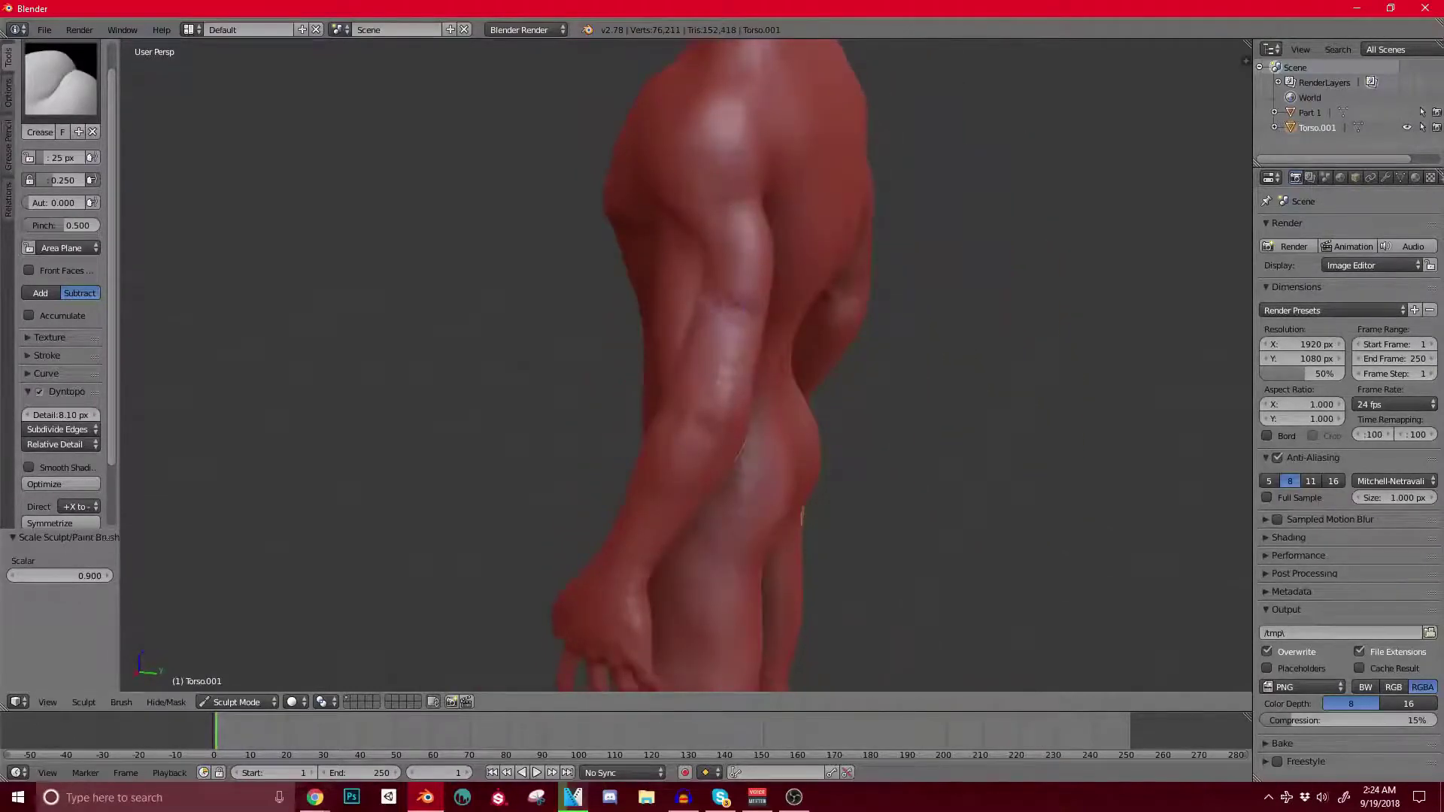
scroll(686, 364, down, 4)
middle_drag(646, 361, 846, 282)
scroll(686, 365, up, 4)
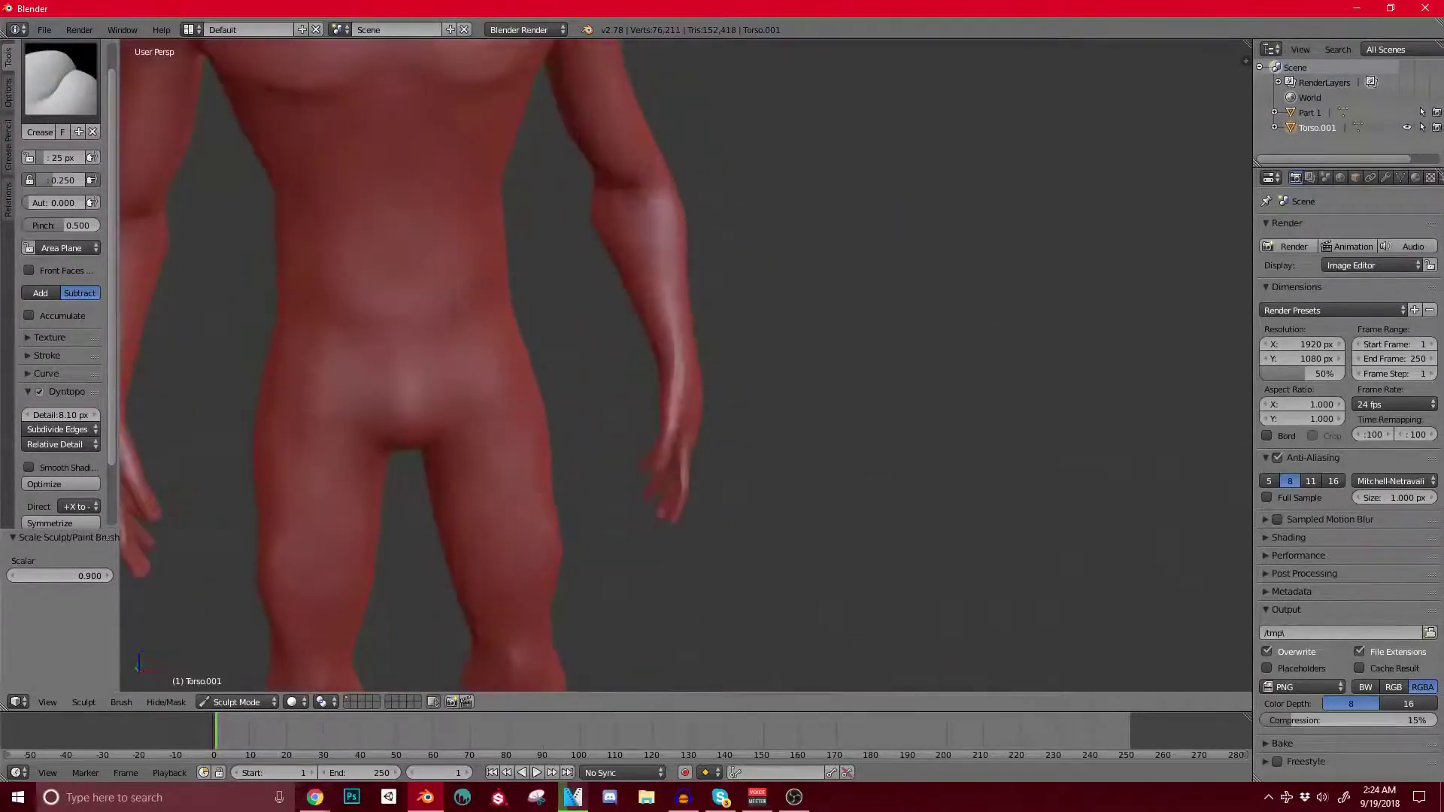
scroll(586, 361, down, 5)
scroll(587, 361, up, 4)
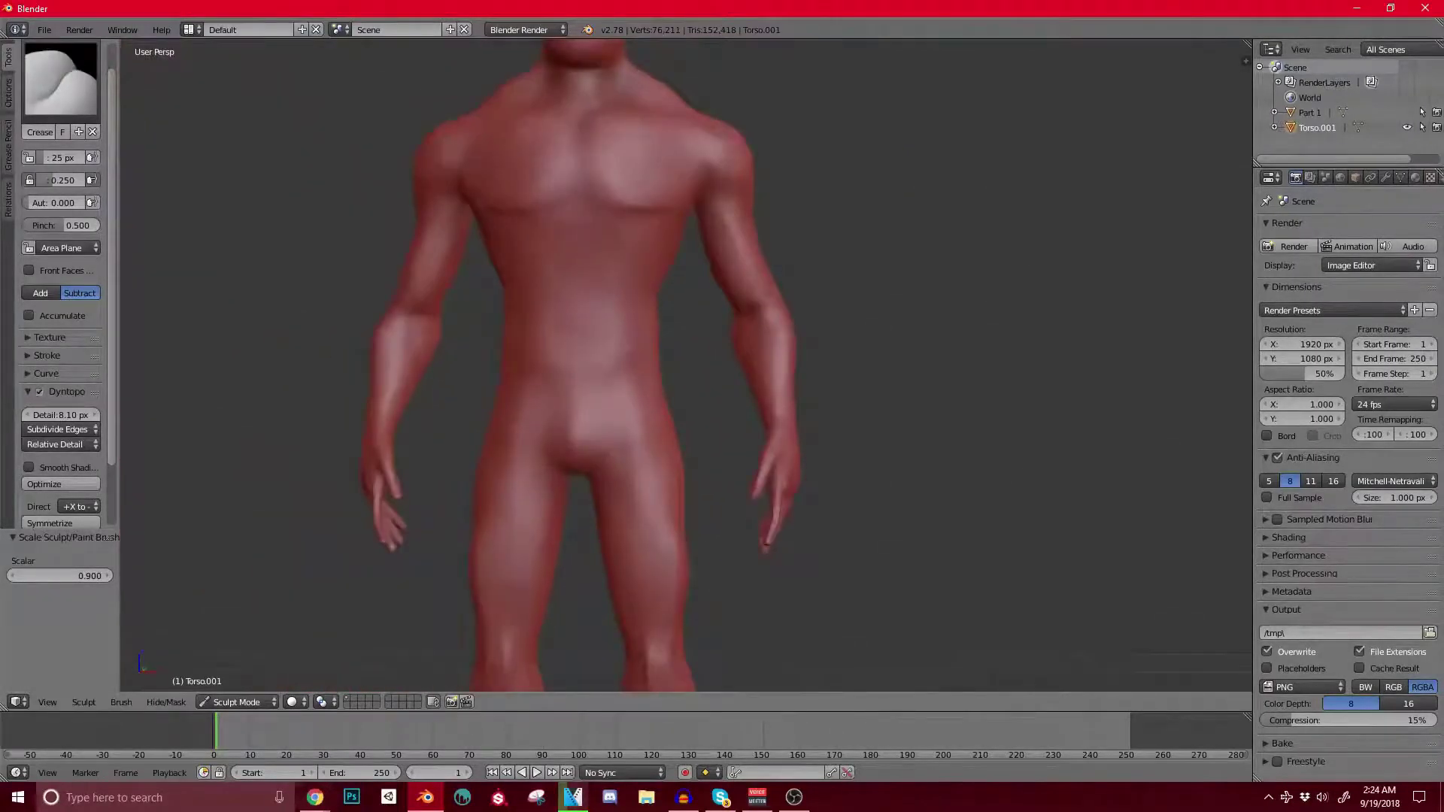
shift+middle_drag(546, 249, 756, 410)
scroll(737, 377, up, 3)
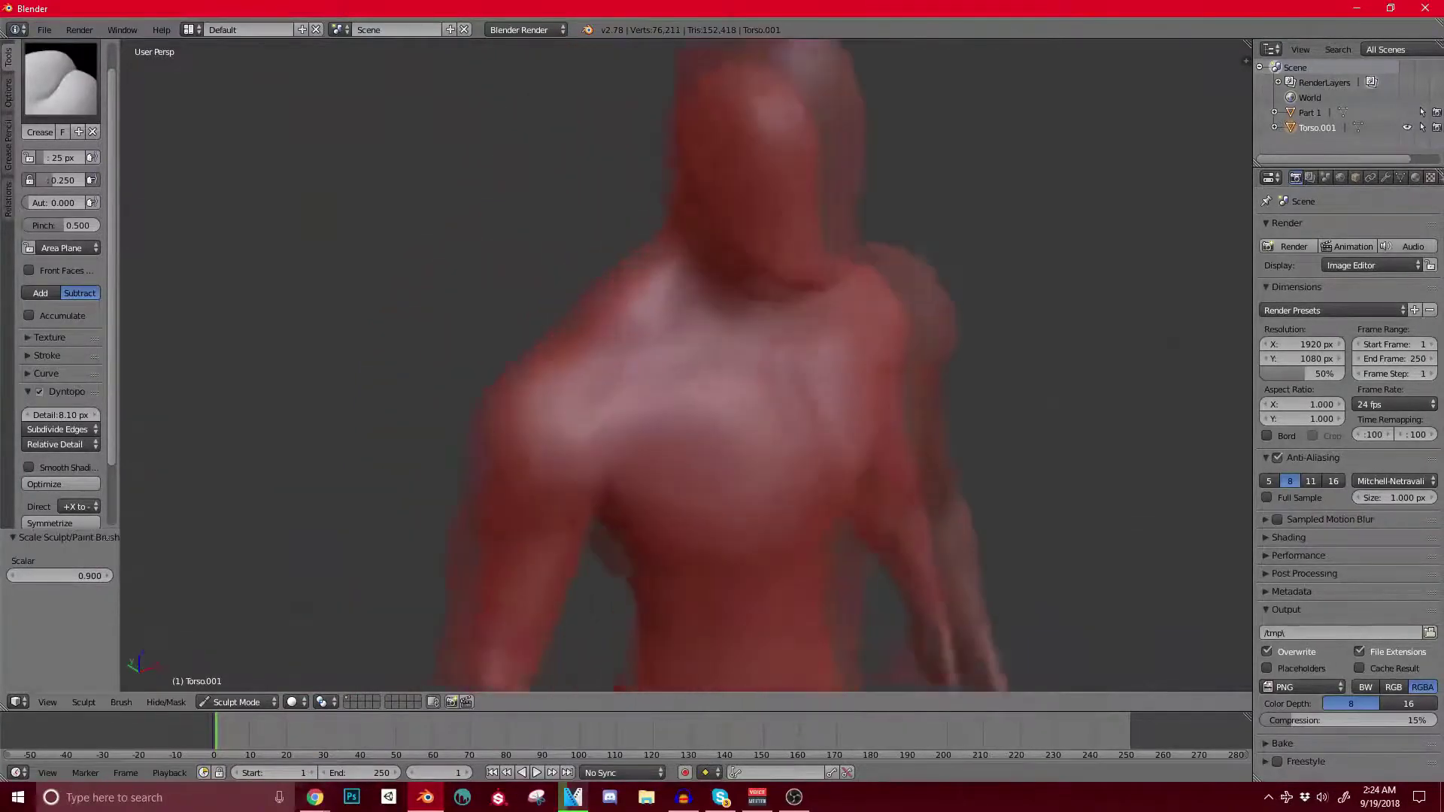
Step: Carve a groove down the spine from the neck to the lower back with the Crease brush, enlarging its radius to 64 px
middle_drag(722, 361, 932, 365)
mouse_move(677, 422)
shift+middle_down()
mouse_move(659, 387)
mouse_move(677, 285)
shift+middle_up()
middle_drag(722, 361, 692, 361)
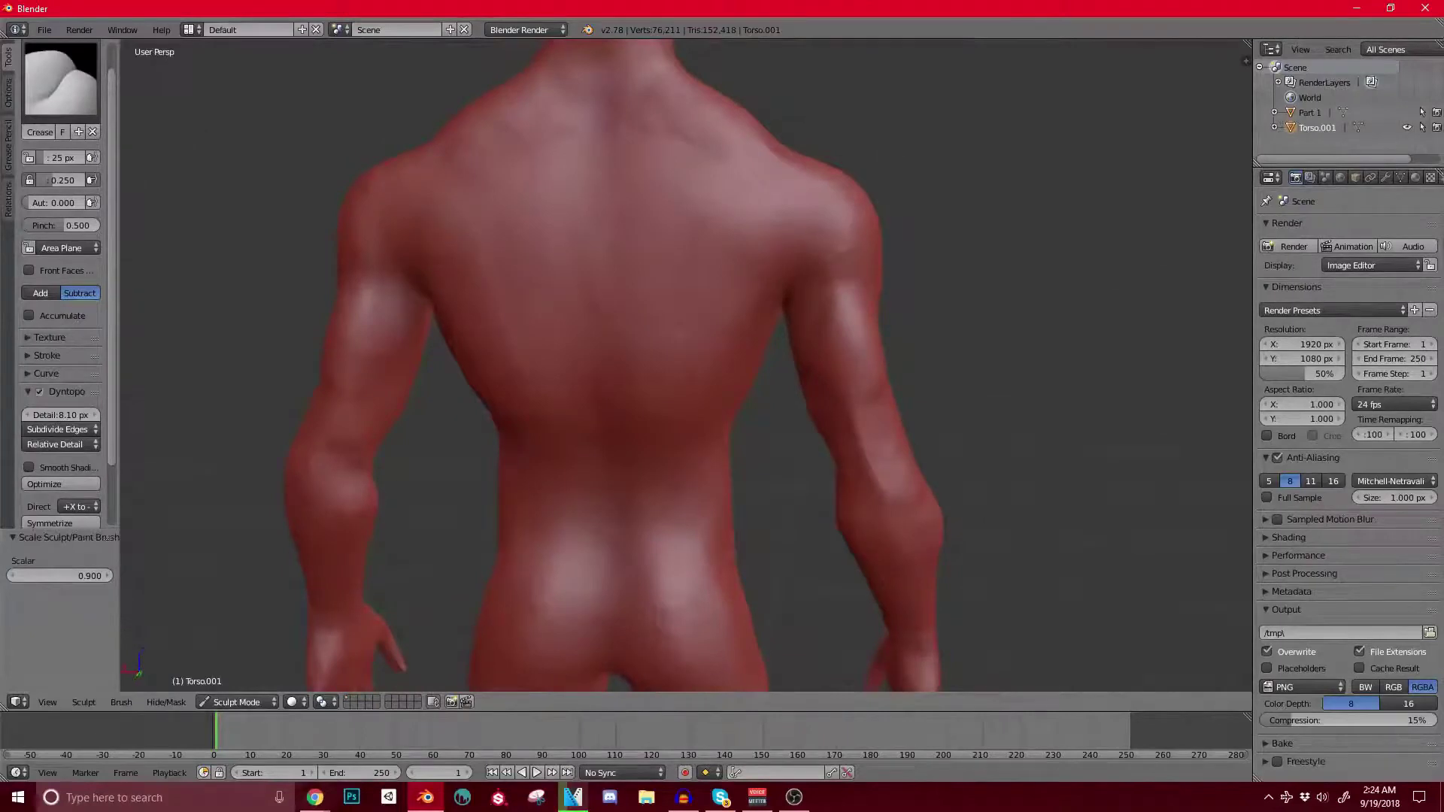
drag(617, 102, 607, 214)
shift+middle_drag(620, 380, 622, 351)
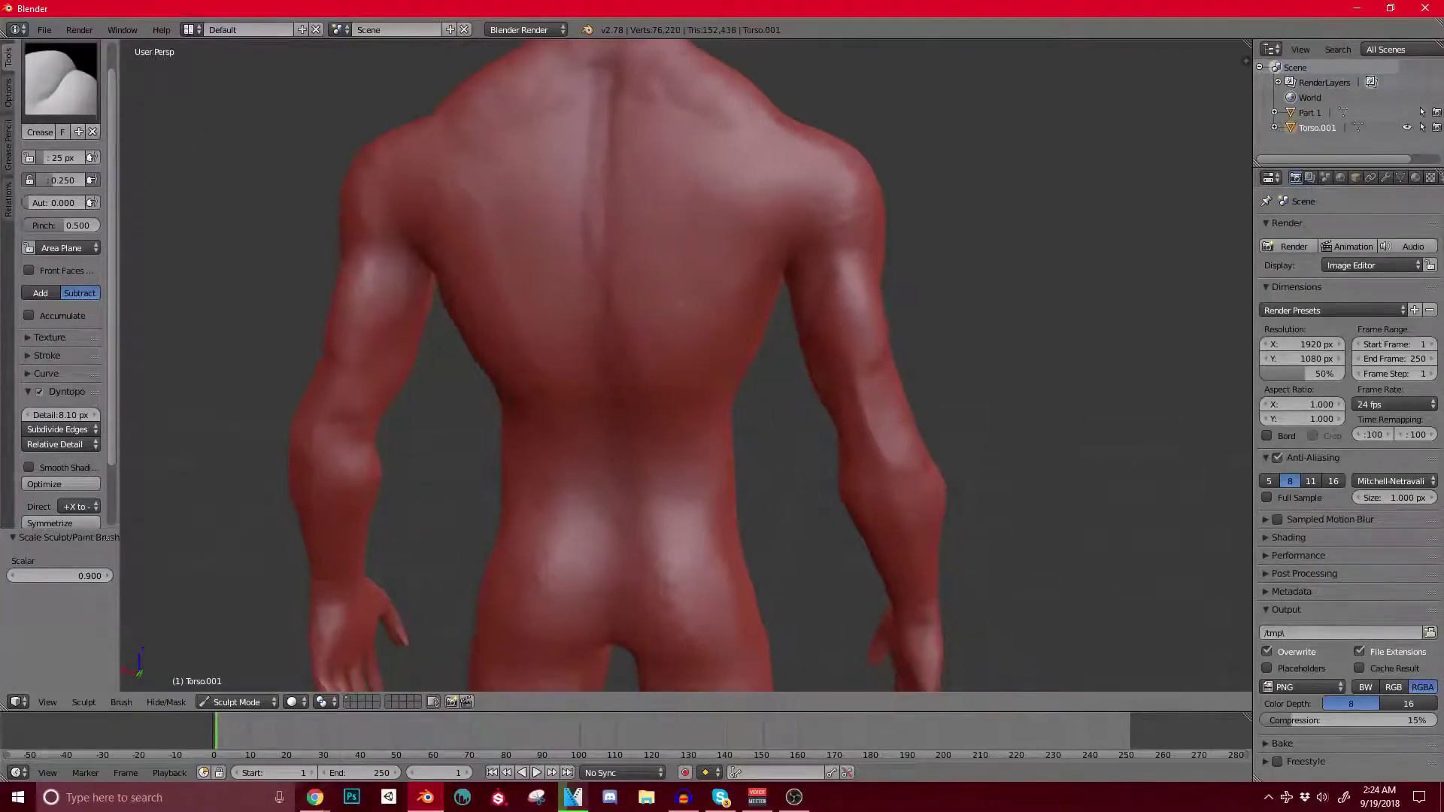
drag(608, 118, 602, 310)
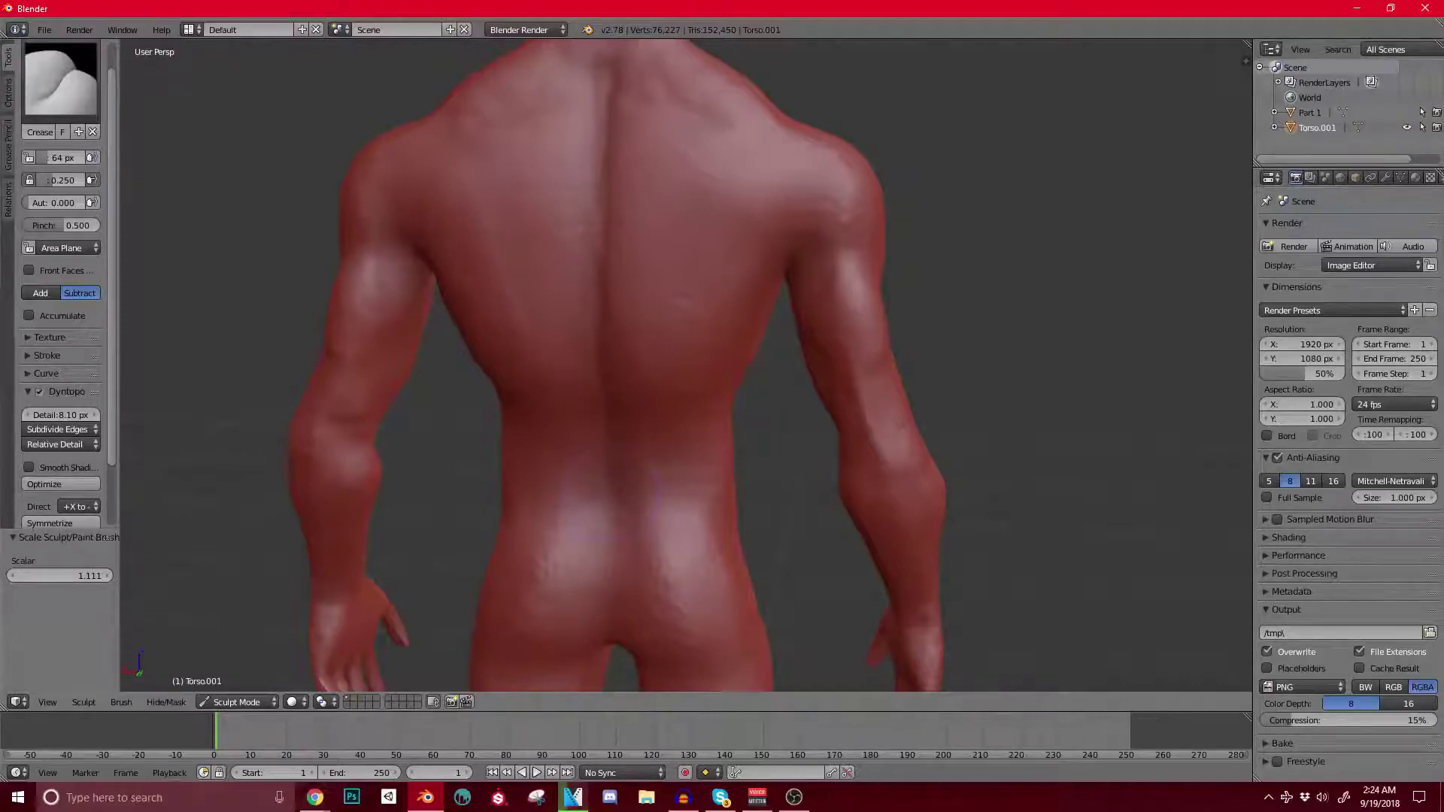
Step: Smooth the surface of the buttocks beside the central crease
middle_drag(601, 459, 596, 425)
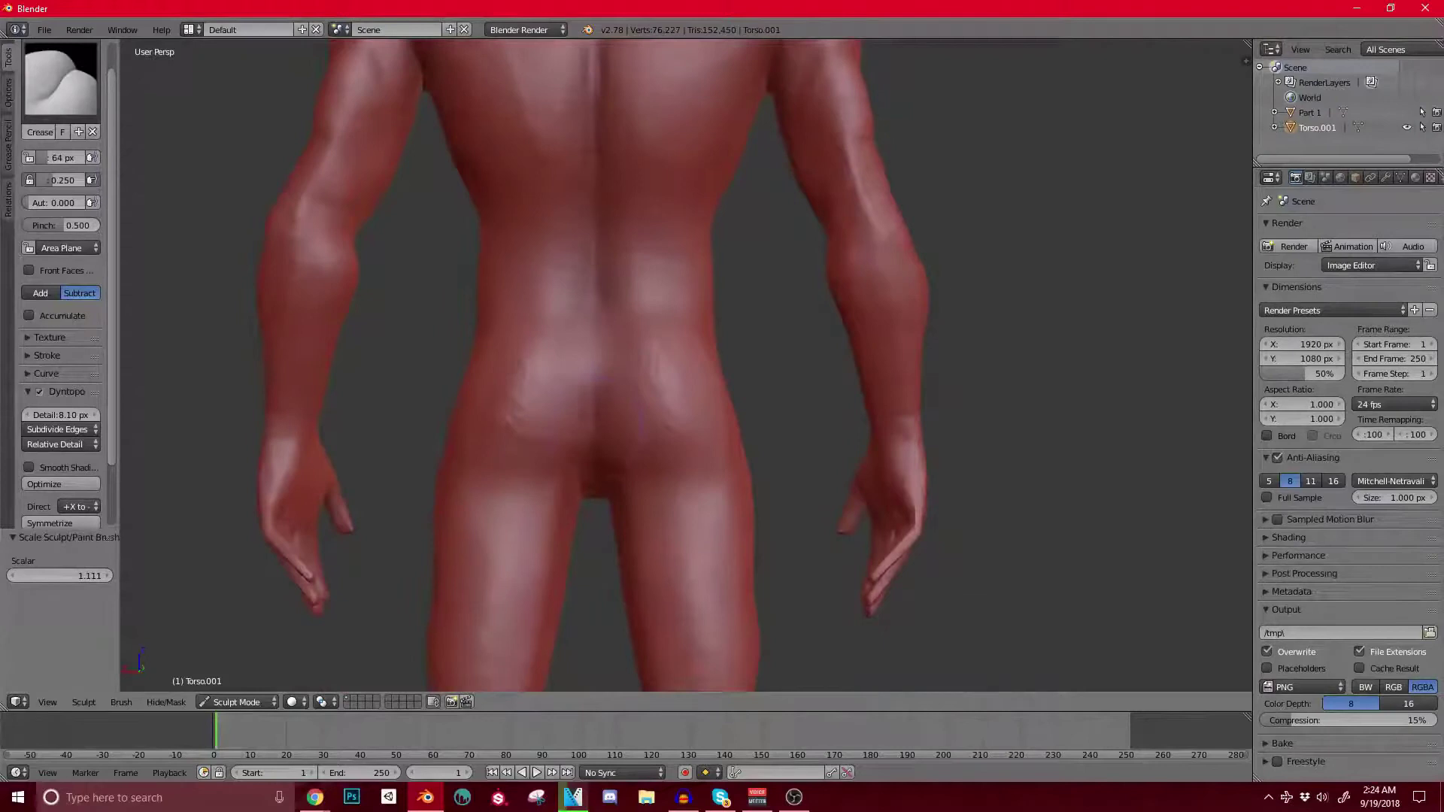
middle_drag(541, 473, 521, 474)
shift+drag(695, 338, 681, 365)
Step: Crease the contour of the kneecap on the front of the leg and check the calves from behind
shift+middle_drag(677, 459, 624, 323)
mouse_move(542, 391)
middle_down()
mouse_move(865, 376)
mouse_move(662, 294)
middle_up()
middle_drag(580, 340, 543, 323)
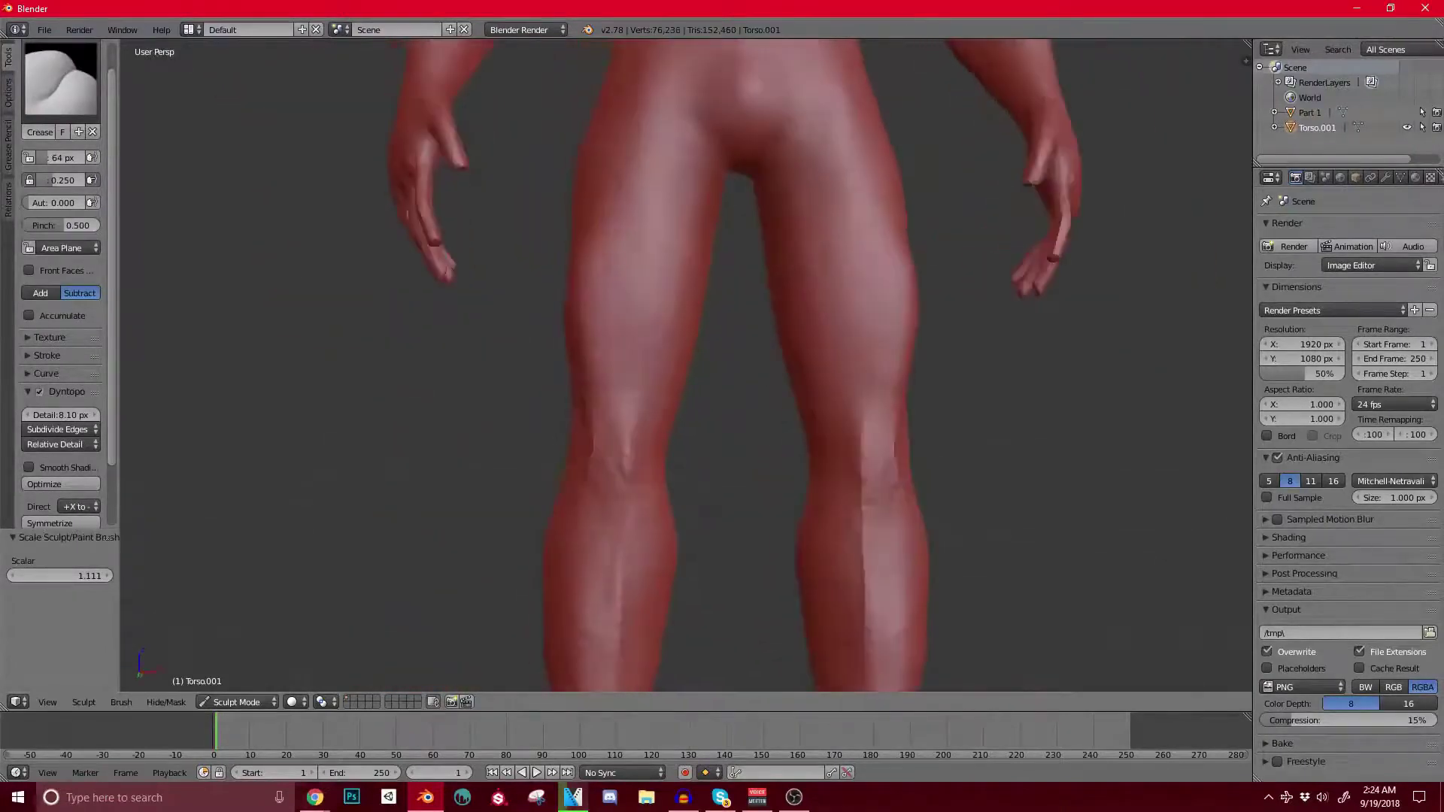
middle_drag(639, 338, 575, 324)
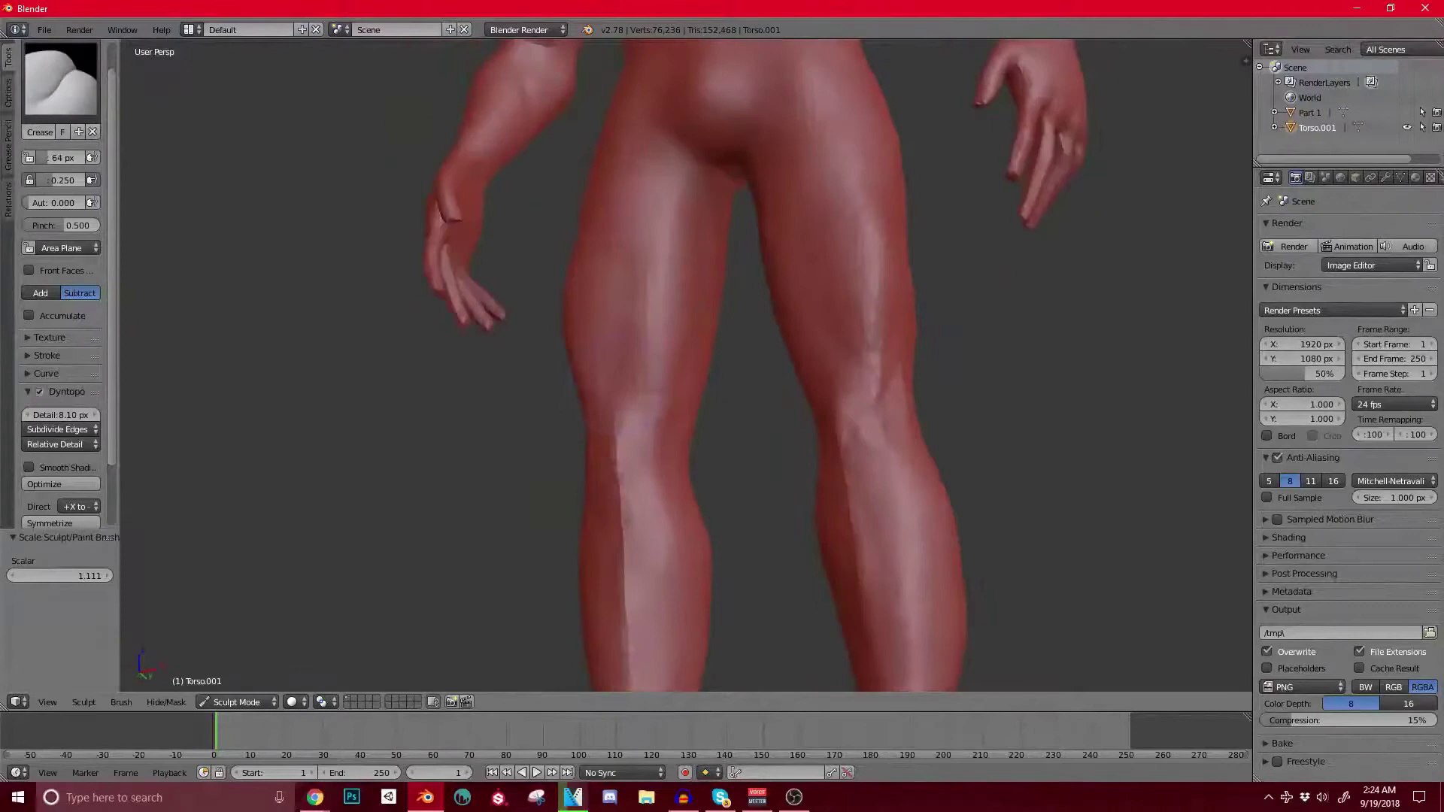
drag(641, 393, 640, 433)
mouse_move(586, 430)
middle_down()
mouse_move(641, 432)
mouse_move(579, 309)
mouse_move(921, 338)
middle_up()
scroll(584, 426, down, 3)
scroll(762, 380, up, 2)
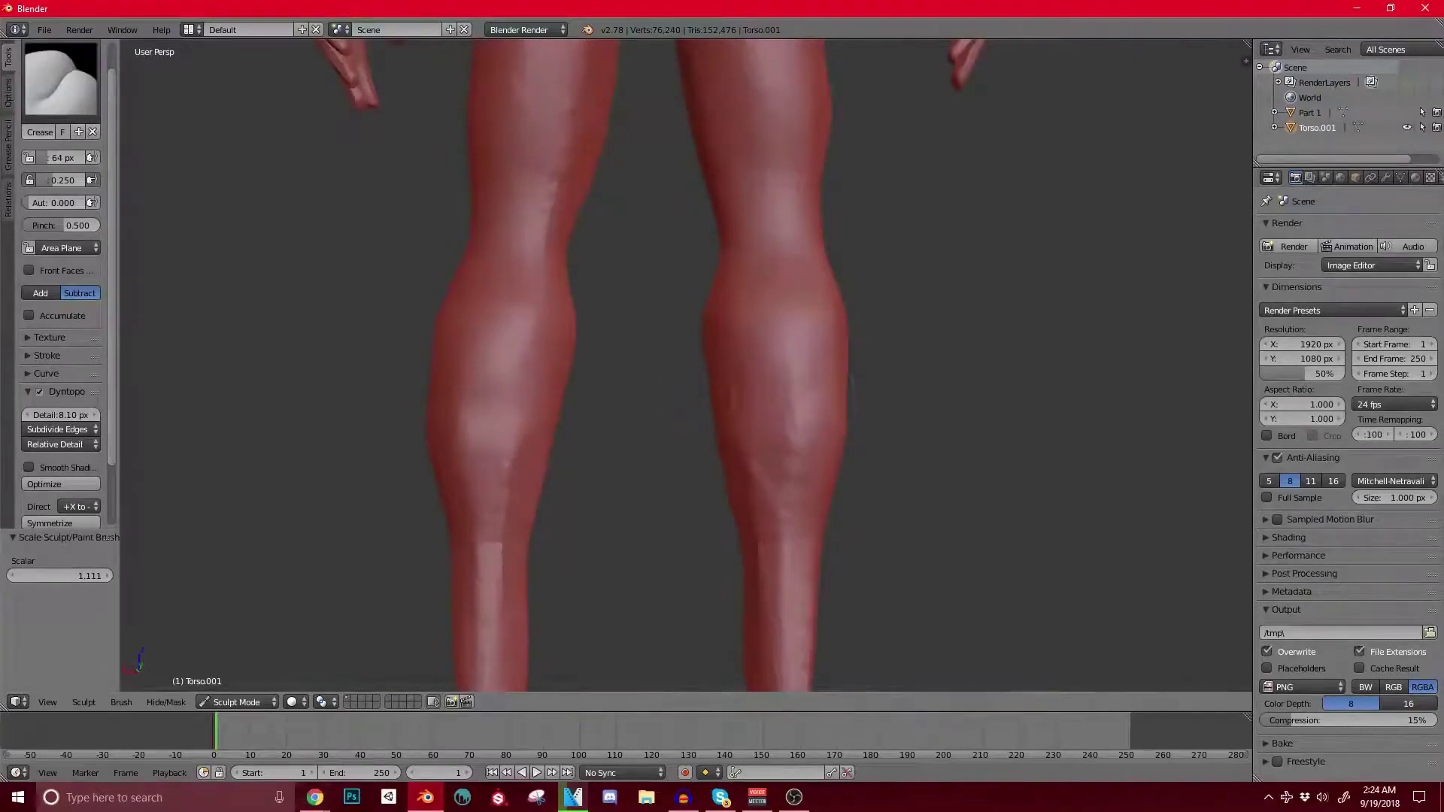
Step: Crease the arch of the rib cage, the underside of the pectorals and the muscle lines on the side of the upper arm
mouse_move(801, 385)
middle_down()
mouse_move(615, 418)
mouse_move(618, 500)
middle_up()
scroll(677, 415, down, 5)
middle_drag(767, 361, 639, 361)
scroll(639, 361, up, 5)
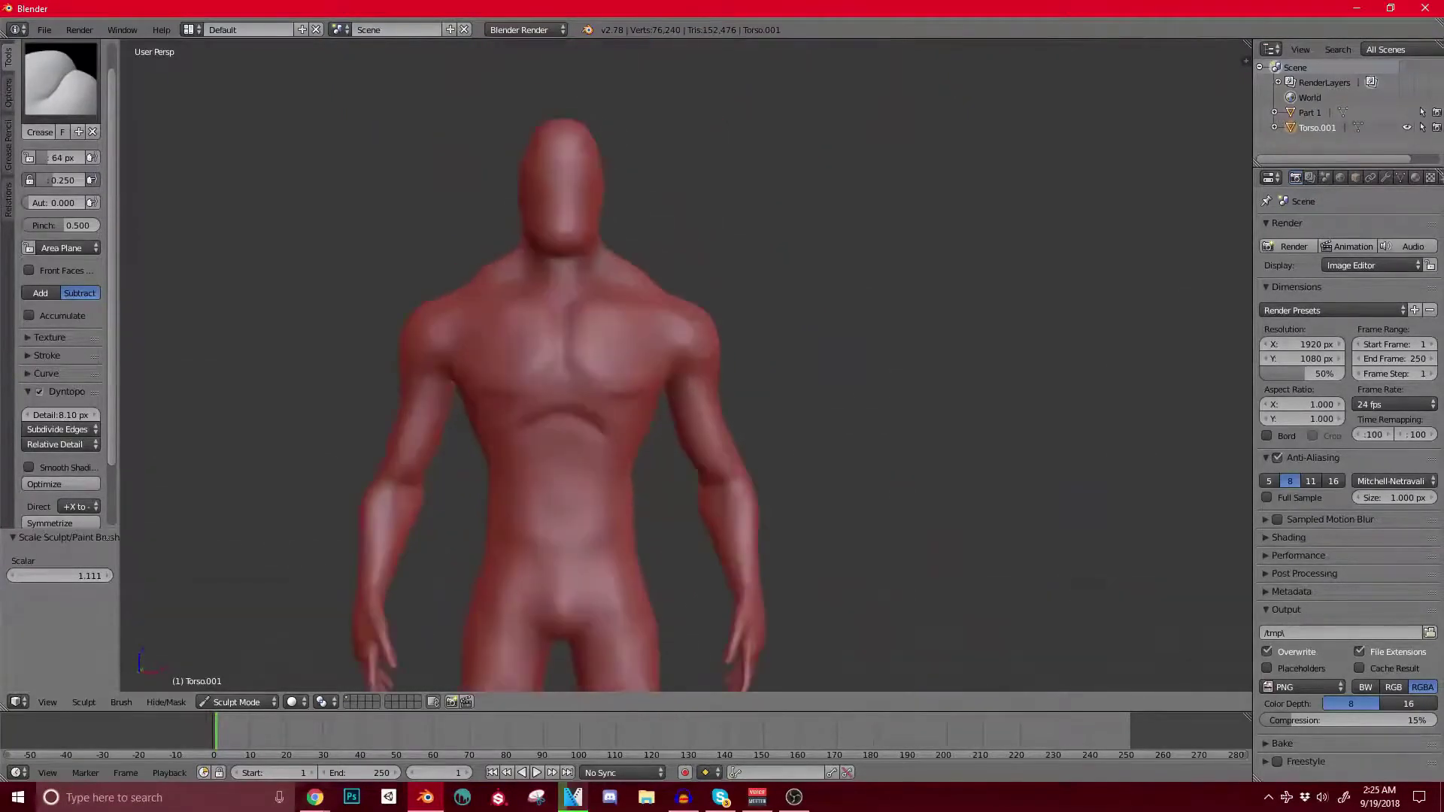
middle_drag(639, 361, 527, 362)
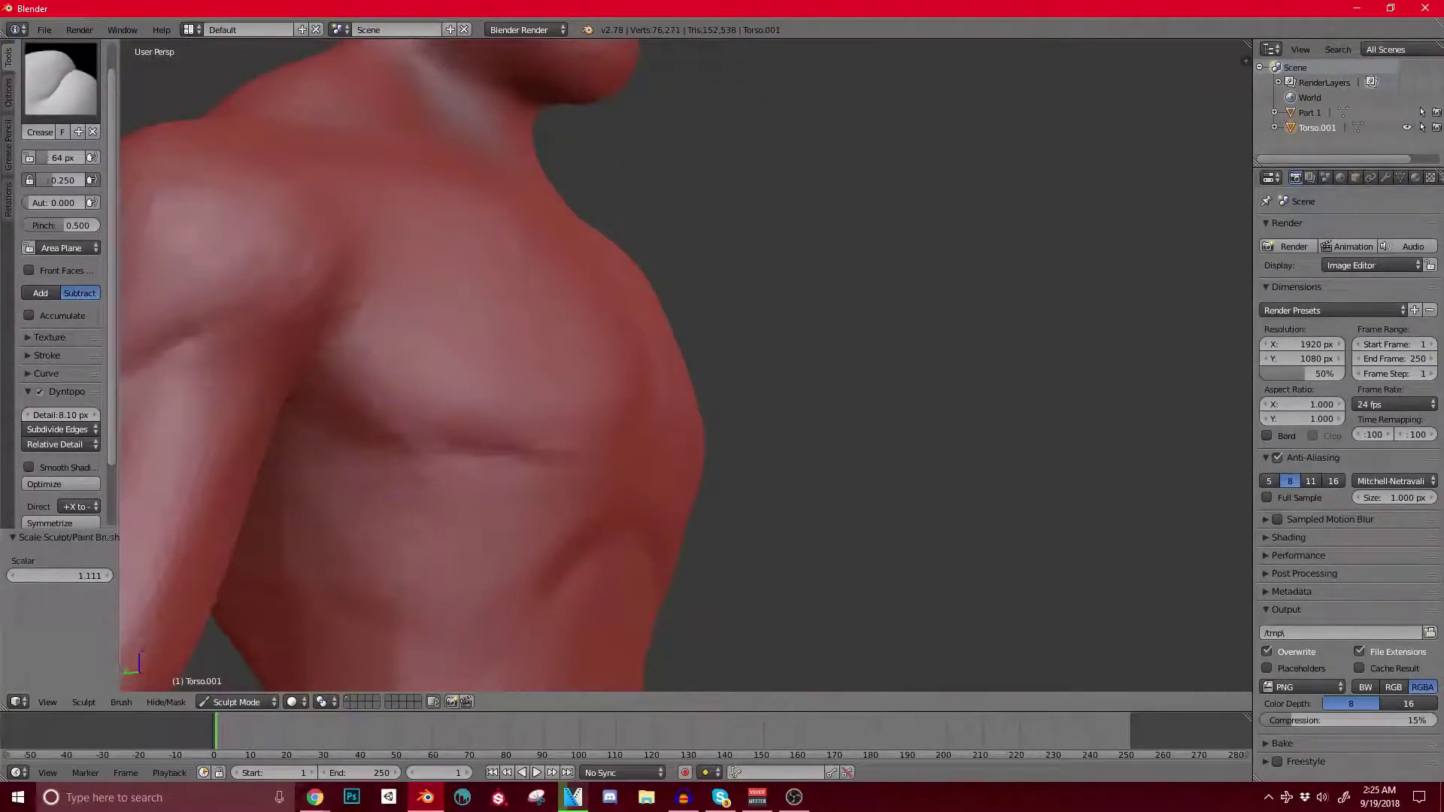
scroll(639, 361, down, 1)
middle_drag(639, 361, 725, 361)
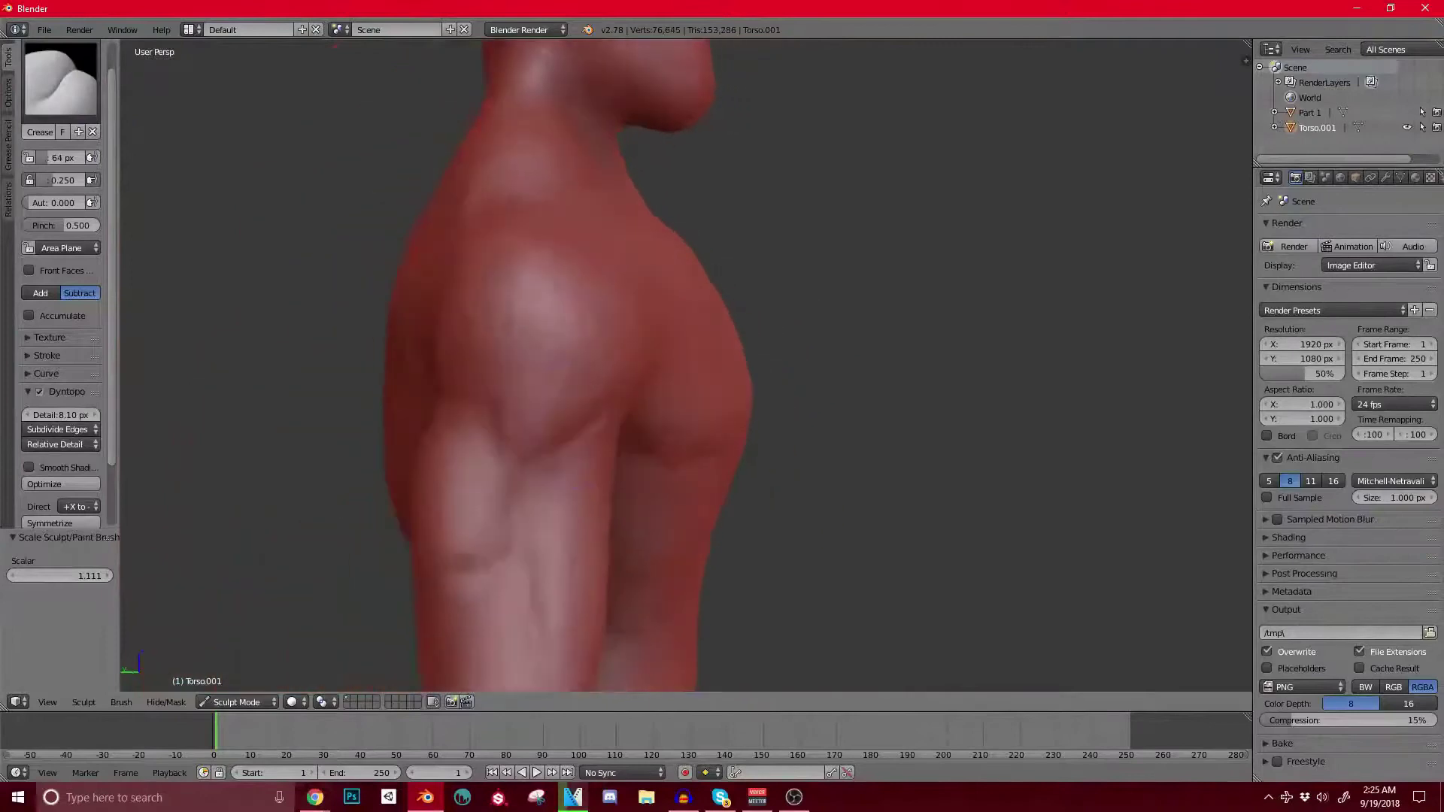
middle_drag(444, 361, 354, 361)
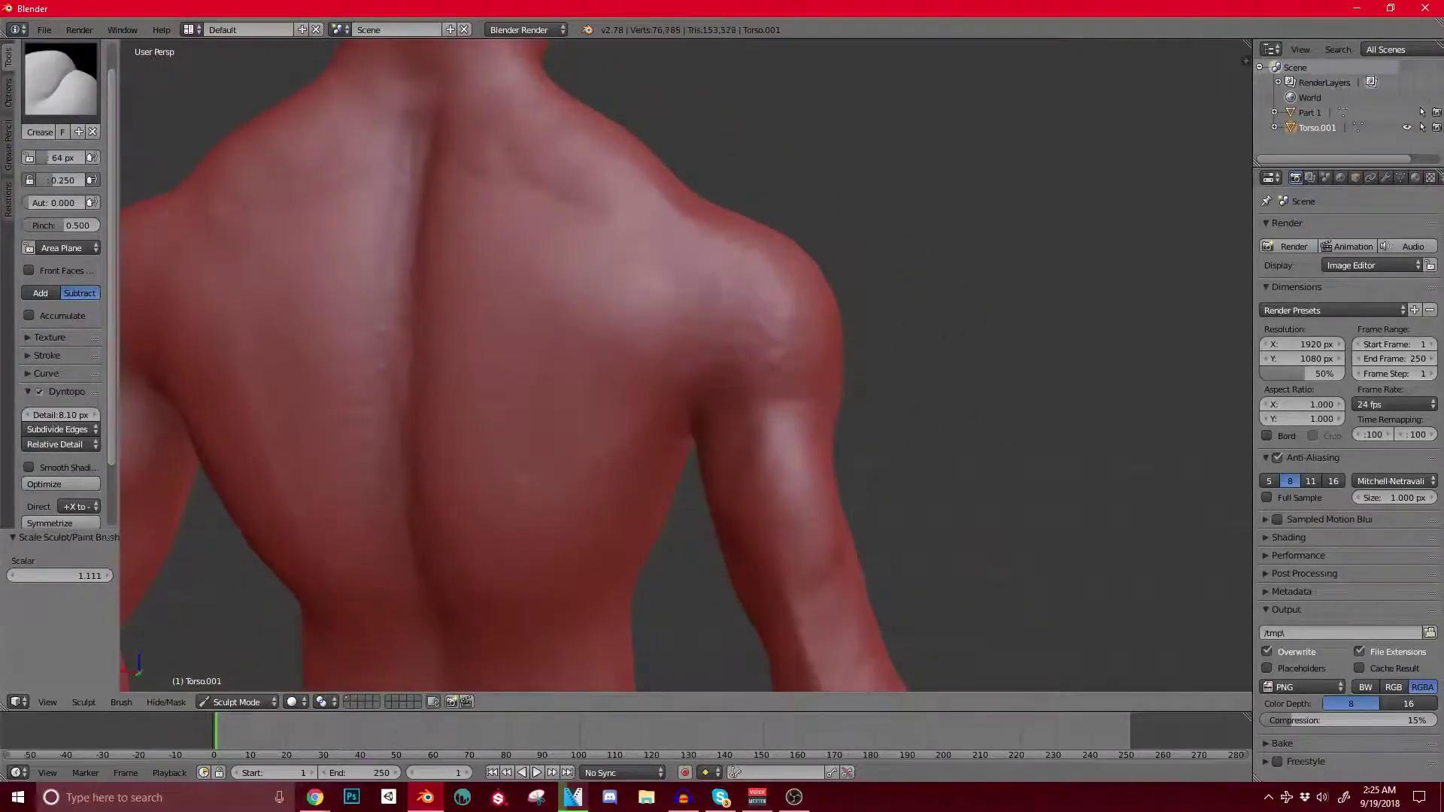
Step: Carve the shoulder blade ridge and the rear deltoid boundary on the upper back with the Crease brush
drag(621, 222, 673, 274)
scroll(649, 261, up, 1)
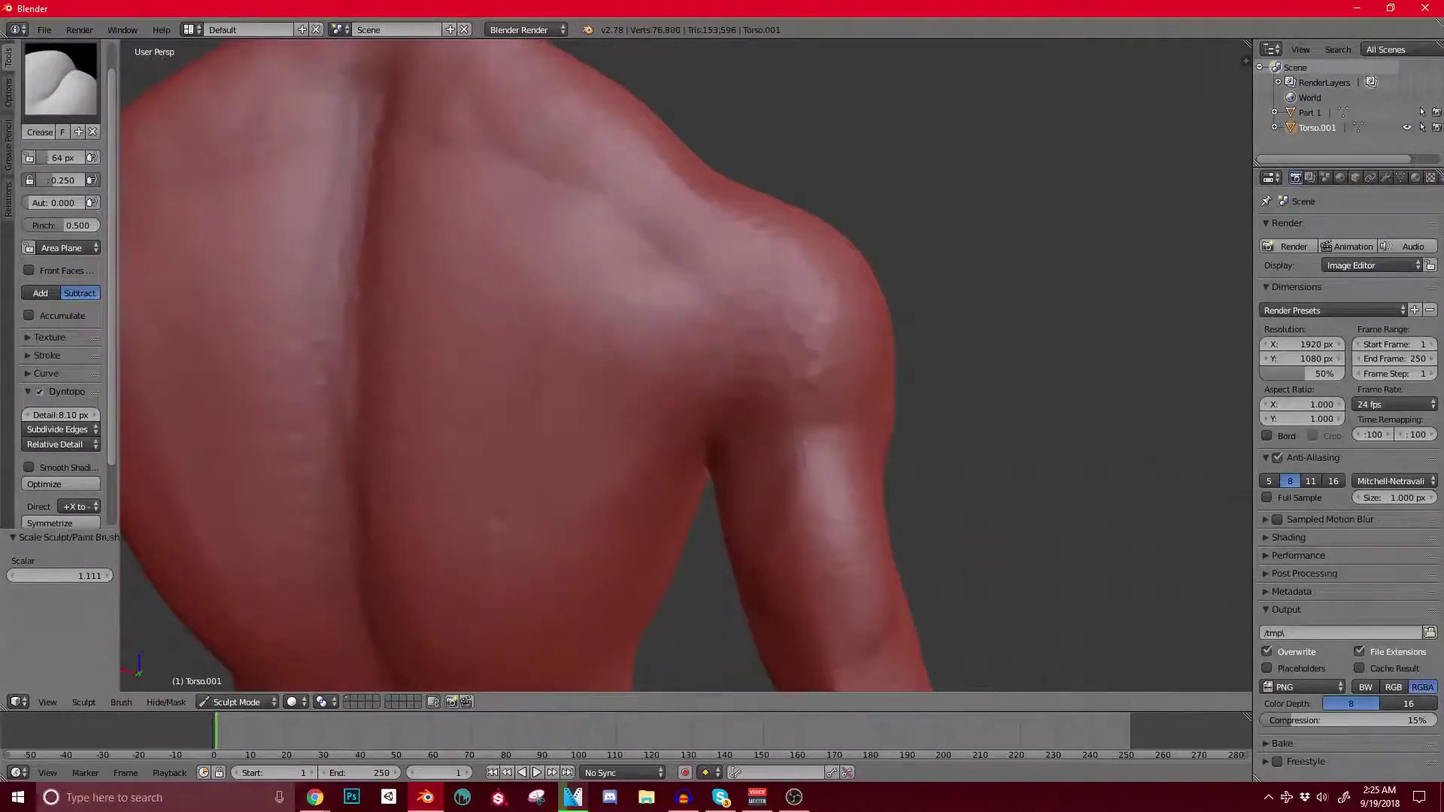
drag(632, 256, 726, 308)
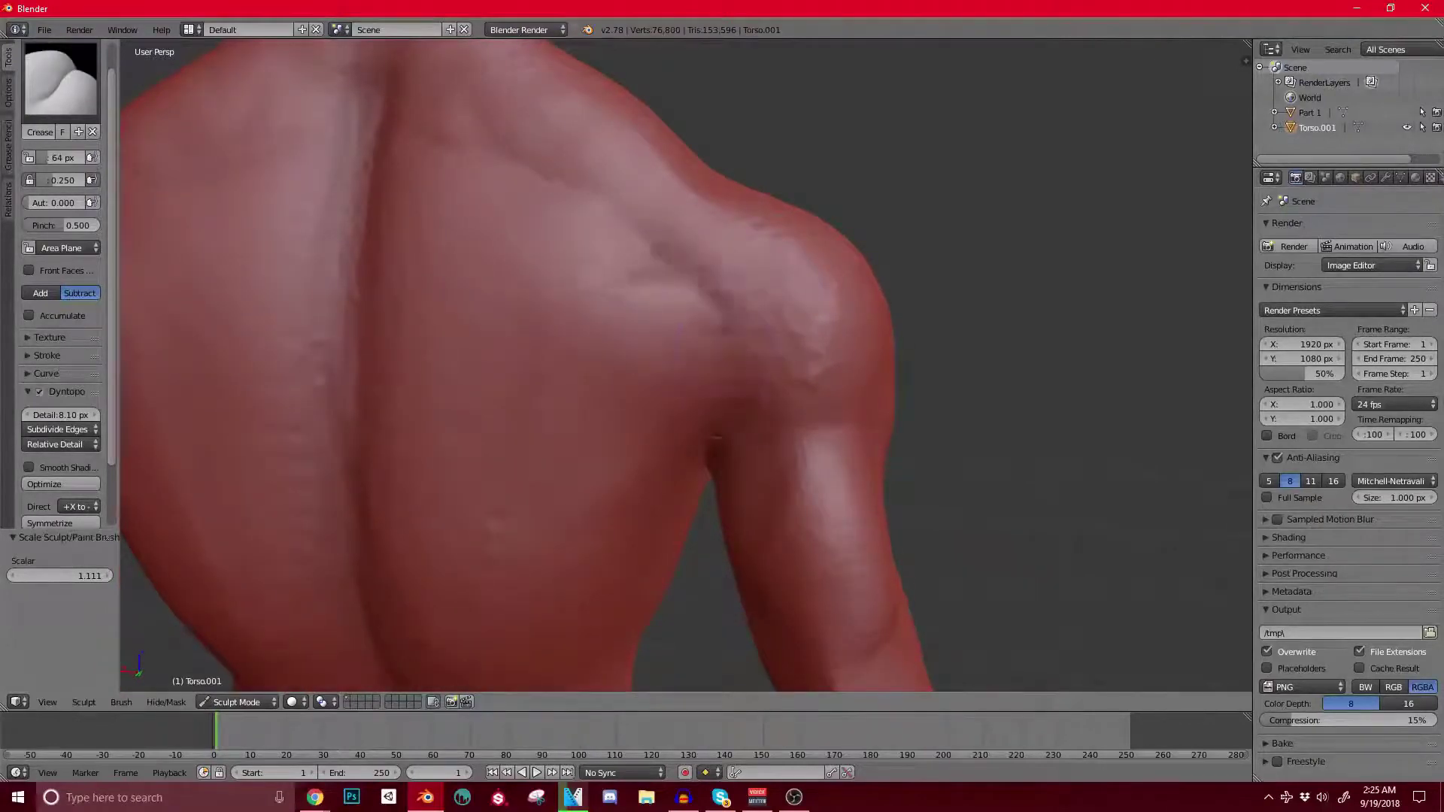
mouse_move(630, 263)
mouse_down()
mouse_move(568, 287)
mouse_move(653, 260)
mouse_up()
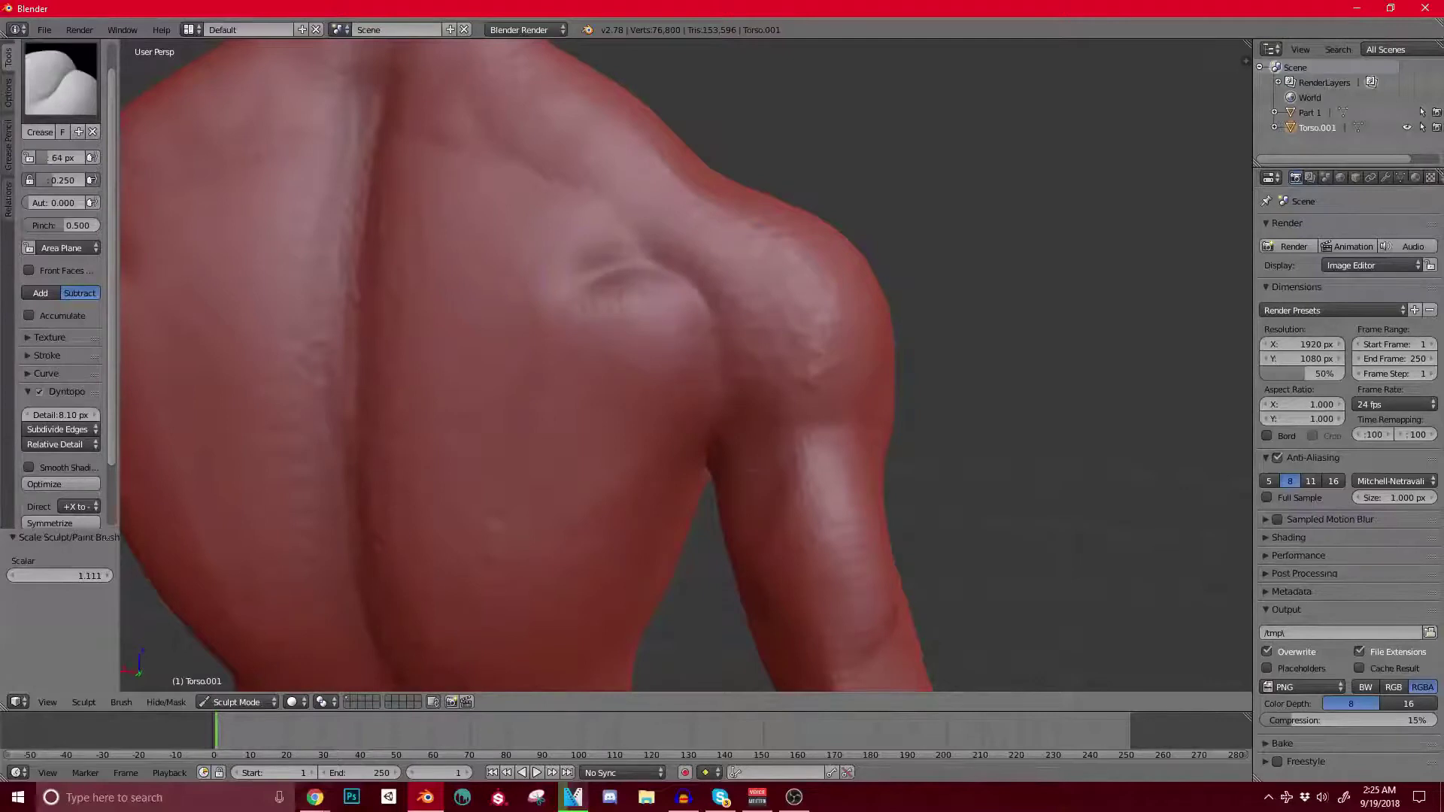
Step: Deepen the crease along the lower edge of the trapezius between the shoulder blade and the spine
scroll(707, 323, down, 4)
middle_drag(677, 339, 744, 342)
scroll(670, 361, up, 2)
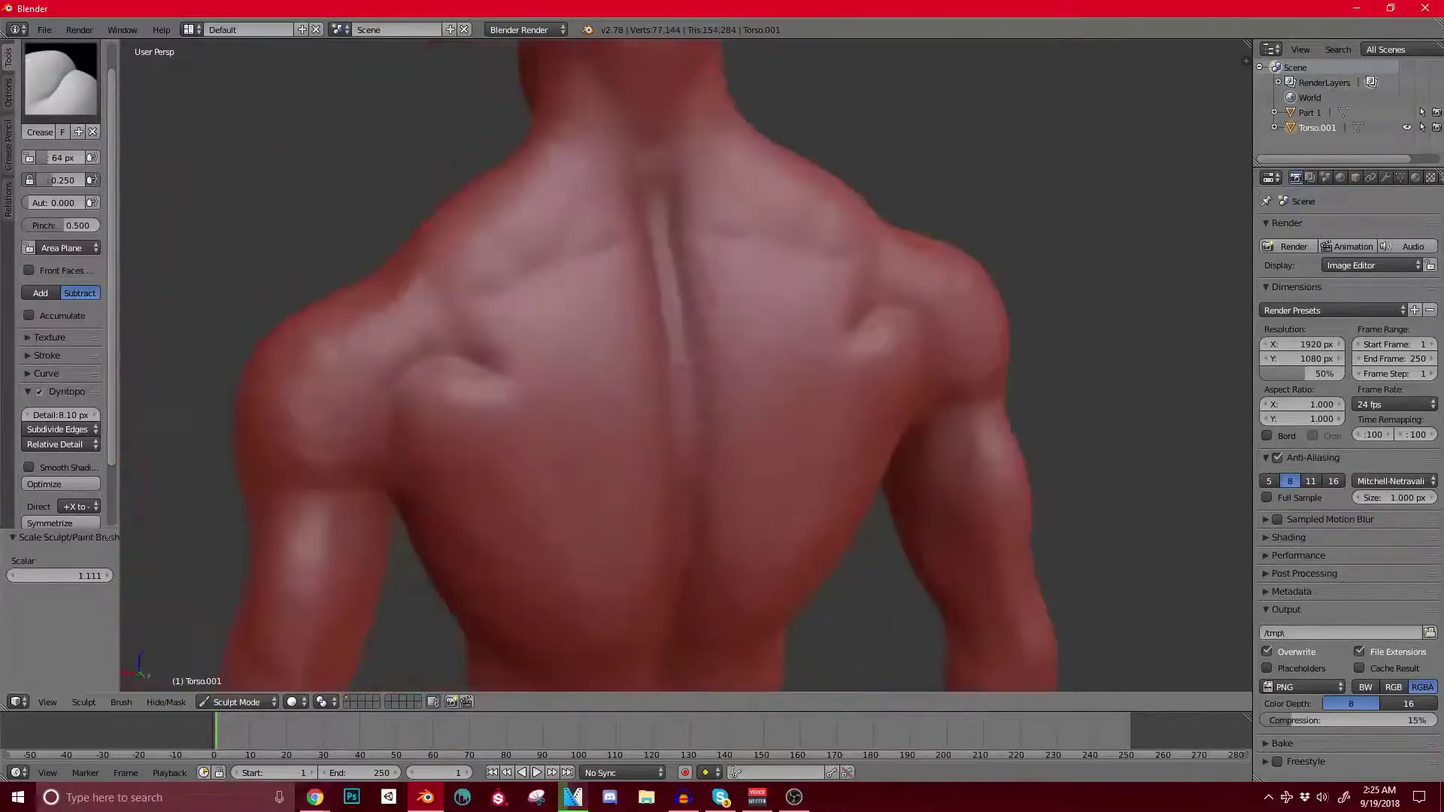
mouse_move(509, 282)
mouse_down()
mouse_move(470, 296)
mouse_move(575, 254)
mouse_up()
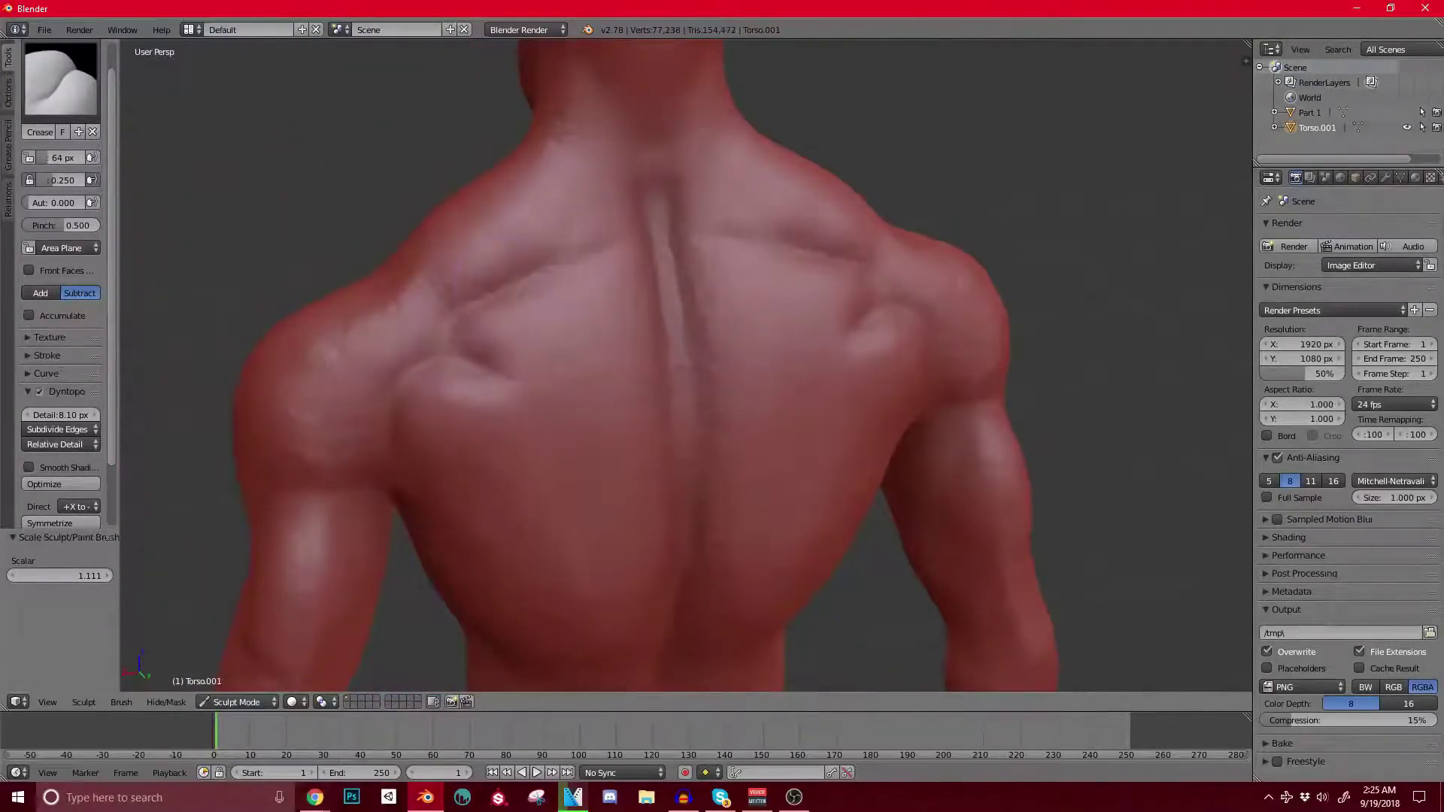
Step: Define the lower edges of the back muscles and the hollow beside the lumbar spine with Crease strokes
scroll(624, 361, down, 5)
middle_drag(625, 361, 625, 312)
scroll(624, 361, up, 4)
drag(634, 412, 591, 436)
middle_drag(624, 361, 703, 361)
drag(656, 395, 630, 403)
mouse_move(654, 361)
middle_down()
mouse_move(632, 357)
mouse_move(620, 301)
mouse_move(594, 346)
mouse_move(568, 285)
mouse_move(540, 267)
middle_up()
drag(591, 256, 579, 331)
middle_drag(579, 334, 515, 331)
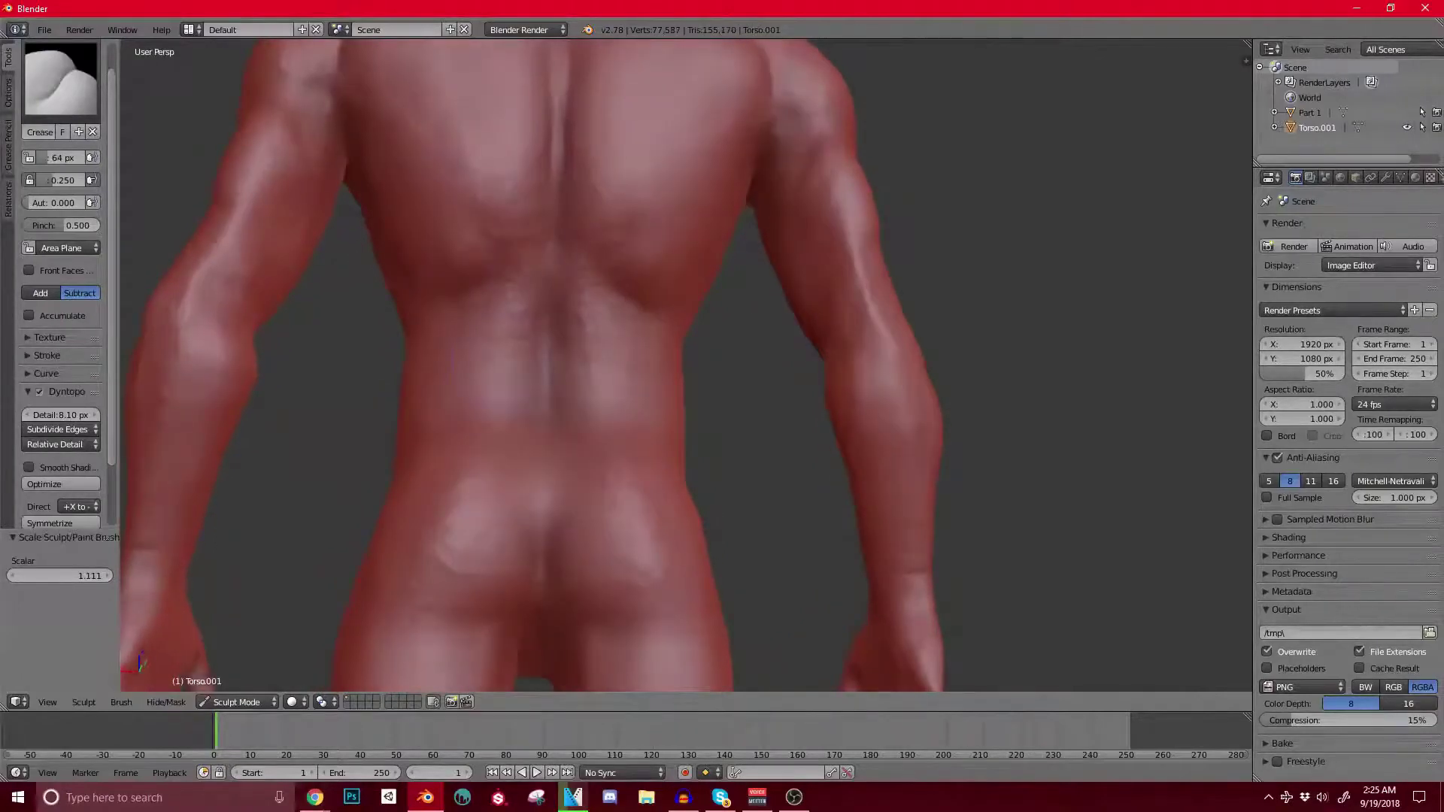
Step: Carve the V-shaped hollow across the small of the back with the Crease brush
drag(462, 359, 548, 415)
scroll(543, 406, down, 3)
middle_drag(543, 406, 256, 579)
Step: Crease the line beneath the collarbone from the top of the sternum outward along the upper edge of the pectoral
scroll(564, 381, up, 2)
scroll(543, 416, down, 1)
mouse_move(677, 376)
shift+middle_down()
mouse_move(482, 398)
mouse_move(538, 335)
shift+middle_up()
scroll(481, 398, up, 2)
scroll(533, 331, up, 1)
scroll(584, 299, down, 3)
mouse_move(560, 376)
shift+middle_down()
mouse_move(537, 300)
mouse_move(549, 308)
shift+middle_up()
scroll(549, 308, up, 2)
mouse_move(573, 287)
mouse_down()
mouse_move(573, 342)
mouse_move(574, 279)
mouse_move(613, 245)
mouse_up()
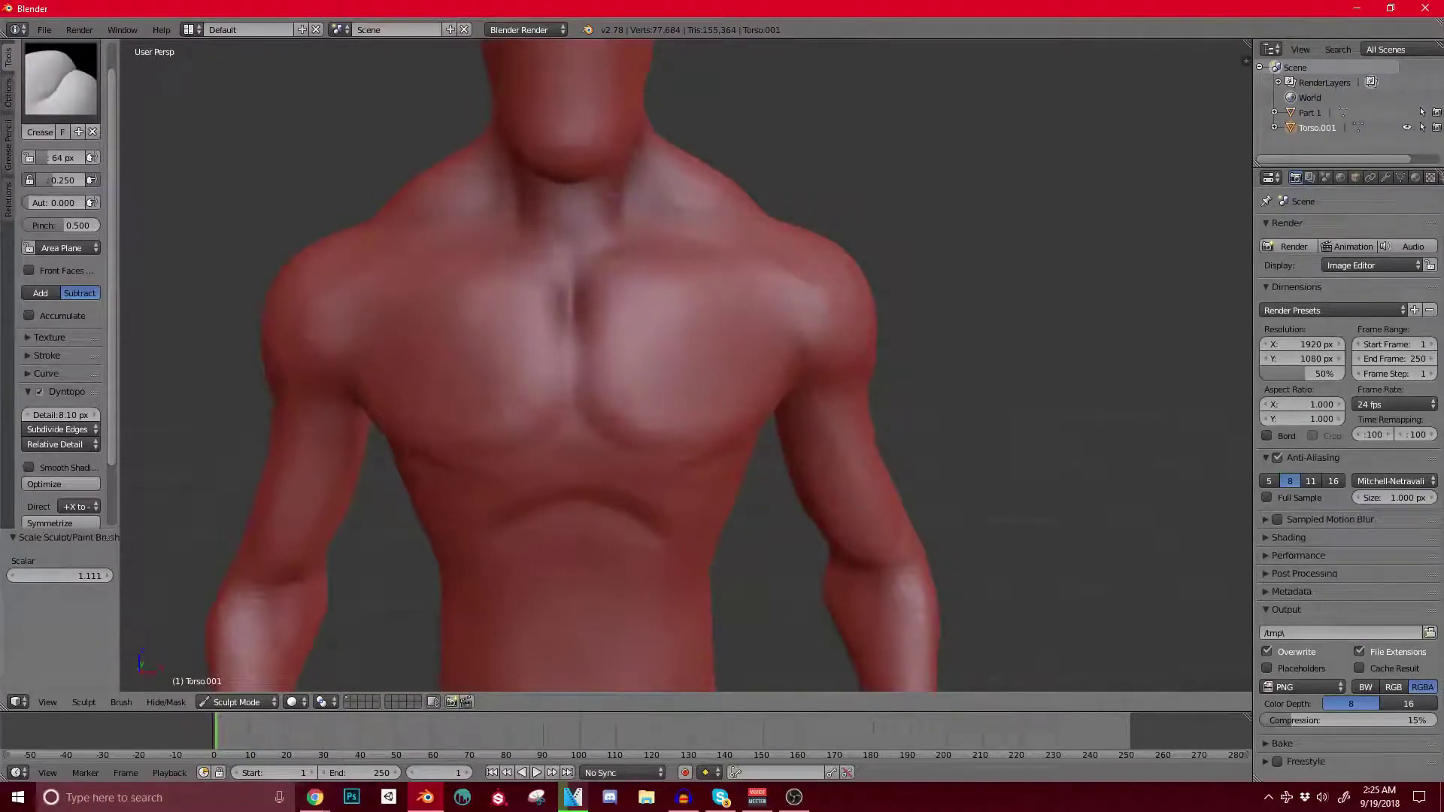
middle_drag(602, 301, 482, 335)
scroll(537, 338, up, 1)
drag(651, 296, 741, 291)
Step: Carve the neck muscle running from behind the jaw to the collarbone with Crease strokes along the side of the neck
scroll(647, 354, down, 3)
middle_drag(647, 353, 572, 394)
scroll(790, 402, up, 2)
scroll(692, 406, up, 2)
middle_drag(550, 346, 570, 338)
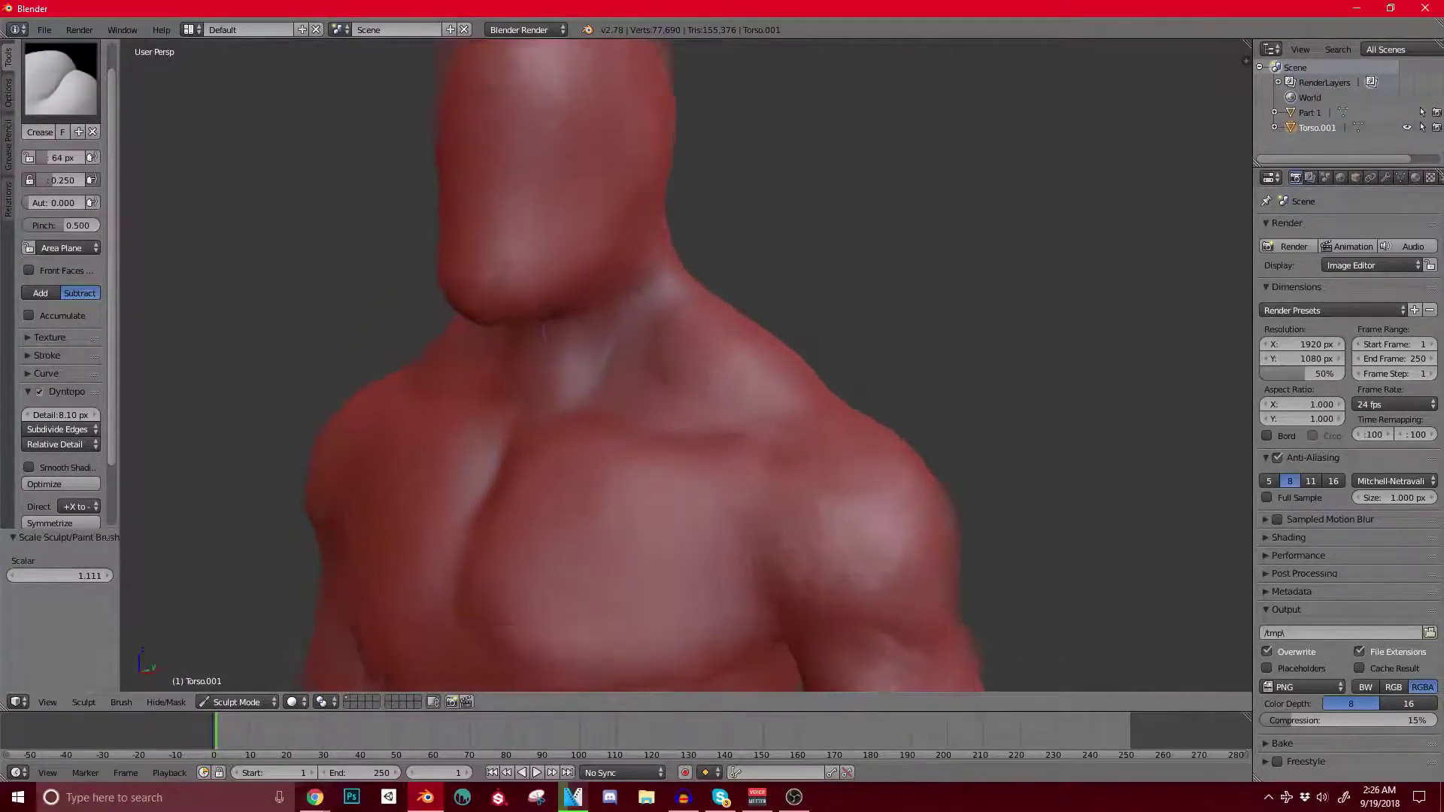
scroll(571, 339, up, 1)
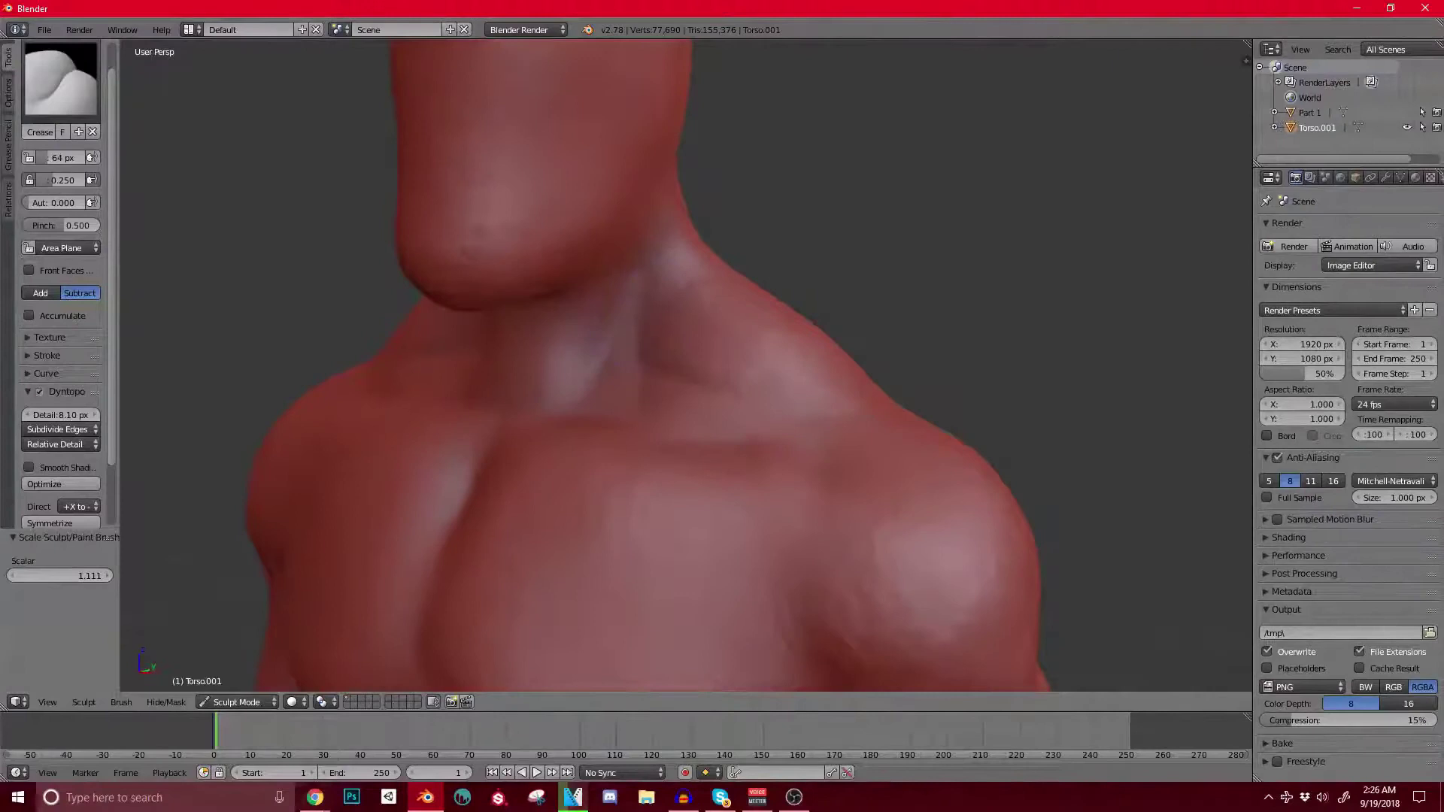
drag(639, 278, 634, 403)
drag(610, 327, 586, 352)
scroll(587, 352, down, 4)
mouse_move(587, 352)
middle_down()
mouse_move(651, 366)
mouse_move(587, 373)
middle_up()
scroll(650, 355, up, 4)
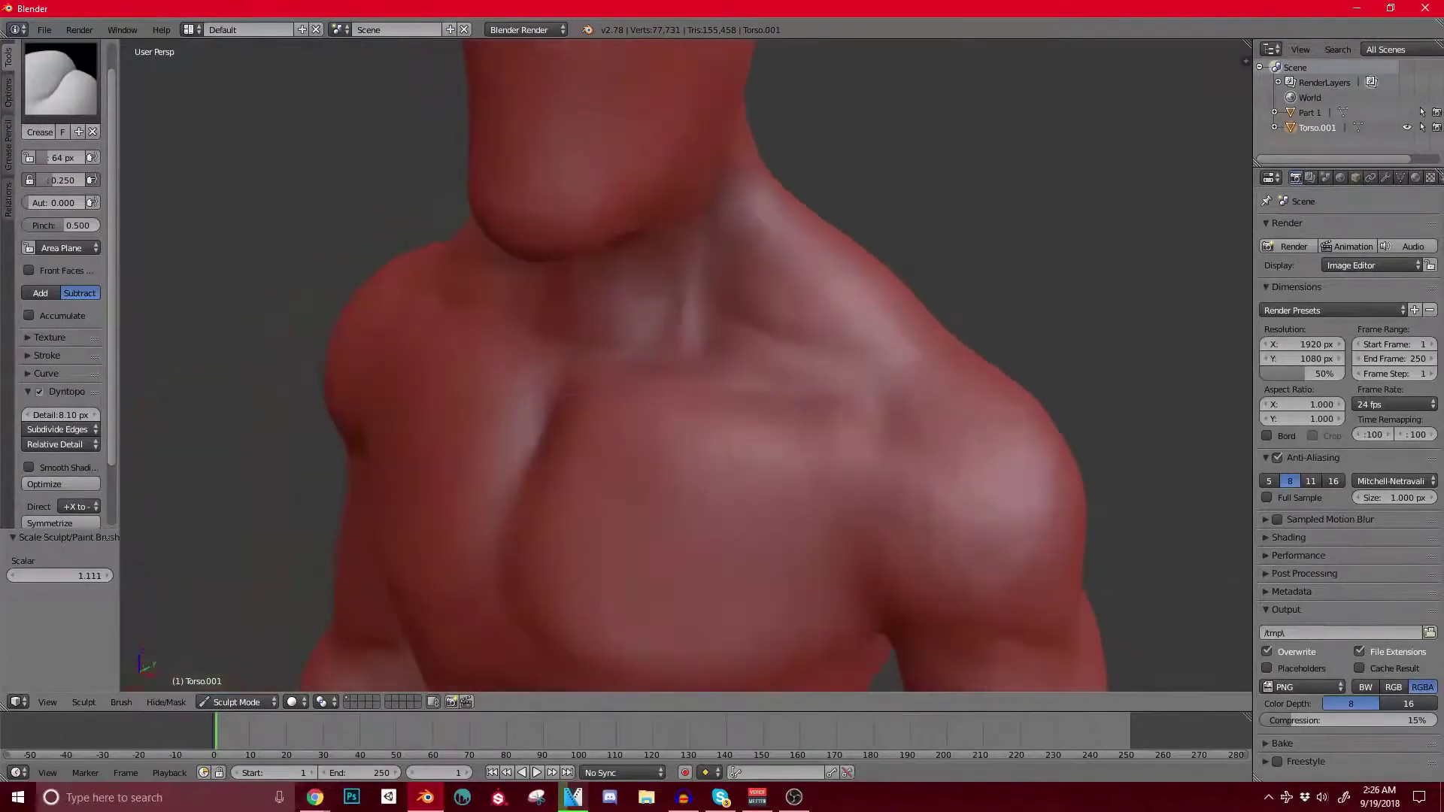
drag(716, 186, 695, 330)
middle_drag(696, 331, 630, 300)
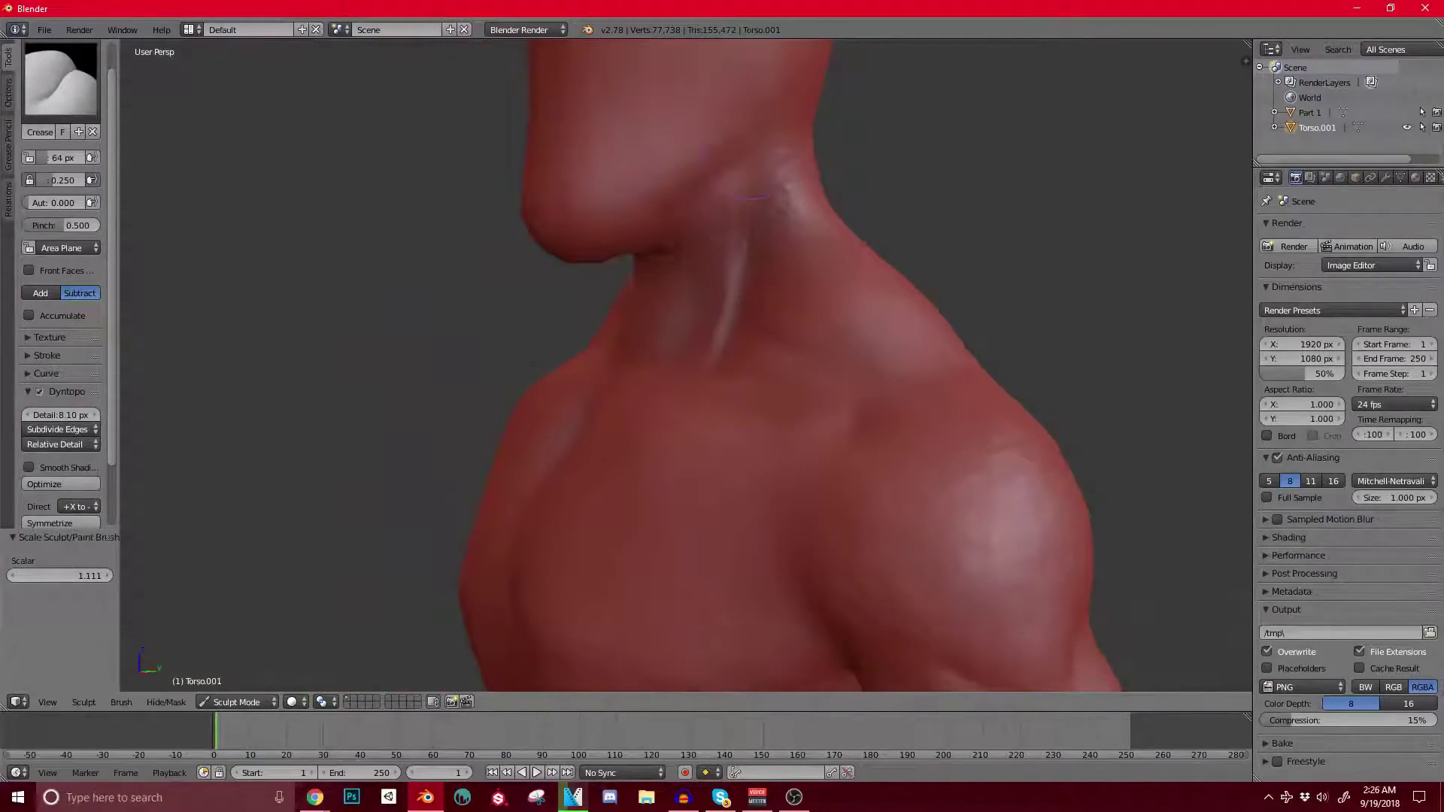
Step: Crease the jawline from beneath the chin back and up the side of the head
mouse_move(667, 237)
shift+middle_down()
mouse_move(698, 211)
mouse_move(642, 242)
mouse_move(579, 354)
shift+middle_up()
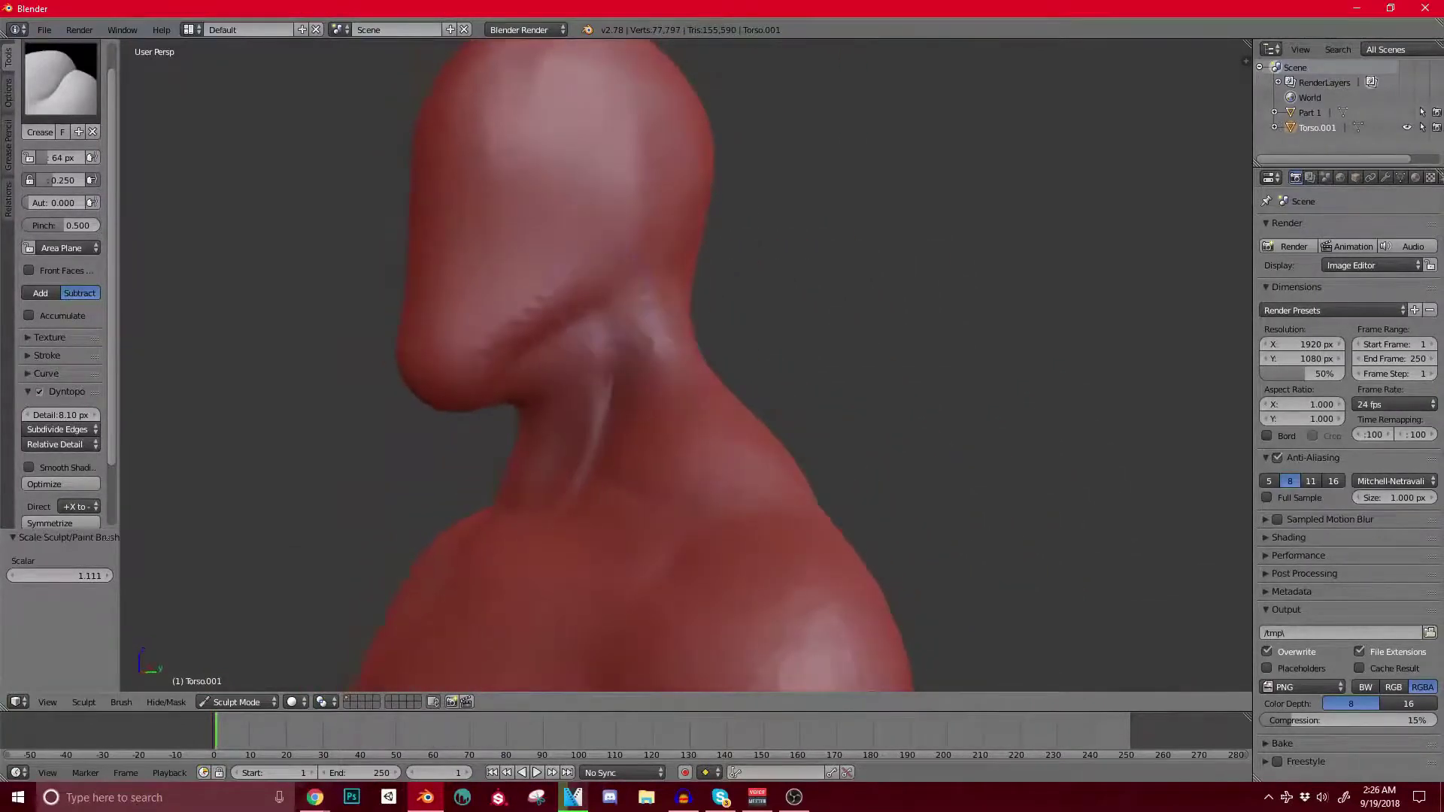
drag(560, 331, 605, 310)
middle_drag(605, 311, 662, 315)
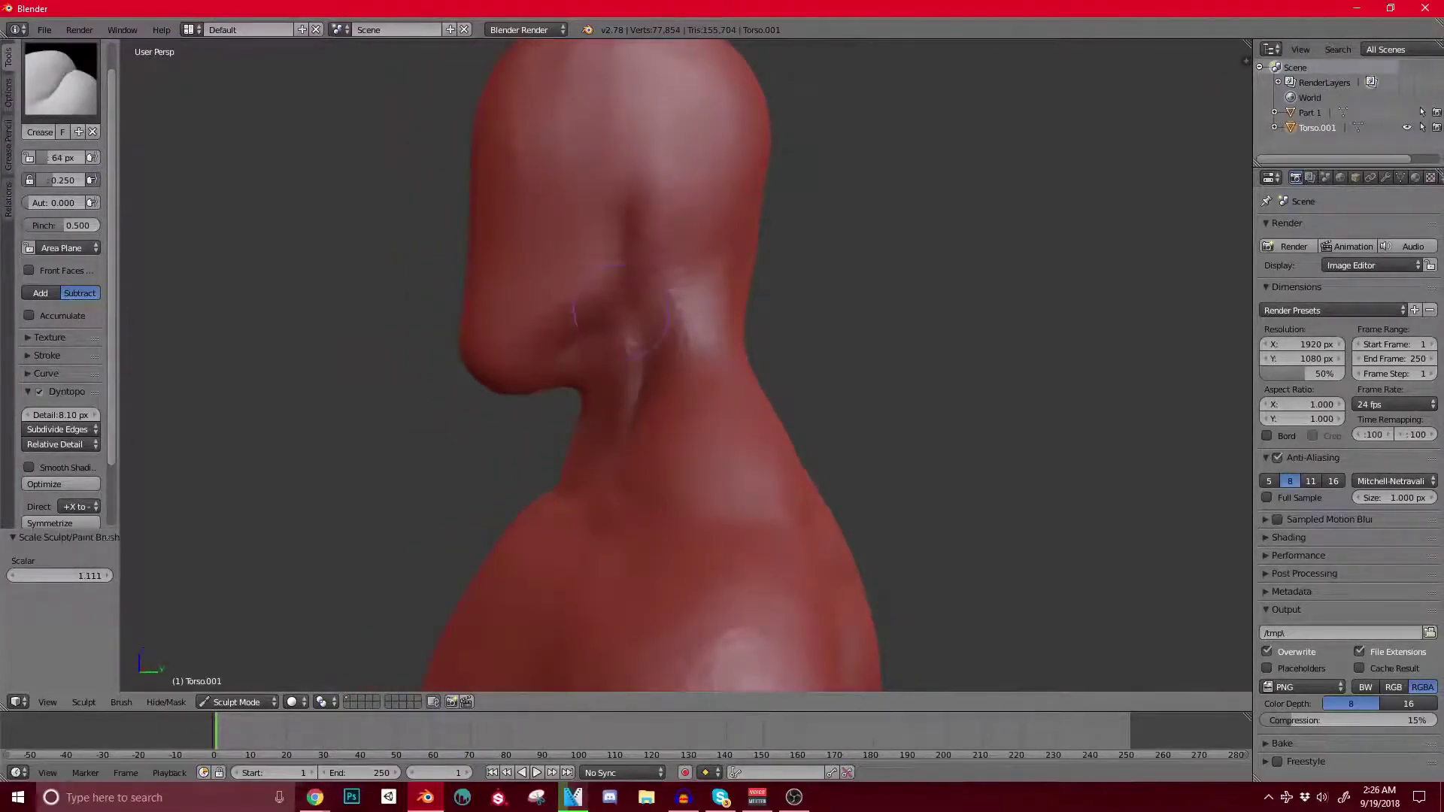
mouse_move(640, 312)
mouse_down()
mouse_move(572, 384)
mouse_move(553, 372)
mouse_up()
mouse_move(553, 372)
middle_down()
mouse_move(583, 414)
mouse_move(681, 376)
mouse_move(703, 395)
middle_up()
drag(535, 374, 482, 362)
middle_drag(481, 362, 649, 363)
Step: Deepen the creases on the upper back around the shoulder blades and the outer edge of the back muscles
drag(824, 372, 677, 244)
shift+middle_drag(677, 519, 625, 352)
shift+middle_drag(584, 301, 443, 488)
scroll(587, 451, up, 2)
scroll(526, 301, up, 2)
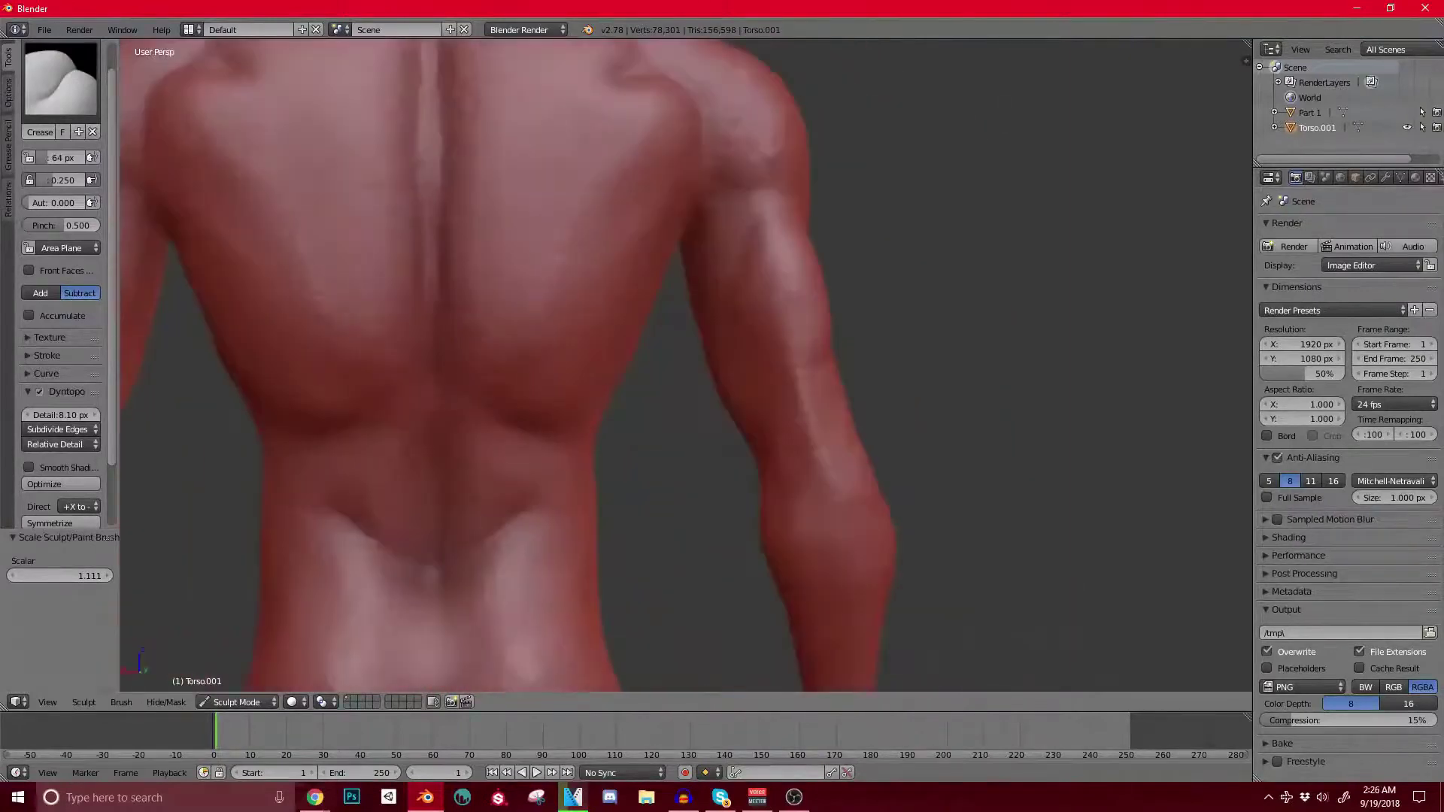
middle_drag(639, 376, 526, 376)
shift+middle_drag(527, 376, 422, 225)
drag(429, 294, 452, 346)
shift+middle_drag(361, 226, 557, 414)
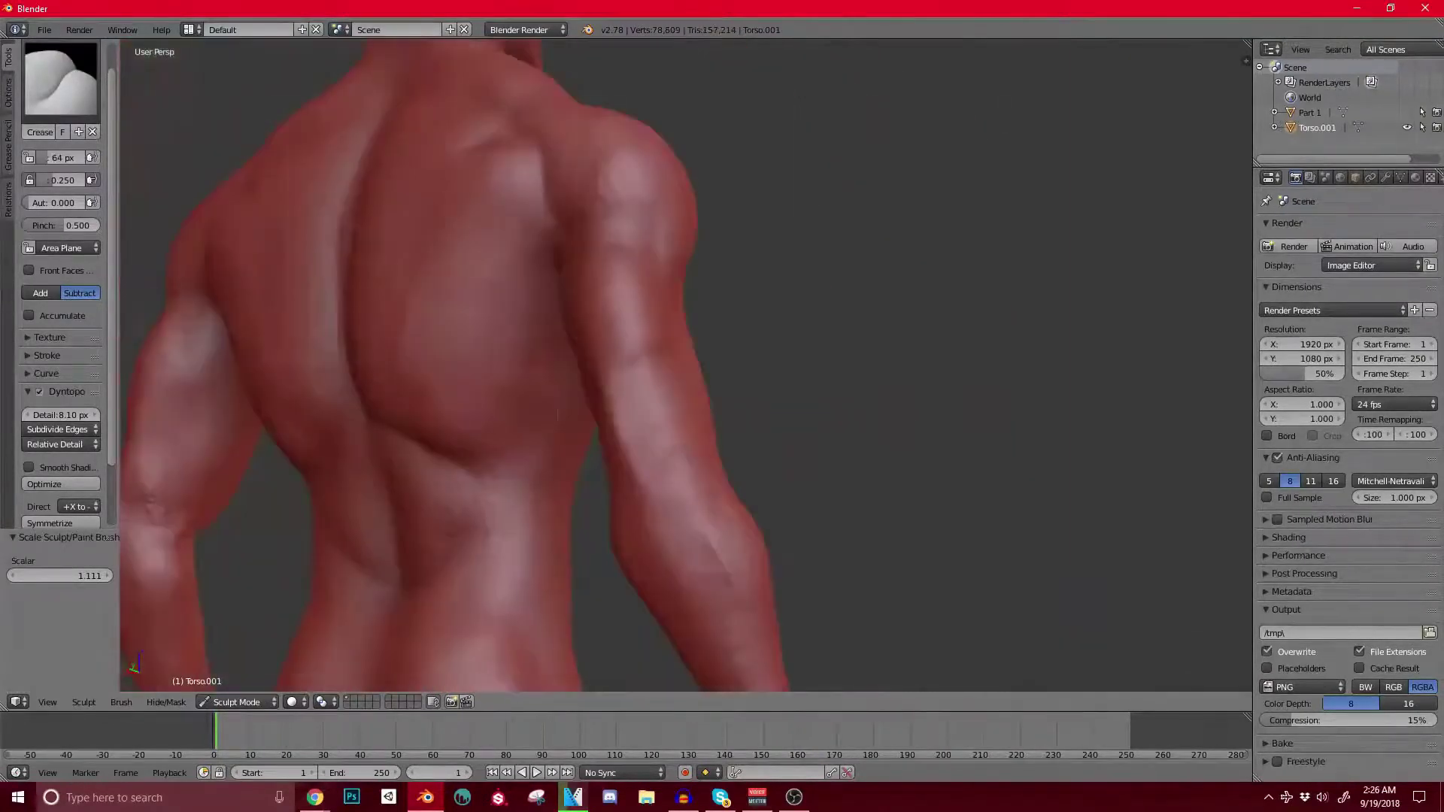
Step: Reshape the chin and its underside into a sharper profile using the Grab brush at a 157 px radius
mouse_move(381, 335)
middle_down()
mouse_move(446, 485)
mouse_move(579, 368)
mouse_move(553, 342)
middle_up()
key(g)
key(bracketright)
key(bracketright)
key(bracketright)
key(bracketright)
key(bracketright)
key(bracketright)
key(bracketright)
key(bracketright)
key(bracketright)
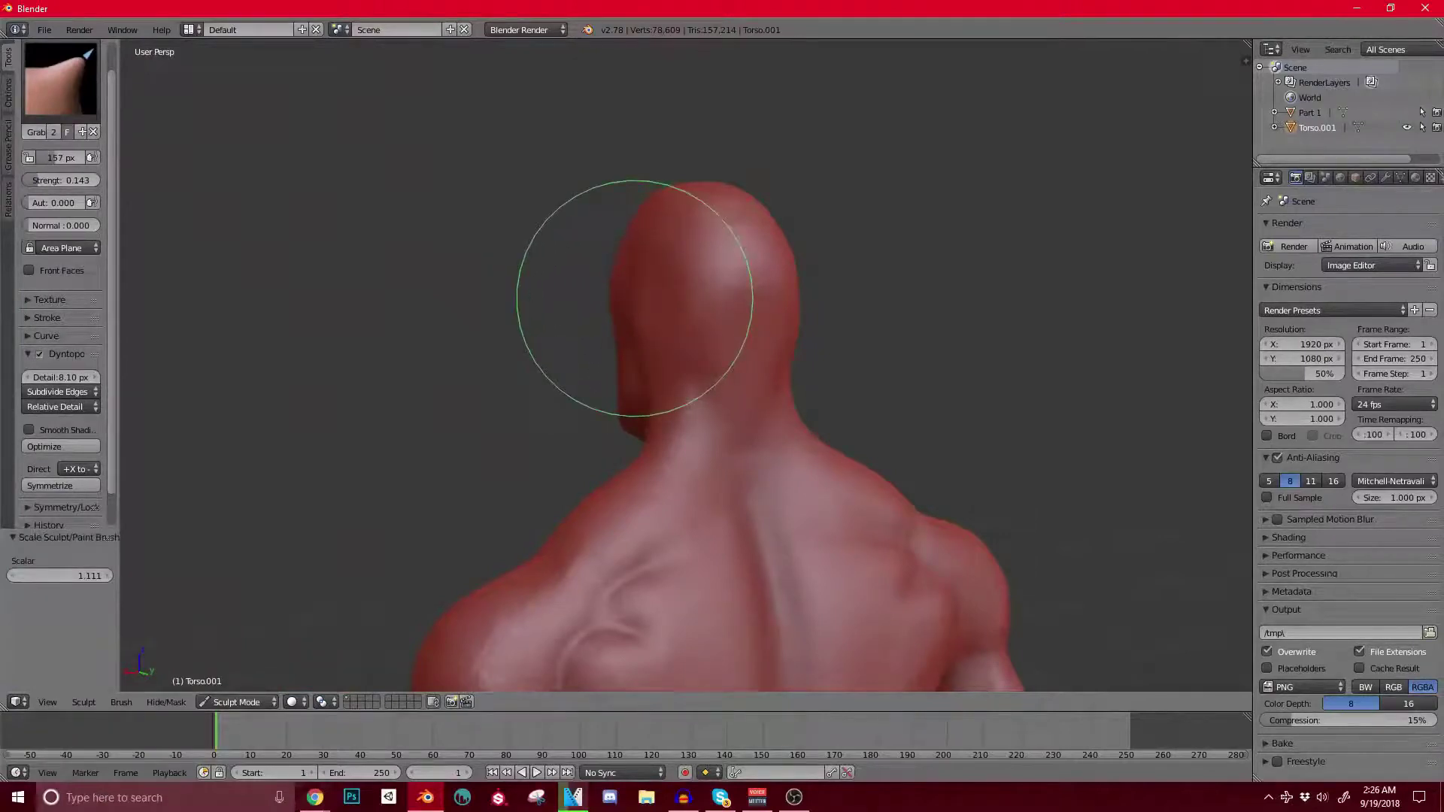
middle_drag(593, 312, 612, 380)
scroll(563, 347, up, 3)
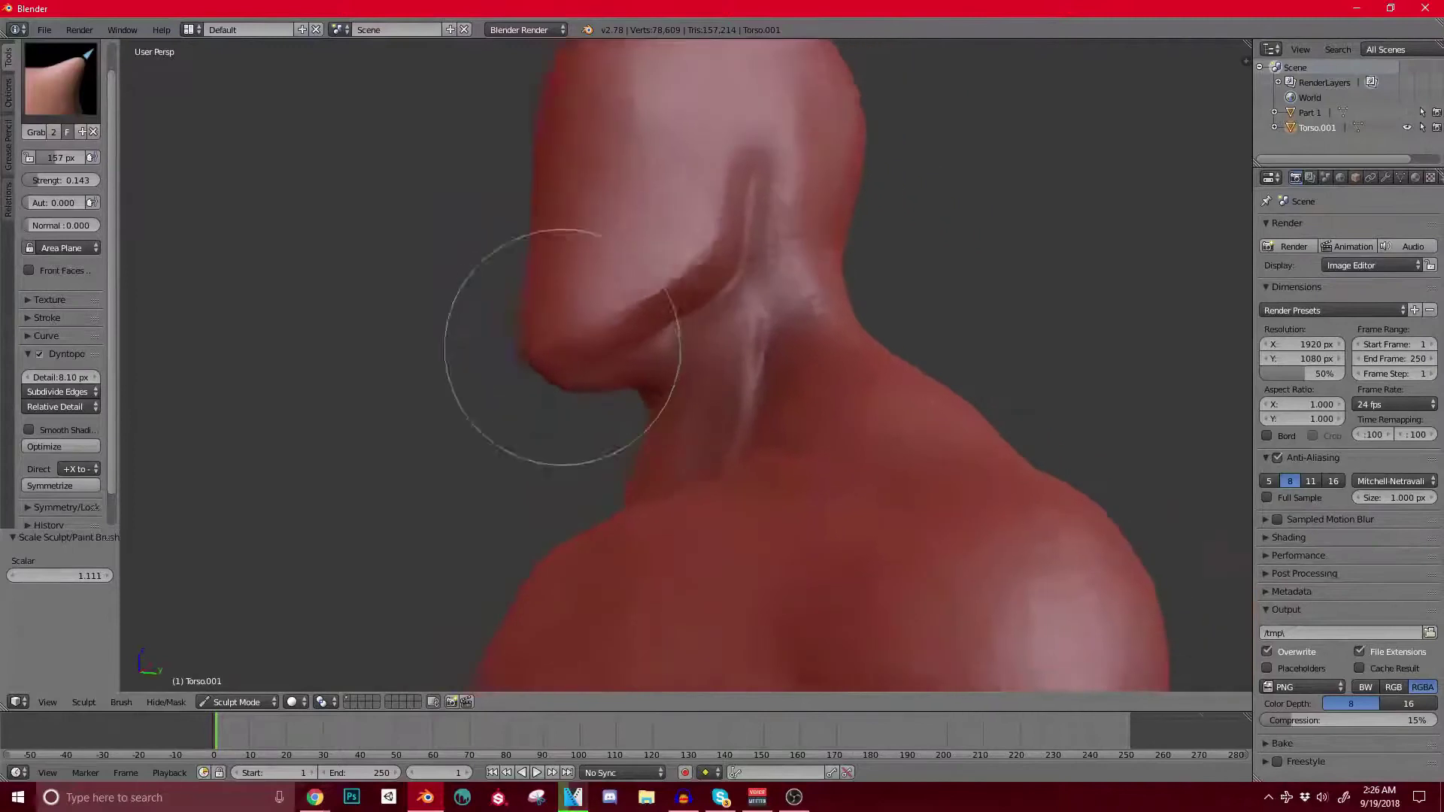
scroll(563, 347, up, 1)
mouse_move(575, 403)
mouse_down()
mouse_move(577, 380)
mouse_move(642, 341)
mouse_up()
middle_drag(581, 358, 535, 363)
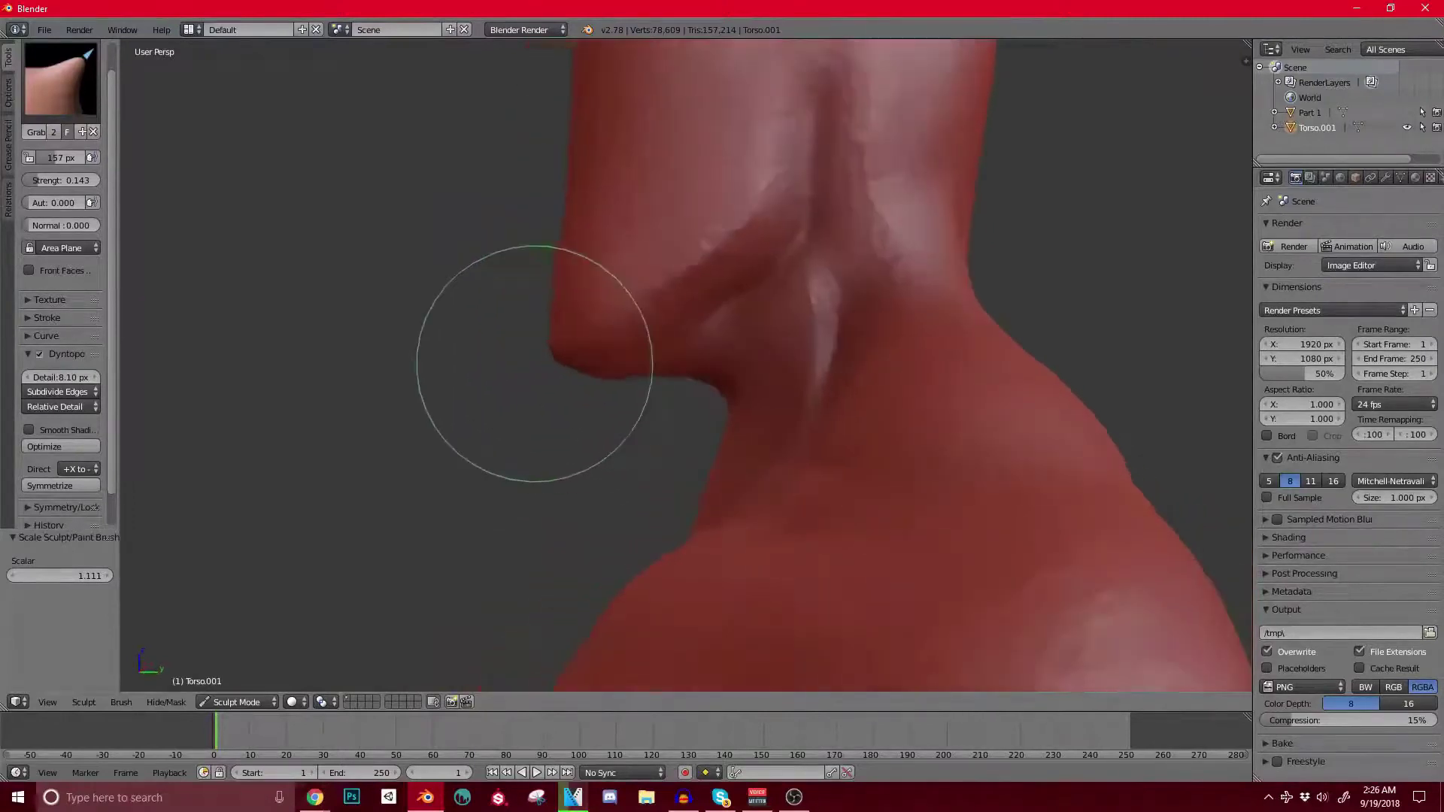
scroll(703, 257, down, 4)
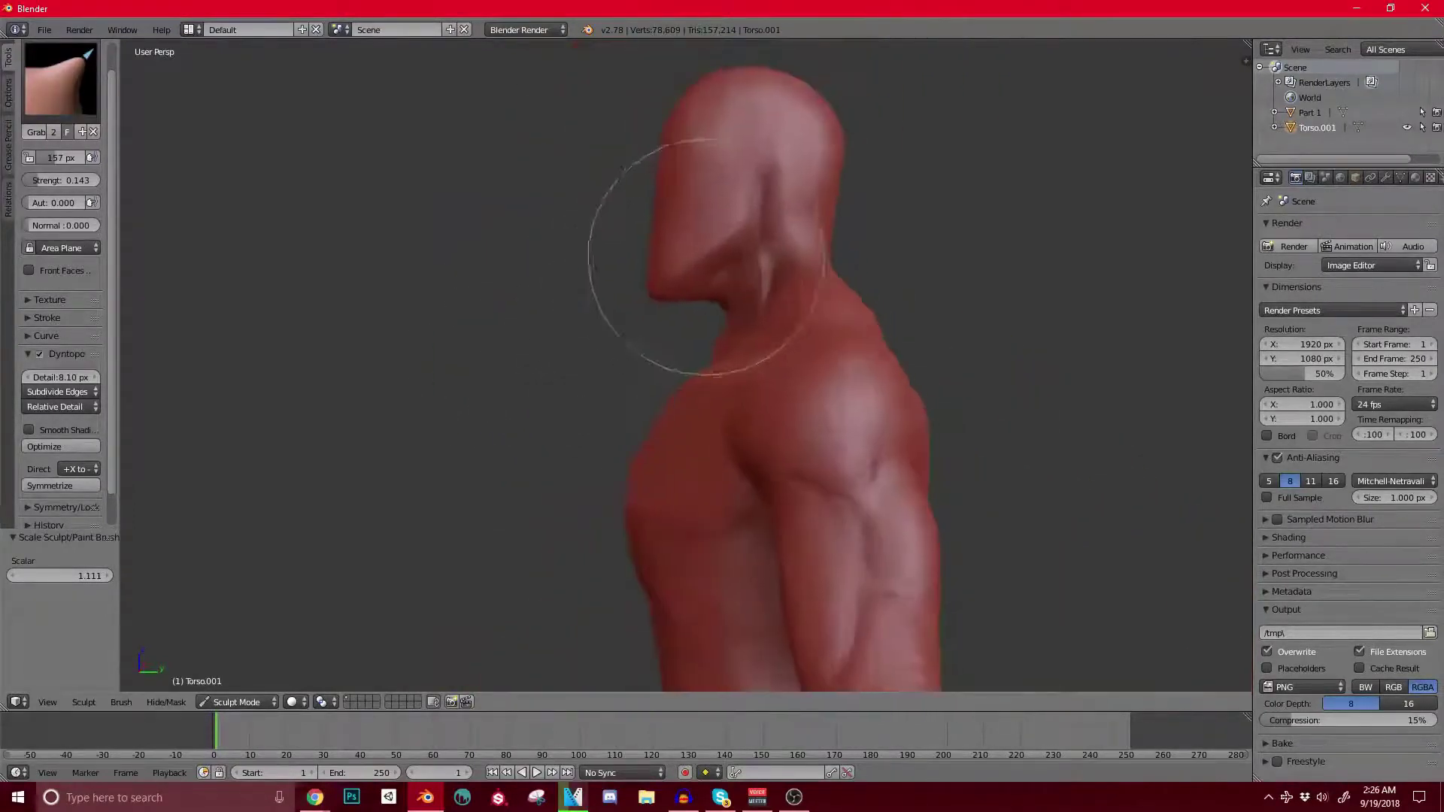
Step: Undo the last Grab edit on the face and check the head and body profile from several angles
middle_drag(704, 258, 612, 258)
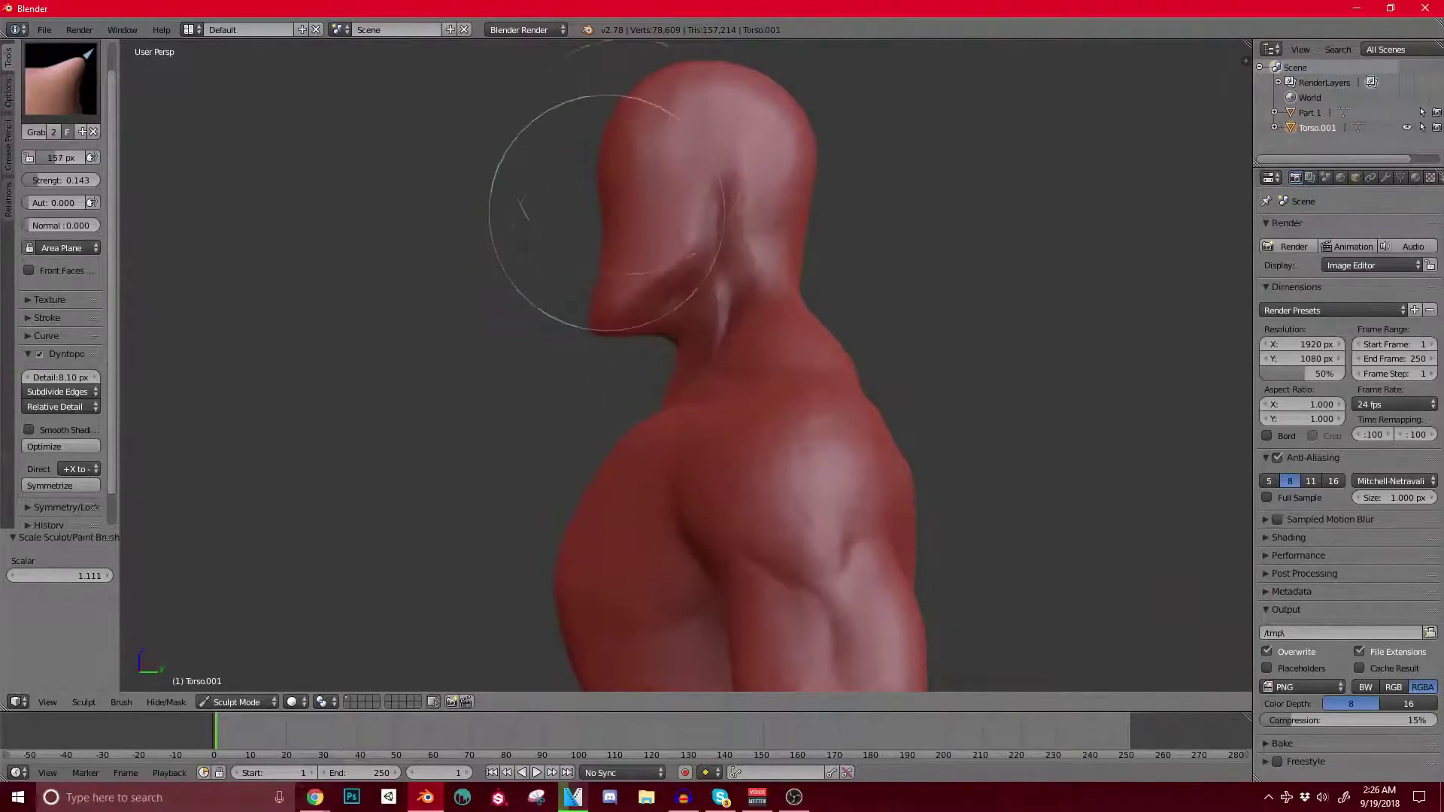
key(ctrl+z)
middle_drag(399, 201, 625, 226)
scroll(520, 117, down, 3)
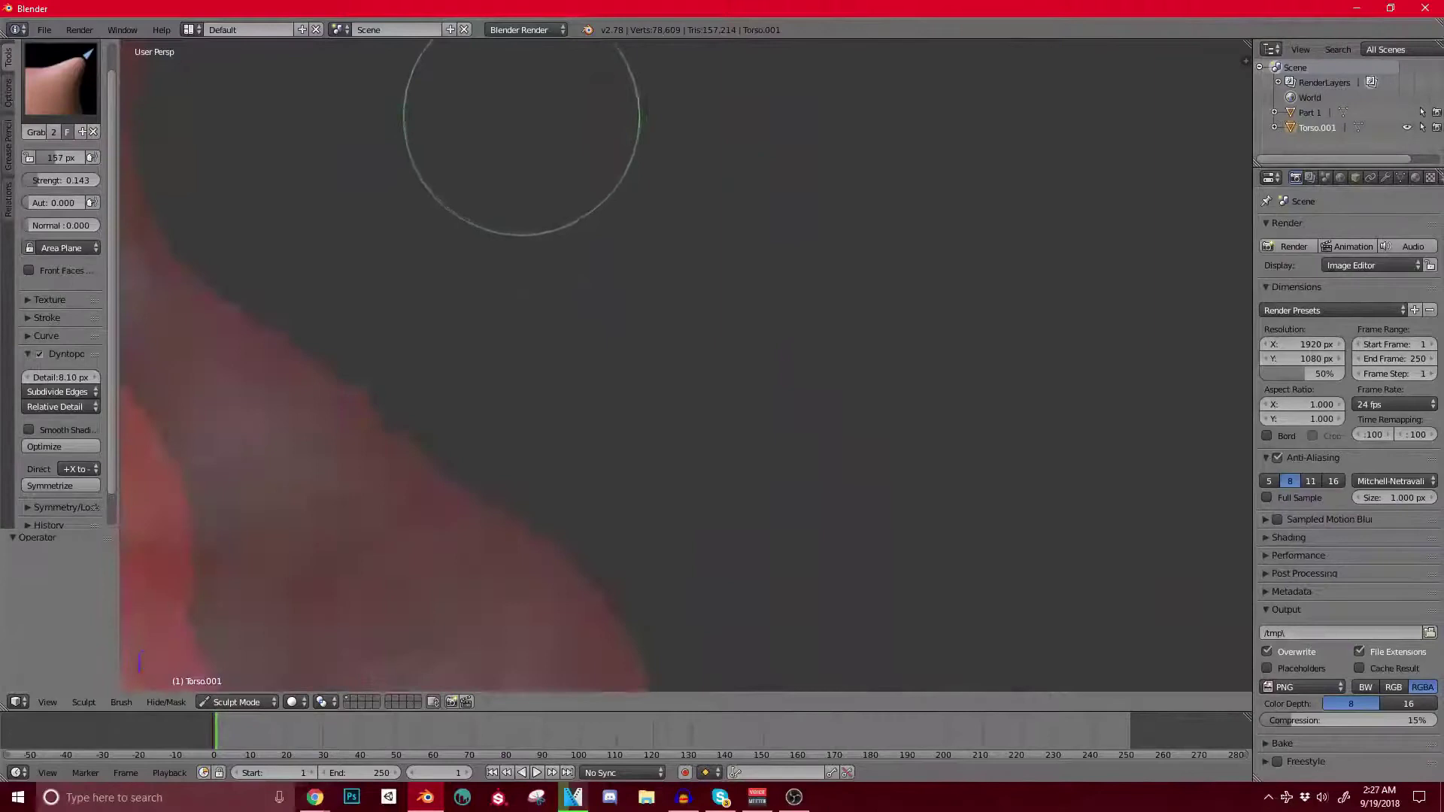
middle_drag(521, 117, 538, 160)
scroll(730, 313, down, 5)
mouse_move(707, 313)
middle_down()
mouse_move(792, 335)
mouse_move(646, 301)
mouse_move(865, 280)
mouse_move(845, 259)
middle_up()
middle_drag(794, 319, 764, 353)
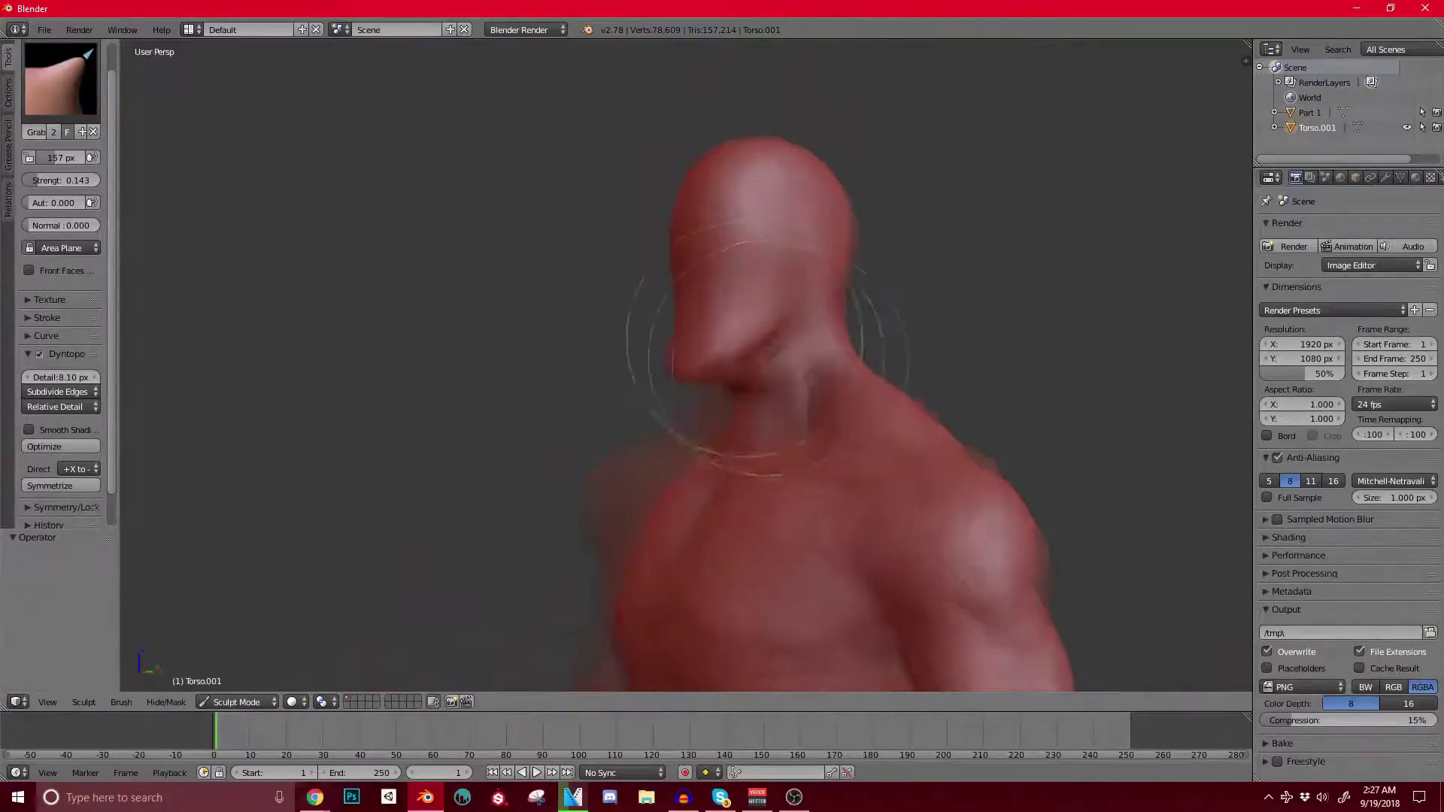
scroll(640, 376, up, 2)
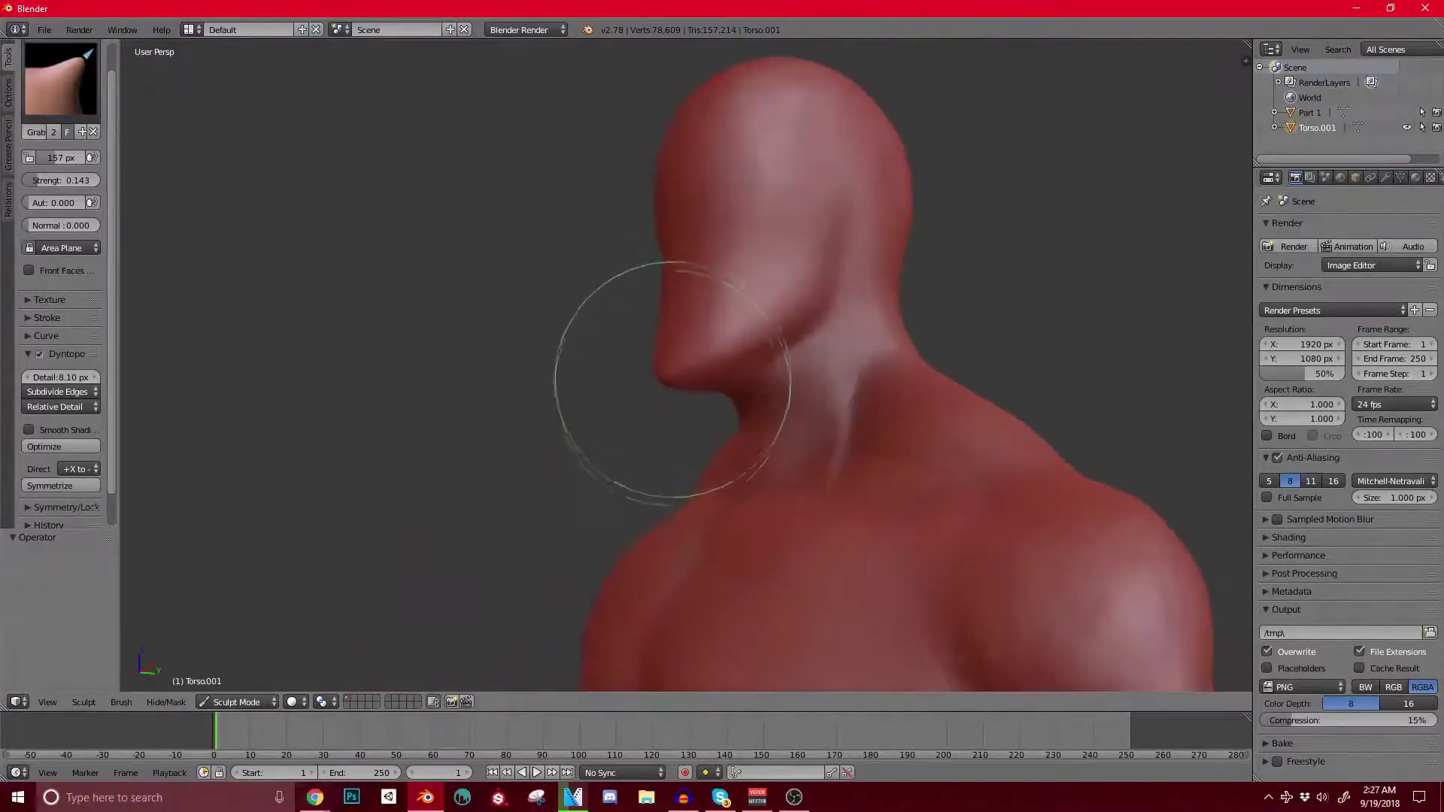
mouse_move(629, 258)
middle_down()
mouse_move(654, 273)
mouse_move(694, 235)
middle_up()
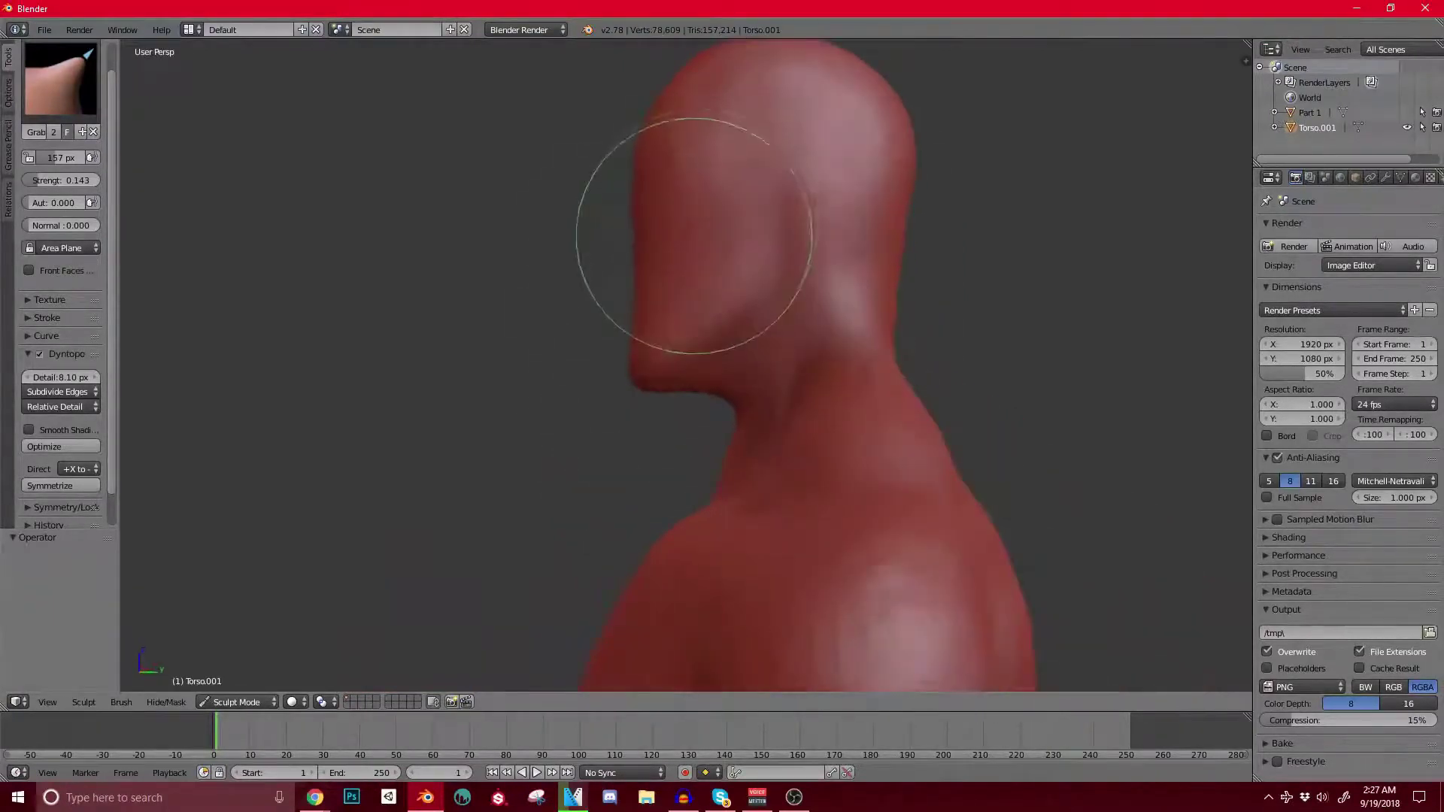
scroll(741, 267, down, 5)
mouse_move(707, 308)
middle_down()
mouse_move(843, 340)
mouse_move(677, 241)
mouse_move(854, 339)
middle_up()
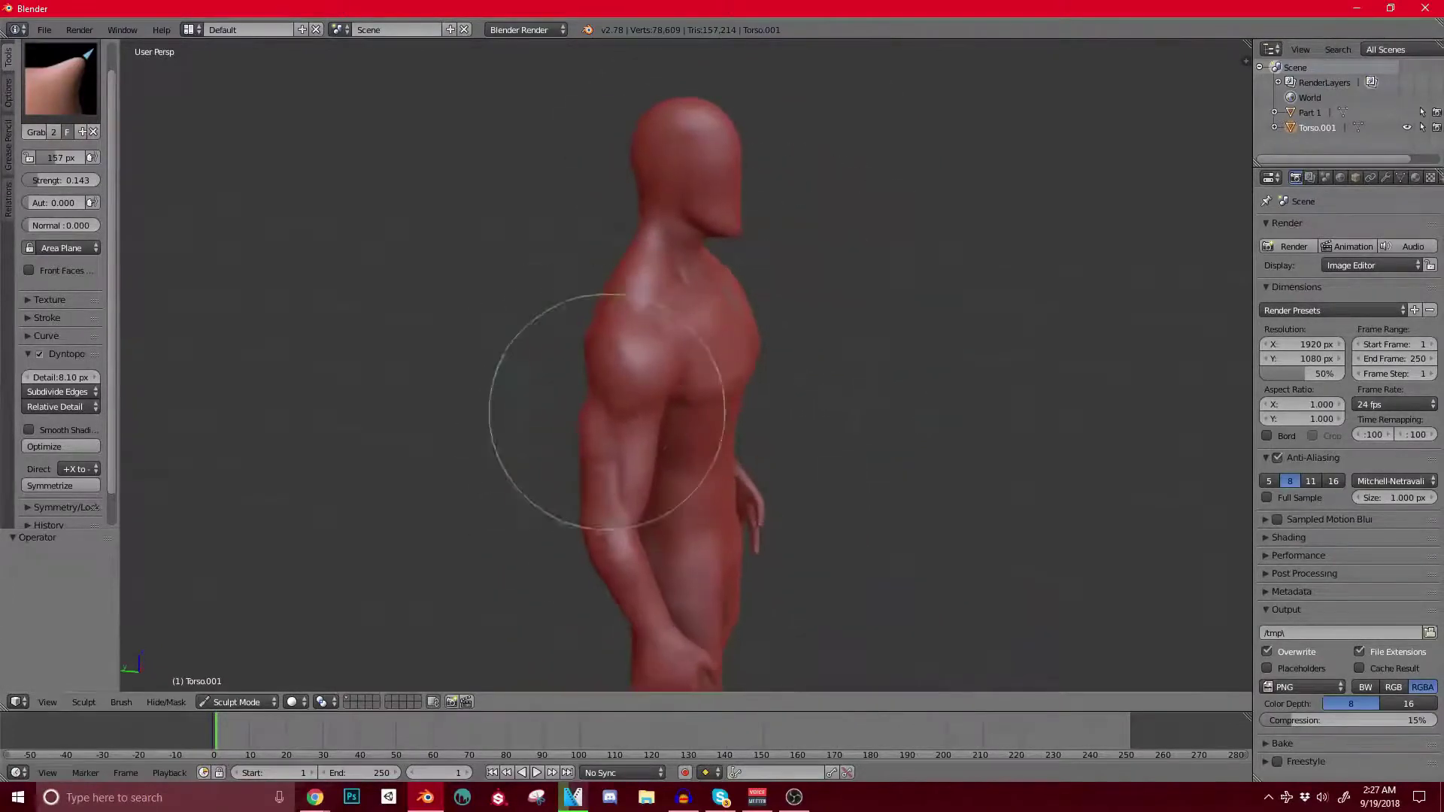
Step: Switch to the Clay Strips brush and reduce its radius to 64 px
scroll(645, 306, up, 5)
click(60, 79)
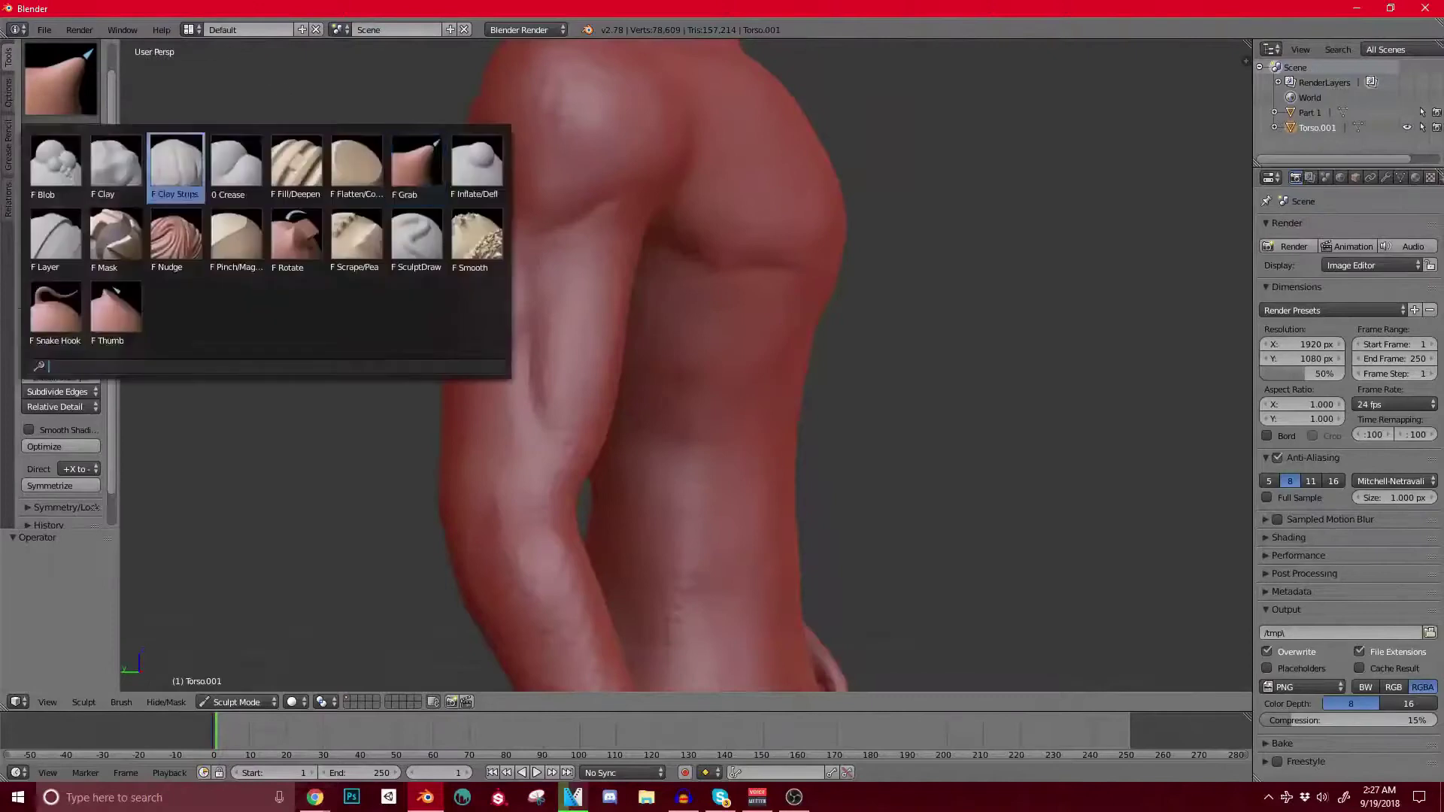
click(176, 166)
key(alt+Tab)
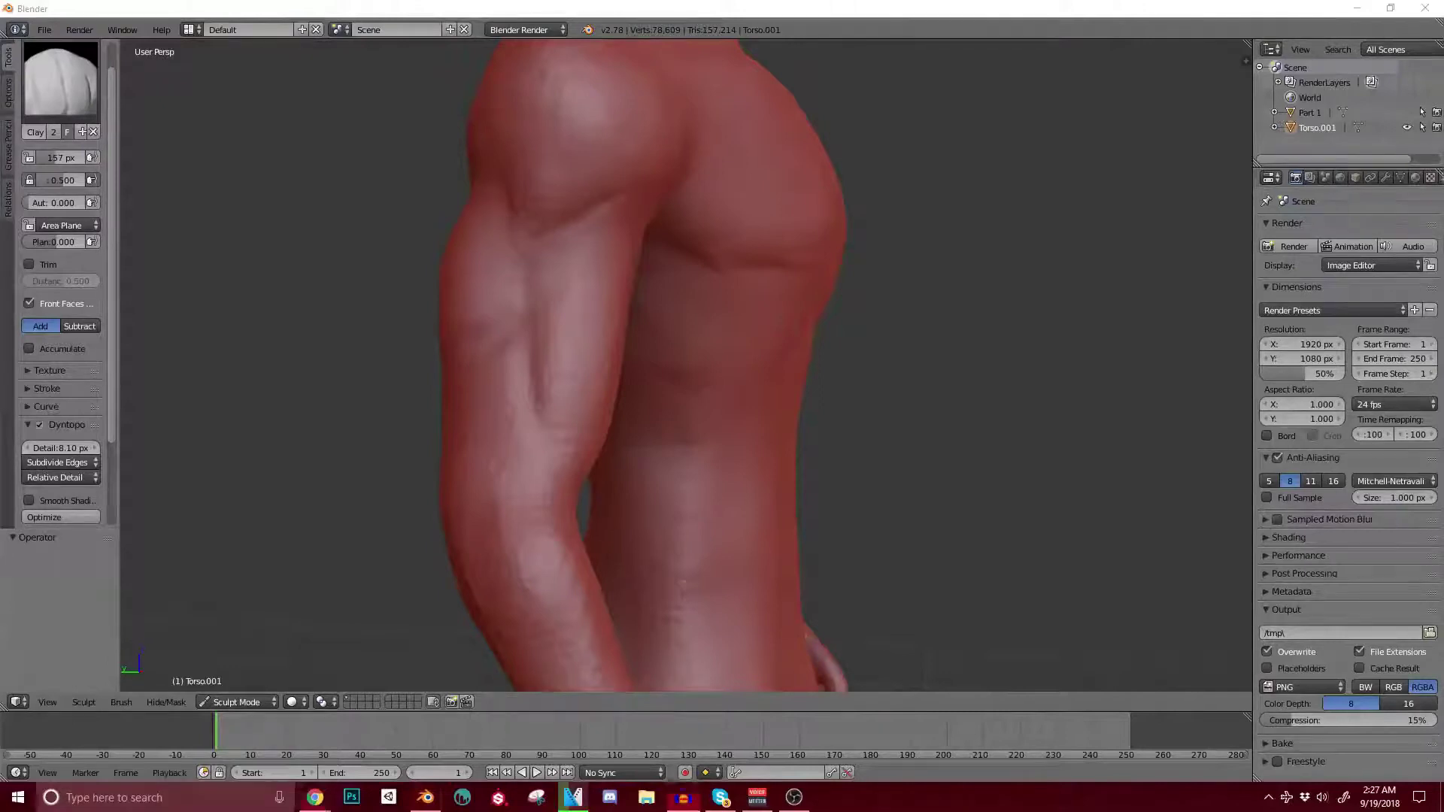
scroll(714, 341, down, 4)
mouse_move(715, 341)
middle_down()
mouse_move(406, 301)
mouse_move(399, 274)
mouse_move(602, 248)
mouse_move(641, 319)
mouse_move(692, 339)
mouse_move(684, 294)
mouse_move(309, 303)
middle_up()
scroll(668, 341, up, 2)
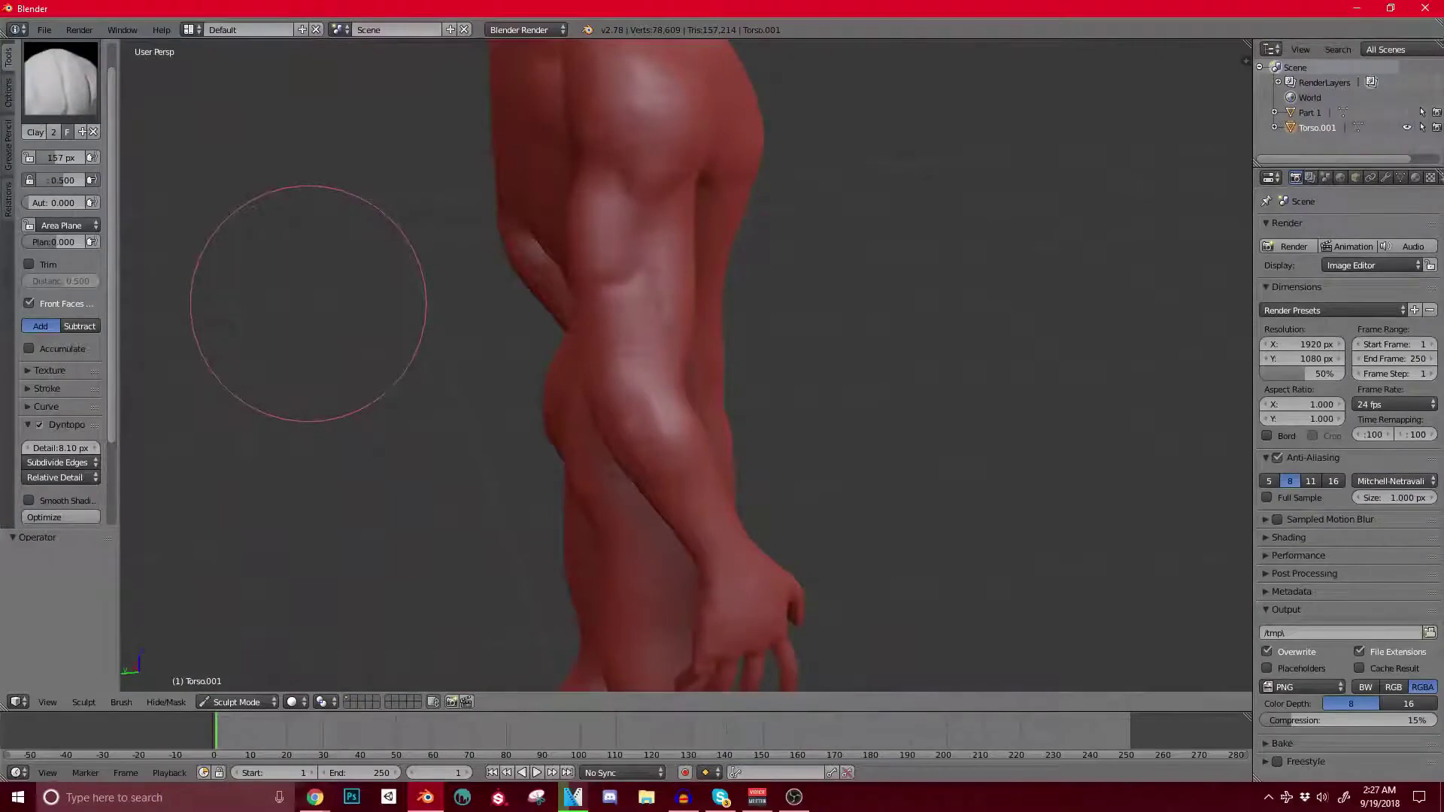
key(bracketleft)
key(bracketleft)
key(bracketleft)
key(bracketleft)
key(bracketleft)
key(bracketleft)
key(bracketleft)
key(bracketleft)
key(bracketleft)
key(bracketleft)
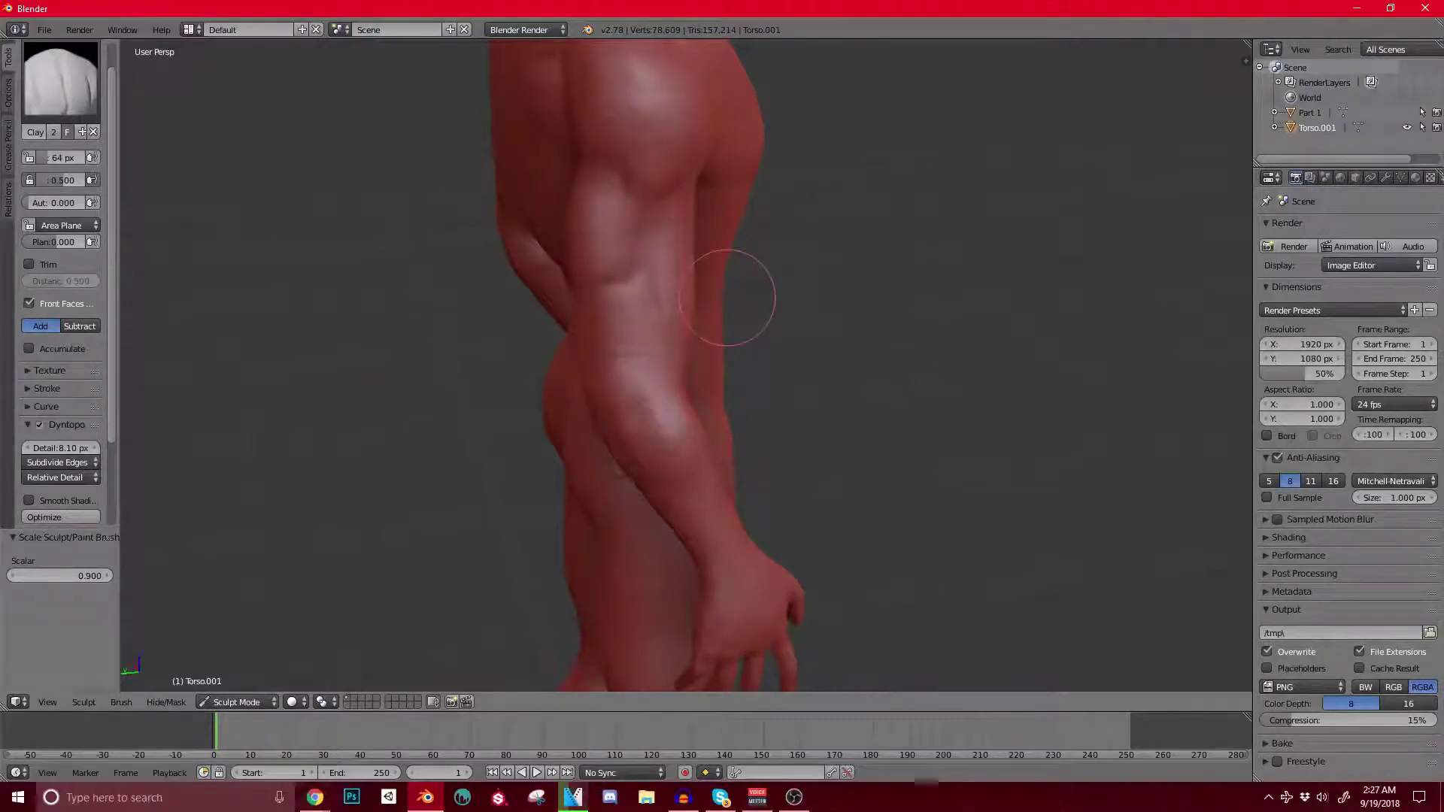
key(space)
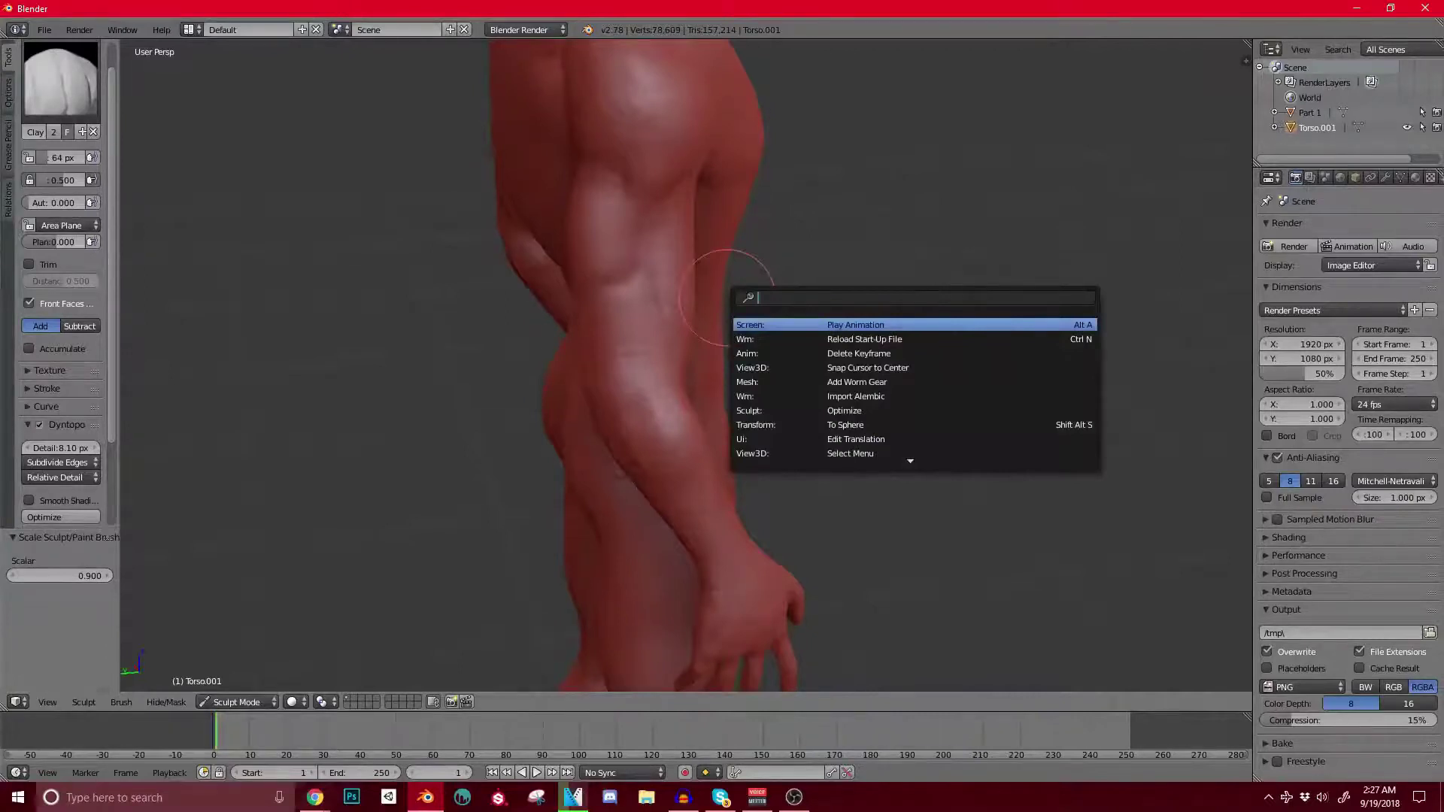
key(Escape)
Step: Build up the shoulder with Clay Strips, using a 78 px brush radius and a 7.70 px dyntopo detail size
scroll(726, 297, down, 8)
scroll(726, 293, up, 8)
key(bracketright)
key(bracketright)
mouse_move(780, 264)
middle_down()
mouse_move(700, 279)
mouse_move(661, 356)
mouse_move(570, 310)
middle_up()
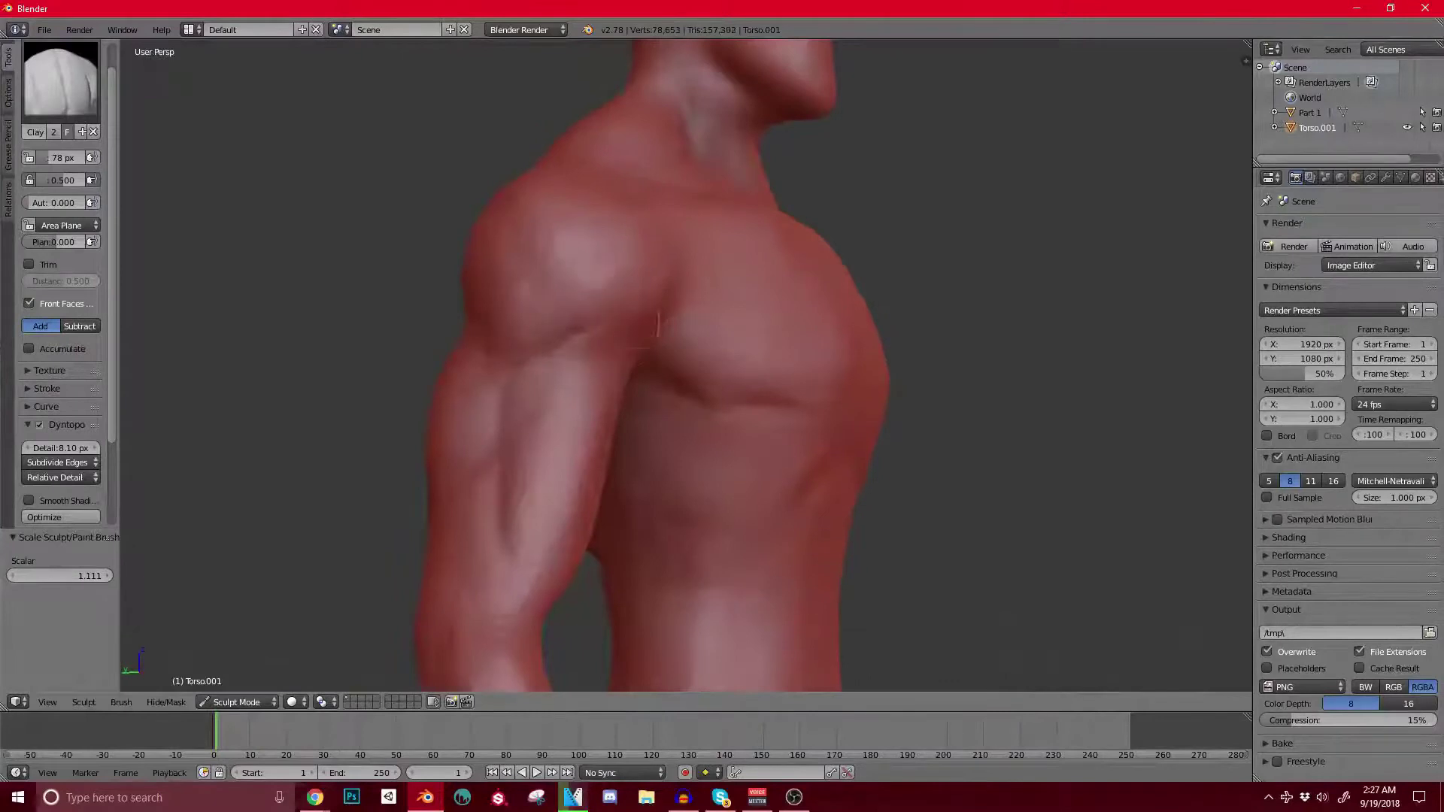
middle_drag(662, 316, 599, 397)
middle_drag(740, 361, 700, 435)
scroll(662, 357, down, 7)
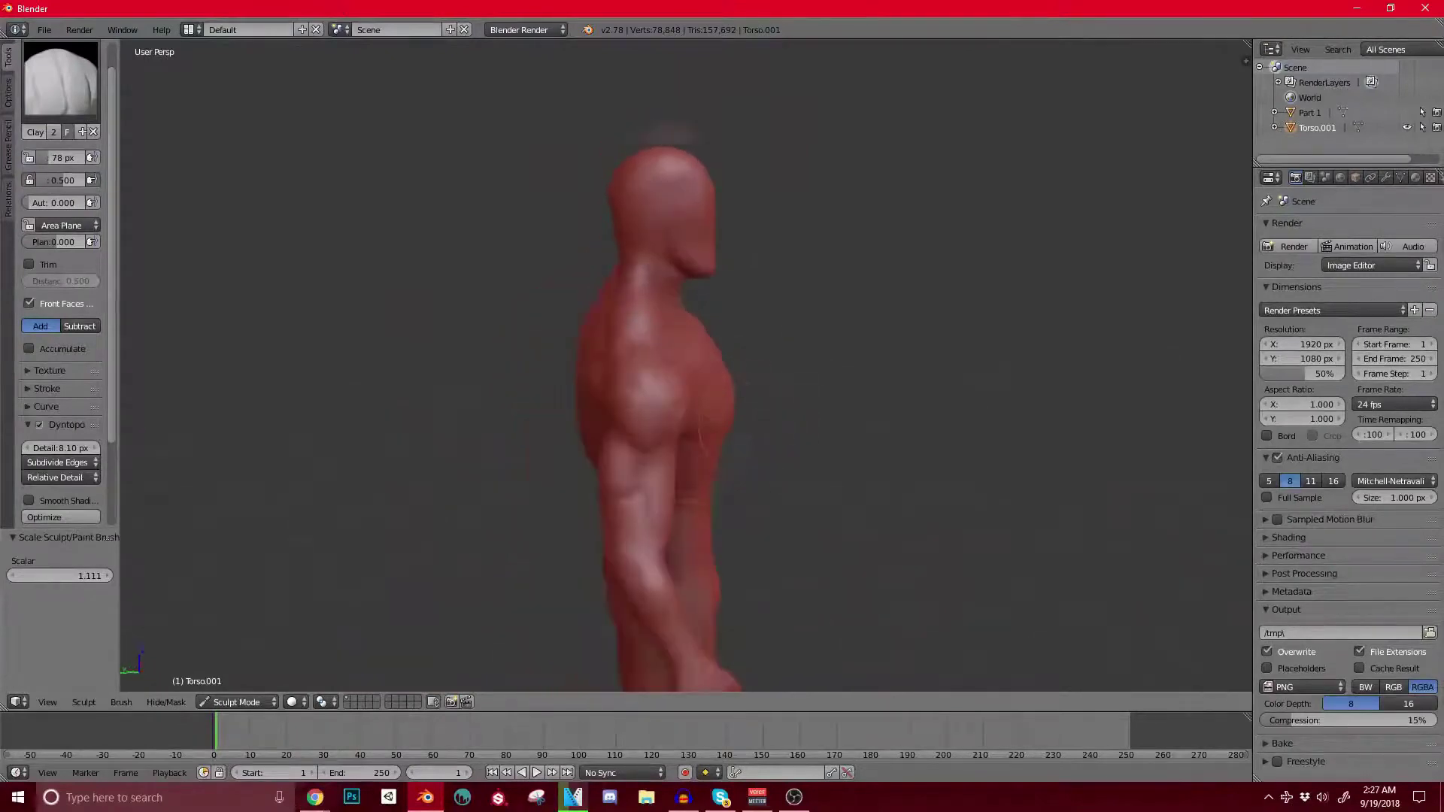
scroll(682, 435, up, 3)
middle_drag(662, 361, 827, 294)
middle_drag(677, 391, 504, 353)
drag(453, 326, 412, 372)
drag(452, 324, 421, 345)
drag(62, 448, 57, 448)
drag(423, 335, 415, 361)
Step: Thicken the lower edge of the pectoral from the armpit to the sternum with Clay Strips strokes
middle_drag(422, 353, 519, 301)
drag(556, 280, 662, 307)
shift+middle_drag(669, 309, 549, 357)
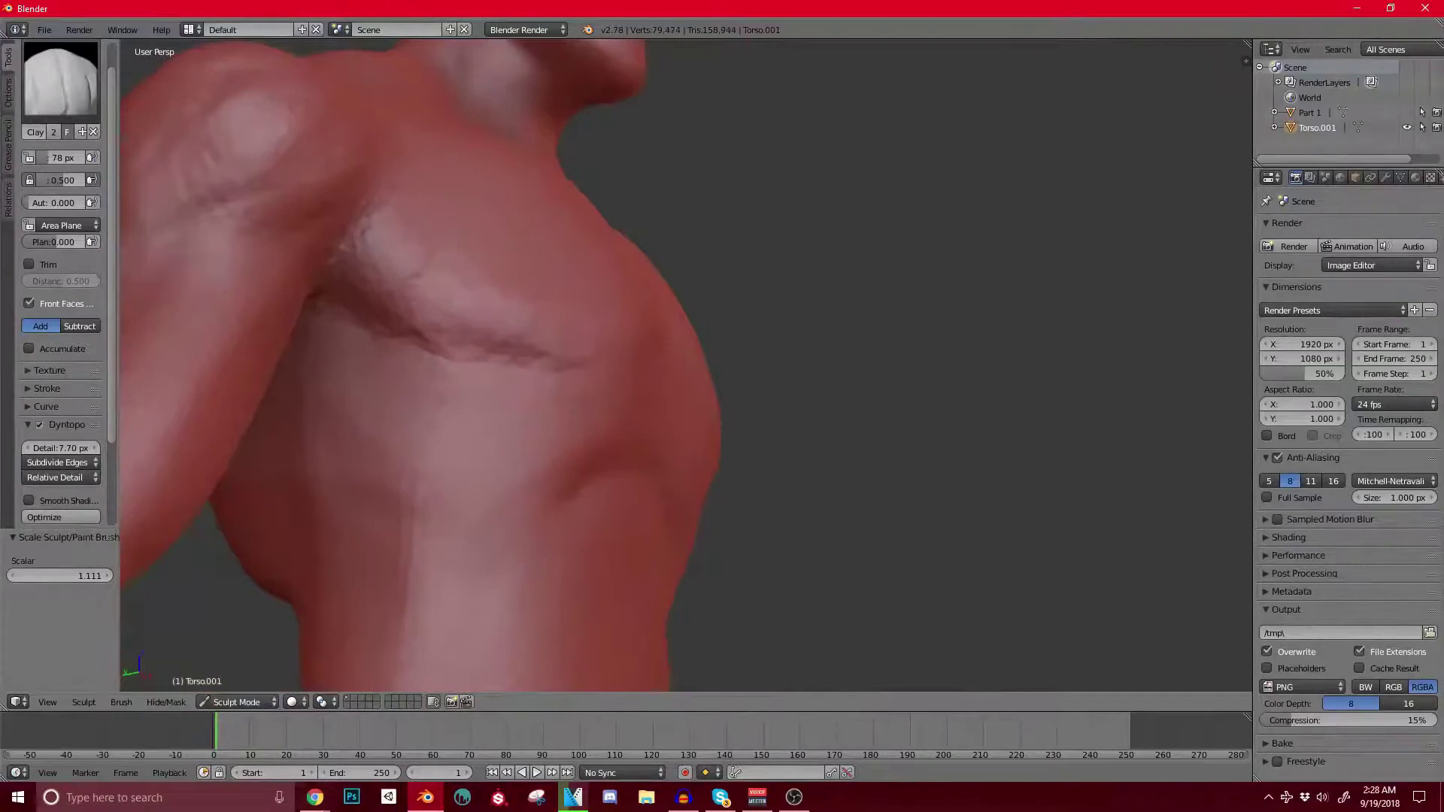
drag(408, 301, 561, 348)
middle_drag(564, 350, 481, 355)
drag(504, 400, 575, 418)
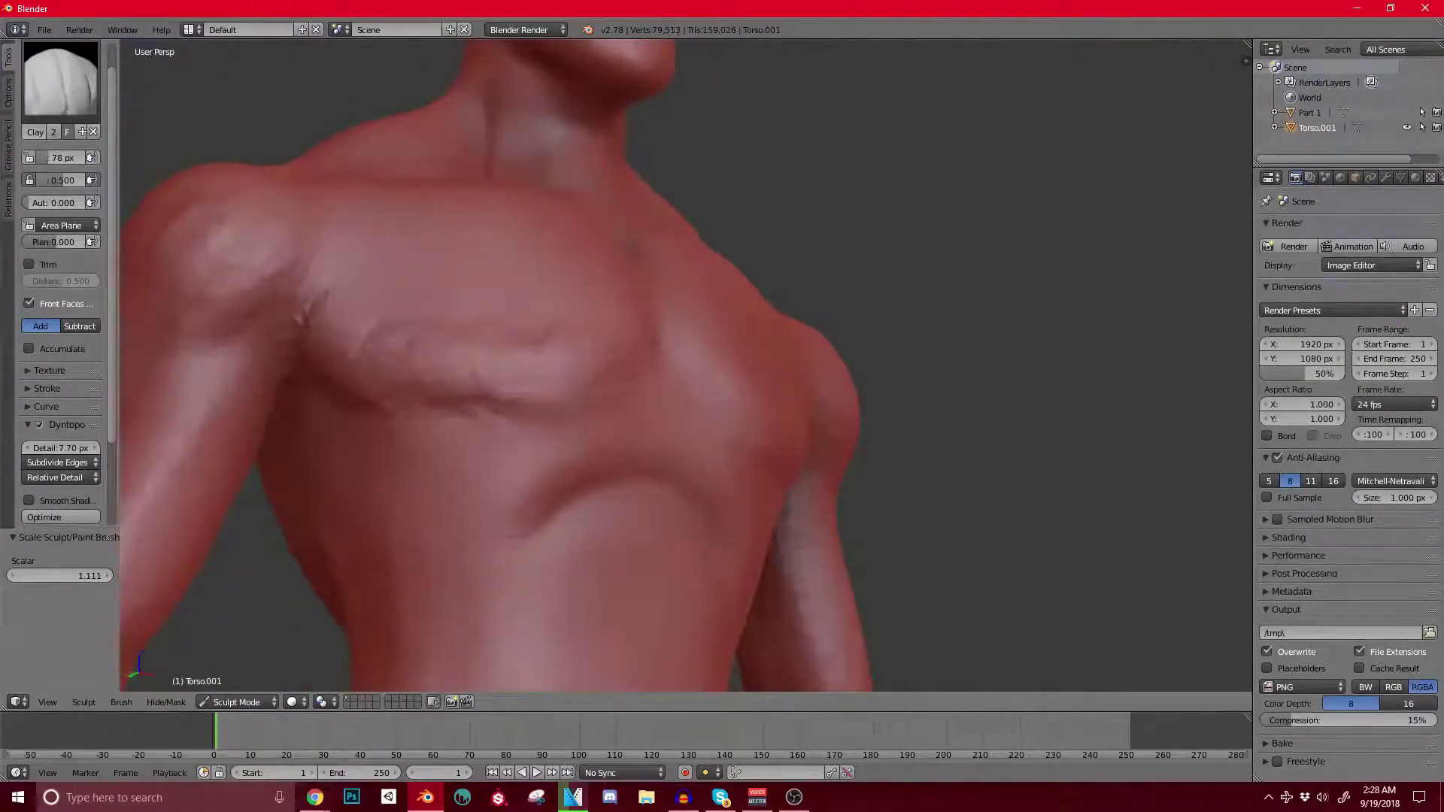
drag(543, 322, 353, 328)
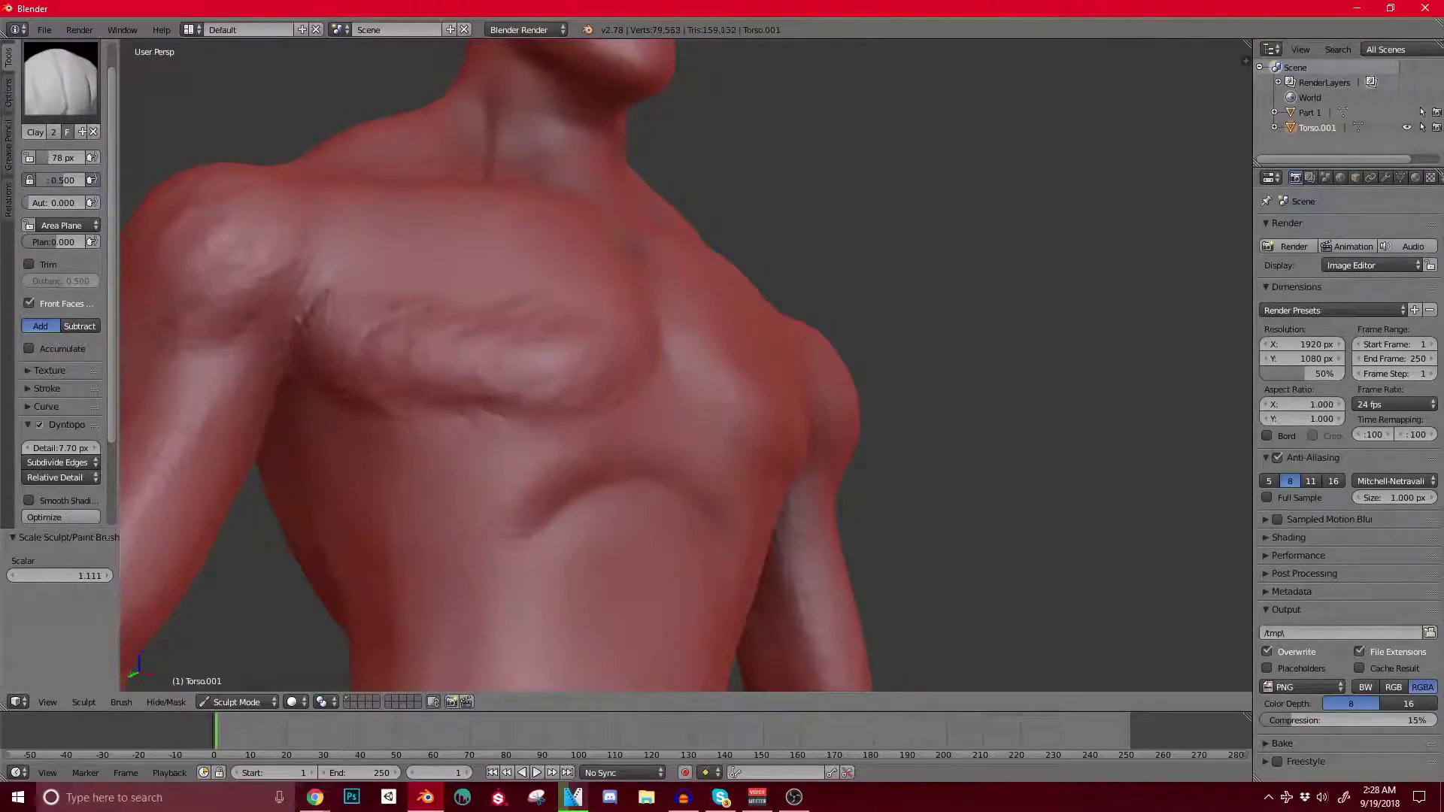
middle_drag(556, 354, 481, 361)
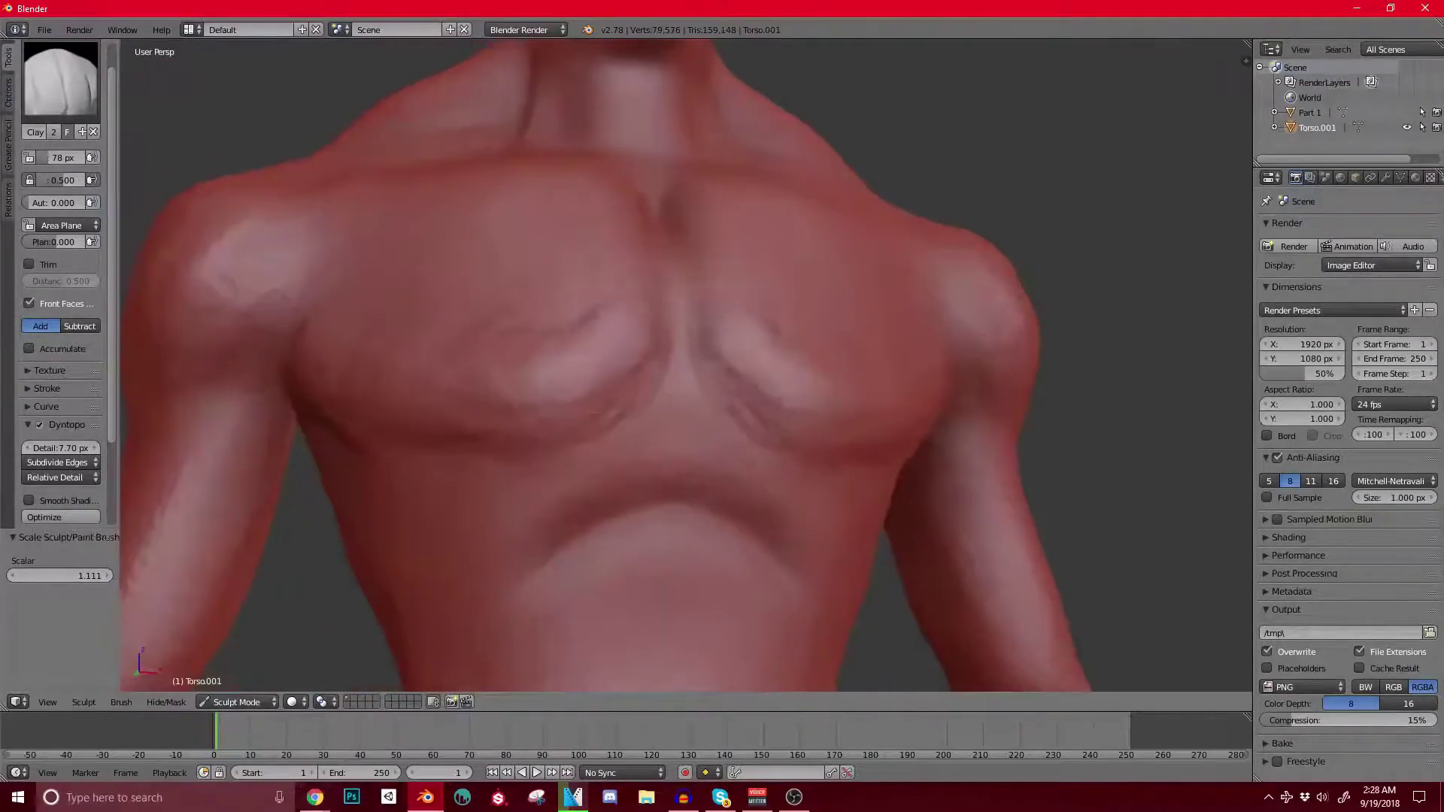
drag(616, 413, 541, 410)
Step: Fill out the upper and middle pectoral with Clay Strips strokes to give the chest more mass
middle_drag(527, 354, 594, 395)
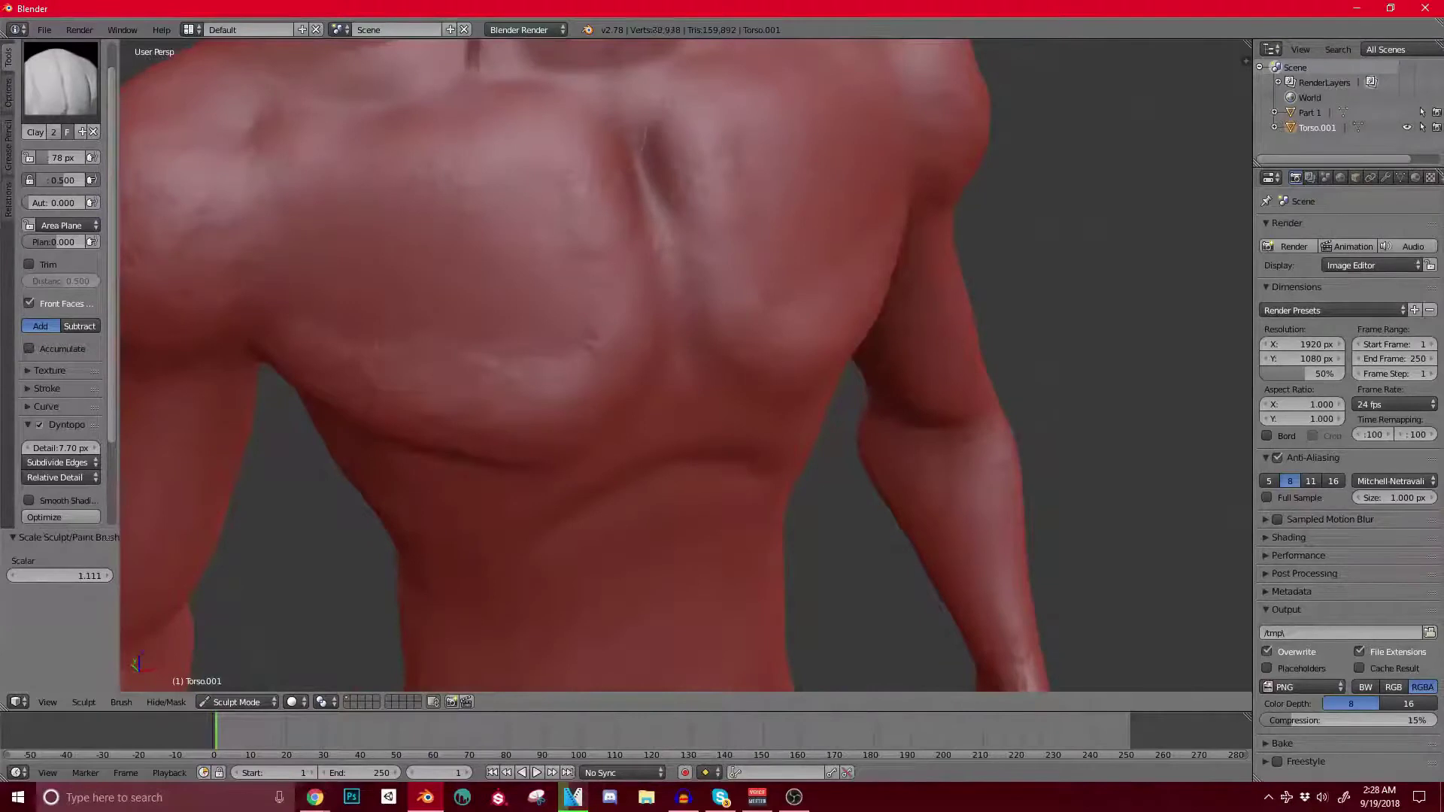
drag(553, 174, 425, 197)
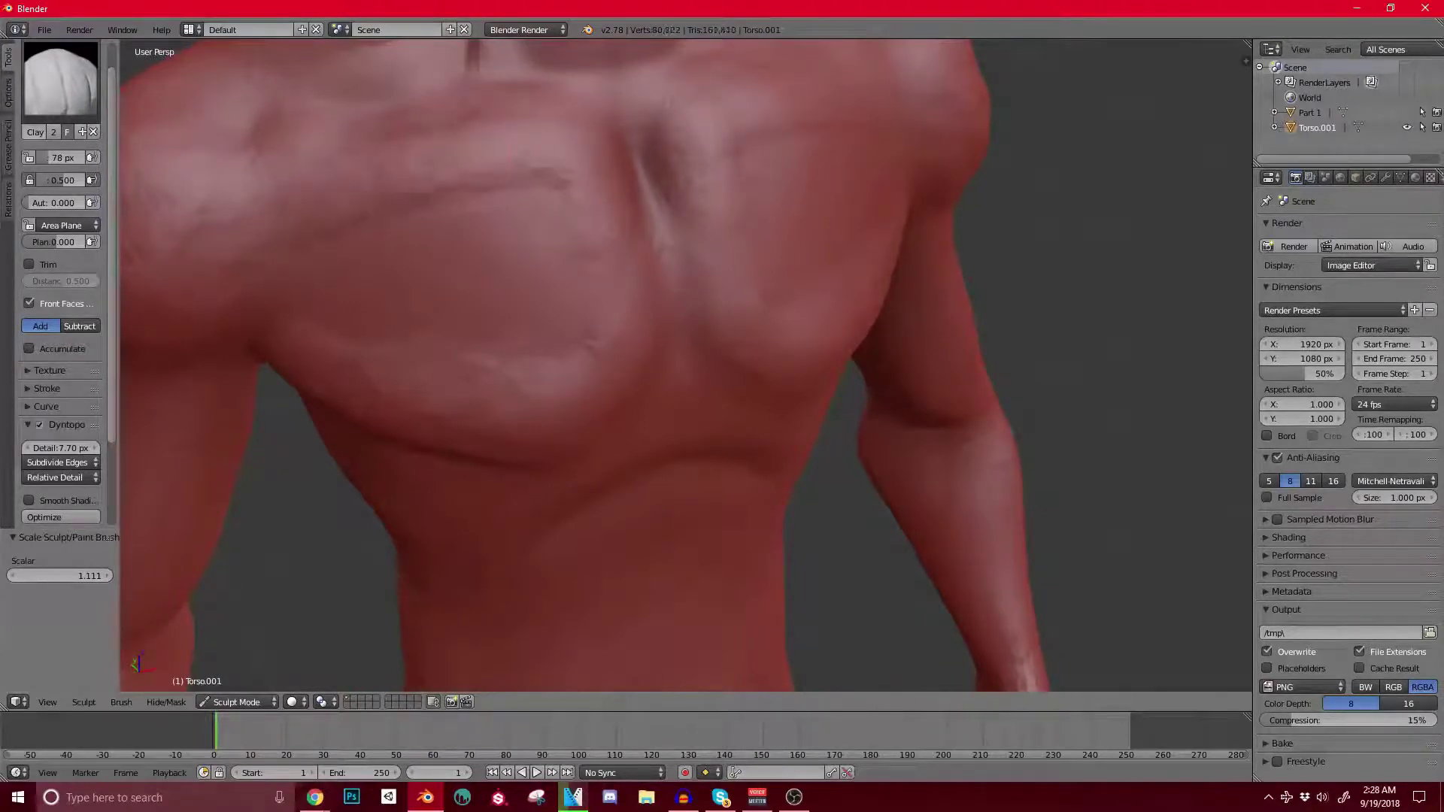
middle_drag(557, 376, 587, 301)
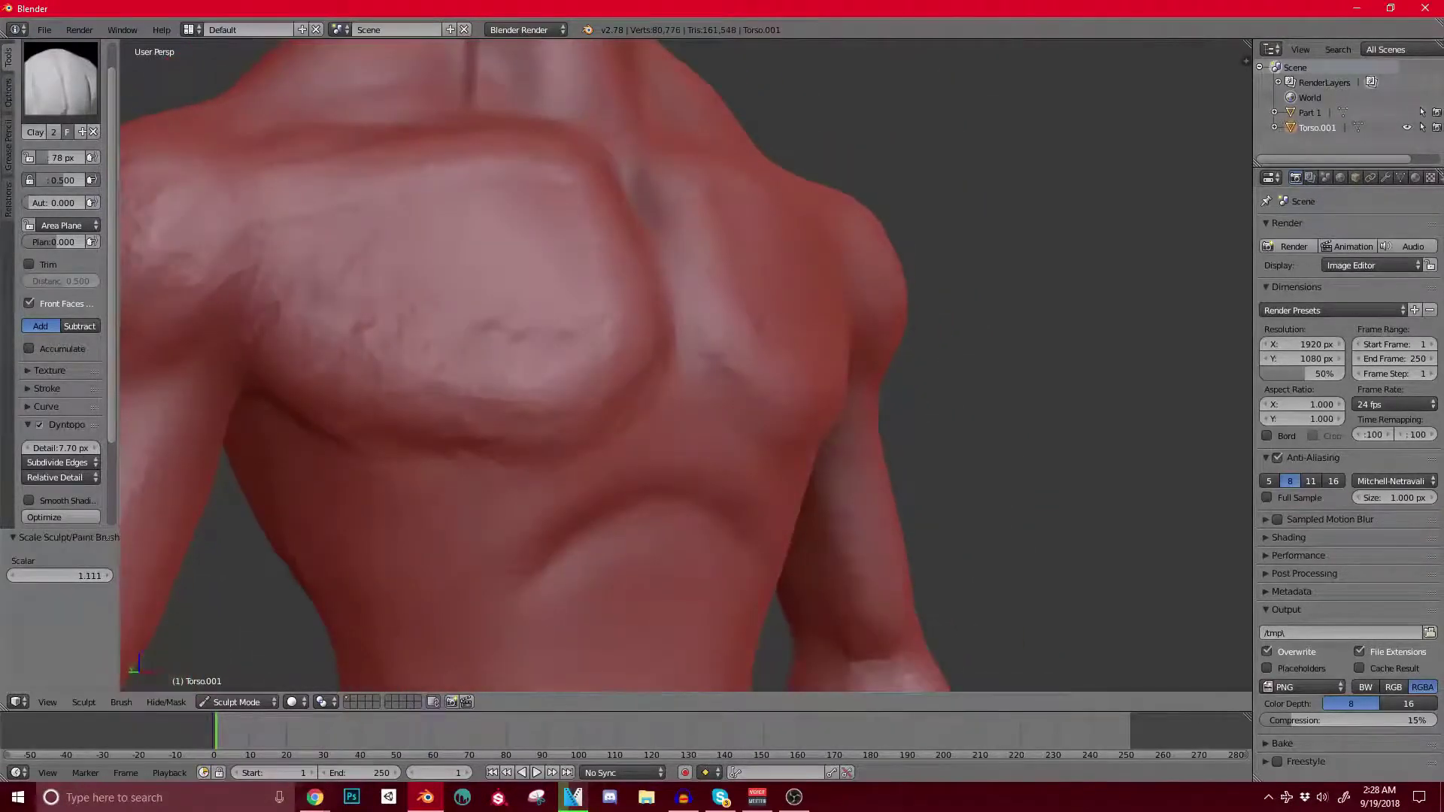
drag(459, 218, 374, 204)
middle_drag(421, 316, 423, 267)
drag(421, 354, 582, 372)
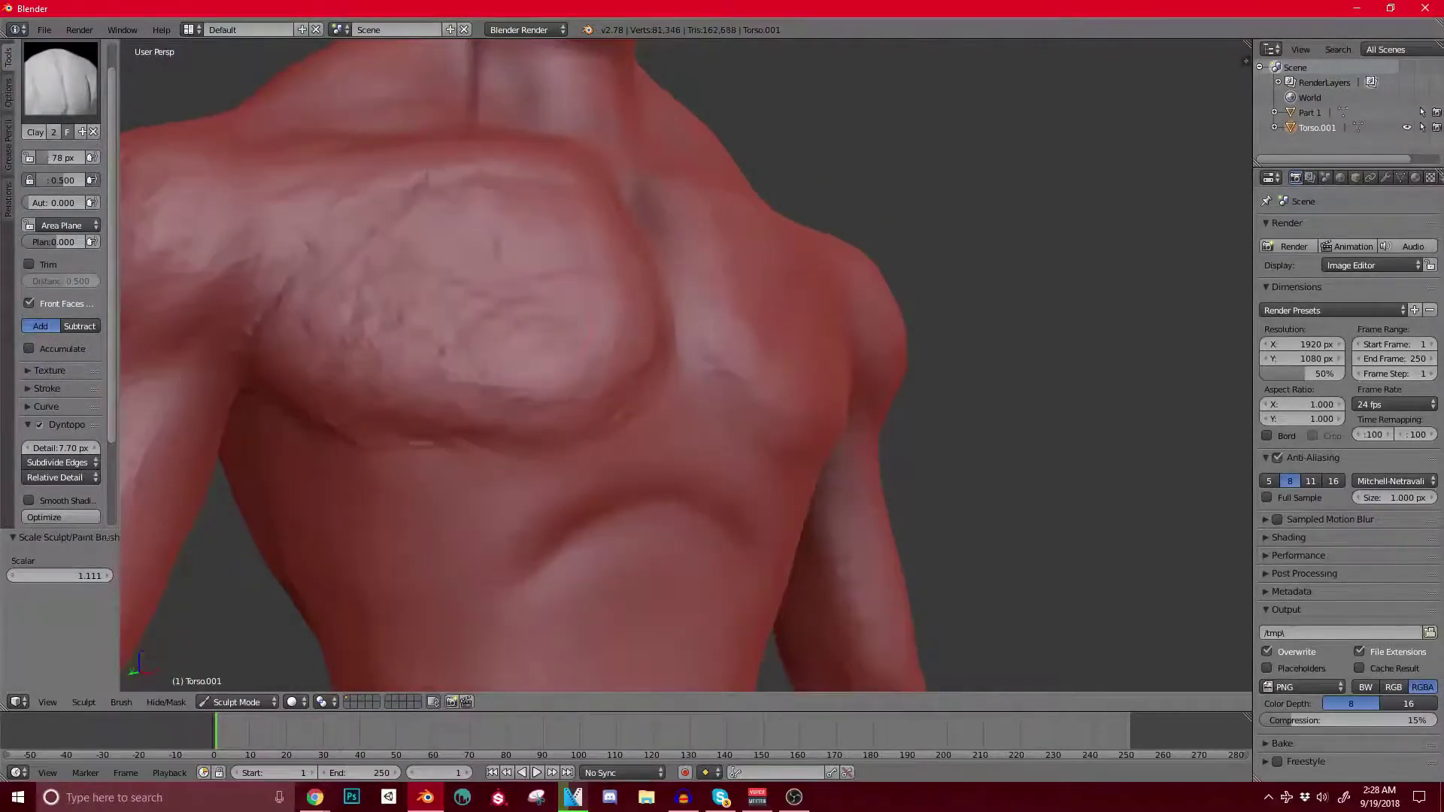
scroll(616, 301, down, 6)
middle_drag(616, 301, 536, 299)
scroll(644, 338, up, 3)
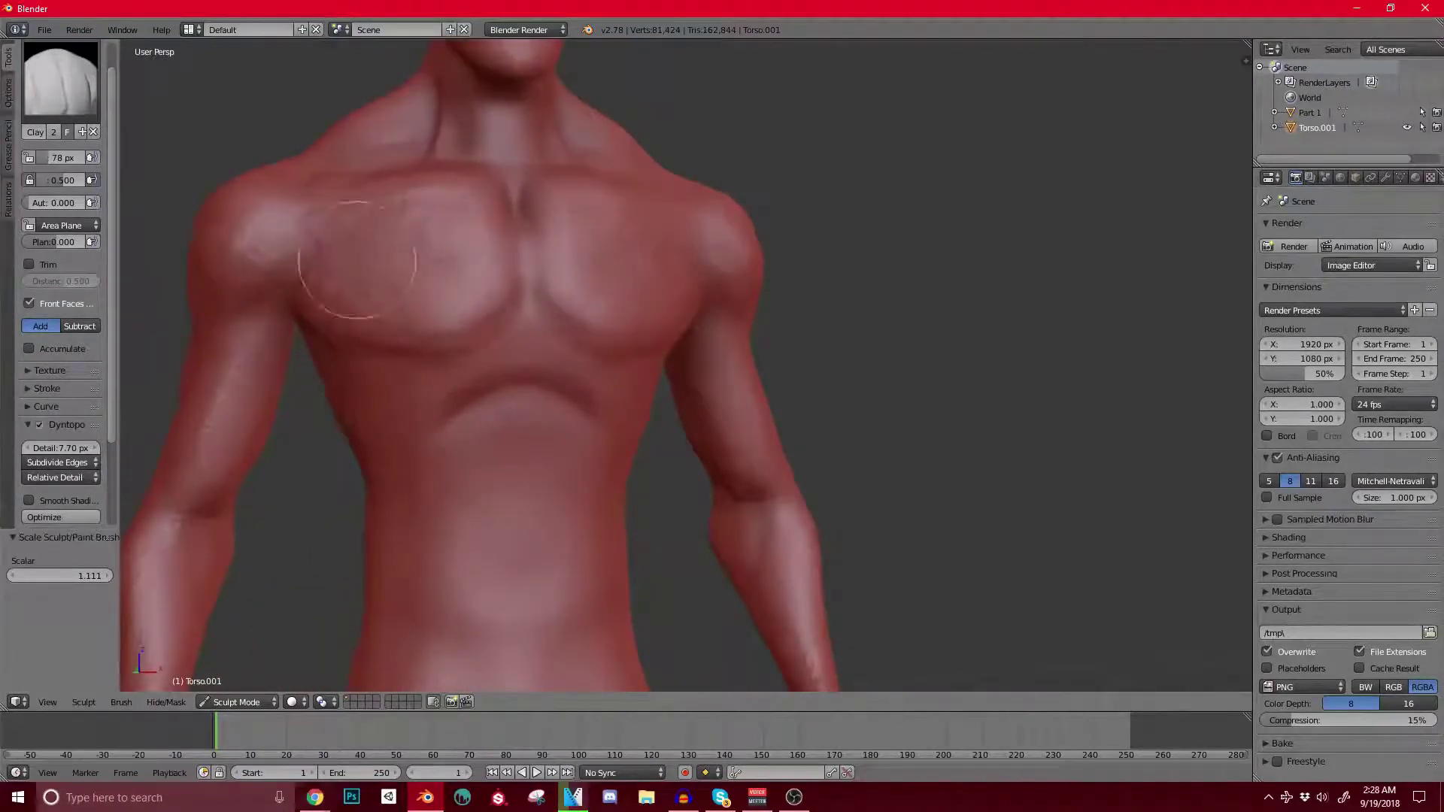
Step: Pull the inner pectoral toward the sternum with the Grab brush at a 157 px radius to narrow the gap between the chest muscles
scroll(444, 255, up, 2)
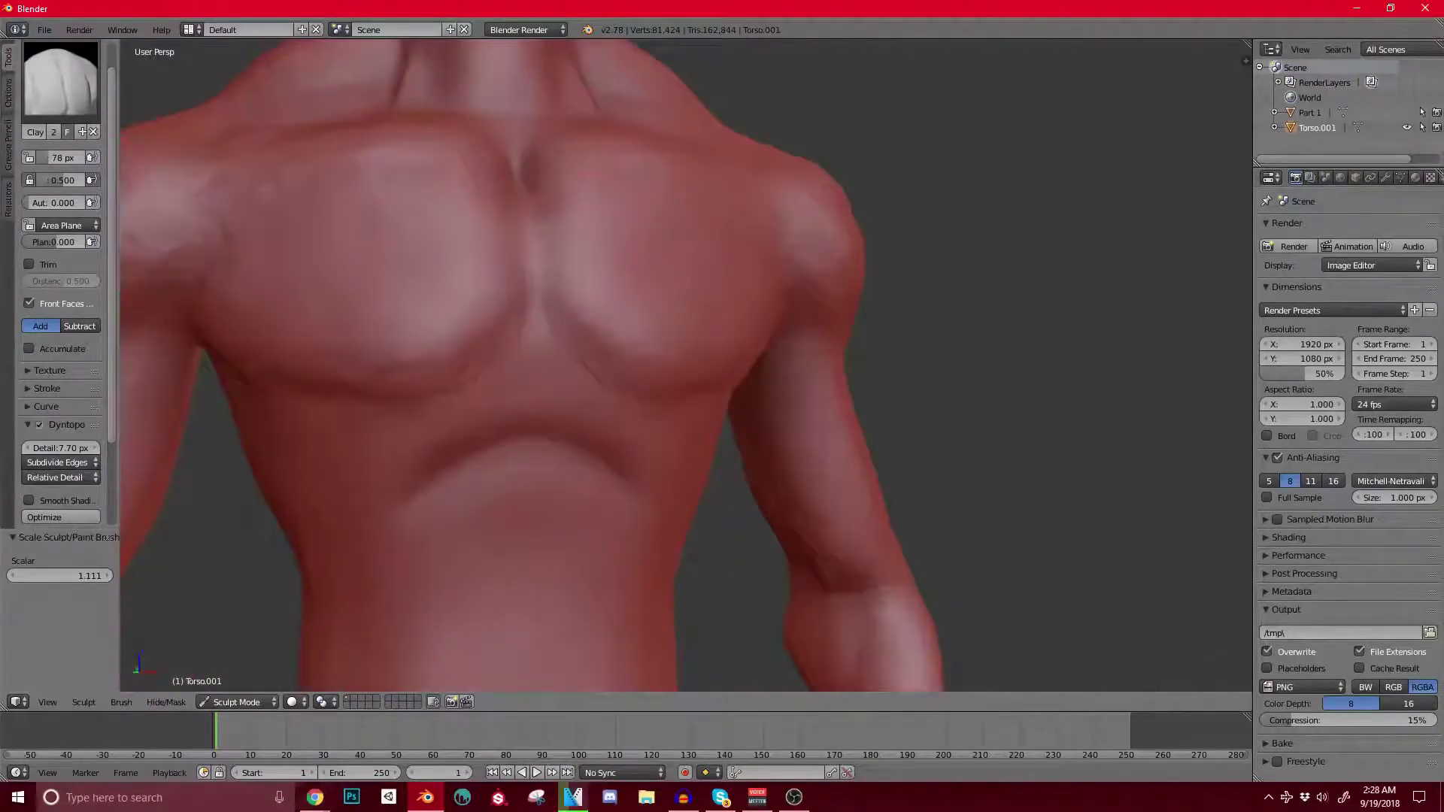
key(g)
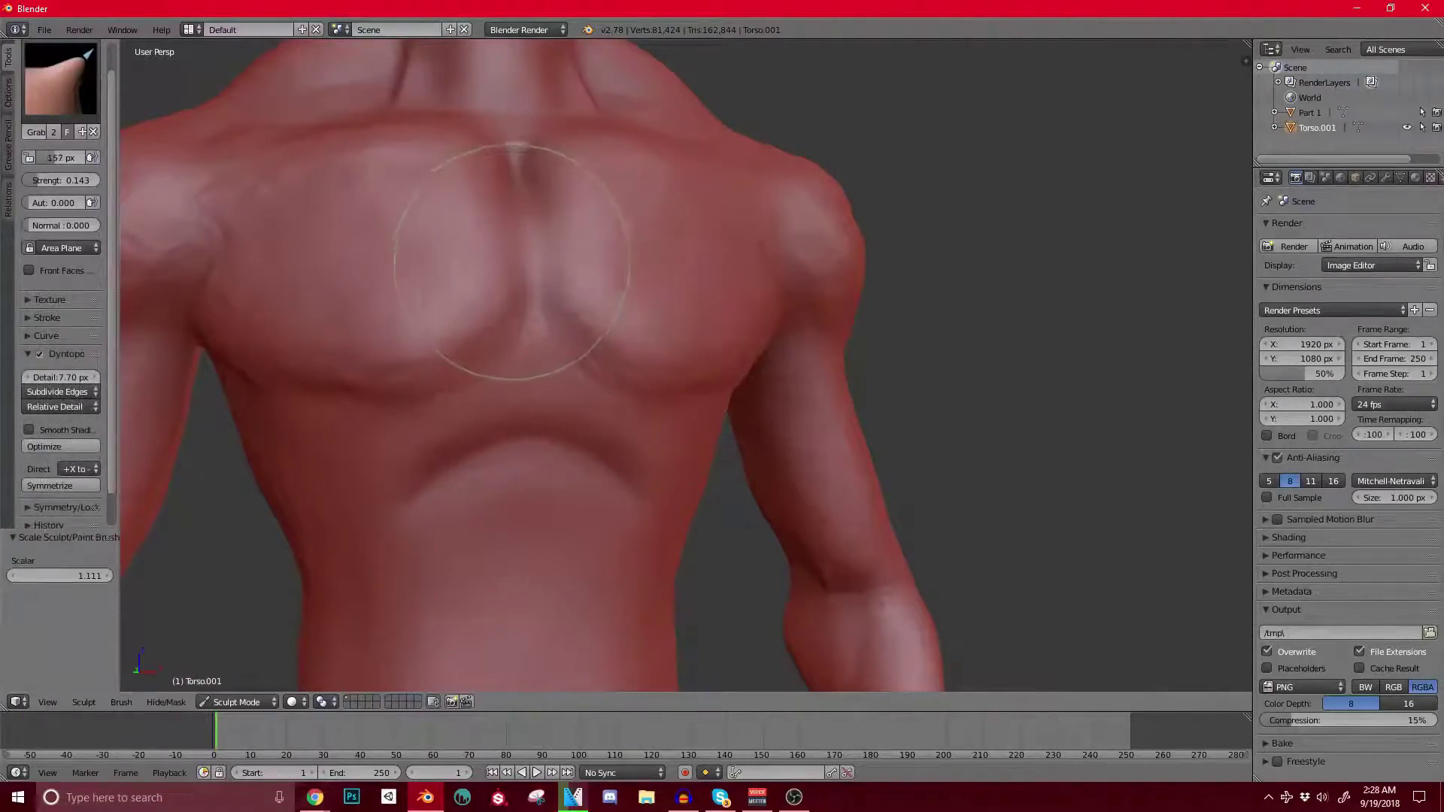
drag(504, 278, 509, 297)
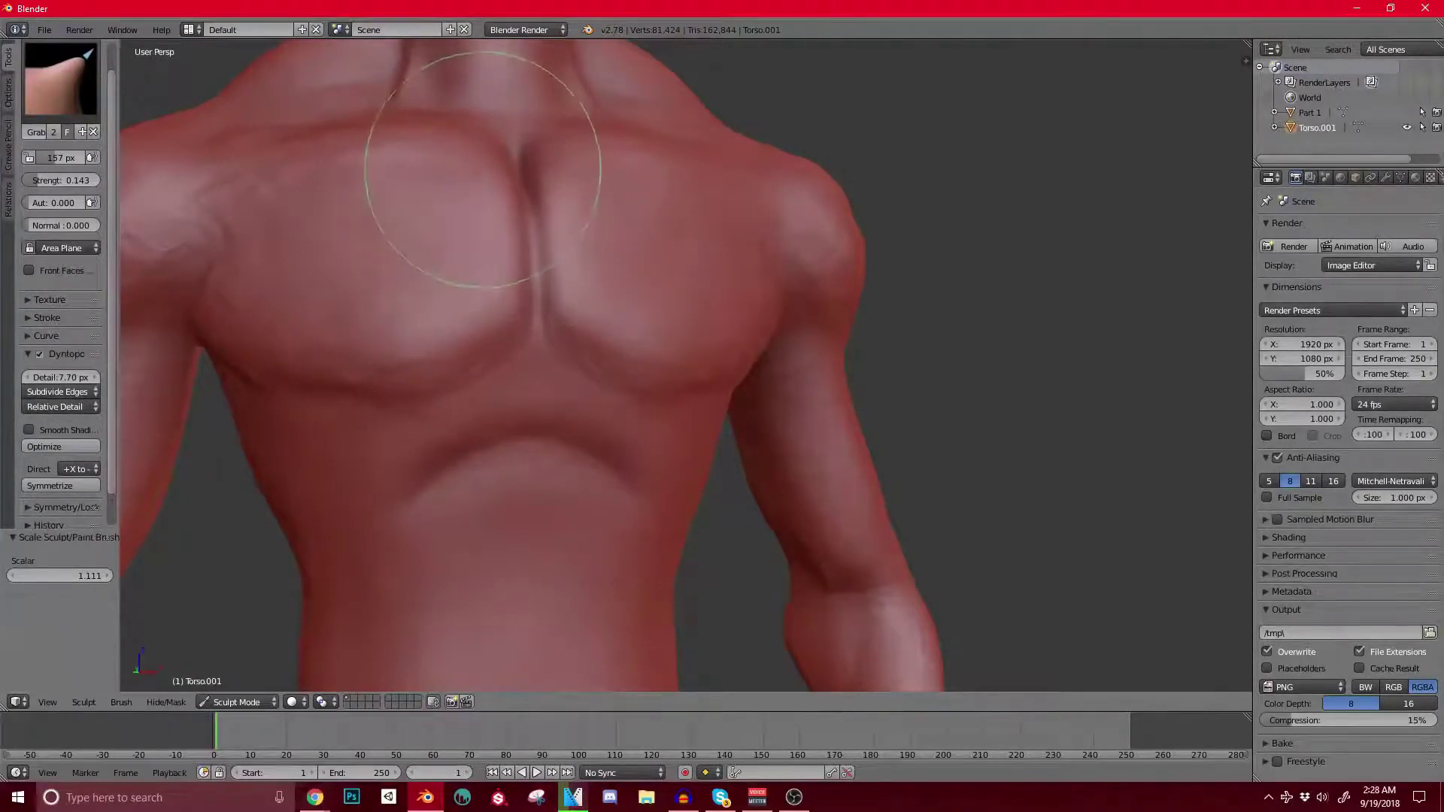
mouse_move(444, 238)
middle_down()
mouse_move(413, 291)
mouse_move(437, 339)
middle_up()
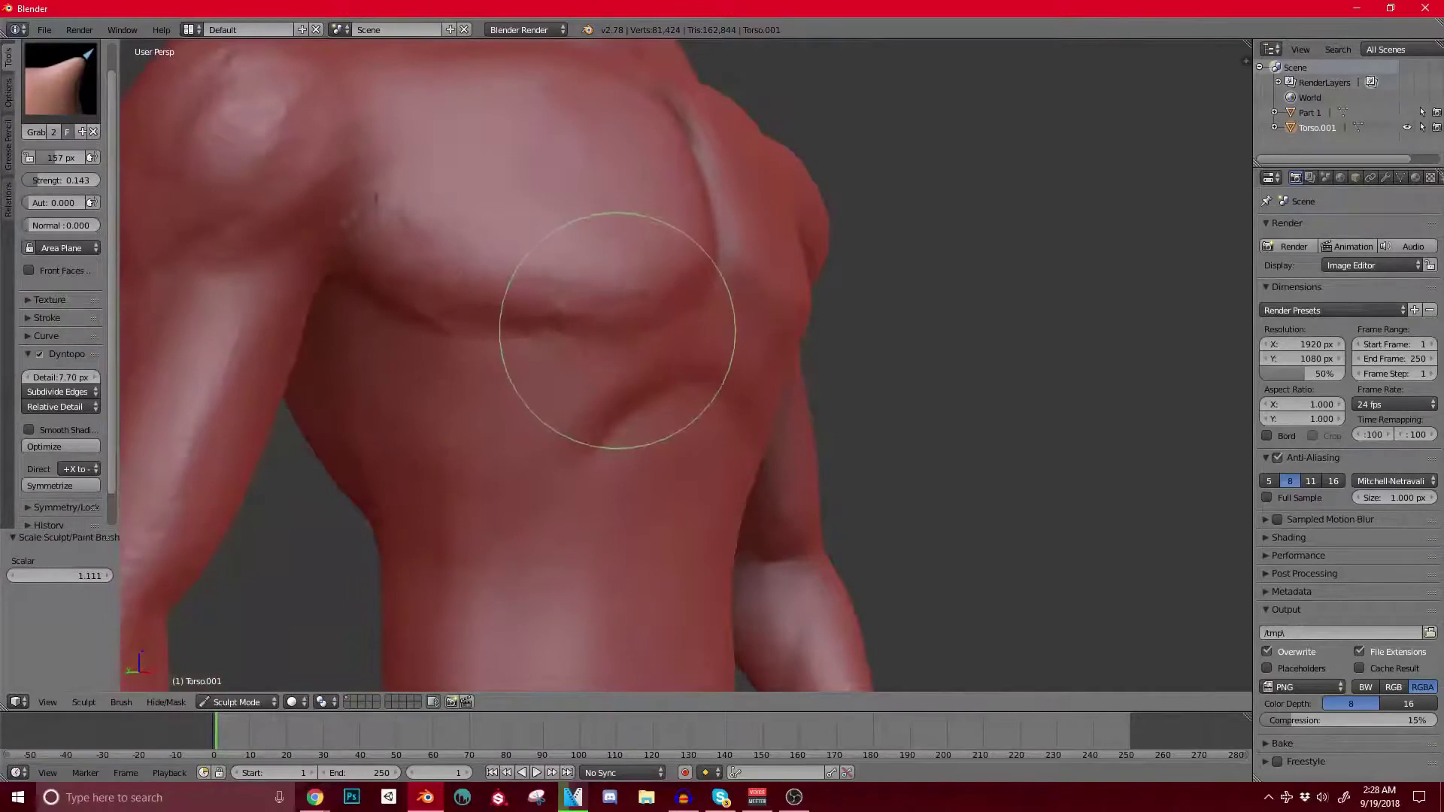
scroll(546, 299, down, 2)
middle_drag(546, 299, 428, 309)
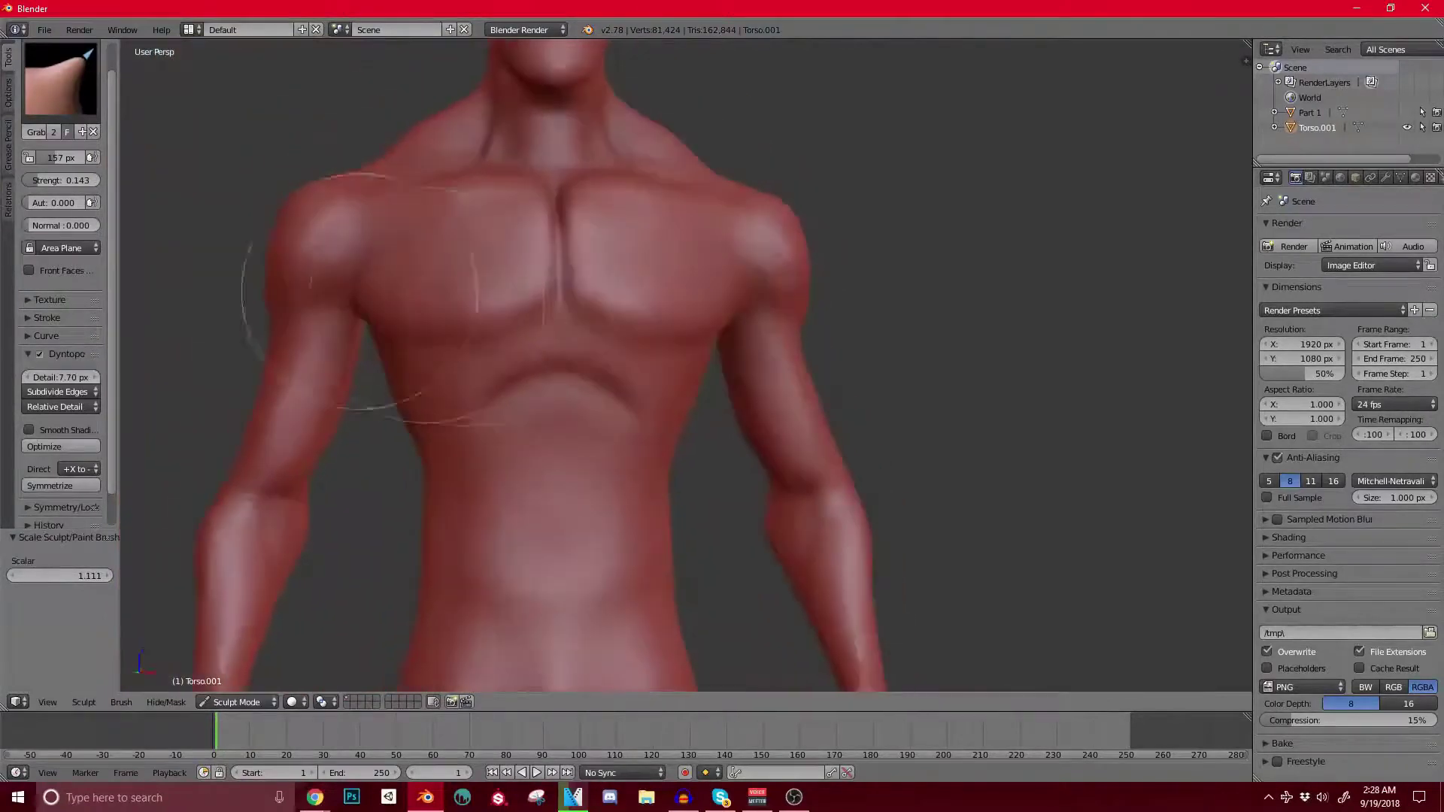
Step: Switch to Clay Strips, raise its radius to 55 px and build up the inner lower corner of the pectoral beside the sternum
click(60, 79)
click(178, 161)
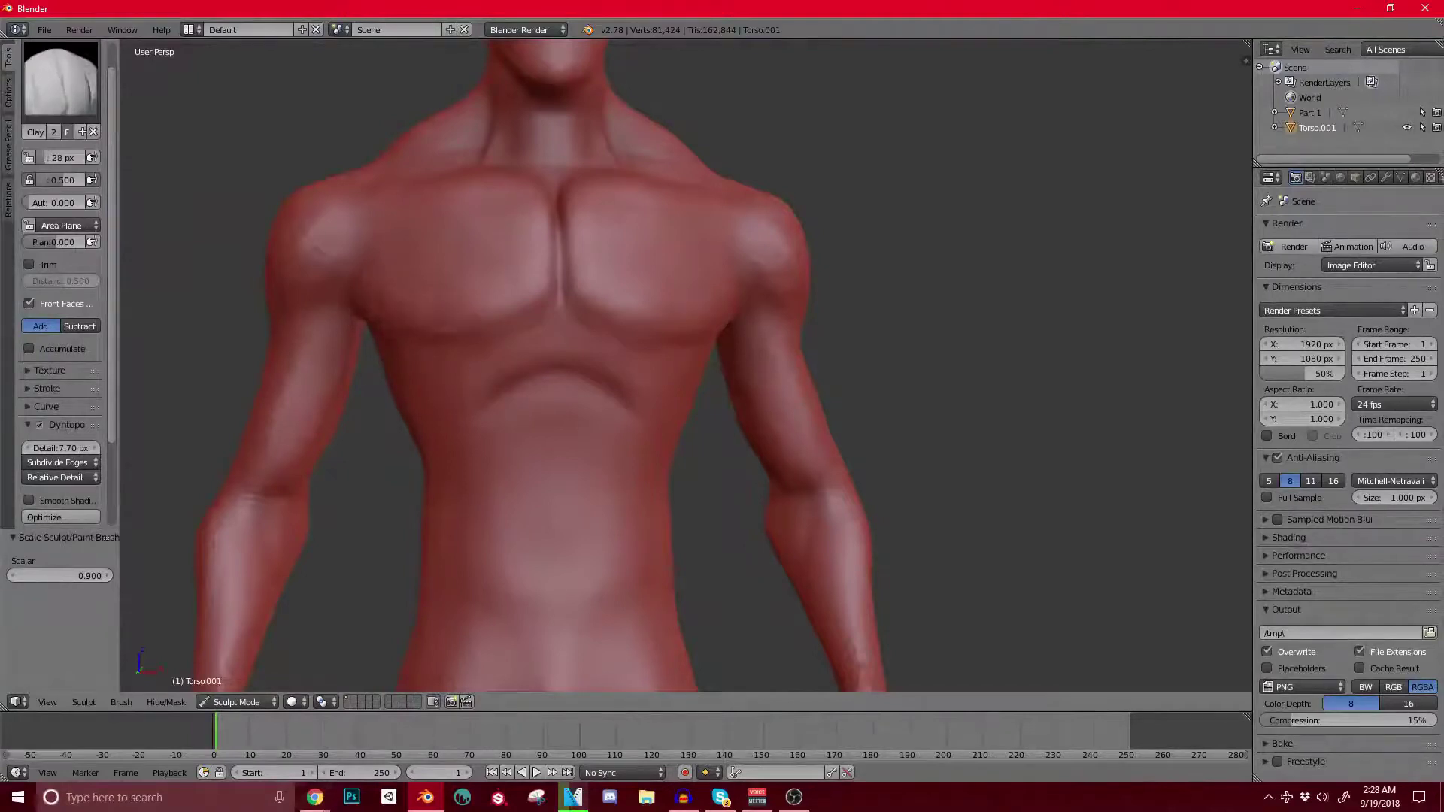
scroll(459, 325, up, 2)
key(bracketright)
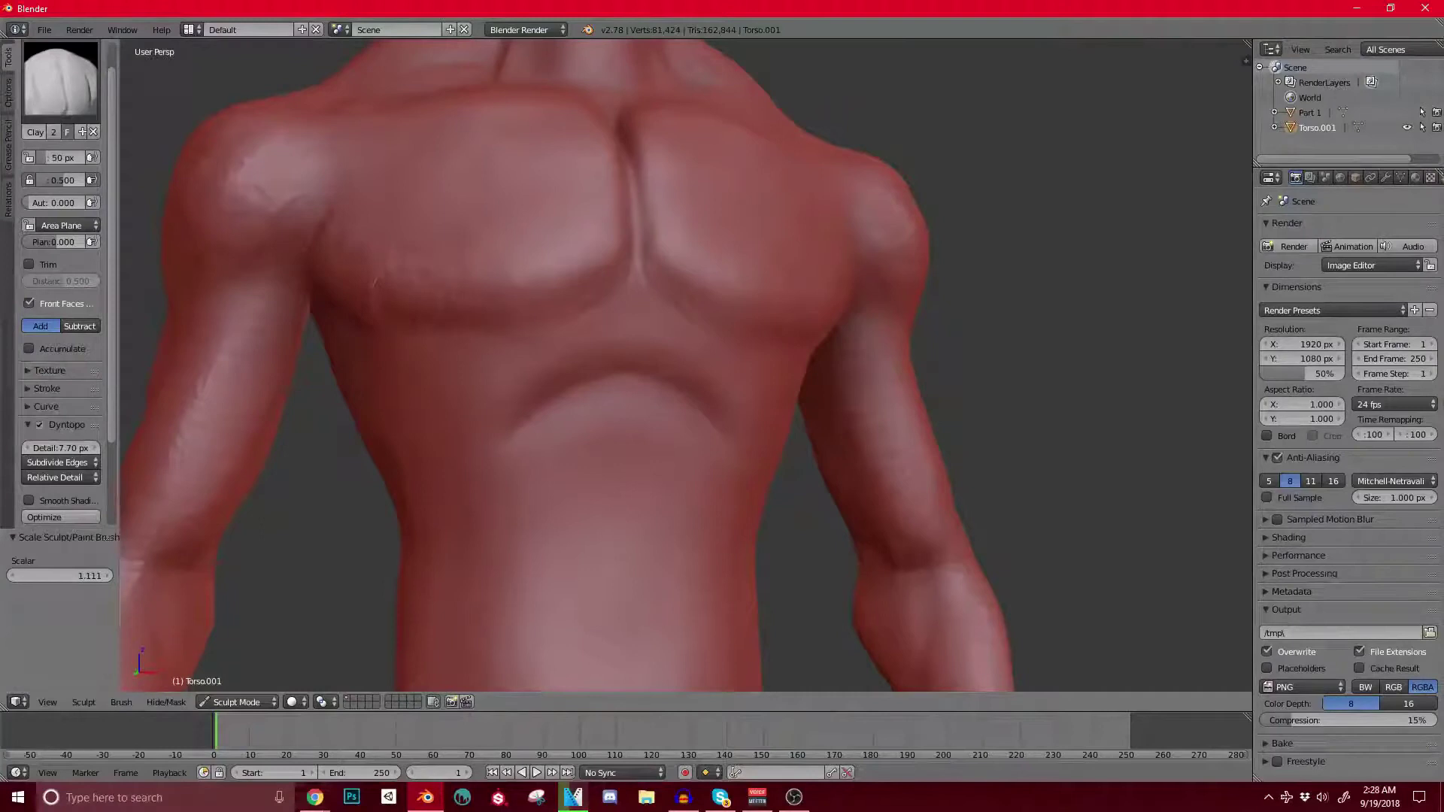
drag(584, 298, 625, 305)
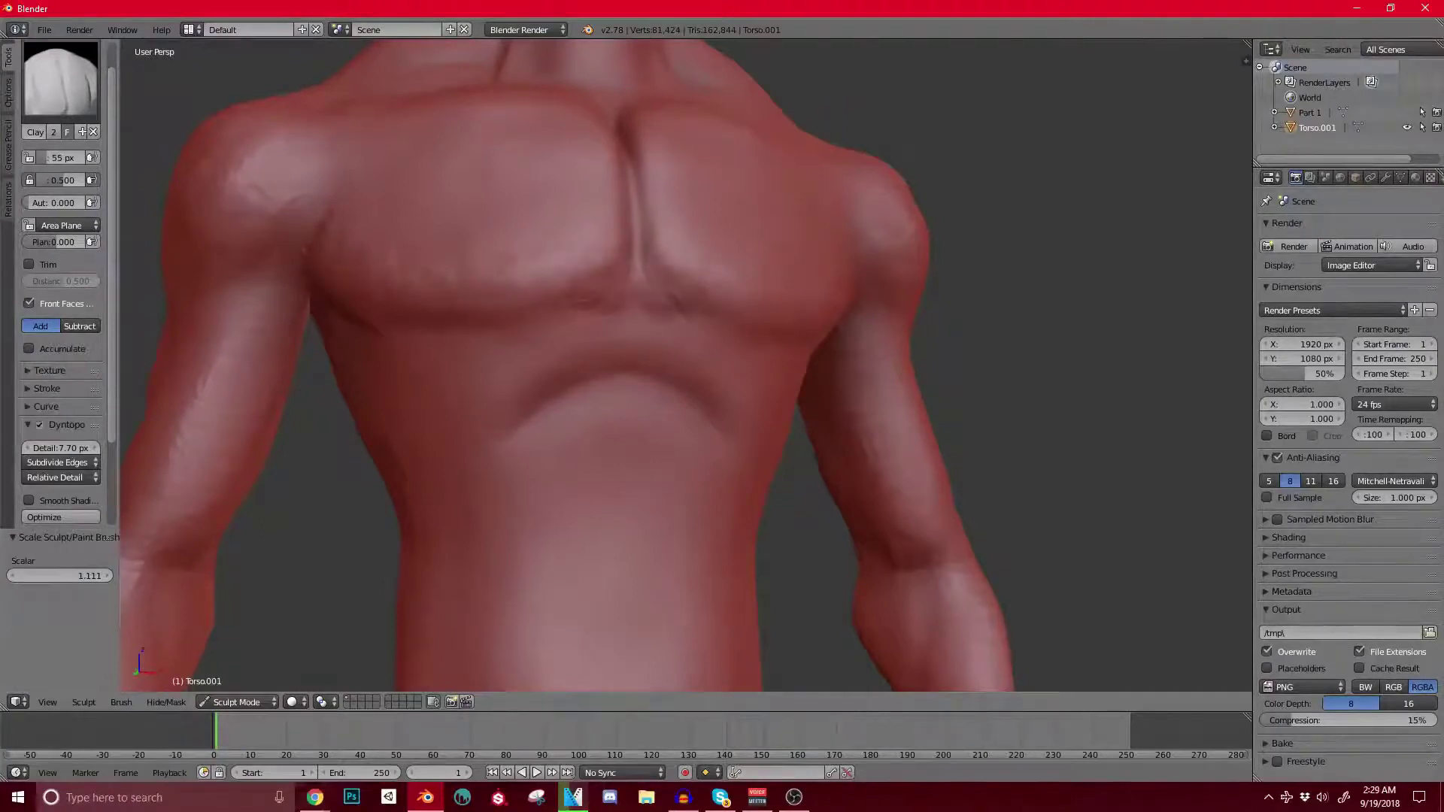
middle_drag(526, 264, 601, 272)
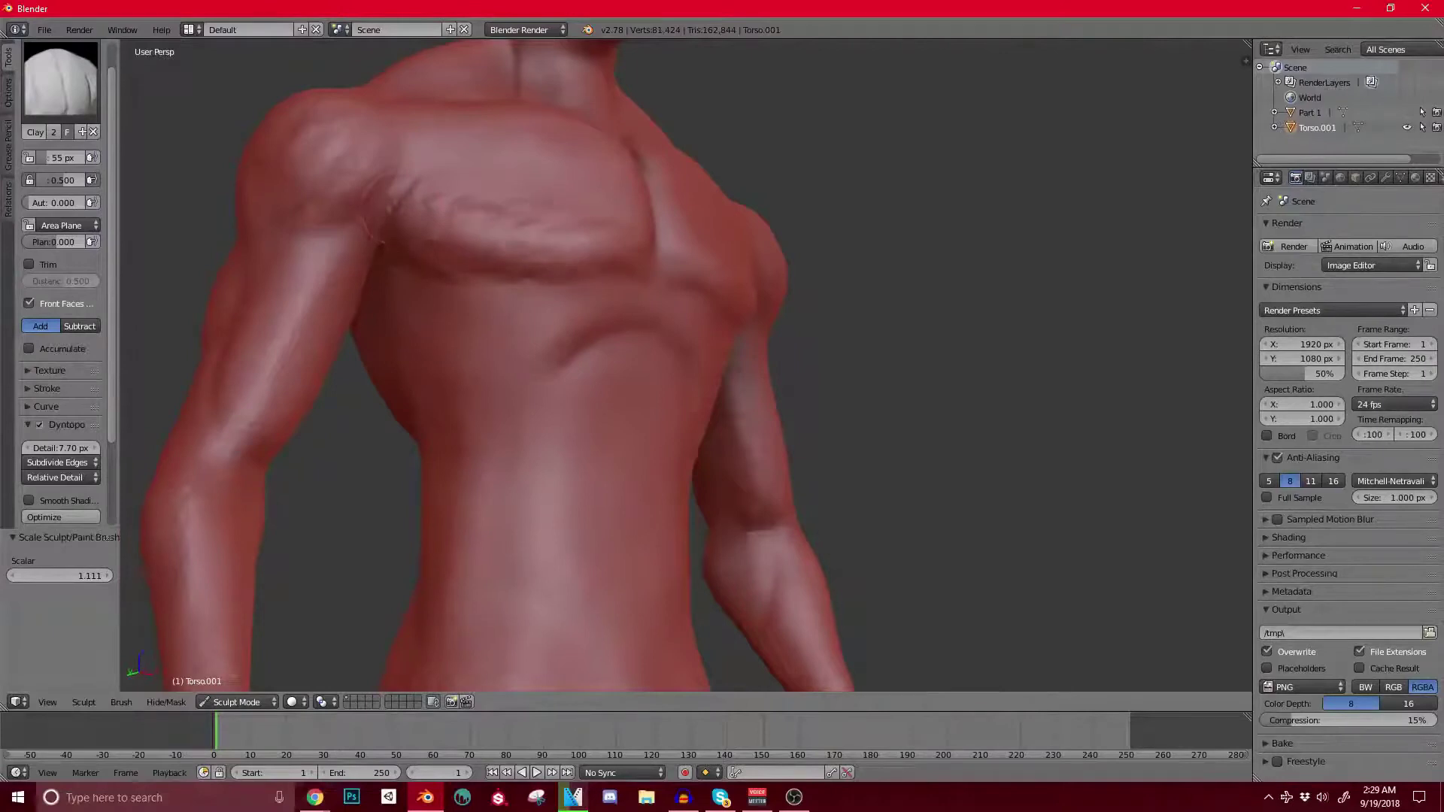
Step: Thicken the lower pectoral from the armpit toward the sternum with Clay Strips strokes along its underside
scroll(482, 233, up, 1)
middle_drag(444, 256, 586, 267)
scroll(518, 267, up, 1)
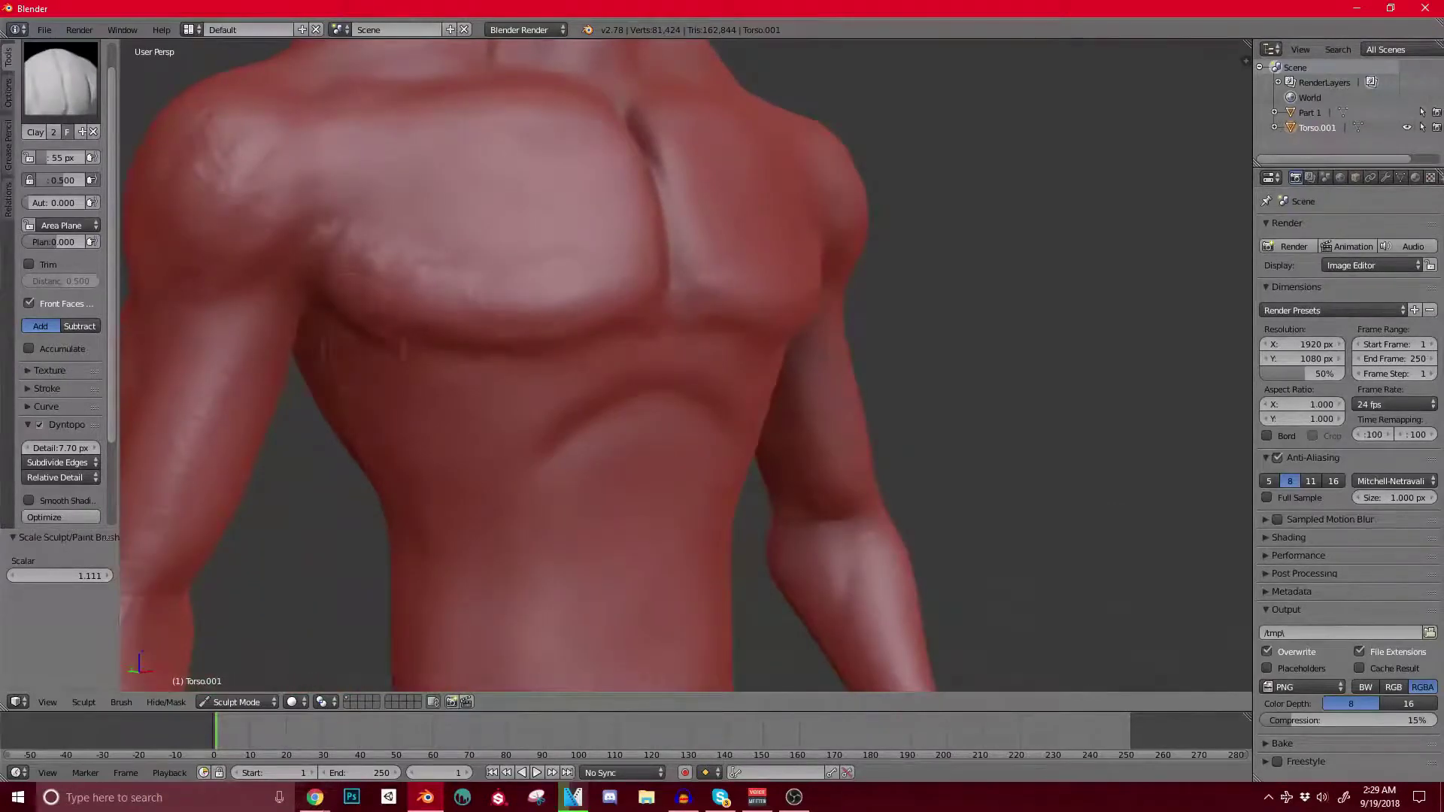
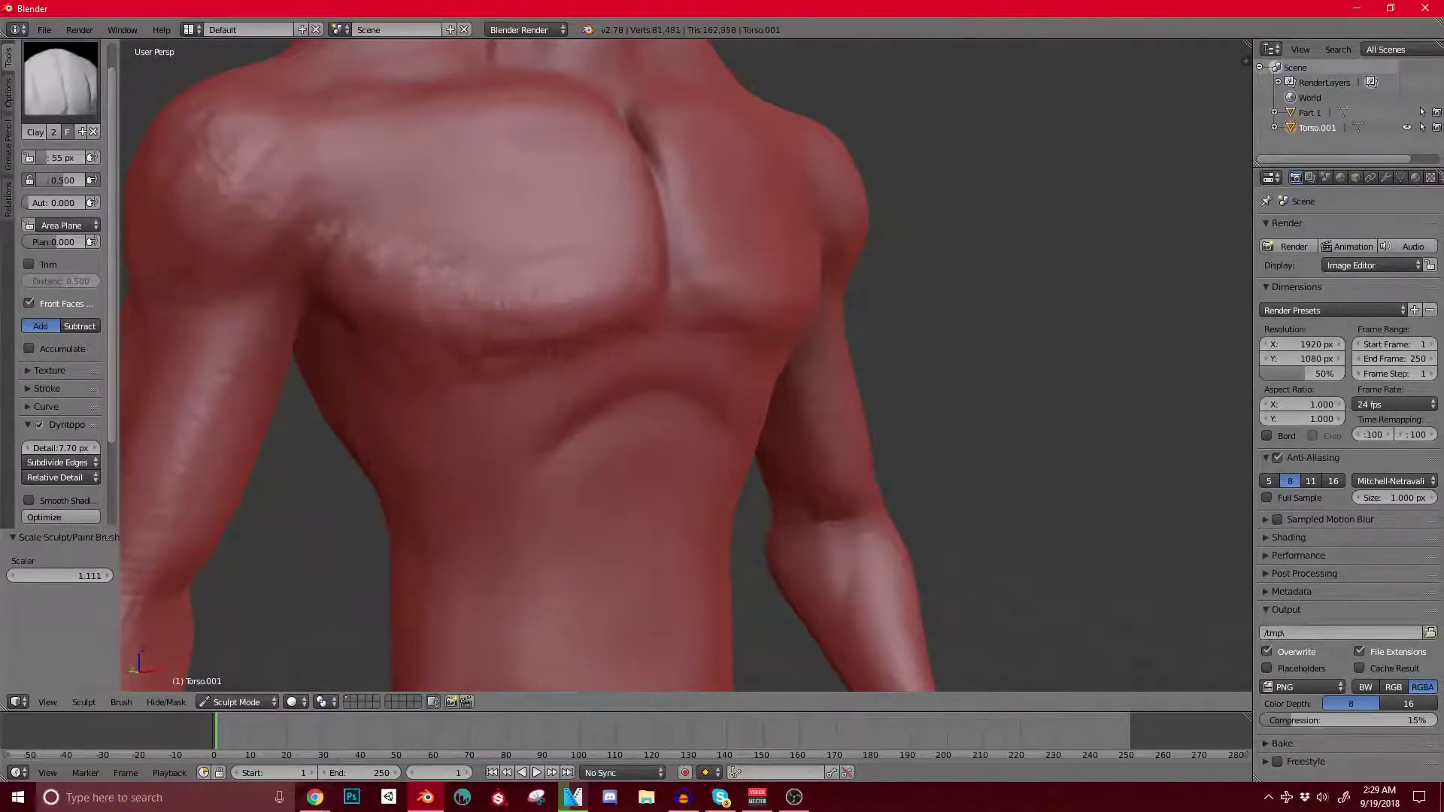
drag(500, 302, 560, 297)
scroll(572, 316, down, 2)
mouse_move(601, 323)
middle_down()
mouse_move(474, 331)
mouse_move(647, 316)
middle_up()
scroll(647, 316, up, 3)
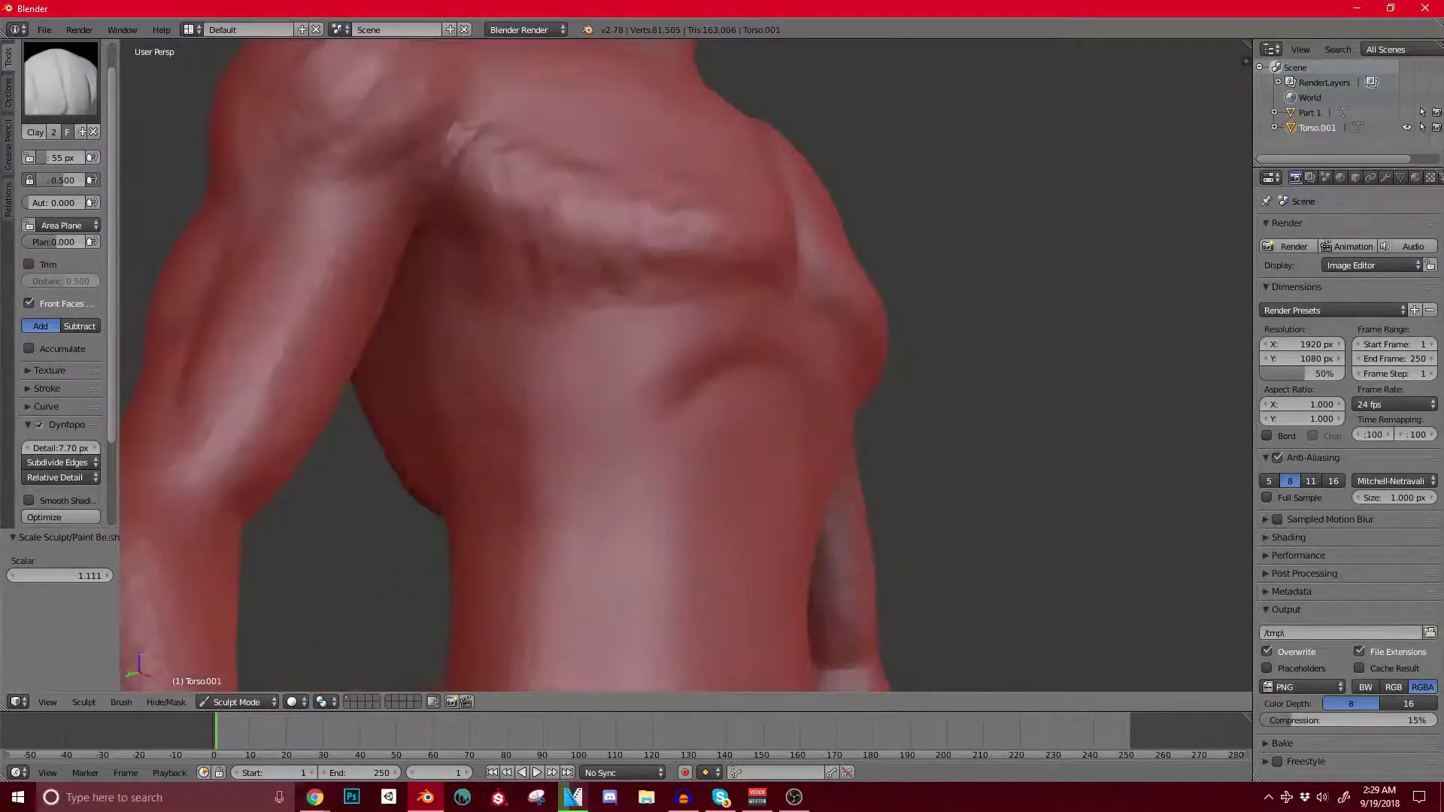
drag(530, 248, 591, 263)
middle_drag(594, 279, 492, 282)
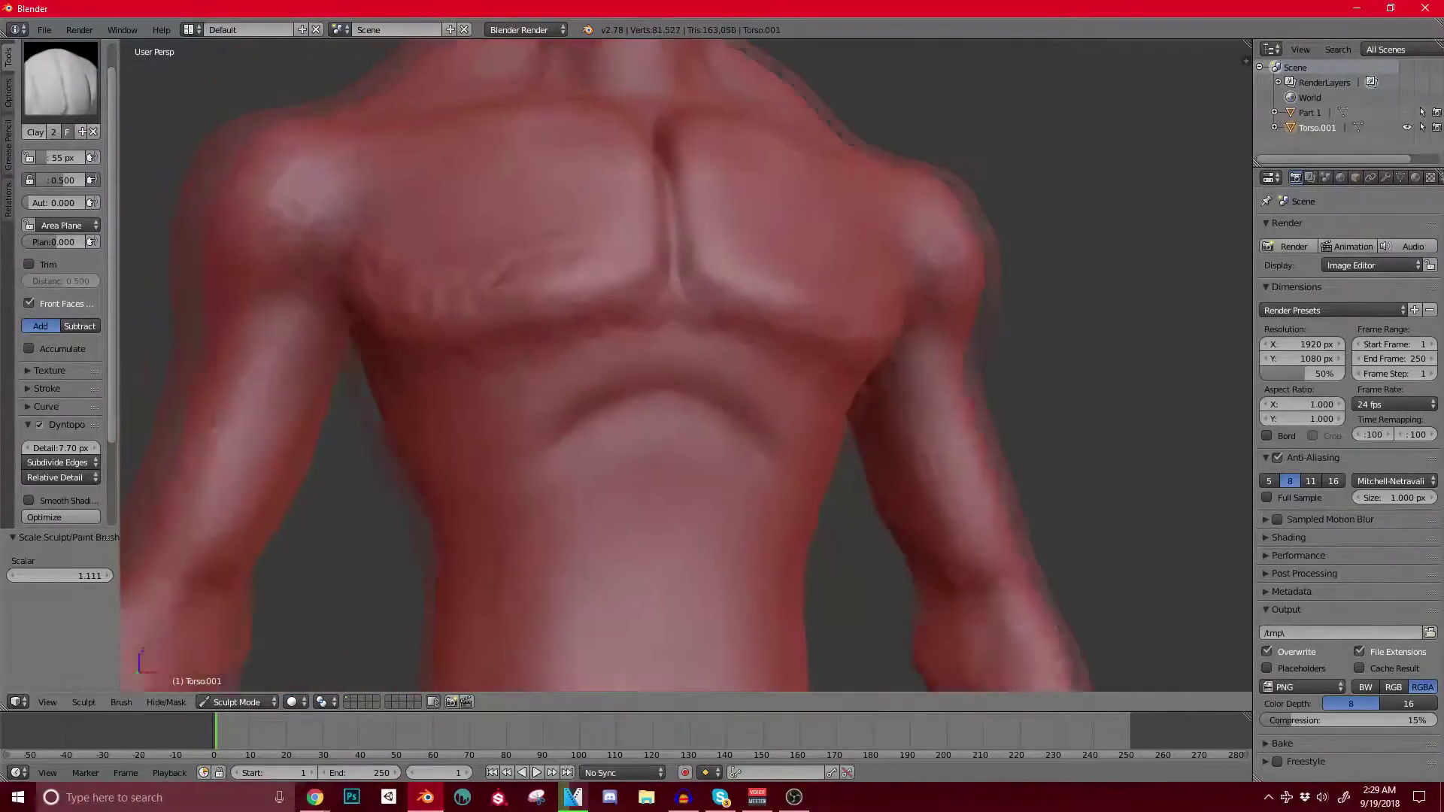
Step: Add short Clay Strips strokes to the middle of the lower pectoral to round out its fullness
scroll(492, 282, down, 1)
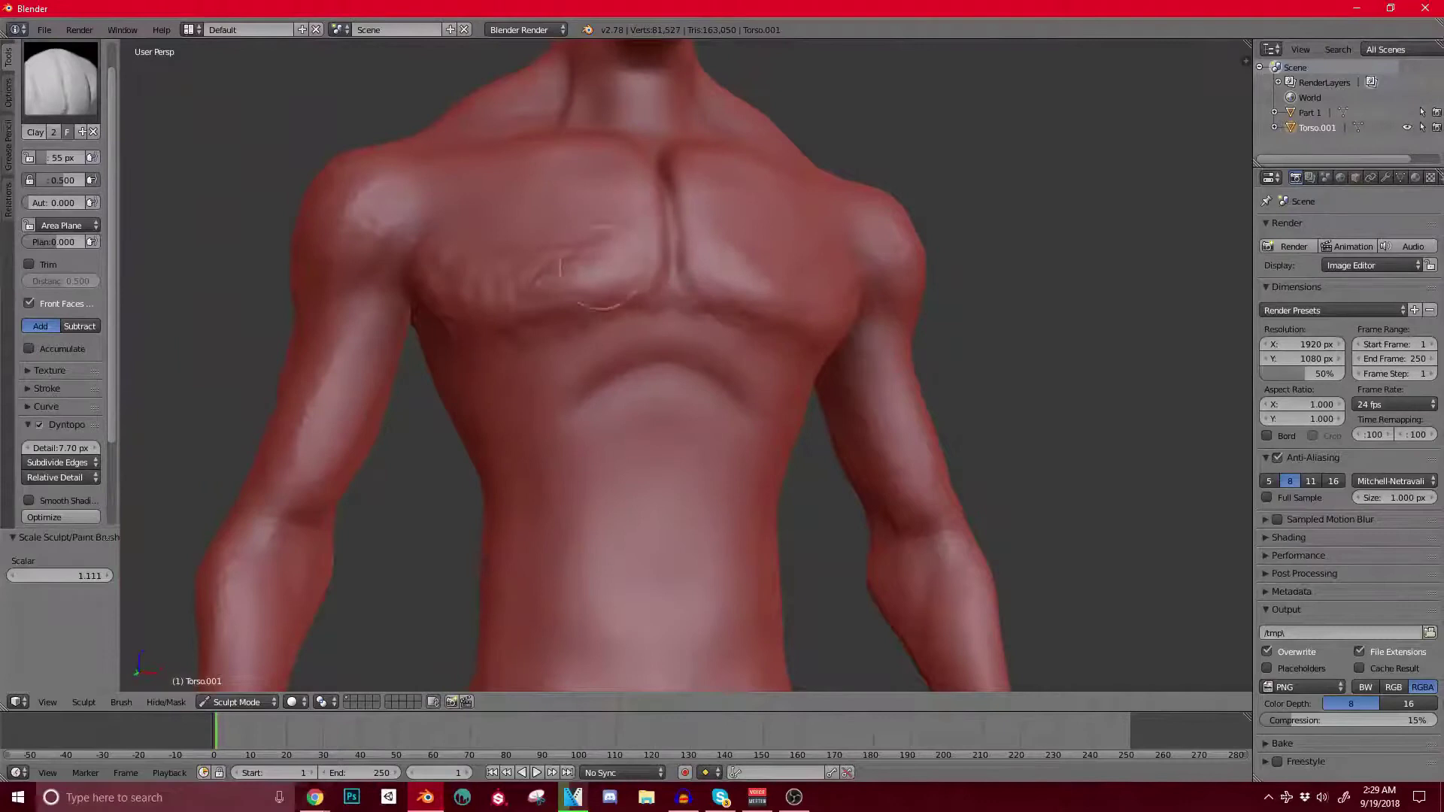
scroll(602, 267, down, 2)
middle_drag(497, 277, 566, 282)
drag(519, 290, 535, 298)
middle_drag(535, 295, 662, 301)
scroll(616, 299, up, 2)
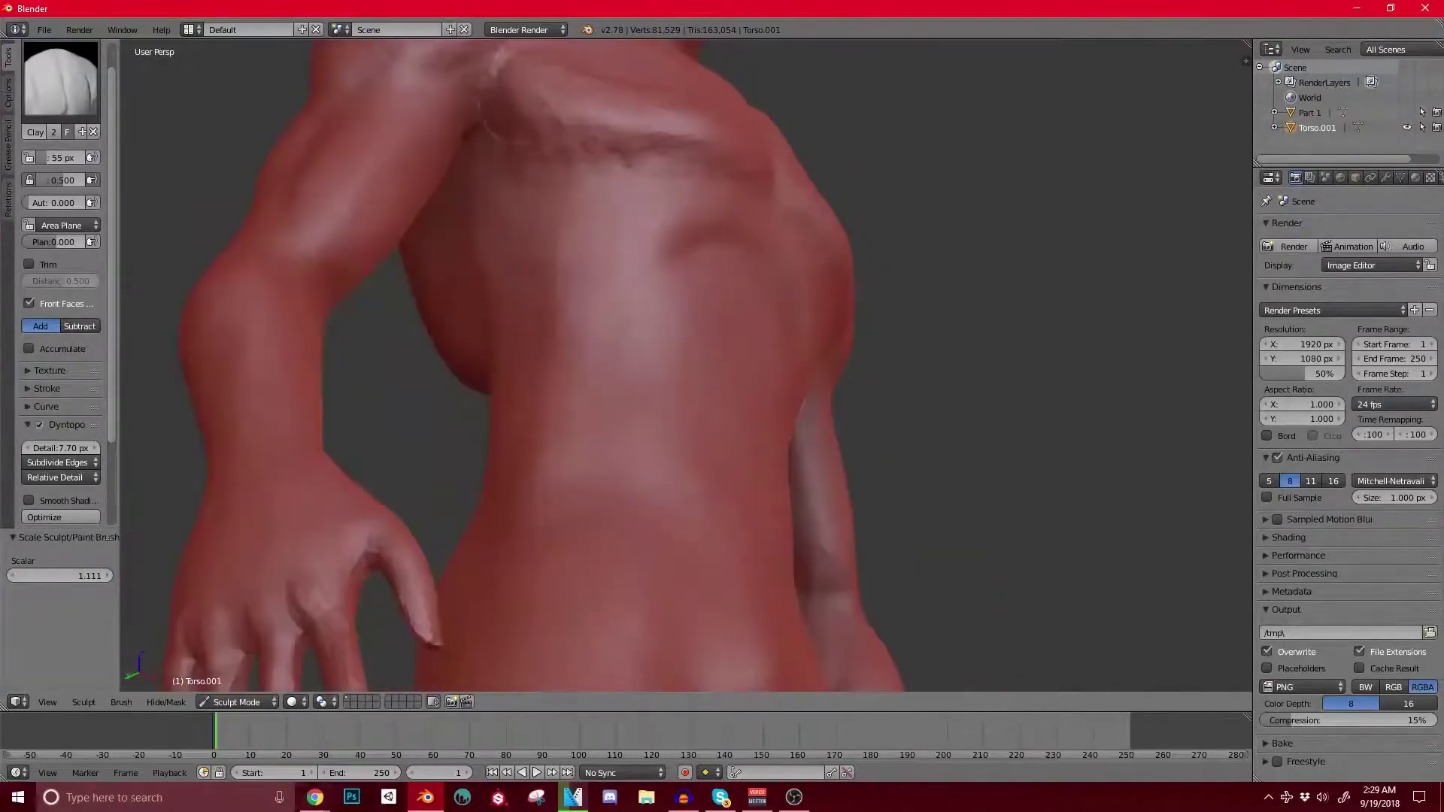
Step: Carve a groove between the shoulder and the pectoral, running up from the armpit, with the Crease brush
middle_drag(519, 135, 435, 189)
mouse_move(397, 299)
middle_down()
mouse_move(382, 303)
mouse_move(429, 382)
mouse_move(418, 315)
middle_up()
click(60, 82)
click(235, 168)
scroll(415, 346, up, 2)
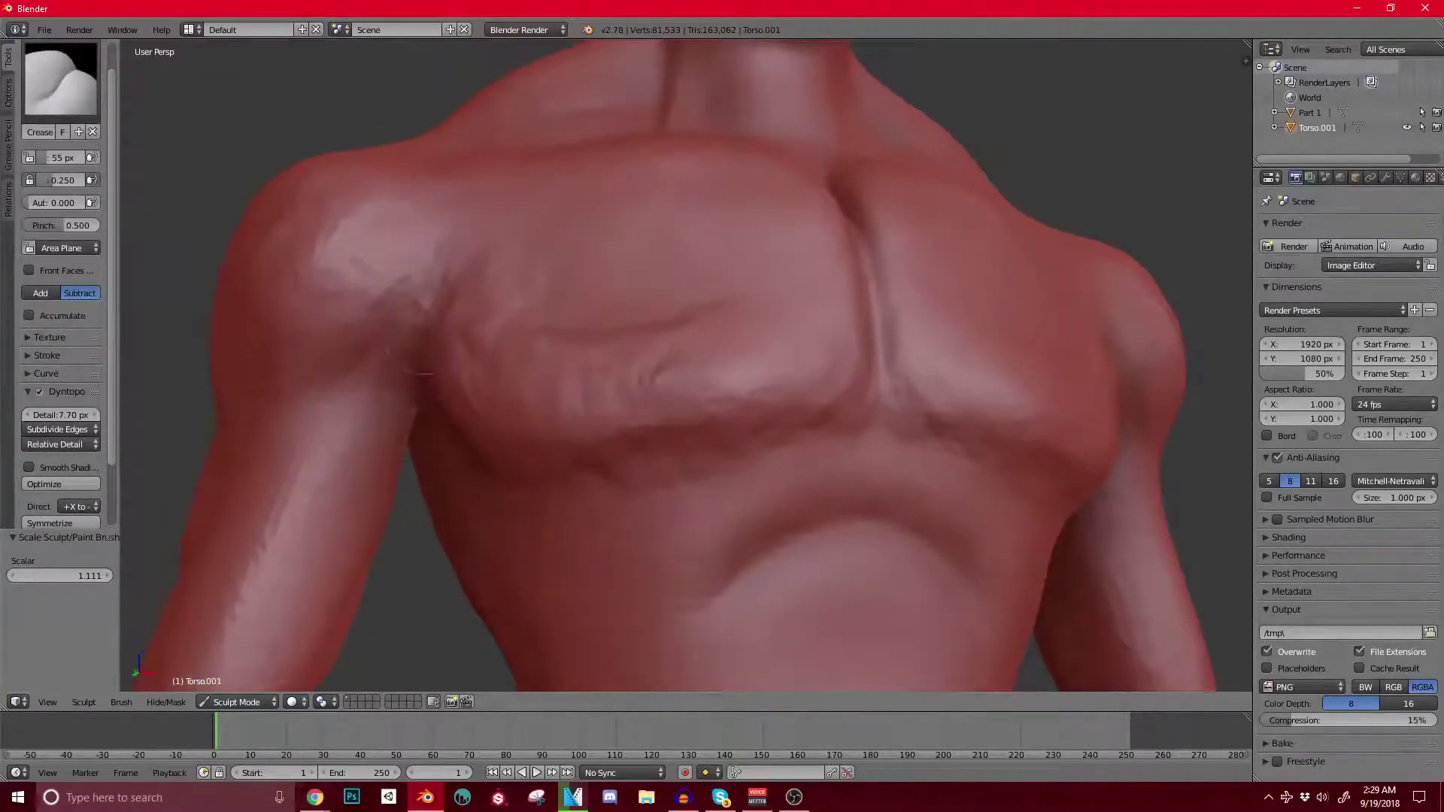
drag(421, 360, 486, 232)
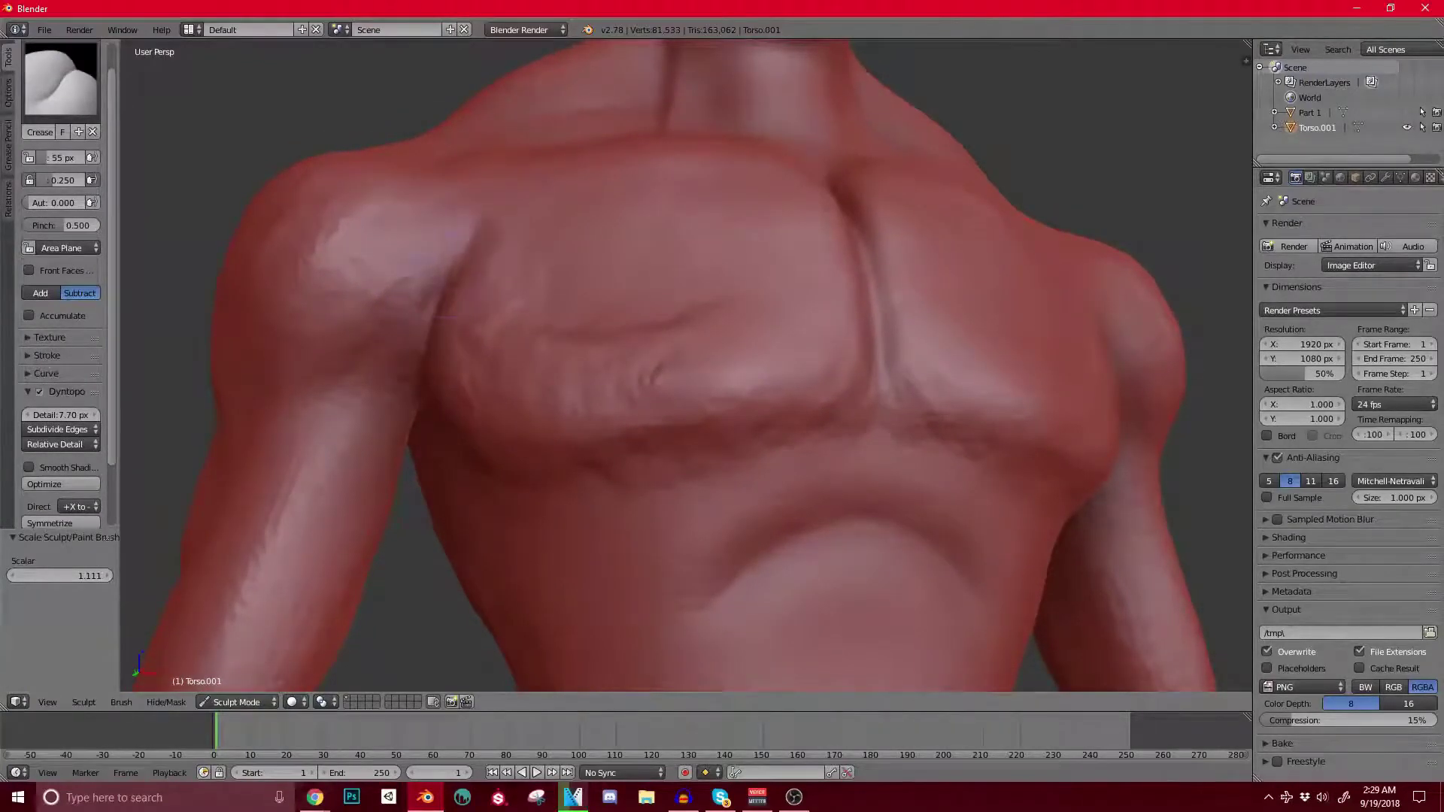
middle_drag(448, 380, 468, 408)
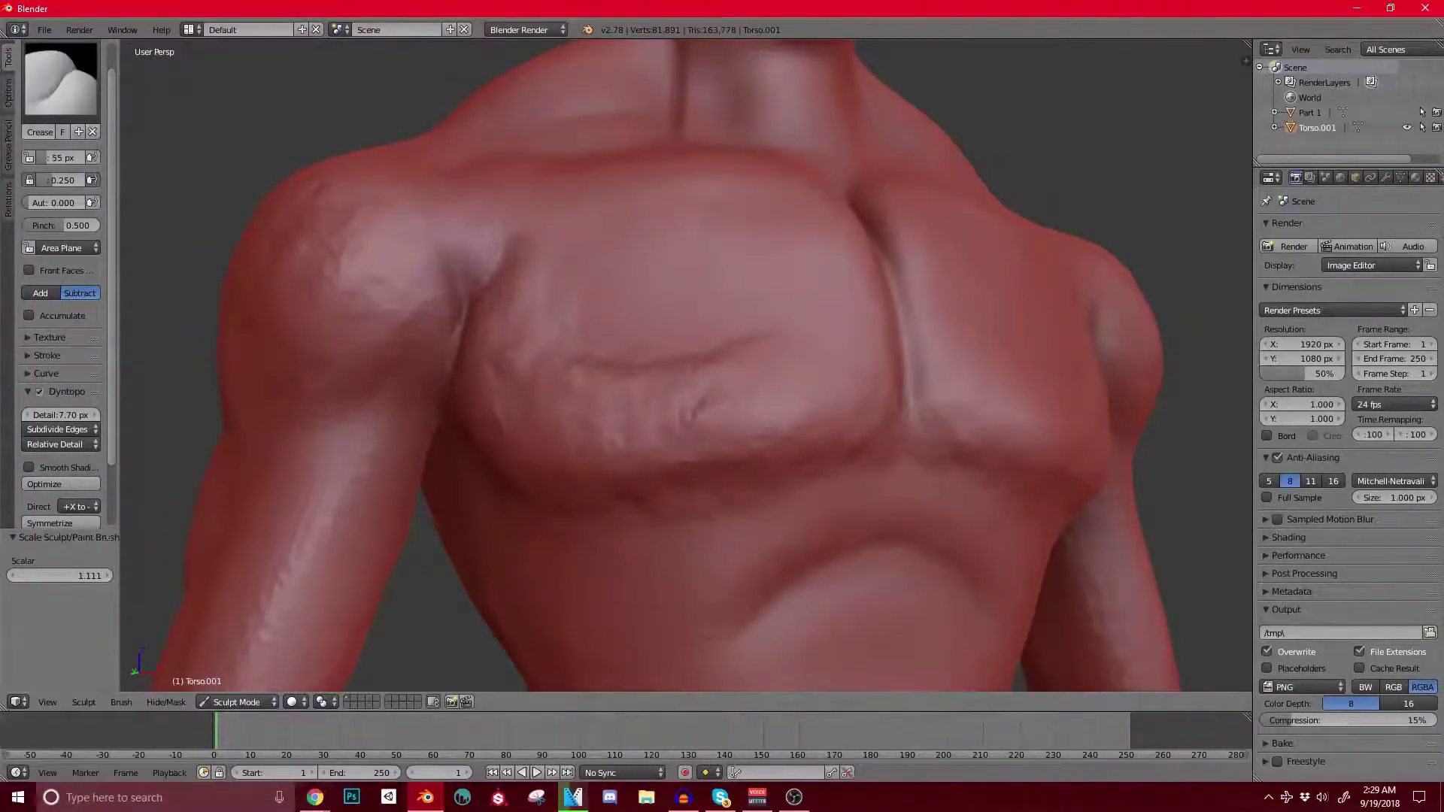
Step: Sharpen the fold under the pectoral from the sternum outward toward the armpit with Crease strokes
scroll(700, 410, down, 3)
middle_drag(699, 409, 786, 406)
shift+middle_drag(611, 352, 453, 186)
scroll(481, 314, up, 1)
click(621, 292)
middle_drag(621, 292, 551, 307)
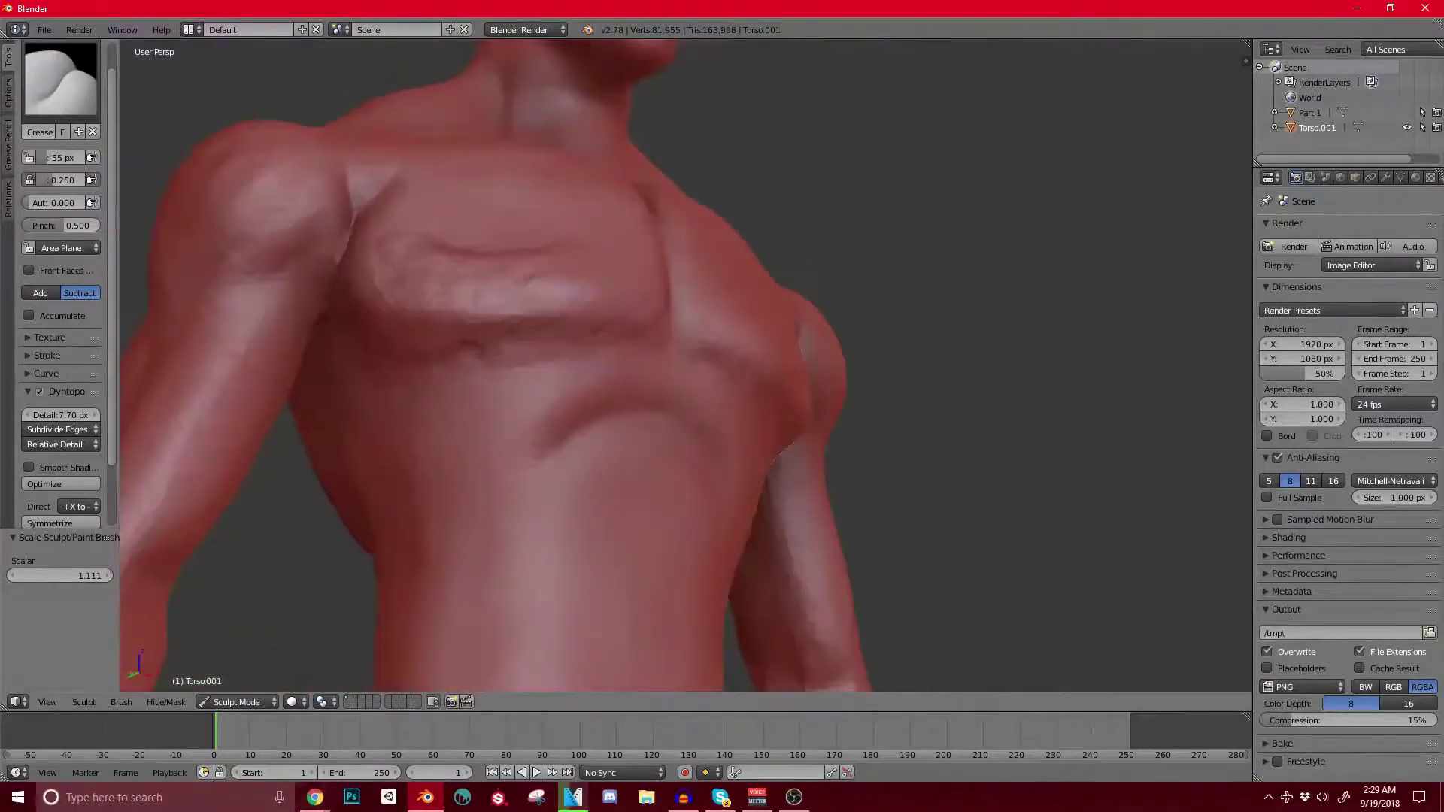
middle_drag(602, 361, 527, 361)
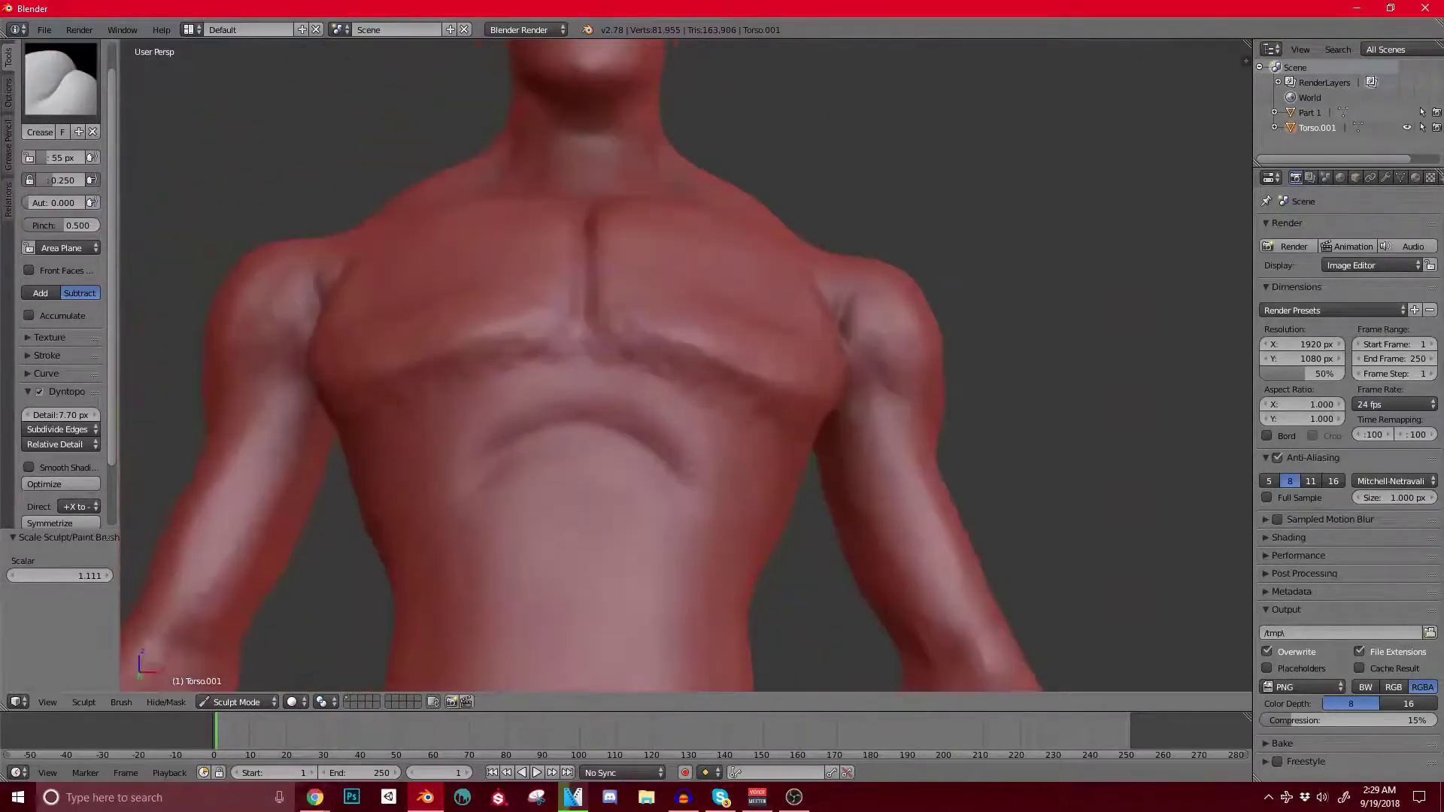
drag(540, 348, 433, 400)
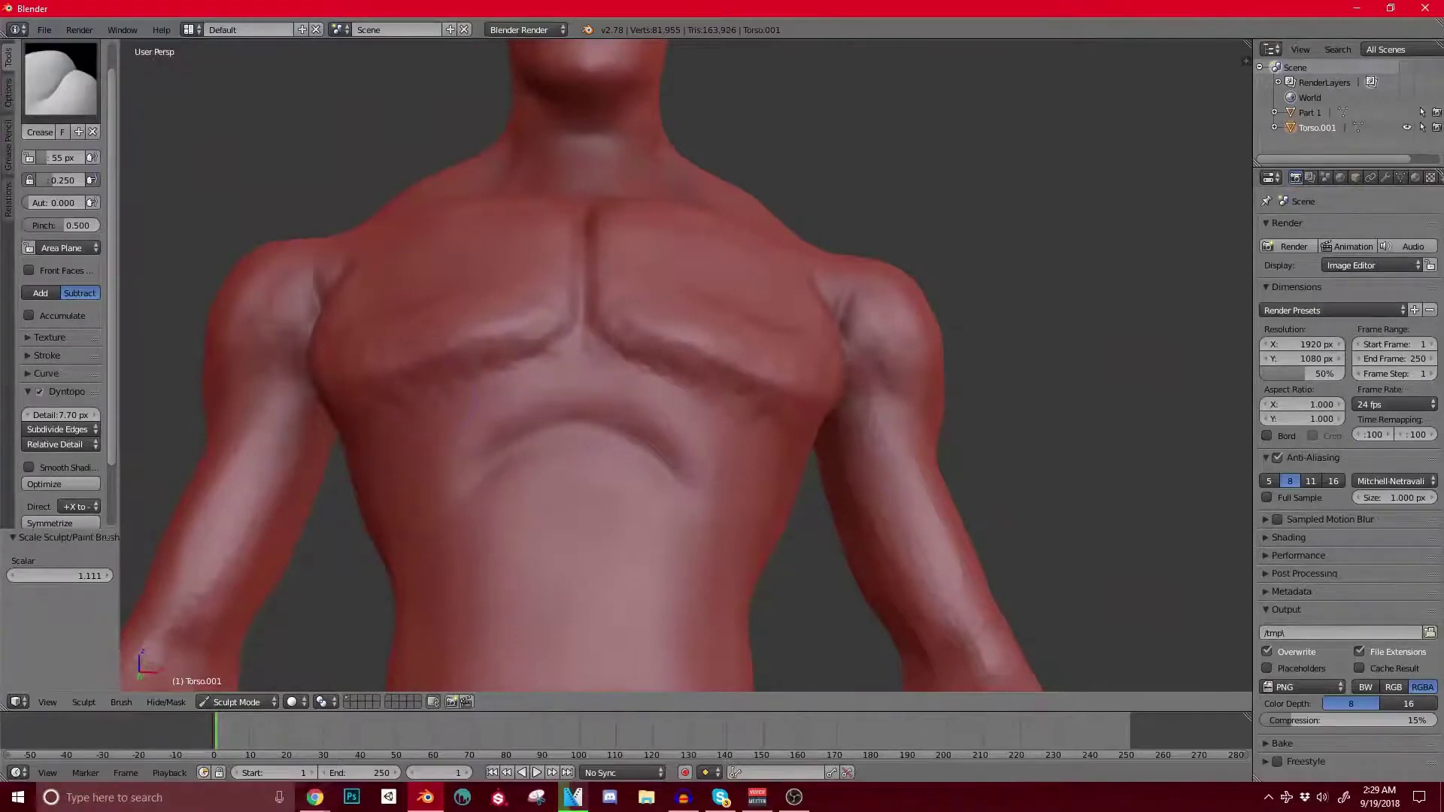
middle_drag(602, 361, 526, 353)
middle_drag(677, 376, 703, 376)
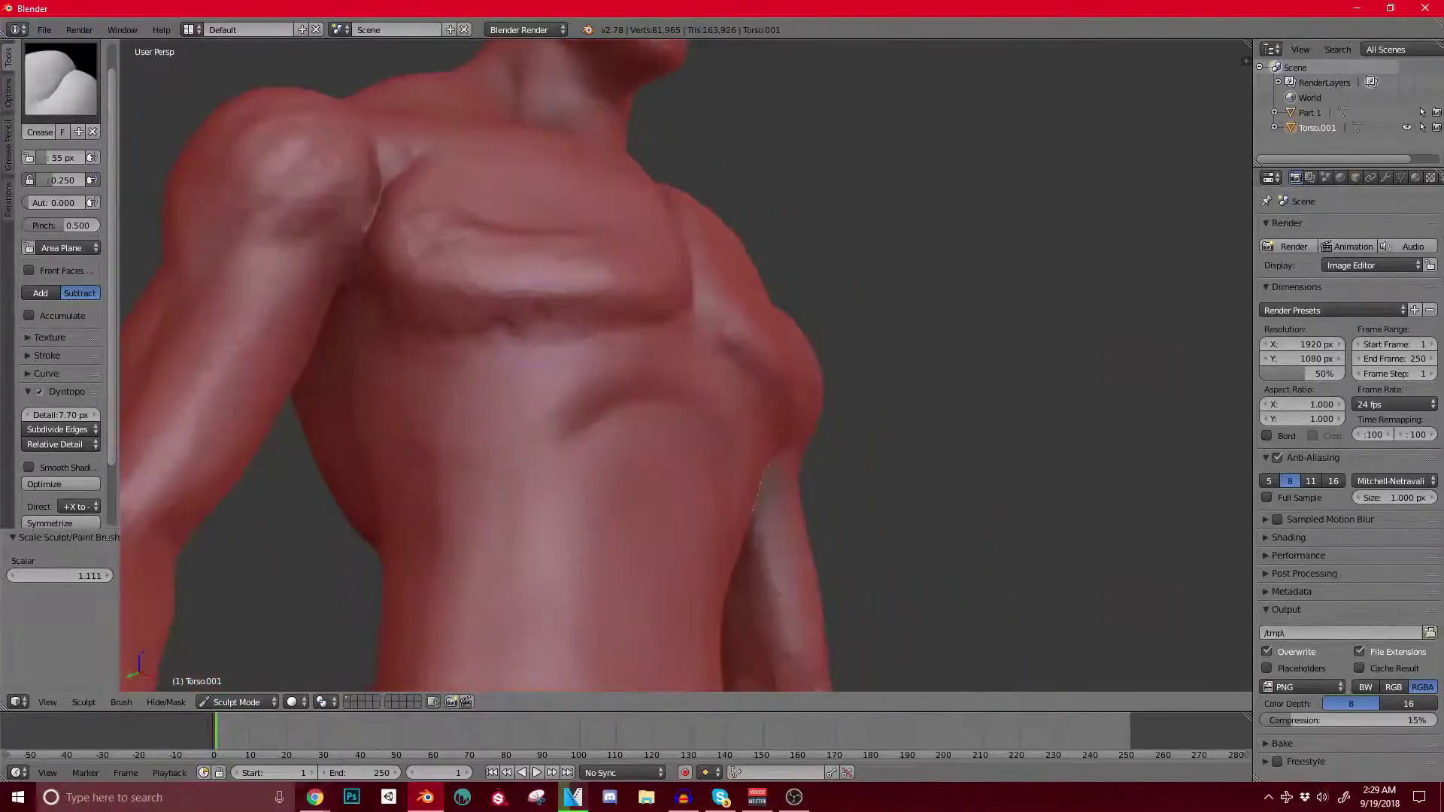
middle_drag(473, 301, 540, 273)
scroll(460, 366, down, 5)
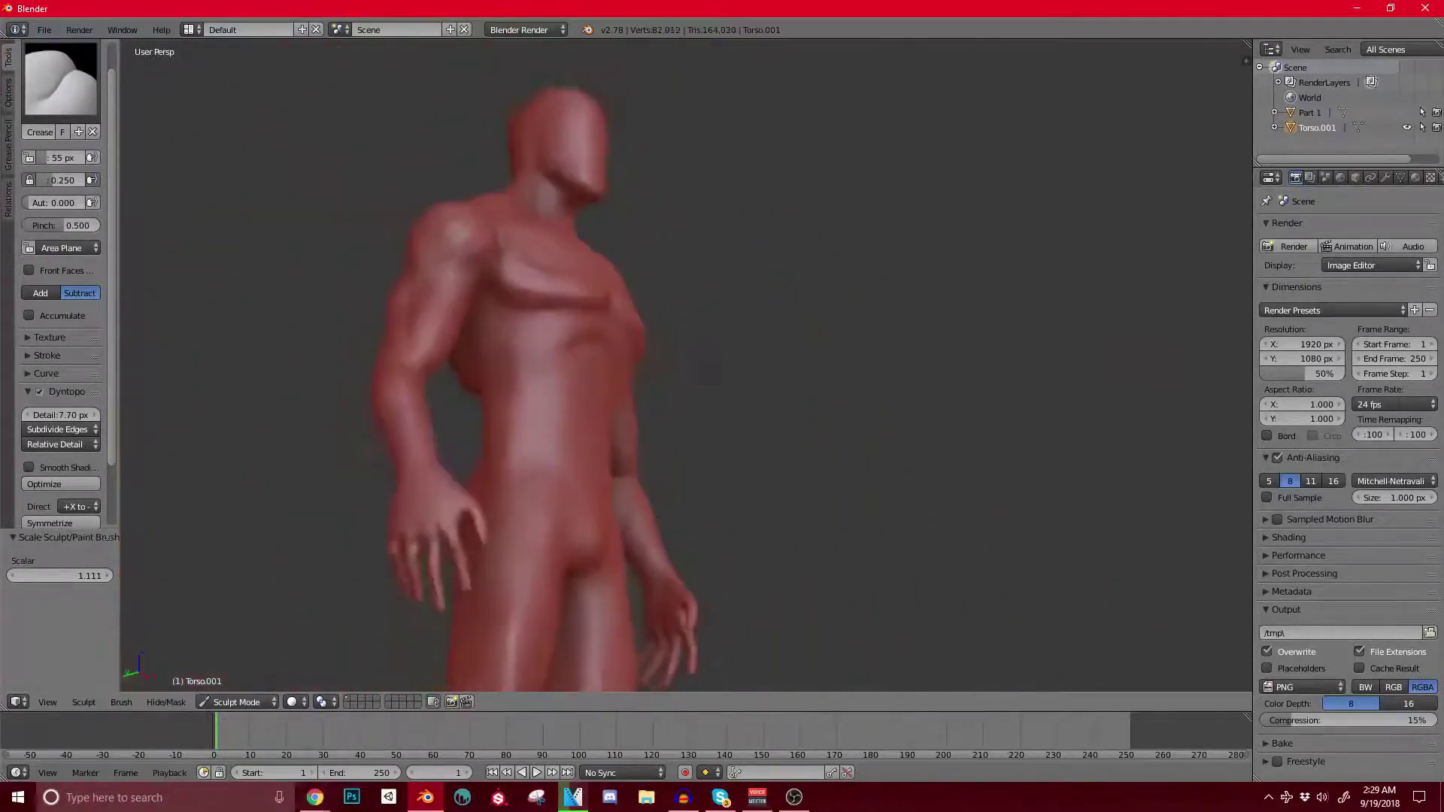
Step: Switch back to Clay Strips and lay slanted strokes across the middle of the pectoral
click(60, 79)
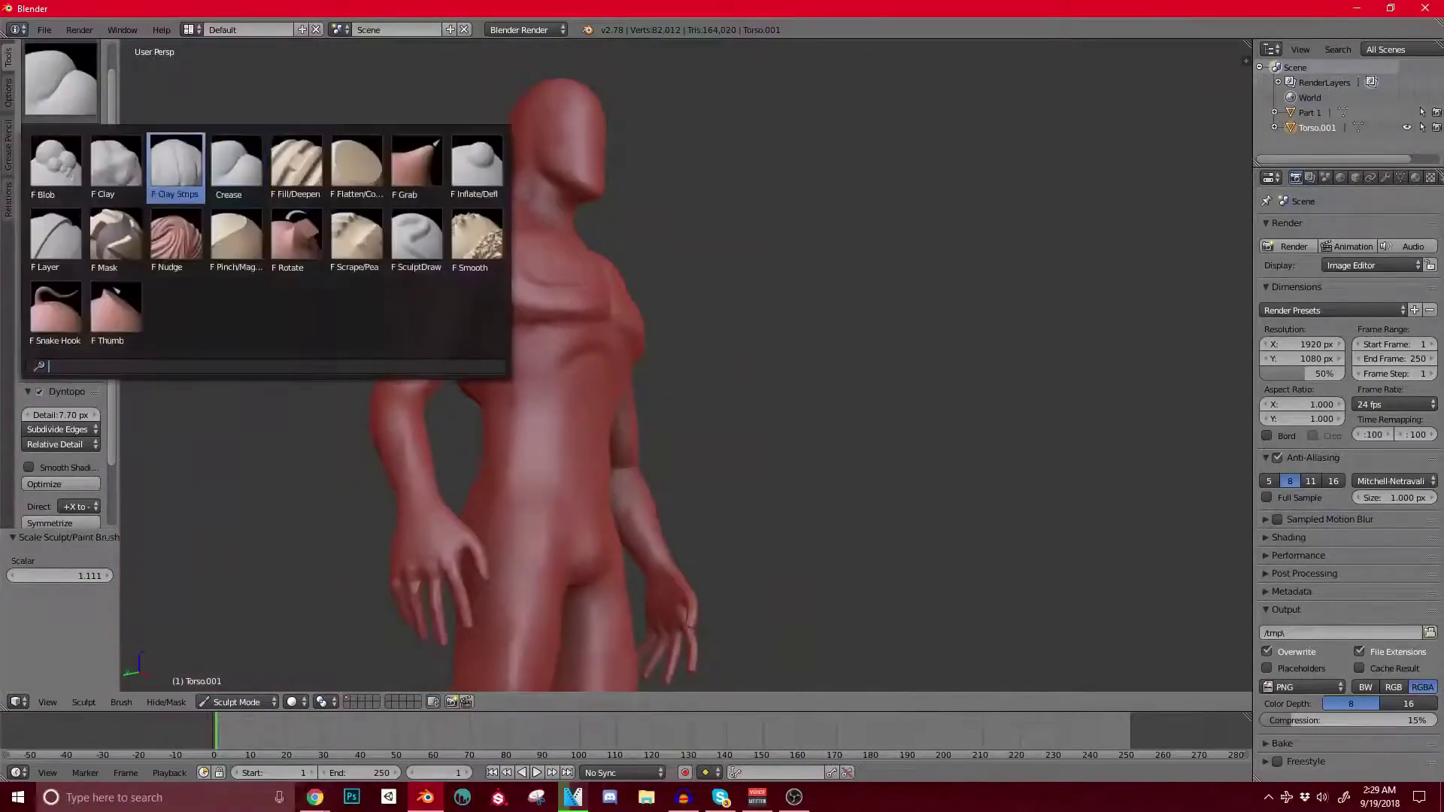
click(177, 161)
scroll(504, 305, up, 3)
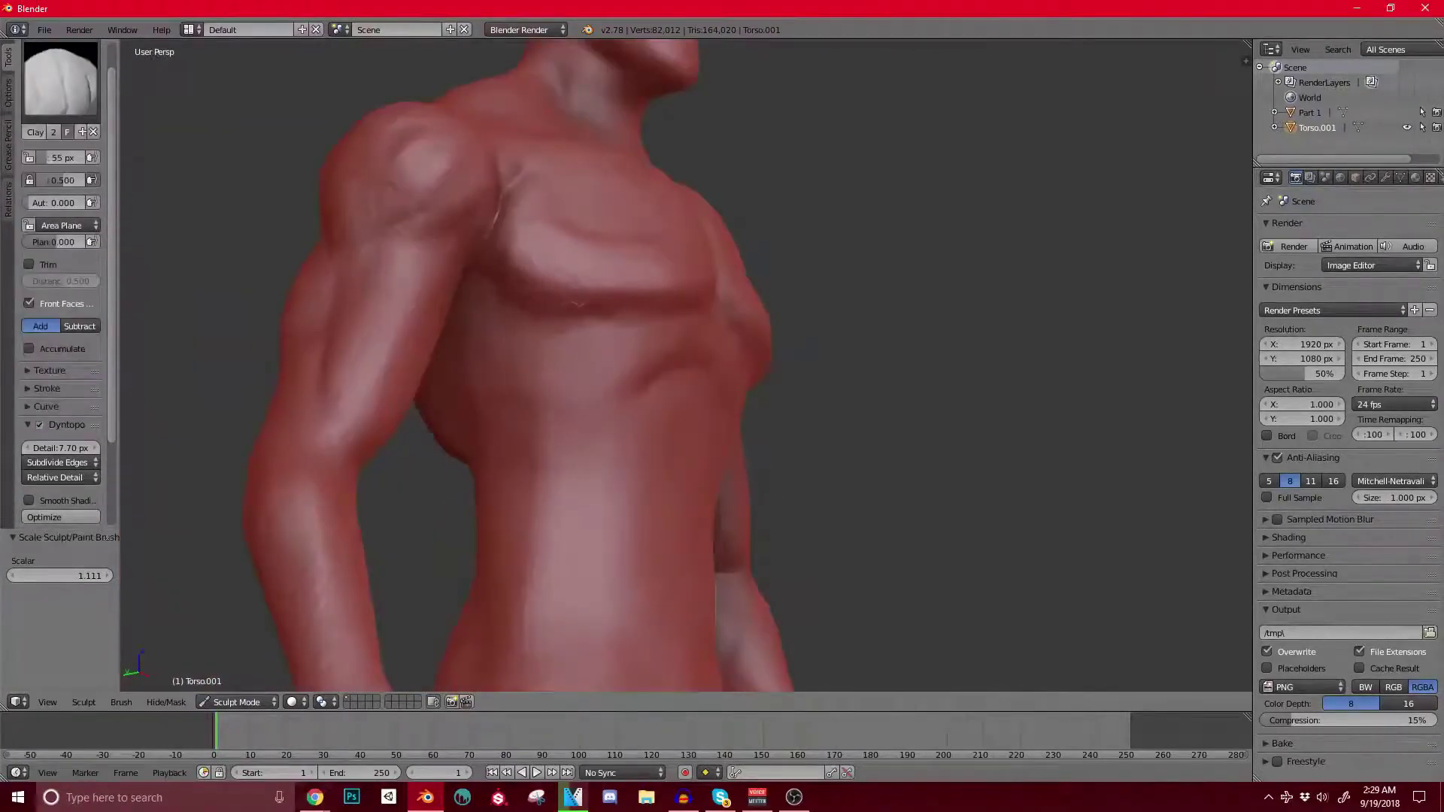
middle_drag(541, 331, 451, 346)
drag(596, 298, 555, 312)
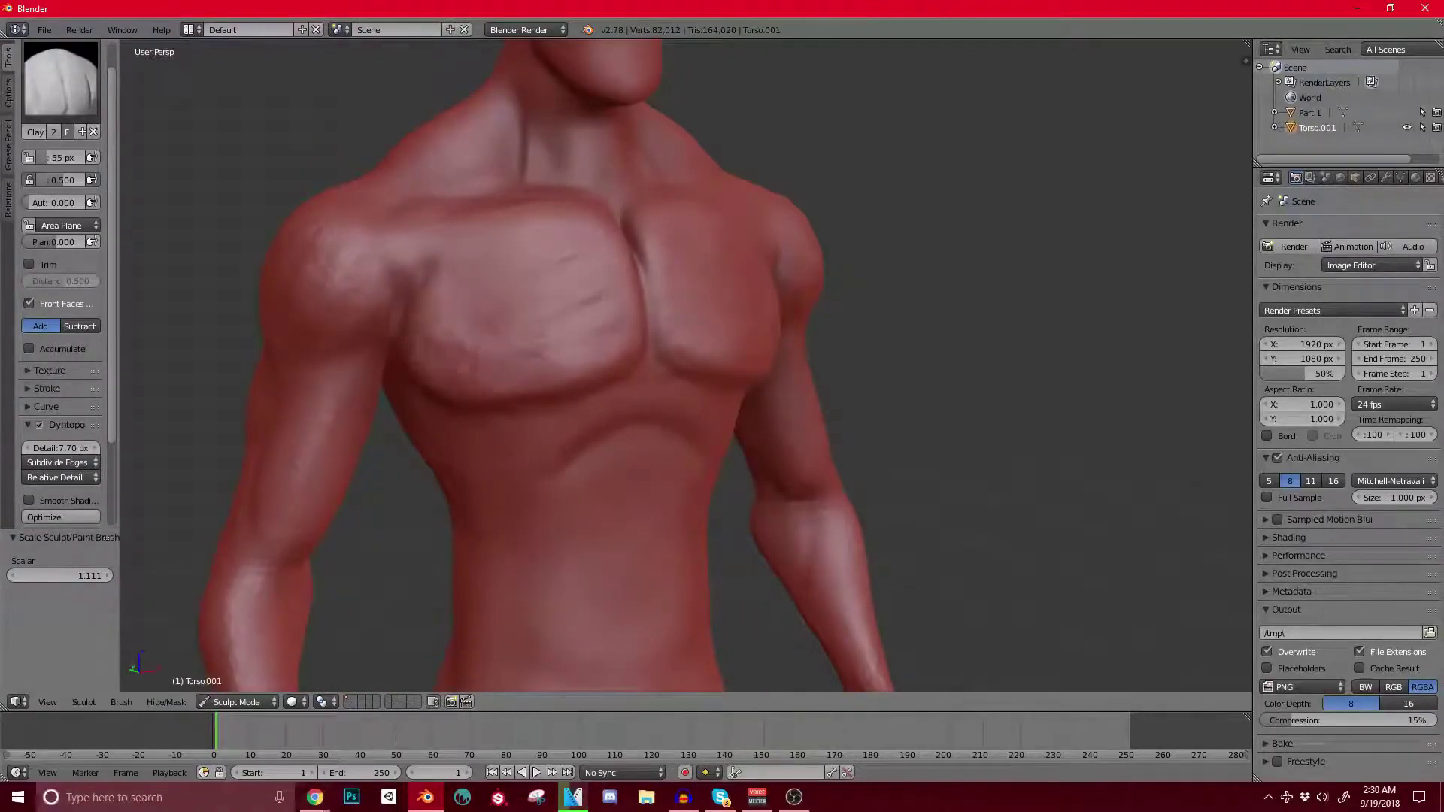
Step: Layer Clay Strips strokes across the upper and lower pectoral from the sternum toward the shoulder to suggest muscle fibers
scroll(430, 364, up, 1)
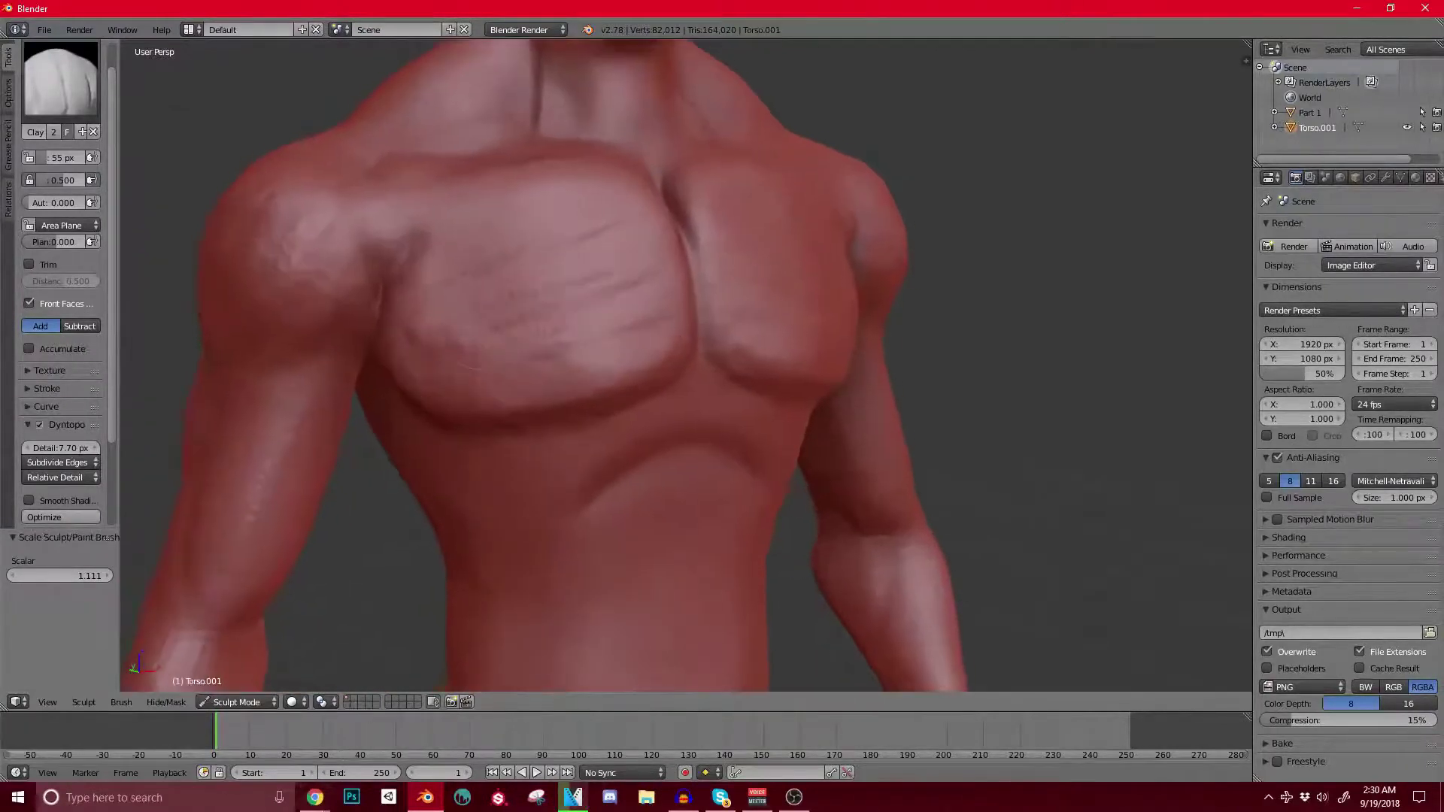
drag(648, 197, 468, 265)
drag(565, 265, 646, 256)
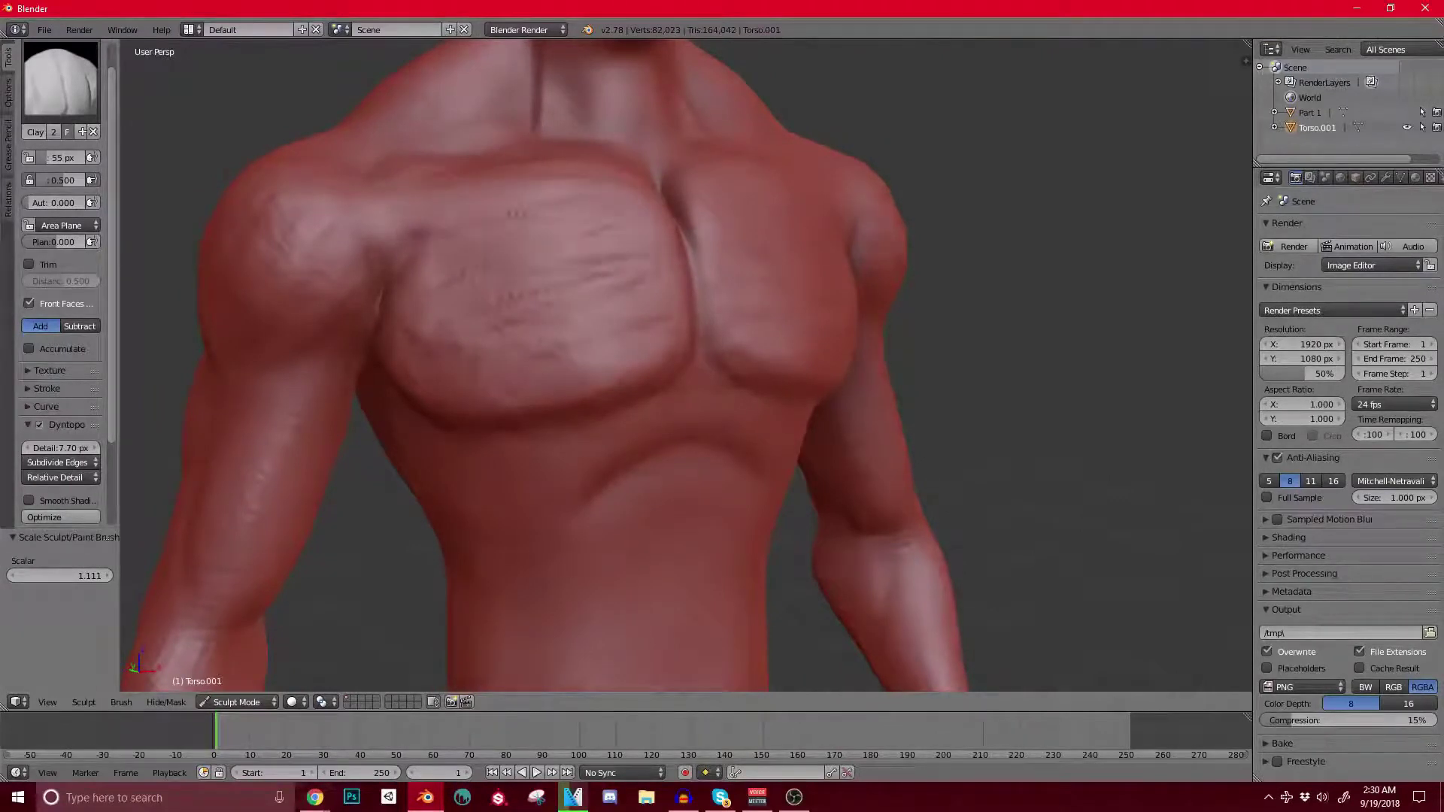
drag(555, 355, 645, 340)
Step: Build up the inner edge of the pectoral along the sternum with Clay Strips strokes
middle_drag(457, 364, 556, 355)
mouse_move(648, 244)
mouse_down()
mouse_move(597, 162)
mouse_move(630, 294)
mouse_up()
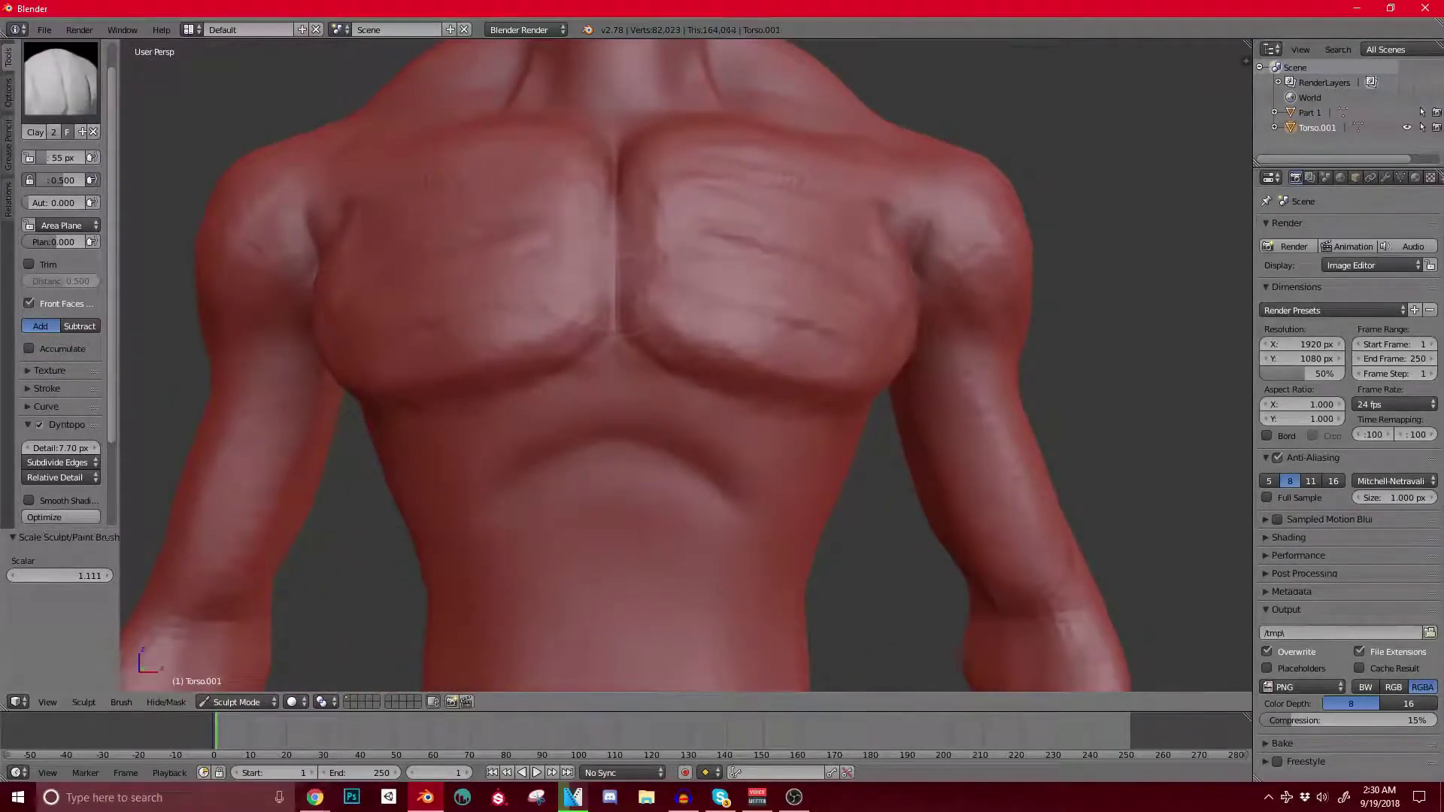
mouse_move(639, 292)
middle_down()
mouse_move(549, 283)
mouse_move(644, 295)
middle_up()
scroll(654, 301, up, 1)
mouse_move(685, 323)
mouse_down()
mouse_move(701, 352)
mouse_move(671, 263)
mouse_up()
Step: Add Clay Strips strokes on the upper chest beside the shoulder, just below the collarbone
scroll(613, 150, down, 10)
mouse_move(575, 166)
shift+middle_down()
mouse_move(558, 310)
mouse_move(611, 331)
mouse_move(775, 301)
mouse_move(696, 358)
mouse_move(783, 323)
mouse_move(704, 331)
shift+middle_up()
scroll(531, 335, up, 7)
scroll(695, 358, up, 3)
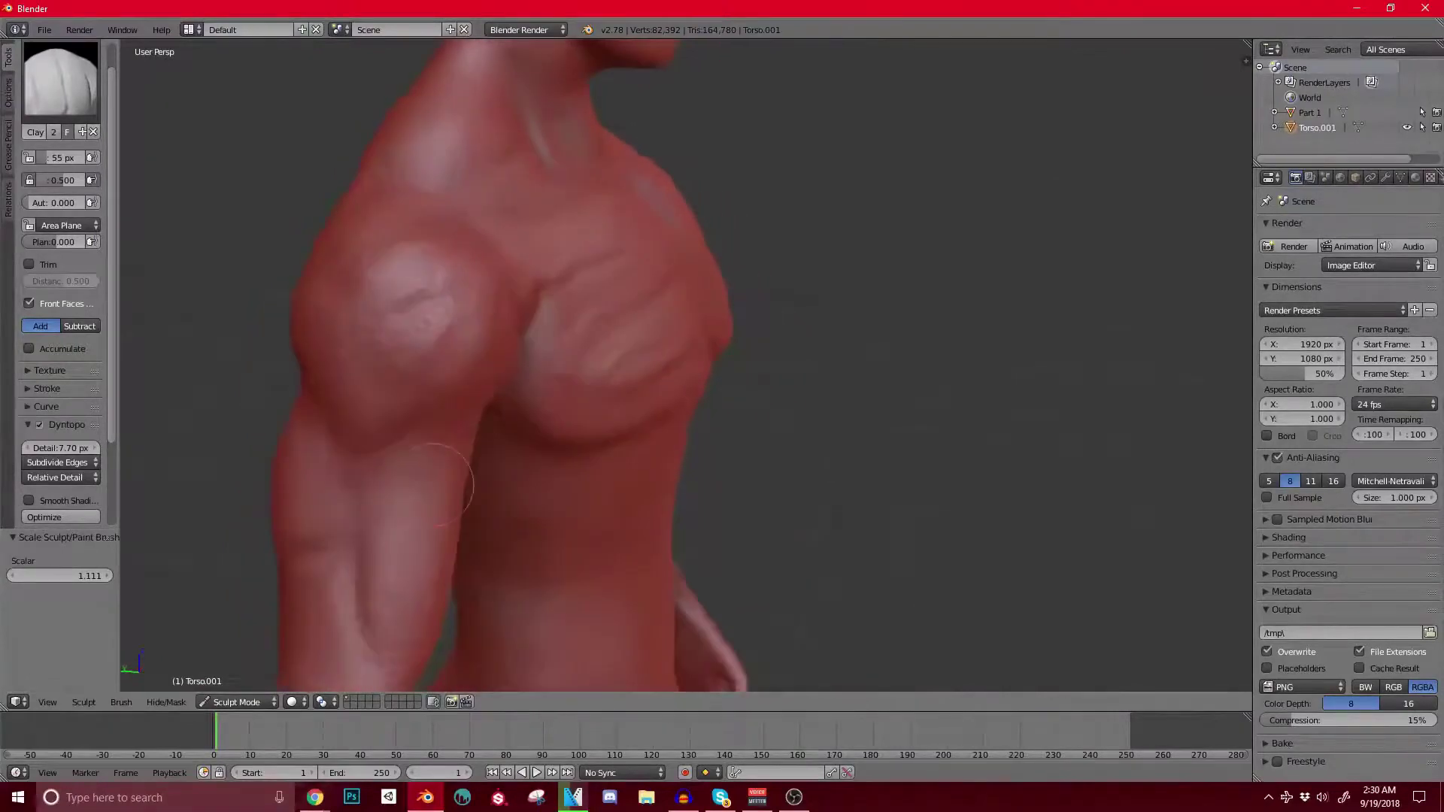
mouse_move(515, 343)
middle_down()
mouse_move(436, 348)
mouse_move(430, 380)
middle_up()
scroll(436, 348, up, 2)
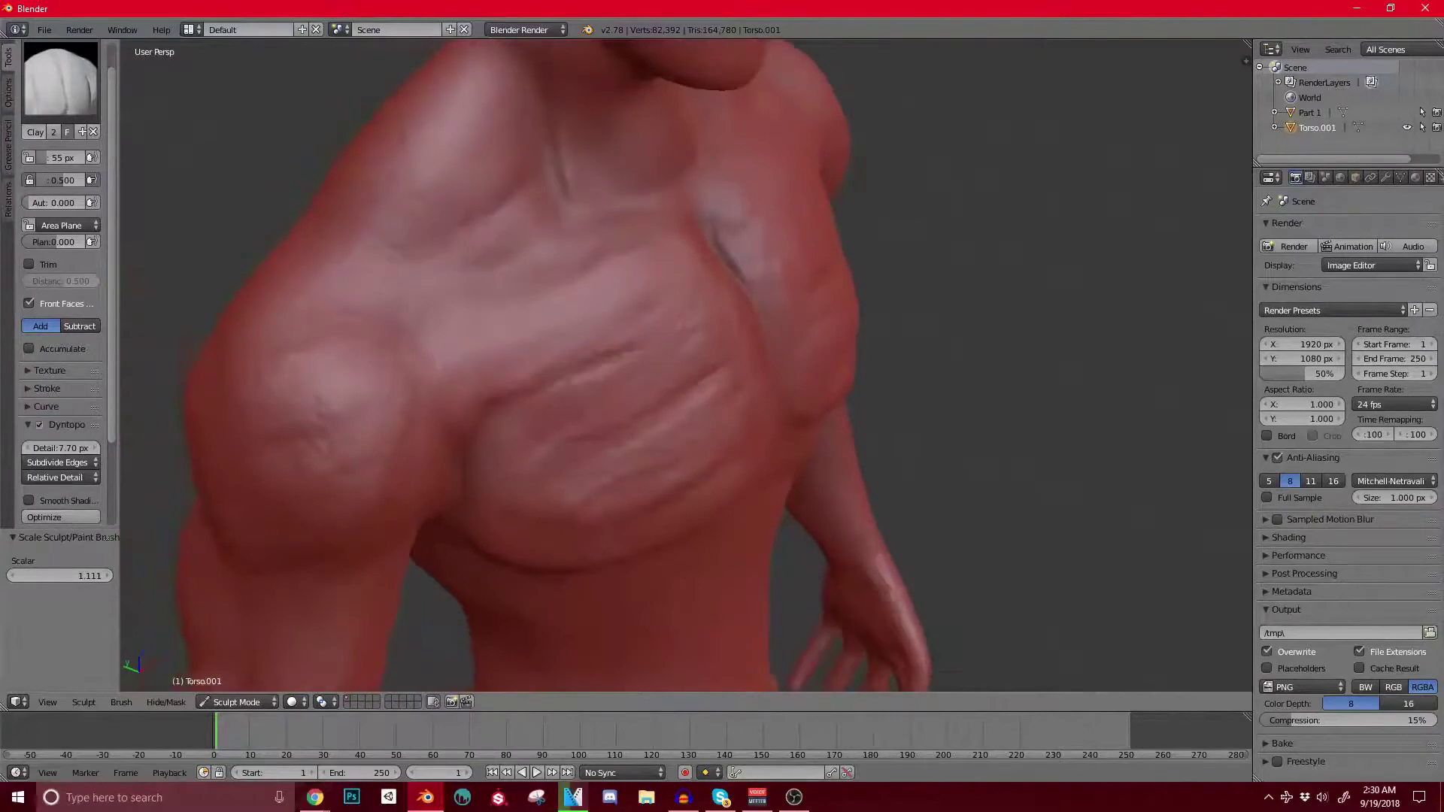
mouse_move(427, 322)
mouse_down()
mouse_move(518, 271)
mouse_move(500, 279)
mouse_up()
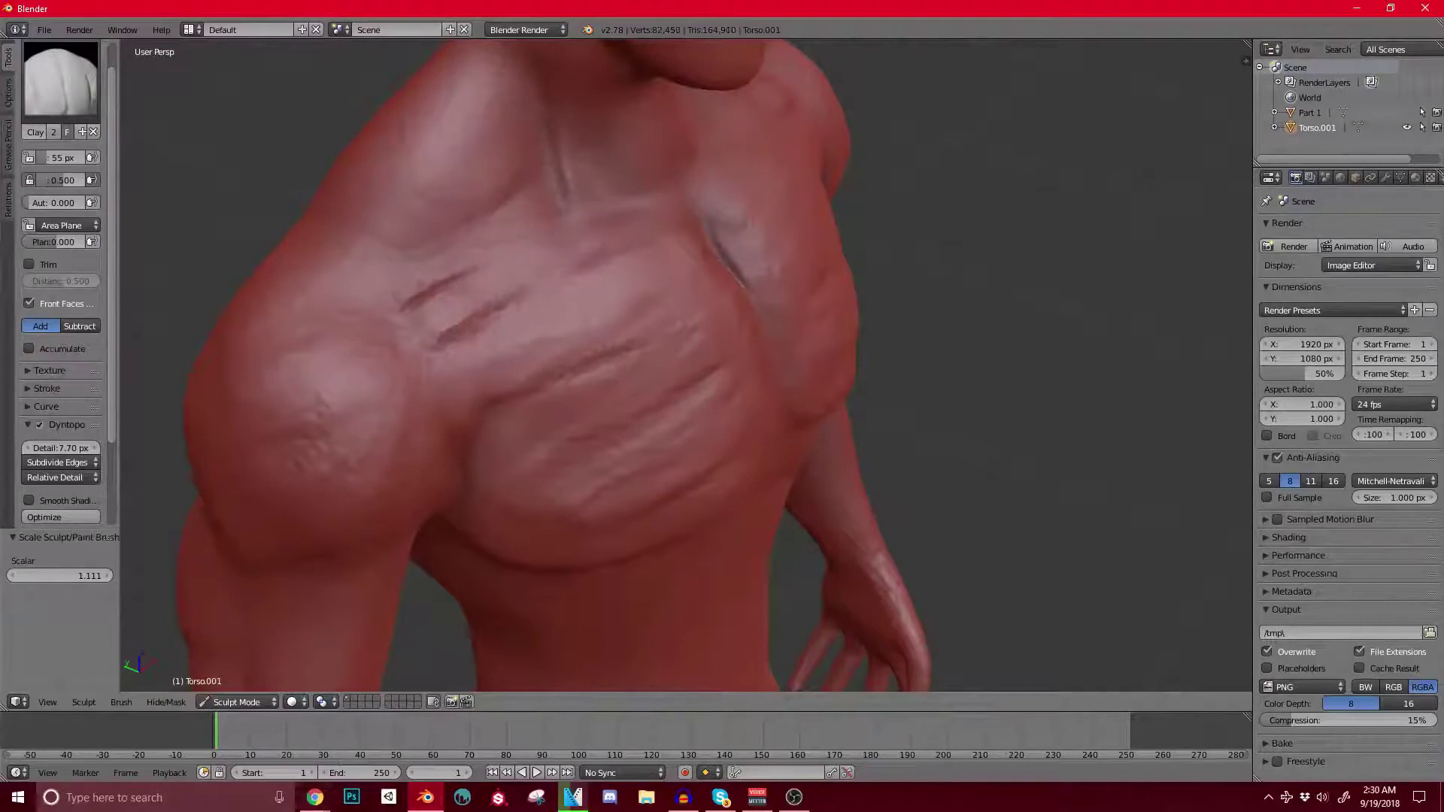
Step: Reduce the Clay Strips radius to 49 px and build up the collarbone area from the shoulder toward the base of the neck
shift+middle_drag(500, 278, 449, 335)
scroll(449, 335, up, 1)
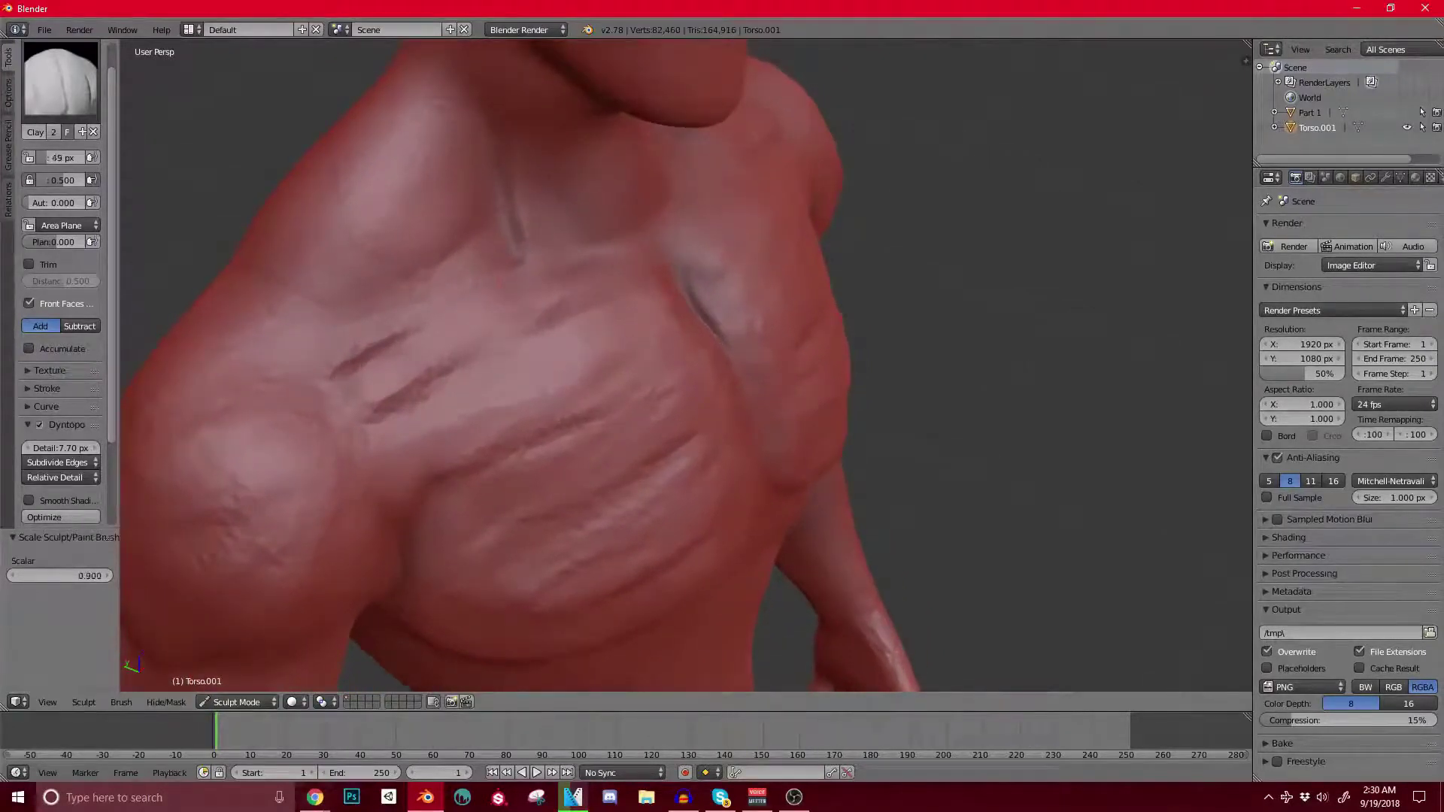
drag(428, 355, 606, 293)
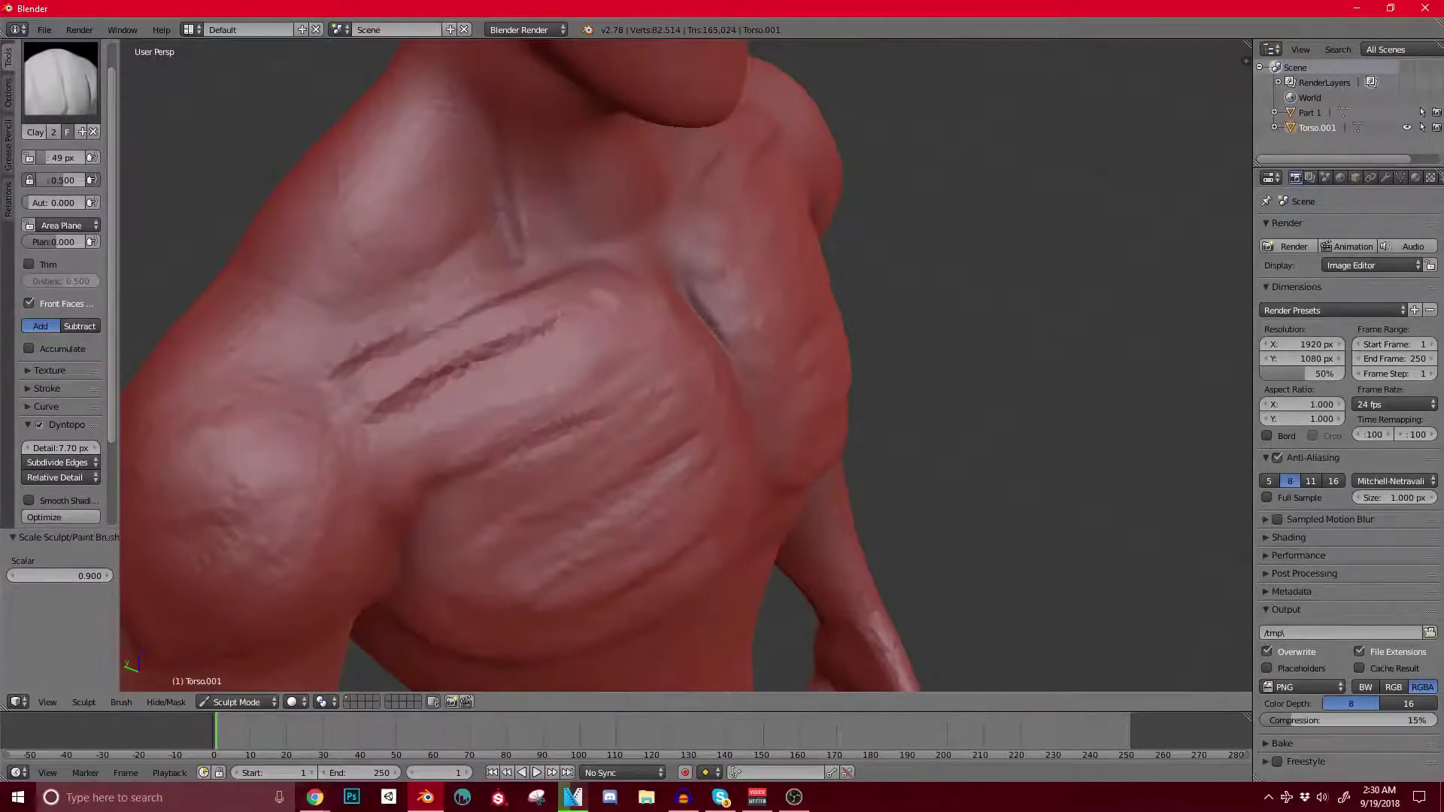
mouse_move(594, 301)
middle_down()
mouse_move(489, 282)
mouse_move(575, 289)
middle_up()
drag(363, 388, 322, 389)
drag(453, 376, 553, 349)
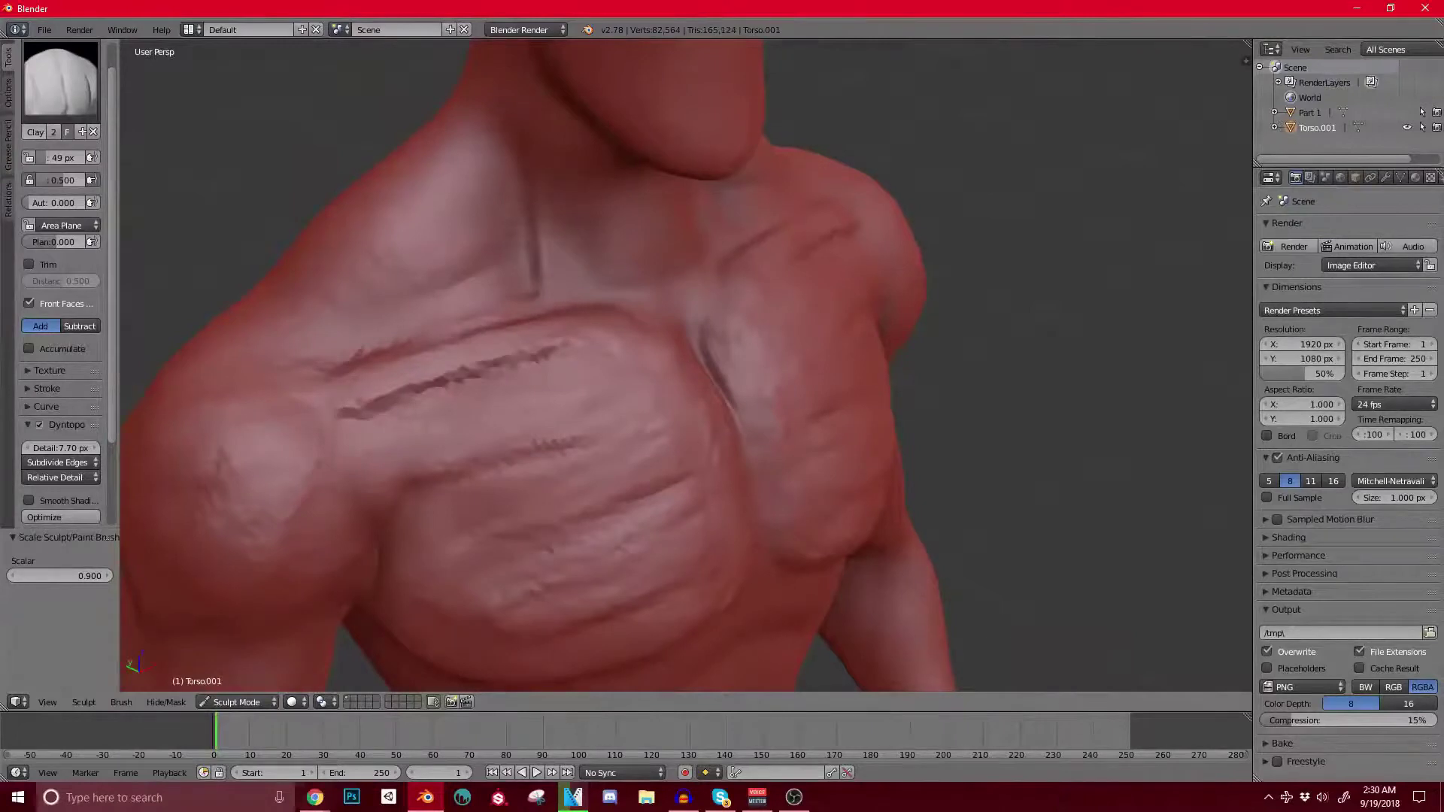
Step: Set the Clay Strips radius to 54 px and build up the neck muscle running from behind the jaw to the collarbone
middle_drag(677, 376, 594, 369)
mouse_move(630, 217)
mouse_down()
mouse_move(613, 213)
mouse_move(621, 202)
mouse_up()
scroll(541, 150, down, 2)
shift+middle_drag(542, 154, 554, 285)
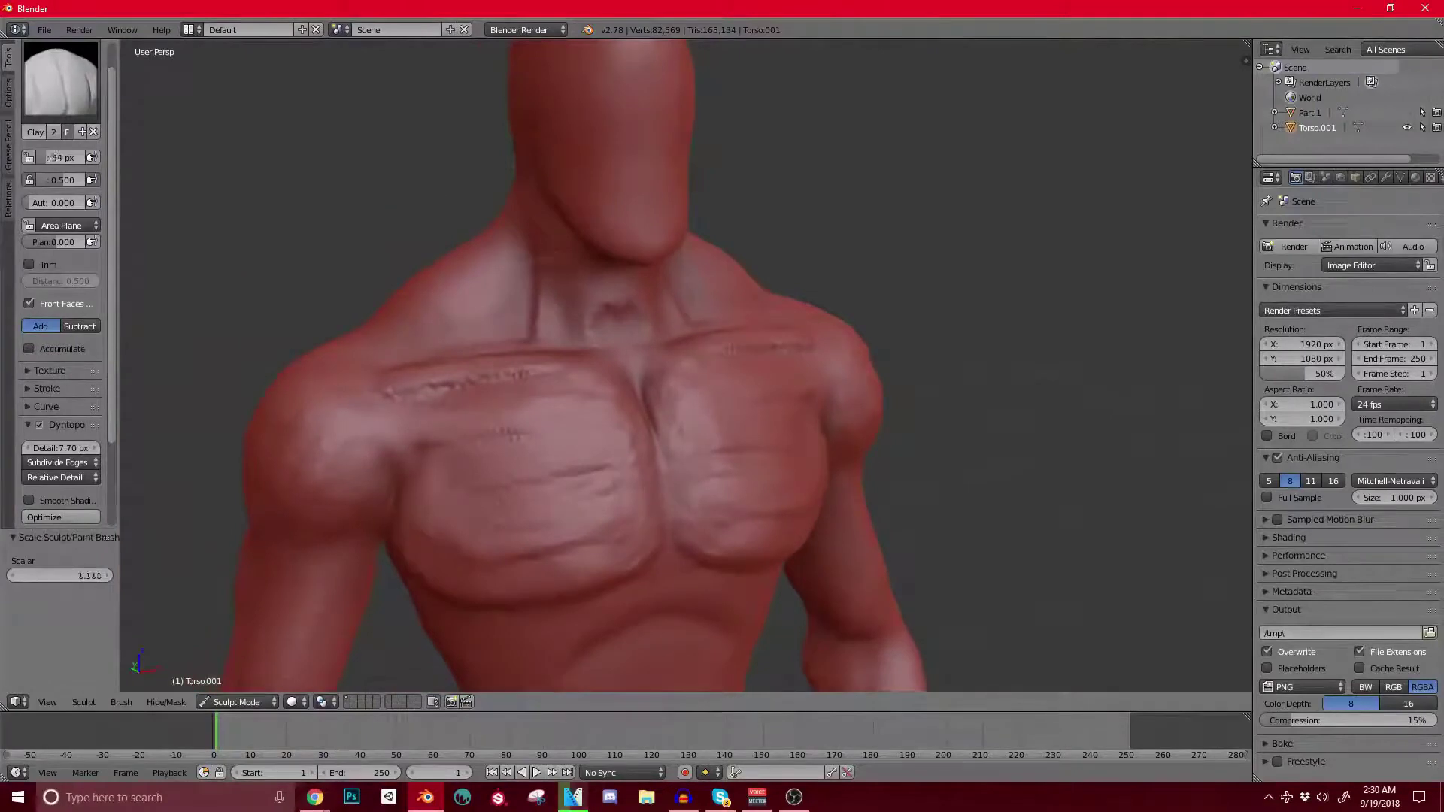
drag(523, 297, 509, 245)
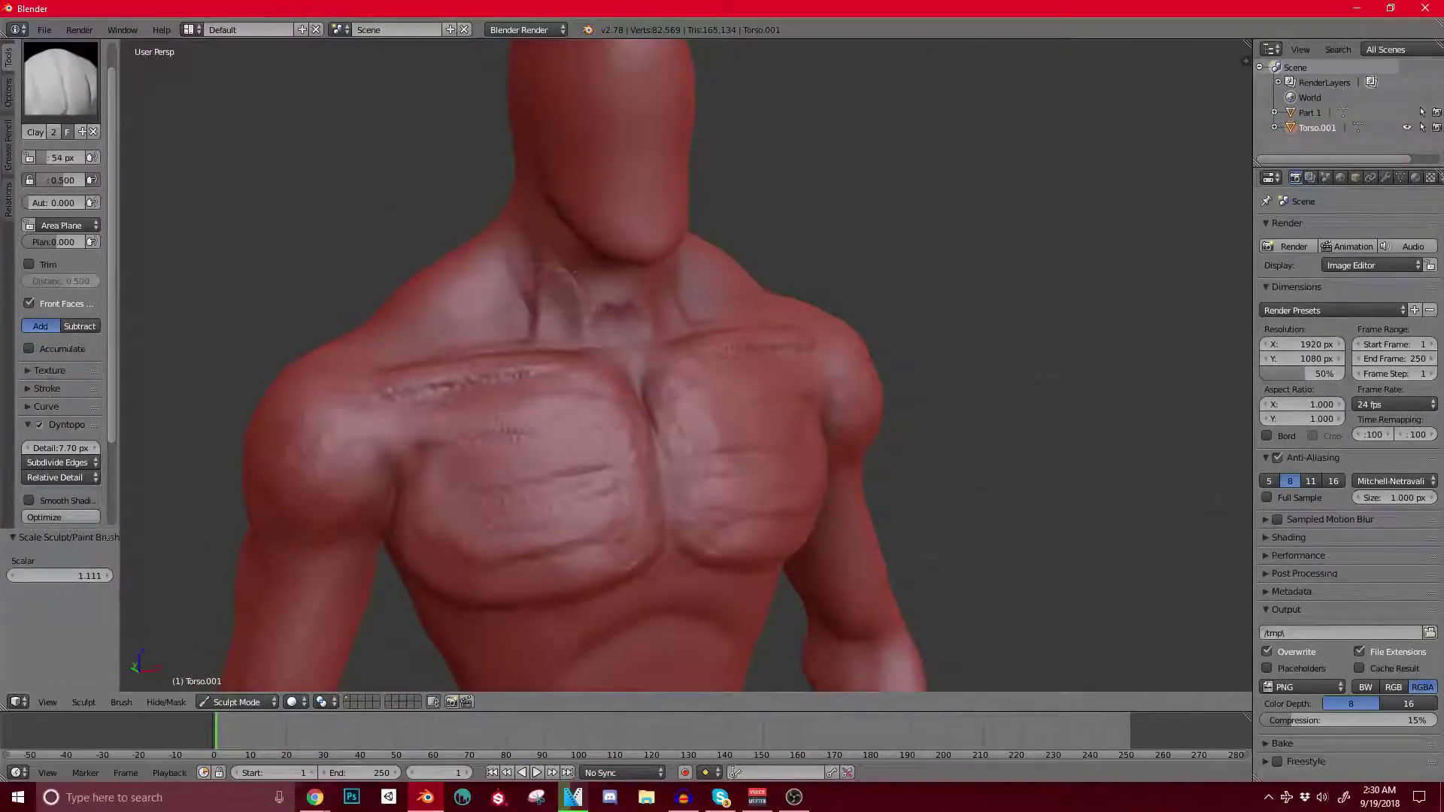
middle_drag(532, 233, 606, 240)
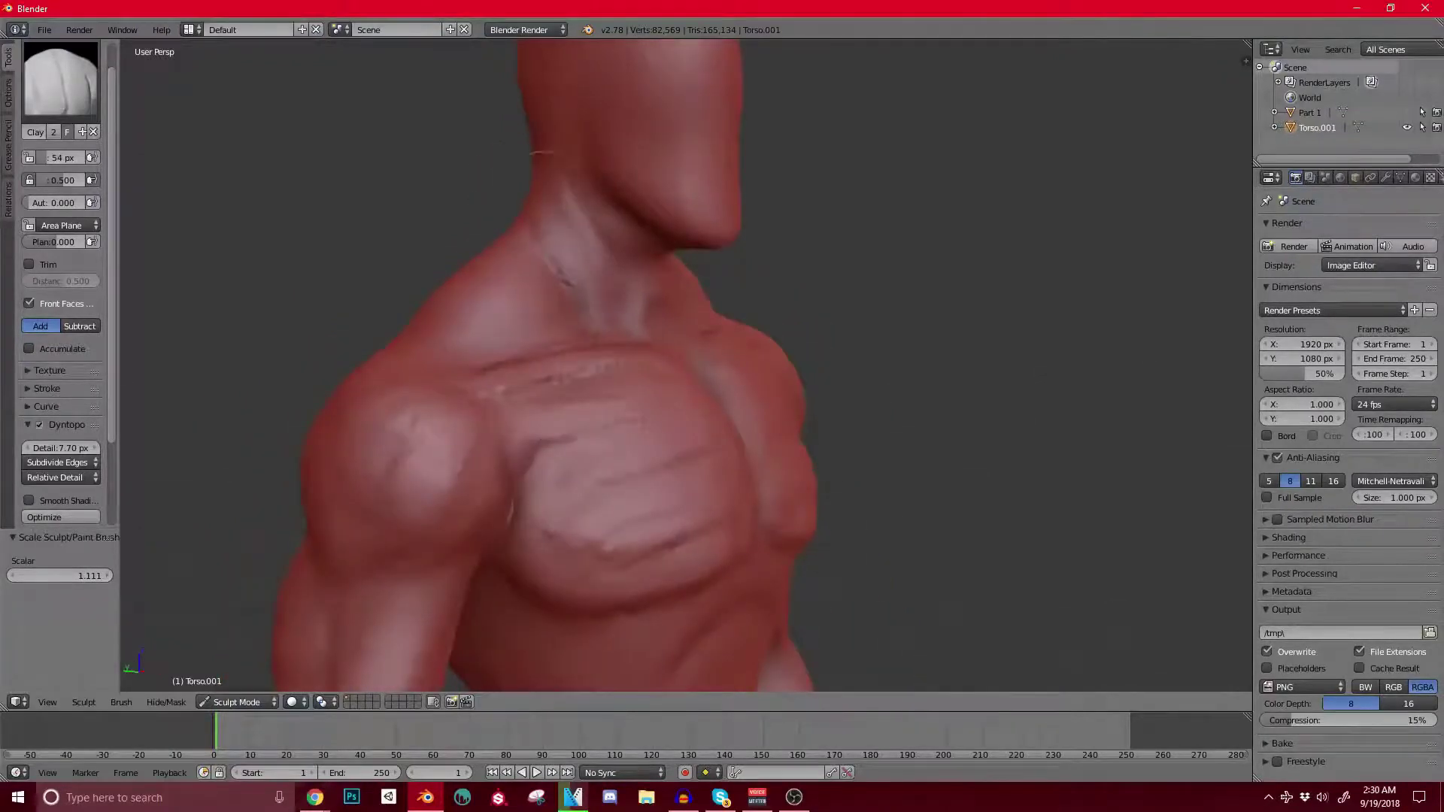
mouse_move(554, 154)
mouse_down()
mouse_move(563, 279)
mouse_move(583, 303)
mouse_up()
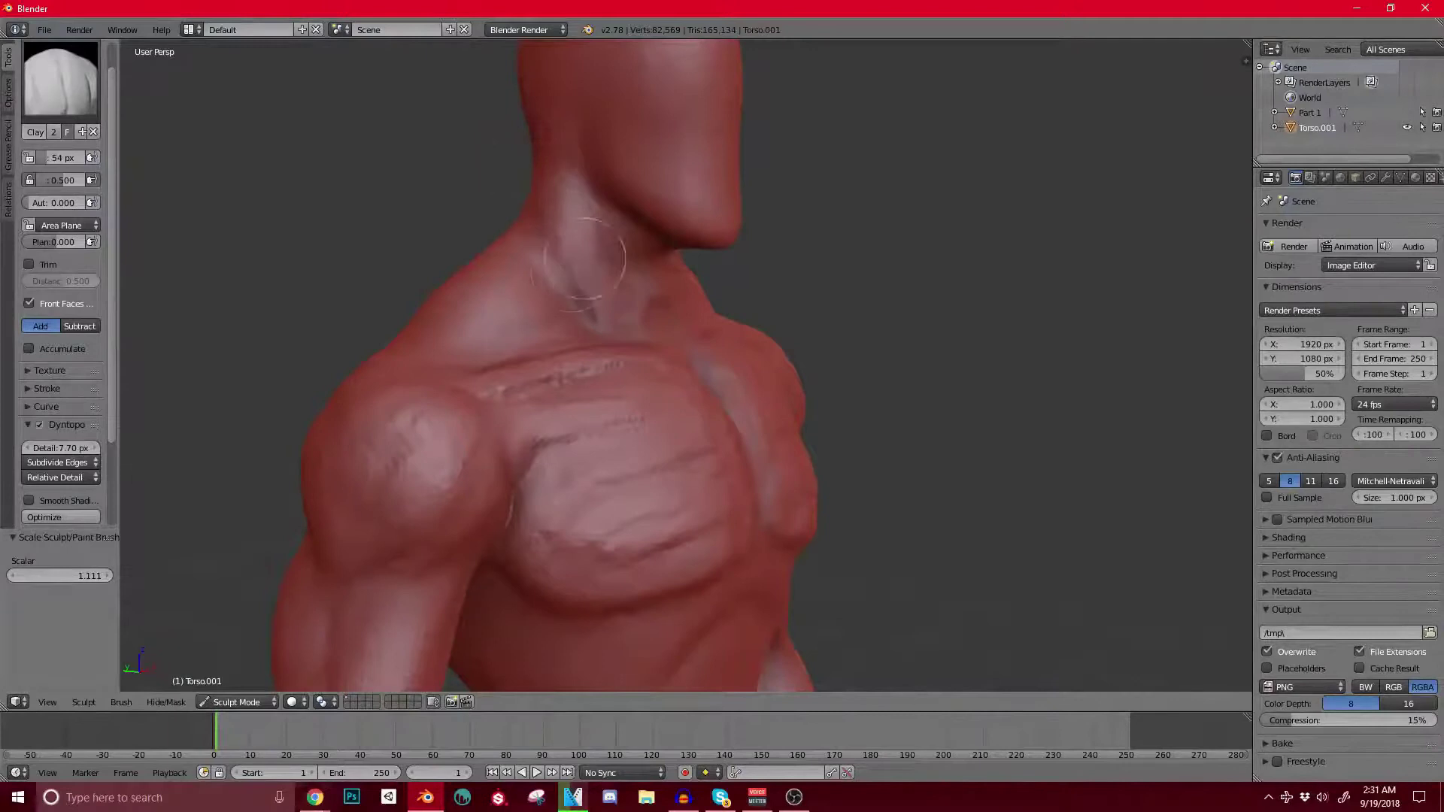
mouse_move(646, 301)
middle_down()
mouse_move(590, 230)
mouse_move(612, 291)
middle_up()
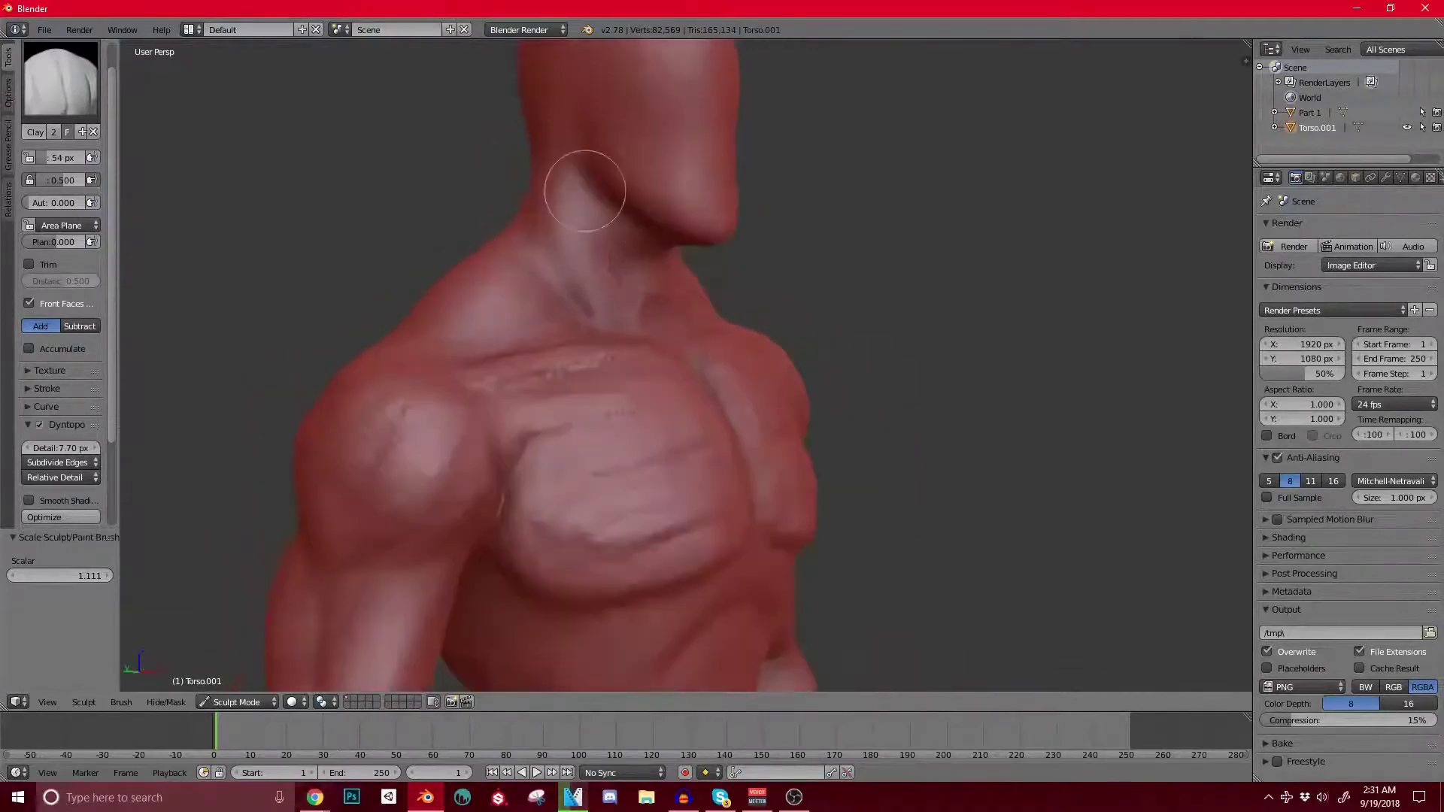
Step: Shape the throat beneath the jaw and build up the slope where the neck meets the trapezius with Clay Strips
scroll(587, 188, up, 4)
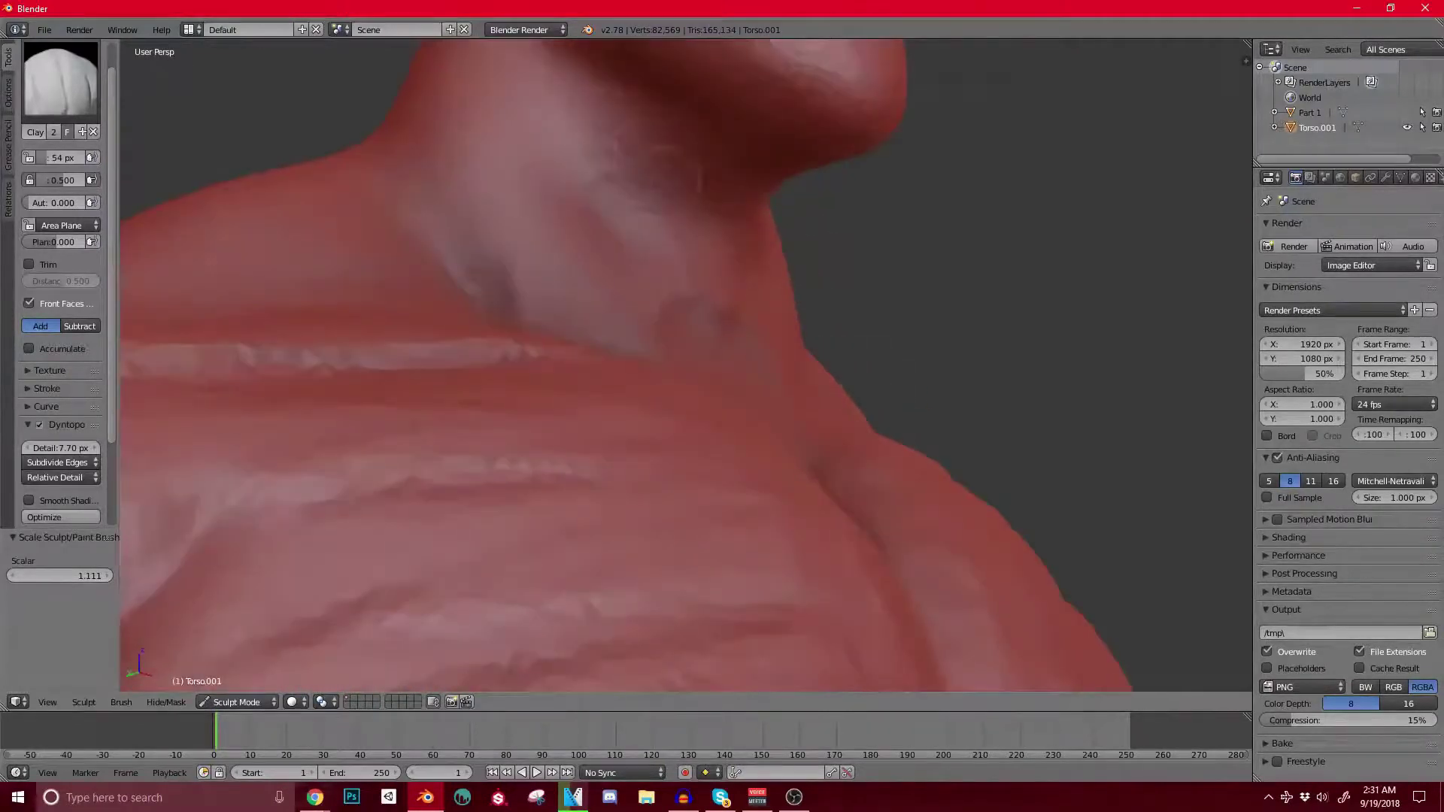
scroll(655, 158, down, 4)
scroll(666, 225, up, 2)
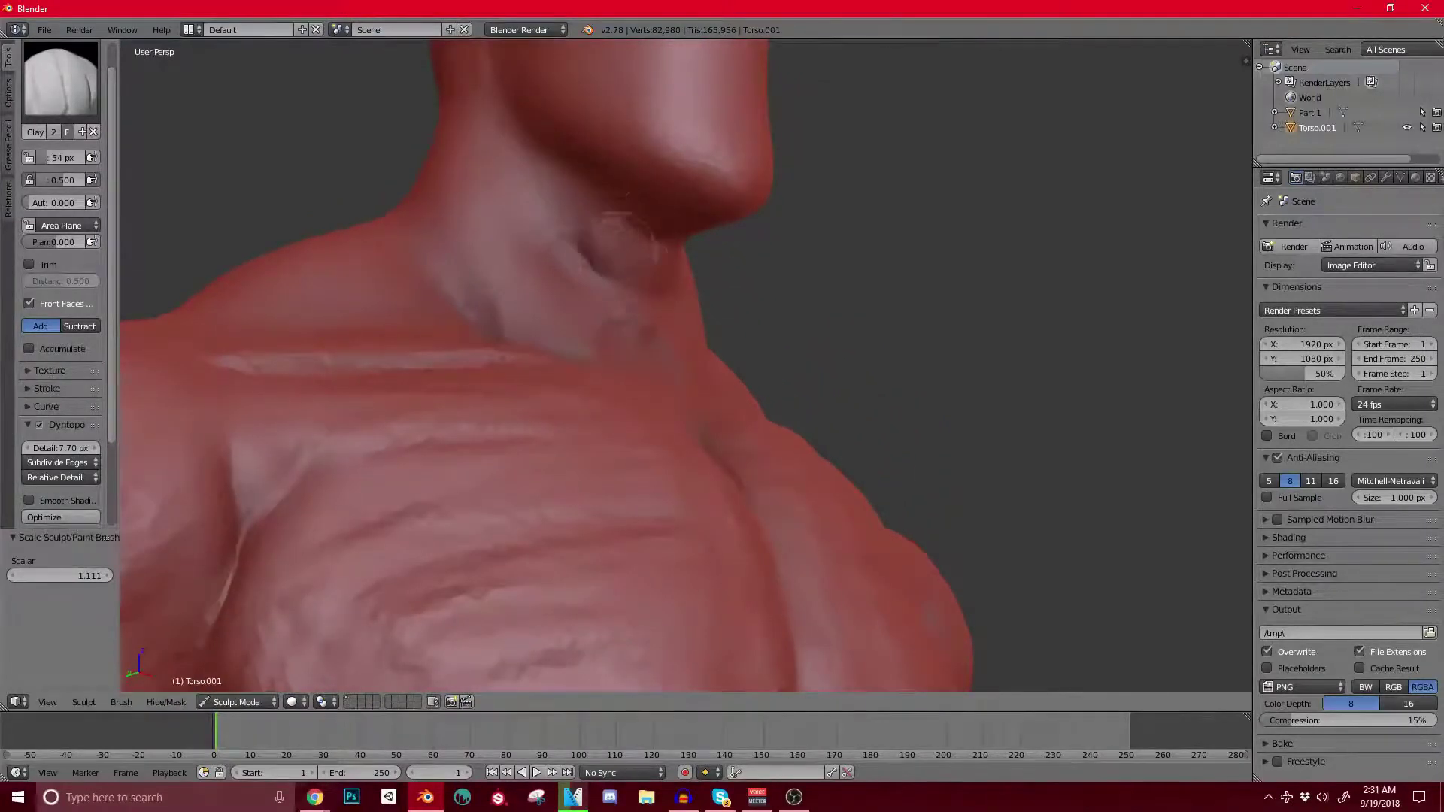
scroll(646, 229, down, 4)
shift+middle_drag(657, 235, 638, 458)
scroll(652, 354, up, 2)
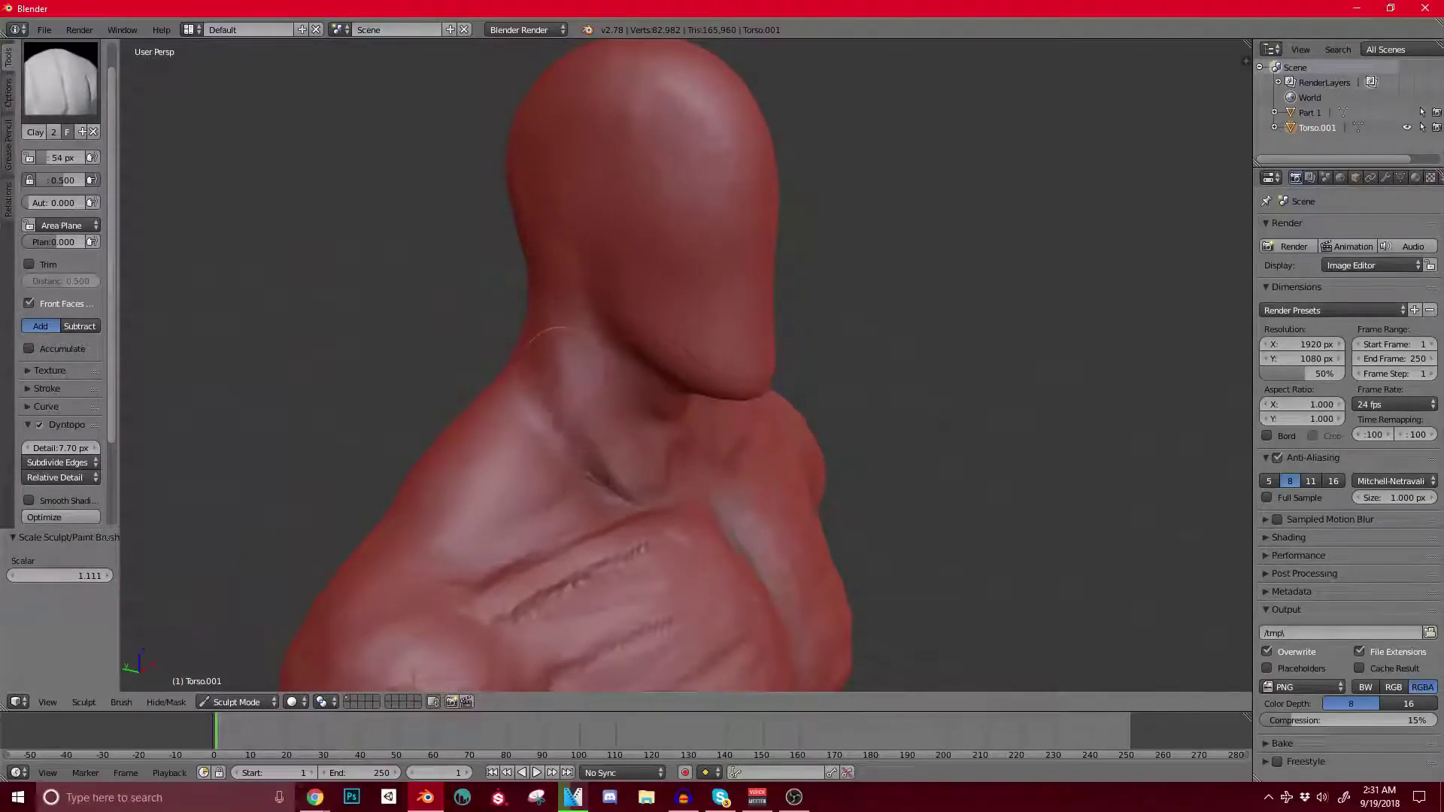
scroll(560, 368, down, 1)
middle_drag(558, 368, 594, 379)
scroll(587, 380, up, 2)
drag(570, 532, 515, 493)
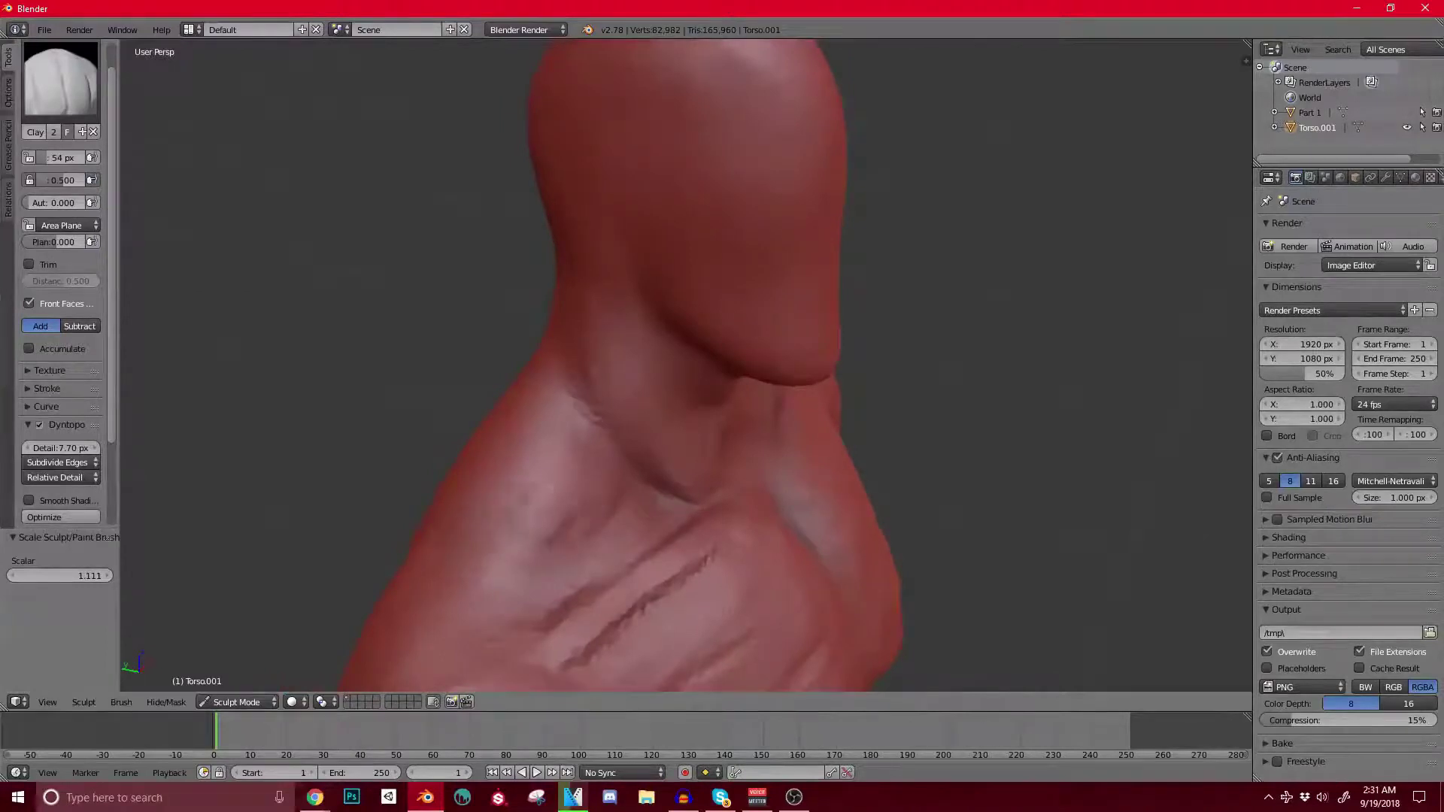
Step: Layer Clay Strips strokes over the trapezius on the upper back, from beside the spine up toward the neck and shoulders
scroll(496, 451, down, 4)
middle_drag(496, 451, 654, 436)
scroll(655, 437, up, 2)
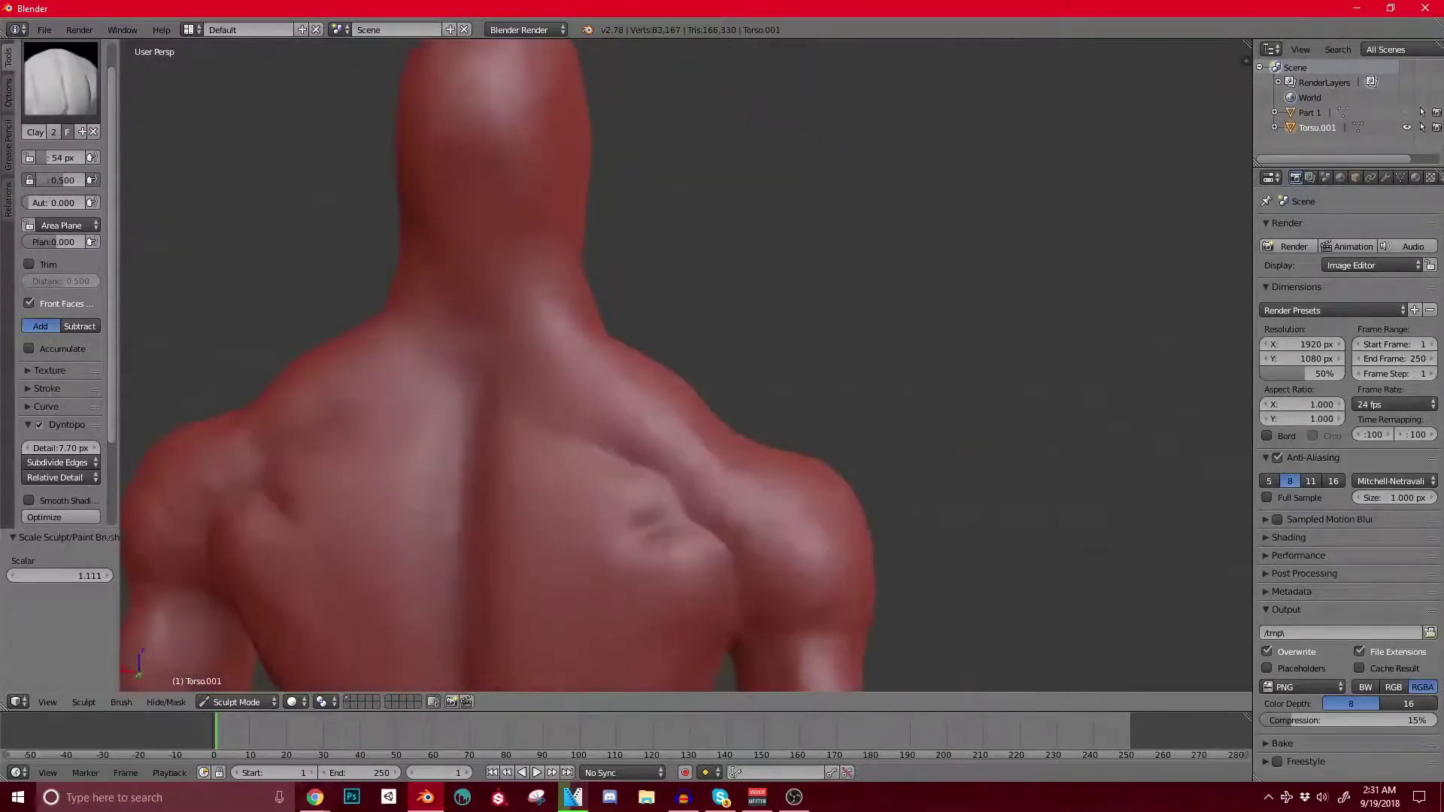
mouse_move(500, 440)
middle_down()
mouse_move(465, 468)
mouse_move(487, 380)
middle_up()
mouse_move(391, 466)
mouse_down()
mouse_move(380, 376)
mouse_move(322, 316)
mouse_up()
drag(397, 380, 410, 320)
mouse_move(423, 433)
mouse_down()
mouse_move(430, 365)
mouse_move(410, 309)
mouse_up()
drag(635, 320, 590, 361)
drag(382, 366, 418, 282)
drag(566, 301, 620, 227)
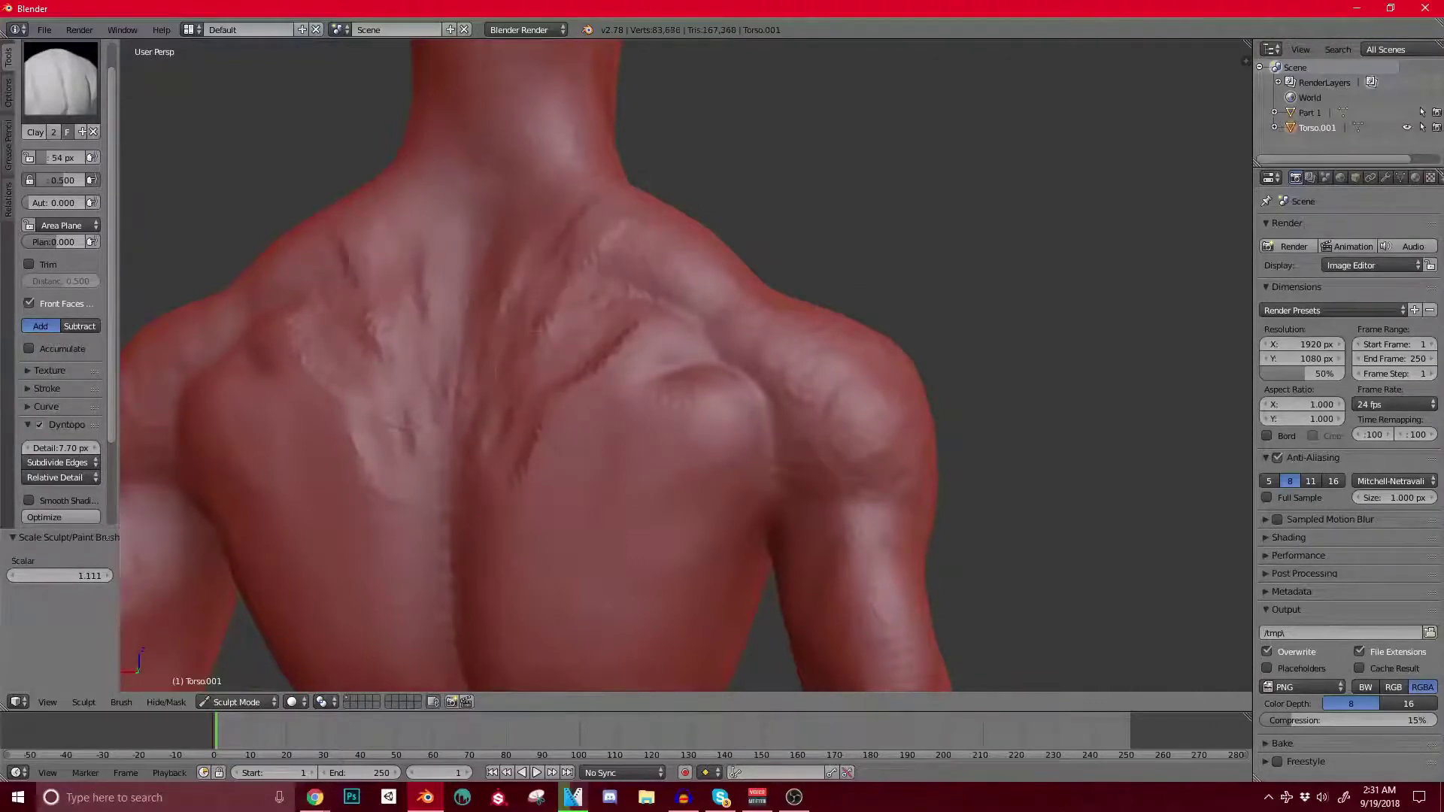
Step: Add diagonal Clay Strips strokes across the upper trapezius and beside the shoulder blades
middle_drag(537, 373, 521, 429)
mouse_move(583, 376)
mouse_down()
mouse_move(645, 301)
mouse_move(673, 335)
mouse_up()
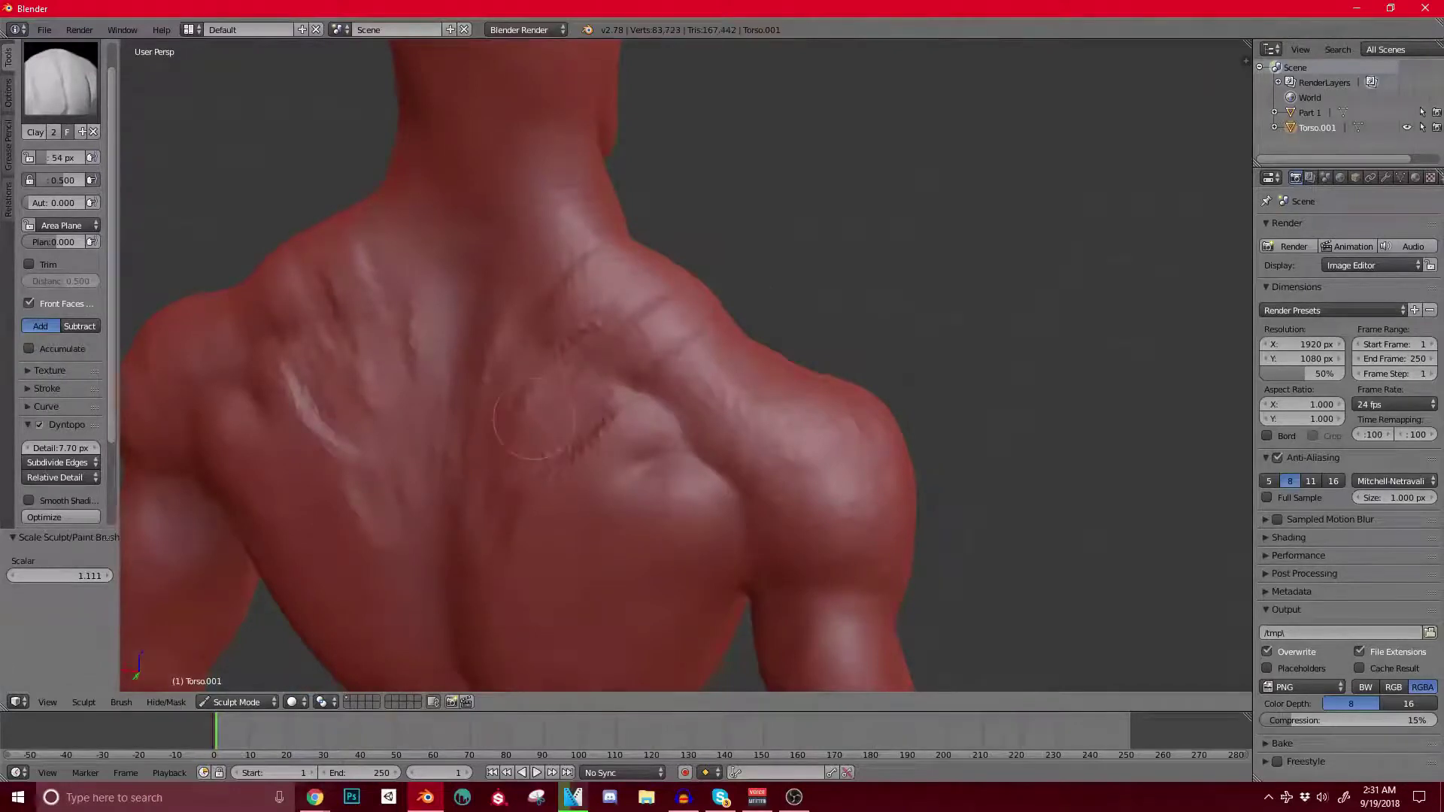
middle_drag(422, 354, 480, 373)
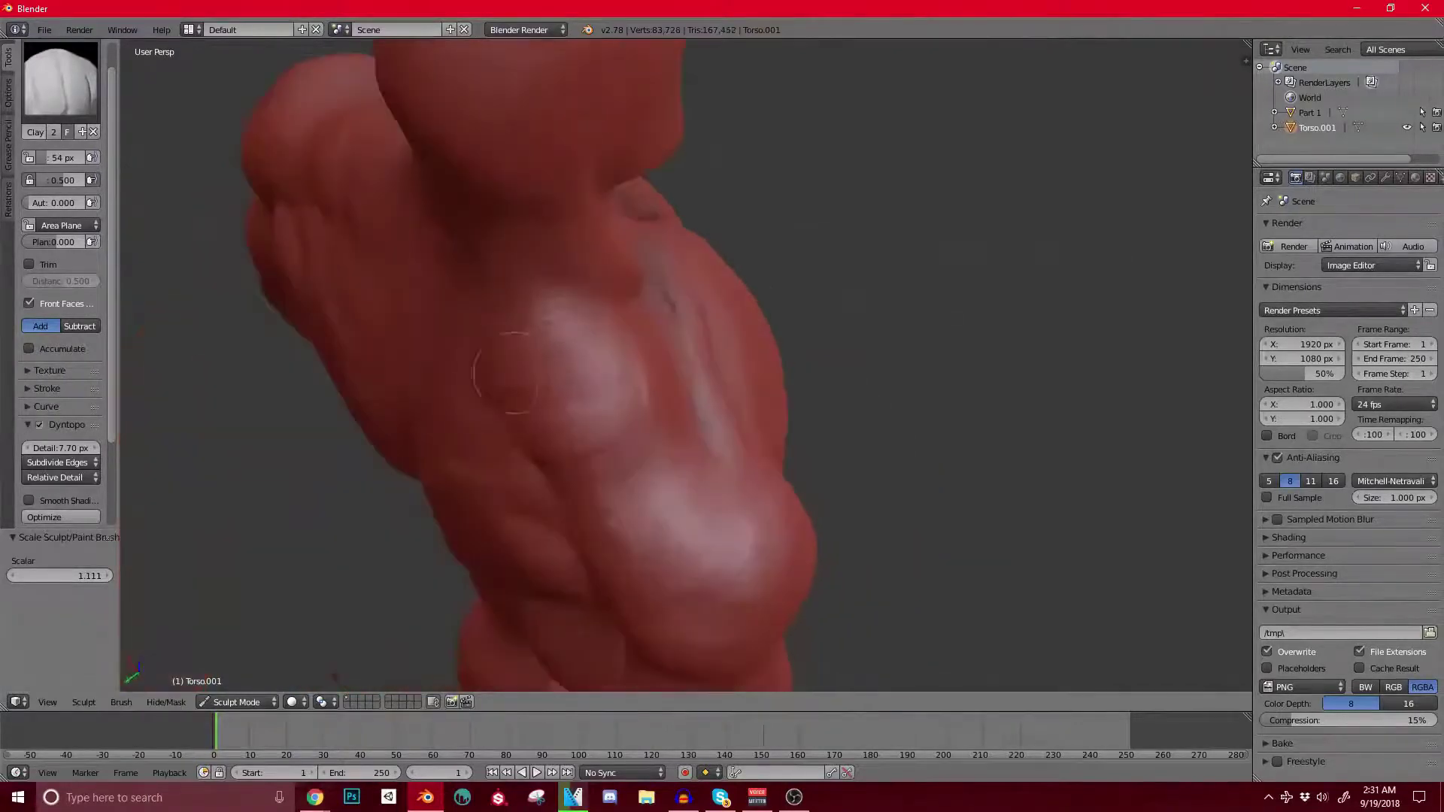
middle_drag(486, 447, 376, 376)
drag(664, 343, 652, 377)
drag(349, 398, 402, 436)
drag(354, 294, 314, 335)
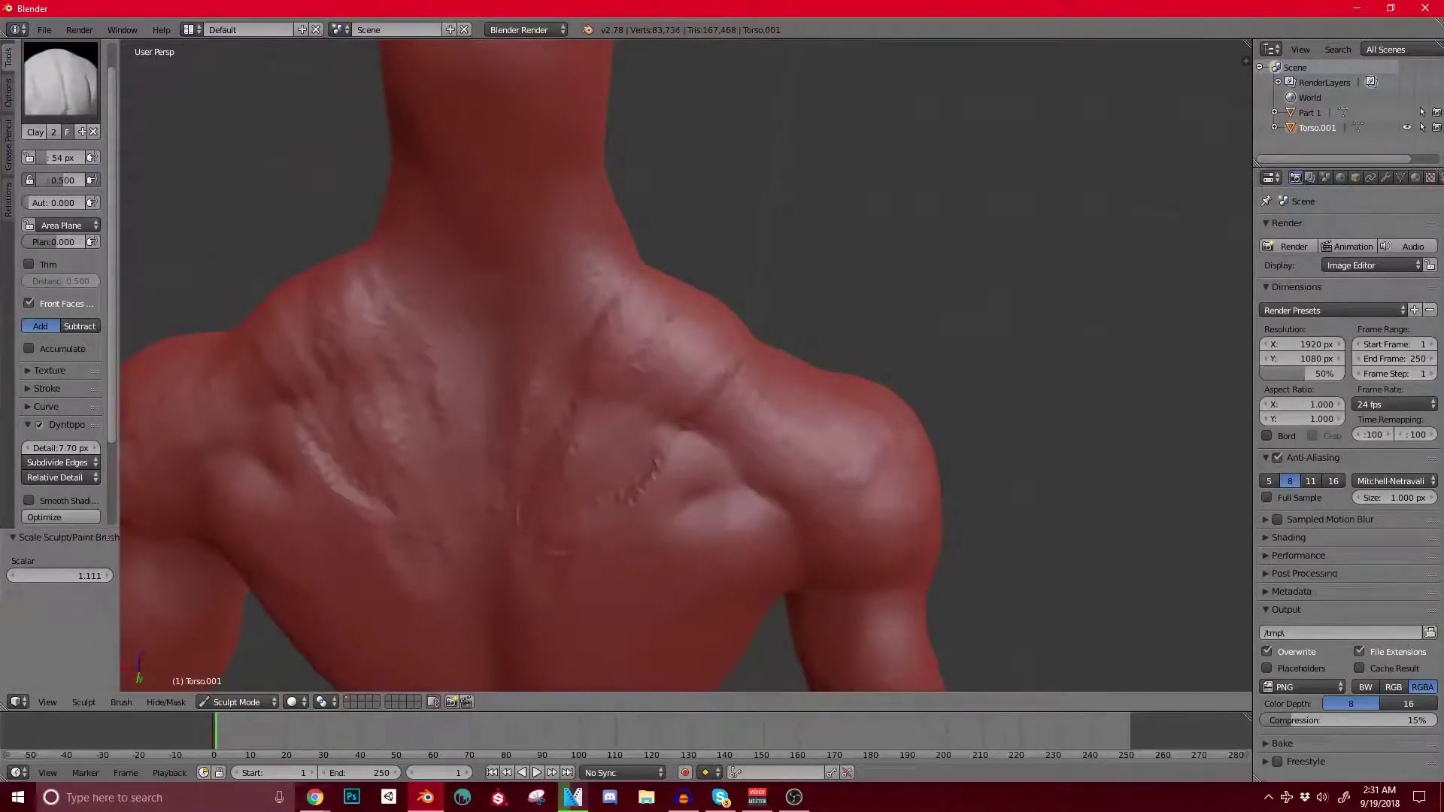
Step: Build up diagonal muscle fibers from the inner edge of the shoulder blade down toward the spine with Clay Strips
drag(661, 456, 625, 490)
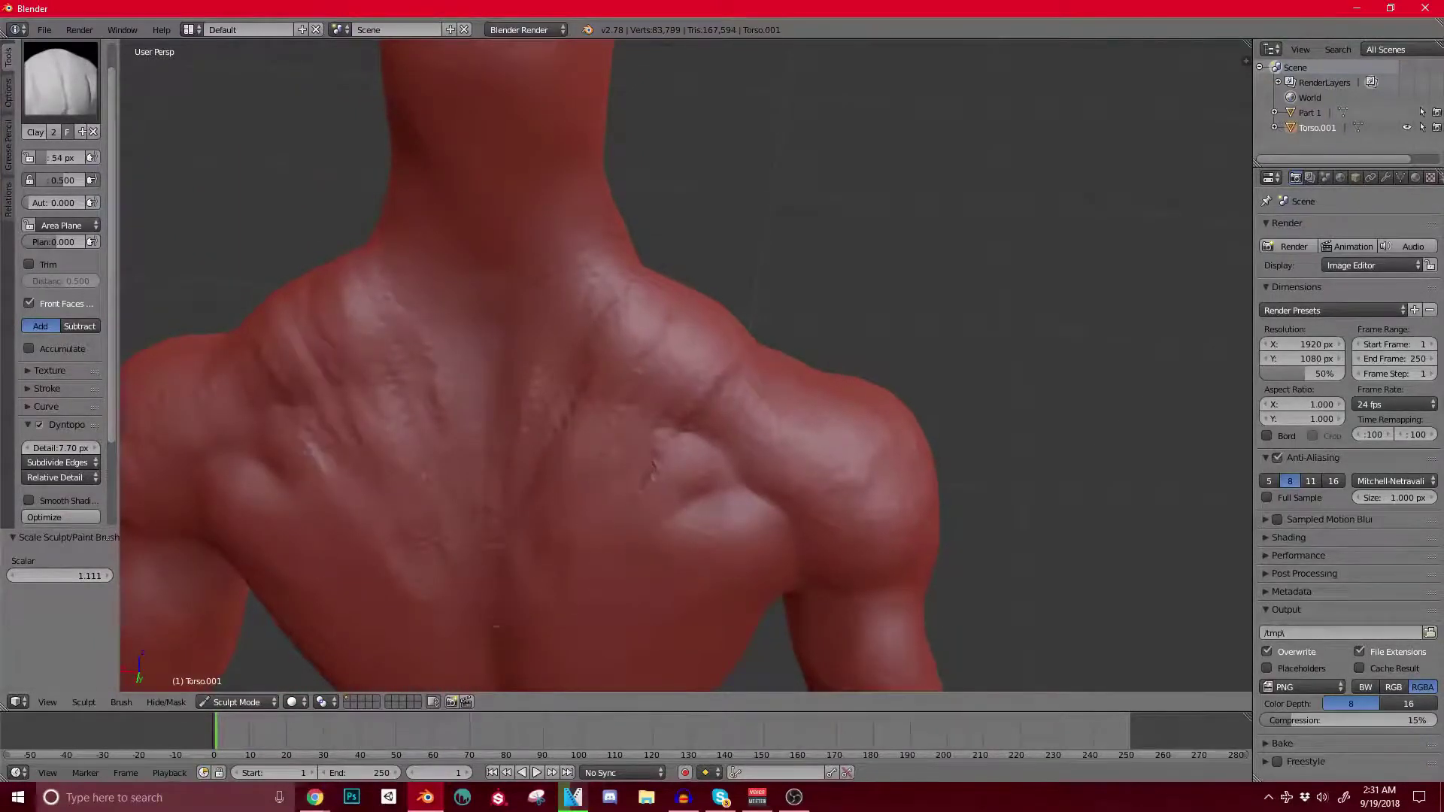
middle_drag(503, 608, 519, 549)
drag(655, 393, 618, 436)
drag(636, 346, 558, 444)
shift+middle_drag(632, 421, 426, 389)
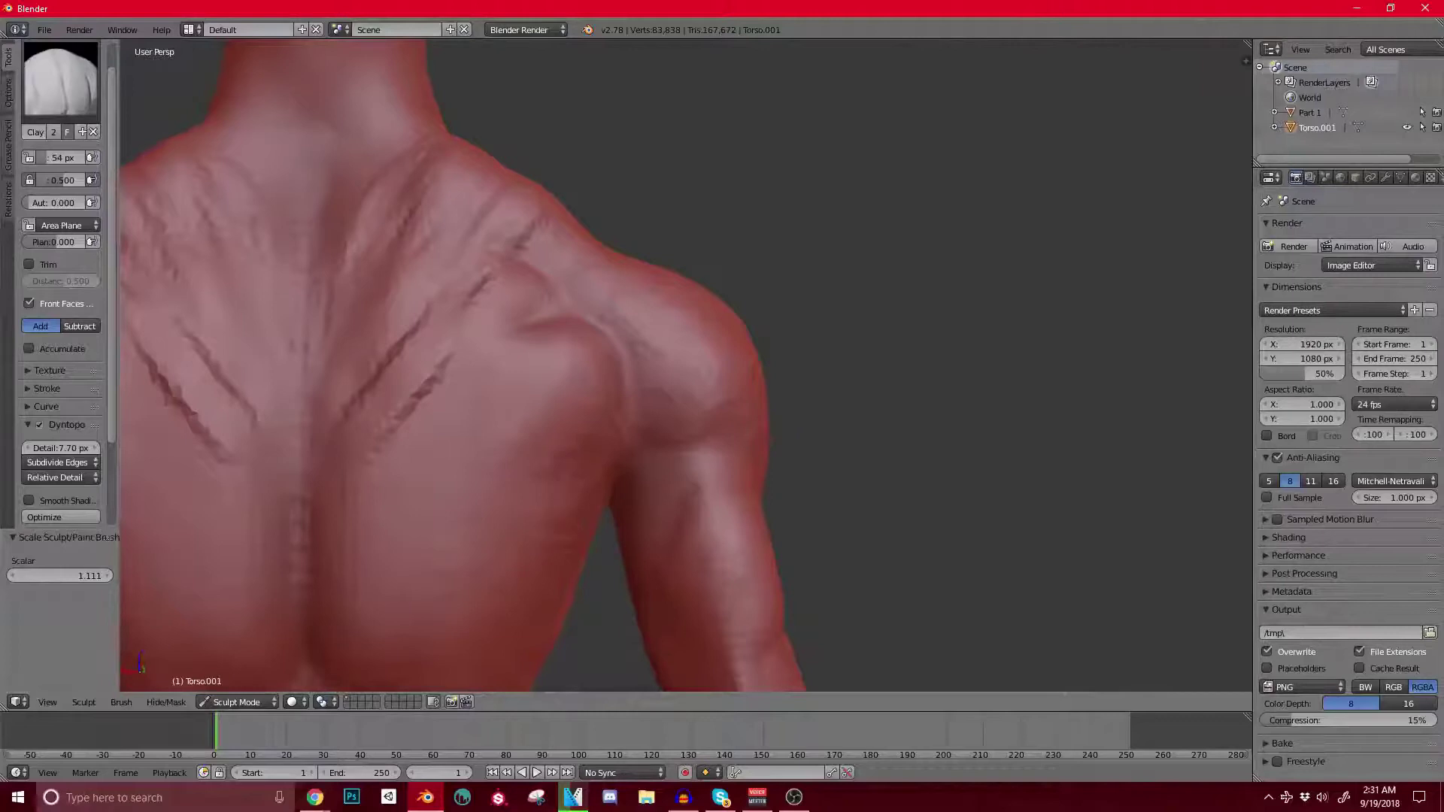
Step: Define the lower edge and bulk of the shoulder blade with diagonal Clay Strips strokes toward the armpit
mouse_move(525, 449)
mouse_down()
mouse_move(490, 402)
mouse_move(437, 380)
mouse_move(534, 452)
mouse_up()
middle_drag(534, 453, 469, 432)
mouse_move(392, 394)
mouse_down()
mouse_move(487, 467)
mouse_move(531, 472)
mouse_up()
middle_drag(527, 460, 553, 529)
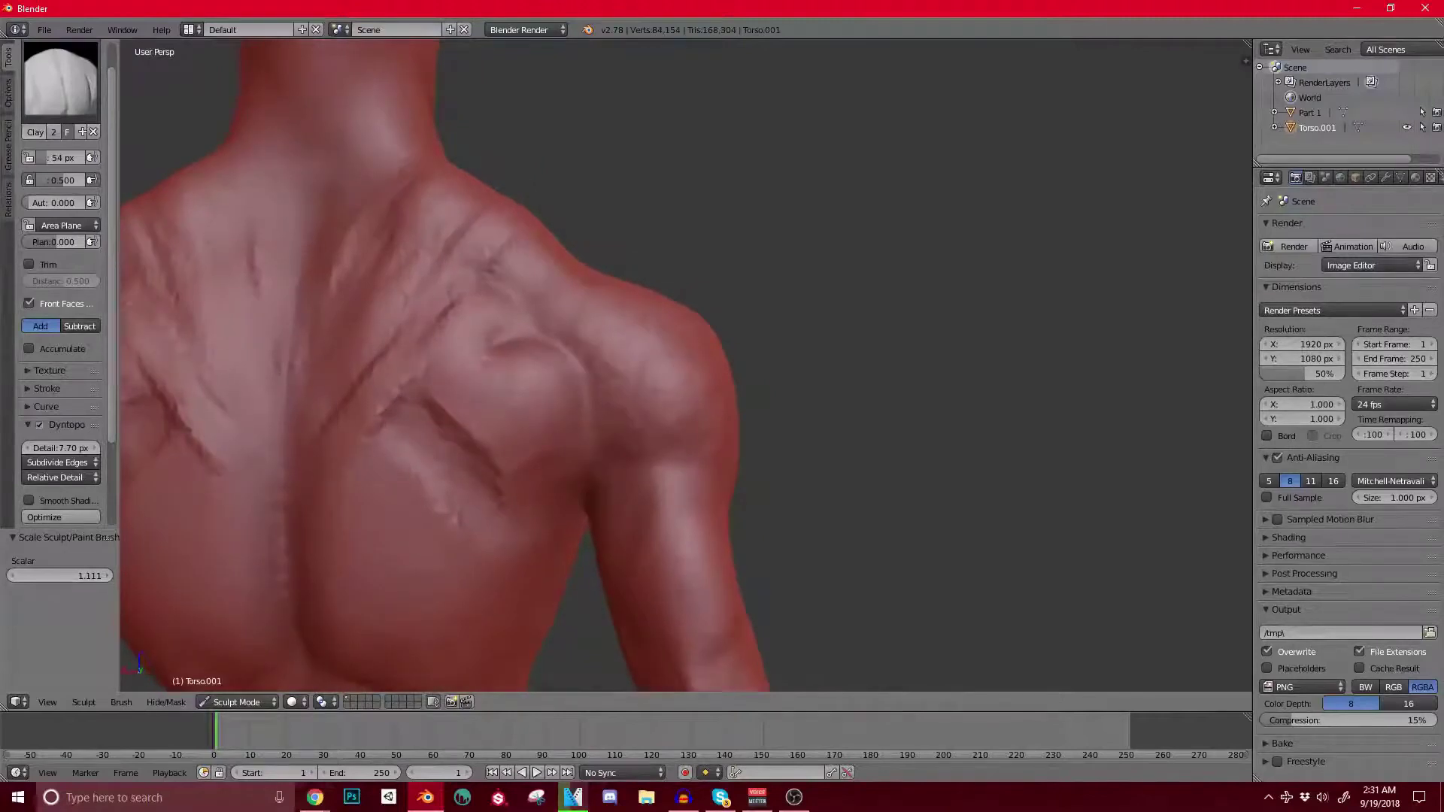
mouse_move(463, 347)
mouse_down()
mouse_move(485, 388)
mouse_move(526, 418)
mouse_move(550, 415)
mouse_move(506, 362)
mouse_move(481, 390)
mouse_move(524, 461)
mouse_up()
Step: Switch to the Scrape brush, enlarge its radius to 111 px and flatten the back muscle below the shoulder blade
click(60, 79)
click(374, 256)
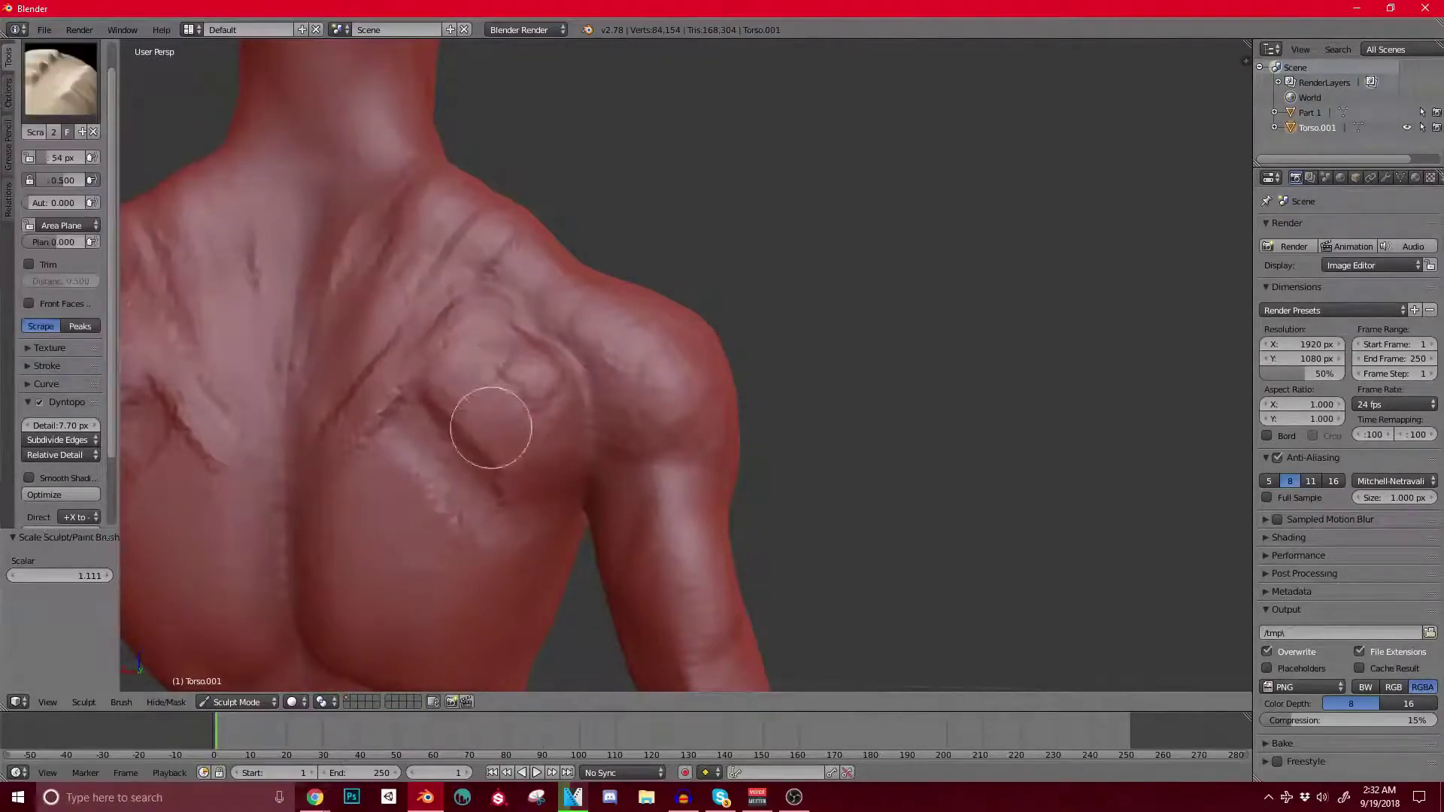
scroll(516, 354, down, 6)
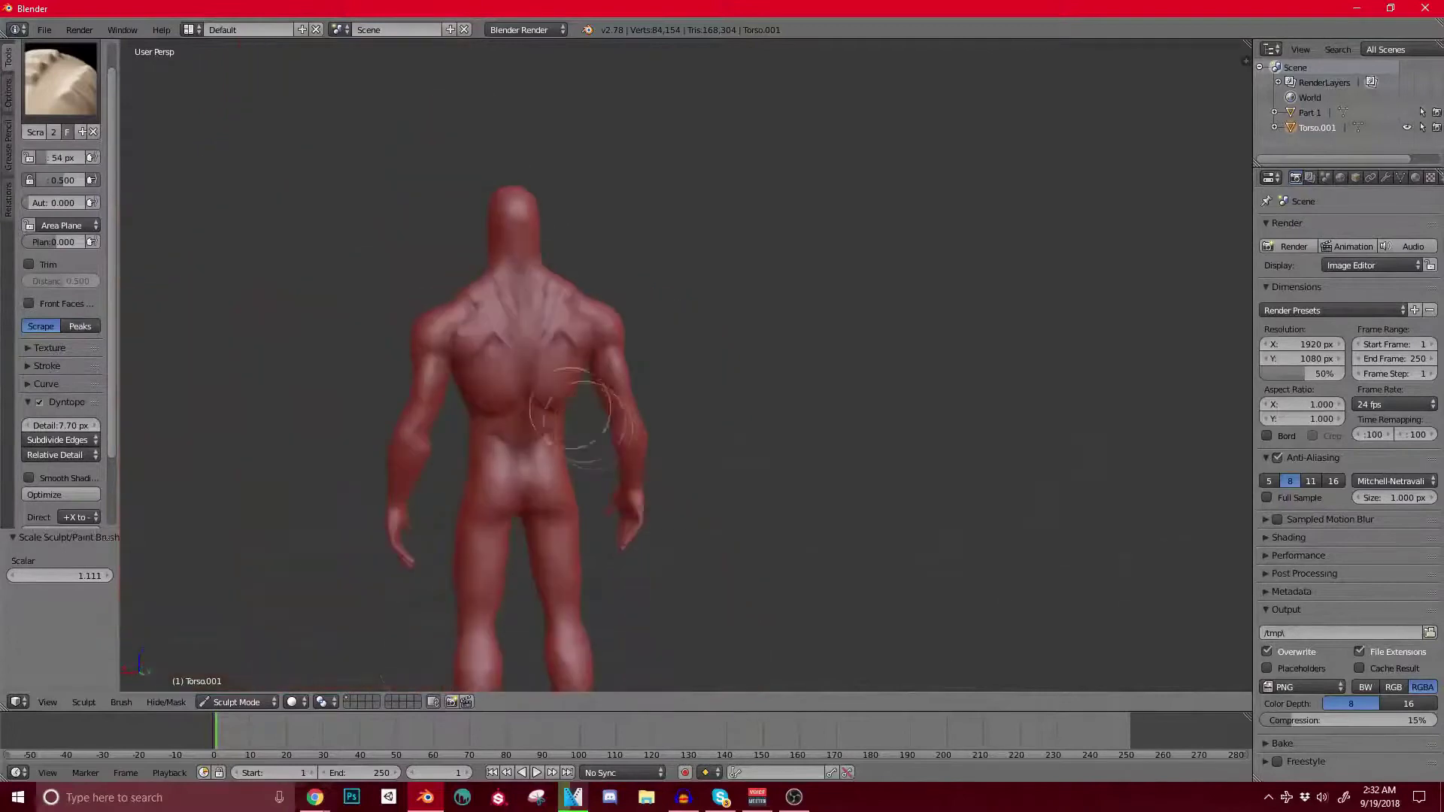
scroll(576, 354, up, 7)
mouse_move(448, 339)
mouse_down()
mouse_move(532, 341)
mouse_move(440, 198)
mouse_up()
key(bracketright)
key(bracketright)
key(bracketright)
key(bracketright)
key(bracketright)
key(bracketright)
key(bracketright)
drag(503, 316, 530, 391)
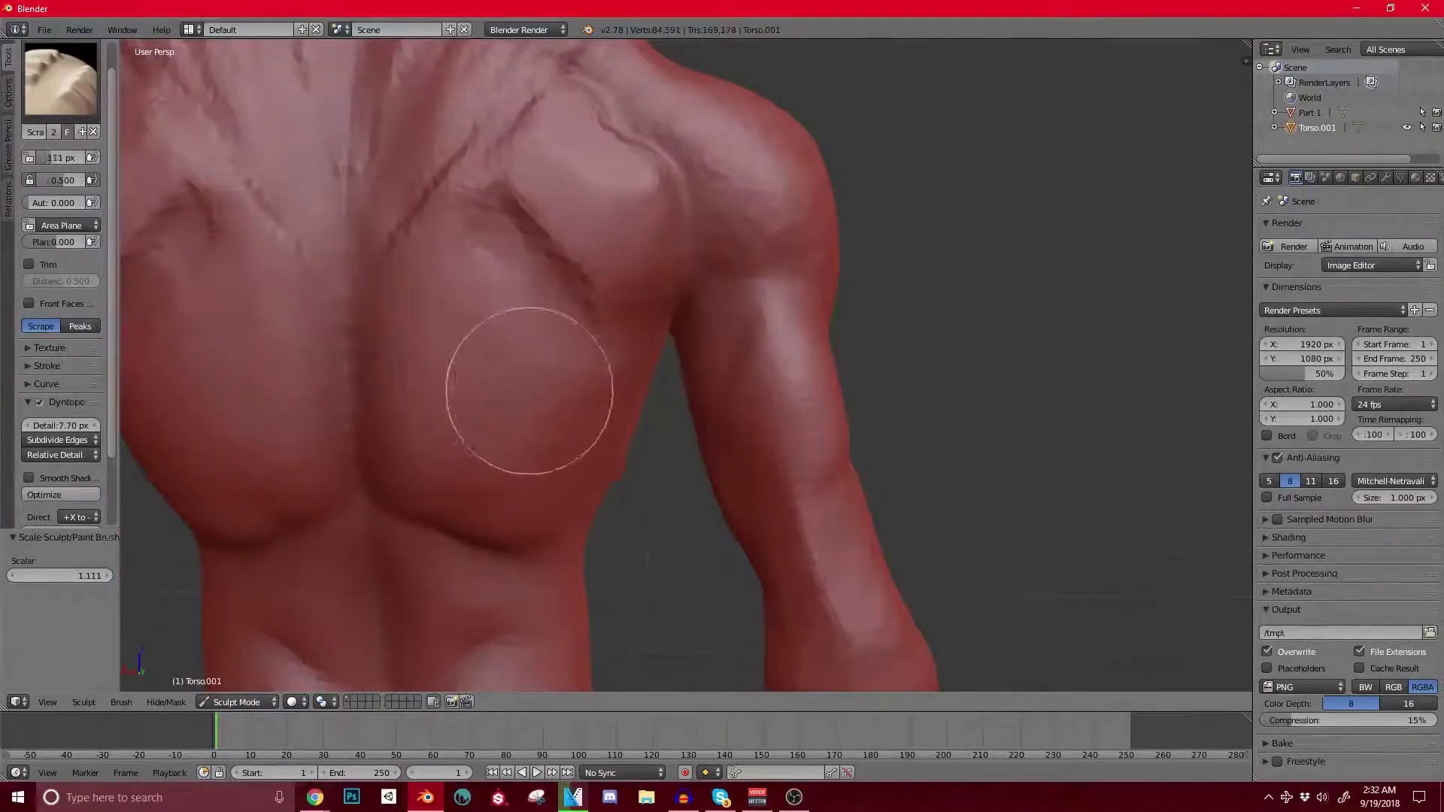
Step: Scrape the surfaces around the shoulder blade, the rear shoulder and the middle of the back to even them out
middle_drag(571, 395, 516, 432)
drag(445, 345, 538, 399)
mouse_move(502, 263)
shift+middle_down()
mouse_move(533, 424)
mouse_move(584, 322)
shift+middle_up()
scroll(715, 284, down, 2)
scroll(588, 289, up, 2)
mouse_move(588, 289)
mouse_down()
mouse_move(651, 266)
mouse_move(711, 304)
mouse_up()
middle_drag(688, 340, 644, 304)
mouse_move(494, 449)
mouse_down()
mouse_move(506, 306)
mouse_move(453, 284)
mouse_up()
Step: Scrape down the rough strokes on the upper back between the spine and the shoulder blade
scroll(519, 248, down, 6)
middle_drag(460, 492, 493, 345)
scroll(515, 305, up, 4)
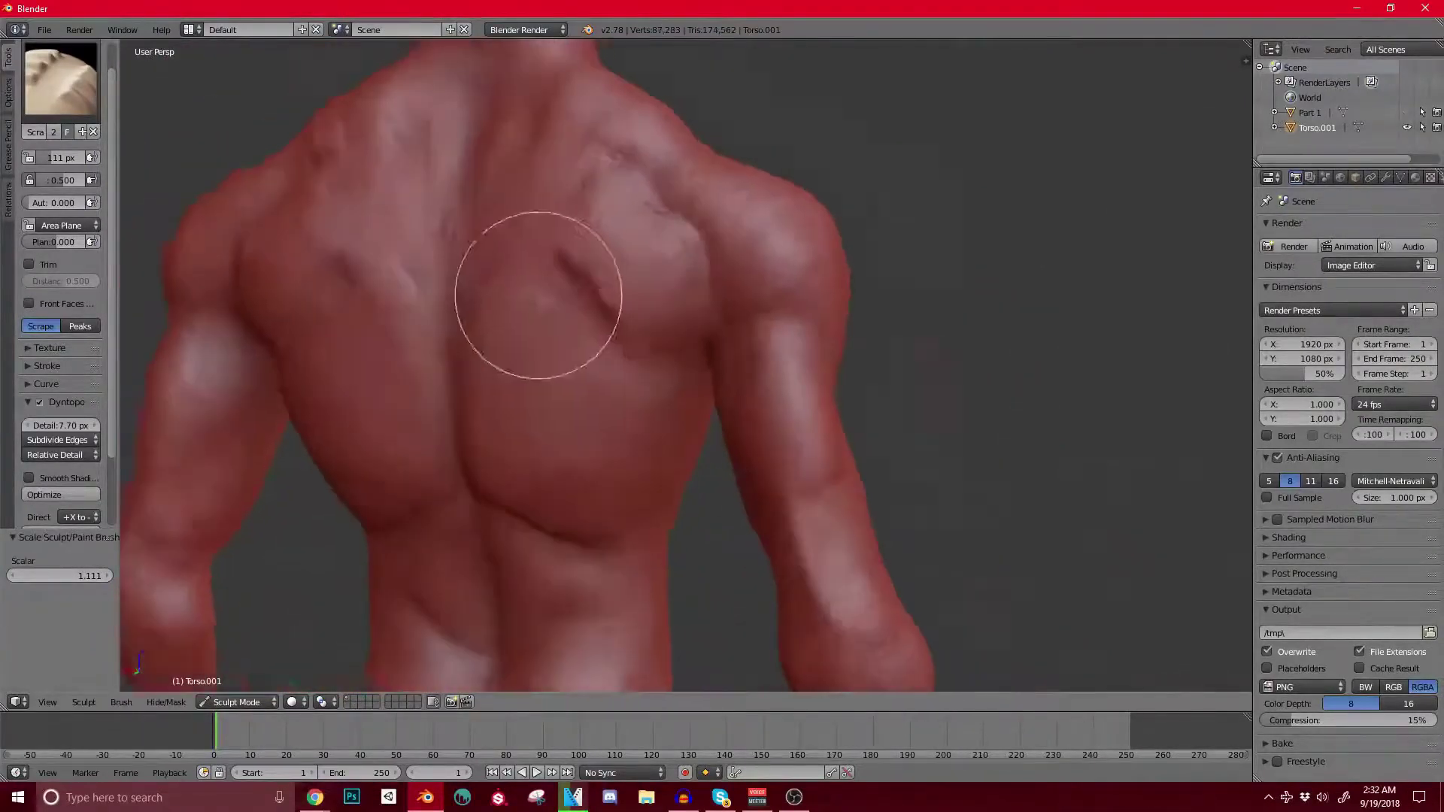
scroll(538, 295, up, 2)
mouse_move(499, 219)
mouse_down()
mouse_move(452, 258)
mouse_move(442, 236)
mouse_up()
scroll(442, 236, down, 3)
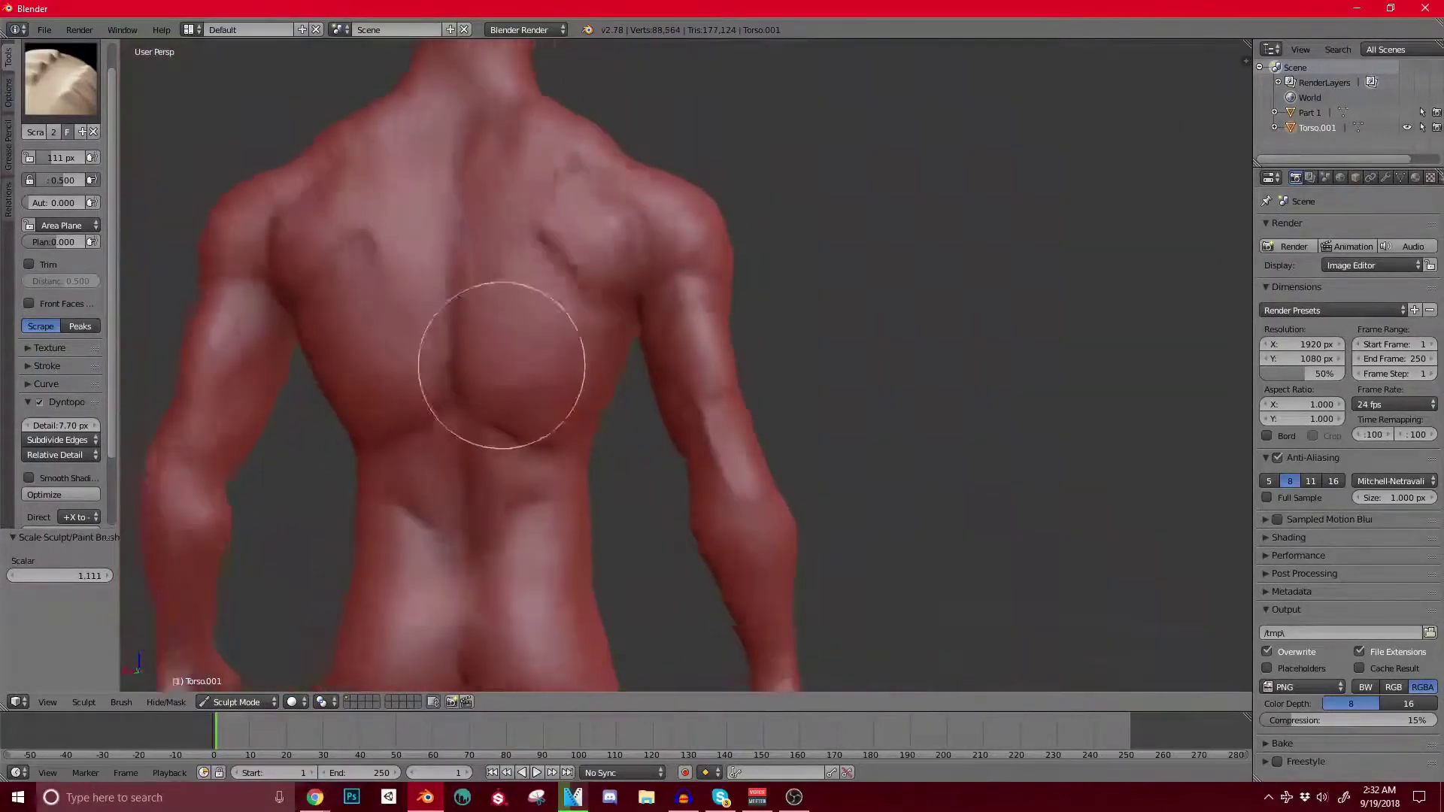
middle_drag(502, 367, 512, 271)
middle_drag(474, 97, 487, 387)
scroll(474, 379, up, 3)
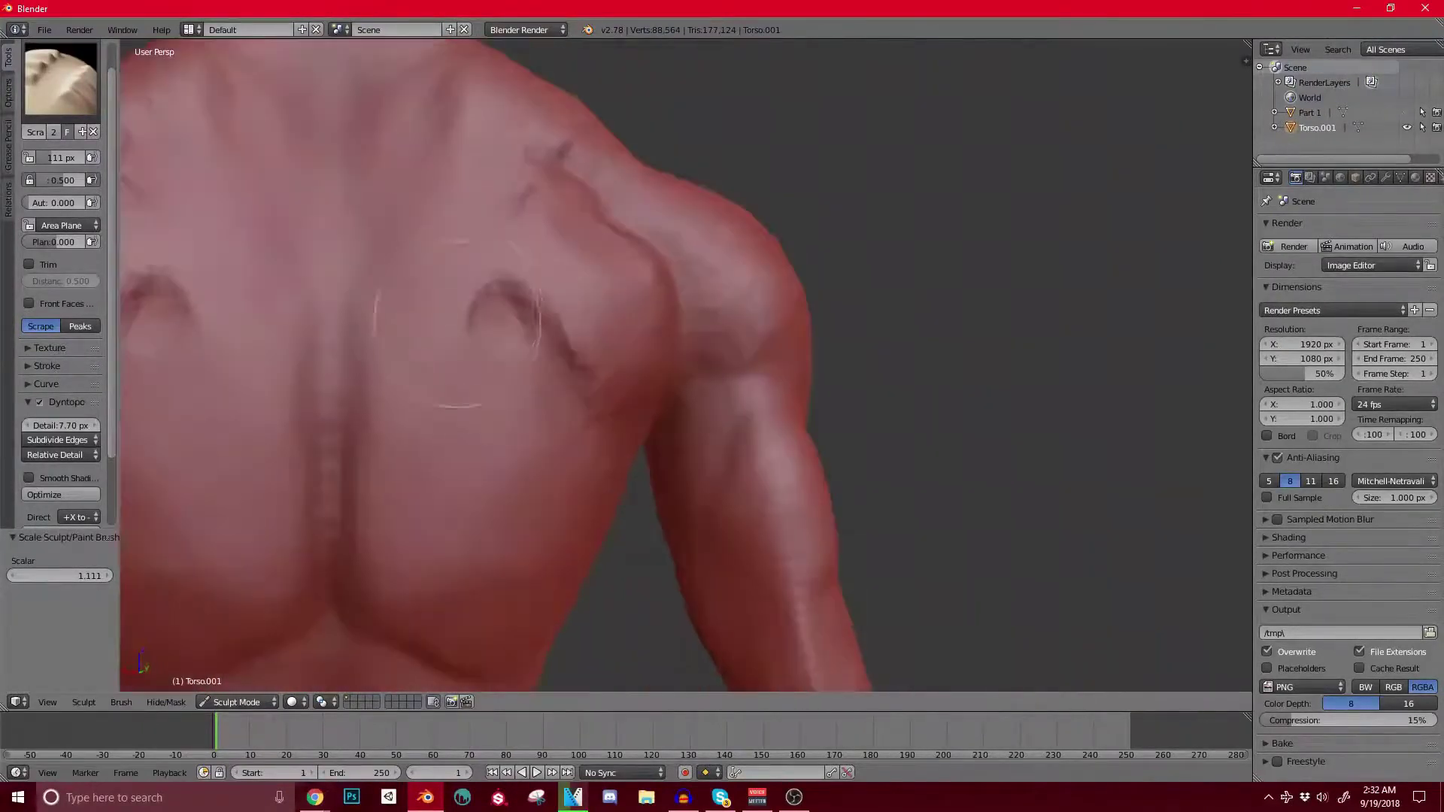
Step: Switch to the Crease brush and carve the lower and upper edges of the shoulder blade
middle_drag(457, 324, 380, 329)
click(61, 80)
click(235, 164)
scroll(376, 248, up, 2)
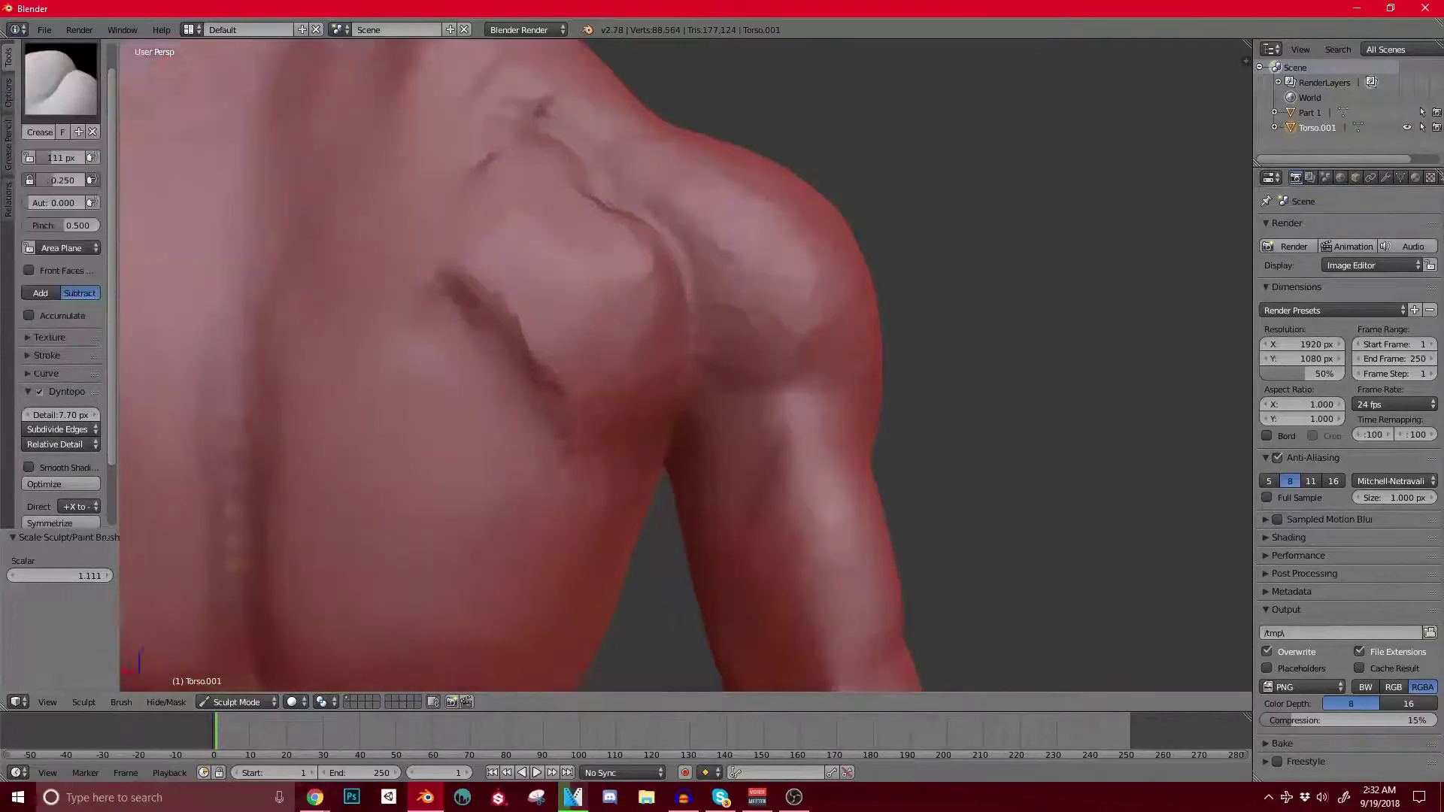
drag(467, 292, 521, 376)
middle_drag(511, 316, 506, 361)
mouse_move(477, 154)
mouse_down()
mouse_move(519, 171)
mouse_move(579, 249)
mouse_up()
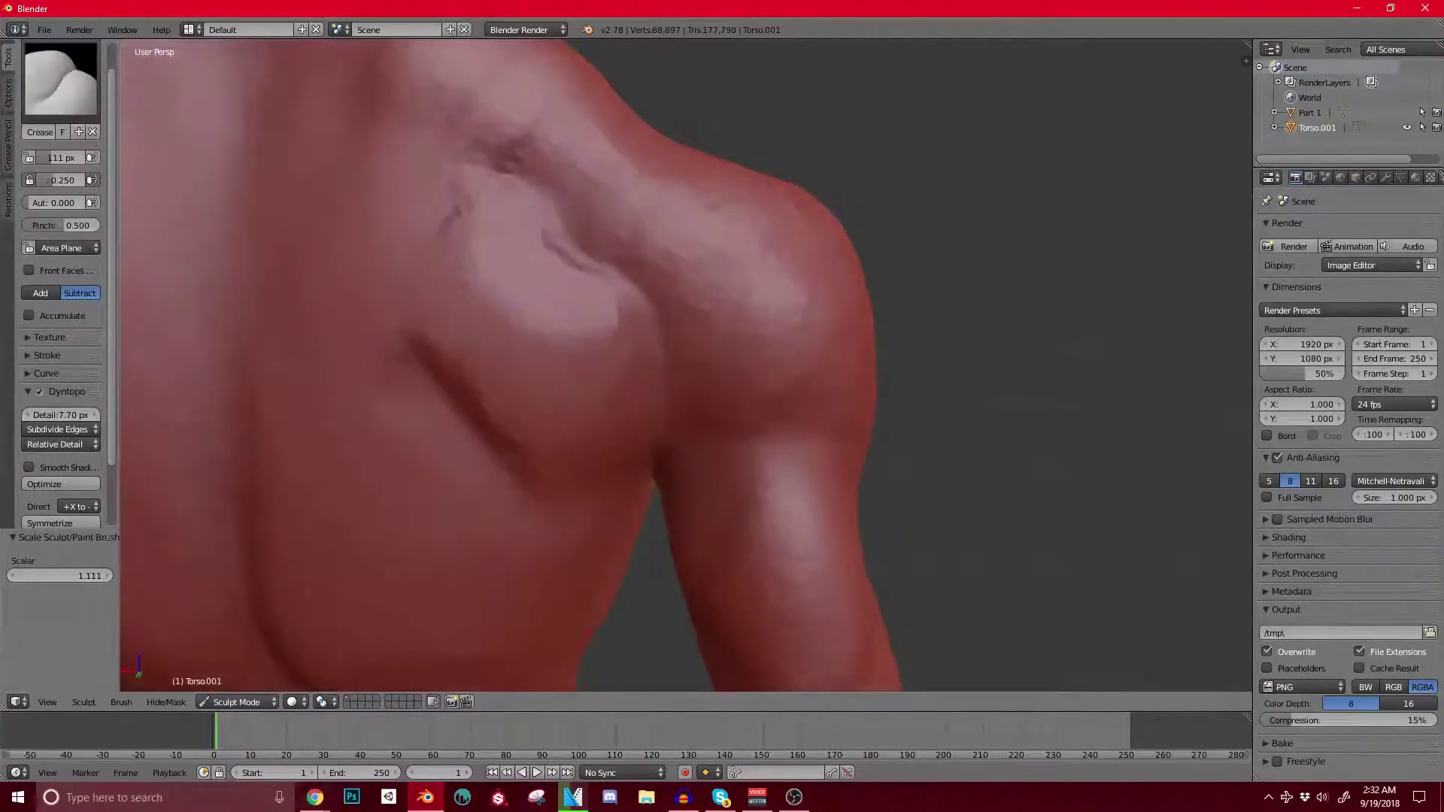
Step: Smooth the middle of the back and crease the lower edge of the back muscle beside the spine
scroll(576, 290, down, 6)
middle_drag(575, 289, 481, 354)
scroll(590, 241, up, 4)
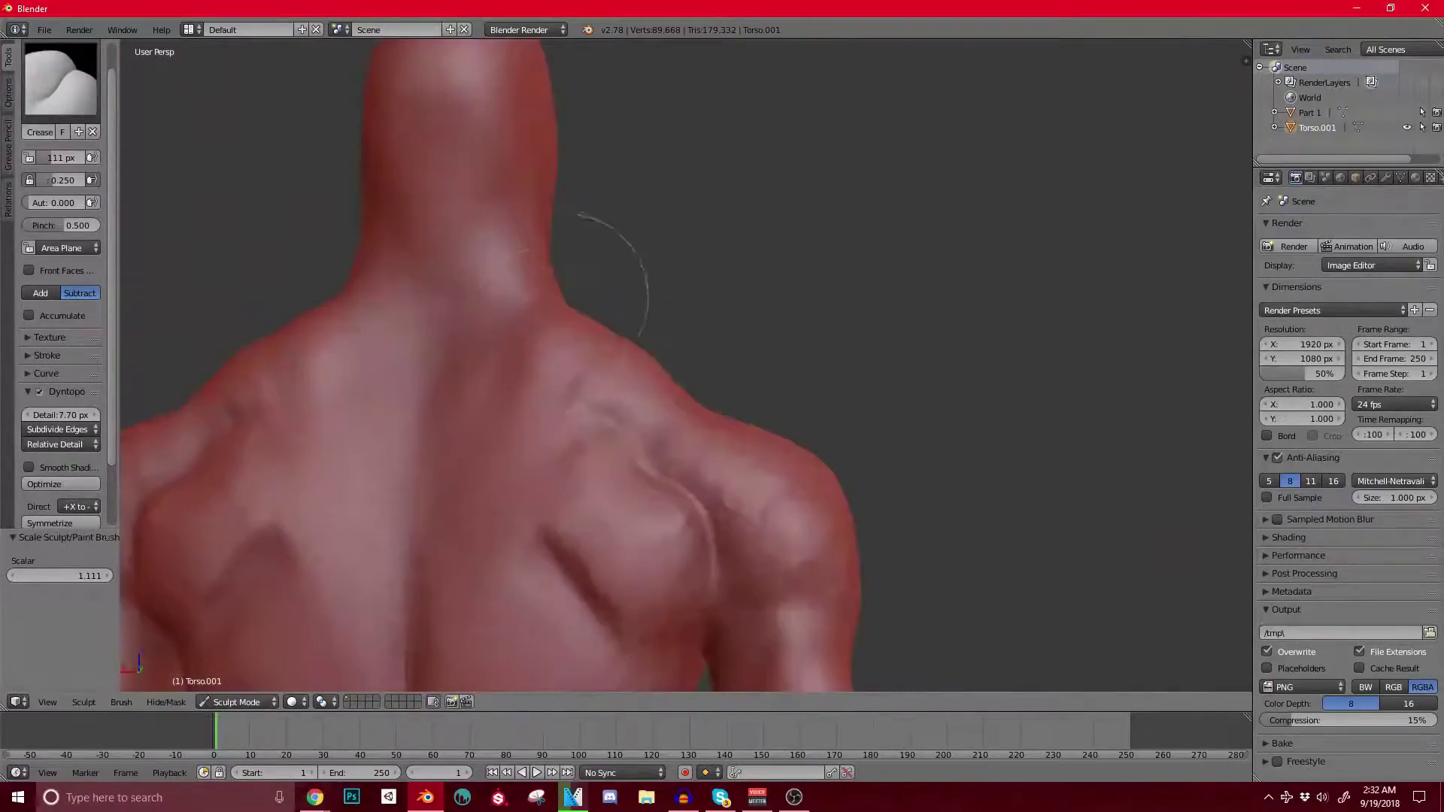
mouse_move(590, 242)
middle_down()
mouse_move(583, 290)
mouse_move(598, 297)
middle_up()
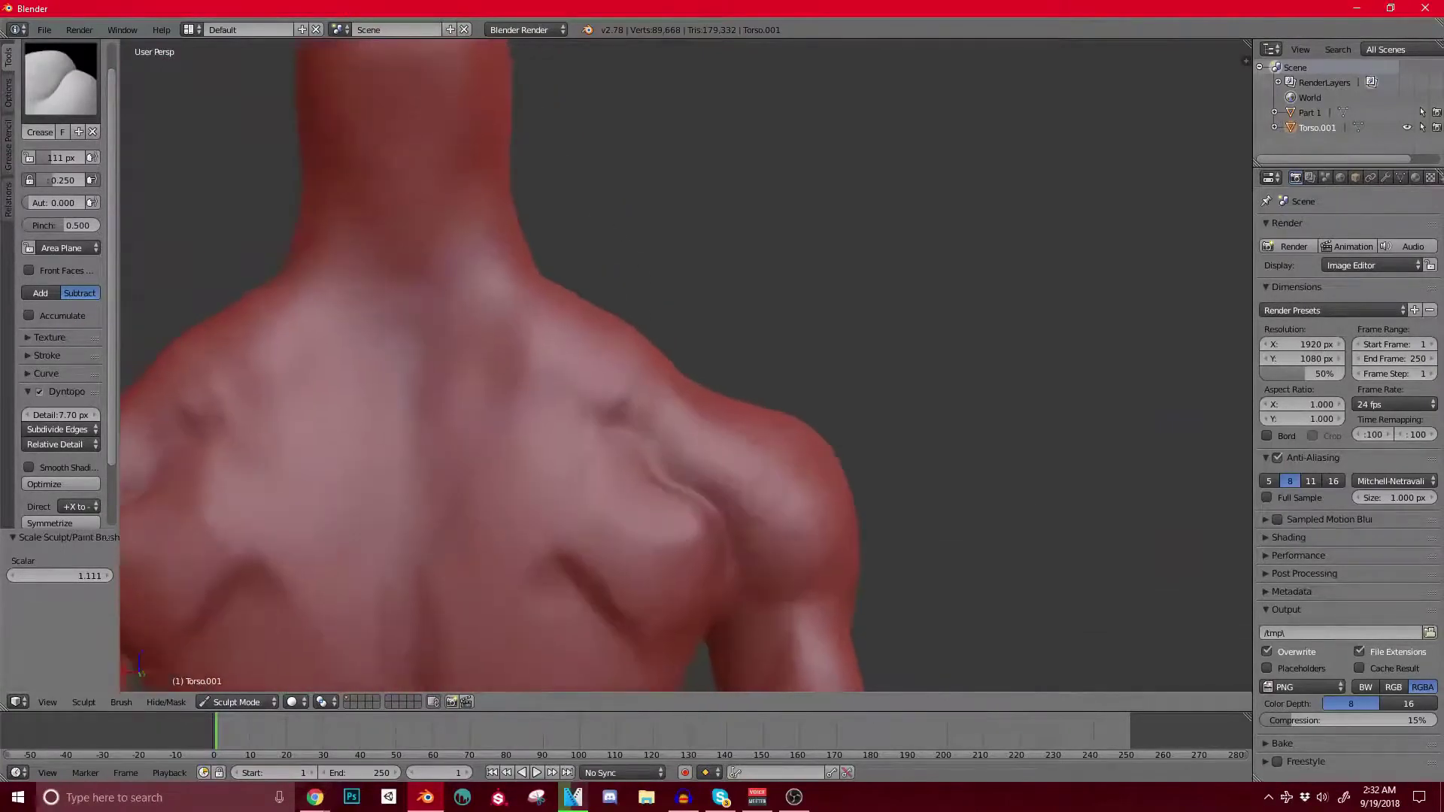
shift+middle_drag(591, 527, 635, 136)
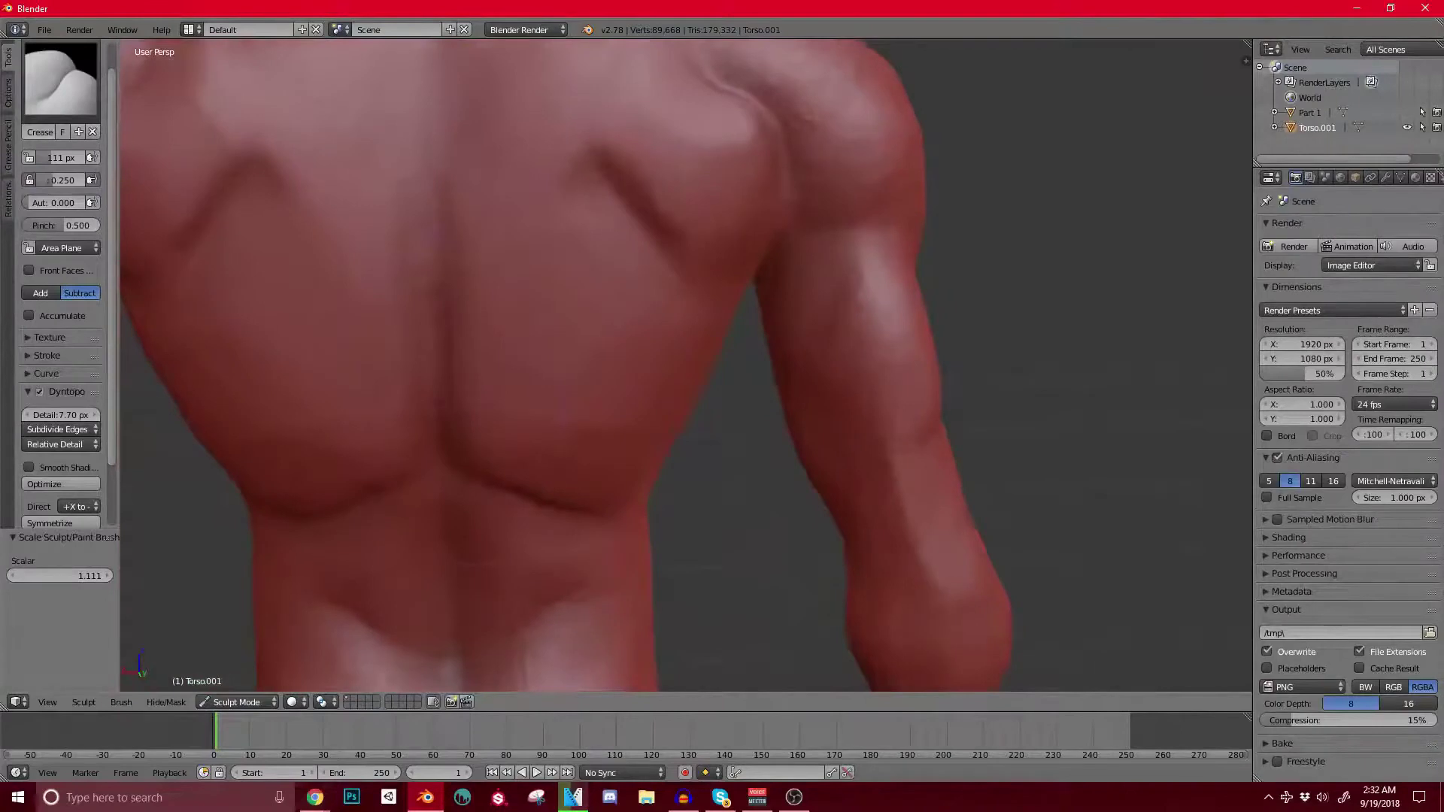
scroll(543, 481, down, 3)
mouse_move(466, 421)
shift+mouse_down()
mouse_move(456, 463)
mouse_move(470, 451)
shift+mouse_up()
mouse_move(474, 455)
middle_down()
mouse_move(466, 369)
mouse_move(473, 451)
middle_up()
mouse_move(475, 324)
mouse_down()
mouse_move(480, 369)
mouse_move(517, 432)
mouse_move(539, 423)
mouse_move(579, 453)
mouse_up()
Step: Examine the torso's chest, shoulders and back from several angles
scroll(557, 466, down, 2)
middle_drag(557, 466, 767, 451)
scroll(677, 452, up, 2)
middle_drag(432, 481, 331, 432)
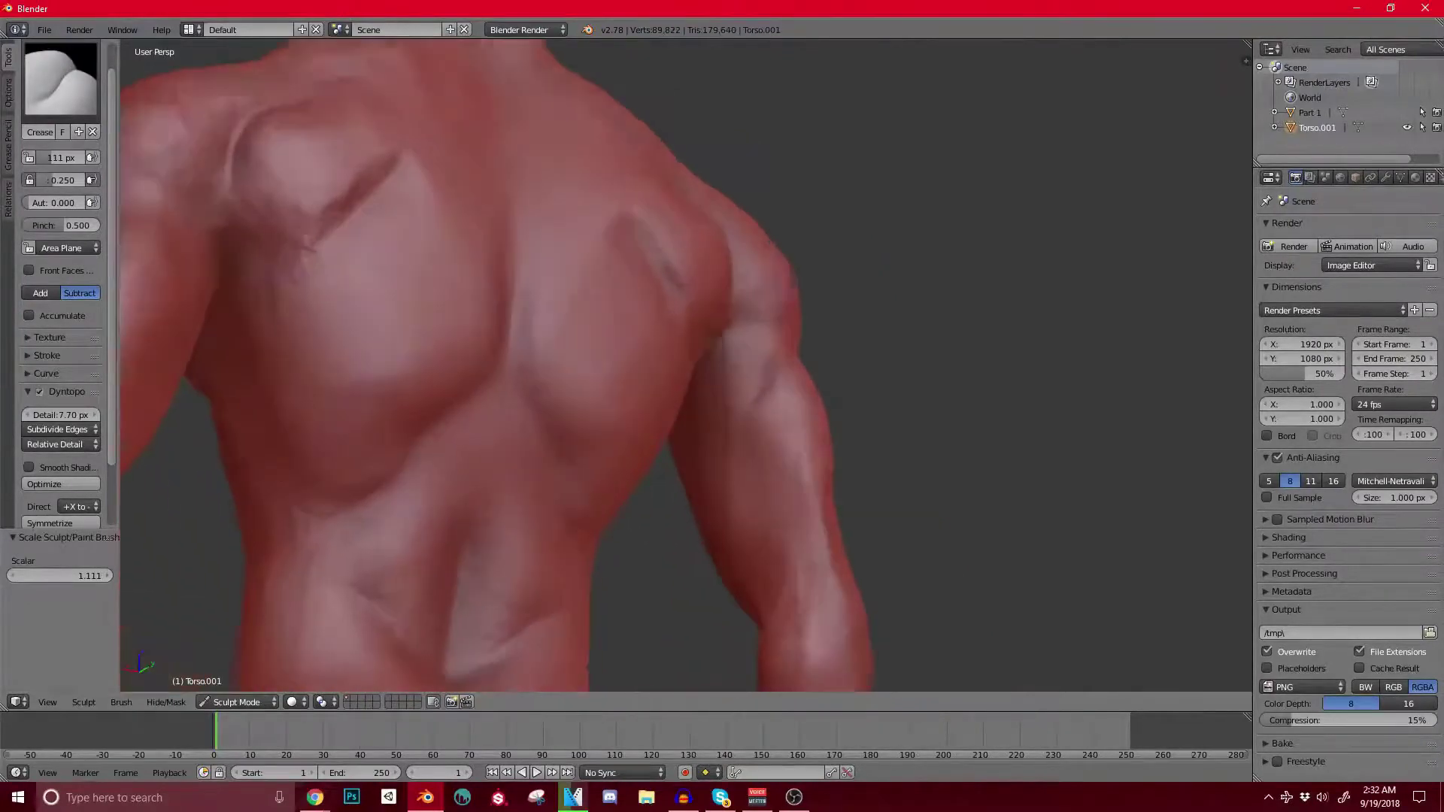
shift+middle_drag(264, 336, 429, 543)
mouse_move(383, 421)
middle_down()
mouse_move(516, 484)
mouse_move(629, 483)
middle_up()
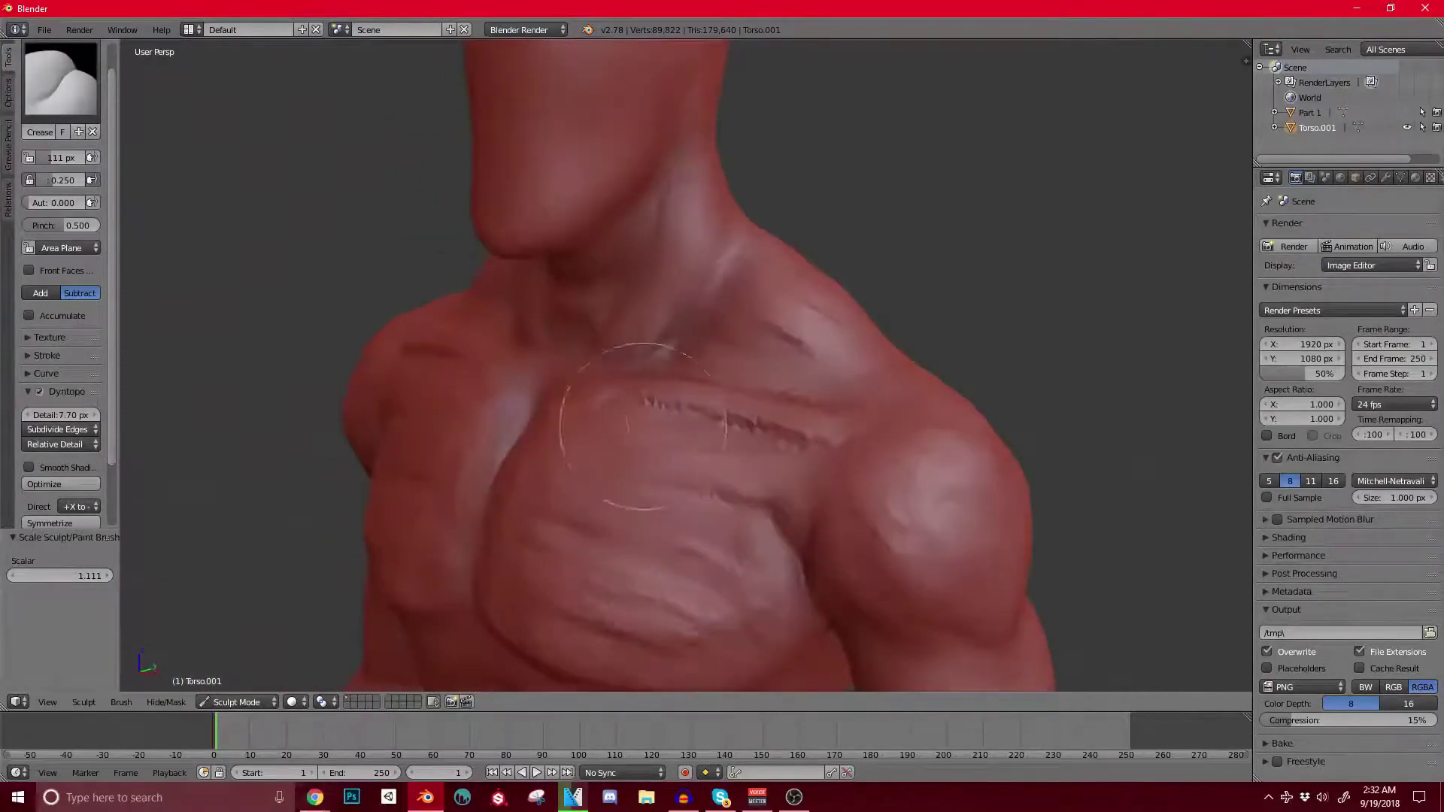
middle_drag(580, 279, 734, 342)
scroll(686, 274, down, 7)
middle_drag(687, 273, 865, 293)
shift+middle_drag(745, 280, 684, 287)
Step: Reduce the brush radius to 57 px, switch to Clay Strips and build up the lower inner edge of the latissimus
scroll(625, 361, up, 4)
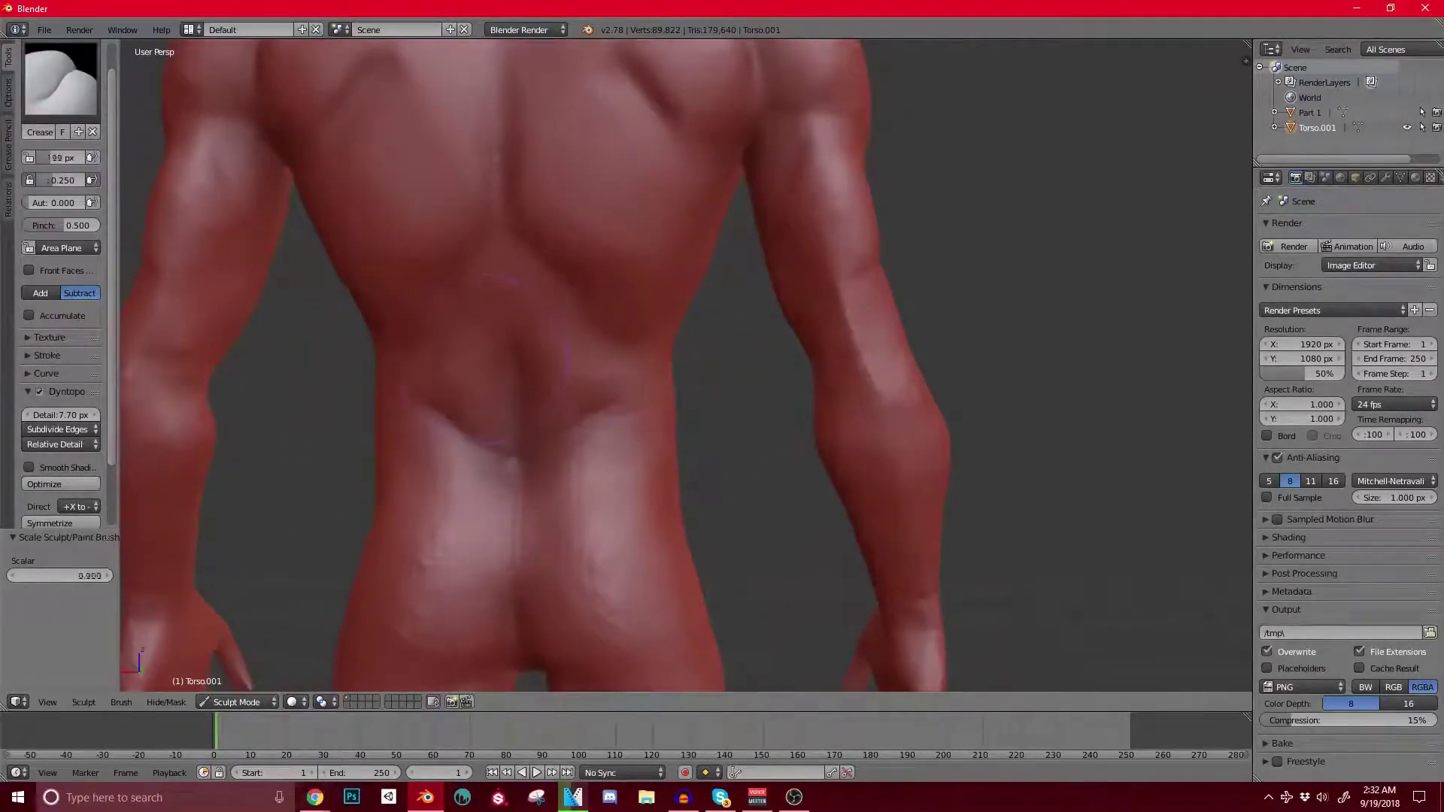
middle_drag(462, 267, 768, 275)
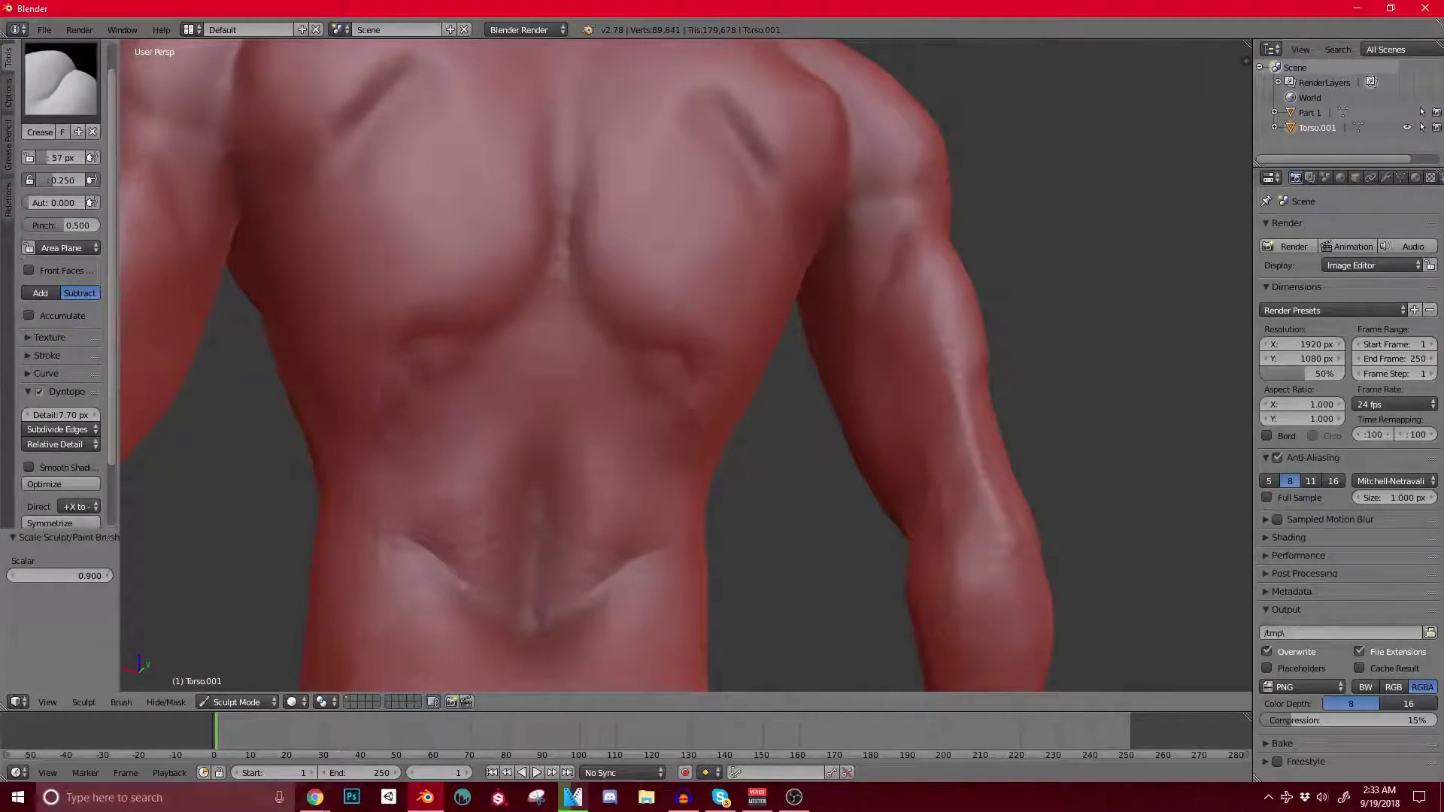
click(60, 80)
click(174, 164)
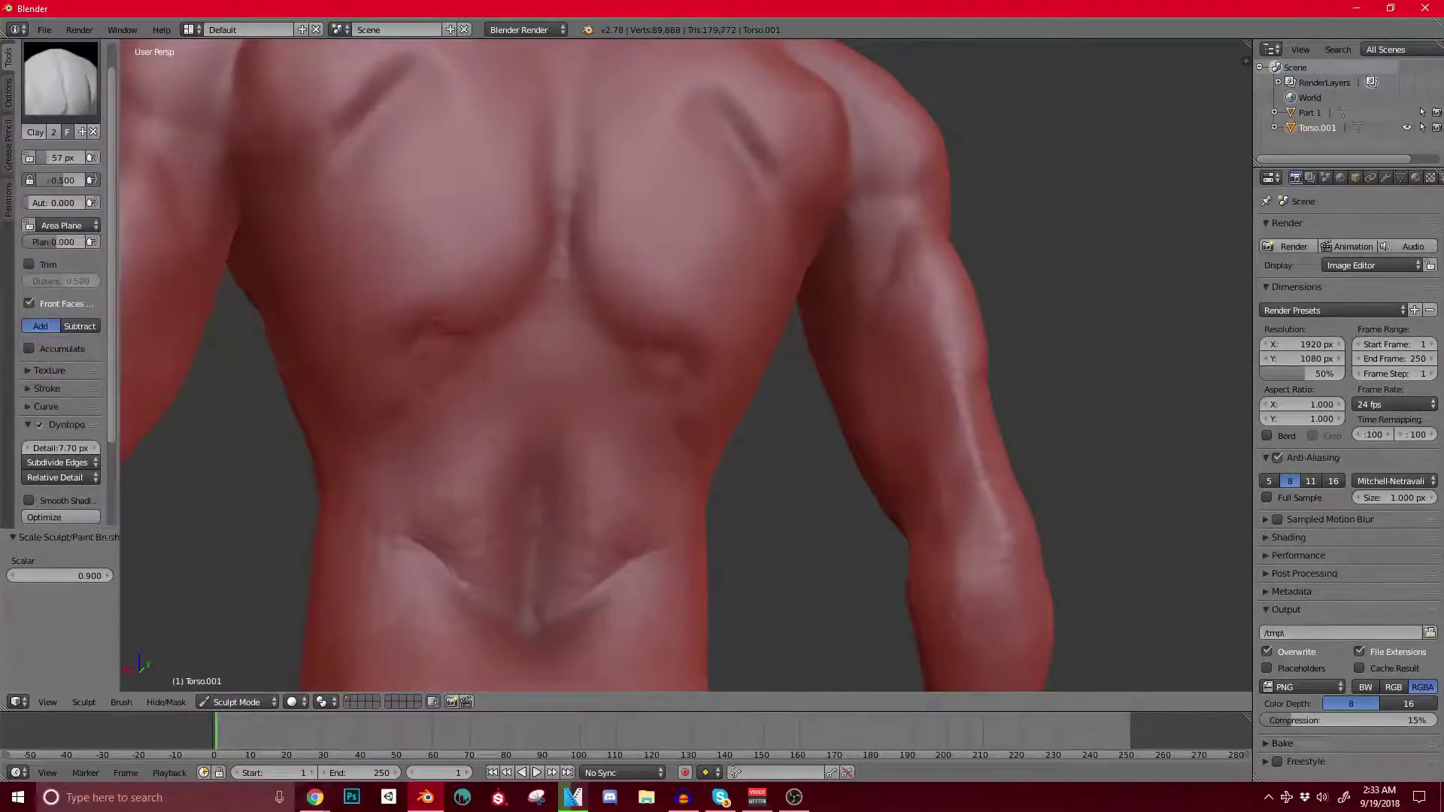
drag(477, 323, 484, 268)
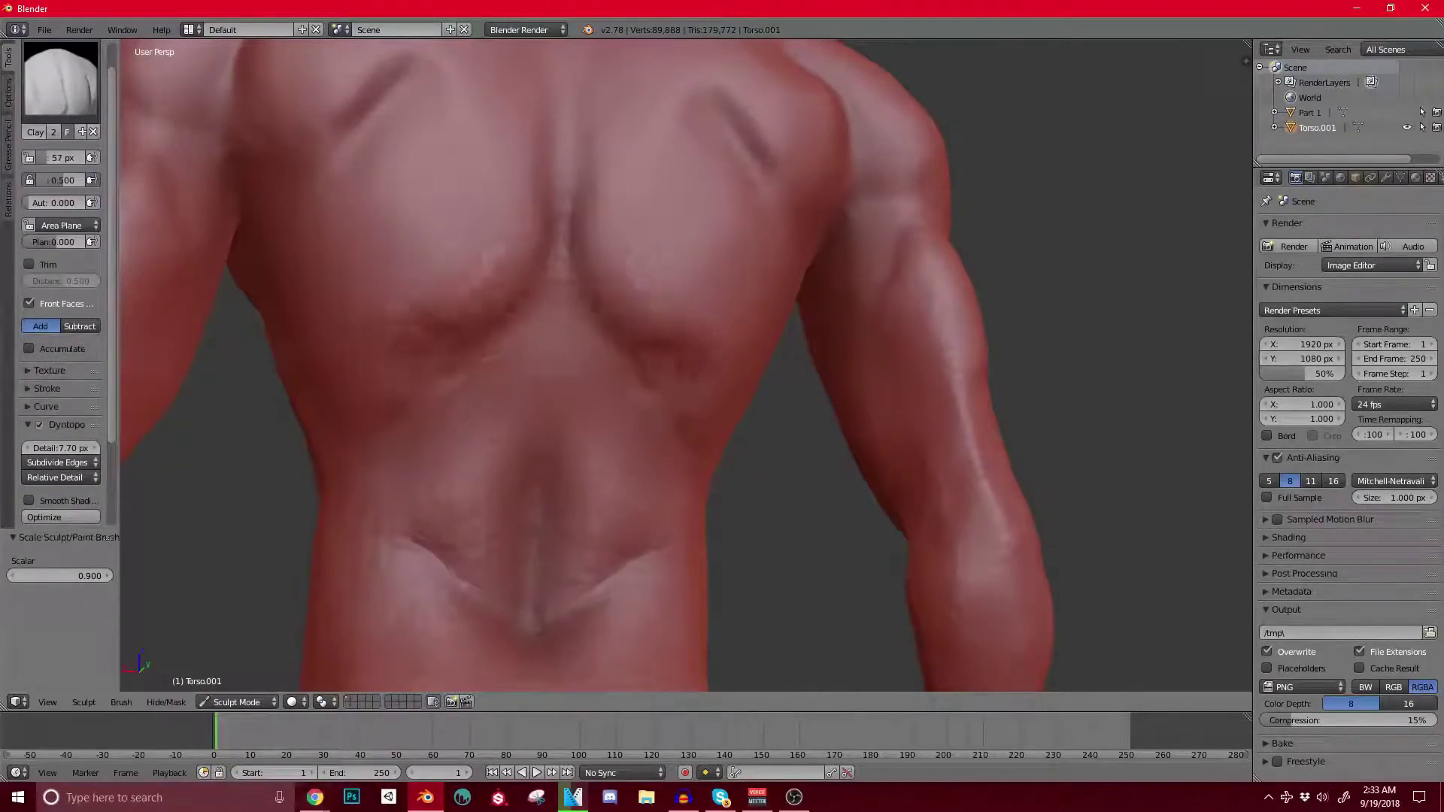
scroll(424, 354, down, 3)
mouse_move(480, 322)
shift+mouse_down()
mouse_move(471, 273)
mouse_move(424, 329)
shift+mouse_up()
Step: Build up the back muscles along the spine with Clay Strips and set the dynamic topology detail size to 8.10 px
scroll(440, 361, up, 1)
drag(487, 241, 485, 361)
mouse_move(498, 210)
mouse_down()
mouse_move(493, 338)
mouse_move(497, 301)
mouse_up()
drag(445, 245, 452, 391)
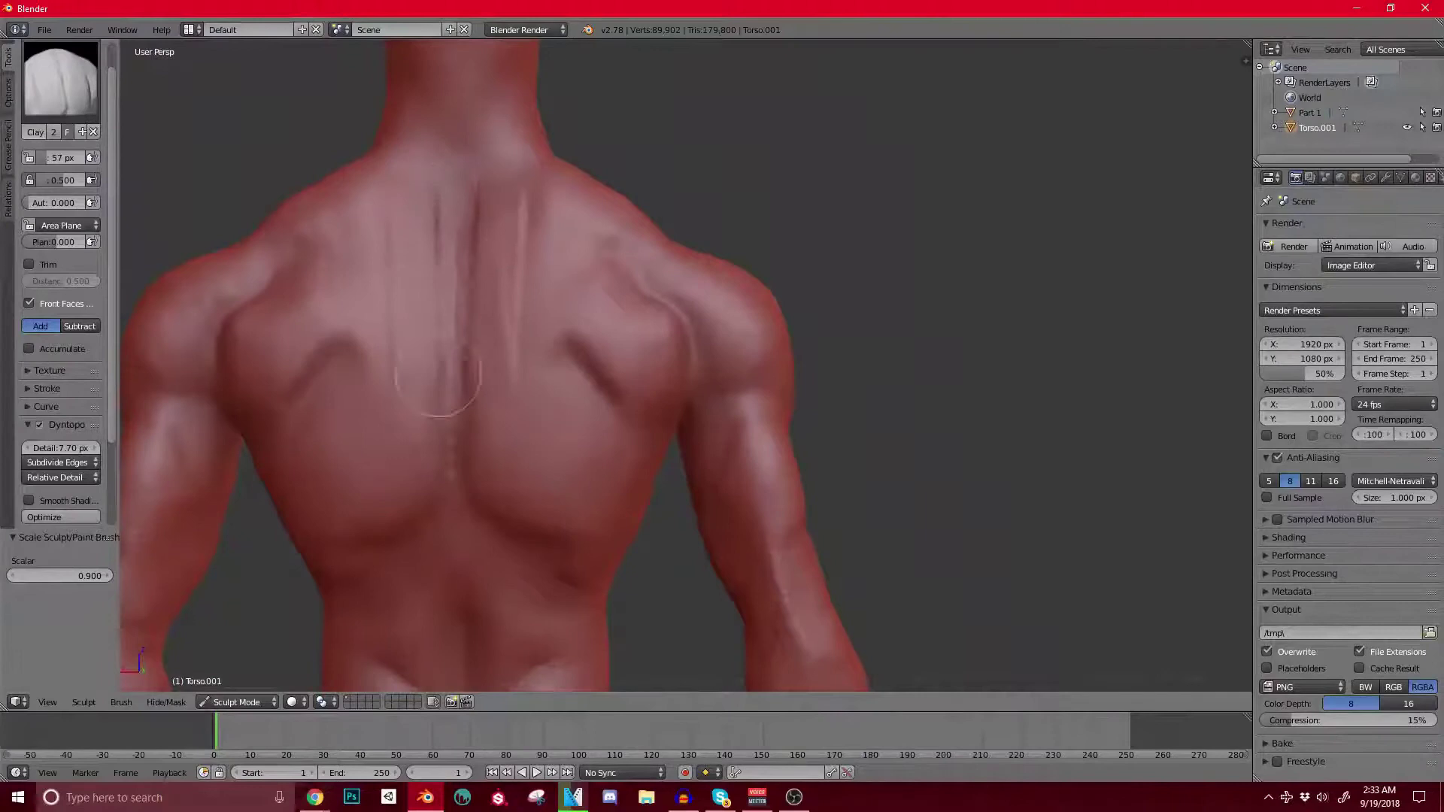
drag(60, 448, 64, 448)
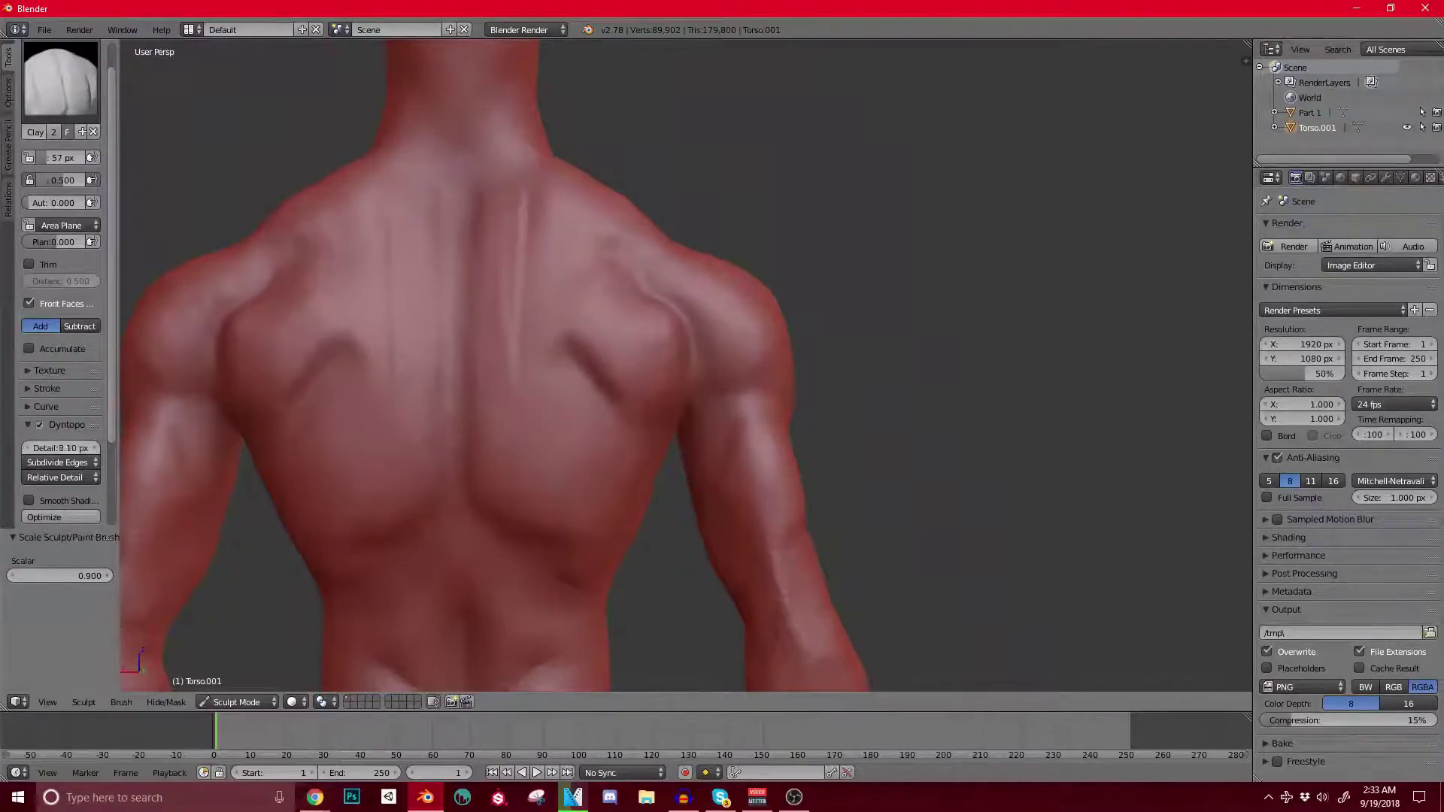
shift+middle_drag(424, 370, 418, 466)
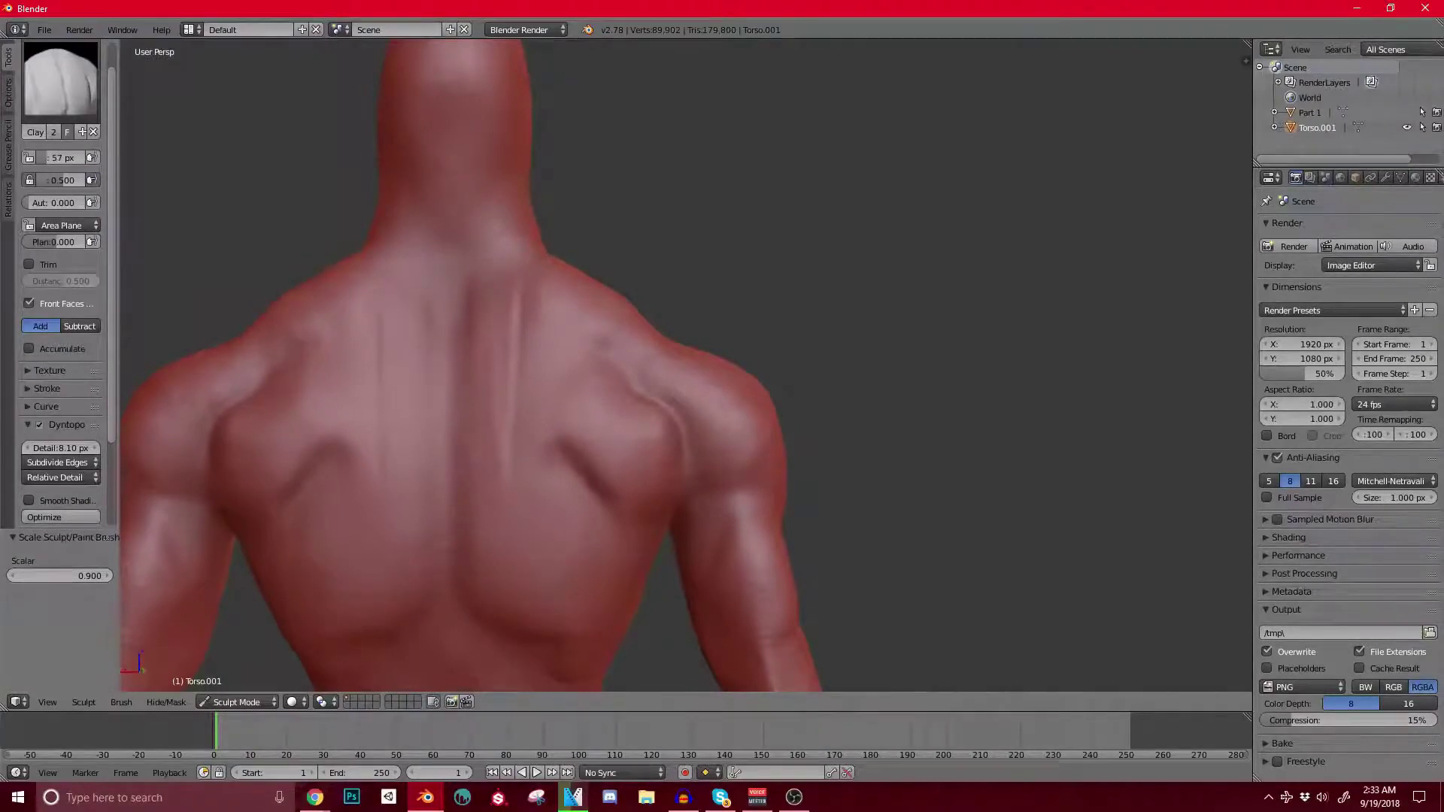
key(alt+Tab)
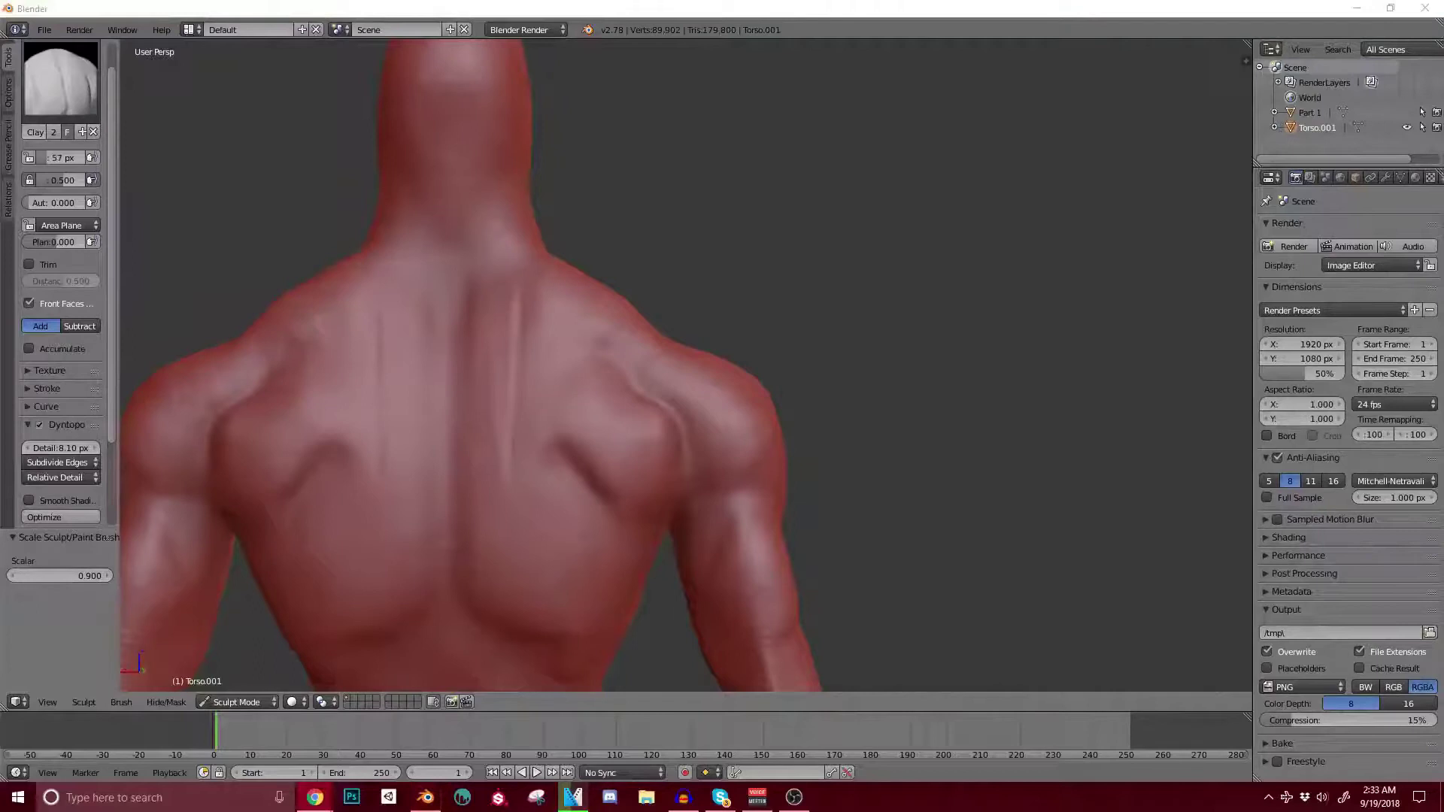
key(alt+Tab)
Step: Carve the groove between the upper back muscles, reduce the brush radius to 54 px and build up the muscle columns beside it
shift+middle_drag(519, 252, 455, 267)
scroll(455, 267, down, 1)
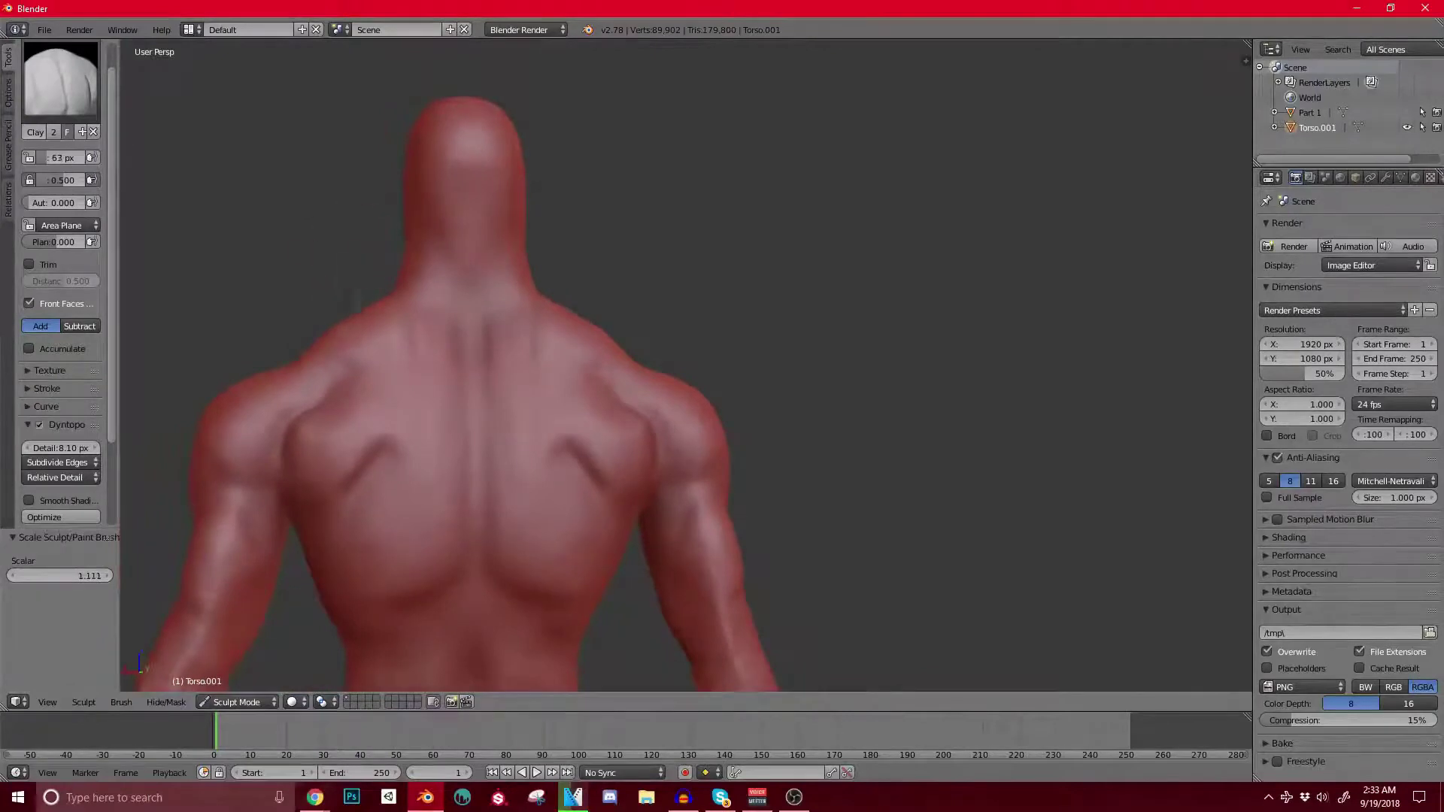
mouse_move(487, 462)
ctrl+mouse_down()
mouse_move(485, 529)
mouse_move(490, 386)
ctrl+mouse_up()
key(bracketleft)
key(bracketleft)
key(bracketleft)
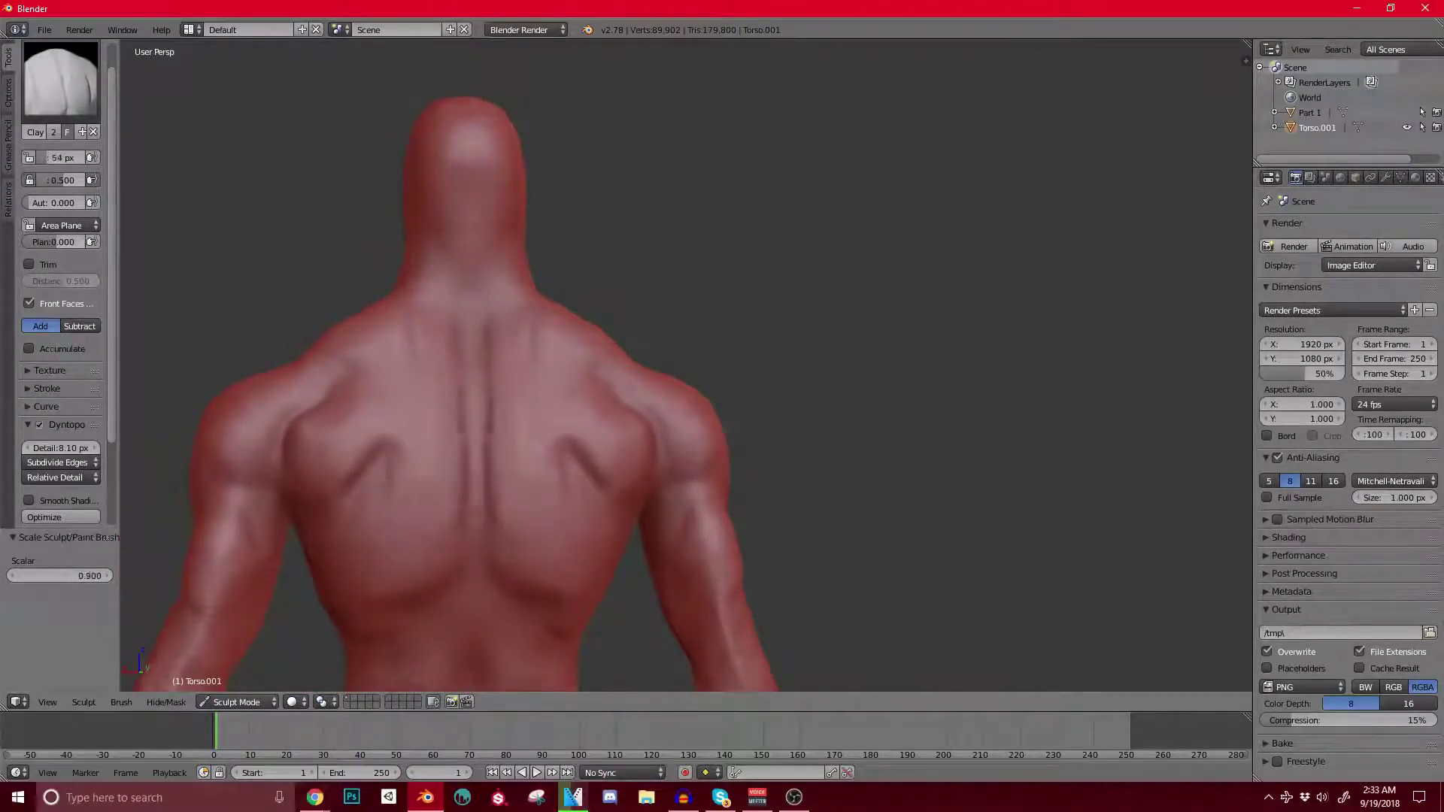
drag(558, 352, 532, 399)
drag(519, 473, 551, 555)
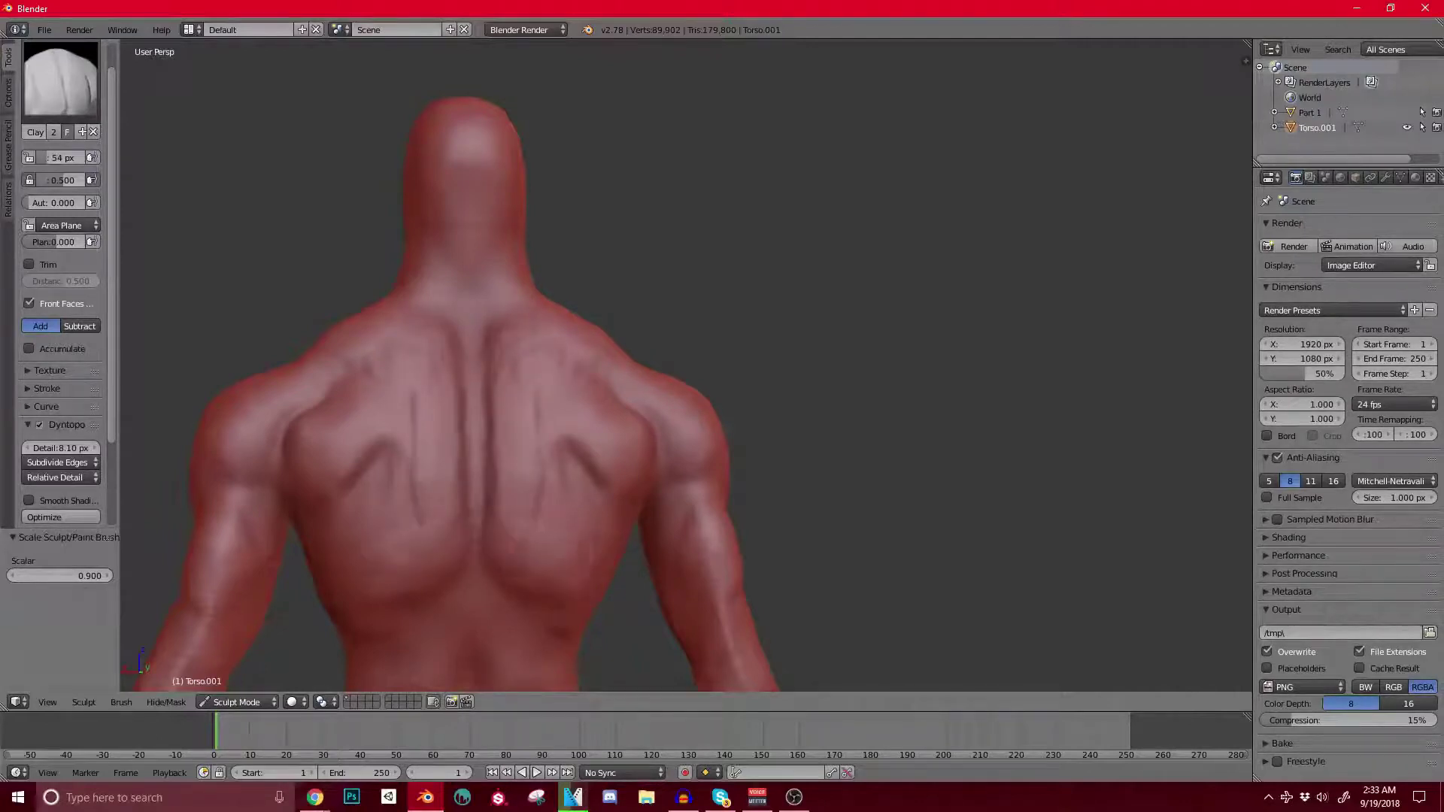
drag(504, 503, 506, 366)
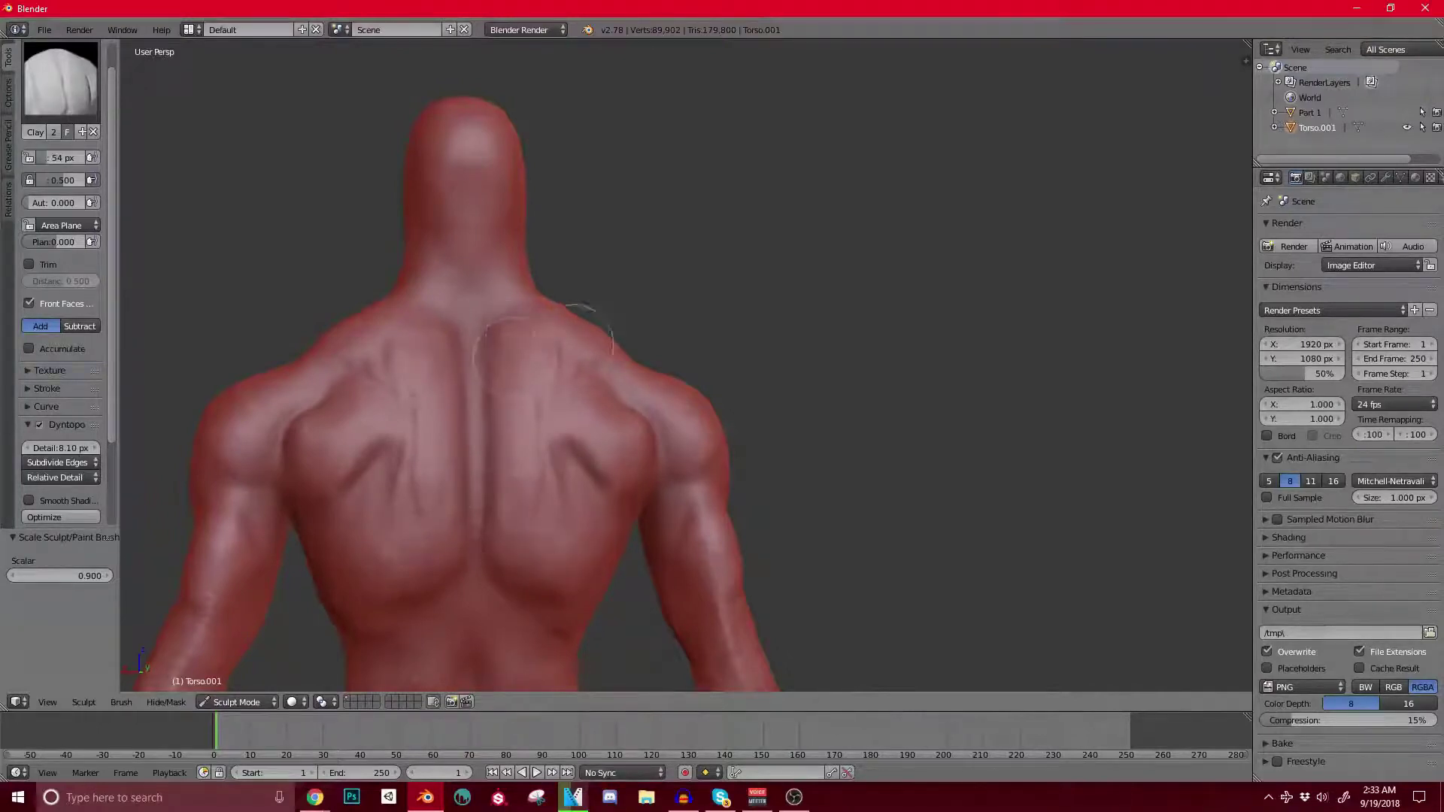
mouse_move(533, 502)
middle_down()
mouse_move(662, 474)
mouse_move(580, 481)
mouse_move(647, 478)
mouse_move(648, 460)
middle_up()
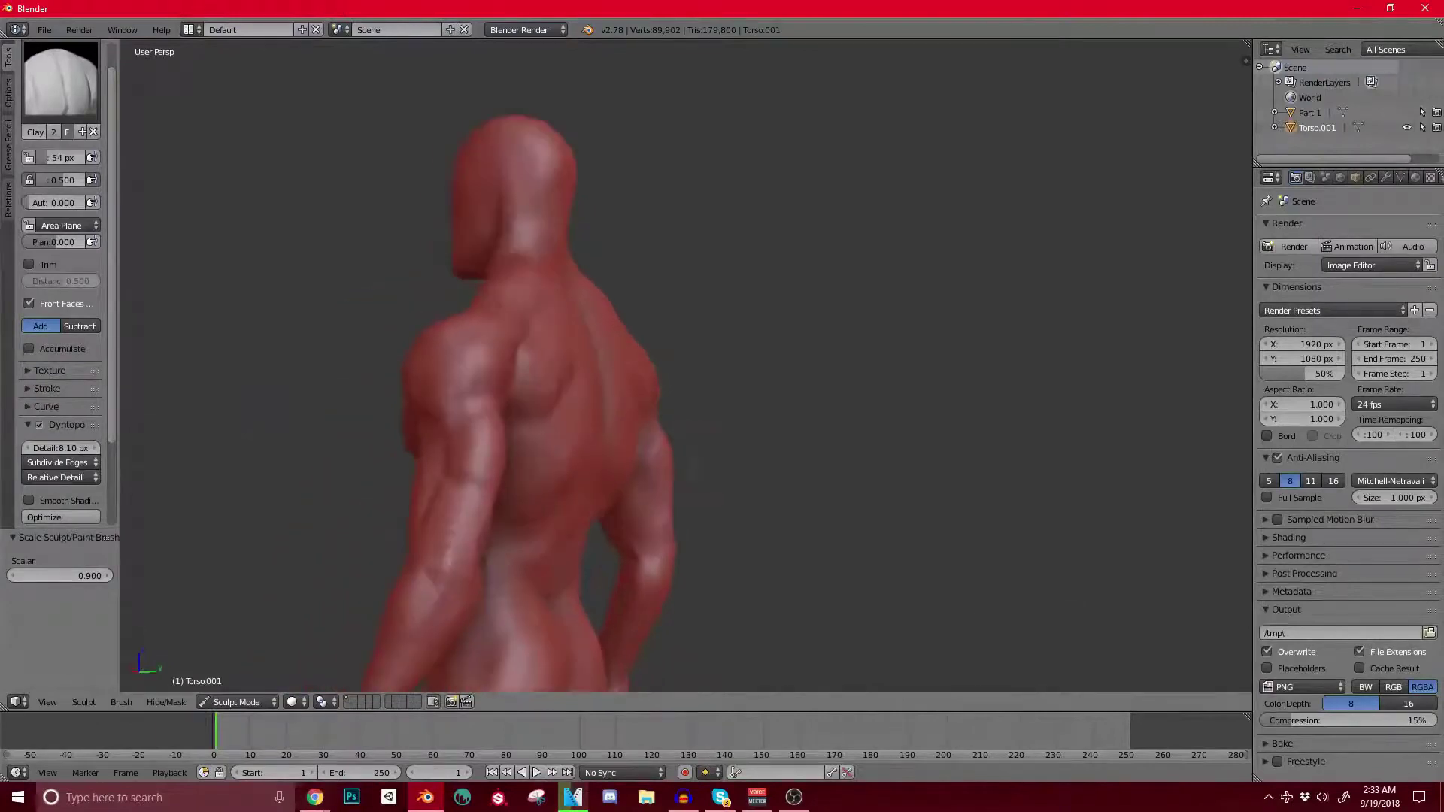
key(g)
key(bracketright)
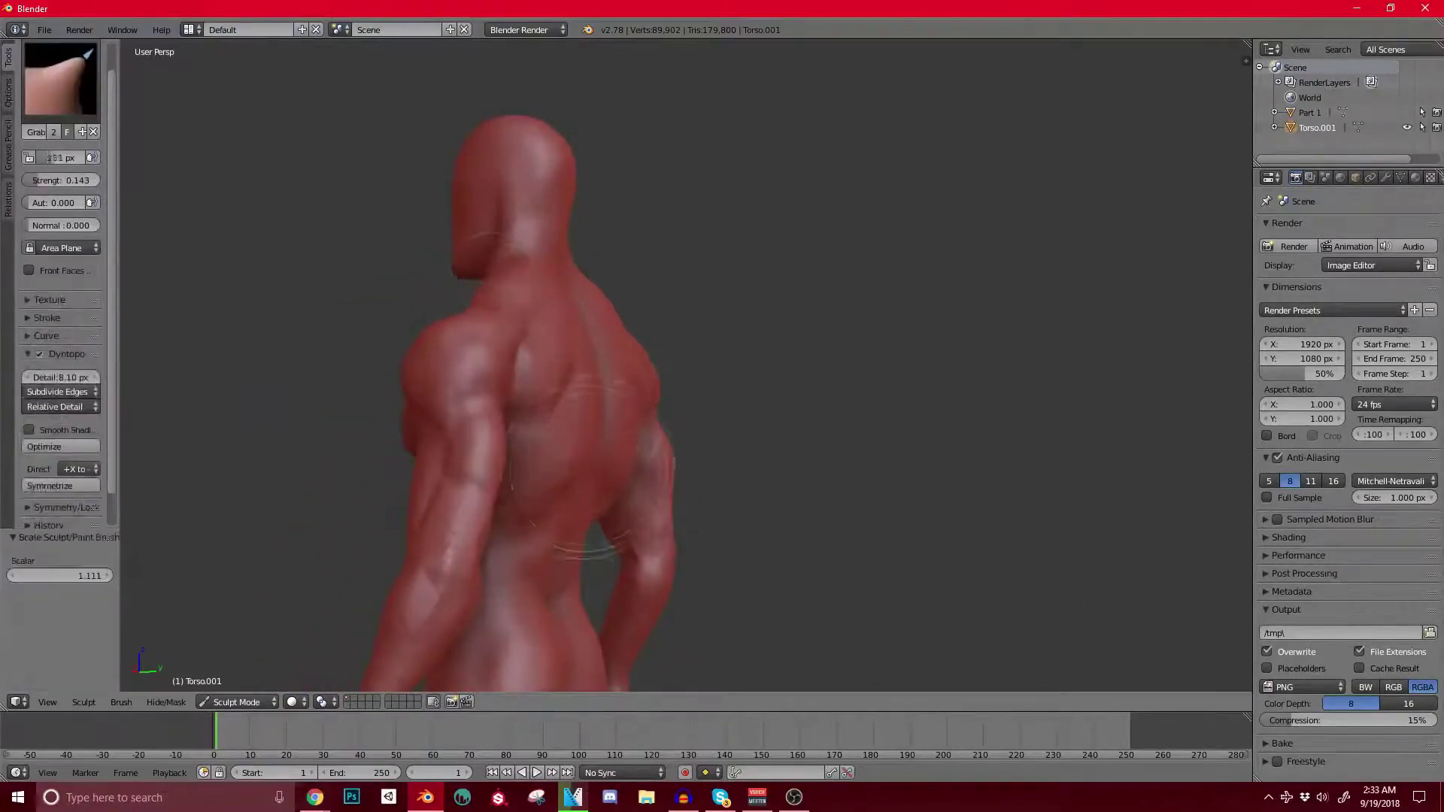
Step: Switch to the Crease brush, set its radius to 70 px and carve the spine line between the shoulder blades
click(60, 78)
click(238, 188)
scroll(564, 358, up, 4)
middle_drag(602, 361, 489, 353)
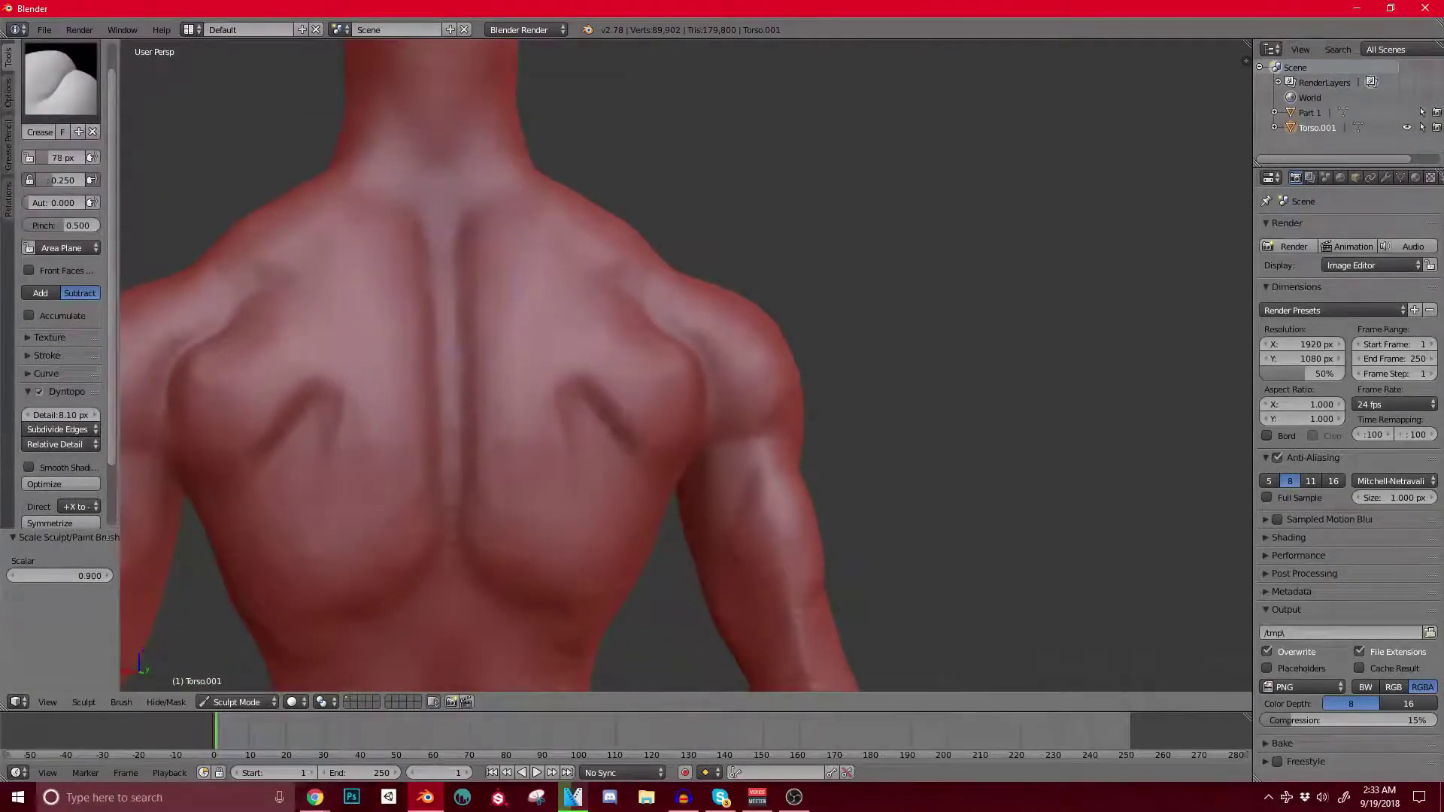
key(bracketleft)
drag(450, 231, 452, 478)
middle_drag(455, 467, 445, 357)
middle_drag(445, 304, 451, 201)
drag(440, 321, 423, 412)
Step: Extend the spine crease from the middle of the back down into the lower back
shift+middle_drag(426, 413, 432, 272)
scroll(436, 256, up, 1)
drag(443, 158, 430, 263)
shift+middle_drag(431, 263, 440, 243)
drag(439, 312, 411, 482)
scroll(412, 451, down, 2)
scroll(451, 444, down, 2)
scroll(452, 444, up, 4)
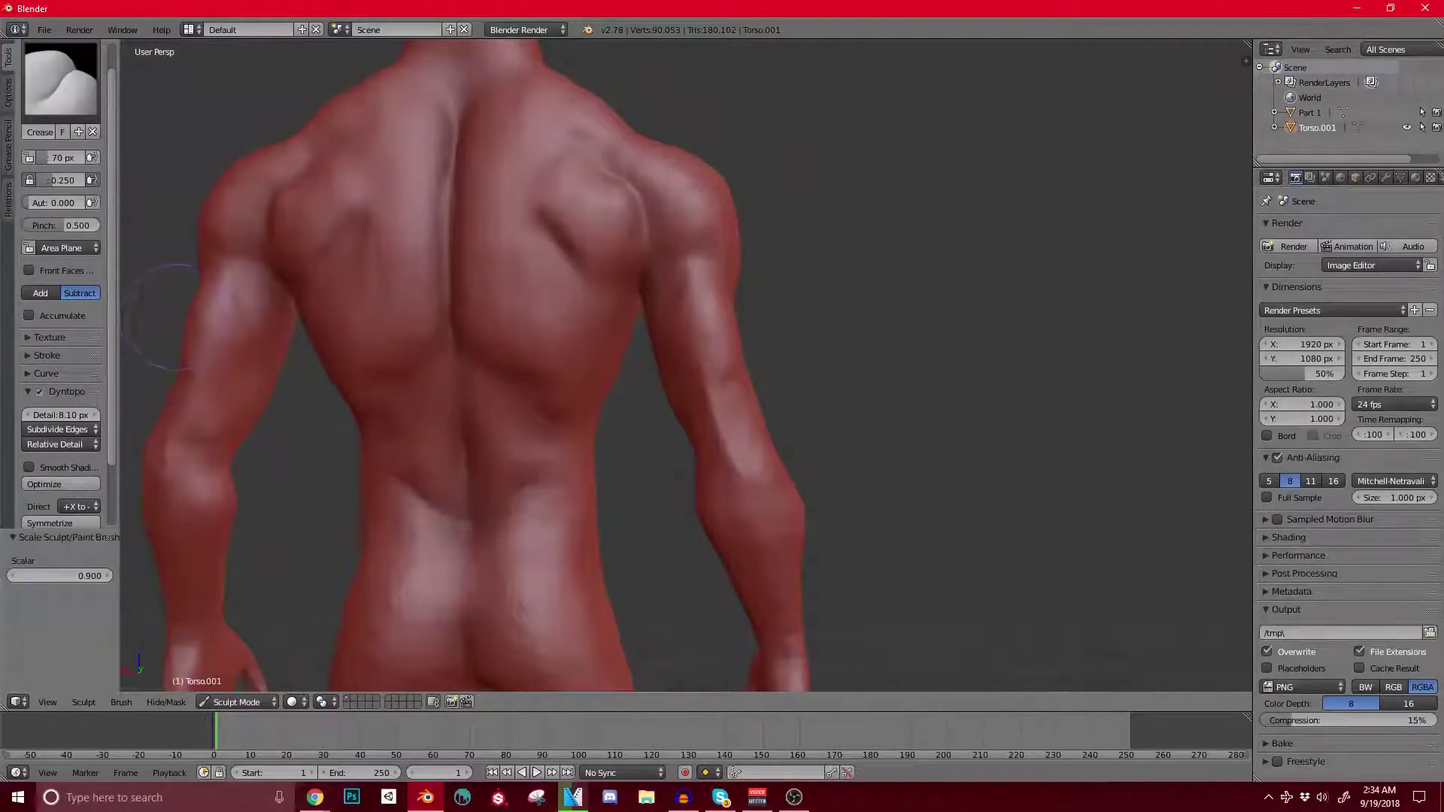
Step: Switch to Clay Strips and build up the lower back muscles on both sides of the spine above the pelvis
click(61, 82)
click(175, 164)
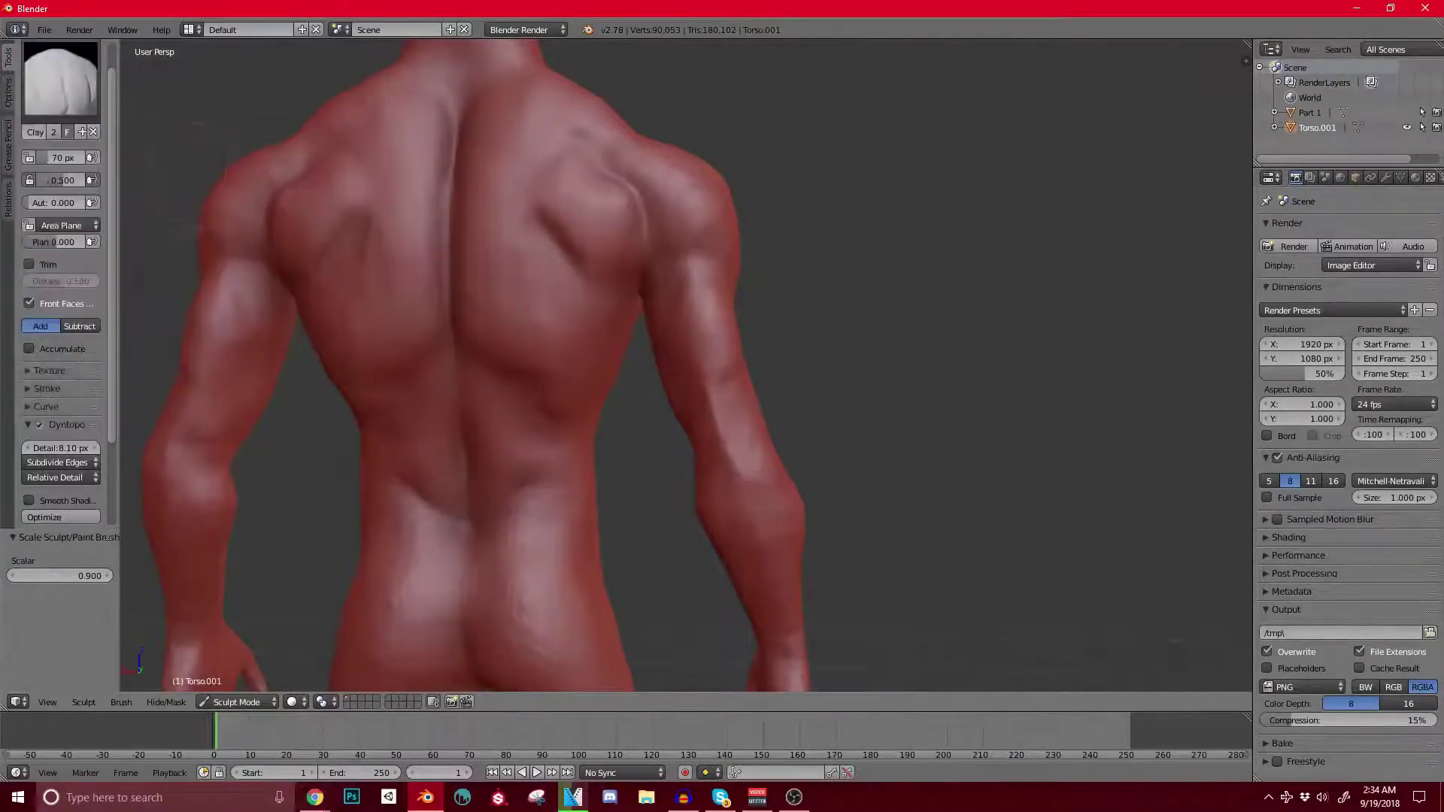
scroll(684, 365, up, 4)
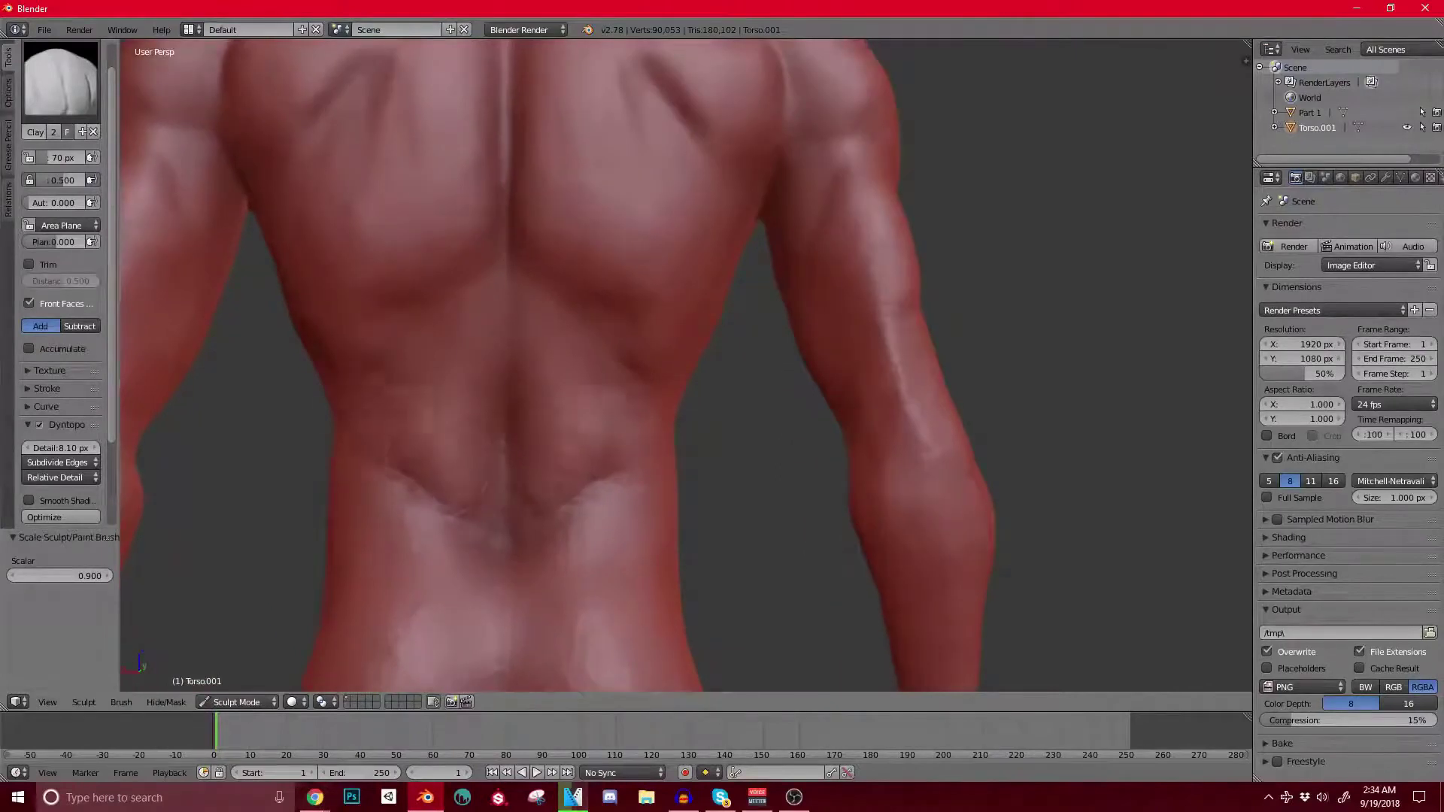
drag(582, 495, 602, 483)
middle_drag(603, 484, 615, 483)
mouse_move(412, 442)
mouse_down()
mouse_move(386, 404)
mouse_move(406, 392)
mouse_up()
middle_drag(370, 436, 400, 439)
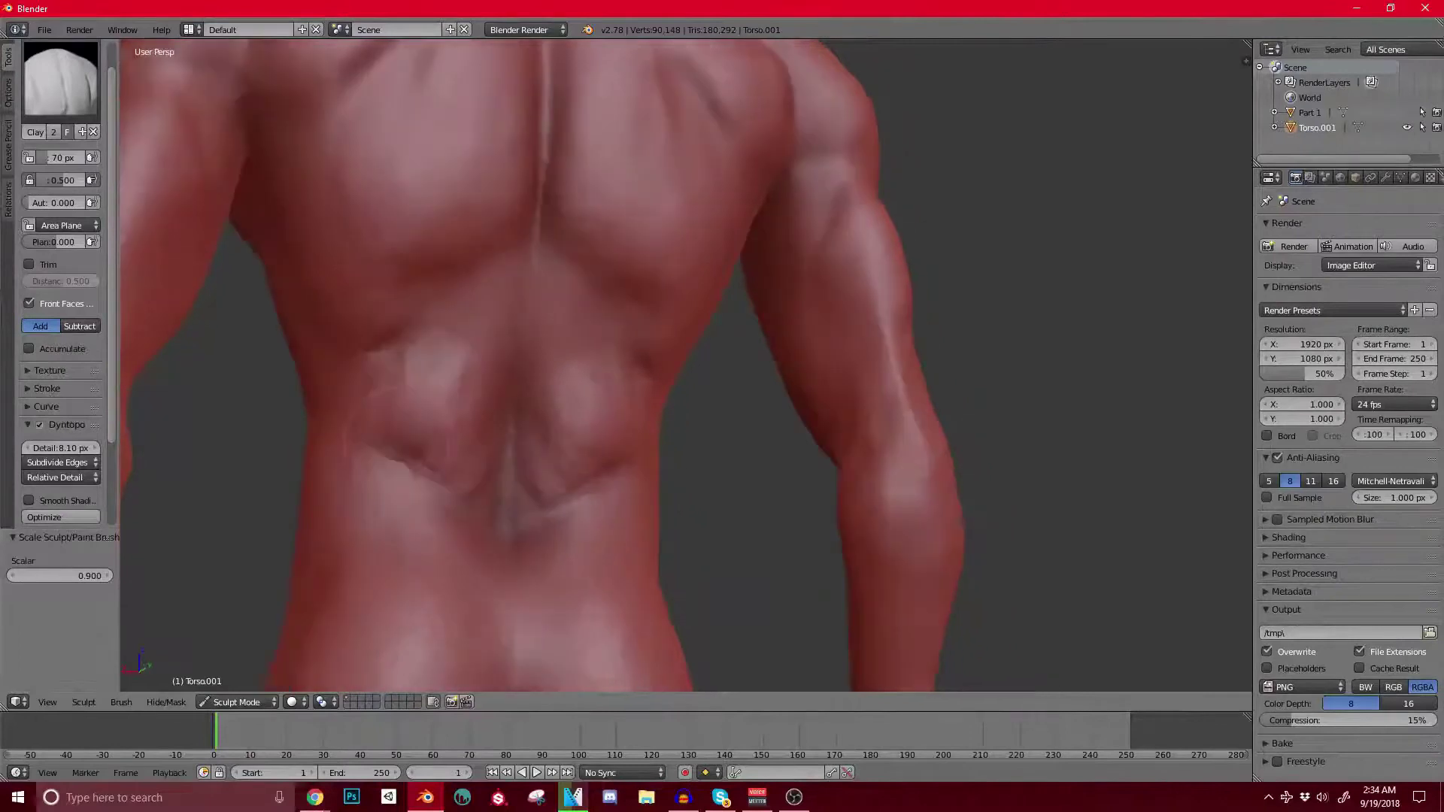
Step: Fill in the lower edge of the lower back muscle and extend its volume toward the flank
drag(400, 440, 399, 467)
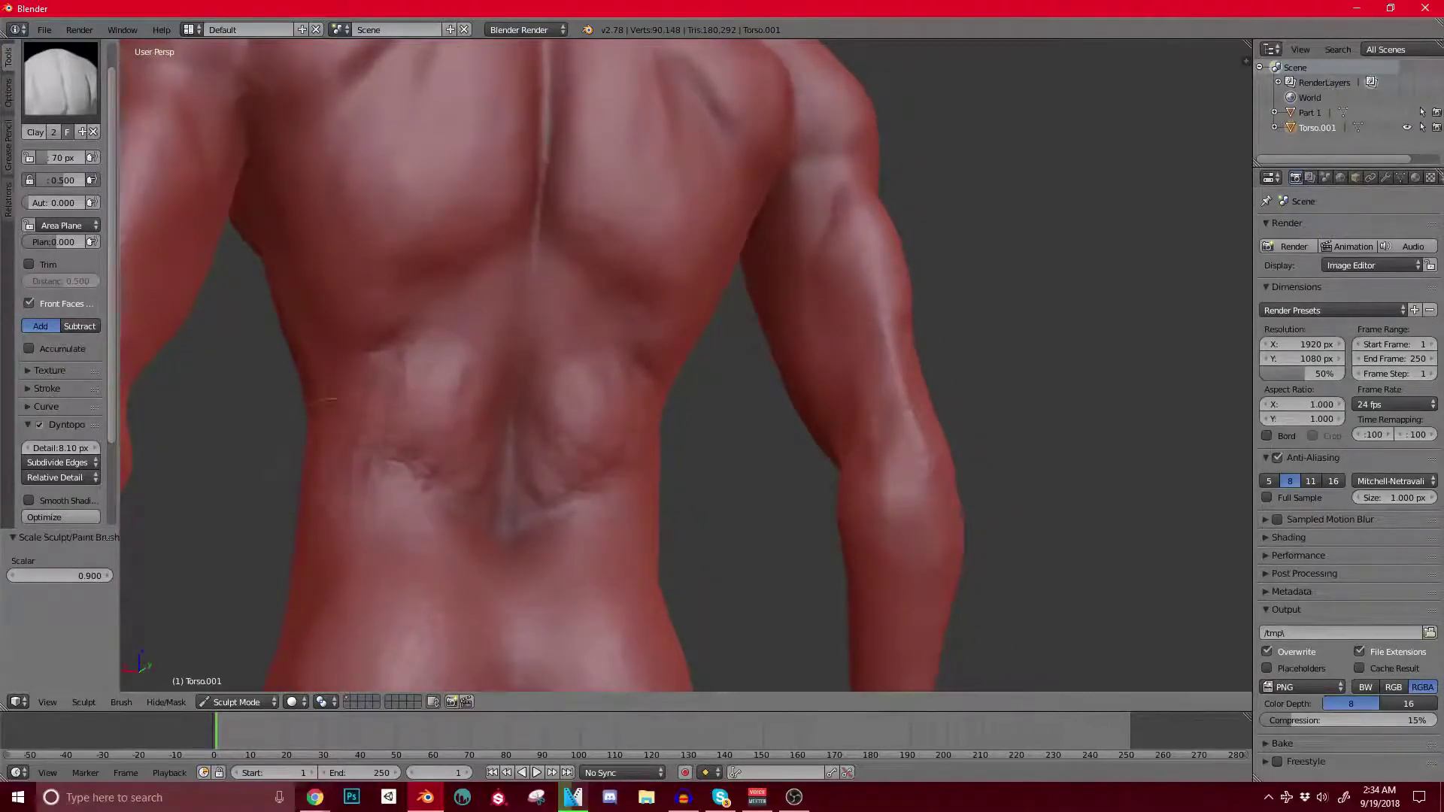
drag(409, 423, 426, 473)
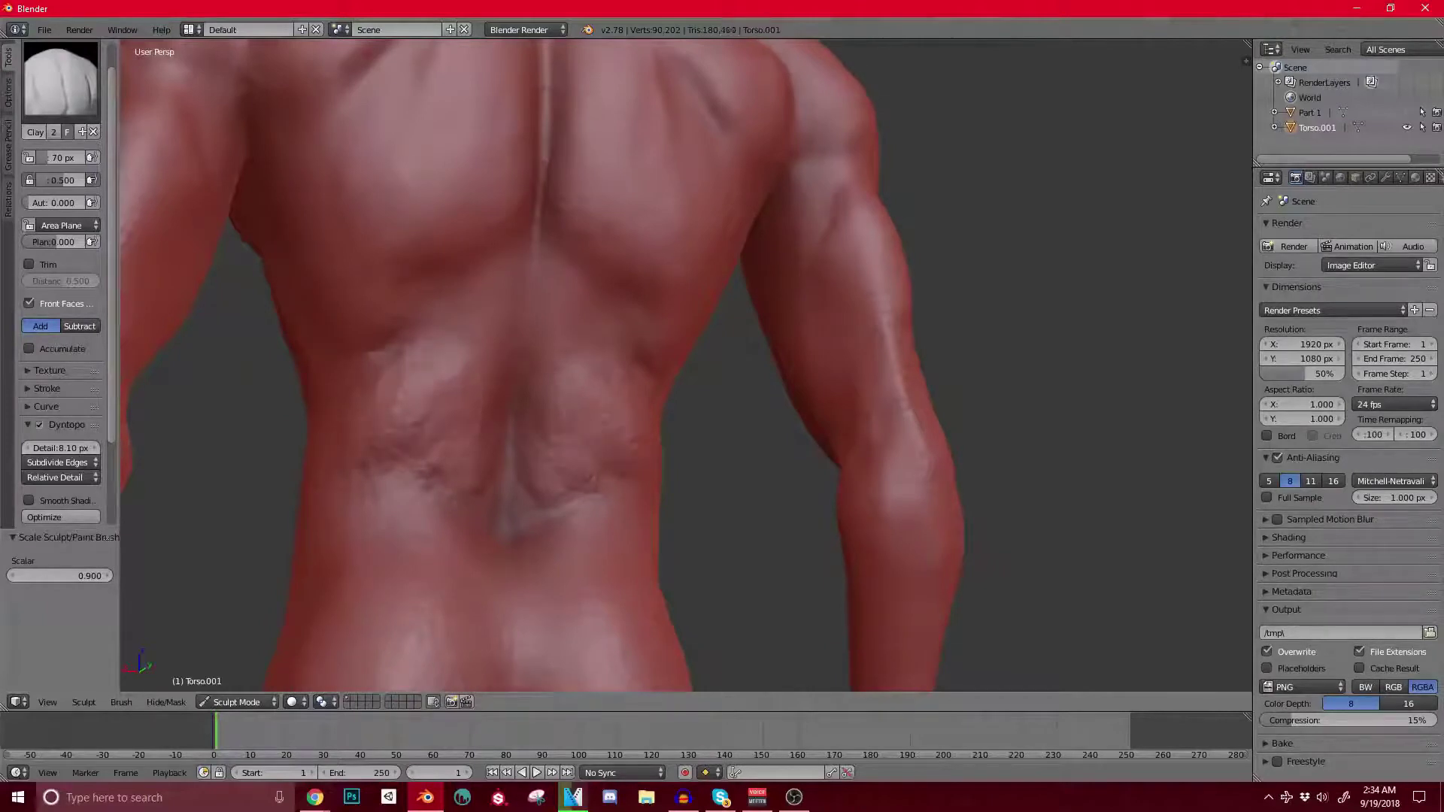
drag(430, 406, 408, 445)
scroll(445, 389, down, 1)
middle_drag(445, 392, 538, 385)
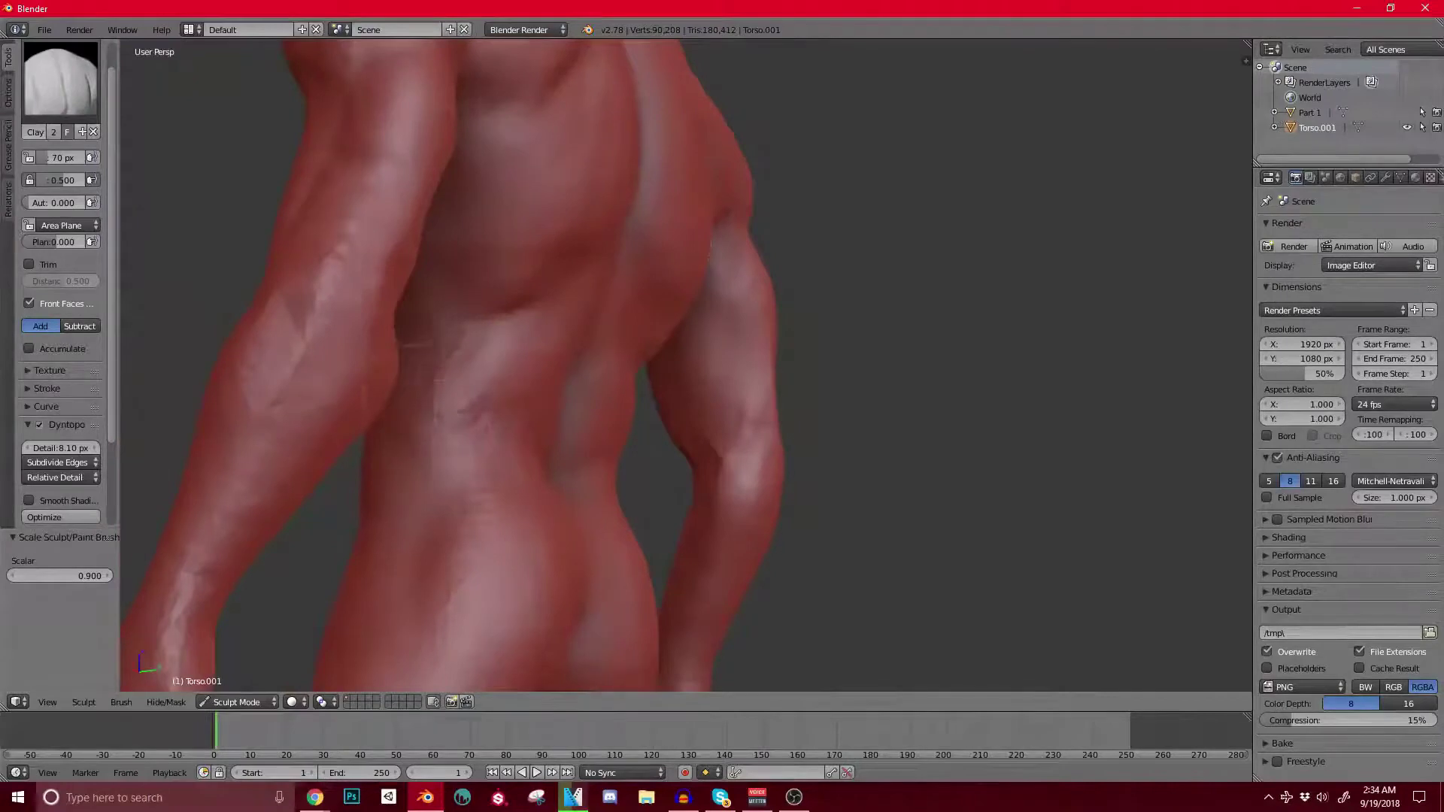
drag(445, 406, 447, 421)
Step: Build up a ridge from the side of the waist over the front of the hip toward the groin
mouse_move(449, 416)
middle_down()
mouse_move(610, 418)
mouse_move(409, 446)
mouse_move(440, 444)
mouse_move(415, 410)
middle_up()
mouse_move(361, 406)
mouse_down()
mouse_move(370, 444)
mouse_move(308, 479)
mouse_up()
middle_drag(287, 483, 376, 478)
mouse_move(376, 479)
shift+middle_down()
mouse_move(335, 443)
mouse_move(340, 474)
shift+middle_up()
drag(319, 523, 297, 588)
middle_drag(290, 628, 303, 581)
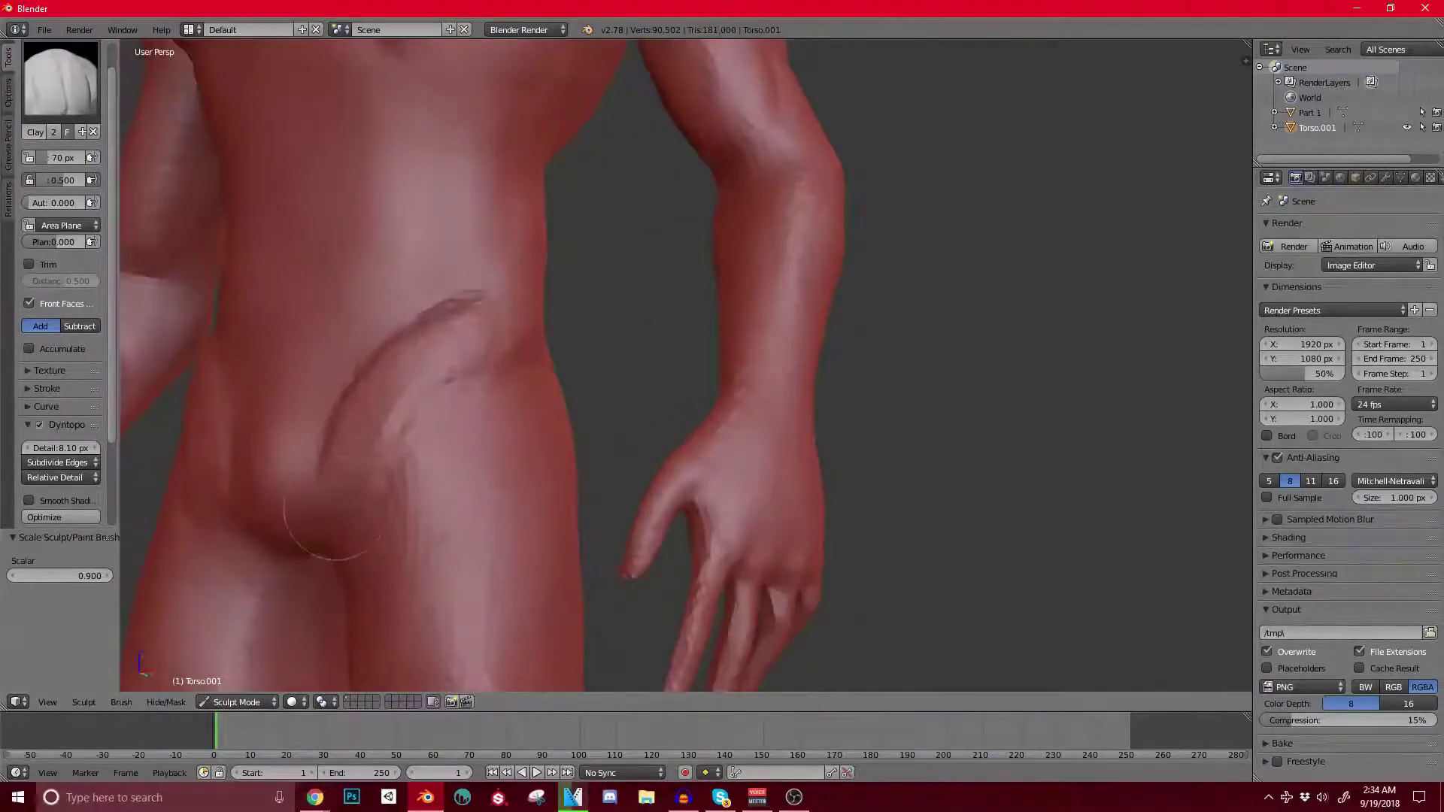
Step: Thicken the lower edge of the hip ridge and blend it into the groin and upper thigh
mouse_move(475, 367)
mouse_down()
mouse_move(451, 397)
mouse_move(430, 397)
mouse_move(444, 369)
mouse_up()
mouse_move(444, 368)
middle_down()
mouse_move(320, 410)
mouse_move(492, 369)
middle_up()
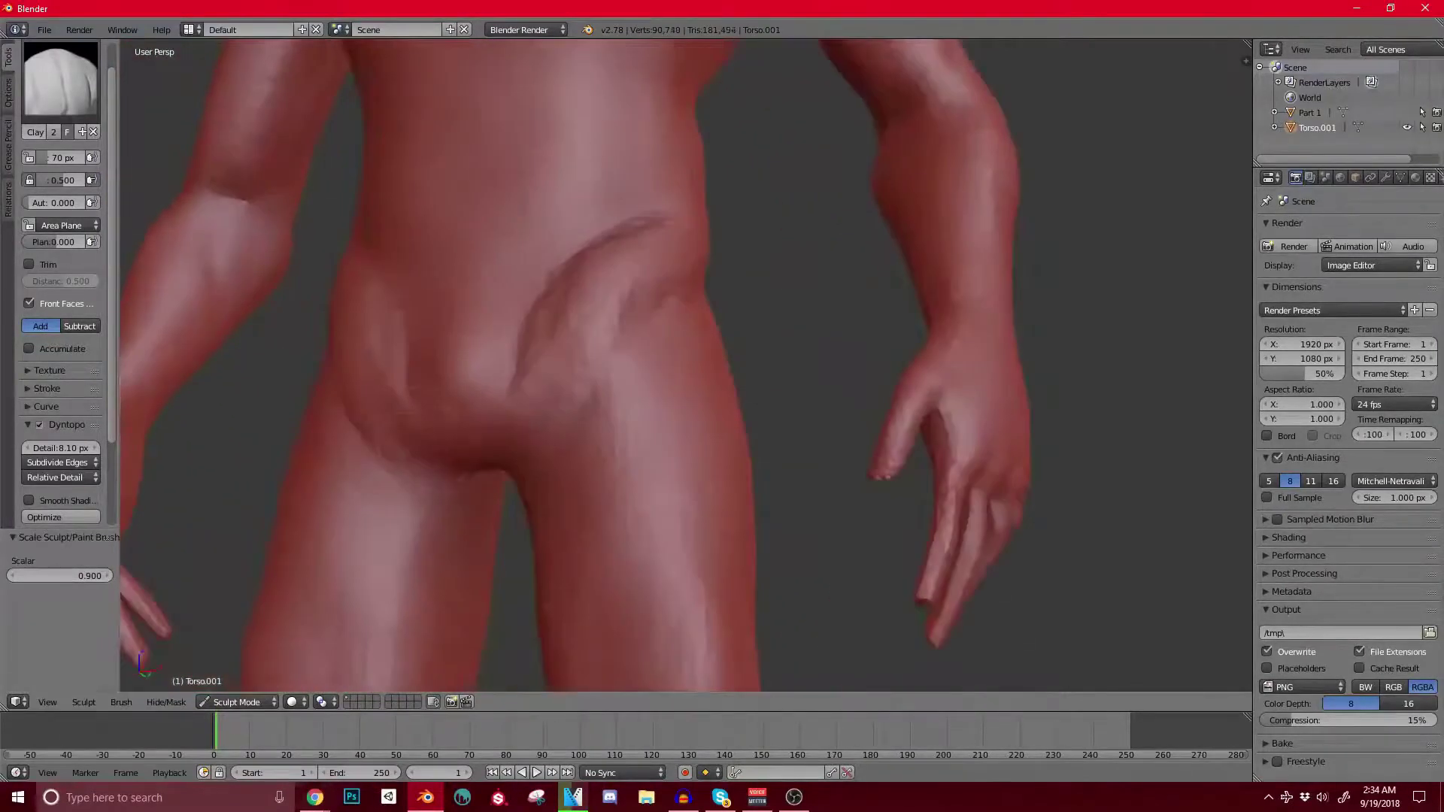
drag(395, 419, 400, 391)
middle_drag(400, 391, 504, 418)
mouse_move(639, 342)
mouse_down()
mouse_move(618, 375)
mouse_move(602, 369)
mouse_up()
scroll(587, 402, down, 5)
middle_drag(579, 399, 622, 397)
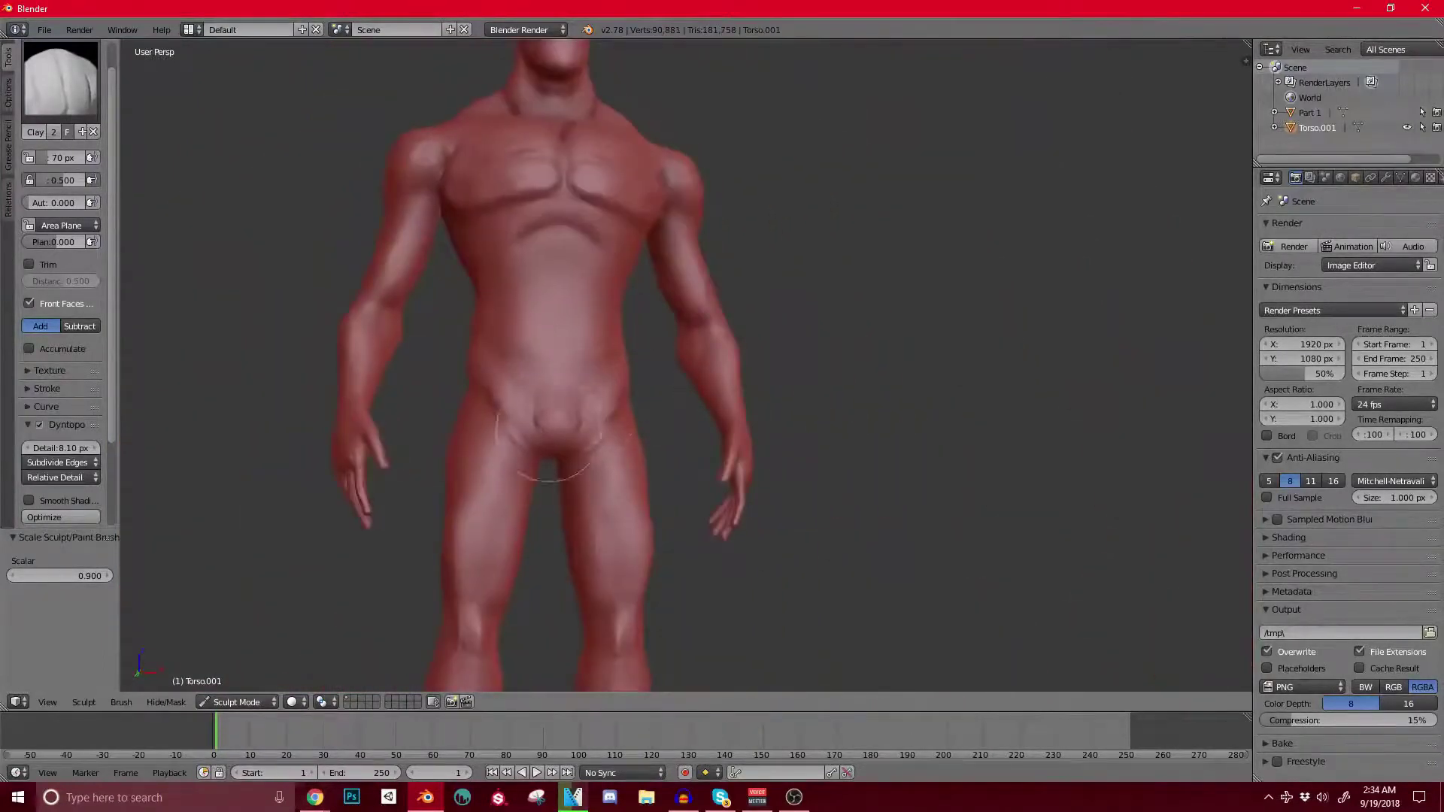
Step: Add clay strokes over the side of the hip and the outer buttock
mouse_move(517, 396)
middle_down()
mouse_move(263, 389)
mouse_move(313, 376)
mouse_move(282, 379)
middle_up()
scroll(361, 384, up, 4)
drag(556, 391, 519, 436)
mouse_move(526, 436)
middle_down()
mouse_move(481, 470)
mouse_move(526, 309)
middle_up()
drag(598, 303, 589, 436)
middle_drag(677, 422, 602, 451)
Step: Round out the buttocks with clay strokes and rework the lower back muscle above them
mouse_move(623, 476)
mouse_down()
mouse_move(614, 533)
mouse_move(677, 465)
mouse_up()
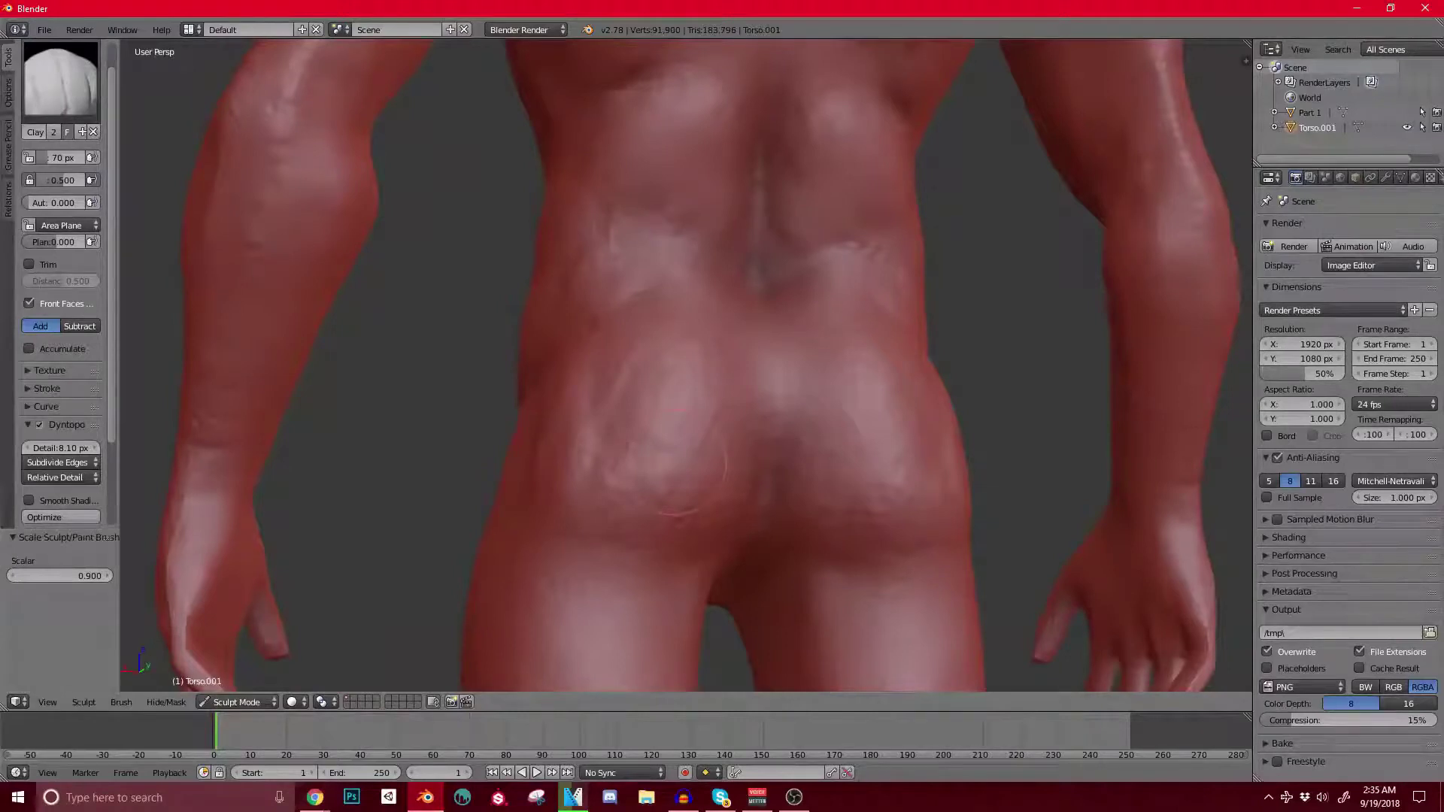
mouse_move(621, 538)
mouse_down()
mouse_move(686, 546)
mouse_move(733, 421)
mouse_up()
mouse_move(605, 437)
mouse_down()
mouse_move(668, 461)
mouse_move(694, 427)
mouse_up()
mouse_move(606, 382)
shift+middle_down()
mouse_move(585, 450)
mouse_move(573, 384)
mouse_move(568, 470)
shift+middle_up()
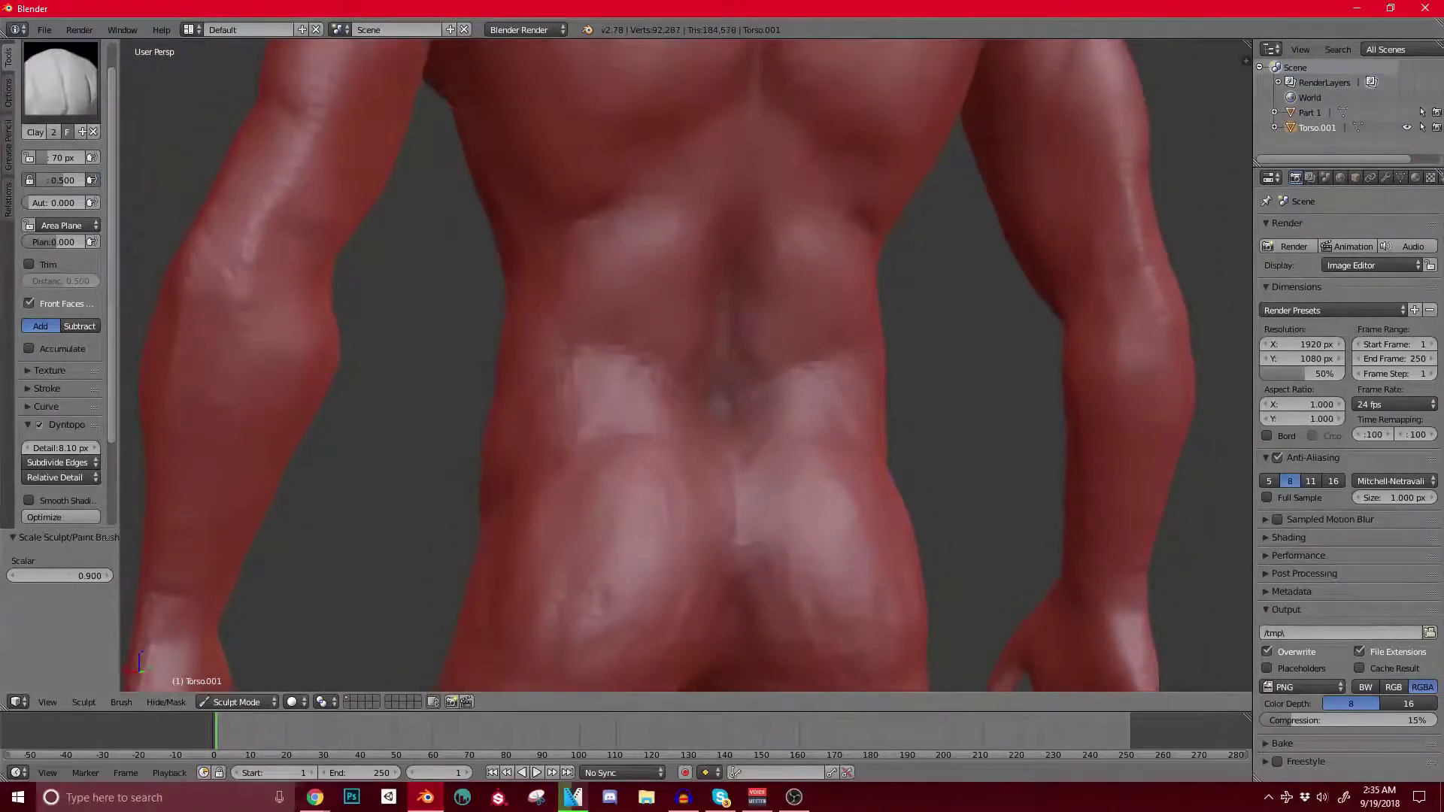
drag(606, 252, 677, 209)
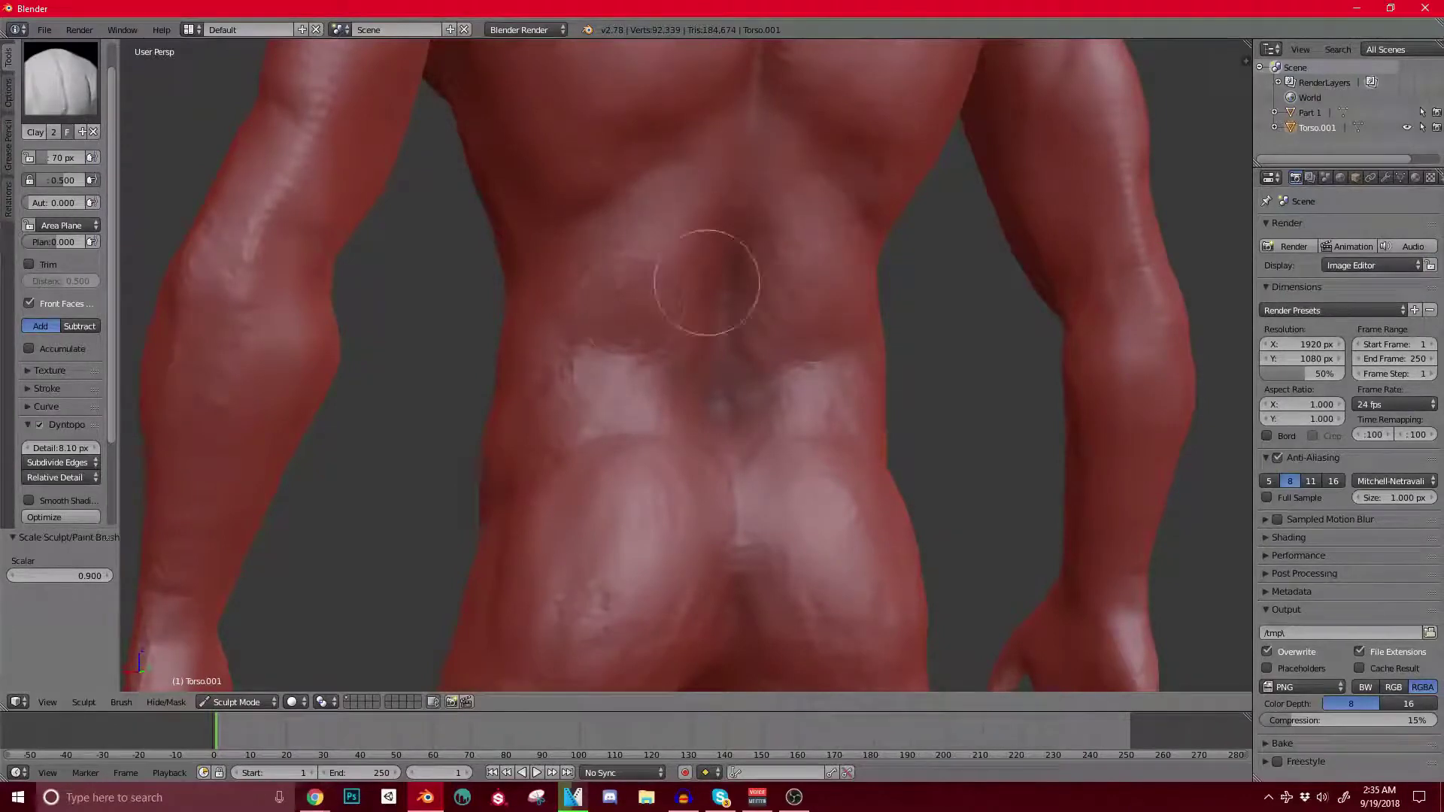
Step: Strengthen the V-shaped ridge running from the hip crest down to the groin and fill its lower end
mouse_move(540, 418)
middle_down()
mouse_move(880, 331)
mouse_move(922, 282)
middle_up()
drag(913, 289, 790, 368)
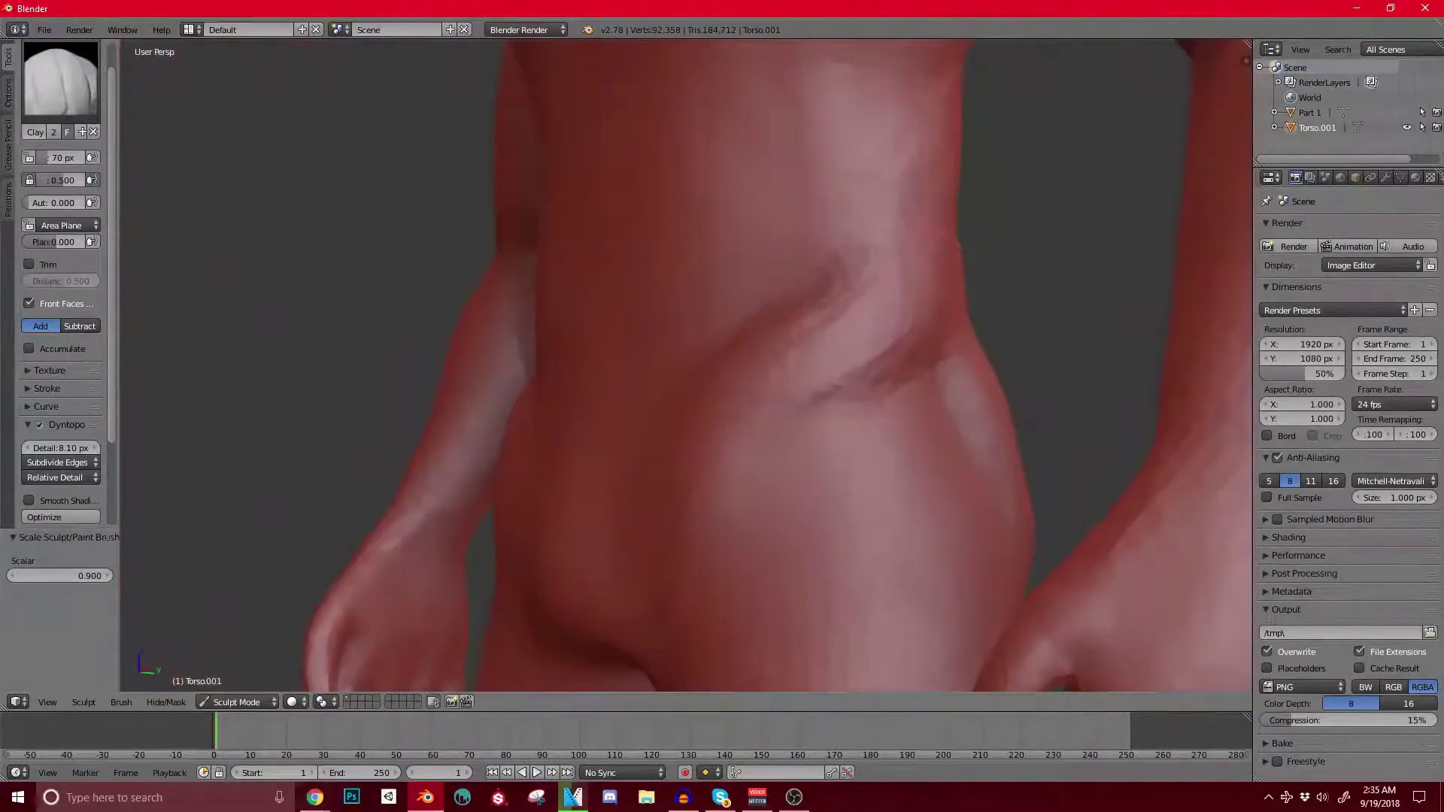
middle_drag(922, 285, 1053, 274)
shift+middle_drag(888, 354, 929, 278)
drag(778, 297, 670, 486)
middle_drag(729, 483, 701, 484)
drag(726, 460, 692, 522)
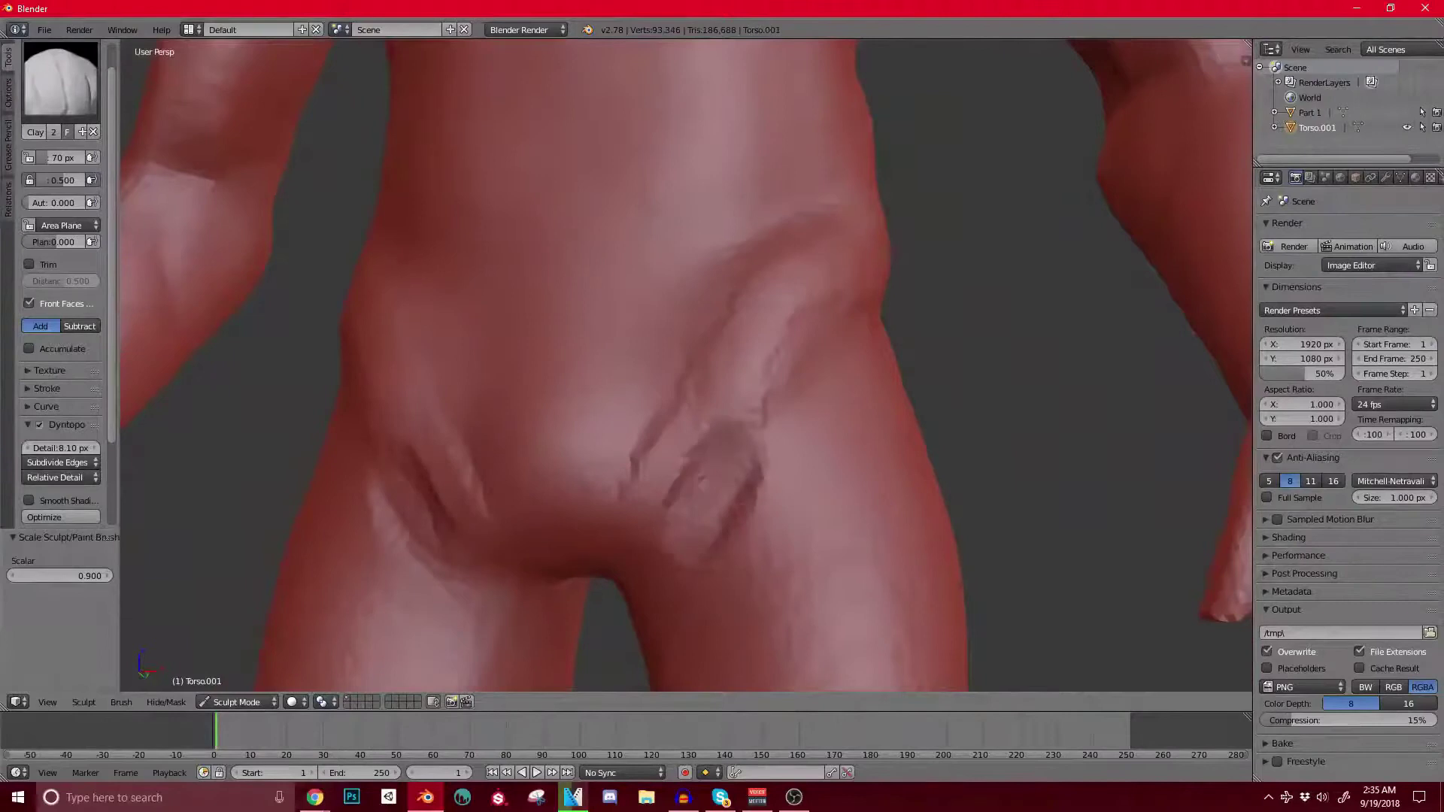
drag(752, 380, 699, 522)
Step: Build up the oblique muscle on the side of the abdomen above the hip ridge
mouse_move(764, 367)
middle_down()
mouse_move(759, 481)
mouse_move(776, 558)
middle_up()
scroll(752, 368, down, 4)
middle_drag(771, 451, 641, 354)
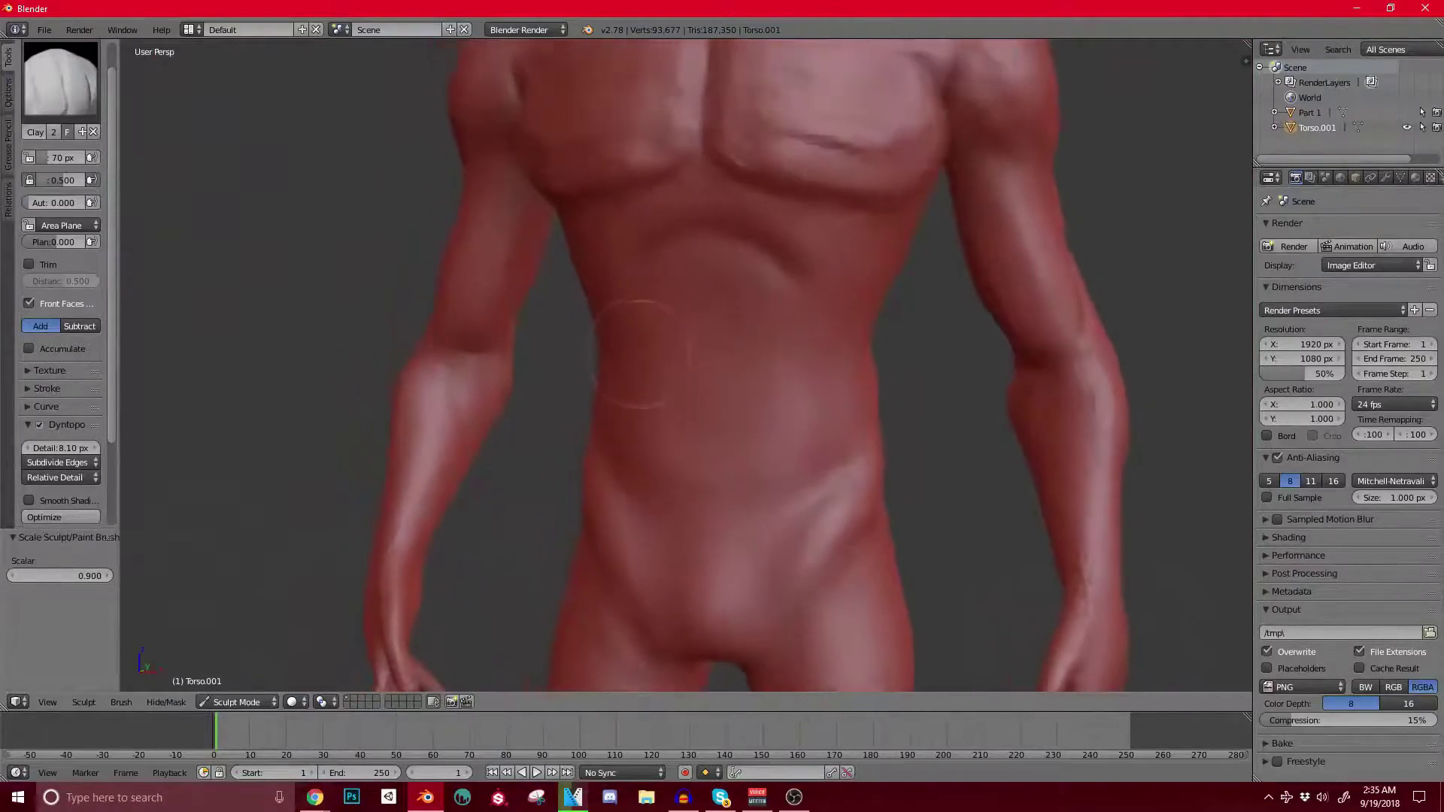
middle_drag(895, 470, 857, 414)
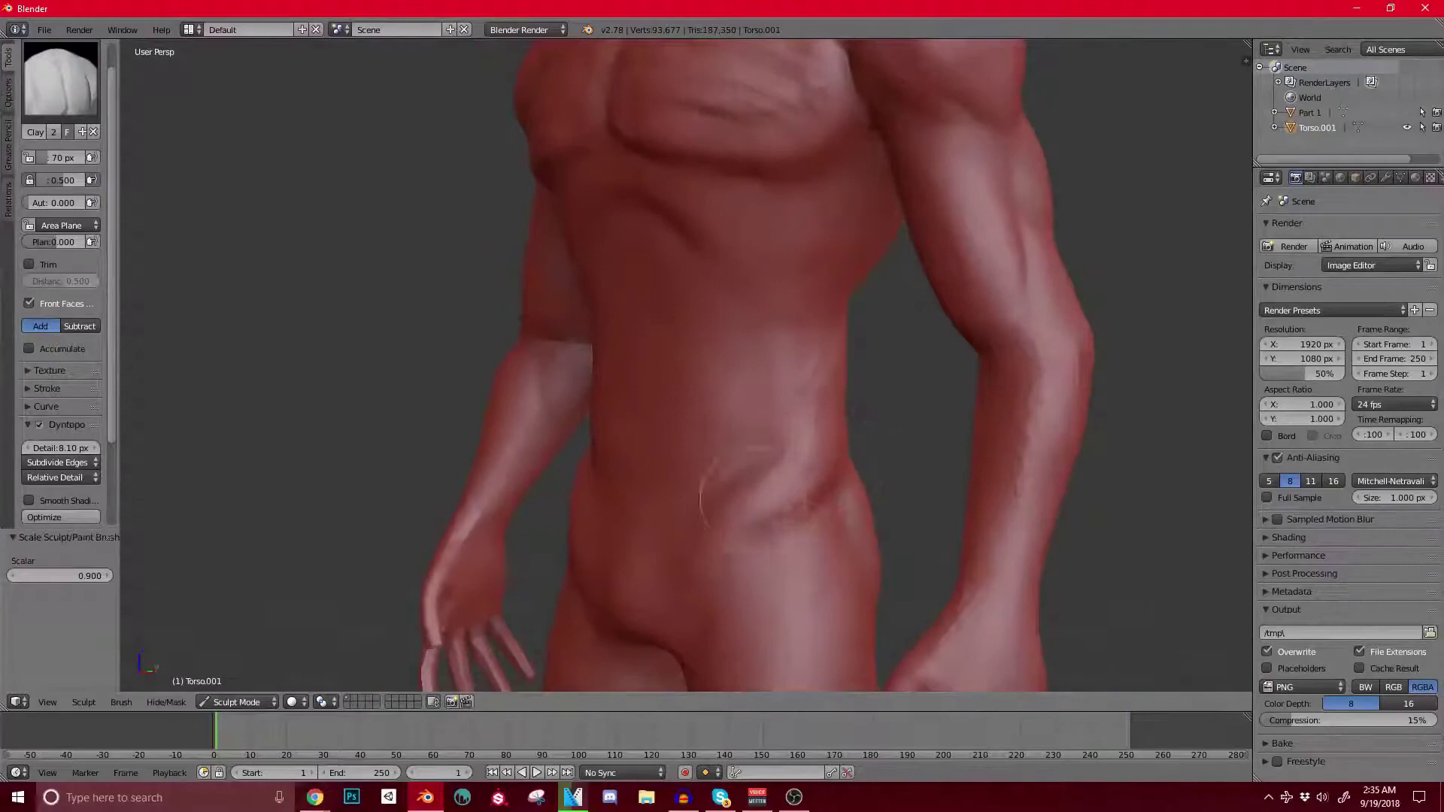
mouse_move(702, 489)
middle_down()
mouse_move(773, 403)
mouse_move(782, 420)
mouse_move(774, 376)
middle_up()
drag(802, 359, 745, 397)
mouse_move(726, 450)
mouse_down()
mouse_move(769, 426)
mouse_move(711, 425)
mouse_up()
mouse_move(865, 346)
middle_down()
mouse_move(735, 349)
mouse_move(865, 347)
mouse_move(865, 312)
middle_up()
drag(699, 336, 646, 317)
Step: Examine the torso's back, flanks, shoulder and chest from several angles
scroll(647, 317, down, 3)
middle_drag(647, 317, 835, 319)
middle_drag(541, 301, 451, 309)
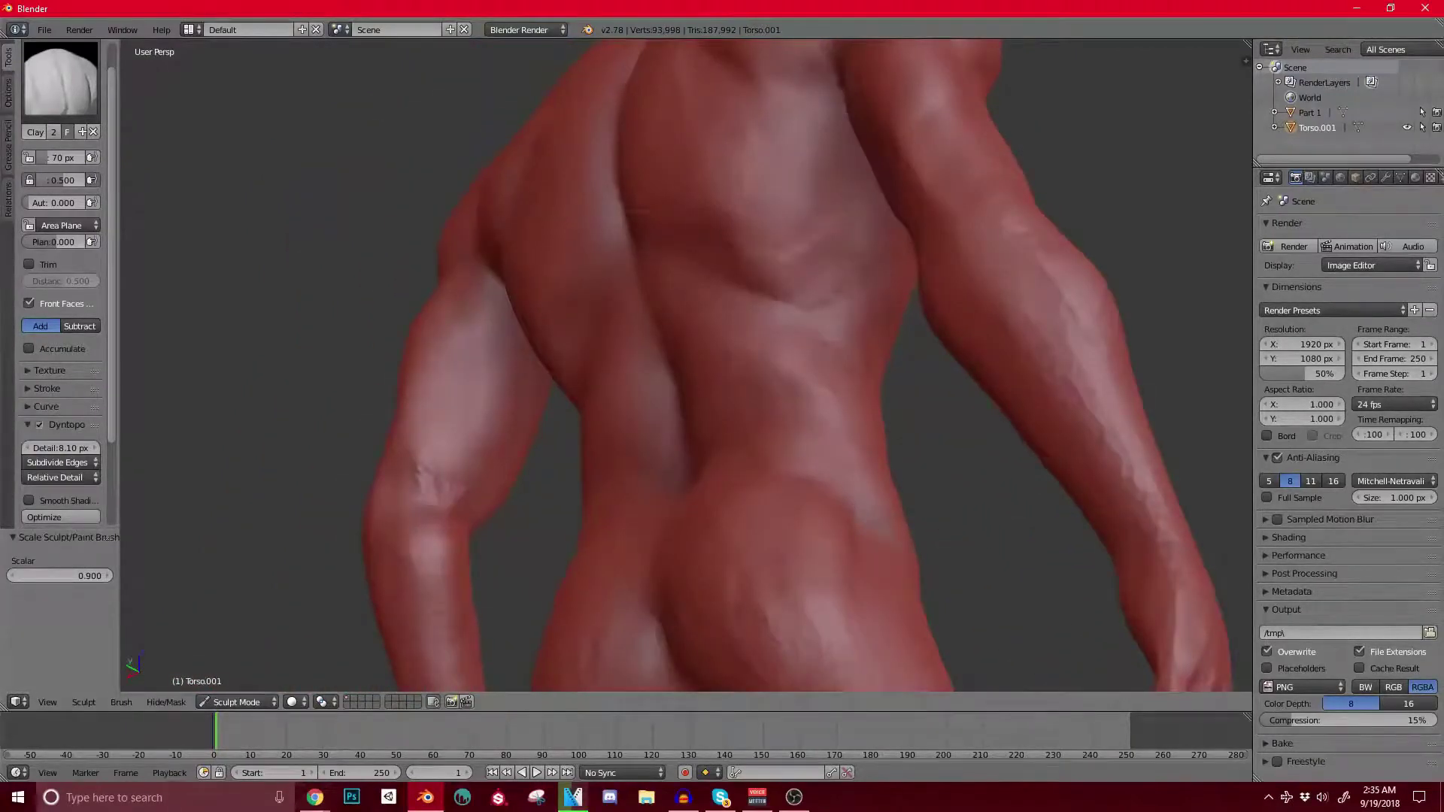
middle_drag(696, 413, 594, 194)
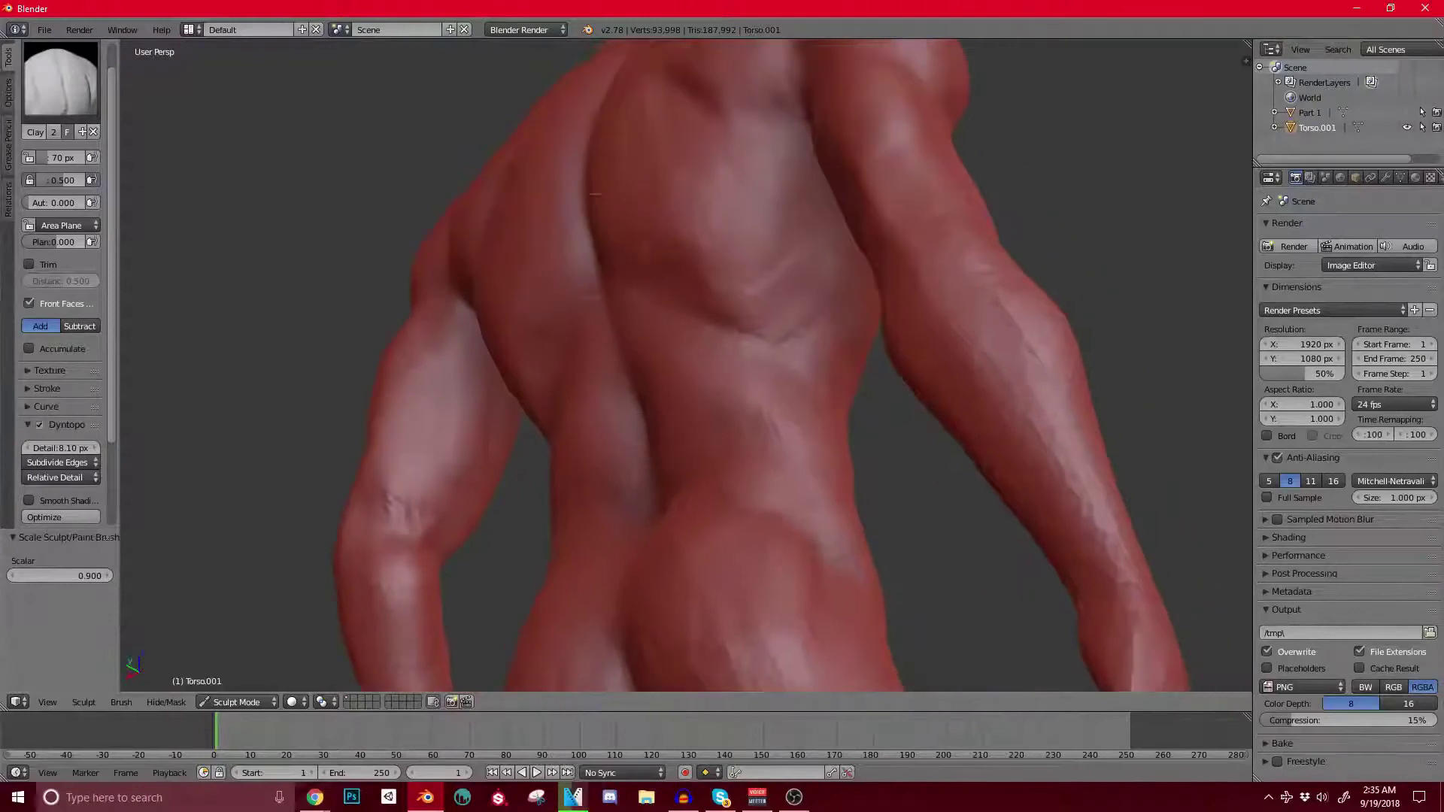
middle_drag(869, 252, 857, 324)
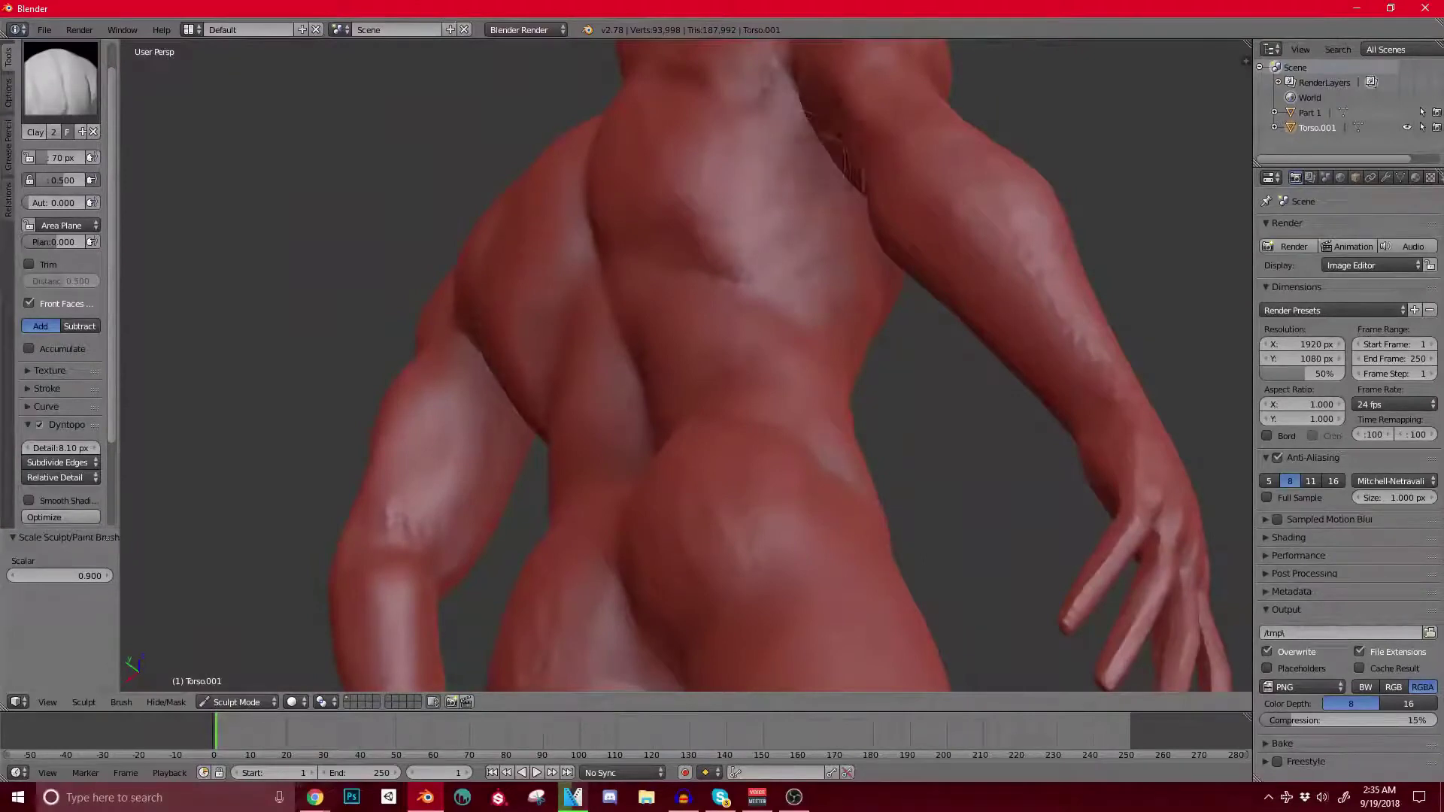
middle_drag(794, 147, 865, 289)
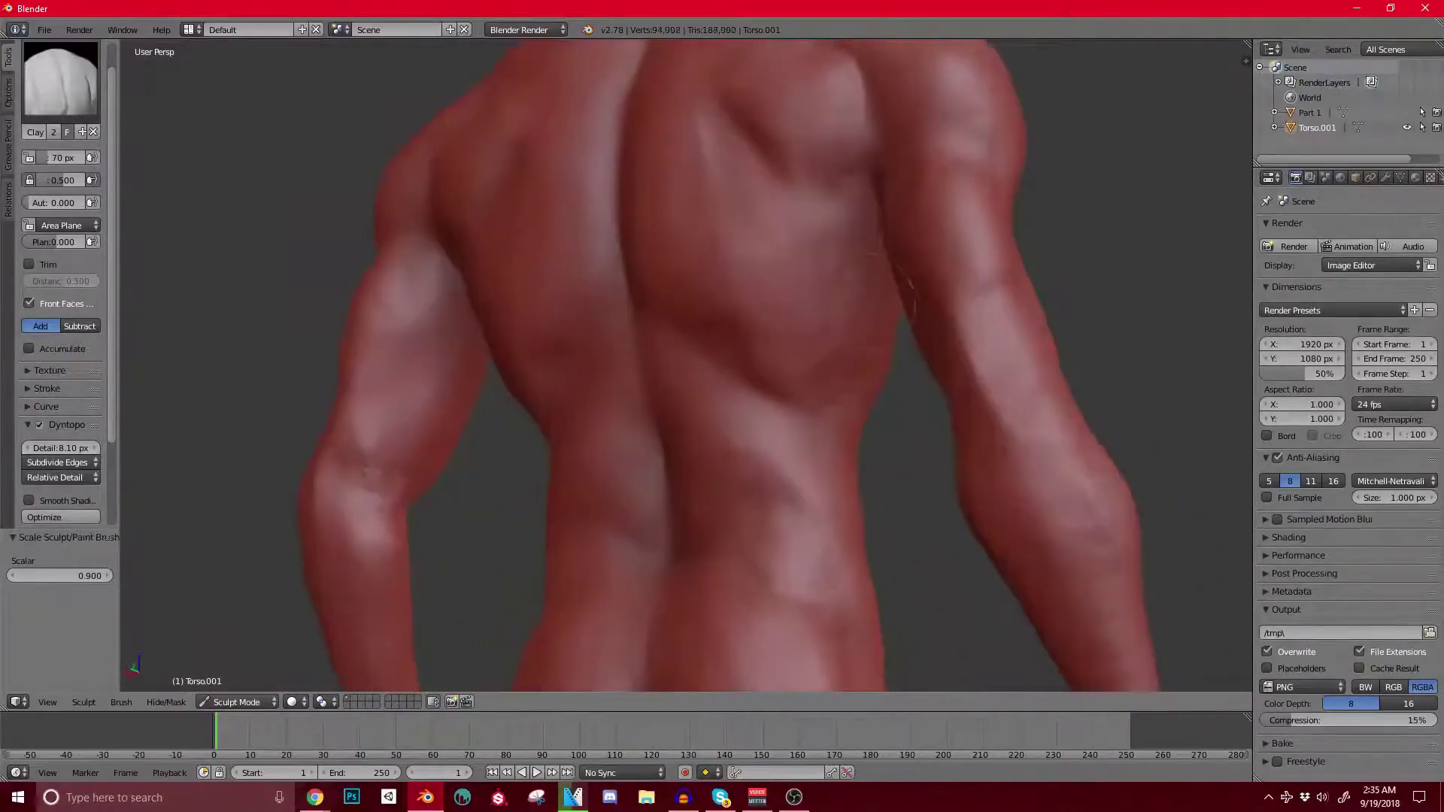
scroll(797, 304, down, 1)
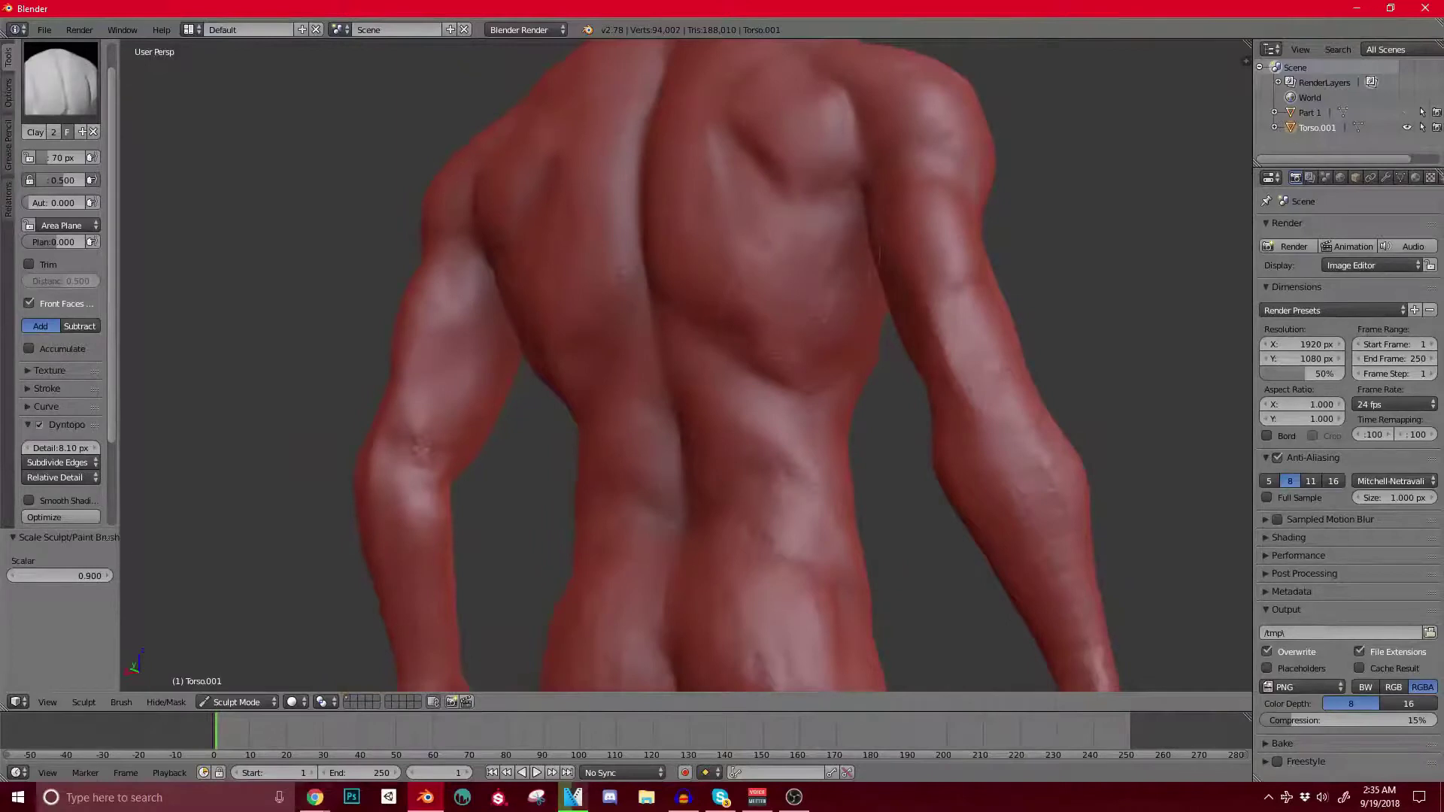
scroll(752, 315, down, 3)
middle_drag(722, 316, 835, 323)
scroll(722, 301, up, 5)
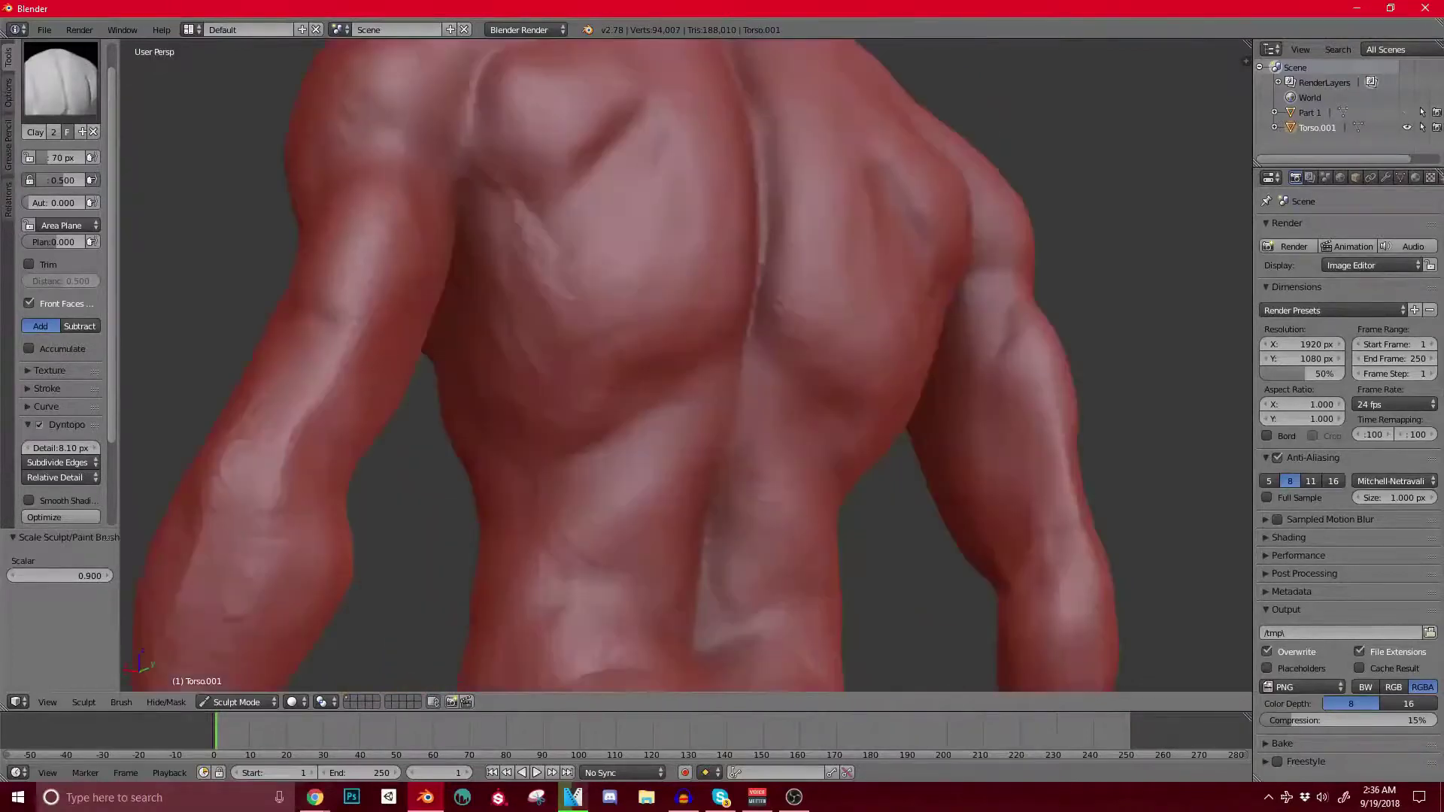
scroll(711, 277, down, 1)
middle_drag(711, 276, 835, 285)
scroll(714, 279, down, 5)
shift+middle_drag(740, 195, 820, 333)
scroll(733, 323, up, 5)
scroll(707, 324, down, 3)
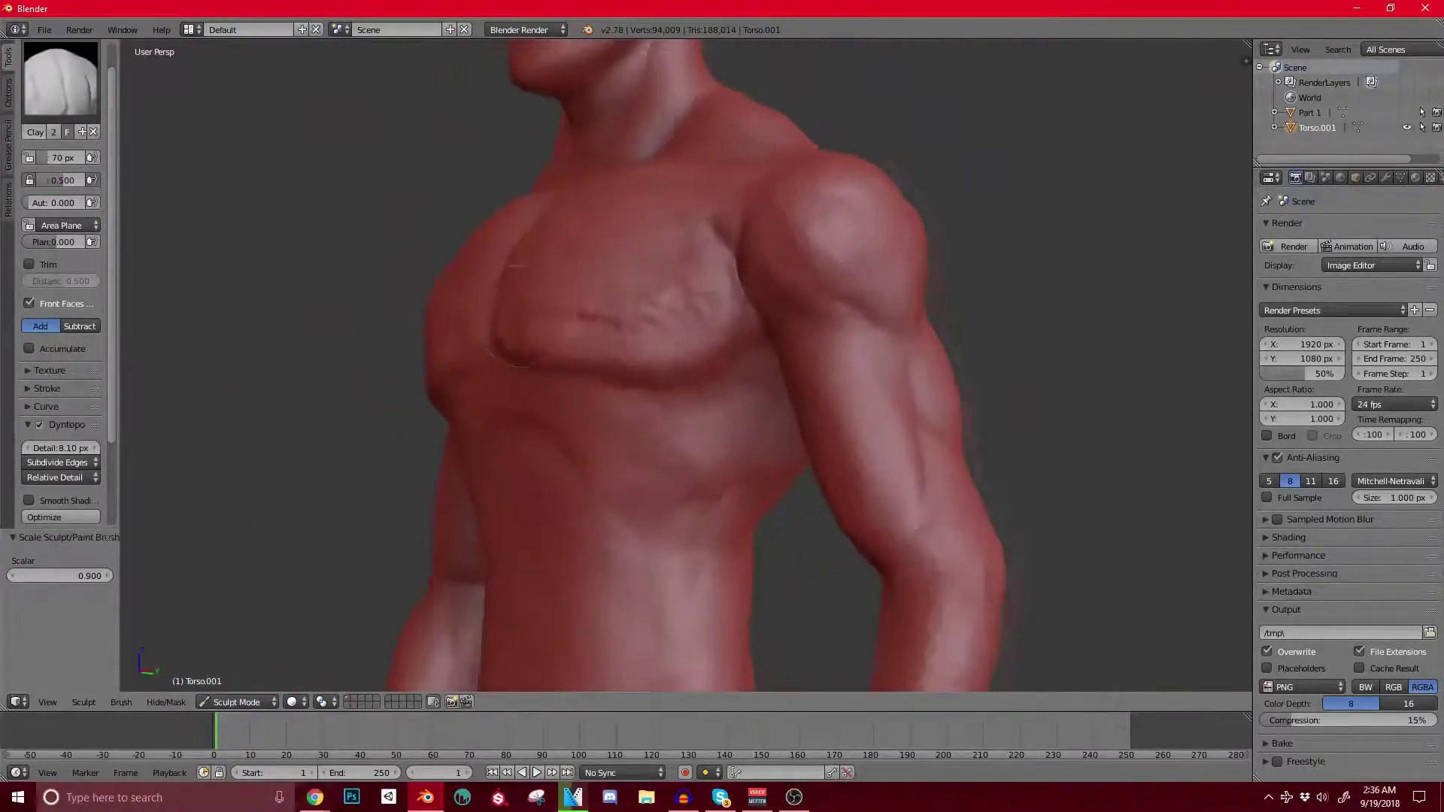
Step: Add clay strokes across the upper part of the chest muscle
middle_drag(707, 324, 797, 330)
scroll(722, 323, up, 3)
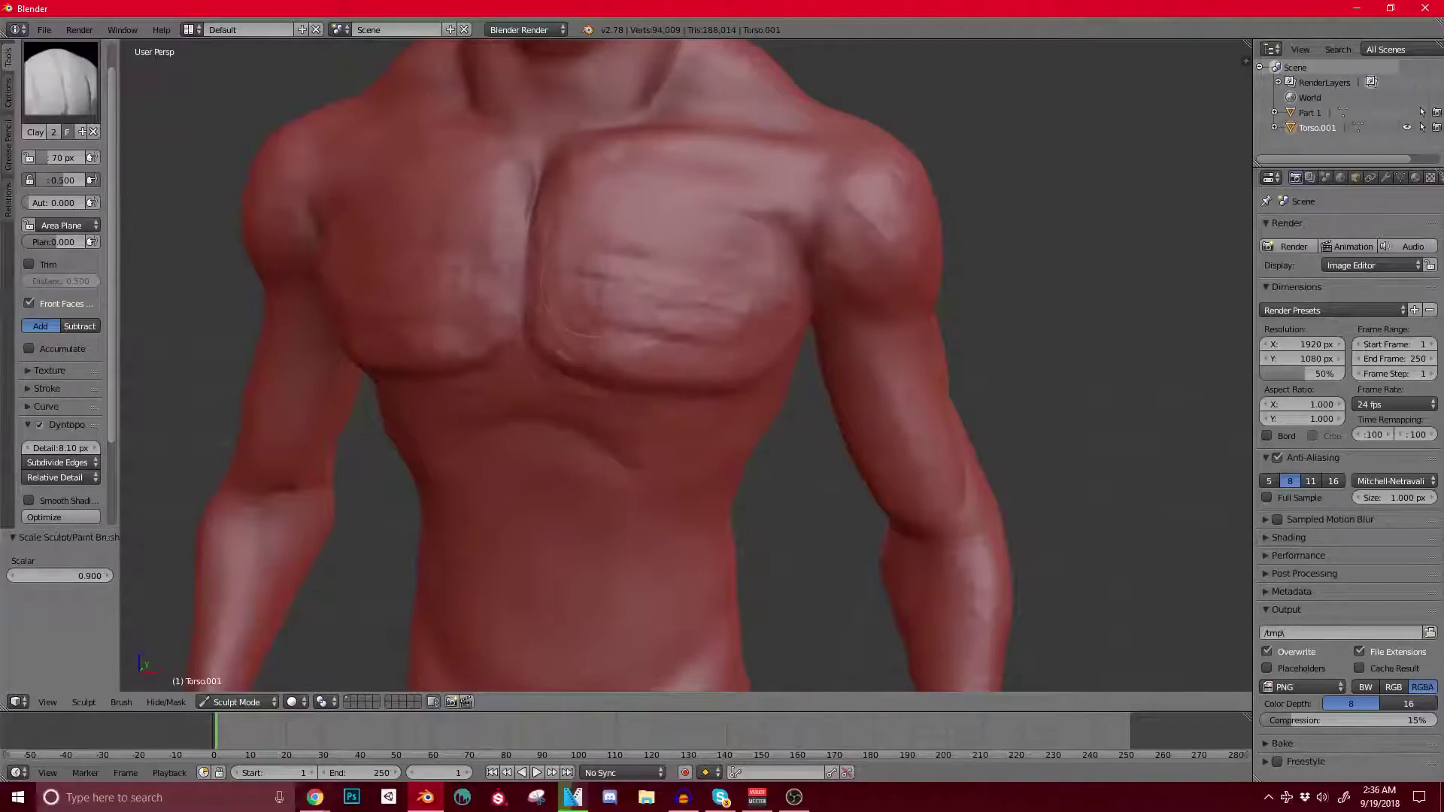
drag(734, 185, 587, 189)
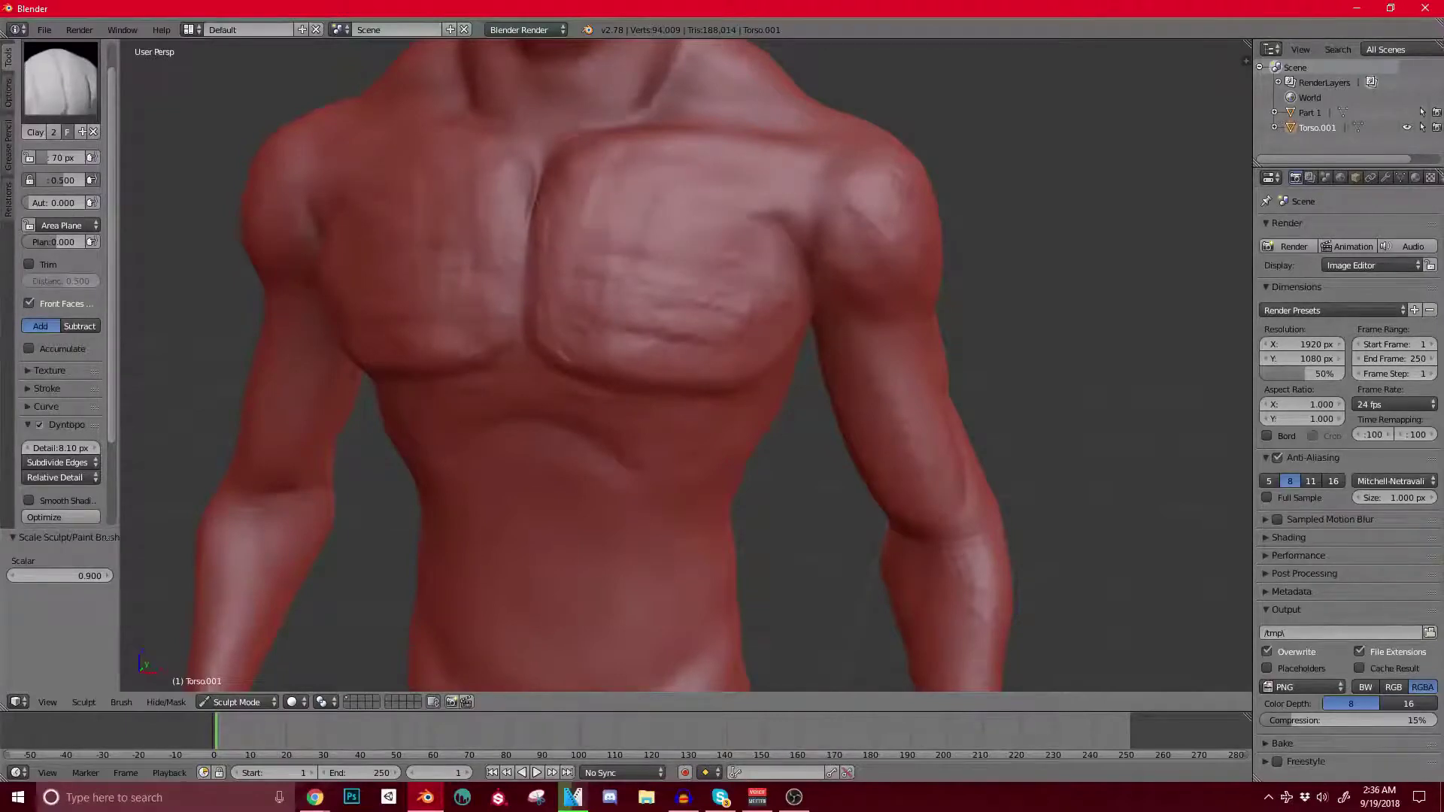
Step: Build up the neck muscle running from behind the jaw down to the collarbone with Clay Strips
shift+middle_drag(564, 192, 579, 514)
scroll(579, 514, up, 2)
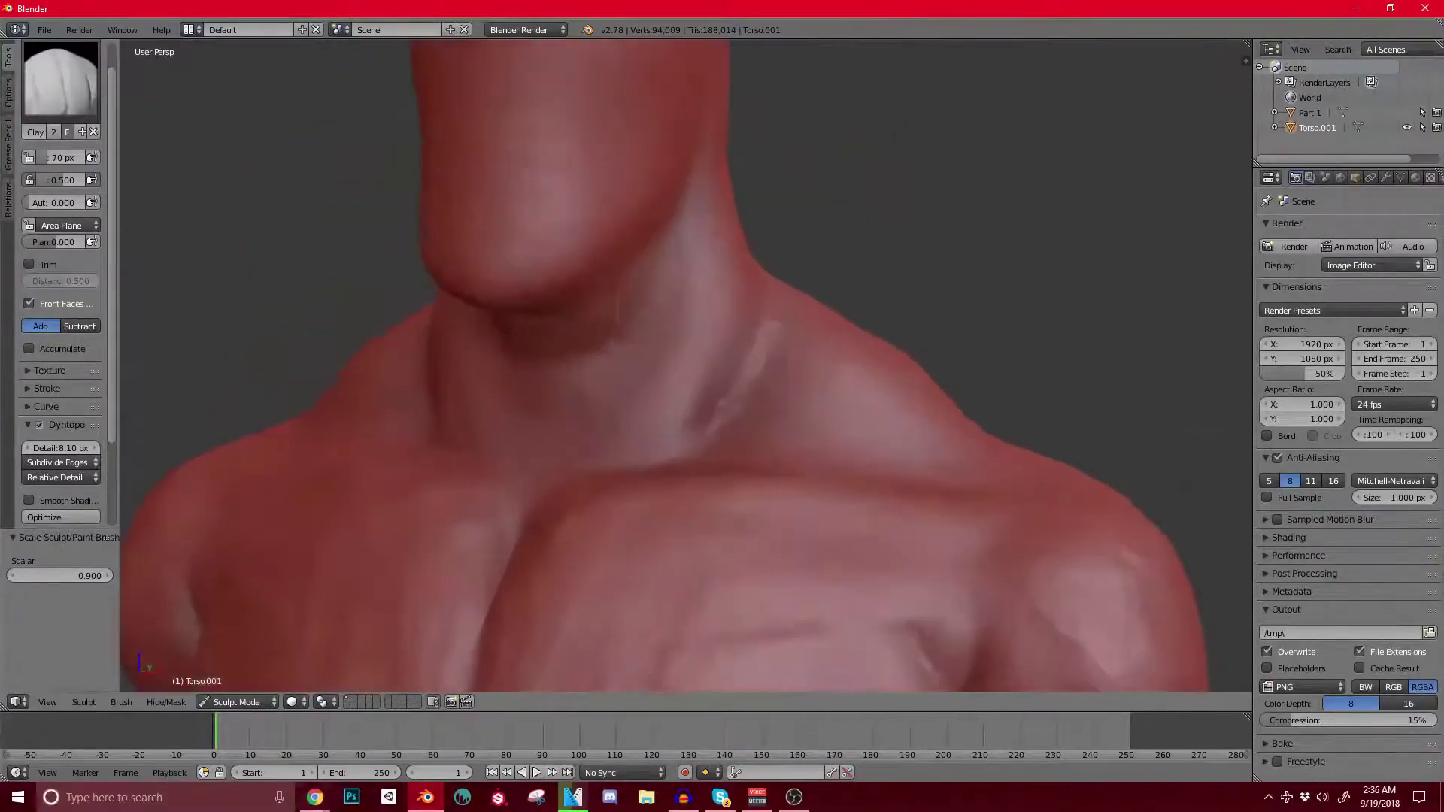
middle_drag(669, 304, 641, 300)
drag(639, 218, 617, 421)
drag(636, 294, 602, 368)
mouse_move(475, 331)
middle_down()
mouse_move(526, 294)
mouse_move(684, 293)
mouse_move(646, 293)
mouse_move(625, 274)
middle_up()
mouse_move(546, 432)
mouse_down()
mouse_move(516, 372)
mouse_move(518, 225)
mouse_up()
middle_drag(481, 218, 556, 176)
Step: Define the lower end of the neck muscle where it meets the collarbone and the pit of the throat
scroll(549, 169, down, 2)
mouse_move(550, 169)
mouse_down()
mouse_move(577, 367)
mouse_move(588, 354)
mouse_up()
middle_drag(590, 346, 639, 348)
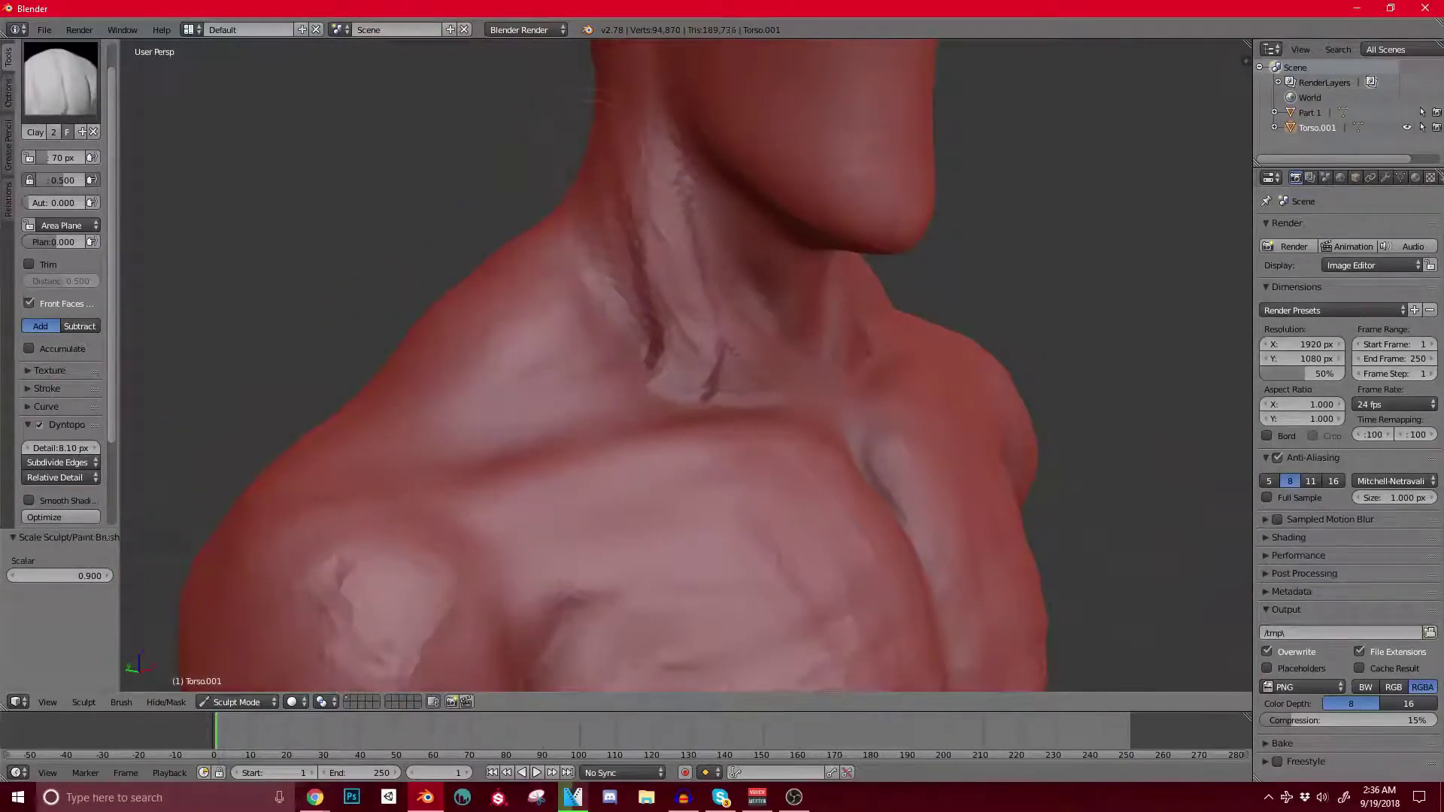
drag(644, 263, 660, 376)
mouse_move(666, 376)
middle_down()
mouse_move(594, 372)
mouse_move(576, 342)
middle_up()
scroll(575, 338, up, 1)
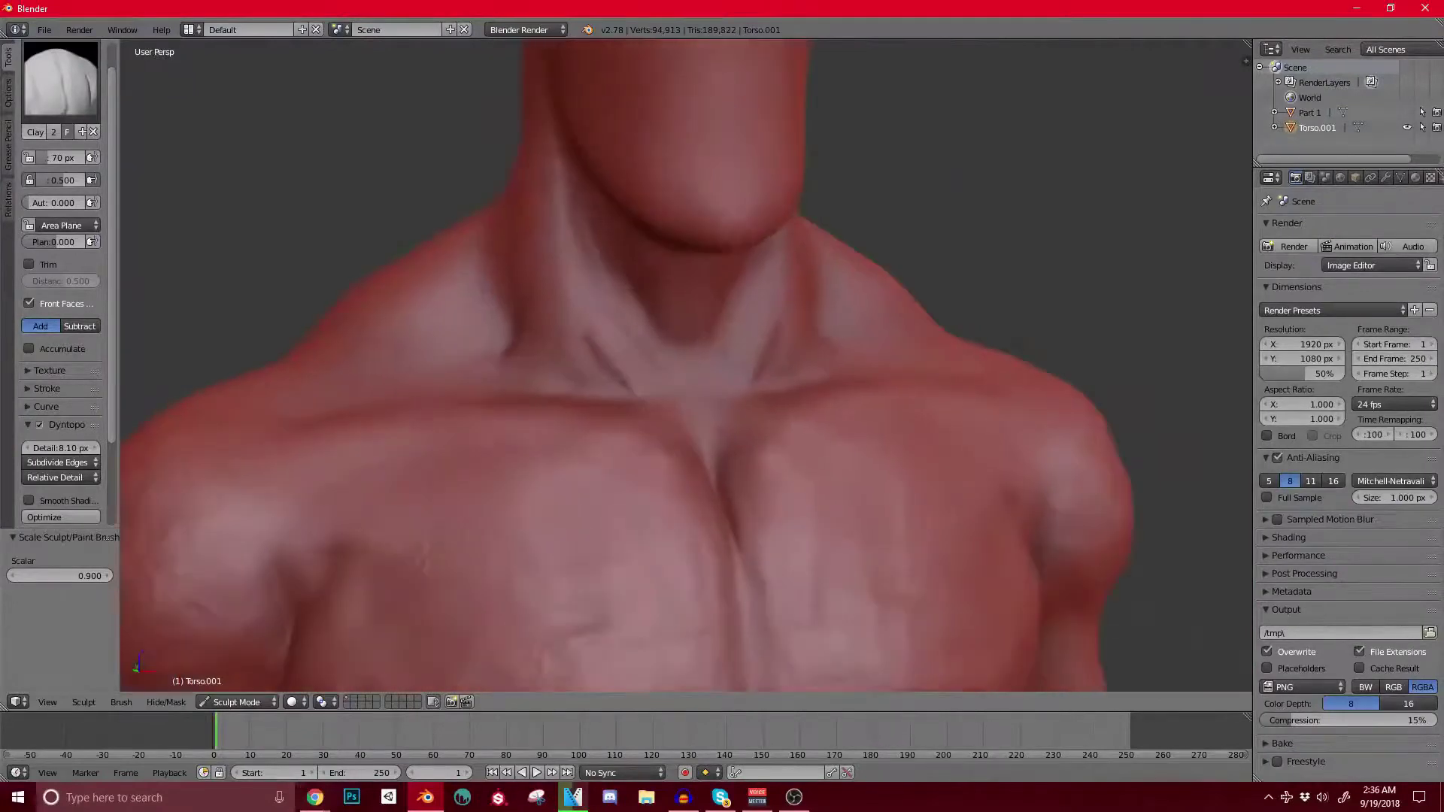
drag(576, 316, 606, 376)
scroll(685, 365, down, 1)
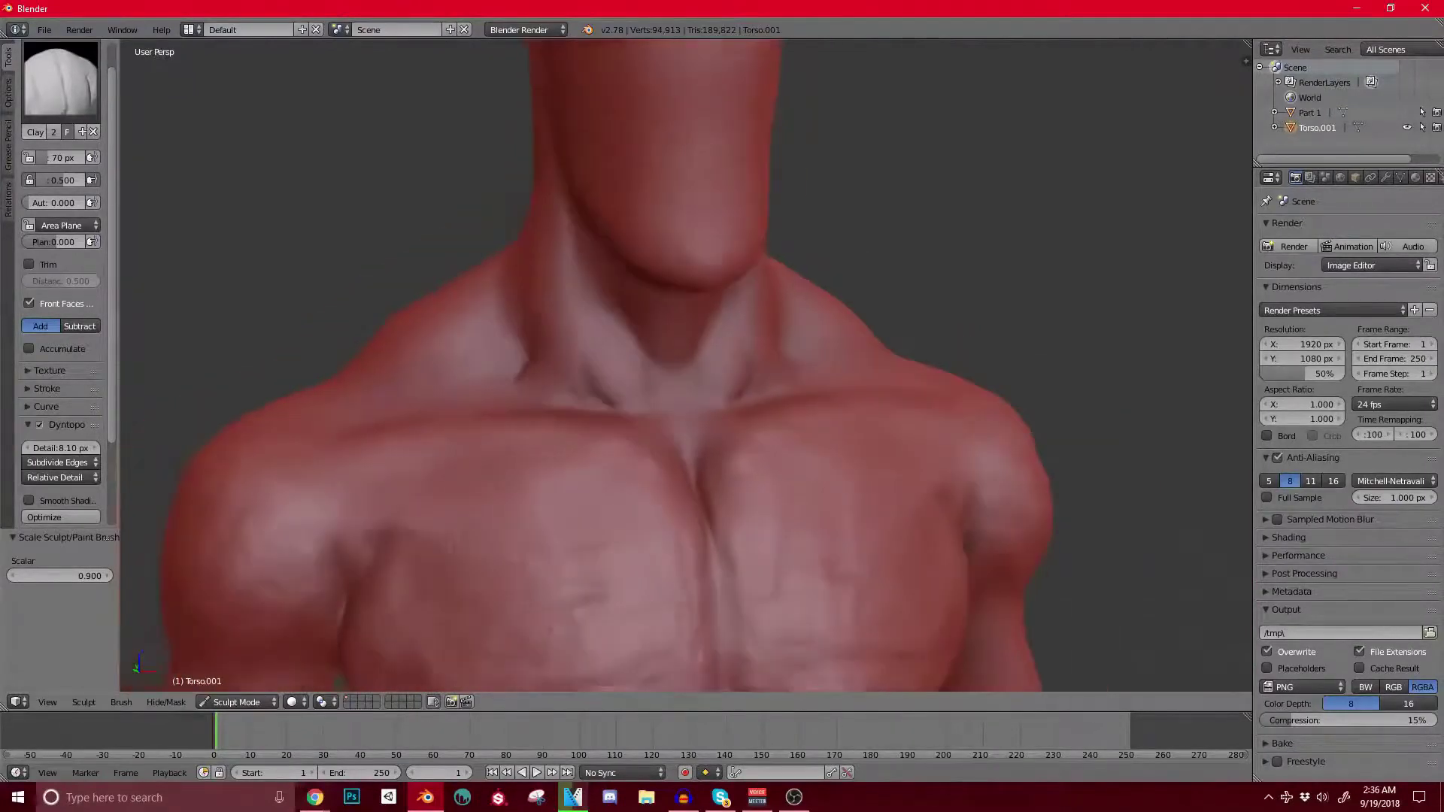
Step: Build up the trapezius between neck and shoulder above the collarbone and smooth the strokes
scroll(655, 338, down, 4)
middle_drag(538, 327, 653, 305)
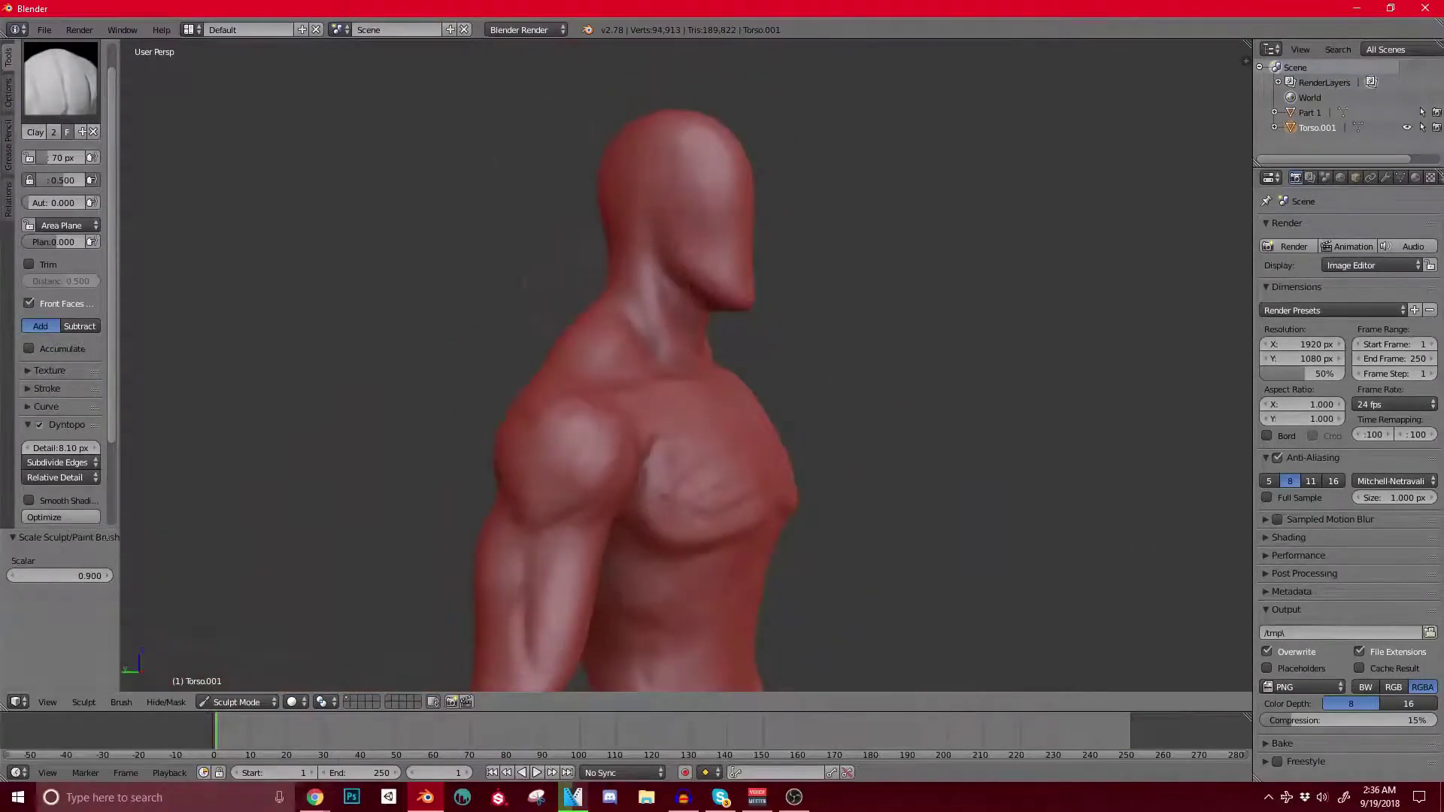
mouse_move(653, 338)
middle_down()
mouse_move(565, 346)
mouse_move(531, 384)
middle_up()
scroll(564, 346, up, 5)
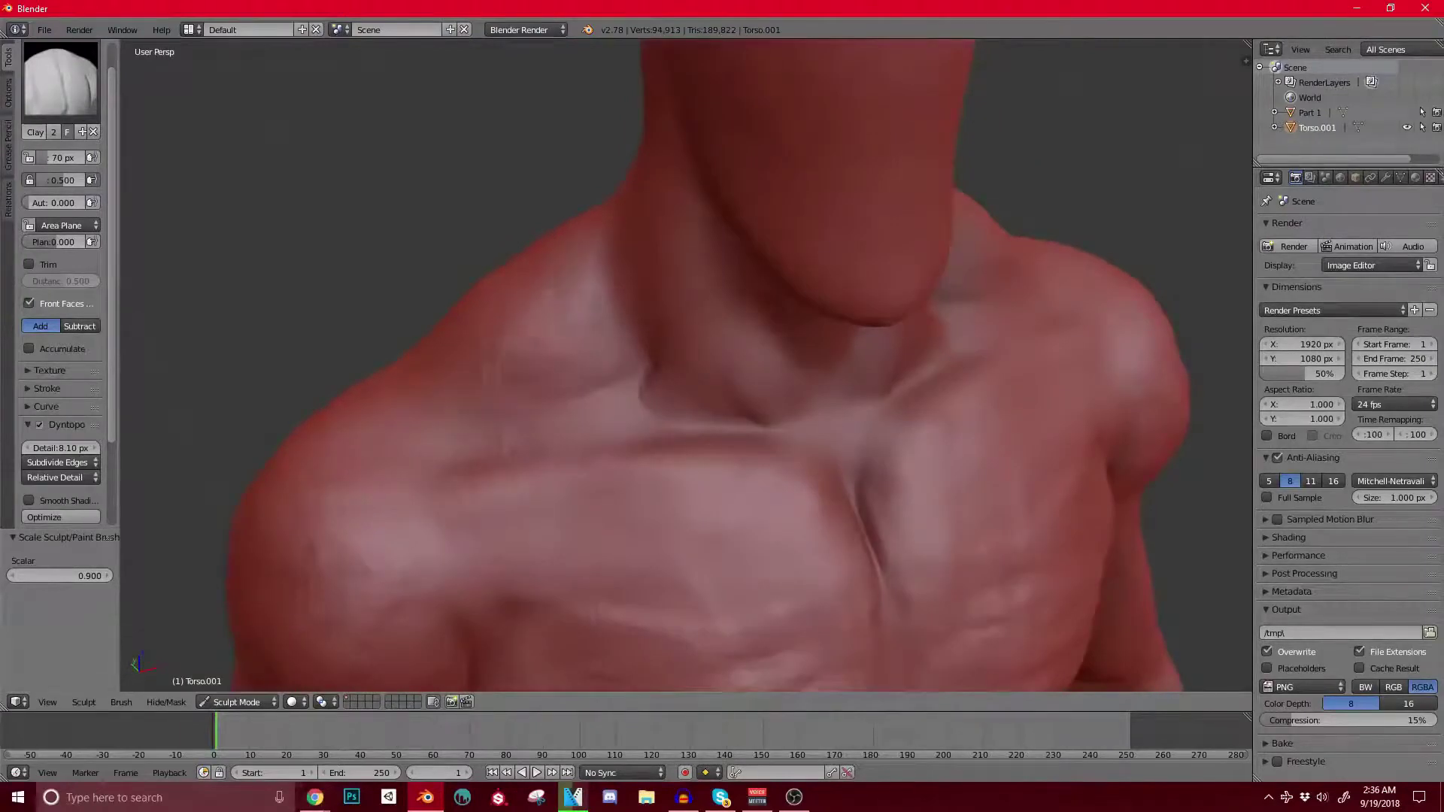
drag(563, 362, 589, 273)
shift+drag(500, 342, 497, 302)
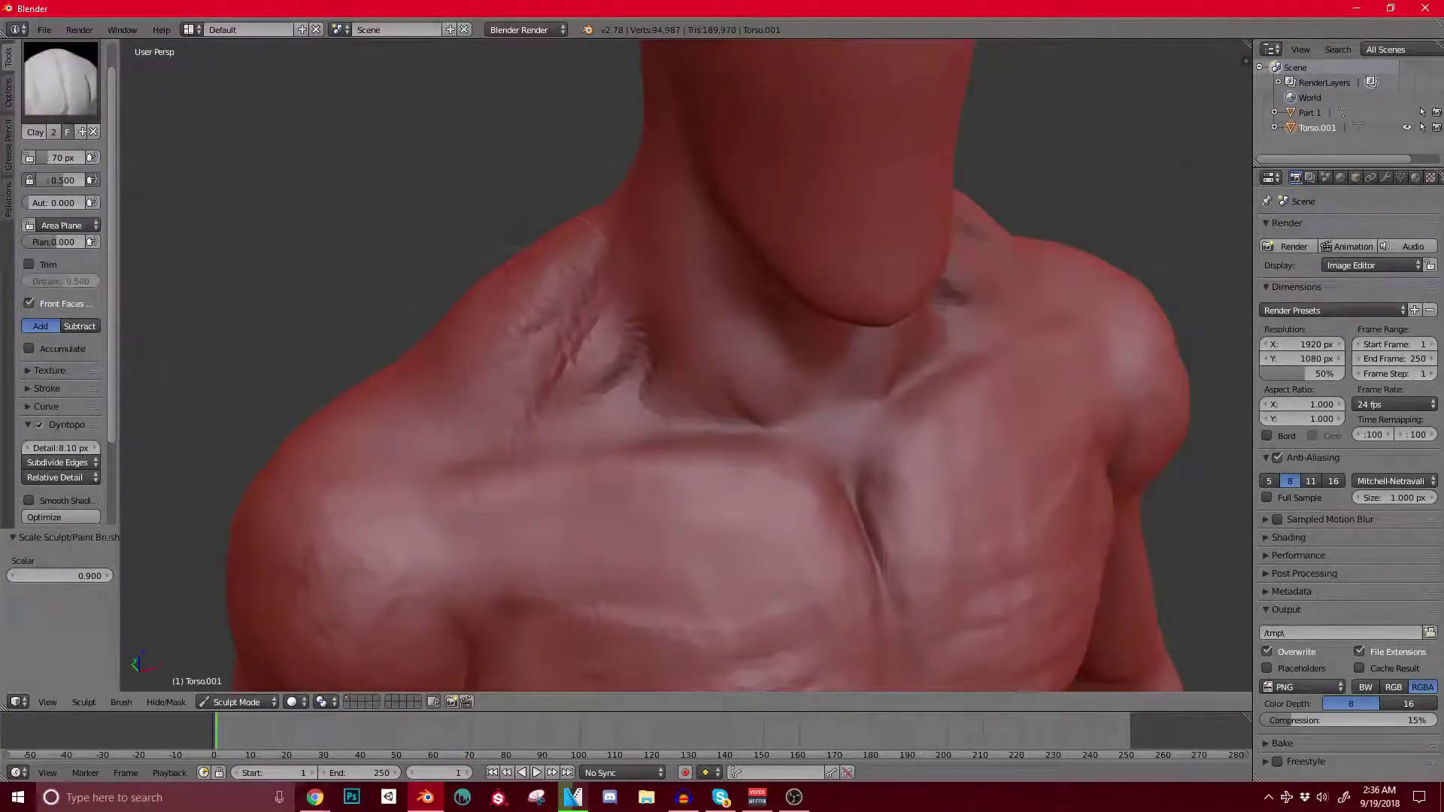
scroll(582, 339, down, 8)
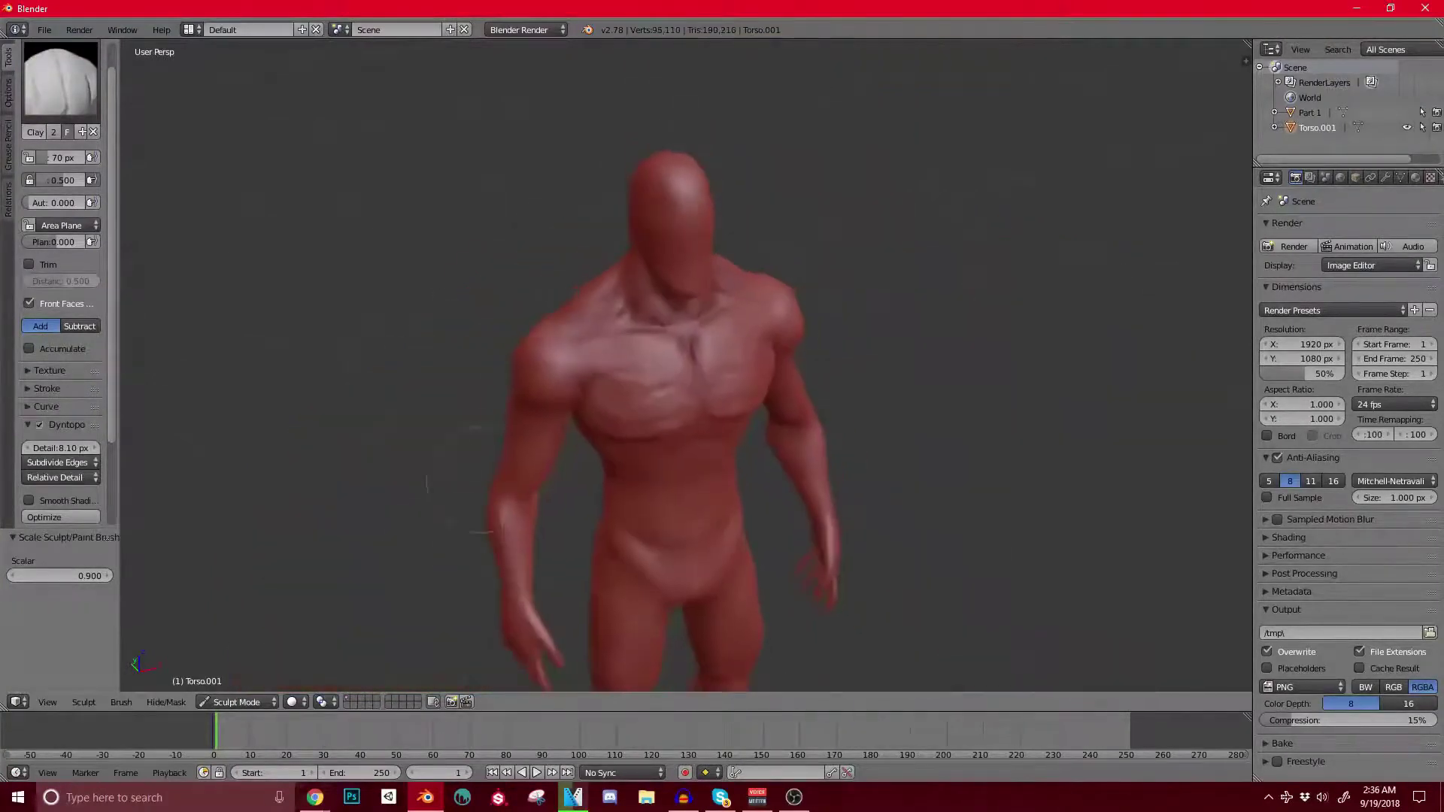
Step: Switch to the Grab brush in front view and set its size to 122 px
middle_drag(639, 228, 691, 233)
scroll(481, 331, up, 3)
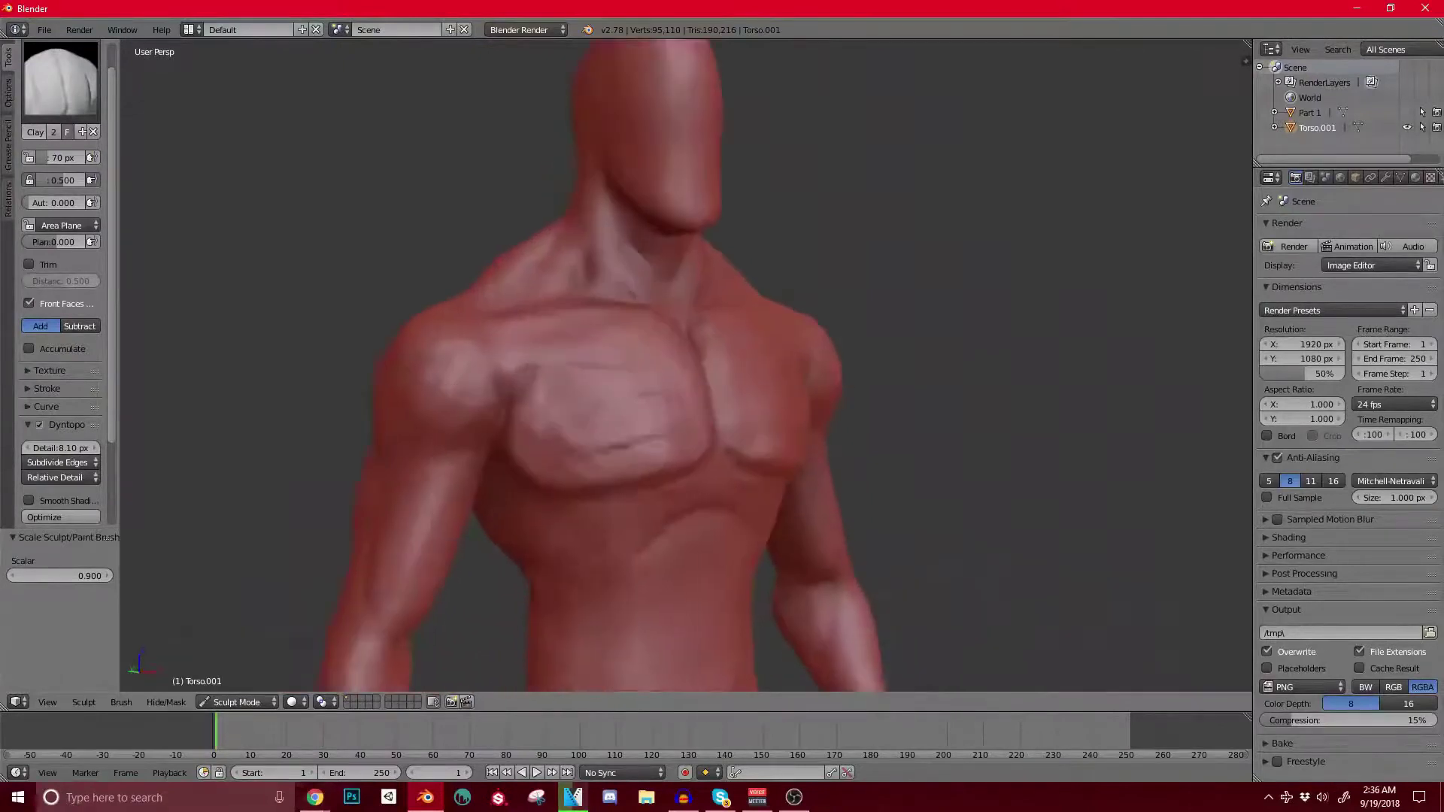
mouse_move(517, 402)
shift+middle_down()
mouse_move(575, 410)
mouse_move(512, 372)
shift+middle_up()
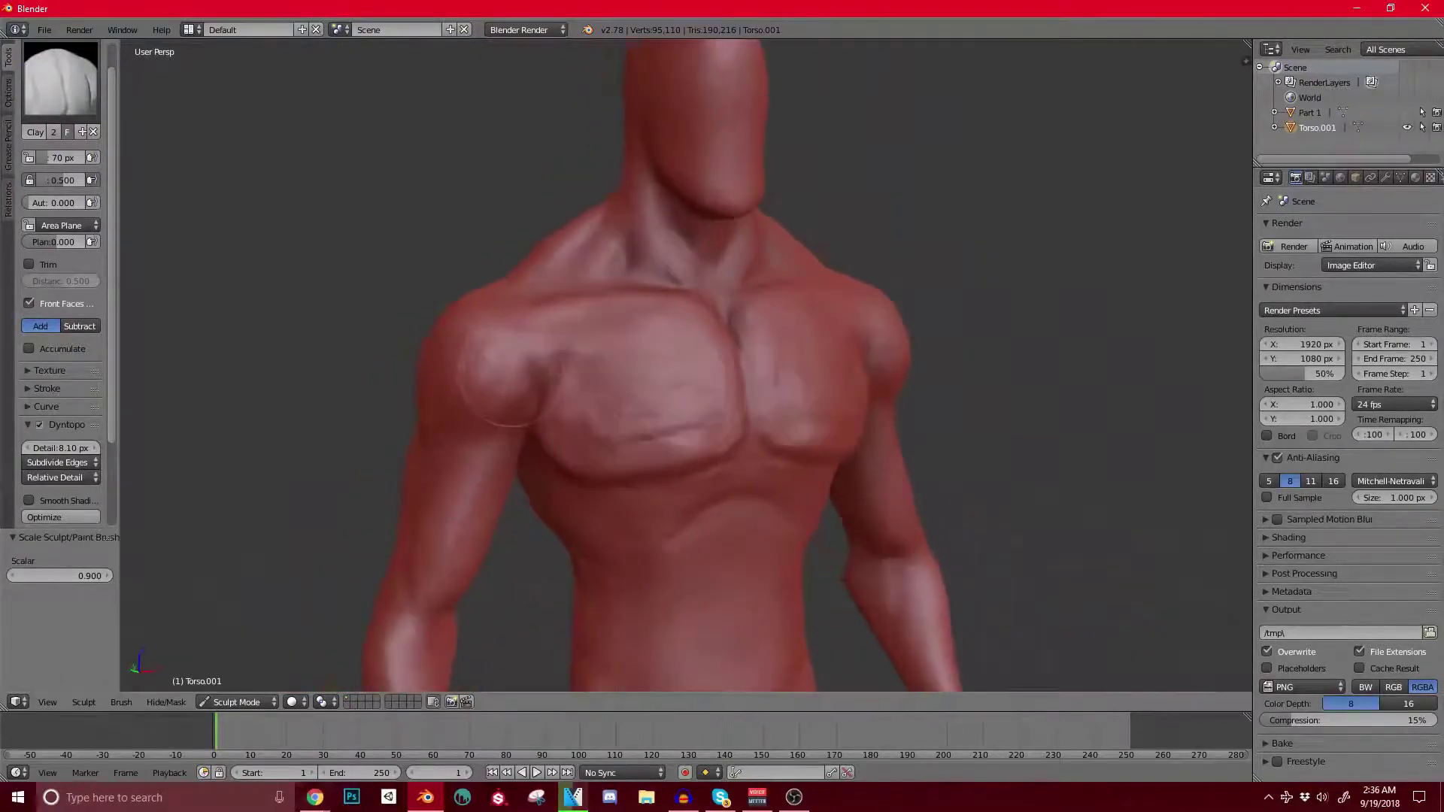
key(KP_1)
scroll(523, 343, up, 1)
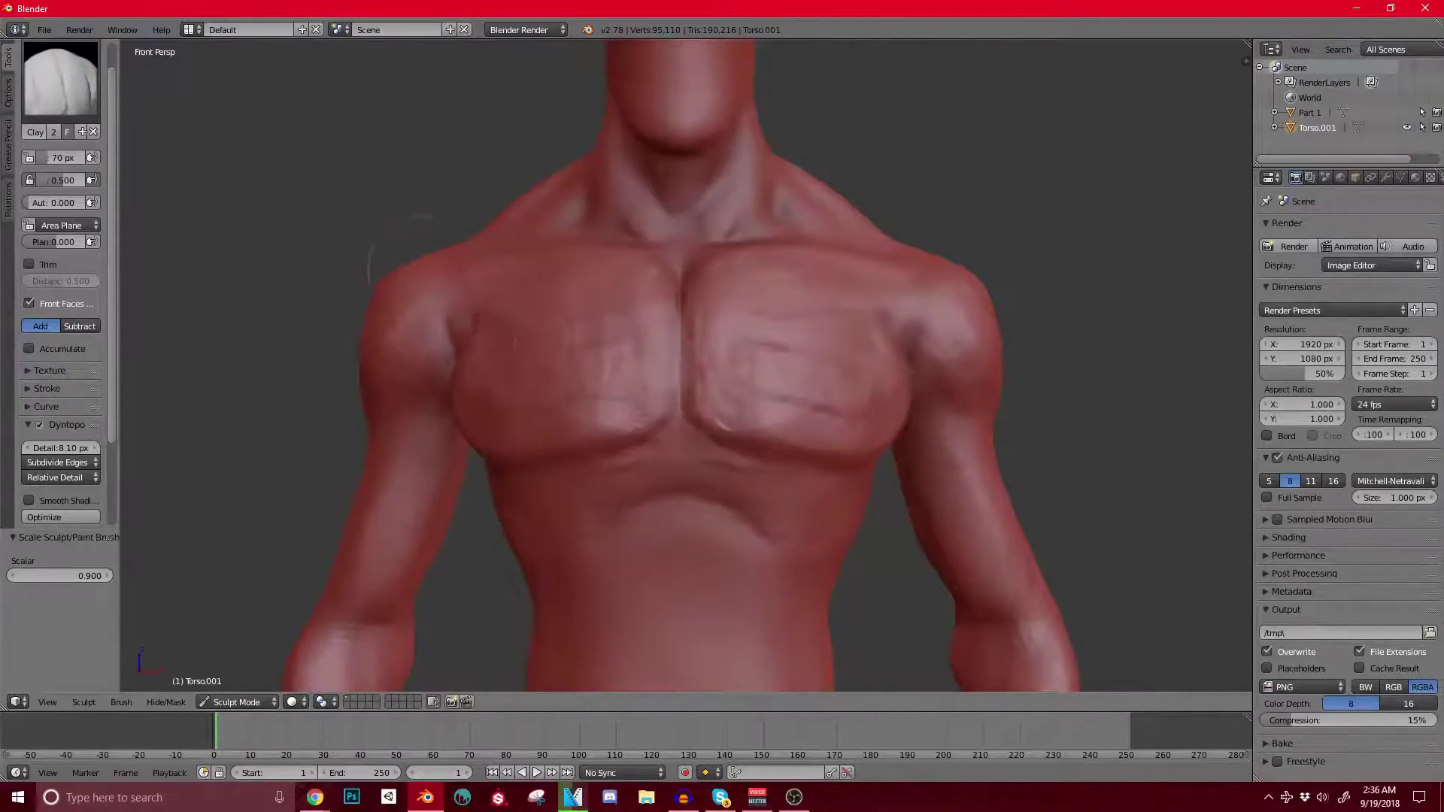
key(g)
key(bracketright)
key(bracketright)
key(bracketright)
key(bracketright)
key(bracketright)
key(bracketright)
key(bracketright)
key(bracketright)
key(bracketright)
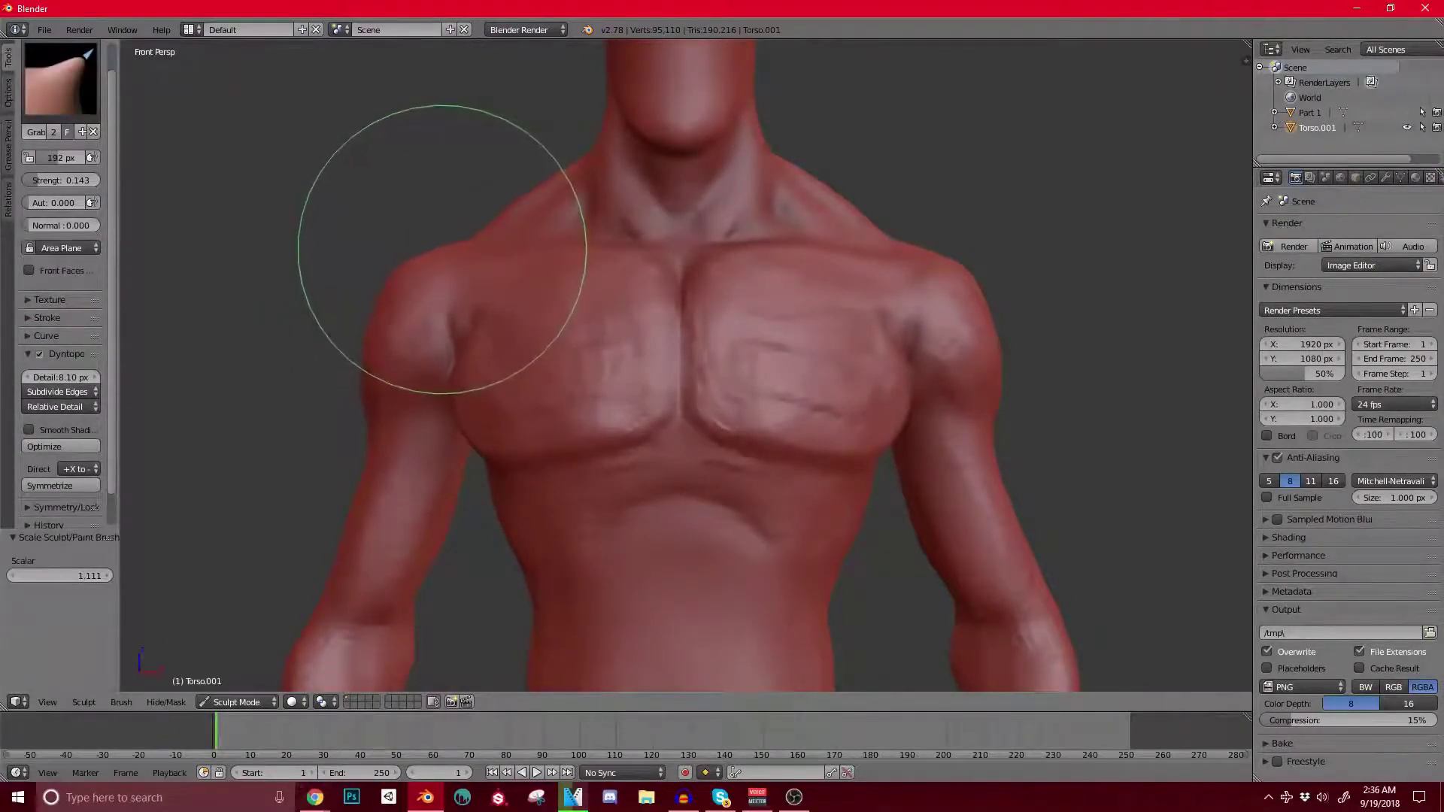
key(bracketright)
key(bracketright)
key(bracketright)
key(bracketright)
key(bracketright)
key(bracketright)
key(bracketright)
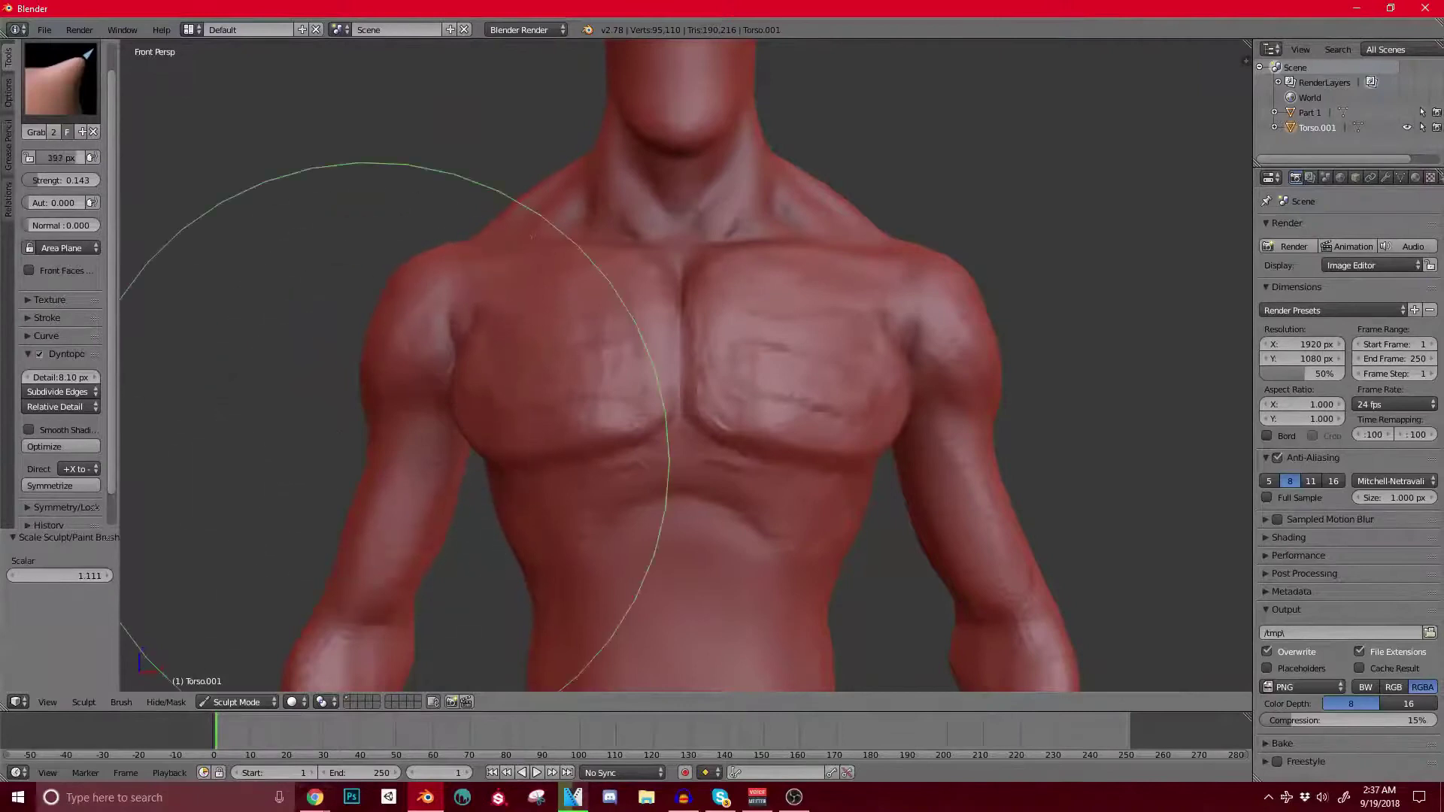
key(bracketleft)
key(bracketleft)
key(bracketleft)
key(bracketleft)
key(bracketleft)
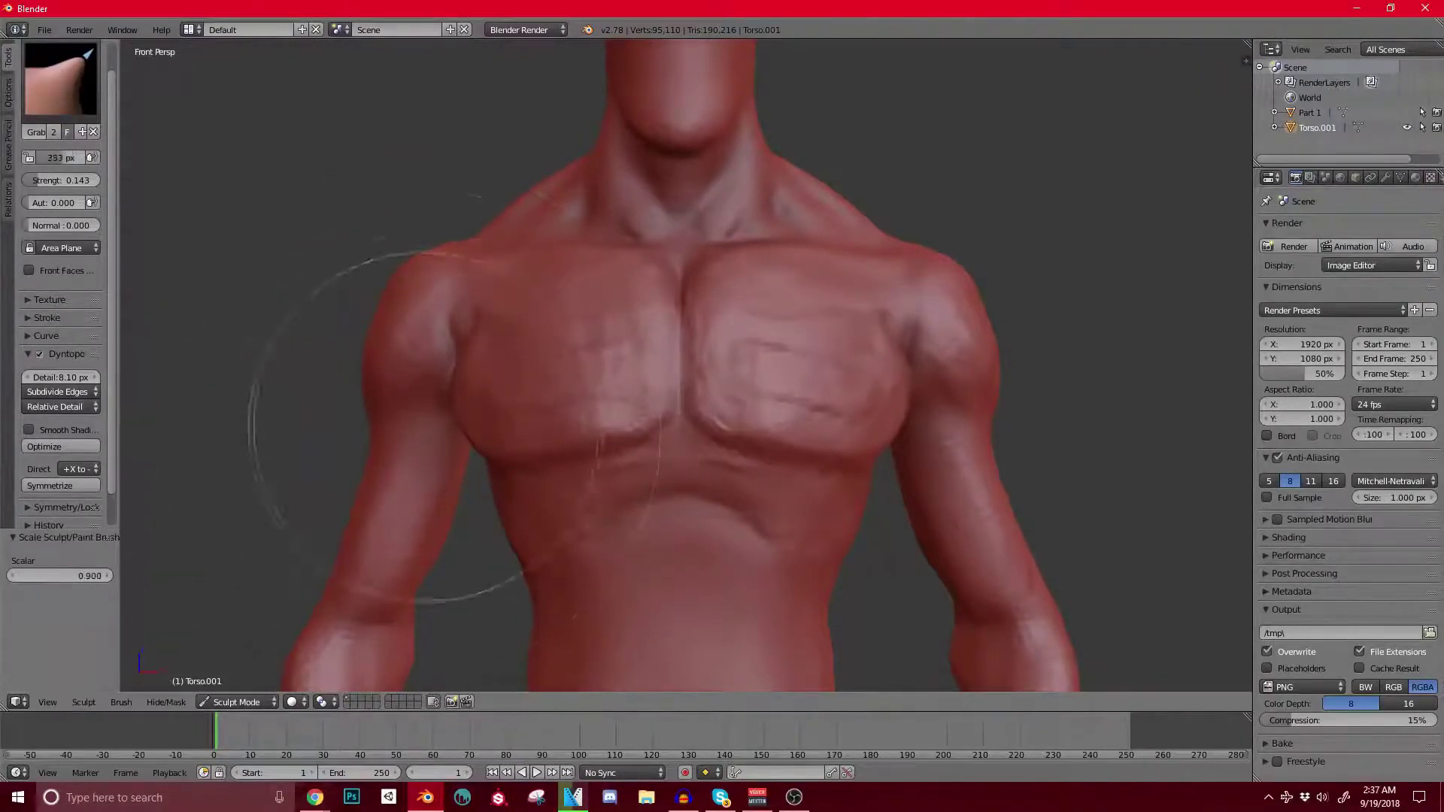
key(bracketleft)
key(bracketleft)
key(bracketleft)
key(bracketleft)
key(bracketleft)
key(bracketleft)
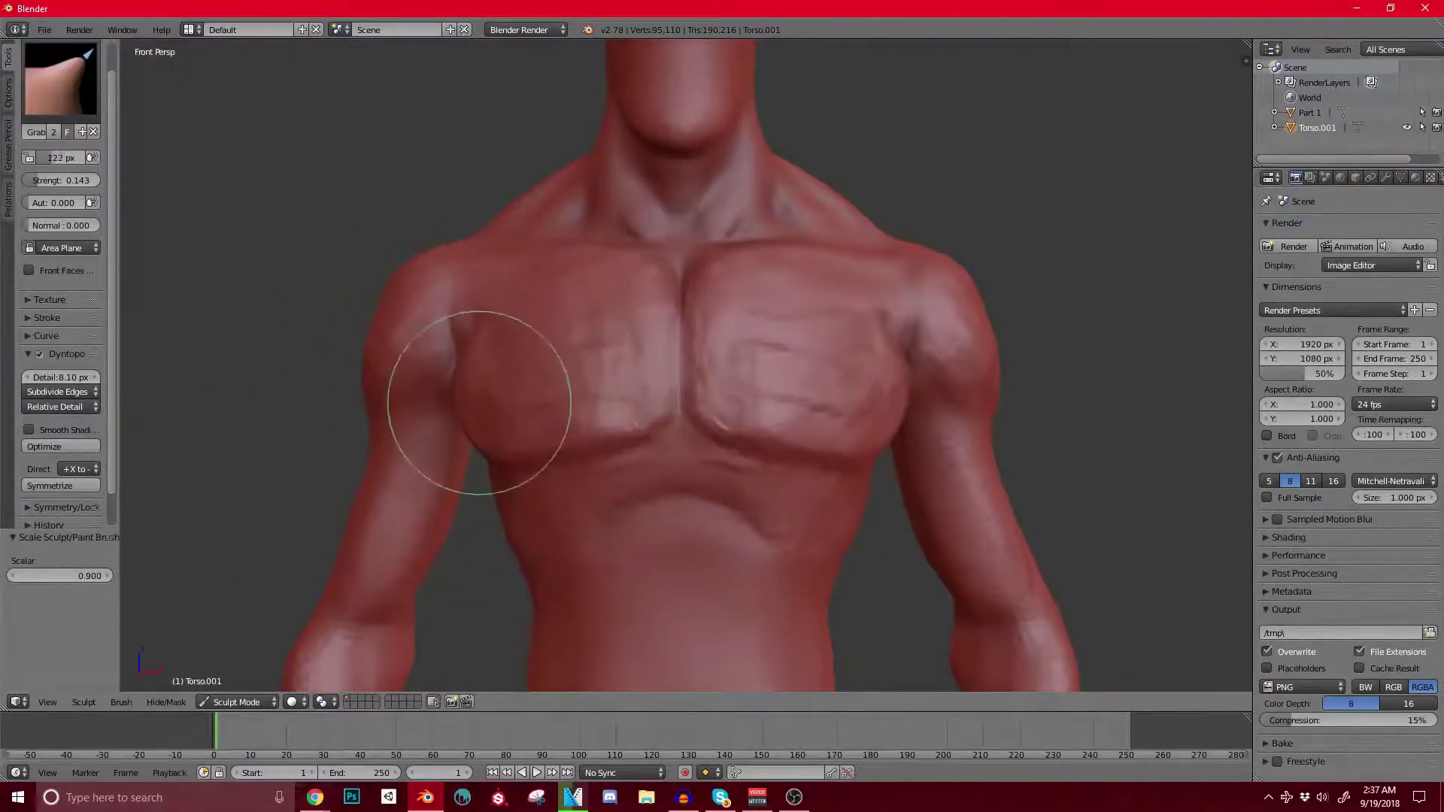
Step: Reshape the lower inner edges of the chest muscles upward with the Grab brush
mouse_move(470, 401)
middle_down()
mouse_move(532, 451)
mouse_move(632, 414)
mouse_move(507, 408)
middle_up()
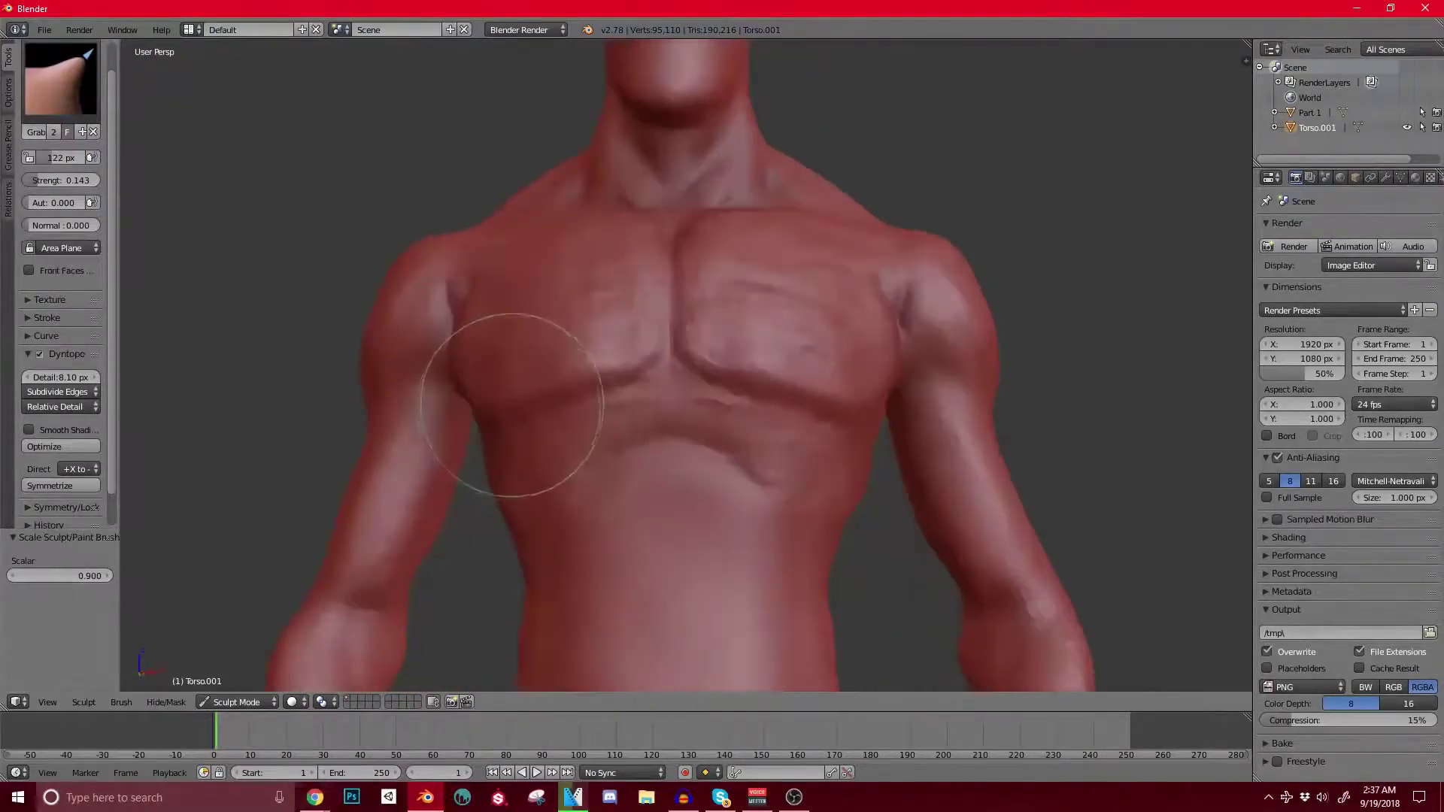
scroll(525, 345, down, 3)
scroll(677, 338, up, 4)
middle_drag(526, 345, 564, 343)
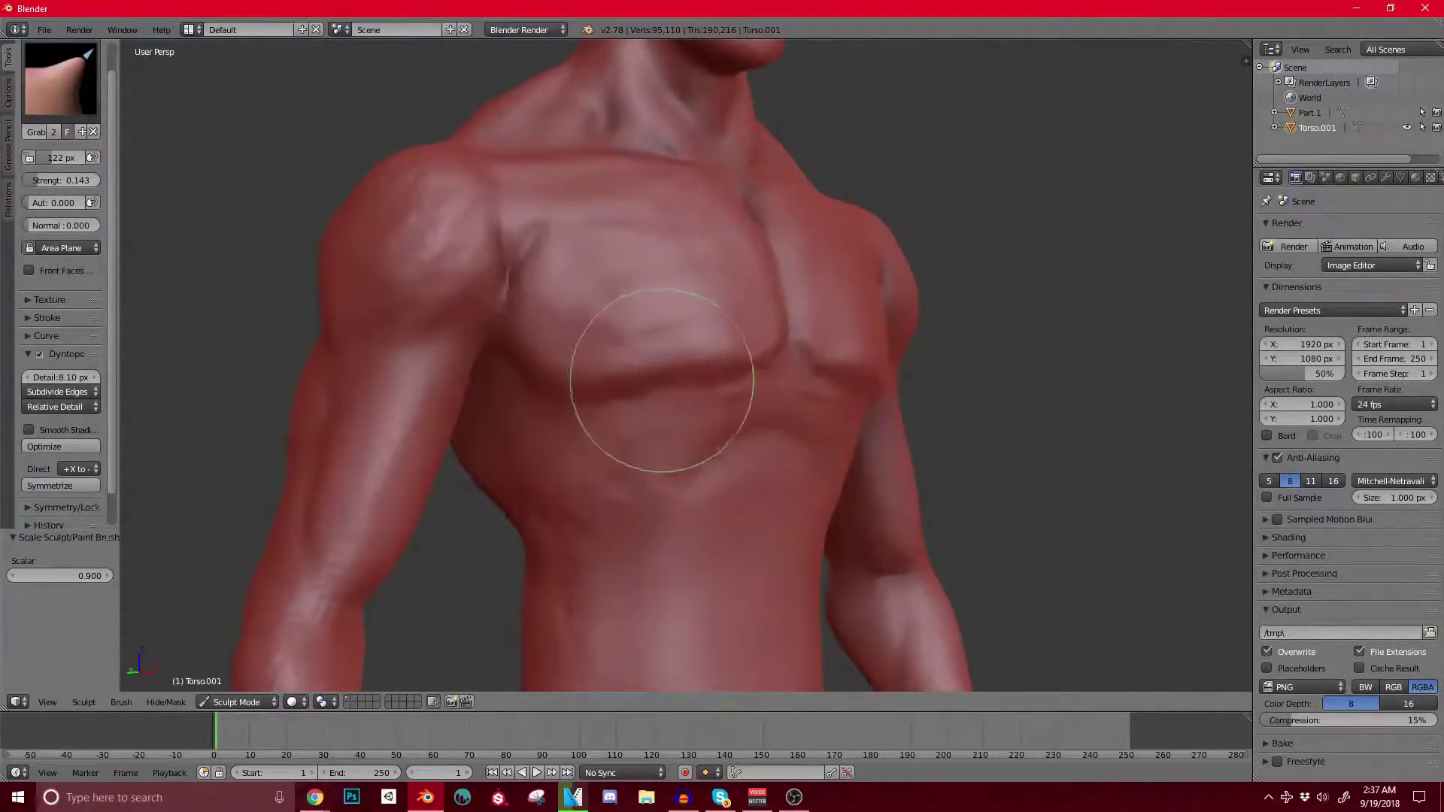
mouse_move(699, 376)
middle_down()
mouse_move(574, 392)
mouse_move(548, 381)
mouse_move(596, 387)
middle_up()
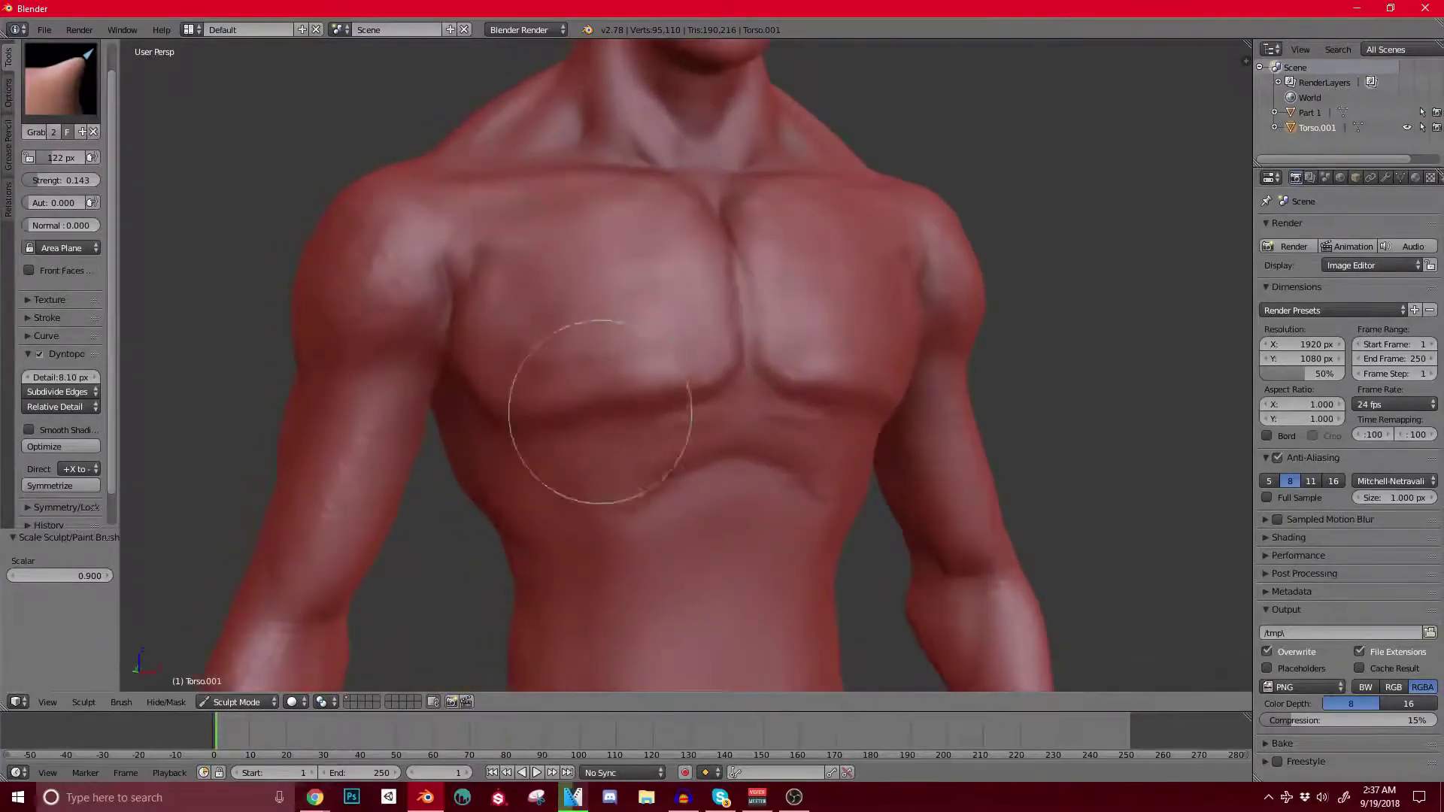
scroll(639, 391, up, 2)
scroll(683, 381, up, 1)
middle_drag(683, 381, 662, 382)
mouse_move(603, 381)
mouse_down()
mouse_move(554, 371)
mouse_move(515, 415)
mouse_move(580, 338)
mouse_move(569, 259)
mouse_up()
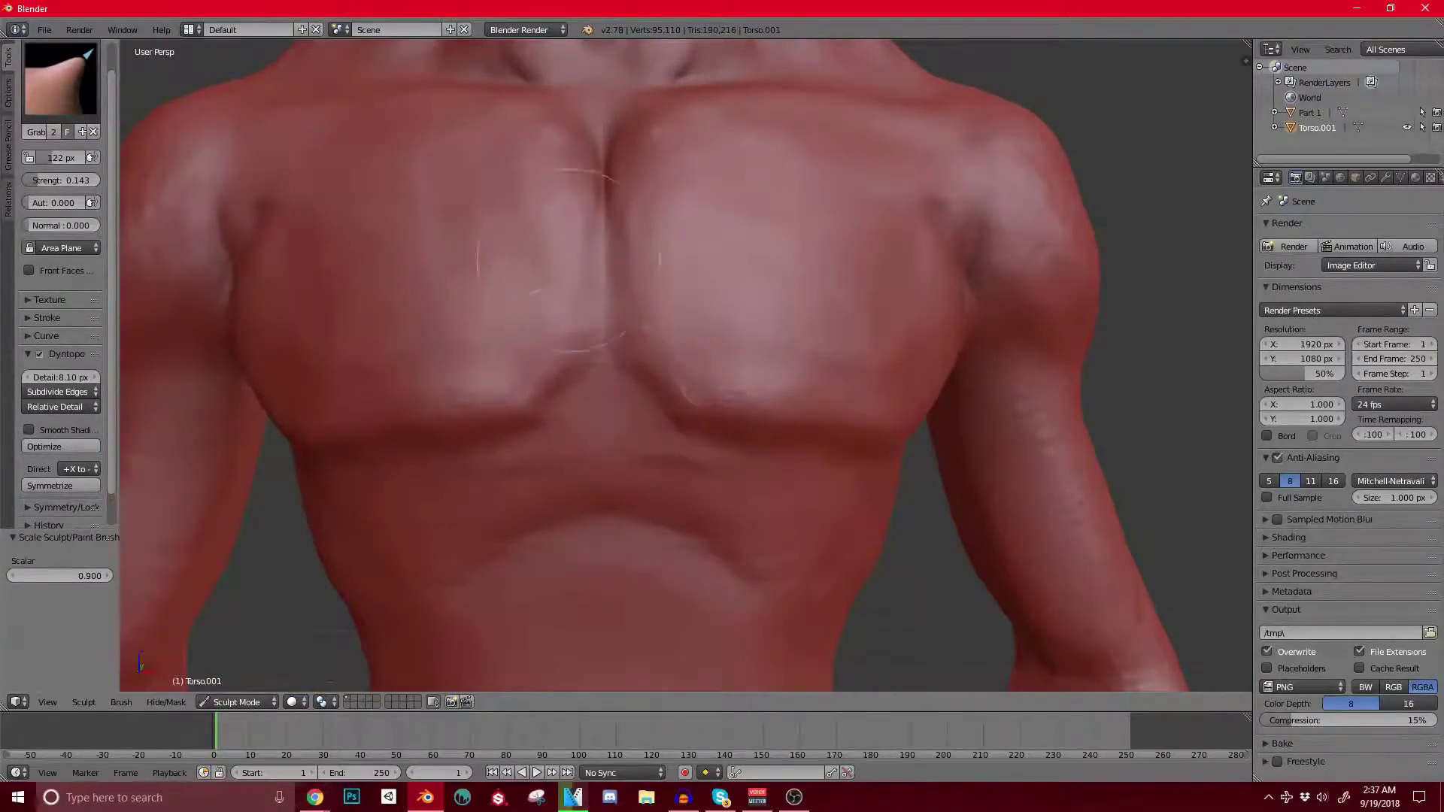
Step: Carve the inner edges of the chest muscles along the breastbone with the Crease brush at 50 px
click(61, 79)
click(236, 161)
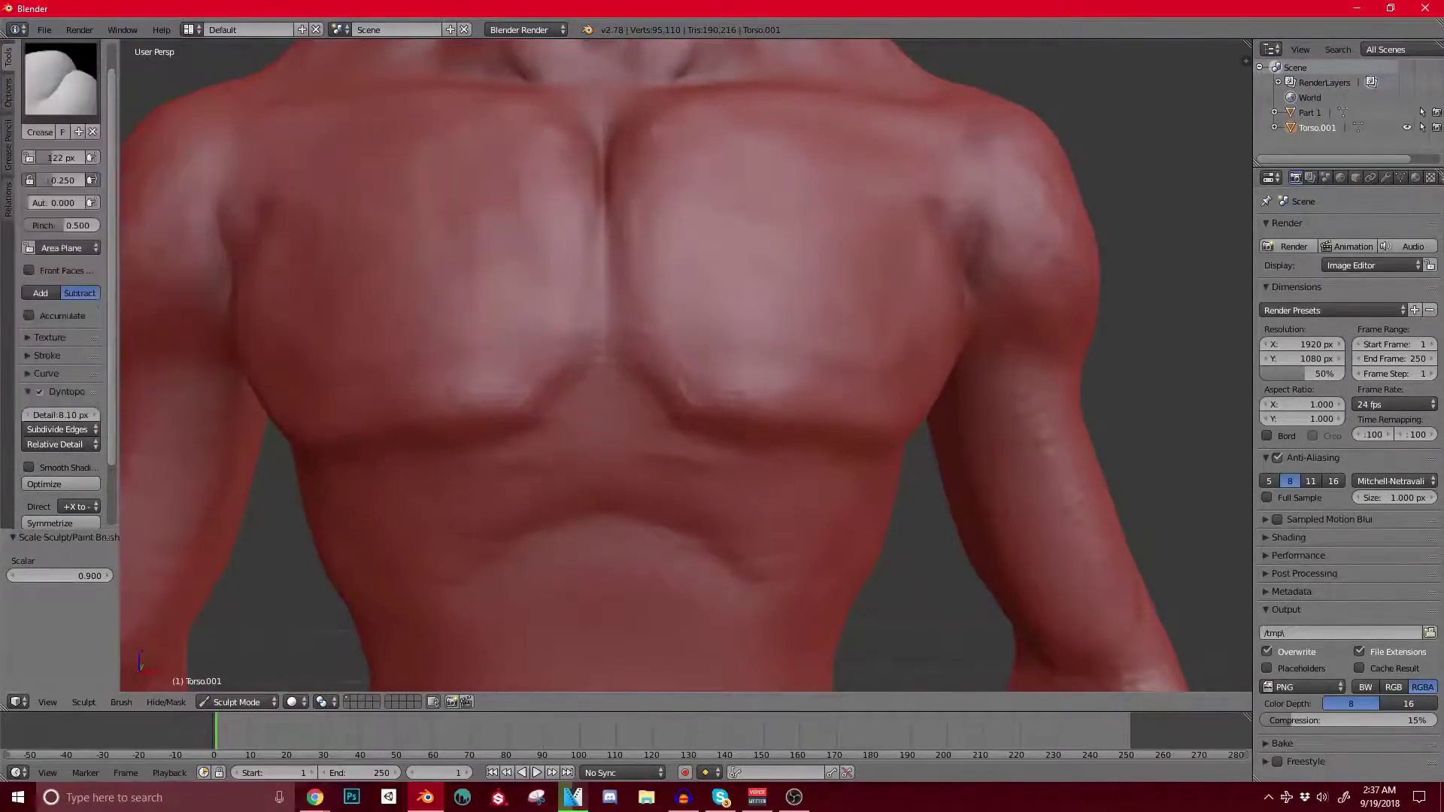
key(bracketleft)
key(bracketleft)
drag(543, 398, 598, 332)
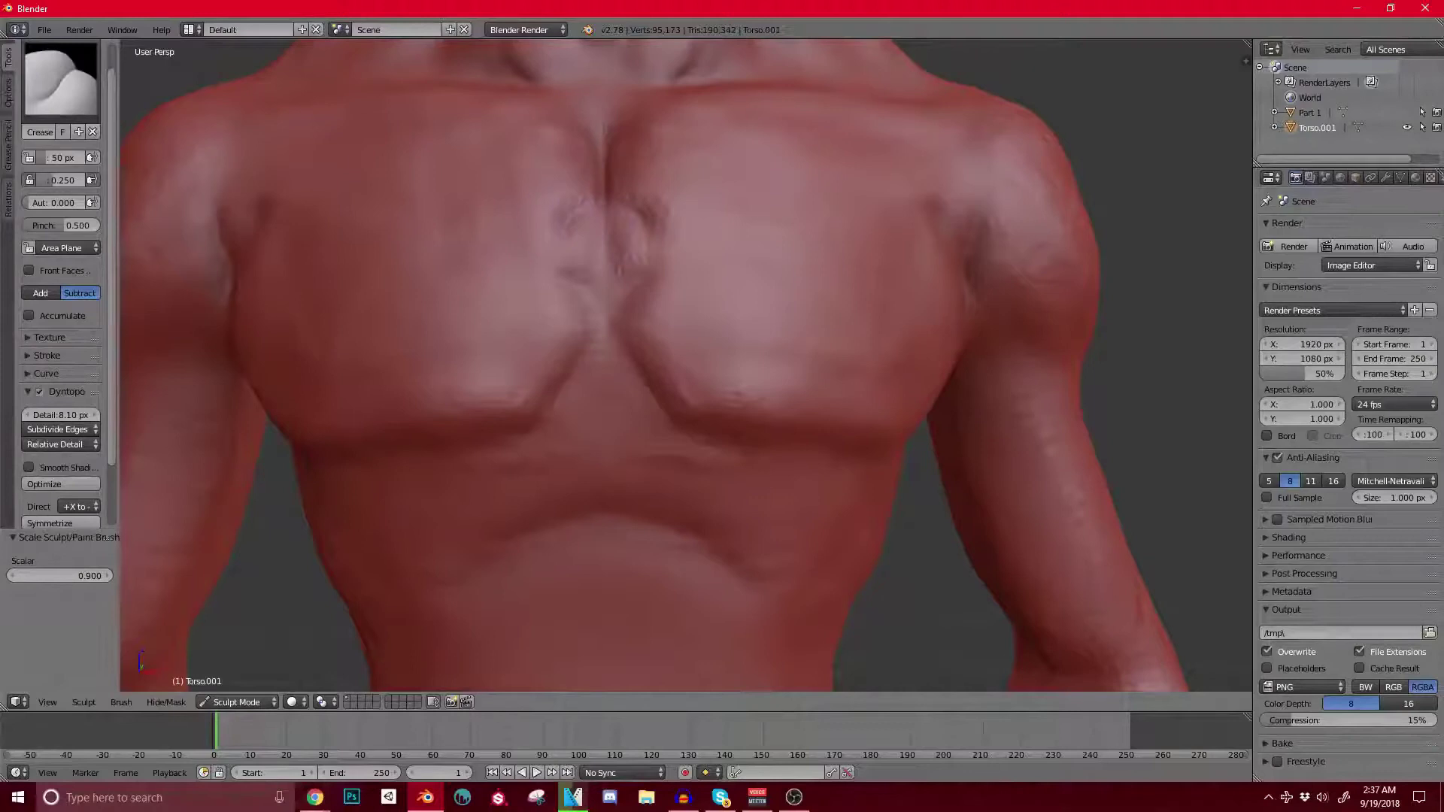
scroll(583, 218, down, 7)
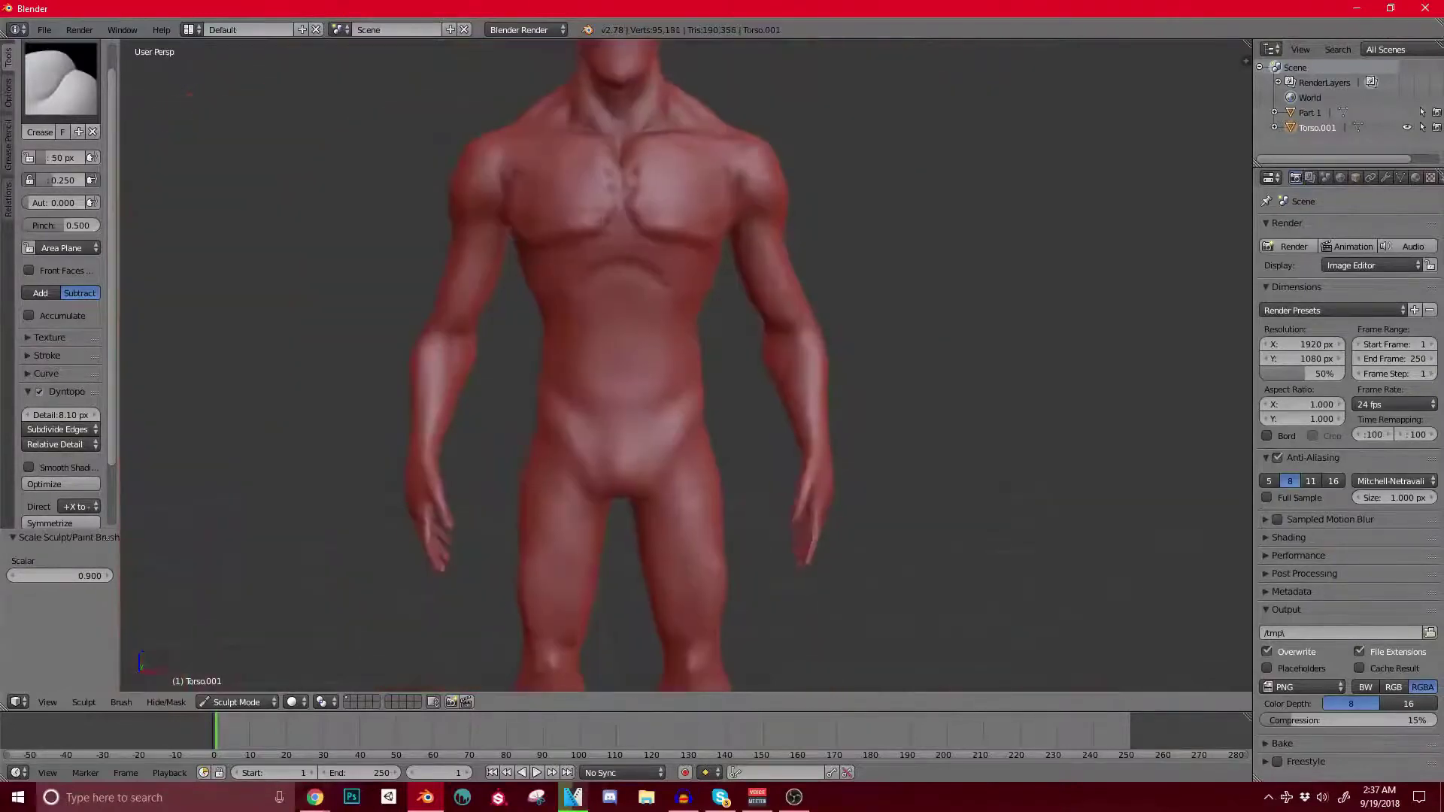
middle_drag(602, 226, 562, 251)
scroll(569, 256, up, 8)
drag(580, 324, 619, 227)
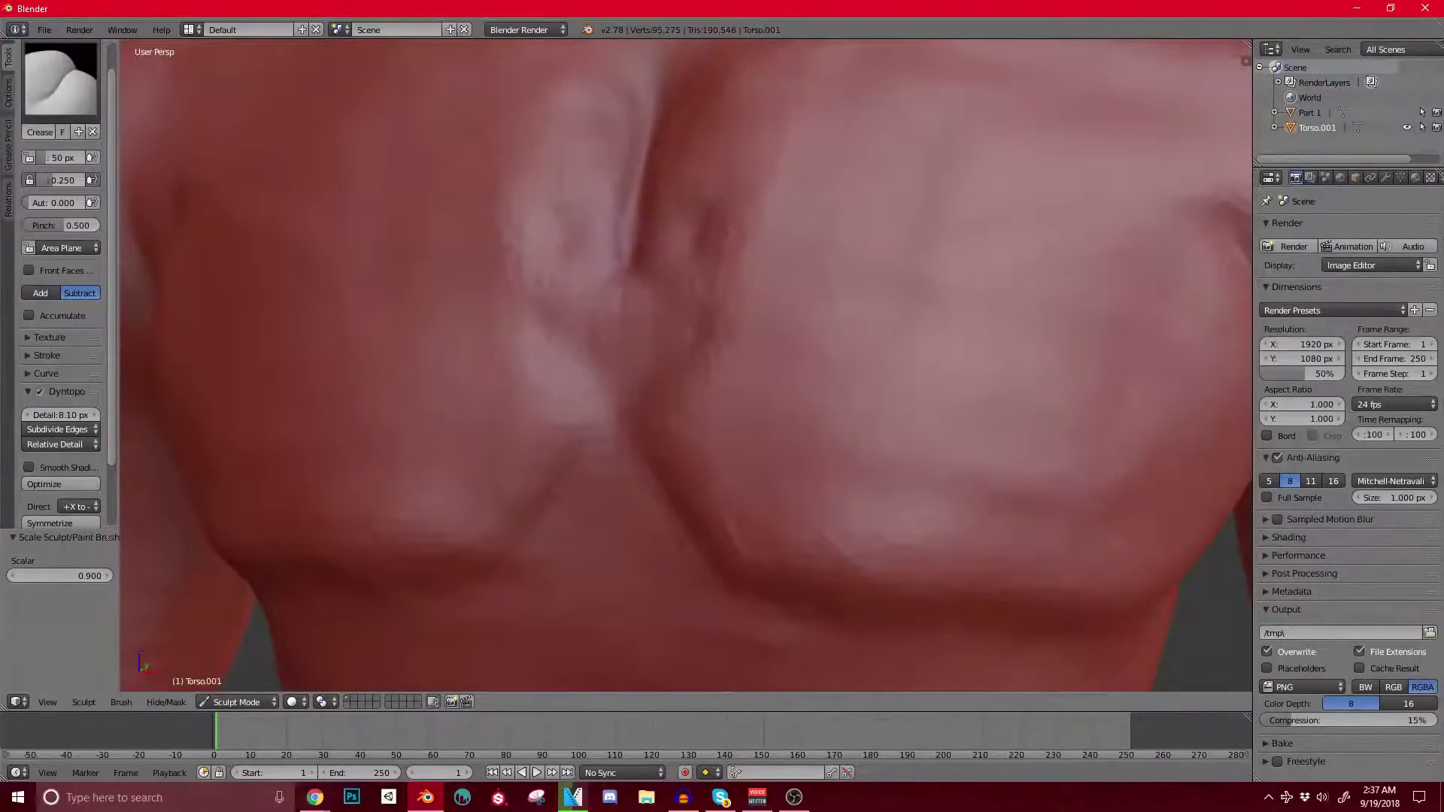
drag(615, 342, 620, 360)
Step: Fill and rework the inner chest edges on both sides of the breastbone with Clay Strips
click(60, 80)
click(177, 167)
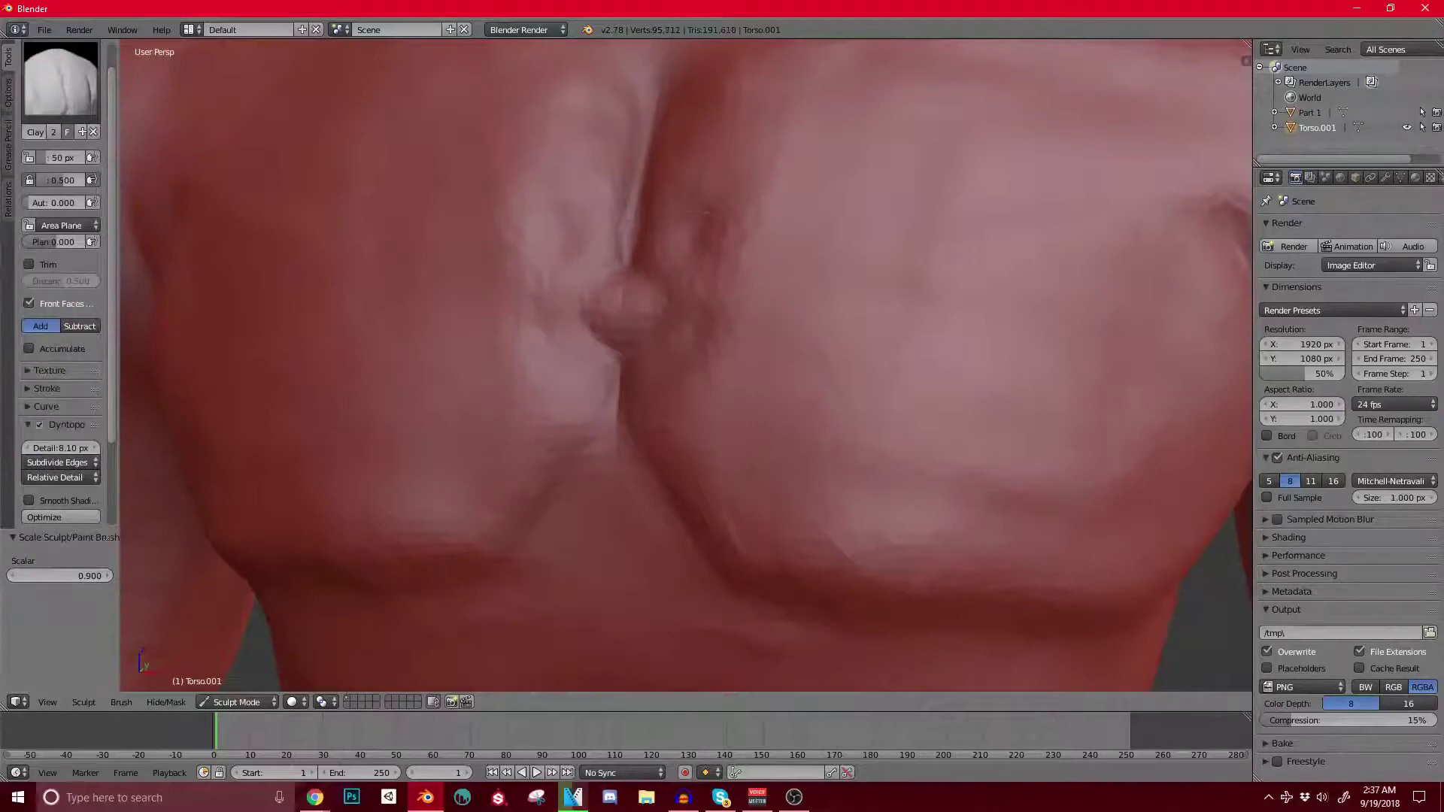
drag(687, 201, 677, 358)
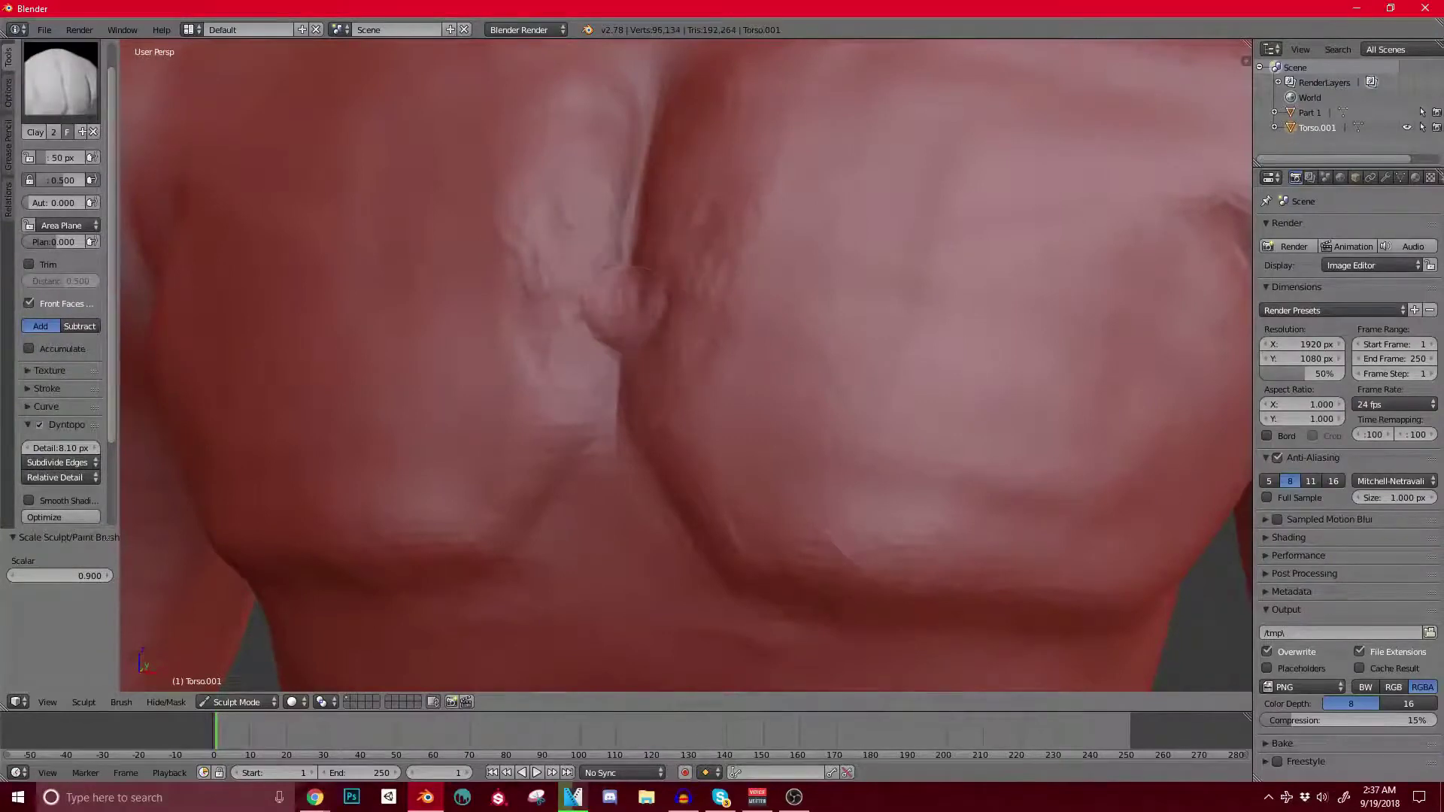
drag(636, 226, 639, 259)
scroll(643, 256, down, 7)
middle_drag(658, 259, 745, 243)
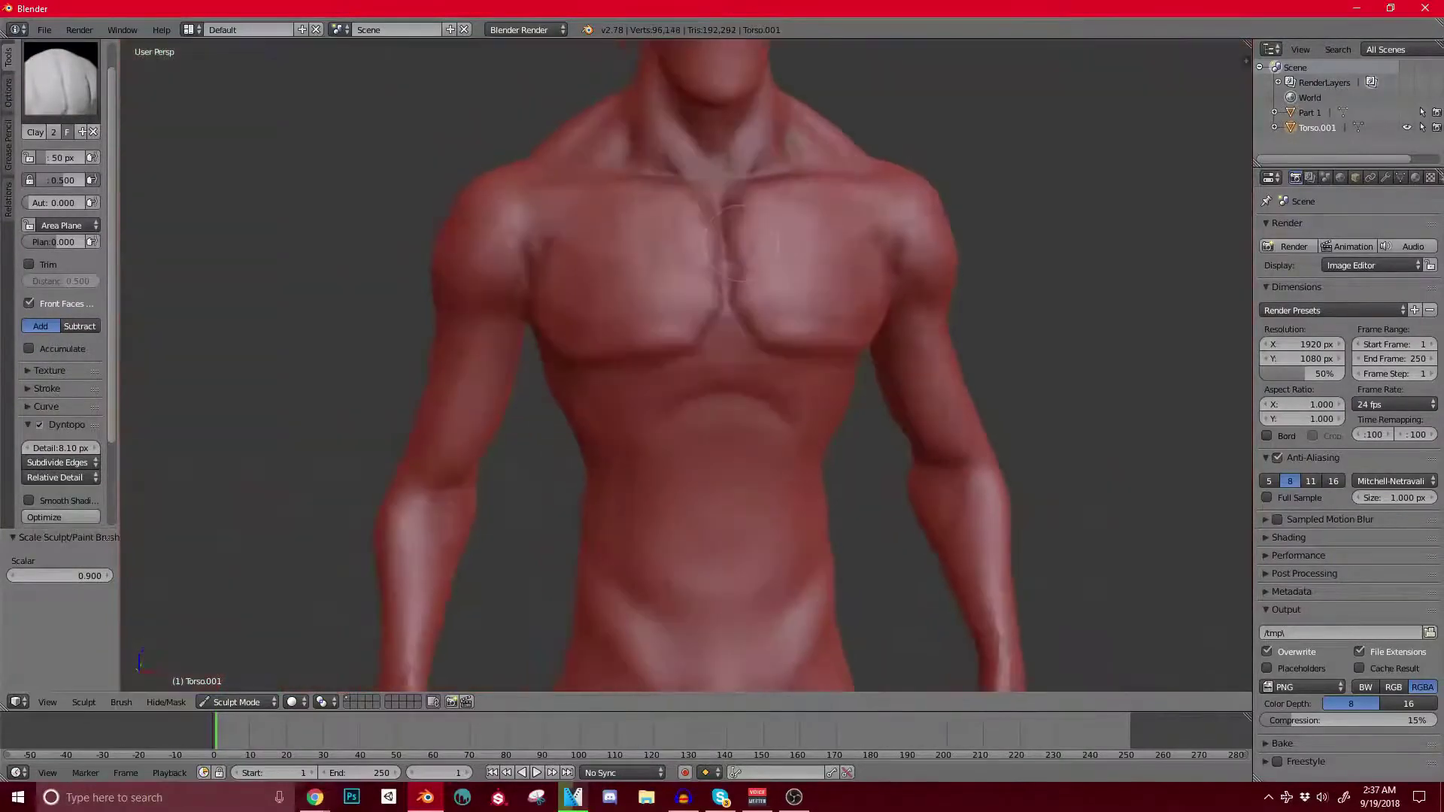
Step: Round the lower contour of the chest muscles and build up the rib area beneath them
scroll(726, 270, up, 5)
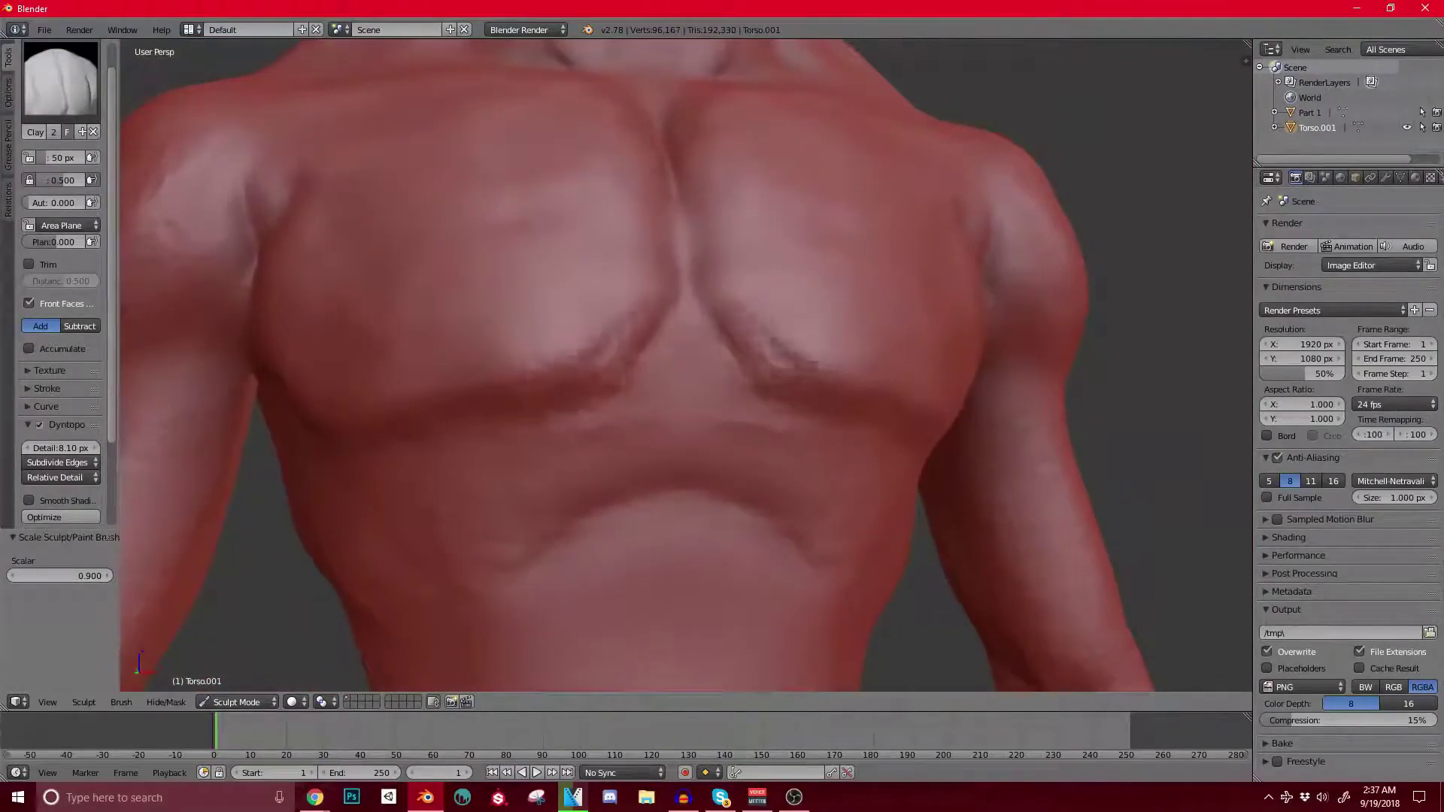
drag(337, 414, 361, 408)
middle_drag(470, 375, 565, 359)
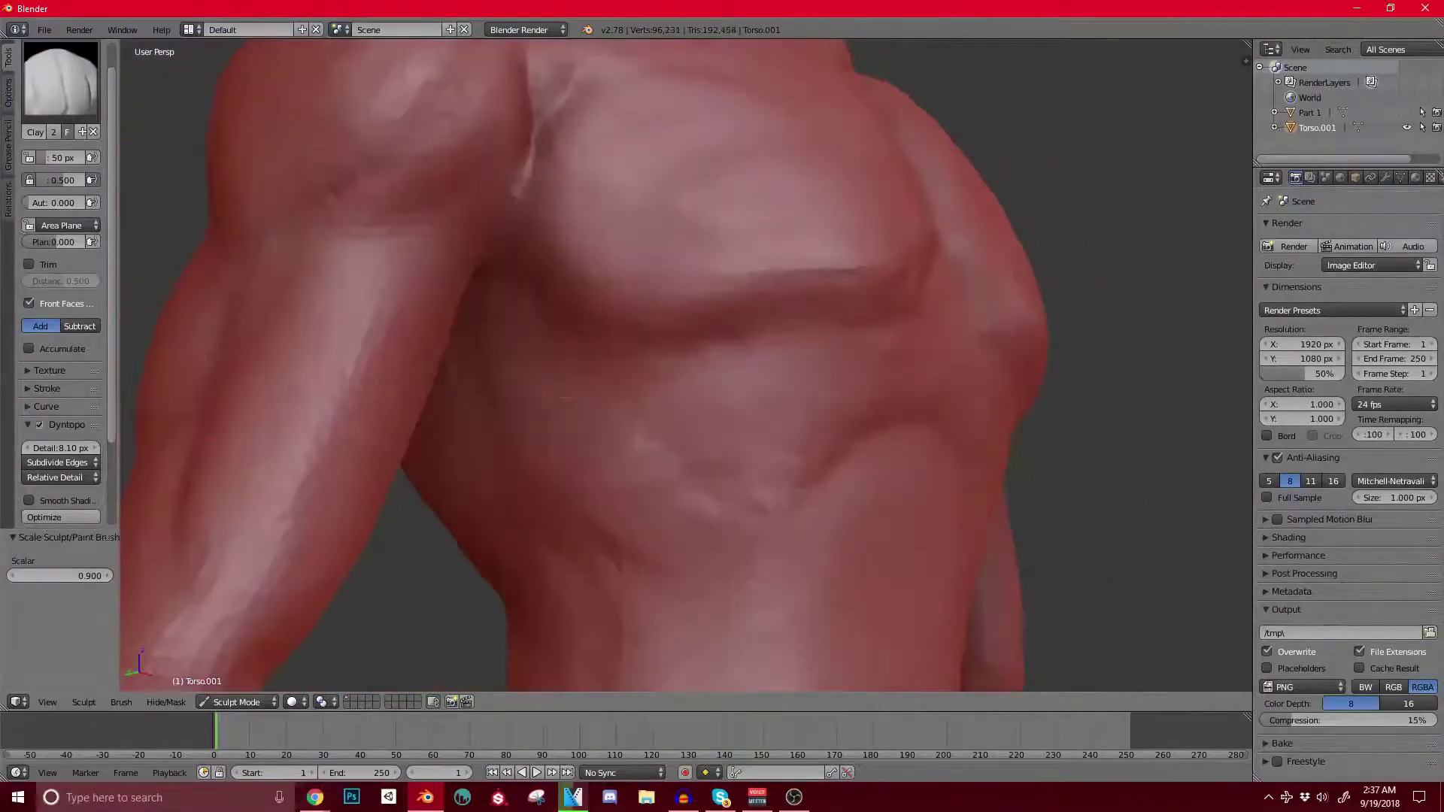
scroll(641, 211, down, 6)
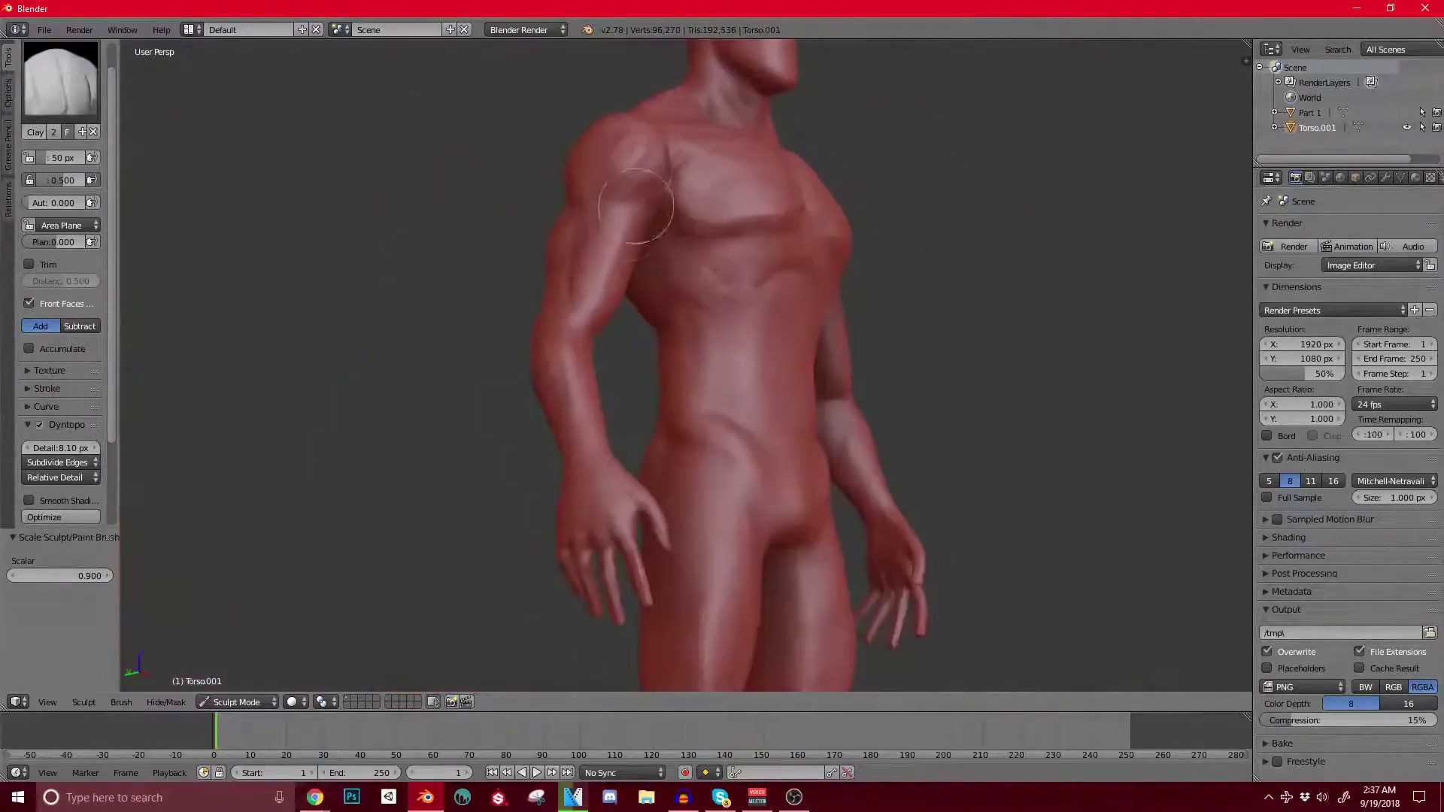
Step: Build up and smooth the upper and middle abdominal muscles below the rib arch with Clay Strips at 50 px
middle_drag(742, 219, 624, 226)
scroll(624, 225, up, 4)
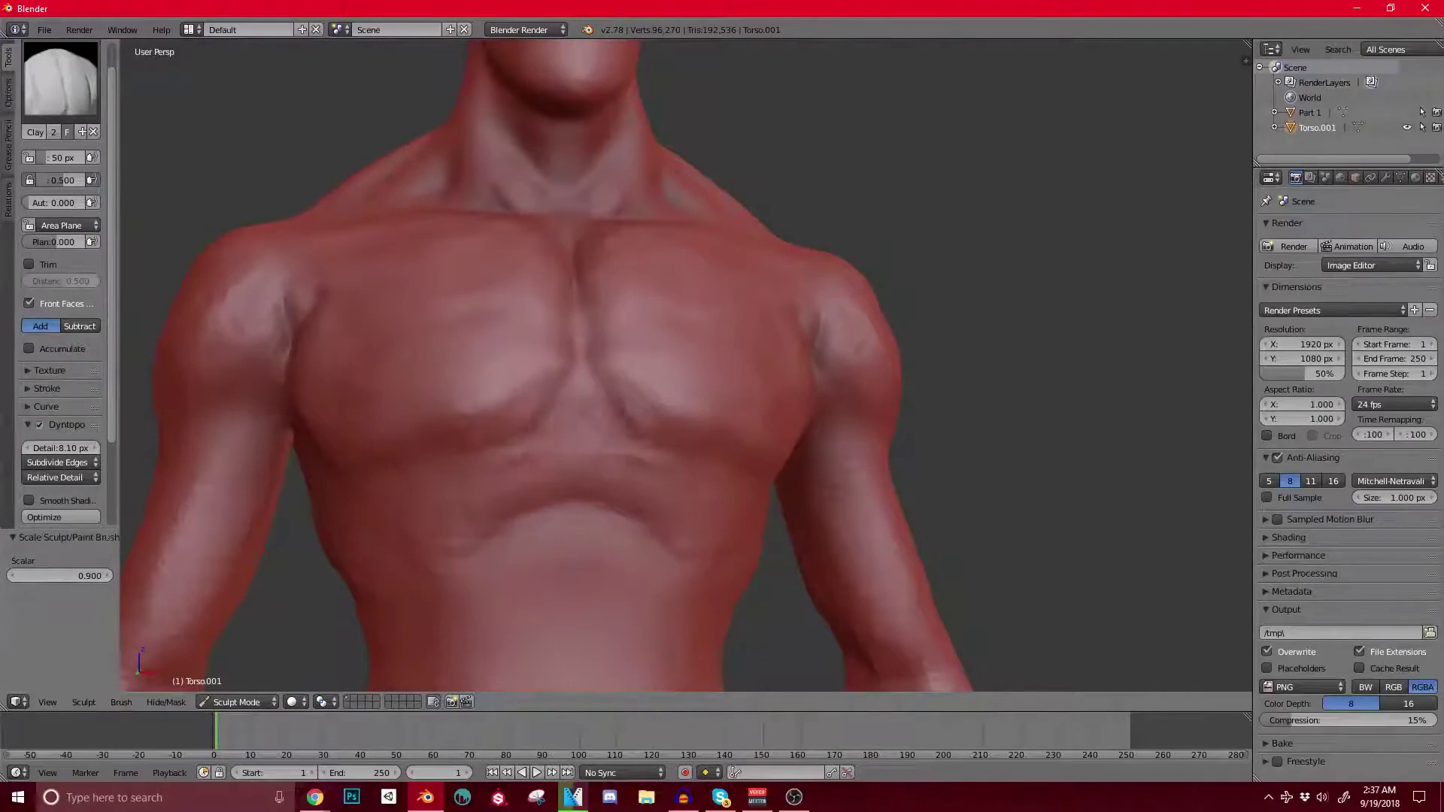
mouse_move(545, 428)
shift+middle_down()
mouse_move(520, 390)
mouse_move(572, 376)
shift+middle_up()
scroll(488, 390, down, 2)
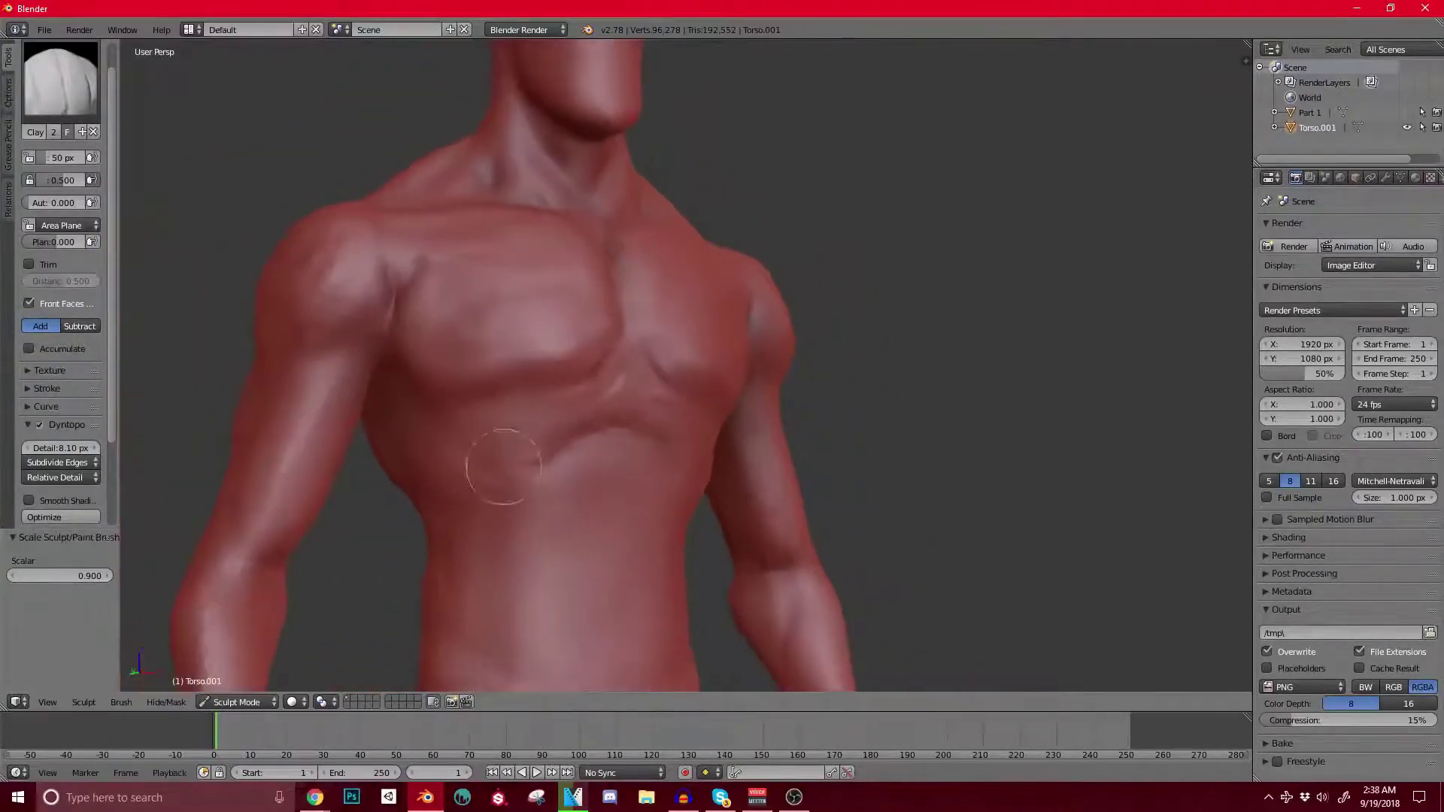
scroll(595, 397, down, 1)
middle_drag(594, 397, 556, 398)
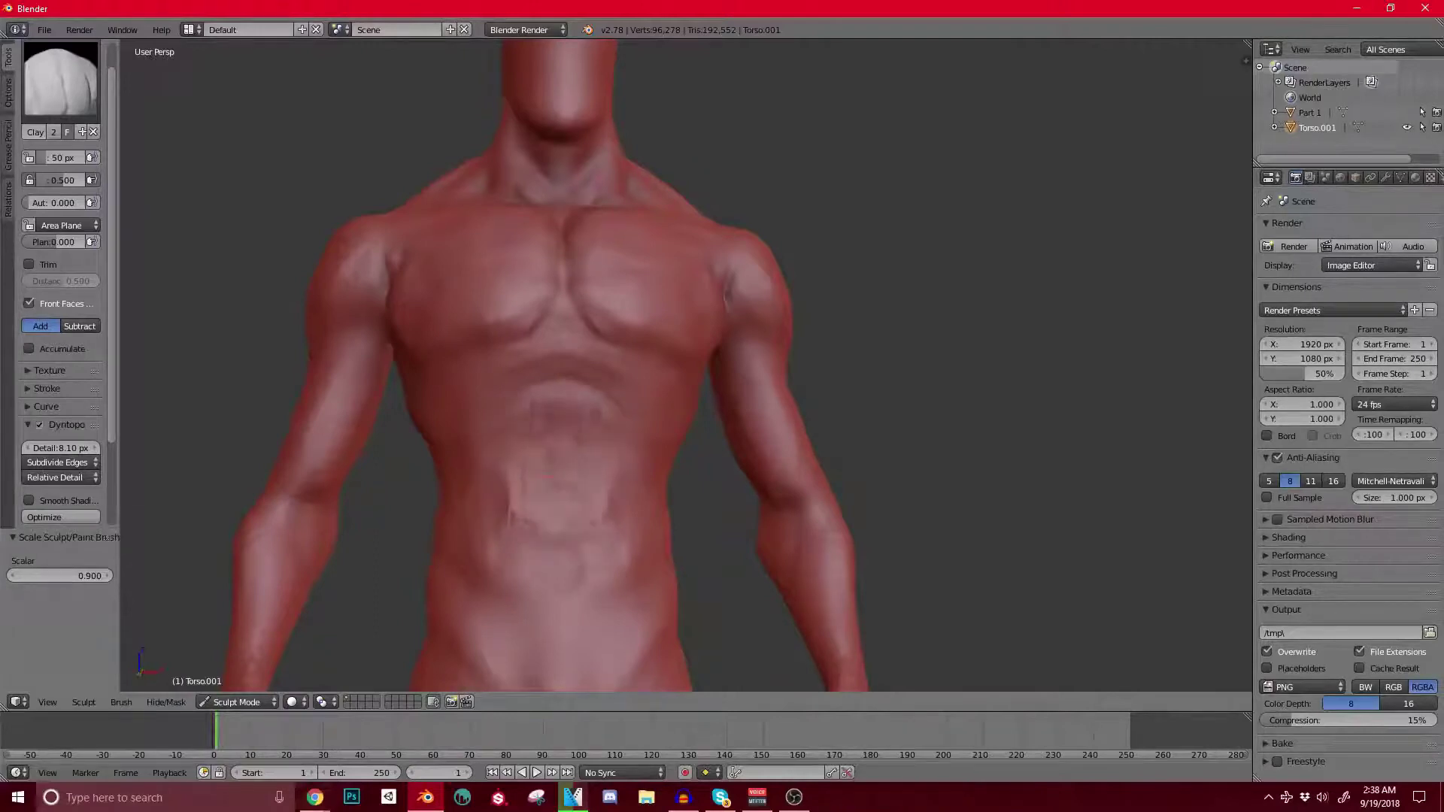
middle_drag(523, 371, 562, 373)
middle_drag(511, 427, 485, 427)
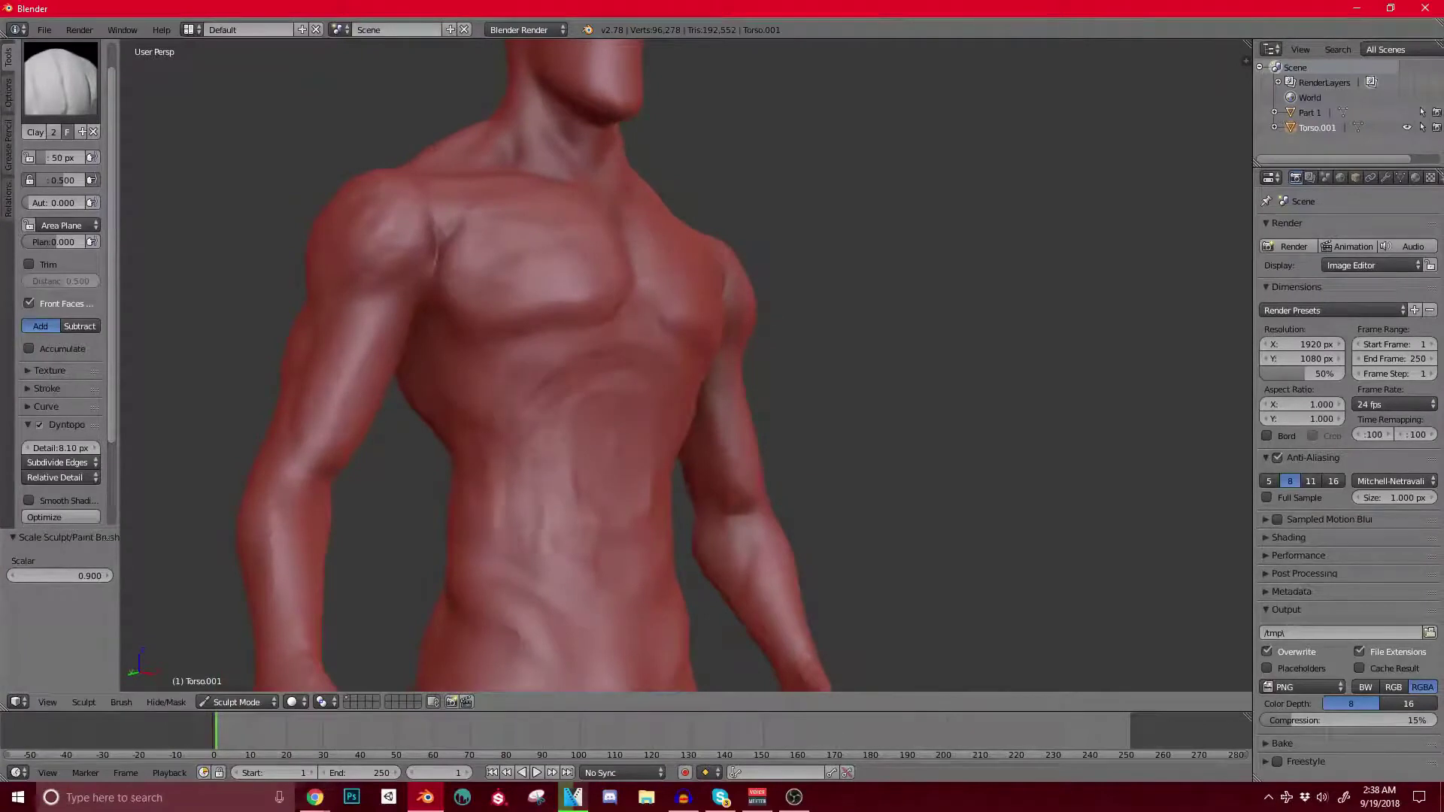
Step: Pull the front contour of the abdomen forward in side view with the Grab brush at 108 px
scroll(677, 467, down, 5)
middle_drag(778, 474, 665, 474)
scroll(640, 401, up, 1)
mouse_move(640, 401)
middle_down()
mouse_move(722, 421)
mouse_move(624, 421)
middle_up()
scroll(624, 421, up, 2)
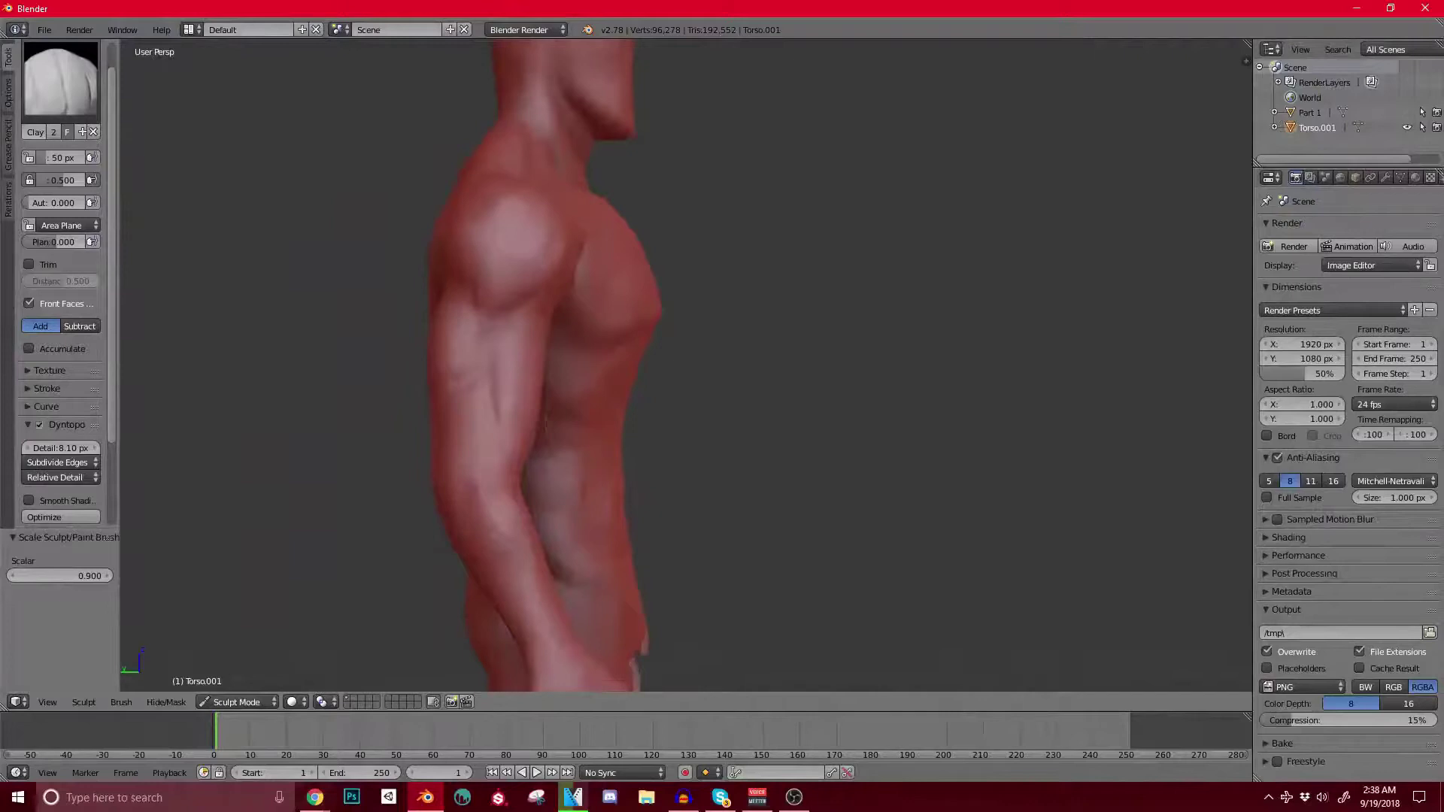
key(g)
key(bracketright)
key(bracketright)
key(bracketright)
key(bracketright)
key(bracketright)
key(bracketright)
key(bracketright)
key(bracketright)
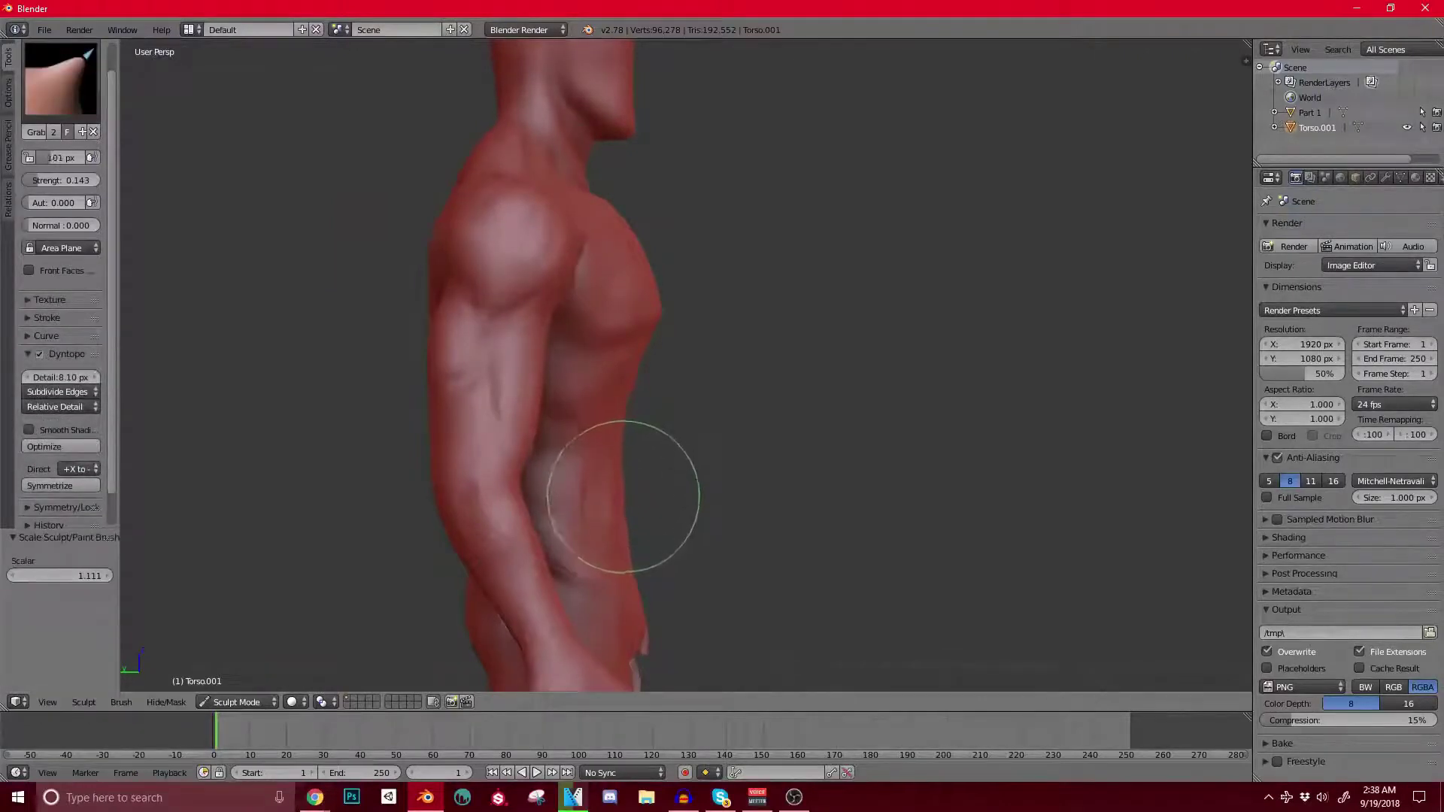
key(bracketleft)
key(bracketleft)
key(bracketleft)
key(bracketleft)
key(bracketleft)
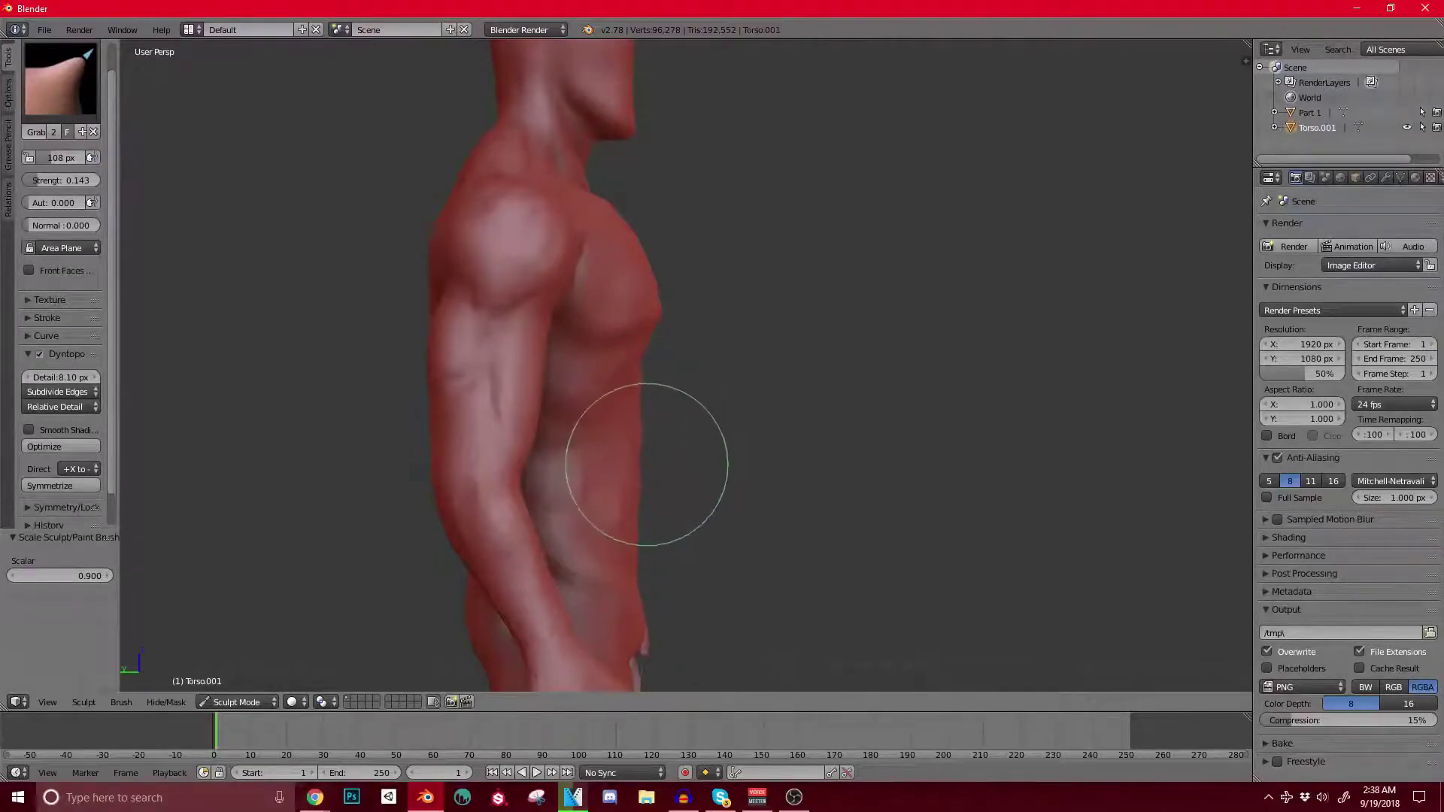
Step: Even out the abdomen's front profile between the chest and pelvis with the 108 px Grab brush
scroll(632, 516, up, 2)
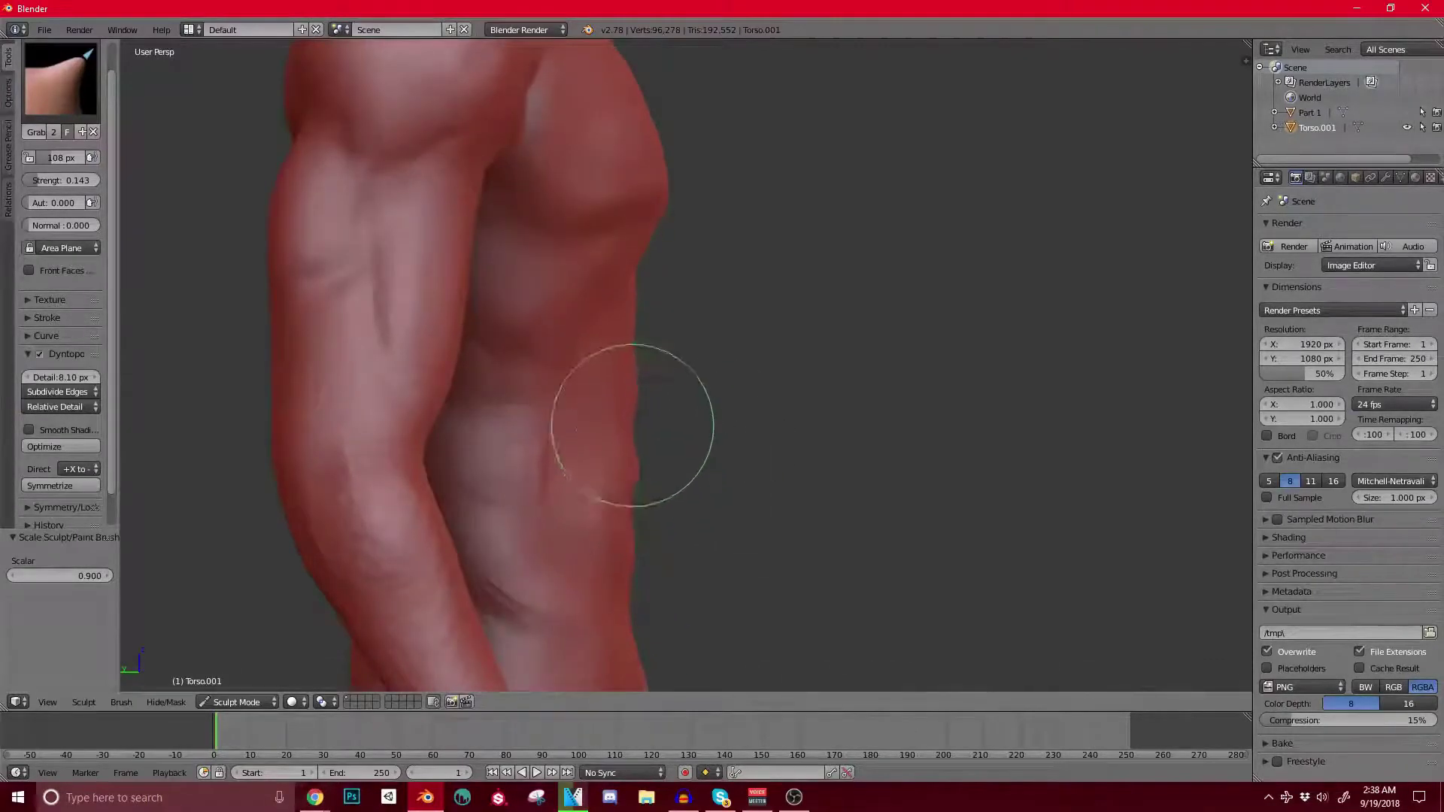
scroll(669, 414, up, 1)
scroll(696, 319, down, 3)
middle_drag(694, 357, 603, 440)
middle_drag(309, 435, 644, 421)
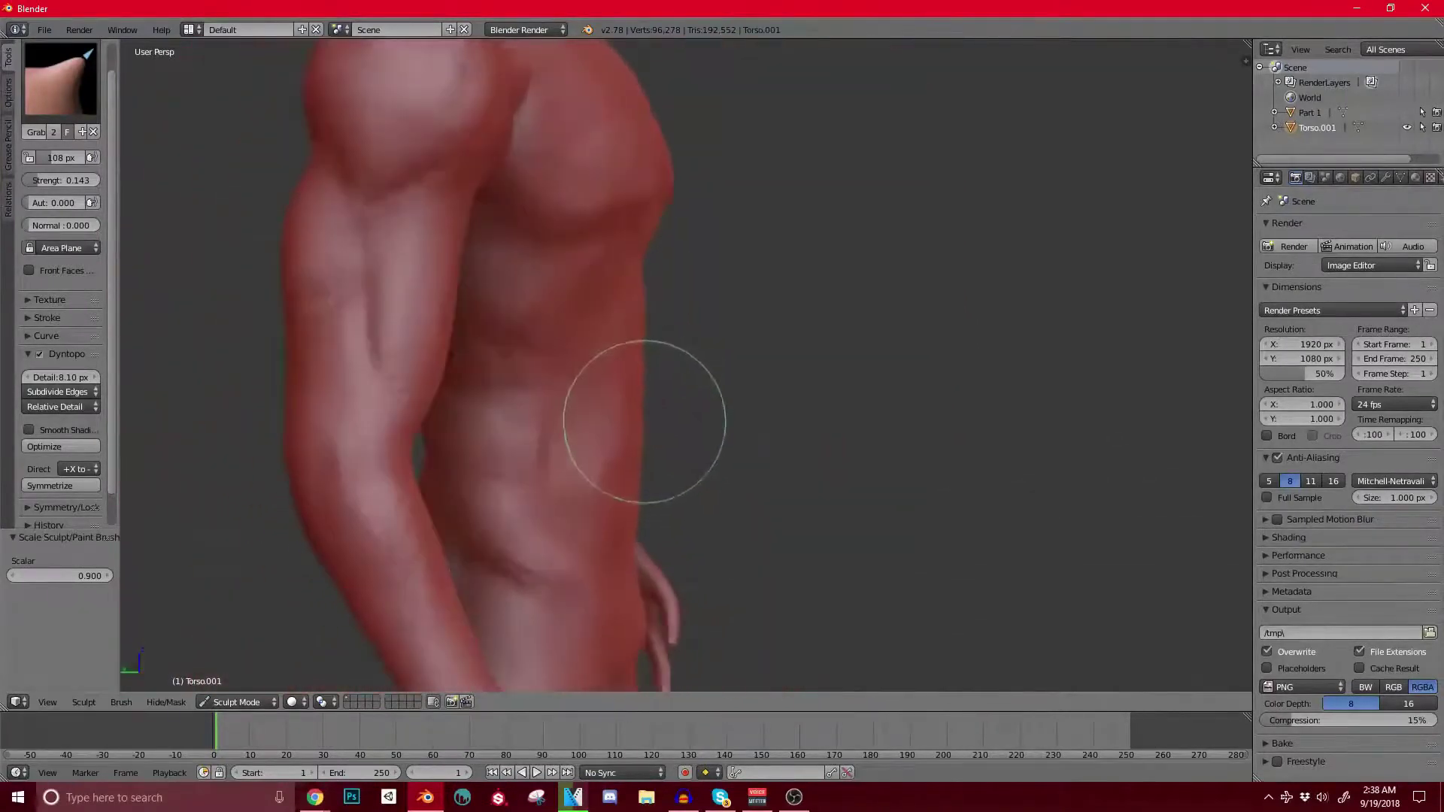
Step: Push the whole belly forward with the Grab brush at 372 px, replacing the exaggerated first pull with a subtler one
key(bracketright)
key(bracketright)
key(bracketright)
key(bracketright)
key(bracketright)
key(bracketright)
key(bracketright)
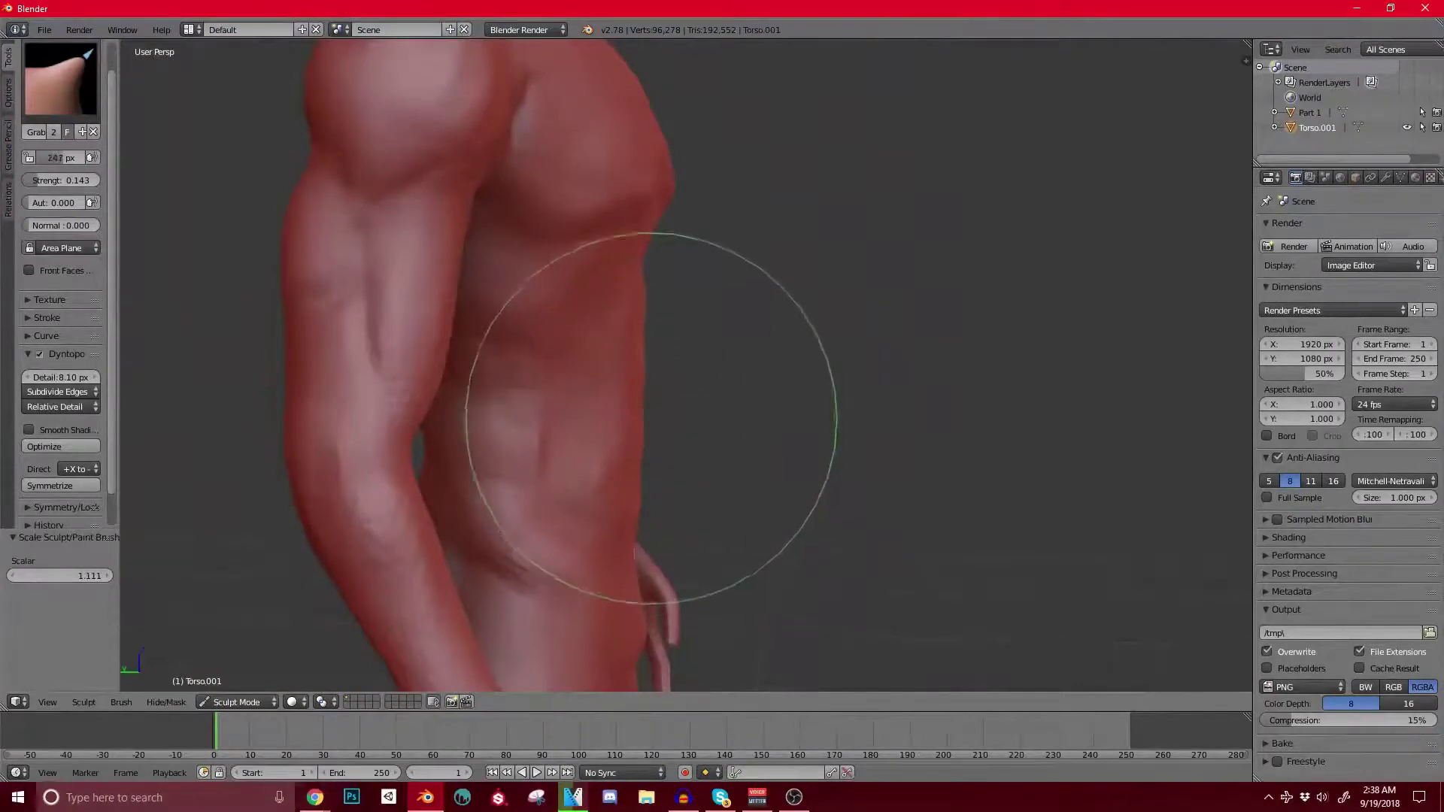
key(bracketleft)
key(bracketleft)
key(bracketright)
key(bracketright)
key(bracketright)
key(bracketright)
key(bracketright)
key(bracketright)
drag(623, 451, 737, 462)
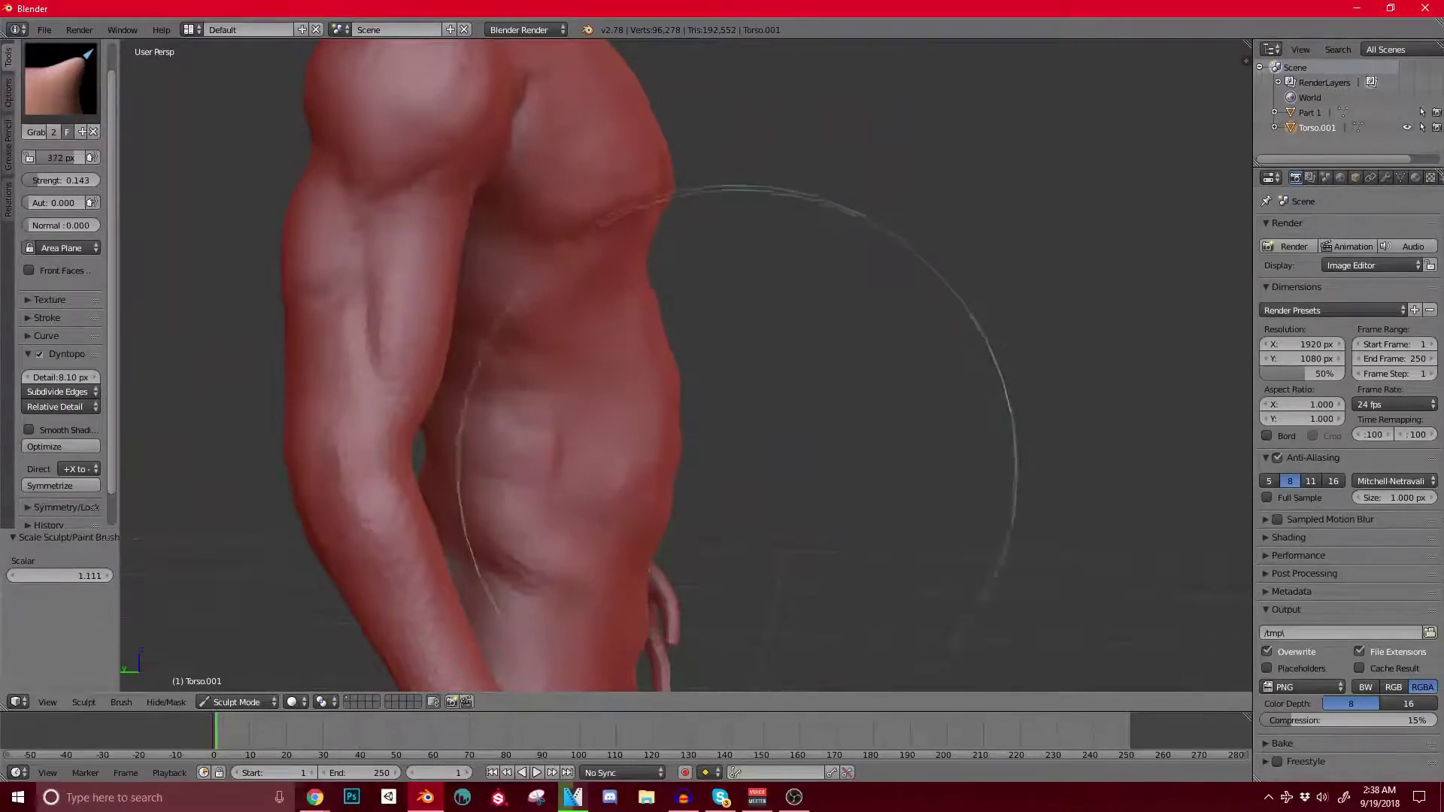
key(ctrl+z)
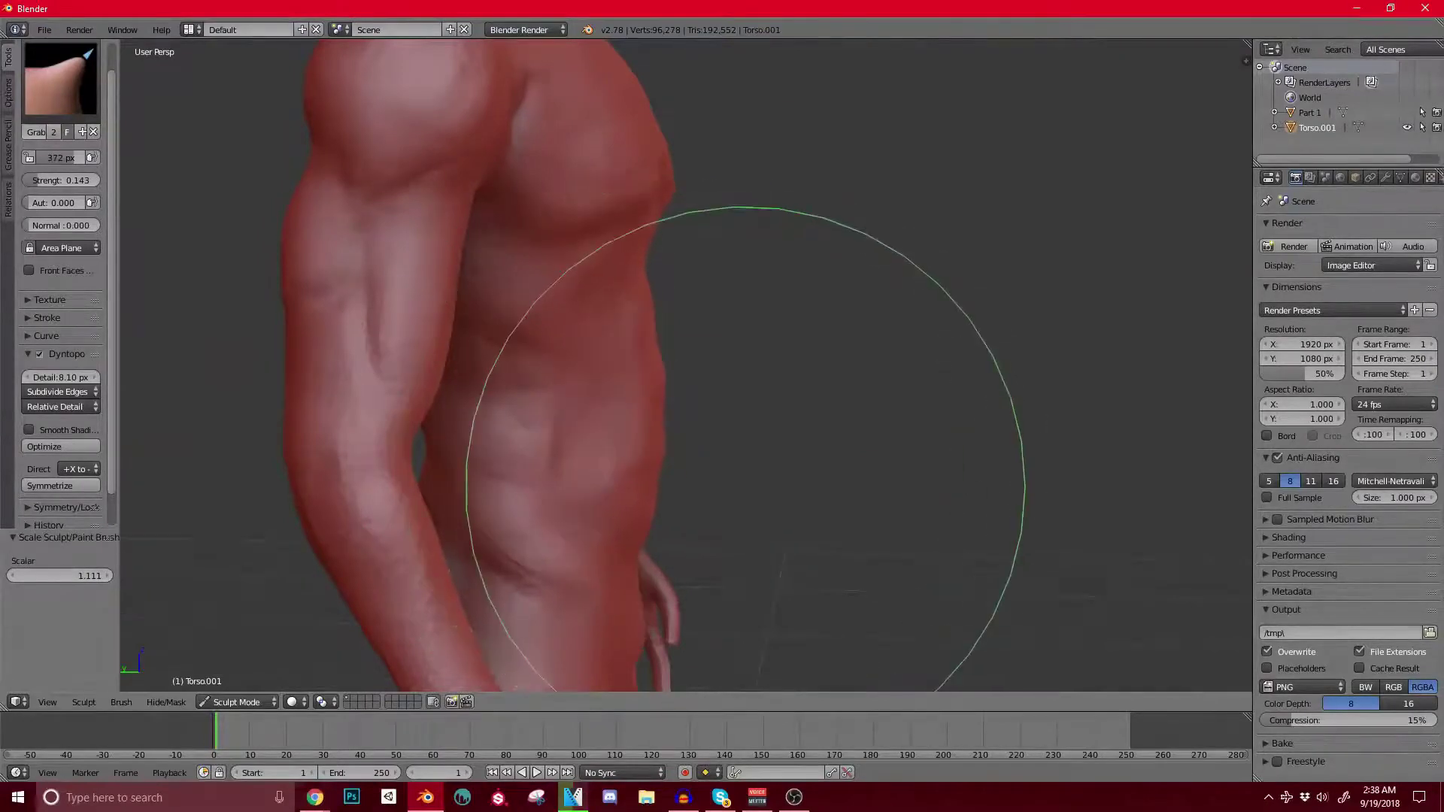
mouse_move(780, 433)
middle_down()
mouse_move(476, 393)
mouse_move(548, 424)
mouse_move(902, 451)
mouse_move(722, 421)
mouse_move(594, 459)
mouse_move(1064, 419)
mouse_move(700, 419)
middle_up()
scroll(699, 419, up, 6)
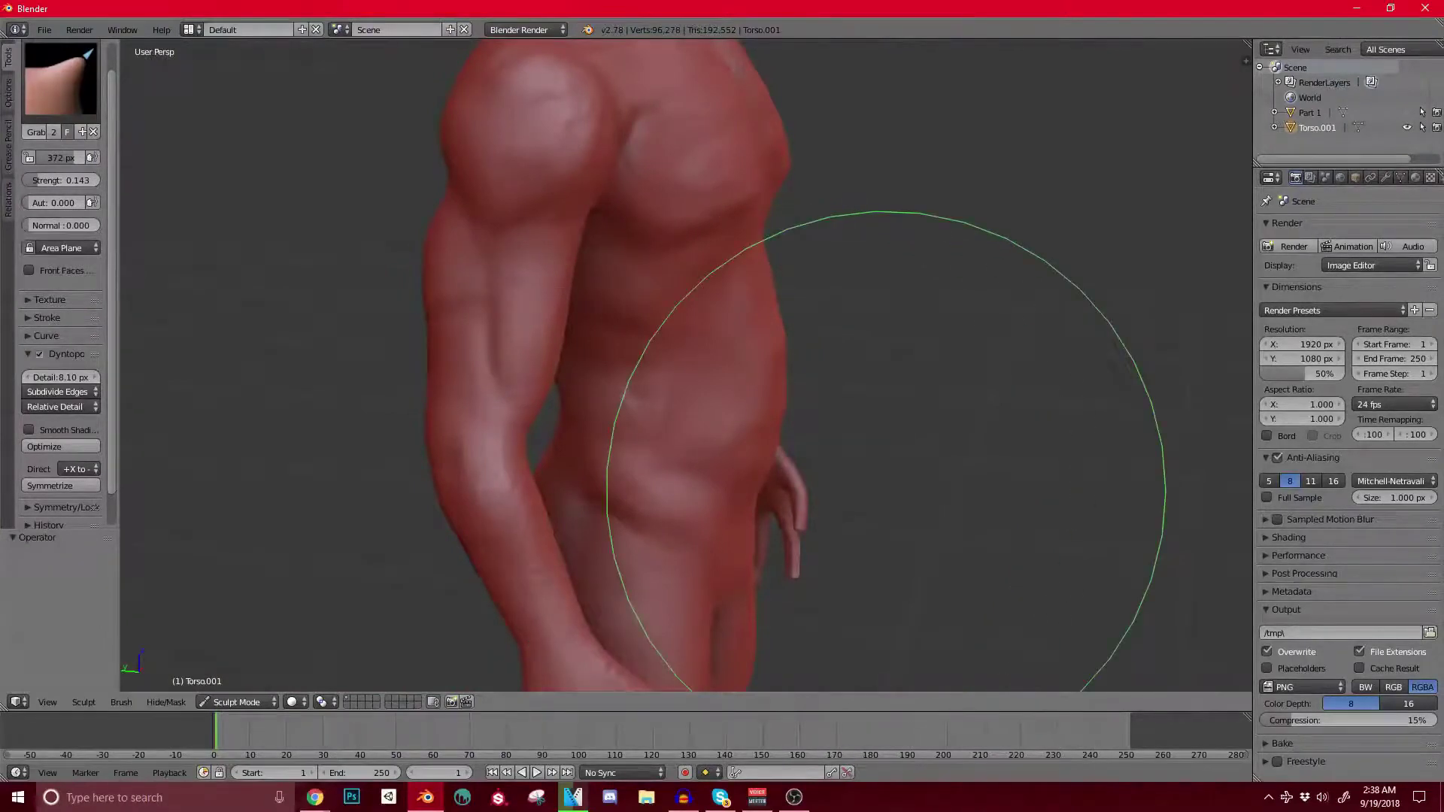
middle_drag(700, 431, 667, 425)
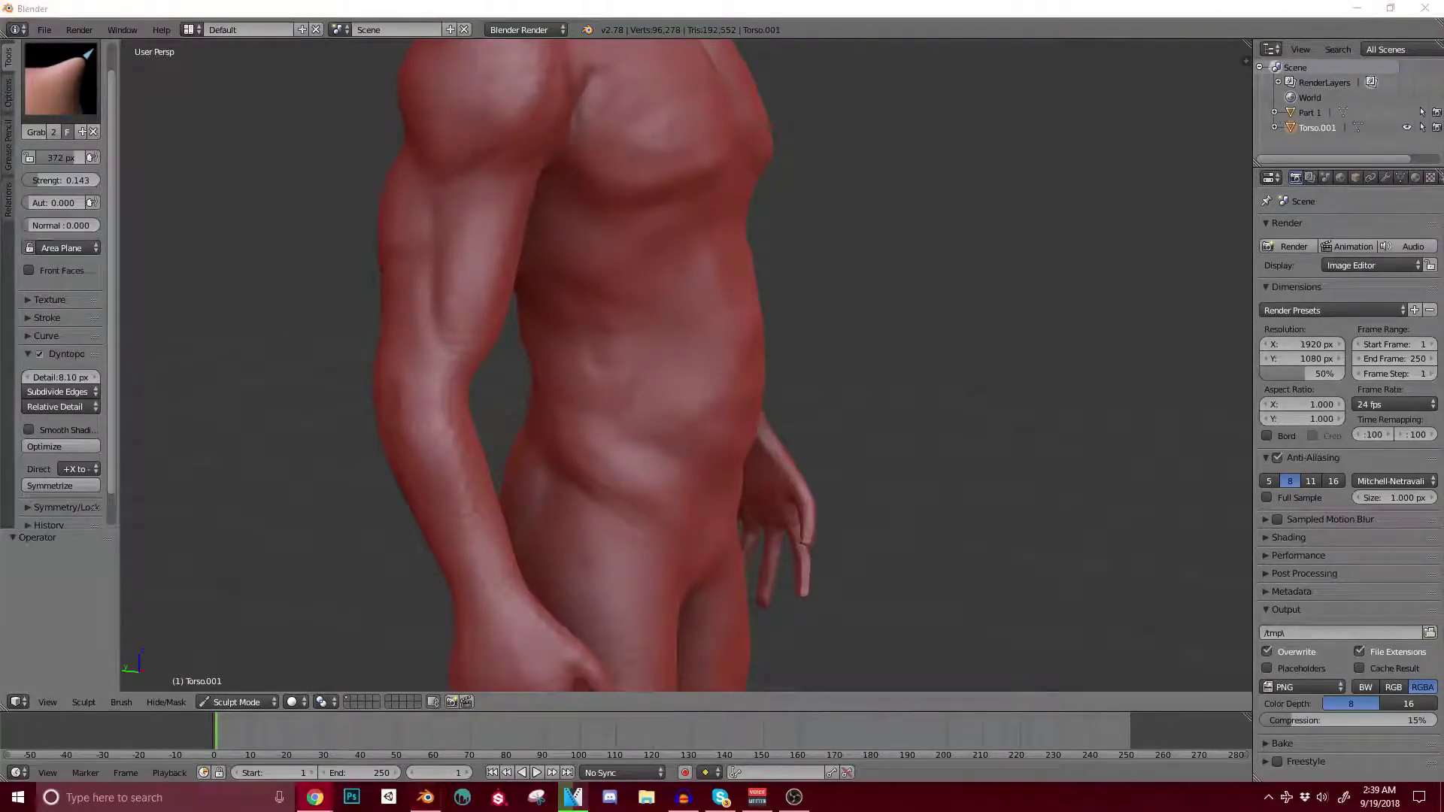
mouse_move(307, 322)
middle_down()
mouse_move(428, 380)
mouse_move(354, 400)
mouse_move(333, 387)
middle_up()
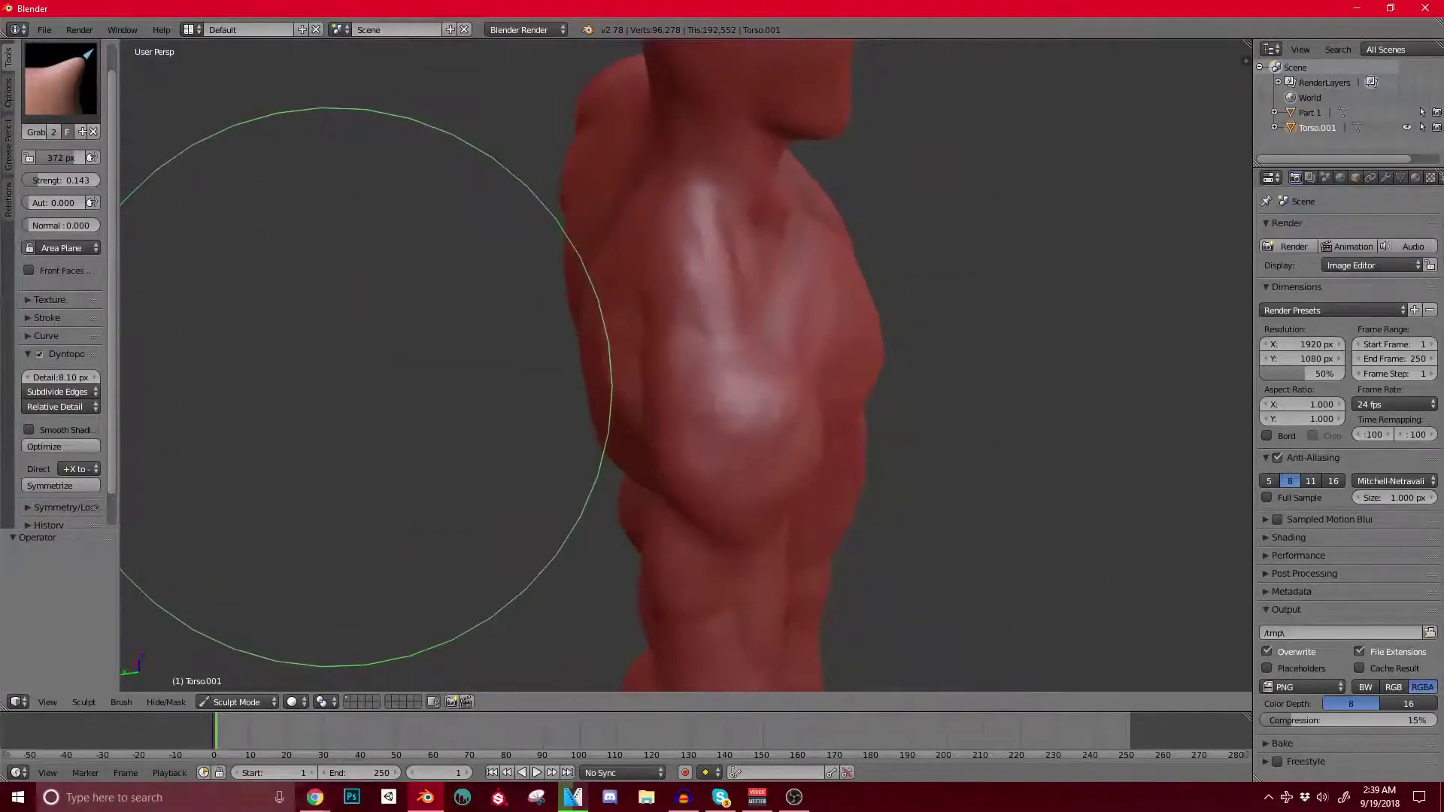
Step: Reduce the Grab brush to 91 px and adjust the torso's front profile just below the chest
mouse_move(477, 419)
middle_down()
mouse_move(729, 418)
mouse_move(837, 487)
mouse_move(787, 466)
mouse_move(786, 442)
middle_up()
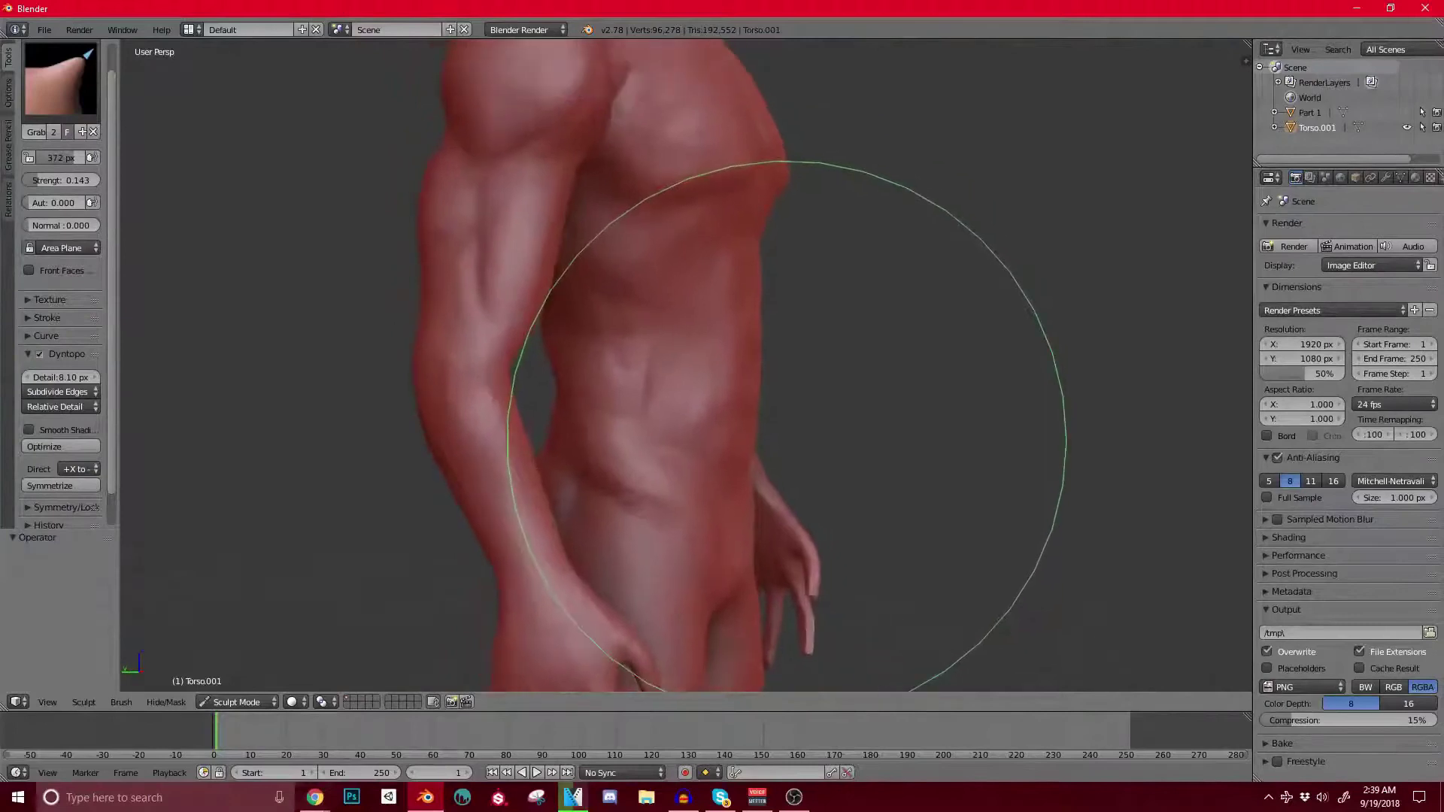
middle_drag(575, 442, 568, 459)
key(bracketleft)
key(bracketleft)
key(bracketleft)
key(bracketleft)
key(bracketleft)
key(bracketleft)
key(bracketleft)
key(bracketleft)
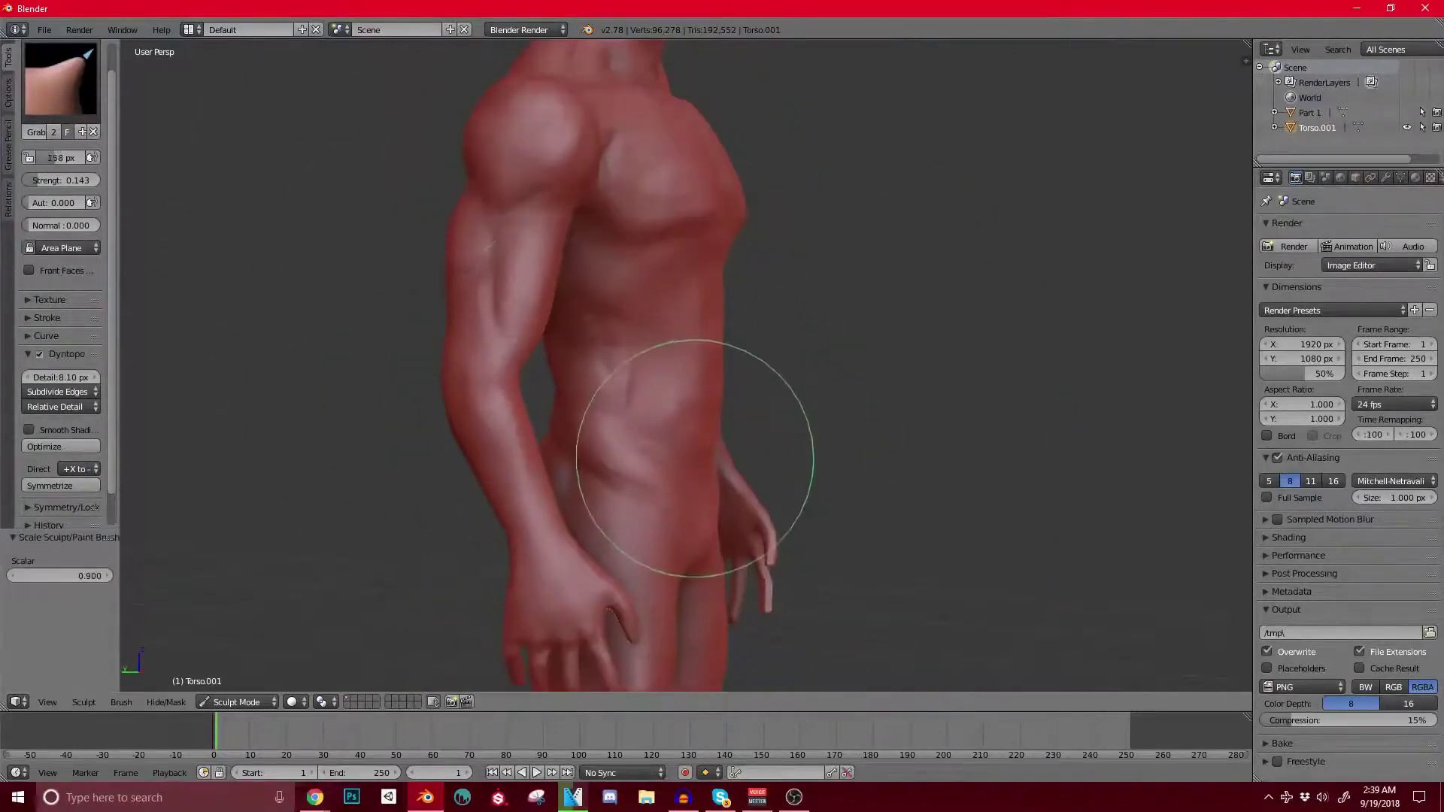
key(bracketleft)
key(bracketleft)
key(bracketleft)
key(bracketleft)
key(bracketleft)
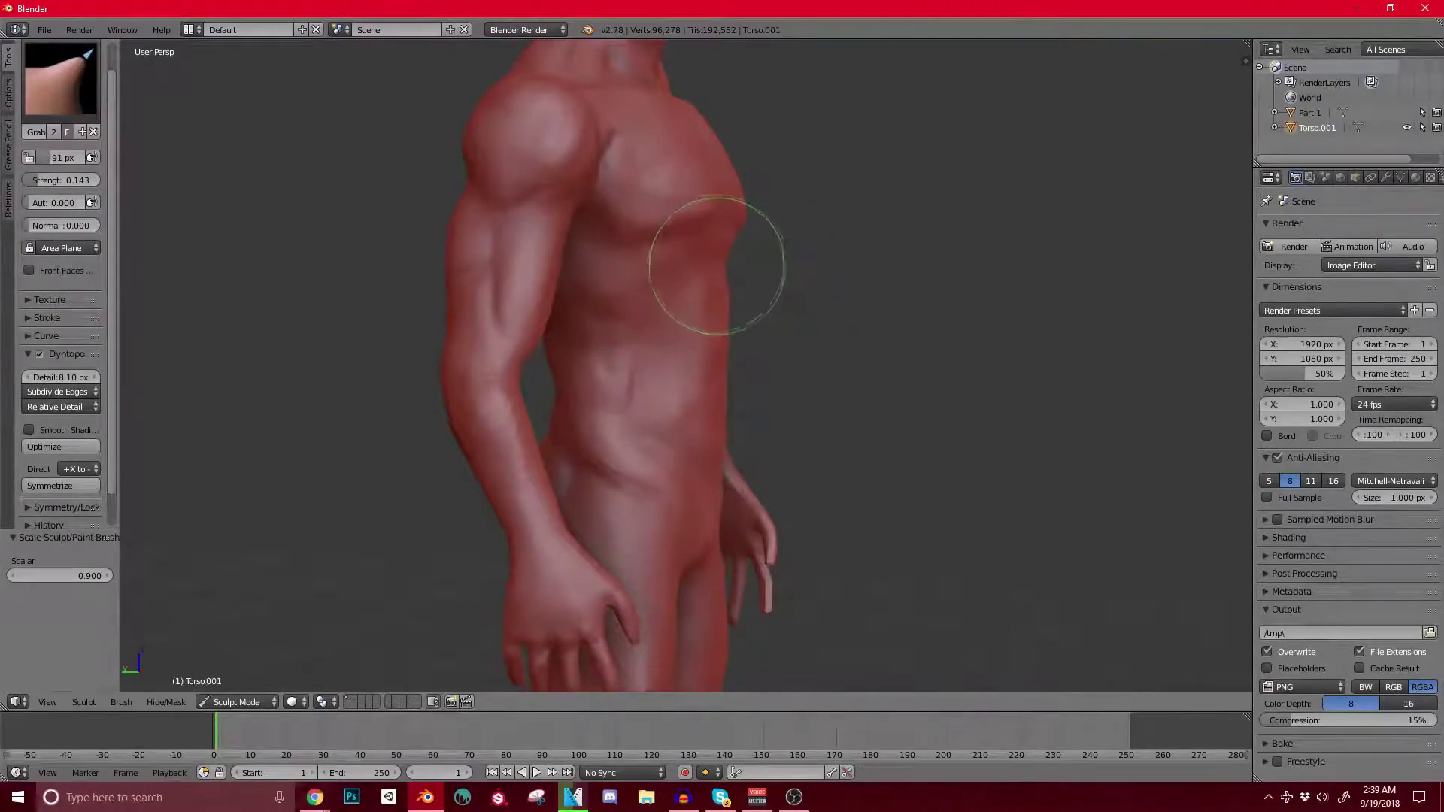
scroll(771, 241, up, 3)
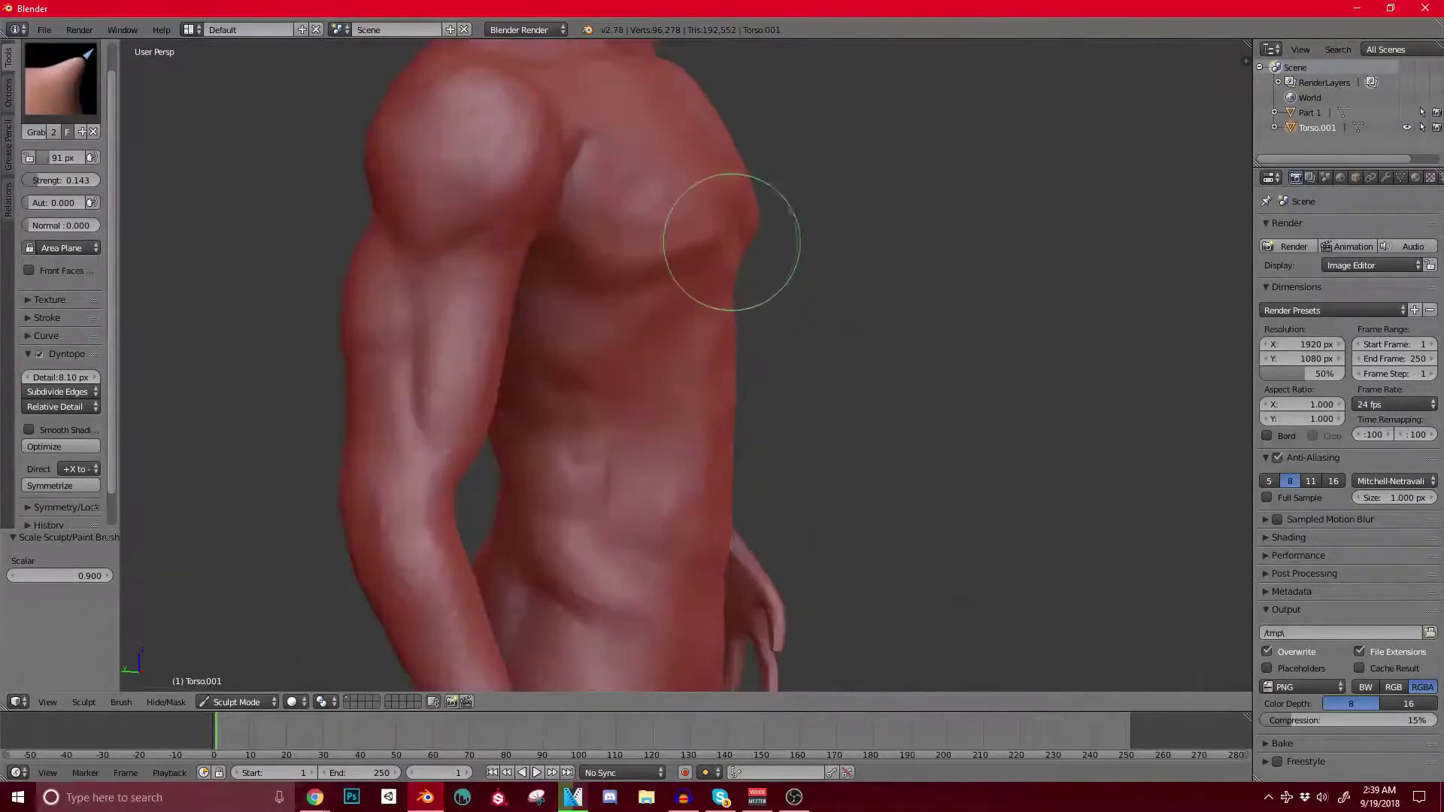
Step: Enlarge the Grab brush to about 150 px and flatten the front profile of the upper chest
middle_drag(737, 233, 606, 274)
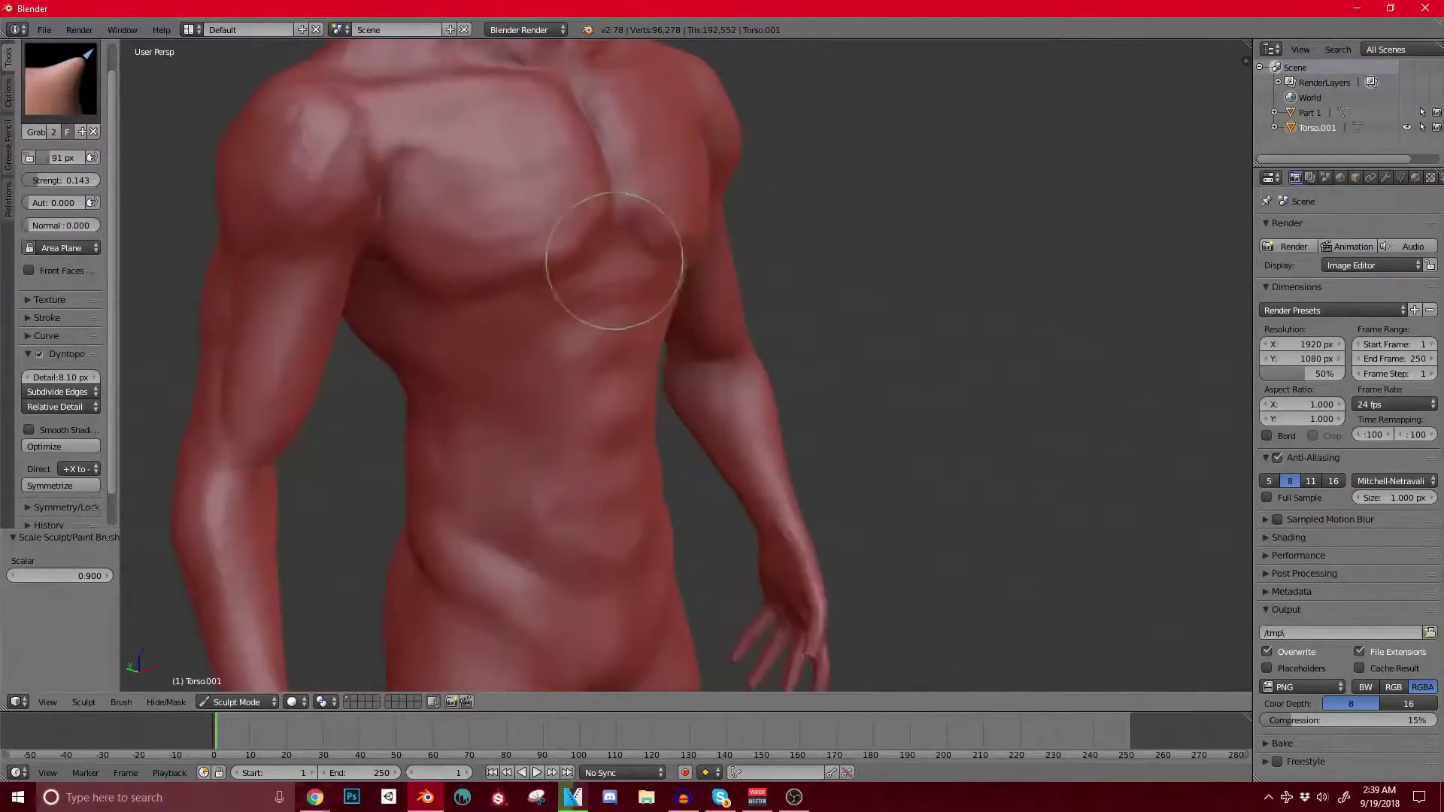
scroll(684, 305, up, 1)
middle_drag(685, 305, 745, 289)
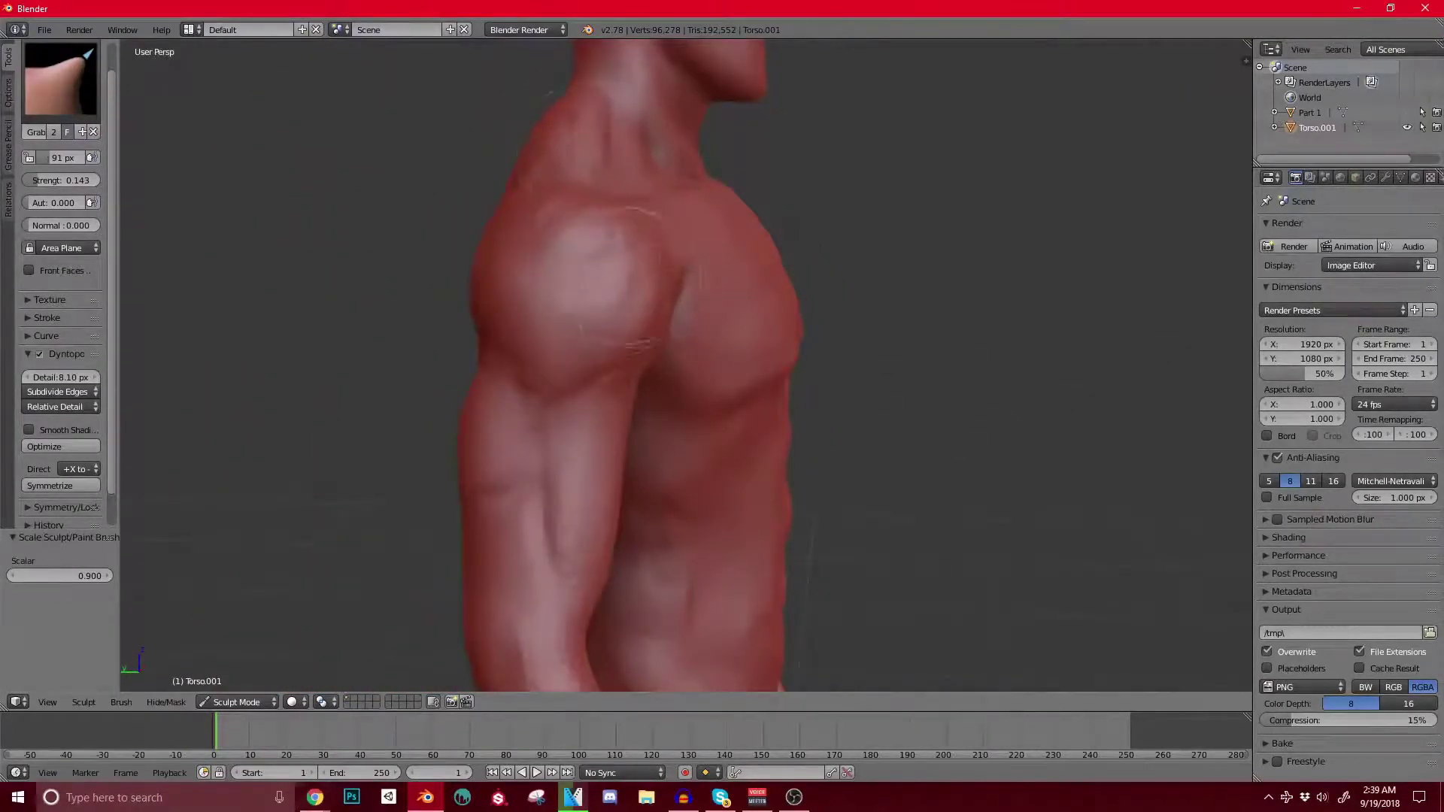
key(bracketright)
key(bracketright)
key(bracketright)
key(bracketright)
key(bracketright)
key(bracketright)
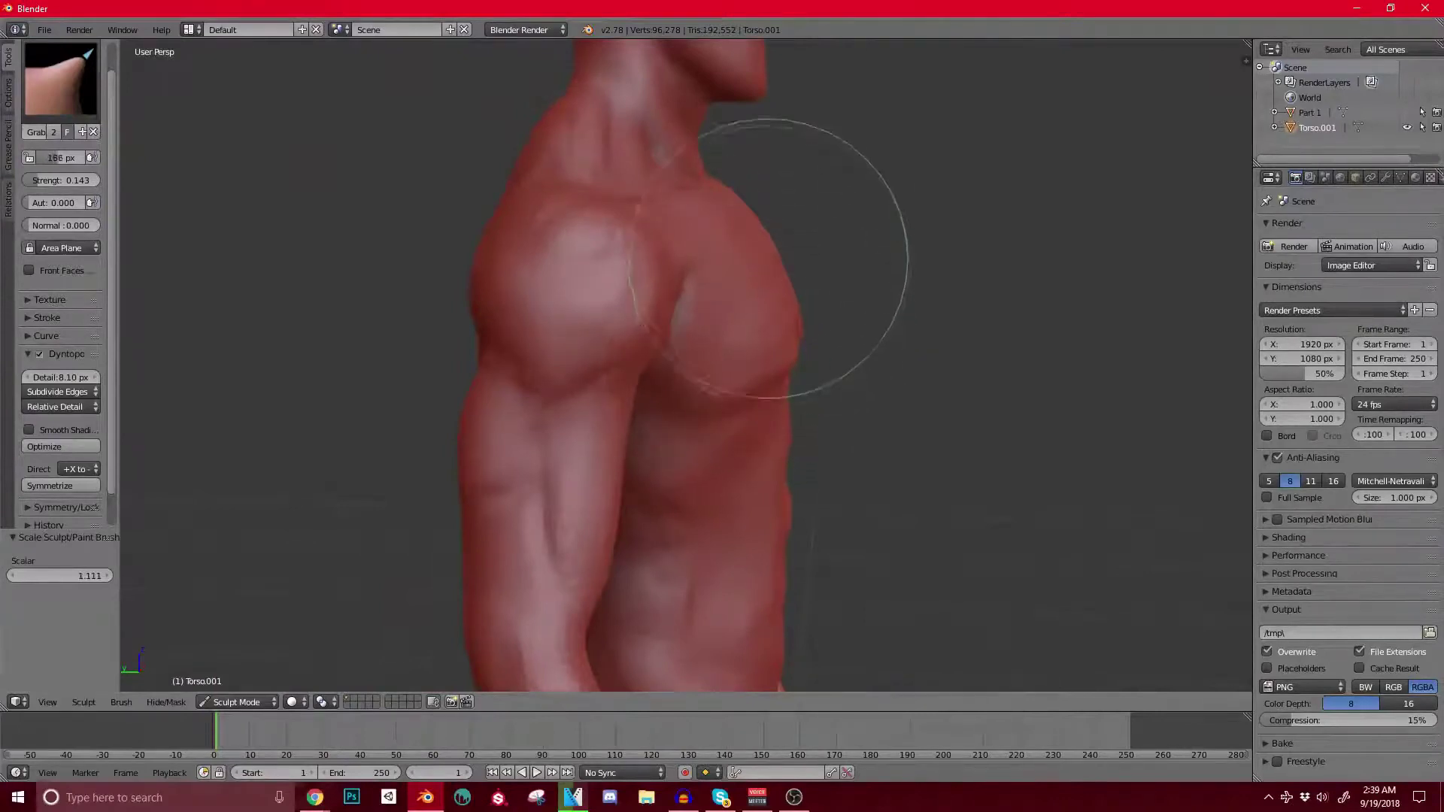
key(bracketleft)
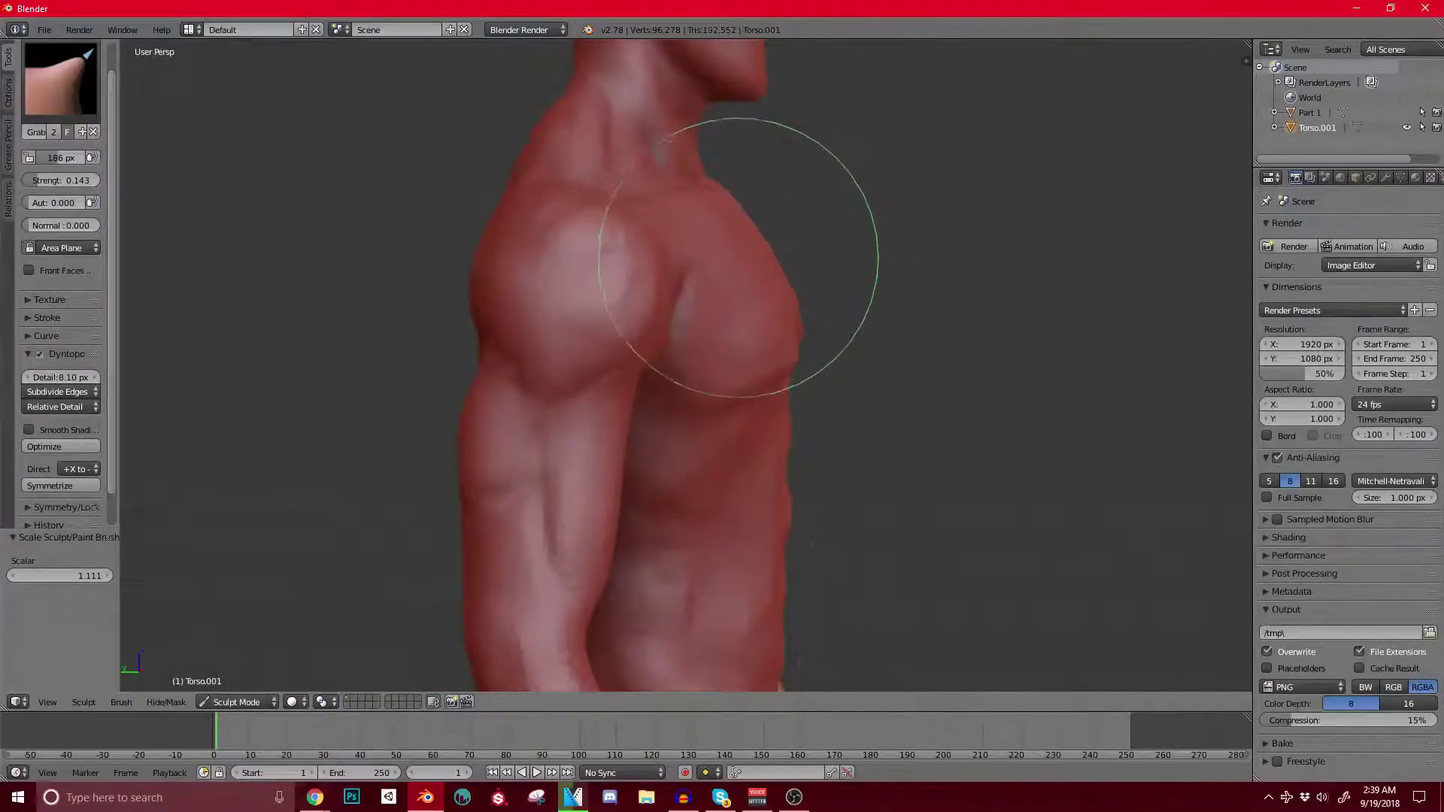
key(bracketleft)
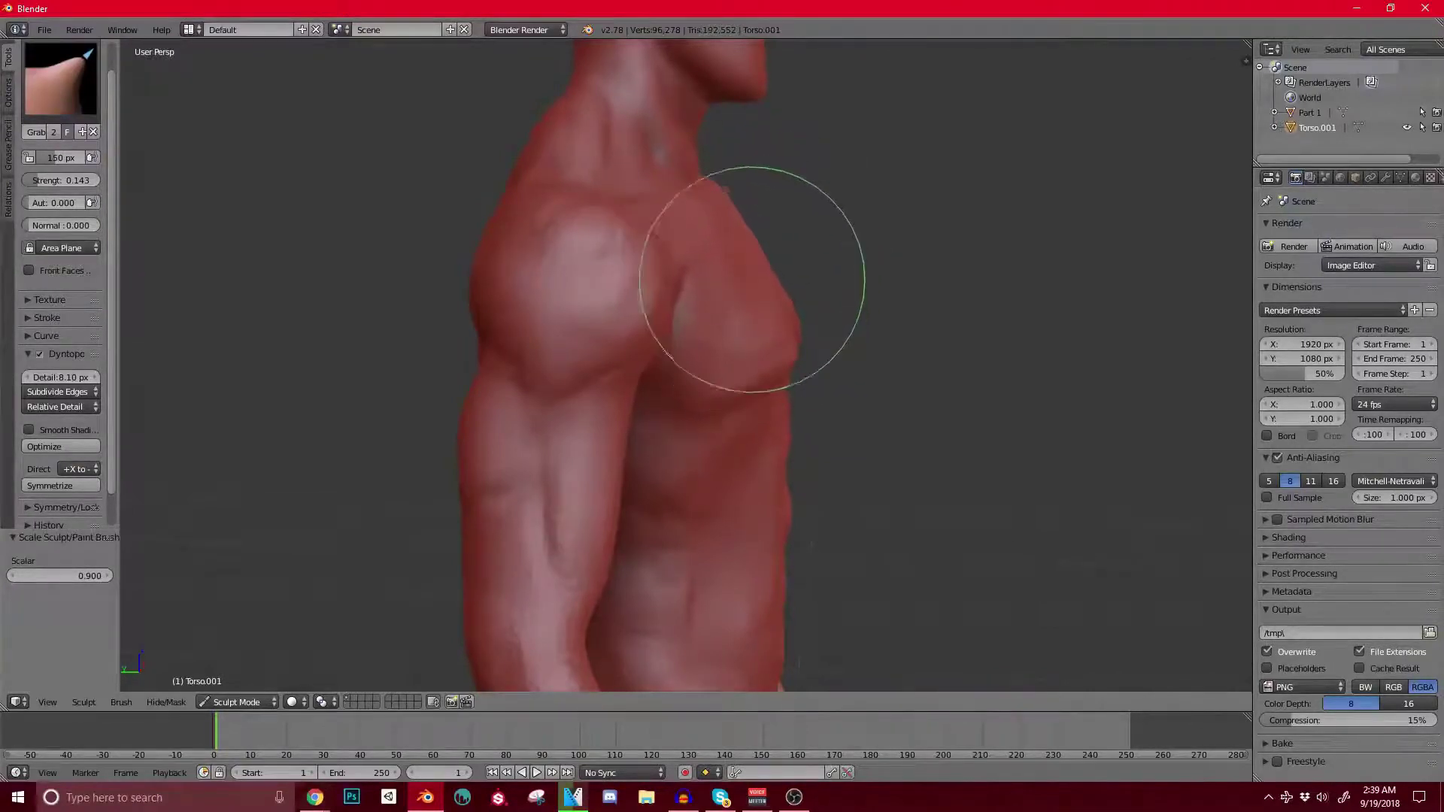
Step: Pull the lower outer edge of the pectoral into shape with the 150 px Grab brush
mouse_move(738, 257)
middle_down()
mouse_move(660, 193)
mouse_move(703, 230)
mouse_move(684, 297)
mouse_move(724, 279)
mouse_move(613, 251)
middle_up()
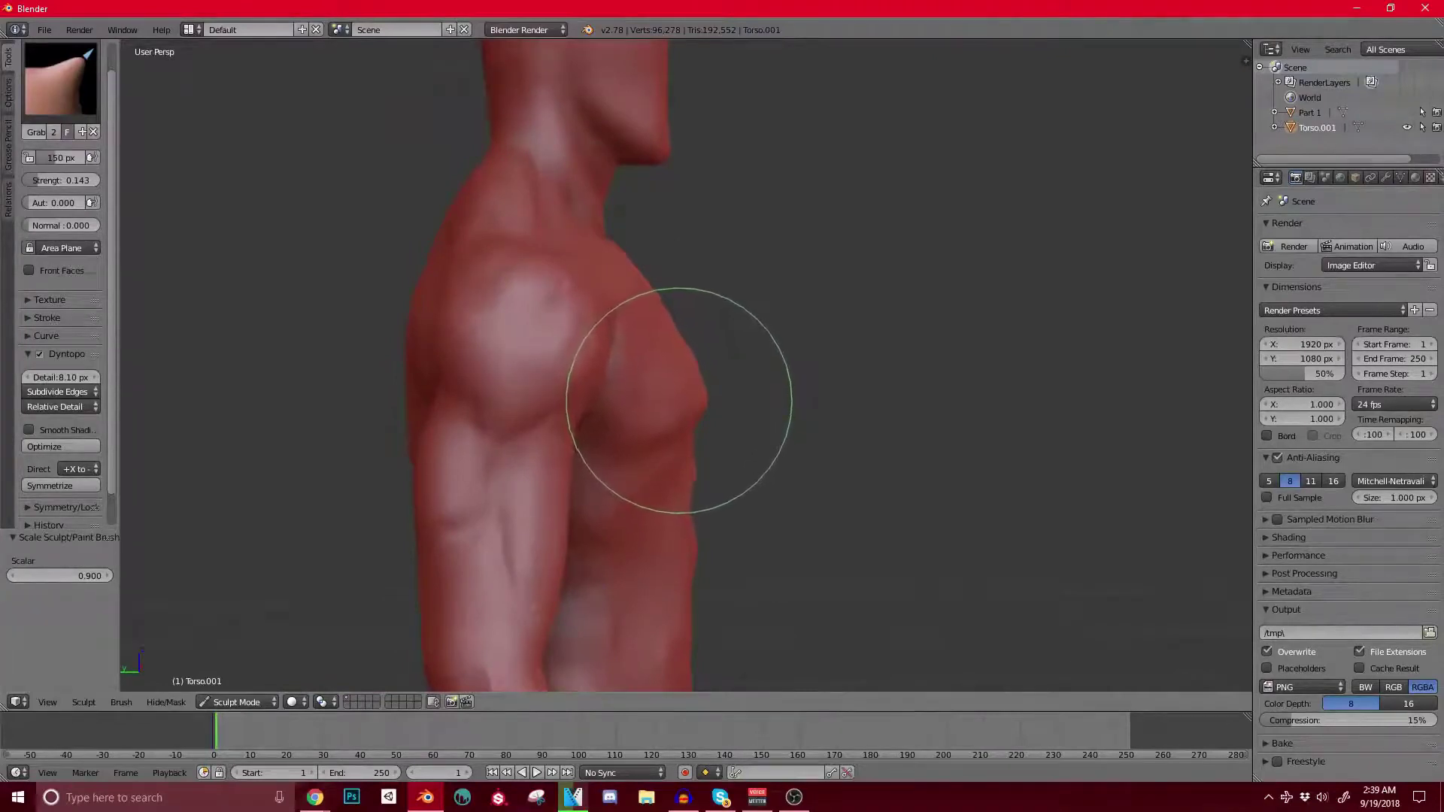
middle_drag(651, 284, 684, 409)
mouse_move(683, 344)
middle_down()
mouse_move(548, 339)
mouse_move(690, 361)
middle_up()
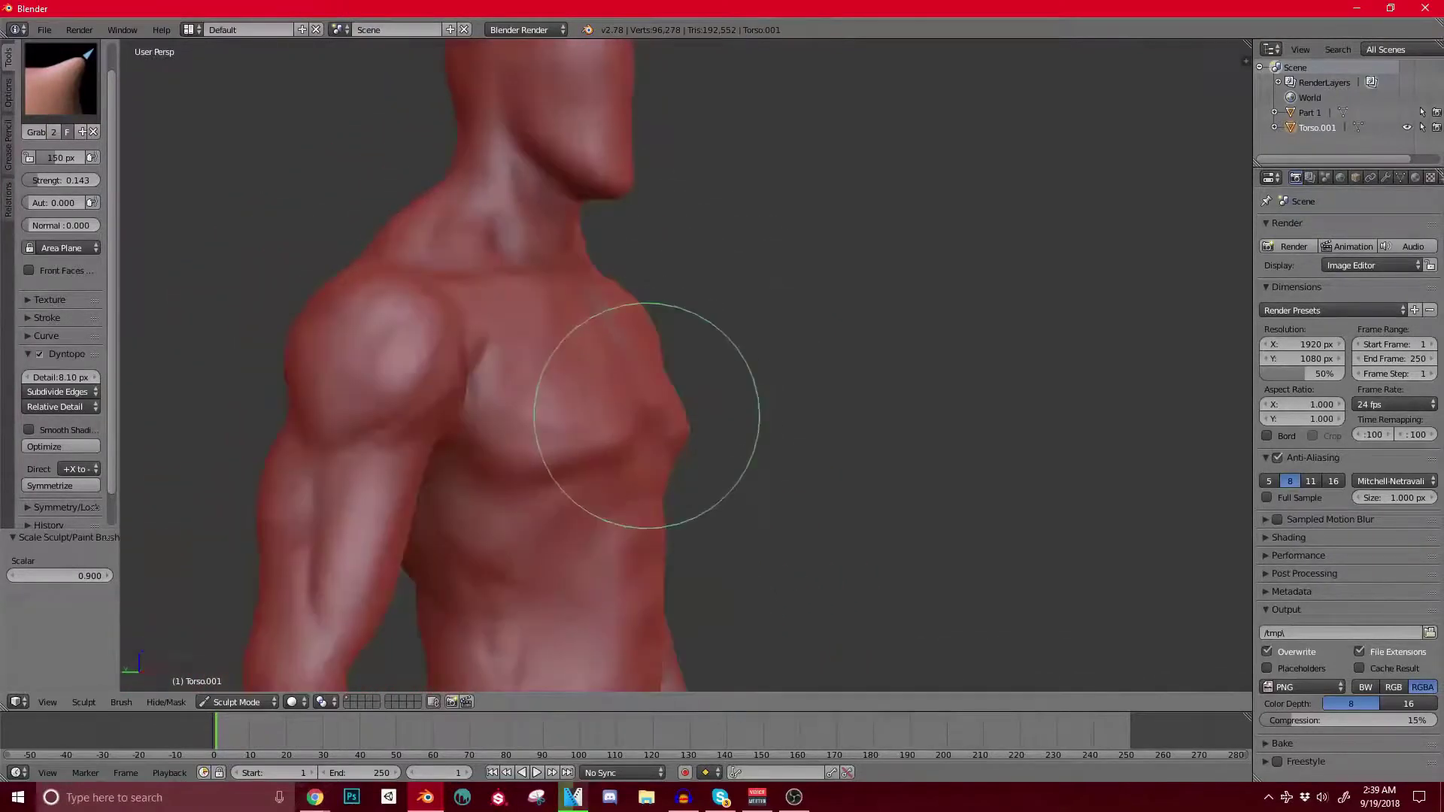
mouse_move(599, 443)
middle_down()
mouse_move(748, 428)
mouse_move(586, 452)
mouse_move(540, 438)
middle_up()
mouse_move(488, 428)
mouse_down()
mouse_move(463, 451)
mouse_move(476, 455)
mouse_up()
mouse_move(524, 410)
mouse_down()
mouse_move(529, 426)
mouse_move(452, 444)
mouse_up()
scroll(502, 401, down, 3)
mouse_move(553, 440)
middle_down()
mouse_move(432, 451)
mouse_move(522, 412)
mouse_move(633, 437)
middle_up()
scroll(443, 432, down, 2)
scroll(522, 414, up, 1)
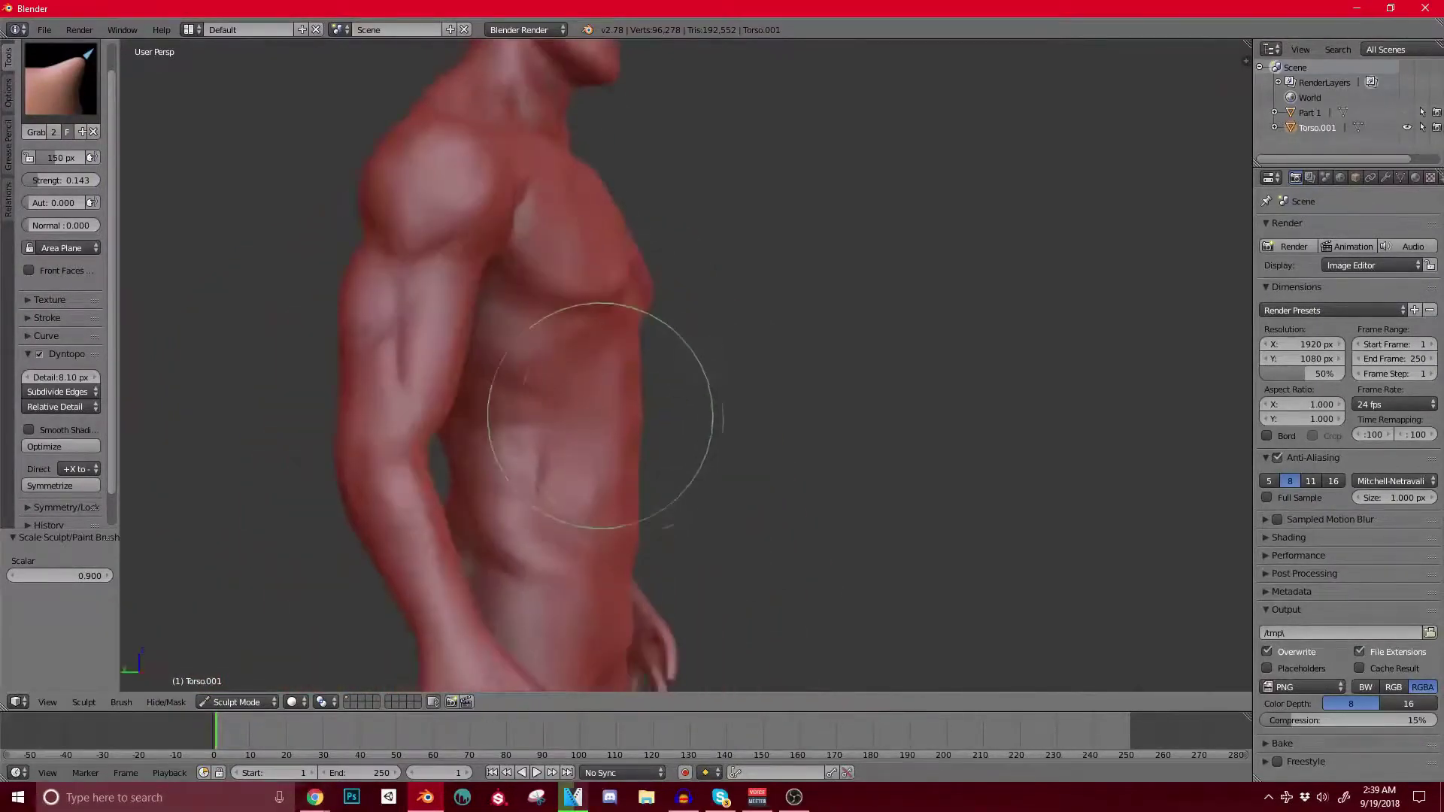
Step: Switch to the Clay Strips brush at 63 px and build up the upper abdominal muscles below the chest
mouse_move(526, 413)
middle_down()
mouse_move(440, 425)
mouse_move(461, 409)
mouse_move(576, 444)
mouse_move(583, 406)
mouse_move(632, 451)
mouse_move(462, 245)
middle_up()
click(62, 80)
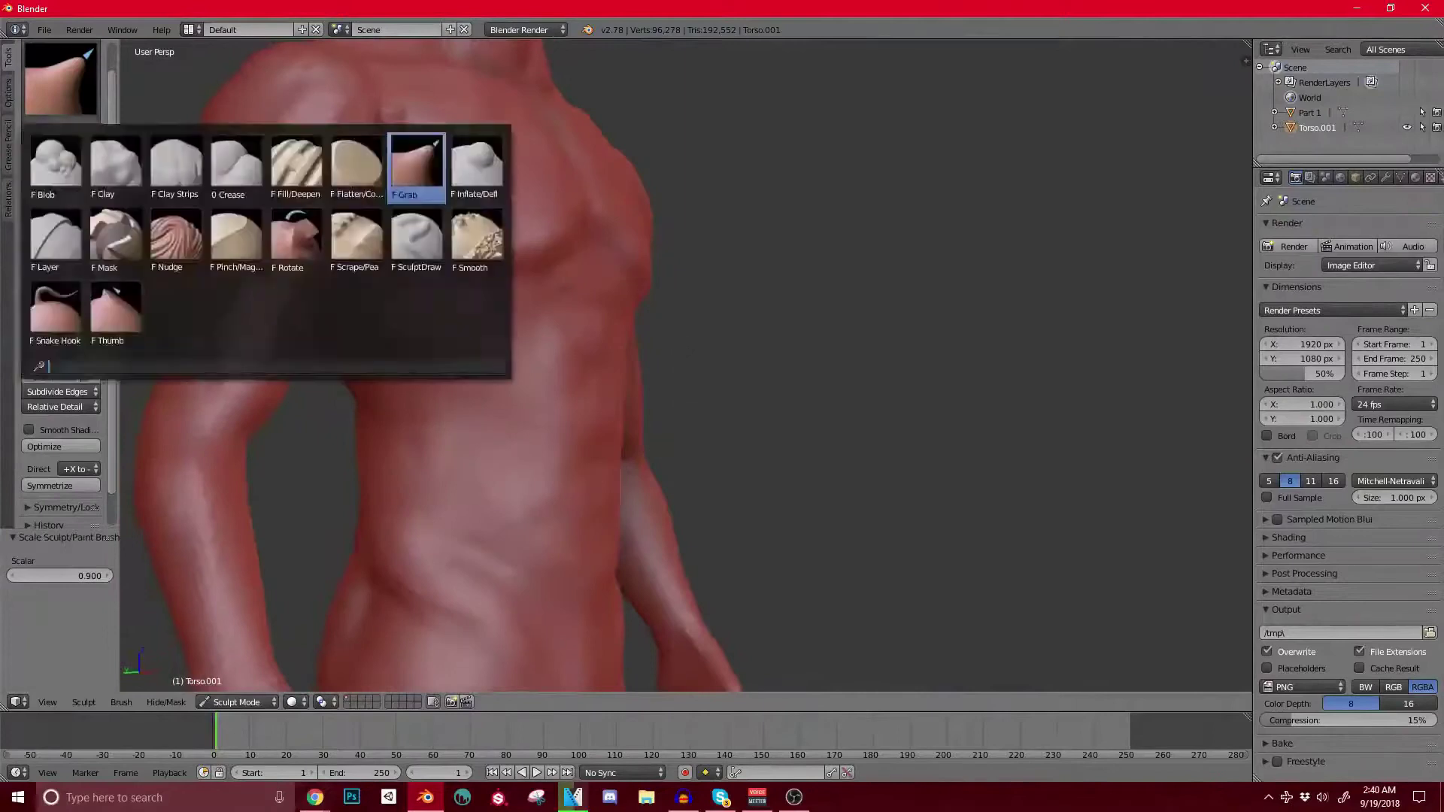
click(171, 161)
key(bracketleft)
key(bracketleft)
key(bracketleft)
key(bracketleft)
key(bracketleft)
key(bracketleft)
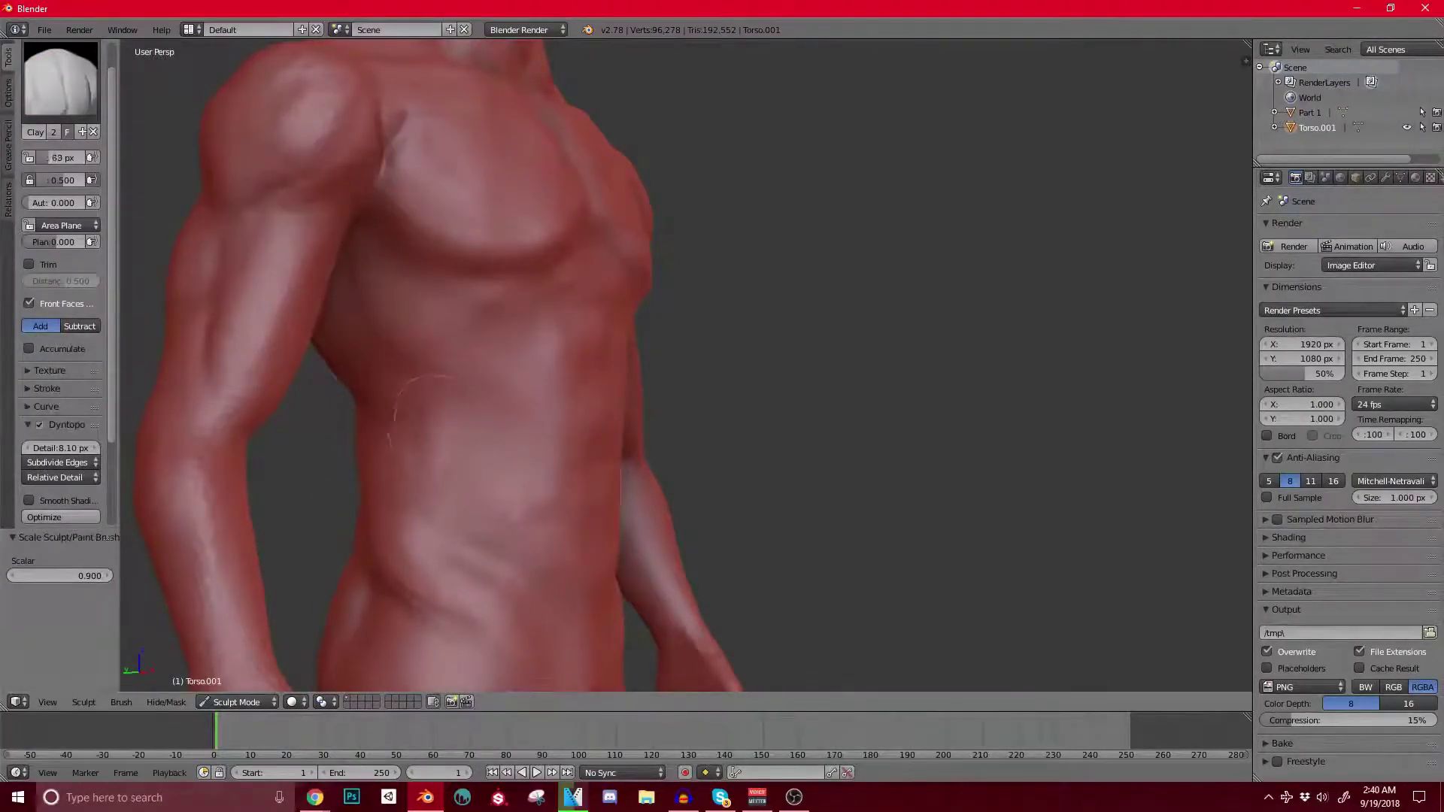
middle_drag(580, 369, 506, 356)
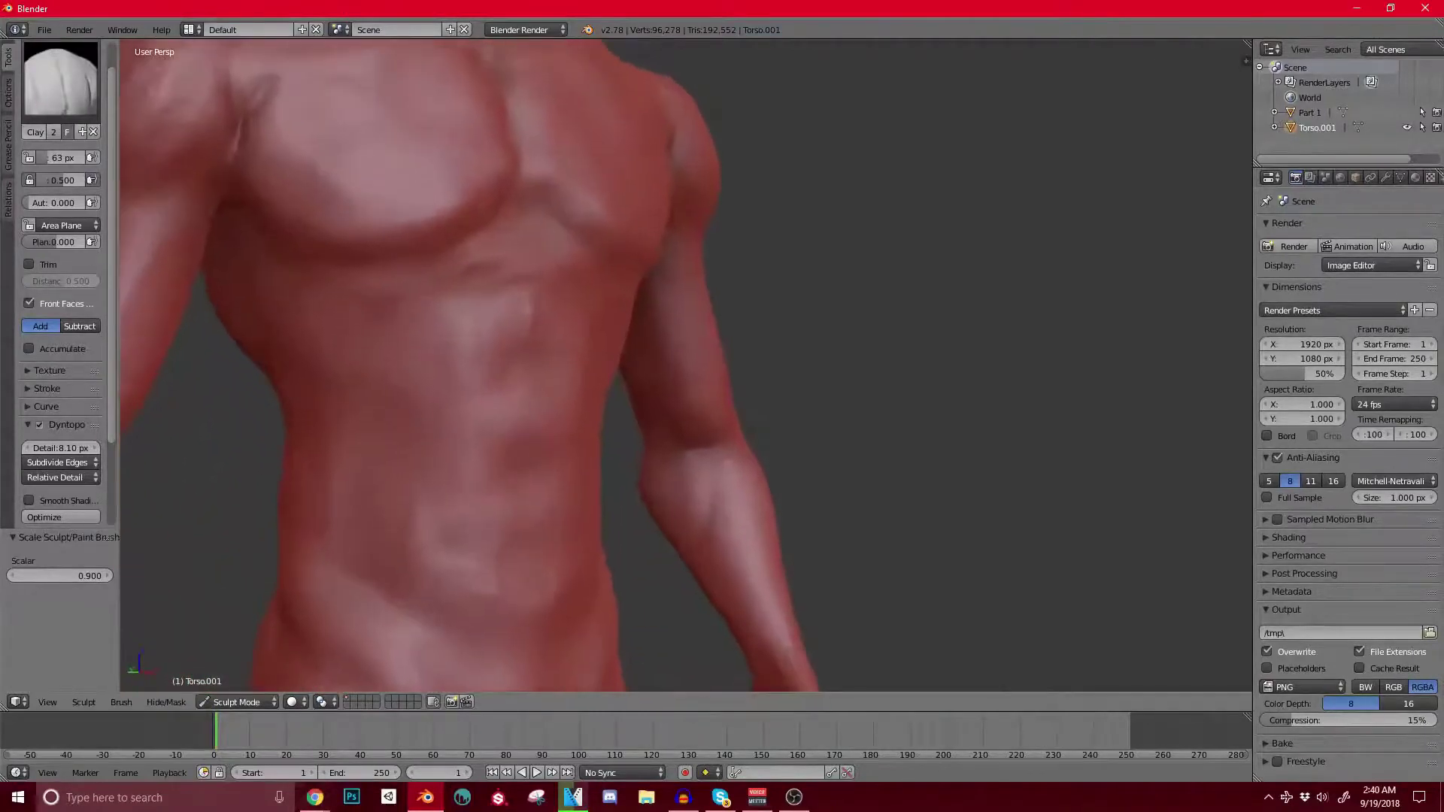
drag(426, 346, 430, 358)
middle_drag(437, 358, 437, 374)
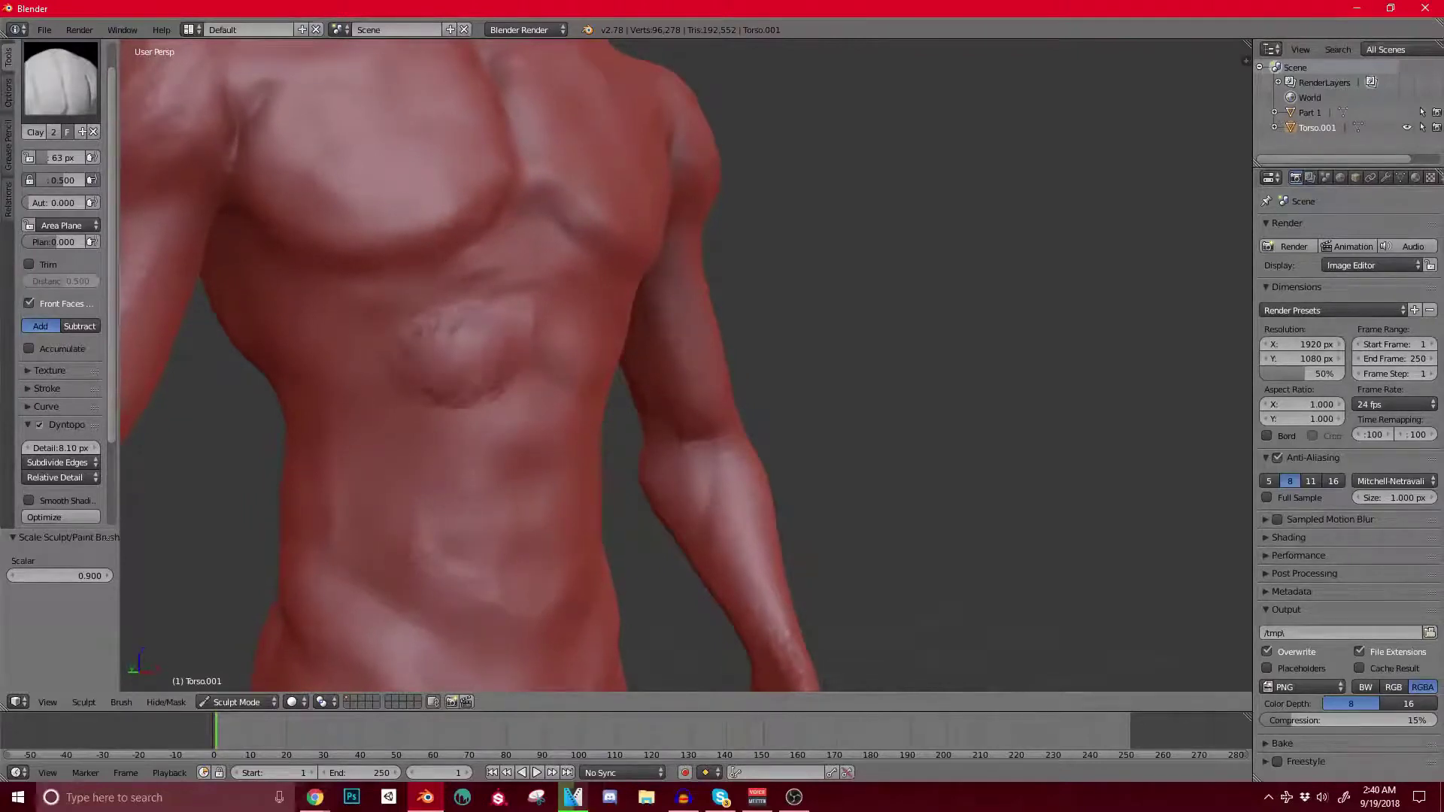
Step: Smooth the upper abdominal muscles and define the centre line between them with upward clay strokes
shift+middle_drag(447, 384, 457, 317)
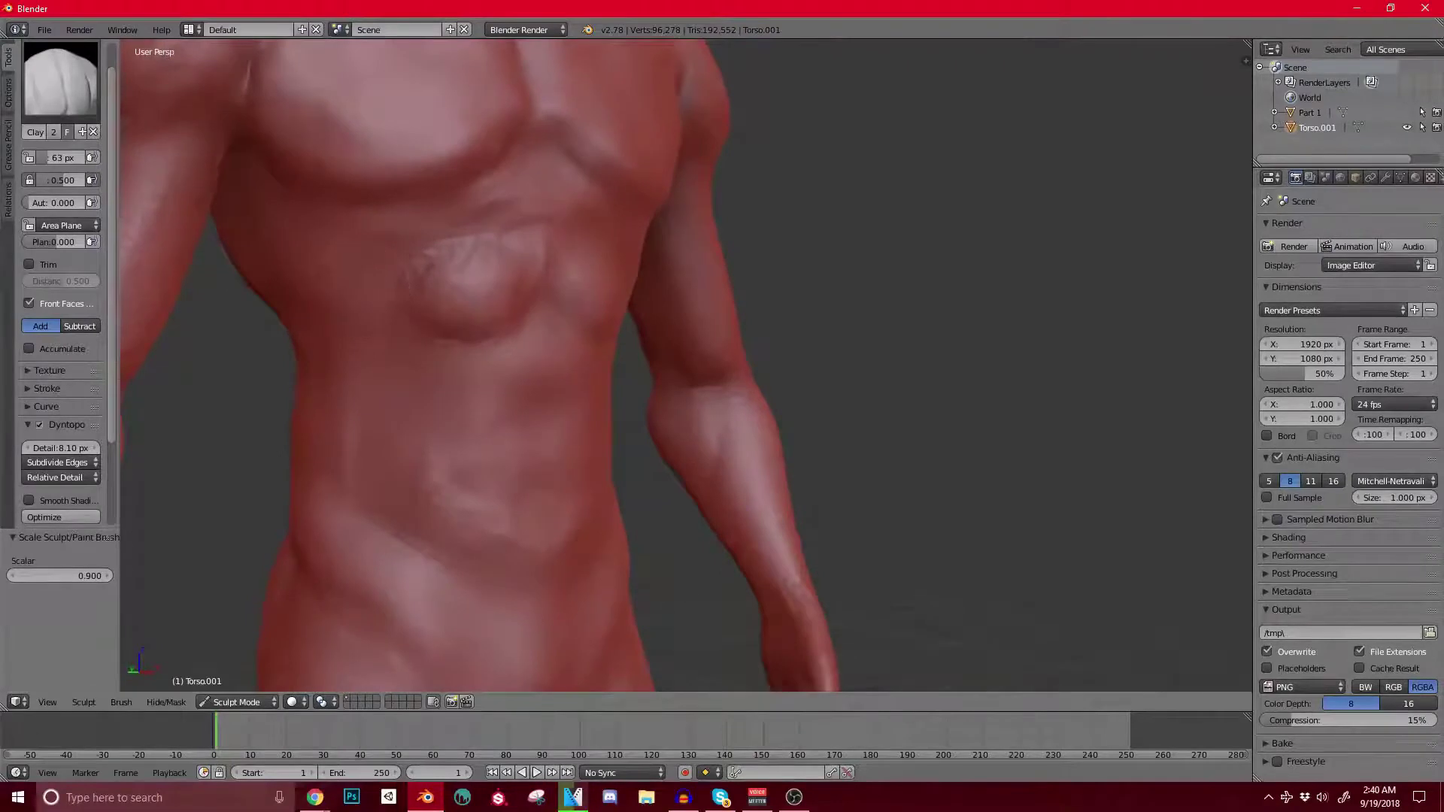
mouse_move(521, 328)
shift+mouse_down()
mouse_move(491, 343)
mouse_move(519, 328)
shift+mouse_up()
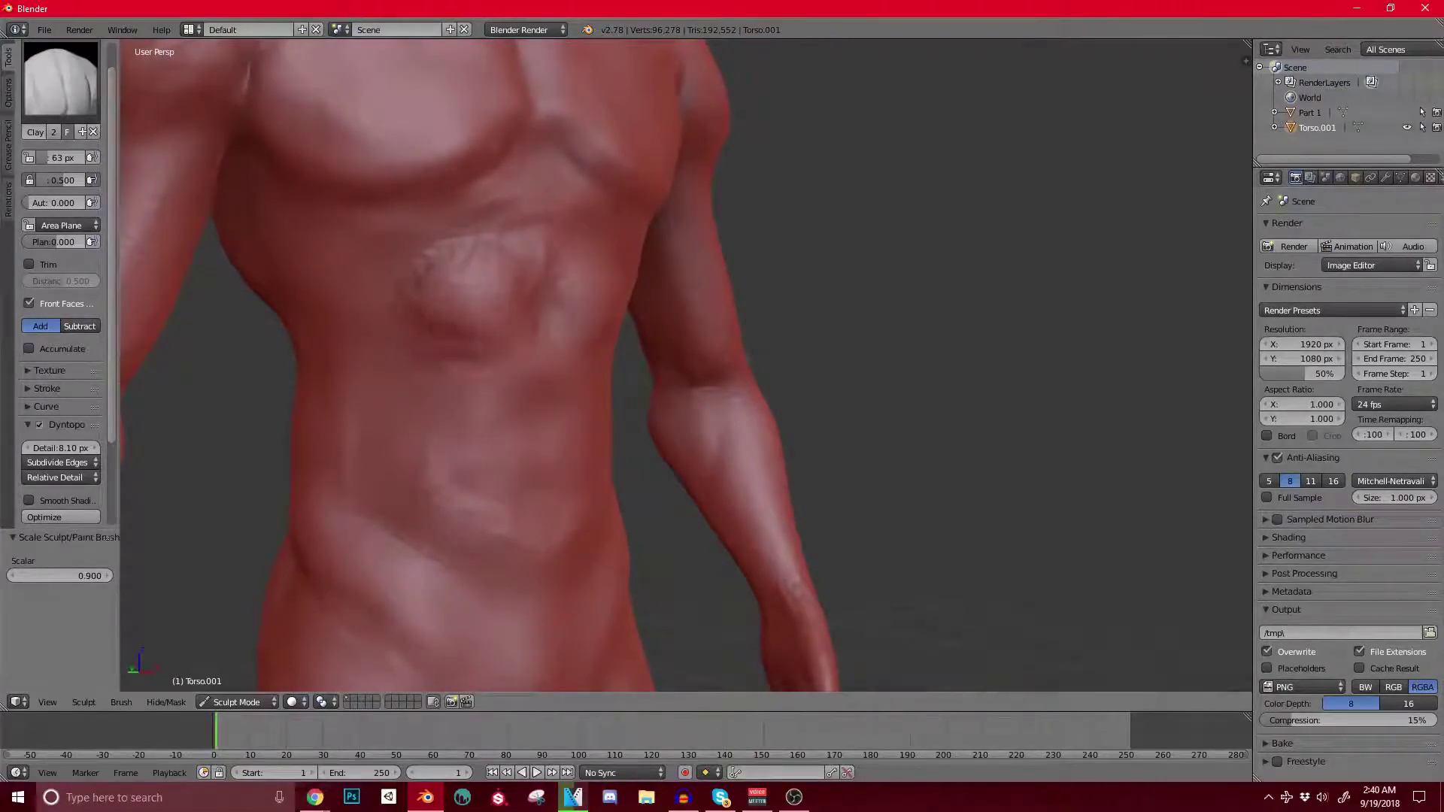
middle_drag(511, 331, 440, 352)
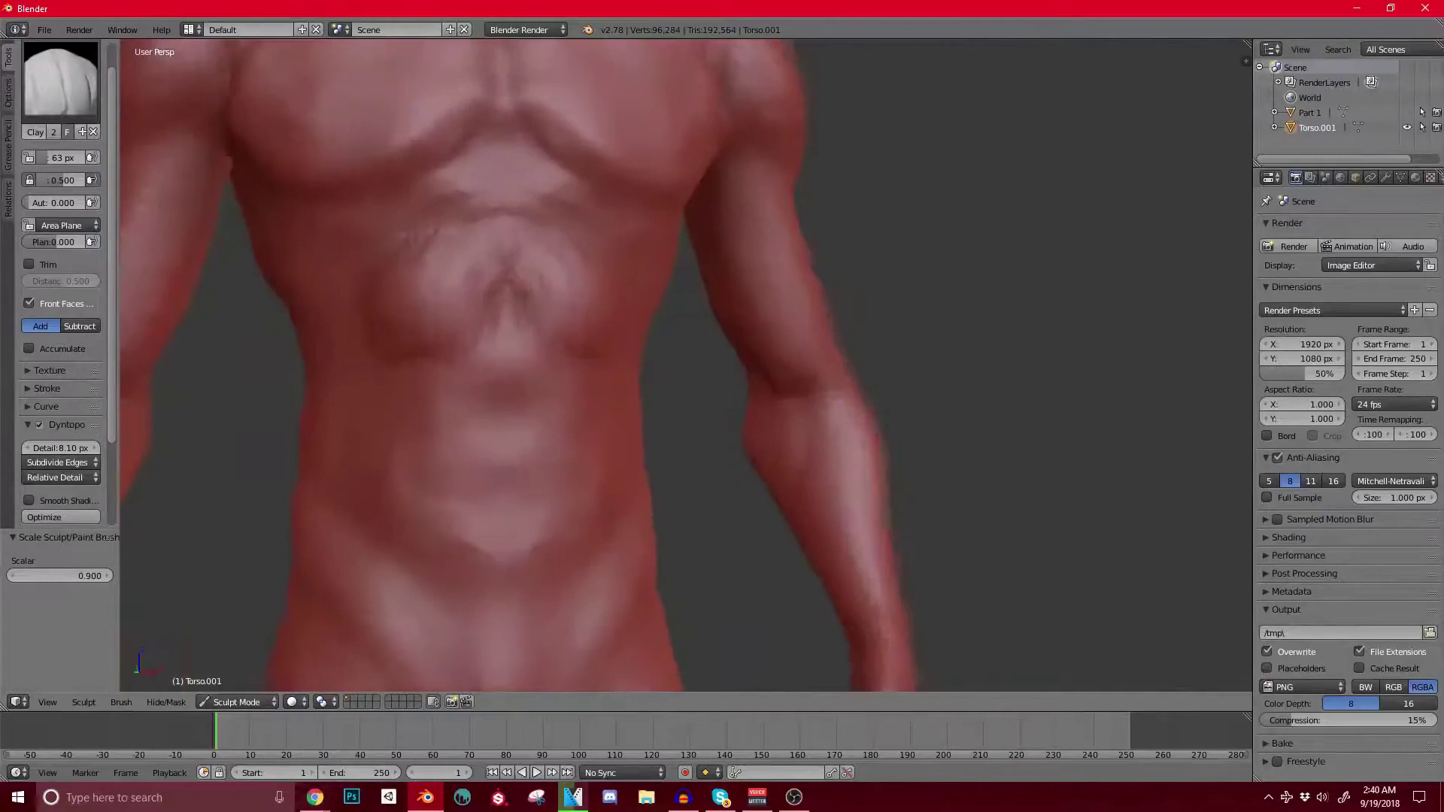
scroll(436, 355, up, 2)
drag(511, 331, 516, 234)
drag(527, 307, 533, 226)
scroll(513, 237, down, 2)
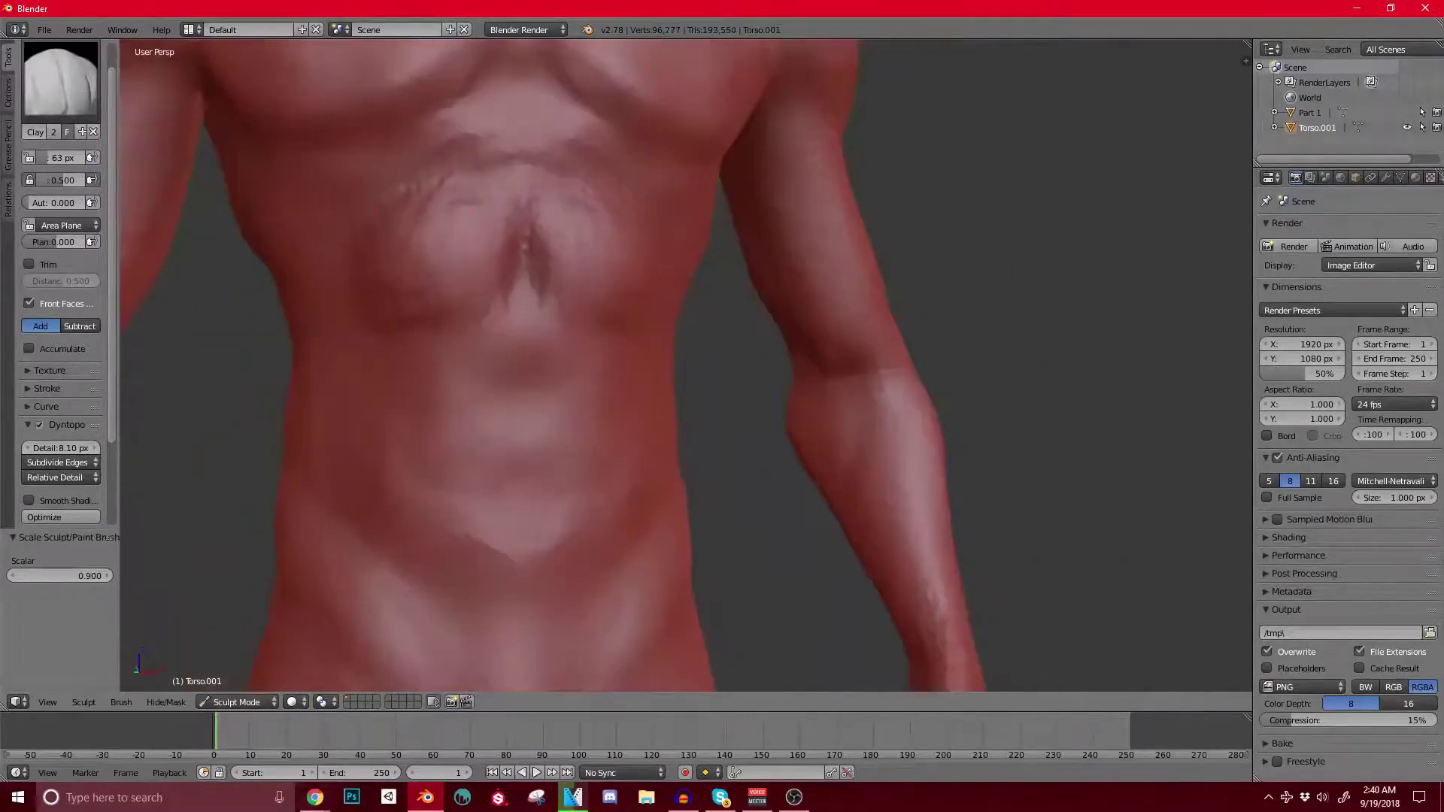
Step: Try building up the second row of abdominal muscles with Clay Strips strokes beneath the upper pair
middle_drag(373, 290, 440, 309)
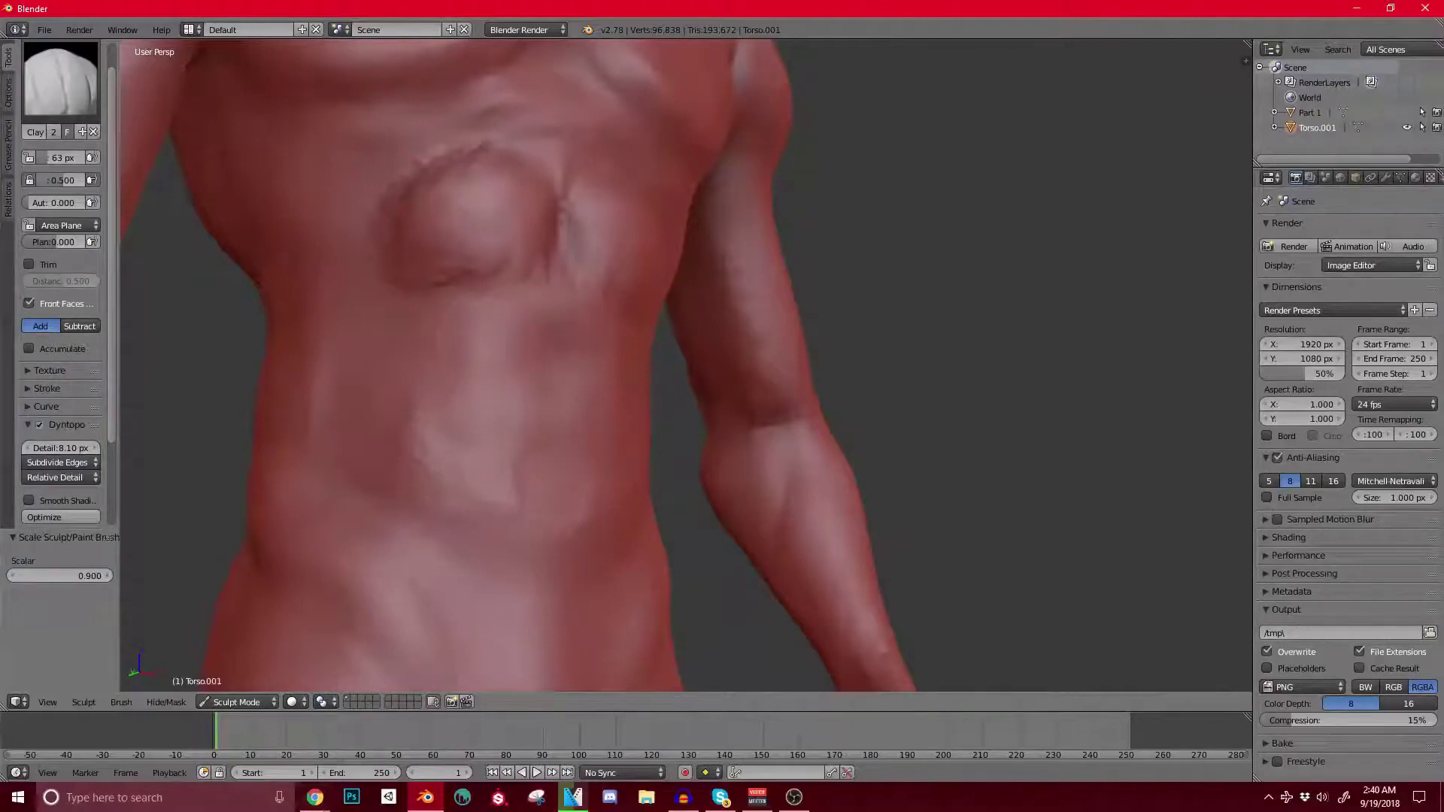
mouse_move(397, 320)
mouse_down()
mouse_move(410, 377)
mouse_move(478, 425)
mouse_up()
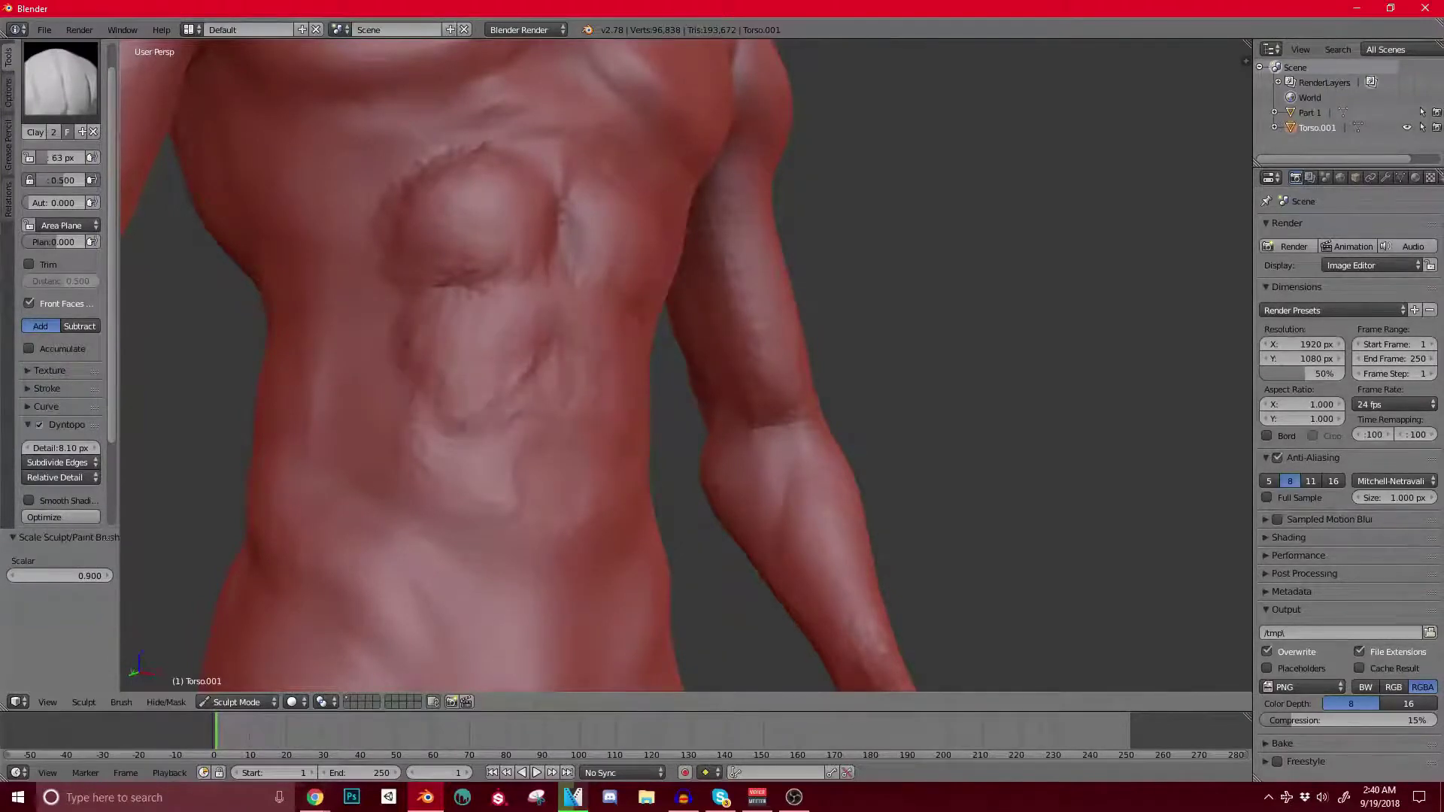
middle_drag(526, 354, 450, 354)
mouse_move(537, 322)
mouse_down()
mouse_move(531, 407)
mouse_move(580, 400)
mouse_up()
Step: Try carving the centre line and lower borders of the abdominal muscles with the Crease brush
click(60, 78)
click(236, 161)
scroll(527, 339, up, 2)
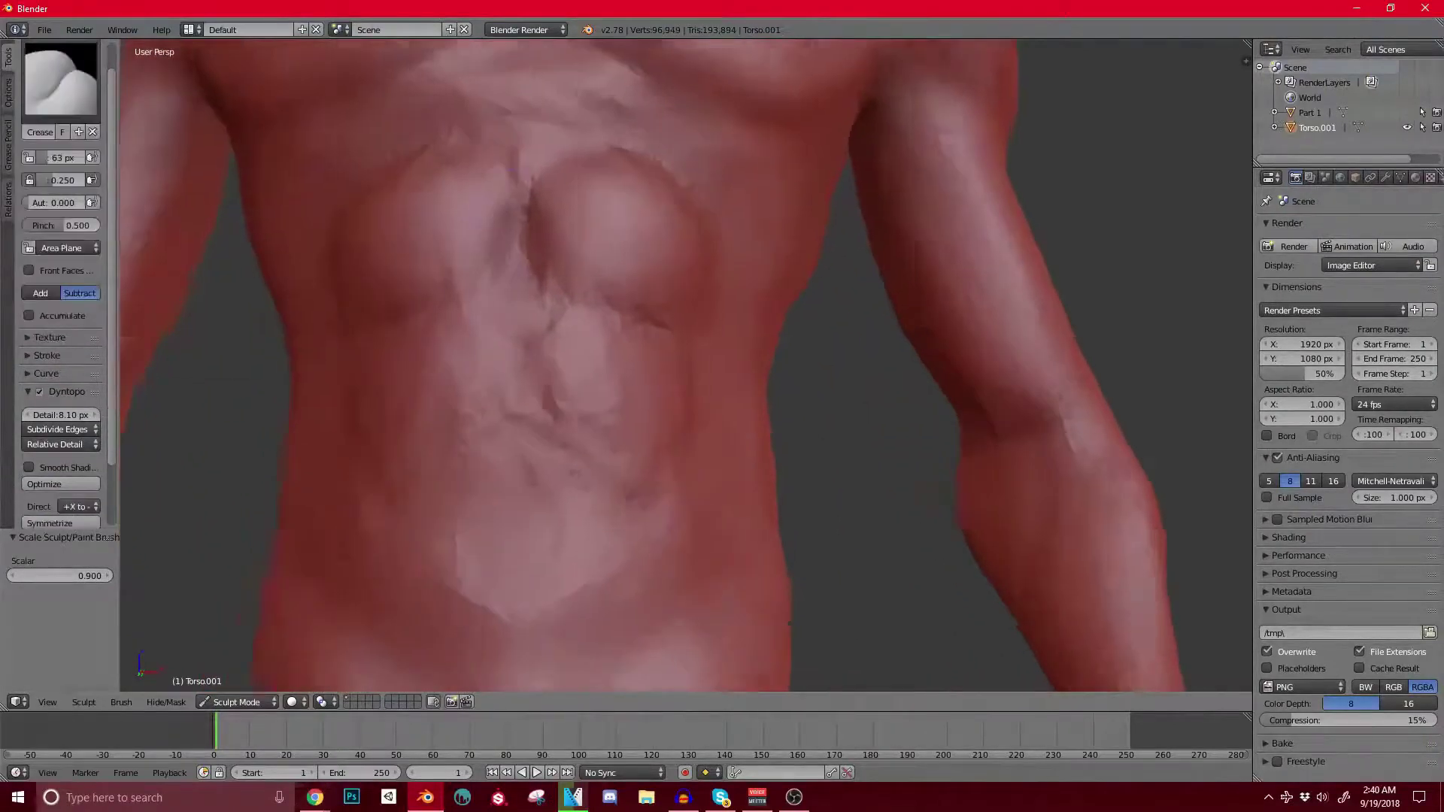
mouse_move(528, 176)
mouse_down()
mouse_move(529, 297)
mouse_move(653, 325)
mouse_up()
drag(564, 313, 653, 327)
mouse_move(523, 310)
mouse_down()
mouse_move(521, 487)
mouse_move(648, 476)
mouse_up()
Step: Undo the crease cuts and the clay strokes on the second abdominal row
scroll(639, 493, down, 5)
mouse_move(489, 518)
middle_down()
mouse_move(613, 523)
mouse_move(510, 529)
middle_up()
key(ctrl+z)
key(ctrl+z)
key(ctrl+z)
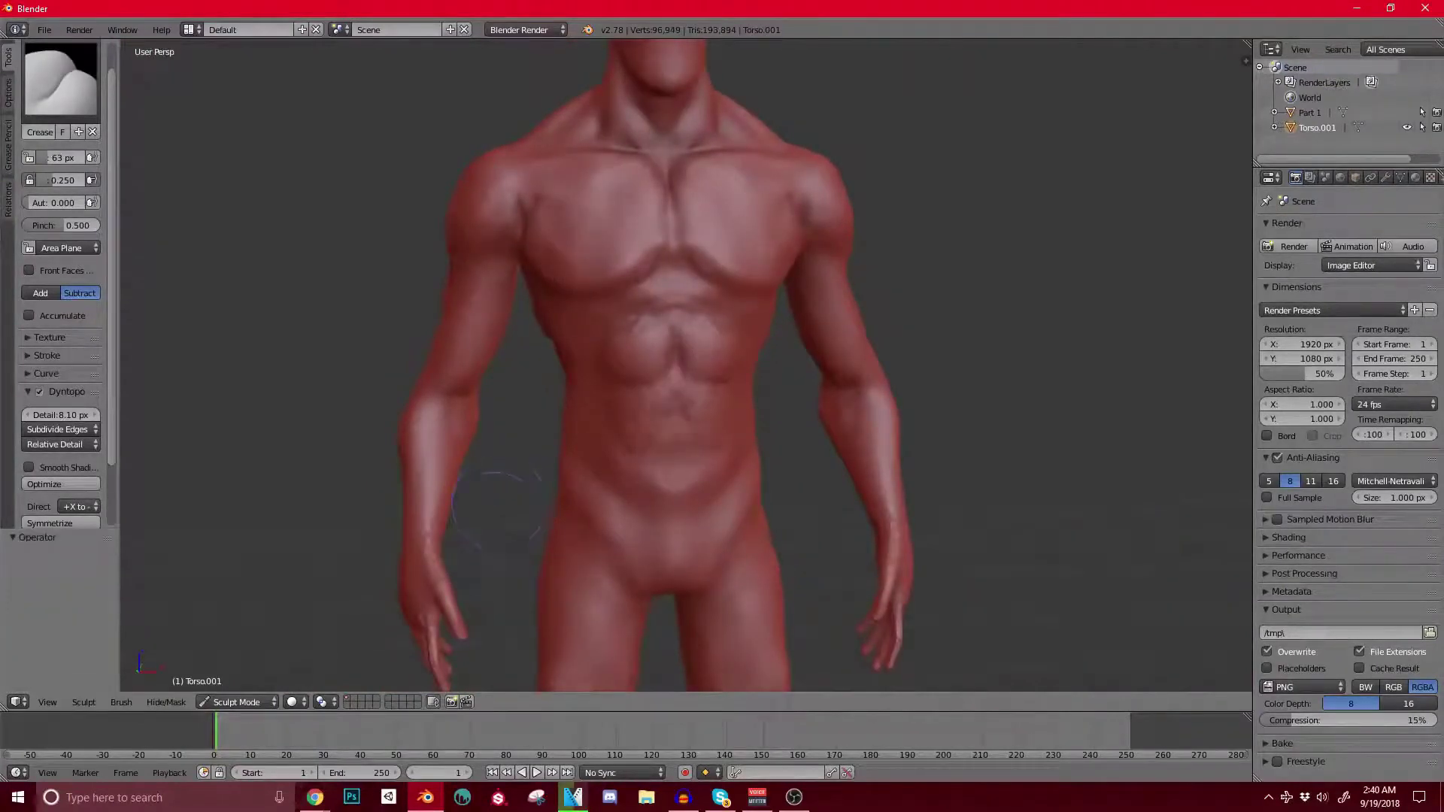
key(ctrl+z)
Step: Return to the Clay Strips brush and build up the second row of abdominal muscles
click(61, 81)
click(173, 163)
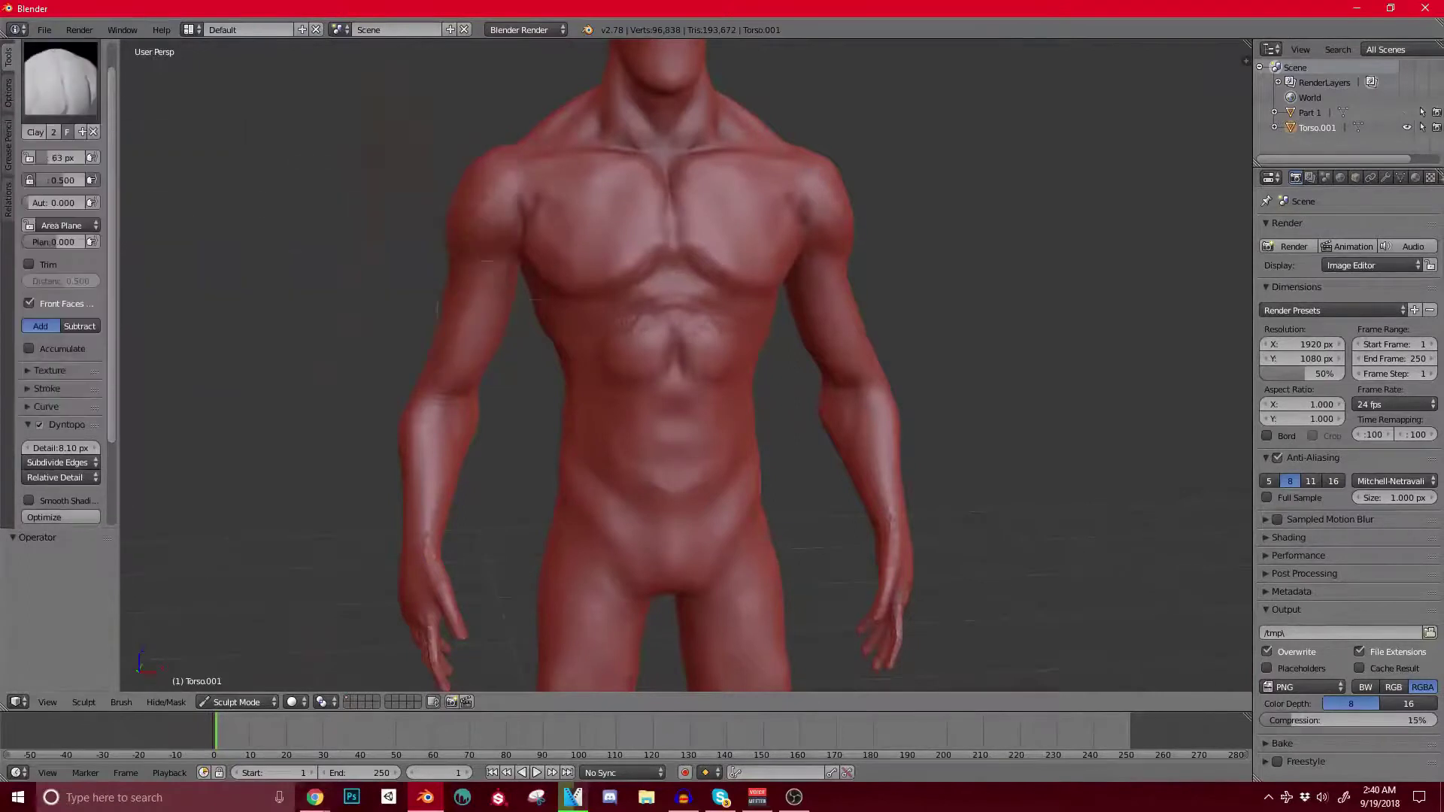
scroll(621, 399, up, 3)
drag(760, 418, 654, 426)
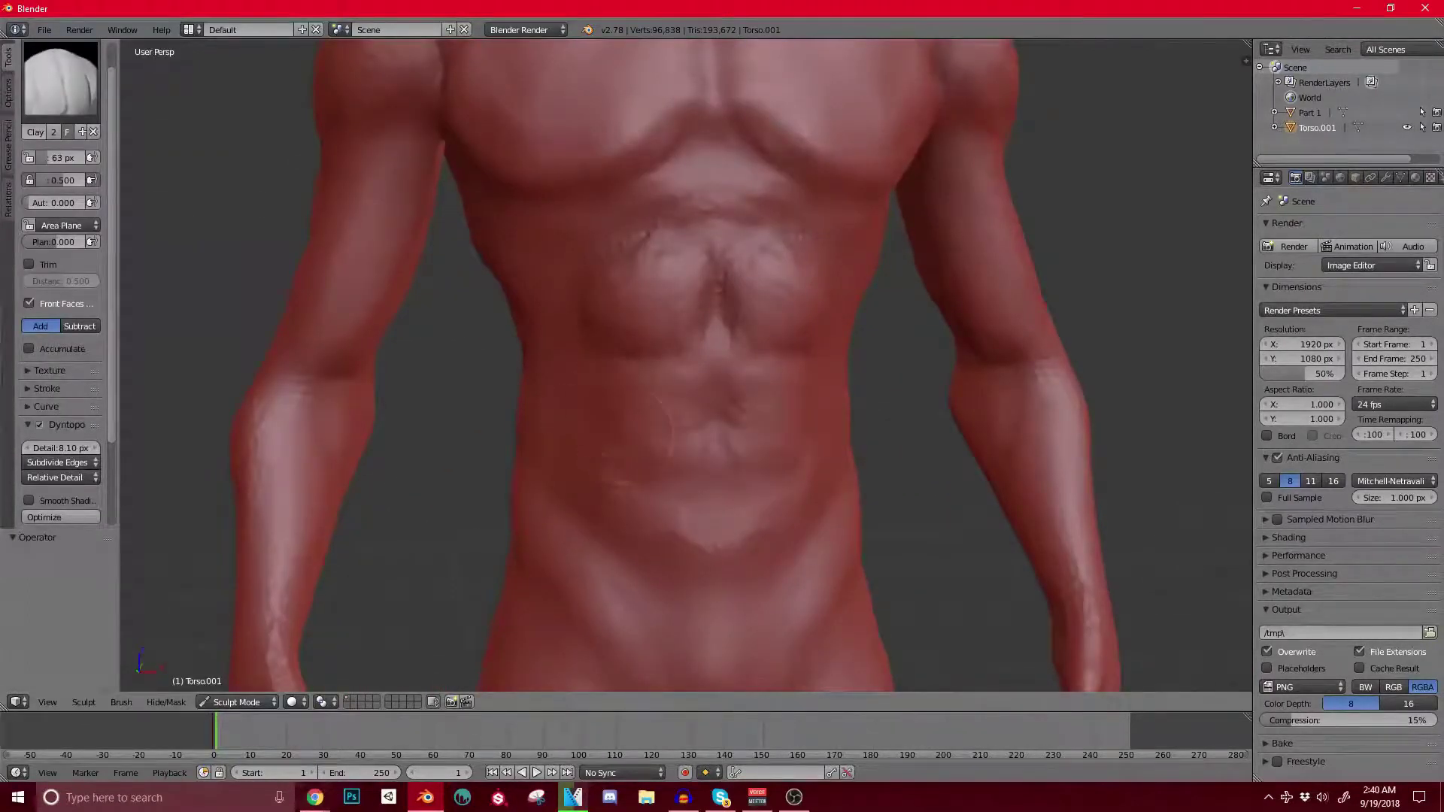
drag(694, 427, 737, 462)
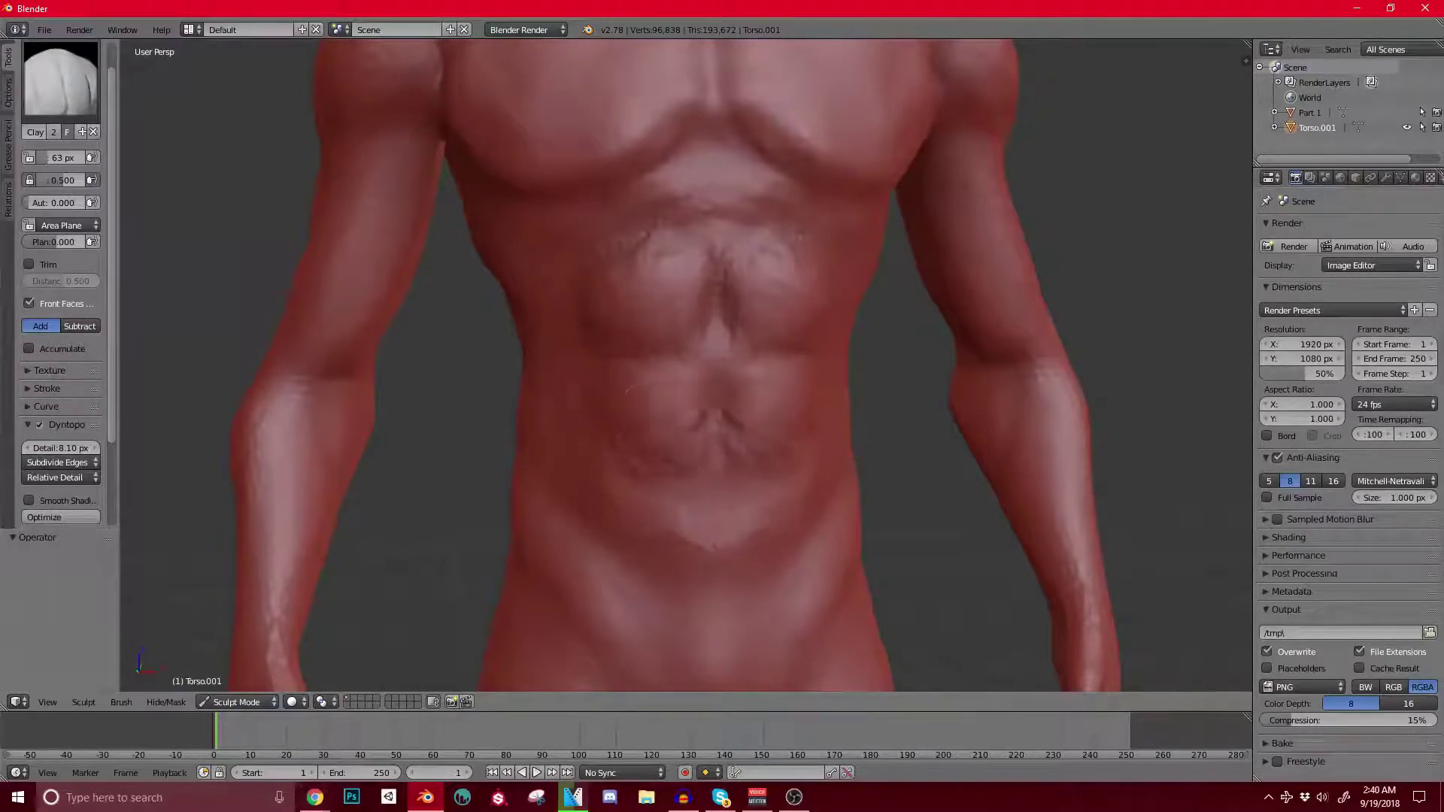
scroll(722, 361, up, 1)
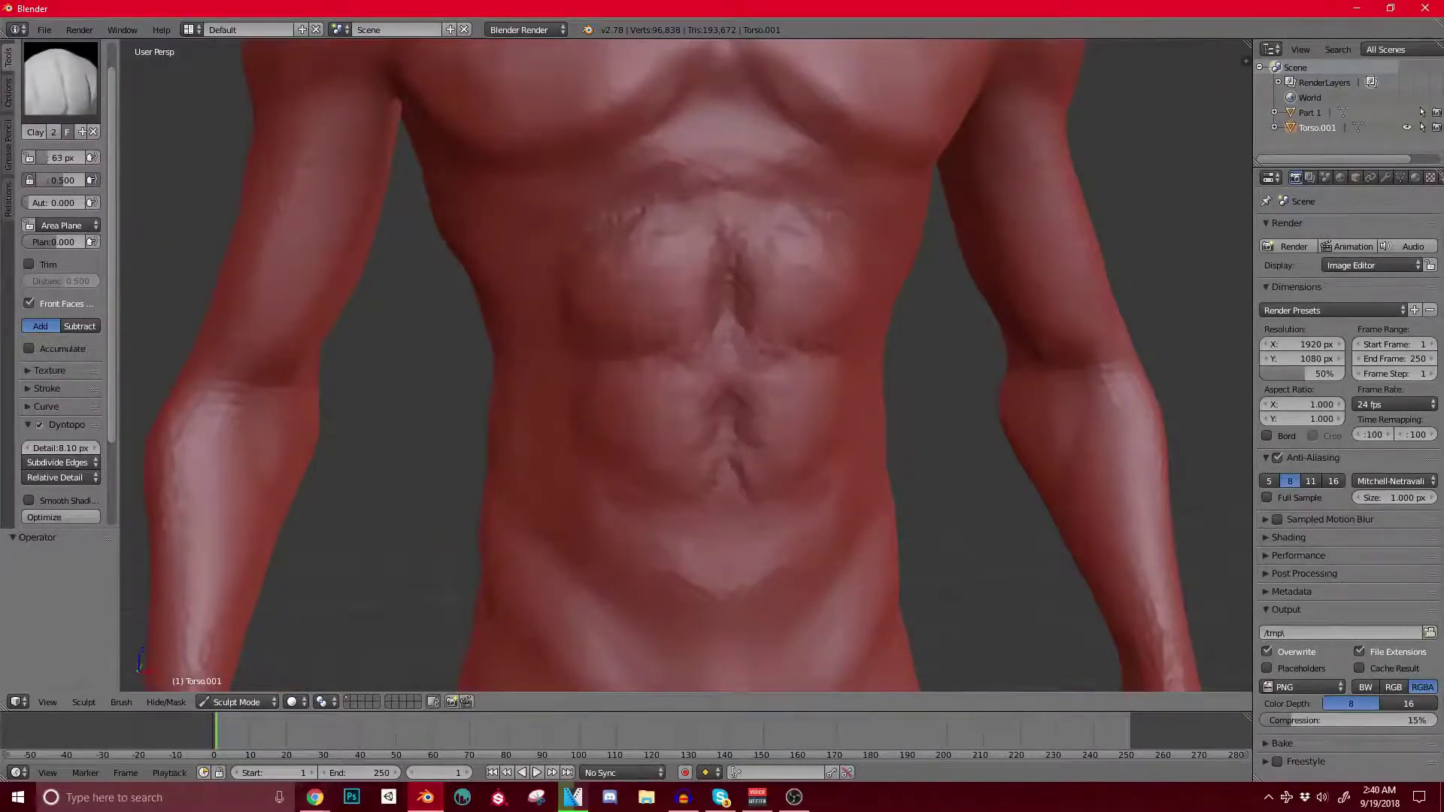
scroll(686, 365, down, 2)
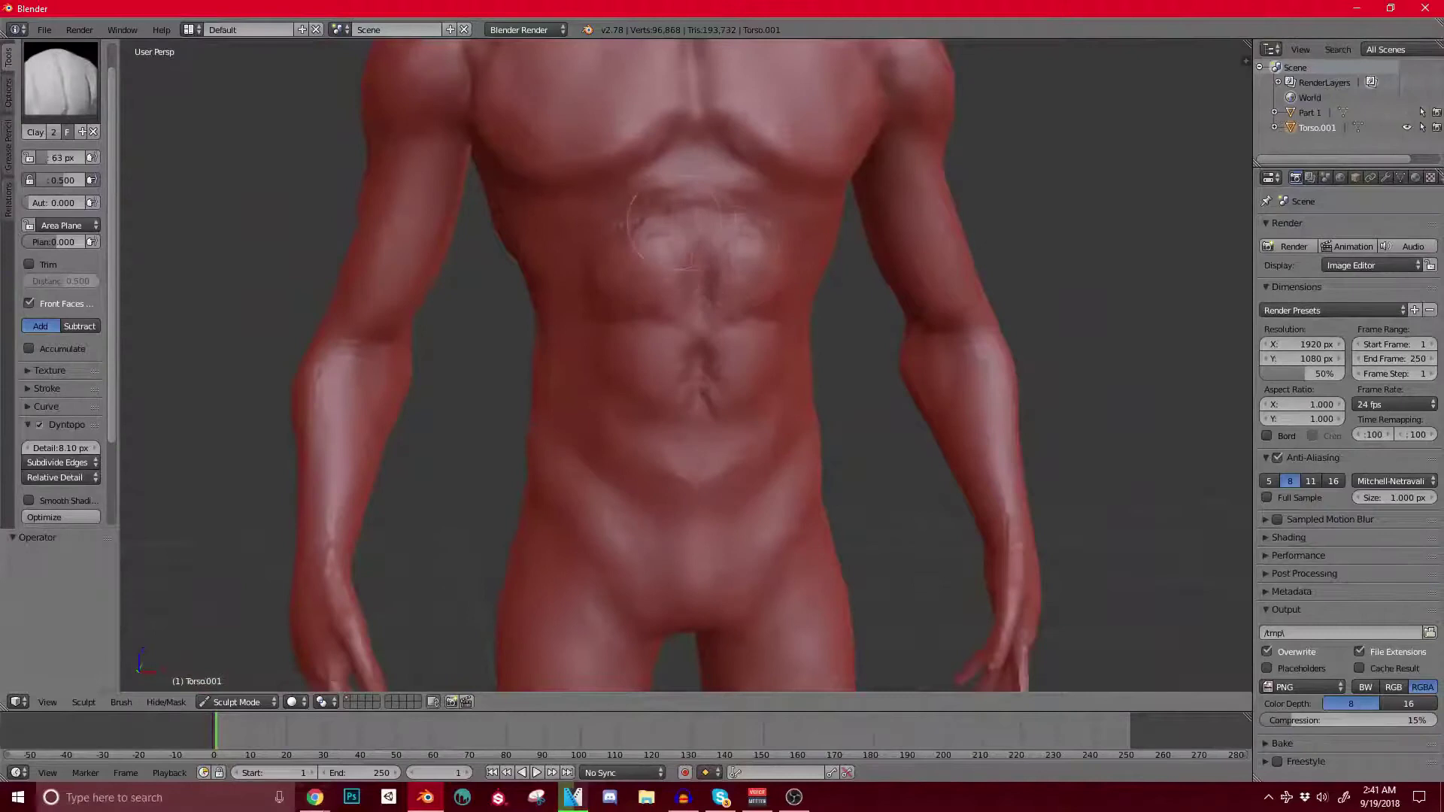
Step: Refine the upper abdominal muscles and fill the centre groove between them with Clay Strips strokes
shift+middle_drag(637, 206, 585, 325)
scroll(686, 366, up, 1)
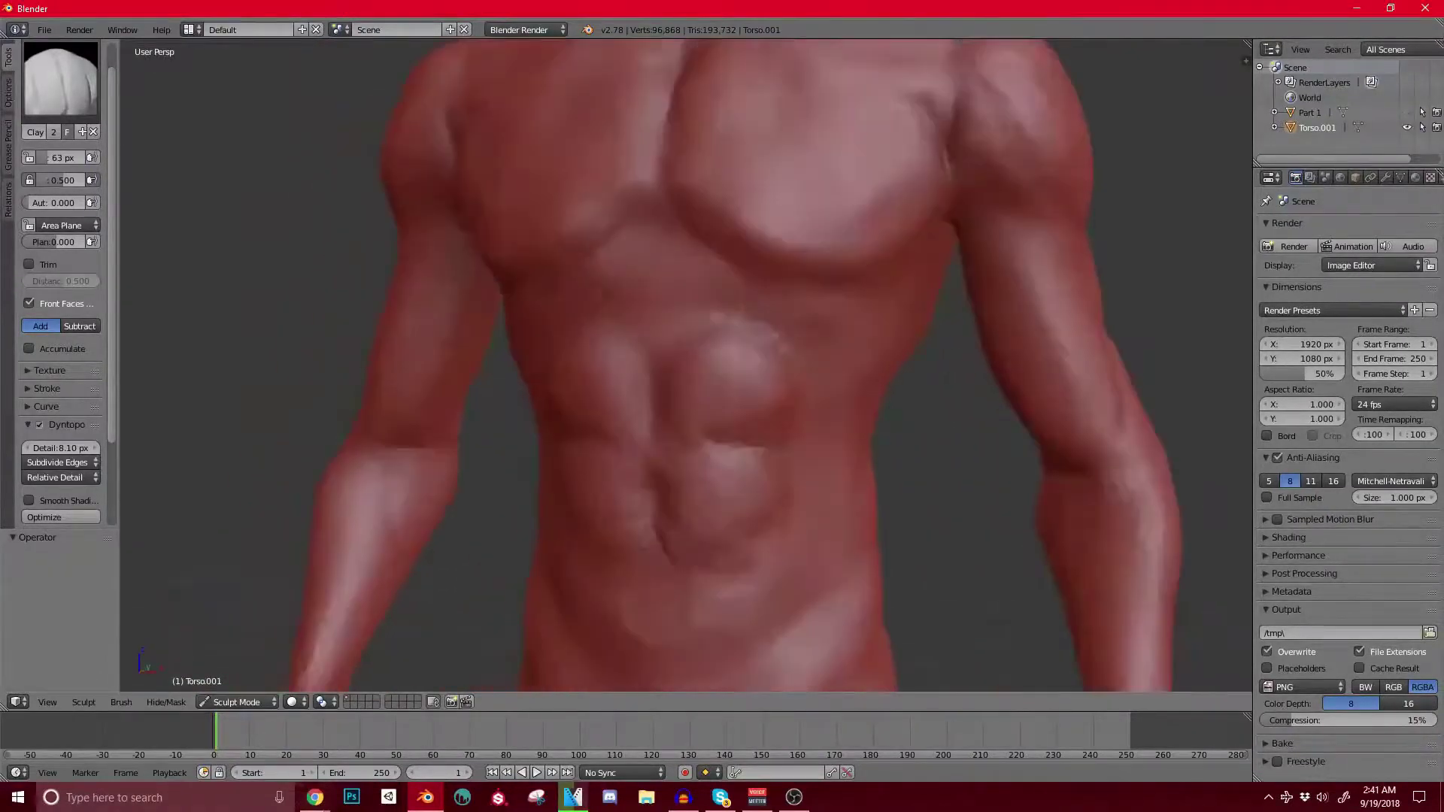
shift+middle_drag(683, 275, 593, 297)
drag(502, 350, 502, 370)
mouse_move(571, 369)
middle_down()
mouse_move(520, 353)
mouse_move(566, 348)
middle_up()
scroll(553, 352, up, 1)
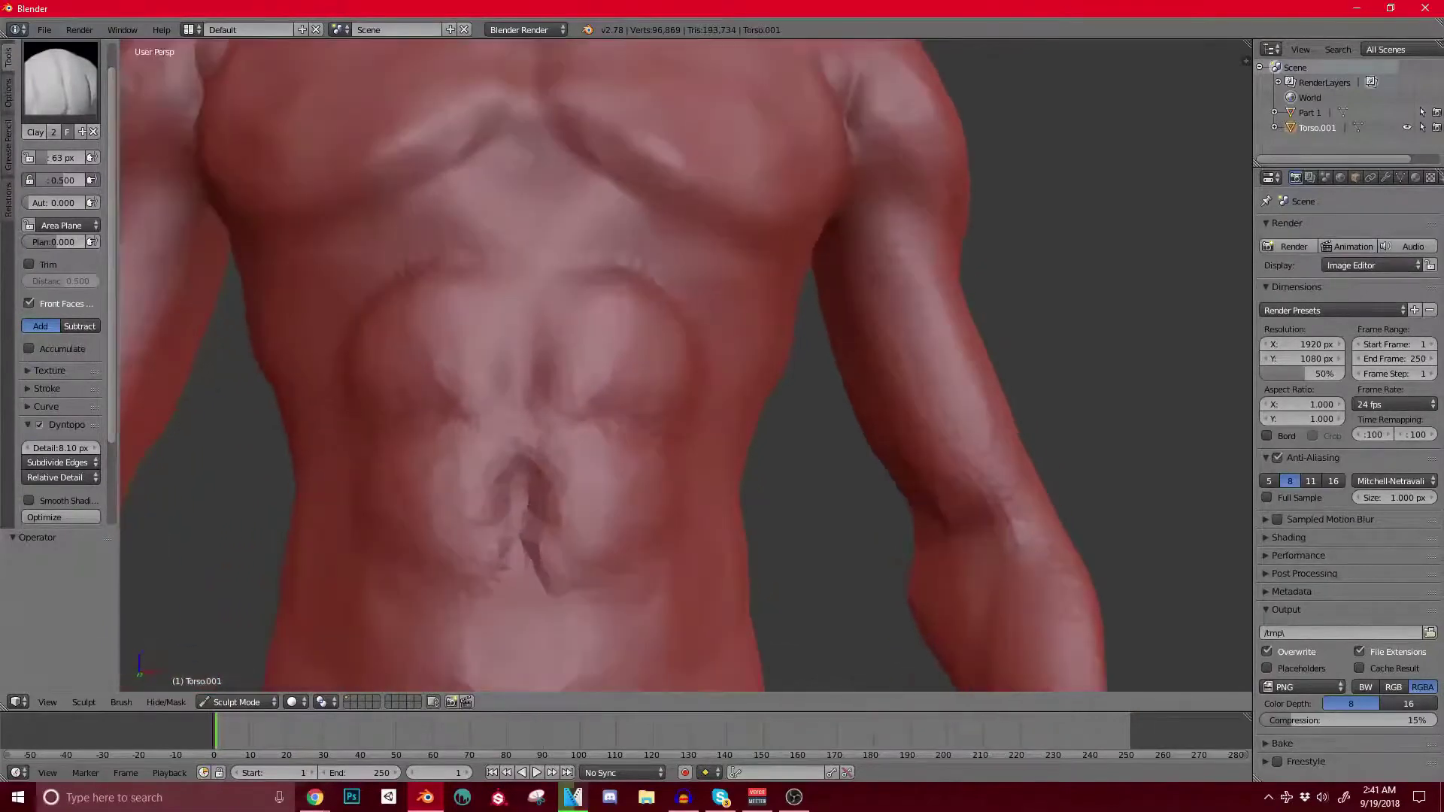
drag(522, 324, 527, 382)
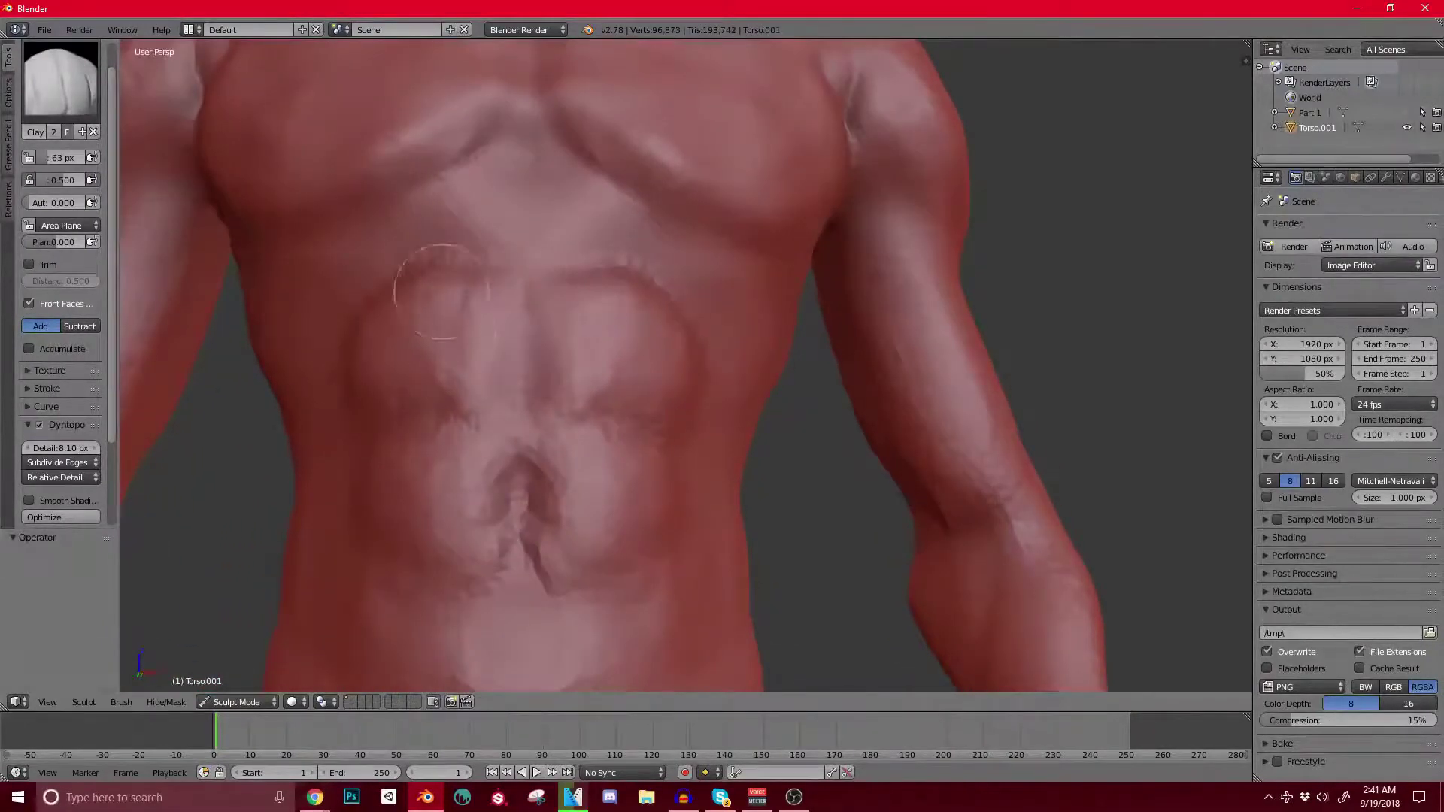
scroll(442, 292, down, 2)
mouse_move(442, 292)
middle_down()
mouse_move(531, 294)
mouse_move(460, 303)
middle_up()
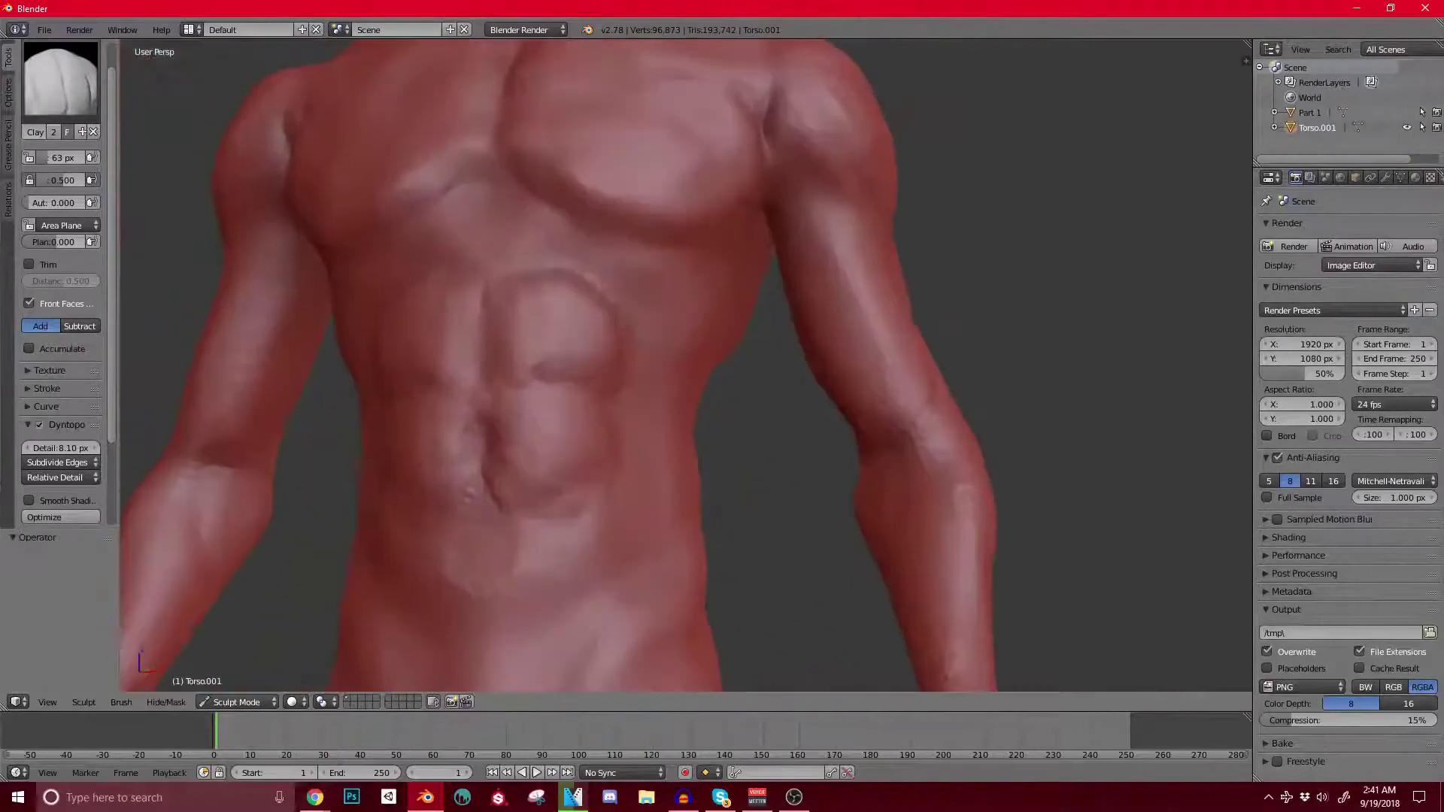
Step: Build up the lower abdominal muscles beneath the second row with Clay Strips strokes
shift+middle_drag(481, 376, 538, 330)
scroll(481, 323, down, 1)
scroll(526, 301, up, 4)
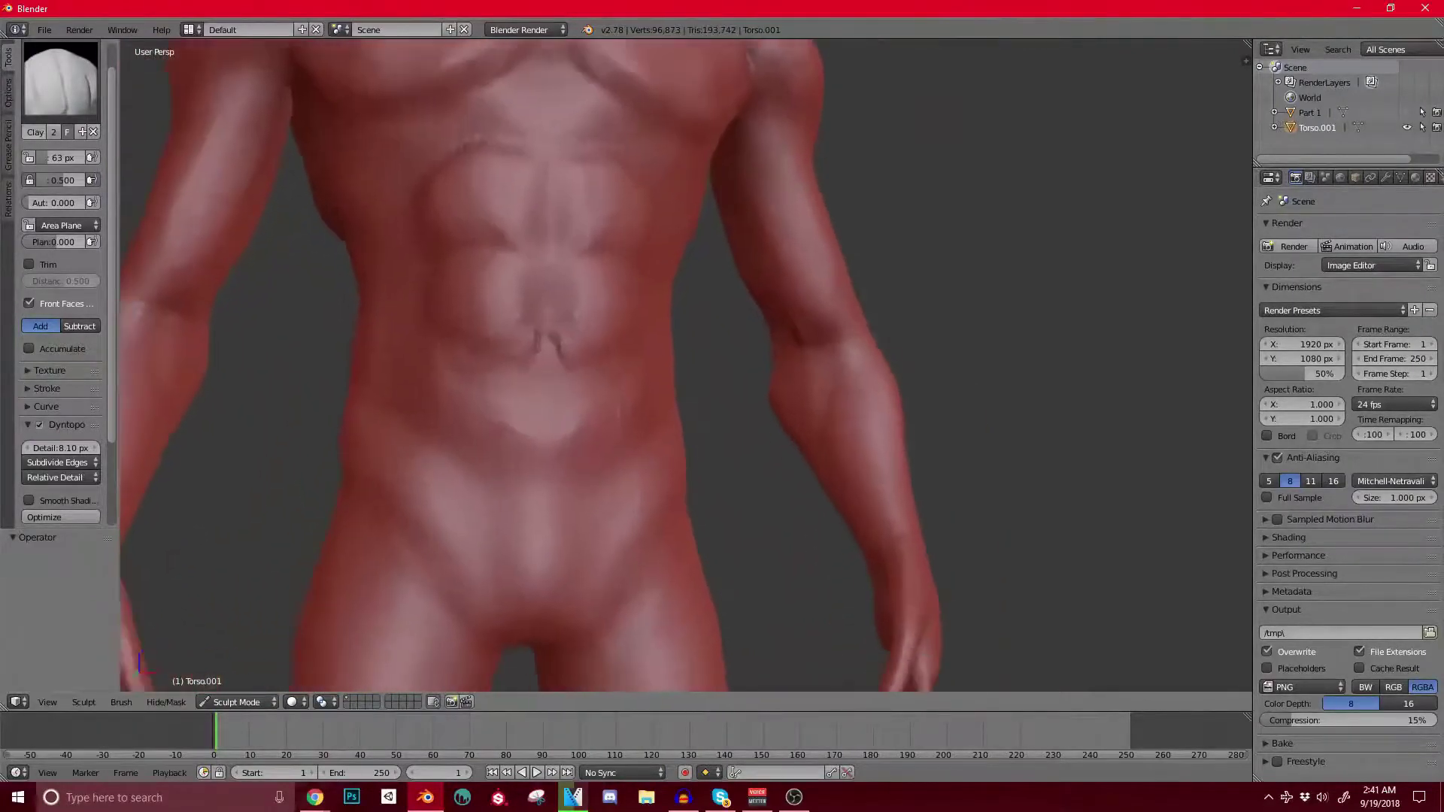
mouse_move(498, 370)
mouse_down()
mouse_move(493, 410)
mouse_move(527, 444)
mouse_up()
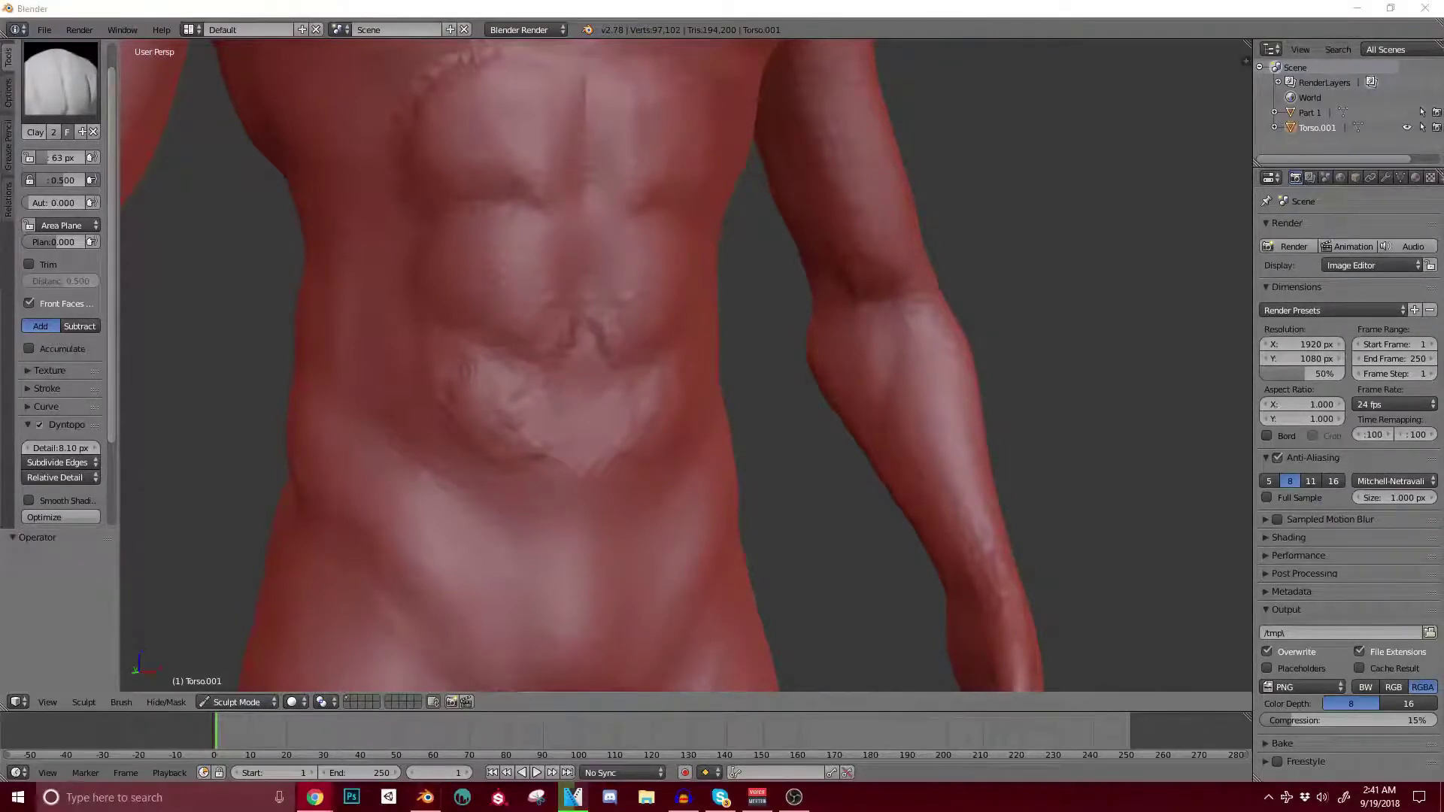
Step: Refine the upper abdominal muscles along their upper and outer edges with Clay Strips strokes
middle_drag(587, 376, 621, 413)
drag(515, 197, 490, 282)
drag(526, 179, 572, 164)
scroll(575, 176, down, 7)
mouse_move(797, 286)
middle_down()
mouse_move(721, 294)
mouse_move(702, 324)
middle_up()
scroll(737, 292, up, 3)
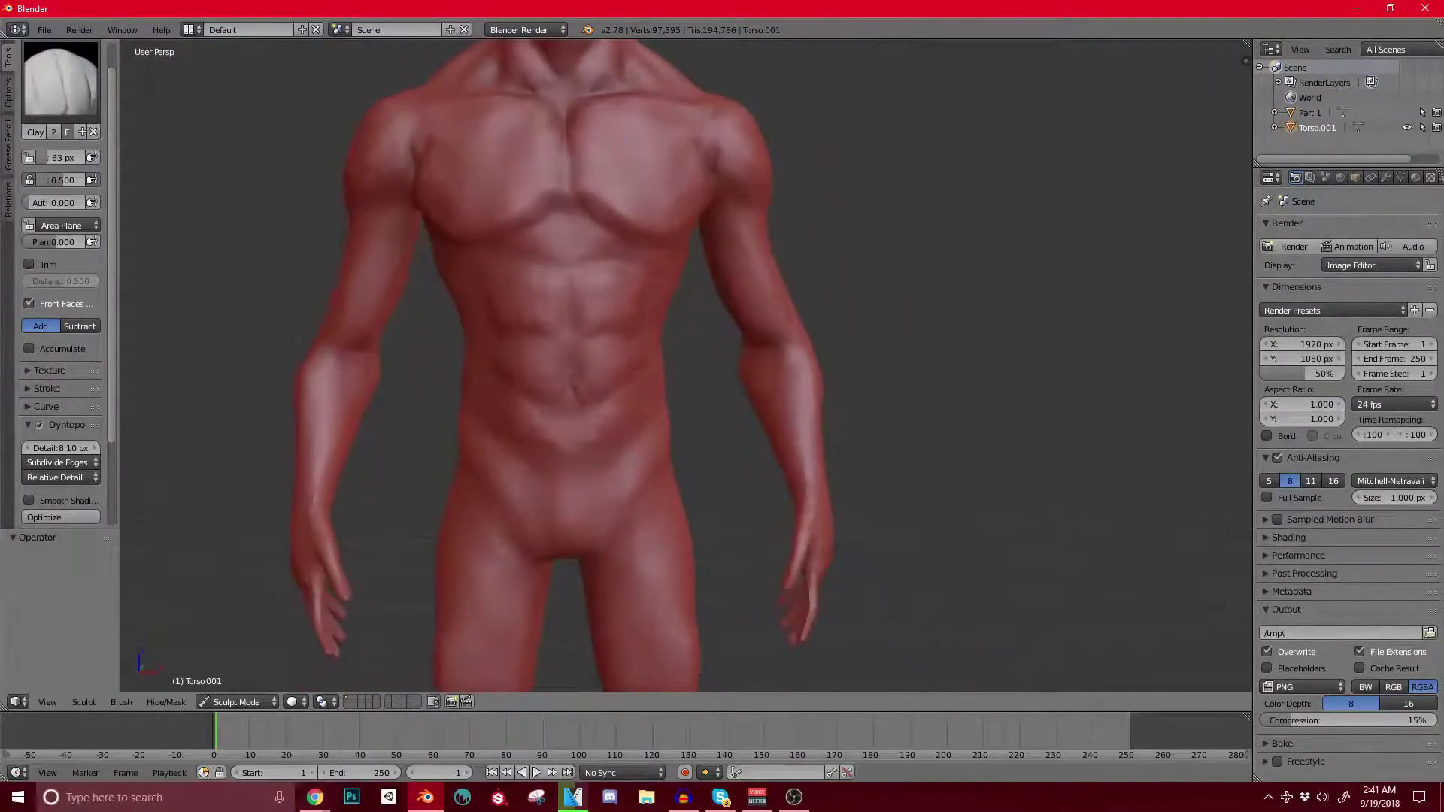
Step: Switch to the Grab brush, enlarge it to 173 px and pull the lower abdomen into shape
key(g)
key(bracketright)
key(bracketright)
key(bracketright)
key(bracketright)
key(bracketright)
key(bracketright)
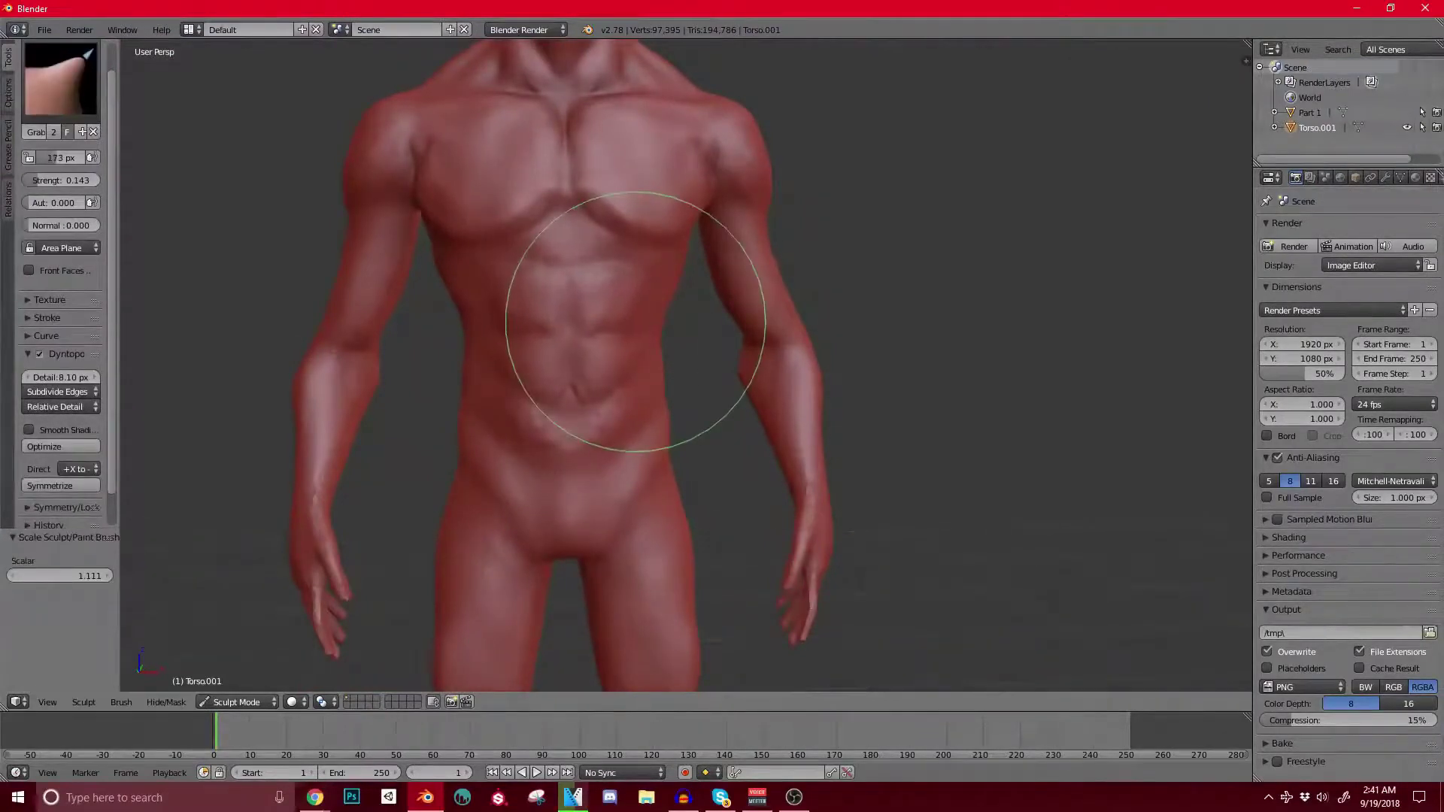
mouse_move(644, 516)
middle_down()
mouse_move(619, 452)
mouse_move(550, 407)
middle_up()
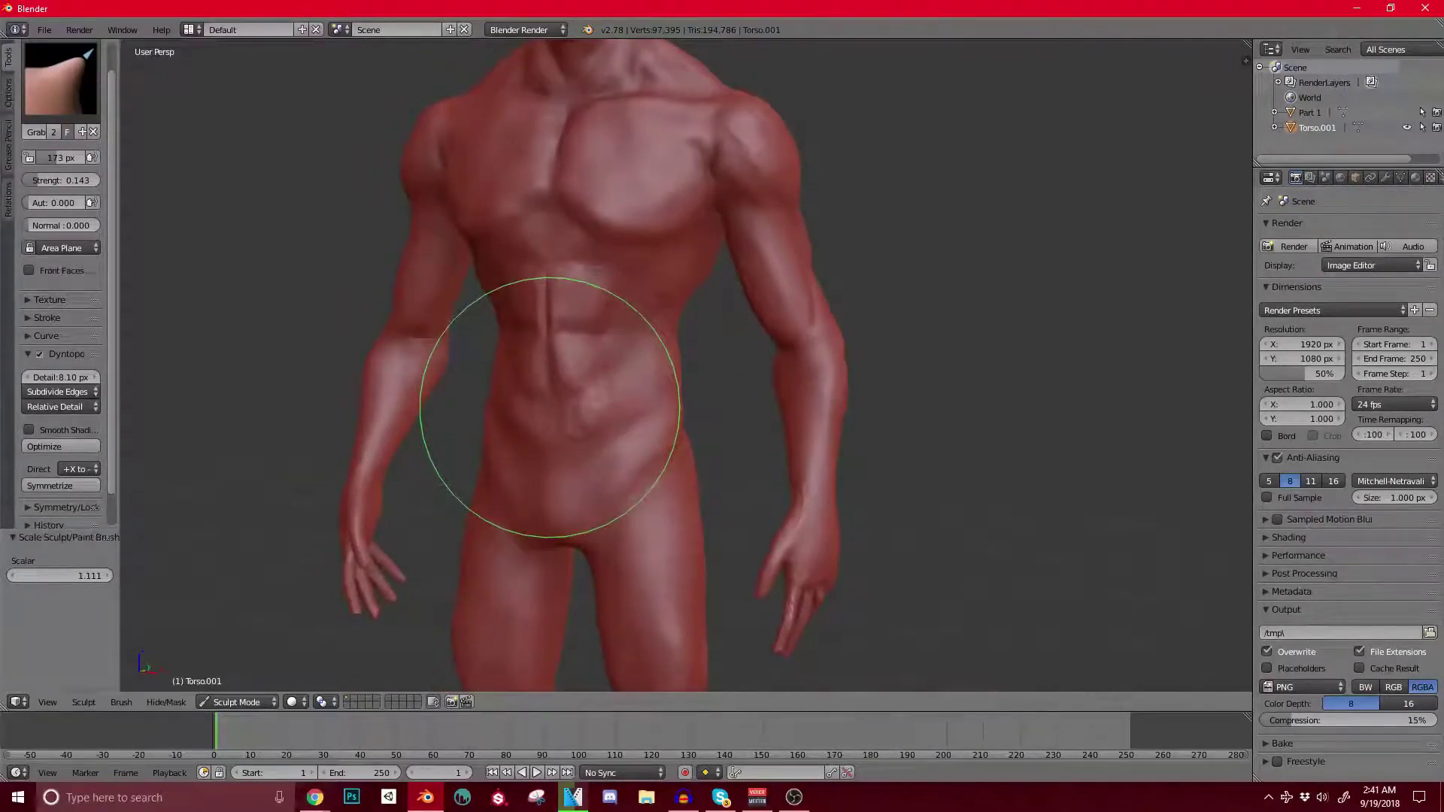
drag(550, 407, 577, 396)
Step: Adjust the profile of the abdomen and waist from the side with the Grab brush
middle_drag(651, 399, 573, 384)
scroll(573, 383, up, 2)
shift+middle_drag(697, 340, 615, 369)
mouse_move(628, 351)
mouse_down()
mouse_move(632, 306)
mouse_move(673, 357)
mouse_up()
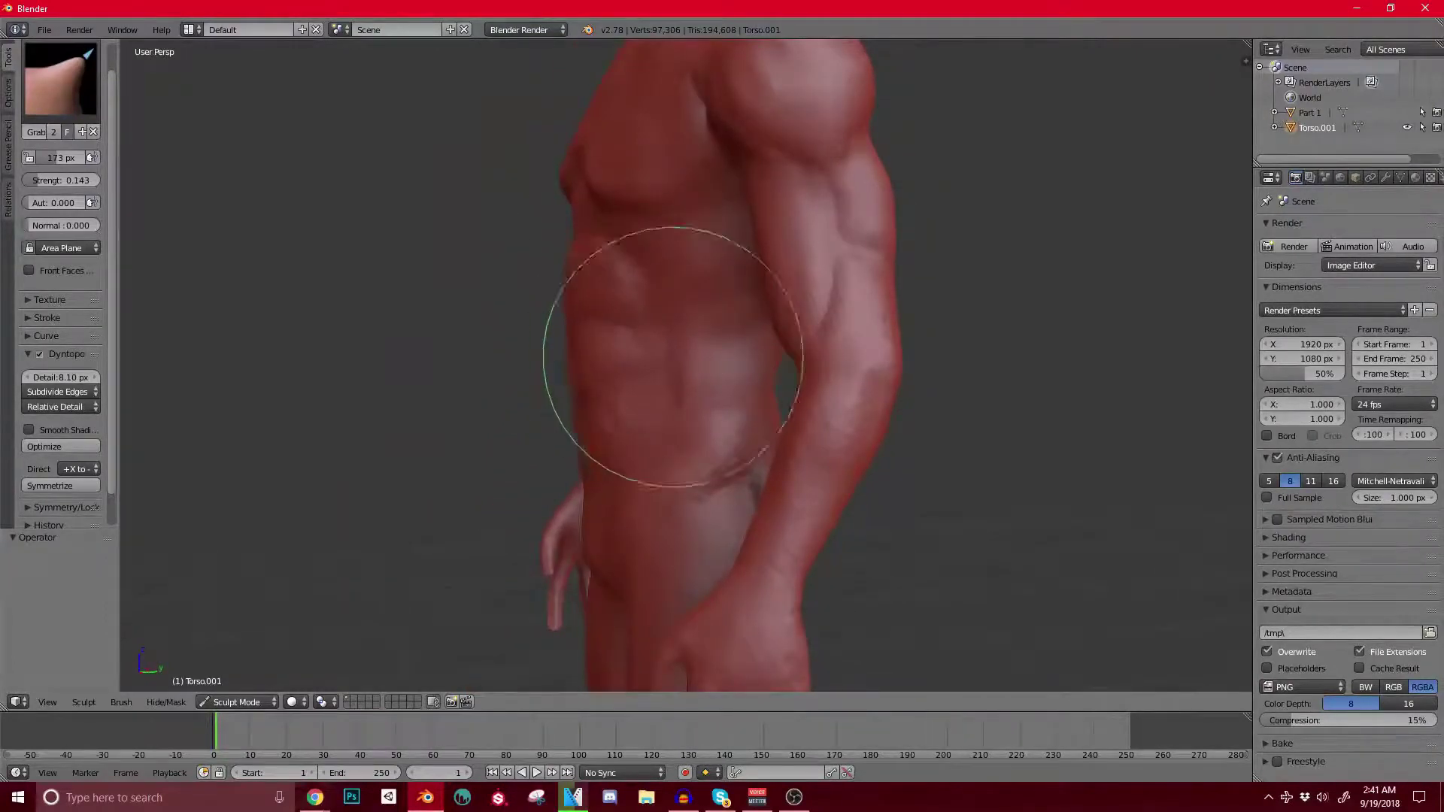
mouse_move(597, 387)
middle_down()
mouse_move(774, 451)
mouse_move(532, 355)
middle_up()
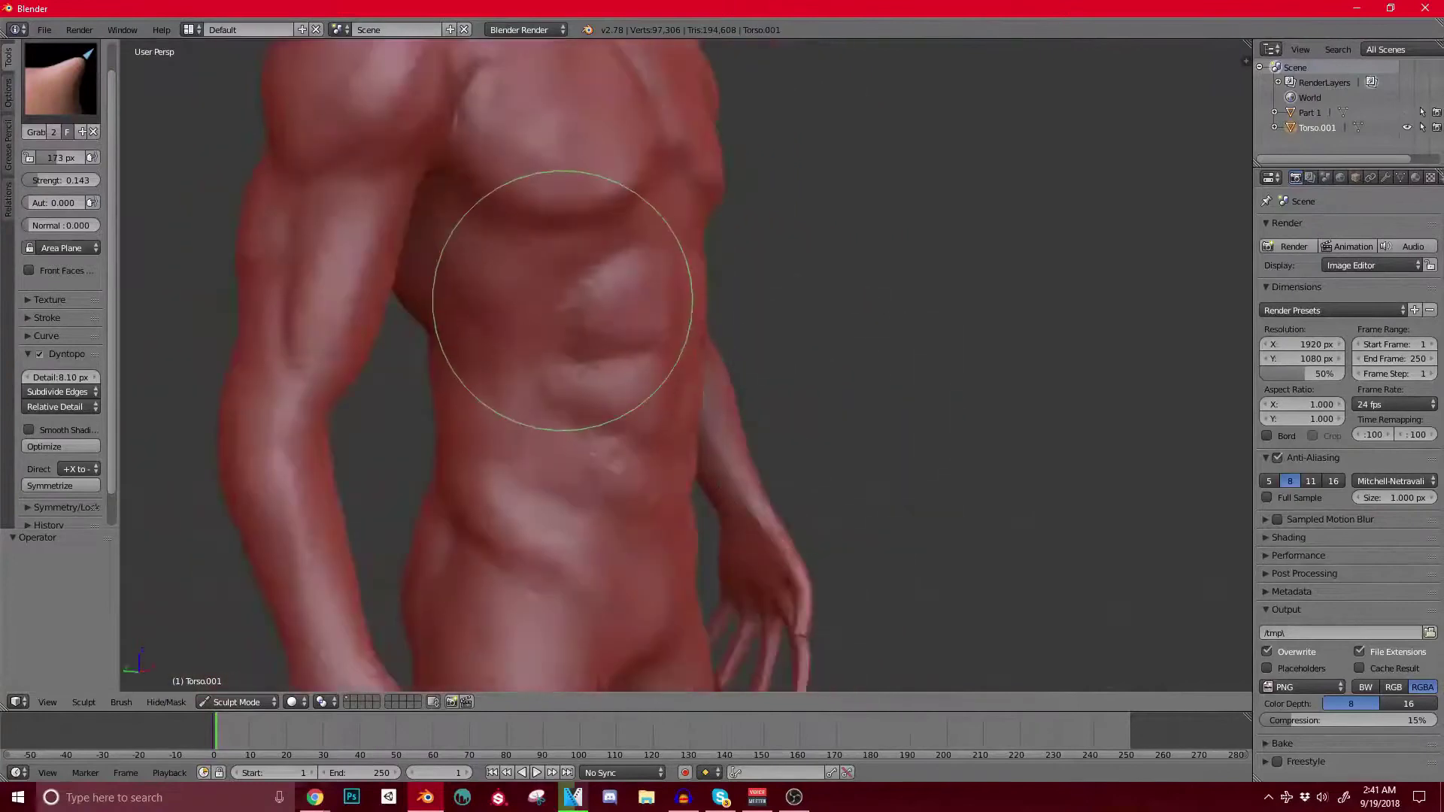
Step: Return to the Clay Strips brush at 64 px and build up the second and third abdominal rows
mouse_move(538, 313)
middle_down()
mouse_move(693, 380)
mouse_move(232, 216)
middle_up()
click(60, 79)
click(176, 167)
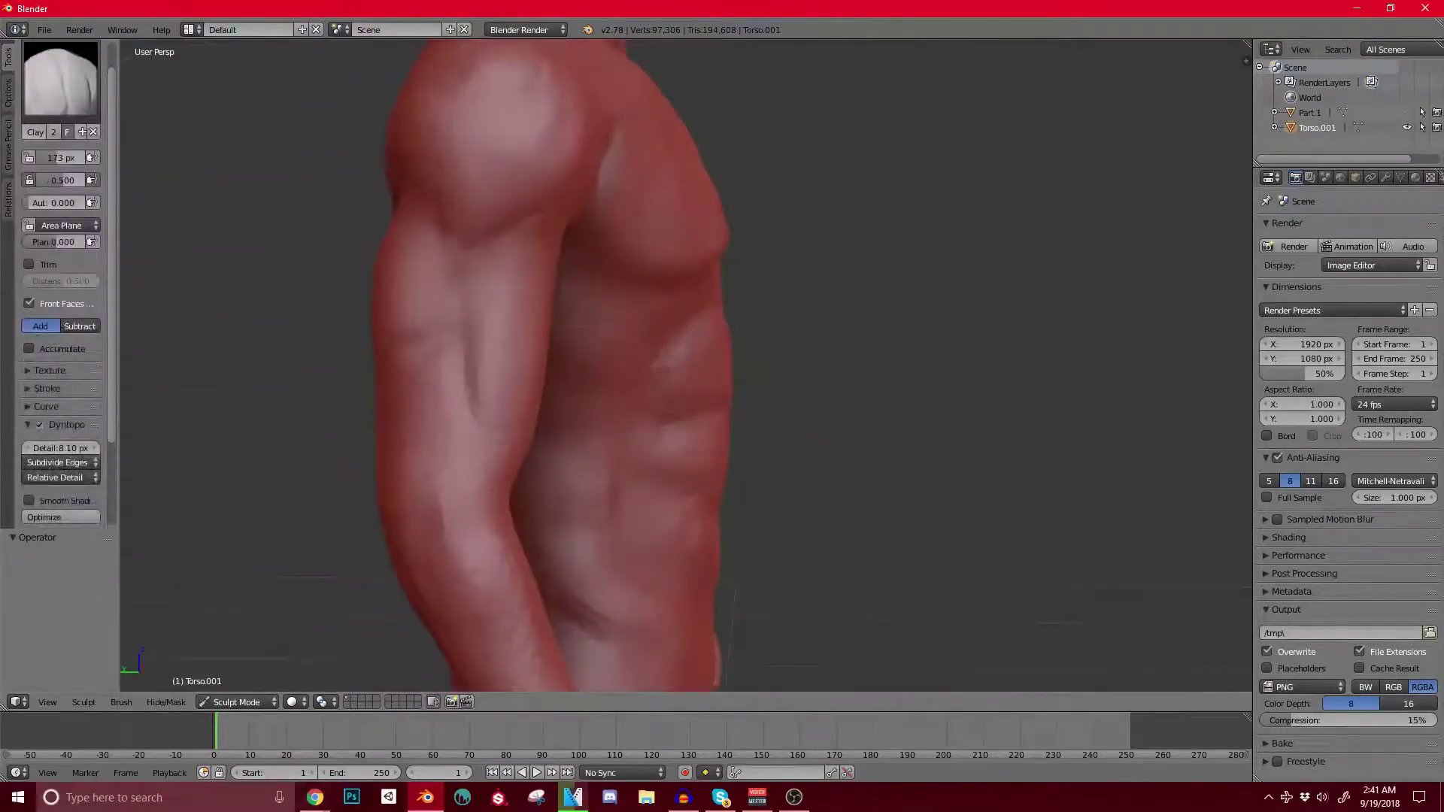
key(bracketleft)
middle_drag(673, 447, 613, 444)
scroll(613, 443, up, 2)
shift+middle_drag(613, 444, 583, 357)
mouse_move(677, 452)
middle_down()
mouse_move(571, 437)
mouse_move(700, 440)
mouse_move(669, 436)
middle_up()
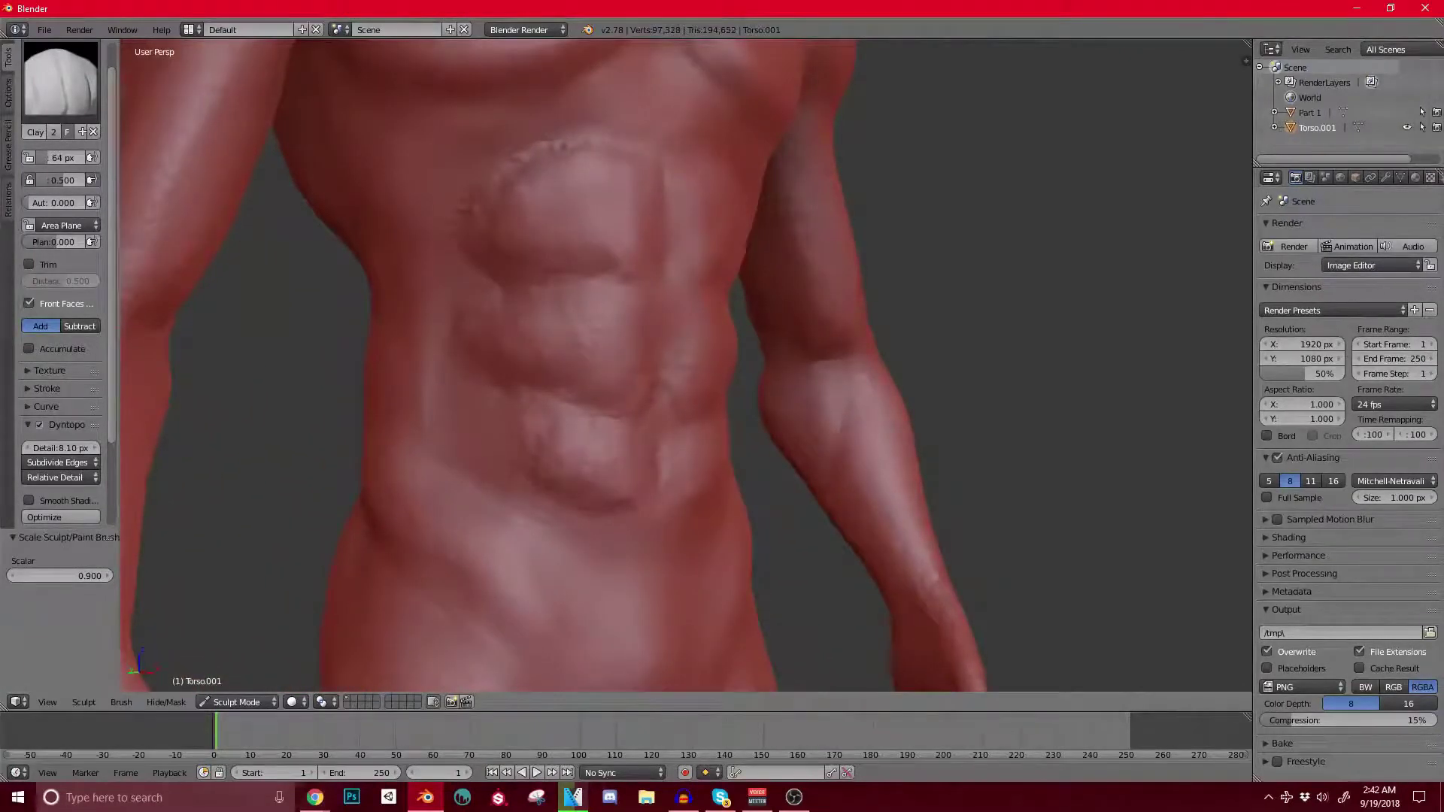
Step: Shape the outer edge of the lower abdominal row and the hip crease below it with Clay Strips
middle_drag(661, 440, 587, 436)
mouse_move(512, 445)
mouse_down()
mouse_move(545, 472)
mouse_move(496, 440)
mouse_move(475, 466)
mouse_up()
scroll(497, 451, down, 2)
middle_drag(497, 451, 576, 451)
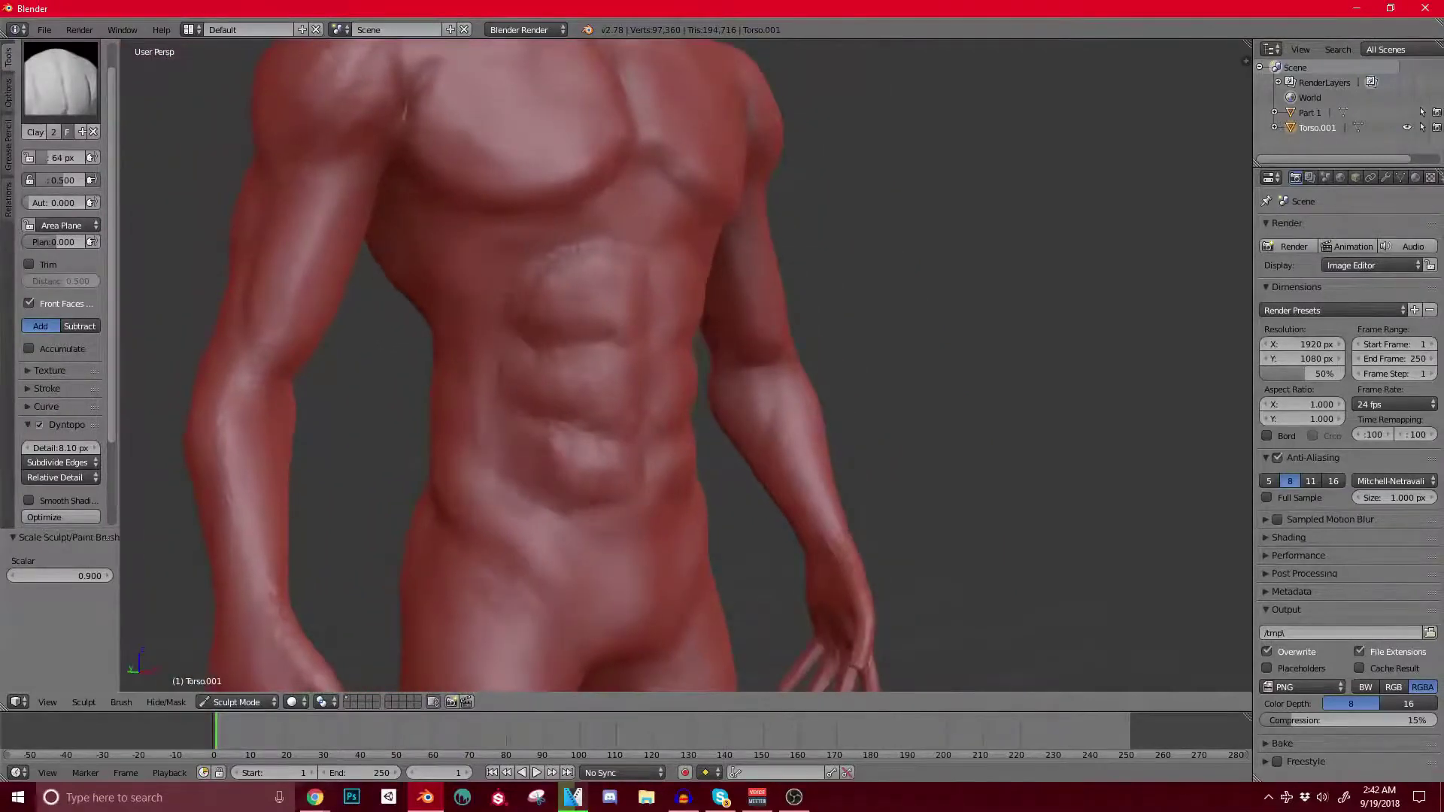
scroll(470, 535, up, 1)
mouse_move(474, 517)
middle_down()
mouse_move(470, 533)
mouse_move(483, 426)
middle_up()
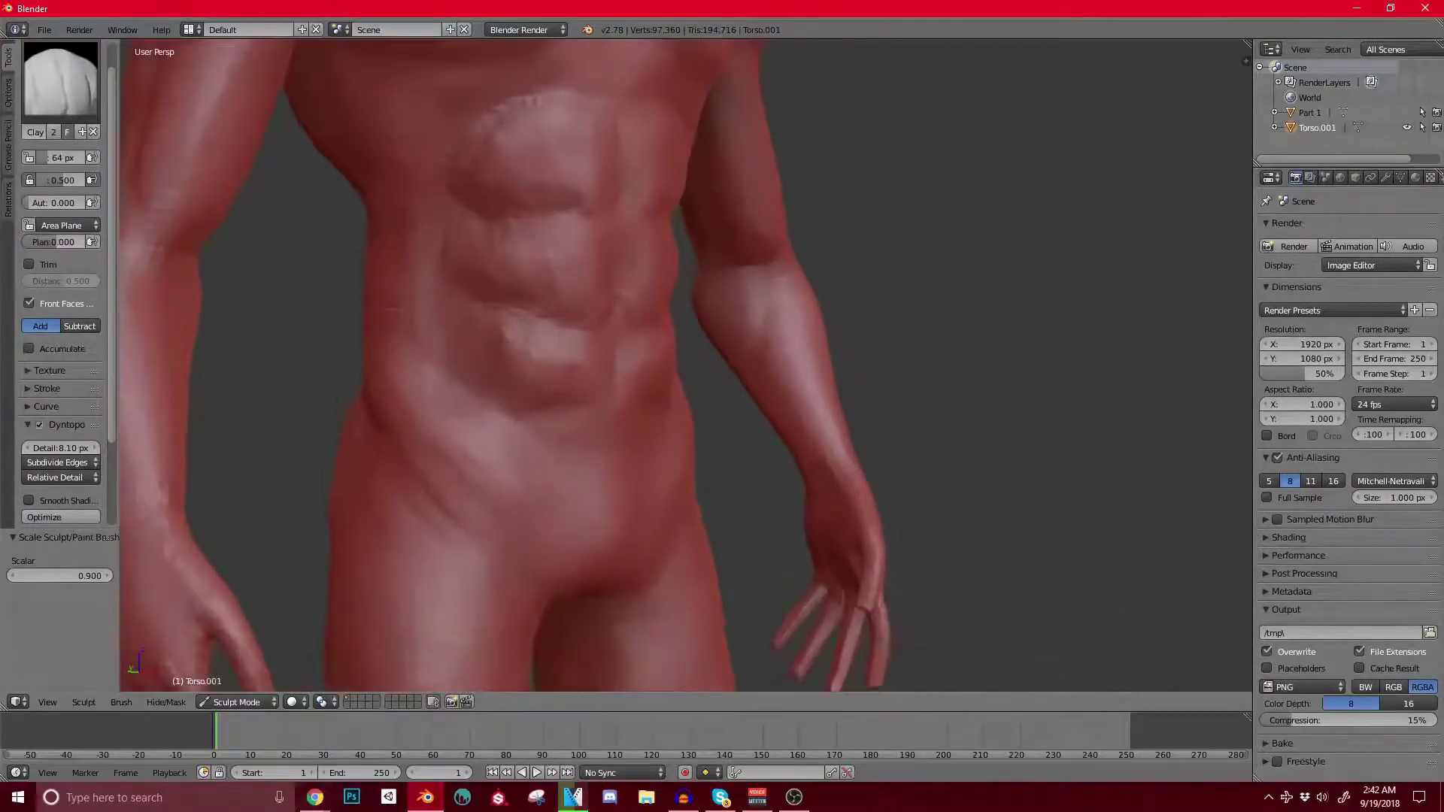
scroll(481, 461, up, 1)
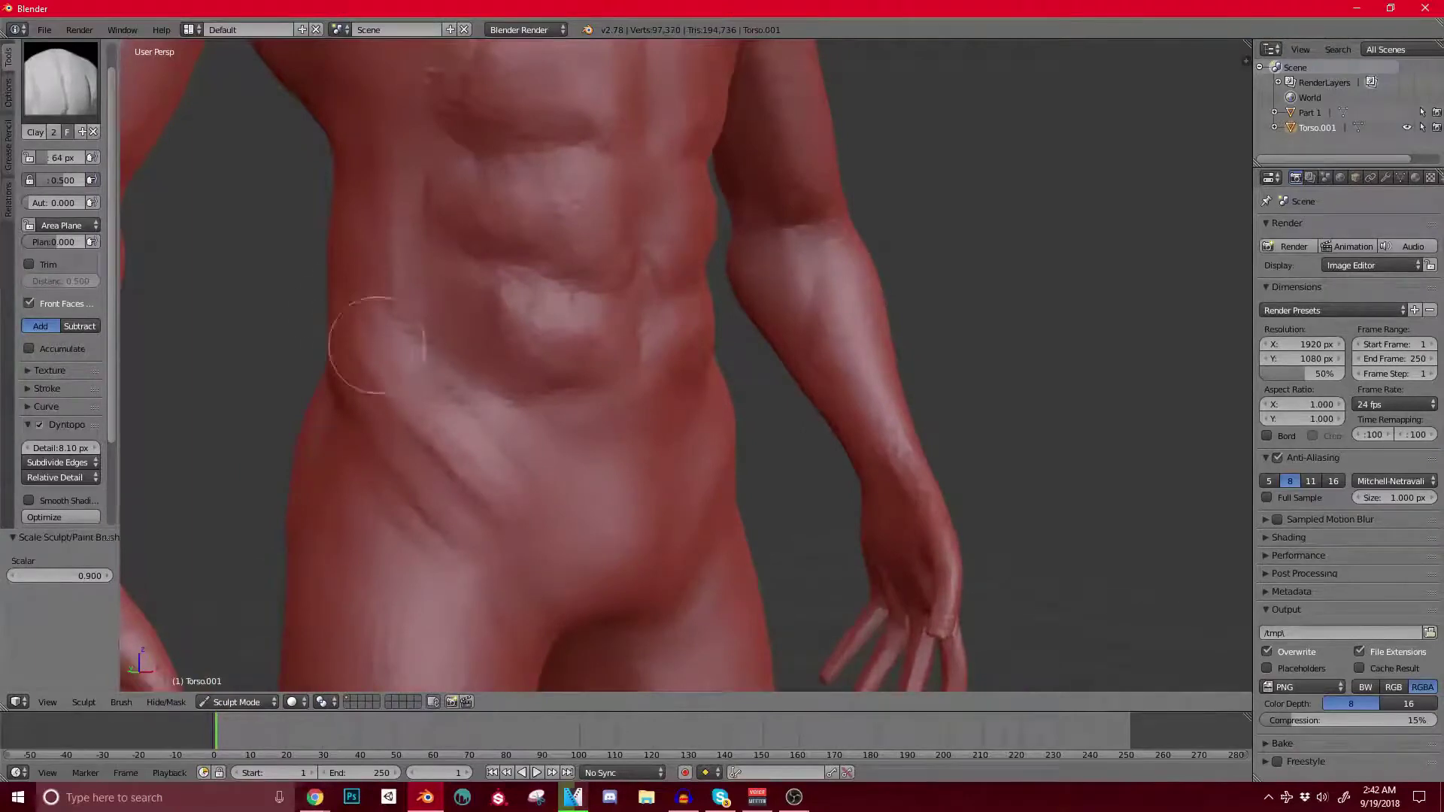
scroll(438, 444, down, 4)
scroll(497, 361, up, 4)
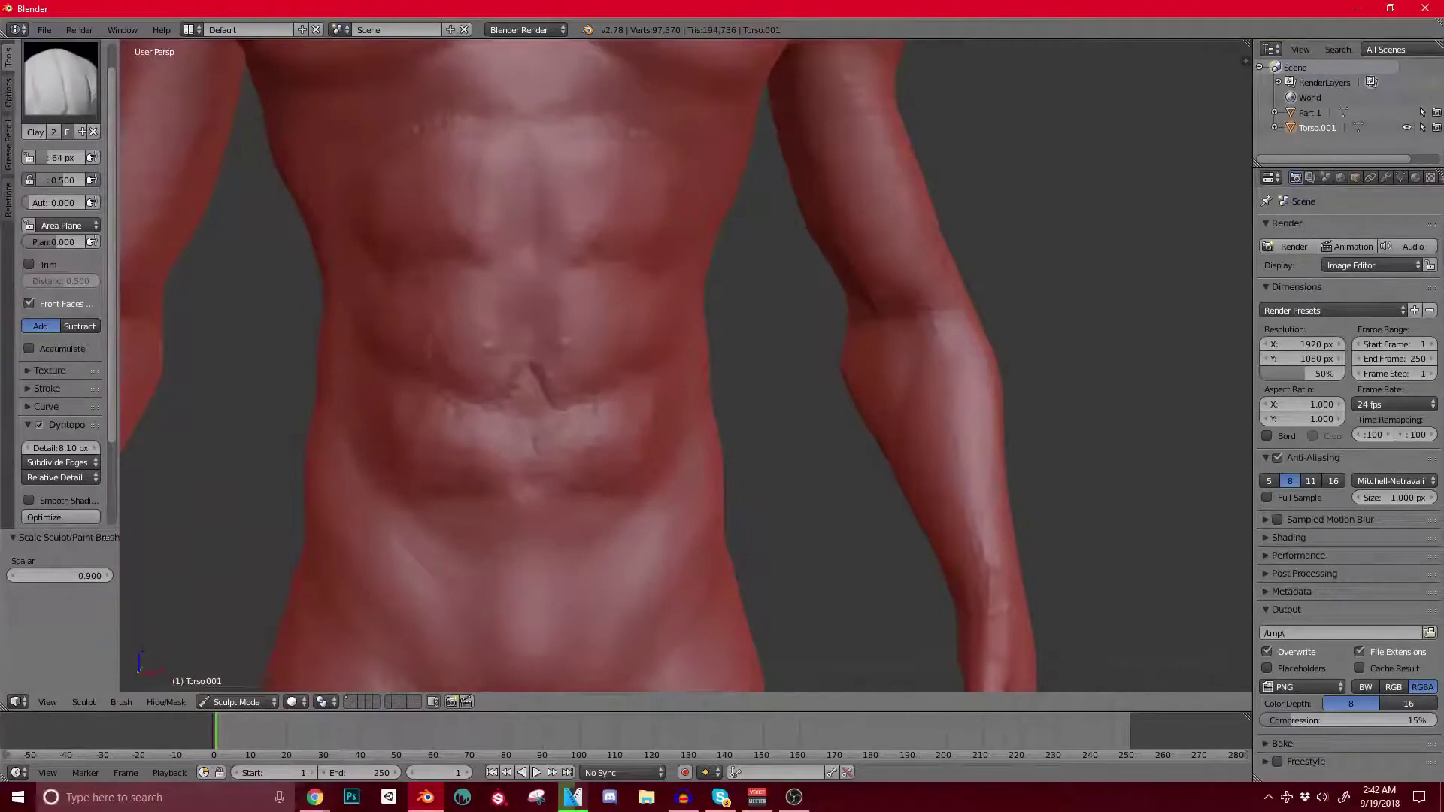
Step: Add Clay Strips strokes to the upper two abdominal rows and the centre line between them
drag(448, 293, 401, 314)
shift+middle_drag(486, 214, 480, 320)
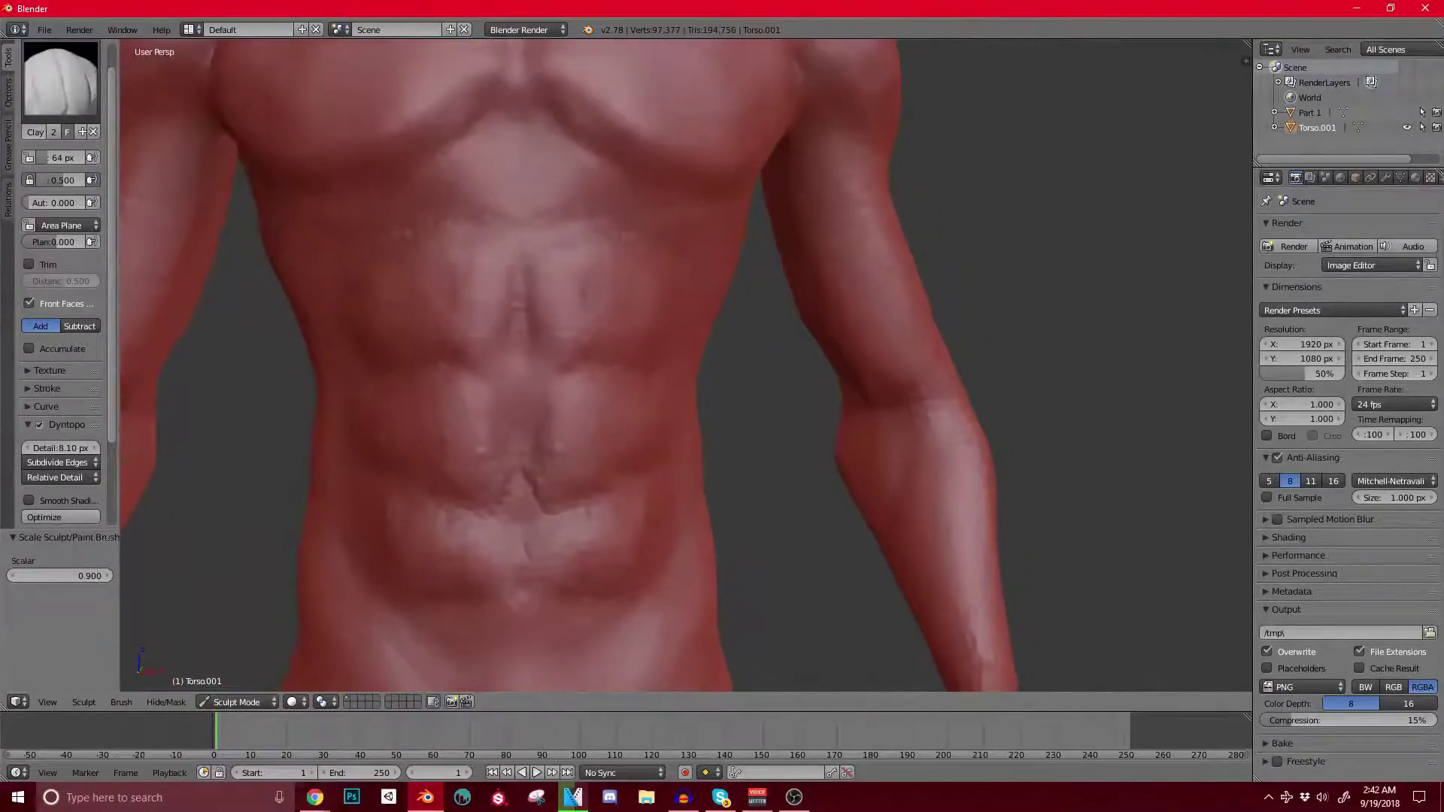
shift+middle_drag(467, 459, 429, 375)
scroll(425, 376, up, 4)
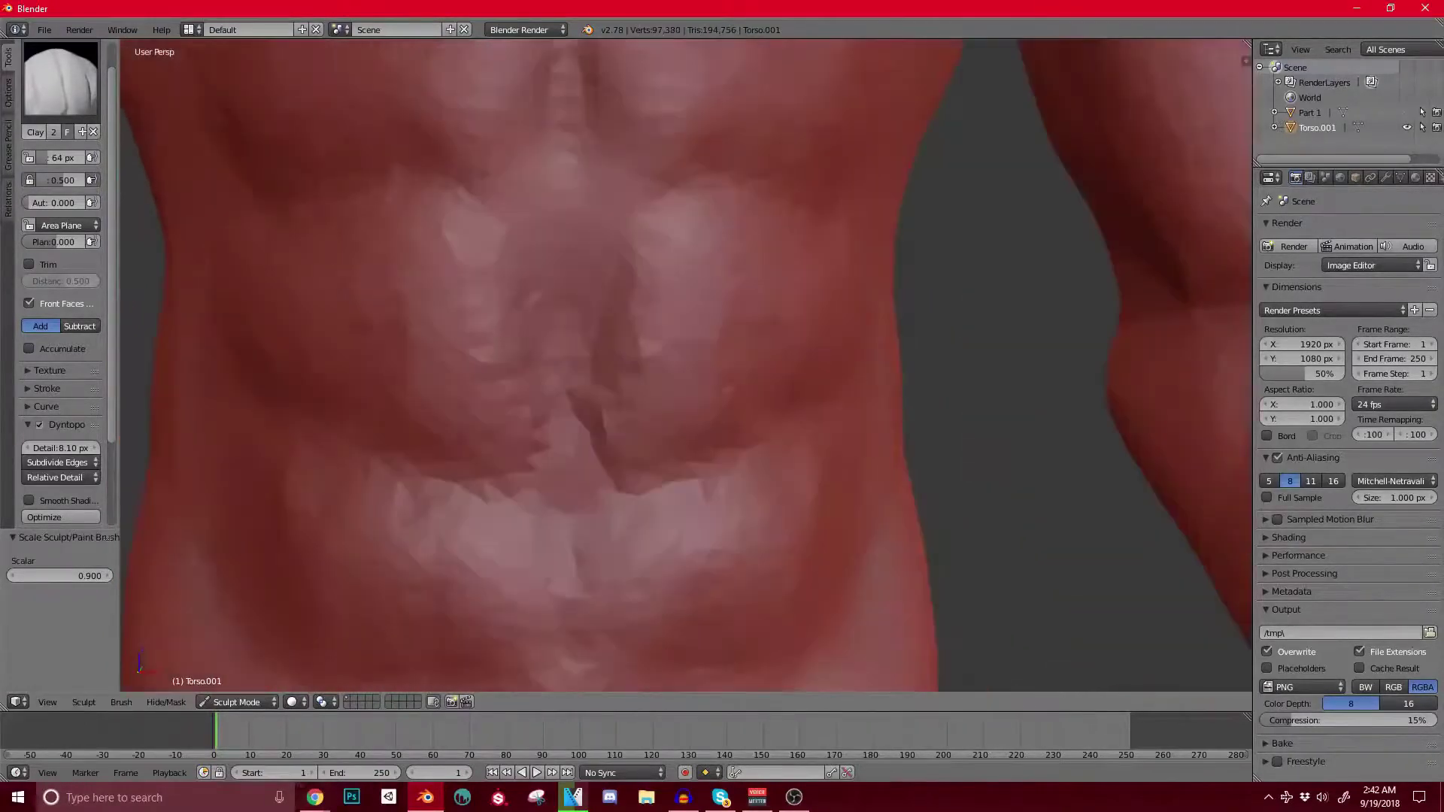
scroll(685, 365, down, 3)
mouse_move(453, 294)
shift+middle_down()
mouse_move(436, 181)
mouse_move(512, 165)
mouse_move(493, 320)
mouse_move(555, 511)
shift+middle_up()
click(492, 327)
scroll(555, 512, up, 3)
Step: Set the Dyntopo detail size to 7 px and refine the second abdominal row beside the centre groove
click(60, 448)
text(7)
key(Return)
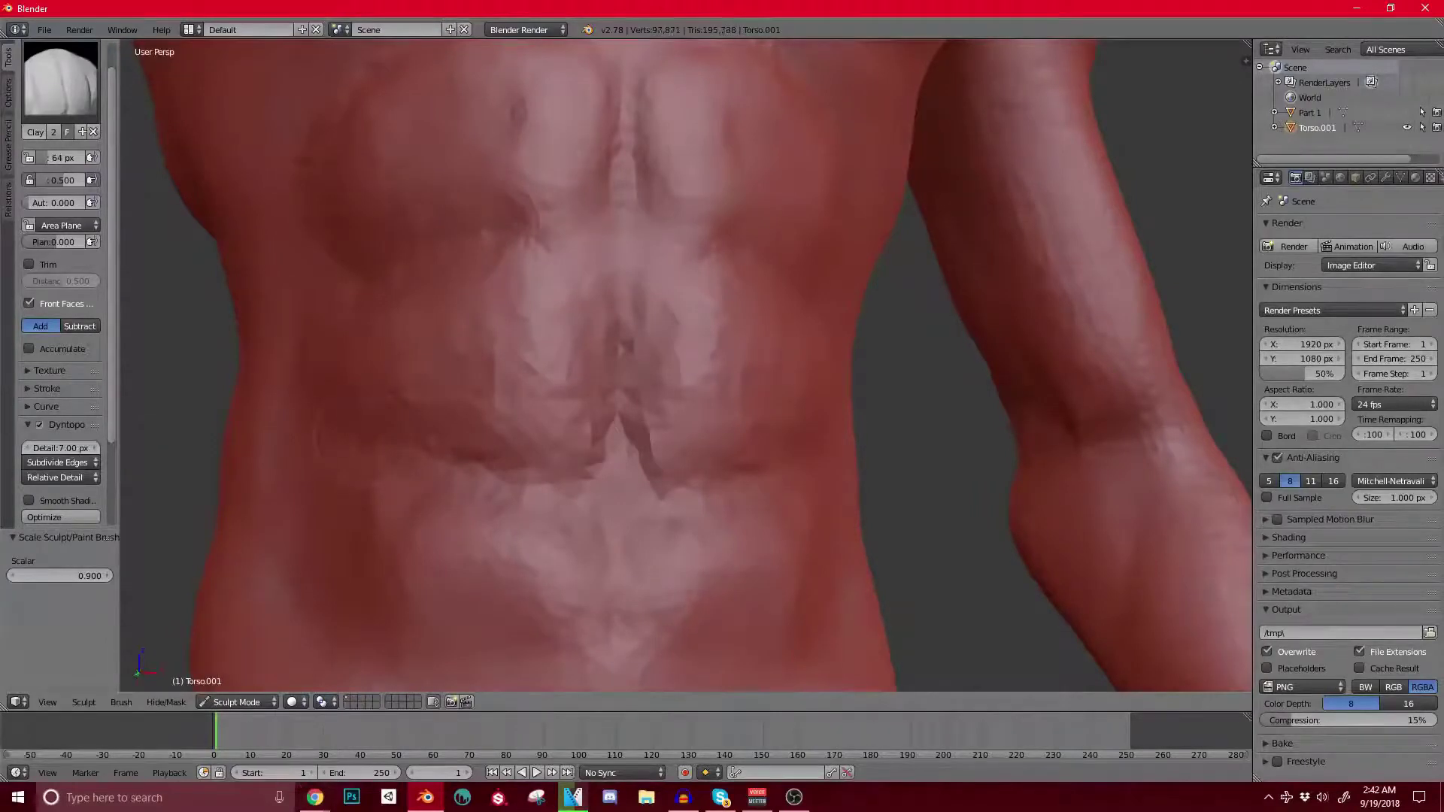
drag(528, 388, 530, 408)
drag(576, 304, 575, 383)
scroll(575, 376, down, 5)
middle_drag(575, 376, 745, 368)
middle_drag(527, 417, 301, 421)
scroll(438, 426, up, 2)
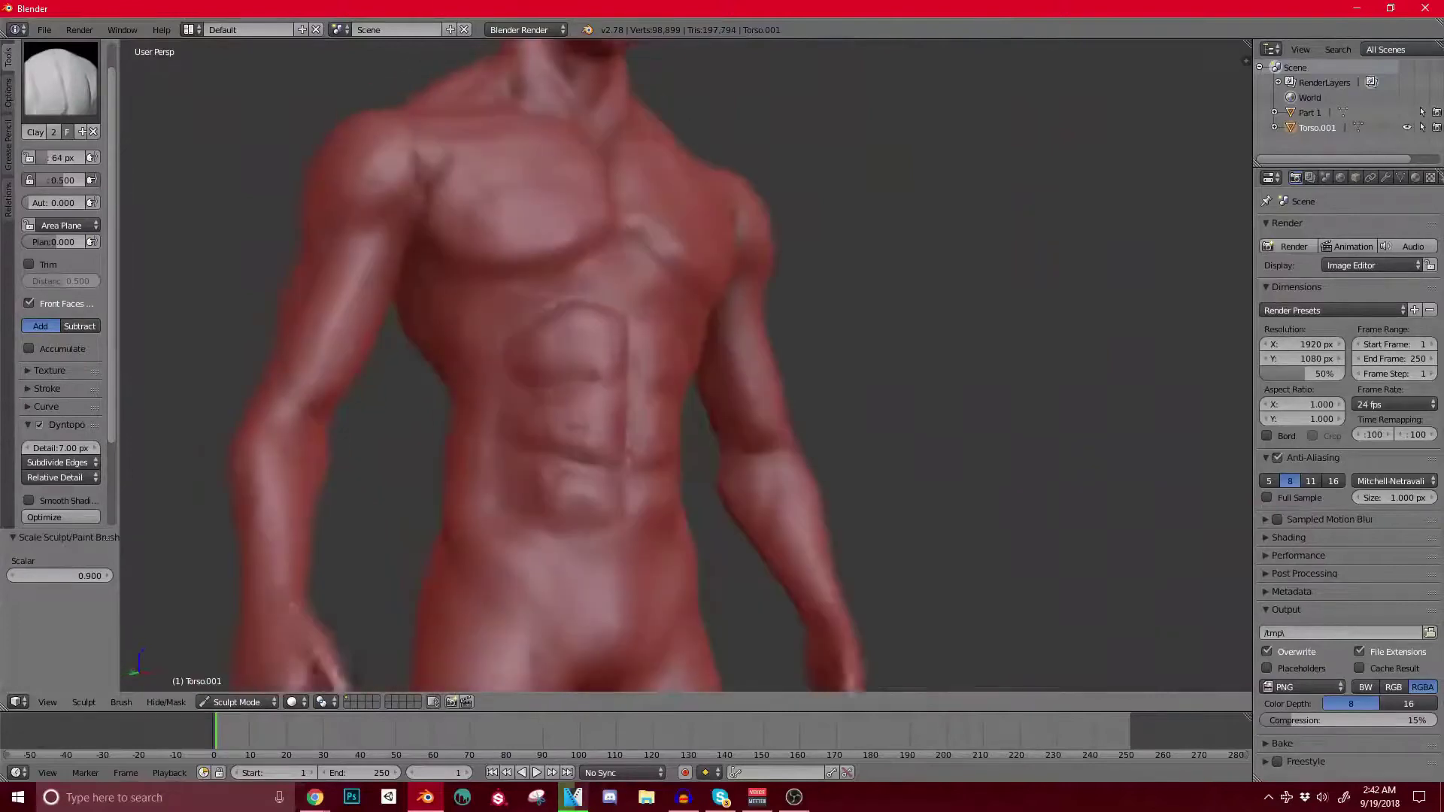
Step: Refine the top abdominal row beneath the chest with Clay Strips strokes
scroll(301, 421, up, 3)
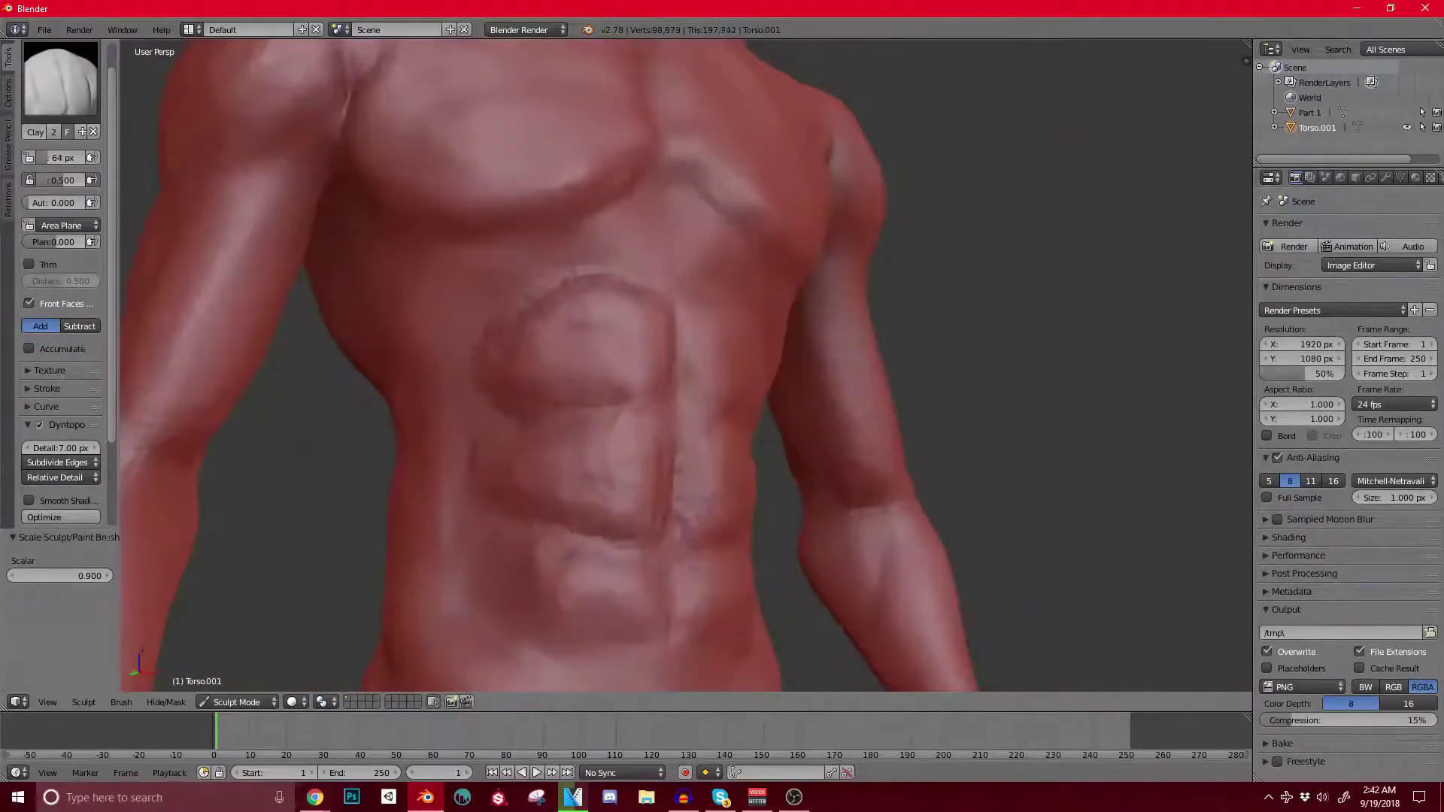
scroll(662, 376, down, 2)
middle_drag(662, 377, 594, 354)
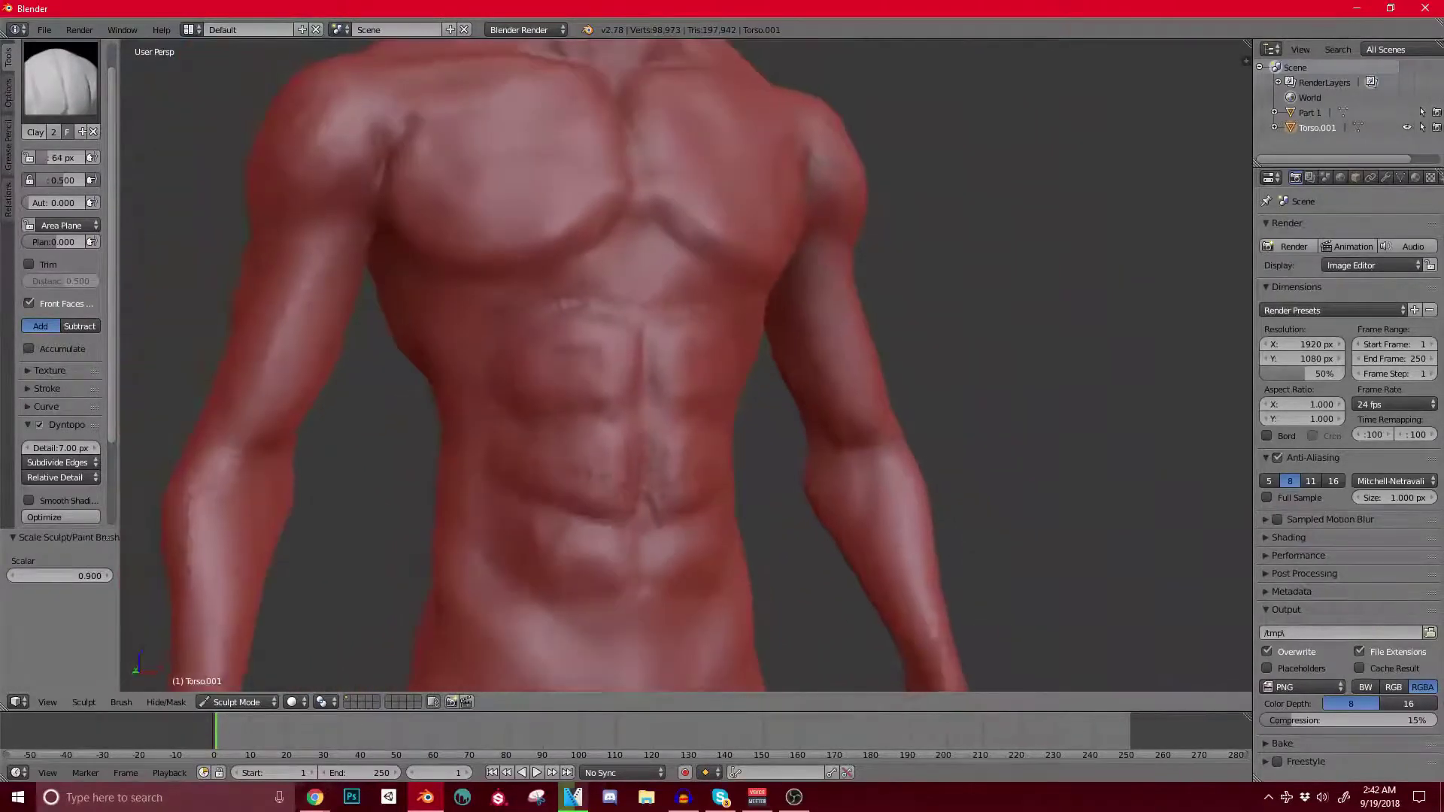
scroll(594, 353, up, 2)
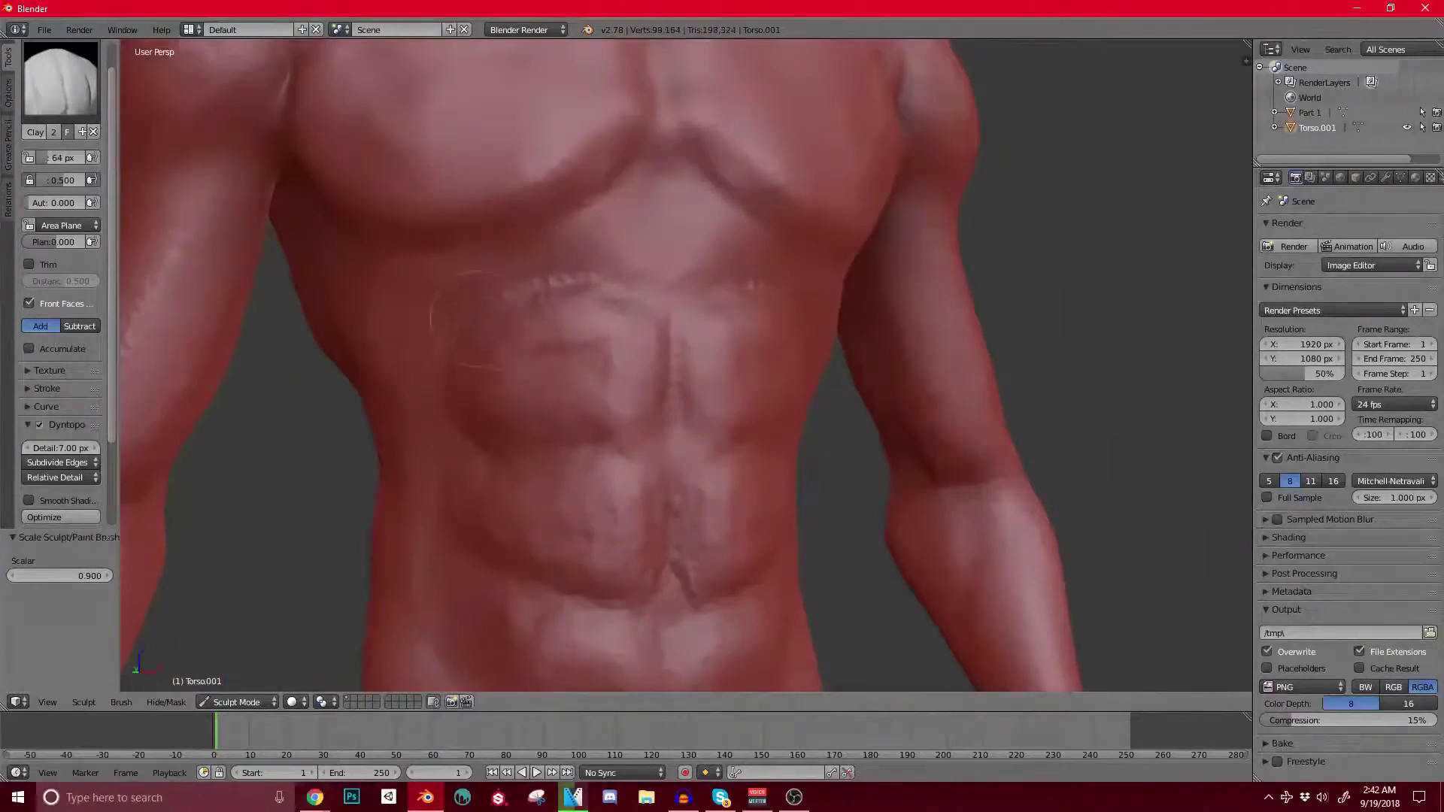
middle_drag(560, 279, 518, 291)
Step: Build up the lower abdominal row and sharpen the crease separating it from the second row
mouse_move(632, 451)
shift+middle_down()
mouse_move(500, 244)
mouse_move(516, 164)
shift+middle_up()
drag(459, 425, 376, 399)
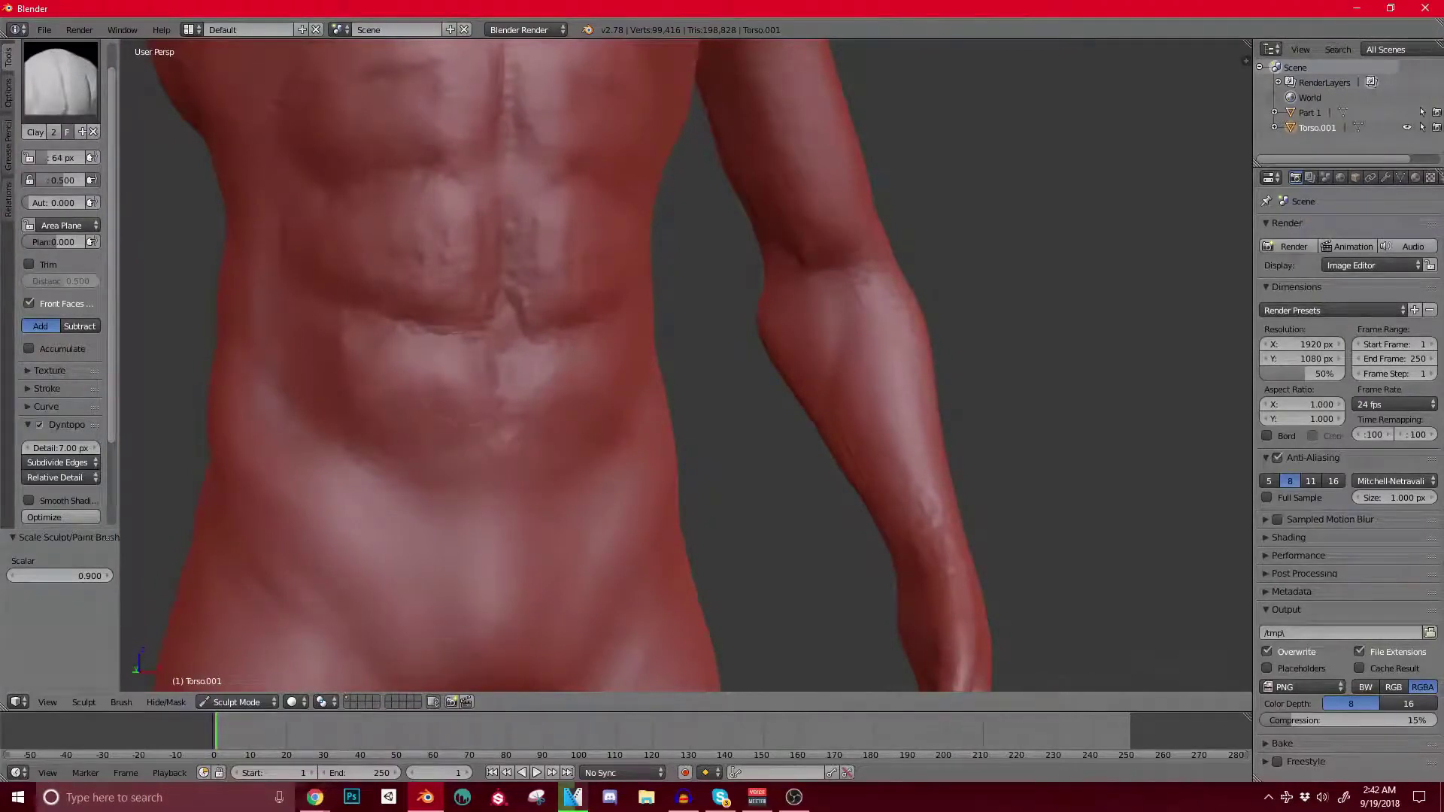
scroll(412, 320, down, 4)
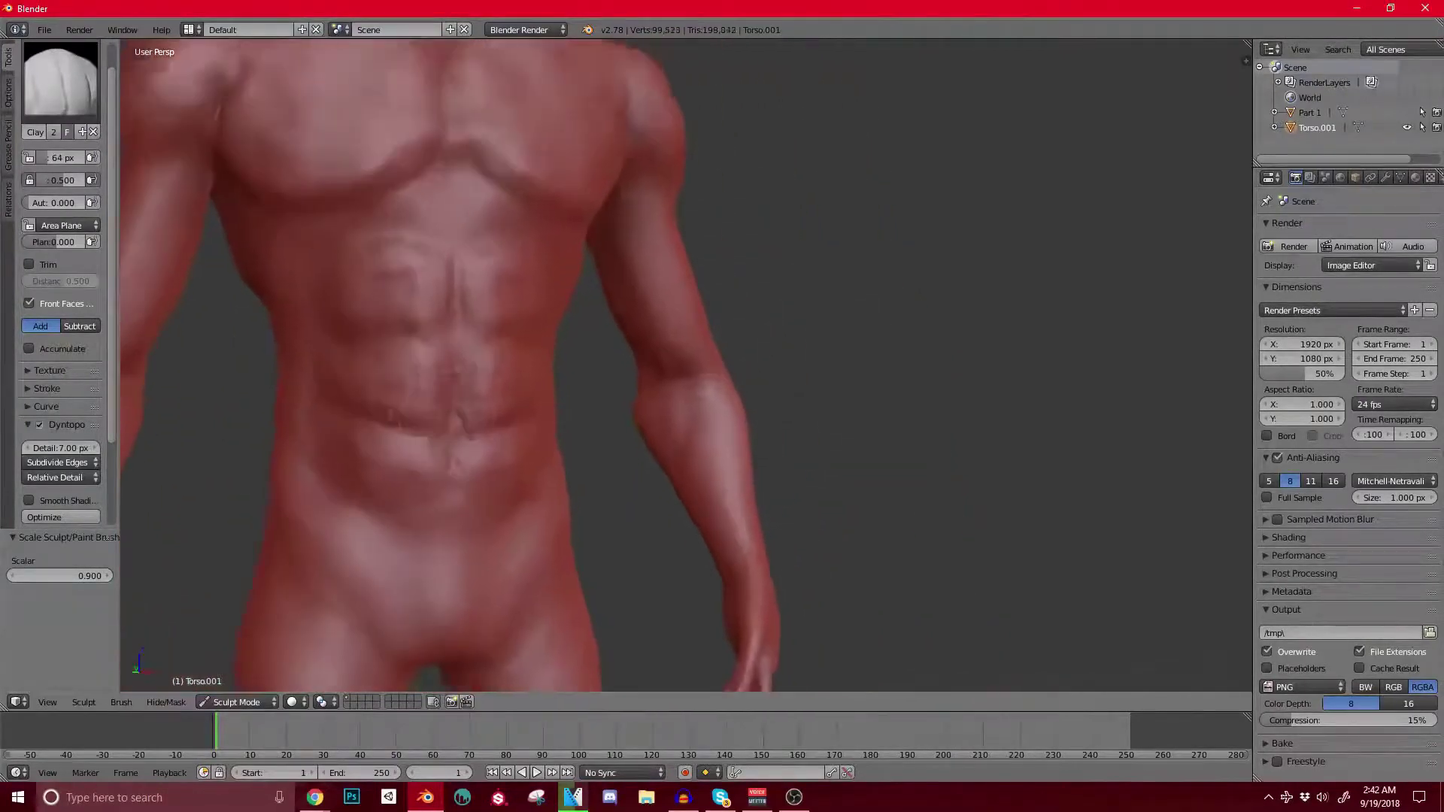
scroll(422, 346, up, 2)
scroll(407, 350, down, 4)
shift+middle_drag(307, 476, 286, 630)
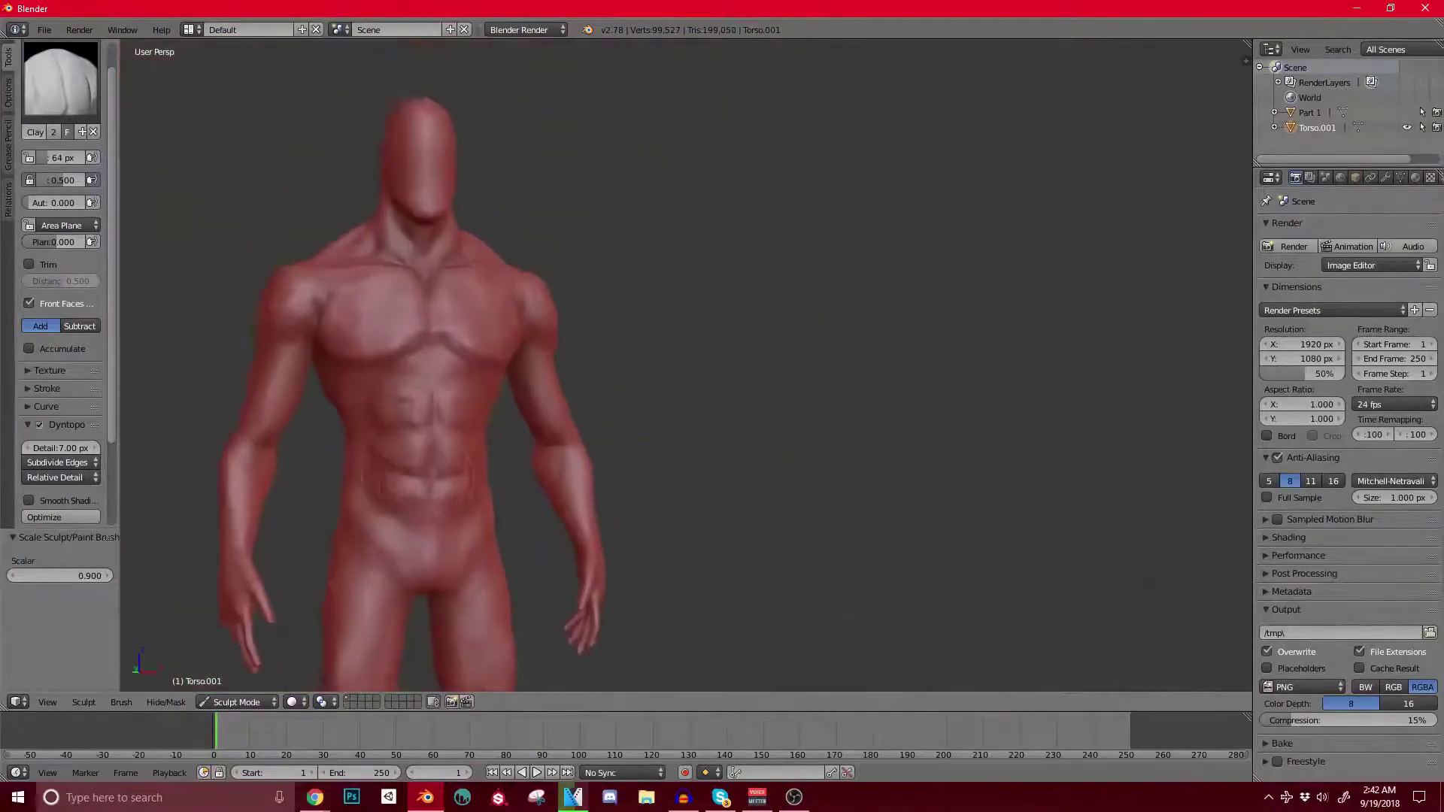
scroll(355, 506, up, 4)
middle_drag(355, 506, 260, 498)
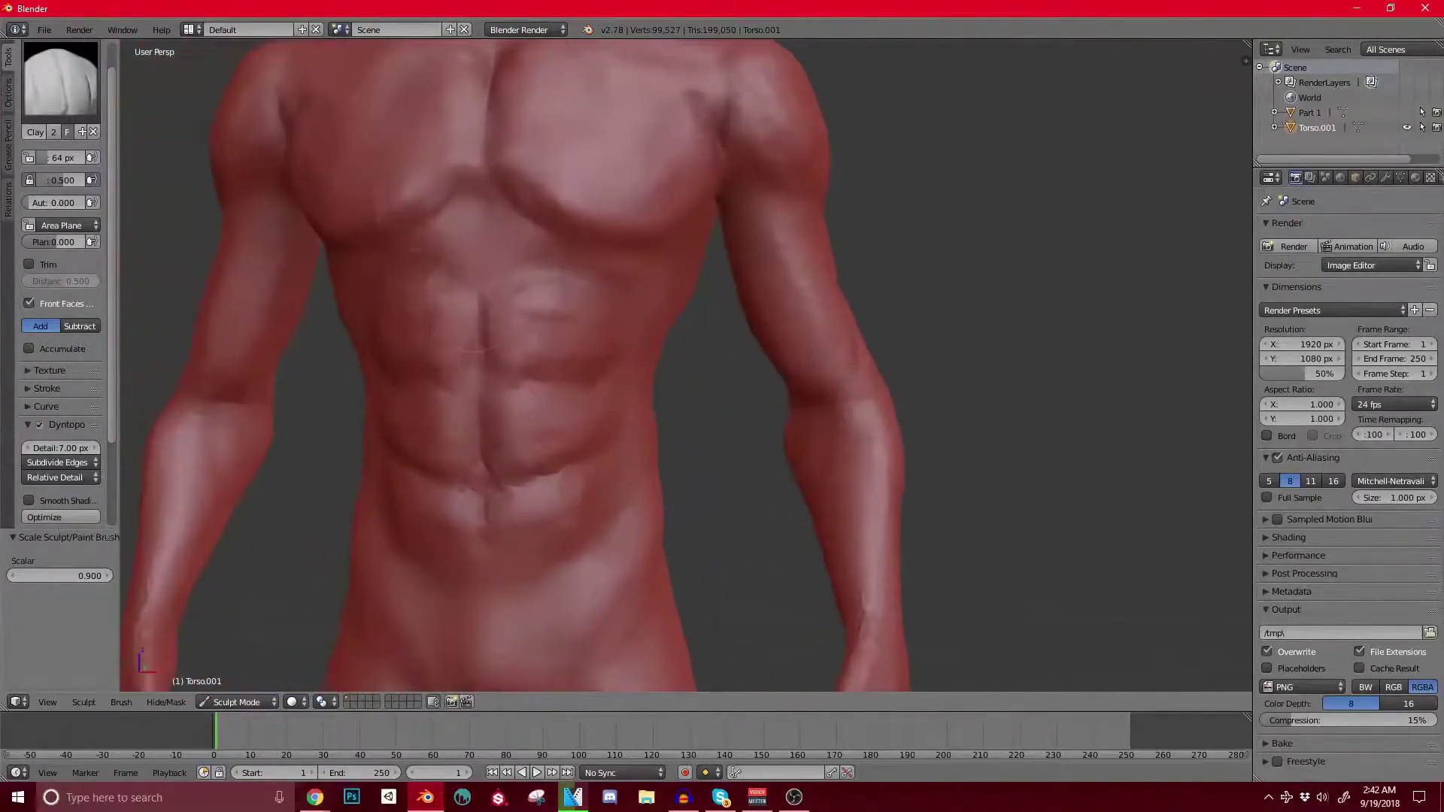
Step: Switch to the Grab brush, try reshaping the abdominal muscles and undo the pulls
key(g)
key(bracketright)
key(bracketright)
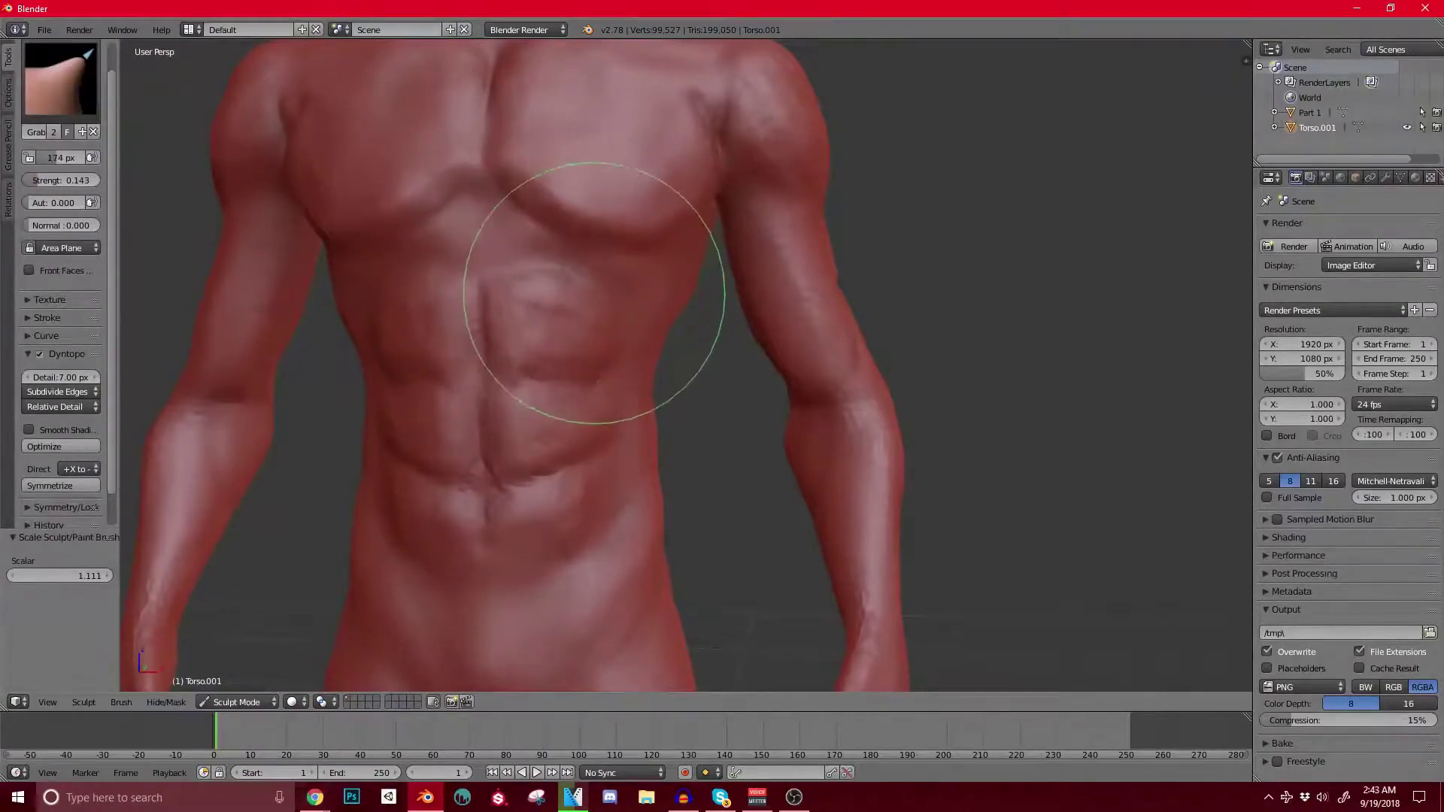
key(bracketleft)
key(bracketleft)
key(bracketleft)
key(ctrl+z)
key(ctrl+z)
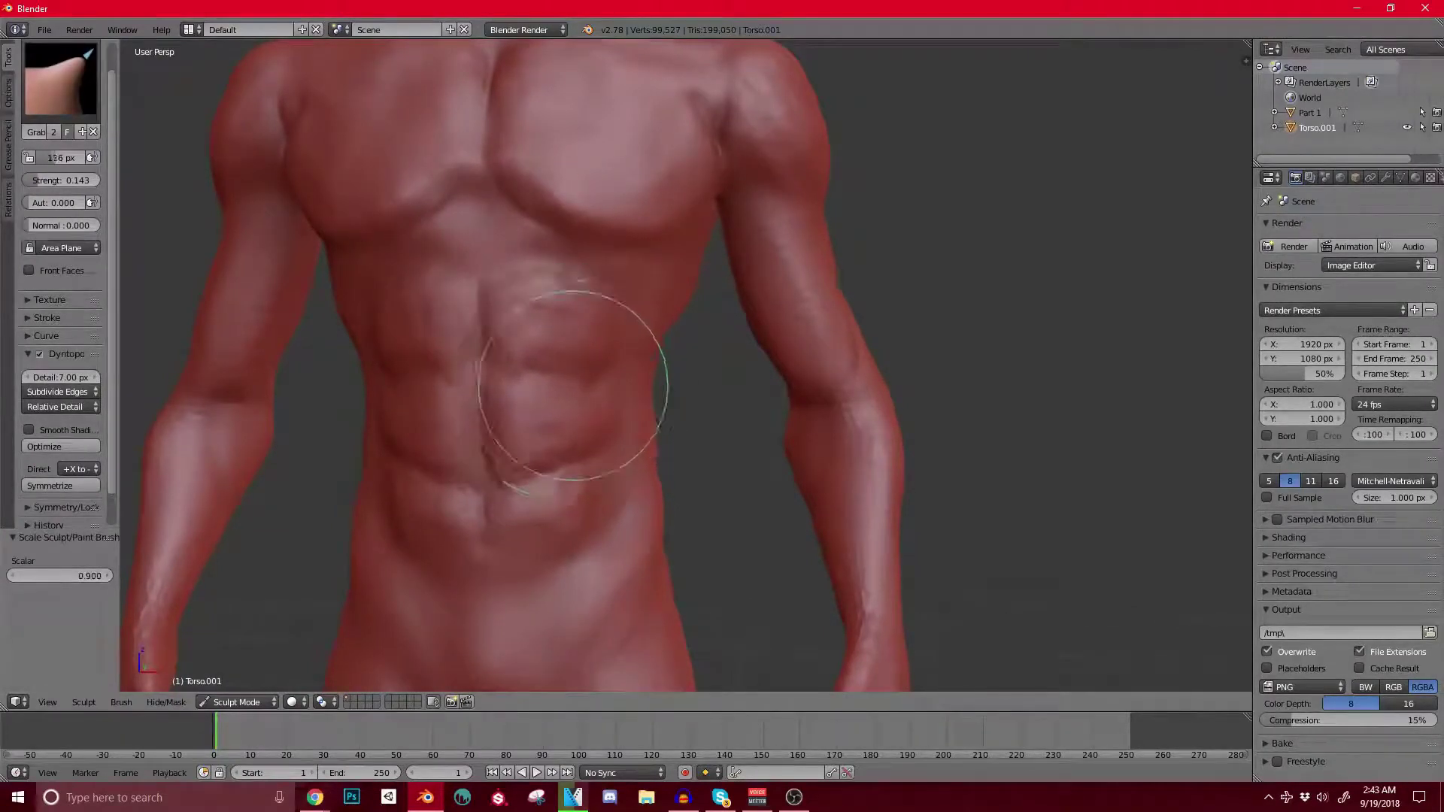
Step: Enlarge the Grab brush to 140 px and adjust the abdominal muscle shapes from several angles
key(bracketright)
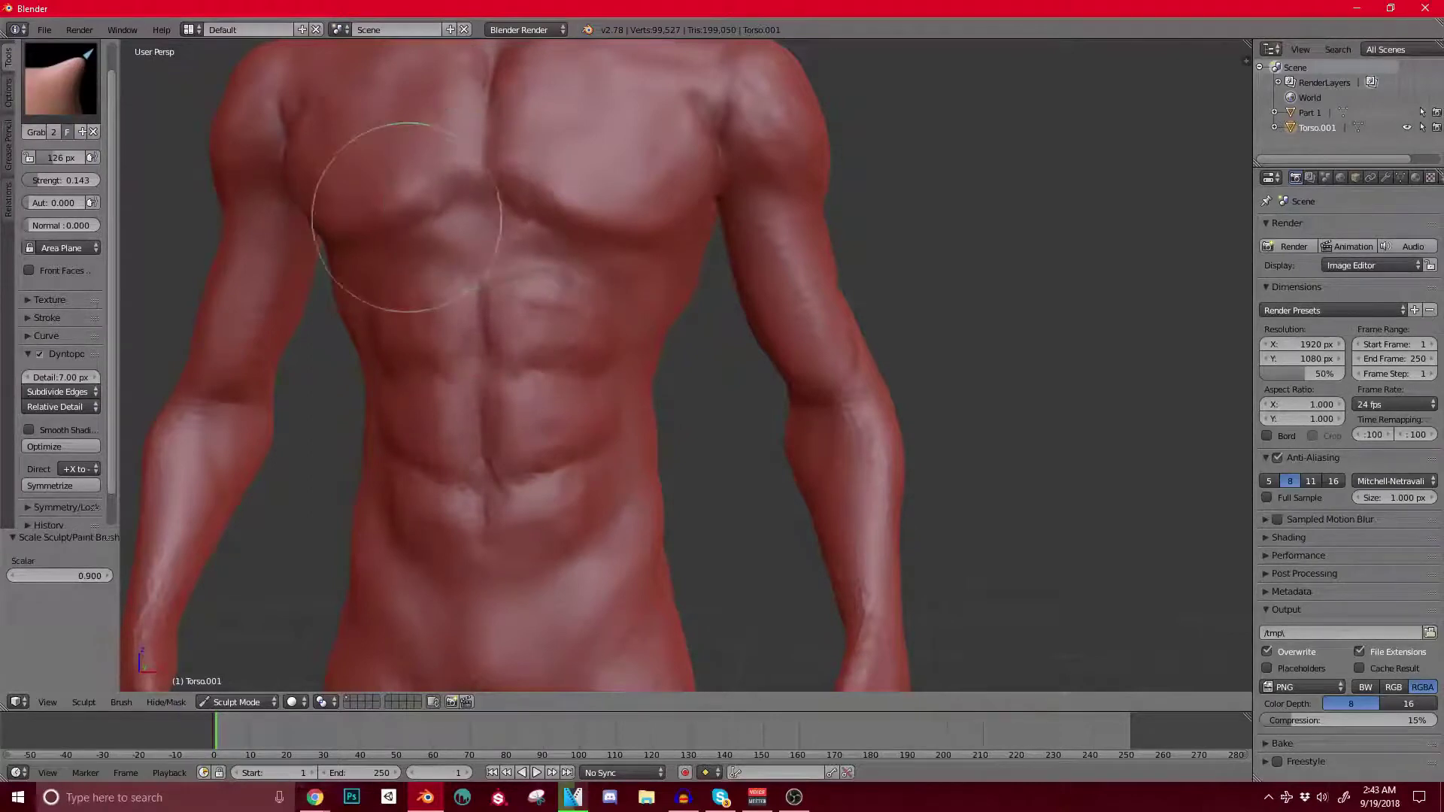
mouse_move(477, 216)
middle_down()
mouse_move(531, 223)
mouse_move(481, 229)
mouse_move(549, 318)
middle_up()
scroll(519, 285, down, 1)
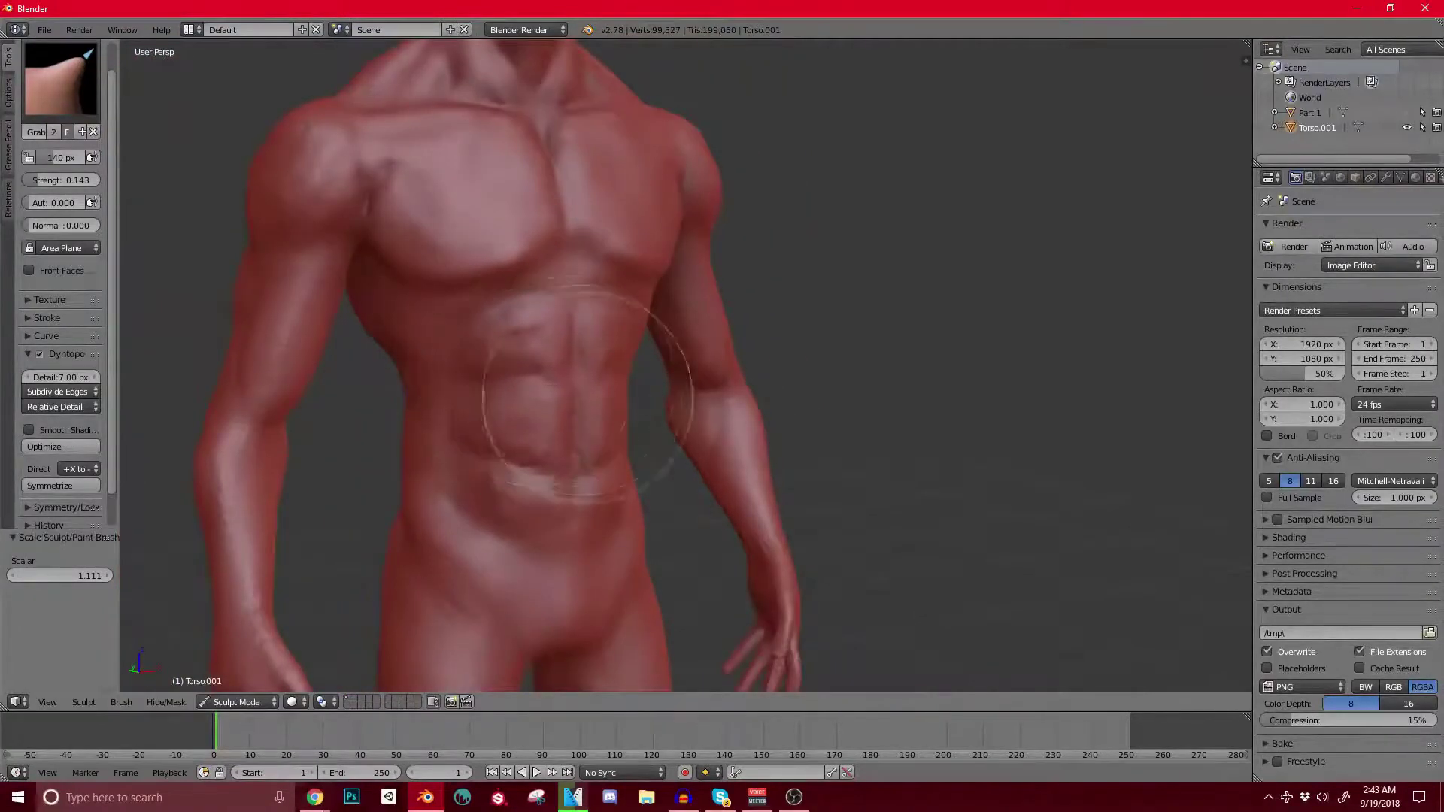
middle_drag(588, 393, 511, 433)
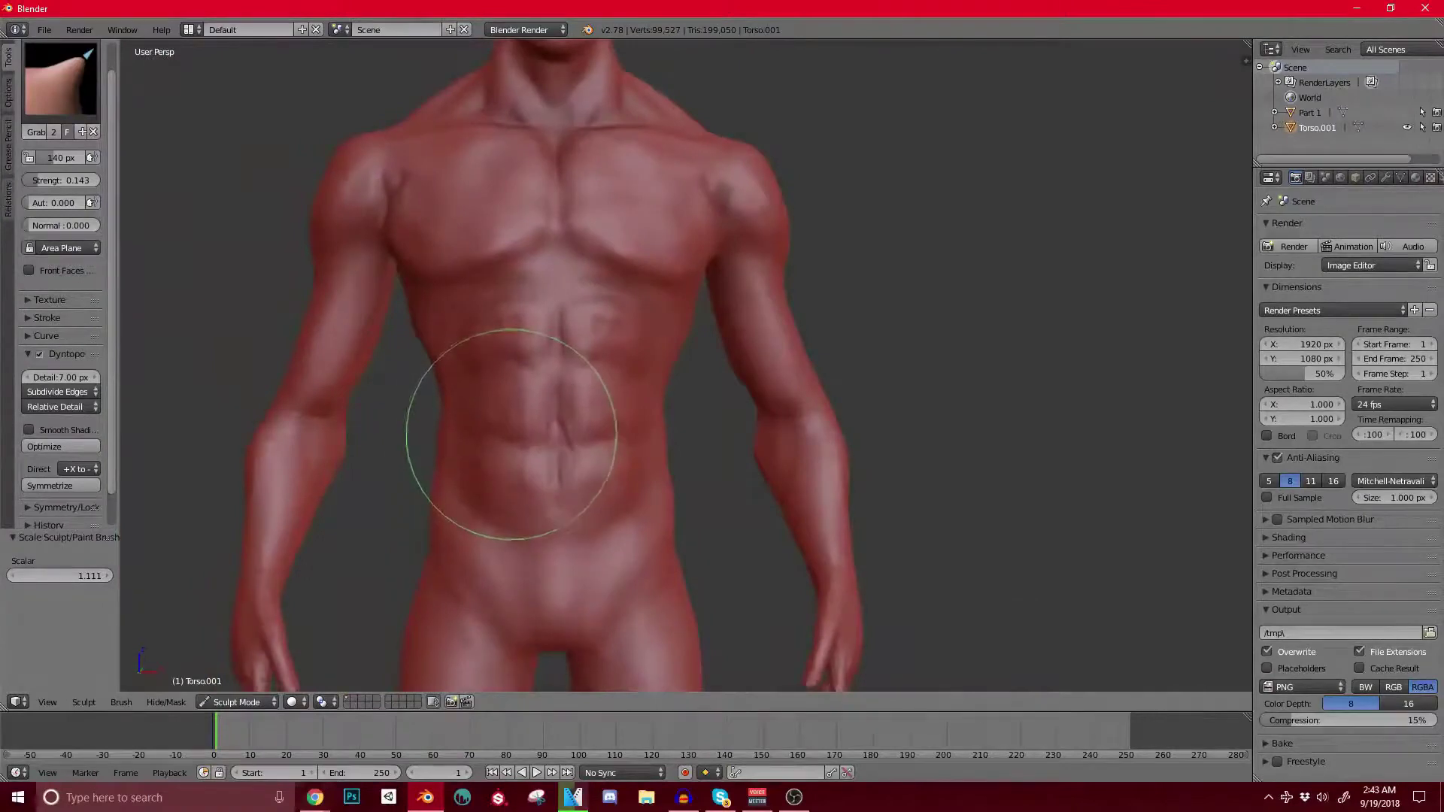
mouse_move(474, 564)
middle_down()
mouse_move(532, 531)
mouse_move(560, 474)
middle_up()
mouse_move(451, 392)
middle_down()
mouse_move(355, 403)
mouse_move(526, 345)
mouse_move(483, 413)
mouse_move(572, 448)
mouse_move(677, 323)
mouse_move(765, 368)
mouse_move(661, 371)
mouse_move(645, 413)
mouse_move(640, 309)
mouse_move(526, 381)
middle_up()
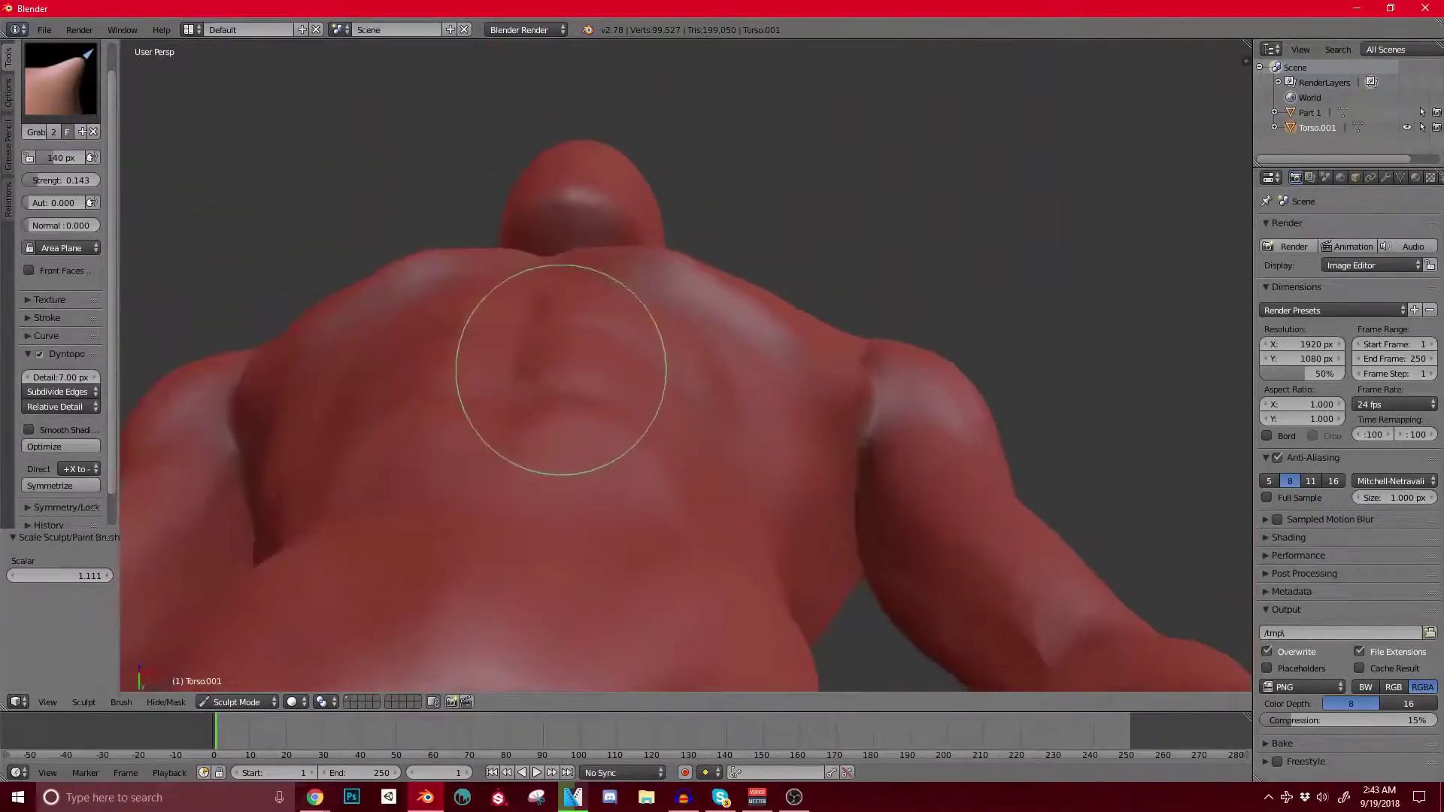
Step: Return to the Clay Strips brush at 101 px and refine the abdominal muscles and creases from below
click(60, 80)
click(175, 168)
mouse_move(560, 316)
middle_down()
mouse_move(568, 421)
mouse_move(549, 308)
middle_up()
scroll(572, 407, up, 1)
scroll(571, 406, up, 1)
drag(541, 354, 594, 432)
mouse_move(564, 361)
shift+middle_down()
mouse_move(549, 436)
mouse_move(515, 481)
shift+middle_up()
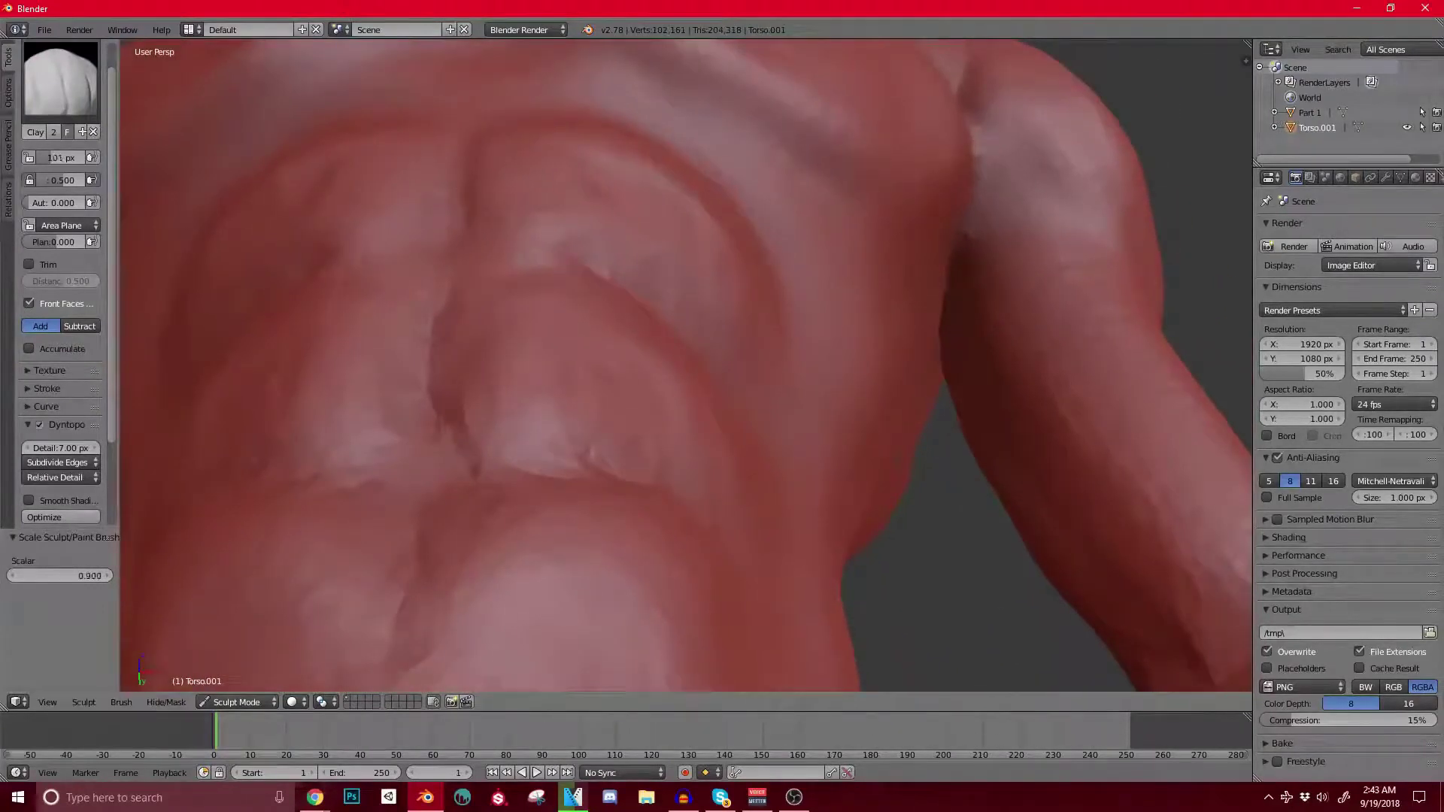
middle_drag(542, 376, 536, 442)
scroll(536, 442, down, 5)
key(KP_1)
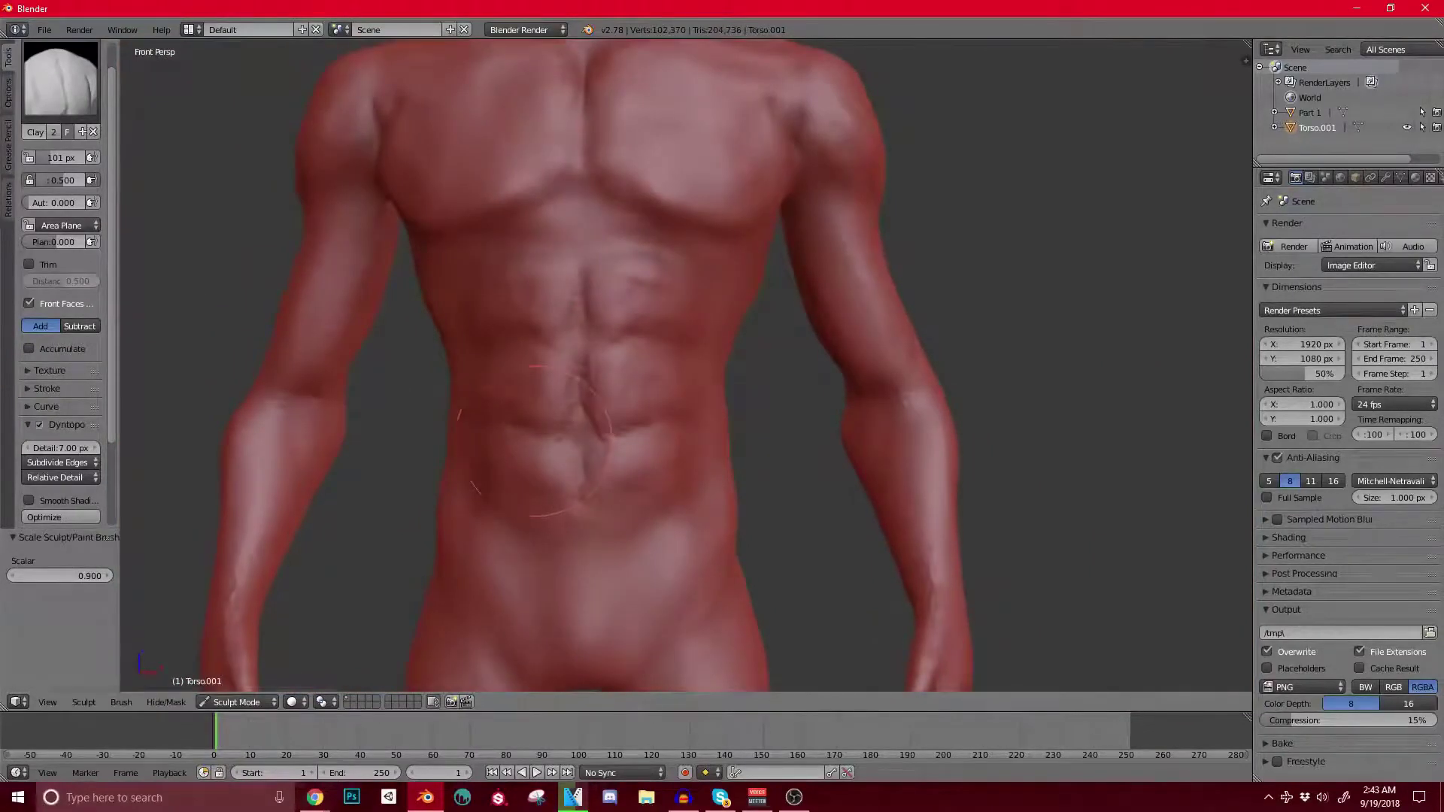
Step: Fill out the top abdominal row from a three-quarter view with Clay Strips strokes
shift+middle_drag(531, 379, 531, 444)
scroll(556, 428, up, 1)
middle_drag(662, 391, 549, 358)
scroll(549, 358, up, 1)
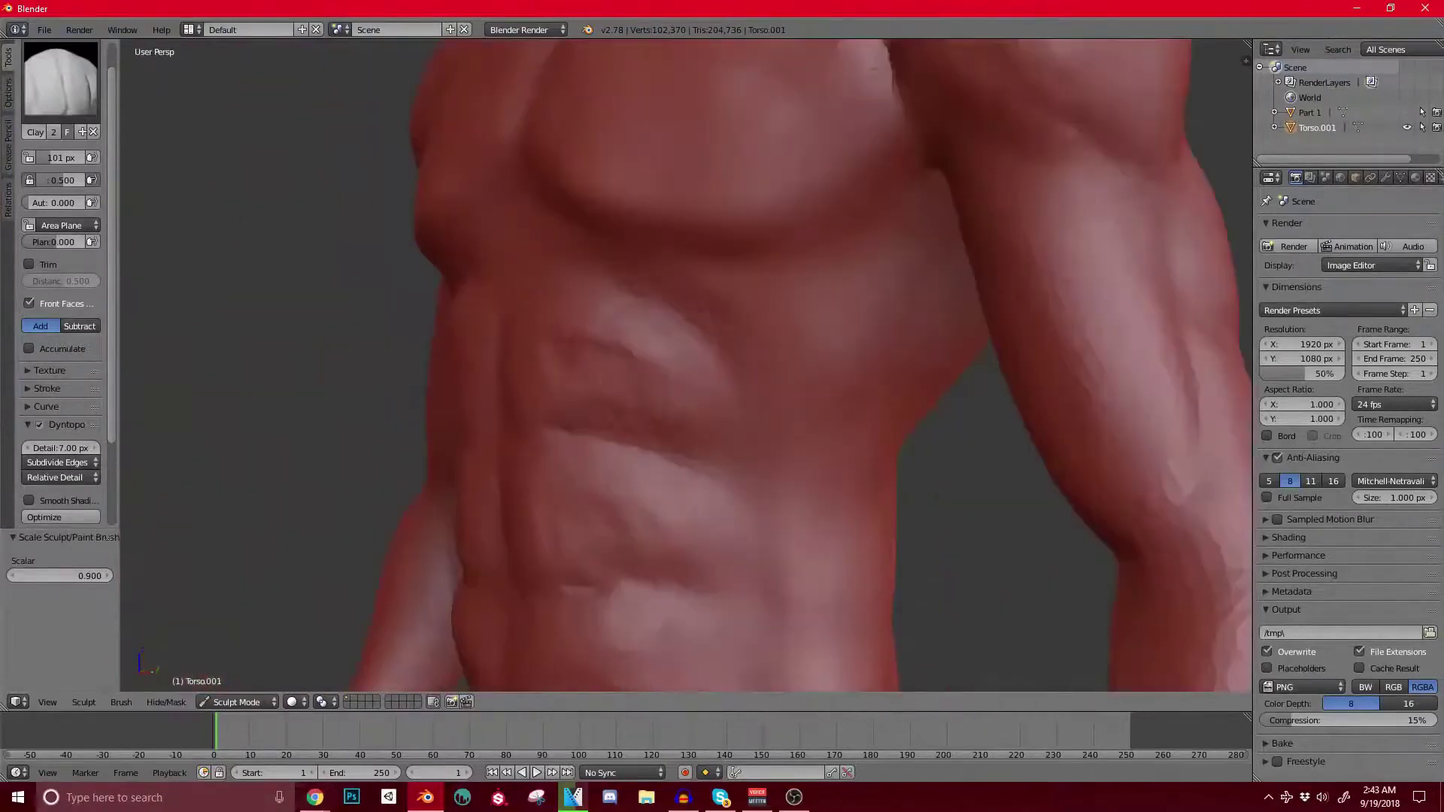
scroll(626, 293, up, 1)
shift+middle_drag(625, 293, 504, 312)
middle_drag(594, 323, 619, 308)
Step: Round out the second abdominal row and define the creases above and below it with Clay Strips
shift+middle_drag(620, 309, 611, 391)
scroll(613, 392, up, 1)
shift+middle_drag(571, 331, 630, 398)
middle_drag(482, 392, 527, 295)
shift+middle_drag(399, 497, 557, 361)
shift+middle_drag(497, 452, 583, 293)
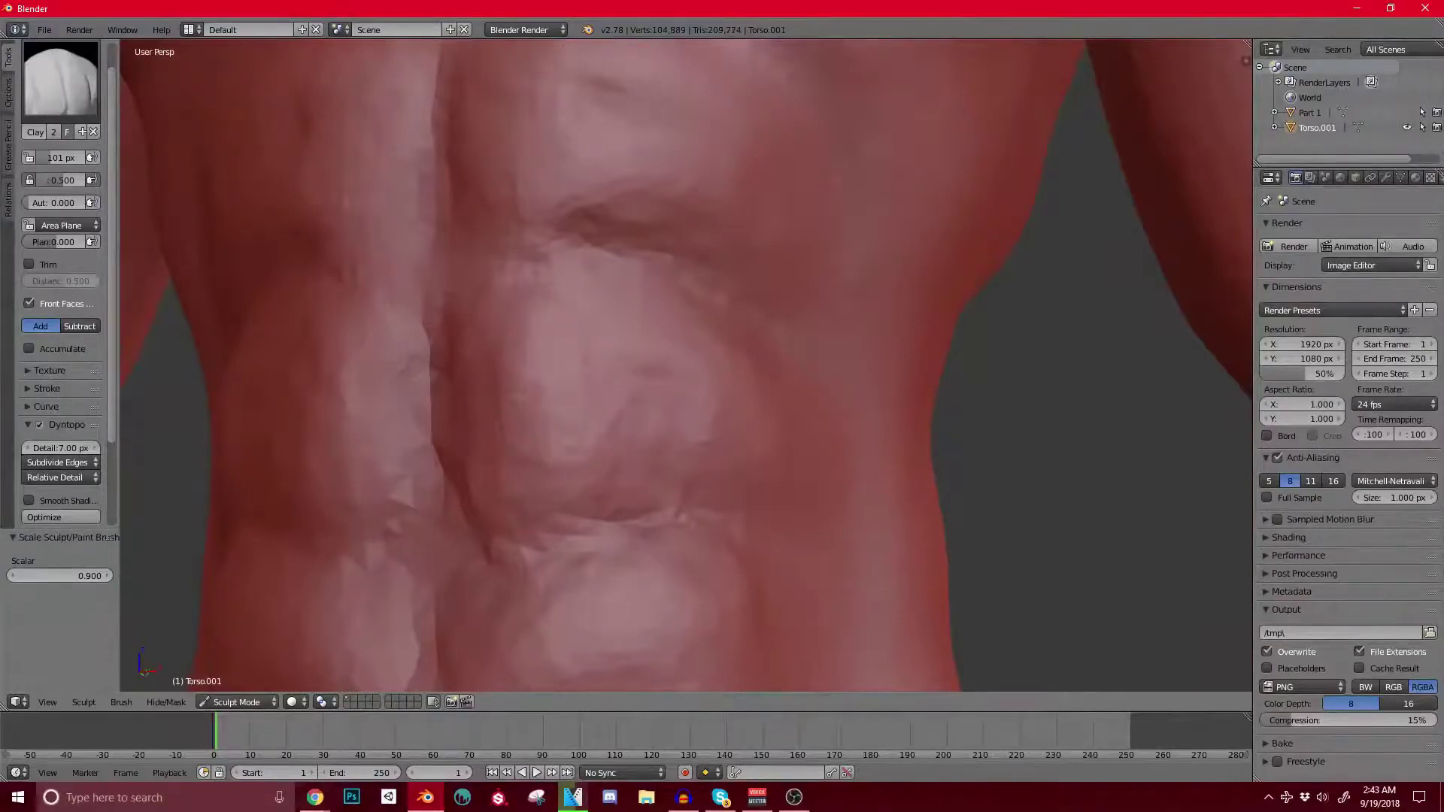
Step: Build up the third abdominal row from the opposite side of the torso with Clay Strips strokes
scroll(617, 376, down, 3)
middle_drag(557, 376, 722, 383)
shift+middle_drag(669, 572, 646, 412)
drag(558, 335, 655, 410)
middle_drag(639, 406, 643, 470)
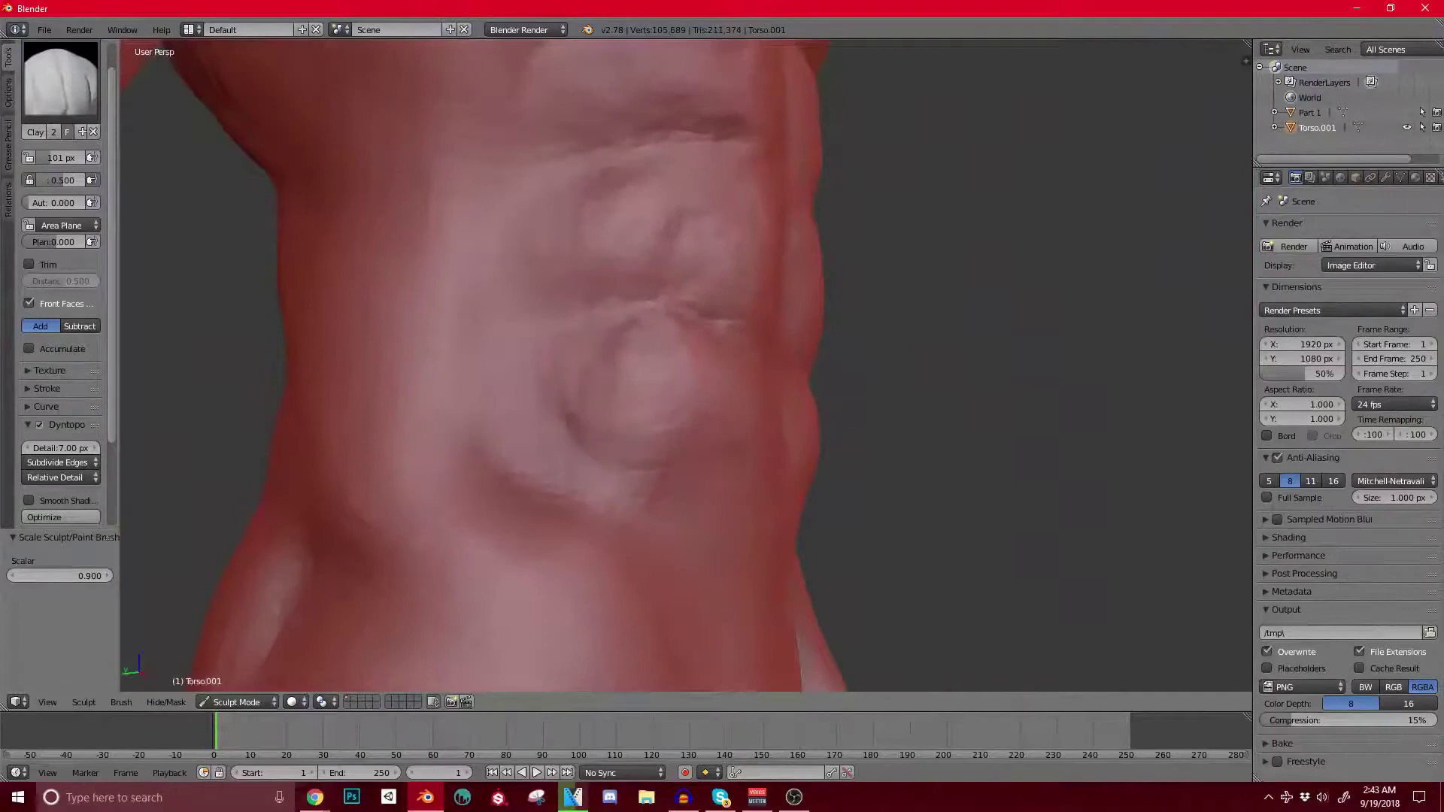
Step: Fill the outer sides of the second and third abdominal rows with Clay Strips strokes in side view
middle_drag(647, 410, 735, 386)
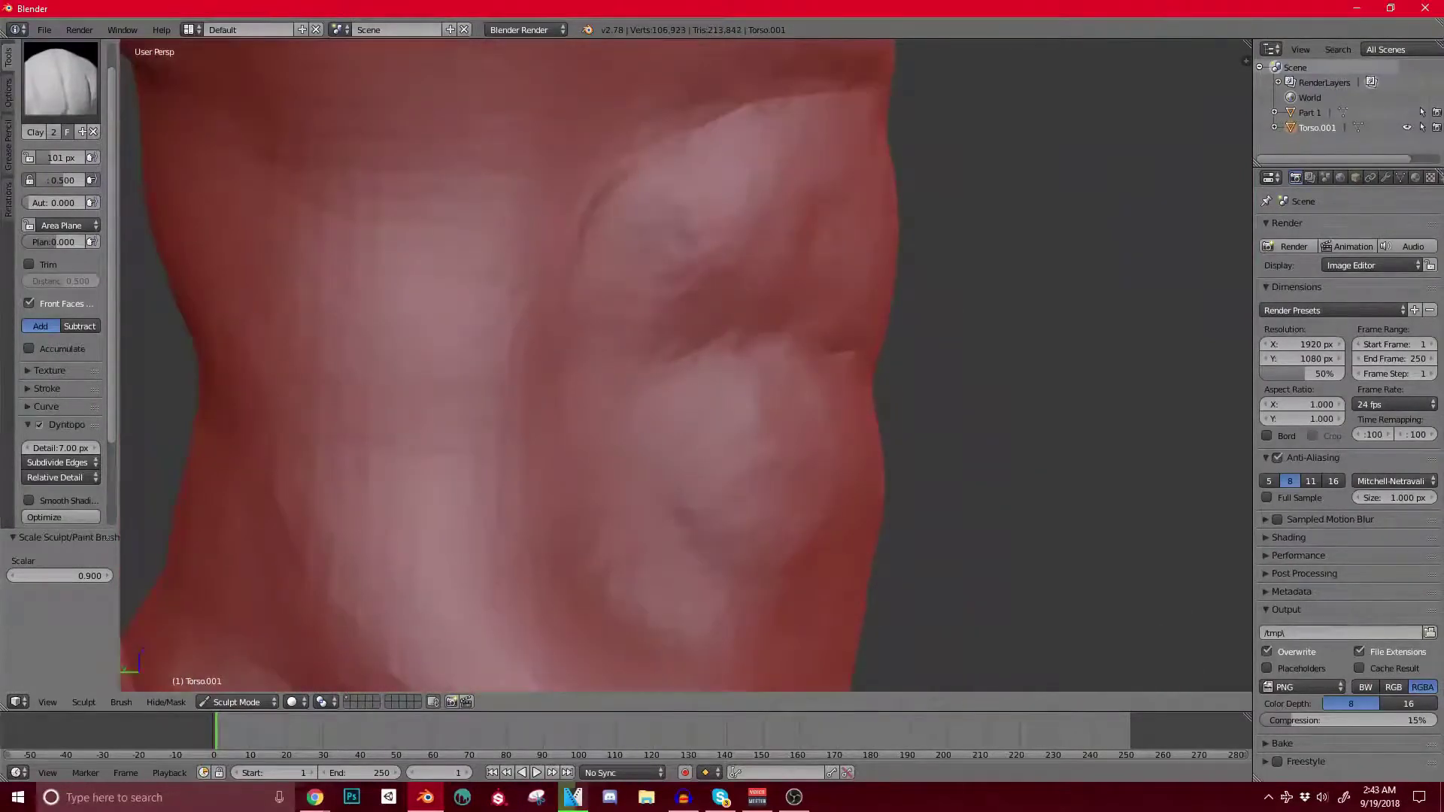
drag(676, 489, 741, 530)
middle_drag(677, 421, 579, 289)
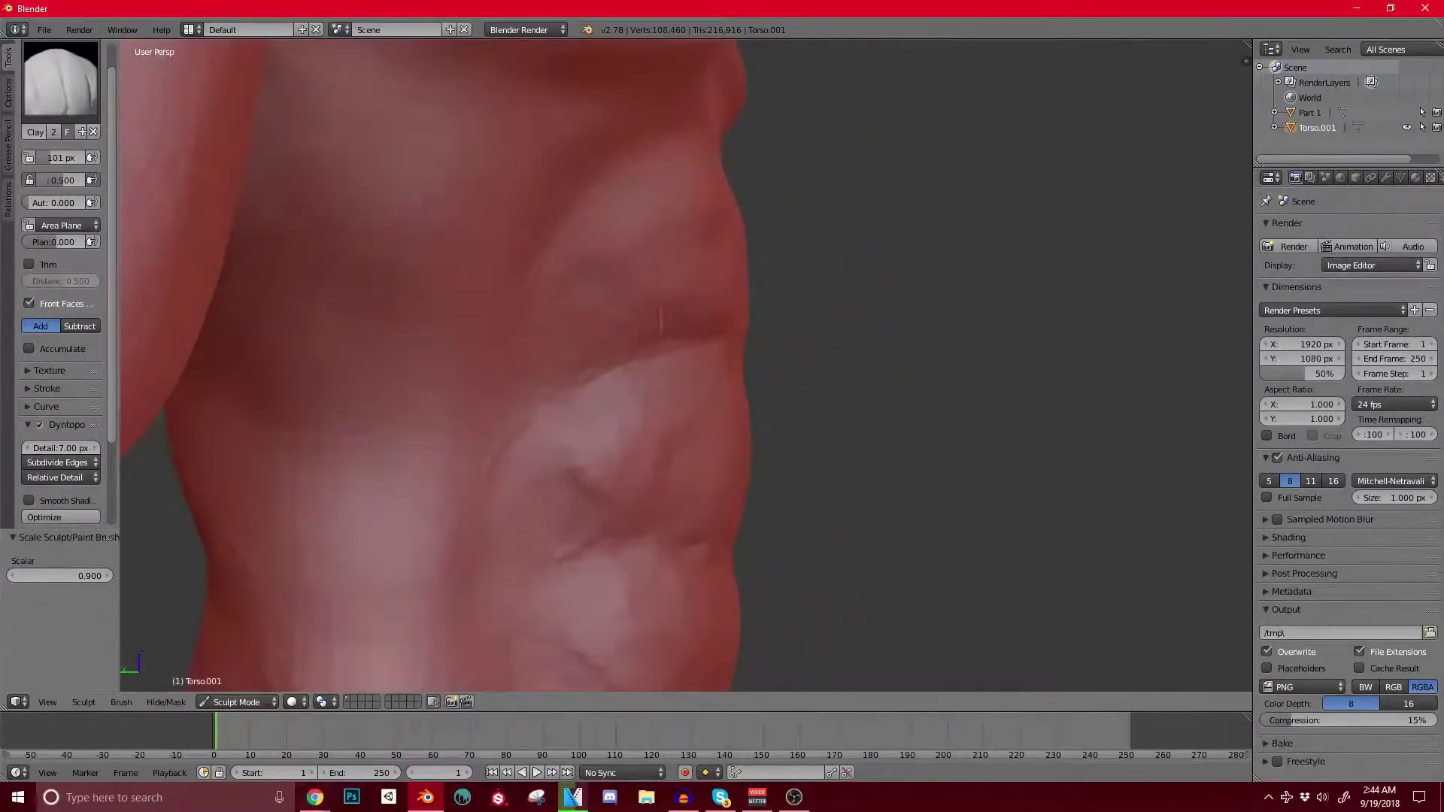
Step: Touch up the outer and lower edges of the second and third abdominal rows with Clay Strips from a three-quarter view
scroll(737, 354, down, 5)
middle_drag(699, 353, 571, 365)
drag(557, 367, 579, 405)
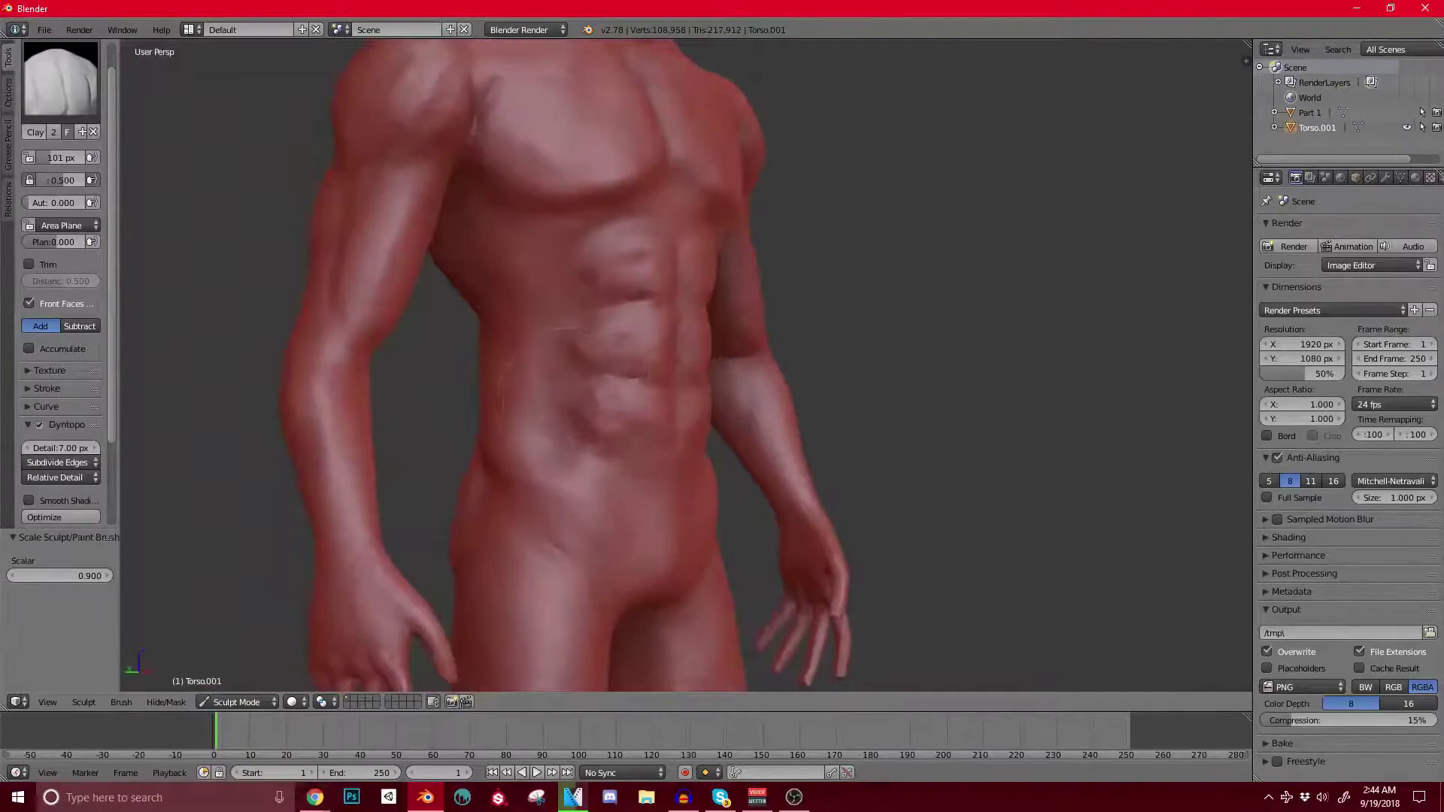
scroll(590, 297, up, 3)
scroll(589, 296, up, 3)
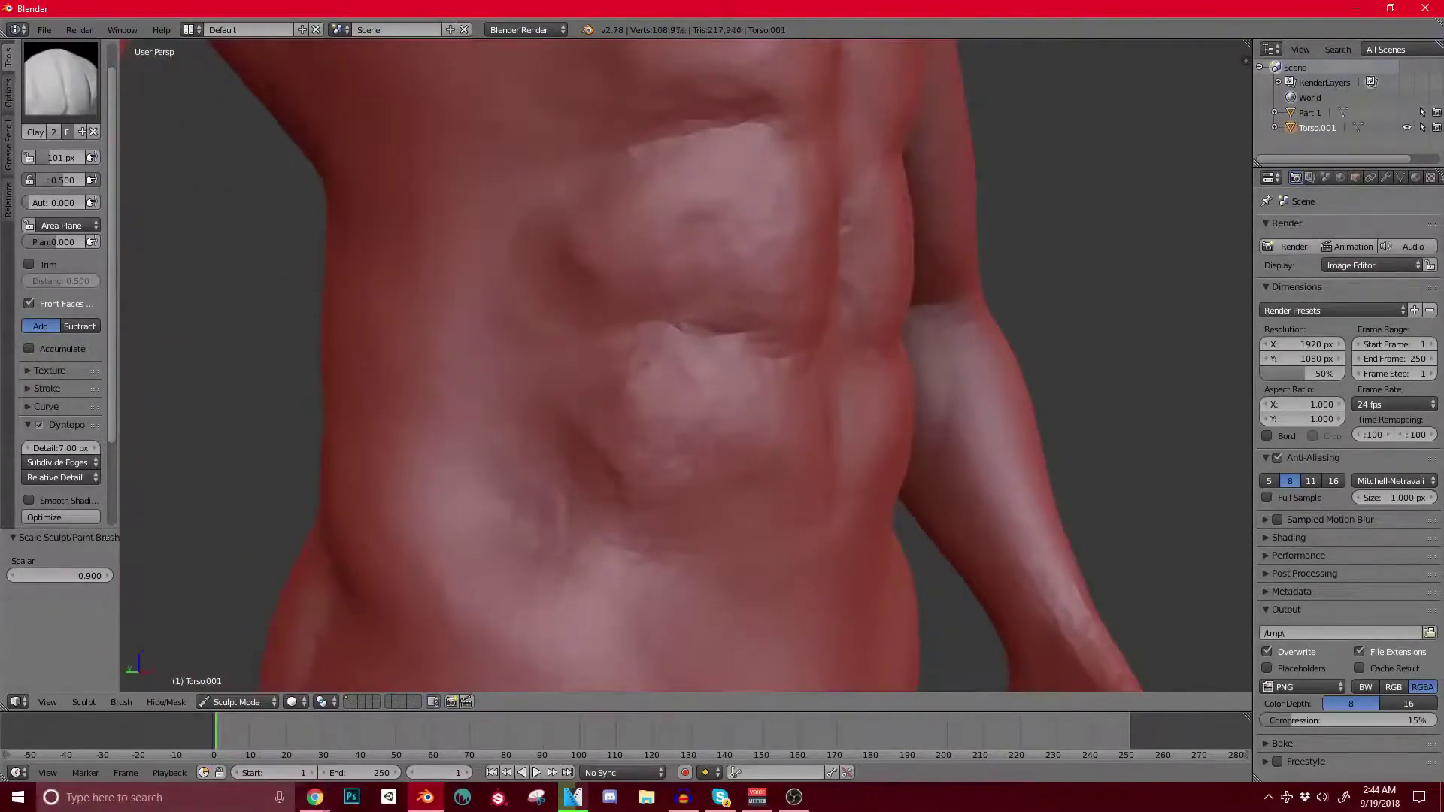
shift+middle_drag(699, 301, 588, 472)
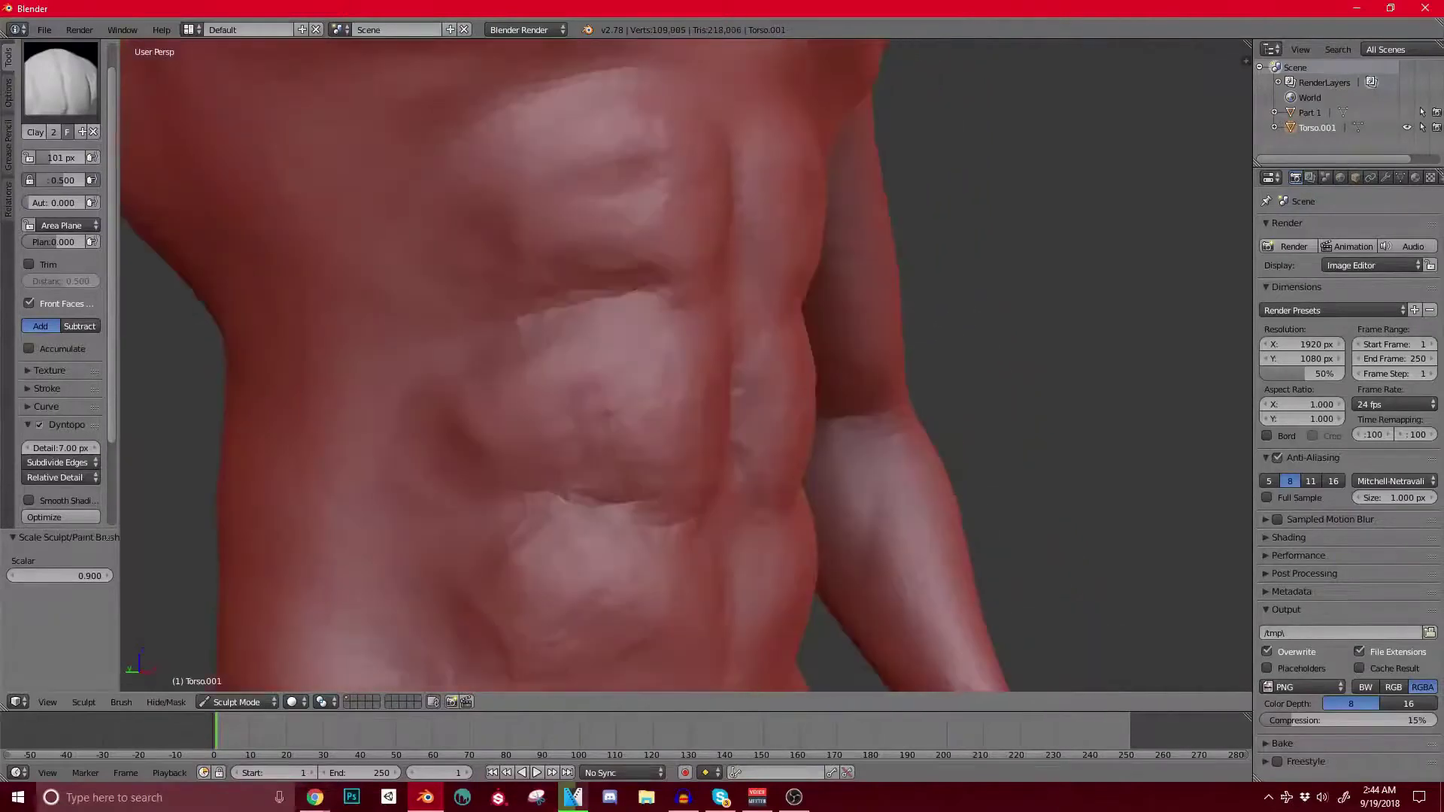
Step: Build up the surface of the second abdominal row with Clay Strips strokes, working from the right side of the torso
scroll(624, 275, down, 7)
middle_drag(624, 267, 421, 260)
key(KP_3)
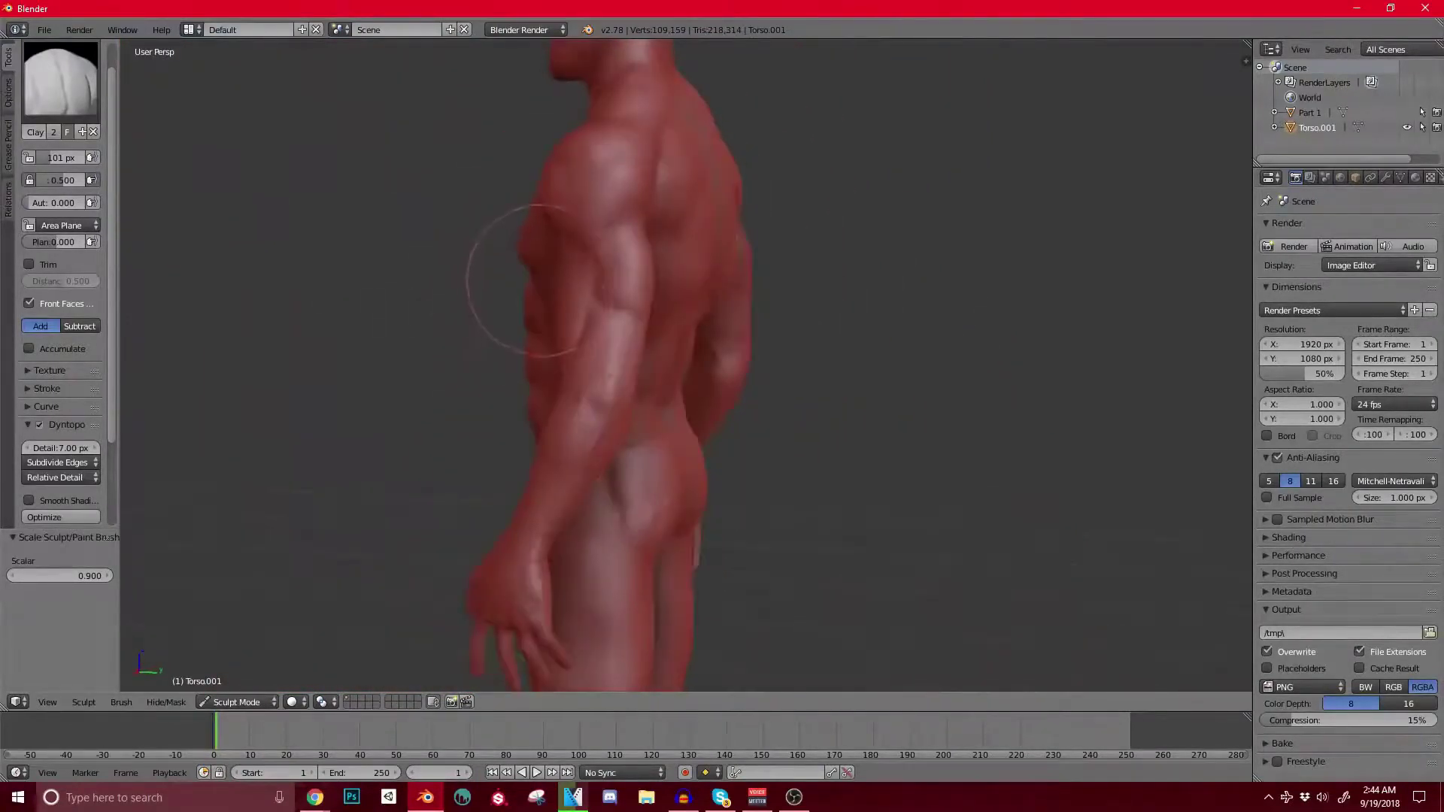
scroll(499, 296, up, 1)
scroll(553, 346, up, 8)
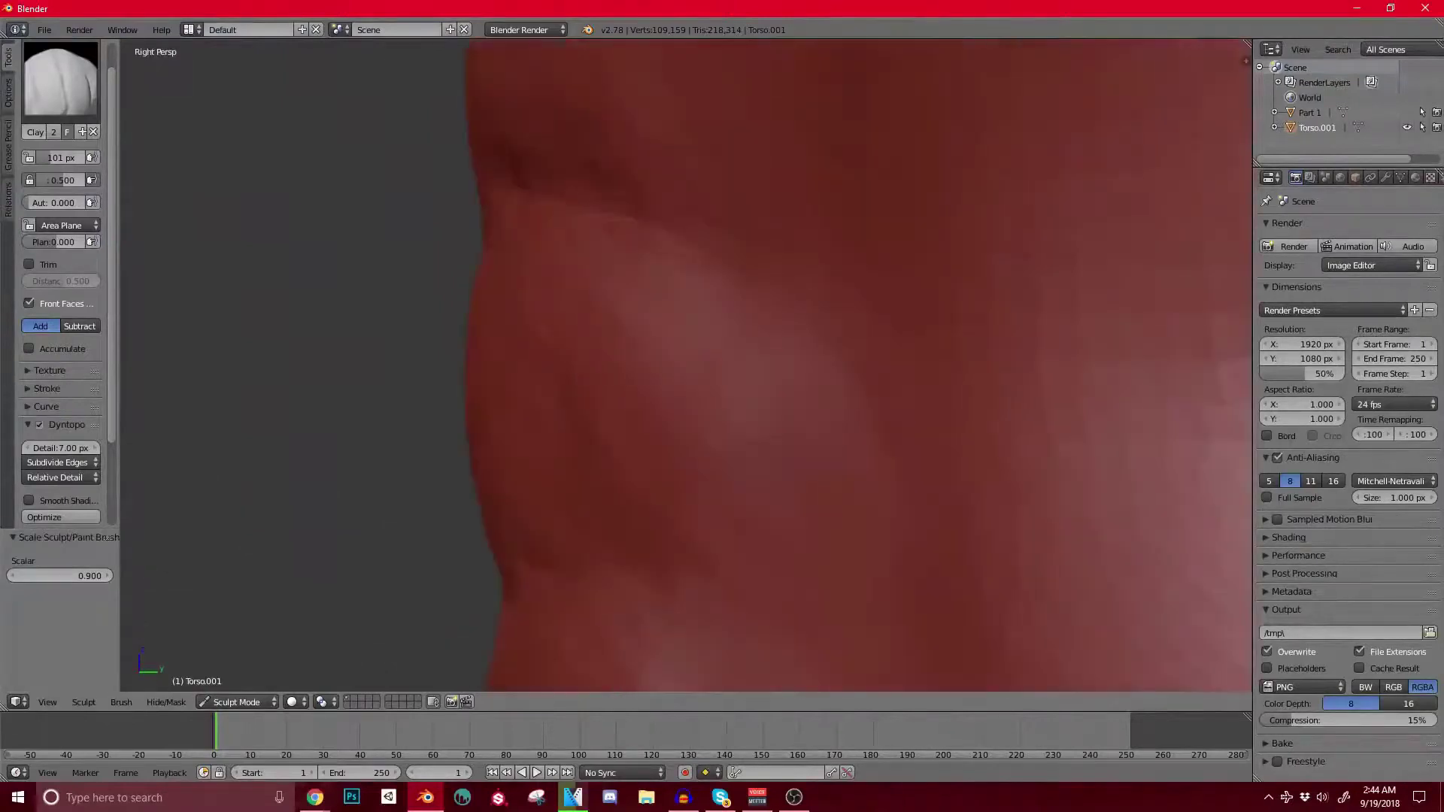
scroll(639, 319, down, 4)
shift+middle_drag(647, 300, 613, 331)
scroll(646, 290, up, 5)
middle_drag(712, 250, 764, 248)
scroll(762, 248, up, 2)
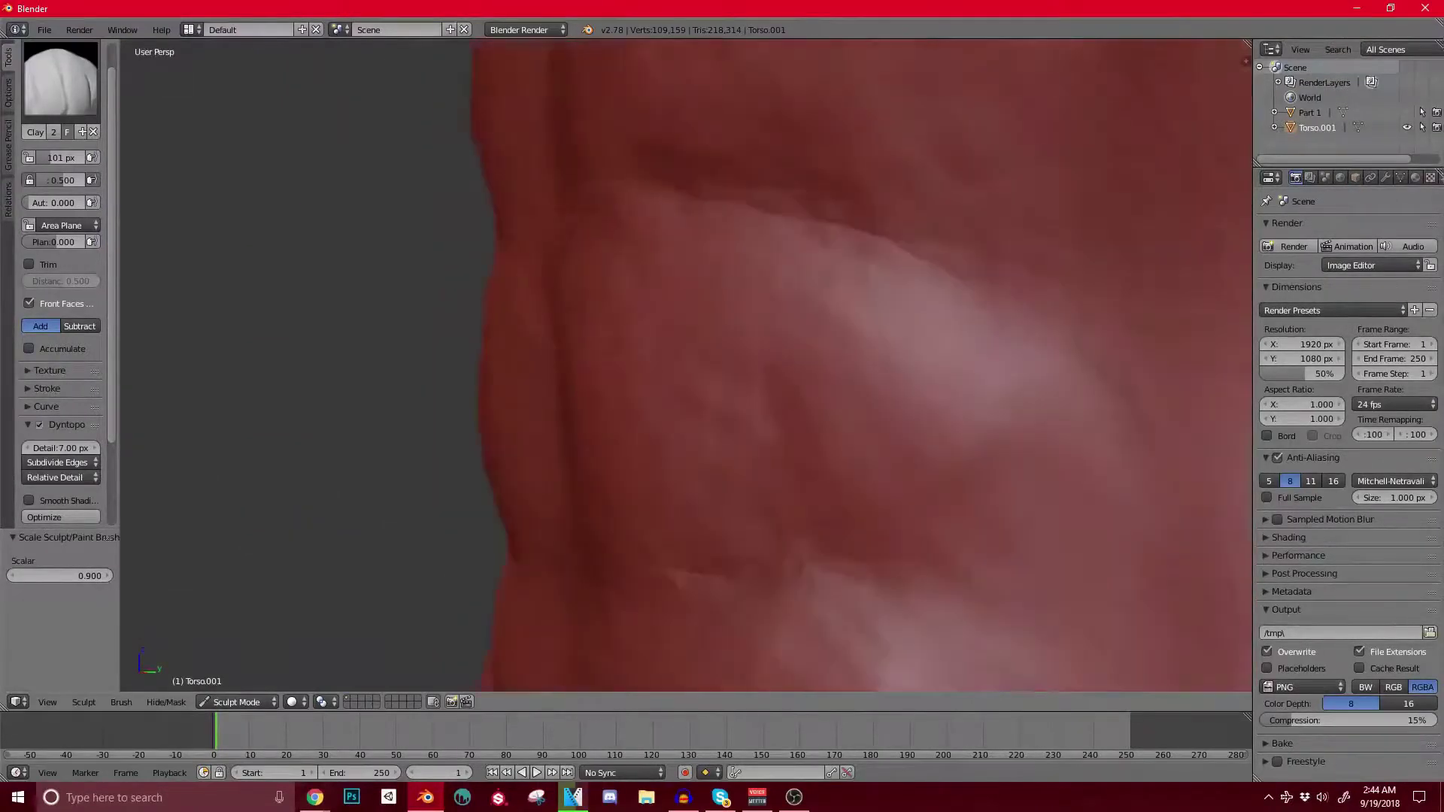
drag(662, 259, 677, 271)
Step: Fill out the top abdominal row below the chest with Clay Strips strokes from the opposite three-quarter side
scroll(669, 301, down, 8)
mouse_move(662, 346)
middle_down()
mouse_move(858, 394)
mouse_move(903, 387)
mouse_move(895, 527)
middle_up()
scroll(700, 384, up, 5)
mouse_move(812, 391)
middle_down()
mouse_move(700, 384)
mouse_move(737, 376)
middle_up()
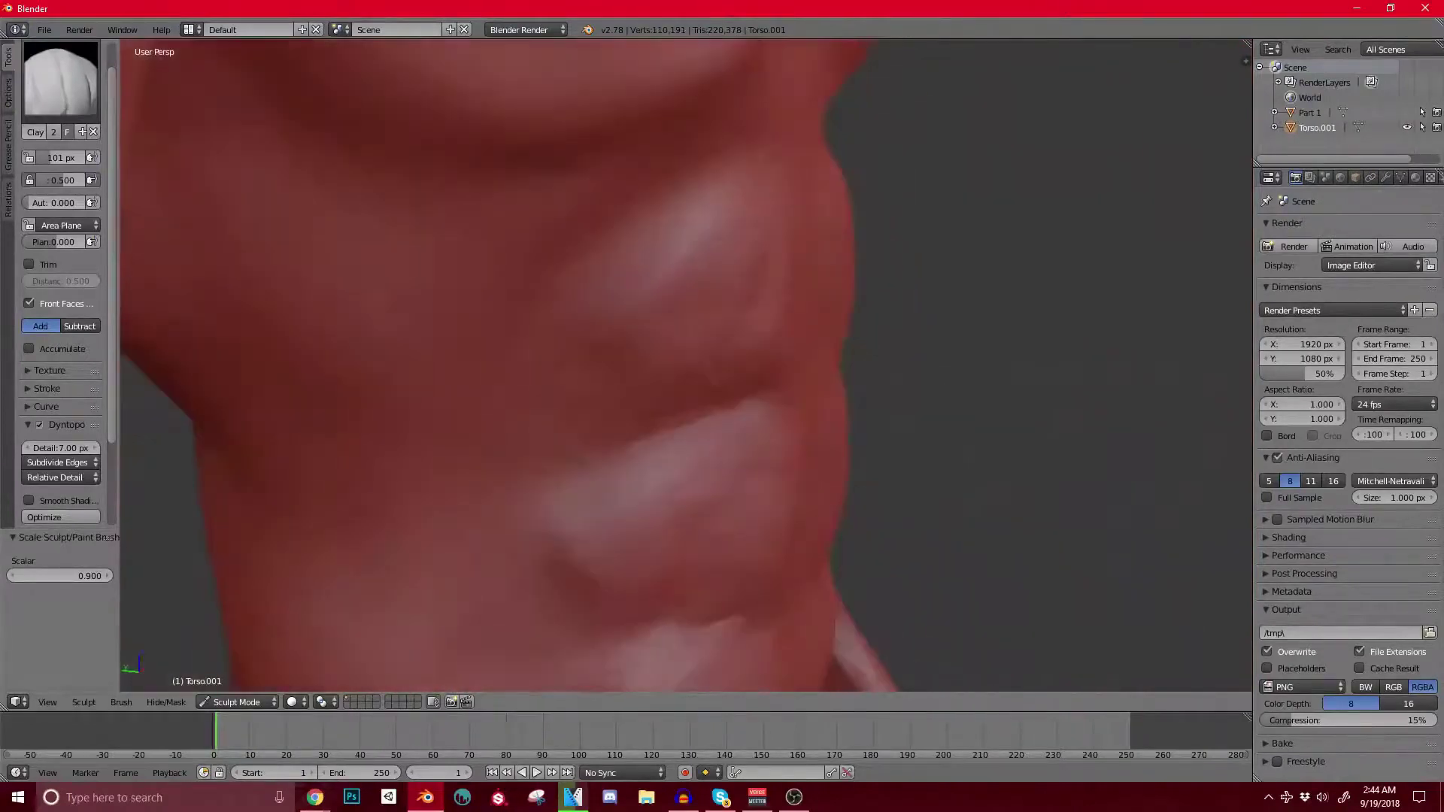
shift+middle_drag(716, 221, 694, 370)
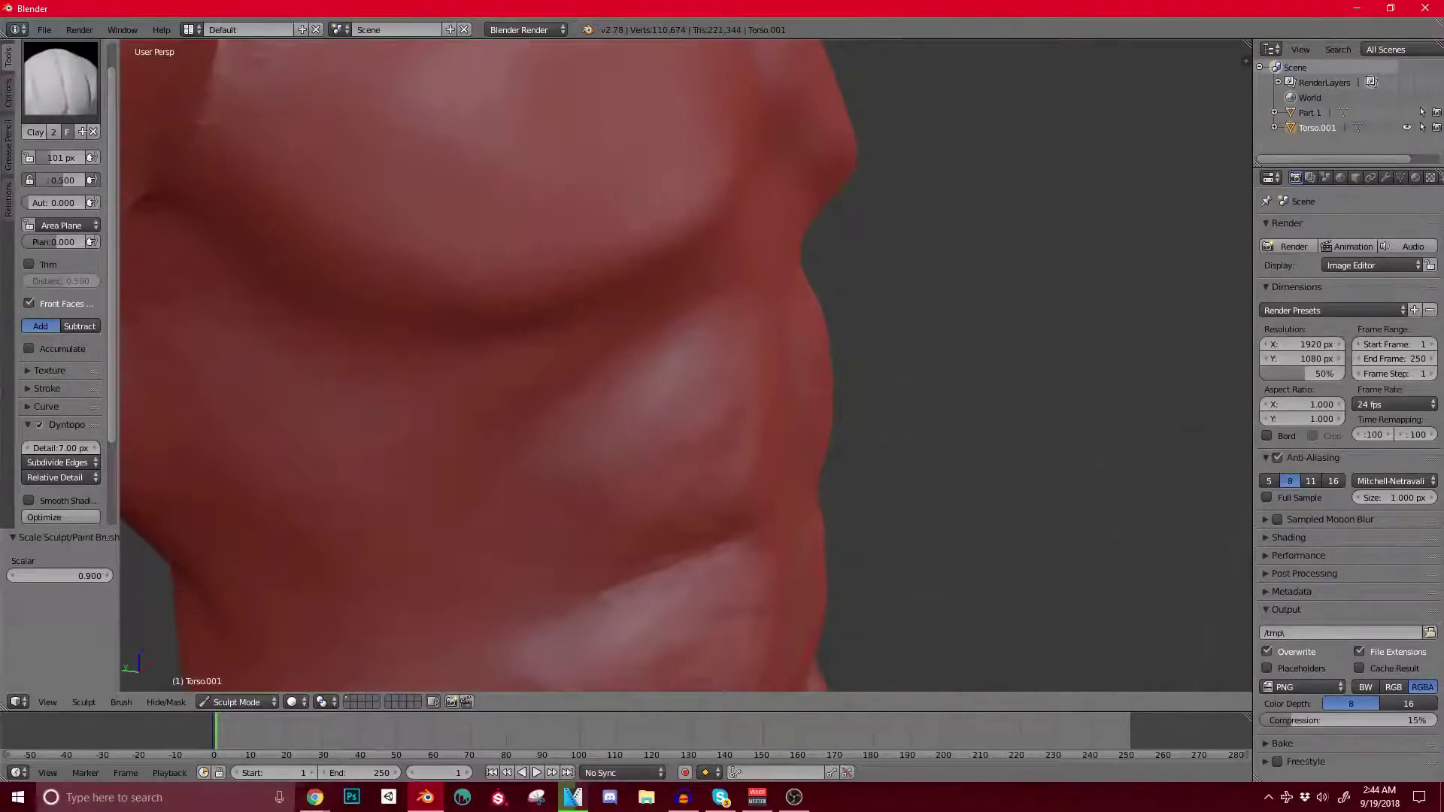
key(alt+Tab)
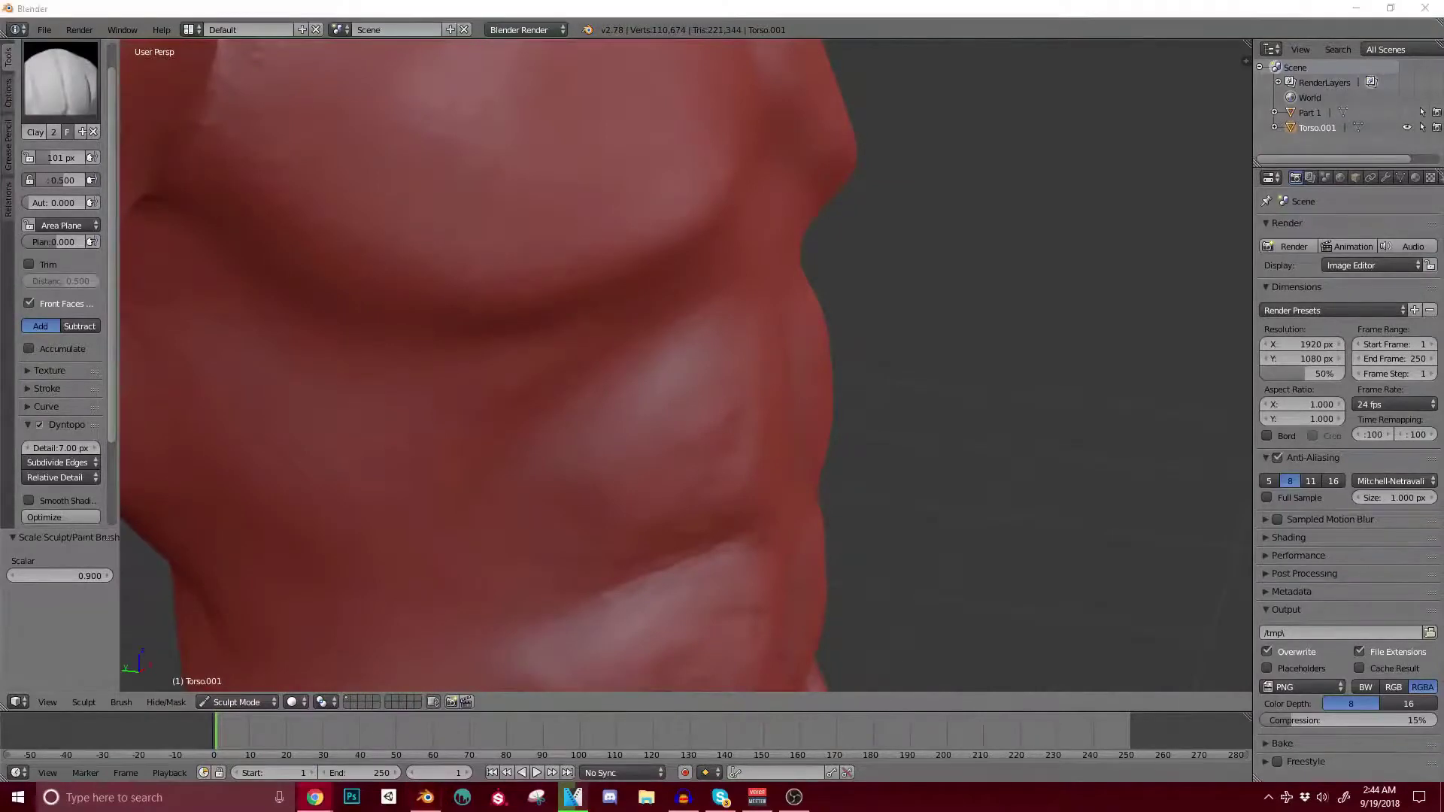
click(835, 357)
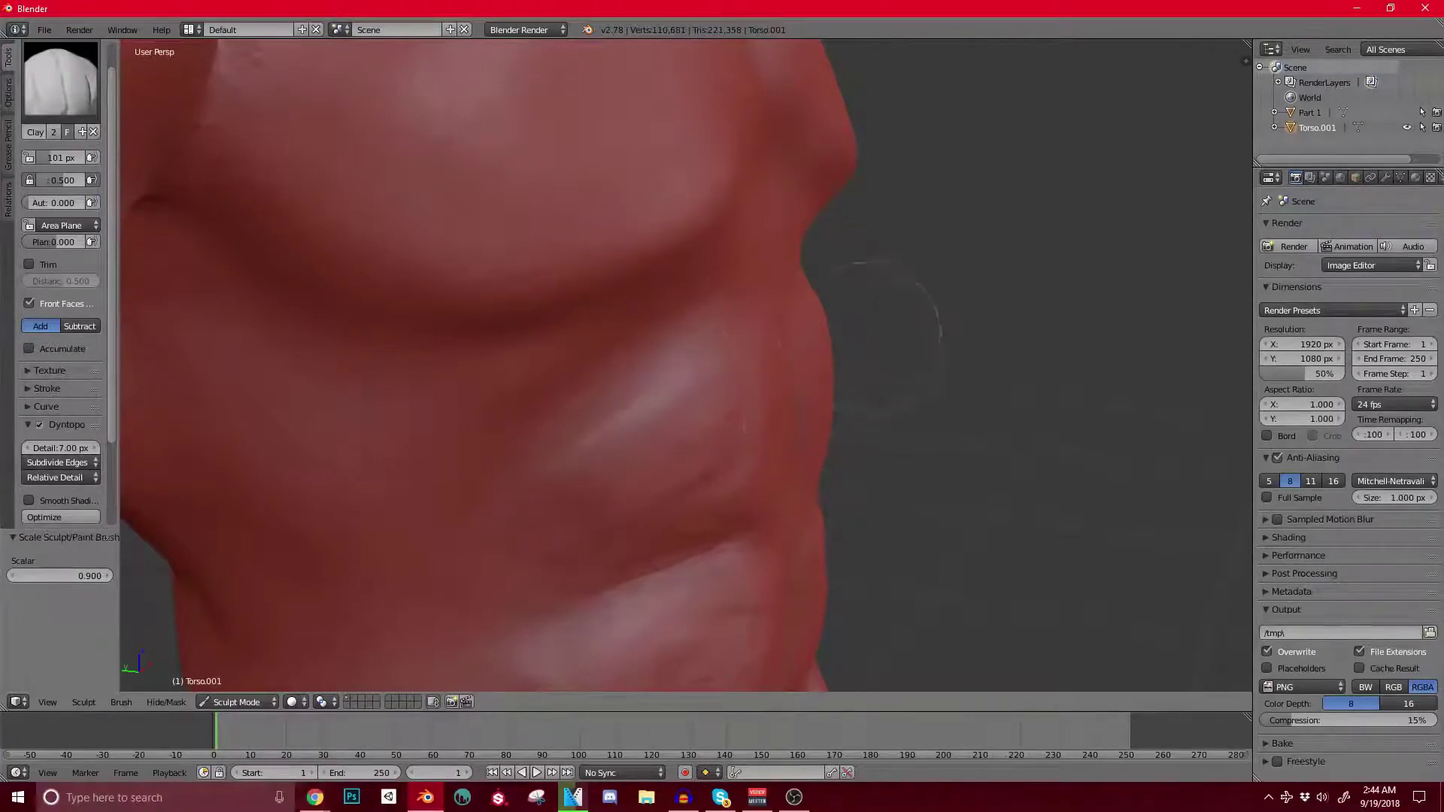
Step: Flatten the upper abdominal profile in side view with the Grab brush, starting at 228 px and reducing it to 119 px
mouse_move(918, 348)
middle_down()
mouse_move(912, 387)
mouse_move(783, 419)
middle_up()
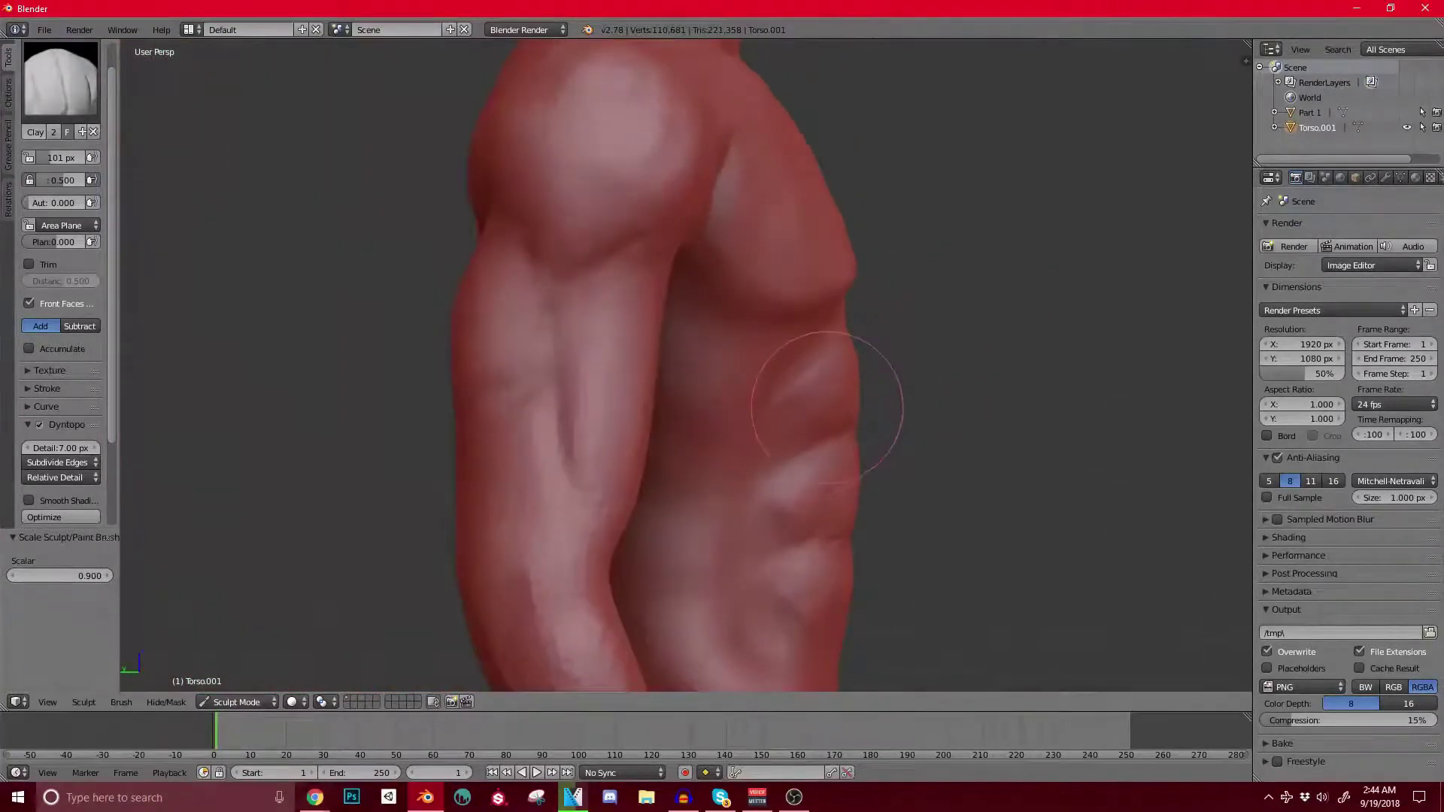
middle_drag(873, 437, 842, 369)
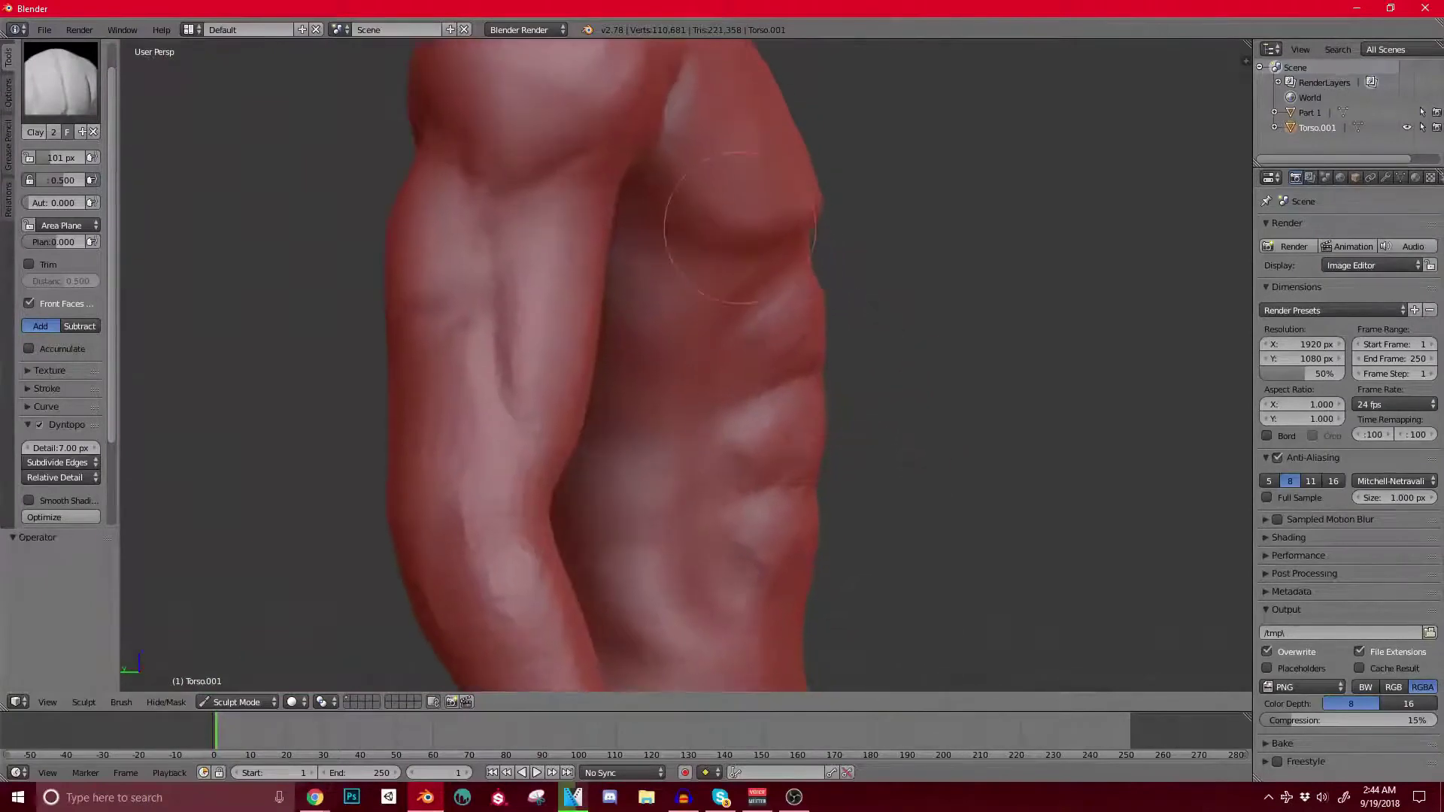
key(g)
key(bracketright)
key(bracketright)
key(bracketright)
key(bracketright)
key(bracketright)
key(bracketright)
key(bracketright)
key(bracketright)
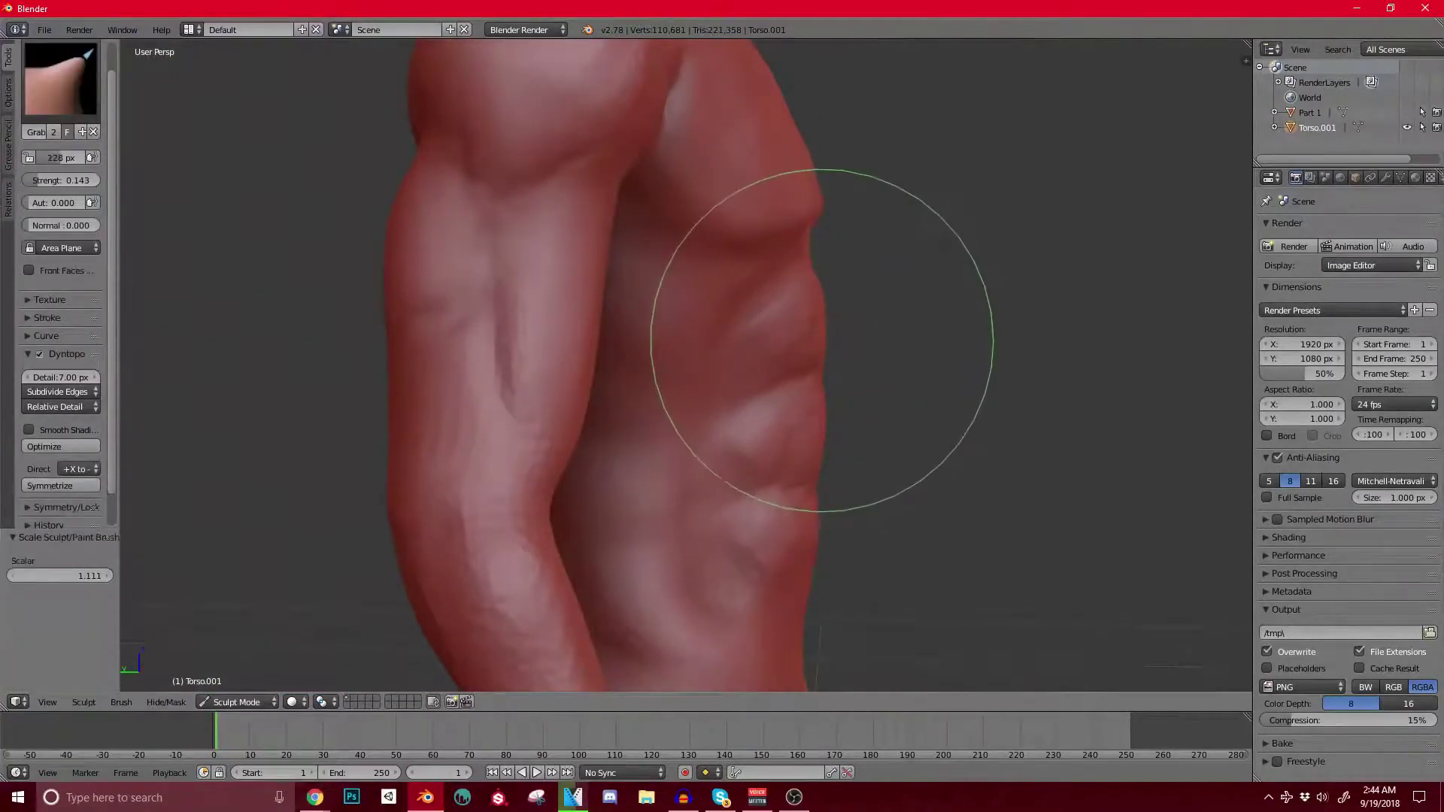
key(bracketleft)
key(bracketleft)
key(bracketleft)
key(bracketleft)
key(bracketleft)
key(bracketleft)
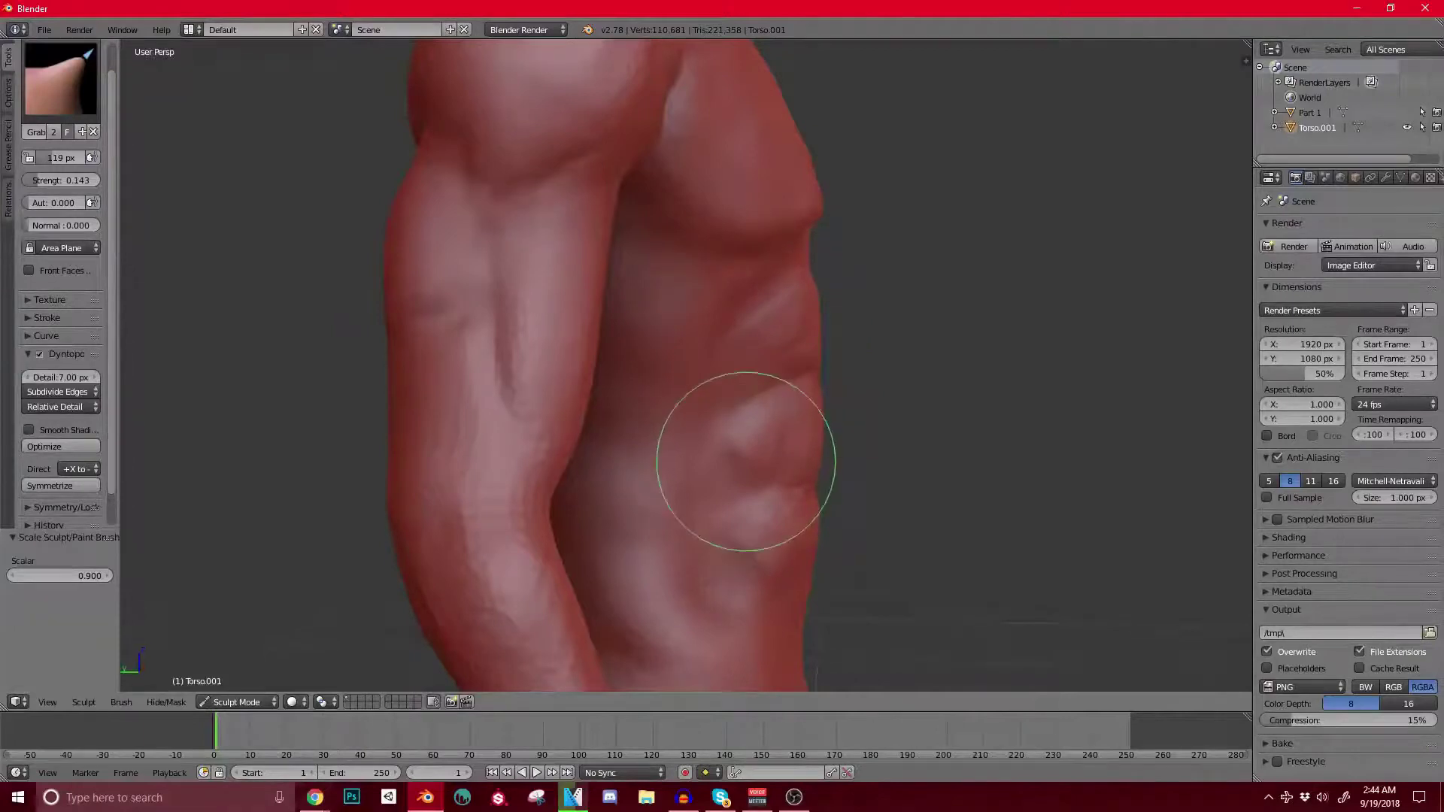
Step: Refine the profile at the creases between the abdominal rows with the Grab brush reduced to 62 px
key(bracketleft)
key(bracketleft)
key(bracketleft)
key(bracketleft)
key(bracketleft)
key(bracketleft)
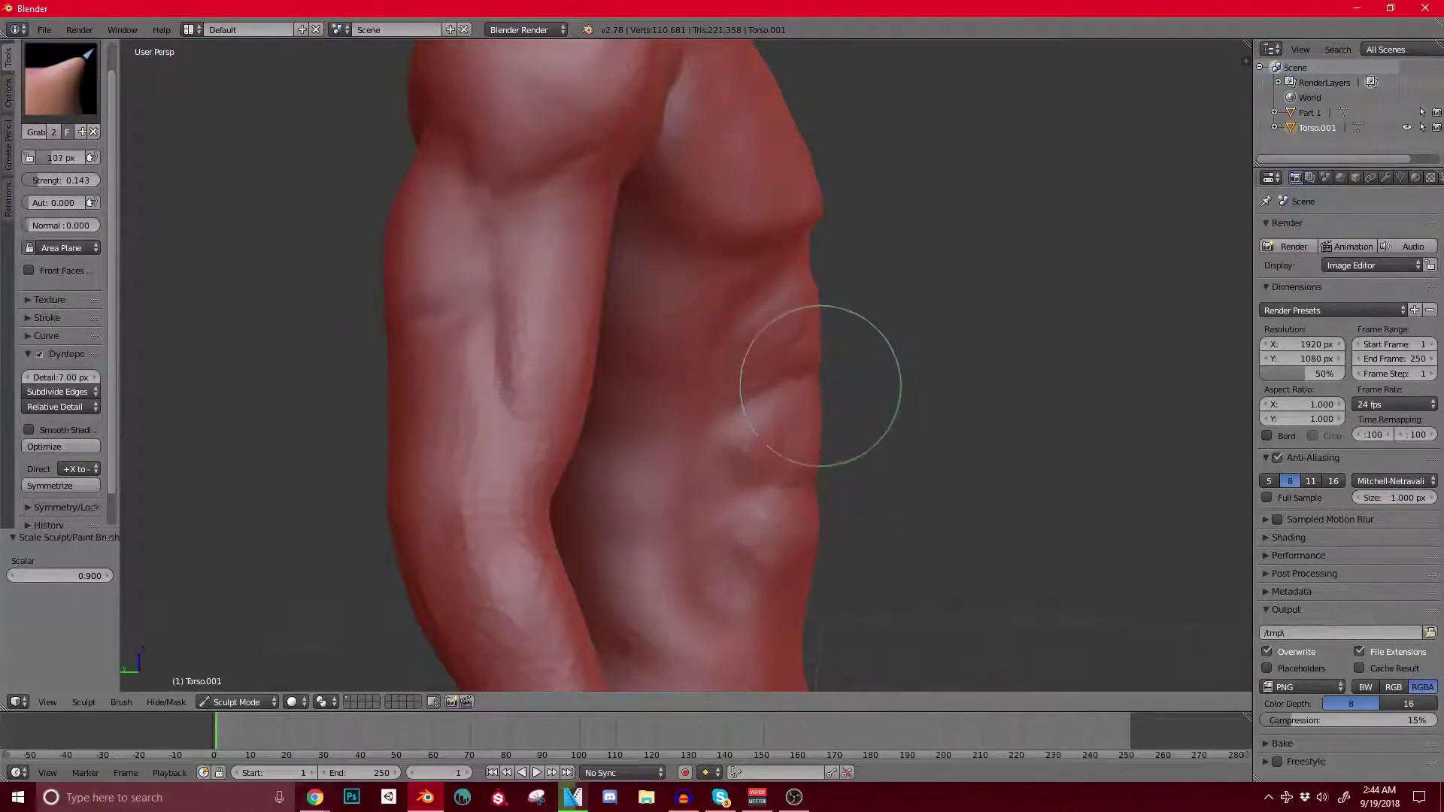
drag(790, 521, 814, 493)
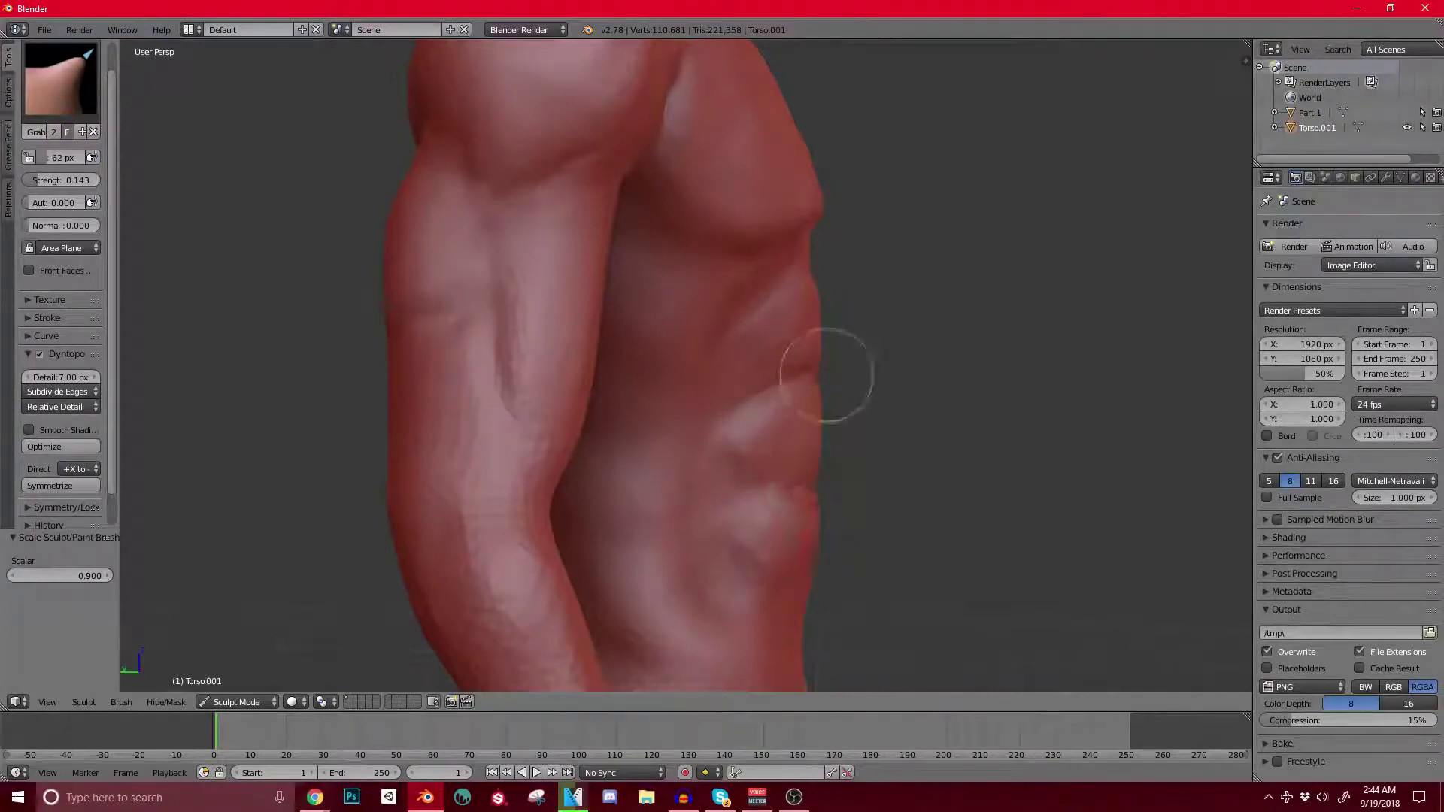
Step: Pull the front profile of the second abdominal row outward with the Grab brush enlarged to 113 px
key(bracketright)
key(bracketright)
key(bracketright)
key(bracketright)
key(bracketright)
key(bracketright)
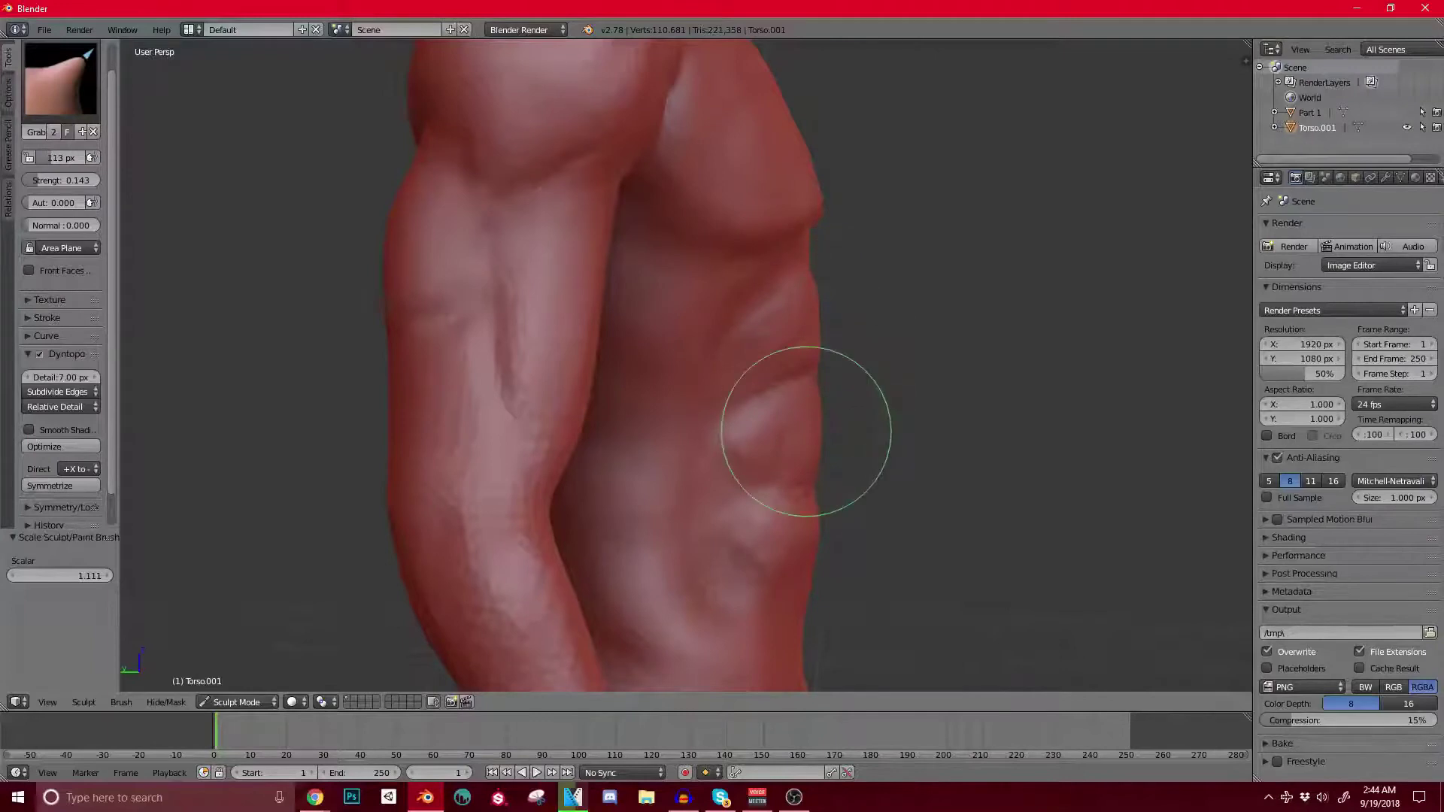
scroll(760, 458, up, 2)
mouse_move(747, 495)
middle_down()
mouse_move(714, 526)
mouse_move(861, 464)
middle_up()
scroll(743, 551, up, 1)
scroll(806, 553, down, 3)
scroll(748, 548, up, 2)
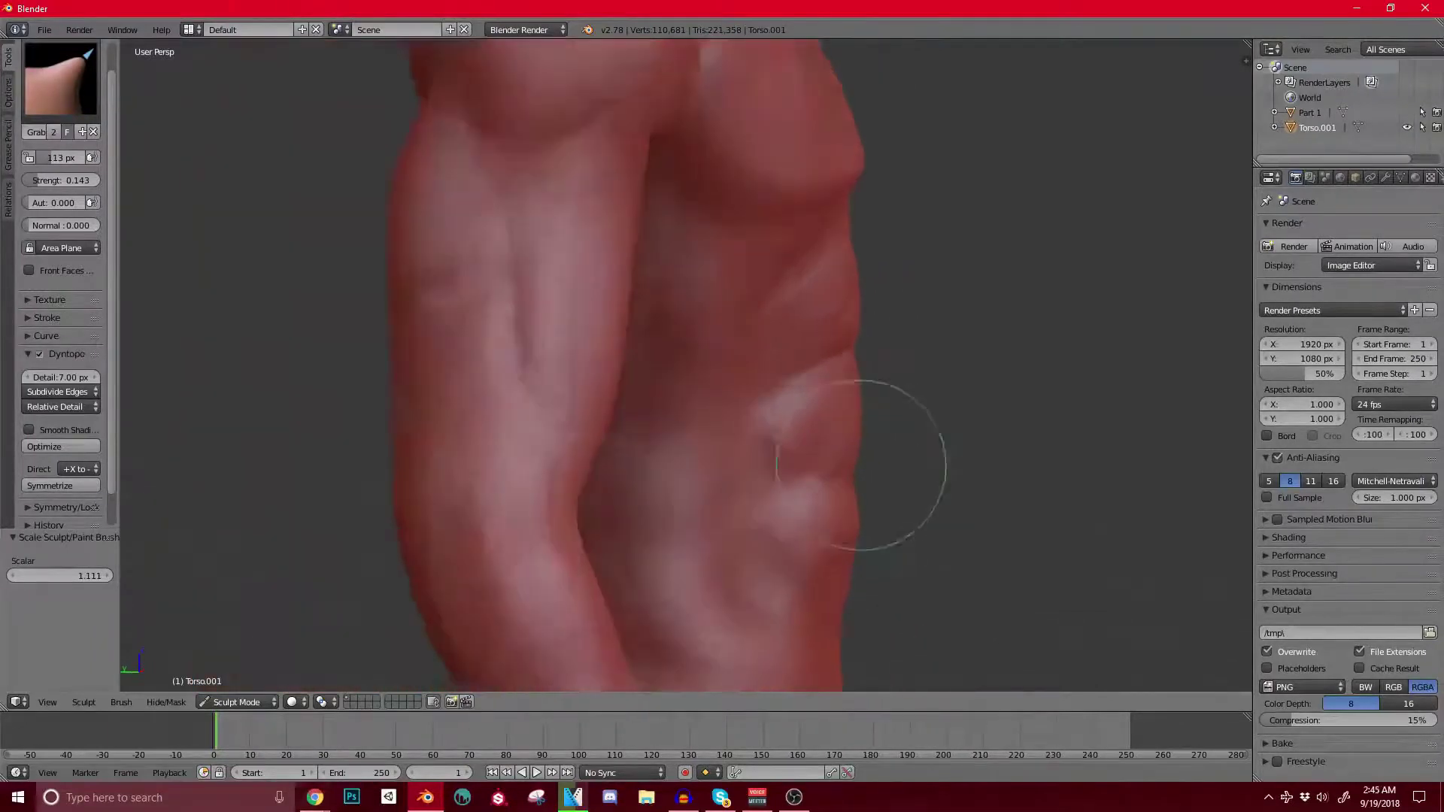
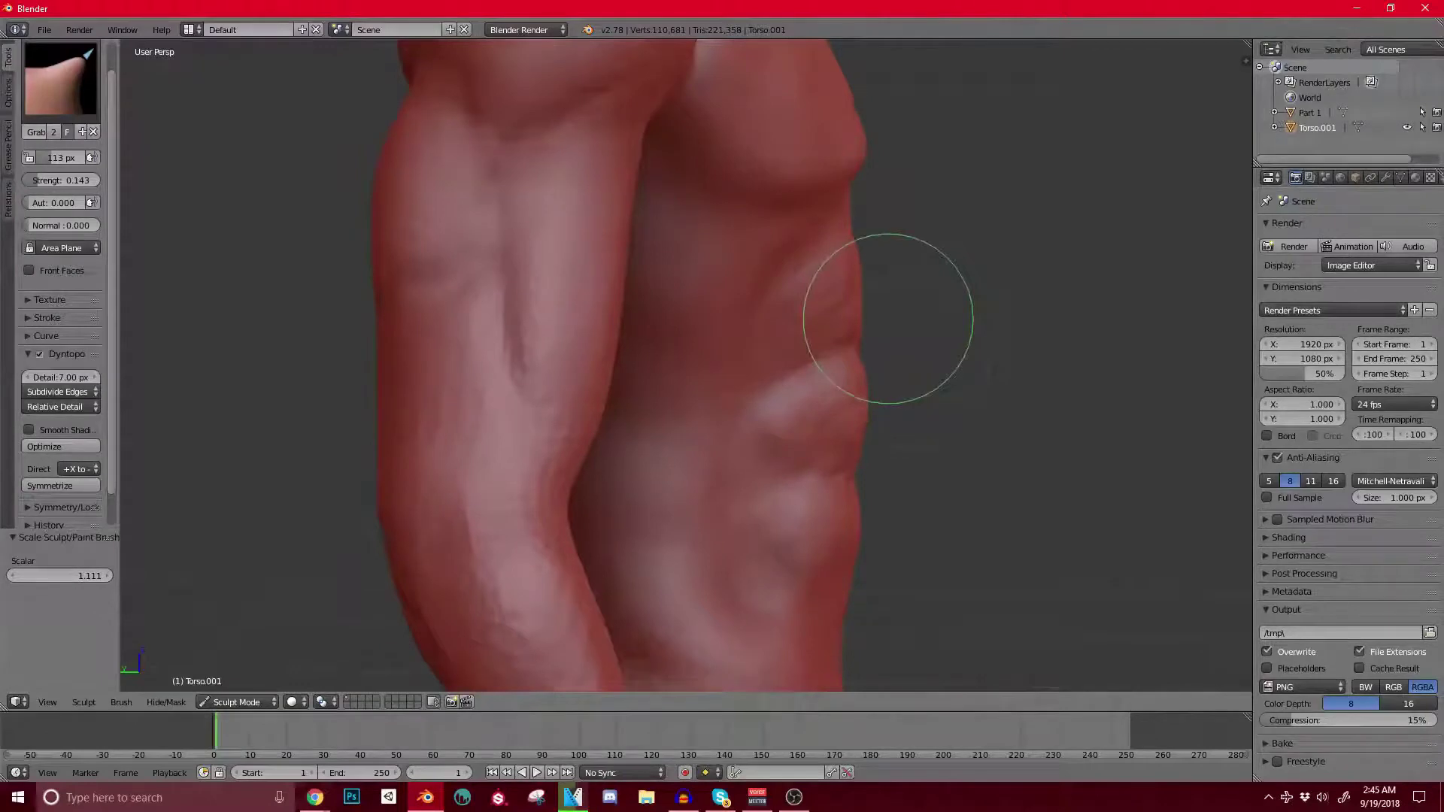
Step: Examine the chest and abdominal shapes from the front, side and three-quarter angles
mouse_move(888, 318)
middle_down()
mouse_move(847, 300)
mouse_move(867, 306)
mouse_move(803, 339)
mouse_move(693, 434)
mouse_move(677, 386)
mouse_move(693, 354)
middle_up()
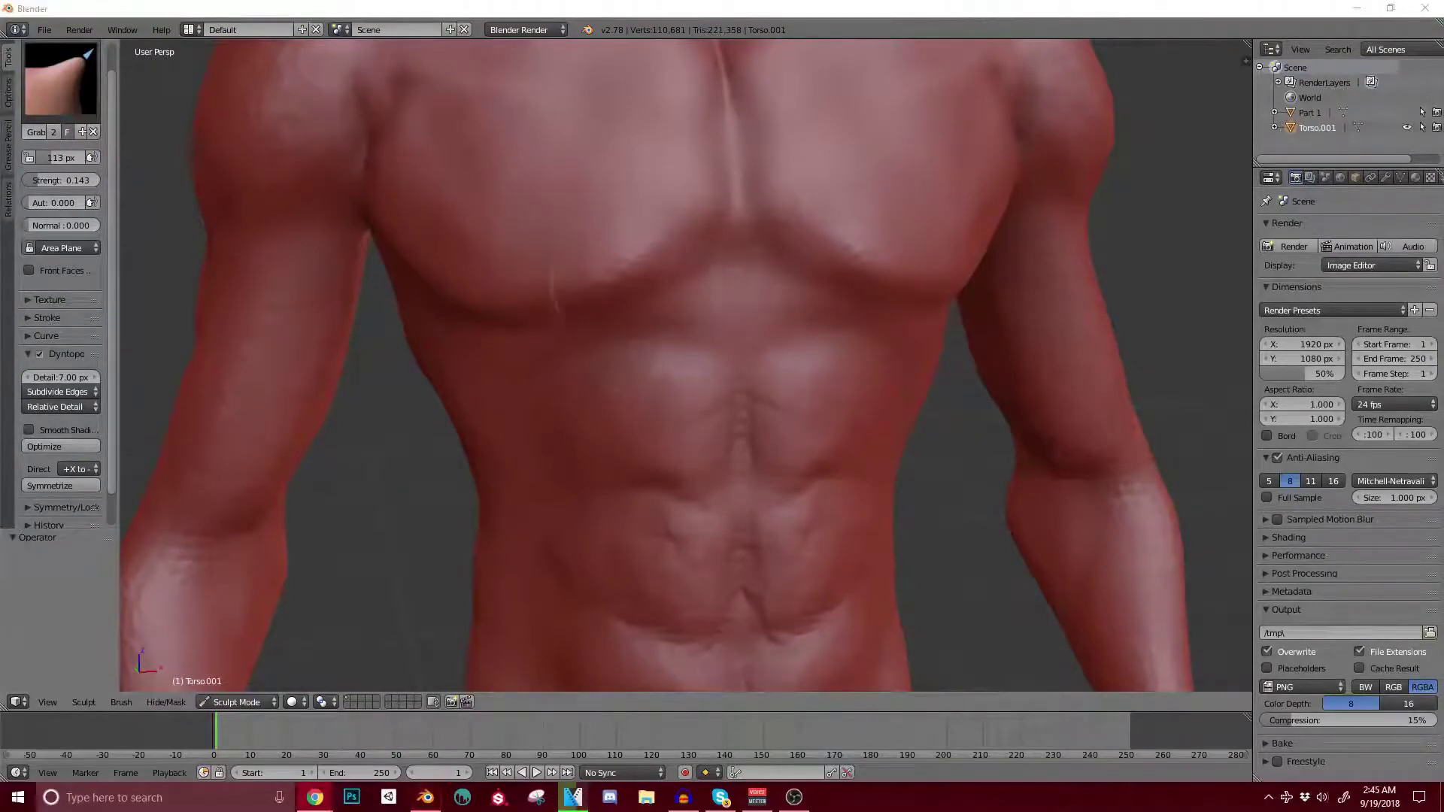
click(579, 419)
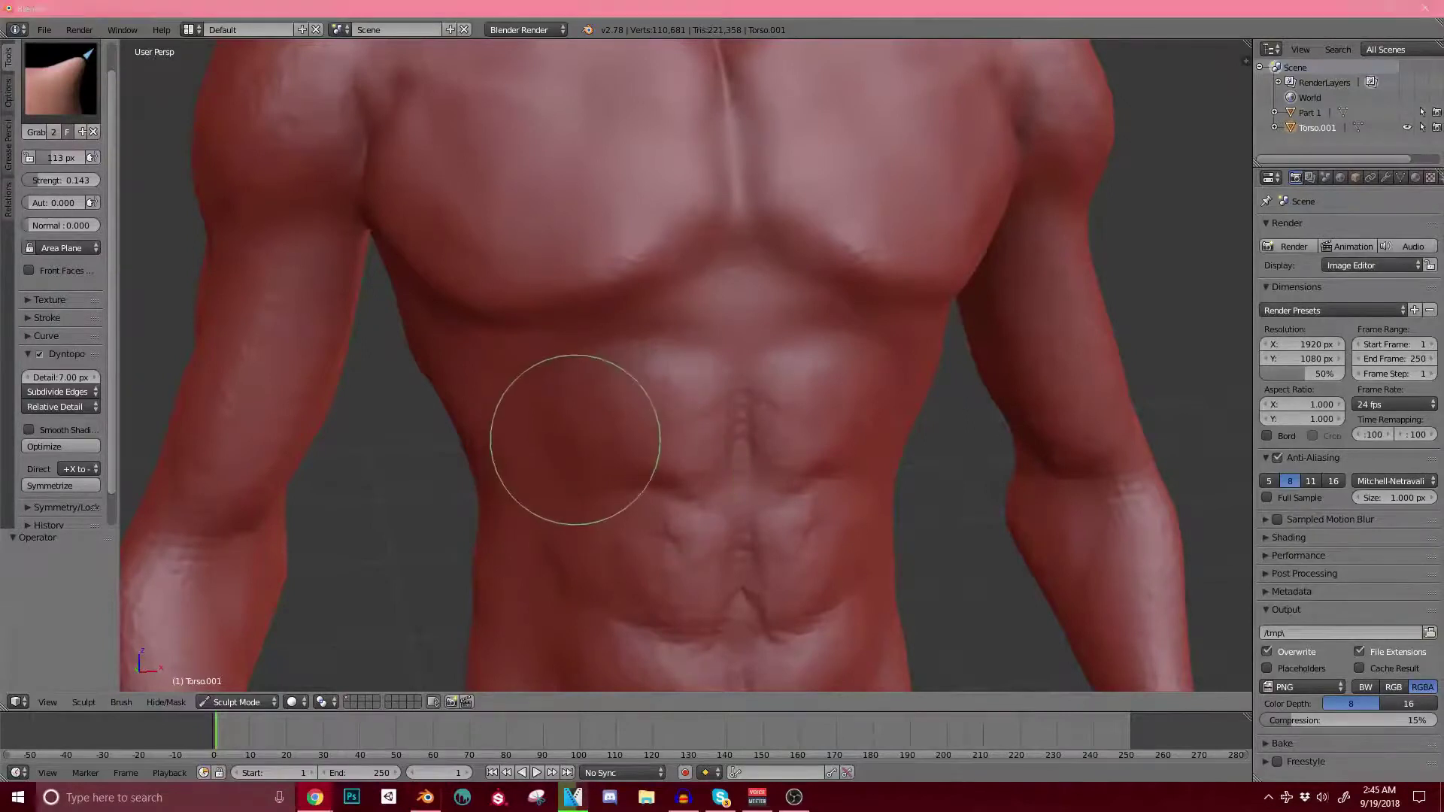
mouse_move(532, 435)
middle_down()
mouse_move(620, 426)
mouse_move(579, 419)
mouse_move(580, 387)
mouse_move(564, 397)
mouse_move(574, 412)
middle_up()
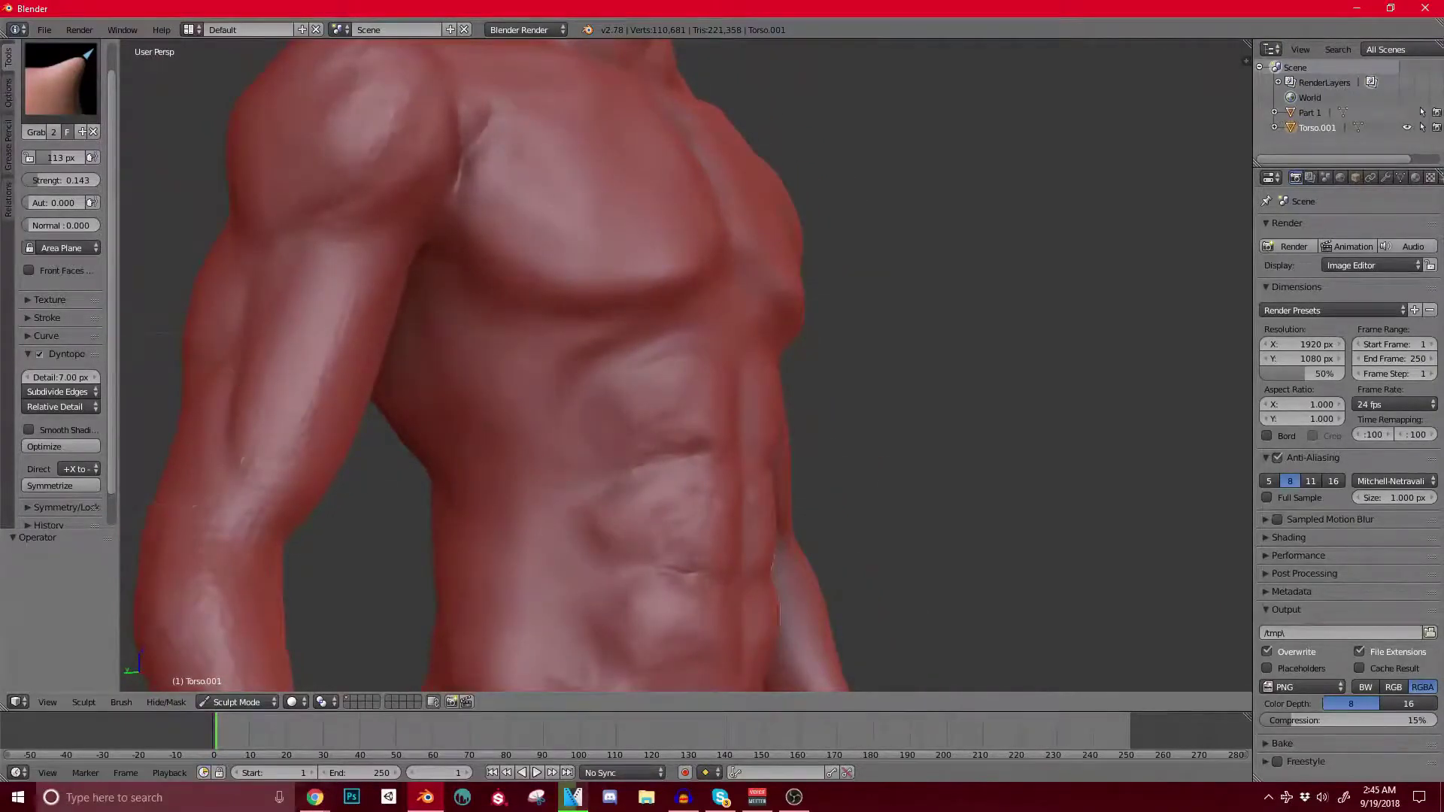
mouse_move(574, 413)
middle_down()
mouse_move(516, 452)
mouse_move(596, 436)
mouse_move(296, 449)
mouse_move(254, 437)
middle_up()
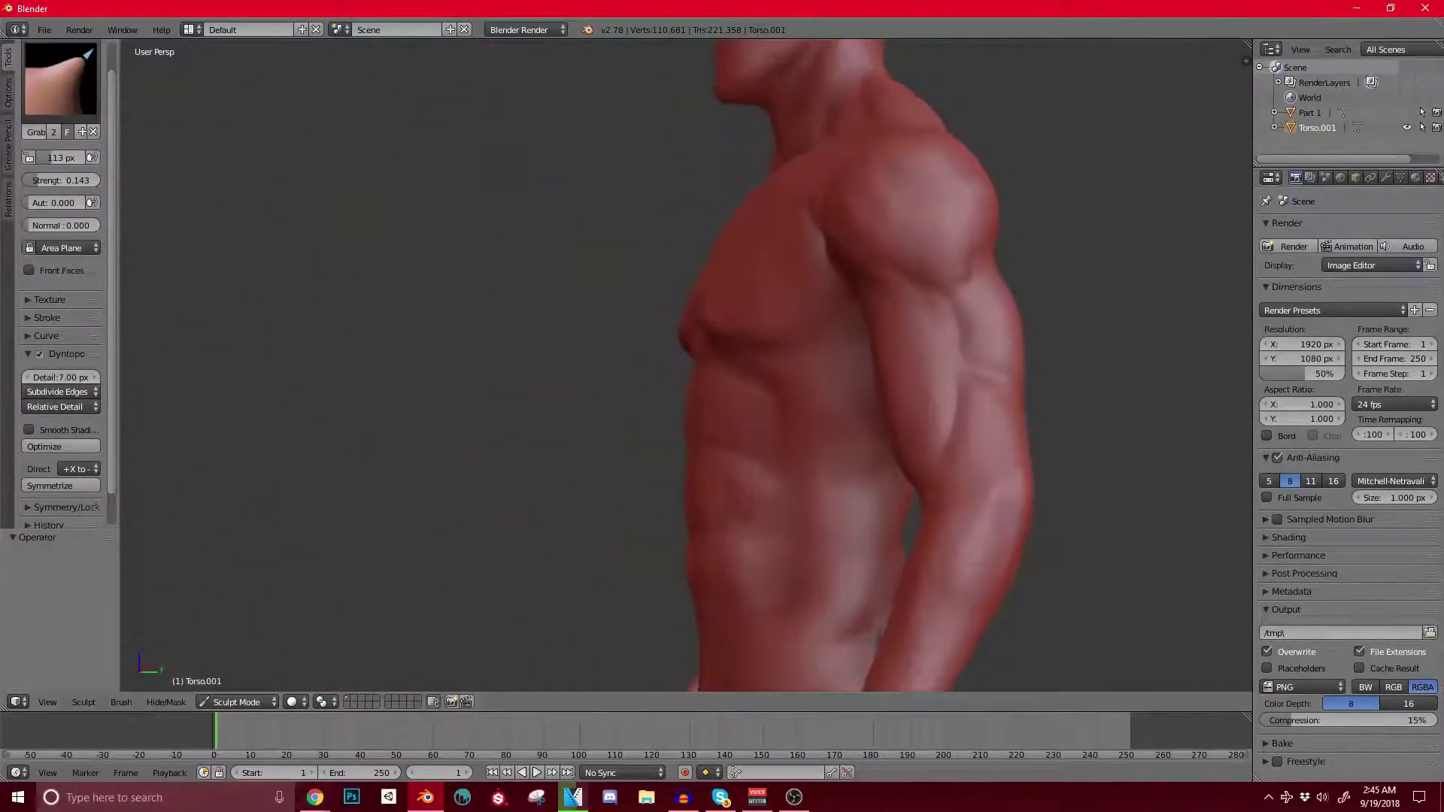
key(alt+Tab)
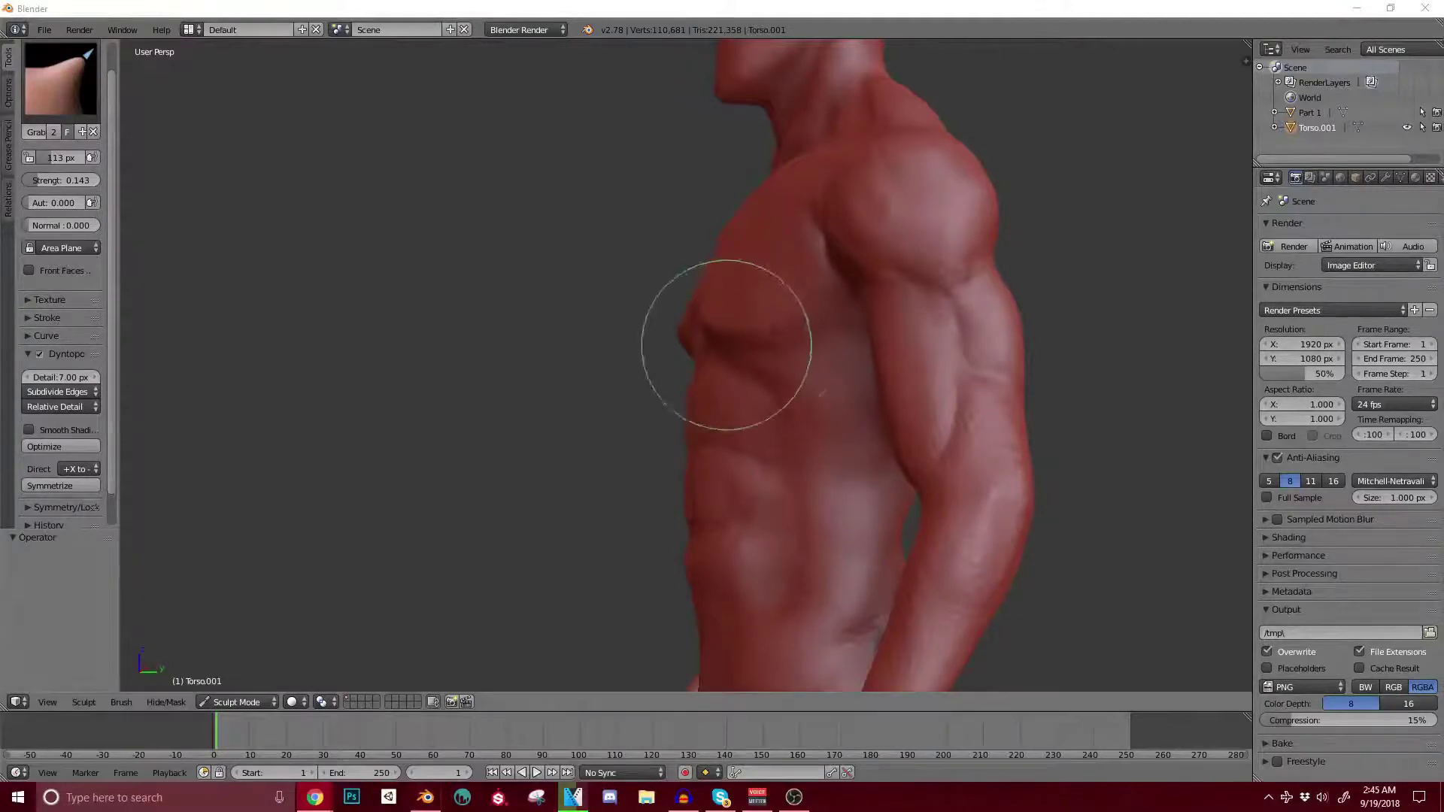
middle_drag(726, 343, 752, 338)
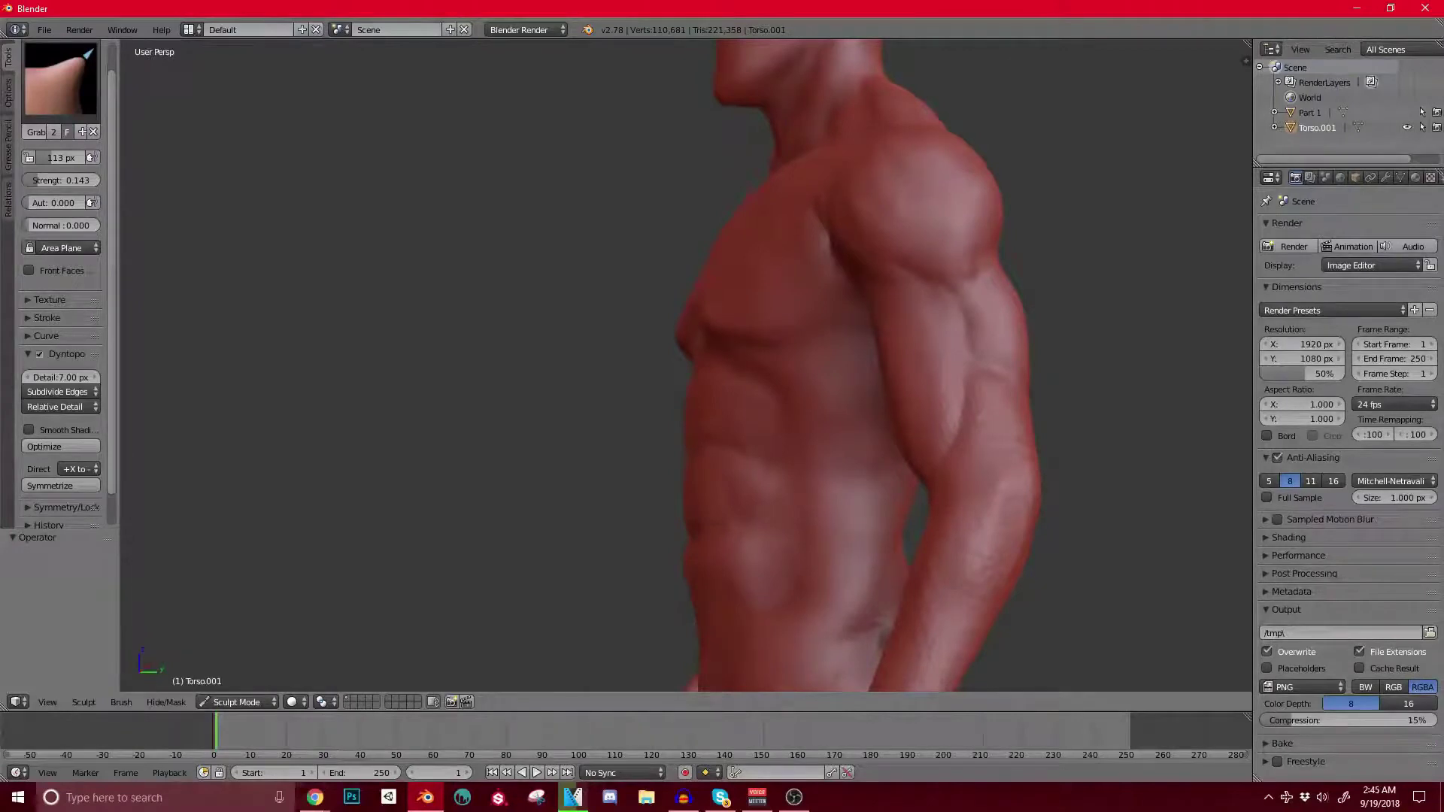
key(alt+Tab)
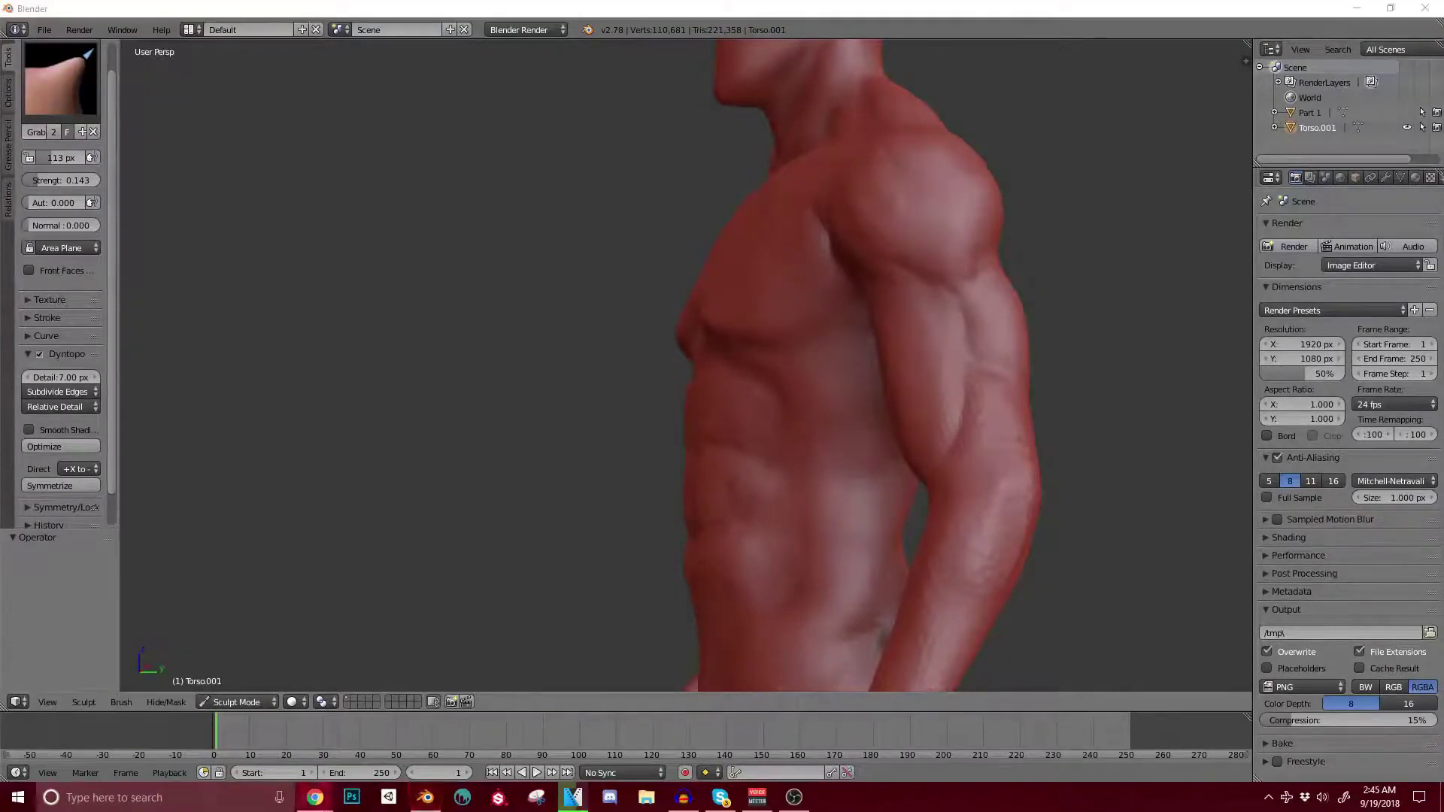
click(755, 341)
mouse_move(744, 331)
middle_down()
mouse_move(767, 358)
mouse_move(767, 313)
mouse_move(749, 376)
mouse_move(693, 393)
middle_up()
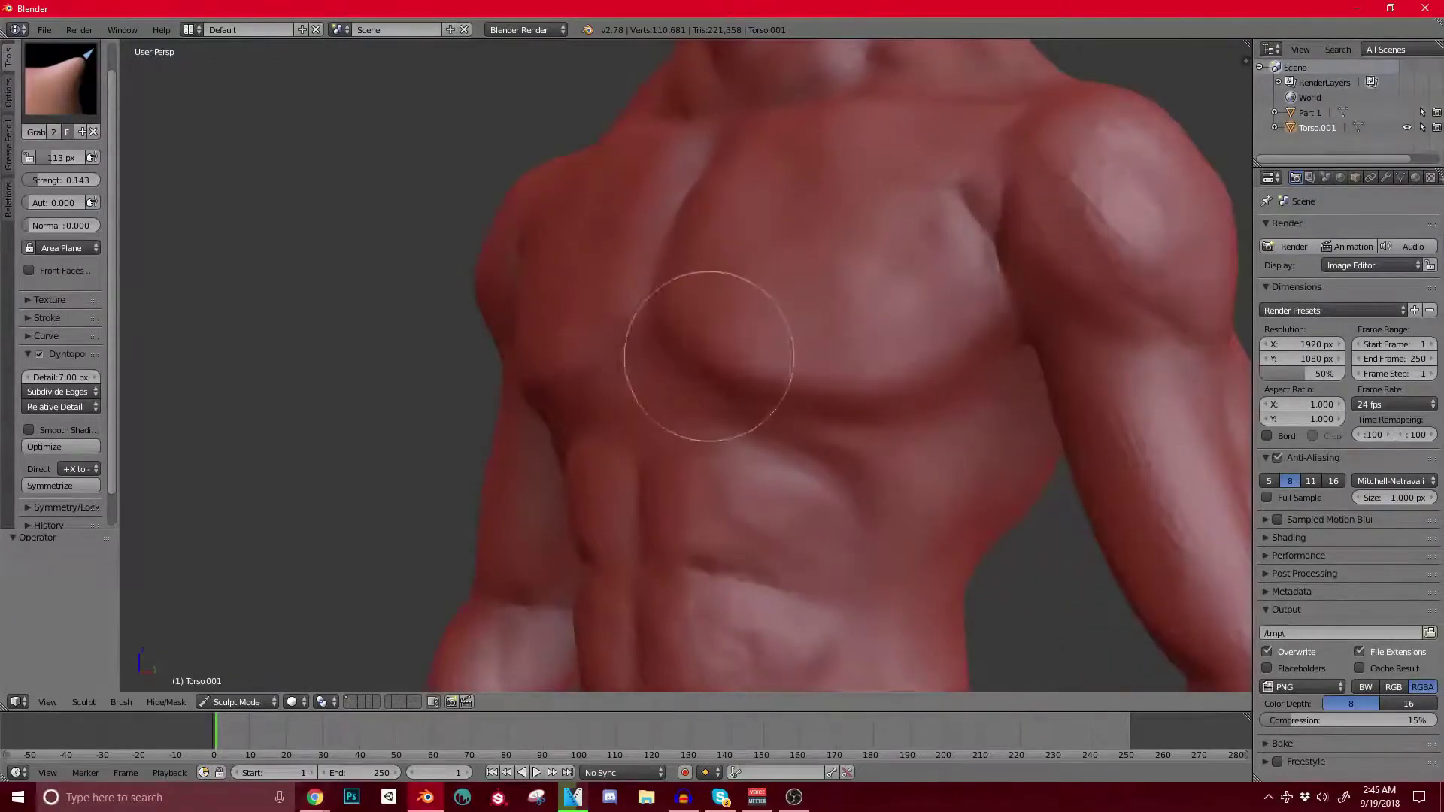
middle_drag(842, 391, 874, 325)
mouse_move(928, 241)
middle_down()
mouse_move(751, 338)
mouse_move(865, 335)
middle_up()
middle_drag(674, 298, 741, 319)
mouse_move(651, 409)
middle_down()
mouse_move(713, 433)
mouse_move(674, 412)
middle_up()
mouse_move(509, 487)
middle_down()
mouse_move(531, 476)
mouse_move(585, 491)
middle_up()
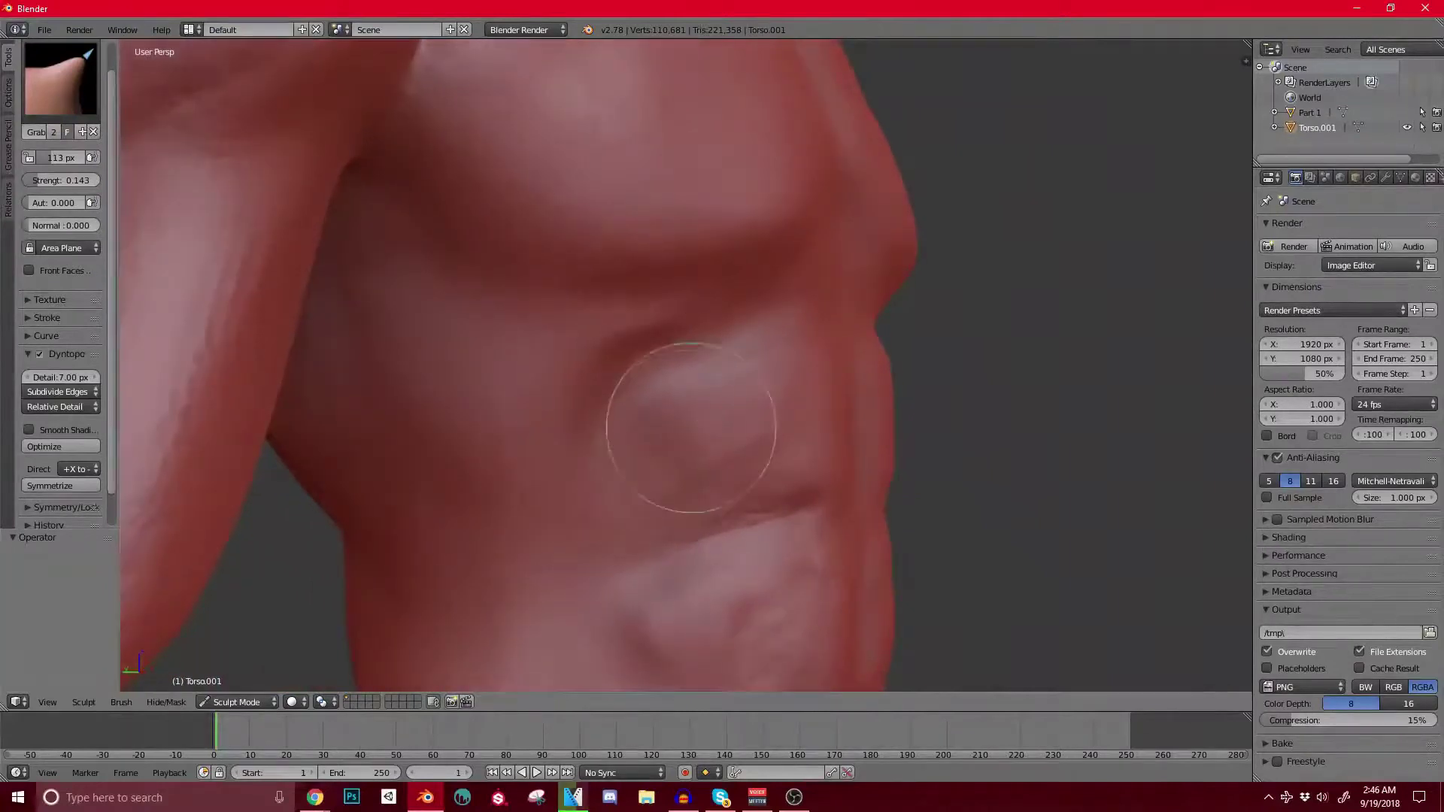
Step: Build up the rib cage edge around the outer upper corner of the top abdominal row with Clay Strips at 70 px
middle_drag(702, 426, 672, 425)
click(62, 81)
click(175, 162)
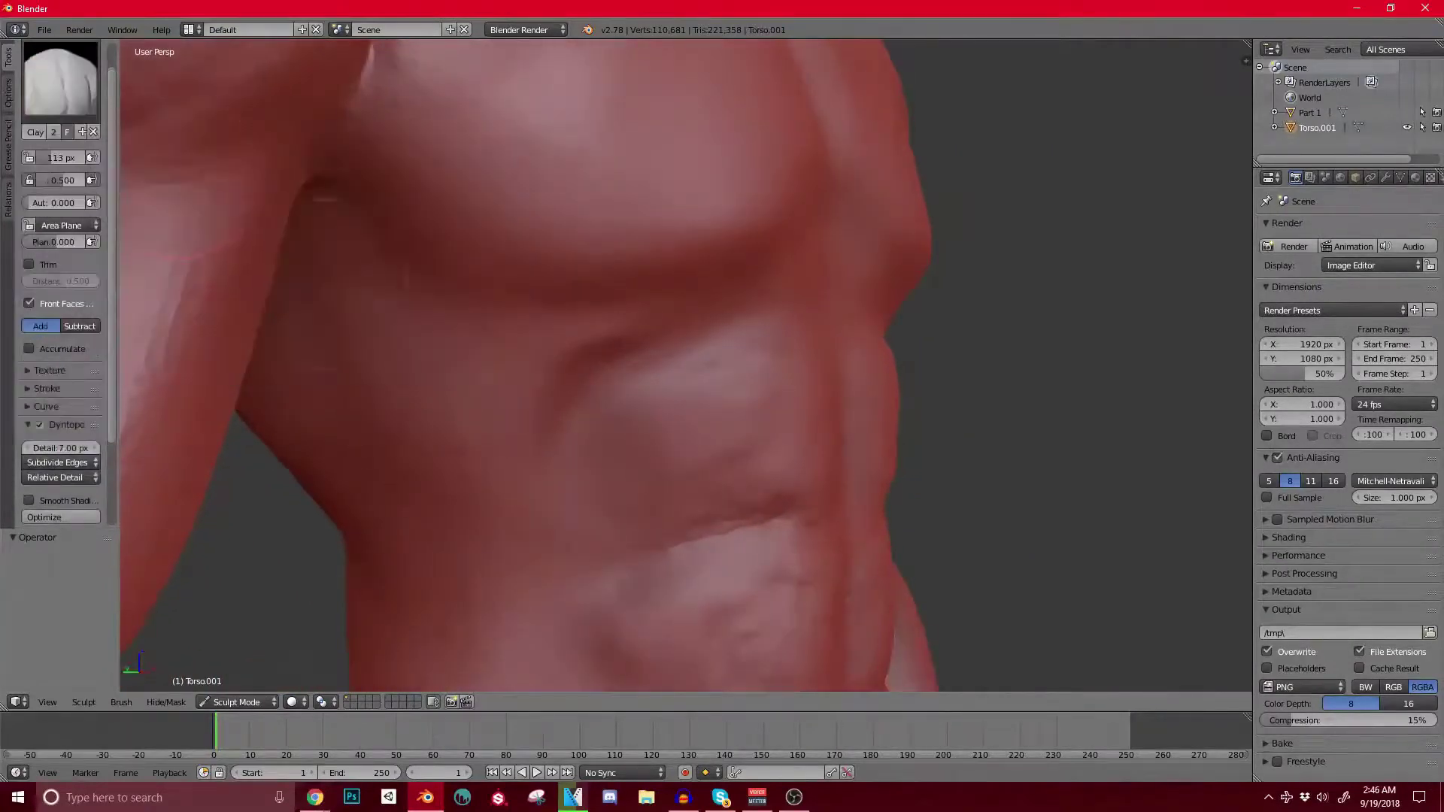
key(bracketleft)
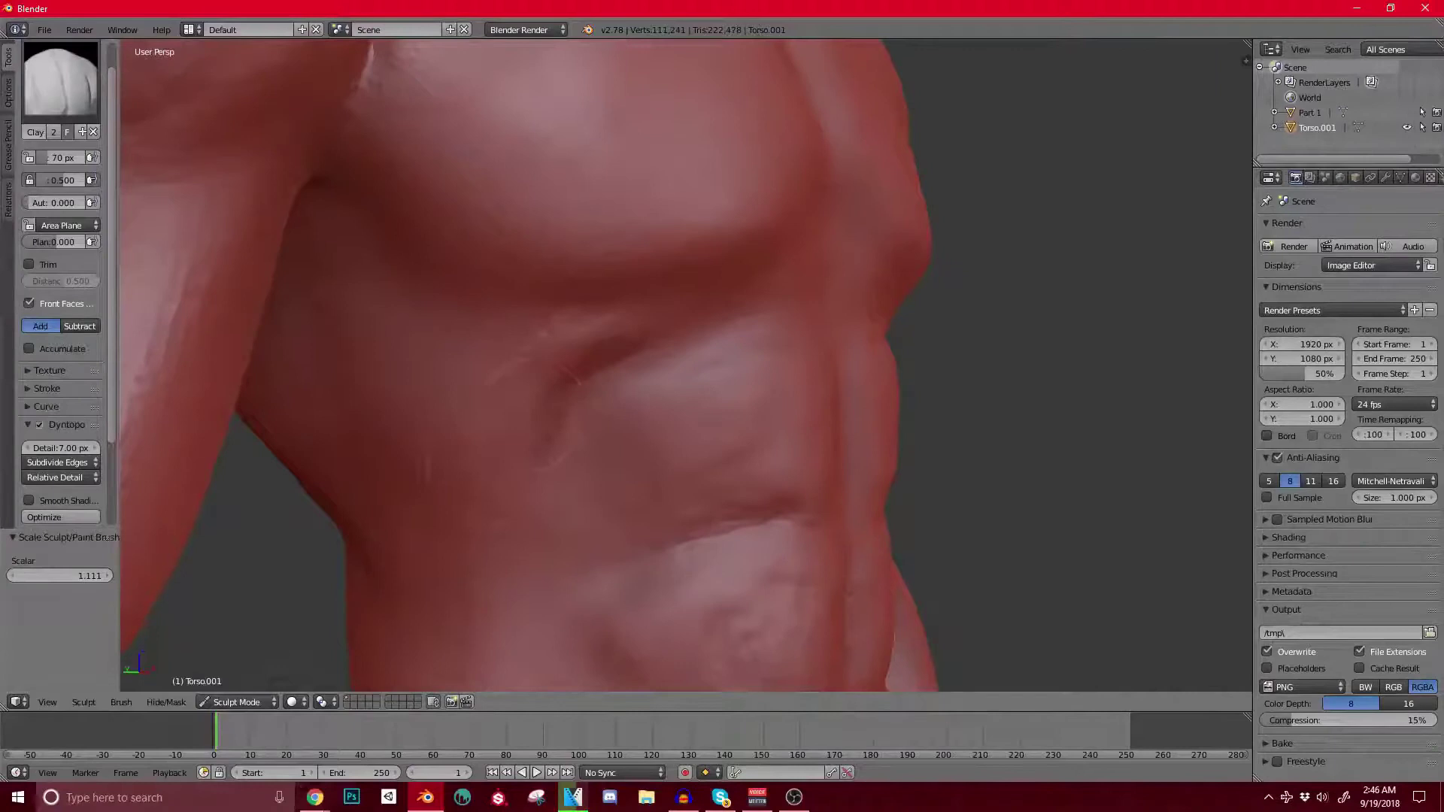
Step: Add vertical Clay Strips strokes down the flank beside the outer edges of the abdominal rows
scroll(569, 432, down, 1)
middle_drag(593, 450, 576, 416)
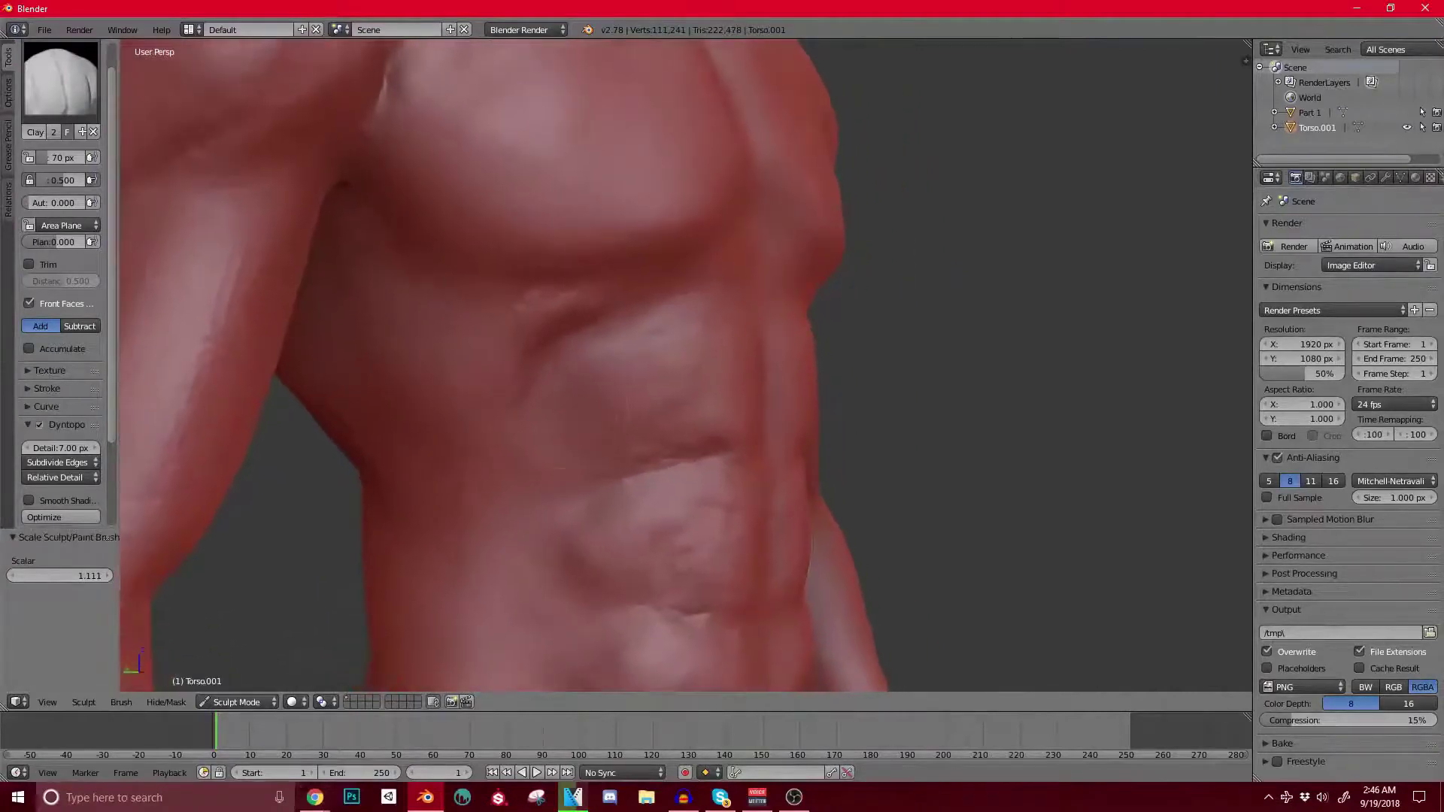
drag(490, 449, 503, 526)
shift+middle_drag(503, 526, 482, 414)
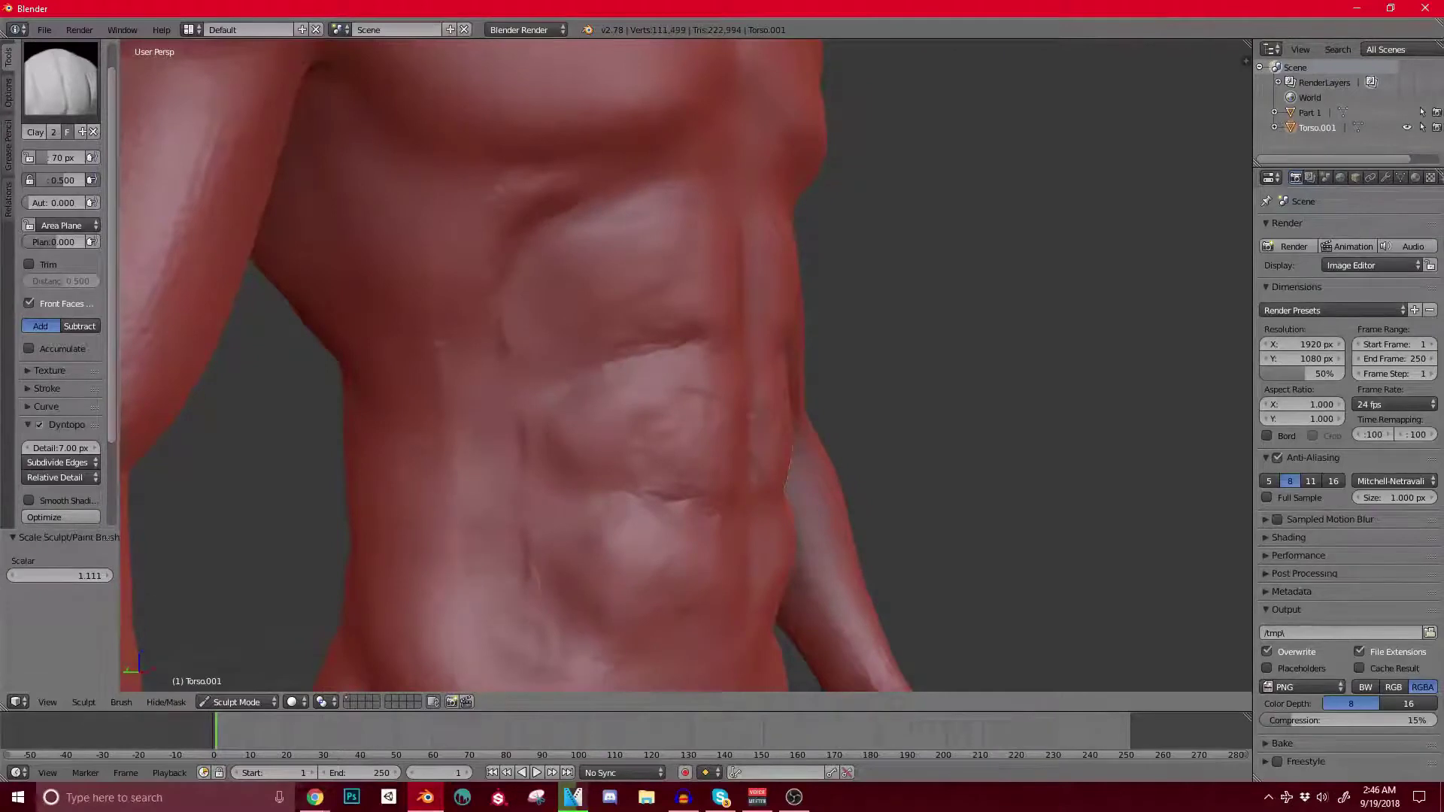
drag(434, 429, 427, 307)
shift+middle_drag(427, 308, 423, 432)
drag(494, 509, 489, 444)
shift+middle_drag(489, 444, 470, 353)
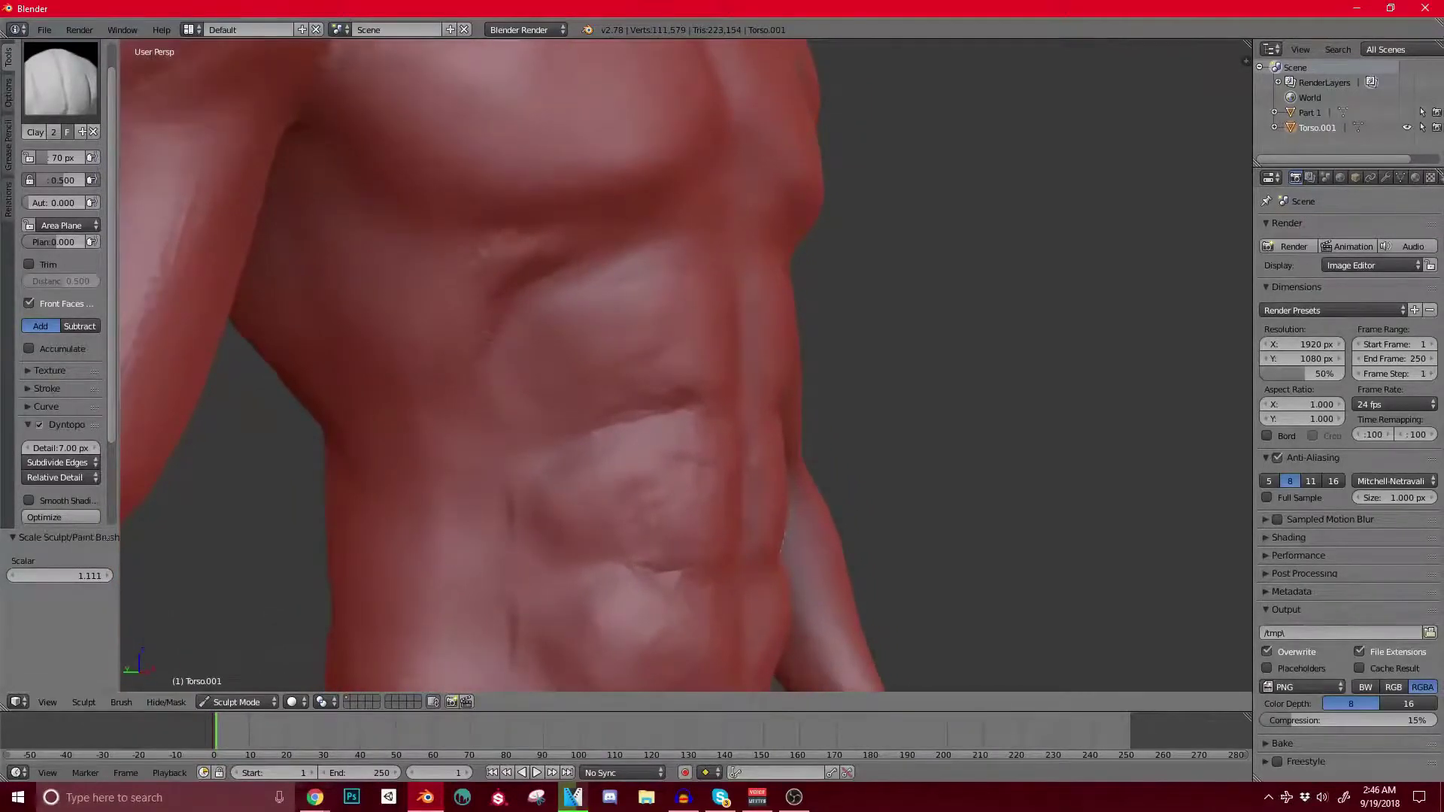
Step: Fill the area between the lower chest and the top abdominal row with Clay Strips strokes from the front
mouse_move(595, 243)
middle_down()
mouse_move(502, 244)
mouse_move(553, 249)
middle_up()
scroll(496, 245, up, 1)
middle_drag(460, 248, 488, 246)
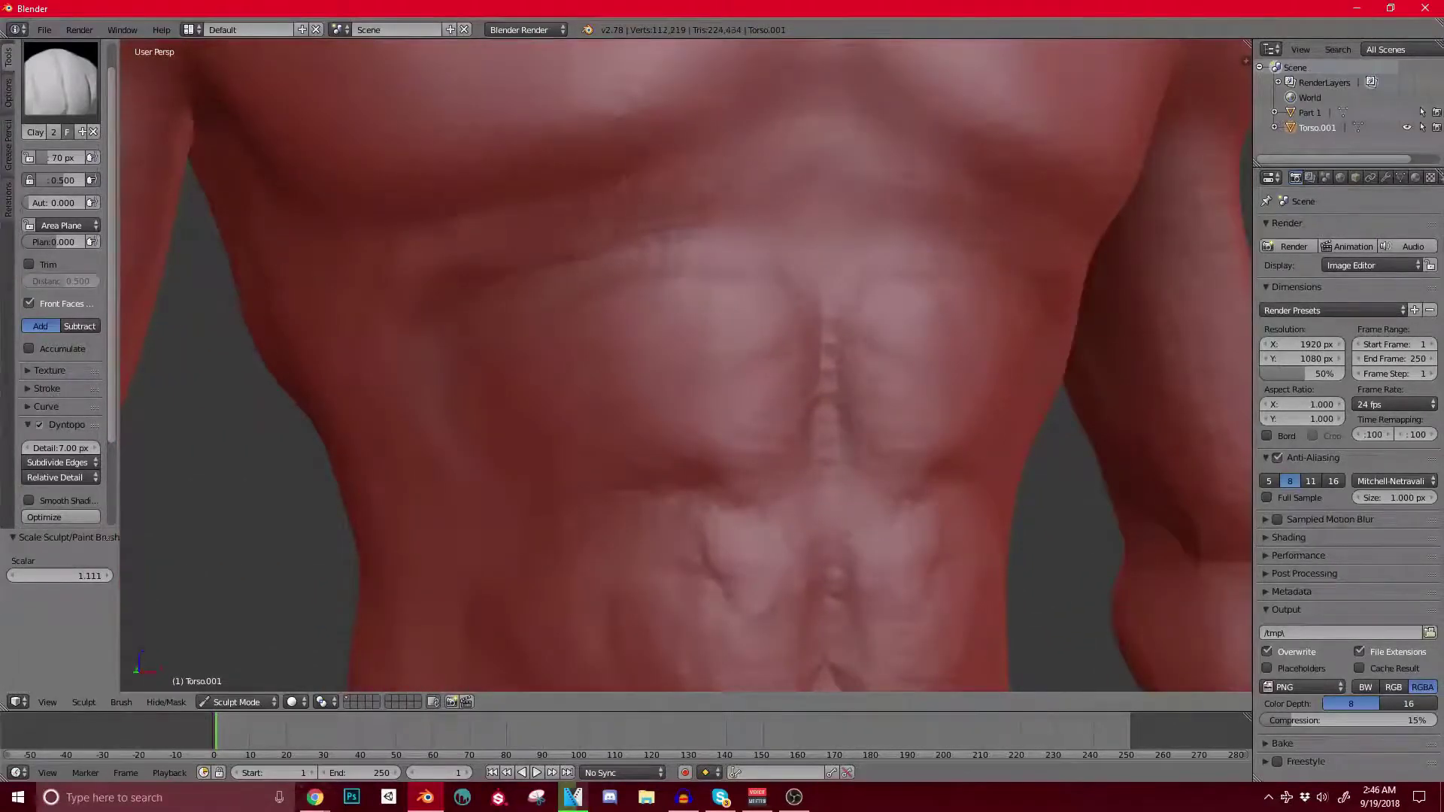
middle_drag(637, 230, 630, 248)
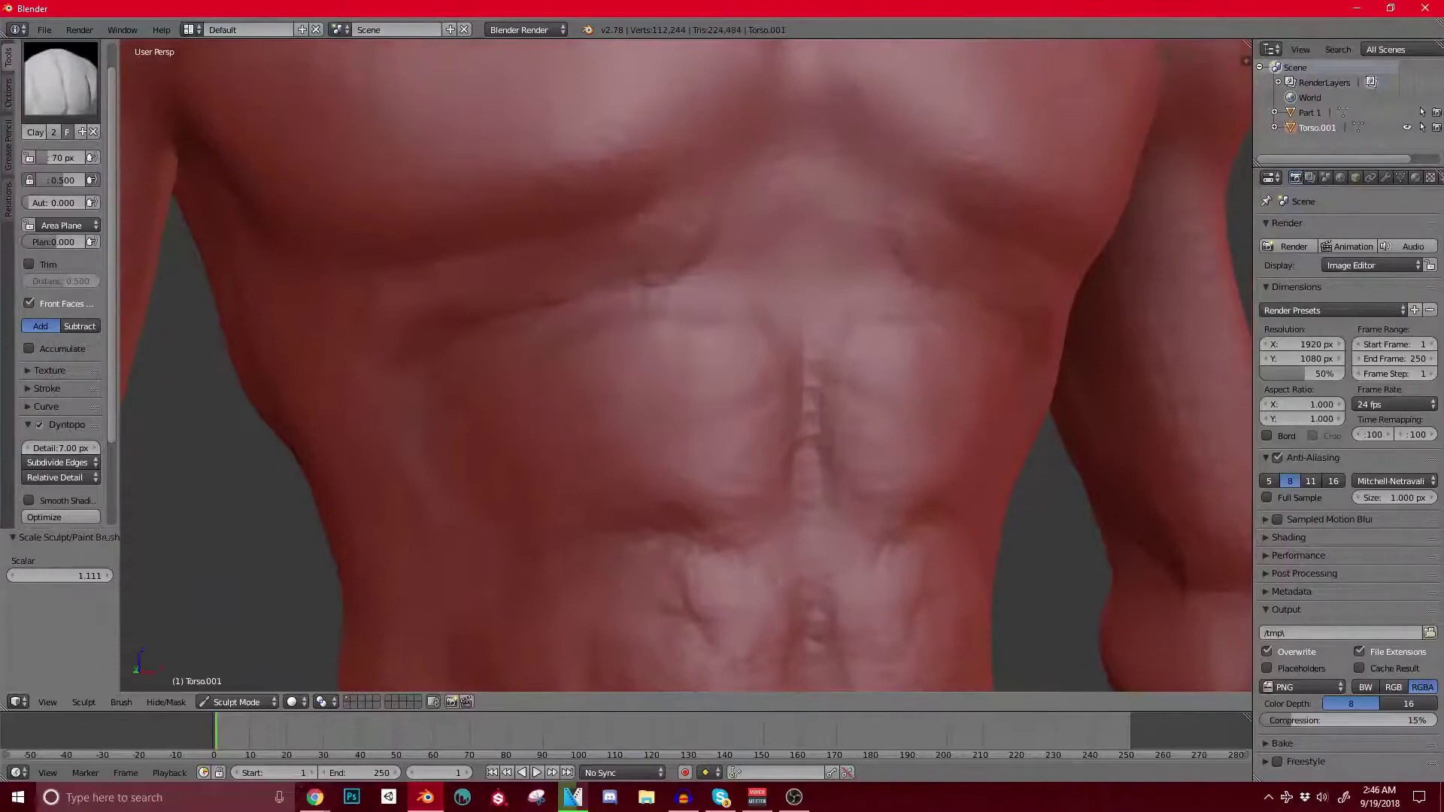
Step: Shape the inverted-V rib arch between the lower chest and the top abdominal row with Clay Strips strokes
mouse_move(692, 256)
mouse_down()
mouse_move(776, 203)
mouse_move(633, 250)
mouse_up()
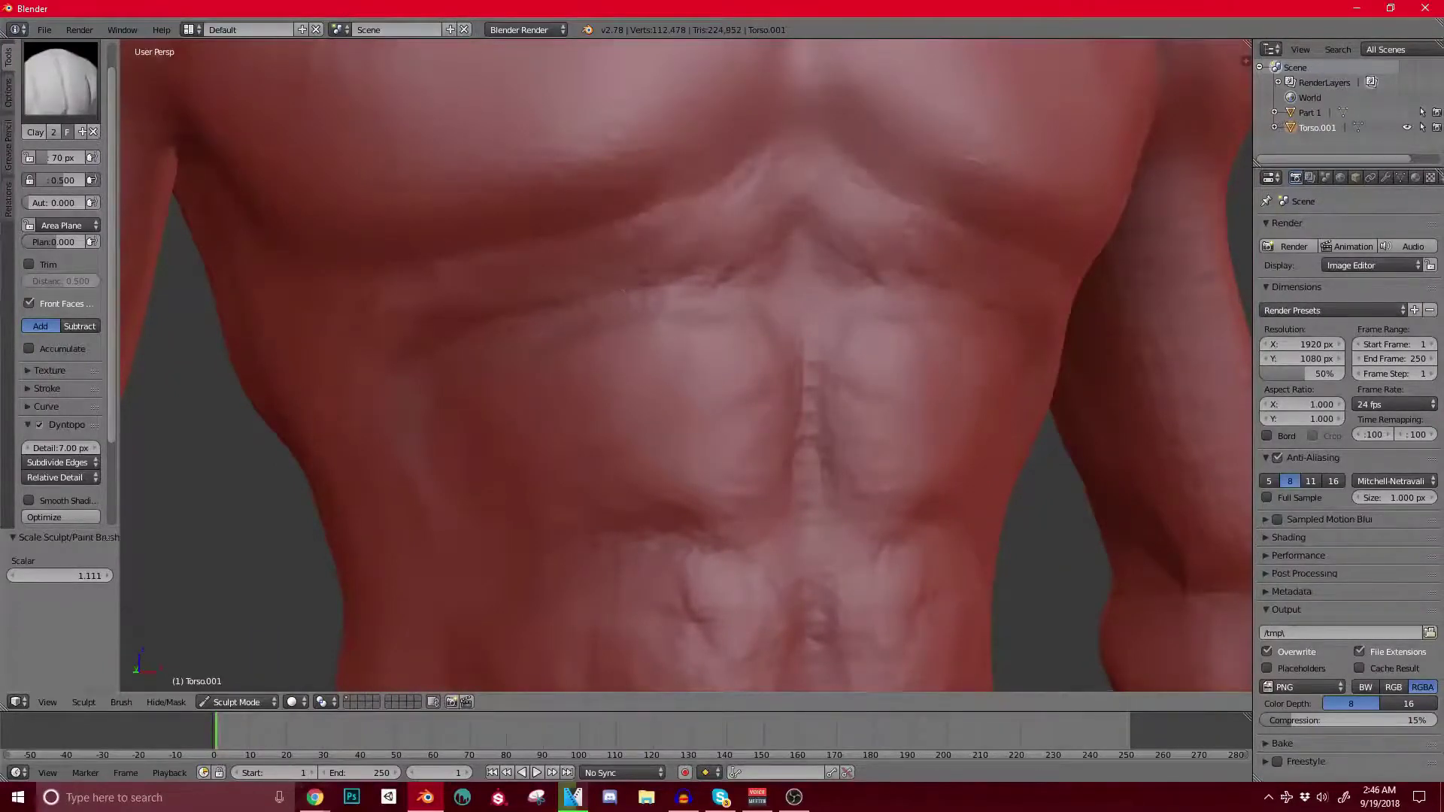
middle_drag(782, 354, 699, 361)
scroll(699, 361, up, 2)
mouse_move(752, 312)
mouse_down()
mouse_move(703, 296)
mouse_move(695, 319)
mouse_move(645, 346)
mouse_move(680, 305)
mouse_move(683, 161)
mouse_up()
scroll(754, 194, down, 4)
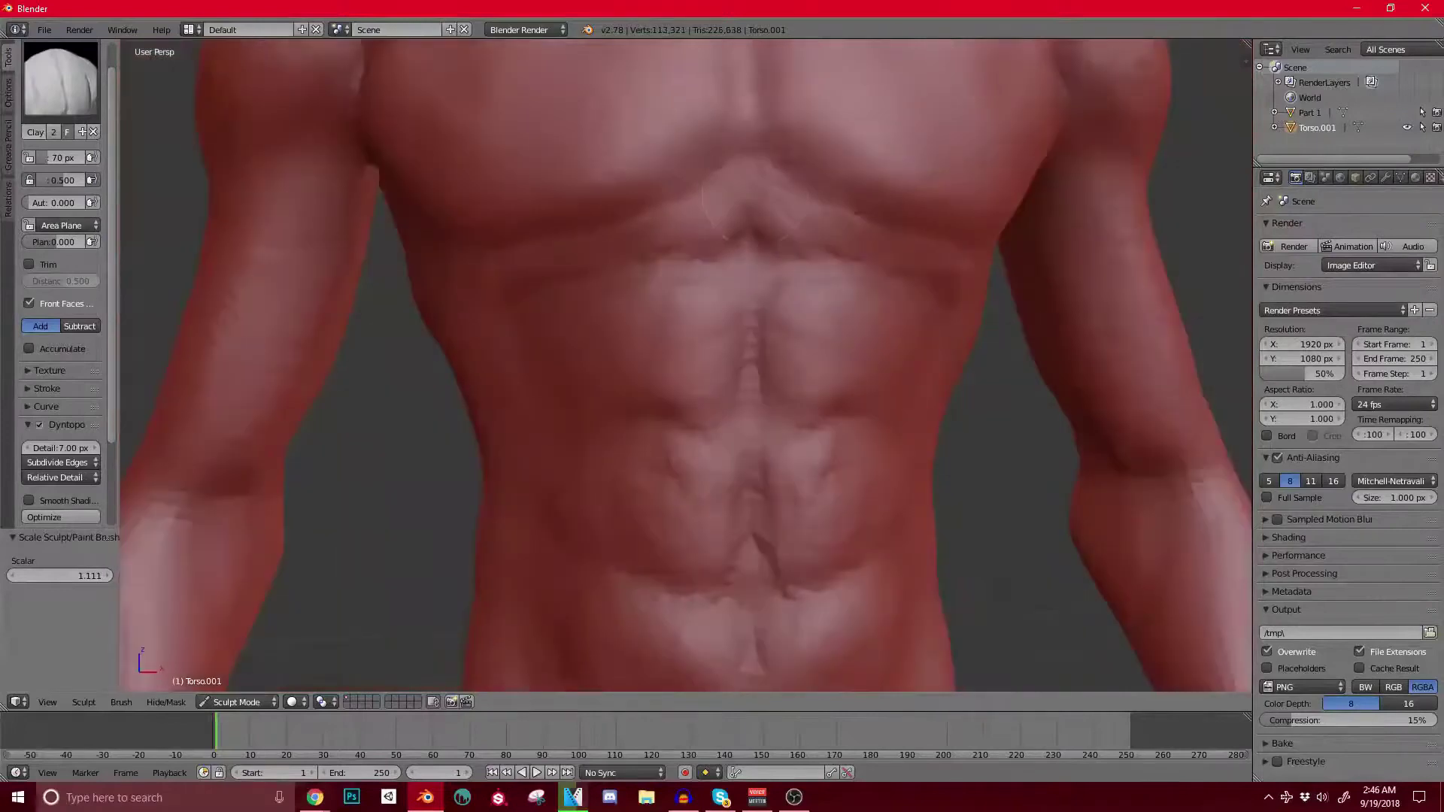
Step: Define the lower edge of the chest muscle with a Clay Strips stroke from the midline towards the armpit
shift+middle_drag(728, 183, 685, 272)
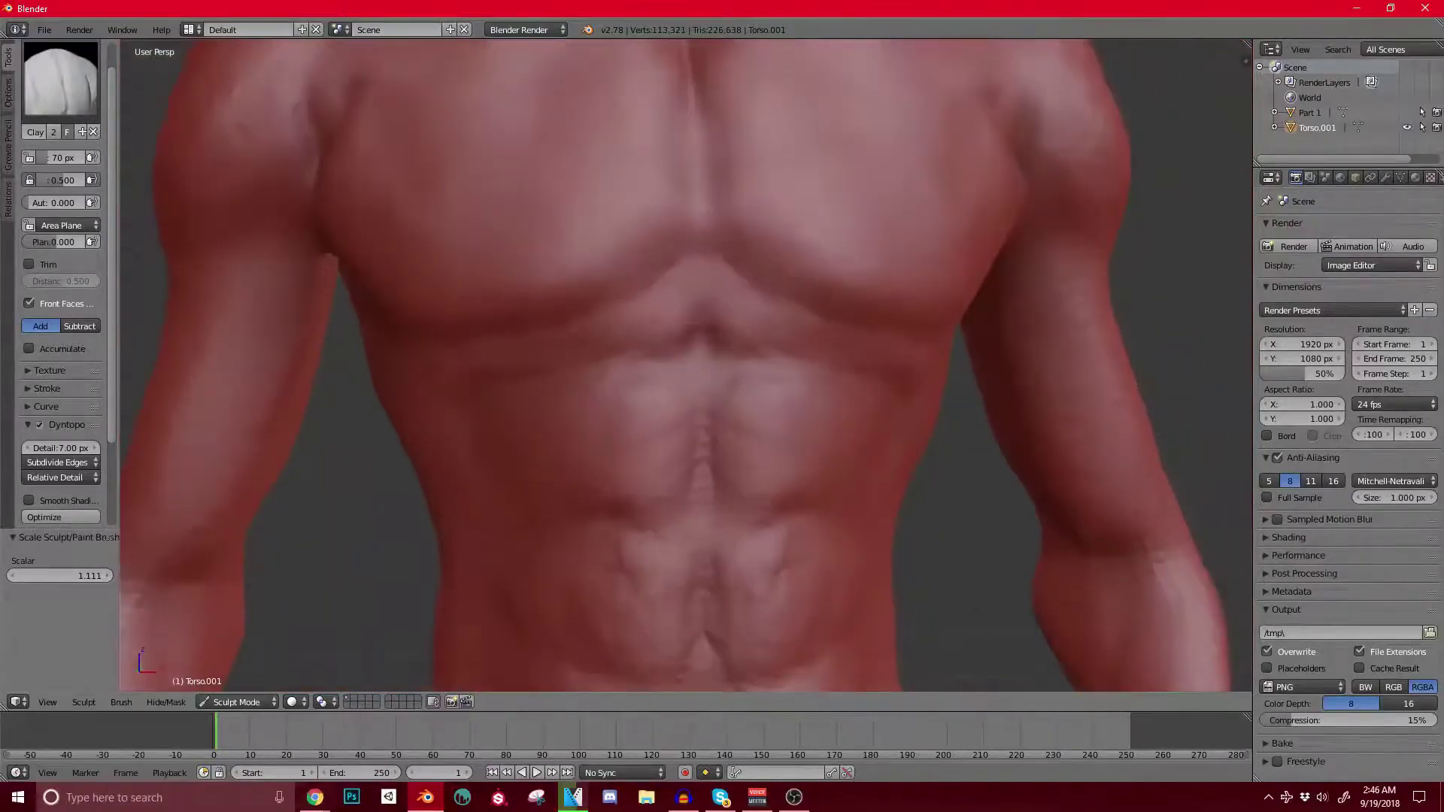
shift+middle_drag(639, 167, 616, 355)
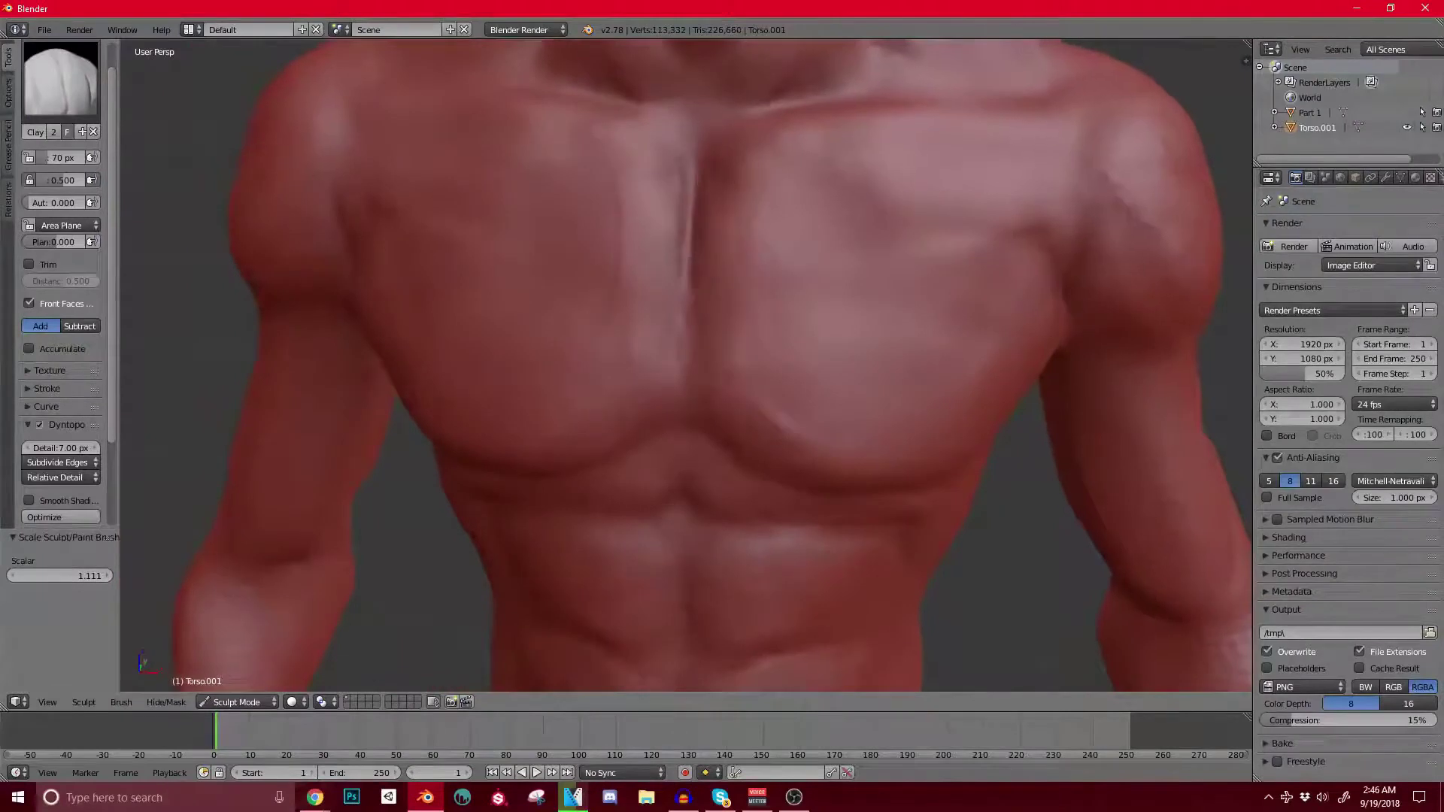
shift+middle_drag(643, 141, 710, 257)
middle_drag(628, 467, 705, 399)
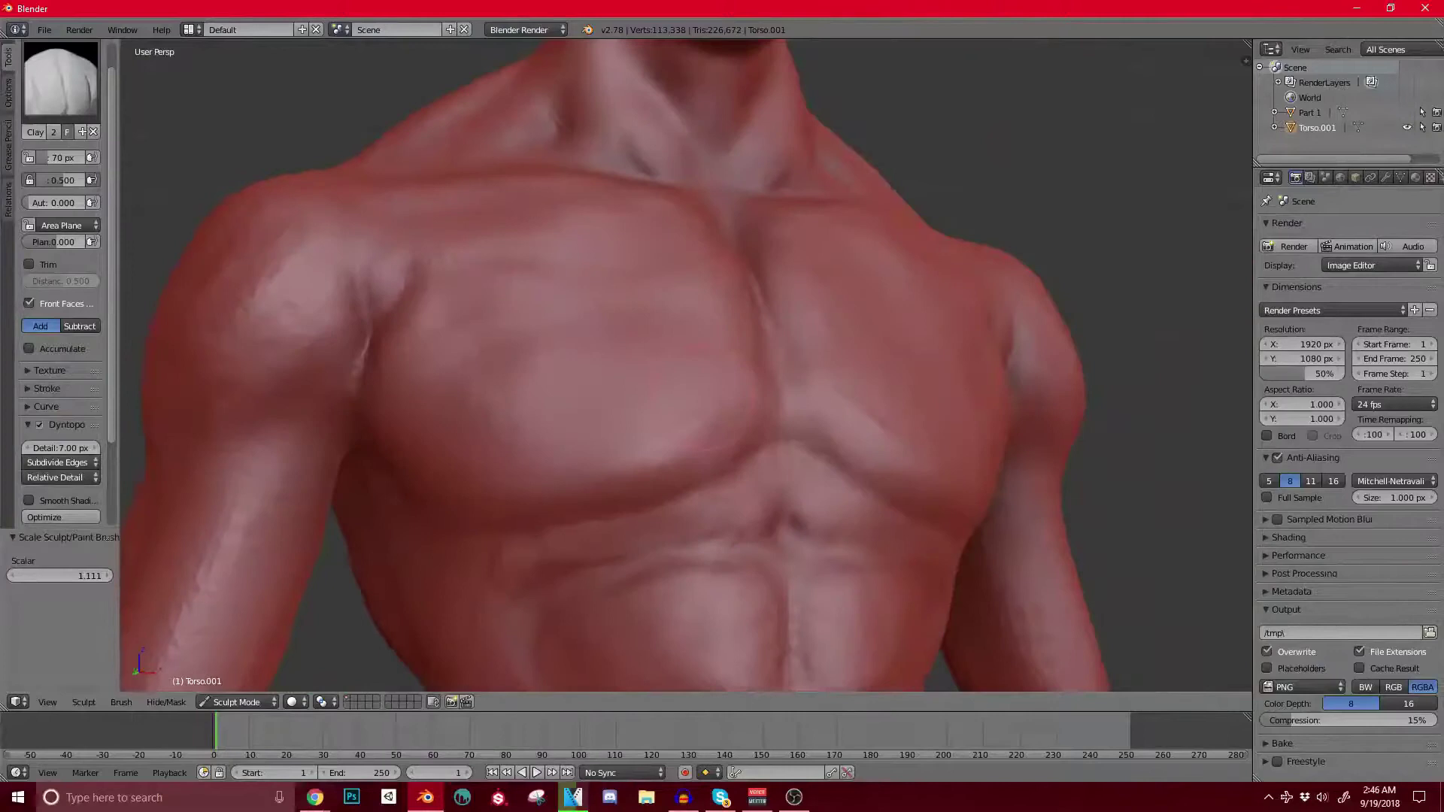
drag(656, 460, 481, 448)
middle_drag(454, 485, 540, 457)
Step: Build up the front of the shoulder and the outer chest beside the armpit crease with Clay Strips strokes
drag(437, 397, 443, 333)
middle_drag(444, 340, 455, 437)
scroll(455, 433, up, 2)
mouse_move(481, 379)
mouse_down()
mouse_move(505, 313)
mouse_move(493, 226)
mouse_up()
middle_drag(481, 301, 523, 282)
drag(515, 369, 535, 322)
middle_drag(431, 386, 526, 414)
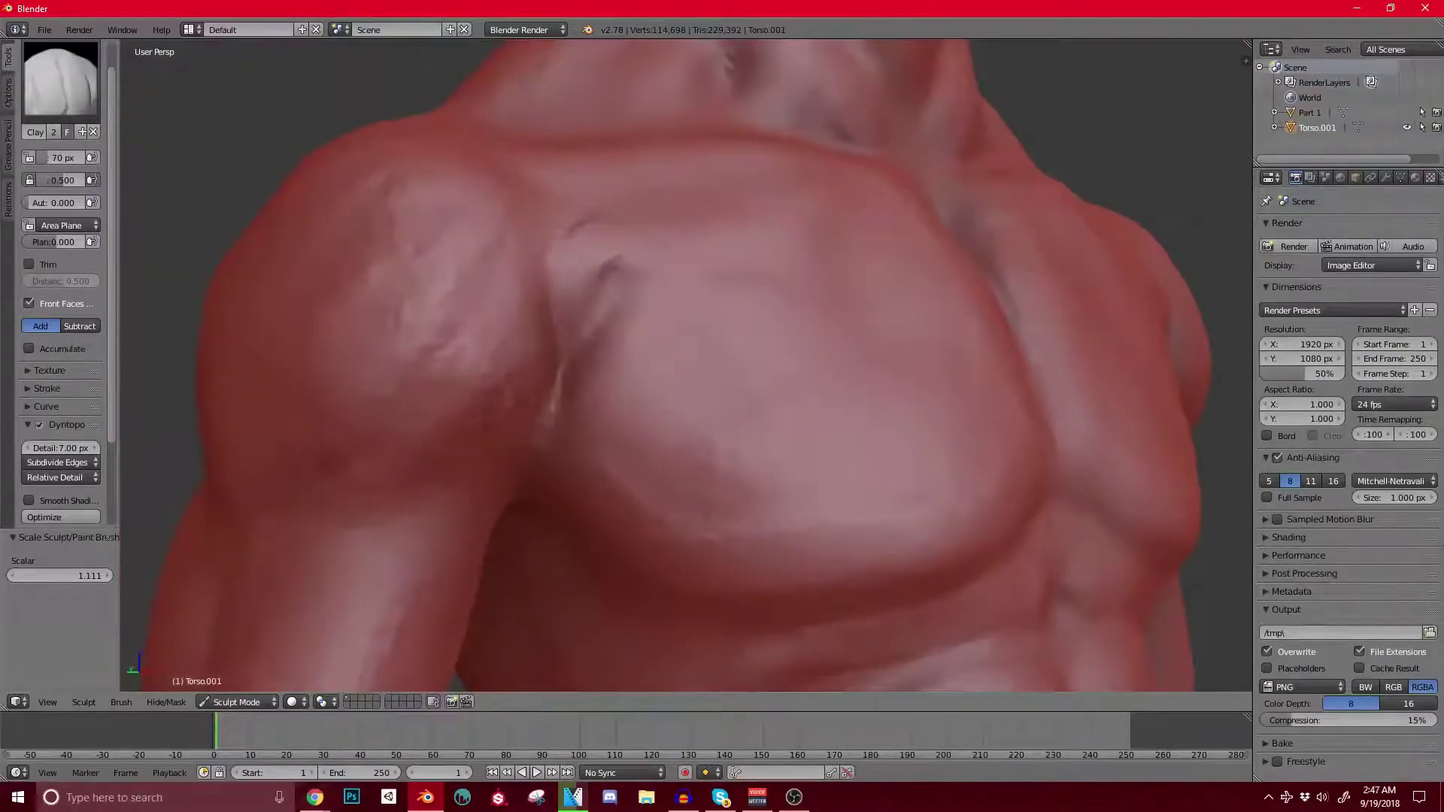
Step: Smooth the rough clay strokes on the front of the shoulder
scroll(684, 365, down, 2)
scroll(684, 364, down, 2)
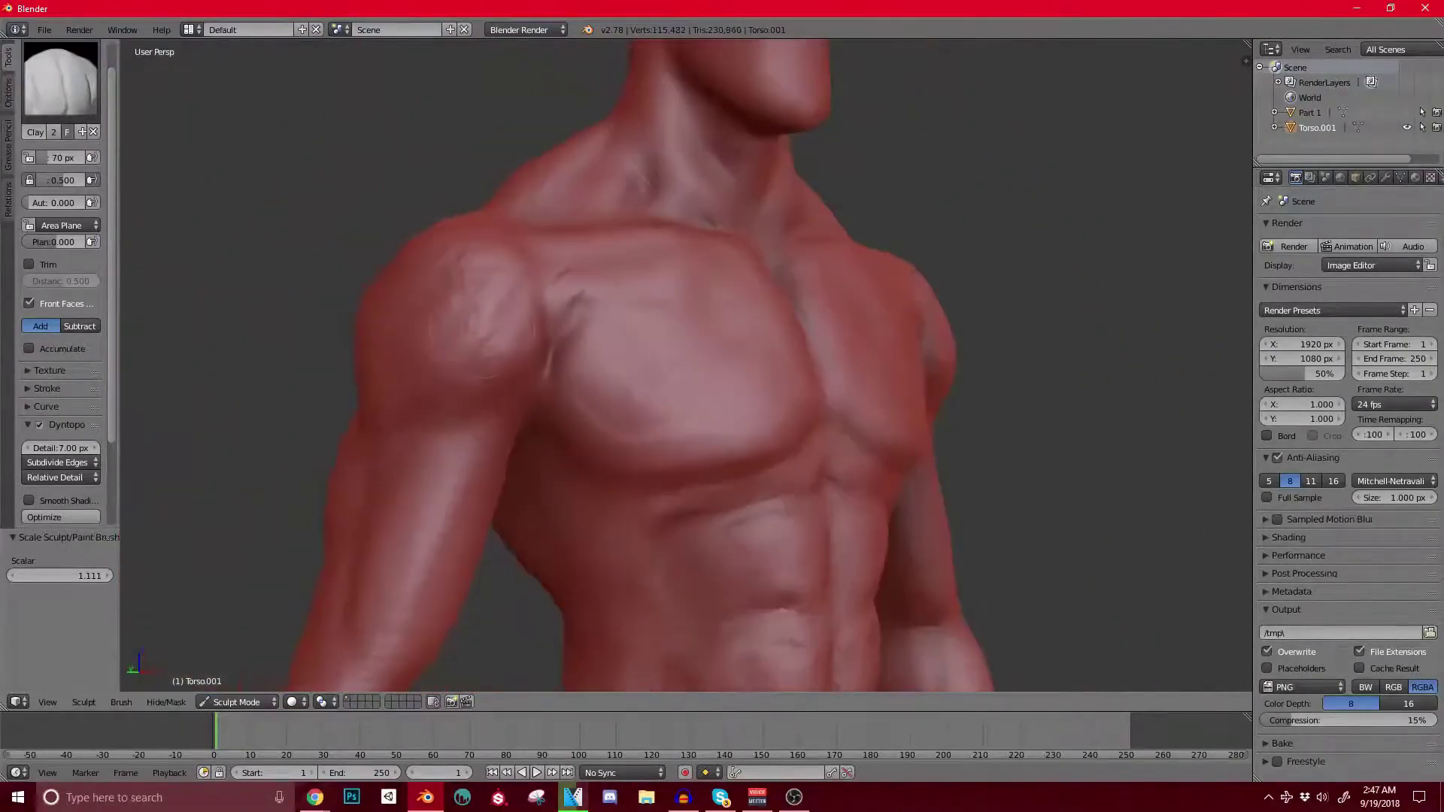
shift+drag(452, 264, 522, 331)
shift+middle_drag(523, 331, 425, 265)
scroll(685, 365, up, 1)
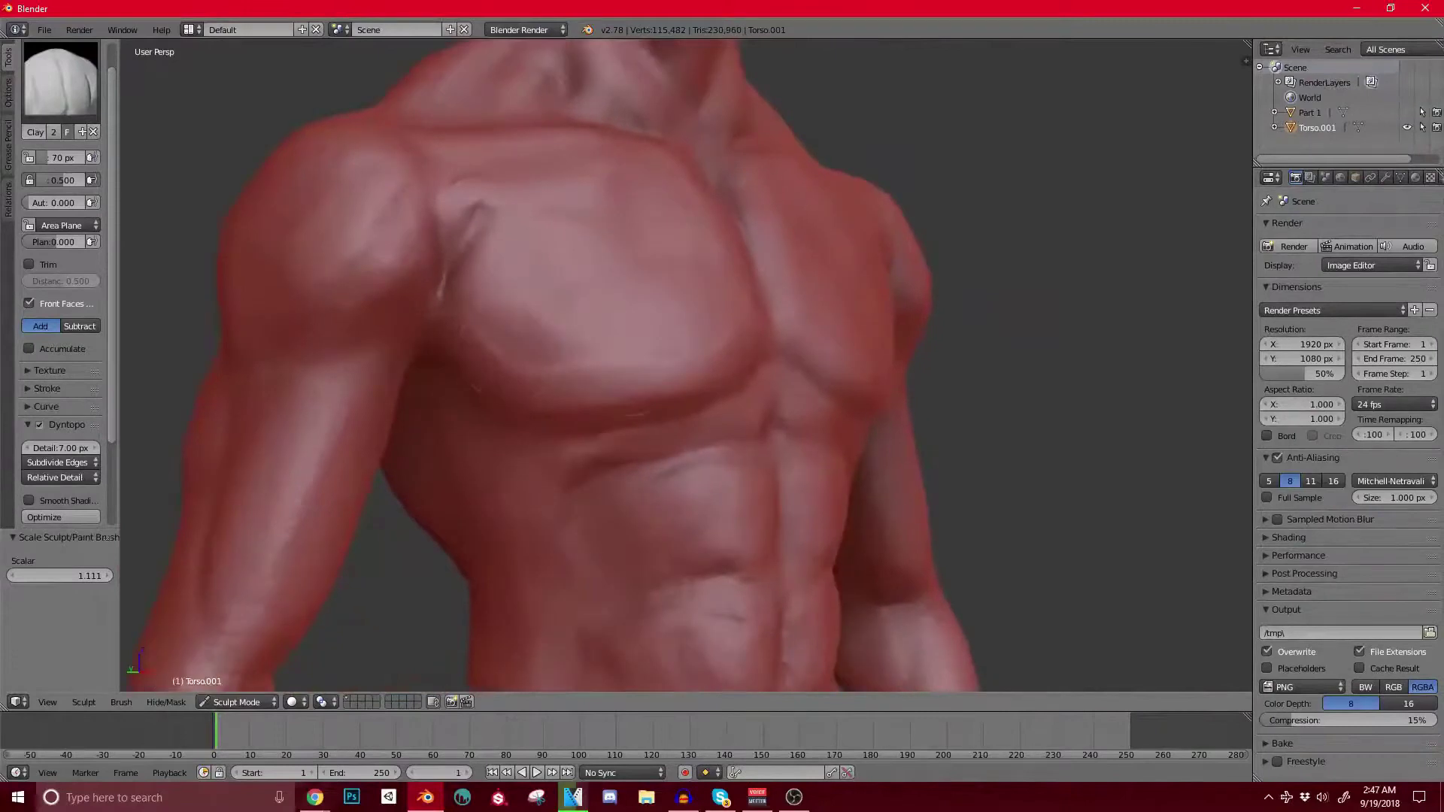
Step: Add Clay Strips strokes to the side of the rib cage just below the outer chest
shift+middle_drag(662, 422, 673, 301)
scroll(684, 365, up, 2)
drag(488, 319, 534, 332)
scroll(545, 335, down, 1)
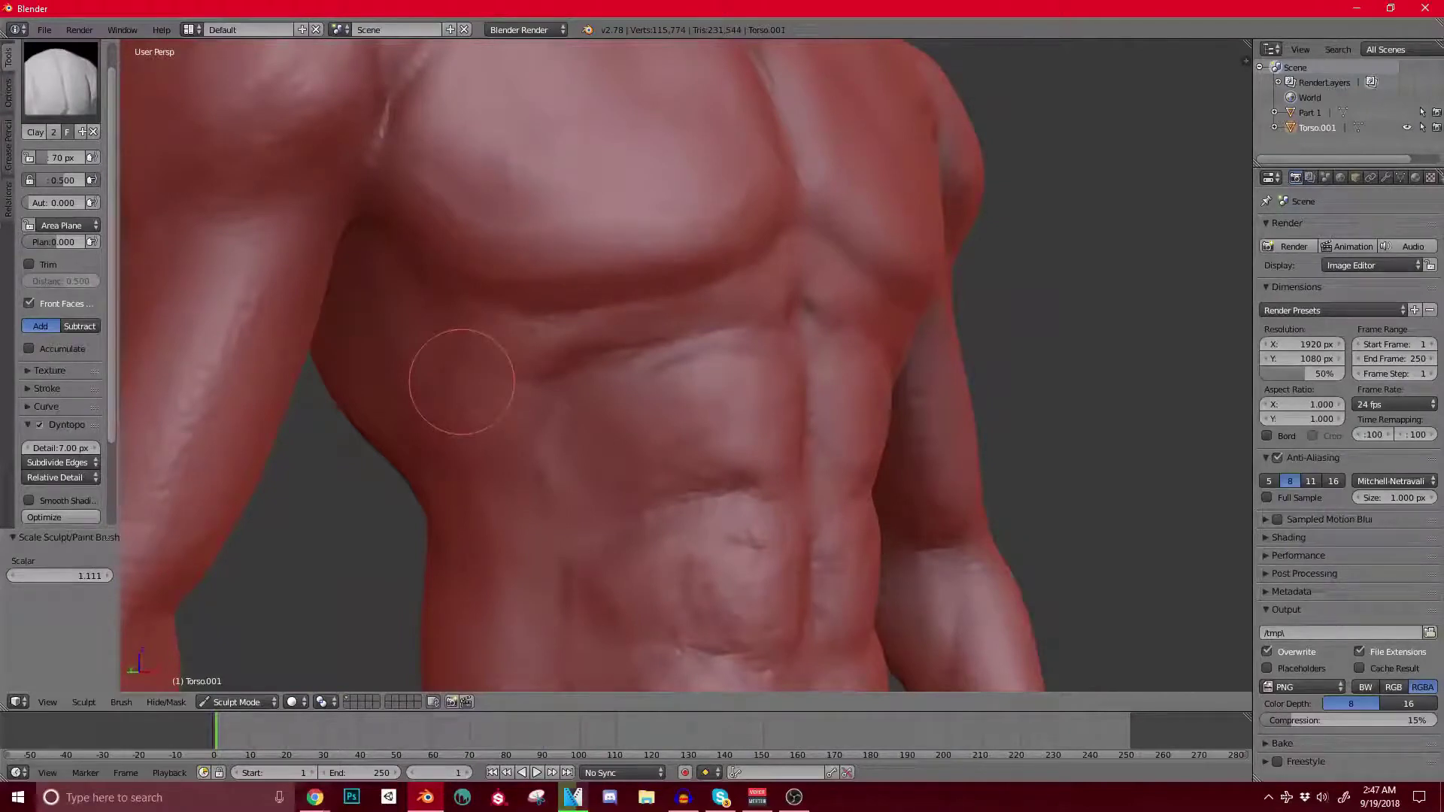
Step: Carve a navel on the midline above the lowest abdominal row with the SculptDraw brush
scroll(462, 383, down, 8)
shift+middle_drag(756, 373, 686, 335)
scroll(686, 334, up, 6)
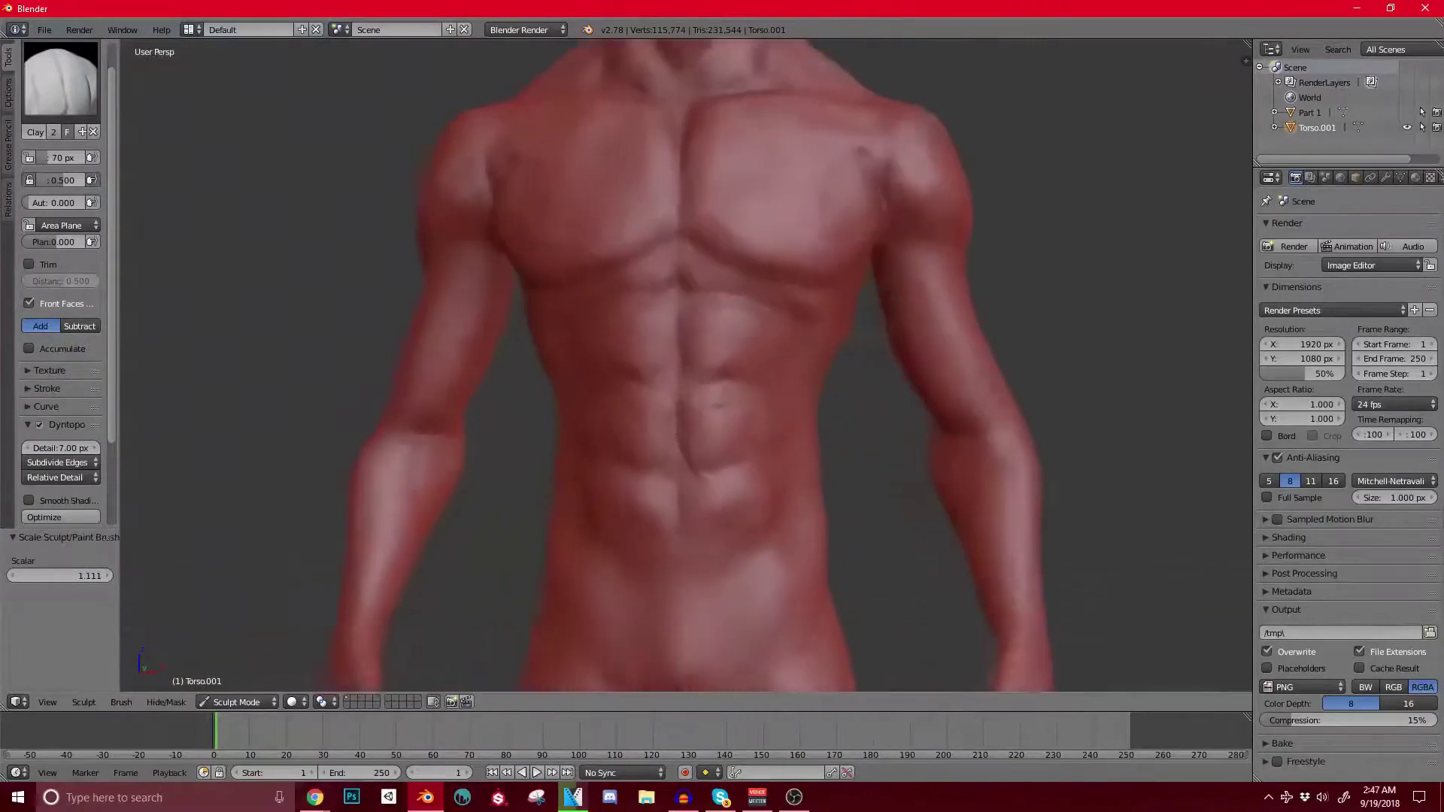
scroll(684, 365, up, 5)
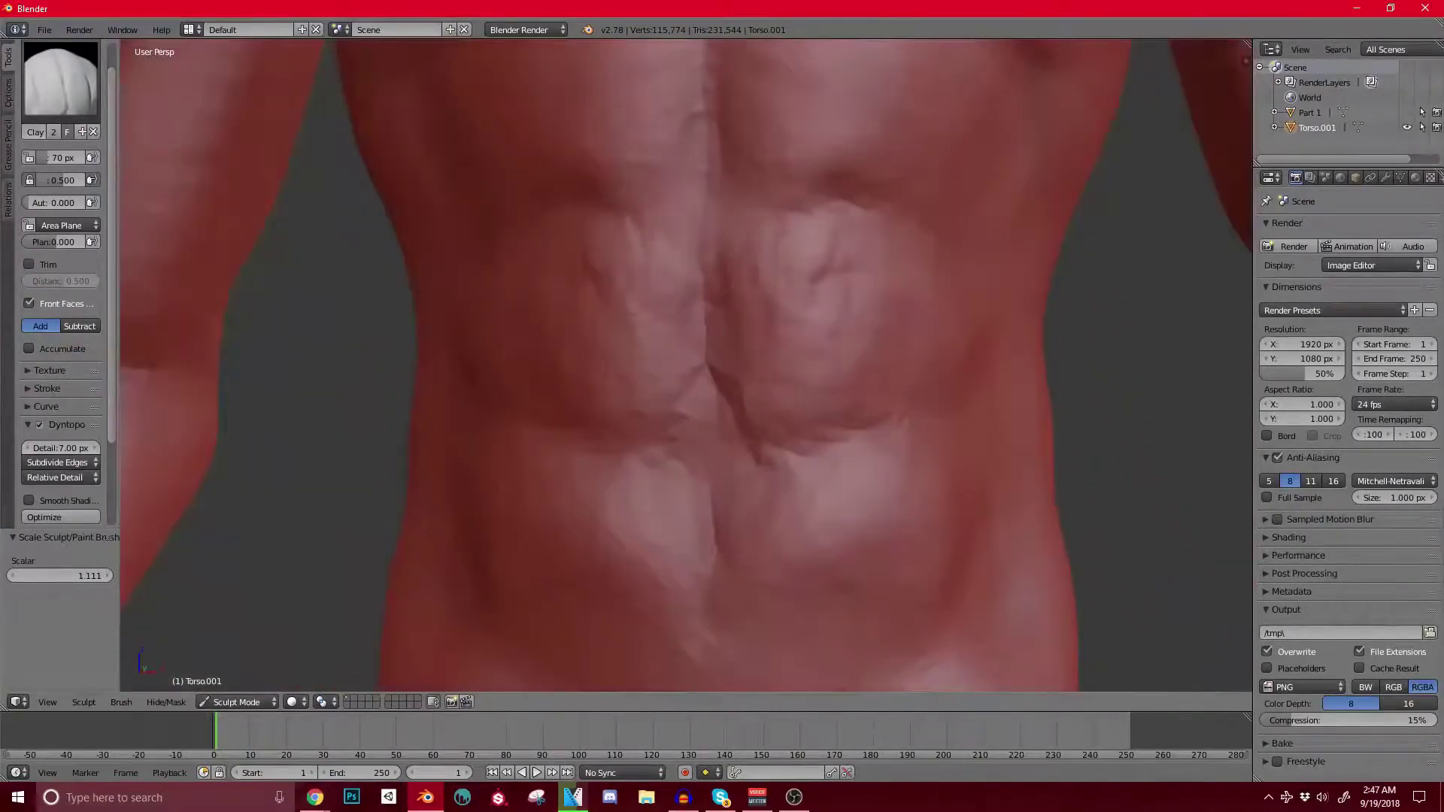
scroll(732, 397, up, 1)
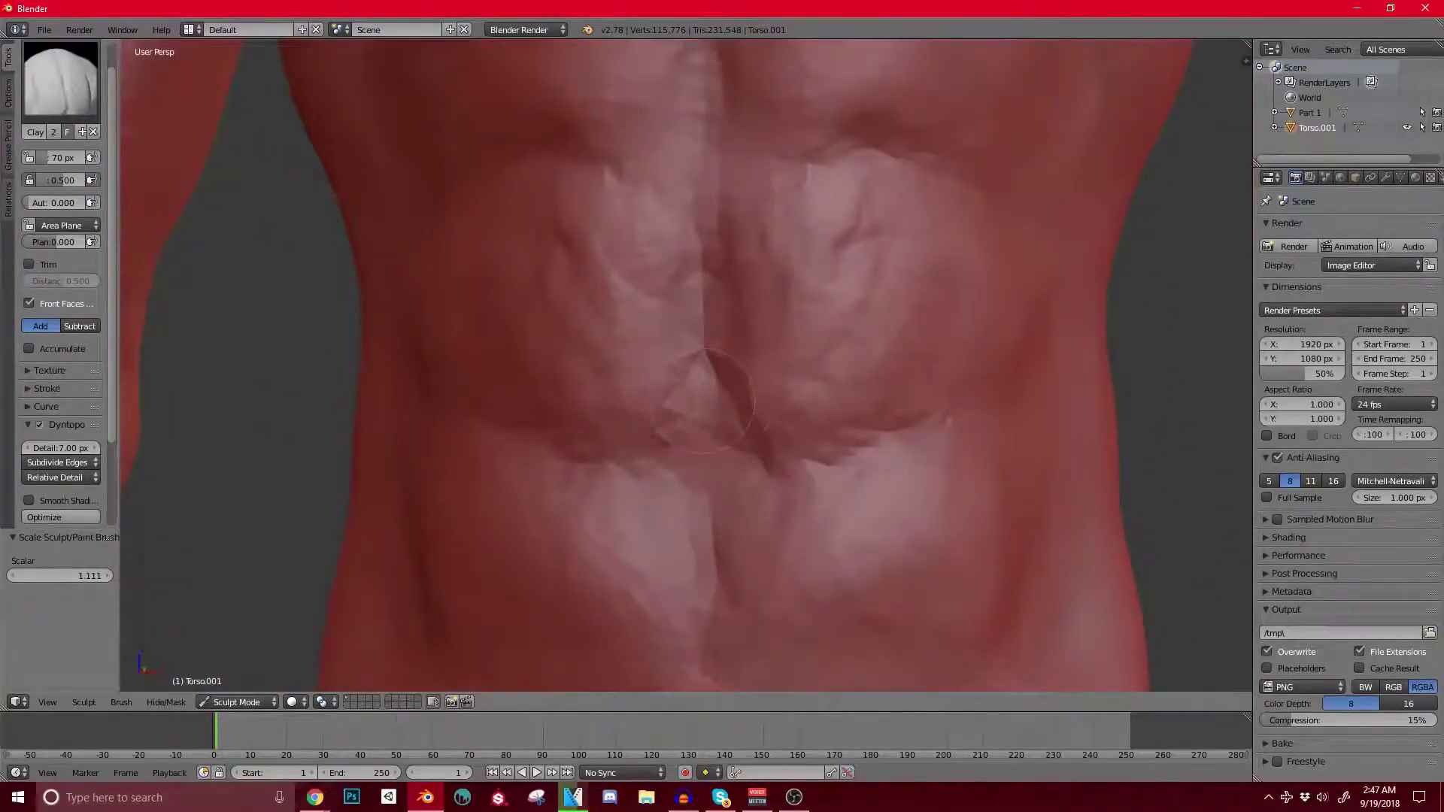
key(bracketleft)
click(60, 79)
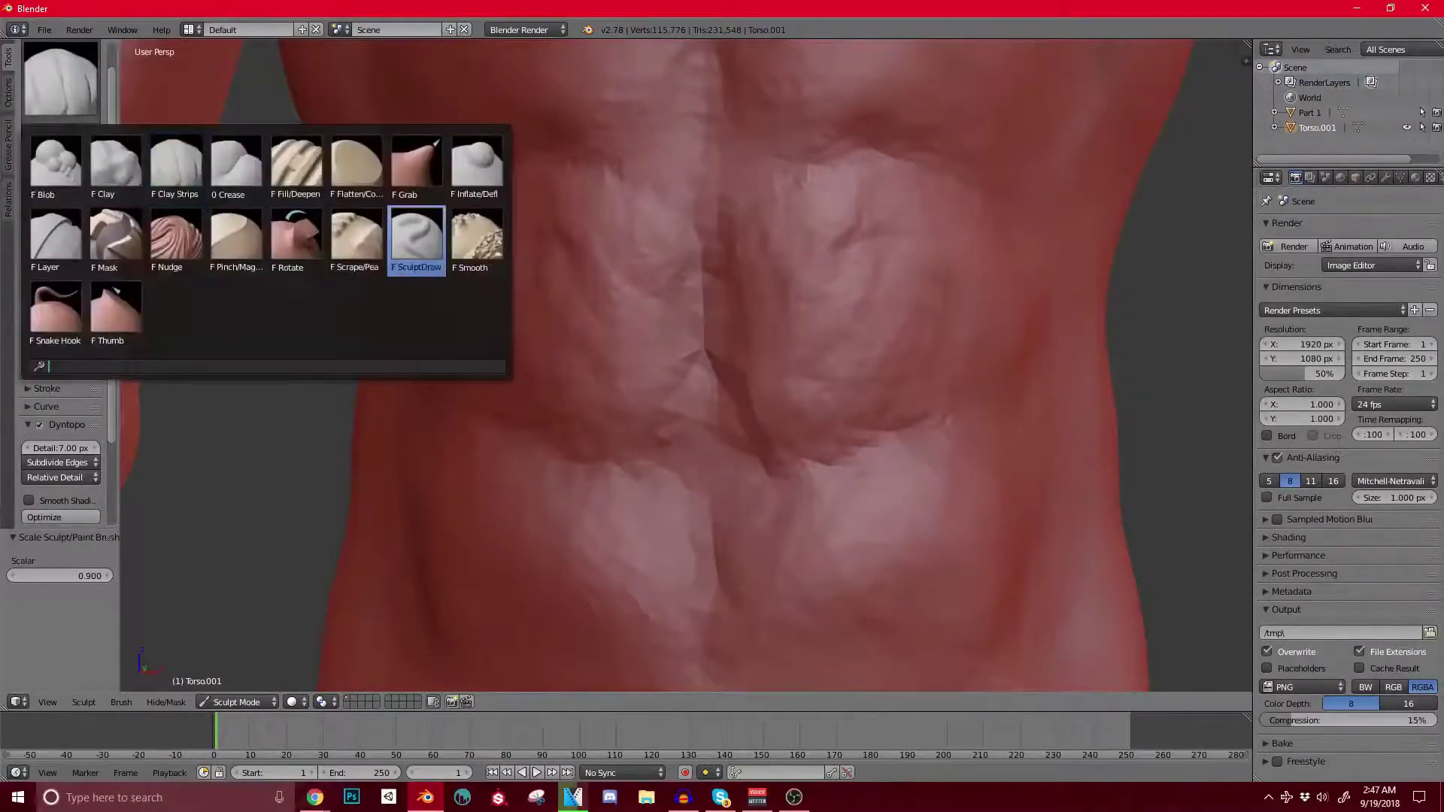
click(416, 267)
mouse_move(704, 448)
ctrl+mouse_down()
mouse_move(684, 456)
mouse_move(713, 436)
mouse_move(699, 444)
mouse_move(713, 454)
ctrl+mouse_up()
Step: Refine the navel's rim and hollow with short SculptDraw strokes from close-up angles
scroll(713, 454, down, 3)
mouse_move(713, 454)
middle_down()
mouse_move(782, 444)
mouse_move(700, 459)
mouse_move(688, 436)
middle_up()
scroll(688, 437, up, 3)
mouse_move(680, 416)
mouse_down()
mouse_move(710, 406)
mouse_move(686, 408)
mouse_up()
mouse_move(686, 408)
middle_down()
mouse_move(602, 425)
mouse_move(662, 417)
middle_up()
scroll(662, 417, up, 2)
drag(591, 433, 578, 413)
scroll(579, 416, down, 5)
middle_drag(579, 416, 711, 421)
scroll(711, 422, up, 1)
Step: Carve grooves around the top abdominal row and along the abdominal midline with SculptDraw at 40 px
key(bracketright)
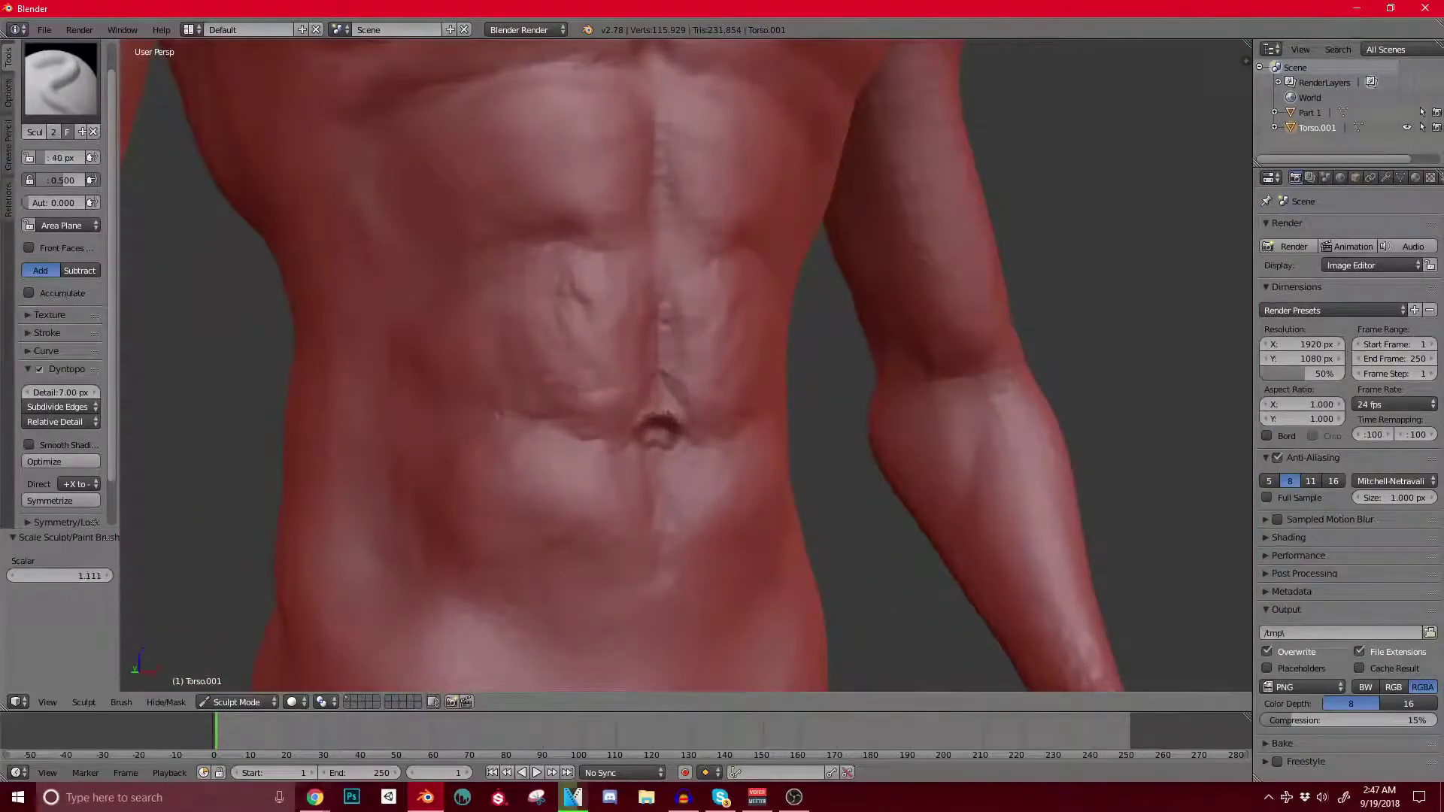
shift+middle_drag(572, 376, 564, 515)
middle_drag(564, 516, 488, 518)
drag(589, 492, 604, 279)
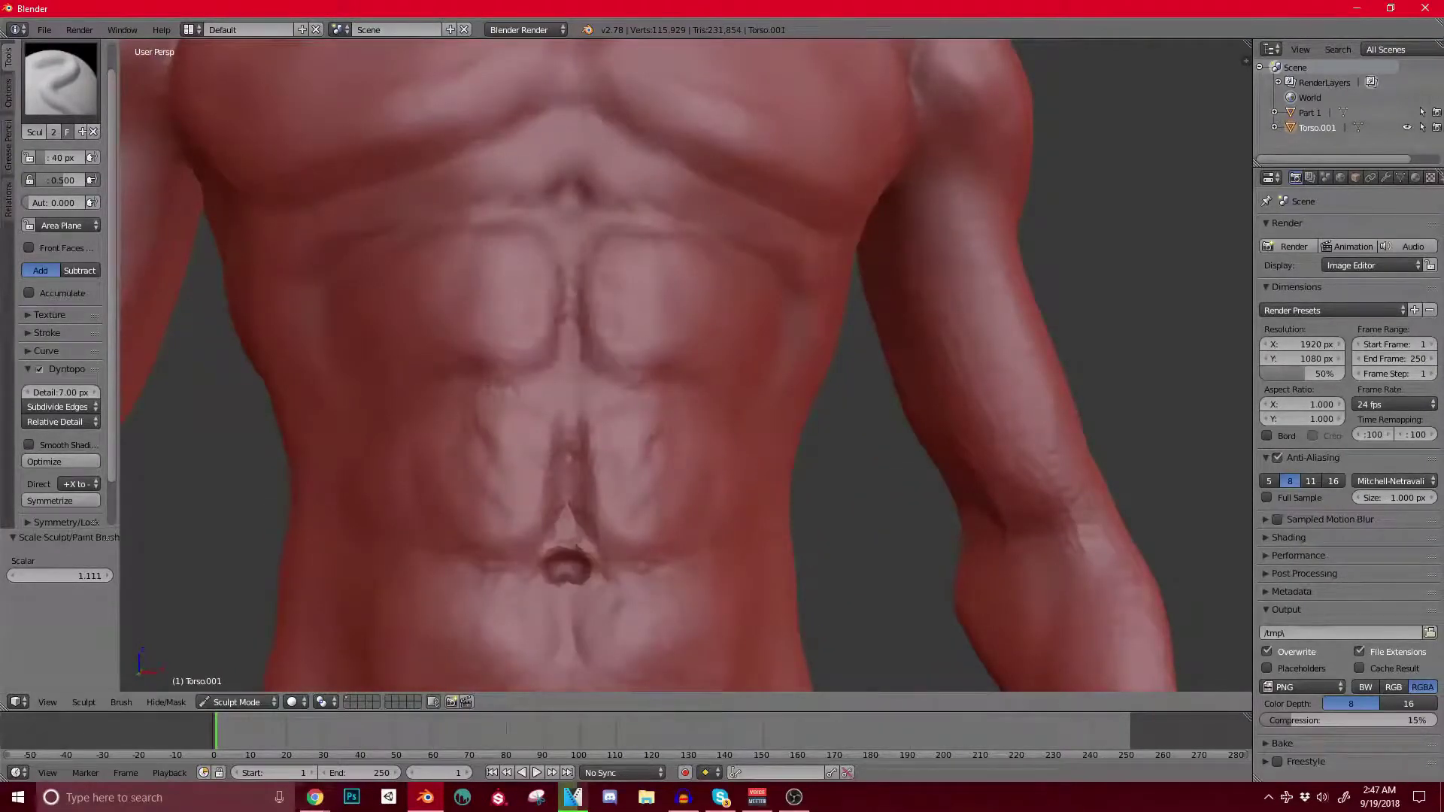
Step: Build up the midline between the top pair of abdominal muscles with Clay Strips at 40 px
click(60, 79)
click(176, 164)
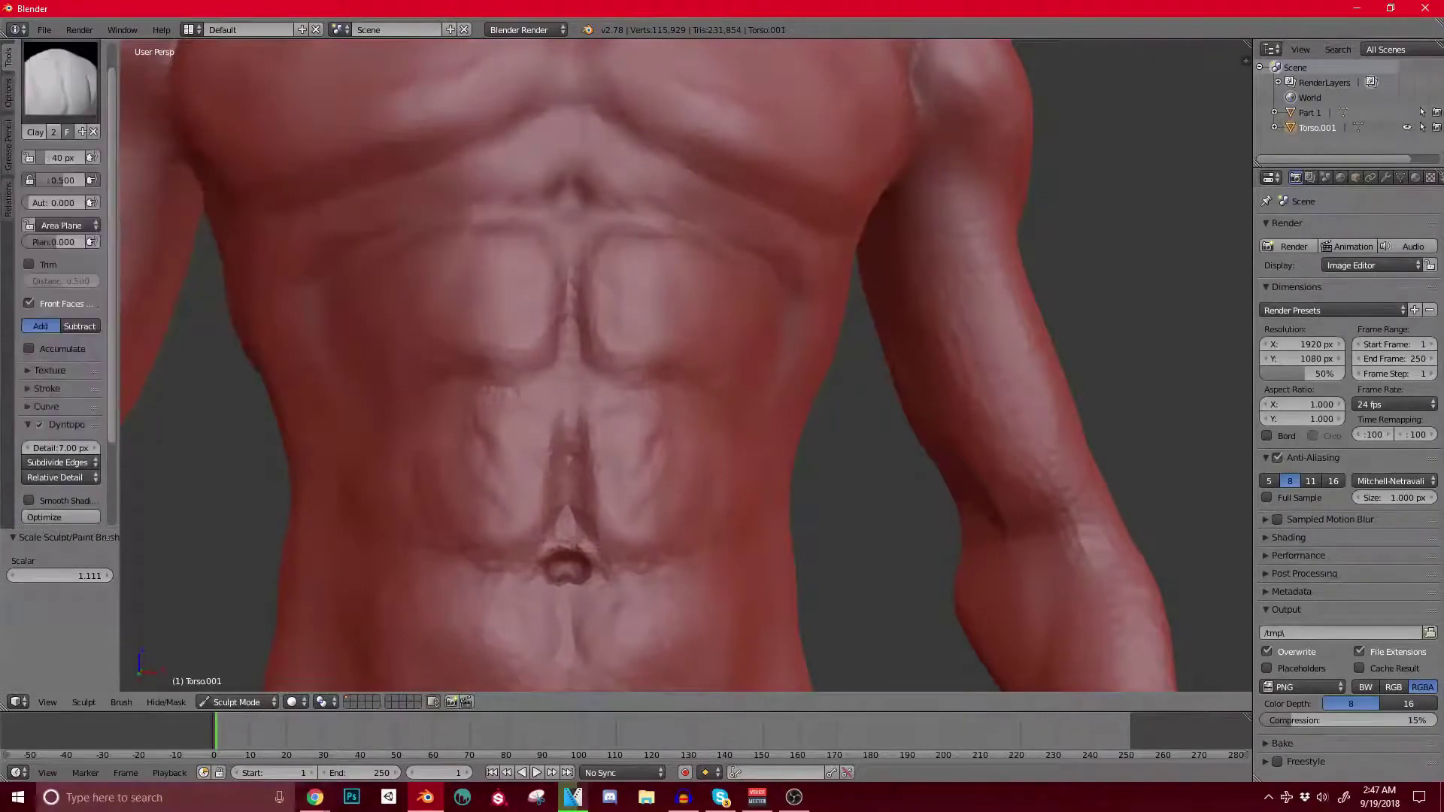
drag(576, 324, 575, 288)
Step: Outline the lower oblique above the hip with a curved Clay Strips stroke beside the lowest abdominal row
shift+middle_drag(579, 451, 677, 377)
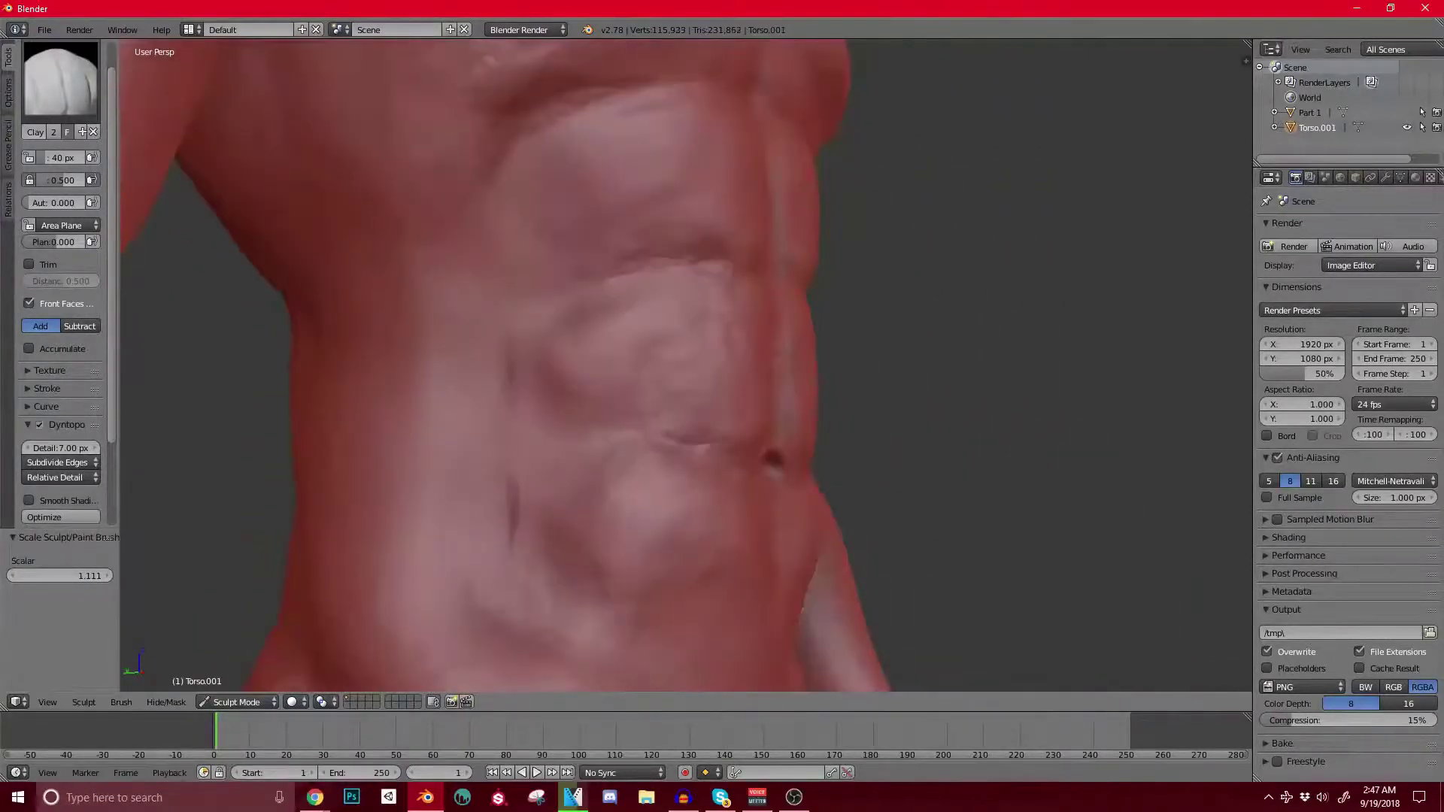
drag(503, 477, 507, 489)
shift+middle_drag(677, 451, 568, 325)
middle_drag(475, 384, 607, 404)
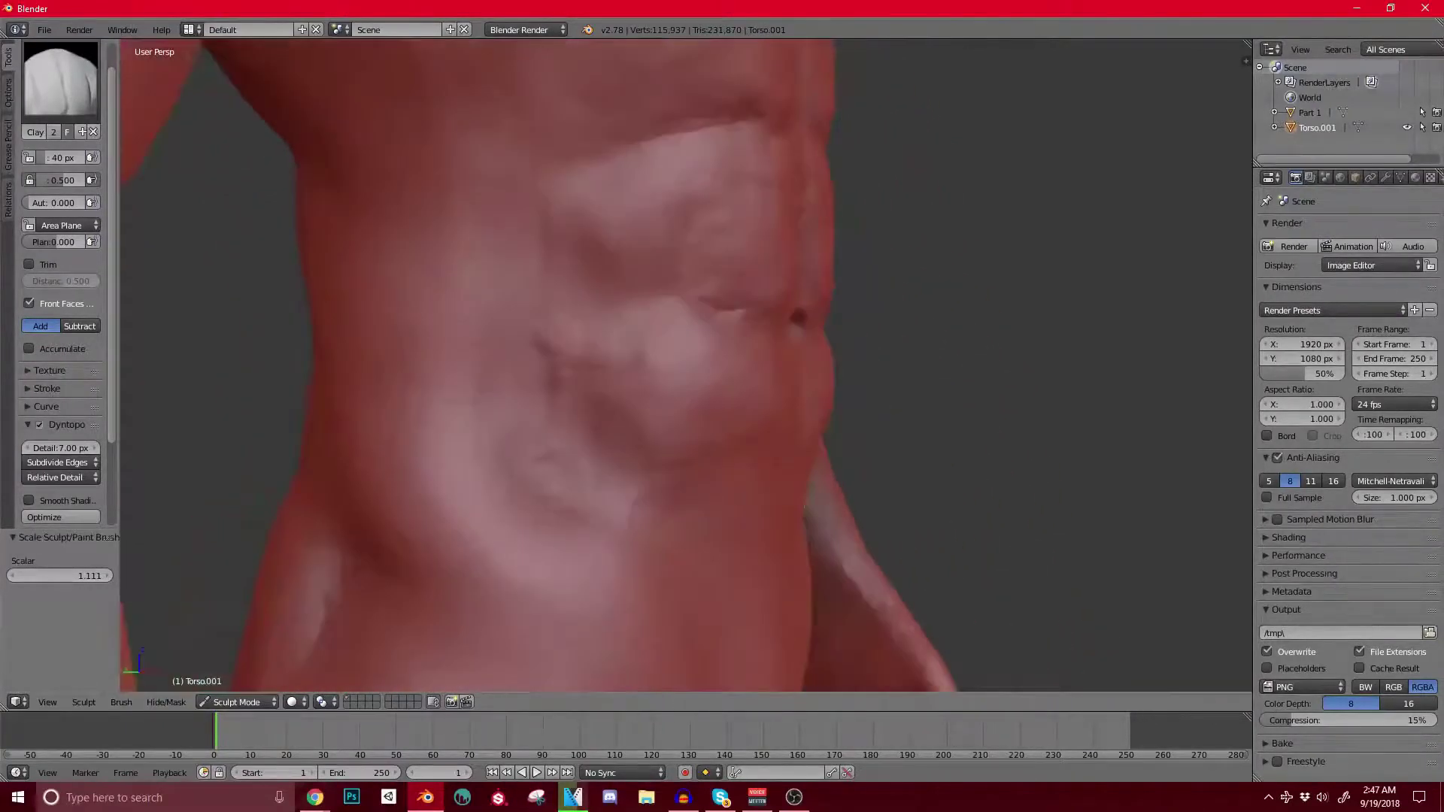
mouse_move(474, 319)
mouse_down()
mouse_move(438, 331)
mouse_move(488, 310)
mouse_move(513, 324)
mouse_move(529, 394)
mouse_move(504, 456)
mouse_move(540, 446)
mouse_move(496, 364)
mouse_move(454, 358)
mouse_move(442, 331)
mouse_move(523, 355)
mouse_move(543, 446)
mouse_move(544, 357)
mouse_move(562, 448)
mouse_up()
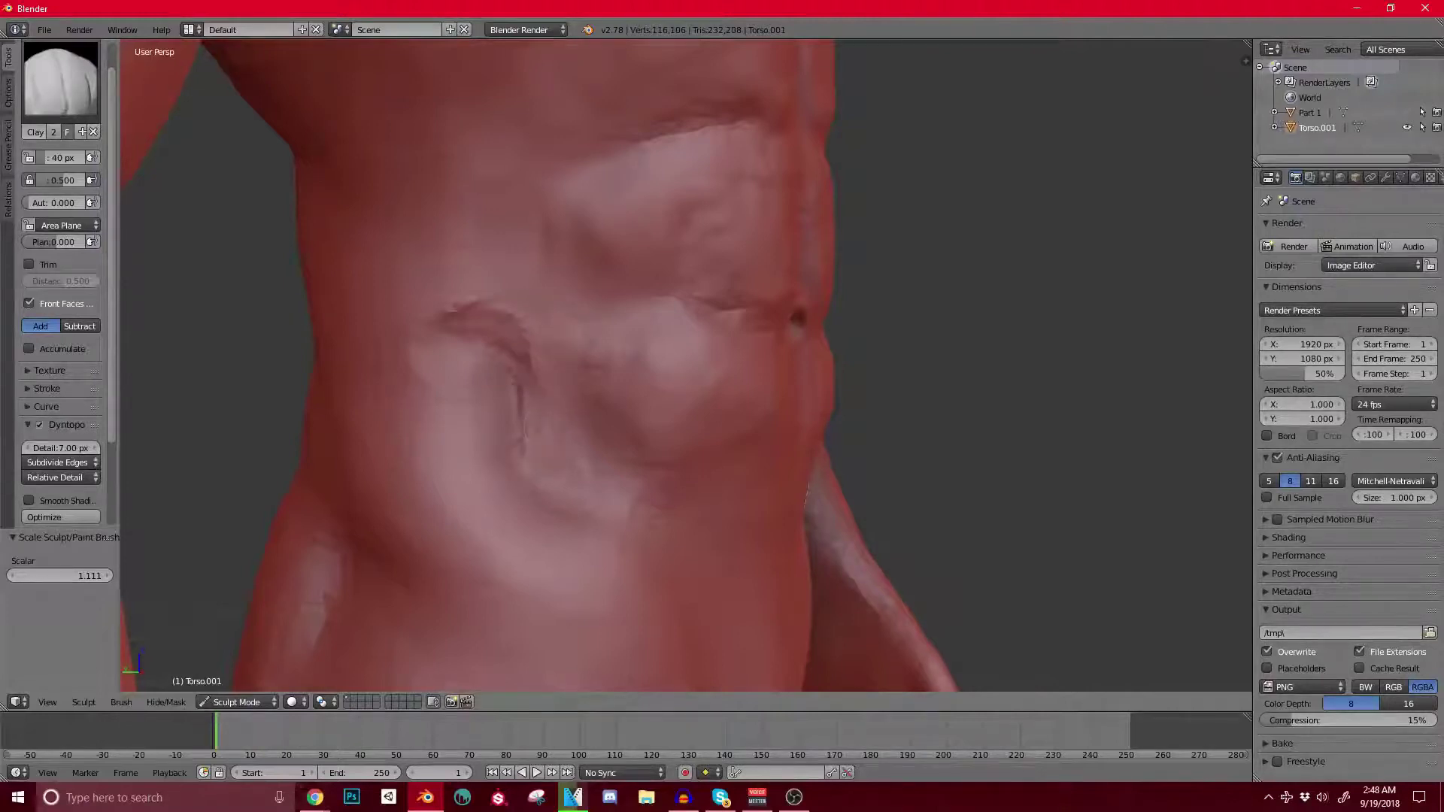
Step: Enlarge the Clay Strips brush to 58 px and build up the upper and inner edges of the lower oblique
scroll(572, 391, down, 3)
mouse_move(571, 392)
middle_down()
mouse_move(700, 387)
mouse_move(621, 376)
middle_up()
scroll(699, 388, up, 1)
key(bracketright)
key(bracketright)
key(bracketright)
scroll(620, 376, up, 2)
drag(493, 439, 496, 376)
mouse_move(455, 312)
mouse_down()
mouse_move(540, 343)
mouse_move(528, 425)
mouse_move(516, 314)
mouse_move(425, 299)
mouse_up()
Step: Blend the oblique into the flank and the area beside the lowest abdominal row with Clay Strips strokes
middle_drag(466, 323, 334, 328)
scroll(384, 327, down, 3)
mouse_move(384, 328)
mouse_down()
mouse_move(384, 293)
mouse_move(405, 293)
mouse_up()
middle_drag(405, 294, 418, 328)
scroll(406, 323, up, 2)
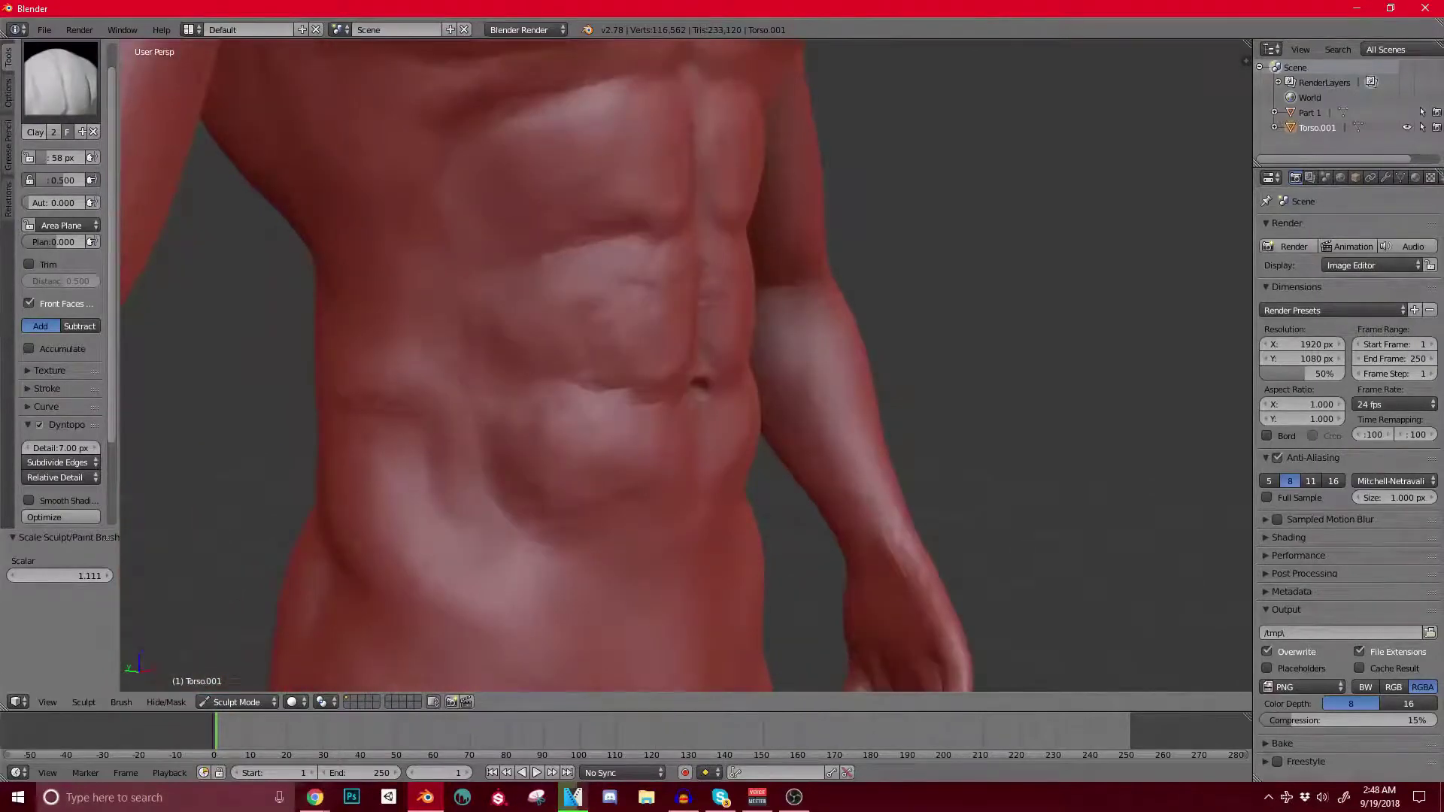
drag(475, 452, 483, 489)
Step: Add a muscle ridge on the flank beside the middle abdominal row with Clay Strips at 58 px
shift+middle_drag(583, 413, 604, 502)
middle_drag(449, 423, 497, 459)
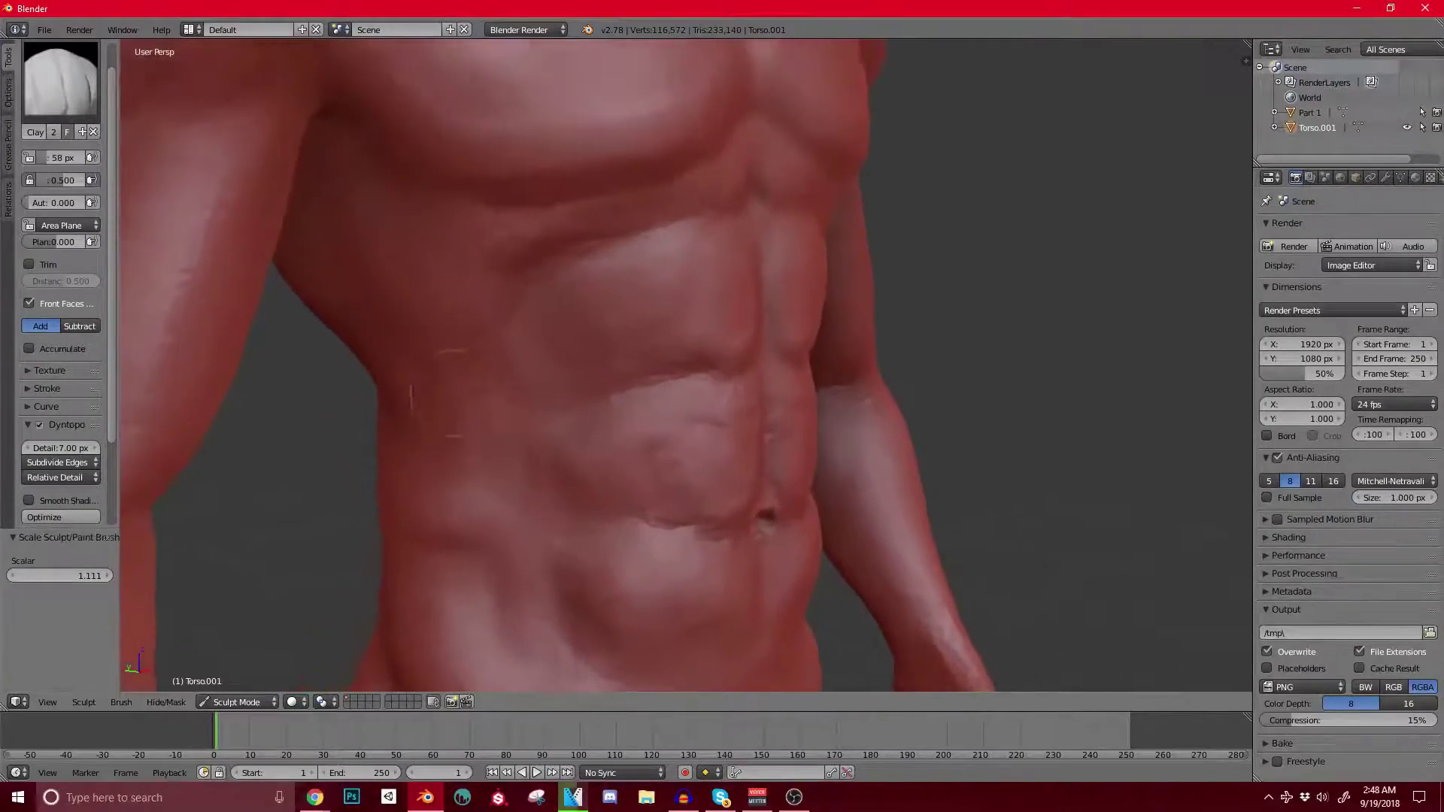
drag(441, 415, 455, 410)
middle_drag(470, 419, 613, 356)
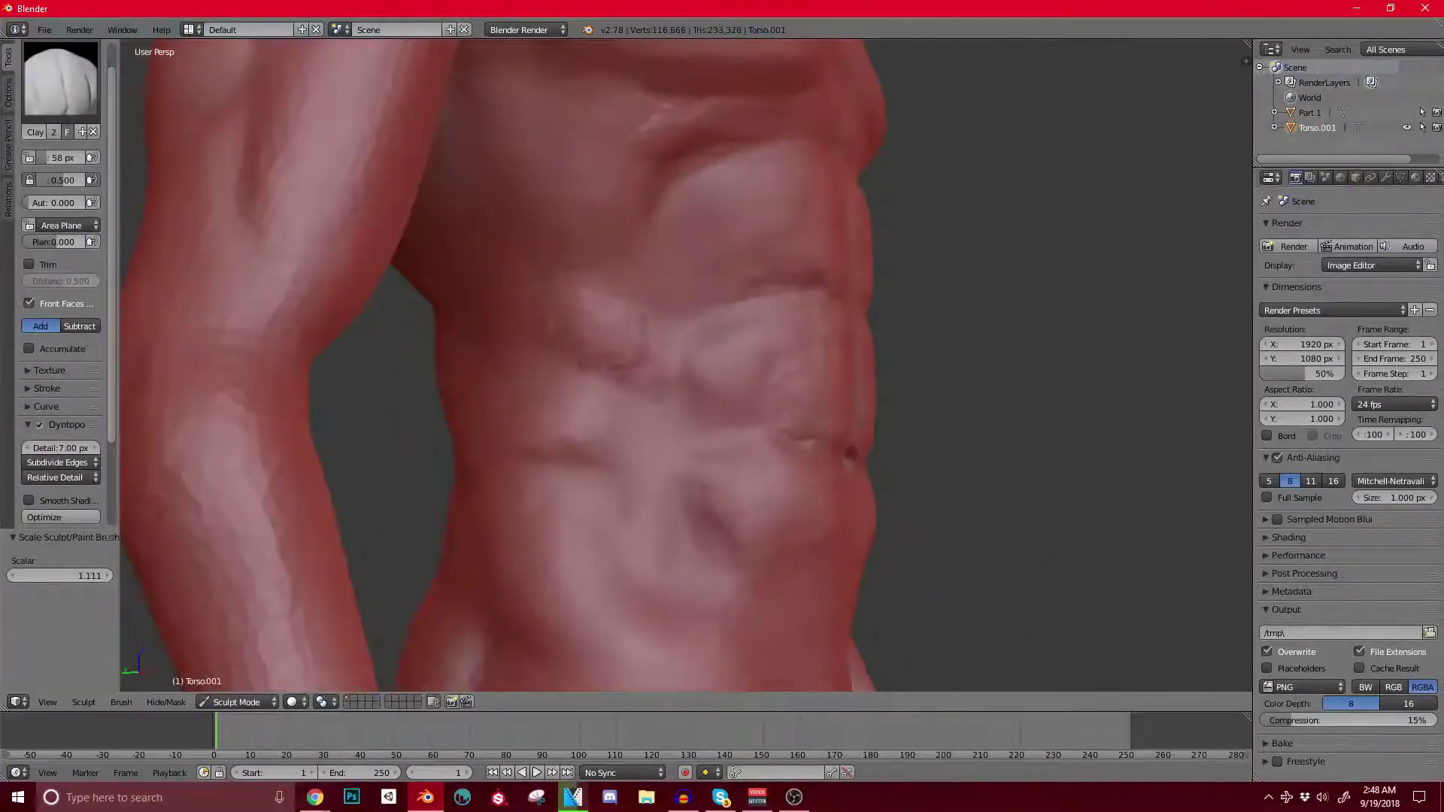
Step: Build up the rib muscle bulges on the side below the chest and extend the ridge beneath them
drag(530, 272, 552, 289)
shift+middle_drag(553, 289, 520, 373)
mouse_move(563, 255)
mouse_down()
mouse_move(559, 229)
mouse_move(491, 244)
mouse_up()
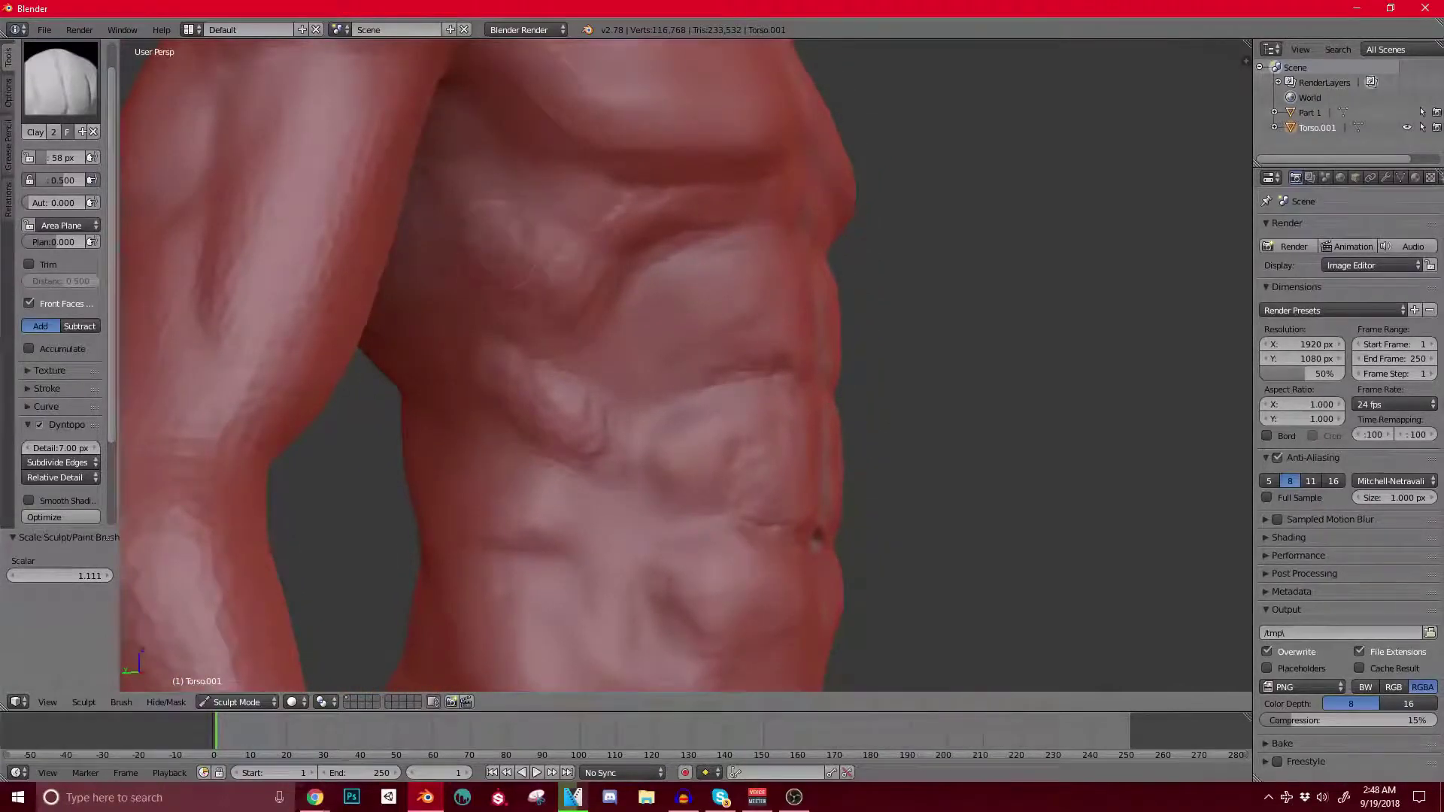
drag(606, 418, 610, 451)
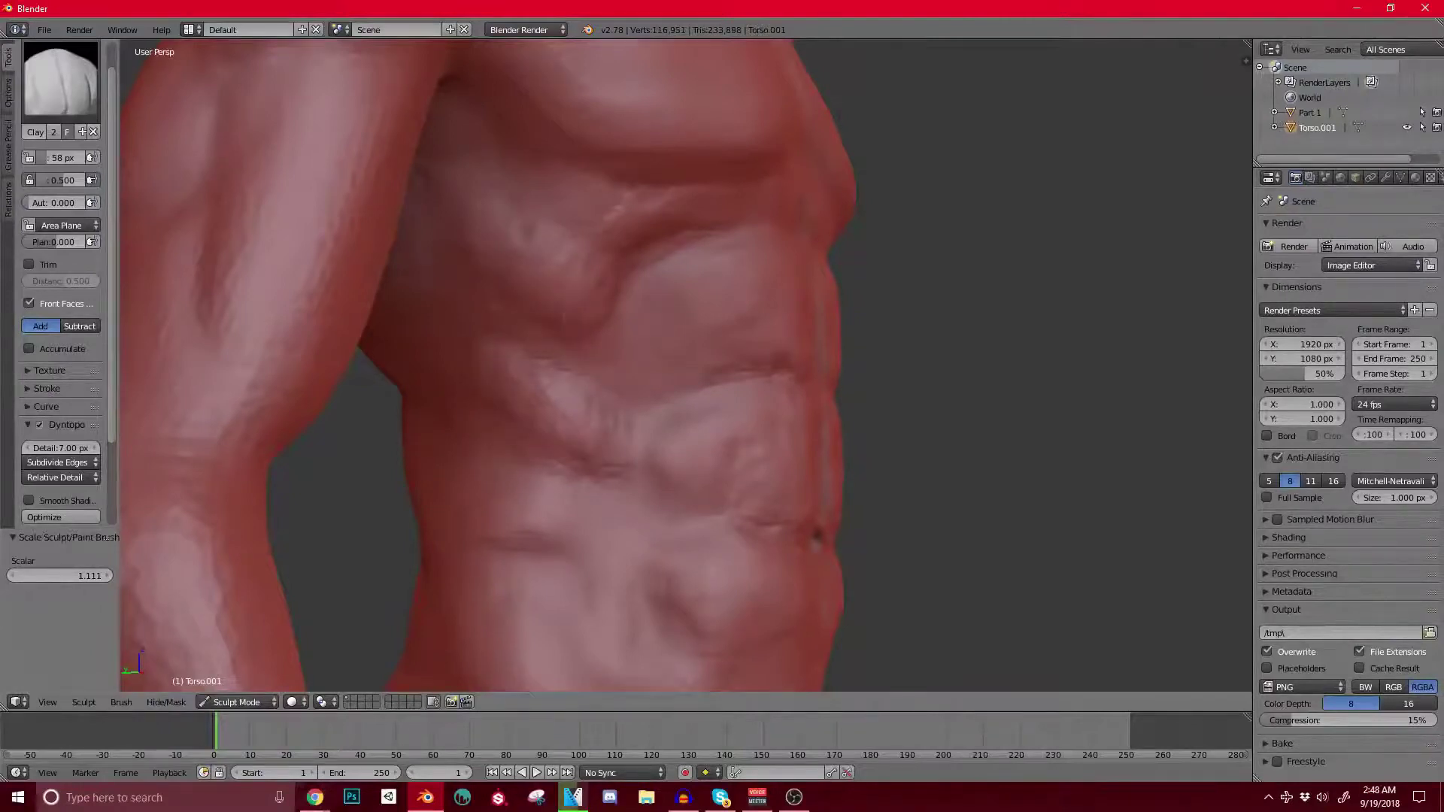
Step: Sculpt diagonal Clay Strips strokes from the rib cage edge towards the armpit to separate the side muscles
mouse_move(542, 308)
shift+middle_down()
mouse_move(568, 375)
mouse_move(580, 361)
mouse_move(519, 374)
shift+middle_up()
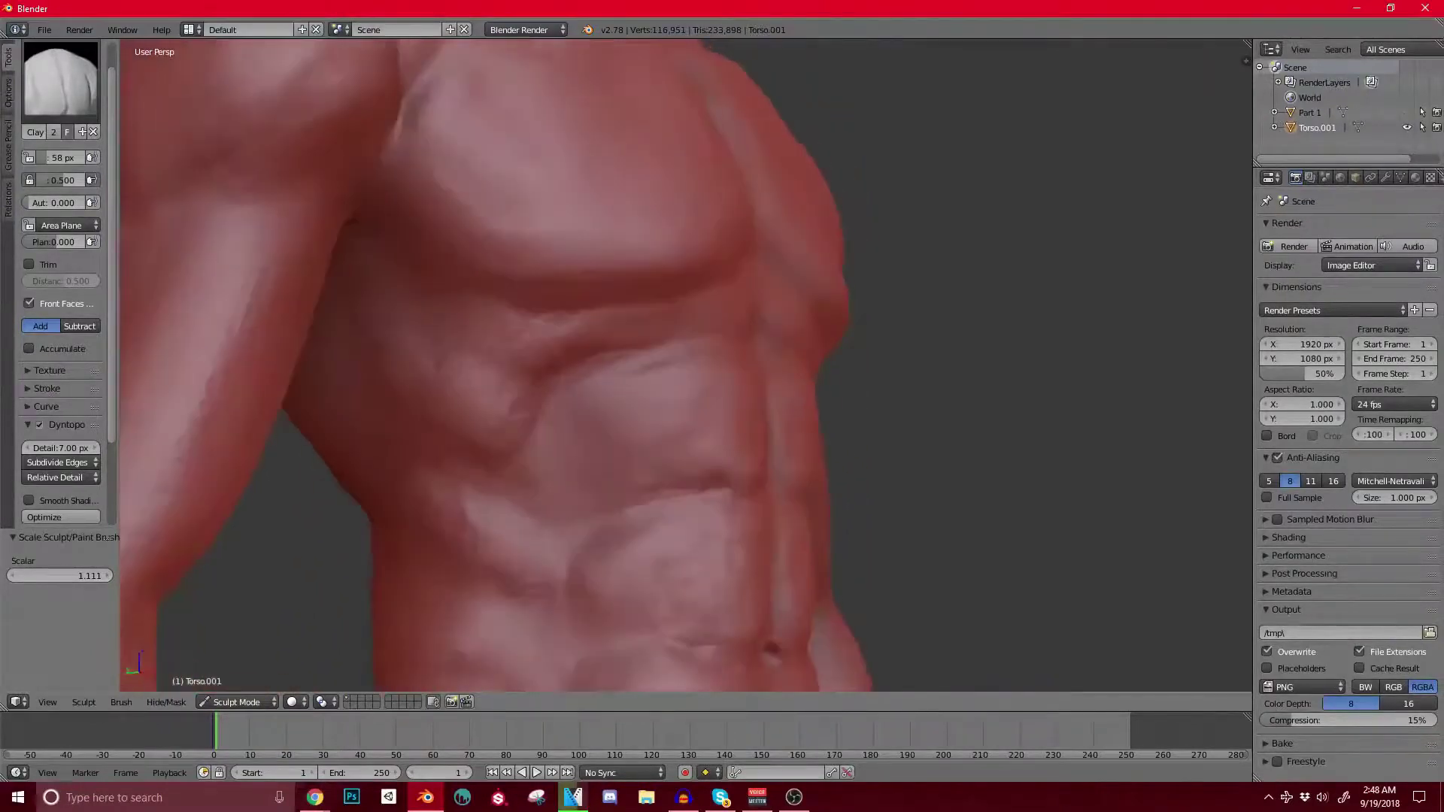
scroll(518, 374, up, 2)
drag(594, 316, 434, 390)
scroll(457, 418, down, 3)
mouse_move(458, 418)
shift+middle_down()
mouse_move(312, 387)
mouse_move(406, 338)
shift+middle_up()
scroll(423, 316, up, 2)
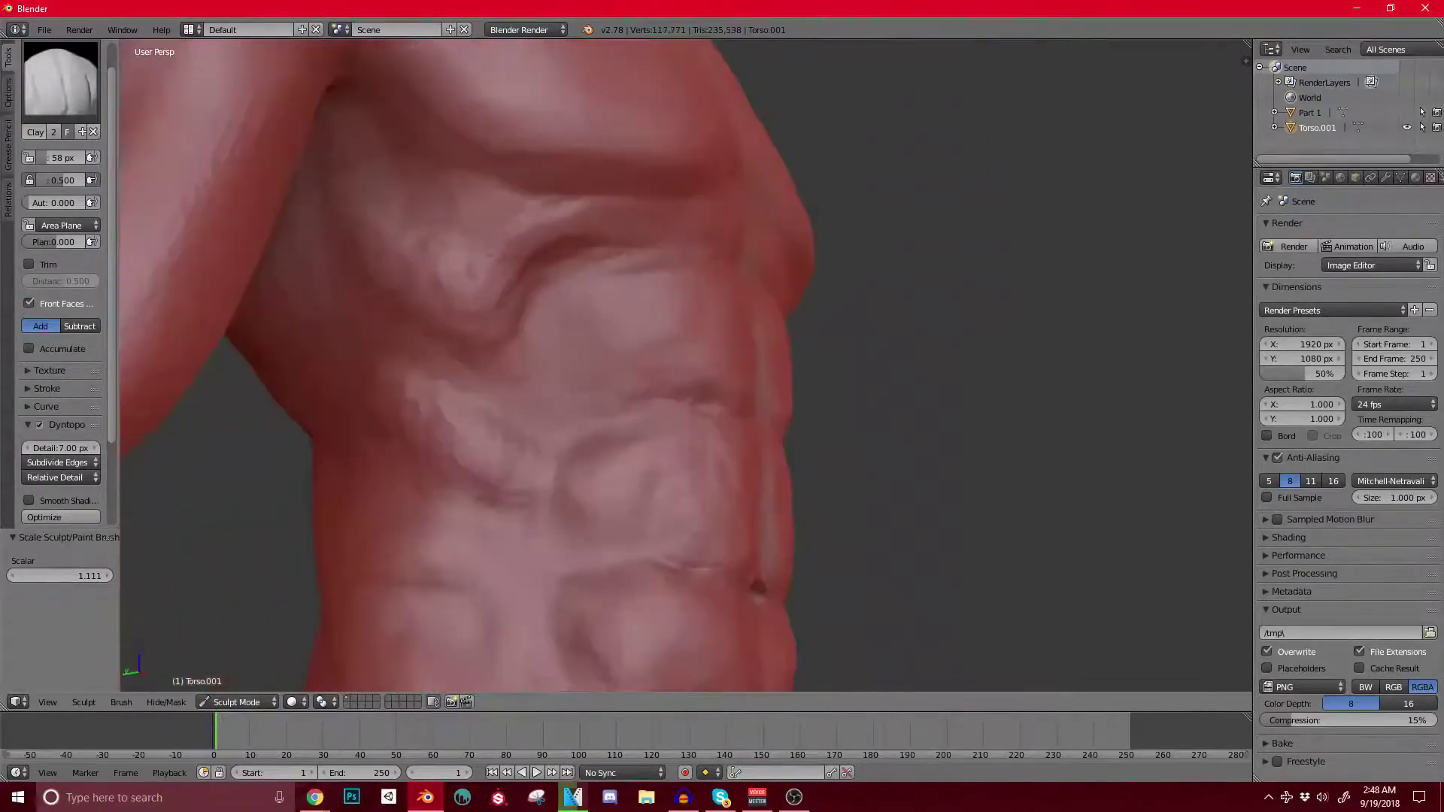
Step: Define the lower edge of the flank ridge beside the middle abdominal row with Clay Strips strokes
drag(526, 492, 429, 481)
scroll(426, 482, down, 2)
mouse_move(426, 481)
middle_down()
mouse_move(354, 433)
mouse_move(422, 421)
middle_up()
scroll(421, 421, up, 1)
mouse_move(361, 226)
shift+middle_down()
mouse_move(367, 352)
mouse_move(346, 339)
mouse_move(406, 308)
mouse_move(519, 323)
shift+middle_up()
scroll(406, 308, up, 2)
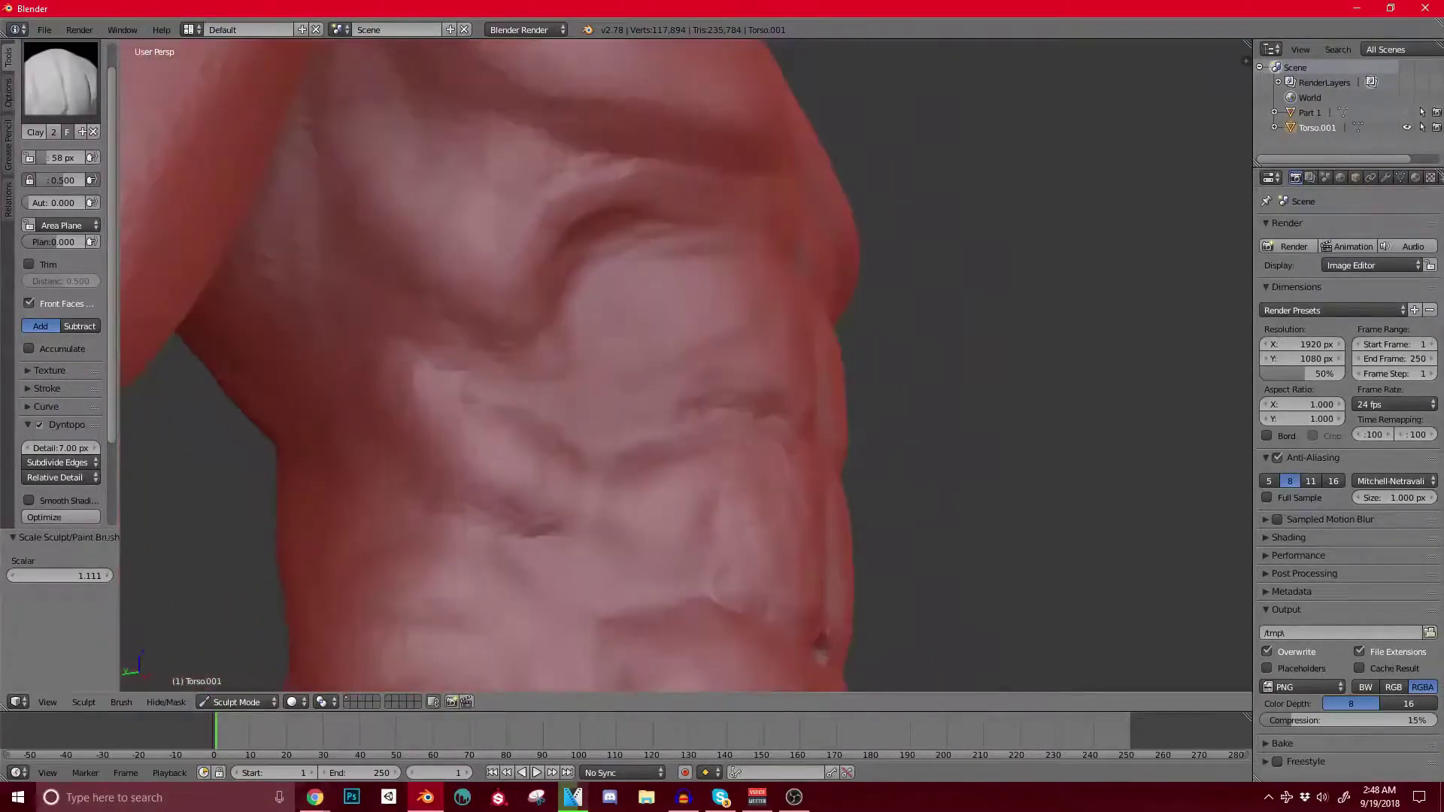
Step: Cut creases between the rib muscles below the armpit with the Crease brush at 58 px
click(61, 80)
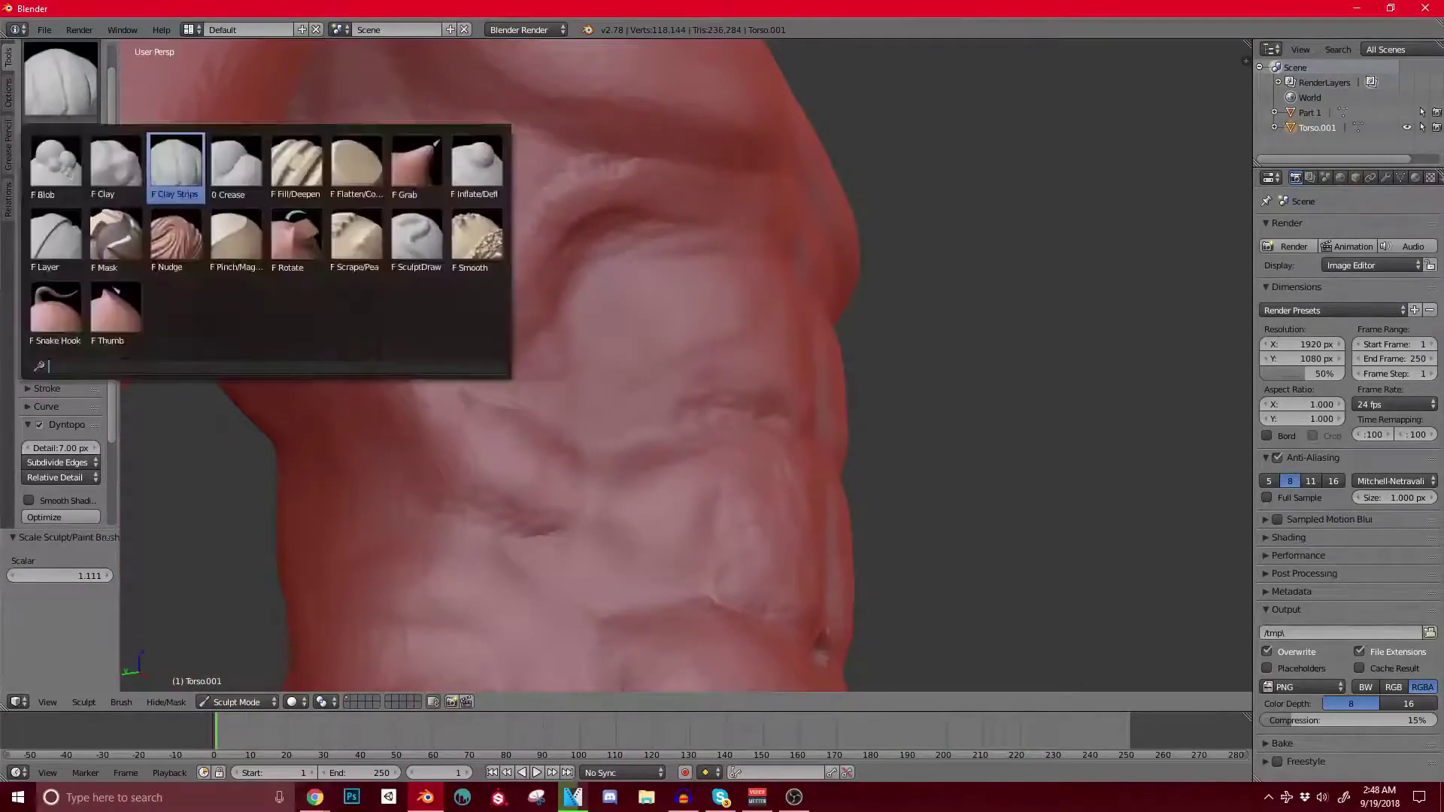
click(236, 162)
scroll(500, 381, up, 1)
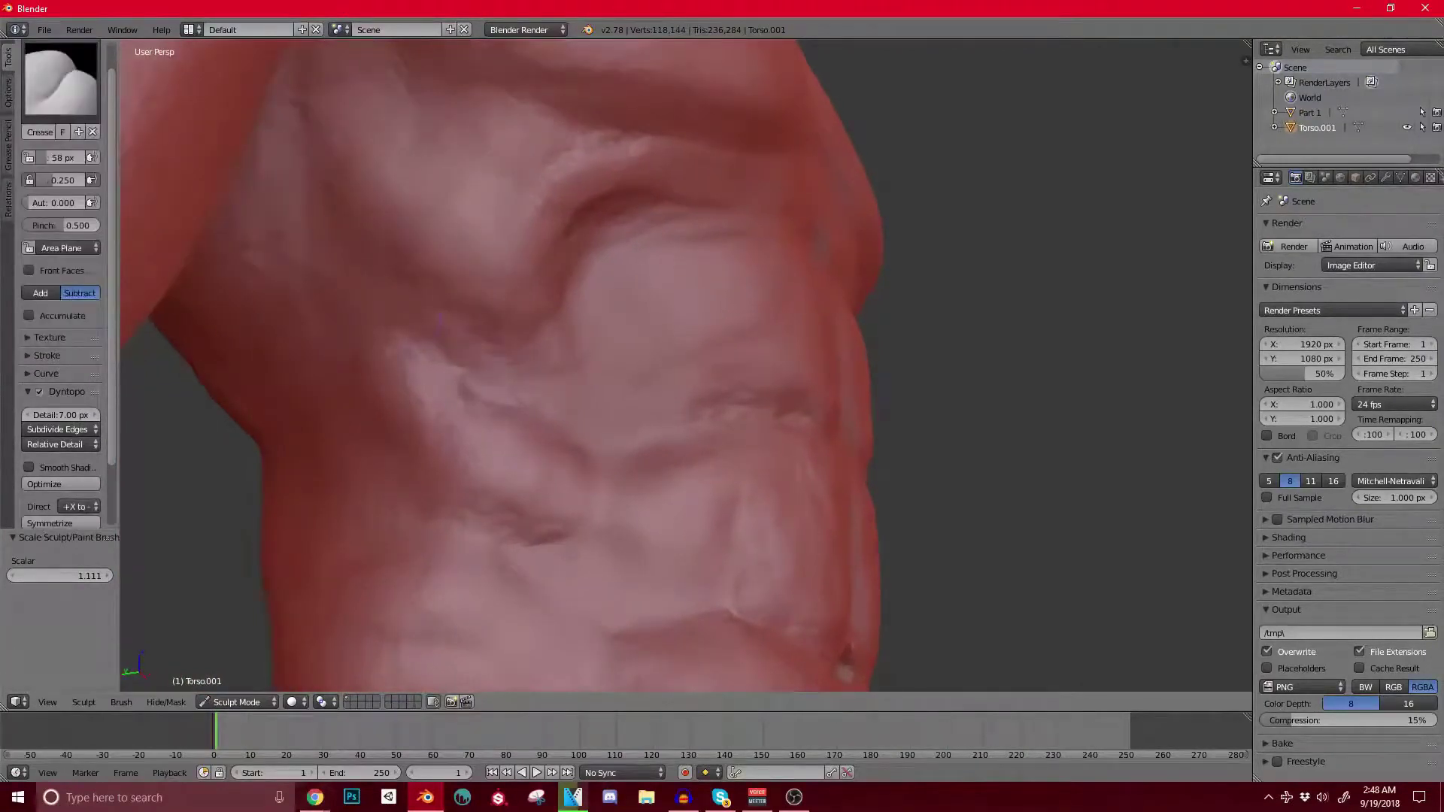
shift+middle_drag(410, 197, 458, 379)
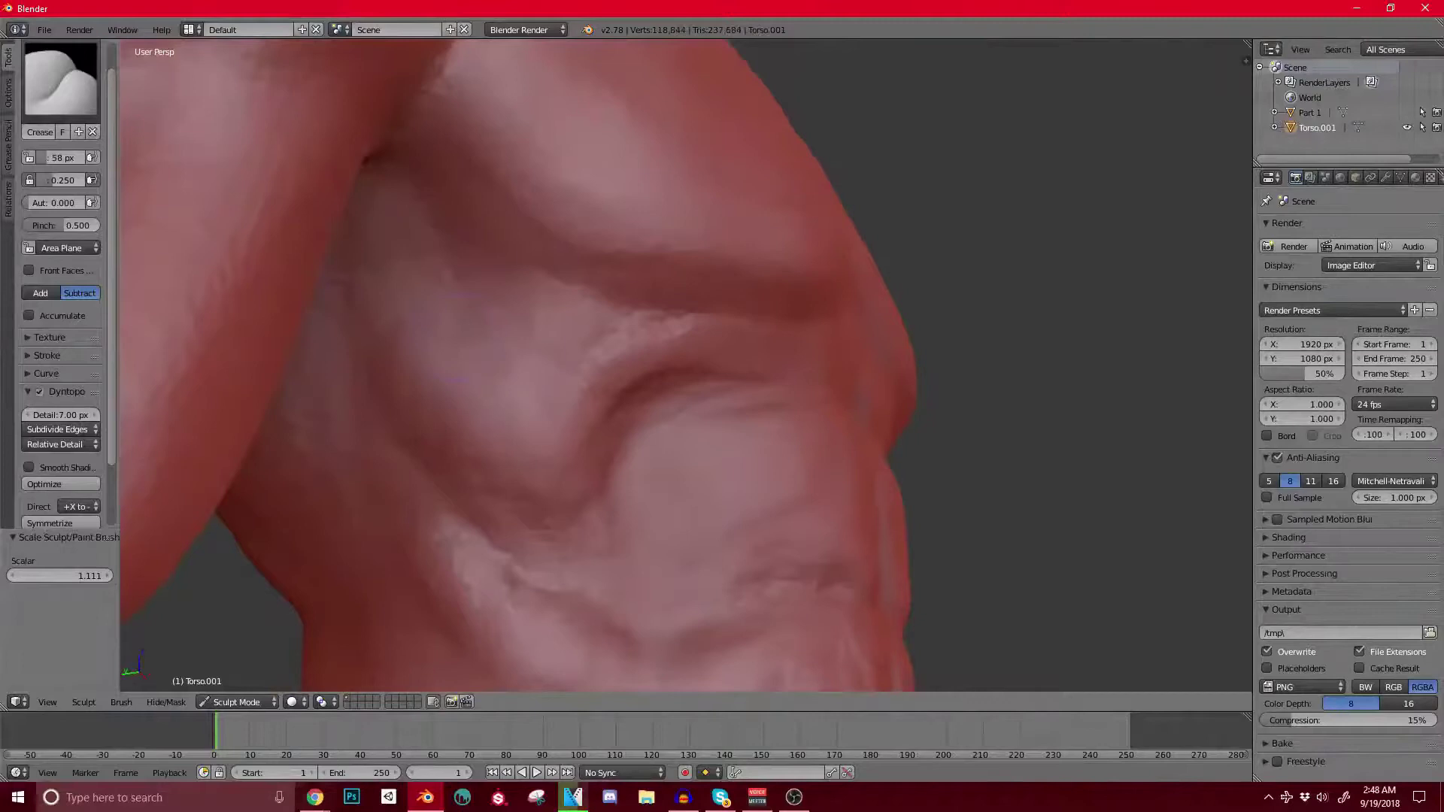
drag(377, 415, 419, 419)
scroll(557, 308, down, 6)
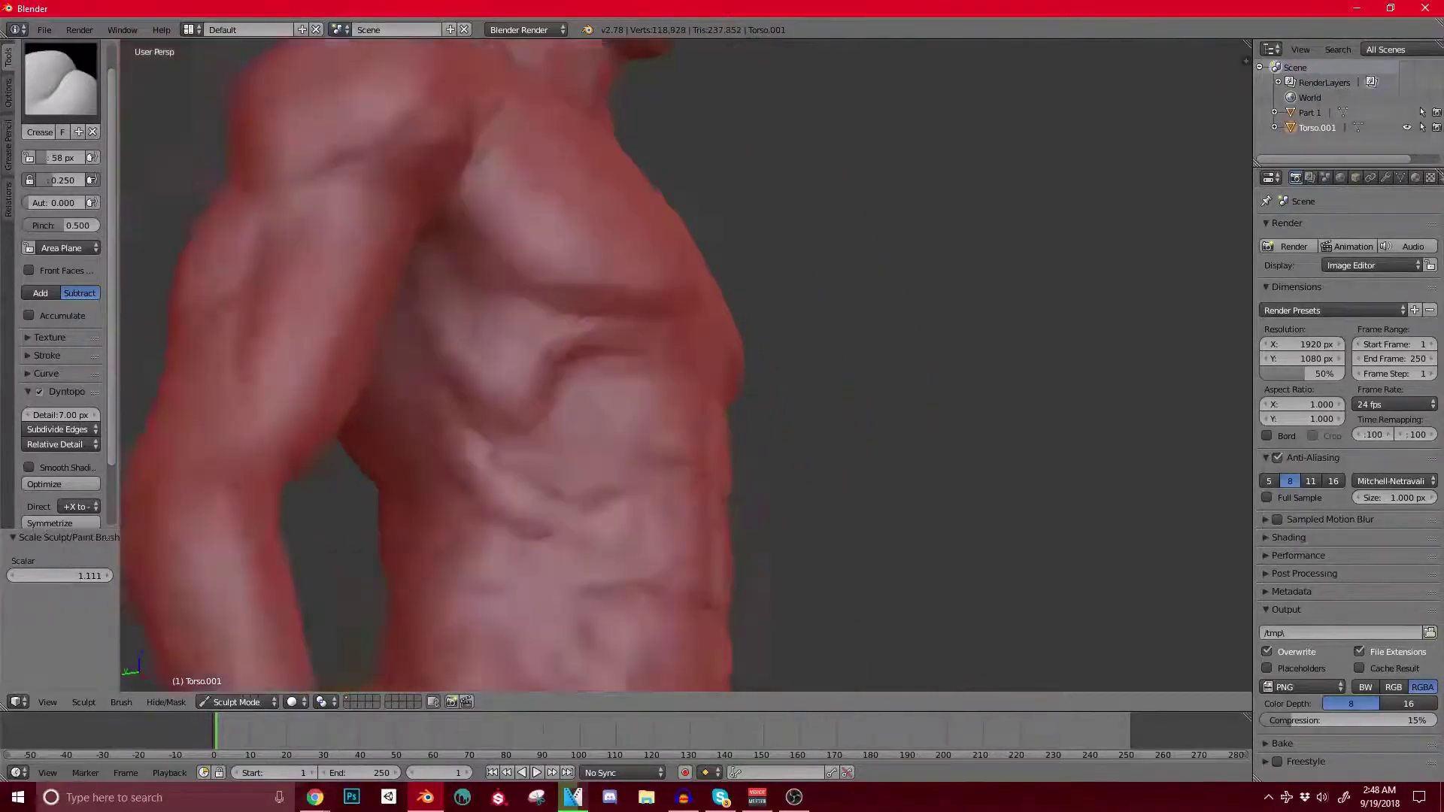
middle_drag(556, 308, 512, 297)
mouse_move(504, 391)
middle_down()
mouse_move(353, 399)
mouse_move(538, 399)
mouse_move(421, 412)
middle_up()
scroll(352, 400, up, 2)
scroll(355, 376, down, 4)
scroll(463, 413, up, 3)
Step: Return to Clay Strips and add strokes to the back of the flank at the rib cage's lower edge
click(61, 80)
click(175, 164)
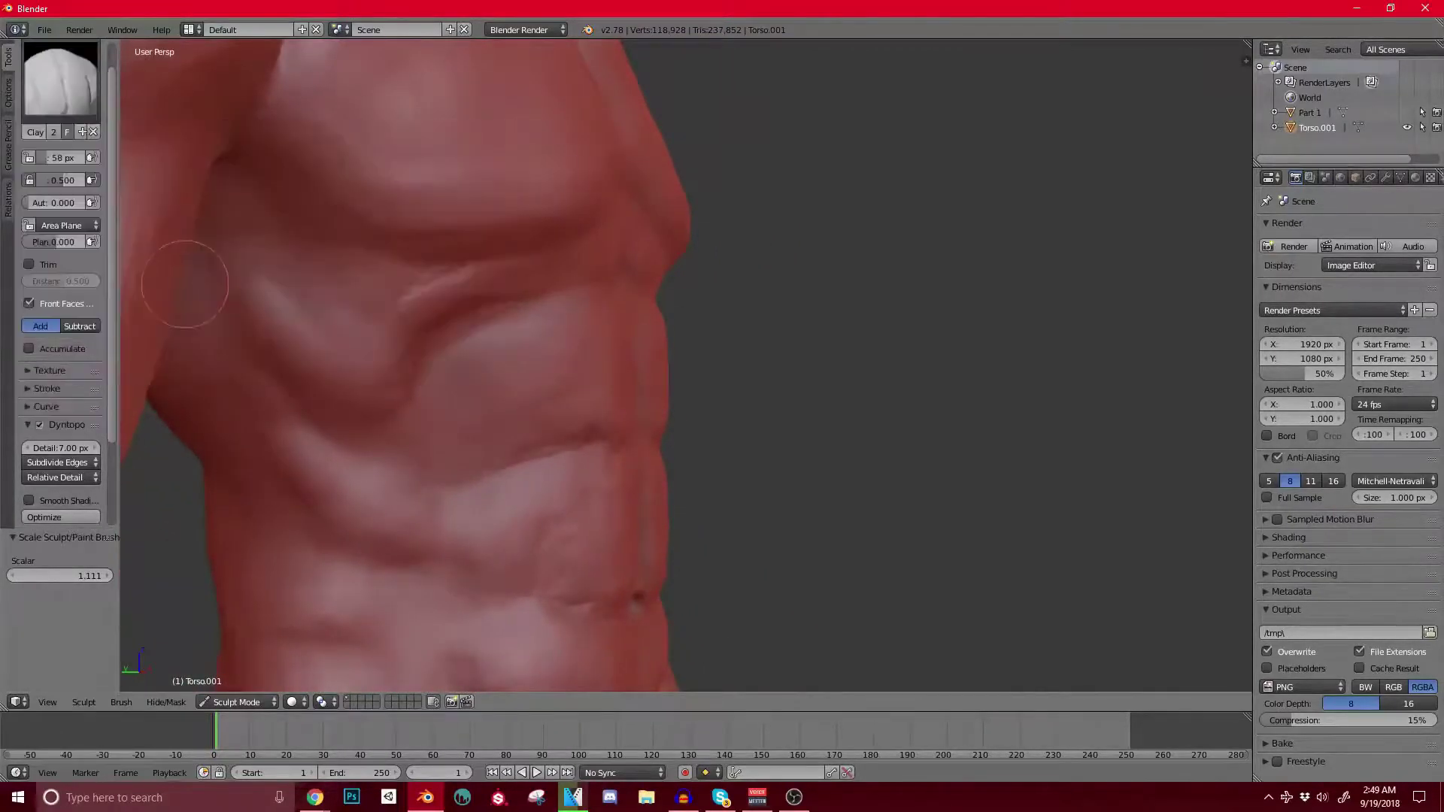
mouse_move(185, 285)
middle_down()
mouse_move(376, 292)
mouse_move(381, 364)
mouse_move(248, 368)
middle_up()
scroll(380, 364, down, 5)
mouse_move(368, 382)
middle_down()
mouse_move(654, 393)
mouse_move(459, 392)
middle_up()
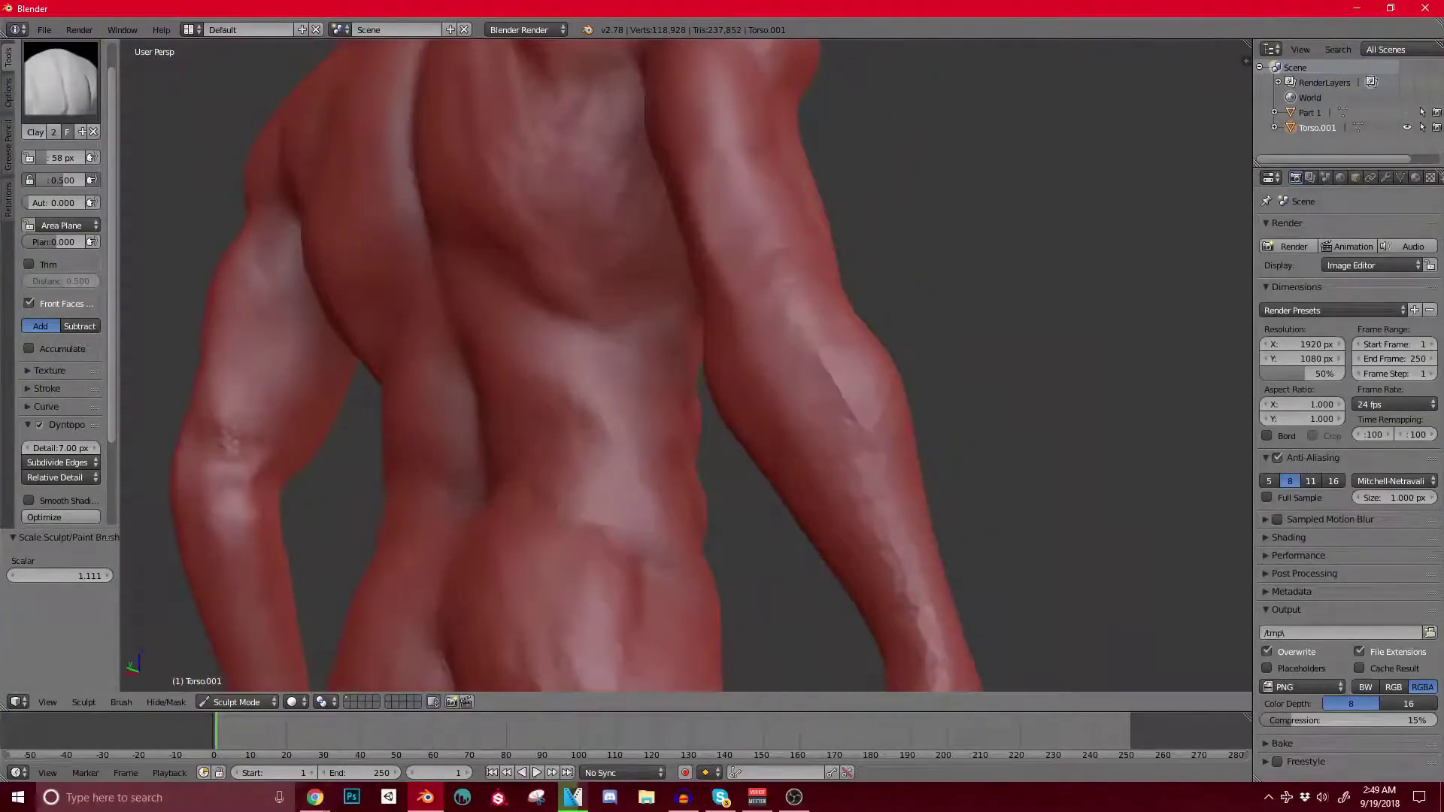
drag(672, 272, 626, 306)
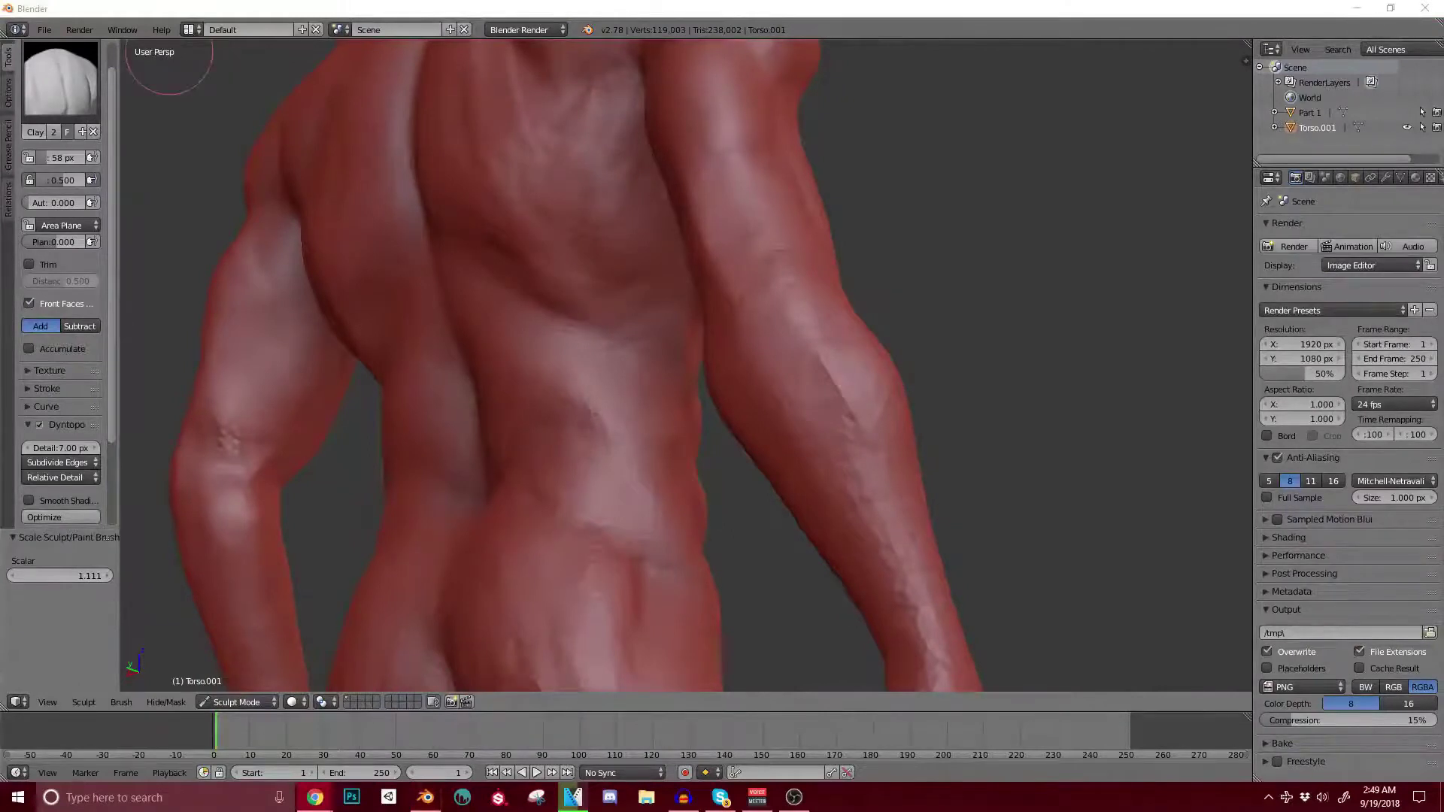
click(653, 323)
middle_drag(652, 323, 432, 327)
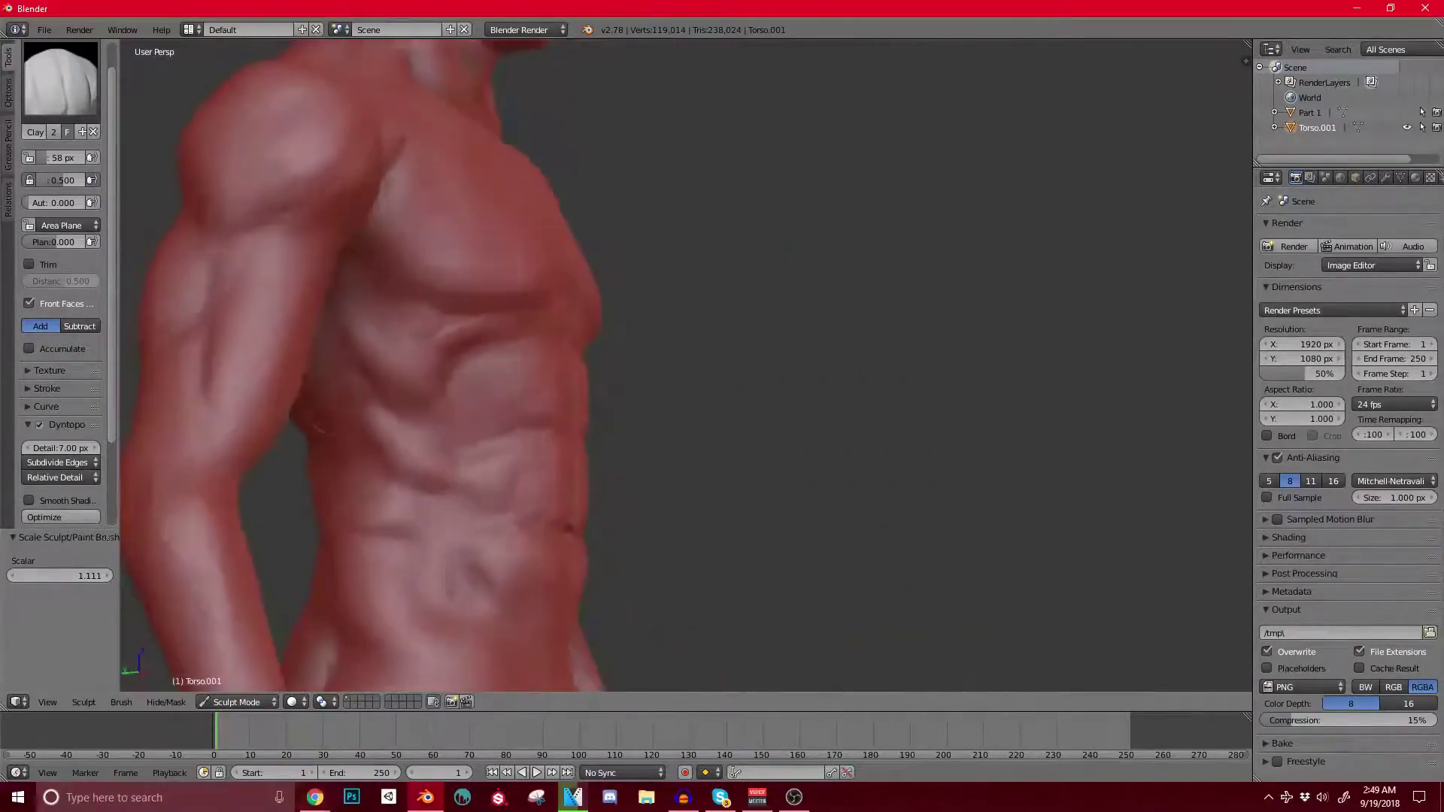
Step: Add short Clay Strips strokes to the rib muscles on the flank below the armpit
scroll(677, 361, up, 2)
drag(367, 316, 349, 331)
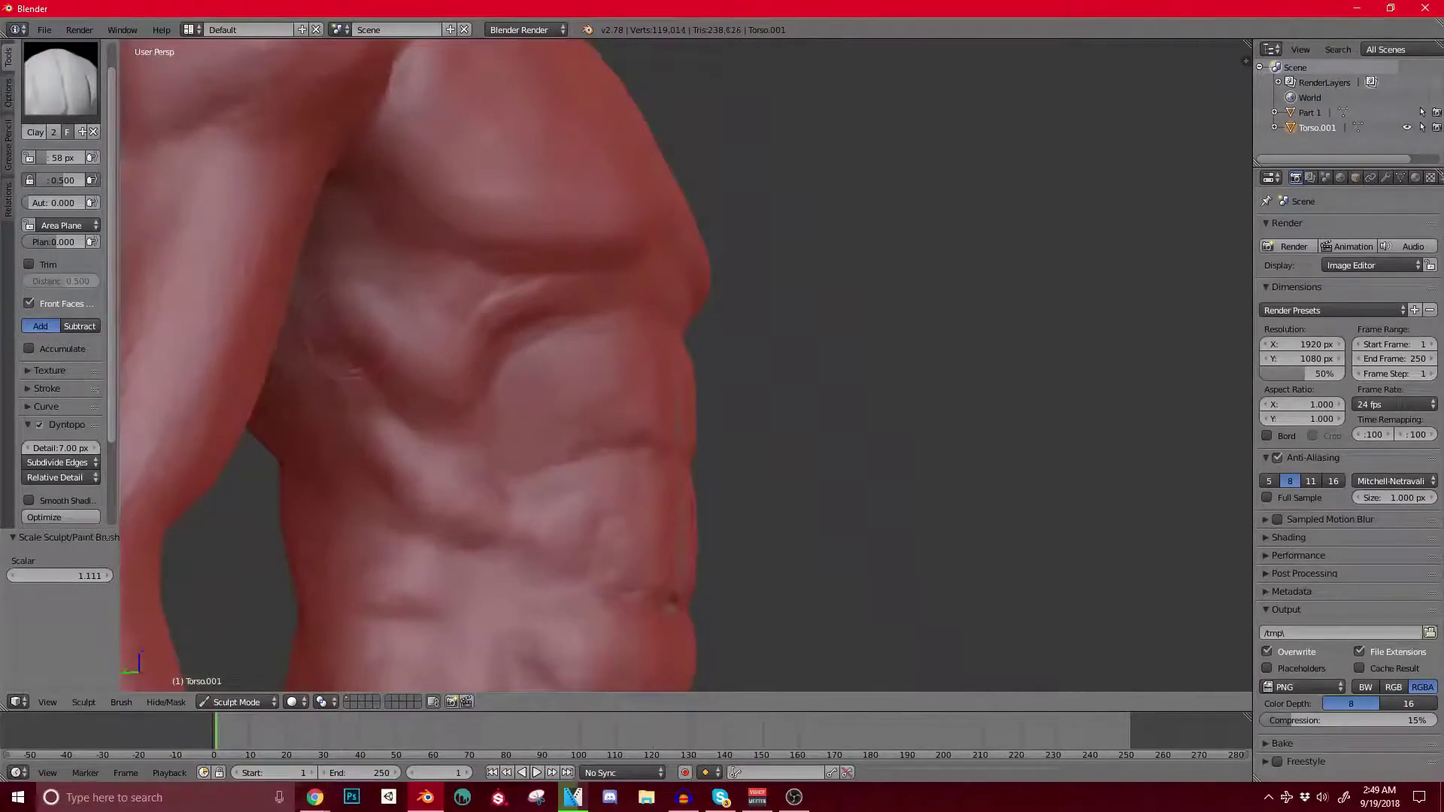
mouse_move(376, 436)
mouse_down()
mouse_move(342, 425)
mouse_move(369, 433)
mouse_up()
shift+middle_drag(394, 508, 359, 397)
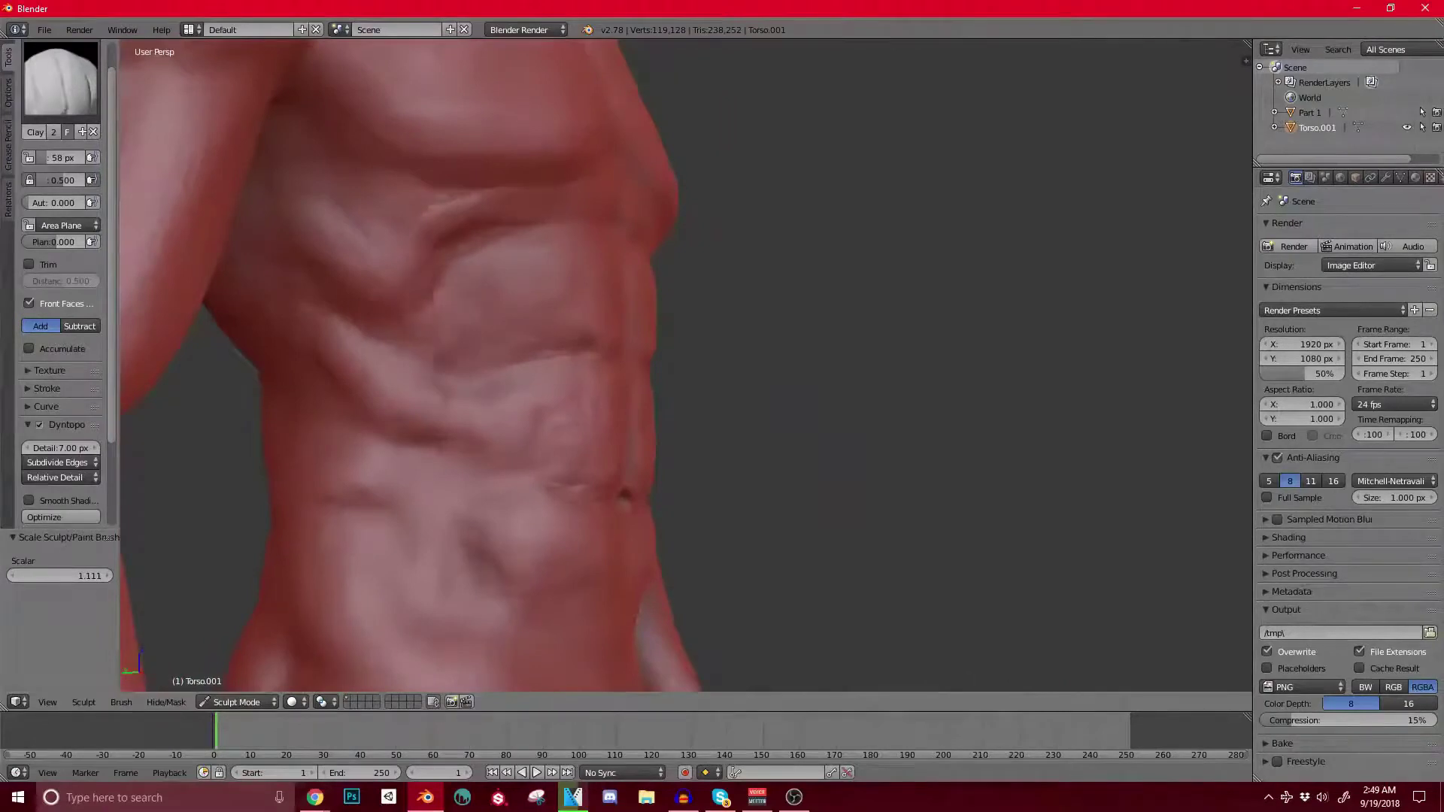
Step: Fill the small hollow at the base of the sternum, between the chest muscles, with Clay Strips strokes
scroll(519, 353, down, 2)
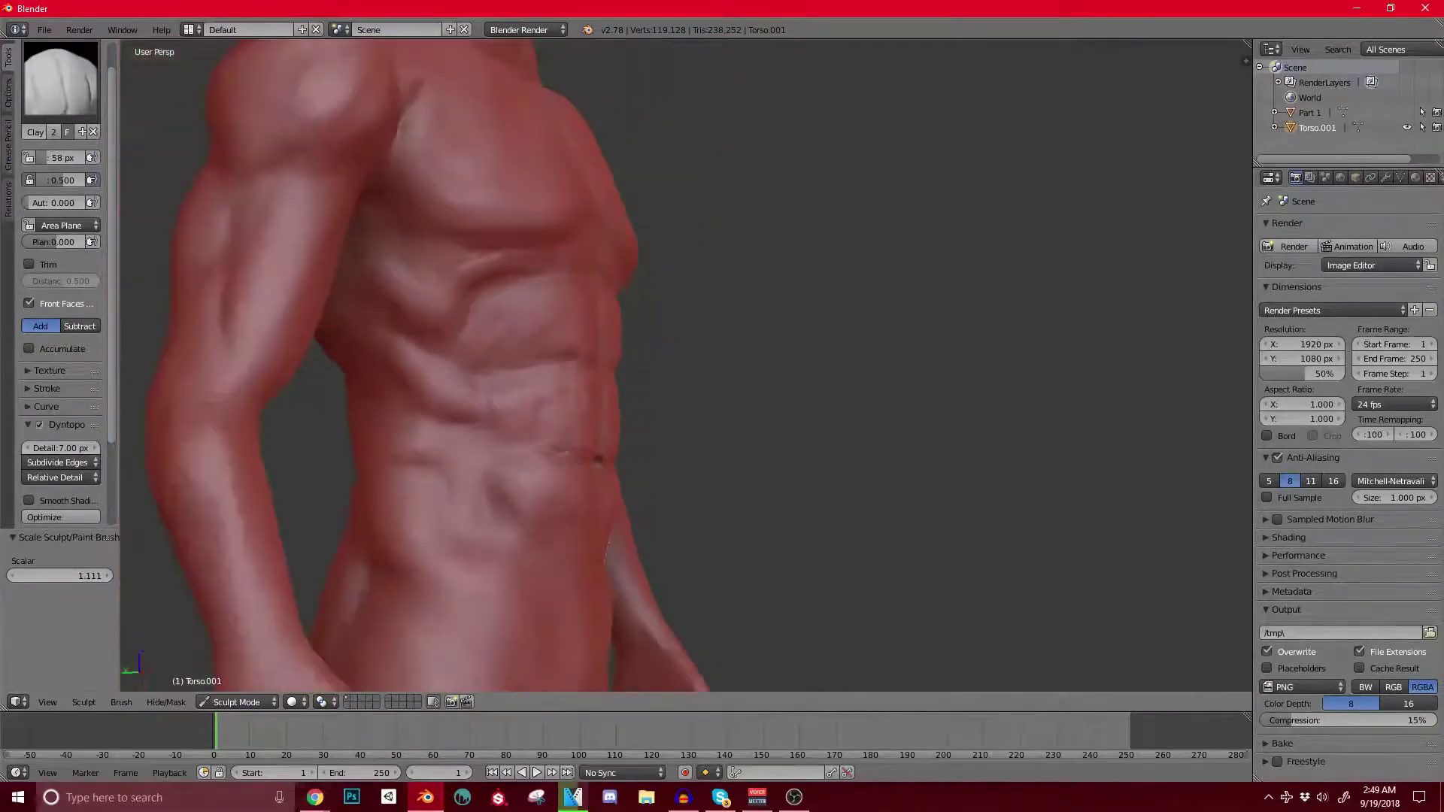
middle_drag(571, 399, 509, 407)
middle_drag(650, 405, 535, 412)
middle_drag(468, 360, 500, 421)
scroll(517, 399, up, 2)
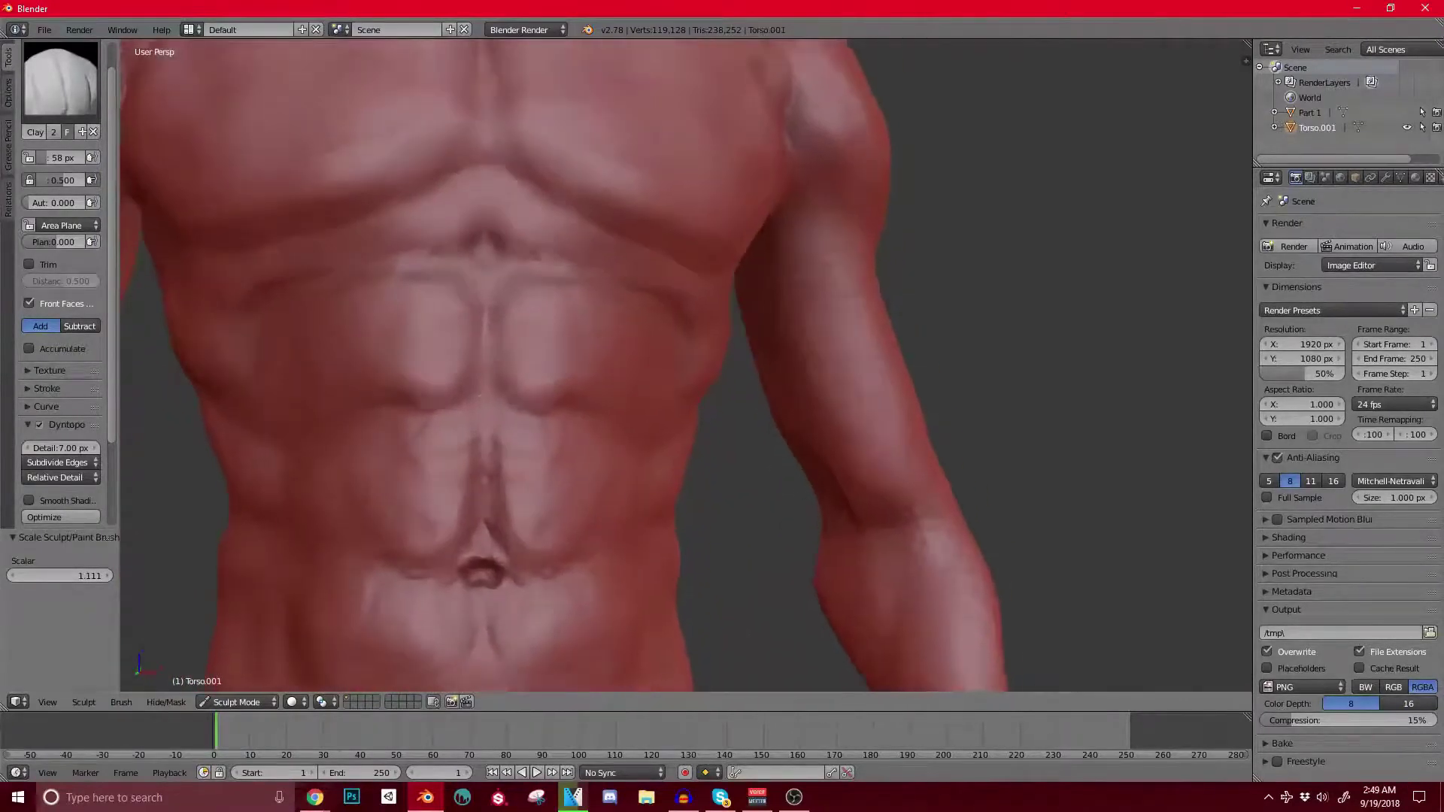
middle_drag(490, 494, 490, 595)
scroll(484, 313, up, 1)
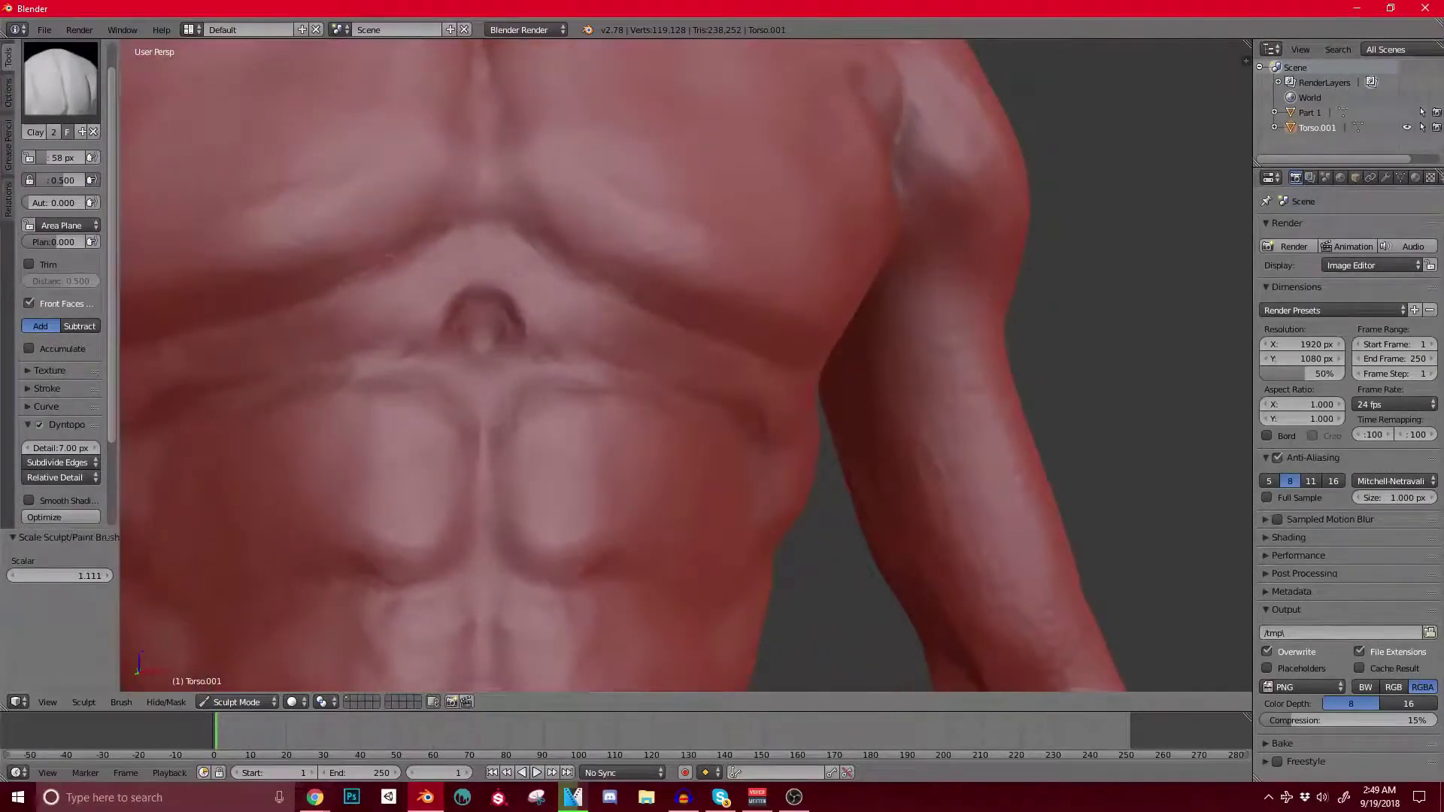
key(alt+Tab)
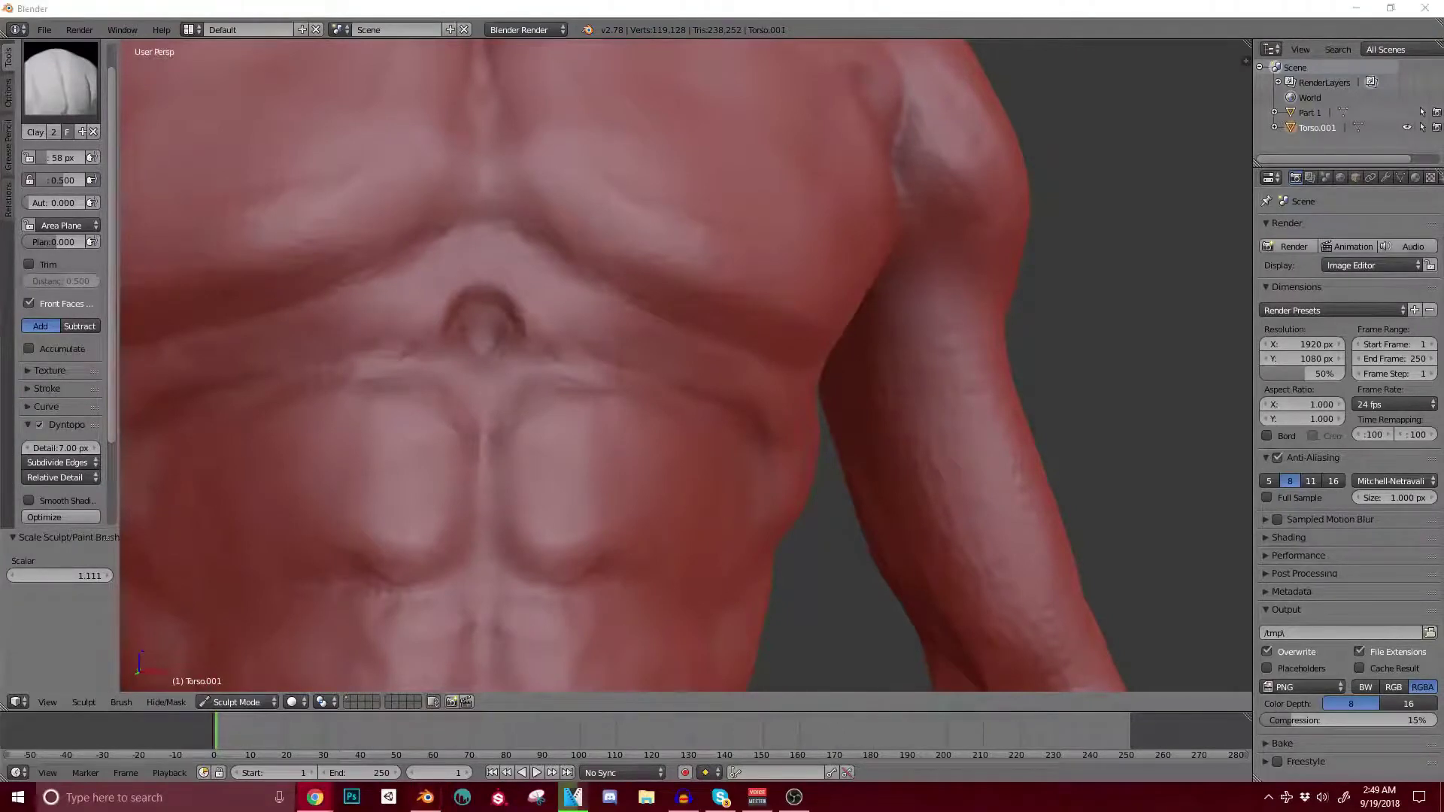
key(alt+Tab)
mouse_move(482, 307)
mouse_down()
mouse_move(484, 331)
mouse_move(525, 334)
mouse_move(489, 331)
mouse_move(522, 352)
mouse_move(550, 328)
mouse_move(492, 251)
mouse_up()
mouse_move(551, 332)
mouse_down()
mouse_move(515, 316)
mouse_move(444, 323)
mouse_up()
Step: Build up the inner and lower edges of the chest muscles beside the sternum with Clay Strips strokes
middle_drag(571, 392, 519, 414)
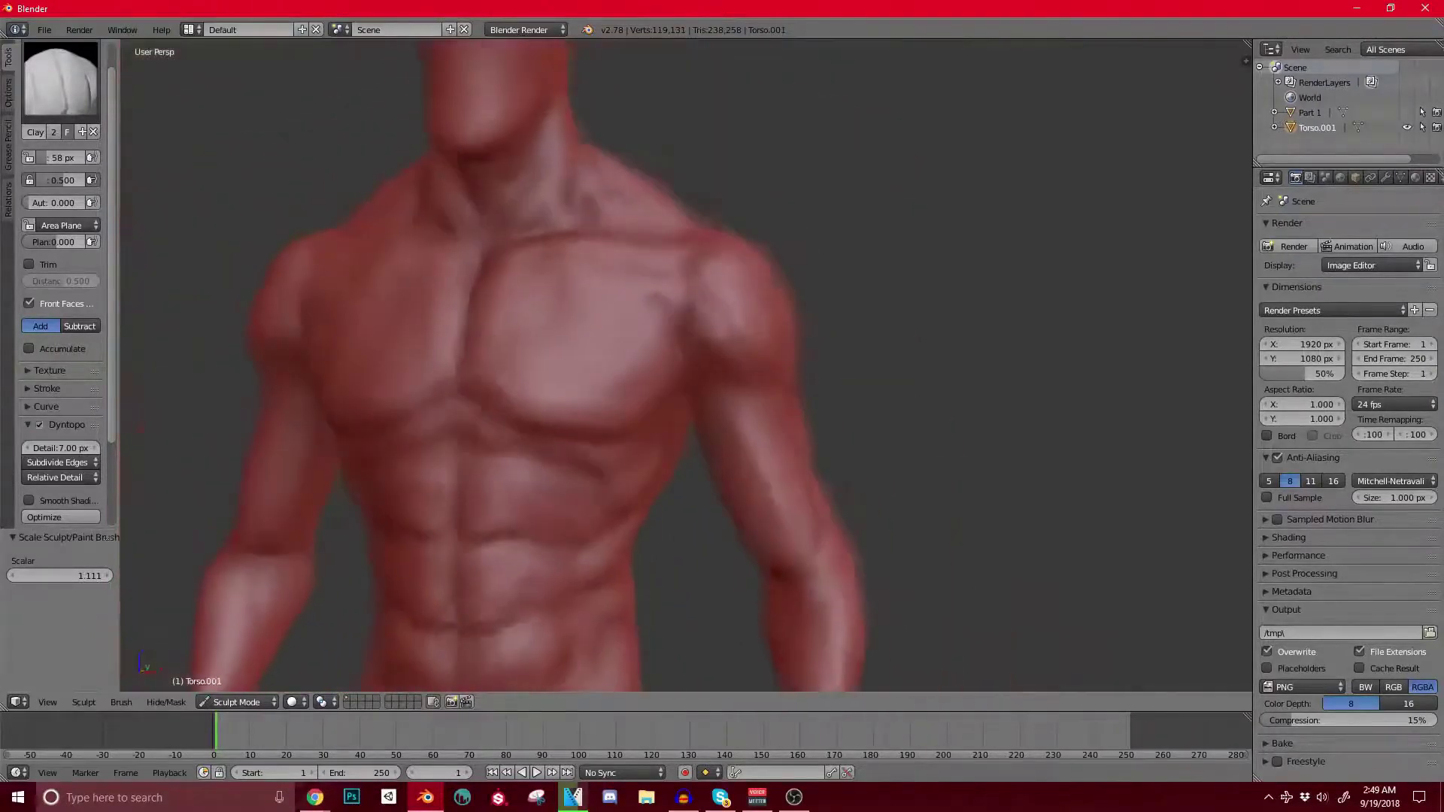
scroll(519, 451, up, 3)
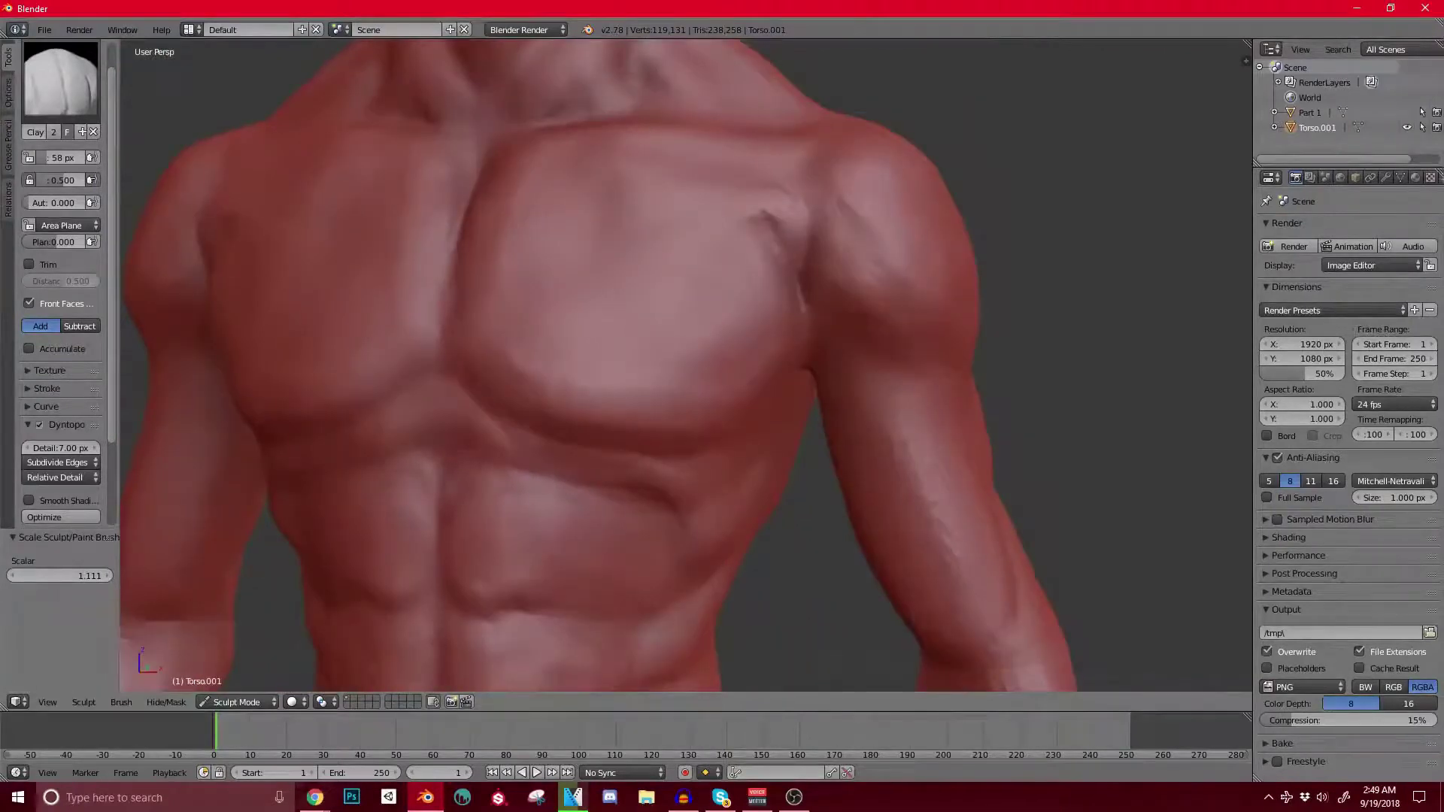
shift+middle_drag(511, 376, 594, 397)
middle_drag(527, 460, 621, 429)
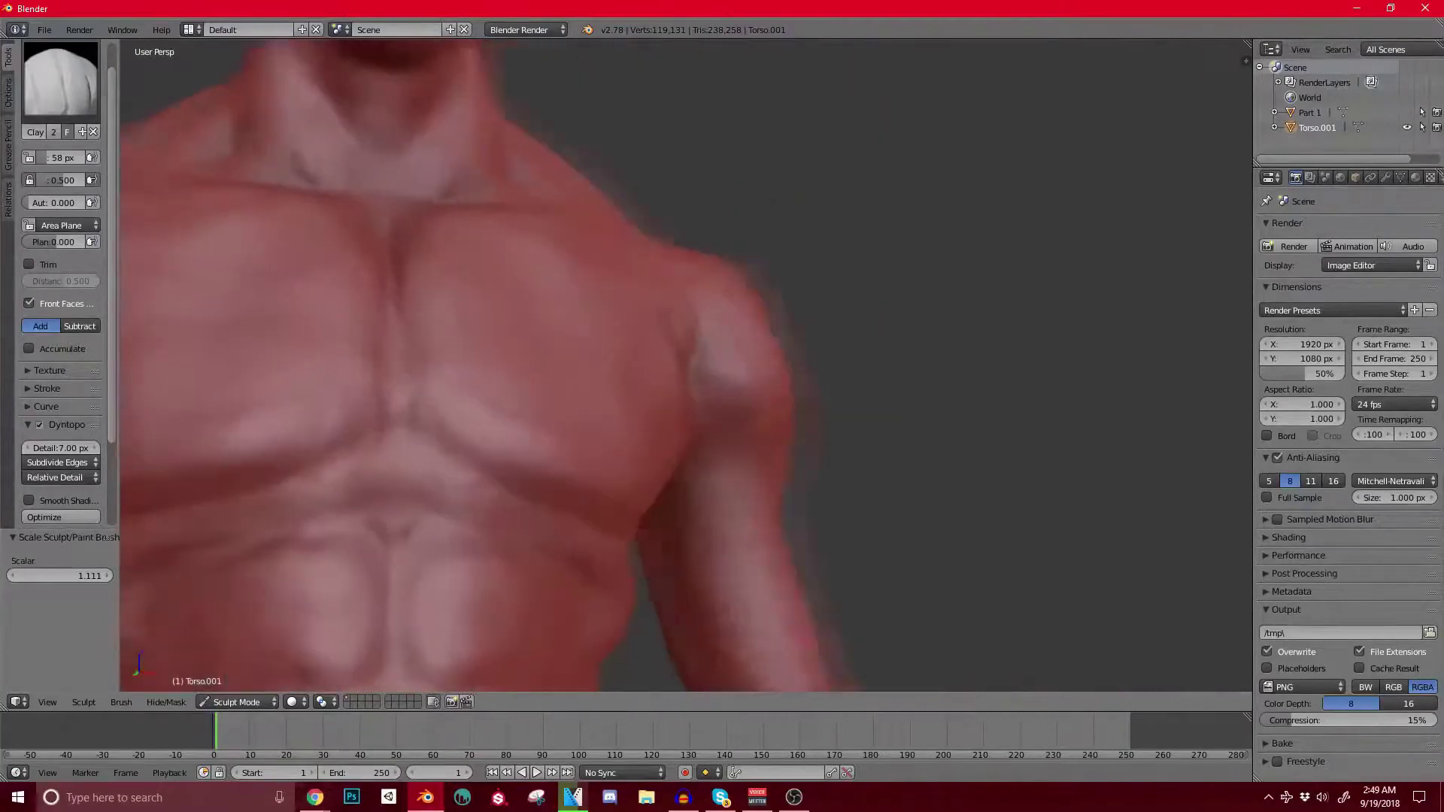
scroll(620, 428, up, 1)
shift+middle_drag(526, 414, 694, 382)
scroll(489, 384, down, 1)
middle_drag(488, 384, 444, 374)
drag(628, 382, 701, 340)
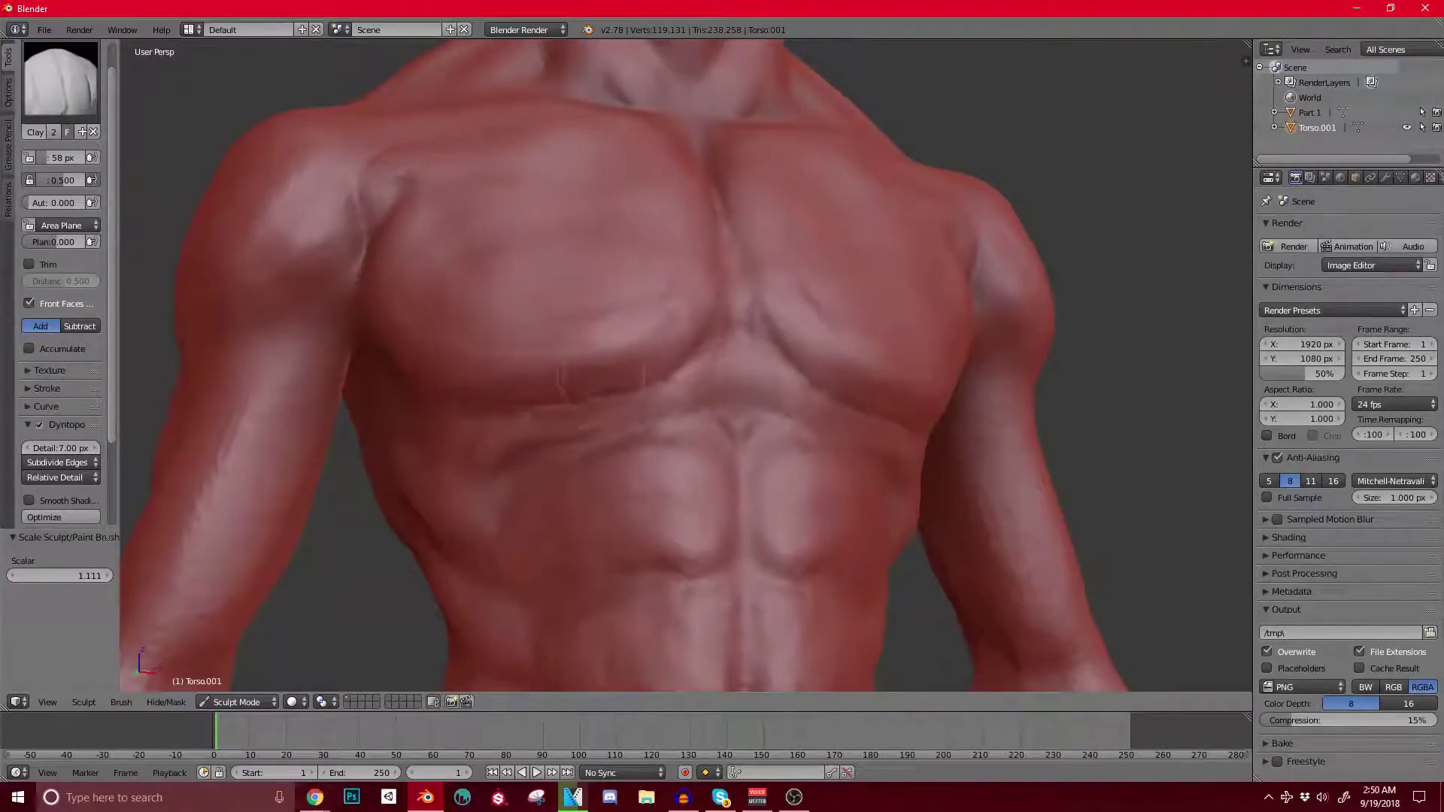
scroll(684, 365, up, 3)
drag(696, 300, 699, 188)
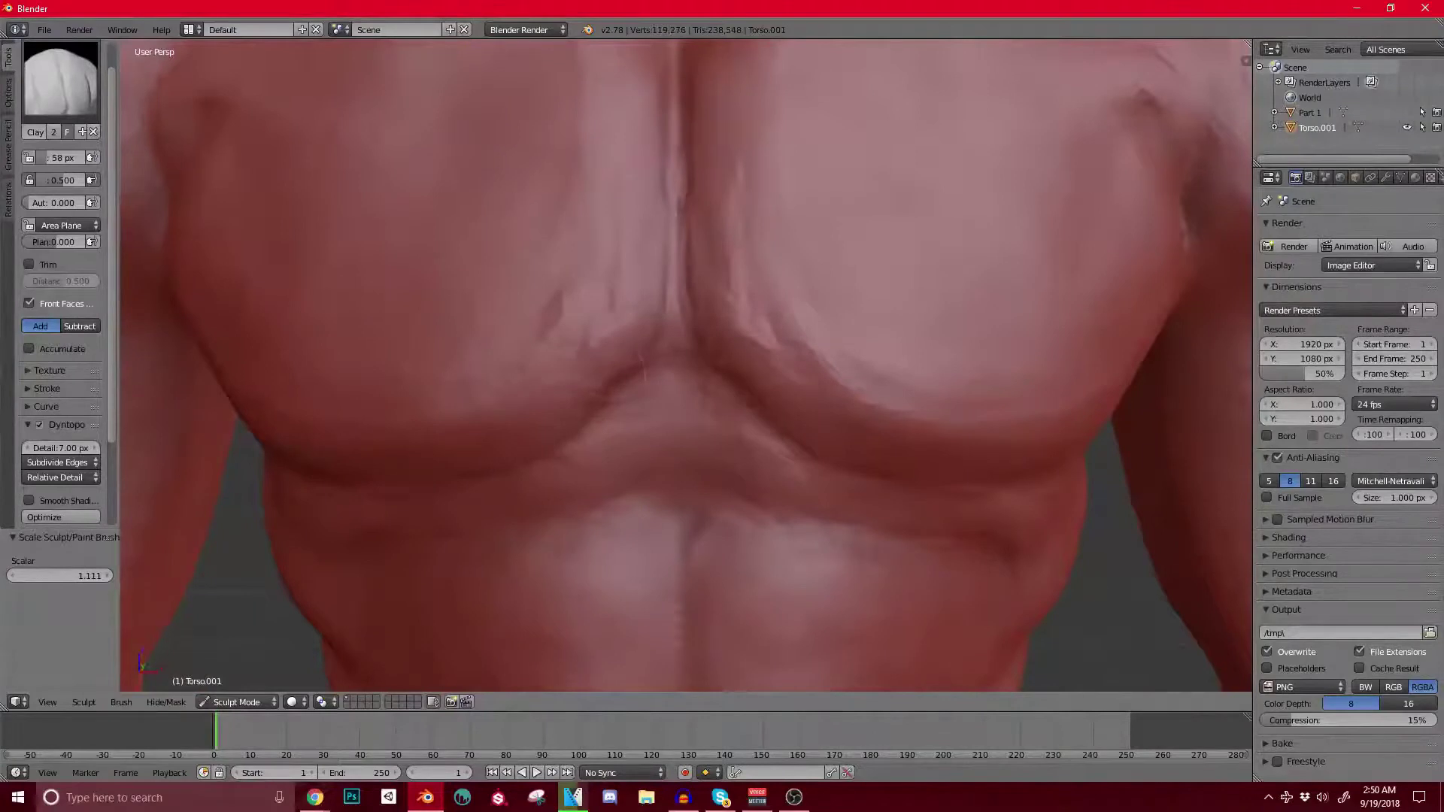
drag(601, 364, 481, 448)
scroll(527, 406, down, 4)
mouse_move(484, 386)
middle_down()
mouse_move(579, 410)
mouse_move(490, 428)
mouse_move(560, 403)
mouse_move(429, 406)
mouse_move(419, 452)
middle_up()
scroll(526, 421, down, 4)
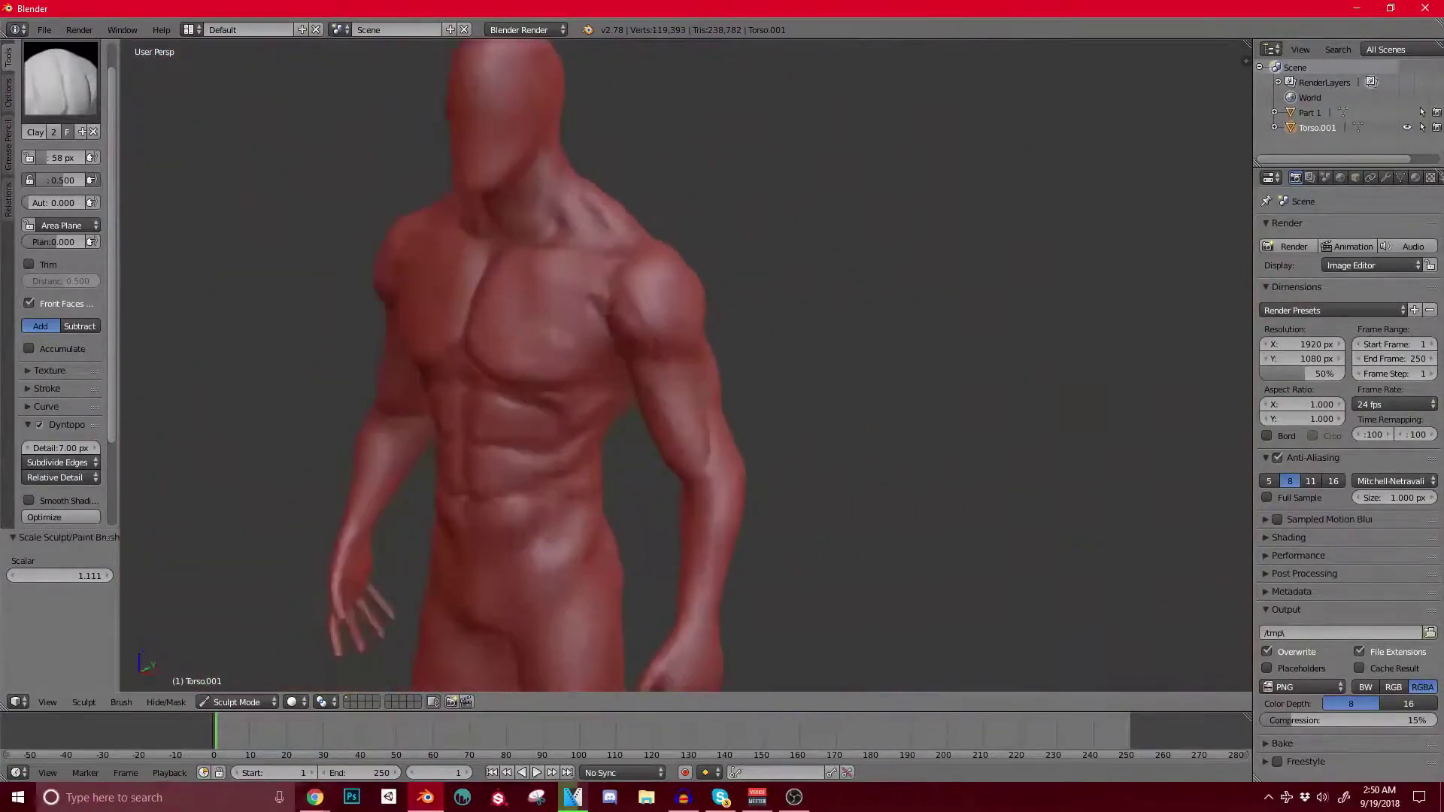
Step: Shape the deltoid's lower edge and outer mass with Clay Strips strokes, undoing one stroke along the way
scroll(602, 331, up, 4)
drag(543, 475, 549, 494)
mouse_move(584, 523)
shift+middle_down()
mouse_move(555, 453)
mouse_move(425, 422)
mouse_move(493, 390)
shift+middle_up()
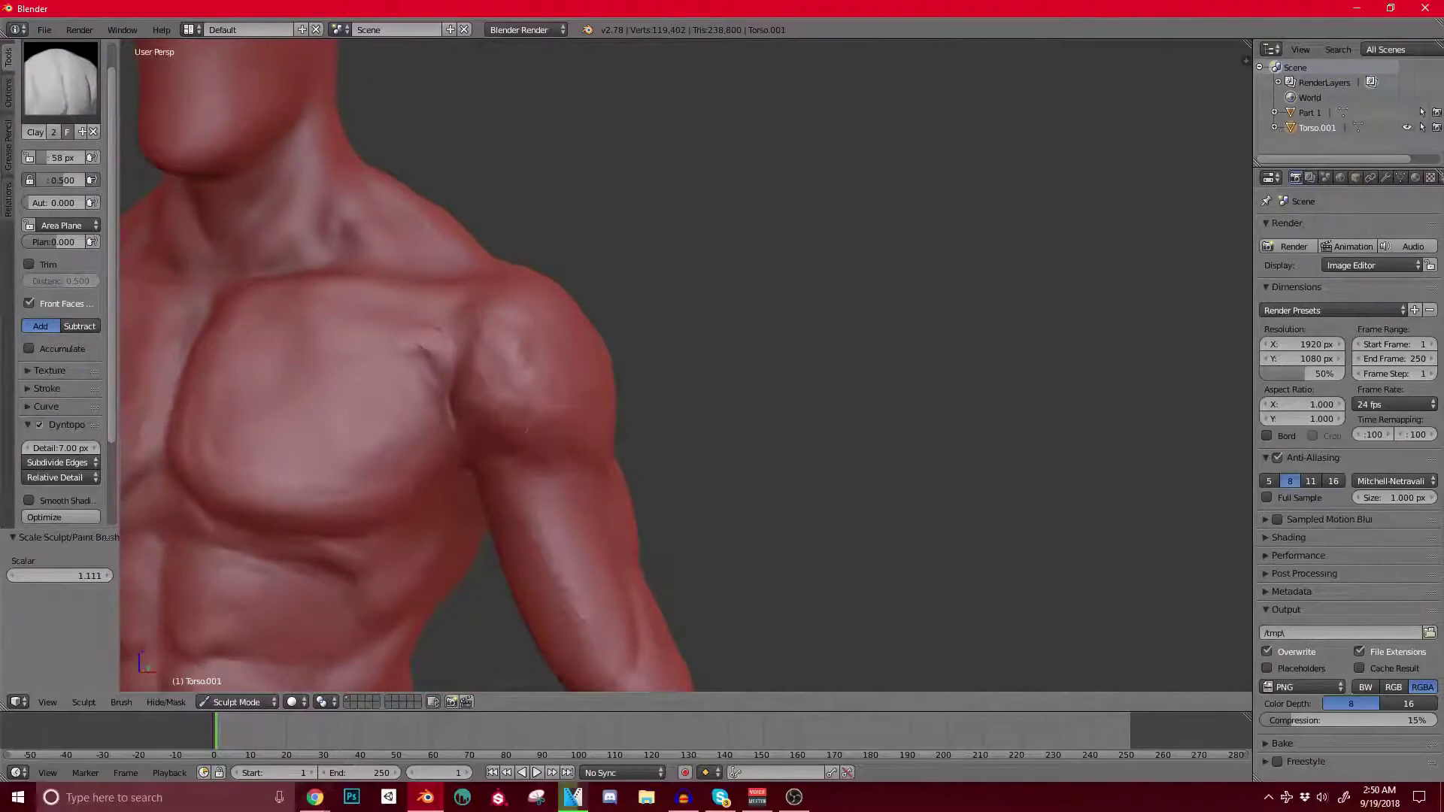
key(ctrl+z)
middle_drag(471, 417, 419, 422)
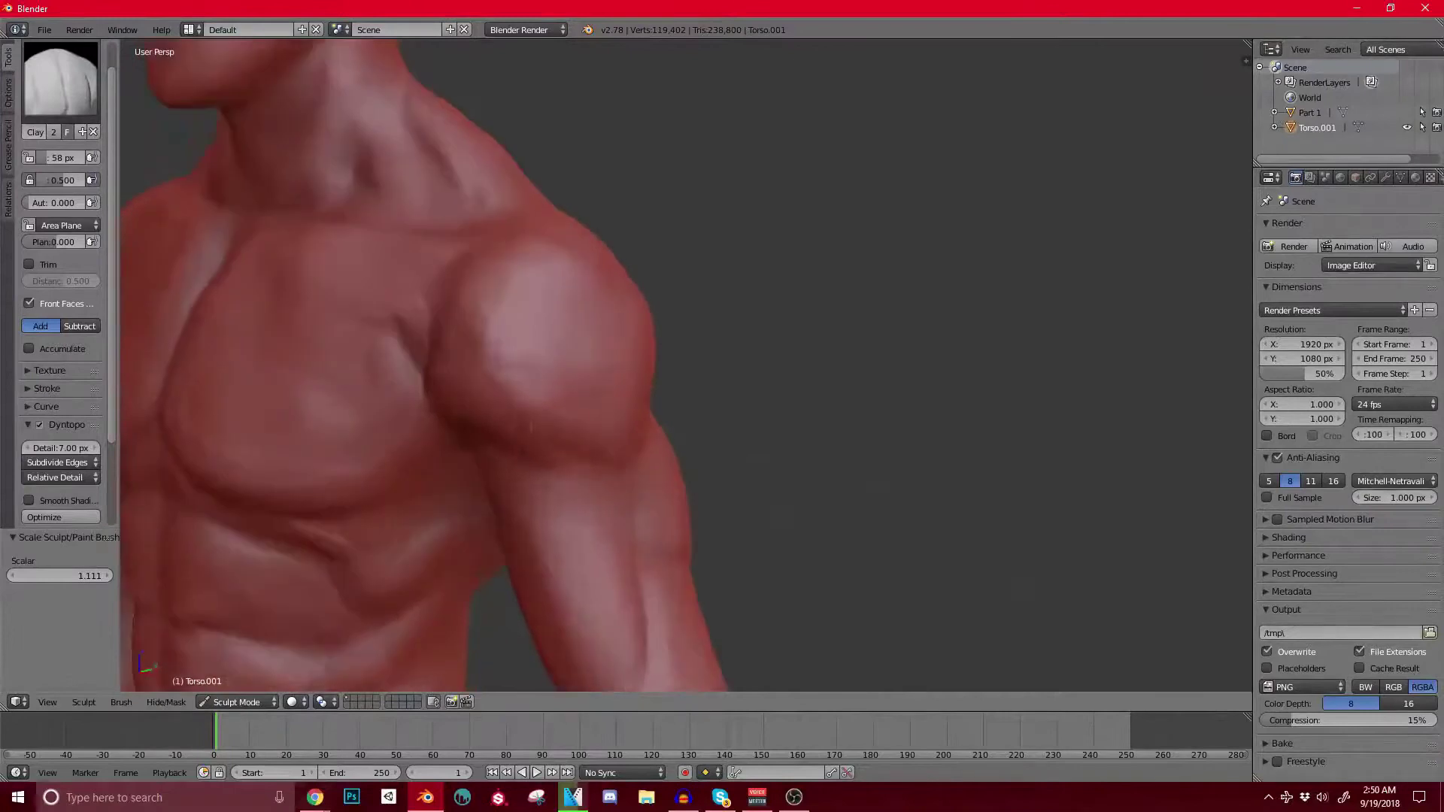
middle_drag(568, 368, 722, 374)
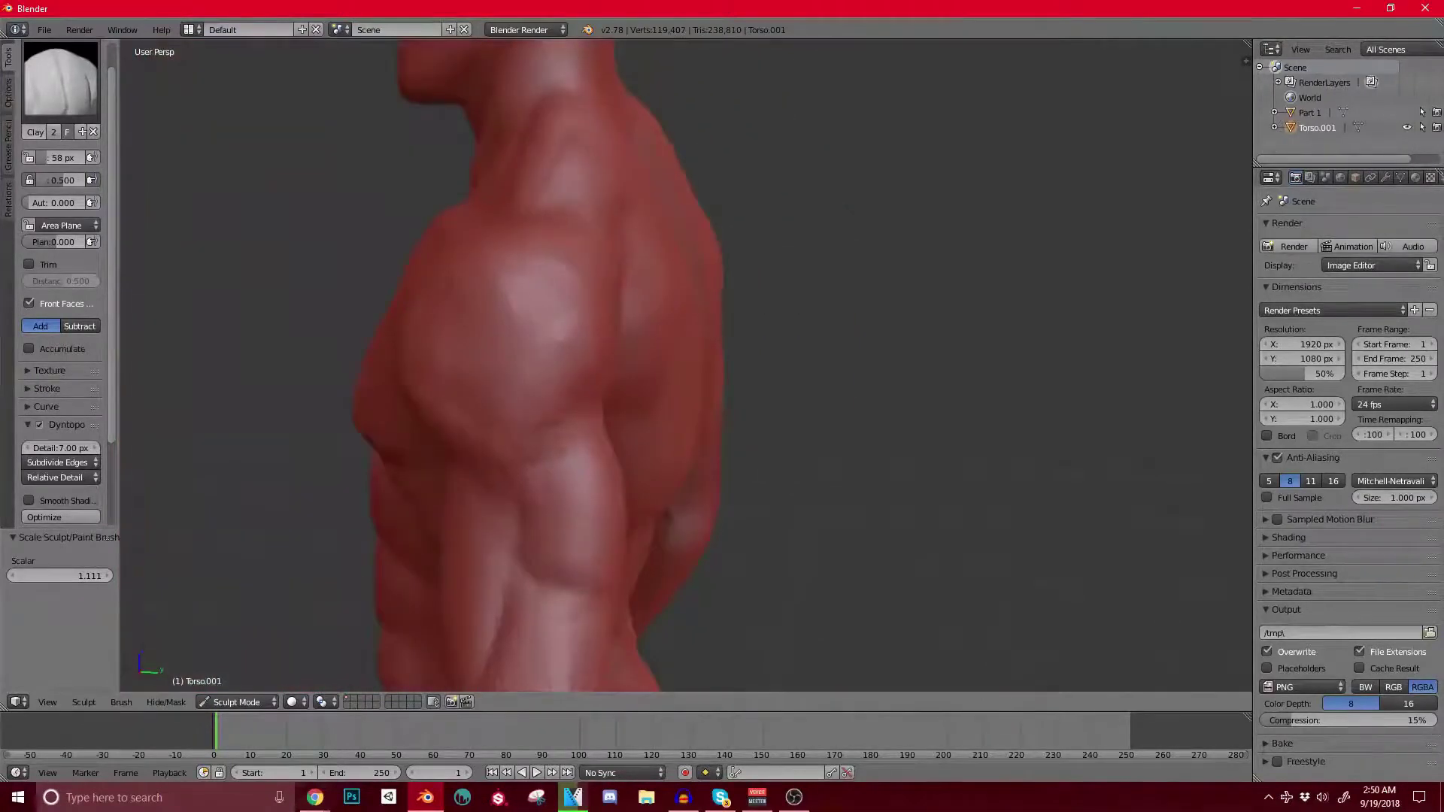
middle_drag(566, 444, 602, 420)
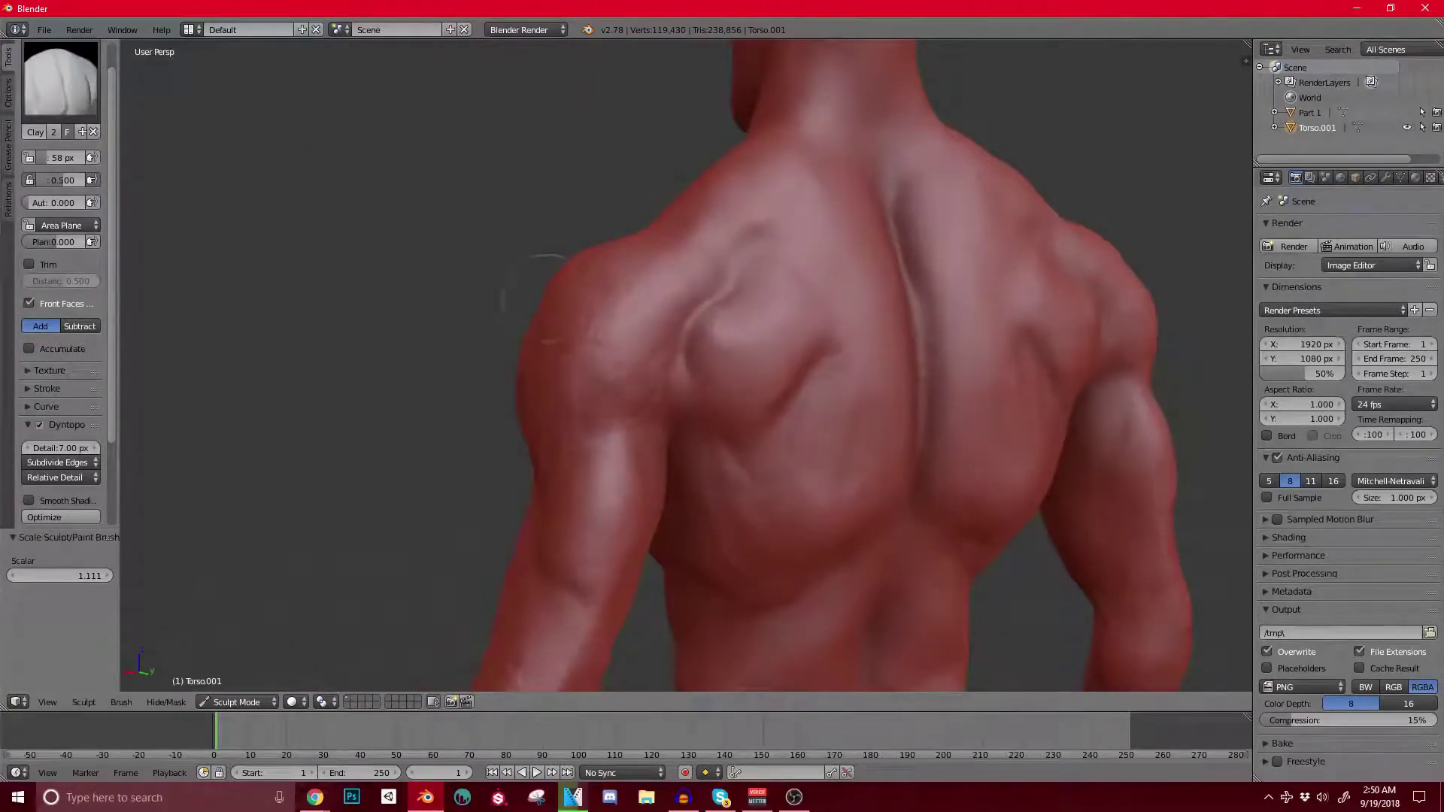
middle_drag(545, 299, 835, 579)
middle_drag(403, 422, 594, 415)
Step: Examine the shoulder and torso shape from the front, three-quarter and side views
scroll(594, 361, down, 5)
middle_drag(594, 361, 591, 436)
scroll(598, 342, down, 2)
scroll(609, 323, up, 4)
scroll(519, 339, up, 3)
middle_drag(451, 328, 613, 355)
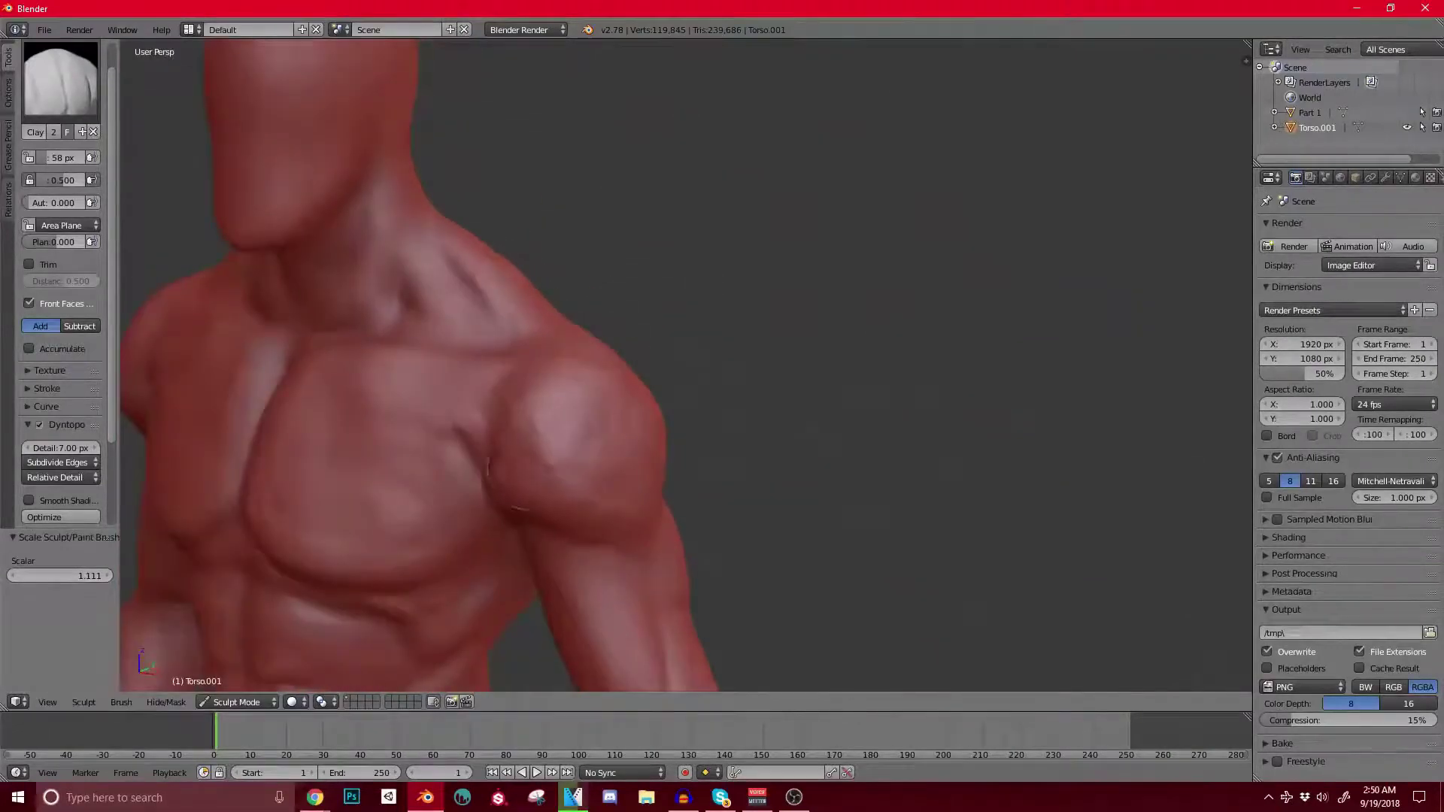
middle_drag(576, 452, 493, 421)
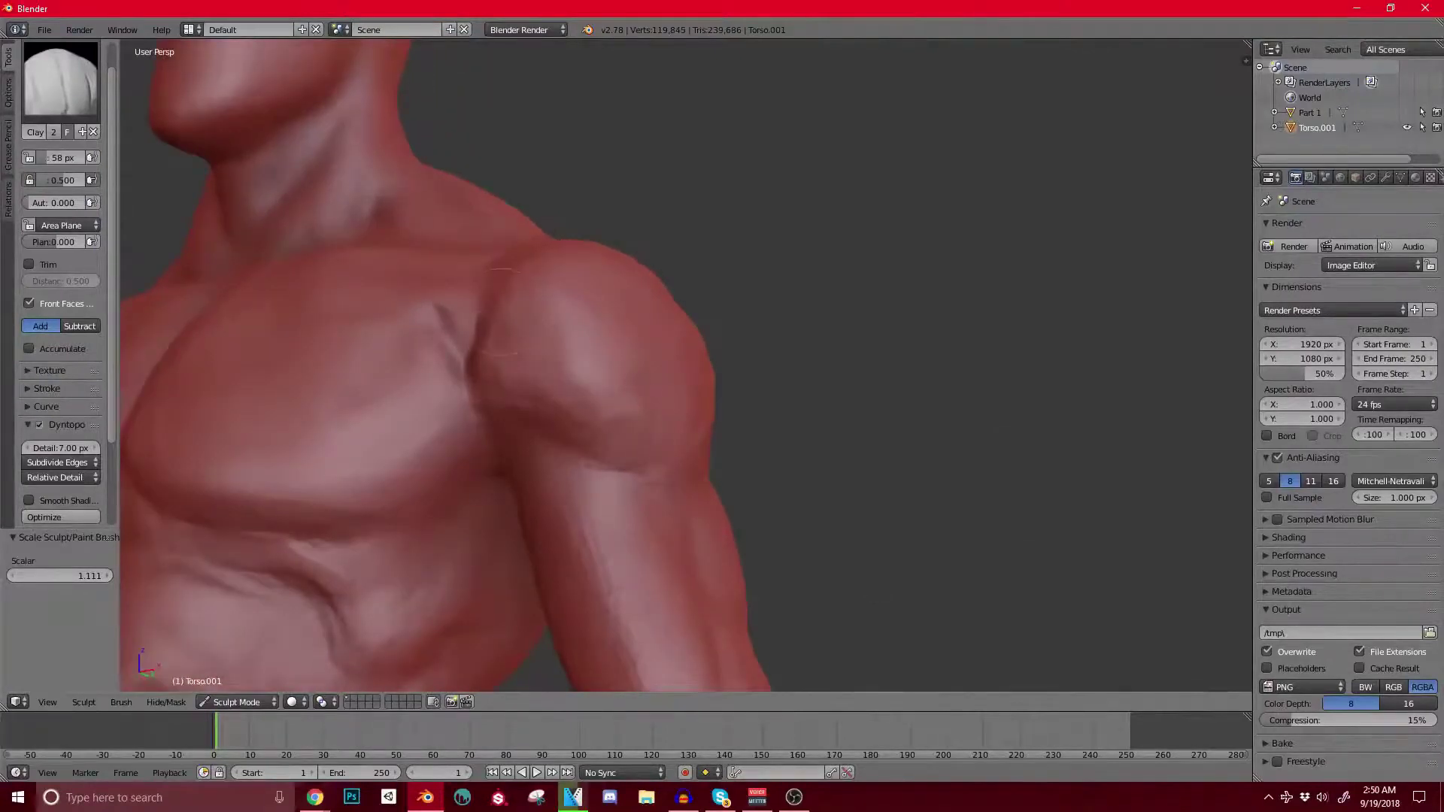
scroll(502, 312, down, 5)
middle_drag(613, 306, 568, 406)
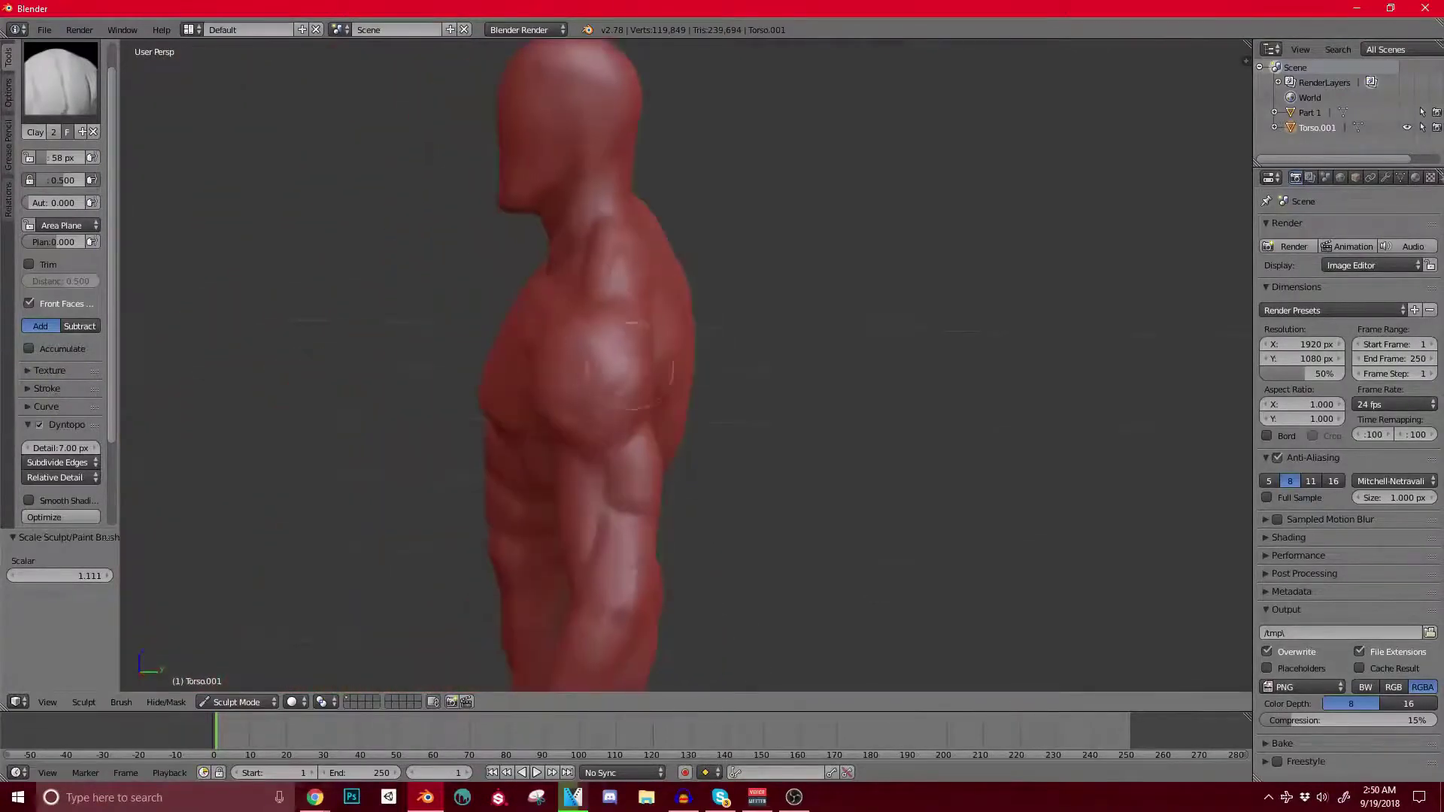
middle_drag(636, 365, 722, 361)
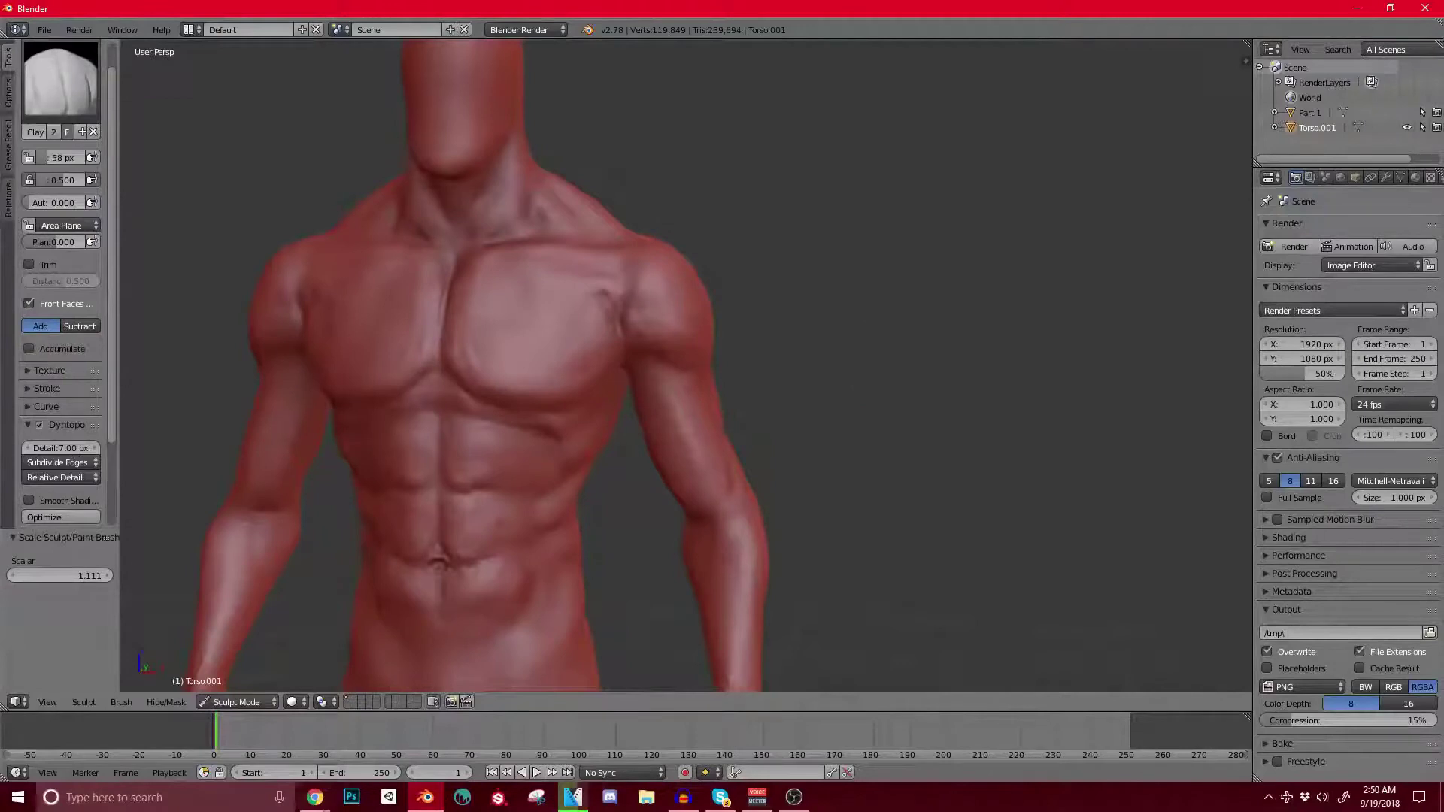
key(alt+Tab)
Step: Add a Clay Strips stroke along the lower front of the deltoid beside the chest muscle
middle_drag(741, 207, 748, 258)
scroll(748, 258, up, 5)
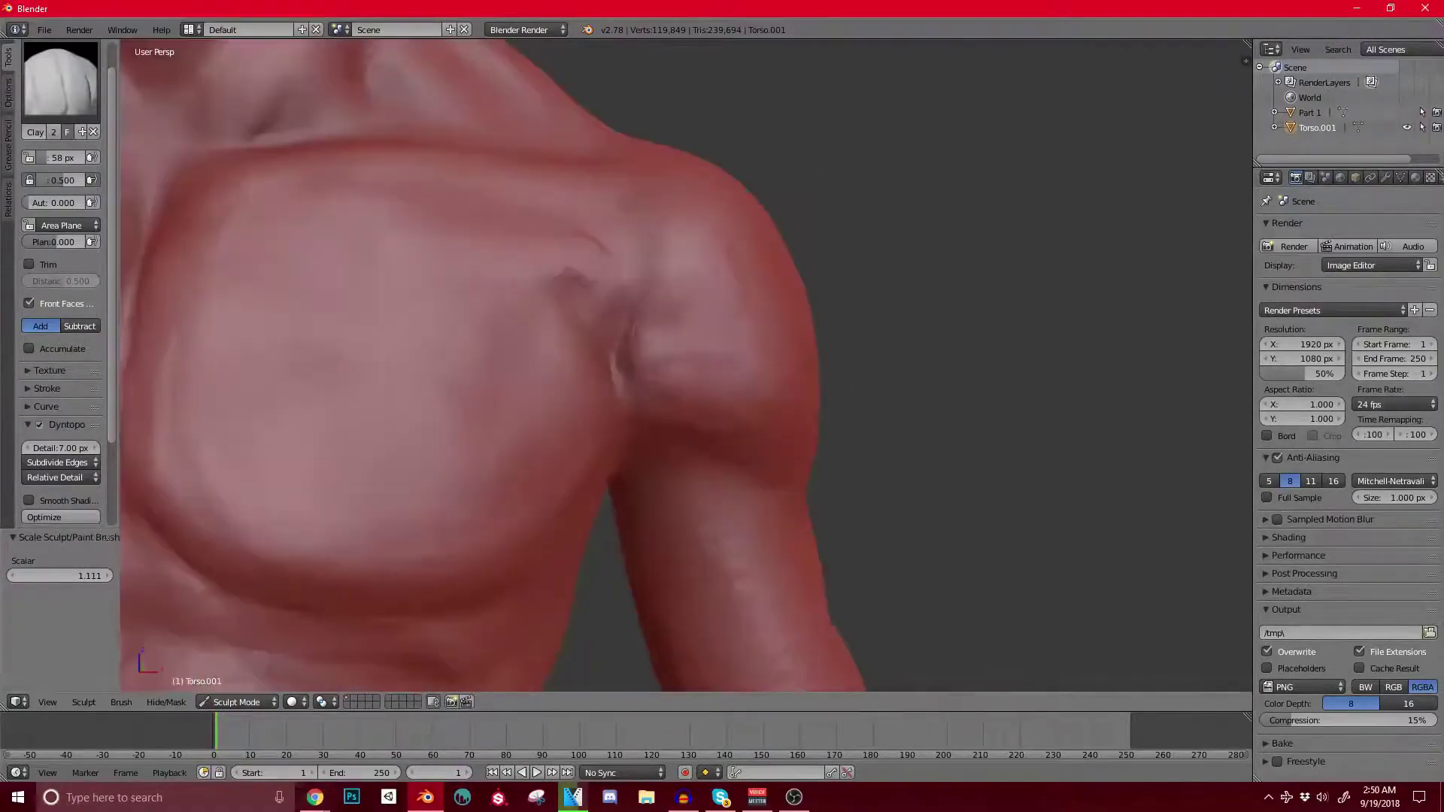
drag(680, 372, 741, 433)
middle_drag(741, 433, 759, 429)
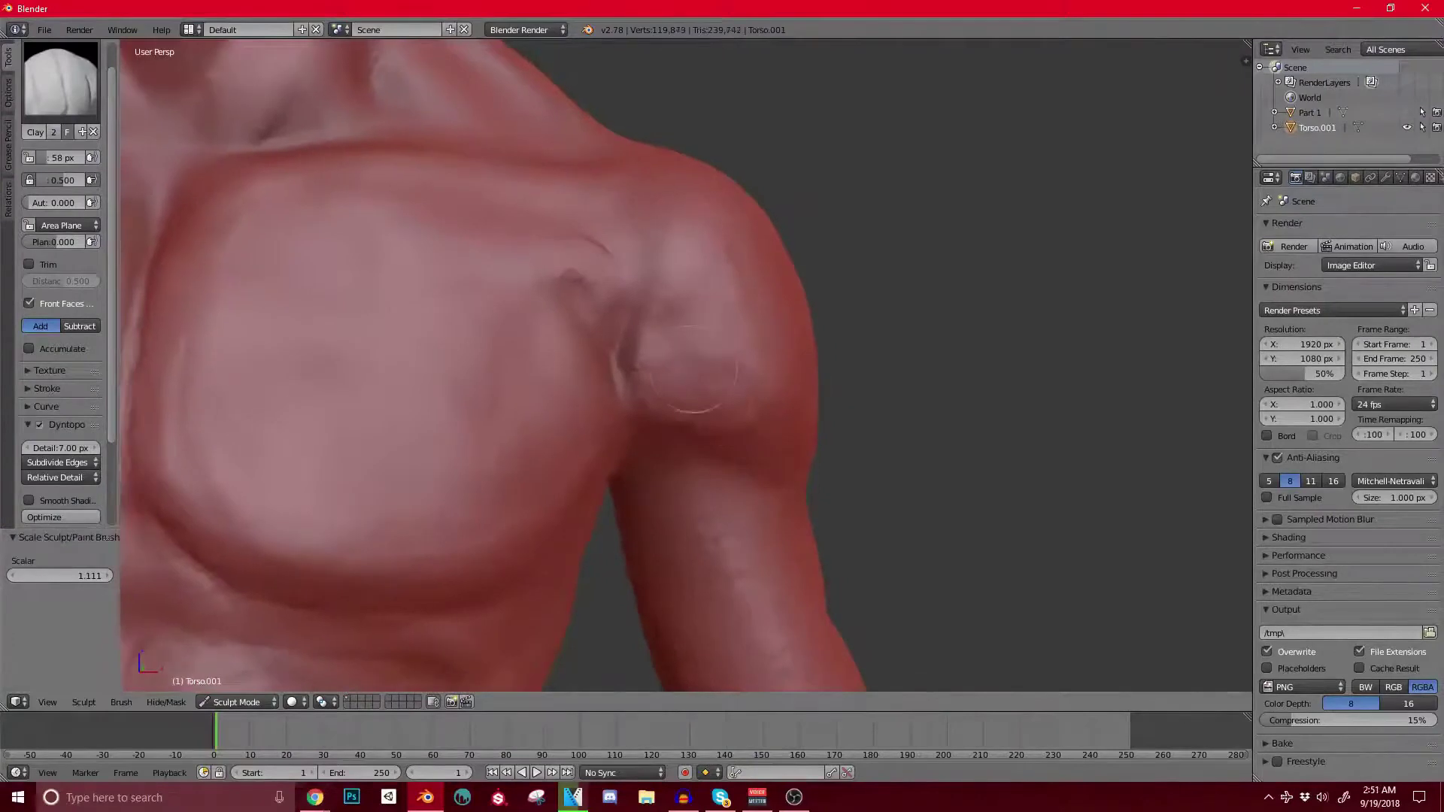
Step: Sculpt Clay Strips strokes on the outer upper arm just below the deltoid, working from behind
scroll(694, 369, down, 5)
mouse_move(694, 368)
middle_down()
mouse_move(760, 361)
mouse_move(689, 361)
middle_up()
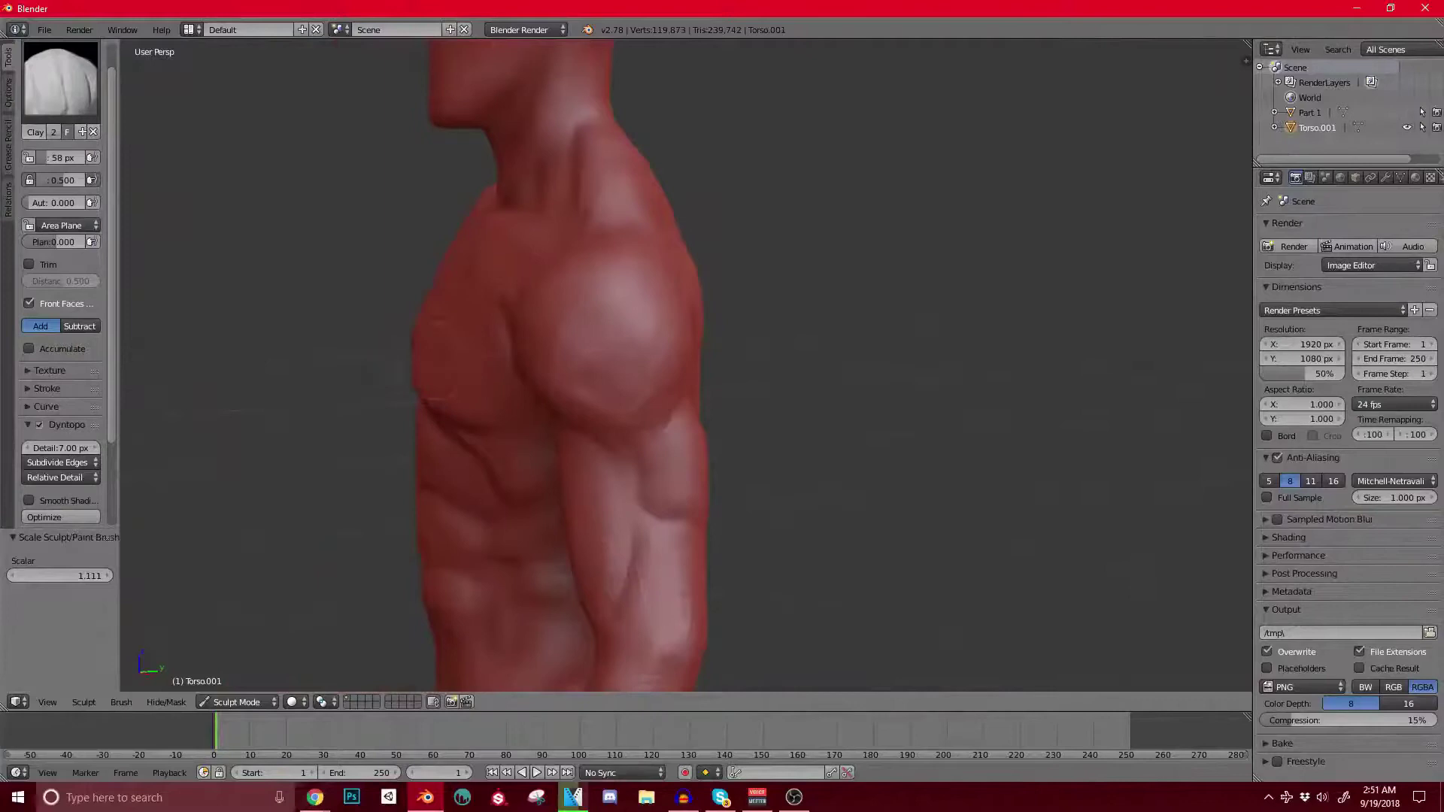
middle_drag(865, 361, 1113, 361)
shift+middle_drag(658, 344, 630, 271)
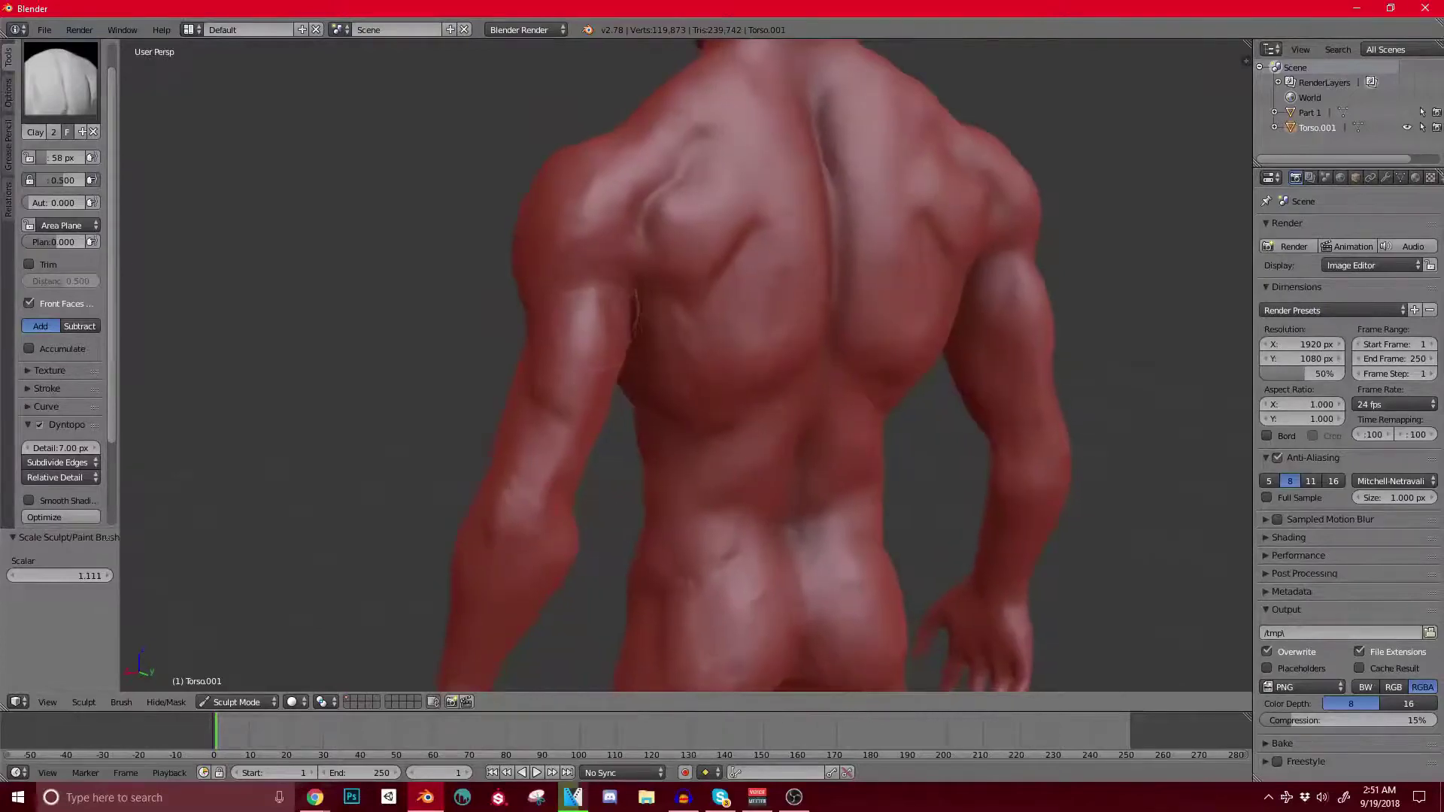
middle_drag(586, 335, 594, 325)
middle_drag(1189, 361, 1219, 361)
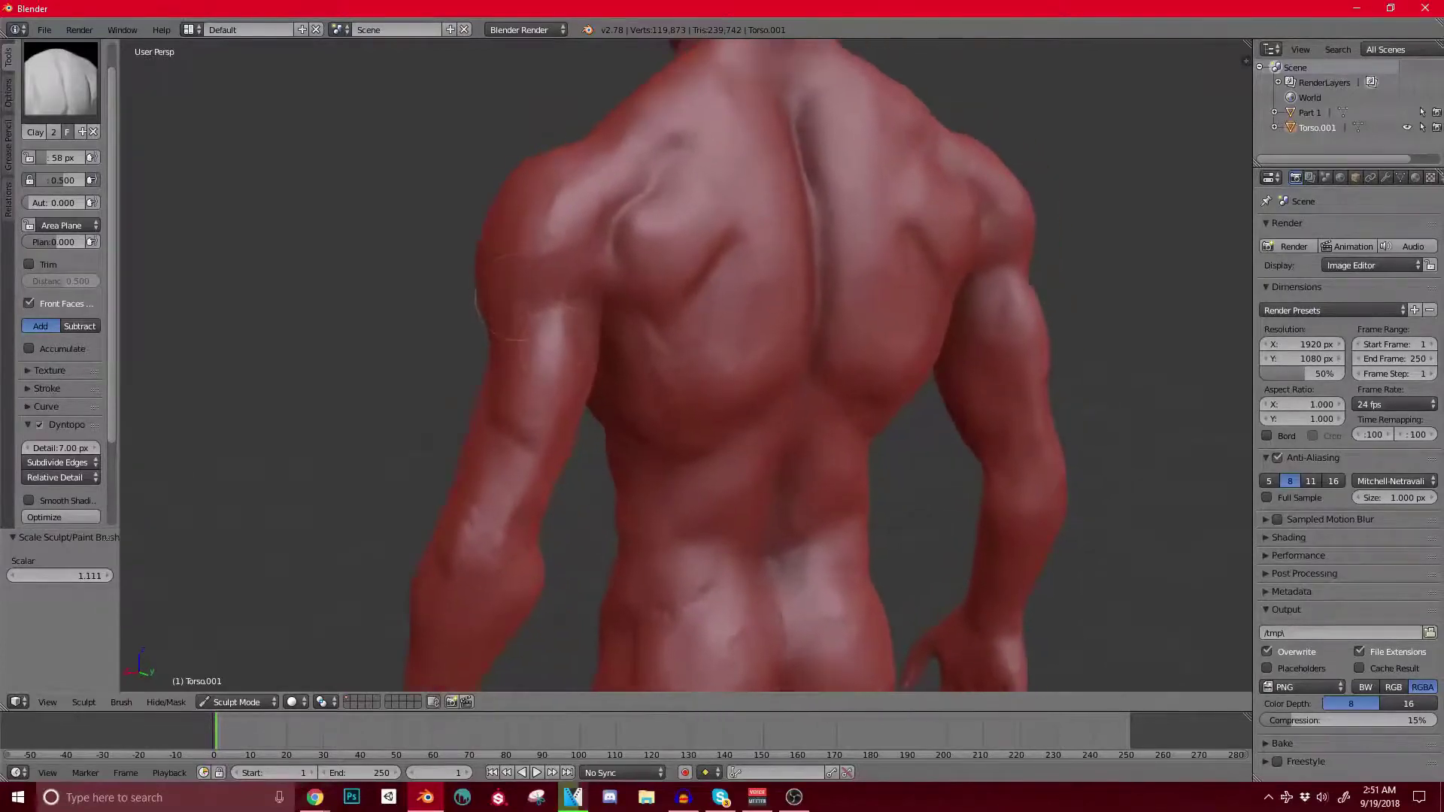
scroll(506, 354, up, 2)
drag(495, 360, 491, 378)
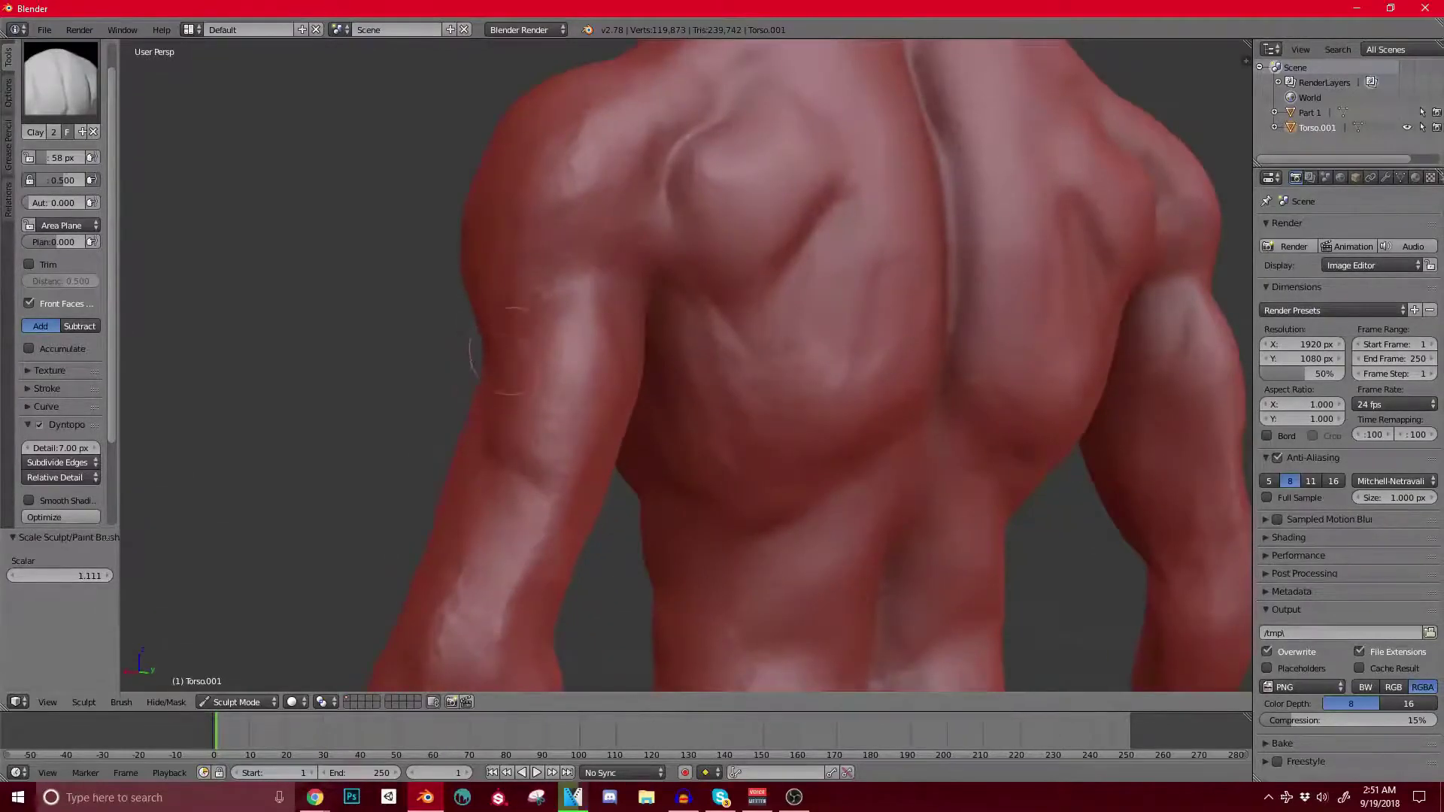
middle_drag(495, 368, 560, 388)
mouse_move(482, 368)
mouse_down()
mouse_move(469, 405)
mouse_move(519, 368)
mouse_move(535, 331)
mouse_up()
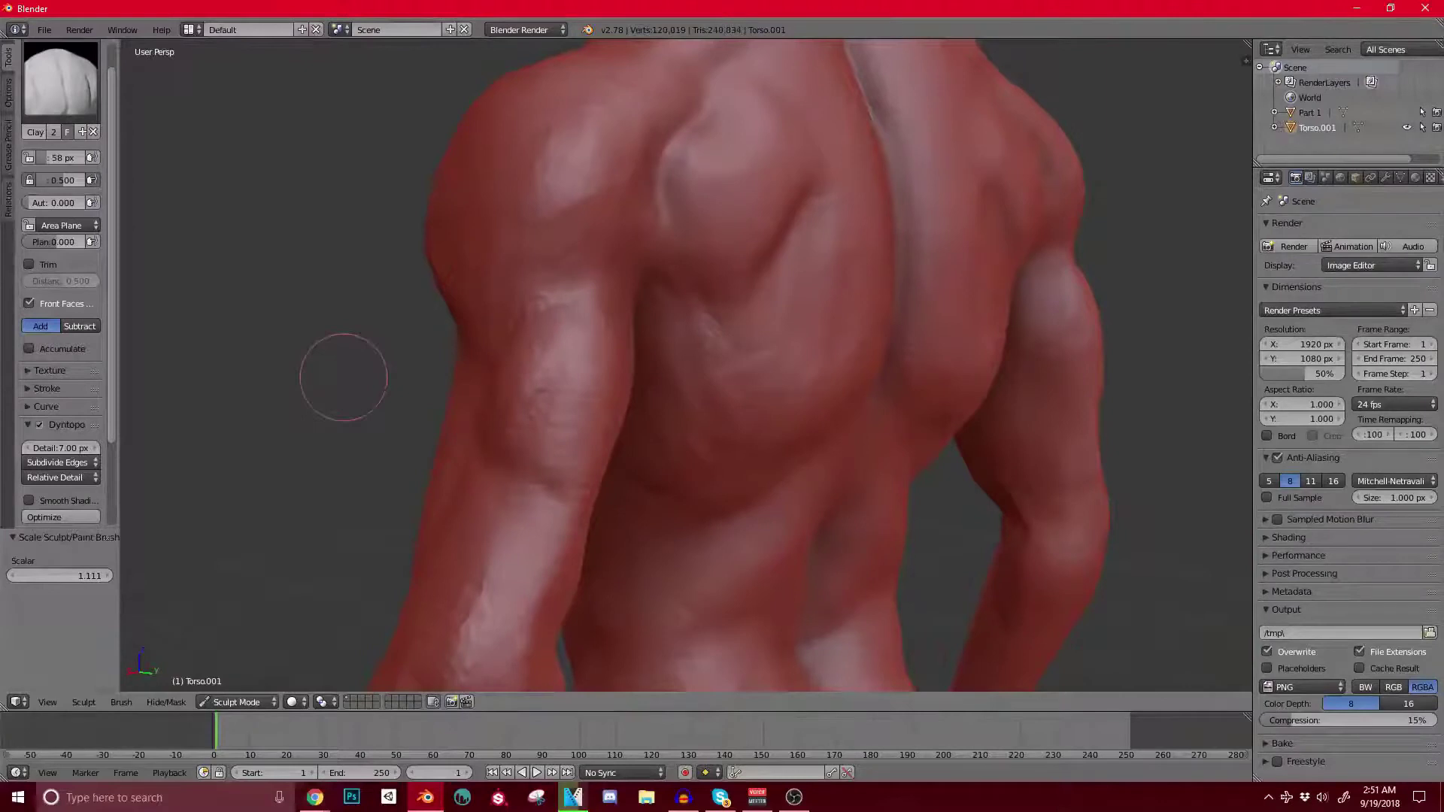
Step: Build up the triceps with a long Clay Strips stroke down the back of the upper arm
middle_drag(343, 377, 540, 356)
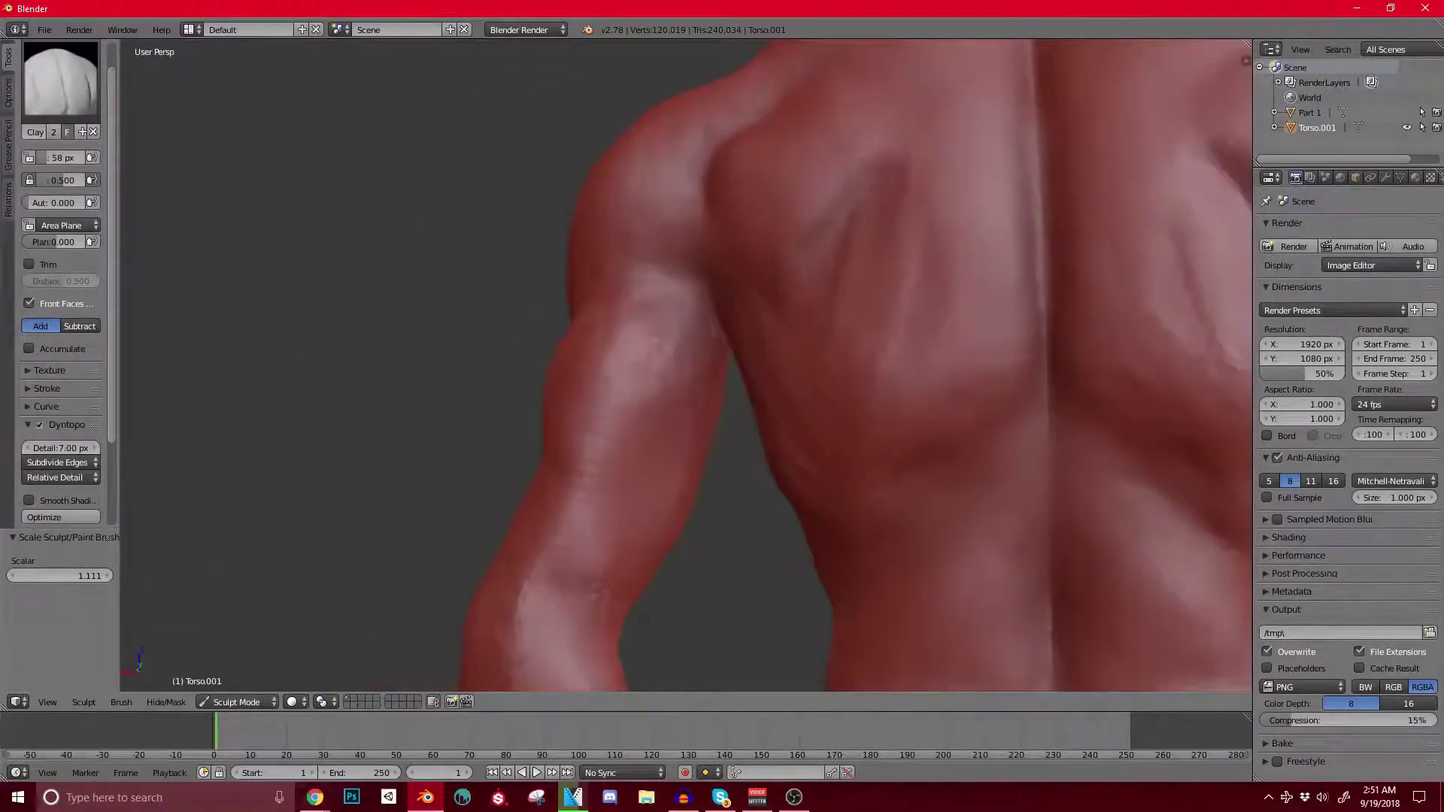
drag(660, 358, 642, 451)
middle_drag(653, 455, 583, 443)
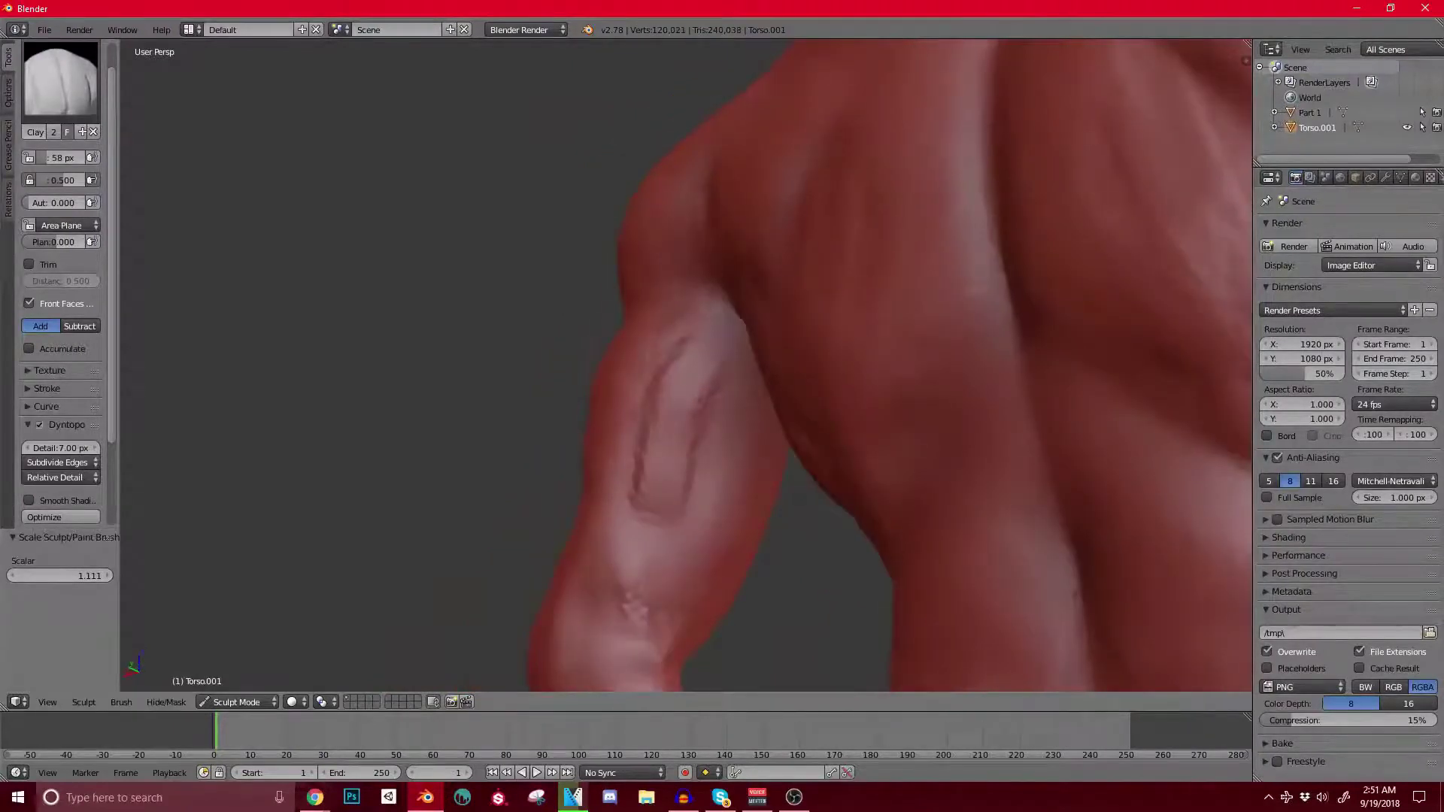
middle_drag(618, 339, 687, 333)
middle_drag(647, 407, 734, 395)
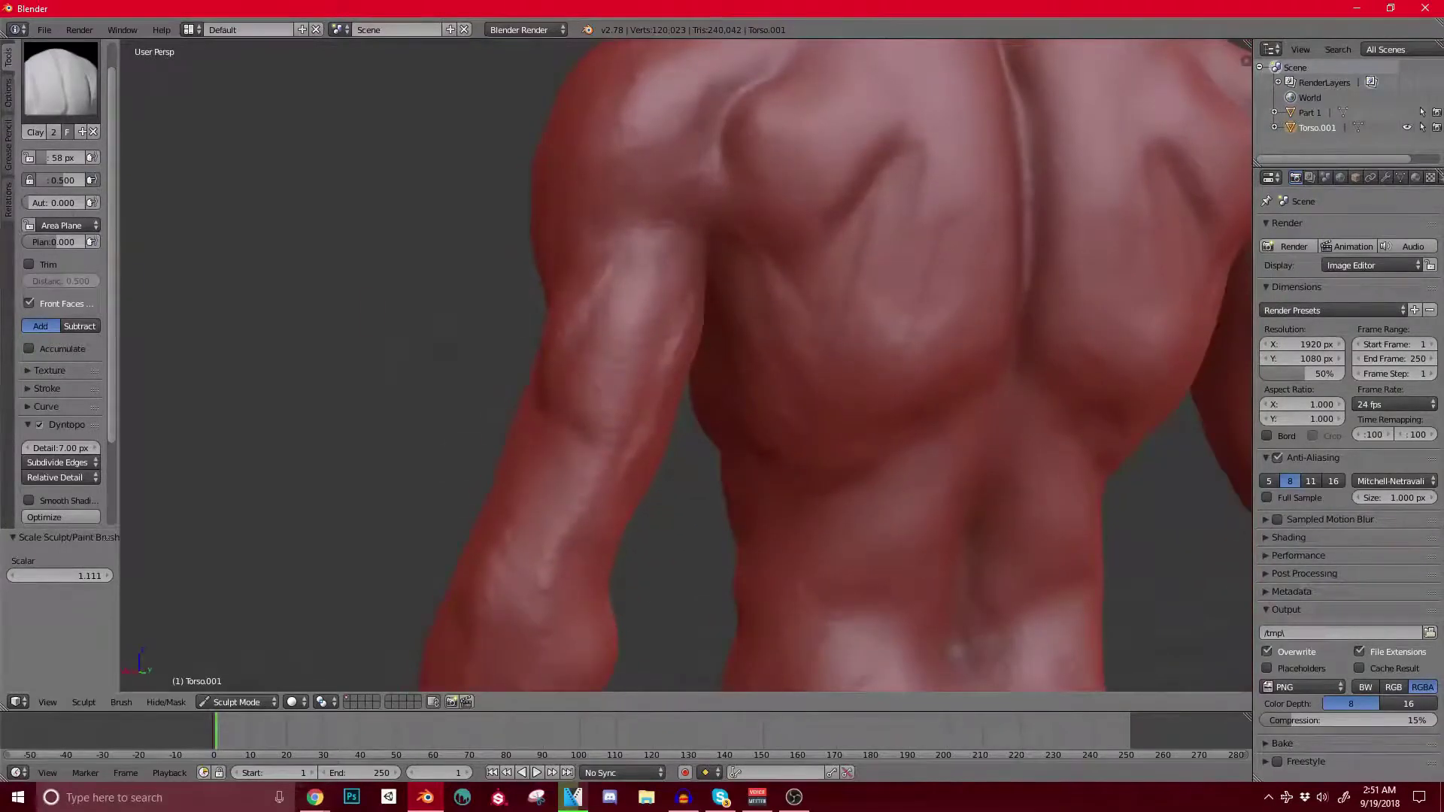
Step: Define the lower end of the triceps above the elbow and add a short stroke to the muscle's upper part
scroll(495, 433, up, 1)
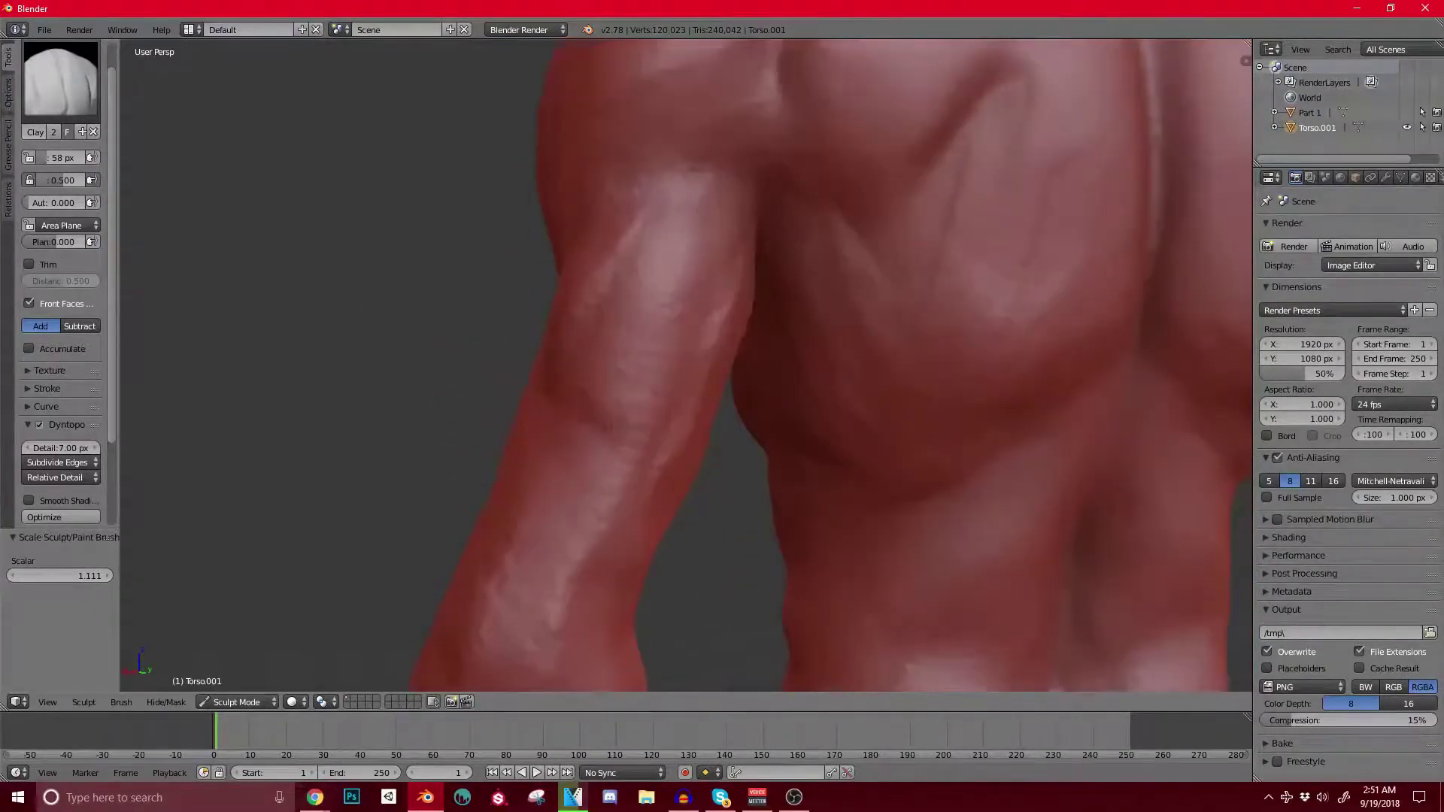
mouse_move(605, 407)
mouse_down()
mouse_move(625, 404)
mouse_move(606, 403)
mouse_up()
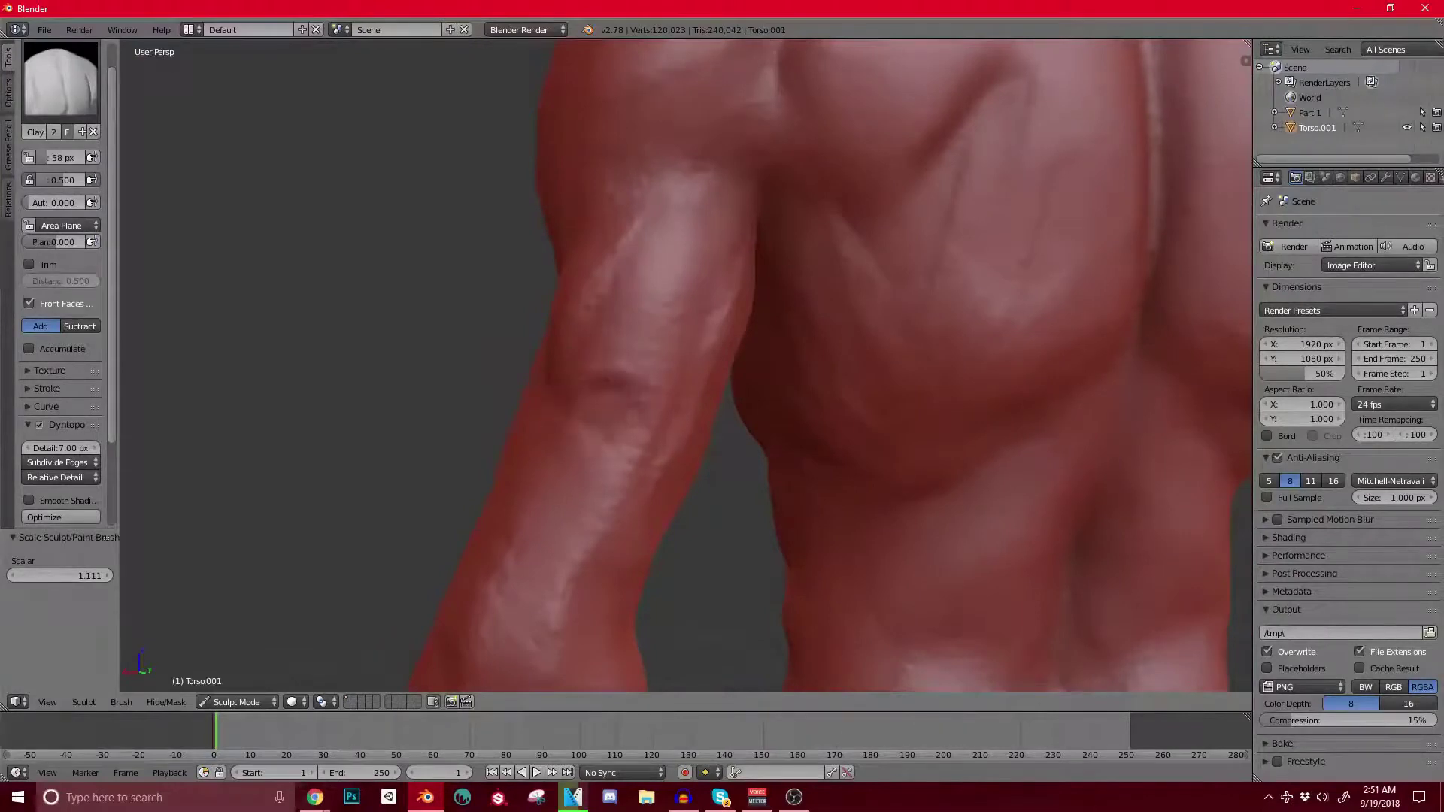
scroll(618, 395, down, 1)
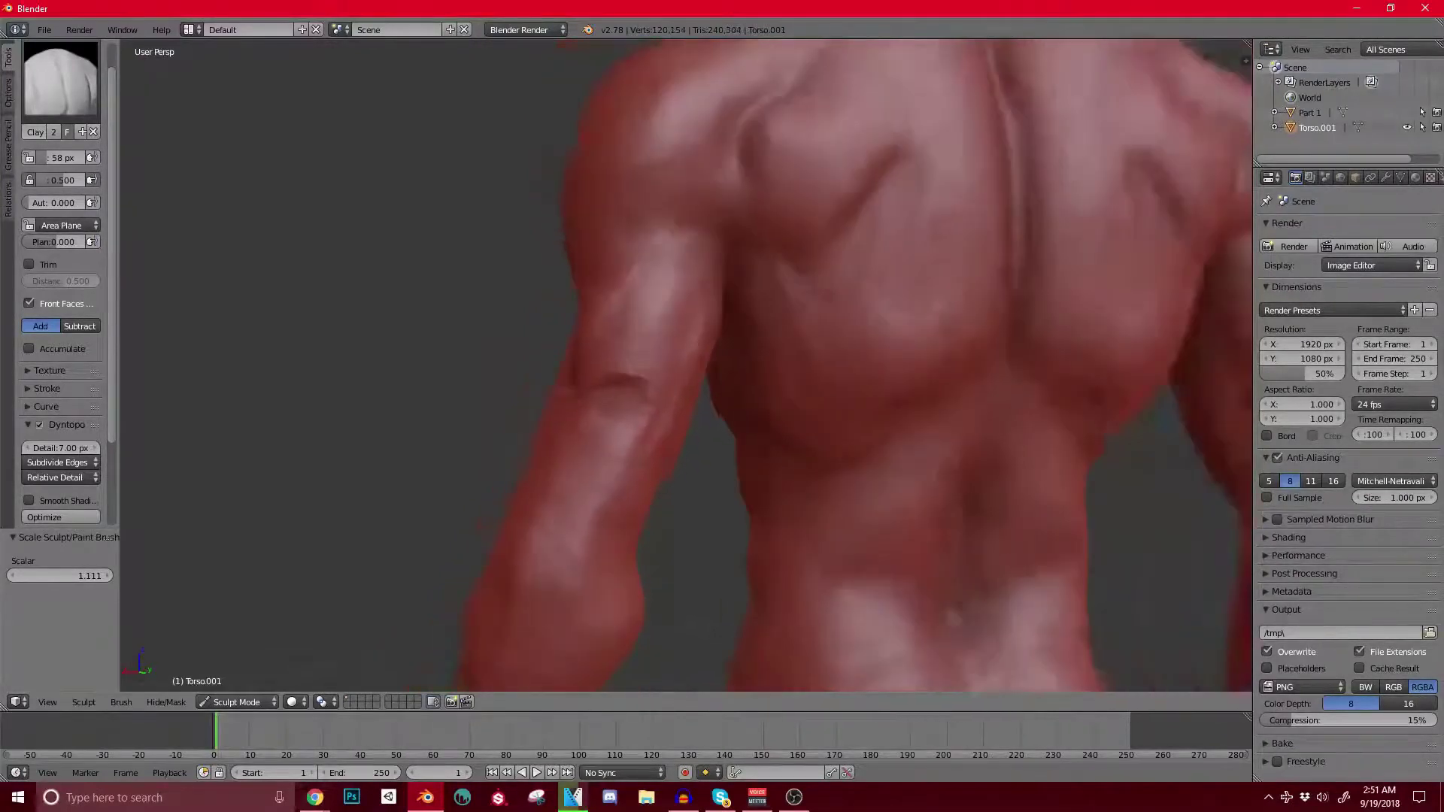
middle_drag(507, 391, 594, 386)
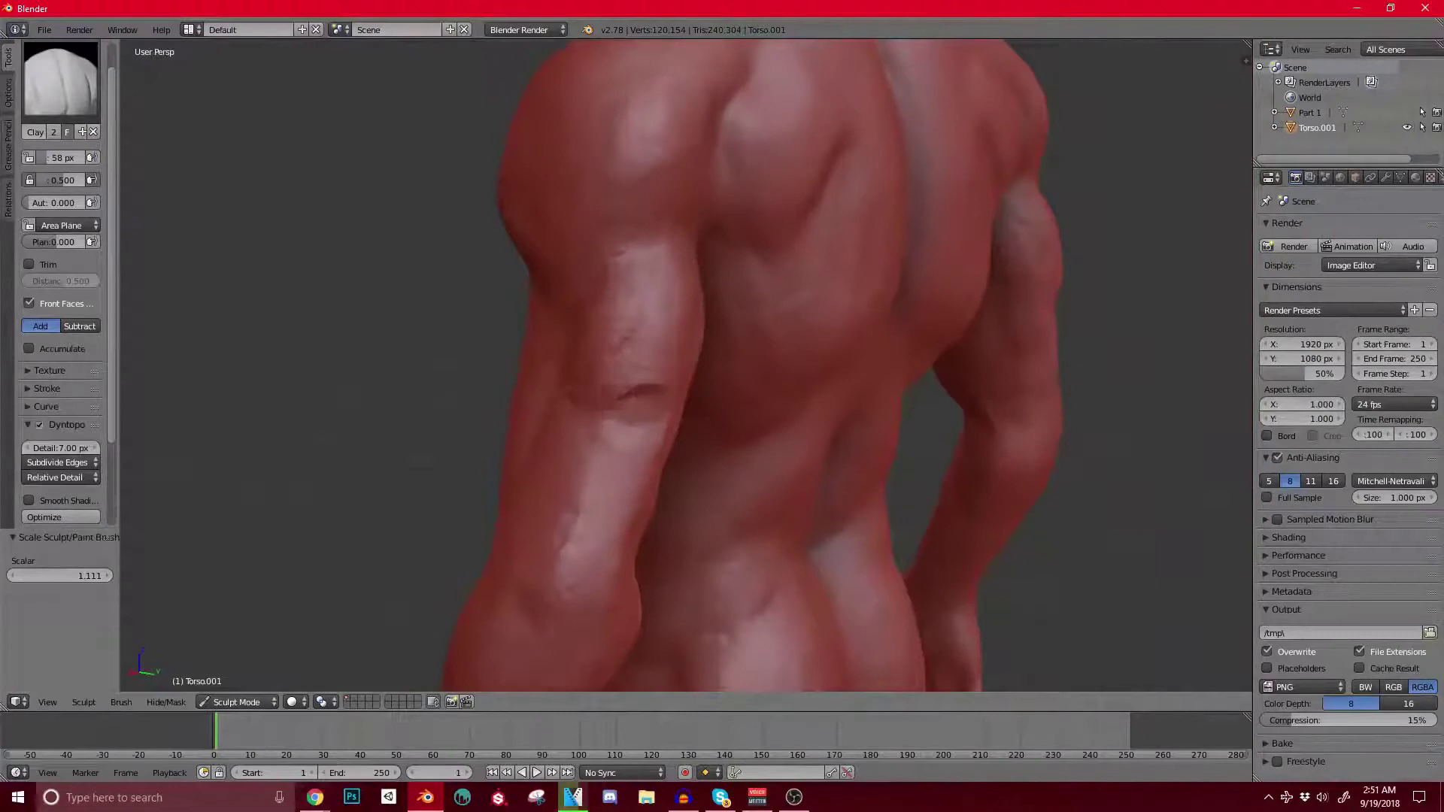
middle_drag(692, 354, 576, 339)
drag(618, 300, 633, 315)
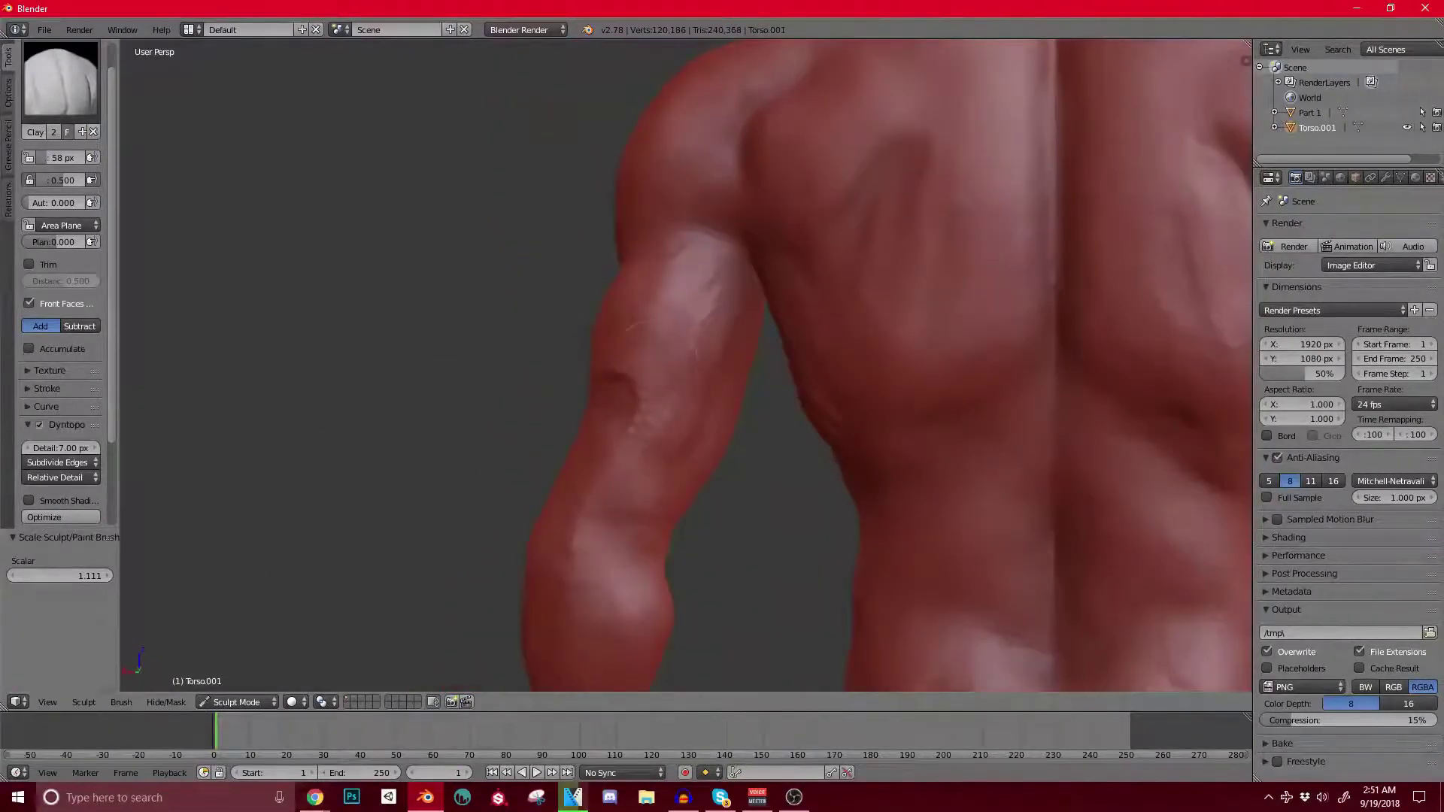
Step: Add short Clay Strips strokes across the middle and lower triceps, working from behind the arm
middle_drag(639, 422, 670, 423)
scroll(662, 353, down, 2)
middle_drag(587, 373, 755, 378)
click(670, 381)
scroll(752, 376, up, 2)
drag(656, 346, 676, 351)
middle_drag(718, 395, 646, 380)
drag(667, 338, 674, 376)
middle_drag(672, 377, 686, 379)
scroll(681, 376, down, 2)
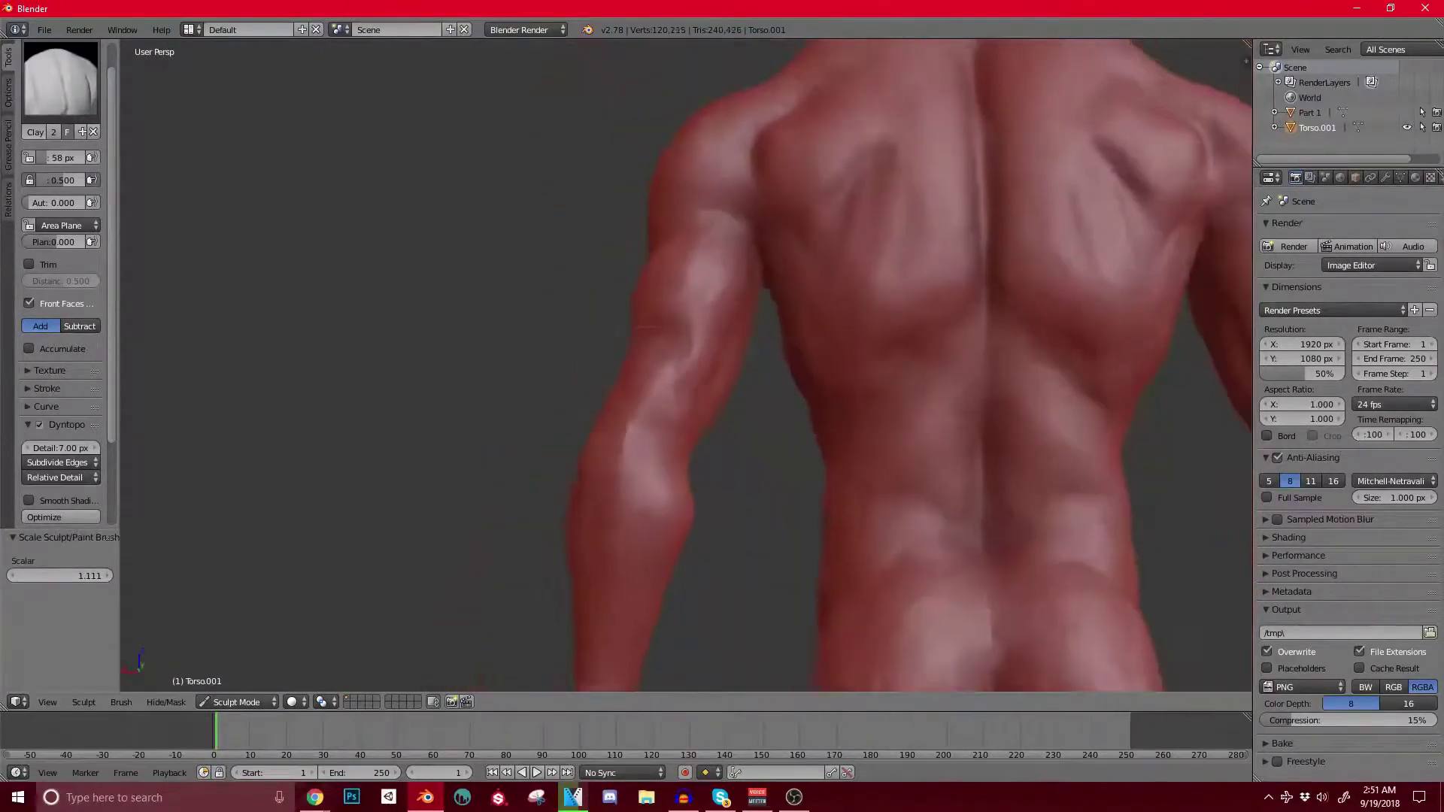
Step: Sculpt Clay Strips strokes on the inner upper triceps and on its outer head just below the deltoid
middle_drag(647, 329, 680, 323)
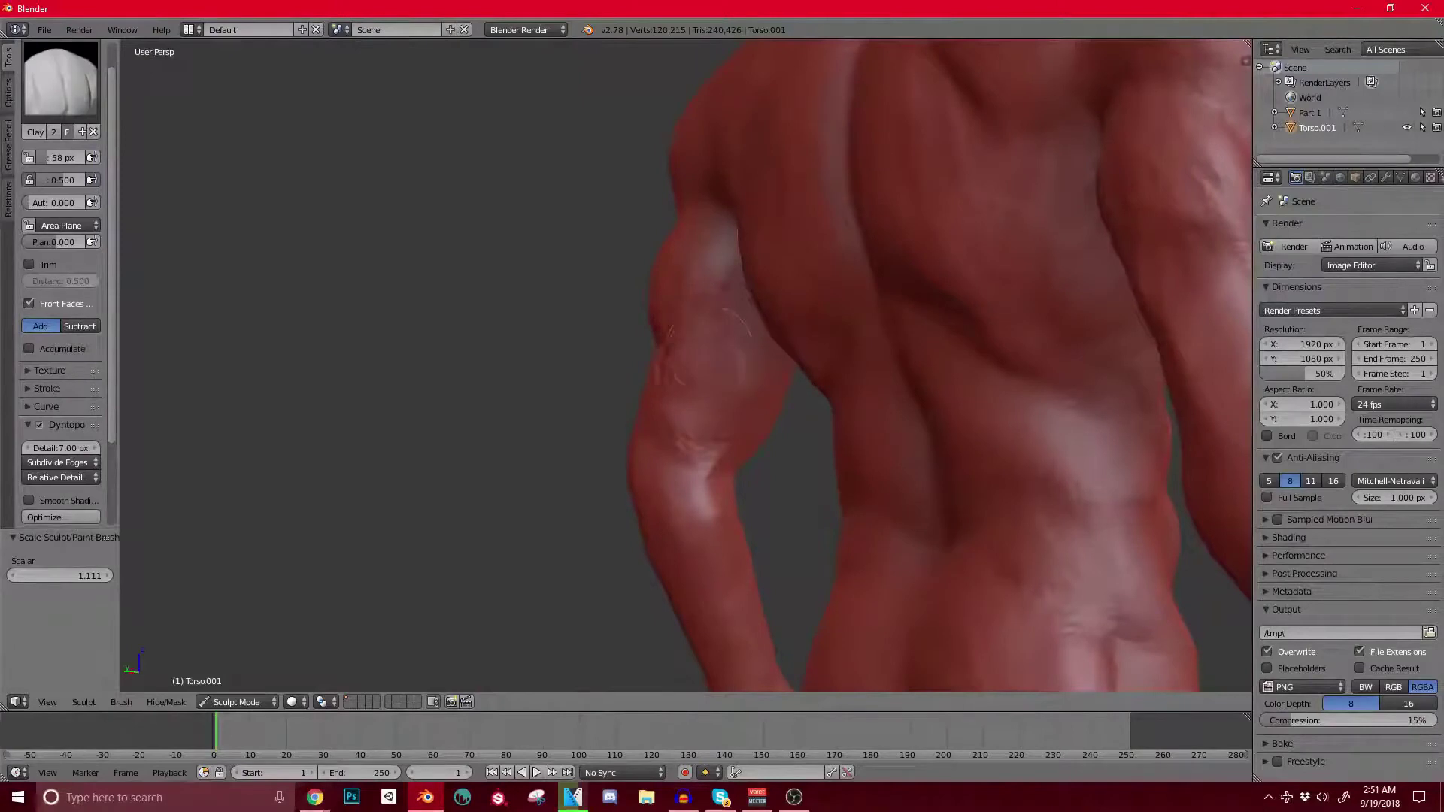
drag(723, 257, 713, 305)
middle_drag(675, 401, 406, 331)
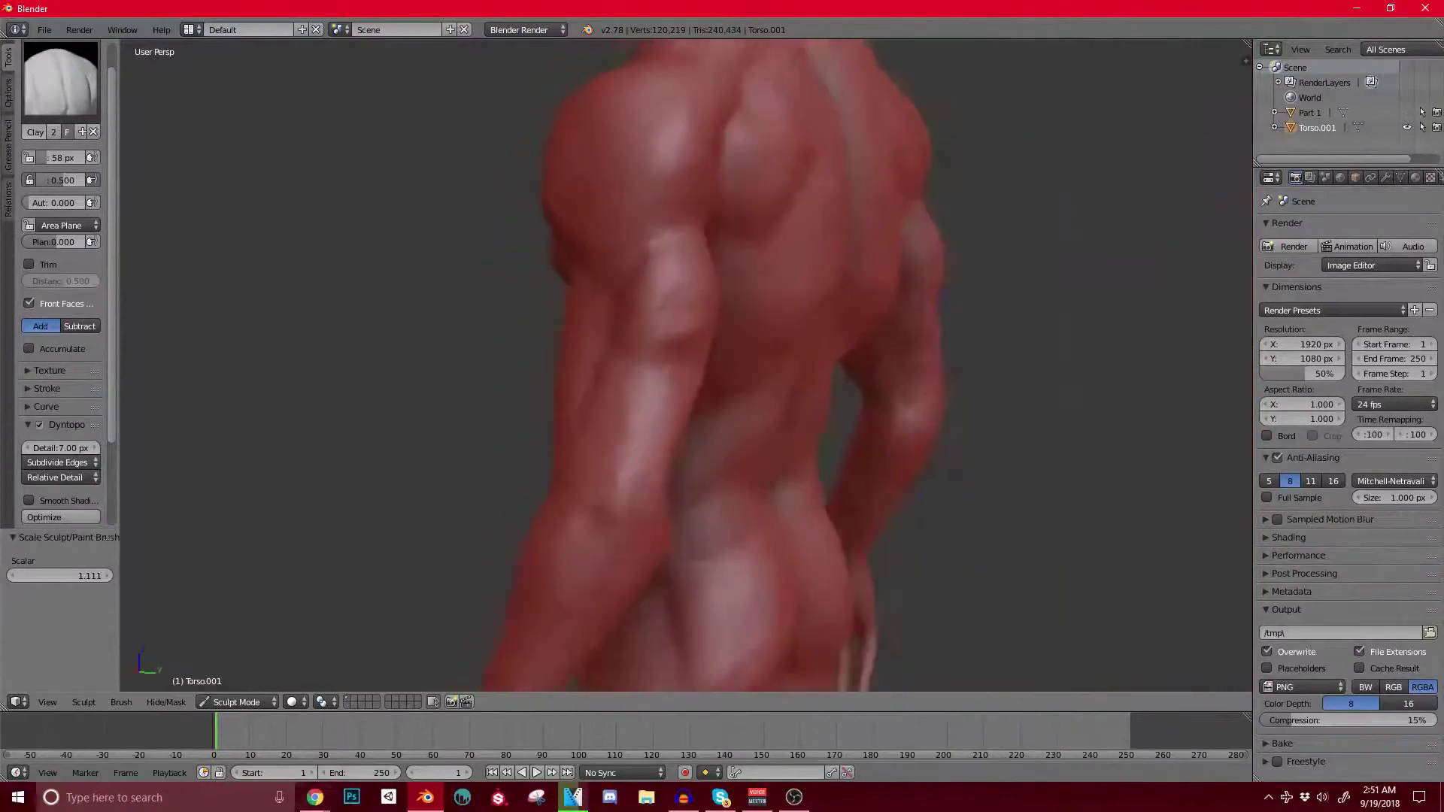
scroll(618, 399, up, 3)
scroll(662, 354, down, 4)
middle_drag(662, 354, 613, 380)
scroll(654, 346, up, 3)
drag(661, 234, 687, 260)
Step: Build up the biceps with a long Clay Strips stroke from beneath the front deltoid down the upper arm
scroll(688, 261, down, 4)
mouse_move(688, 261)
middle_down()
mouse_move(752, 323)
mouse_move(795, 396)
middle_up()
scroll(794, 391, up, 4)
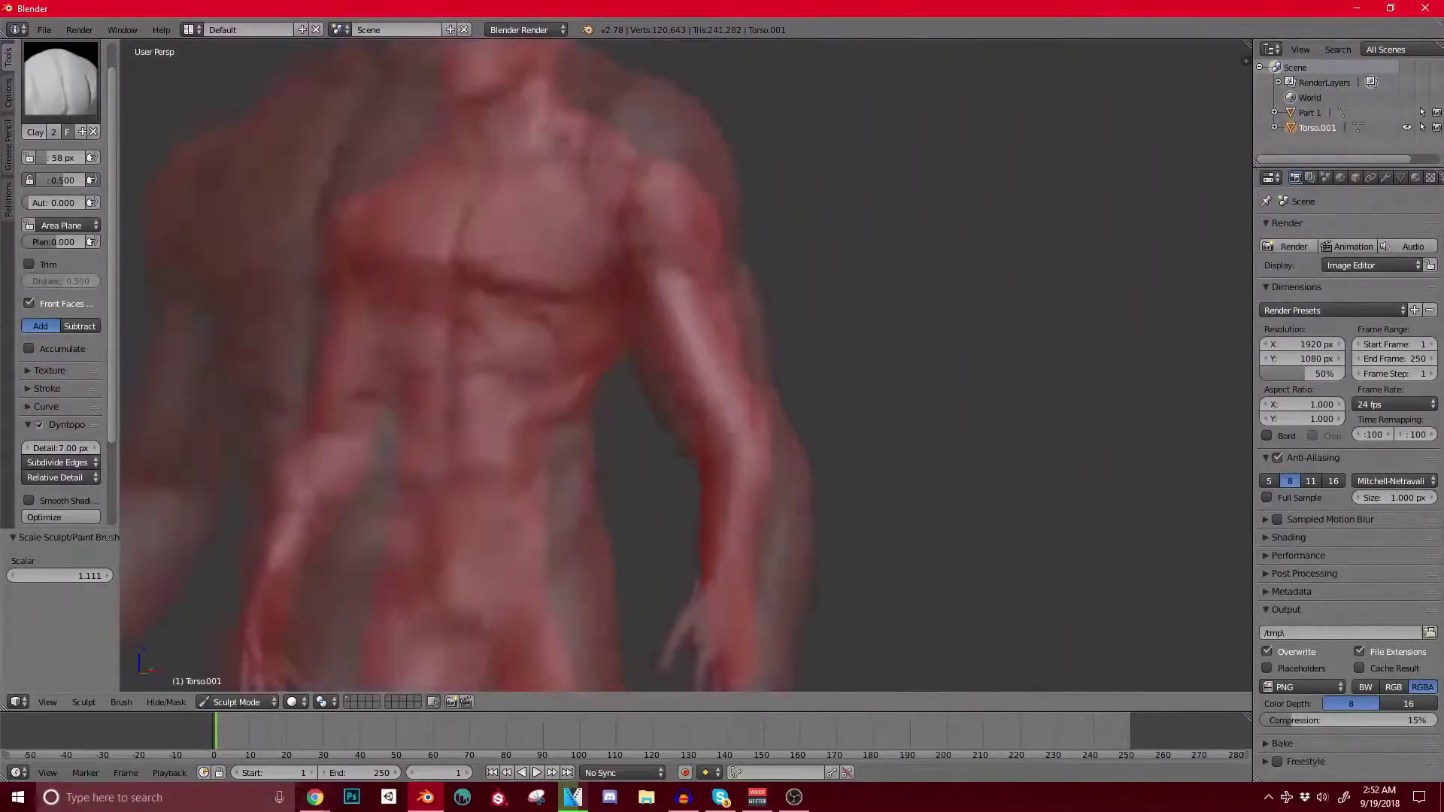
mouse_move(657, 304)
middle_down()
mouse_move(639, 326)
mouse_move(581, 324)
mouse_move(527, 423)
middle_up()
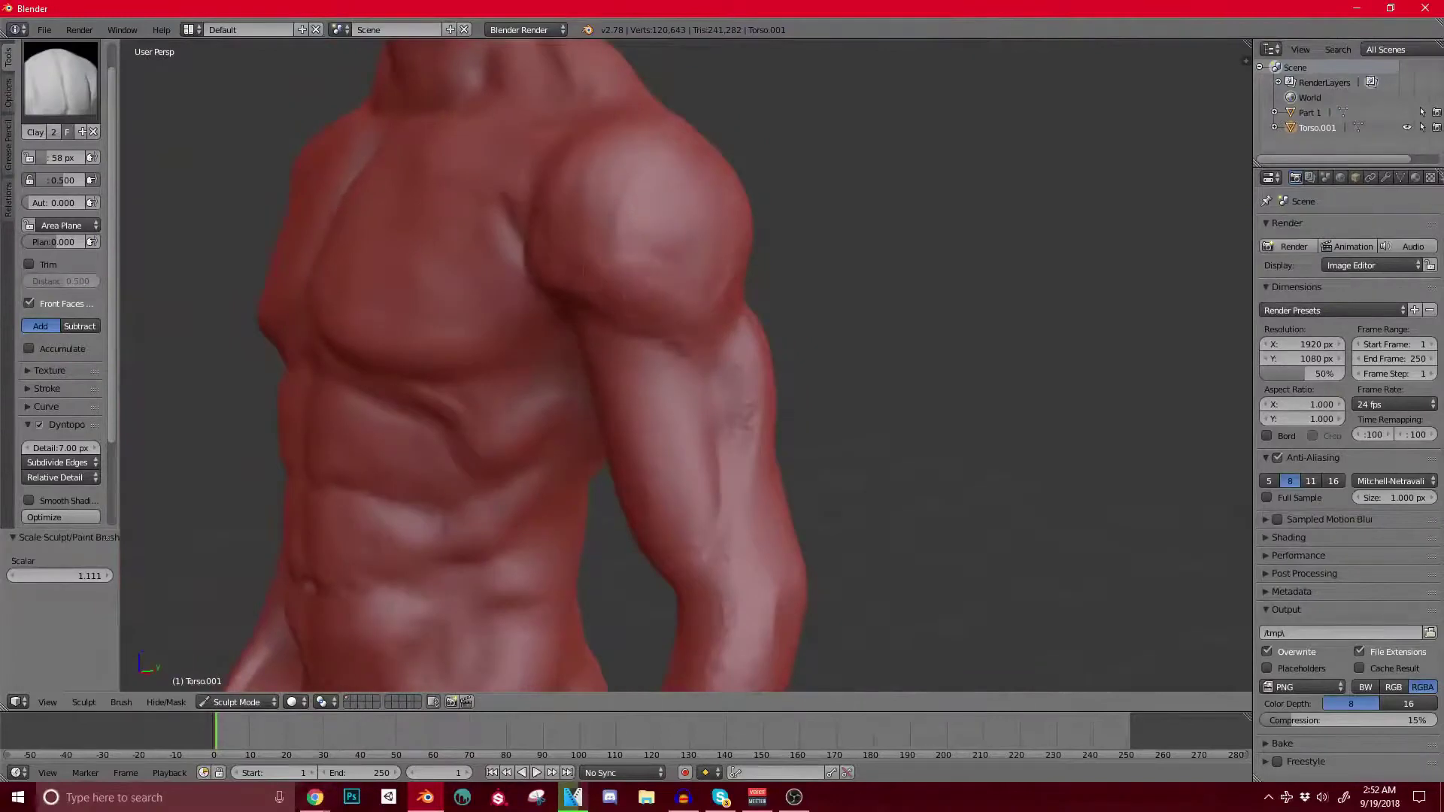
scroll(593, 308, up, 1)
mouse_move(613, 287)
mouse_down()
mouse_move(594, 344)
mouse_move(655, 352)
mouse_move(631, 336)
mouse_move(665, 360)
mouse_move(679, 452)
mouse_up()
Step: Reinforce the outer edge of the biceps with two Clay Strips strokes running down toward the elbow
scroll(680, 453, down, 2)
middle_drag(679, 452, 737, 455)
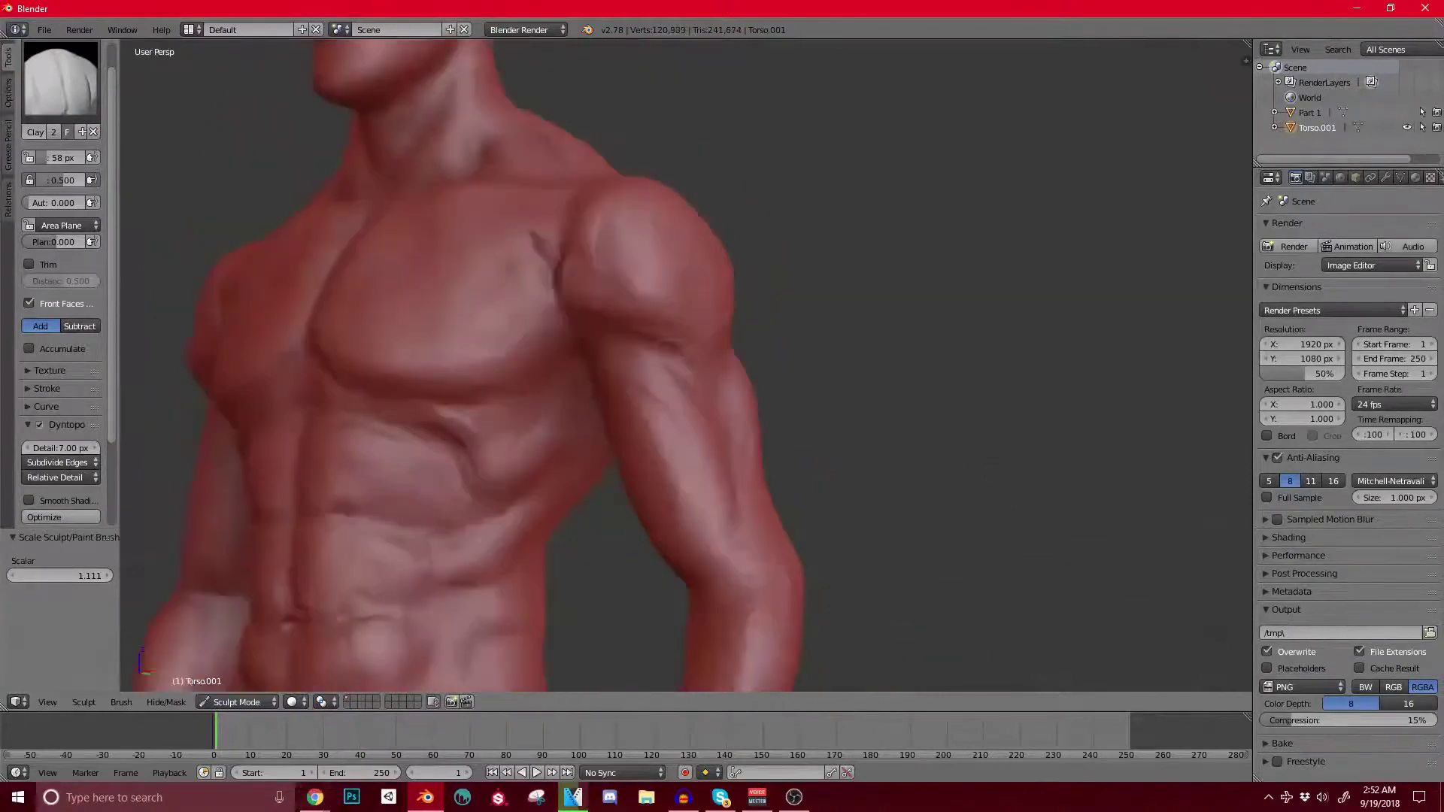
scroll(737, 454, up, 1)
drag(662, 417, 698, 564)
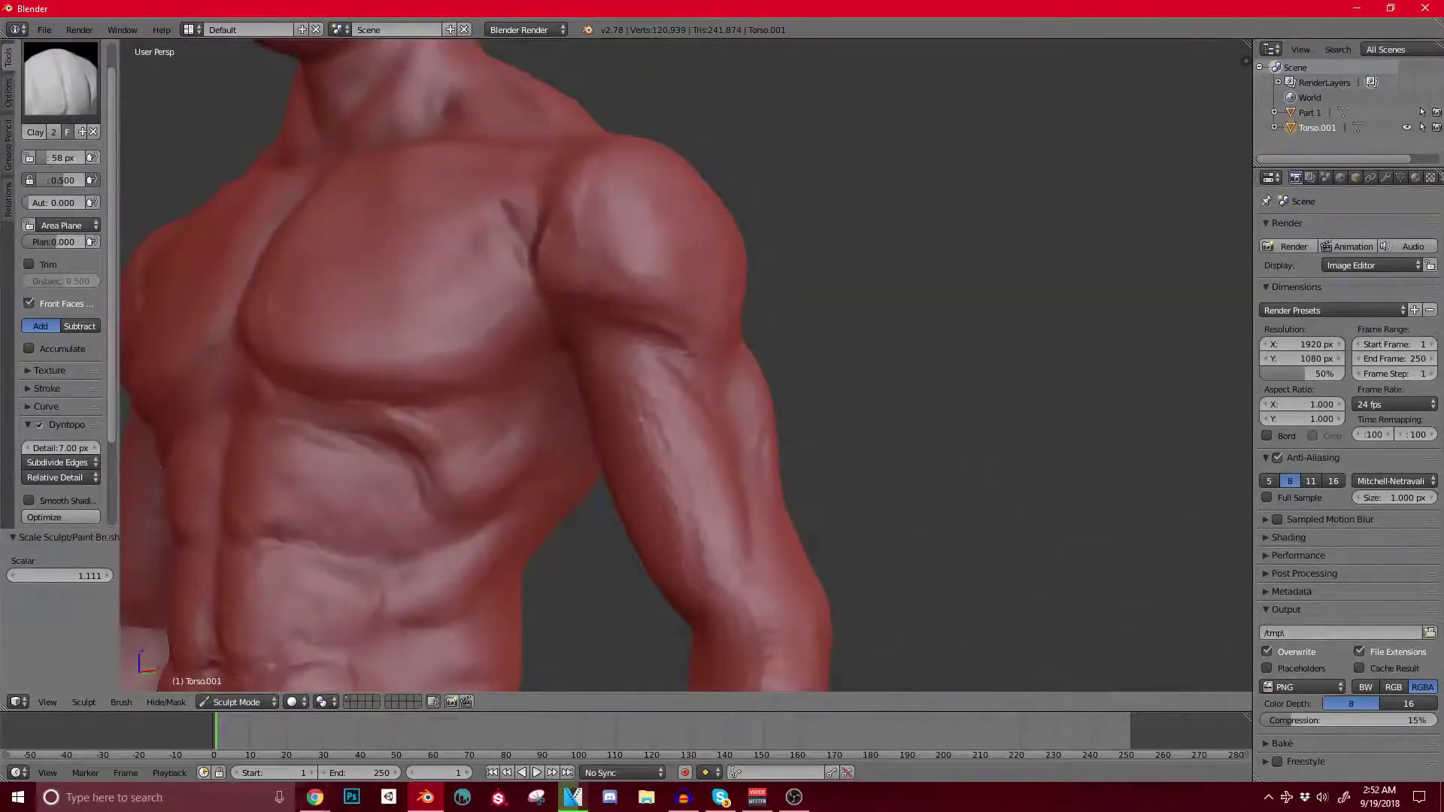
drag(648, 421, 696, 532)
Step: Shape the lower inner end of the biceps above the elbow crease with short Clay Strips strokes
mouse_move(707, 558)
middle_down()
mouse_move(804, 489)
mouse_move(768, 509)
mouse_move(775, 470)
middle_up()
drag(613, 527, 622, 559)
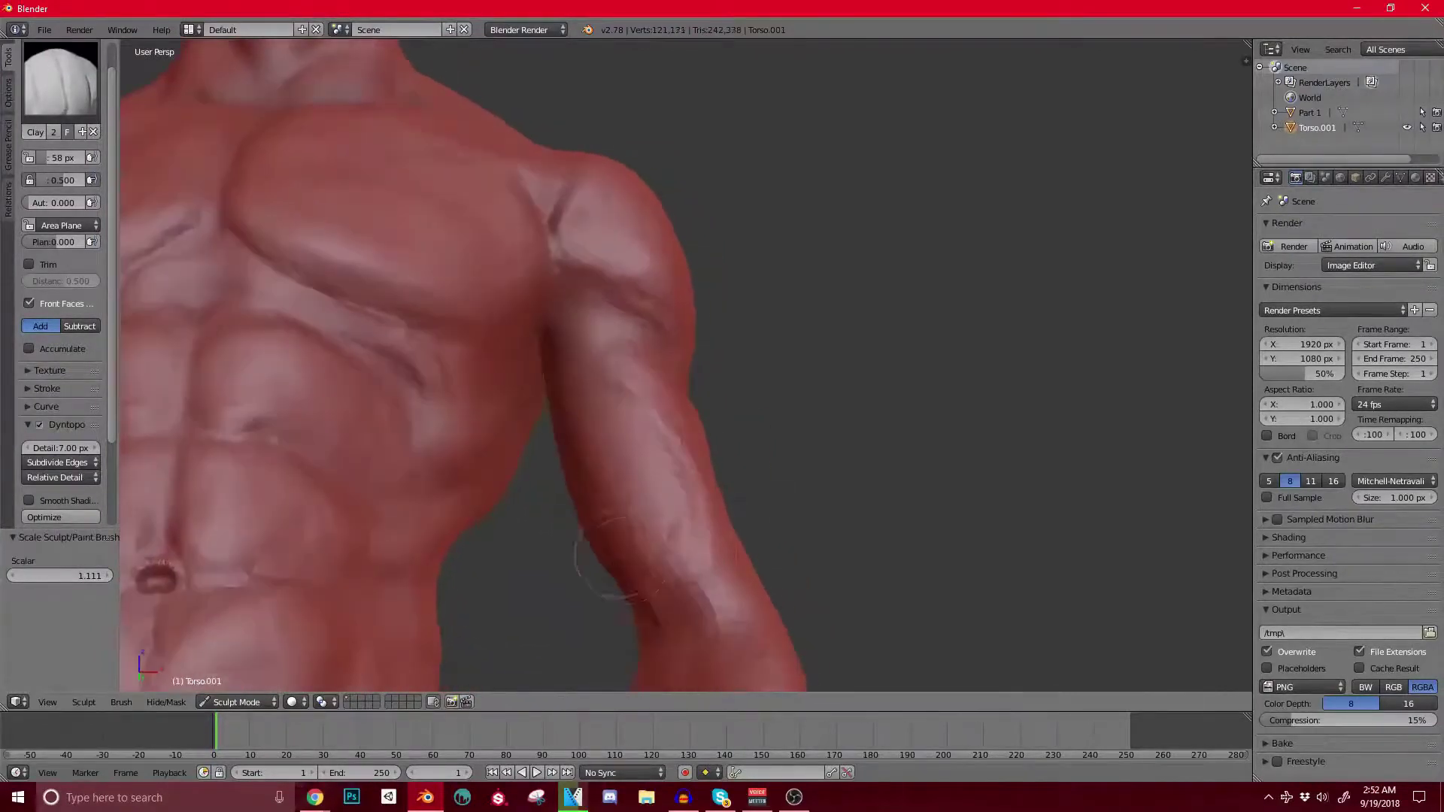
middle_drag(620, 560, 696, 560)
drag(648, 580, 613, 546)
mouse_move(631, 587)
middle_down()
mouse_move(606, 526)
mouse_move(647, 529)
middle_up()
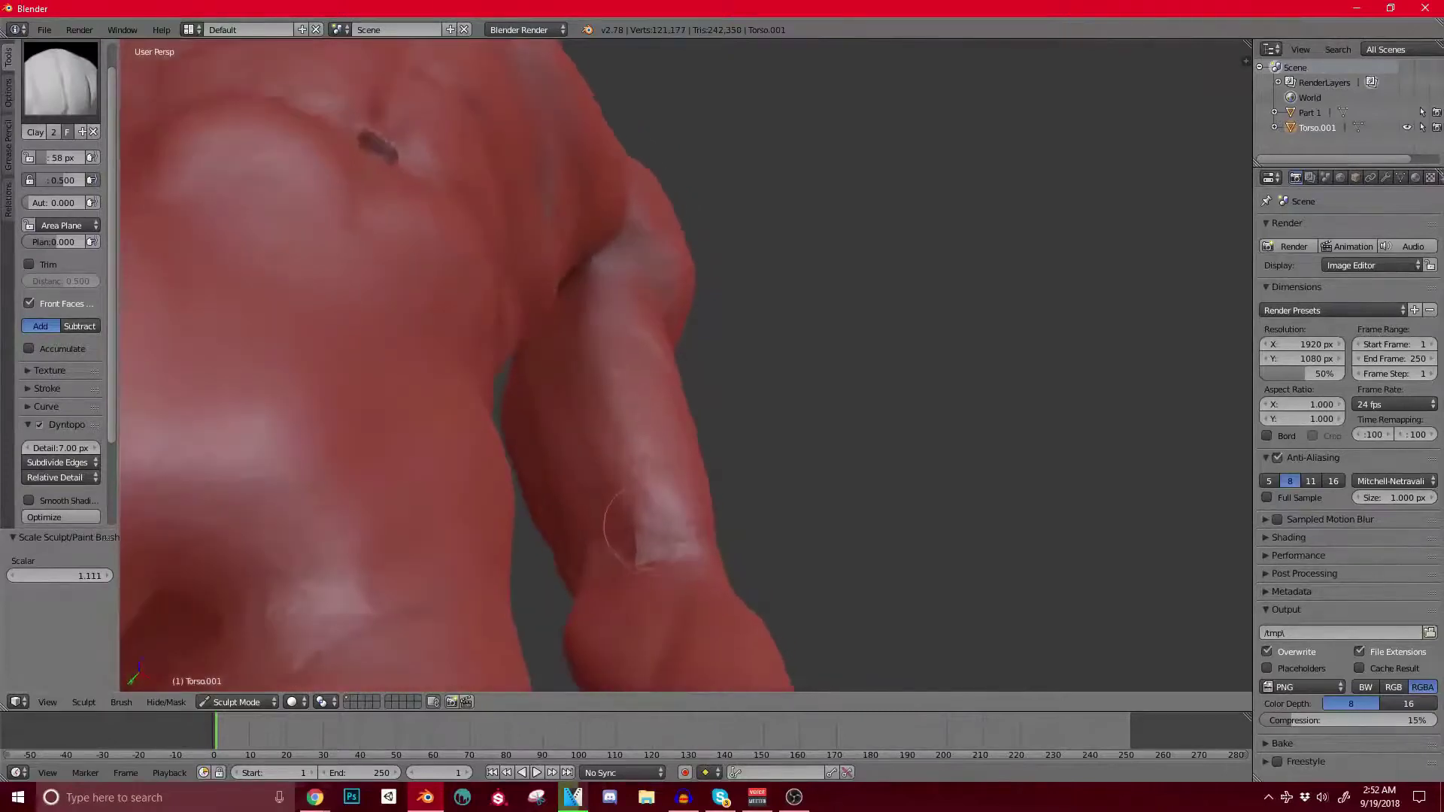
drag(599, 498, 592, 525)
Step: Thicken the inner side of the biceps with long Clay Strips strokes and touch up its lower end
drag(560, 344, 600, 482)
middle_drag(602, 486, 598, 556)
drag(585, 384, 639, 500)
middle_drag(692, 489, 658, 549)
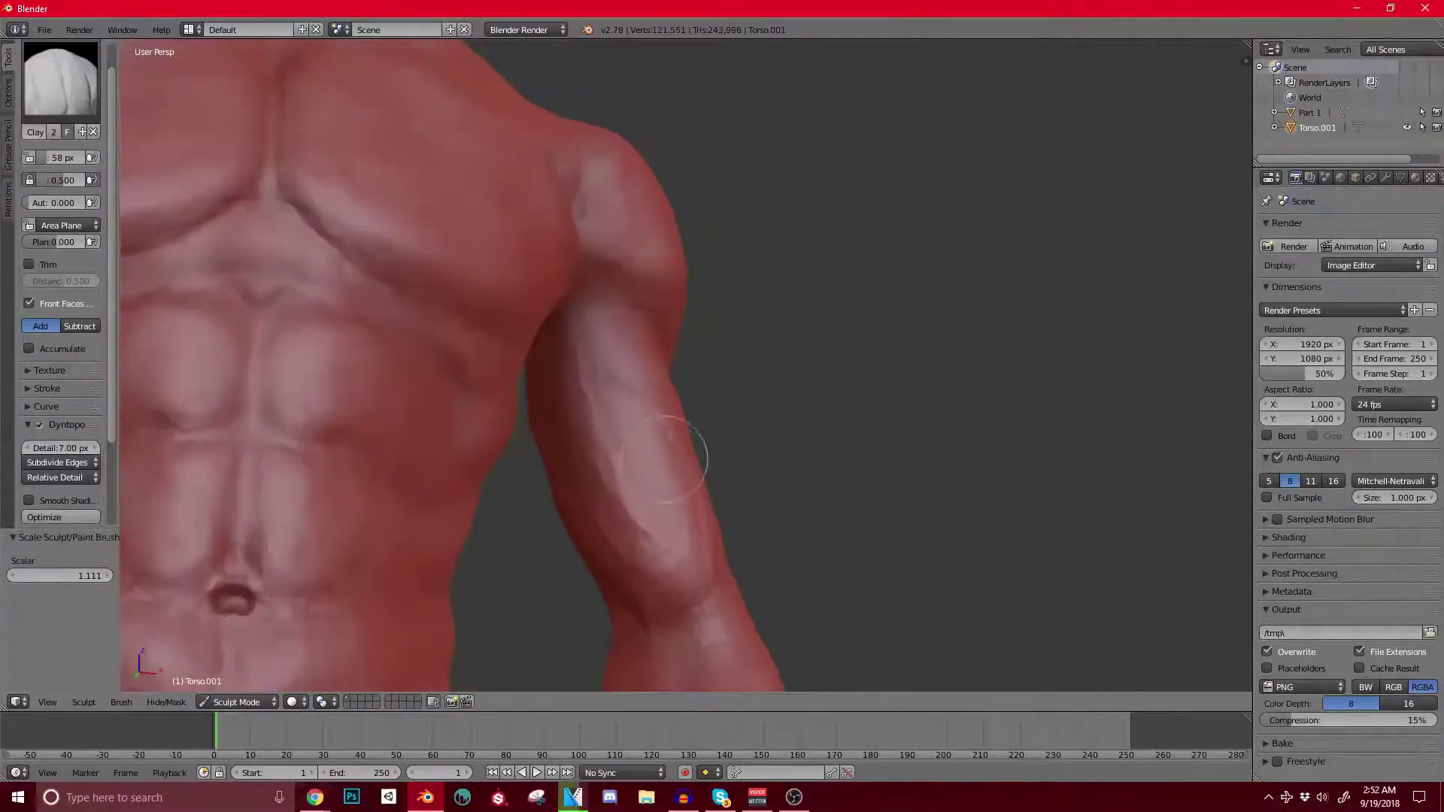
mouse_move(693, 492)
middle_down()
mouse_move(686, 508)
mouse_move(575, 520)
middle_up()
drag(634, 534, 645, 507)
Step: Add a Clay Strips stroke down the outer side of the biceps to just above the elbow
scroll(635, 526, down, 3)
scroll(617, 389, down, 2)
middle_drag(617, 390, 578, 452)
scroll(602, 391, up, 4)
scroll(647, 403, up, 2)
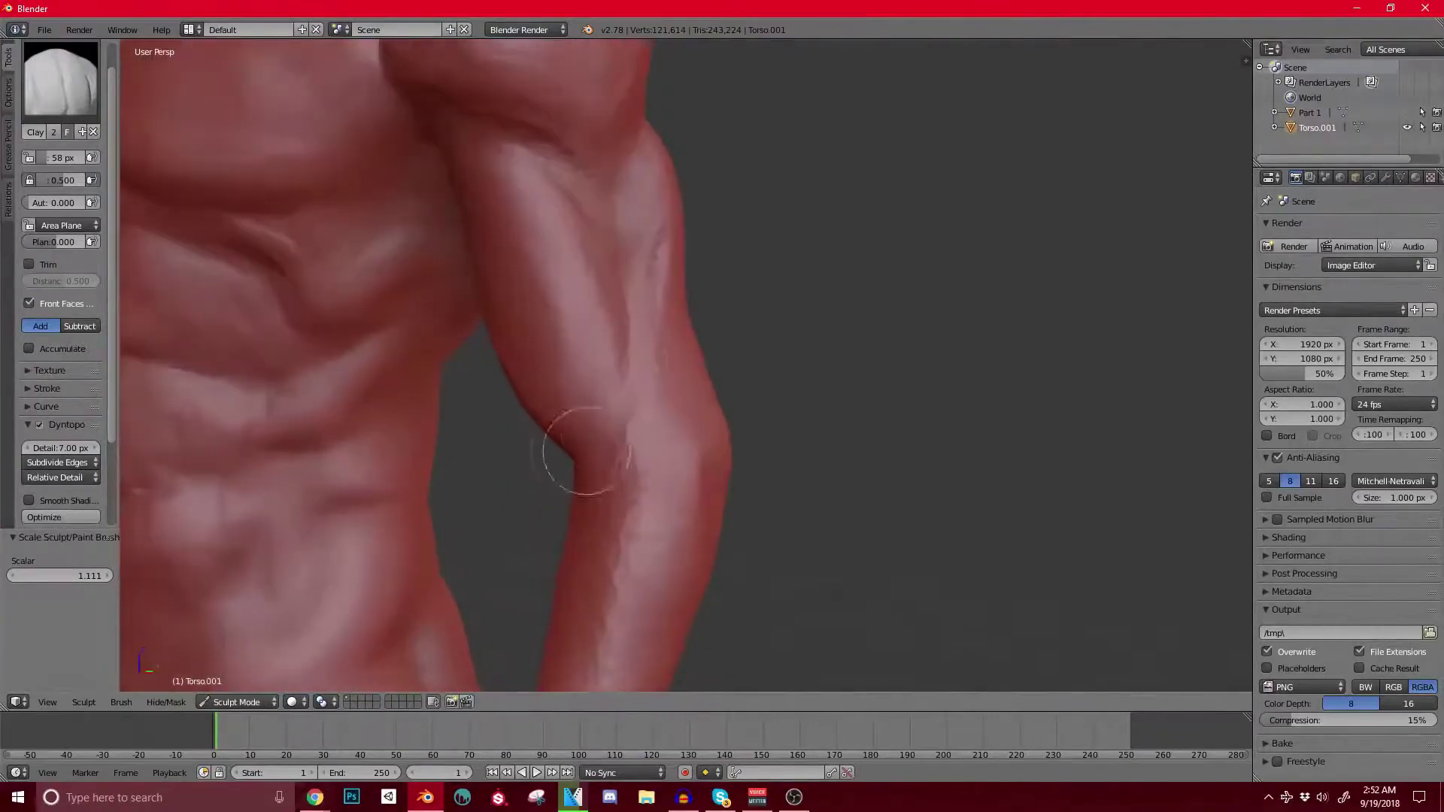
shift+middle_drag(553, 189, 580, 299)
drag(588, 353, 623, 488)
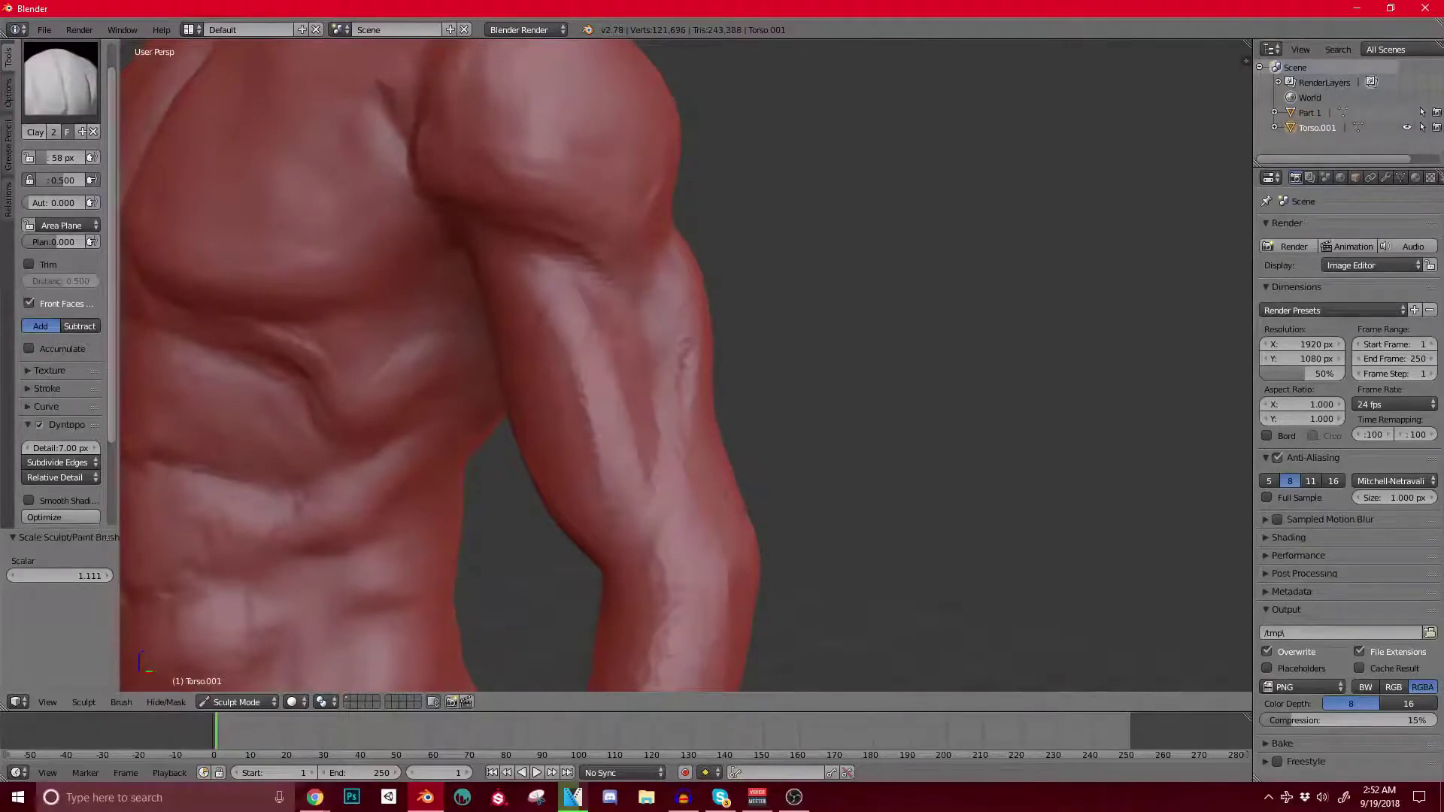
Step: Build up the outer forearm below the elbow and add a Clay Strips stroke along the inner forearm
middle_drag(608, 334, 572, 331)
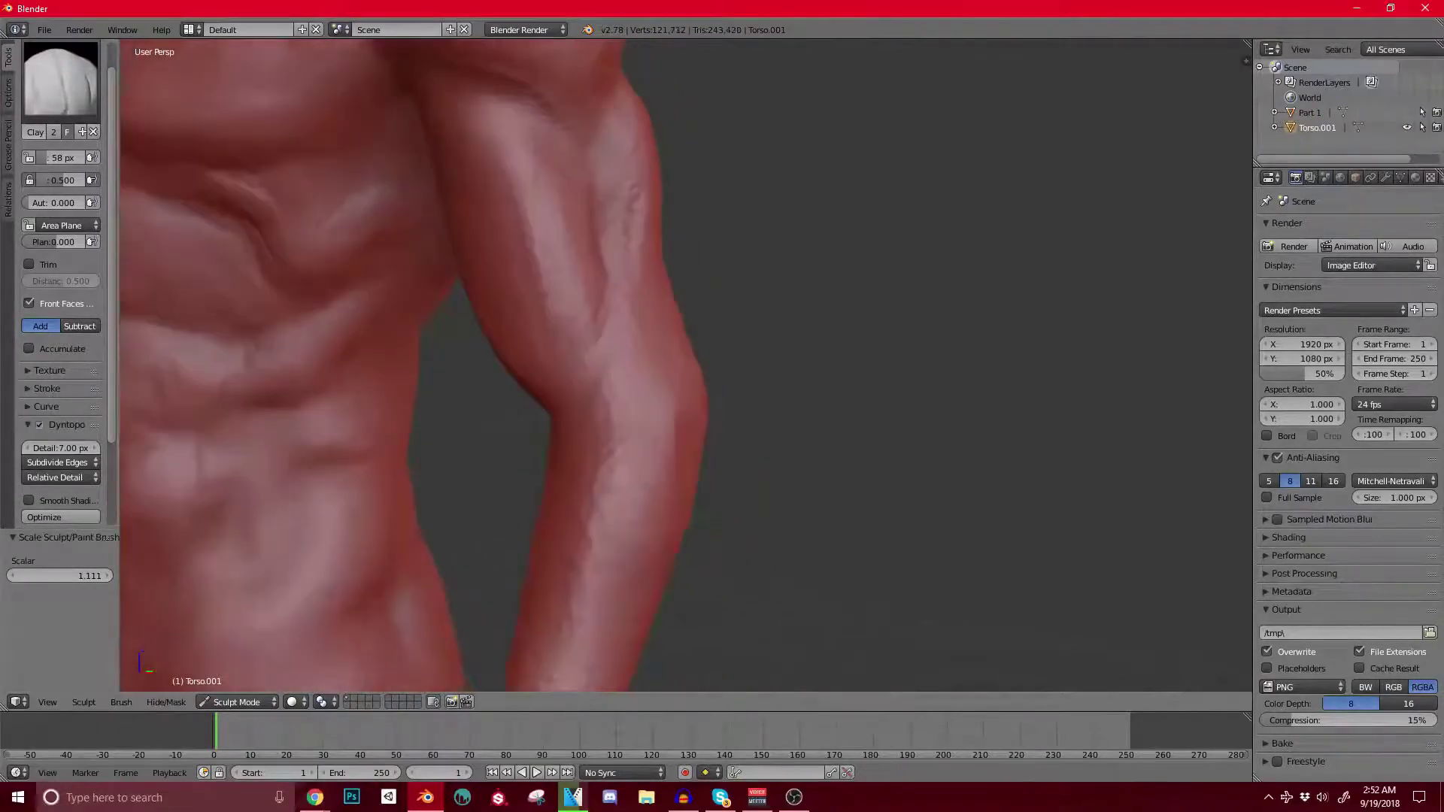
middle_drag(625, 451, 661, 346)
middle_drag(662, 346, 628, 344)
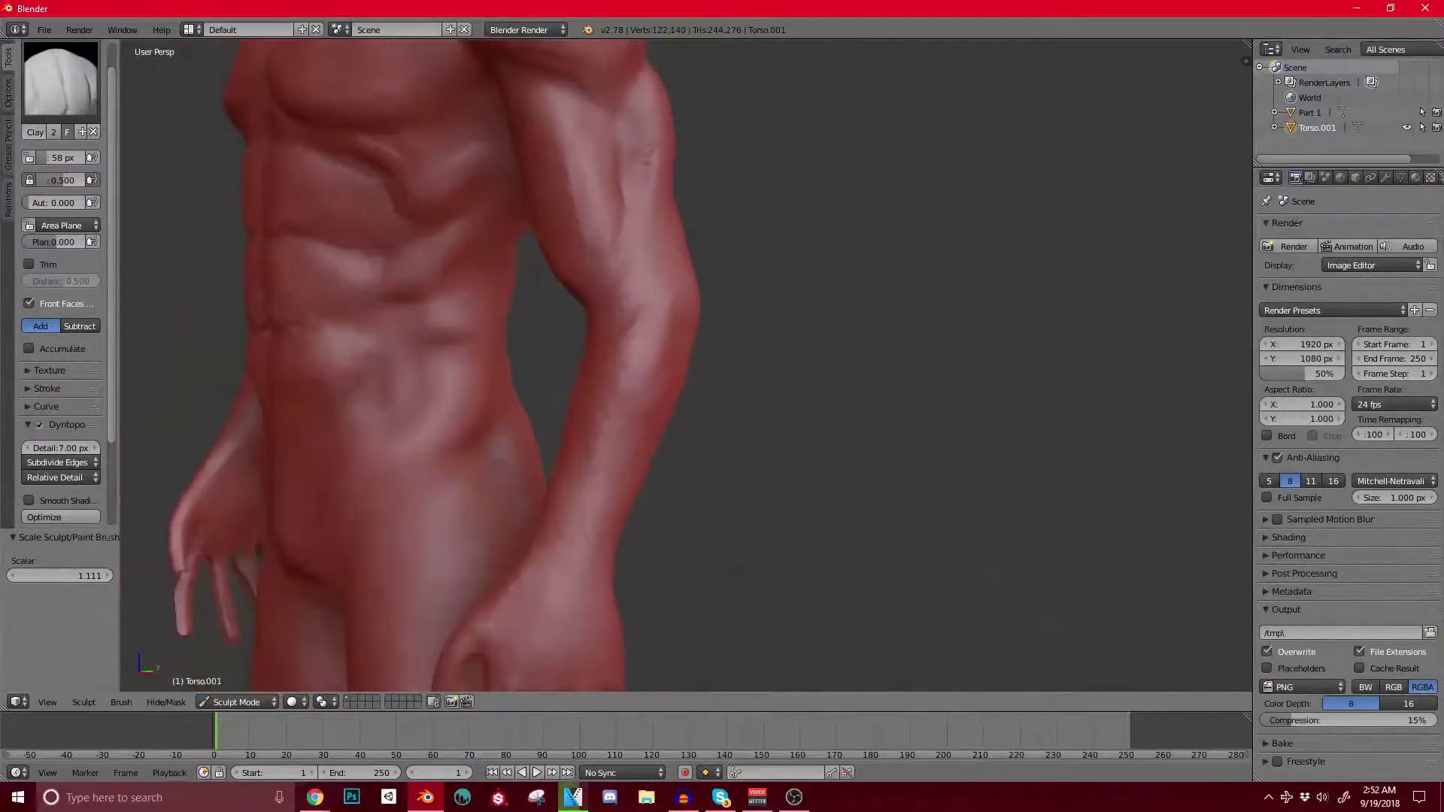
middle_drag(557, 459, 662, 459)
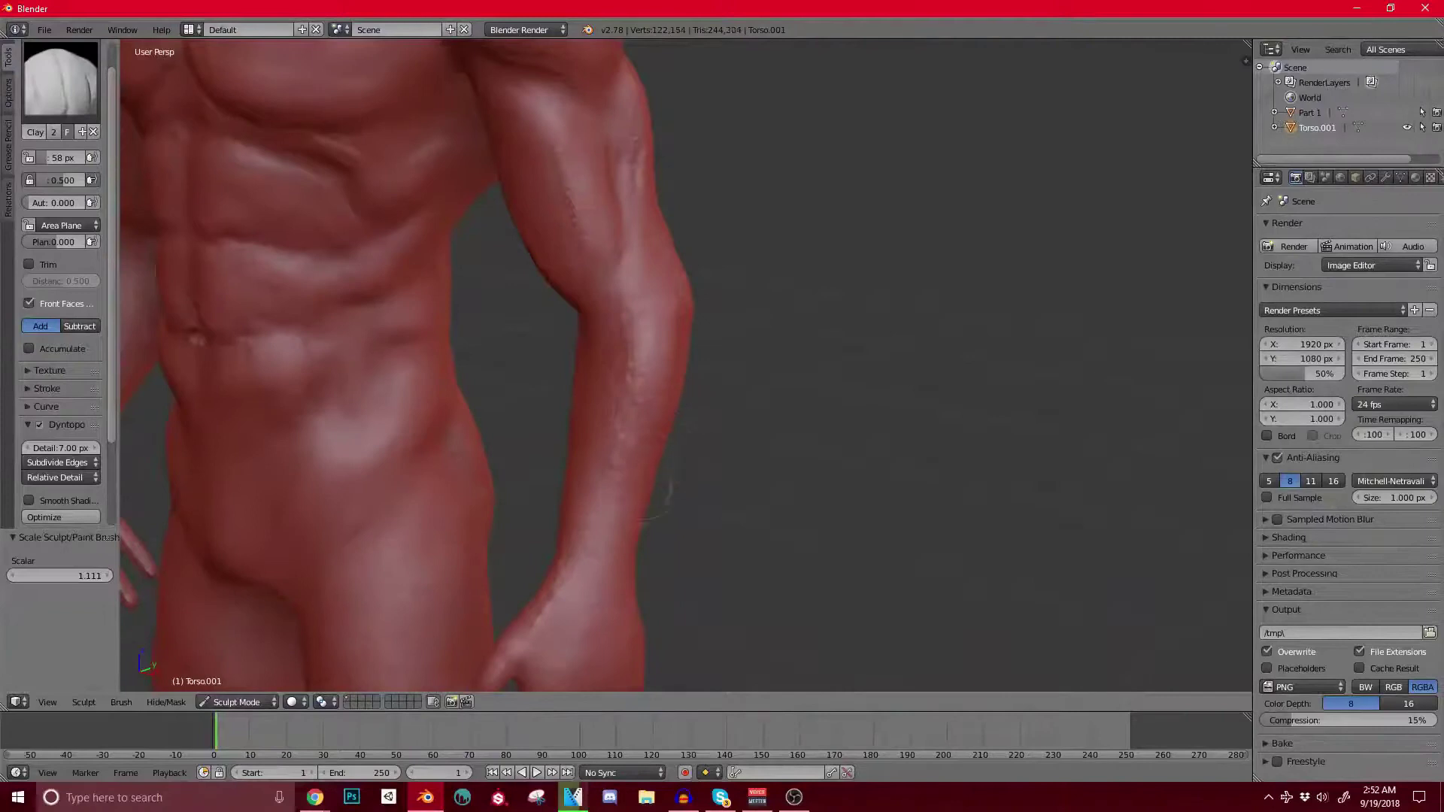
middle_drag(658, 500, 688, 343)
drag(647, 343, 662, 357)
middle_drag(700, 339, 635, 333)
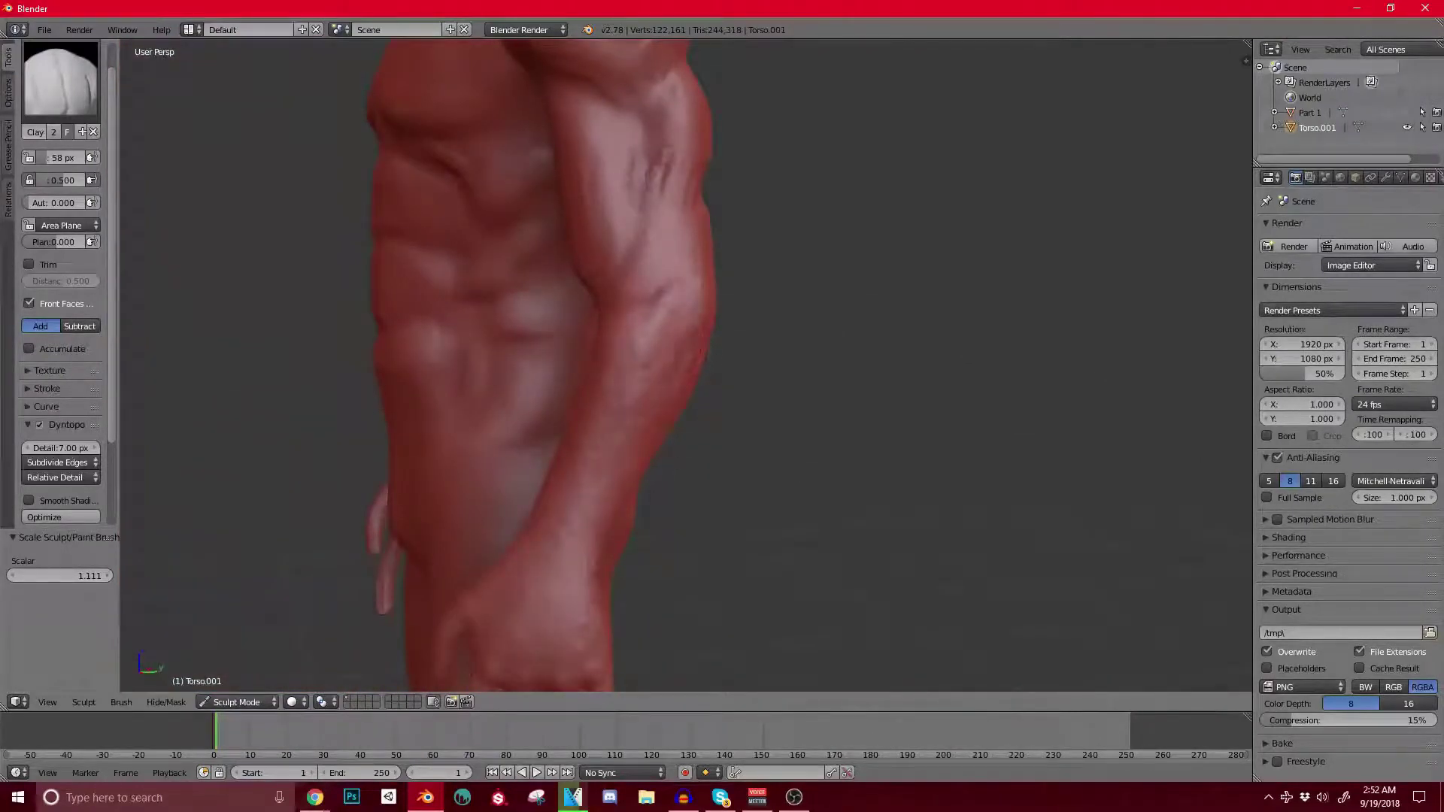
mouse_move(534, 503)
middle_down()
mouse_move(583, 527)
mouse_move(617, 451)
mouse_move(619, 387)
middle_up()
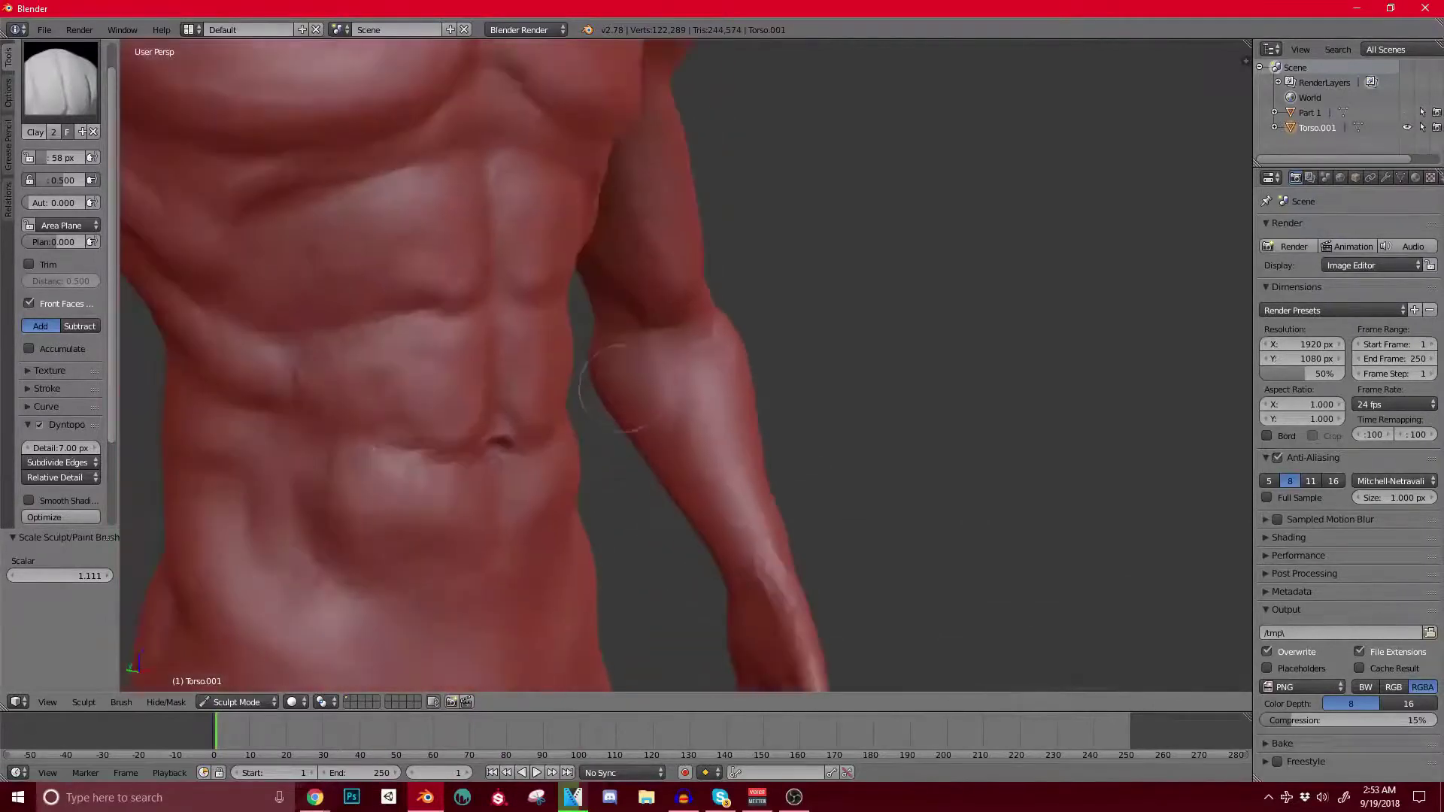
drag(638, 406, 677, 453)
Step: Add a Clay Strips stroke at the back of the wrist and smooth the lower forearm above it
middle_drag(542, 451, 899, 418)
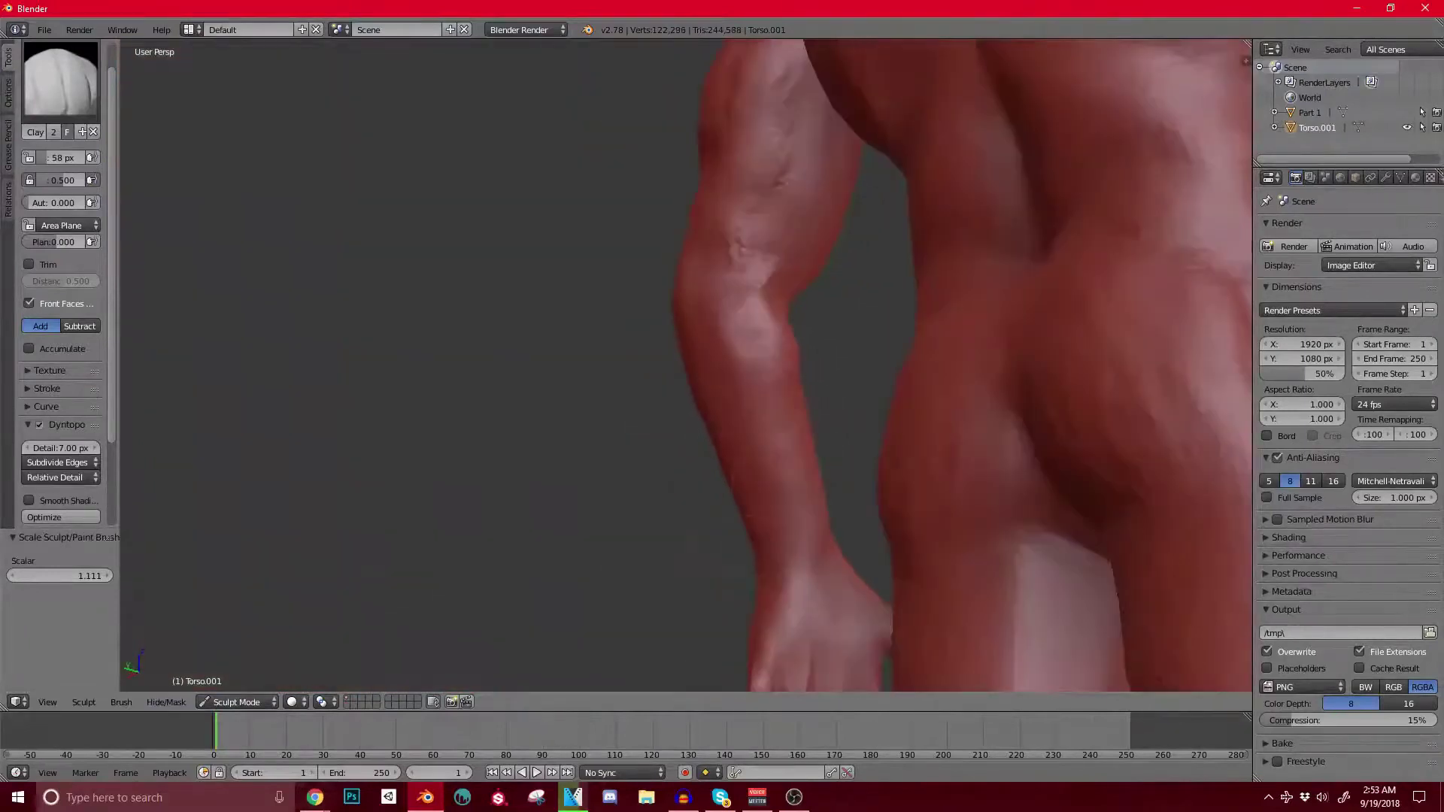
drag(790, 519, 806, 558)
mouse_move(756, 547)
middle_down()
mouse_move(885, 551)
mouse_move(742, 548)
middle_up()
key(s)
mouse_move(727, 539)
shift+mouse_down()
mouse_move(662, 534)
mouse_move(731, 474)
shift+mouse_up()
mouse_move(731, 473)
middle_down()
mouse_move(602, 475)
mouse_move(737, 433)
middle_up()
middle_drag(707, 418, 662, 421)
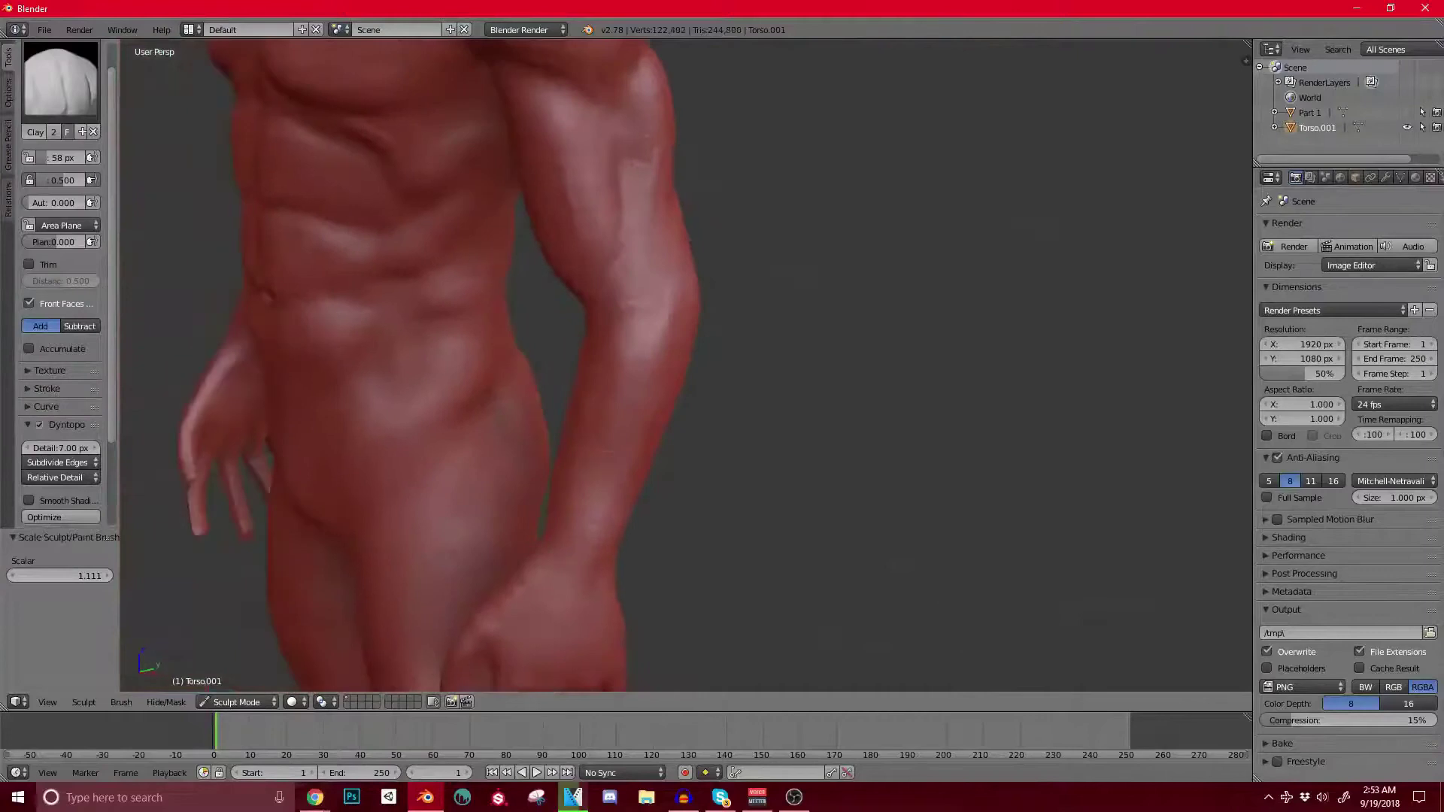
Step: Add a short Clay Strips stroke where the back of the forearm meets the wrist
middle_drag(722, 552, 758, 543)
middle_drag(686, 412, 825, 436)
mouse_move(773, 538)
mouse_down()
mouse_move(757, 548)
mouse_move(768, 498)
mouse_move(752, 564)
mouse_up()
middle_drag(766, 497, 719, 505)
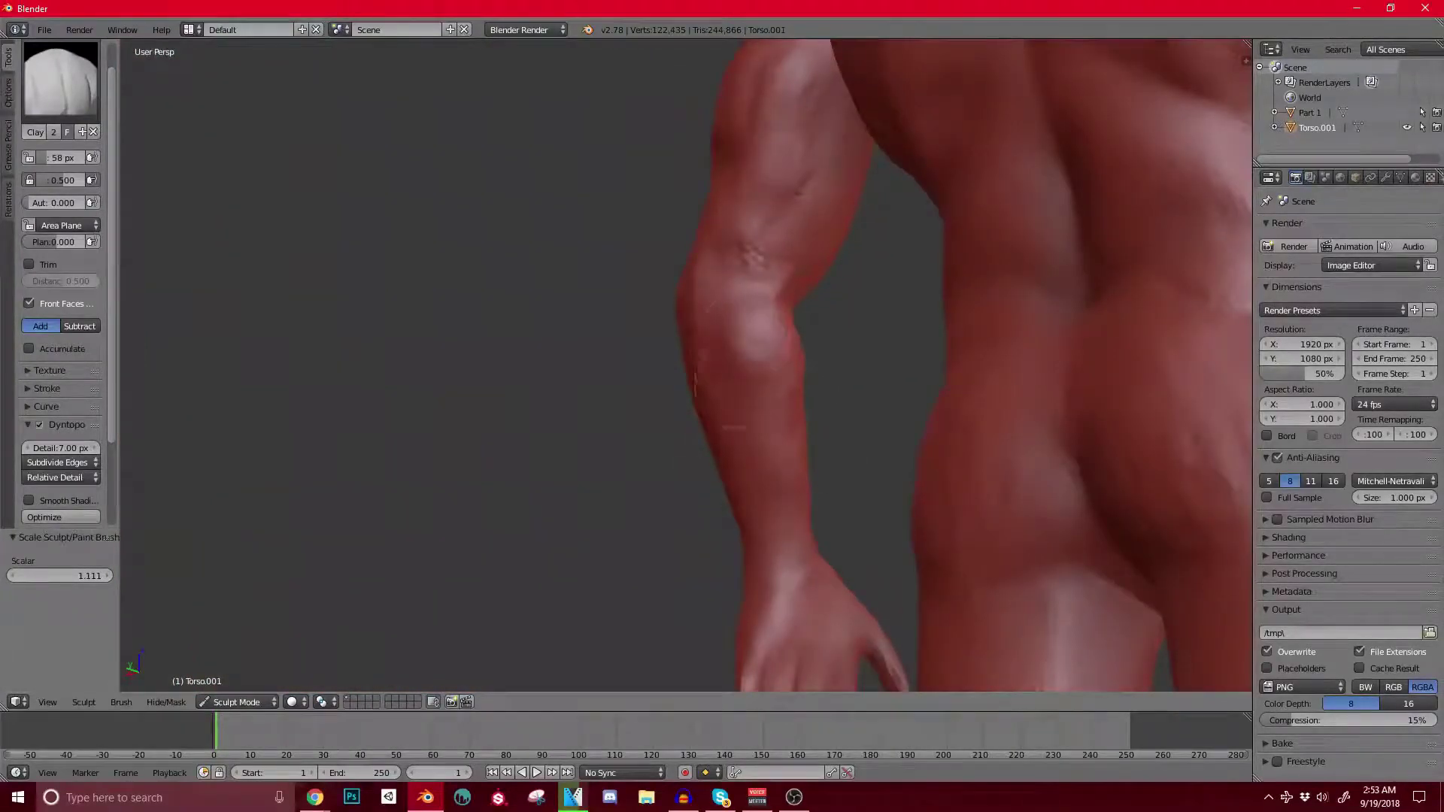
middle_drag(780, 506, 640, 459)
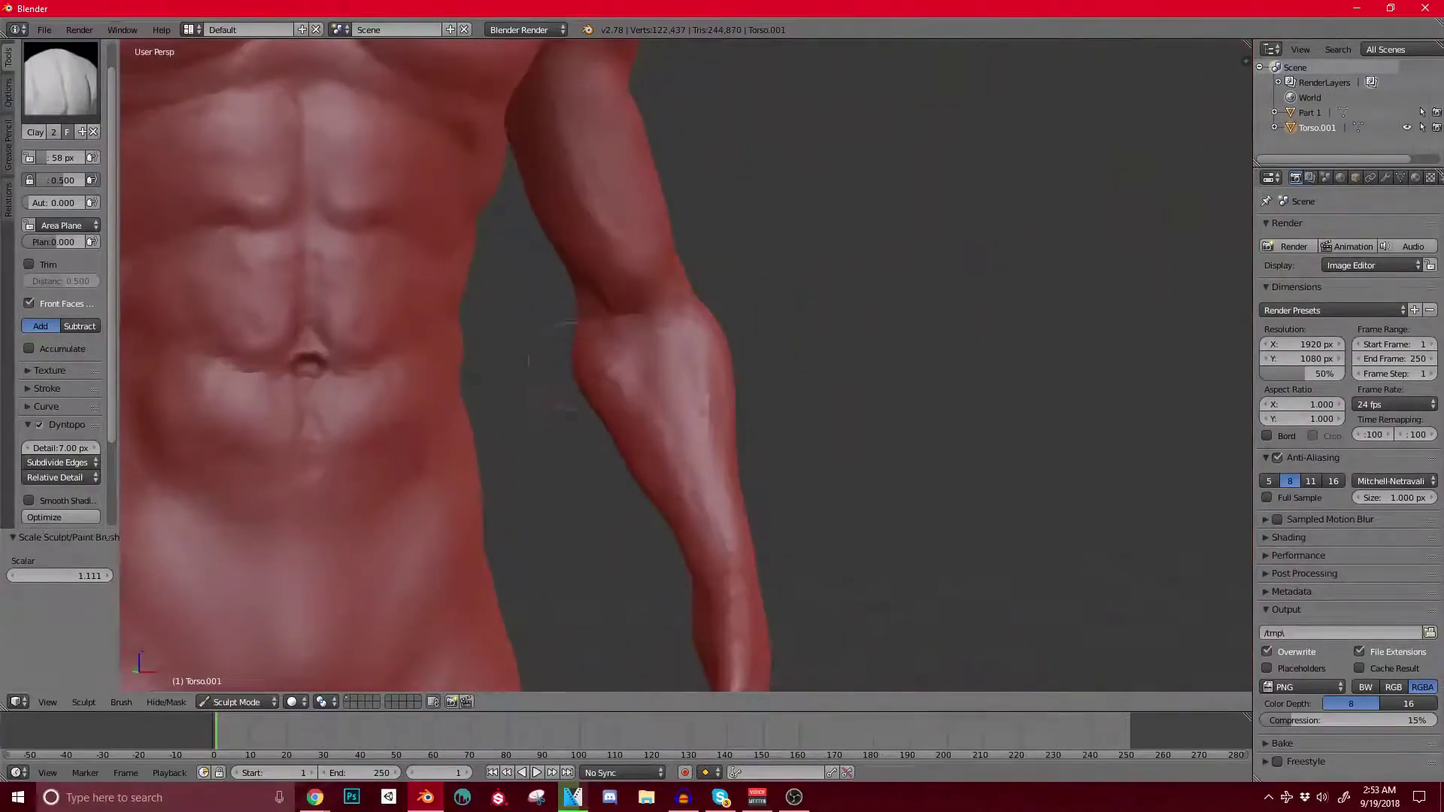
middle_drag(644, 483, 685, 500)
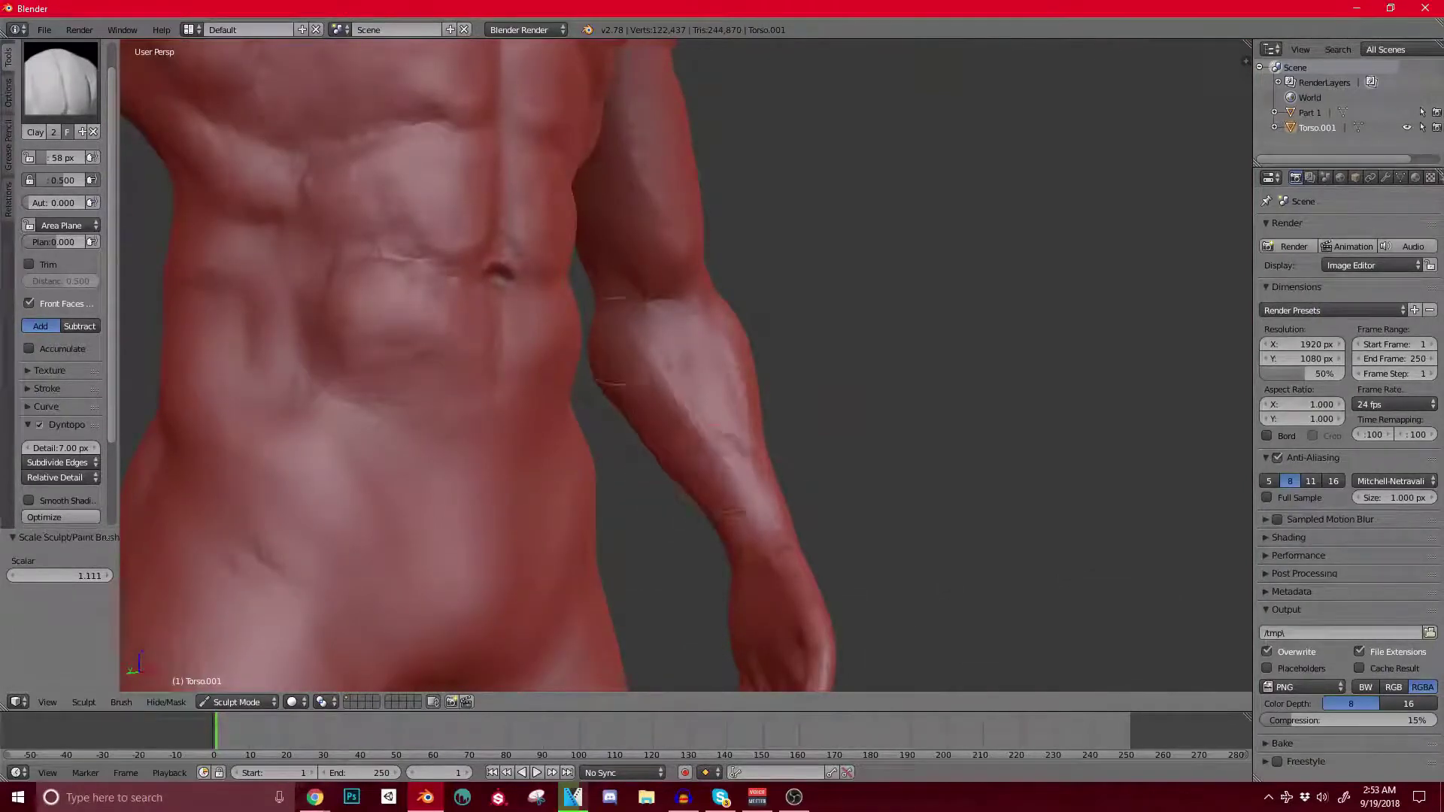
Step: Build up the lower triceps above the elbow with a Clay Strips stroke from behind
middle_drag(645, 377, 748, 403)
shift+middle_drag(763, 282, 728, 395)
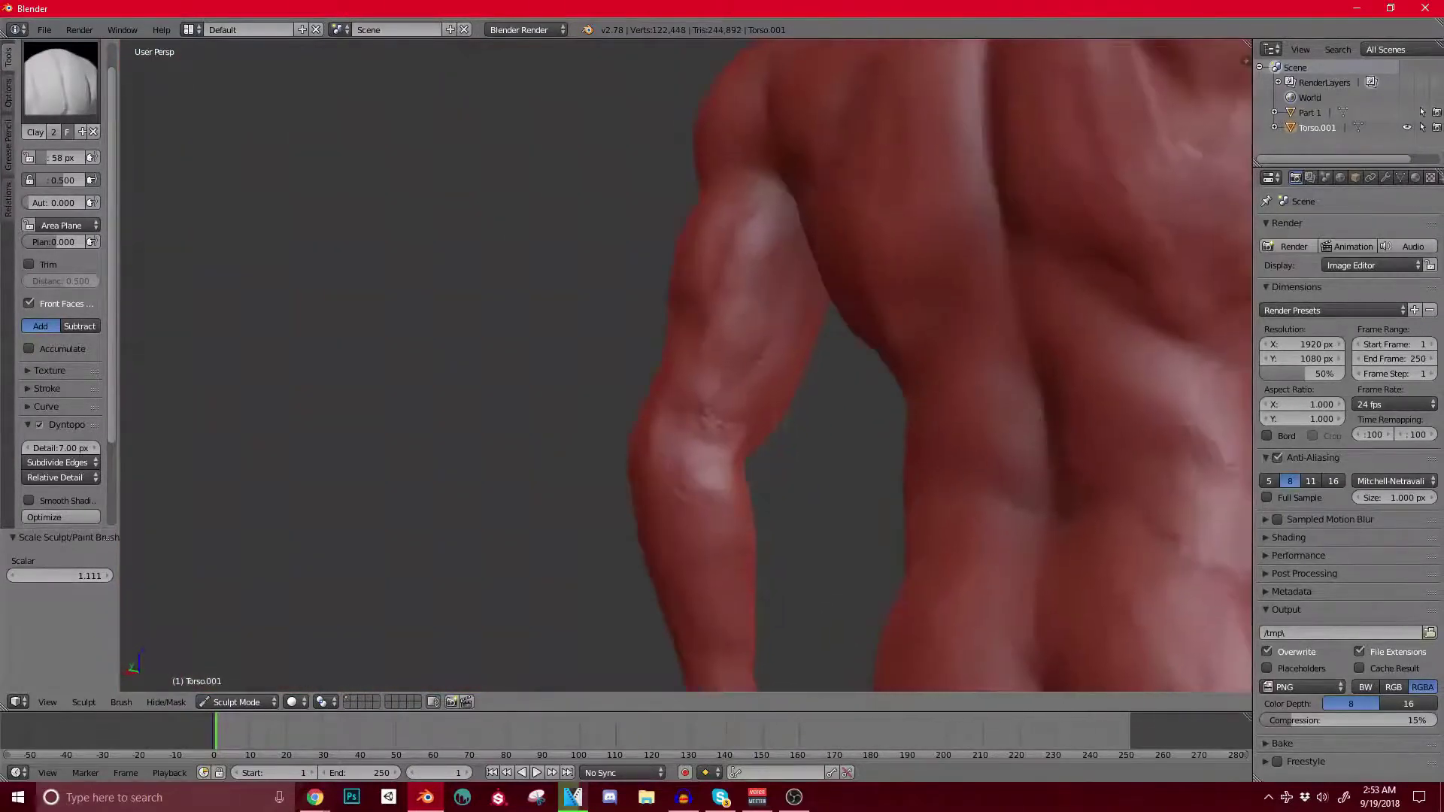
scroll(728, 395, up, 3)
mouse_move(719, 410)
mouse_down()
mouse_move(771, 393)
mouse_move(719, 355)
mouse_up()
Step: Add clay just above the back of the elbow and carve a groove up the middle of the triceps
scroll(718, 354, down, 5)
middle_drag(718, 355, 752, 323)
shift+middle_drag(775, 219, 677, 316)
scroll(677, 316, up, 3)
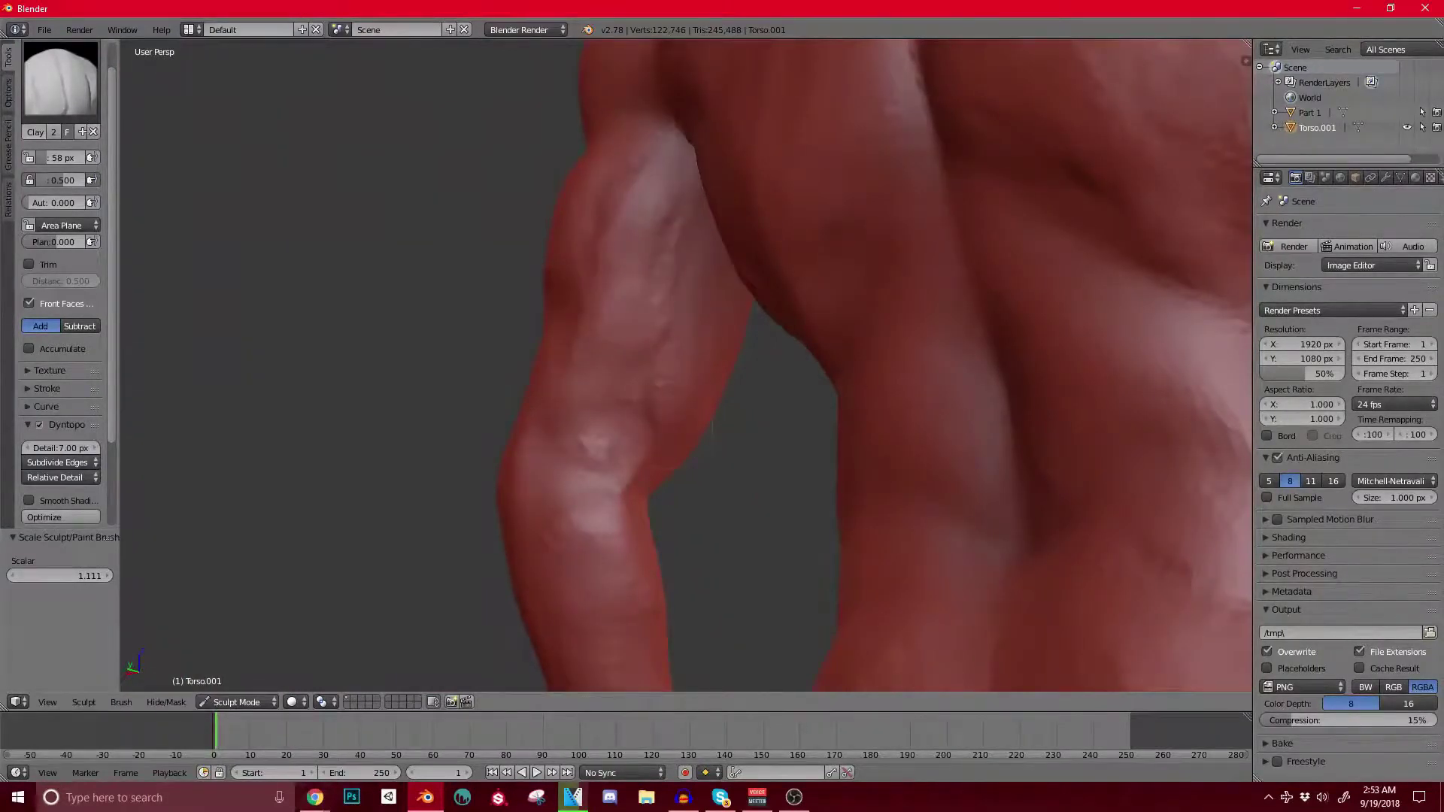
middle_drag(712, 428, 1001, 421)
scroll(752, 391, down, 3)
middle_drag(752, 391, 827, 376)
scroll(752, 391, up, 3)
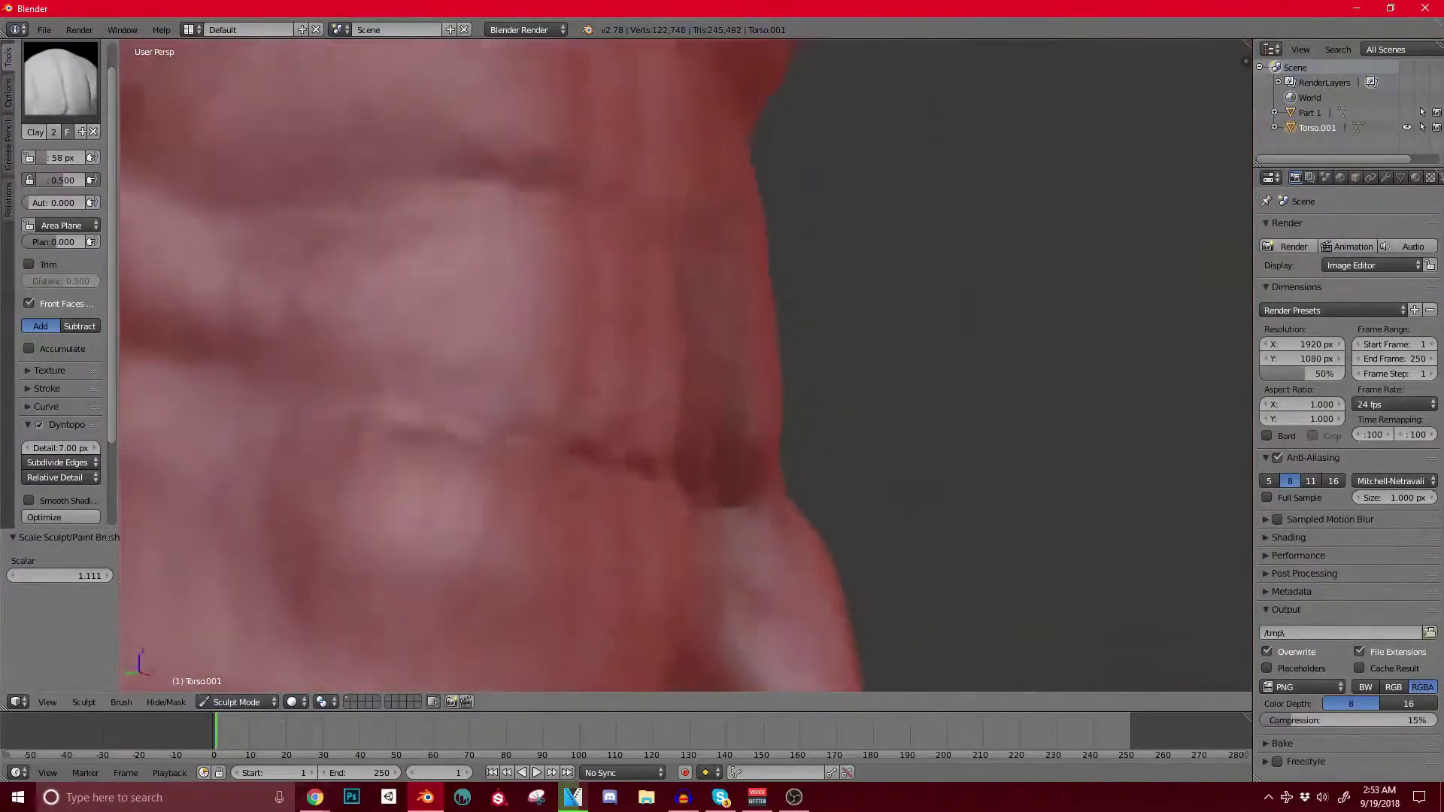
scroll(682, 469, down, 3)
middle_drag(700, 464, 1053, 440)
drag(632, 410, 606, 440)
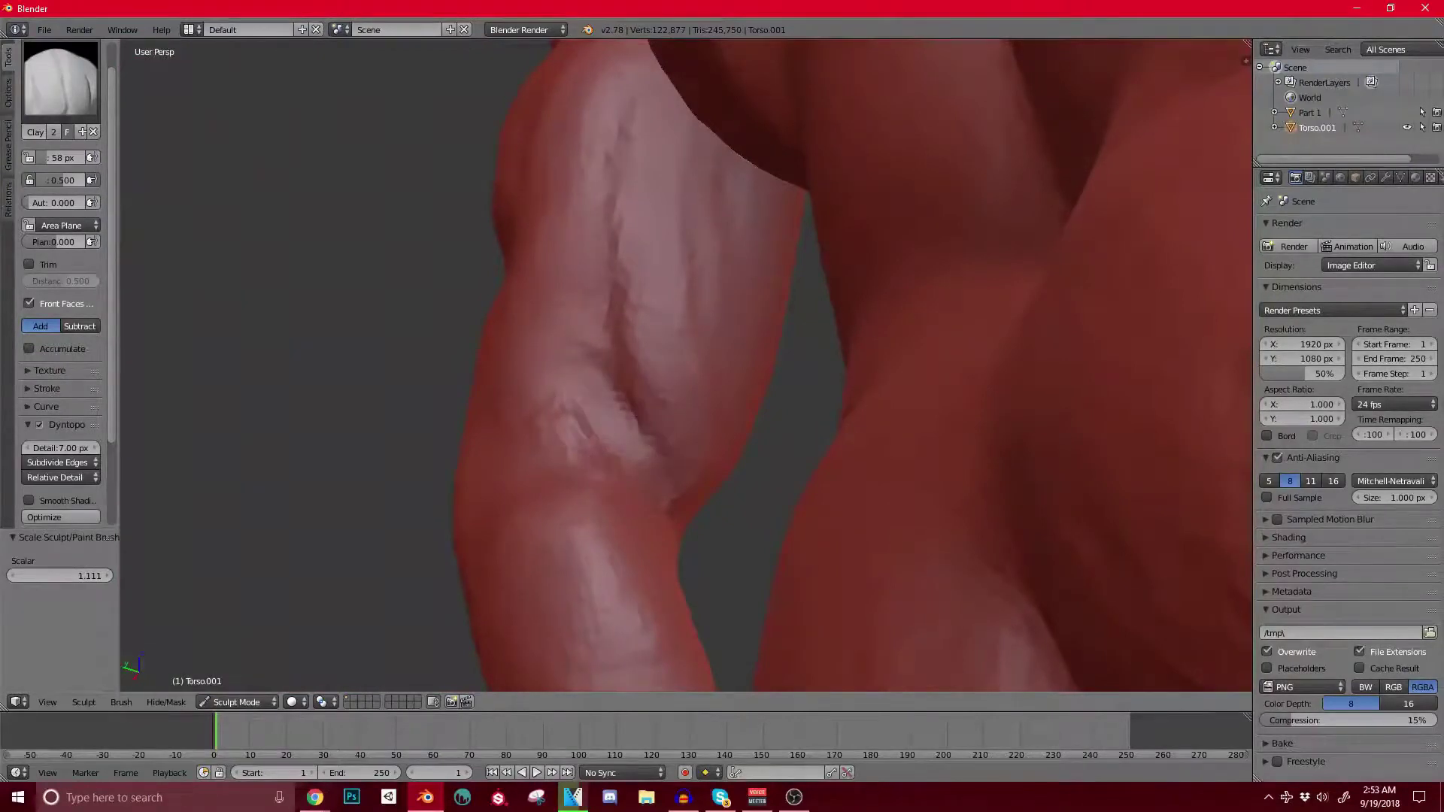
ctrl+drag(610, 312, 615, 368)
Step: Switch to the Crease brush and carve the fold where the biceps meets the forearm at the inner elbow
middle_drag(835, 406, 685, 403)
scroll(647, 429, down, 3)
scroll(685, 402, up, 3)
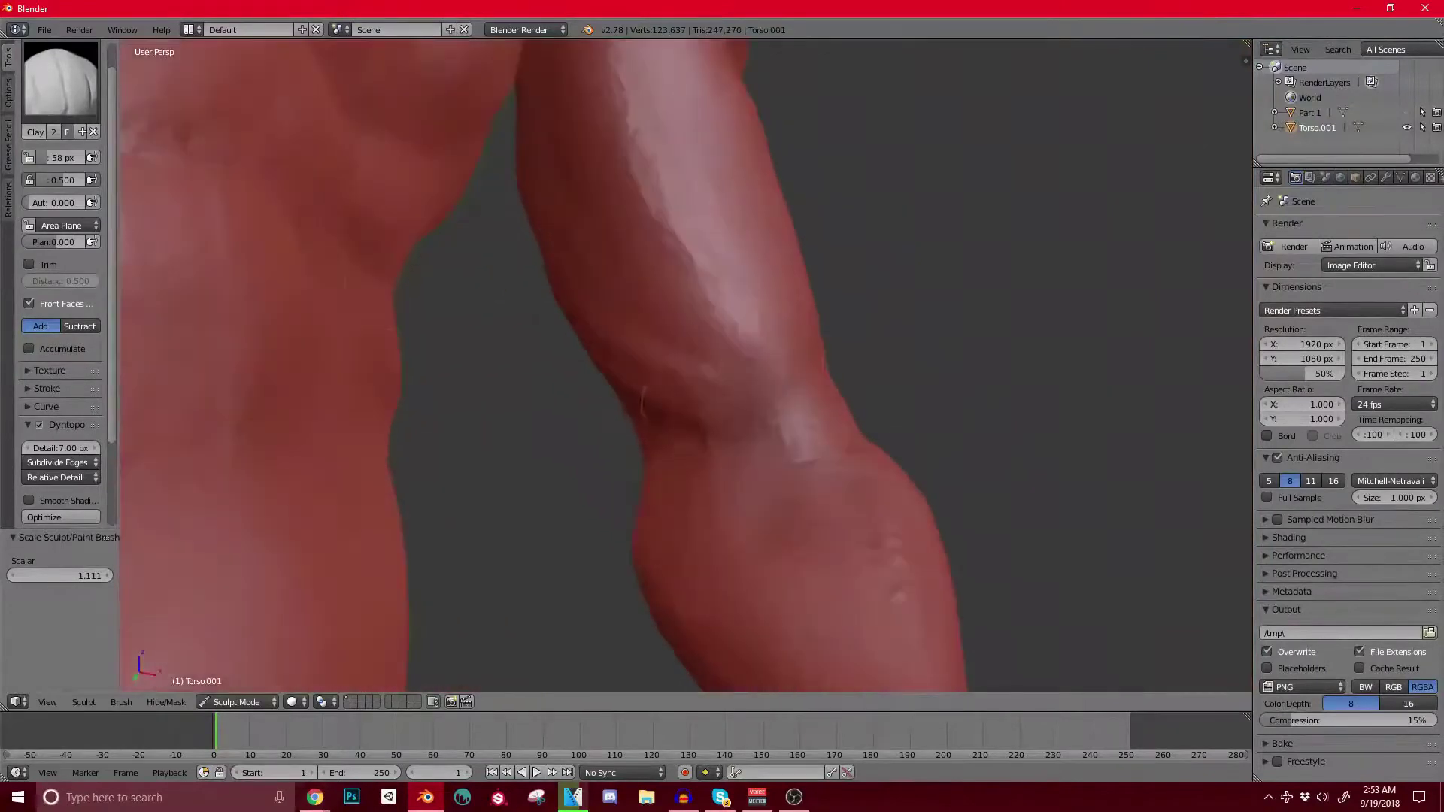
click(60, 79)
click(297, 164)
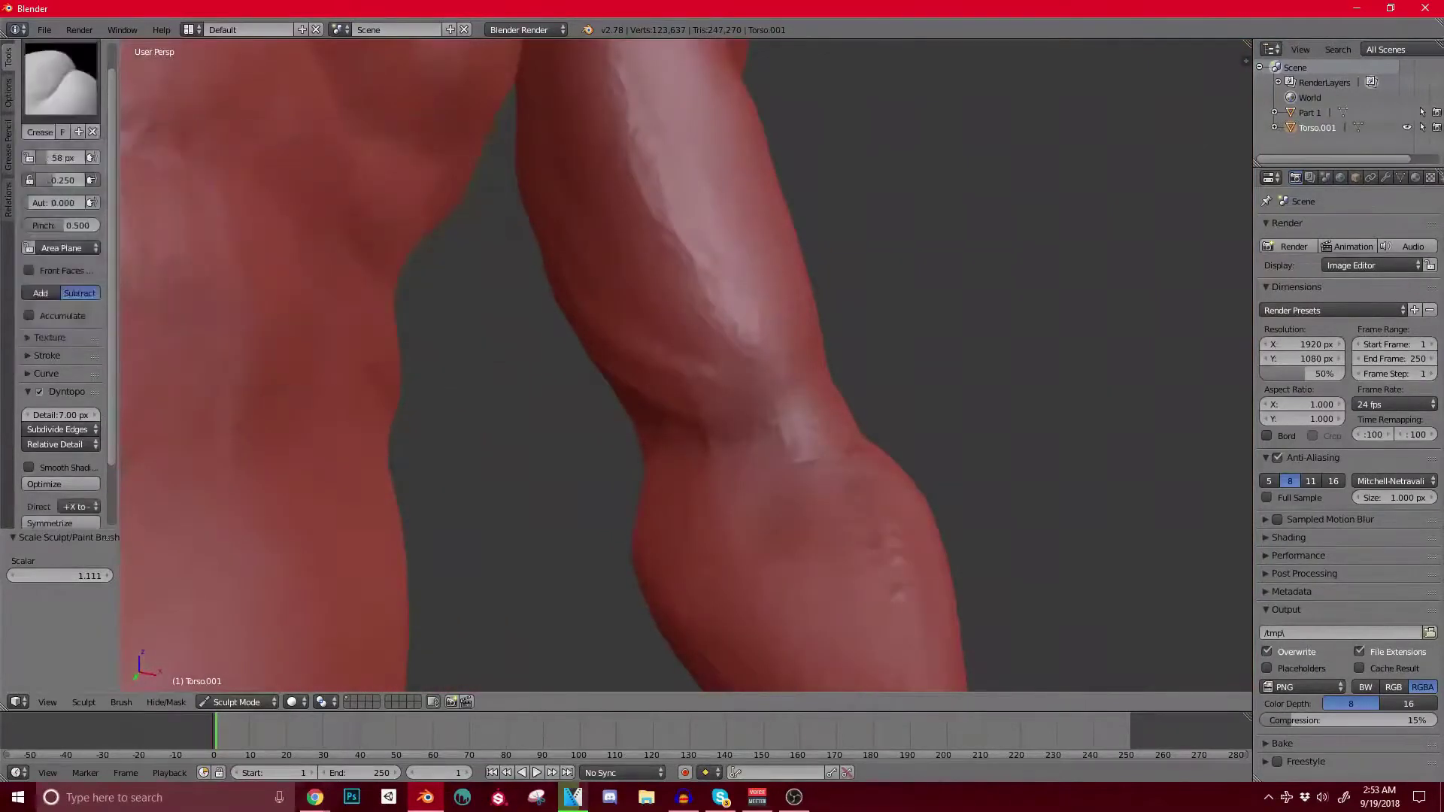
drag(775, 400, 782, 372)
mouse_move(786, 383)
middle_down()
mouse_move(677, 405)
mouse_move(653, 468)
mouse_move(698, 461)
mouse_move(636, 462)
mouse_move(722, 461)
middle_up()
drag(630, 461, 681, 515)
Step: Cut a short crease into the top of the inner forearm, running down from the elbow fold
middle_drag(650, 479, 677, 470)
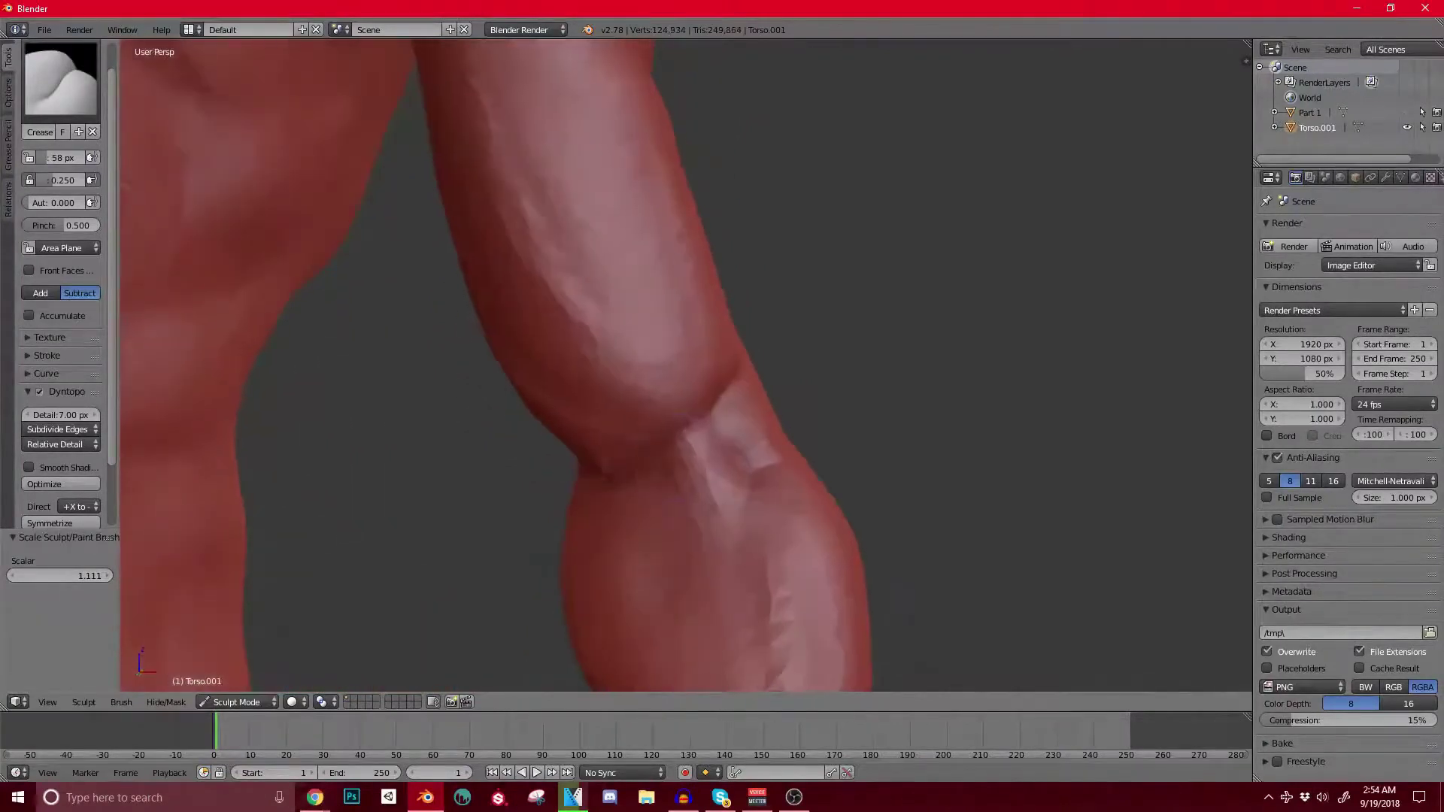
drag(661, 489, 677, 523)
scroll(676, 496, down, 2)
middle_drag(677, 489, 707, 481)
scroll(707, 481, up, 2)
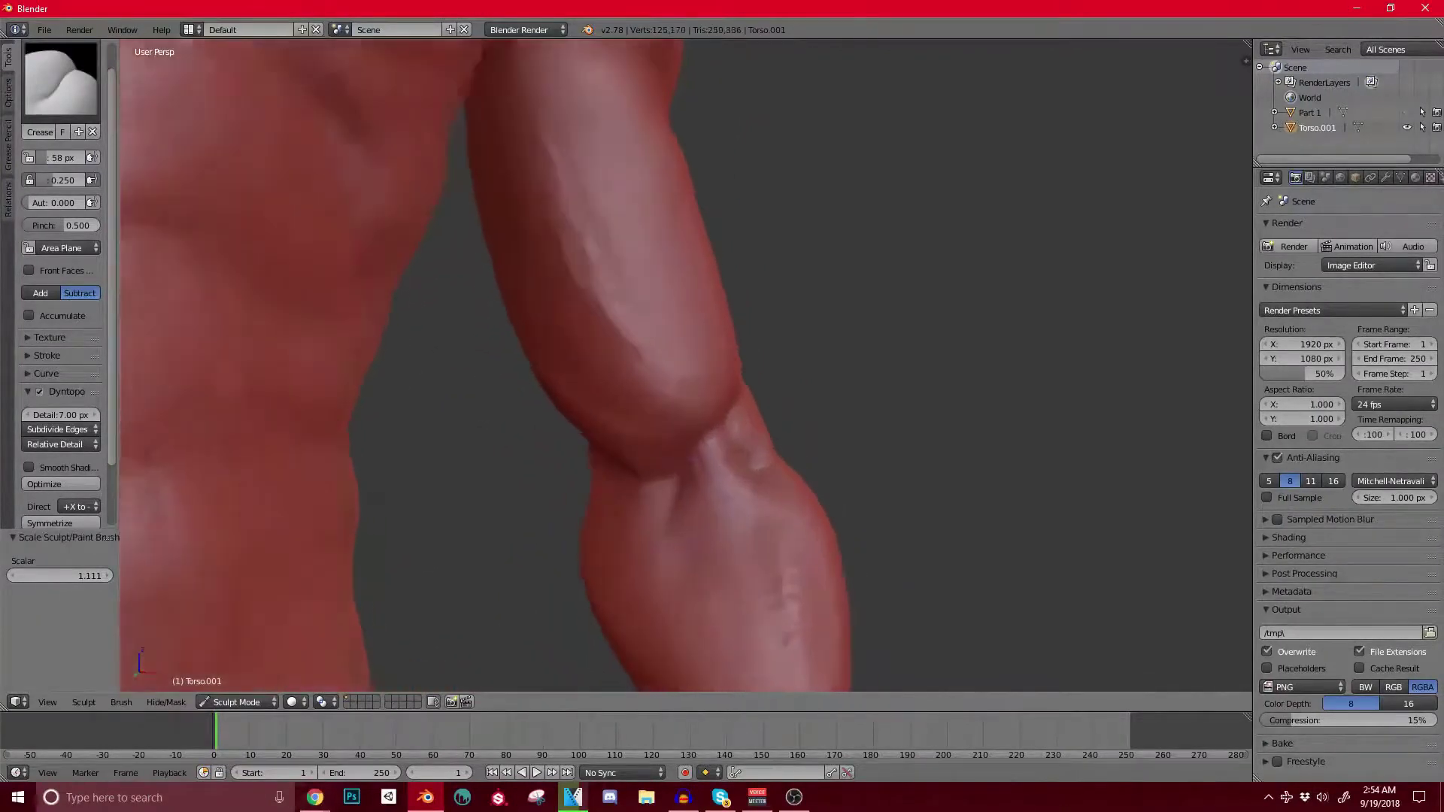
Step: Switch back to the Clay Strips brush and fill in the tendon area below the biceps at the elbow
click(60, 80)
click(109, 162)
scroll(706, 474, up, 1)
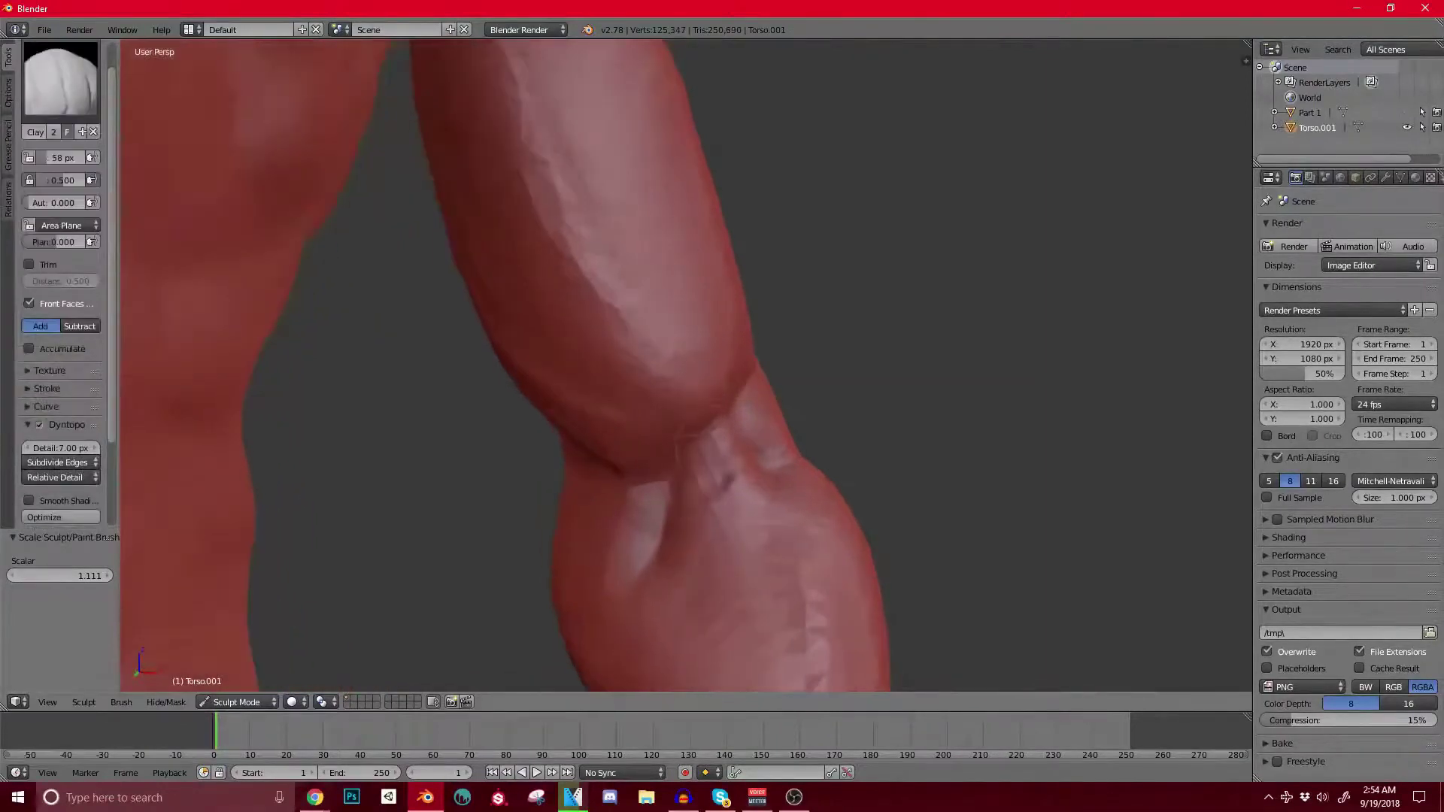
drag(728, 450, 740, 476)
Step: Build up the front forearm muscles with Clay Strips from mid-forearm up to the elbow crease
scroll(740, 466, down, 2)
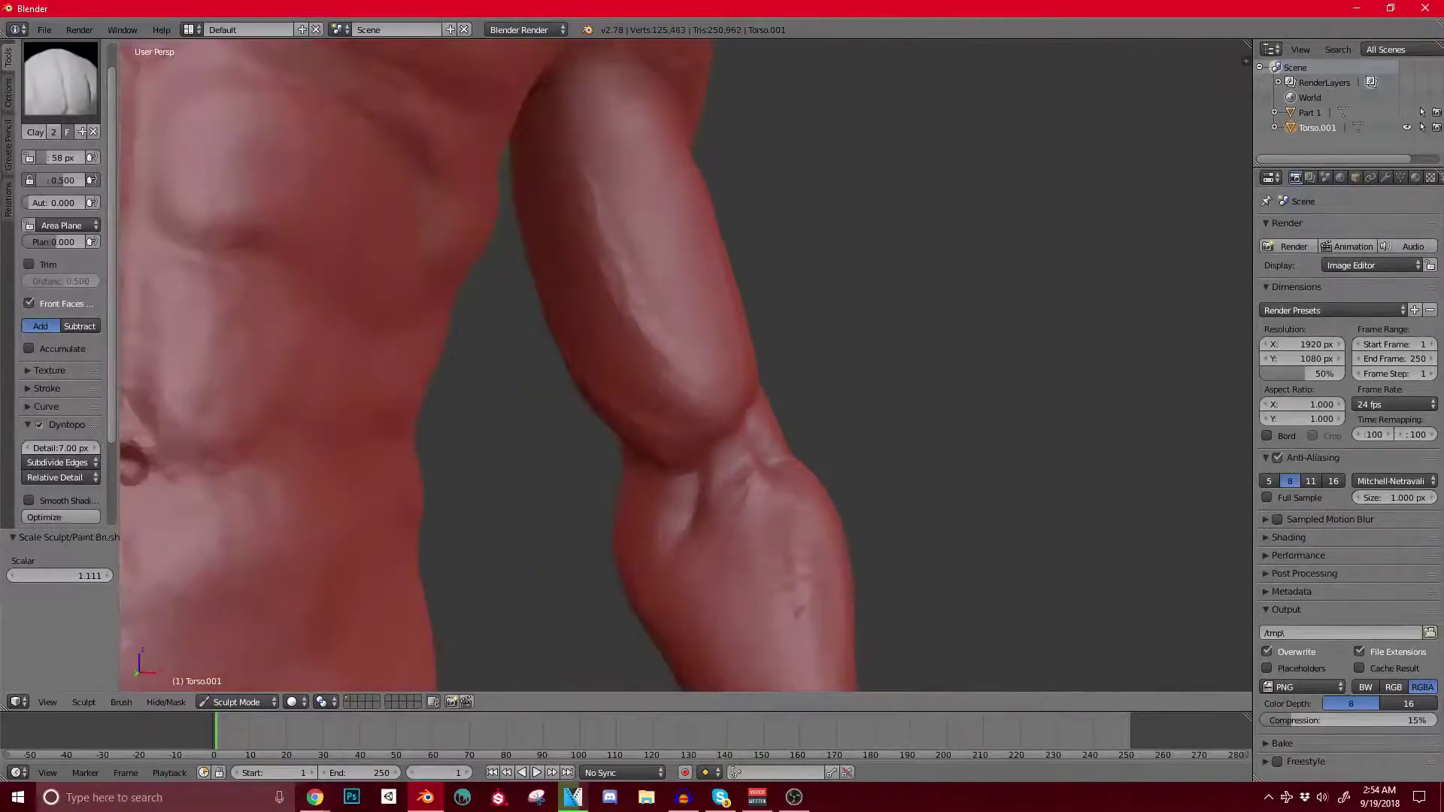
middle_drag(691, 560, 669, 538)
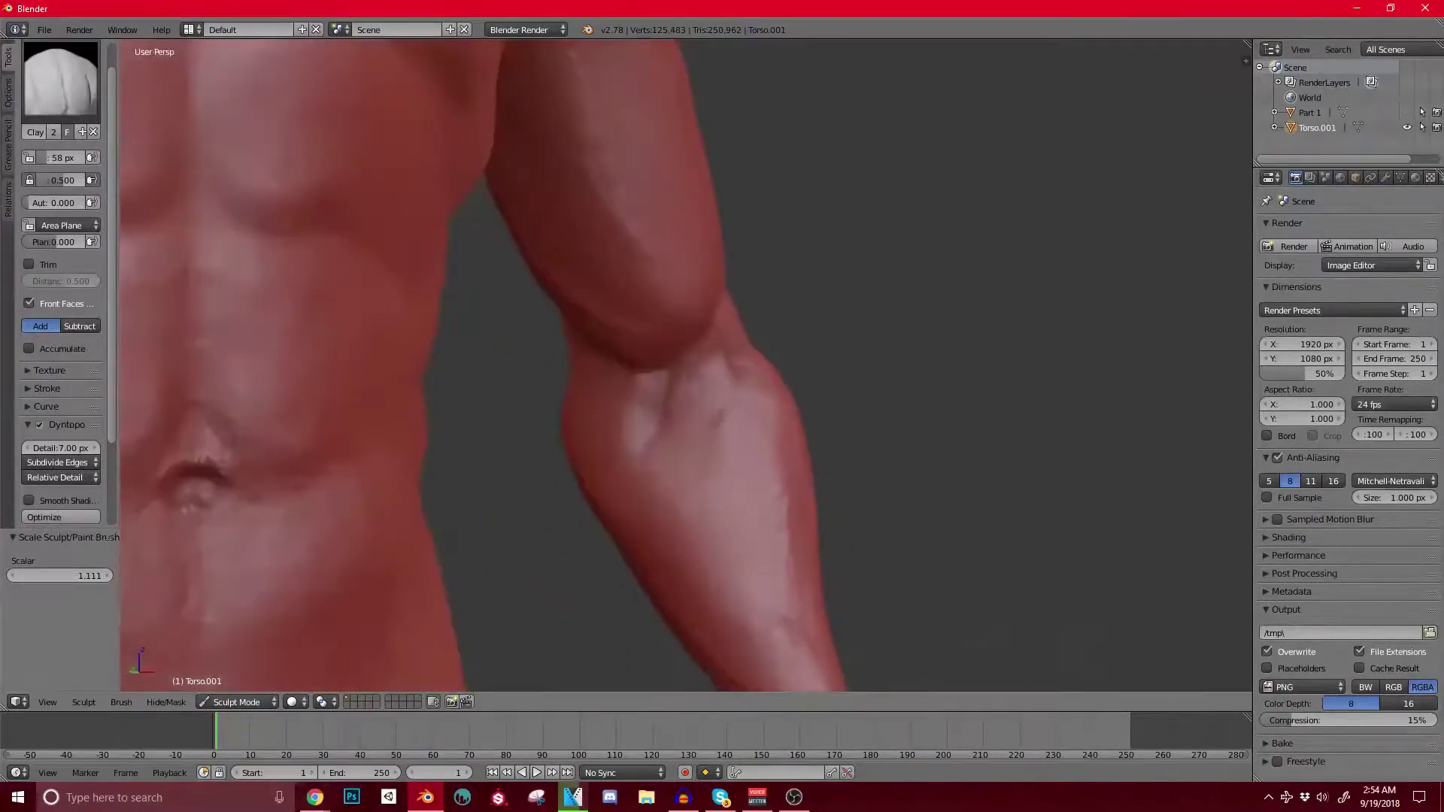
drag(688, 549, 722, 393)
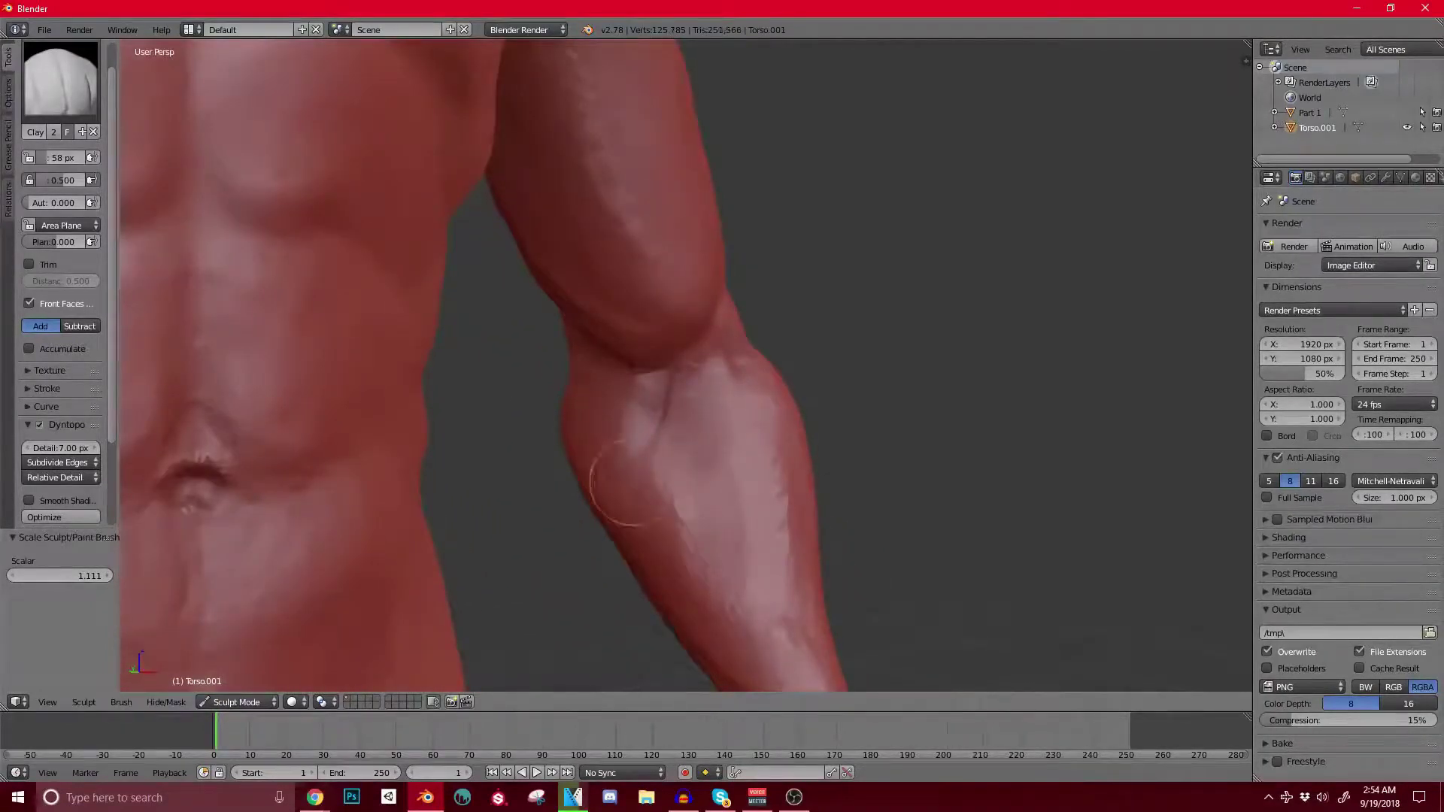
middle_drag(698, 601, 598, 429)
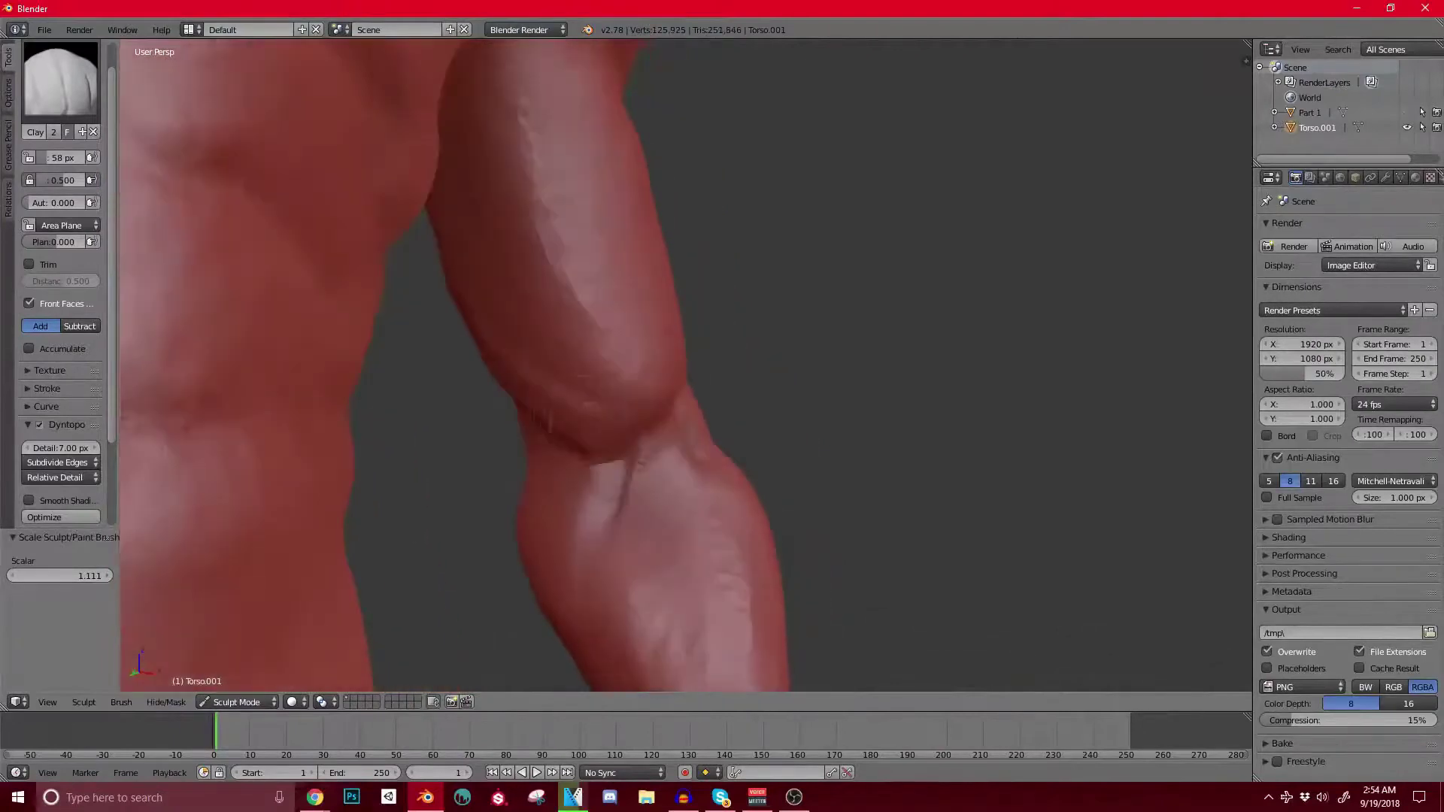
Step: Examine the biceps, elbow fold and forearm from the front, side and inner arm
scroll(557, 367, down, 3)
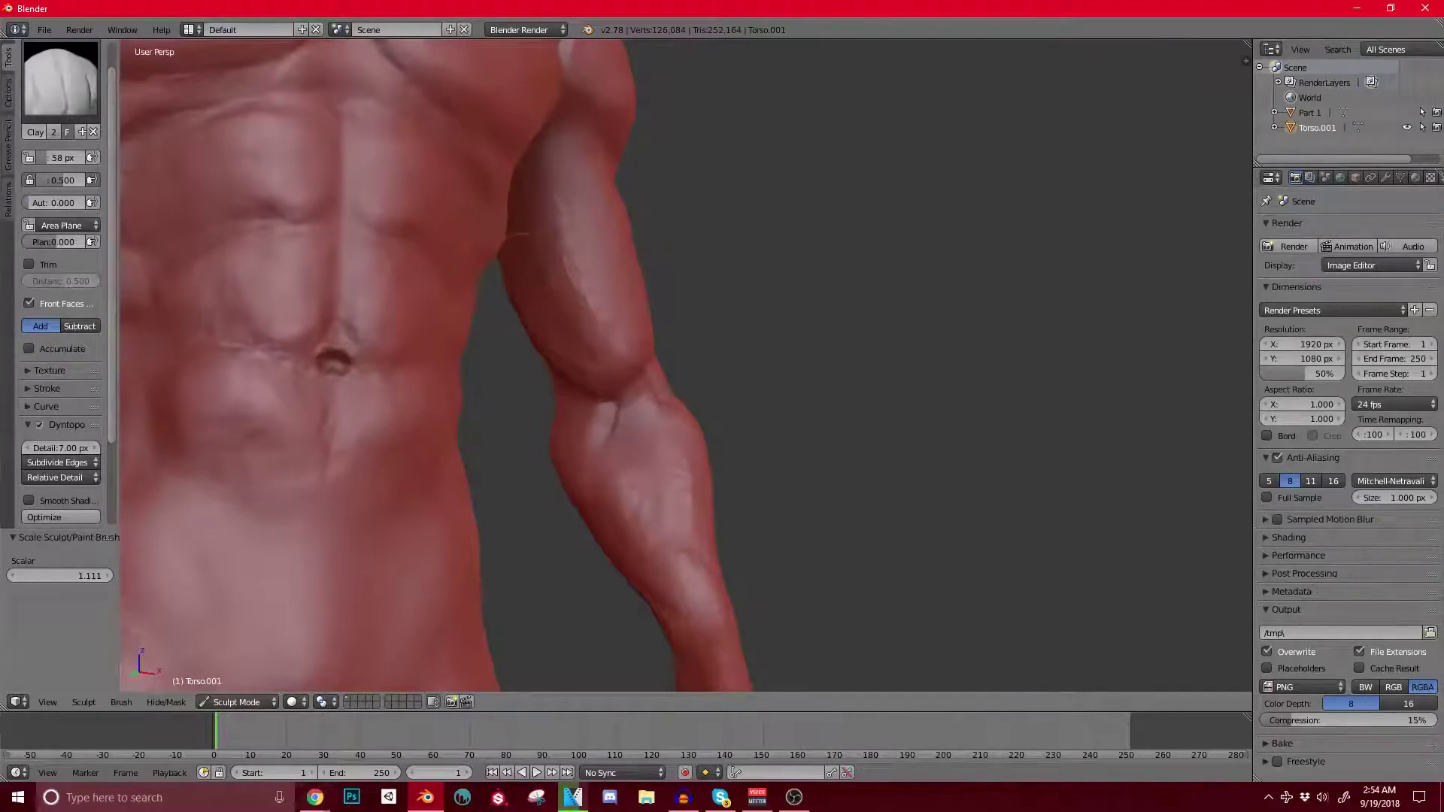
scroll(567, 373, down, 4)
middle_drag(567, 372, 482, 387)
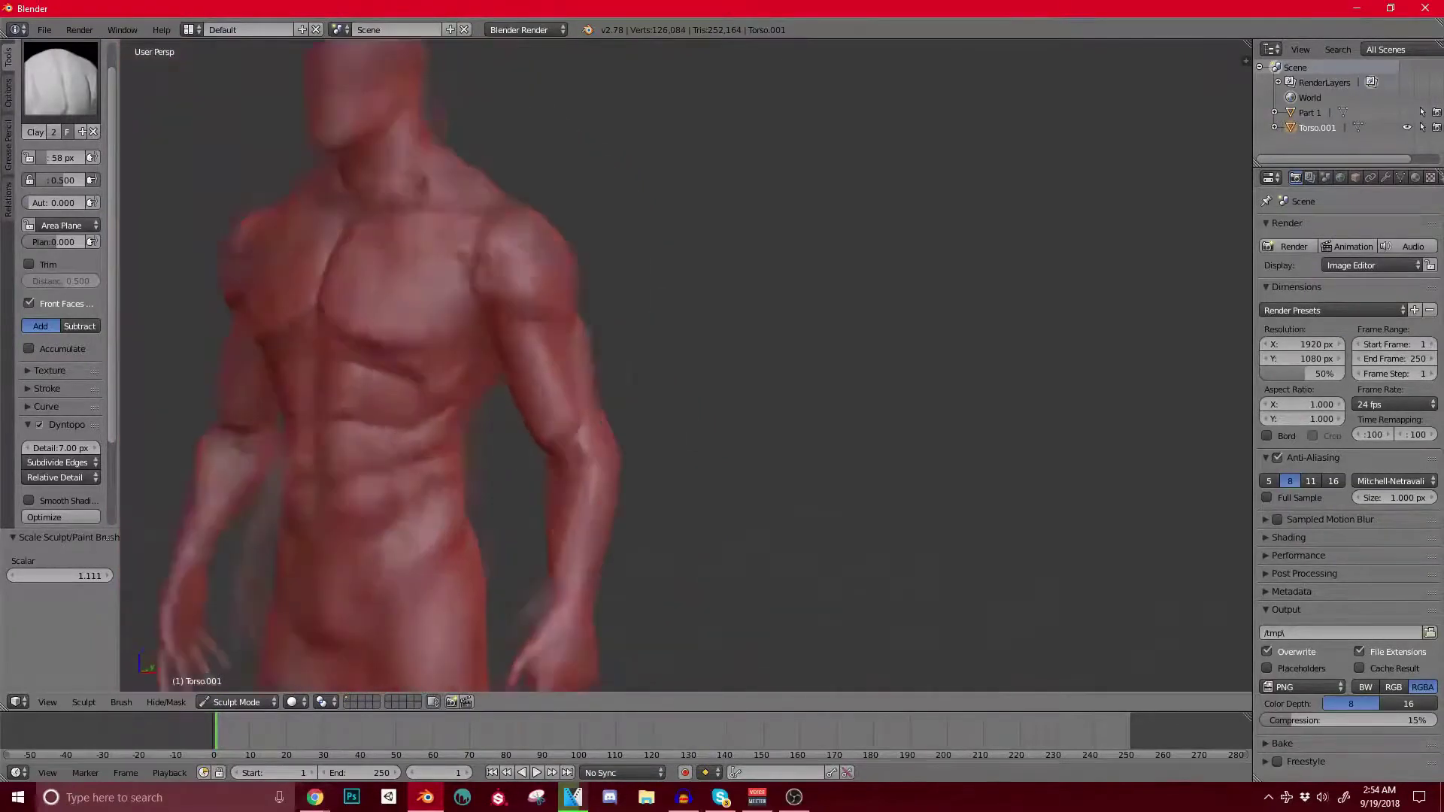
scroll(587, 451, up, 4)
middle_drag(704, 378, 590, 442)
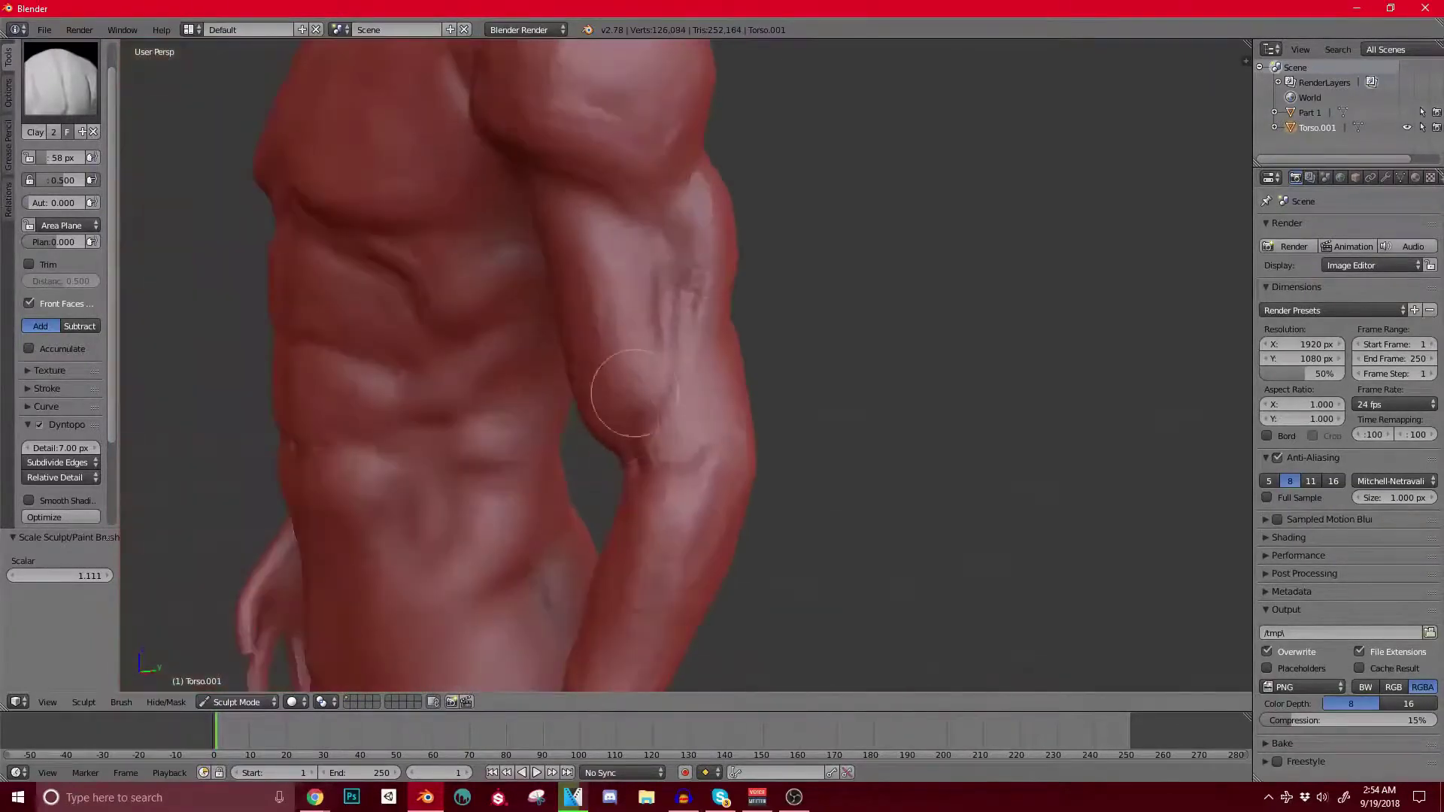
shift+middle_drag(618, 258, 508, 323)
middle_drag(372, 320, 507, 316)
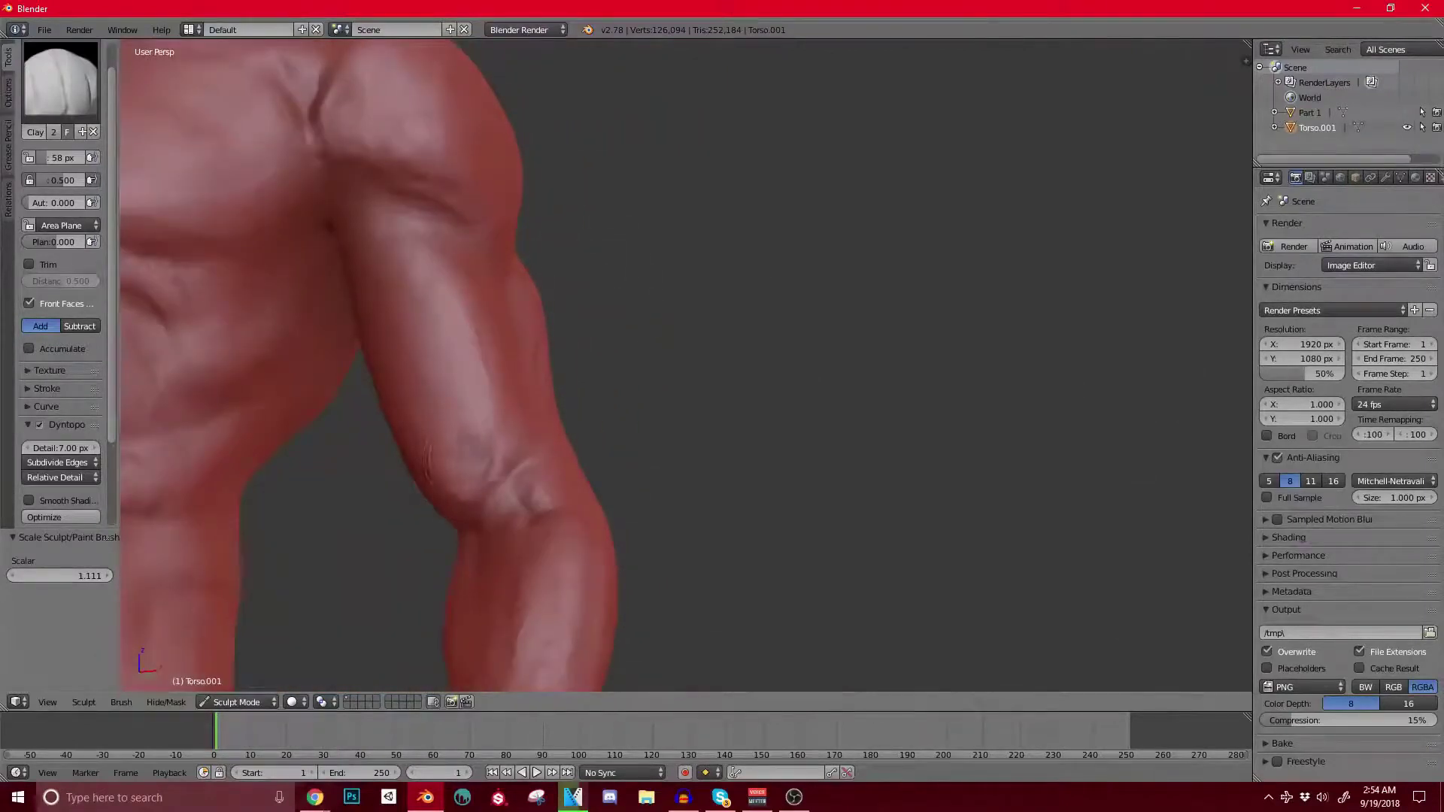
middle_drag(444, 517, 688, 344)
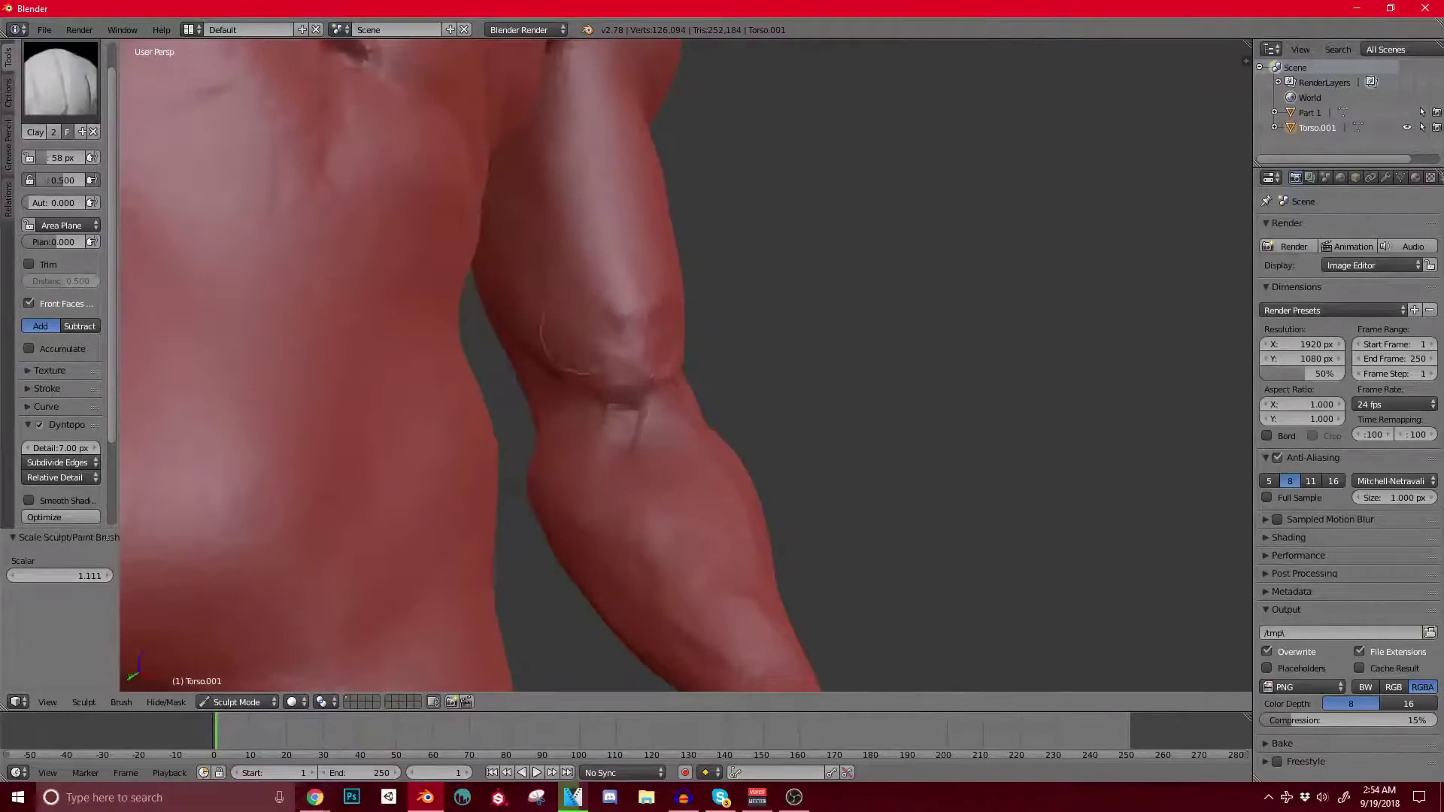
mouse_move(532, 300)
middle_down()
mouse_move(601, 256)
mouse_move(654, 409)
mouse_move(567, 447)
middle_up()
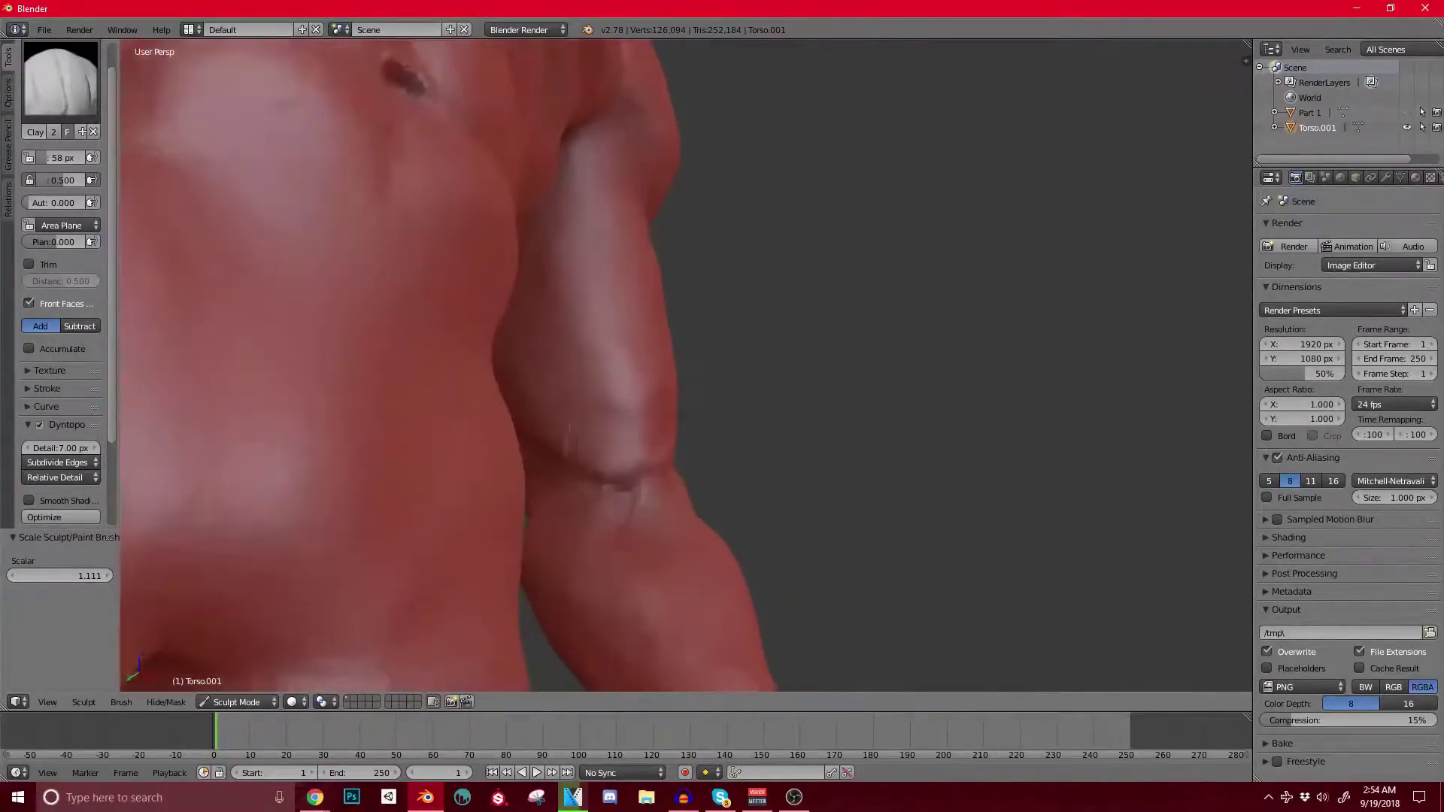
middle_drag(661, 413, 737, 353)
middle_drag(442, 421, 472, 416)
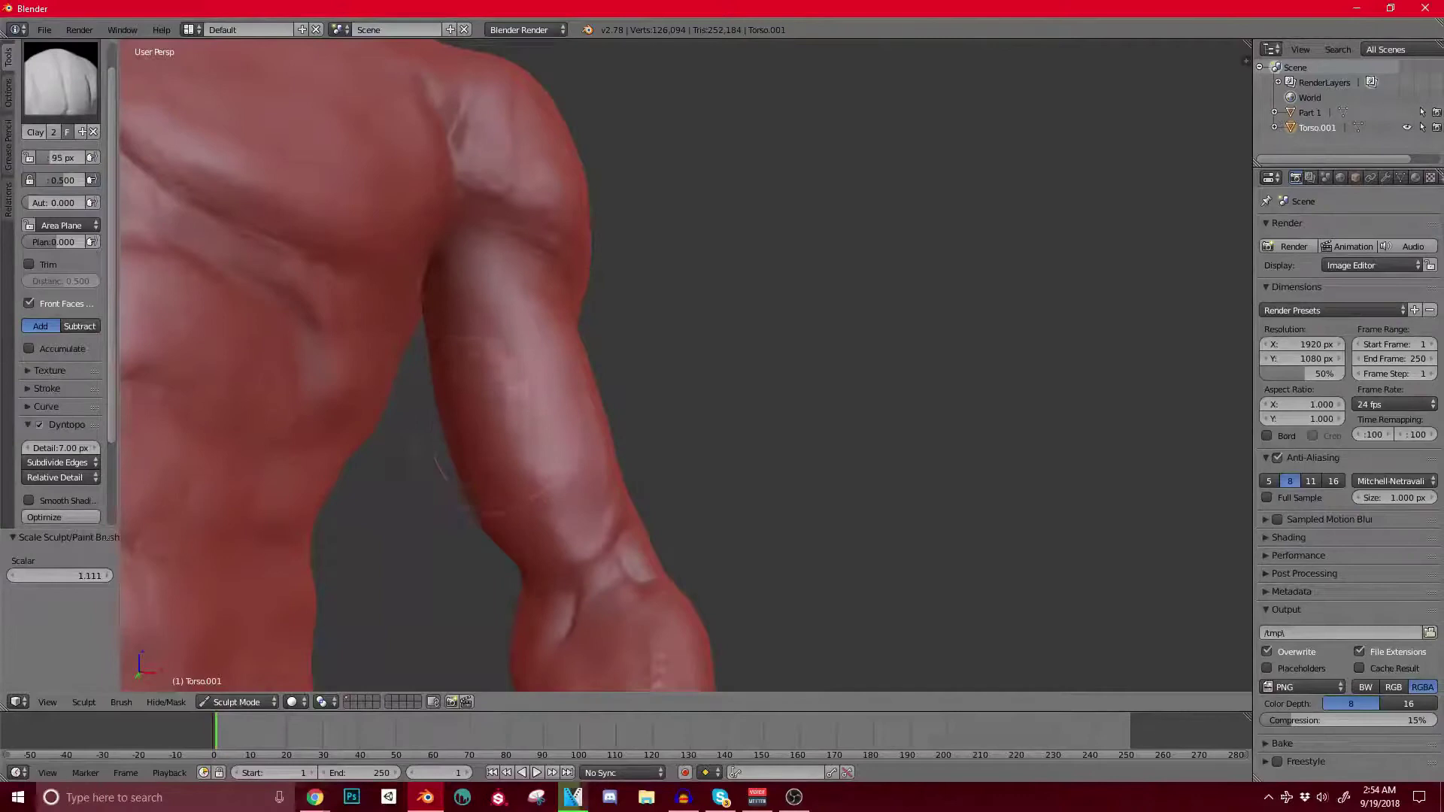
Step: Add a short Clay Strips stroke to the lower biceps
middle_drag(535, 418, 449, 443)
drag(526, 443, 520, 426)
middle_drag(520, 426, 468, 361)
Step: Switch to the Grab brush, size it to 125 px and pull the upper biceps' front edge slightly outward
key(g)
key(f)
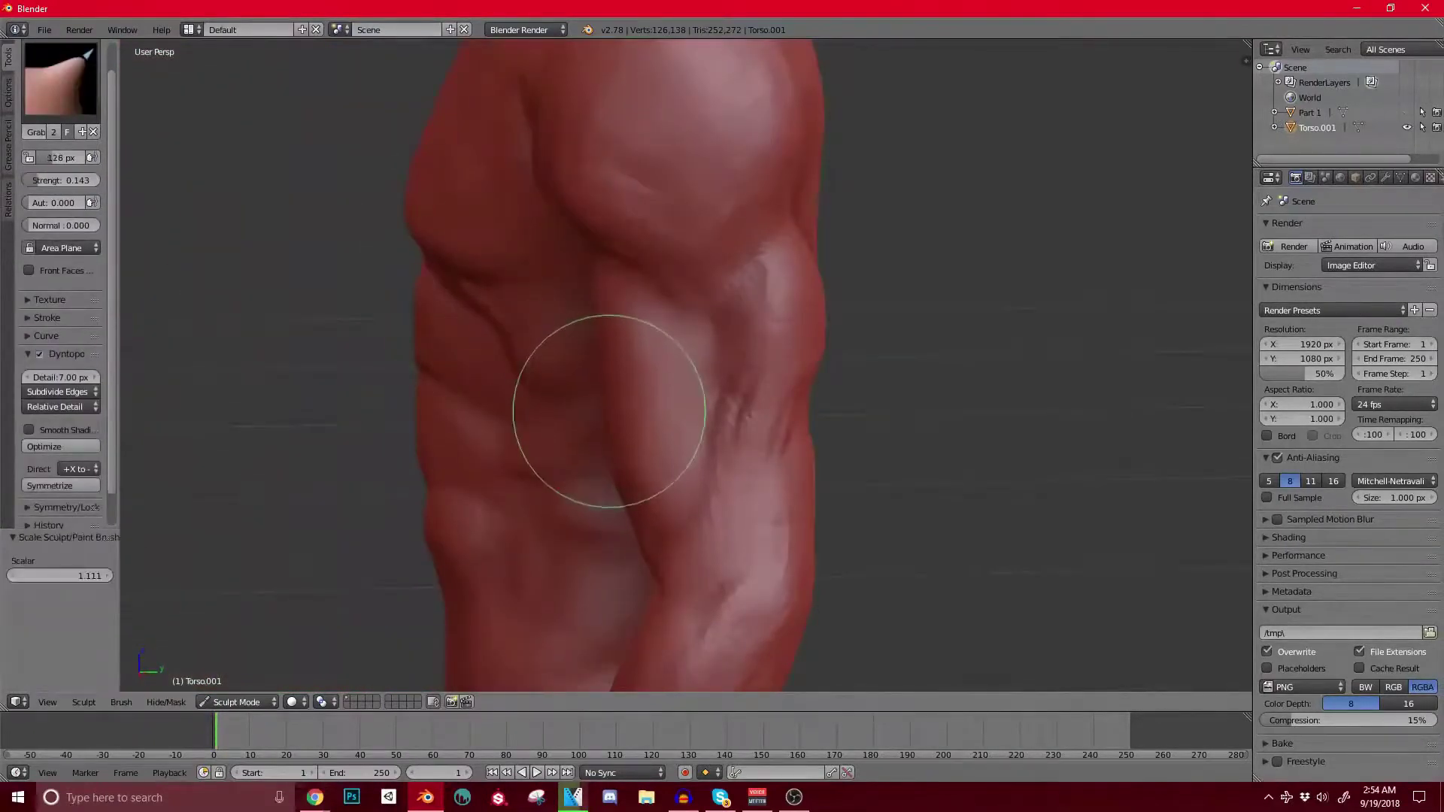
key(bracketright)
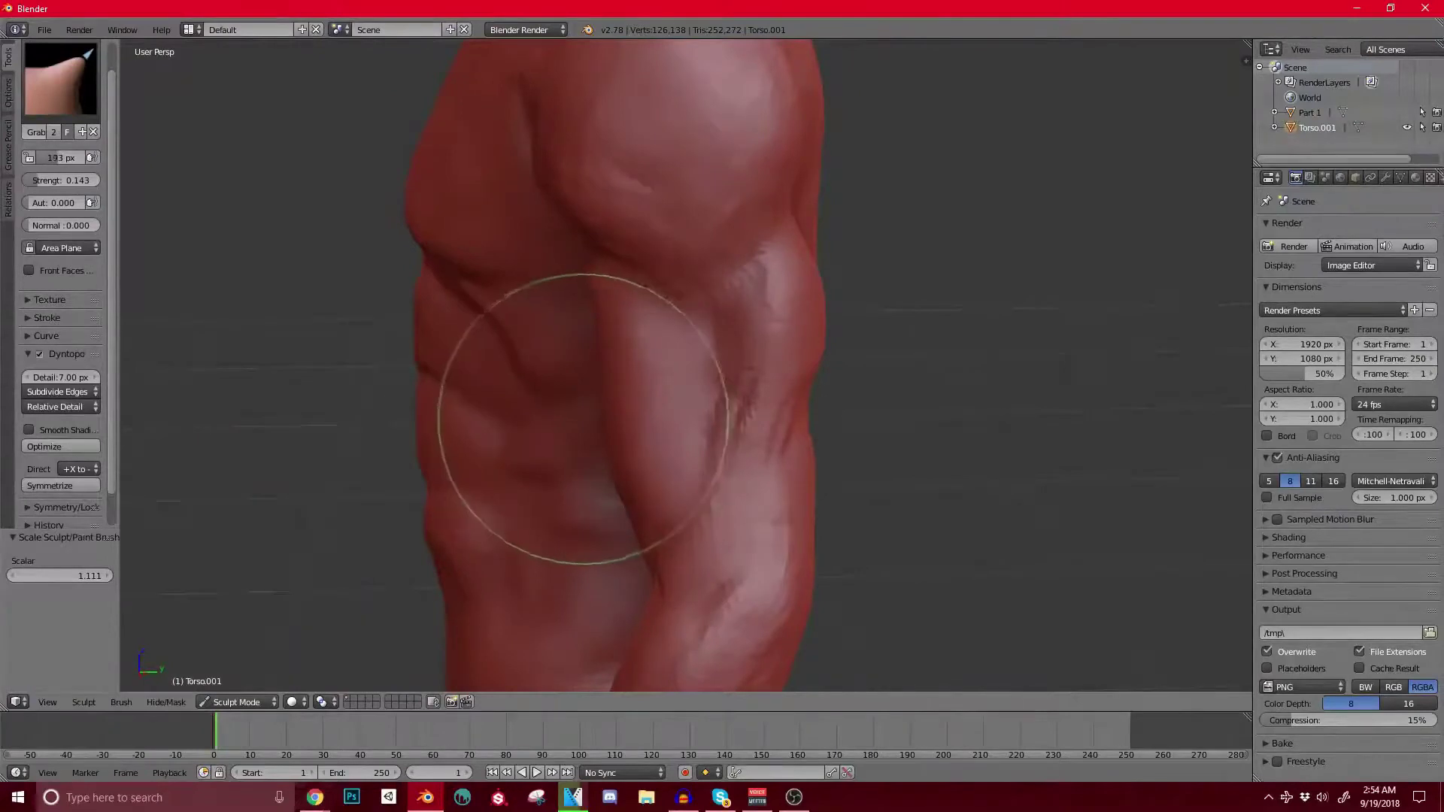
mouse_move(570, 418)
middle_down()
mouse_move(532, 355)
mouse_move(497, 414)
middle_up()
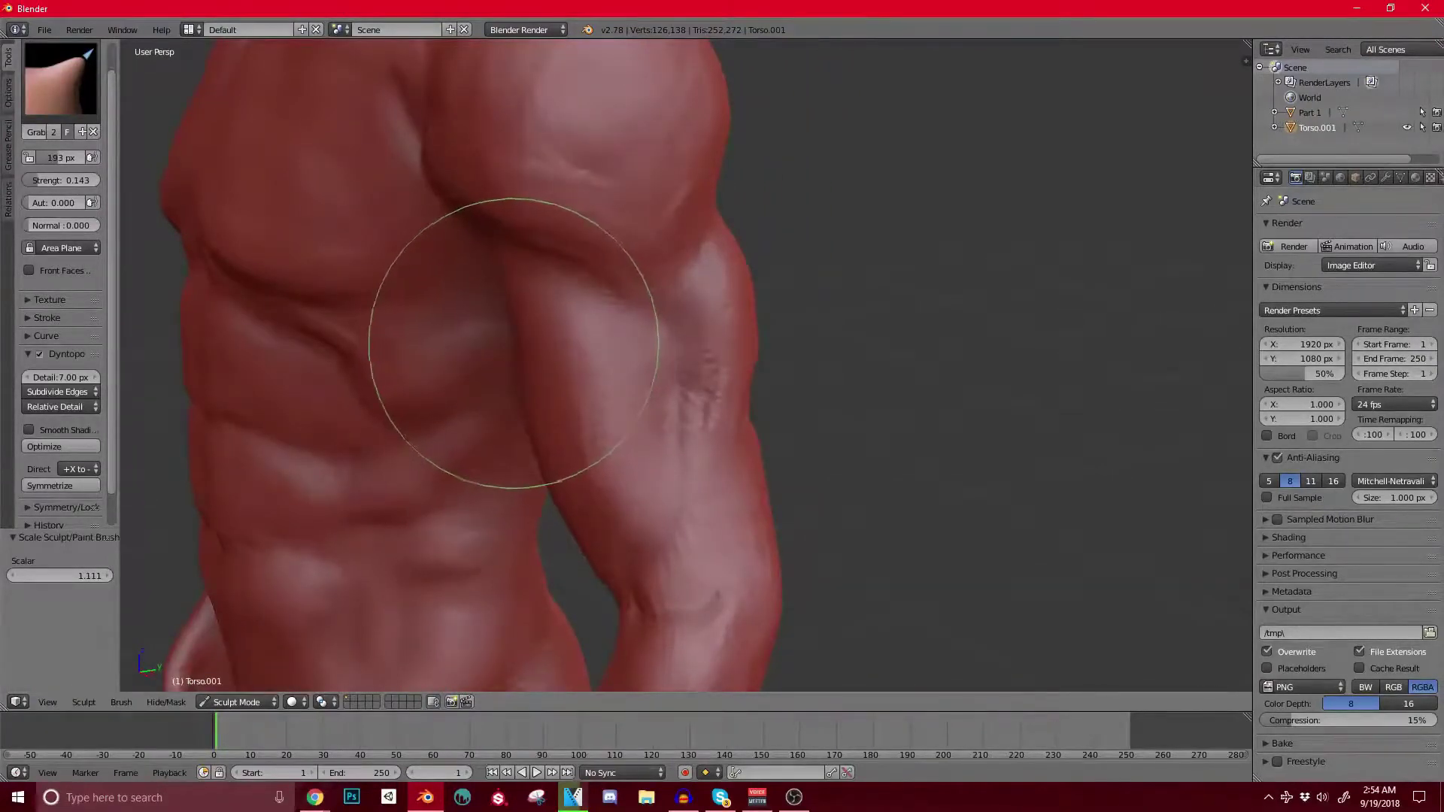
scroll(511, 345, up, 1)
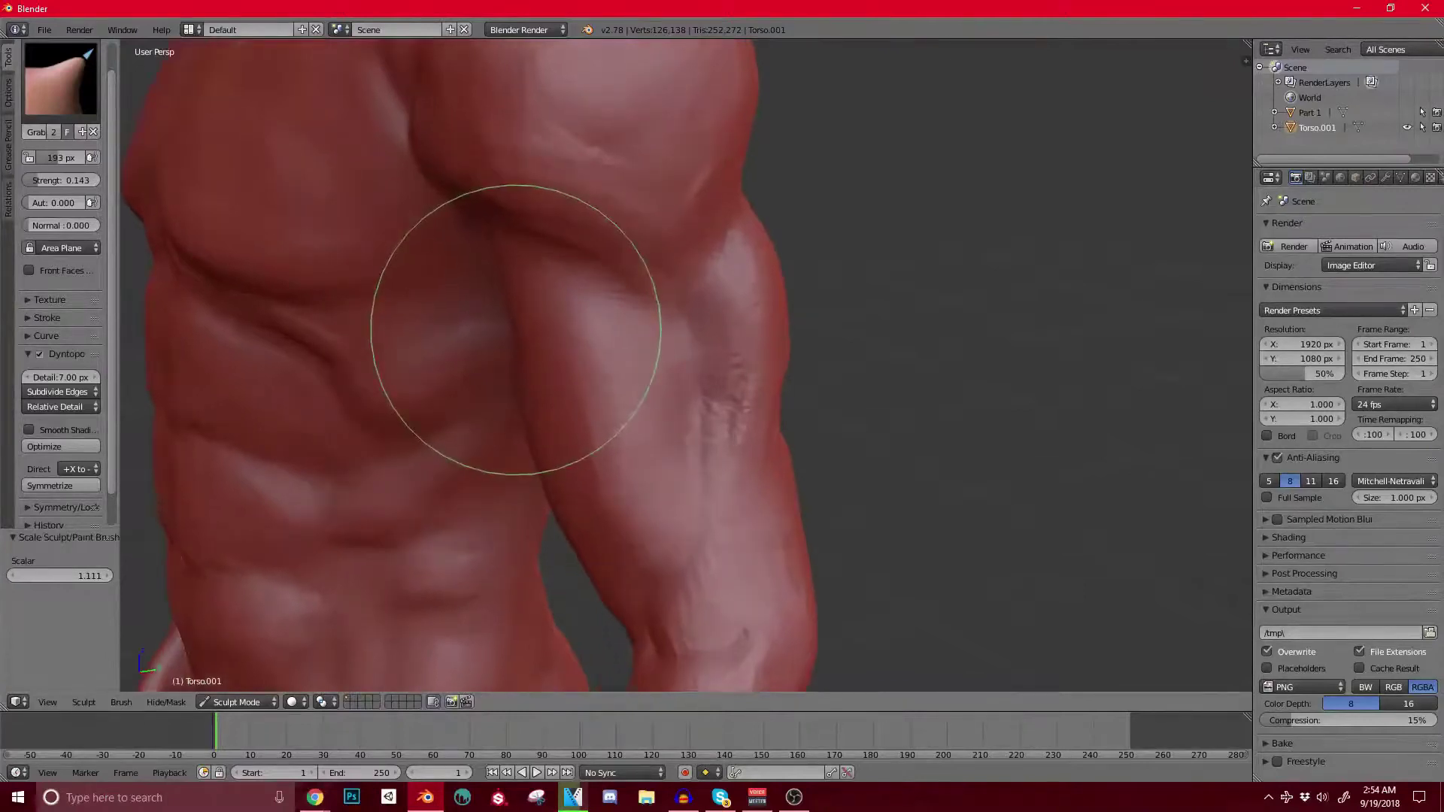
key(bracketleft)
key(bracketleft)
key(bracketleft)
key(bracketleft)
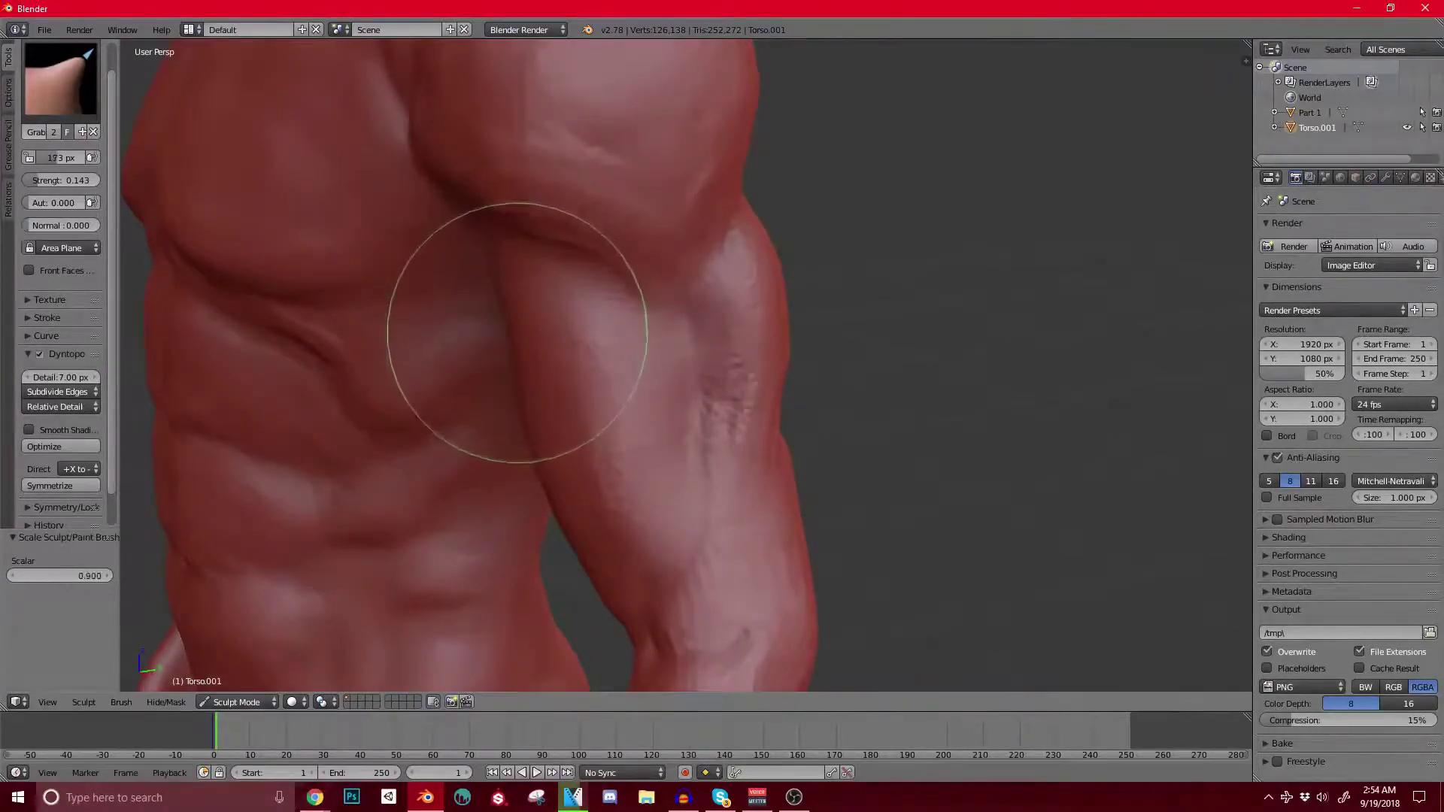
middle_drag(499, 339, 526, 335)
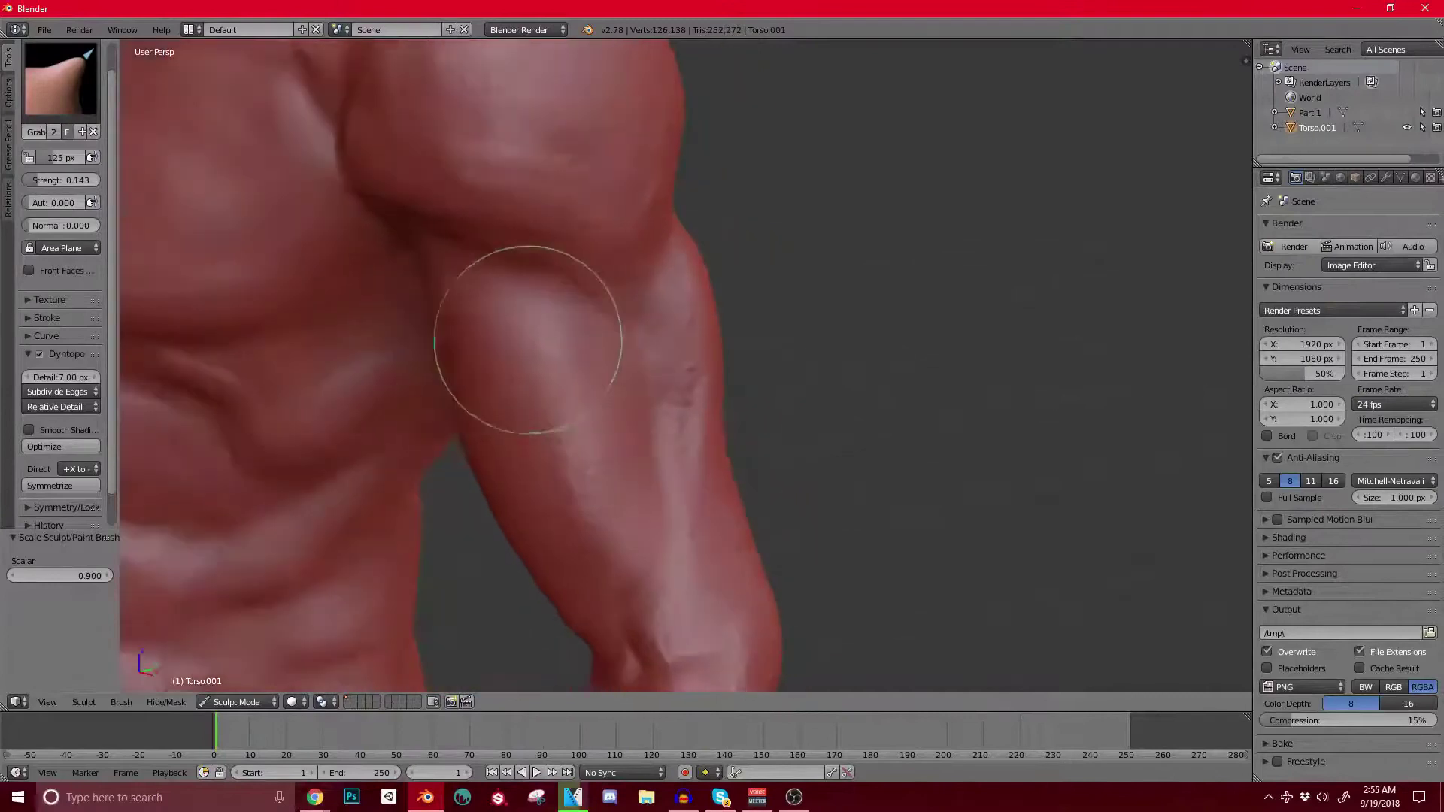
drag(459, 368, 435, 361)
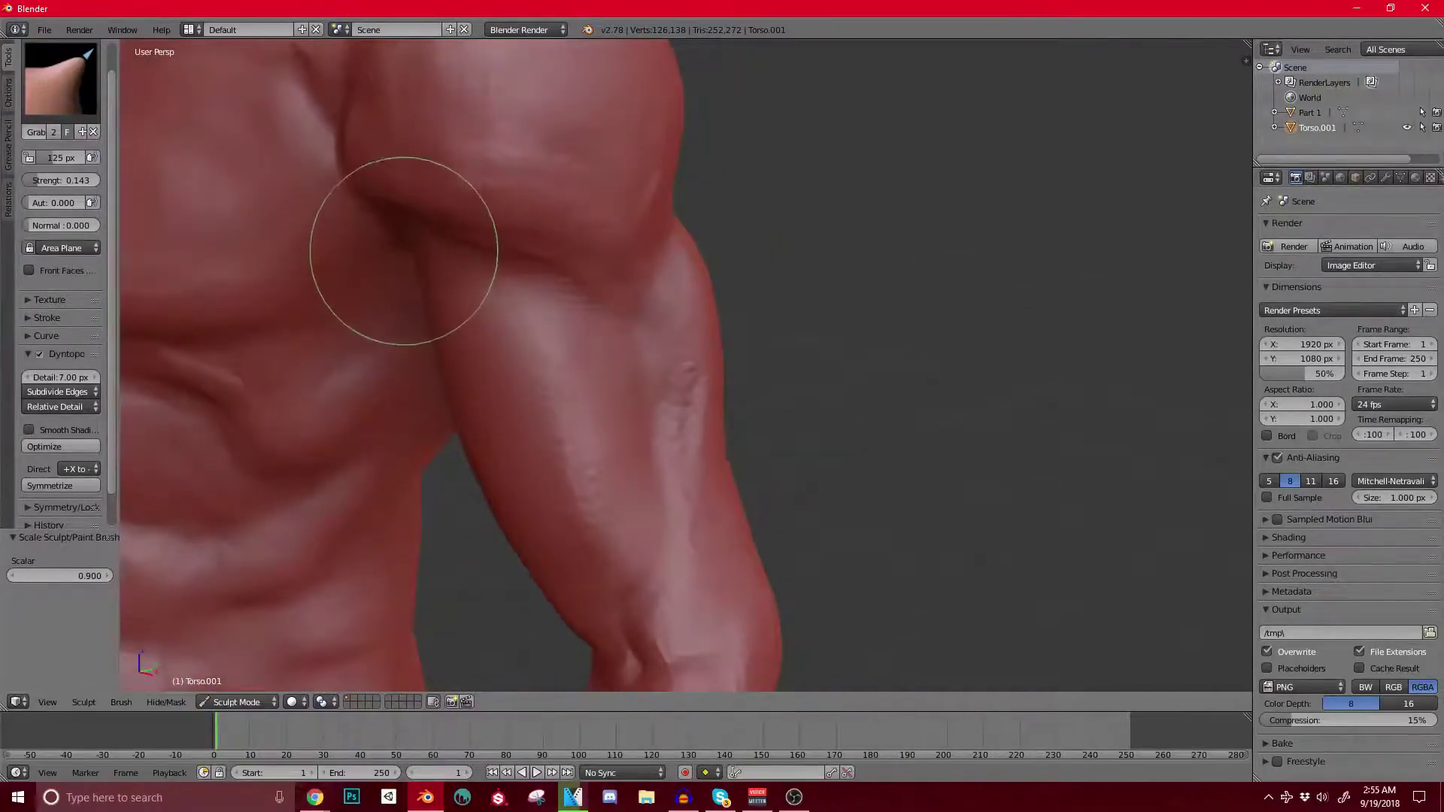
Step: Pull the inner edge of the mid biceps slightly toward the torso in the front view
scroll(422, 235, down, 5)
mouse_move(455, 239)
middle_down()
mouse_move(567, 251)
mouse_move(531, 284)
mouse_move(524, 254)
middle_up()
drag(463, 380, 443, 380)
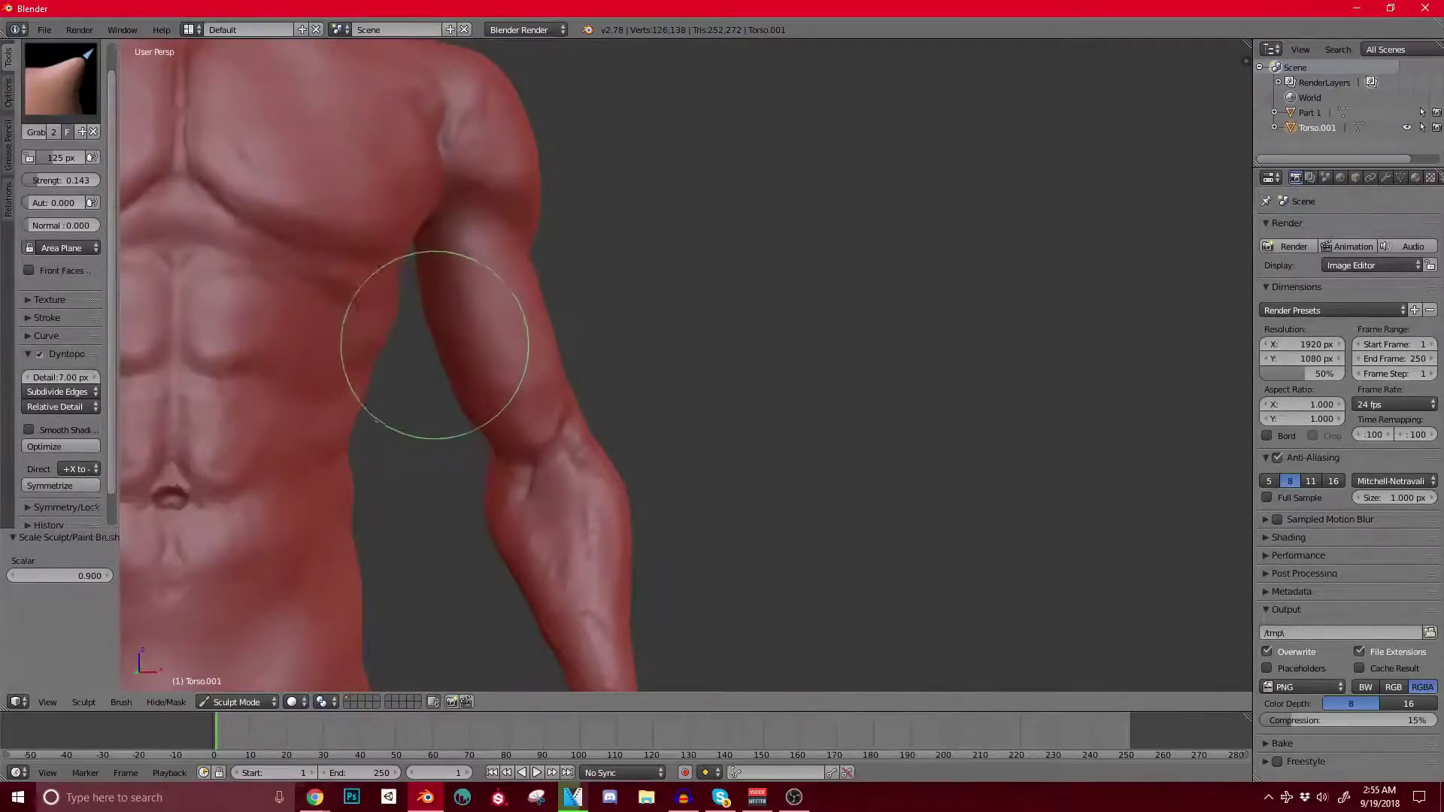
Step: Resize the Grab brush to 153 px and adjust the inner contour of the arm around the elbow
key(bracketleft)
key(bracketleft)
key(bracketleft)
key(bracketleft)
key(bracketleft)
key(bracketleft)
key(bracketright)
key(bracketright)
key(bracketright)
key(bracketright)
key(bracketright)
key(bracketright)
key(bracketright)
key(bracketright)
key(bracketright)
key(bracketright)
key(bracketright)
key(bracketright)
key(bracketright)
key(bracketright)
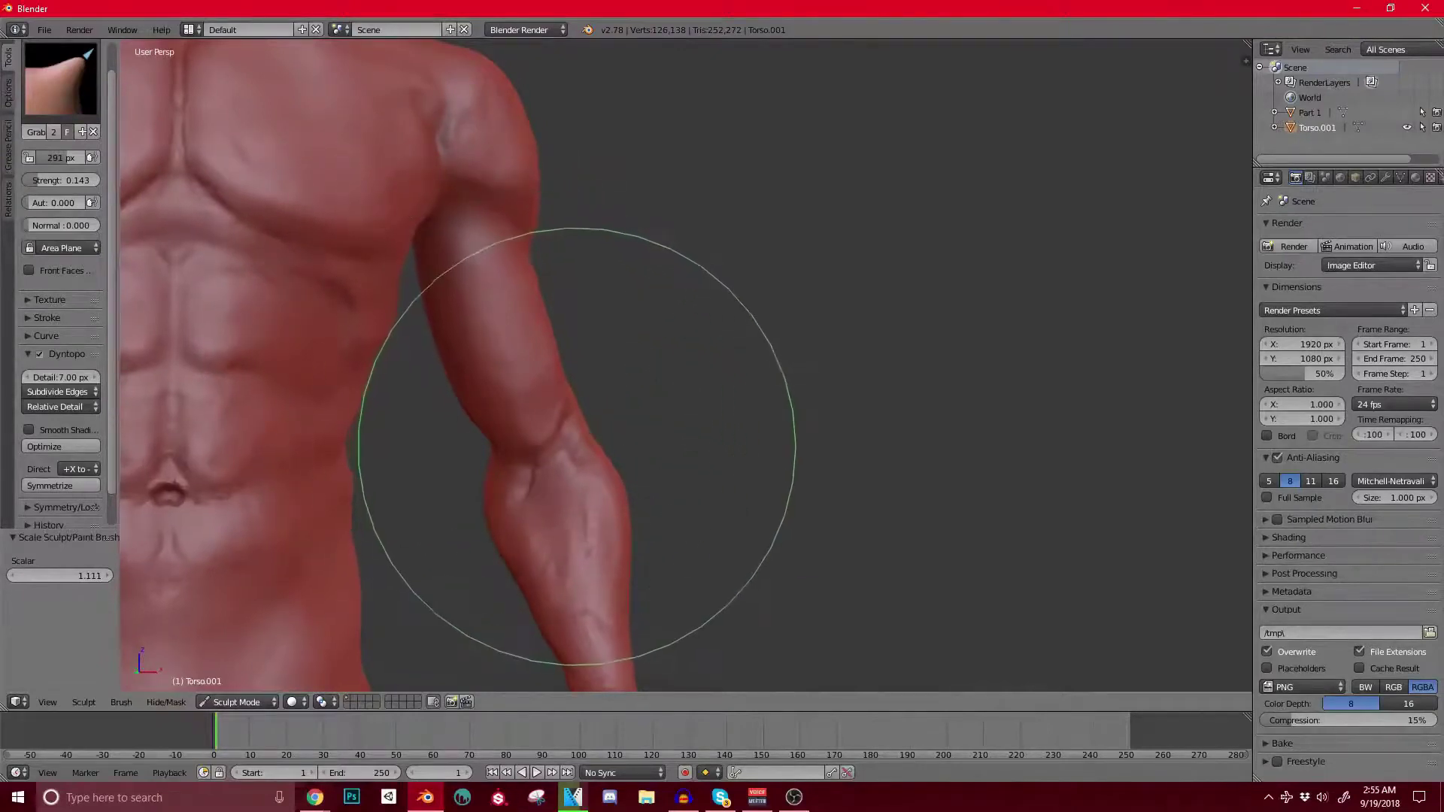
scroll(482, 459, up, 2)
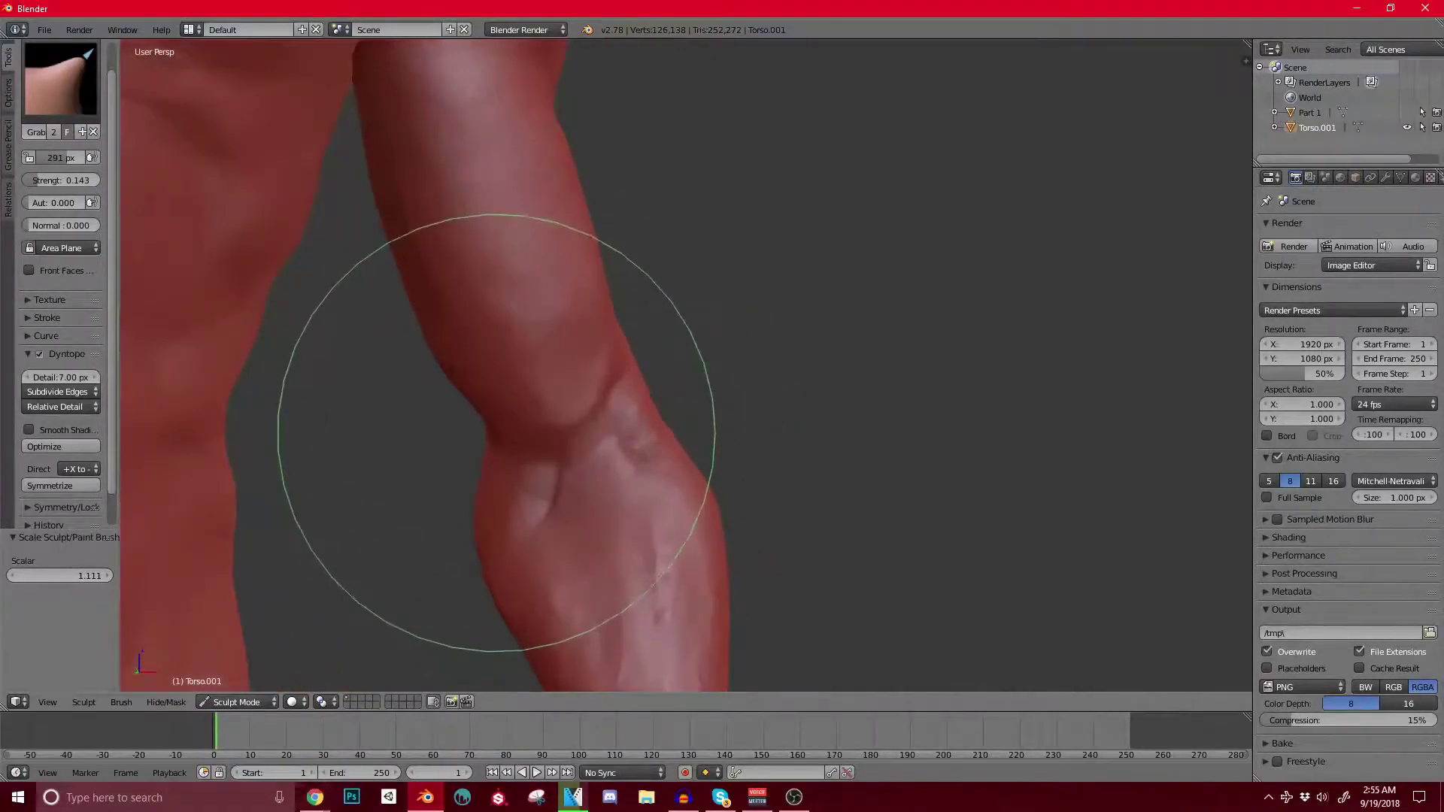
key(bracketleft)
key(bracketleft)
key(bracketleft)
key(bracketleft)
key(bracketleft)
key(bracketleft)
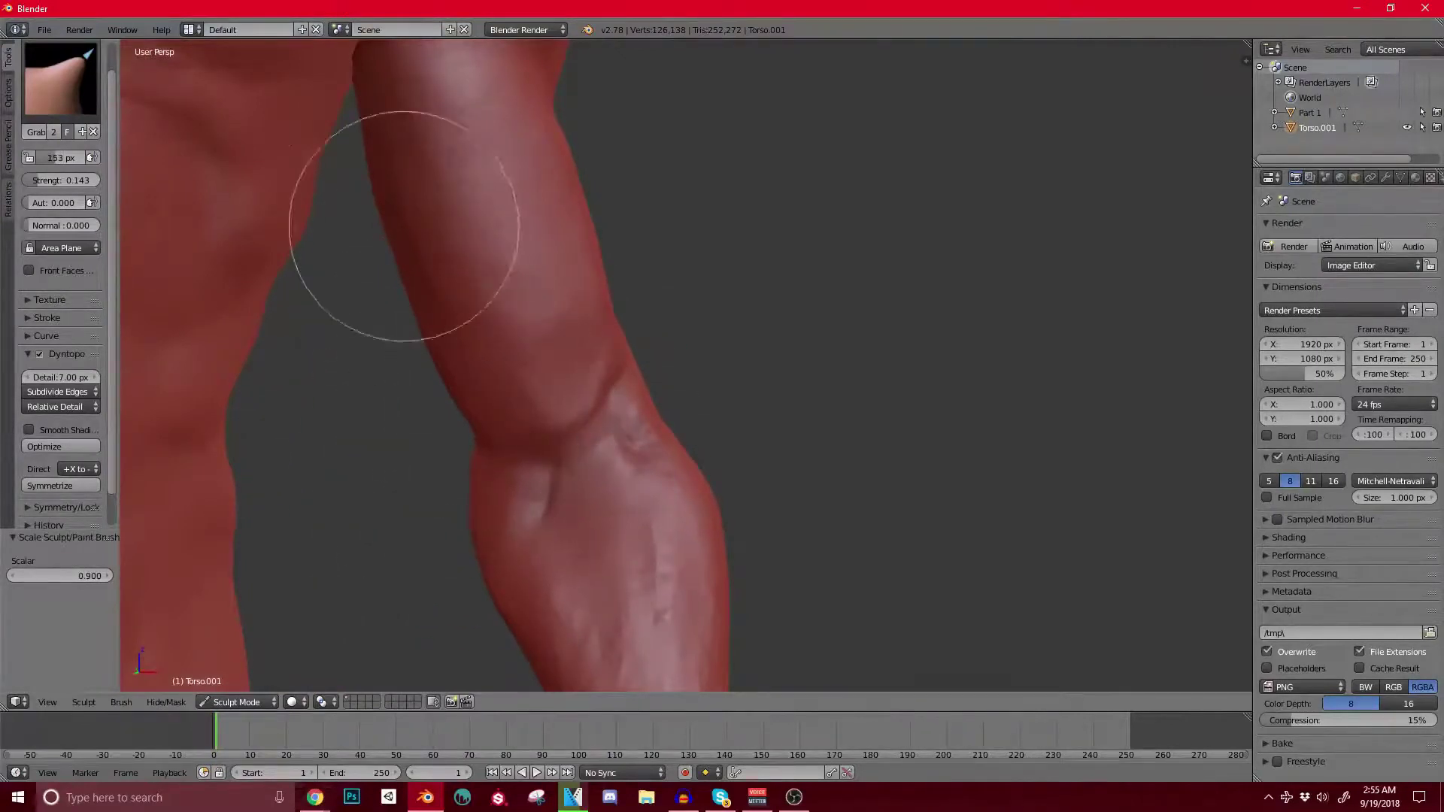
Step: Examine the arm's overall silhouette and proportions against the whole body from several angles
scroll(570, 413, down, 6)
middle_drag(564, 493, 393, 478)
mouse_move(554, 300)
shift+middle_down()
mouse_move(672, 285)
mouse_move(461, 290)
mouse_move(741, 332)
mouse_move(626, 389)
mouse_move(865, 309)
mouse_move(718, 397)
mouse_move(765, 307)
shift+middle_up()
scroll(672, 286, up, 4)
scroll(629, 377, down, 4)
scroll(748, 322, up, 5)
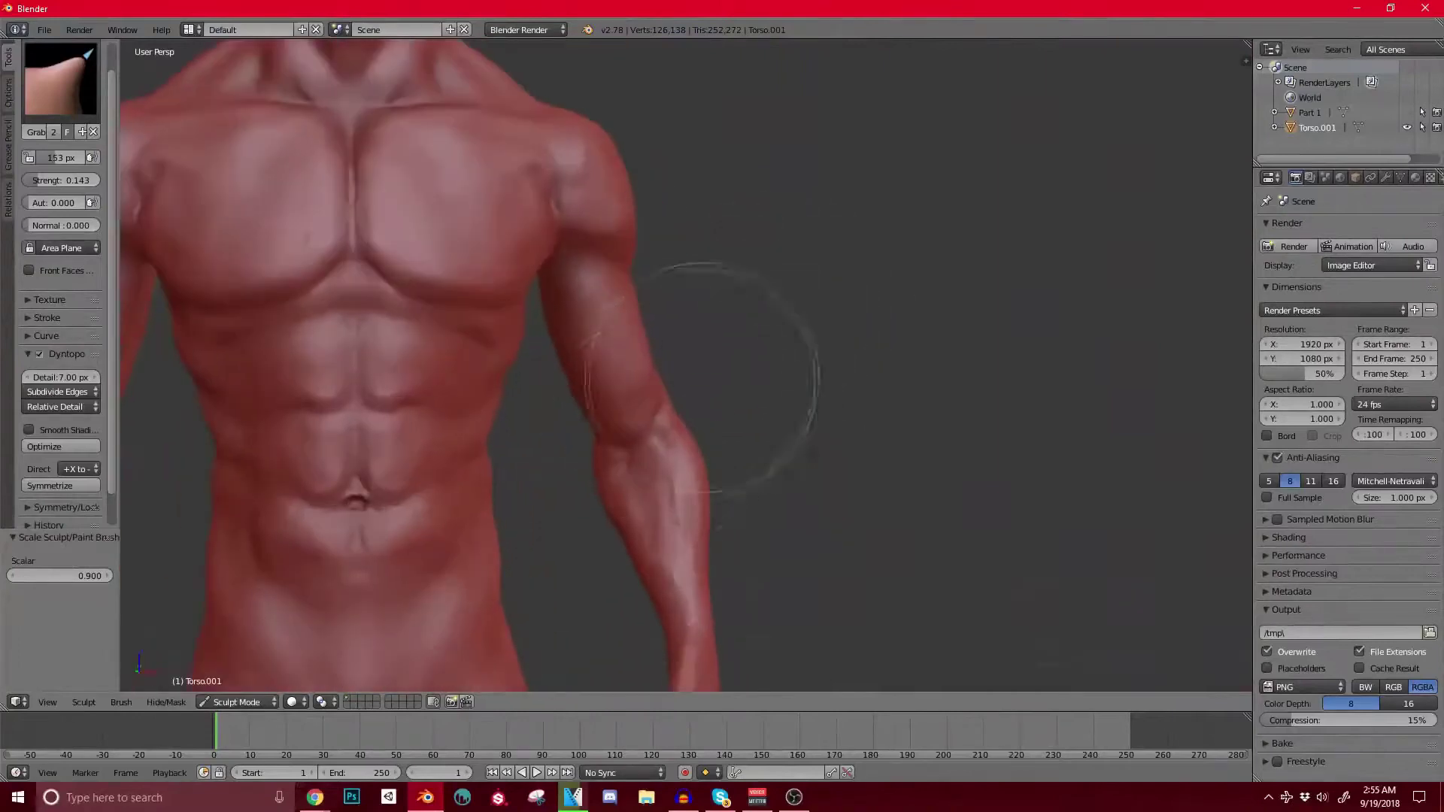
shift+middle_drag(712, 516, 667, 441)
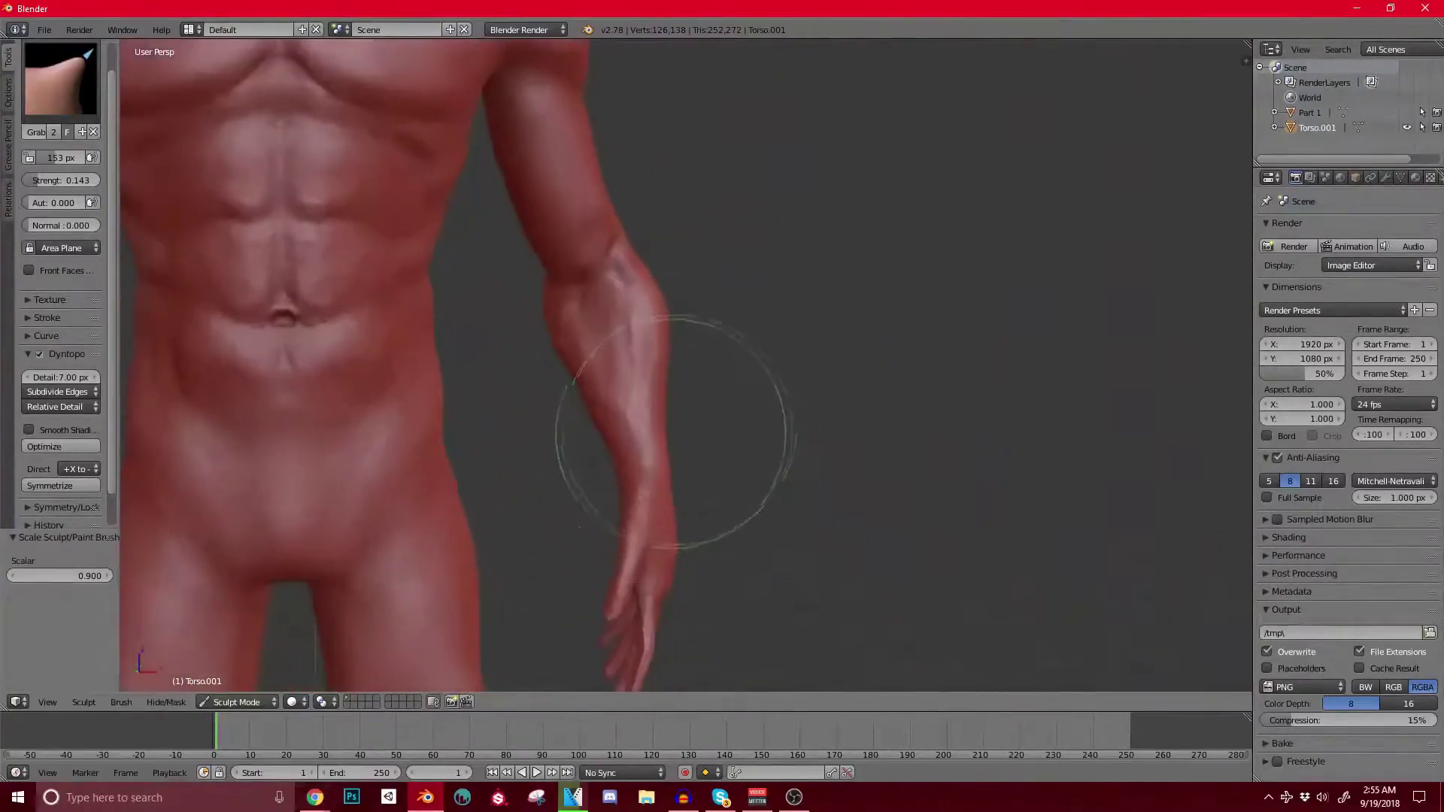
mouse_move(612, 387)
middle_down()
mouse_move(606, 436)
mouse_move(596, 380)
middle_up()
shift+middle_drag(604, 290, 609, 336)
scroll(609, 336, up, 3)
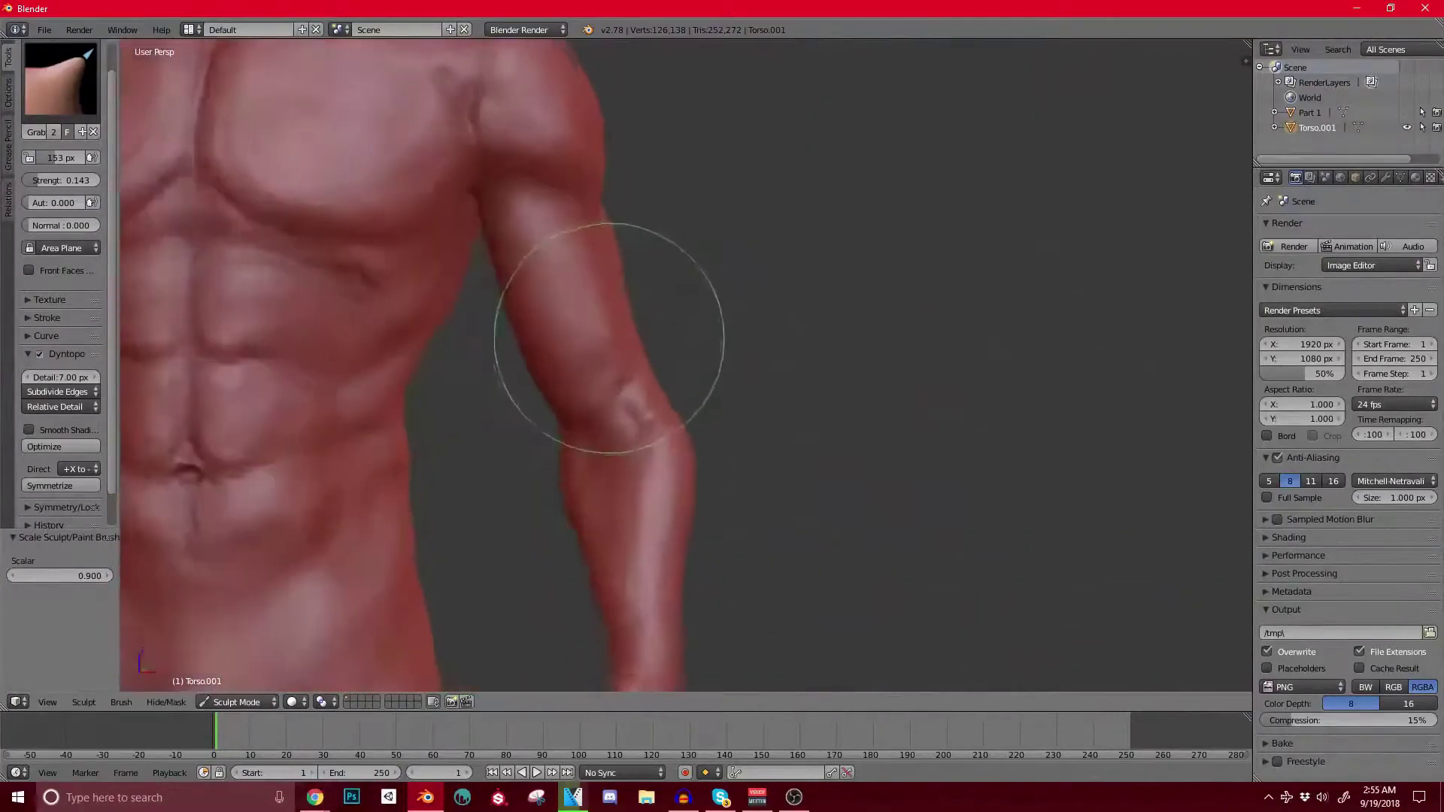
middle_drag(612, 393, 677, 344)
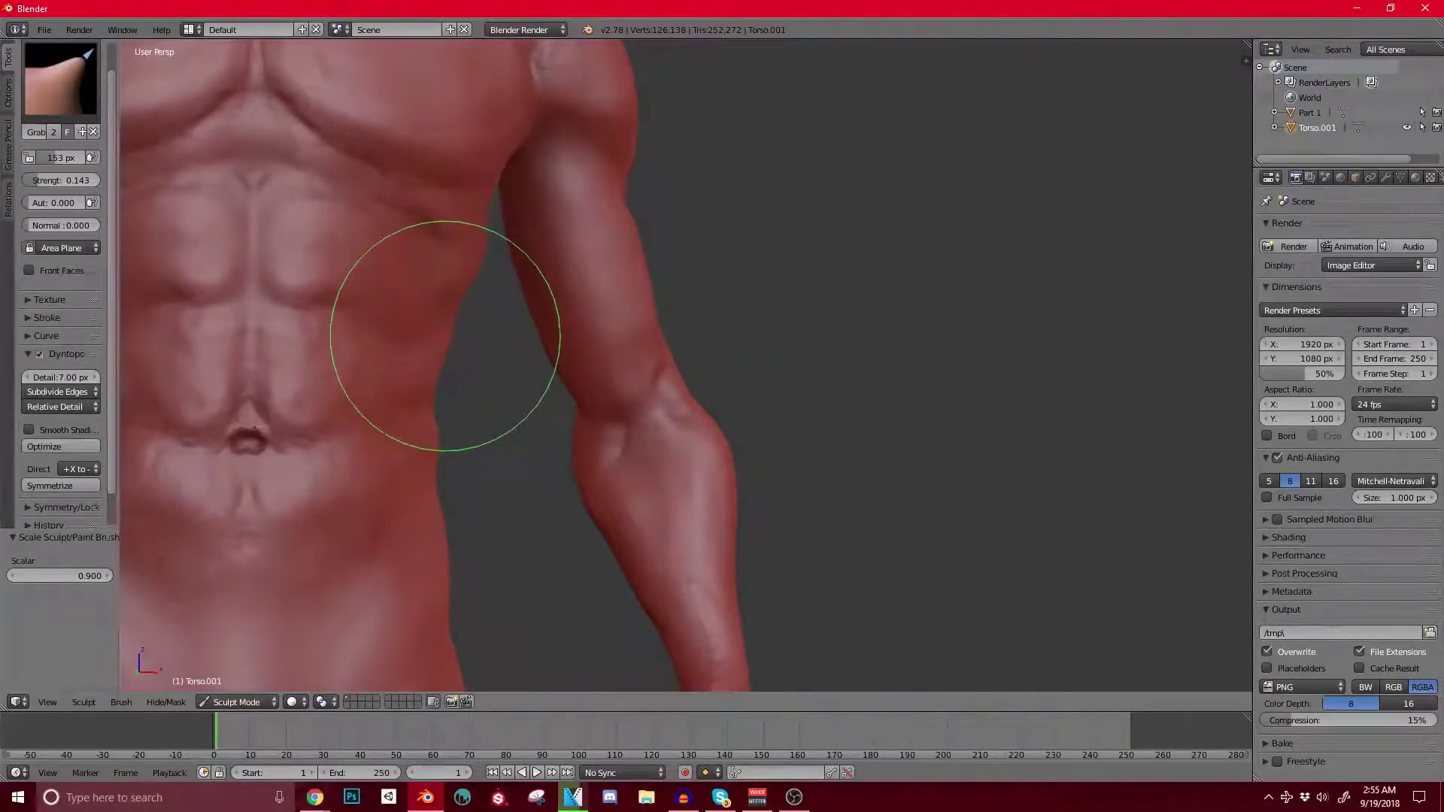
Step: Switch to the Clay Strips brush at 57 px and build up the outer arm from the elbow up between biceps and triceps
click(60, 79)
click(175, 169)
key(bracketleft)
key(bracketleft)
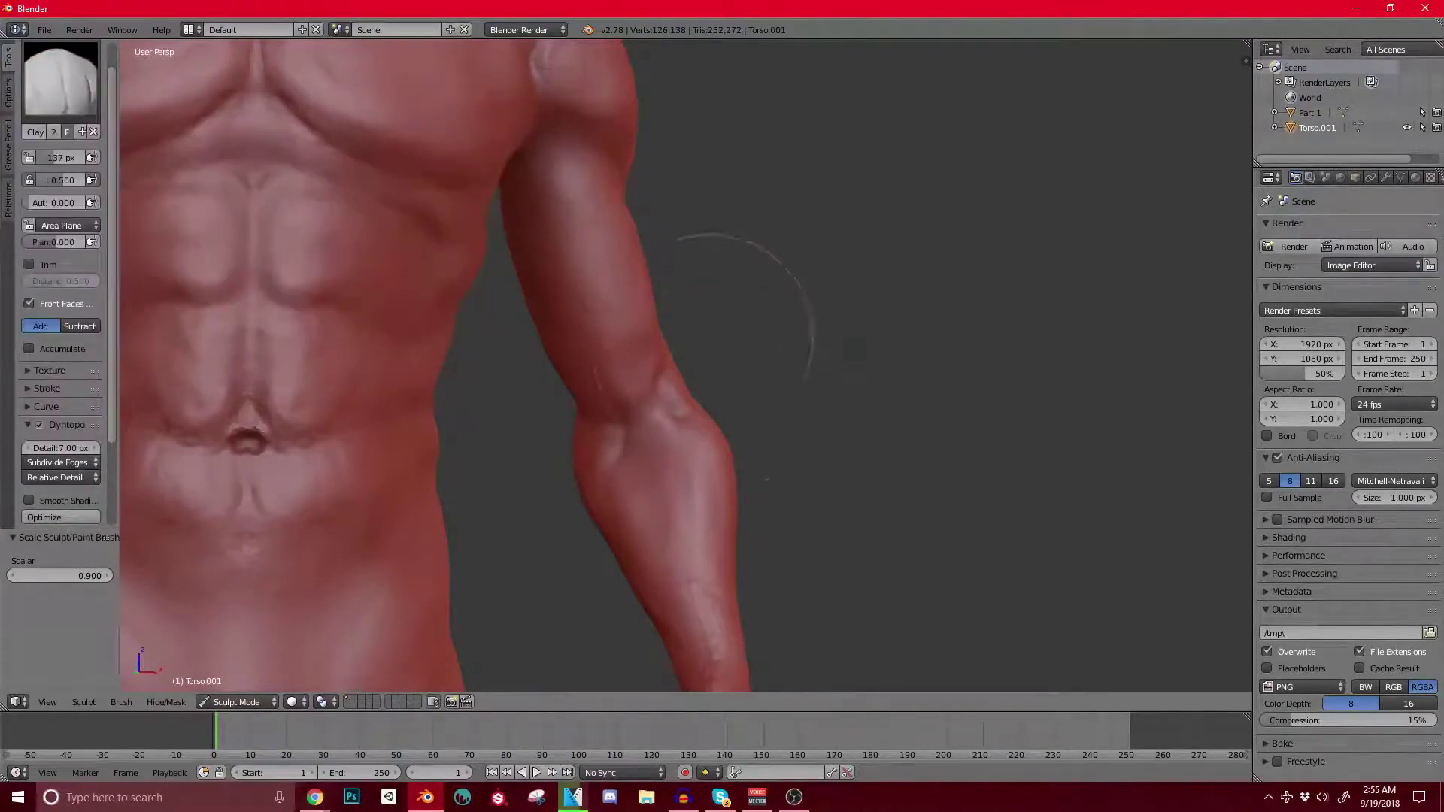
middle_drag(741, 410, 602, 423)
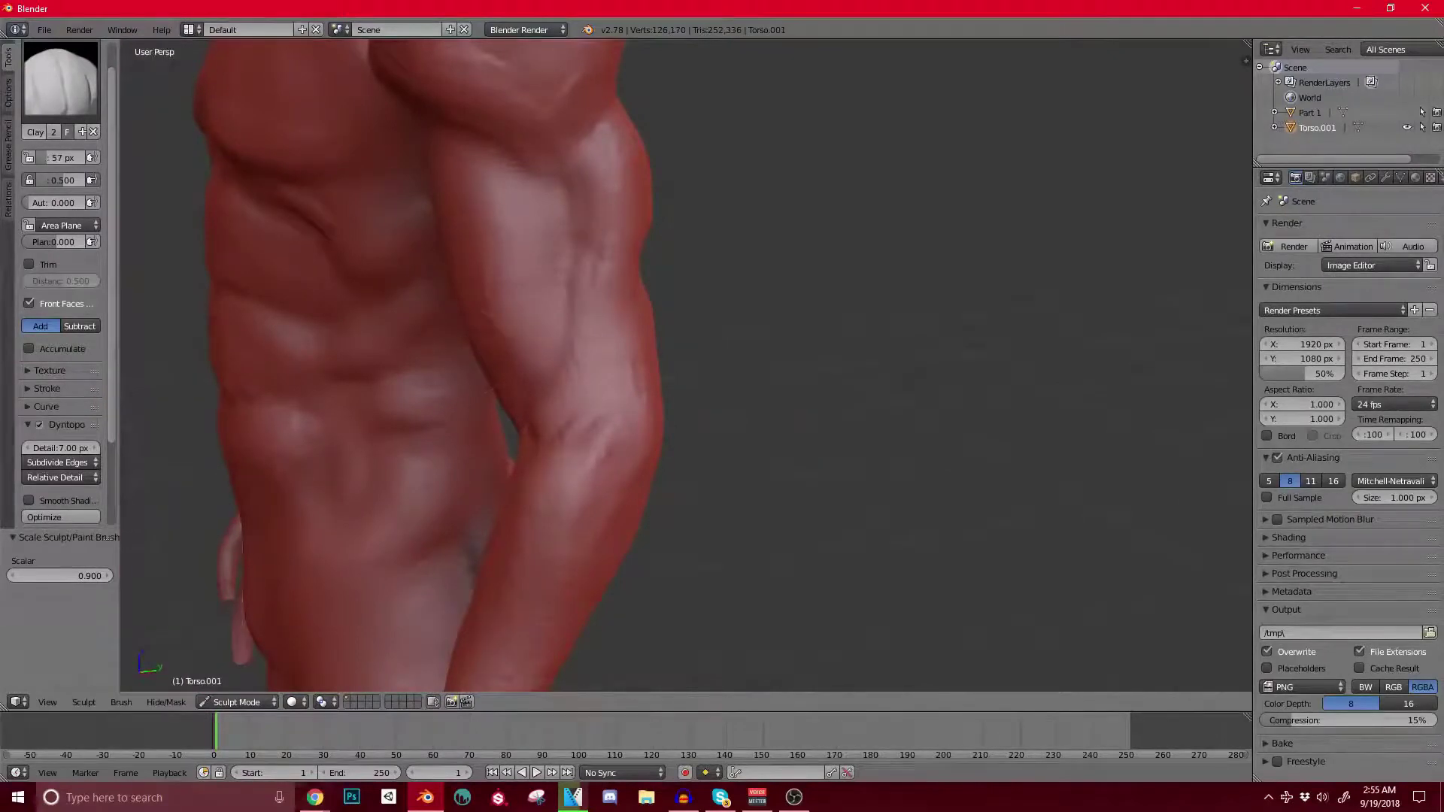
drag(578, 421, 579, 380)
drag(587, 313, 591, 282)
Step: Thicken the muscle above the outer elbow with short downward Clay Strips strokes
middle_drag(610, 320, 526, 316)
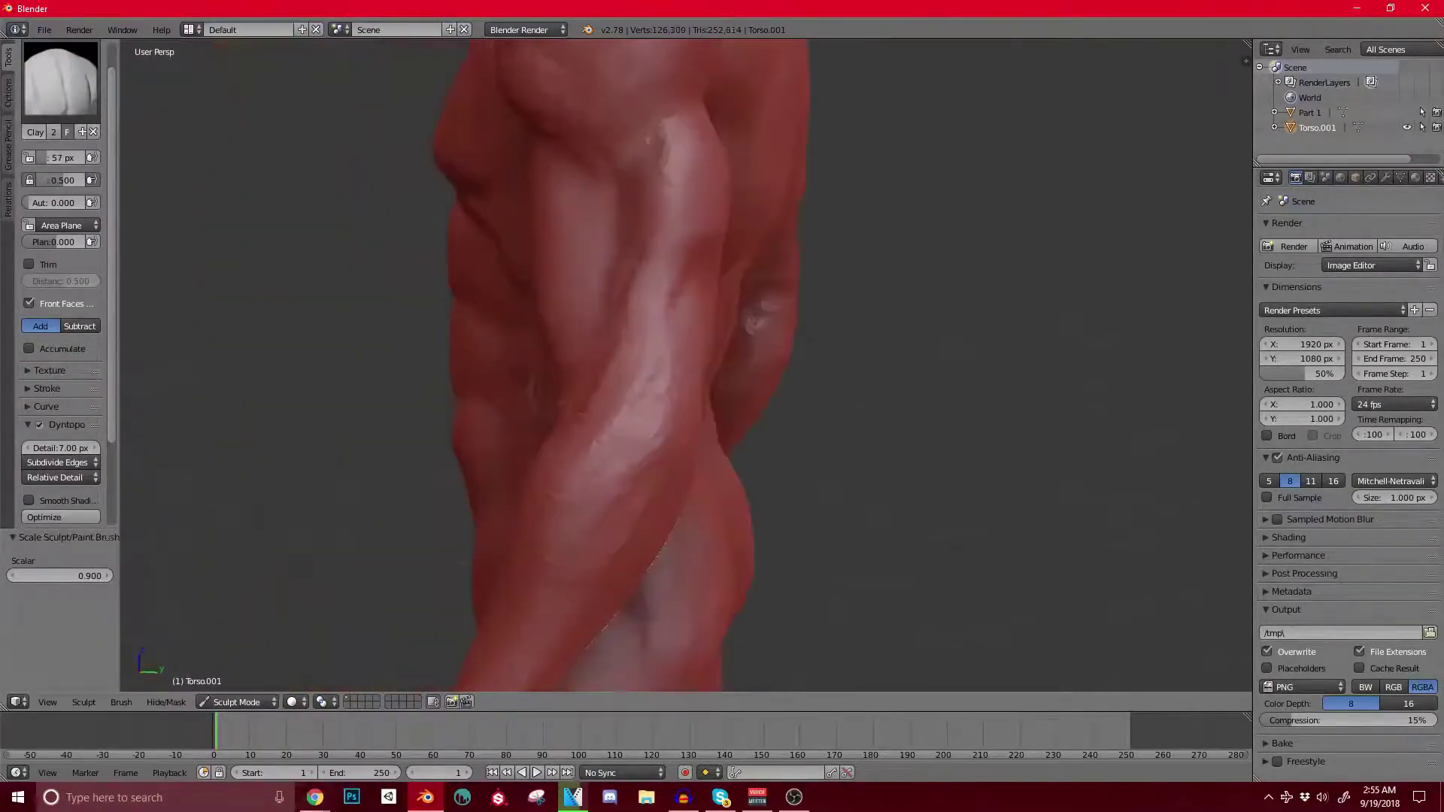
drag(636, 355, 625, 384)
mouse_move(620, 368)
middle_down()
mouse_move(692, 339)
mouse_move(714, 395)
middle_up()
drag(622, 352, 611, 385)
mouse_move(605, 353)
middle_down()
mouse_move(542, 372)
mouse_move(571, 334)
mouse_move(662, 339)
mouse_move(519, 335)
middle_up()
Step: Build up the back of the elbow with Clay Strips, working toward its outer side
scroll(518, 331, down, 4)
scroll(518, 335, up, 2)
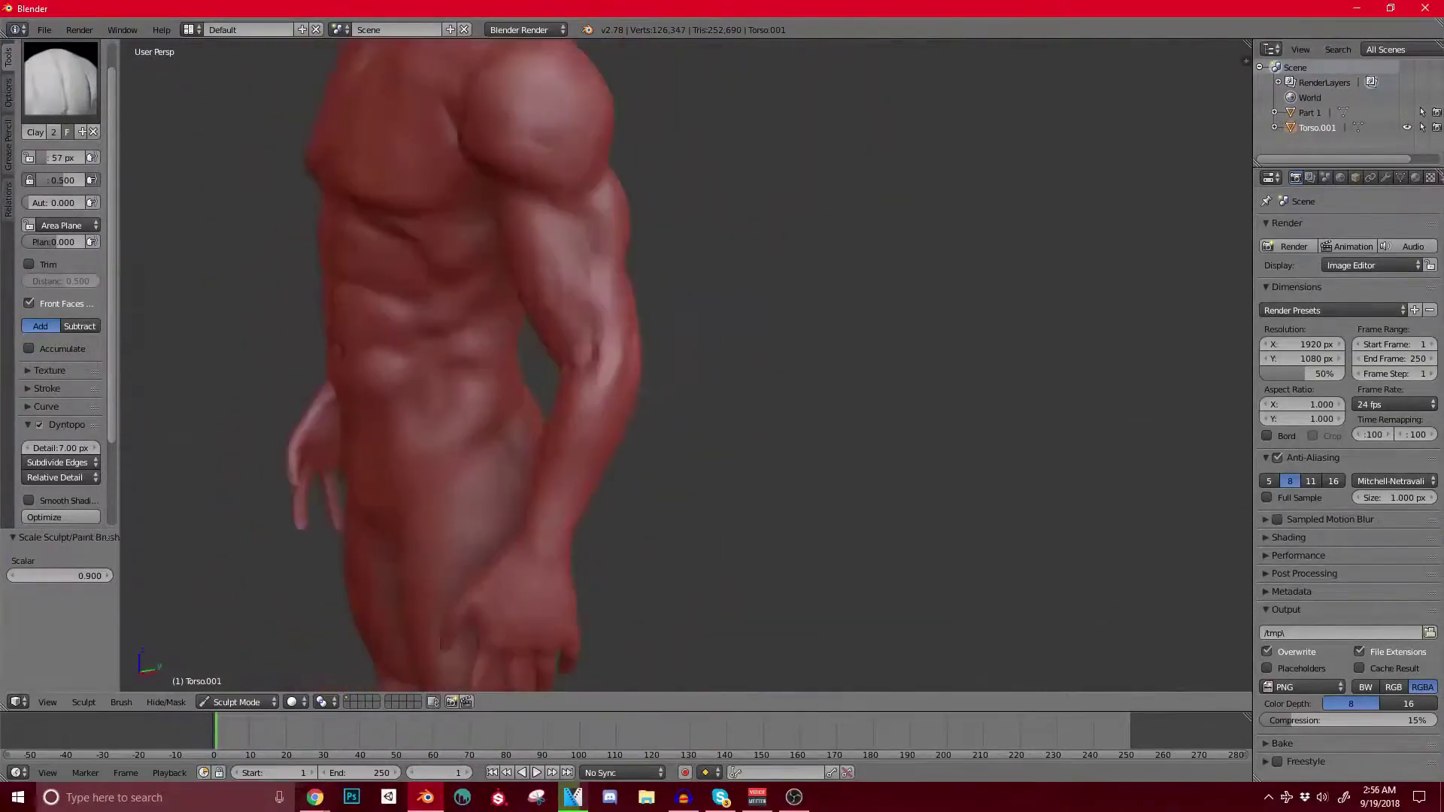
mouse_move(631, 416)
middle_down()
mouse_move(451, 410)
mouse_move(601, 451)
mouse_move(631, 415)
mouse_move(556, 410)
middle_up()
scroll(632, 413, up, 2)
shift+middle_drag(632, 467, 653, 433)
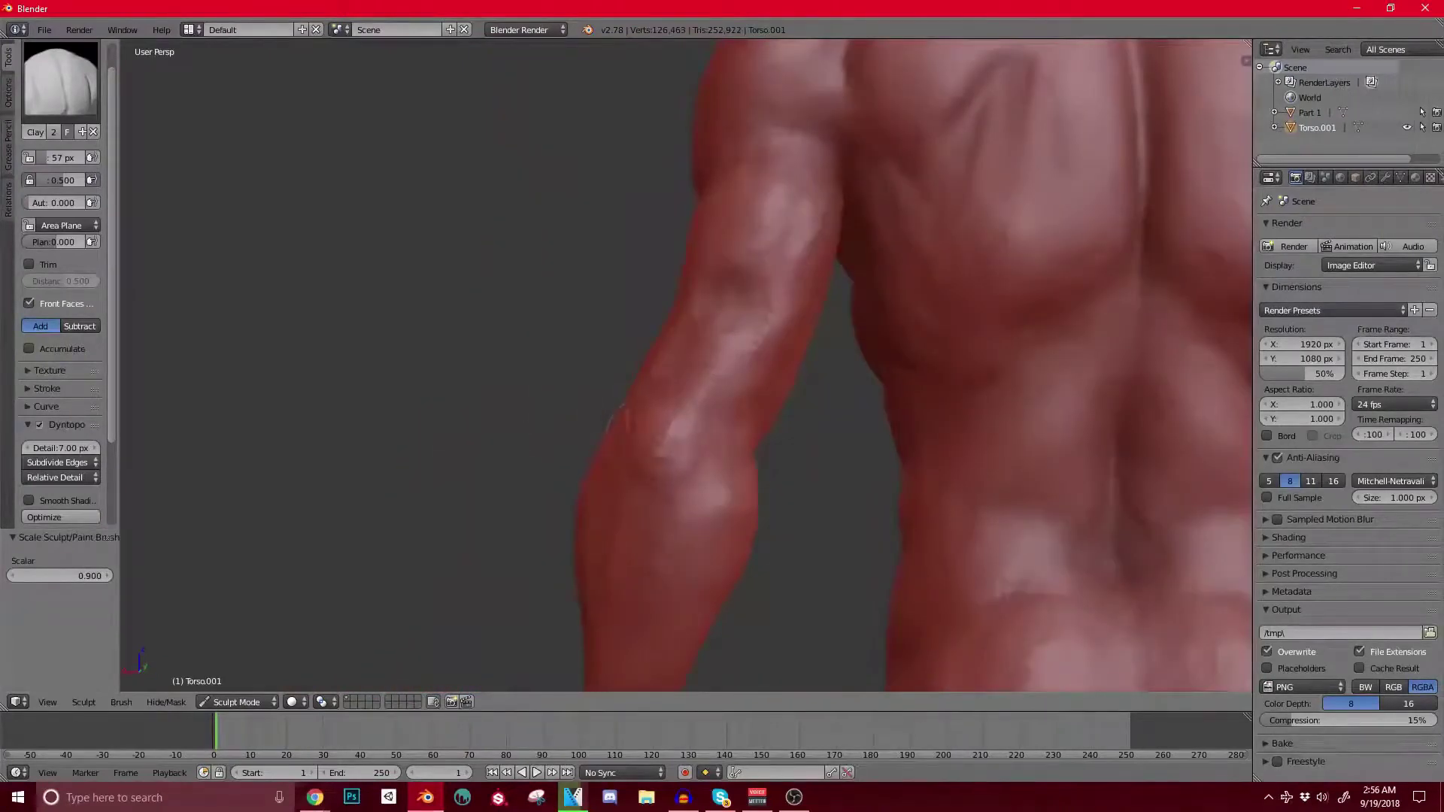
middle_drag(673, 419, 645, 444)
scroll(645, 445, up, 4)
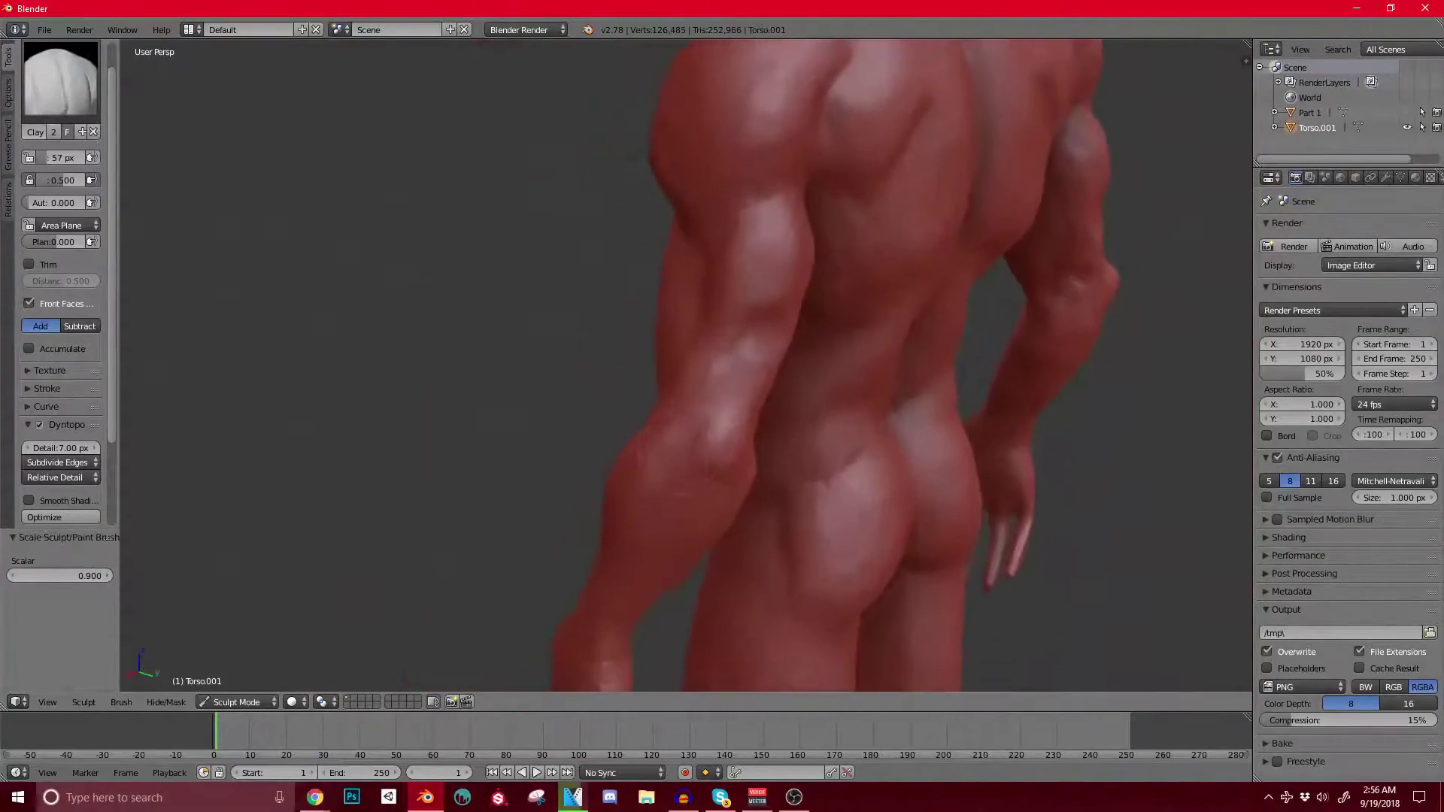
scroll(709, 402, up, 3)
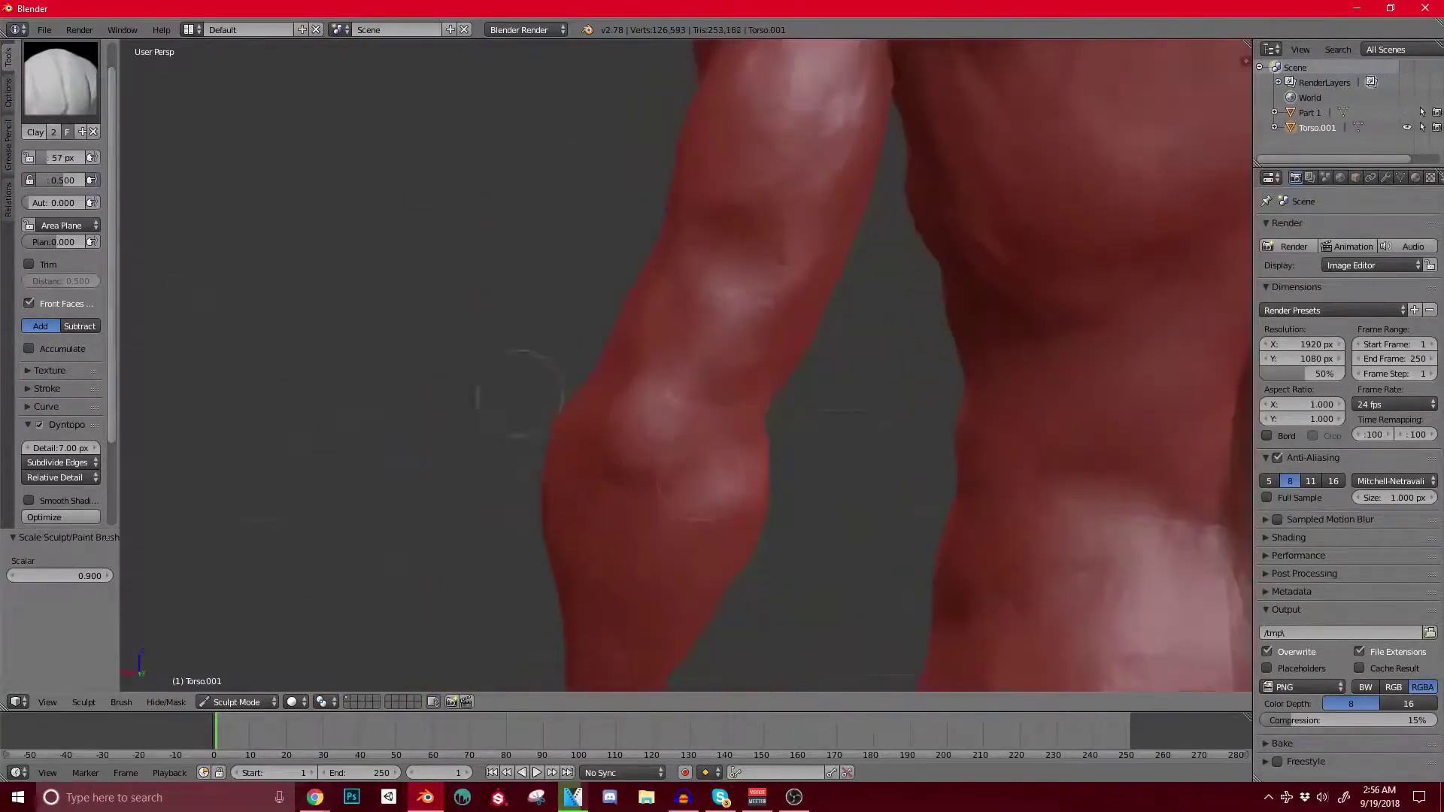
drag(670, 379, 603, 418)
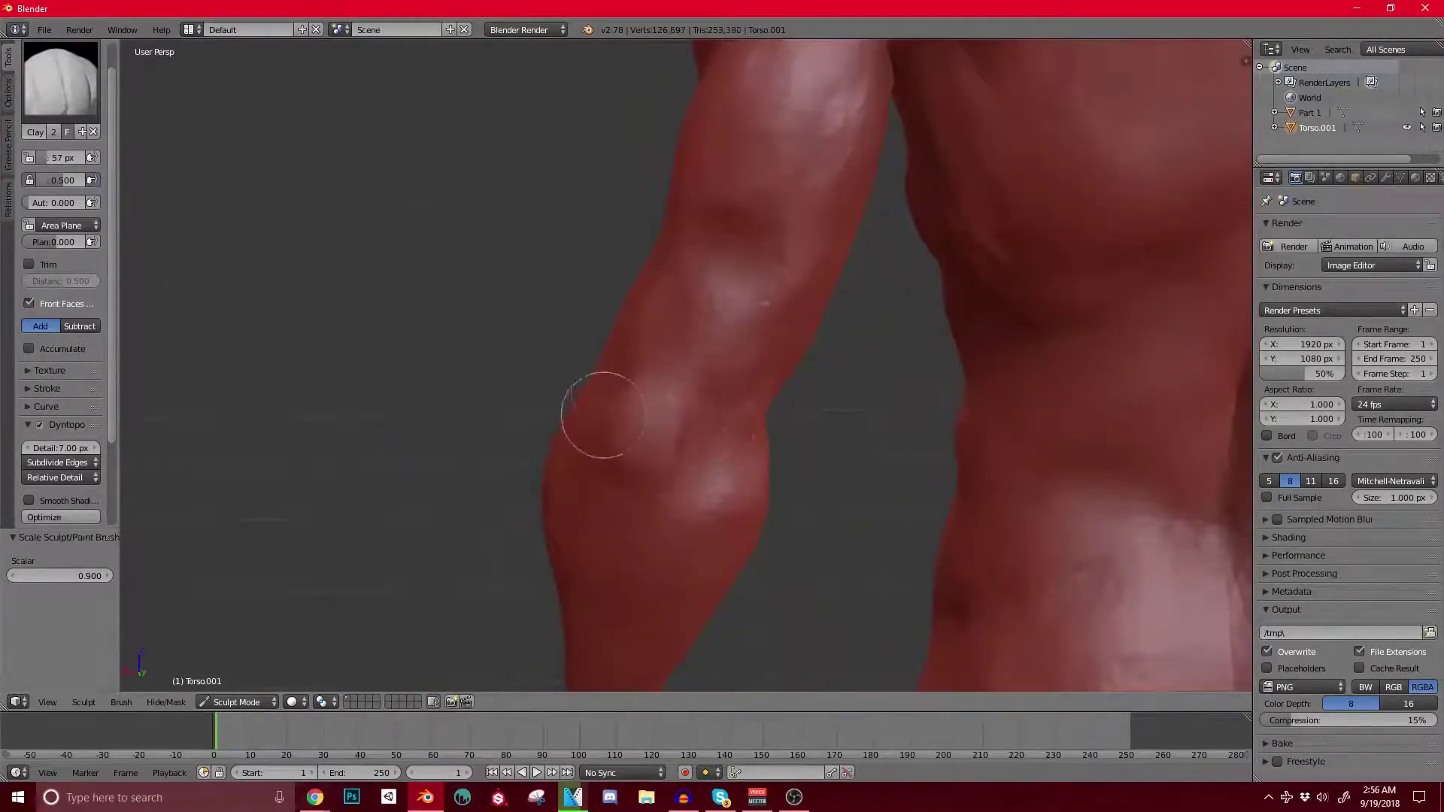
Step: Check the arm from behind and refine the outer elbow and upper forearm with Clay Strips
scroll(591, 408, down, 3)
middle_drag(585, 389, 666, 410)
scroll(608, 412, down, 4)
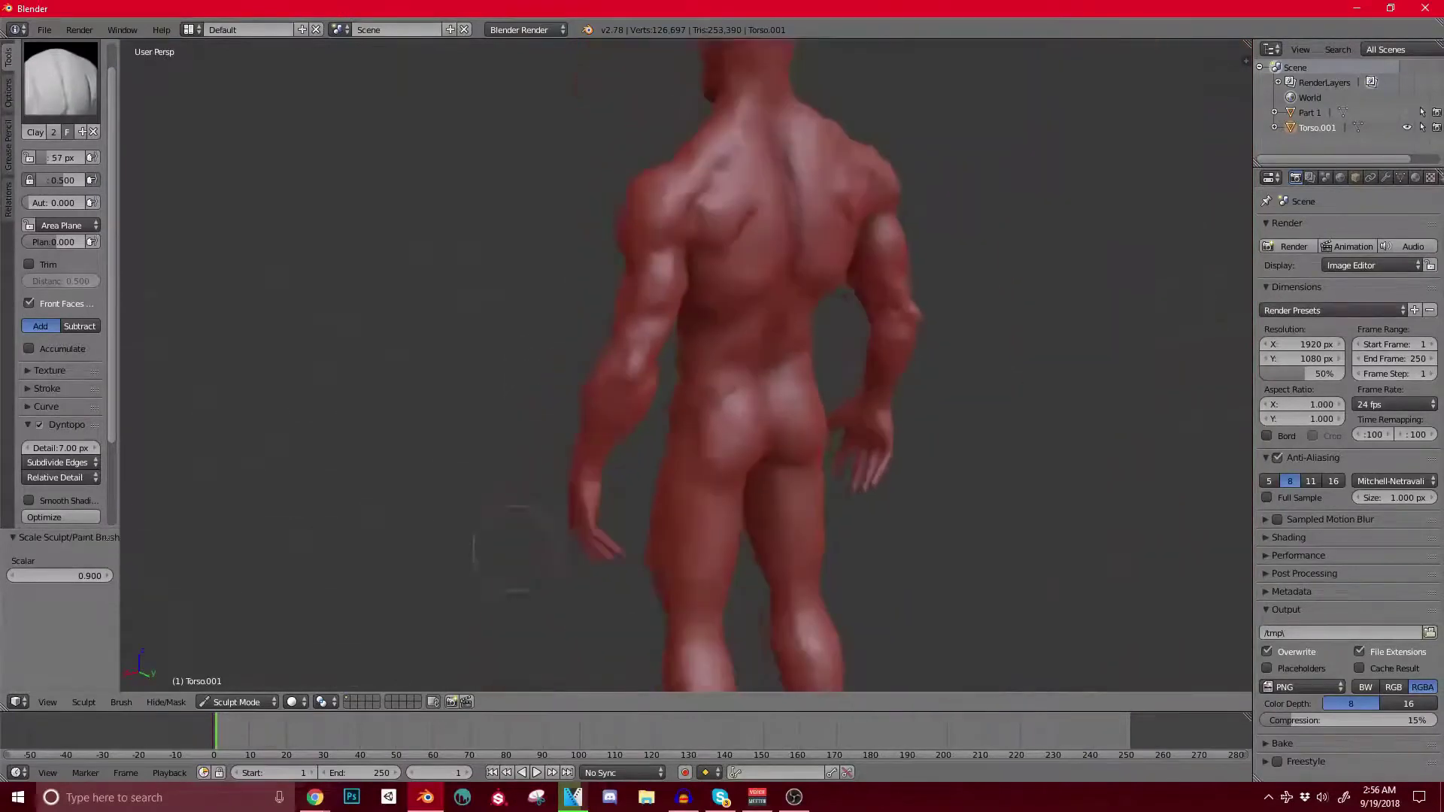
middle_drag(516, 549, 673, 459)
middle_drag(671, 390, 576, 384)
scroll(575, 383, up, 5)
middle_drag(601, 331, 578, 252)
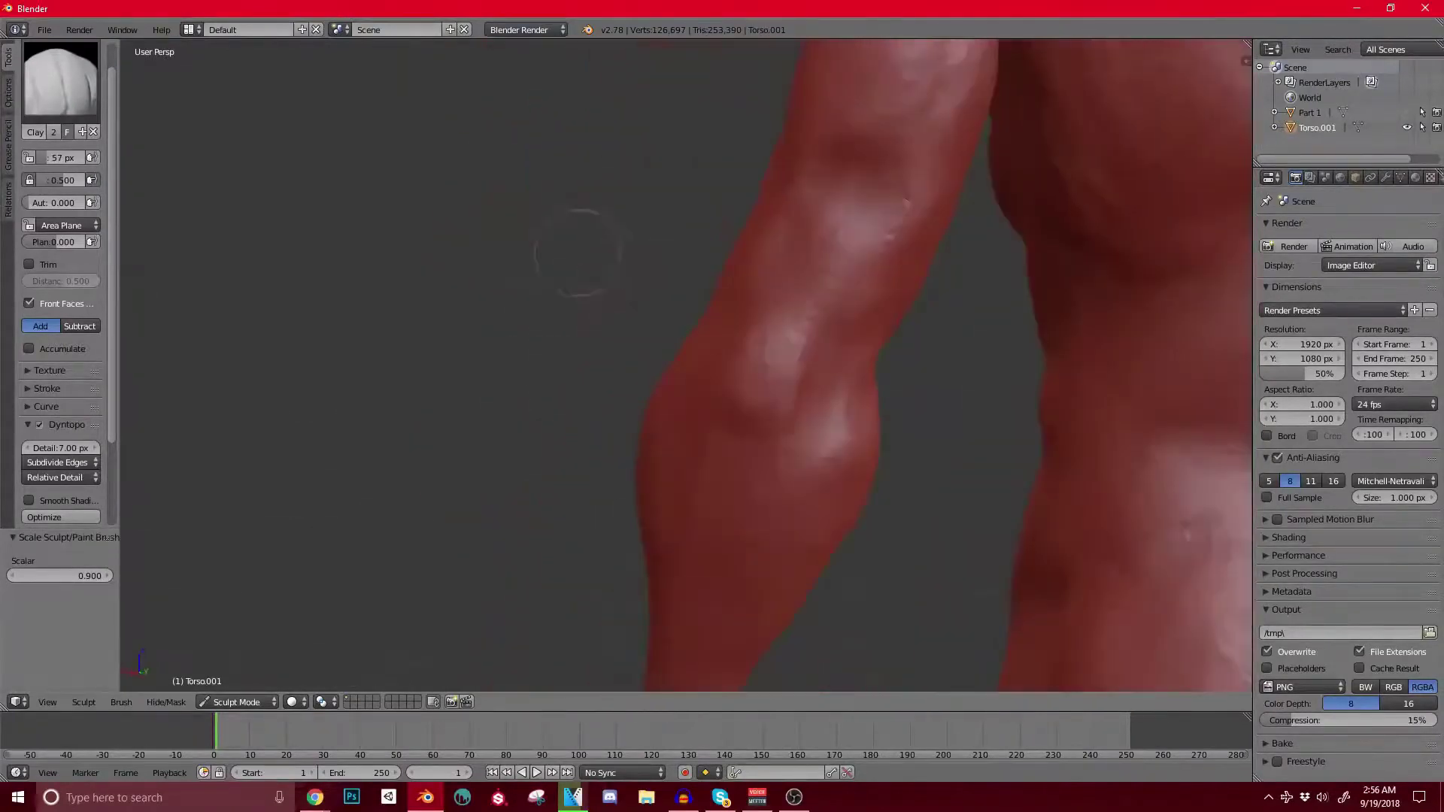
Step: Switch to the Crease brush and carve a short vertical groove down the back of the elbow
click(60, 79)
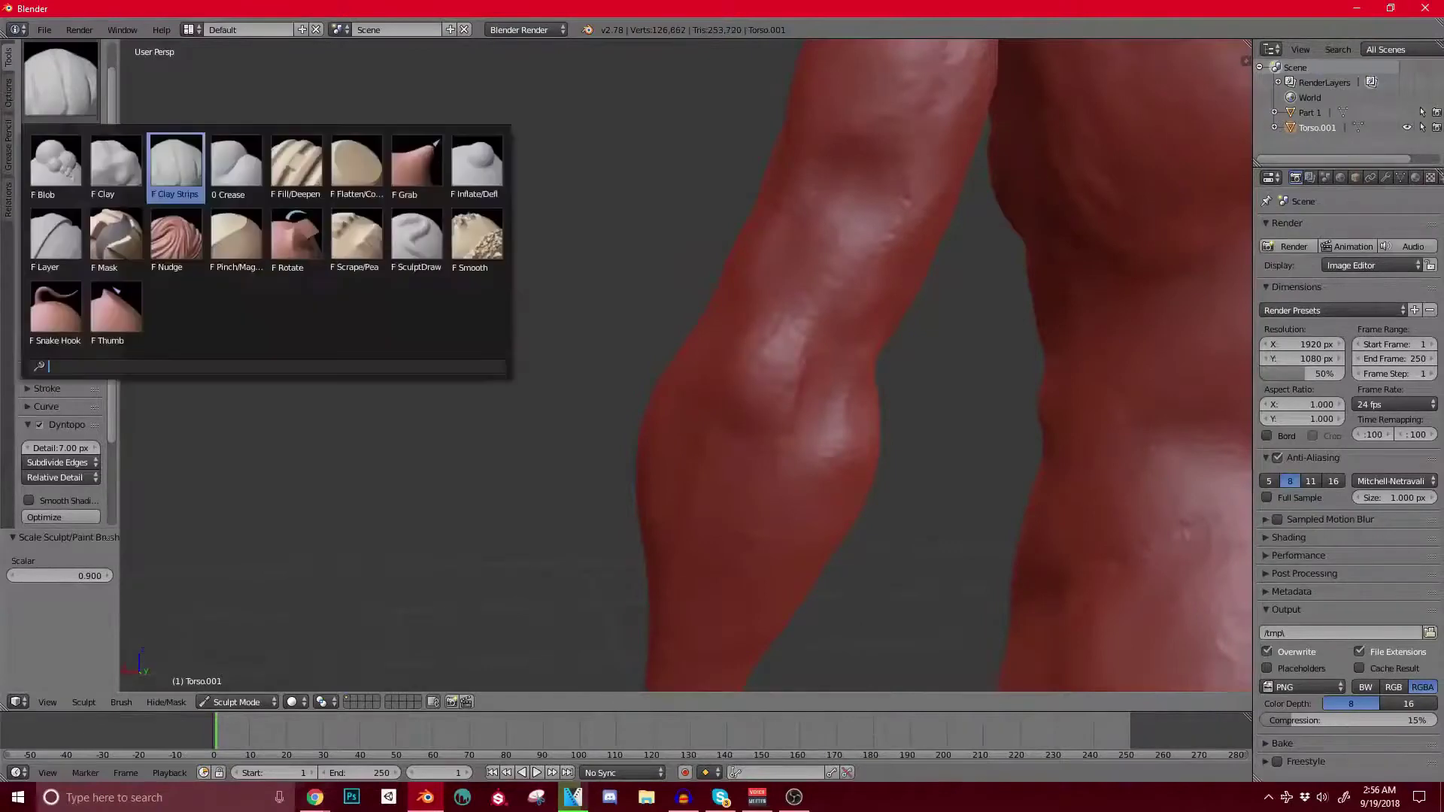
click(236, 161)
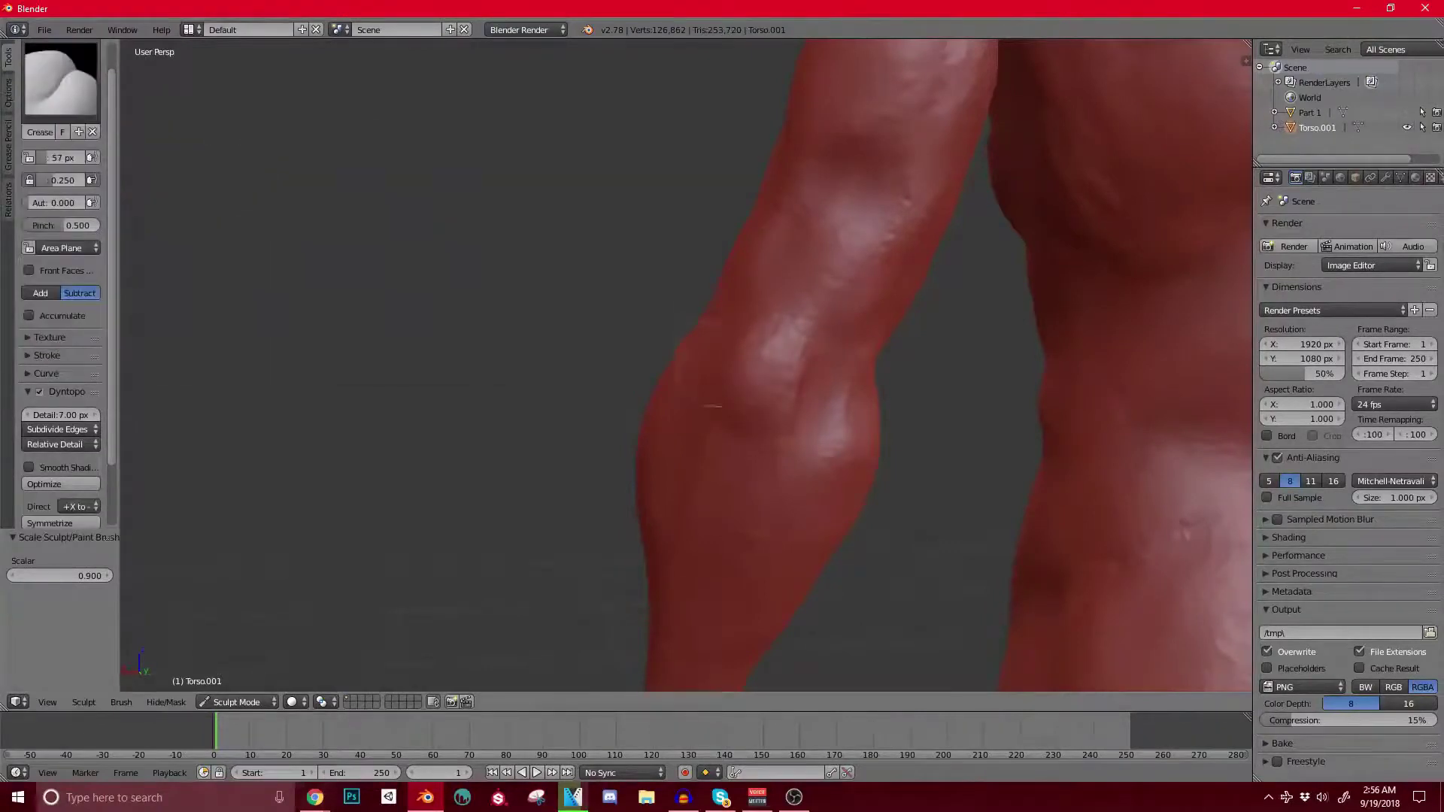
scroll(790, 379, down, 5)
middle_drag(790, 380, 683, 385)
scroll(683, 385, up, 4)
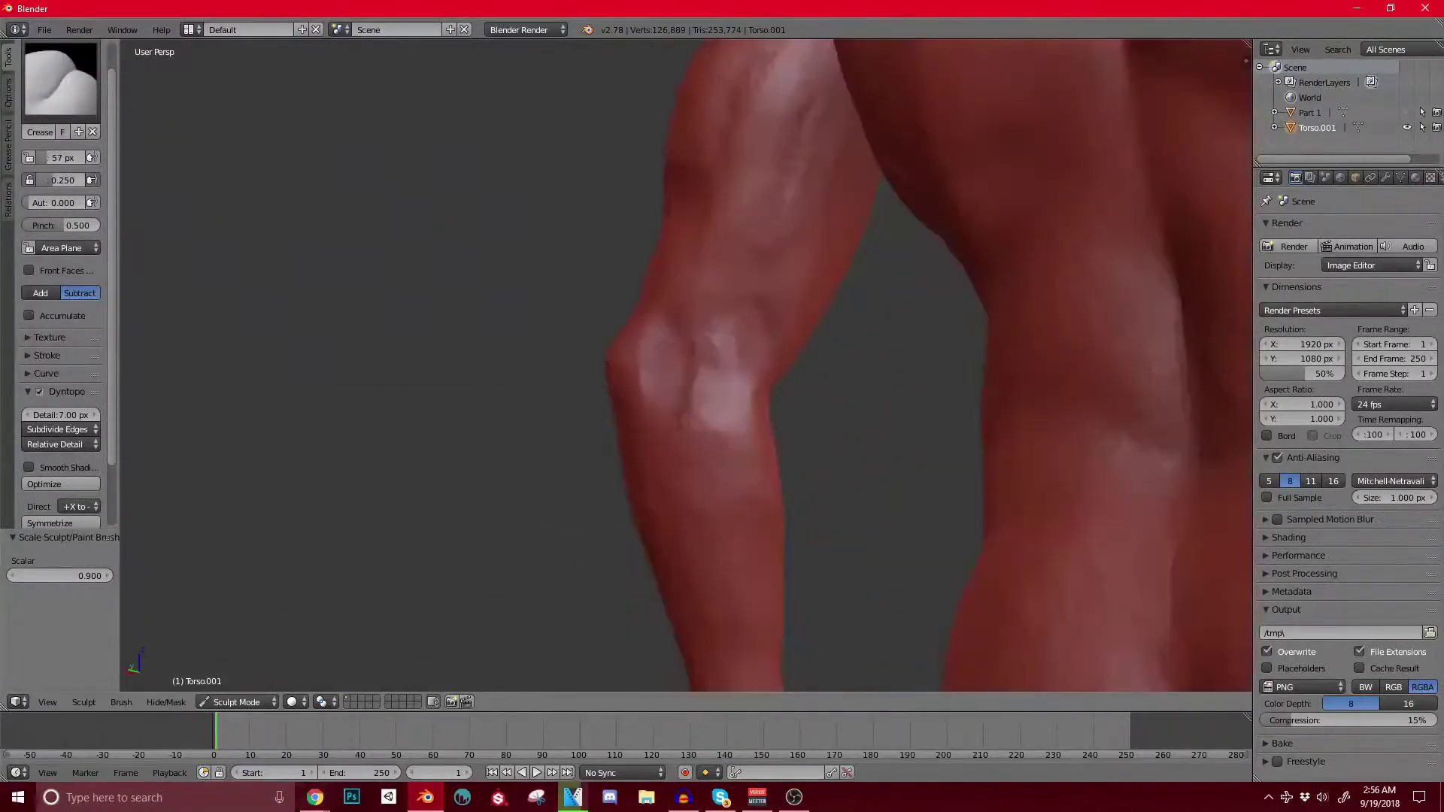
drag(688, 354, 686, 414)
Step: Add a short crease on the outer arm just above the elbow and check it from behind
scroll(700, 376, down, 4)
middle_drag(699, 376, 865, 383)
scroll(865, 383, up, 3)
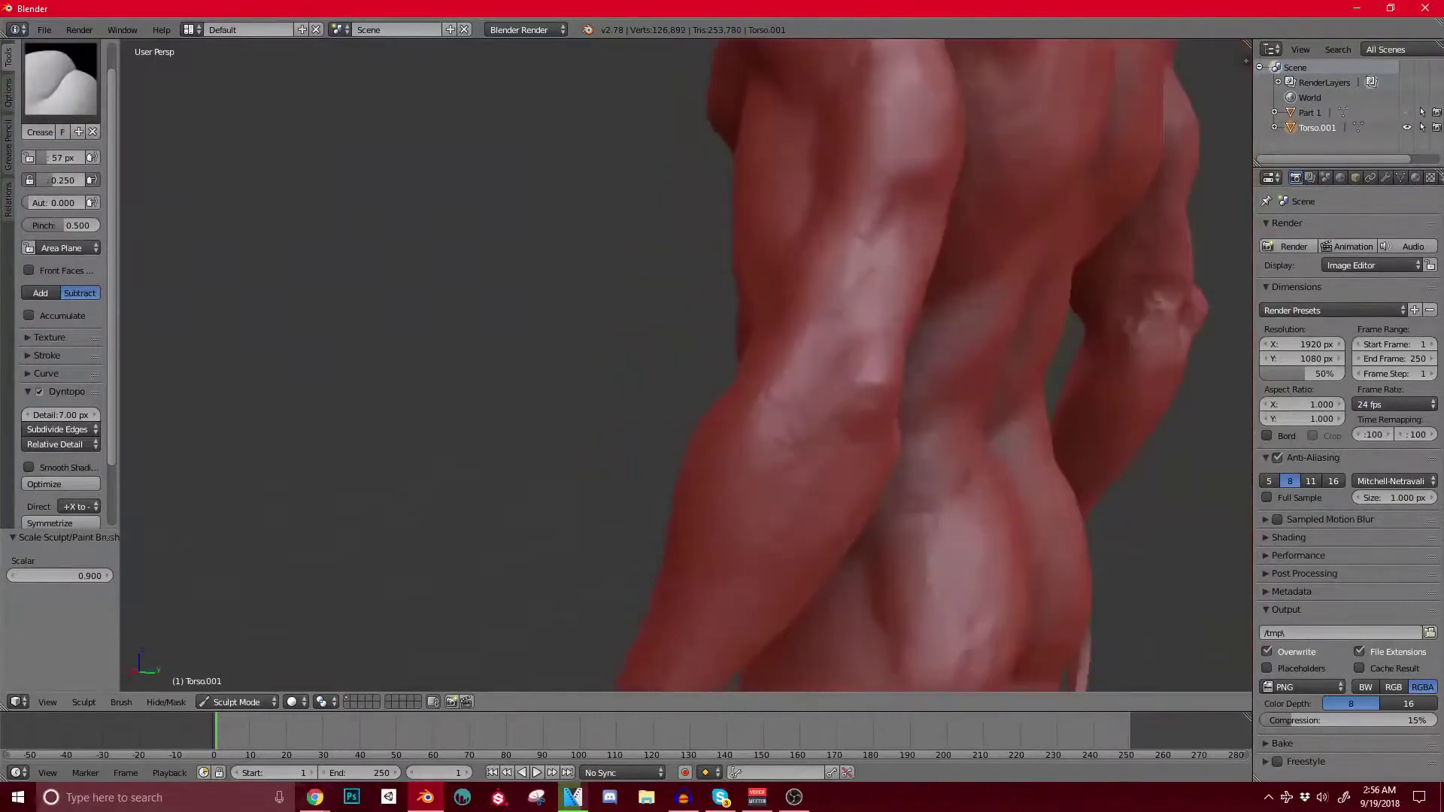
drag(832, 337, 842, 361)
scroll(835, 353, down, 4)
middle_drag(835, 354, 752, 368)
scroll(701, 374, up, 4)
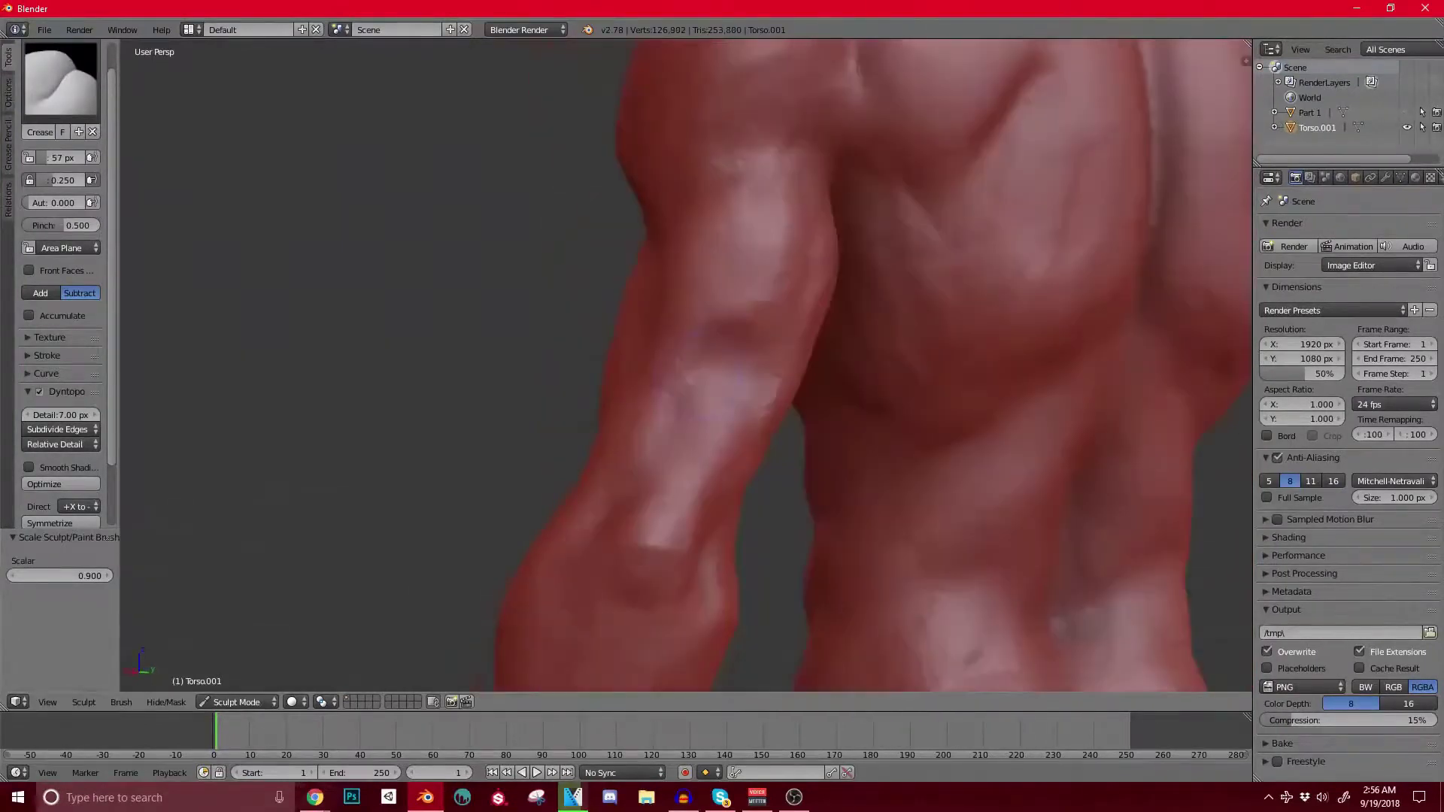
Step: Examine the chest, shoulder and arm from the front and side, with the Clay Strips brush selected
middle_drag(718, 310, 1068, 323)
scroll(827, 324, up, 1)
shift+middle_drag(752, 301, 834, 402)
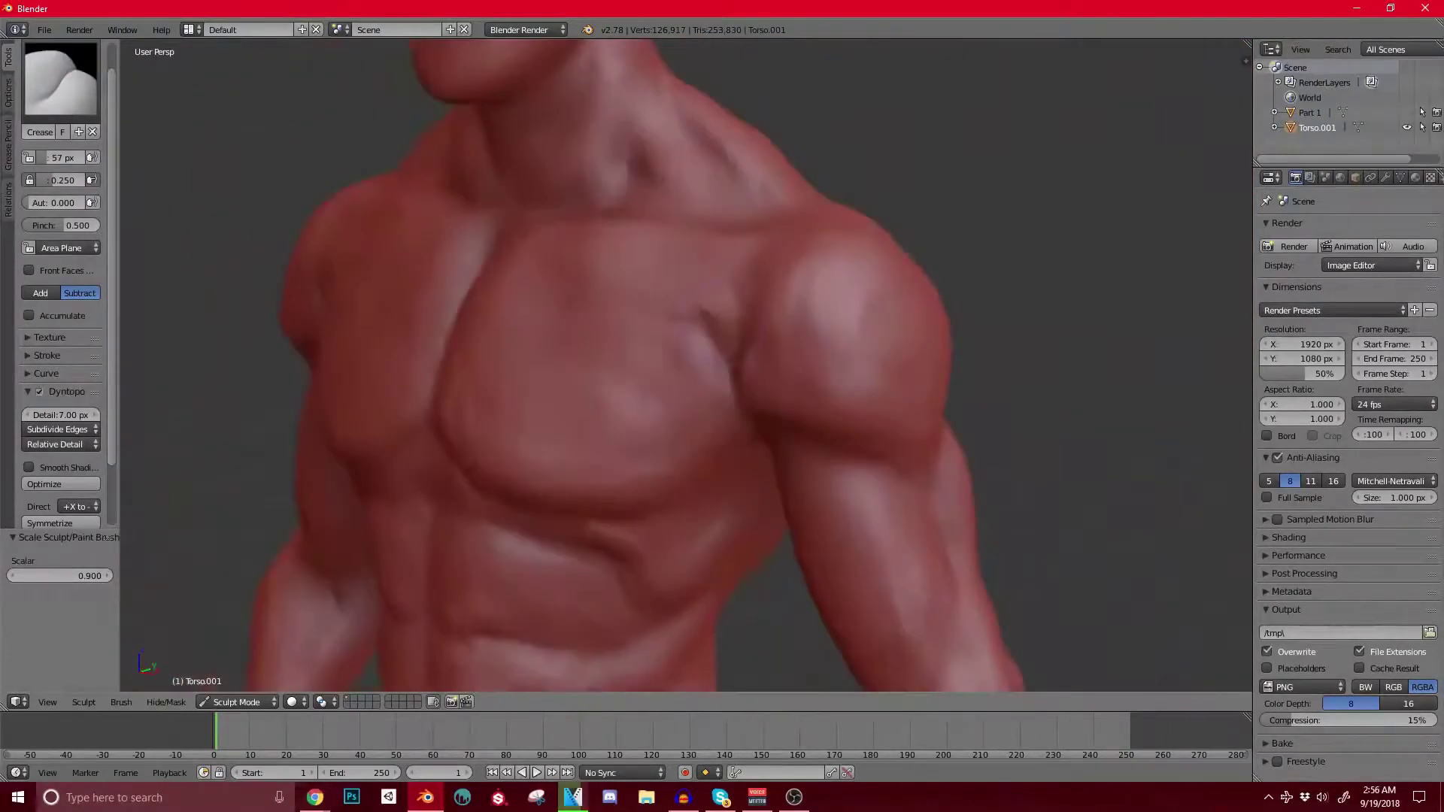
shift+middle_drag(677, 274, 726, 394)
mouse_move(726, 301)
middle_down()
mouse_move(647, 294)
mouse_move(671, 299)
middle_up()
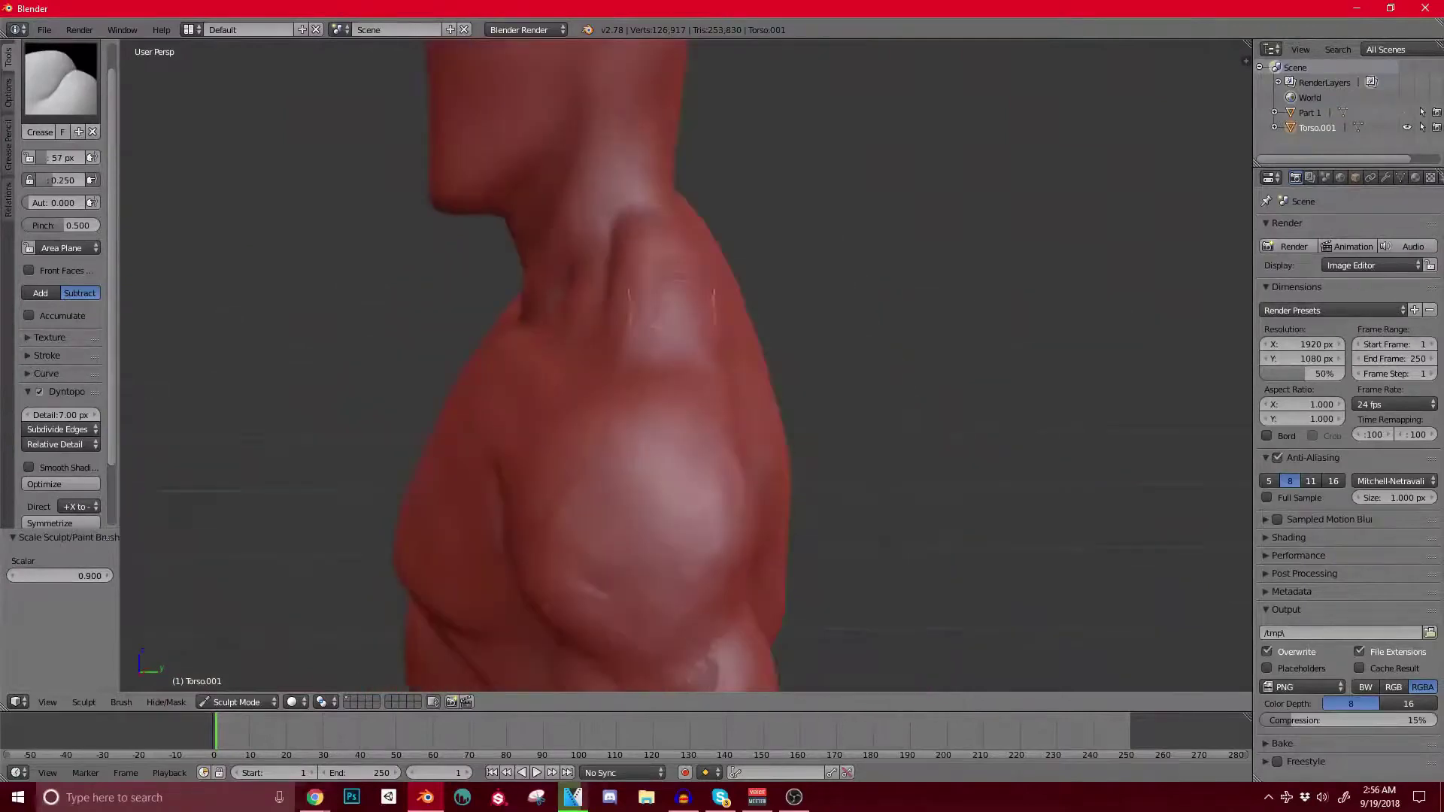
click(60, 80)
click(175, 165)
scroll(640, 444, down, 6)
mouse_move(646, 461)
shift+middle_down()
mouse_move(591, 407)
mouse_move(666, 412)
shift+middle_up()
scroll(522, 269, up, 1)
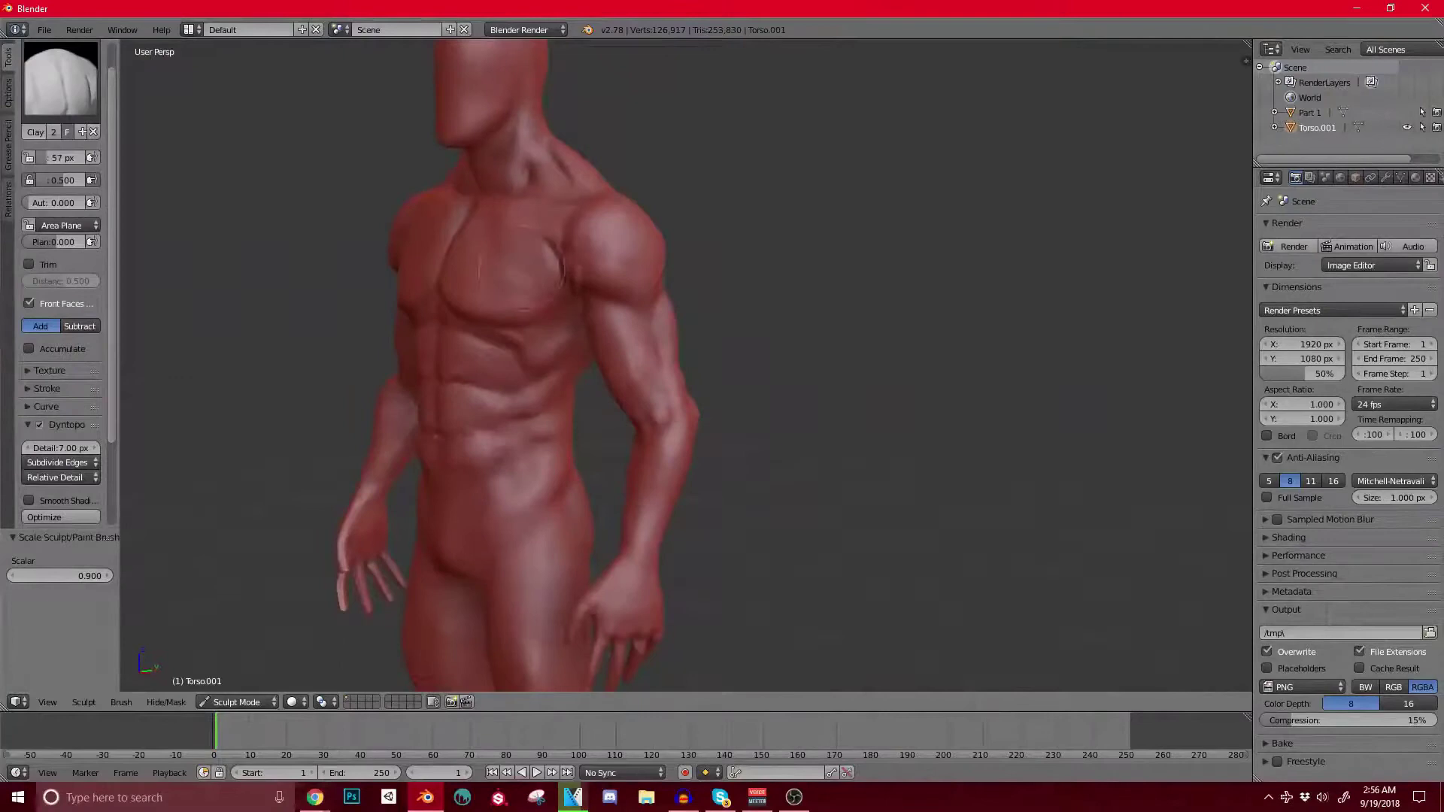
Step: Switch to the Grab brush and enlarge it to 262 px while viewing the arms from the front
key(g)
key(bracketright)
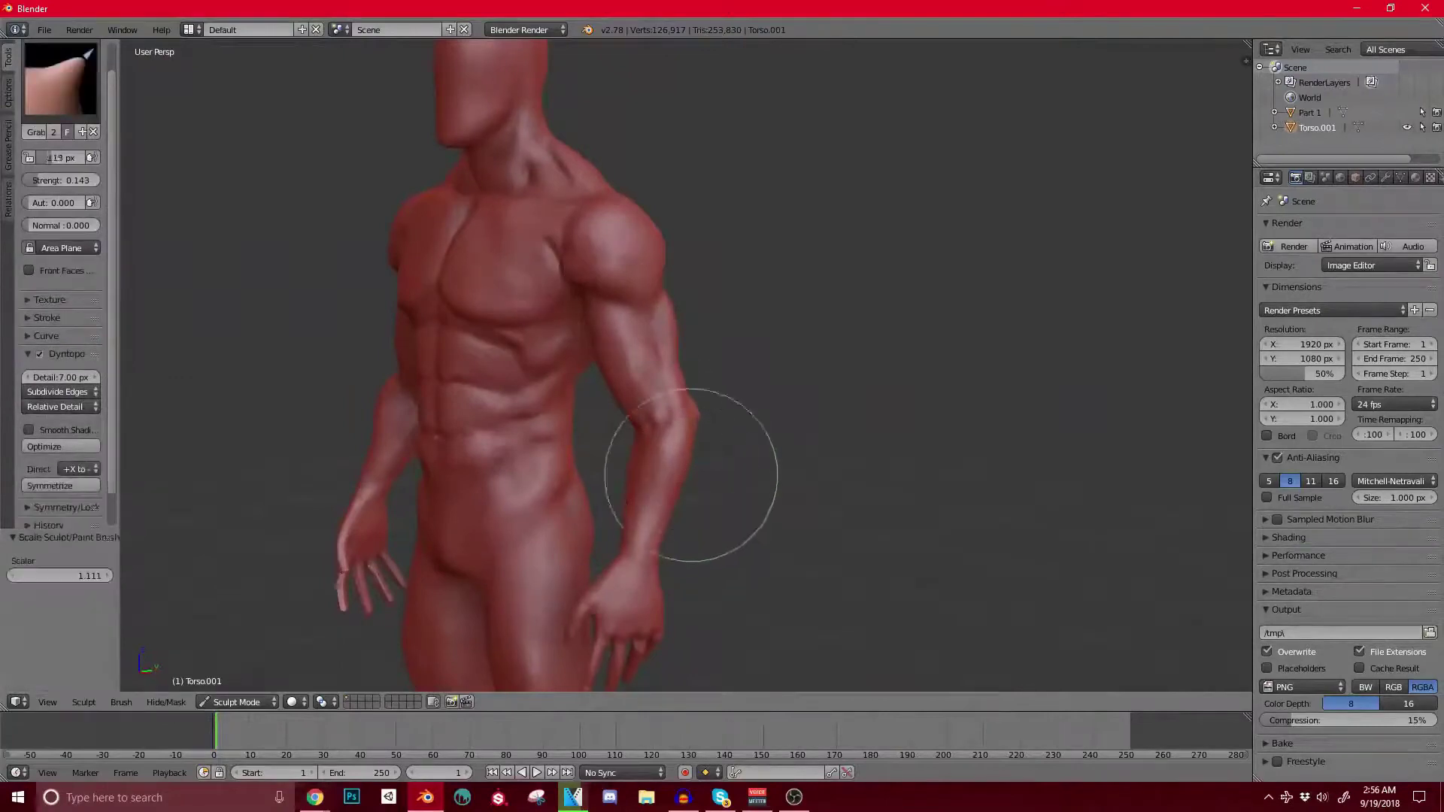
middle_drag(461, 225, 702, 467)
scroll(743, 423, up, 2)
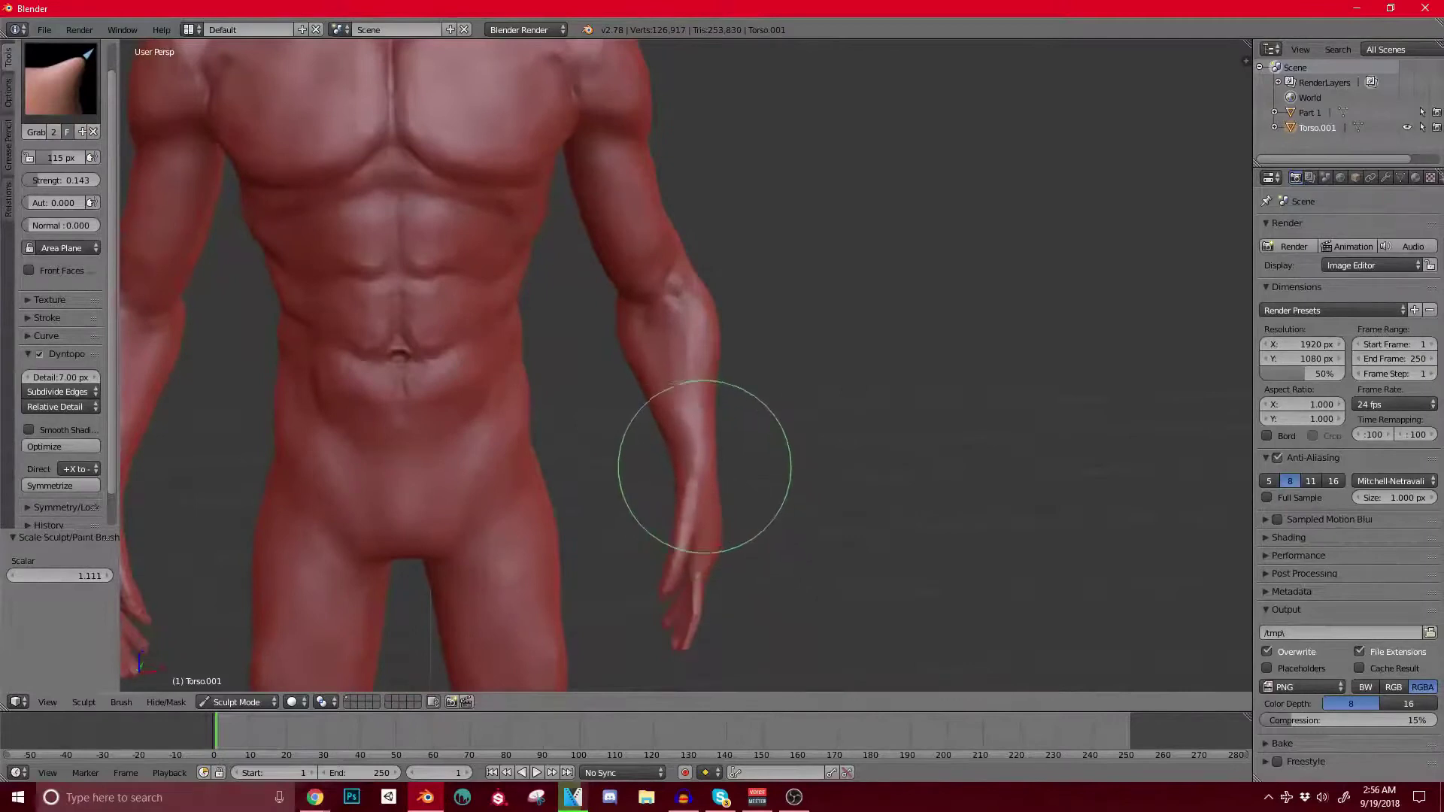
mouse_move(677, 424)
middle_down()
mouse_move(703, 306)
mouse_move(683, 283)
mouse_move(670, 331)
mouse_move(635, 332)
middle_up()
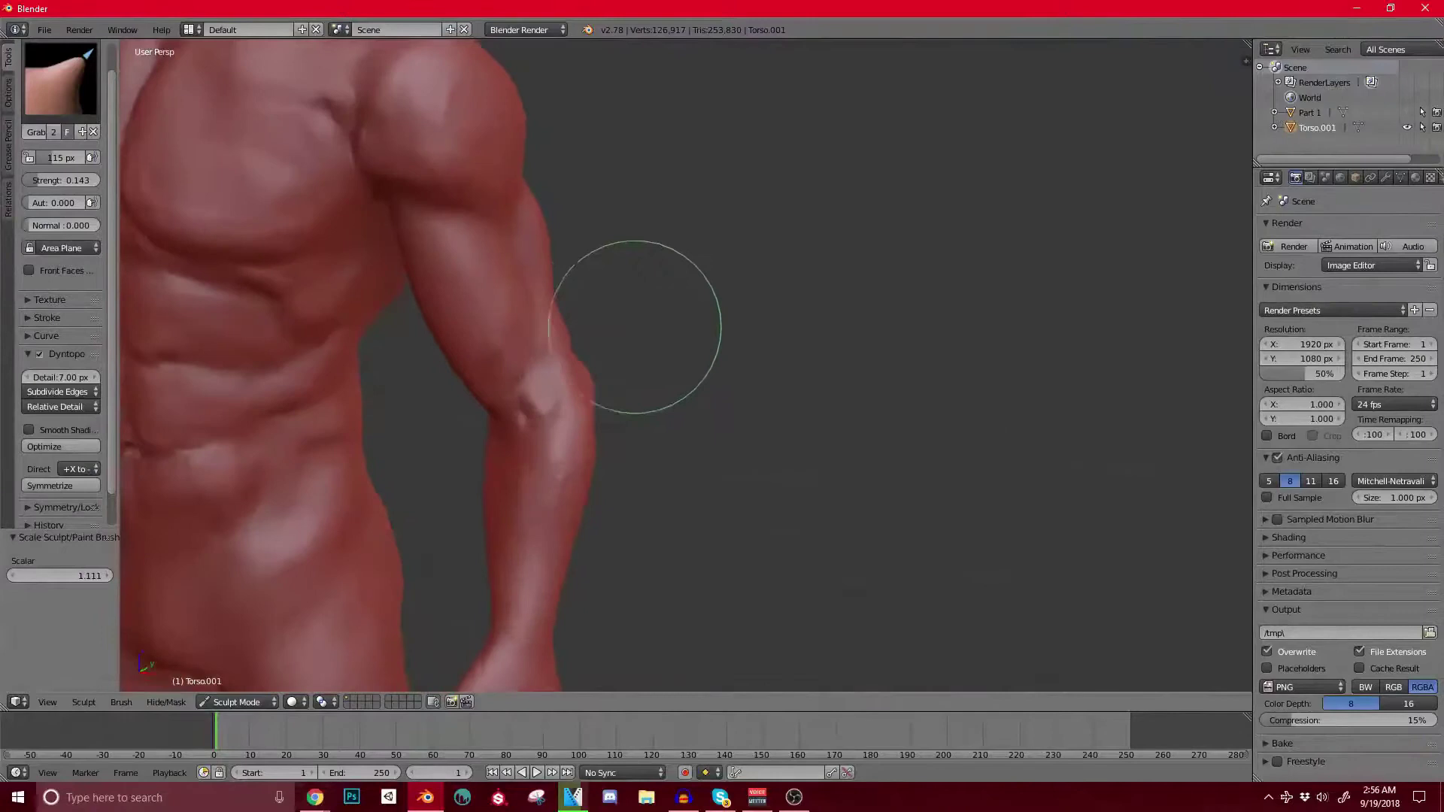
middle_drag(548, 329, 623, 348)
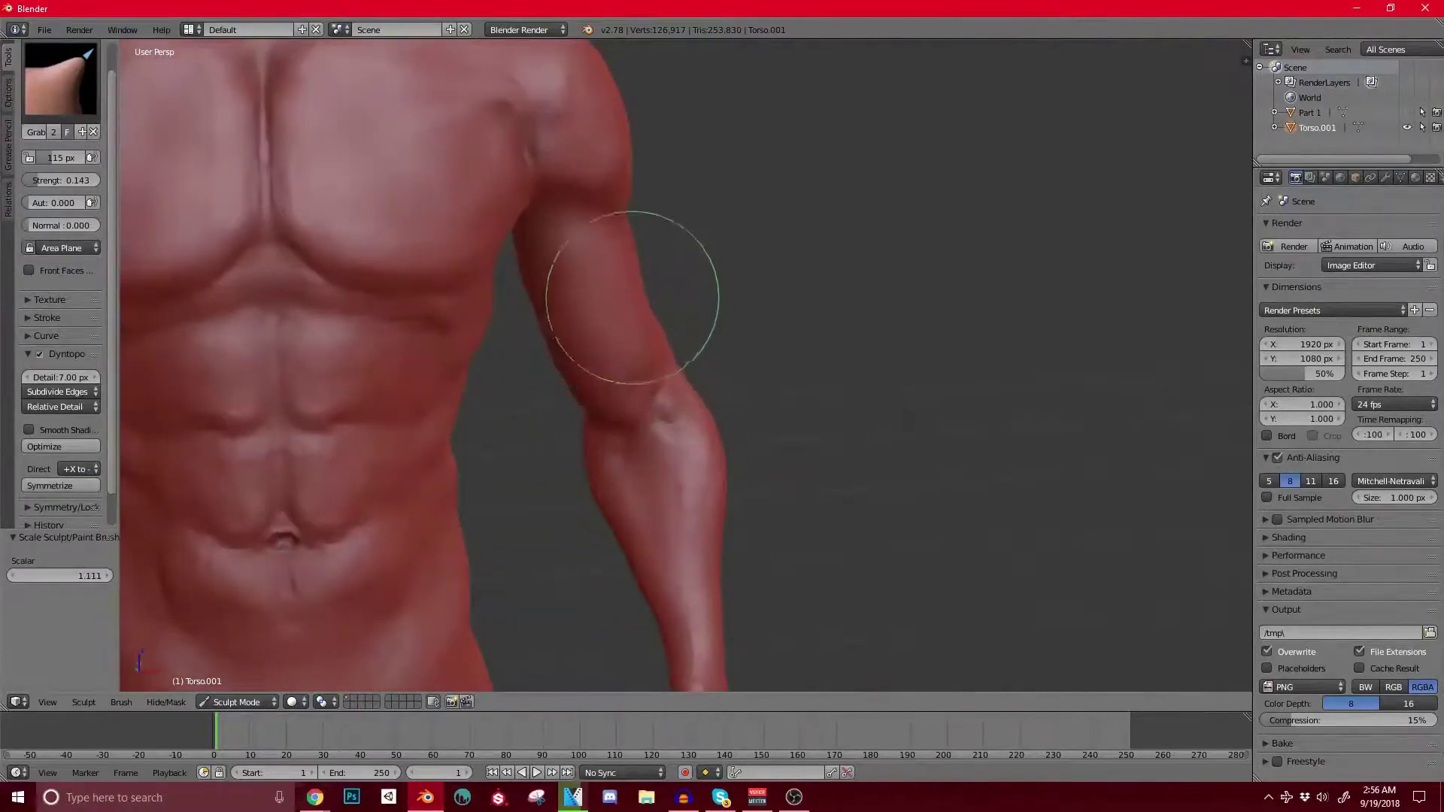
scroll(617, 286, down, 2)
scroll(667, 232, down, 2)
mouse_move(507, 384)
middle_down()
mouse_move(674, 376)
mouse_move(790, 410)
mouse_move(700, 410)
mouse_move(825, 409)
mouse_move(726, 393)
mouse_move(855, 555)
mouse_move(713, 459)
mouse_move(645, 387)
middle_up()
key(bracketright)
key(bracketright)
key(bracketright)
key(bracketright)
key(bracketright)
key(bracketright)
key(bracketright)
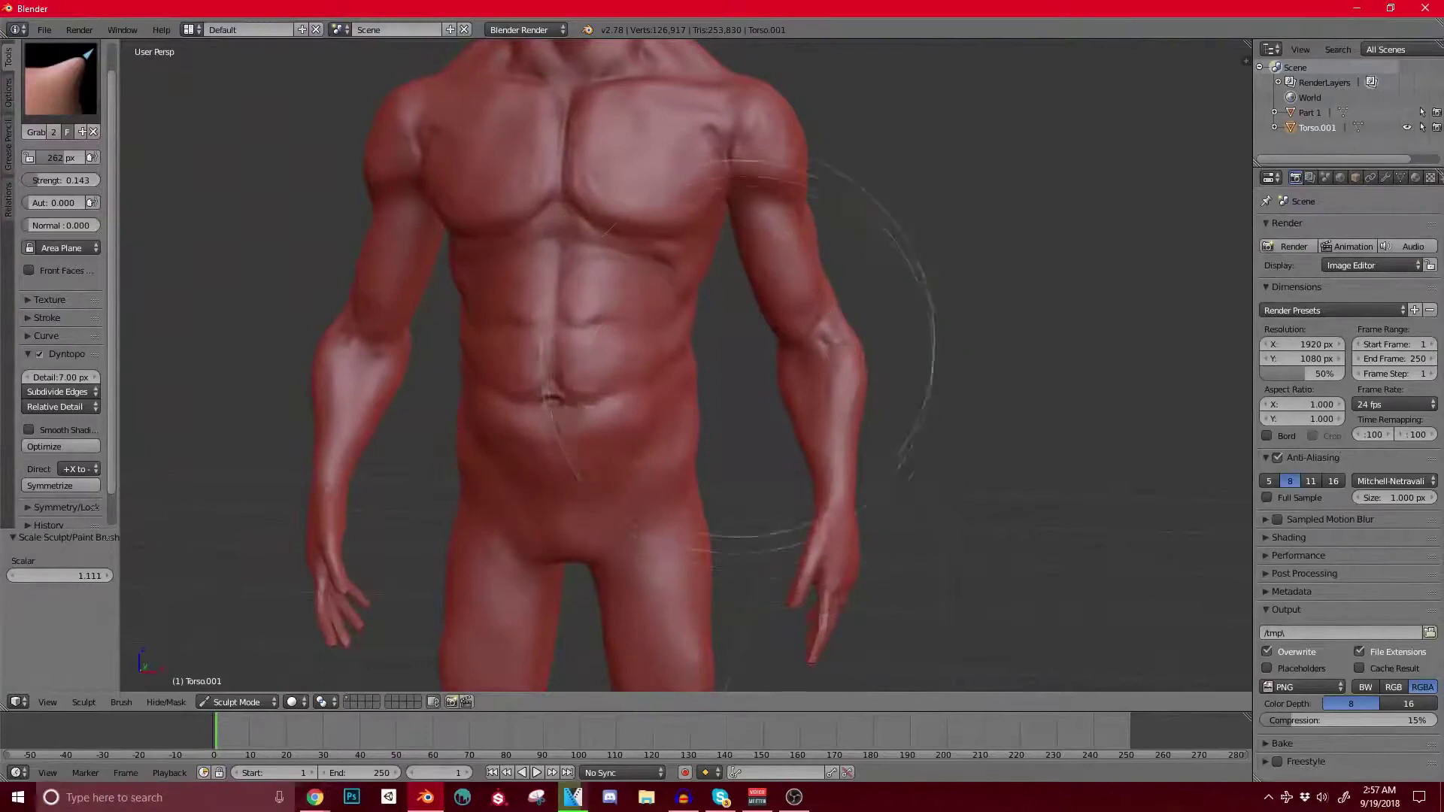
Step: Examine the arm and torso proportions from the side, back and front of the figure
middle_drag(677, 452, 827, 210)
mouse_move(932, 293)
middle_down()
mouse_move(929, 353)
mouse_move(784, 315)
mouse_move(742, 436)
mouse_move(854, 483)
mouse_move(825, 342)
middle_up()
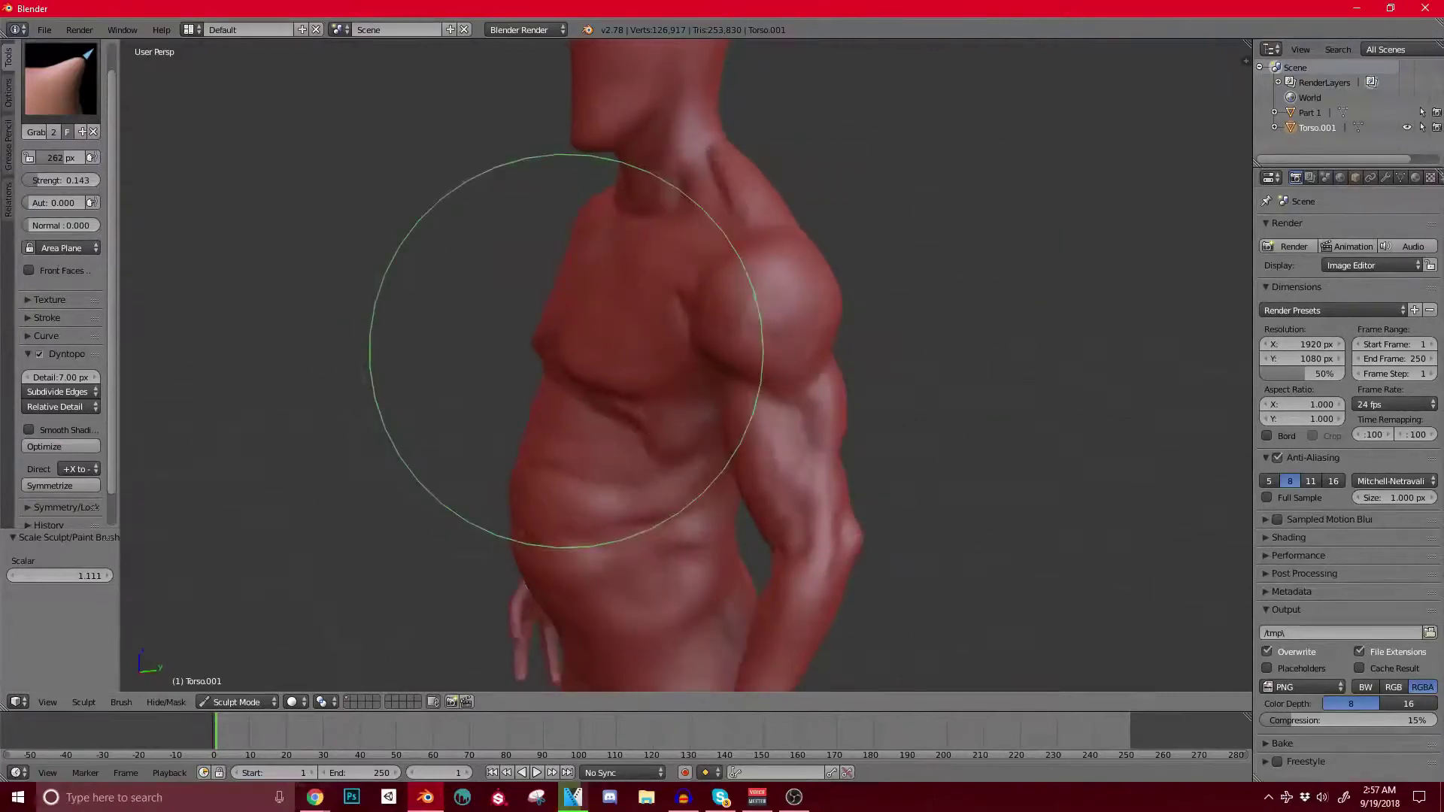
middle_drag(564, 322, 610, 347)
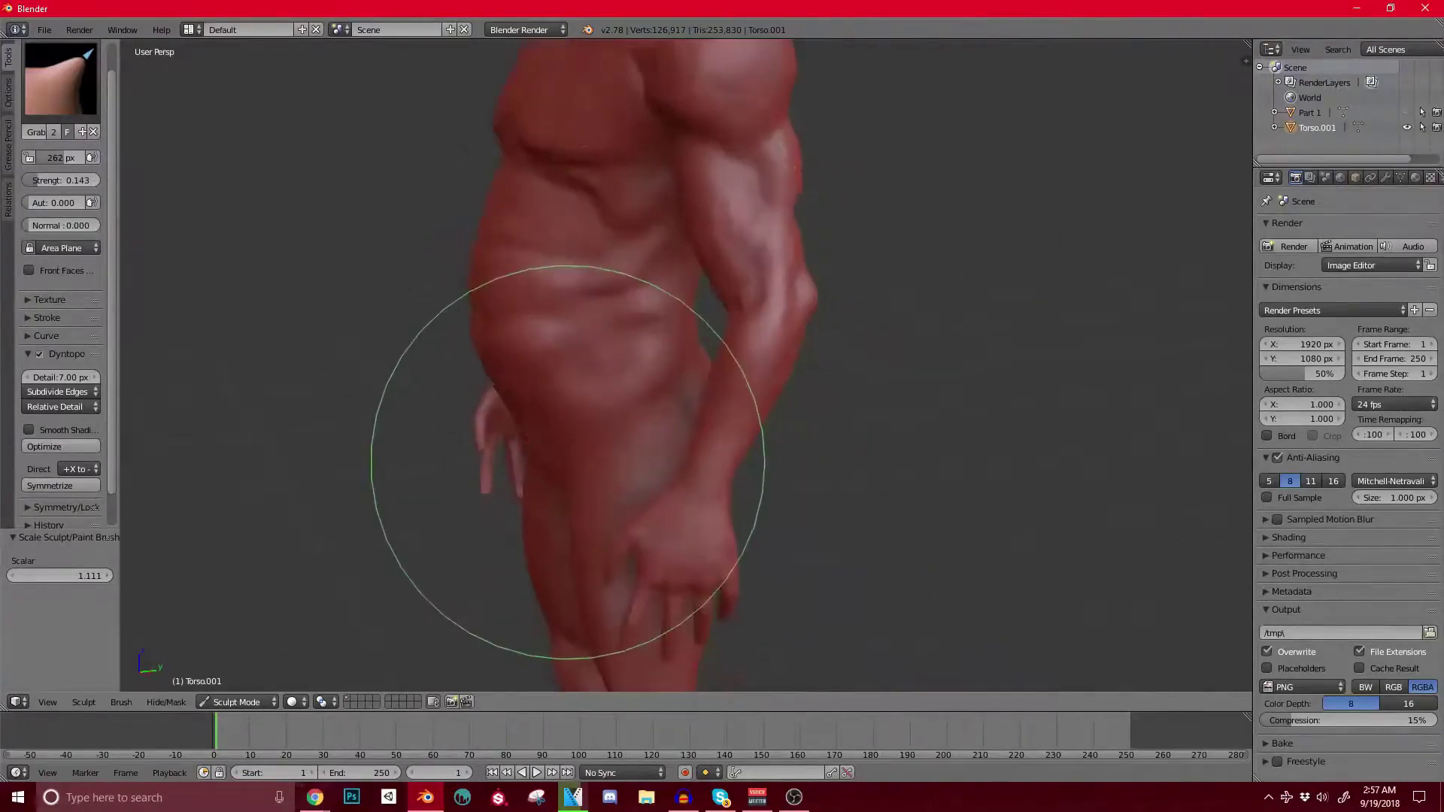
middle_drag(797, 403, 667, 471)
mouse_move(794, 452)
middle_down()
mouse_move(661, 413)
mouse_move(783, 387)
mouse_move(901, 412)
middle_up()
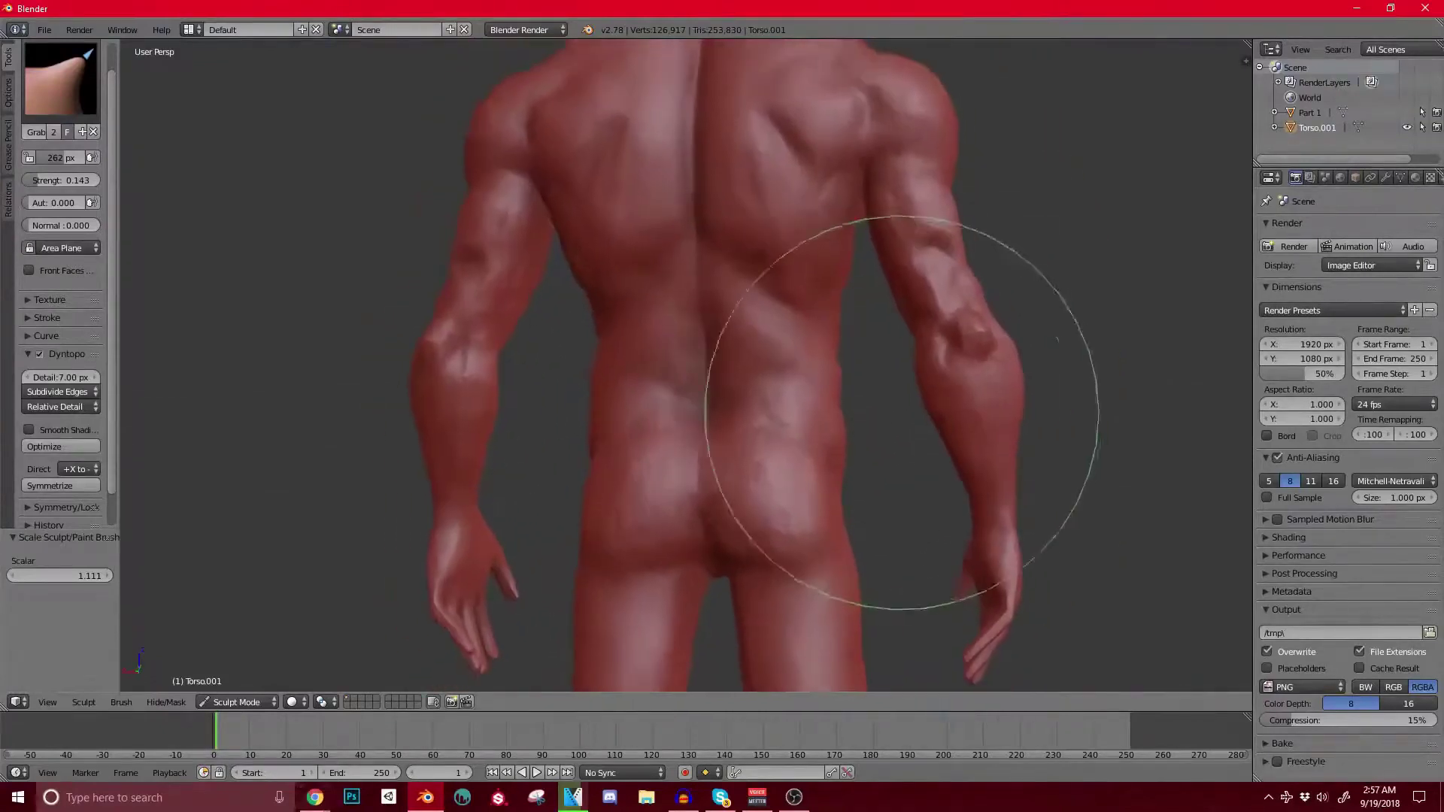
scroll(901, 412, up, 3)
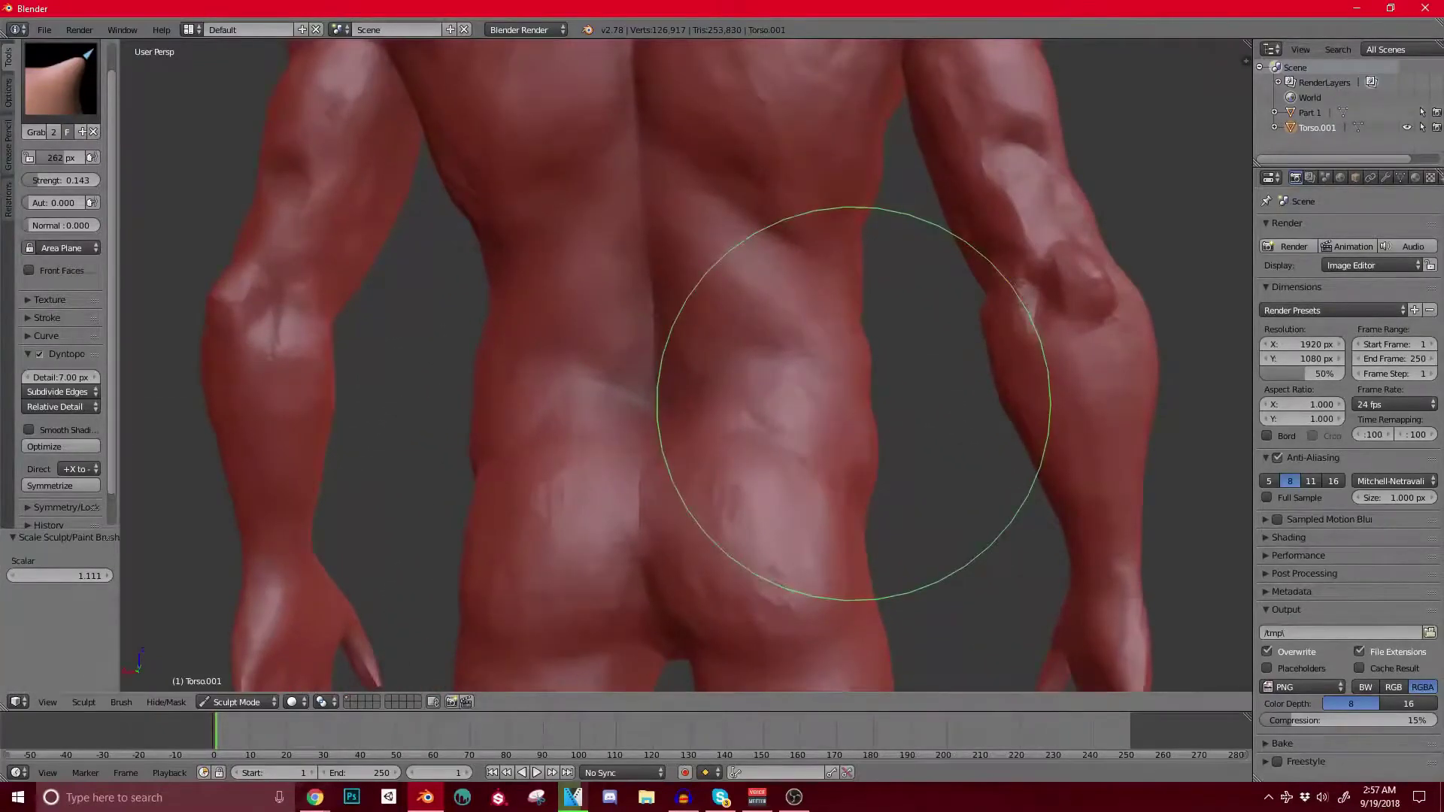
scroll(742, 484, down, 3)
middle_drag(742, 484, 948, 451)
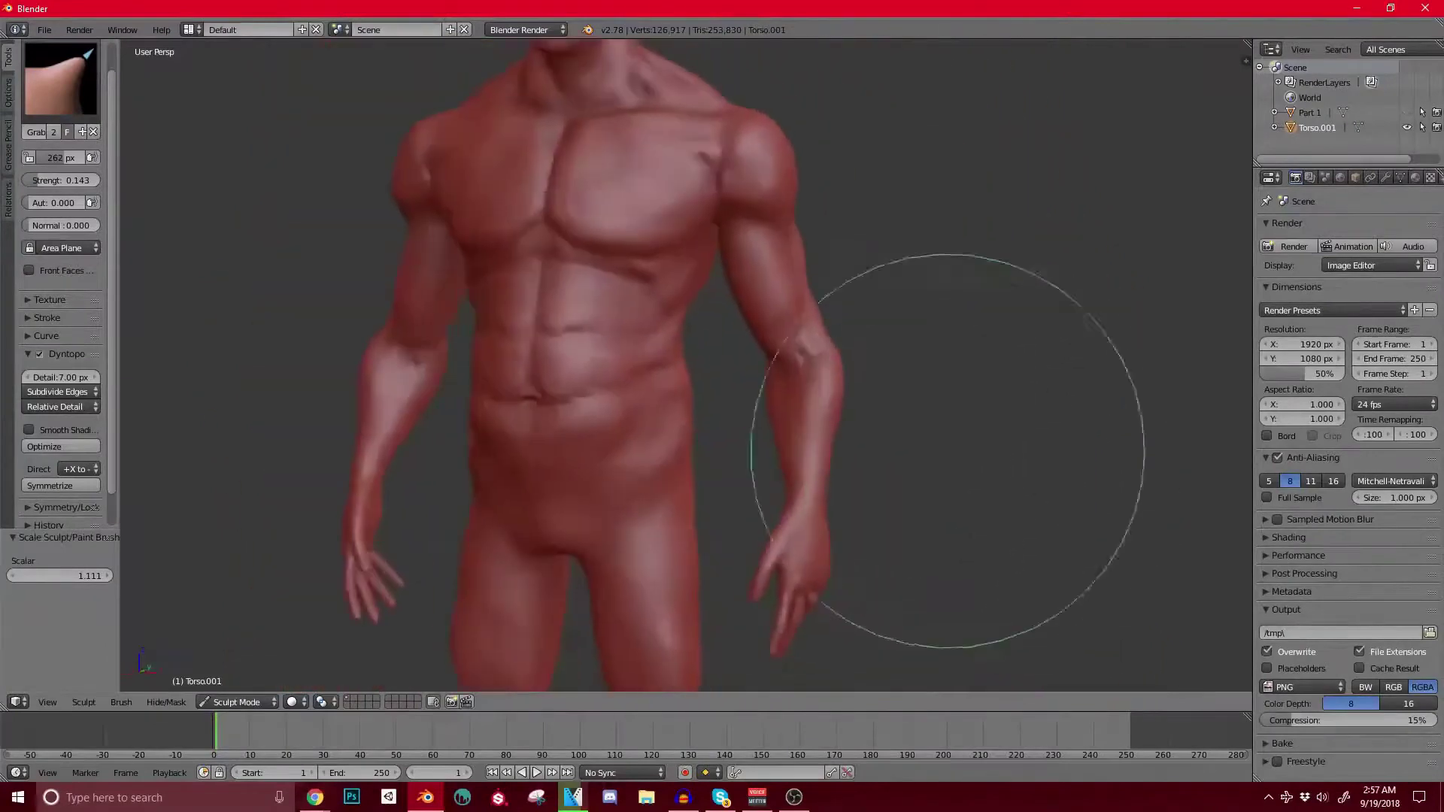
shift+middle_drag(709, 496, 775, 361)
scroll(774, 361, up, 1)
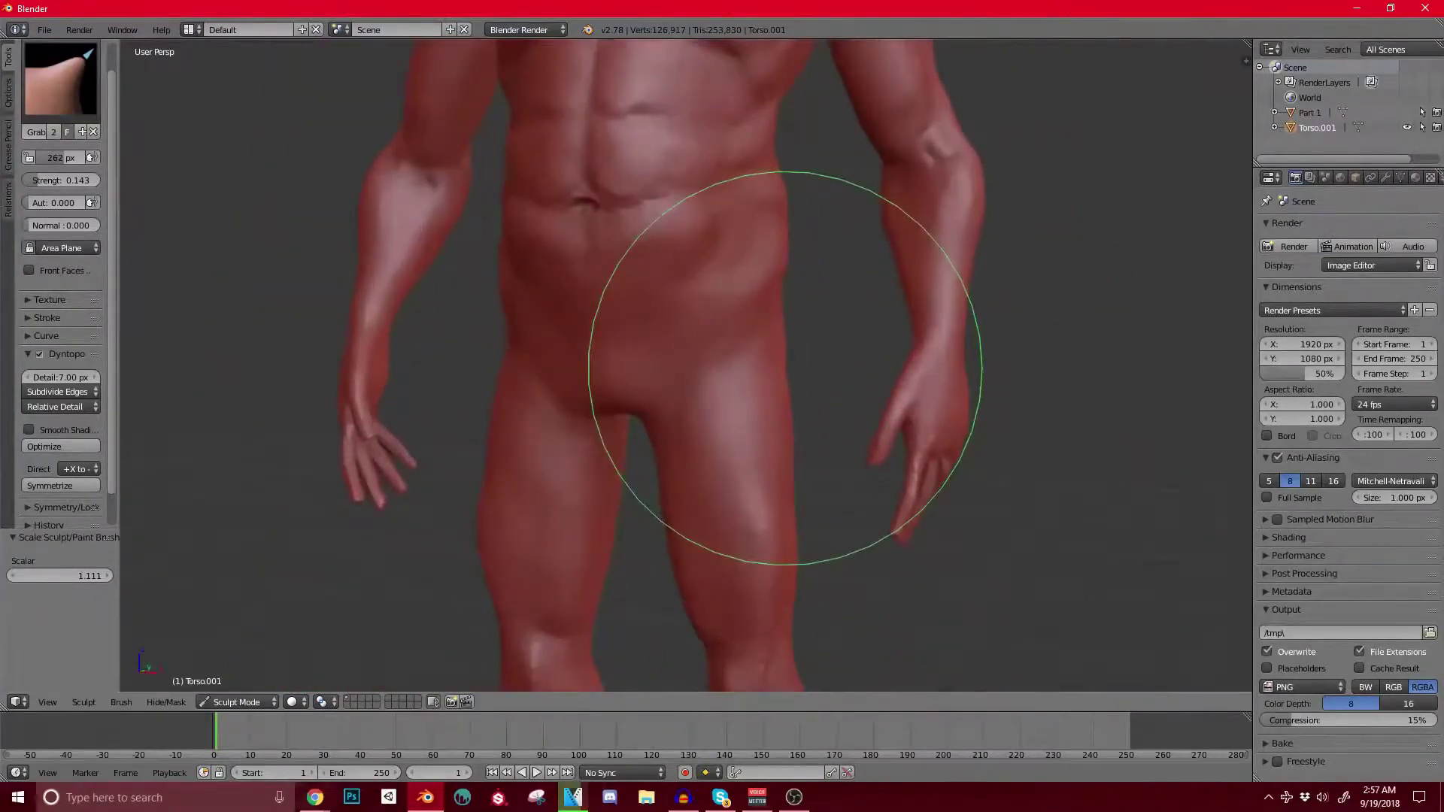
scroll(516, 516, down, 4)
scroll(606, 467, up, 4)
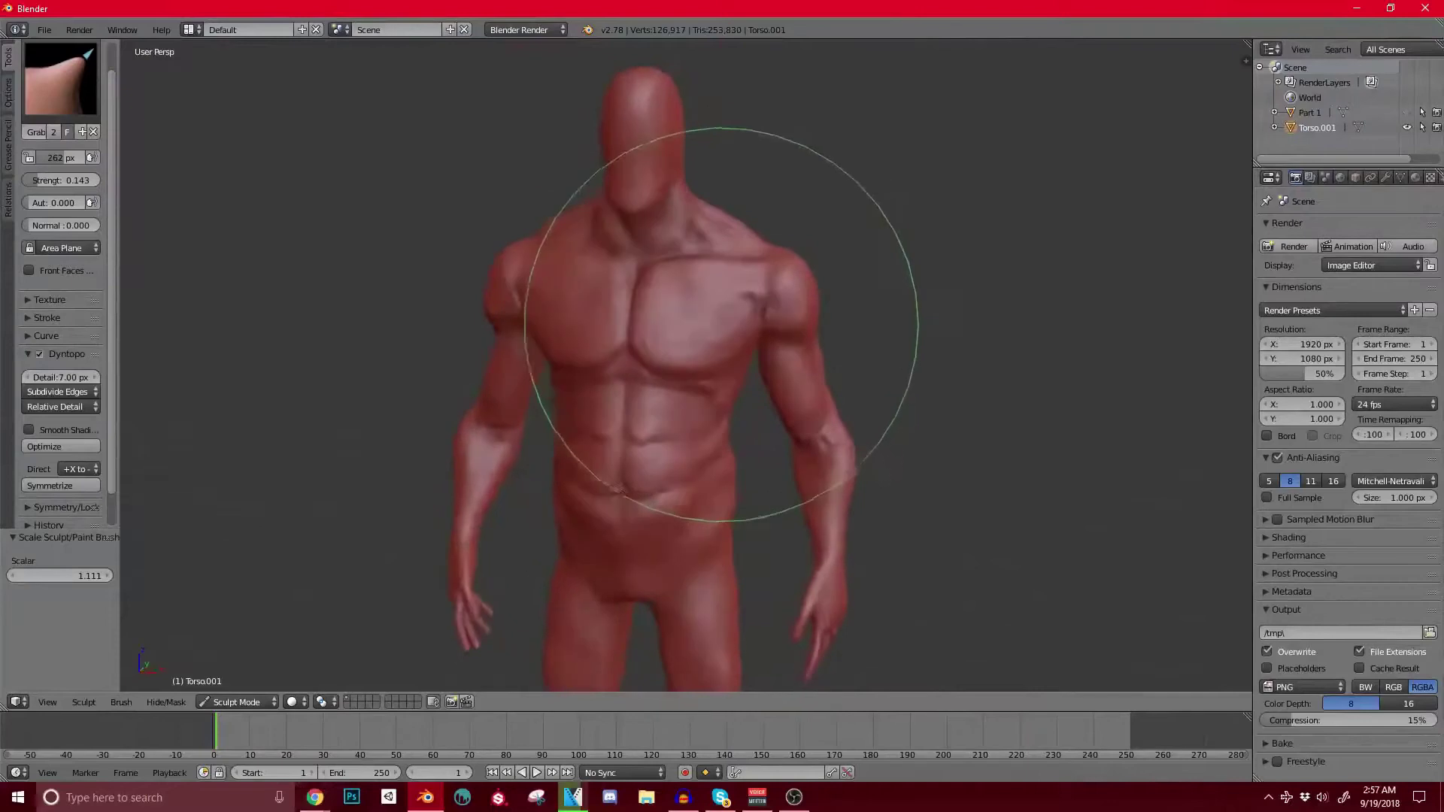
Step: Inspect the chest up close and the arm in side profile, undoing the last change
scroll(467, 386, up, 4)
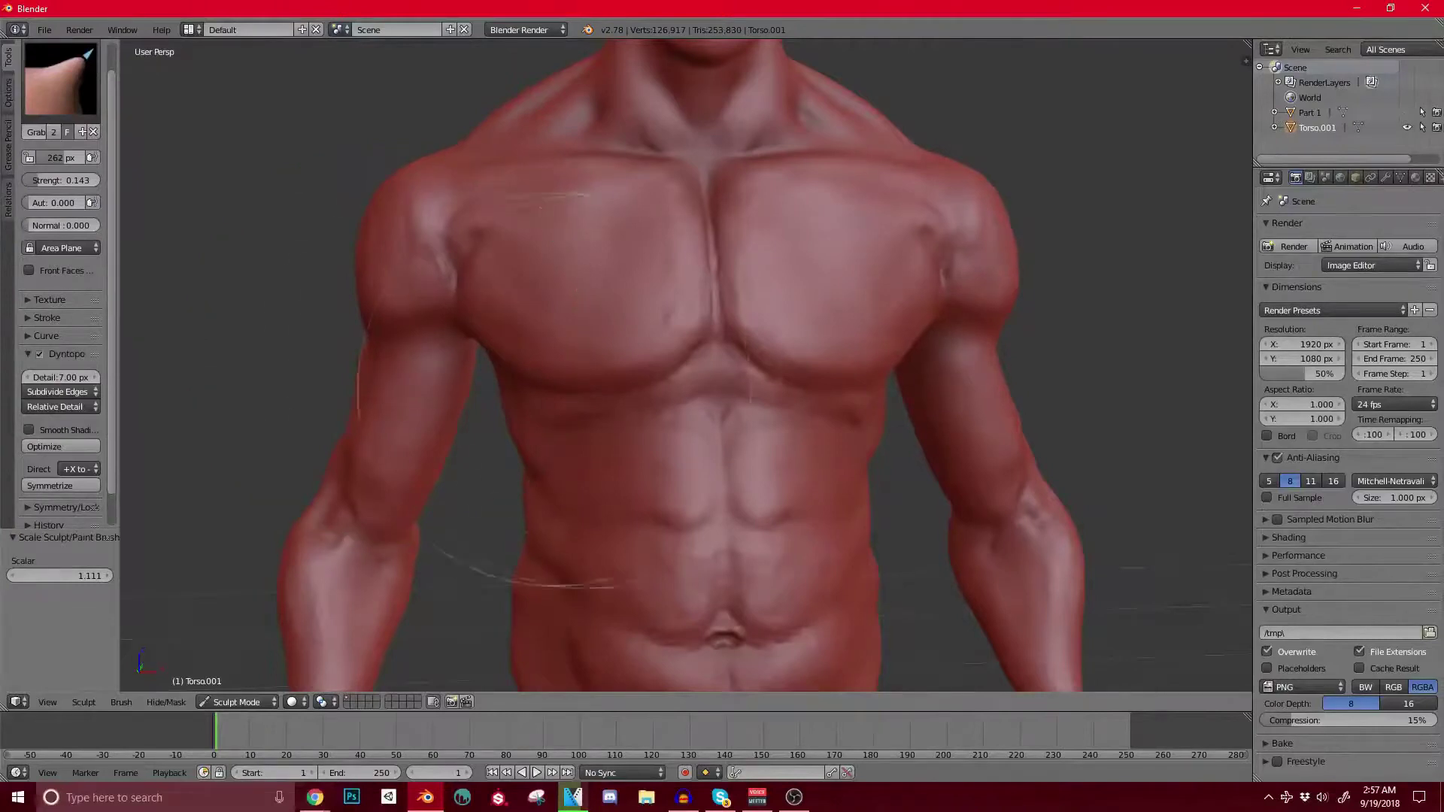
scroll(677, 361, up, 1)
scroll(624, 437, down, 3)
middle_drag(591, 485, 654, 435)
mouse_move(744, 421)
middle_down()
mouse_move(758, 458)
mouse_move(758, 441)
middle_up()
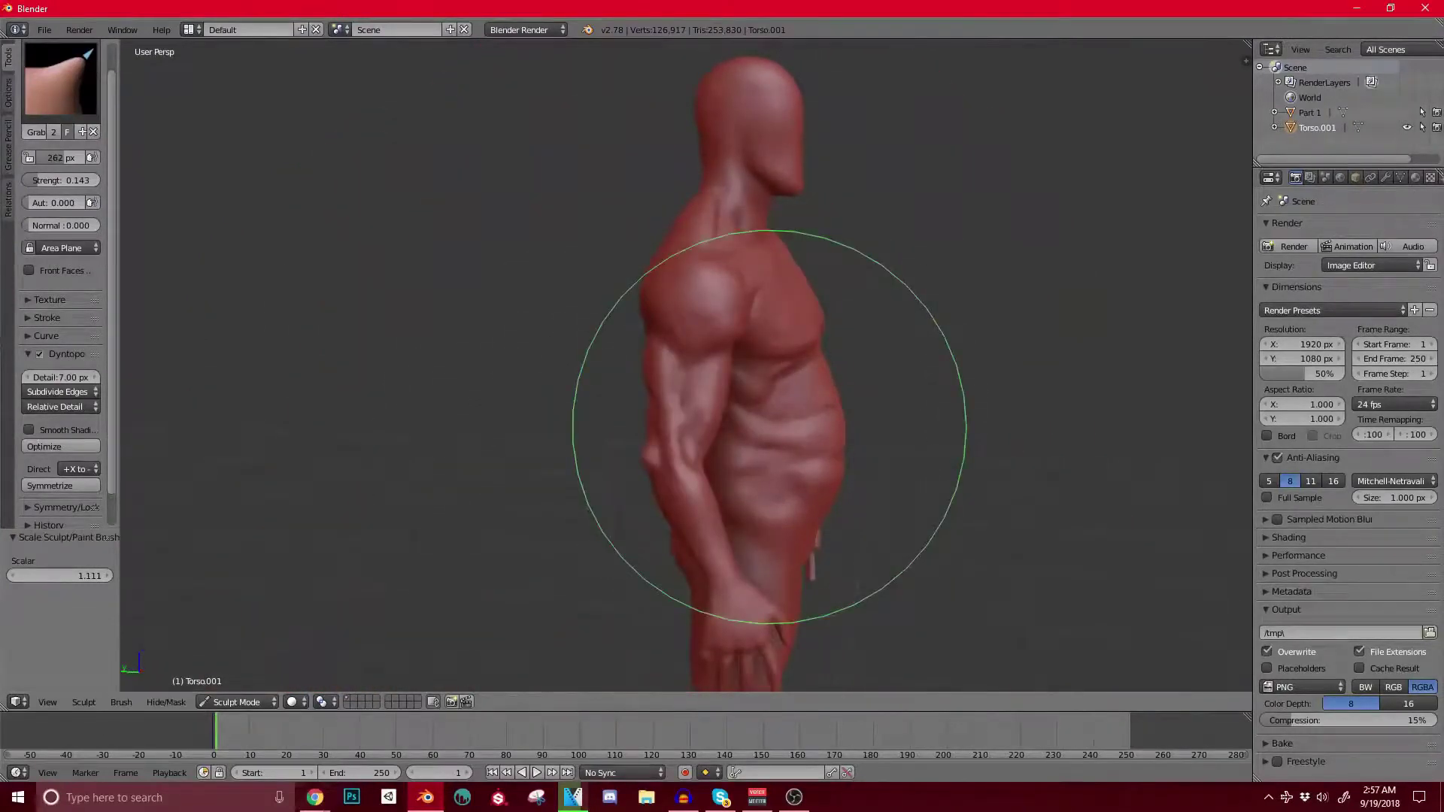
key(ctrl+z)
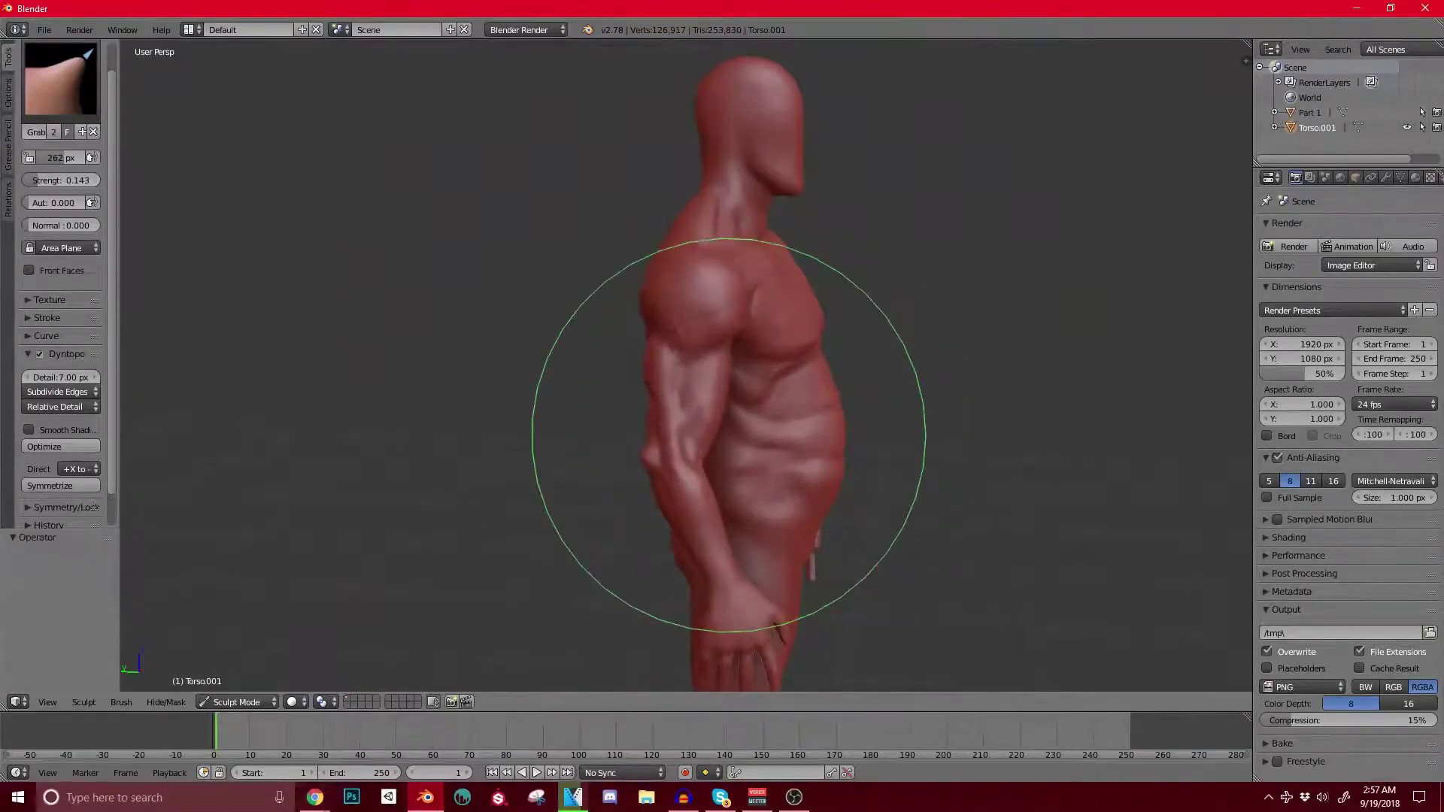
mouse_move(484, 484)
middle_down()
mouse_move(418, 484)
mouse_move(452, 500)
middle_up()
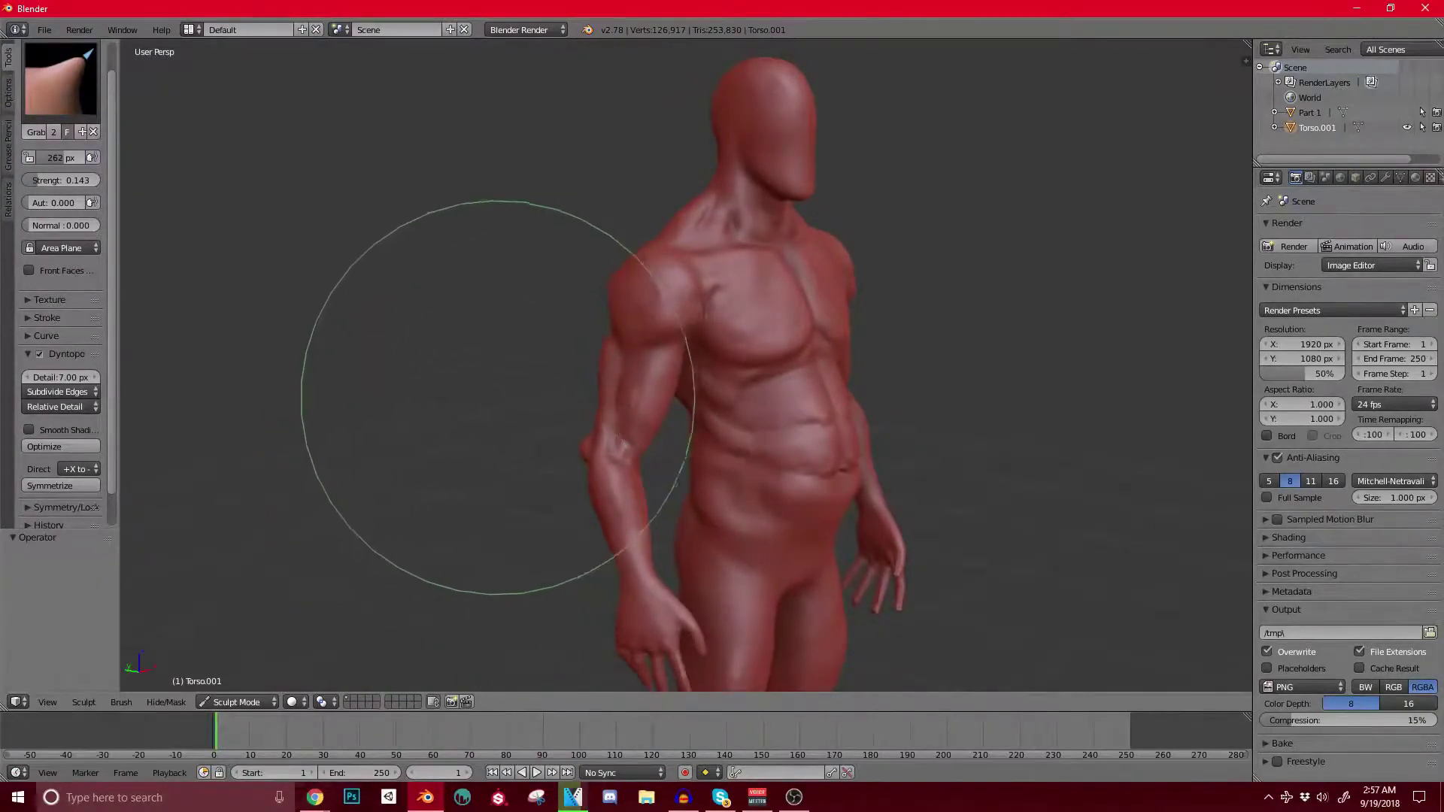
middle_drag(451, 403, 541, 393)
scroll(583, 414, up, 3)
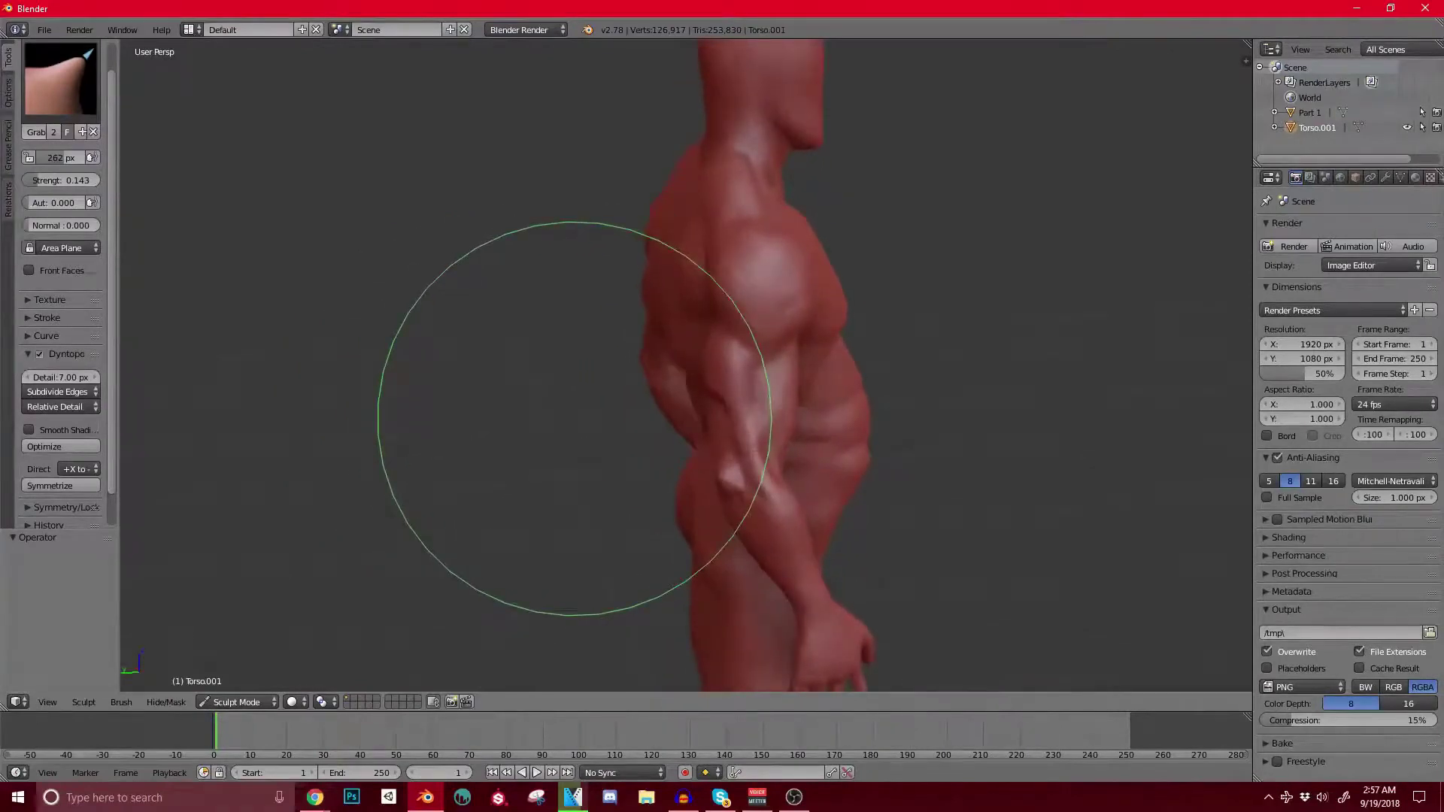
Step: Switch to the Clay Strips brush at 51 px and build up the back of the elbow
mouse_move(403, 435)
middle_down()
mouse_move(464, 435)
mouse_move(396, 416)
mouse_move(622, 466)
middle_up()
scroll(621, 466, up, 2)
click(60, 79)
click(173, 157)
key(bracketleft)
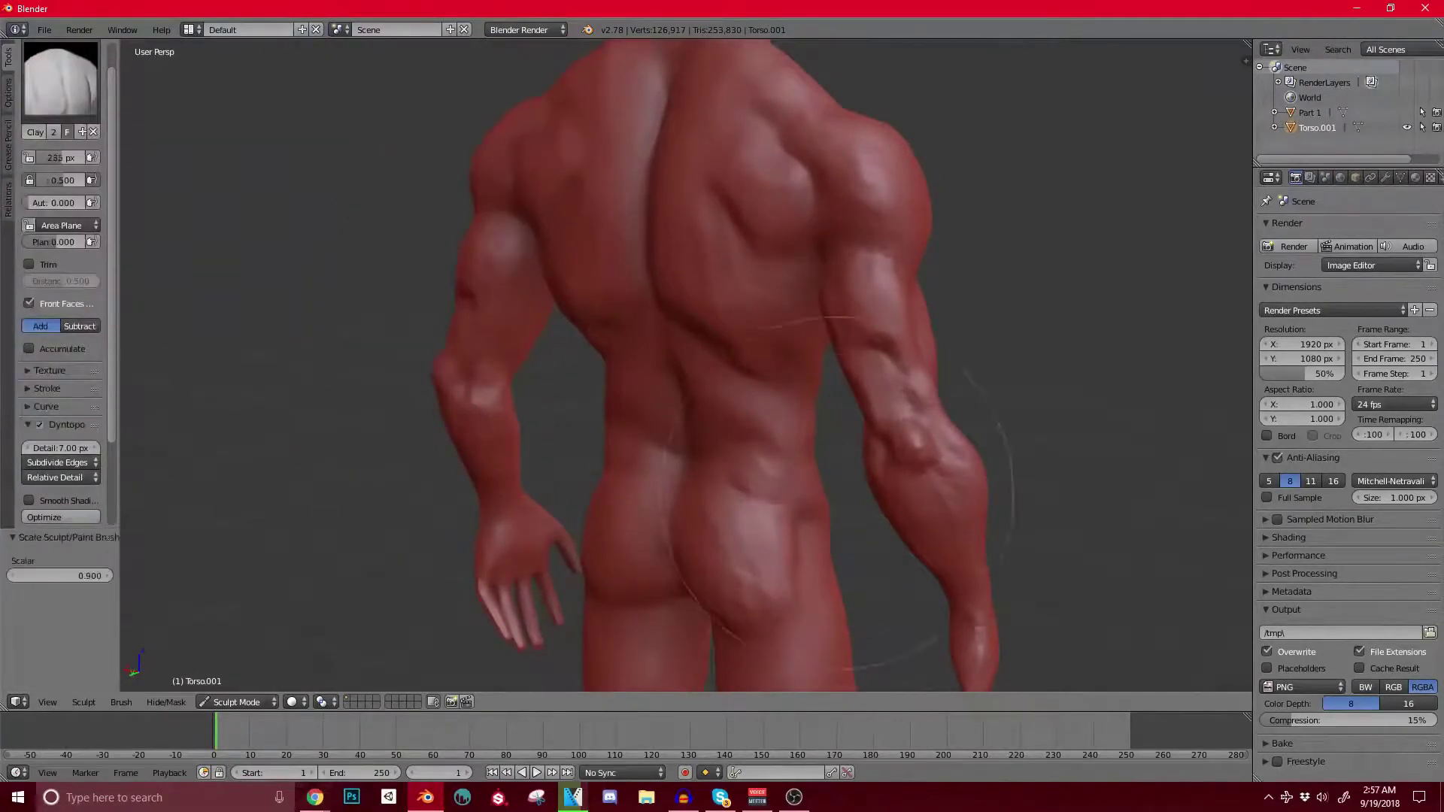
mouse_move(937, 459)
middle_down()
mouse_move(774, 451)
mouse_move(857, 442)
middle_up()
scroll(831, 454, up, 2)
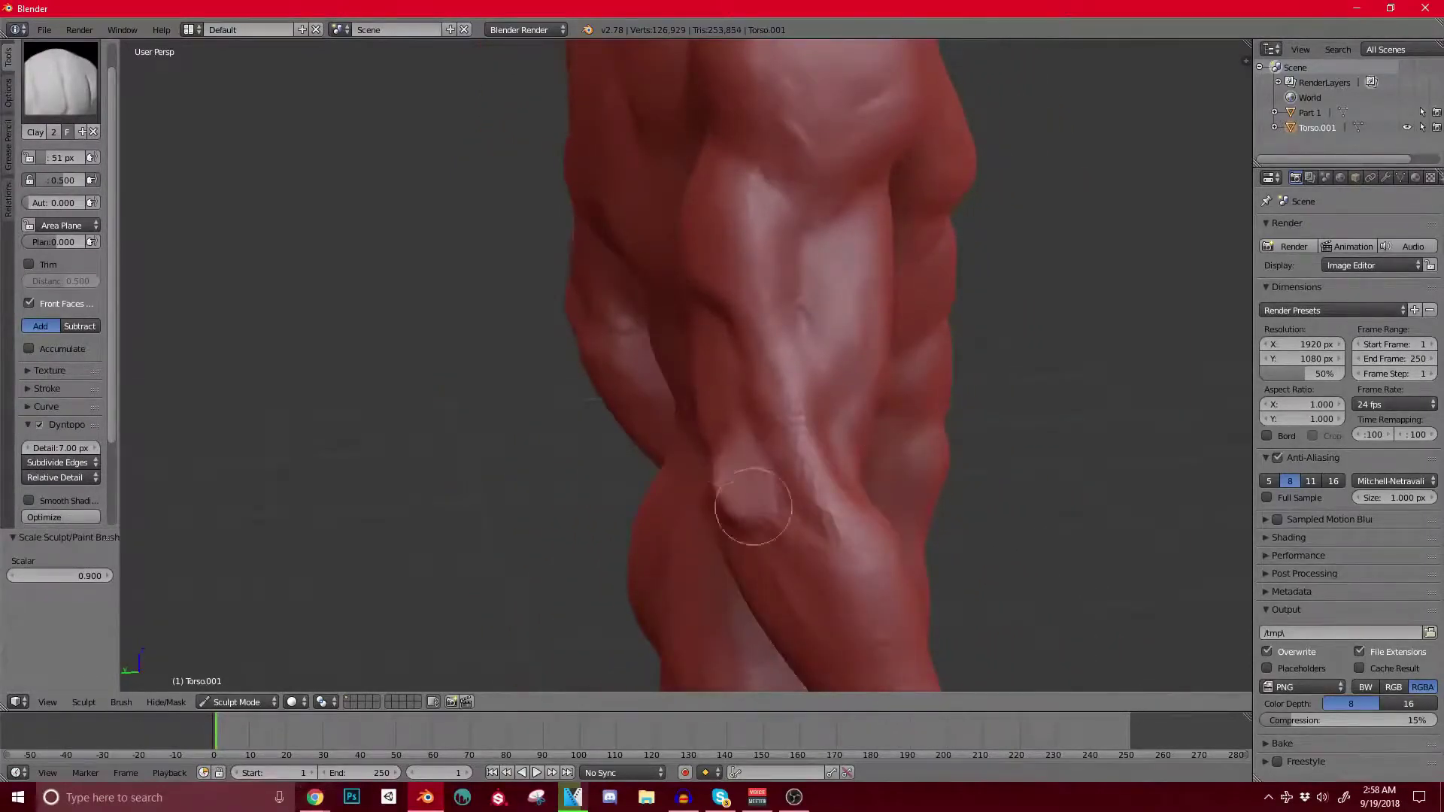
Step: Refine the elbow bump with Clay Strips, working from behind and from the outer side
scroll(710, 475, down, 4)
middle_drag(710, 475, 850, 455)
scroll(850, 455, up, 2)
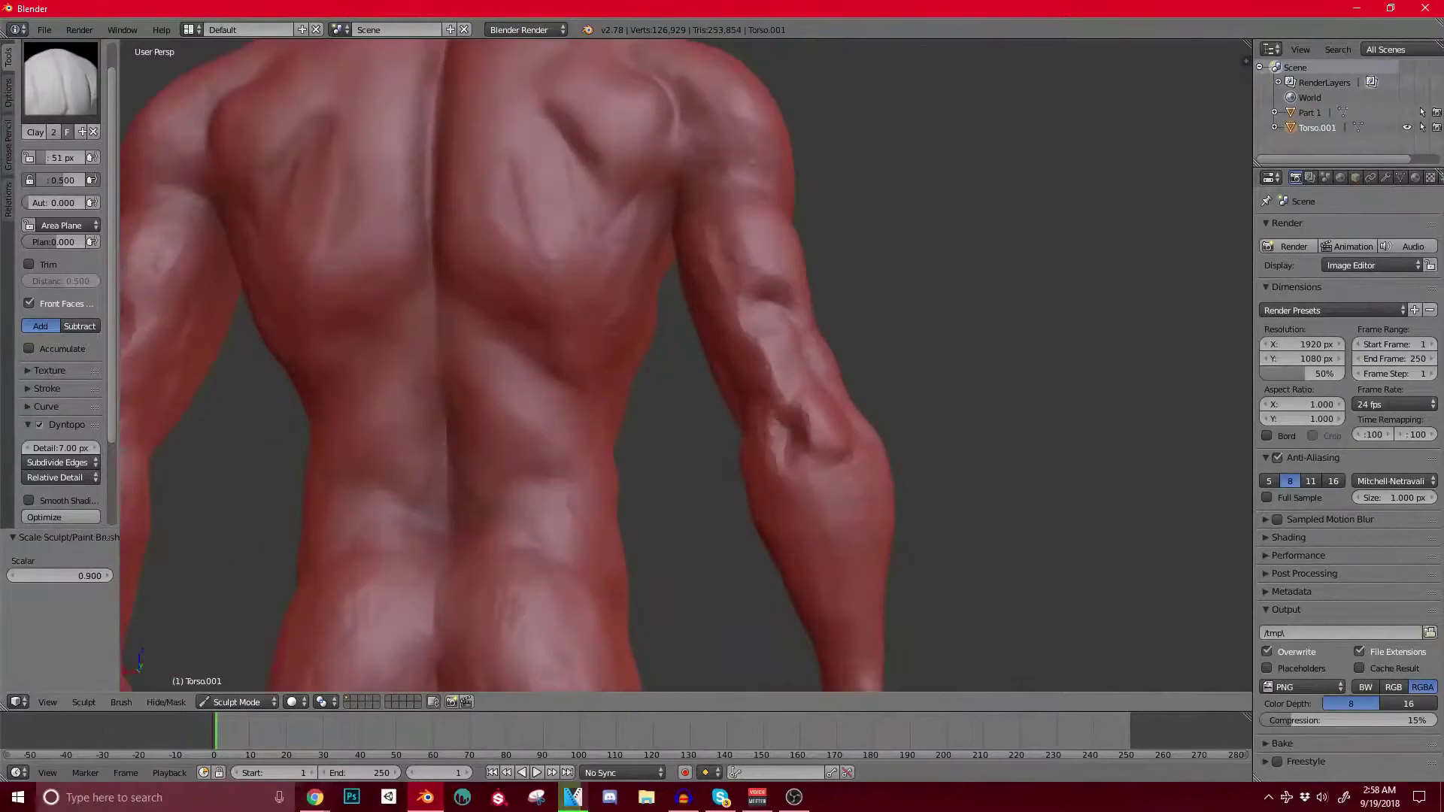
scroll(831, 431, down, 4)
middle_drag(835, 466, 763, 486)
scroll(763, 485, up, 4)
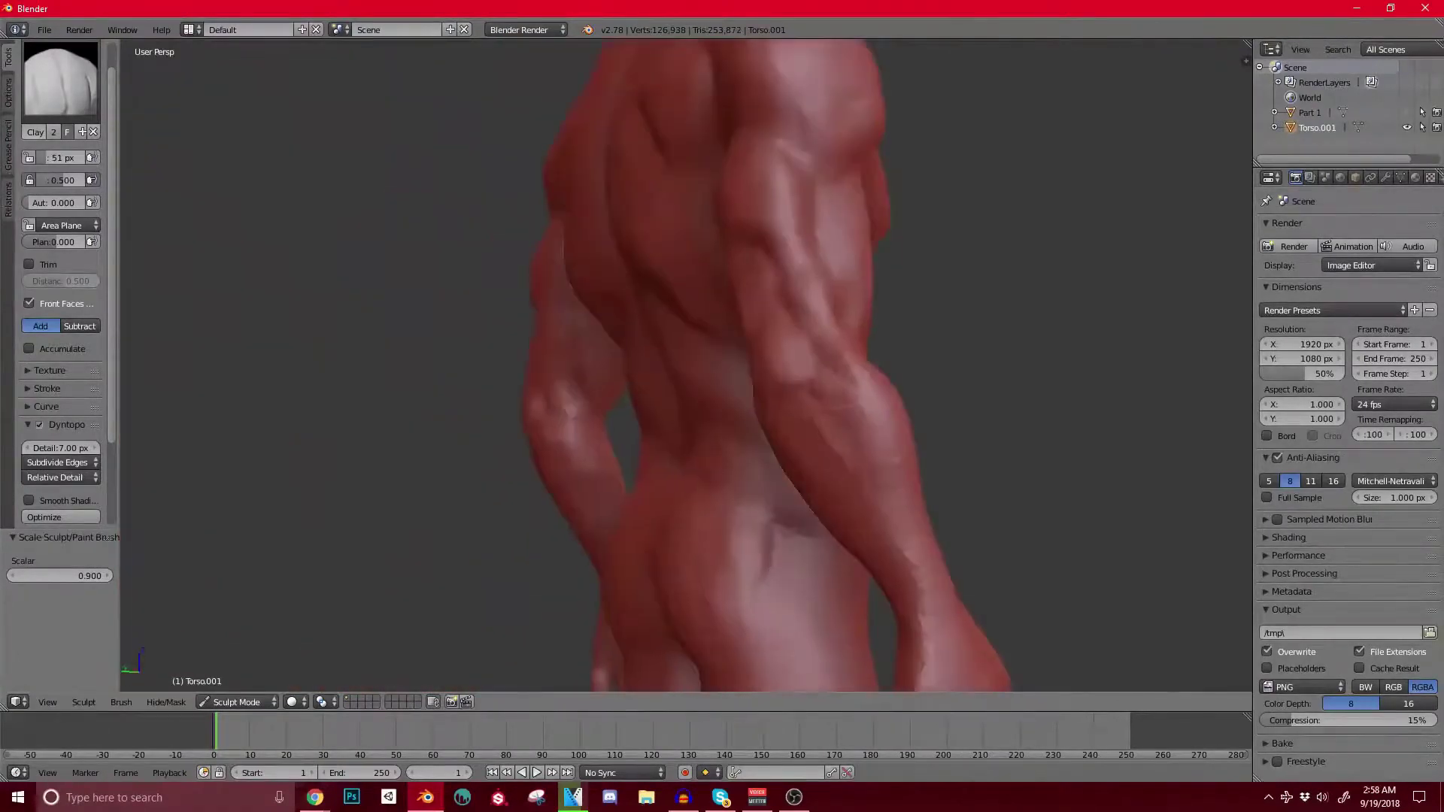
Step: Check the arm in profile and keep shaping the elbow and lower triceps with Clay Strips
middle_drag(790, 335, 737, 337)
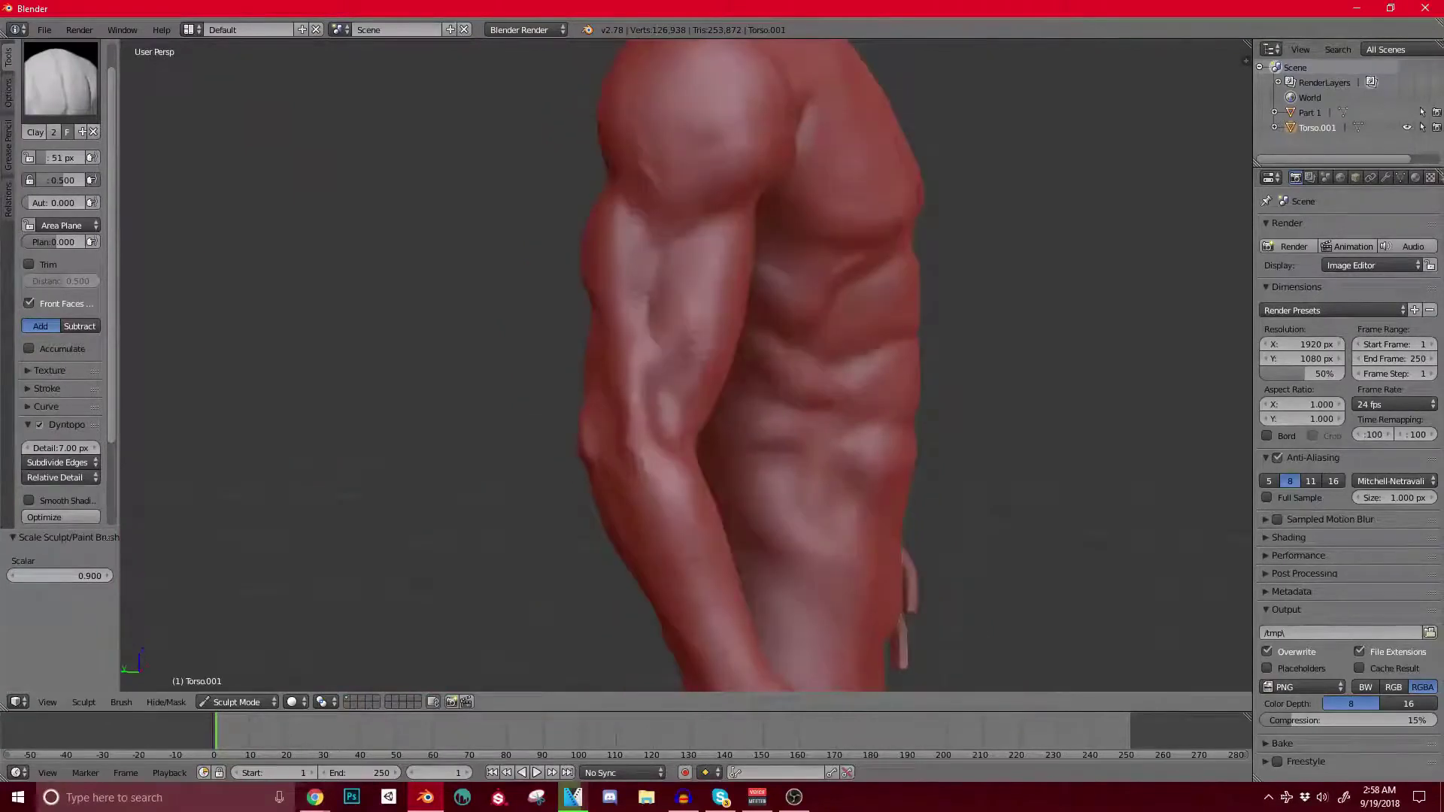
scroll(677, 391, down, 3)
middle_drag(677, 391, 790, 383)
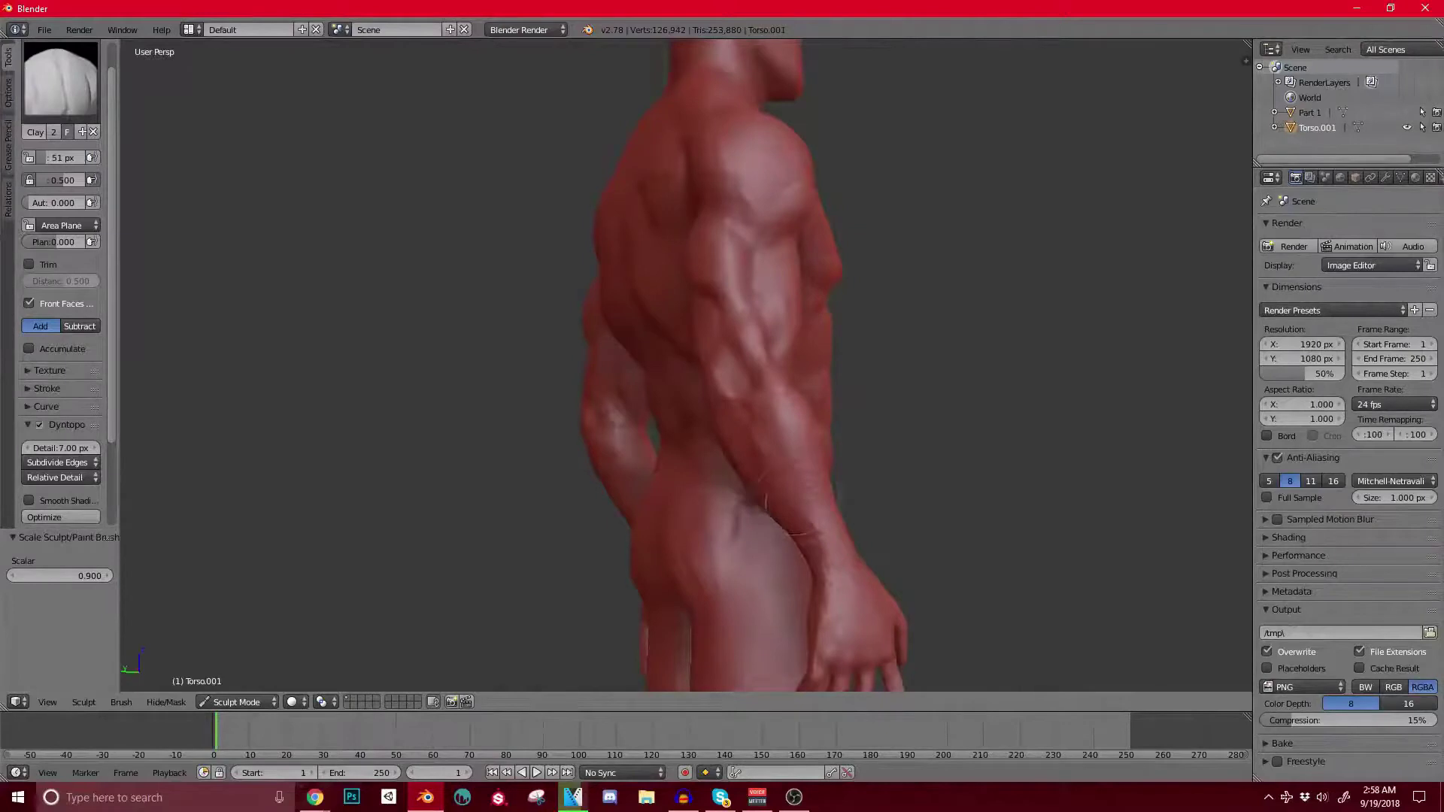
scroll(779, 482, down, 3)
middle_drag(778, 482, 803, 442)
scroll(803, 440, up, 3)
scroll(804, 443, up, 6)
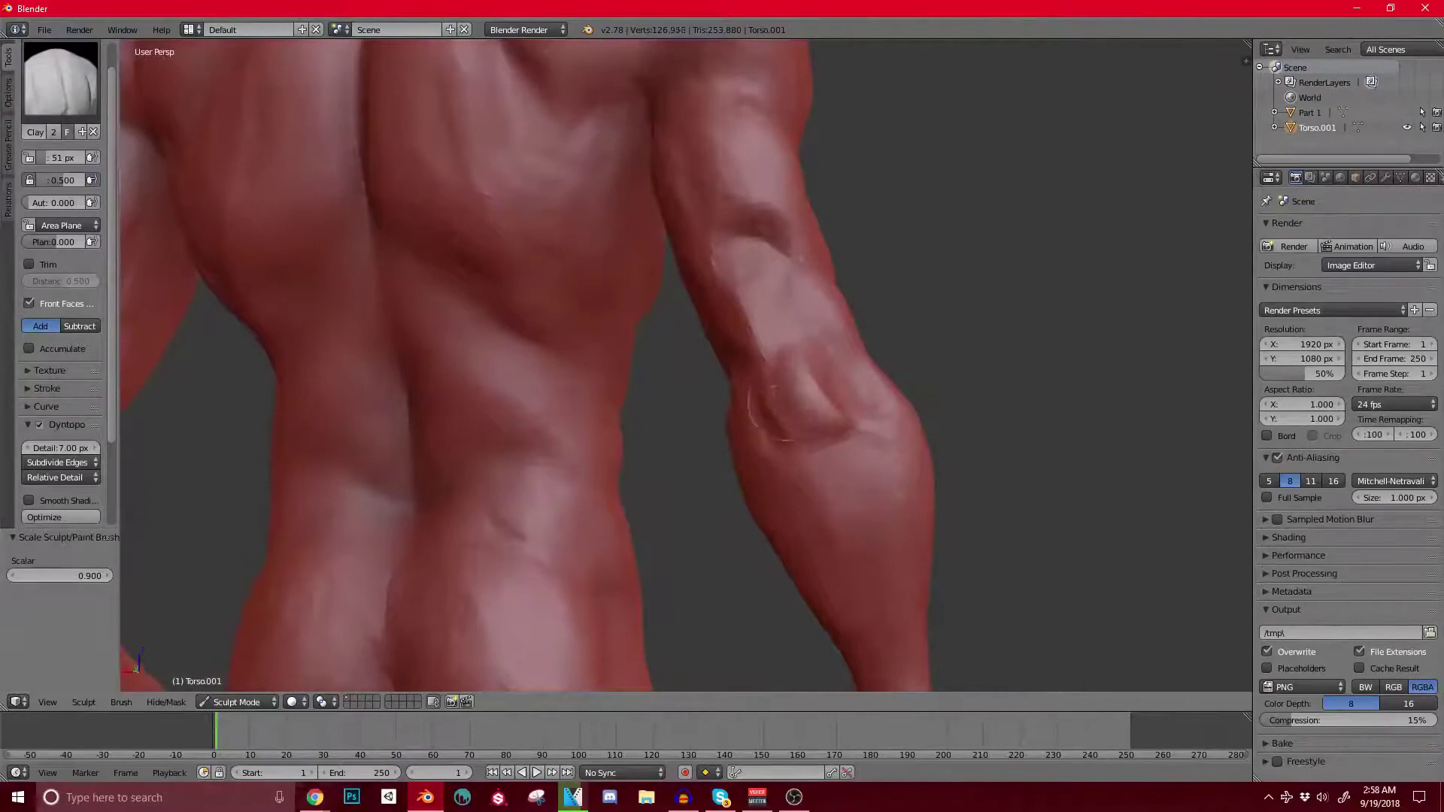
Step: Add Clay Strips volume along the inner side of the elbow and check the upper arm from behind
scroll(775, 417, down, 5)
middle_drag(775, 417, 770, 444)
scroll(771, 444, up, 5)
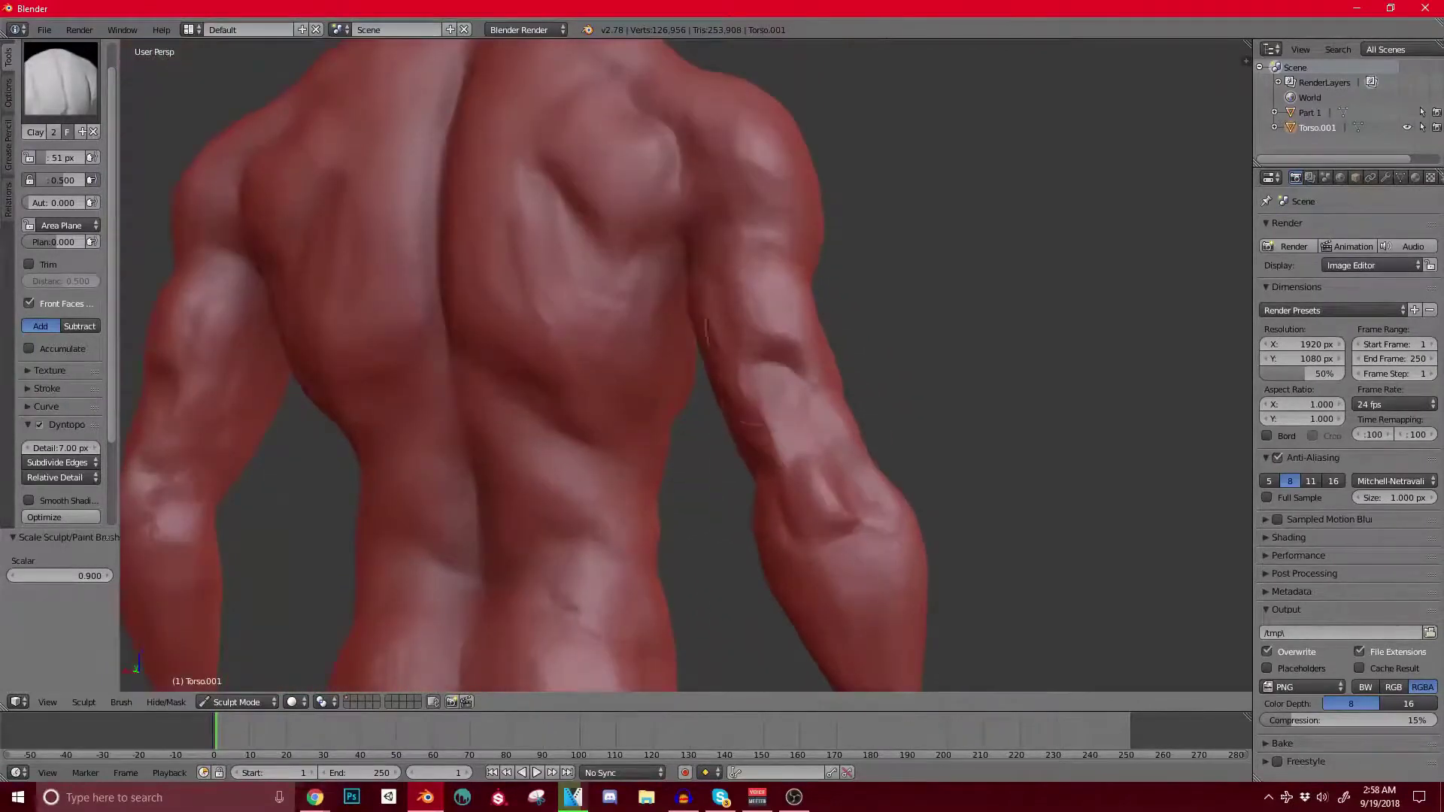
scroll(787, 343, down, 3)
mouse_move(788, 343)
middle_down()
mouse_move(741, 339)
mouse_move(771, 340)
mouse_move(752, 357)
mouse_move(763, 328)
middle_up()
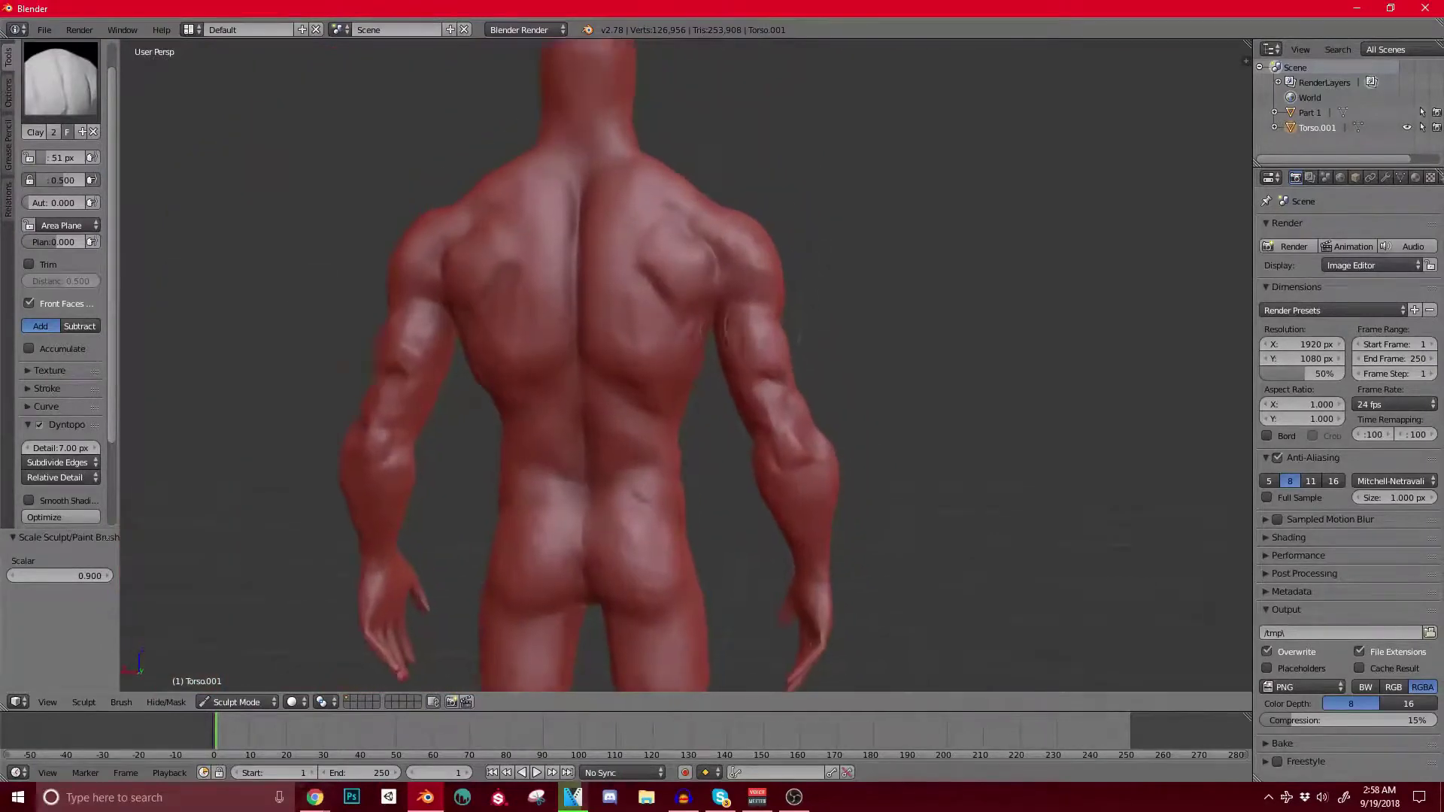
scroll(772, 372, up, 4)
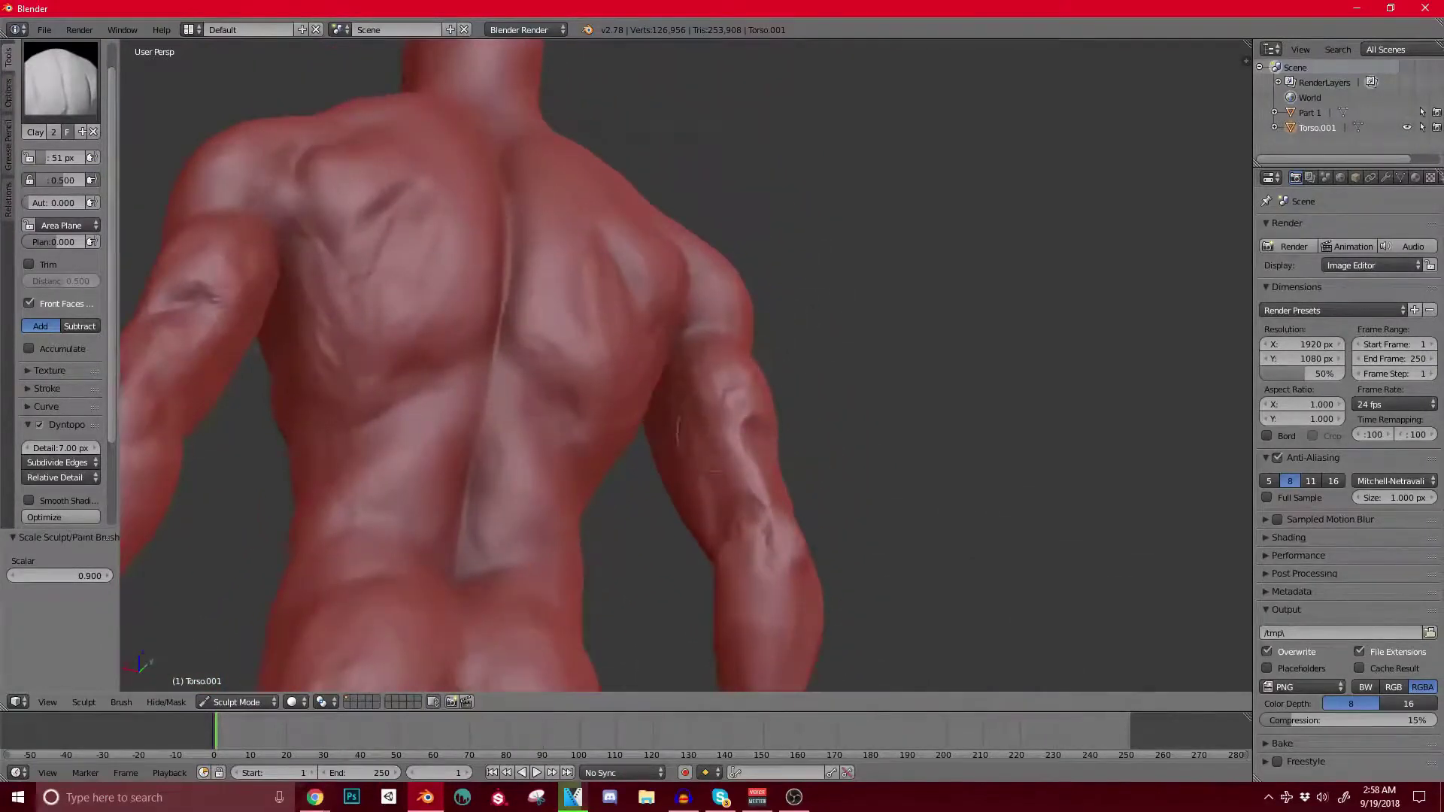
Step: Examine the back, shoulders and both arms from behind at different distances and angles
scroll(722, 459, down, 2)
scroll(722, 466, up, 4)
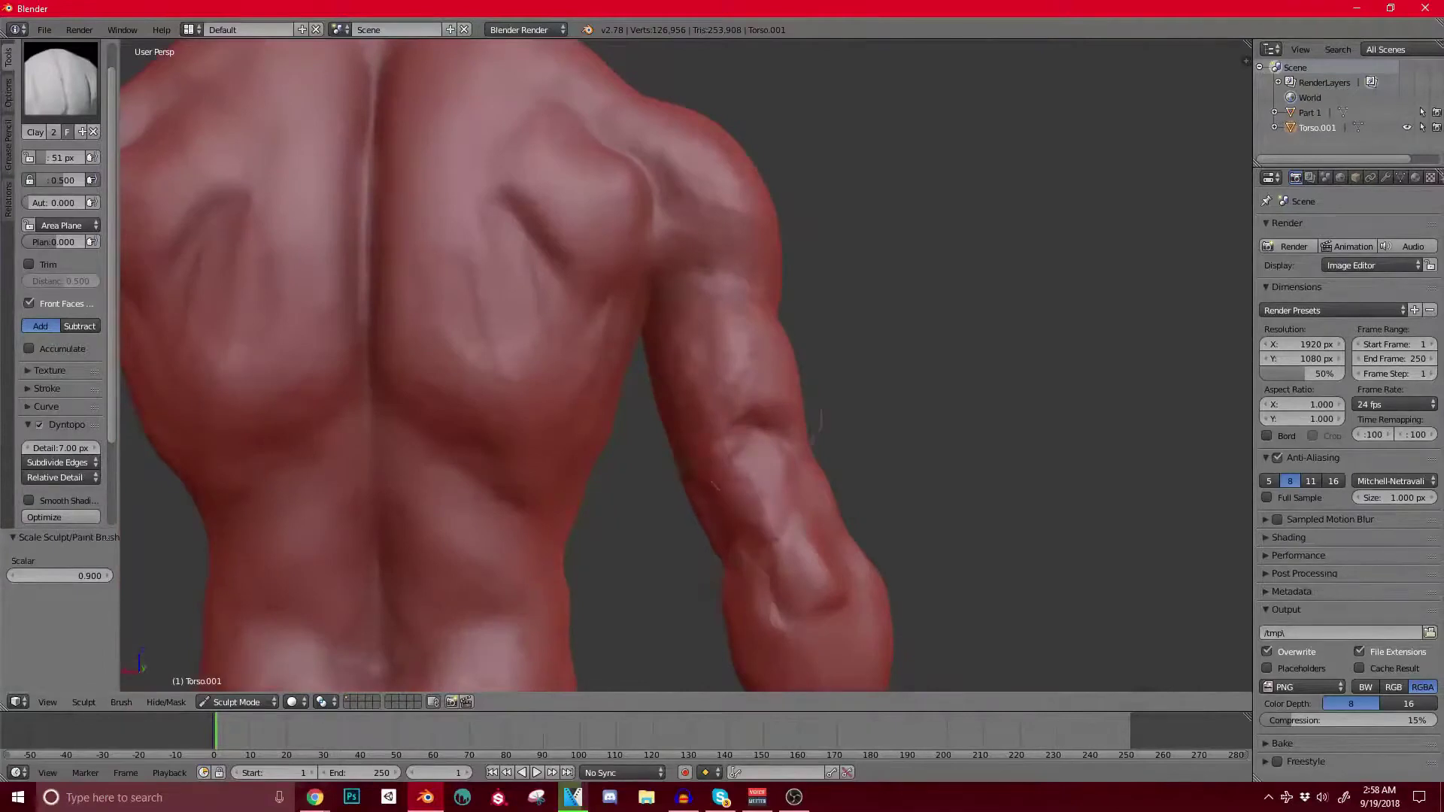
scroll(752, 437, down, 3)
scroll(752, 437, up, 4)
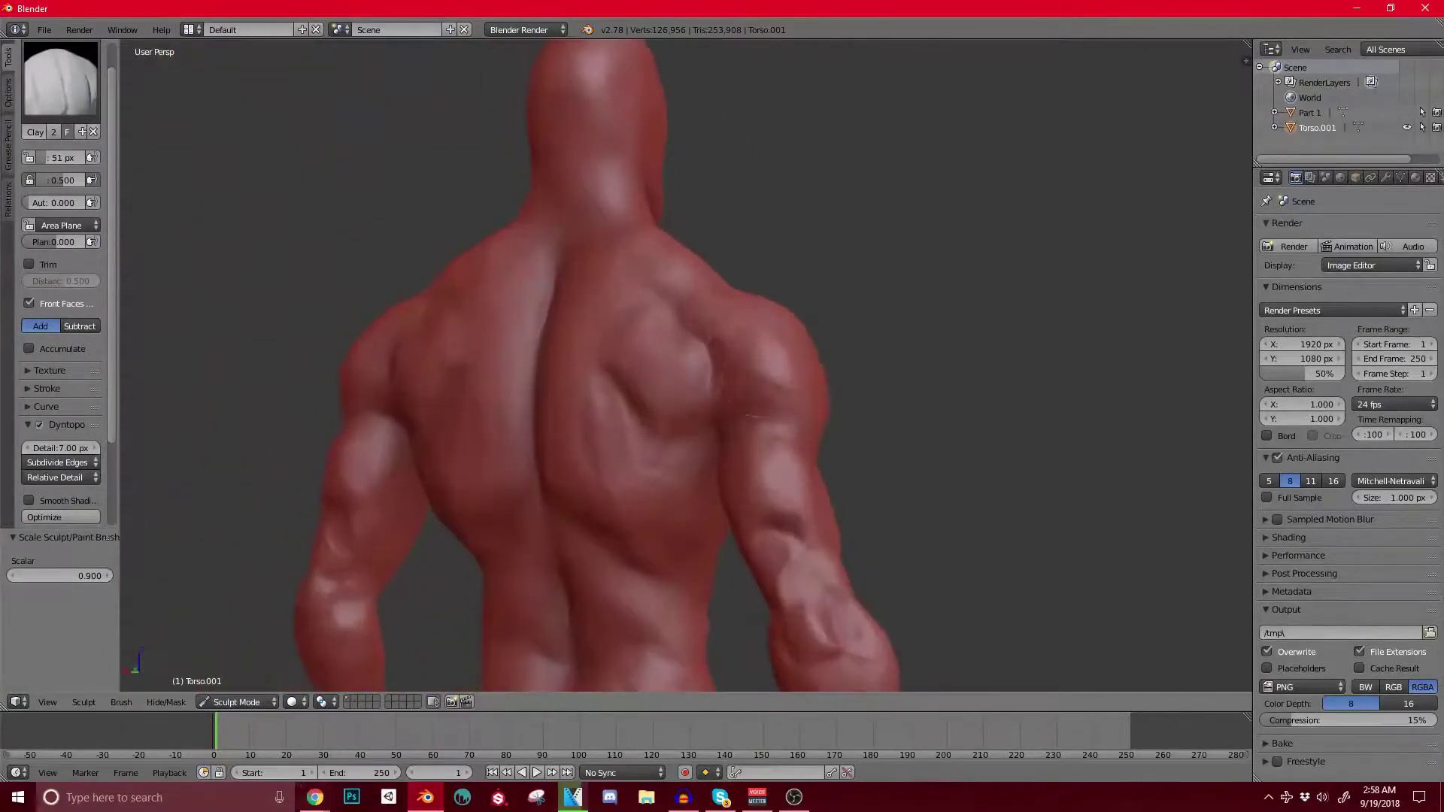
scroll(602, 376, down, 3)
scroll(602, 376, up, 4)
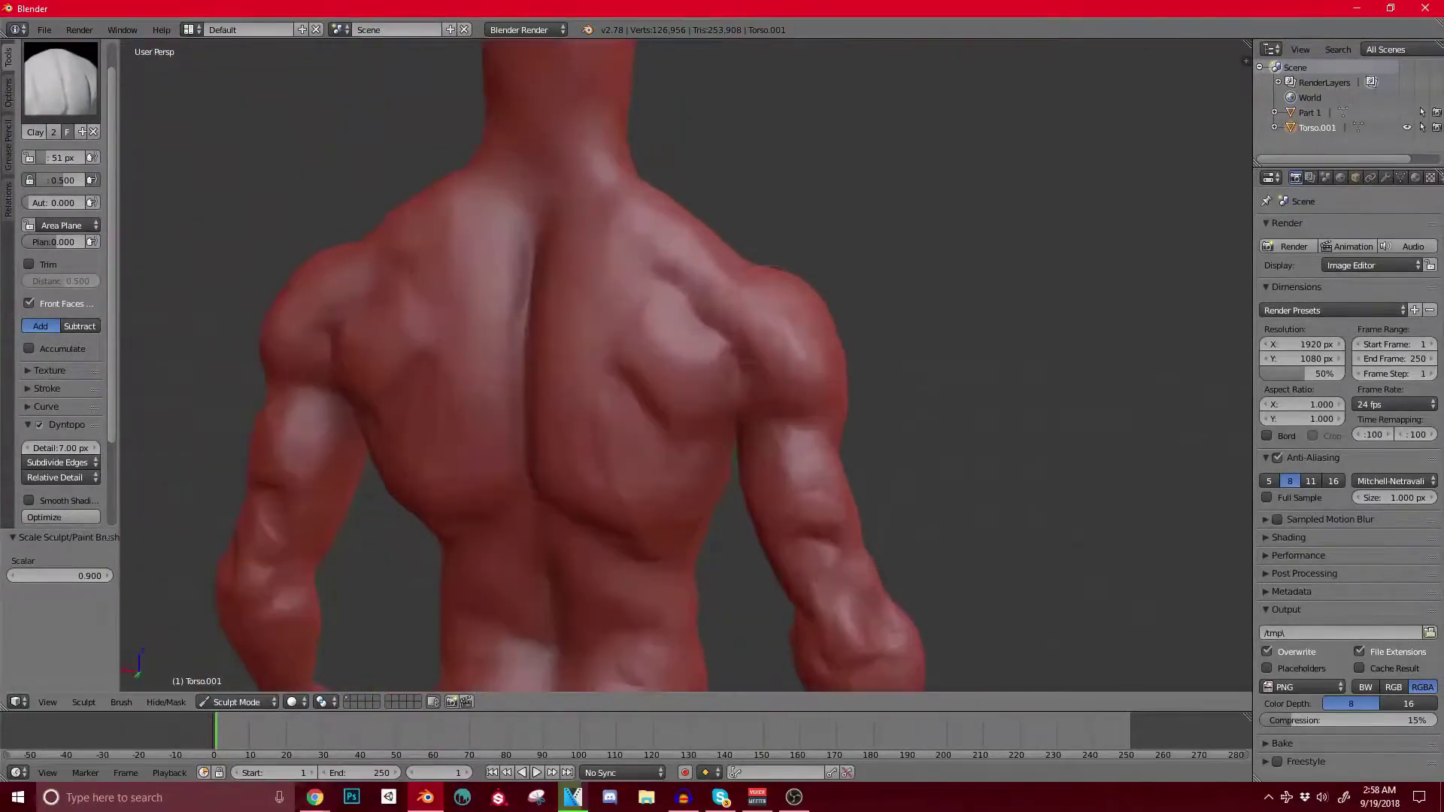
scroll(748, 282, down, 2)
mouse_move(748, 282)
middle_down()
mouse_move(580, 293)
mouse_move(692, 300)
mouse_move(842, 260)
mouse_move(767, 339)
middle_up()
scroll(640, 244, up, 2)
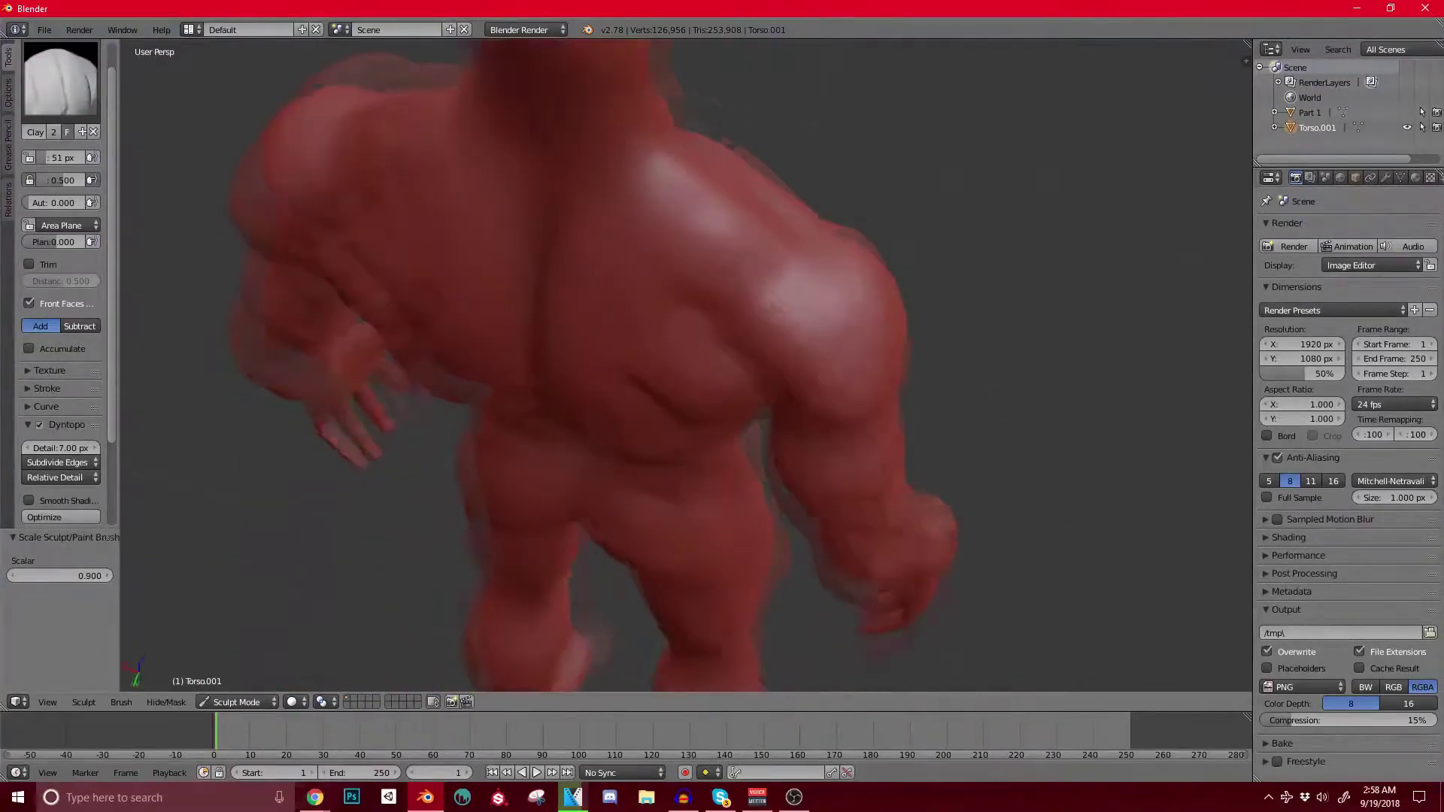
Step: Enlarge the Clay Strips brush to 75 px and build up the trapezius between the neck and shoulders
middle_drag(628, 218, 665, 248)
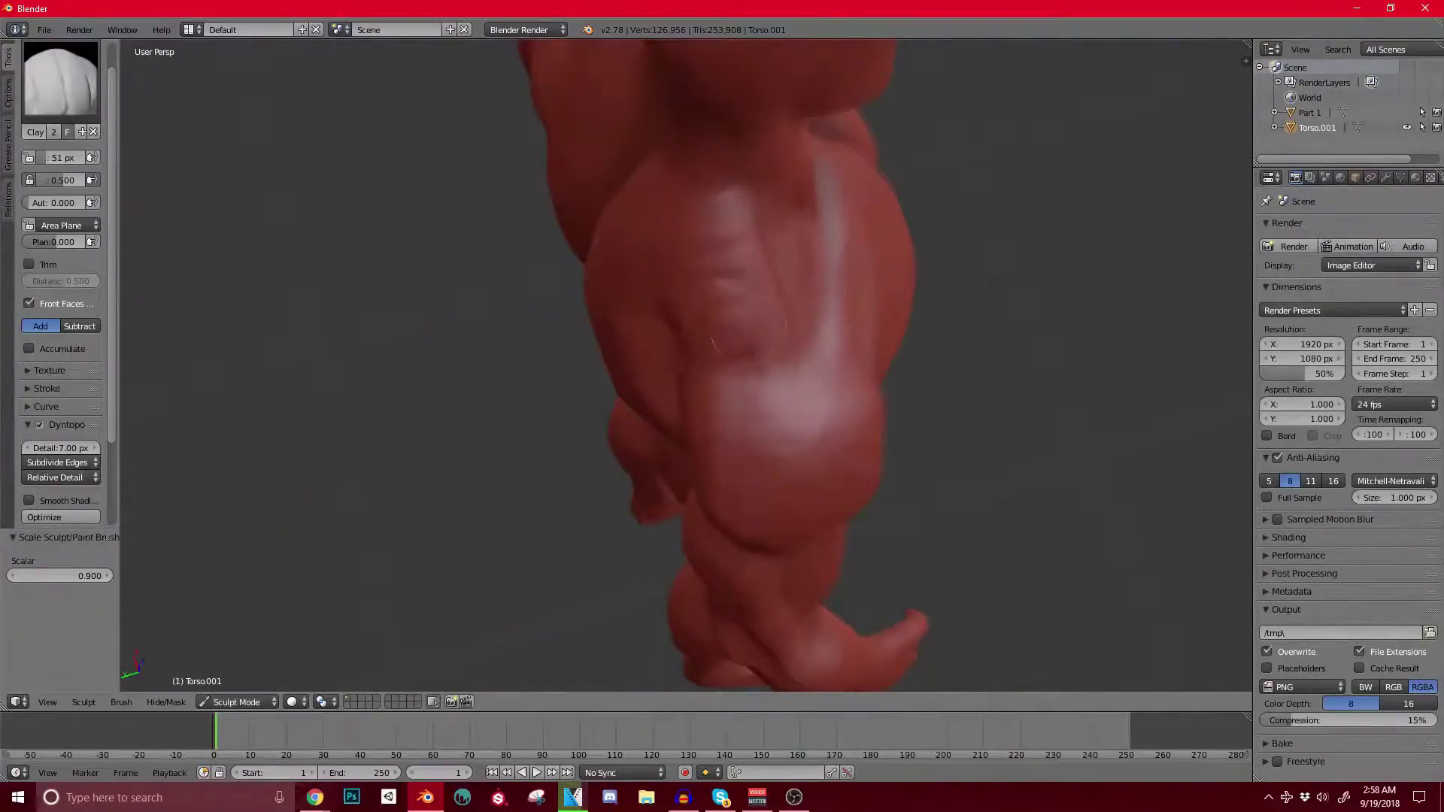
middle_drag(666, 248, 602, 248)
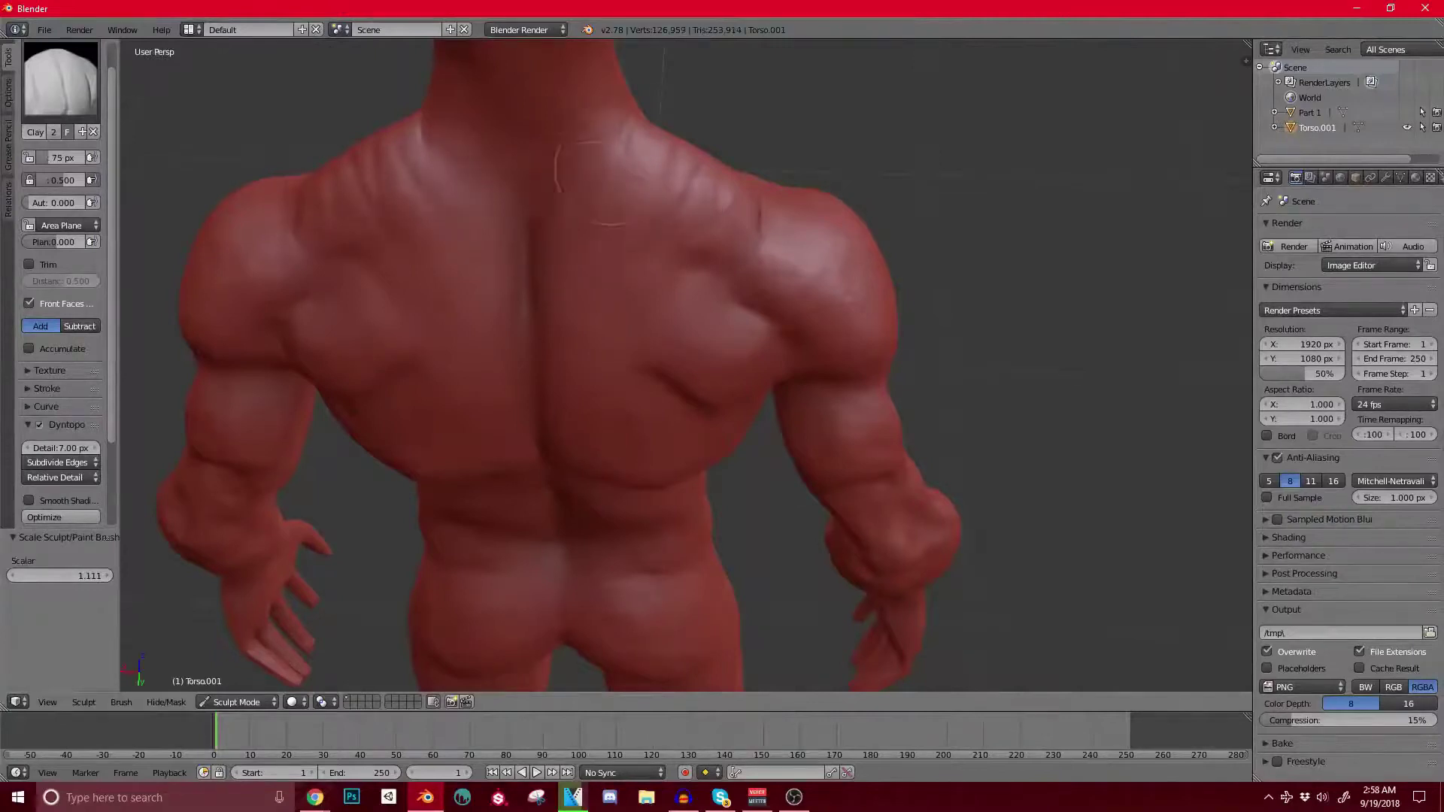
middle_drag(590, 184, 636, 207)
middle_drag(703, 124, 553, 132)
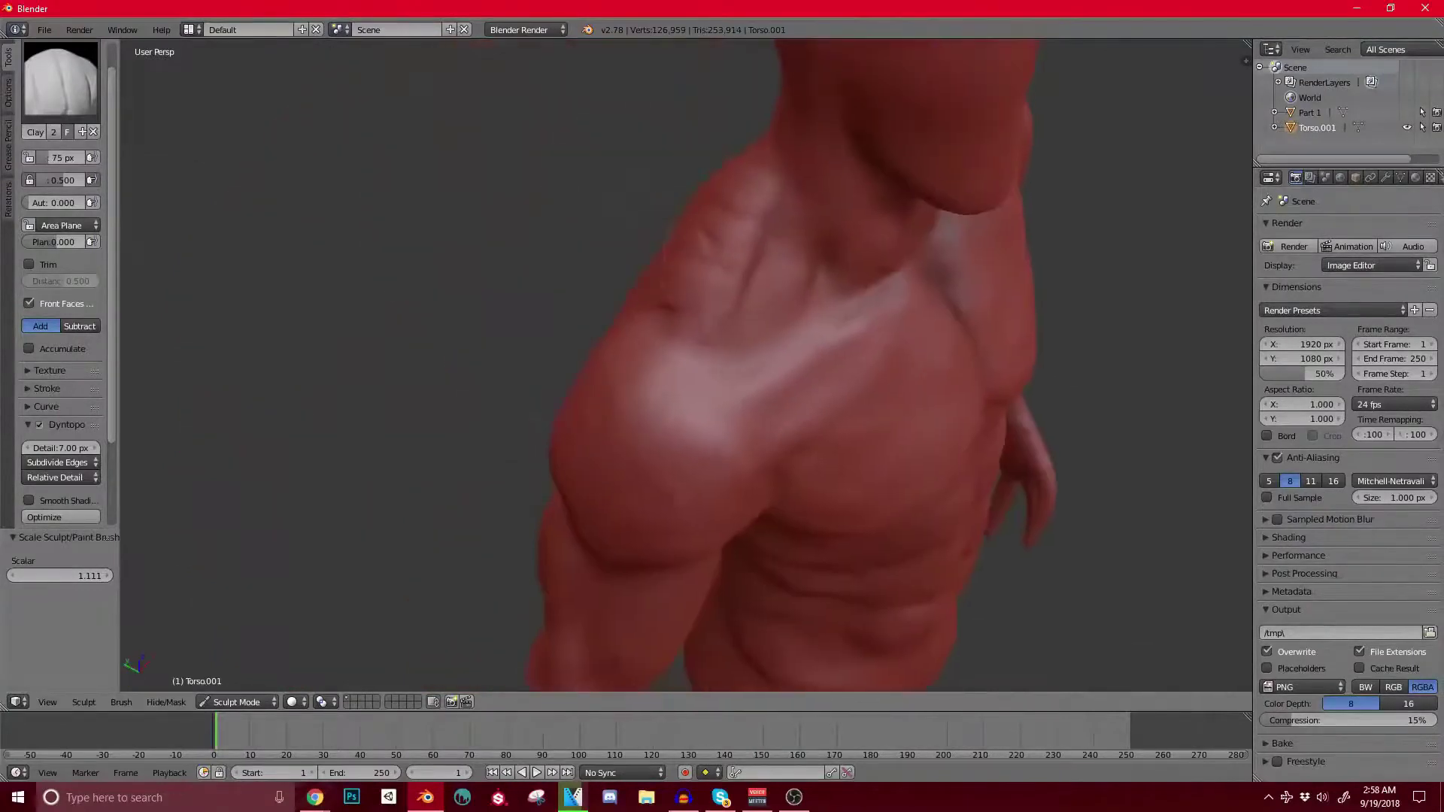
mouse_move(759, 173)
middle_down()
mouse_move(660, 295)
mouse_move(827, 301)
mouse_move(677, 274)
mouse_move(792, 277)
mouse_move(834, 301)
mouse_move(669, 258)
mouse_move(822, 306)
mouse_move(744, 276)
mouse_move(723, 315)
mouse_move(704, 240)
middle_up()
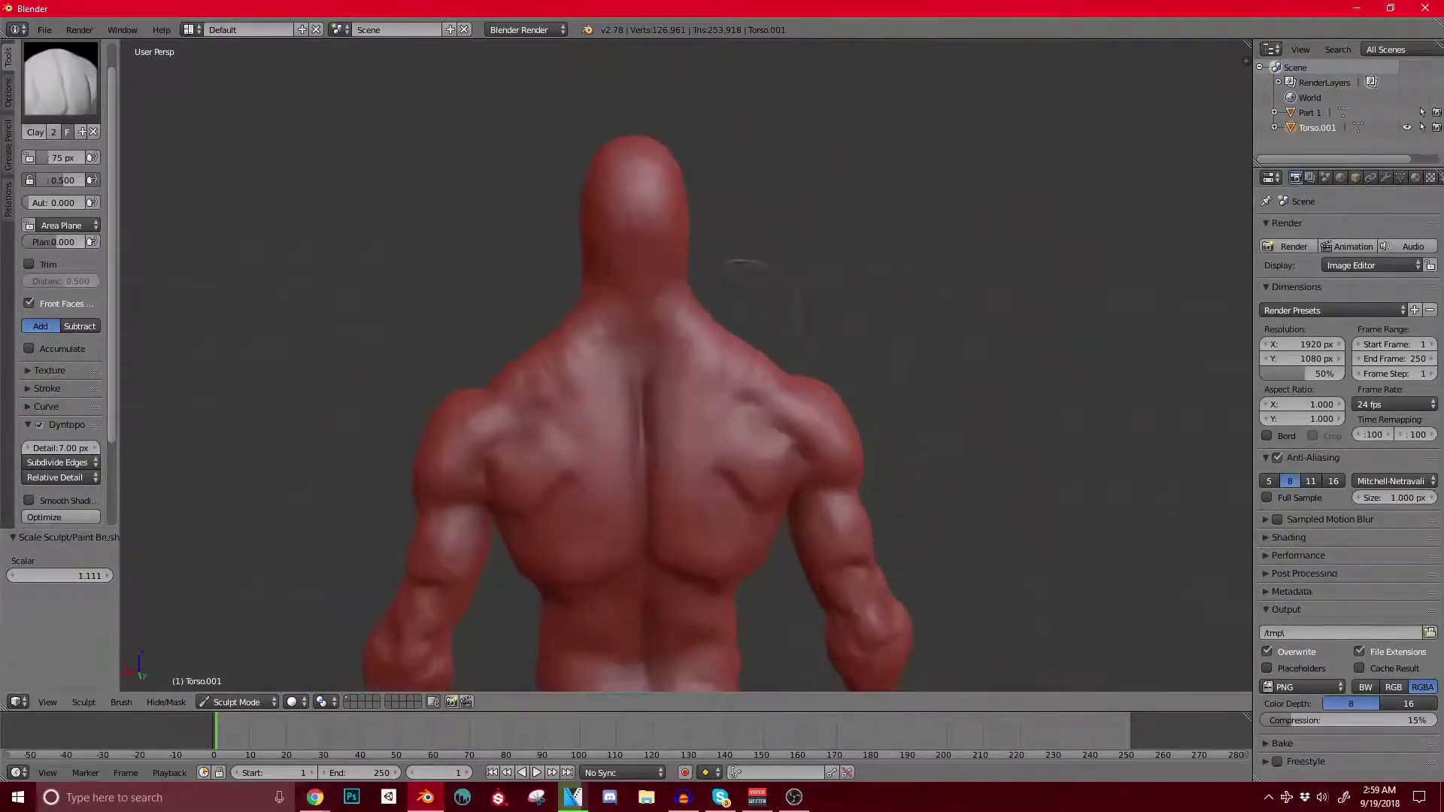
Step: Switch to the Grab brush at 153 px and adjust the slope from the neck to the shoulders from behind
key(g)
key(bracketright)
key(bracketright)
key(bracketright)
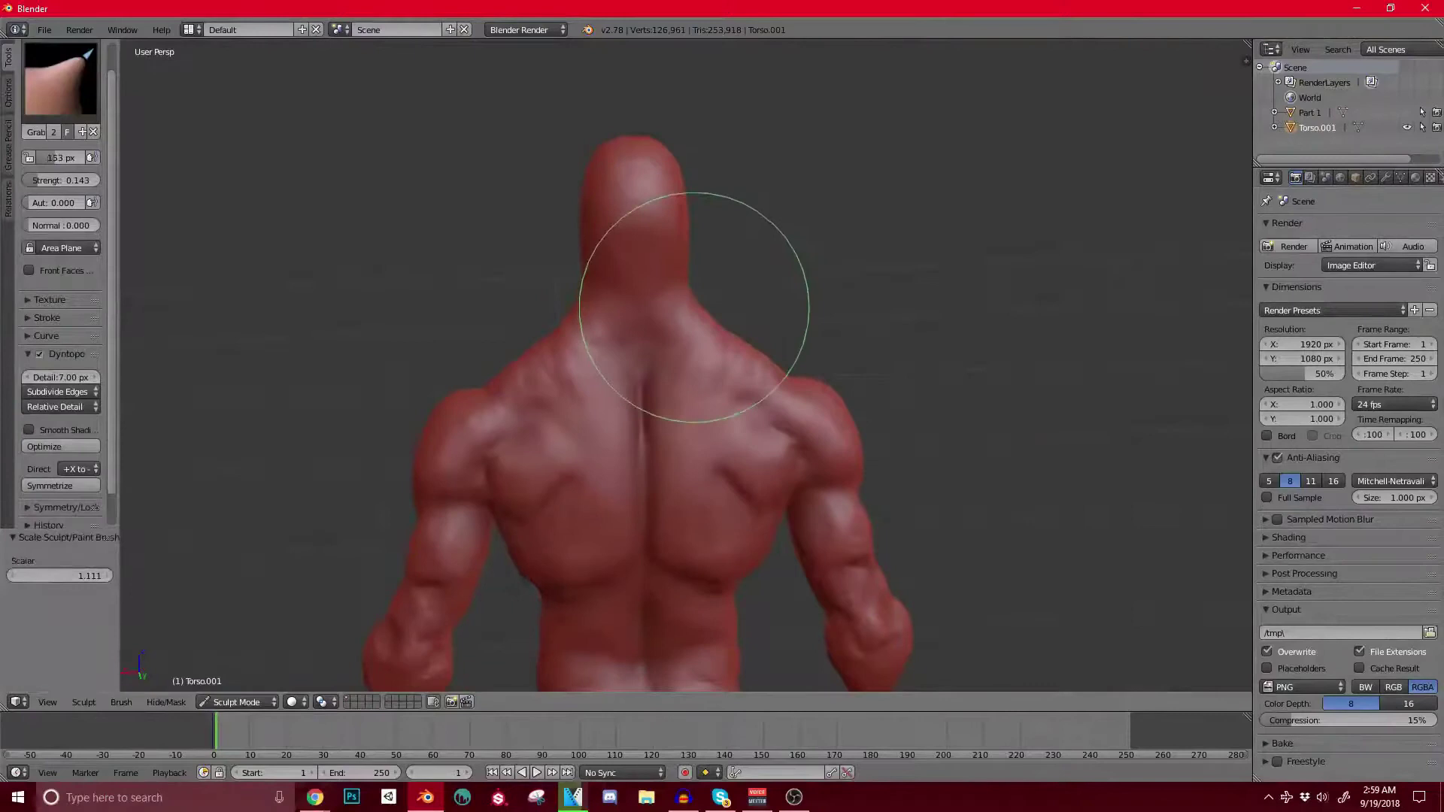
scroll(557, 338, up, 3)
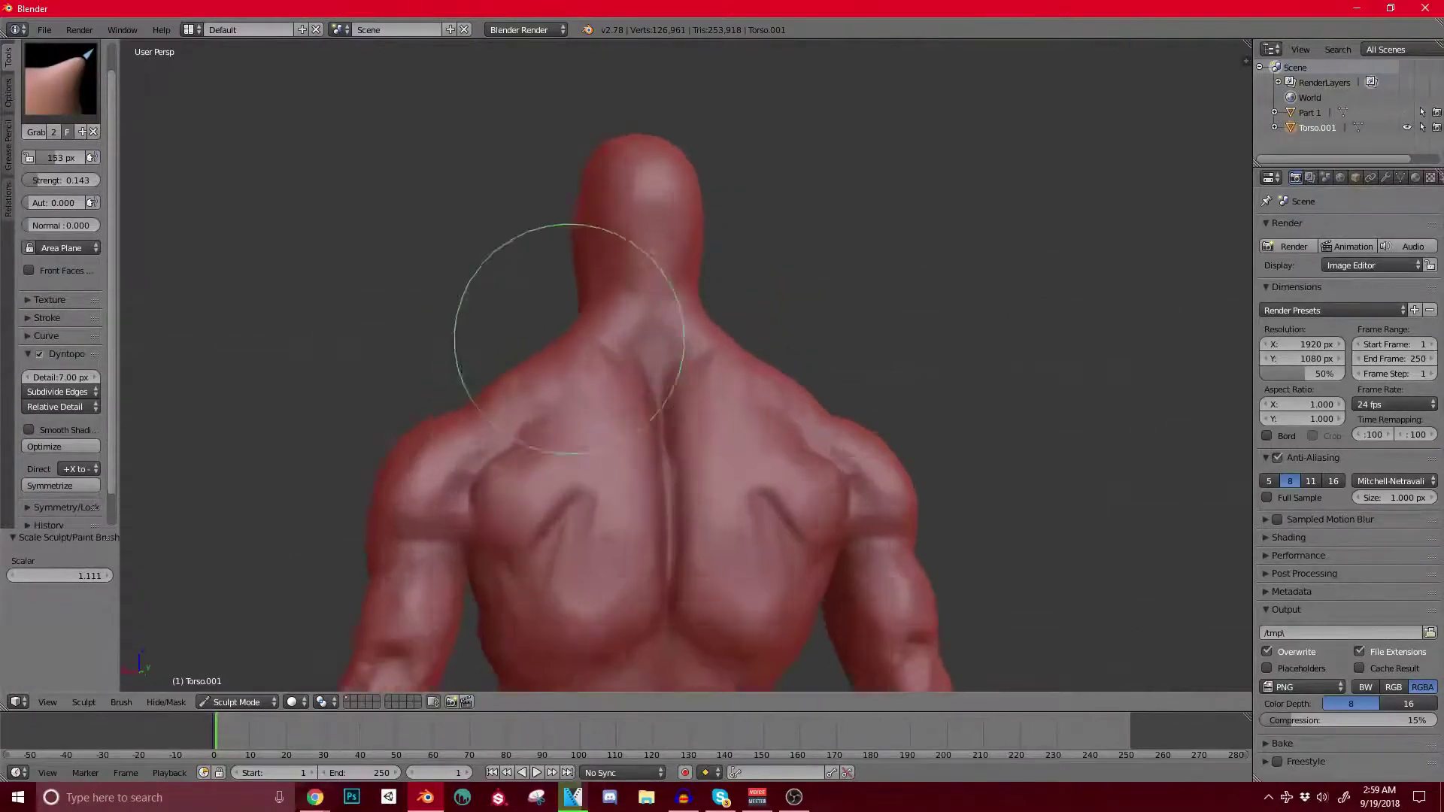
mouse_move(564, 331)
middle_down()
mouse_move(484, 374)
mouse_move(723, 397)
mouse_move(667, 451)
middle_up()
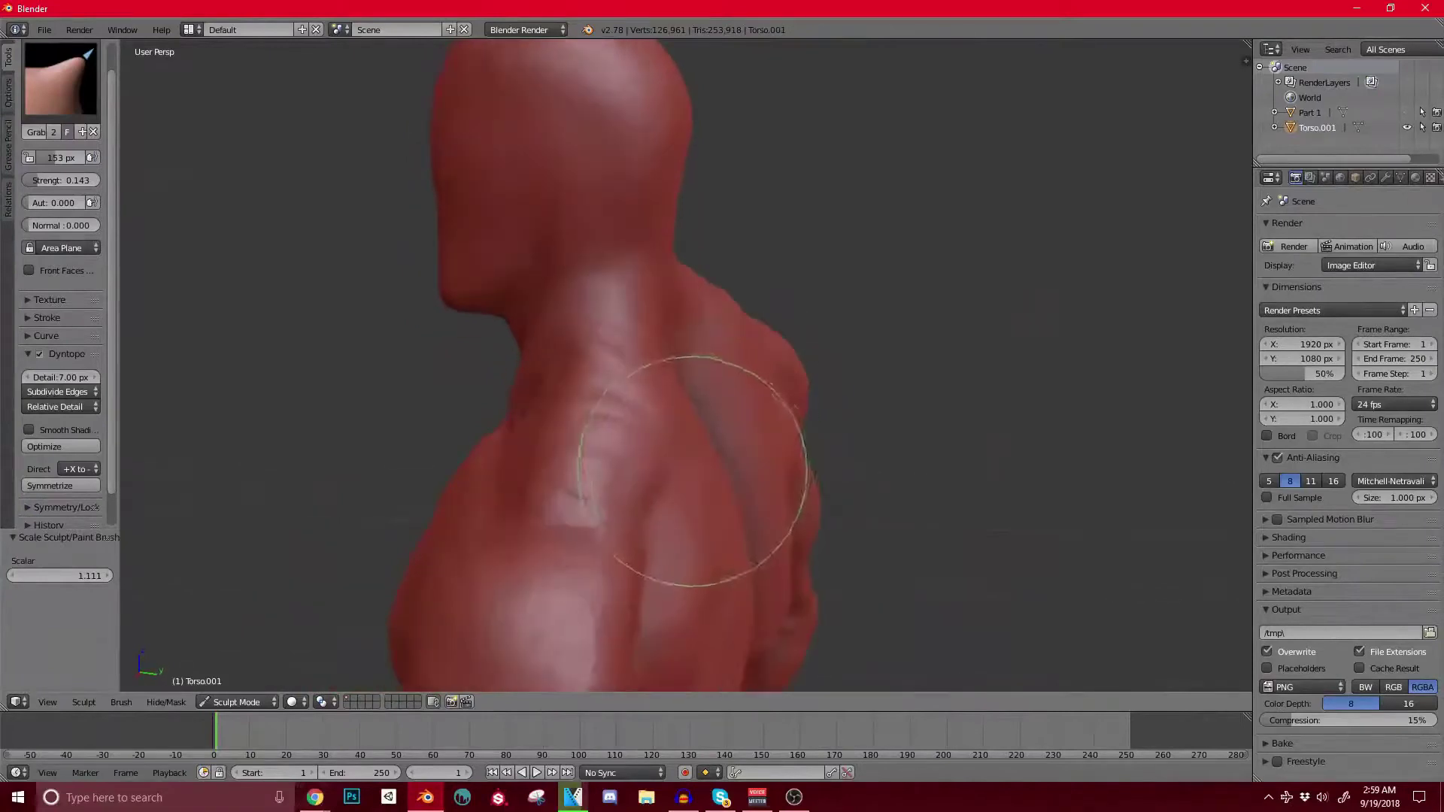
Step: Switch back to the Clay Strips brush and size it to 64 px for work on the front of the arm
scroll(816, 415, down, 4)
mouse_move(816, 414)
middle_down()
mouse_move(642, 542)
mouse_move(642, 477)
mouse_move(742, 353)
mouse_move(767, 454)
middle_up()
shift+middle_drag(752, 617, 757, 384)
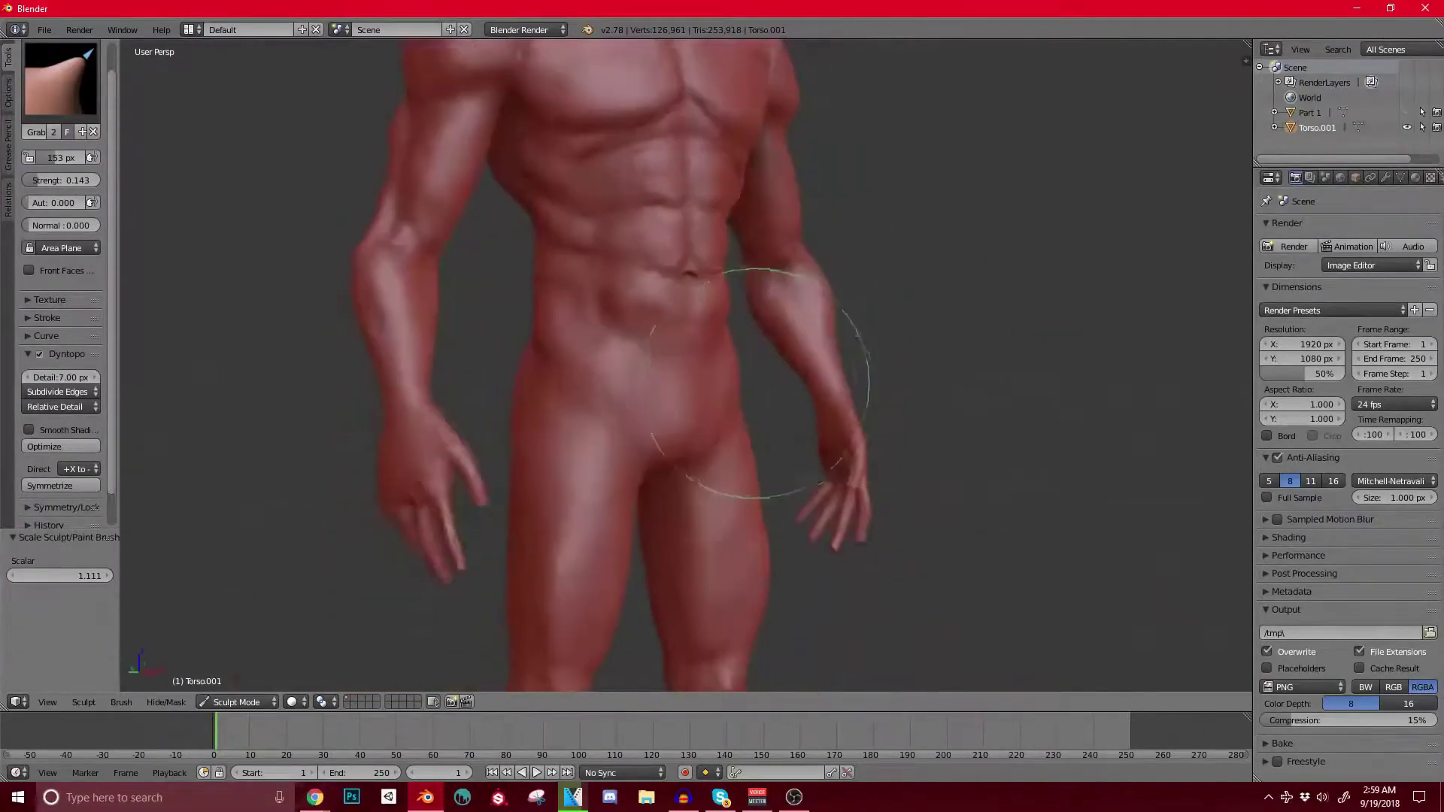
scroll(752, 377, up, 4)
scroll(639, 248, down, 3)
mouse_move(660, 399)
shift+middle_down()
mouse_move(715, 403)
mouse_move(809, 485)
shift+middle_up()
click(60, 78)
click(175, 165)
click(60, 79)
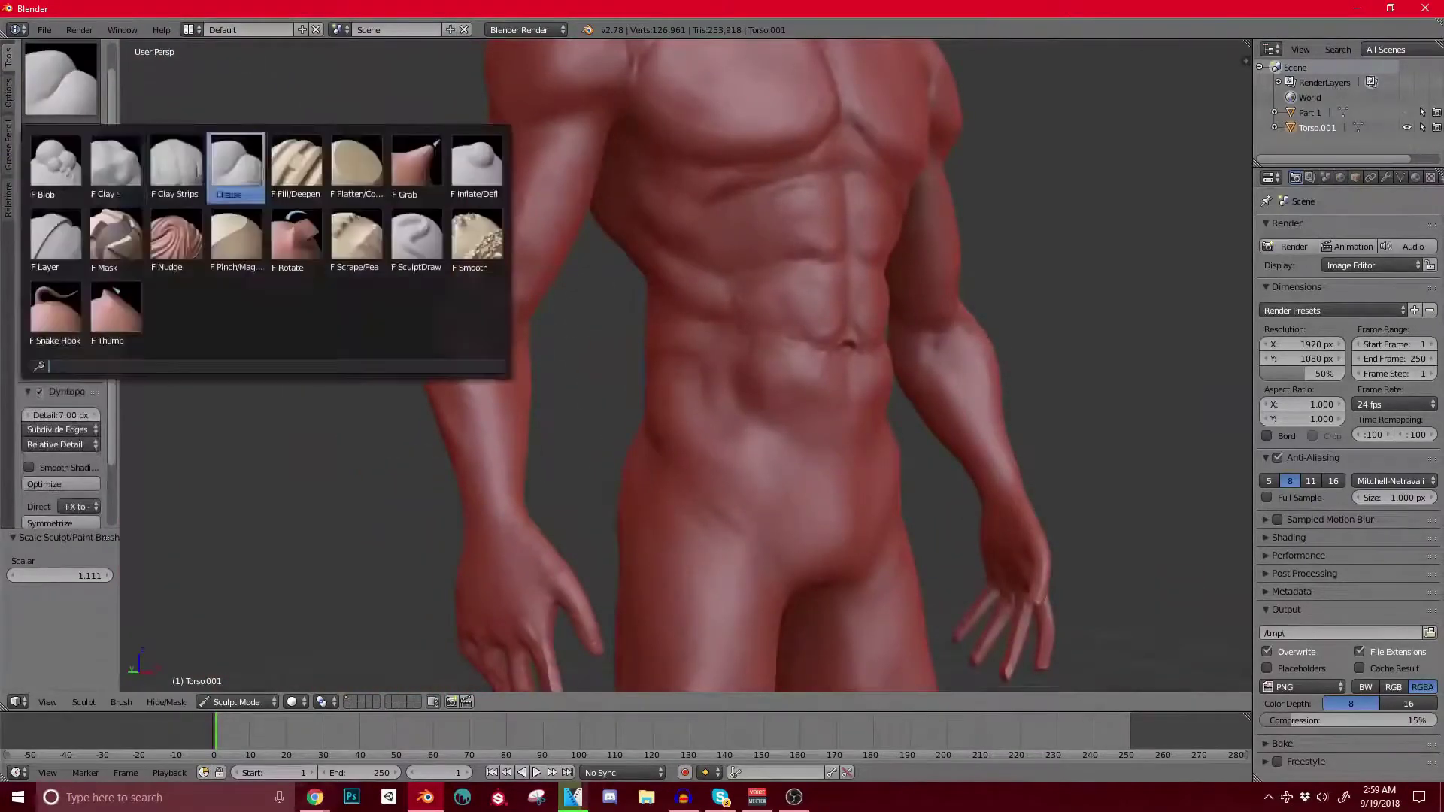
click(117, 166)
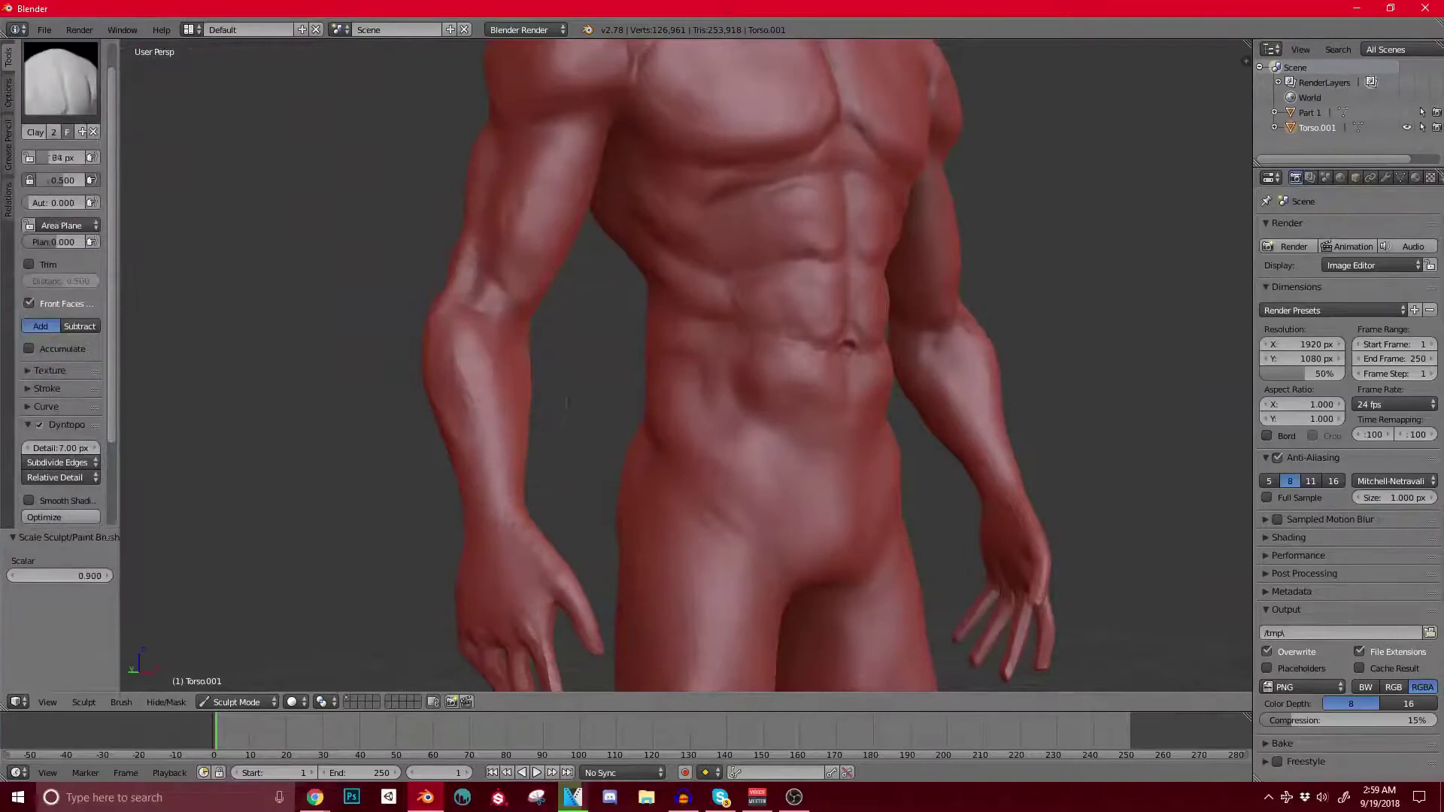
middle_drag(533, 318, 572, 315)
shift+middle_drag(572, 249, 595, 333)
scroll(595, 333, up, 1)
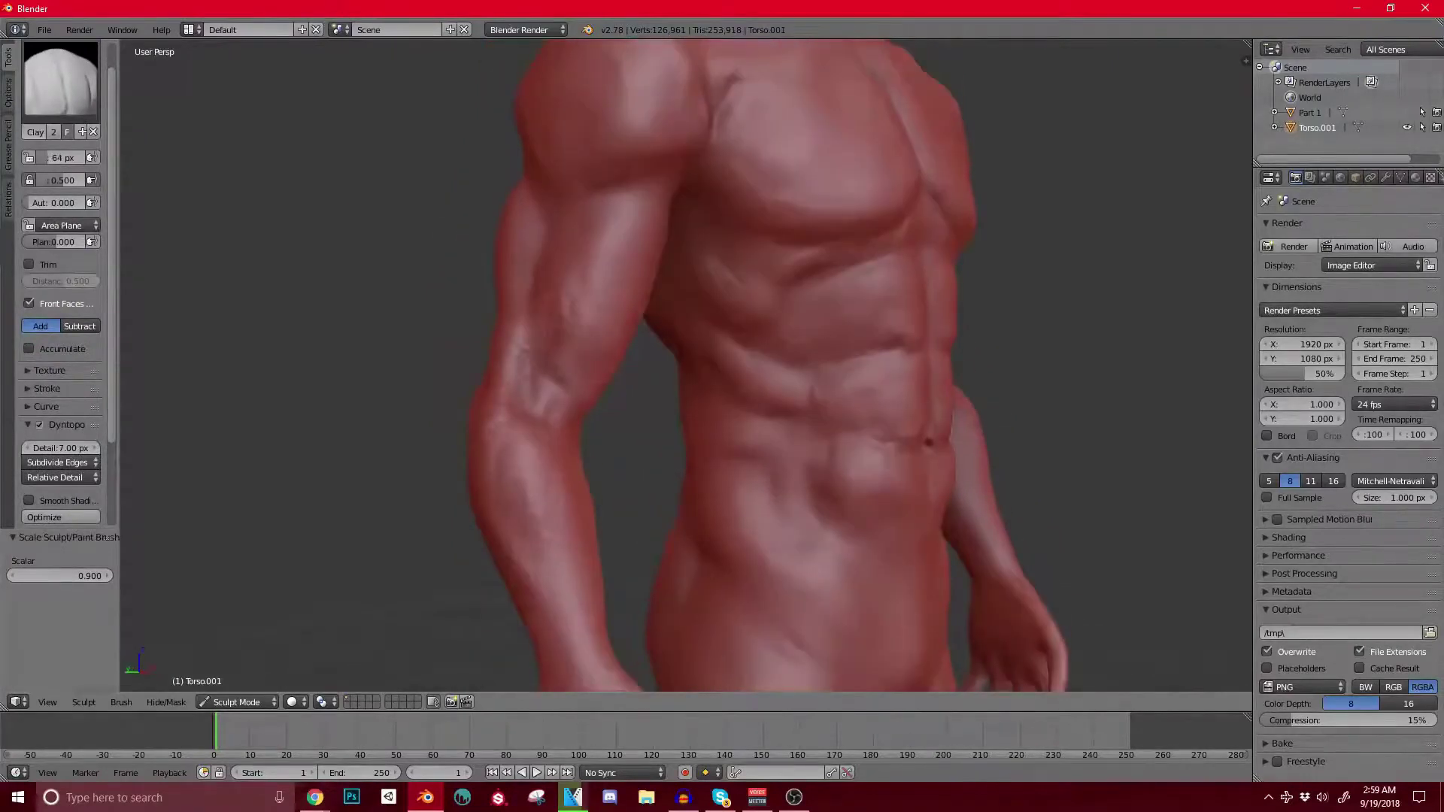
Step: Add Clay Strips along the outer elbow where the upper arm runs into the forearm
scroll(572, 380, down, 4)
mouse_move(557, 380)
middle_down()
mouse_move(622, 386)
mouse_move(530, 387)
mouse_move(757, 430)
middle_up()
scroll(622, 387, up, 5)
scroll(758, 430, up, 2)
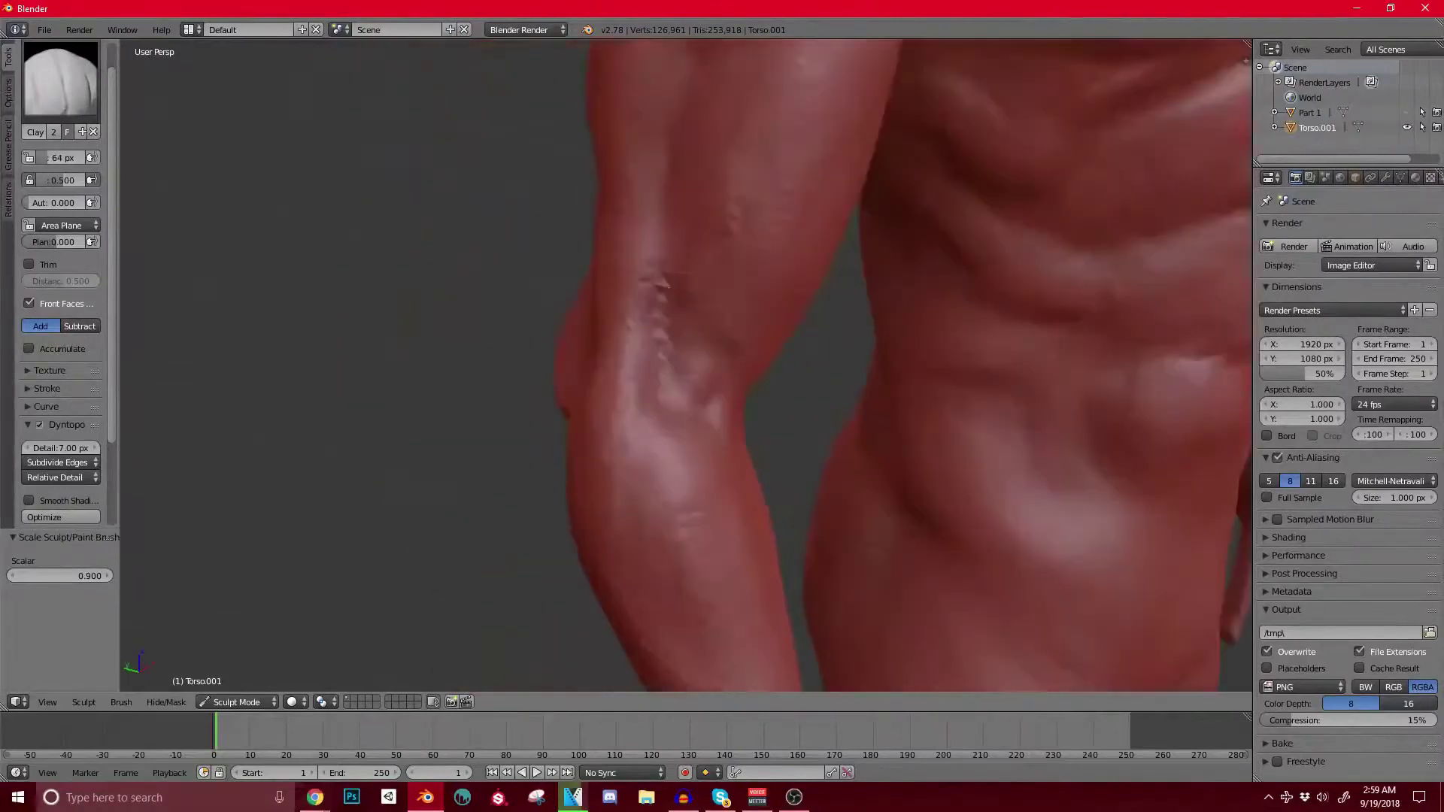
drag(659, 298, 626, 481)
shift+middle_drag(720, 346, 677, 482)
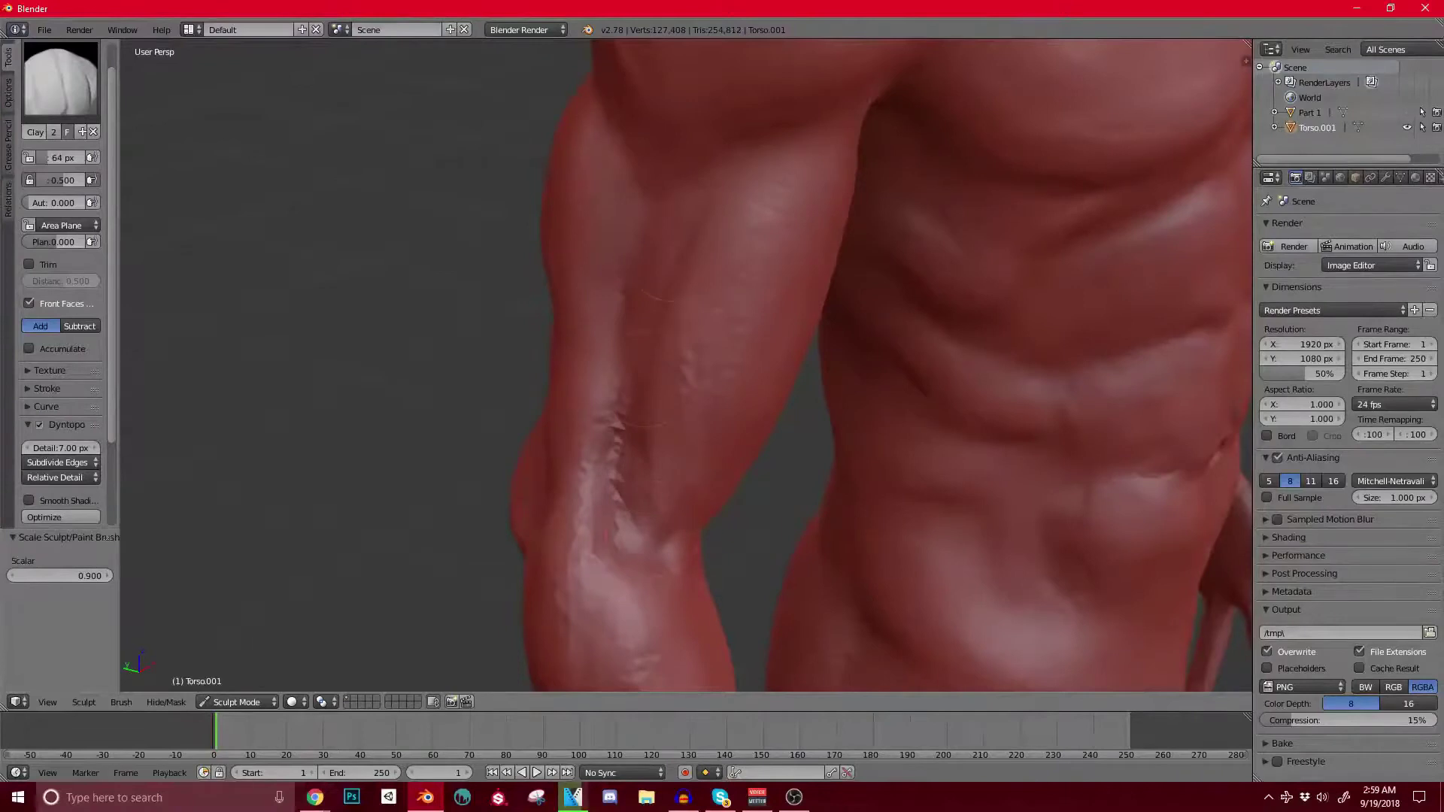
scroll(636, 414, down, 2)
middle_drag(635, 414, 558, 402)
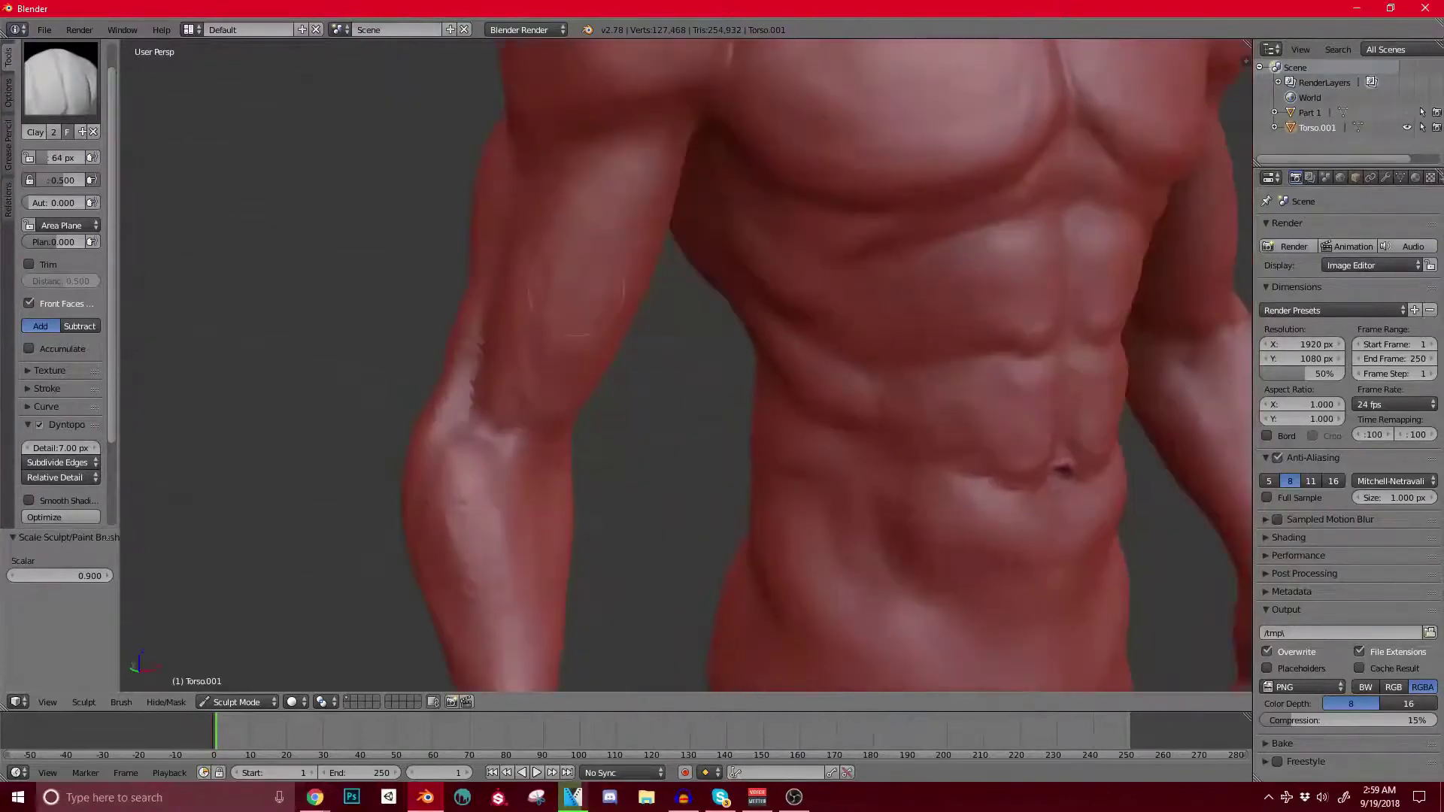
Step: Shape the surface of the pectoral muscle and its edge toward the shoulder with Clay Strips
middle_drag(702, 298, 489, 410)
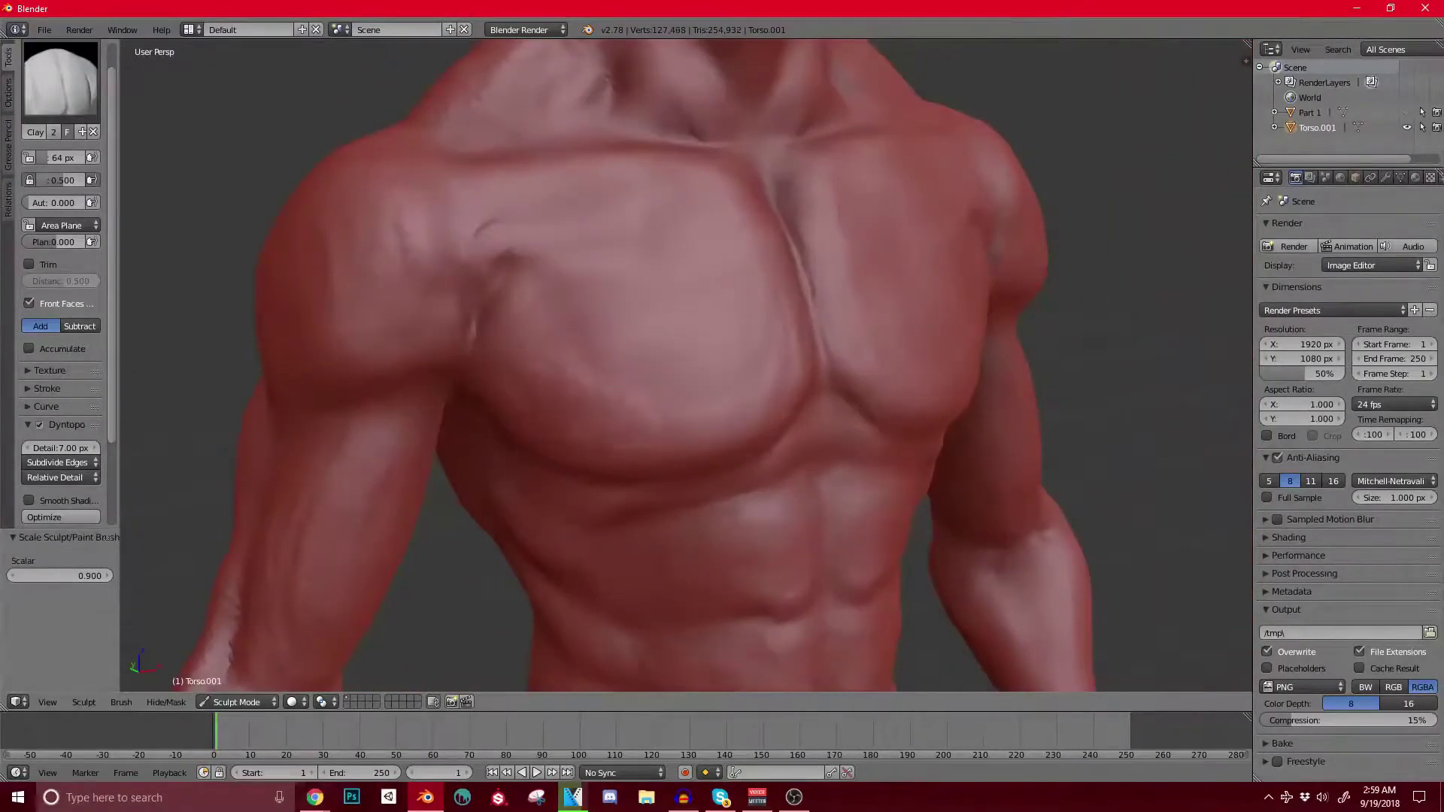
drag(579, 372, 655, 414)
scroll(655, 410, down, 3)
middle_drag(654, 410, 564, 404)
scroll(564, 404, up, 3)
drag(599, 286, 626, 323)
middle_drag(827, 327, 618, 335)
middle_drag(575, 233, 563, 301)
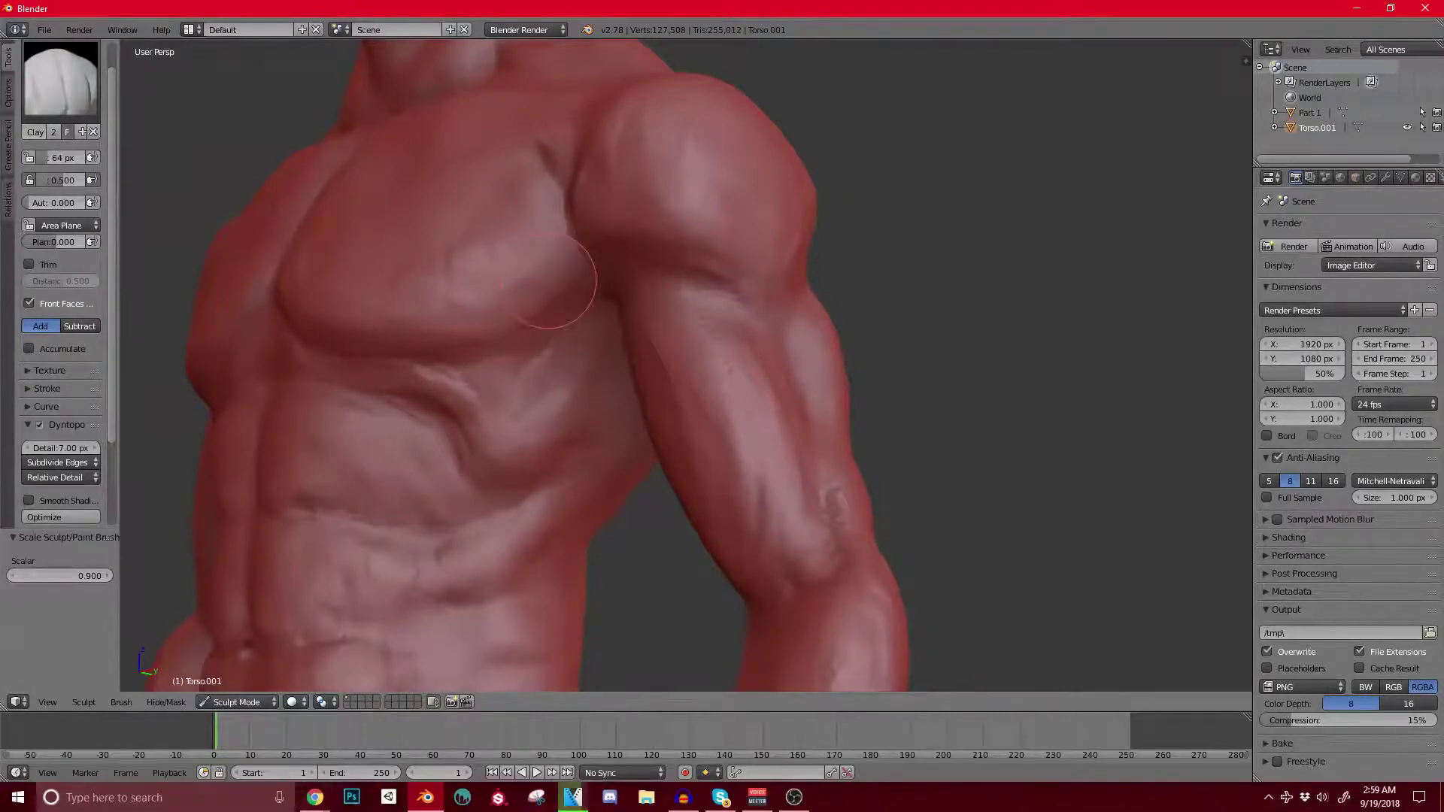
Step: Refine the lower pectorals and the area around the sternum with Clay Strips
middle_drag(549, 282, 549, 384)
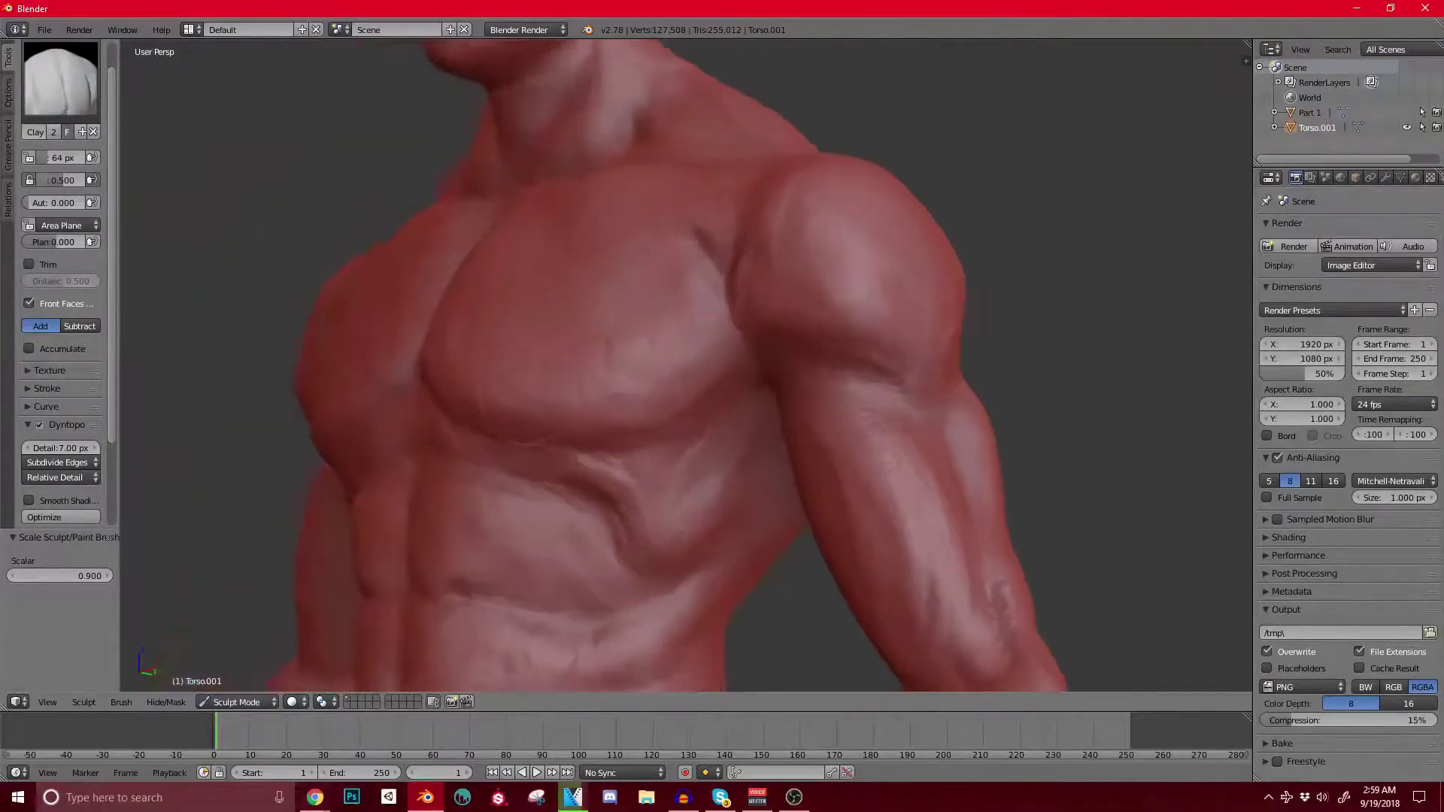
scroll(549, 391, up, 3)
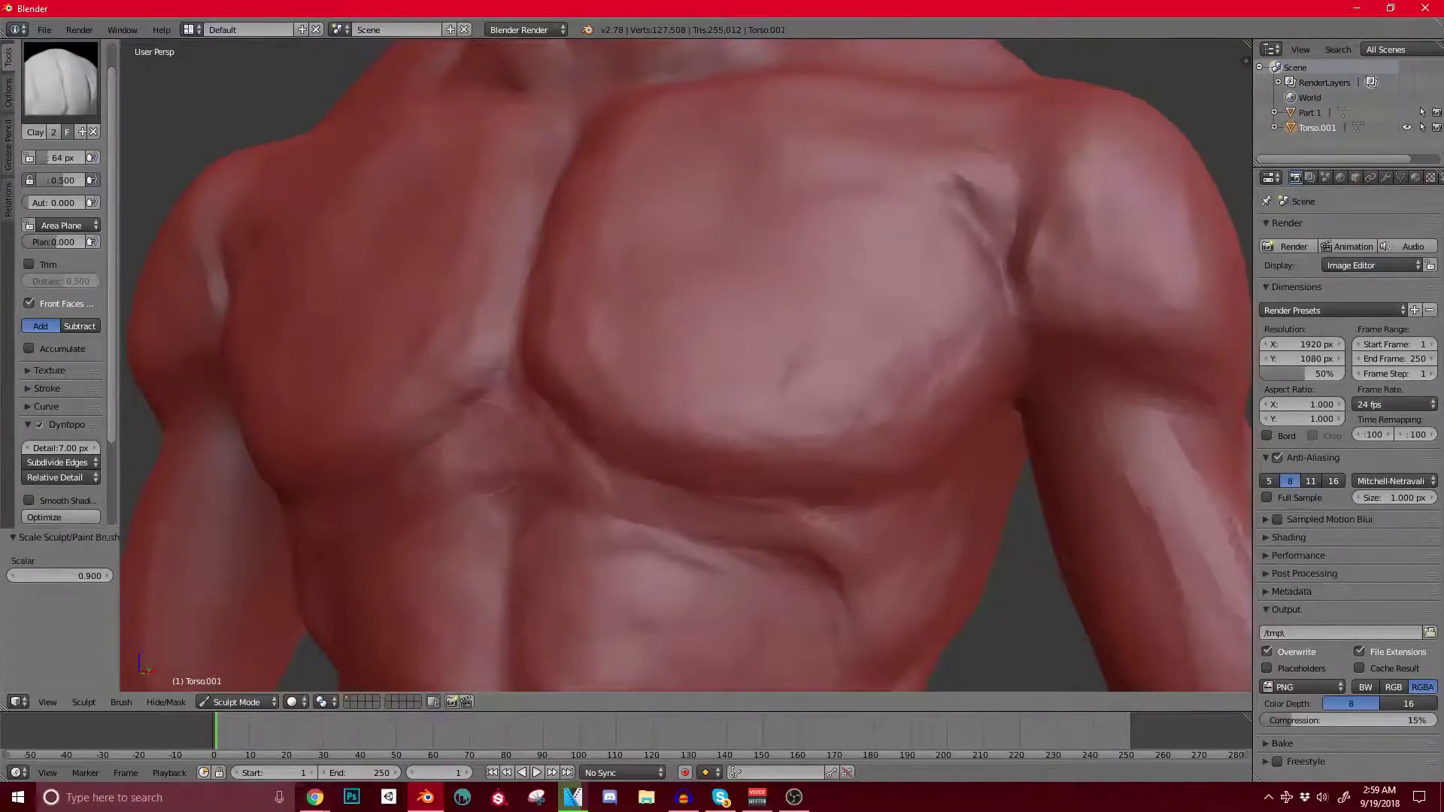
middle_drag(752, 361, 820, 380)
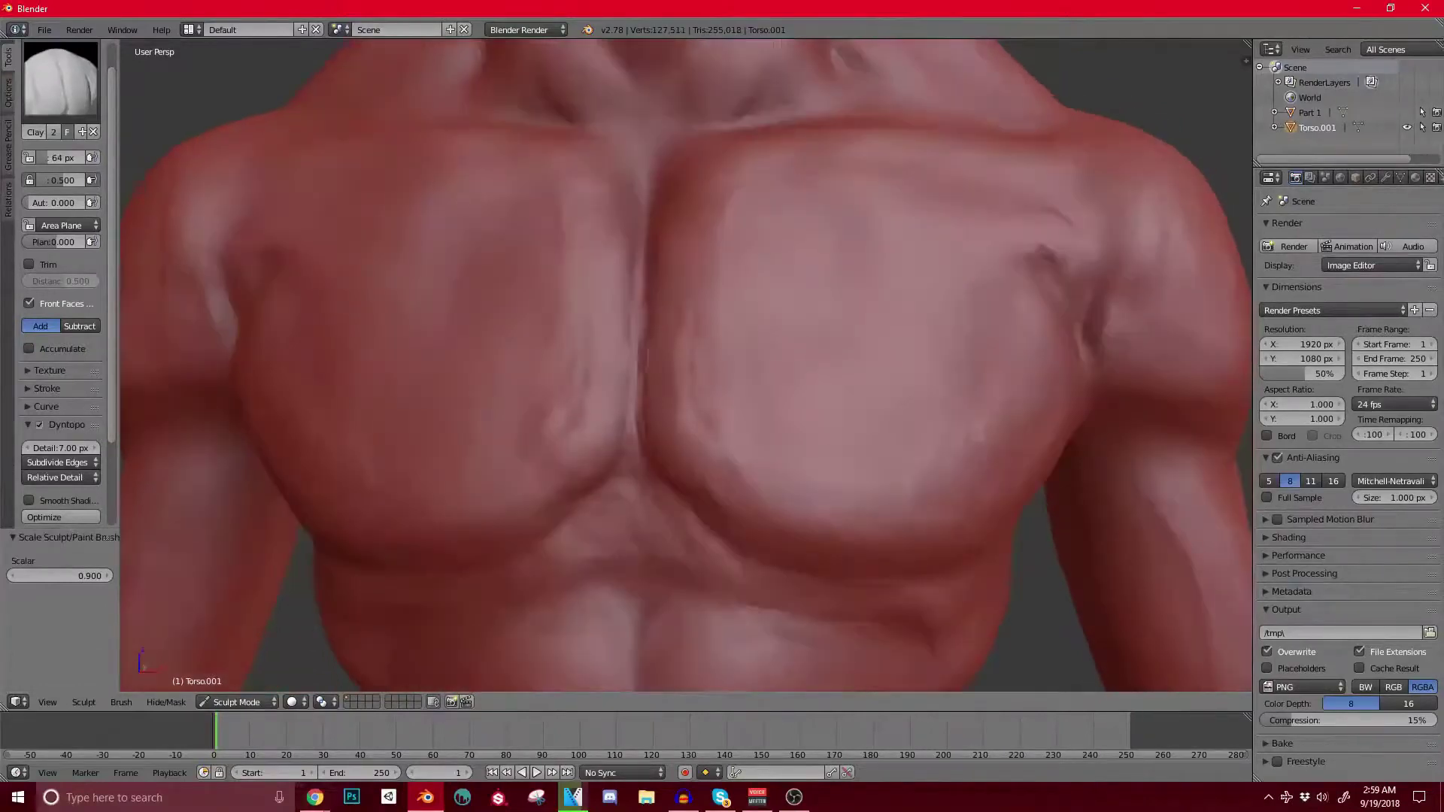
scroll(686, 365, down, 2)
middle_drag(686, 365, 700, 424)
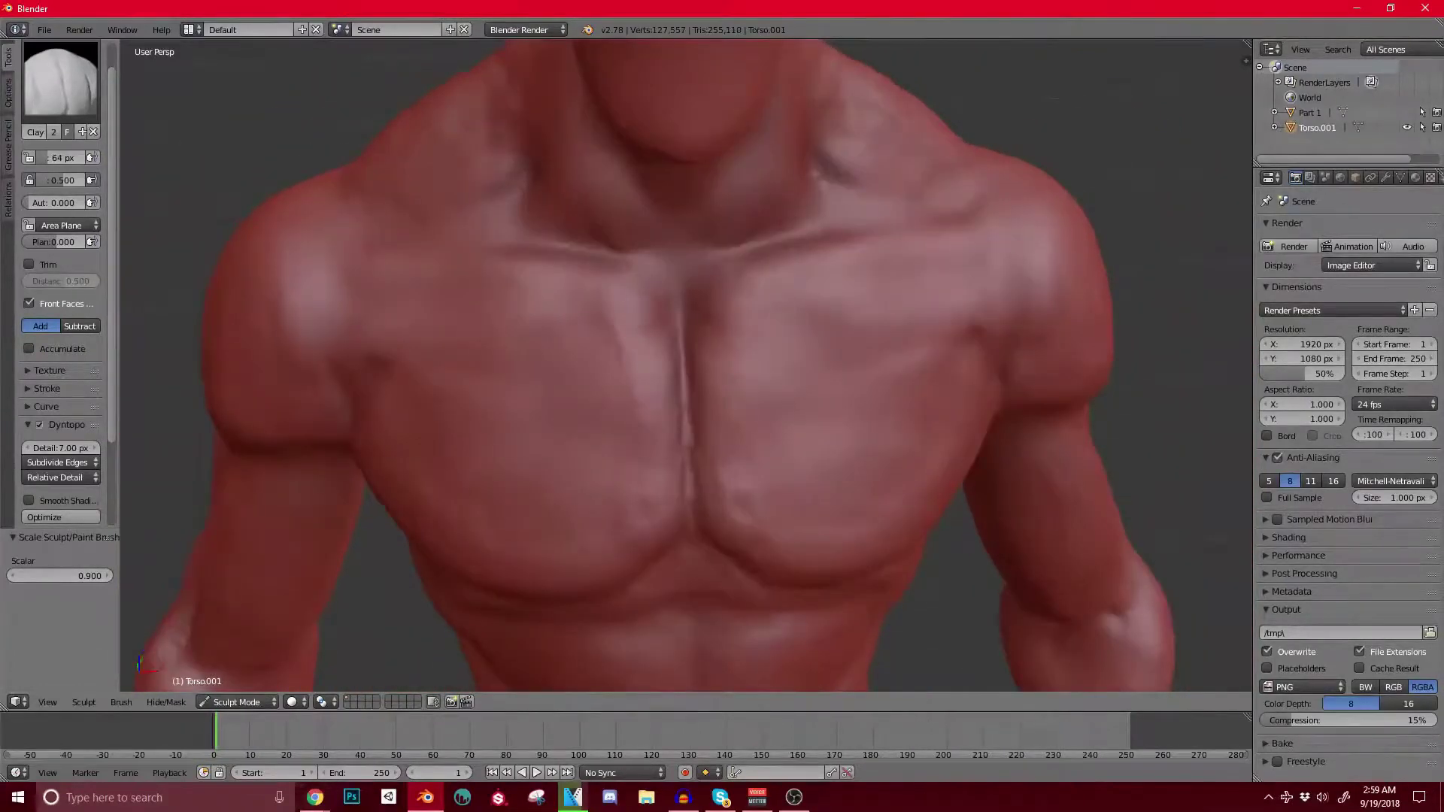
Step: Examine the overall figure from the chest around to the lower back and down to the legs
scroll(686, 365, down, 3)
middle_drag(685, 364, 1008, 350)
scroll(857, 353, down, 4)
shift+middle_drag(684, 410, 386, 574)
scroll(486, 448, up, 7)
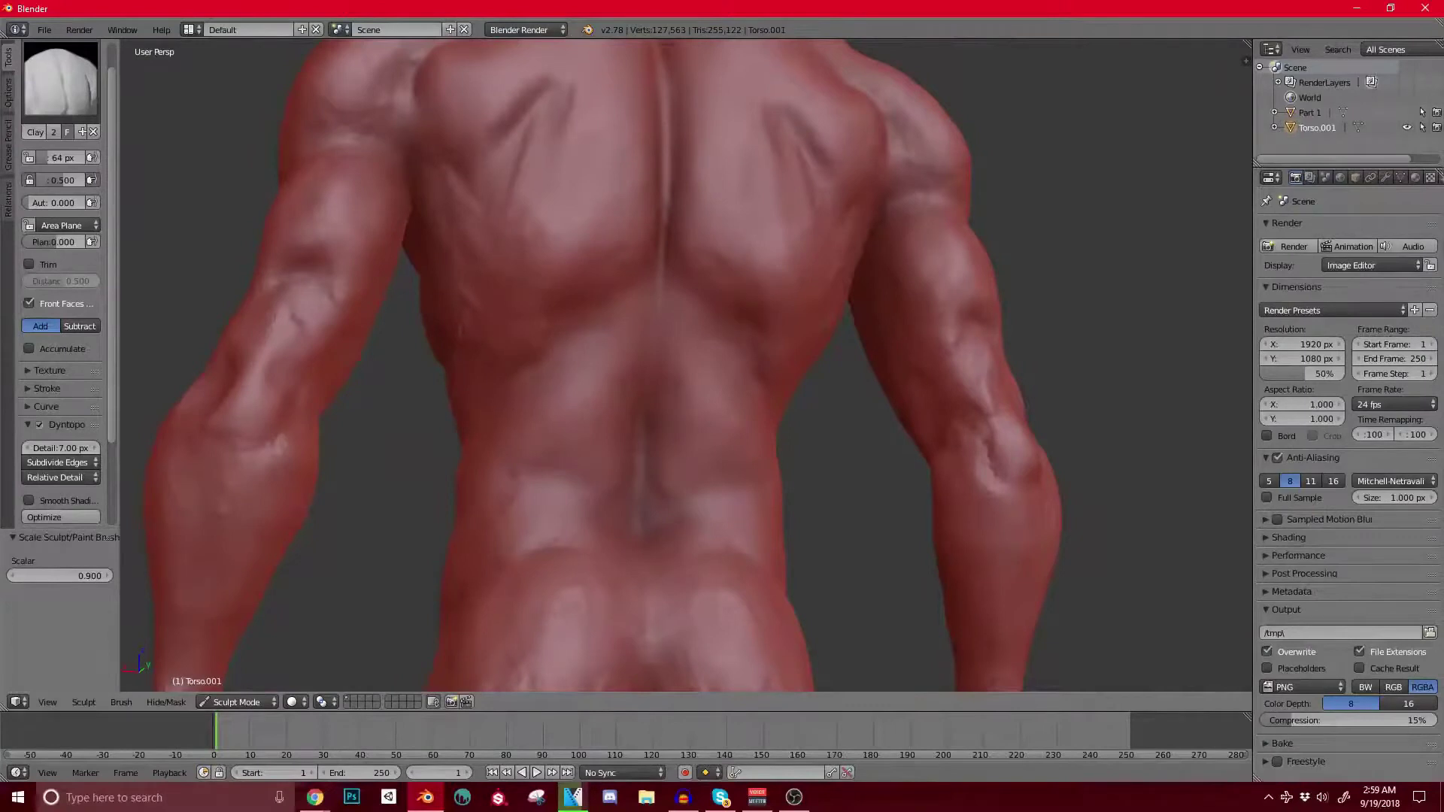
shift+middle_drag(686, 361, 633, 408)
scroll(633, 407, down, 4)
middle_drag(534, 459, 497, 318)
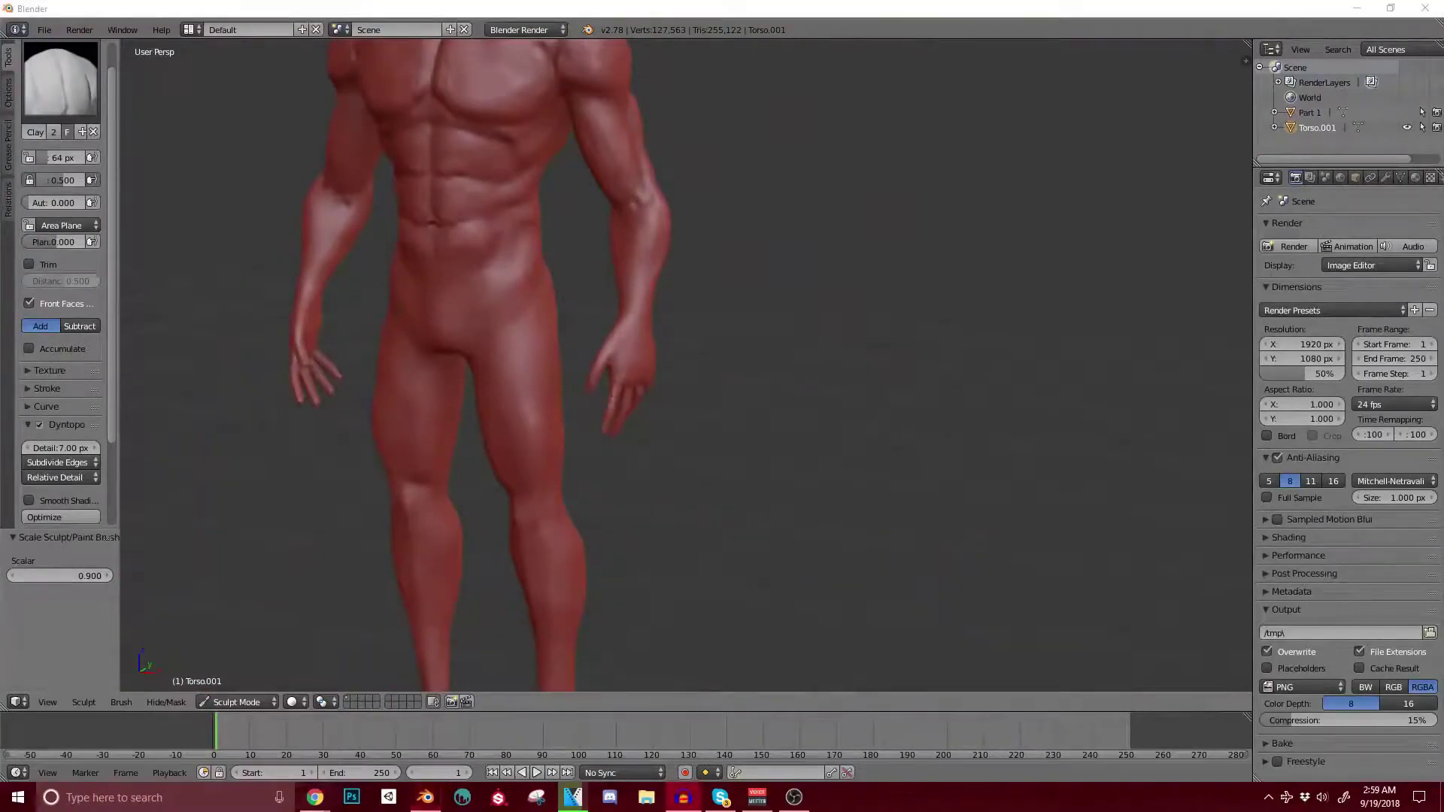
Step: Sculpt the lower abdominals beside and below the navel with Clay Strips
click(425, 797)
shift+middle_drag(496, 318, 506, 433)
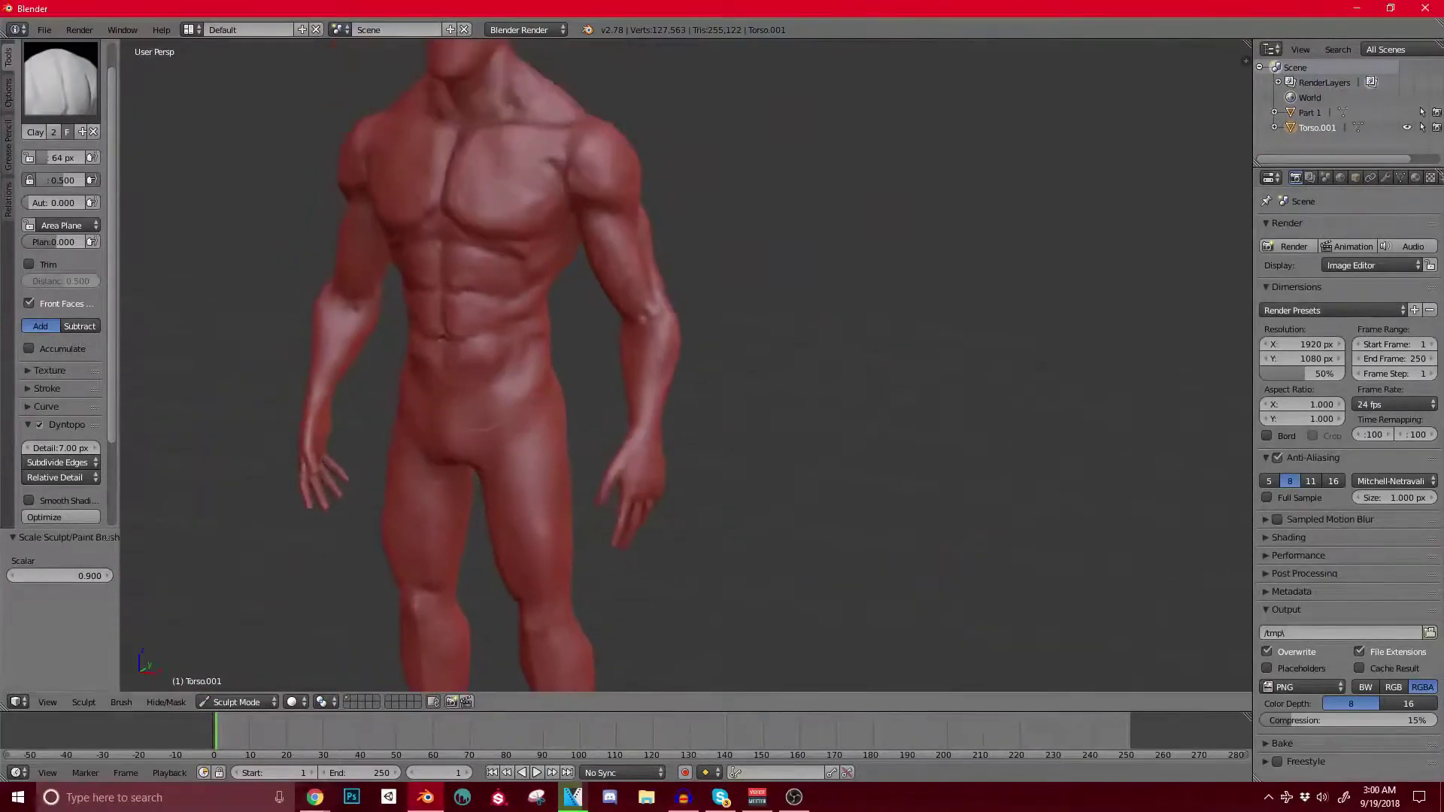
scroll(475, 333, up, 3)
shift+middle_drag(537, 265, 506, 338)
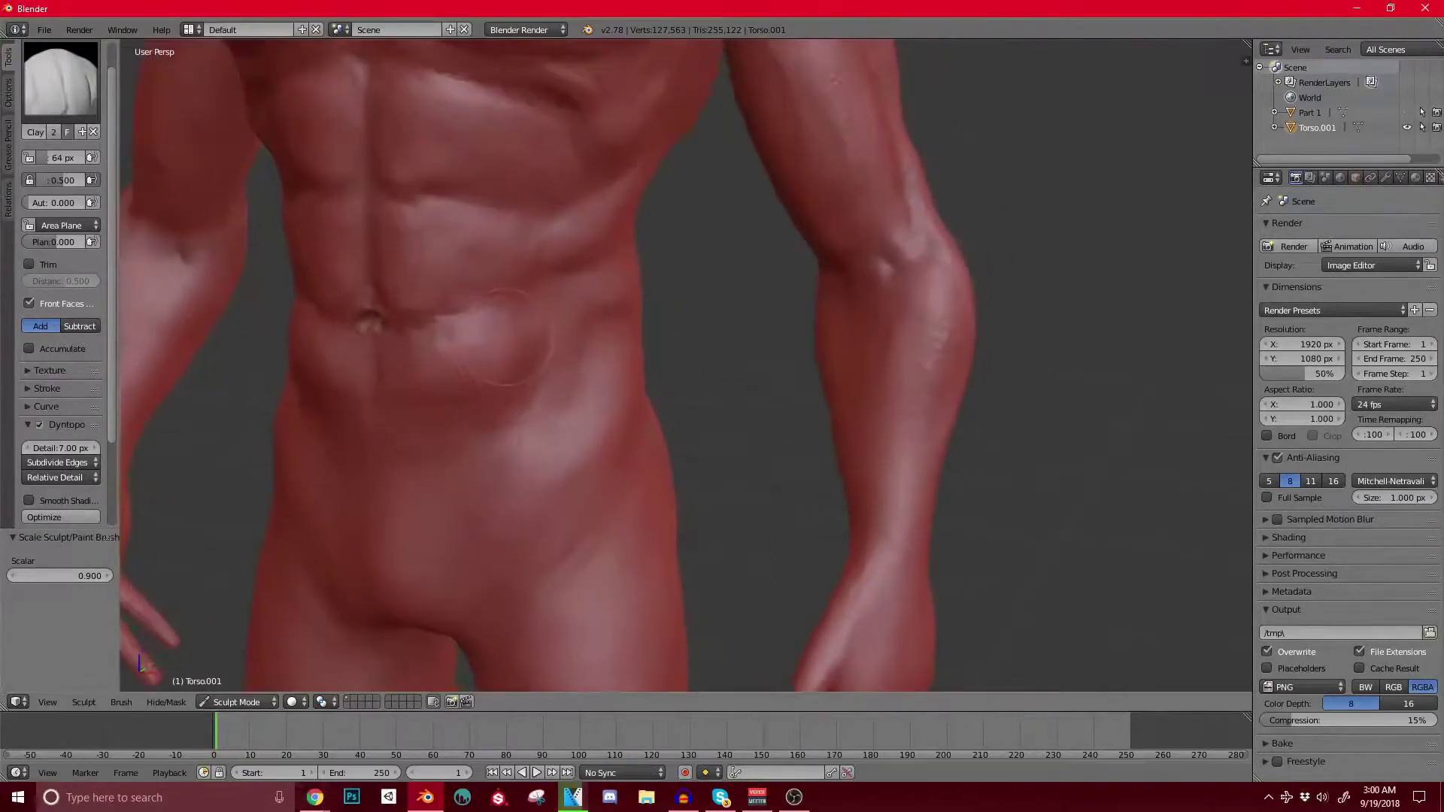
mouse_move(395, 449)
shift+middle_down()
mouse_move(391, 404)
mouse_move(505, 405)
shift+middle_up()
scroll(505, 405, down, 1)
middle_drag(481, 335, 421, 331)
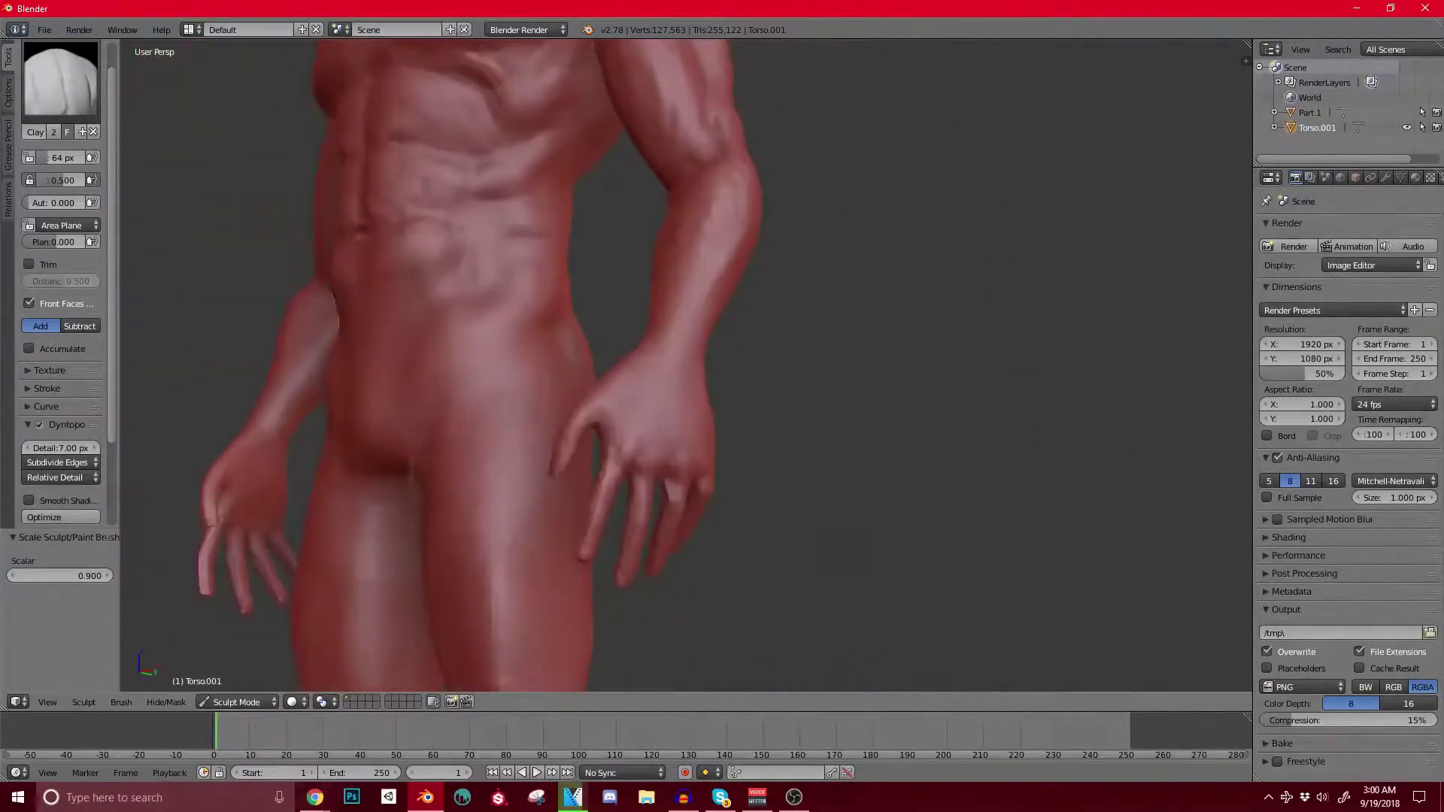
Step: Carve the crease between the hip and upper thigh with subtractive Clay Strips and refine the lower abdomen
middle_drag(501, 423, 540, 429)
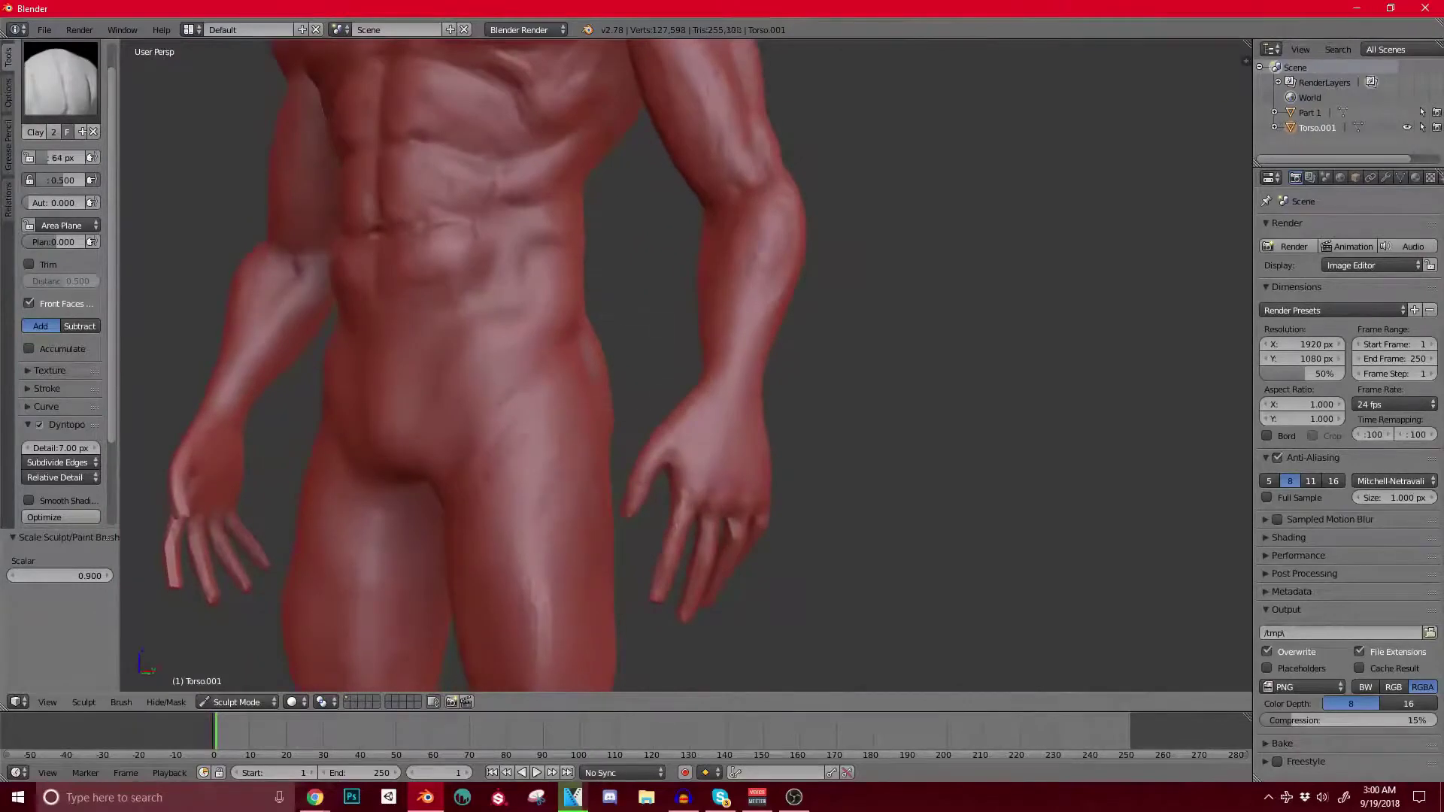
ctrl+drag(560, 392, 485, 451)
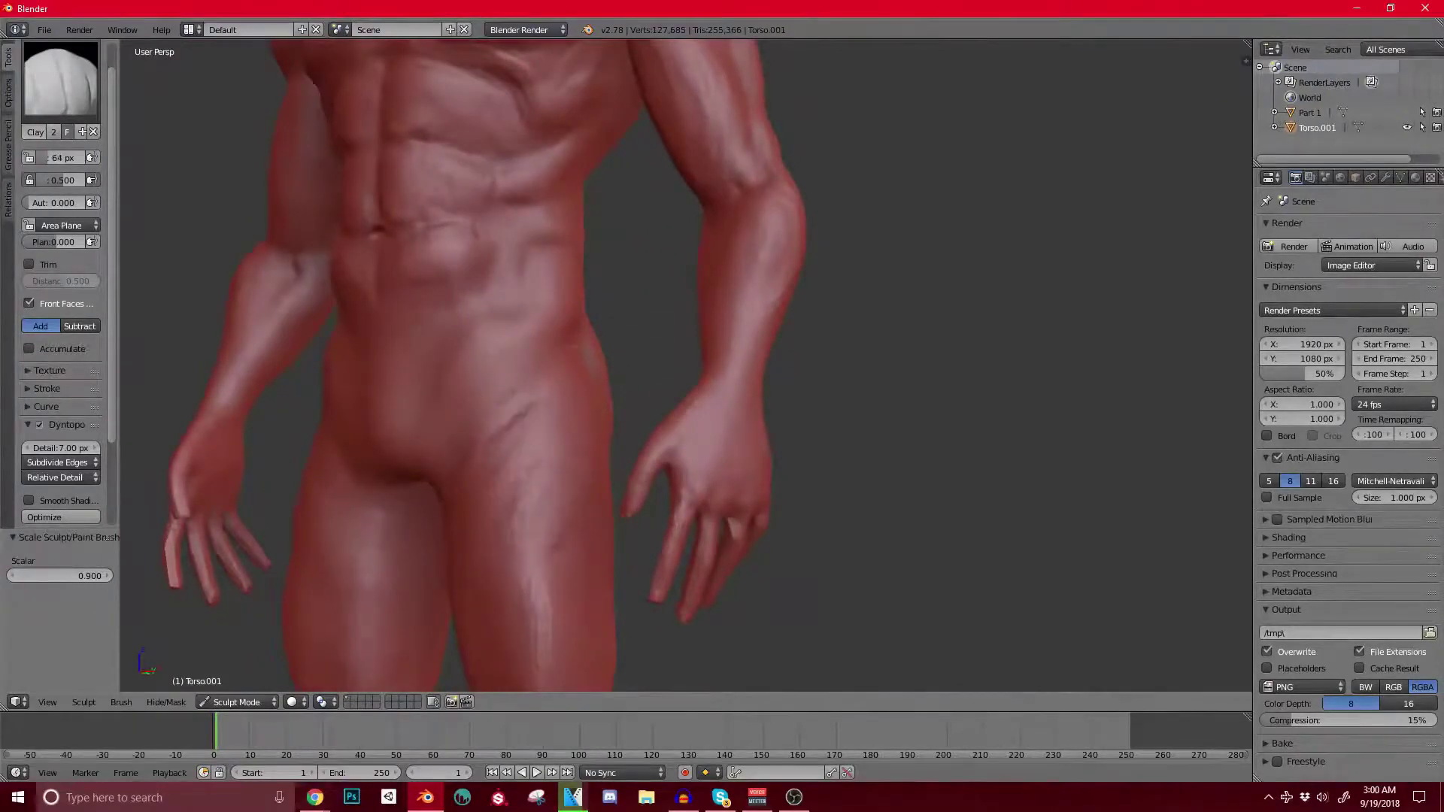
scroll(538, 436, down, 3)
shift+middle_drag(538, 437, 492, 501)
scroll(467, 290, up, 4)
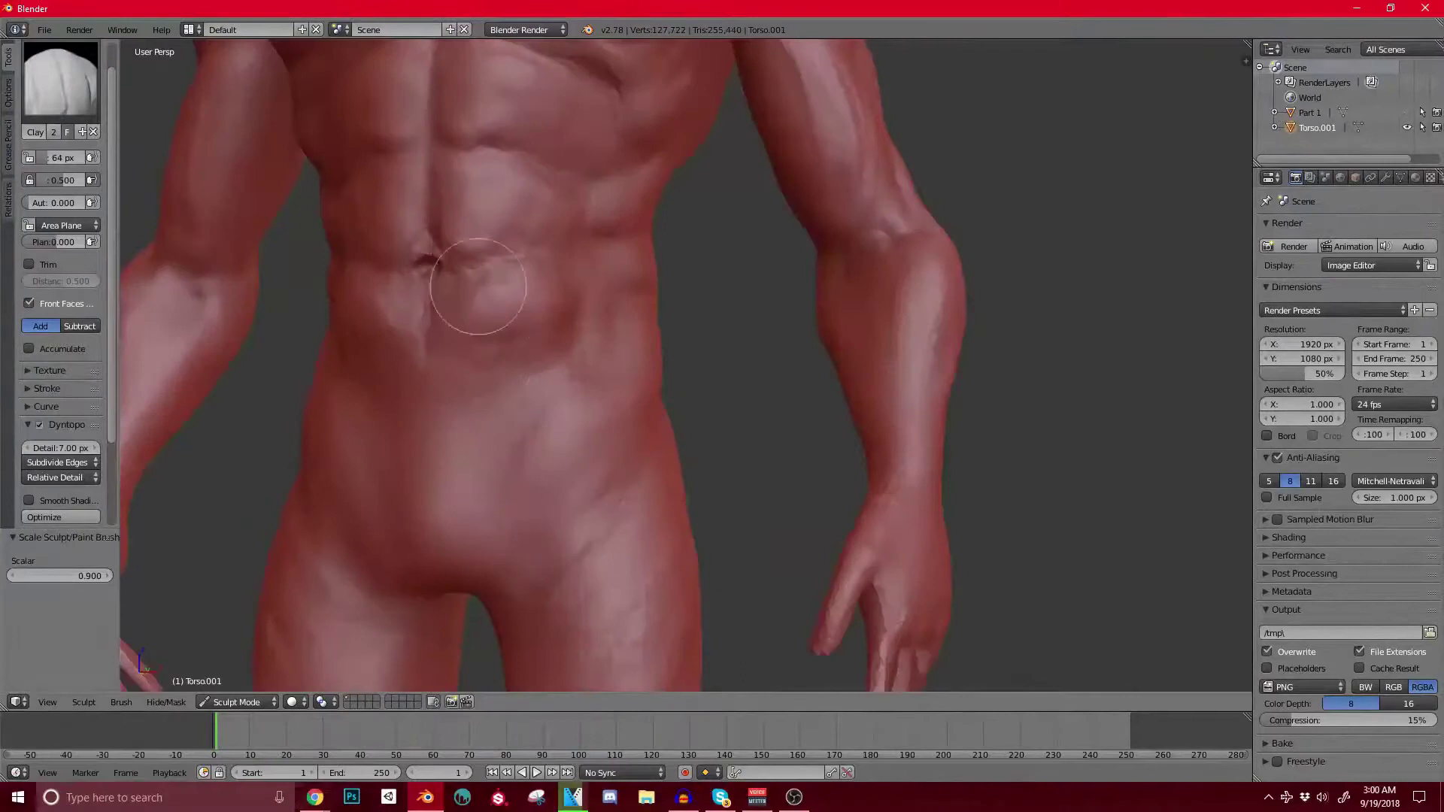
Step: Build up the chin and jawline of the blank head with 64 px Clay Strips
scroll(482, 354, up, 2)
mouse_move(498, 203)
shift+middle_down()
mouse_move(461, 388)
mouse_move(456, 360)
shift+middle_up()
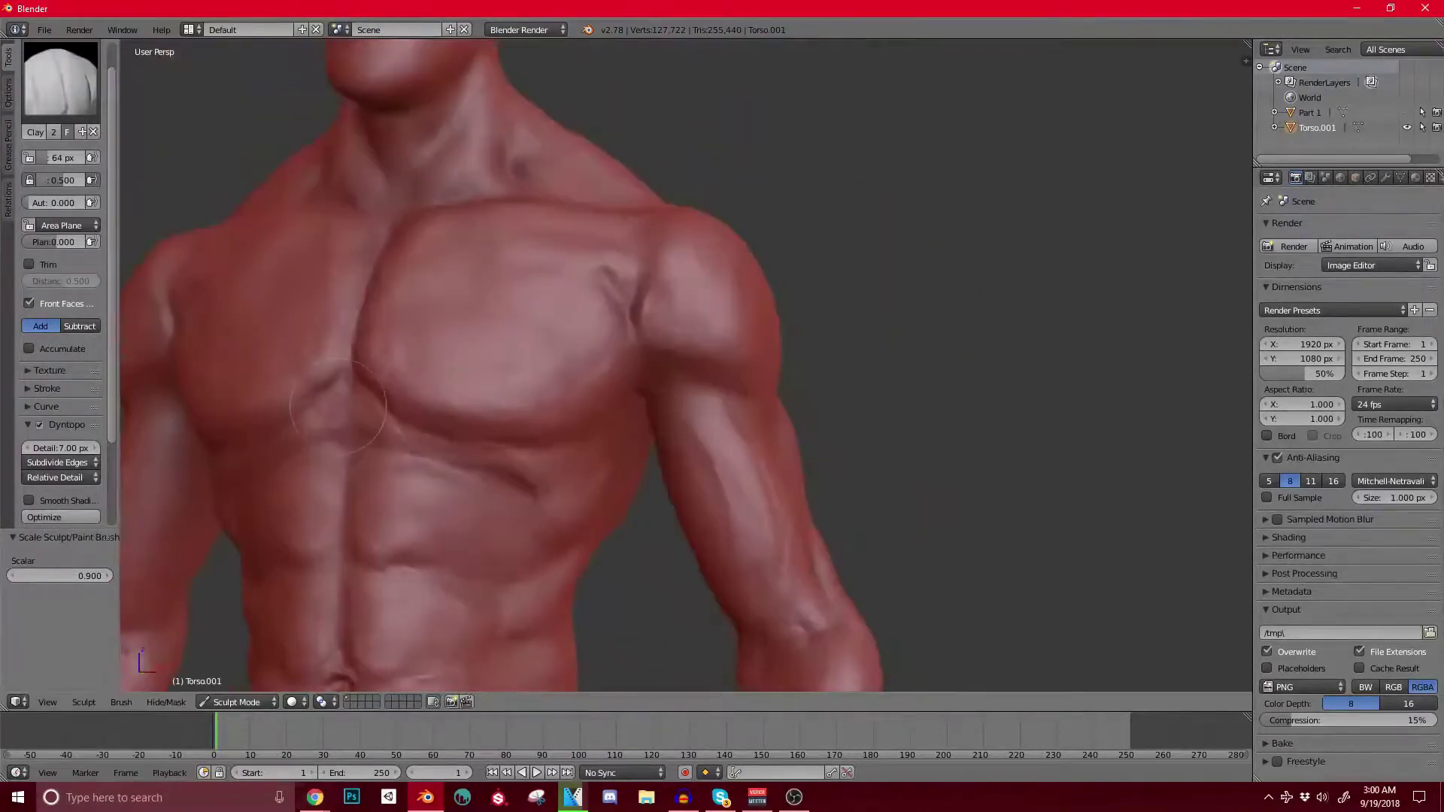
scroll(600, 364, down, 3)
middle_drag(599, 365, 611, 346)
shift+middle_drag(521, 257, 590, 405)
scroll(534, 409, up, 2)
scroll(602, 376, up, 4)
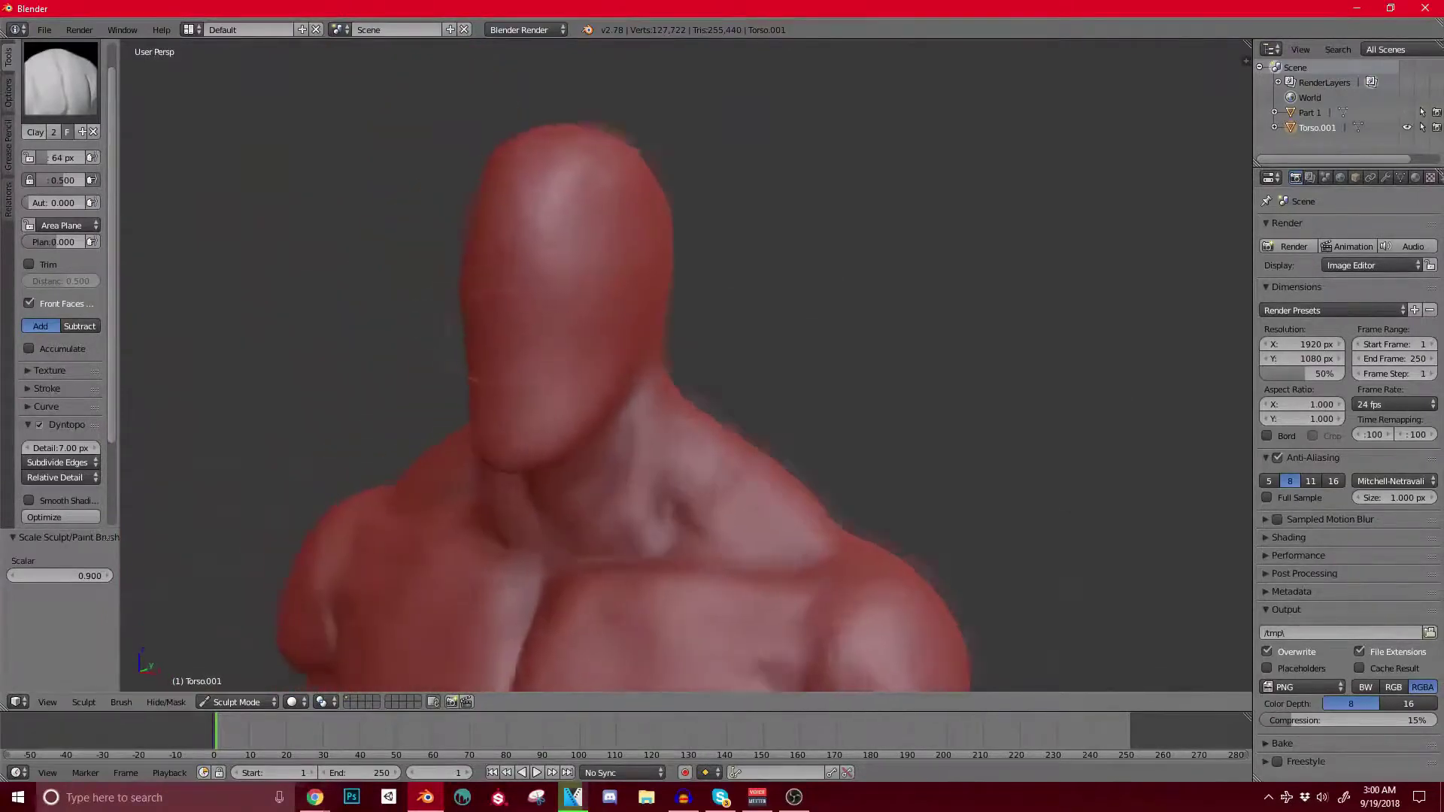
drag(613, 462, 554, 509)
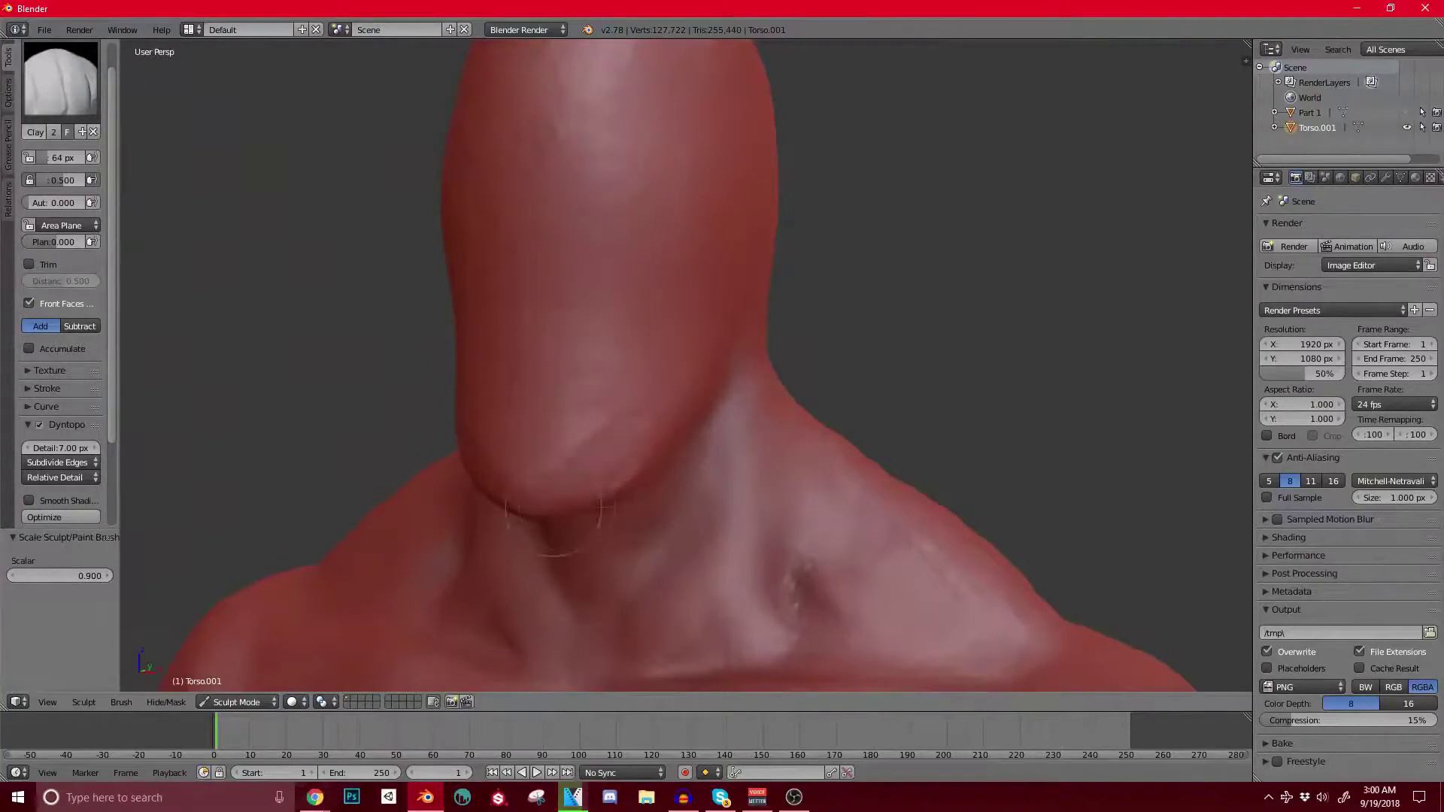
scroll(554, 509, down, 2)
middle_drag(555, 509, 482, 485)
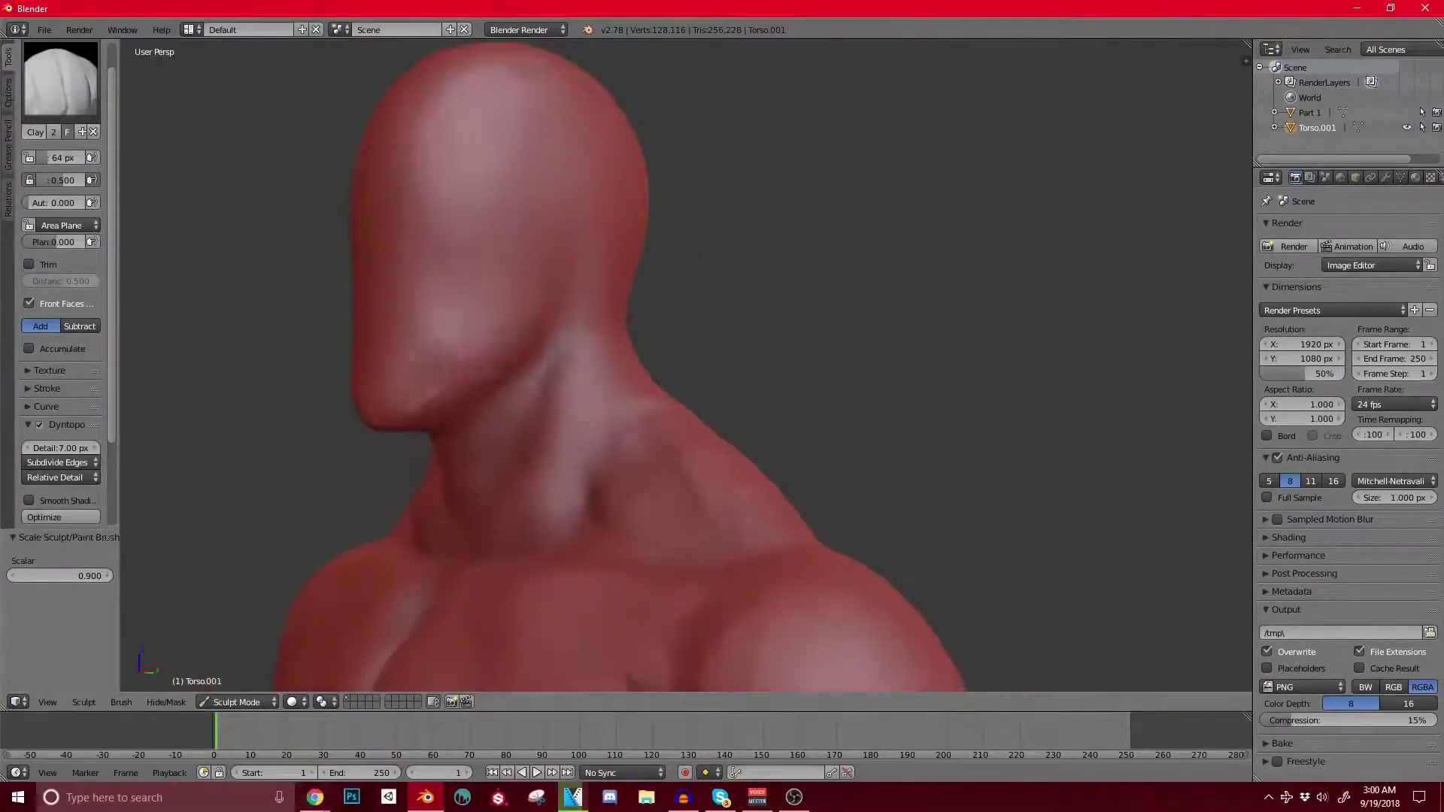
mouse_move(536, 322)
mouse_down()
mouse_move(481, 365)
mouse_move(407, 385)
mouse_up()
Step: Carve the eye sockets into the front of the face with subtractive Clay Strips
middle_drag(452, 328, 571, 331)
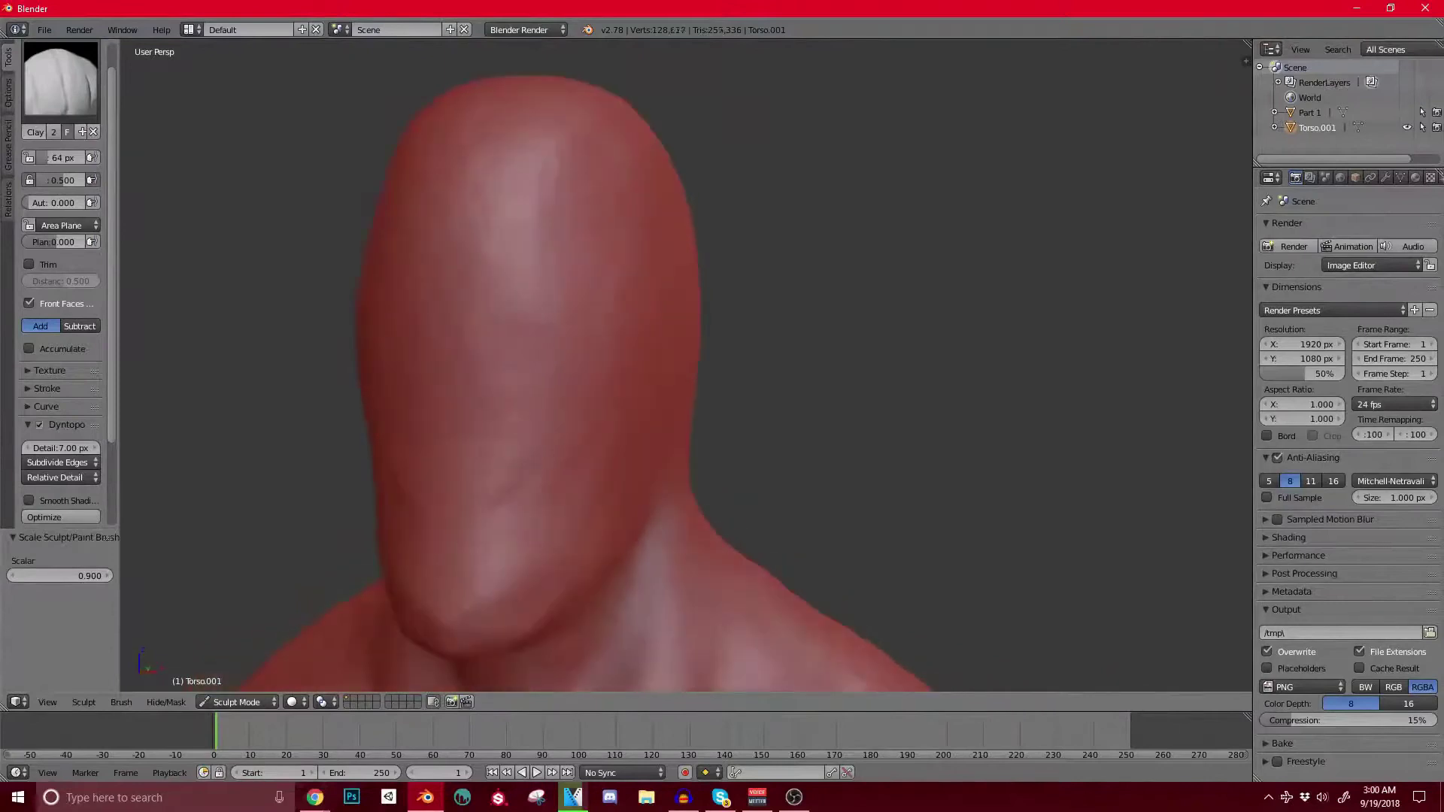
ctrl+drag(523, 349, 540, 354)
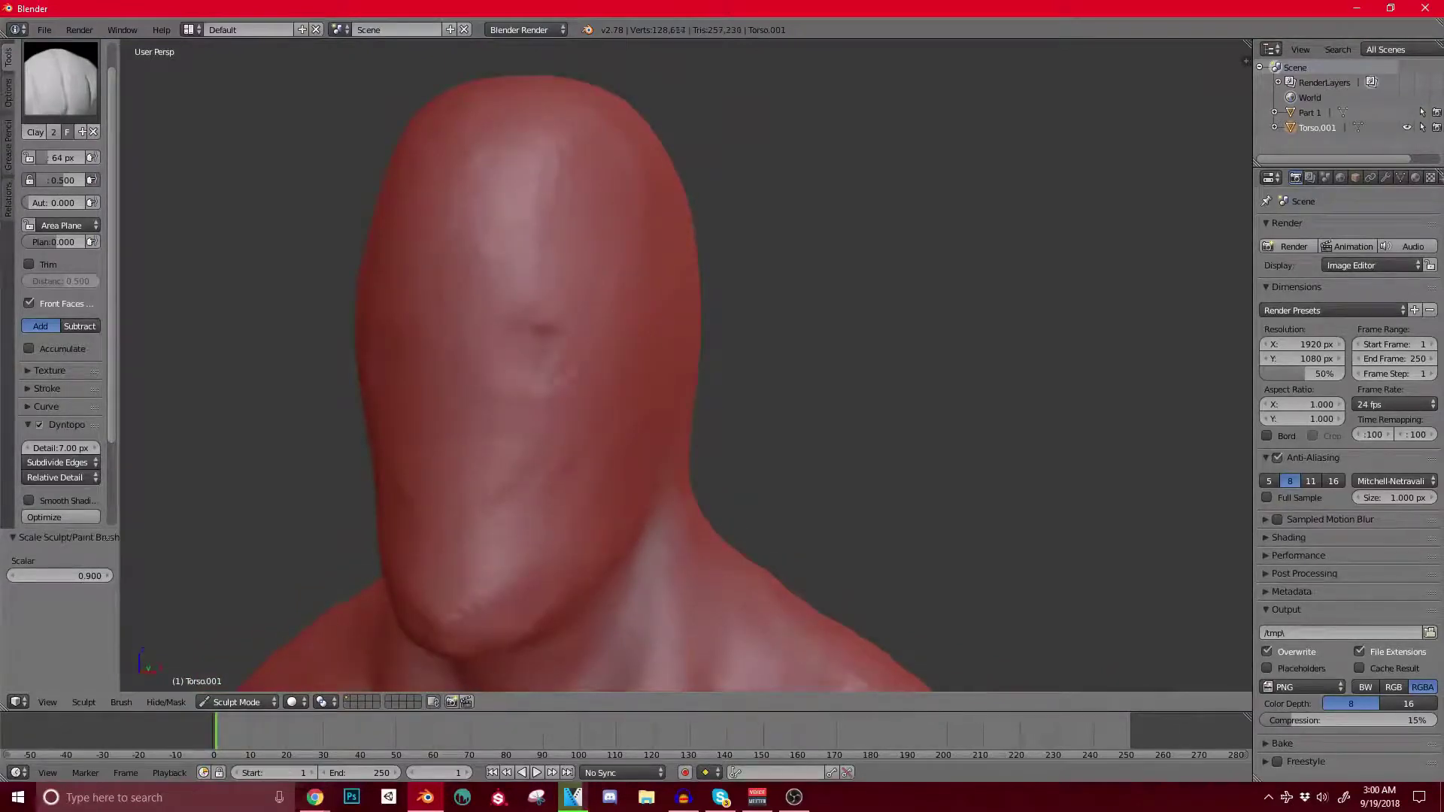
mouse_move(526, 367)
ctrl+mouse_down()
mouse_move(508, 370)
mouse_move(548, 352)
mouse_move(576, 373)
ctrl+mouse_up()
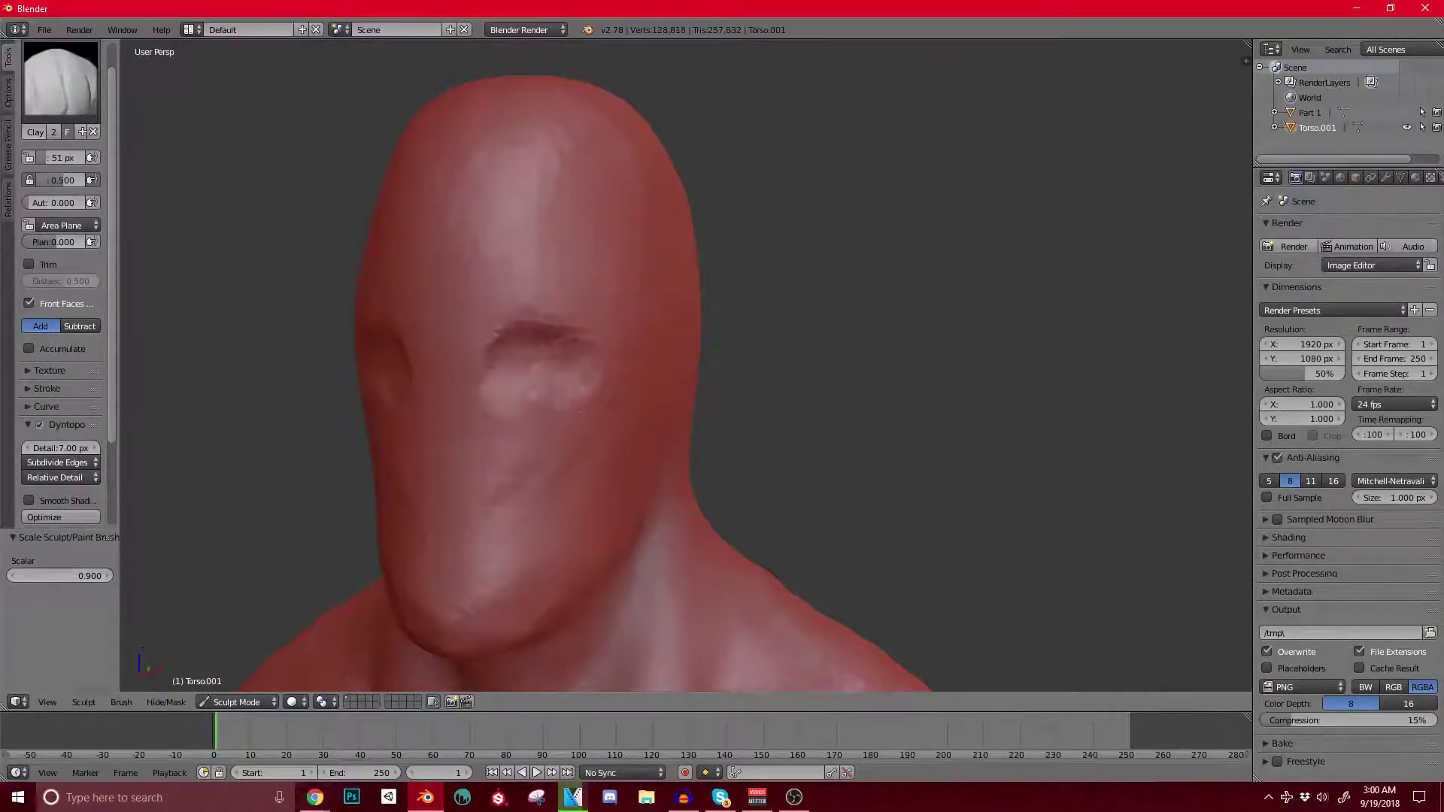
middle_drag(466, 355, 379, 481)
scroll(527, 417, up, 1)
shift+middle_drag(526, 417, 412, 322)
middle_drag(489, 376, 467, 375)
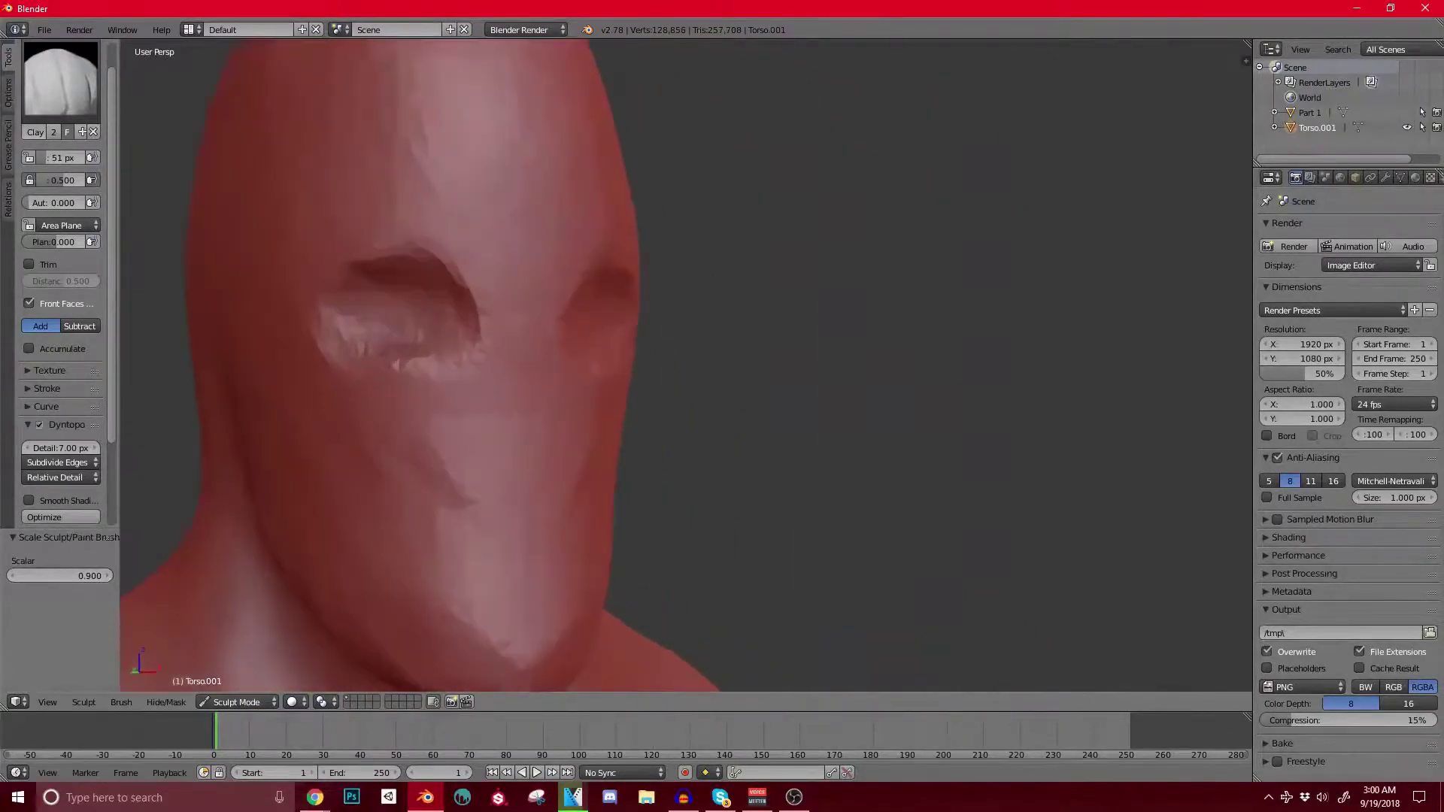
Step: Build up the nose and the adjoining cheek area below the eye sockets with 51 px Clay Strips
mouse_move(475, 340)
mouse_down()
mouse_move(498, 473)
mouse_move(545, 461)
mouse_up()
scroll(545, 460, down, 3)
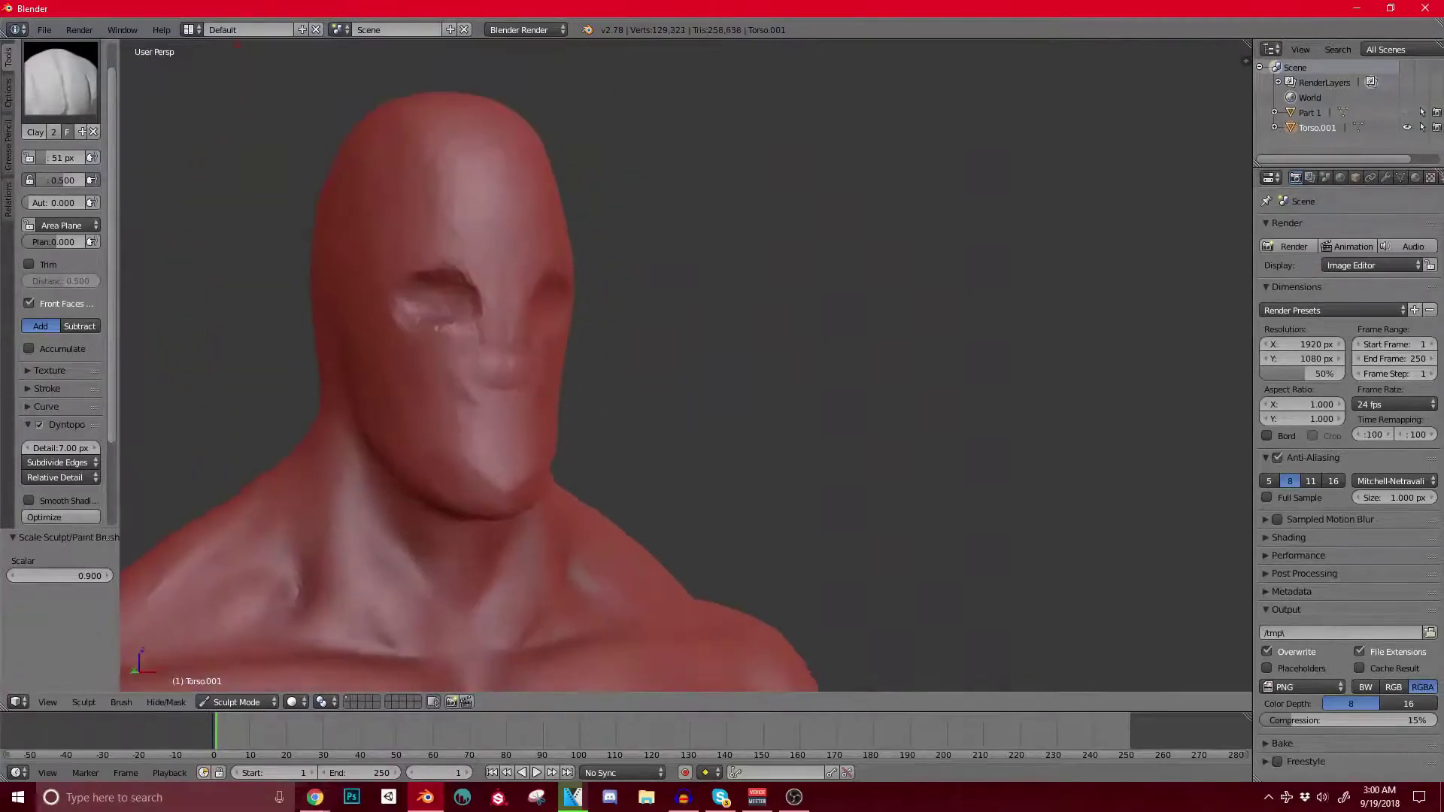
drag(496, 346, 490, 393)
scroll(493, 391, down, 2)
mouse_move(497, 391)
middle_down()
mouse_move(699, 391)
mouse_move(339, 365)
middle_up()
scroll(617, 390, up, 2)
drag(393, 429, 430, 422)
mouse_move(430, 423)
middle_down()
mouse_move(338, 428)
mouse_move(451, 451)
middle_up()
middle_drag(519, 324, 403, 263)
scroll(489, 248, up, 5)
drag(501, 369, 546, 367)
scroll(523, 361, down, 4)
mouse_move(662, 353)
middle_down()
mouse_move(519, 353)
mouse_move(489, 331)
mouse_move(443, 346)
middle_up()
Step: Shape the nose and its bridge in side view with the Grab brush
scroll(519, 353, up, 4)
key(g)
key(bracketright)
drag(513, 332, 470, 327)
middle_drag(493, 331, 481, 337)
scroll(482, 337, up, 2)
mouse_move(532, 296)
mouse_down()
mouse_move(506, 306)
mouse_move(516, 312)
mouse_move(493, 302)
mouse_move(548, 232)
mouse_move(536, 216)
mouse_move(569, 165)
mouse_up()
mouse_move(569, 165)
middle_down()
mouse_move(516, 193)
mouse_move(499, 226)
middle_up()
mouse_move(594, 235)
mouse_down()
mouse_move(577, 225)
mouse_move(545, 261)
mouse_move(593, 283)
mouse_move(487, 199)
mouse_up()
Step: Enlarge the Grab brush to 231 px and adjust the side profile of the face and jaw
key(bracketright)
key(bracketright)
key(bracketright)
key(bracketright)
key(bracketright)
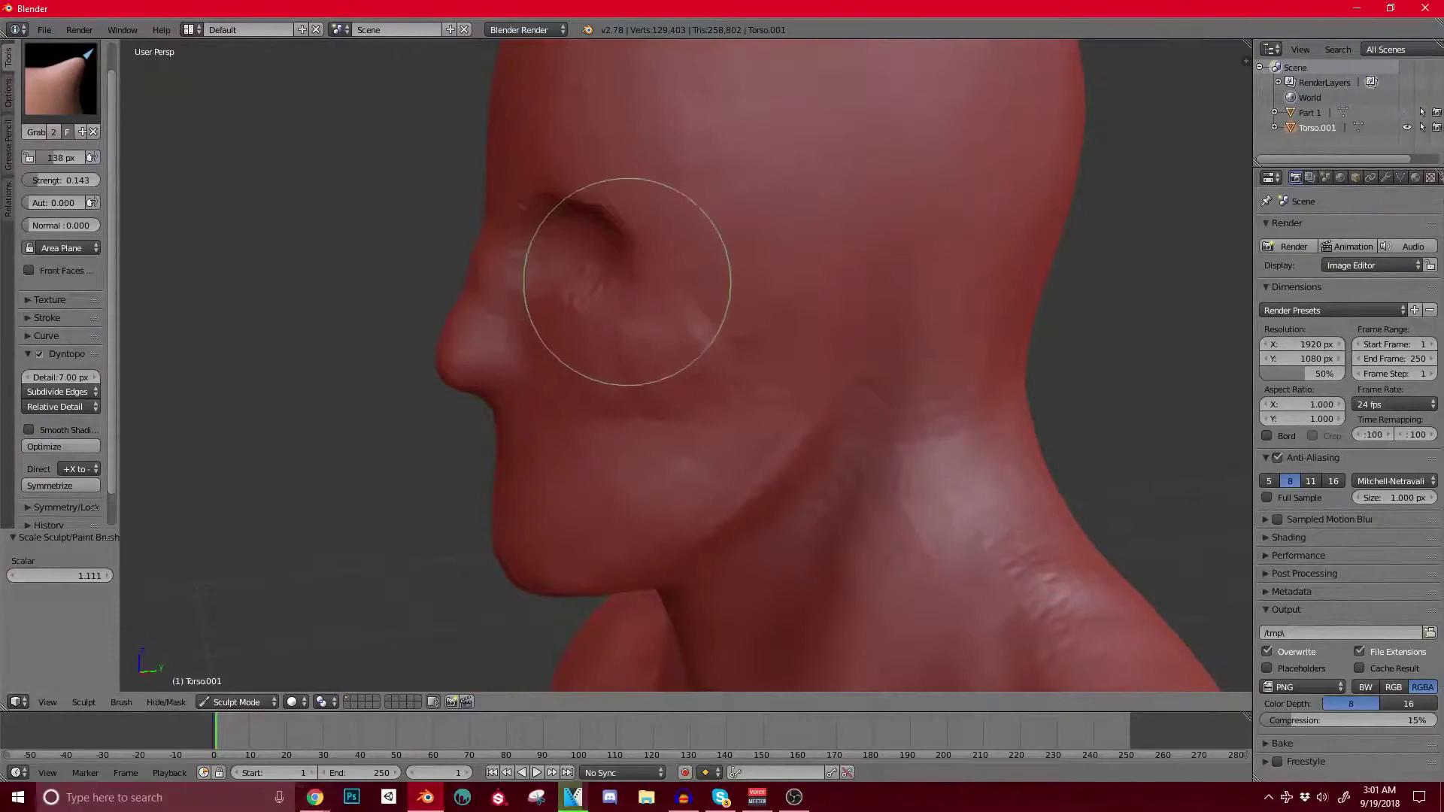
middle_drag(662, 416, 634, 419)
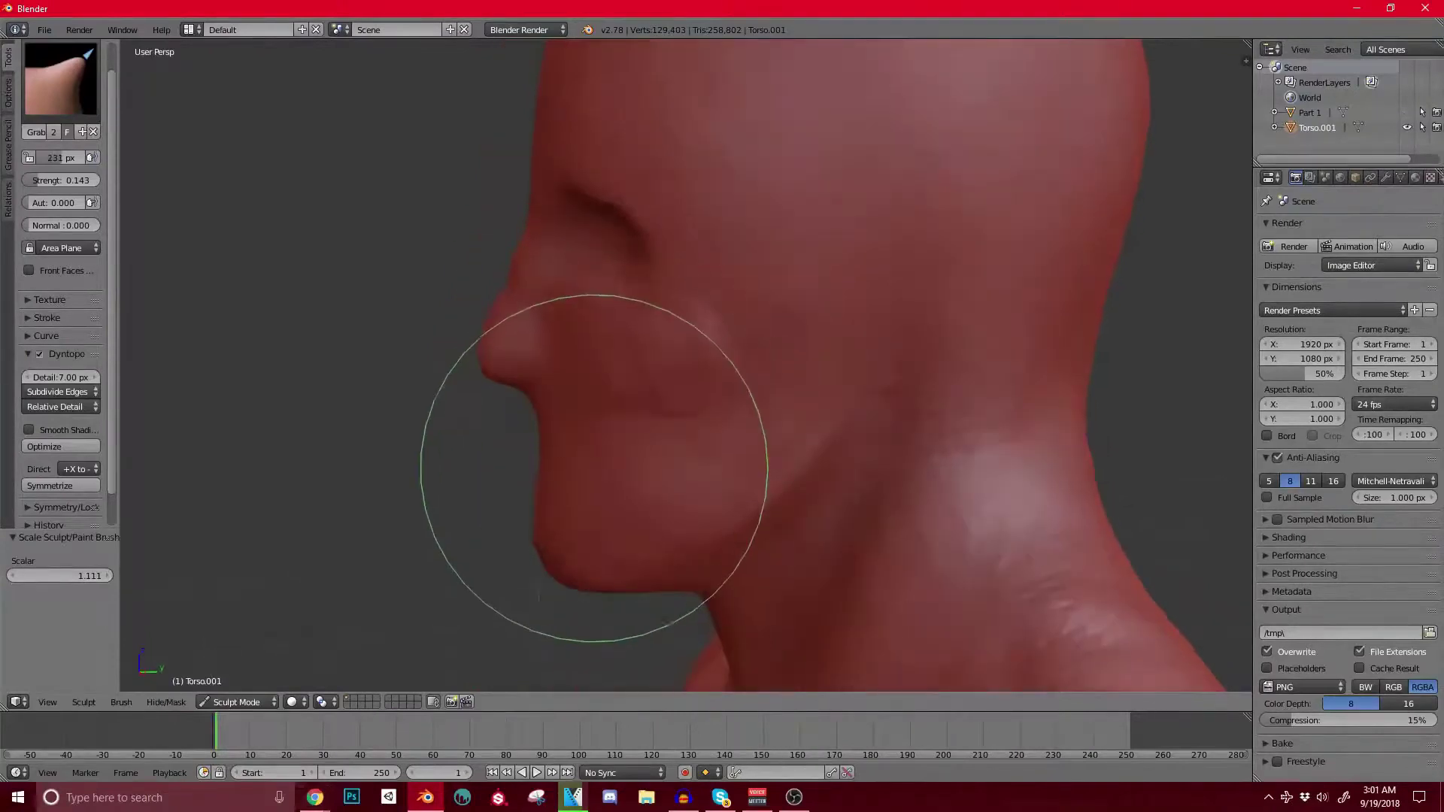
mouse_move(605, 506)
middle_down()
mouse_move(586, 504)
mouse_move(584, 548)
middle_up()
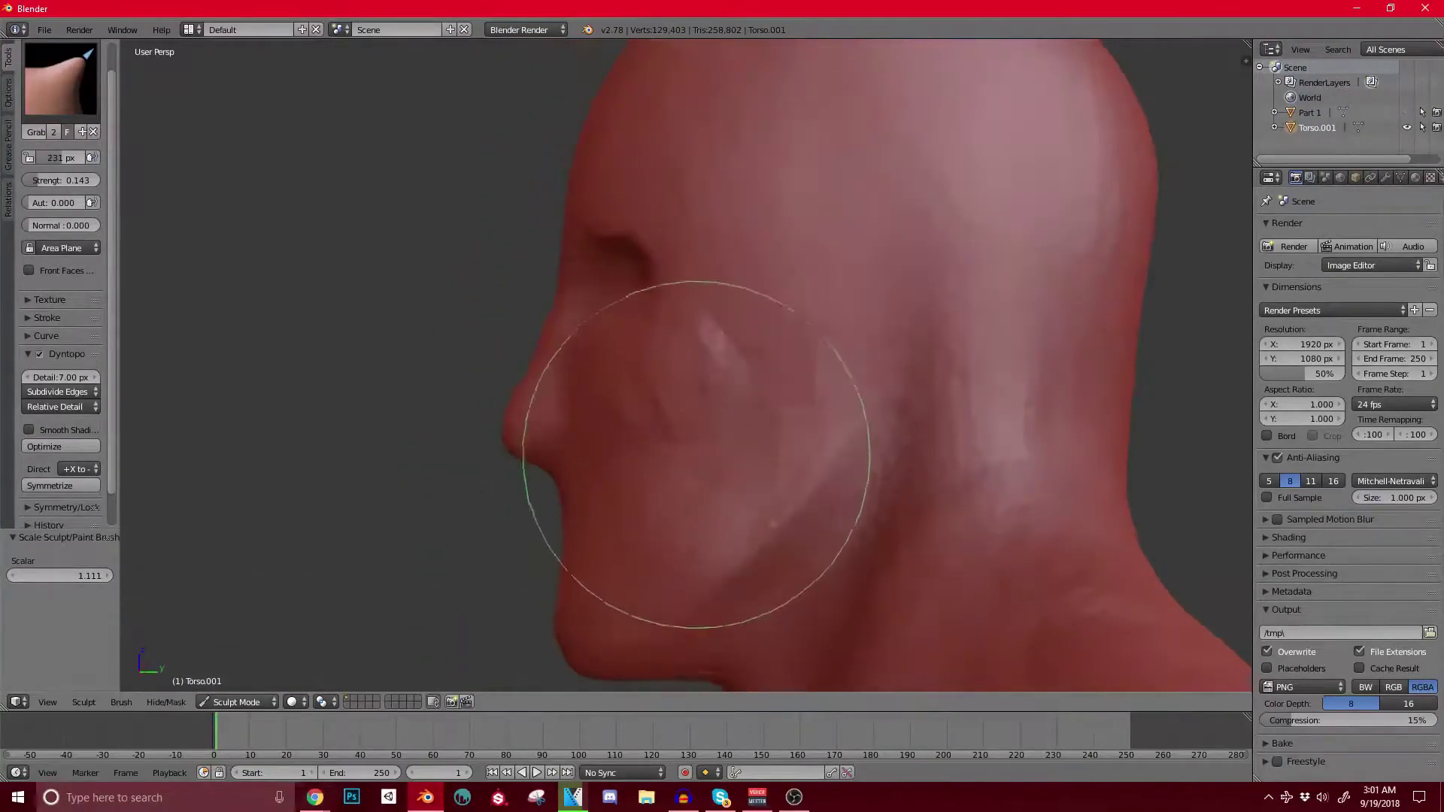
middle_drag(662, 443, 661, 532)
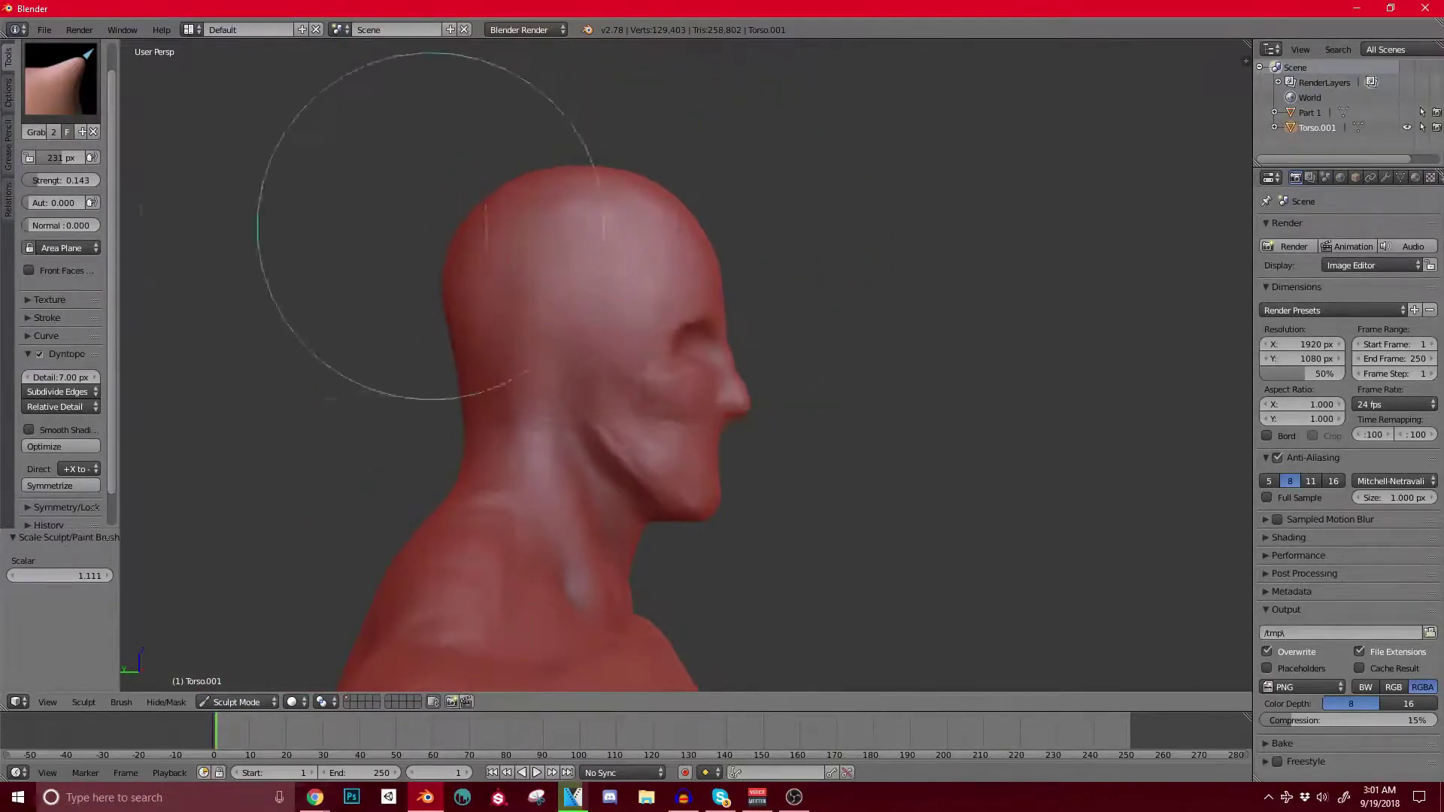
Step: Sculpt the brow and the rim of the eye sockets with Clay Strips at 97 px
click(61, 79)
click(119, 156)
key(bracketleft)
key(bracketleft)
scroll(638, 323, up, 4)
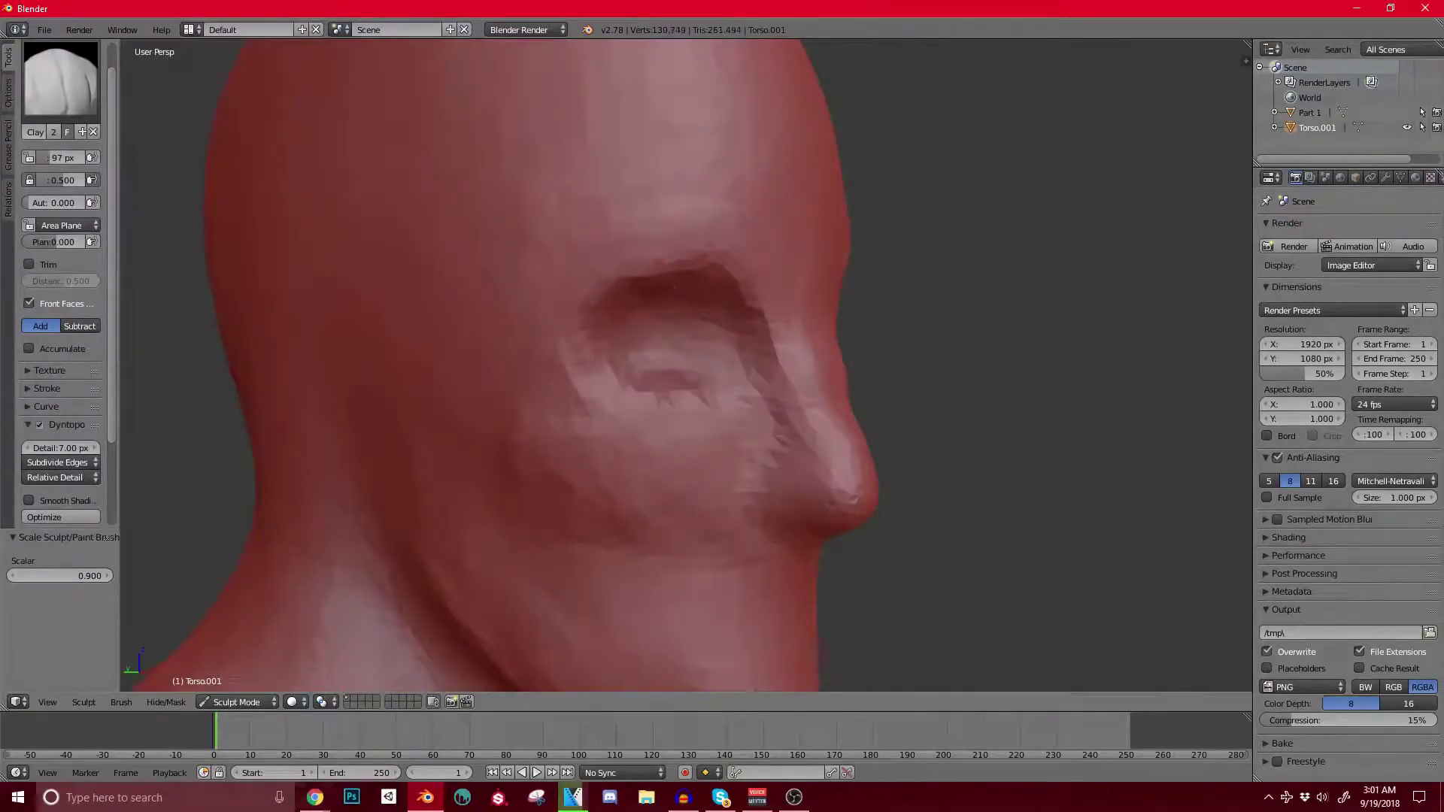
drag(718, 232, 594, 272)
mouse_move(662, 316)
middle_down()
mouse_move(512, 316)
mouse_move(647, 315)
middle_up()
Step: Refine the side of the nose beside the inner eye socket with 45 px Clay Strips
scroll(587, 315, down, 4)
scroll(647, 316, up, 3)
drag(735, 287, 738, 331)
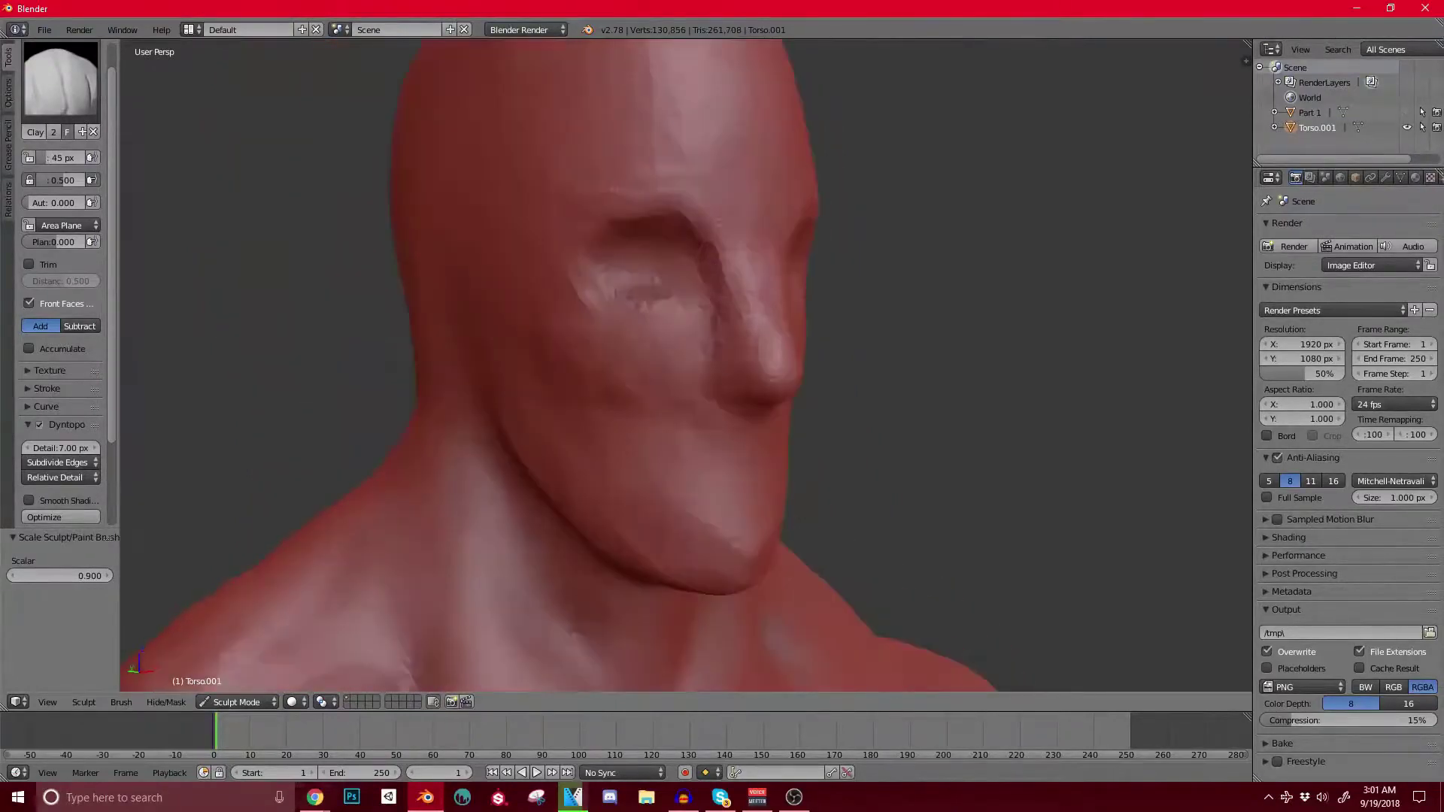
drag(707, 258, 718, 323)
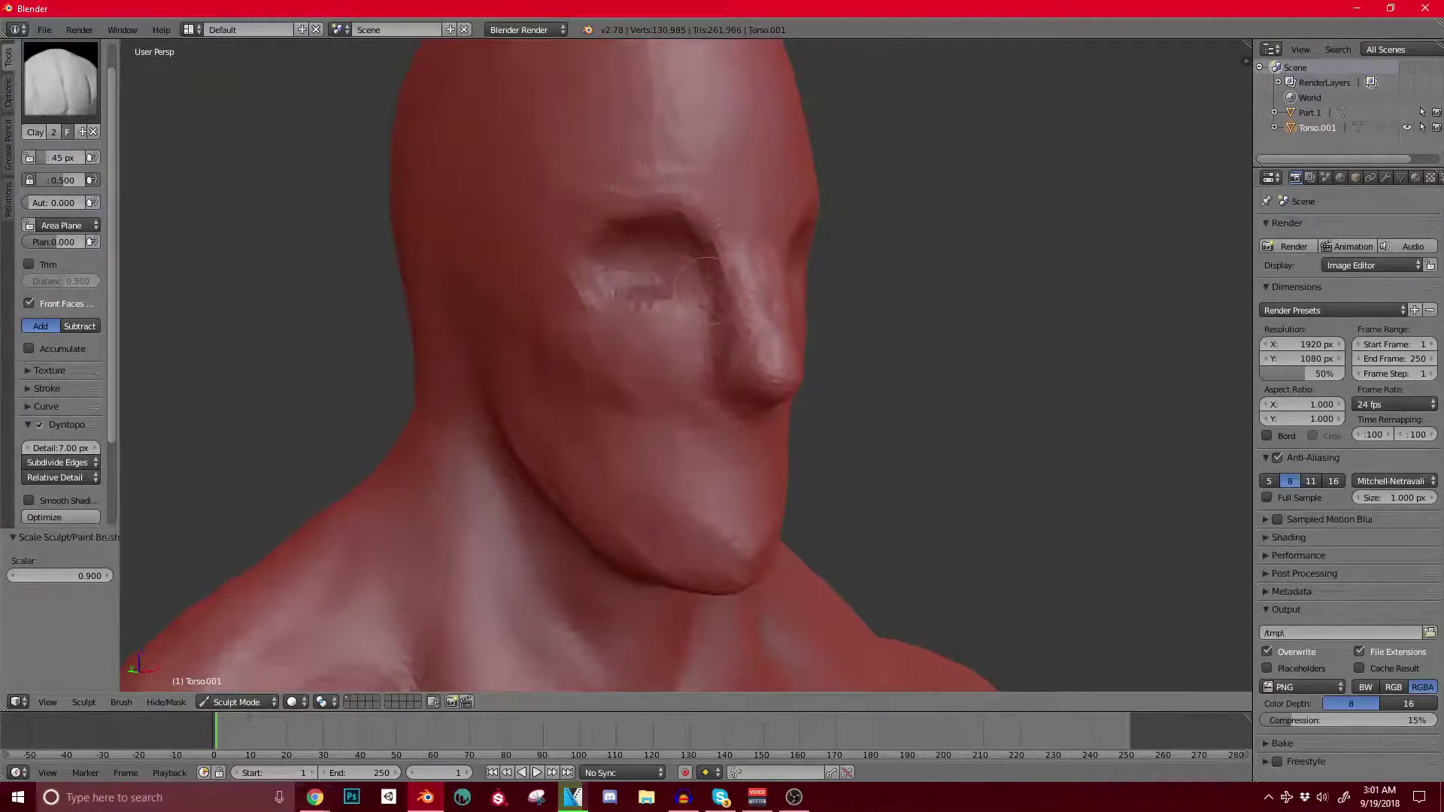
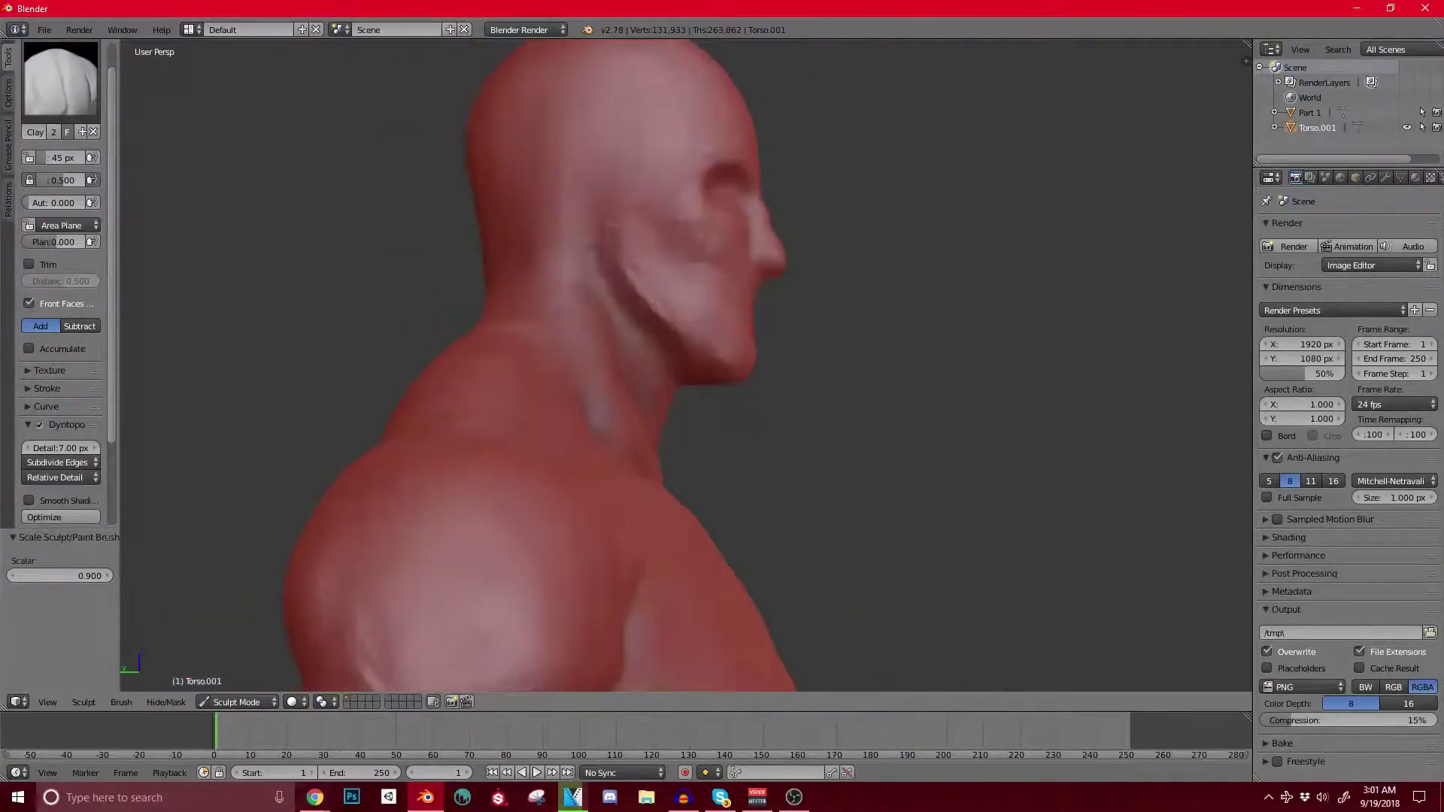
Step: Carve the centre of the mouth line below the nose with a subtractive 11 px SculptDraw brush
middle_drag(633, 305, 594, 376)
shift+middle_drag(634, 271, 632, 293)
scroll(632, 294, up, 2)
click(60, 79)
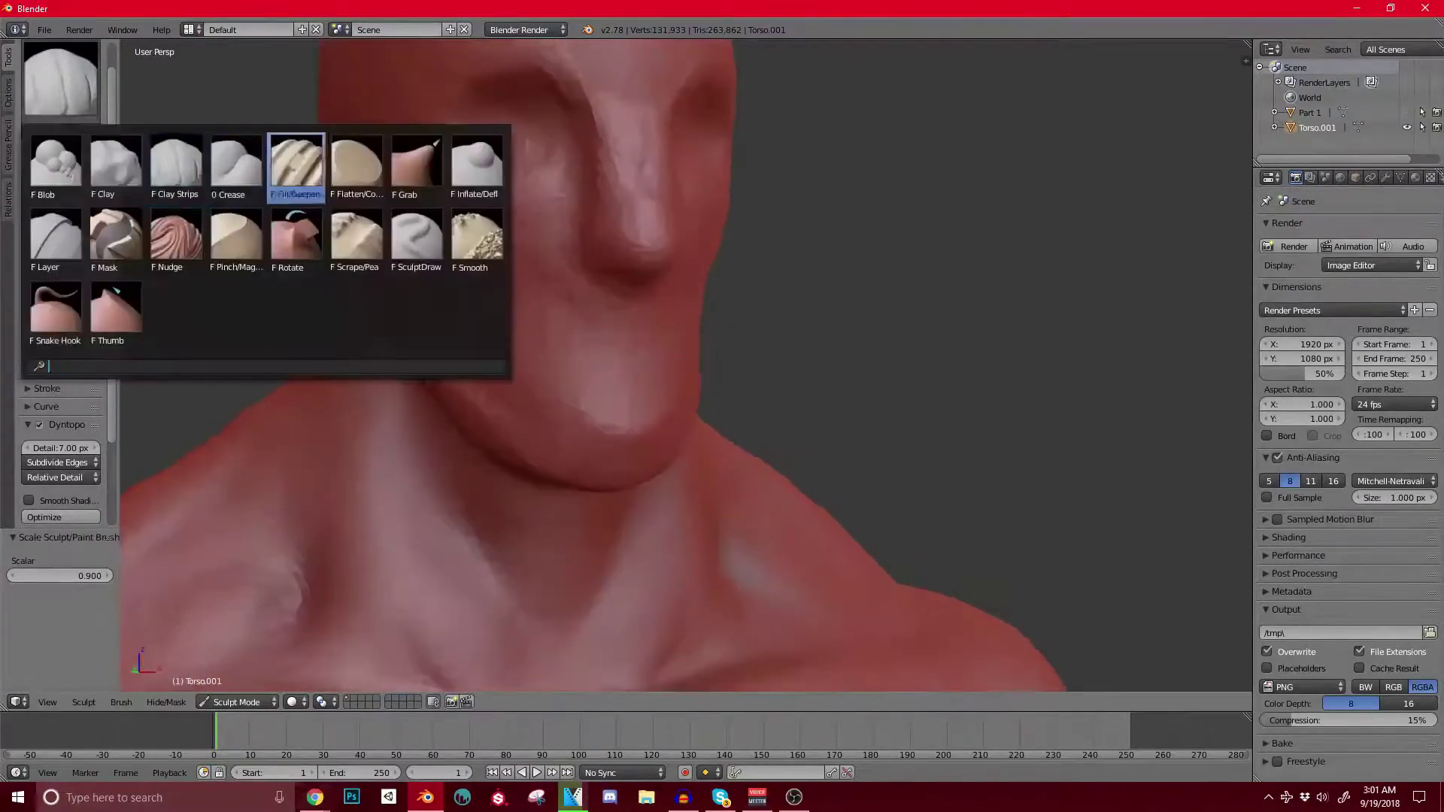
click(406, 235)
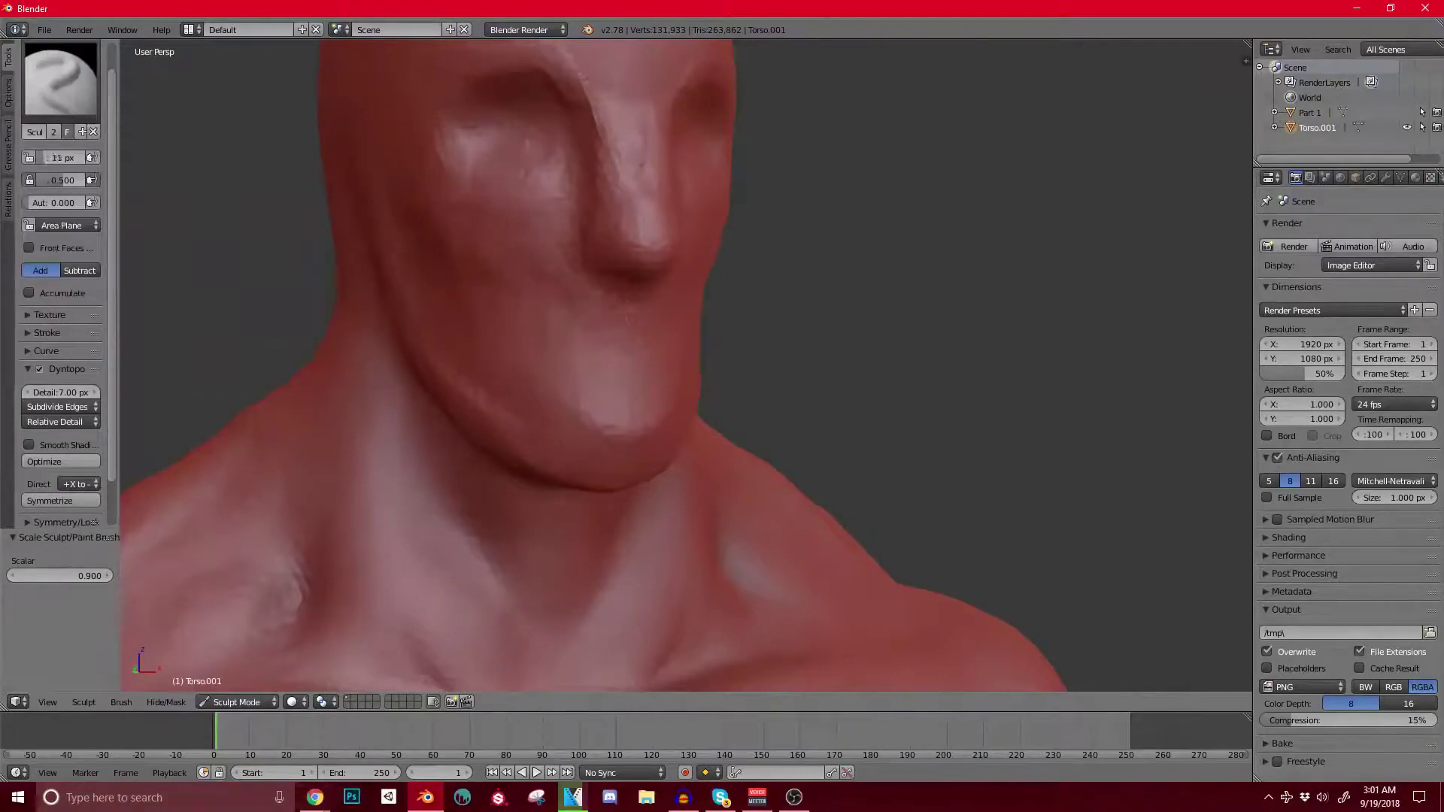
middle_drag(662, 346, 620, 350)
scroll(620, 349, up, 1)
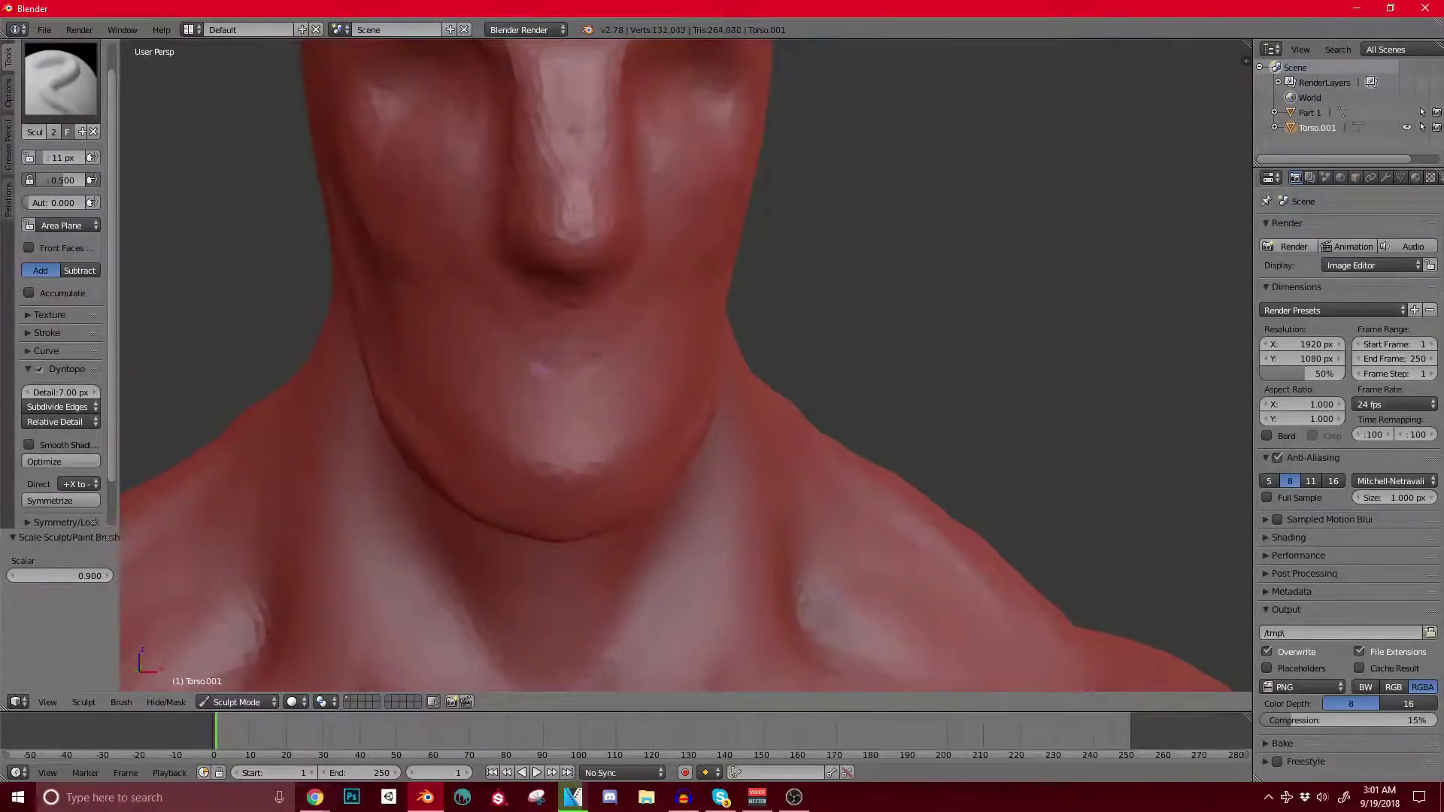
ctrl+drag(536, 350, 551, 358)
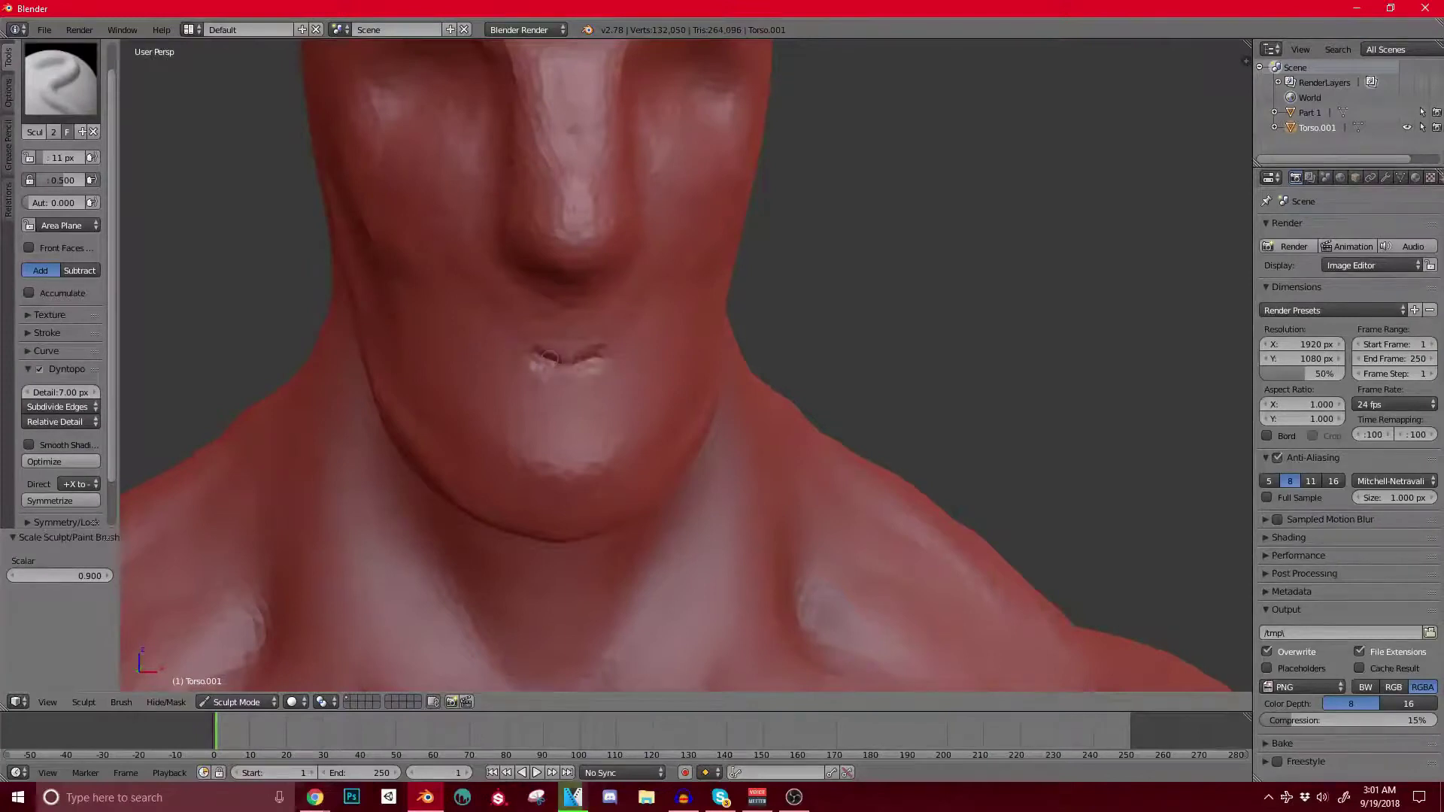
Step: Extend the mouth line out to both corners with SculptDraw and enlarge the brush to 13 px
middle_drag(602, 357, 692, 353)
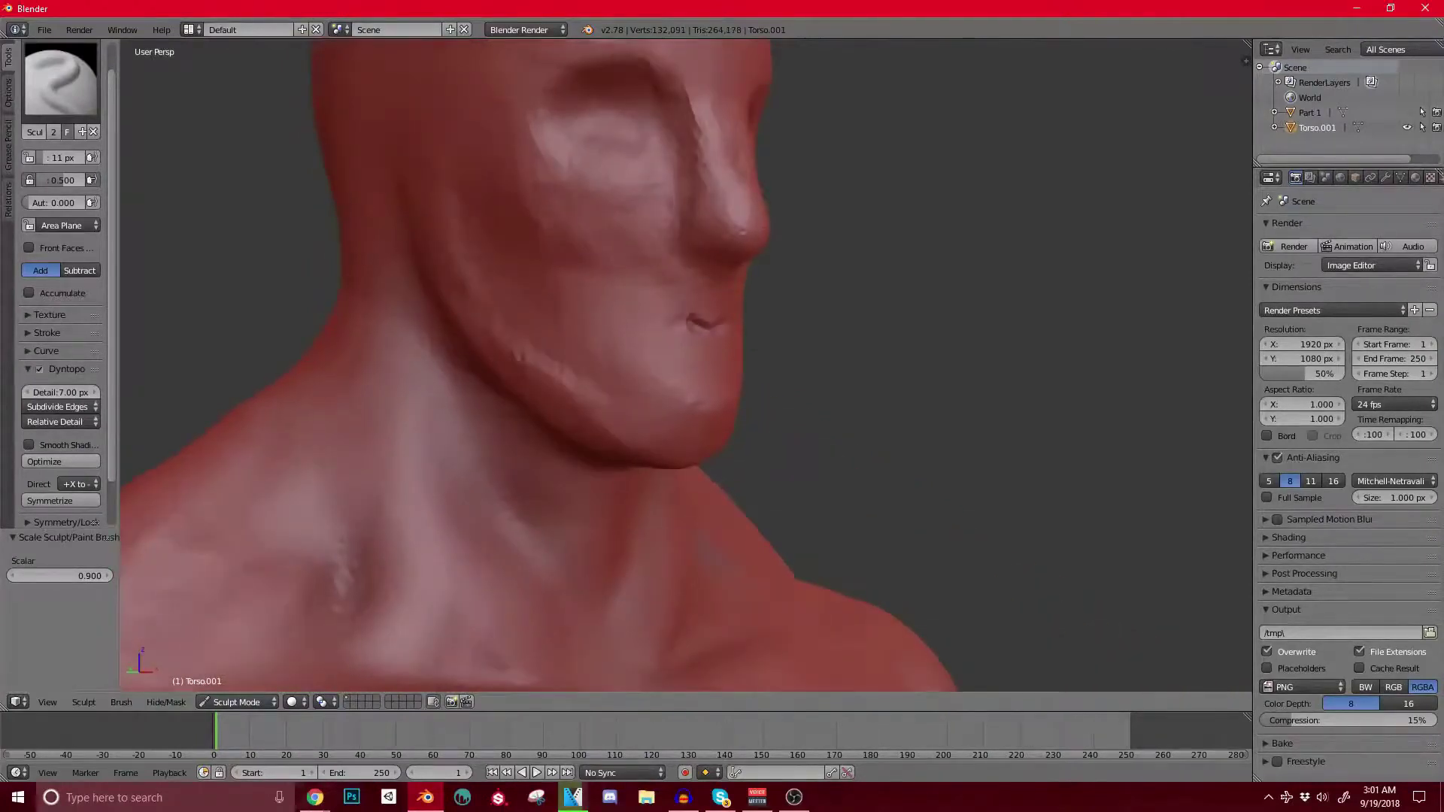
drag(688, 321, 618, 331)
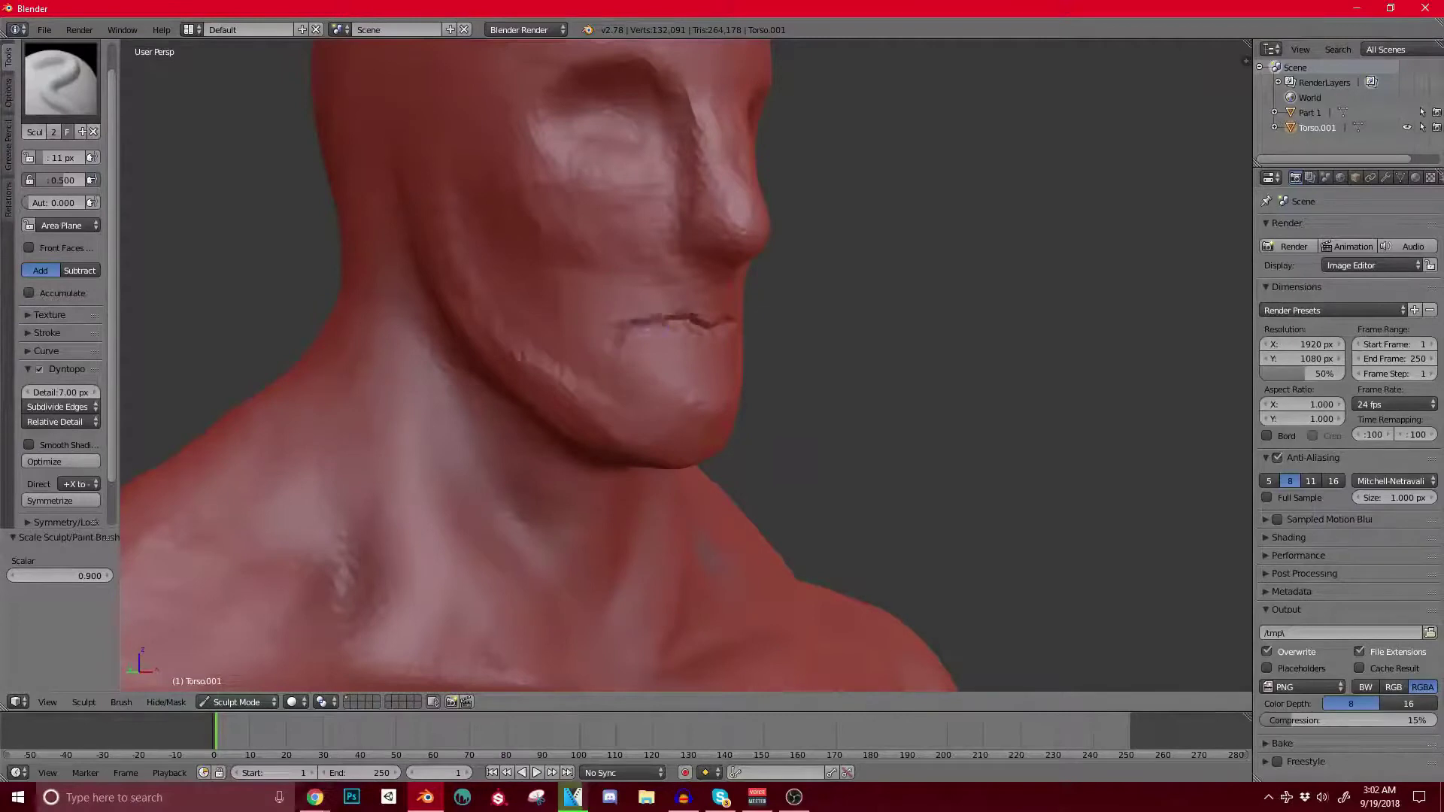
mouse_move(696, 350)
middle_down()
mouse_move(583, 357)
mouse_move(635, 352)
middle_up()
drag(638, 349, 616, 340)
scroll(620, 342, down, 1)
mouse_move(620, 343)
middle_down()
mouse_move(688, 340)
mouse_move(613, 342)
middle_up()
scroll(688, 340, down, 2)
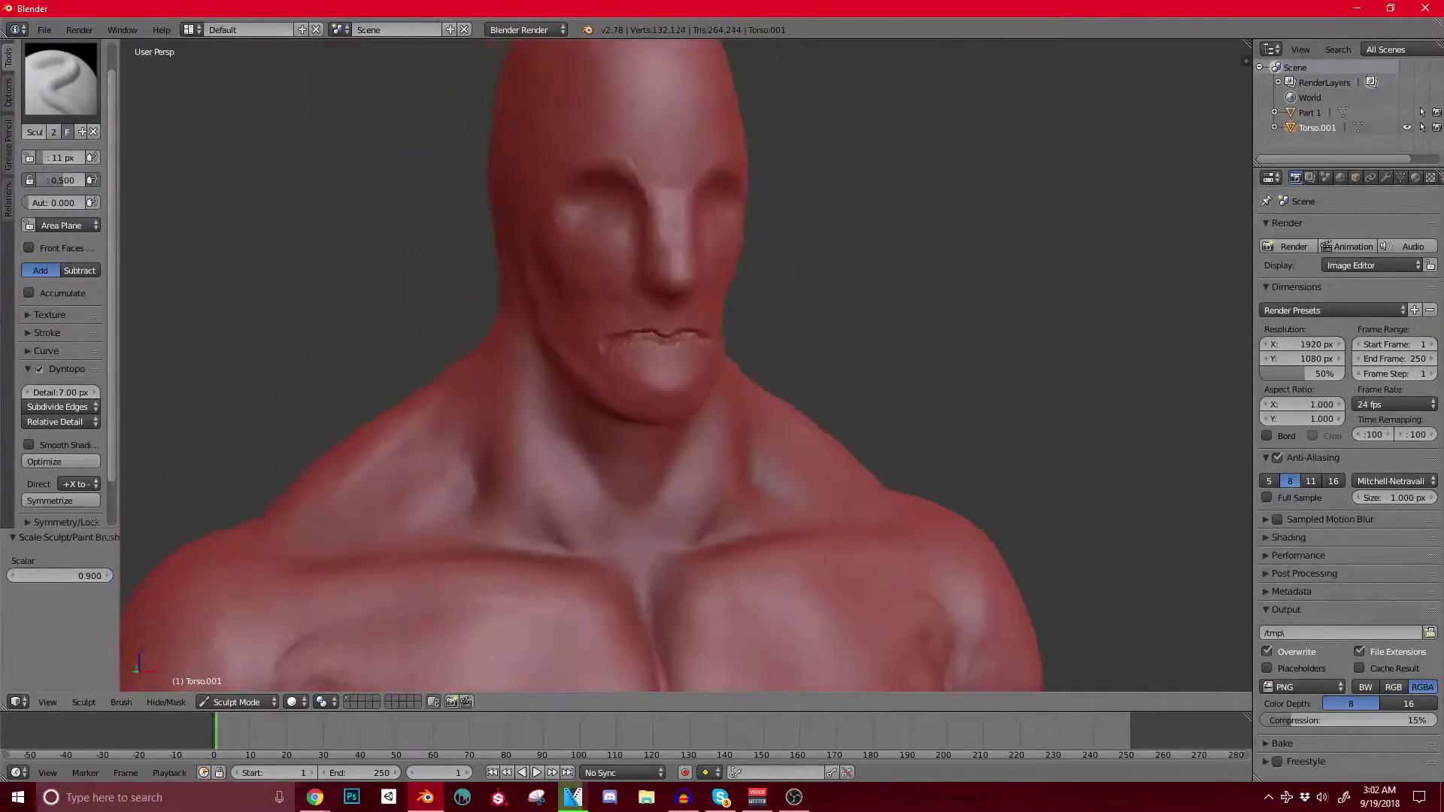
scroll(613, 342, up, 2)
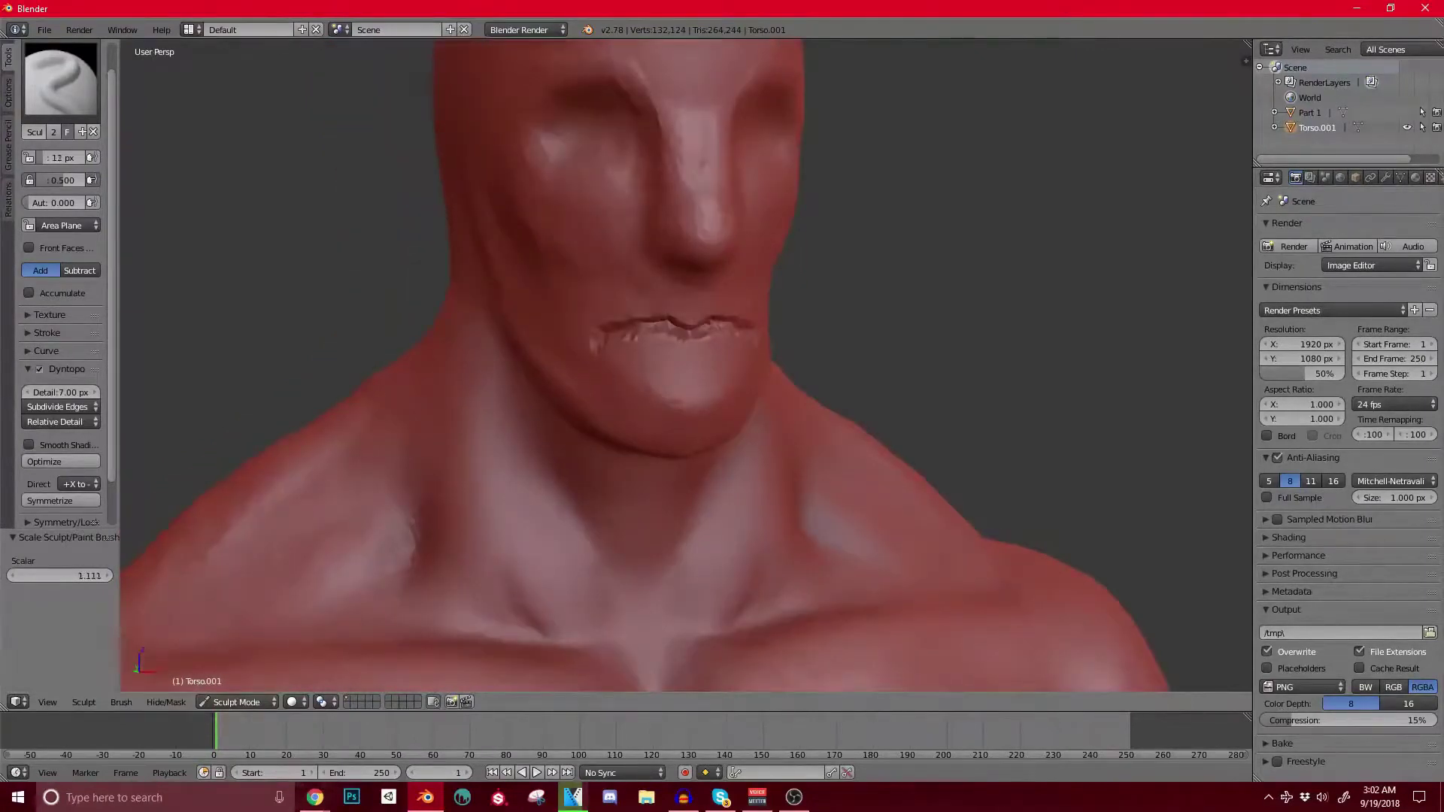
key(bracketright)
key(bracketright)
scroll(631, 338, up, 1)
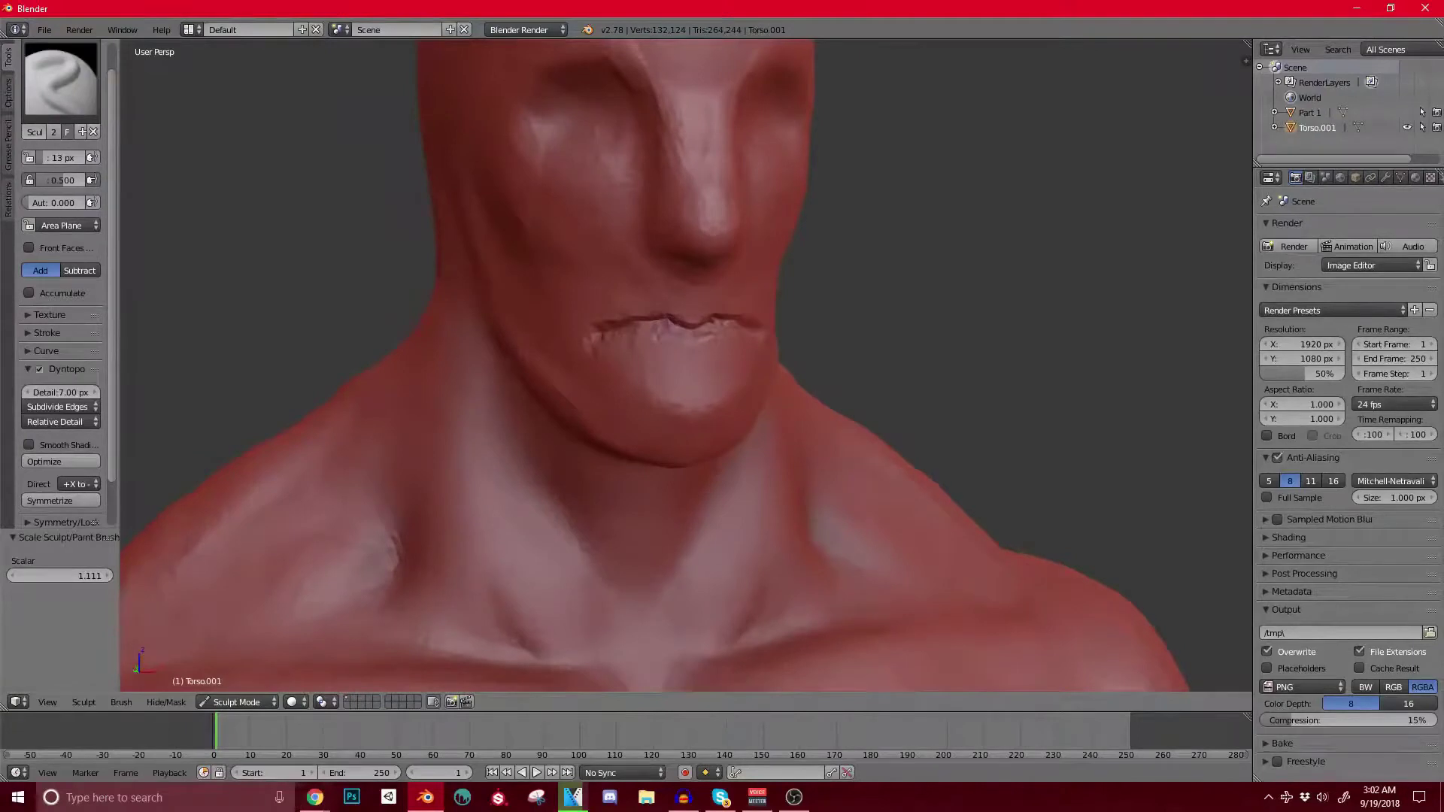
Step: Start building the lower lip under the mouth line with Clay Strips, enlarging the brush to 45 px
click(61, 79)
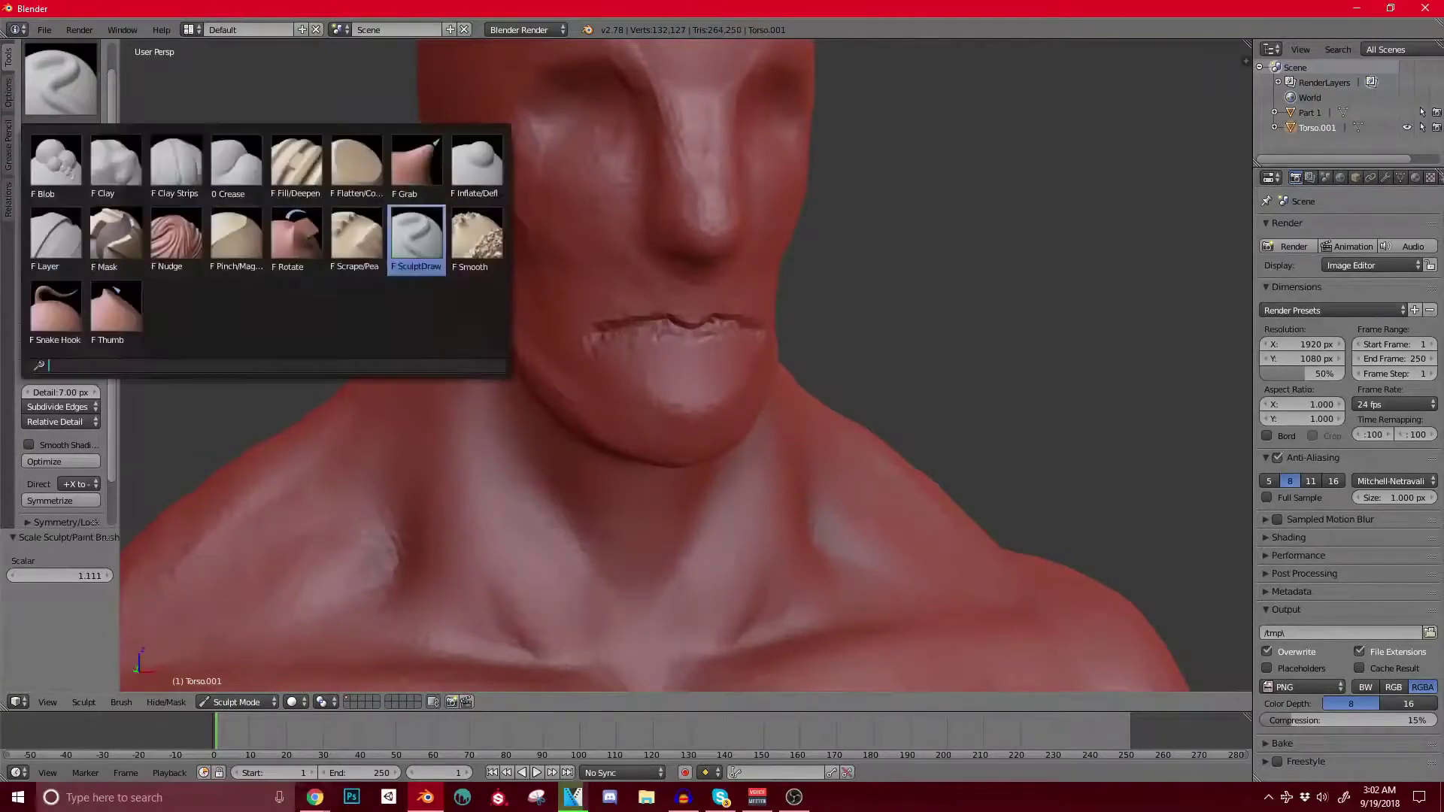
click(177, 161)
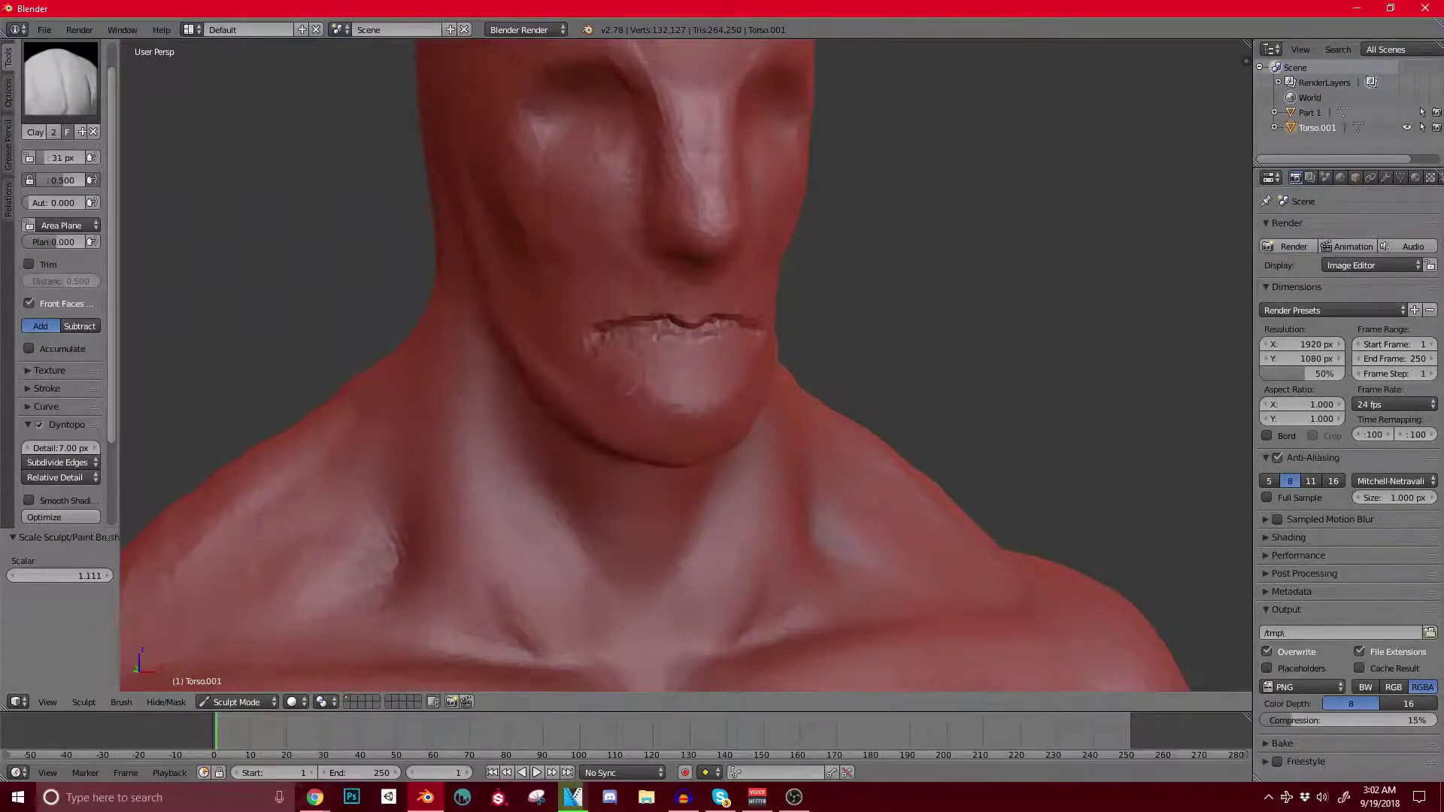
mouse_move(677, 361)
middle_down()
mouse_move(719, 352)
mouse_move(699, 357)
middle_up()
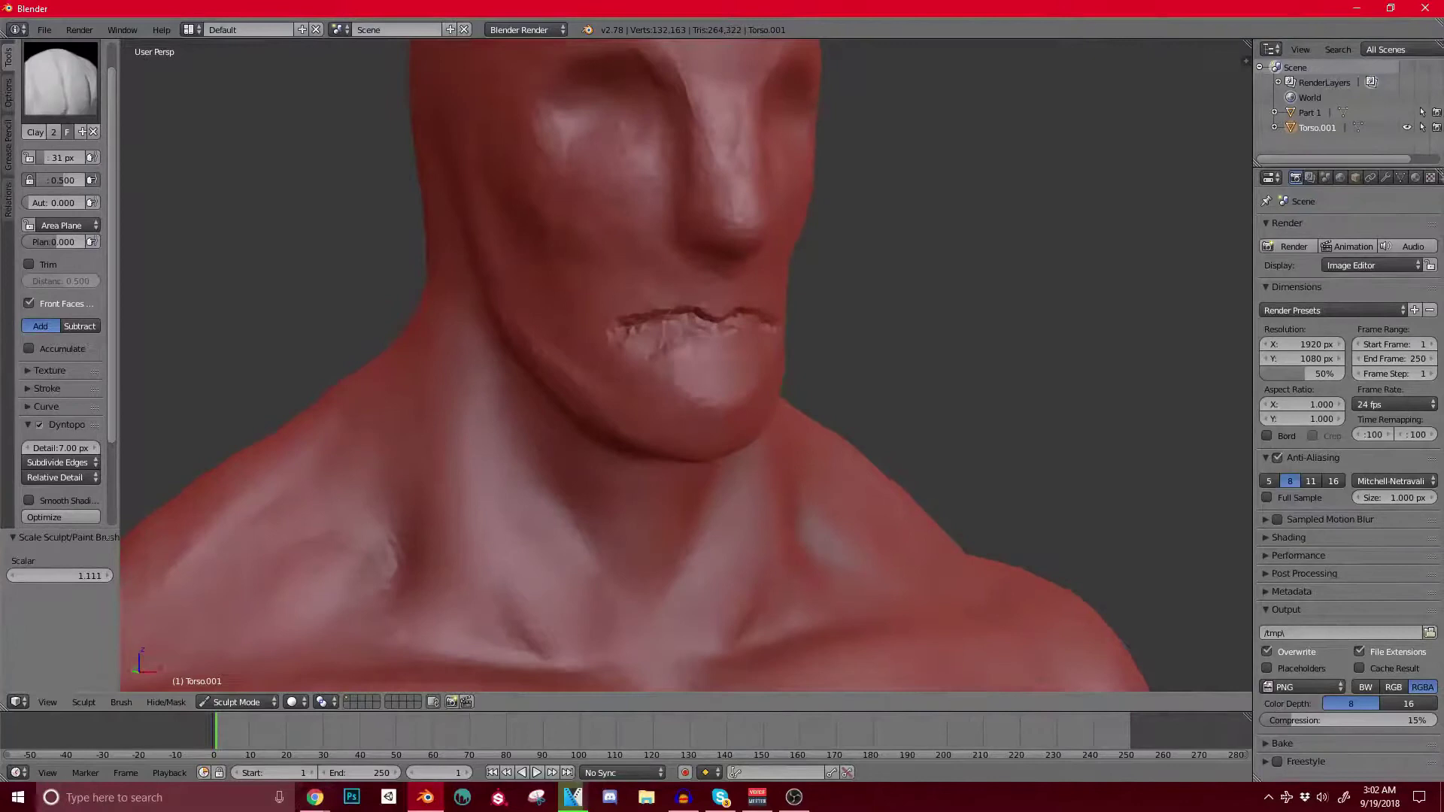
drag(715, 348, 696, 335)
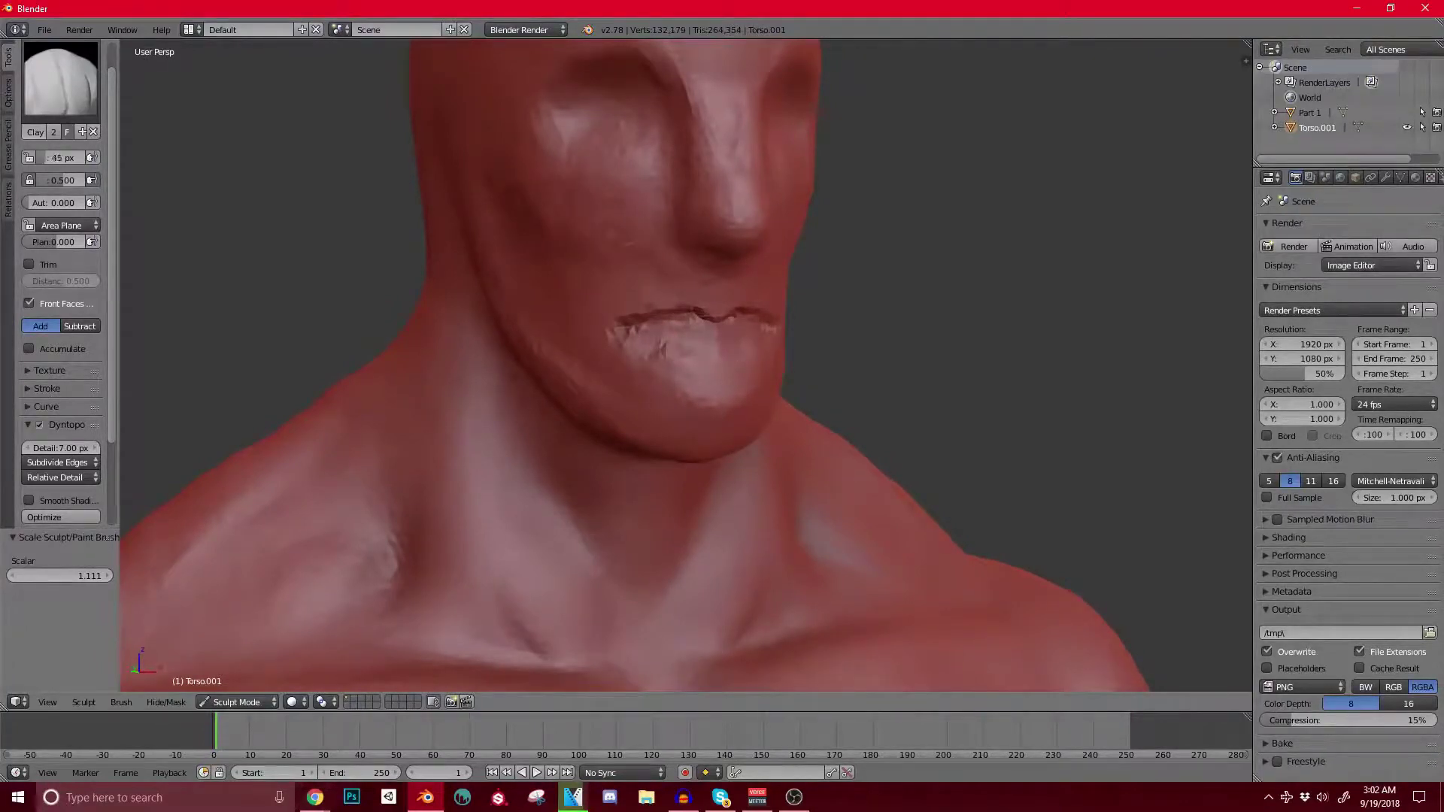
mouse_move(648, 354)
mouse_down()
mouse_move(671, 360)
mouse_move(706, 336)
mouse_move(737, 357)
mouse_move(673, 358)
mouse_up()
Step: Refine the shape of the lips and the centre of the mouth with 45 px Clay Strips
scroll(643, 289, down, 5)
shift+middle_drag(671, 436, 638, 464)
scroll(637, 464, up, 4)
scroll(601, 489, up, 4)
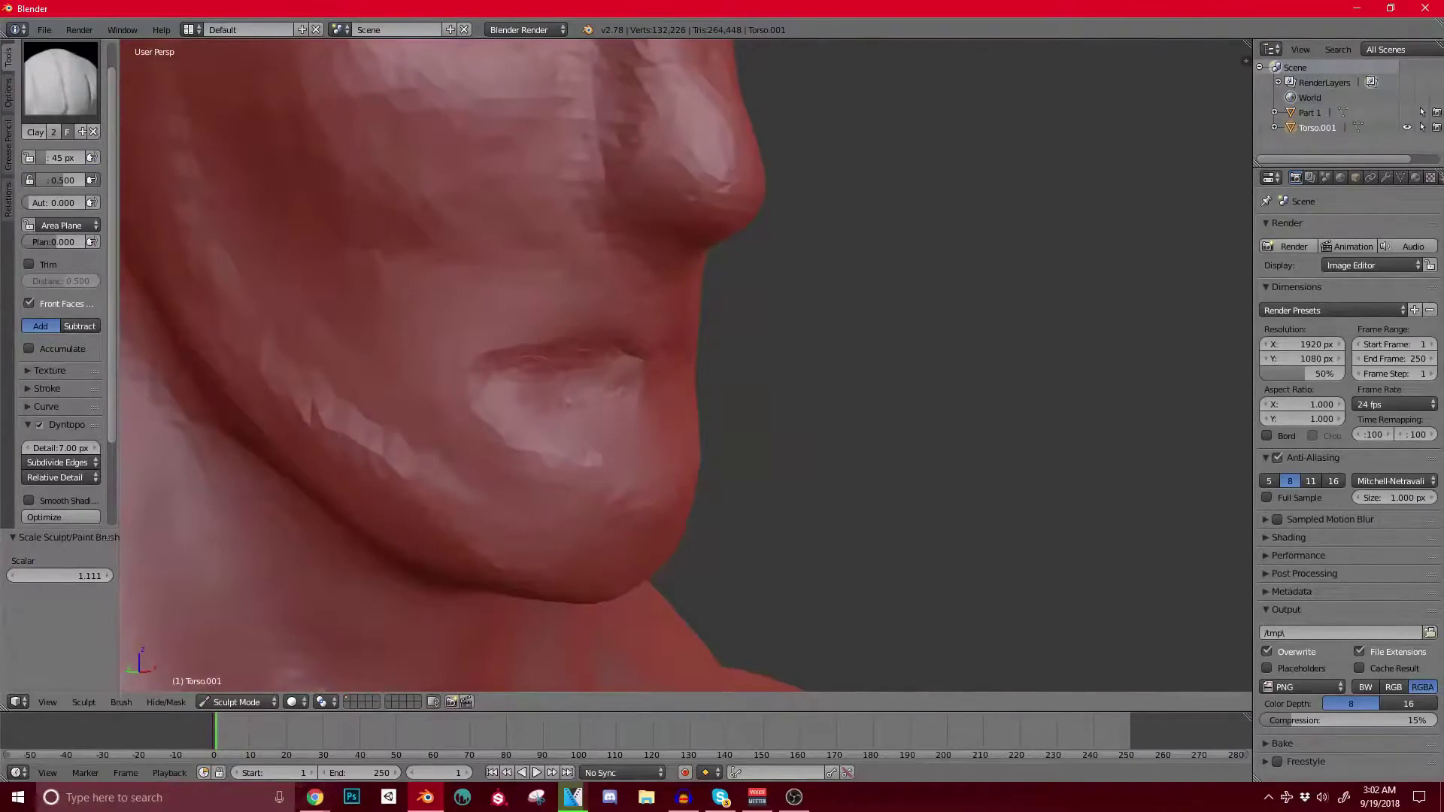
drag(592, 370, 610, 372)
middle_drag(614, 384, 710, 427)
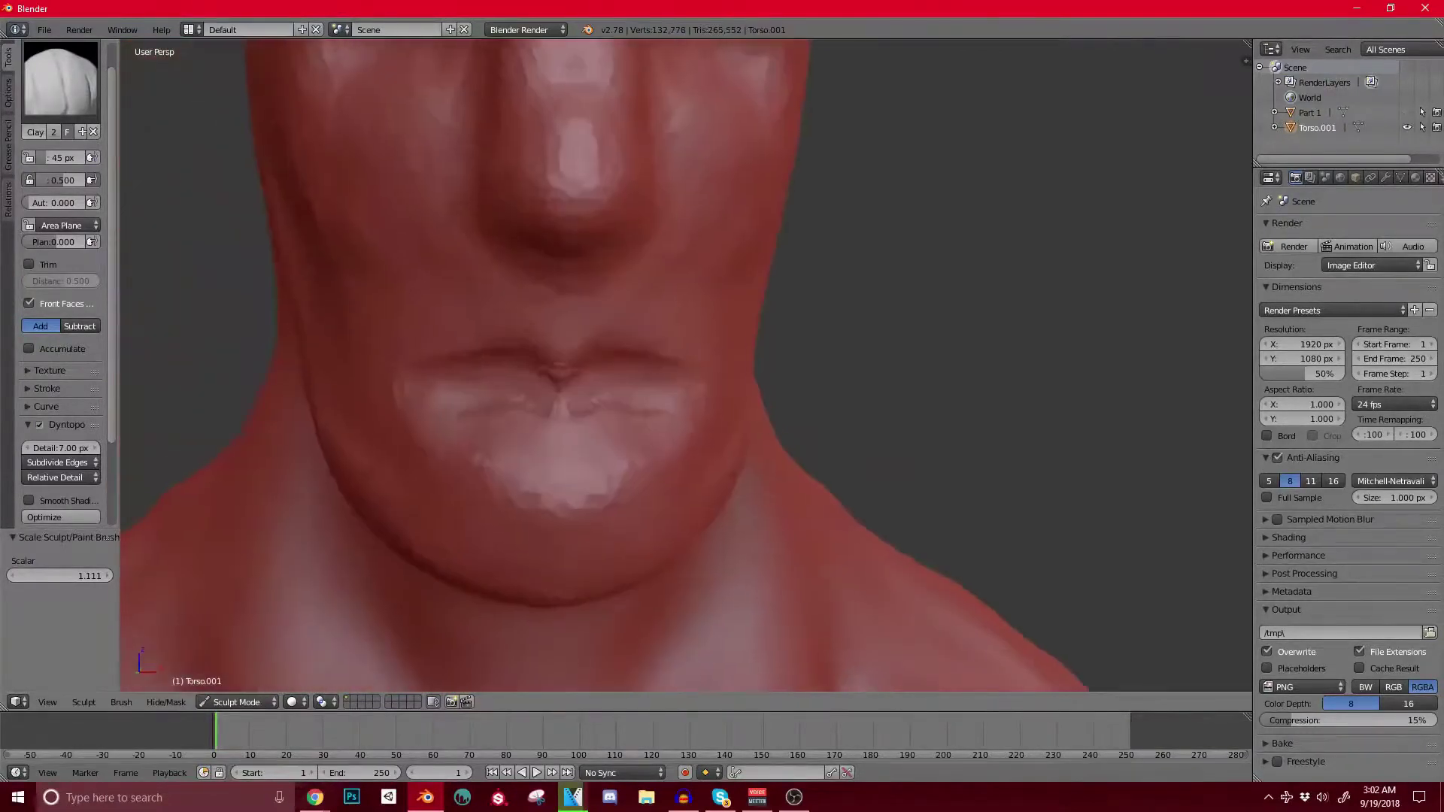
drag(569, 405, 558, 400)
scroll(598, 406, down, 1)
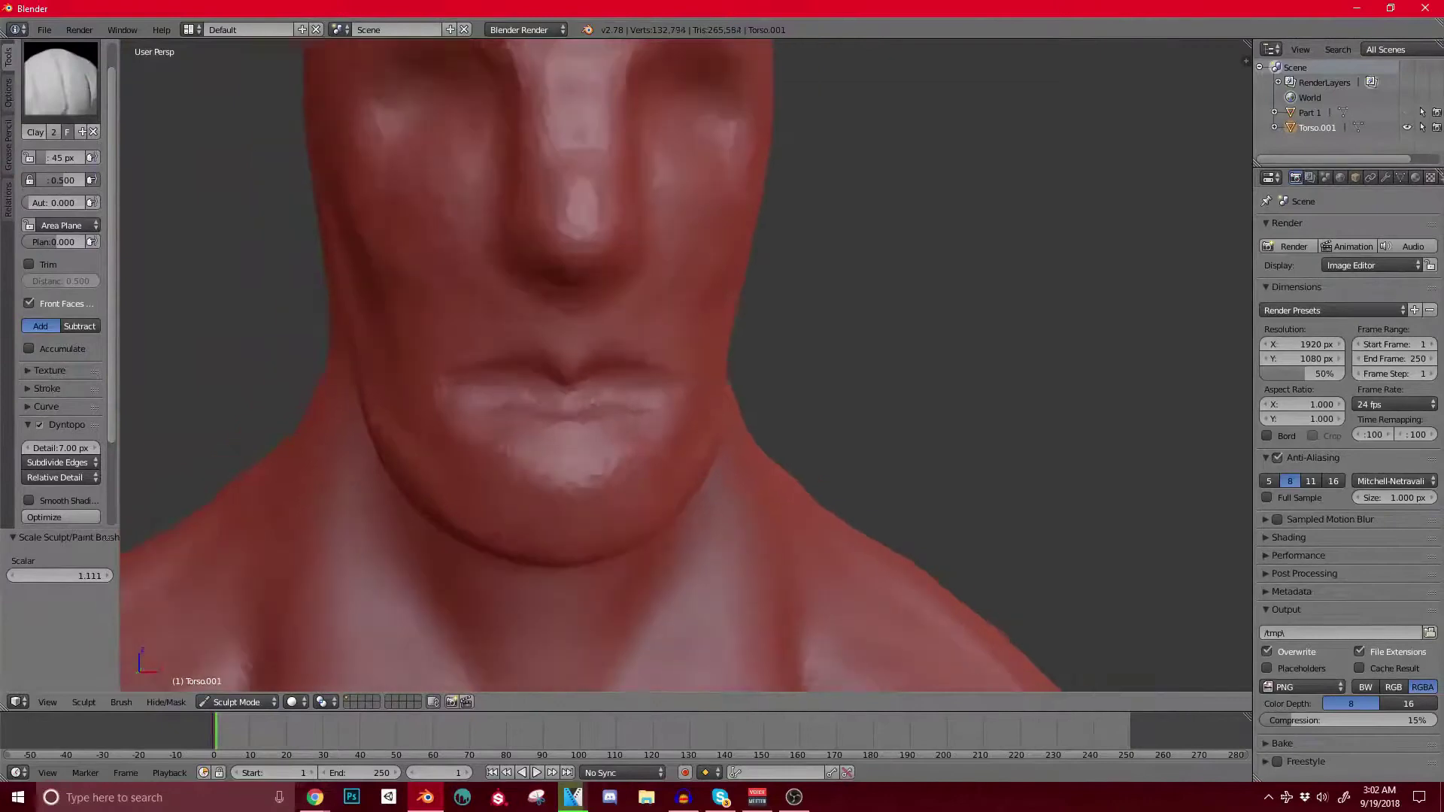
Step: Sculpt the chin and the area below the lower lip with Clay Strips
click(463, 498)
middle_drag(462, 498, 521, 523)
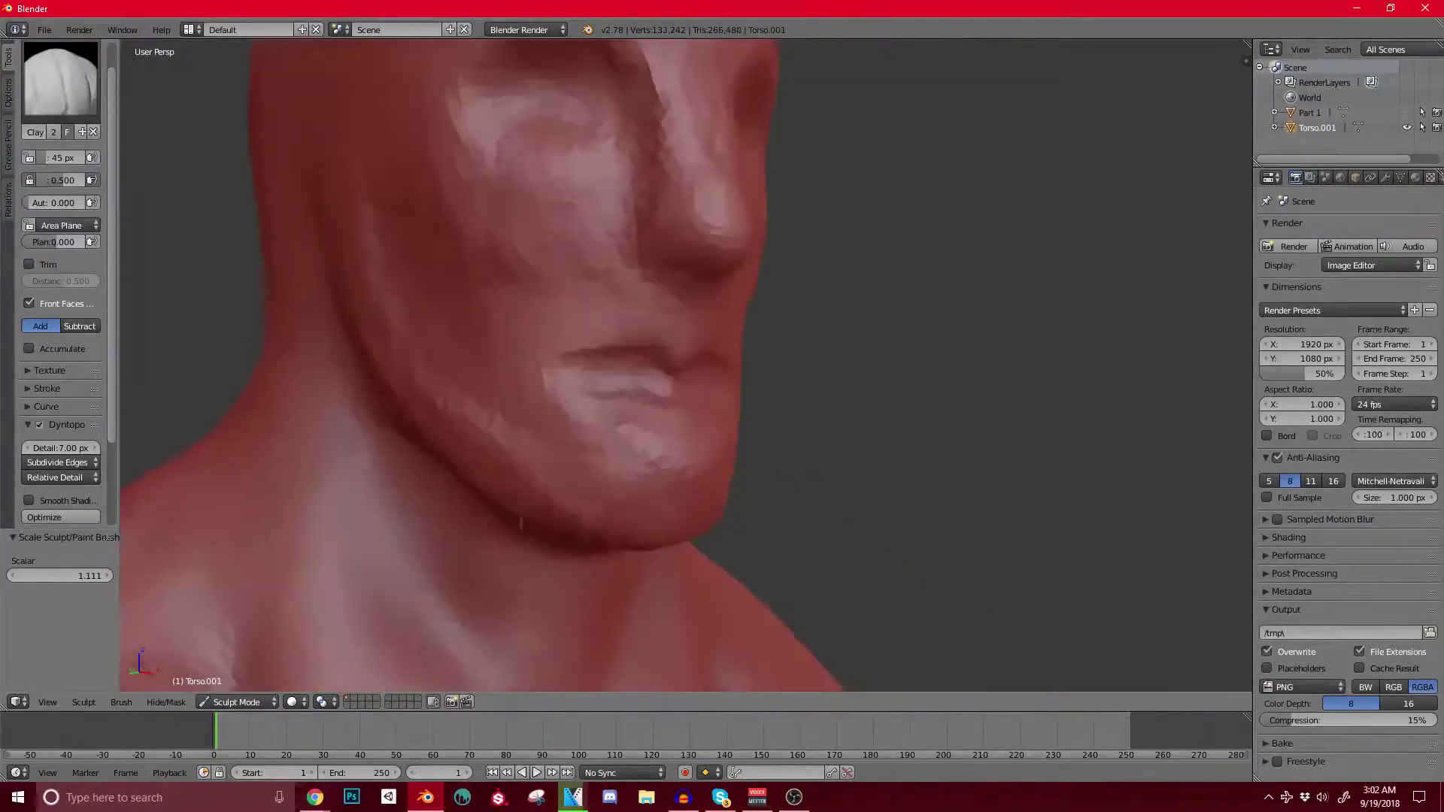
scroll(572, 421, down, 1)
mouse_move(601, 466)
middle_down()
mouse_move(538, 451)
mouse_move(591, 455)
middle_up()
scroll(572, 421, up, 2)
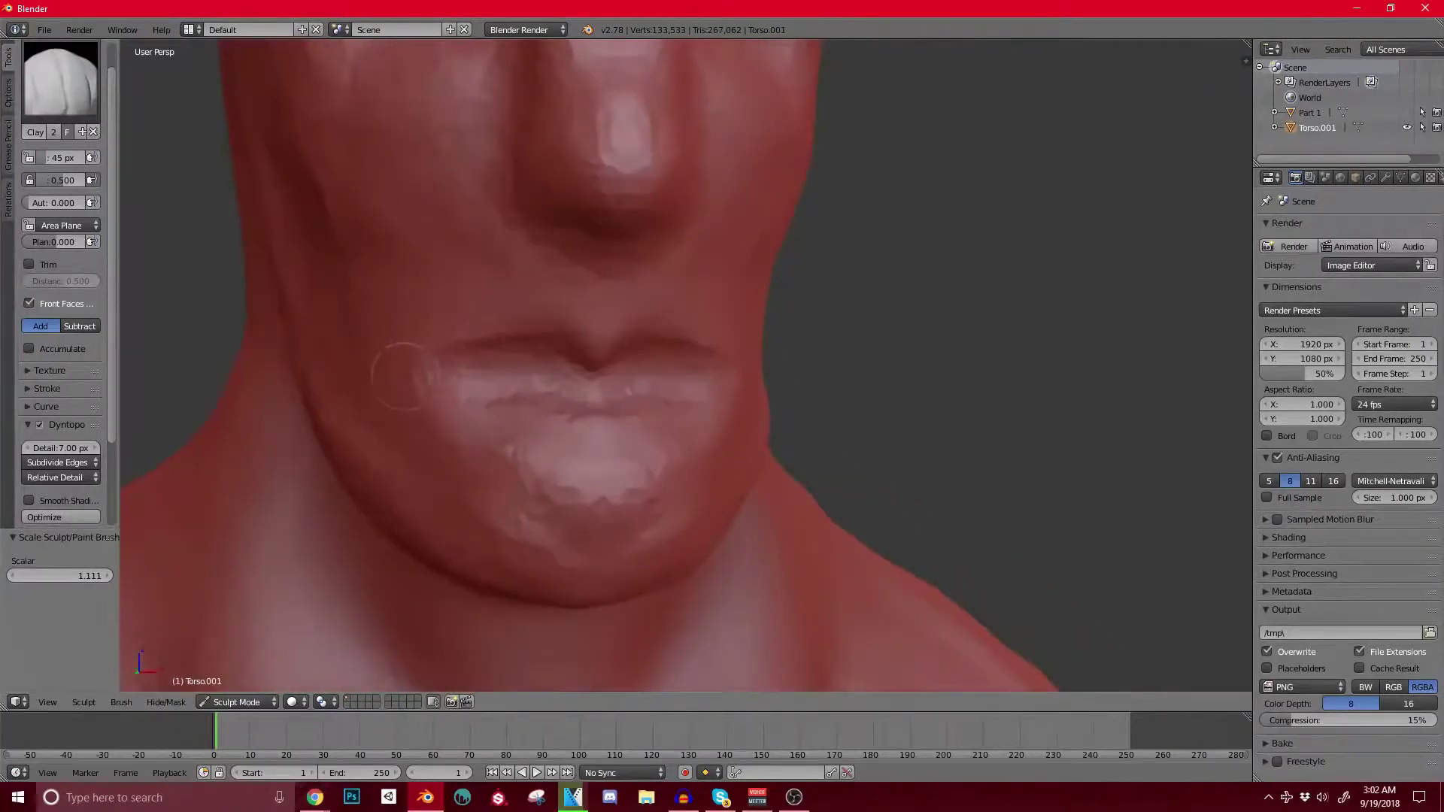
Step: Sculpt along the mouth line and the edge of the lower lip with the SculptDraw brush at 25 px
click(60, 79)
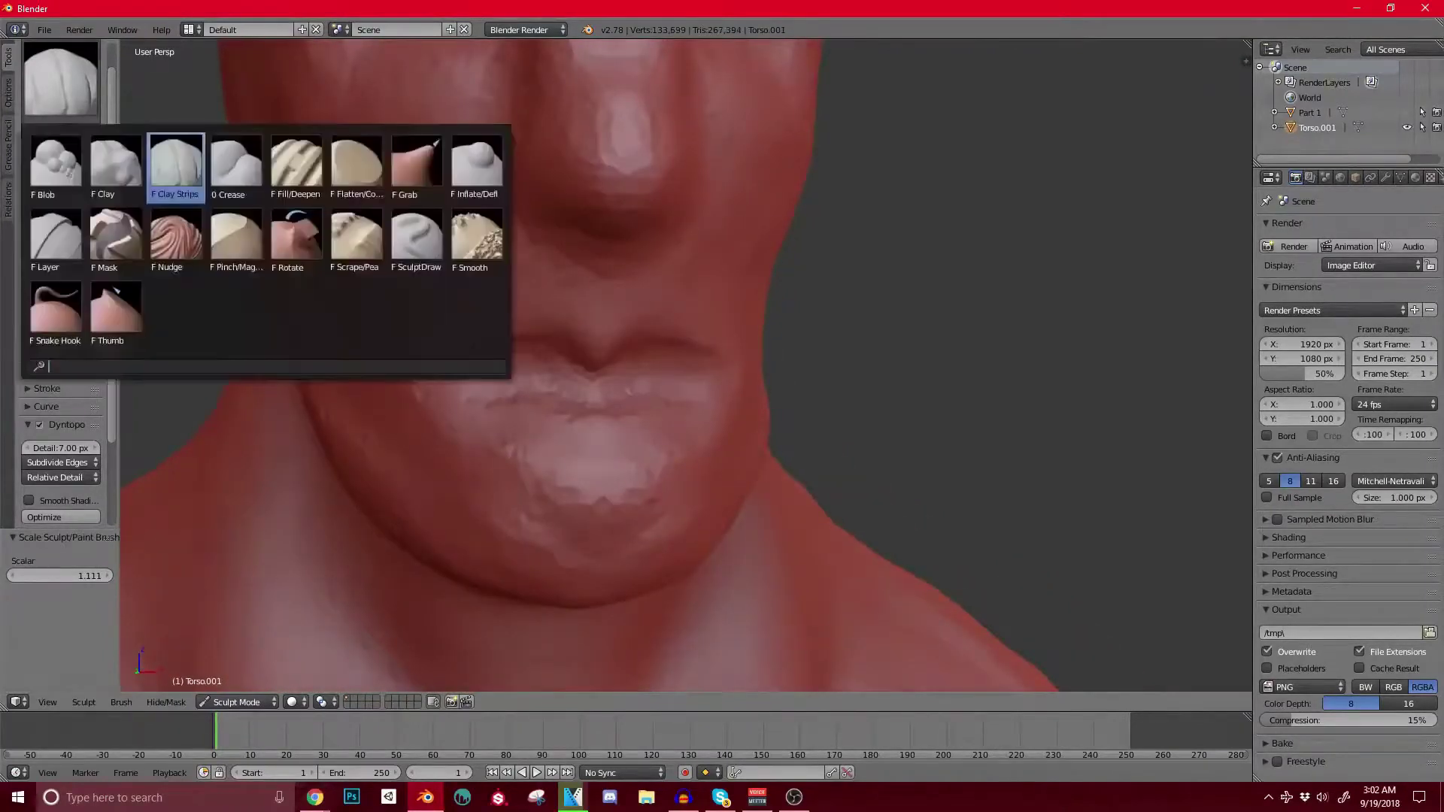
click(416, 240)
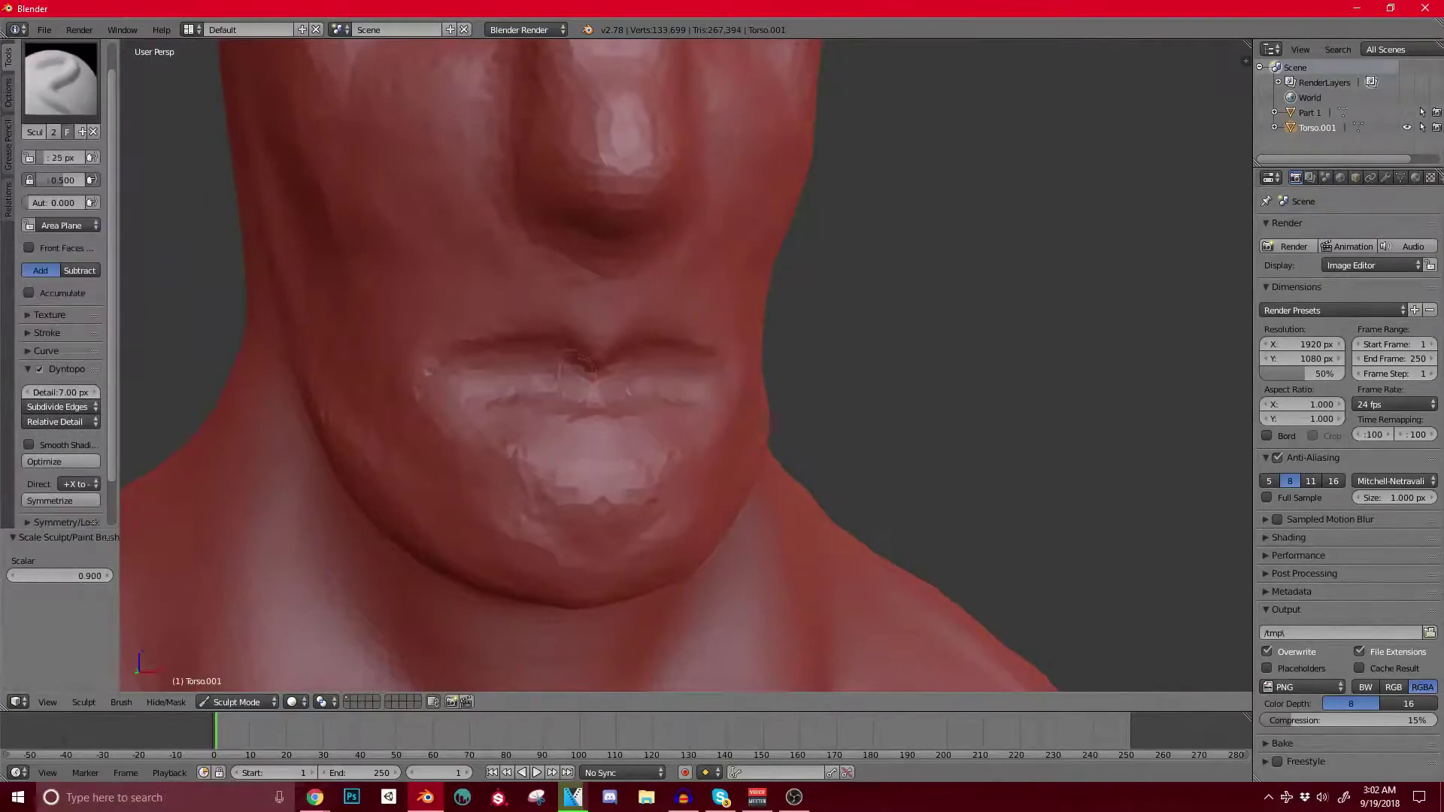
mouse_move(576, 364)
mouse_down()
mouse_move(538, 336)
mouse_move(414, 393)
mouse_move(461, 388)
mouse_up()
drag(480, 358, 504, 386)
mouse_move(519, 362)
mouse_down()
mouse_move(523, 385)
mouse_move(569, 393)
mouse_up()
Step: Switch to the Grab brush and enlarge it to 128 px
scroll(570, 384, down, 4)
middle_drag(570, 384, 691, 392)
middle_drag(421, 350, 312, 301)
key(g)
key(bracketright)
key(bracketright)
key(bracketright)
key(bracketright)
key(bracketright)
key(super)
key(super)
Step: Examine the mouth and jaw from below and the head in profile
middle_drag(628, 368, 614, 331)
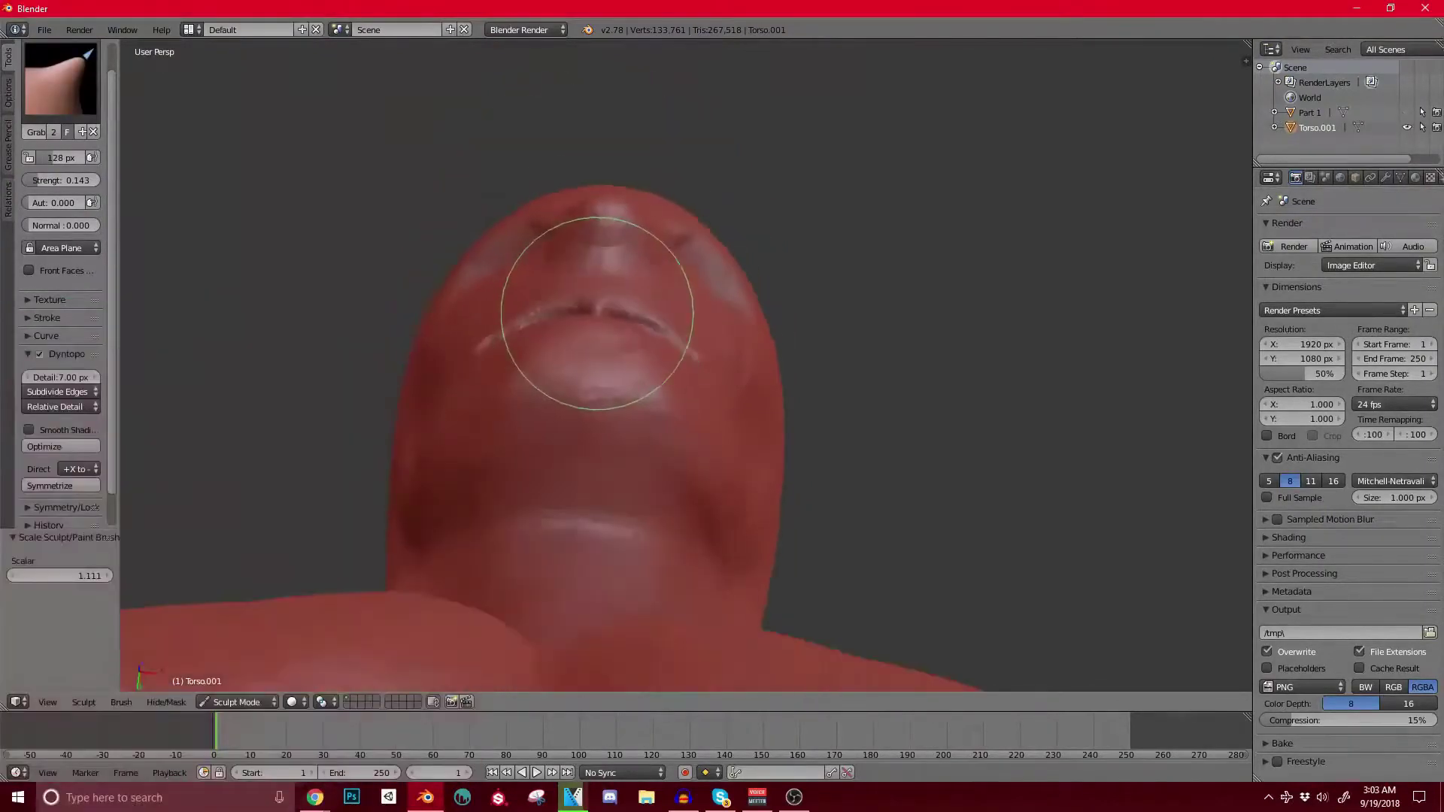
mouse_move(741, 332)
middle_down()
mouse_move(612, 386)
mouse_move(661, 355)
mouse_move(644, 387)
mouse_move(548, 467)
mouse_move(707, 328)
middle_up()
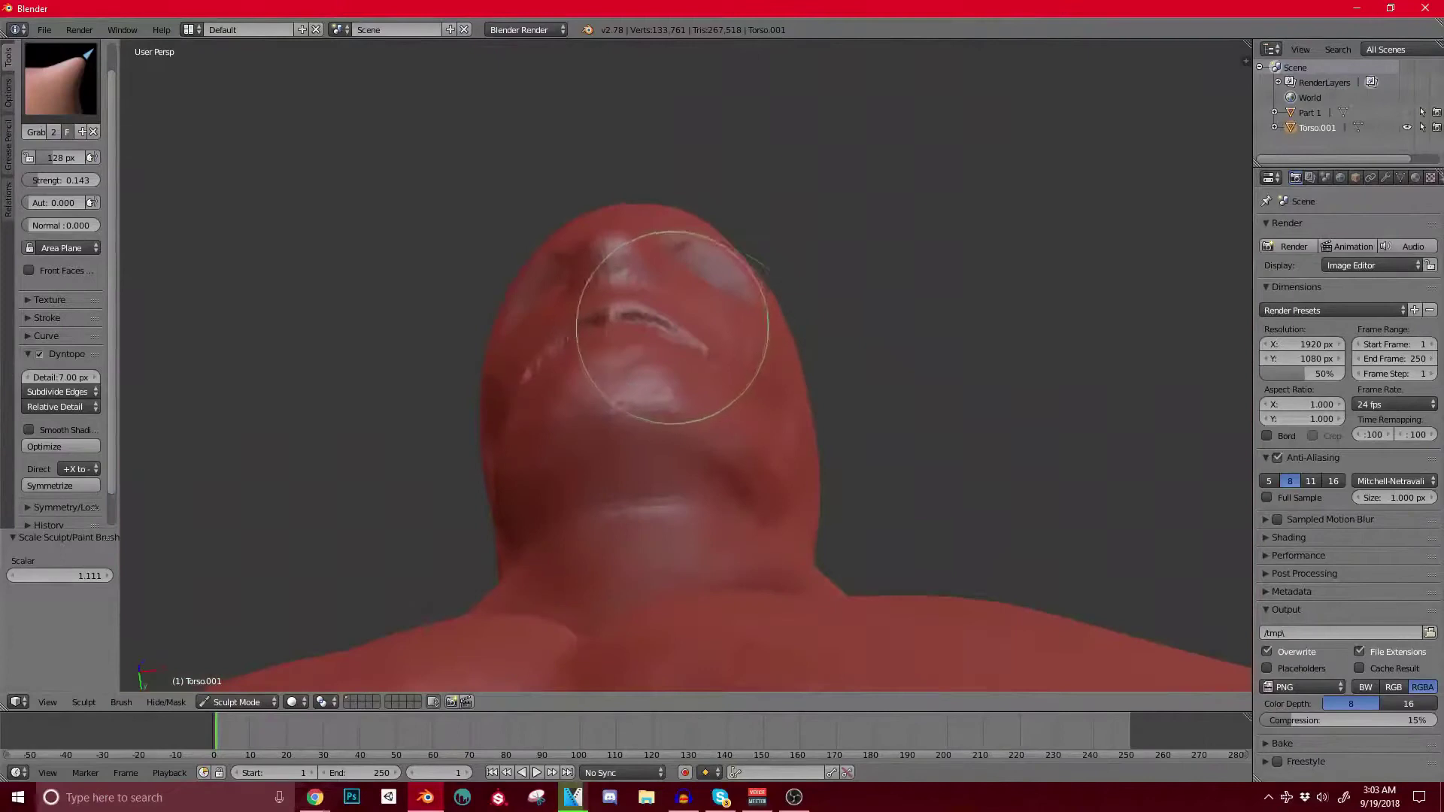
mouse_move(712, 389)
middle_down()
mouse_move(686, 412)
mouse_move(780, 451)
mouse_move(797, 398)
mouse_move(757, 380)
middle_up()
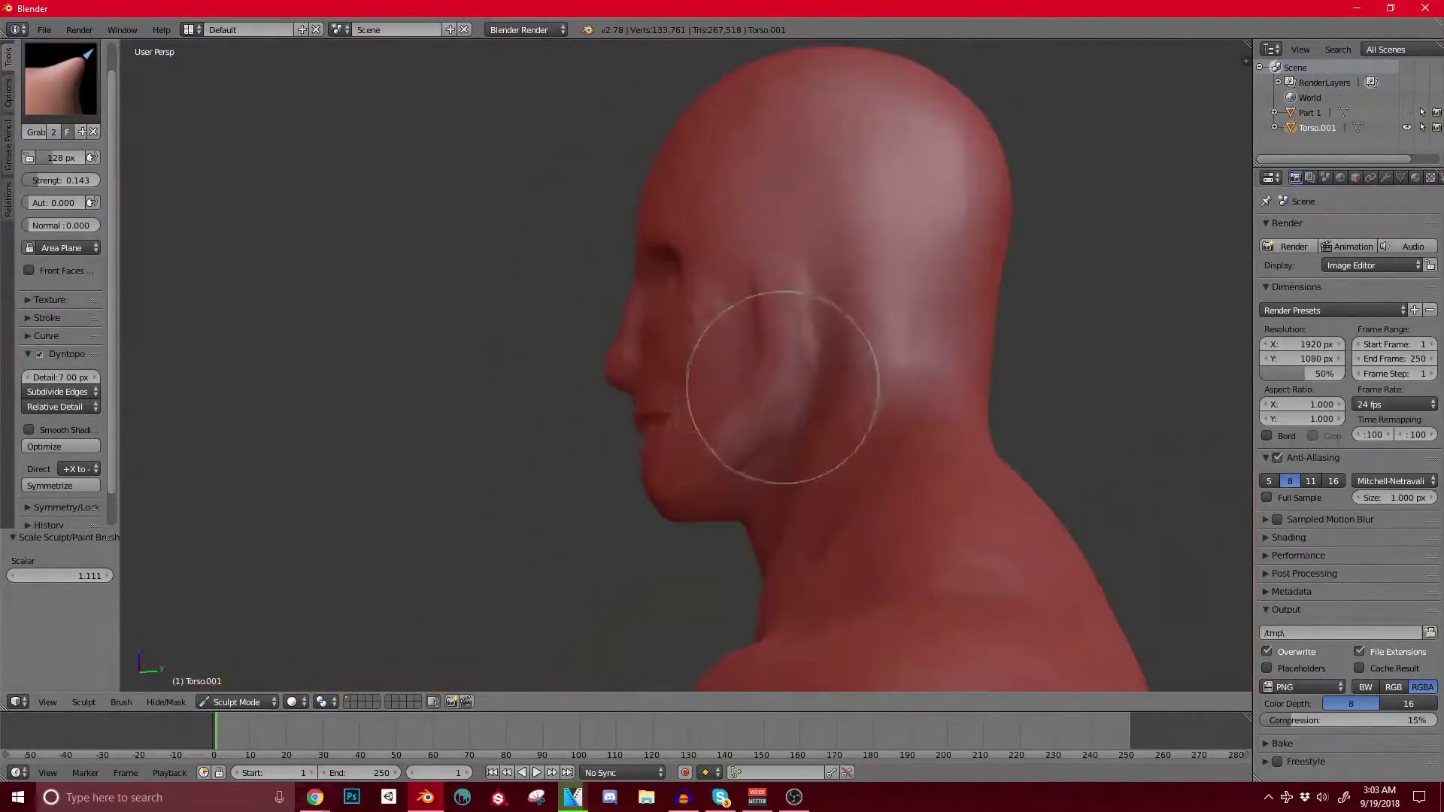
scroll(779, 367, down, 4)
middle_drag(778, 367, 933, 376)
scroll(844, 281, up, 3)
scroll(845, 280, up, 1)
mouse_move(594, 276)
middle_down()
mouse_move(692, 271)
mouse_move(758, 353)
mouse_move(845, 184)
mouse_move(771, 323)
mouse_move(790, 177)
mouse_move(767, 178)
mouse_move(790, 187)
mouse_move(675, 284)
middle_up()
scroll(693, 271, down, 3)
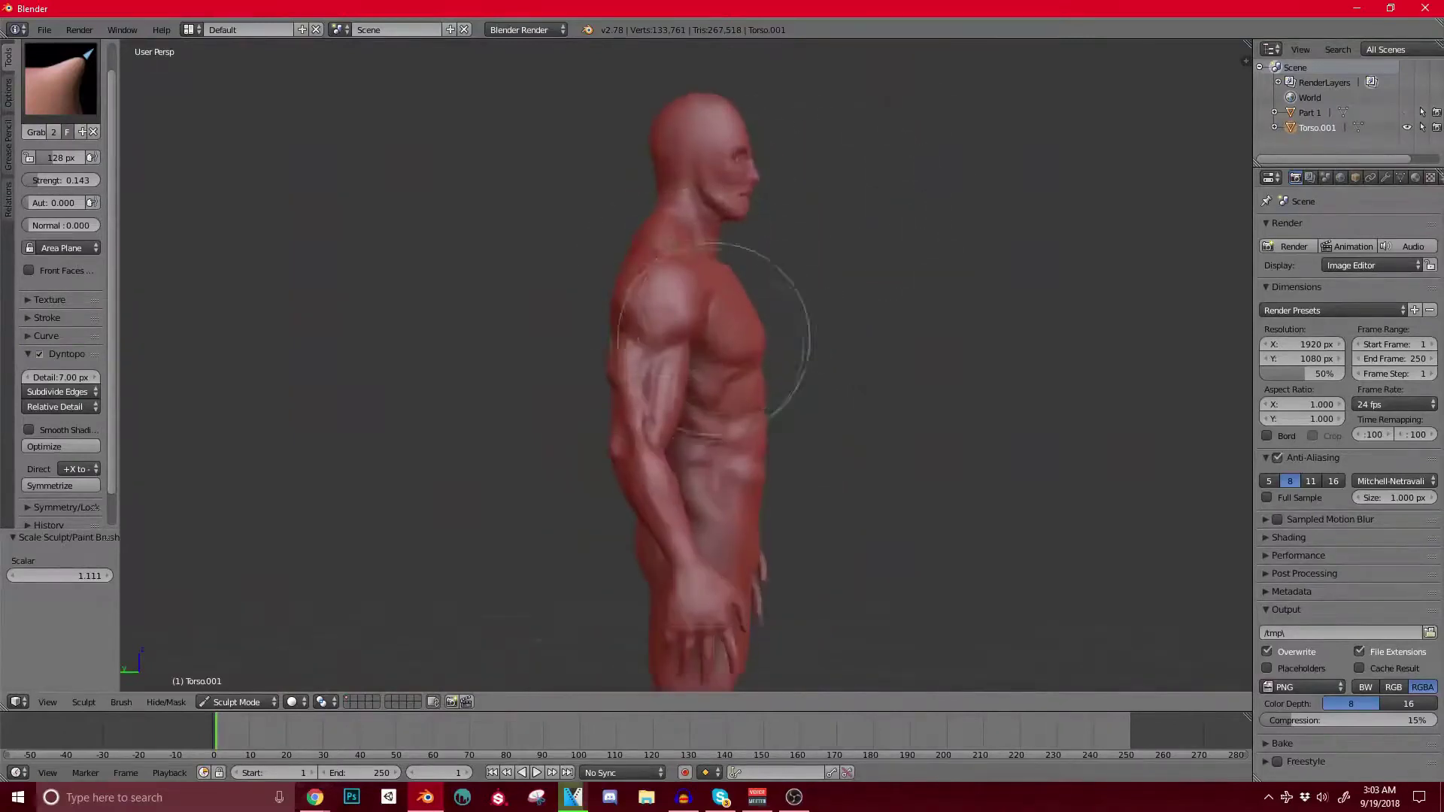
Step: Examine the eye sockets, nose and mouth up close and the head from several angles
scroll(681, 361, up, 5)
middle_drag(731, 385, 675, 359)
scroll(671, 361, down, 4)
shift+middle_drag(741, 415, 838, 257)
shift+middle_drag(803, 393, 600, 515)
shift+middle_drag(688, 124, 748, 452)
scroll(806, 516, up, 5)
scroll(650, 251, down, 2)
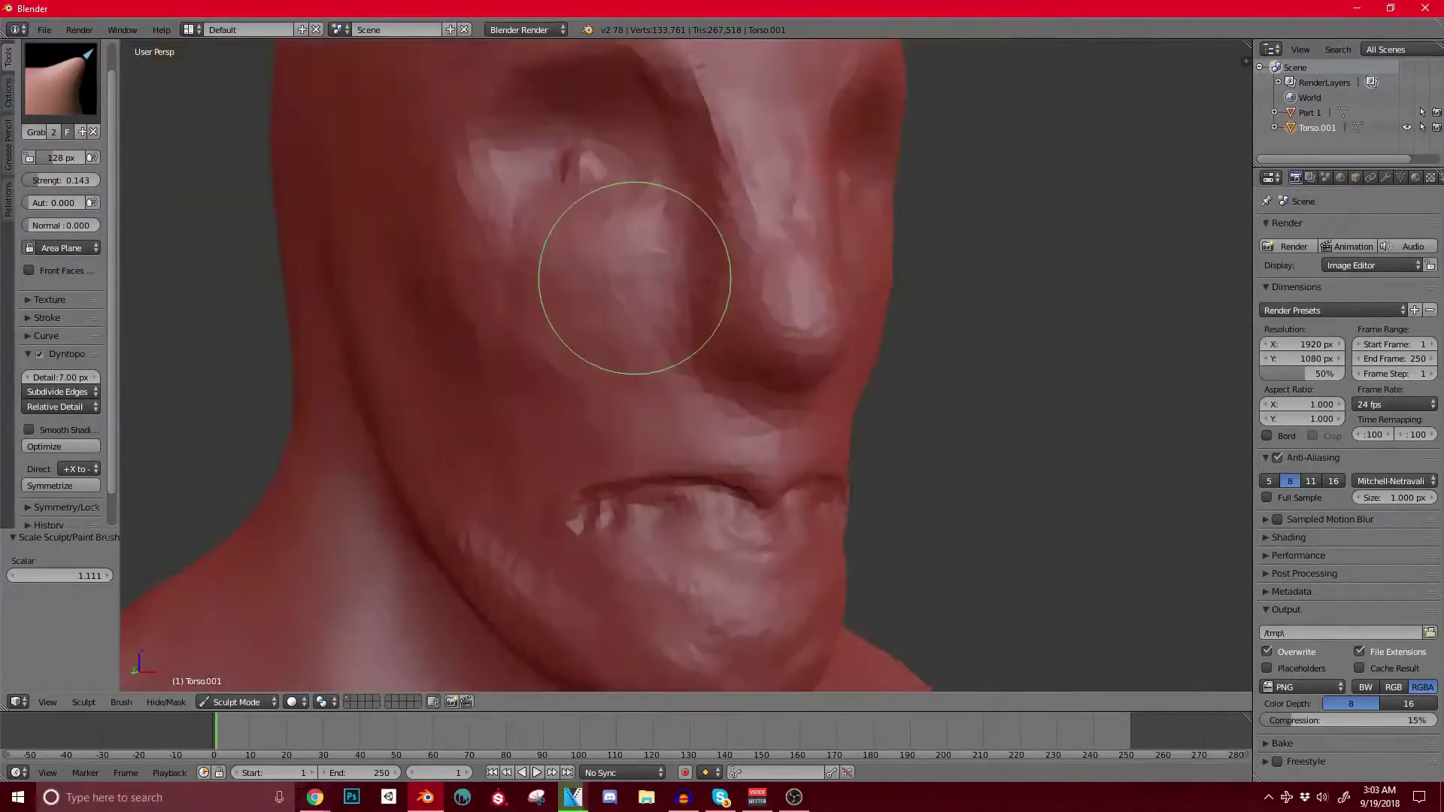
scroll(560, 179, down, 3)
mouse_move(560, 179)
middle_down()
mouse_move(612, 219)
mouse_move(526, 307)
middle_up()
scroll(670, 305, up, 1)
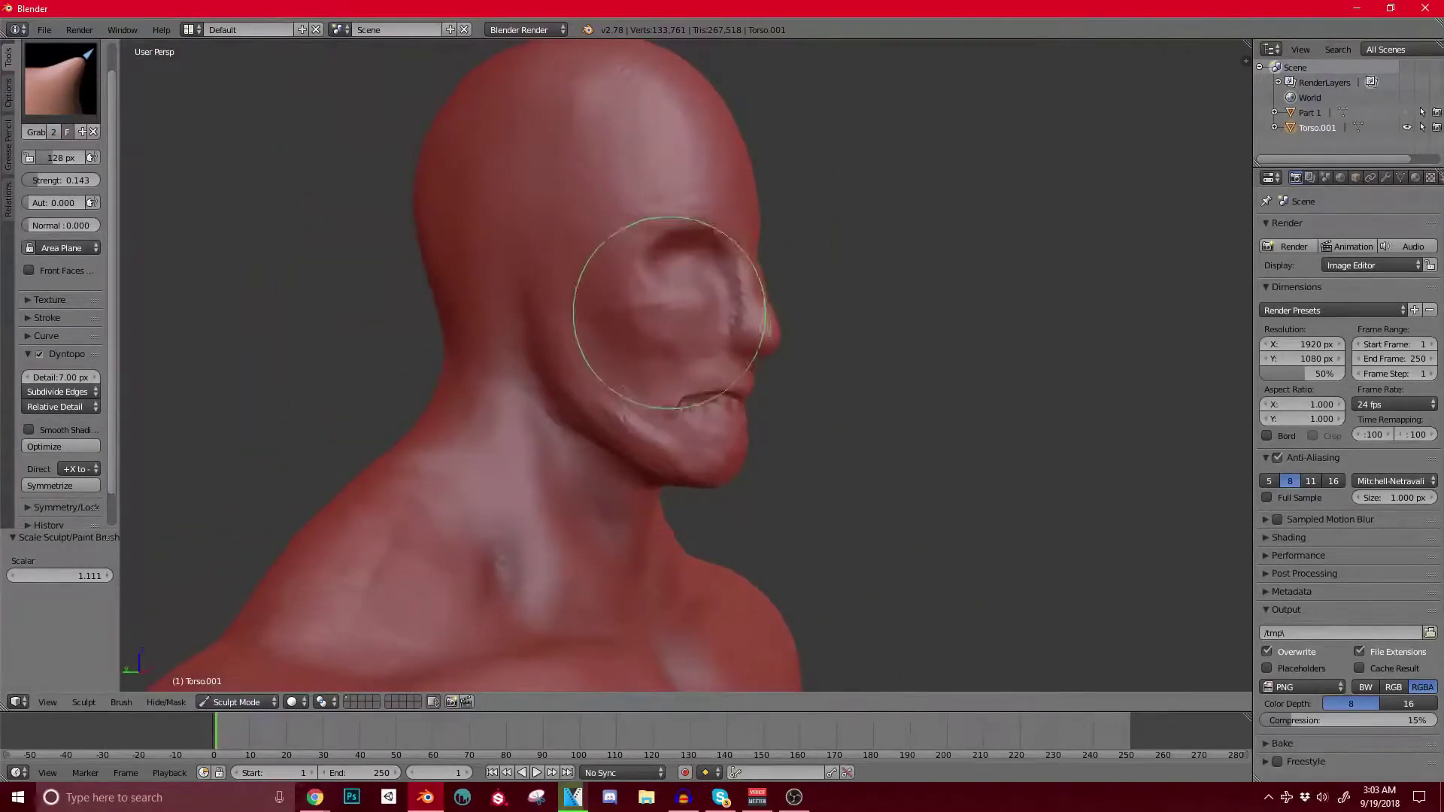
mouse_move(673, 310)
middle_down()
mouse_move(557, 296)
mouse_move(616, 329)
middle_up()
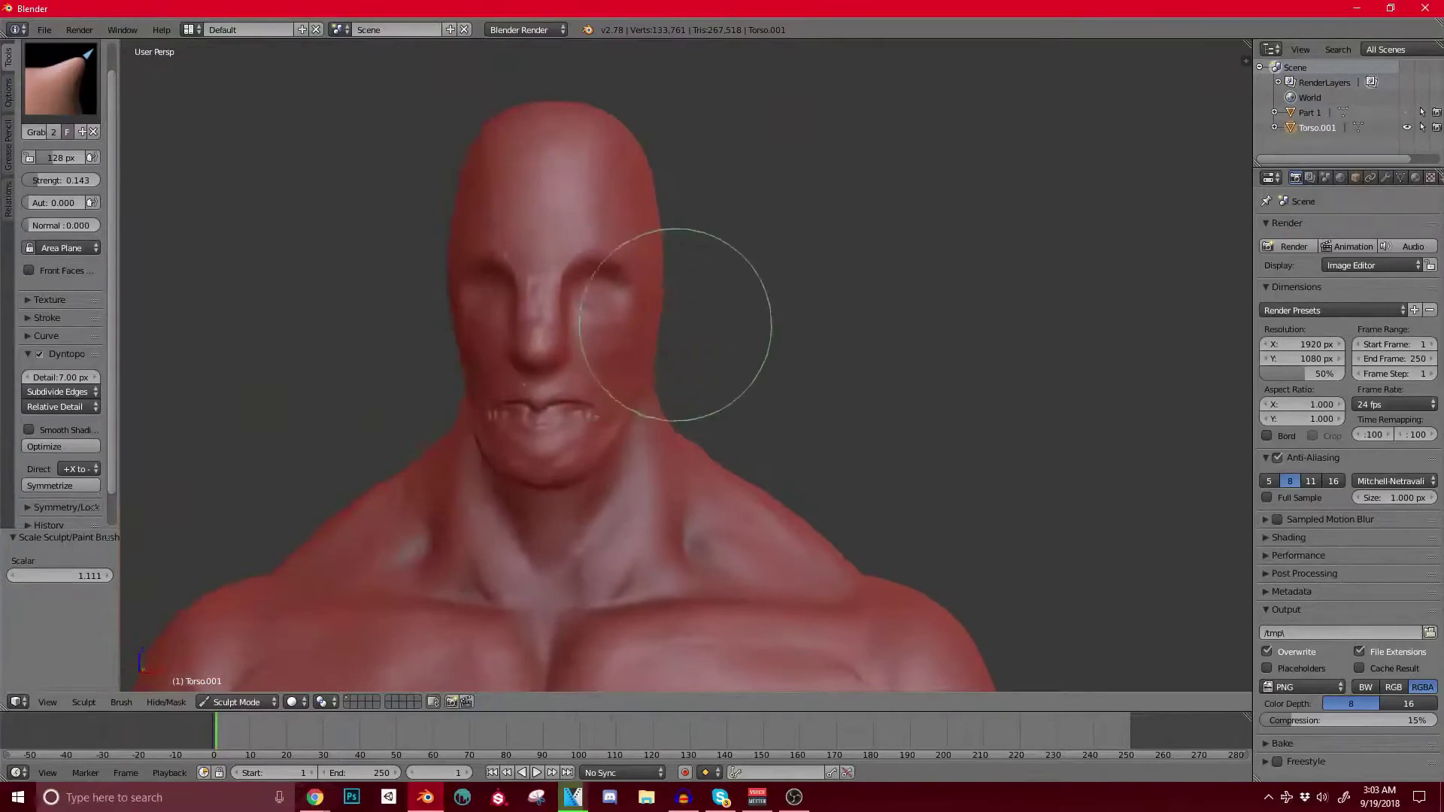
Step: Examine the profile of the jaw and chin from both sides of the head
scroll(662, 308, up, 2)
scroll(651, 272, down, 3)
middle_drag(522, 381, 722, 380)
scroll(830, 275, up, 3)
scroll(752, 301, up, 4)
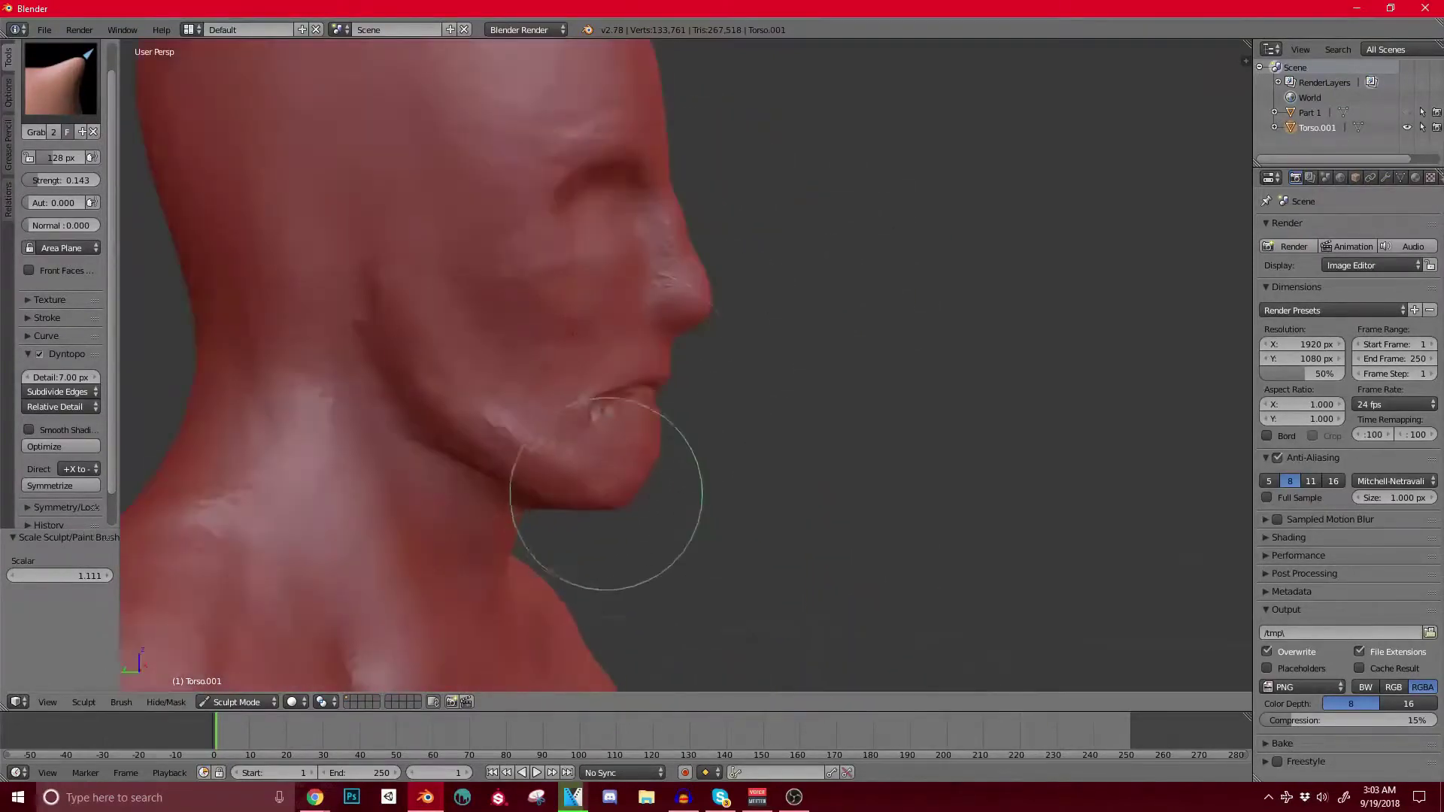
mouse_move(650, 479)
middle_down()
mouse_move(612, 484)
mouse_move(629, 467)
mouse_move(527, 454)
middle_up()
mouse_move(725, 413)
middle_down()
mouse_move(742, 419)
mouse_move(704, 422)
mouse_move(718, 422)
middle_up()
scroll(803, 393, down, 4)
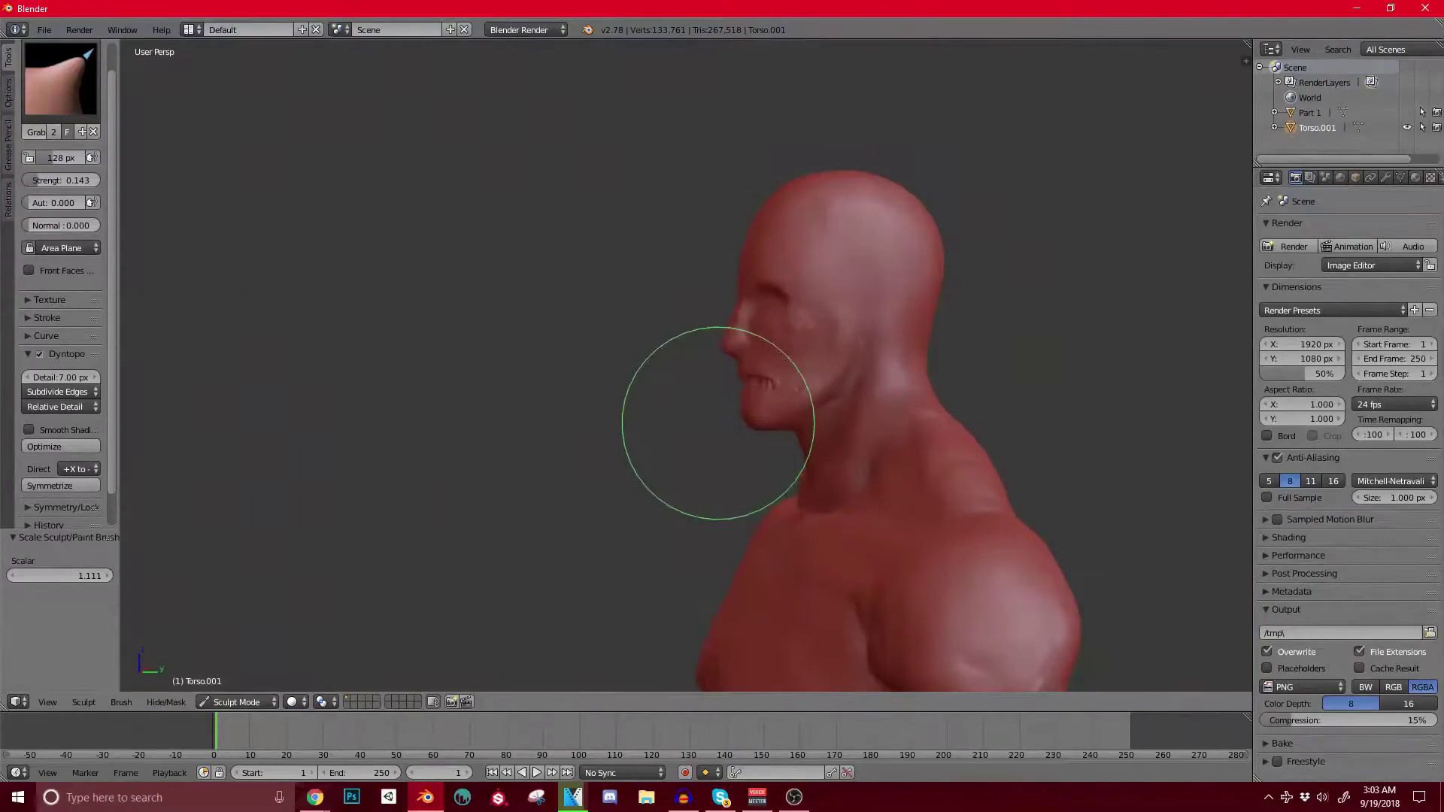
scroll(1136, 607, down, 2)
scroll(926, 568, down, 3)
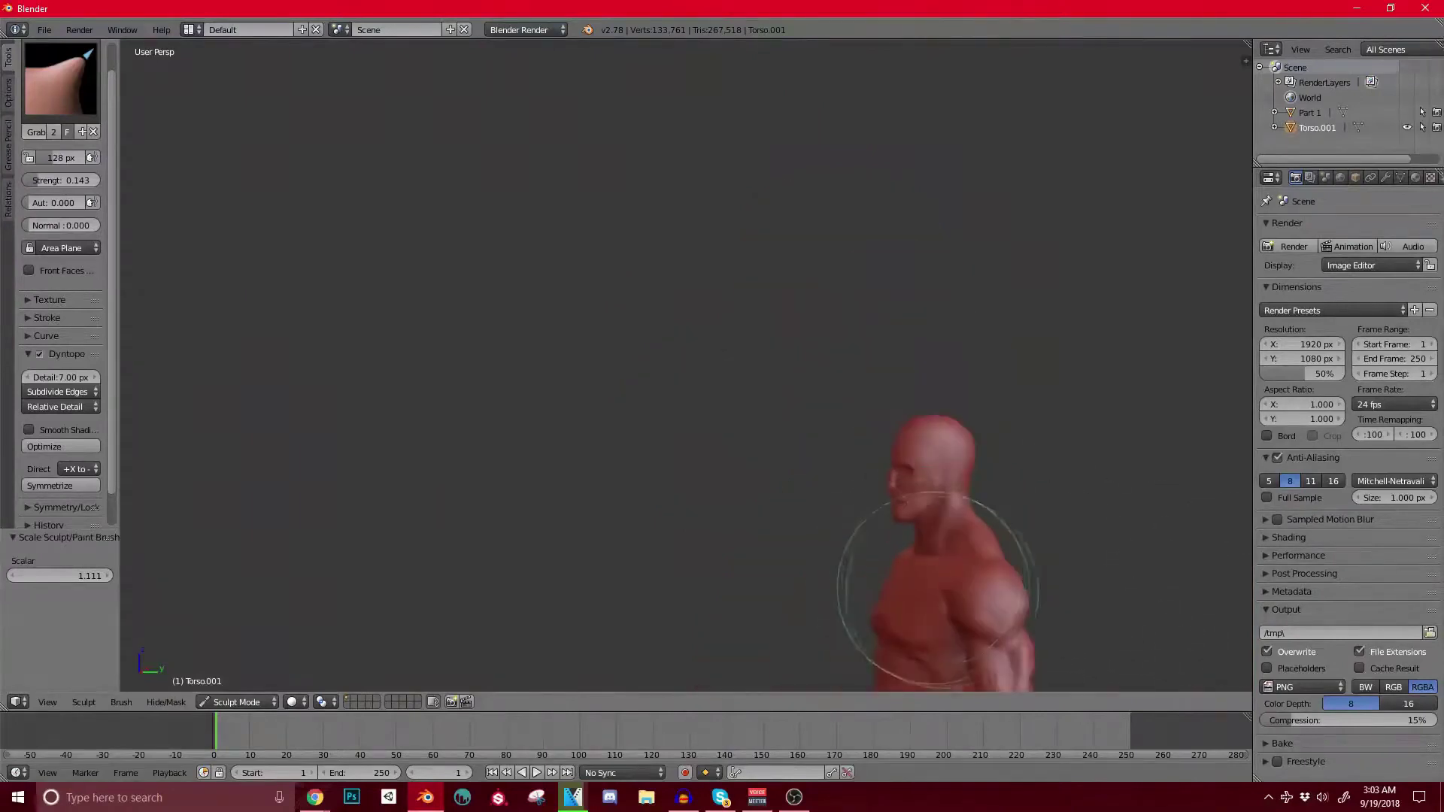
Step: Examine the torso from the front, the side and the back down to the buttocks
middle_drag(938, 587, 918, 564)
scroll(918, 565, up, 6)
mouse_move(935, 435)
middle_down()
mouse_move(870, 419)
mouse_move(677, 226)
middle_up()
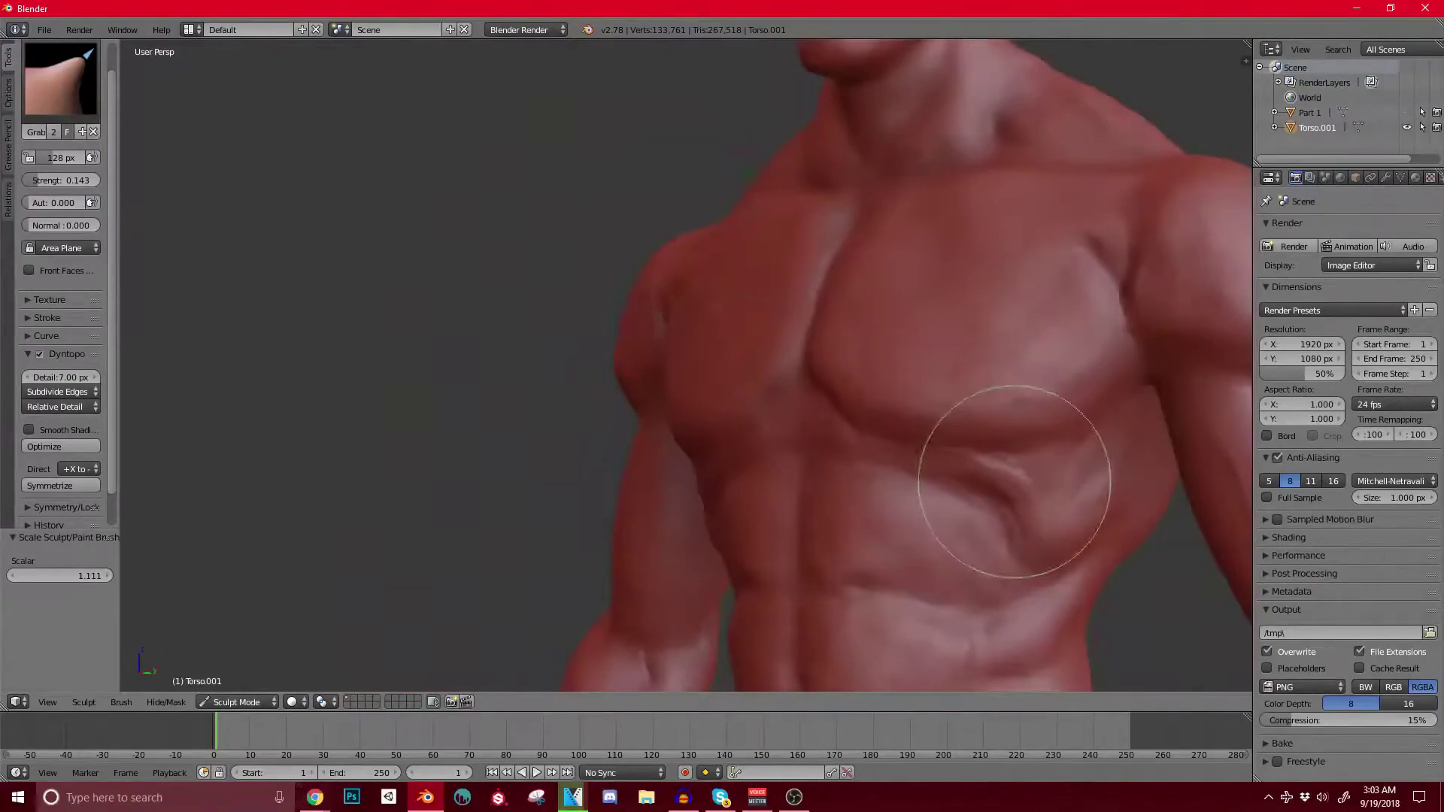
scroll(1011, 496, down, 2)
scroll(903, 489, down, 2)
middle_drag(715, 463, 857, 451)
mouse_move(770, 432)
middle_down()
mouse_move(864, 323)
mouse_move(983, 467)
mouse_move(822, 419)
mouse_move(842, 426)
middle_up()
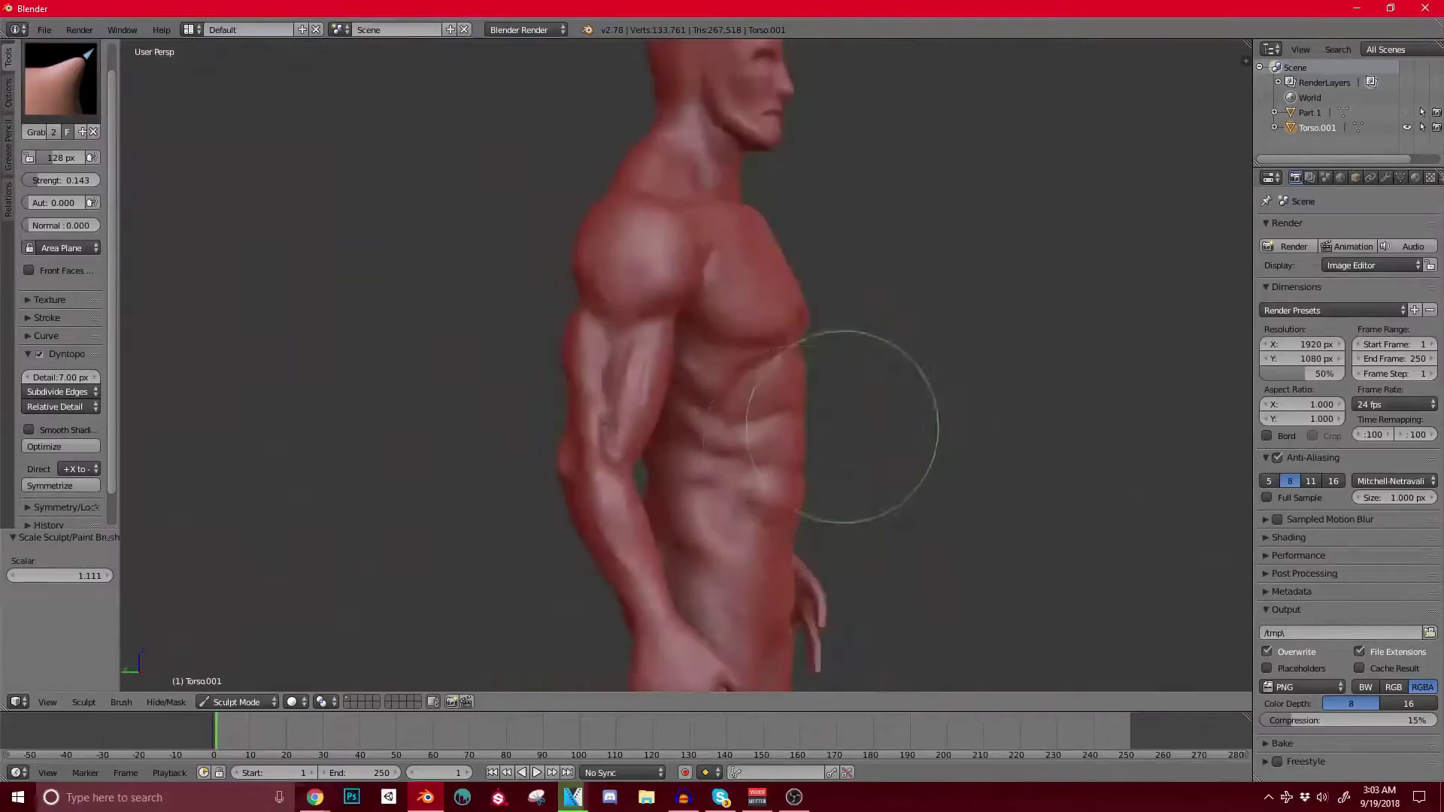
mouse_move(516, 419)
middle_down()
mouse_move(790, 404)
mouse_move(693, 461)
mouse_move(871, 459)
middle_up()
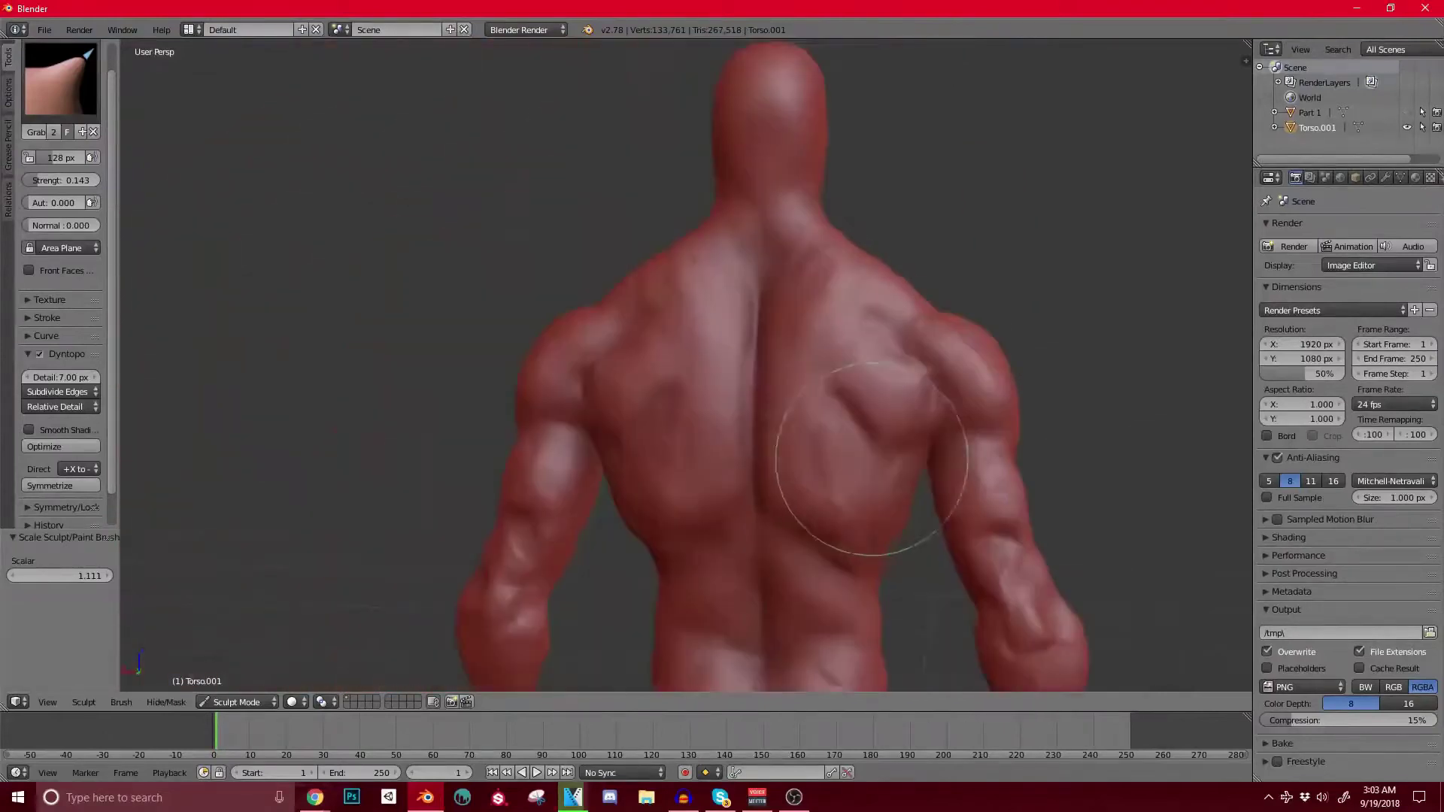
middle_drag(870, 549, 877, 435)
middle_drag(774, 580, 842, 395)
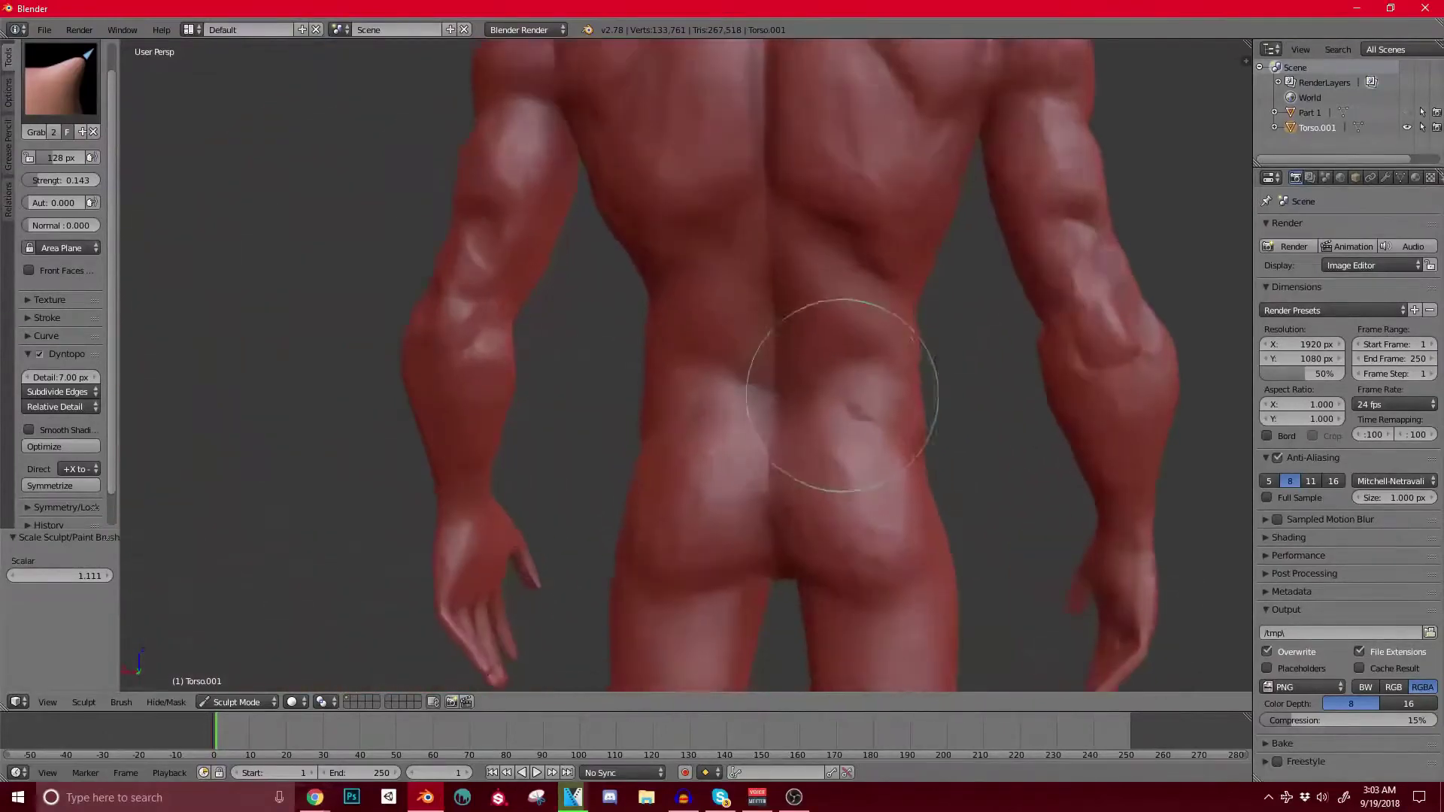
mouse_move(780, 355)
middle_down()
mouse_move(894, 400)
mouse_move(759, 391)
middle_up()
Step: Build up the lower back above the buttocks with Clay Strips, reducing the brush to 54 px
click(60, 79)
click(128, 154)
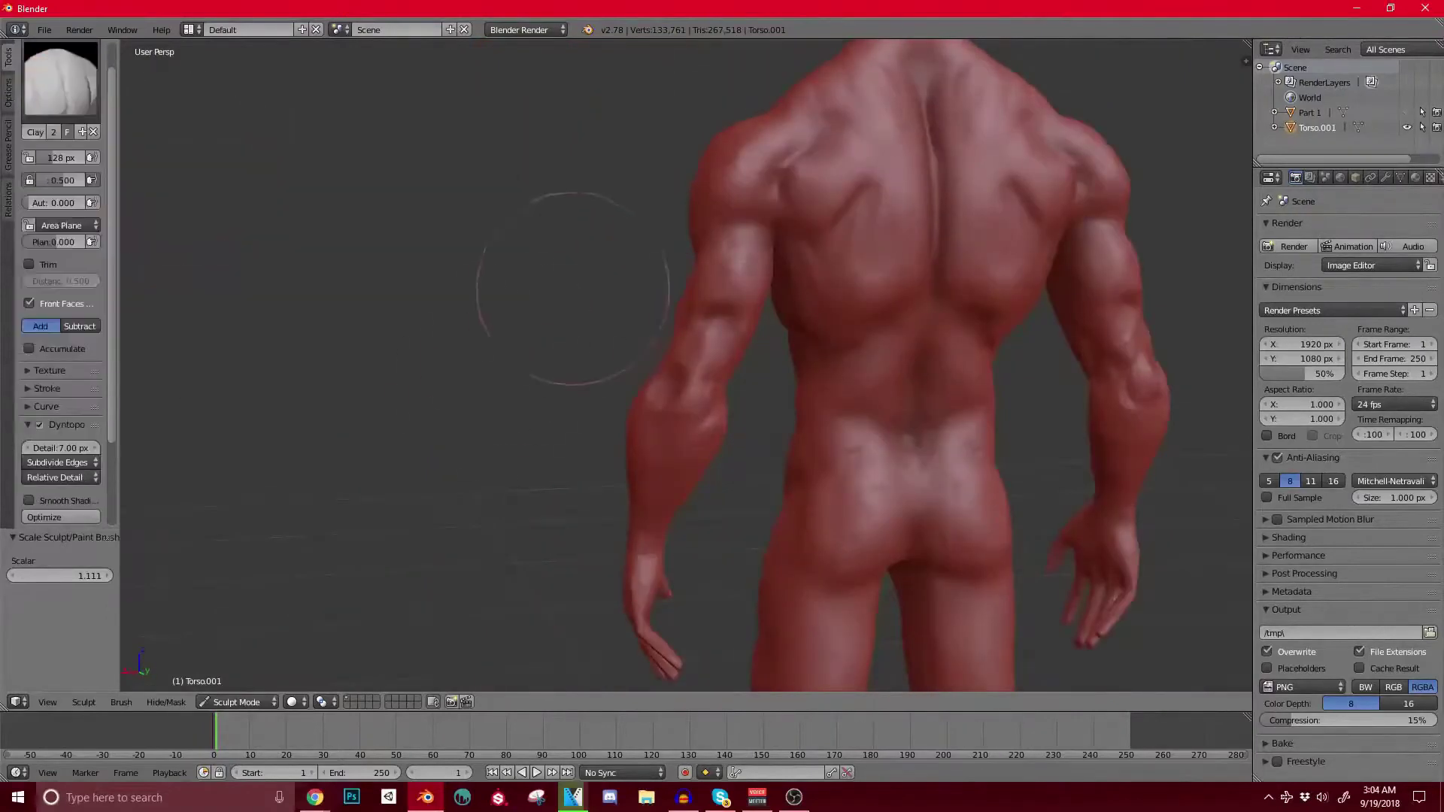
key(bracketleft)
key(bracketleft)
key(bracketleft)
key(bracketleft)
key(bracketleft)
key(bracketleft)
key(bracketleft)
key(bracketleft)
key(bracketleft)
key(bracketleft)
key(bracketleft)
key(bracketleft)
scroll(917, 392, up, 3)
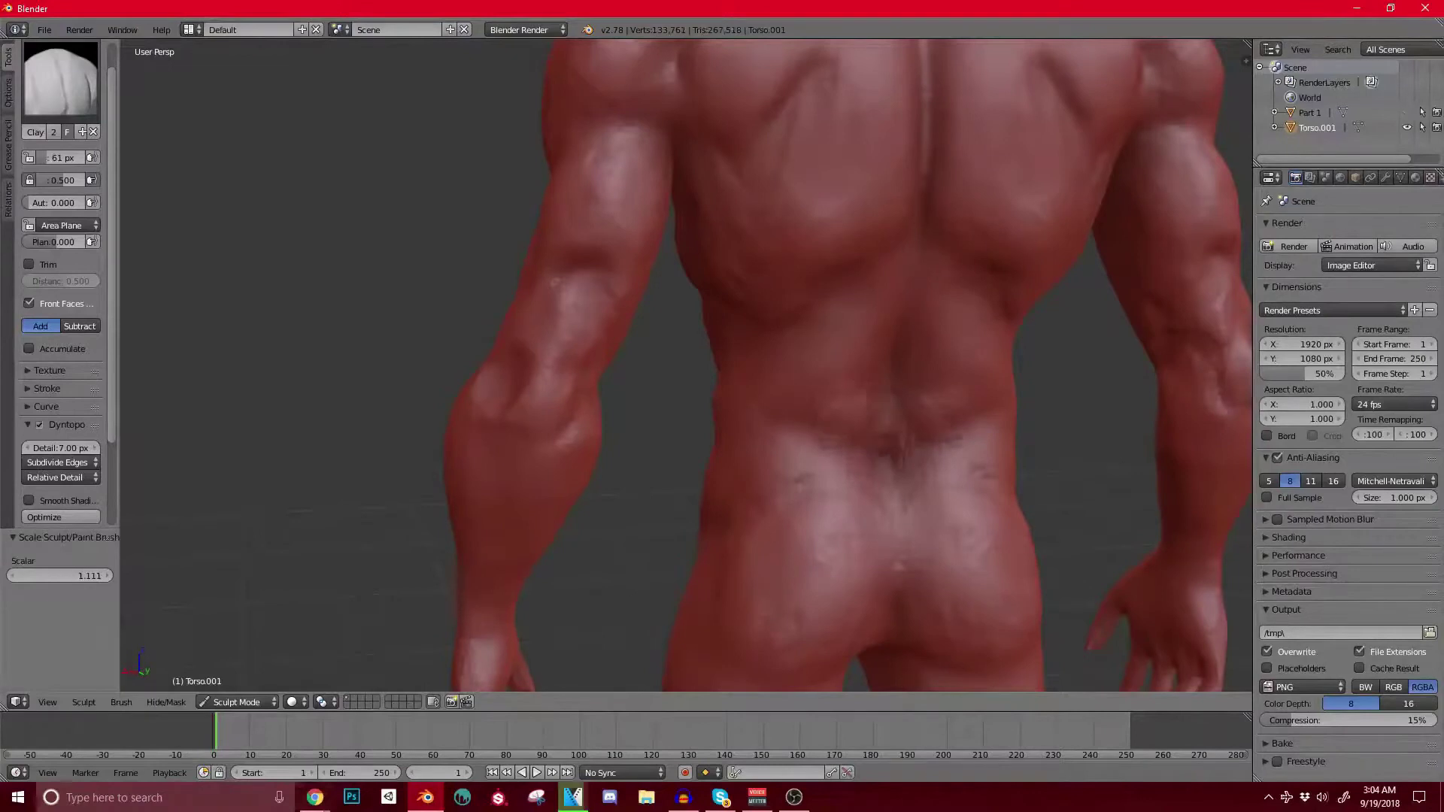
drag(971, 448, 933, 422)
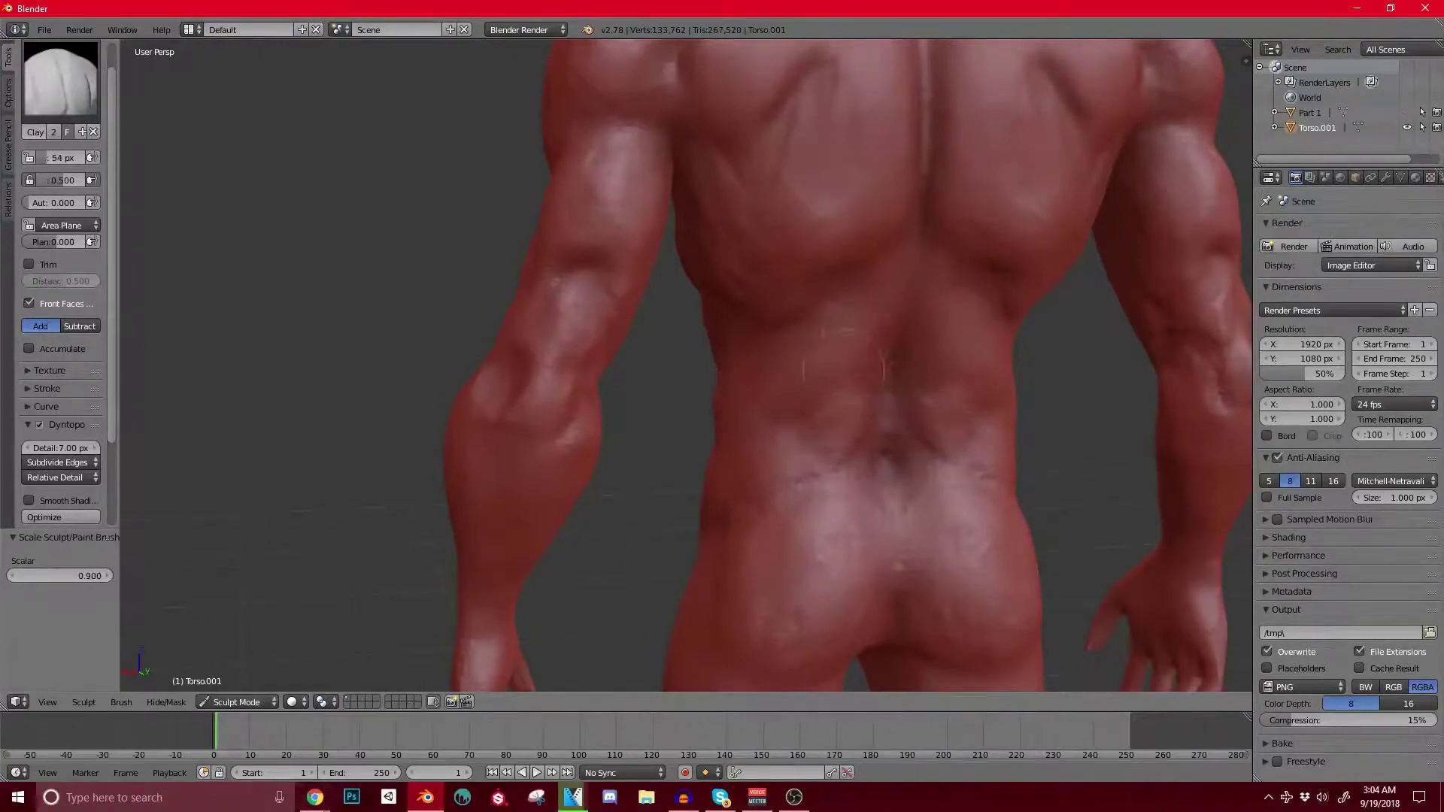
Step: Refine the side of the lower back and the buttock with 54 px Clay Strips
mouse_move(790, 364)
middle_down()
mouse_move(821, 363)
mouse_move(827, 406)
middle_up()
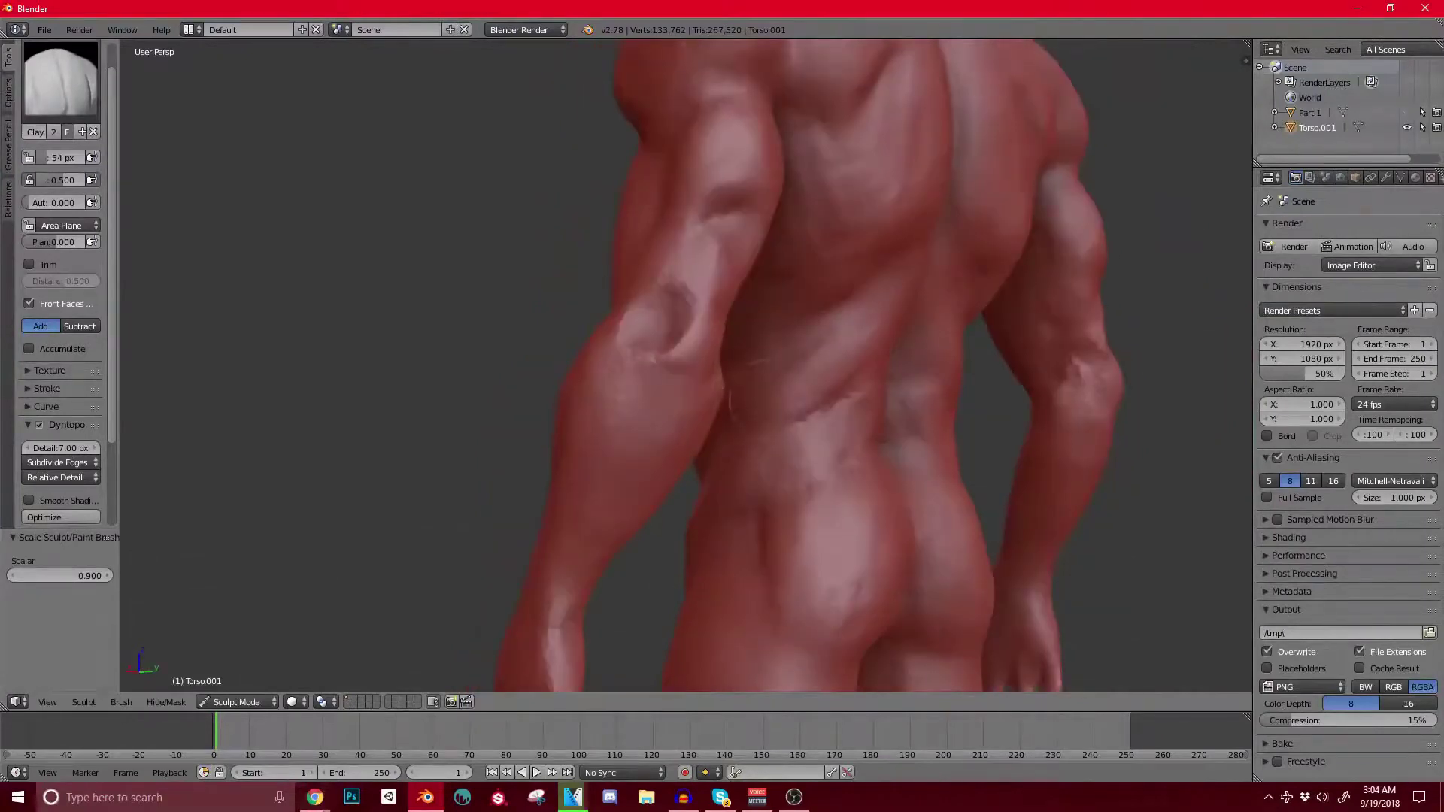
mouse_move(876, 302)
mouse_down()
mouse_move(800, 380)
mouse_move(831, 337)
mouse_up()
middle_drag(800, 361, 978, 369)
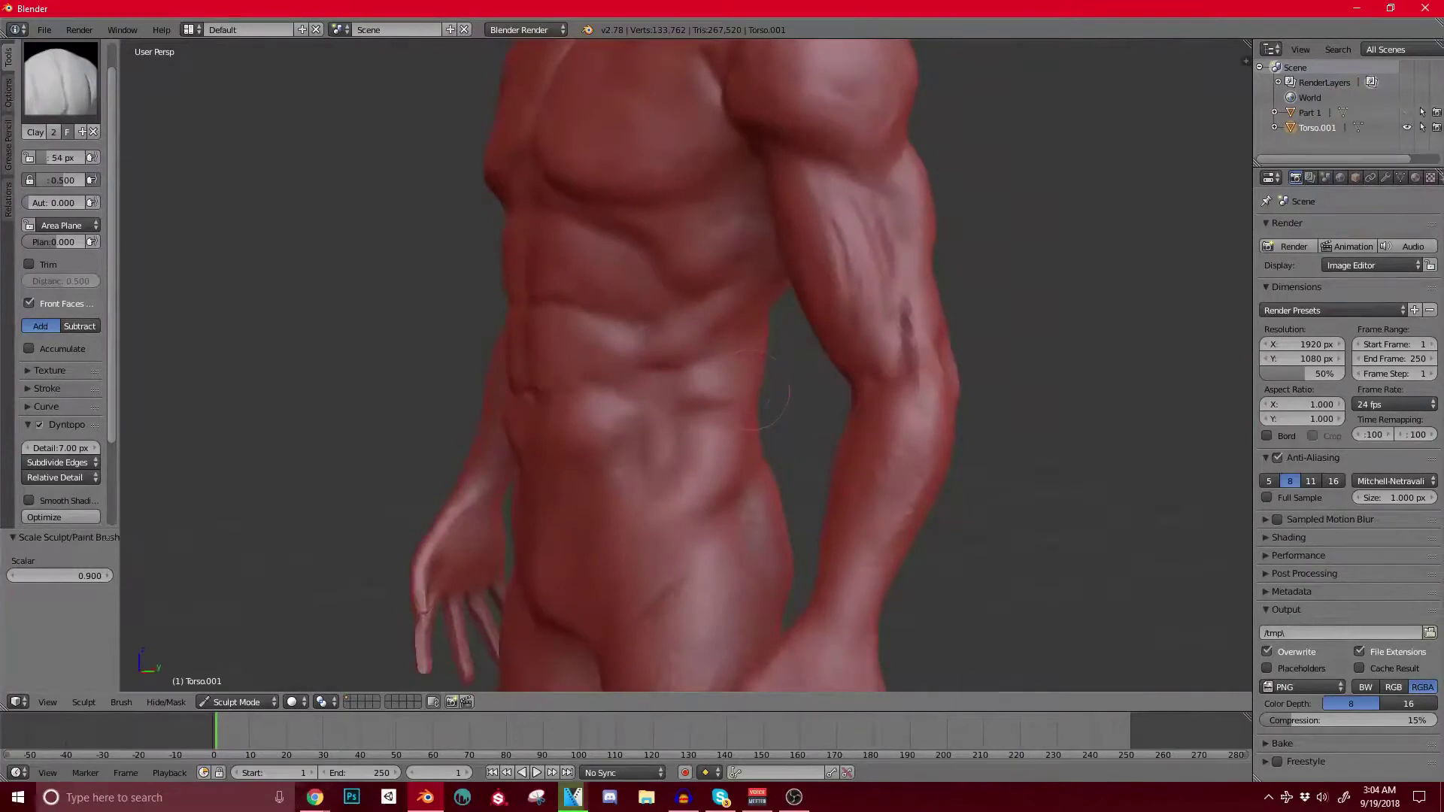
middle_drag(707, 399, 760, 400)
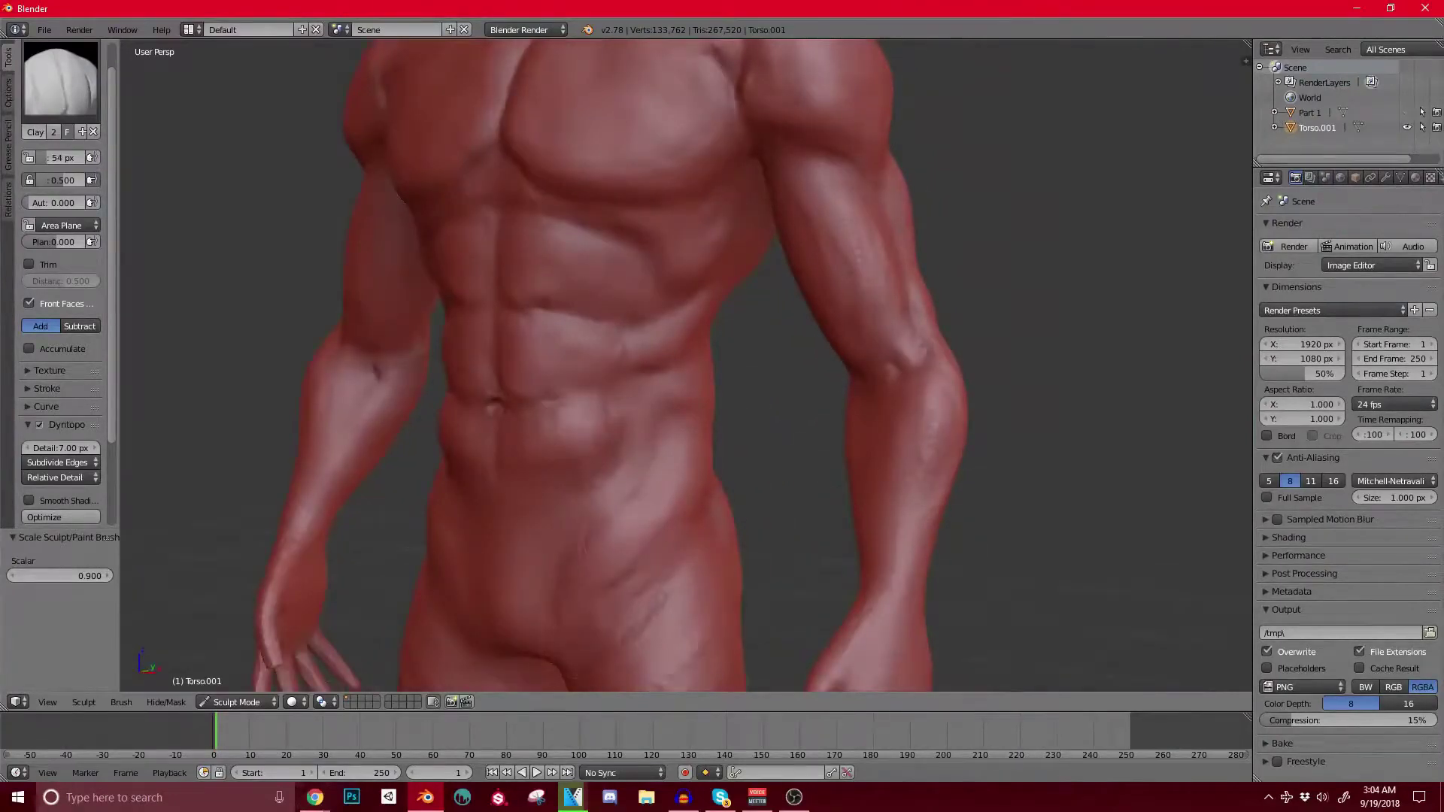
middle_drag(902, 489, 725, 503)
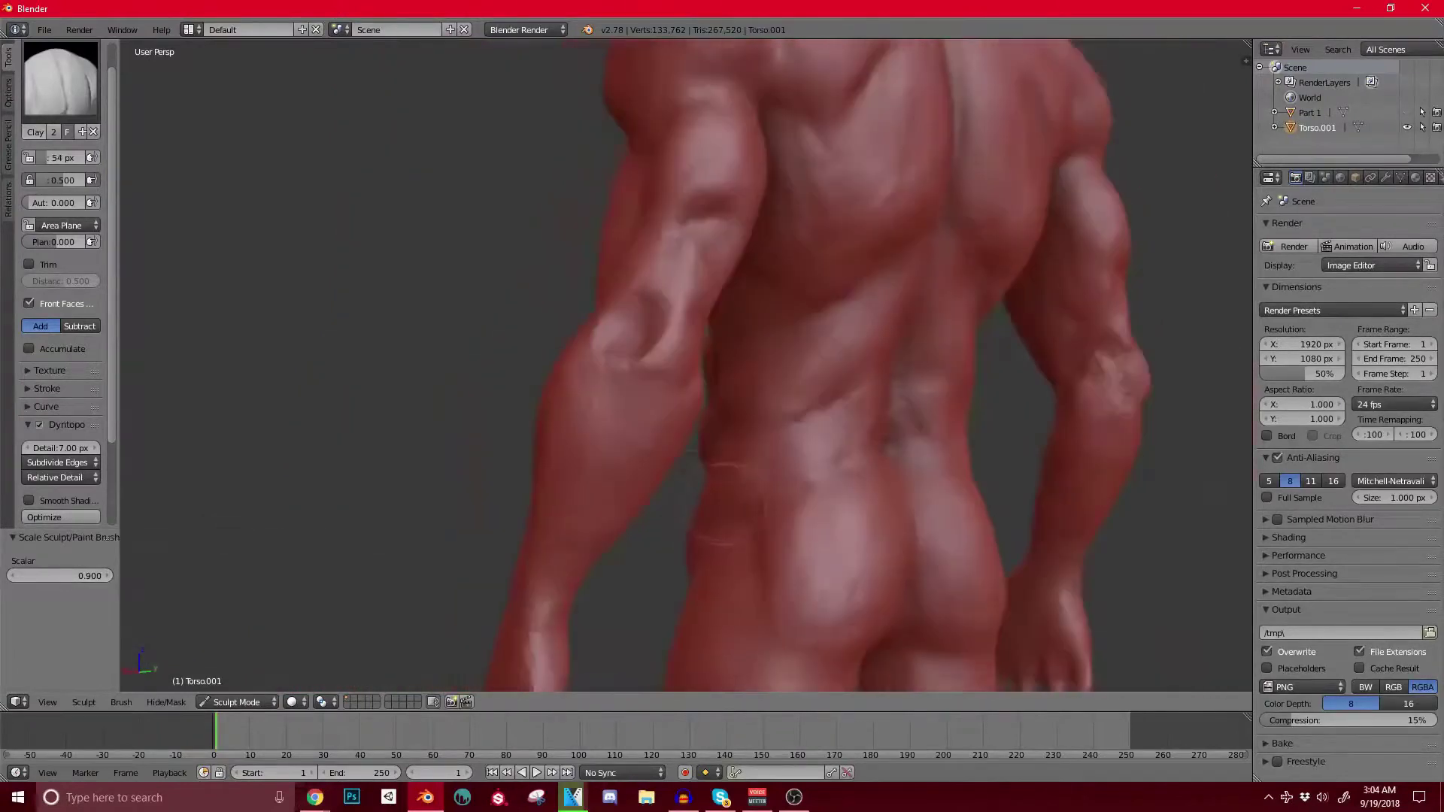
drag(816, 575, 826, 594)
mouse_move(826, 593)
shift+middle_down()
mouse_move(759, 427)
mouse_move(671, 406)
shift+middle_up()
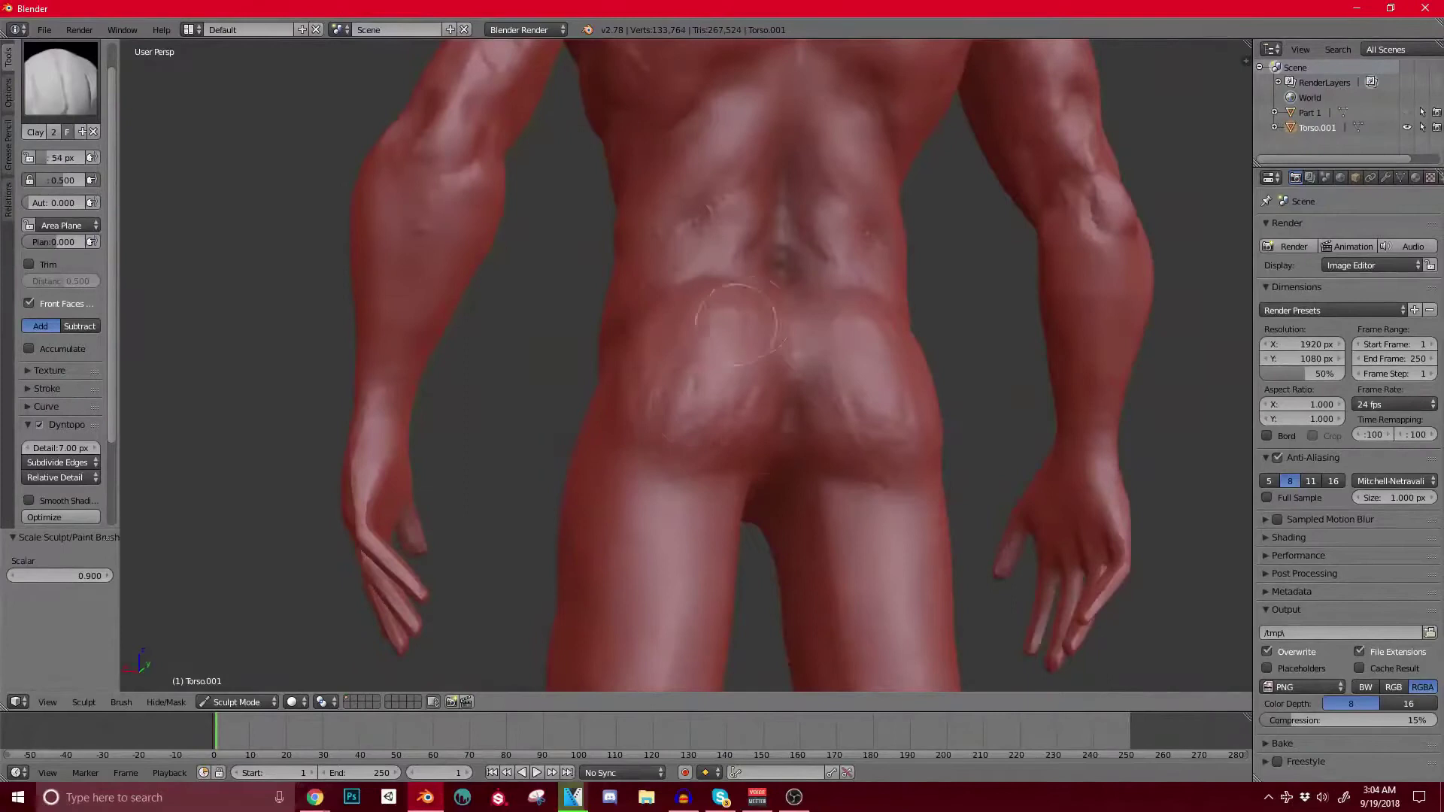
Step: Examine the shape of the lower back and buttocks from behind at several angles
scroll(737, 324, down, 4)
middle_drag(737, 324, 808, 325)
middle_drag(724, 367, 888, 399)
scroll(887, 398, up, 2)
middle_drag(733, 483, 692, 421)
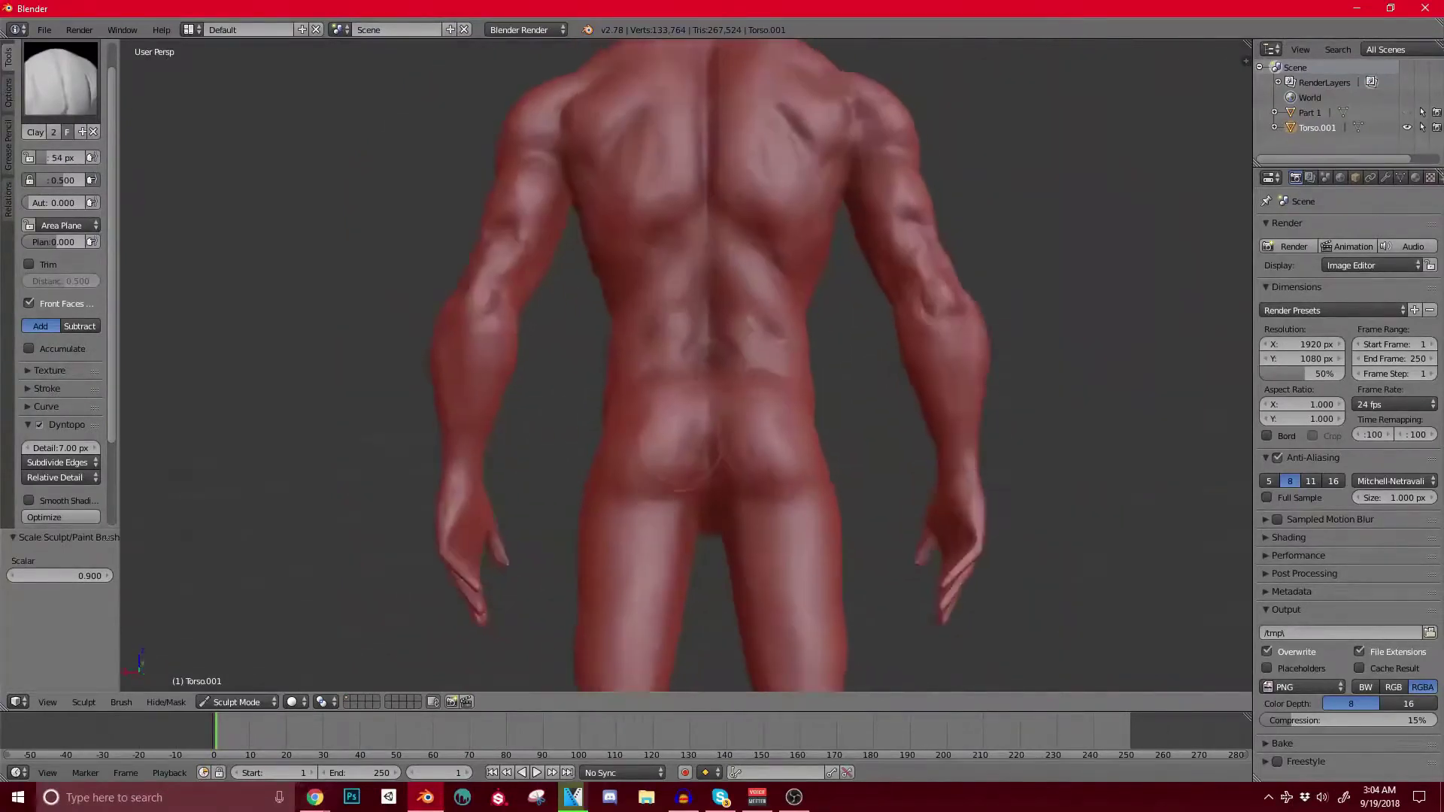
scroll(693, 410, up, 2)
scroll(685, 486, down, 3)
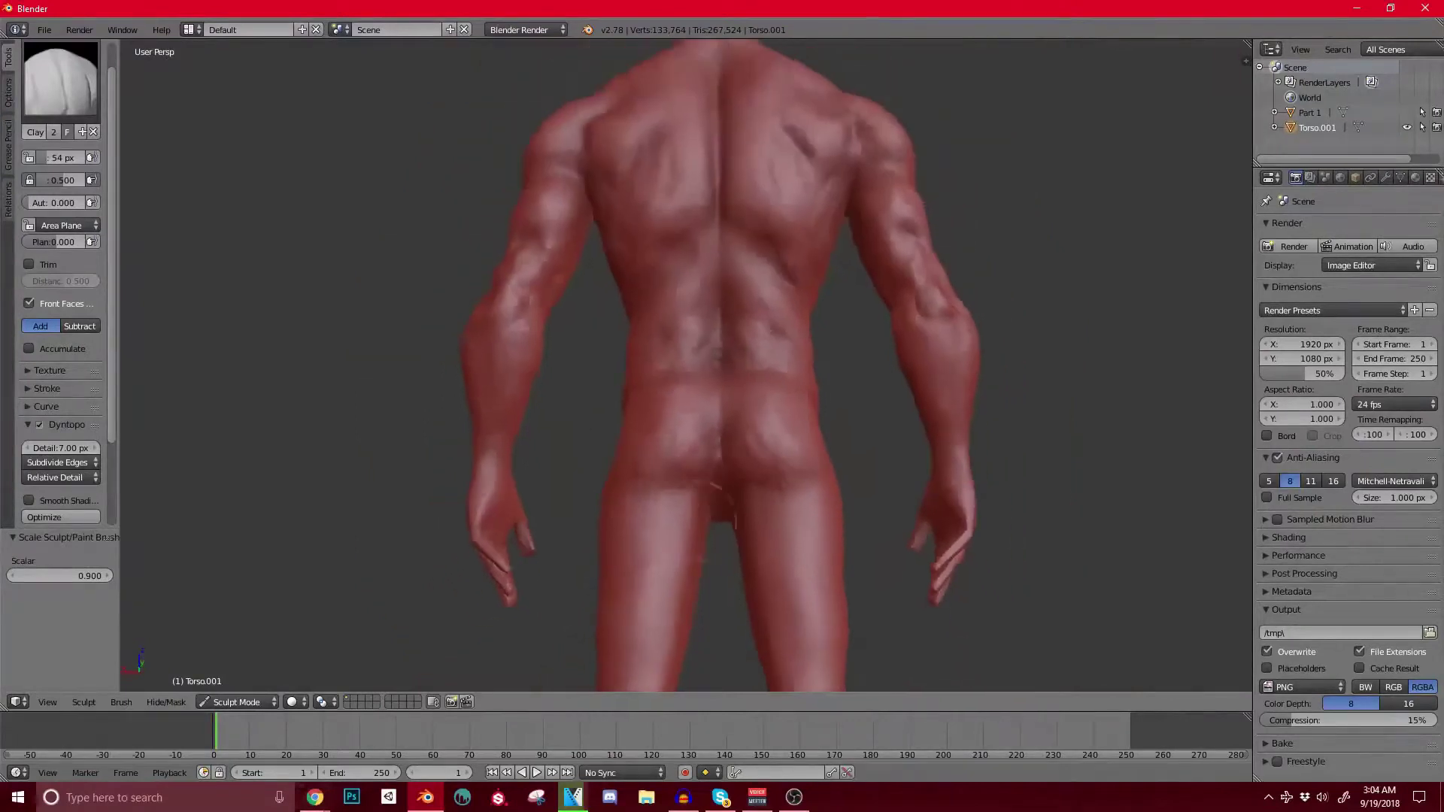
middle_drag(684, 485, 686, 521)
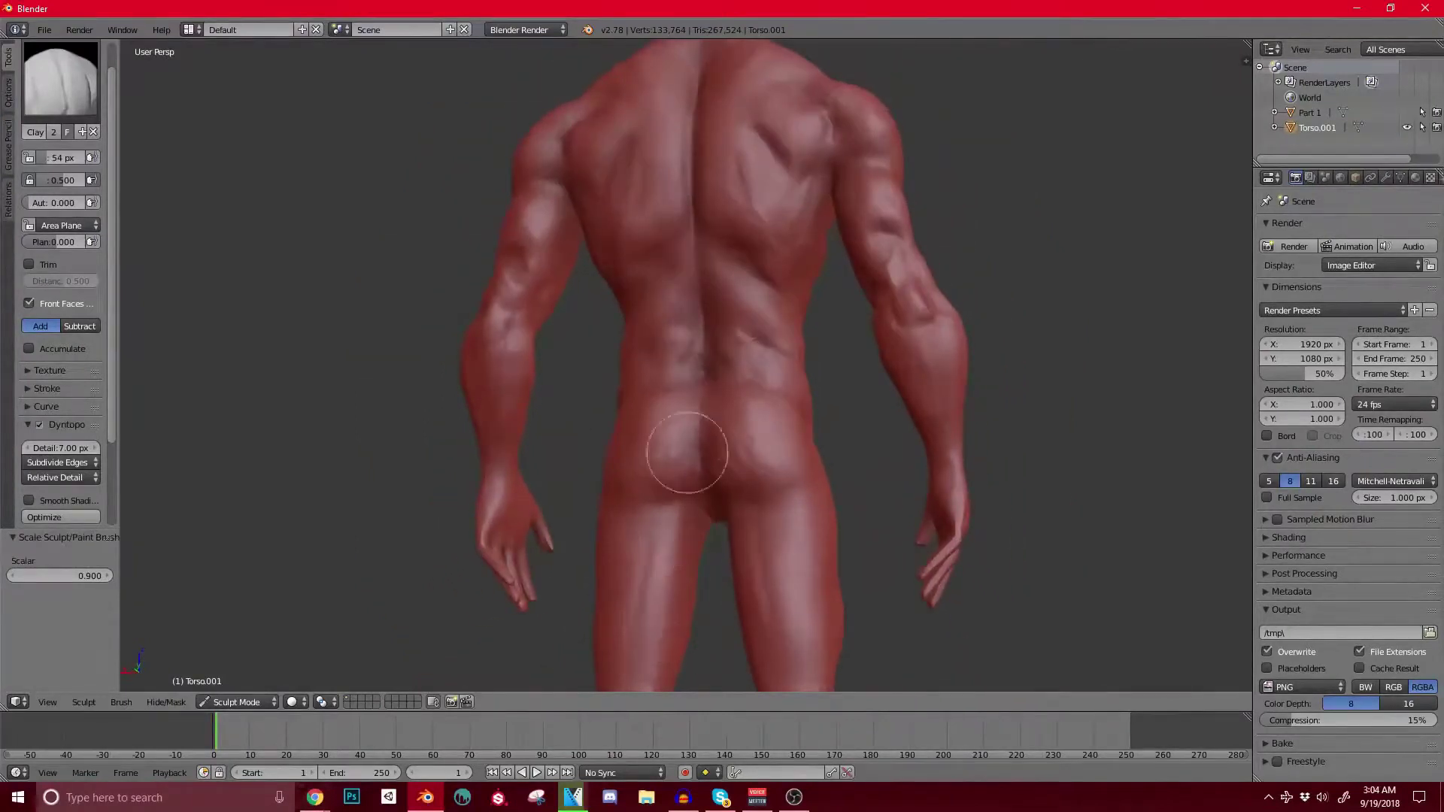
scroll(688, 453, down, 1)
middle_drag(688, 453, 707, 504)
scroll(797, 406, up, 1)
shift+middle_drag(813, 394, 781, 416)
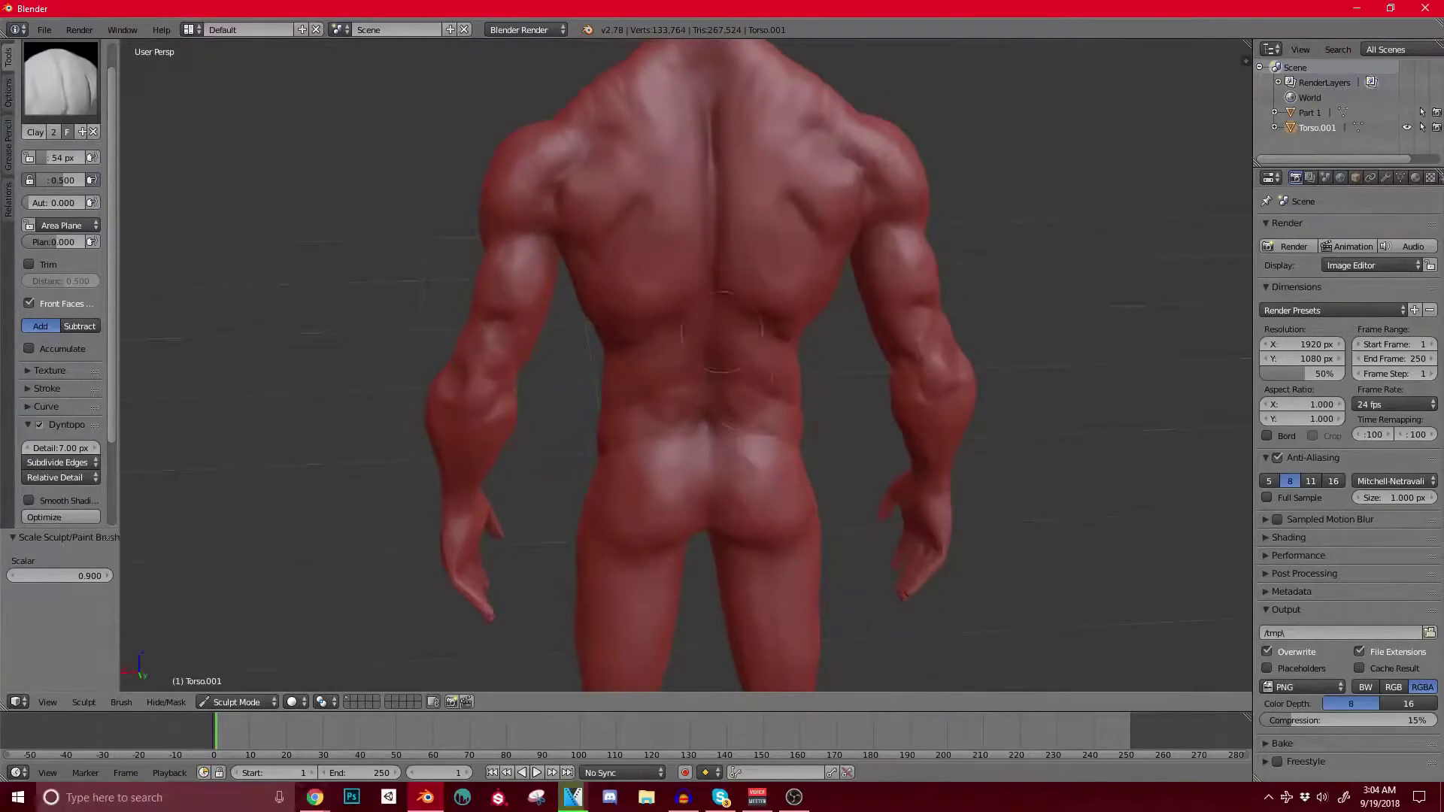
Step: Switch to the Grab brush and enlarge it to 167 px
key(g)
key(bracketright)
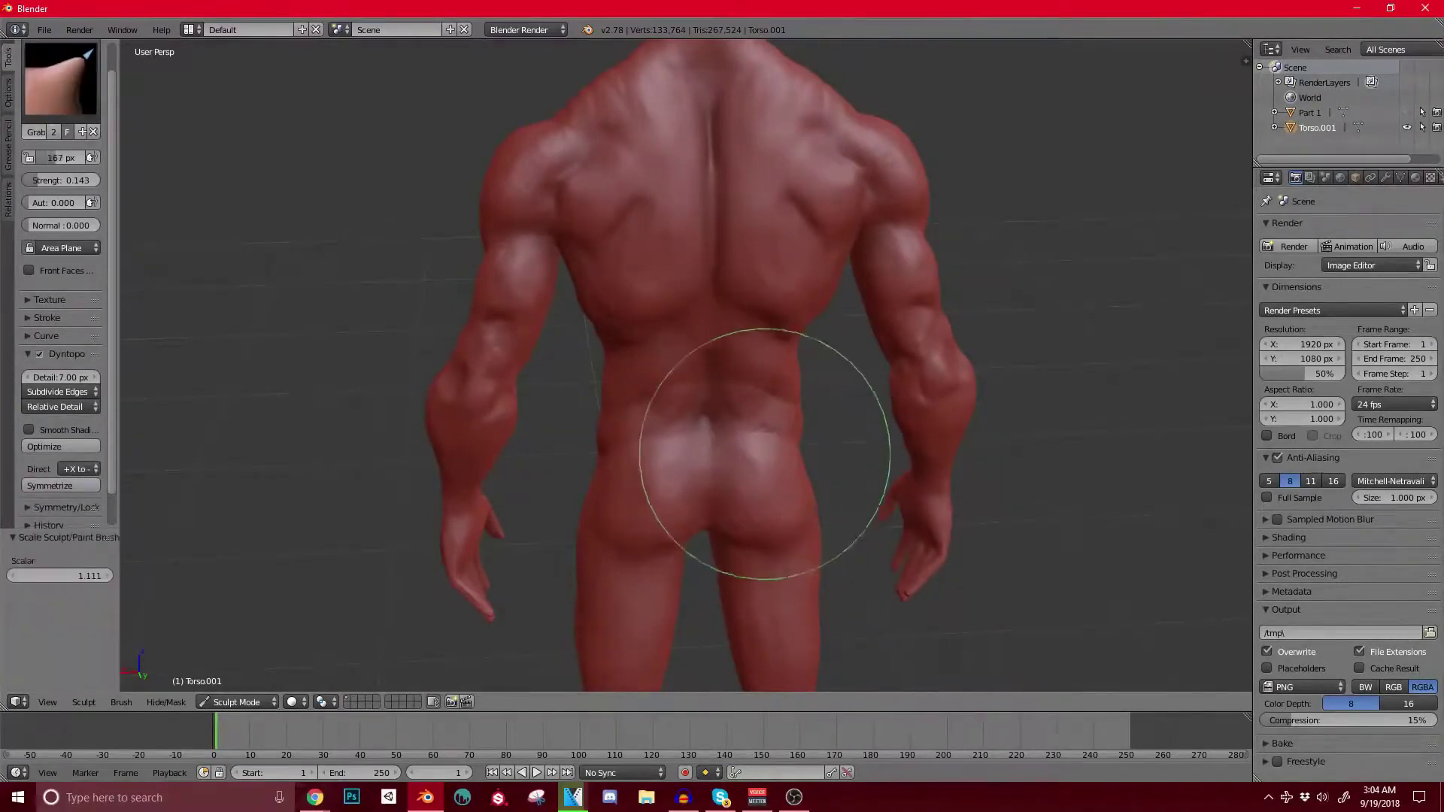
mouse_move(804, 415)
middle_down()
mouse_move(754, 390)
mouse_move(806, 424)
middle_up()
middle_drag(754, 517, 771, 440)
Step: Examine the shoulders, upper back and chest from the side, behind and the front
scroll(792, 403, up, 4)
middle_drag(677, 414, 737, 423)
scroll(737, 421, up, 3)
shift+middle_drag(676, 354, 835, 406)
middle_drag(741, 410, 845, 442)
middle_drag(738, 416, 756, 383)
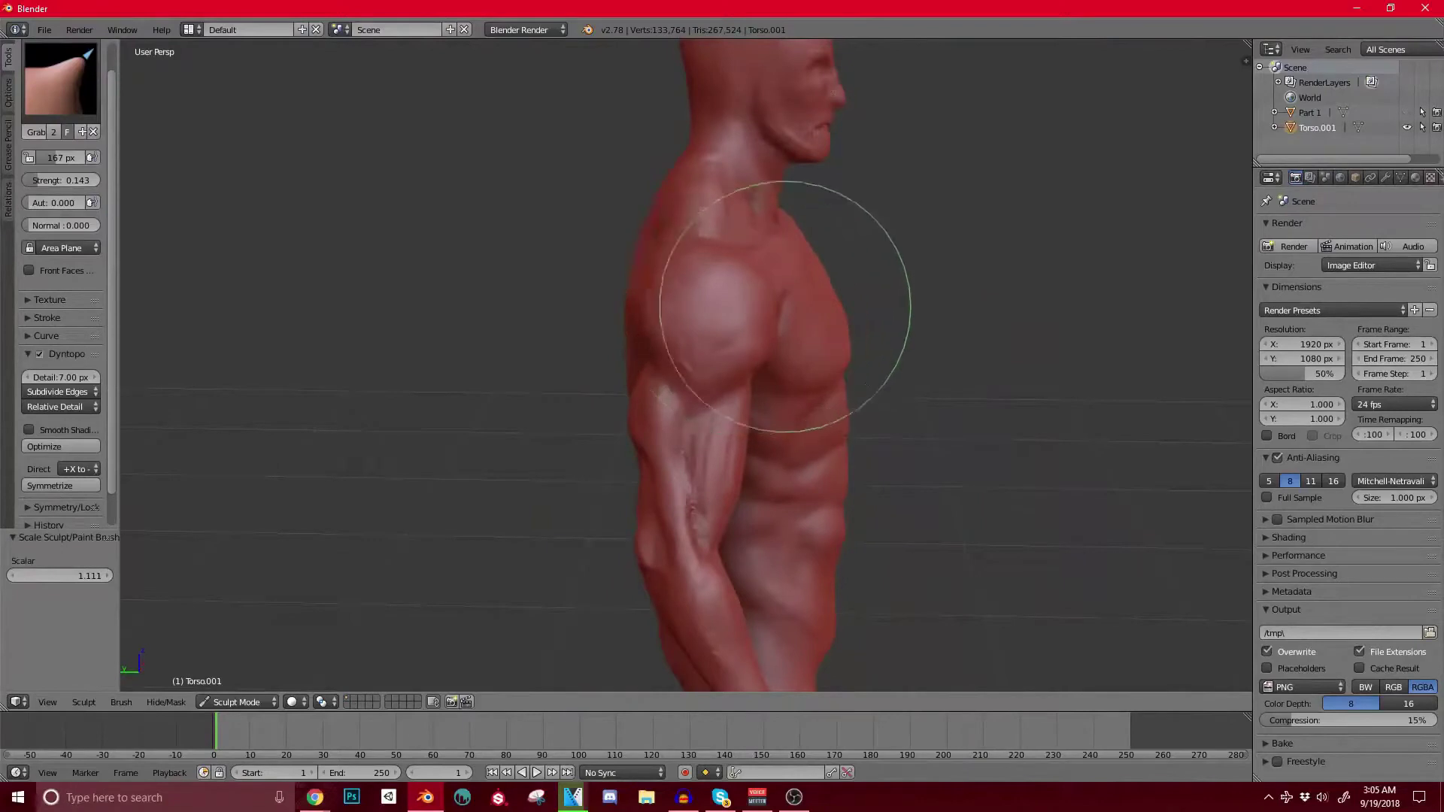
middle_drag(844, 299, 767, 328)
middle_drag(725, 419, 816, 324)
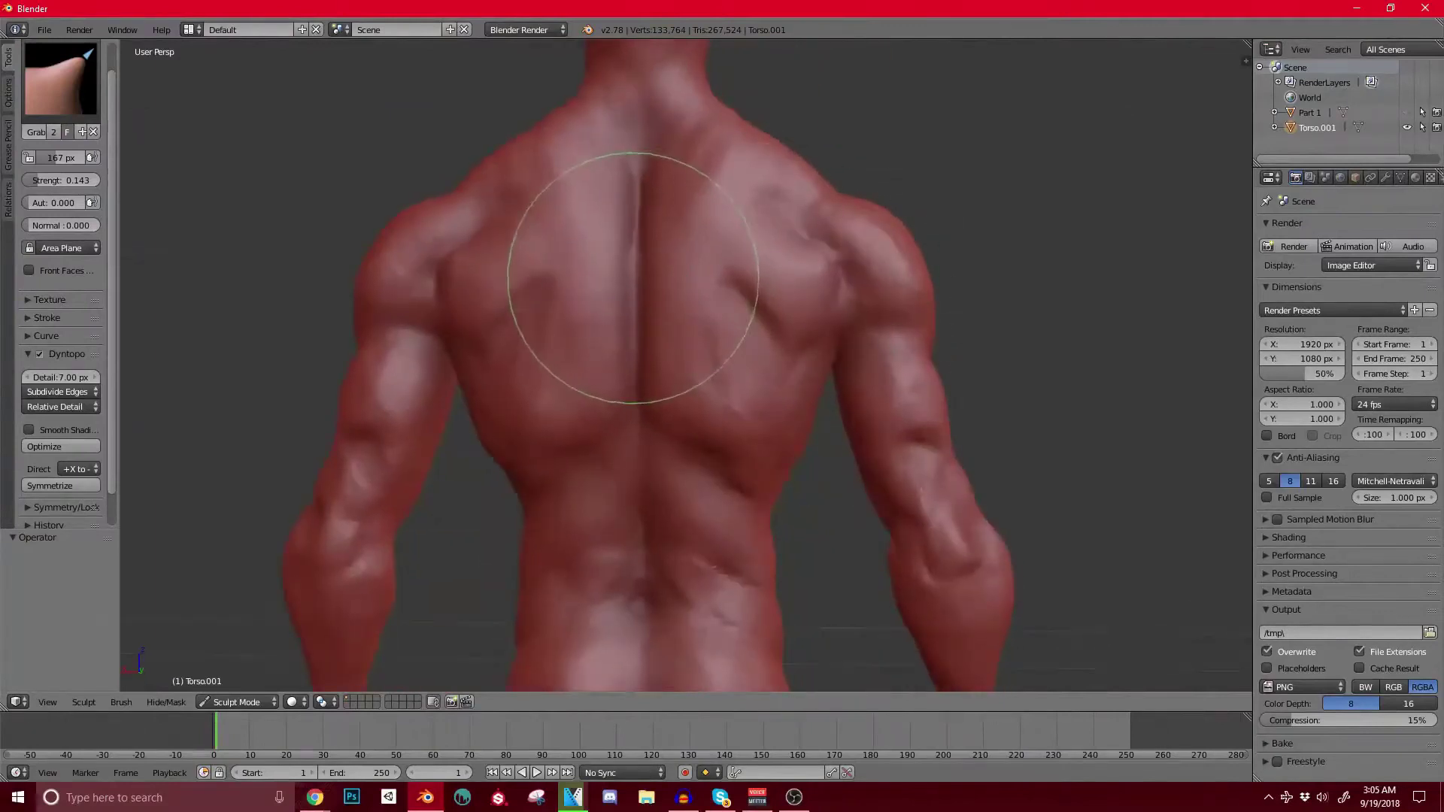
middle_drag(622, 296, 692, 194)
mouse_move(710, 419)
middle_down()
mouse_move(760, 349)
mouse_move(677, 330)
middle_up()
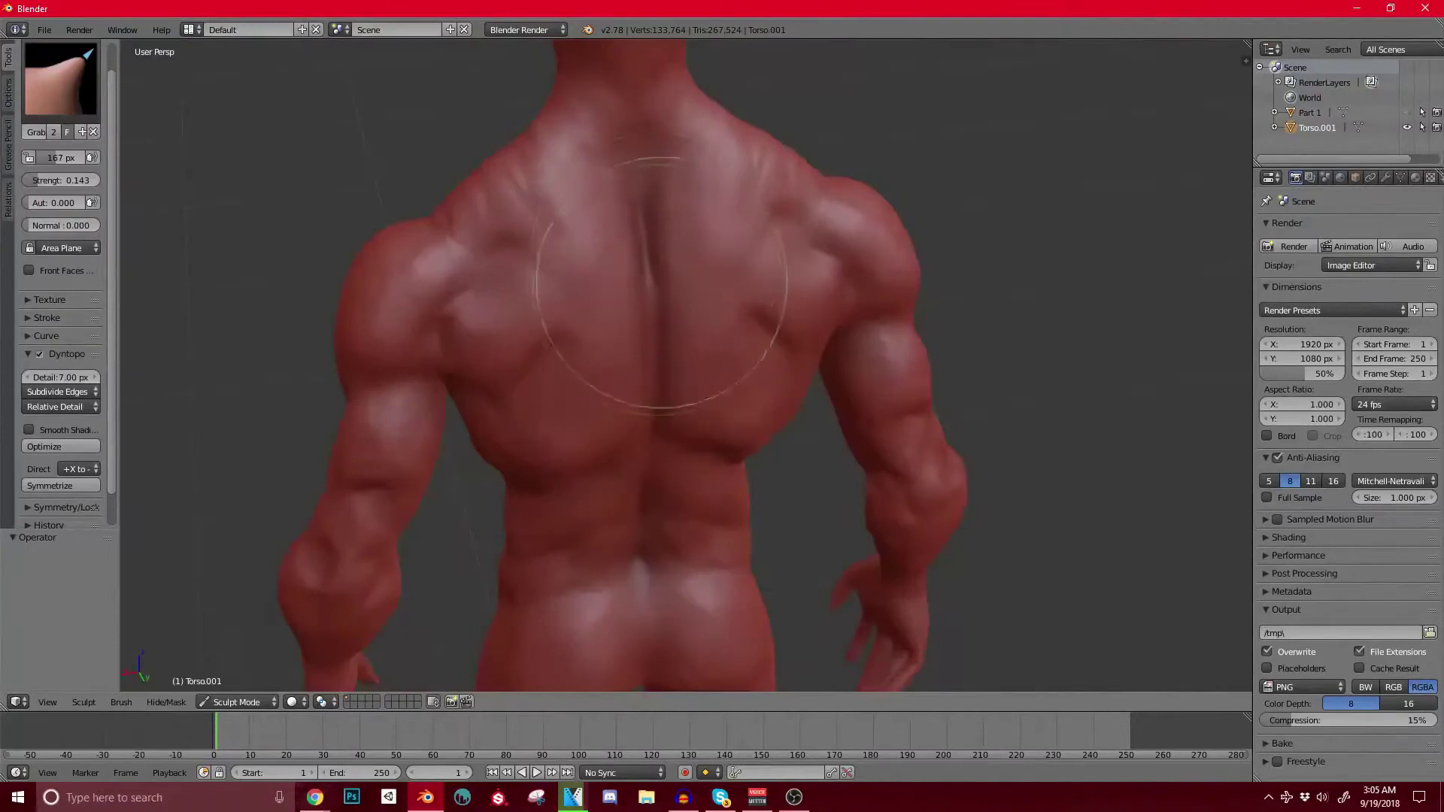
mouse_move(507, 237)
middle_down()
mouse_move(549, 177)
mouse_move(774, 193)
mouse_move(845, 145)
mouse_move(842, 94)
middle_up()
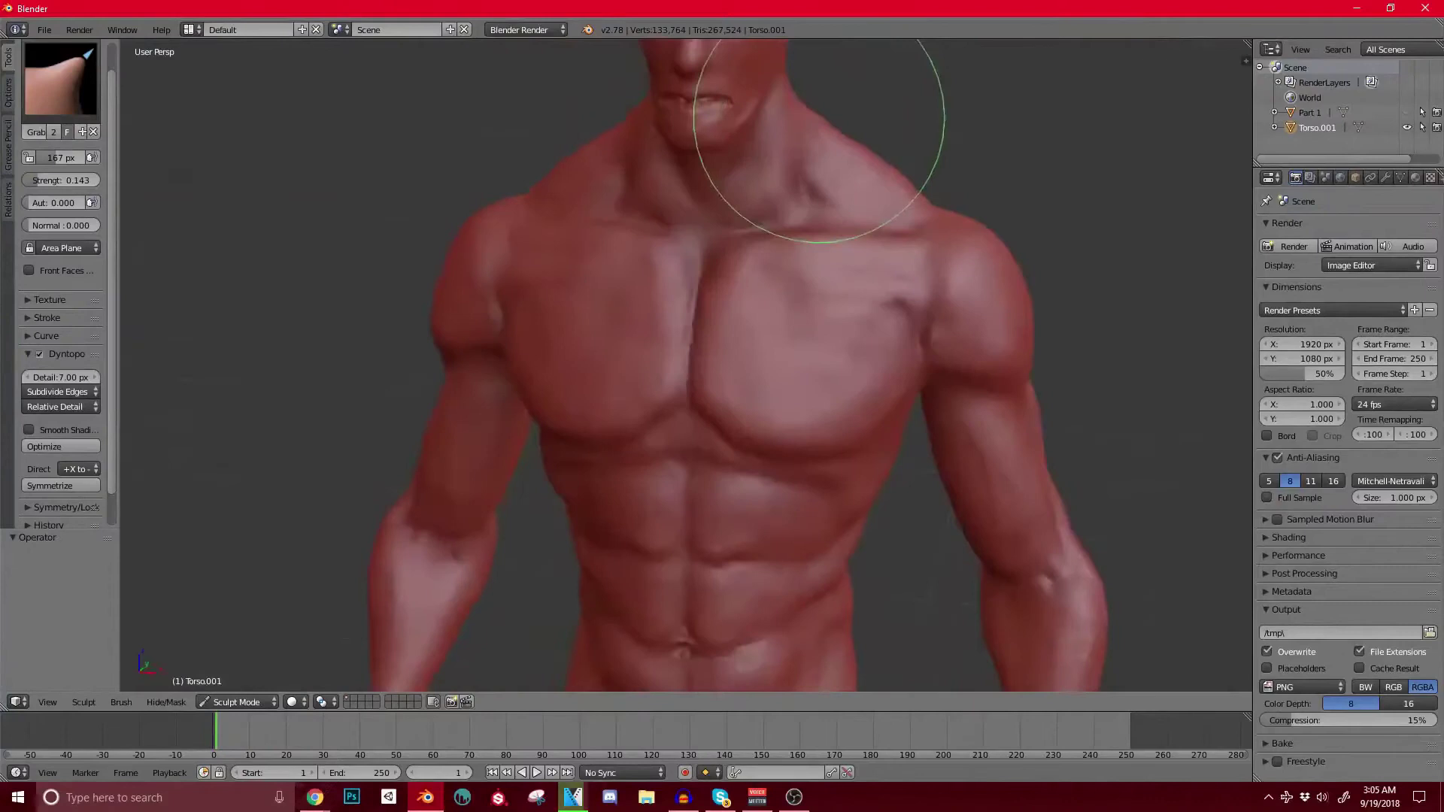
middle_drag(818, 143, 752, 135)
Step: Reduce the Grab brush to 56 px for work around the head and neck
key(bracketleft)
key(bracketleft)
key(bracketleft)
key(bracketleft)
key(bracketleft)
key(bracketleft)
key(bracketleft)
key(bracketleft)
key(bracketleft)
key(bracketleft)
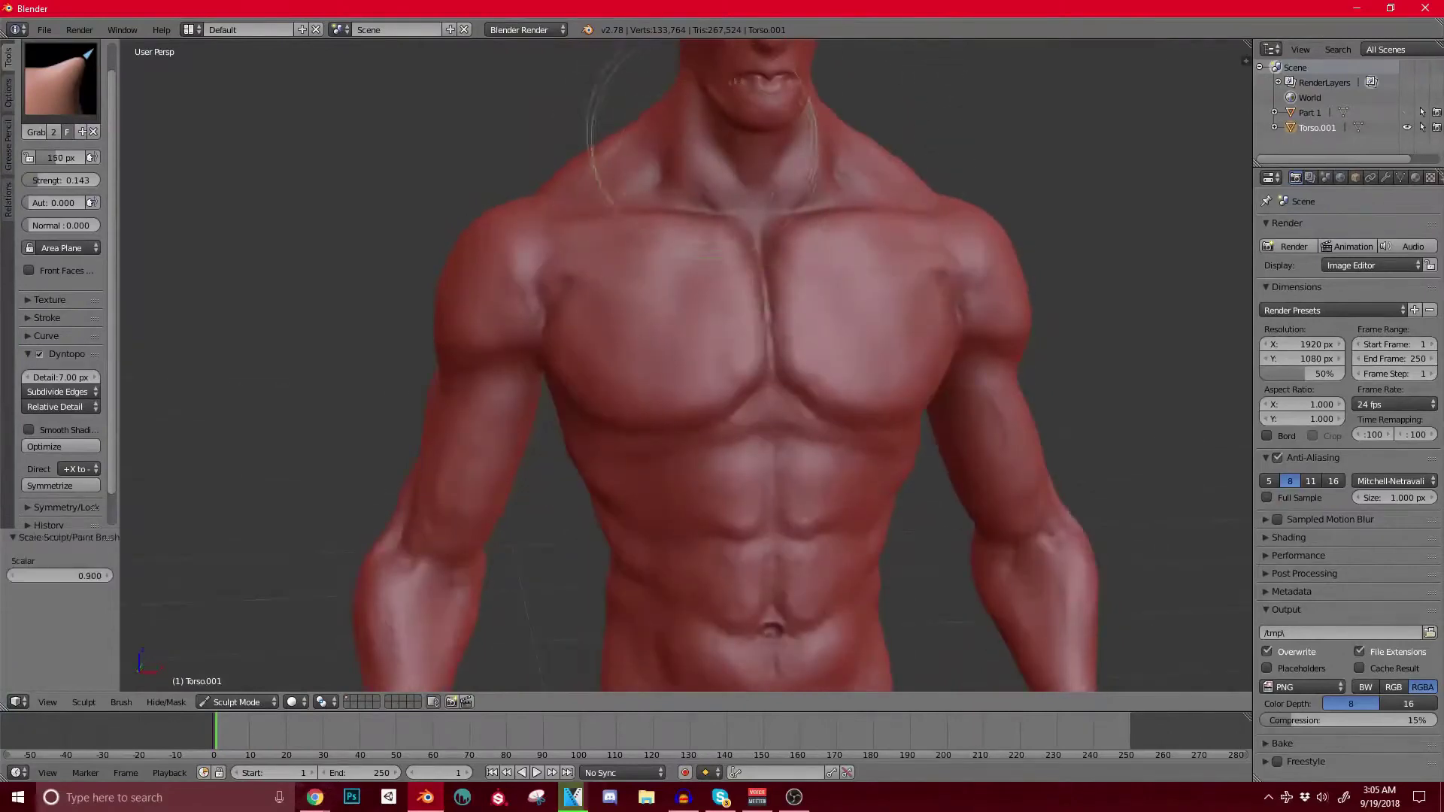
key(z)
key(z)
middle_drag(872, 124, 704, 269)
scroll(830, 137, up, 3)
scroll(786, 155, down, 4)
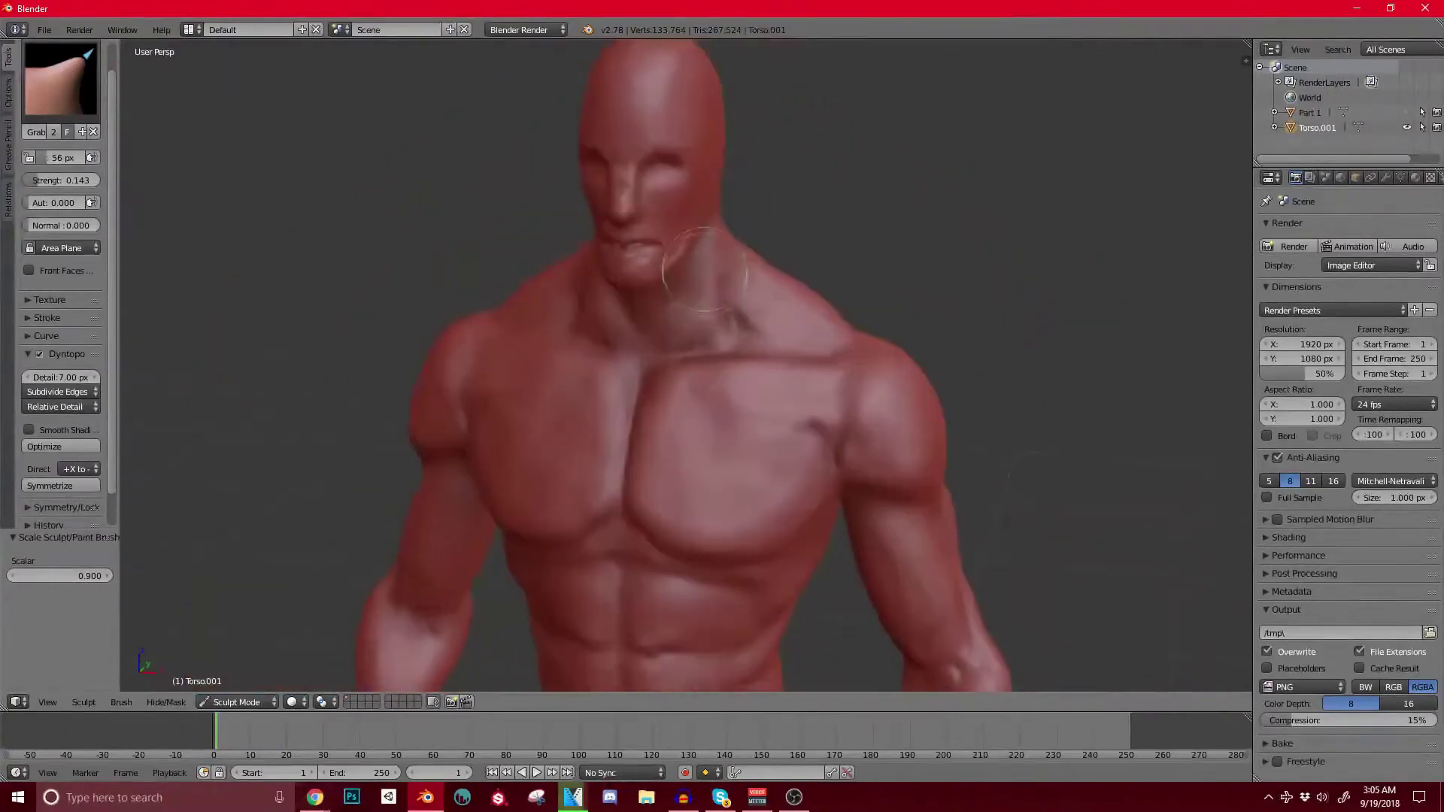
Step: Enlarge the Grab brush to 113 px
key(bracketright)
key(bracketright)
key(bracketright)
key(bracketright)
key(bracketright)
key(bracketright)
key(bracketright)
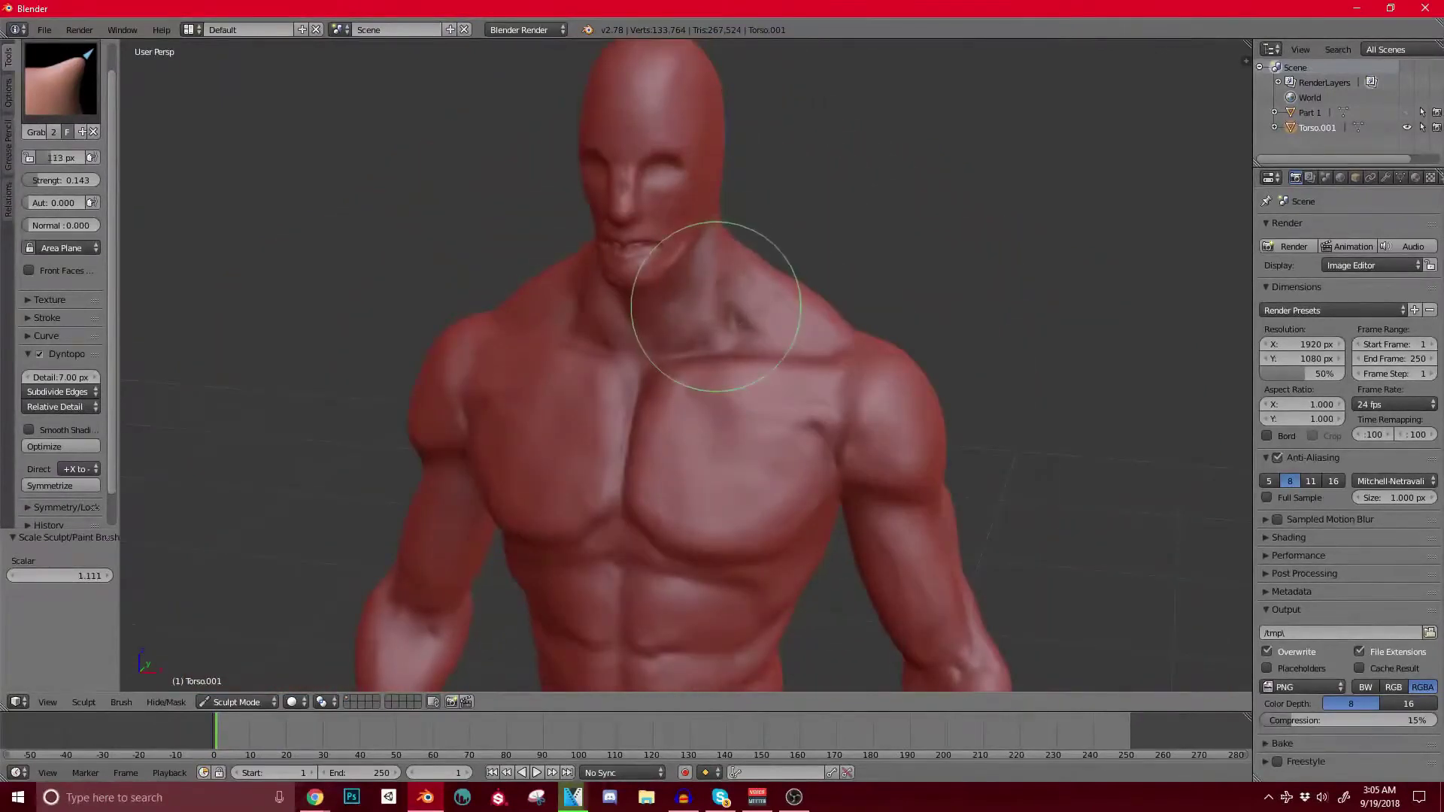
Step: Save the sculpt to the Desktop as Sculpting video.blend
middle_drag(764, 296, 757, 280)
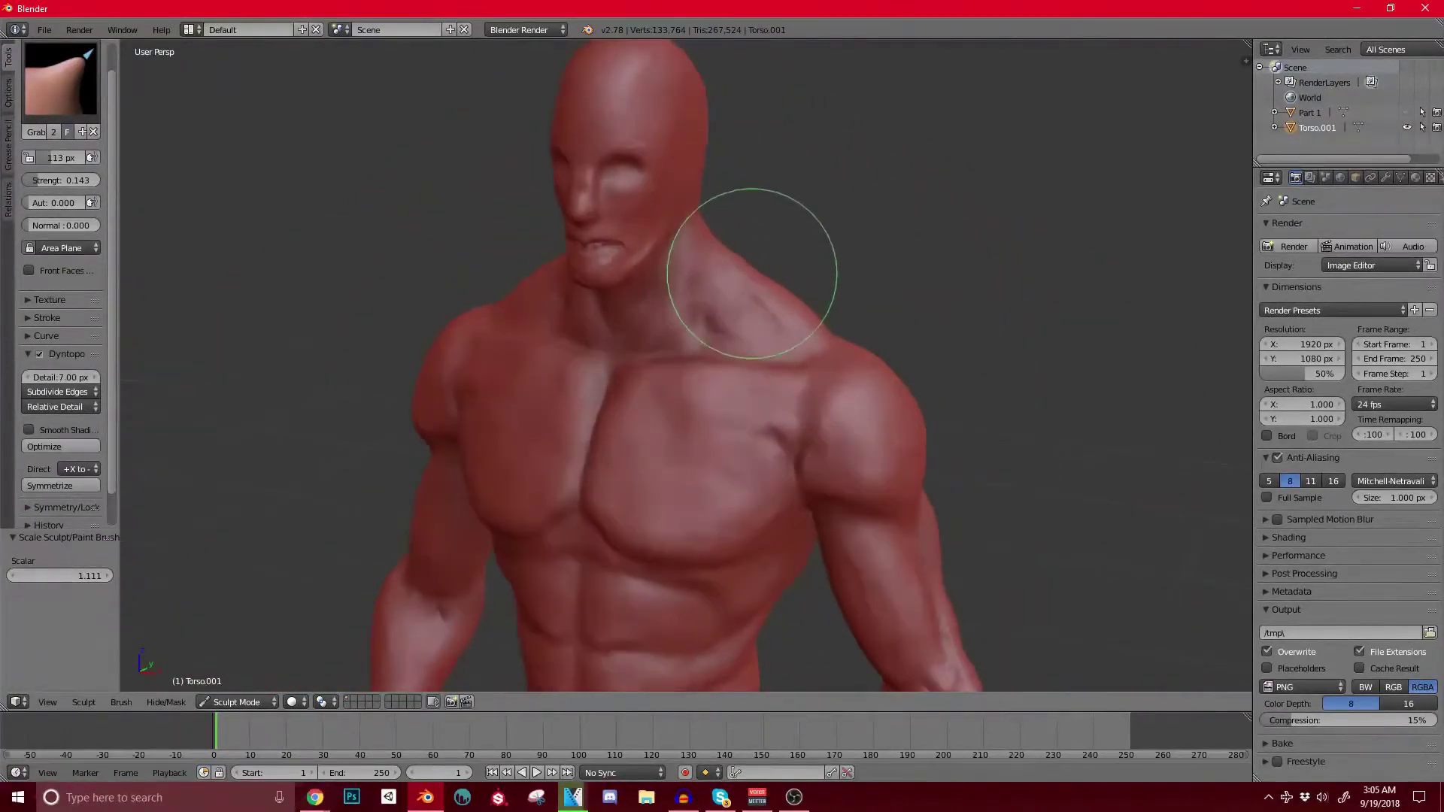
scroll(805, 331, down, 2)
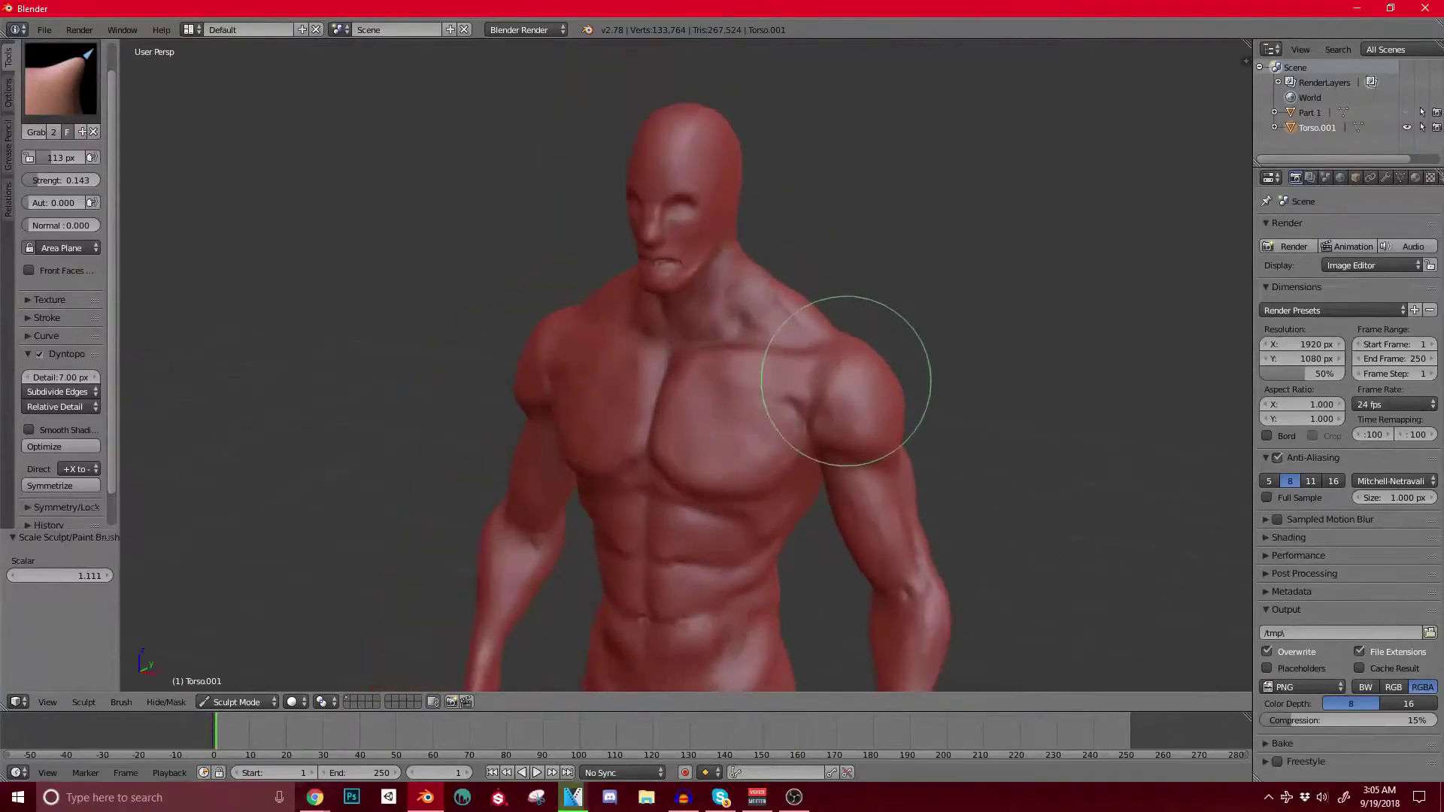
shift+middle_drag(831, 447, 825, 145)
mouse_move(703, 526)
shift+middle_down()
mouse_move(709, 394)
mouse_move(721, 407)
shift+middle_up()
shift+middle_drag(724, 450, 729, 296)
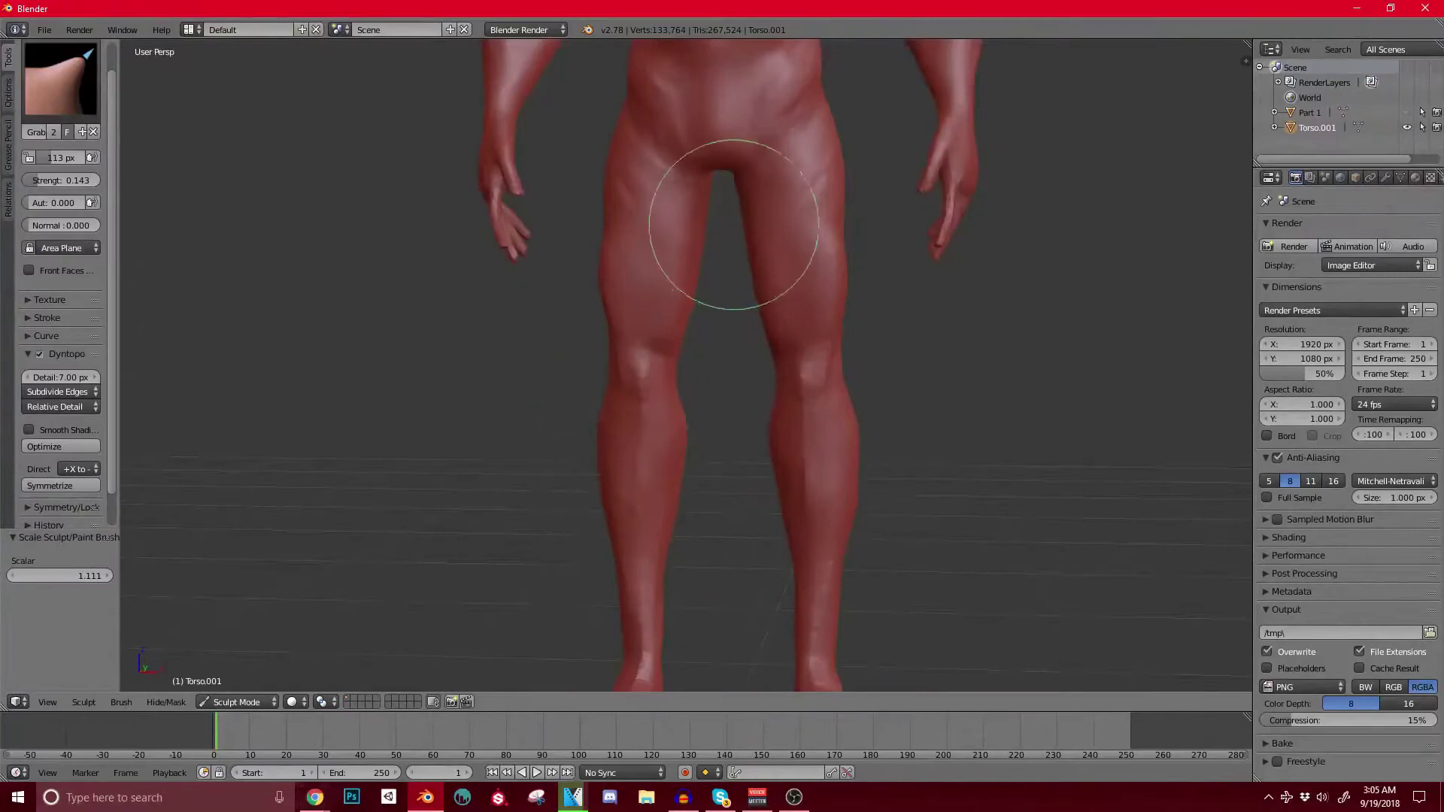
scroll(824, 292, down, 1)
key(ctrl+s)
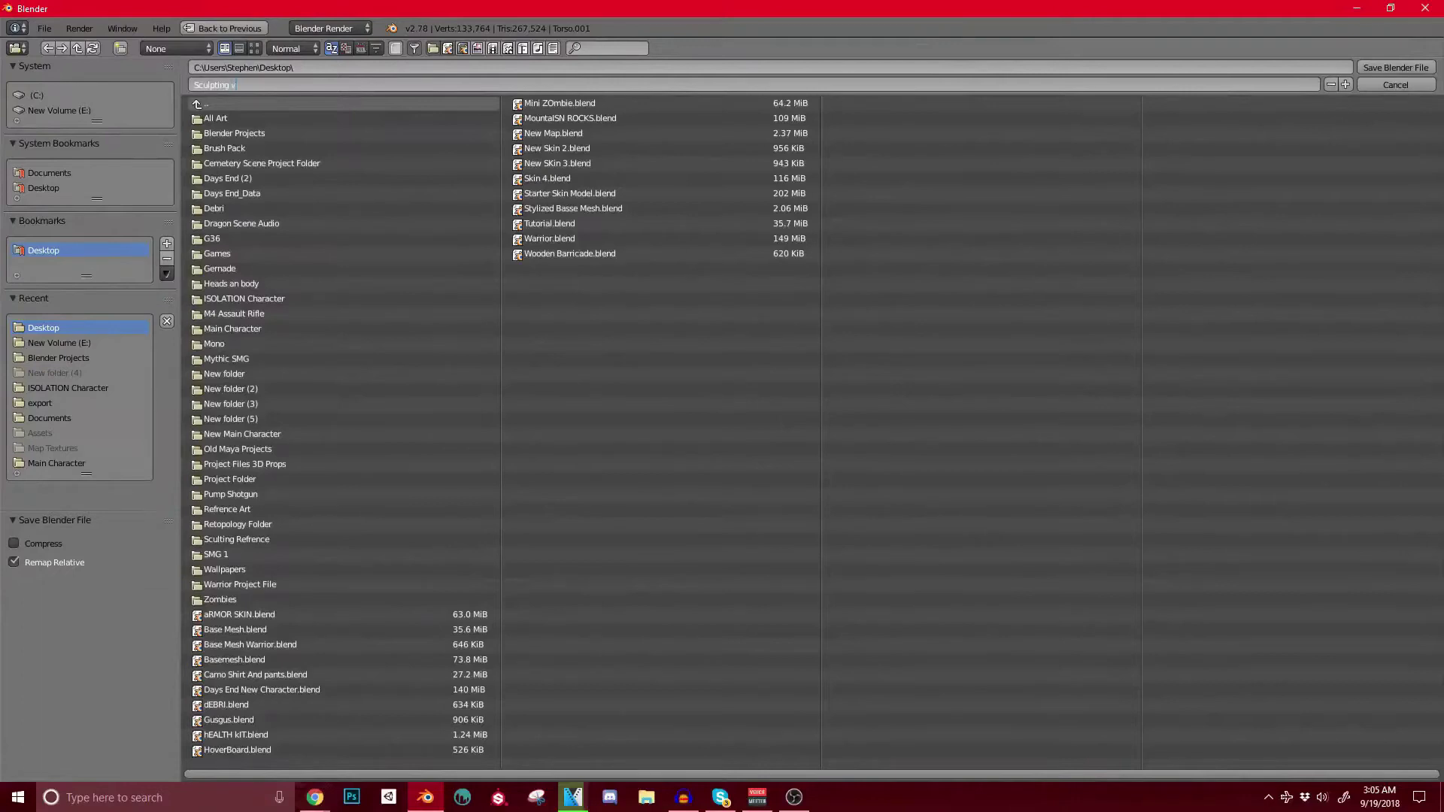
key(Return)
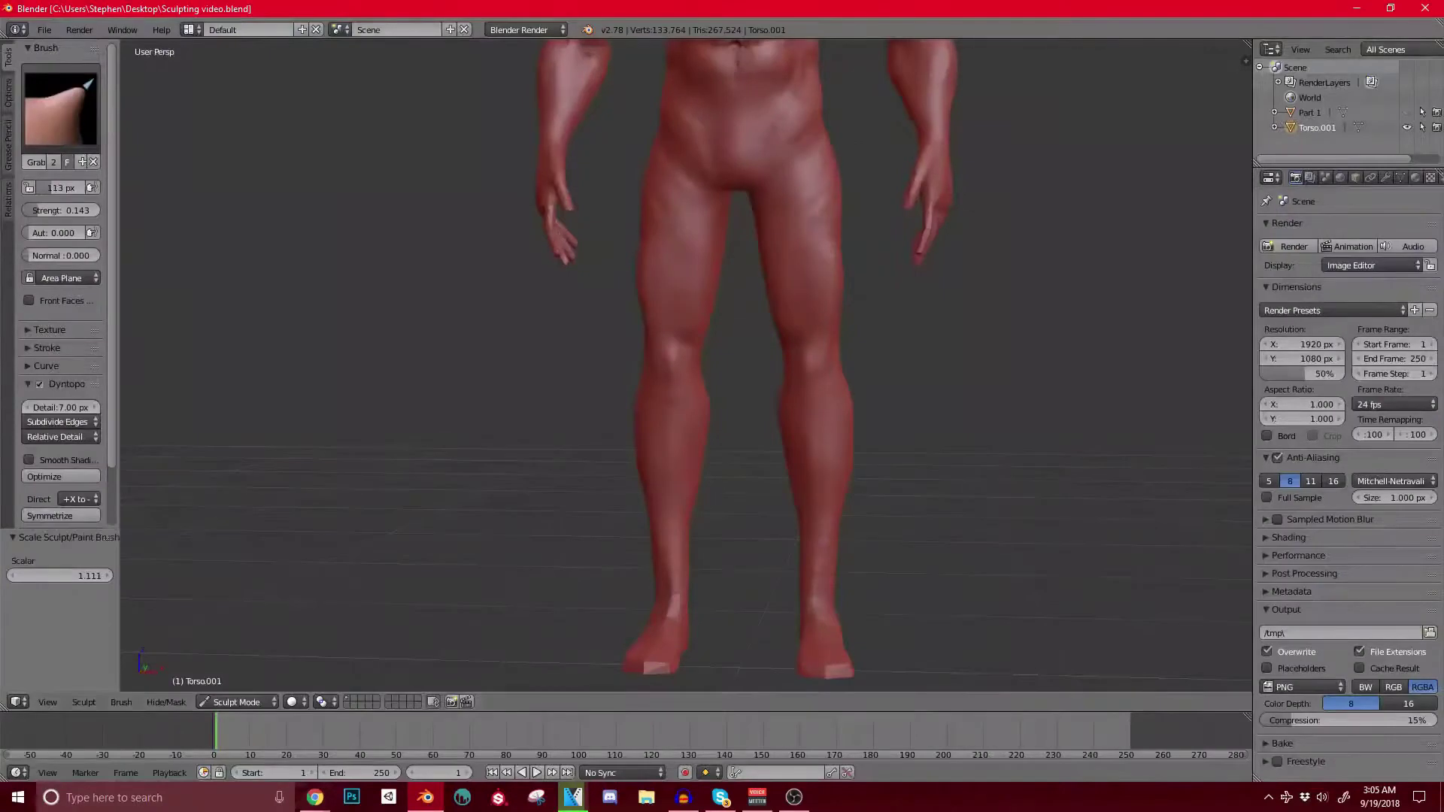
Step: Examine the whole figure's proportions from the front, behind and the side, both close up and at a distance
scroll(801, 301, down, 5)
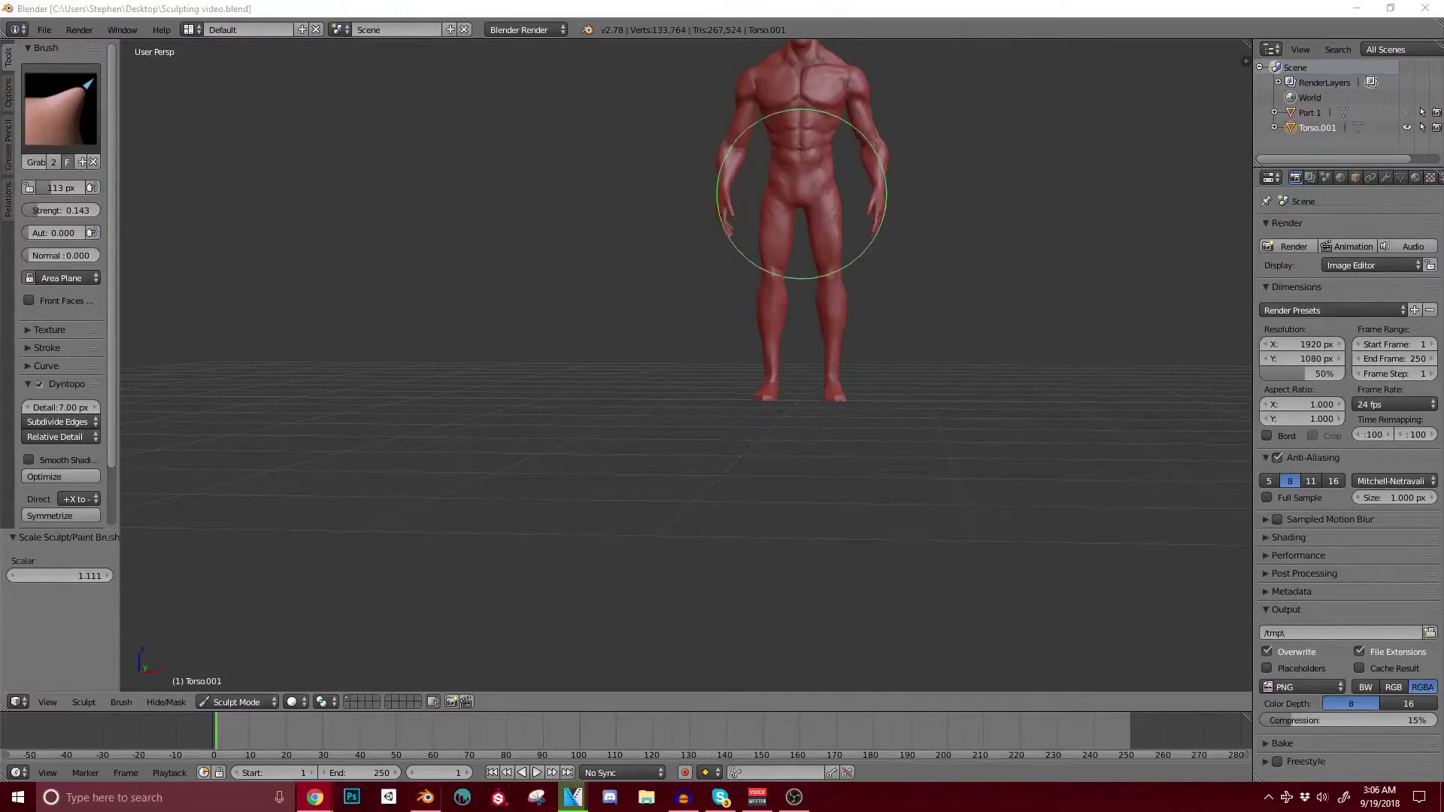
scroll(831, 178, up, 5)
middle_drag(831, 177, 1260, 277)
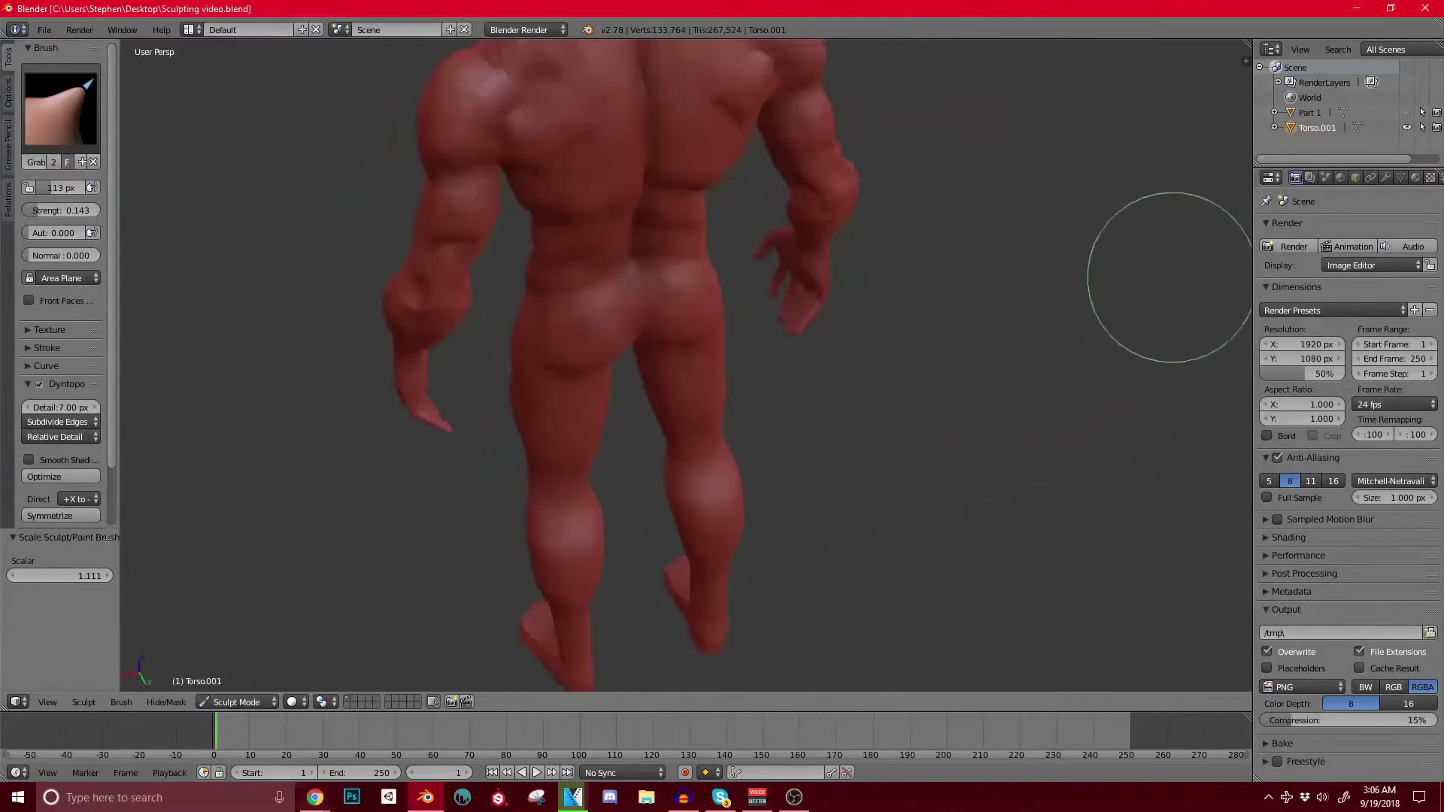
scroll(692, 71, down, 4)
scroll(693, 71, up, 6)
middle_drag(692, 71, 837, 165)
scroll(832, 228, down, 5)
scroll(845, 81, up, 3)
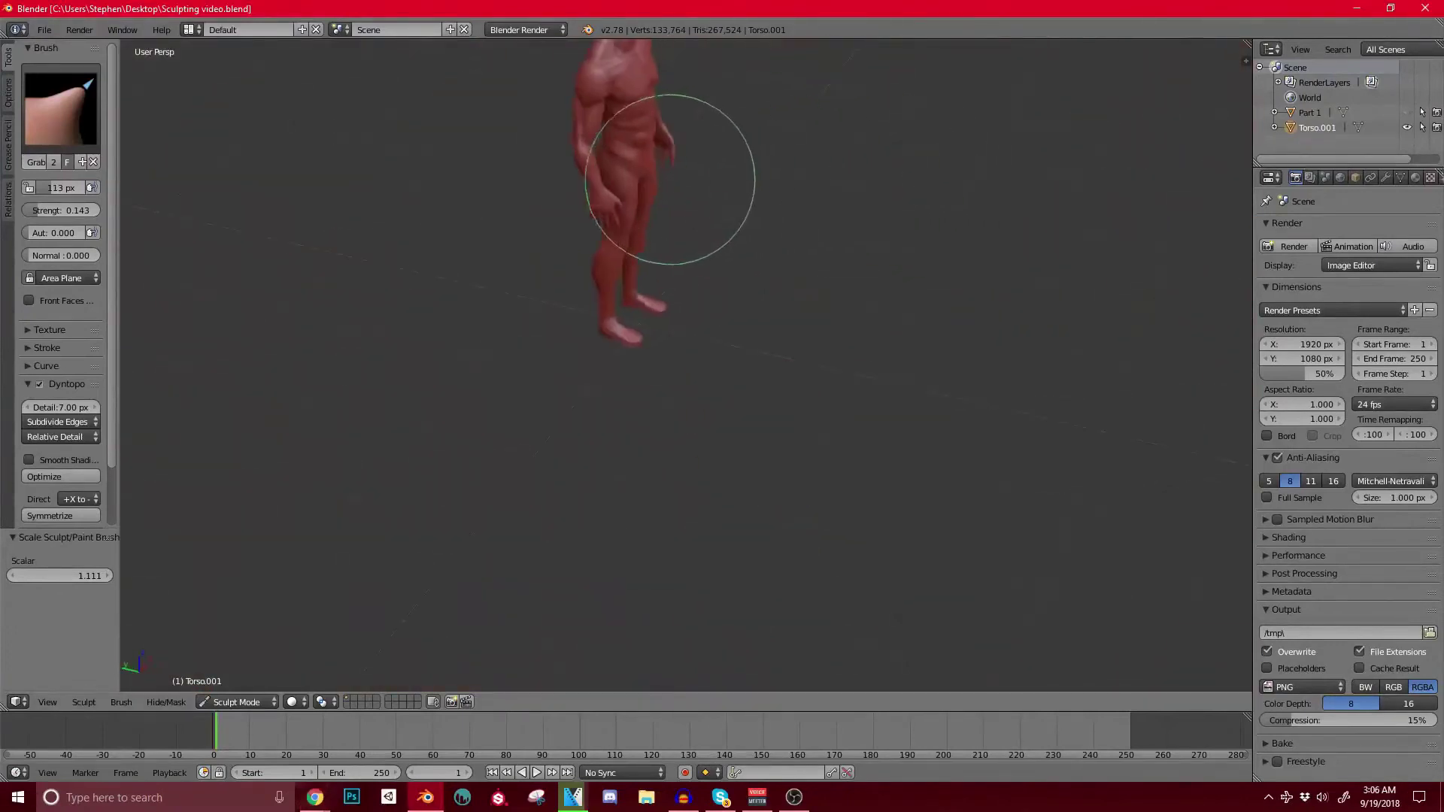
scroll(667, 332, up, 6)
mouse_move(667, 345)
middle_down()
mouse_move(568, 300)
mouse_move(447, 411)
middle_up()
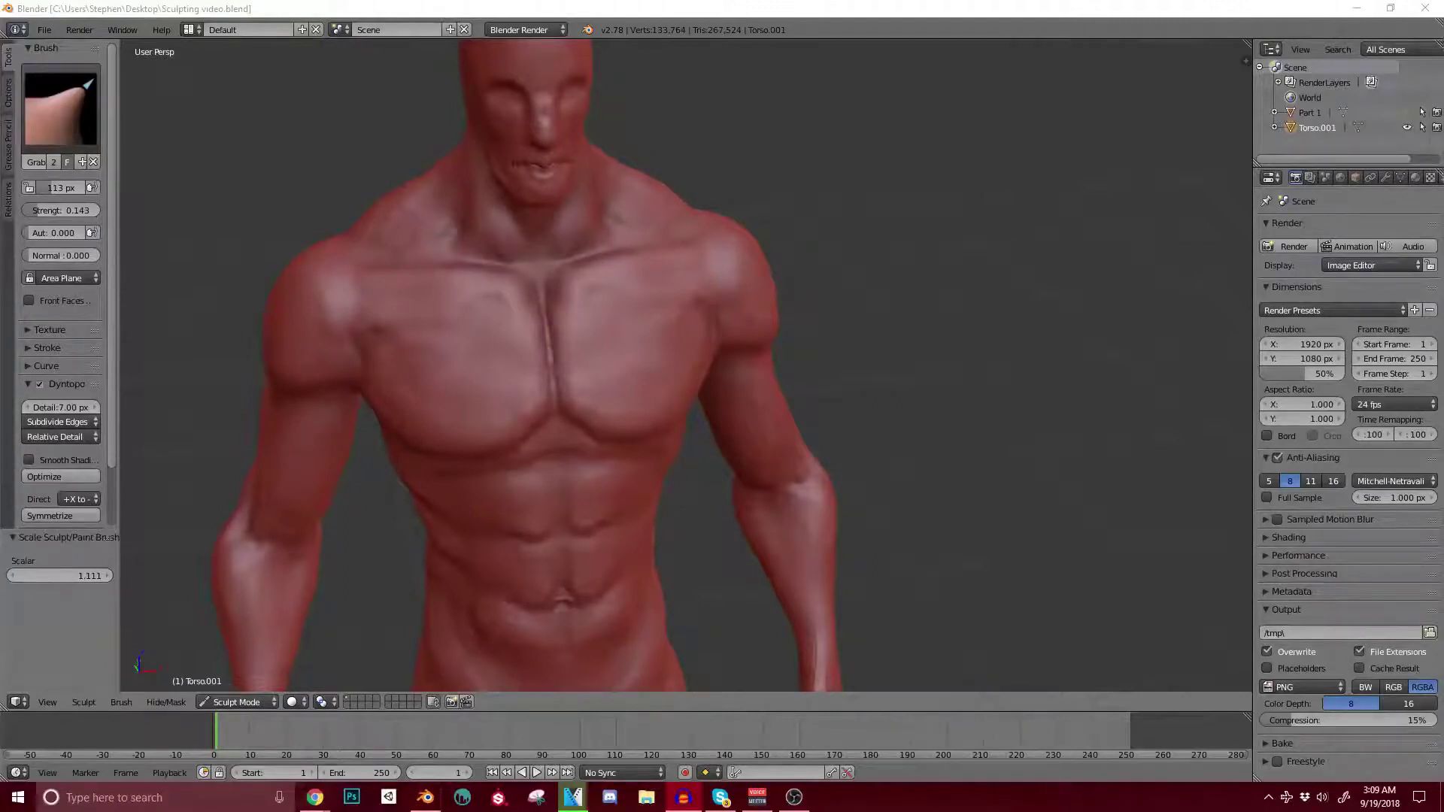
scroll(511, 324, down, 3)
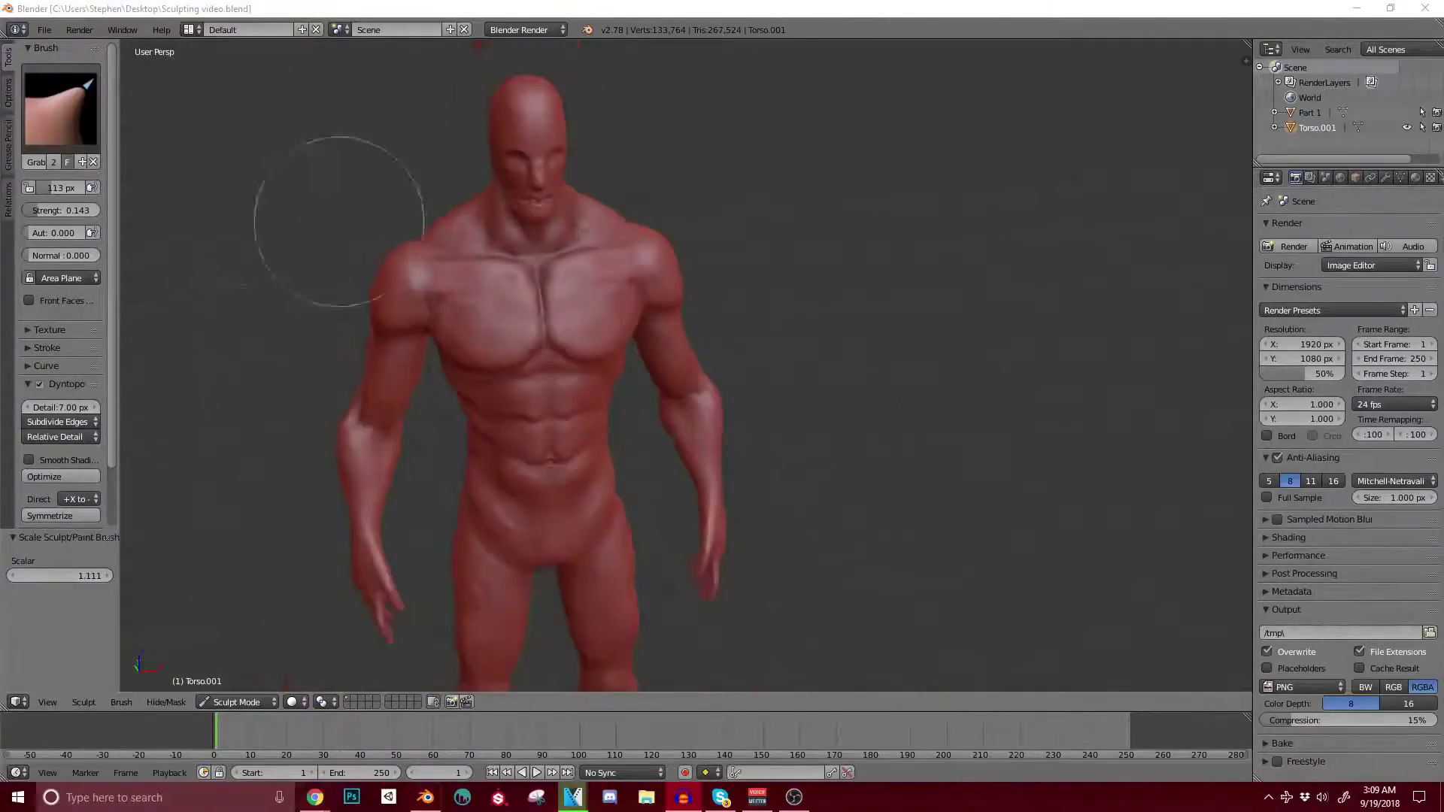
mouse_move(458, 258)
middle_down()
mouse_move(612, 209)
mouse_move(612, 273)
mouse_move(587, 278)
middle_up()
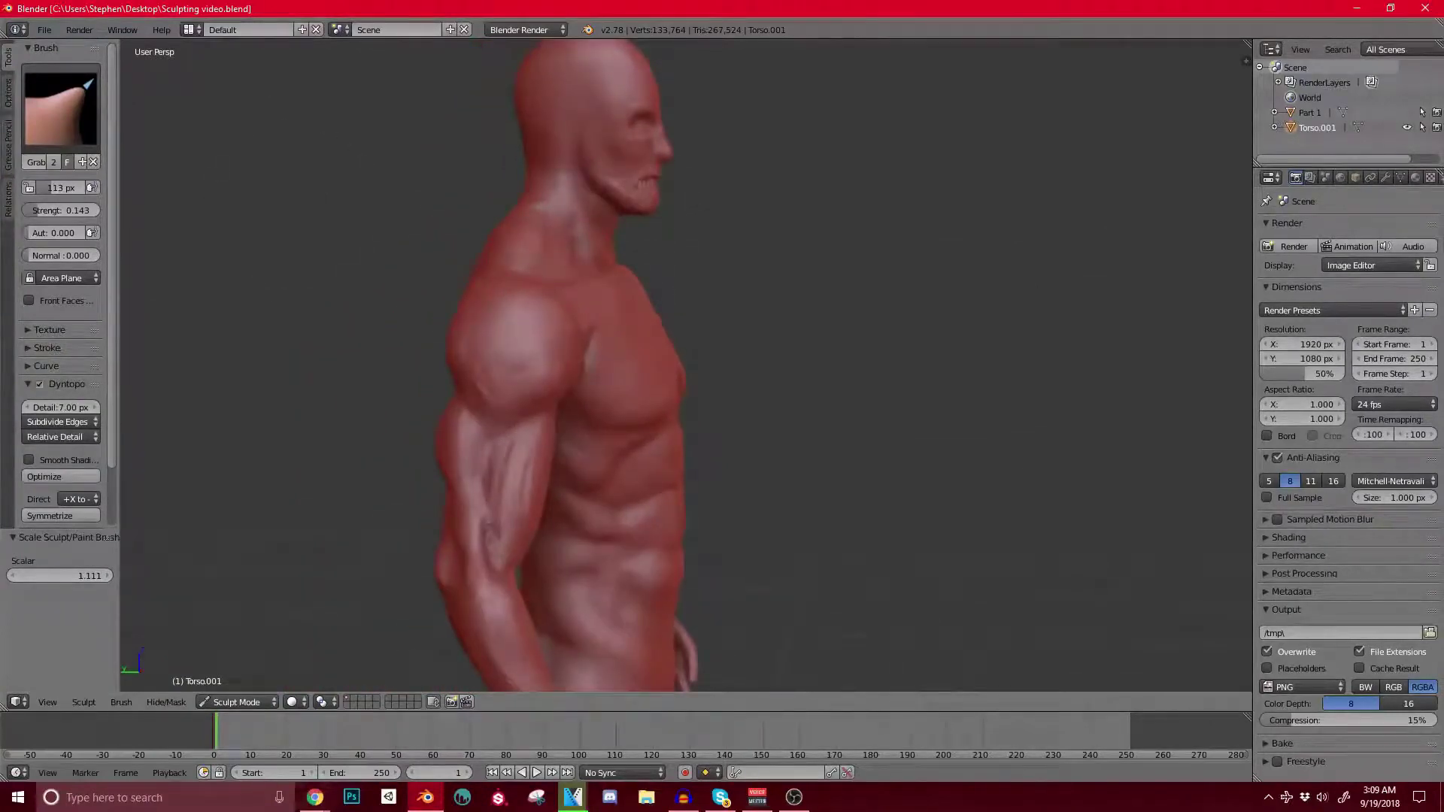
Step: Pull the back contour of the upper arm slightly outward with the Grab brush in side view
key(alt+Tab)
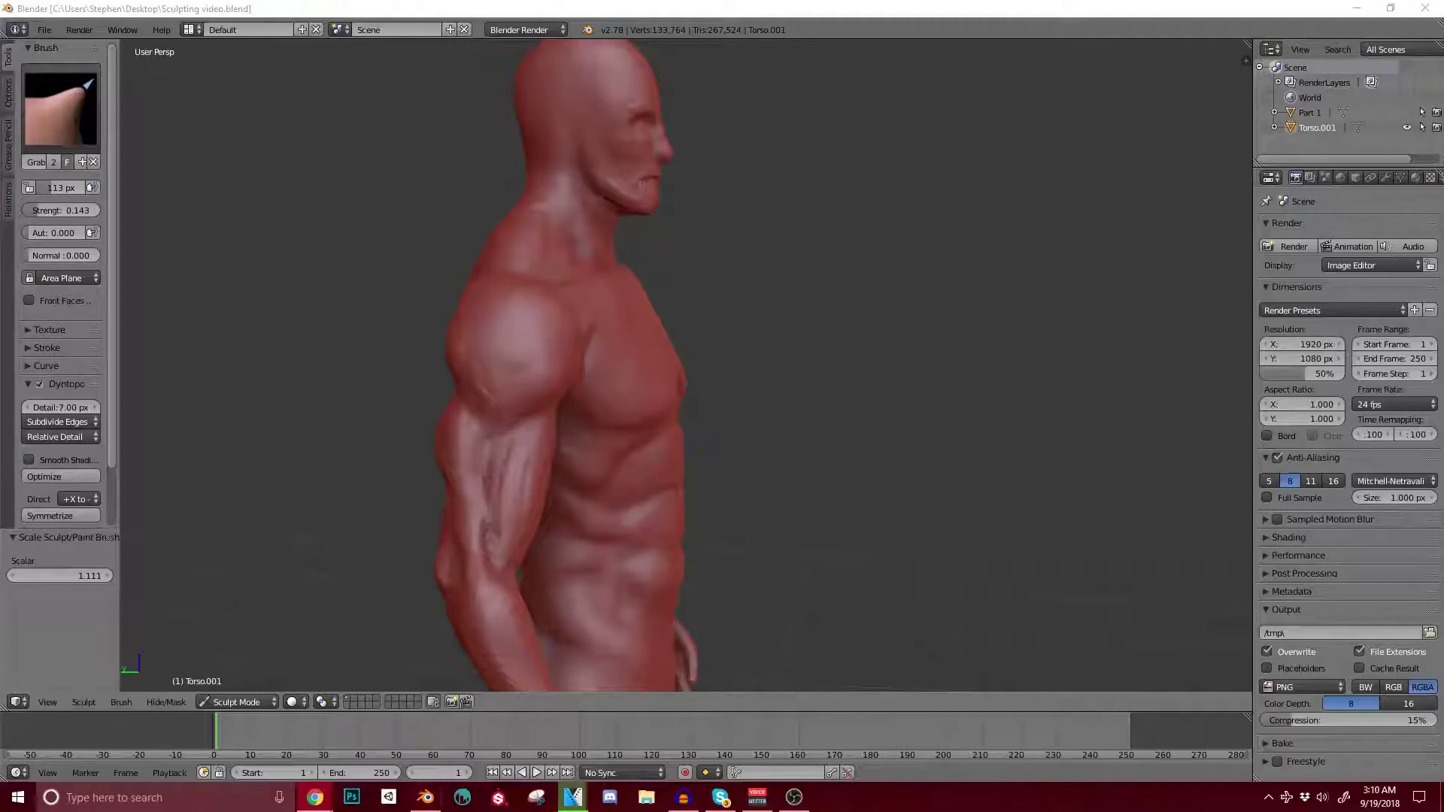
click(840, 373)
middle_drag(838, 390, 778, 415)
shift+middle_drag(778, 415, 980, 274)
drag(625, 344, 616, 345)
Step: Enlarge the Grab brush to 153 px for work around the shoulders and upper back
mouse_move(703, 356)
middle_down()
mouse_move(558, 305)
mouse_move(580, 419)
mouse_move(613, 377)
mouse_move(619, 419)
mouse_move(554, 554)
mouse_move(680, 496)
mouse_move(678, 345)
mouse_move(612, 371)
mouse_move(789, 393)
middle_up()
scroll(622, 319, up, 2)
key(bracketright)
key(bracketright)
key(bracketright)
middle_drag(651, 272, 691, 262)
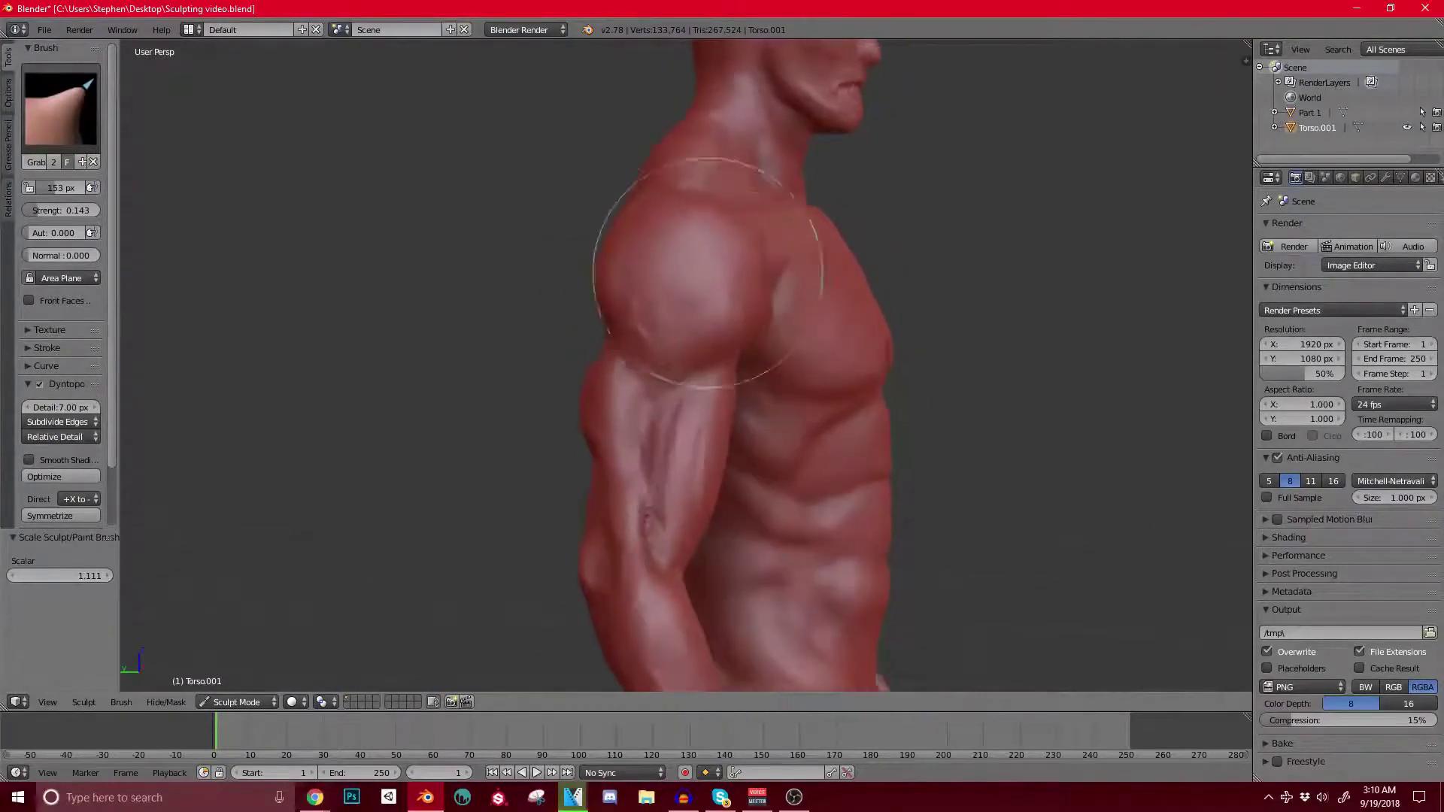
middle_drag(755, 309, 886, 322)
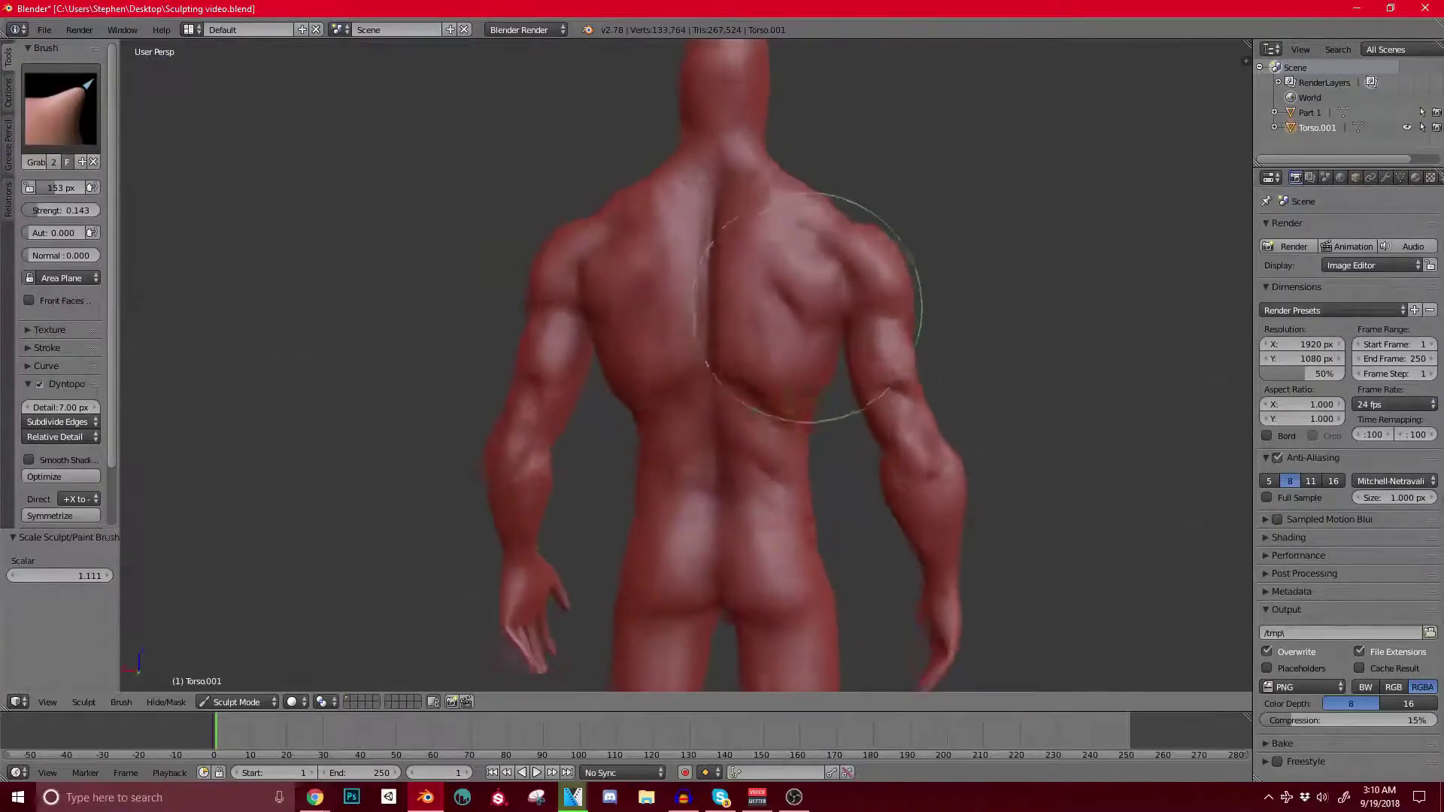
Step: Examine the figure's back, arms, chest and shoulders from several angles
scroll(767, 349, up, 3)
scroll(748, 477, down, 3)
mouse_move(692, 510)
middle_down()
mouse_move(783, 532)
mouse_move(716, 429)
mouse_move(736, 381)
mouse_move(790, 376)
middle_up()
scroll(760, 503, down, 1)
scroll(707, 421, up, 1)
middle_drag(671, 380, 735, 387)
scroll(680, 331, up, 2)
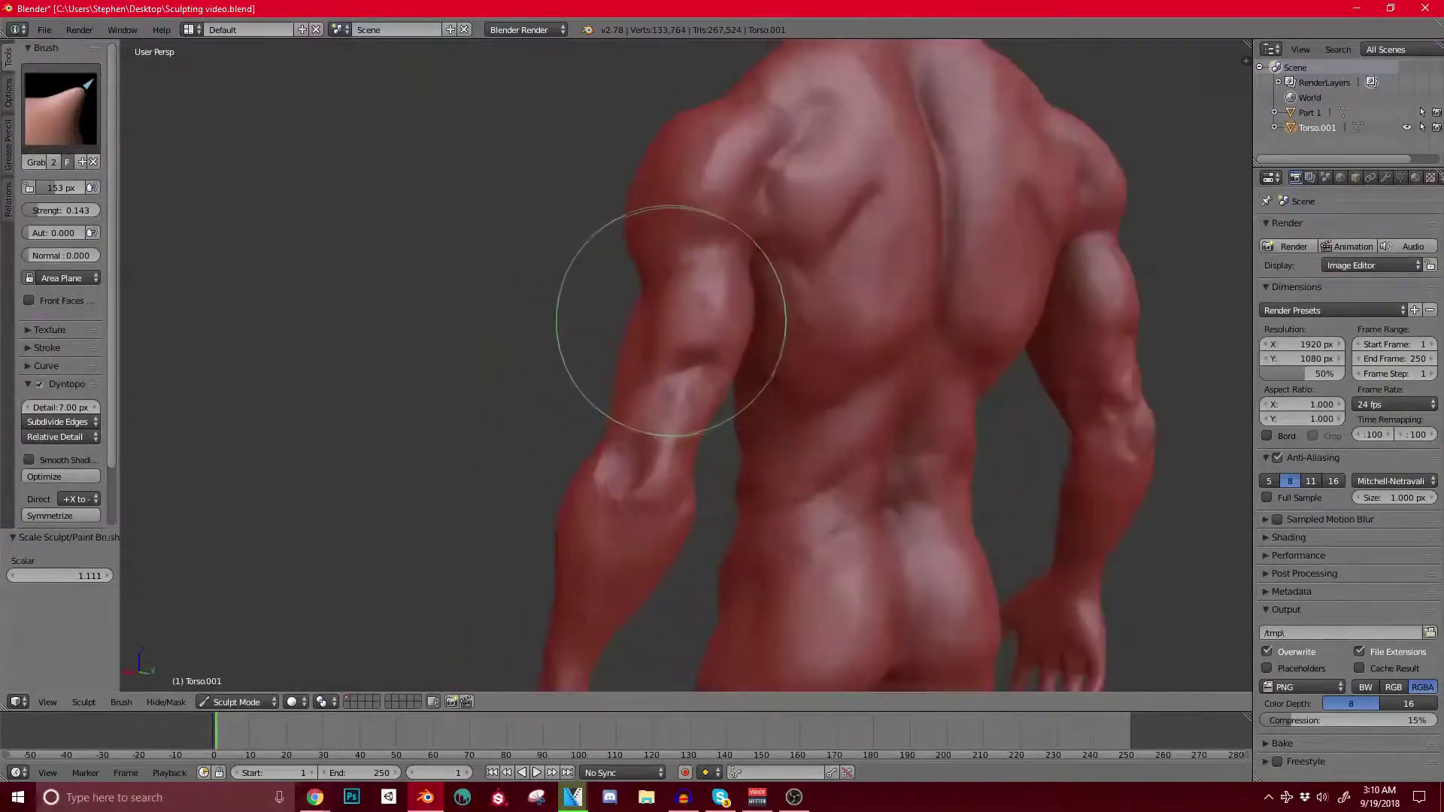
middle_drag(687, 333, 667, 349)
mouse_move(764, 387)
middle_down()
mouse_move(663, 445)
mouse_move(896, 406)
mouse_move(933, 370)
middle_up()
scroll(763, 328, up, 3)
scroll(786, 271, down, 2)
mouse_move(790, 290)
middle_down()
mouse_move(789, 324)
mouse_move(760, 350)
mouse_move(811, 436)
middle_up()
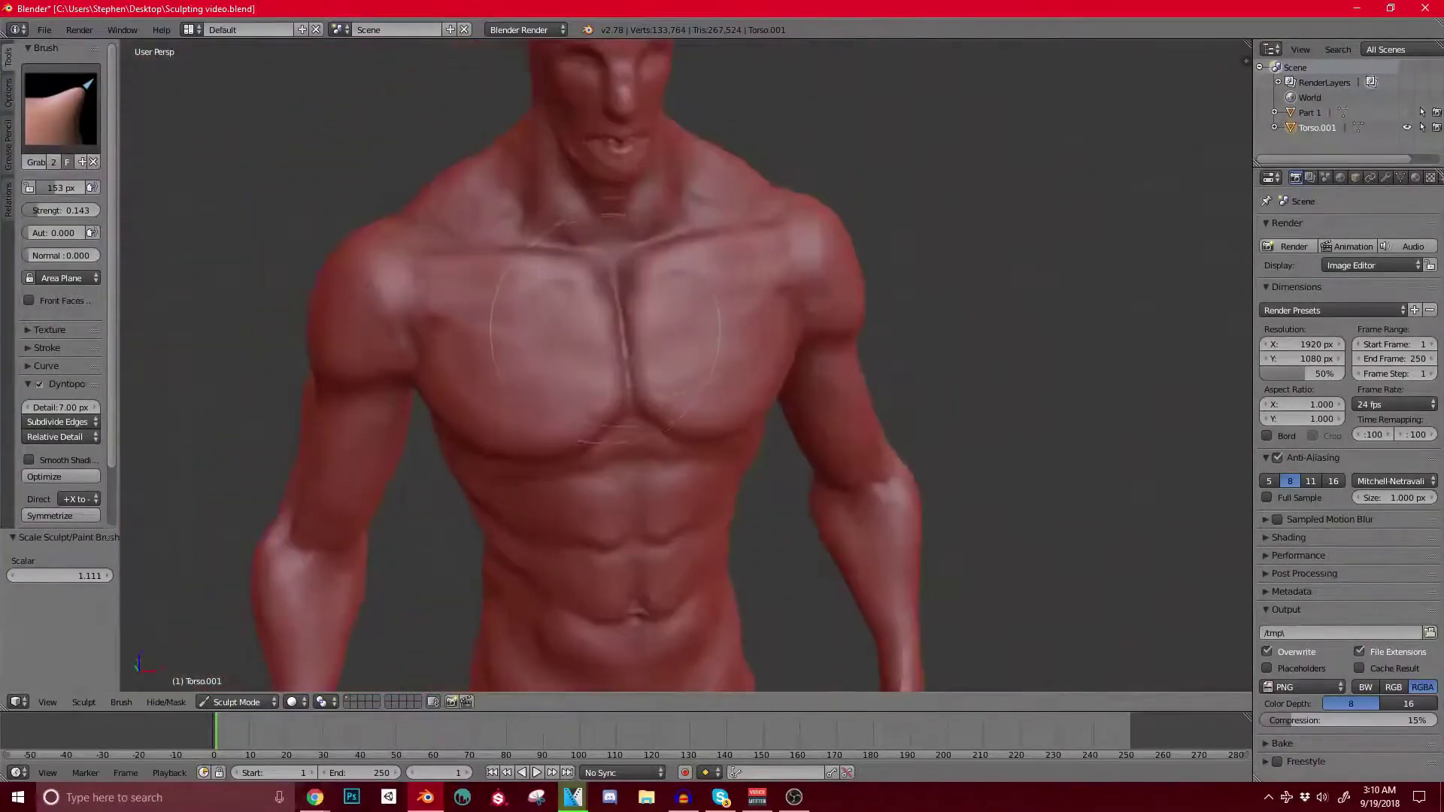
middle_drag(479, 226, 622, 235)
shift+middle_drag(759, 229, 613, 259)
Step: Build up the muscle between the neck and shoulder with the Clay brush at 51 px
click(61, 109)
click(175, 194)
key(bracketleft)
mouse_move(677, 331)
middle_down()
mouse_move(582, 354)
mouse_move(744, 365)
mouse_move(898, 278)
middle_up()
mouse_move(828, 254)
mouse_down()
mouse_move(845, 252)
mouse_move(849, 230)
mouse_up()
middle_drag(845, 254, 1090, 265)
mouse_move(666, 240)
mouse_down()
mouse_move(646, 215)
mouse_move(690, 239)
mouse_move(680, 201)
mouse_up()
scroll(680, 201, down, 3)
middle_drag(700, 202, 868, 307)
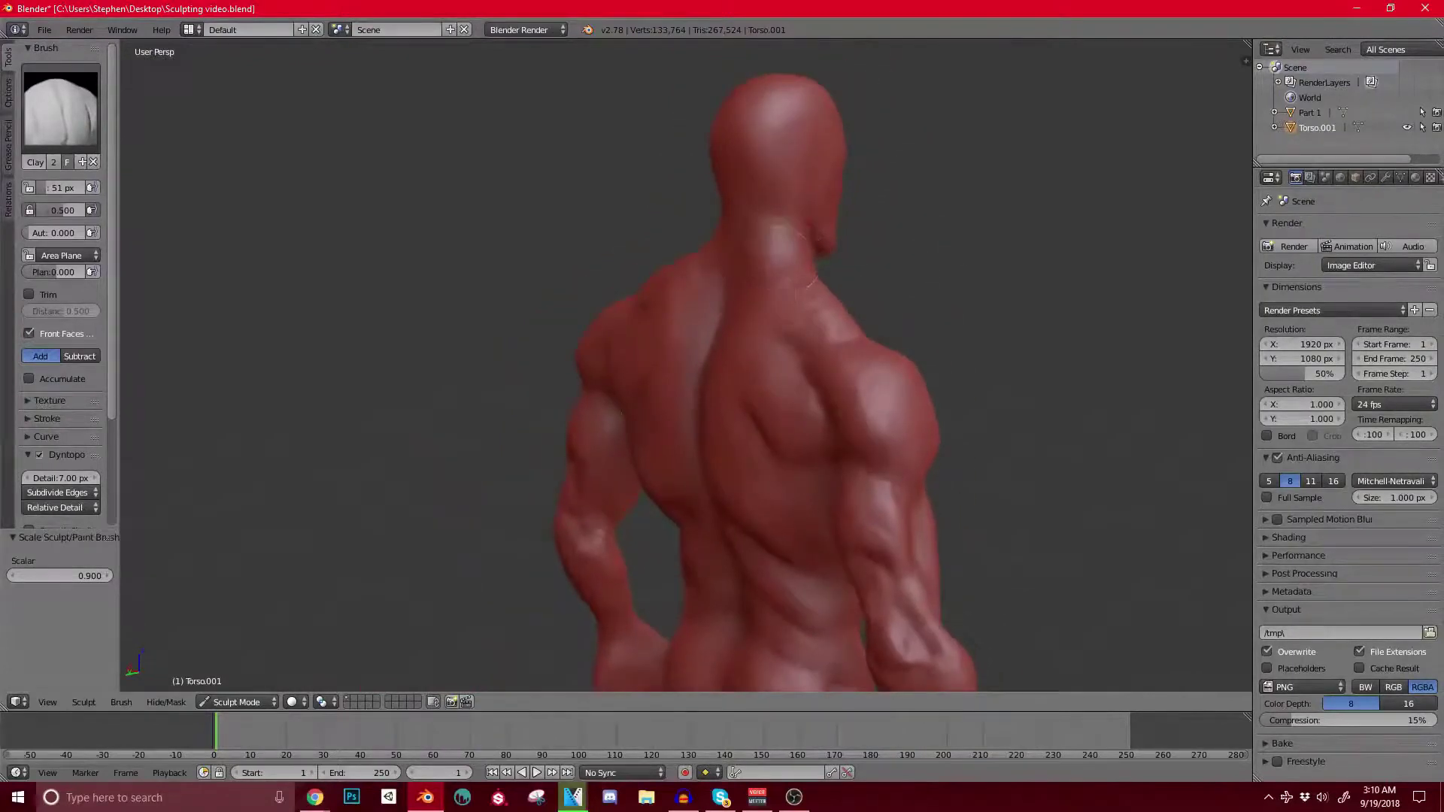
middle_drag(785, 257, 849, 248)
scroll(849, 247, up, 3)
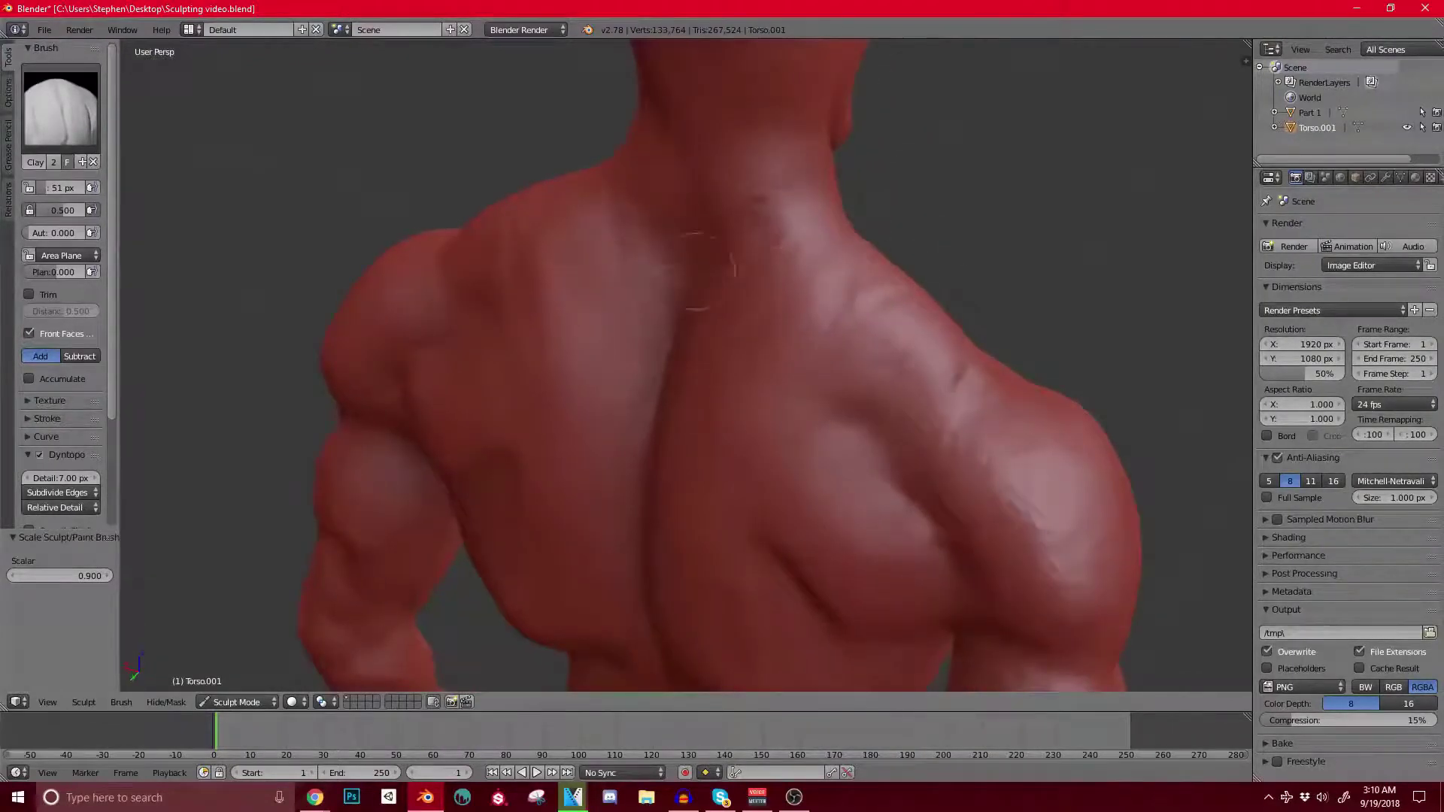
scroll(707, 271, down, 2)
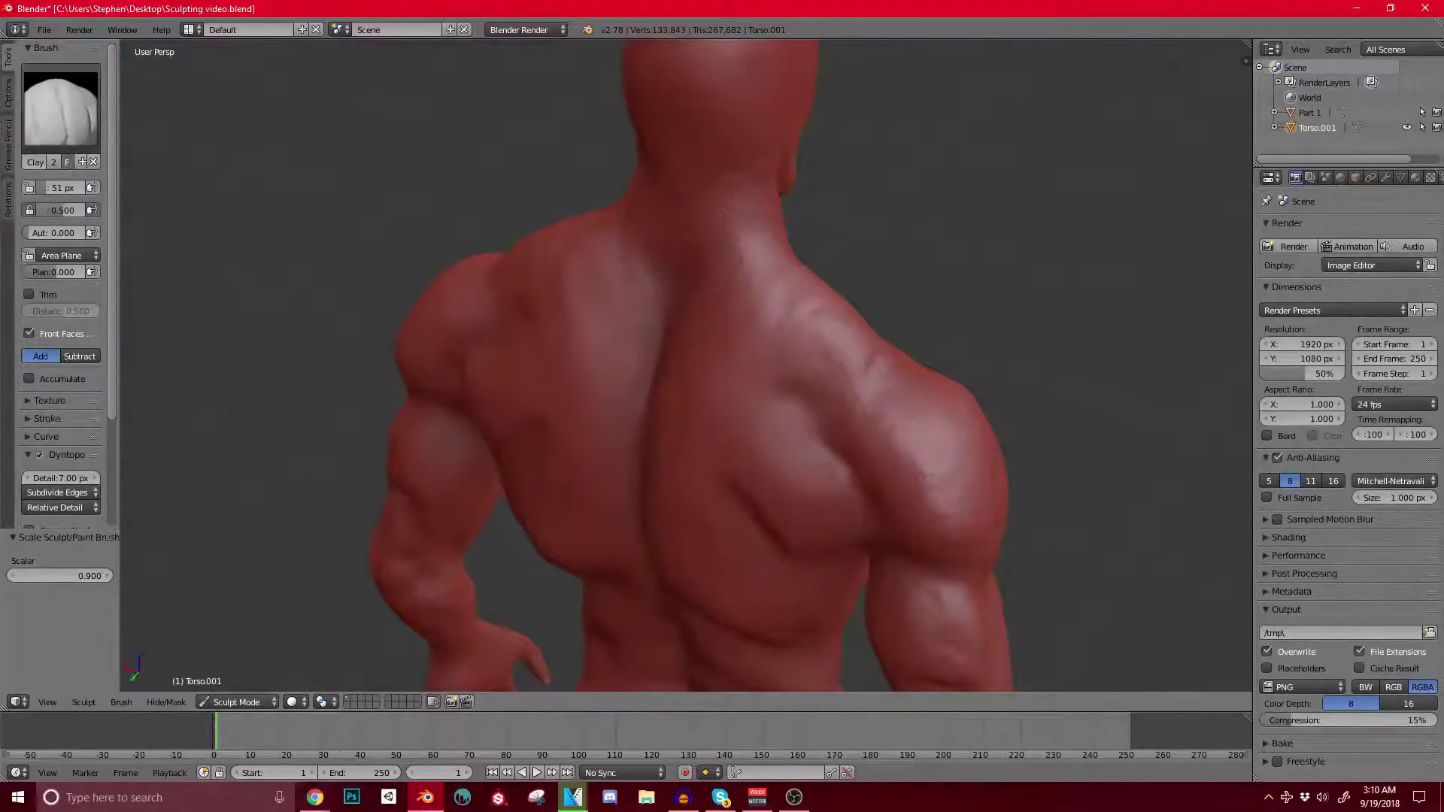
Step: Touch up the upper back around the base of the neck with the Clay brush
middle_drag(752, 376, 639, 376)
middle_drag(797, 248, 699, 244)
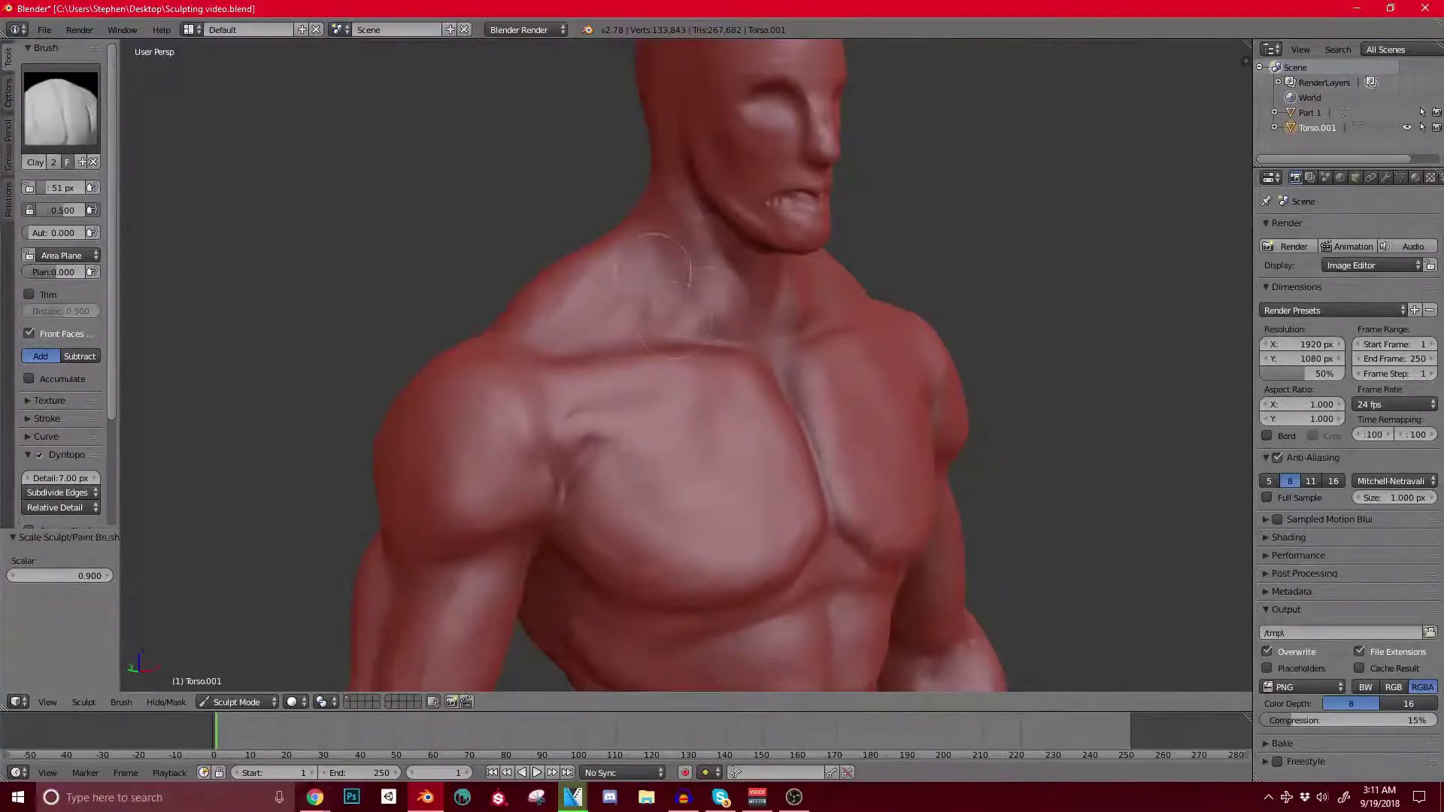
scroll(662, 173, down, 5)
middle_drag(526, 264, 660, 271)
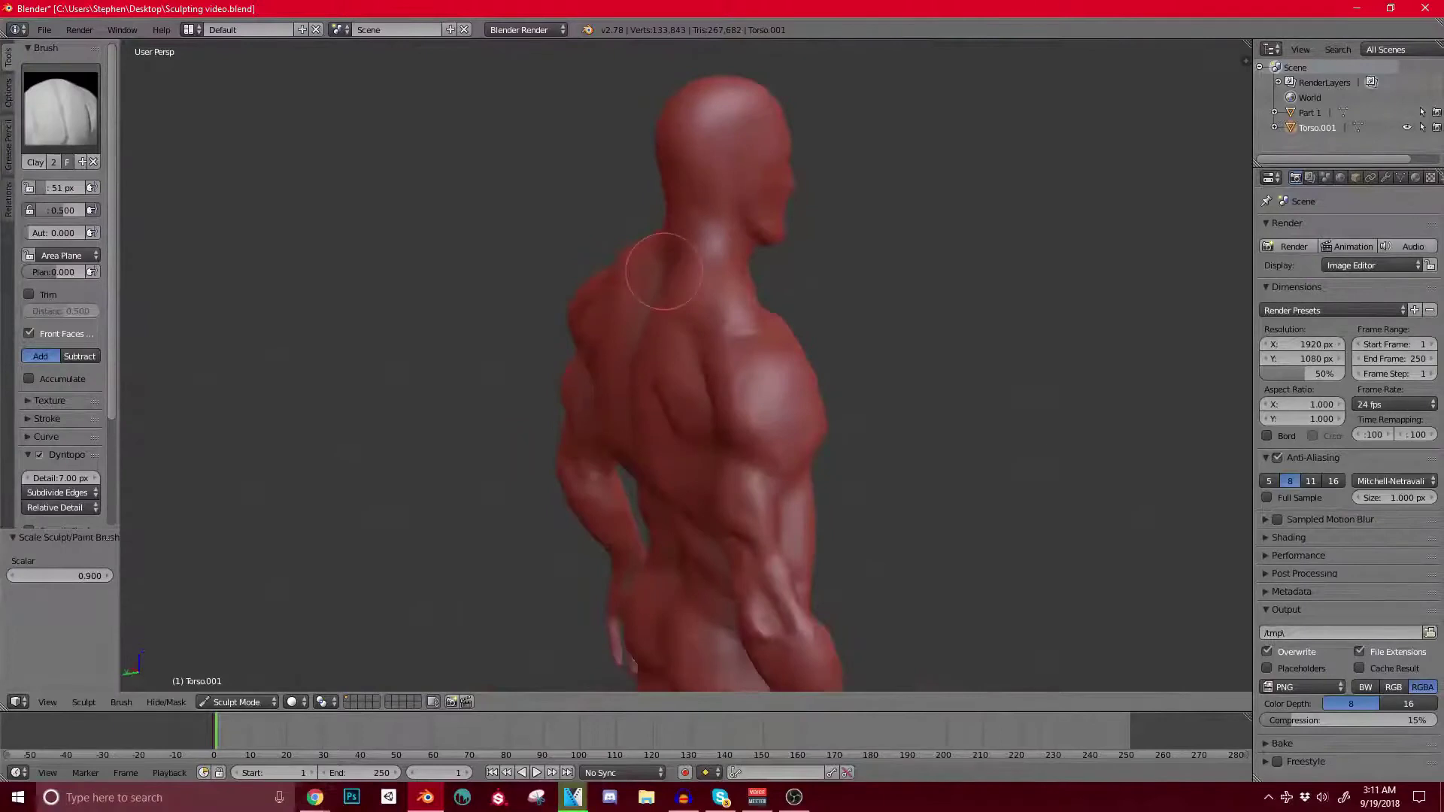
key(alt+Tab)
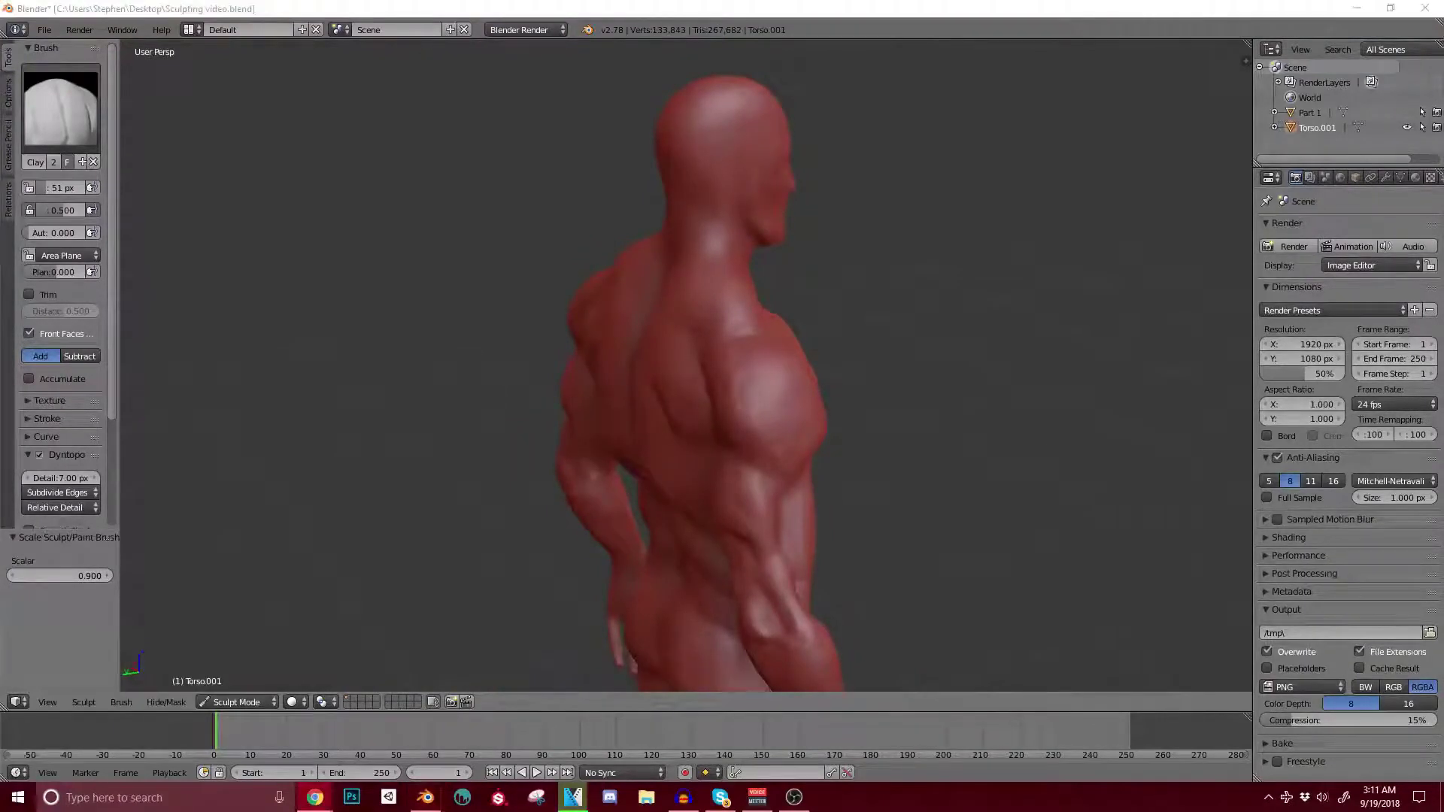
click(724, 265)
middle_drag(699, 267, 887, 282)
scroll(887, 282, up, 4)
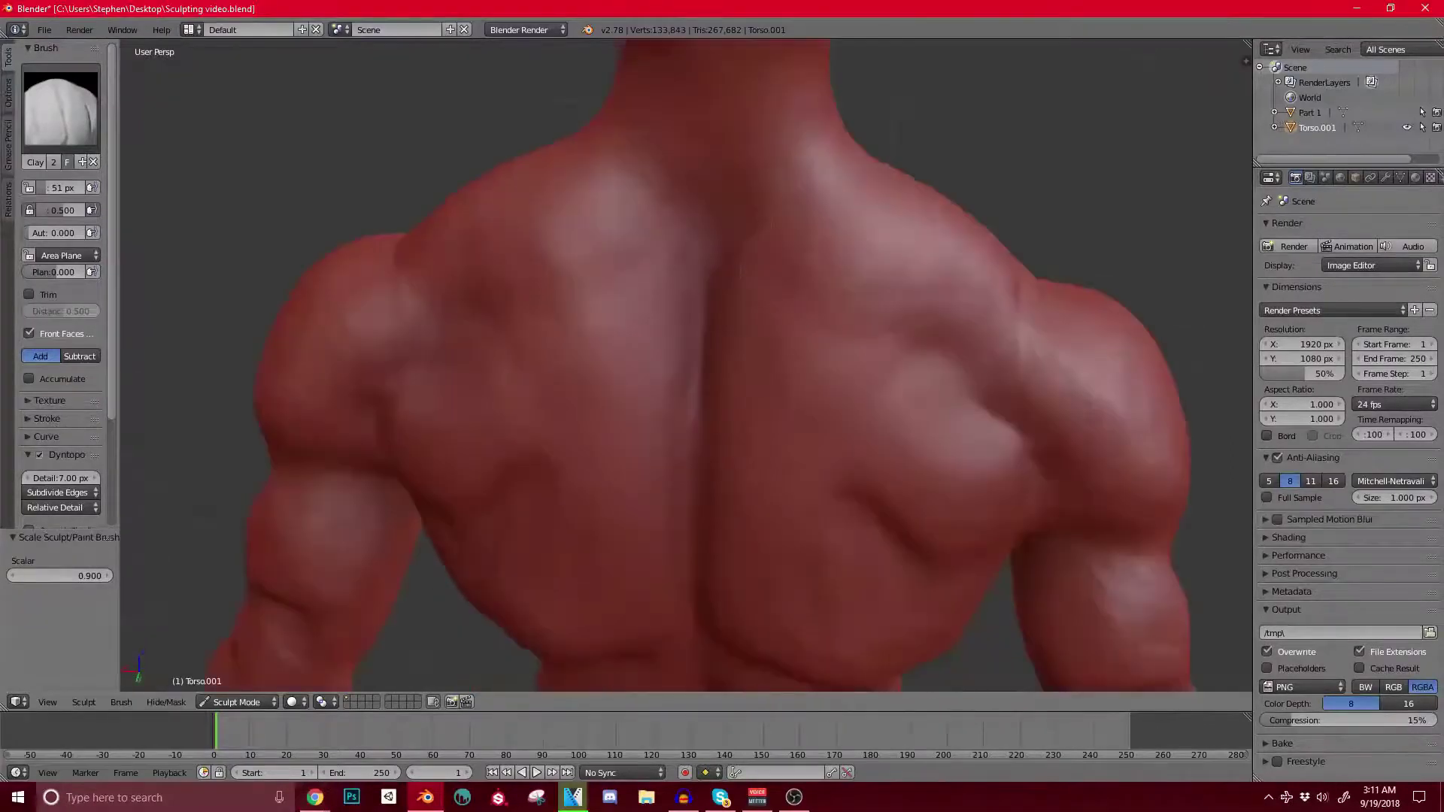
scroll(728, 240, down, 4)
Step: Examine the neck, shoulders, upper back and chest from the side, rear and front
middle_drag(722, 278, 951, 324)
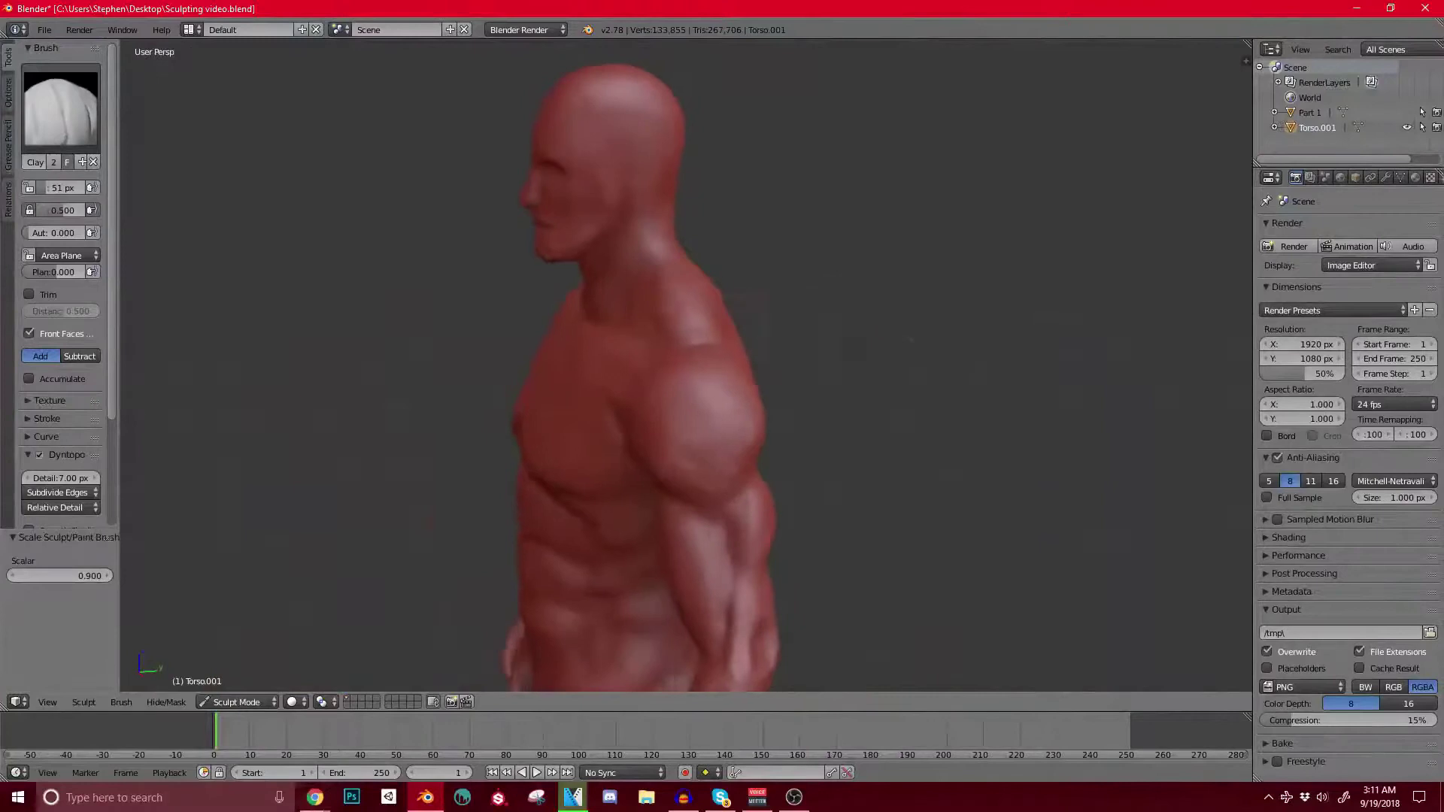
middle_drag(631, 263, 726, 303)
middle_drag(541, 361, 485, 361)
middle_drag(594, 237, 425, 282)
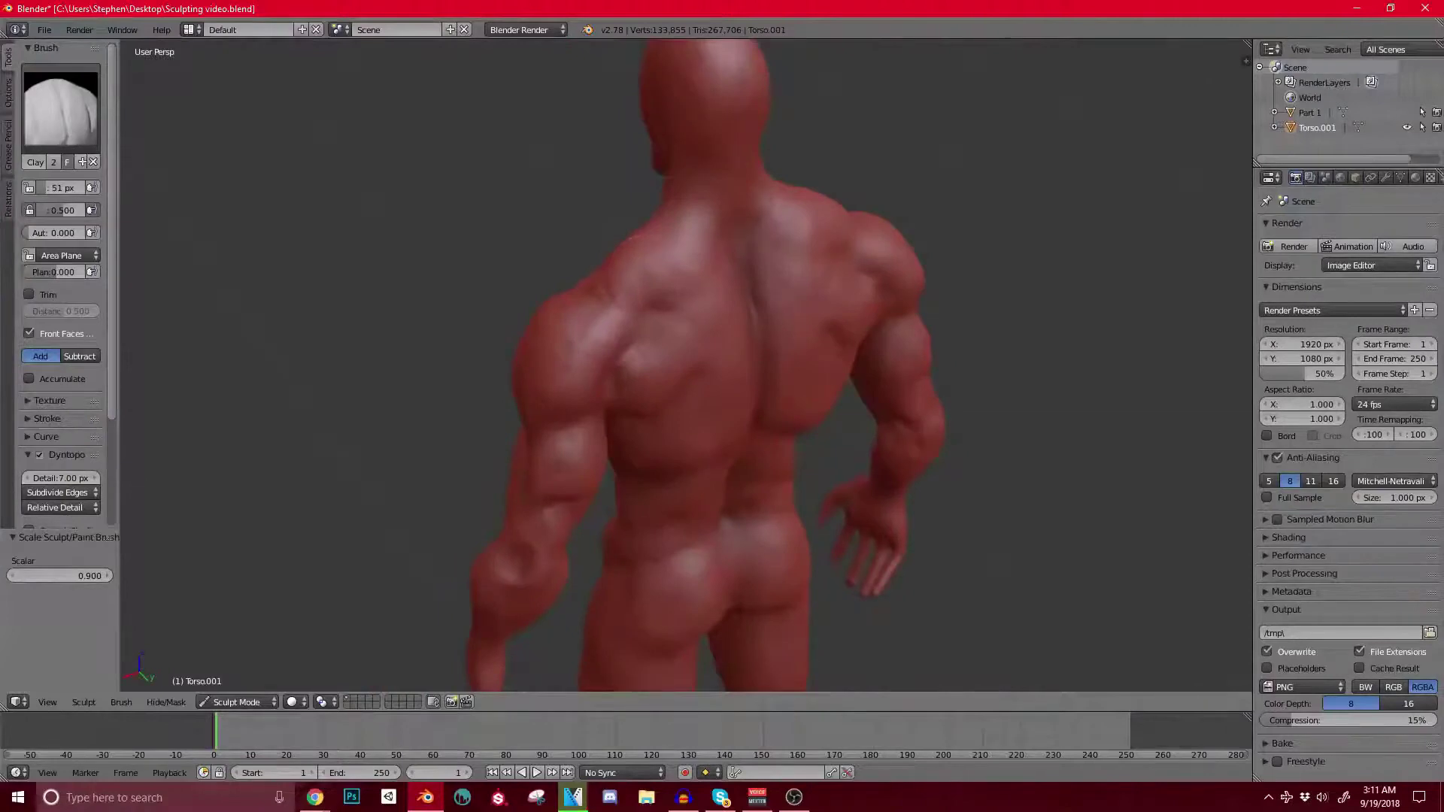
middle_drag(726, 263, 660, 267)
scroll(661, 267, down, 2)
scroll(660, 267, up, 2)
scroll(557, 259, down, 5)
middle_drag(557, 260, 872, 351)
scroll(873, 351, up, 3)
middle_drag(872, 351, 906, 354)
middle_drag(790, 350, 944, 350)
shift+middle_drag(827, 331, 985, 451)
middle_drag(985, 451, 925, 451)
middle_drag(944, 346, 752, 324)
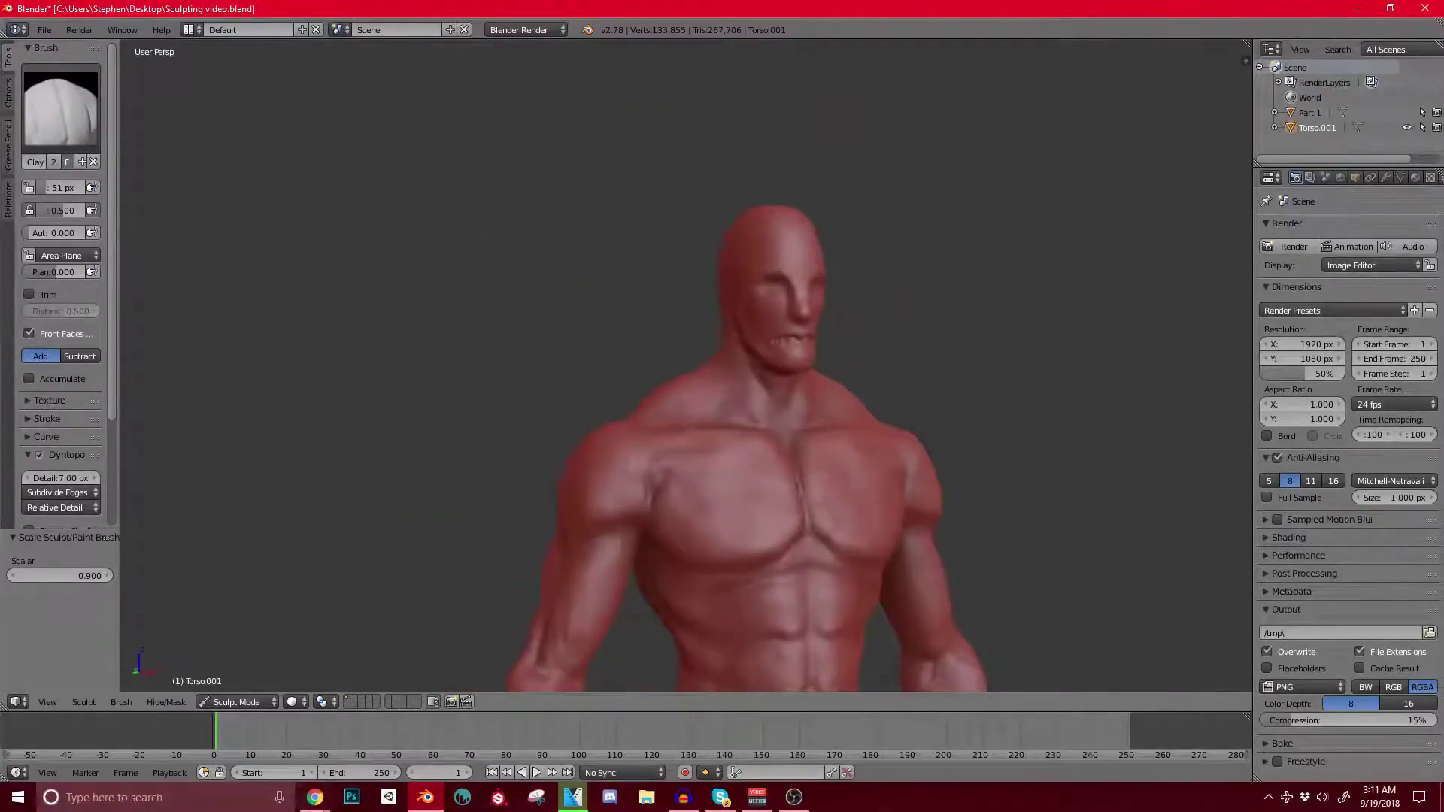
Step: Switch to the Grab brush with a 153 px radius for the neck and shoulder area
key(g)
key(bracketright)
key(bracketright)
key(bracketright)
key(bracketright)
key(bracketright)
key(bracketright)
key(bracketright)
key(bracketright)
key(bracketright)
key(bracketright)
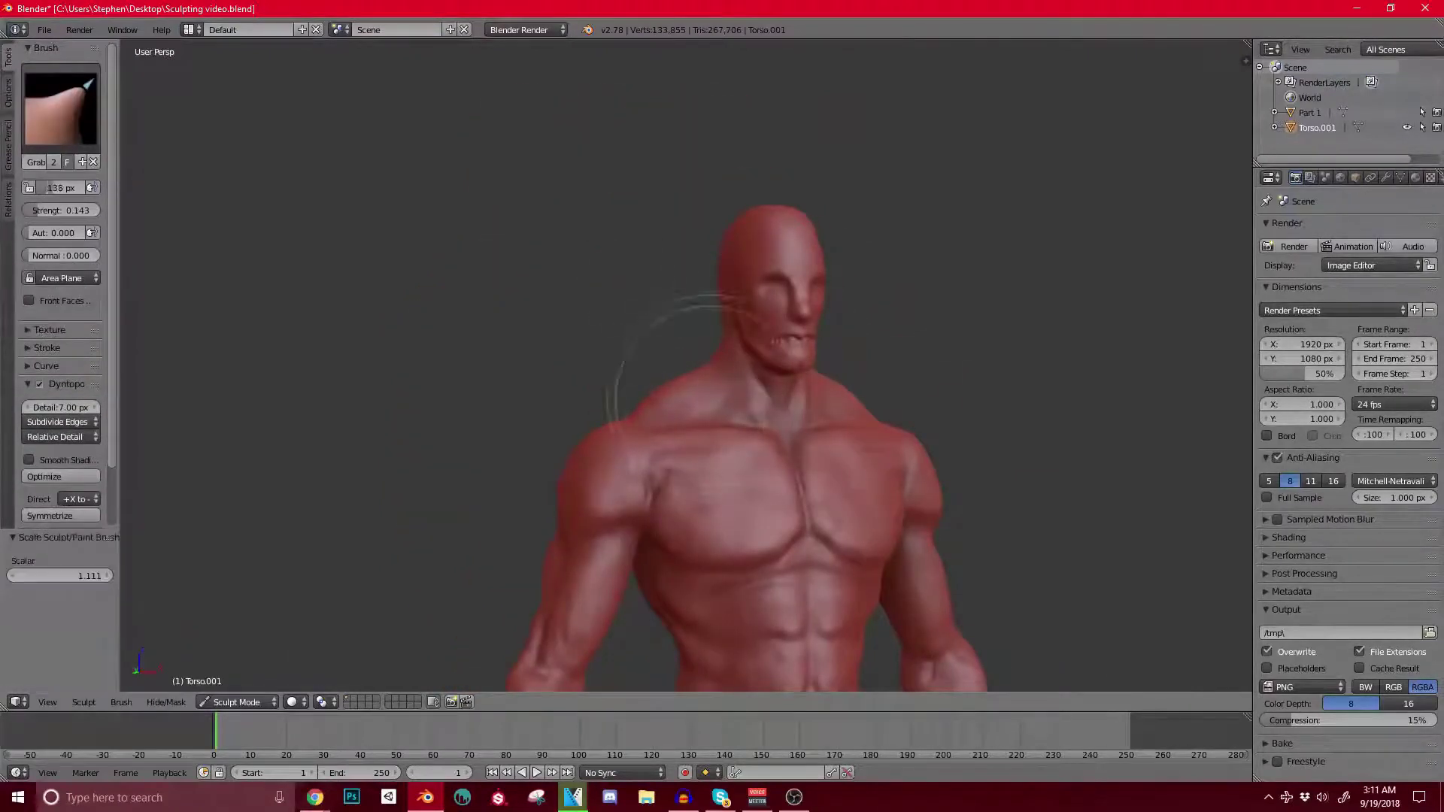
key(bracketright)
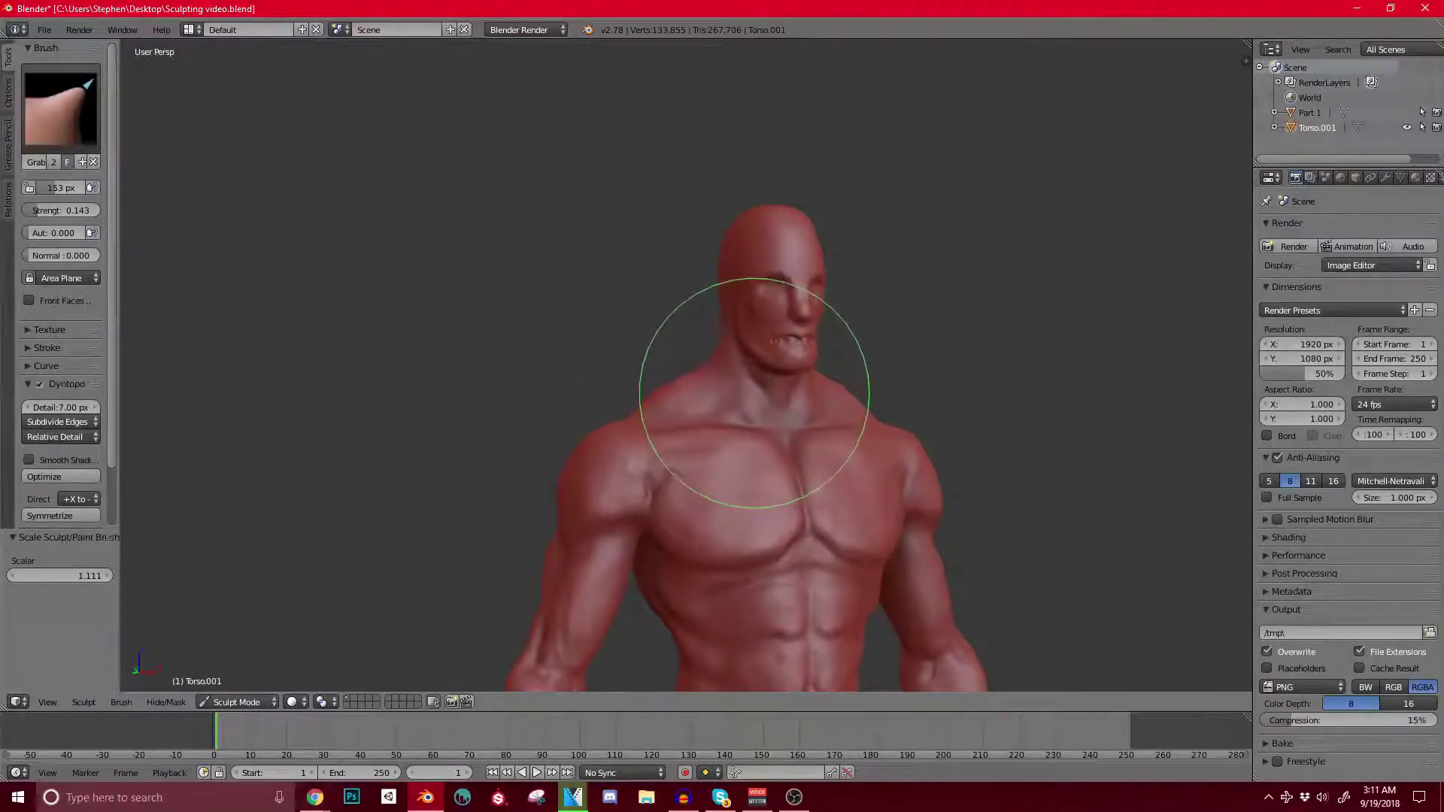
middle_drag(709, 461, 852, 410)
scroll(786, 438, up, 3)
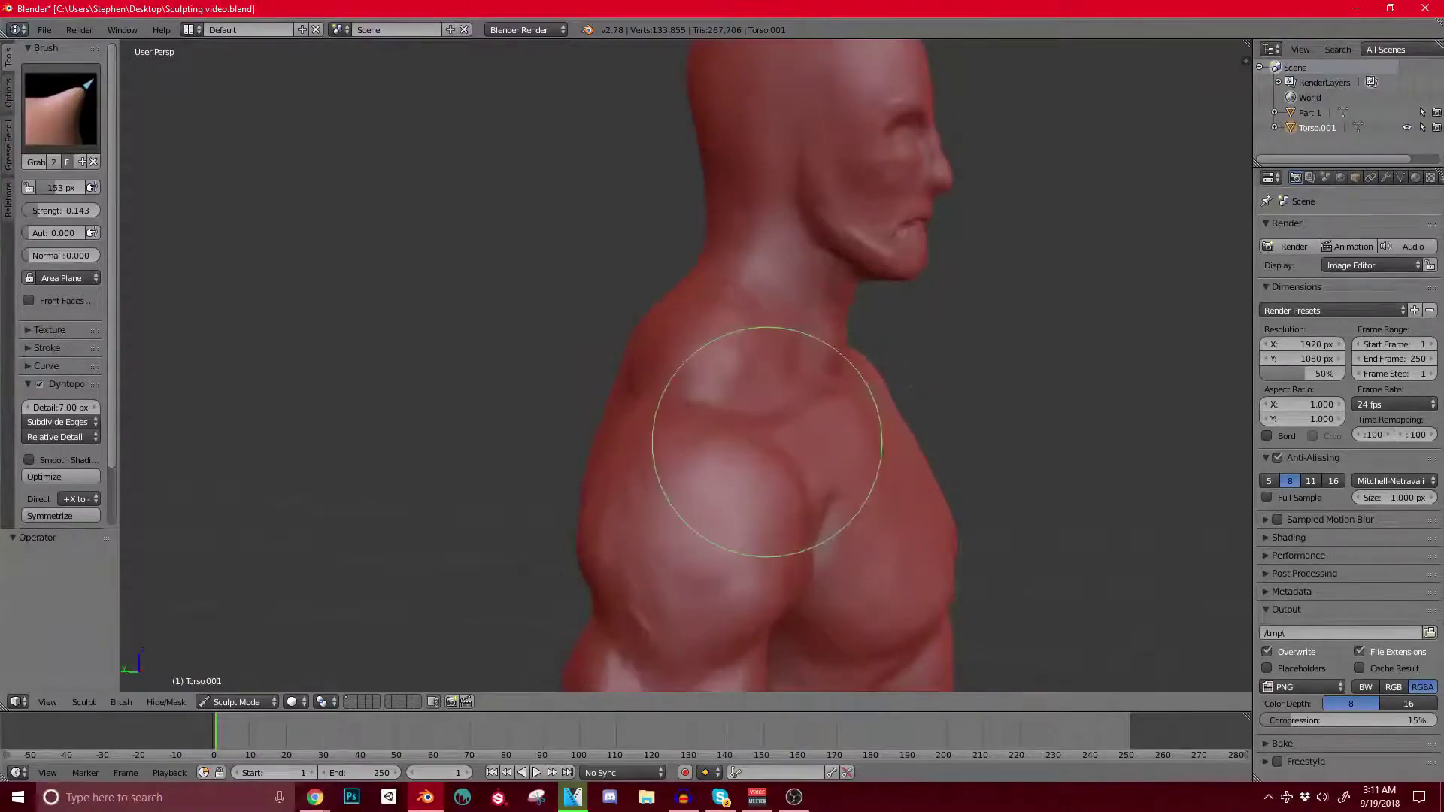
mouse_move(819, 399)
middle_down()
mouse_move(749, 392)
mouse_move(763, 391)
middle_up()
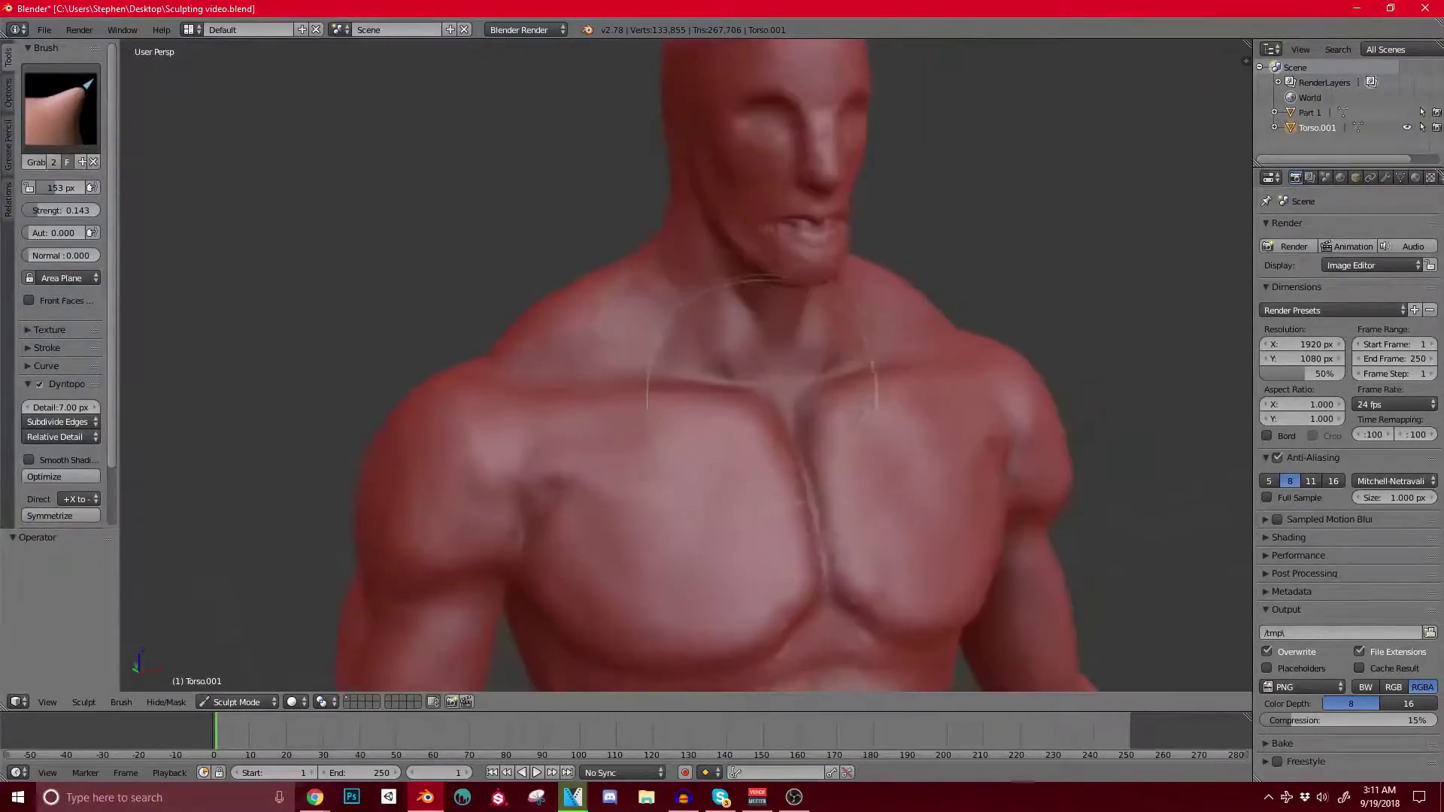
mouse_move(677, 403)
middle_down()
mouse_move(746, 440)
mouse_move(677, 354)
mouse_move(757, 371)
middle_up()
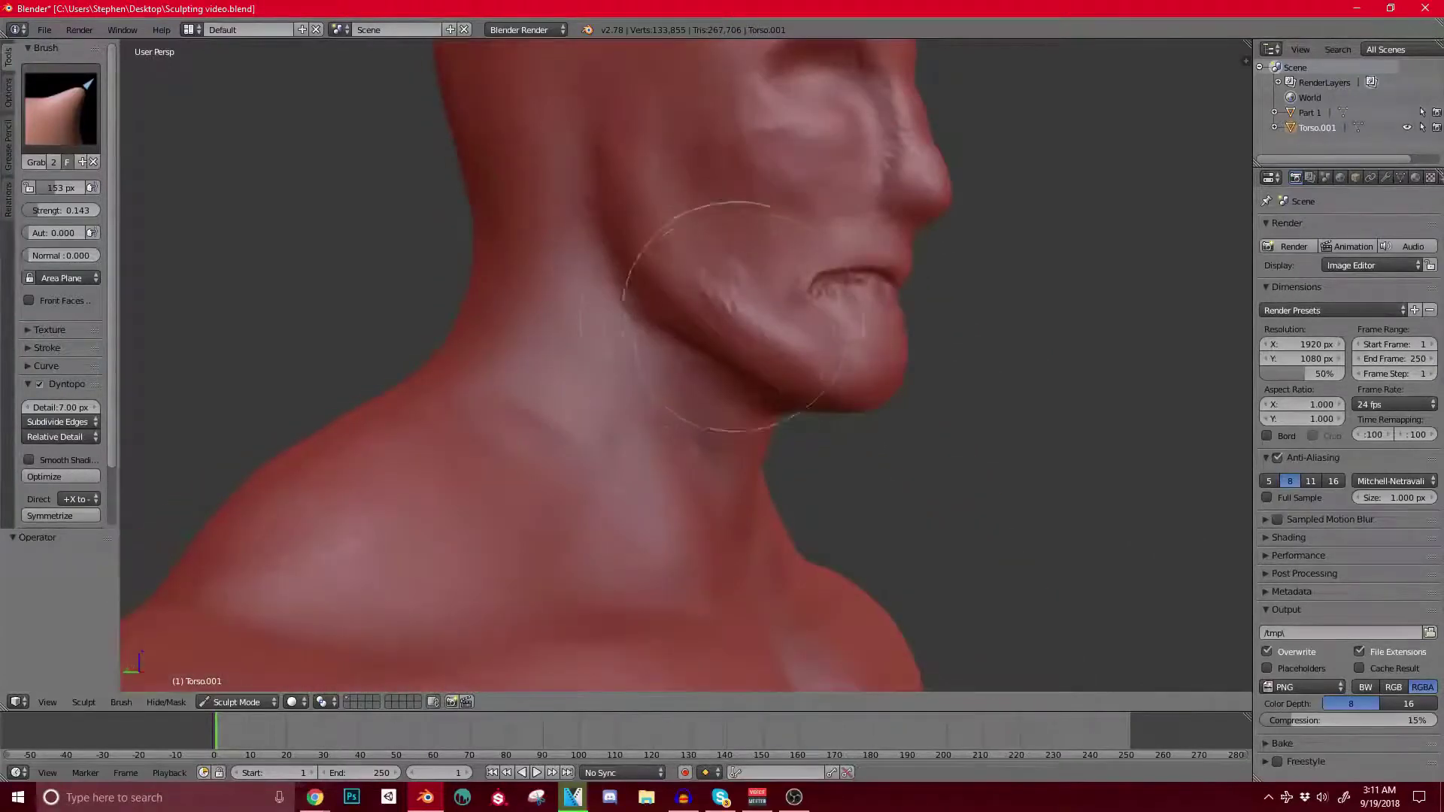
Step: Switch to the Clay brush and rework the lips at the mouth opening with a 28 px radius
click(60, 106)
click(192, 201)
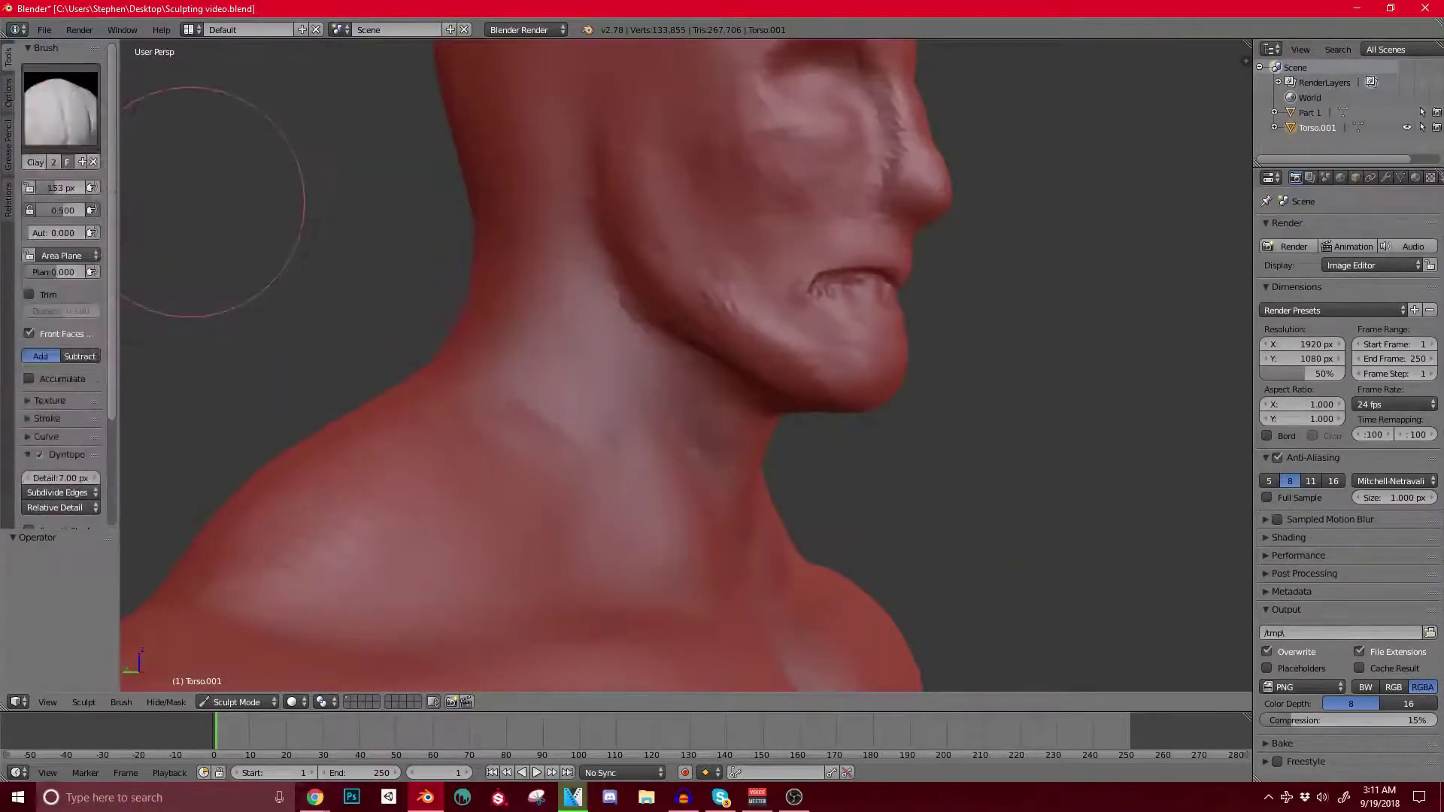
key(bracketleft)
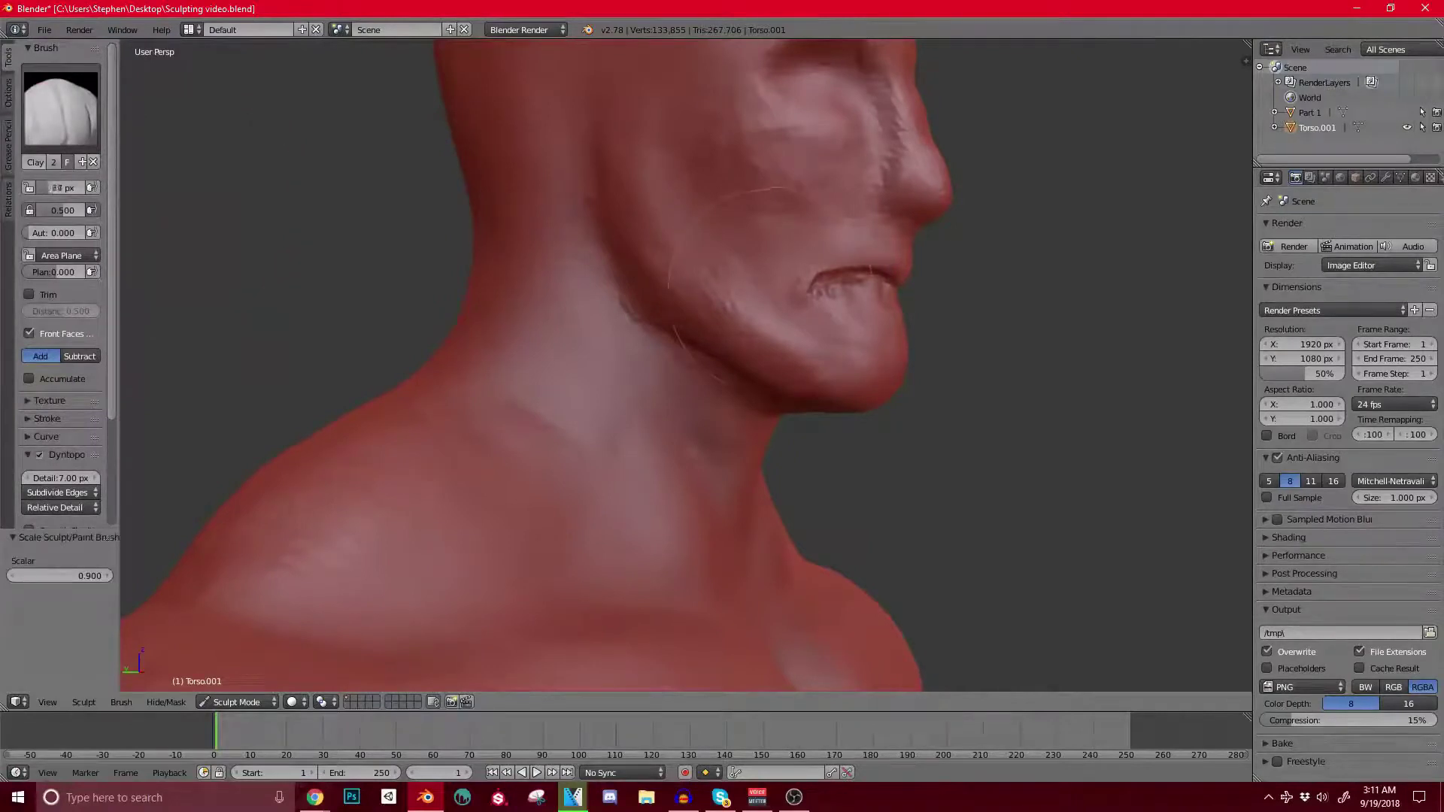
drag(824, 285, 823, 295)
mouse_move(823, 295)
middle_down()
mouse_move(696, 297)
mouse_move(793, 417)
middle_up()
scroll(688, 301, up, 3)
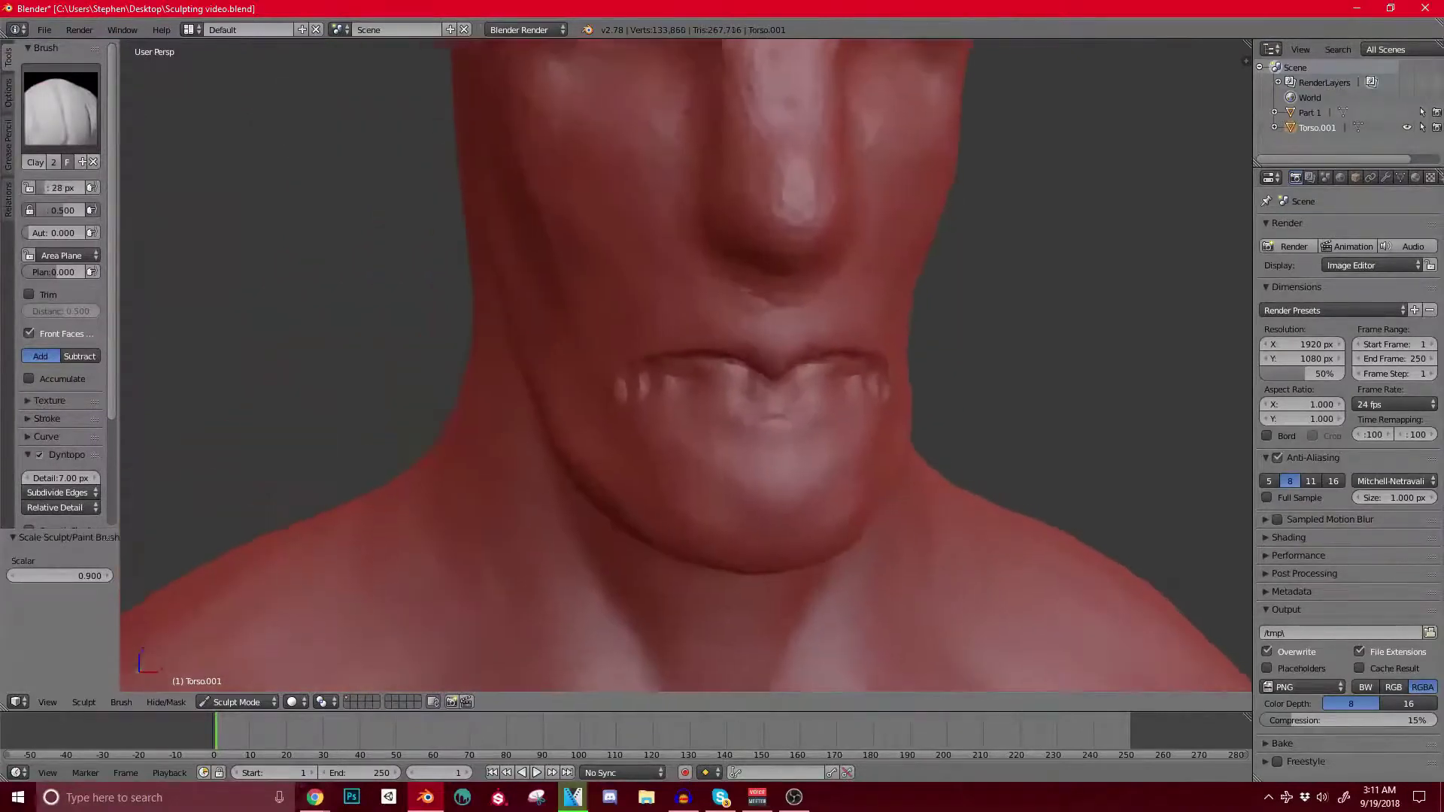
drag(735, 348, 729, 346)
scroll(649, 341, down, 3)
middle_drag(653, 356, 661, 331)
scroll(684, 365, up, 2)
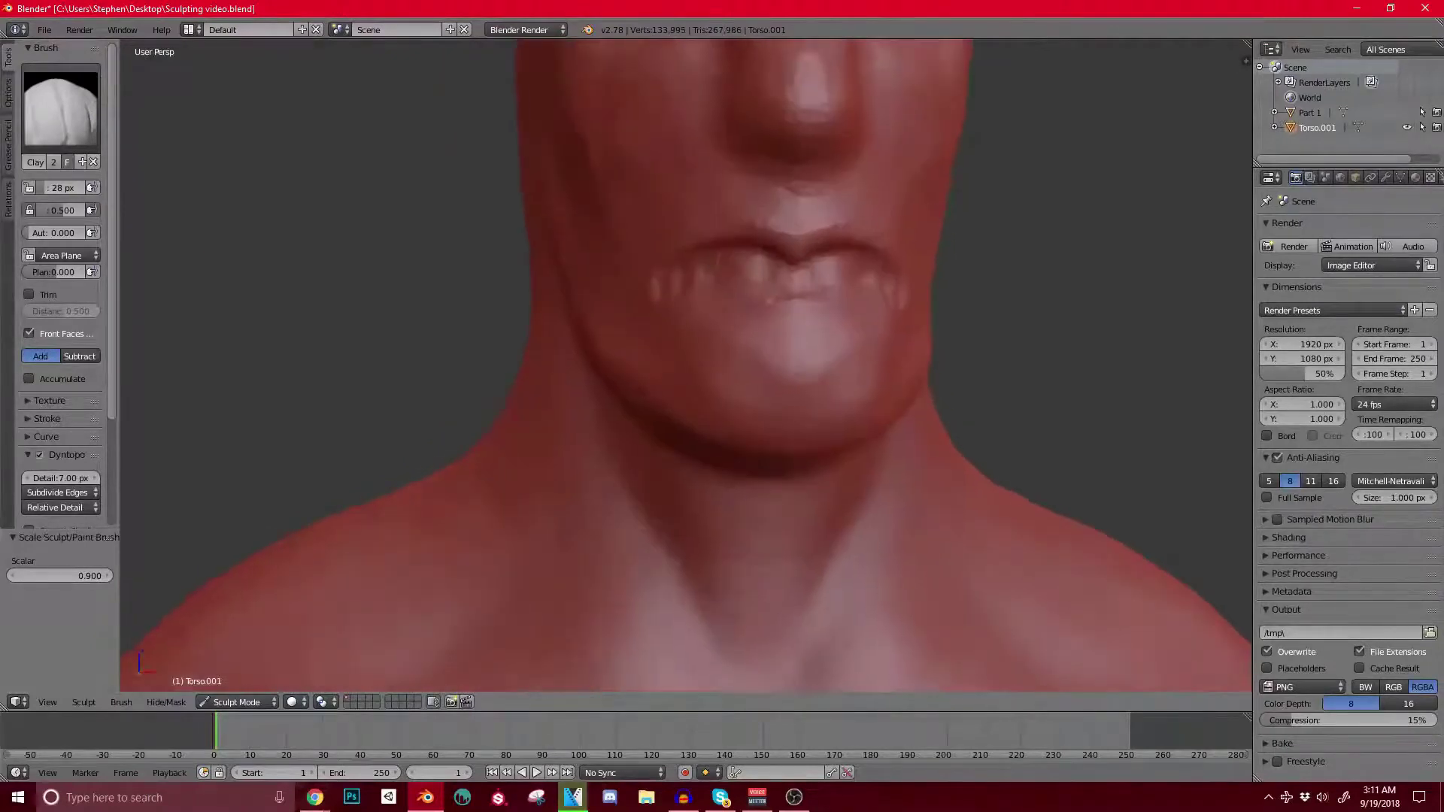
Step: Add volume to the lower lip with the Clay brush, enlarging its radius to 54 px
middle_drag(789, 248, 940, 256)
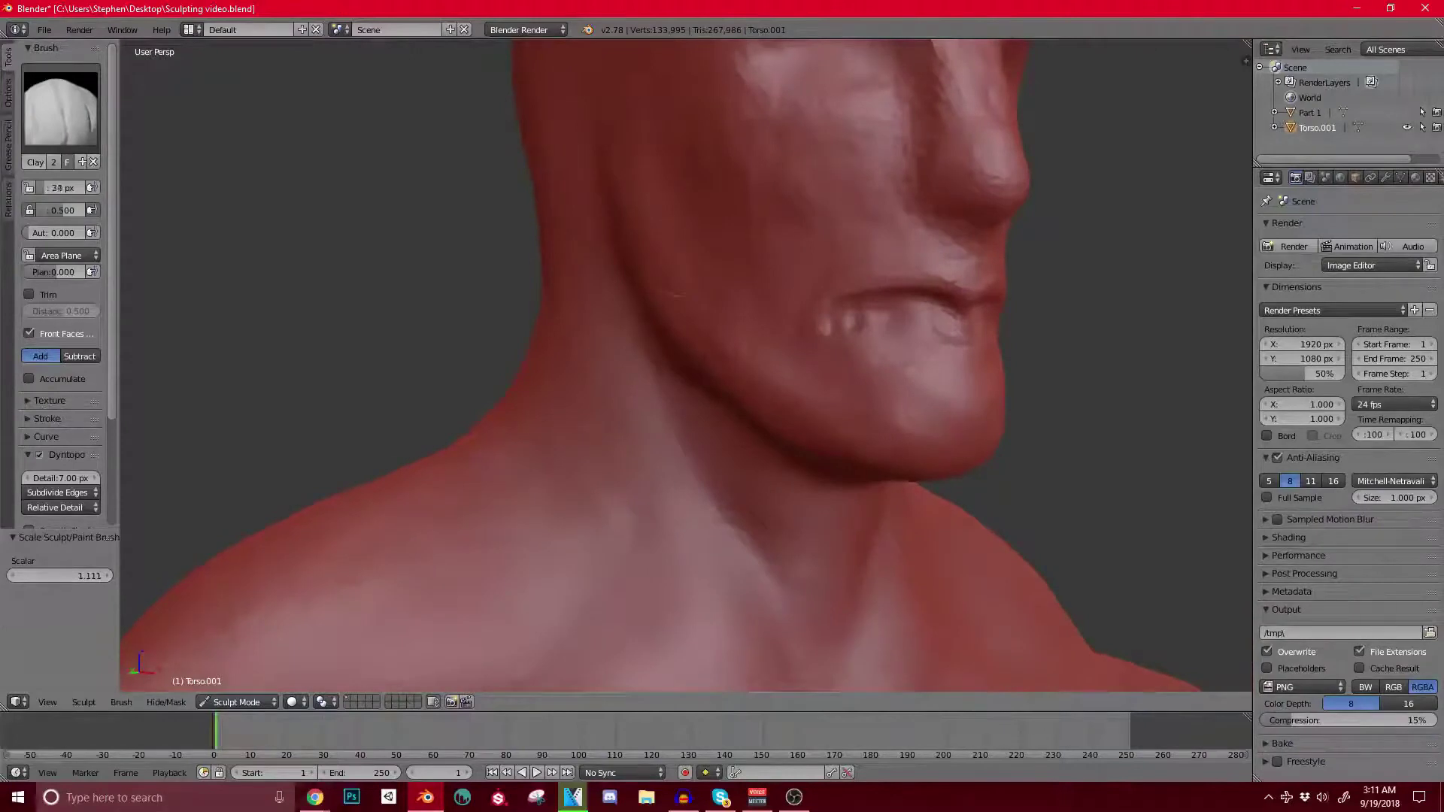
mouse_move(950, 319)
mouse_down()
mouse_move(953, 337)
mouse_move(909, 322)
mouse_up()
drag(887, 385, 944, 348)
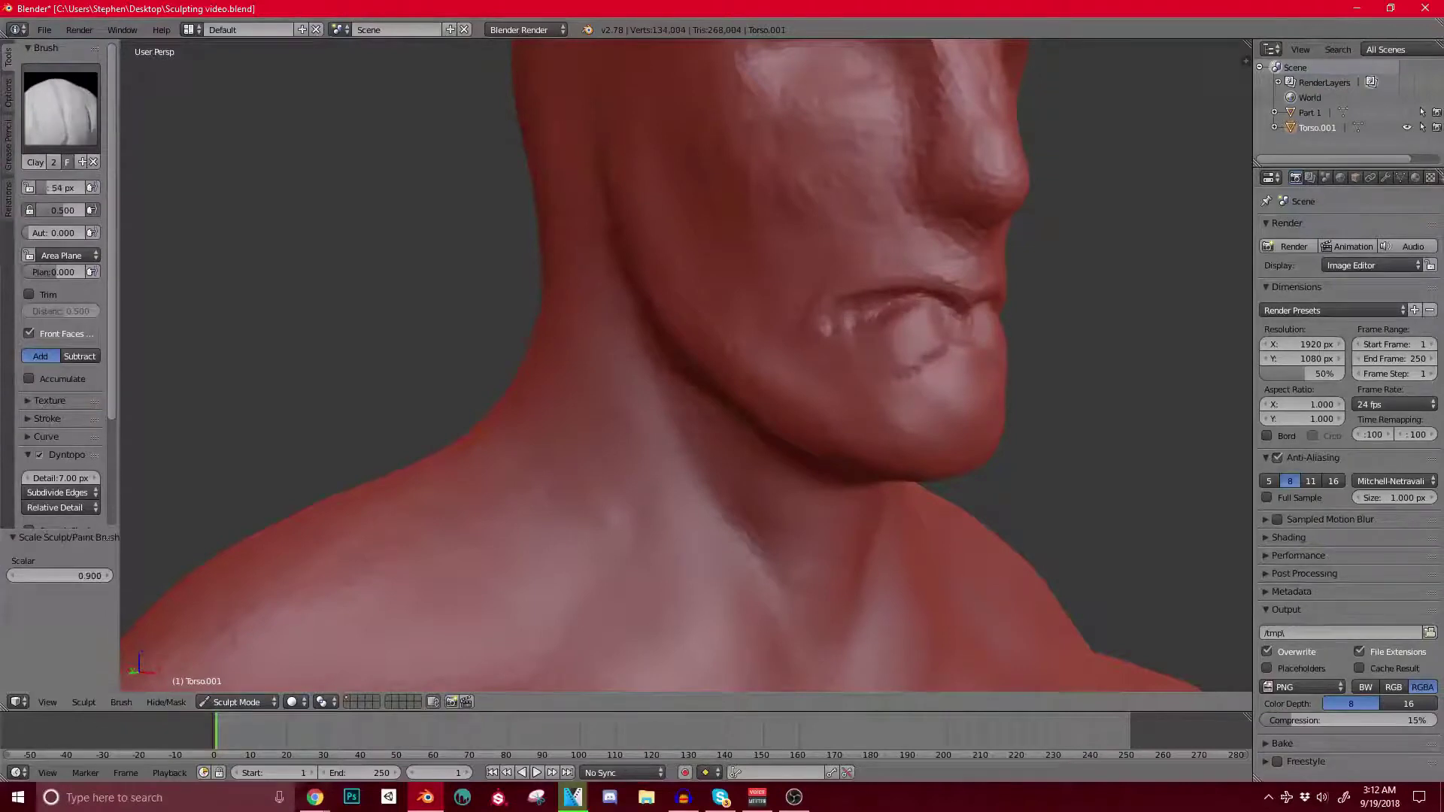
middle_drag(940, 350, 853, 367)
scroll(827, 338, down, 2)
drag(791, 367, 772, 364)
middle_drag(820, 357, 884, 353)
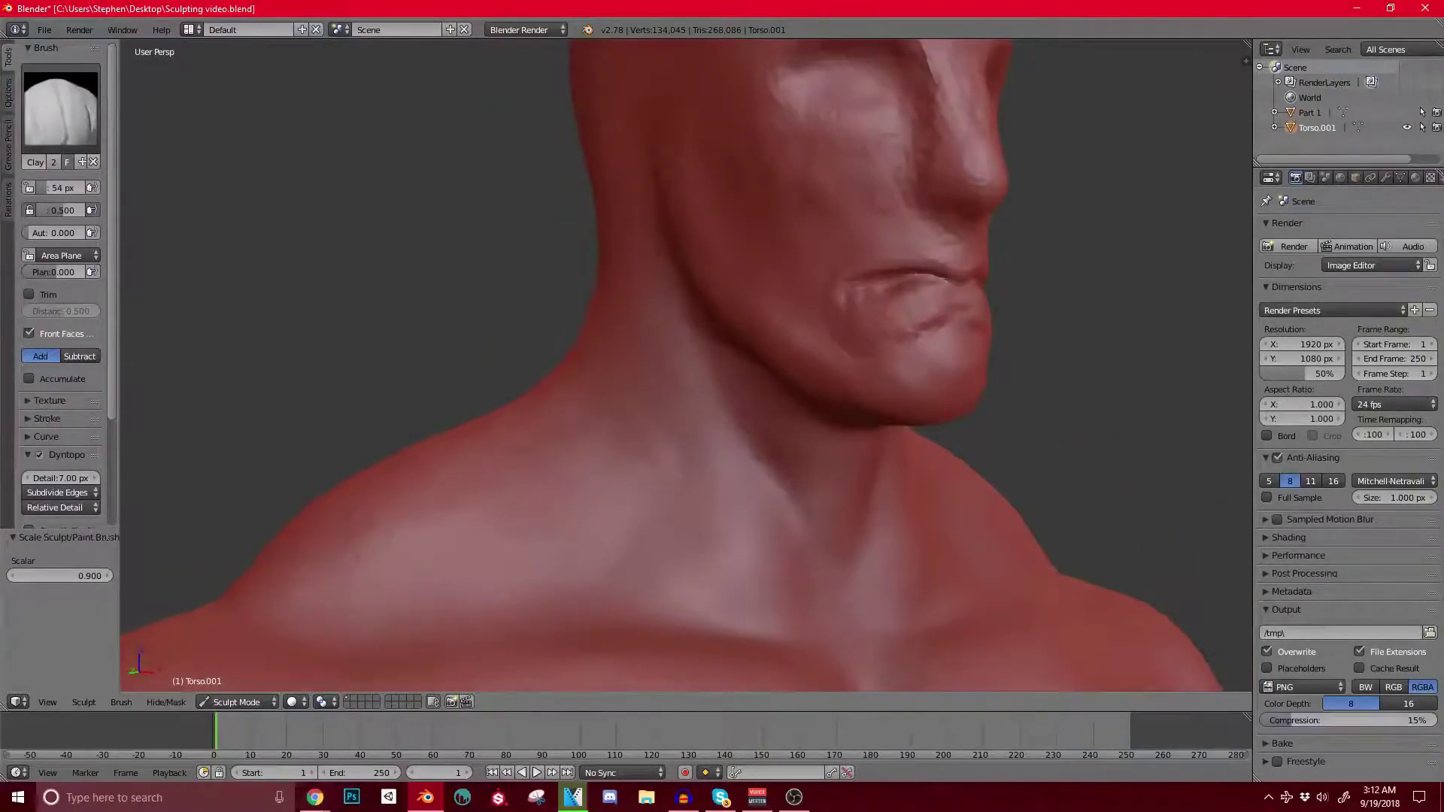
Step: Fill out the lower lip and the gap along the mouth line with the 54 px Clay brush
middle_drag(722, 354, 647, 354)
drag(827, 345, 786, 341)
scroll(820, 353, down, 1)
middle_drag(820, 353, 752, 384)
scroll(752, 384, up, 3)
drag(893, 282, 913, 292)
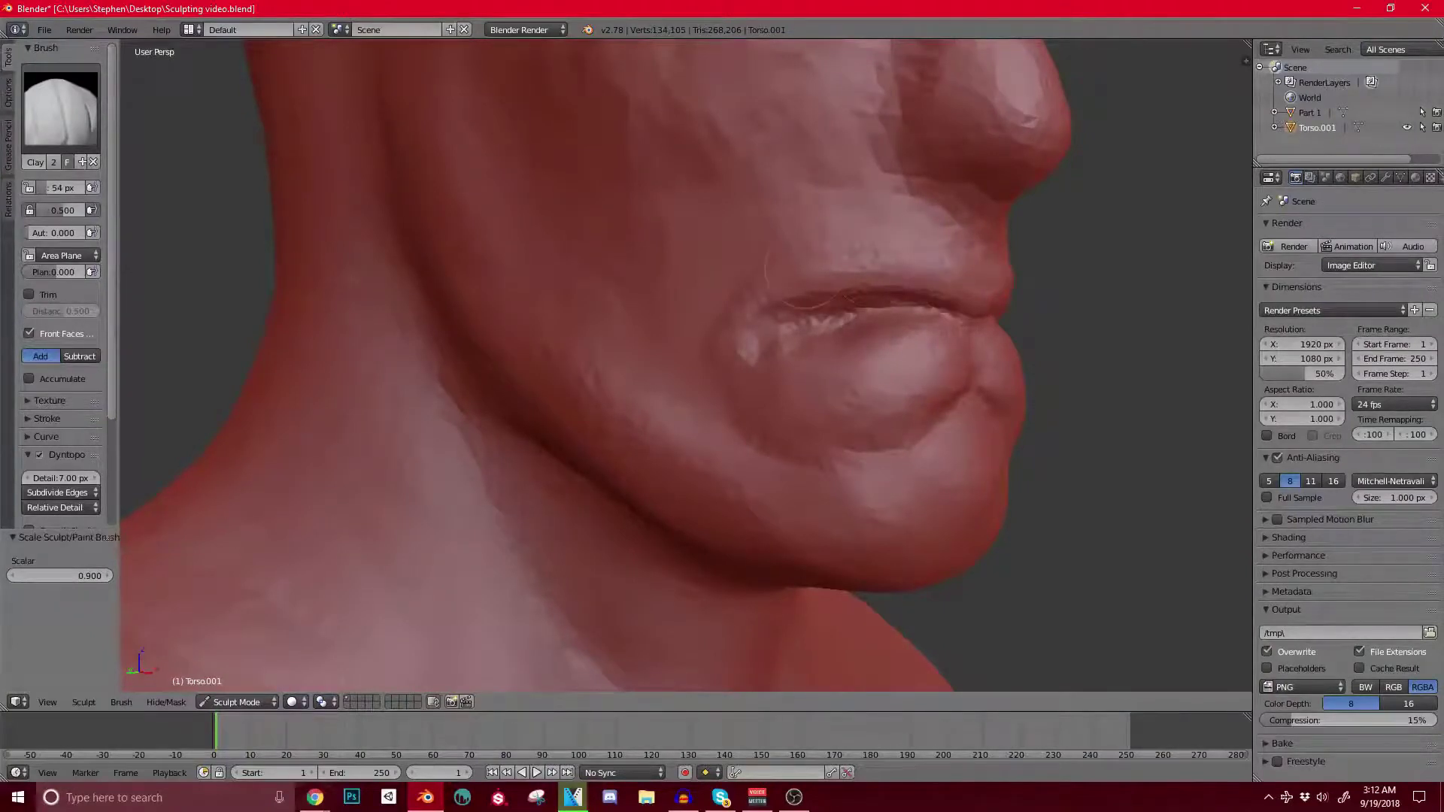
Step: Build up the corner of the mouth and the area below the lower lip with the Clay brush
middle_drag(907, 297, 837, 294)
mouse_move(756, 360)
mouse_down()
mouse_move(755, 400)
mouse_move(774, 391)
mouse_up()
drag(770, 325, 711, 338)
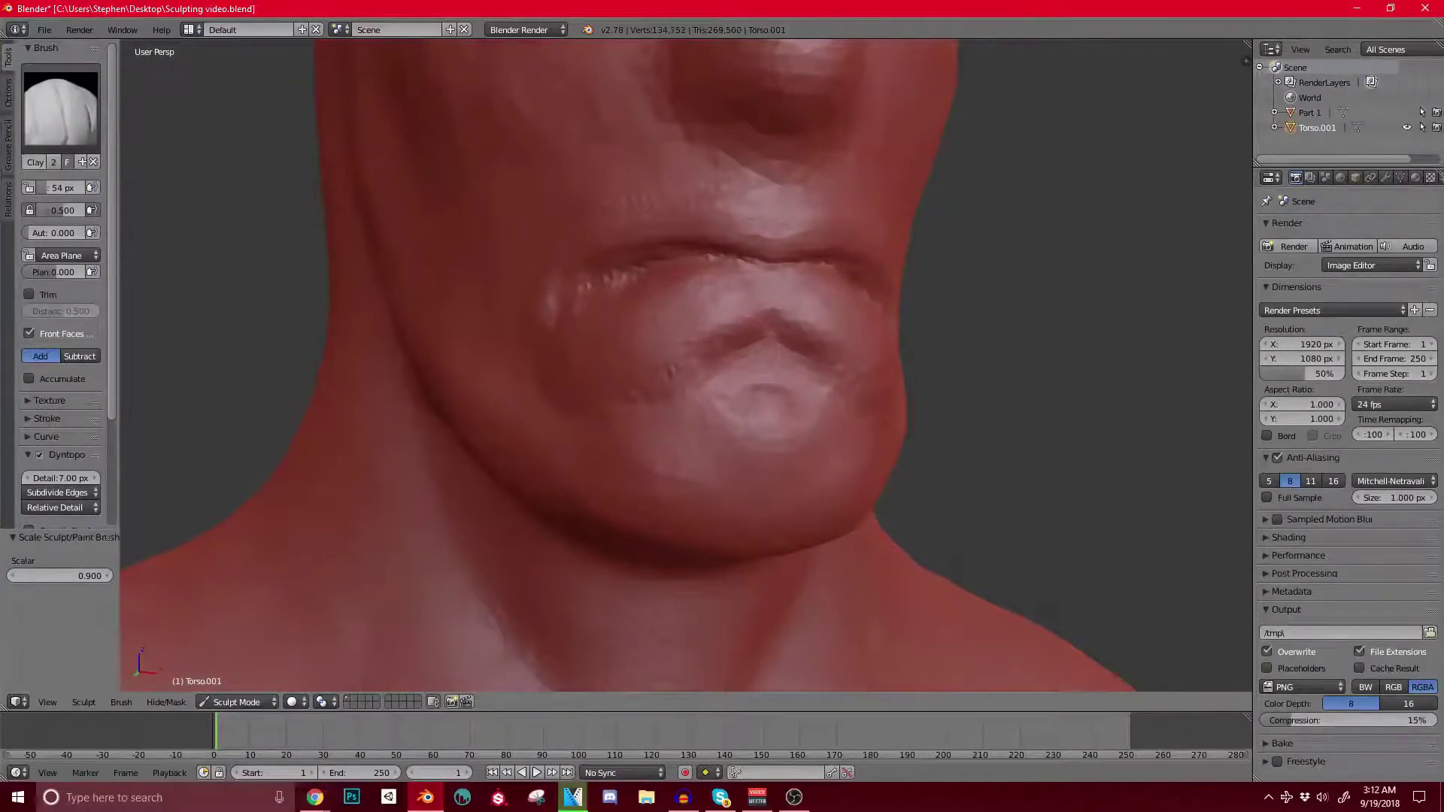
scroll(771, 337, down, 1)
middle_drag(771, 337, 705, 365)
mouse_move(623, 389)
mouse_down()
mouse_move(675, 384)
mouse_move(598, 427)
mouse_up()
scroll(655, 399, down, 3)
middle_drag(677, 361, 646, 367)
scroll(685, 361, up, 2)
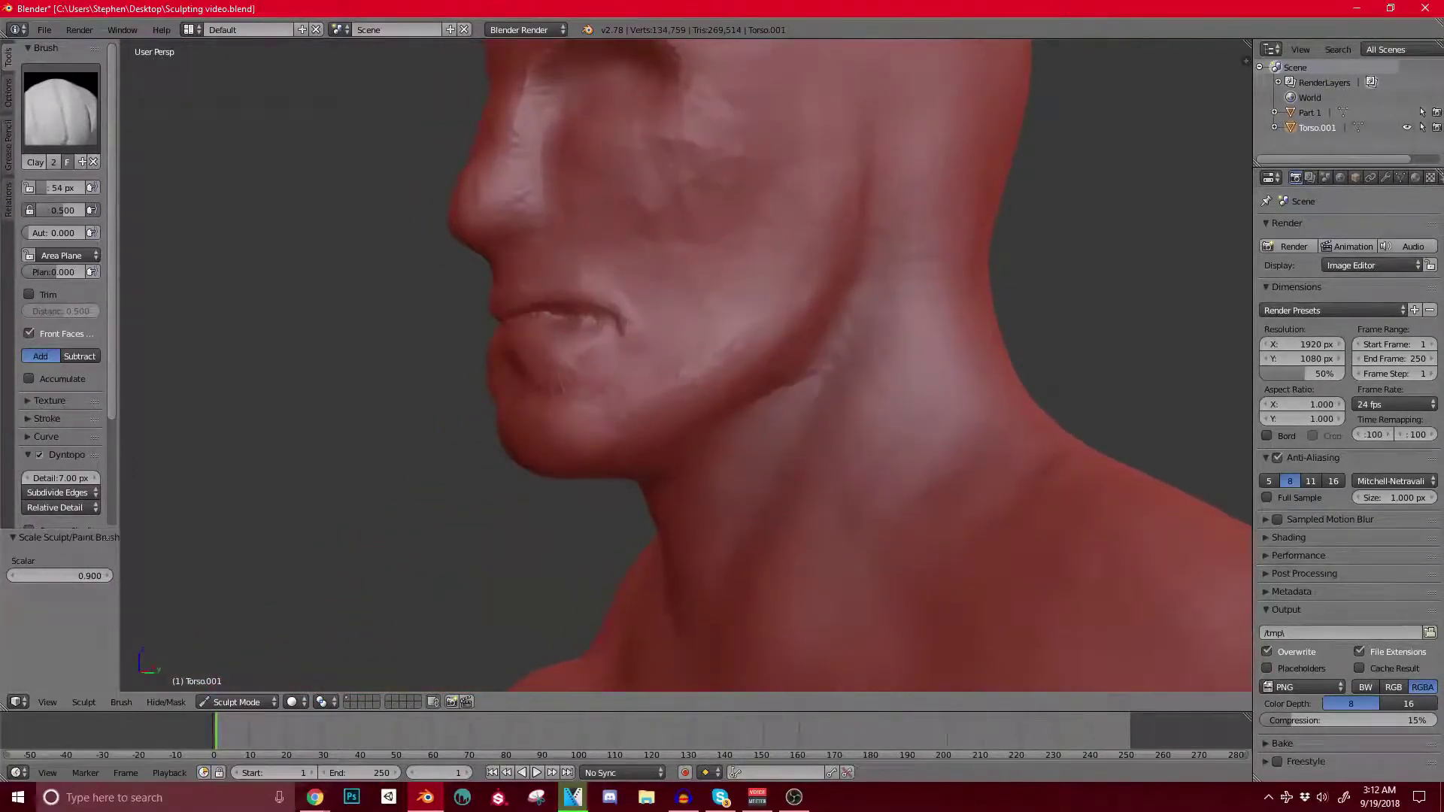
scroll(587, 391, up, 3)
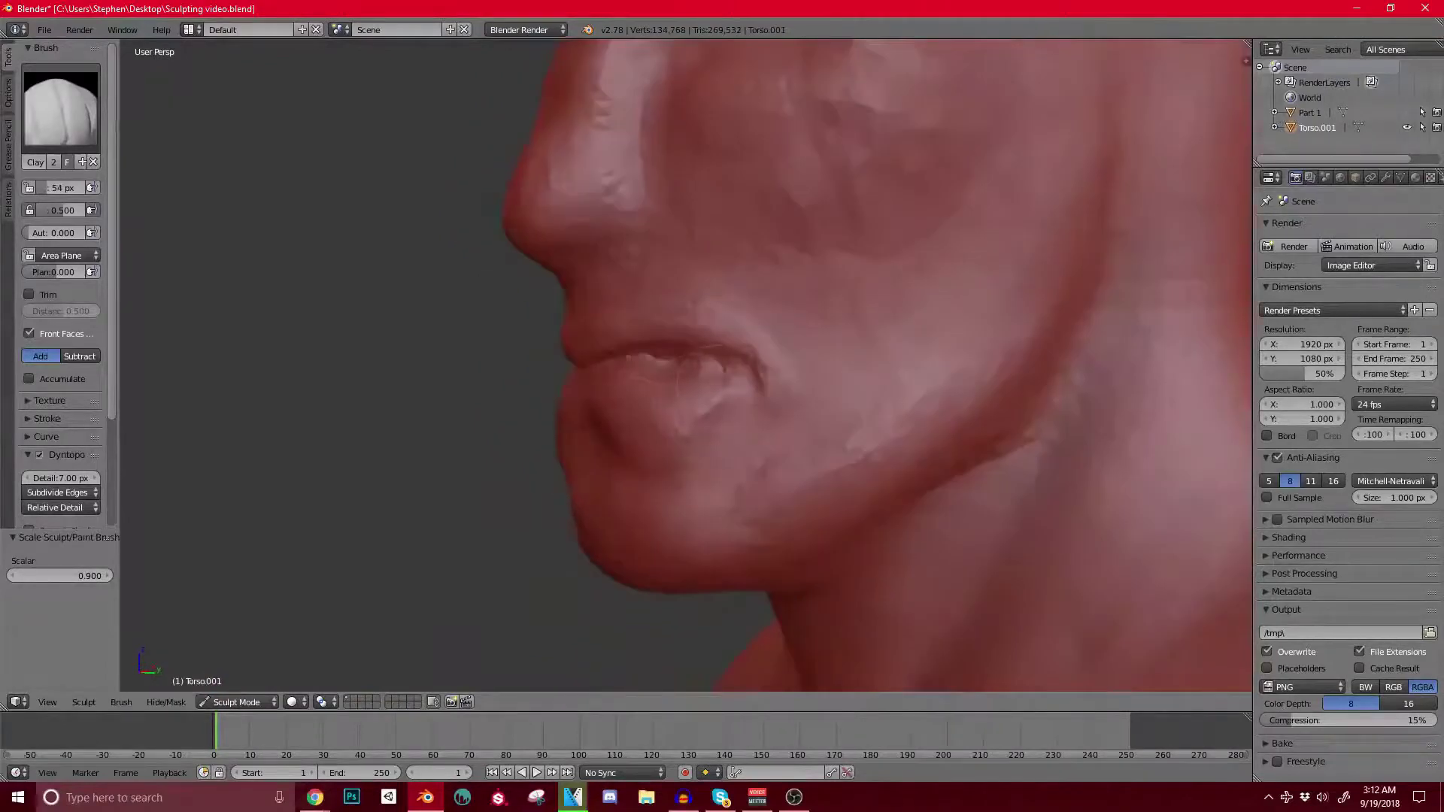
Step: Switch to Chrome, open the labelled facial muscle diagram as a reference, and move the browser window off the main screen
key(alt+Tab)
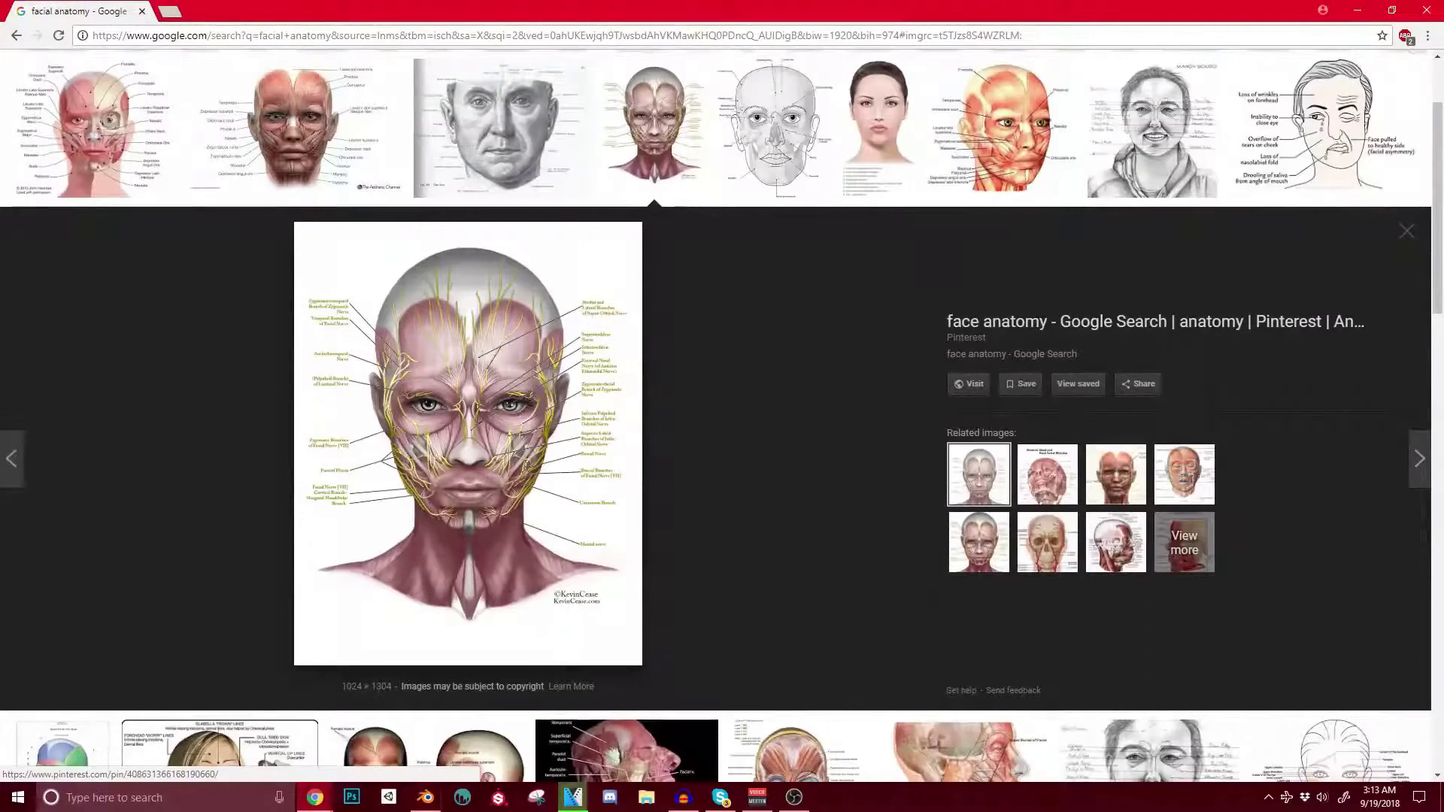
click(294, 128)
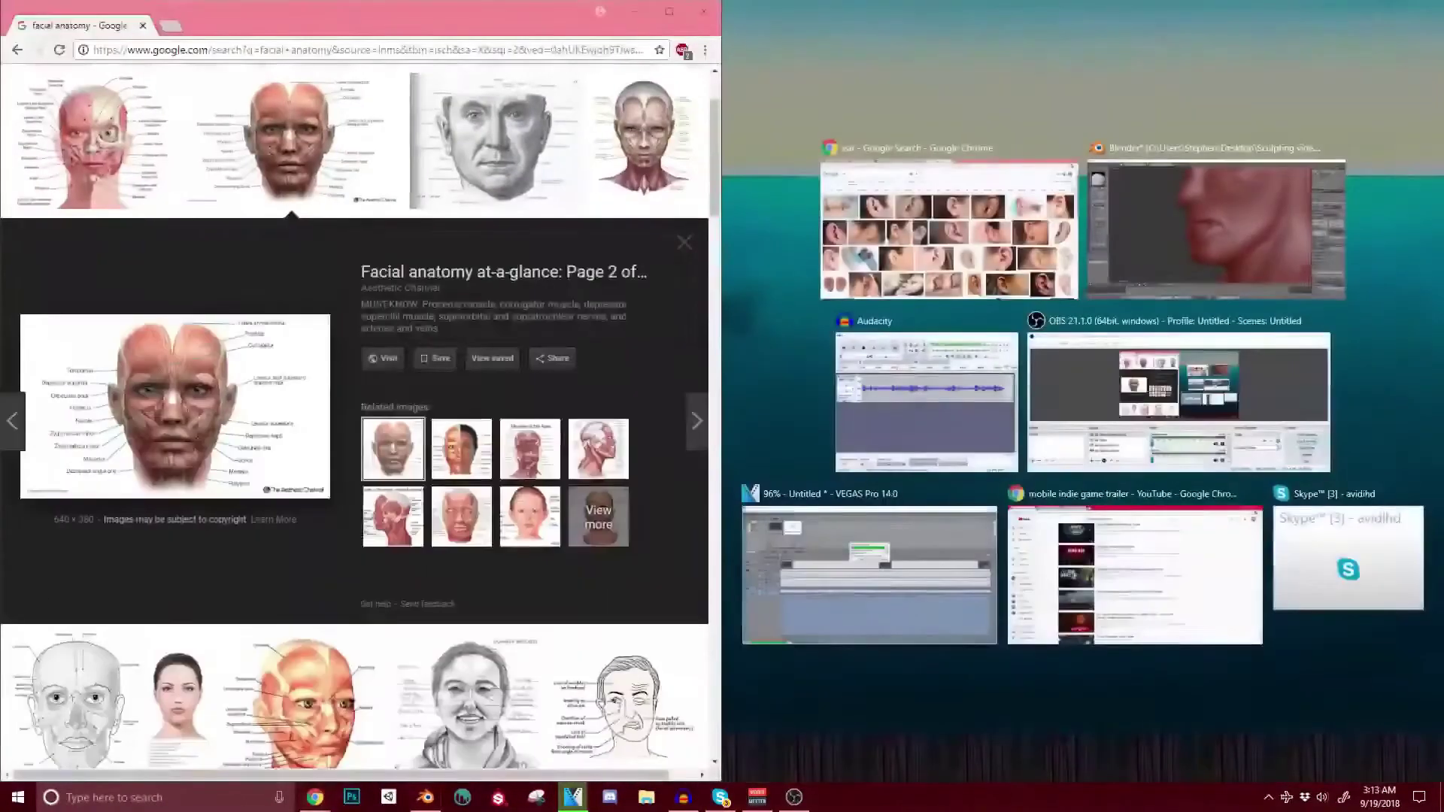
click(1208, 233)
drag(376, 11, 0, 150)
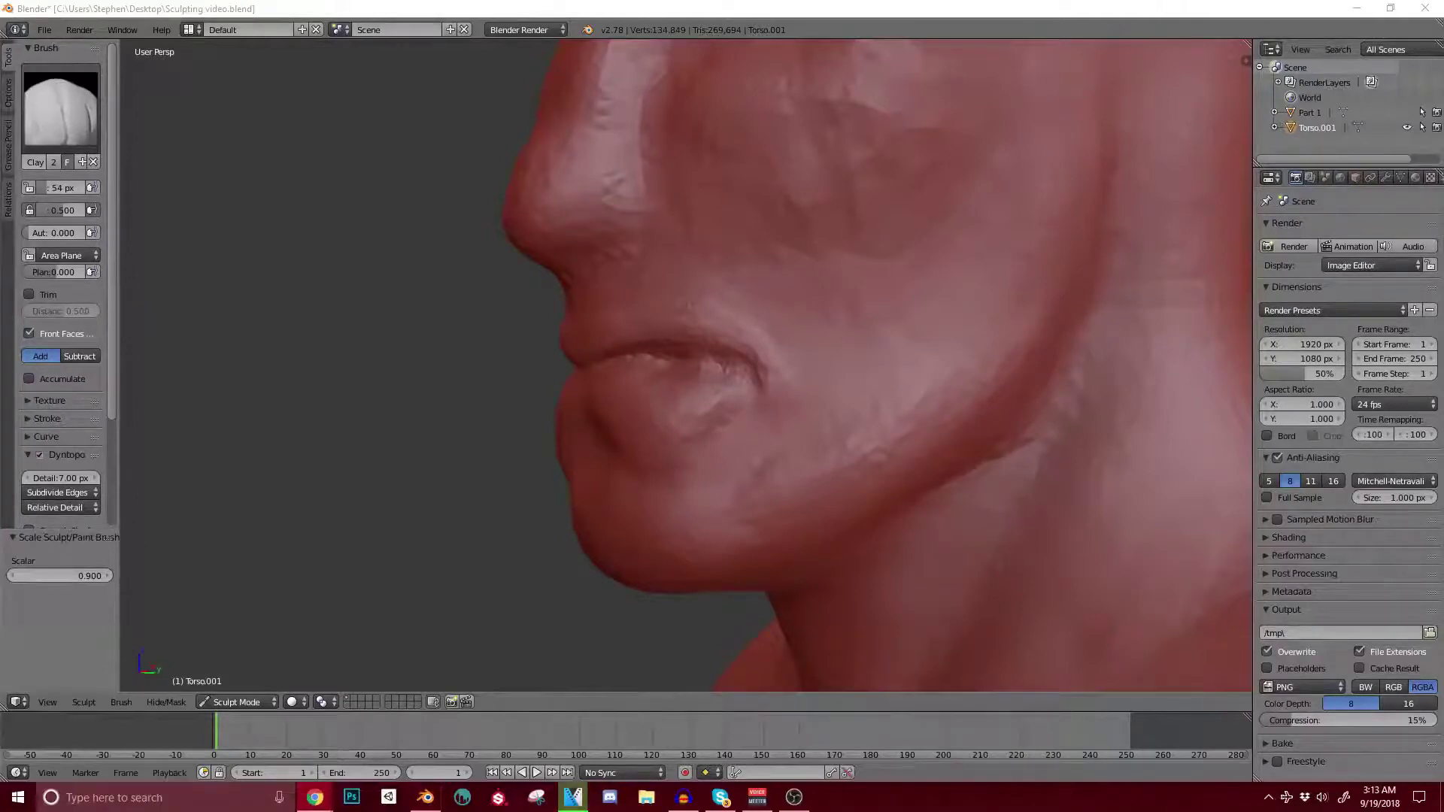
Step: Check the facial muscle reference and build up the lower lip just beneath the mouth line with the Clay brush
click(645, 367)
middle_drag(644, 366, 724, 391)
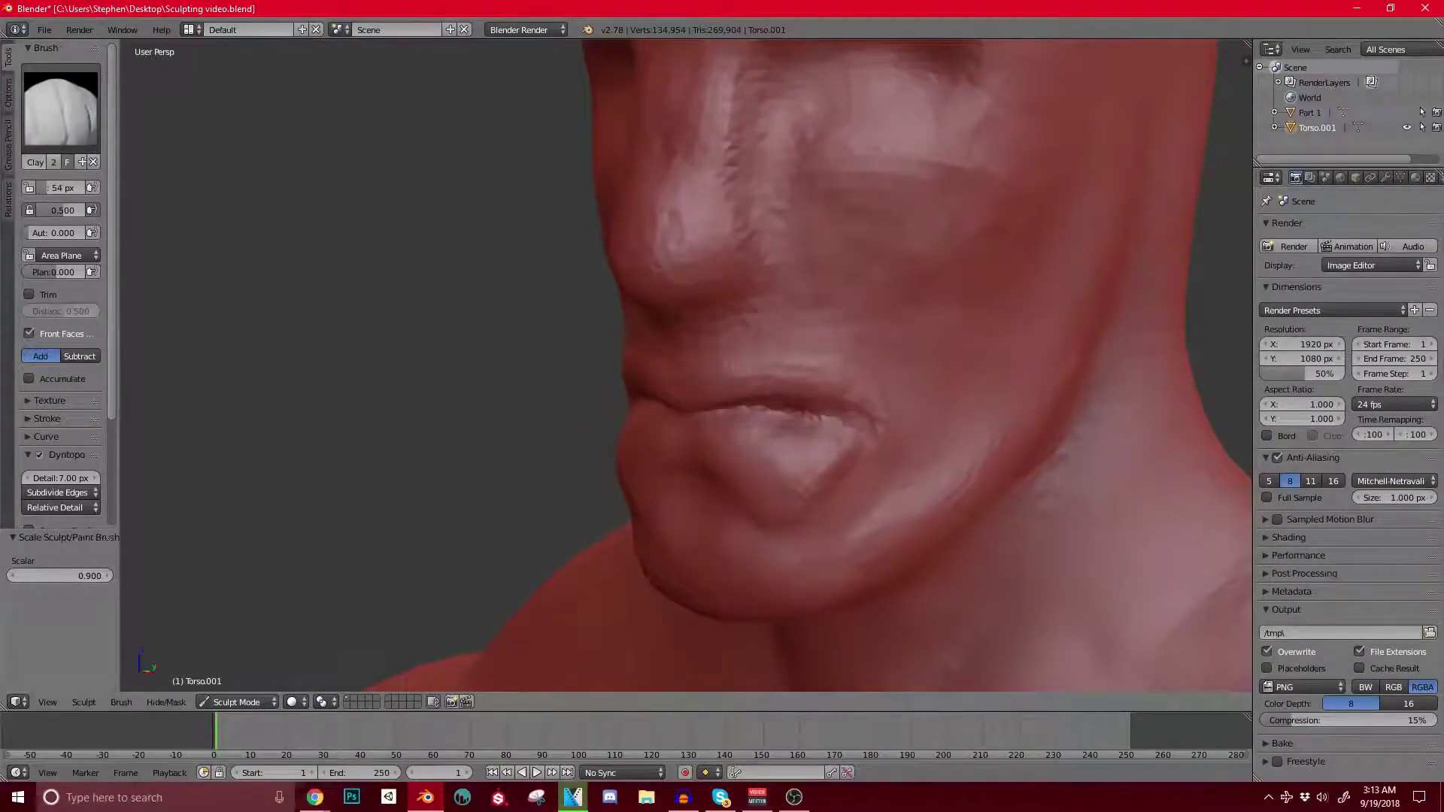
key(alt+Tab)
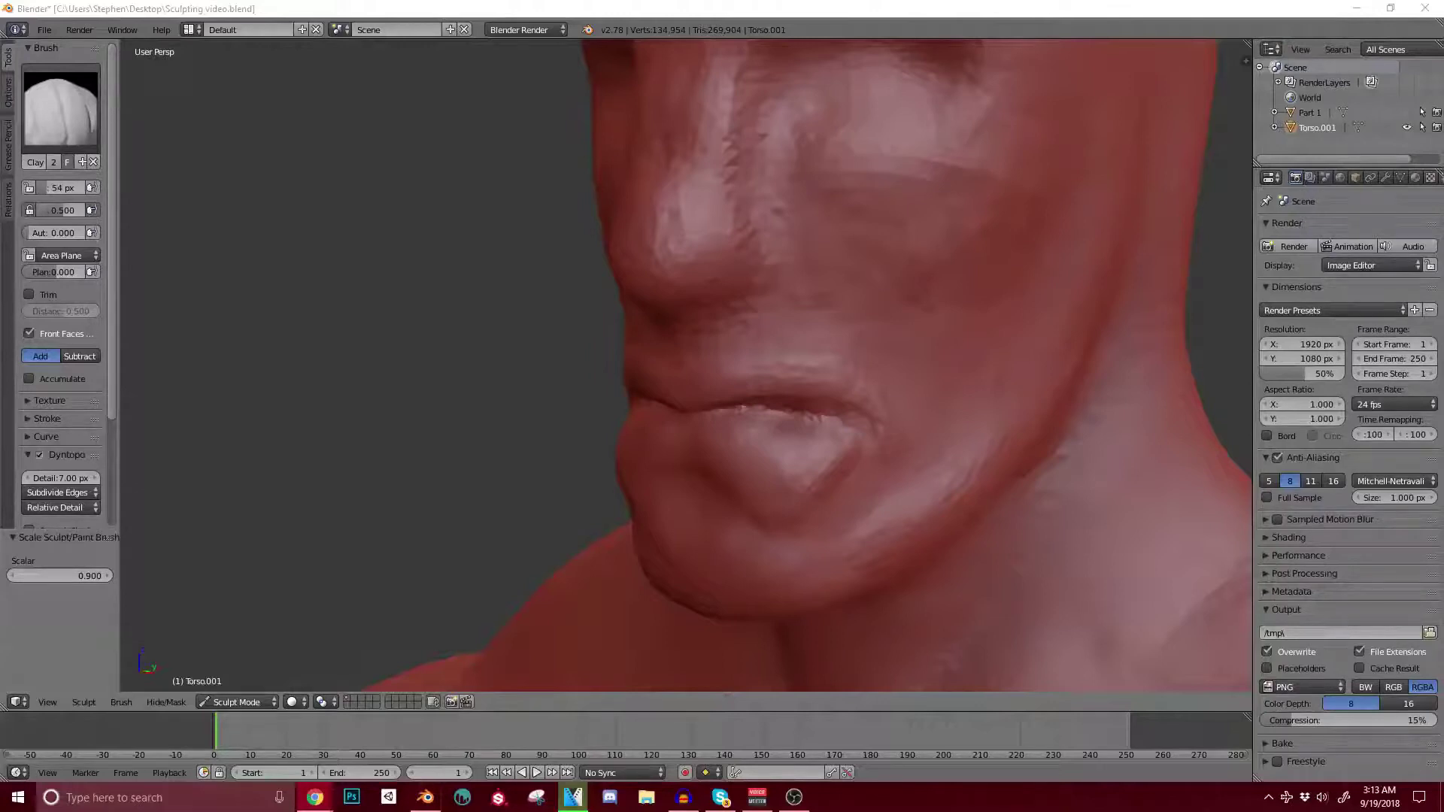
middle_drag(672, 319, 653, 300)
drag(711, 422, 771, 437)
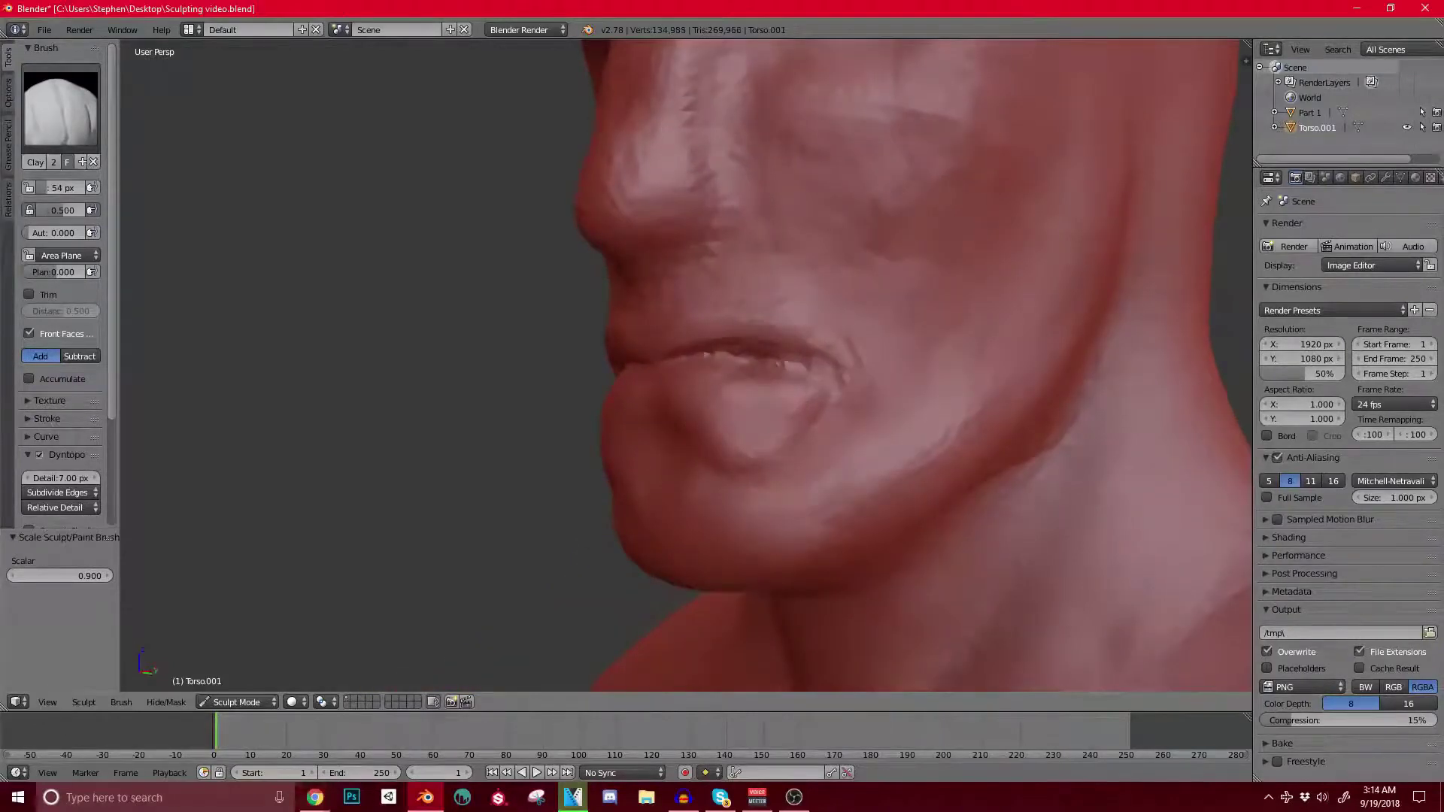
Step: Build up the upper lip and the rim above the mouth line with the 54 px Clay brush
scroll(740, 410, up, 2)
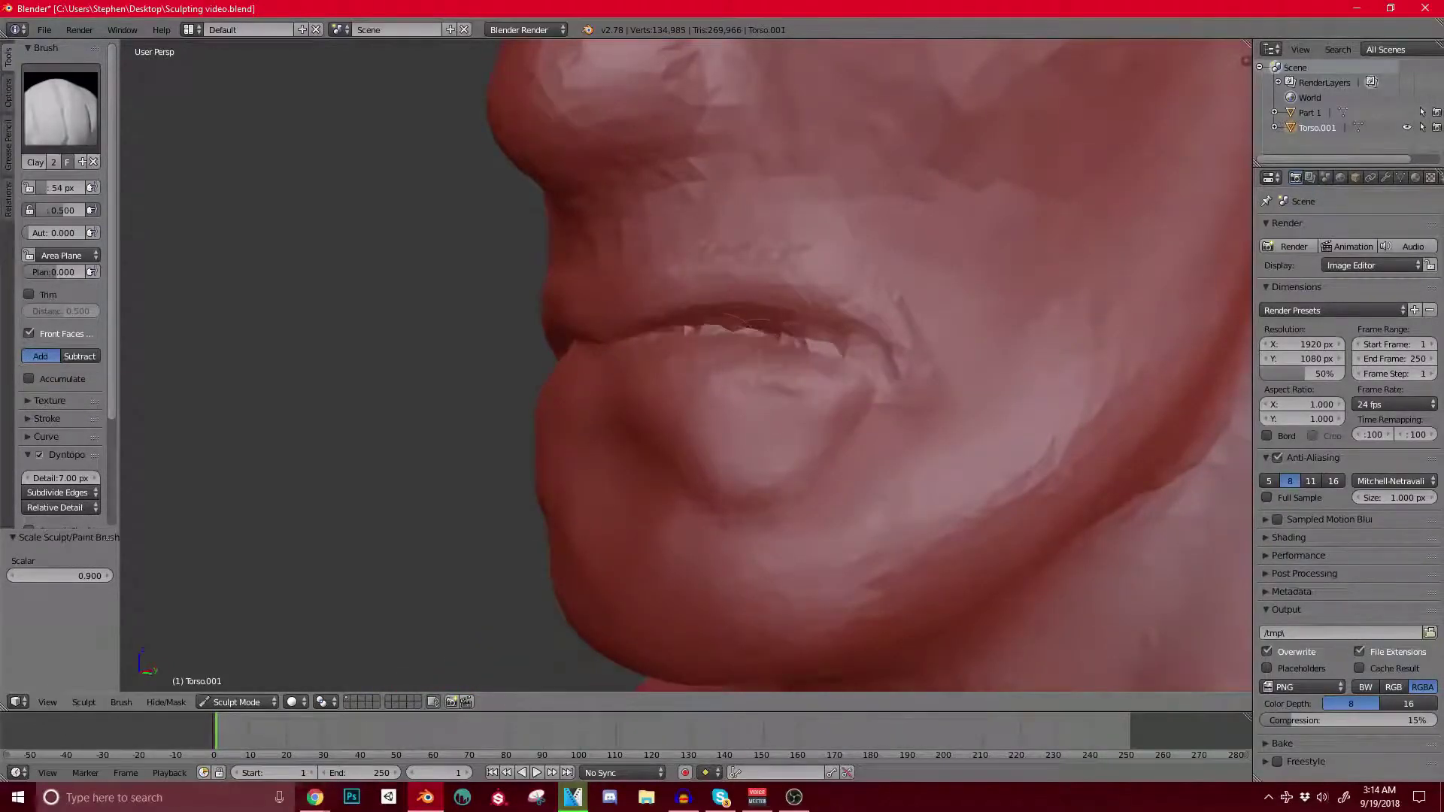
scroll(858, 399, down, 2)
mouse_move(780, 389)
middle_down()
mouse_move(858, 398)
mouse_move(798, 376)
mouse_move(812, 380)
middle_up()
scroll(857, 398, up, 1)
drag(797, 346, 813, 378)
mouse_move(813, 377)
middle_down()
mouse_move(838, 379)
mouse_move(725, 354)
mouse_move(820, 367)
middle_up()
scroll(839, 380, down, 2)
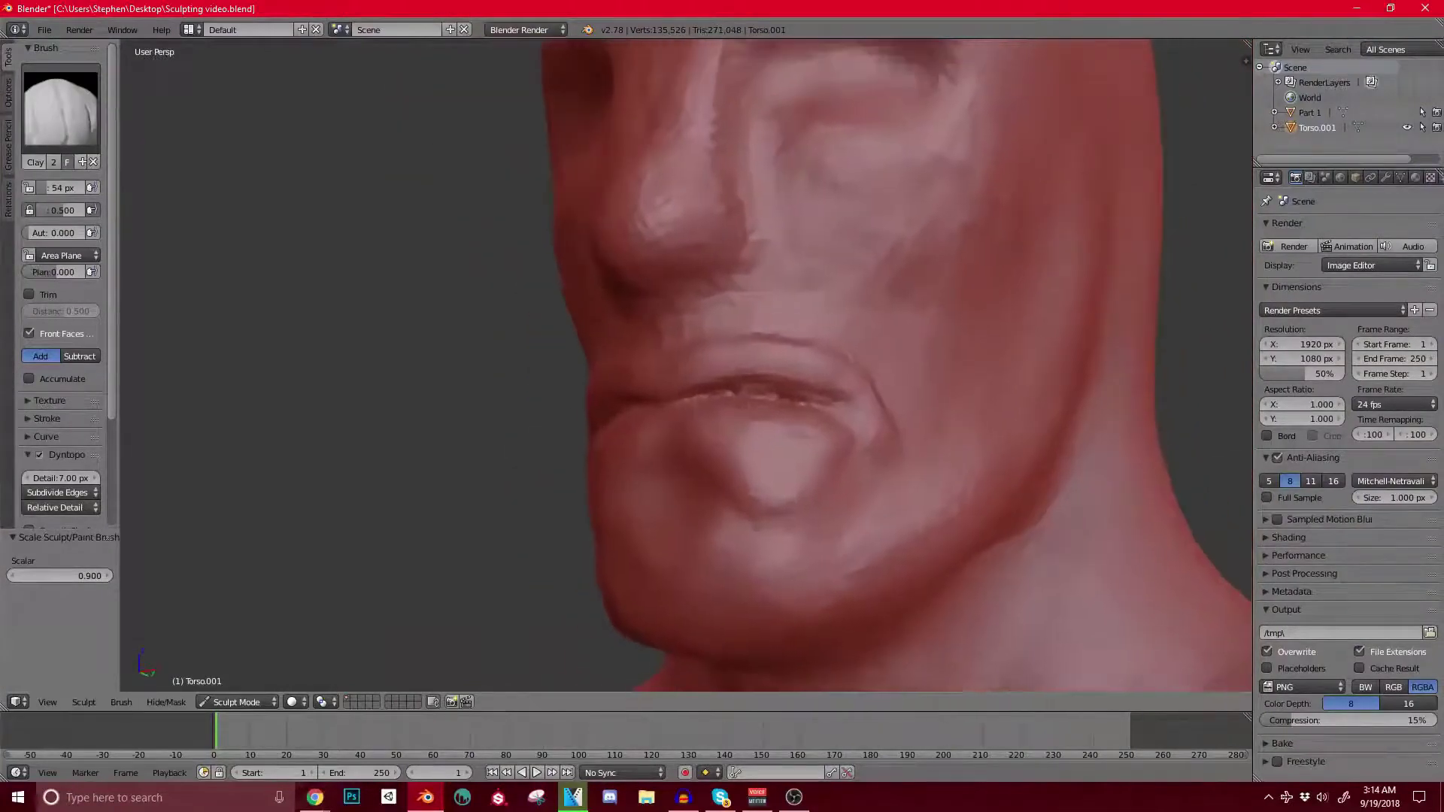
Step: Choose the Grab brush, enlarge its radius to 184 px, and pull the area around the mouth upward in profile
key(g)
key(KP_Divide)
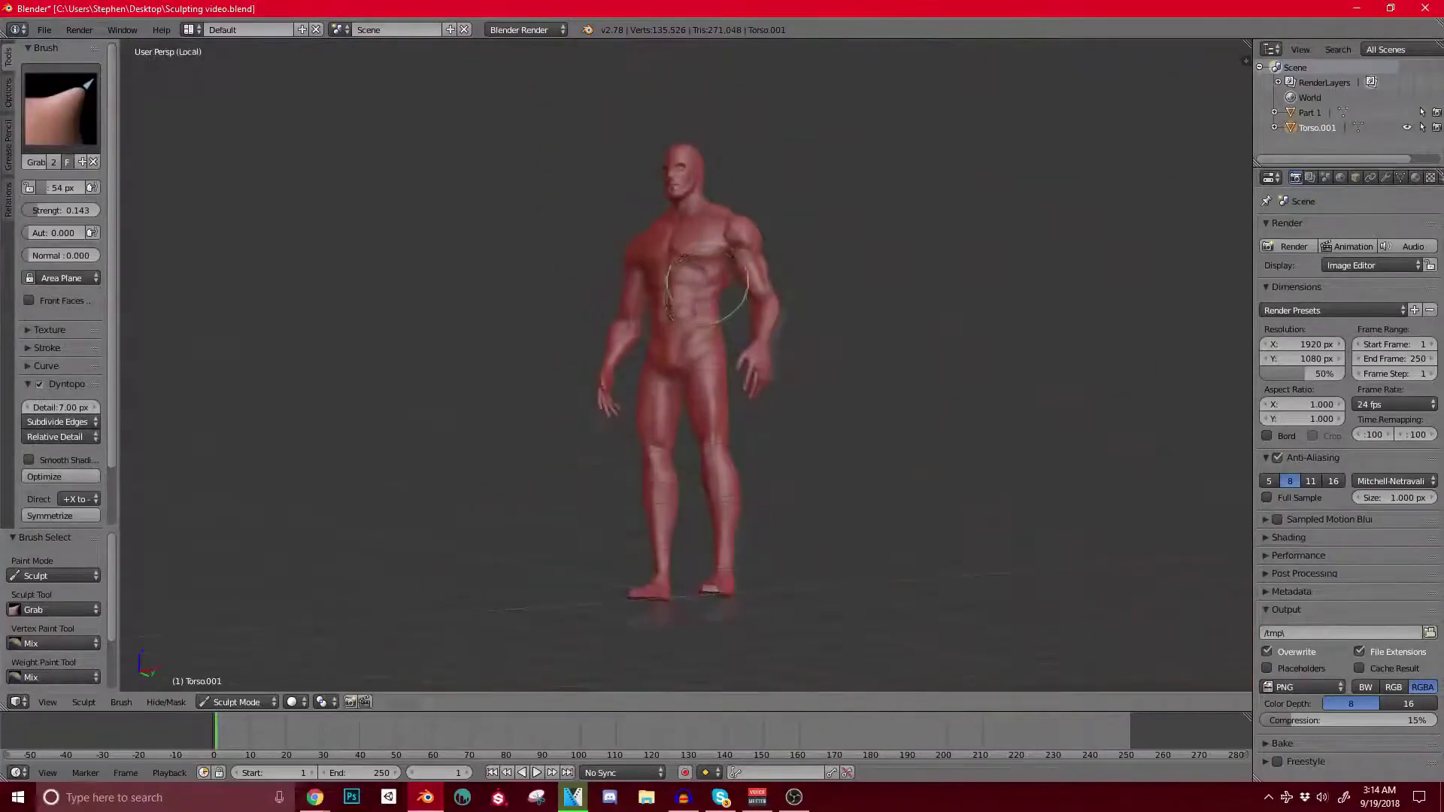
key(KP_Divide)
key(bracketright)
key(bracketright)
key(bracketright)
key(bracketright)
key(bracketright)
key(bracketright)
key(bracketright)
key(bracketright)
key(bracketright)
key(bracketright)
key(bracketright)
key(bracketright)
key(bracketright)
key(bracketleft)
scroll(639, 285, up, 4)
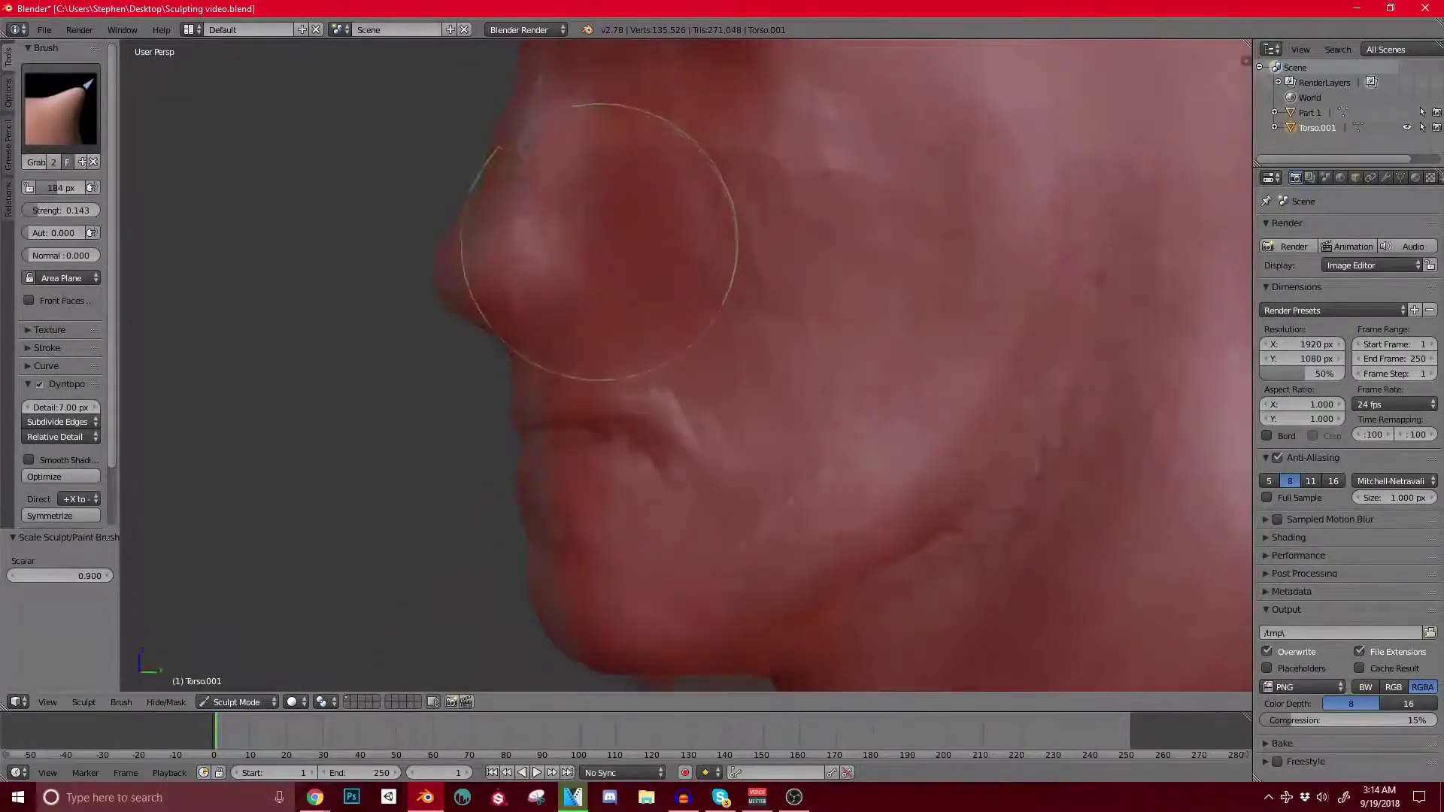
shift+middle_drag(599, 241, 674, 374)
mouse_move(693, 405)
mouse_down()
mouse_move(664, 412)
mouse_move(687, 274)
mouse_move(672, 282)
mouse_up()
Step: Reshape the curve of the lips with the Grab brush while viewing the face from beneath the chin
mouse_move(693, 180)
middle_down()
mouse_move(845, 451)
mouse_move(625, 404)
mouse_move(725, 323)
mouse_move(723, 256)
middle_up()
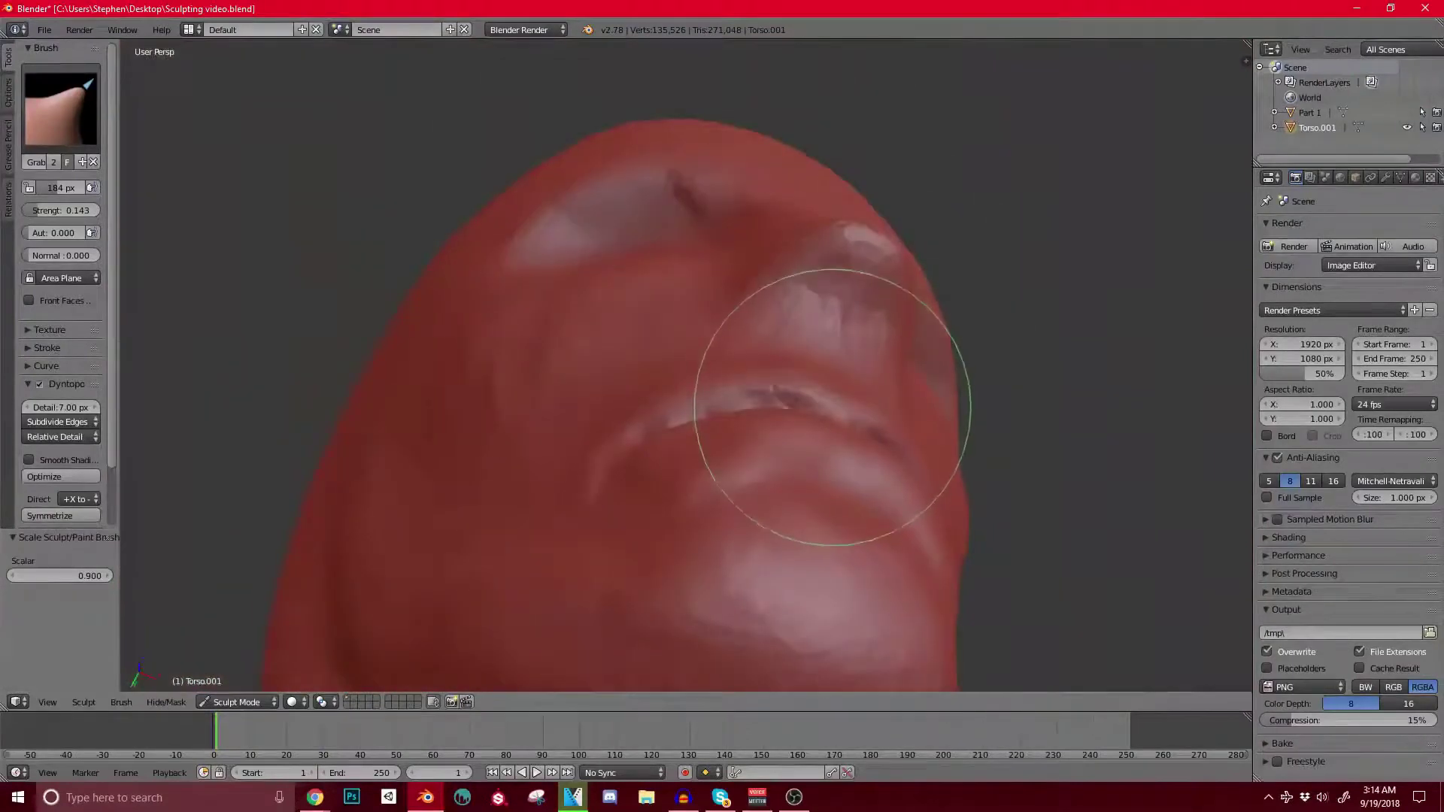
middle_drag(726, 403, 677, 370)
middle_drag(884, 399, 774, 323)
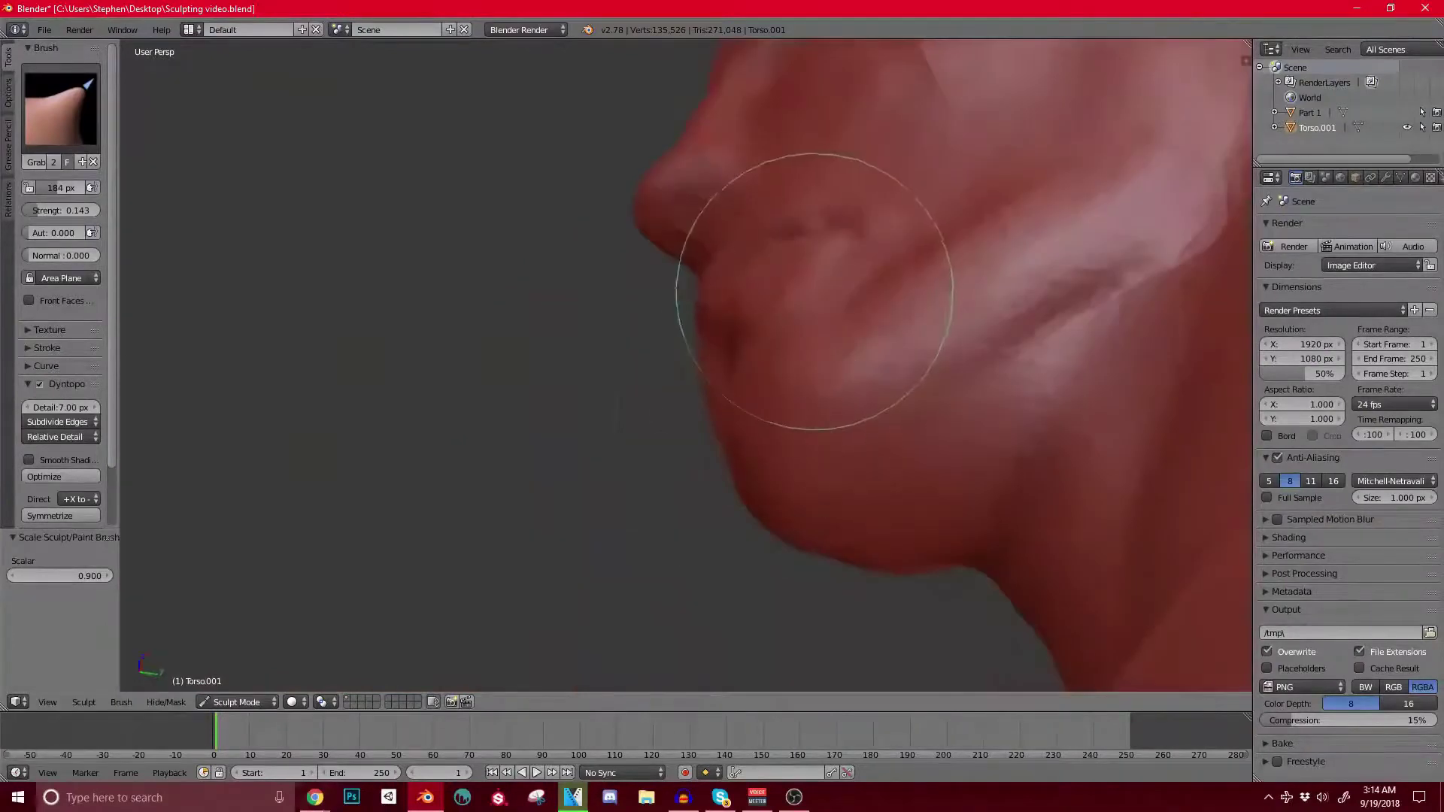
scroll(752, 353, up, 3)
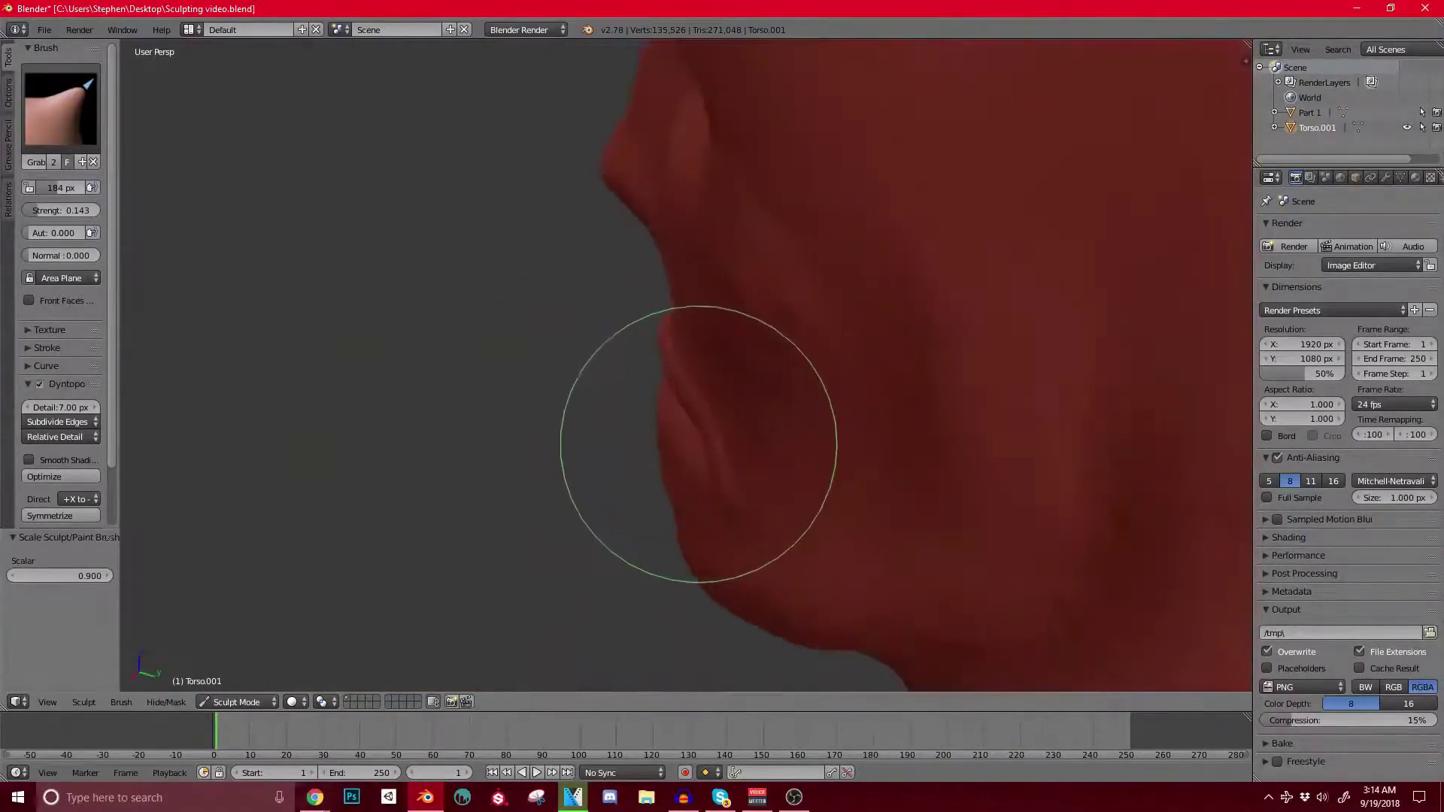
middle_drag(671, 505, 703, 489)
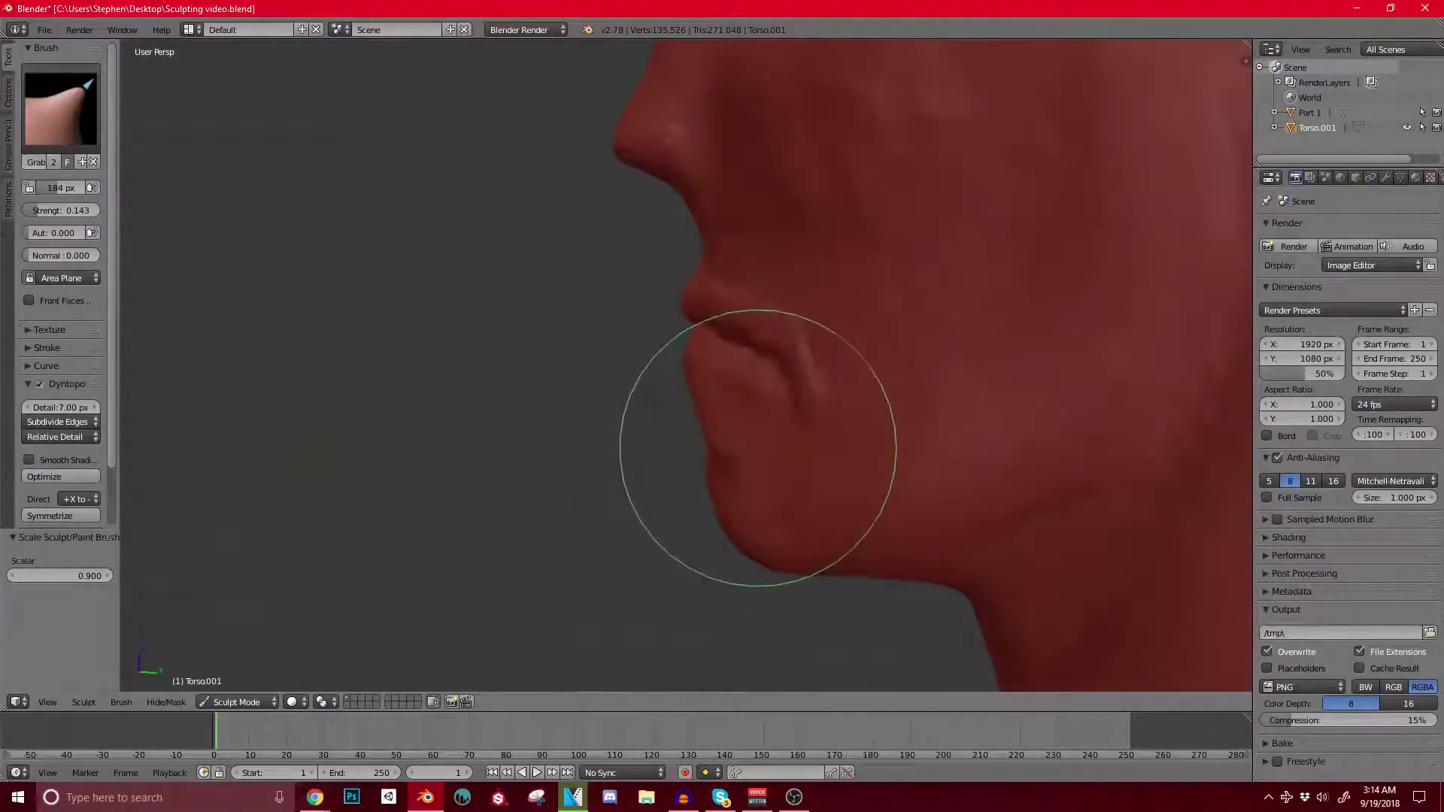
middle_drag(796, 426, 877, 245)
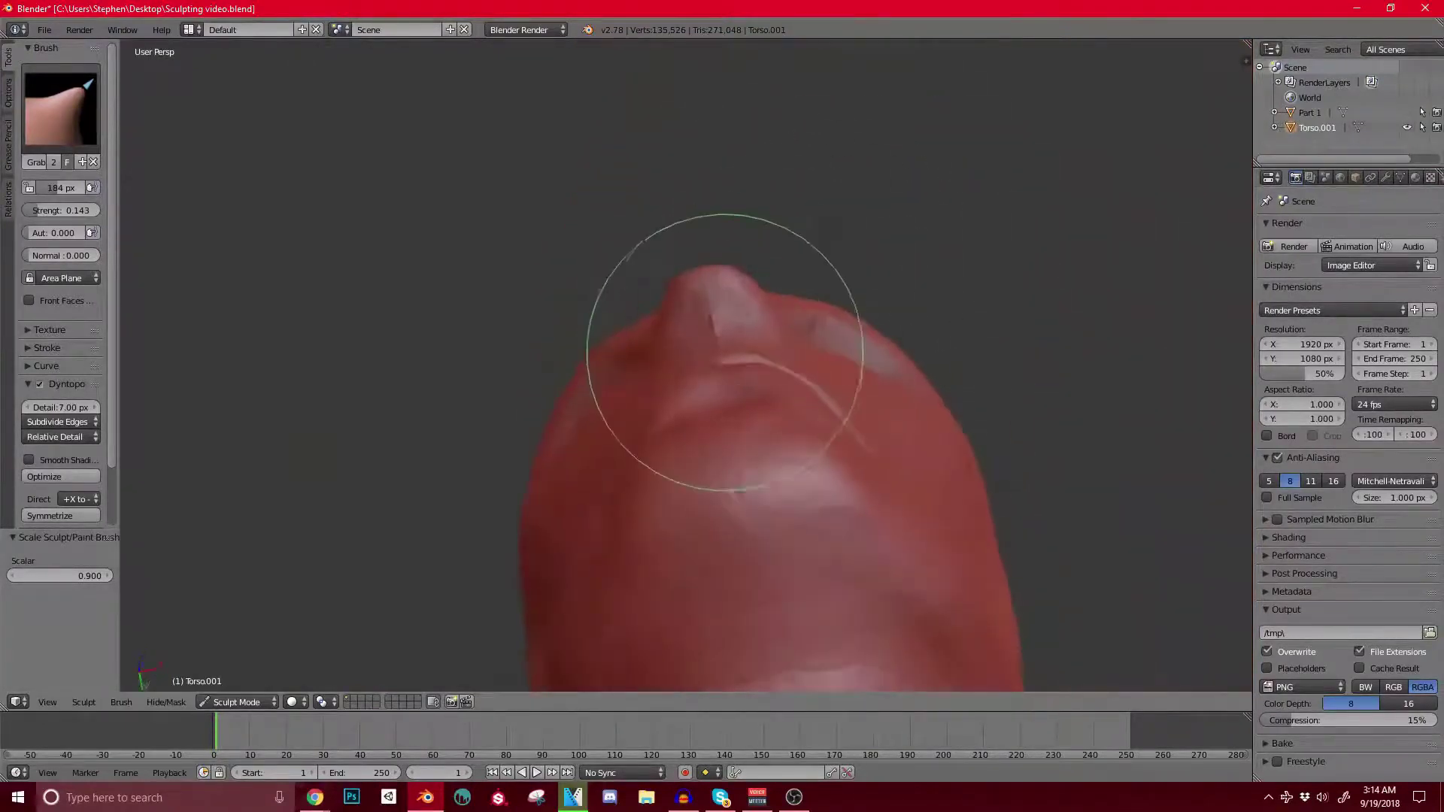
scroll(681, 323, up, 4)
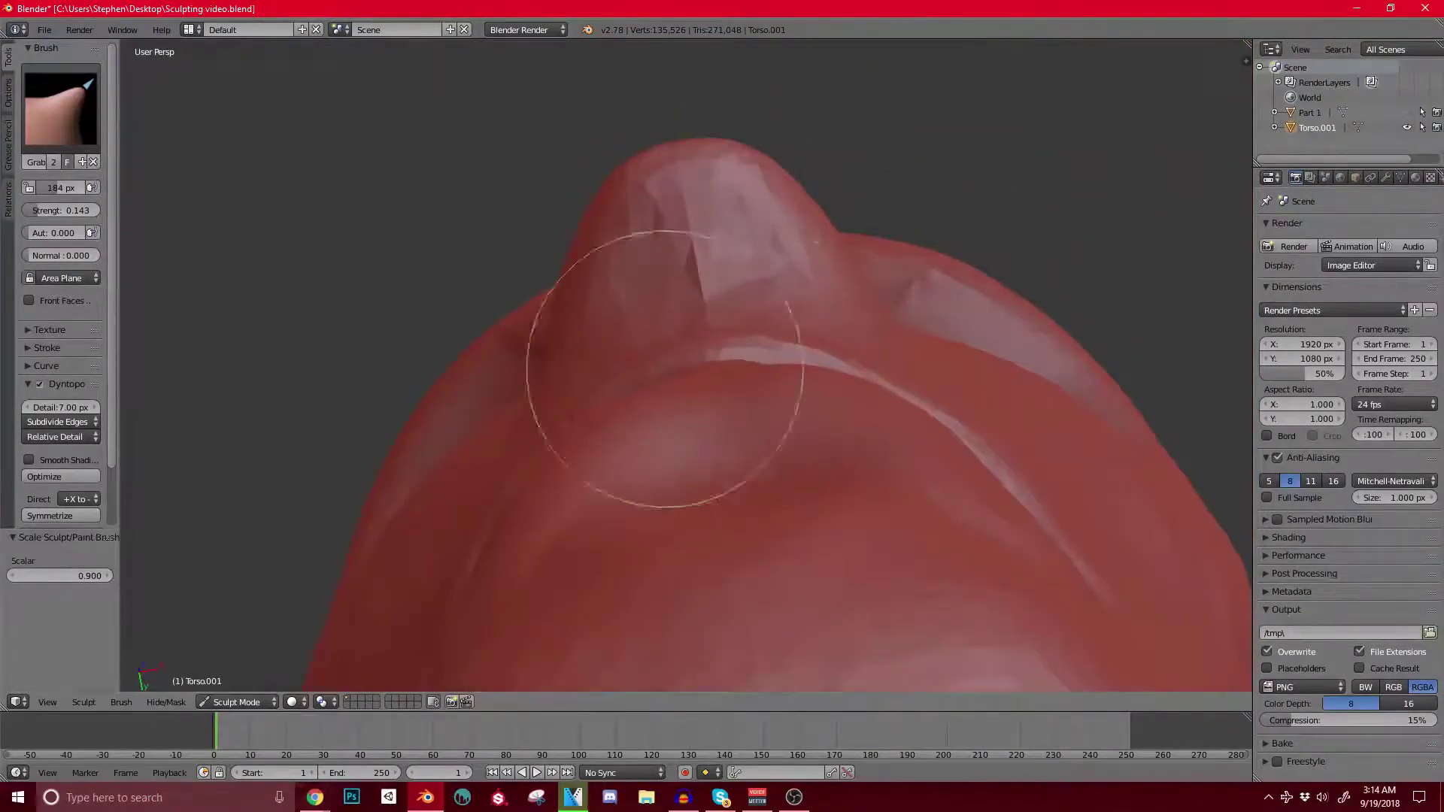
mouse_move(599, 416)
mouse_down()
mouse_move(522, 484)
mouse_move(638, 444)
mouse_move(664, 401)
mouse_up()
mouse_move(664, 401)
middle_down()
mouse_move(703, 442)
mouse_move(773, 441)
mouse_move(773, 358)
mouse_move(822, 419)
middle_up()
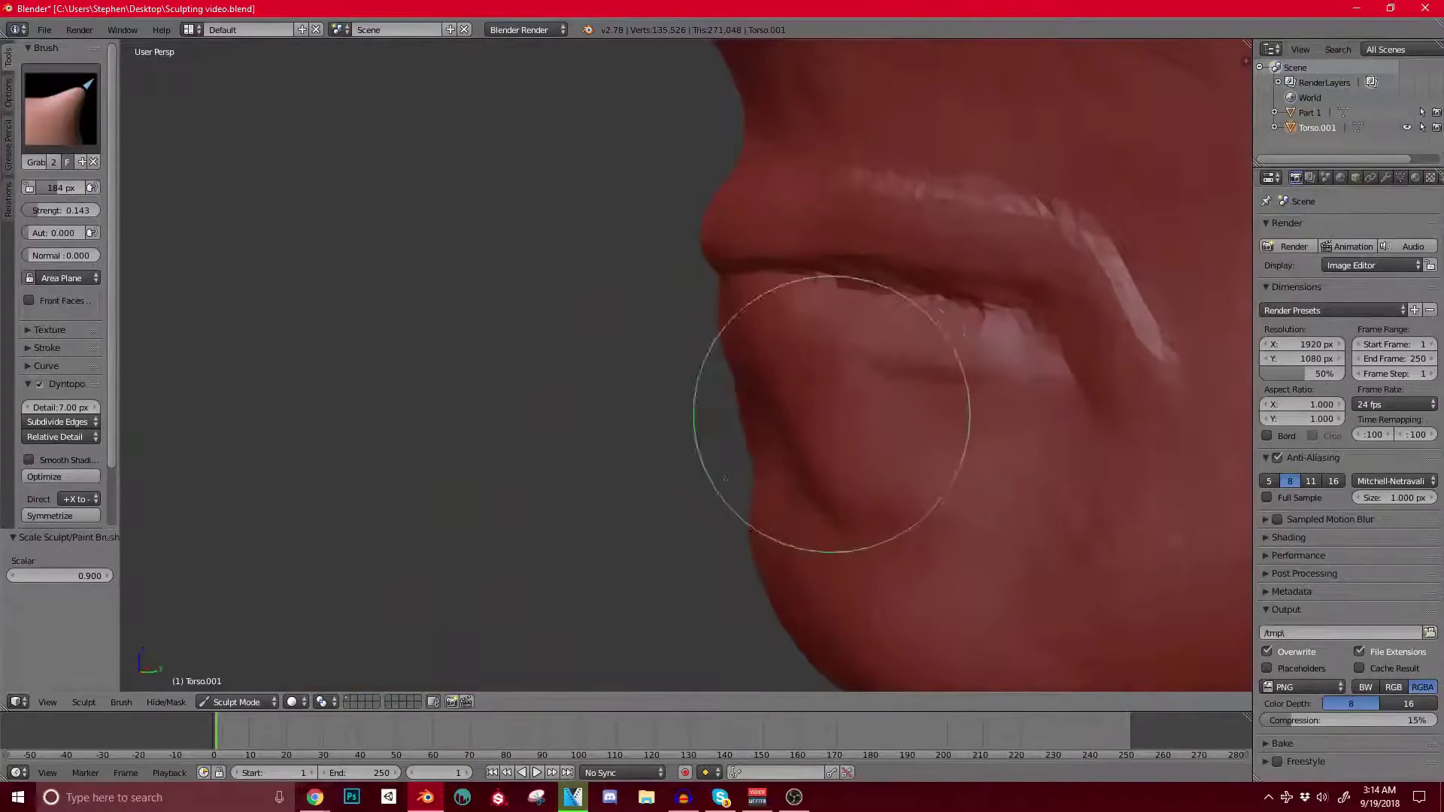
mouse_move(928, 348)
middle_down()
mouse_move(723, 391)
mouse_move(742, 403)
mouse_move(774, 339)
middle_up()
middle_drag(622, 409, 542, 331)
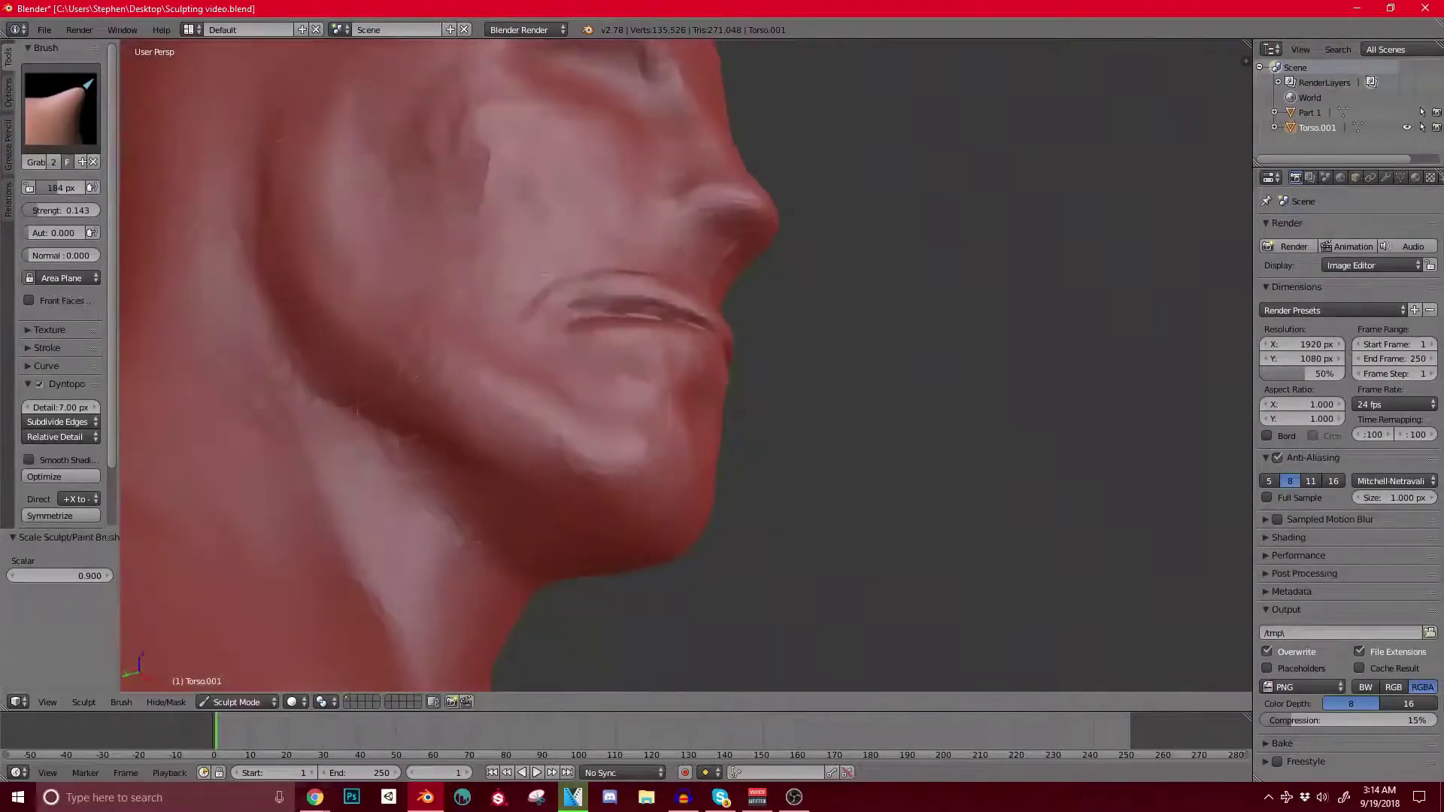
Step: Switch to the Clay brush with a 55 px radius and fill the hollow between the lower lip and the chin
click(61, 105)
click(175, 194)
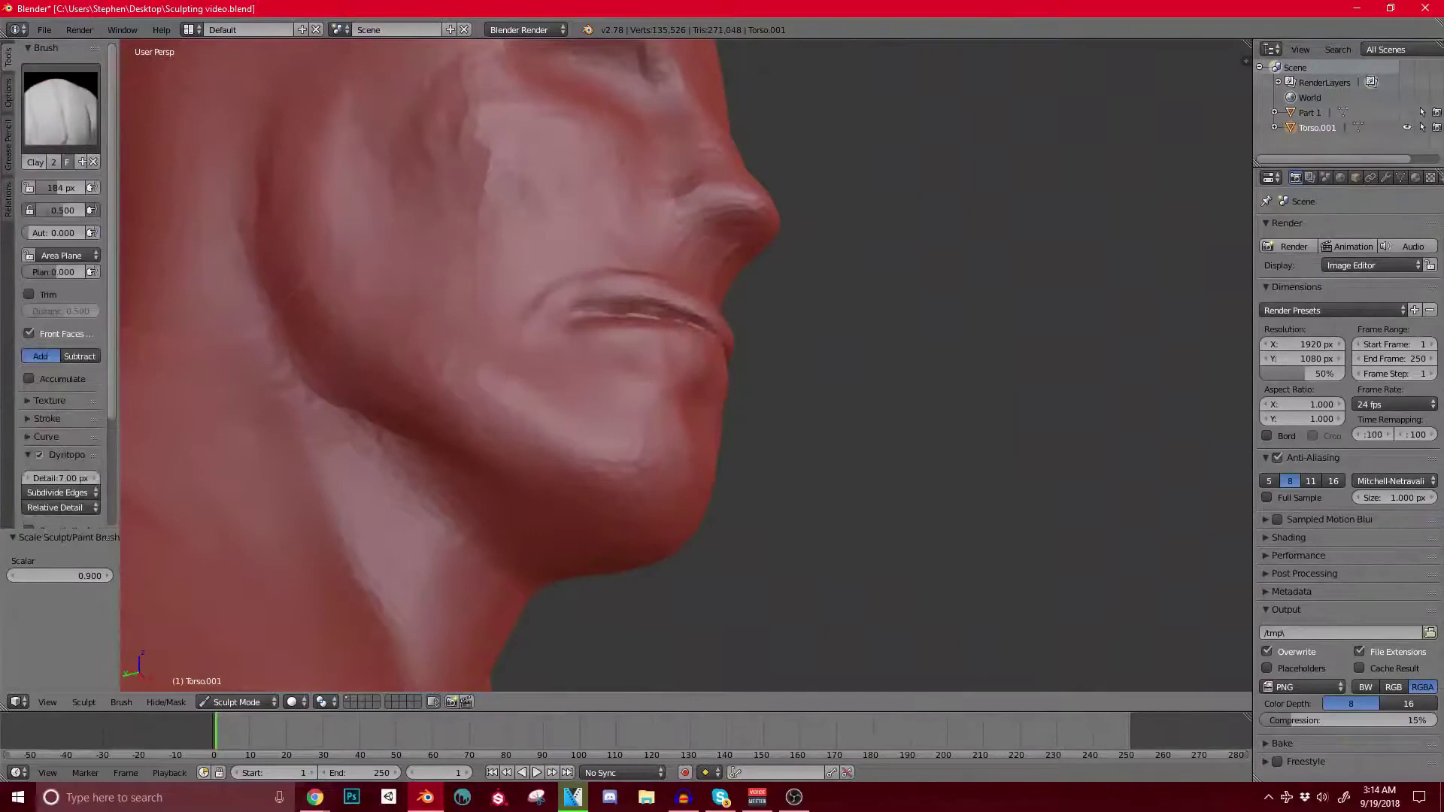
middle_drag(382, 427, 661, 369)
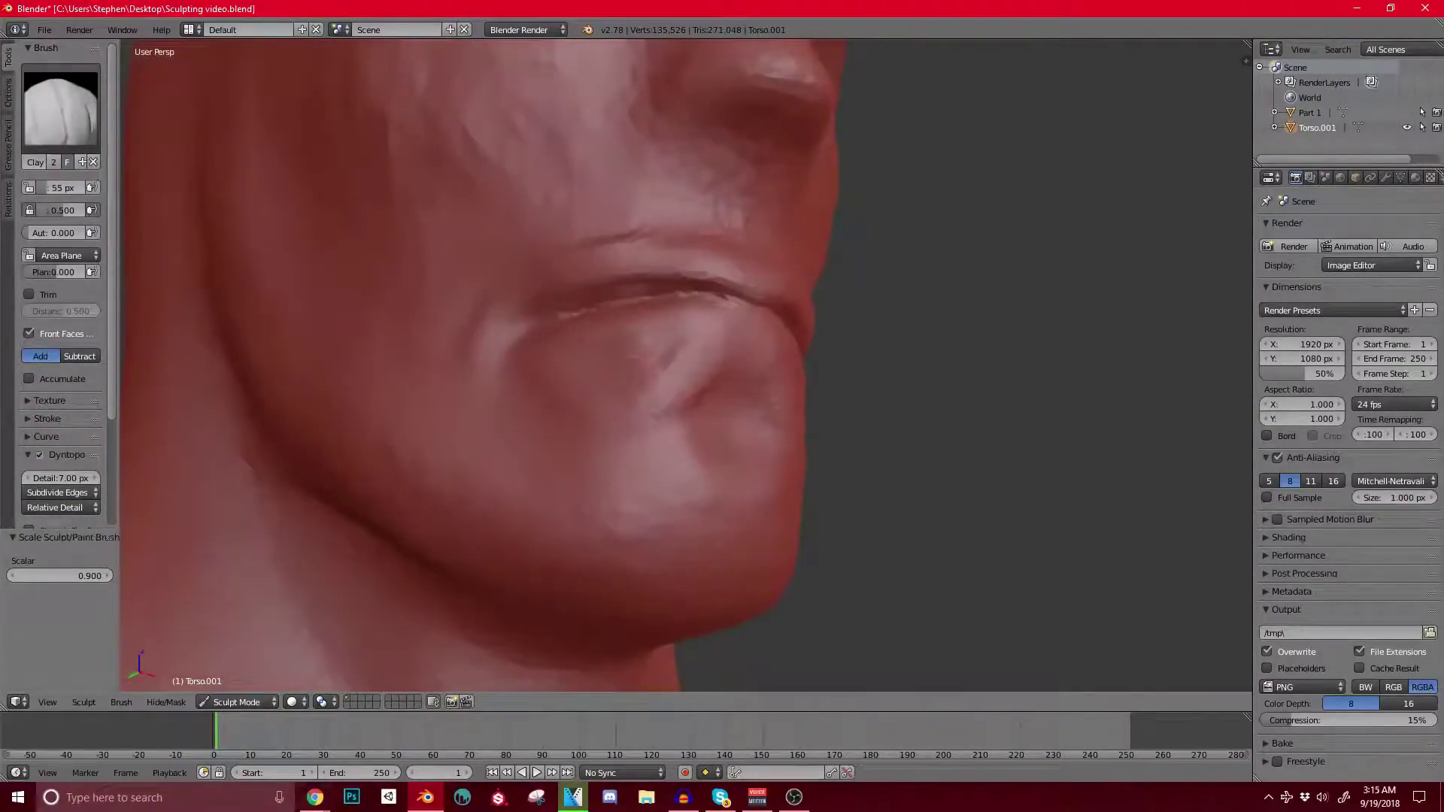
drag(662, 431, 722, 412)
middle_drag(752, 410, 681, 407)
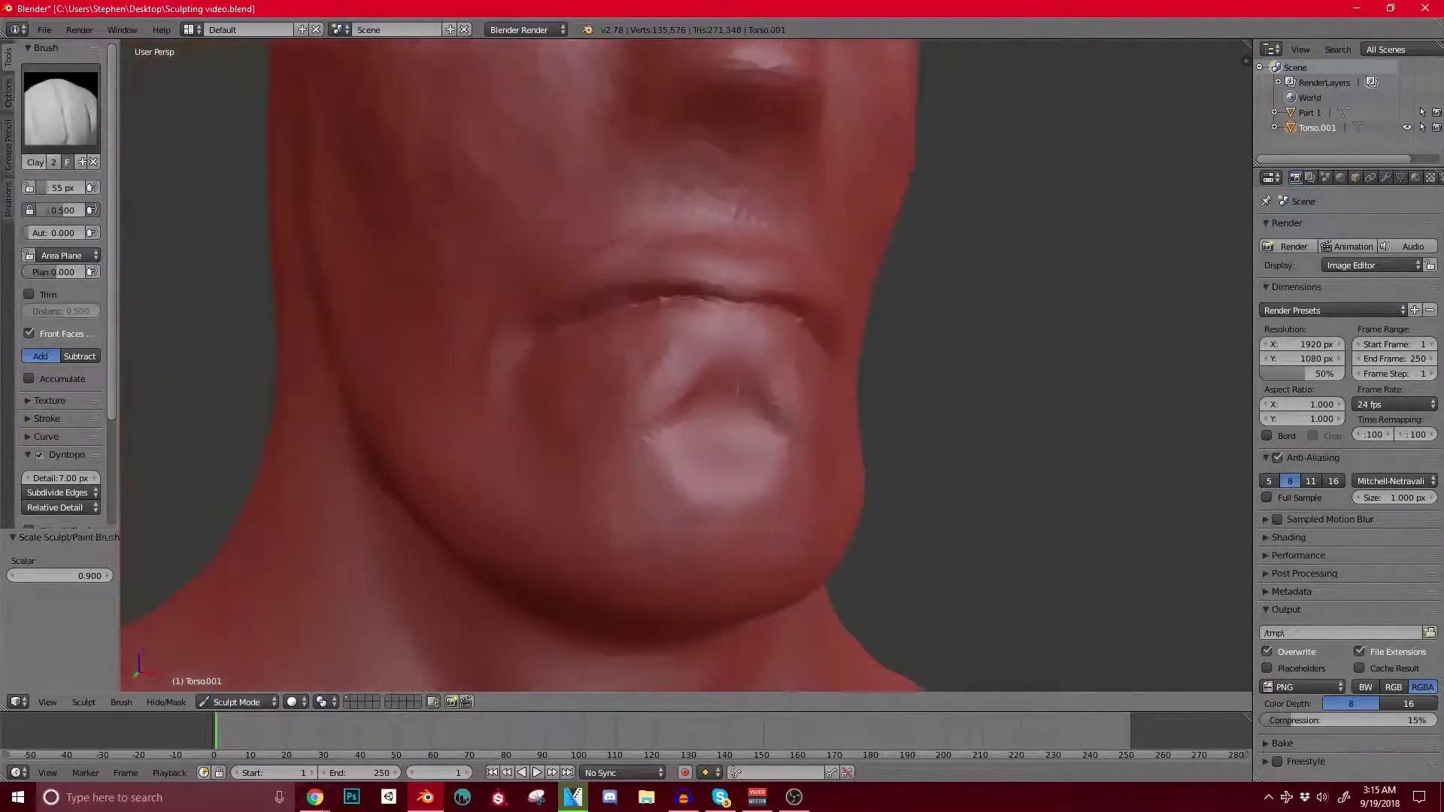
drag(677, 442, 653, 462)
scroll(662, 452, down, 2)
middle_drag(661, 451, 741, 457)
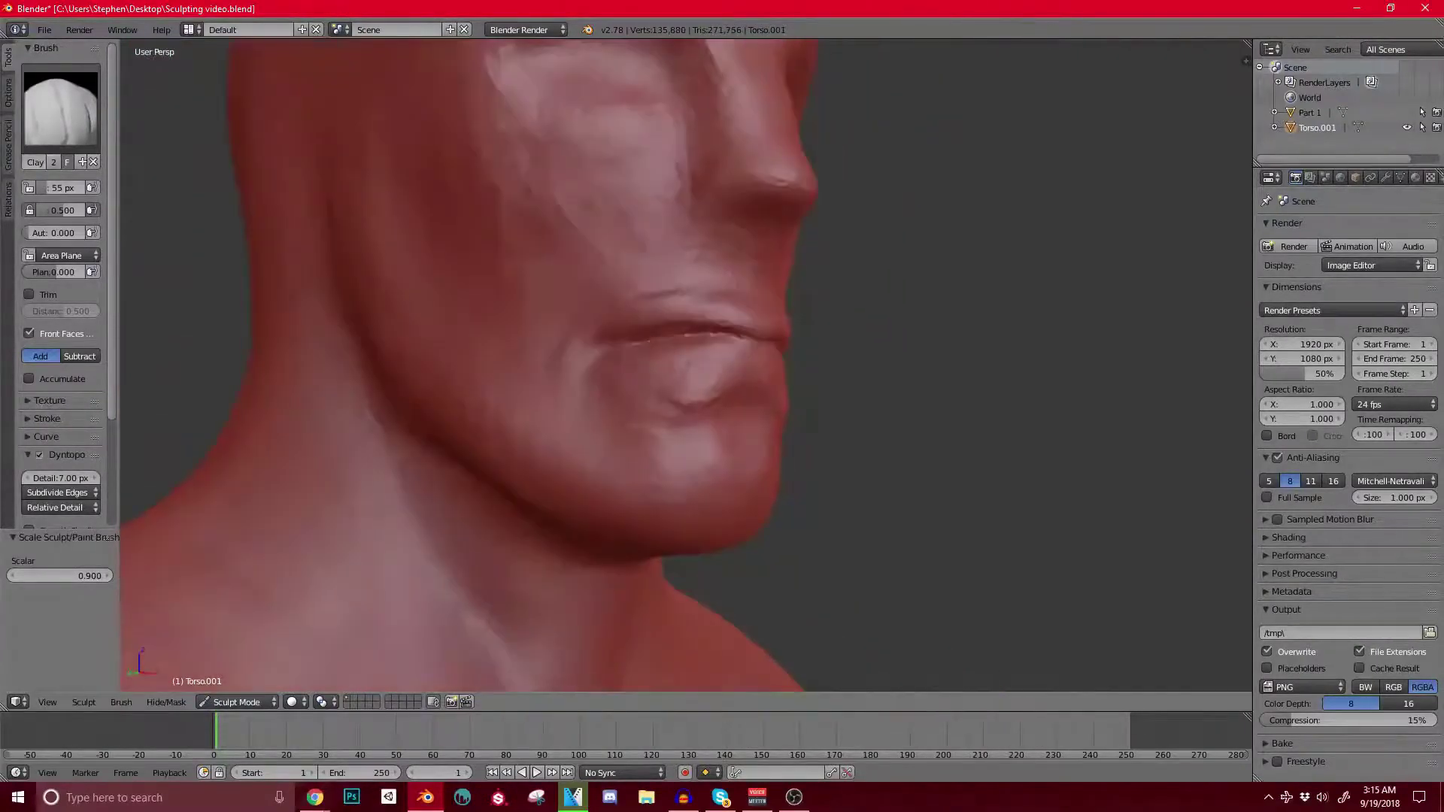
Step: Build up the underside of the lower lip and the skin around the mouth corner with the Clay brush
middle_drag(711, 384, 666, 369)
scroll(665, 368, up, 2)
drag(659, 426, 701, 432)
middle_drag(650, 421, 722, 410)
mouse_move(624, 385)
mouse_down()
mouse_move(545, 395)
mouse_move(539, 418)
mouse_up()
mouse_move(681, 415)
middle_down()
mouse_move(575, 427)
mouse_move(649, 410)
middle_up()
drag(506, 483, 550, 498)
drag(468, 426, 481, 401)
drag(463, 455, 464, 376)
Step: Switch to the Crease brush and cut in the mouth corner and the line between the lips
click(61, 106)
click(217, 194)
middle_drag(587, 452, 578, 451)
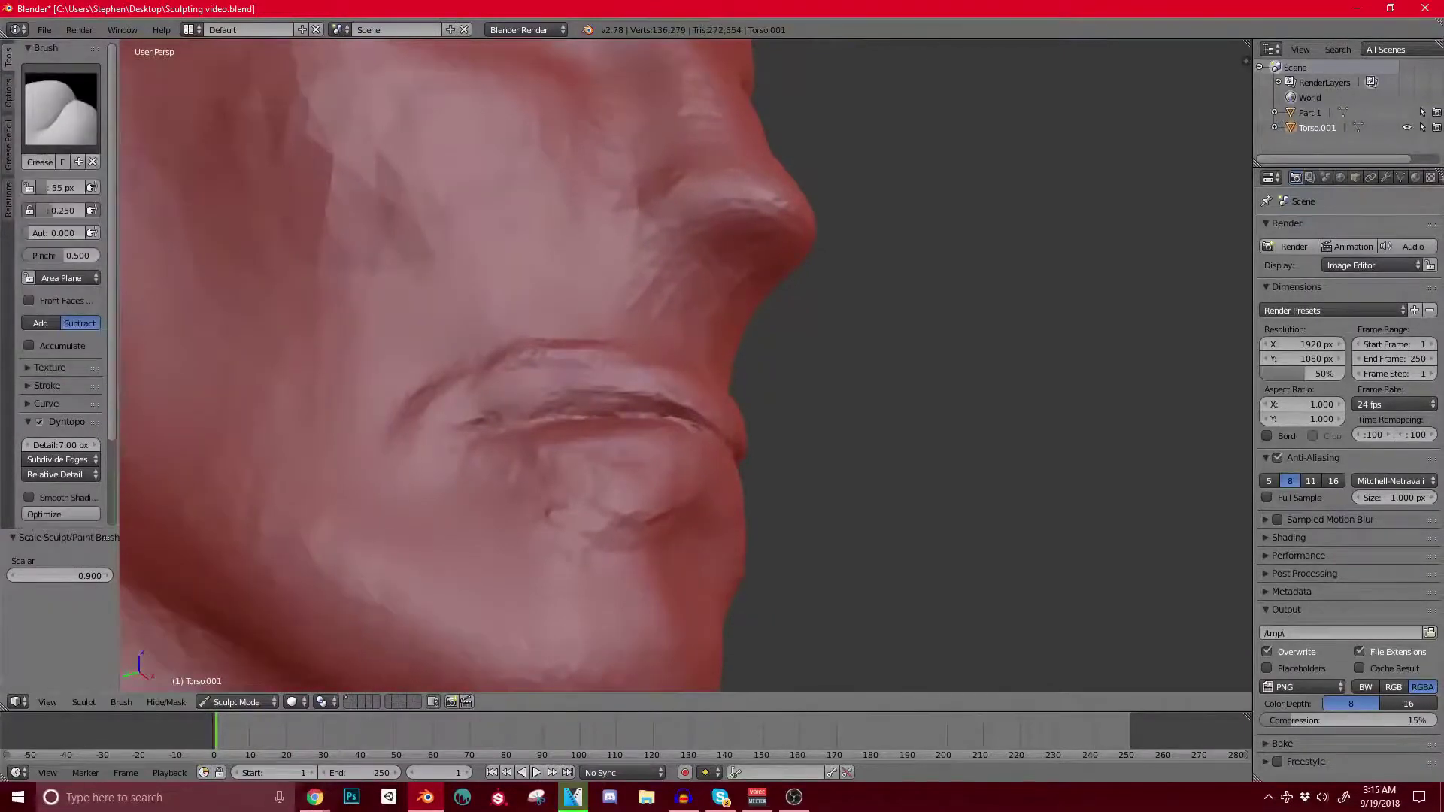
drag(485, 435, 476, 470)
middle_drag(482, 466, 352, 459)
drag(647, 445, 745, 449)
middle_drag(676, 452, 756, 450)
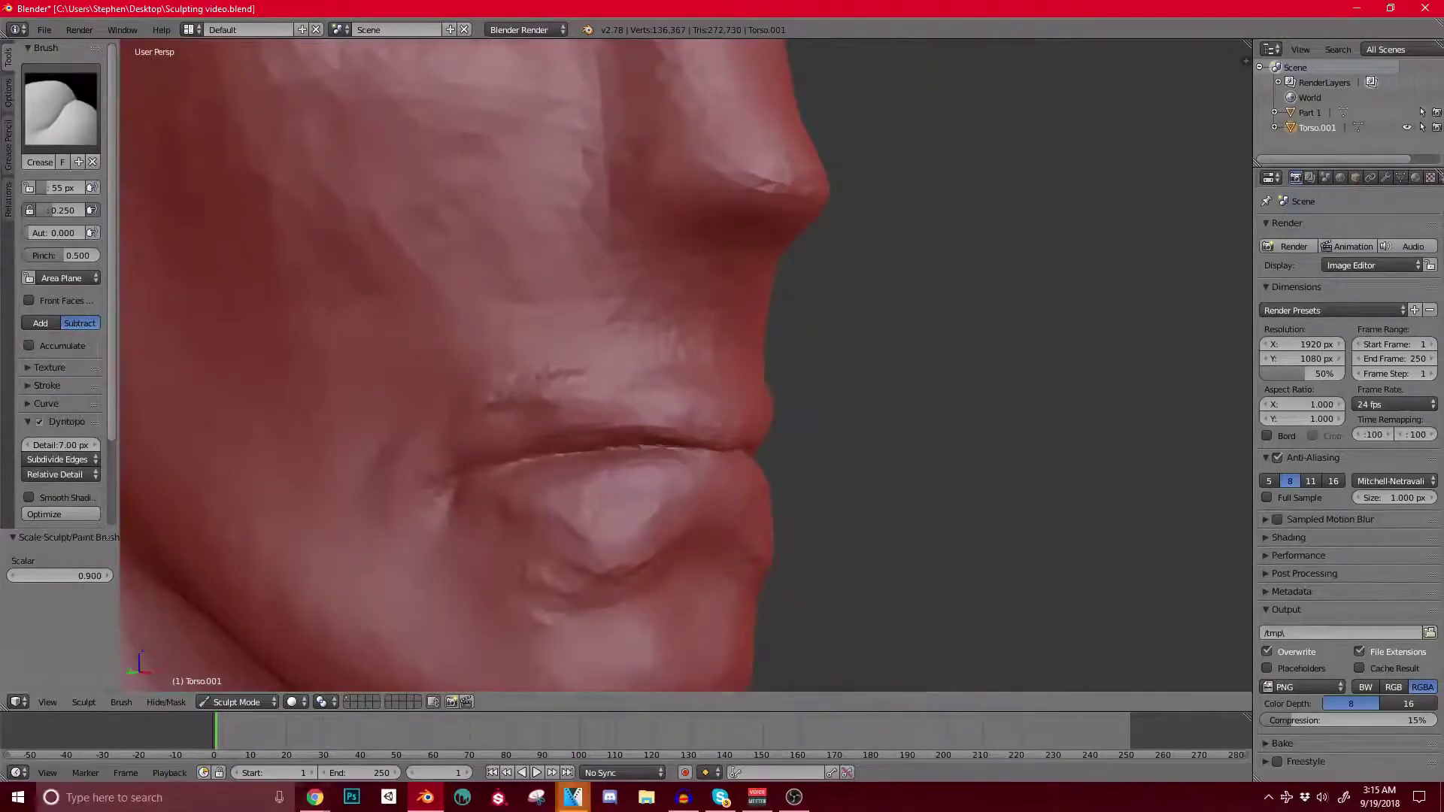
Step: Return to the Clay brush and add volume to the centre of the upper lip and the philtrum
click(60, 105)
click(109, 196)
middle_drag(647, 452, 590, 413)
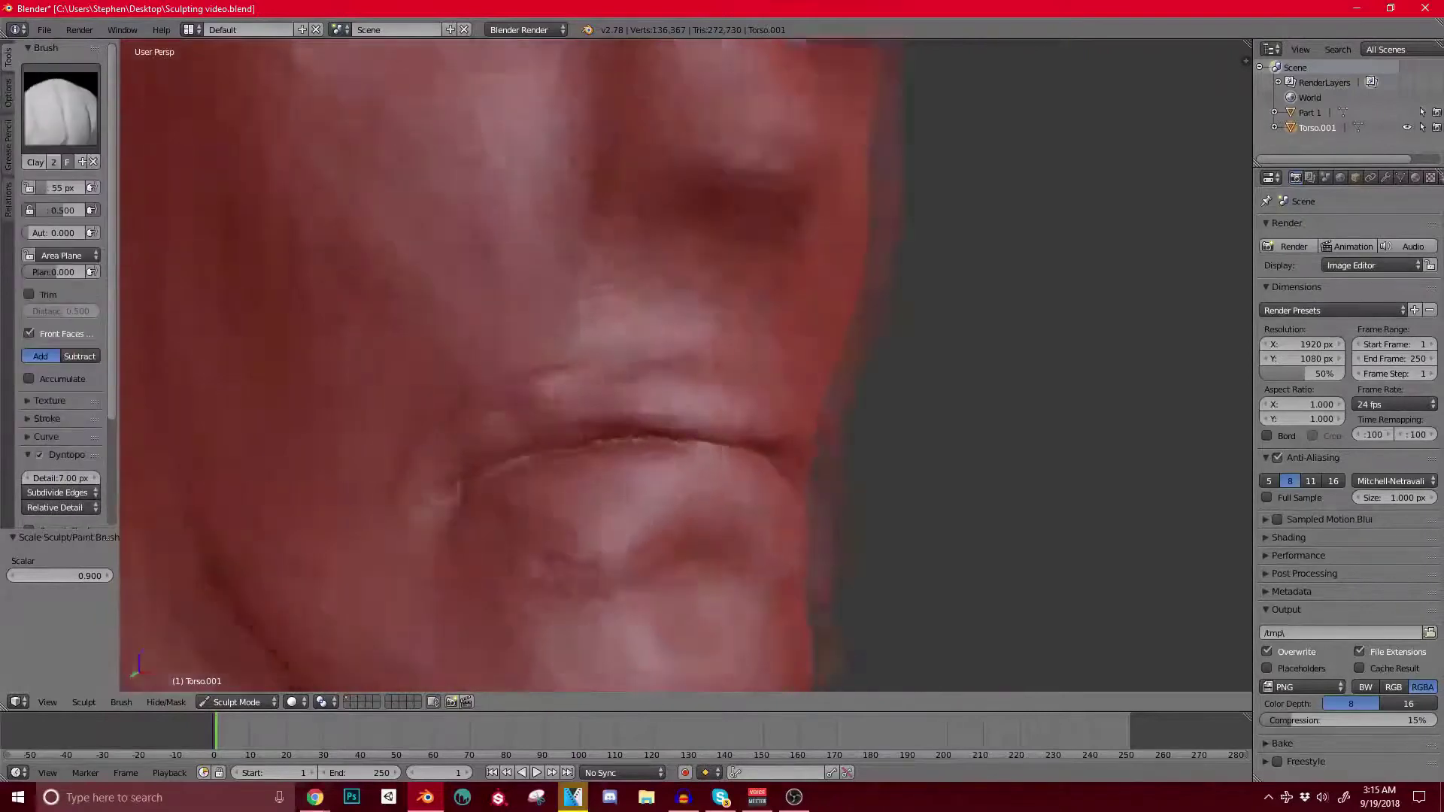
scroll(591, 414, up, 2)
mouse_move(734, 428)
mouse_down()
mouse_move(710, 395)
mouse_move(737, 421)
mouse_up()
middle_drag(790, 376, 700, 372)
mouse_move(778, 233)
mouse_down()
mouse_move(752, 274)
mouse_move(731, 256)
mouse_move(760, 226)
mouse_move(733, 207)
mouse_move(752, 225)
mouse_move(718, 267)
mouse_up()
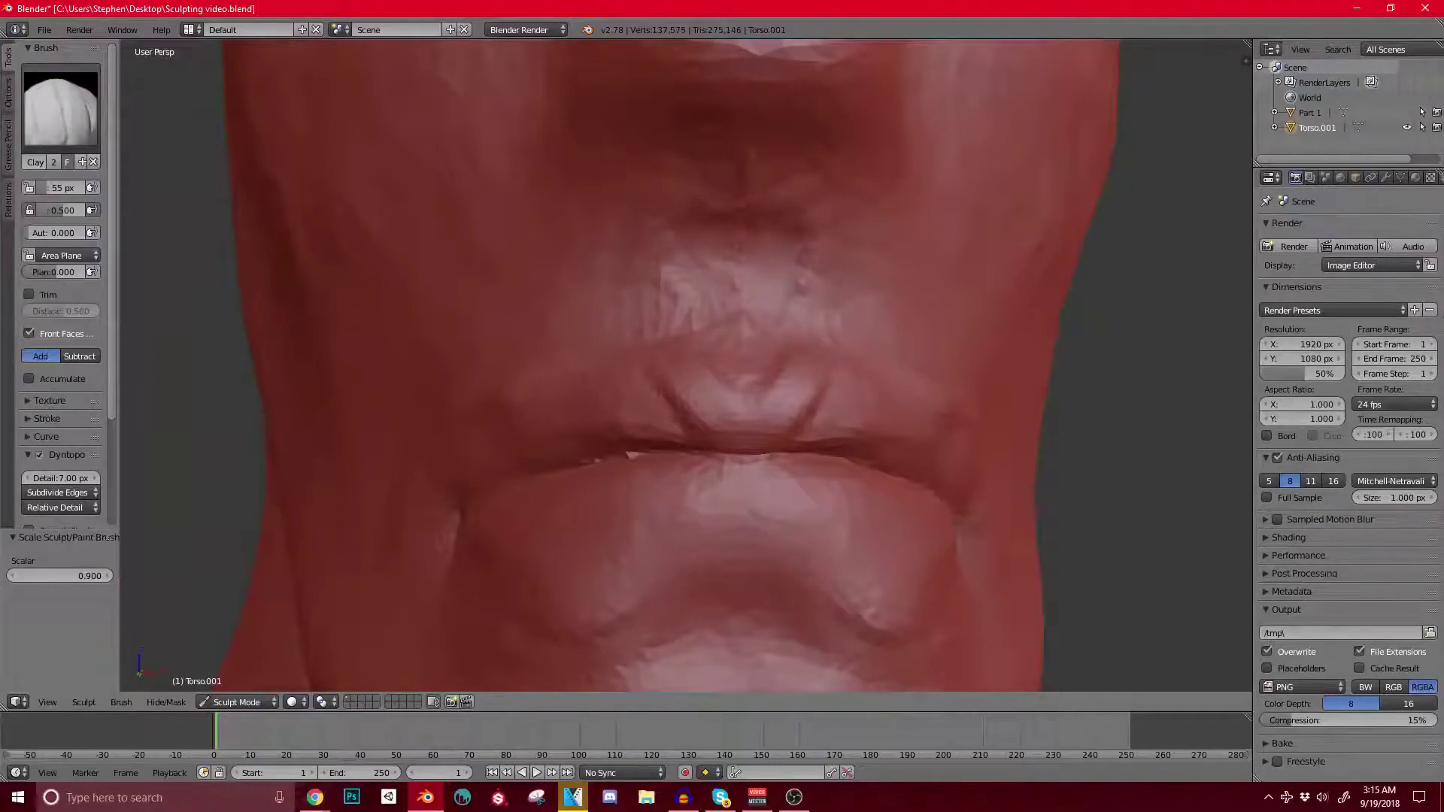
Step: Add clay to the skin between the nose and the upper lip, and undo the last stroke
shift+middle_drag(737, 207, 573, 294)
mouse_move(573, 294)
mouse_down()
mouse_move(690, 263)
mouse_move(726, 272)
mouse_up()
middle_drag(726, 273, 655, 278)
scroll(718, 286, down, 2)
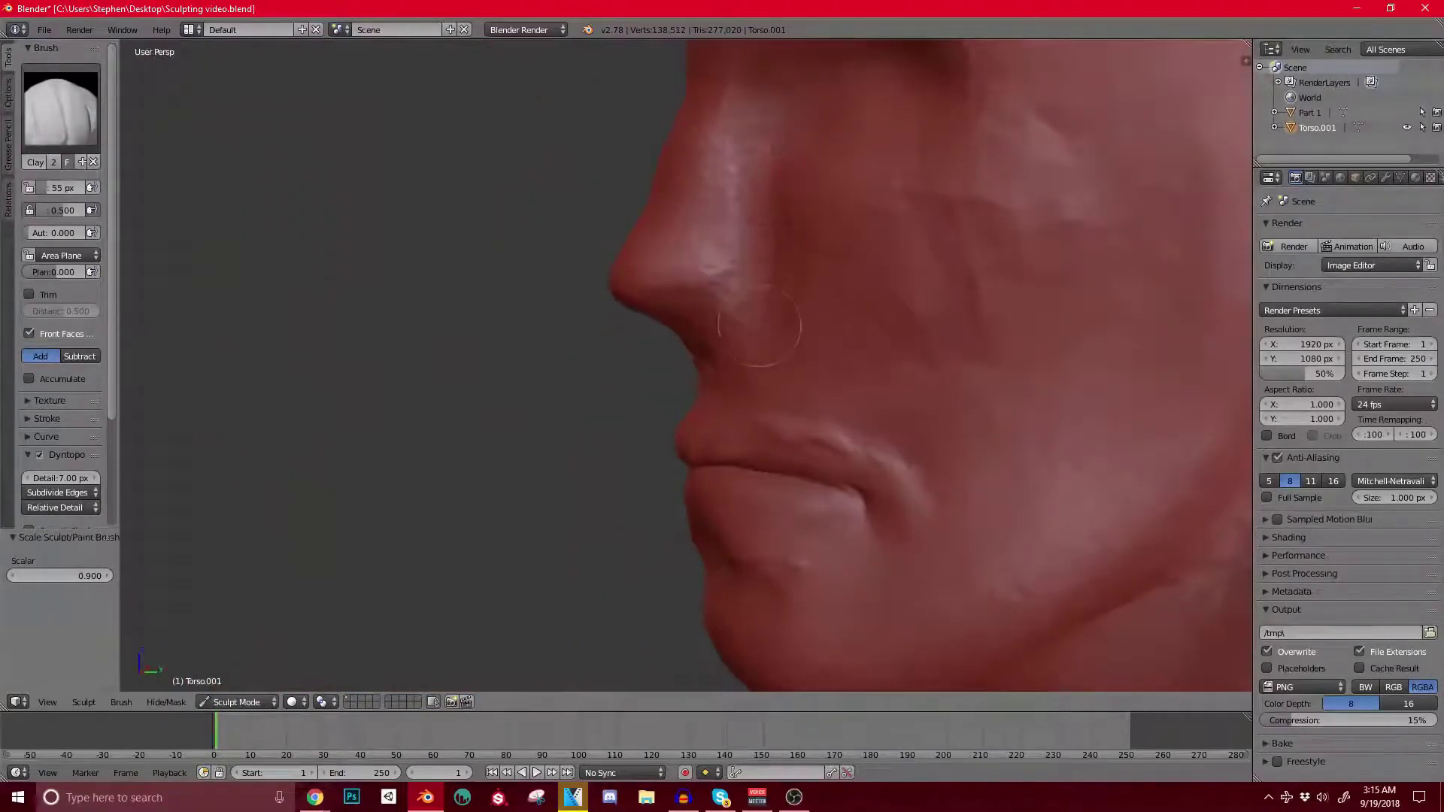
key(ctrl+z)
Step: Build up the fold running down from the side of the nose toward the mouth with the Clay brush
scroll(837, 186, down, 3)
drag(804, 250, 810, 269)
mouse_move(850, 331)
middle_down()
mouse_move(779, 368)
mouse_move(865, 347)
mouse_move(755, 399)
mouse_move(814, 407)
mouse_move(816, 366)
middle_up()
scroll(835, 352, up, 3)
scroll(809, 362, down, 3)
scroll(759, 411, down, 2)
scroll(761, 366, up, 4)
shift+middle_drag(760, 316, 806, 468)
scroll(807, 451, up, 2)
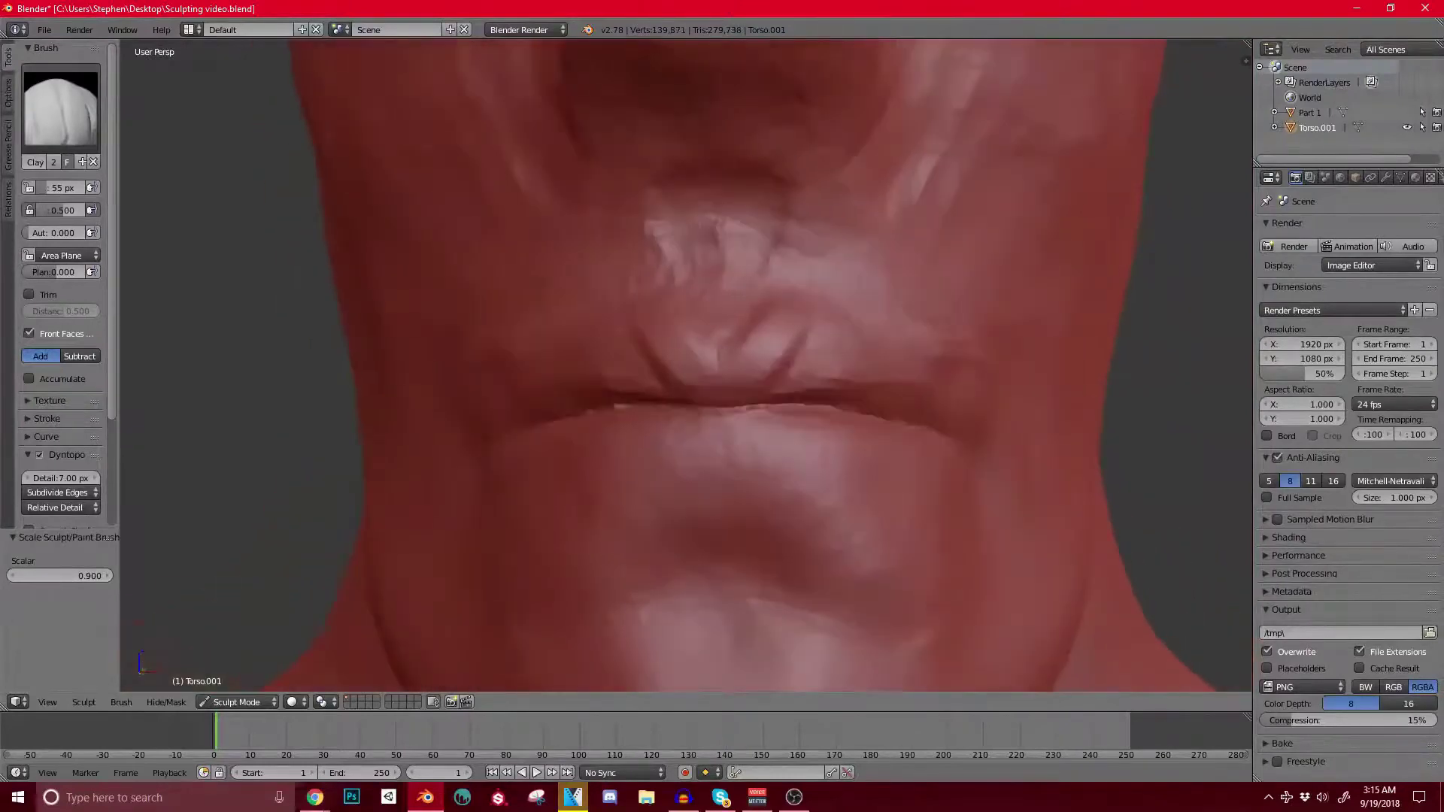
Step: Shape the philtrum ridges between the base of the nose and the upper lip with the Clay brush
drag(715, 208, 738, 224)
shift+middle_drag(733, 218, 745, 346)
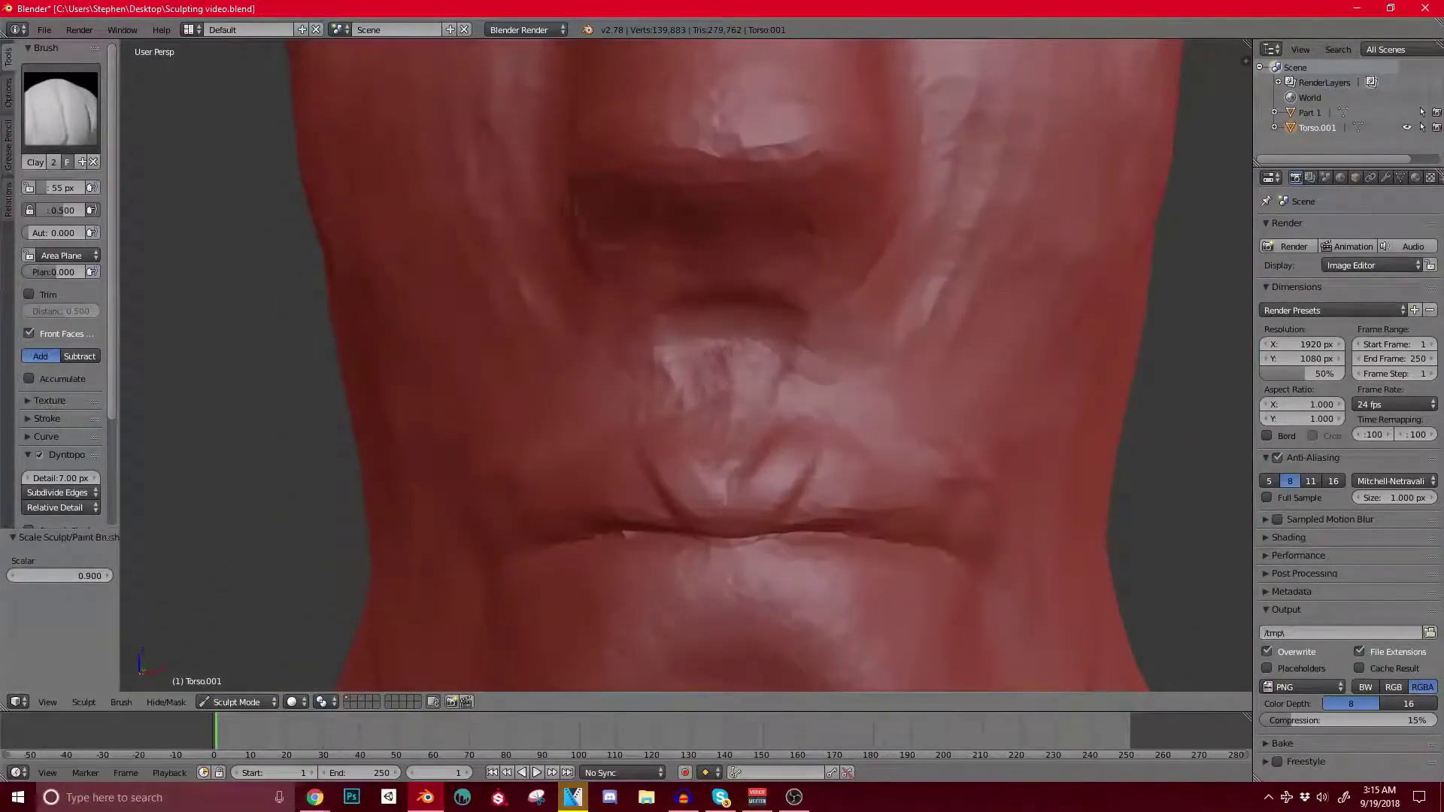
scroll(694, 327, down, 3)
mouse_move(722, 395)
mouse_down()
mouse_move(694, 327)
mouse_move(710, 350)
mouse_up()
scroll(707, 338, up, 1)
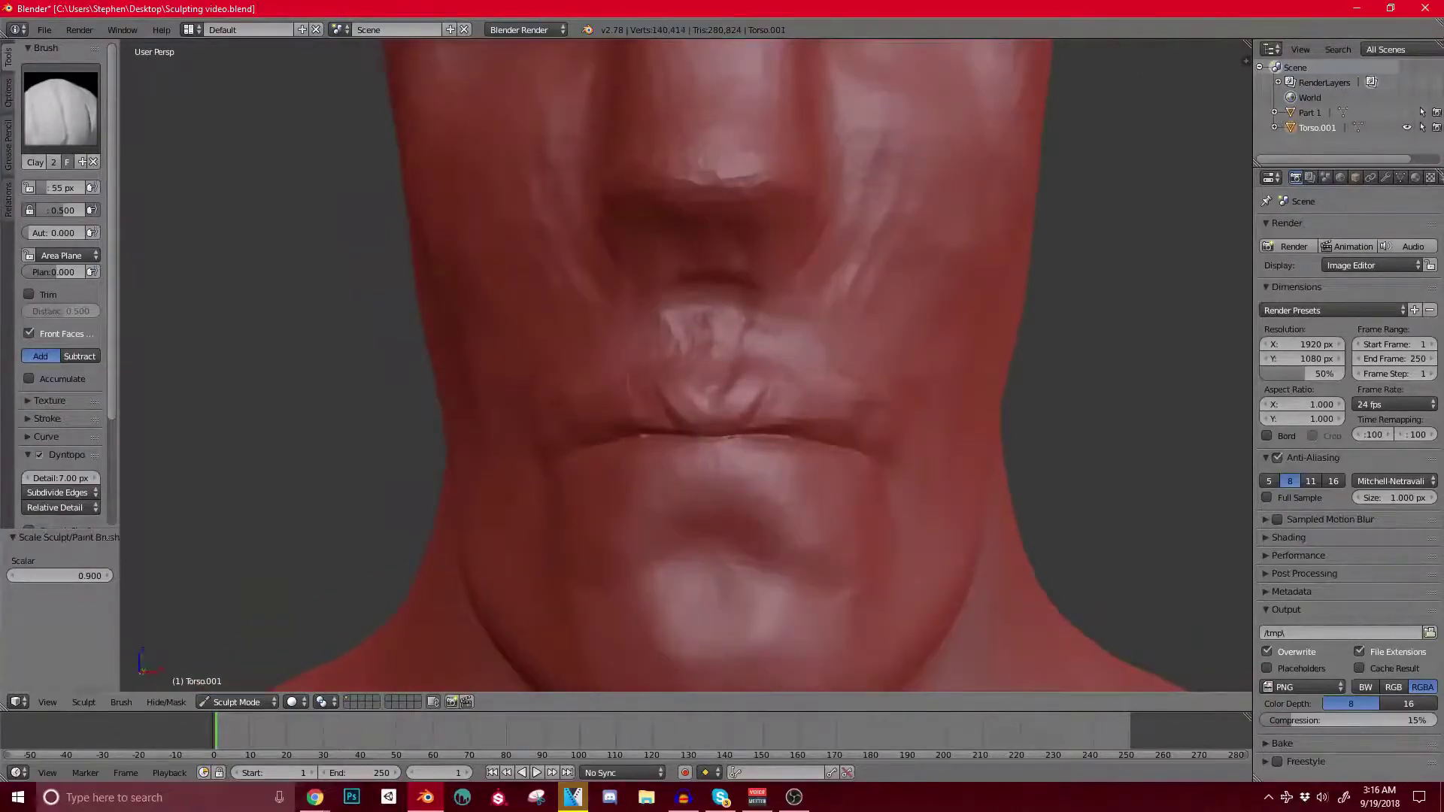
Step: Define the cupid's bow and the adjoining upper lip edge with the 55 px Clay brush
middle_drag(699, 338, 786, 334)
scroll(786, 335, up, 1)
click(591, 372)
middle_drag(602, 369, 677, 399)
scroll(617, 367, up, 1)
mouse_move(649, 406)
mouse_down()
mouse_move(632, 444)
mouse_move(662, 464)
mouse_up()
middle_drag(662, 452, 444, 445)
scroll(444, 446, up, 1)
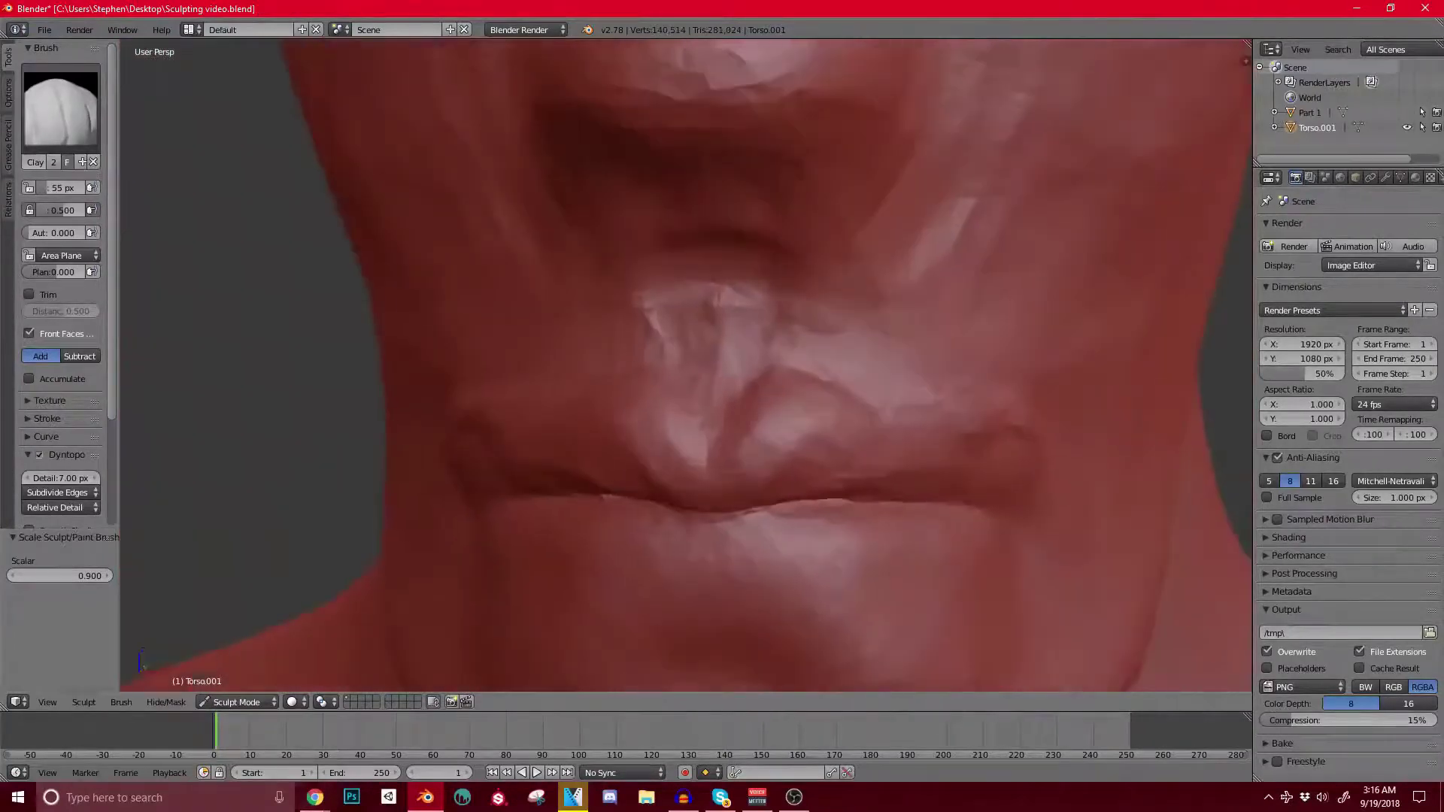
Step: Fill out the upper lip from the cupid's bow toward the mouth corner with the Clay brush
scroll(738, 386, up, 3)
scroll(738, 387, down, 4)
mouse_move(738, 387)
middle_down()
mouse_move(726, 323)
mouse_move(740, 350)
mouse_move(722, 376)
mouse_move(549, 365)
middle_up()
scroll(722, 376, up, 2)
drag(586, 368, 467, 361)
middle_drag(481, 361, 557, 369)
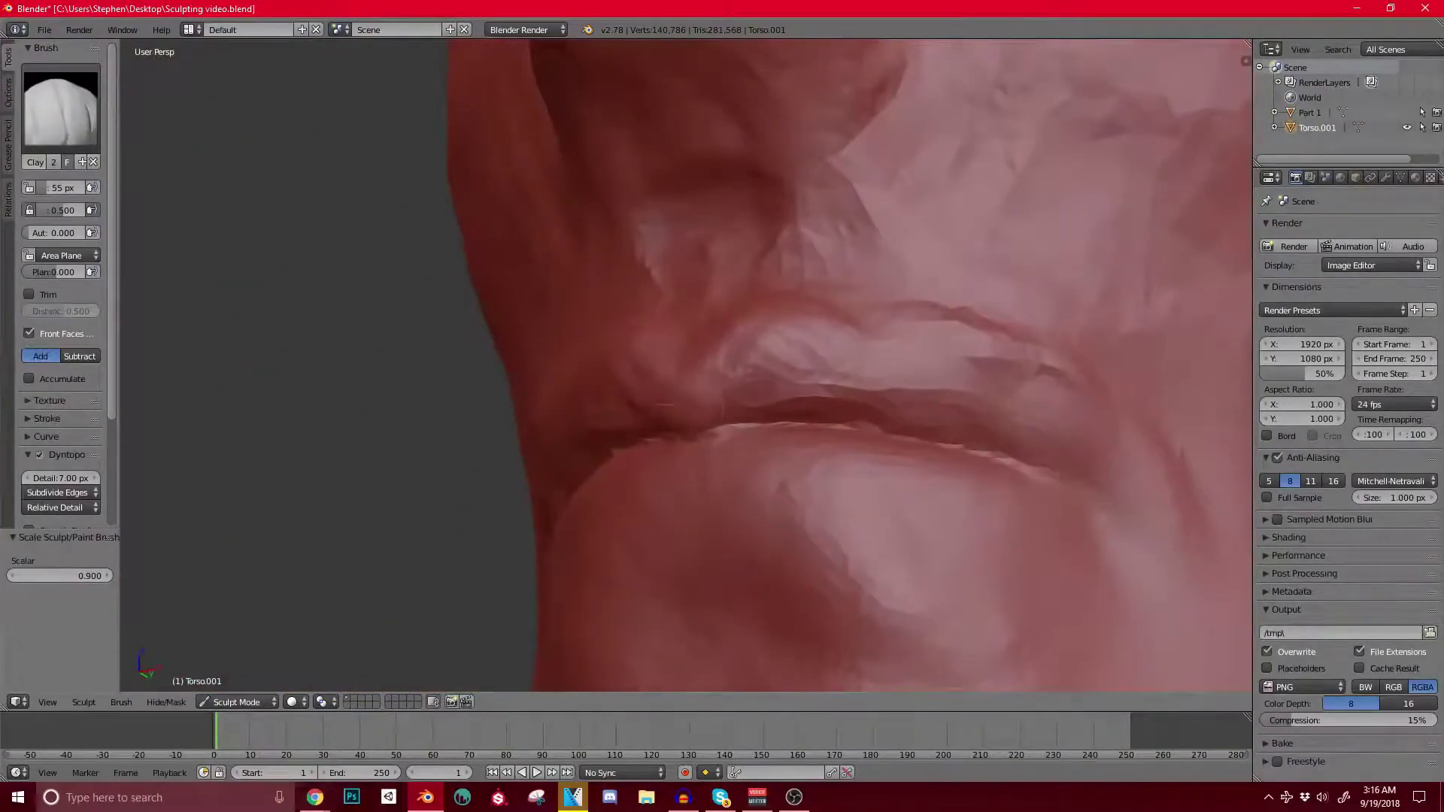
drag(665, 446, 648, 442)
Step: Build up the skin beside the mouth corner and above the upper lip with the Clay brush
scroll(662, 444, down, 4)
middle_drag(662, 444, 819, 436)
shift+middle_drag(955, 481, 677, 474)
scroll(677, 473, up, 1)
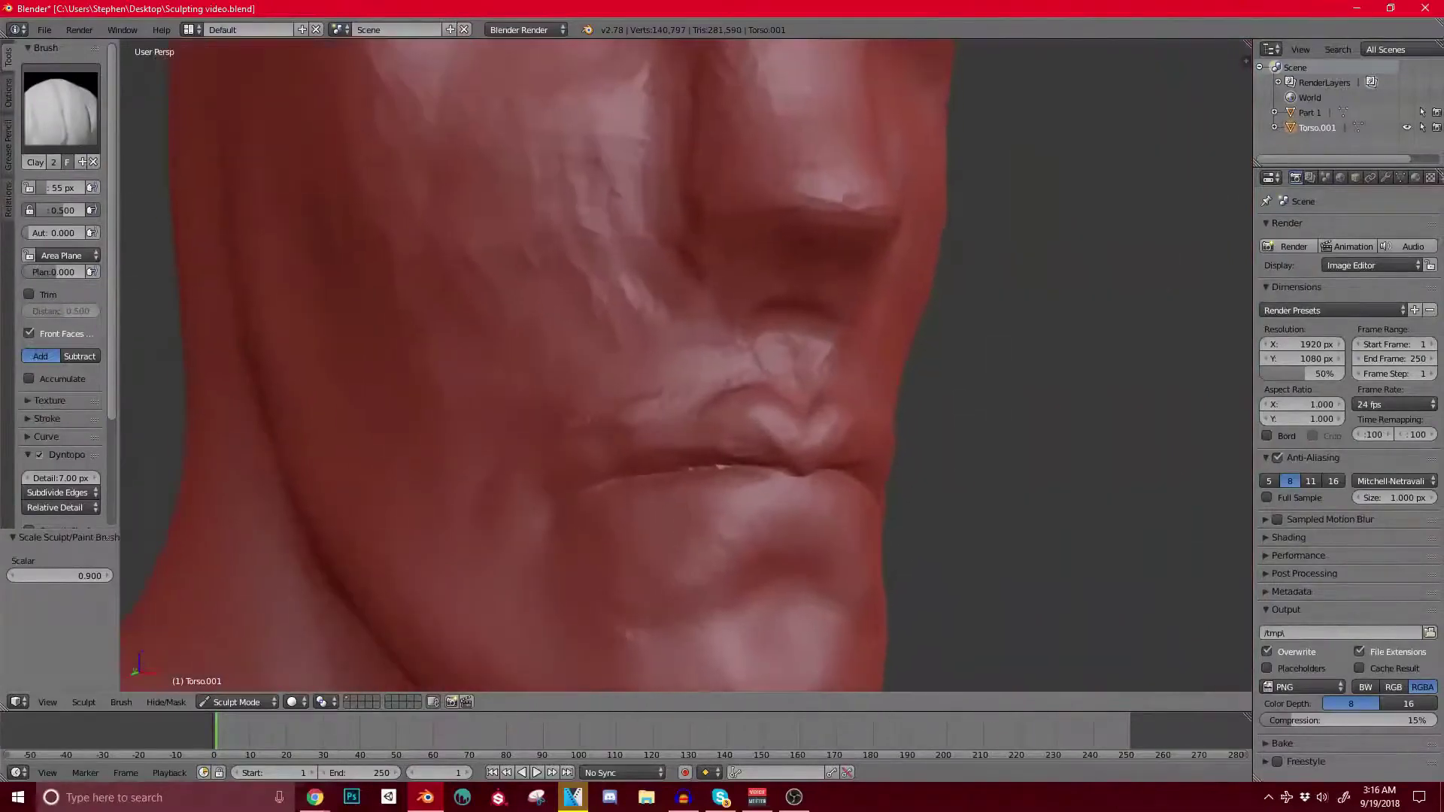
mouse_move(557, 443)
middle_down()
mouse_move(677, 437)
mouse_move(451, 546)
middle_up()
drag(519, 490, 440, 516)
mouse_move(451, 511)
shift+middle_down()
mouse_move(594, 429)
mouse_move(640, 451)
shift+middle_up()
mouse_move(671, 372)
mouse_down()
mouse_move(611, 392)
mouse_move(652, 420)
mouse_up()
Step: Thicken the lower edge of the upper lip along the mouth line with the Clay brush
scroll(659, 417, down, 4)
middle_drag(677, 417, 497, 421)
scroll(524, 429, up, 2)
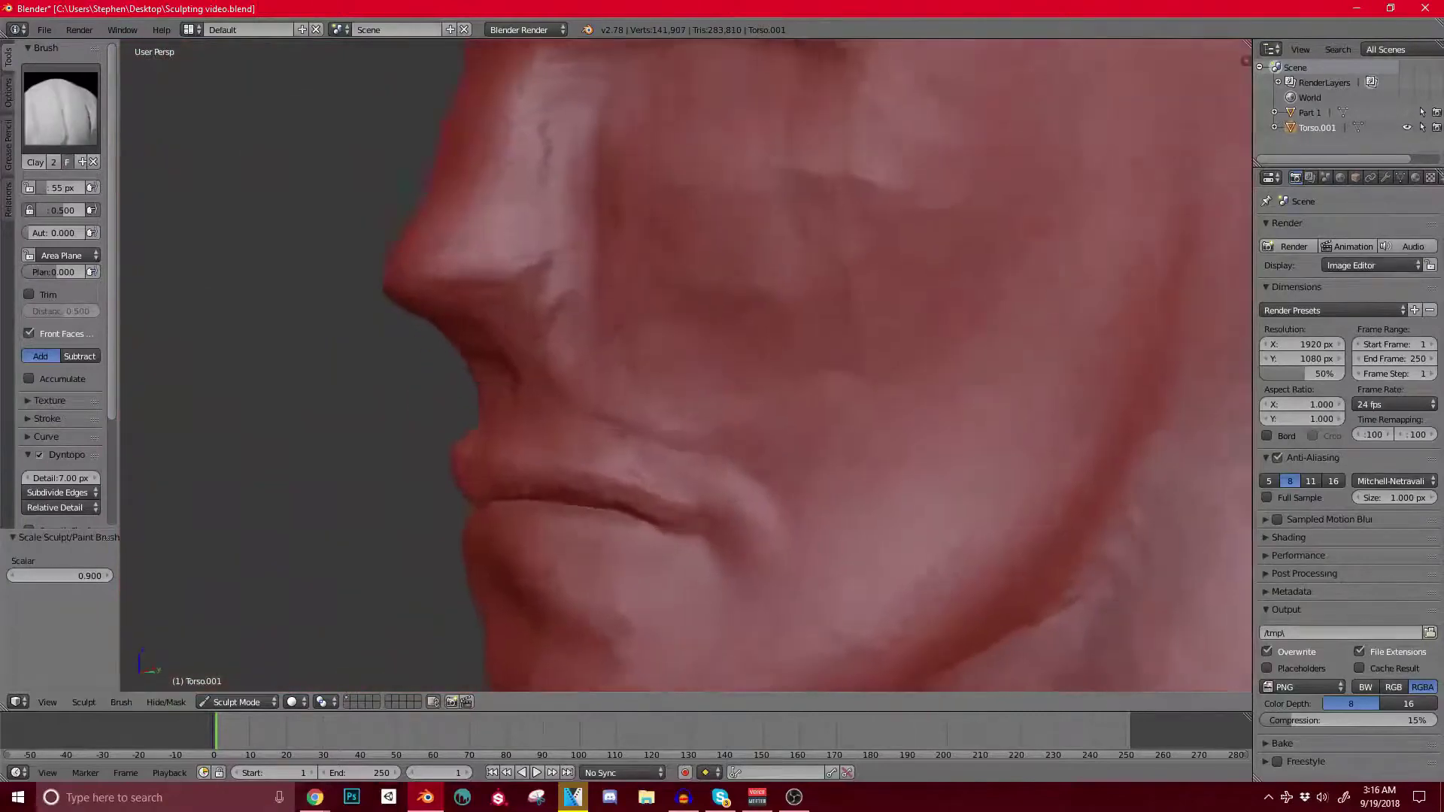
shift+middle_drag(524, 543, 585, 443)
scroll(586, 442, up, 3)
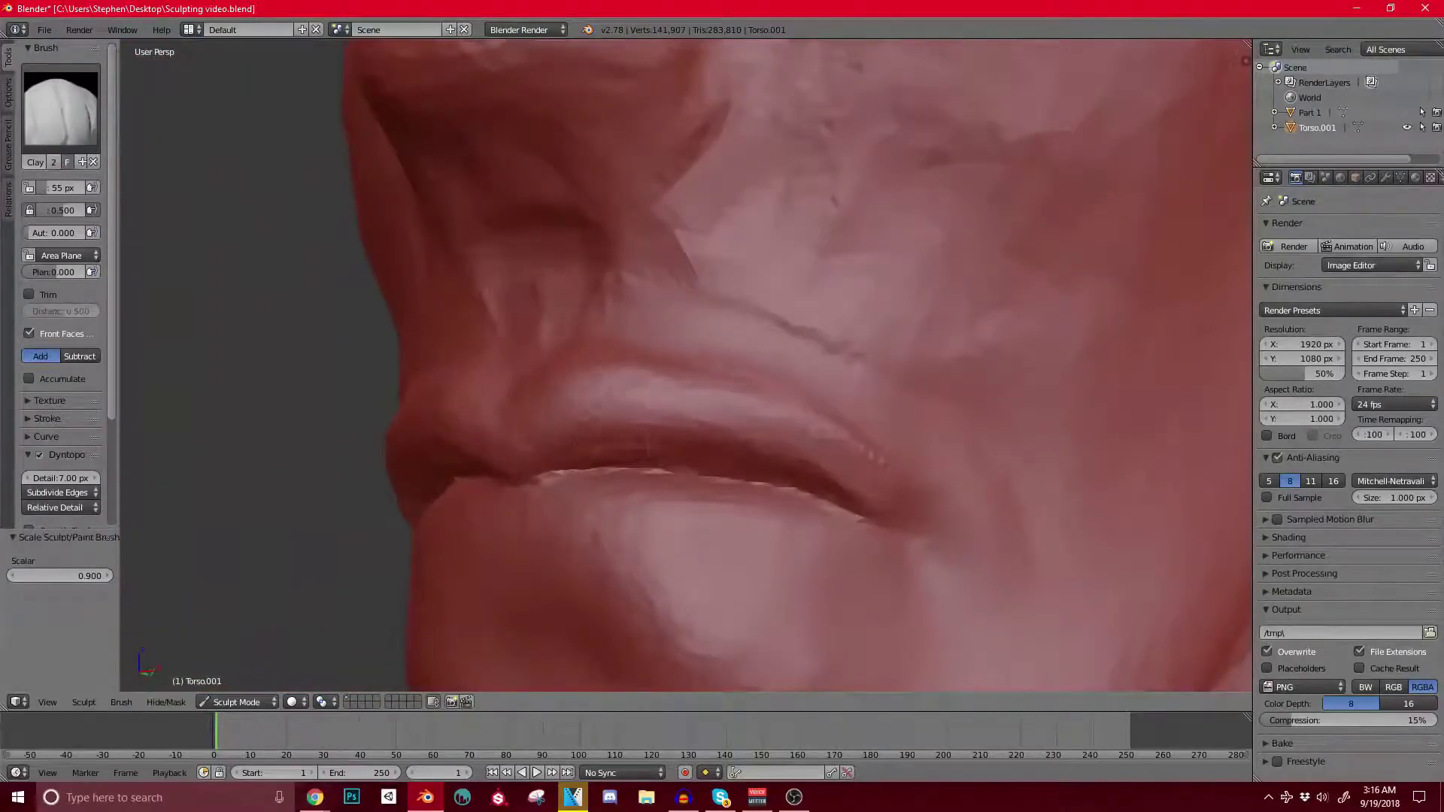
drag(648, 445, 711, 448)
scroll(711, 448, down, 2)
mouse_move(711, 448)
middle_down()
mouse_move(622, 442)
mouse_move(795, 423)
mouse_move(676, 422)
mouse_move(734, 432)
middle_up()
scroll(790, 425, down, 3)
scroll(733, 432, up, 3)
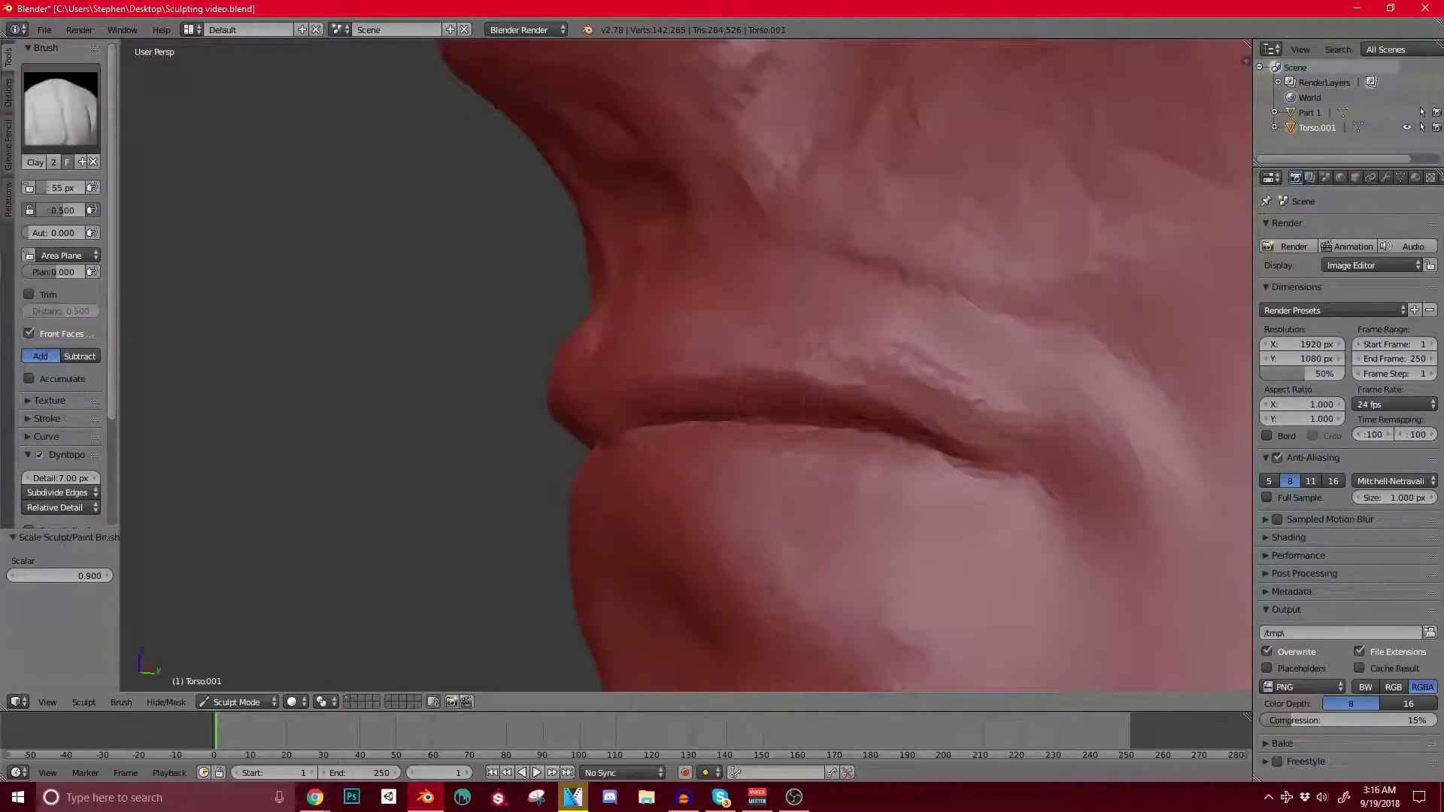
Step: Form the lower lip's rim and add volume beneath it toward the chin with the Clay brush
scroll(802, 399, down, 3)
middle_drag(802, 398, 899, 377)
scroll(861, 372, up, 2)
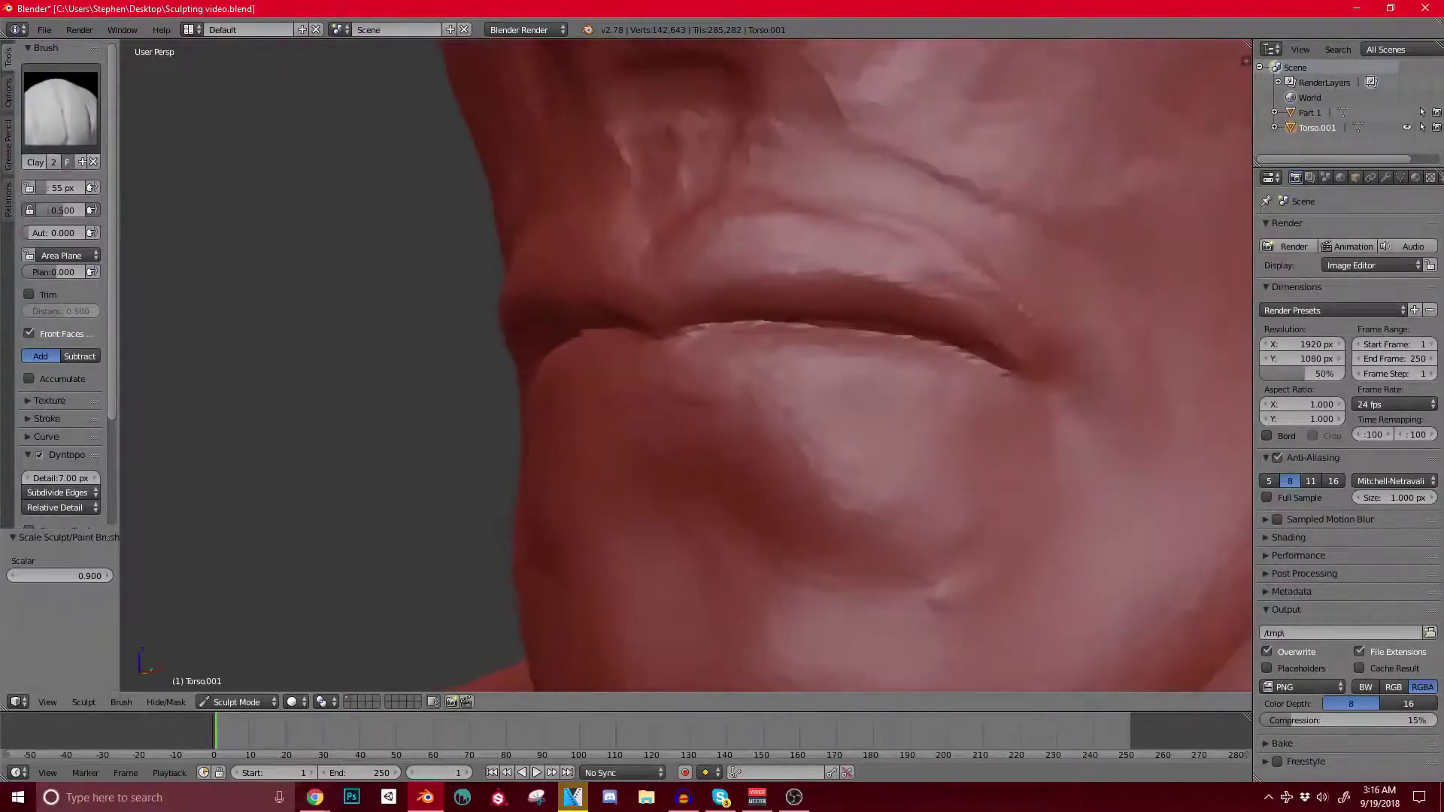
mouse_move(700, 376)
mouse_down()
mouse_move(812, 372)
mouse_move(786, 367)
mouse_up()
mouse_move(813, 415)
mouse_down()
mouse_move(857, 376)
mouse_move(865, 500)
mouse_up()
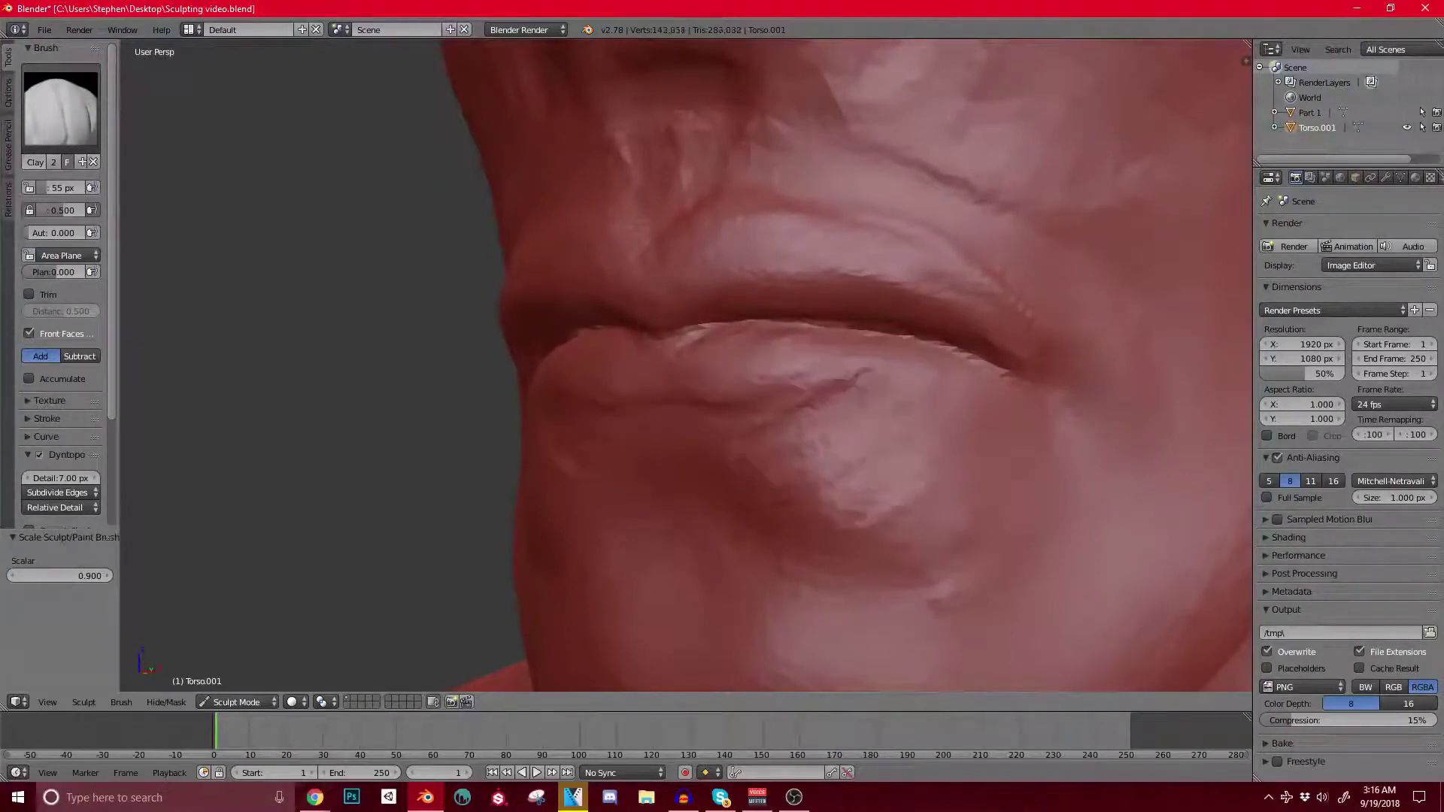
Step: Flatten the raised skin just beneath the lower lip with the Scrape brush
scroll(914, 452, down, 2)
click(60, 107)
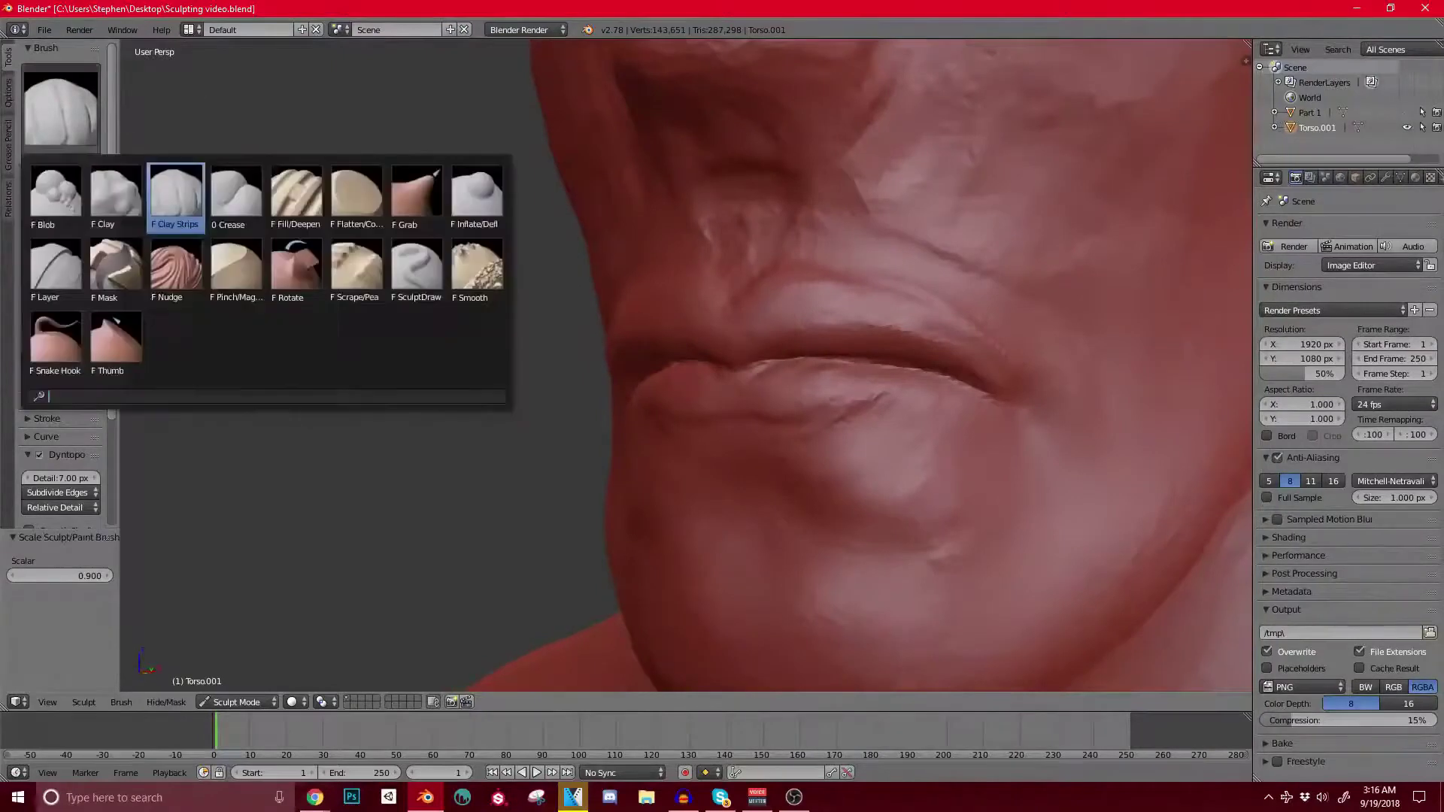
click(355, 260)
mouse_move(815, 437)
mouse_down()
mouse_move(837, 483)
mouse_move(909, 451)
mouse_move(935, 403)
mouse_move(806, 410)
mouse_up()
middle_drag(793, 407, 706, 441)
drag(794, 434, 782, 398)
Step: Scrape down the uneven surfaces around the mouth with the Scrape brush, undoing one stray stroke
scroll(781, 403, down, 6)
middle_drag(645, 567, 902, 470)
scroll(785, 453, up, 4)
drag(851, 275, 902, 246)
drag(799, 259, 928, 193)
mouse_move(857, 194)
middle_down()
mouse_move(851, 233)
mouse_move(820, 256)
mouse_move(848, 323)
mouse_move(800, 348)
mouse_move(877, 387)
mouse_move(774, 328)
middle_up()
key(ctrl+z)
middle_drag(957, 372, 903, 334)
mouse_move(946, 328)
mouse_down()
mouse_move(957, 310)
mouse_move(922, 319)
mouse_up()
mouse_move(921, 318)
middle_down()
mouse_move(1009, 322)
mouse_move(938, 364)
middle_up()
Step: Tighten the crease of the mouth line between the lips with the Pinch brush
key(g)
key(bracketright)
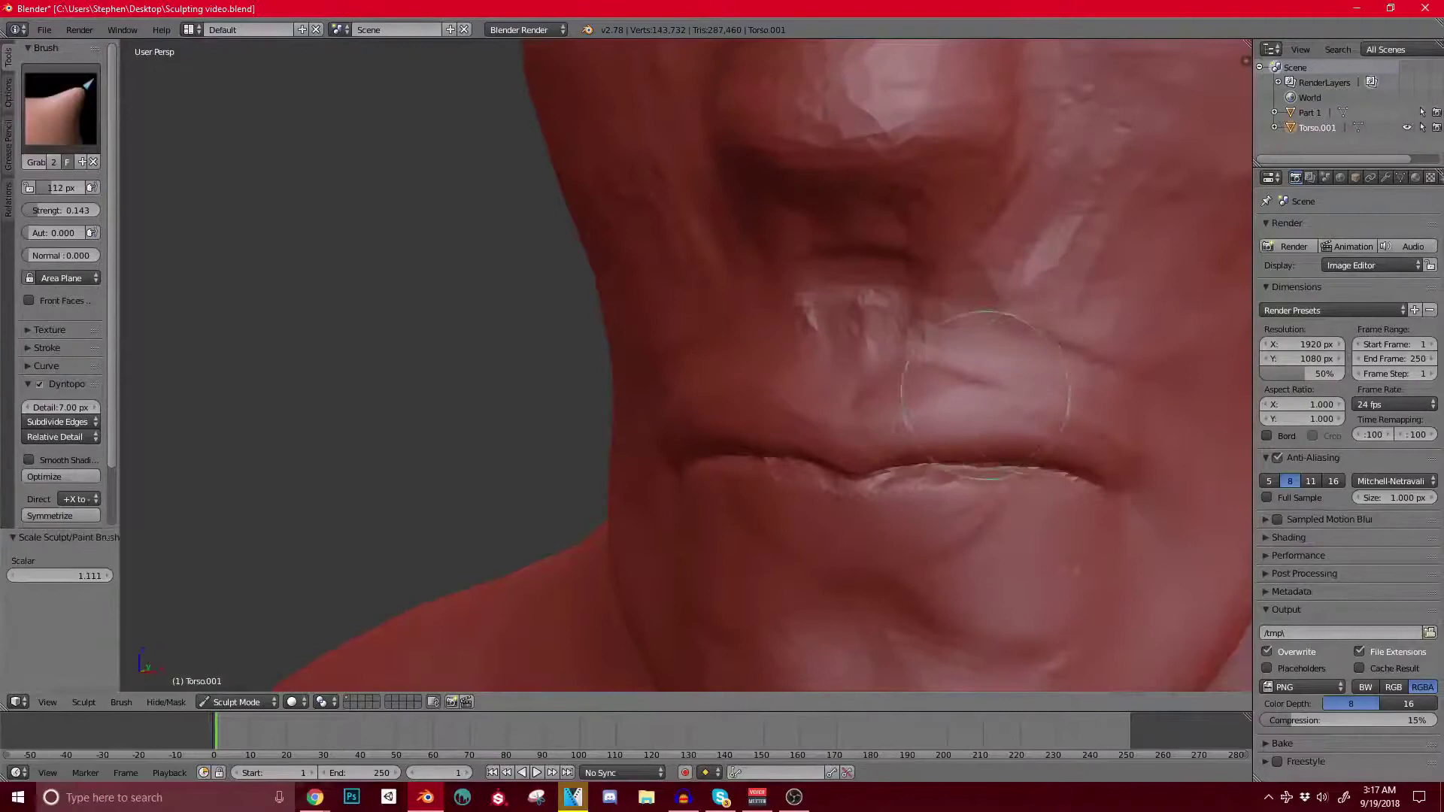
middle_drag(1077, 440, 978, 432)
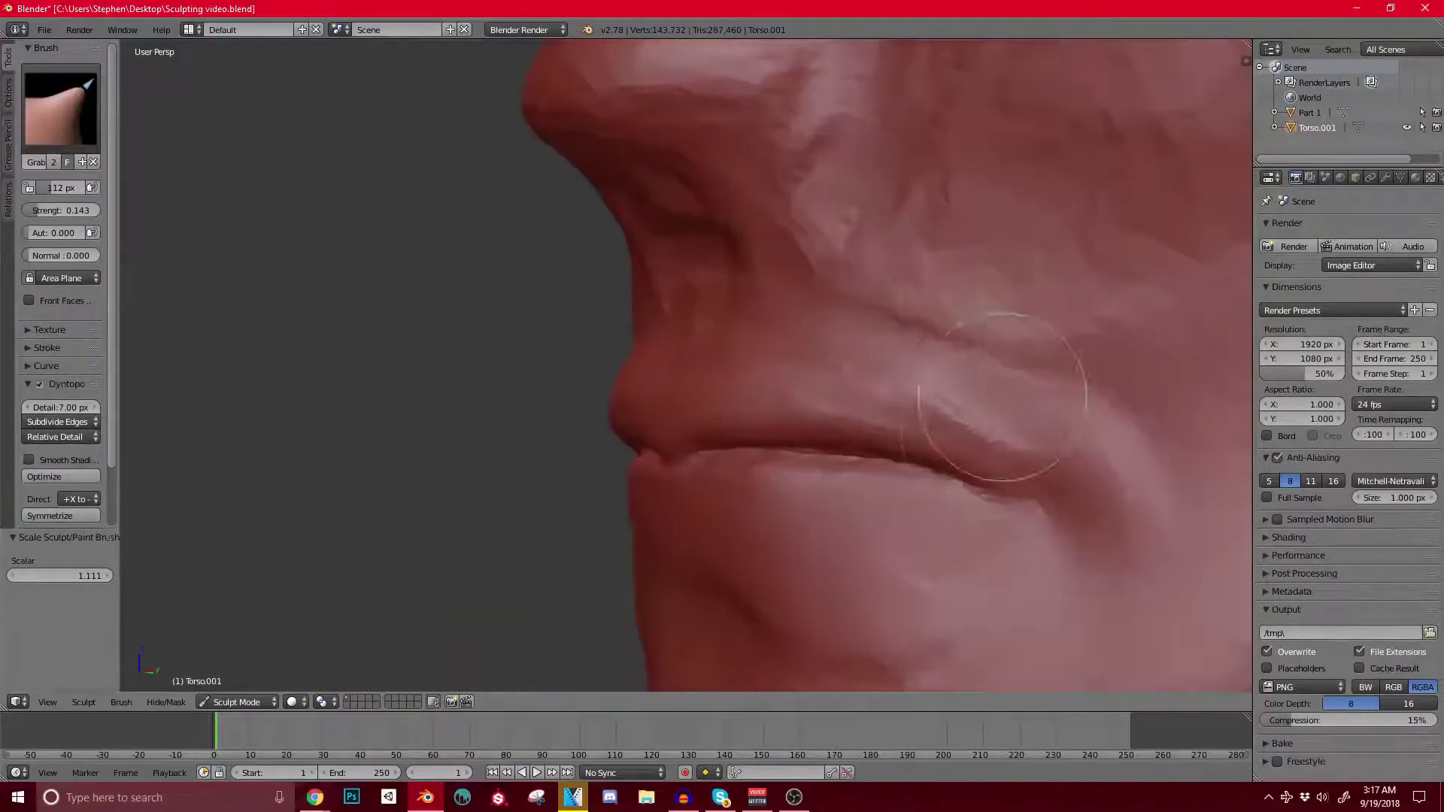
key(p)
key(bracketleft)
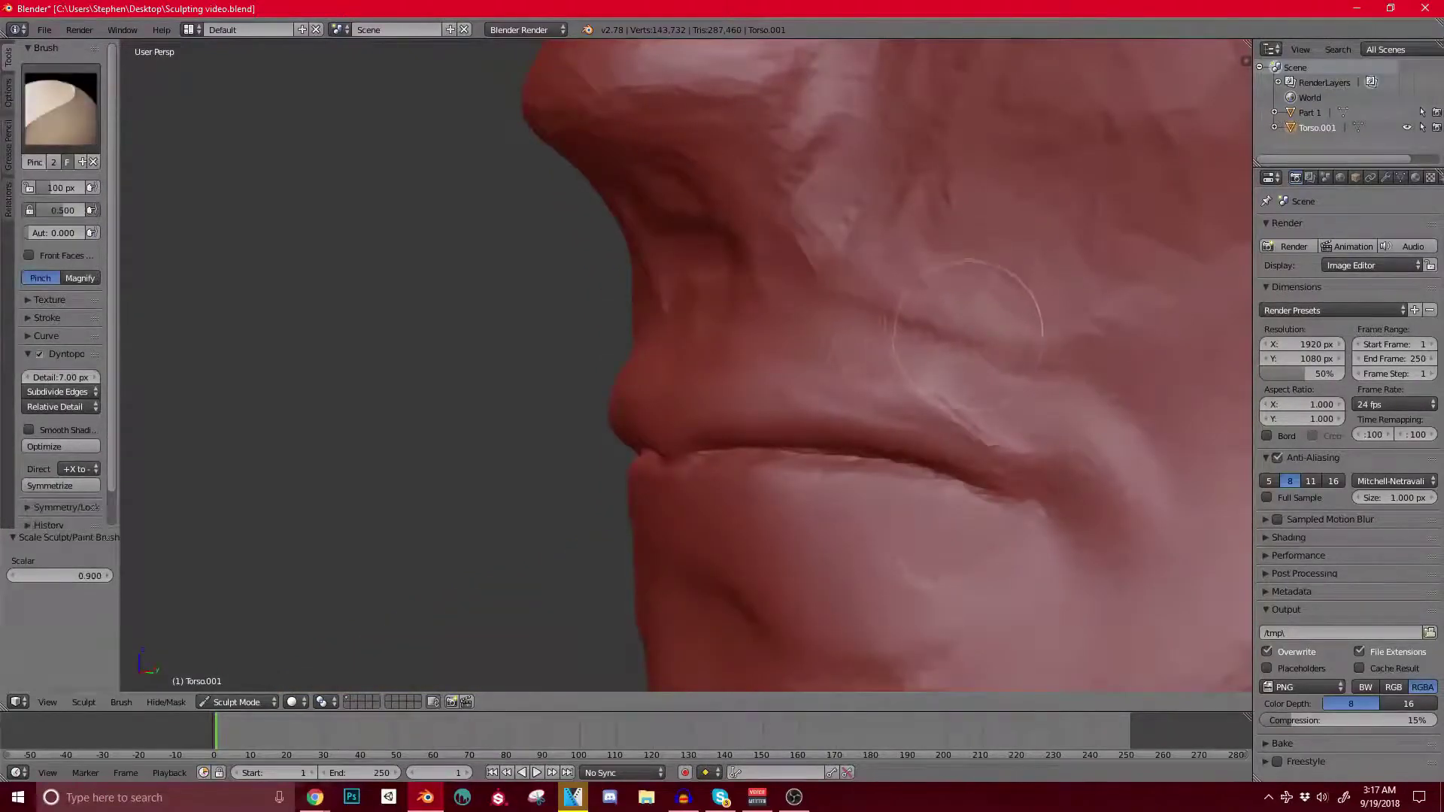
drag(841, 432, 832, 519)
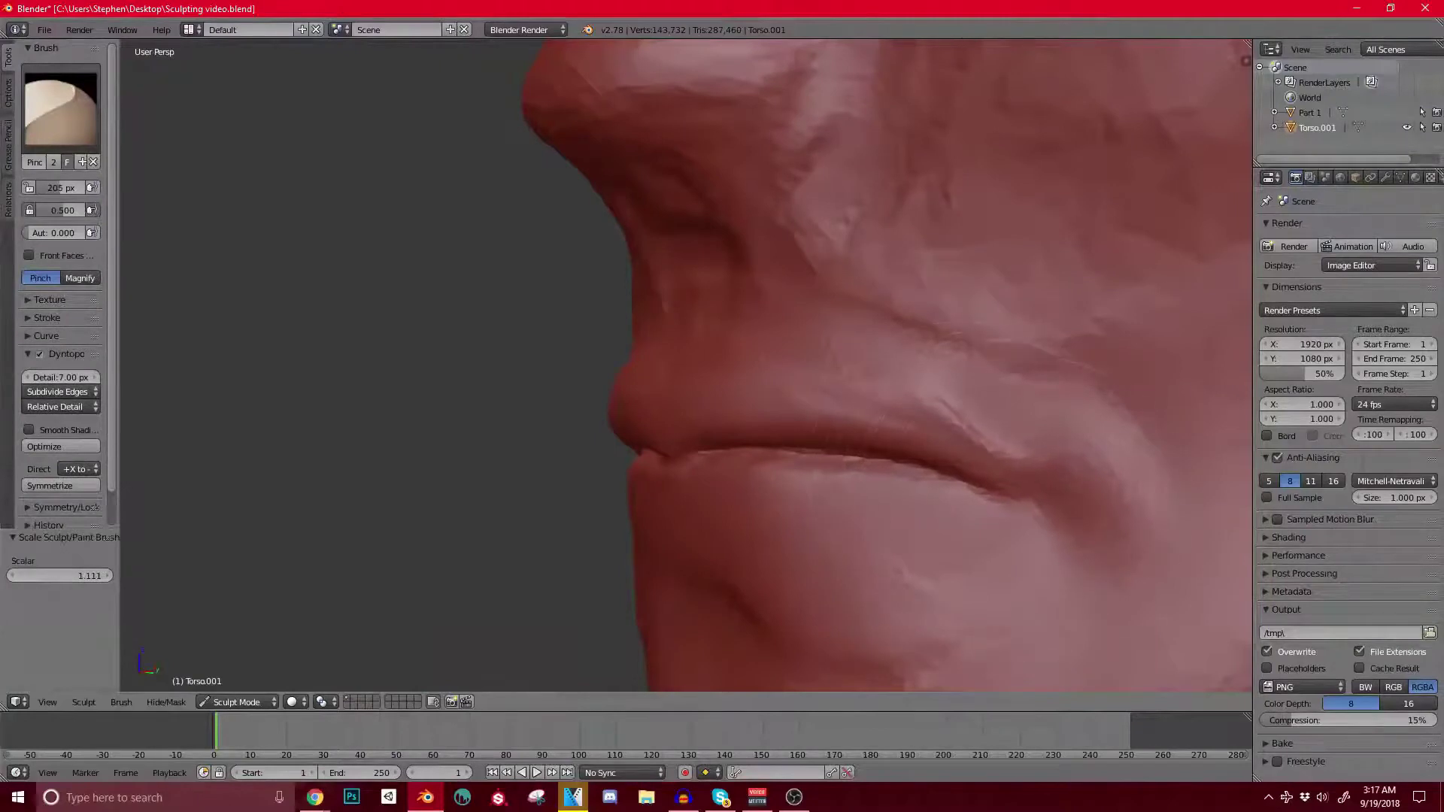
mouse_move(1000, 451)
middle_down()
mouse_move(809, 444)
mouse_move(955, 446)
middle_up()
drag(725, 451, 784, 505)
mouse_move(786, 517)
shift+middle_down()
mouse_move(725, 441)
mouse_move(725, 466)
mouse_move(887, 477)
shift+middle_up()
Step: Adjust the profile of the lower lip and chin from the side with an enlarged Grab brush
key(g)
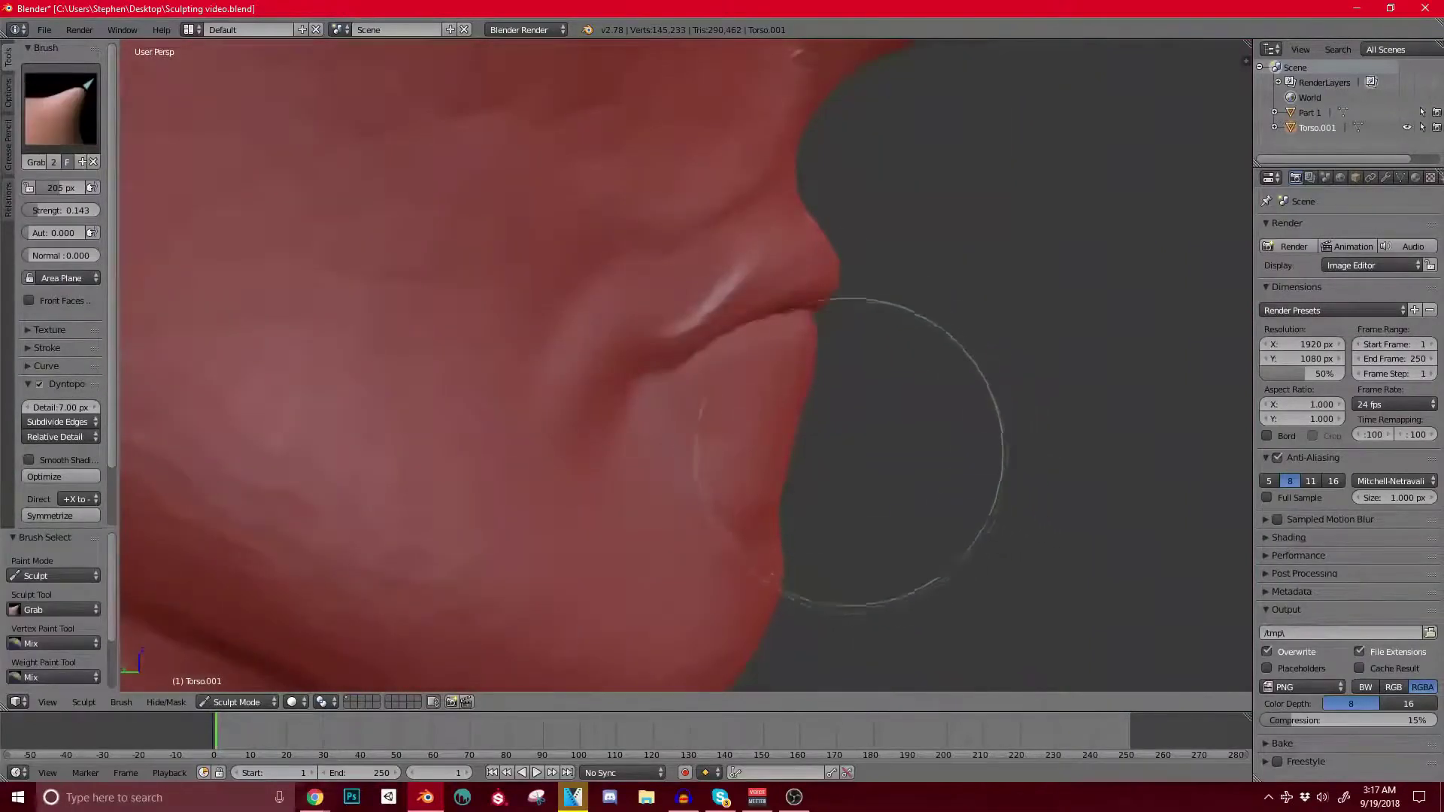
key(bracketright)
key(bracketright)
key(bracketright)
key(bracketright)
key(bracketright)
key(bracketright)
key(bracketright)
key(bracketright)
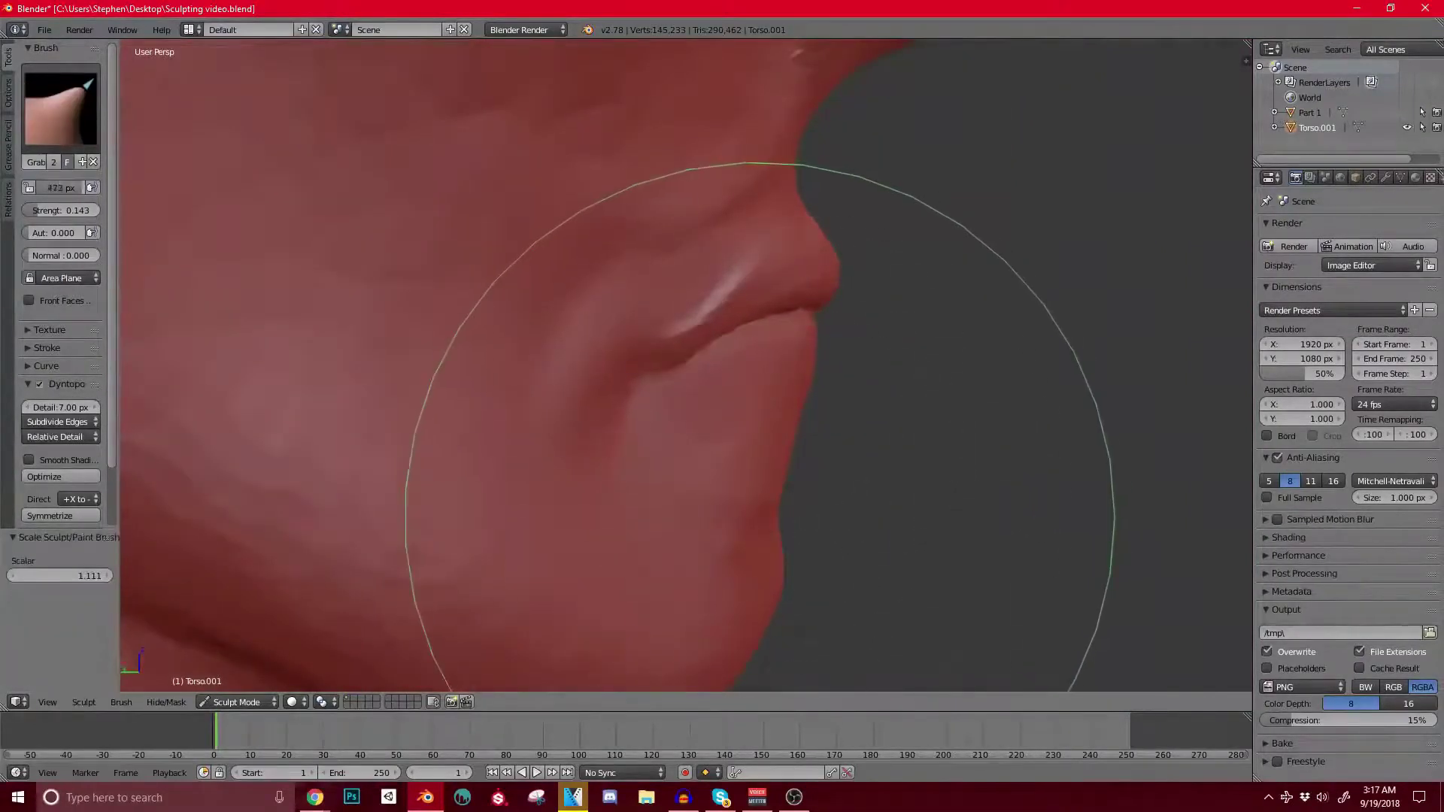
mouse_move(759, 519)
middle_down()
mouse_move(783, 484)
mouse_move(677, 484)
middle_up()
mouse_move(805, 484)
middle_down()
mouse_move(684, 451)
mouse_move(761, 419)
mouse_move(709, 413)
mouse_move(822, 394)
mouse_move(828, 467)
mouse_move(877, 452)
middle_up()
key(bracketleft)
key(bracketleft)
key(bracketleft)
key(bracketleft)
key(bracketleft)
key(bracketleft)
mouse_move(793, 500)
middle_down()
mouse_move(715, 419)
mouse_move(789, 467)
mouse_move(509, 314)
middle_up()
Step: Define the lower edge of the lower lip with the Clay Strips brush at 62 px
click(60, 106)
click(175, 199)
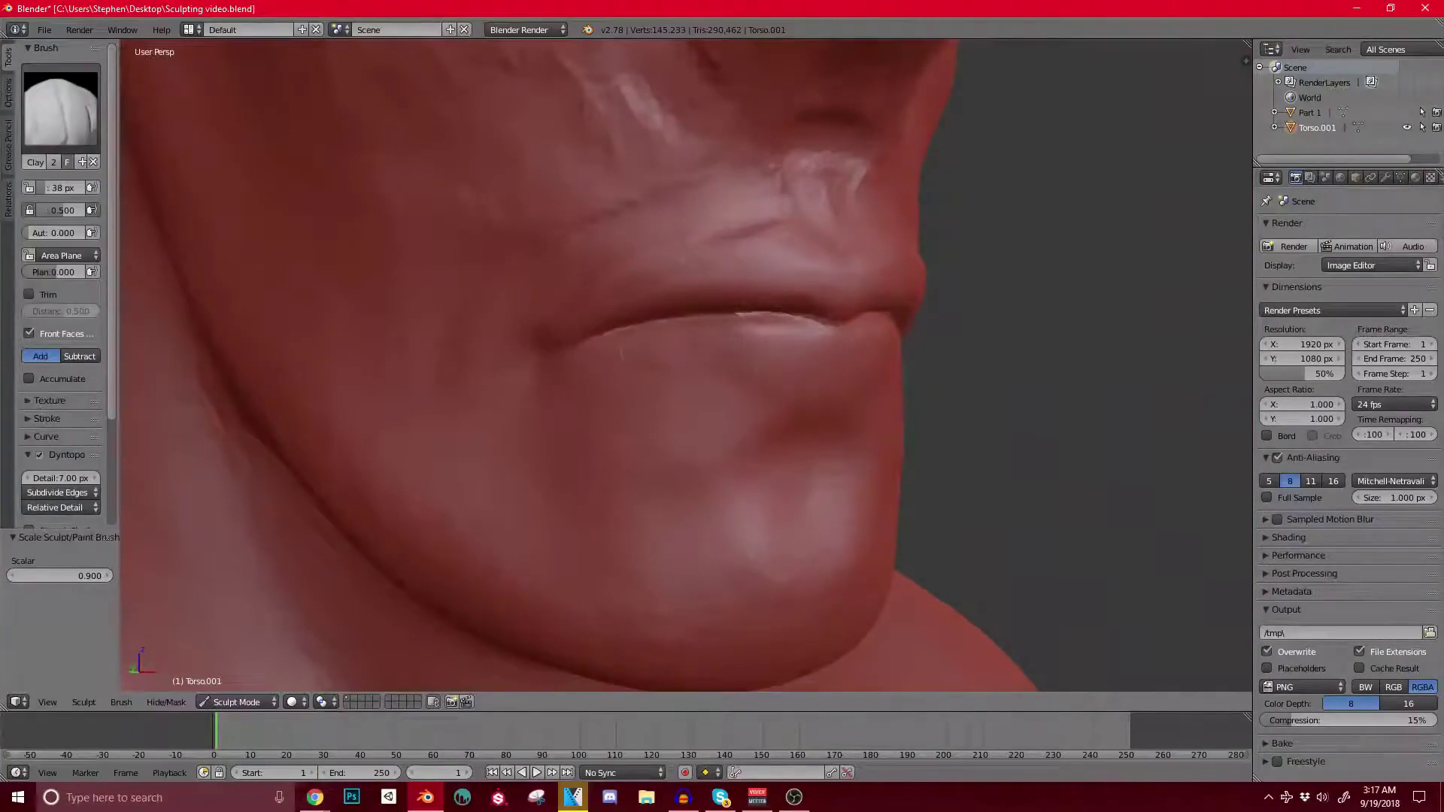
click(782, 371)
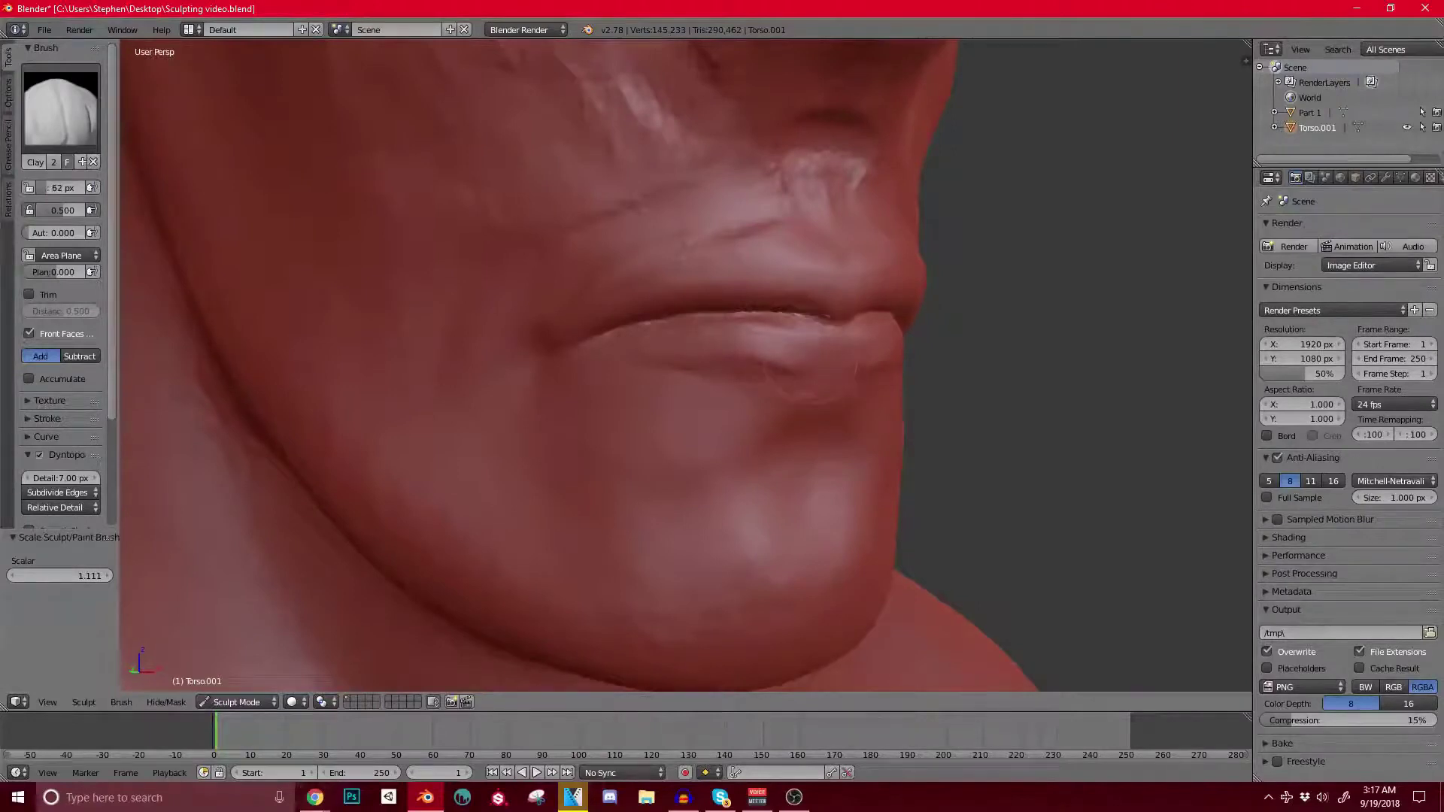
middle_drag(807, 423, 748, 419)
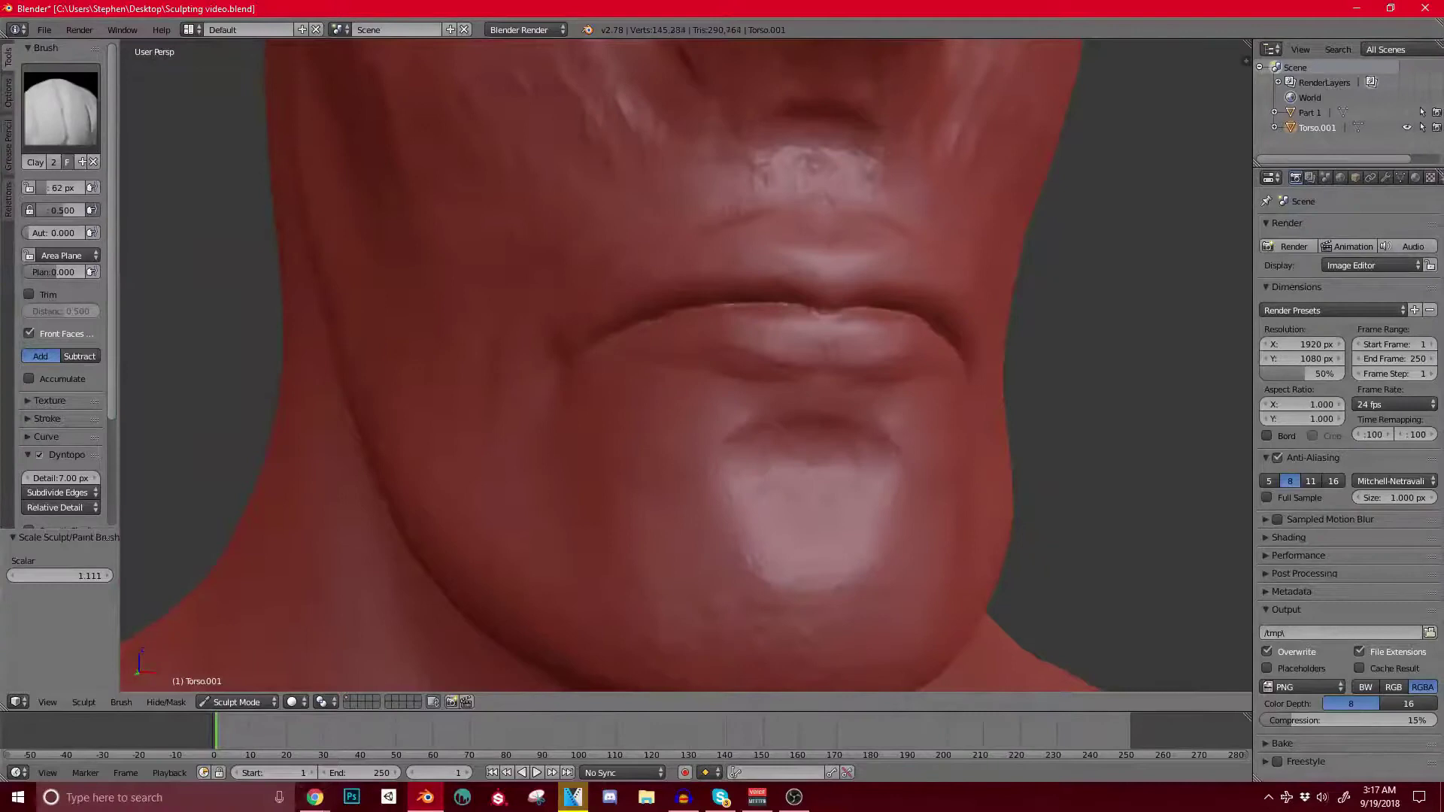
scroll(782, 421, down, 3)
Step: Build up the front of the chin below the lower lip with the Clay Strips brush
middle_drag(782, 421, 833, 420)
drag(740, 466, 744, 523)
scroll(797, 497, down, 1)
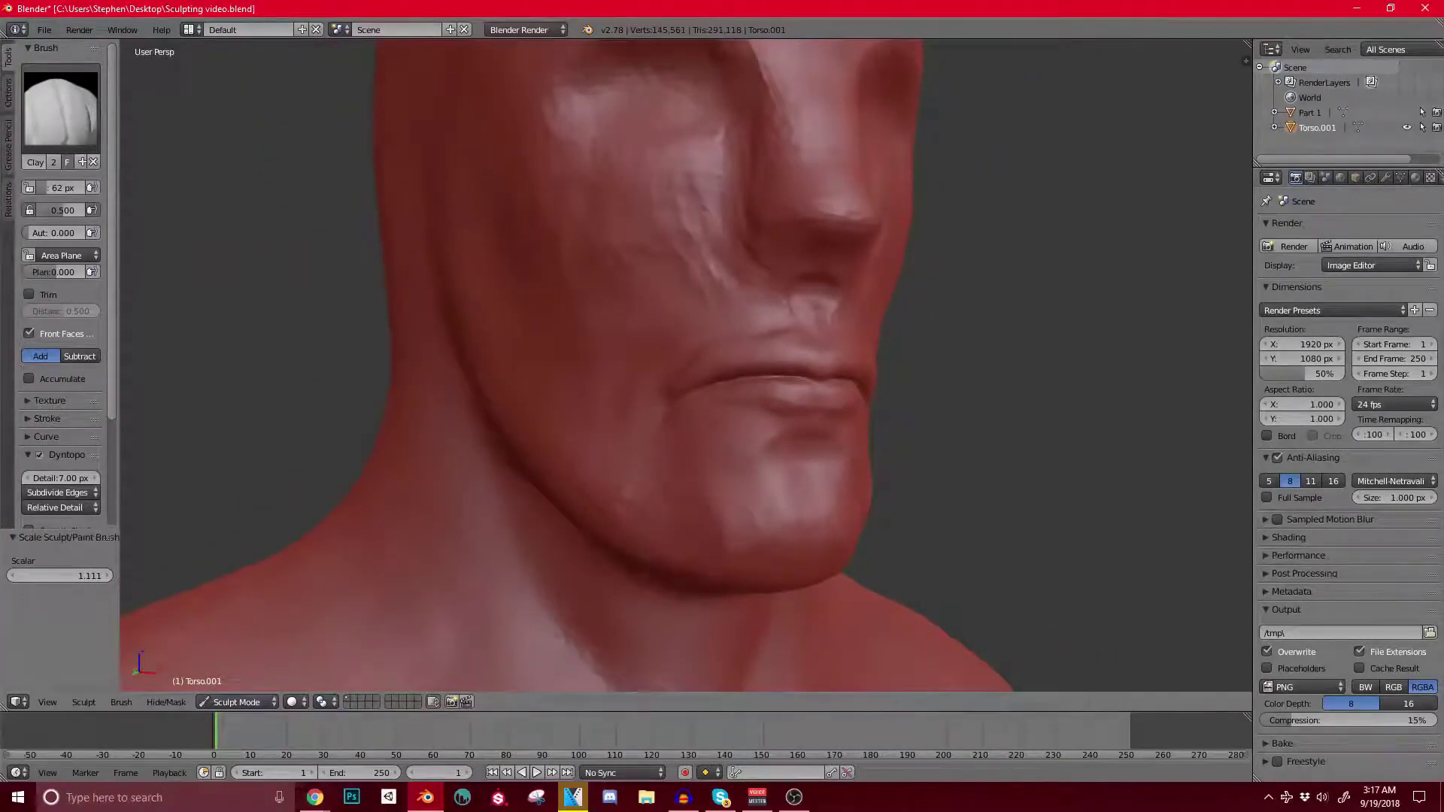
middle_drag(790, 391, 728, 368)
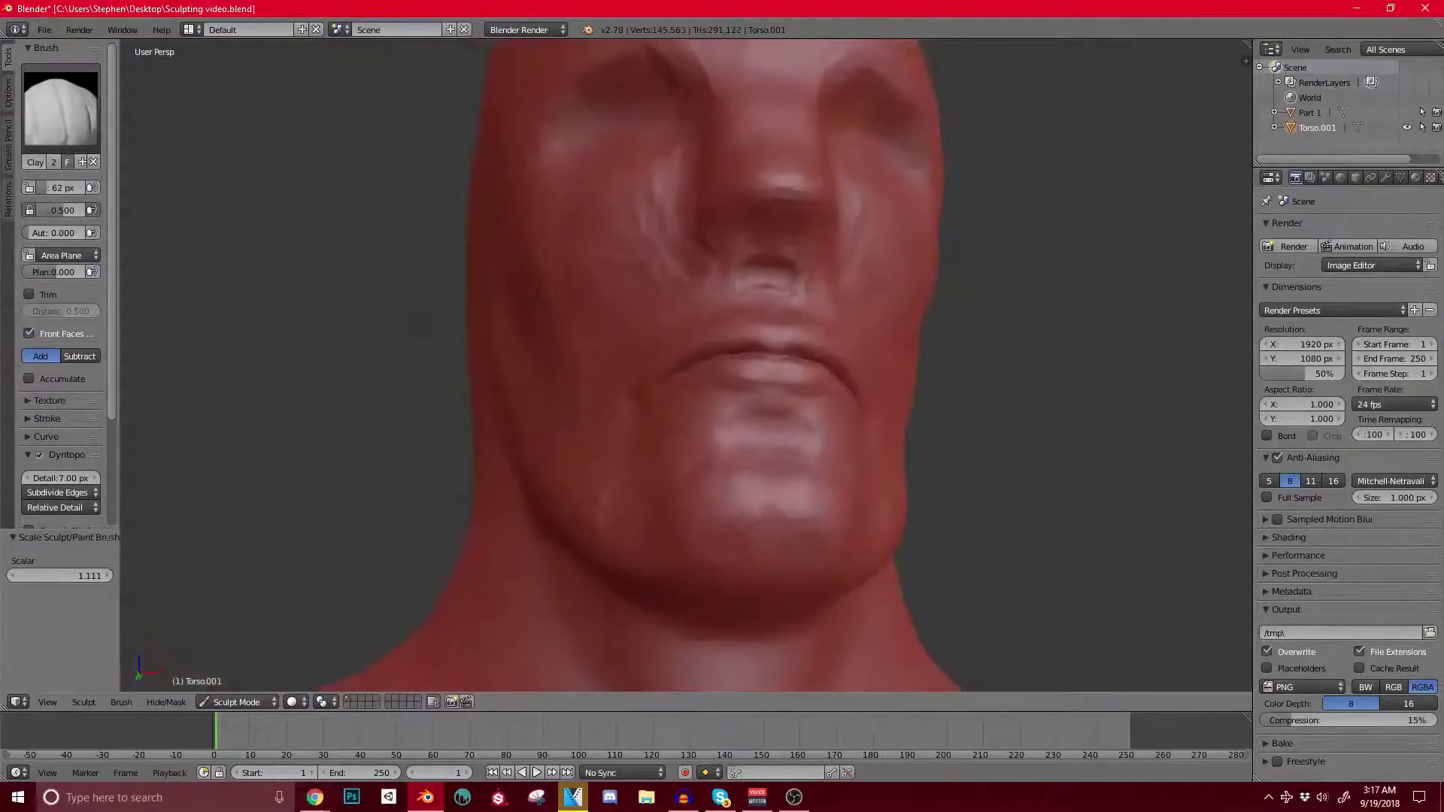
middle_drag(573, 528, 632, 528)
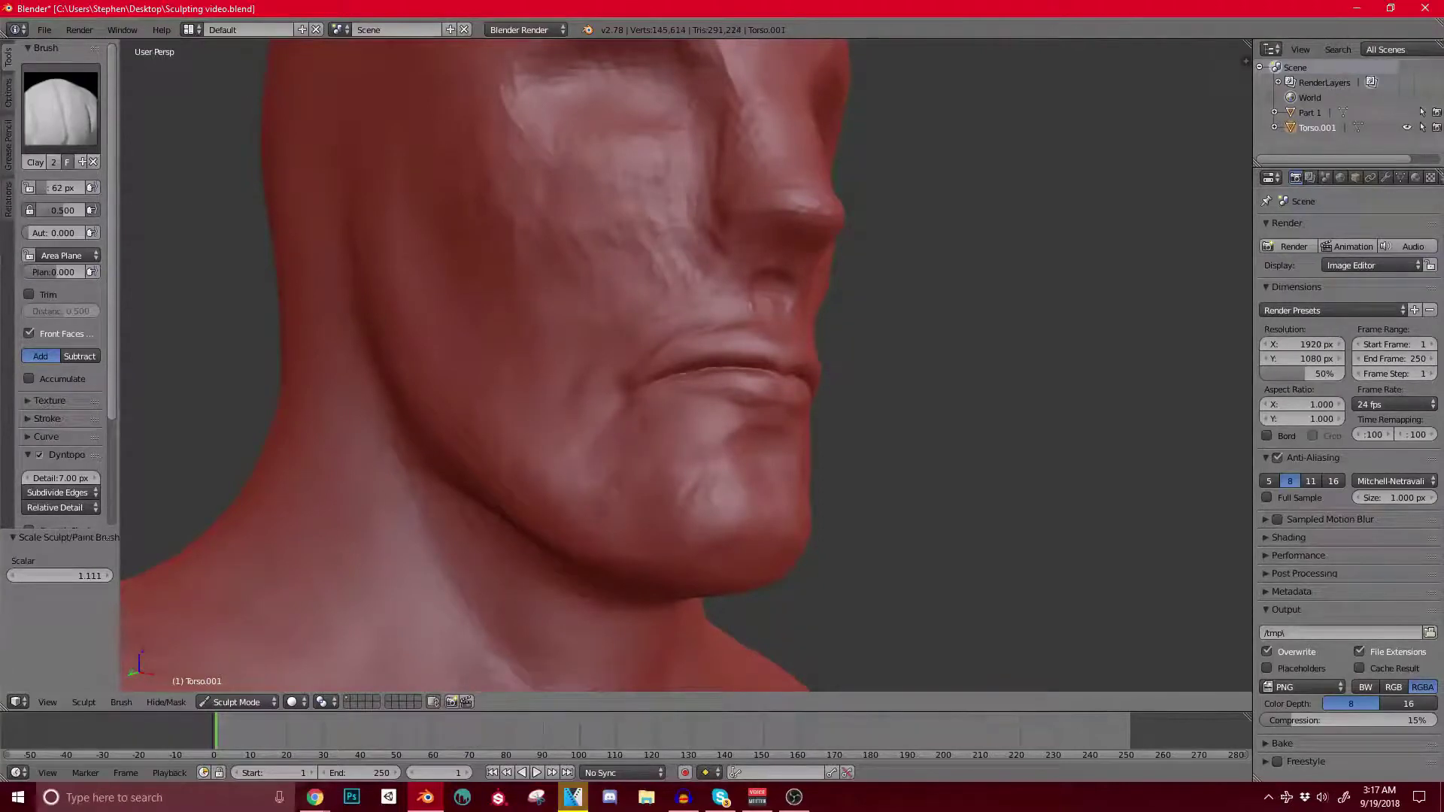
Step: Add volume from beneath the mouth across the side of the chin toward the jaw with Clay Strips
mouse_move(694, 482)
mouse_down()
mouse_move(638, 541)
mouse_move(715, 530)
mouse_move(616, 545)
mouse_up()
middle_drag(690, 554, 561, 526)
middle_drag(677, 361, 564, 364)
middle_drag(570, 477, 552, 500)
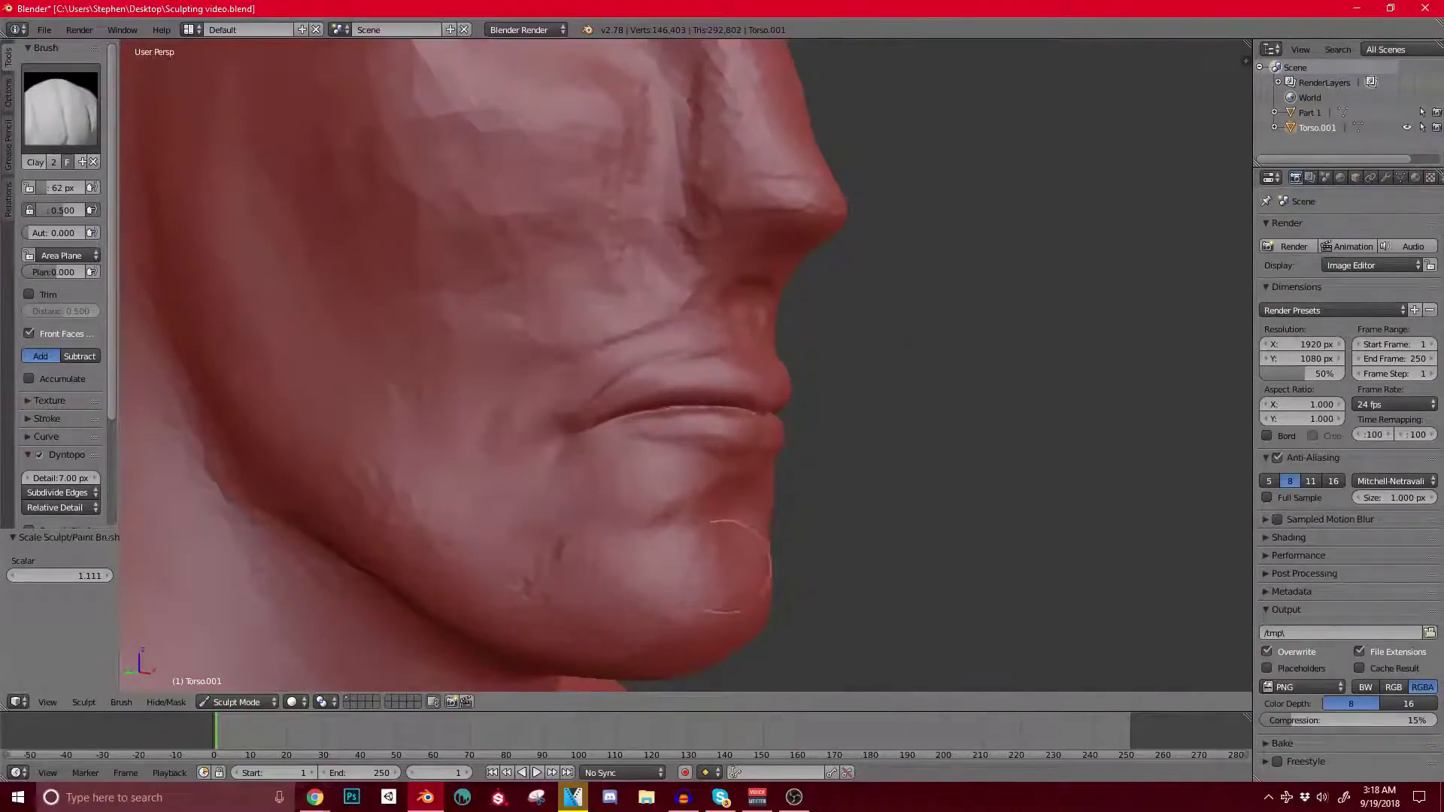
middle_drag(576, 613, 646, 609)
mouse_move(707, 421)
middle_down()
mouse_move(632, 418)
mouse_move(725, 380)
mouse_move(734, 428)
middle_up()
Step: Fill out the lower lip and the skin beneath it toward the mouth corner with Clay Strips
scroll(647, 421, up, 2)
scroll(734, 429, up, 2)
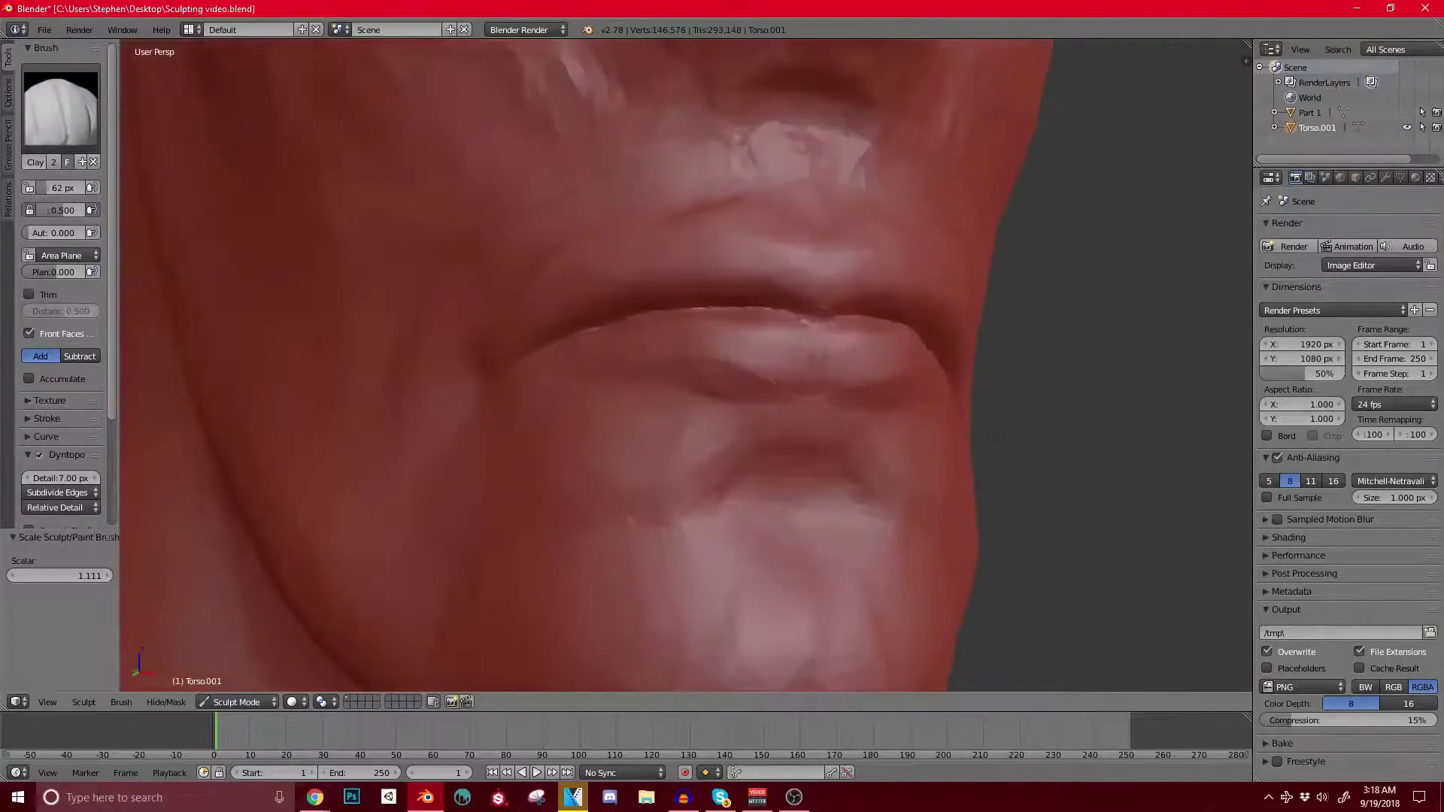
middle_drag(635, 566, 616, 575)
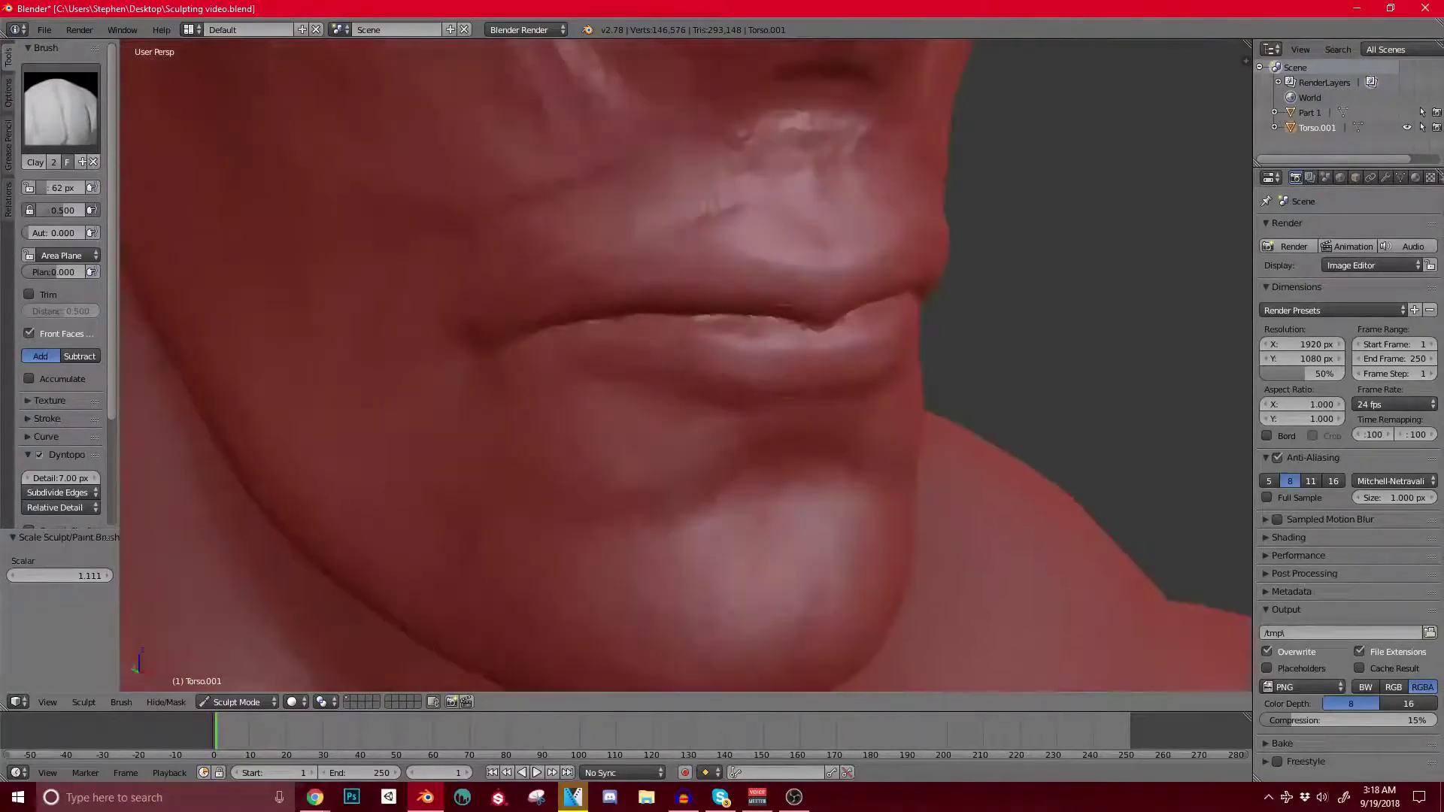
scroll(686, 366, down, 5)
middle_drag(661, 376, 707, 376)
scroll(686, 365, up, 6)
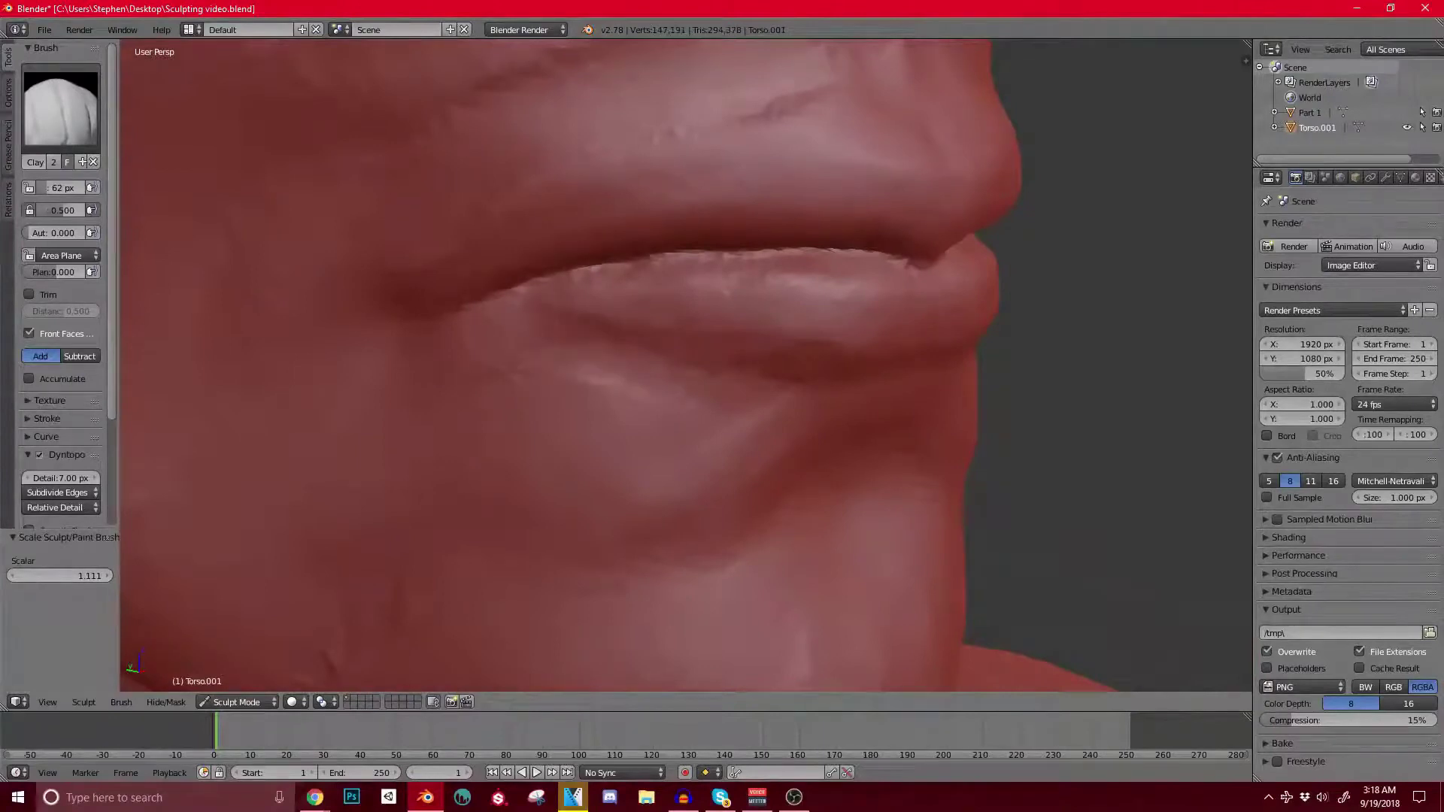
Step: Refine the outer end of the lower lip where it meets the mouth corner with Clay Strips
scroll(686, 365, down, 2)
middle_drag(686, 366, 718, 376)
scroll(686, 365, up, 1)
scroll(686, 366, up, 1)
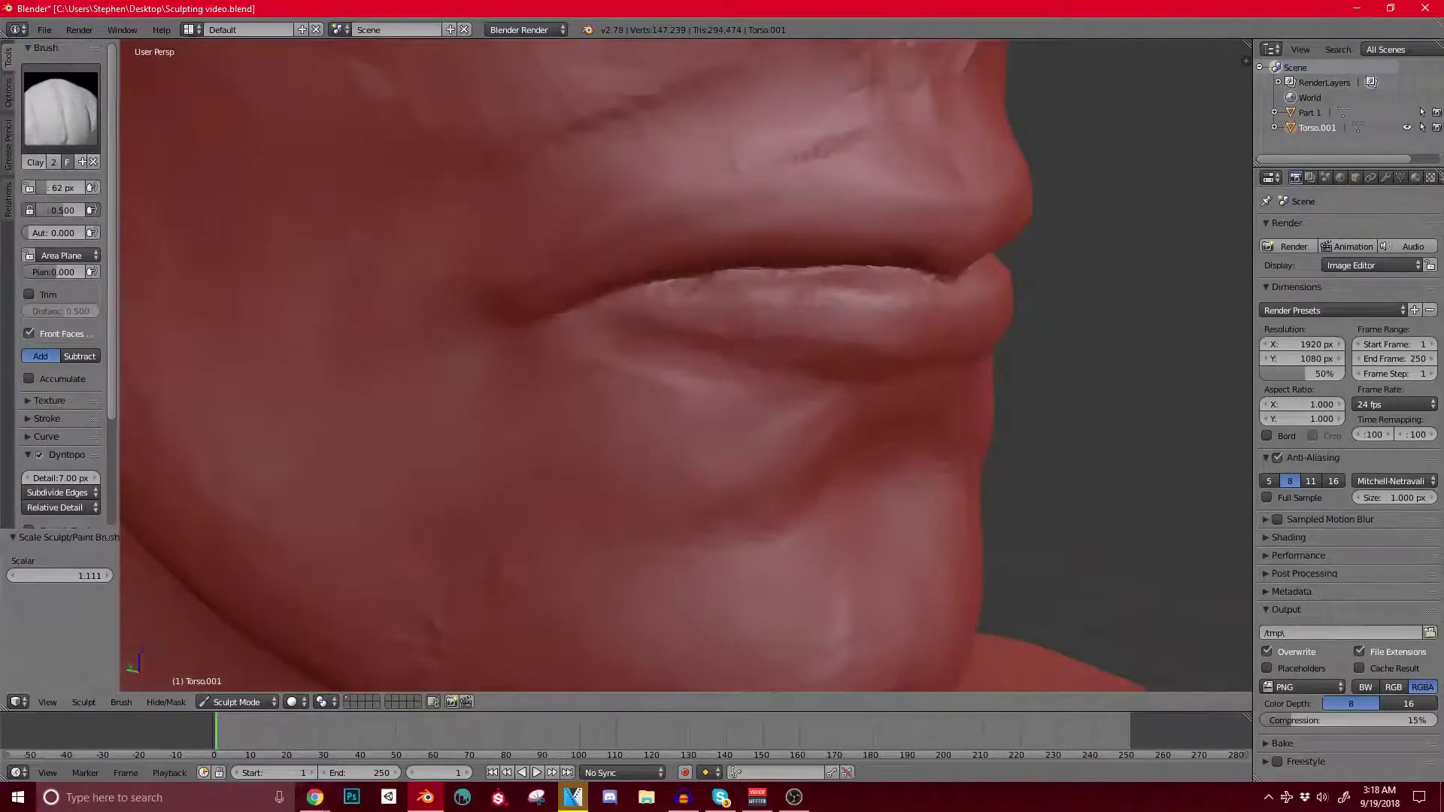
scroll(685, 365, down, 7)
mouse_move(752, 365)
middle_down()
mouse_move(610, 376)
mouse_move(816, 327)
mouse_move(752, 368)
mouse_move(813, 377)
middle_up()
scroll(686, 366, up, 3)
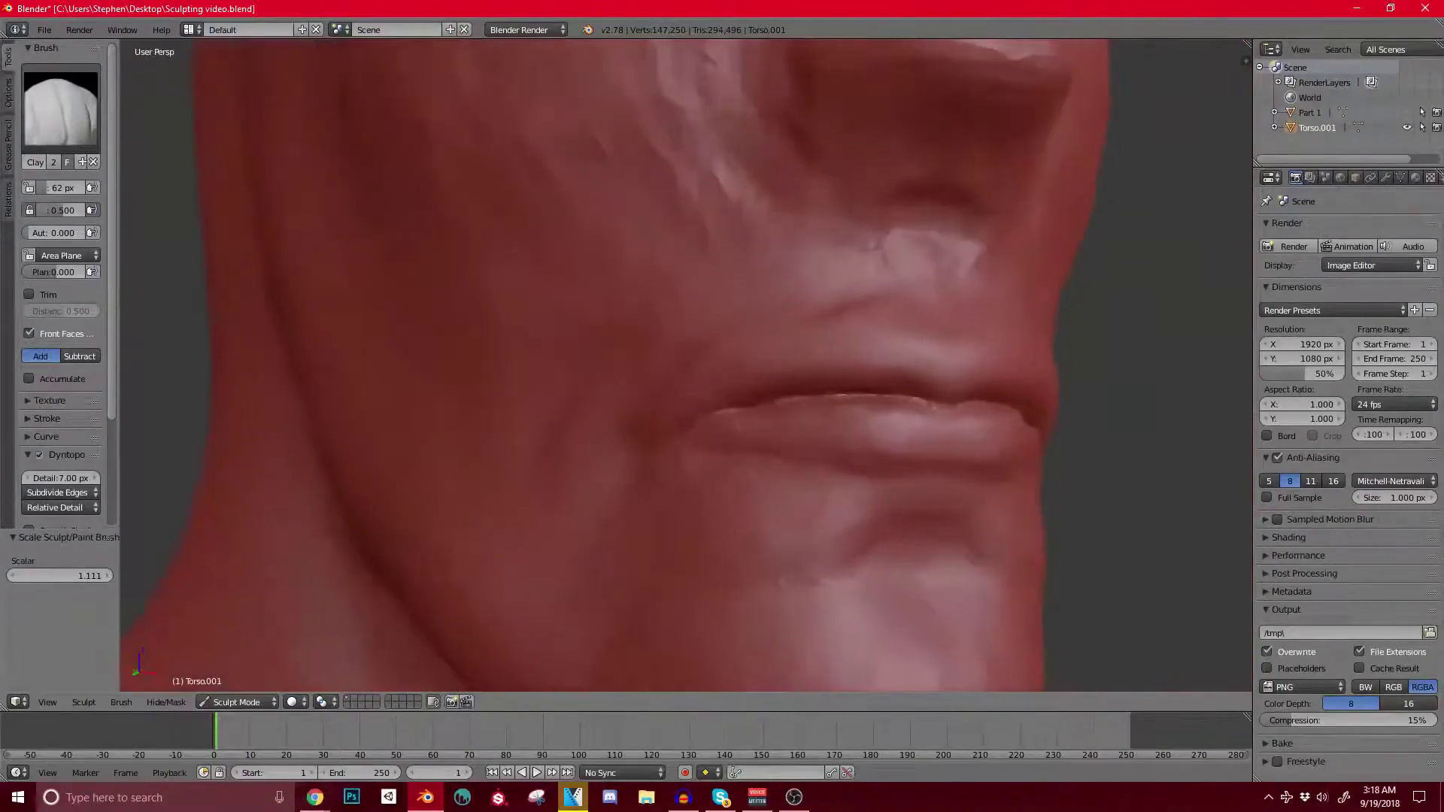
Step: Reposition the mouth corner and shape the lower lip's profile with the Grab brush at 113 px
key(g)
drag(727, 464, 700, 451)
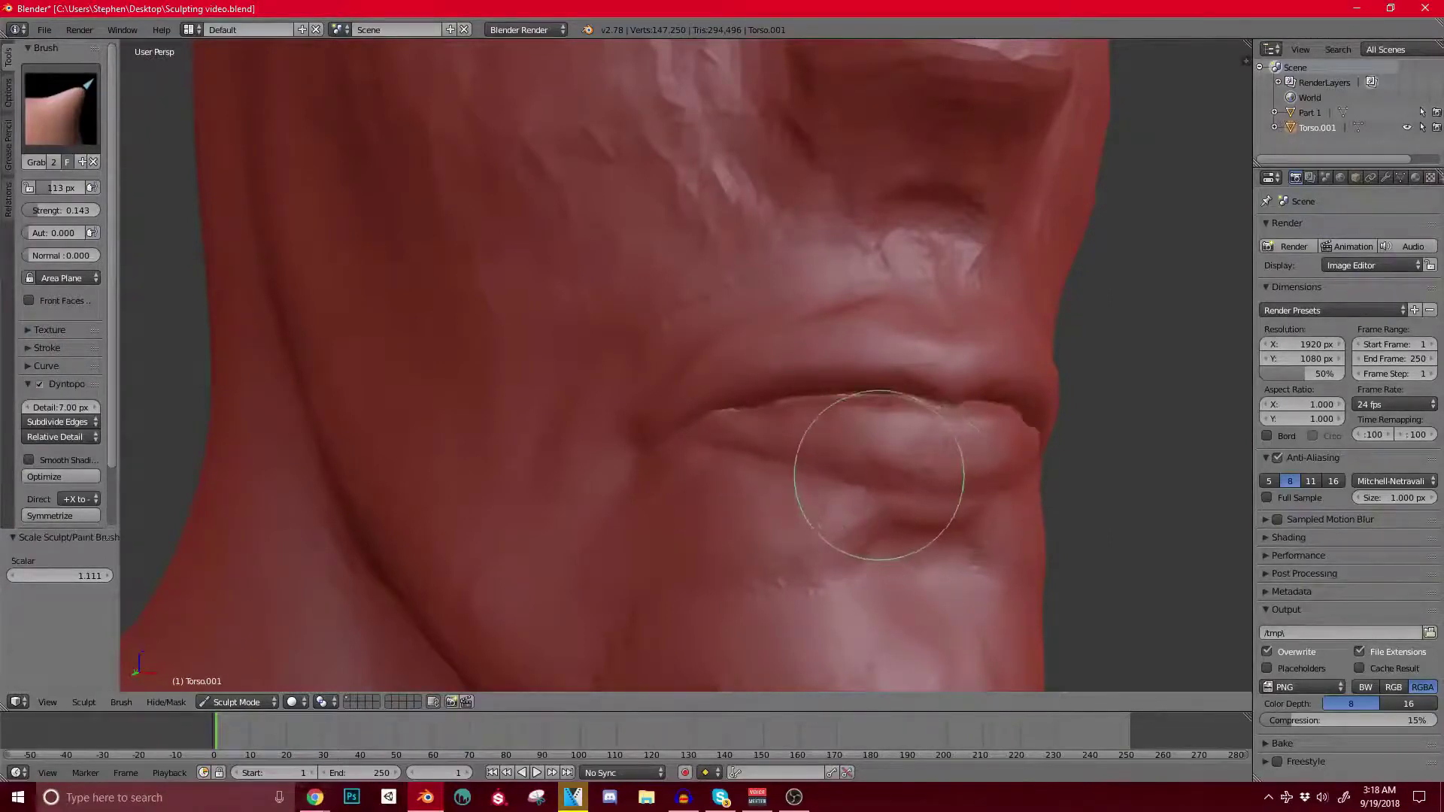
middle_drag(967, 452, 1050, 418)
middle_drag(828, 426, 782, 424)
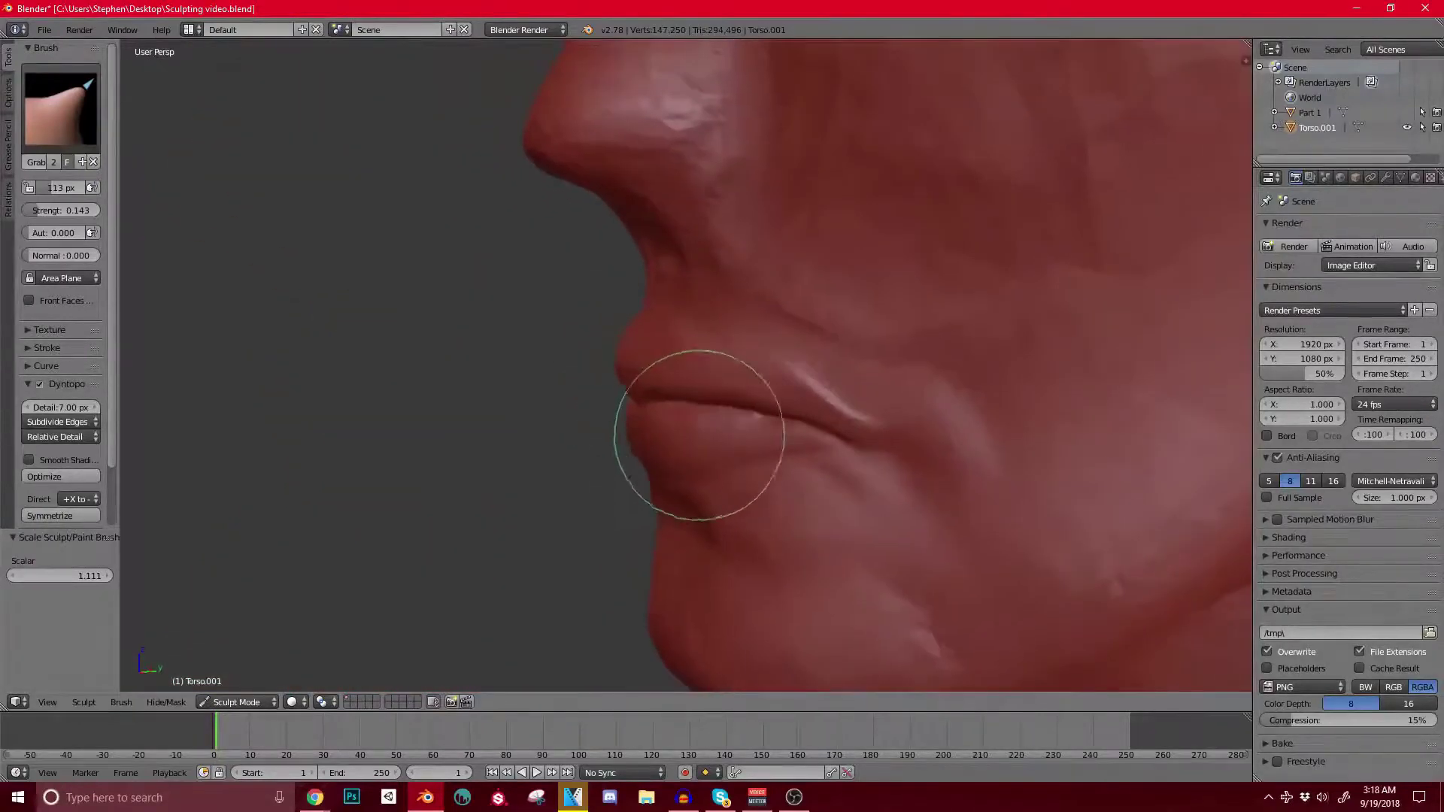
middle_drag(692, 415, 680, 412)
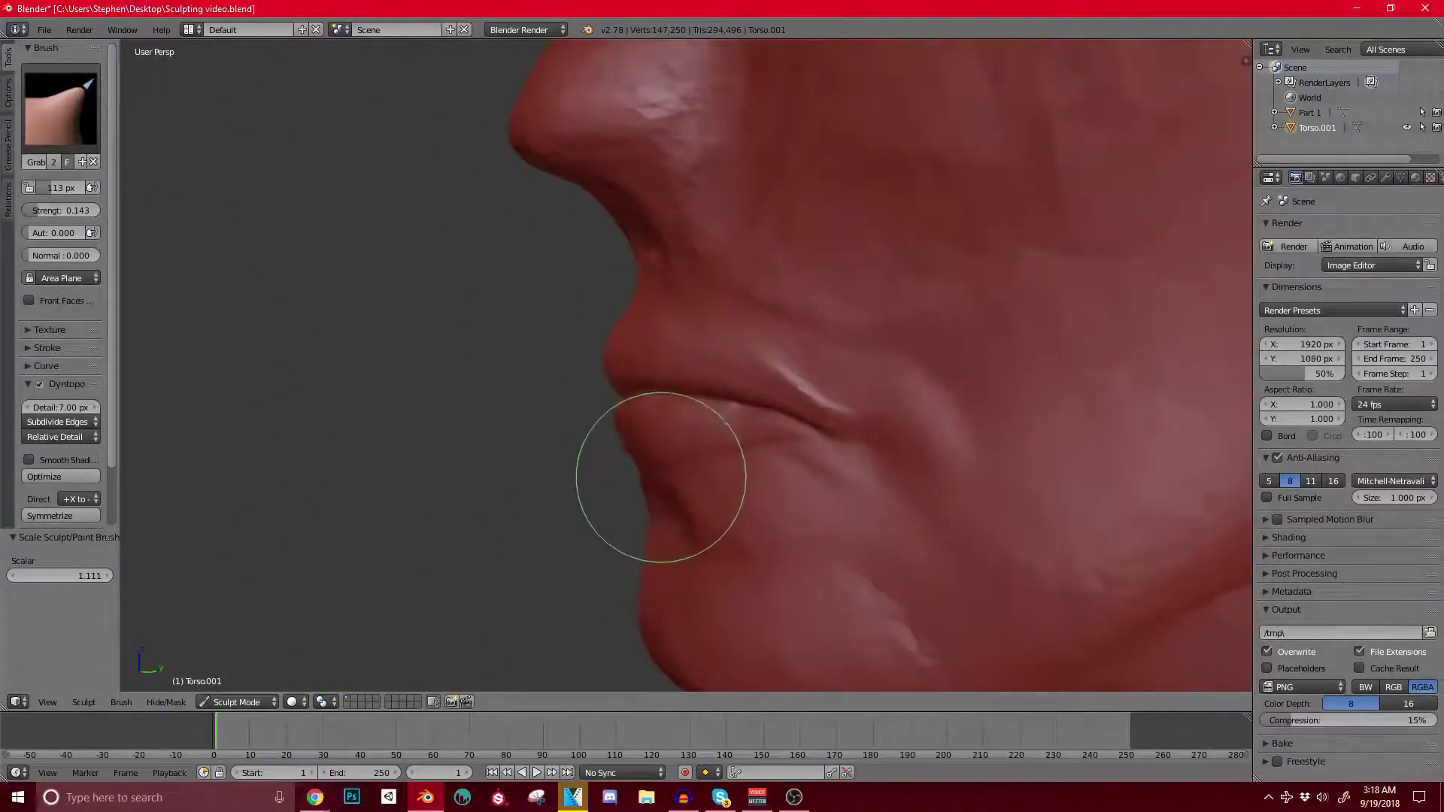
Step: Touch up the lips and mouth corner with a smaller Clay Strips brush, checking them from several angles
click(60, 105)
click(177, 199)
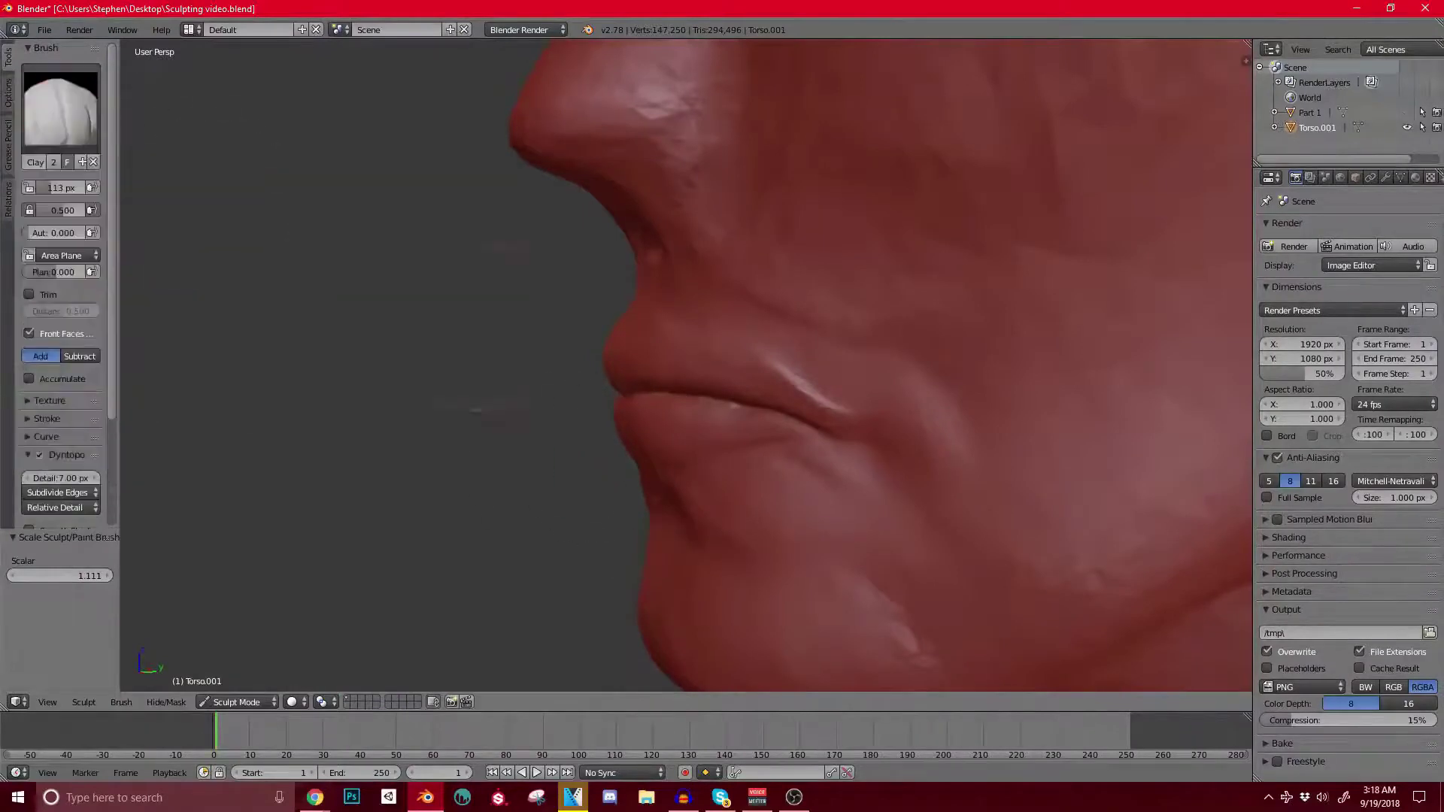
key(bracketleft)
middle_drag(662, 448, 872, 429)
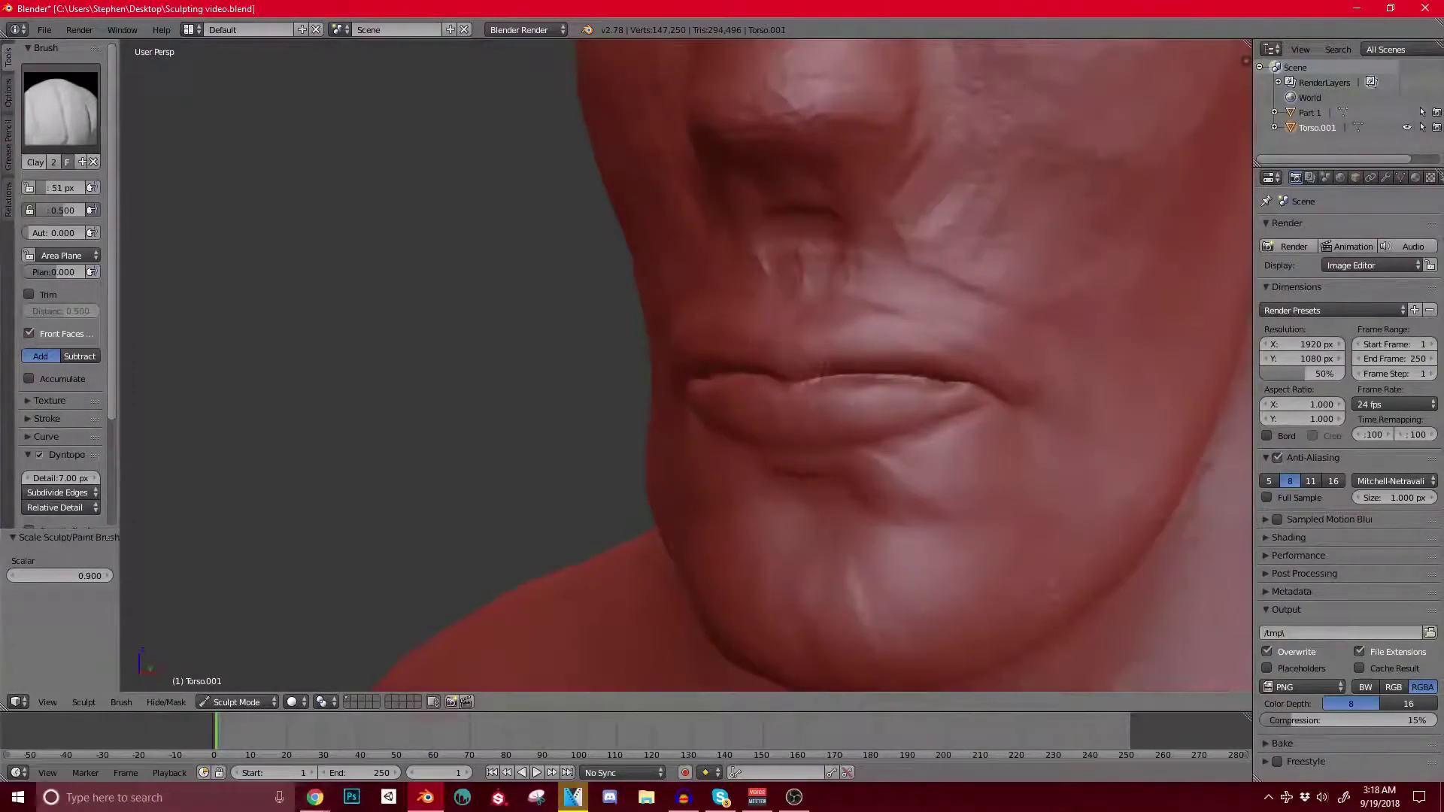
scroll(823, 368, down, 3)
shift+middle_drag(823, 368, 707, 369)
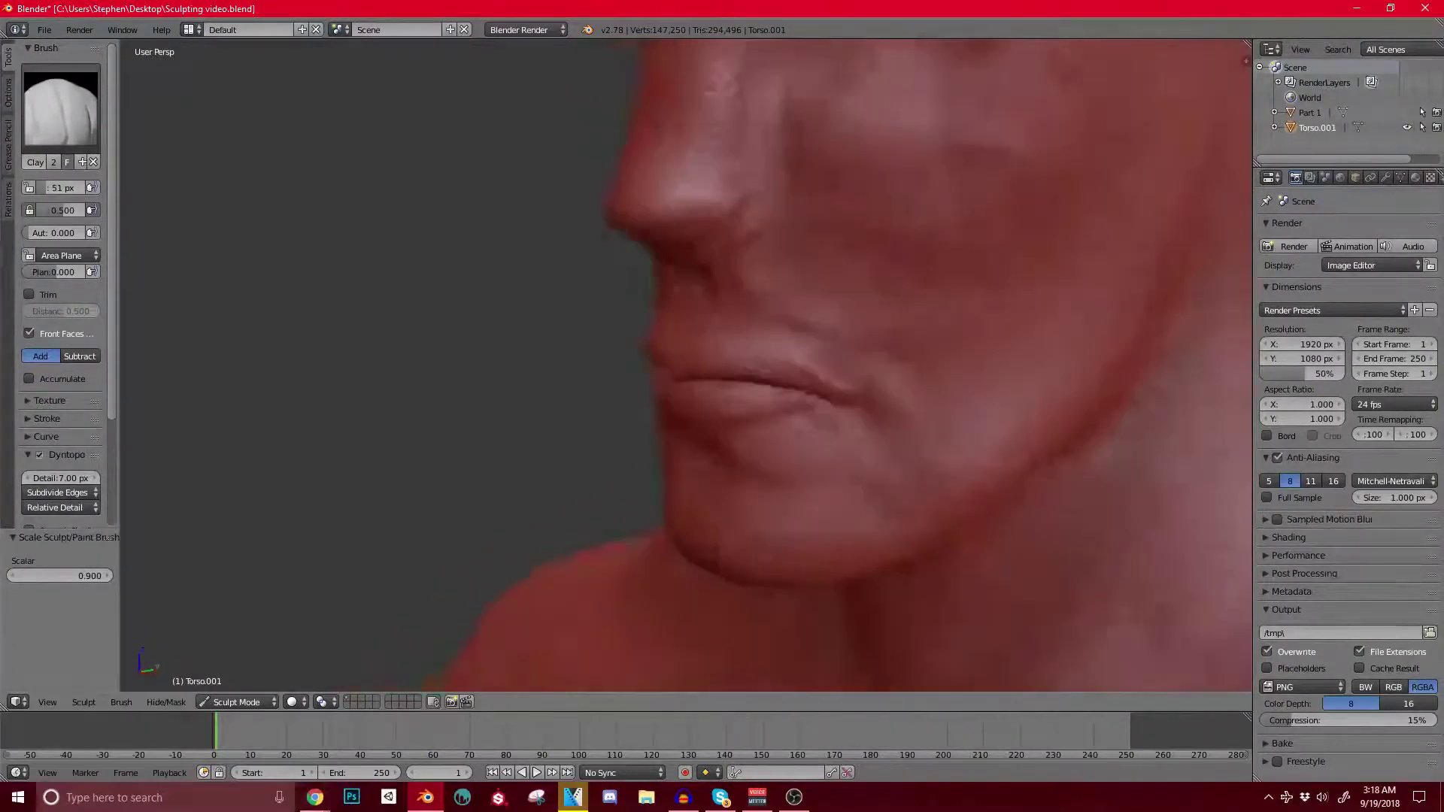
scroll(707, 369, up, 3)
scroll(780, 388, up, 1)
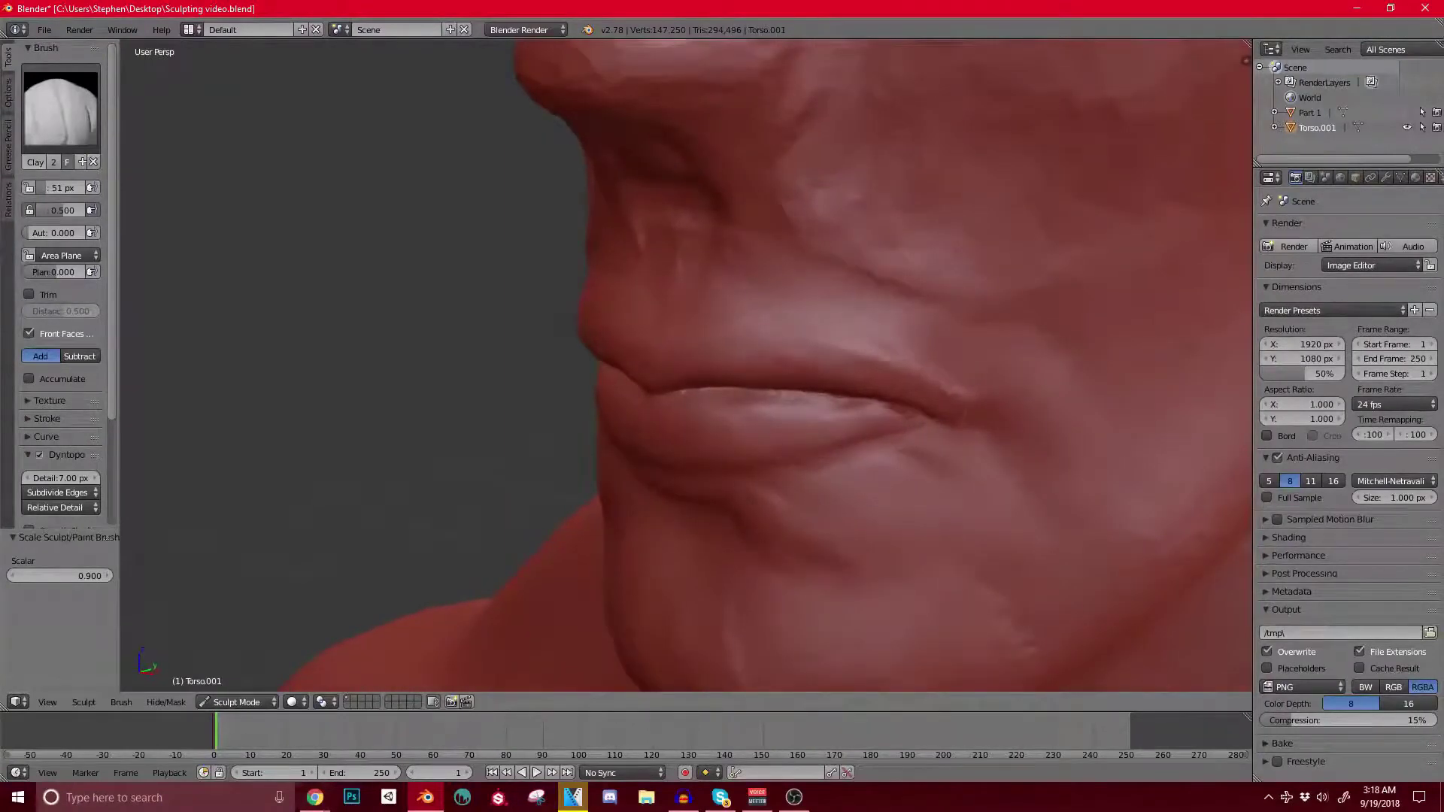
scroll(752, 369, down, 3)
middle_drag(752, 369, 861, 354)
middle_drag(752, 354, 911, 370)
mouse_move(466, 421)
middle_down()
mouse_move(511, 421)
mouse_move(473, 421)
middle_up()
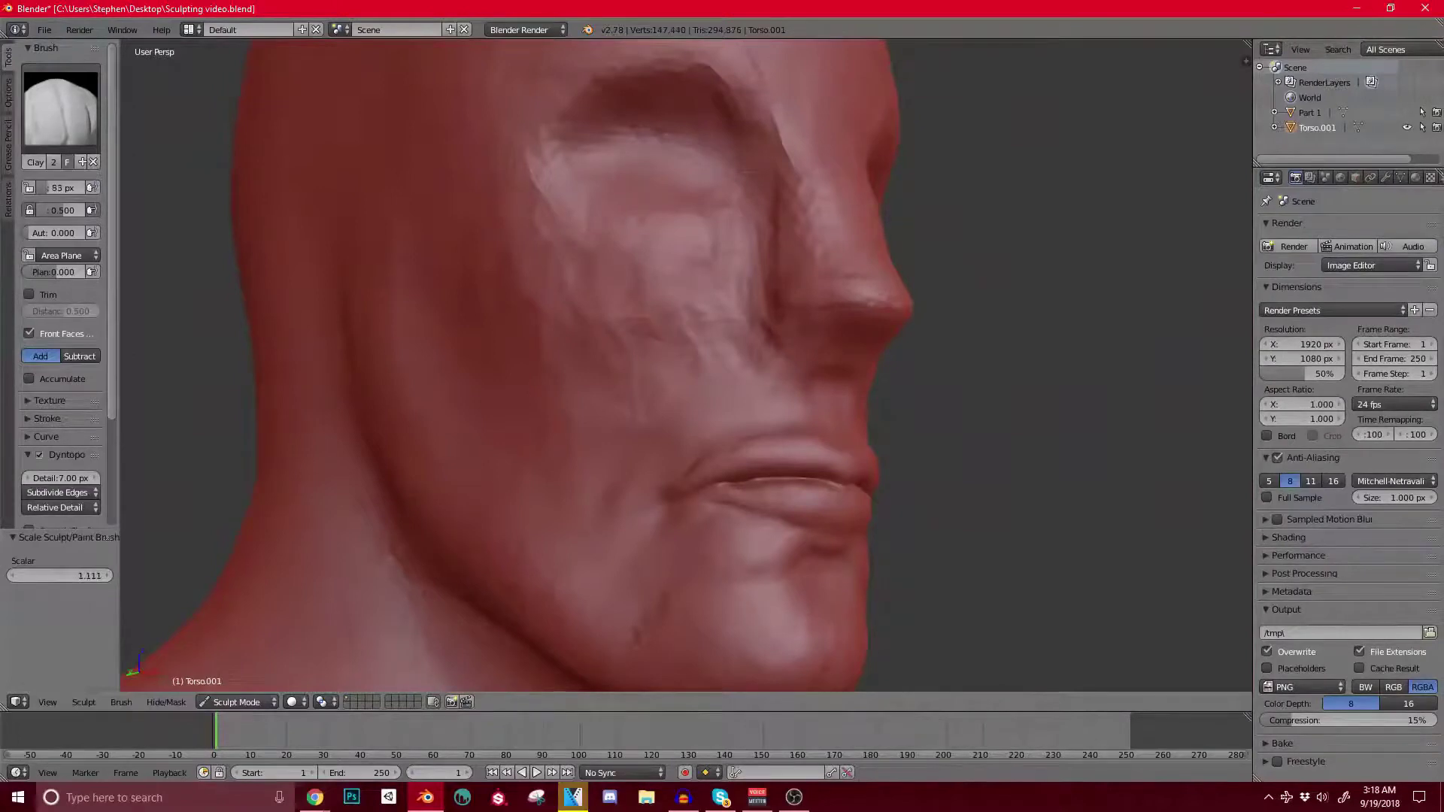
Step: Build up the cheek beneath the eye socket with the Clay Strips brush at 83 px
drag(662, 226, 707, 285)
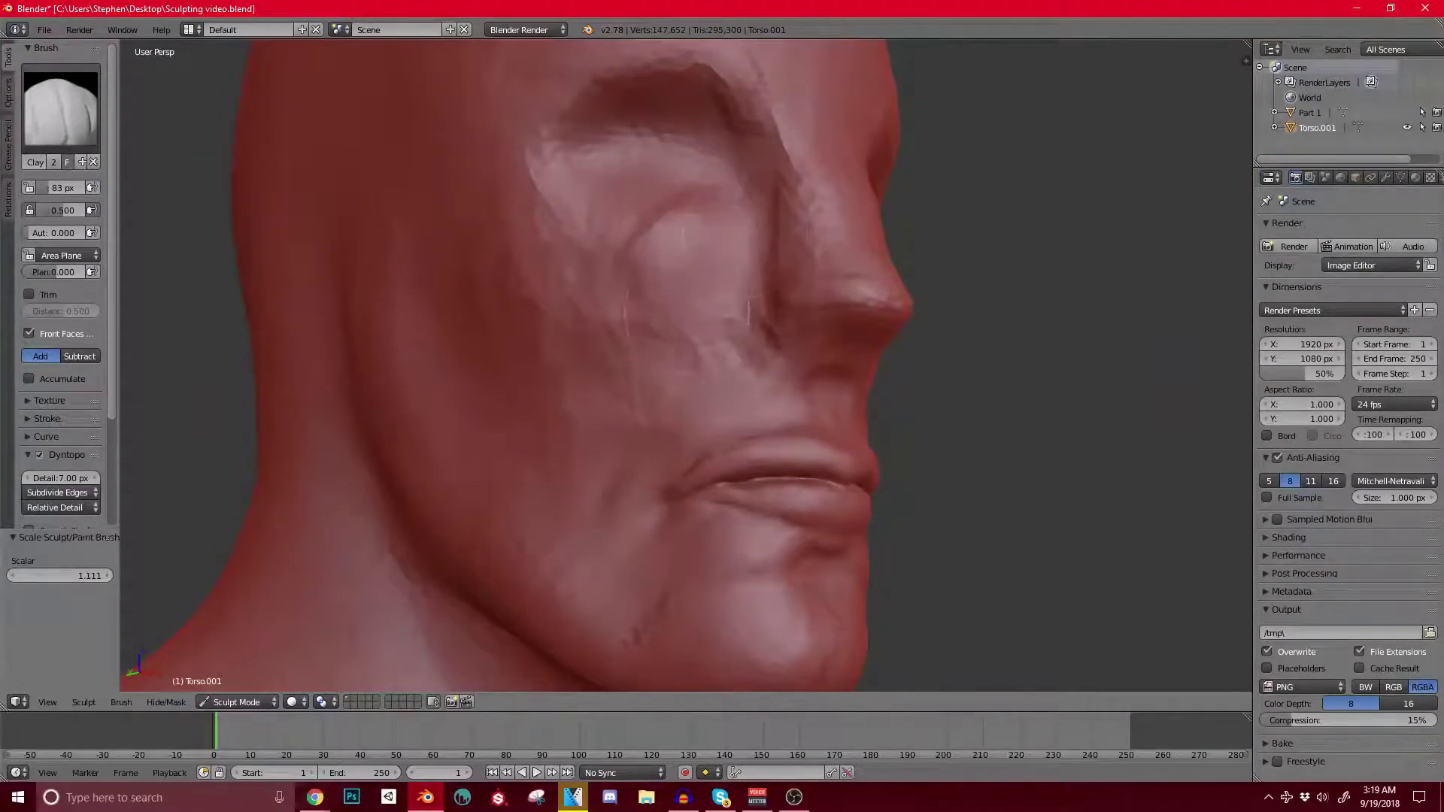
scroll(654, 361, down, 2)
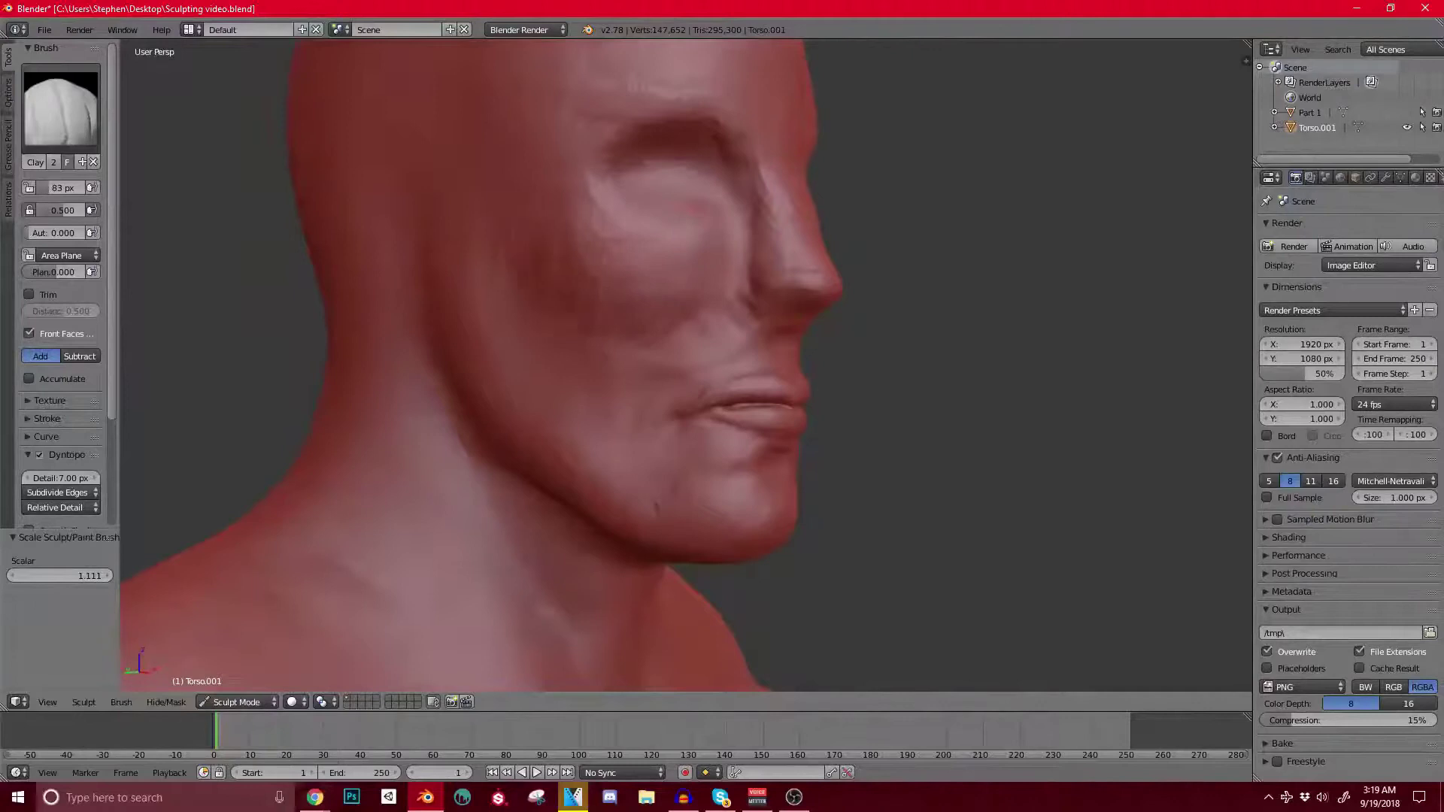
middle_drag(677, 361, 636, 361)
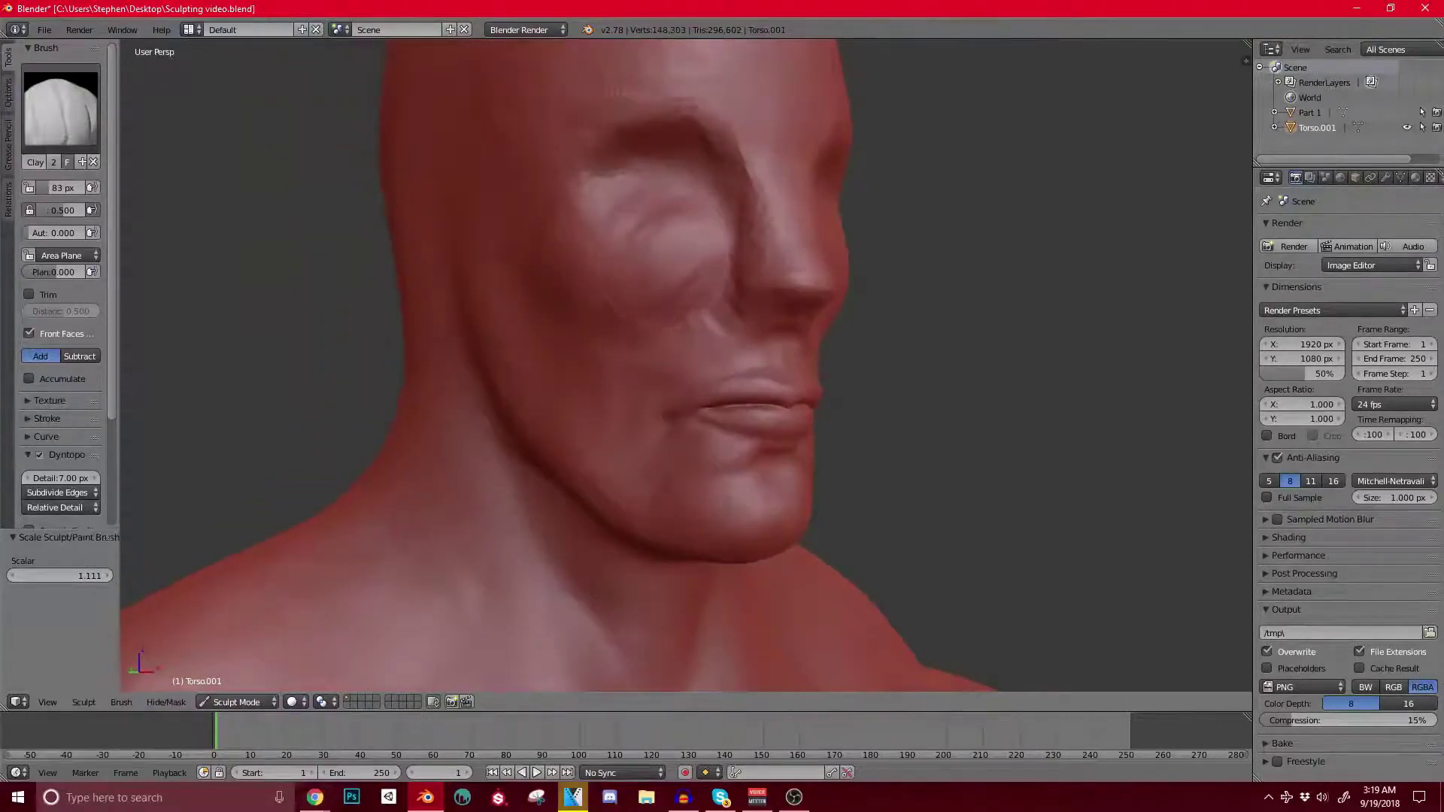
middle_drag(622, 258, 699, 259)
Step: Add volume along the side of the nose up toward the inner brow with Clay Strips
middle_drag(808, 225, 704, 219)
scroll(699, 165, up, 1)
shift+middle_drag(699, 91, 691, 189)
mouse_move(638, 390)
mouse_down()
mouse_move(652, 278)
mouse_move(638, 258)
mouse_up()
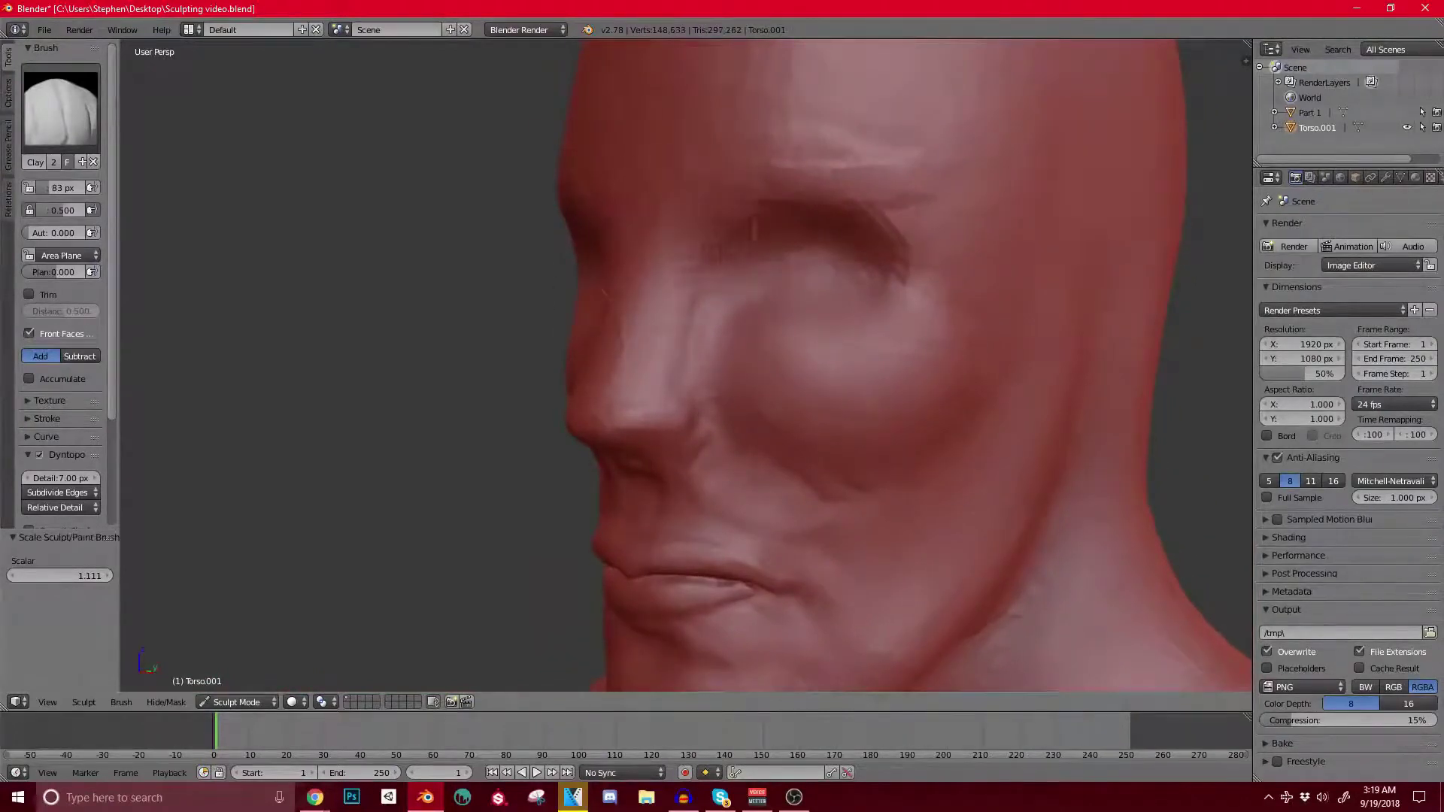
mouse_move(776, 213)
shift+middle_down()
mouse_move(756, 261)
mouse_move(673, 269)
shift+middle_up()
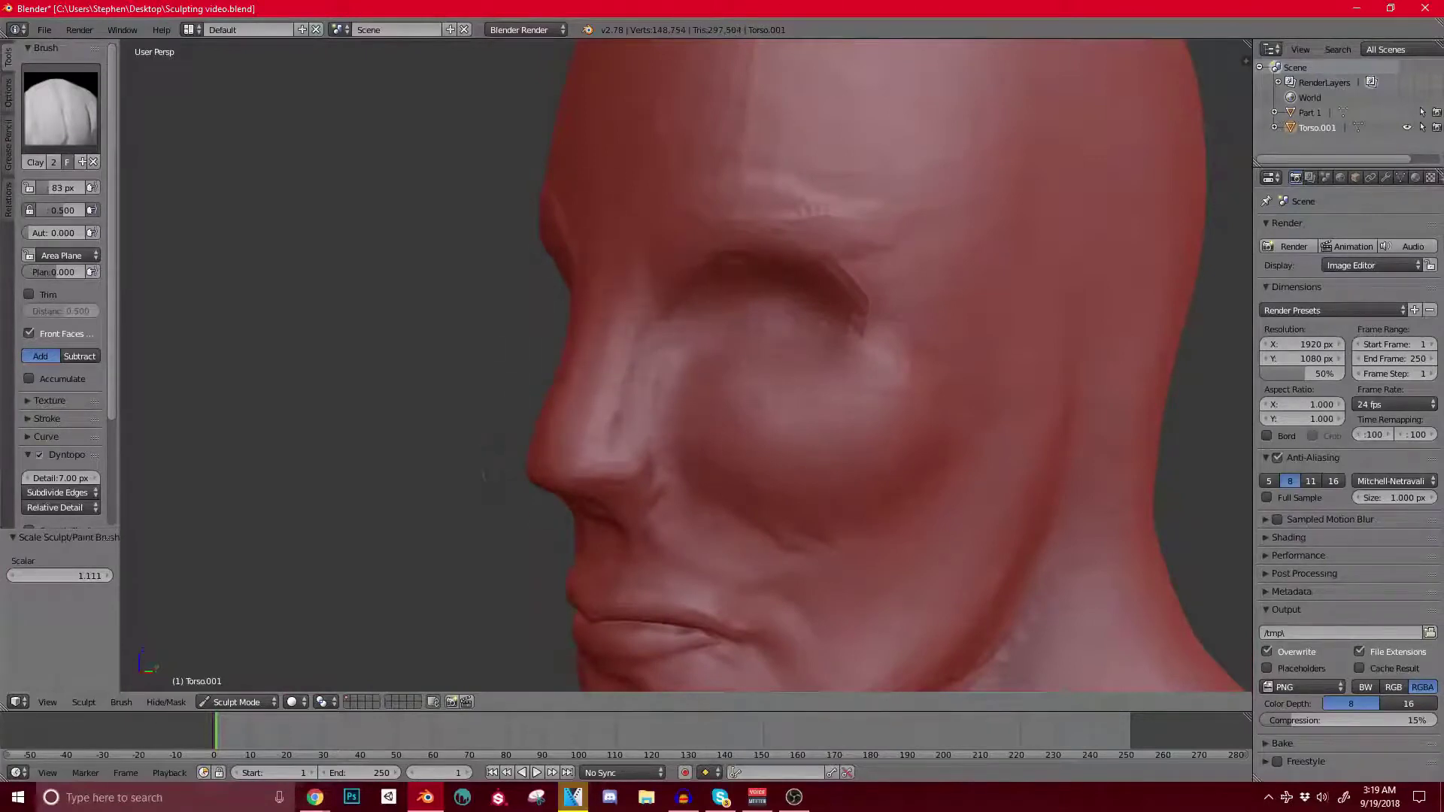
Step: Shape the lower rim of the eye socket from its inner to outer corner with Clay Strips
drag(722, 315, 749, 324)
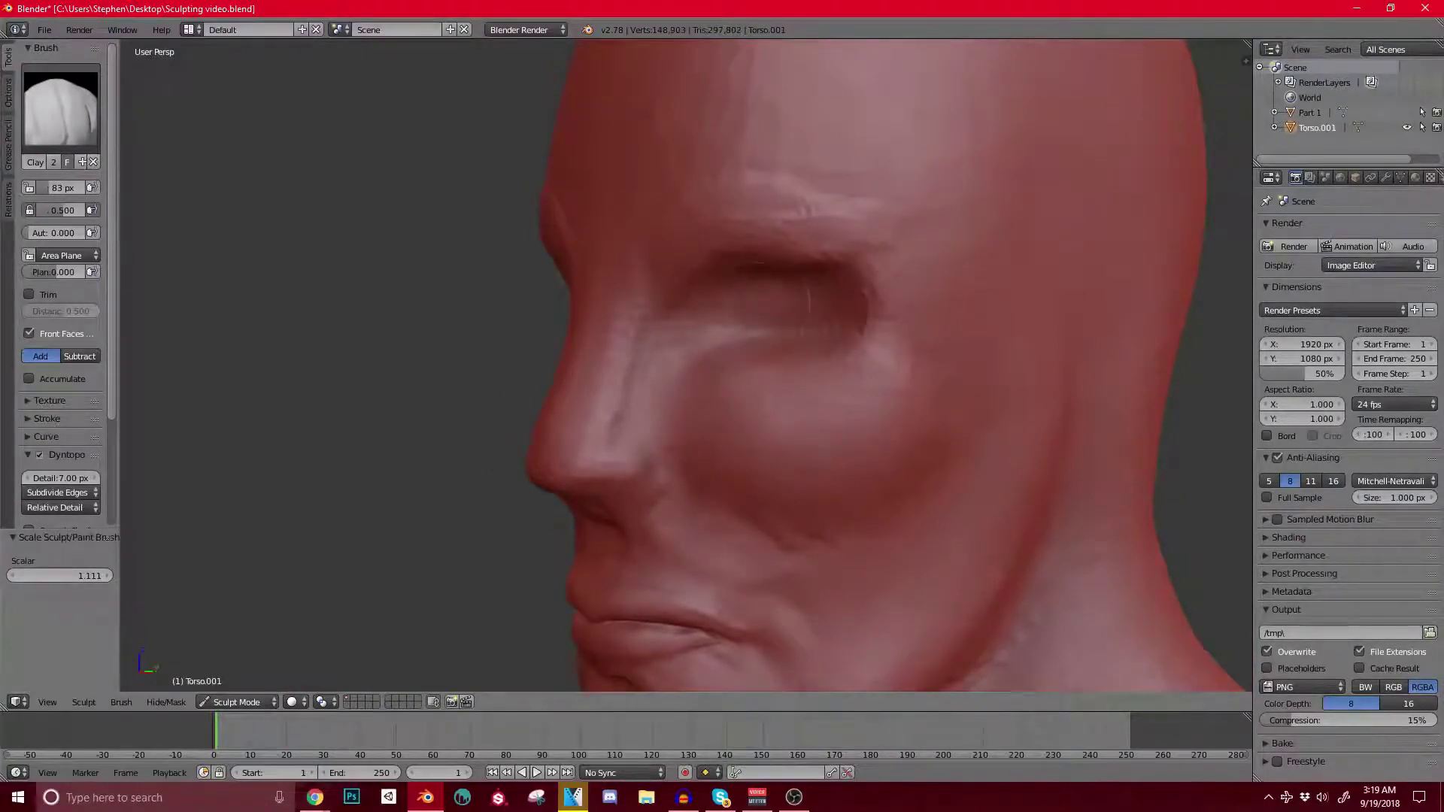
scroll(760, 323, down, 5)
middle_drag(760, 324, 831, 312)
drag(816, 303, 858, 318)
middle_drag(850, 316, 775, 320)
Step: Rework the upper cheek below the eye socket and build up the nose bridge with Clay Strips
scroll(782, 323, up, 4)
drag(752, 361, 887, 325)
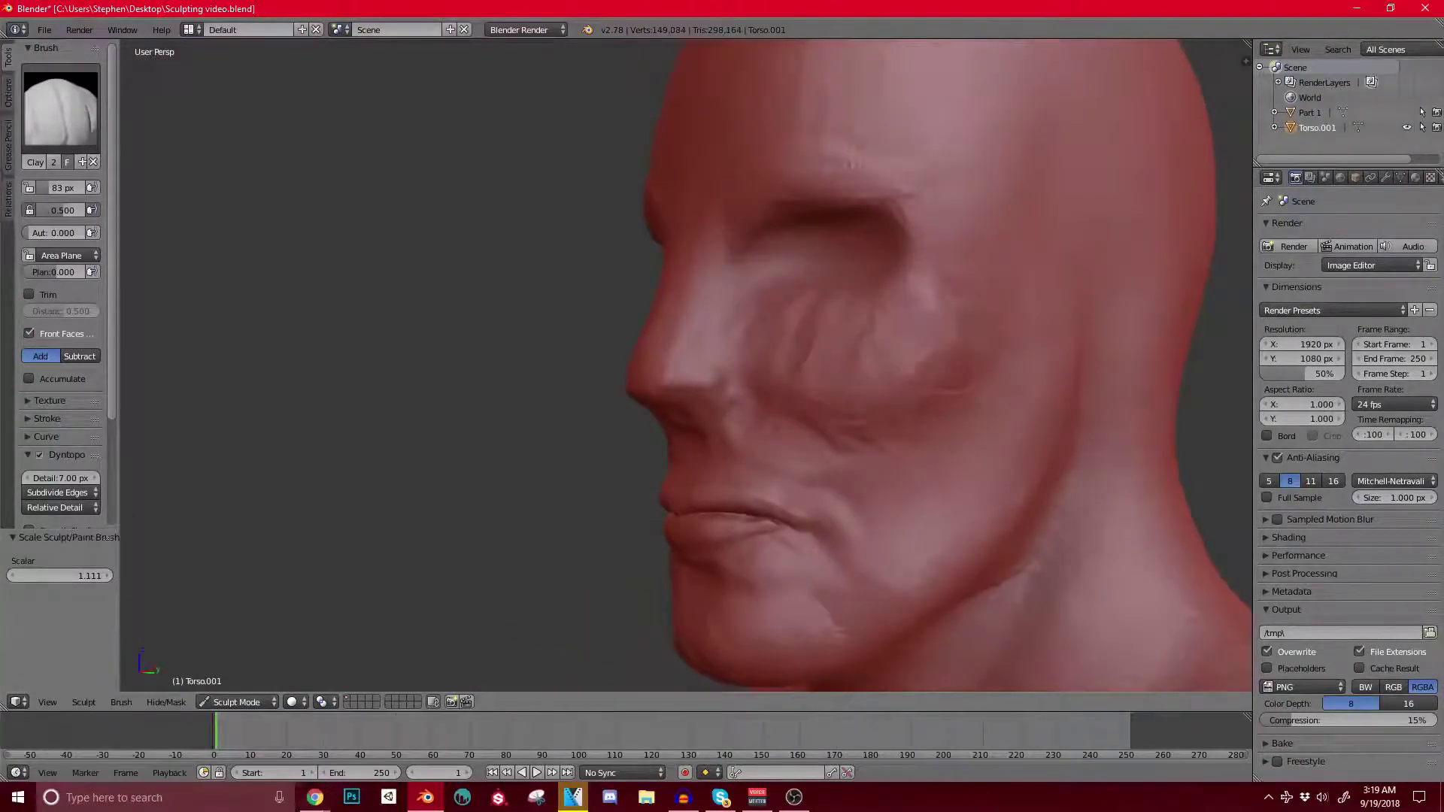
drag(709, 210, 699, 239)
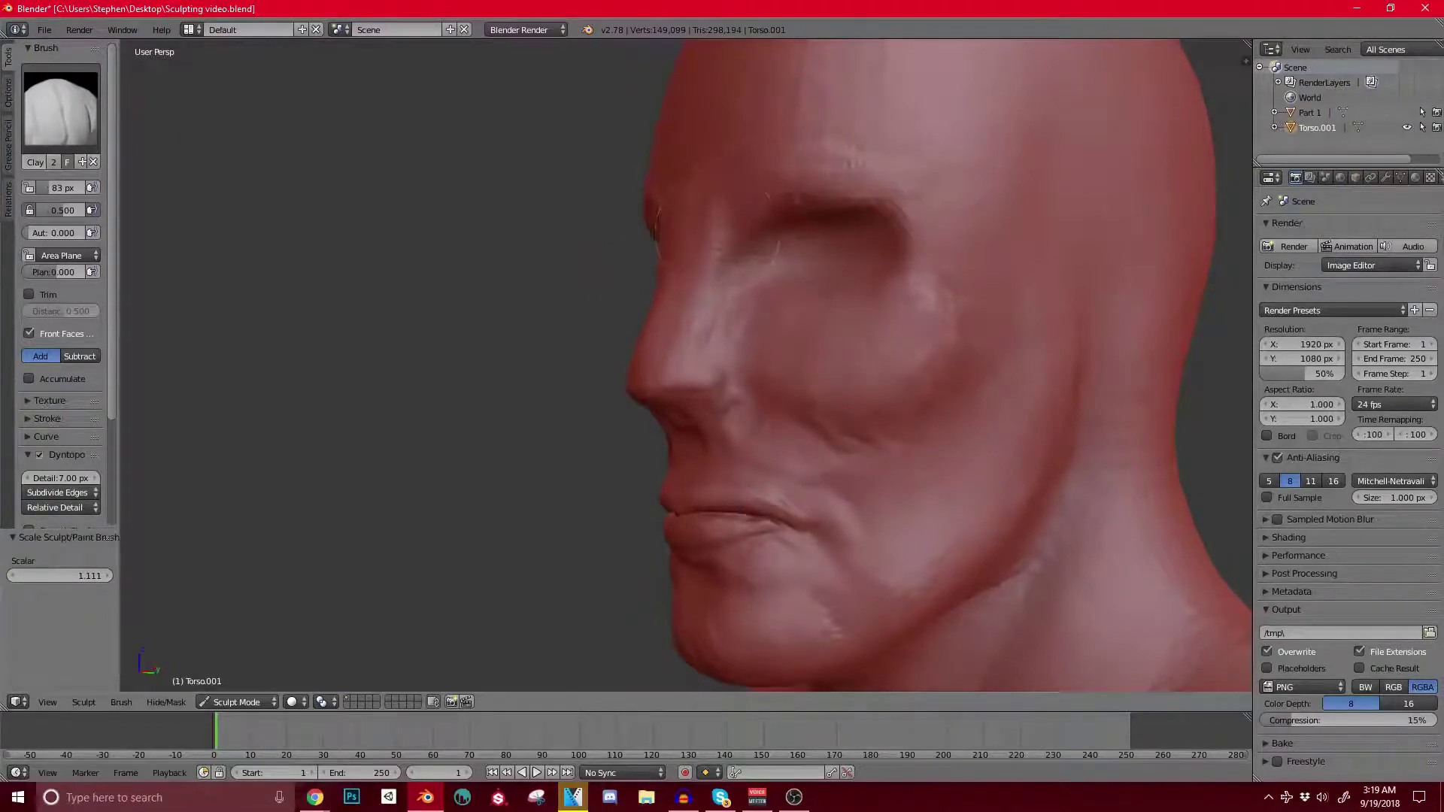
Step: Extend the brow ridge above the eye socket toward its outer corner with the Clay Strips brush at 83 px
drag(733, 220, 910, 192)
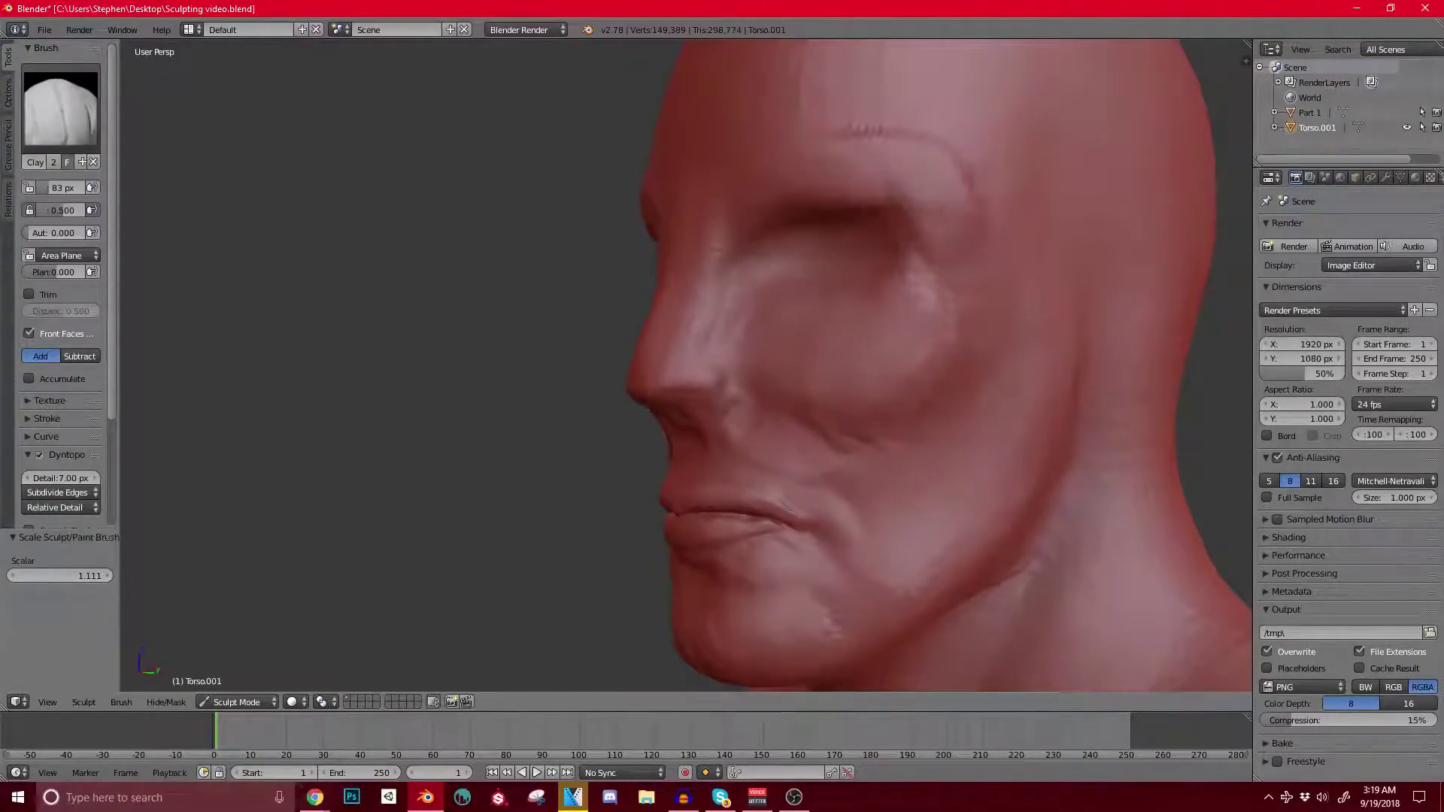
scroll(834, 214, down, 5)
middle_drag(833, 213, 1098, 218)
scroll(662, 218, up, 4)
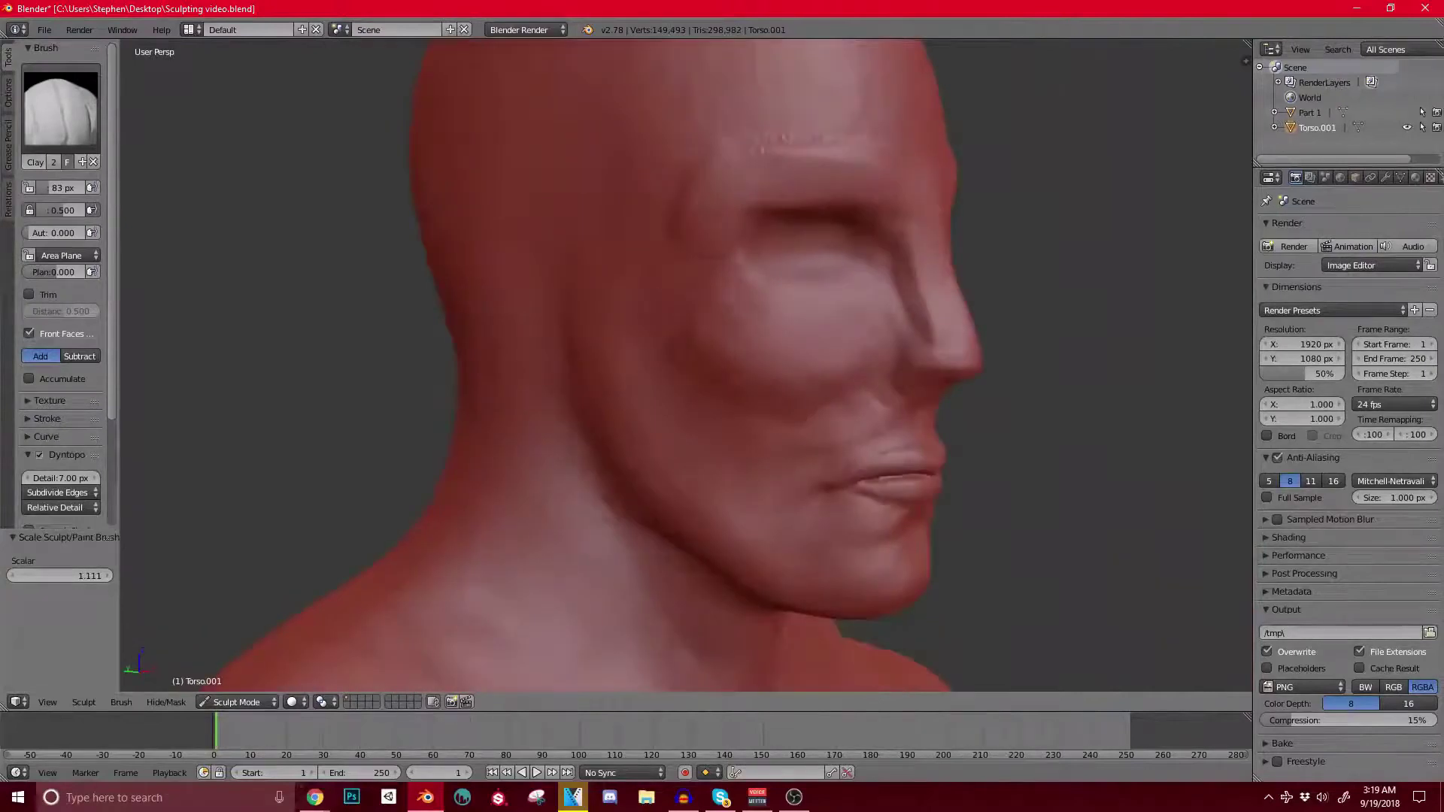
Step: Build up the rear edge of the jaw and the side of the neck with Clay Strips
middle_drag(798, 339, 850, 352)
scroll(850, 352, down, 1)
drag(585, 346, 668, 497)
scroll(689, 450, down, 2)
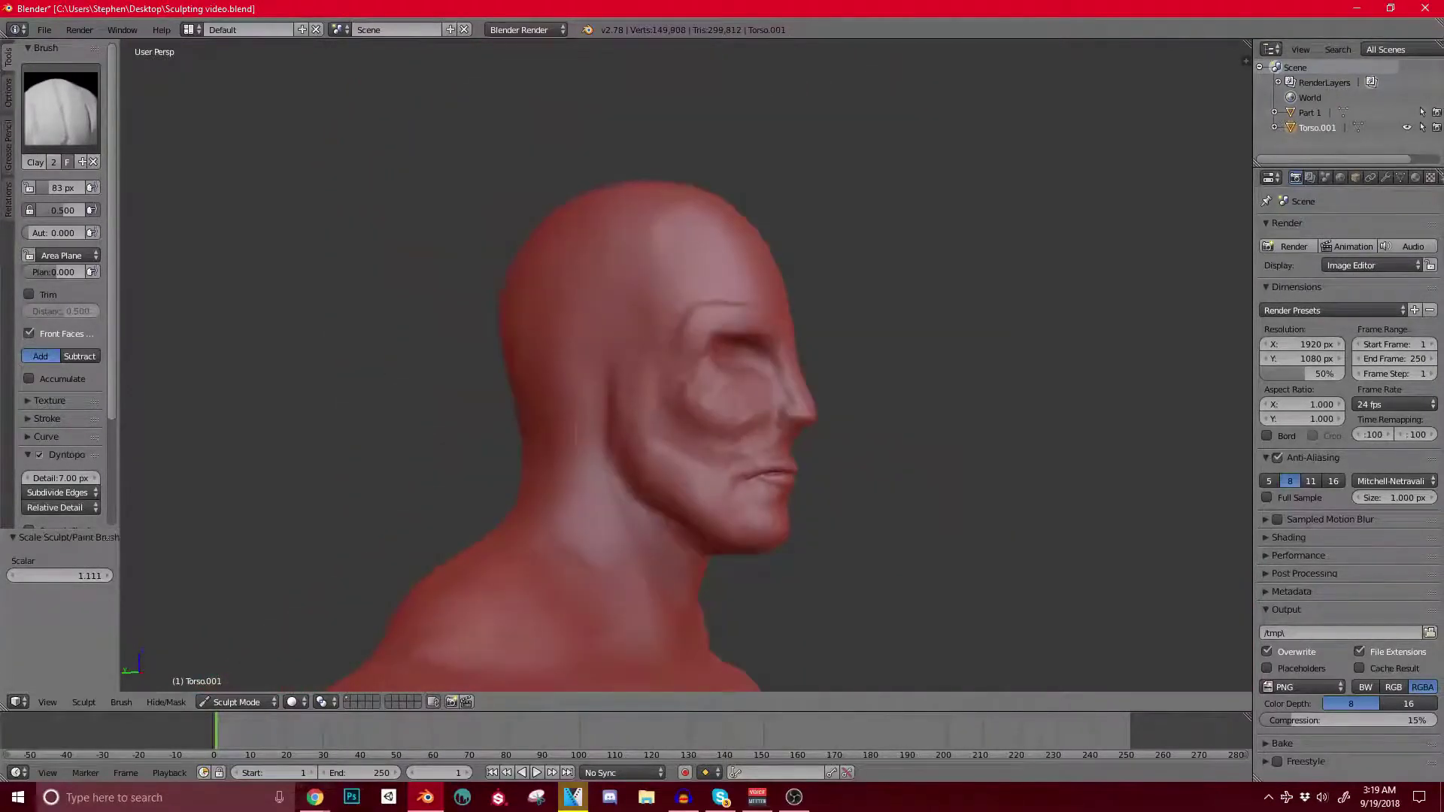
scroll(703, 421, up, 3)
drag(511, 451, 587, 594)
scroll(677, 406, down, 2)
Step: Add volume along the side of the nose between the nostril area and the bridge with Clay Strips
middle_drag(688, 404, 587, 406)
scroll(677, 376, up, 4)
shift+middle_drag(813, 339, 662, 406)
drag(694, 451, 673, 365)
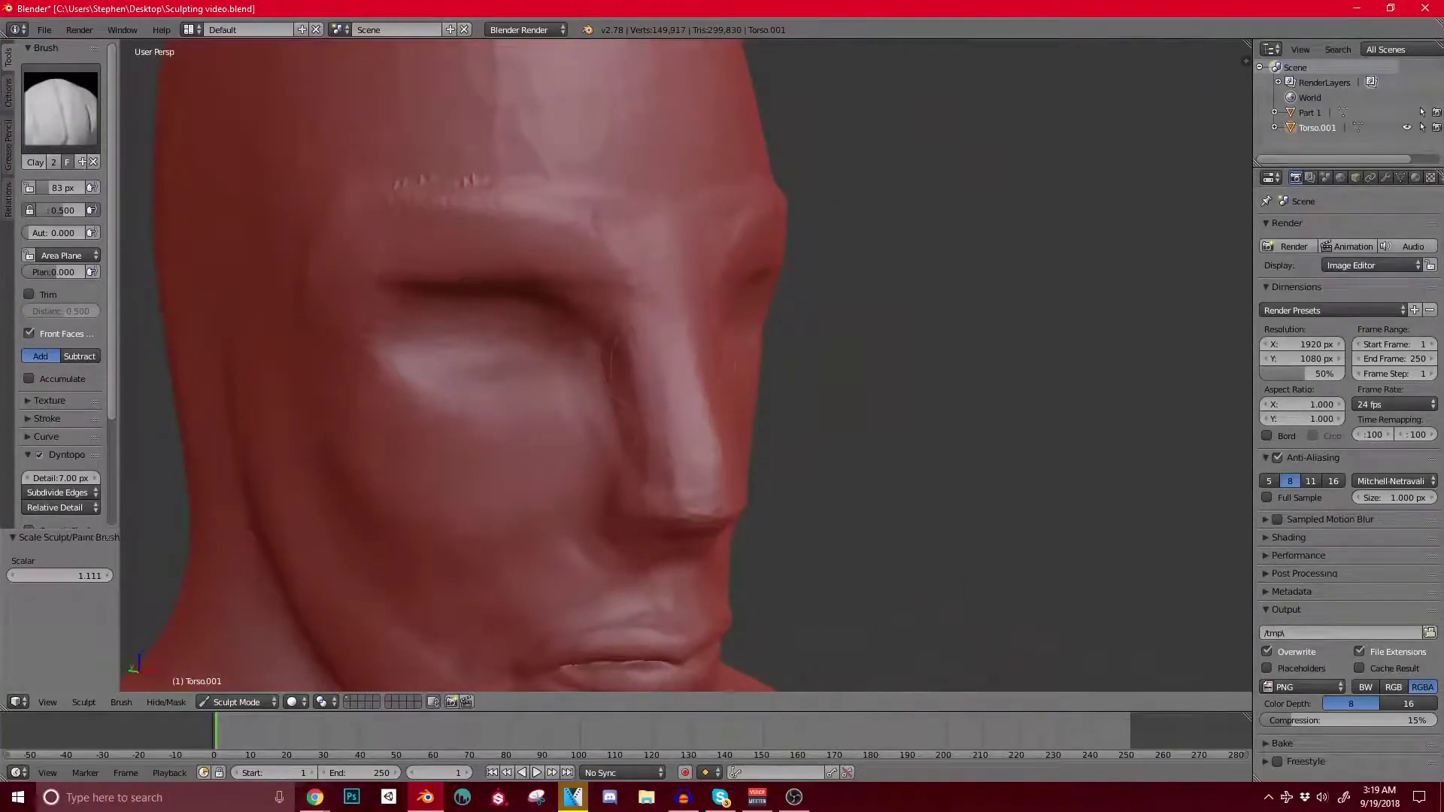
middle_drag(631, 435, 686, 436)
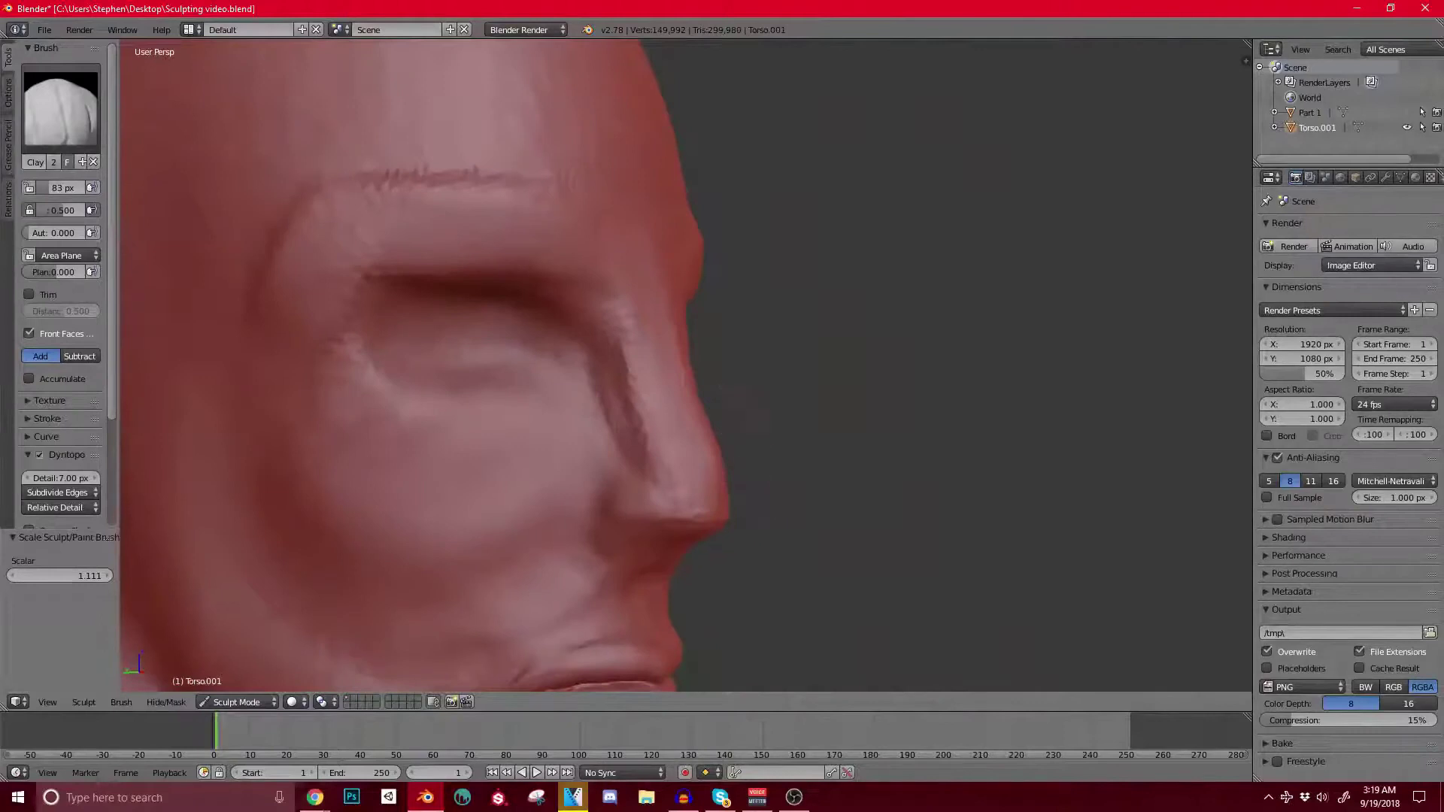
Step: Pull the tip of the nose slightly downward and outward with the Grab brush at 166 px
key(g)
key(f)
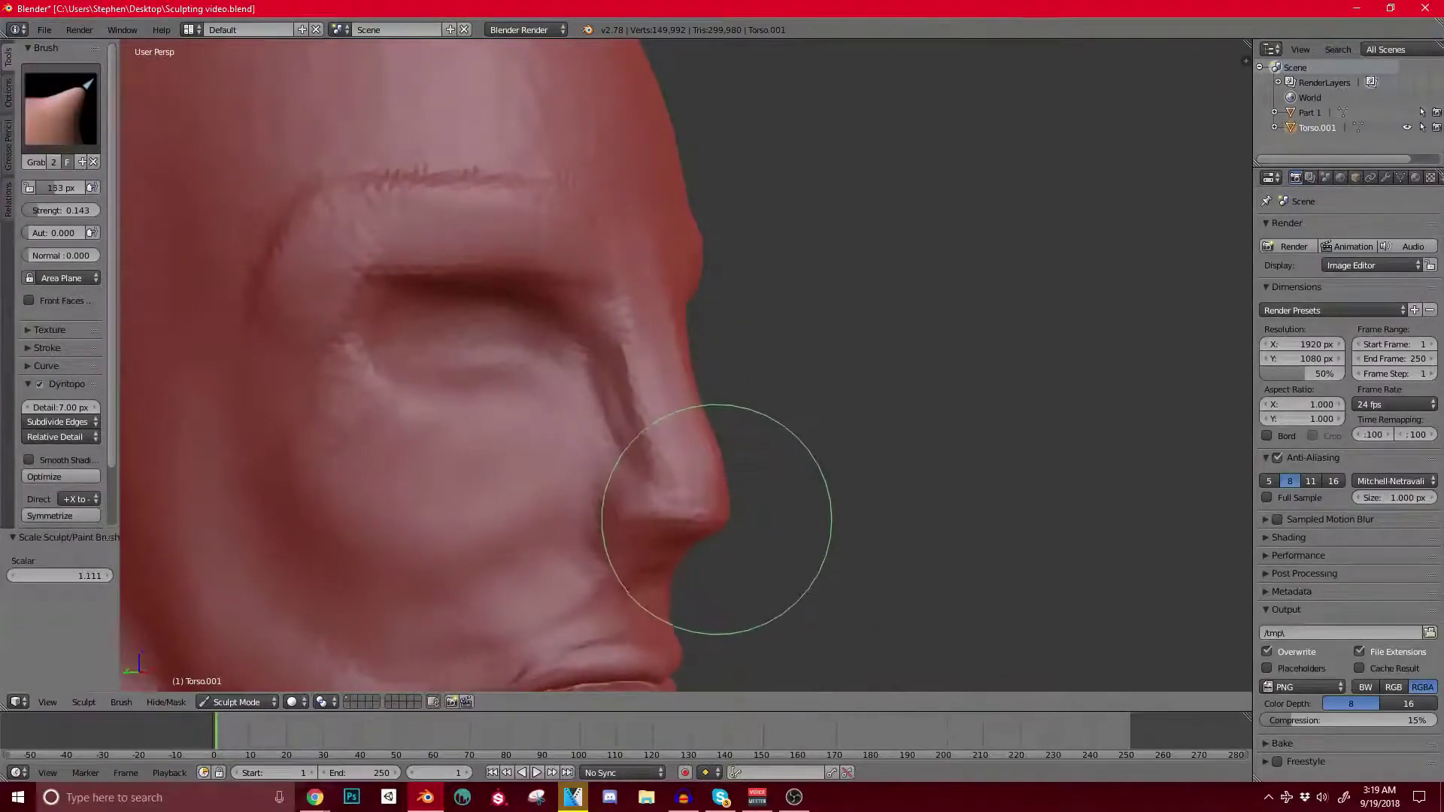
click(716, 507)
key(bracketleft)
key(bracketleft)
key(bracketleft)
key(bracketleft)
key(bracketleft)
drag(710, 500, 732, 527)
mouse_move(709, 403)
middle_down()
mouse_move(748, 461)
mouse_move(734, 451)
mouse_move(579, 511)
mouse_move(764, 484)
middle_up()
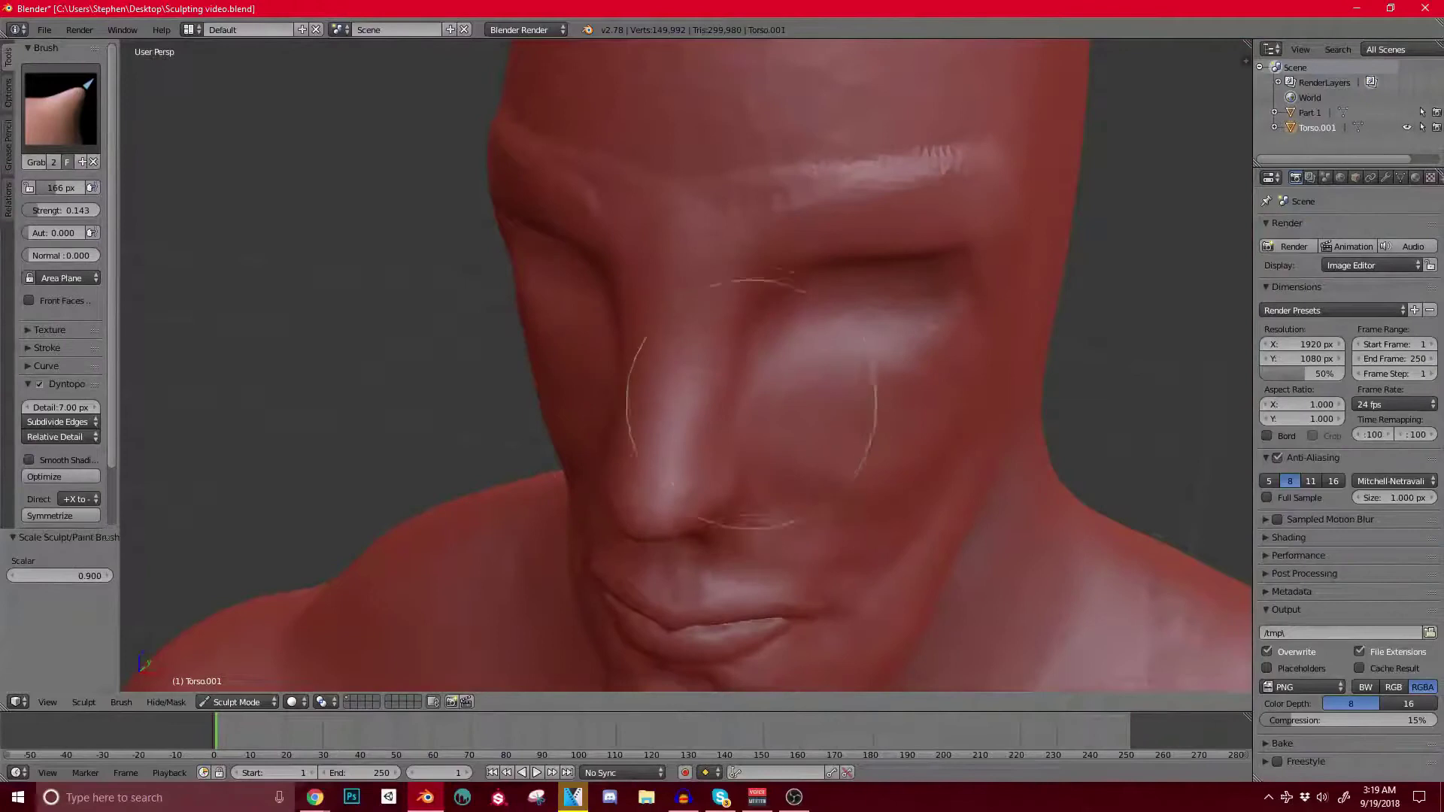
Step: Carve the eye socket deeper beneath the brow with the SculptDraw brush at 70 px, subtracting
middle_drag(714, 288, 765, 324)
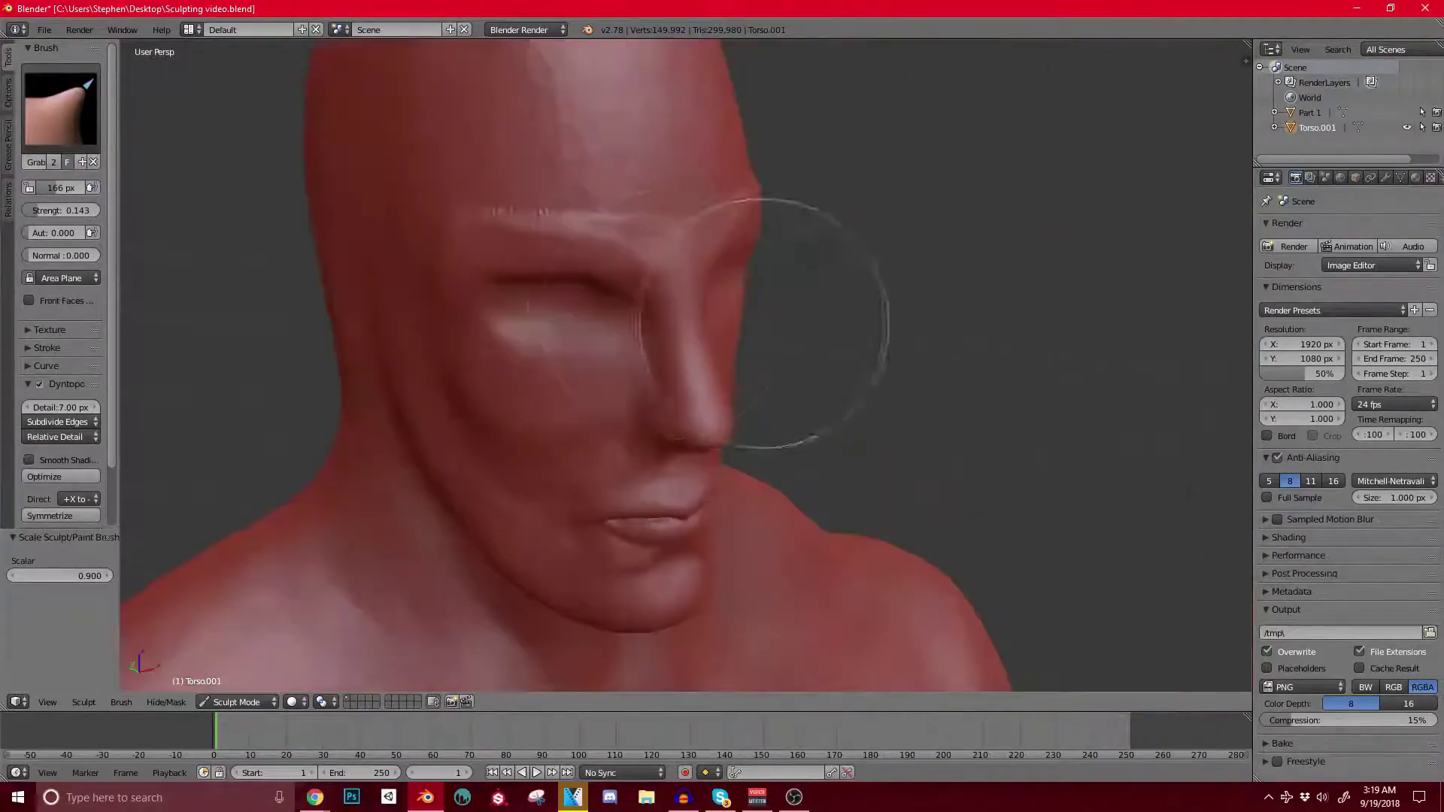
middle_drag(606, 346, 704, 348)
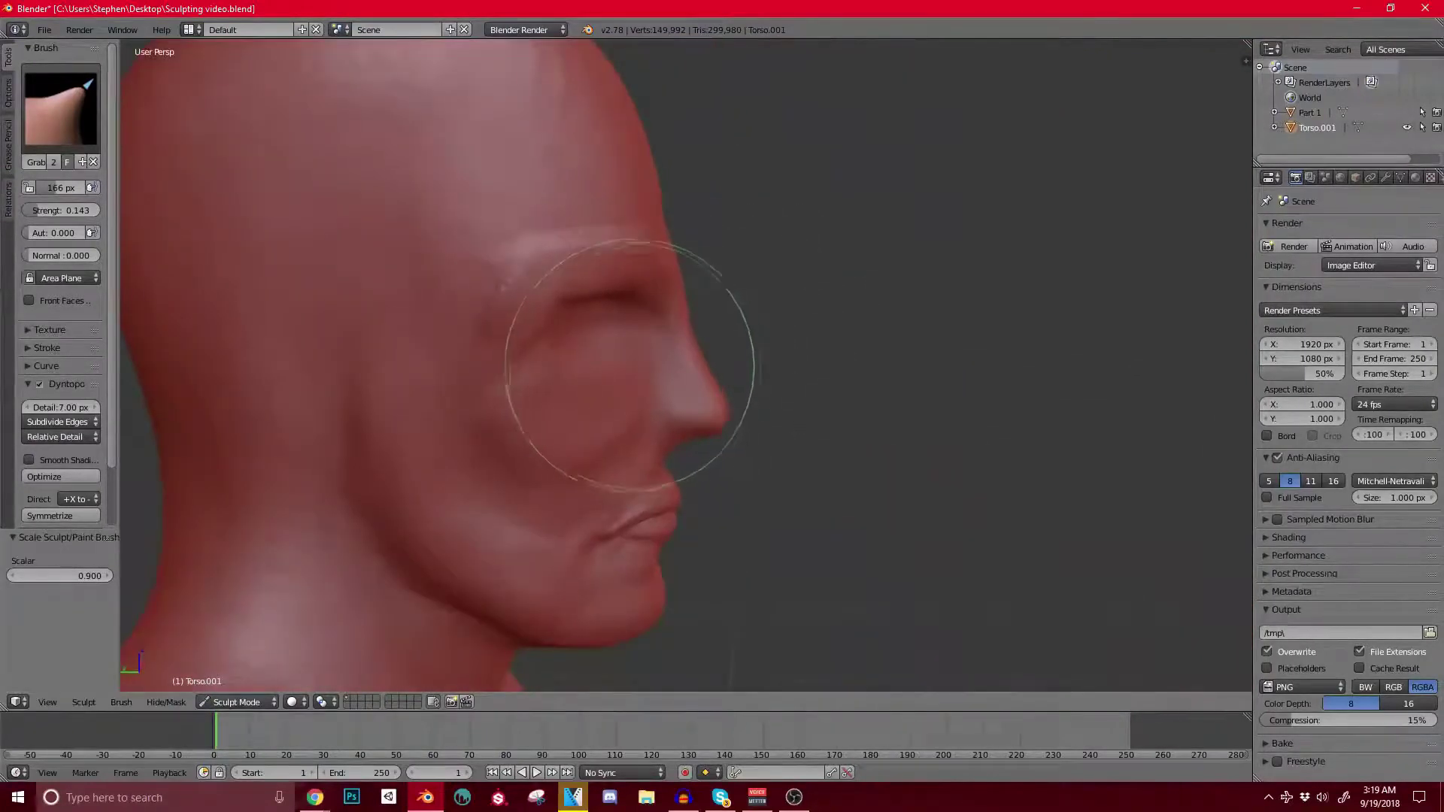
middle_drag(619, 338, 613, 323)
click(60, 105)
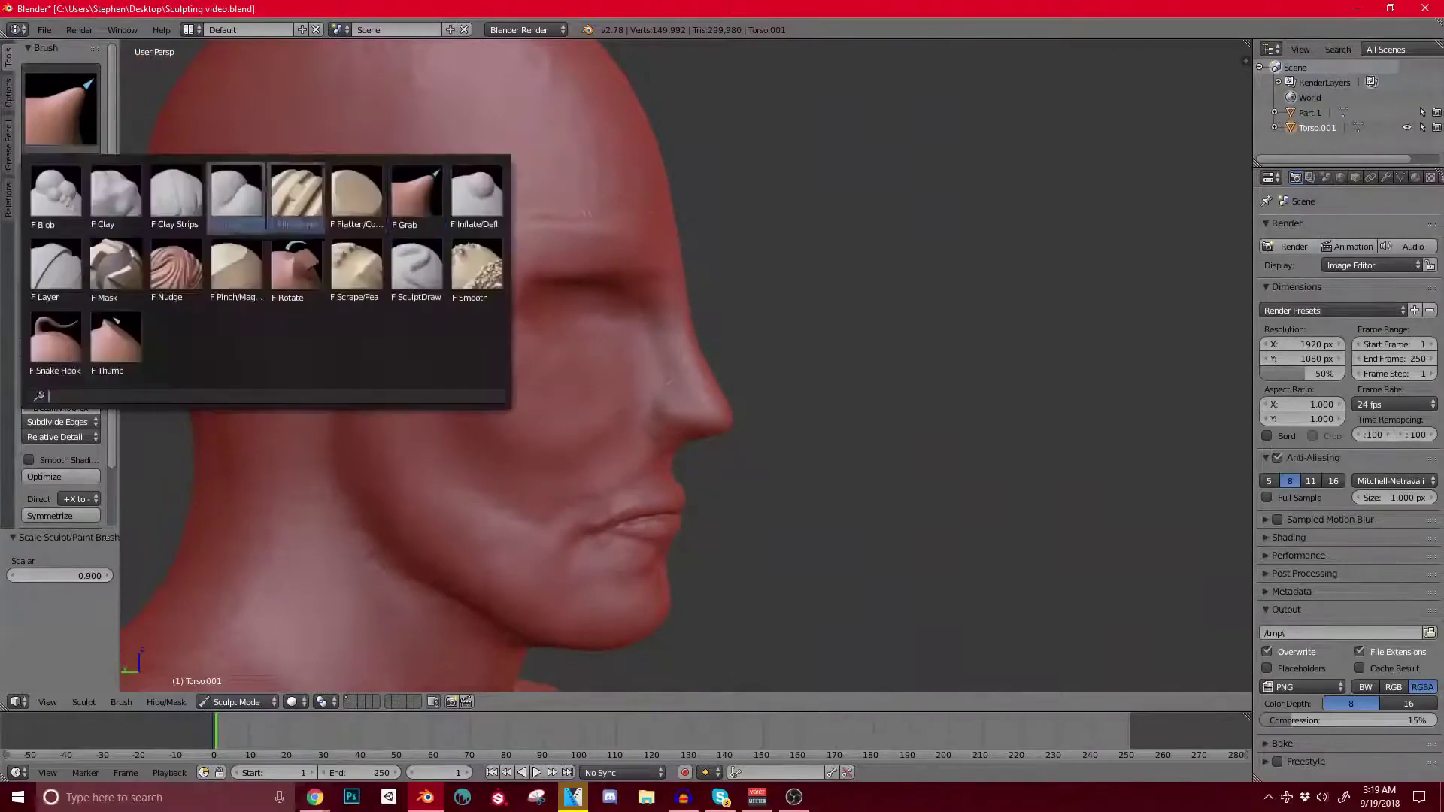
click(419, 277)
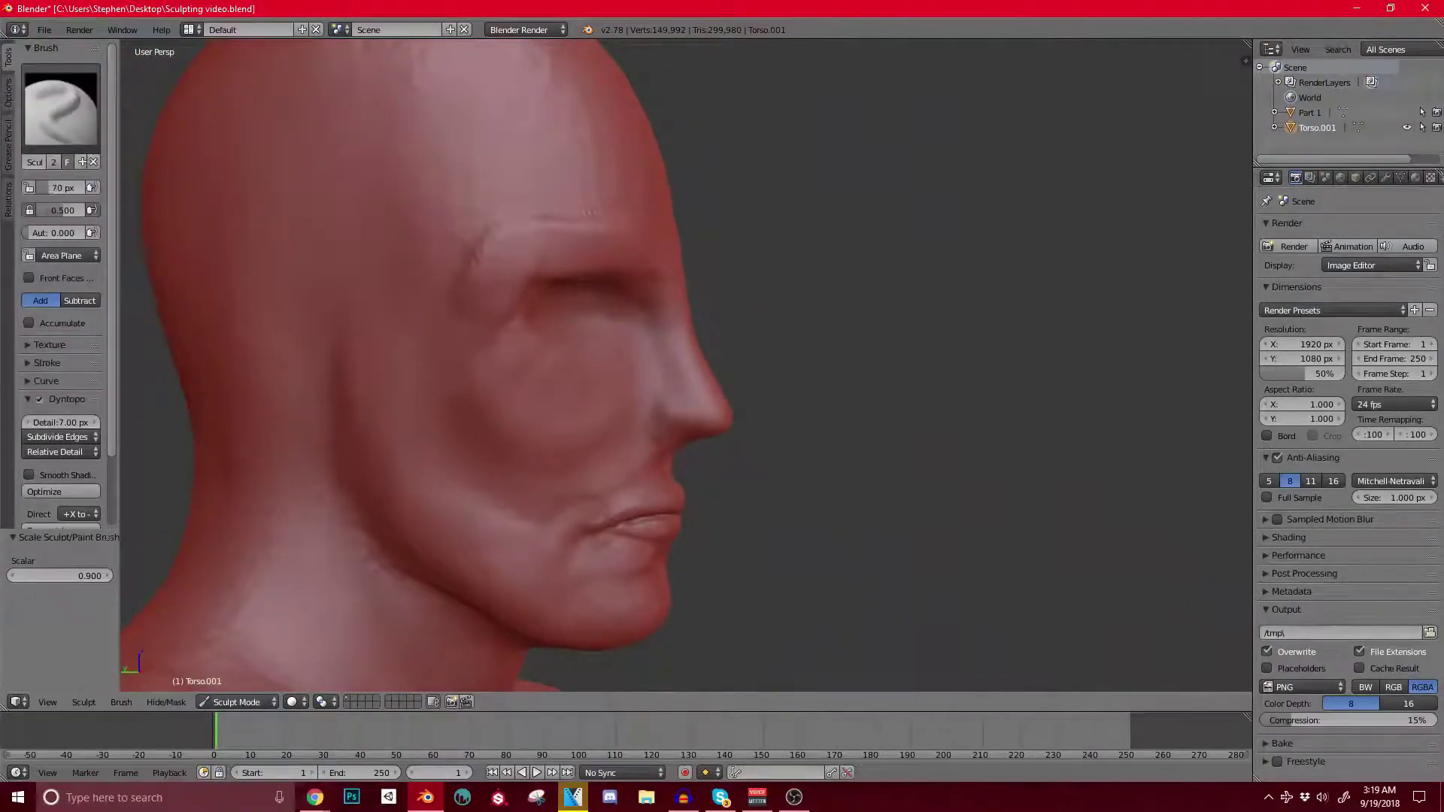
scroll(684, 365, up, 2)
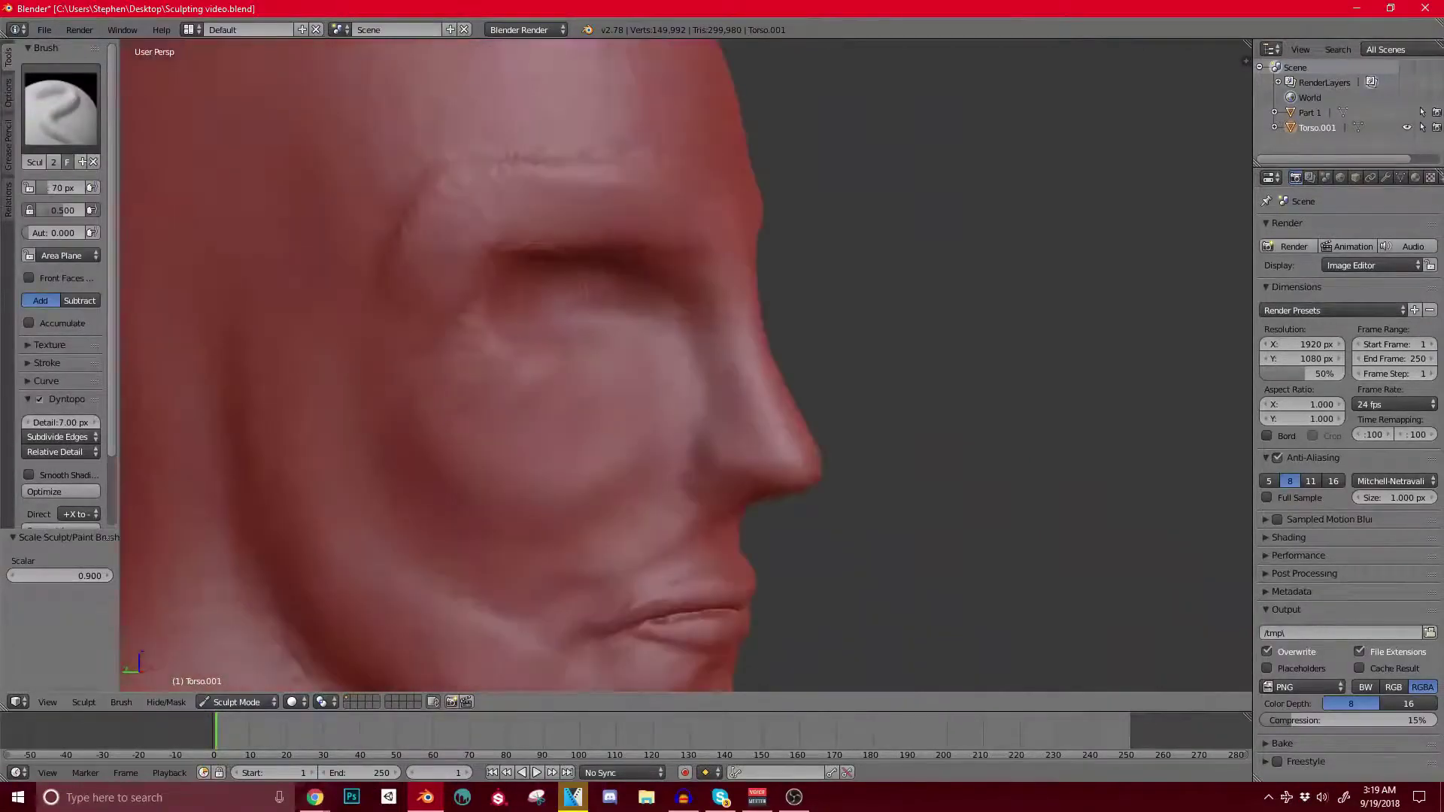
ctrl+drag(558, 299, 612, 302)
mouse_move(640, 331)
middle_down()
mouse_move(519, 331)
mouse_move(662, 331)
middle_up()
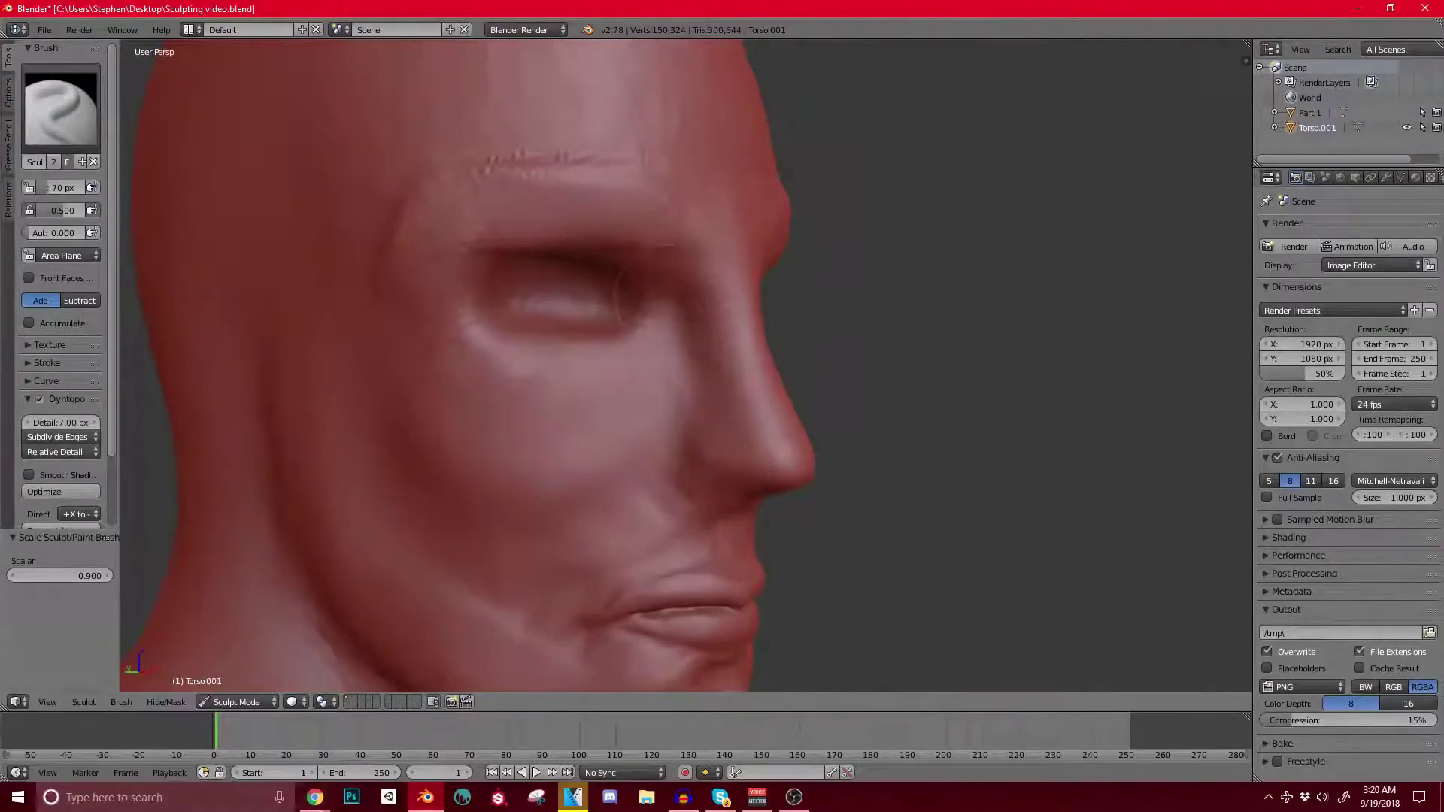
Step: Raise a ridge from the inner eye corner down beside the nose with SculptDraw in add mode
drag(665, 299, 648, 403)
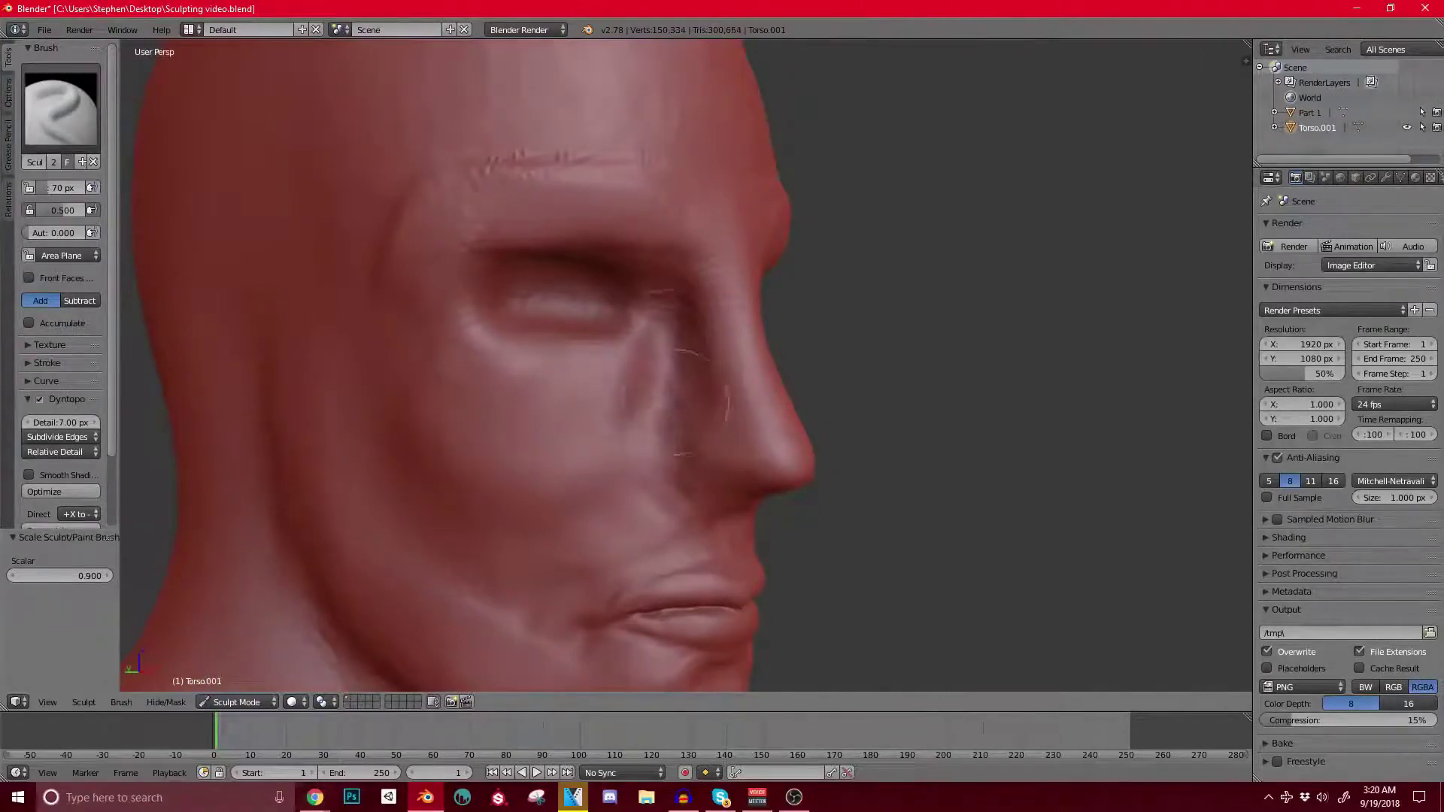
scroll(681, 445, down, 3)
middle_drag(681, 445, 752, 445)
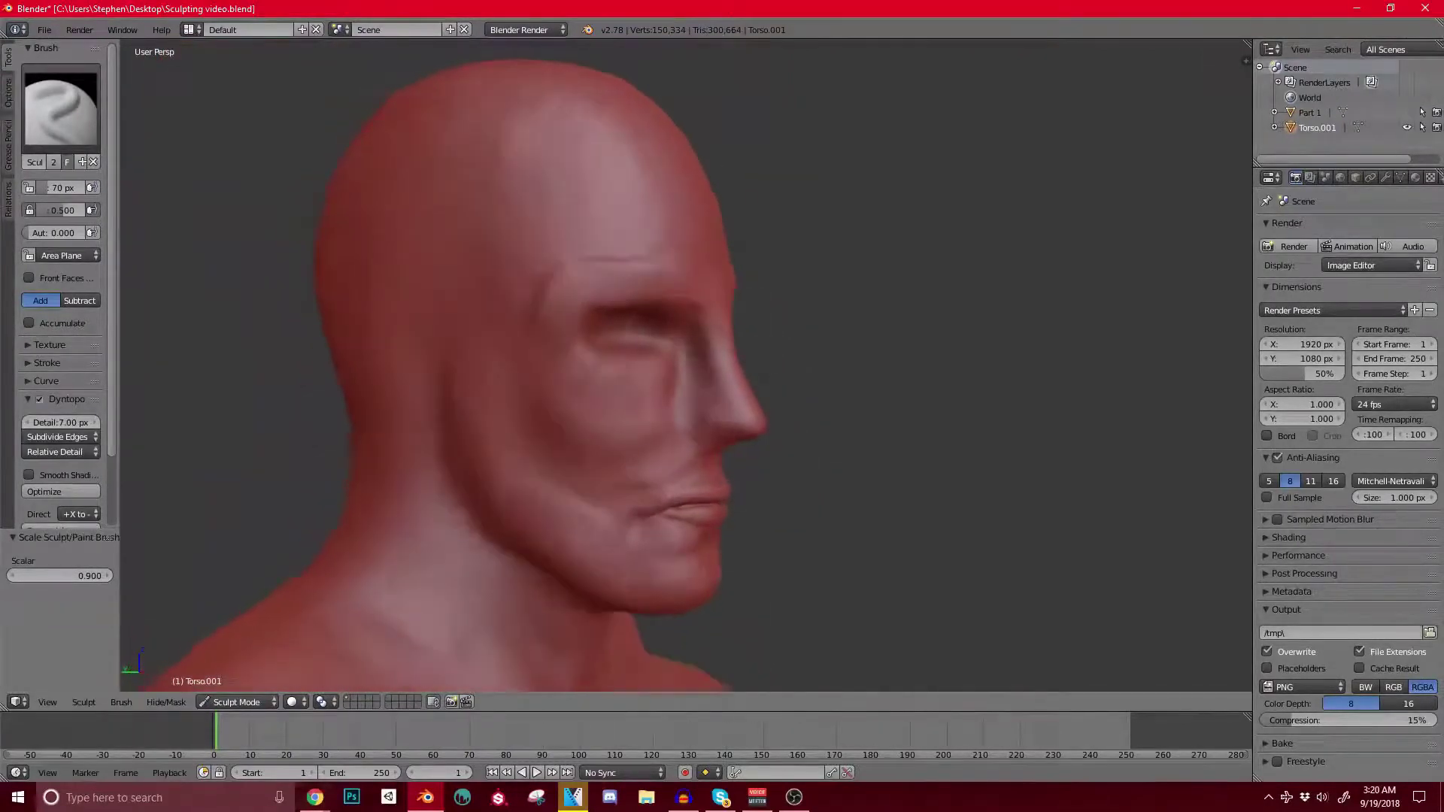
scroll(676, 361, up, 2)
Step: Blend the ridge beside the nose into the cheek and refine the eye socket with Clay Strips at 70 px
click(60, 105)
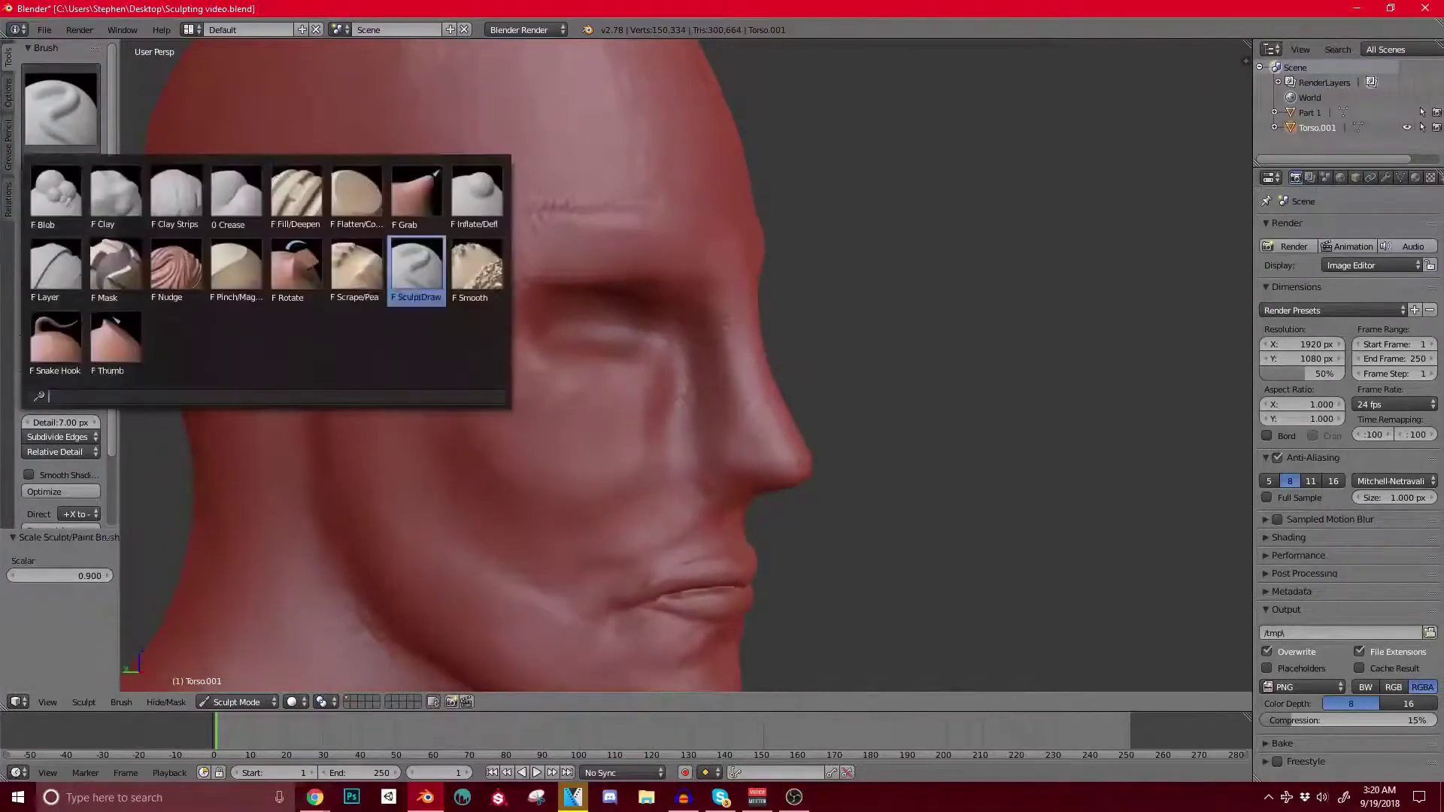
click(174, 198)
scroll(677, 361, up, 1)
scroll(677, 361, down, 3)
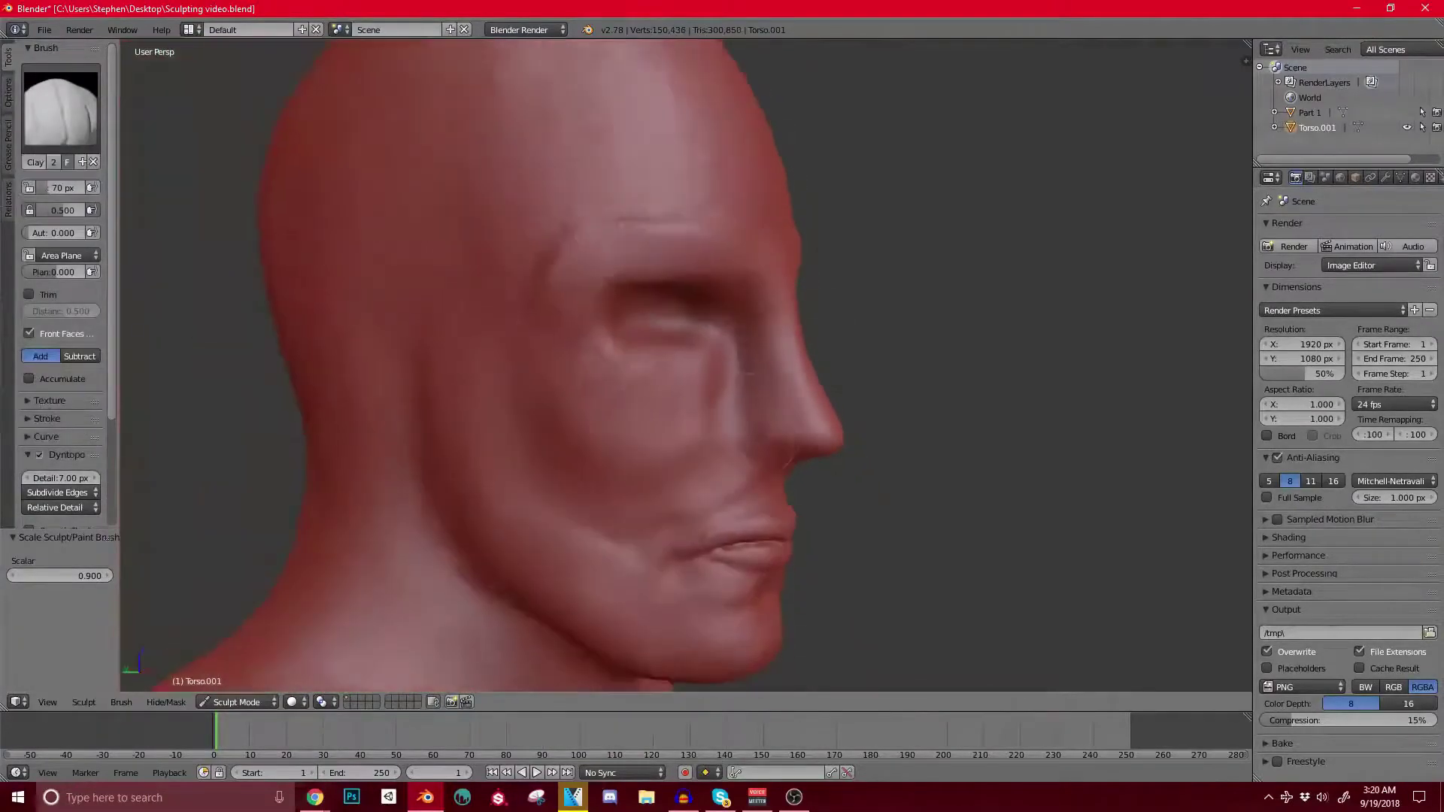
scroll(677, 361, up, 5)
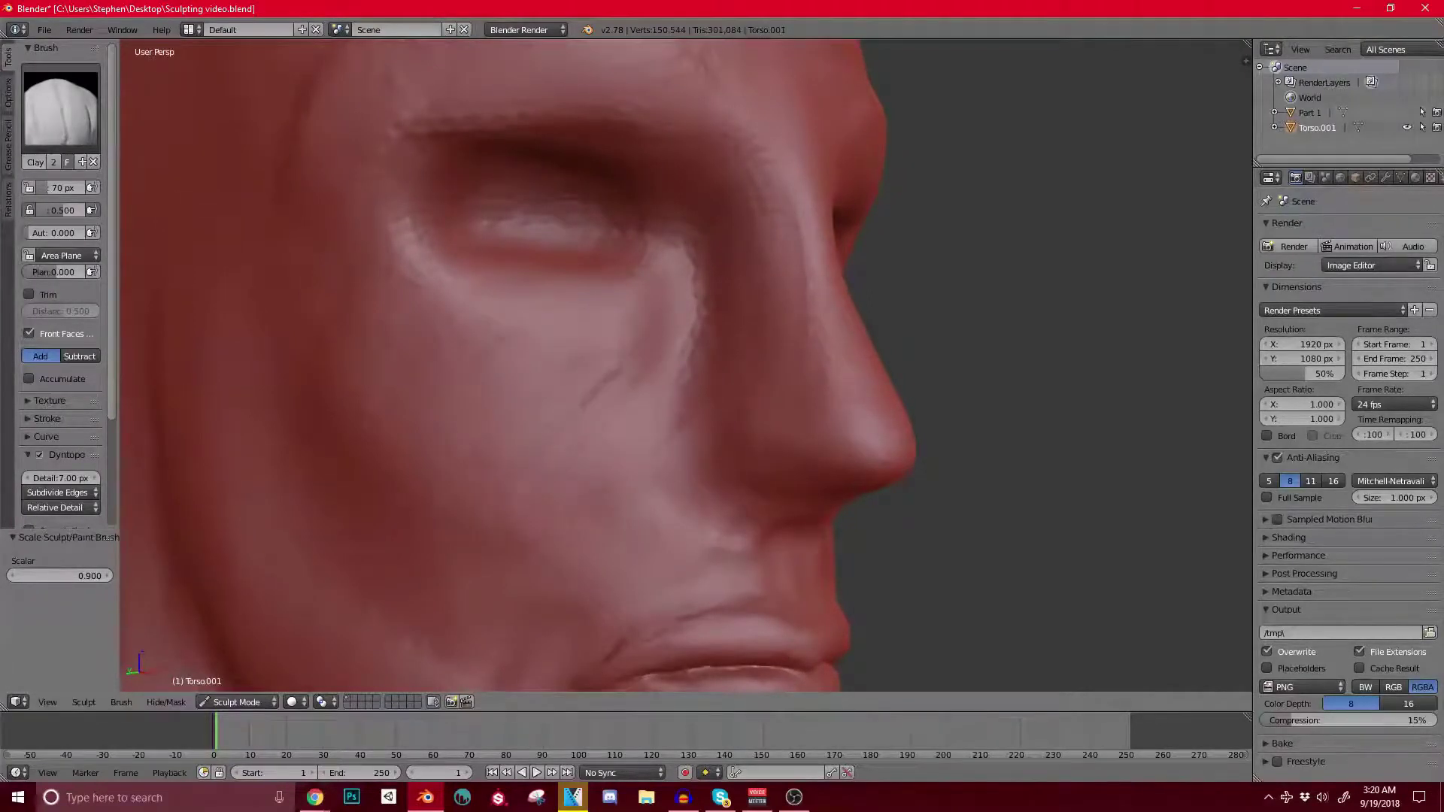
scroll(613, 305, down, 3)
middle_drag(707, 361, 466, 391)
scroll(677, 361, up, 3)
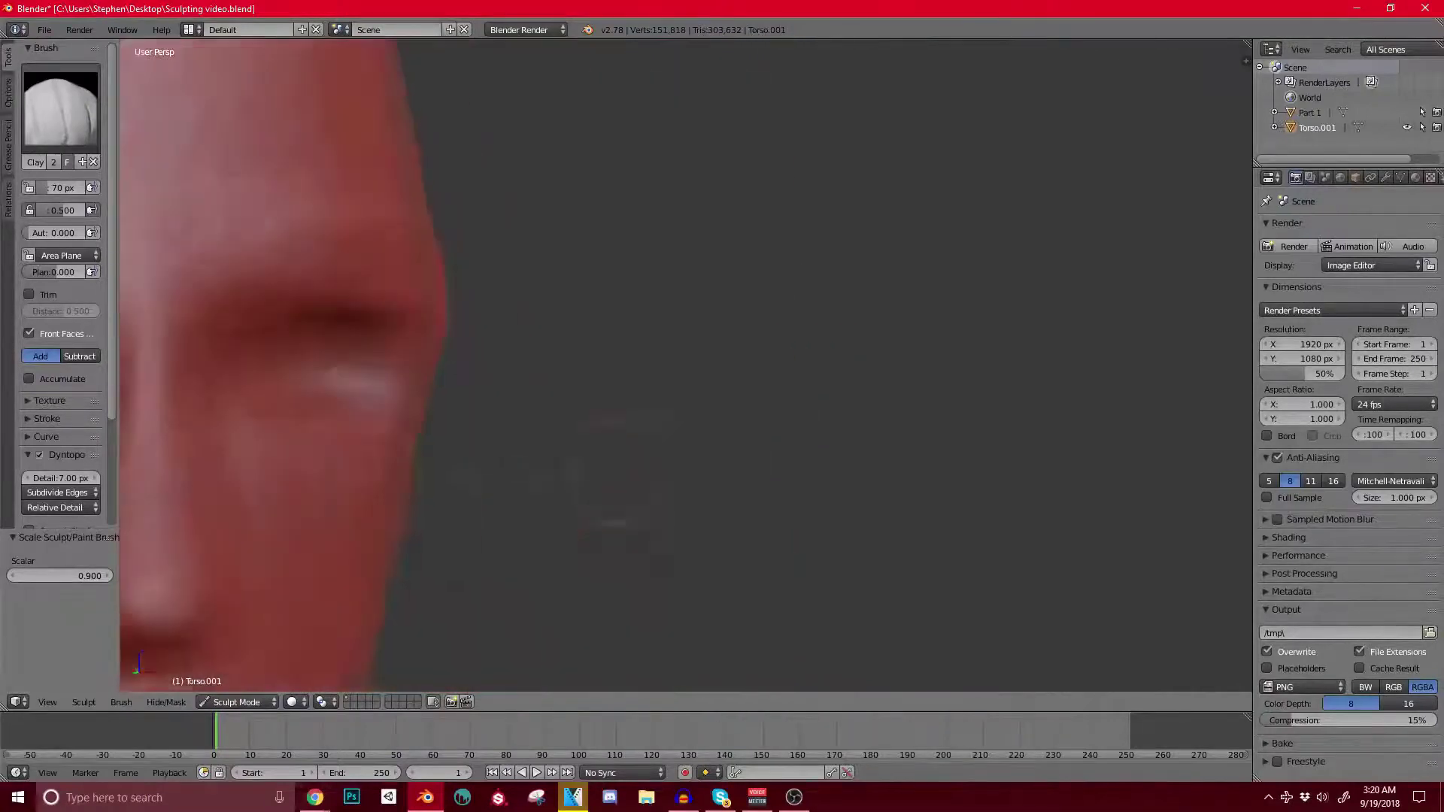
scroll(683, 360, down, 2)
scroll(682, 360, down, 3)
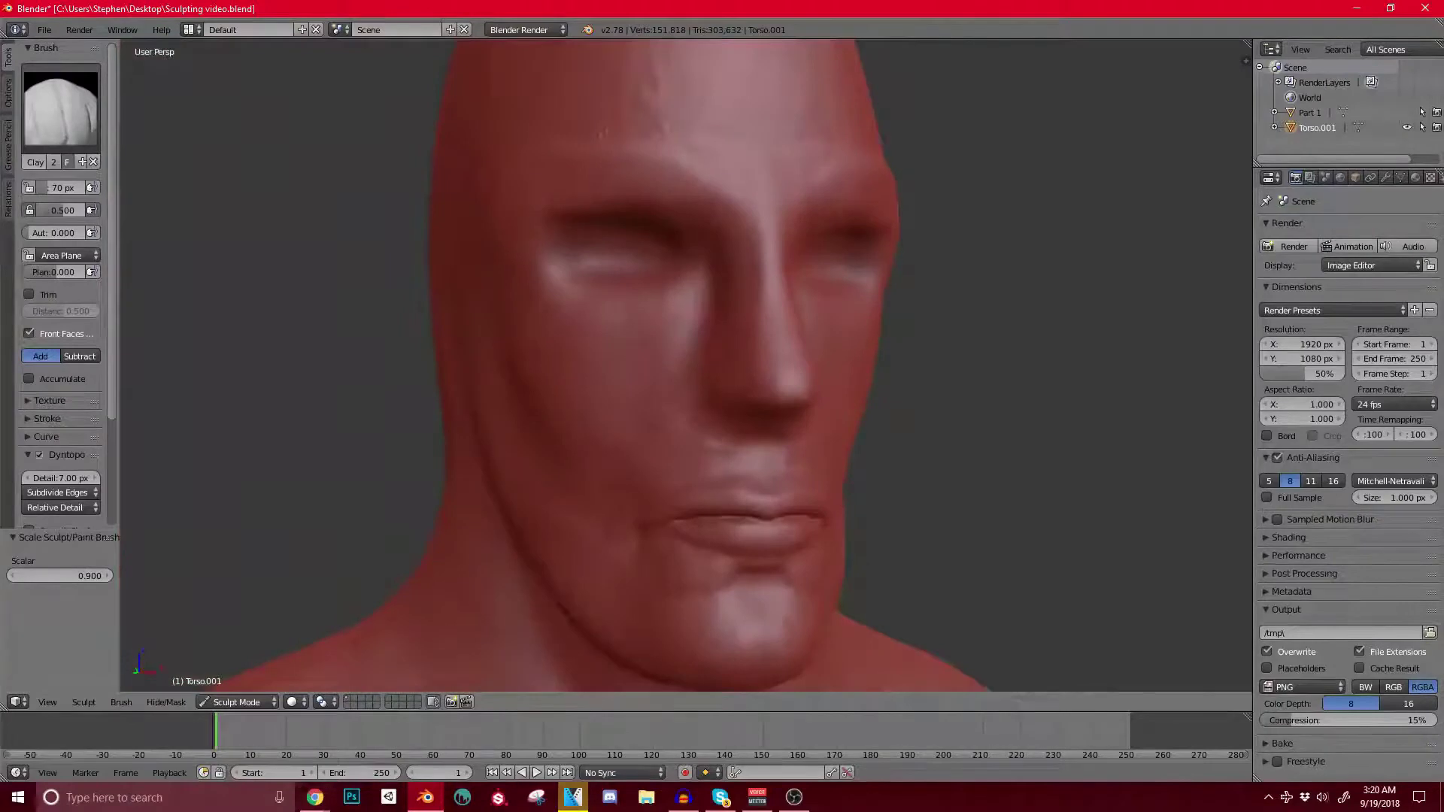
Step: Build up the nostril wing on the side of the nose with Clay Strips, enlarging the brush to 115 px
scroll(813, 364, up, 2)
scroll(756, 353, up, 1)
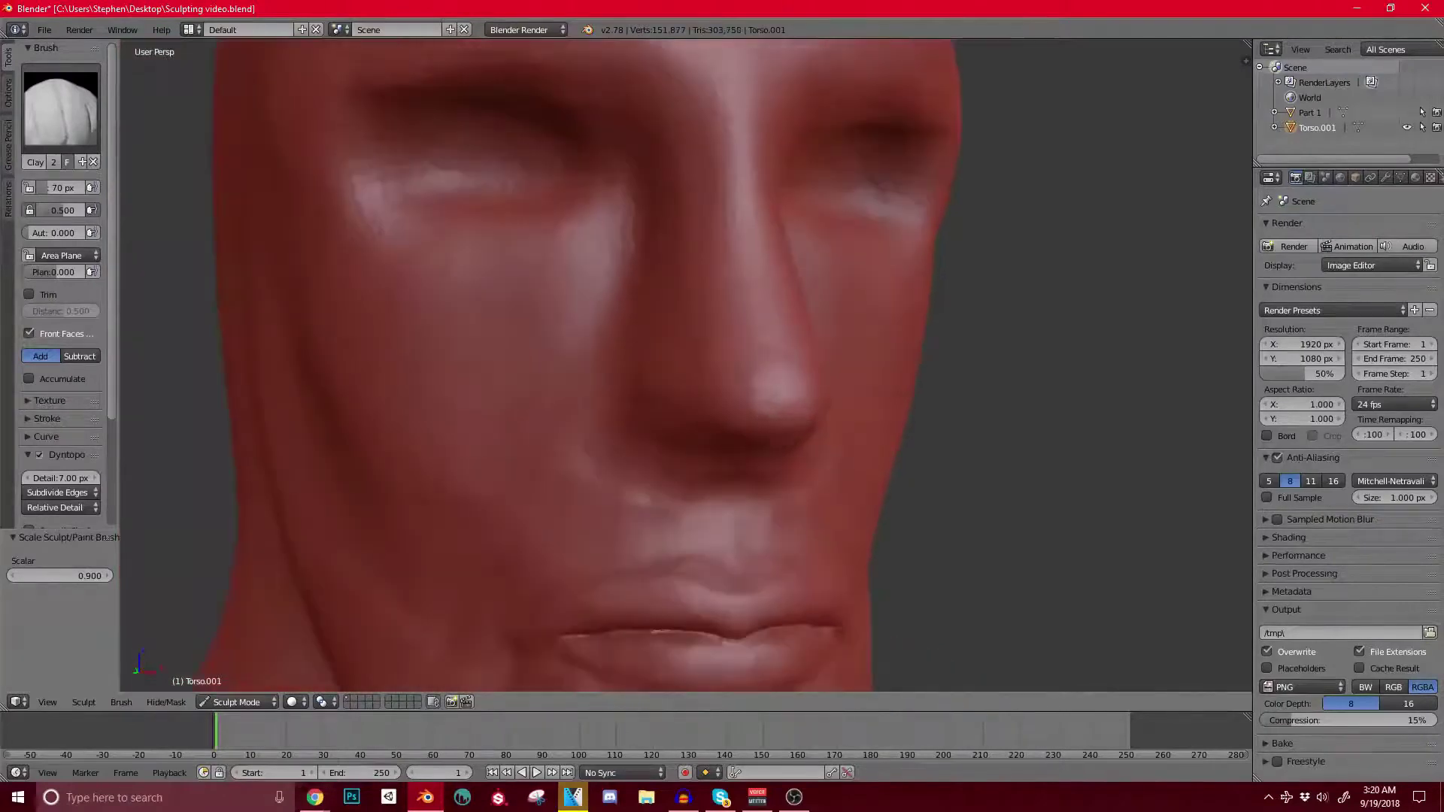
middle_drag(763, 387, 884, 387)
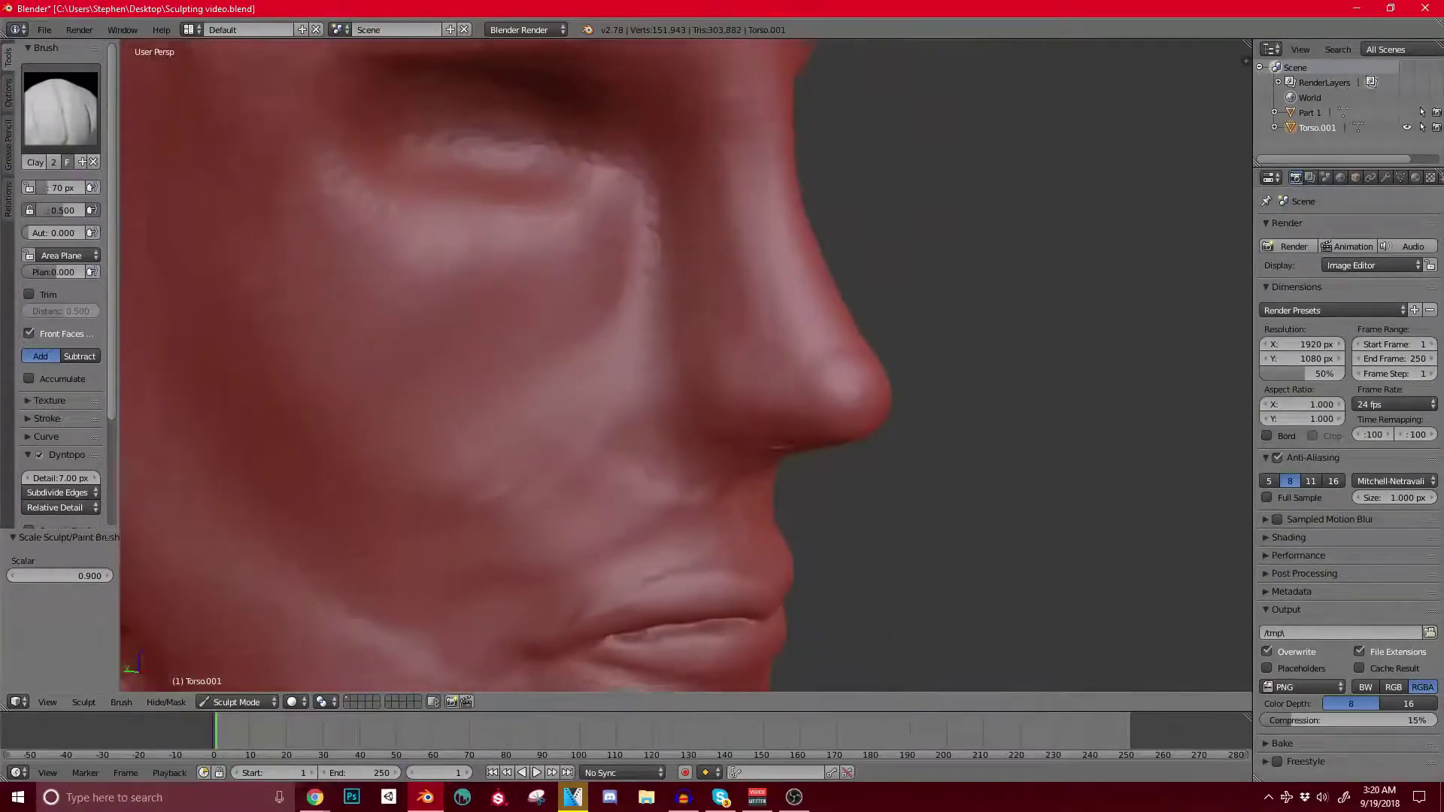
scroll(865, 391, up, 1)
drag(634, 353, 613, 409)
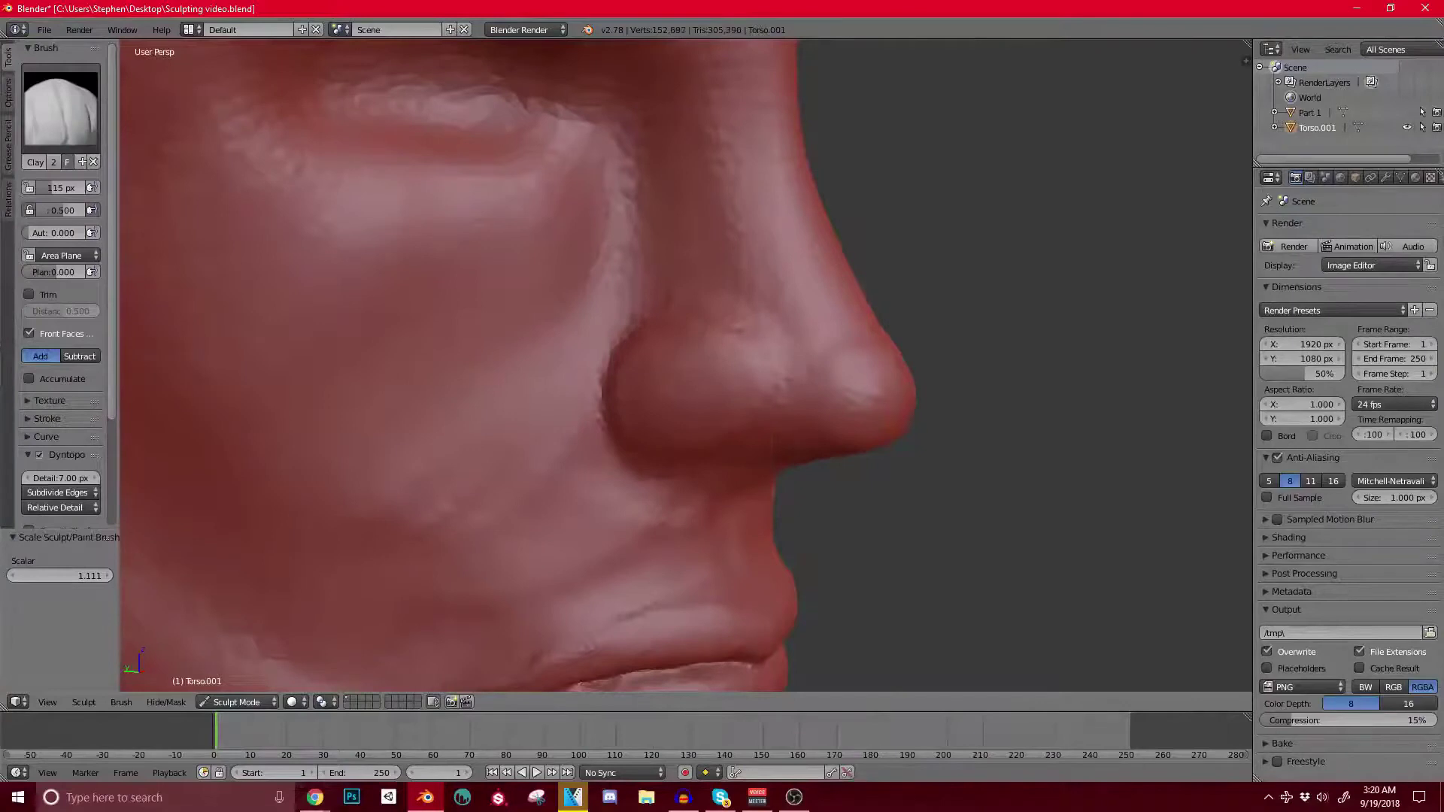
Step: Round out the nostril wing and fill in the underside of the nose with Clay Strips at 115 px
middle_drag(753, 377, 571, 376)
drag(639, 418, 671, 418)
middle_drag(669, 413, 786, 436)
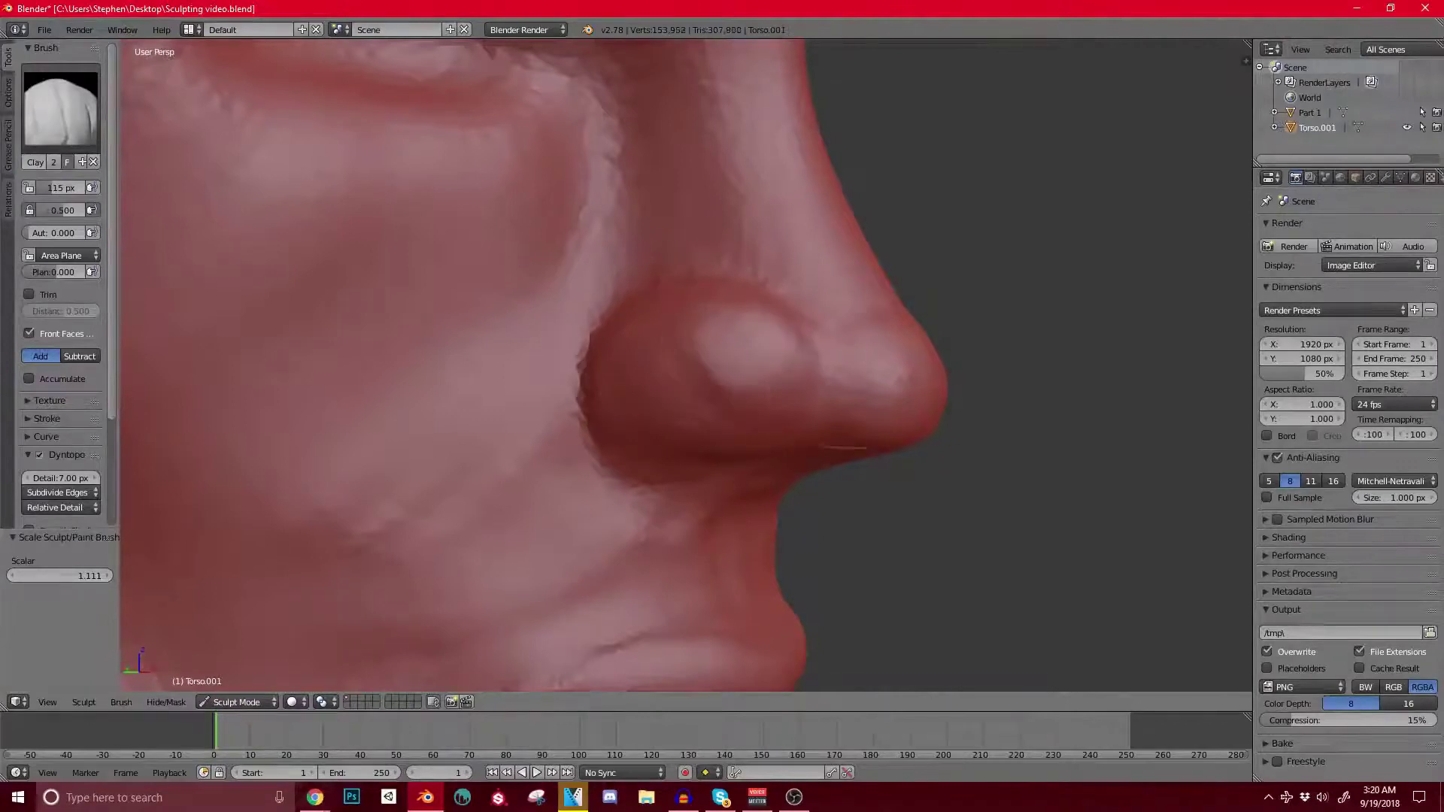
middle_drag(799, 368, 624, 286)
drag(824, 320, 849, 371)
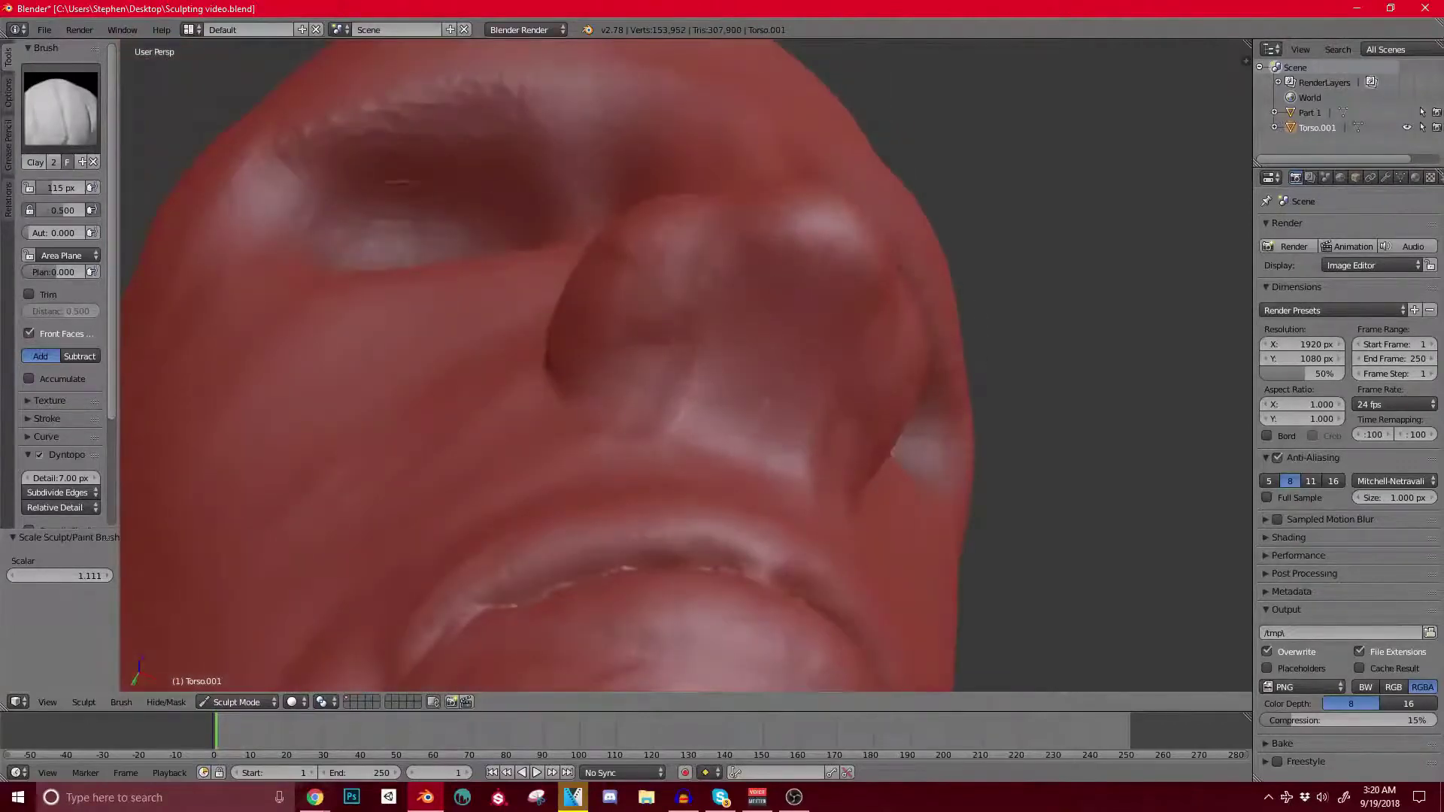
Step: Carve the nostril openings into the underside of the nose with SculptDraw at 115 px and refine their inner edges
click(60, 105)
click(413, 284)
scroll(696, 309, up, 1)
mouse_move(688, 316)
ctrl+mouse_down()
mouse_move(713, 285)
mouse_move(660, 337)
ctrl+mouse_up()
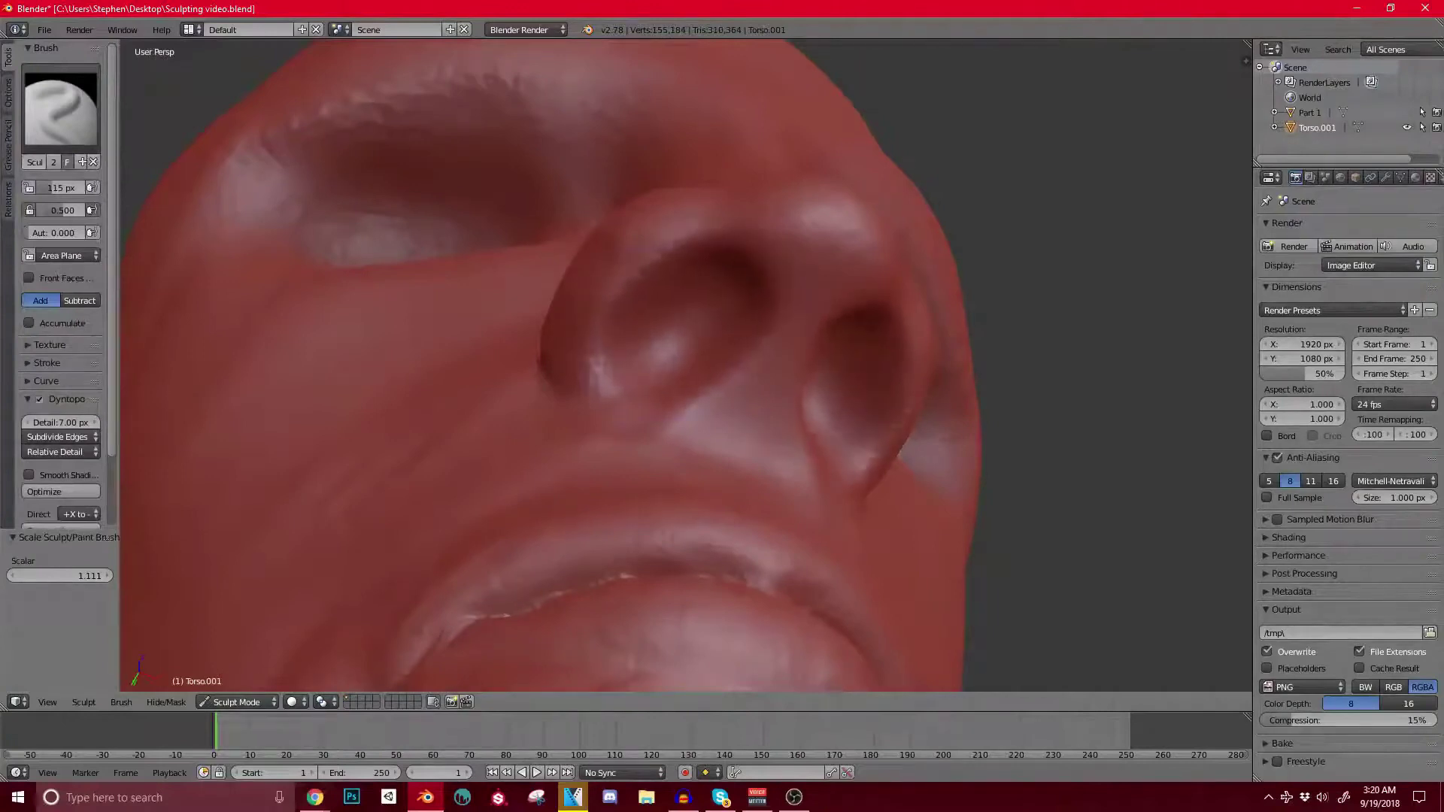
middle_drag(760, 331, 686, 326)
drag(743, 290, 749, 265)
Step: Examine the nose and nostrils from the front, side and below
scroll(728, 312, down, 3)
middle_drag(677, 312, 740, 405)
scroll(797, 361, up, 2)
middle_drag(869, 352, 815, 291)
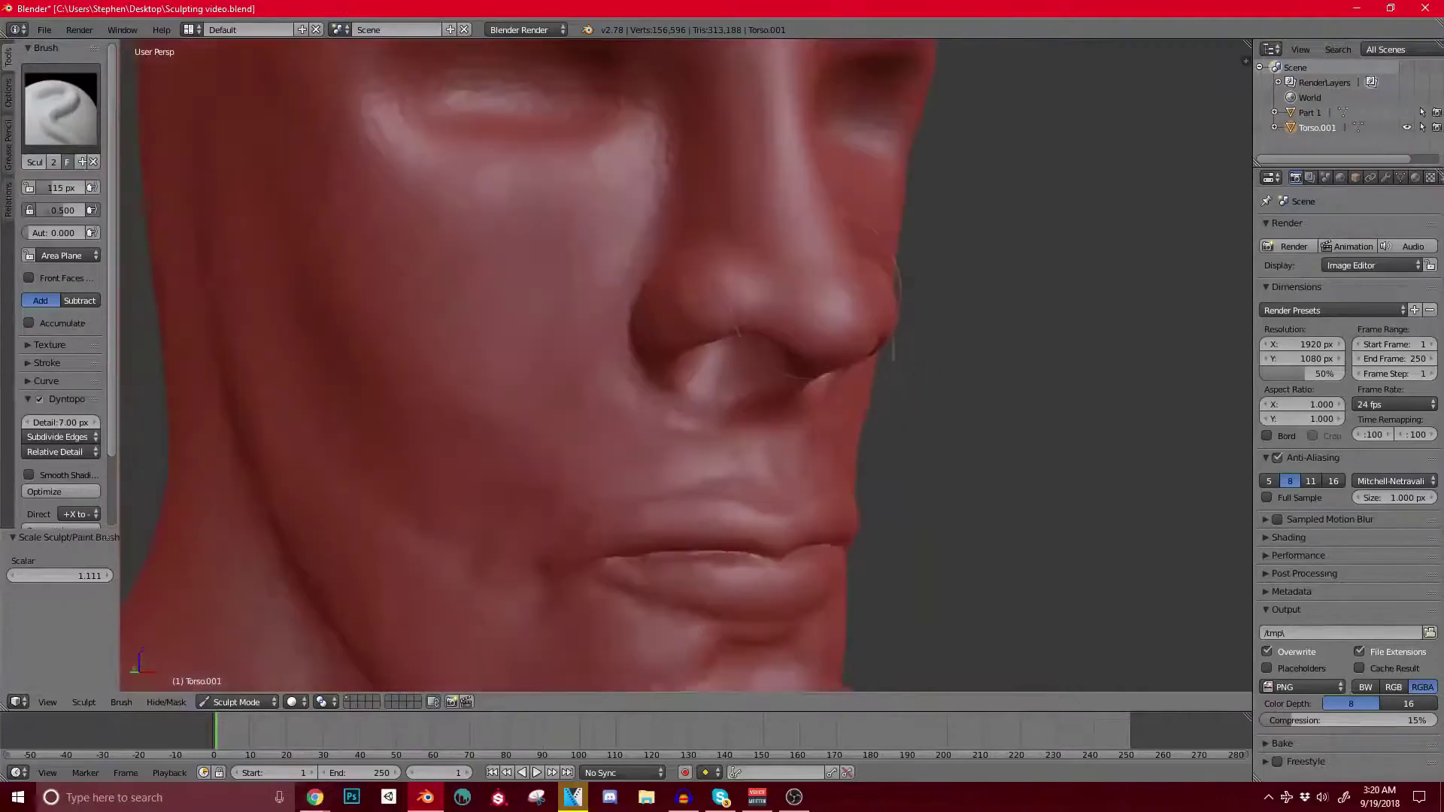
middle_drag(654, 277, 727, 298)
scroll(740, 313, down, 3)
mouse_move(812, 372)
middle_down()
mouse_move(704, 347)
mouse_move(667, 373)
mouse_move(685, 407)
middle_up()
scroll(667, 373, up, 2)
Step: Pull the nostril wing forward toward the nose tip with the Grab brush at 170 px
click(60, 109)
click(176, 198)
scroll(654, 418, up, 1)
middle_drag(907, 432, 569, 382)
key(g)
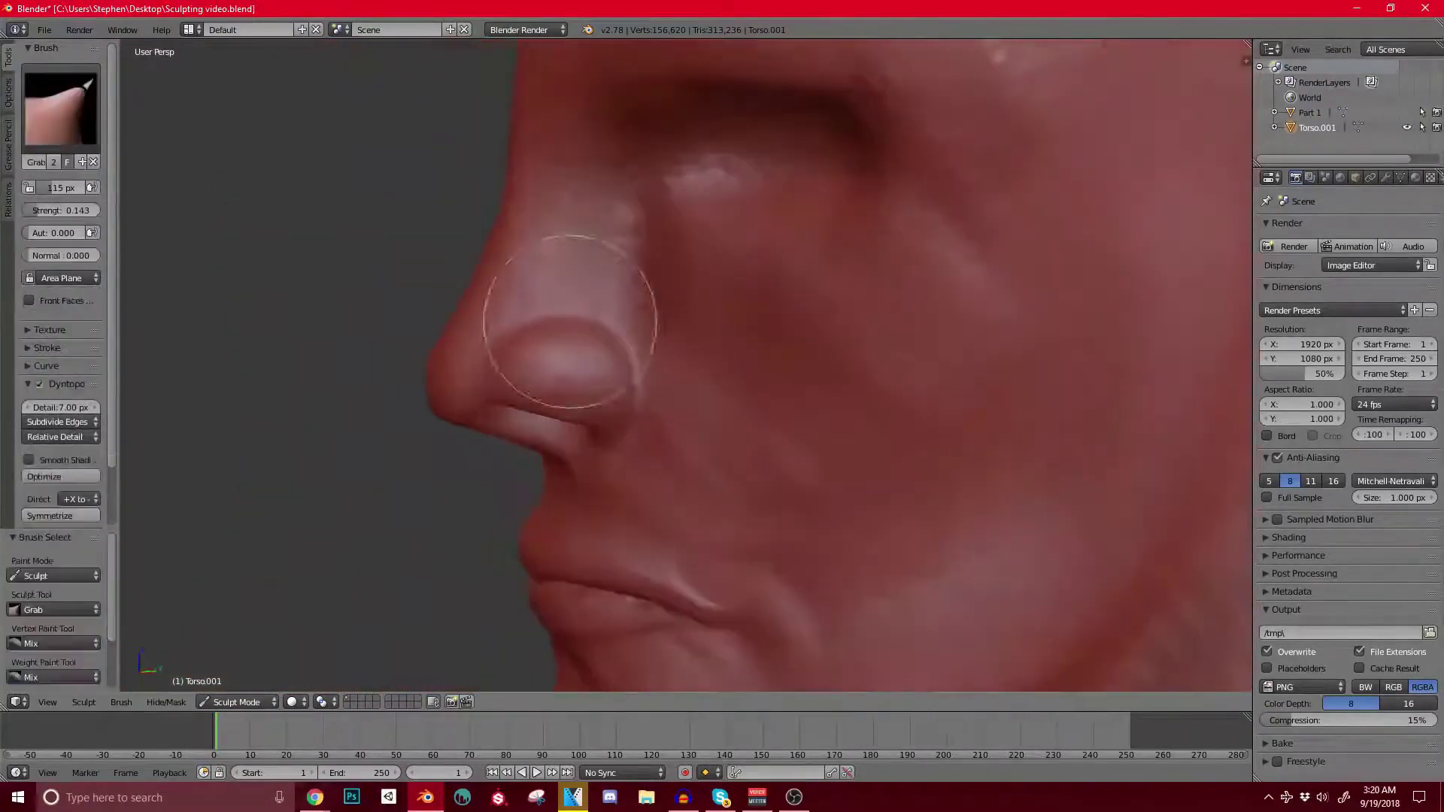
key(bracketright)
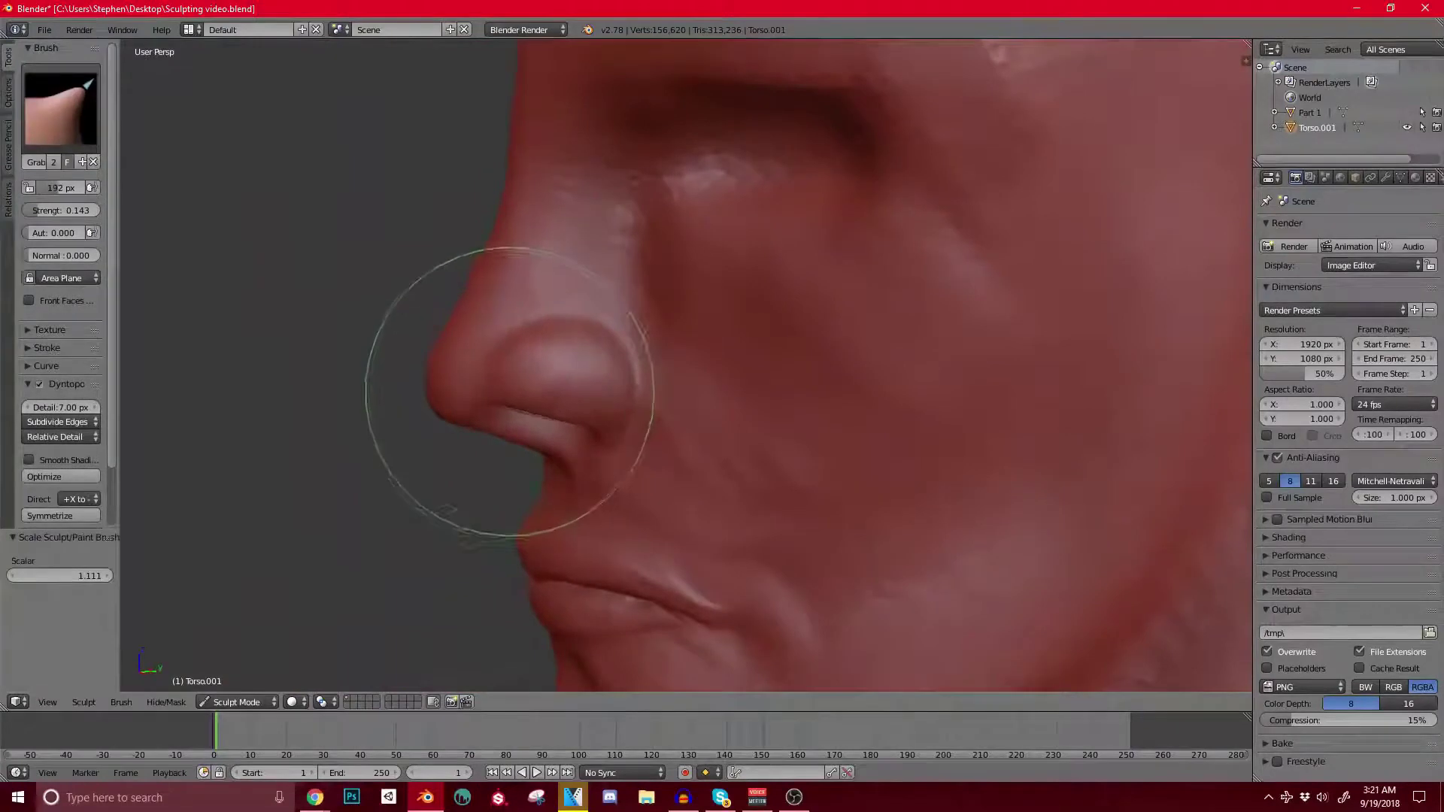
key(bracketleft)
key(bracketleft)
key(bracketleft)
key(bracketright)
drag(618, 413, 557, 392)
key(bracketright)
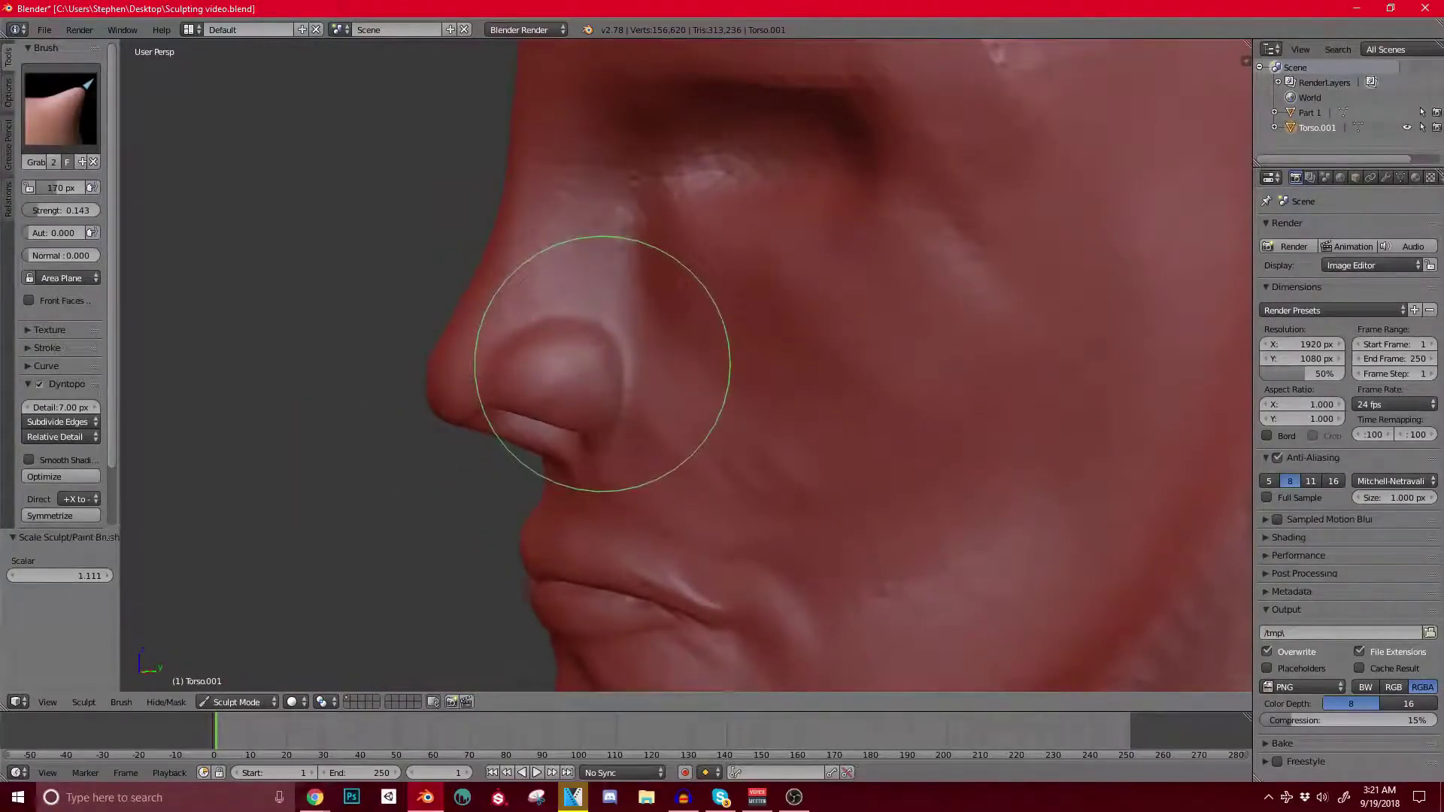
drag(602, 364, 559, 359)
Step: Flatten the profile of the nose bridge with the Grab brush at 388 px, undoing the first pull
scroll(639, 444, down, 3)
mouse_move(598, 481)
middle_down()
mouse_move(757, 434)
mouse_move(745, 466)
mouse_move(690, 435)
mouse_move(695, 458)
mouse_move(742, 371)
mouse_move(782, 331)
middle_up()
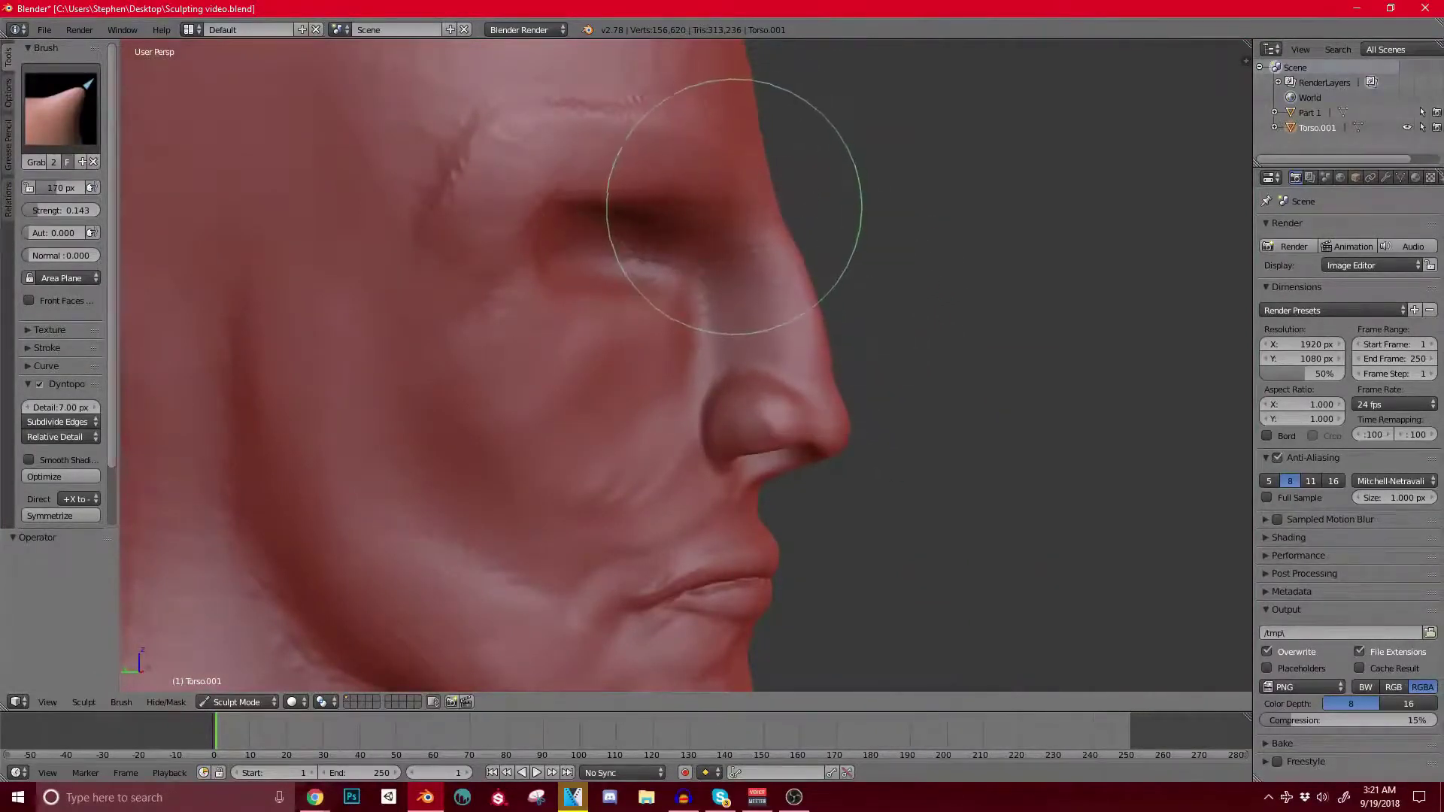
key(bracketright)
key(bracketright)
key(bracketright)
key(bracketright)
key(bracketright)
key(bracketright)
key(bracketright)
key(bracketright)
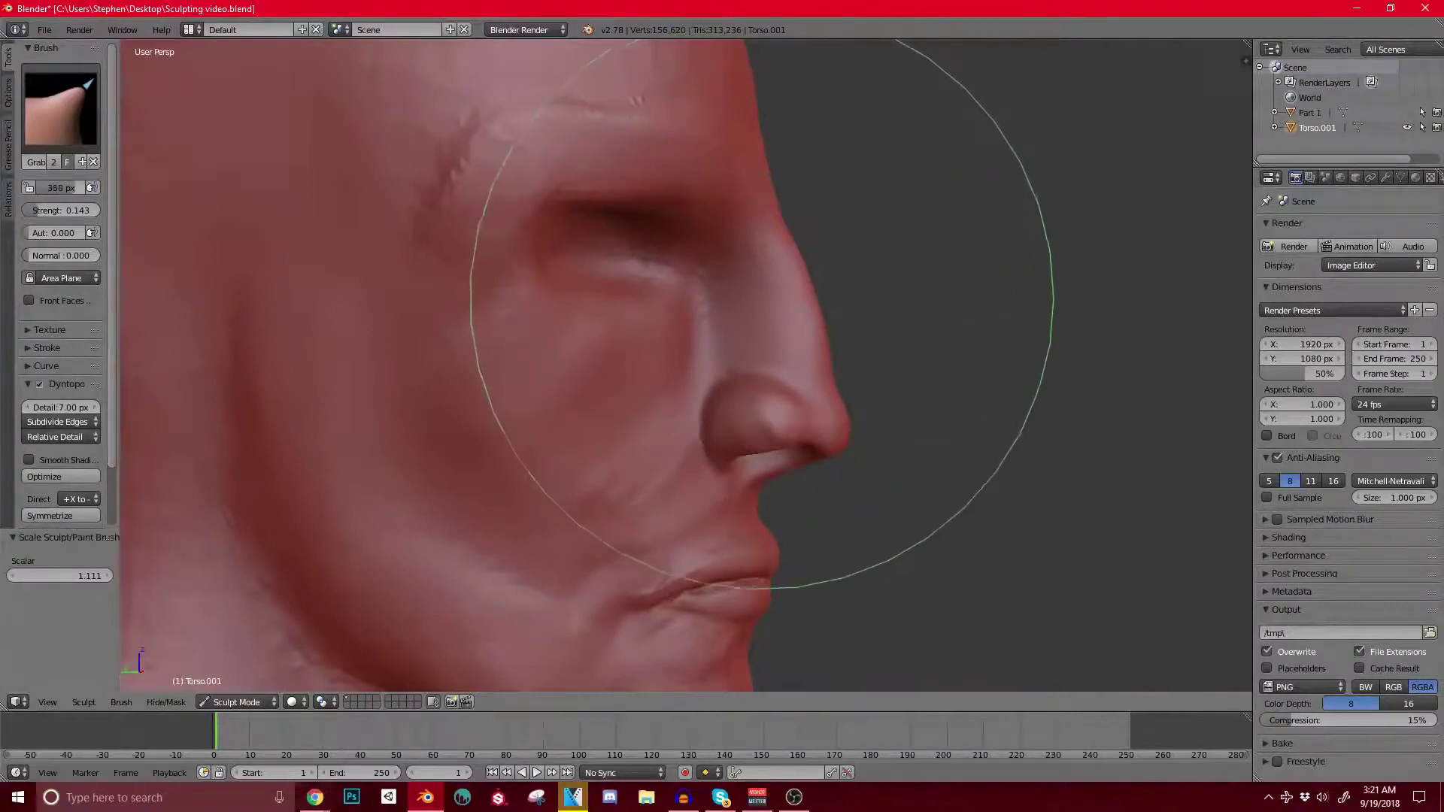
drag(786, 323, 795, 338)
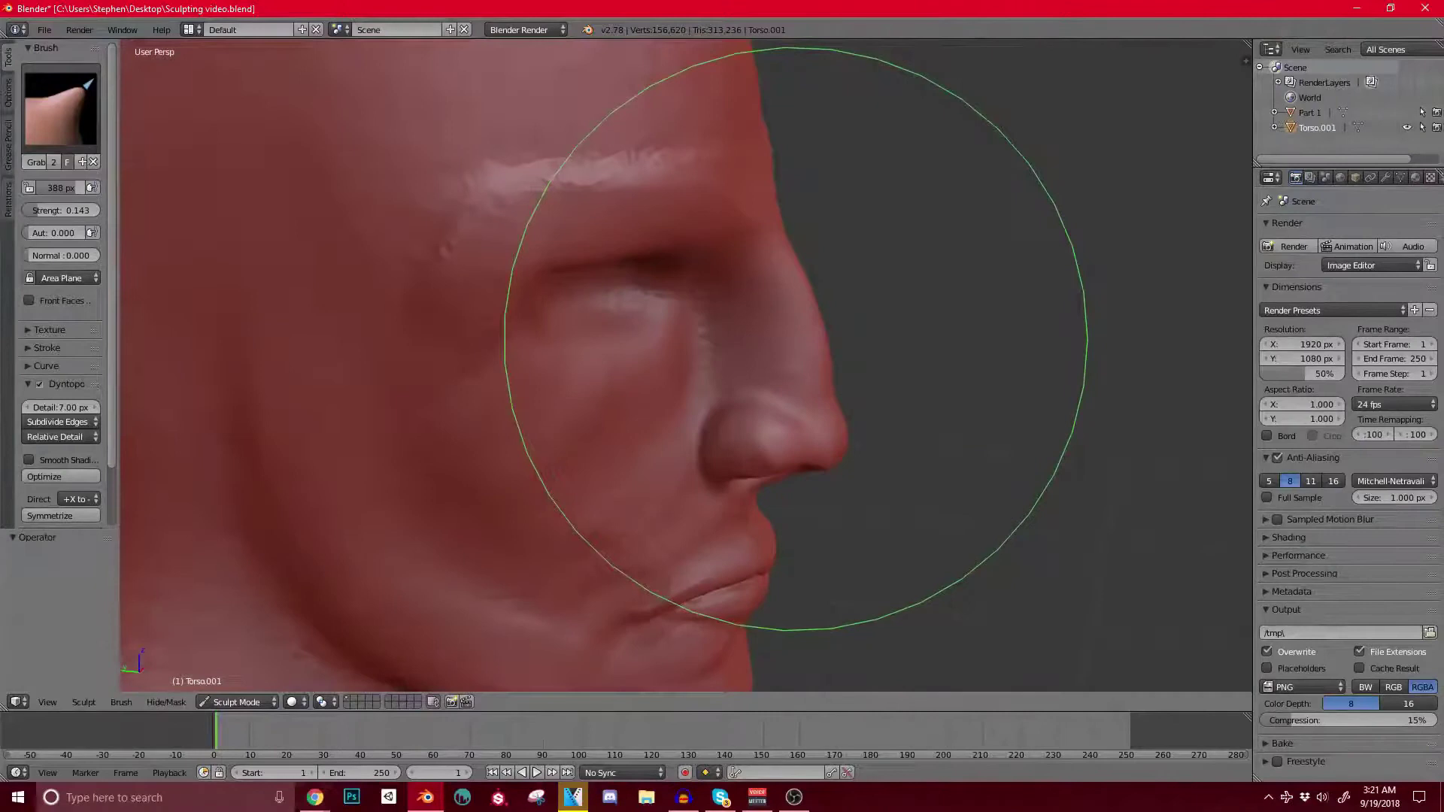
key(ctrl+z)
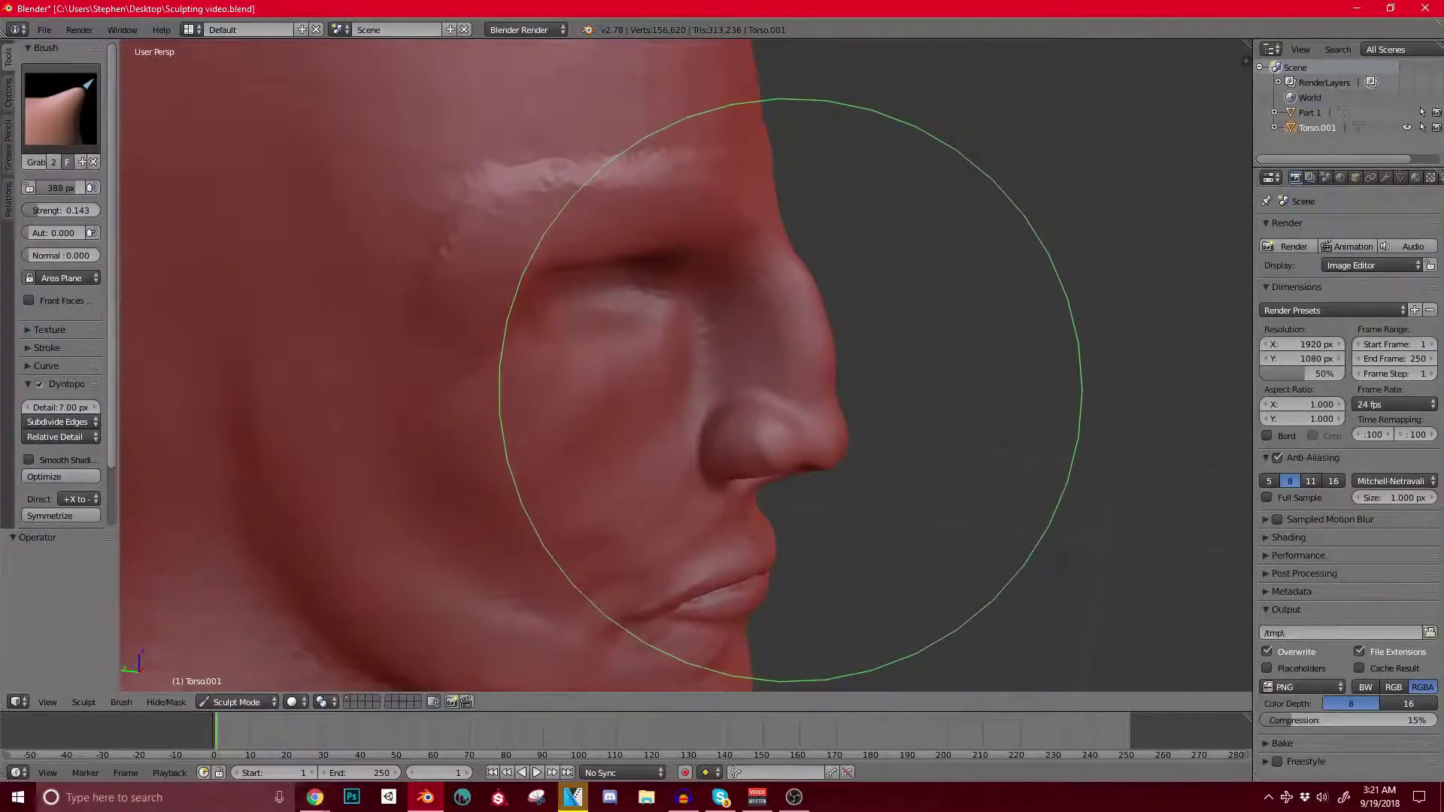
drag(790, 391, 784, 390)
middle_drag(785, 390, 823, 423)
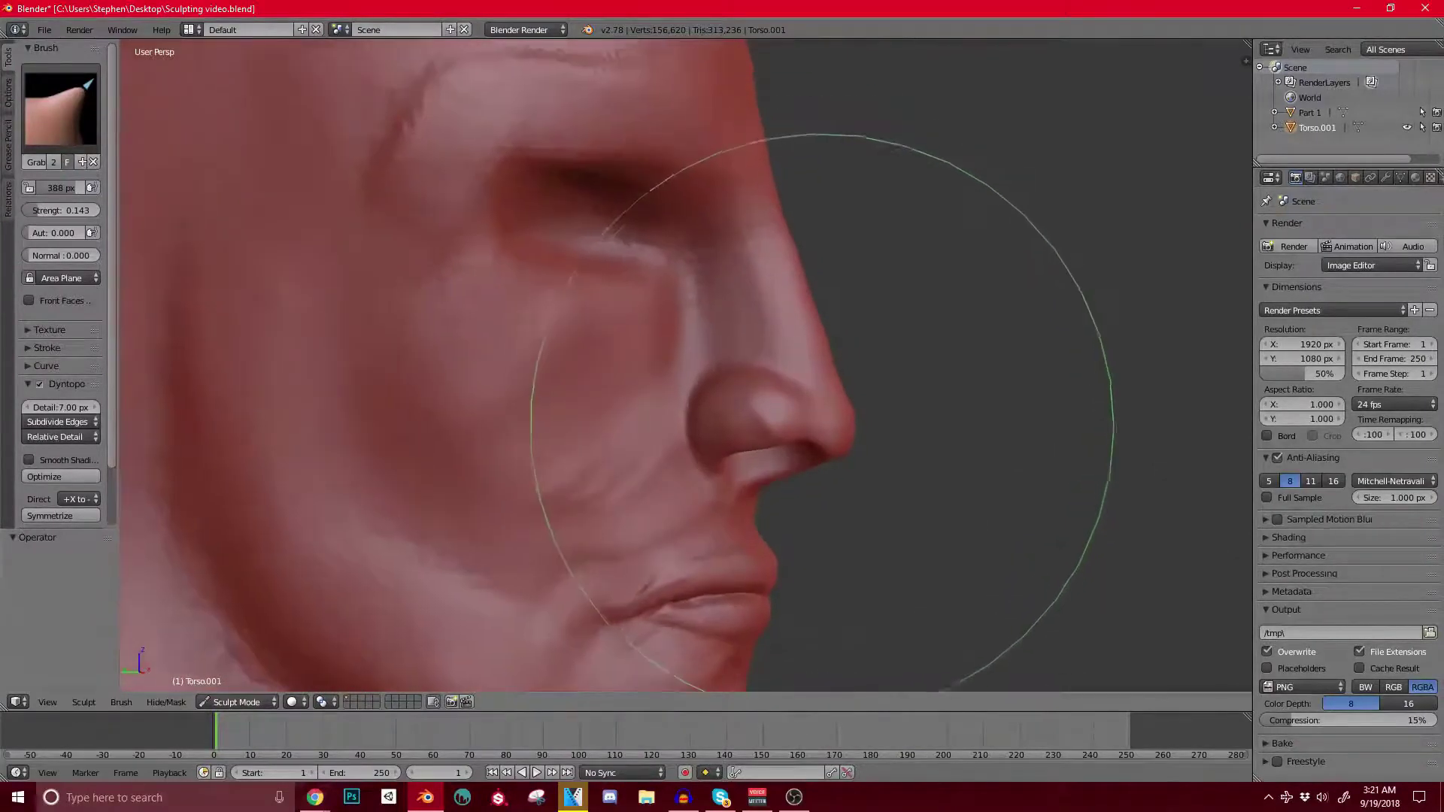
Step: Adjust the profile of the nose tip and bridge with the Grab brush, reducing its radius to 183 px
key(bracketleft)
key(bracketleft)
key(bracketleft)
key(bracketleft)
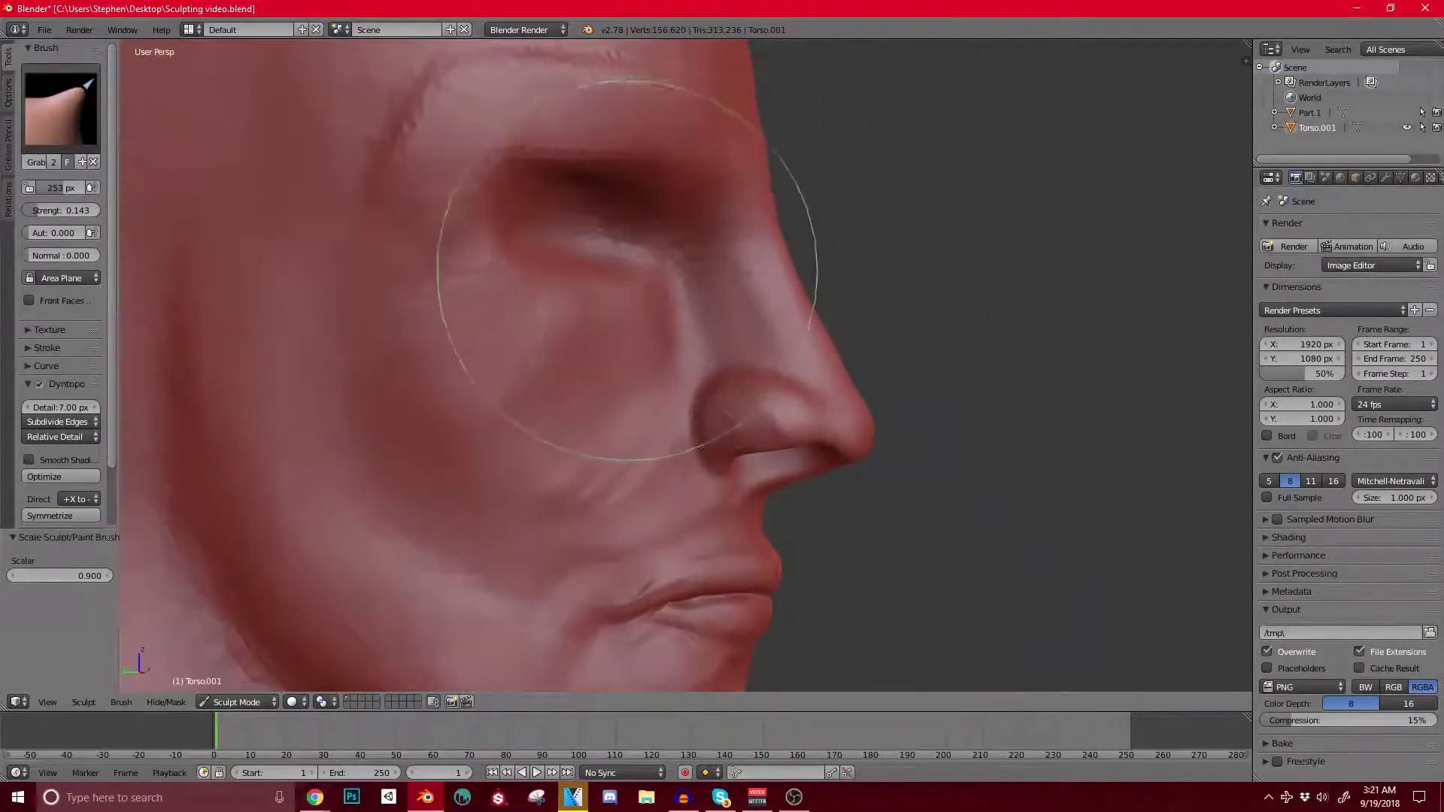
mouse_move(677, 306)
middle_down()
mouse_move(644, 419)
mouse_move(643, 271)
middle_up()
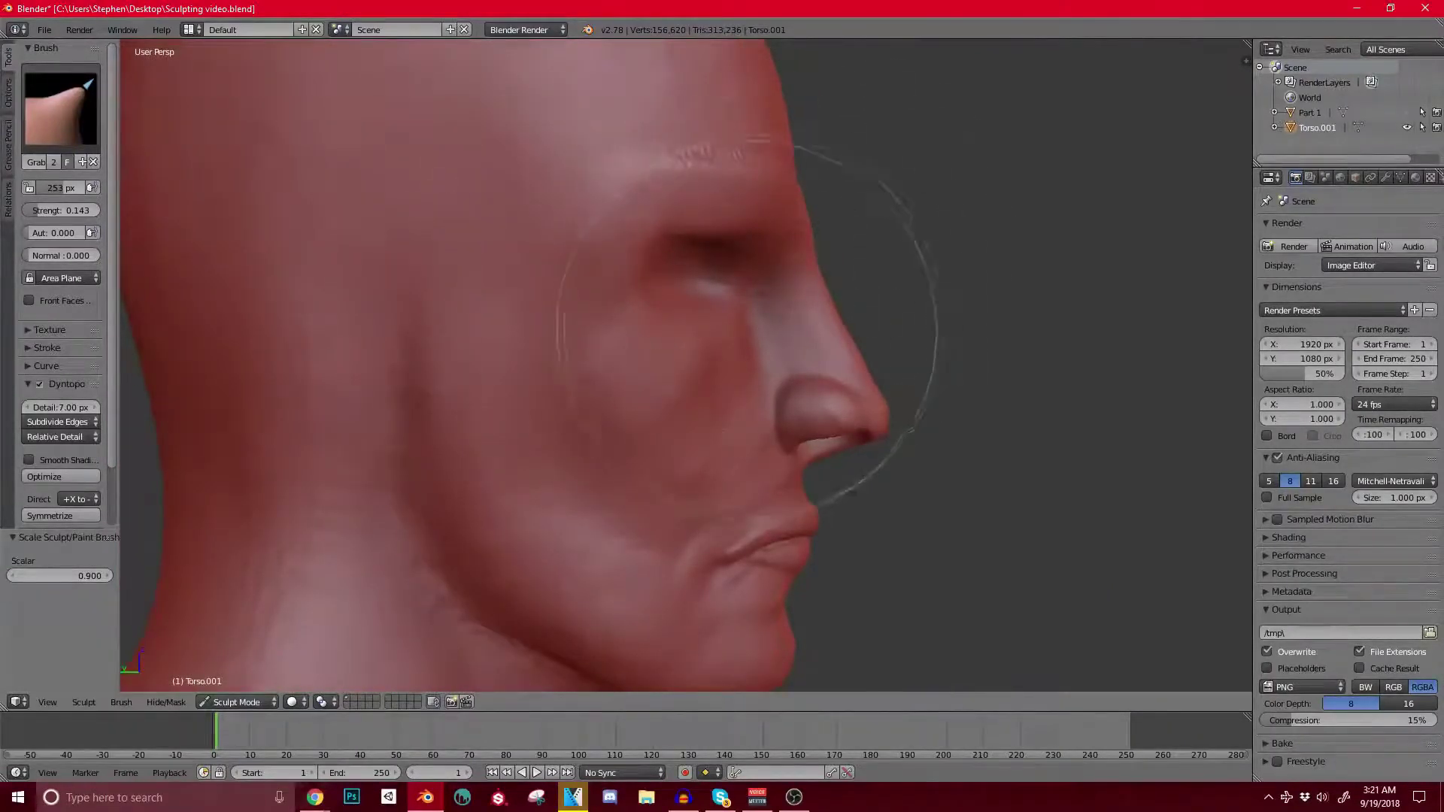
mouse_move(686, 467)
middle_down()
mouse_move(742, 419)
mouse_move(485, 423)
mouse_move(622, 452)
mouse_move(635, 409)
middle_up()
scroll(572, 421, up, 3)
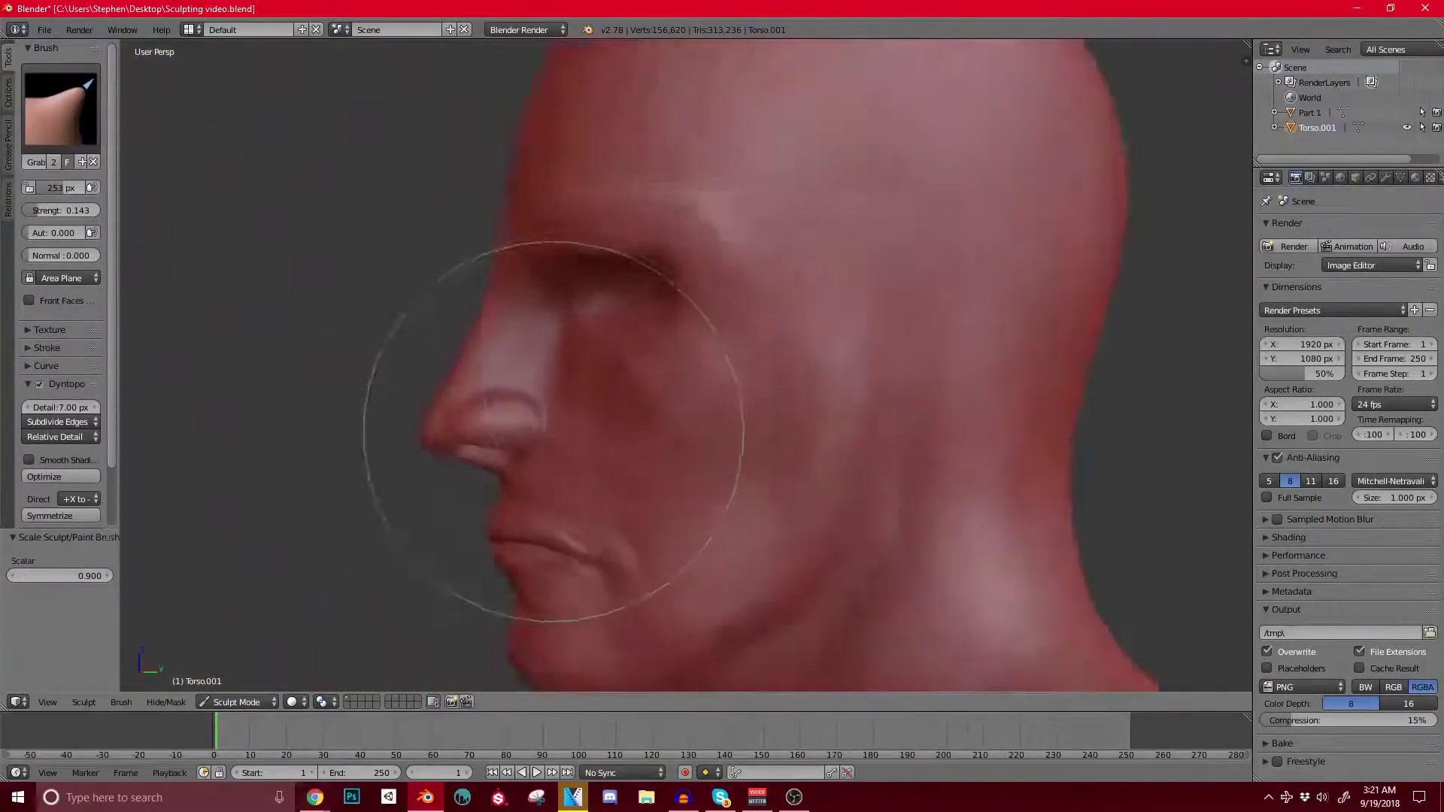
shift+middle_drag(554, 432, 703, 433)
scroll(556, 453, up, 1)
scroll(570, 436, up, 1)
key(bracketleft)
key(bracketleft)
key(bracketleft)
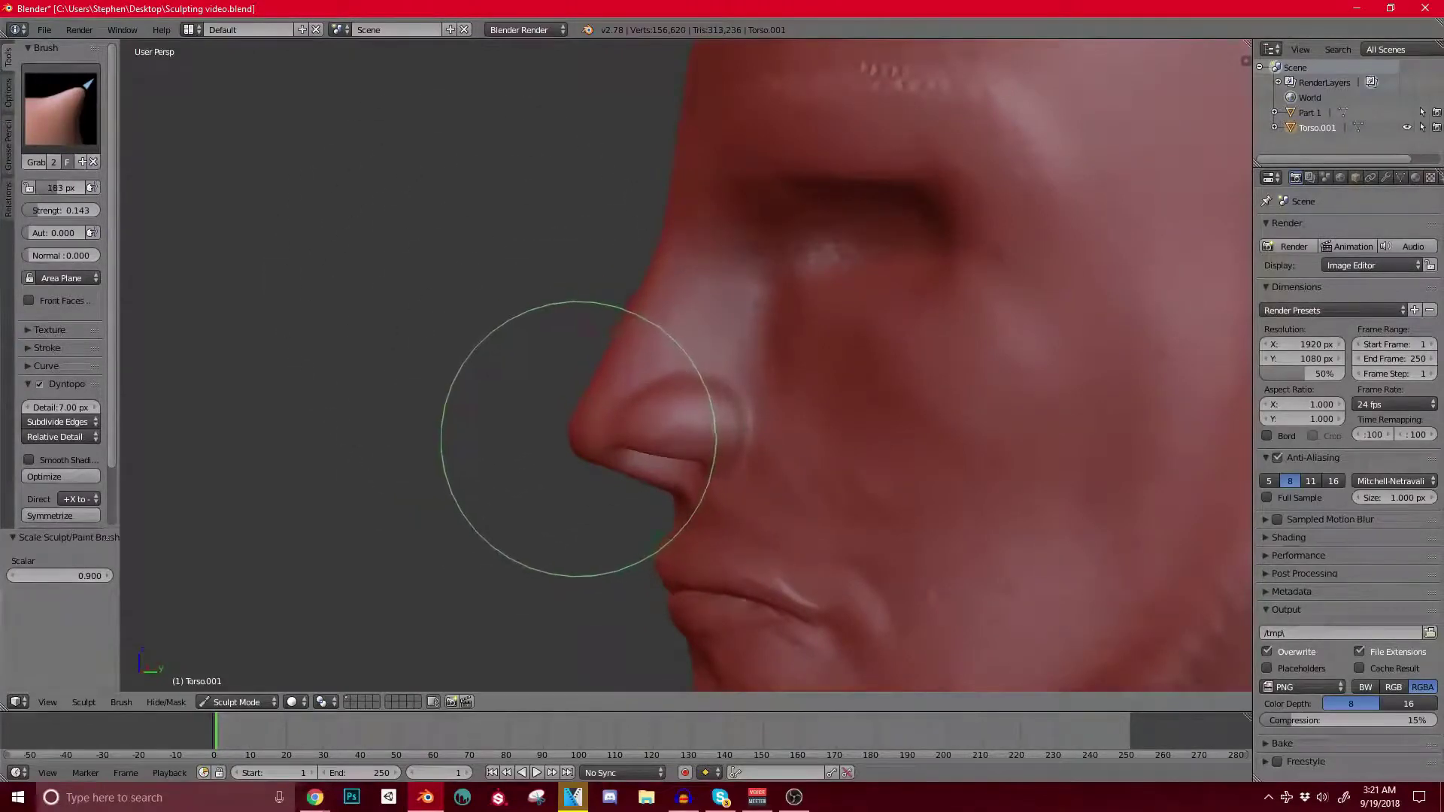
mouse_move(580, 407)
mouse_down()
mouse_move(709, 406)
mouse_move(734, 451)
mouse_move(715, 413)
mouse_move(632, 355)
mouse_up()
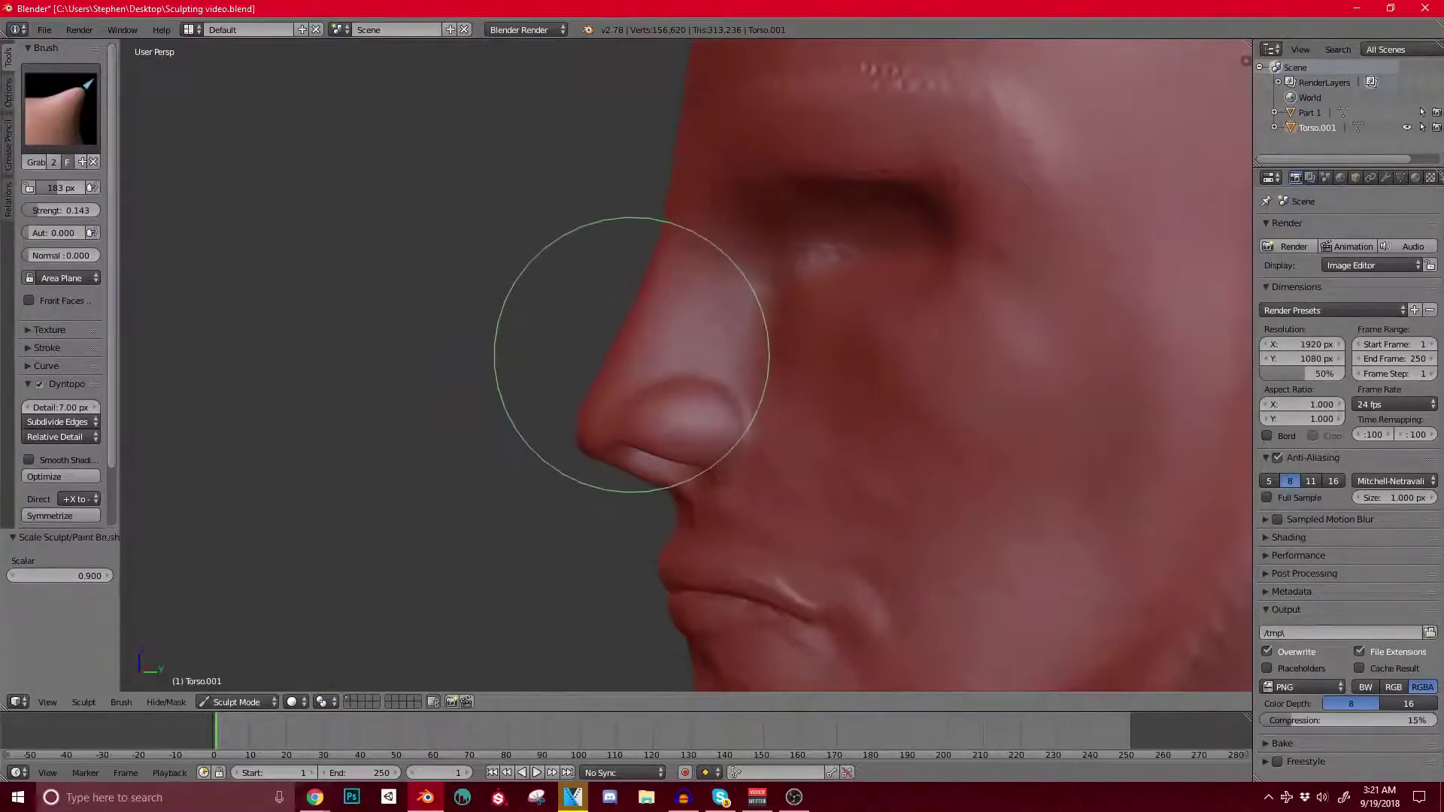
scroll(673, 306, down, 2)
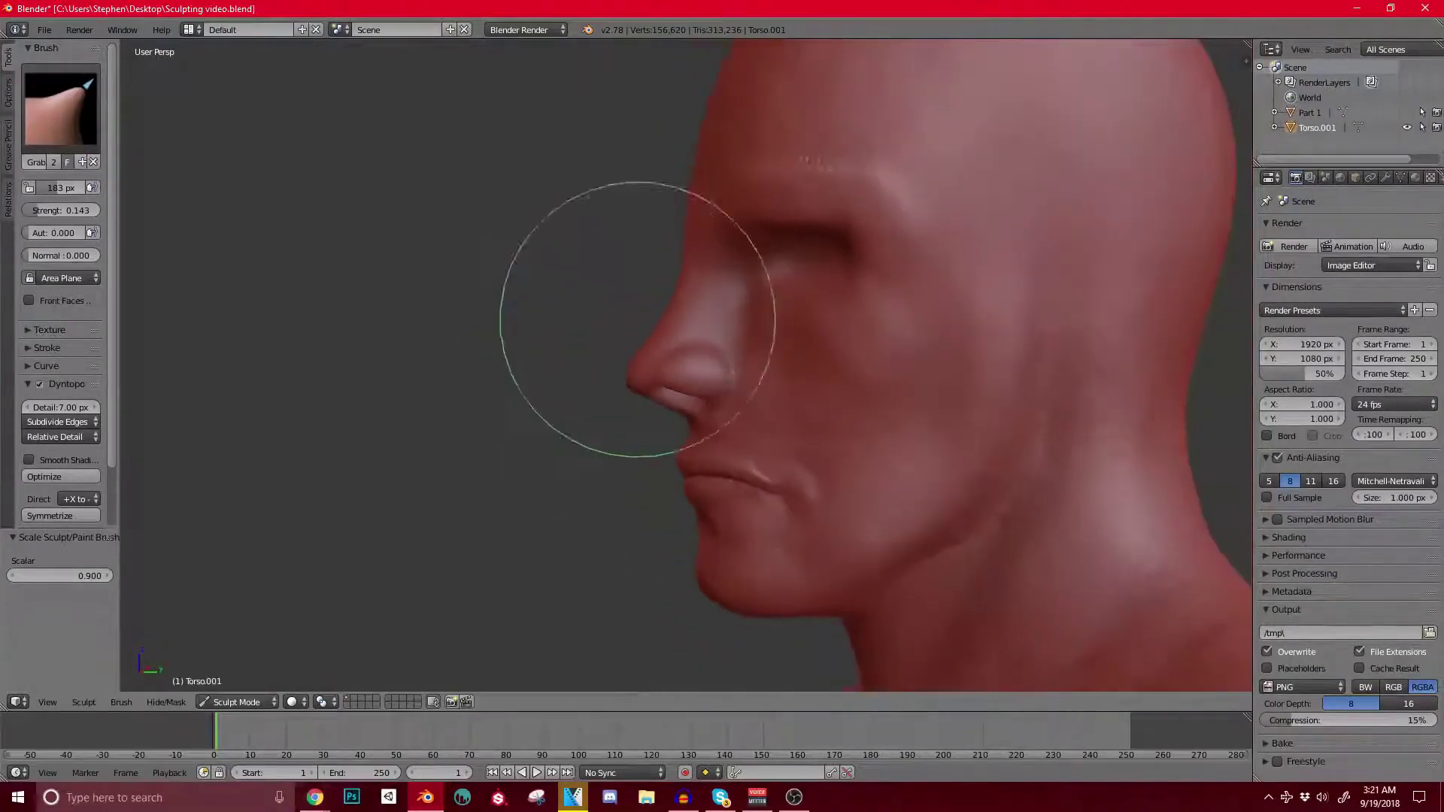
Step: Build up the inner end of the brow above the nose root with the Clay Strips brush at 54 px
mouse_move(677, 248)
middle_down()
mouse_move(628, 300)
mouse_move(657, 373)
middle_up()
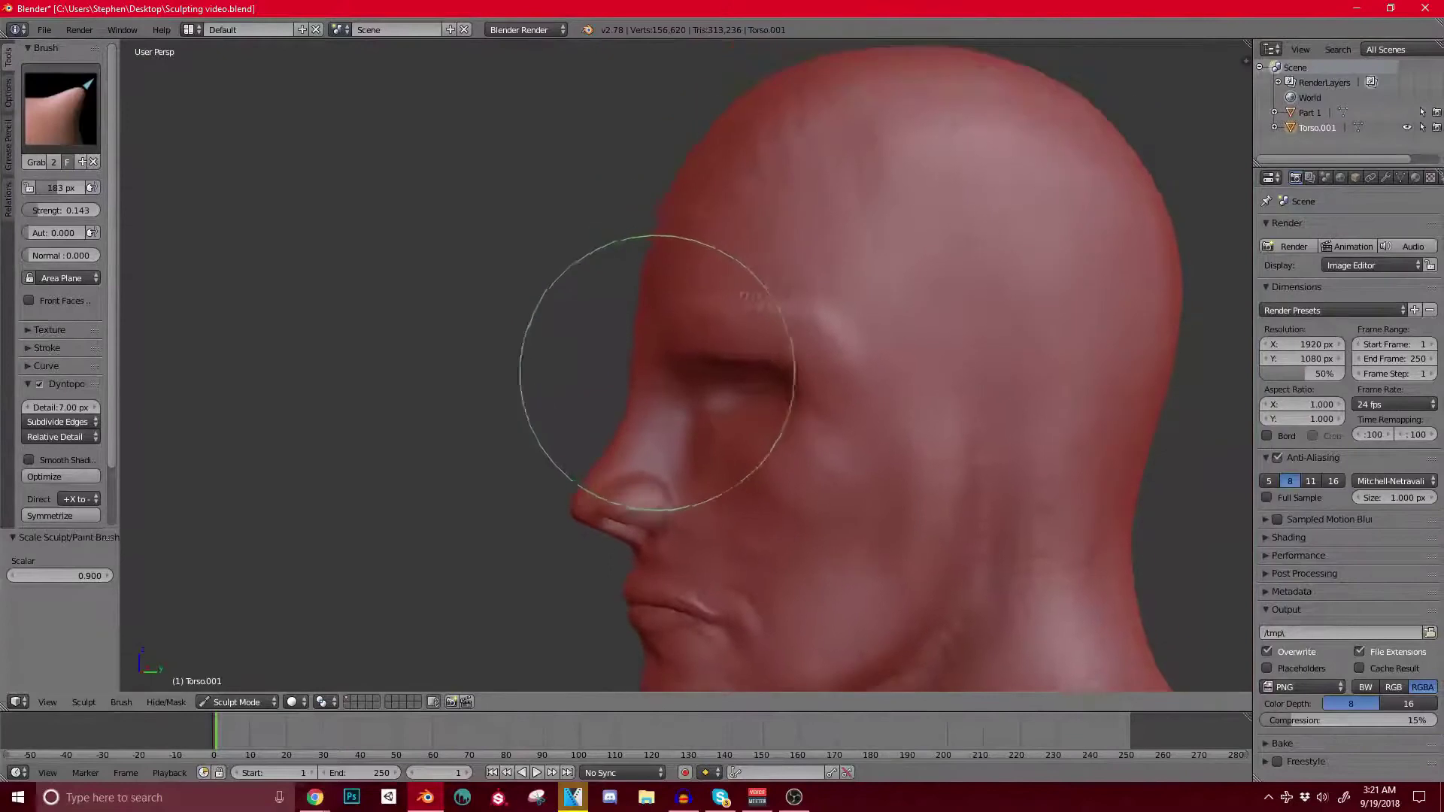
click(61, 105)
click(184, 196)
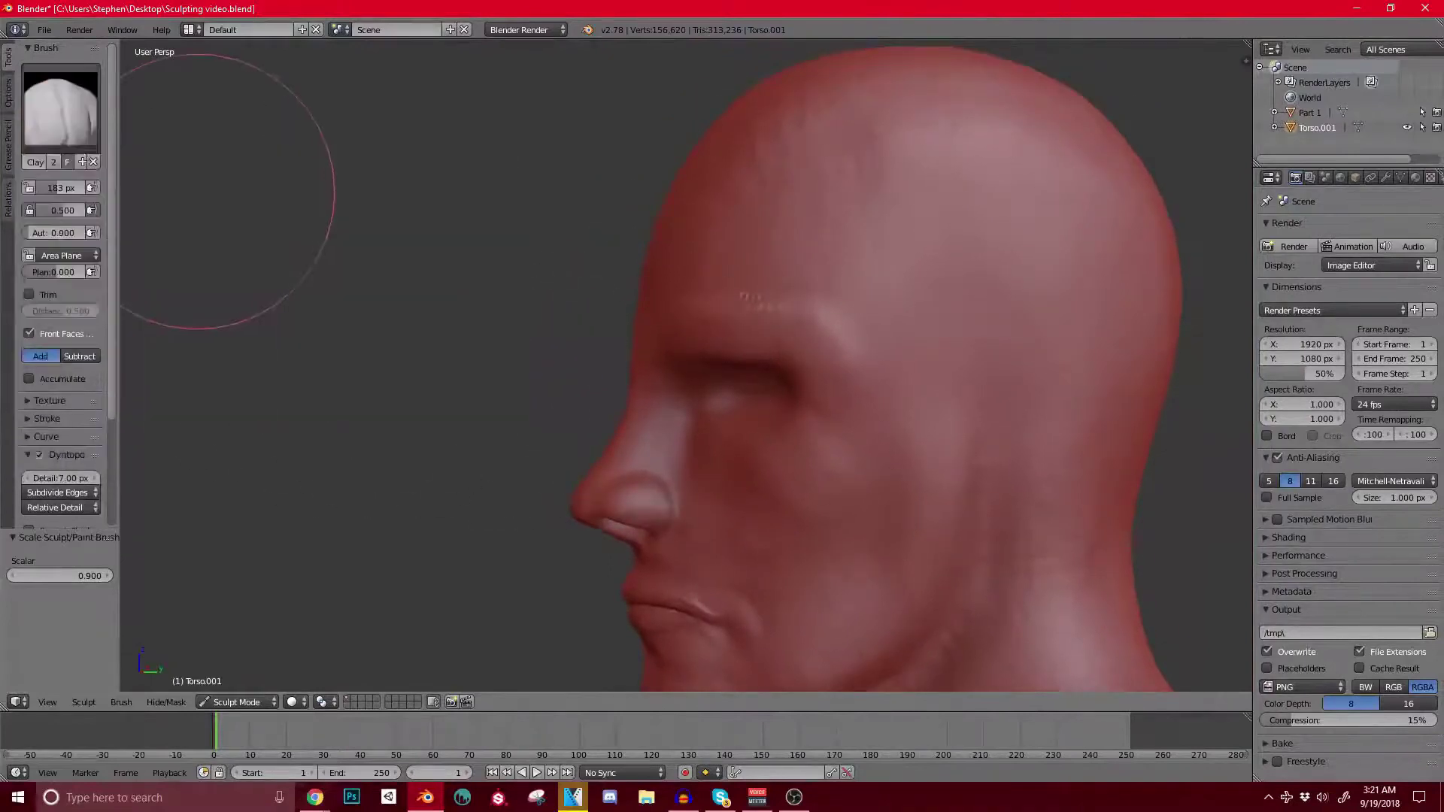
middle_drag(715, 414, 797, 421)
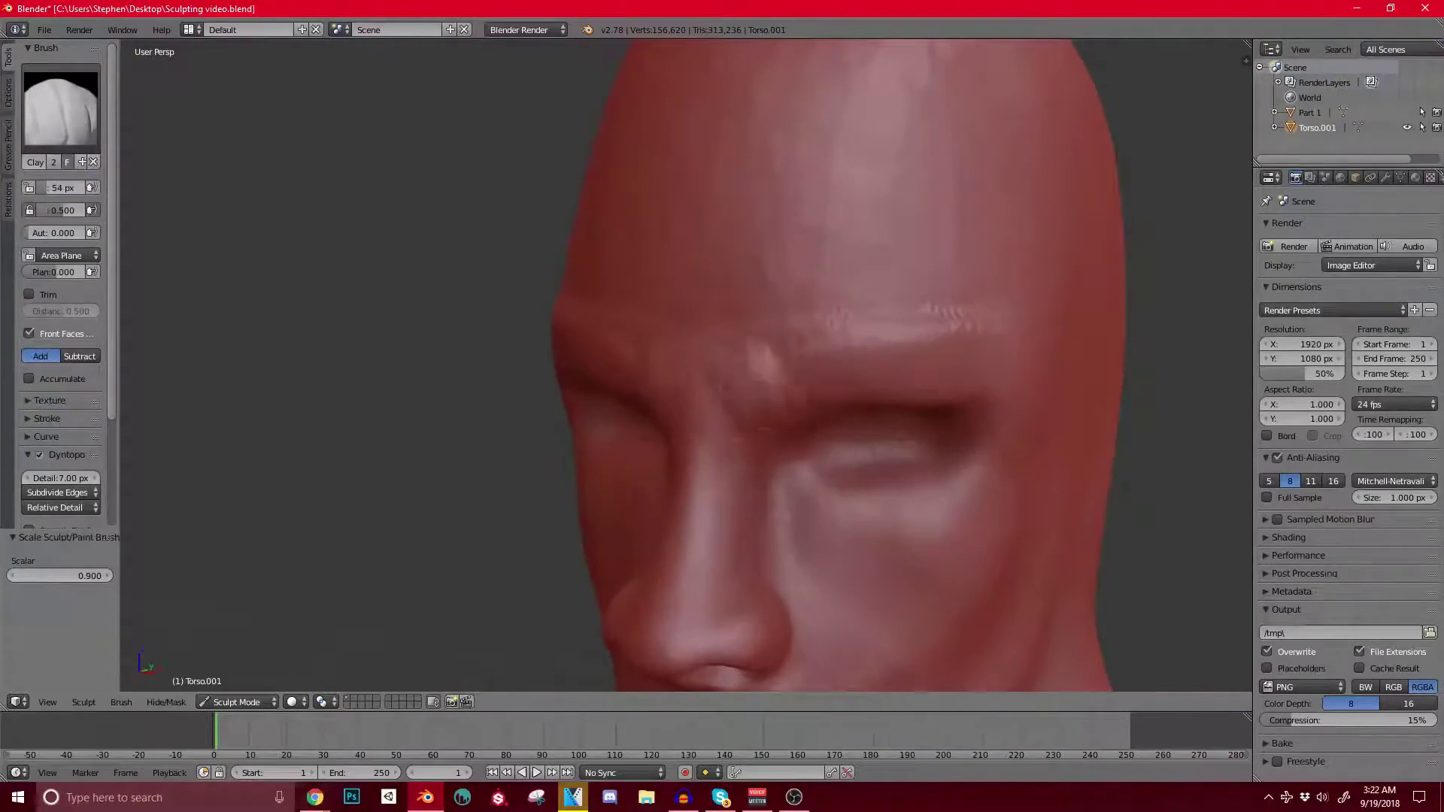
drag(763, 427, 758, 410)
middle_drag(759, 418, 718, 406)
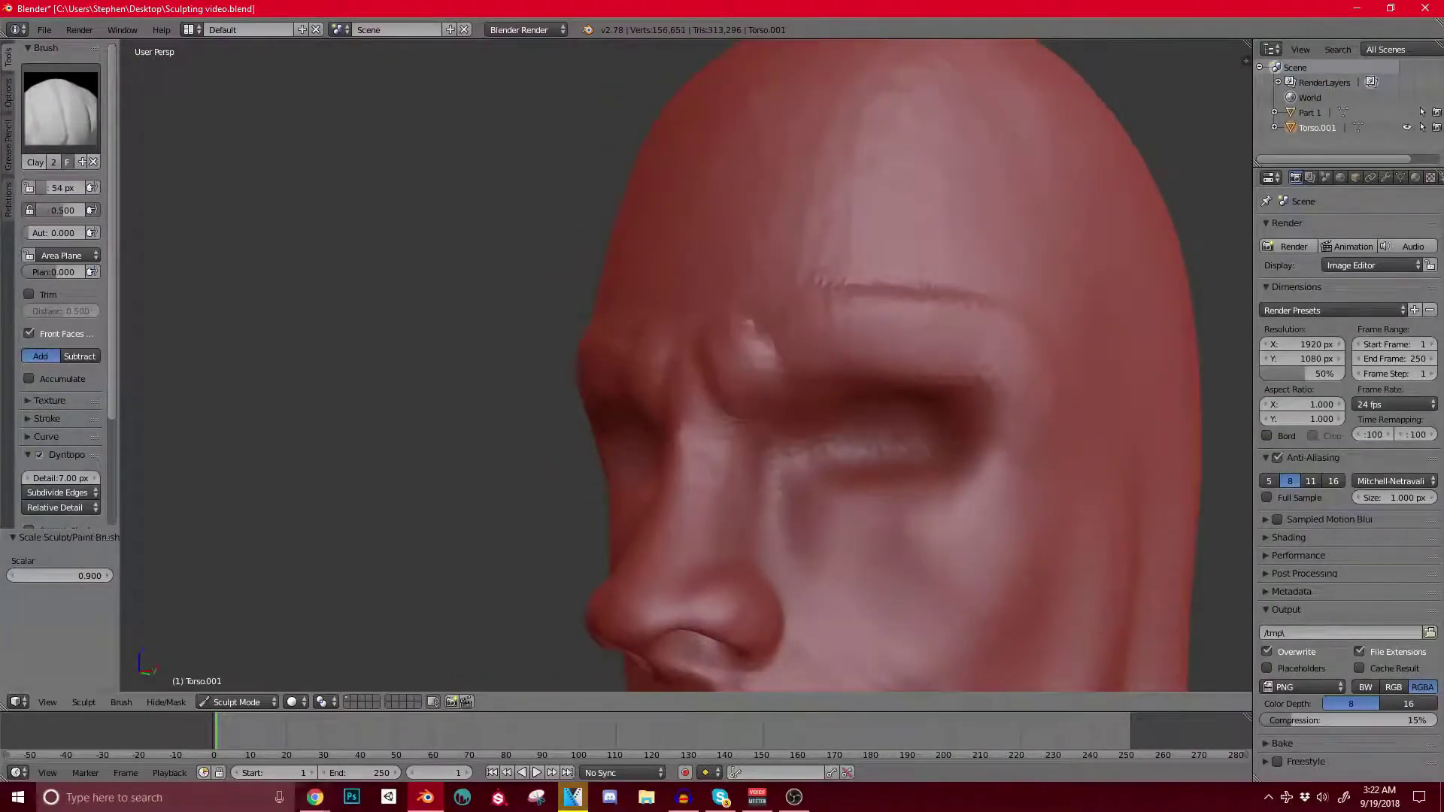
Step: Thicken the brow ridge toward its outer end with Clay Strips at 81 px
mouse_move(759, 376)
middle_down()
mouse_move(711, 376)
mouse_move(737, 374)
middle_up()
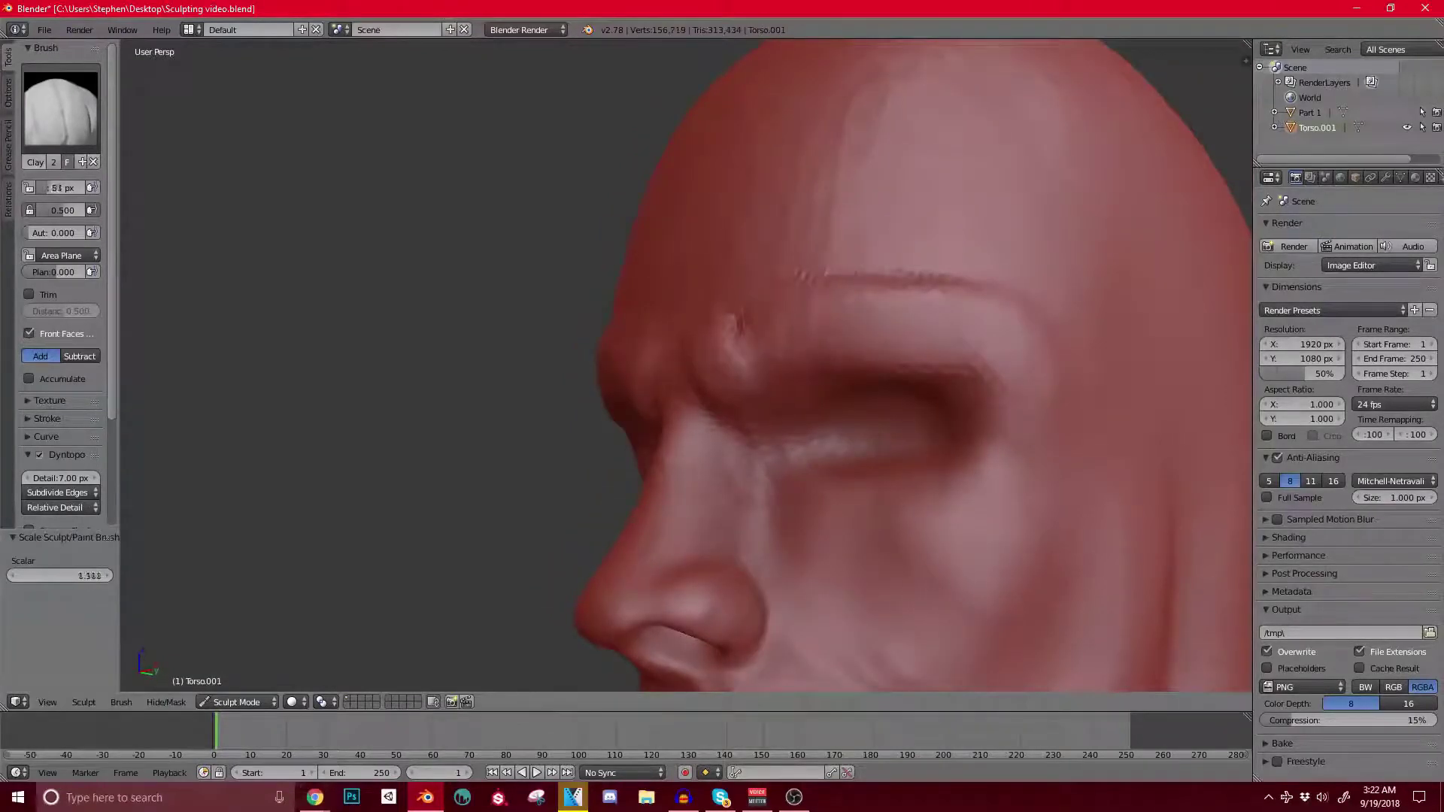
drag(923, 302, 973, 303)
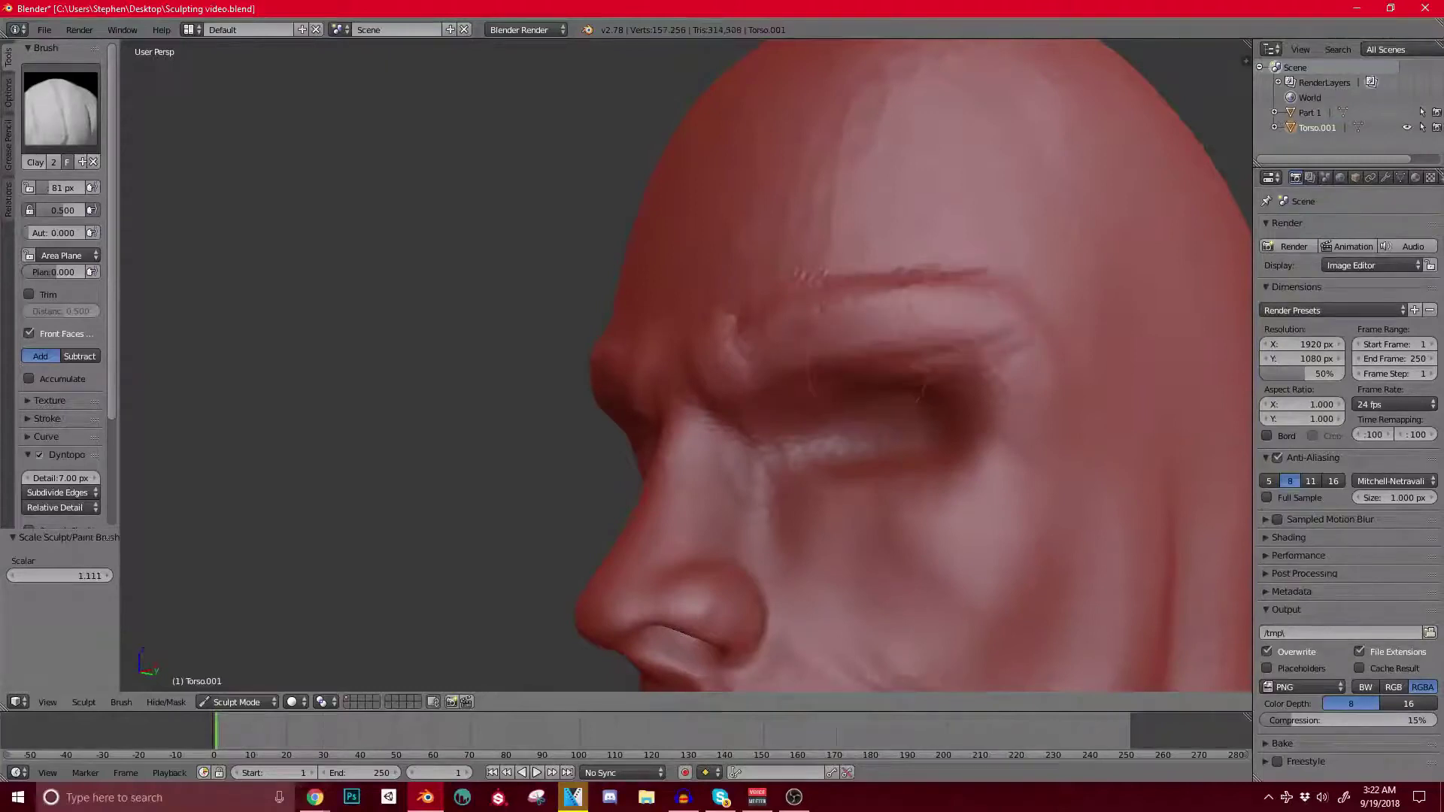
scroll(762, 328, down, 3)
middle_drag(755, 376, 733, 395)
scroll(733, 395, up, 4)
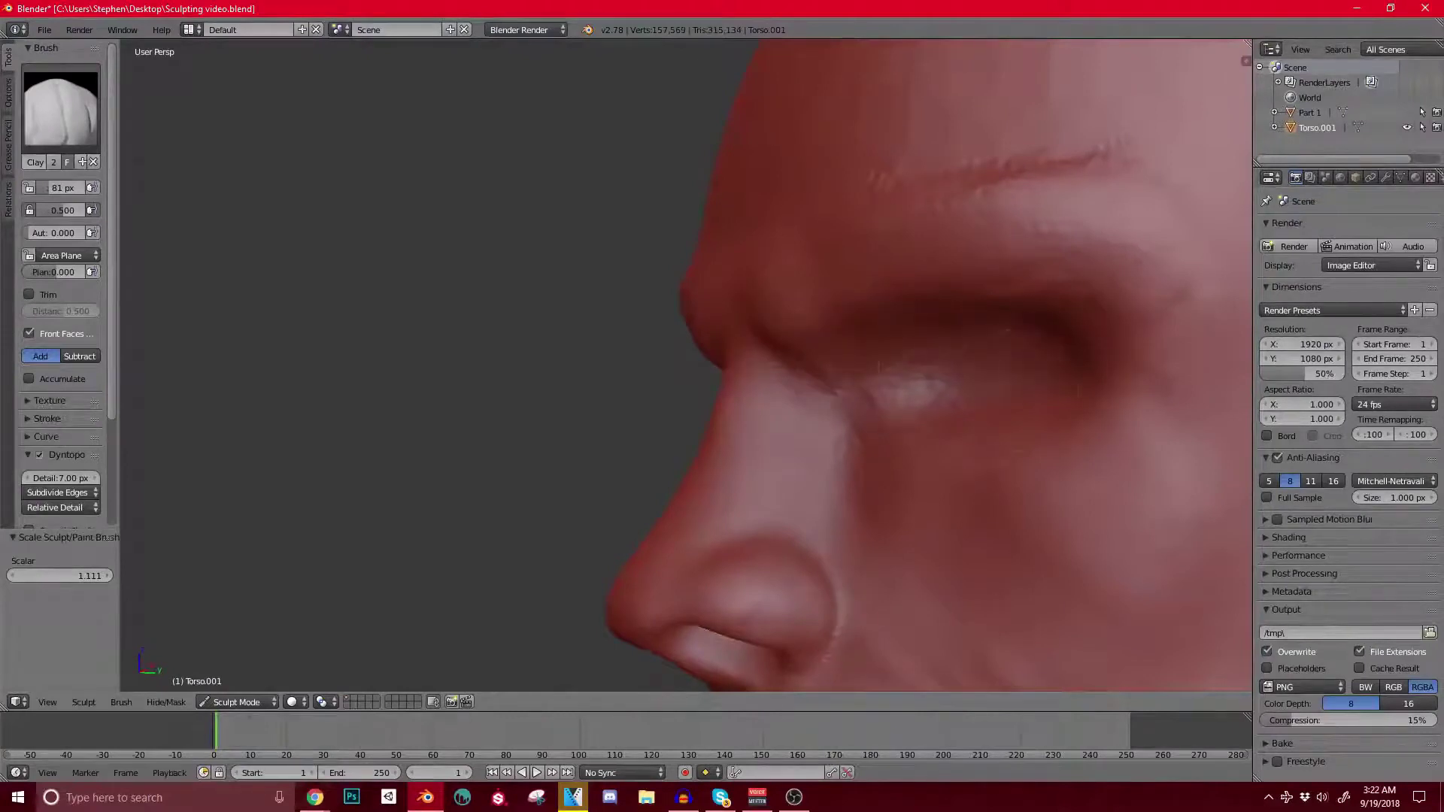
Step: Fill the inner eye corner and the area beneath the eye socket with Clay Strips at 81 px
scroll(885, 402, down, 1)
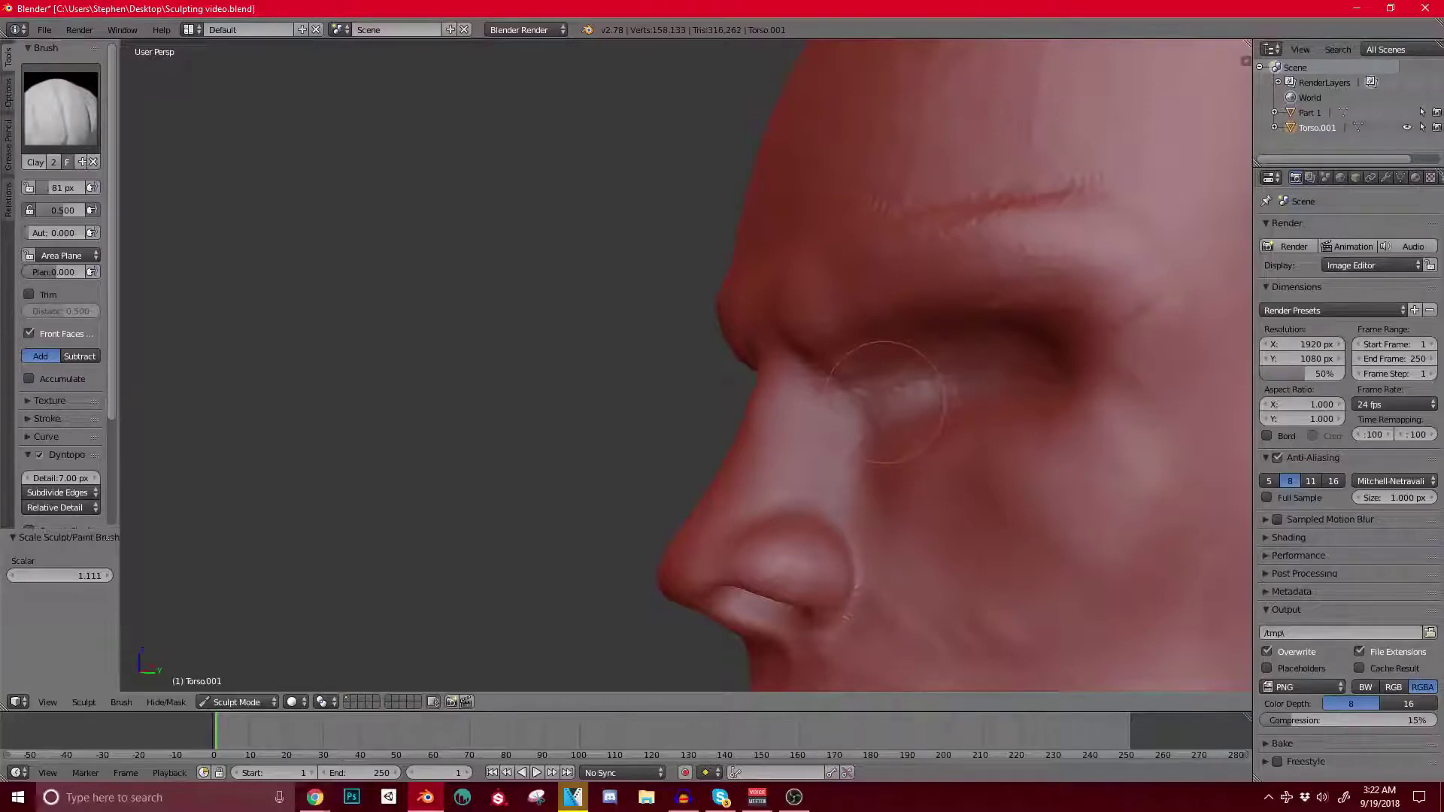
middle_drag(886, 402, 914, 335)
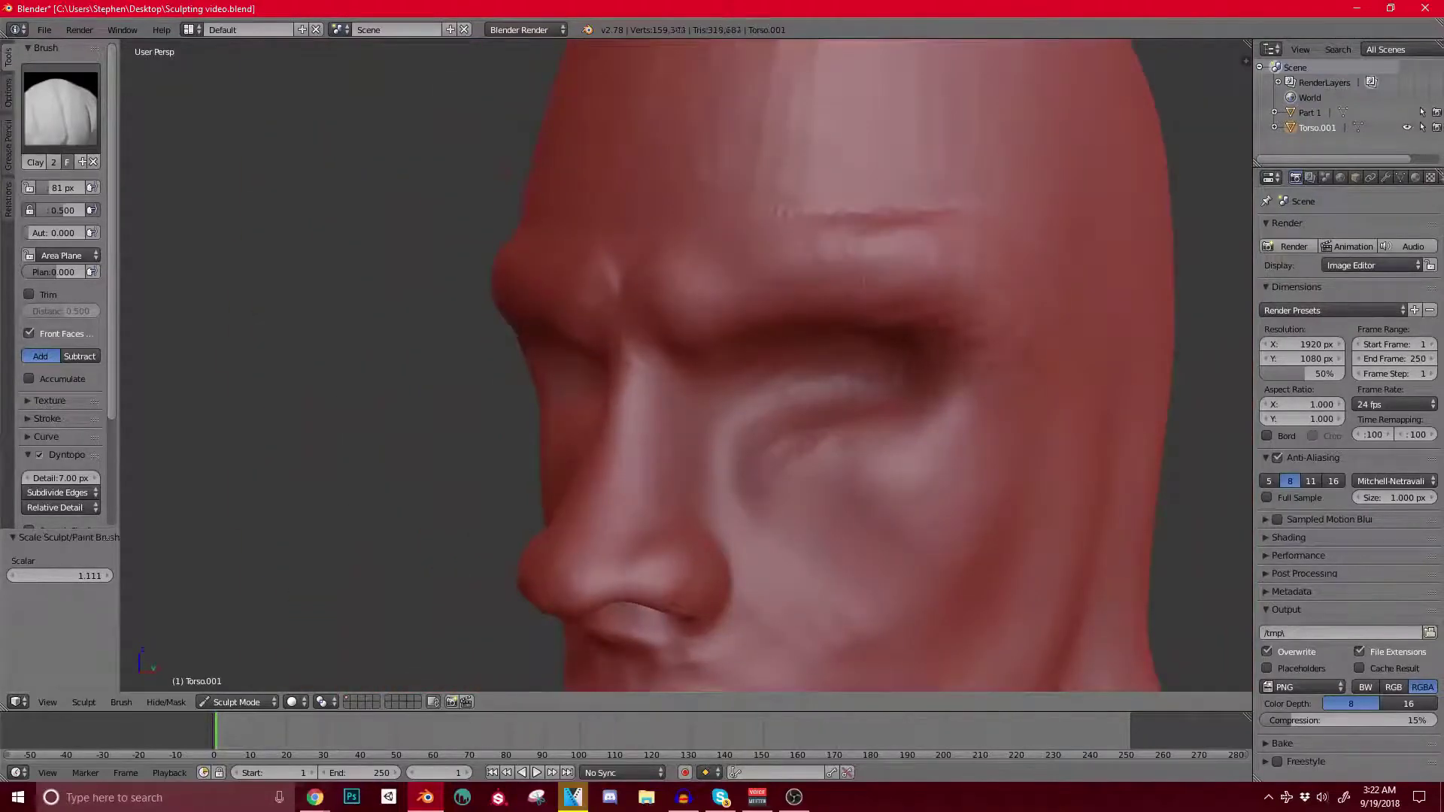
middle_drag(809, 459, 755, 445)
shift+middle_drag(756, 445, 815, 313)
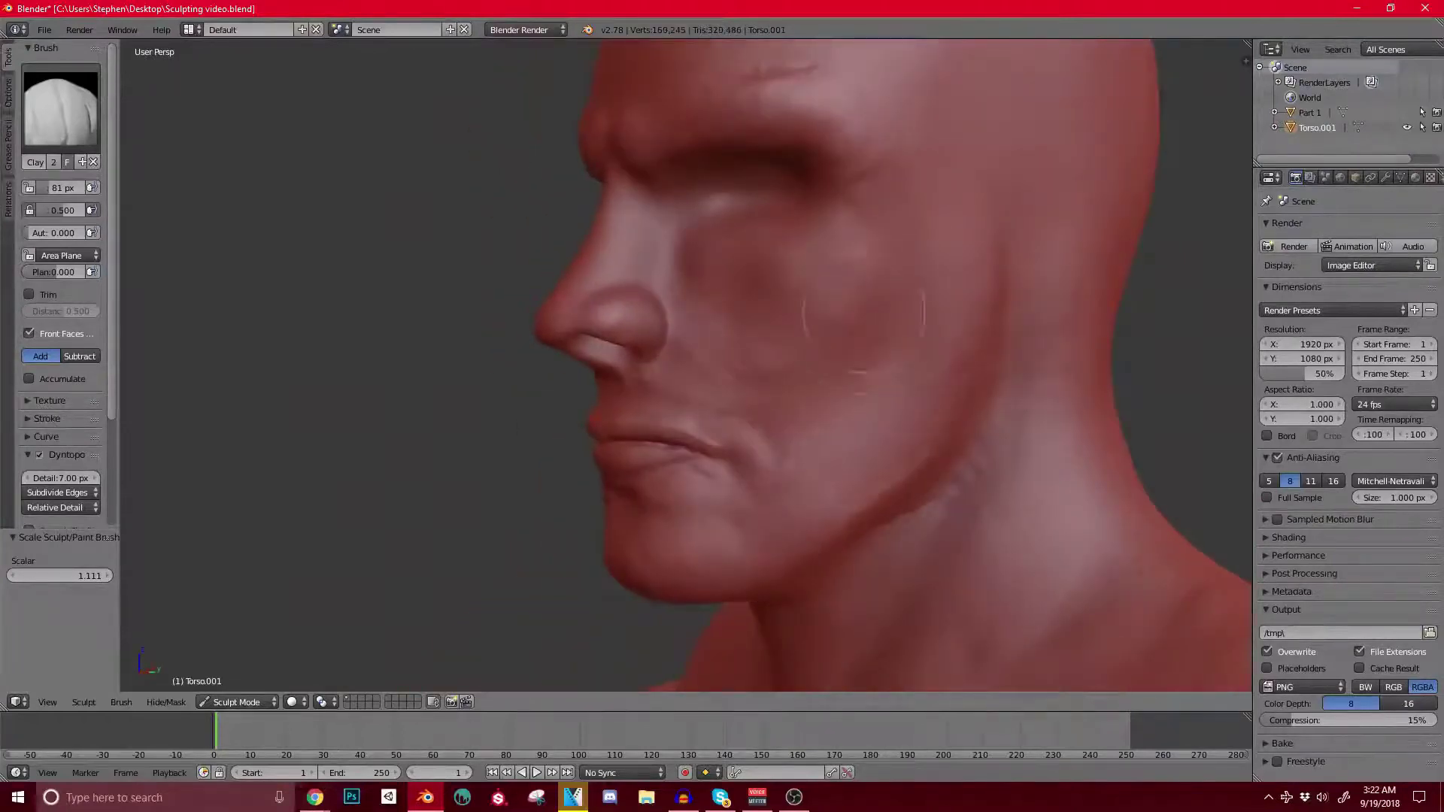
Step: Refine the mouth corner and the skin fold beside it with Clay Strips at 81 px
scroll(864, 312, down, 2)
scroll(801, 451, up, 2)
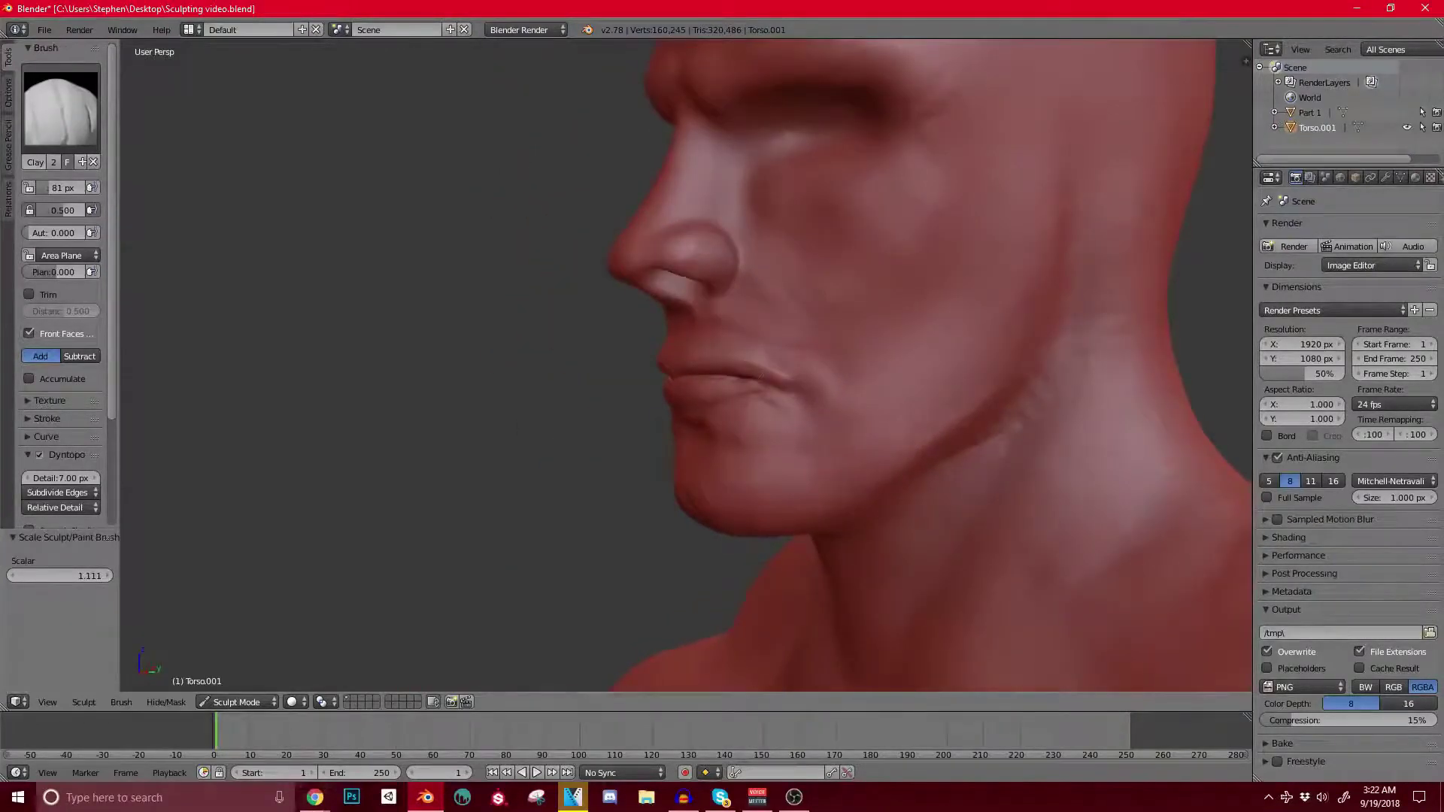
scroll(750, 399, up, 4)
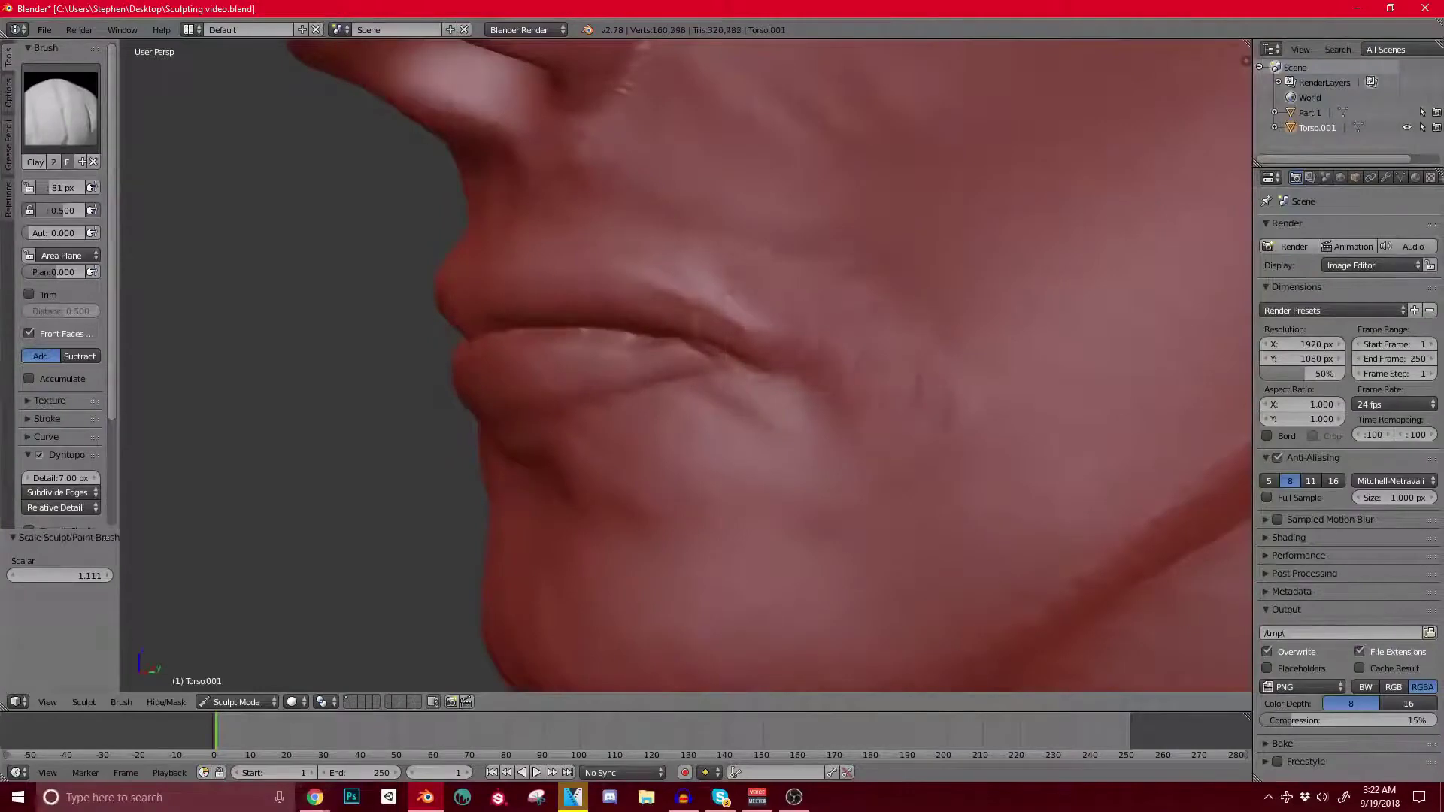
scroll(695, 326, down, 3)
middle_drag(736, 377, 865, 369)
scroll(865, 369, down, 4)
scroll(722, 353, up, 6)
middle_drag(707, 350, 888, 342)
scroll(745, 330, up, 2)
scroll(744, 329, down, 3)
shift+middle_drag(587, 316, 1015, 500)
middle_drag(677, 323, 659, 646)
scroll(688, 342, down, 2)
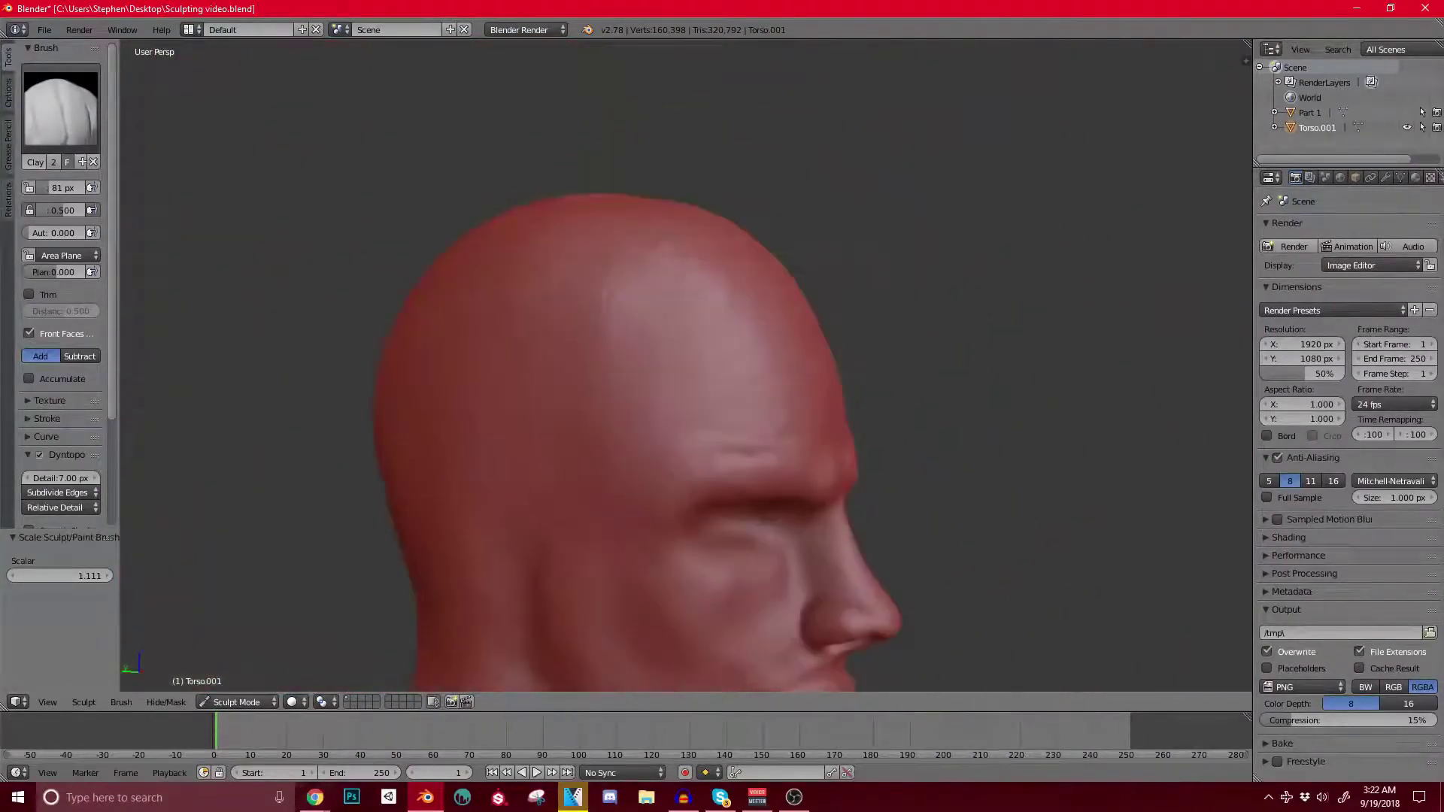
Step: Add a series of horizontal Clay Strips strokes across the forehead above the brow
middle_drag(722, 353, 609, 380)
drag(760, 282, 902, 278)
drag(775, 343, 910, 338)
drag(782, 394, 914, 387)
drag(779, 440, 895, 425)
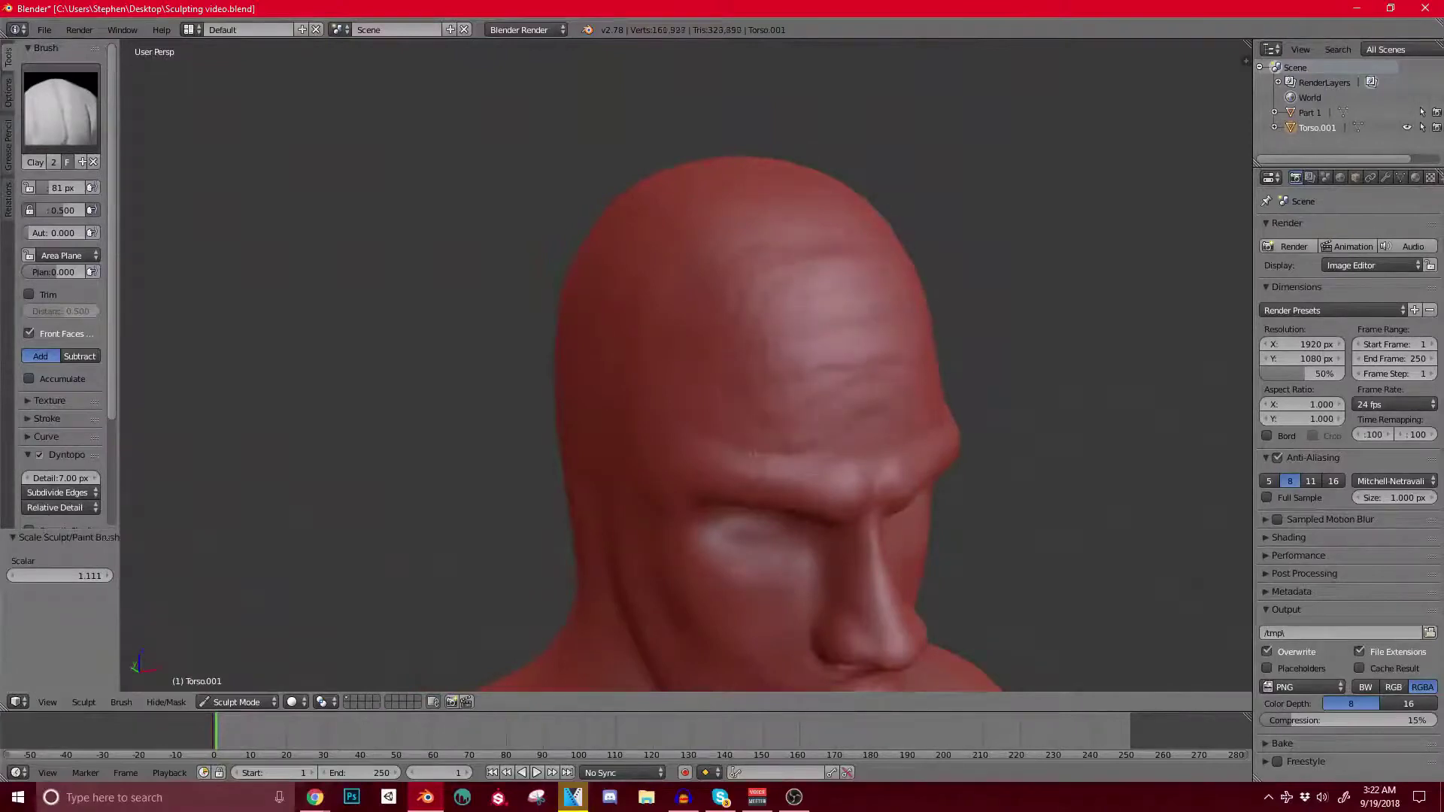
Step: Extend curved Clay Strips strokes from the forehead over the temple toward the side of the head
middle_drag(901, 309, 1019, 278)
shift+middle_drag(647, 301, 839, 316)
scroll(839, 316, up, 2)
mouse_move(801, 274)
mouse_down()
mouse_move(854, 260)
mouse_move(730, 387)
mouse_up()
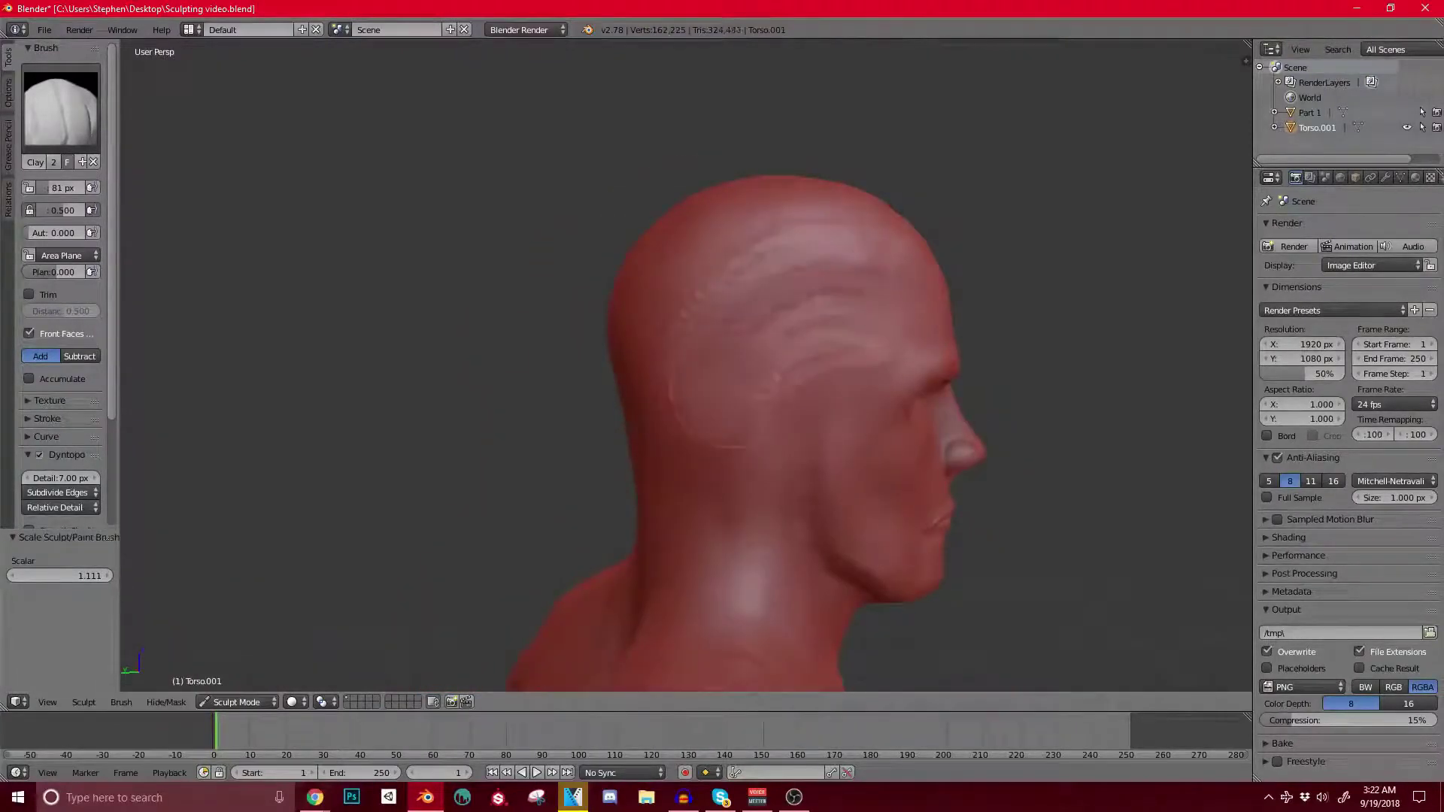
middle_drag(782, 301, 694, 248)
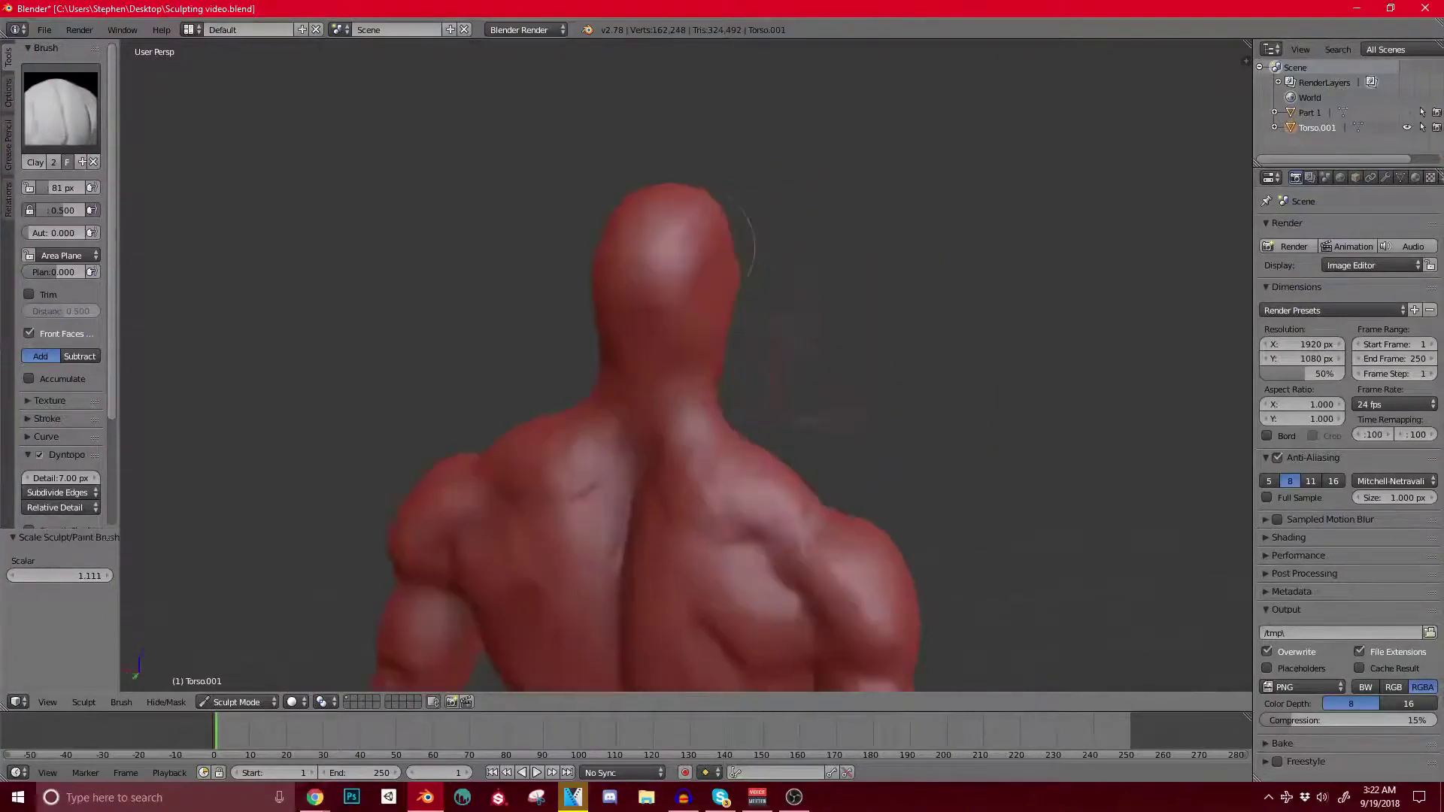
Step: Build up the muscles between the side of the neck and the shoulder with Clay Strips at 81 px
middle_drag(576, 396, 542, 353)
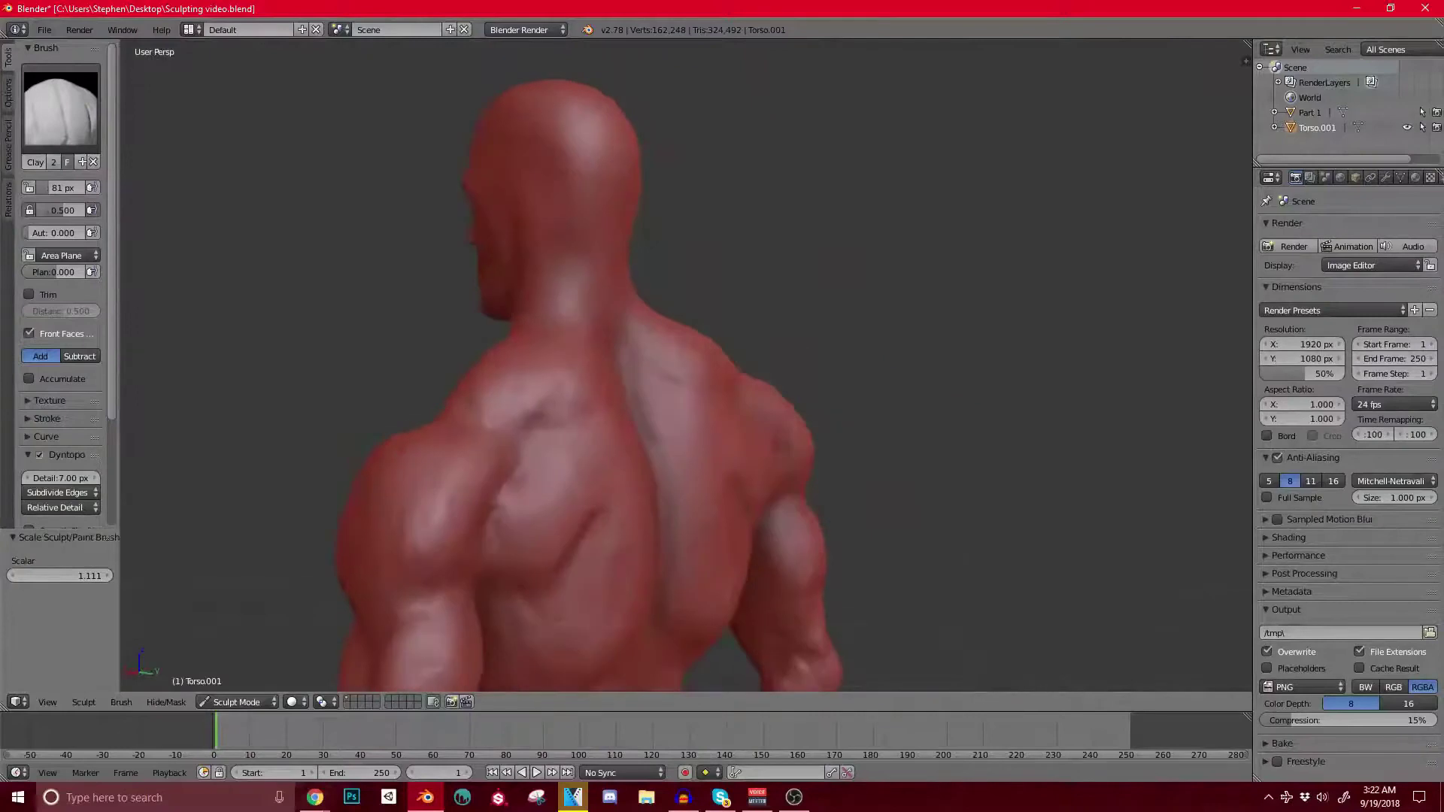
middle_drag(446, 385, 677, 376)
middle_drag(727, 373, 686, 392)
scroll(686, 391, up, 3)
drag(658, 354, 606, 440)
drag(662, 399, 680, 459)
scroll(765, 399, down, 2)
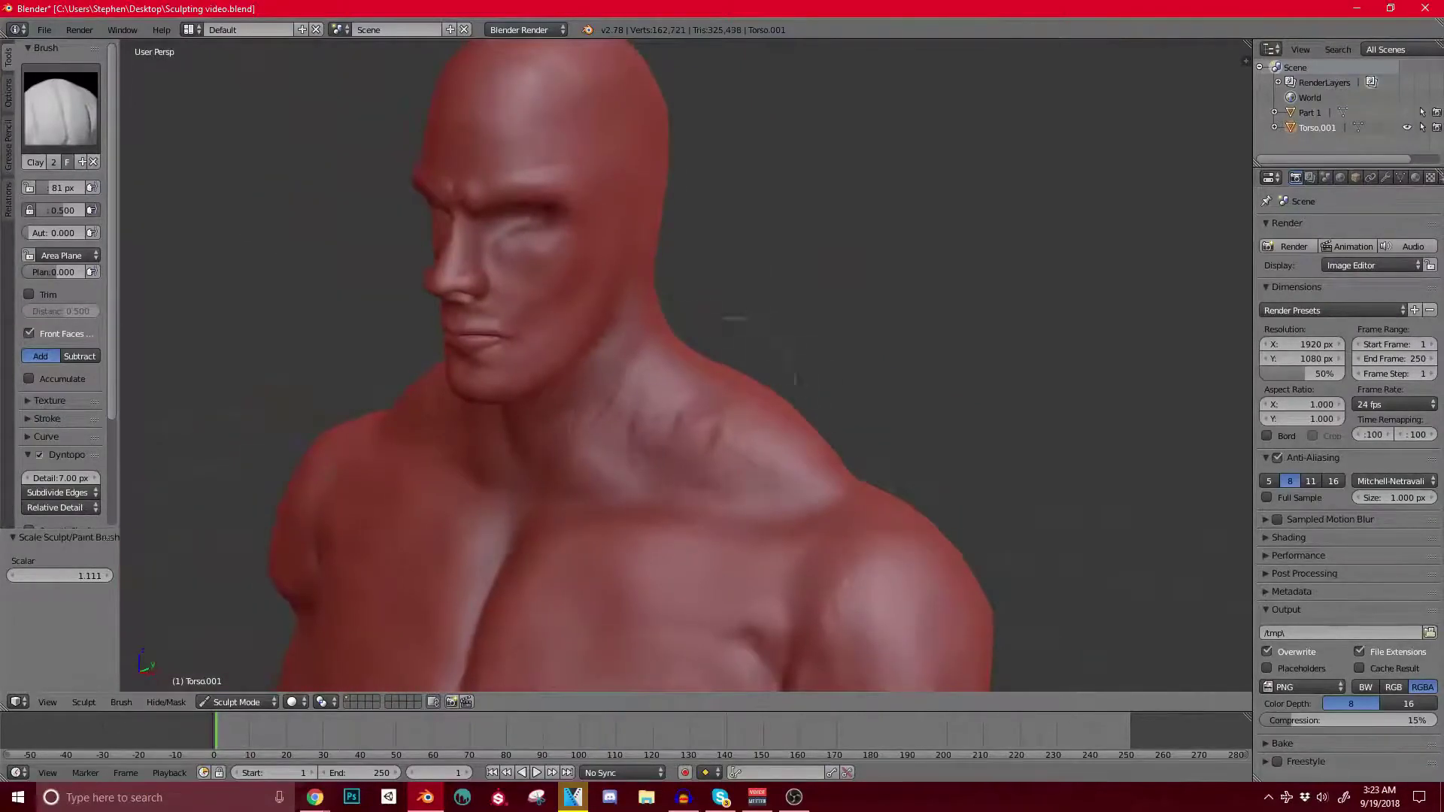
Step: Build up the cheek and the side of the nose bridge above the nostril wing with Clay Strips
mouse_move(663, 307)
middle_down()
mouse_move(635, 274)
mouse_move(703, 357)
middle_up()
scroll(703, 358, up, 4)
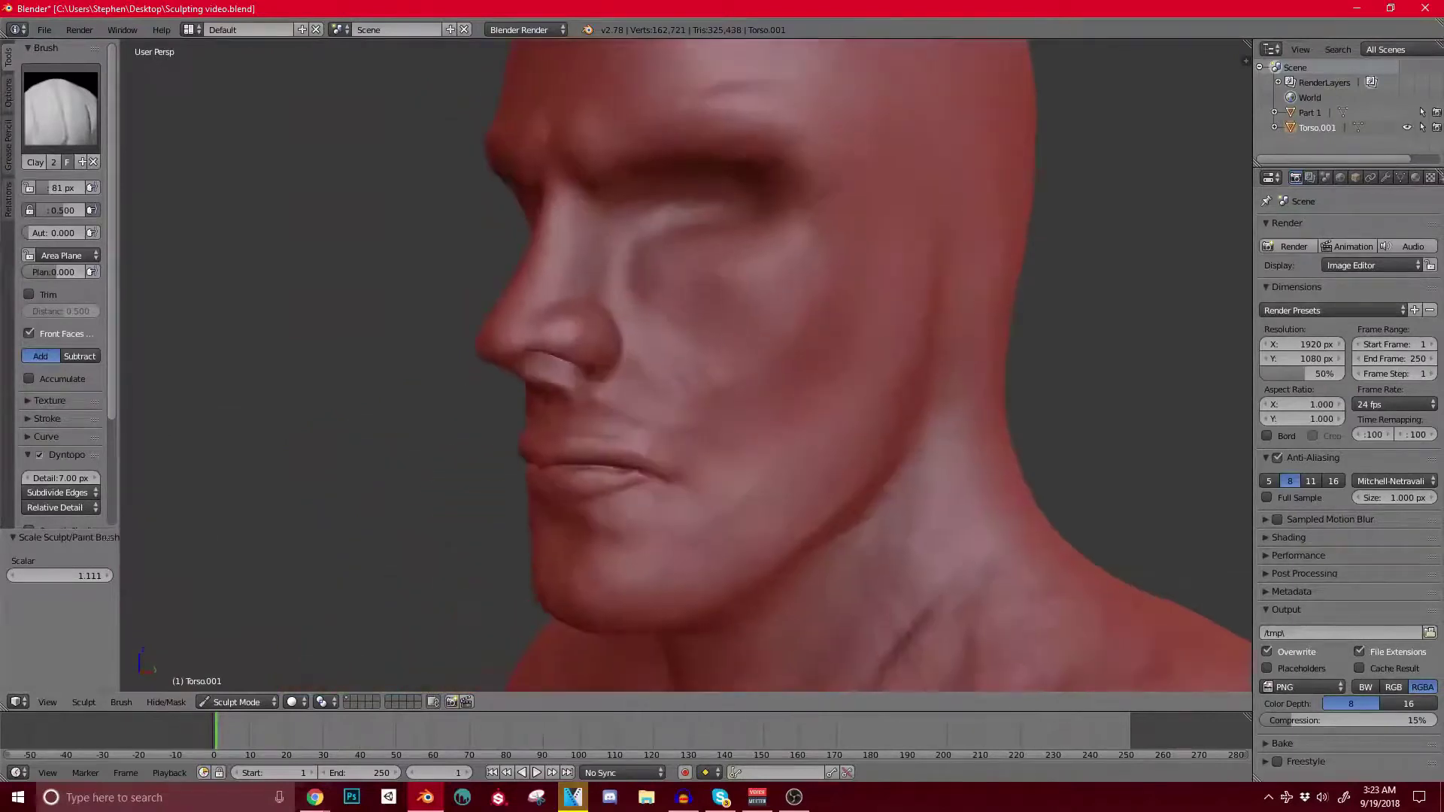
drag(745, 333, 801, 311)
mouse_move(677, 342)
shift+middle_down()
mouse_move(825, 335)
mouse_move(800, 410)
shift+middle_up()
scroll(767, 354, up, 2)
middle_drag(722, 339, 688, 348)
scroll(670, 354, up, 1)
drag(653, 370, 634, 229)
drag(663, 290, 655, 384)
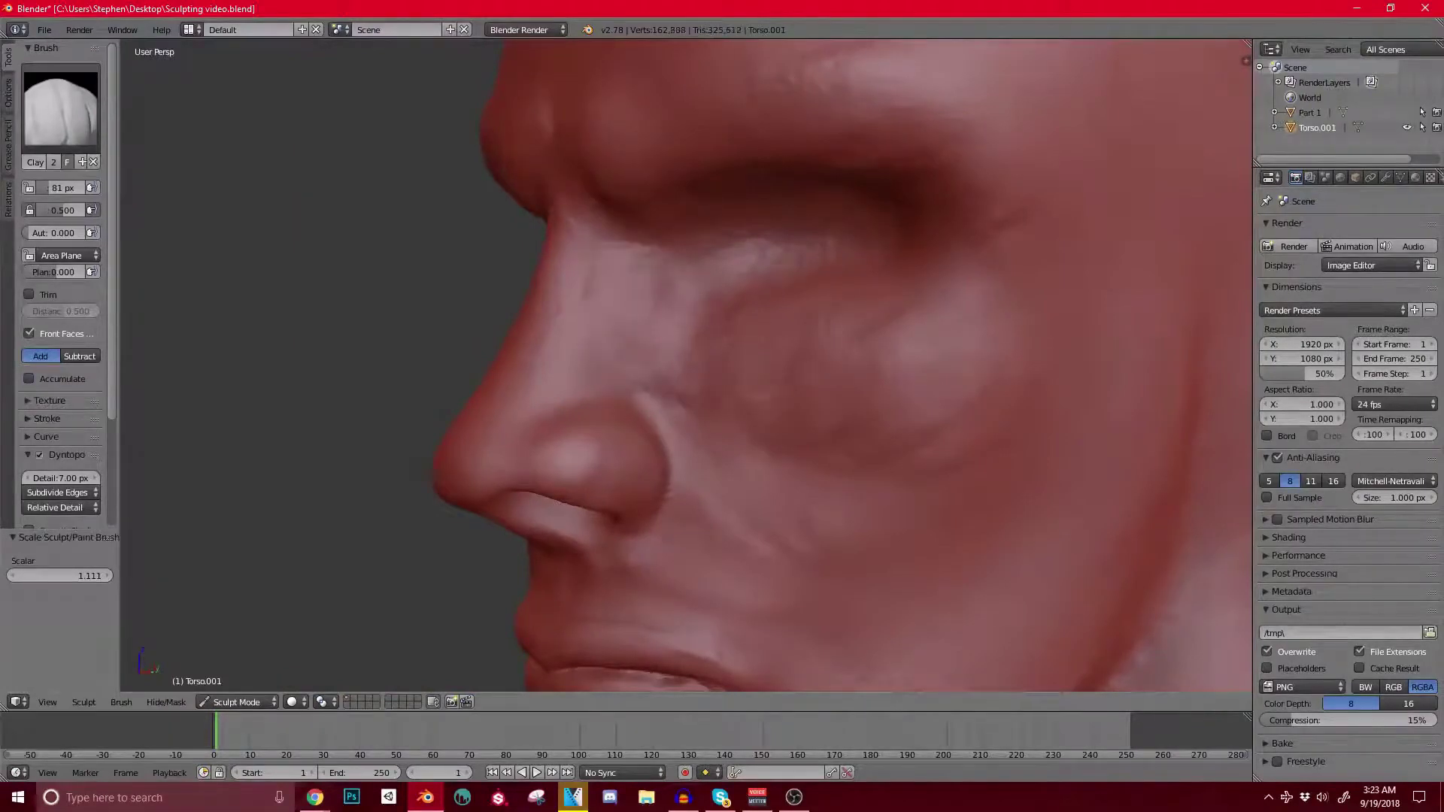
scroll(654, 384, down, 5)
Step: Refine the jawline and the neck beneath it with Clay Strips strokes, working from both sides of the head
middle_drag(677, 376, 617, 373)
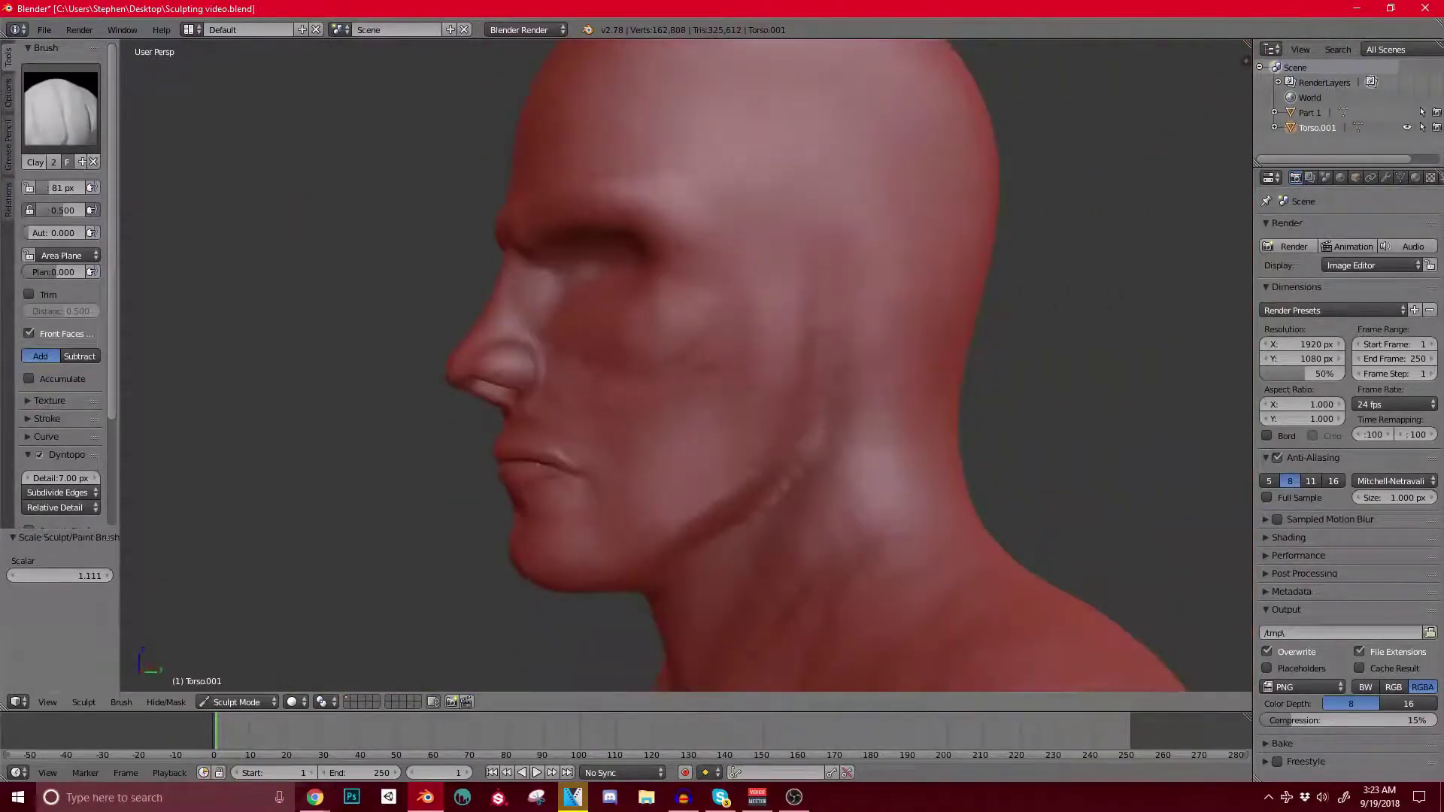
drag(692, 516, 761, 474)
scroll(707, 451, down, 4)
middle_drag(707, 452, 799, 437)
scroll(798, 438, up, 3)
middle_drag(696, 473, 941, 475)
shift+middle_drag(1068, 526, 849, 474)
scroll(848, 474, up, 3)
drag(669, 489, 737, 543)
middle_drag(738, 555, 671, 492)
drag(681, 475, 732, 476)
mouse_move(731, 476)
middle_down()
mouse_move(771, 538)
mouse_move(749, 430)
mouse_move(735, 490)
middle_up()
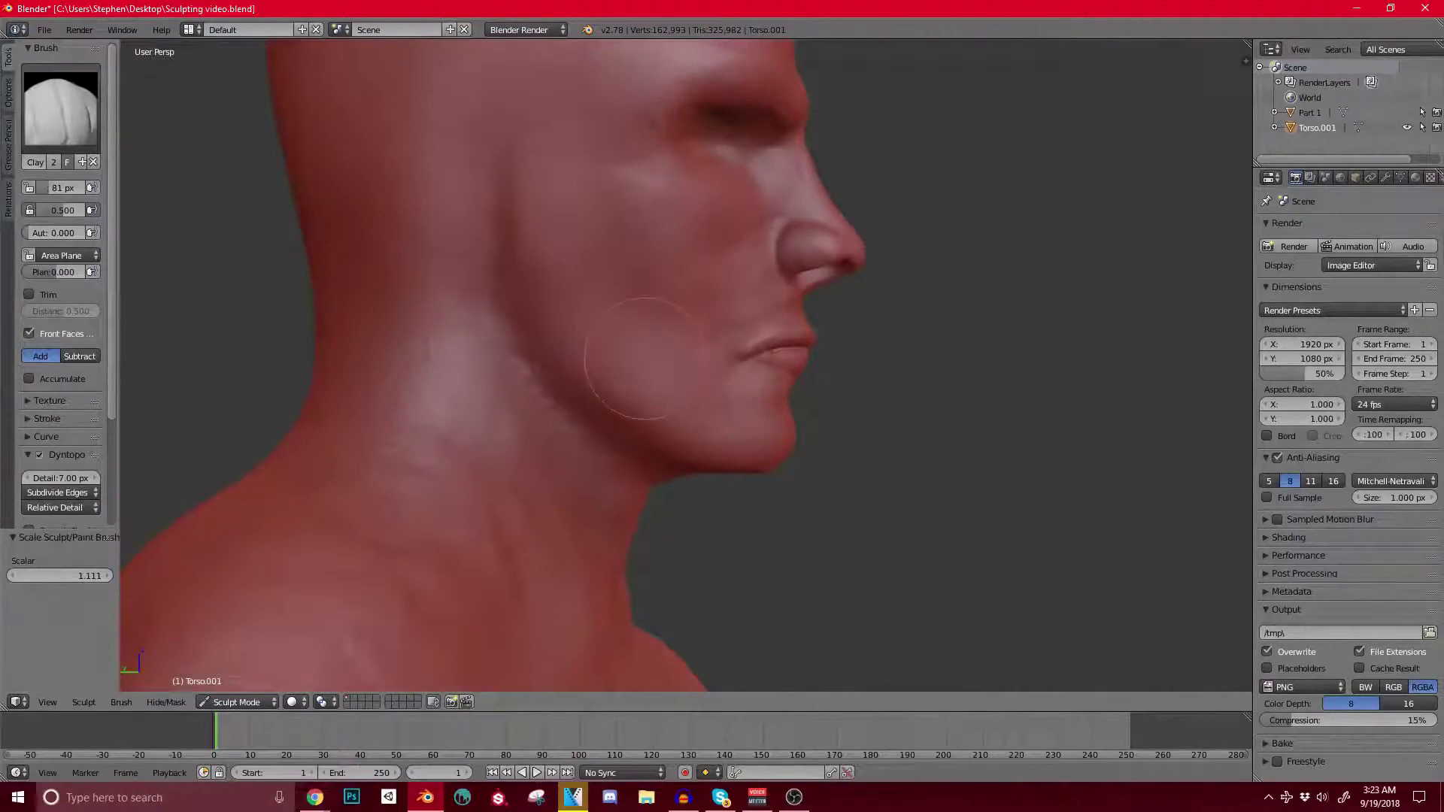
Step: Smooth the inner eye corner where it meets the side of the nose
shift+middle_drag(645, 359, 649, 519)
scroll(649, 519, down, 1)
scroll(662, 452, up, 2)
middle_drag(677, 421, 553, 431)
scroll(564, 406, up, 1)
mouse_move(617, 356)
shift+mouse_down()
mouse_move(670, 373)
mouse_move(677, 336)
shift+mouse_up()
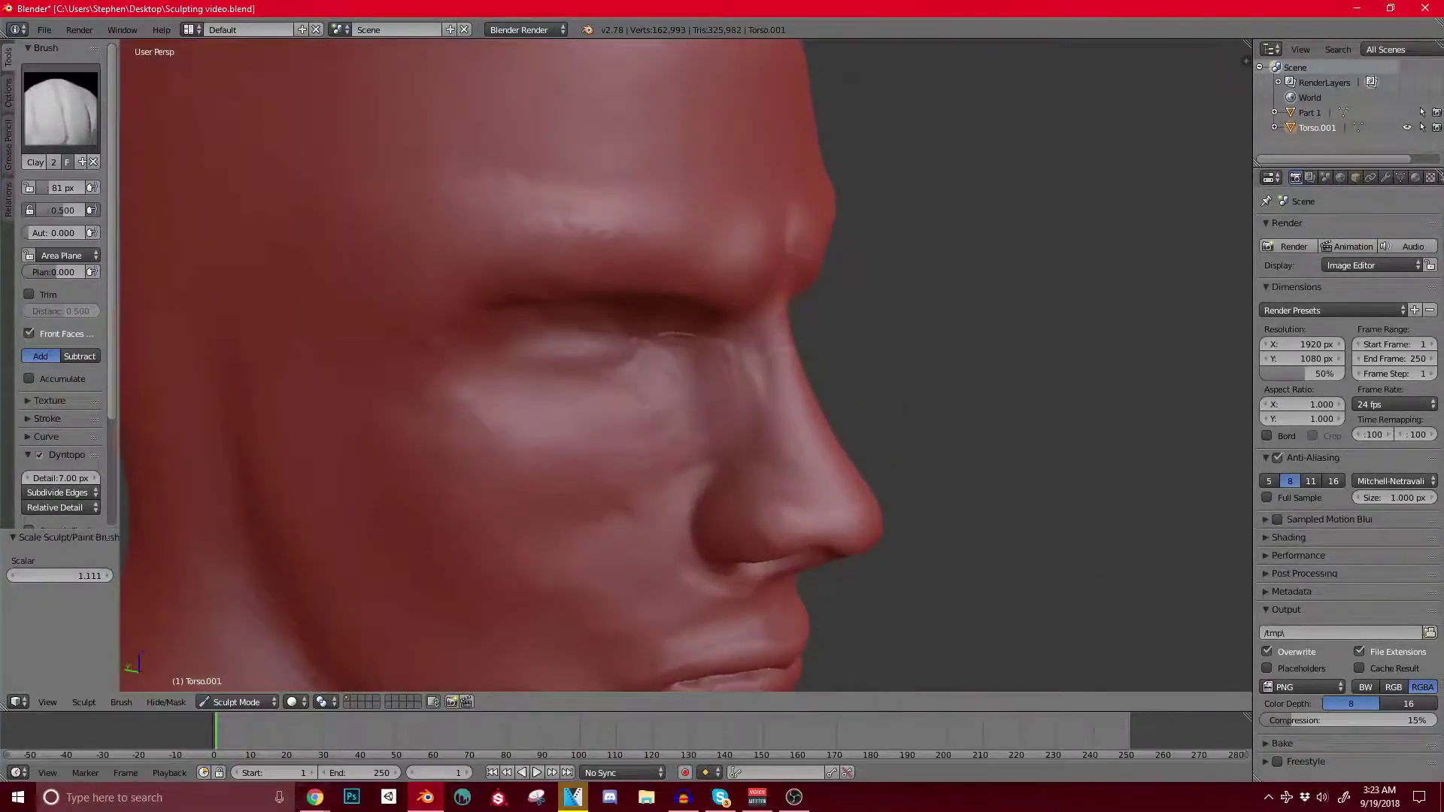
Step: Add a short Clay Strips stroke at the root of the nose between the brows
scroll(688, 350, down, 3)
middle_drag(526, 391, 677, 290)
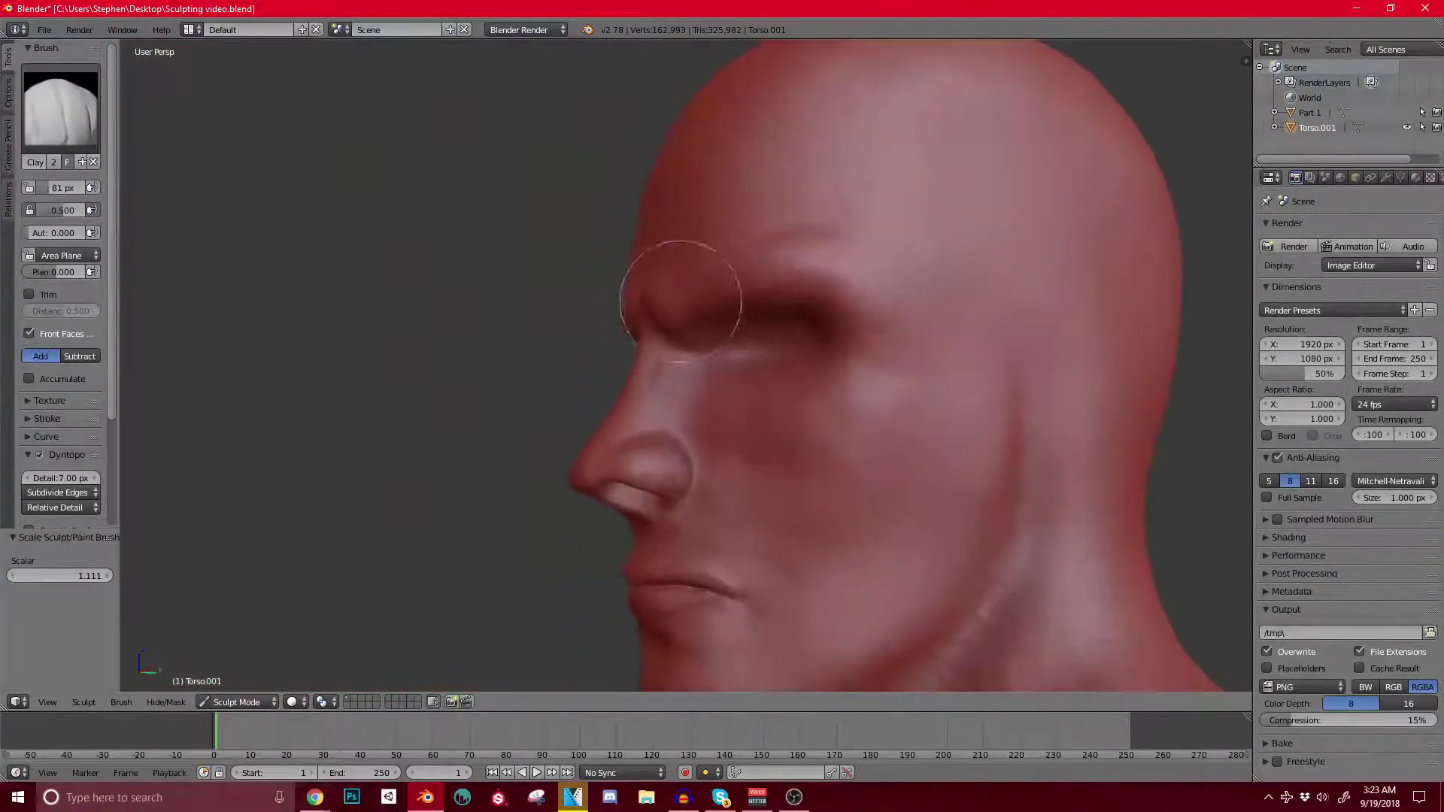
scroll(677, 290, up, 2)
shift+middle_drag(837, 342, 717, 338)
drag(656, 322, 652, 360)
mouse_move(646, 340)
shift+middle_down()
mouse_move(630, 457)
mouse_move(649, 426)
mouse_move(623, 453)
shift+middle_up()
scroll(575, 423, down, 3)
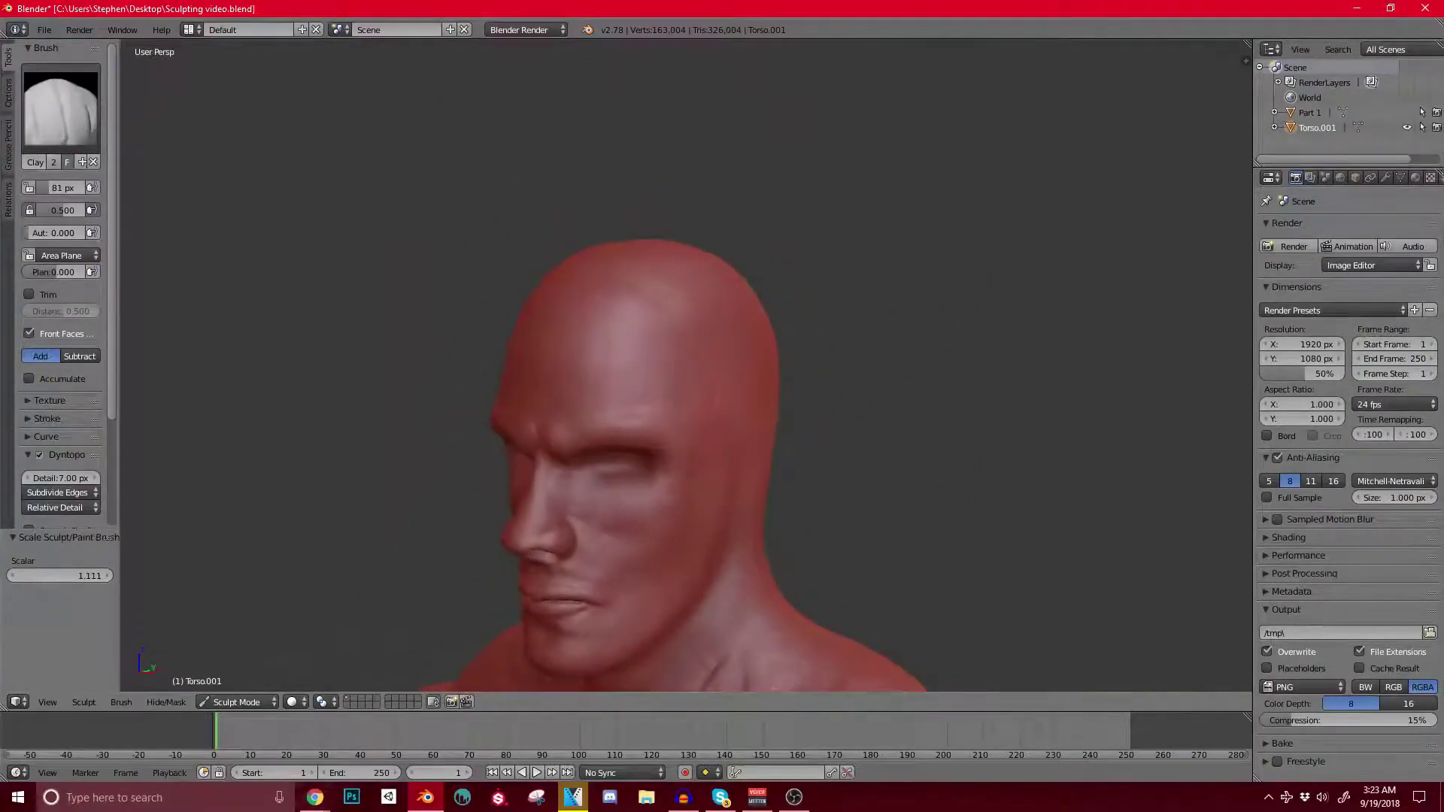
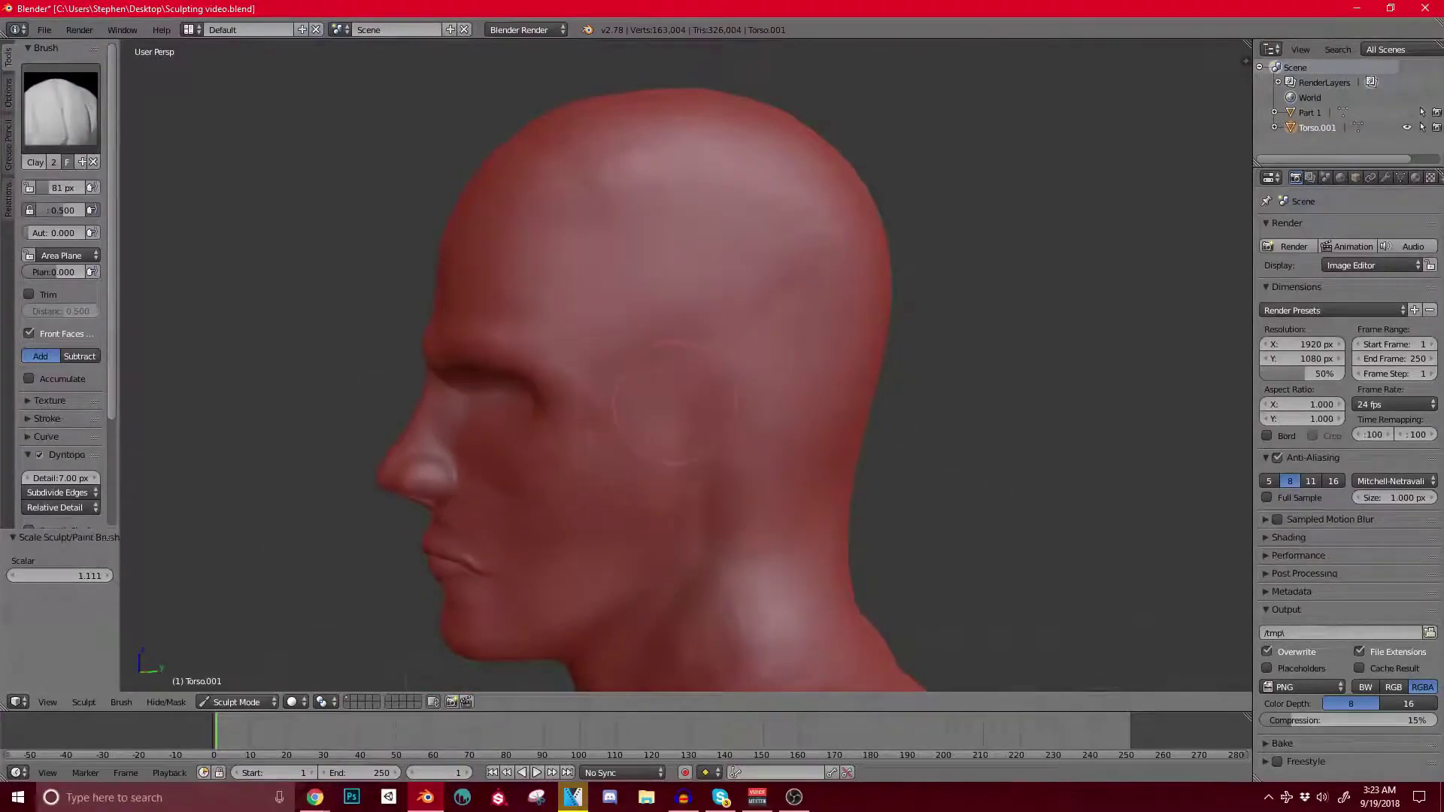
Step: Outline the ear's upper and back rim on the side of the head with Clay Strips at 21 px
key(m)
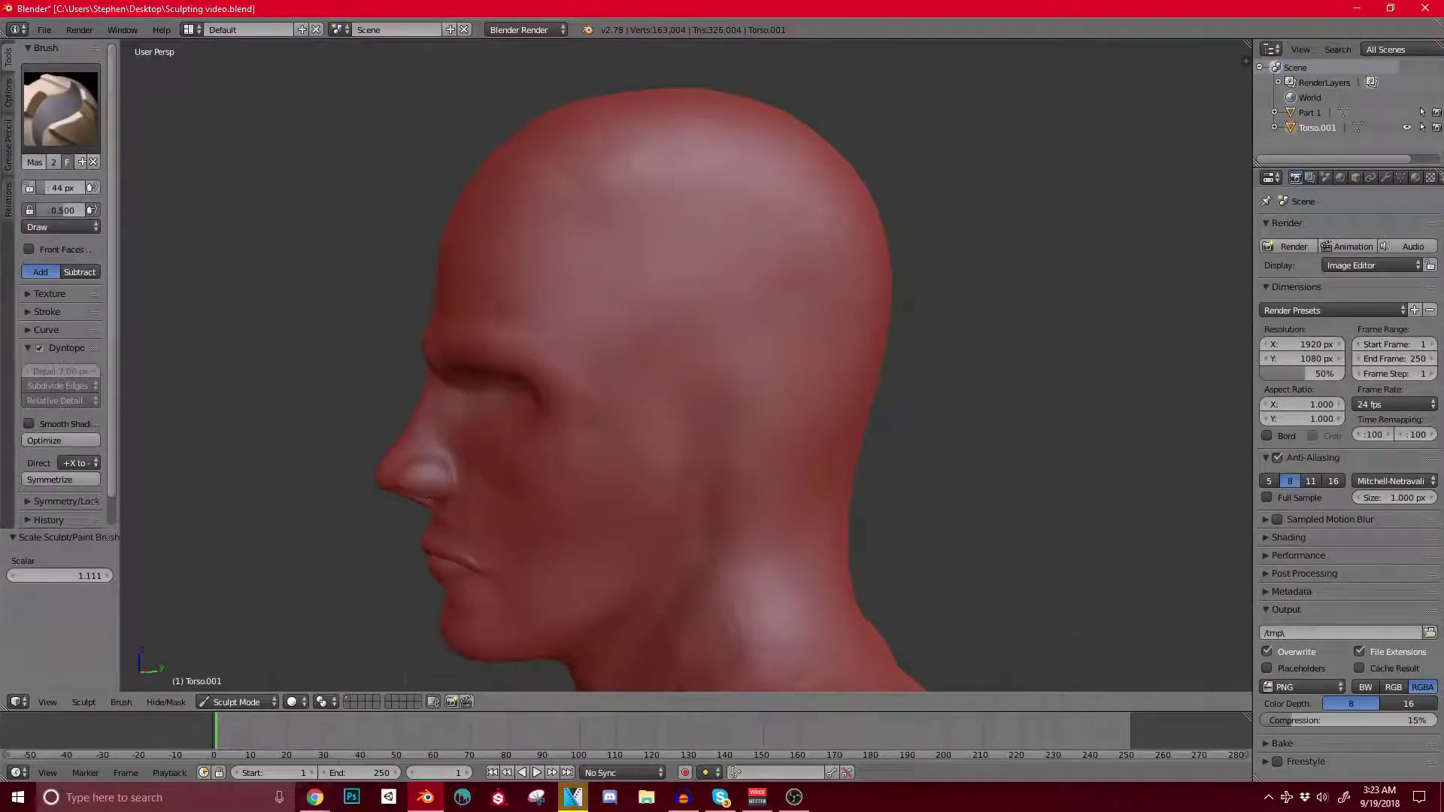
click(60, 105)
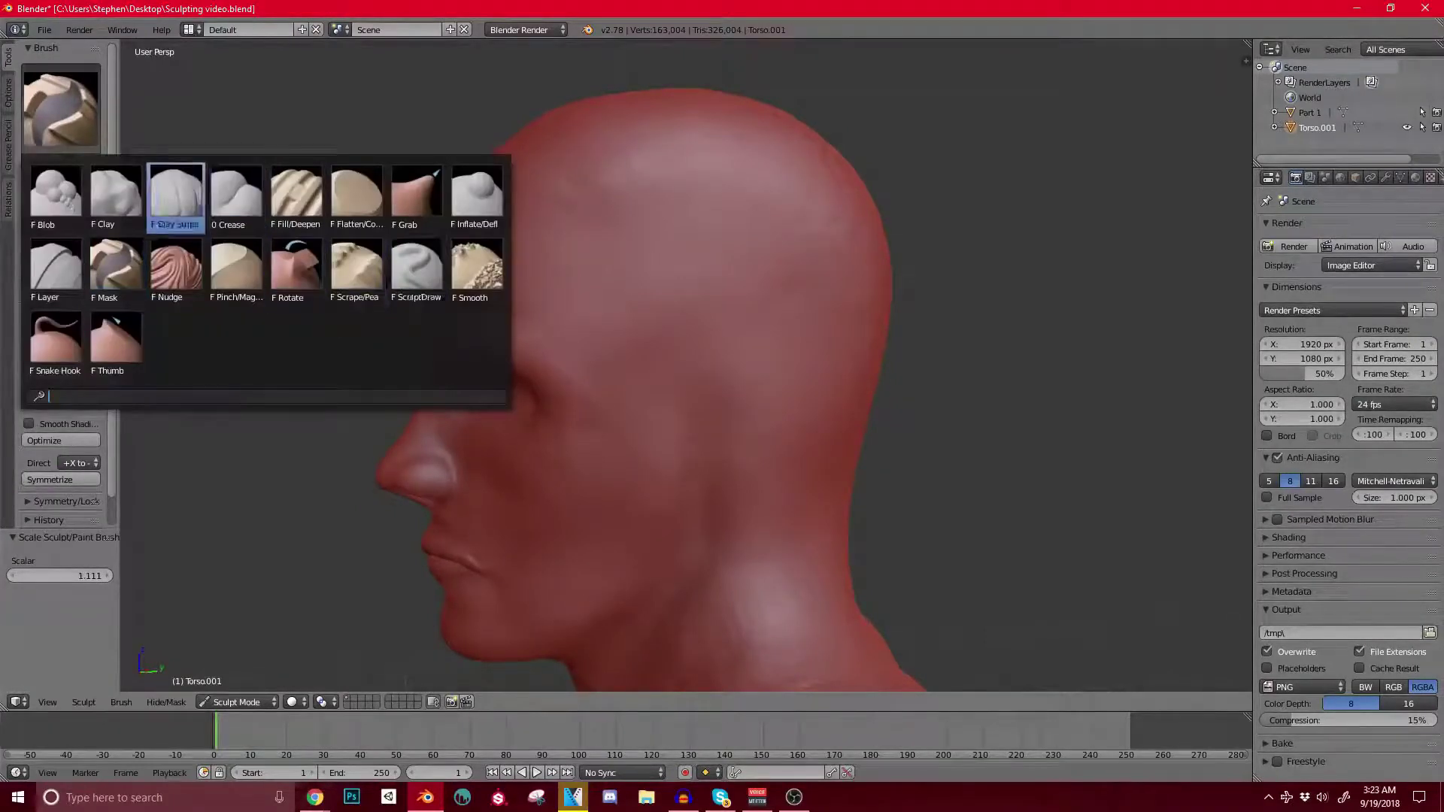
click(176, 197)
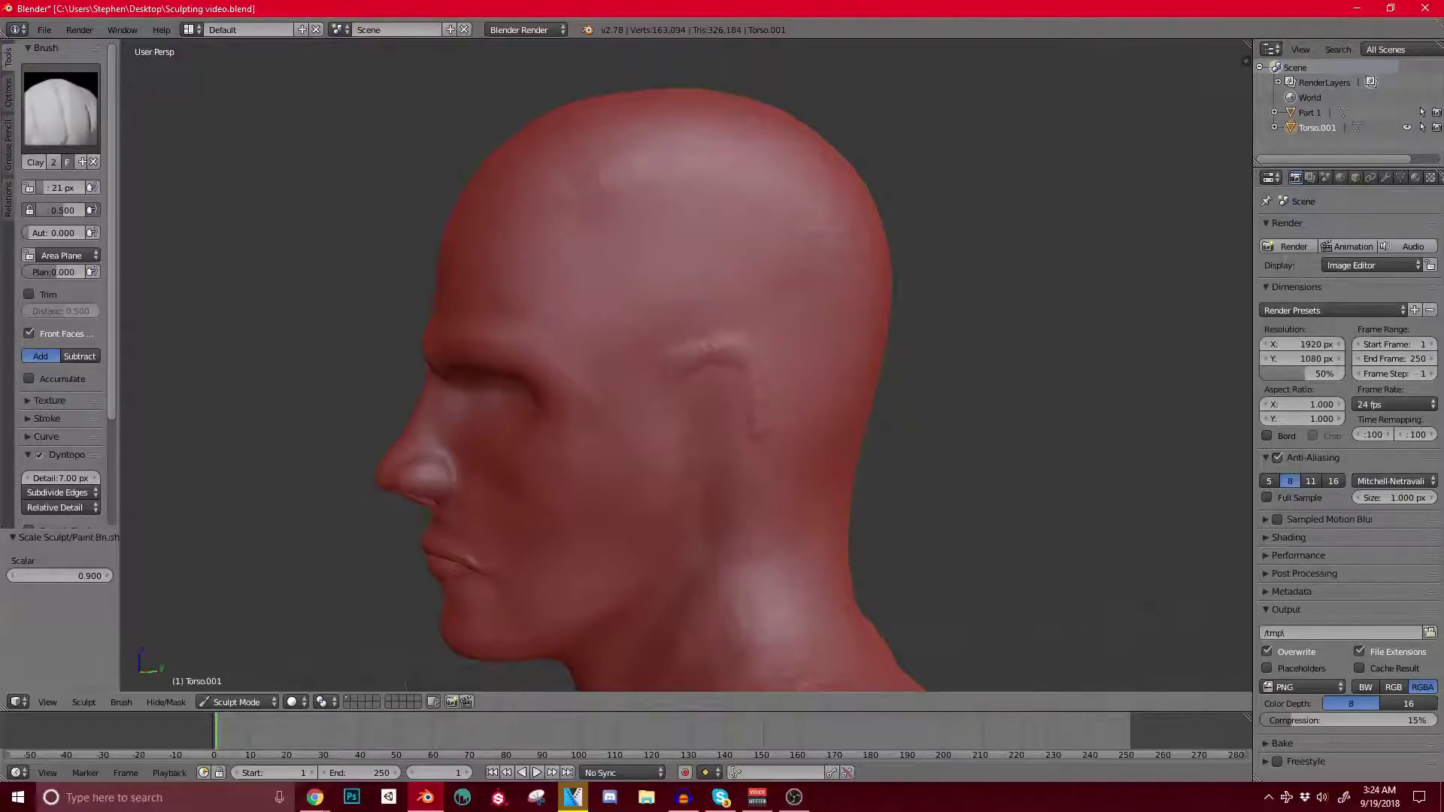
drag(758, 385, 754, 465)
drag(699, 346, 759, 410)
key(alt+Tab)
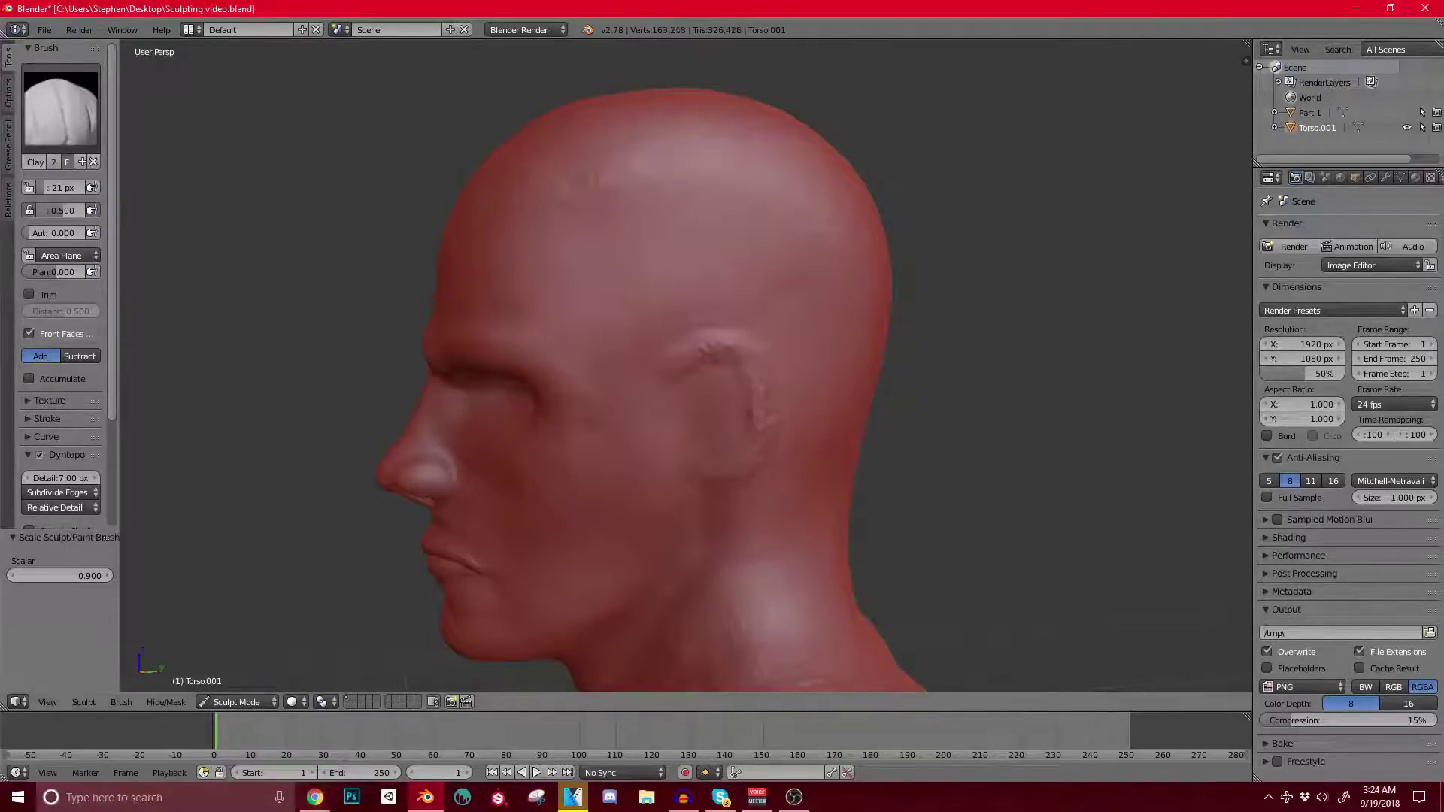
Step: Build up the ear's outer rim from the top round to the lobe with Clay Strips, enlarging the brush to 44 px
scroll(624, 526, up, 2)
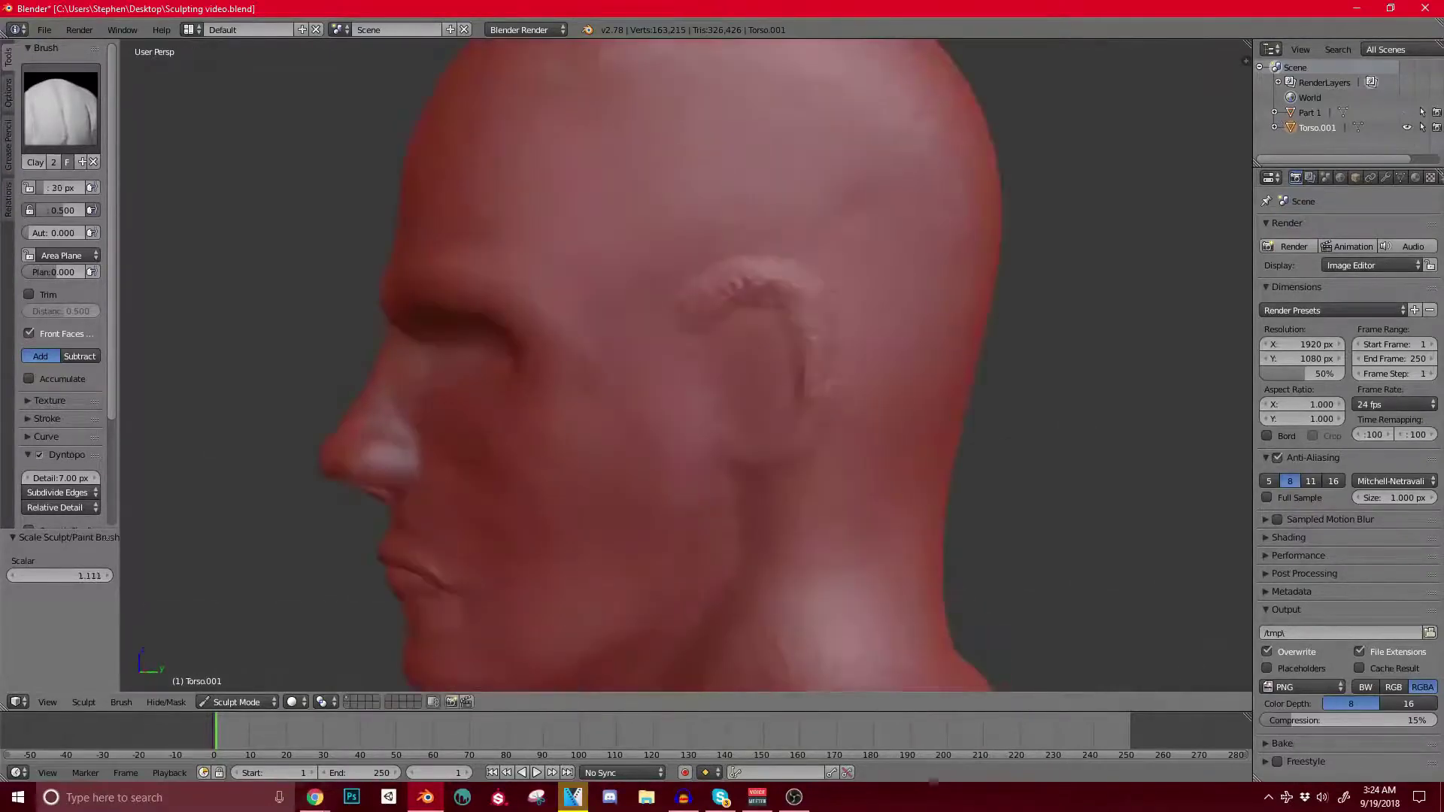
drag(701, 283, 824, 385)
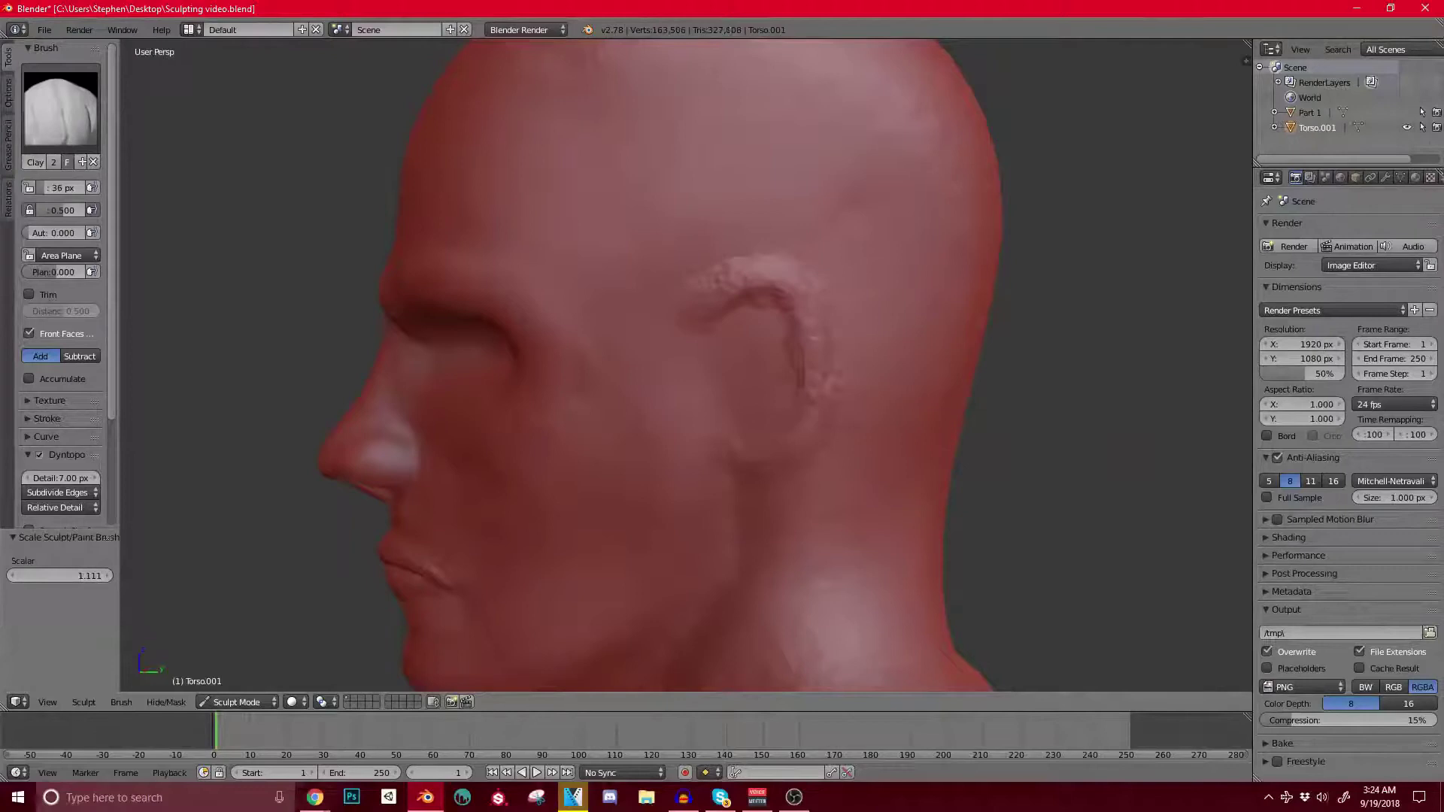
drag(741, 269, 736, 459)
drag(696, 305, 786, 455)
drag(789, 322, 792, 343)
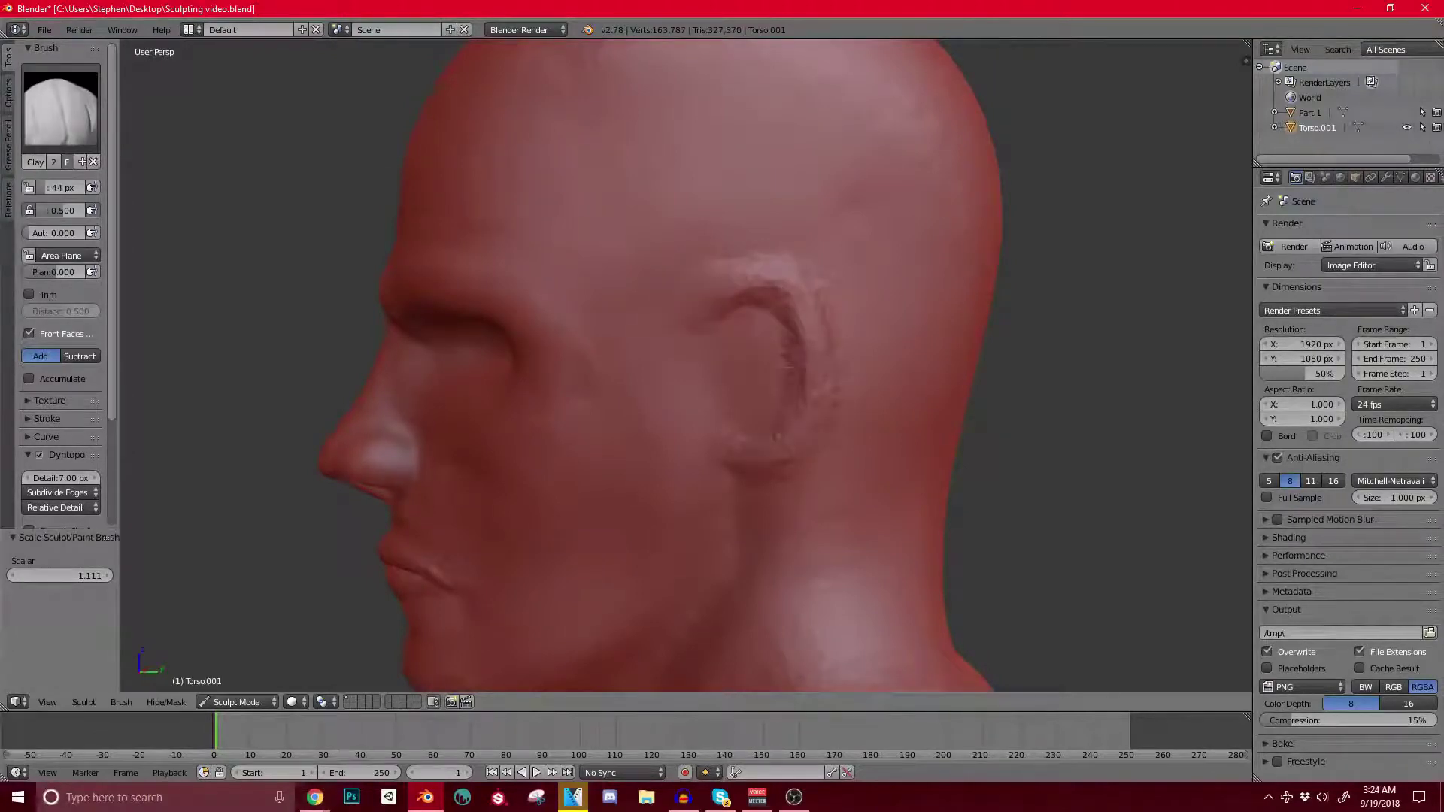
drag(777, 436, 777, 469)
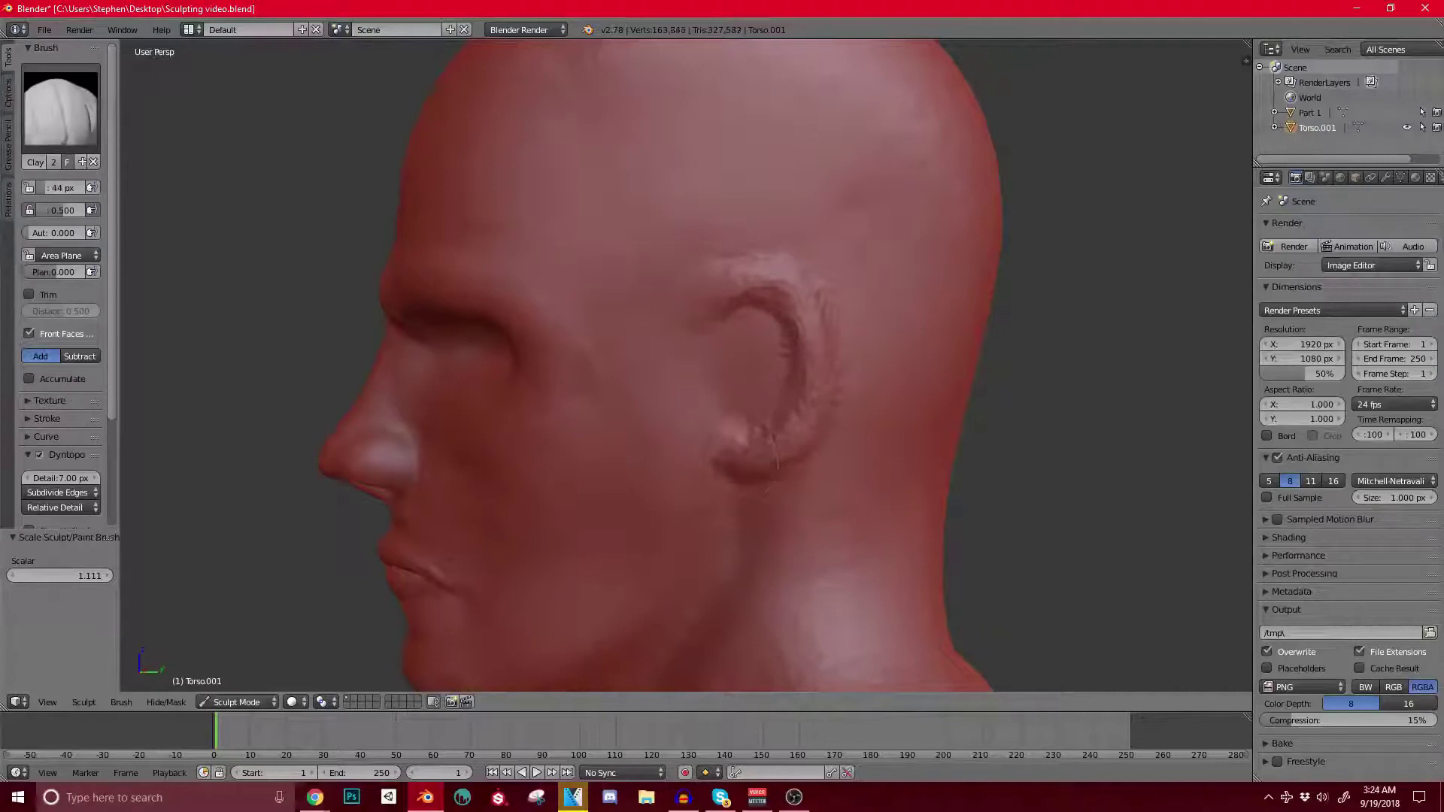
Step: Thicken the front end of the upper ear rim and the front of the earlobe with Clay Strips
drag(705, 306, 778, 301)
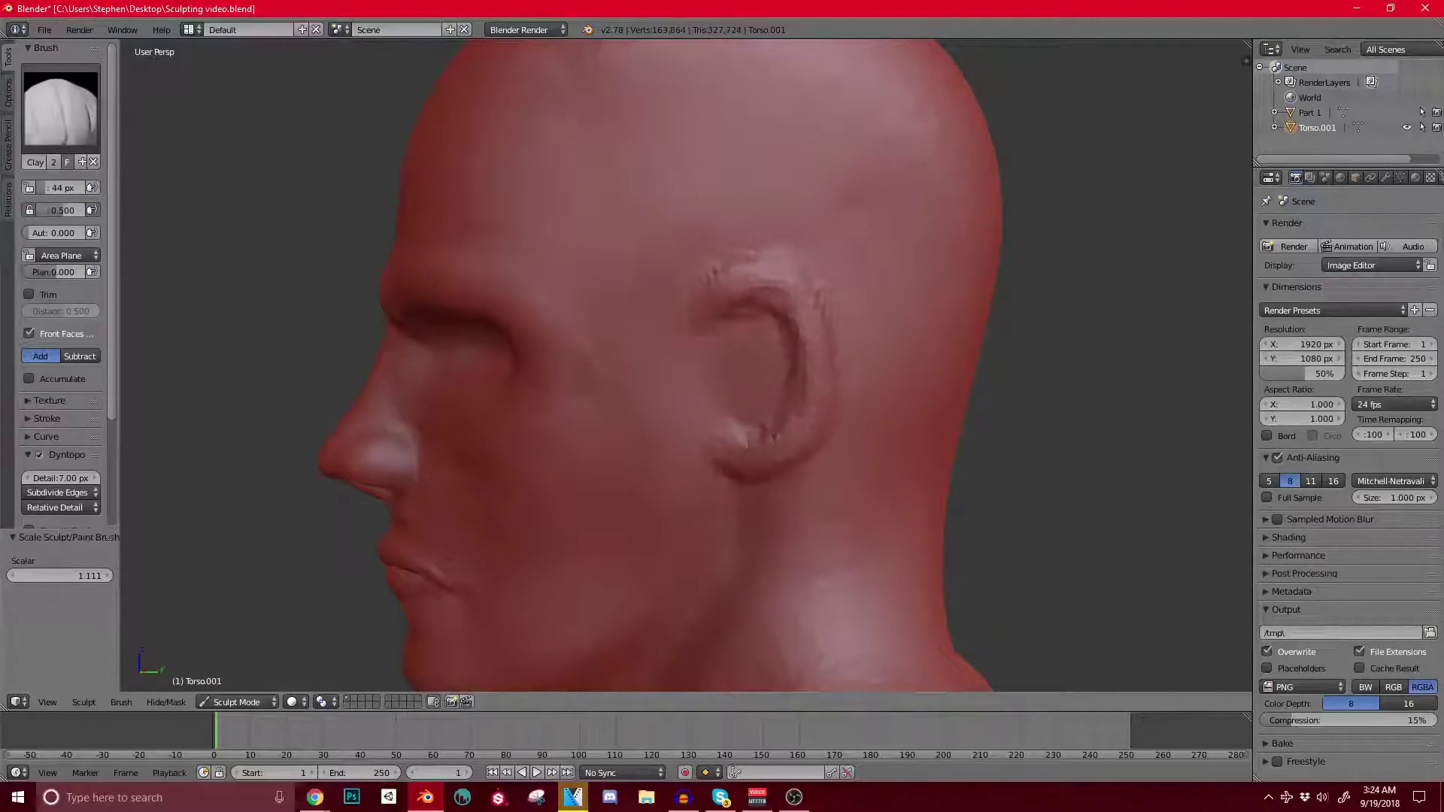
mouse_move(738, 445)
mouse_down()
mouse_move(770, 440)
mouse_move(780, 338)
mouse_up()
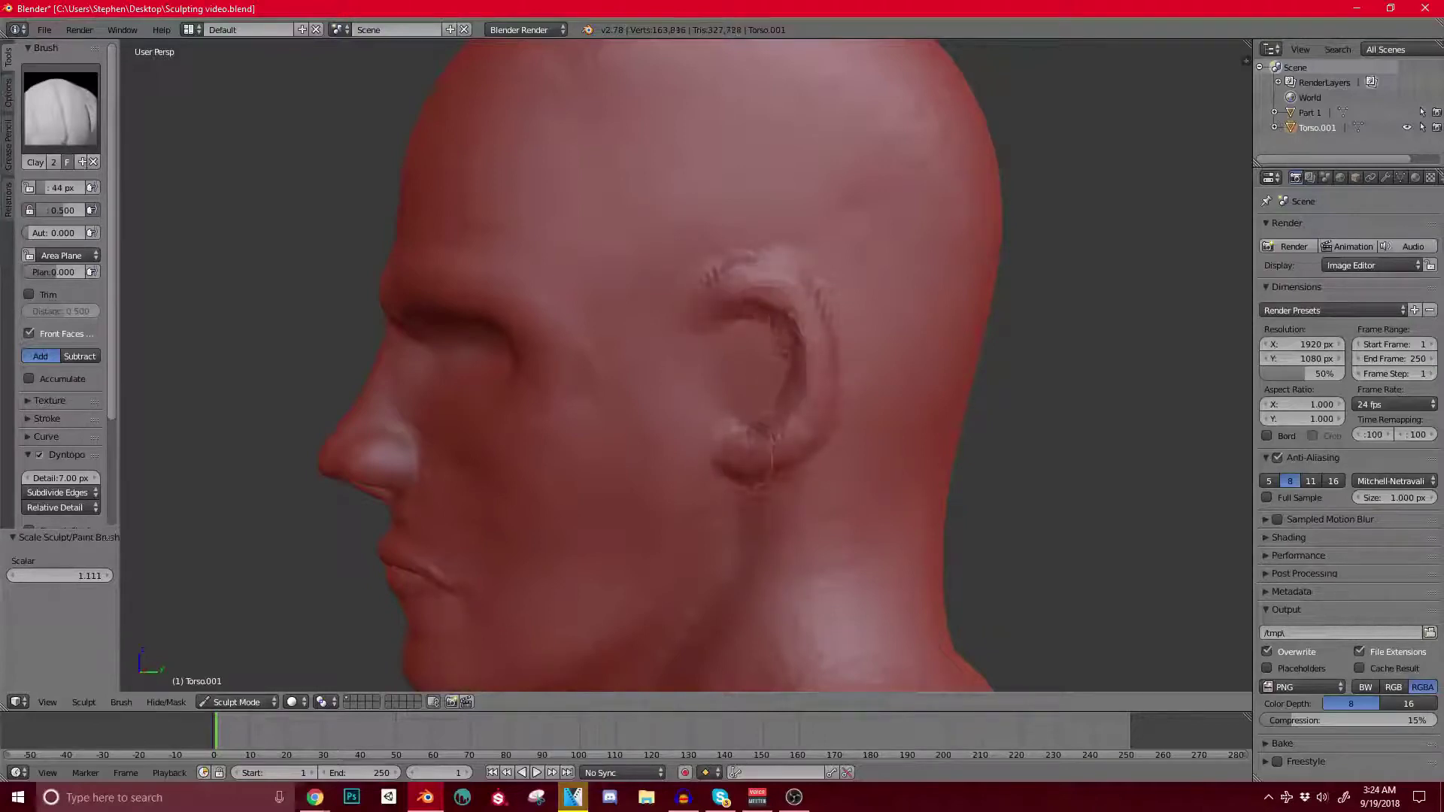
mouse_move(740, 457)
mouse_down()
mouse_move(719, 443)
mouse_move(782, 426)
mouse_up()
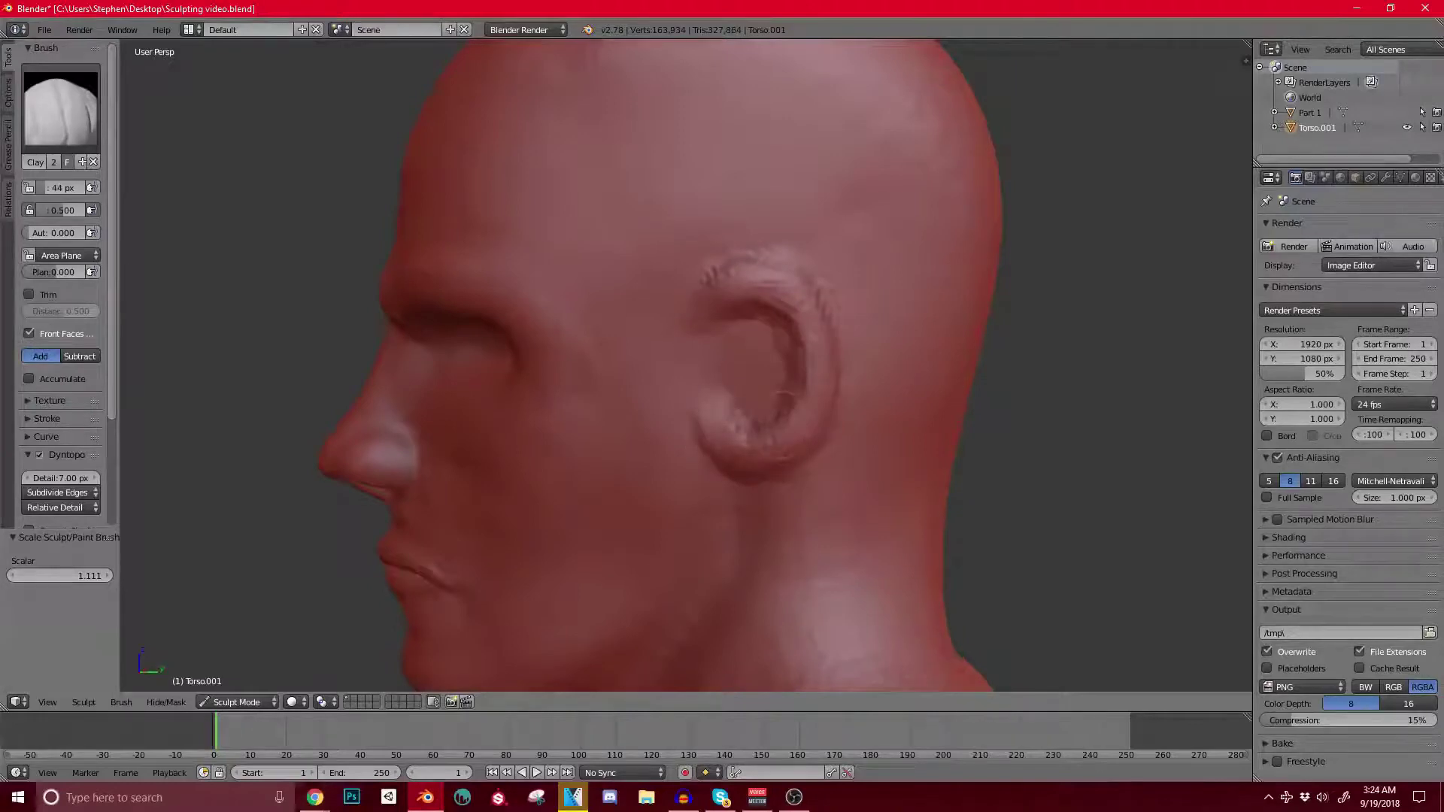
Step: Deepen the groove inside the ear's back rim and curl the rim's front end inward with Clay Strips
mouse_move(756, 318)
middle_down()
mouse_move(643, 315)
mouse_move(760, 307)
middle_up()
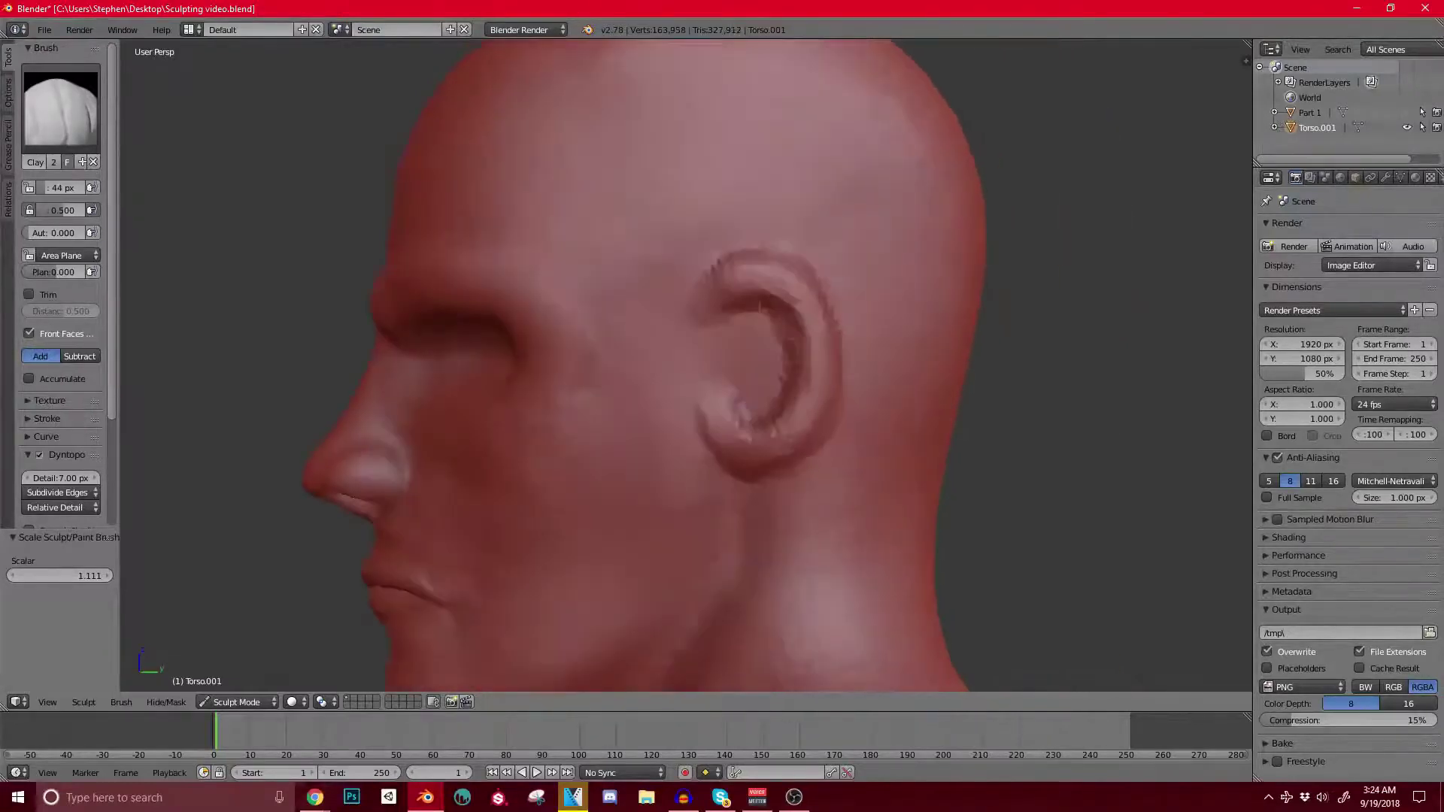
drag(772, 298, 776, 423)
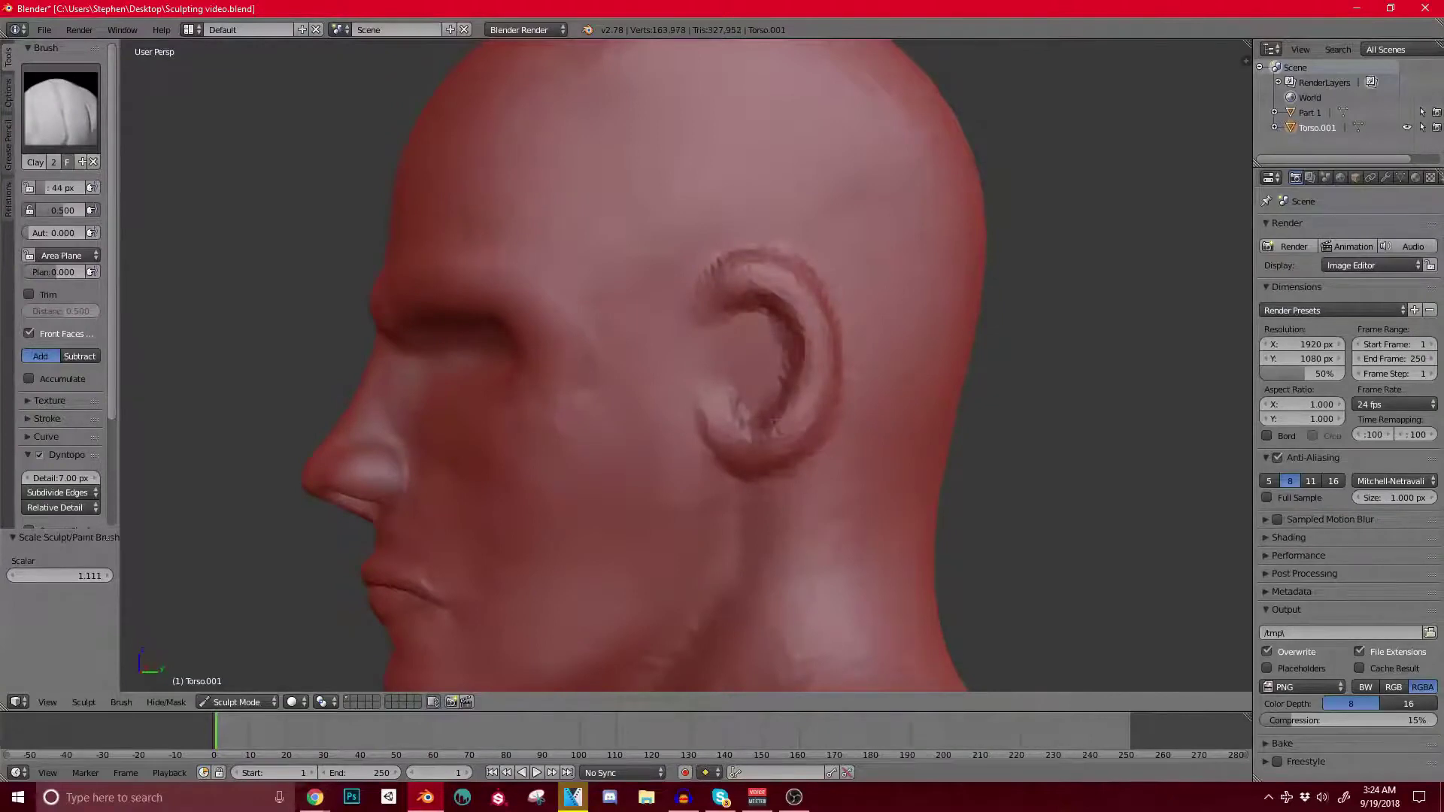
ctrl+drag(765, 307, 774, 421)
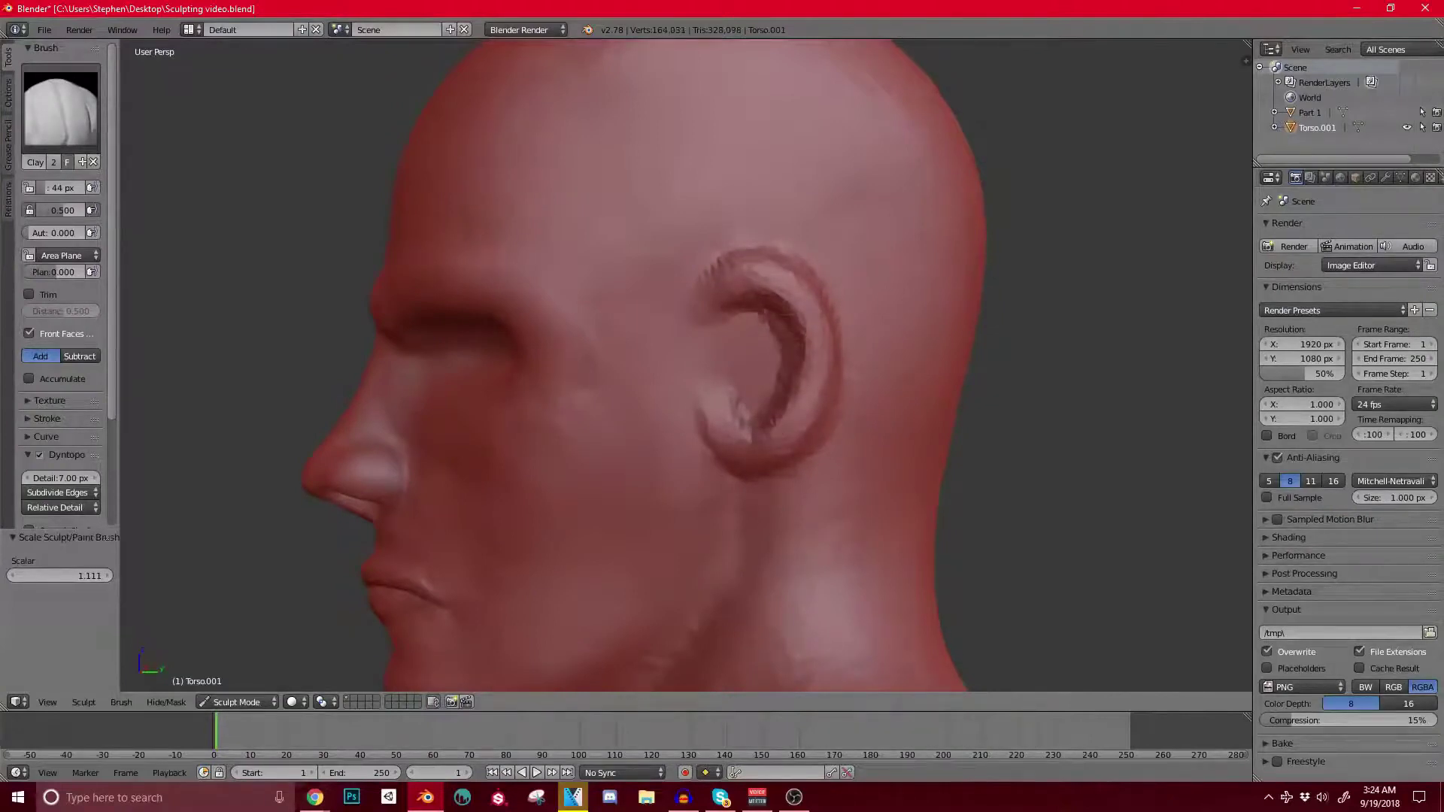
drag(711, 267, 699, 312)
mouse_move(802, 396)
mouse_down()
mouse_move(790, 293)
mouse_move(733, 322)
mouse_up()
Step: Strengthen the upper fold of the ear and raise the rim along its back edge with Clay Strips
scroll(767, 300, down, 2)
scroll(759, 309, up, 3)
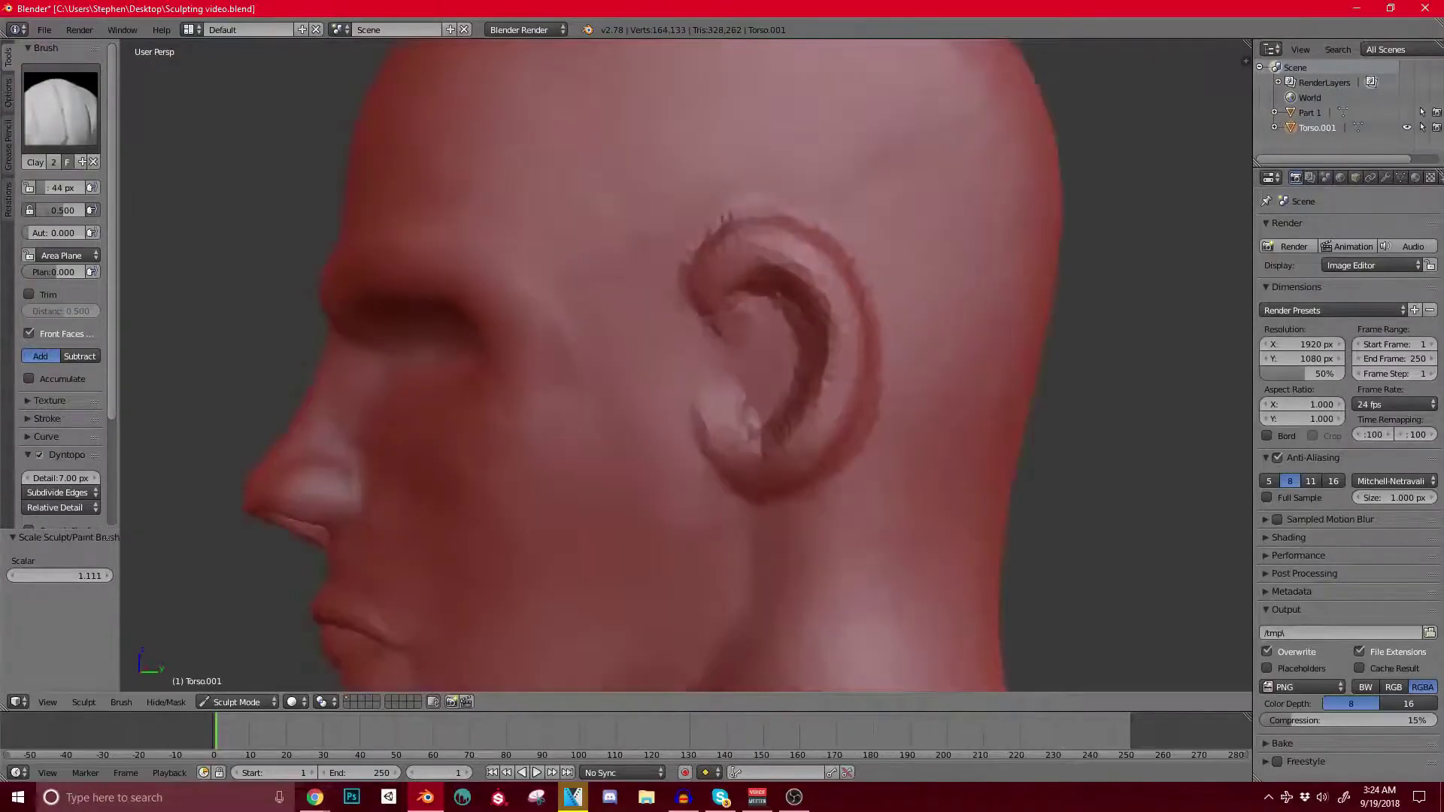
drag(769, 264, 803, 278)
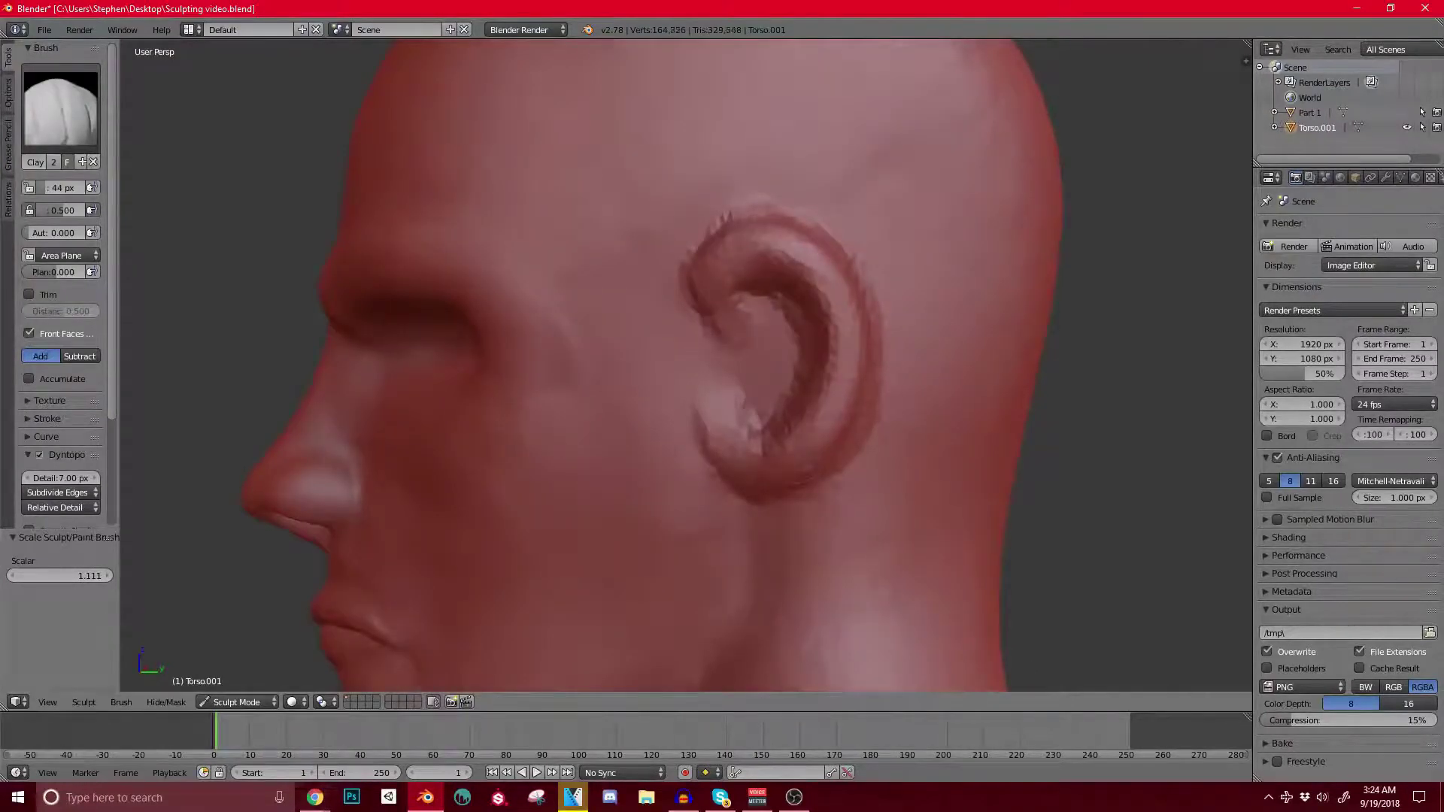
scroll(828, 354, down, 2)
mouse_move(865, 355)
middle_down()
mouse_move(667, 361)
mouse_move(838, 359)
middle_up()
scroll(838, 359, up, 3)
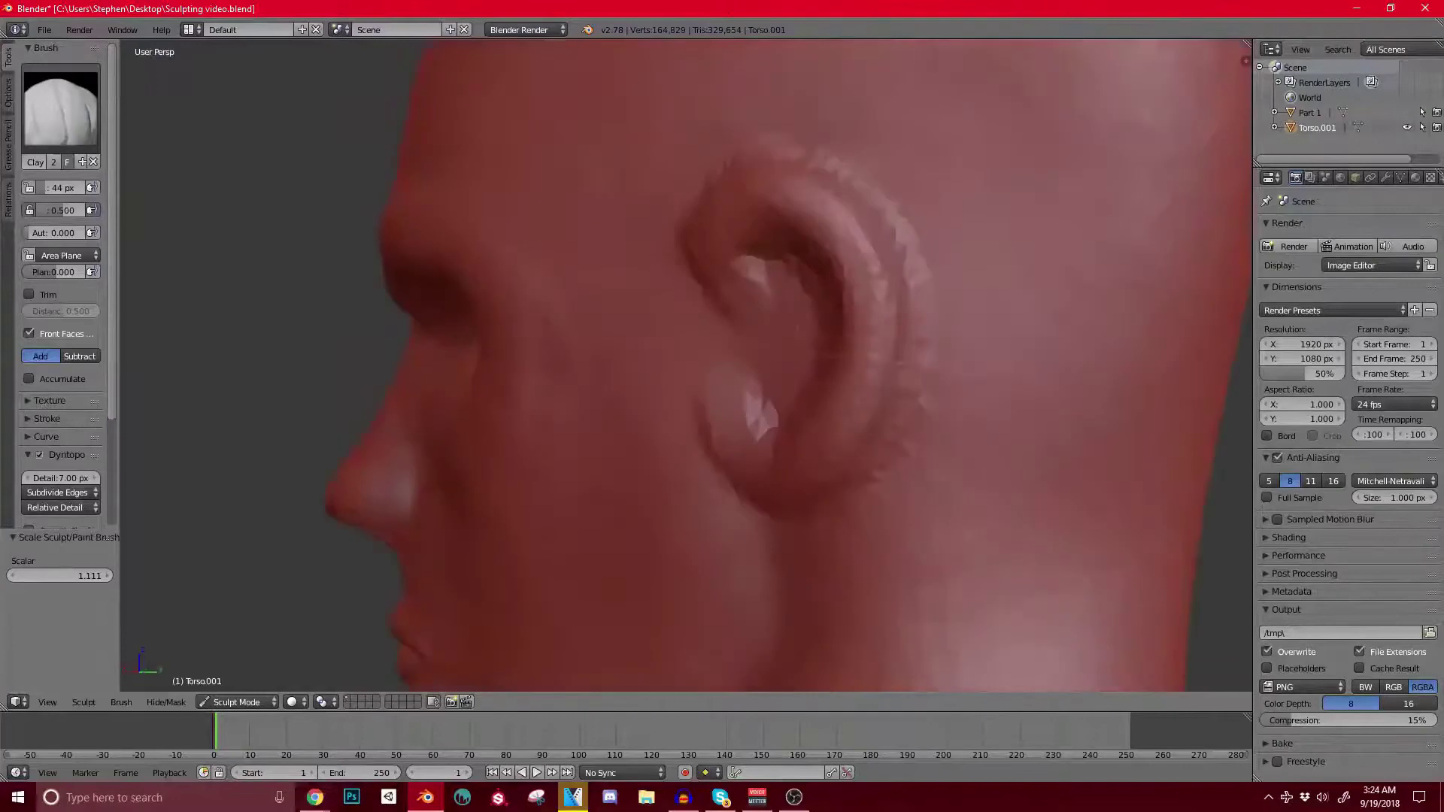
drag(832, 239, 850, 300)
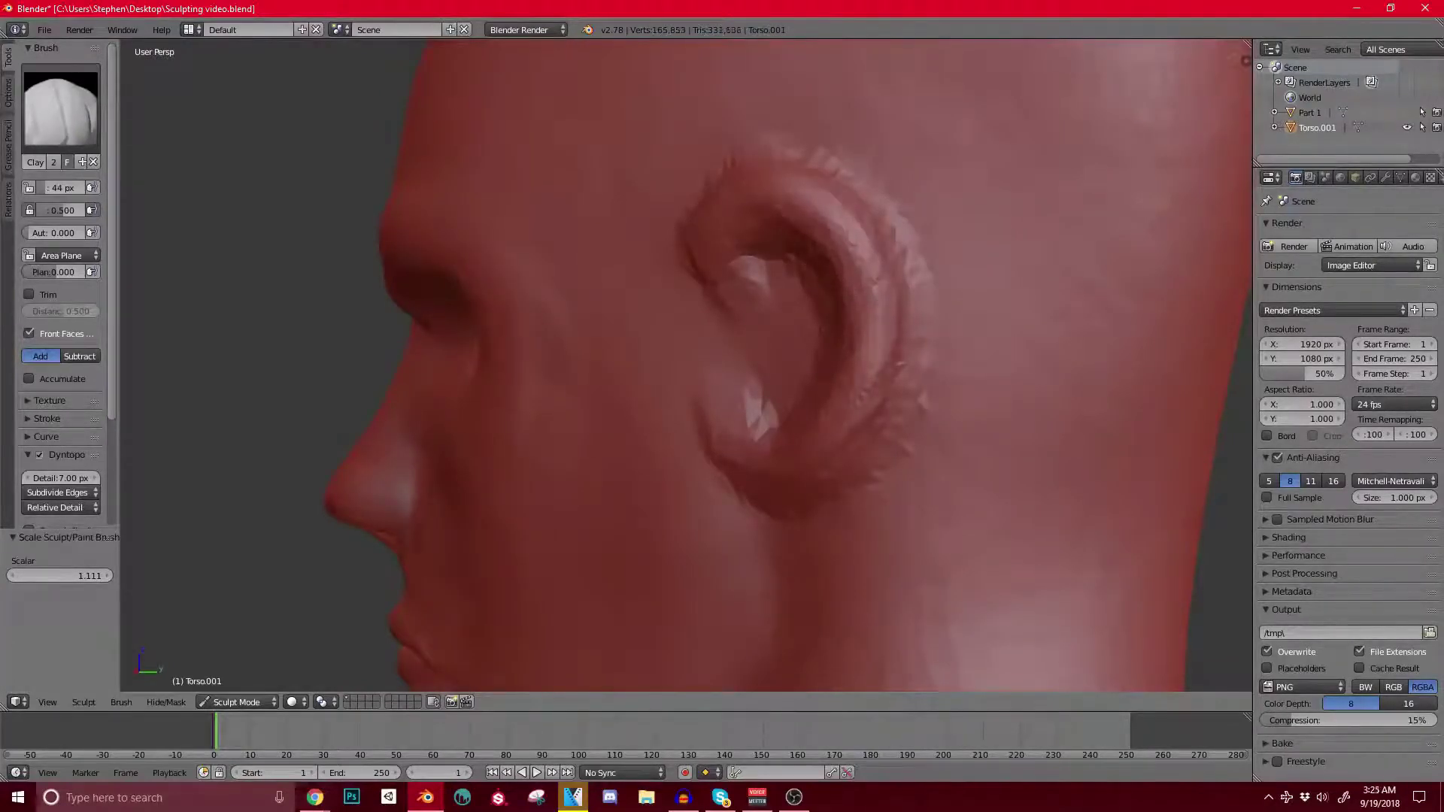
Step: Even out the back side of the ear rim with a Clay Strips stroke, working from behind the head
scroll(865, 376, down, 2)
mouse_move(872, 380)
middle_down()
mouse_move(684, 385)
mouse_move(712, 386)
mouse_move(735, 424)
mouse_move(860, 399)
middle_up()
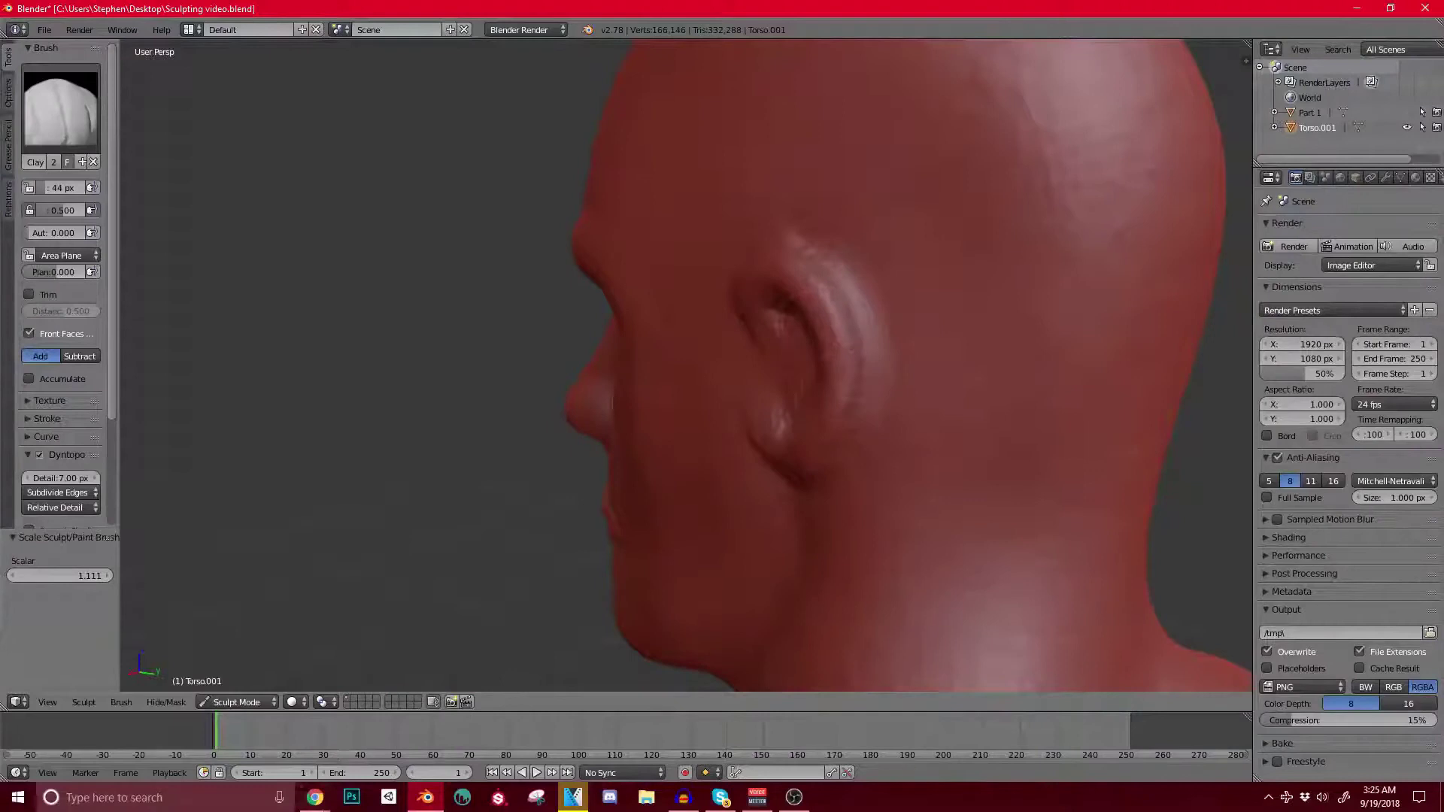
mouse_move(850, 346)
middle_down()
mouse_move(719, 350)
mouse_move(846, 373)
middle_up()
drag(832, 393, 854, 318)
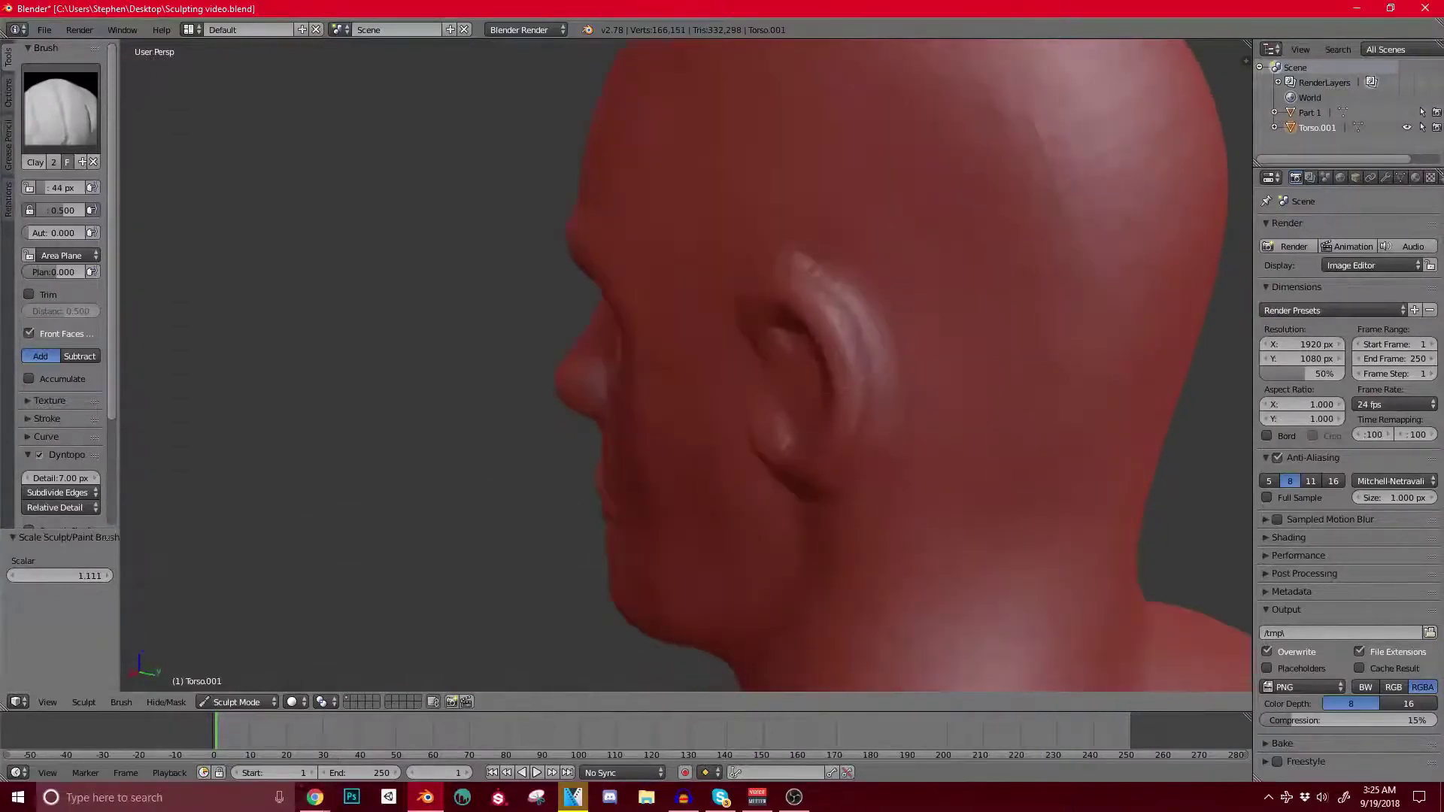
middle_drag(677, 387, 647, 386)
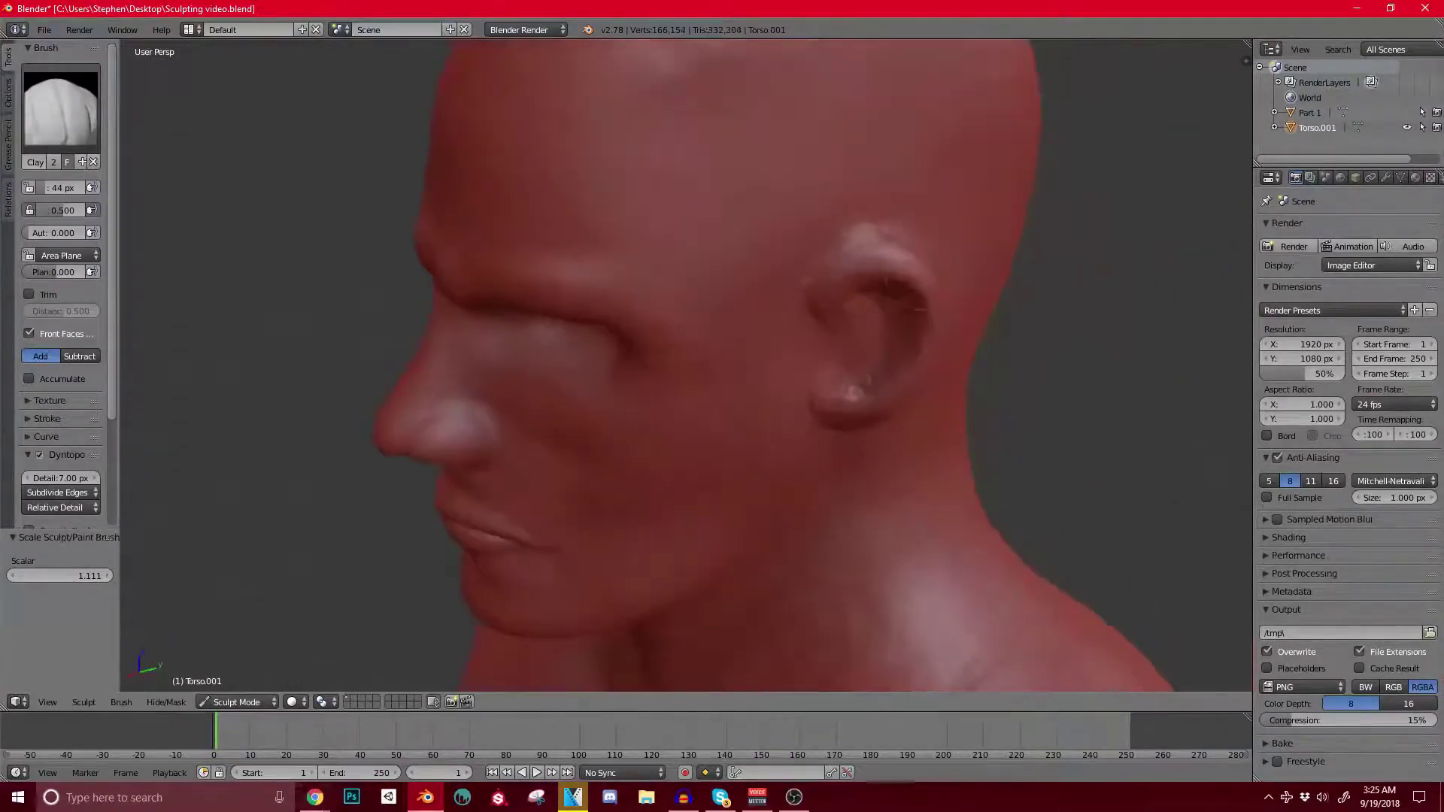
Step: Enlarge the Clay Strips brush to 53 px and build up the ear's top and front edge where it meets the head
scroll(828, 297, up, 4)
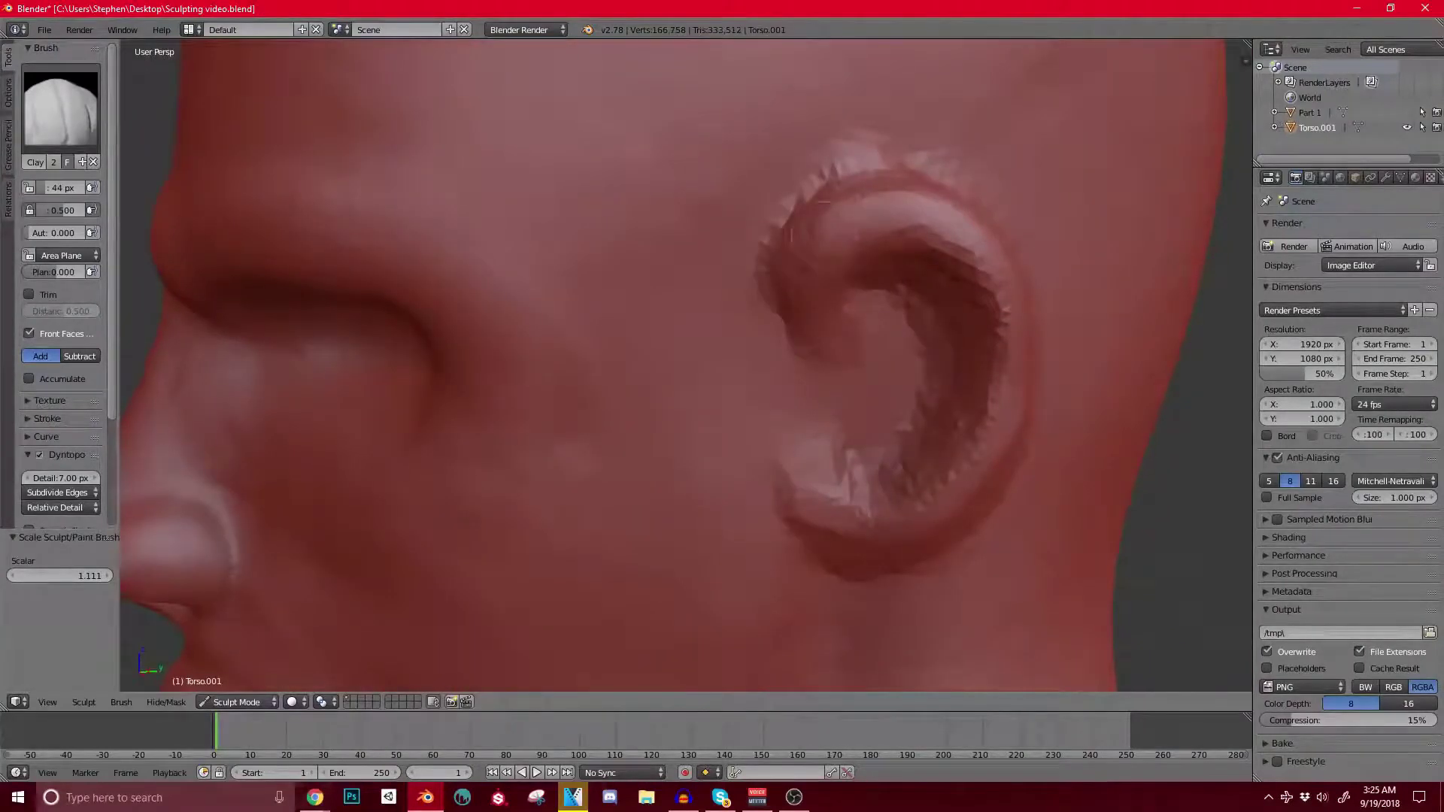
key(bracketright)
key(bracketright)
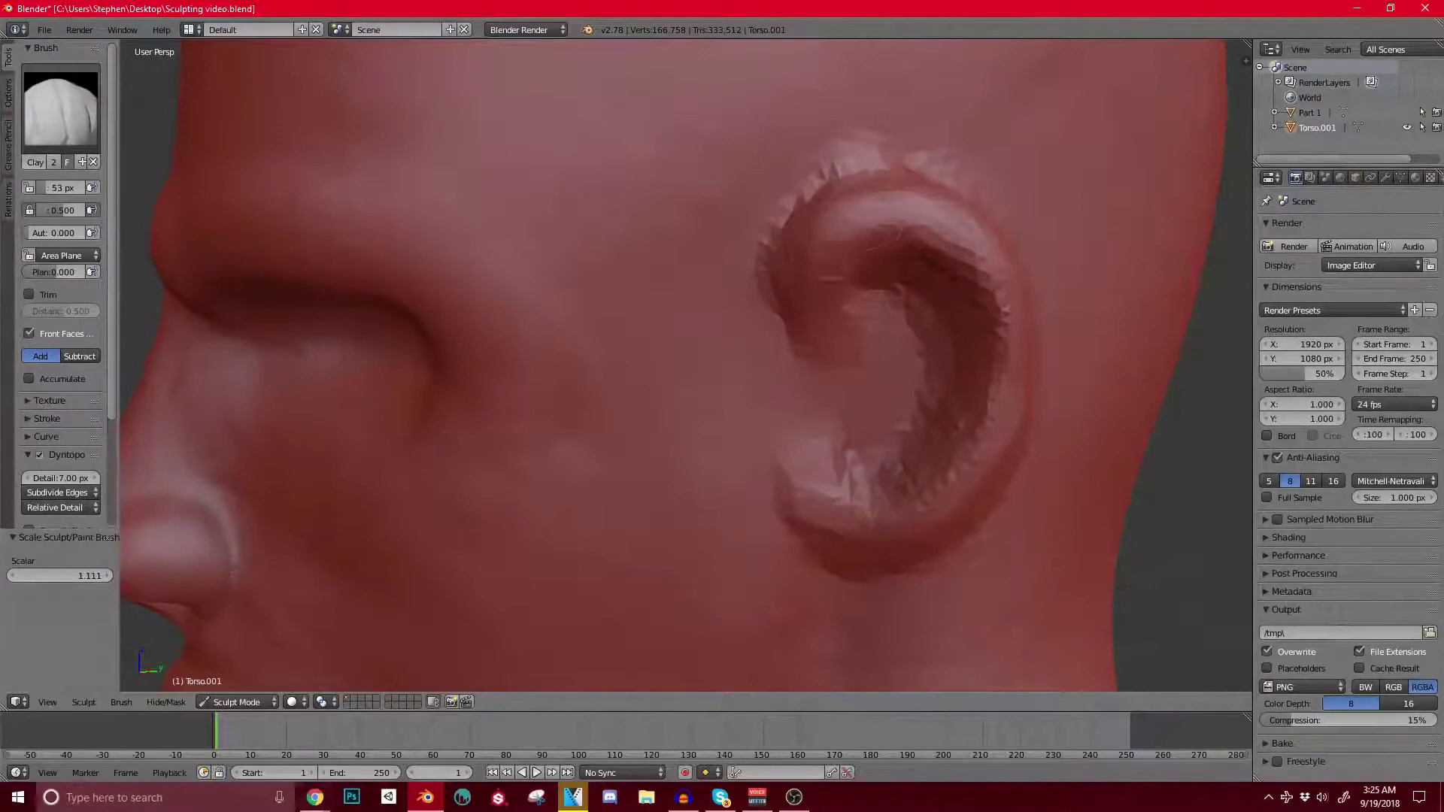
drag(849, 161, 947, 169)
scroll(948, 169, down, 2)
scroll(948, 170, up, 1)
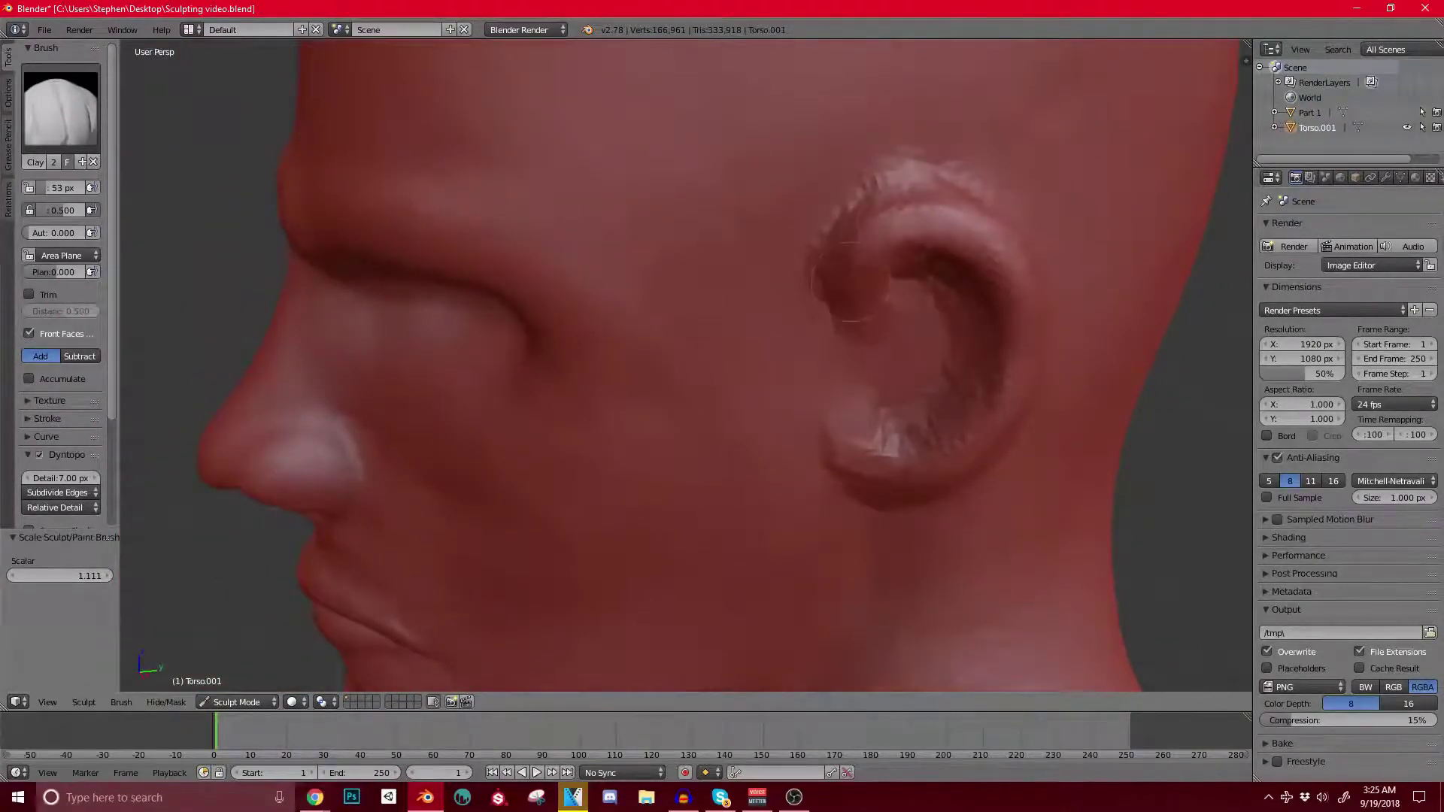
drag(851, 282, 858, 323)
Step: Shape the inner hollow of the ear beneath the upper fold with a Clay Strips stroke
scroll(903, 301, down, 3)
mouse_move(966, 295)
middle_down()
mouse_move(802, 296)
mouse_move(1008, 301)
mouse_move(899, 295)
mouse_move(873, 319)
middle_up()
scroll(974, 295, up, 3)
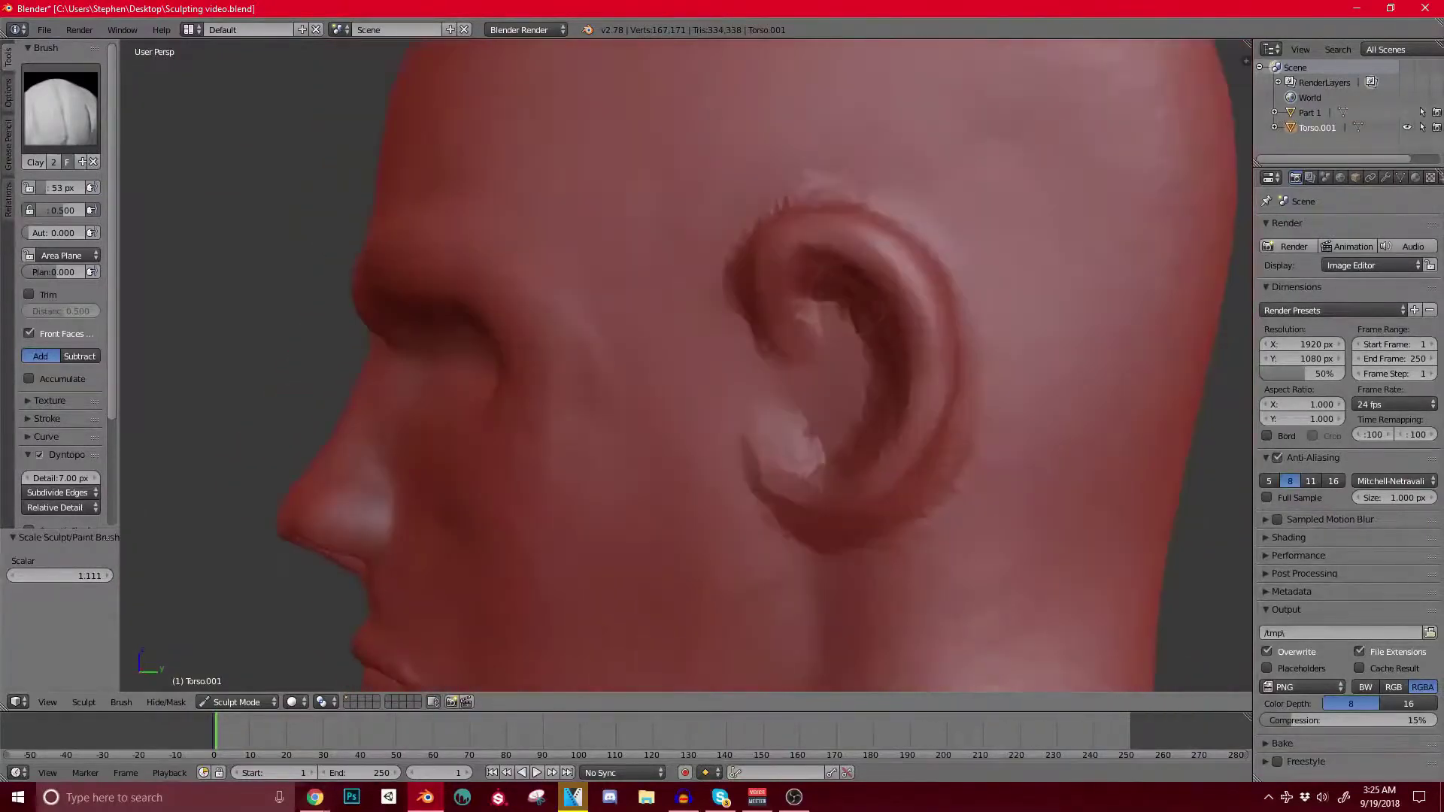
drag(831, 320, 865, 376)
Step: Round out the ear rim from its top down the back edge with the SculptDraw brush
click(60, 105)
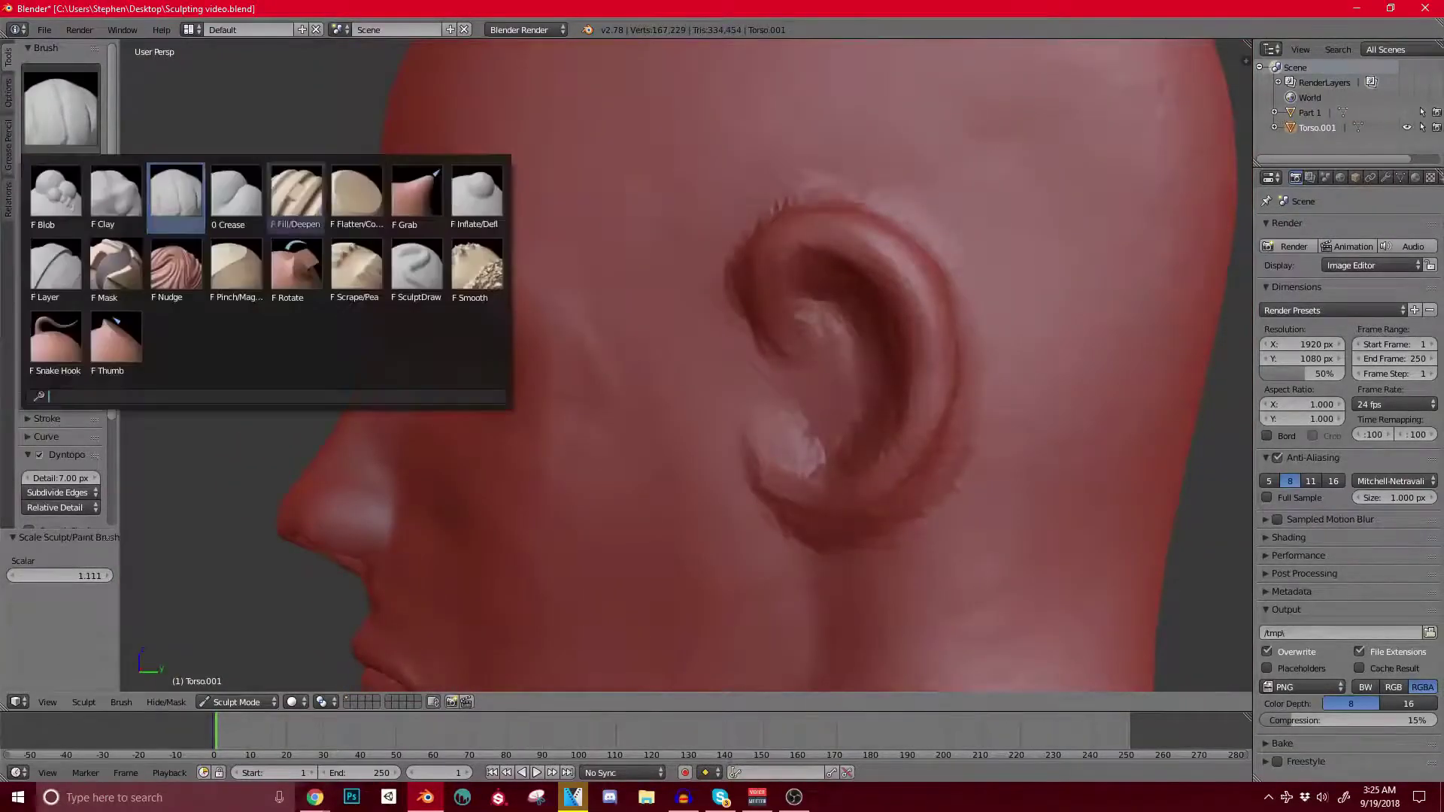
click(416, 270)
mouse_move(835, 242)
mouse_down()
mouse_move(919, 331)
mouse_move(916, 312)
mouse_move(899, 474)
mouse_up()
drag(922, 387, 931, 436)
Step: Define the back of the ear behind the rim with SculptDraw strokes, working from behind the head
mouse_move(930, 414)
middle_down()
mouse_move(784, 386)
mouse_move(816, 376)
middle_up()
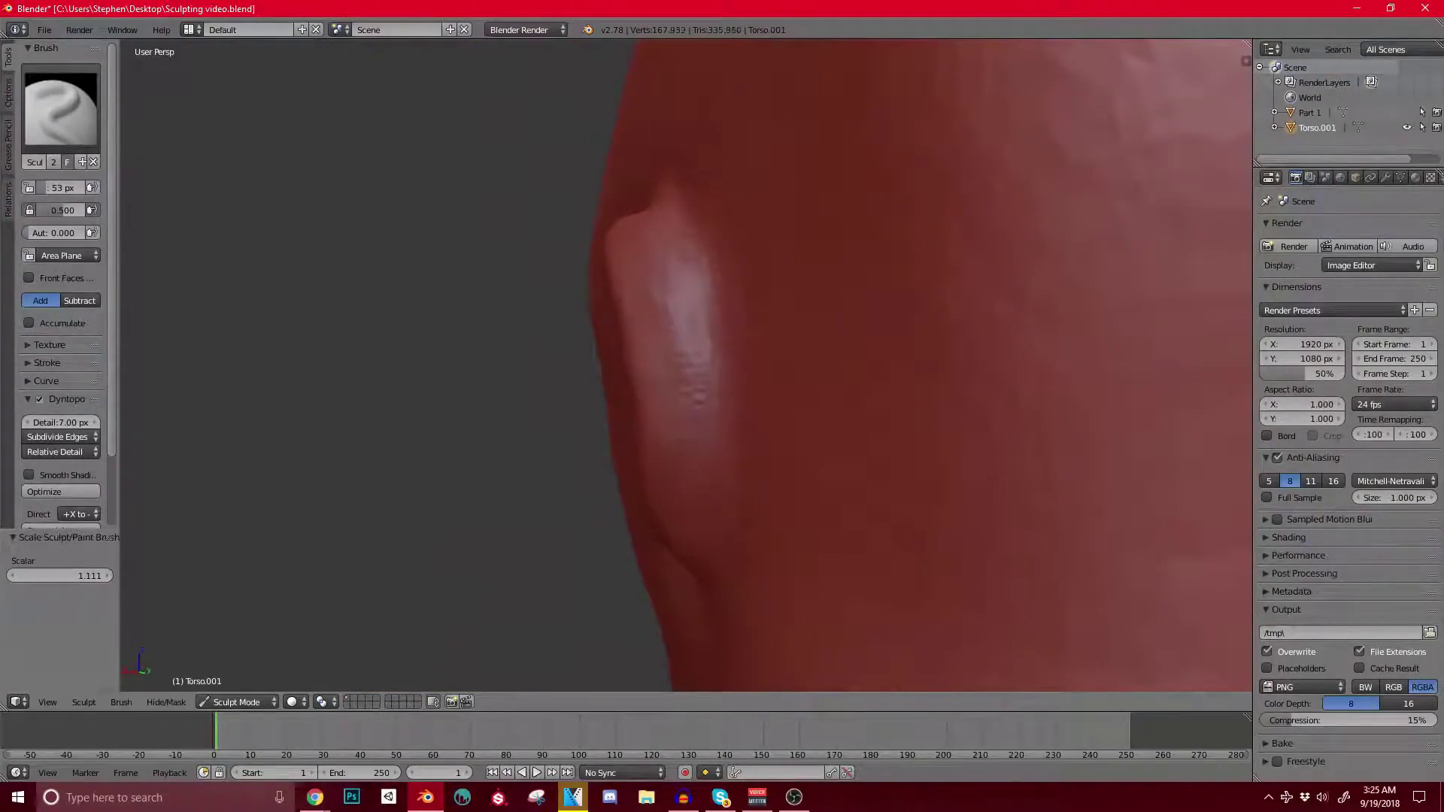
drag(709, 305, 719, 436)
scroll(718, 376, down, 4)
middle_drag(719, 376, 759, 374)
scroll(759, 374, up, 4)
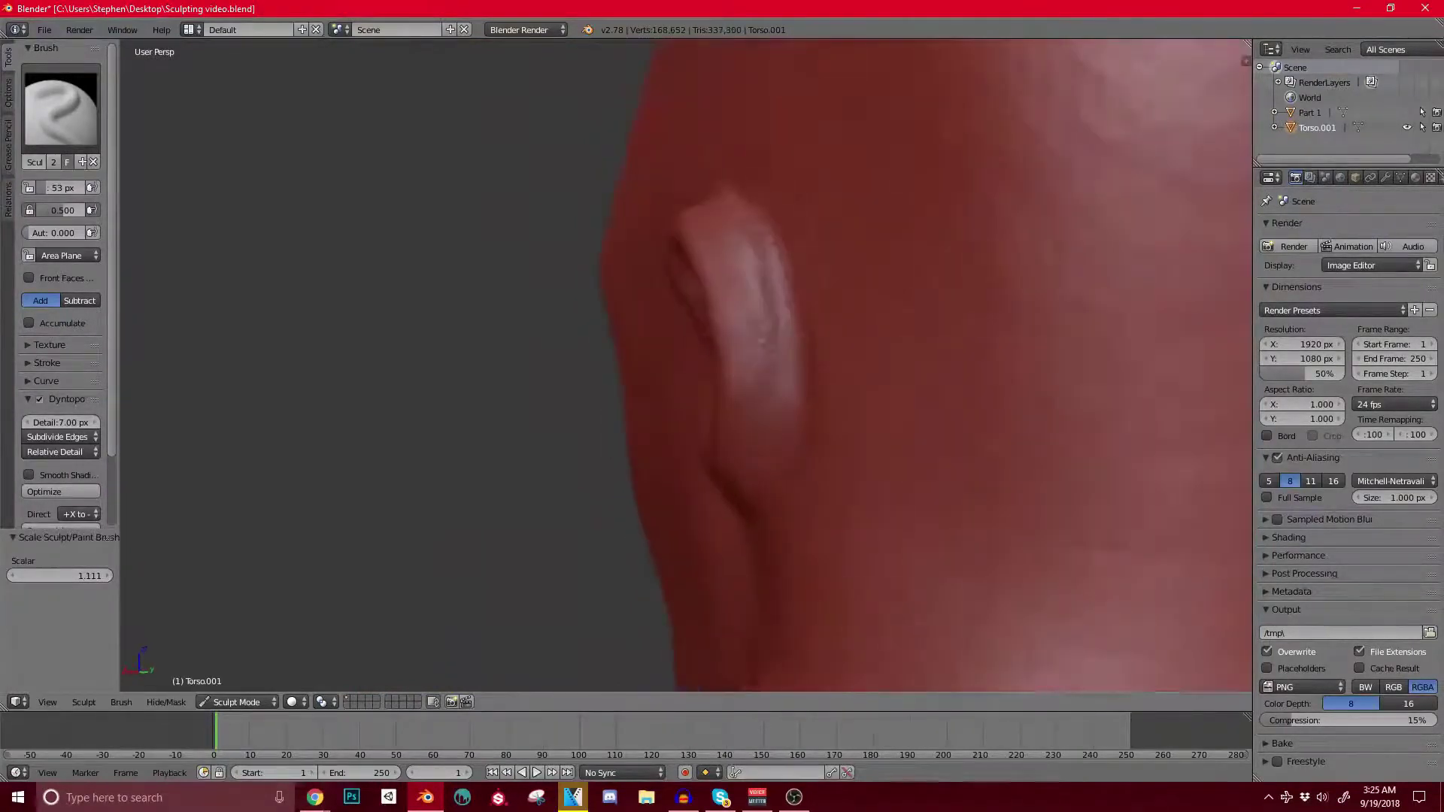
scroll(774, 483, down, 3)
drag(718, 373, 767, 248)
scroll(767, 248, up, 3)
middle_drag(722, 339, 786, 278)
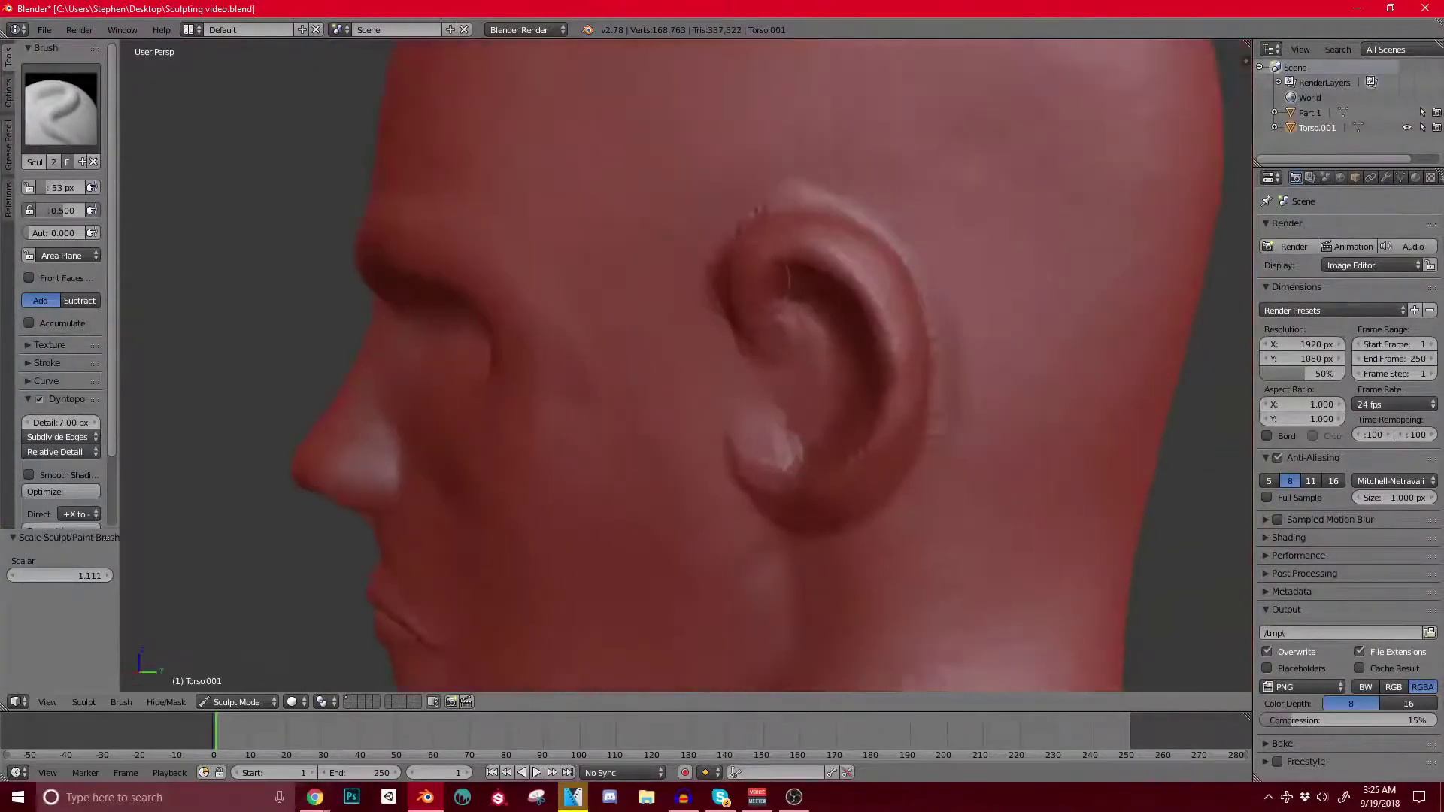
Step: Refine the lower ear rim and the earlobe with SculptDraw strokes
middle_drag(836, 432, 882, 360)
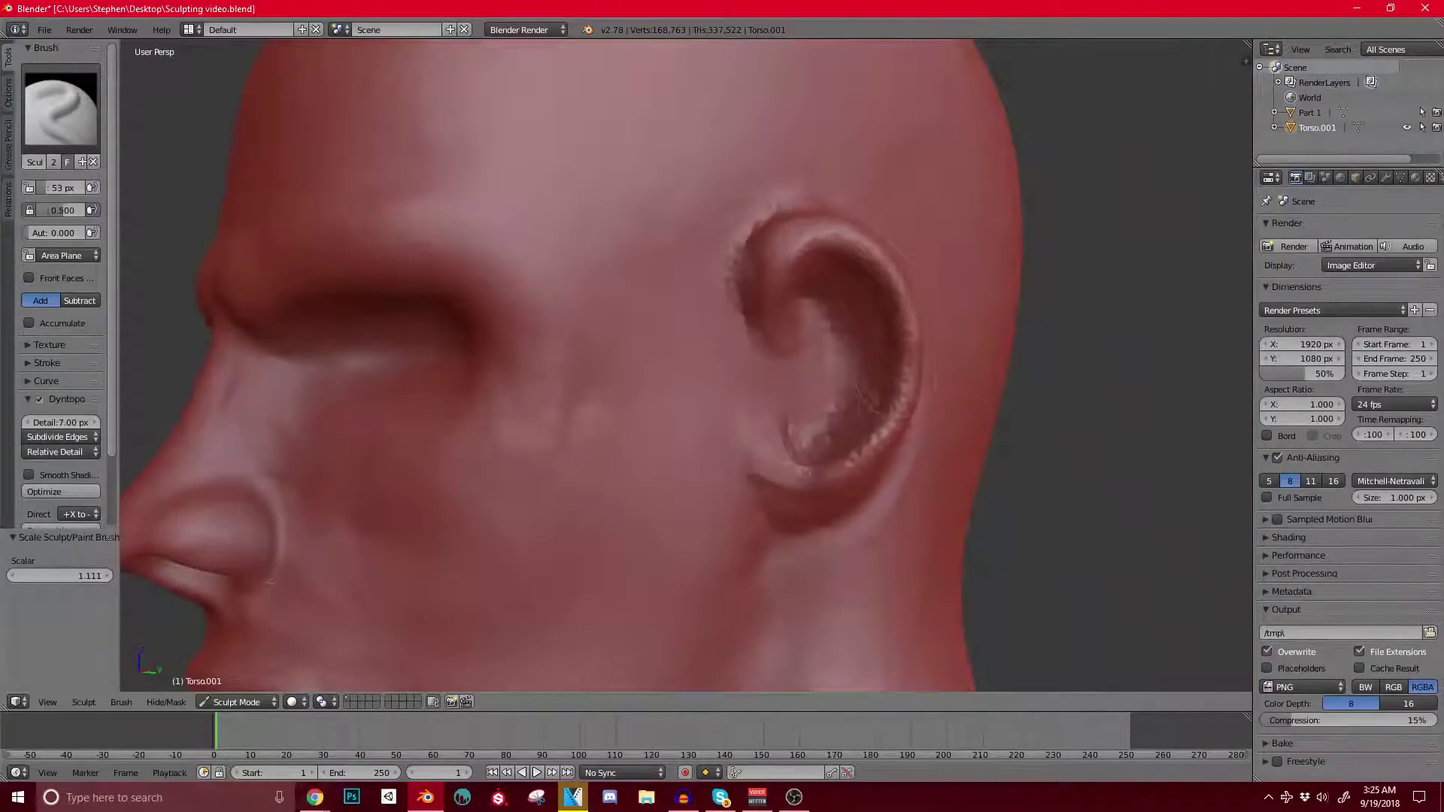
drag(779, 472, 790, 457)
mouse_move(790, 457)
shift+middle_down()
mouse_move(722, 428)
mouse_move(696, 376)
shift+middle_up()
mouse_move(771, 372)
mouse_down()
mouse_move(696, 402)
mouse_move(812, 282)
mouse_move(801, 216)
mouse_up()
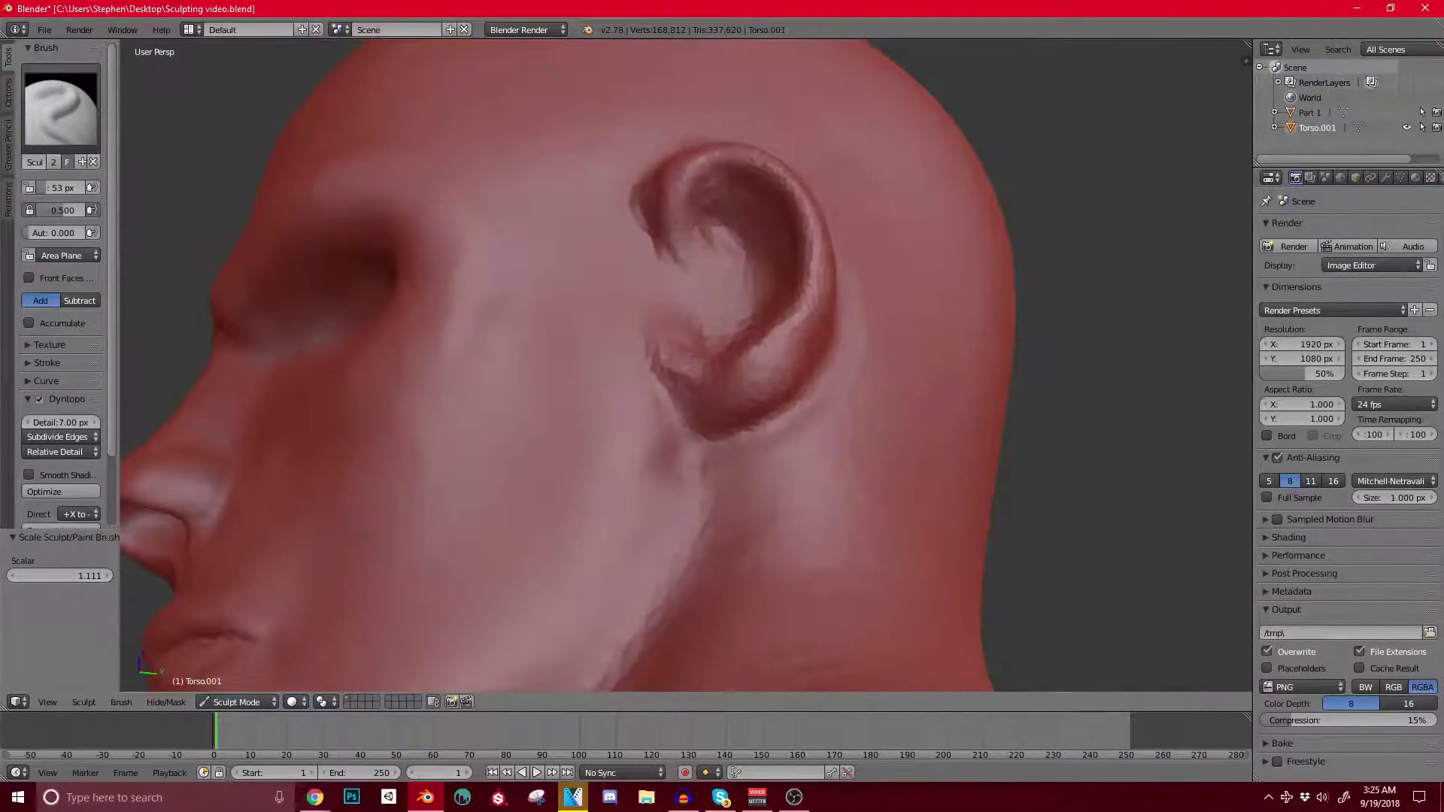
Step: Build up the inner fold within the ear hollow with Clay Strips strokes below the upper rim
click(60, 110)
click(176, 198)
middle_drag(700, 368, 715, 399)
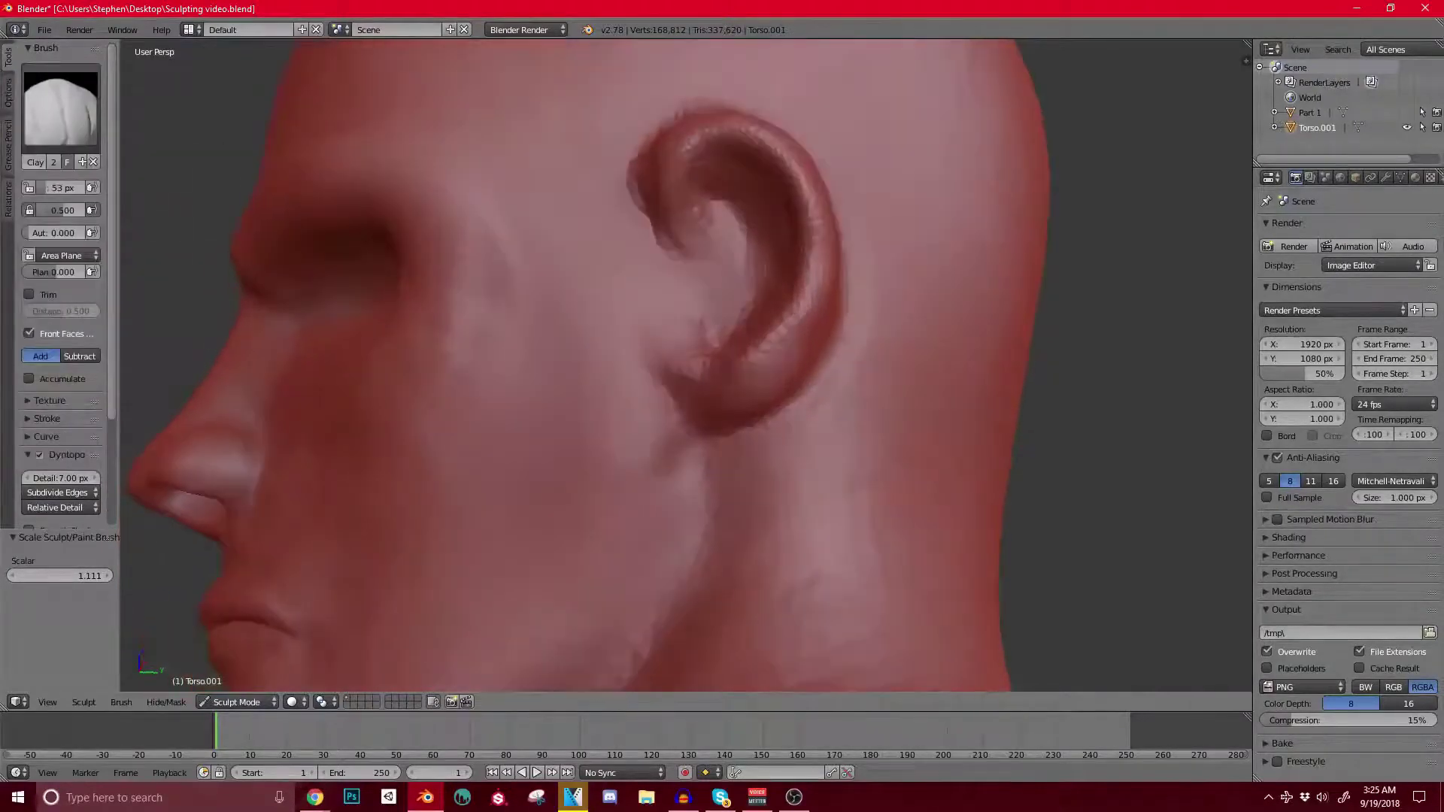
drag(745, 214, 722, 259)
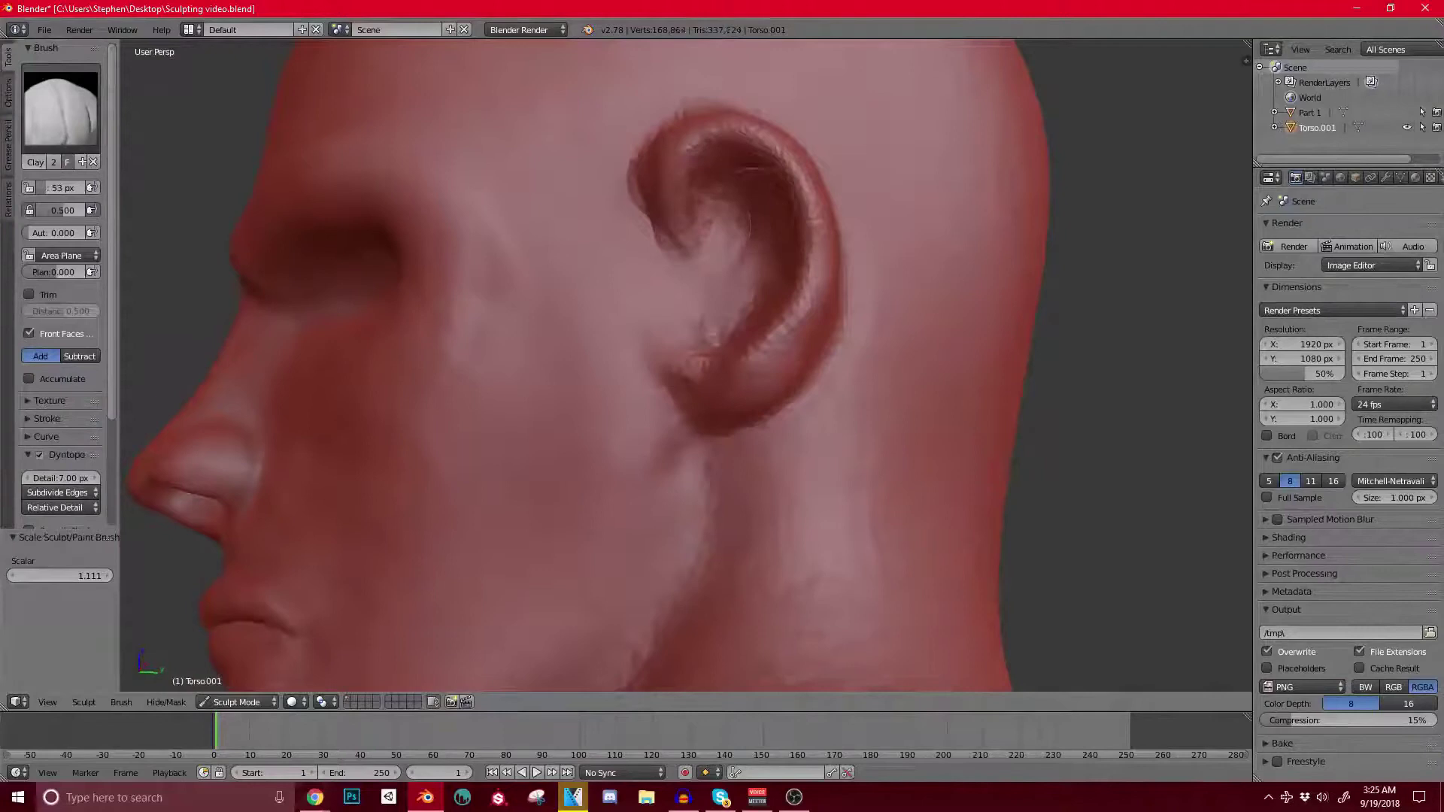
drag(734, 207, 733, 301)
drag(734, 234, 741, 297)
mouse_move(736, 188)
mouse_down()
mouse_move(714, 256)
mouse_move(741, 162)
mouse_move(789, 226)
mouse_up()
Step: Refine the underside of the earlobe with a Clay Strips stroke from below
middle_drag(698, 367, 696, 297)
drag(741, 418, 778, 398)
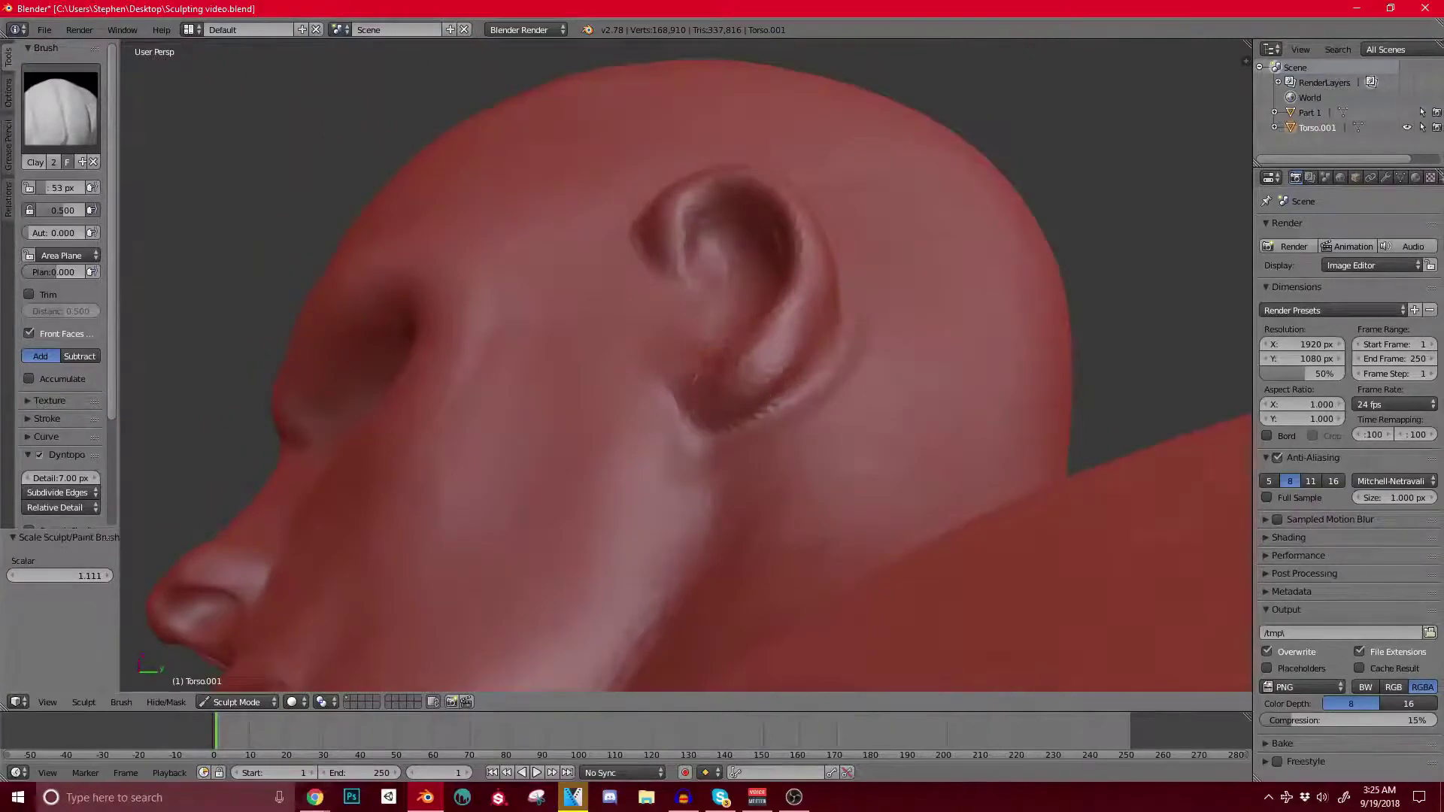
mouse_move(722, 323)
middle_down()
mouse_move(733, 466)
mouse_move(677, 391)
middle_up()
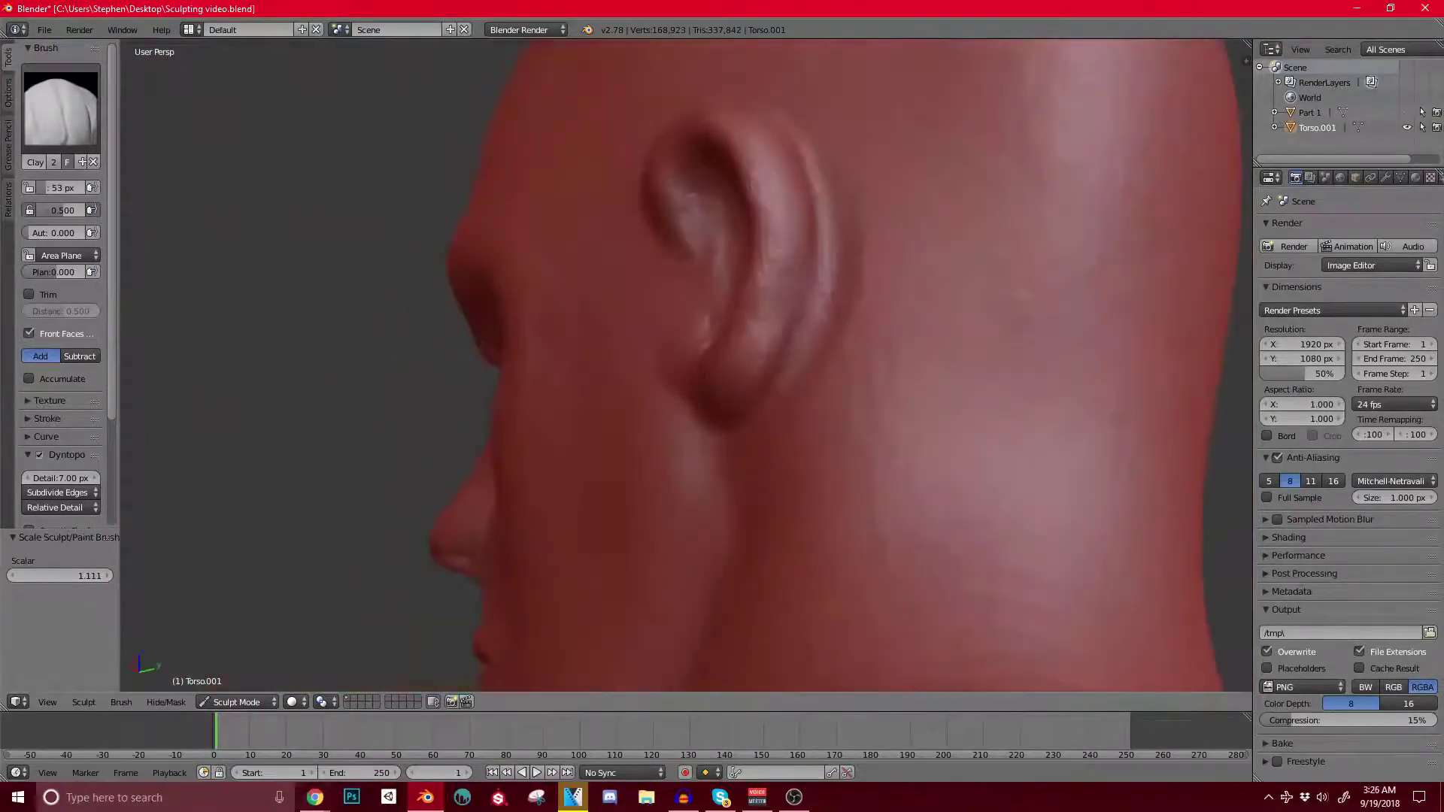
Step: Build up the lower ear rim and the earlobe with short Clay Strips strokes
drag(787, 271, 781, 312)
middle_drag(722, 323, 816, 312)
mouse_move(741, 376)
middle_down()
mouse_move(760, 339)
mouse_move(684, 323)
middle_up()
scroll(707, 323, up, 2)
drag(712, 322, 715, 330)
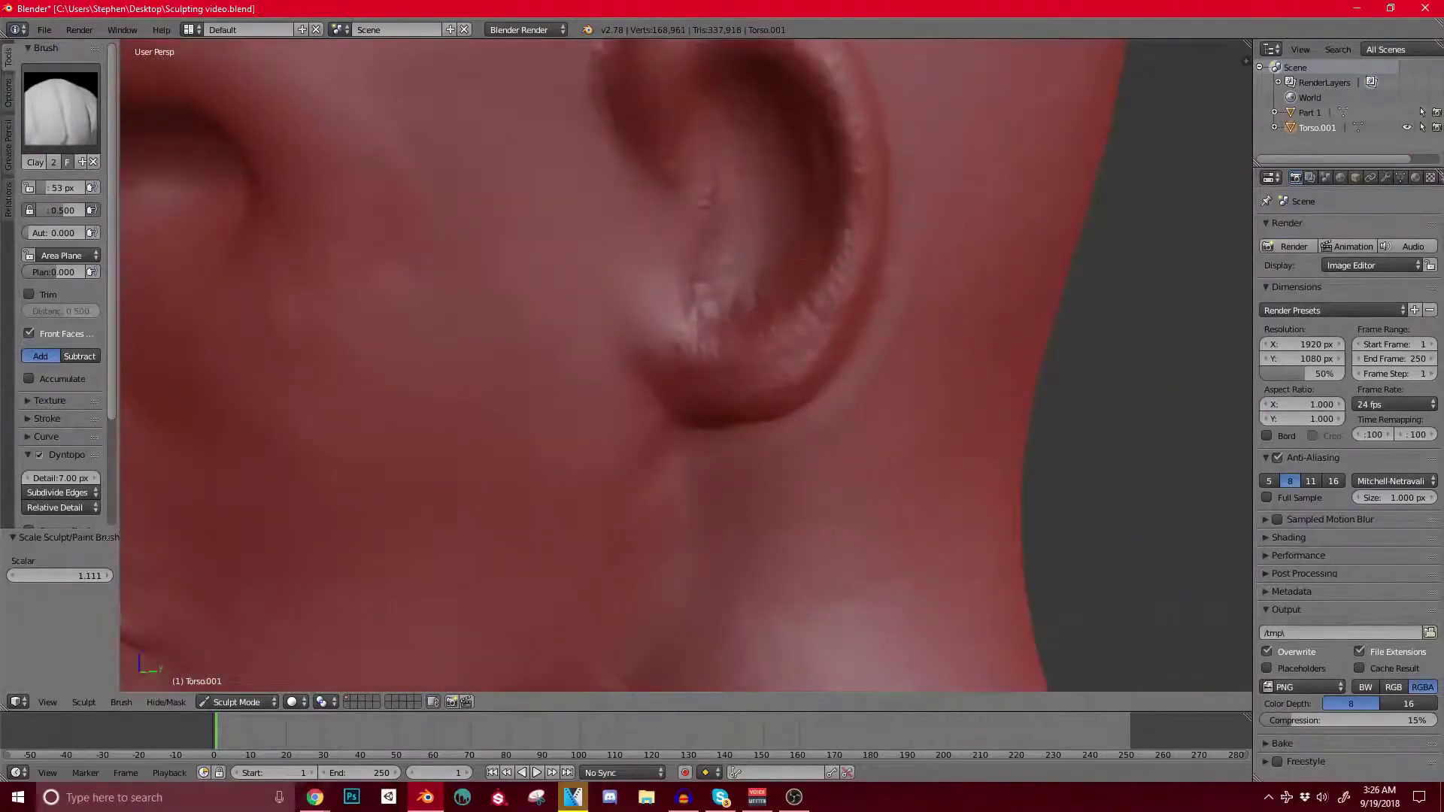
drag(741, 376, 805, 342)
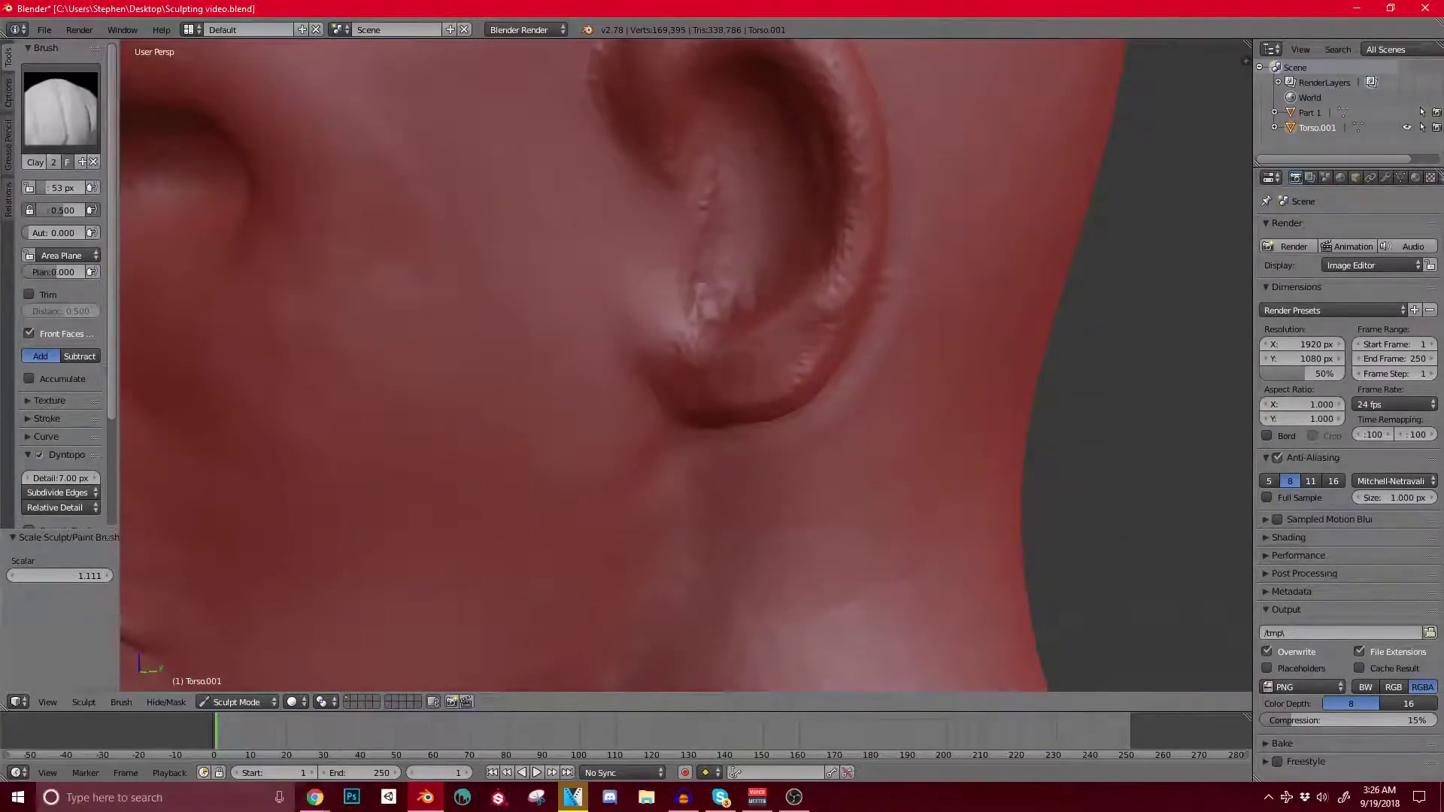
scroll(835, 240, down, 5)
mouse_move(827, 245)
middle_down()
mouse_move(726, 267)
mouse_move(699, 248)
mouse_move(801, 252)
middle_up()
scroll(801, 254, up, 3)
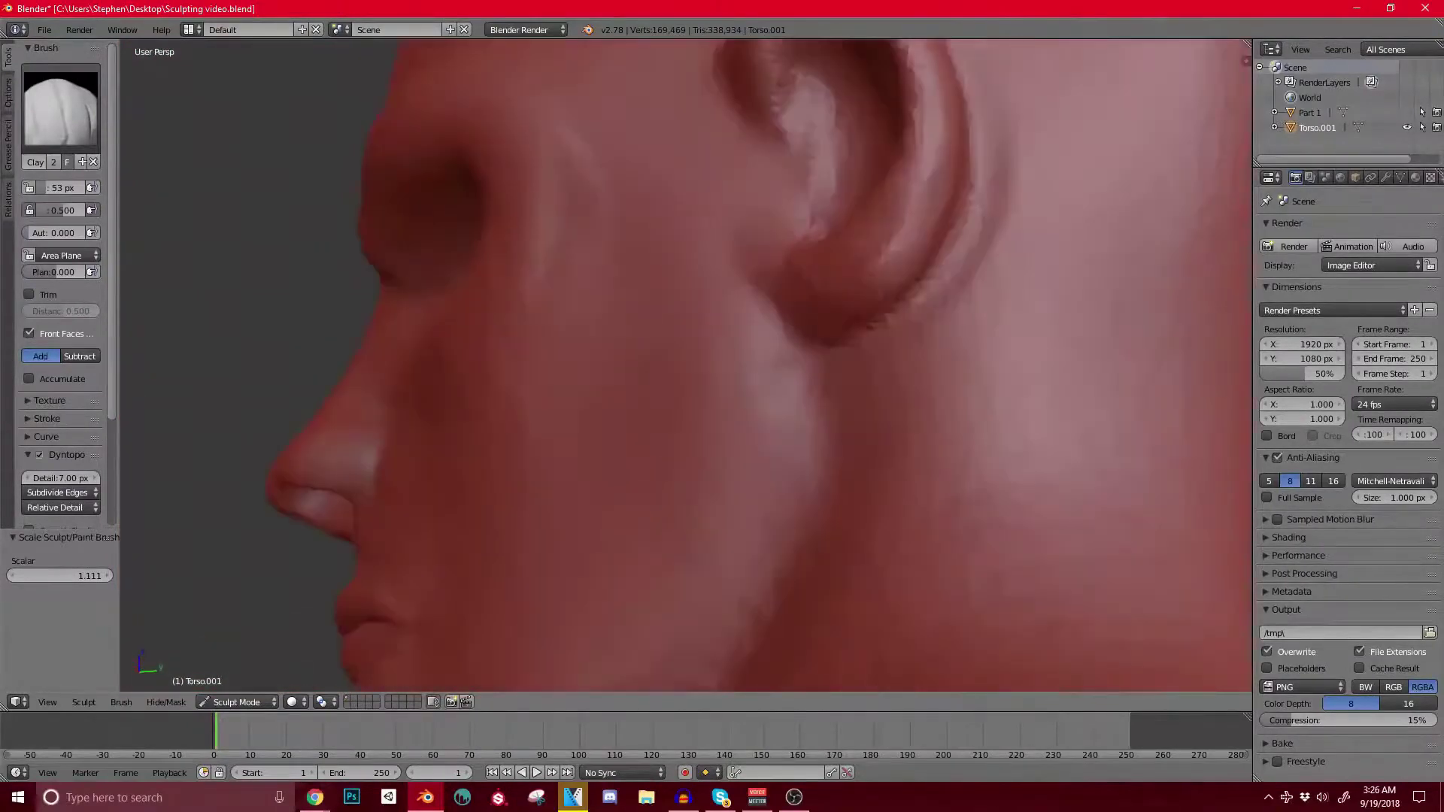
Step: Reshape the earlobe and its junction with the jaw using the Grab brush at 142 px
key(g)
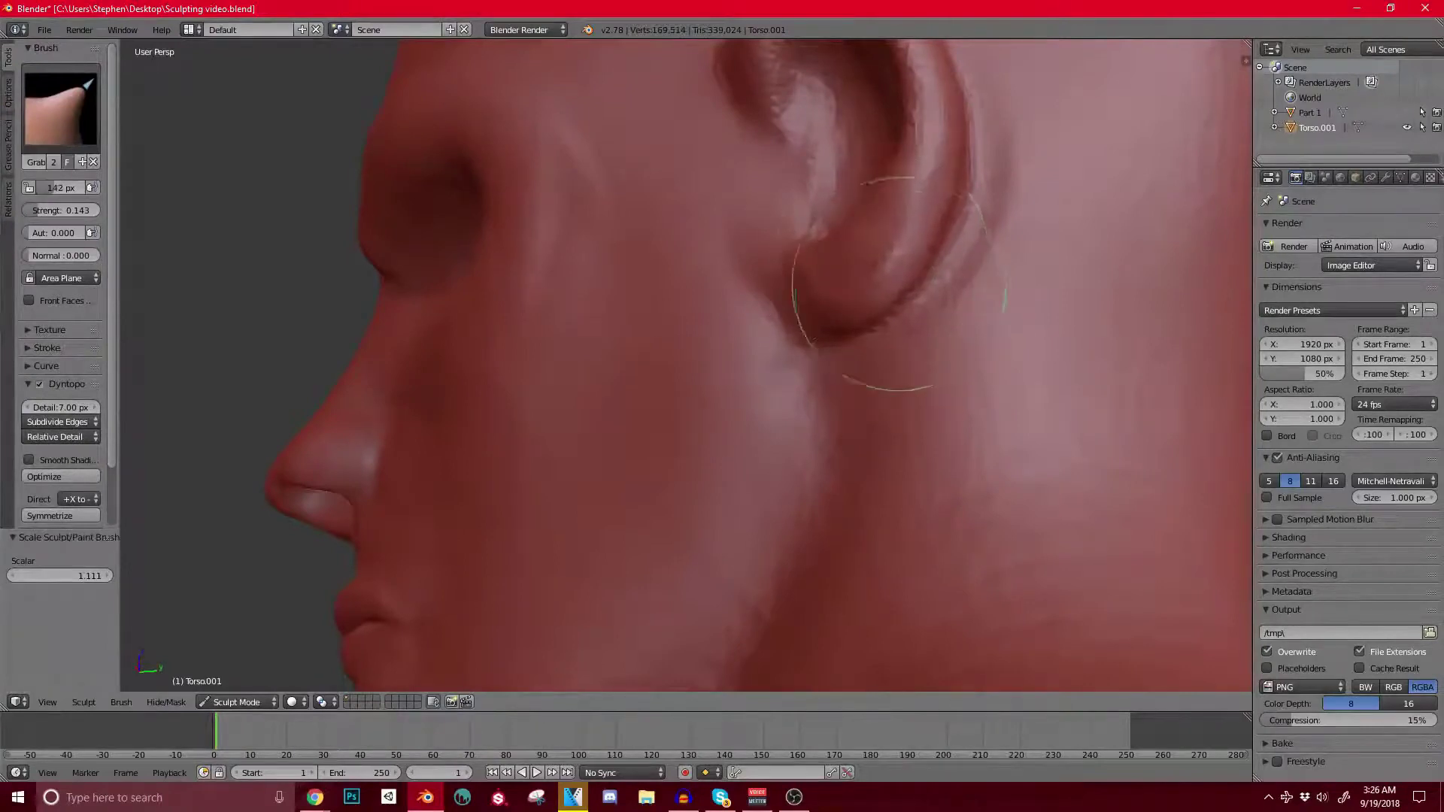
key(bracketright)
key(bracketright)
mouse_move(892, 288)
middle_down()
mouse_move(799, 339)
mouse_move(806, 364)
middle_up()
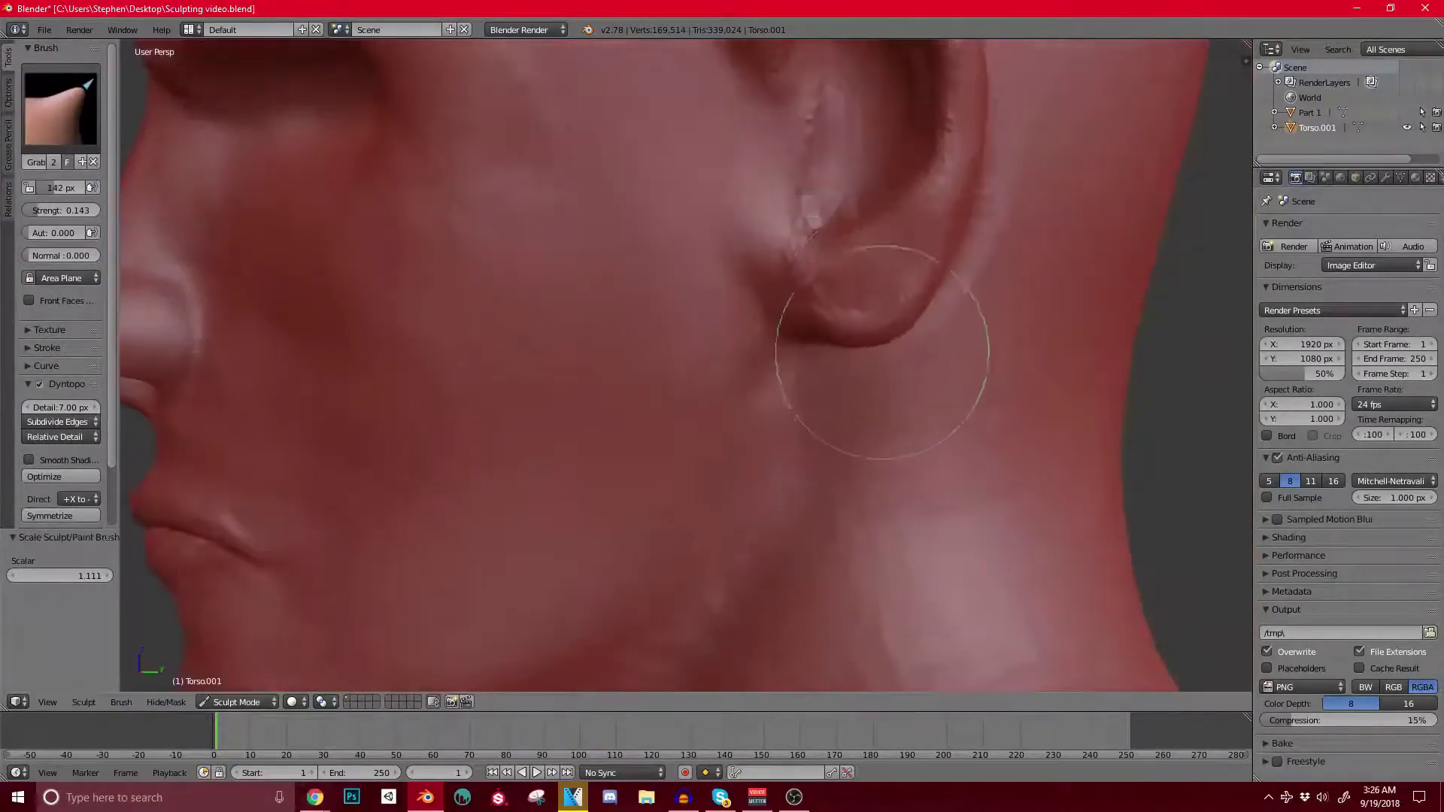
mouse_move(858, 347)
mouse_down()
mouse_move(835, 328)
mouse_move(916, 322)
mouse_move(922, 284)
mouse_move(914, 308)
mouse_up()
mouse_move(914, 308)
middle_down()
mouse_move(844, 306)
mouse_move(895, 284)
mouse_move(832, 332)
middle_up()
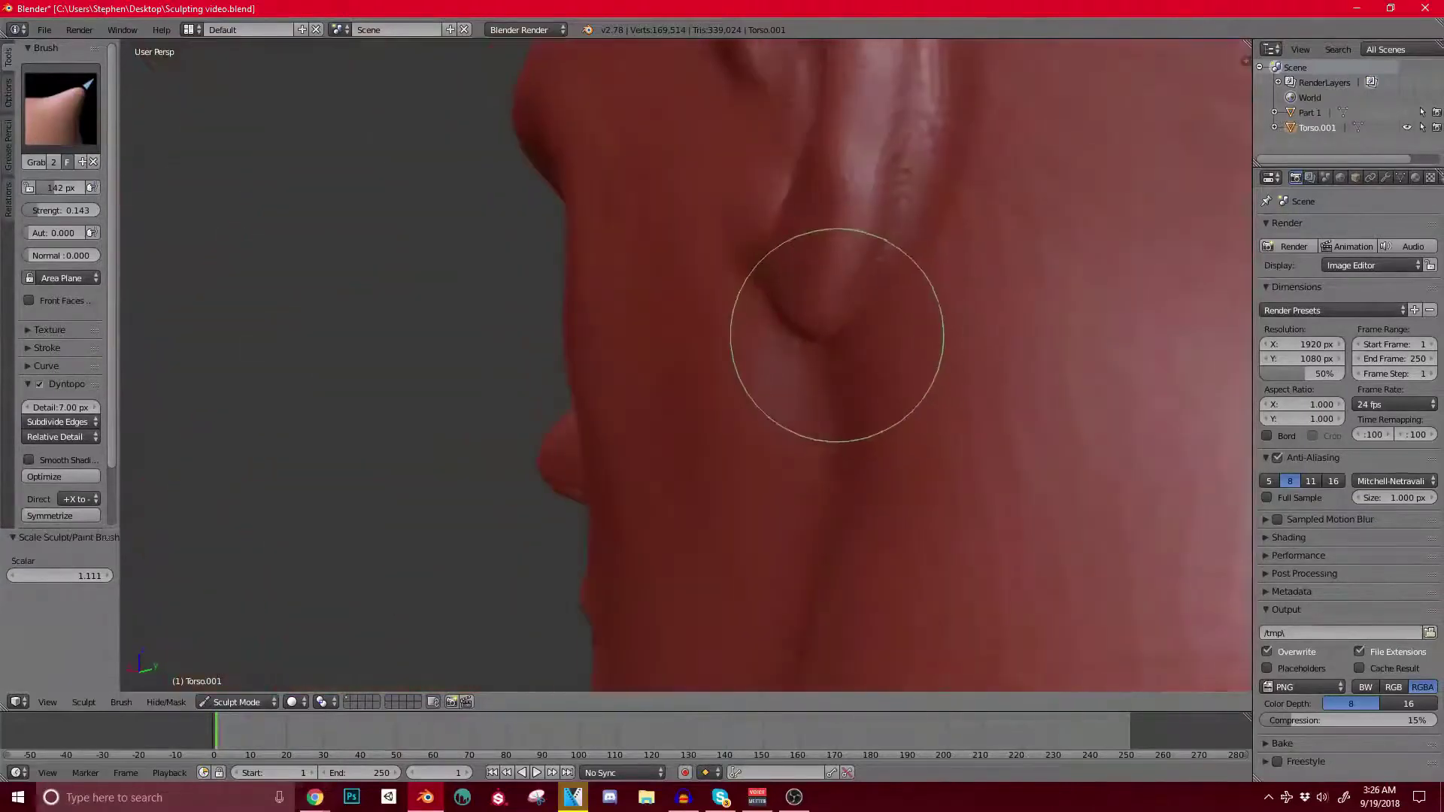
mouse_move(932, 232)
middle_down()
mouse_move(877, 264)
mouse_move(835, 330)
middle_up()
scroll(888, 313, up, 1)
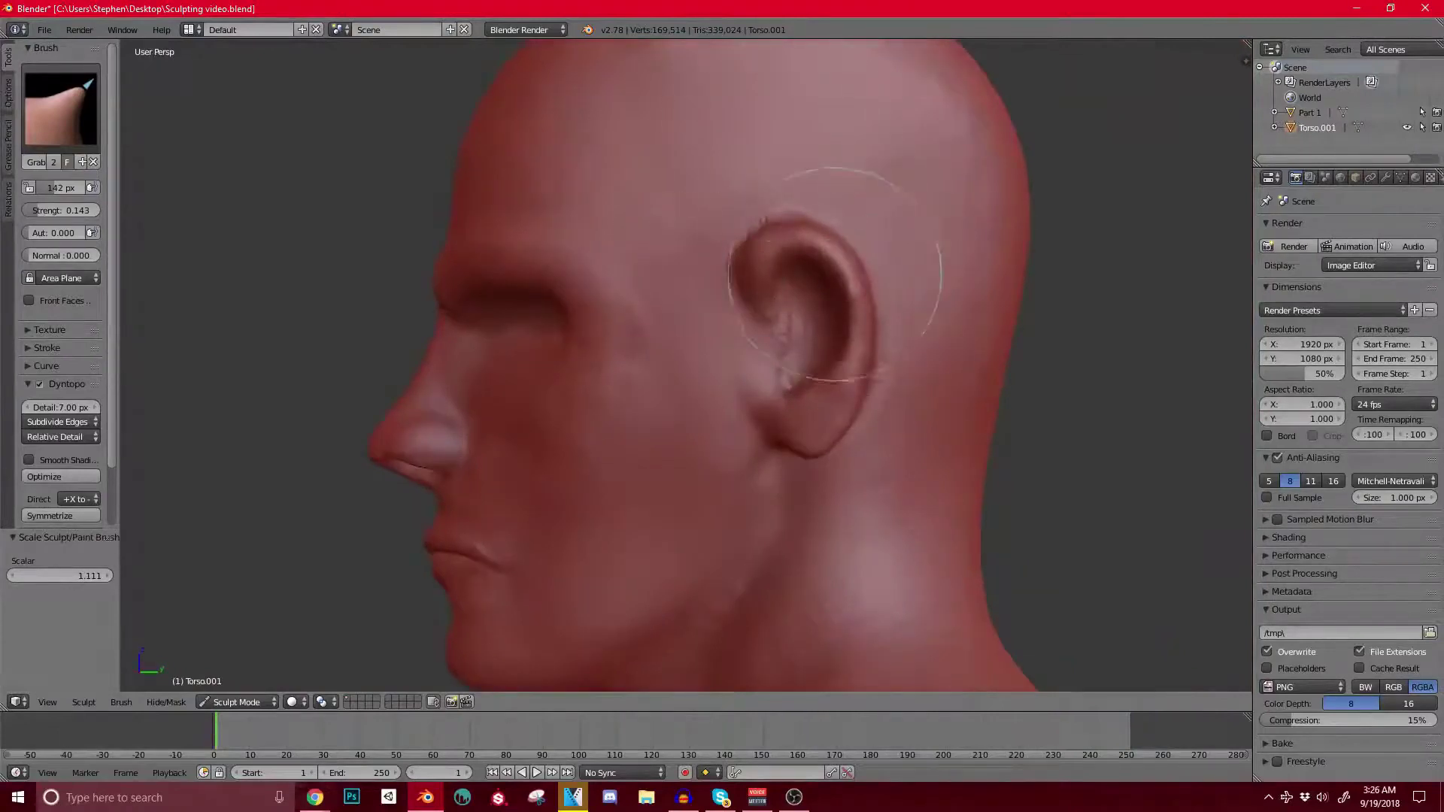
Step: Resize the Grab brush to 184 px and nudge the back rim and overall outline of the ear
key(bracketright)
key(bracketright)
key(bracketright)
key(bracketright)
key(bracketright)
key(bracketleft)
key(bracketleft)
key(bracketleft)
key(bracketleft)
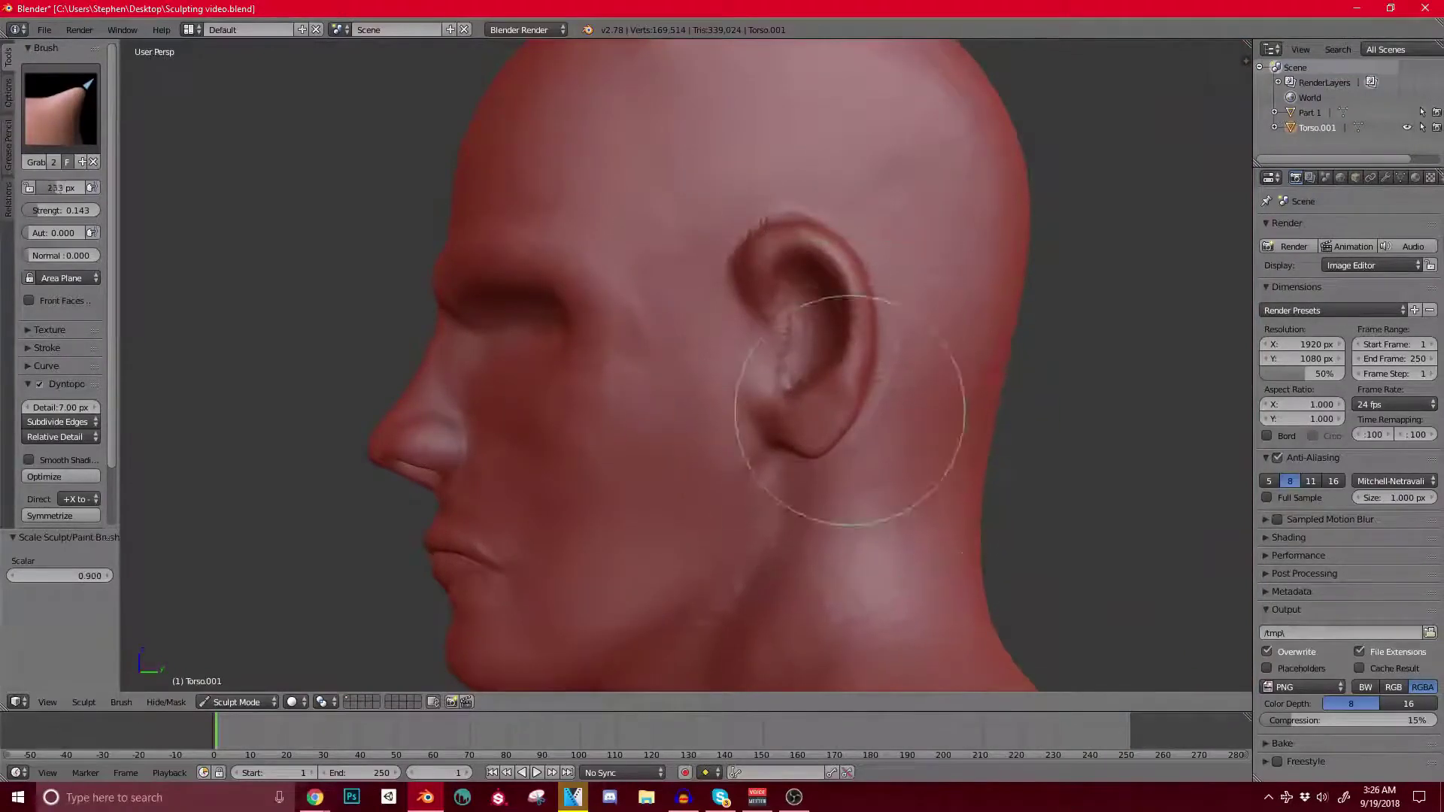
key(bracketleft)
key(bracketleft)
key(bracketleft)
key(bracketleft)
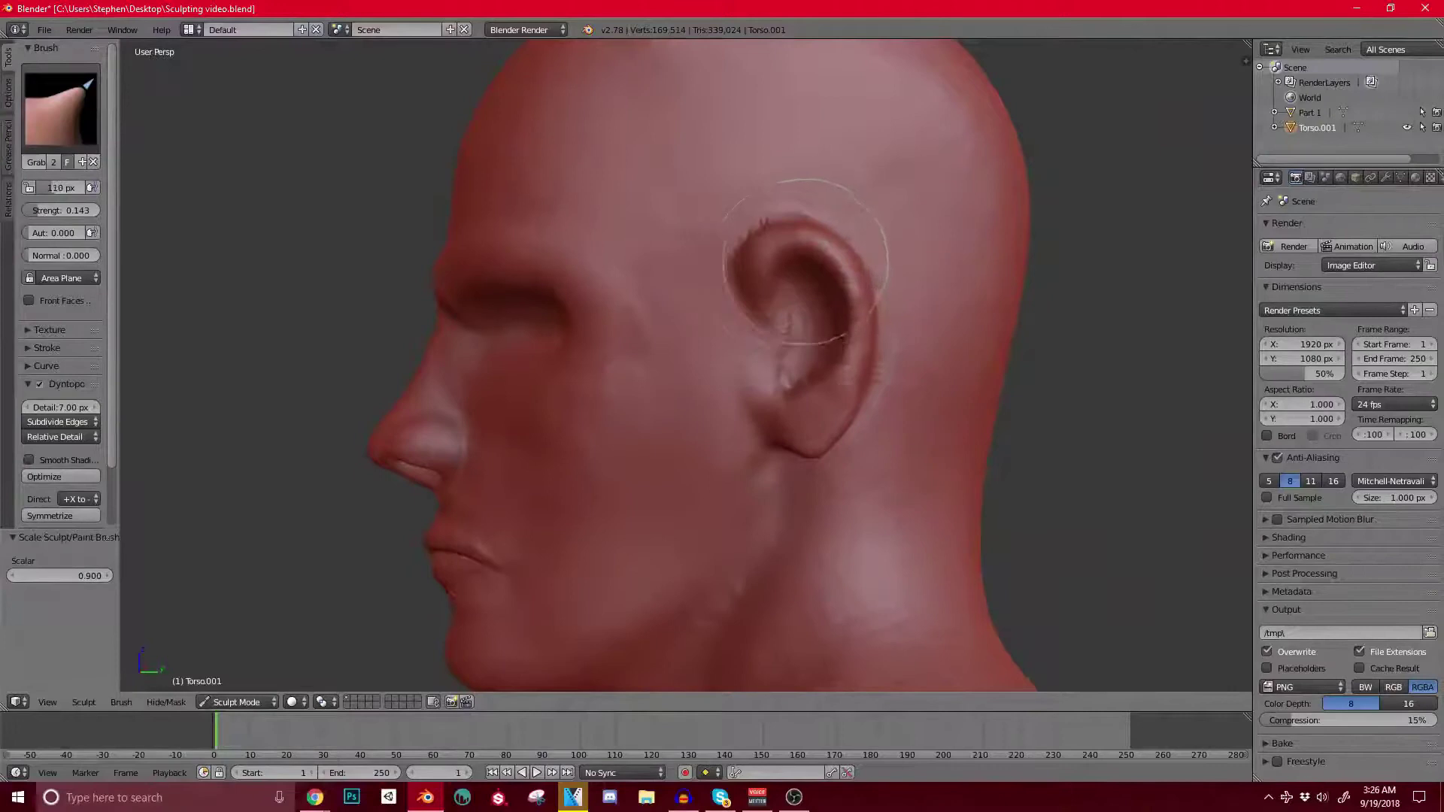
key(bracketright)
key(bracketright)
key(bracketright)
key(bracketright)
key(bracketright)
key(bracketright)
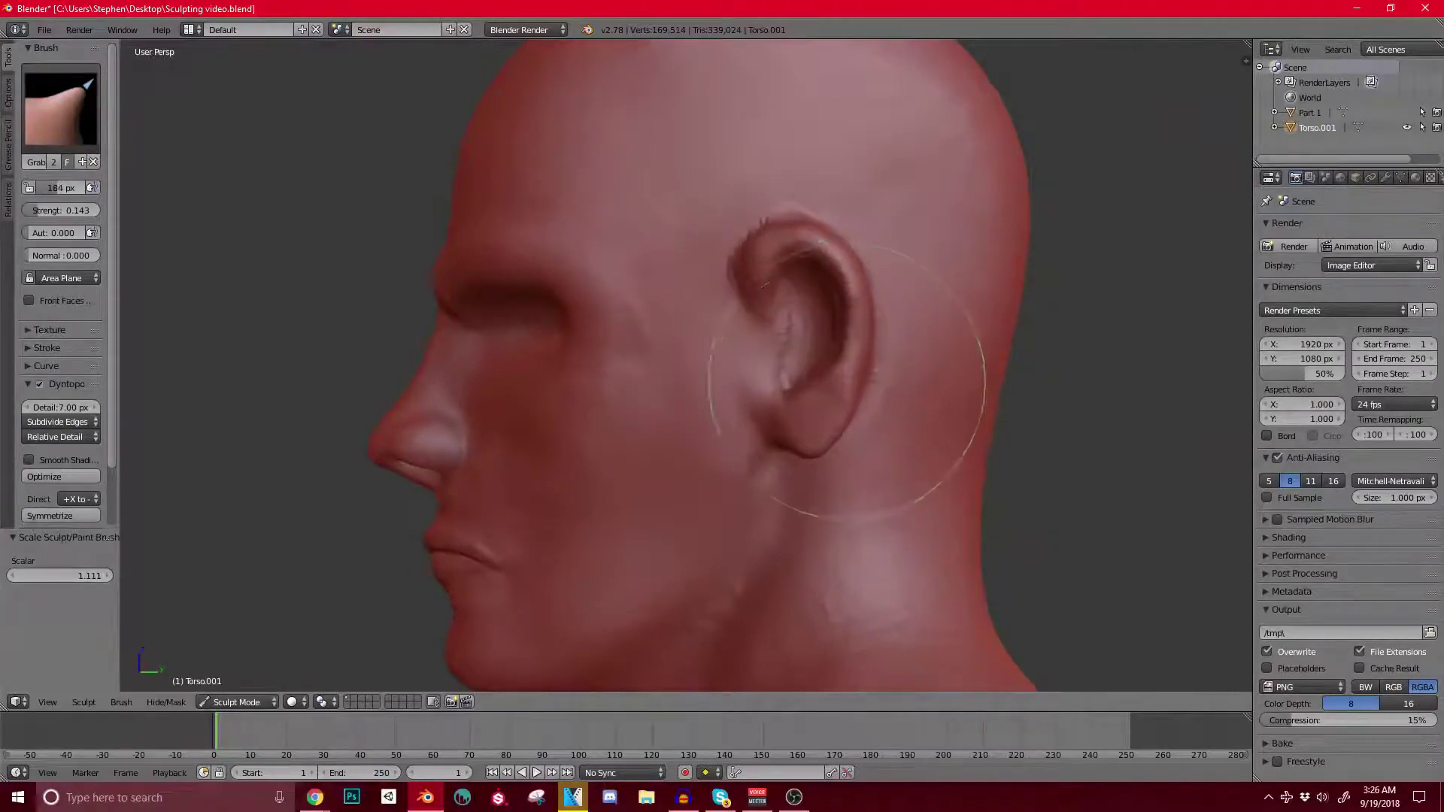
scroll(744, 388, up, 3)
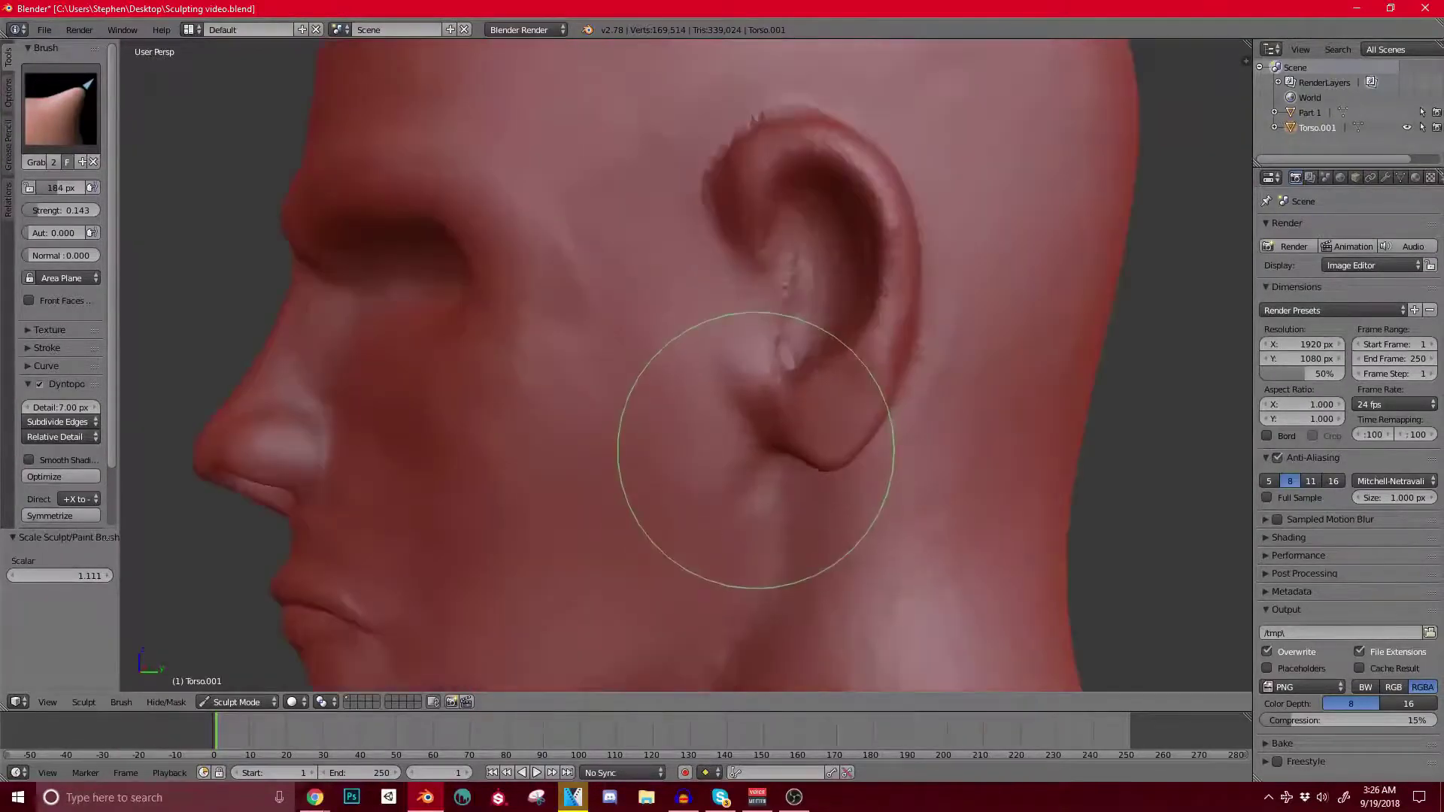
Step: Adjust the upper rim and width of the ear with the Grab brush, reducing its size to 130 px
scroll(744, 382, down, 4)
mouse_move(743, 382)
middle_down()
mouse_move(819, 464)
mouse_move(877, 462)
mouse_move(730, 369)
middle_up()
mouse_move(730, 368)
shift+middle_down()
mouse_move(725, 487)
mouse_move(716, 348)
shift+middle_up()
scroll(726, 342, up, 2)
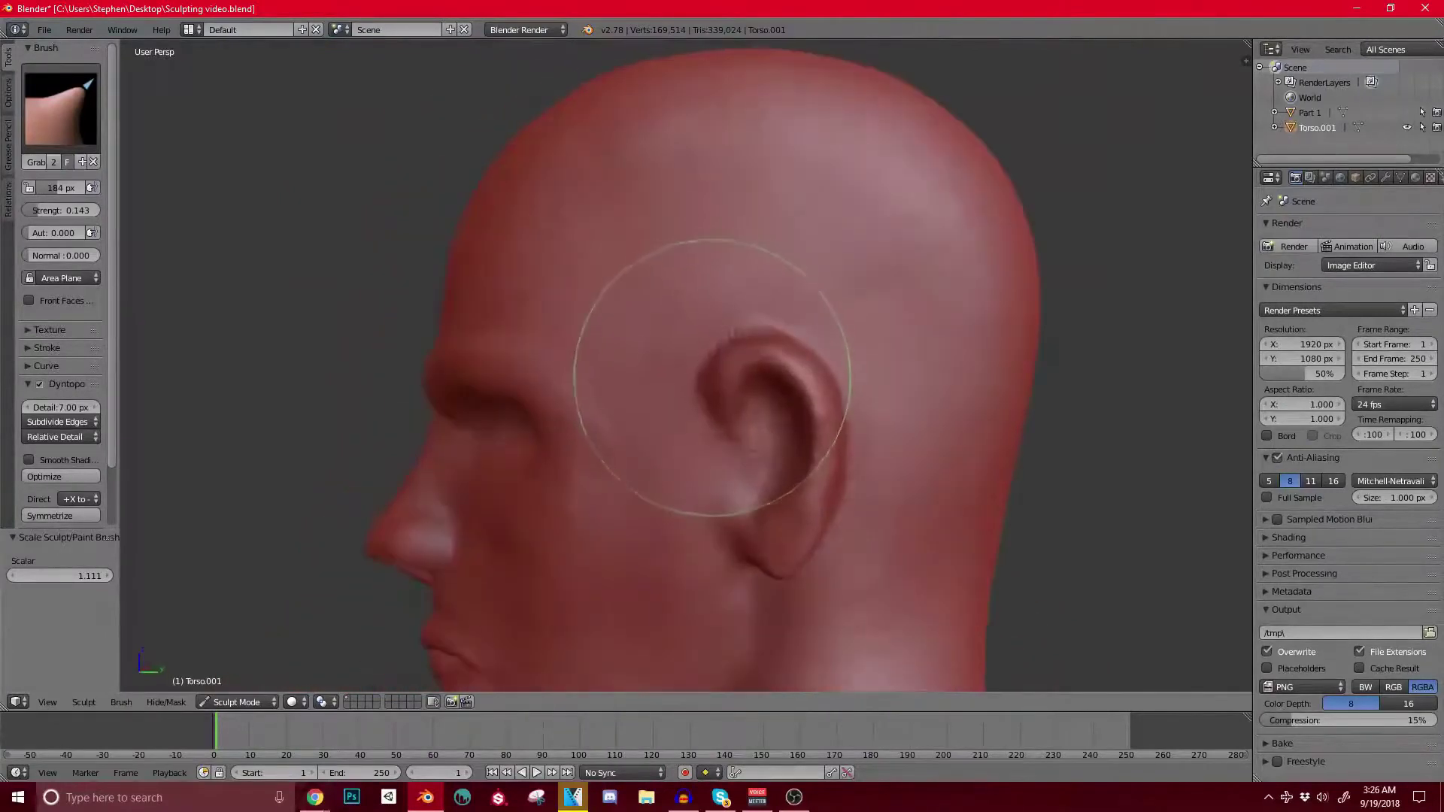
key(f)
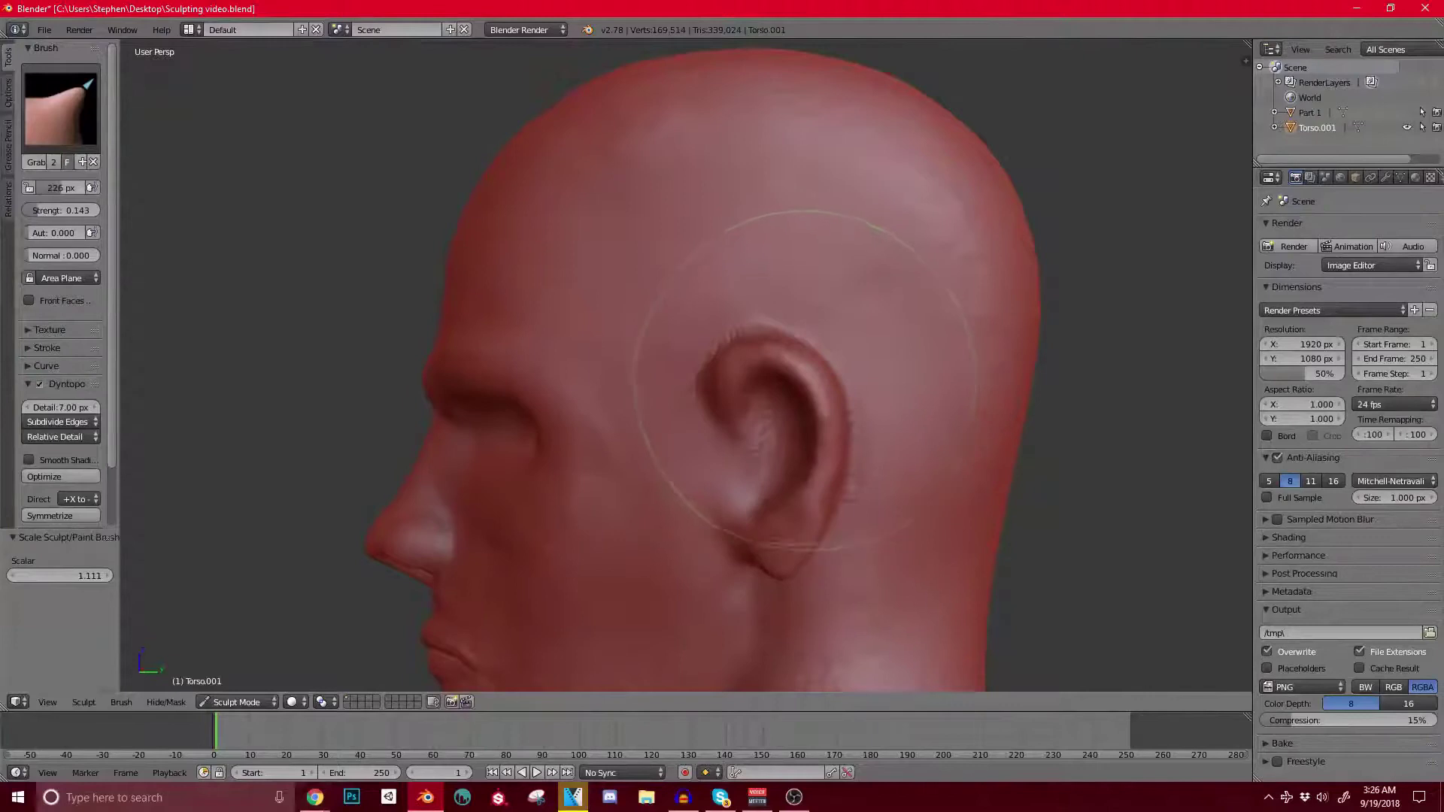
key(bracketleft)
key(bracketleft)
key(bracketleft)
key(bracketleft)
key(bracketleft)
key(bracketleft)
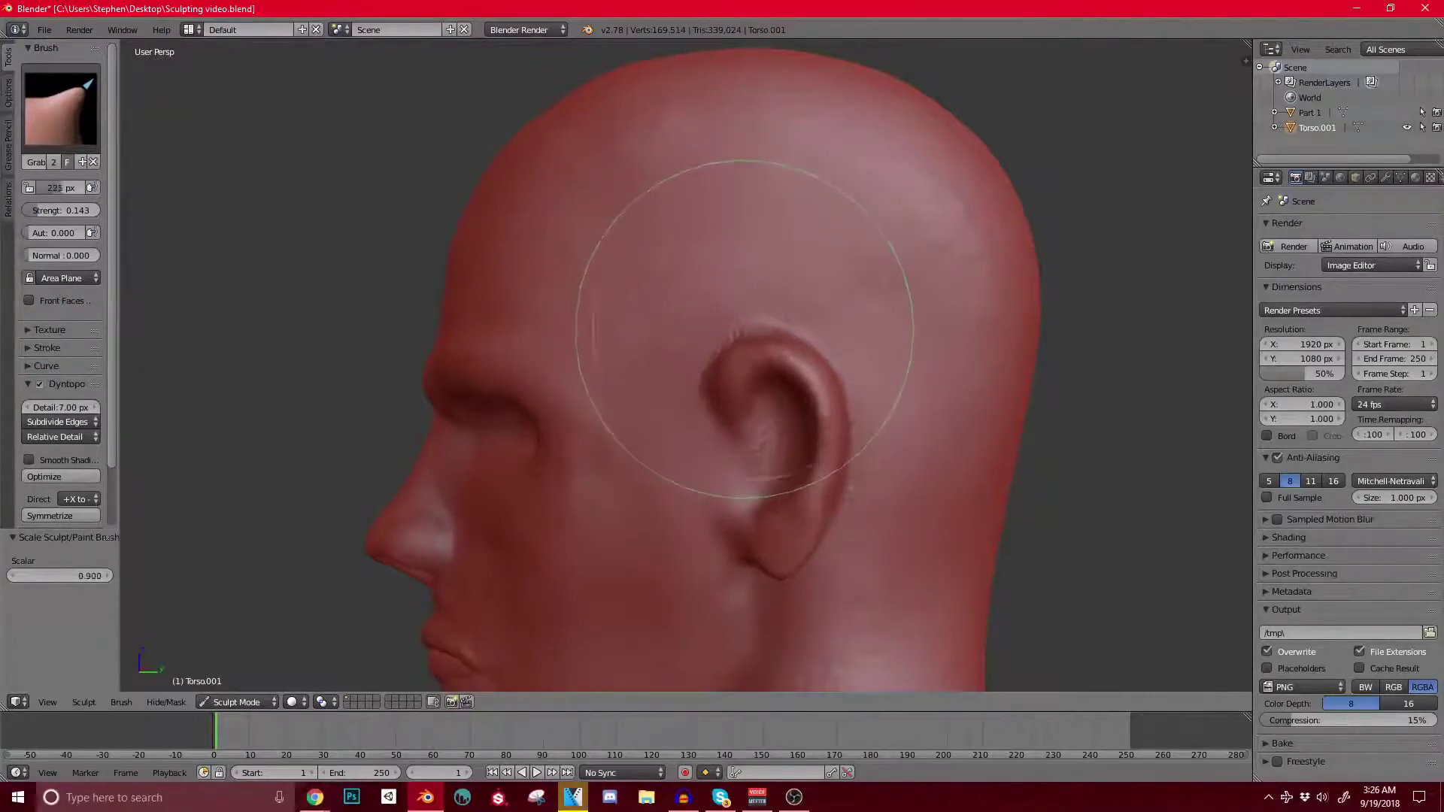
middle_drag(837, 374, 883, 376)
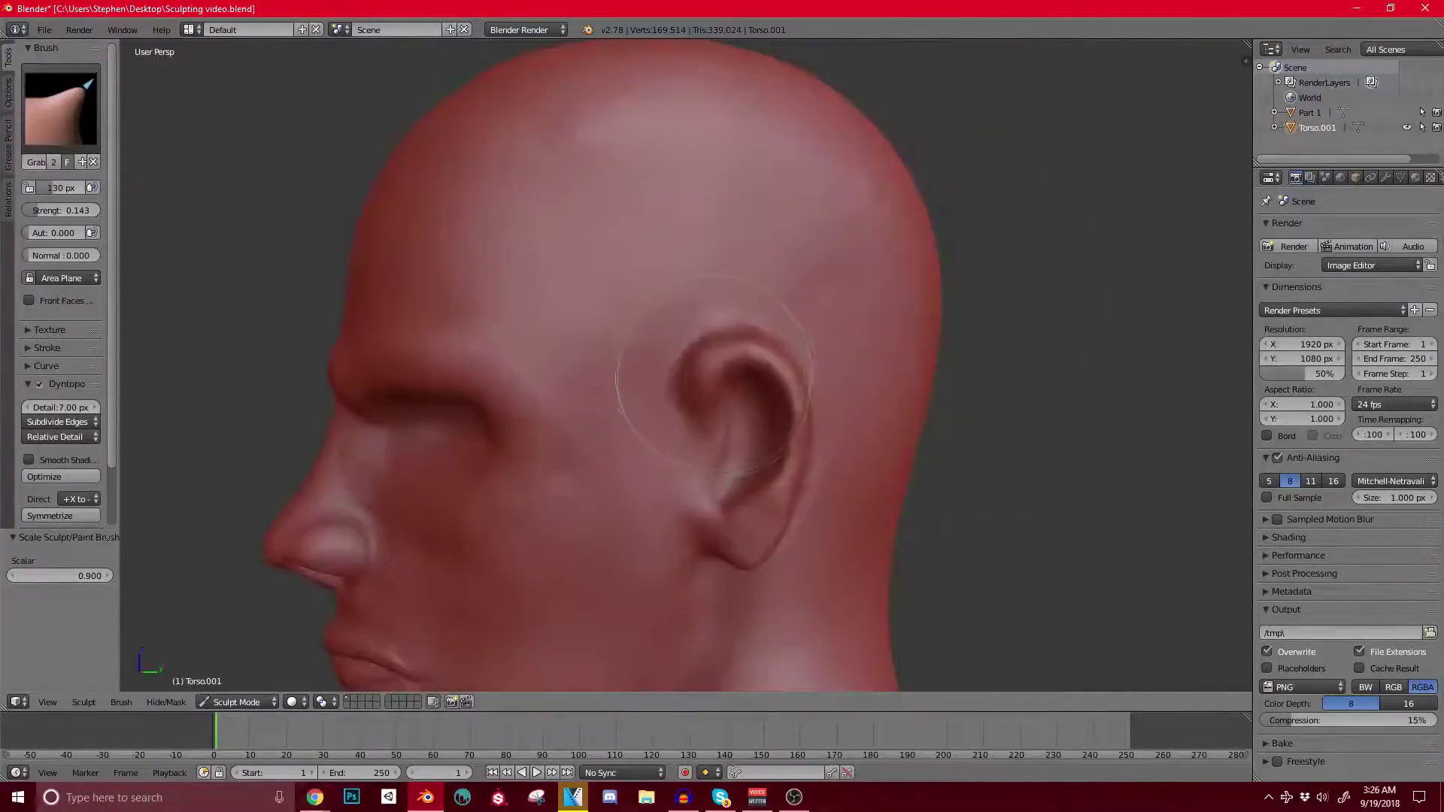
scroll(730, 387, up, 3)
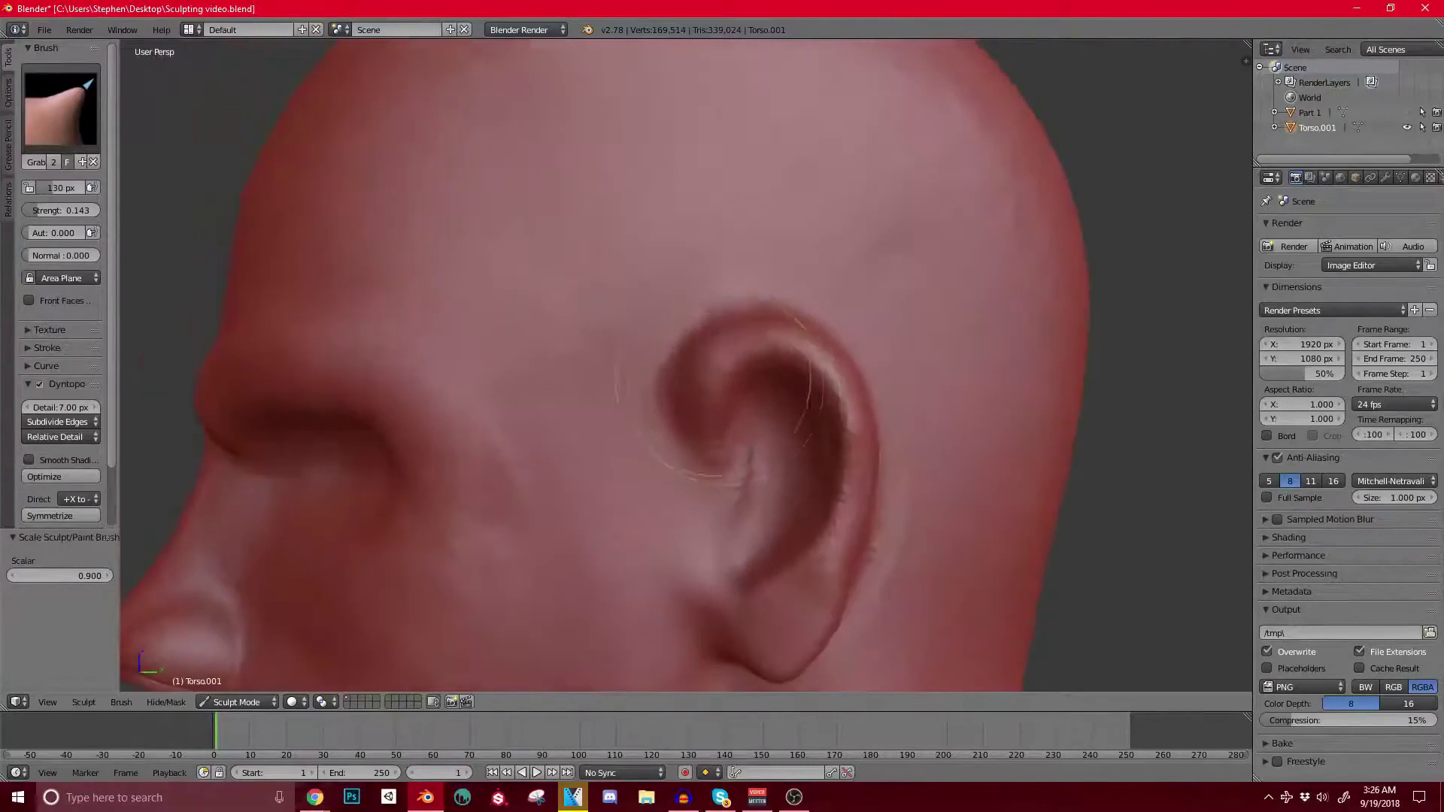
scroll(677, 353, down, 1)
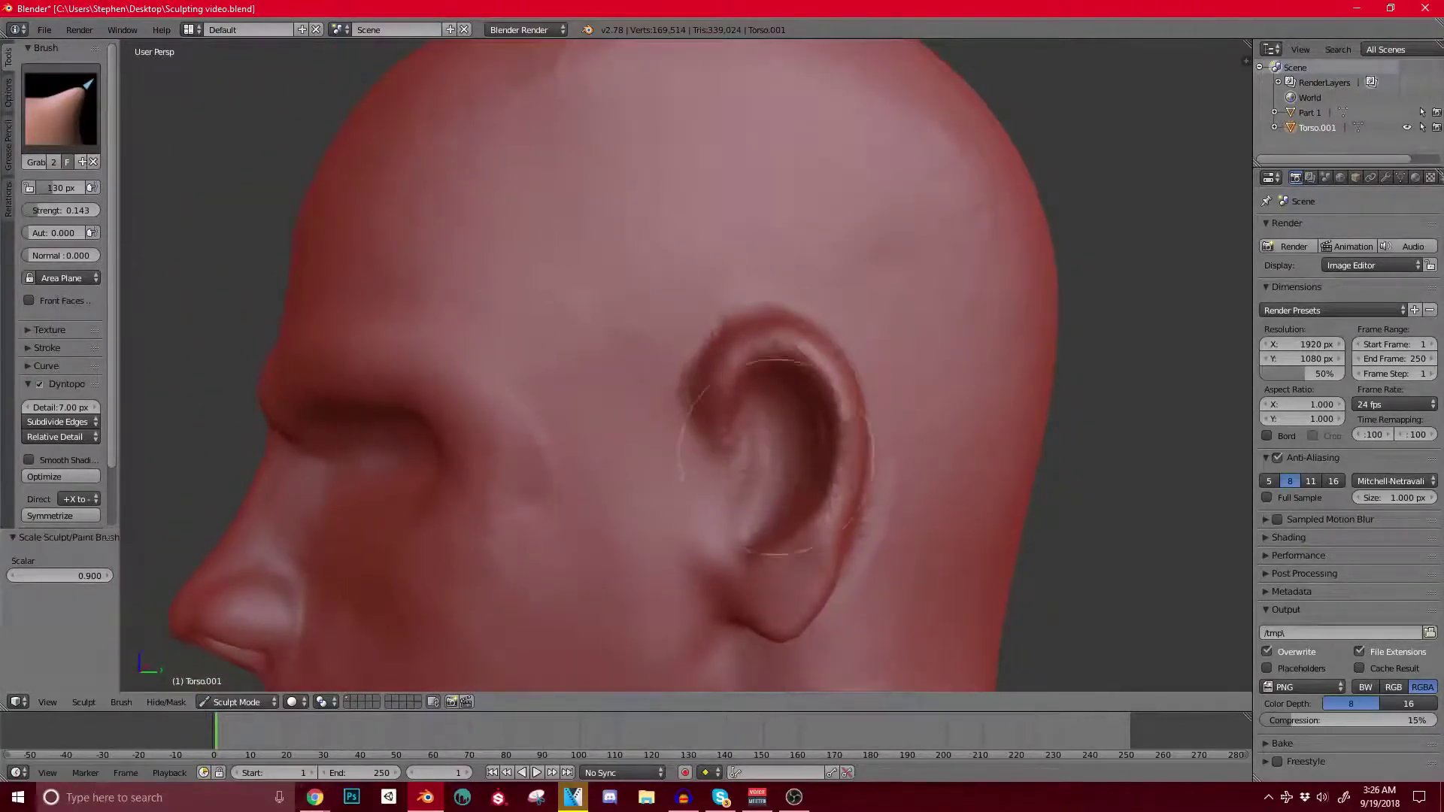
Step: Add Clay Strips strokes at the lower front of the ear hollow with a 43 px brush
click(60, 105)
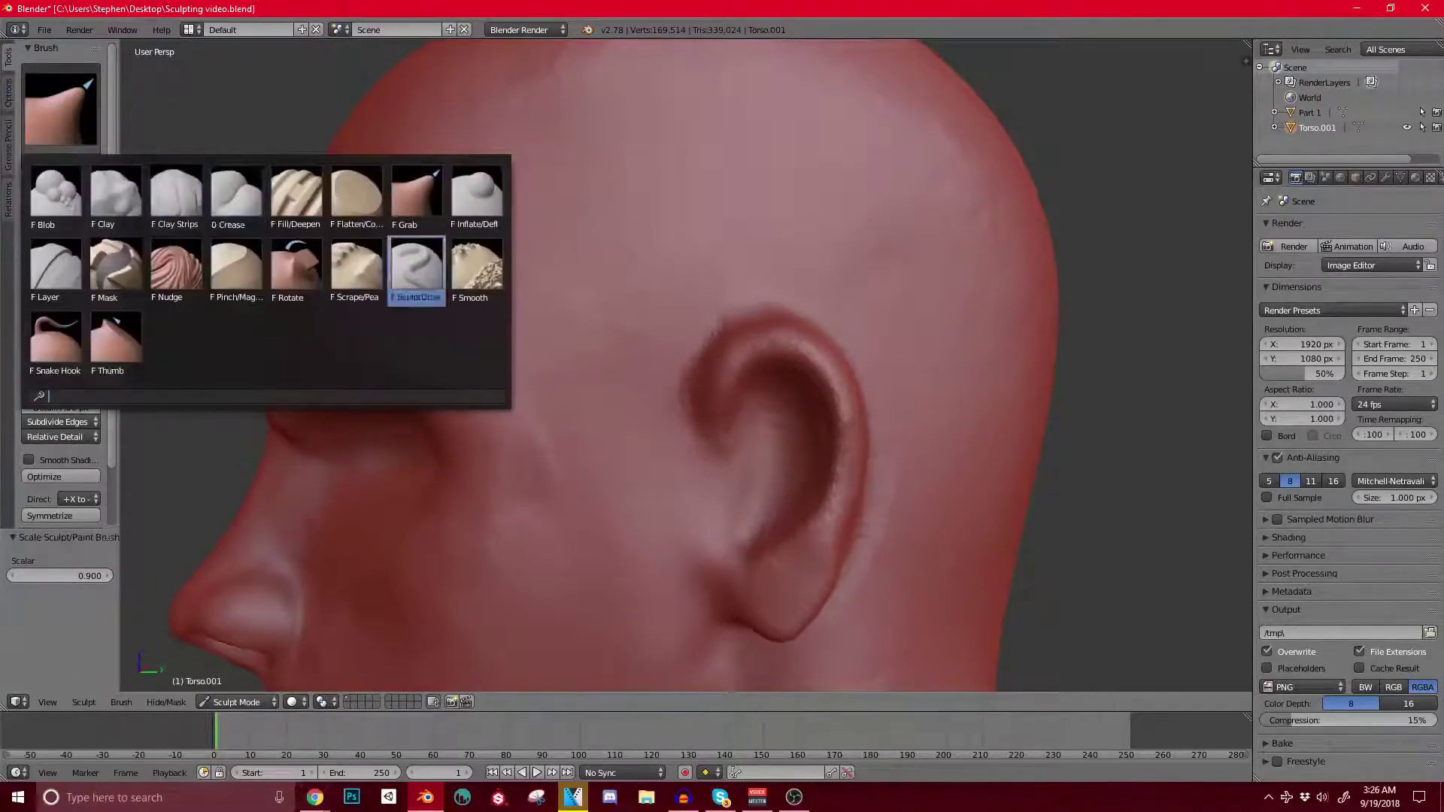
click(175, 197)
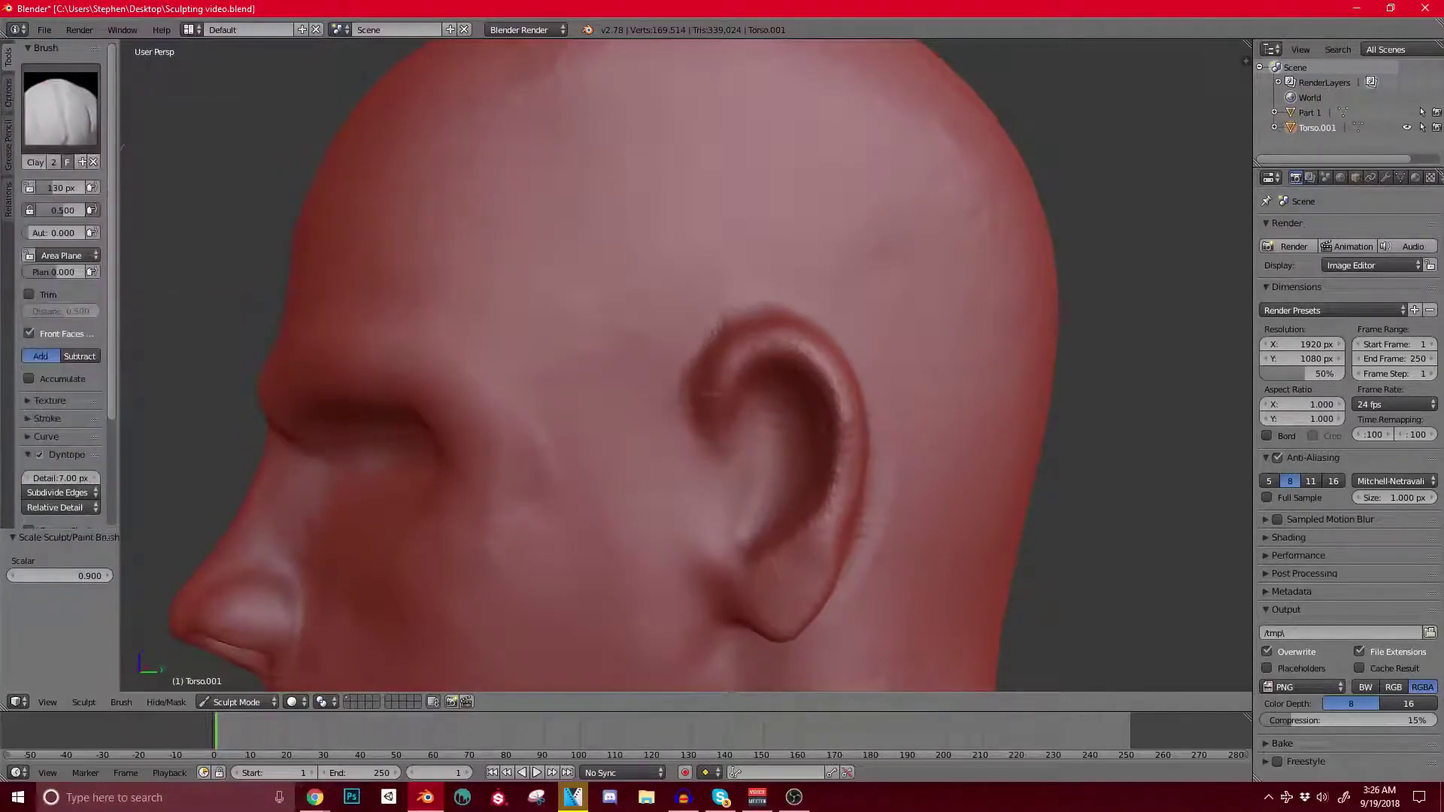
key(bracketleft)
key(bracketleft)
key(bracketleft)
key(bracketleft)
key(bracketleft)
key(bracketleft)
key(bracketleft)
key(bracketleft)
key(bracketleft)
key(bracketleft)
middle_drag(793, 525, 825, 549)
scroll(752, 482, up, 2)
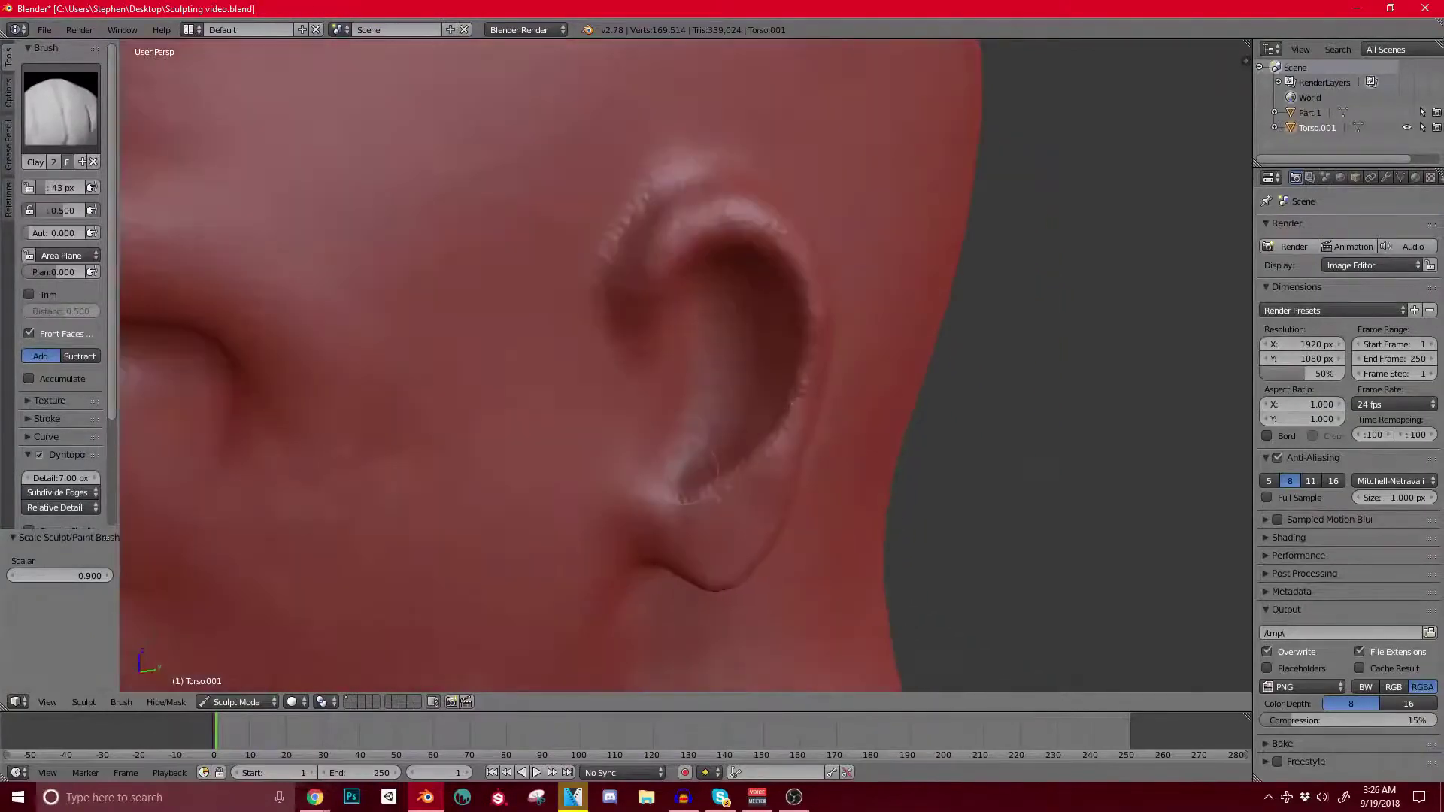
scroll(764, 308, down, 3)
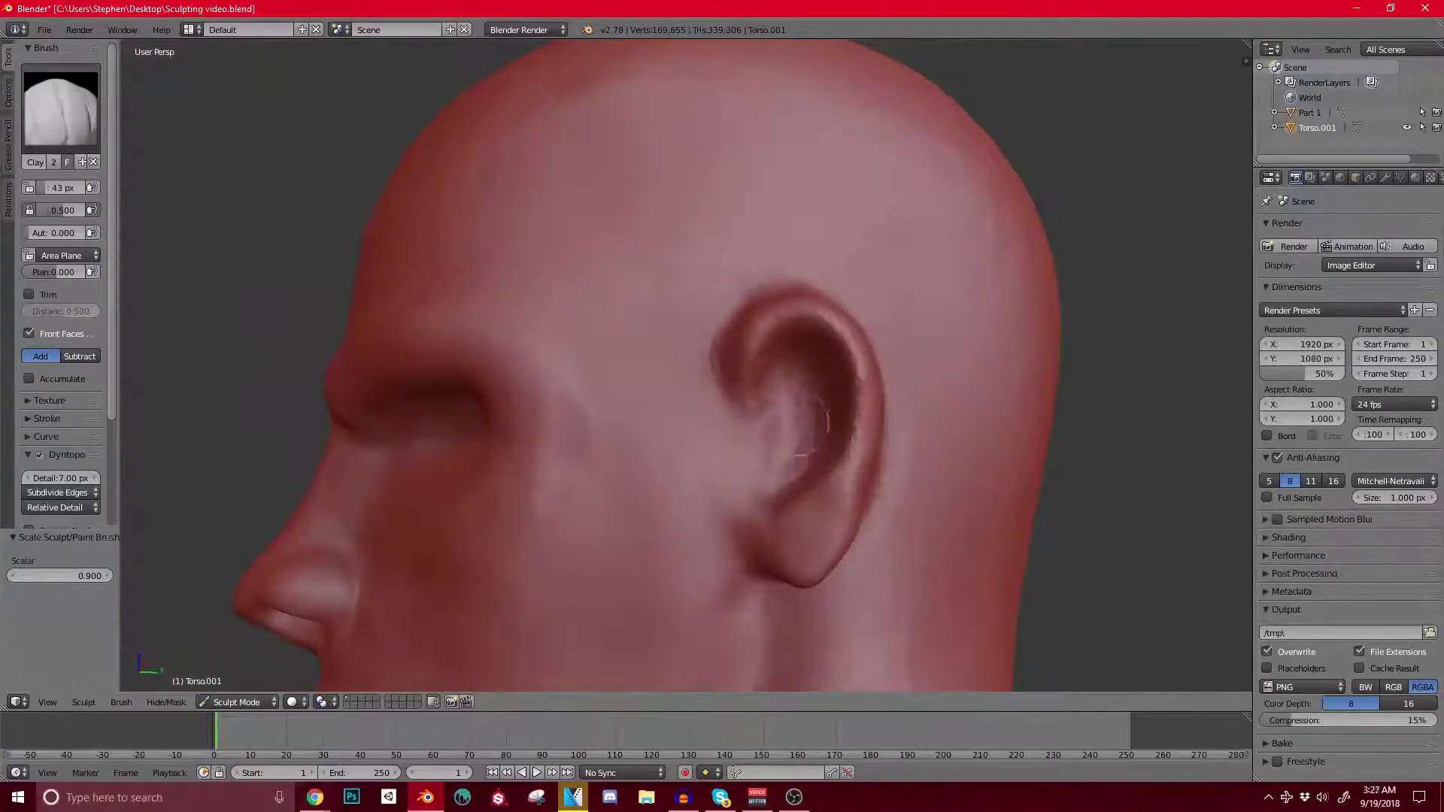
Step: Extend the front end of the upper rim into the ear hollow with a curved Clay Strips stroke
scroll(752, 452, up, 3)
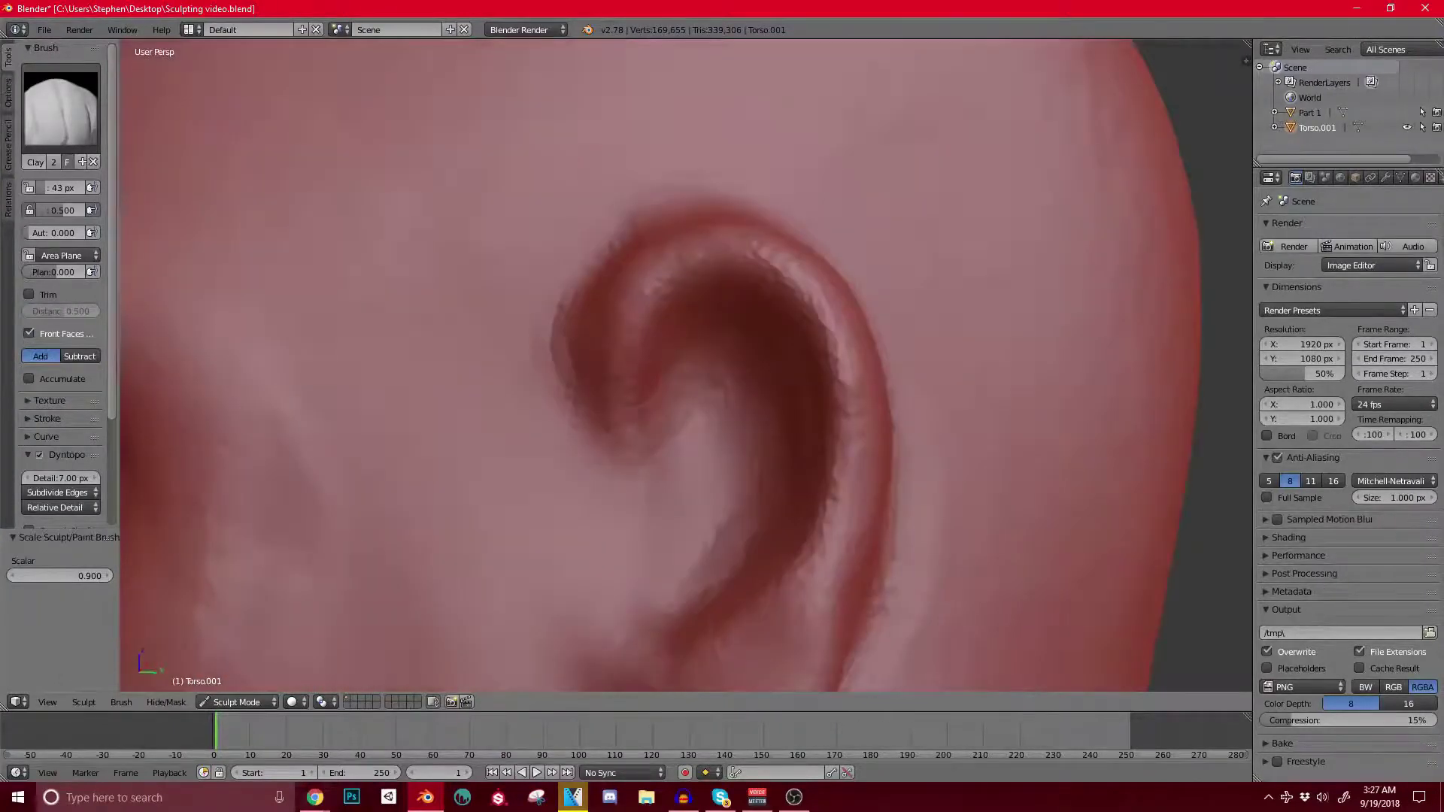
drag(633, 399, 683, 505)
scroll(722, 376, down, 2)
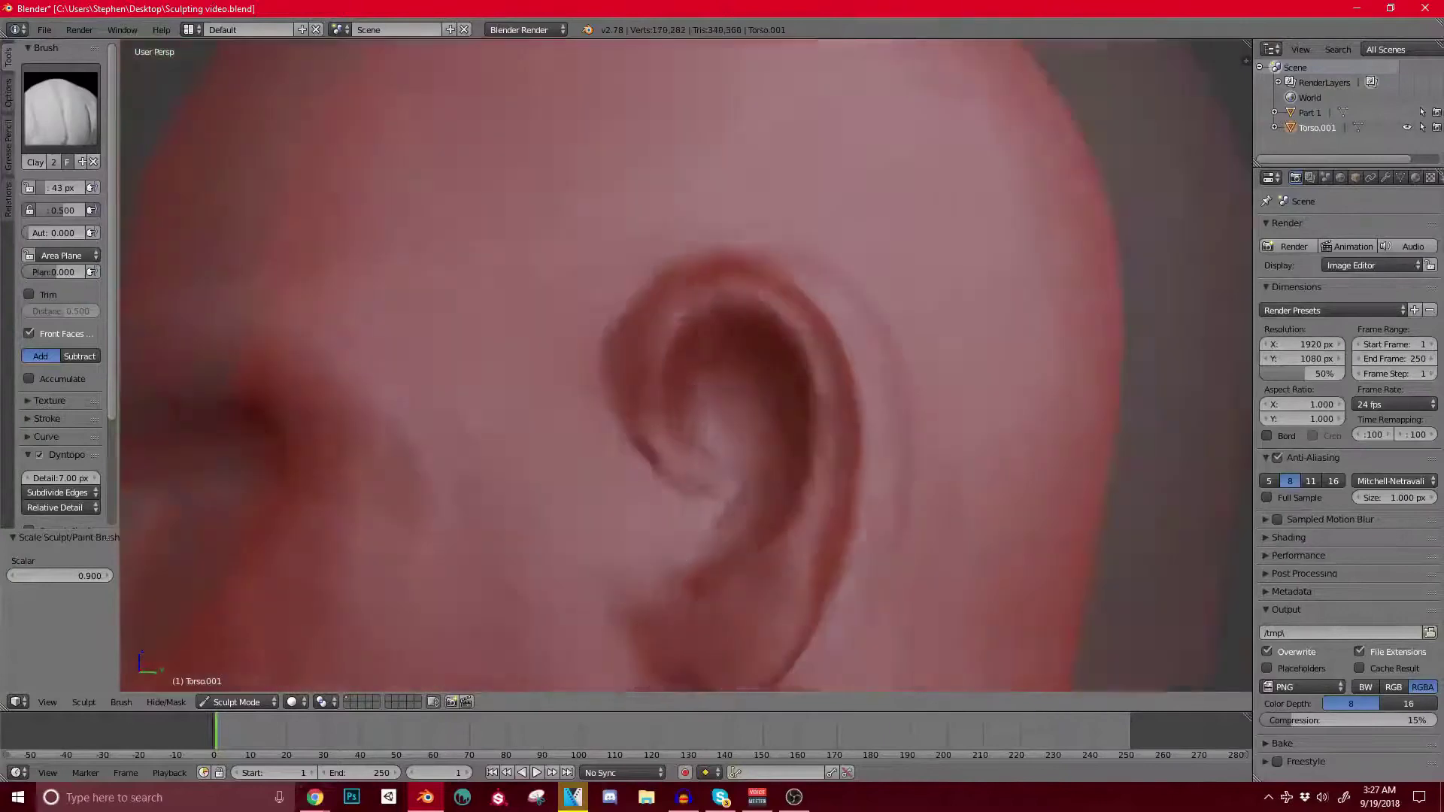
middle_drag(767, 391, 677, 376)
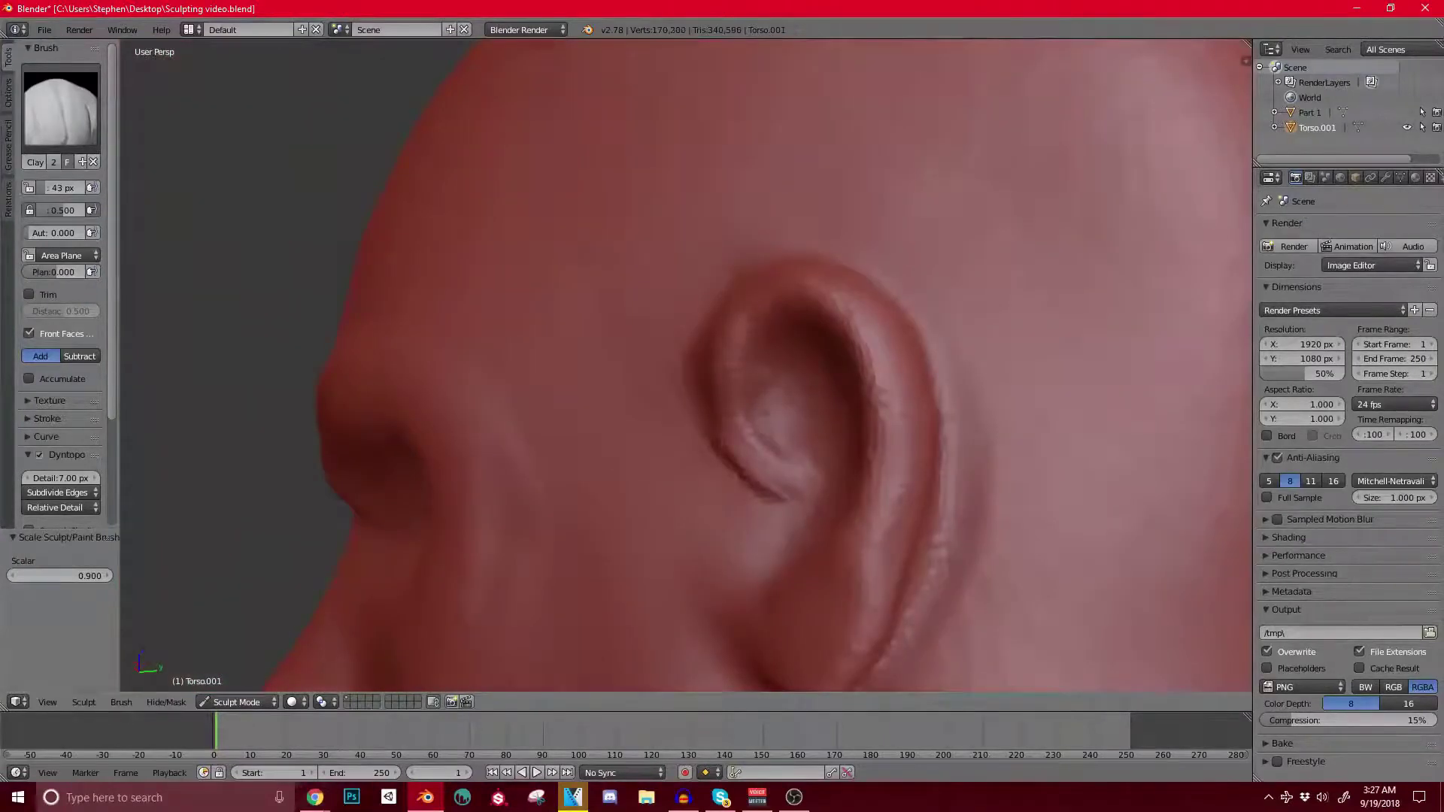
Step: Refine the curled front end of the rim and the fold beneath it with small Clay Strips strokes
mouse_move(797, 376)
shift+middle_down()
mouse_move(690, 401)
mouse_move(690, 383)
mouse_move(767, 421)
shift+middle_up()
scroll(715, 421, down, 2)
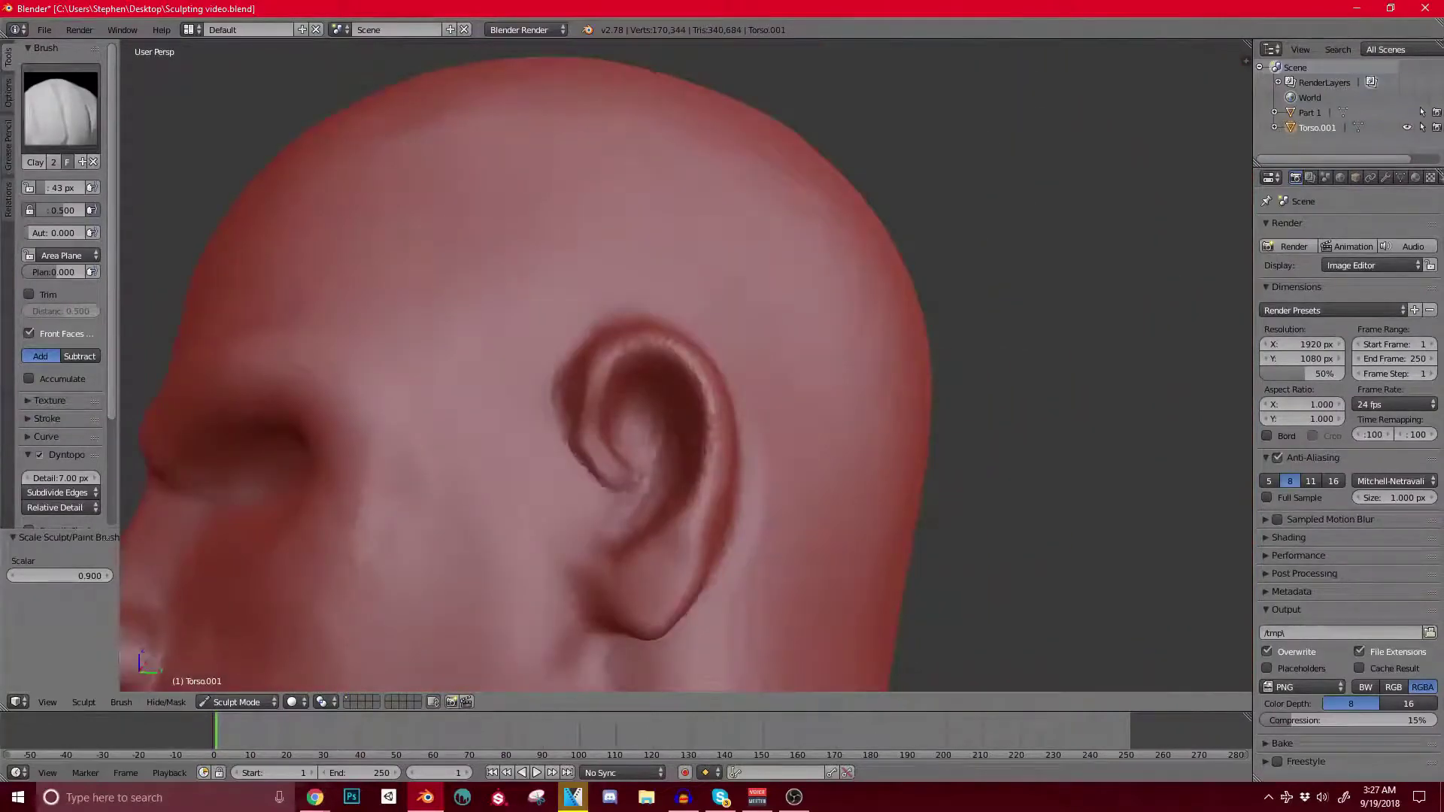
shift+middle_drag(636, 478, 607, 436)
scroll(684, 365, up, 2)
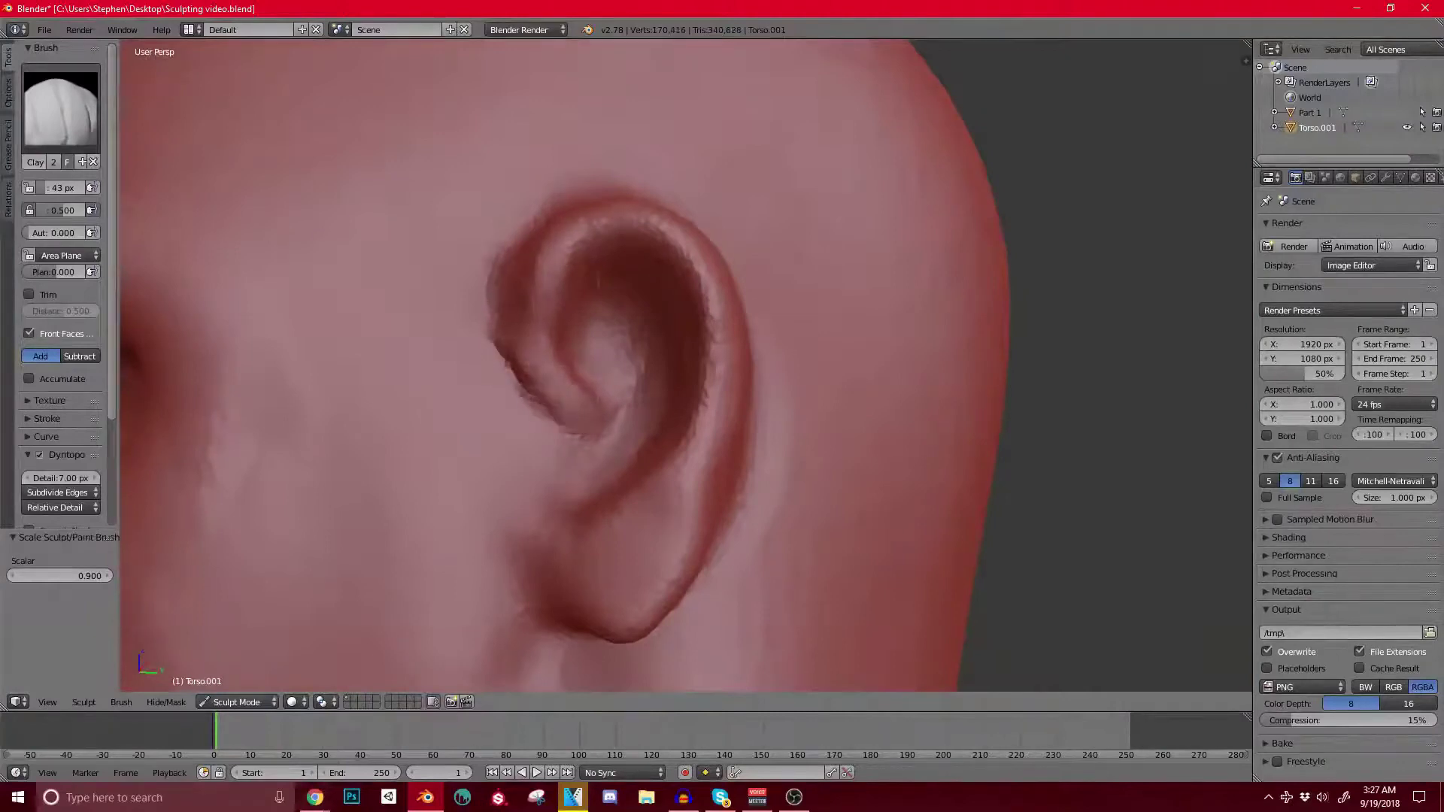
scroll(685, 361, down, 2)
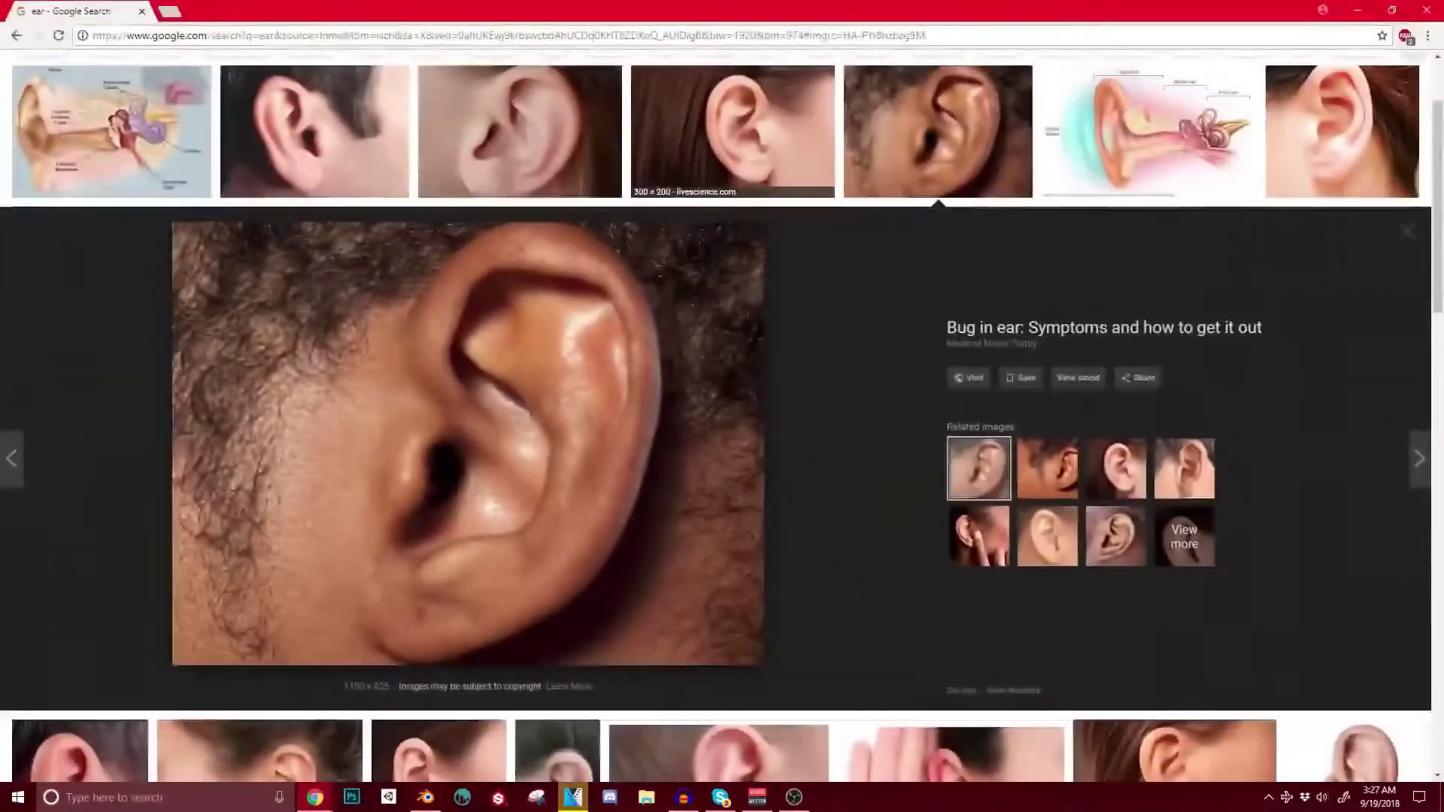
Step: Examine close-up ear photos in the browser's image results as reference, then return to Blender
click(733, 131)
click(520, 131)
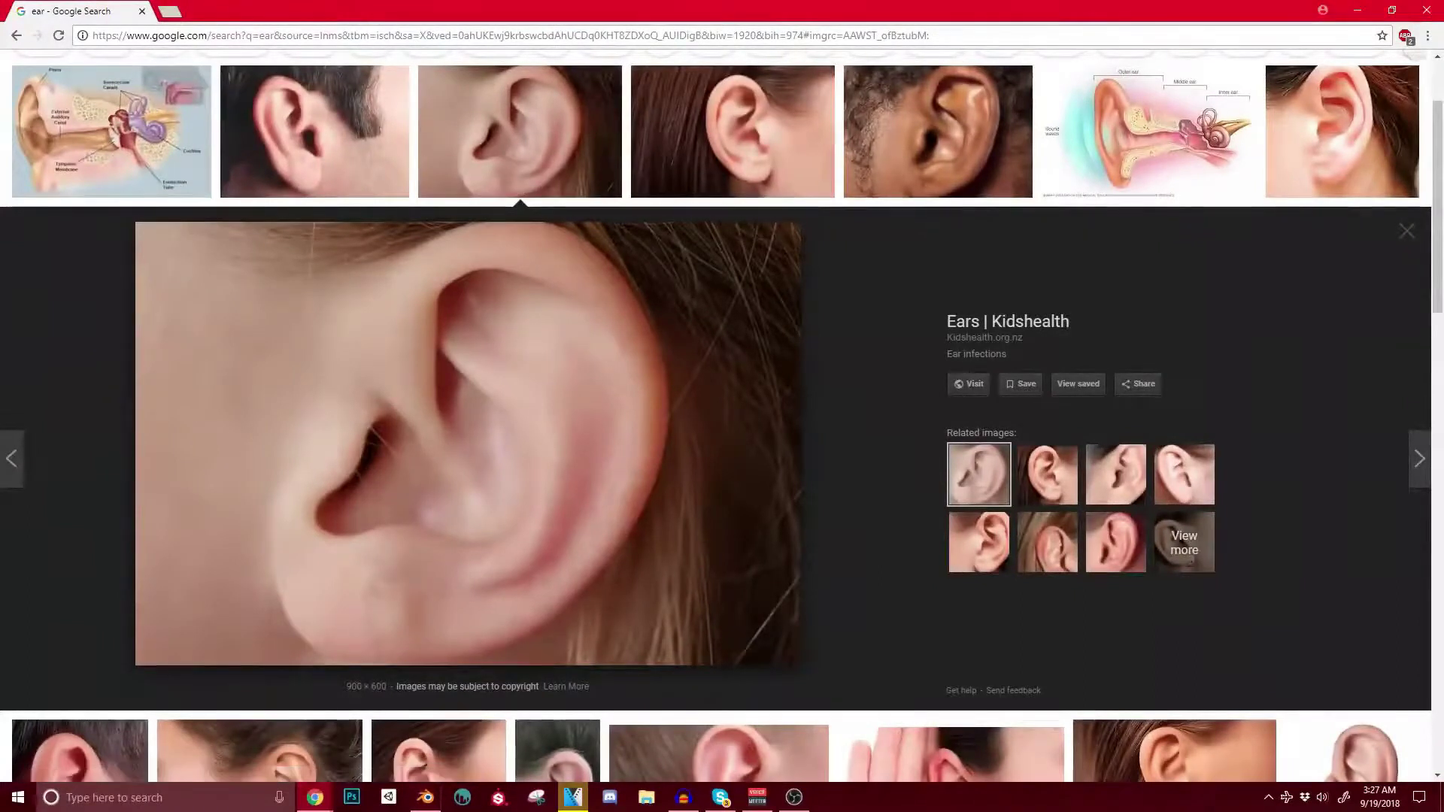
drag(81, 9, 0, 0)
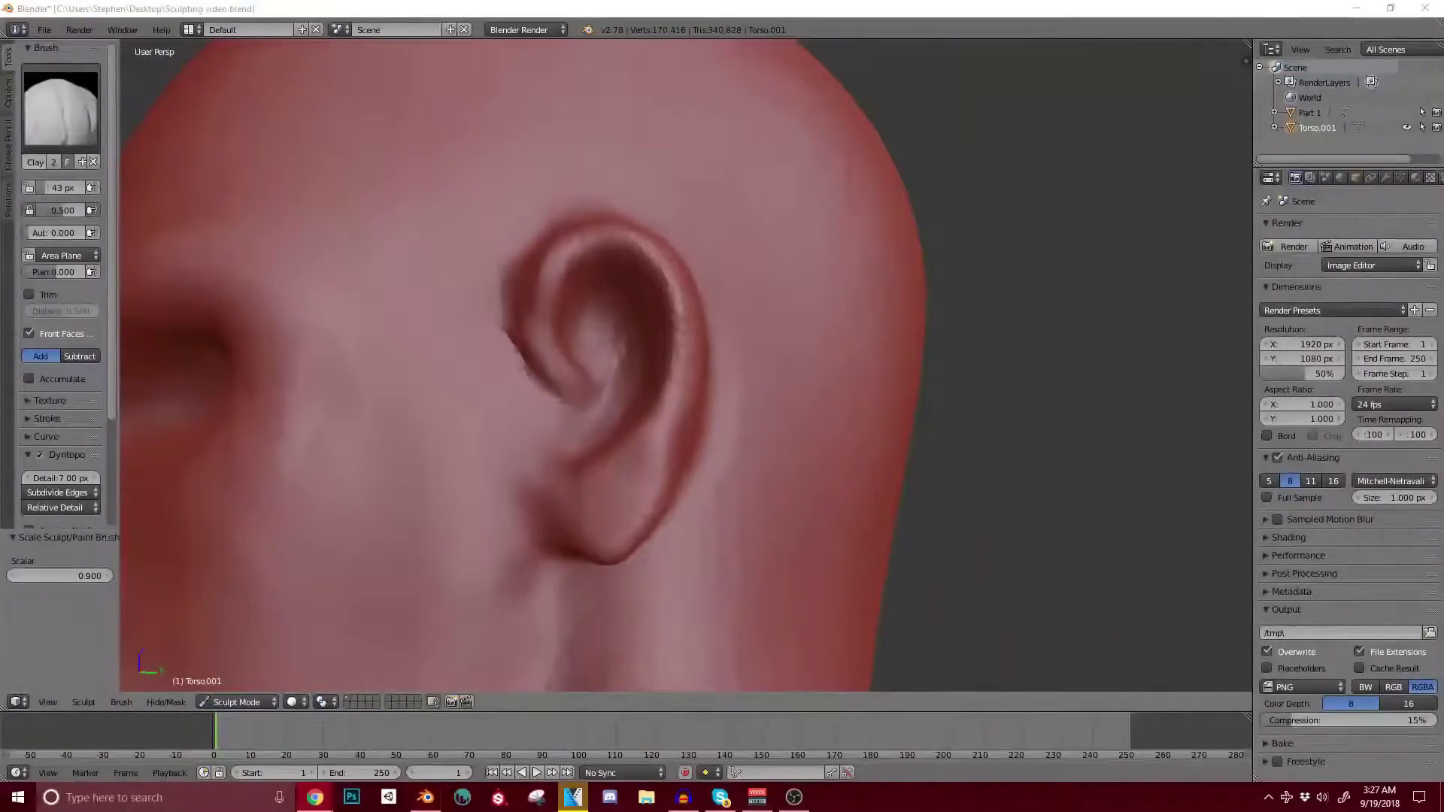
Step: Build up the tragus ridge in front of the ear opening, down to the earlobe, with Clay Strips strokes
scroll(639, 315, up, 2)
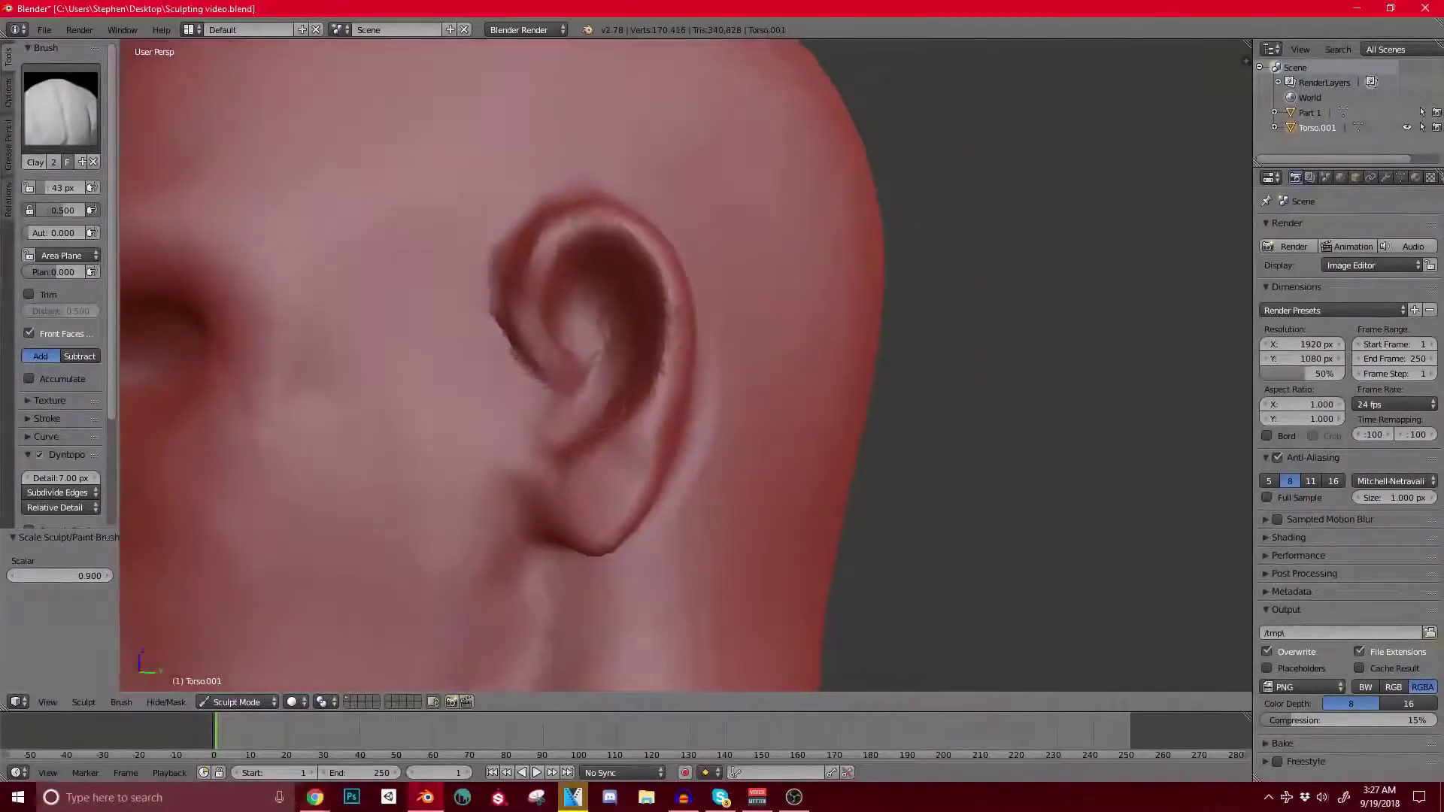
scroll(685, 364, up, 2)
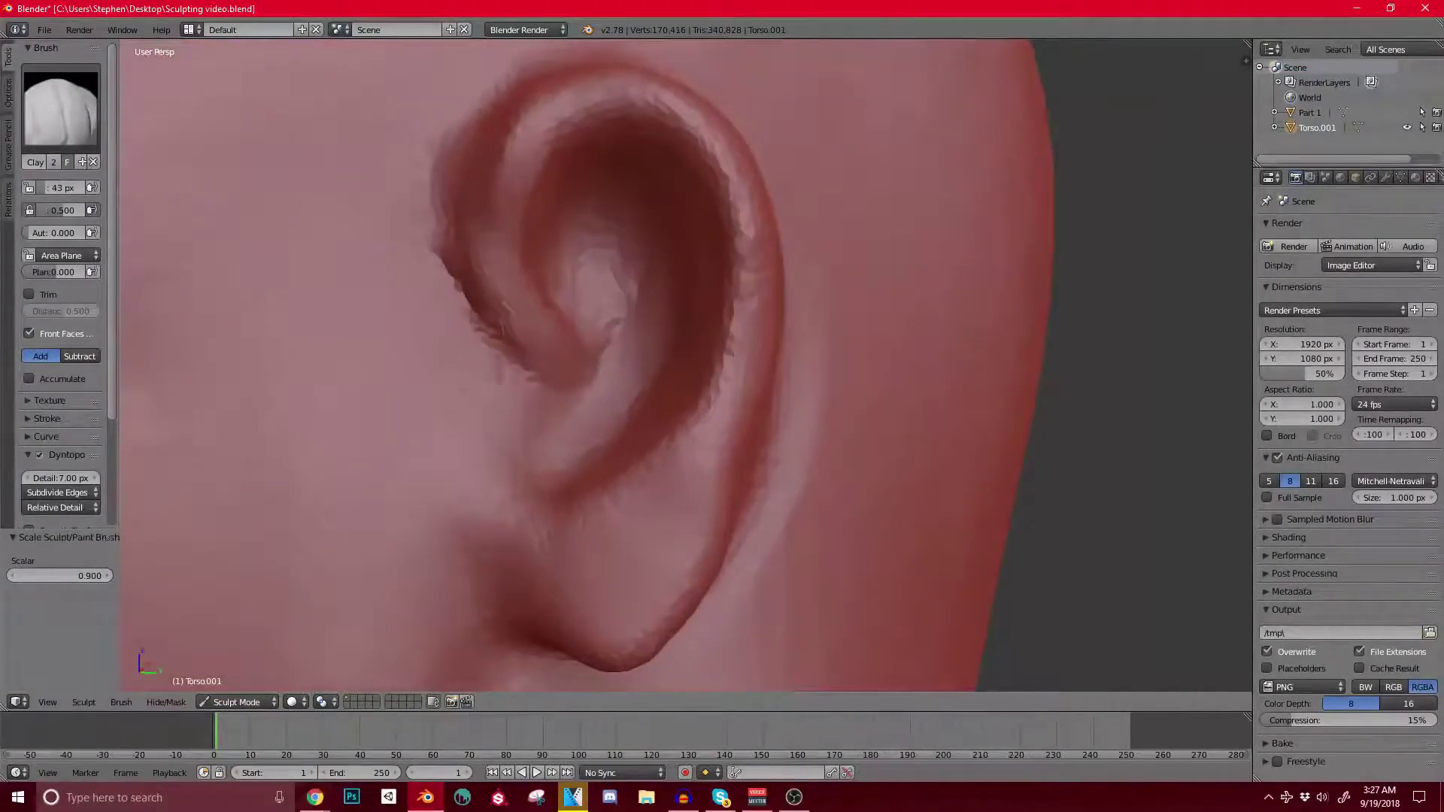
mouse_move(474, 313)
mouse_down()
mouse_move(490, 412)
mouse_move(454, 560)
mouse_up()
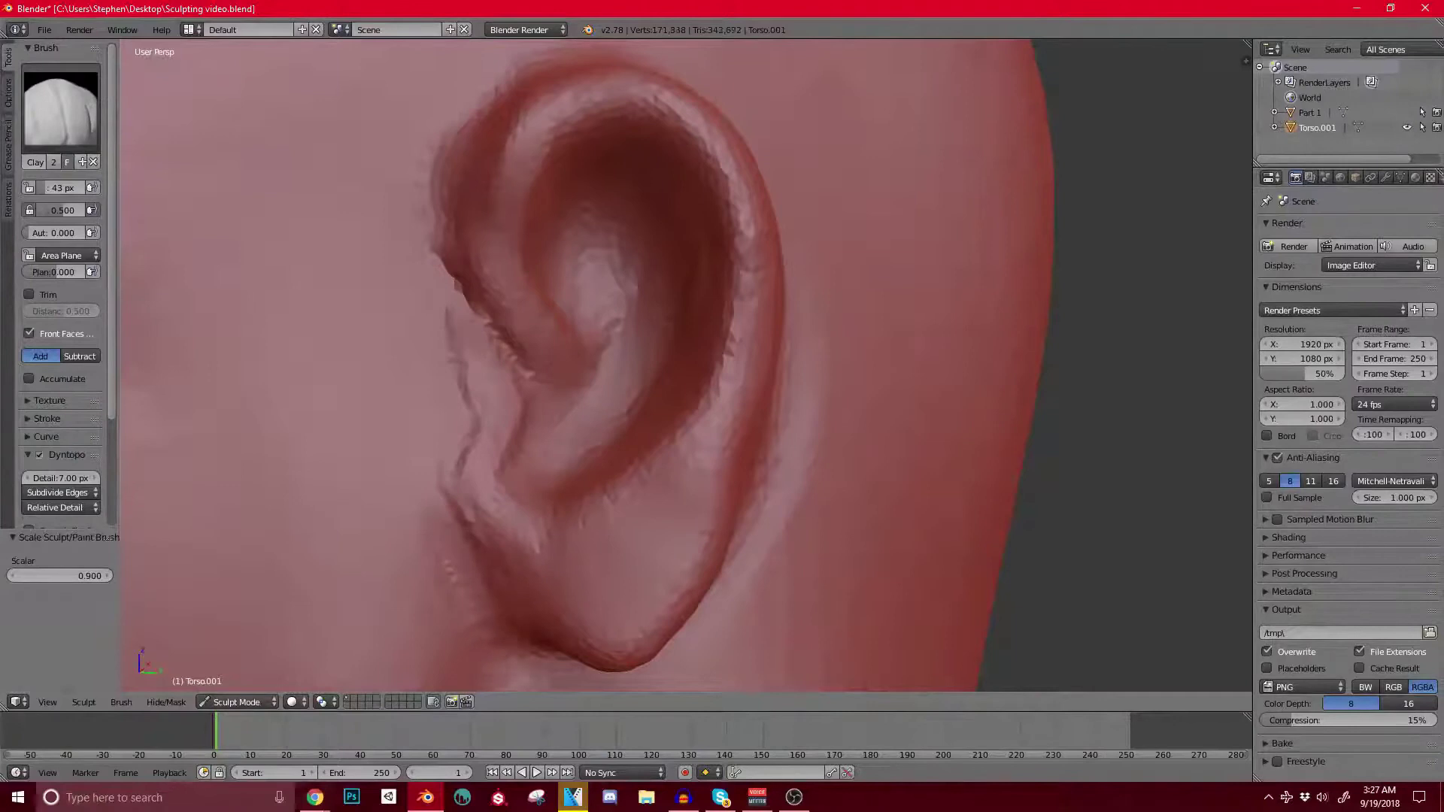
mouse_move(473, 445)
mouse_down()
mouse_move(459, 346)
mouse_move(493, 434)
mouse_up()
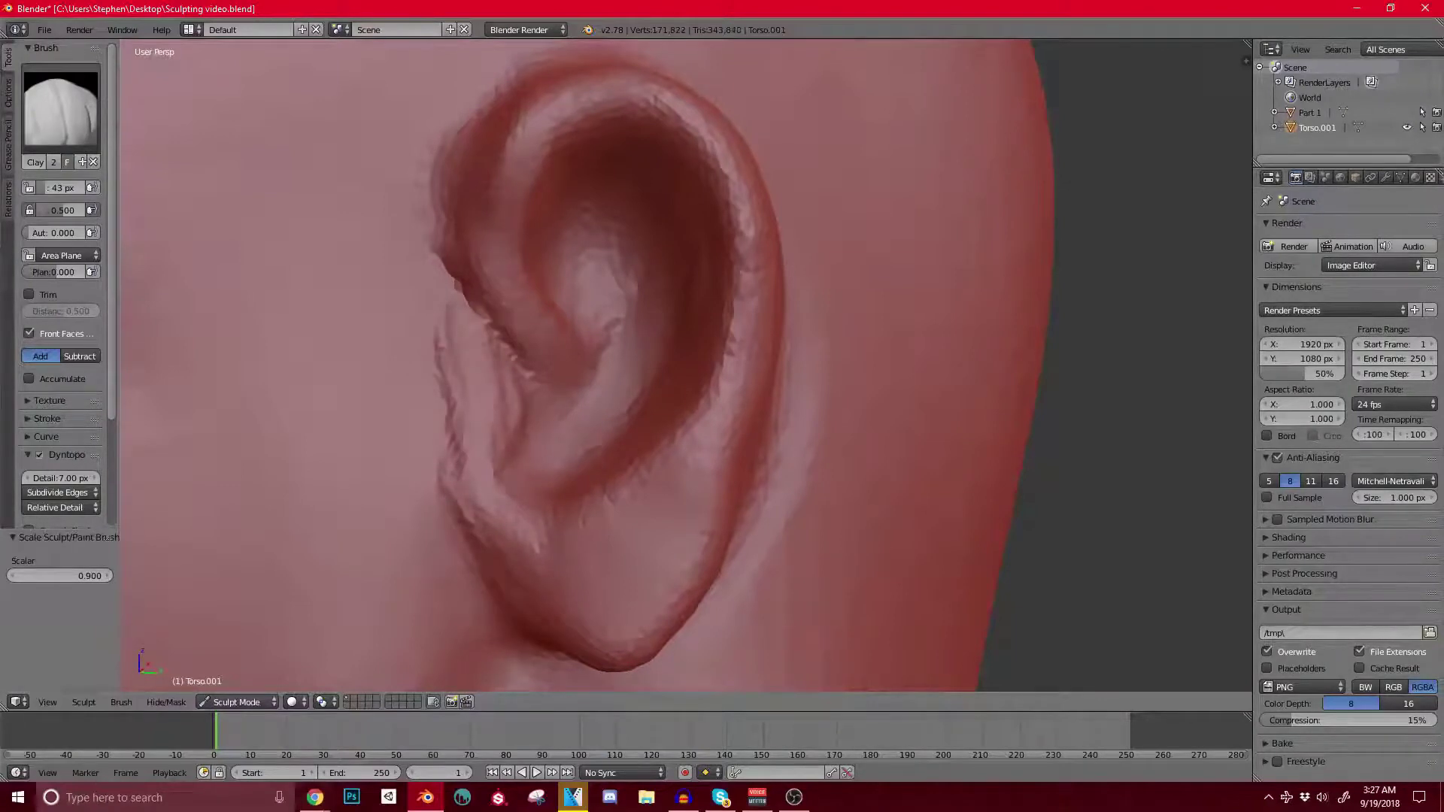
Step: Smooth the front edge of the tragus ridge into the cheek
mouse_move(450, 339)
shift+mouse_down()
mouse_move(453, 478)
mouse_move(489, 375)
mouse_move(493, 396)
shift+mouse_up()
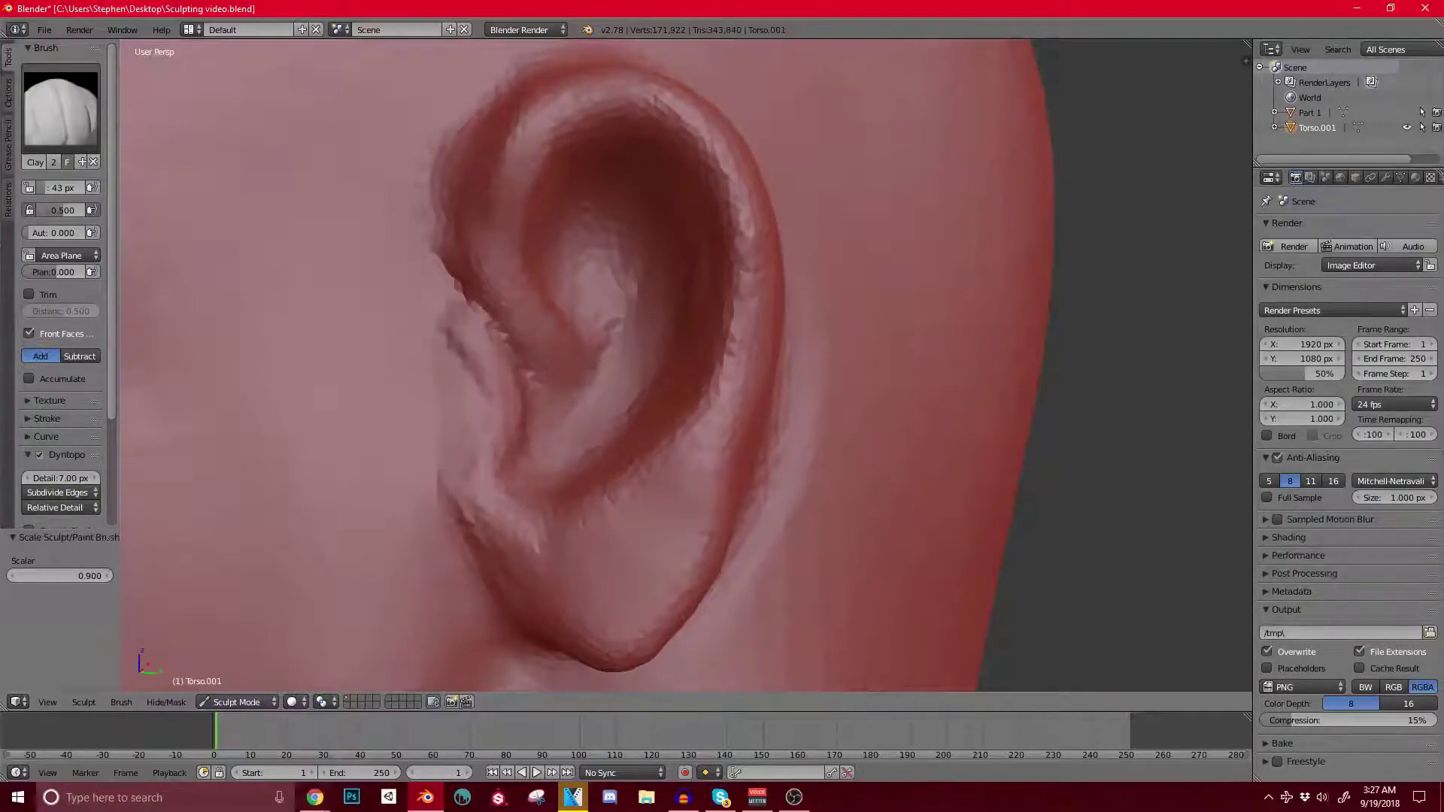
mouse_move(463, 508)
shift+mouse_down()
mouse_move(468, 376)
mouse_move(463, 451)
mouse_move(444, 406)
mouse_move(472, 304)
shift+mouse_up()
scroll(496, 323, down, 3)
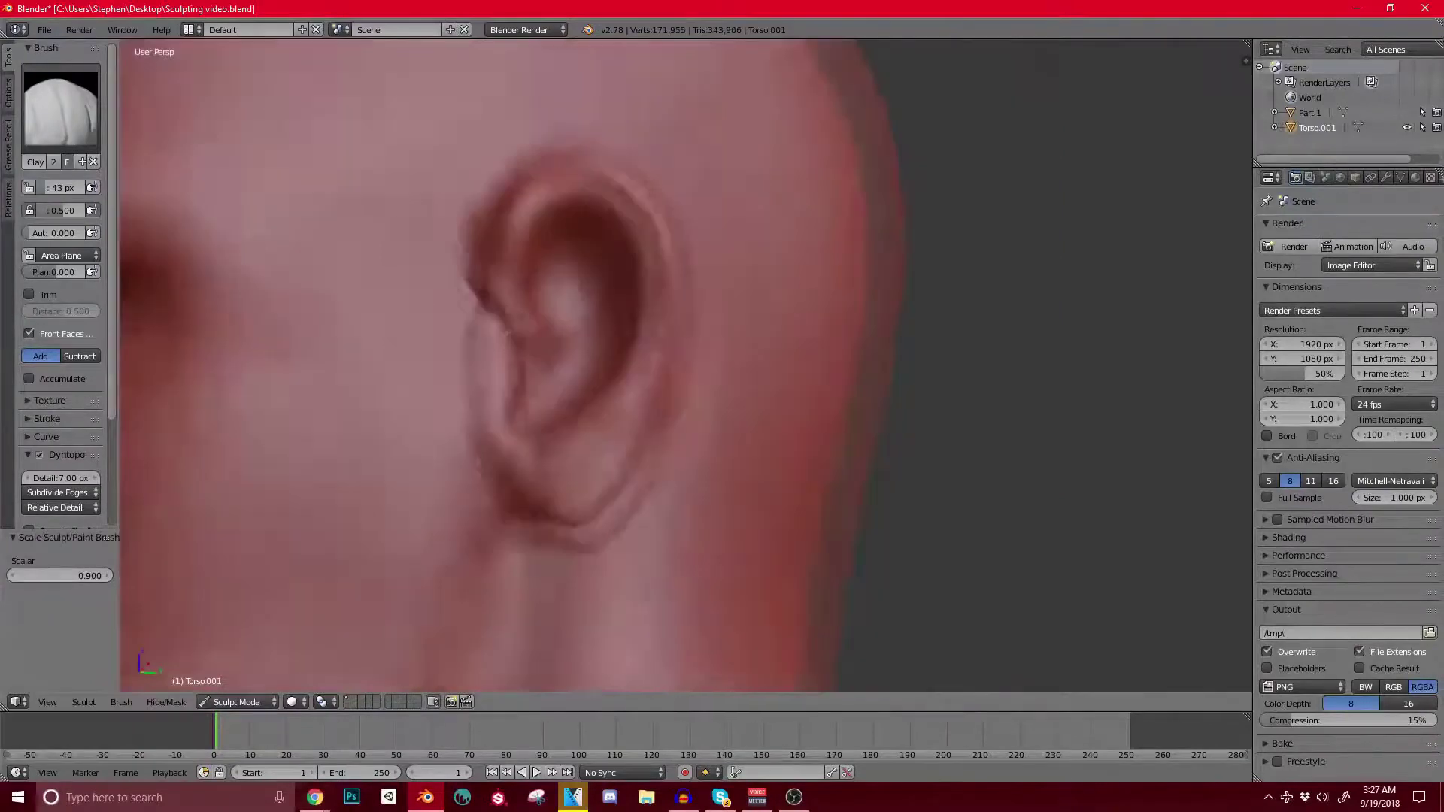
Step: Build up the tragus's inner edge and the front fold above the ear opening with SculptDraw strokes
middle_drag(497, 323, 579, 331)
scroll(587, 338, up, 3)
click(61, 109)
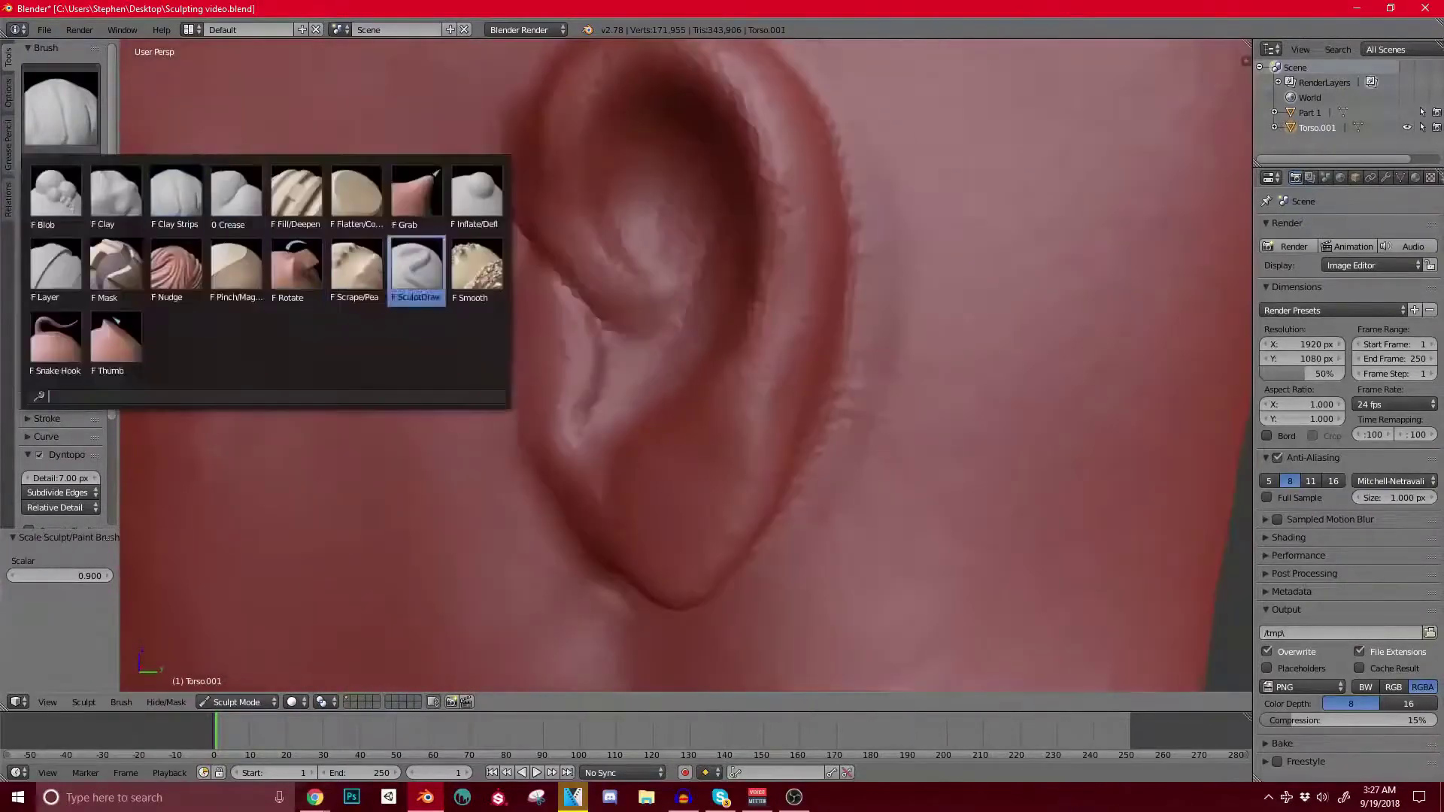
click(416, 271)
mouse_move(625, 425)
mouse_down()
mouse_move(631, 361)
mouse_move(610, 316)
mouse_move(641, 398)
mouse_move(571, 365)
mouse_move(572, 312)
mouse_up()
mouse_move(573, 419)
mouse_down()
mouse_move(558, 284)
mouse_move(528, 239)
mouse_up()
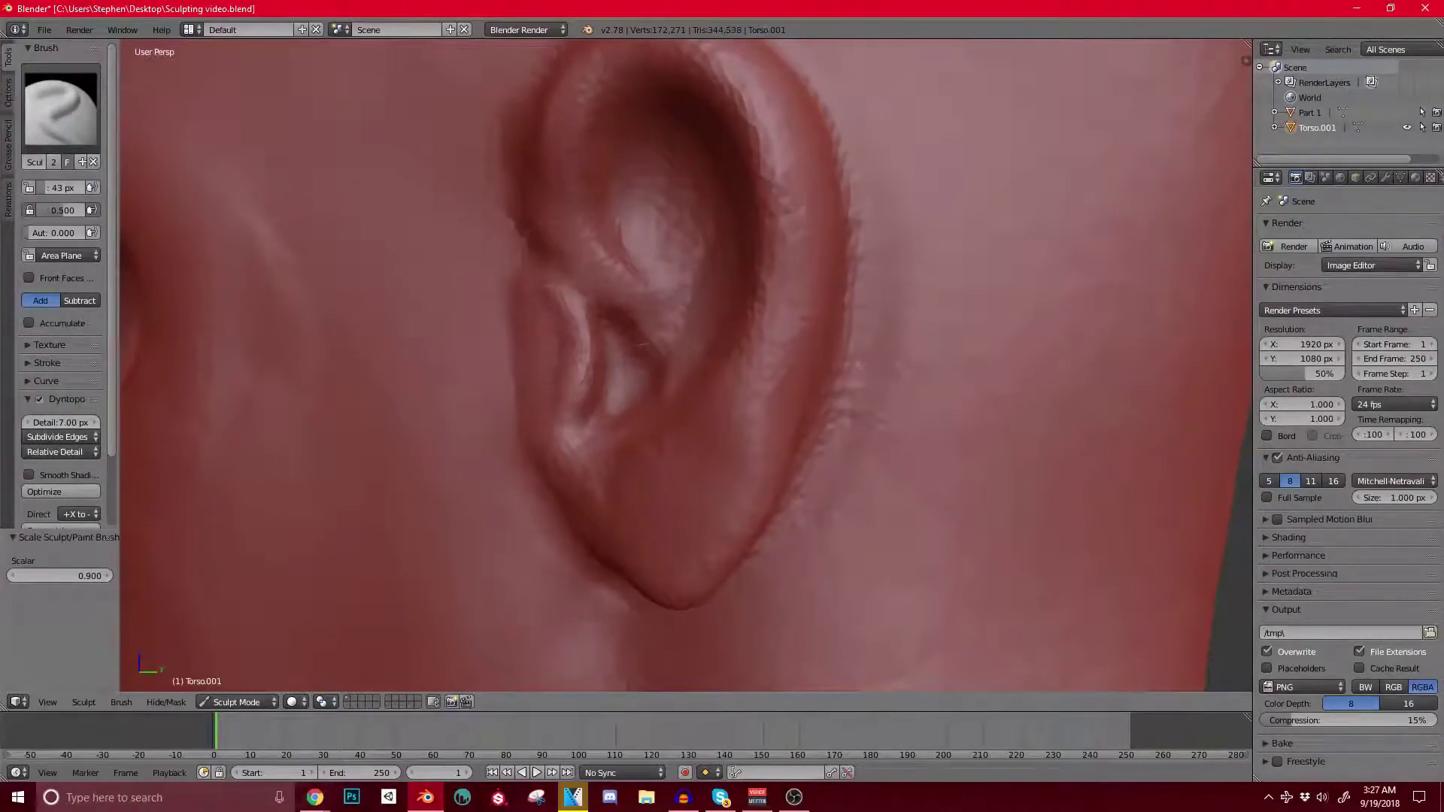
drag(578, 290, 596, 72)
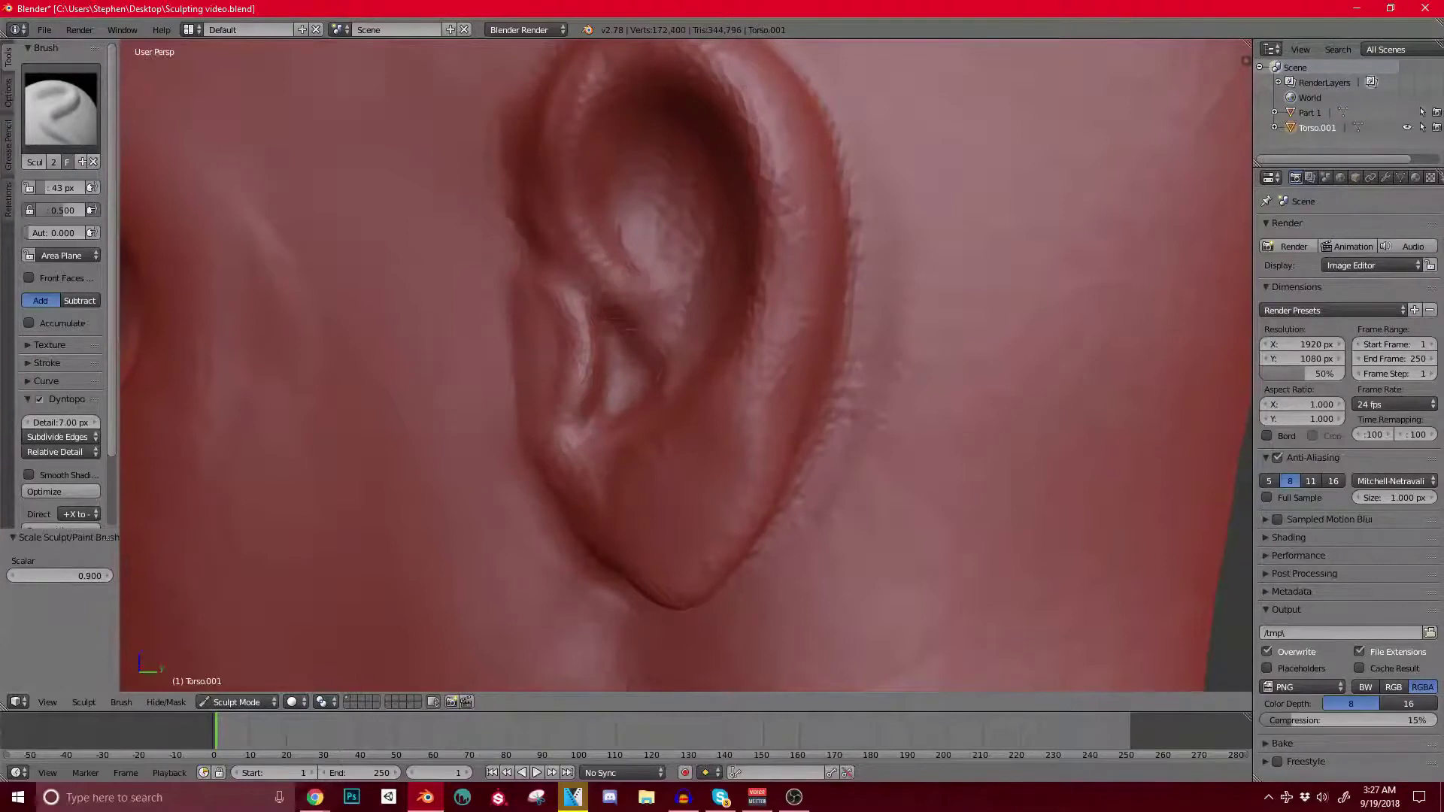
Step: Carve the ear opening deeper behind the tragus and touch up its front edge with the SculptDraw brush
mouse_move(620, 316)
ctrl+mouse_down()
mouse_move(671, 359)
mouse_move(646, 390)
ctrl+mouse_up()
middle_drag(686, 427, 726, 417)
scroll(707, 406, down, 2)
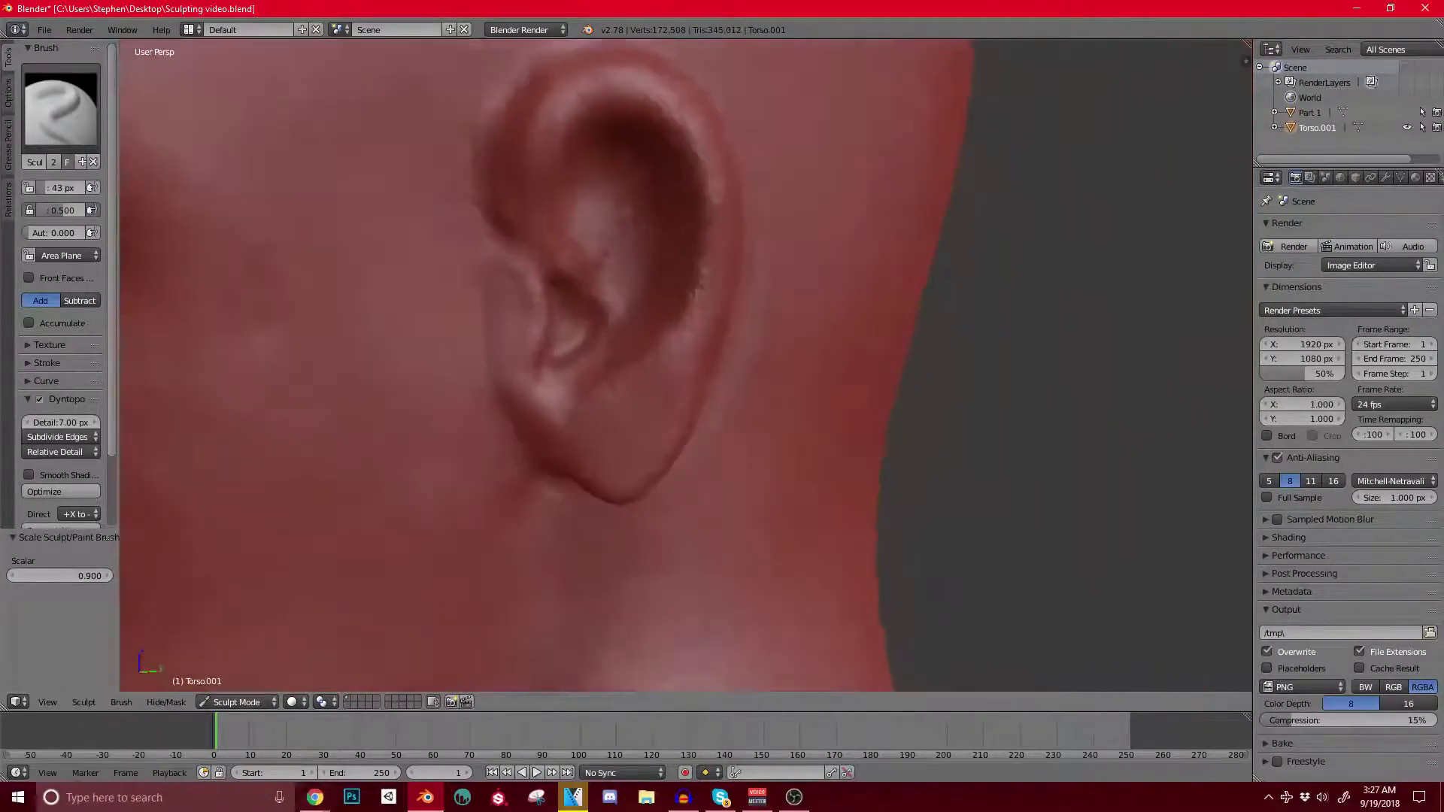
scroll(647, 361, up, 2)
drag(555, 342, 589, 317)
Step: Sculpt the curved inner folds running down the middle of the ear bowl with SculptDraw strokes
shift+middle_drag(591, 312, 642, 447)
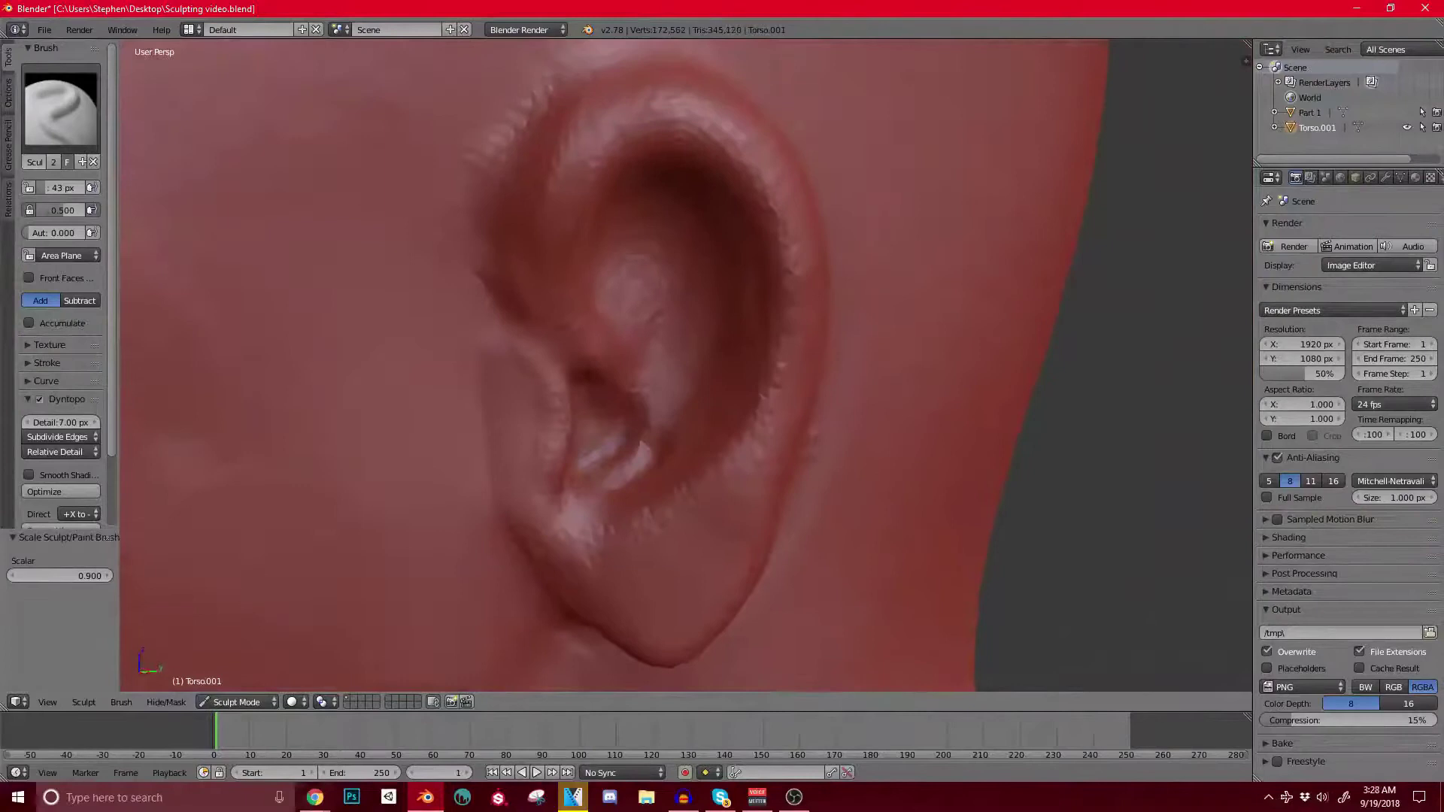
scroll(645, 253, down, 2)
middle_drag(644, 255, 657, 279)
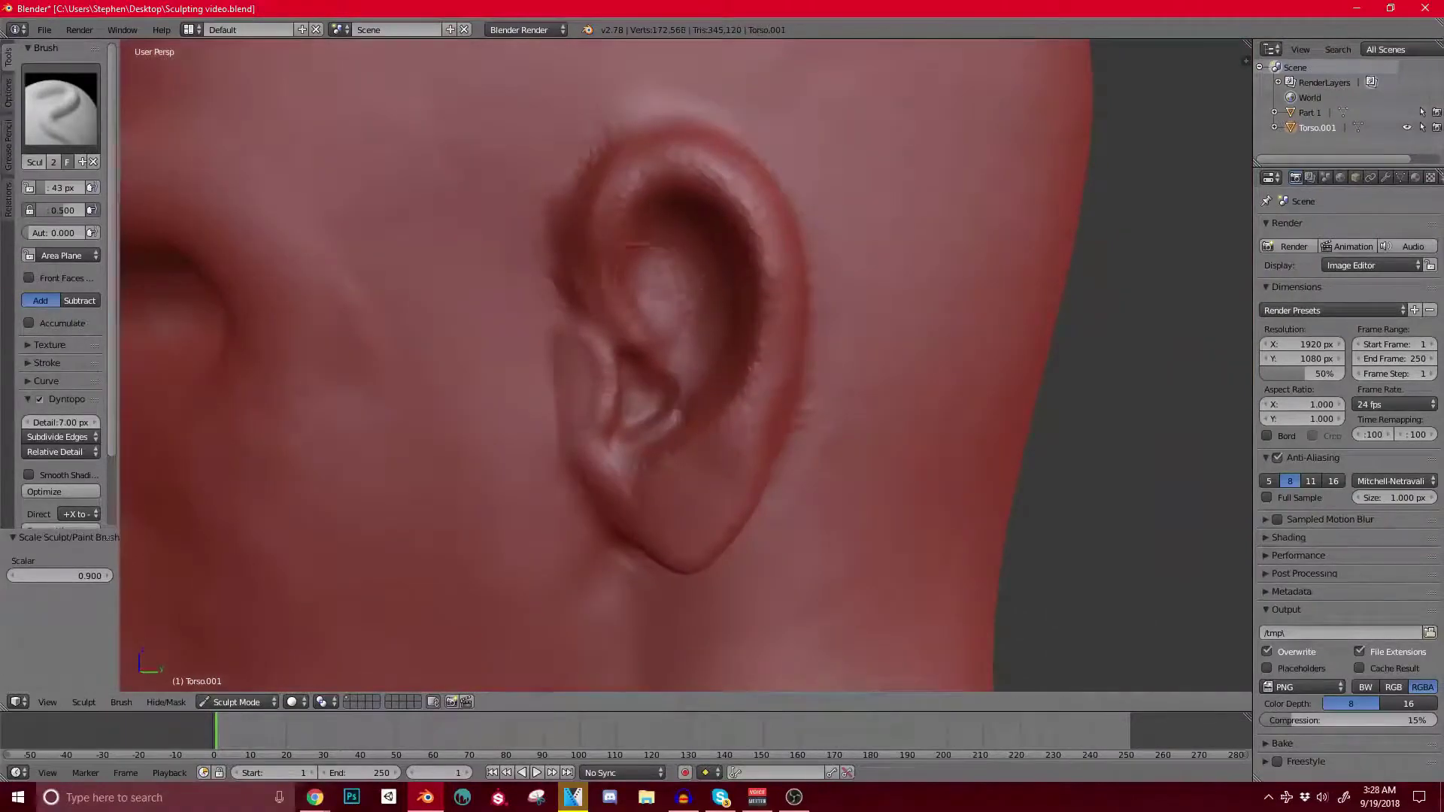
drag(631, 245, 707, 390)
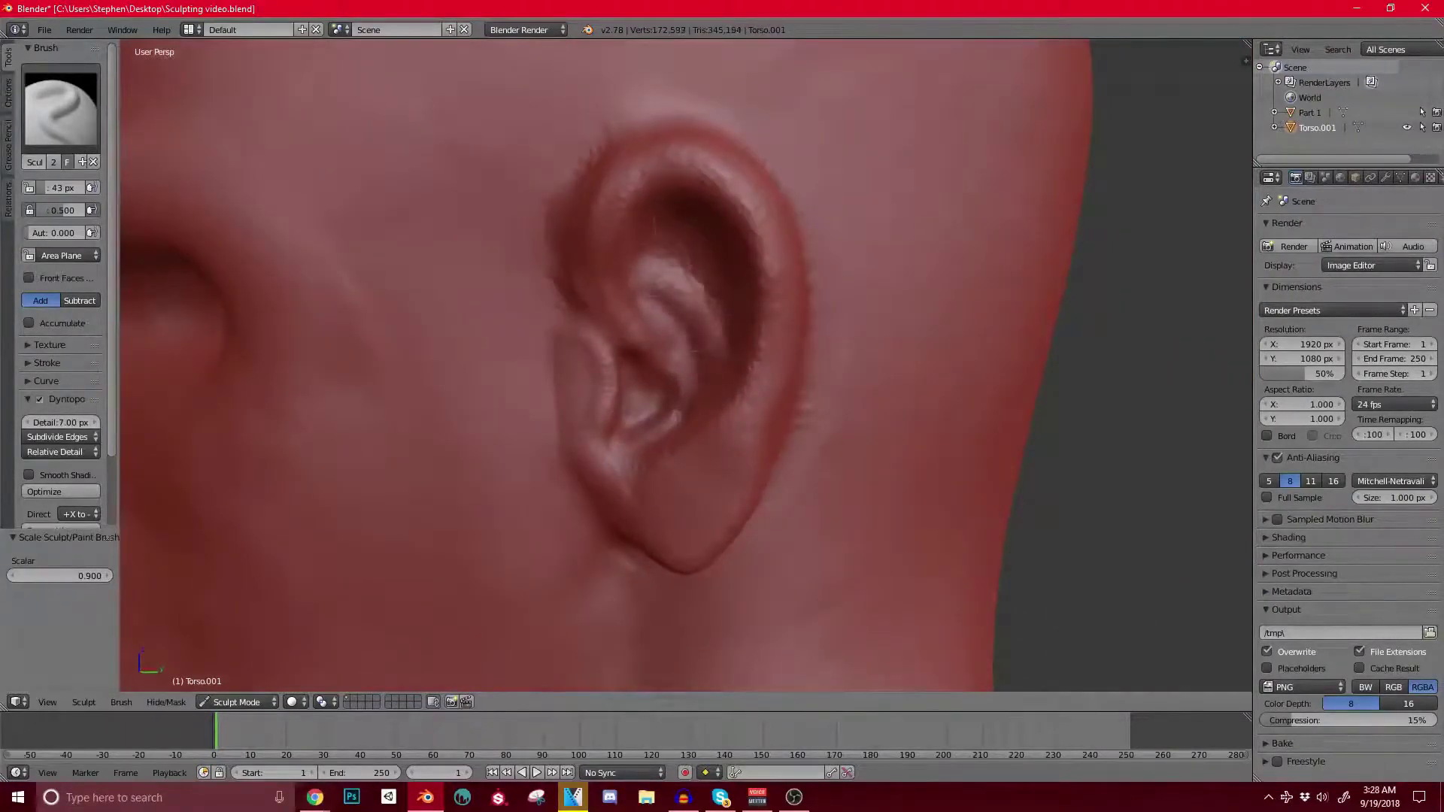
shift+middle_drag(677, 225, 687, 310)
drag(680, 316, 710, 369)
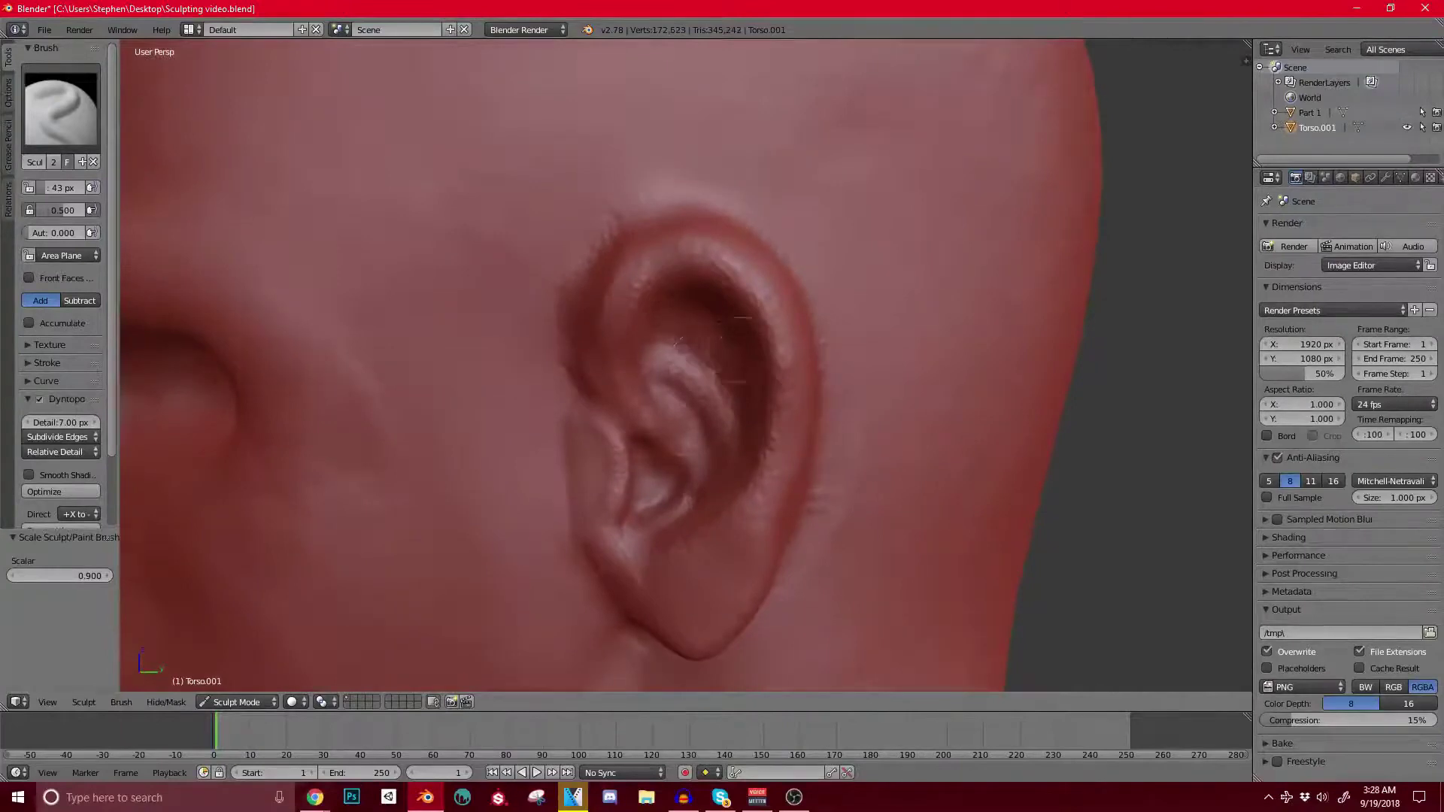
scroll(737, 346, down, 4)
scroll(707, 376, up, 3)
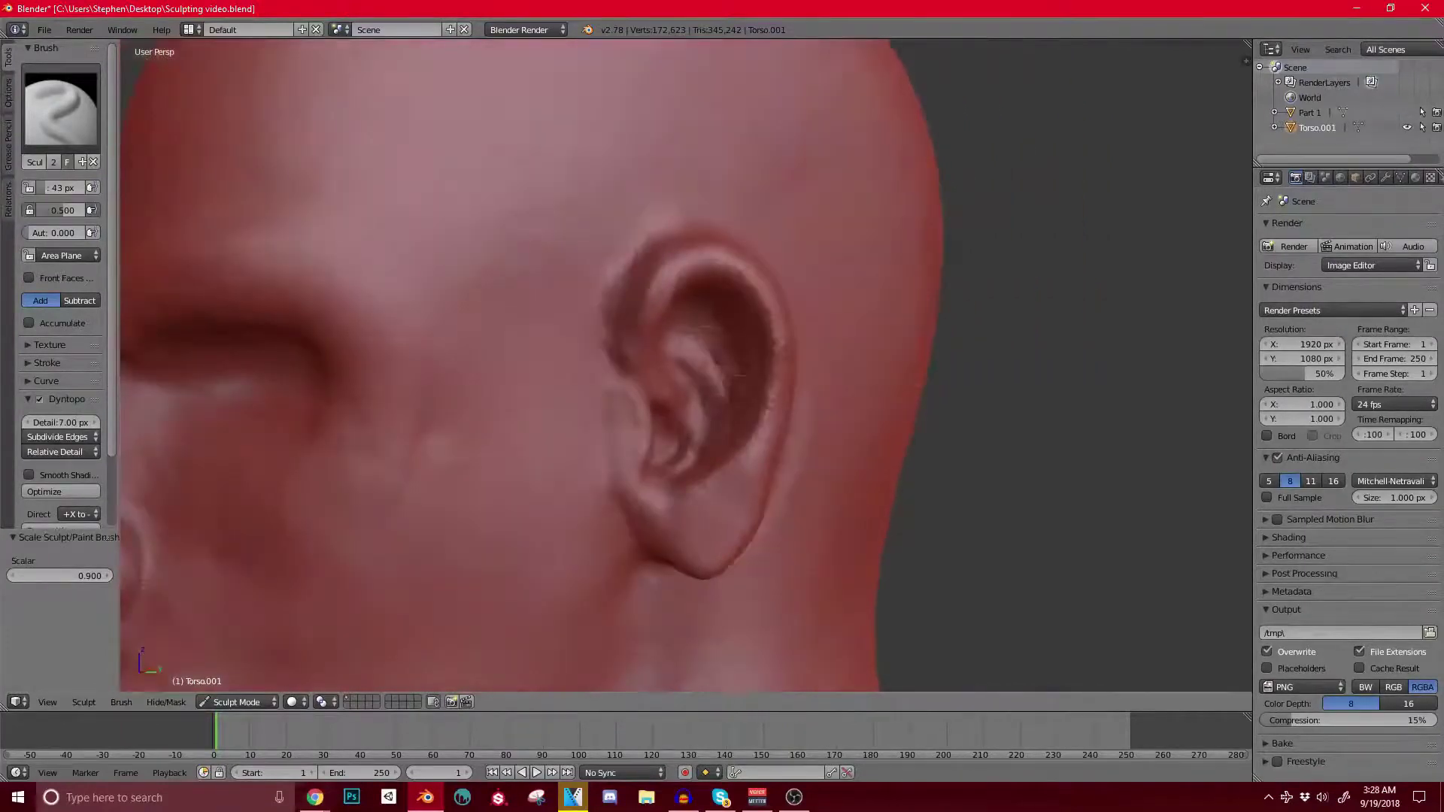
drag(708, 359, 736, 410)
Step: Thicken the upper inner fold of the ear bowl with the Clay Strips brush
click(61, 105)
click(237, 194)
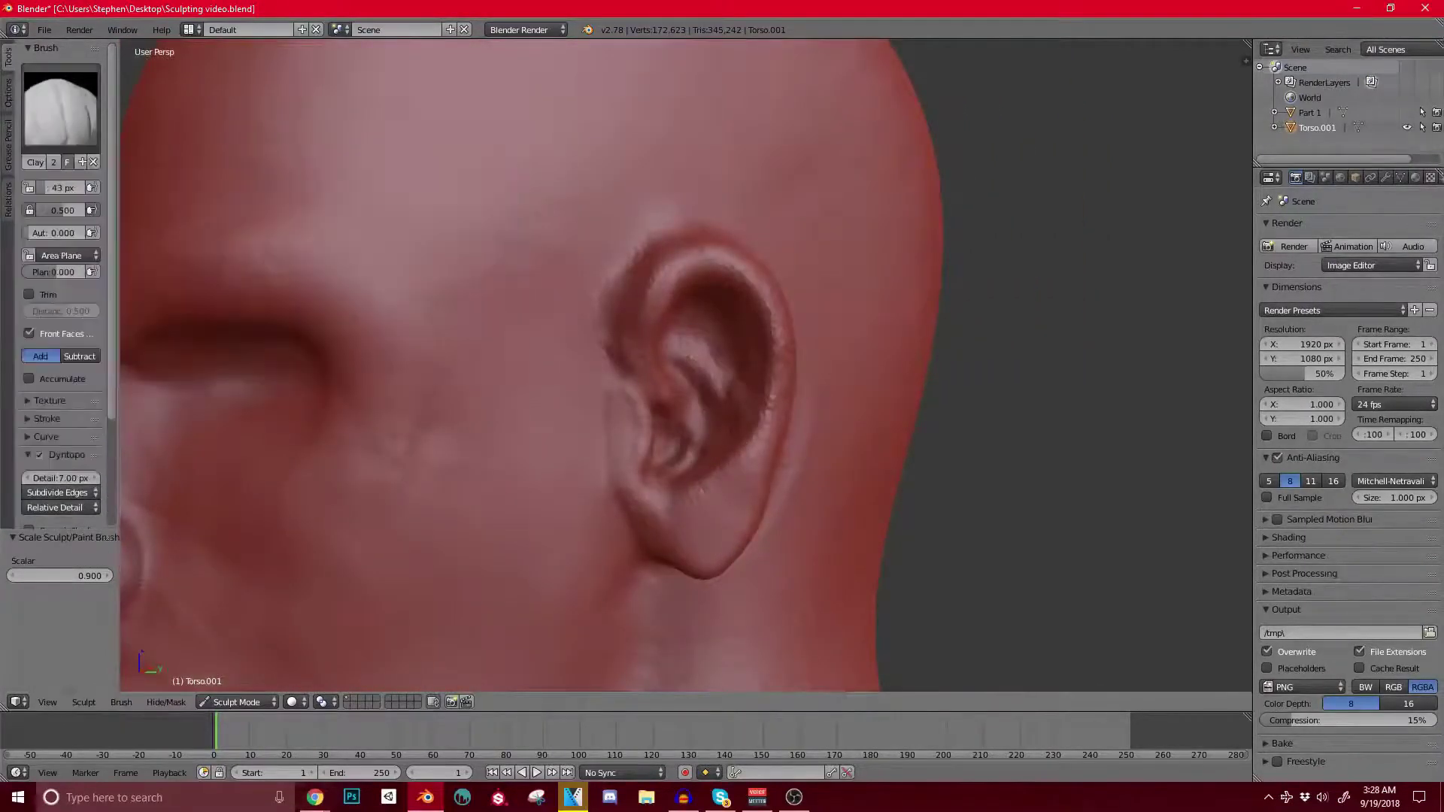
scroll(714, 361, up, 2)
drag(693, 332, 667, 295)
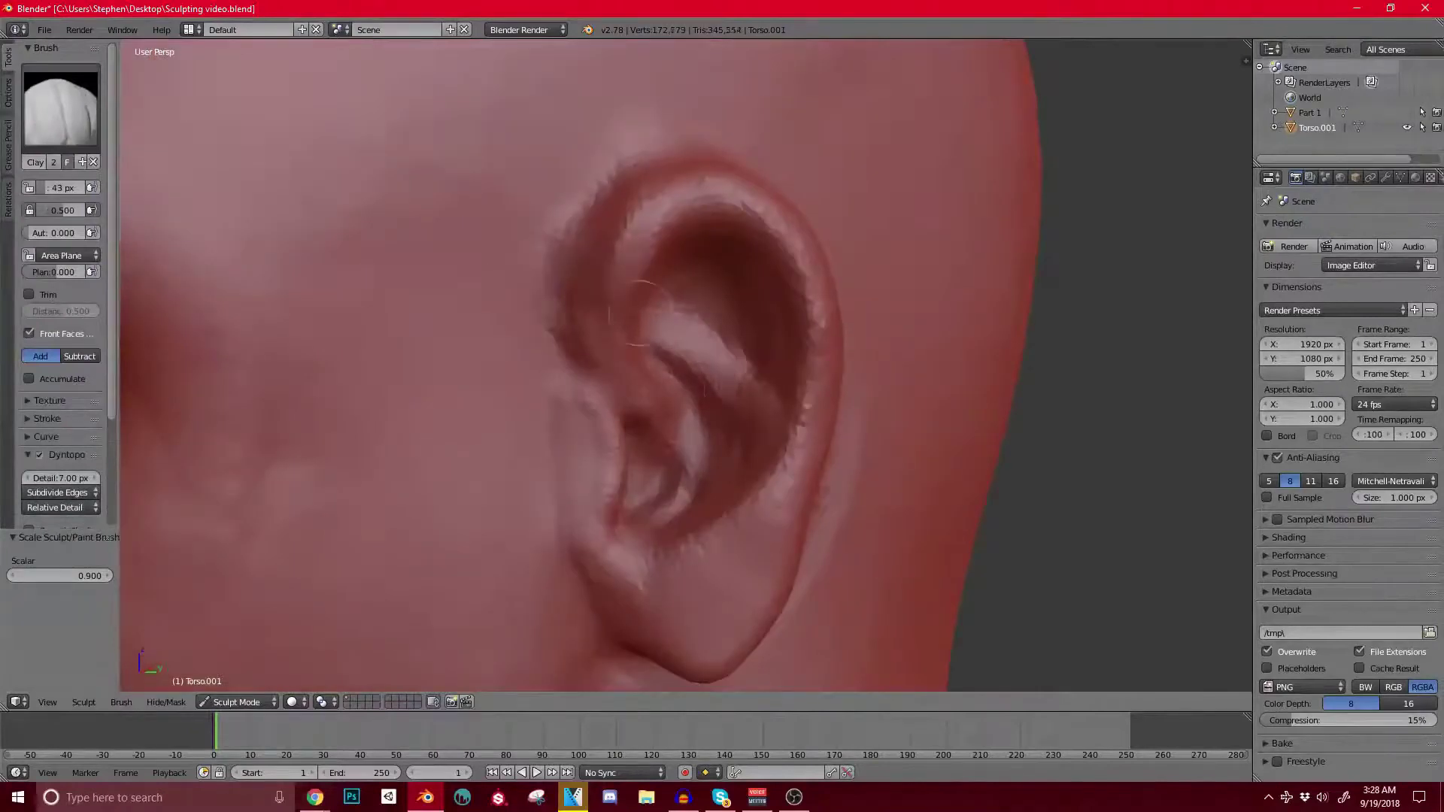
Step: Raise the front edge of the tragus above the cheek with a Clay Strips stroke
scroll(677, 324, down, 4)
mouse_move(662, 323)
middle_down()
mouse_move(812, 316)
mouse_move(707, 323)
middle_up()
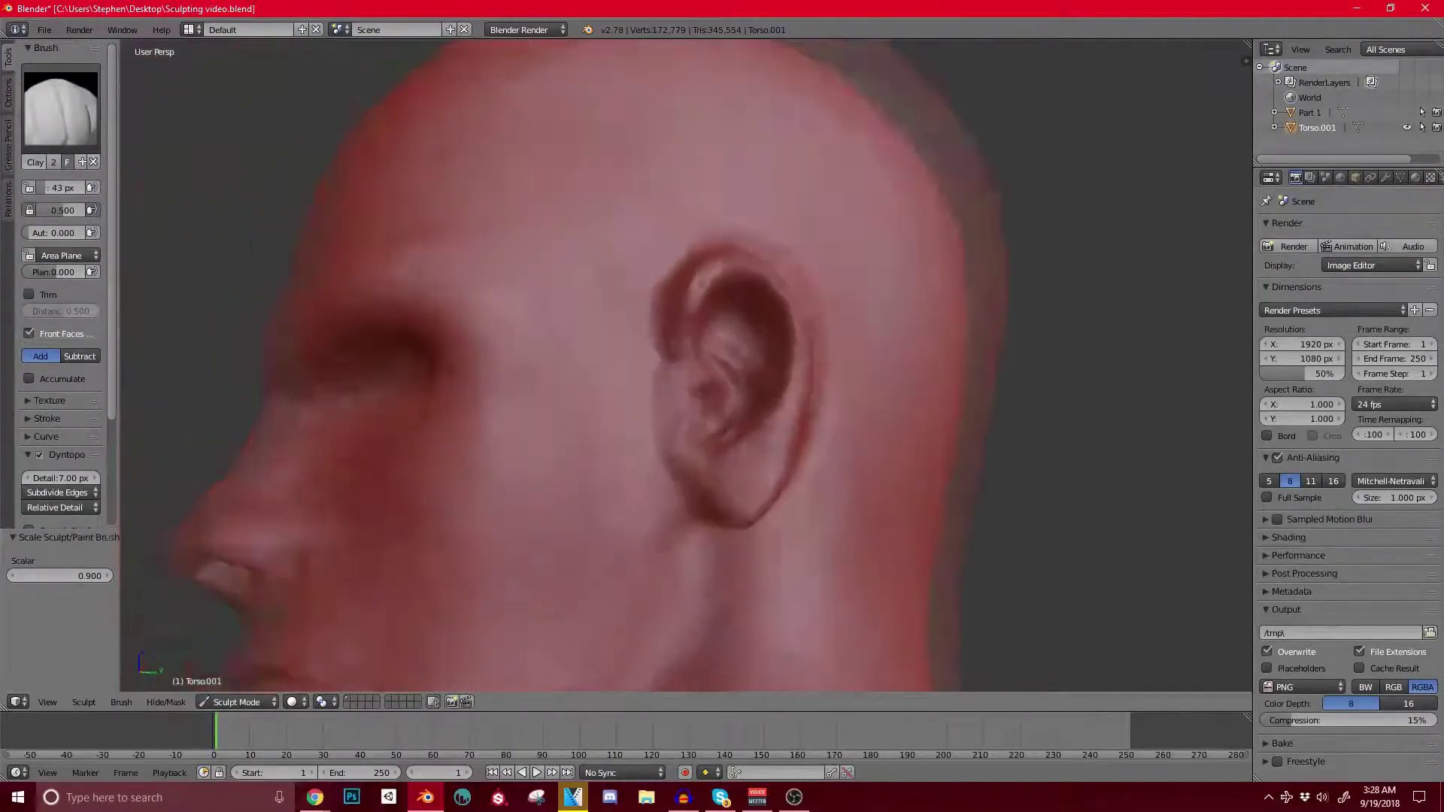
scroll(707, 330, up, 3)
drag(717, 434, 718, 376)
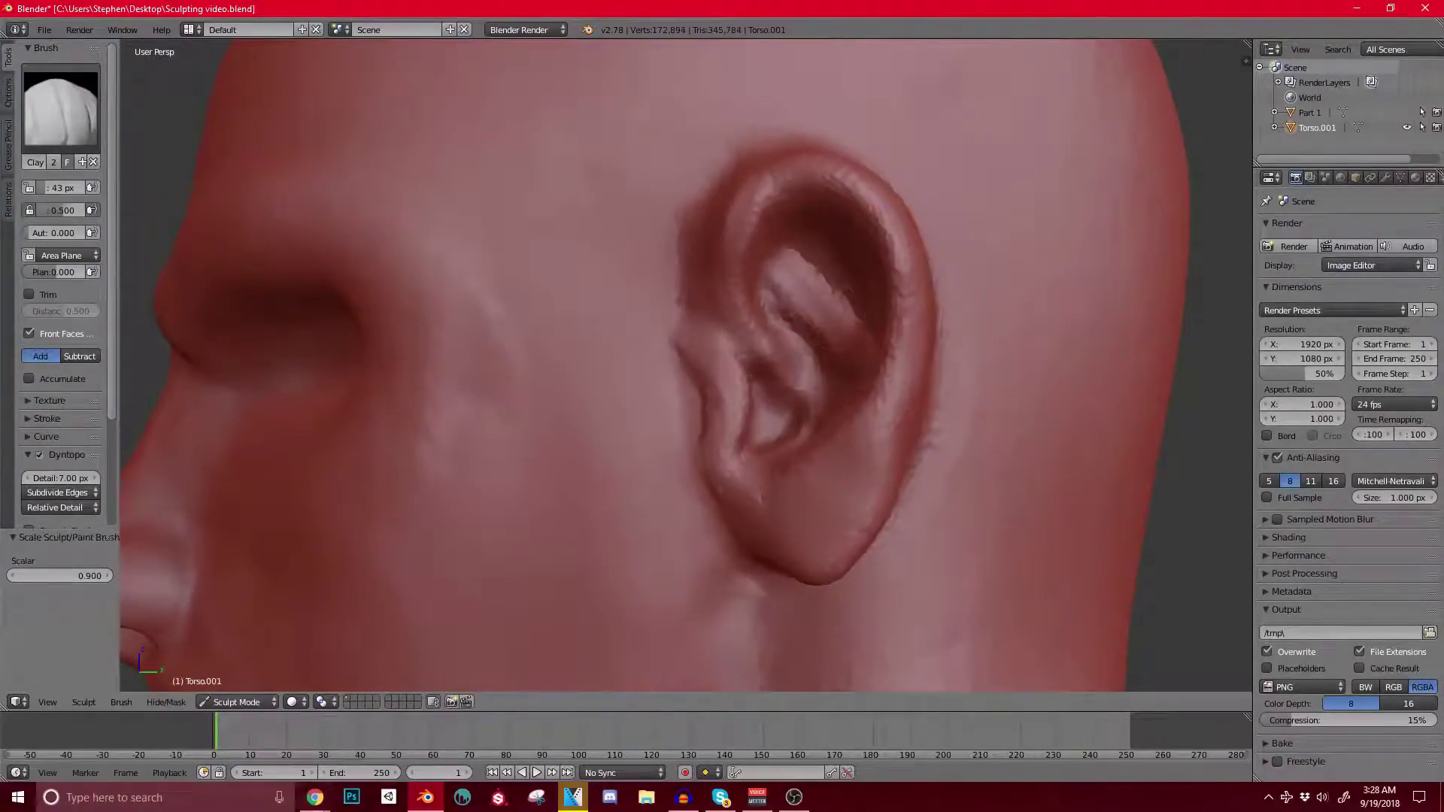
Step: Smooth the ear's back rim from the lower bowl up to its top
scroll(820, 293, down, 3)
mouse_move(828, 241)
middle_down()
mouse_move(876, 225)
mouse_move(850, 230)
middle_up()
scroll(876, 225, up, 2)
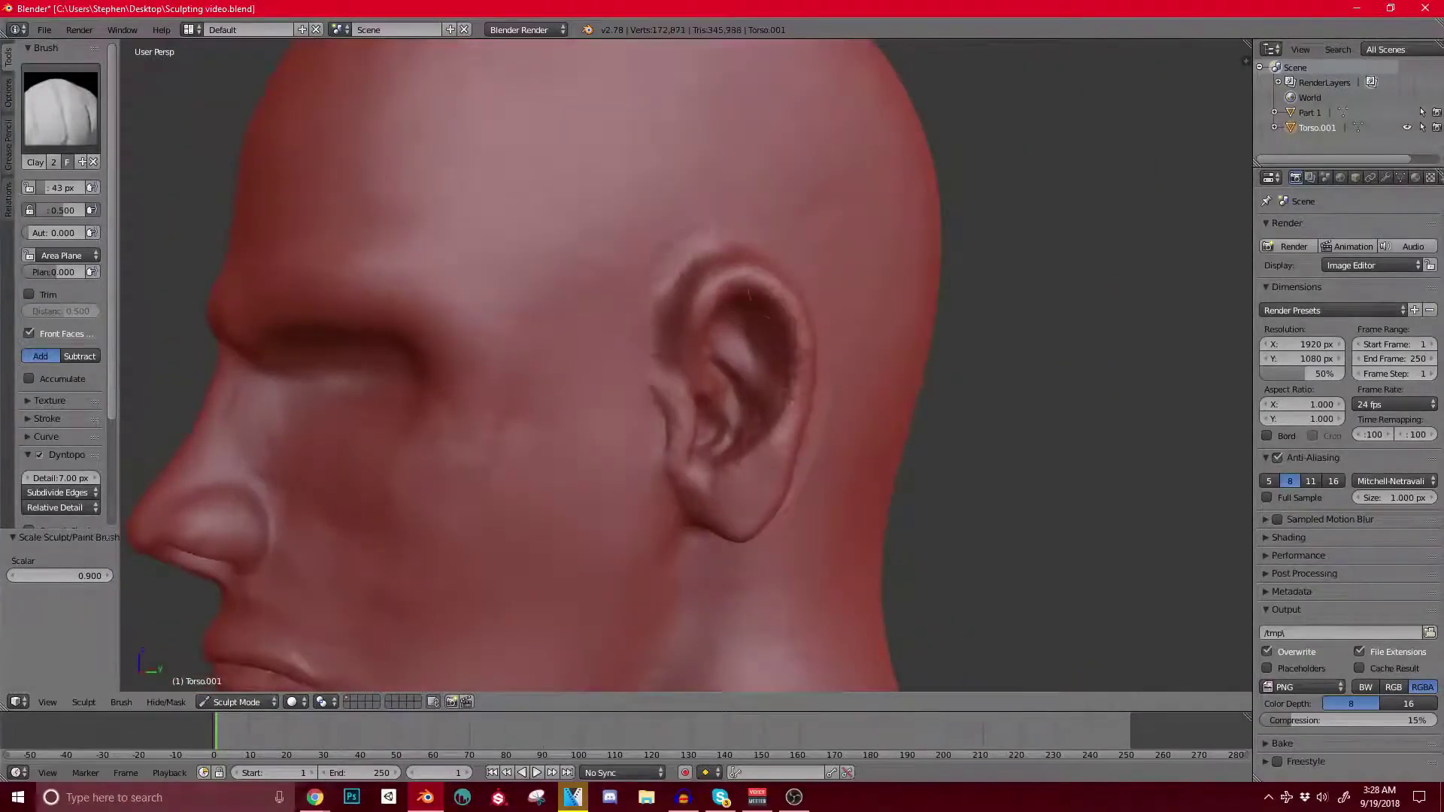
scroll(782, 293, down, 3)
middle_drag(782, 293, 648, 271)
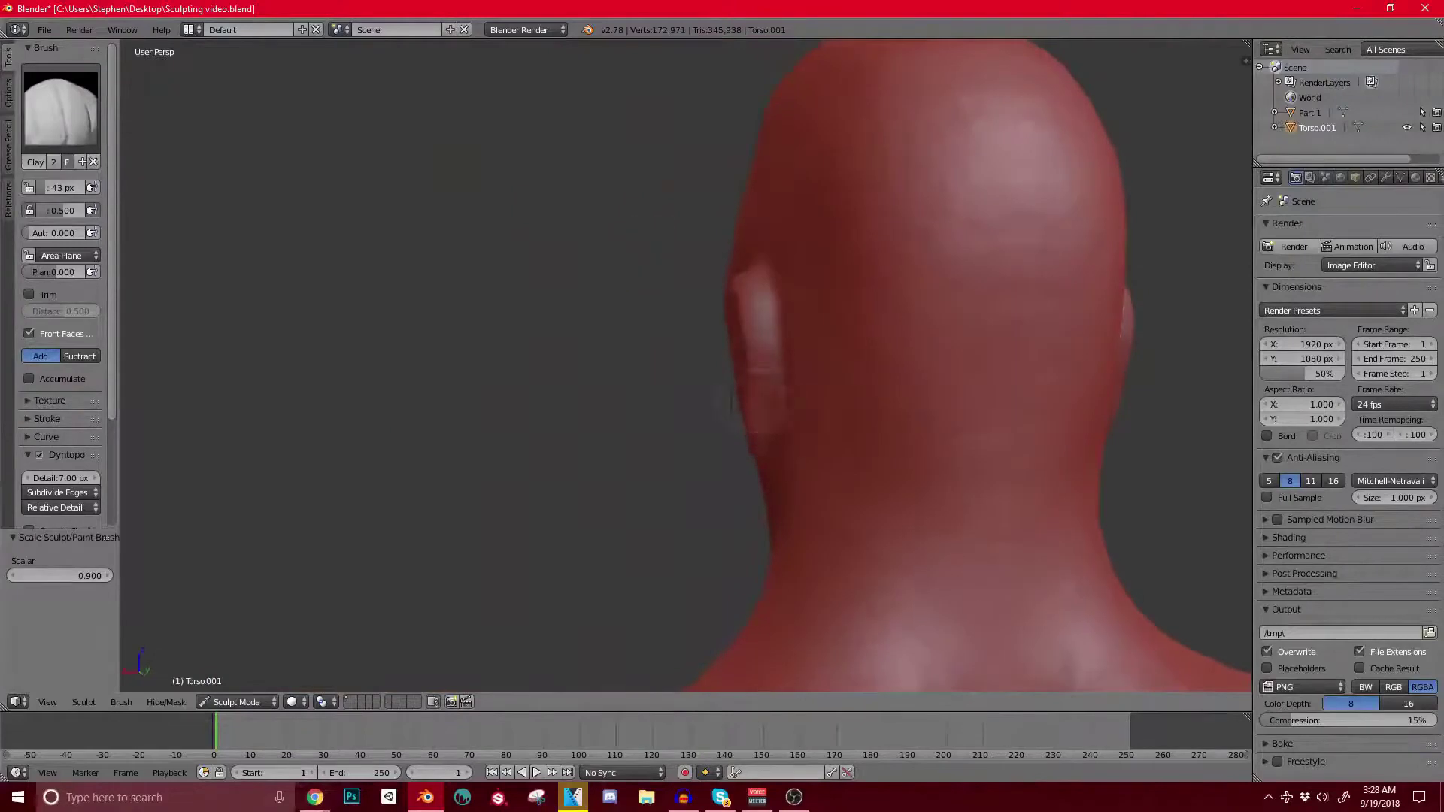
middle_drag(731, 403, 850, 376)
scroll(850, 376, up, 2)
middle_drag(840, 300, 977, 388)
scroll(922, 402, up, 2)
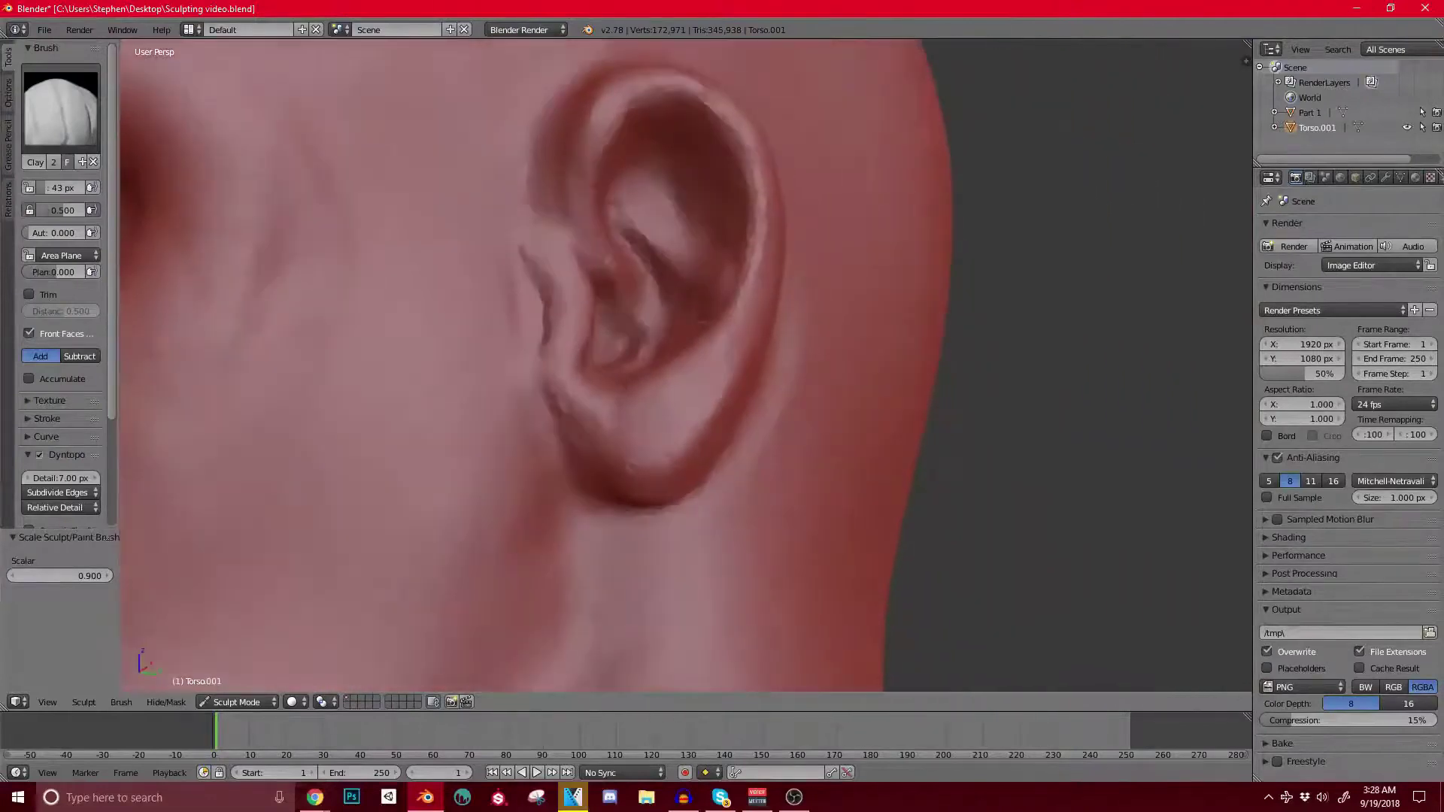
mouse_move(725, 320)
shift+mouse_down()
mouse_move(754, 278)
mouse_move(745, 200)
mouse_move(690, 89)
shift+mouse_up()
Step: Build up a second ridge along the ear's lower back rim, above the lobe, with Clay Strips strokes
middle_drag(699, 113, 670, 139)
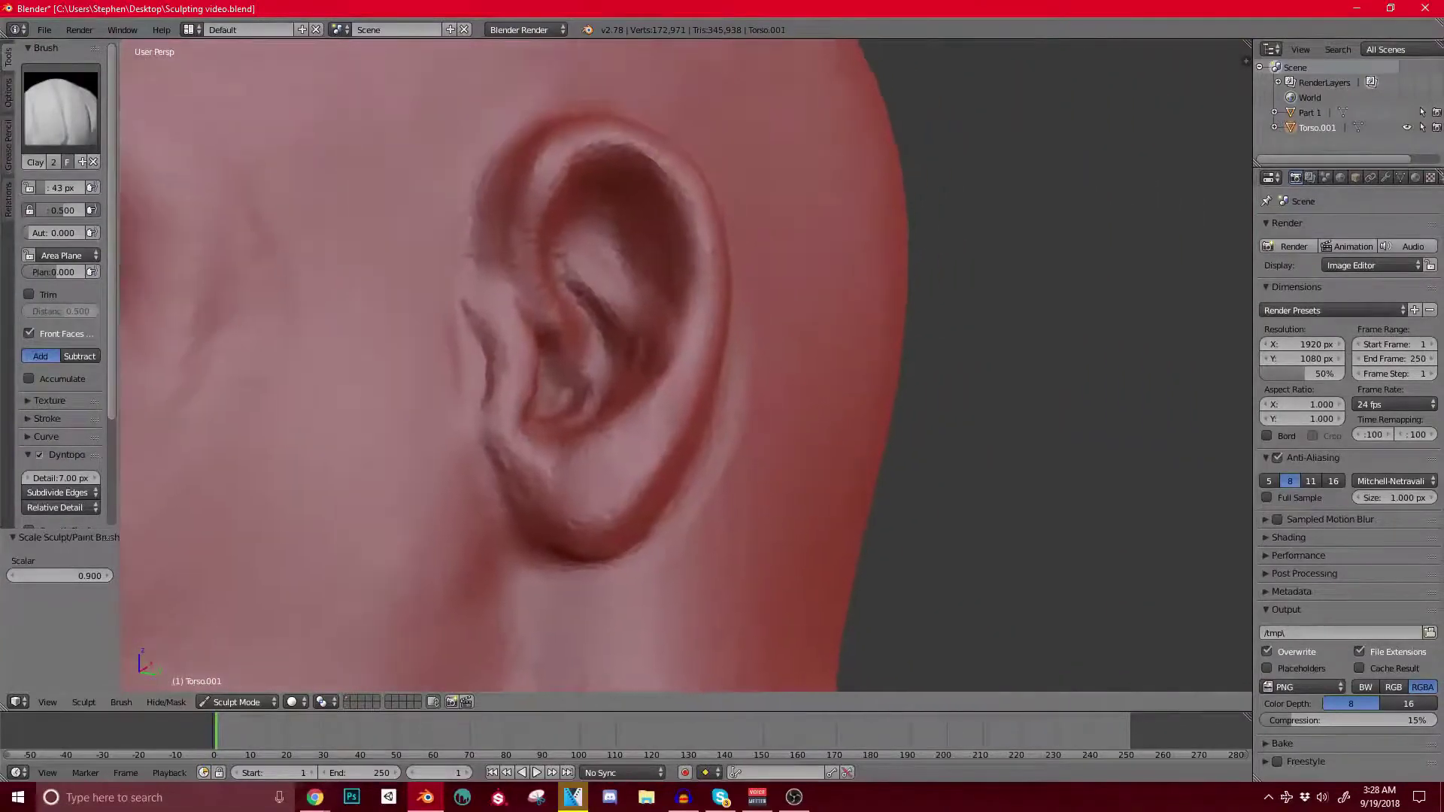
mouse_move(641, 347)
middle_down()
mouse_move(677, 350)
mouse_move(639, 361)
middle_up()
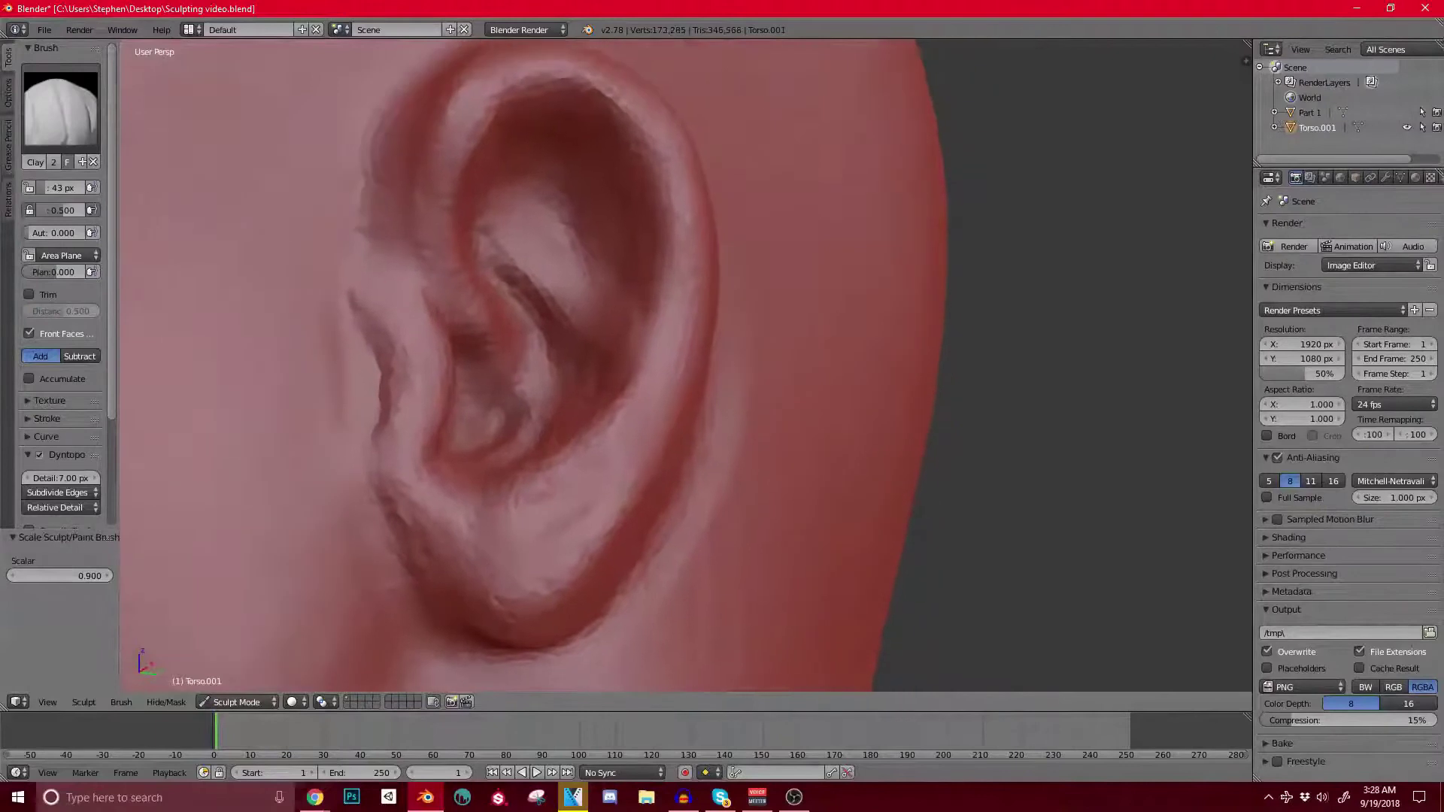
drag(611, 465, 651, 419)
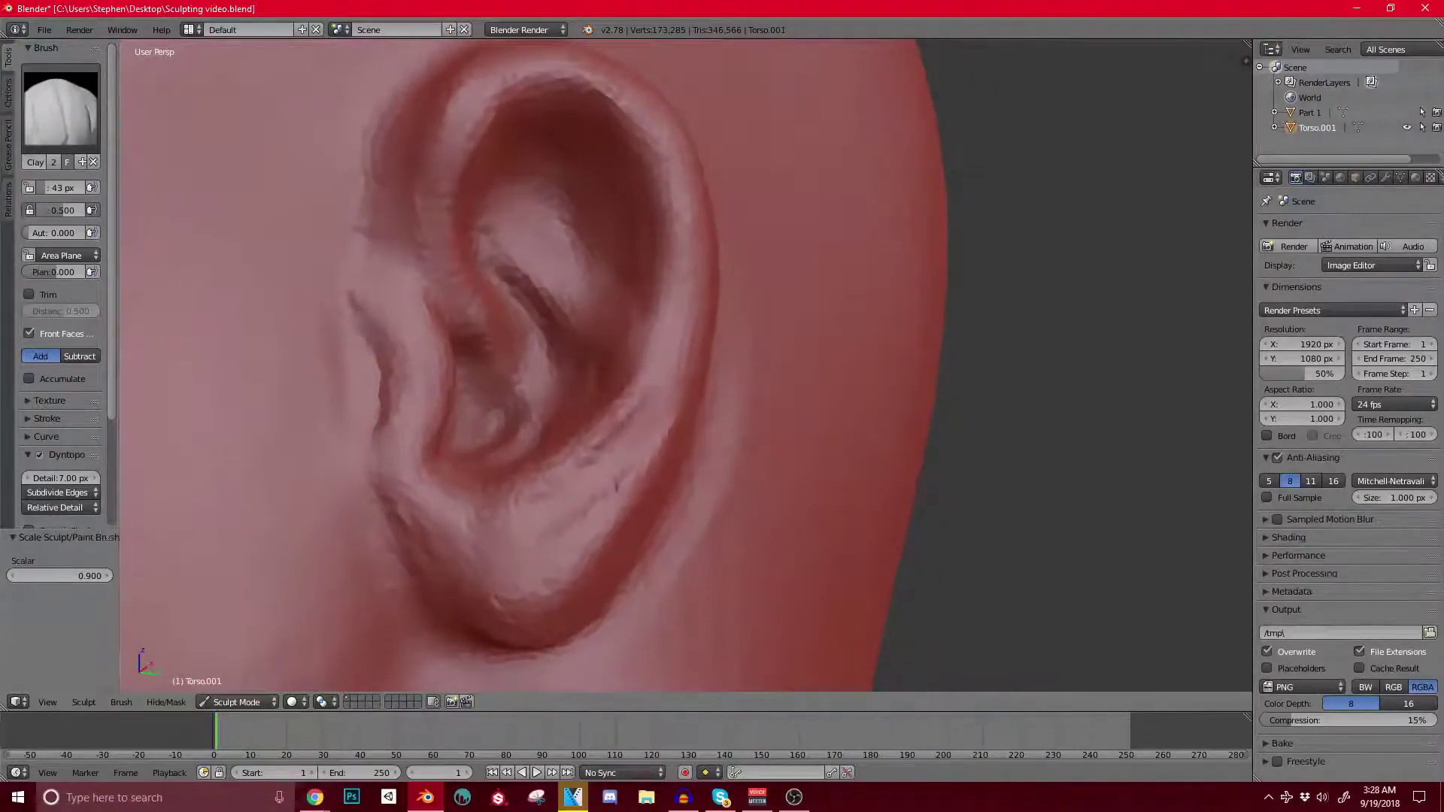
drag(673, 335, 685, 429)
drag(697, 279, 690, 333)
Step: Set the Dyntopo detail size to 6.40 px and refine the ridges running from the back rim into the lobe
mouse_move(692, 338)
middle_down()
mouse_move(782, 331)
mouse_move(692, 388)
middle_up()
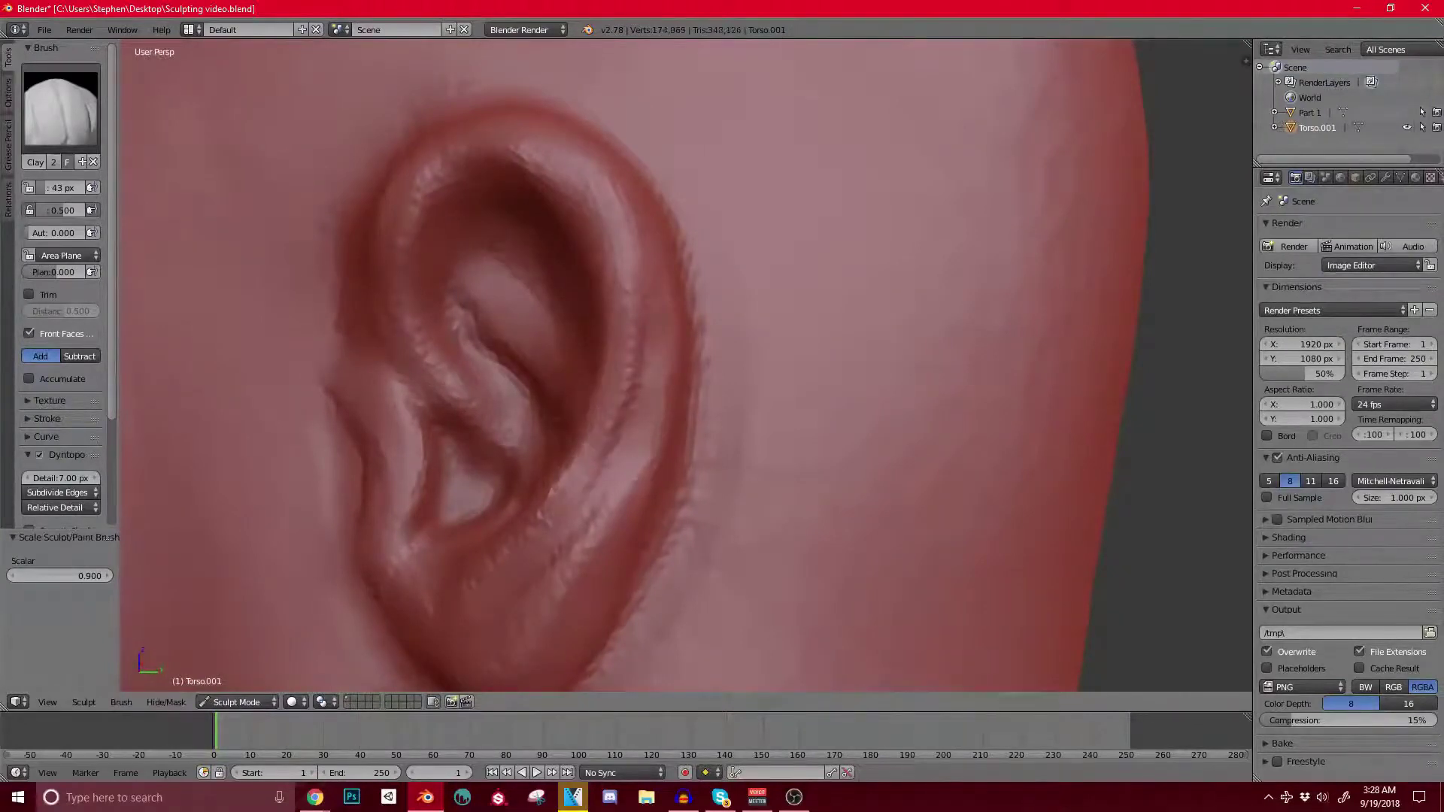
drag(60, 478, 48, 478)
drag(576, 523, 500, 564)
scroll(683, 386, down, 3)
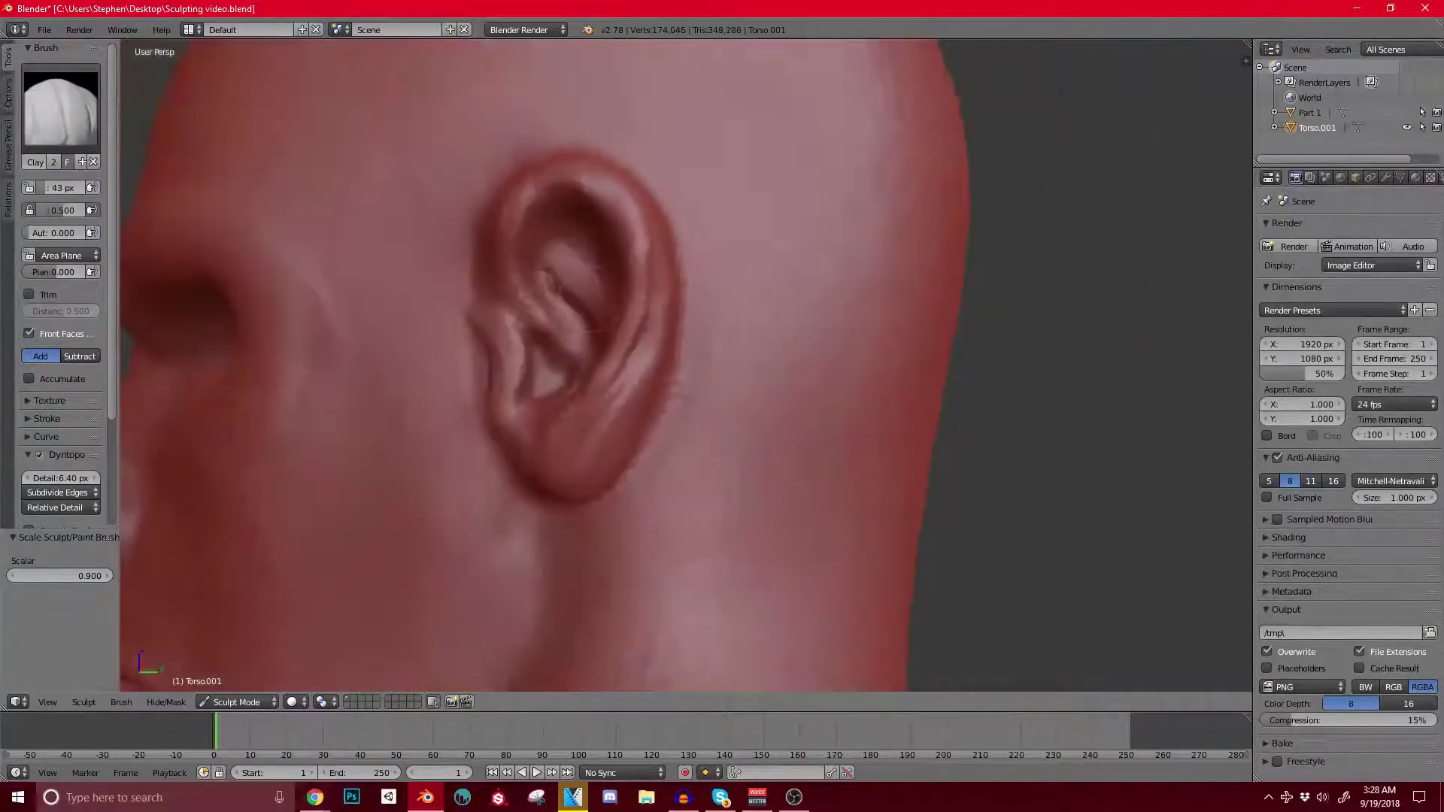
middle_drag(682, 387, 662, 383)
scroll(662, 383, up, 4)
shift+middle_drag(602, 451, 689, 350)
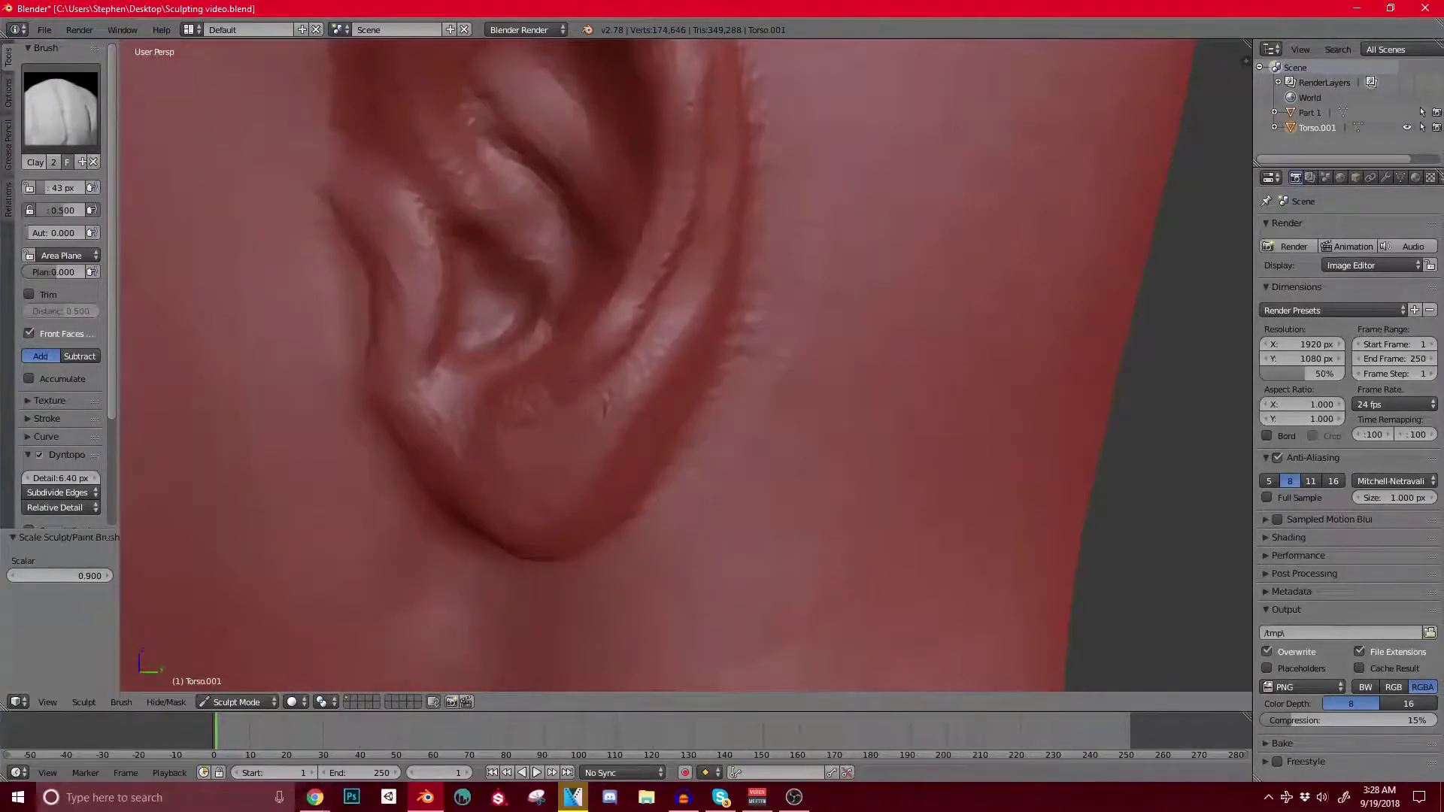
drag(613, 406, 681, 308)
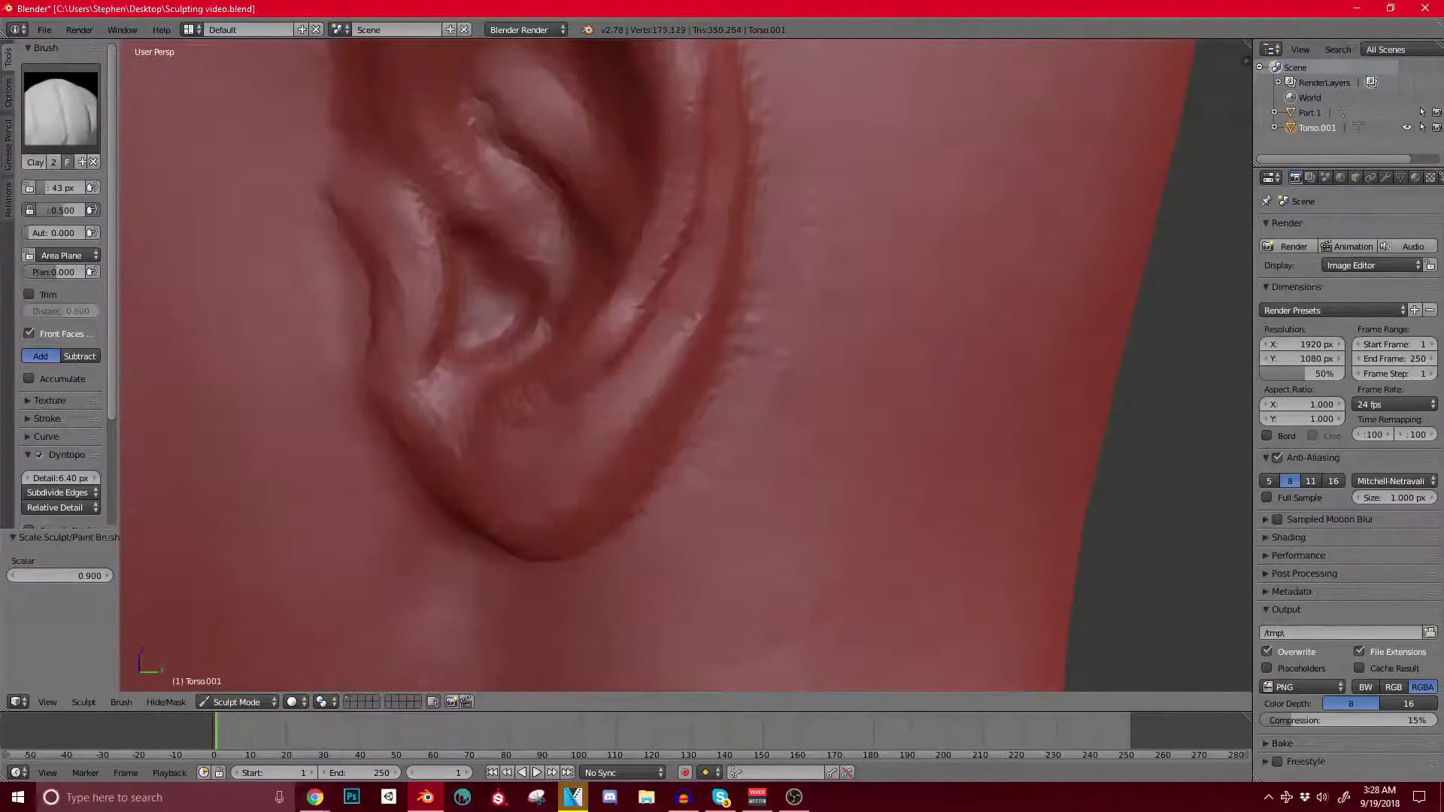
Step: Refine the lower back rim and fill out its rear surface behind the ear with Clay Strips strokes
scroll(686, 366, down, 2)
shift+middle_drag(602, 338, 557, 410)
scroll(557, 410, up, 1)
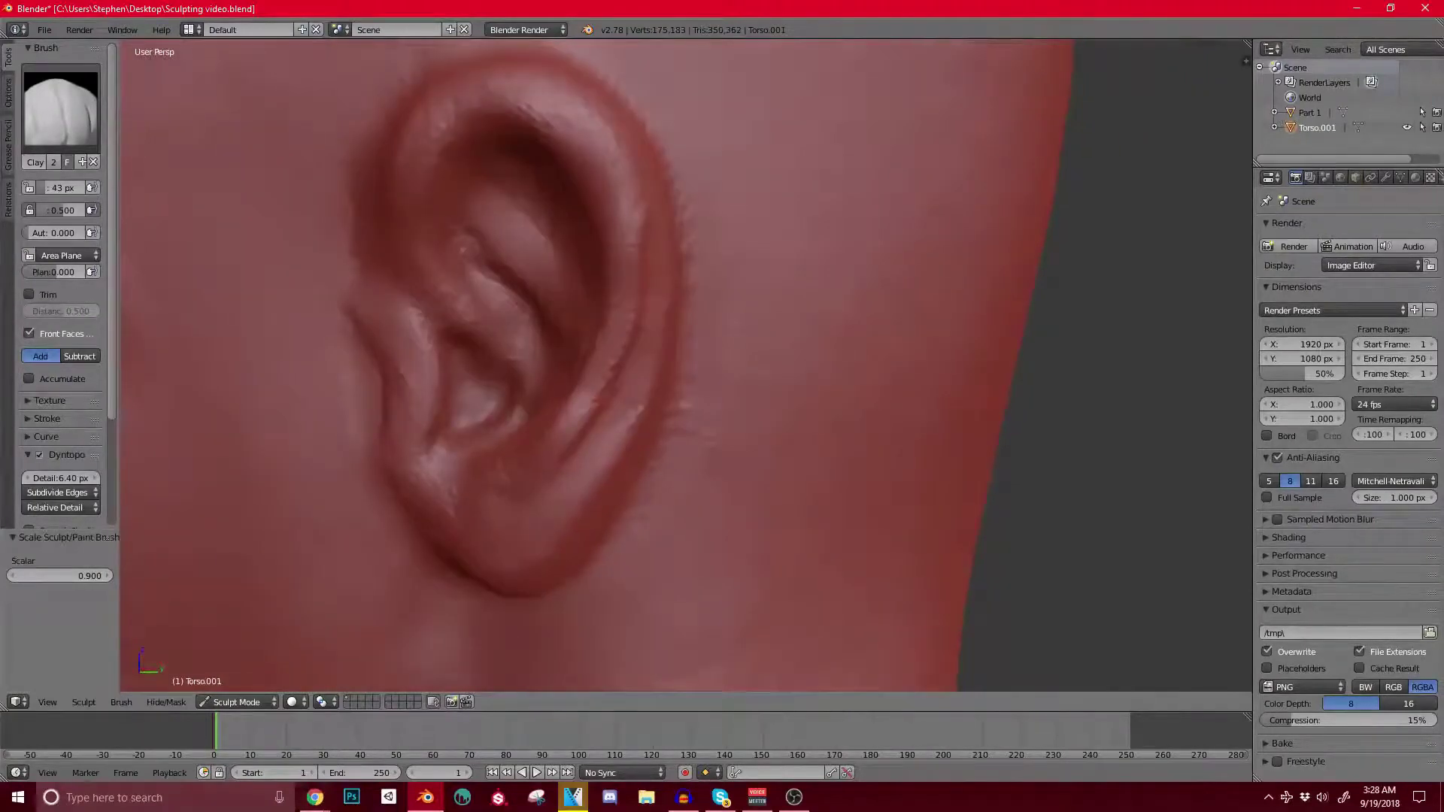
scroll(684, 365, down, 2)
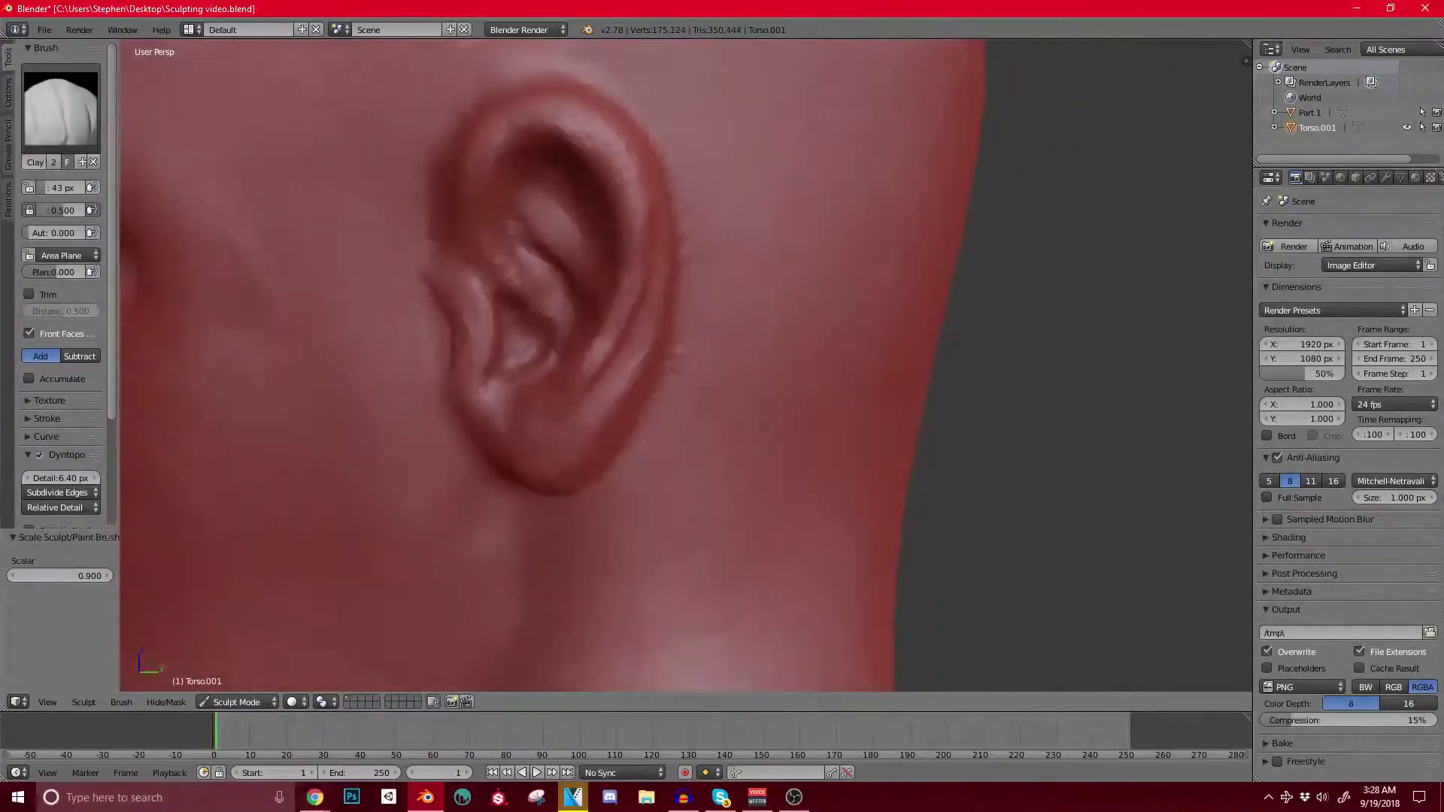
scroll(679, 360, down, 2)
shift+middle_drag(679, 360, 683, 407)
scroll(683, 409, up, 3)
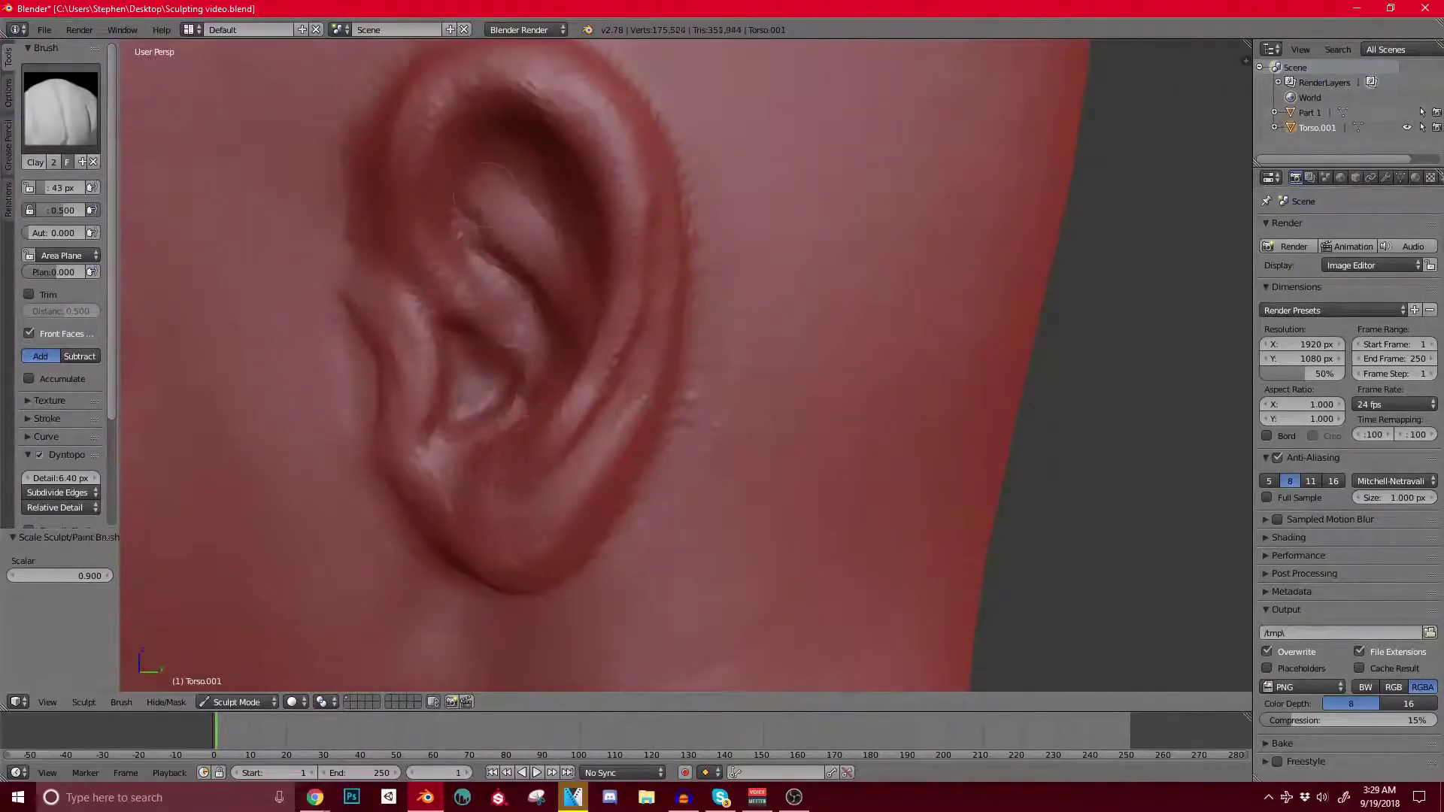
middle_drag(681, 361, 610, 350)
drag(605, 334, 612, 437)
middle_drag(722, 361, 767, 361)
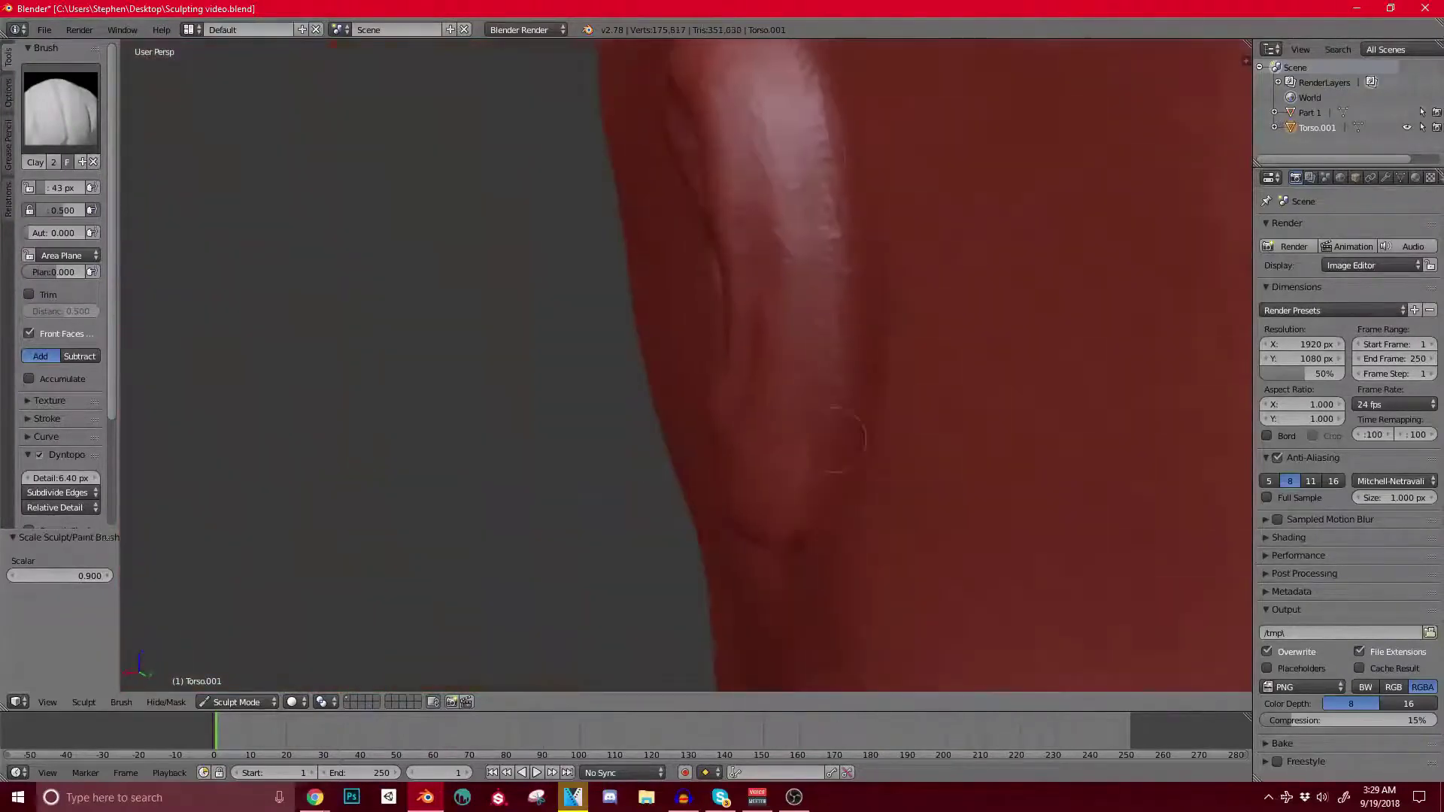
Step: Cut a sharp seam where the ear's upper rim meets the head with the Crease brush
click(61, 105)
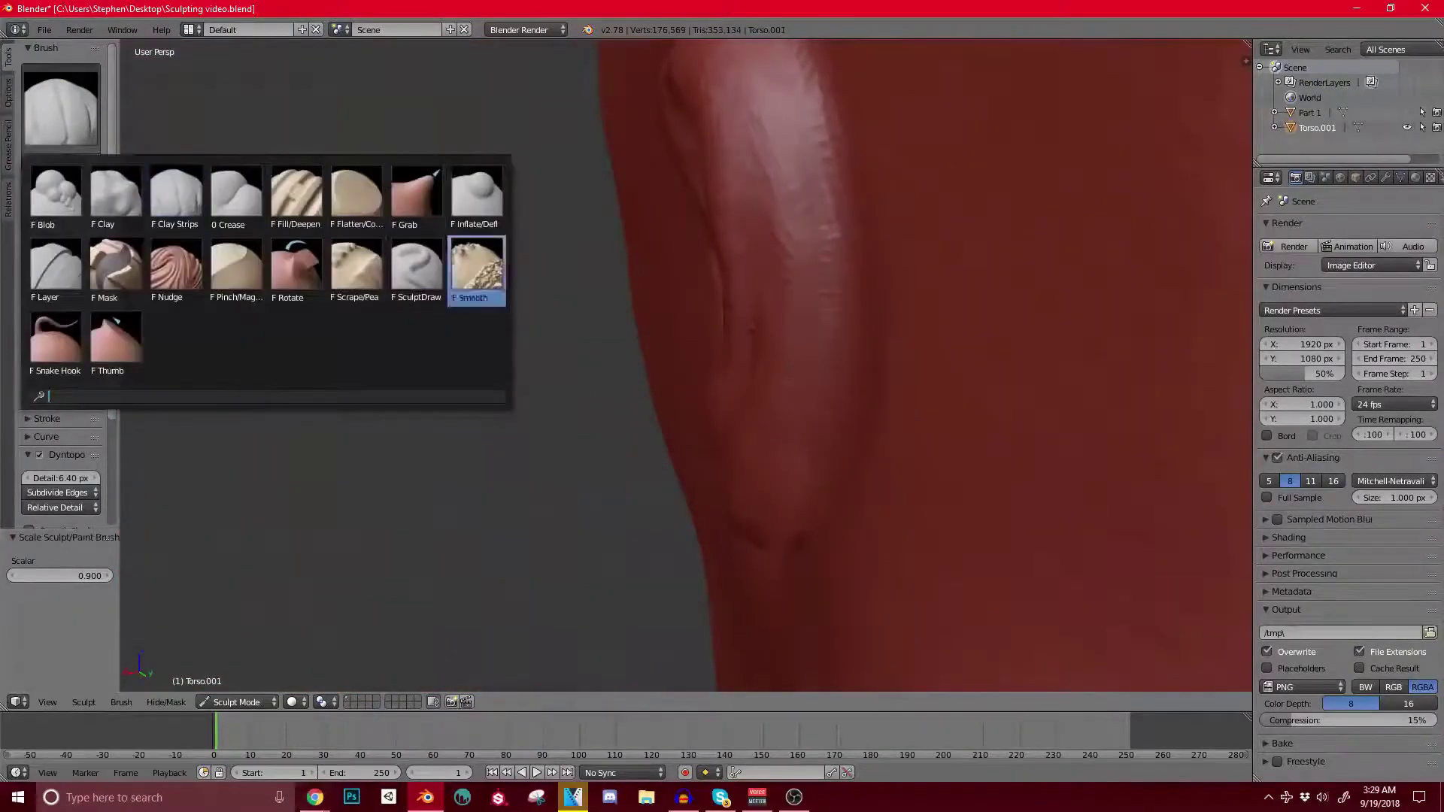
click(236, 194)
scroll(723, 361, down, 4)
mouse_move(722, 361)
middle_down()
mouse_move(726, 331)
mouse_move(733, 391)
mouse_move(692, 354)
mouse_move(797, 369)
middle_up()
scroll(722, 364, up, 8)
scroll(722, 364, down, 8)
scroll(722, 365, up, 2)
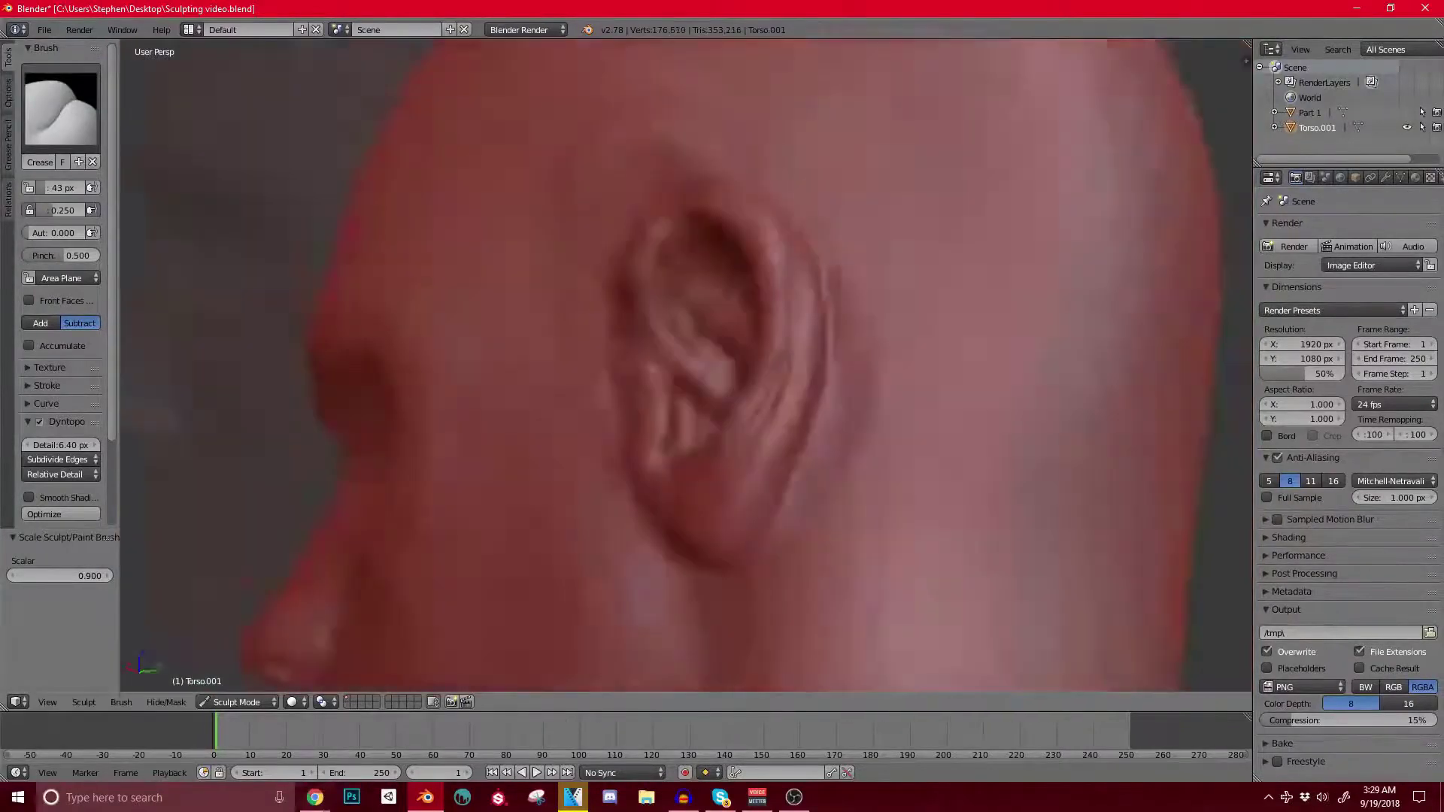
mouse_move(662, 301)
middle_down()
mouse_move(749, 312)
mouse_move(762, 341)
middle_up()
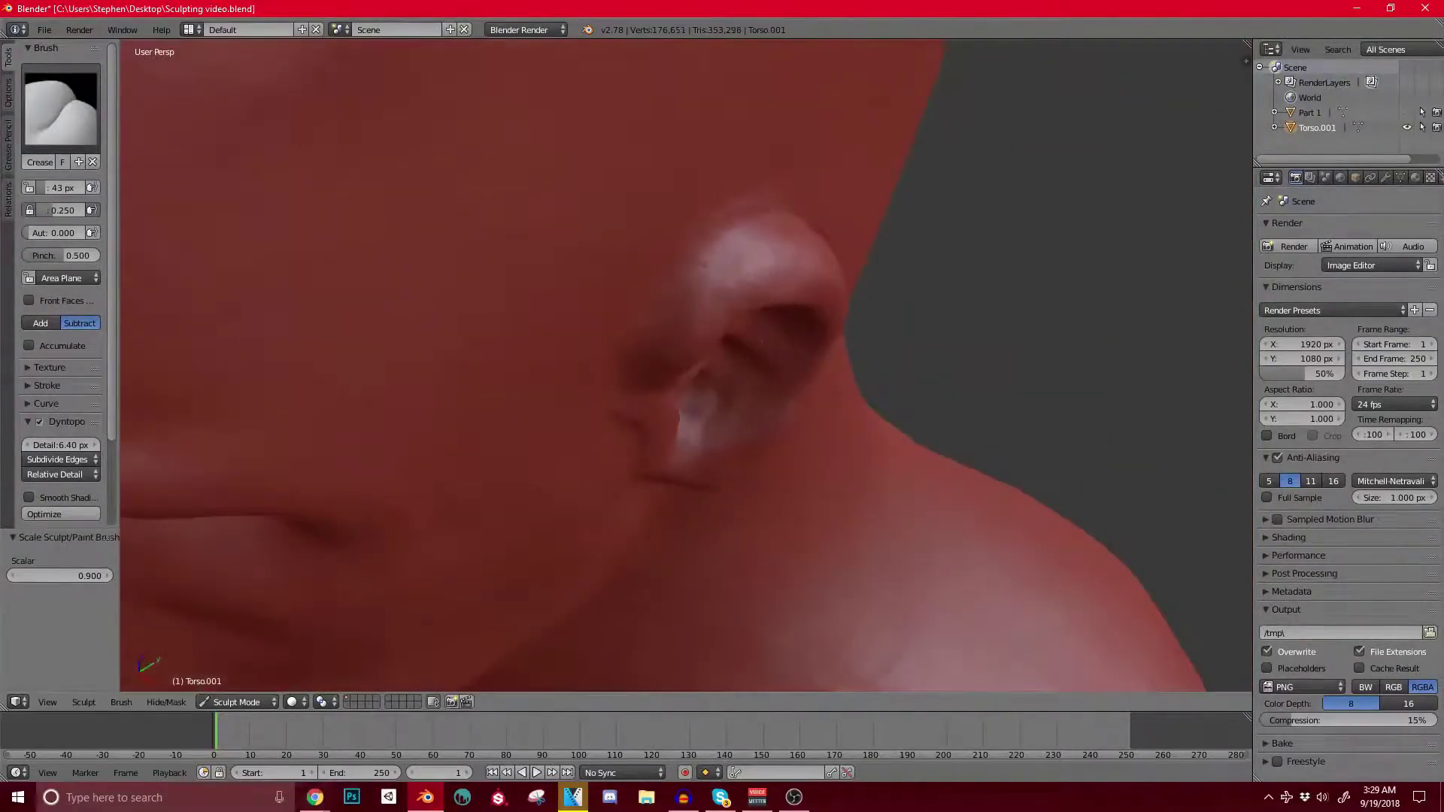
mouse_move(752, 342)
middle_down()
mouse_move(677, 263)
mouse_move(610, 325)
middle_up()
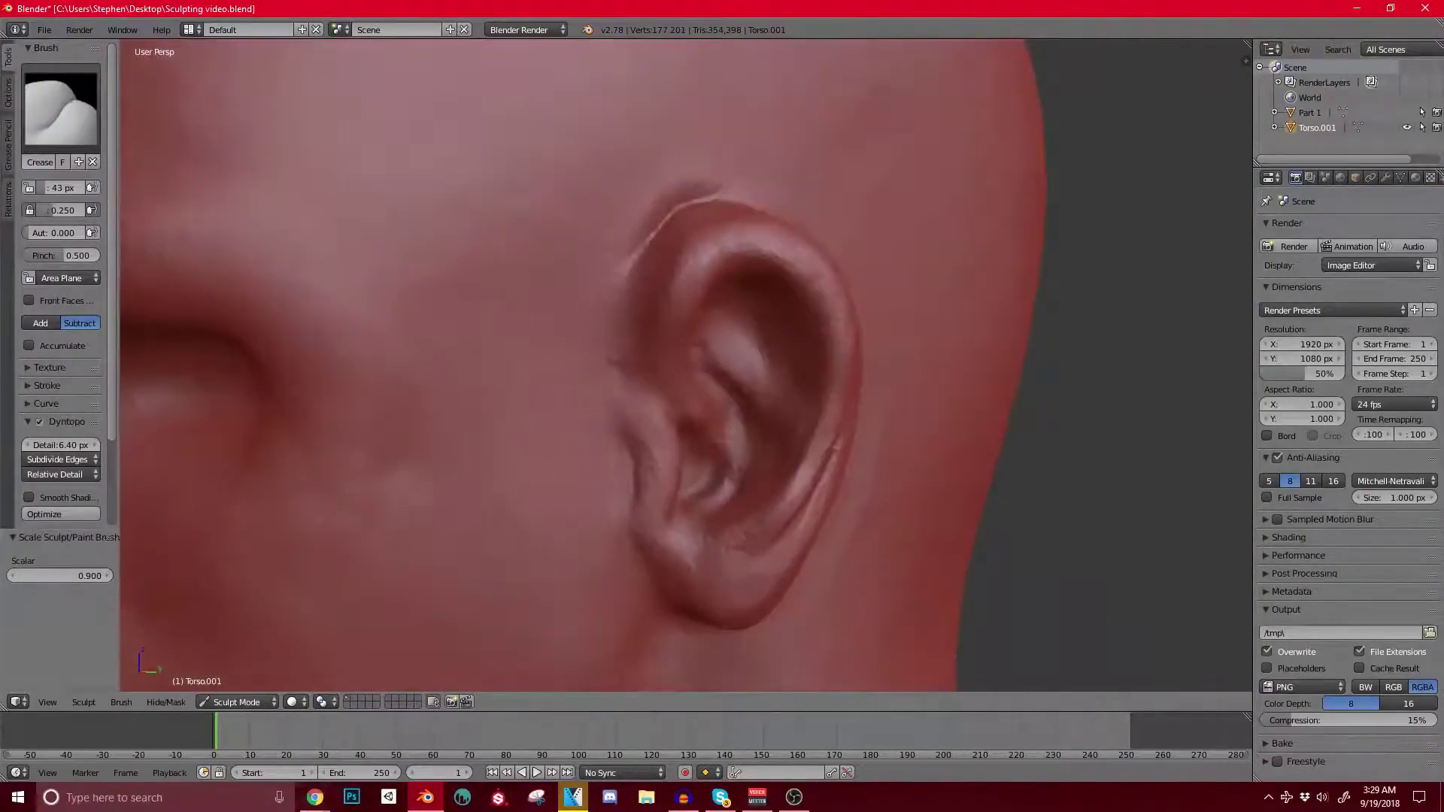
Step: Examine the ear's shape from behind and from the side with the Grab brush enlarged to 127 px
mouse_move(722, 376)
shift+middle_down()
mouse_move(709, 347)
mouse_move(633, 393)
mouse_move(760, 474)
mouse_move(640, 433)
shift+middle_up()
scroll(699, 361, down, 3)
scroll(639, 376, up, 3)
middle_drag(677, 361, 534, 361)
scroll(534, 361, up, 2)
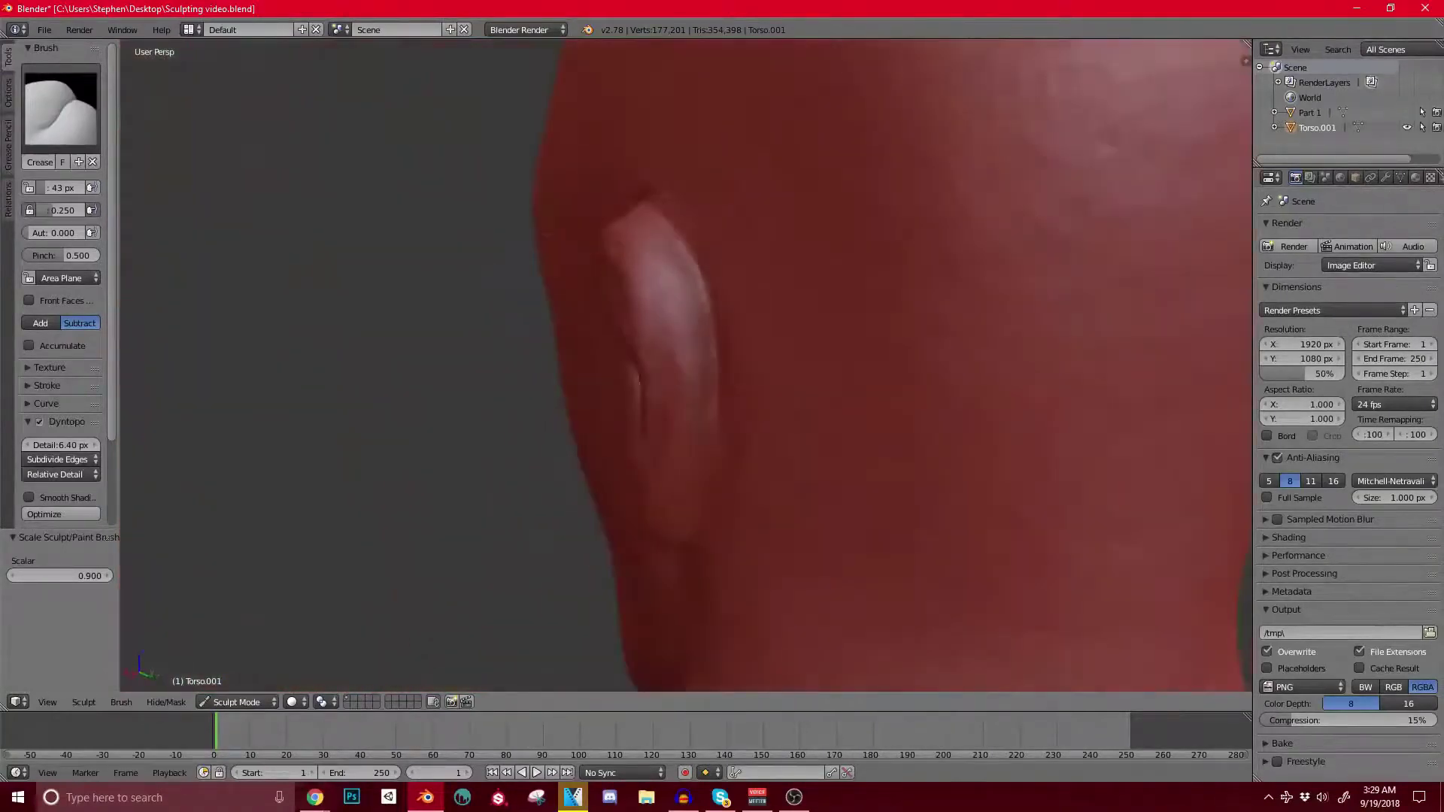
key(g)
key(bracketright)
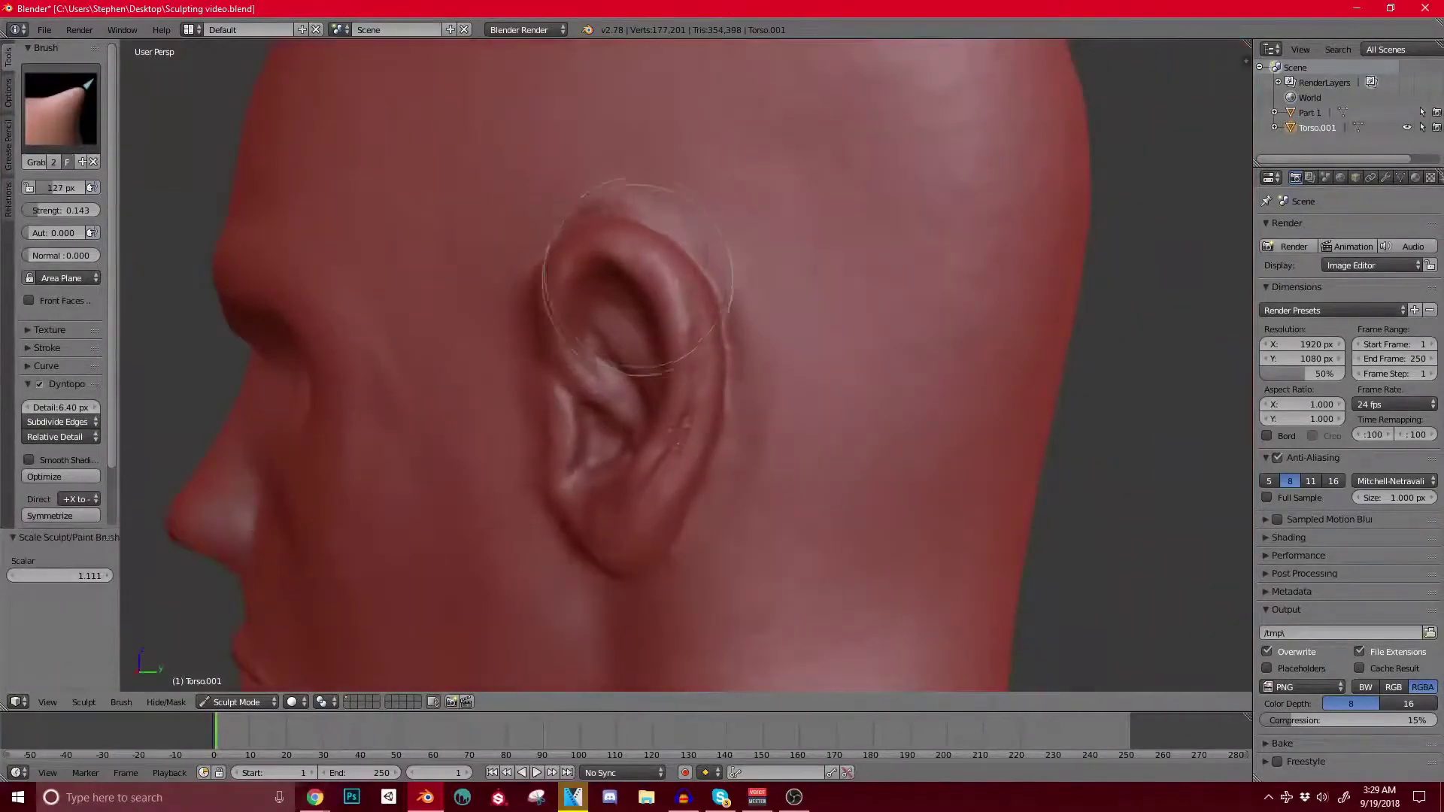
scroll(692, 308, down, 2)
mouse_move(641, 296)
middle_down()
mouse_move(793, 343)
mouse_move(629, 335)
middle_up()
scroll(680, 286, up, 1)
mouse_move(802, 376)
middle_down()
mouse_move(792, 384)
mouse_move(628, 211)
middle_up()
Step: Flatten the front and top of the ear's upper rim with the Scrape brush at 40 px
click(60, 106)
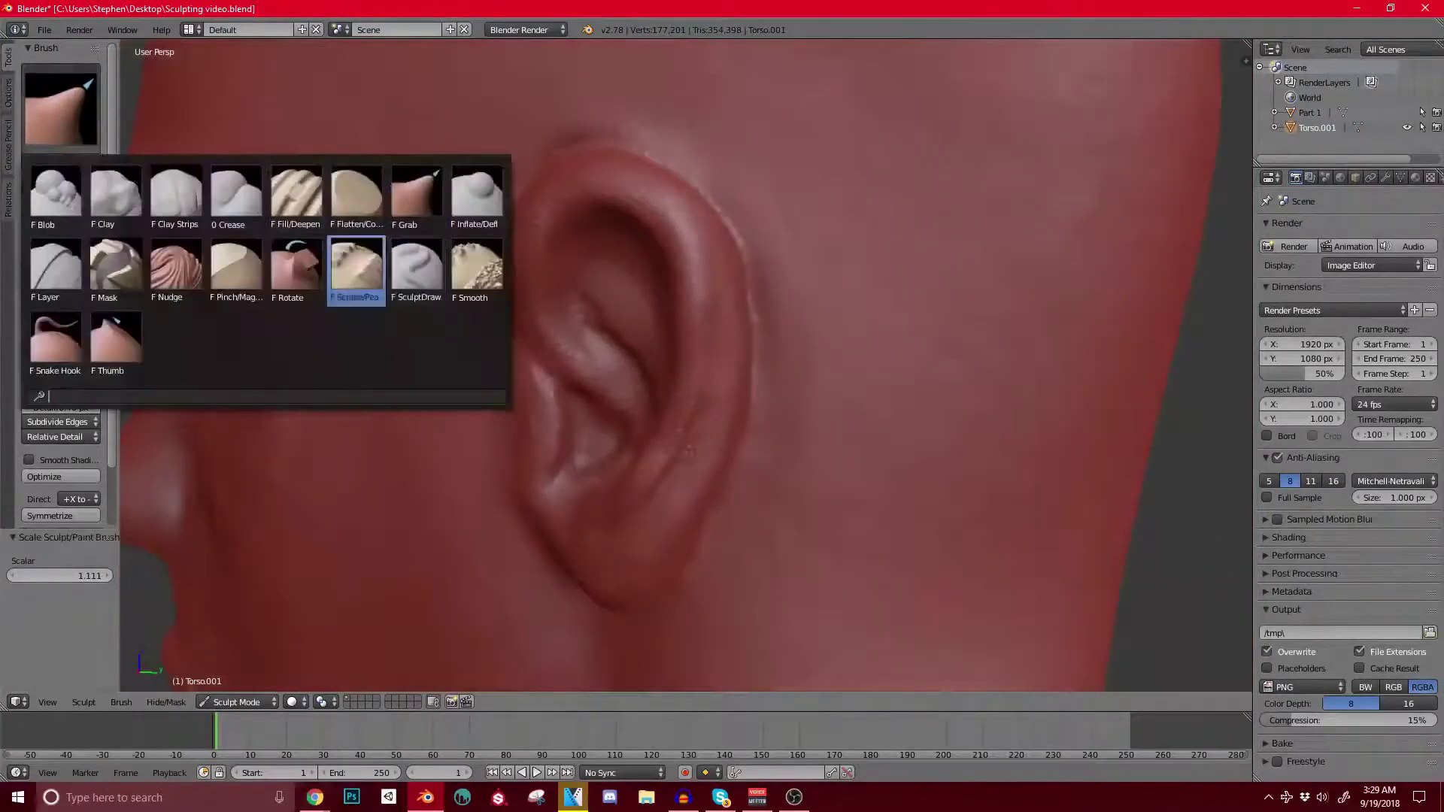
click(361, 256)
key(bracketleft)
key(bracketleft)
key(bracketleft)
key(bracketleft)
key(bracketleft)
key(bracketleft)
key(bracketleft)
key(bracketleft)
key(bracketleft)
key(bracketleft)
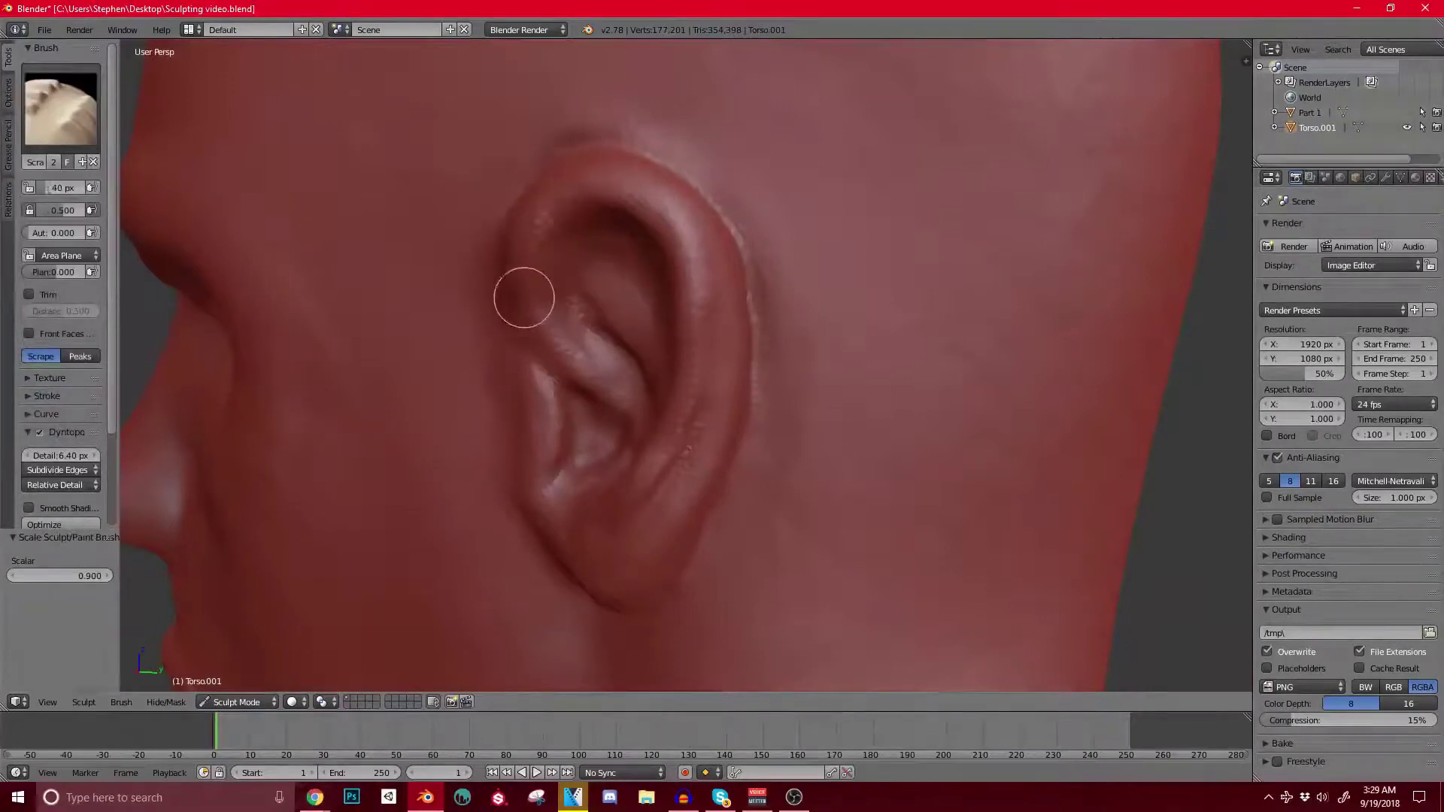
drag(522, 297, 598, 181)
Step: Enlarge the Scrape brush to 64 px and even out the ear's outer back rim from the top down to the lobe
key(bracketright)
key(bracketright)
key(bracketright)
key(bracketright)
key(bracketright)
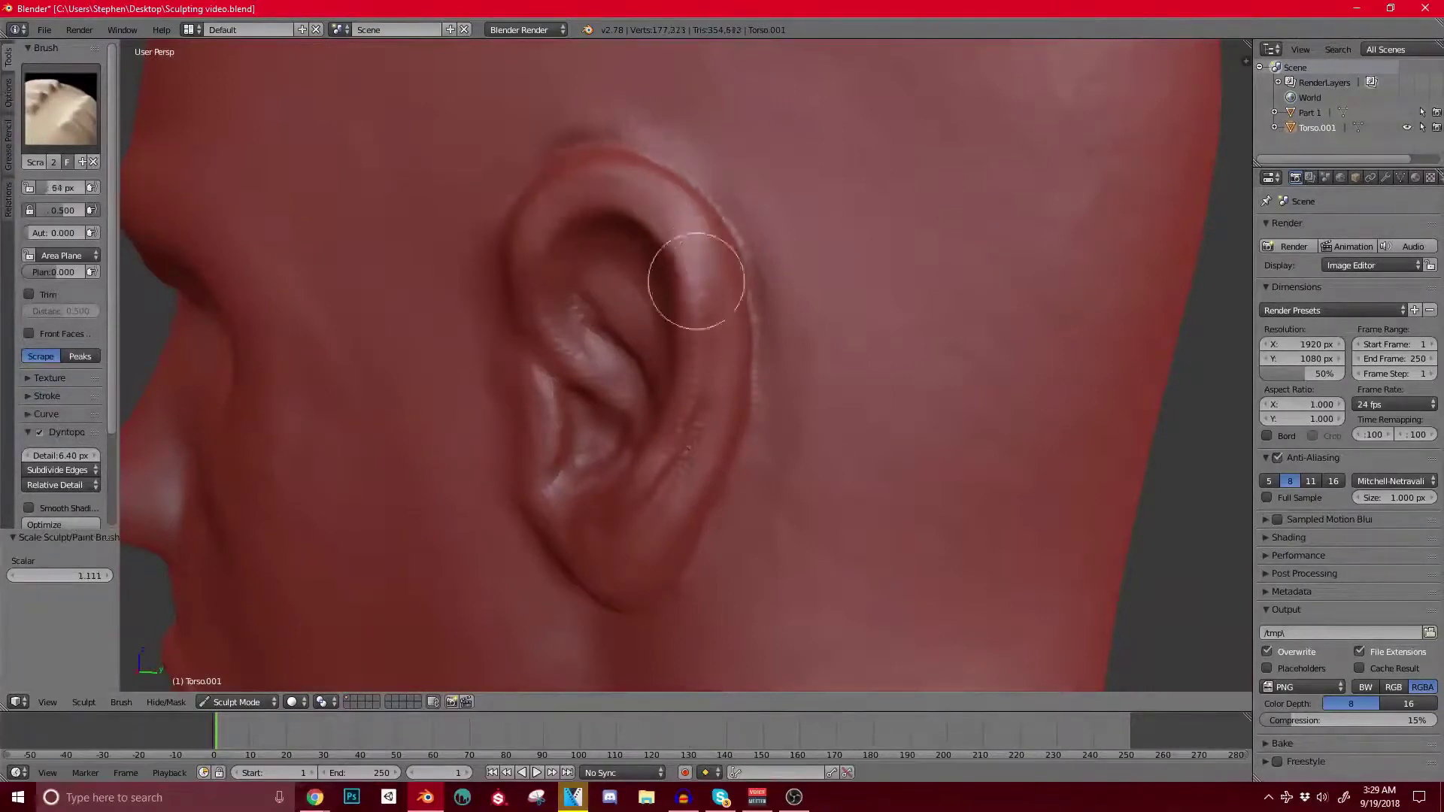
drag(696, 281, 661, 248)
mouse_move(526, 339)
middle_down()
mouse_move(612, 406)
mouse_move(651, 260)
middle_up()
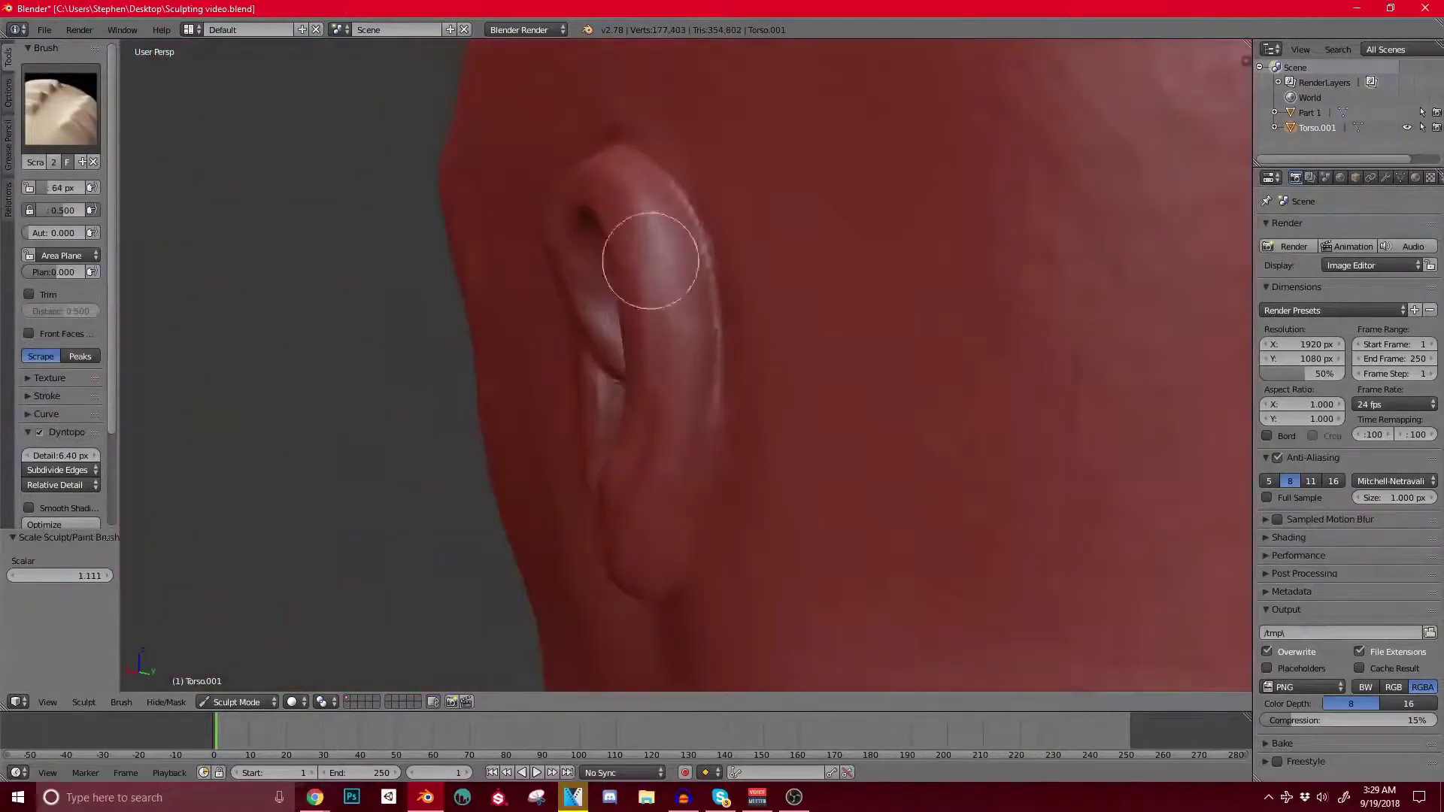
drag(655, 199, 673, 494)
middle_drag(634, 532, 616, 390)
drag(646, 261, 623, 590)
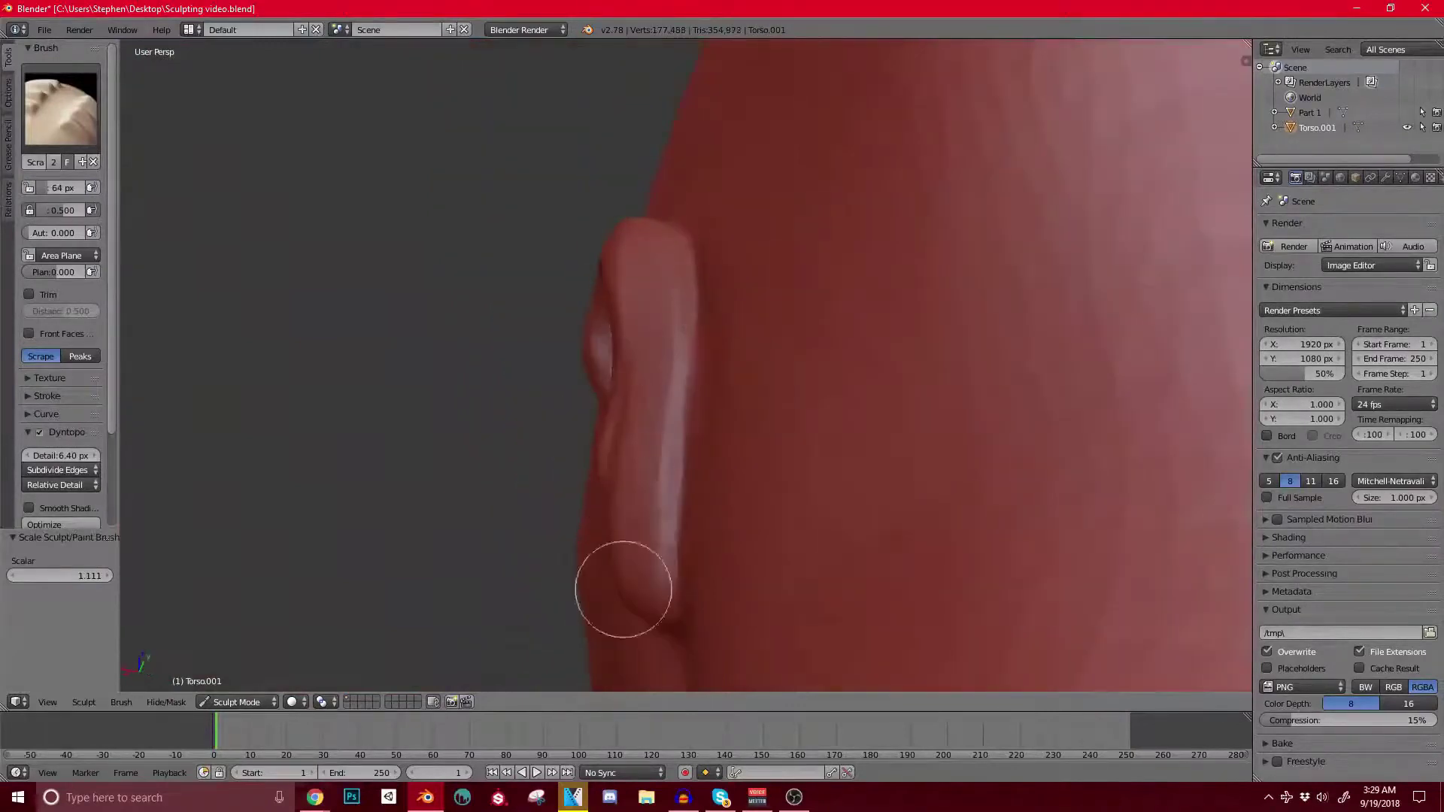
Step: Scrape the lobe, the back ridge and the upper rim of the ear into smoother surfaces
mouse_move(623, 588)
middle_down()
mouse_move(693, 490)
mouse_move(725, 499)
mouse_move(687, 506)
middle_up()
drag(687, 506, 551, 570)
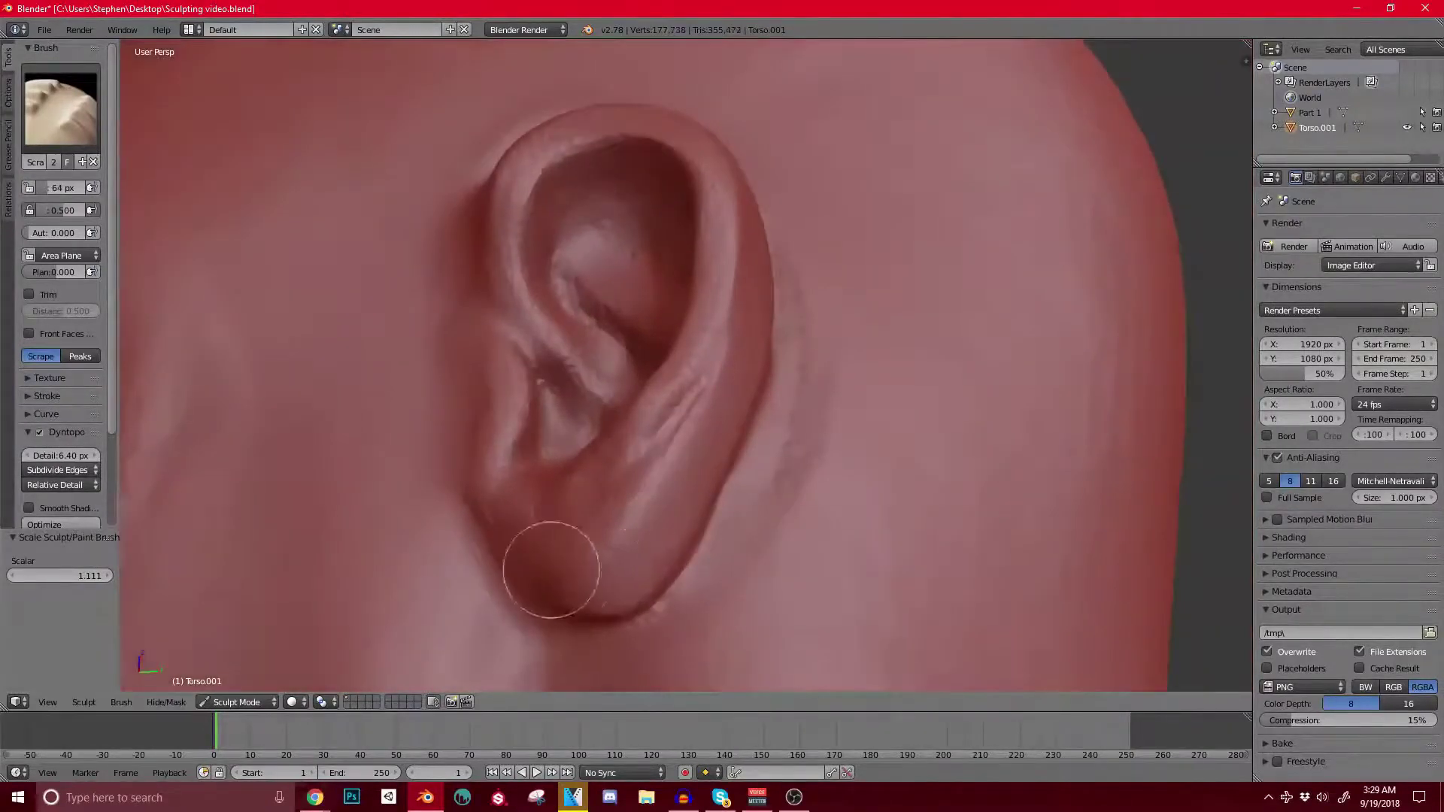
middle_drag(551, 570, 644, 477)
mouse_move(644, 477)
mouse_down()
mouse_move(722, 368)
mouse_move(750, 267)
mouse_move(728, 167)
mouse_move(645, 154)
mouse_move(622, 213)
mouse_up()
scroll(530, 264, down, 4)
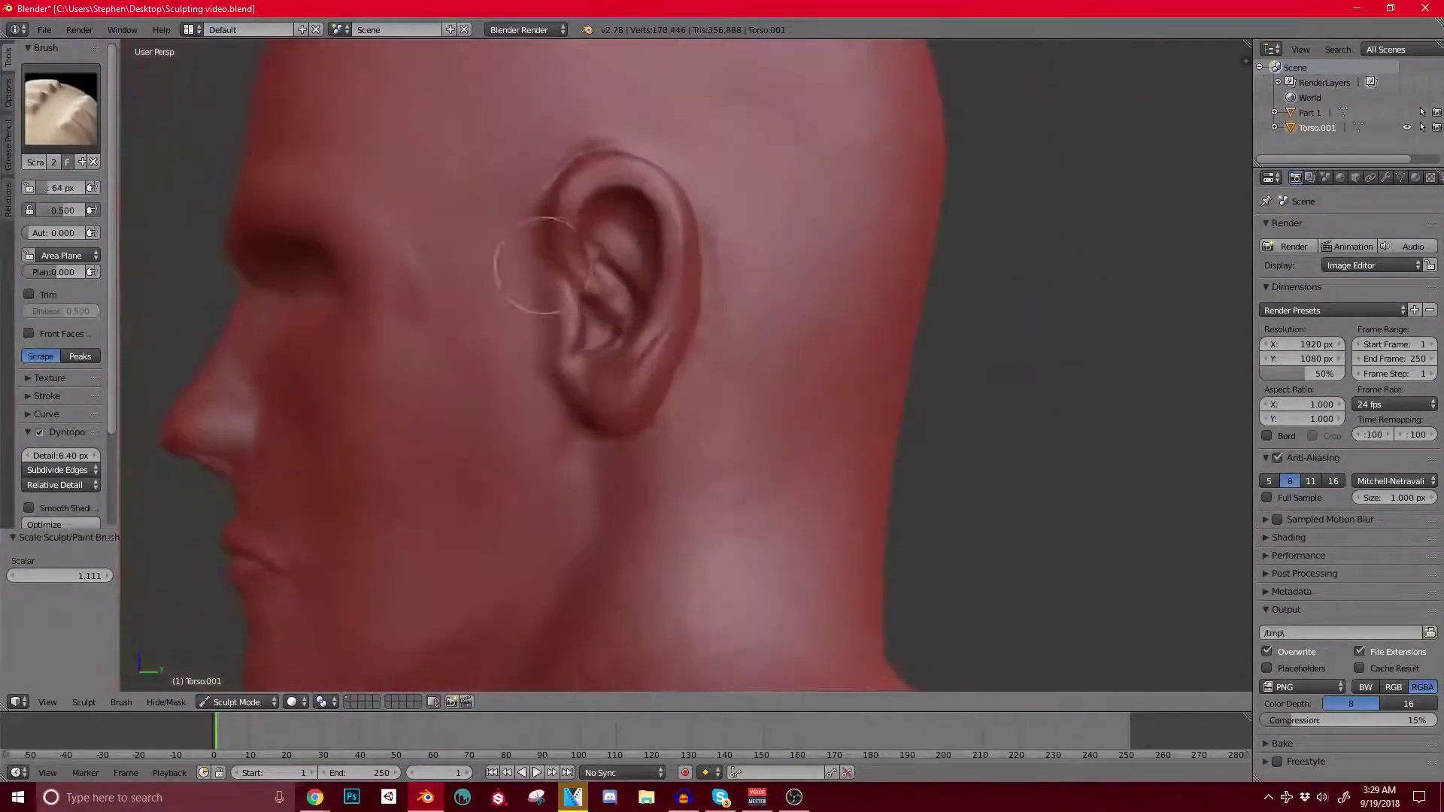
scroll(530, 264, up, 5)
mouse_move(532, 323)
mouse_down()
mouse_move(514, 307)
mouse_move(573, 461)
mouse_move(632, 245)
mouse_up()
scroll(707, 280, down, 4)
mouse_move(596, 305)
middle_down()
mouse_move(733, 290)
mouse_move(741, 377)
middle_up()
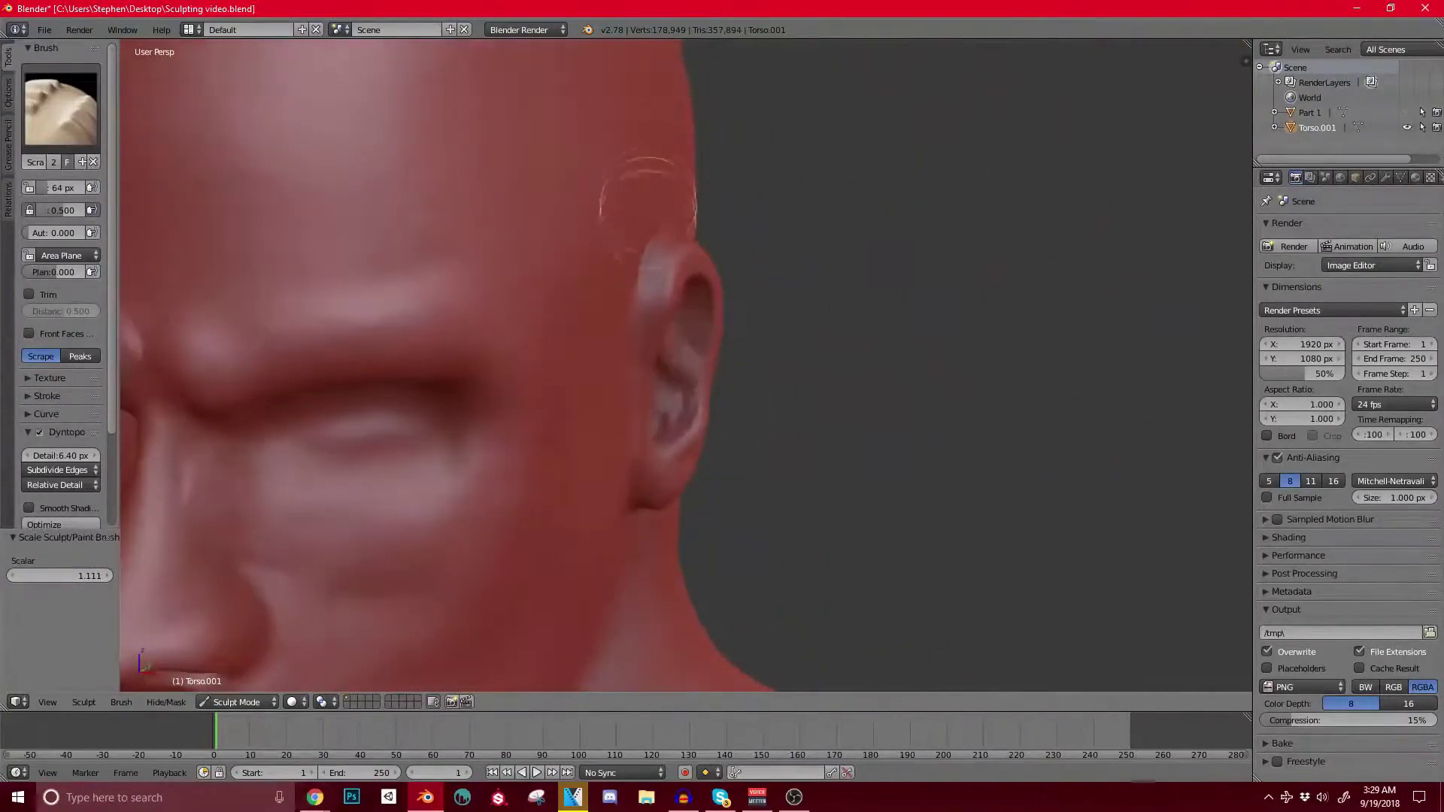
Step: Examine both ears from the front and from each side with the Grab brush set to 113 px
key(g)
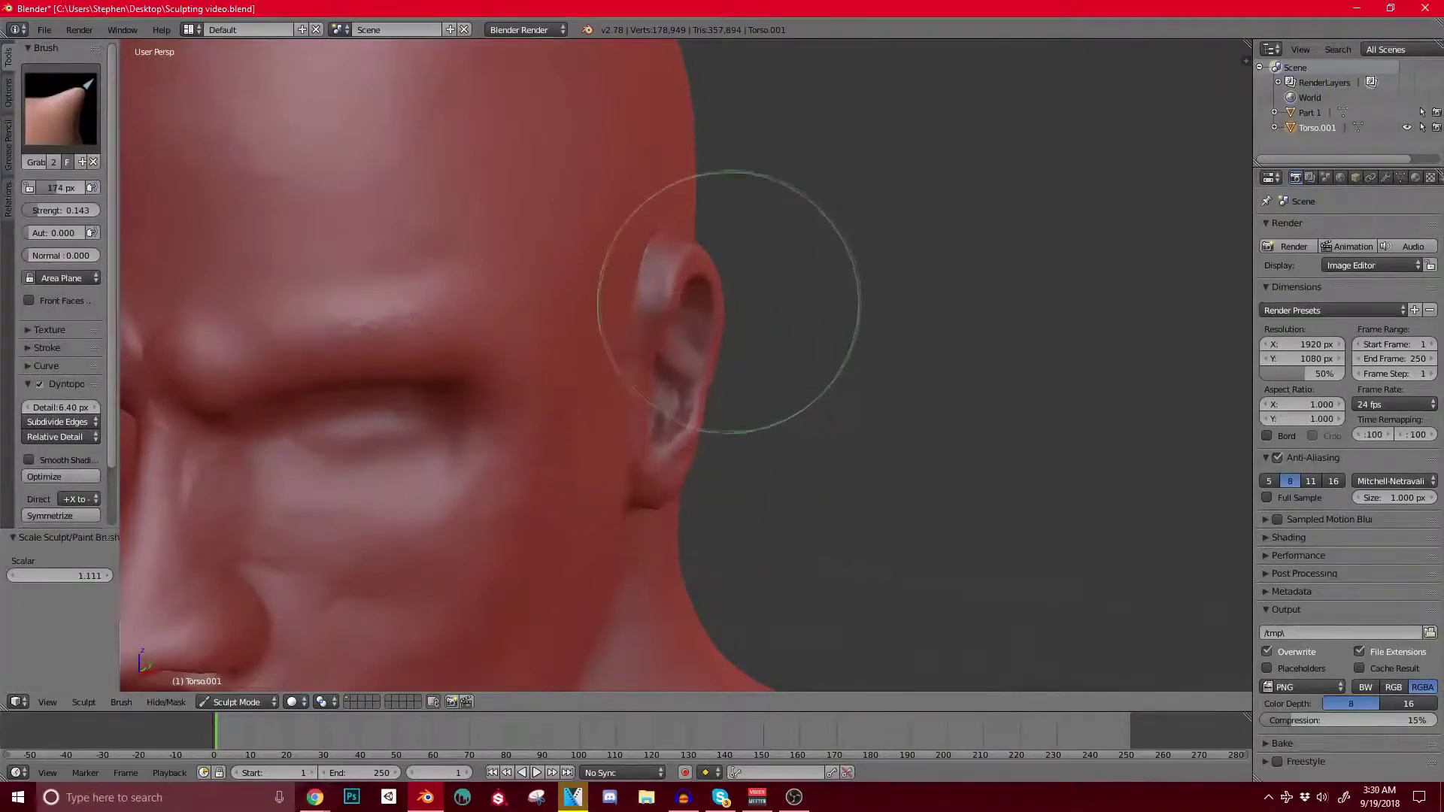
key(bracketleft)
key(bracketleft)
key(bracketleft)
key(bracketleft)
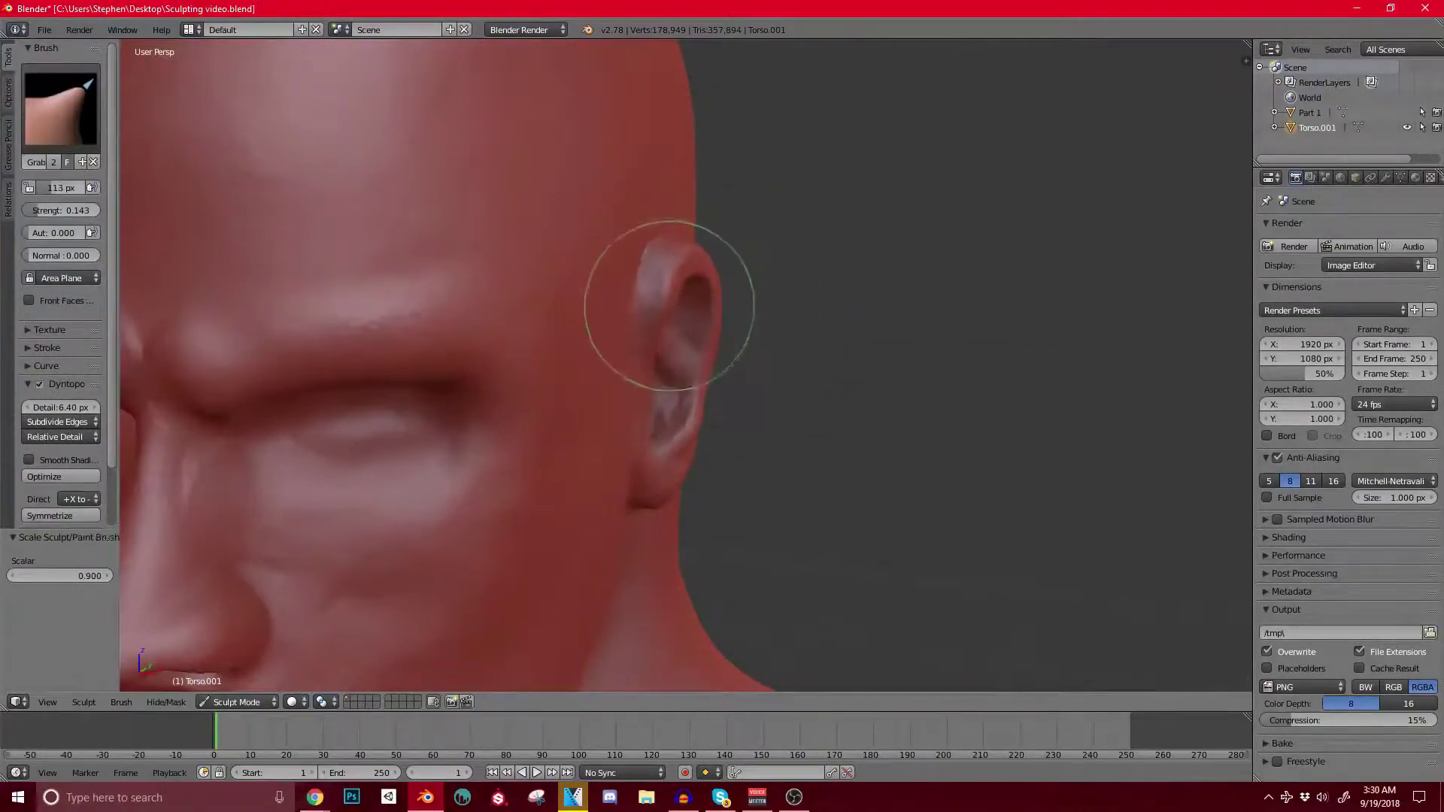
middle_drag(805, 272, 710, 269)
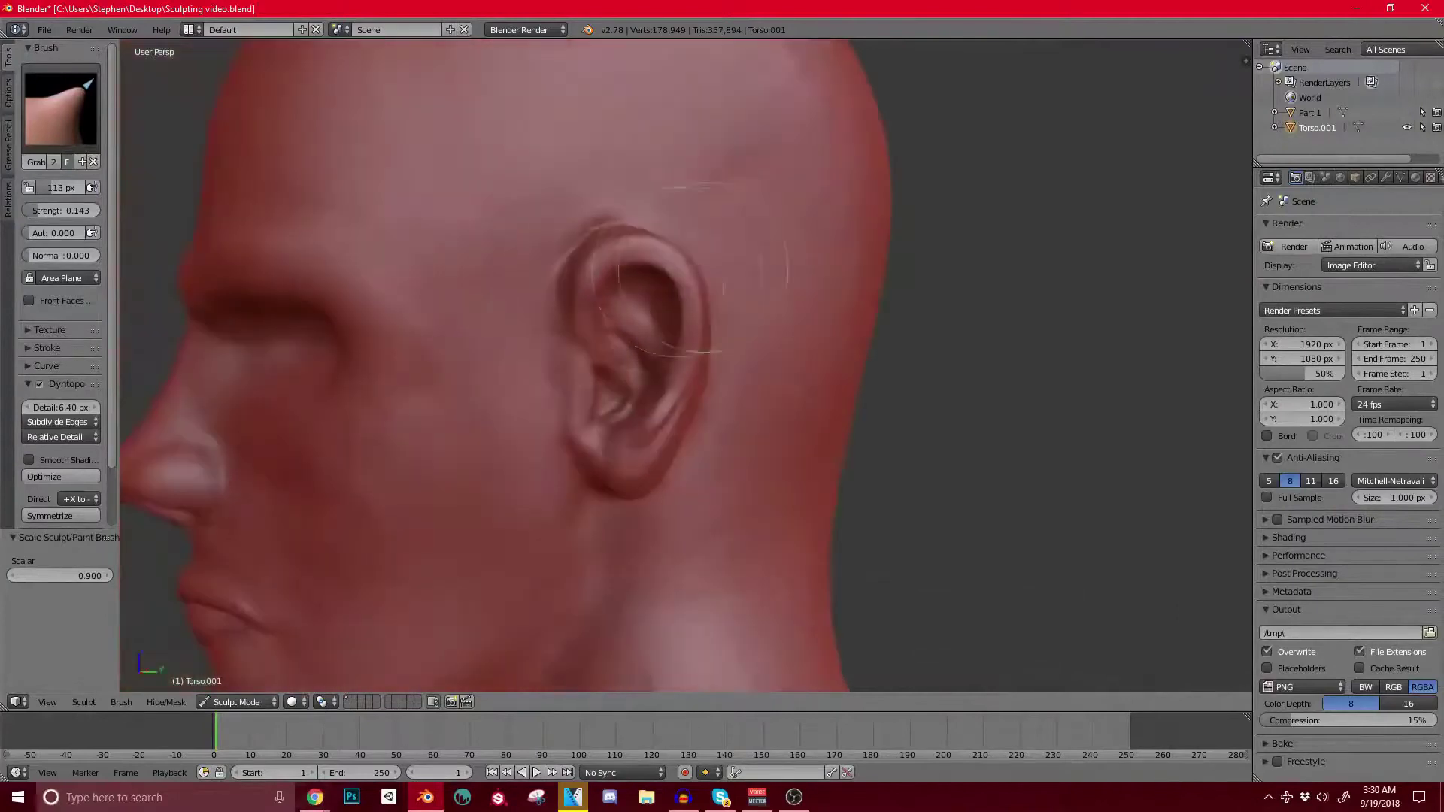
scroll(710, 269, down, 6)
middle_drag(555, 387, 645, 354)
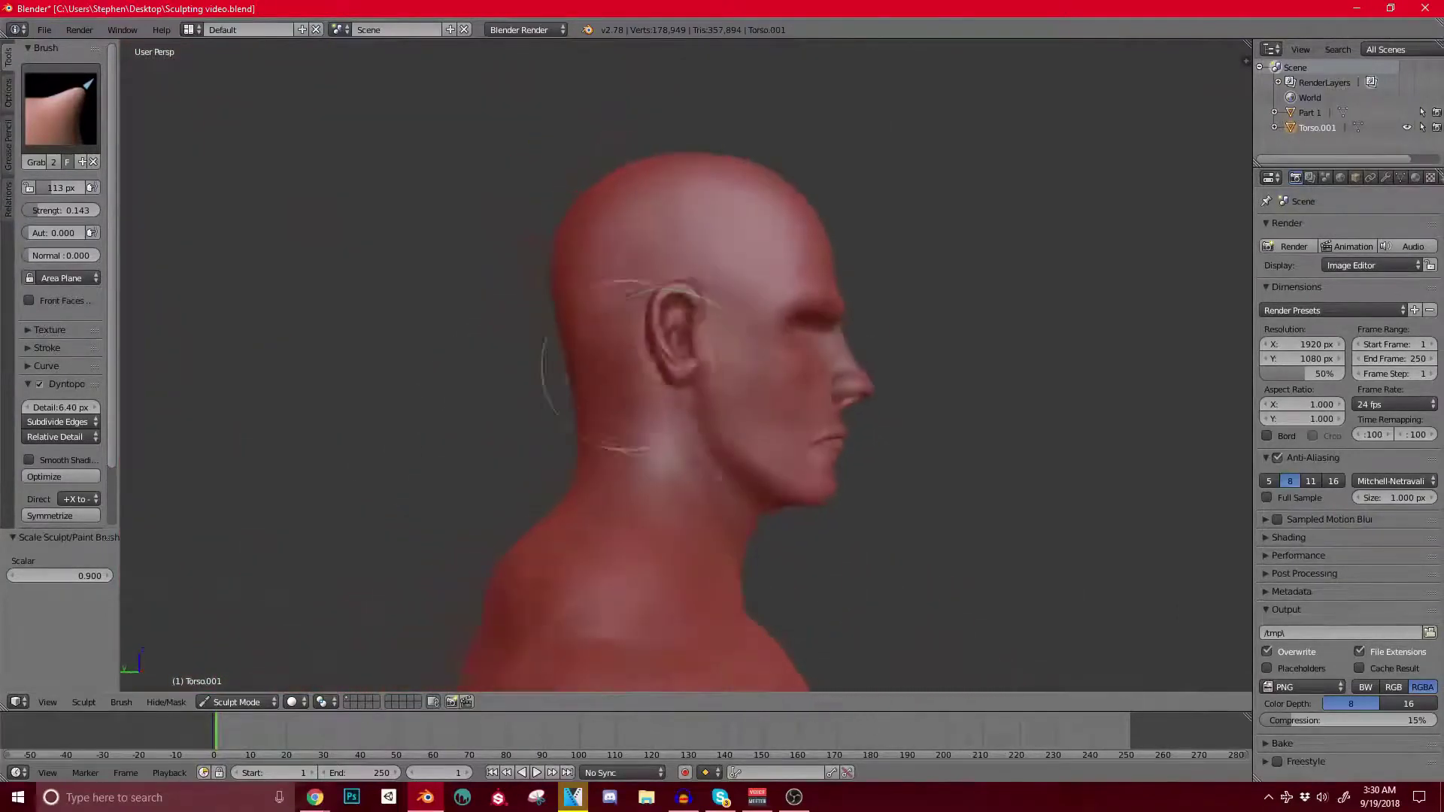
scroll(645, 354, up, 4)
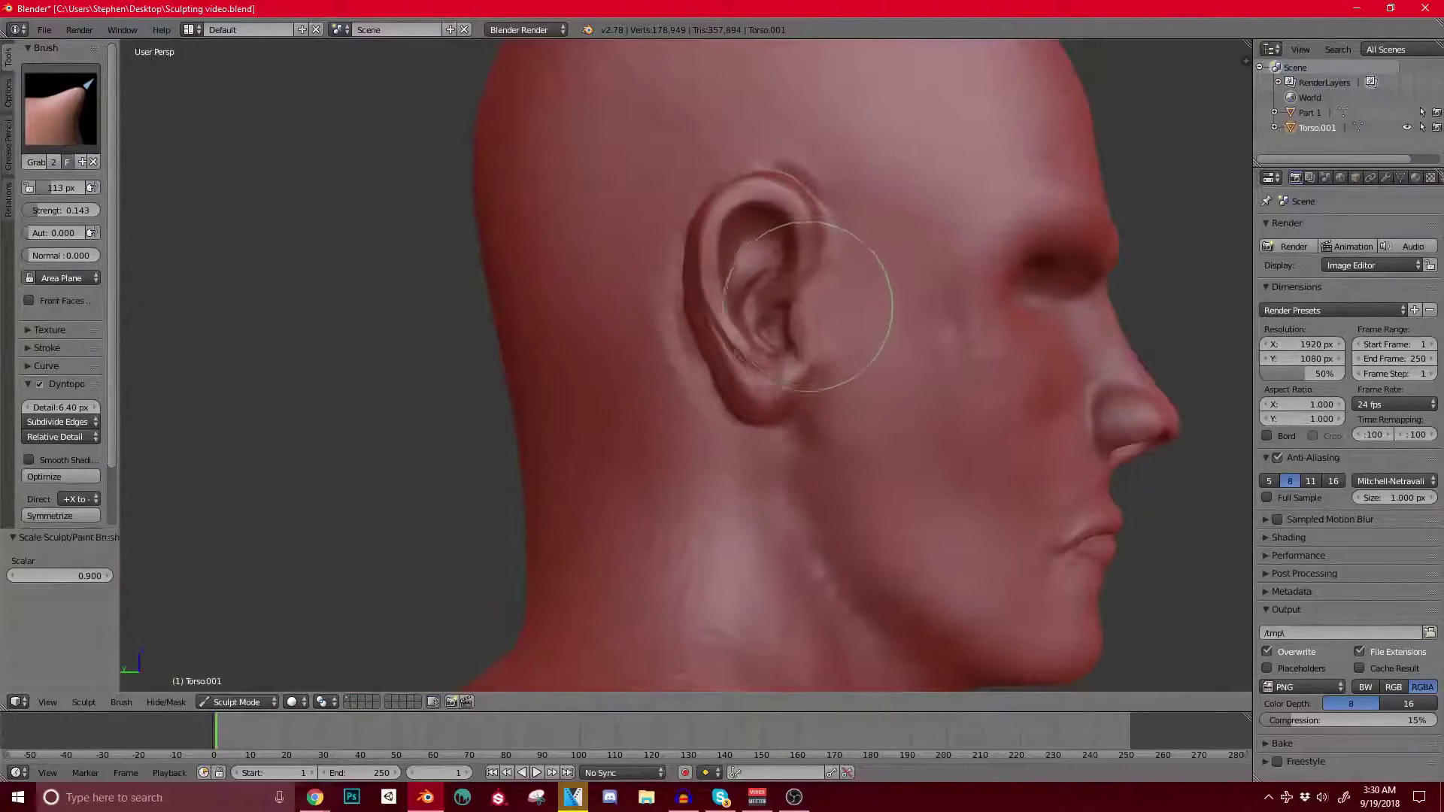
mouse_move(822, 290)
middle_down()
mouse_move(677, 346)
mouse_move(610, 298)
middle_up()
scroll(610, 298, down, 4)
middle_drag(782, 169, 639, 188)
Step: Add volume to the skull with a Clay Strips stroke at 113 px
click(61, 111)
click(176, 198)
middle_drag(461, 191, 526, 272)
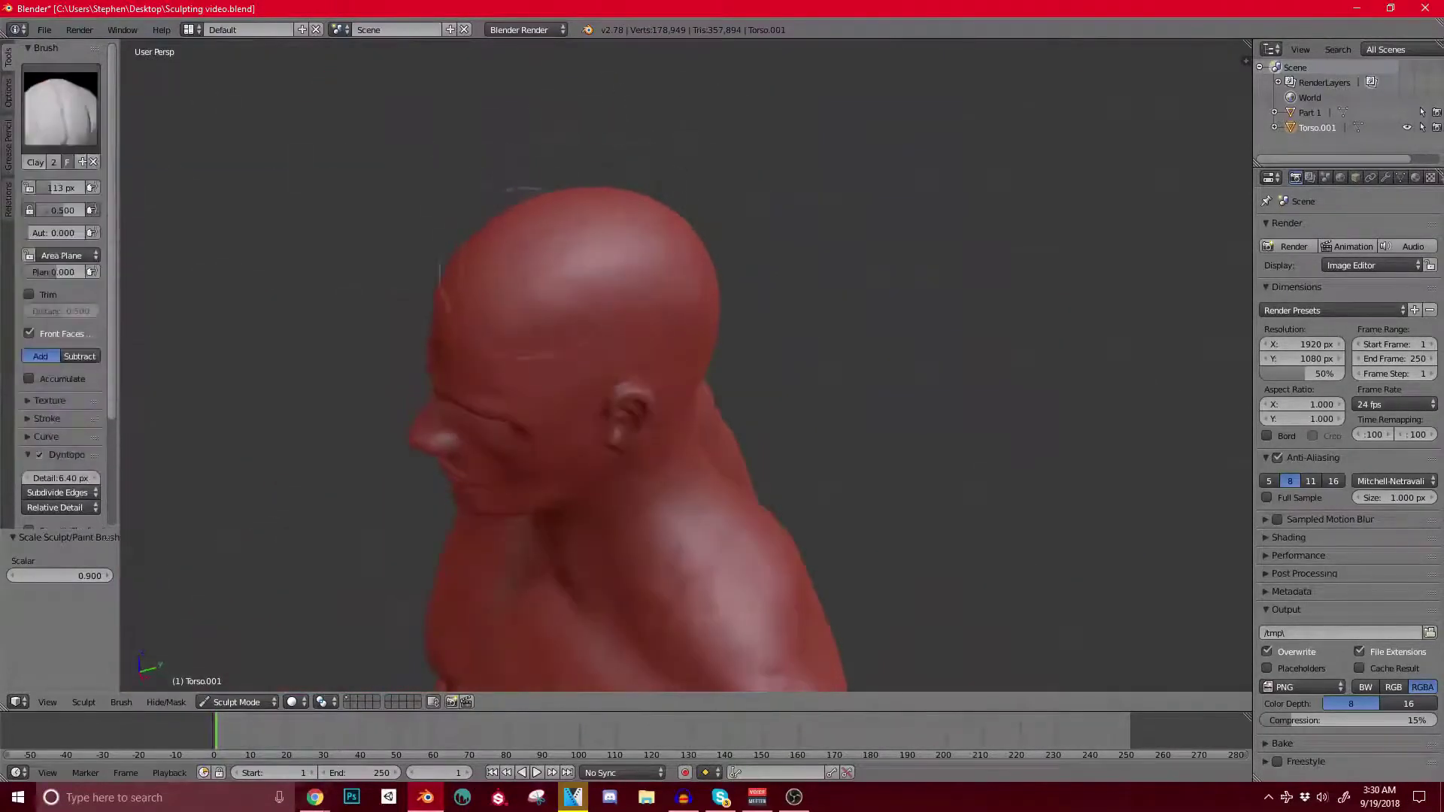
drag(525, 272, 714, 245)
middle_drag(712, 245, 639, 249)
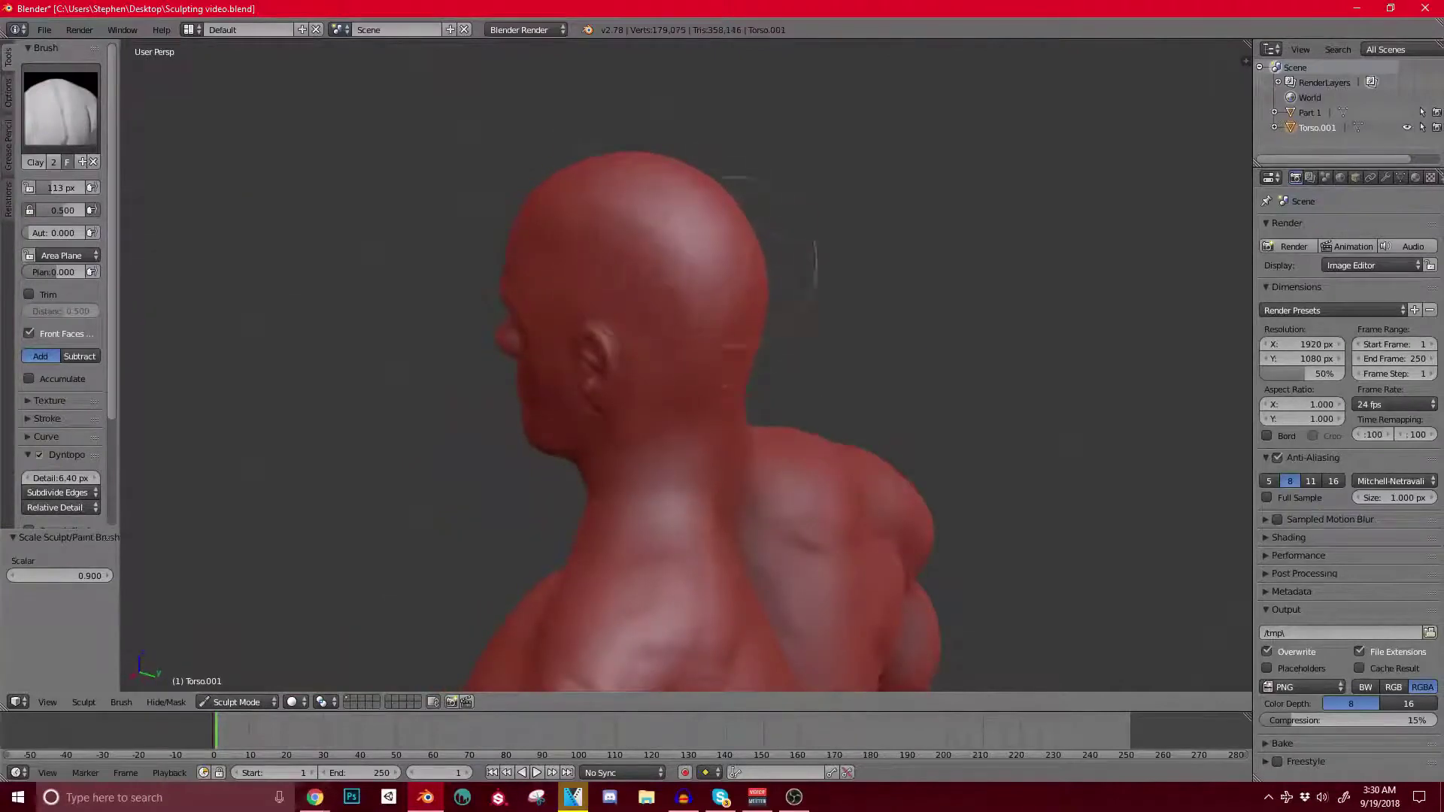
Step: Build up the base of the skull and the nape with Clay Strips strokes down the back of the neck
middle_drag(710, 350, 647, 310)
drag(745, 414, 737, 434)
shift+middle_drag(694, 344, 584, 263)
scroll(584, 263, up, 2)
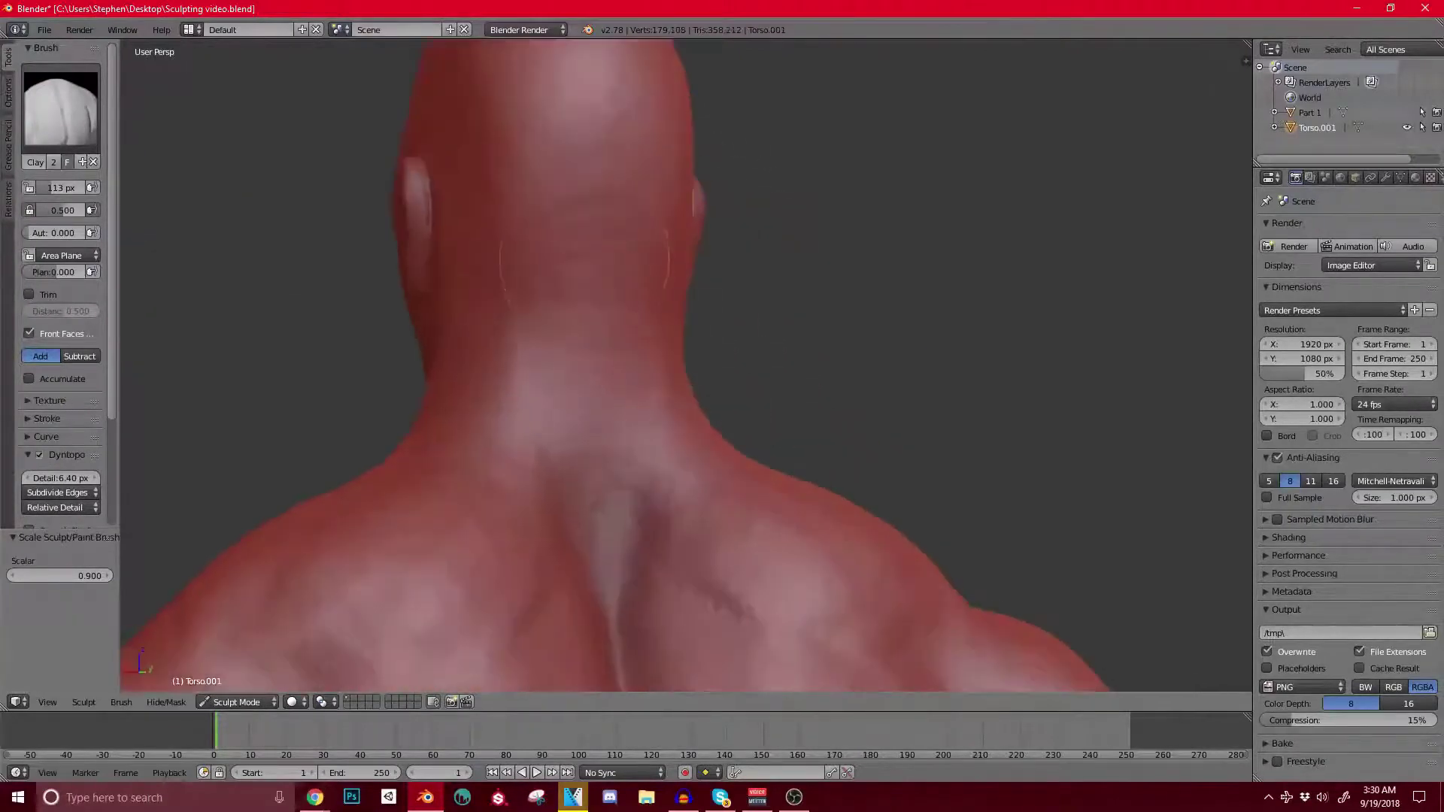
drag(587, 282, 592, 399)
scroll(611, 341, down, 3)
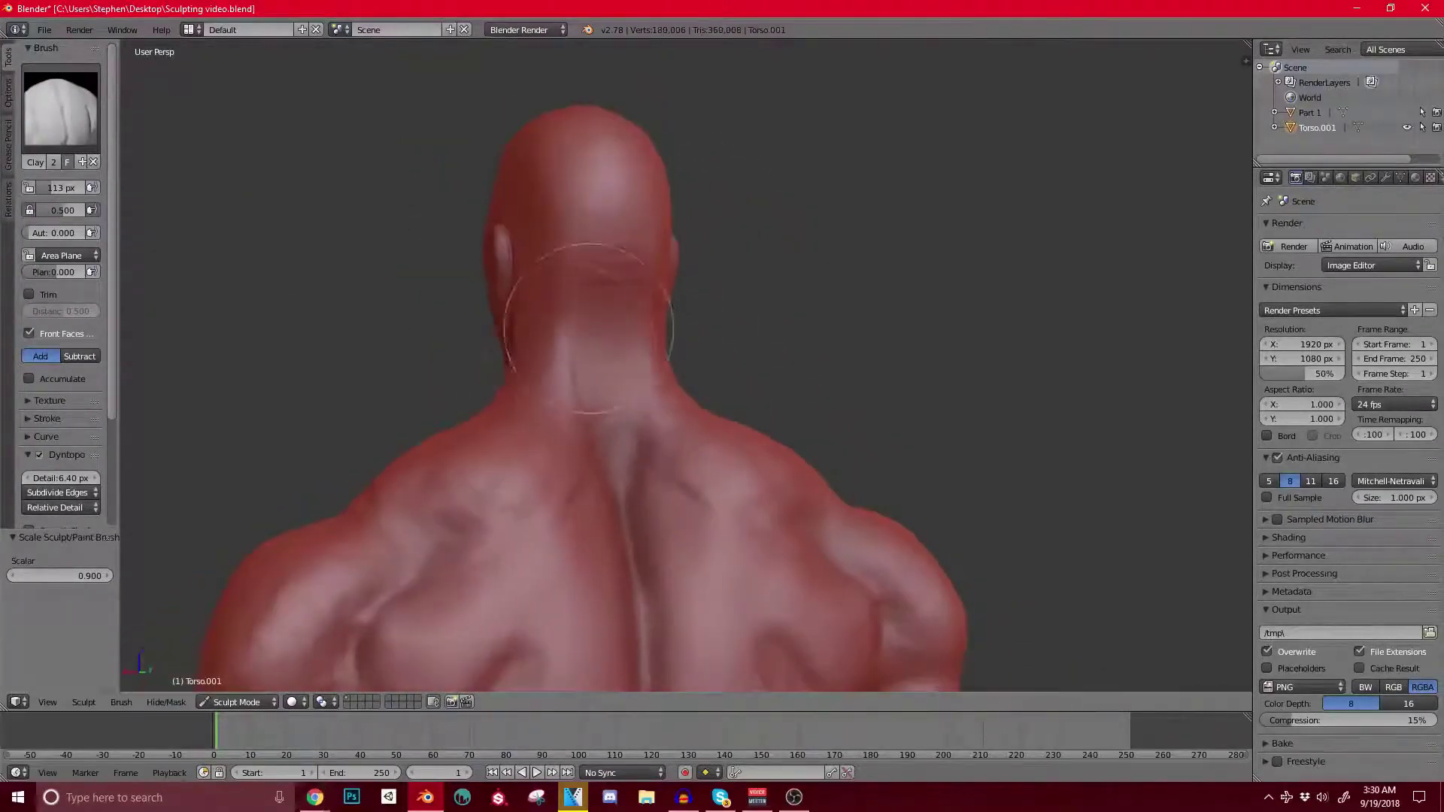
Step: Examine the shape of the neck, shoulders and upper back from behind and from the side
scroll(547, 361, up, 2)
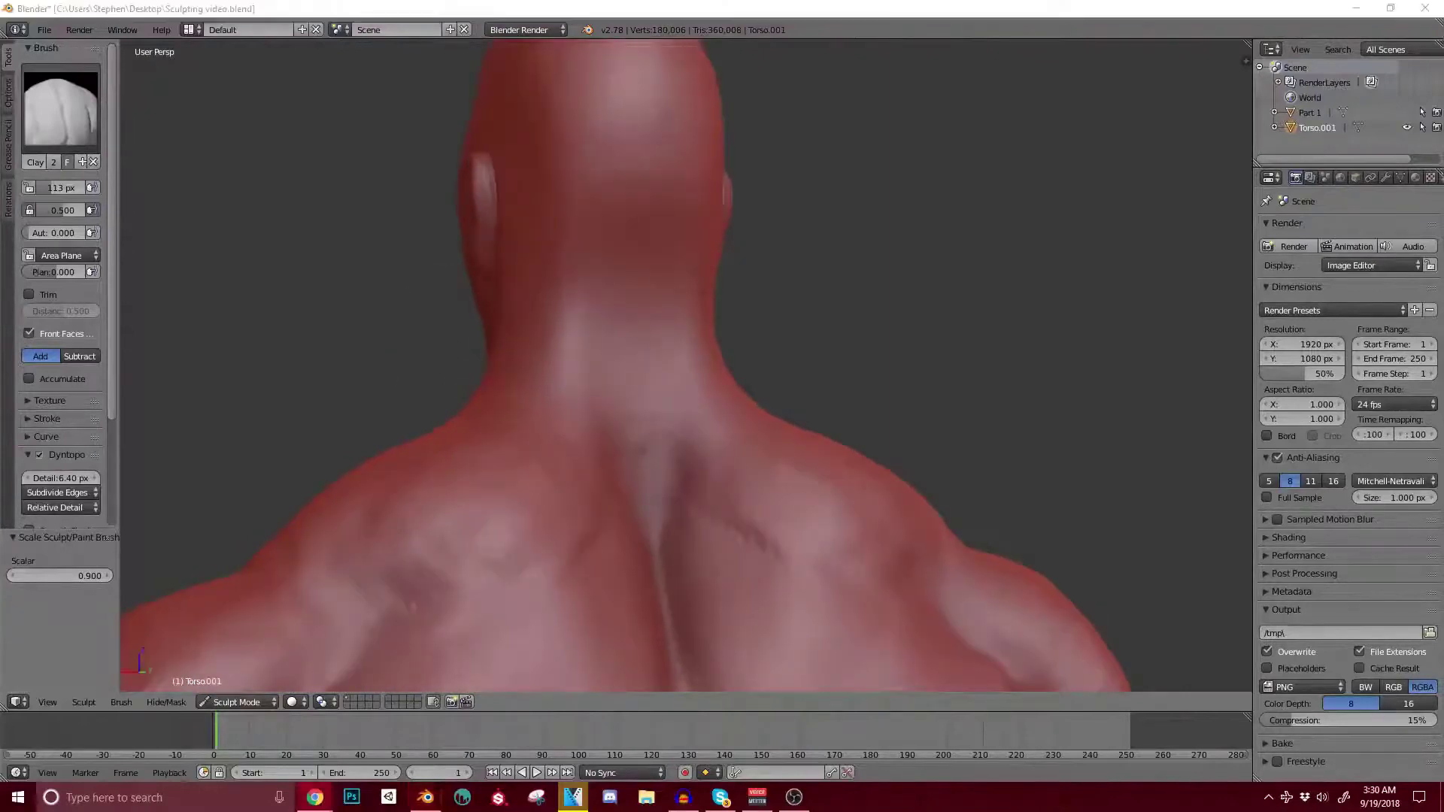
scroll(207, 188, down, 2)
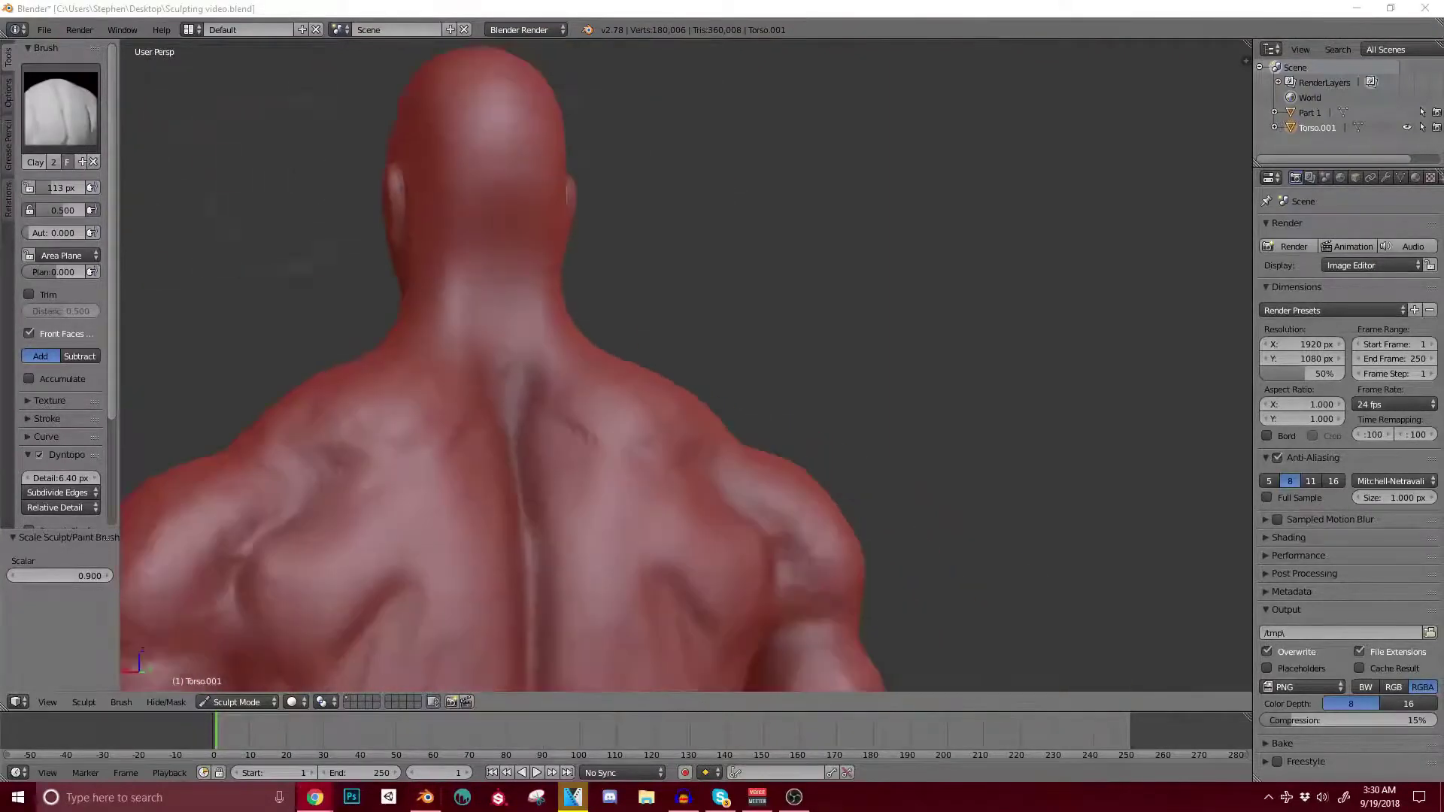
middle_drag(576, 287, 674, 292)
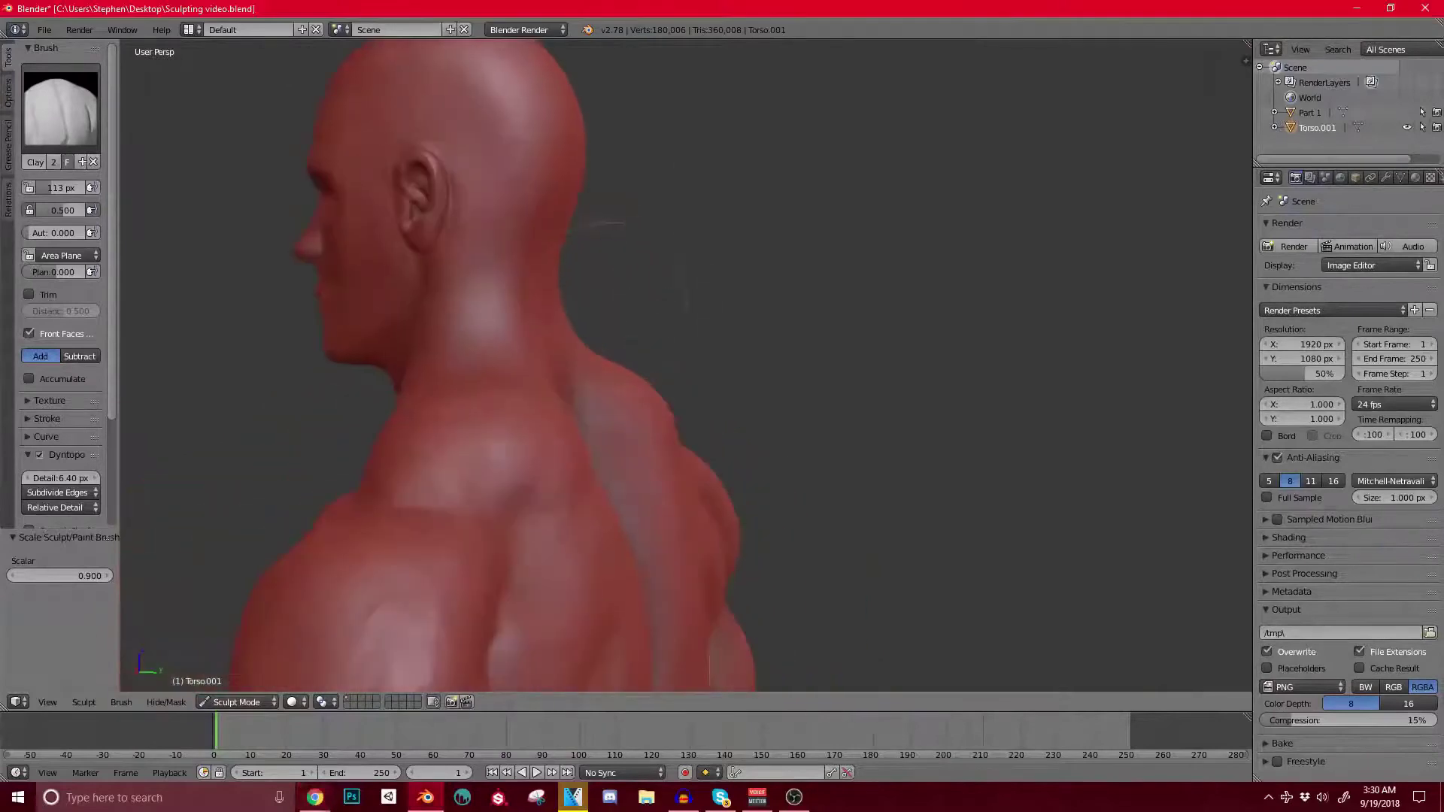
middle_drag(552, 385, 468, 423)
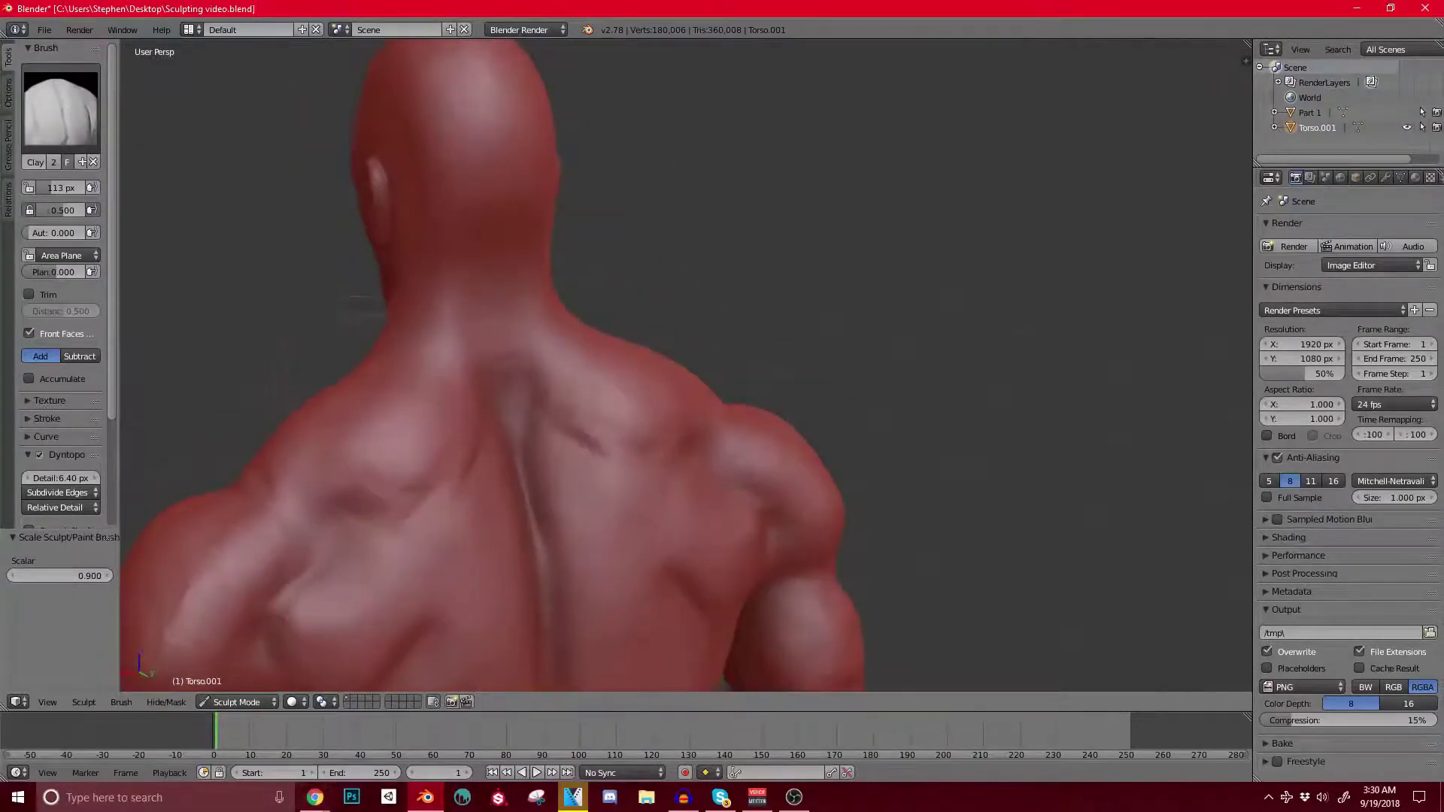
shift+middle_drag(519, 338, 567, 436)
middle_drag(527, 391, 722, 384)
scroll(594, 369, up, 3)
shift+middle_drag(775, 339, 539, 510)
Step: Build up the inner brows and brow ridge with Clay Strips, reducing the brush to 40 px for the finer strokes
scroll(669, 376, down, 3)
scroll(587, 410, up, 4)
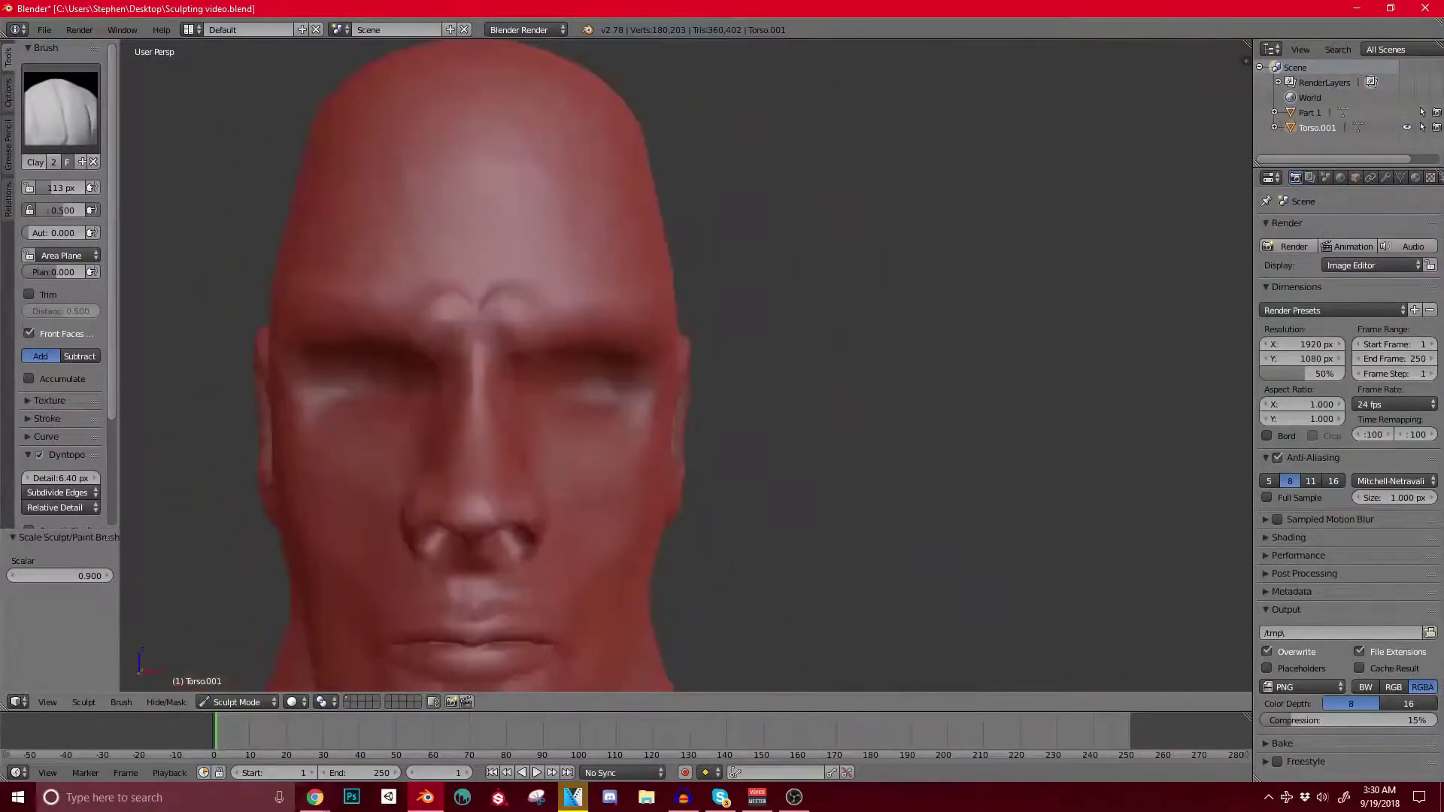
drag(506, 305, 579, 320)
mouse_move(579, 331)
middle_down()
mouse_move(504, 334)
mouse_move(634, 288)
mouse_move(639, 177)
mouse_move(677, 282)
mouse_move(519, 297)
middle_up()
scroll(523, 290, up, 2)
shift+middle_drag(290, 395, 547, 316)
scroll(522, 289, down, 2)
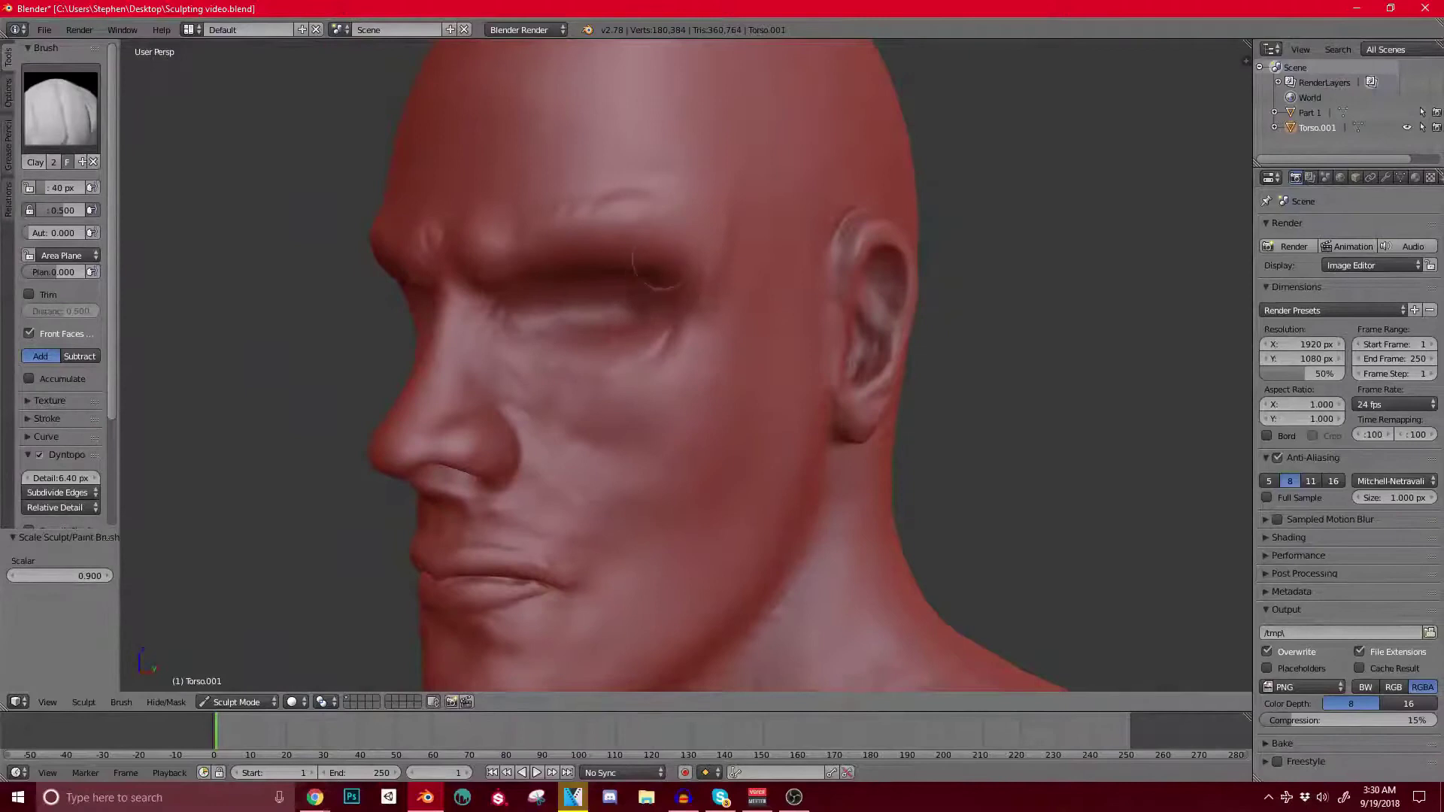
Step: Examine the head and face from the front and three-quarter view, both close up and from a distance
scroll(655, 270, down, 3)
scroll(656, 271, down, 3)
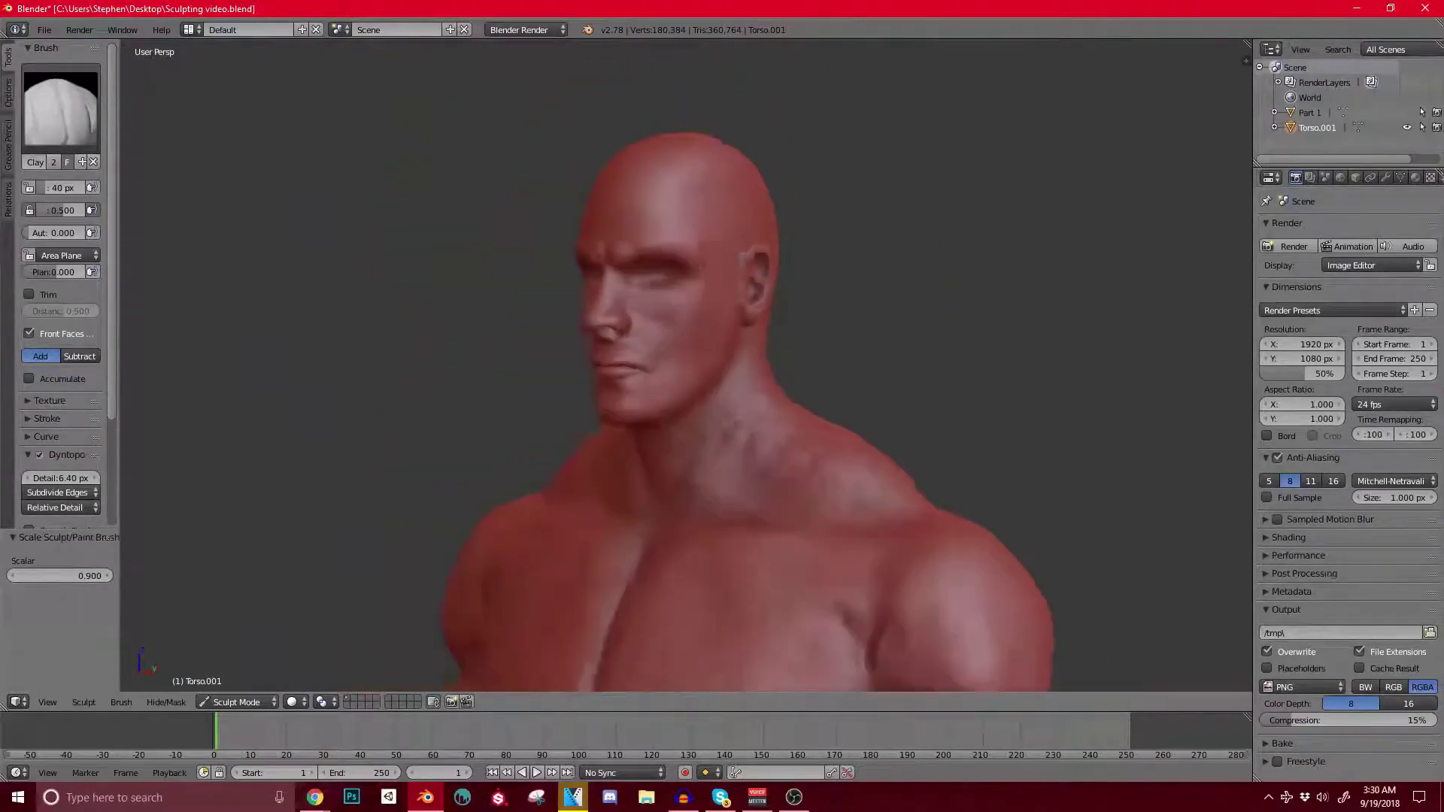
mouse_move(656, 270)
middle_down()
mouse_move(759, 259)
mouse_move(746, 258)
middle_up()
scroll(745, 267, up, 3)
scroll(746, 258, up, 4)
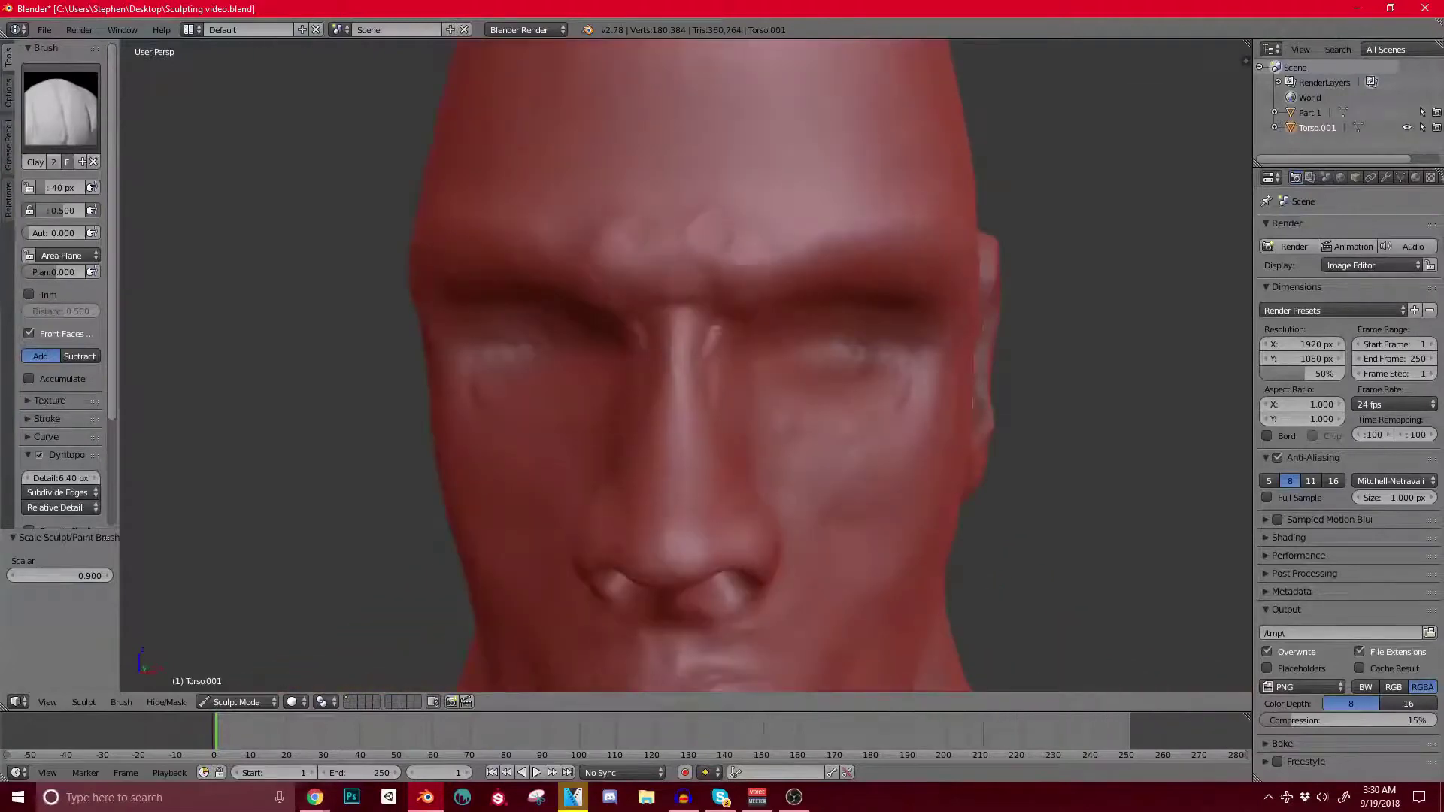
scroll(711, 331, down, 4)
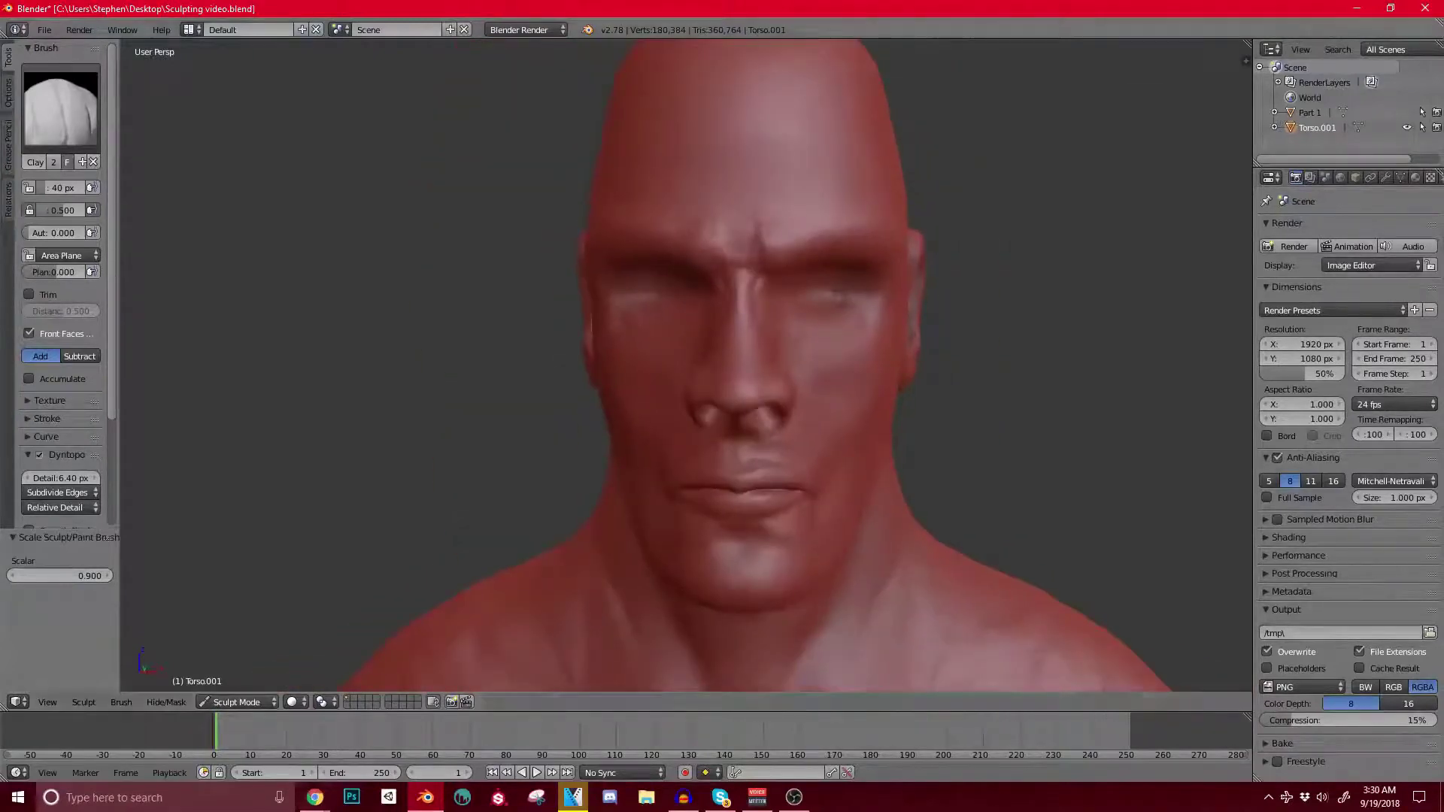
scroll(572, 361, down, 5)
mouse_move(647, 511)
middle_down()
mouse_move(662, 429)
mouse_move(632, 526)
middle_up()
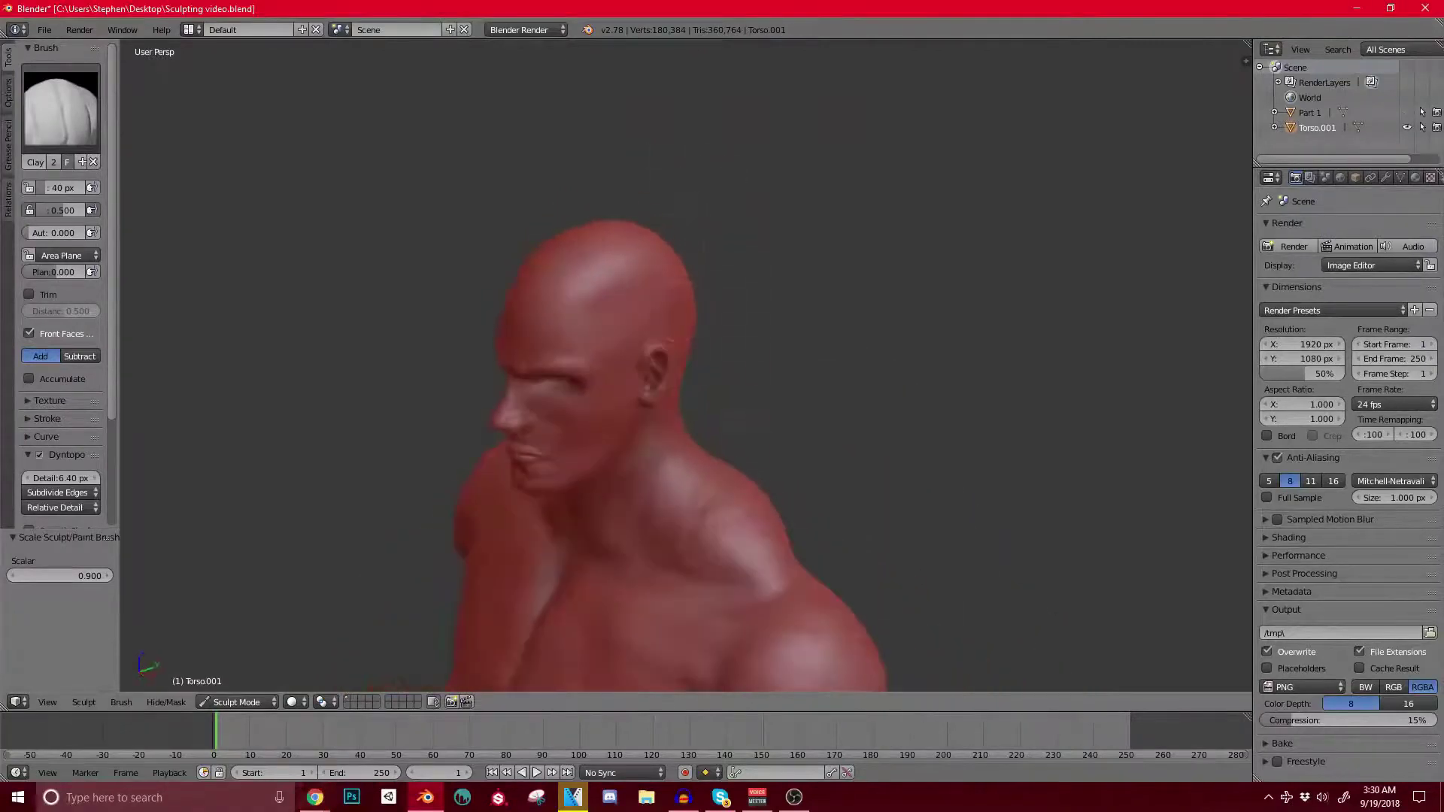
Step: Enlarge the Clay Strips brush to 71 px and examine the whole figure from the torso down to the legs
key(bracketright)
middle_drag(730, 465, 831, 361)
scroll(614, 444, down, 2)
scroll(761, 357, down, 2)
shift+middle_drag(831, 436, 774, 347)
middle_drag(775, 347, 696, 350)
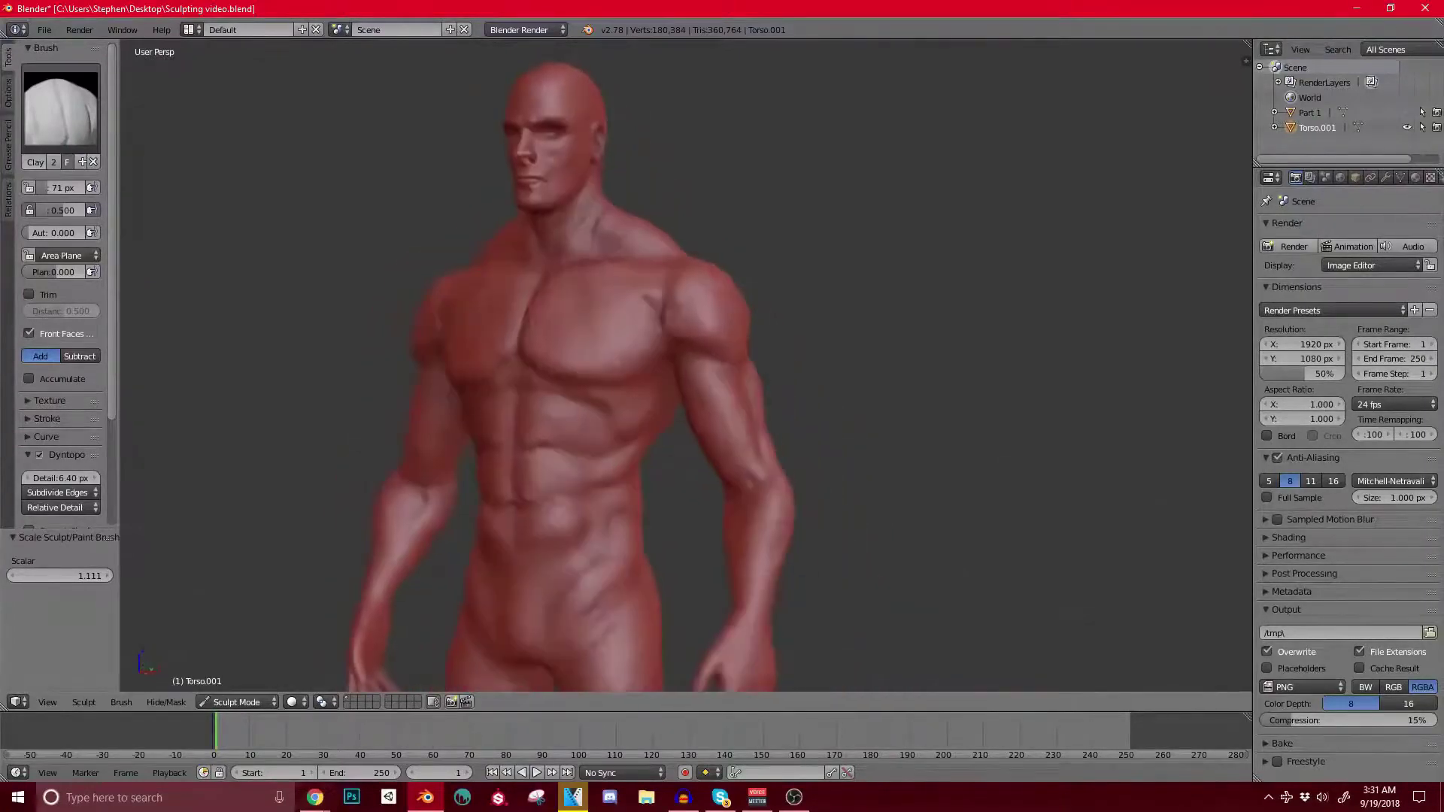
shift+middle_drag(646, 497, 662, 246)
shift+middle_drag(624, 580, 601, 387)
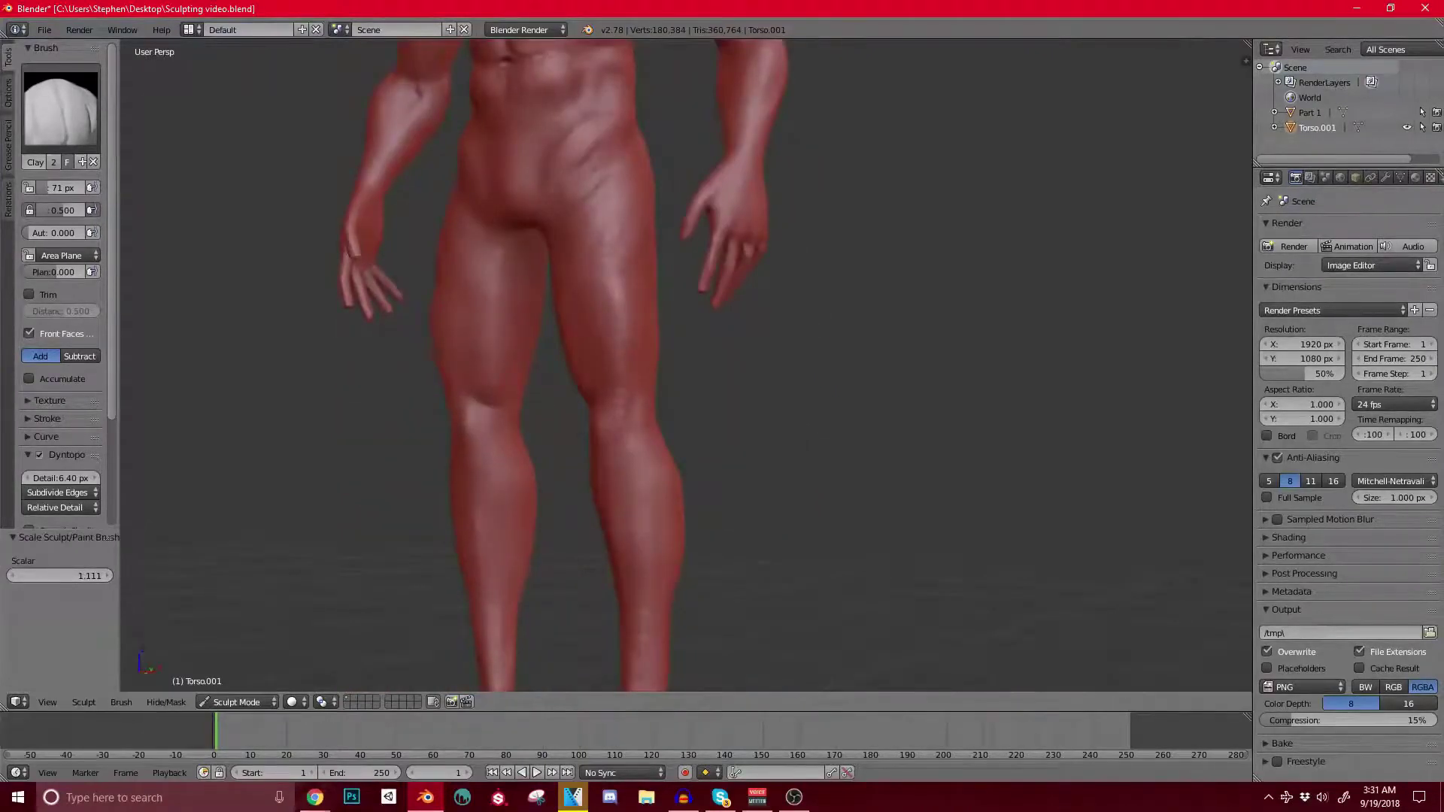
key(alt+Tab)
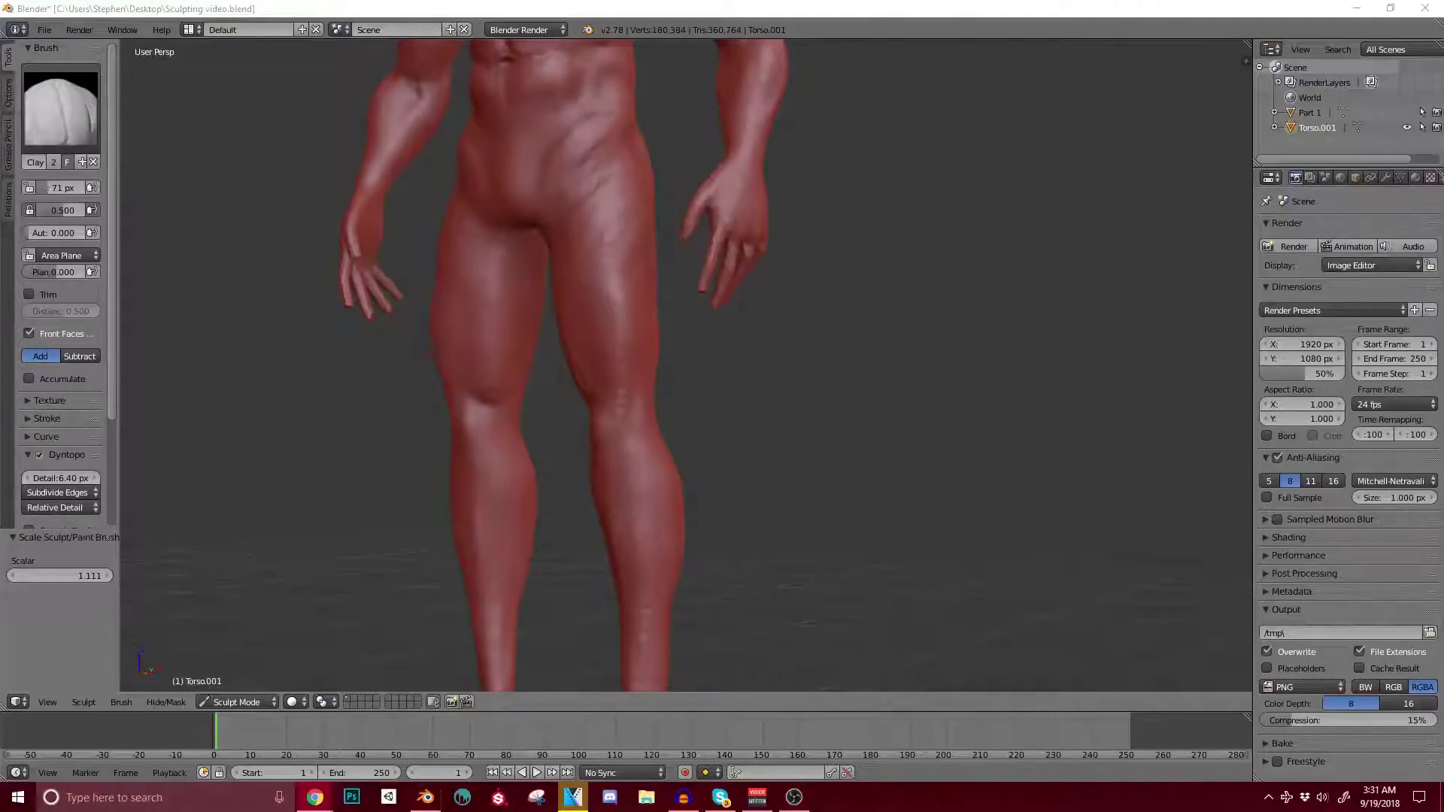
Step: Build up raised kneecaps on the front of both legs with Clay Strips at 71 px
middle_drag(642, 547, 652, 532)
scroll(628, 443, up, 1)
mouse_move(639, 413)
shift+middle_down()
mouse_move(636, 489)
mouse_move(616, 458)
mouse_move(613, 485)
mouse_move(654, 487)
mouse_move(662, 470)
shift+middle_up()
scroll(662, 470, up, 1)
scroll(619, 477, up, 2)
mouse_move(651, 601)
shift+middle_down()
mouse_move(620, 462)
mouse_move(620, 437)
mouse_move(633, 442)
mouse_move(604, 483)
shift+middle_up()
scroll(619, 481, up, 1)
drag(682, 459, 718, 410)
scroll(708, 437, down, 1)
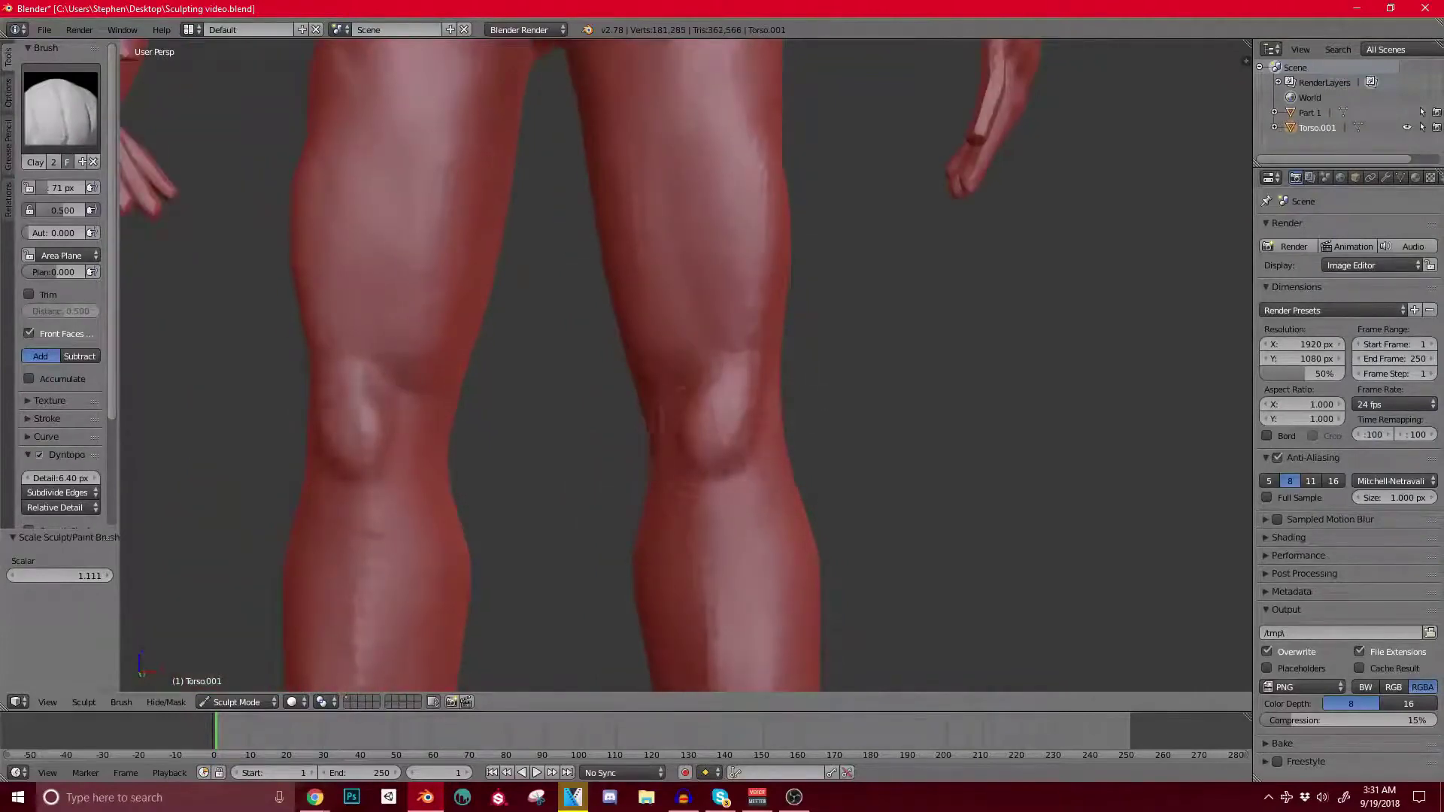
Step: Refine the kneecaps and build up the lower thigh muscles just above them with Clay Strips strokes
scroll(703, 439, down, 6)
mouse_move(677, 564)
middle_down()
mouse_move(828, 567)
mouse_move(609, 553)
middle_up()
scroll(695, 434, up, 3)
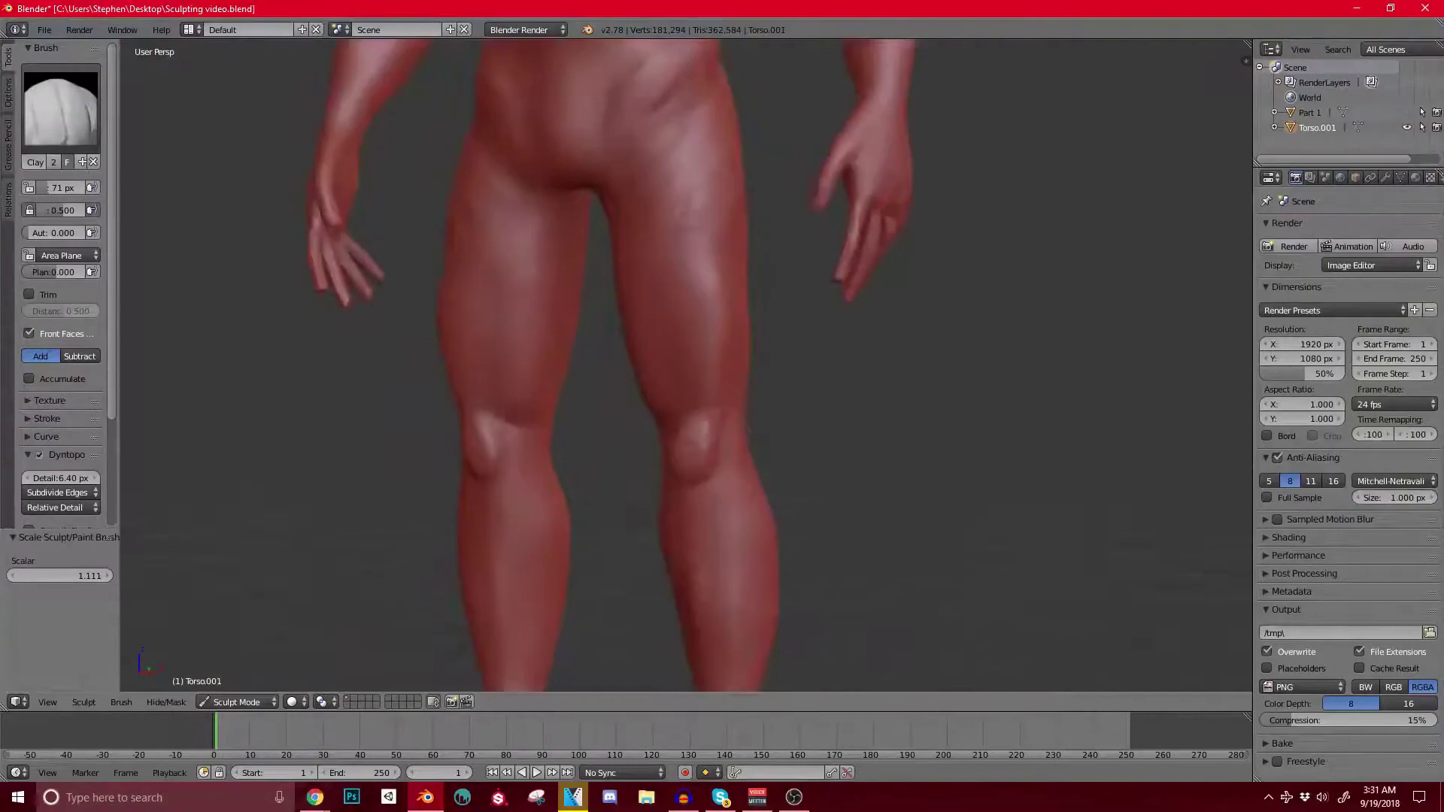
mouse_move(696, 434)
middle_down()
mouse_move(605, 436)
mouse_move(711, 430)
mouse_move(685, 423)
middle_up()
scroll(605, 437, up, 3)
drag(718, 409, 754, 422)
shift+middle_drag(716, 444, 677, 534)
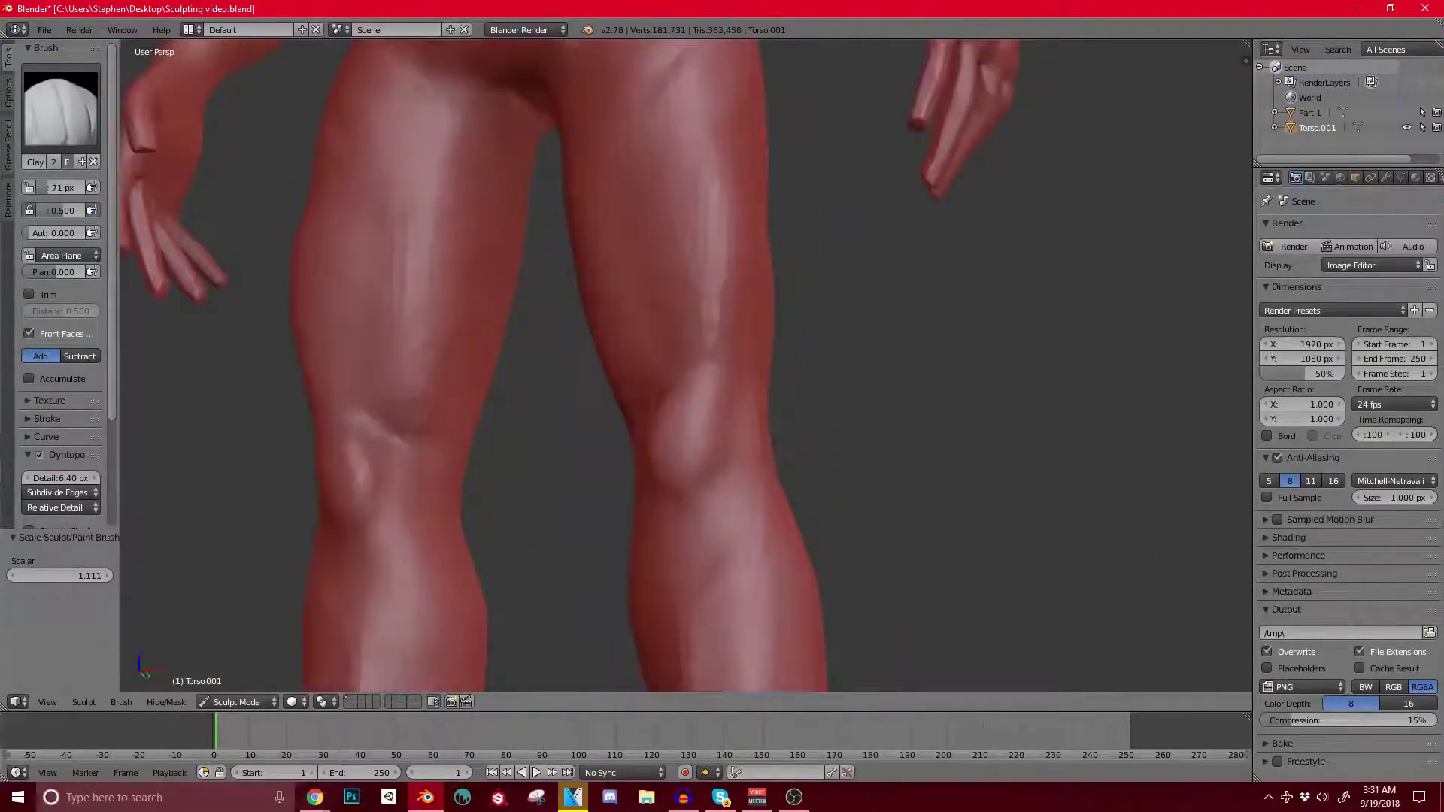
drag(658, 354, 670, 376)
drag(714, 304, 722, 368)
scroll(703, 395, down, 3)
mouse_move(703, 395)
middle_down()
mouse_move(865, 391)
mouse_move(710, 451)
mouse_move(699, 489)
middle_up()
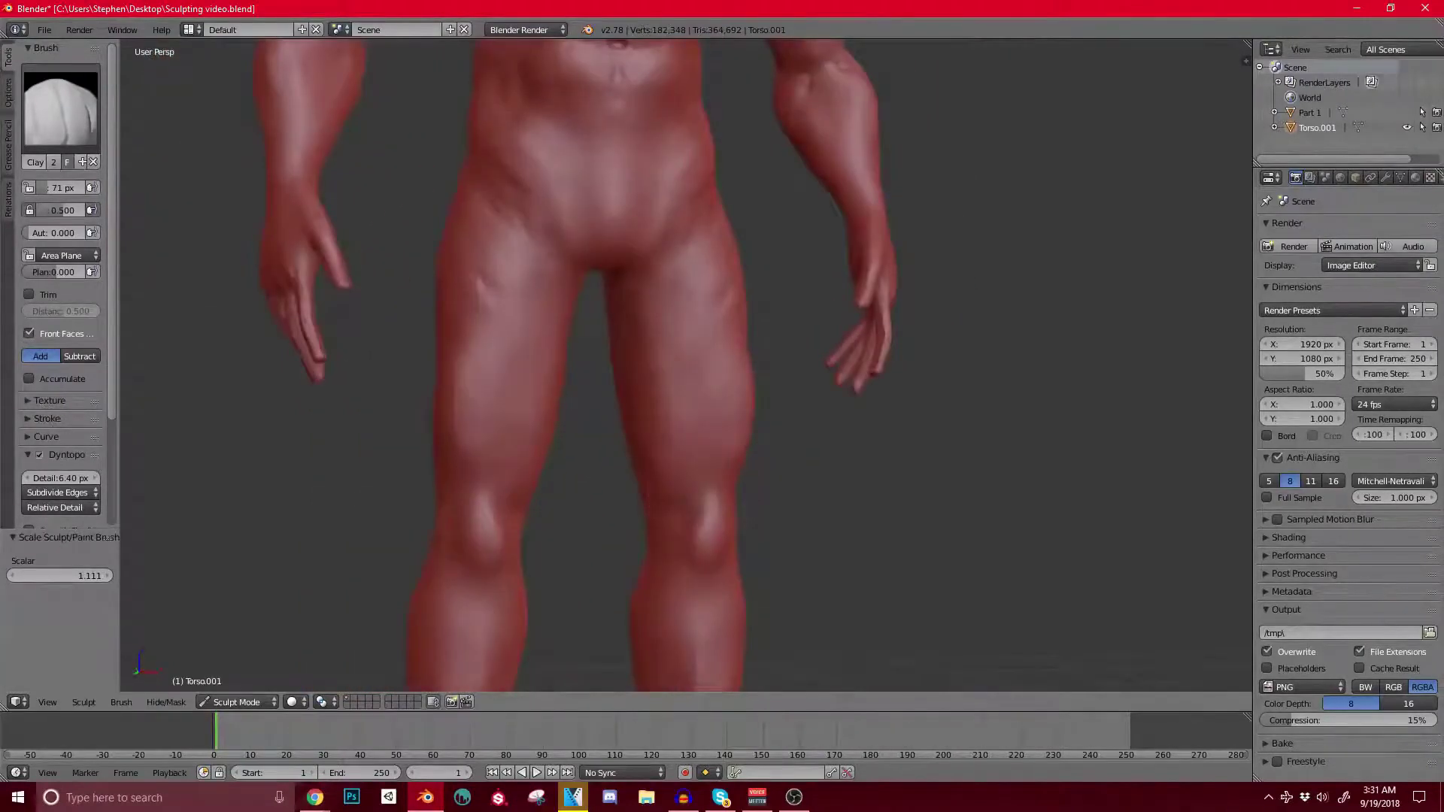
key(alt+Tab)
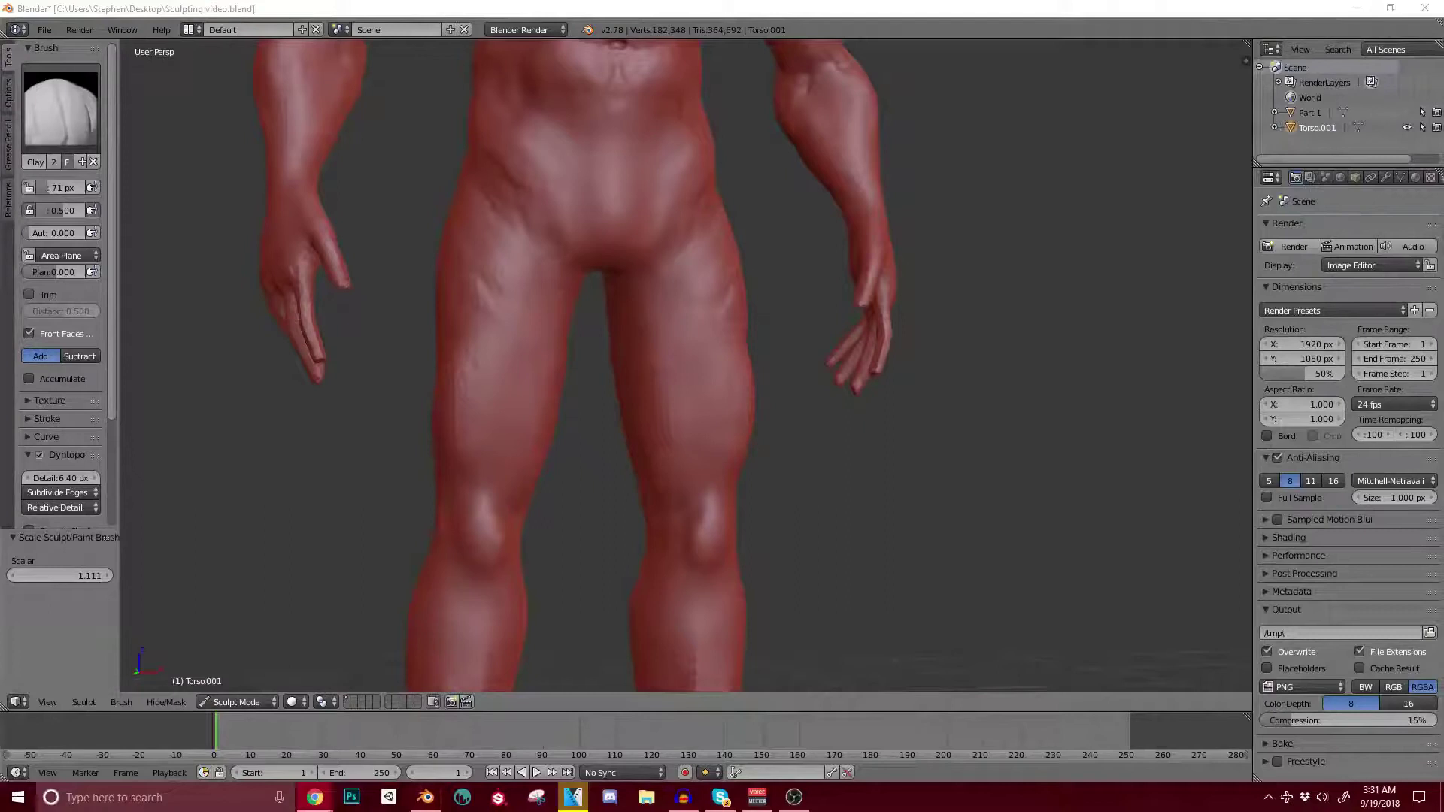
Step: Switch to Chrome, examine several quadriceps anatomy images for the thigh muscle layout, and return to Blender to compare the sculpted legs
drag(0, 101, 425, 1)
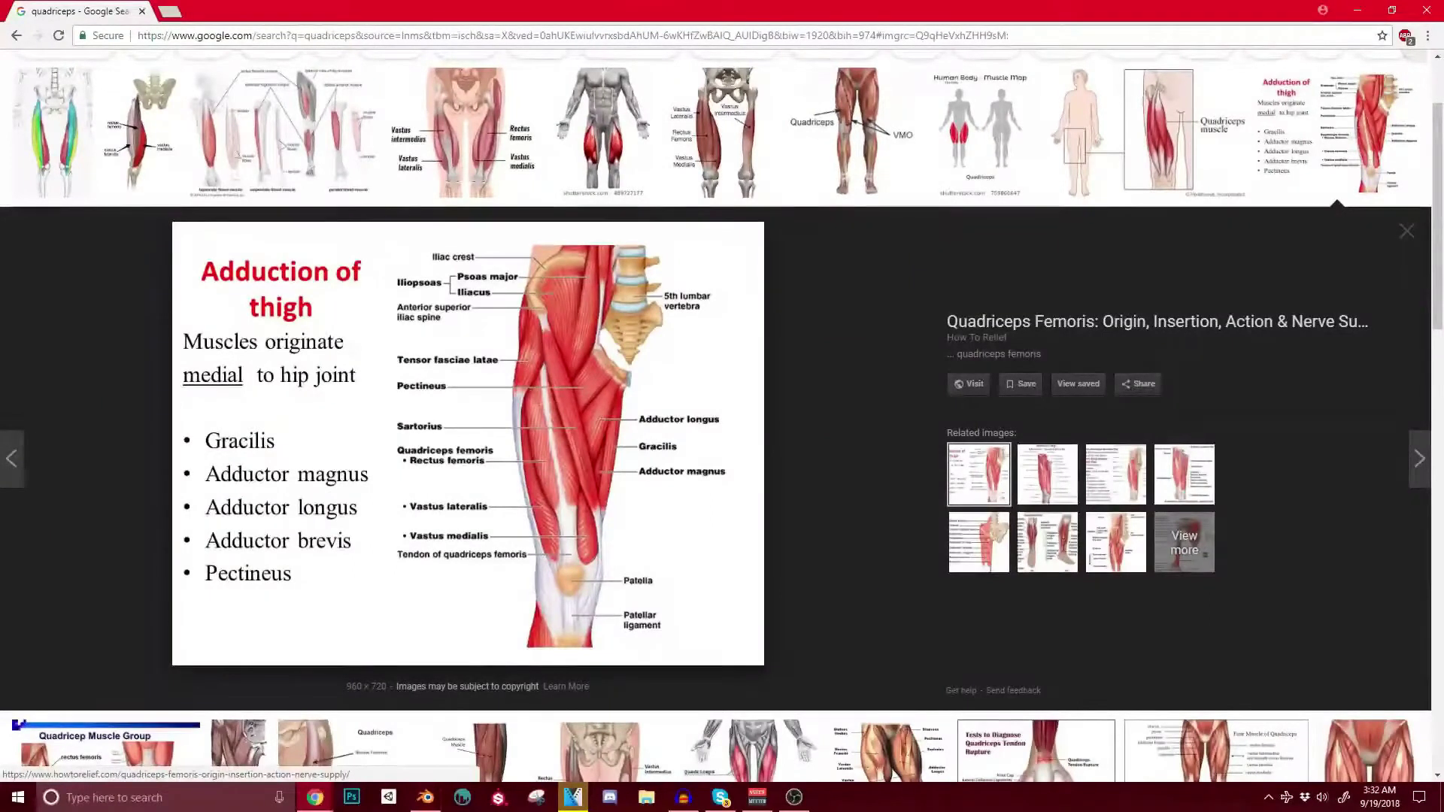
click(52, 131)
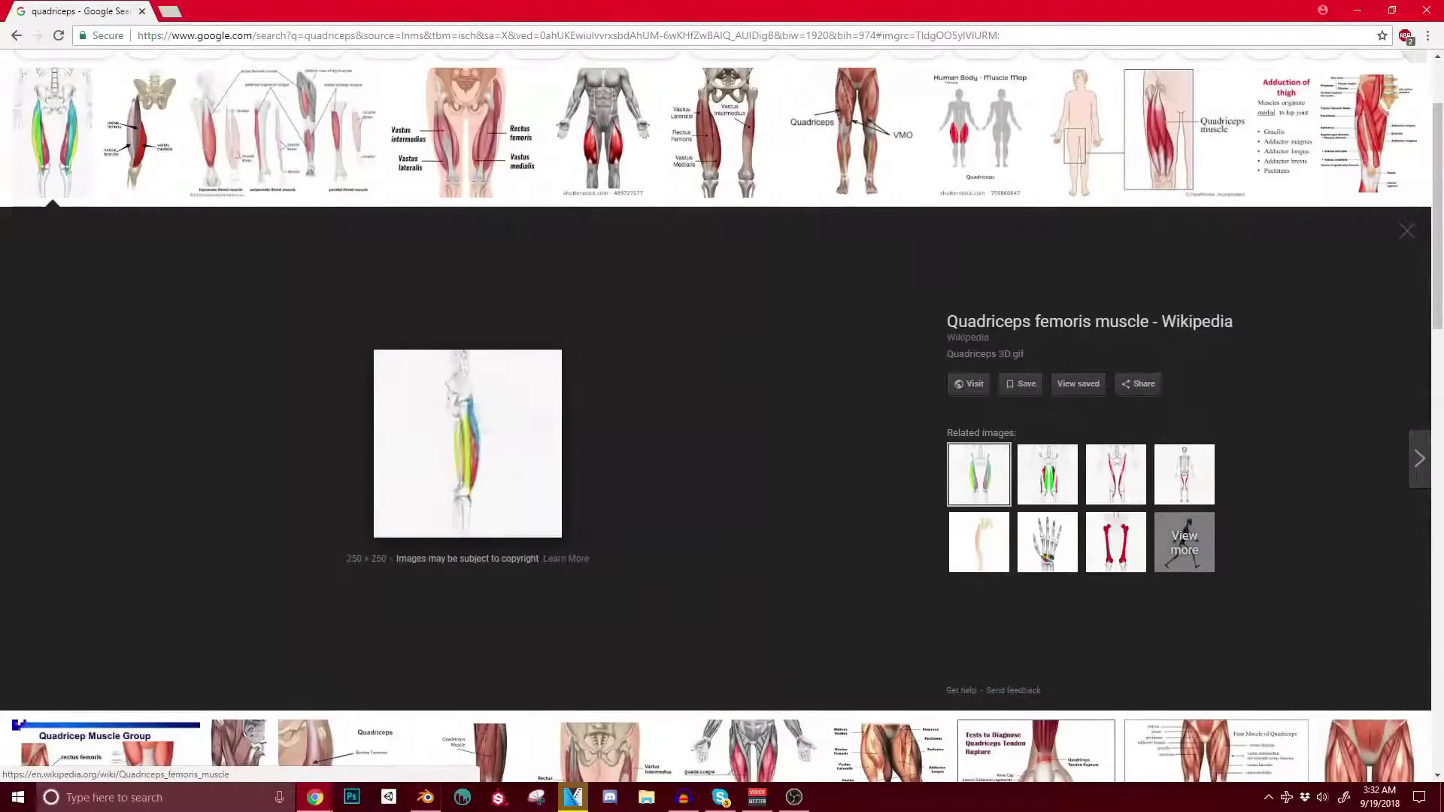
click(464, 132)
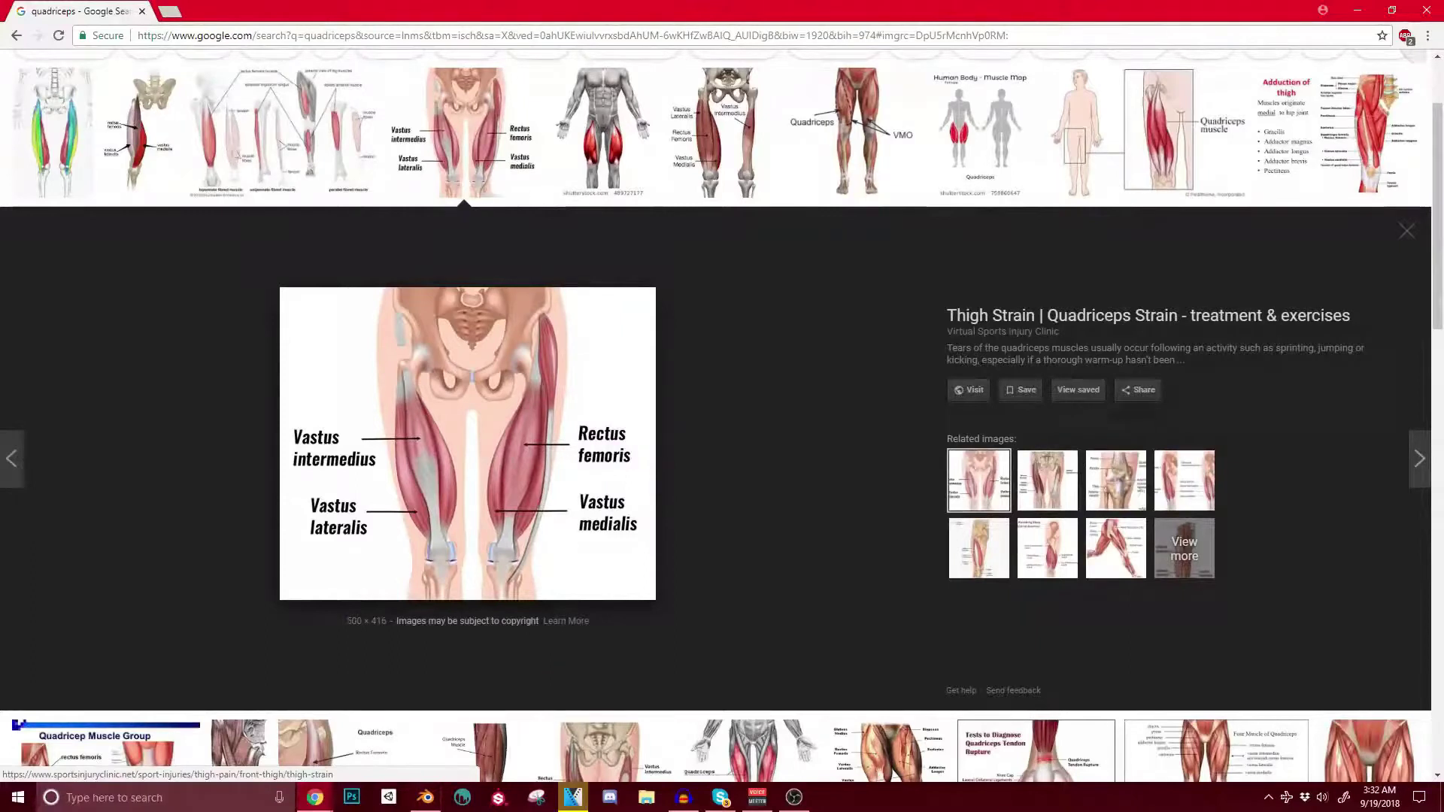
scroll(475, 526, down, 3)
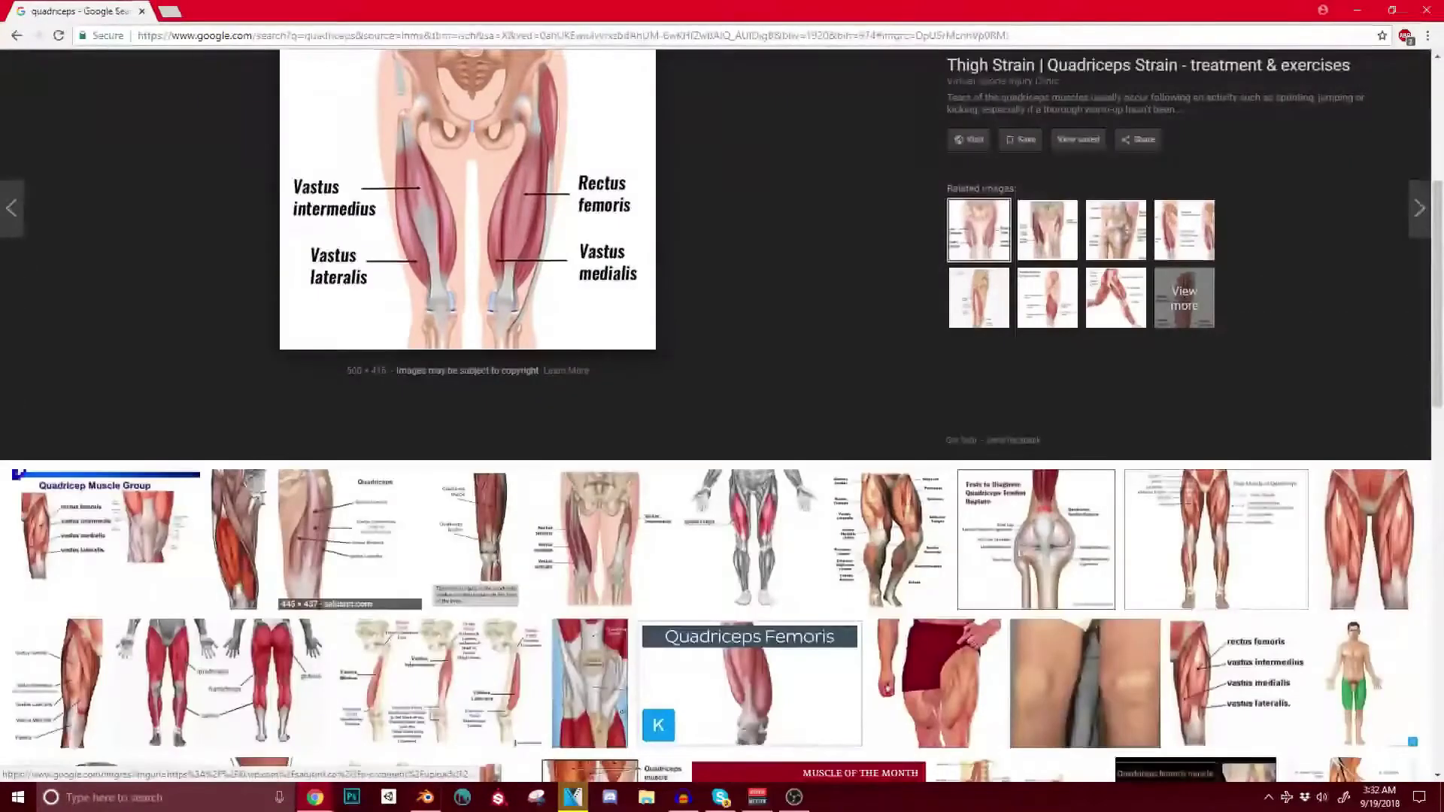
click(238, 529)
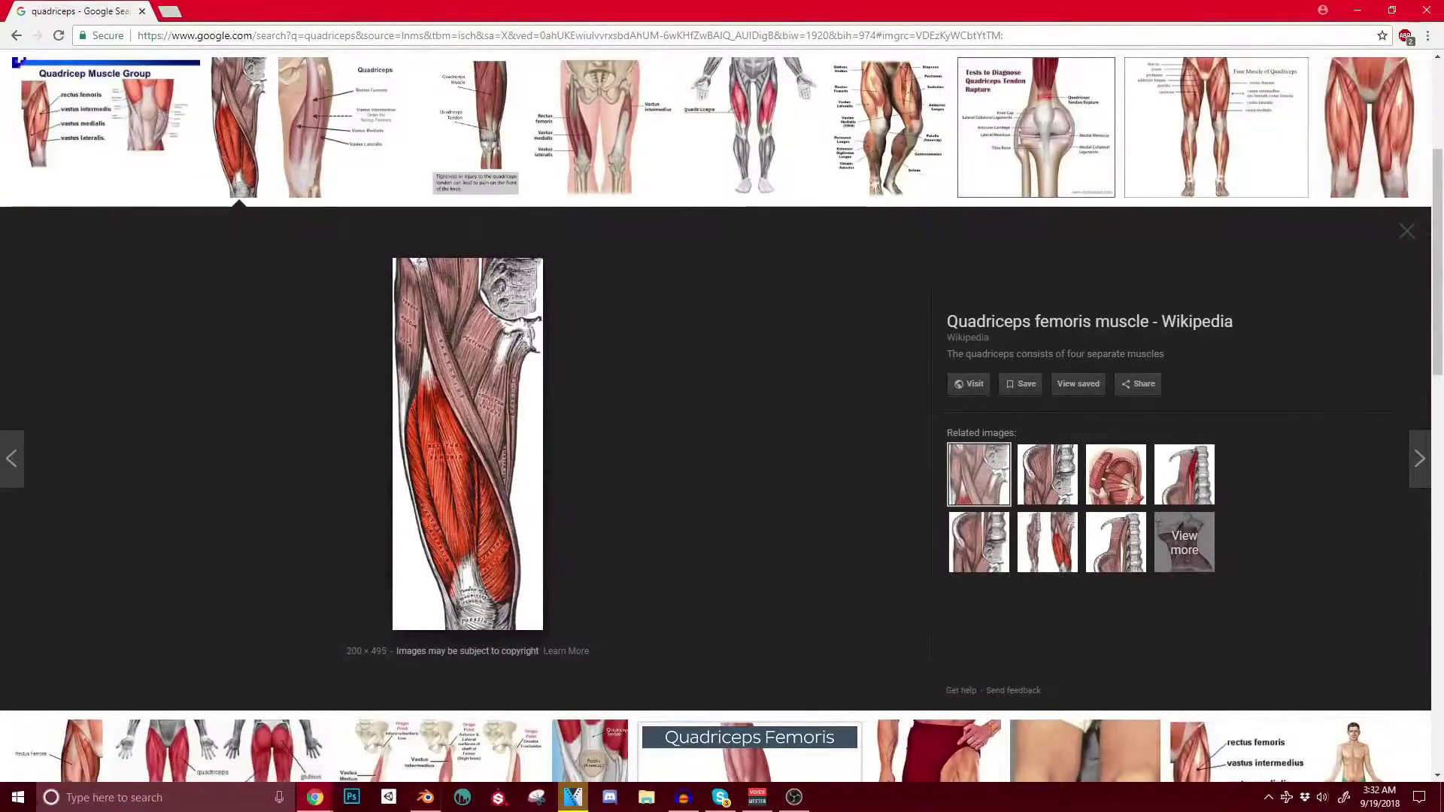
drag(676, 10, 0, 6)
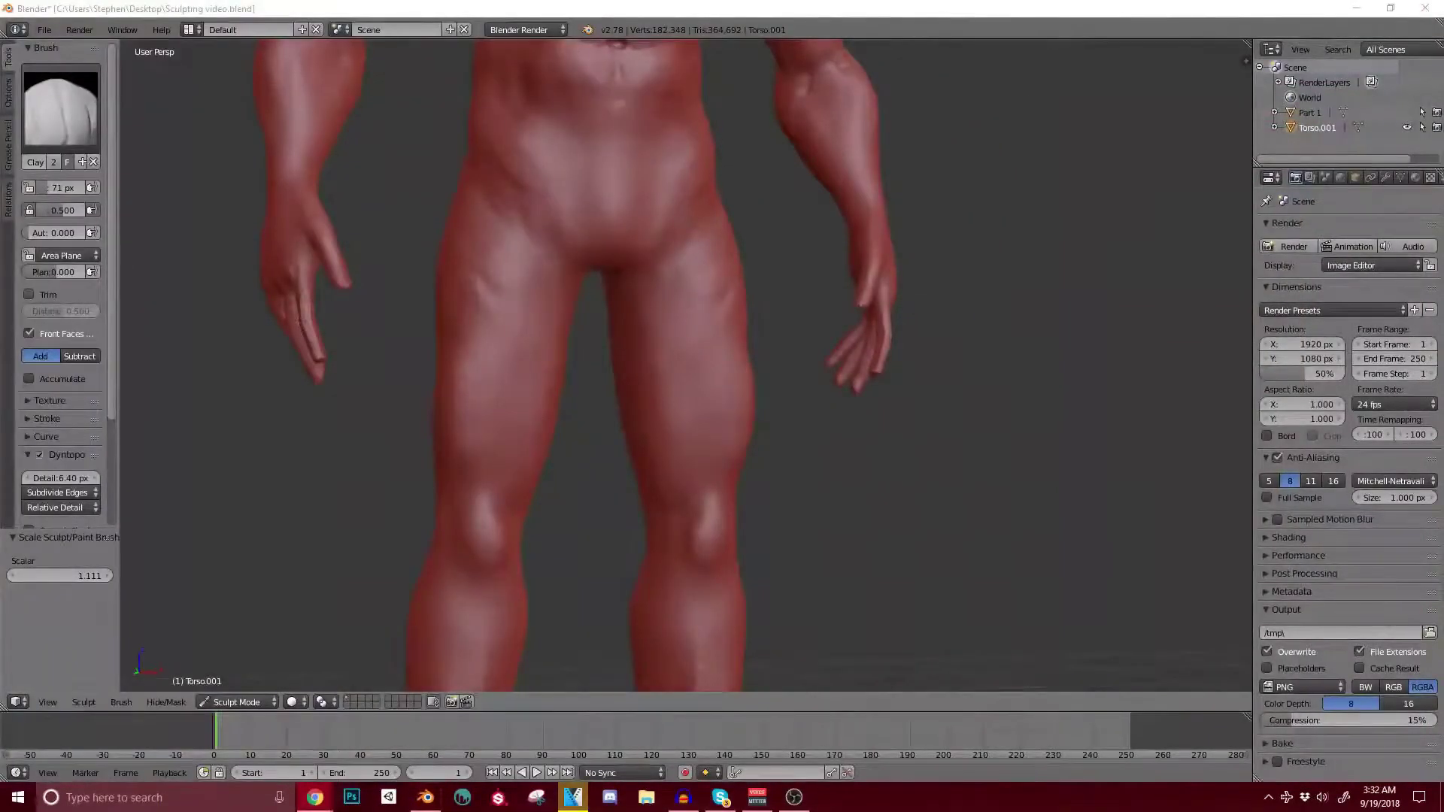
middle_drag(715, 506, 686, 493)
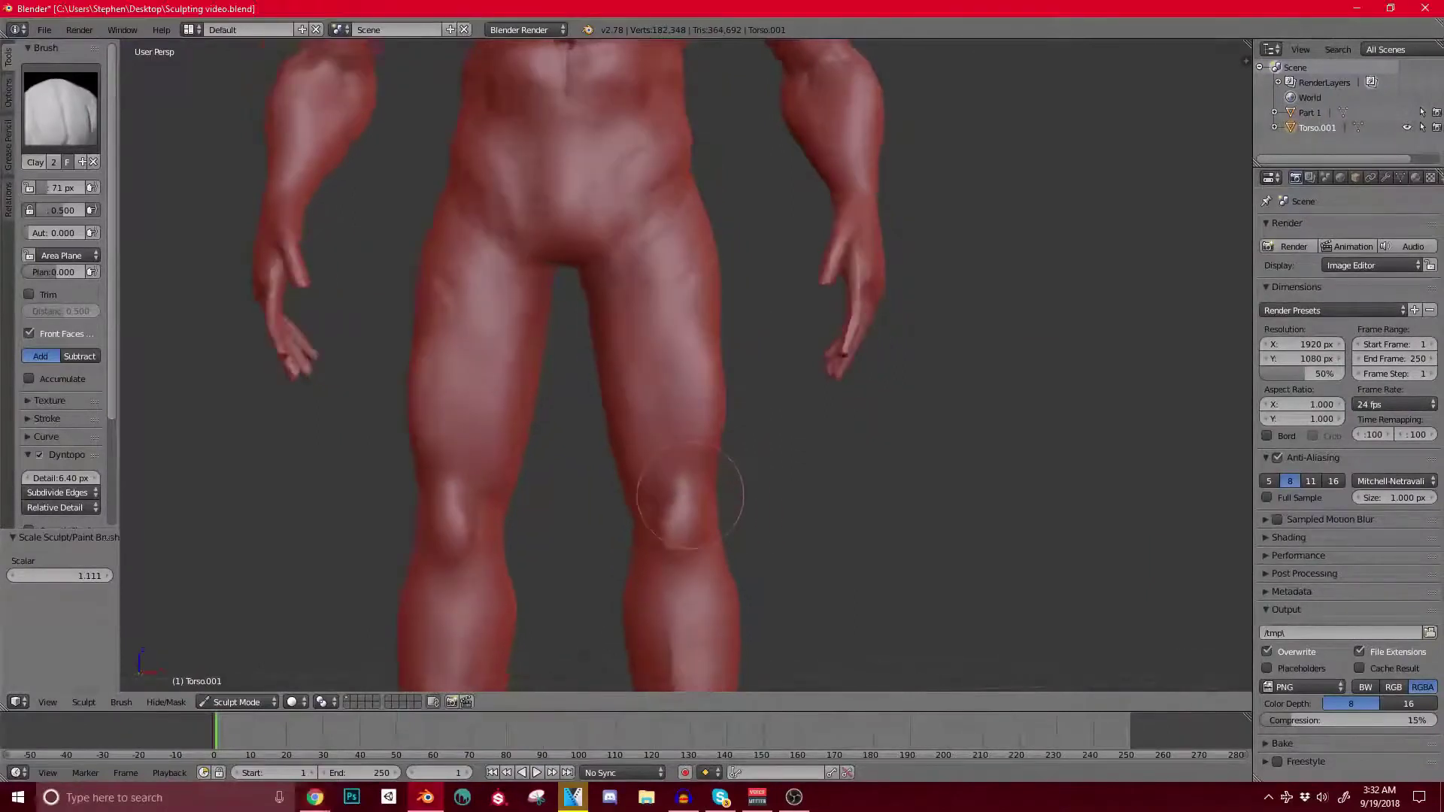
scroll(685, 496, up, 2)
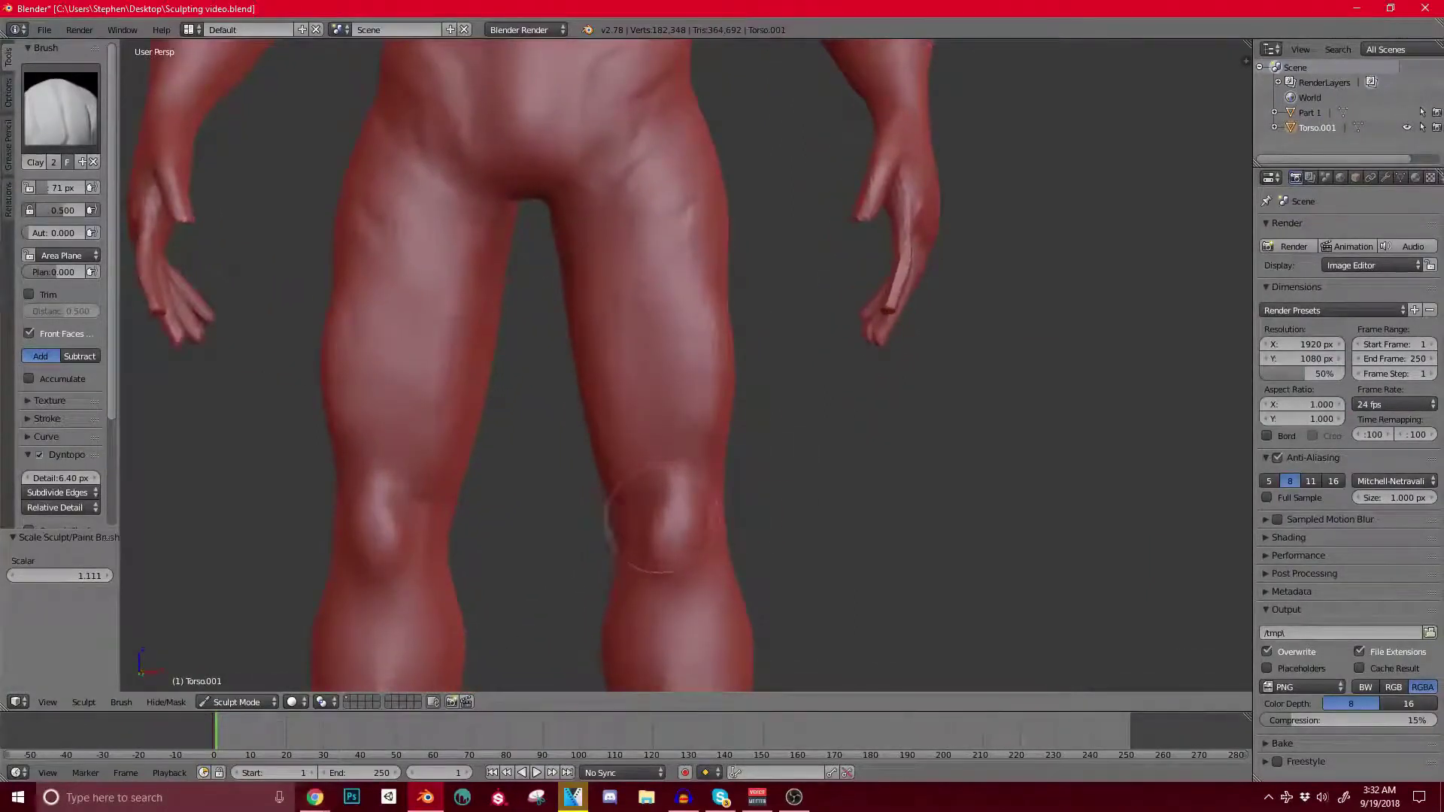
click(315, 797)
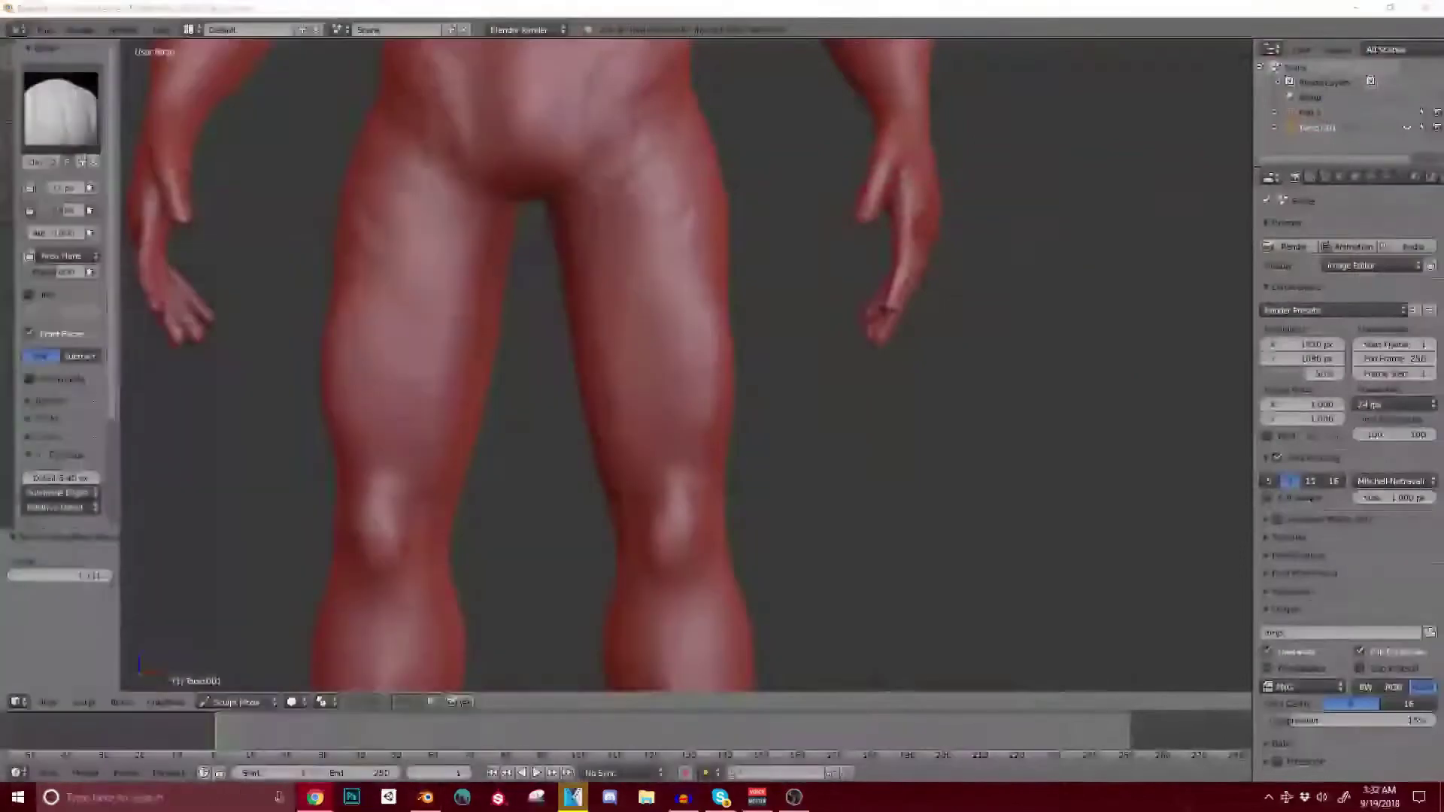
key(alt+Tab)
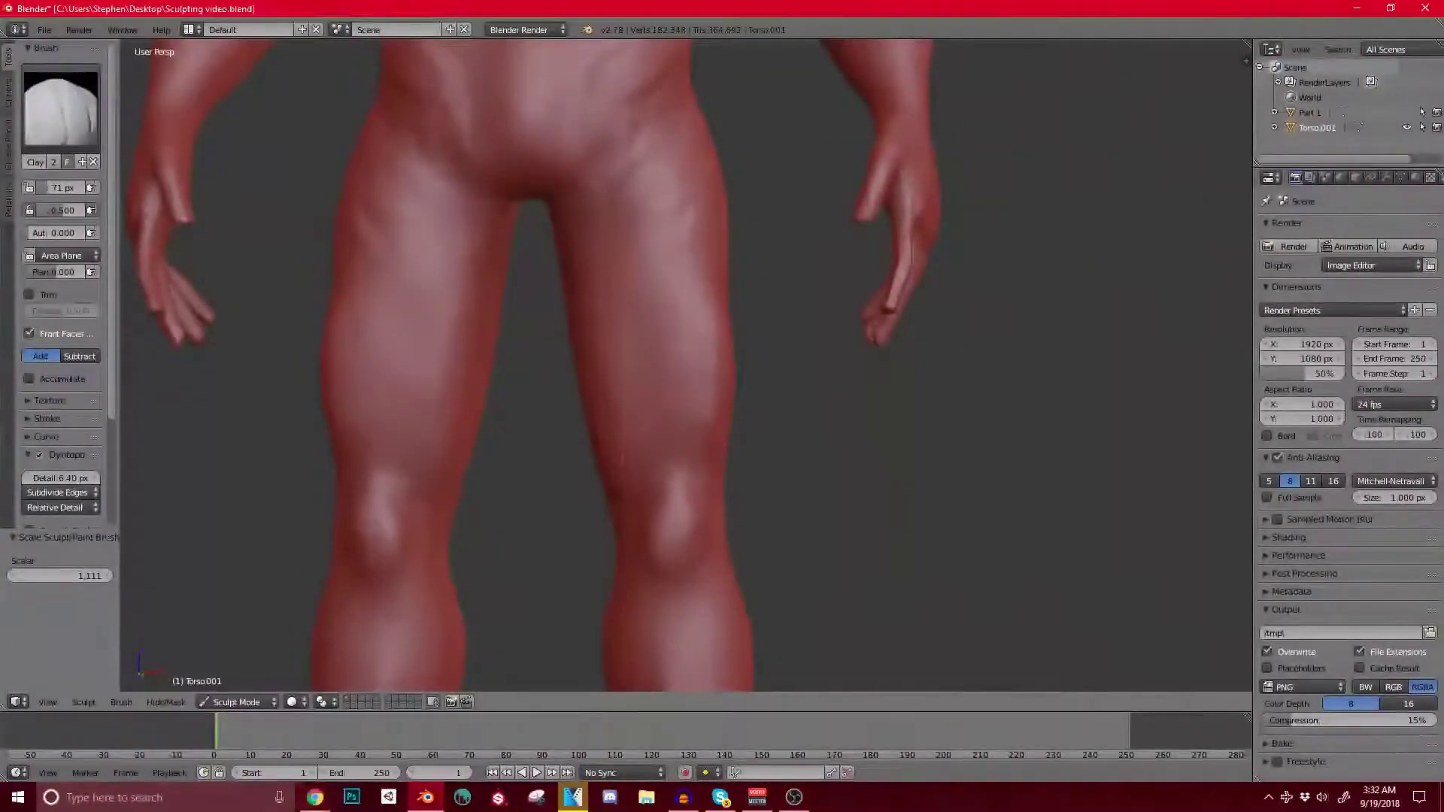
Step: Outline the long central quadriceps muscle down the front of both thighs with Clay Strips strokes at 71 px
scroll(639, 398, up, 1)
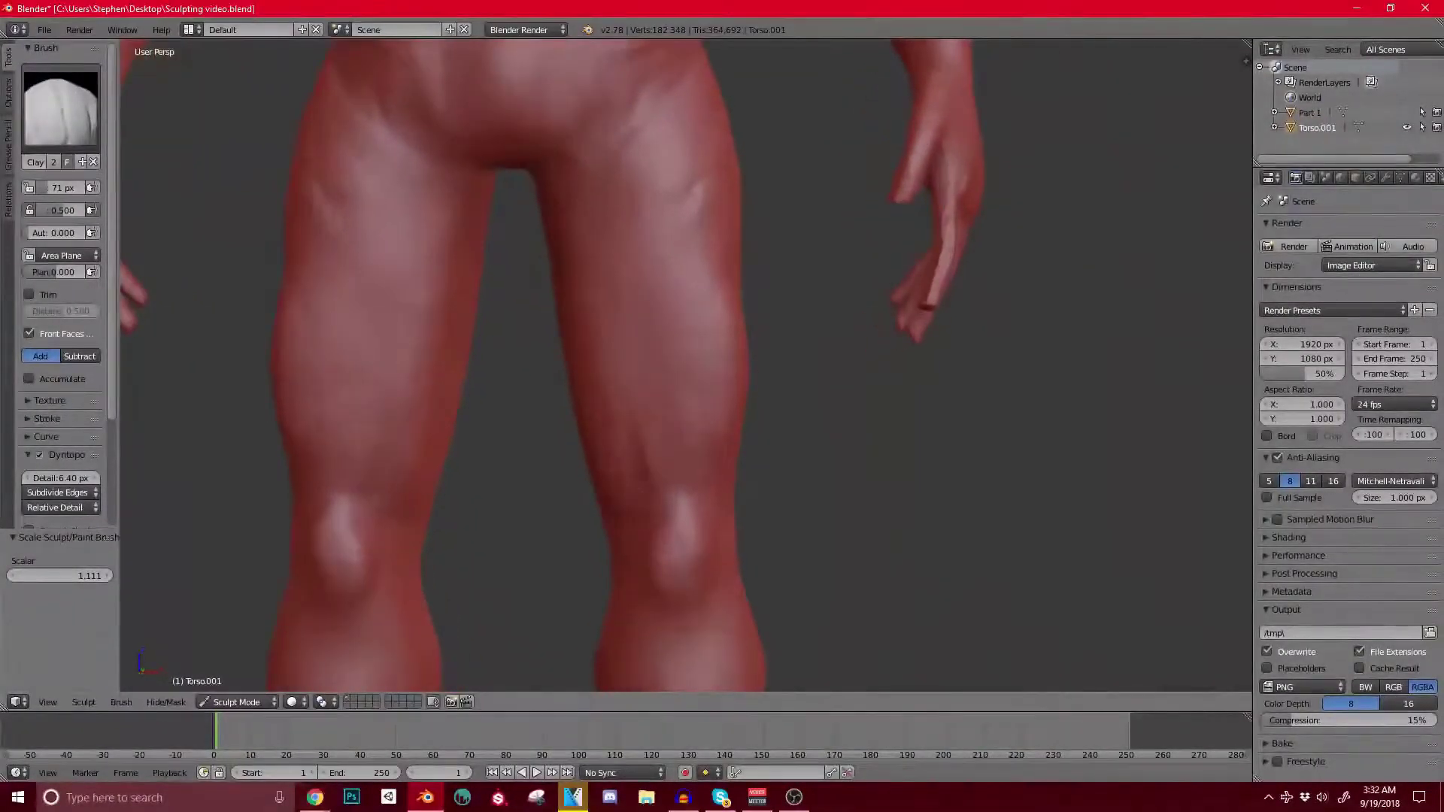
drag(354, 466, 373, 180)
drag(323, 225, 305, 368)
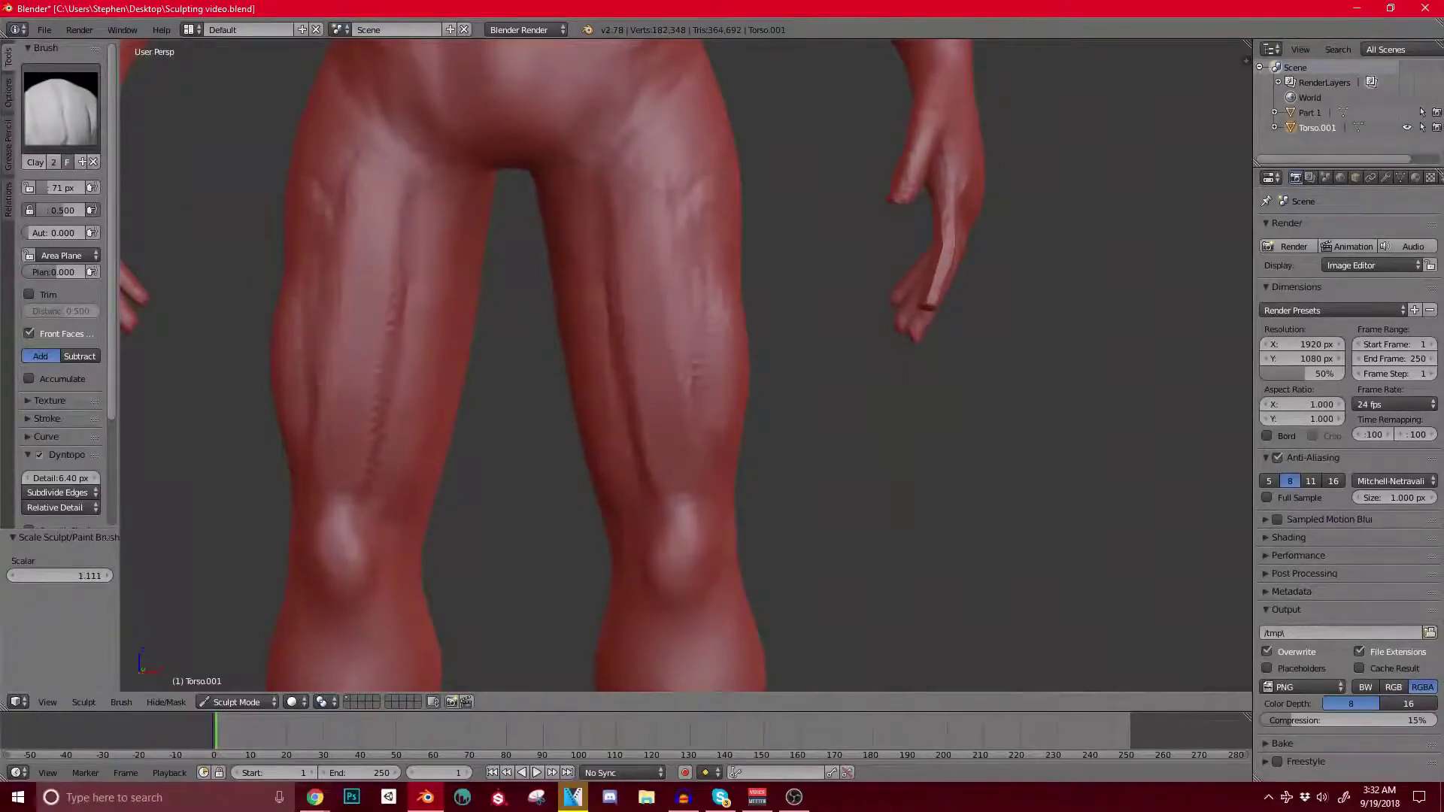
drag(621, 233, 641, 360)
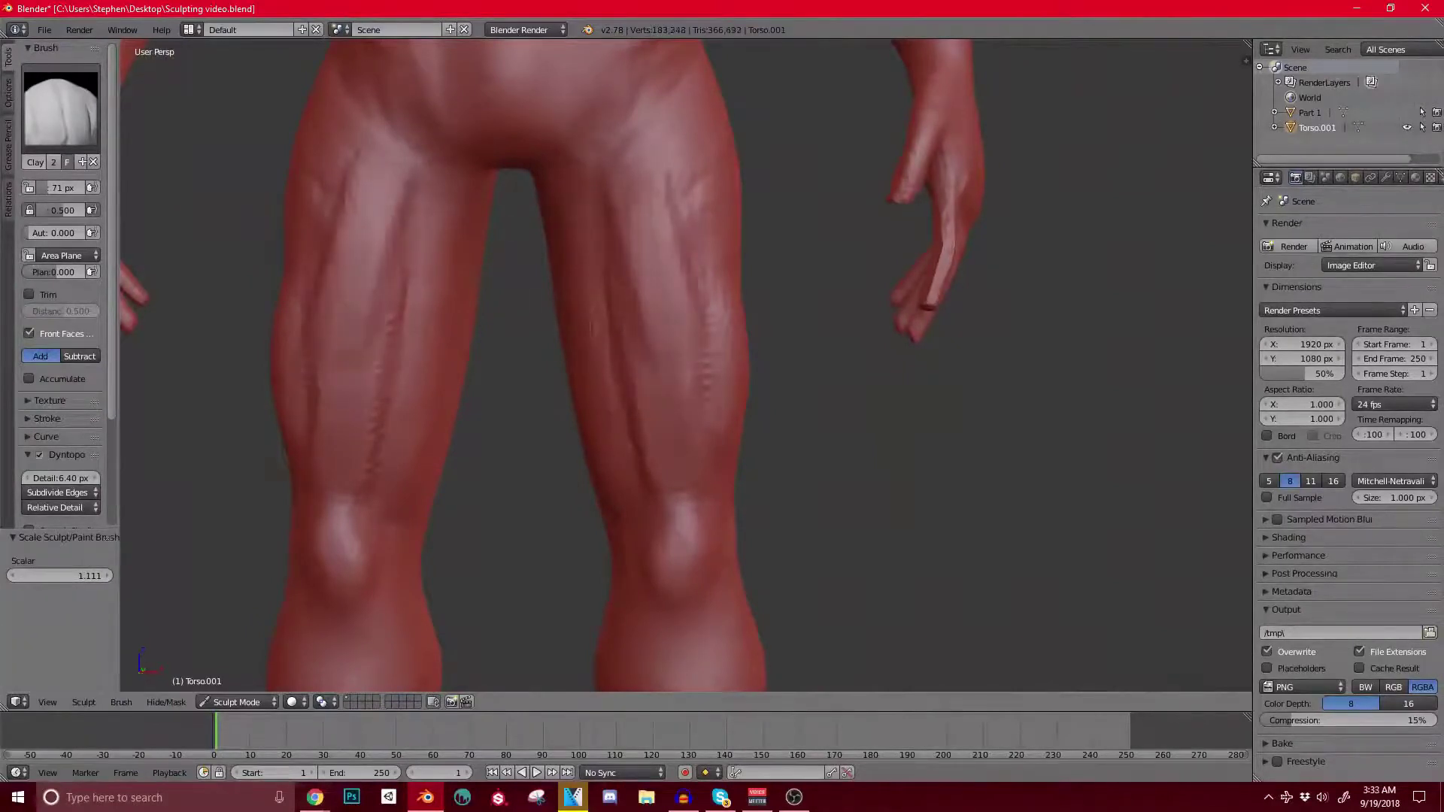
Step: Build up the outer quadriceps muscle along the side of the thighs down to just above the knees
middle_drag(632, 361, 696, 331)
mouse_move(709, 431)
mouse_down()
mouse_move(637, 159)
mouse_move(684, 222)
mouse_move(695, 342)
mouse_up()
middle_drag(696, 346, 586, 352)
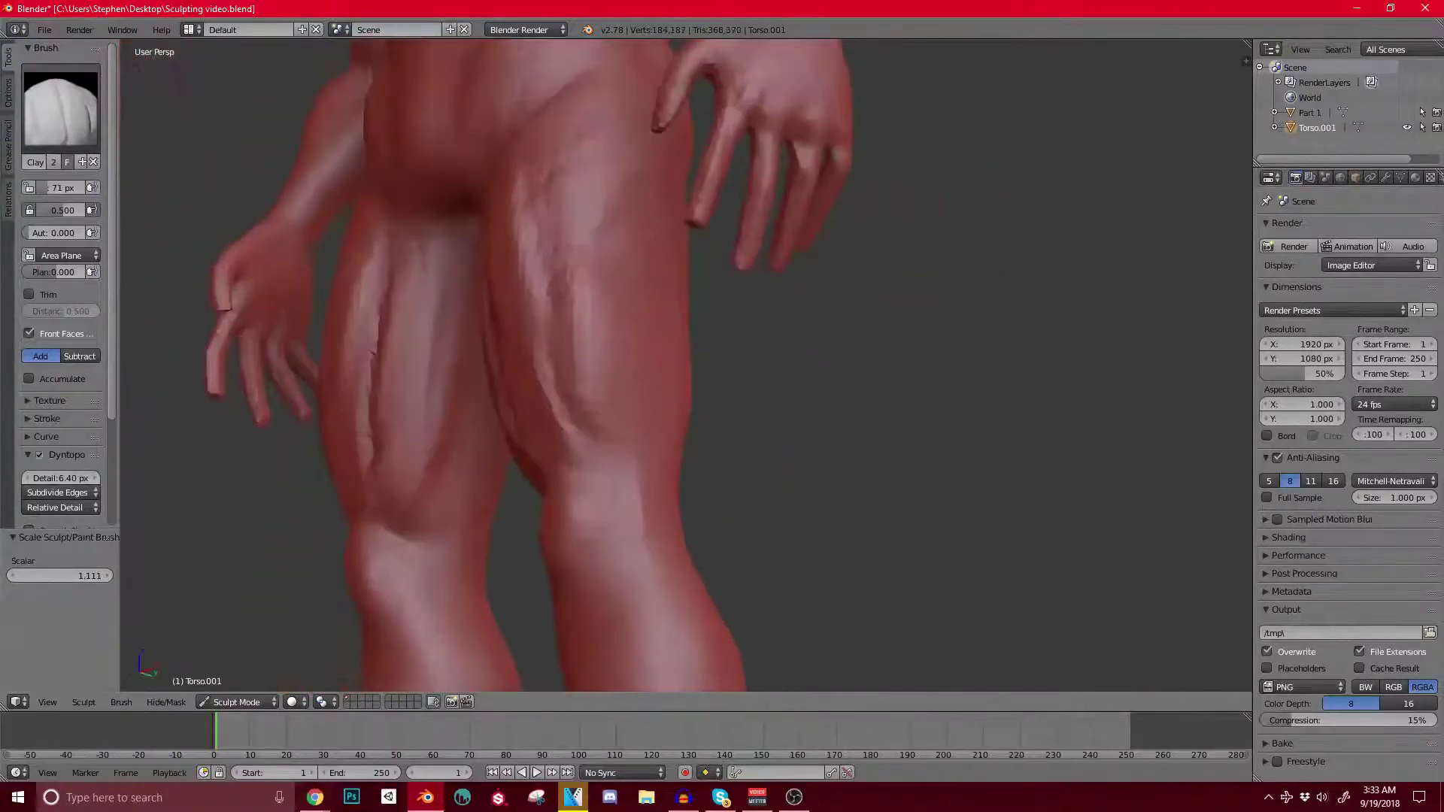
mouse_move(594, 409)
mouse_down()
mouse_move(602, 456)
mouse_move(632, 483)
mouse_move(647, 452)
mouse_move(639, 487)
mouse_move(620, 444)
mouse_move(632, 402)
mouse_move(620, 327)
mouse_up()
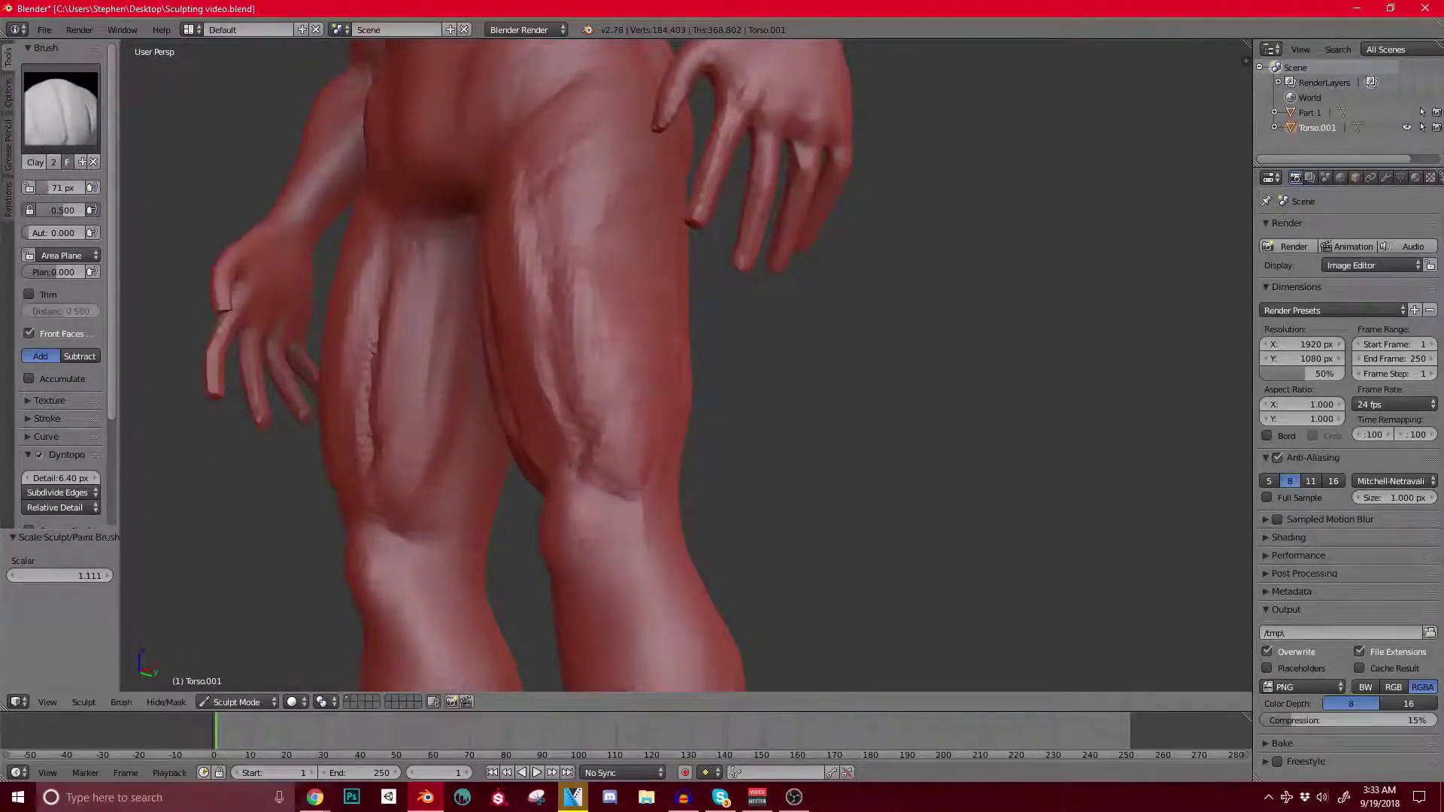
Step: Add volume to the inner side of the thighs with Clay Strips strokes beside the central quadriceps muscle
scroll(647, 241, down, 5)
middle_drag(647, 240, 654, 294)
scroll(654, 294, up, 3)
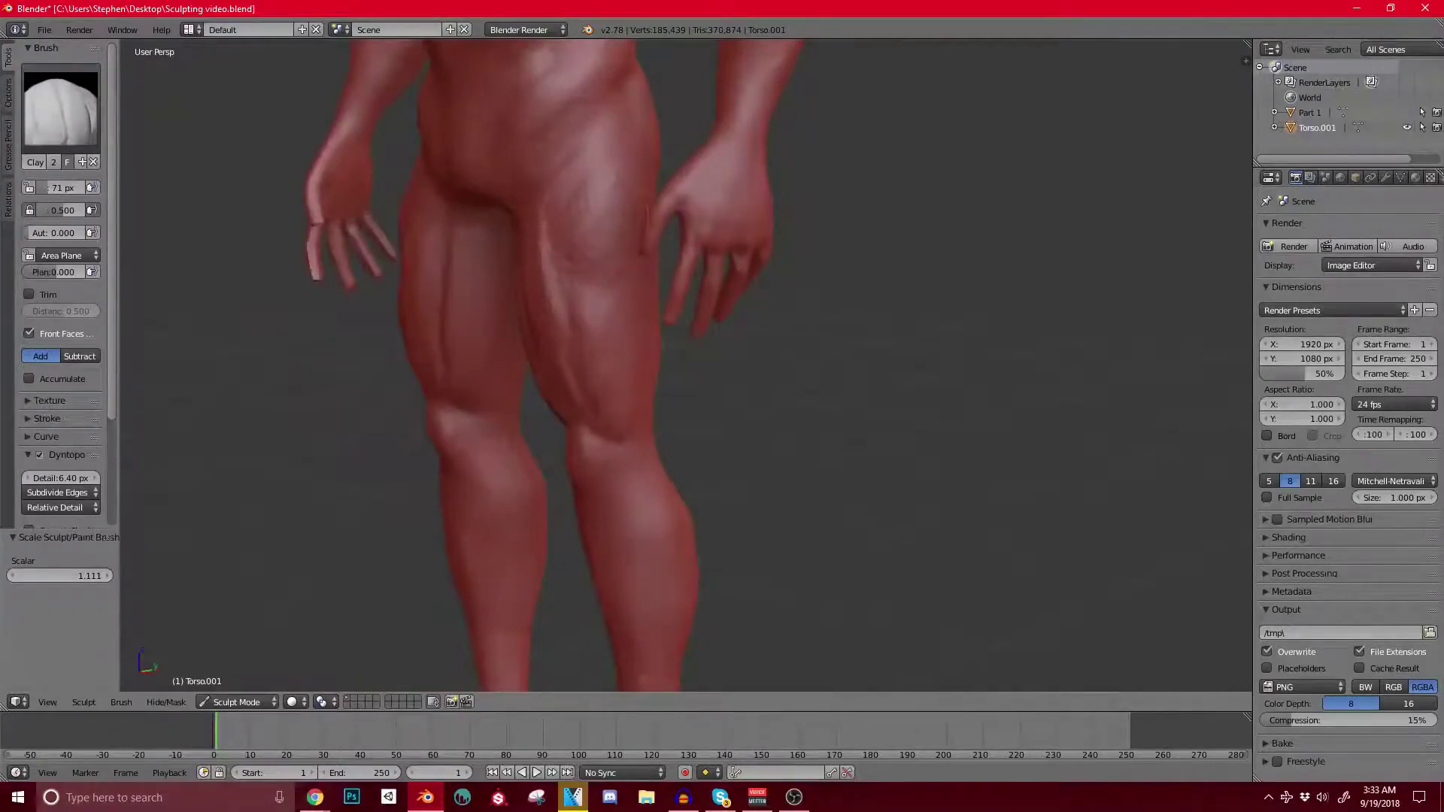
middle_drag(605, 297, 763, 259)
scroll(786, 366, up, 2)
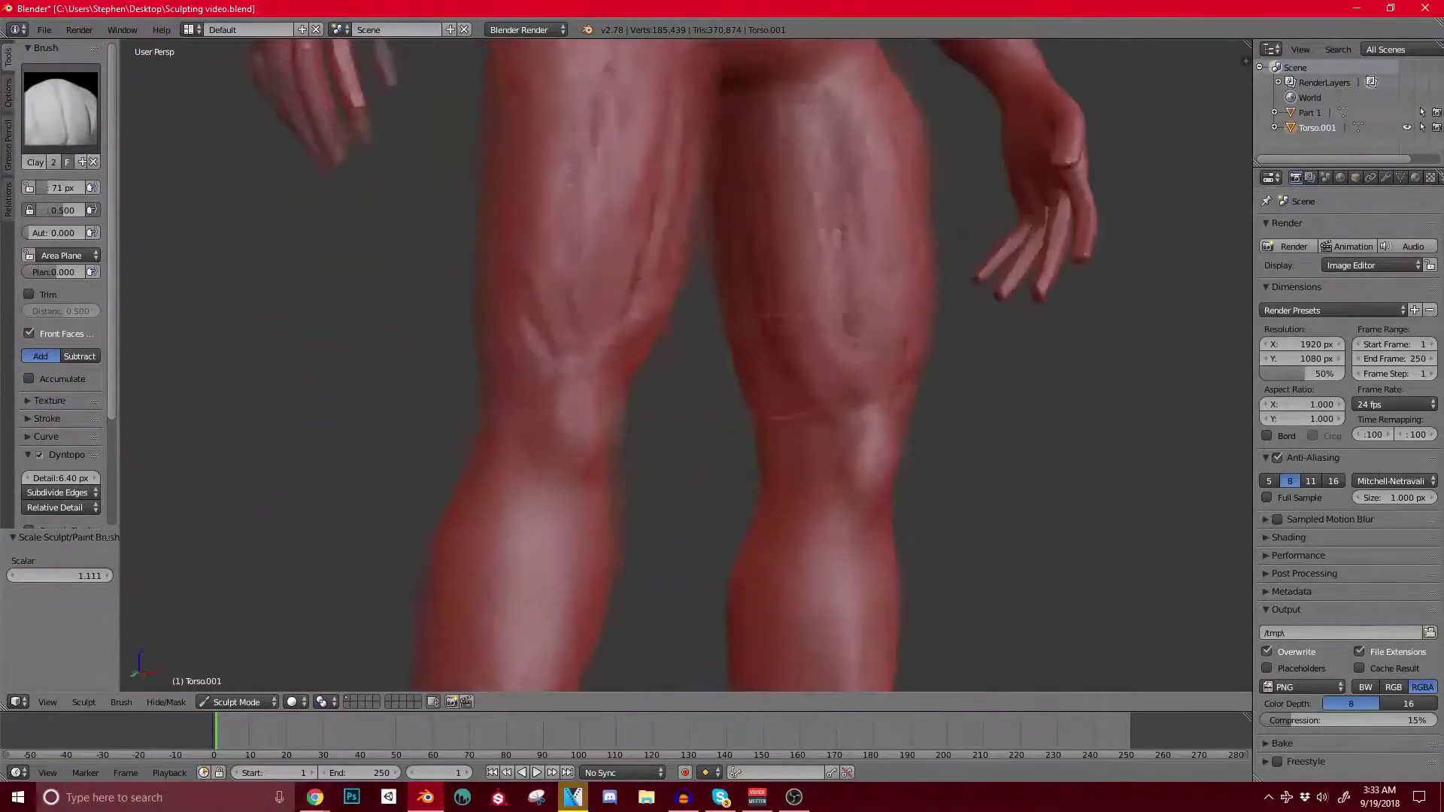
mouse_move(752, 361)
middle_down()
mouse_move(801, 361)
mouse_move(707, 346)
middle_up()
drag(679, 235, 685, 137)
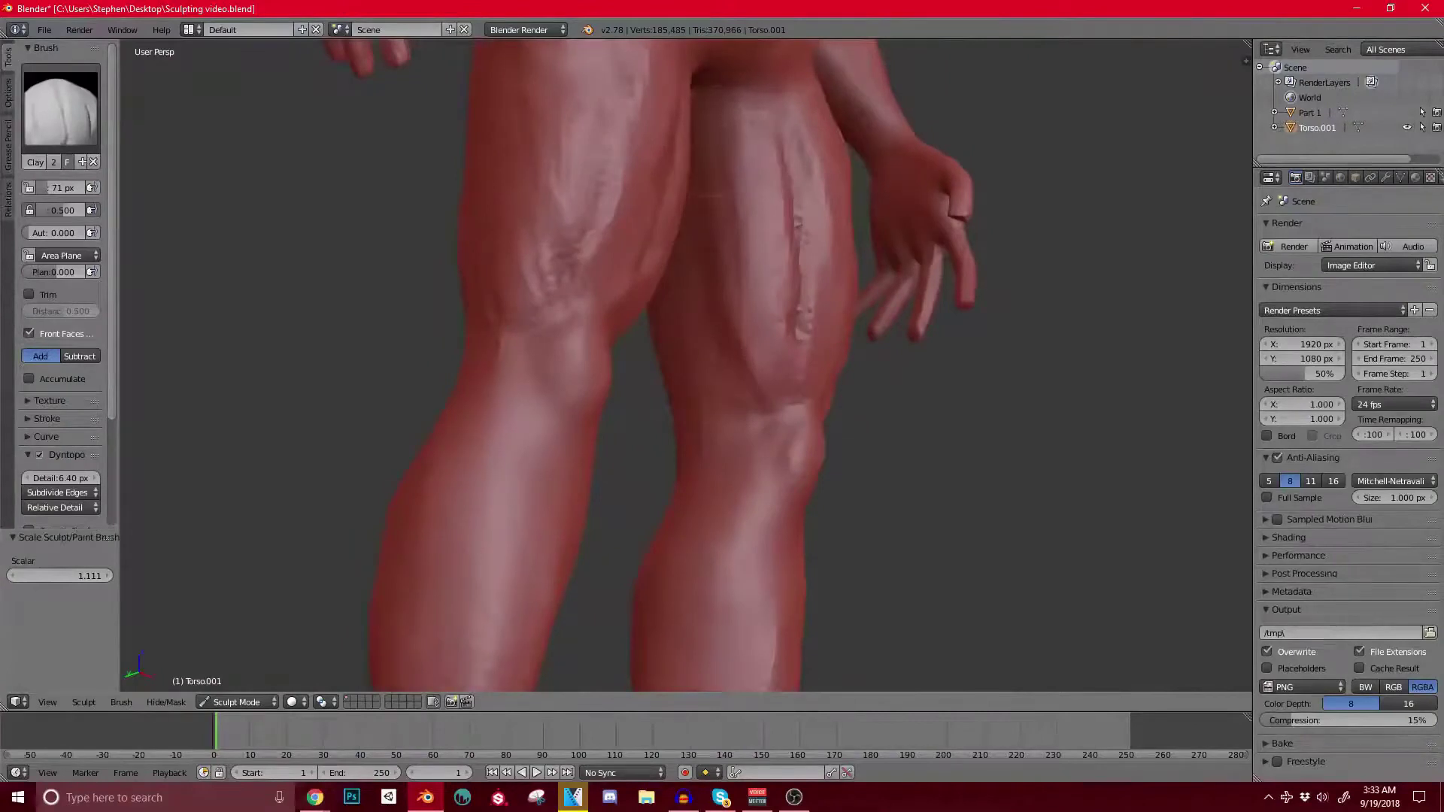
drag(707, 195, 711, 264)
middle_drag(722, 264, 643, 284)
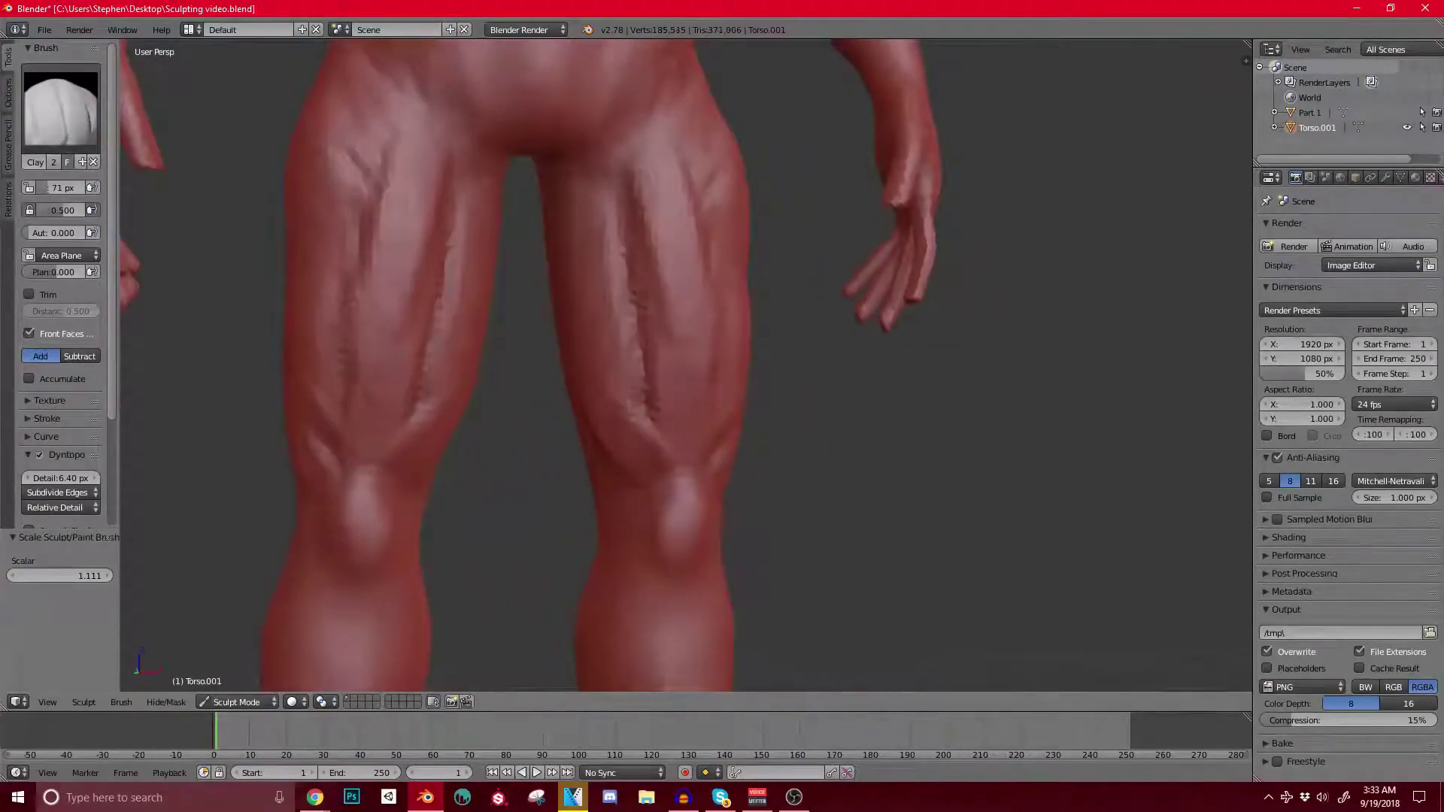
Step: Refine the inner and front upper thigh muscles with short Clay Strips strokes and smooth the area near the groin
drag(645, 169, 665, 259)
mouse_move(666, 260)
middle_down()
mouse_move(668, 301)
mouse_move(745, 305)
mouse_move(677, 315)
mouse_move(681, 271)
mouse_move(662, 282)
mouse_move(666, 260)
middle_up()
drag(629, 188, 656, 245)
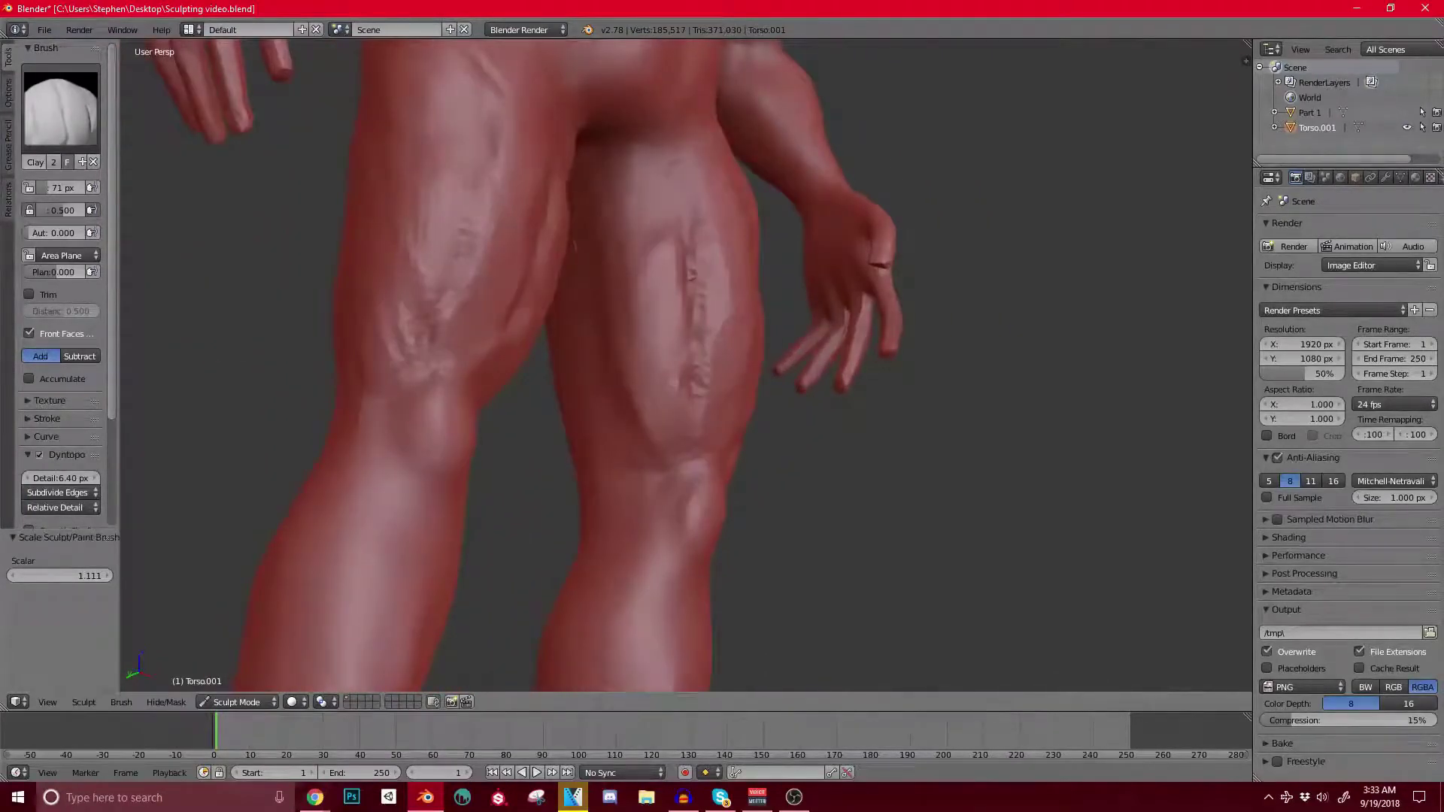
middle_drag(656, 244, 590, 255)
drag(638, 245, 638, 280)
middle_drag(638, 280, 602, 294)
mouse_move(553, 229)
shift+mouse_down()
mouse_move(545, 291)
mouse_move(525, 201)
shift+mouse_up()
middle_drag(566, 280, 628, 259)
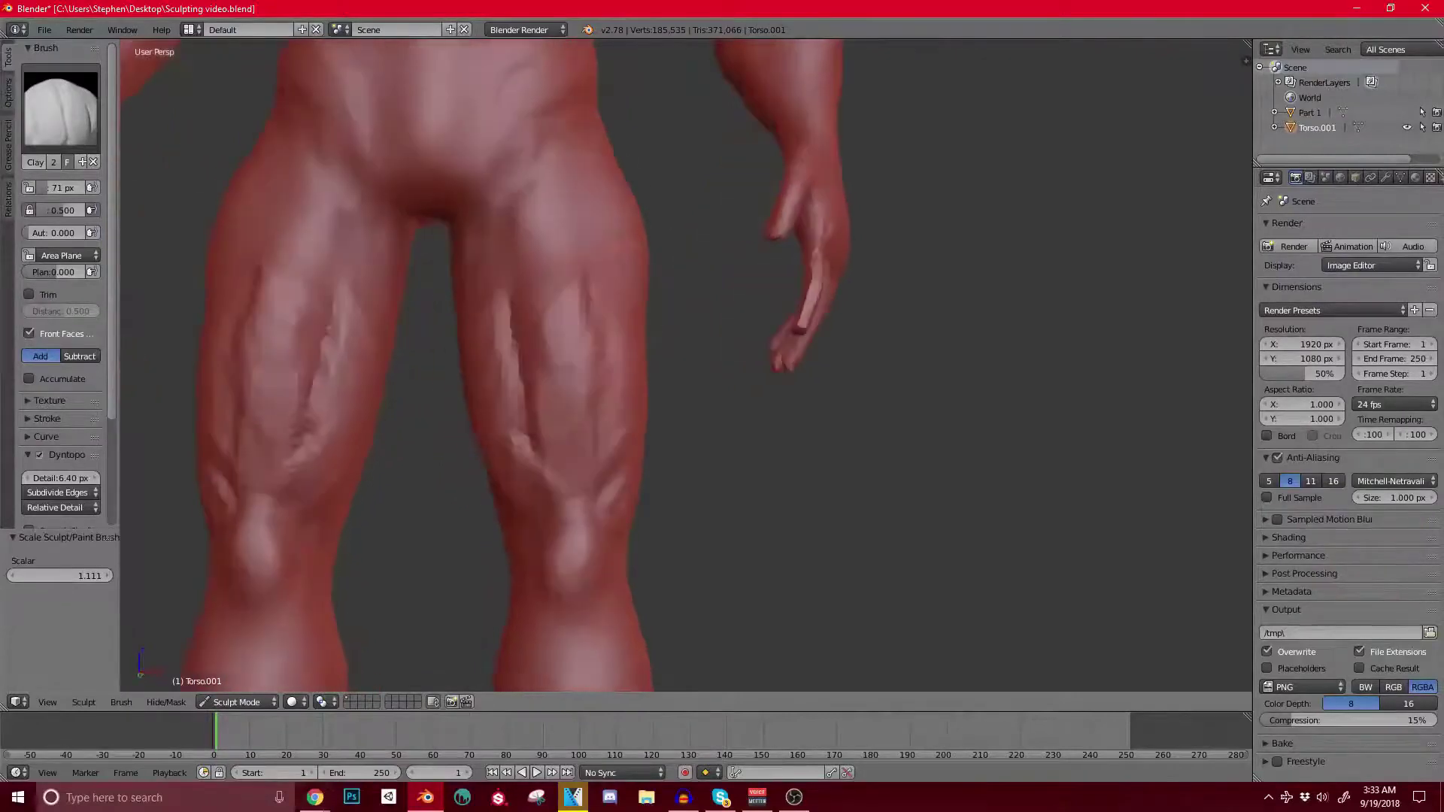
Step: Layer long muscle strands up the front and inner thighs with Clay Strips, reducing the brush to 56 px
scroll(526, 376, up, 2)
mouse_move(564, 286)
mouse_down()
mouse_move(575, 444)
mouse_move(564, 230)
mouse_move(560, 421)
mouse_up()
drag(555, 226, 547, 132)
drag(564, 290, 555, 128)
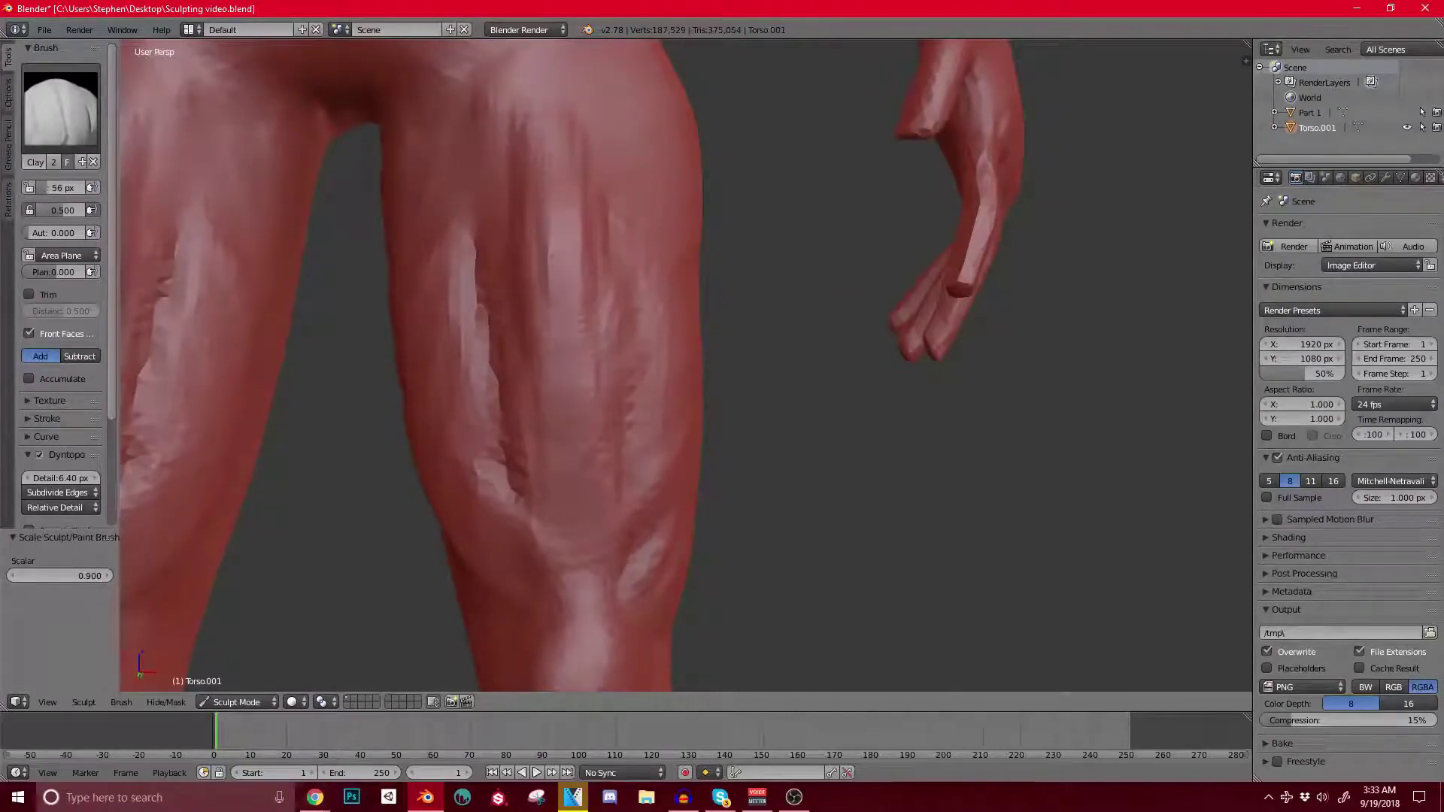
mouse_move(536, 301)
mouse_down()
mouse_move(519, 106)
mouse_move(510, 147)
mouse_up()
middle_drag(527, 226, 588, 223)
drag(618, 331, 628, 139)
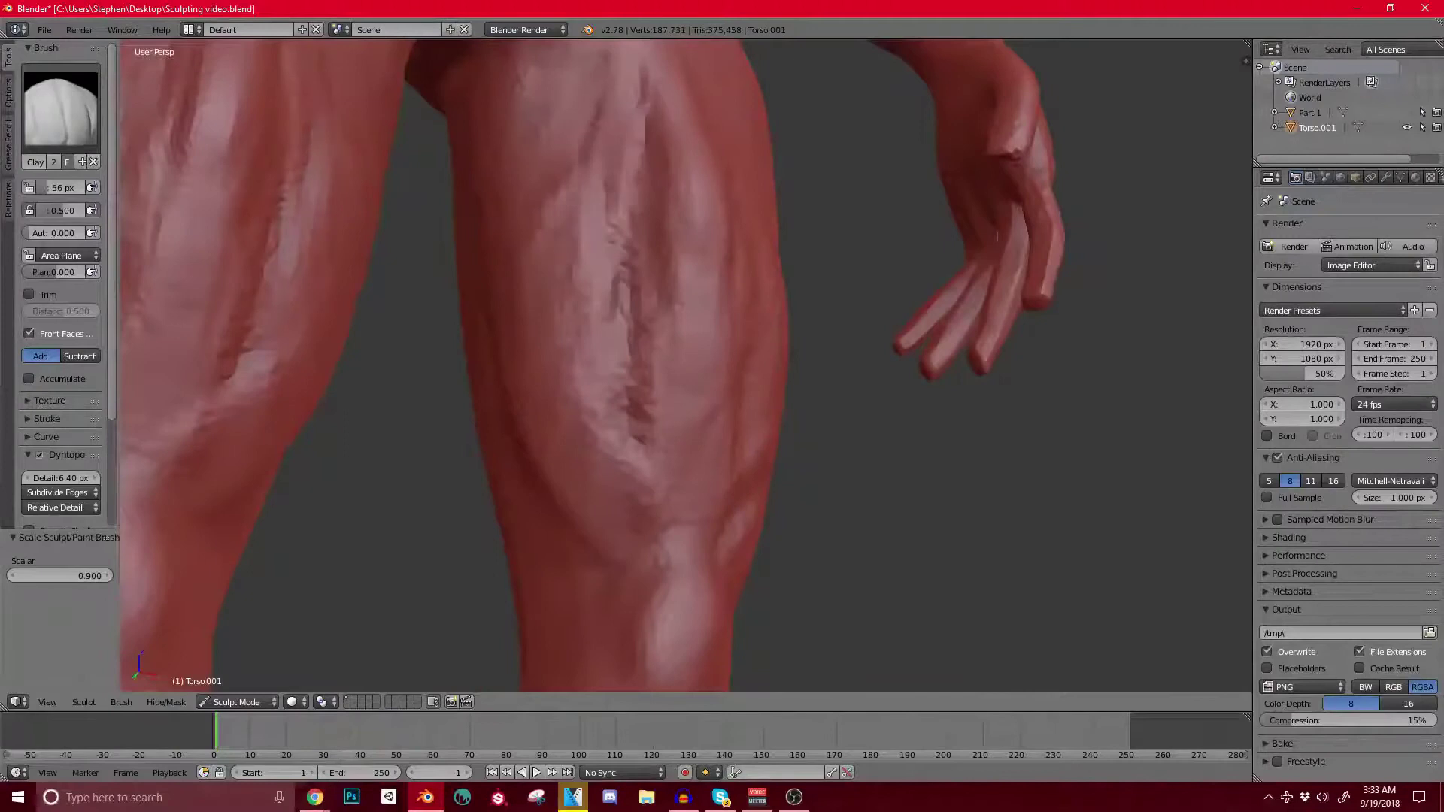
mouse_move(614, 214)
mouse_down()
mouse_move(585, 64)
mouse_move(555, 323)
mouse_move(553, 210)
mouse_up()
Step: Extend the muscle strands on the upper front of the thighs with vertical Clay Strips strokes at 56 px
scroll(592, 181, down, 4)
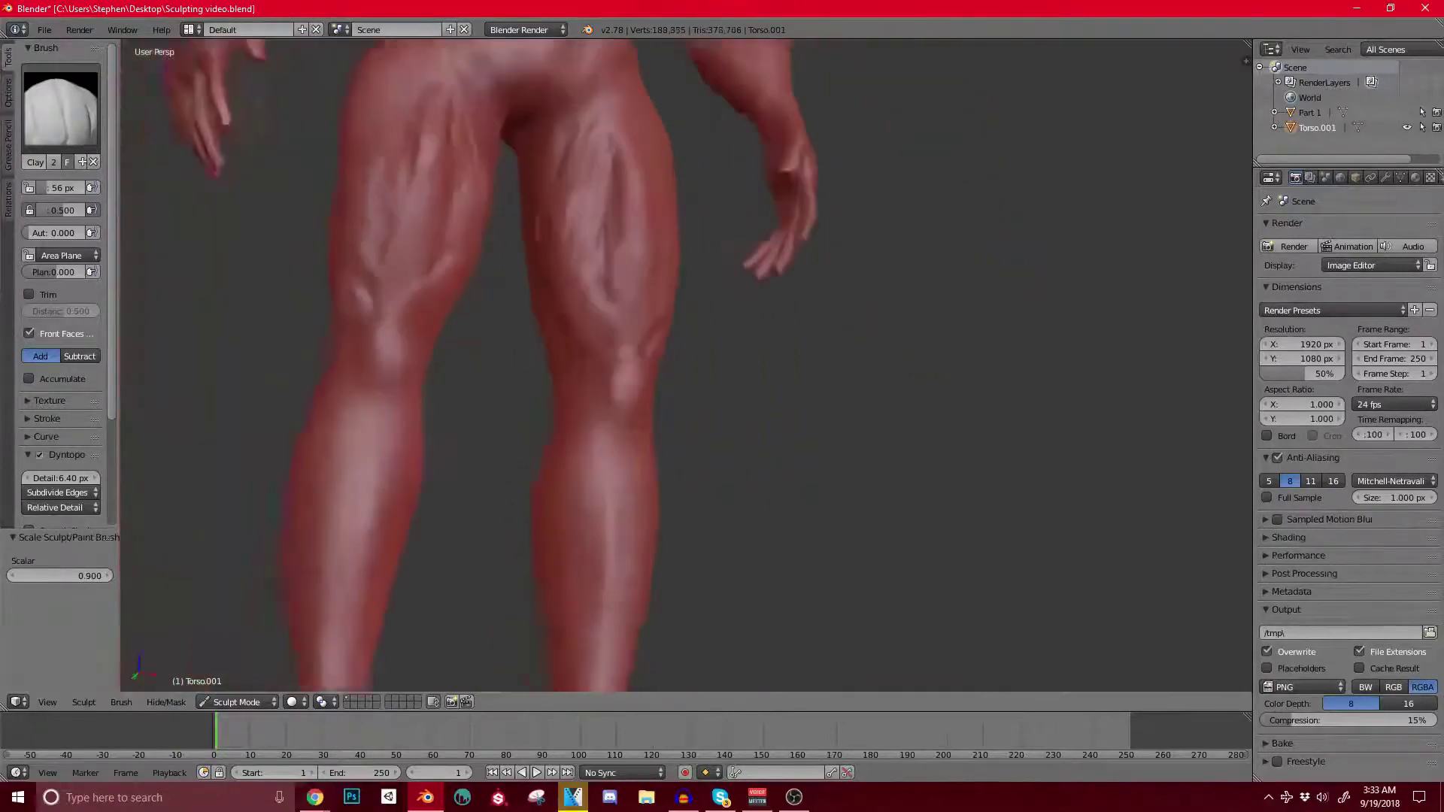
middle_drag(601, 226, 553, 263)
scroll(587, 256, up, 5)
drag(585, 124, 581, 226)
drag(658, 83, 653, 207)
scroll(624, 225, down, 5)
middle_drag(625, 226, 583, 229)
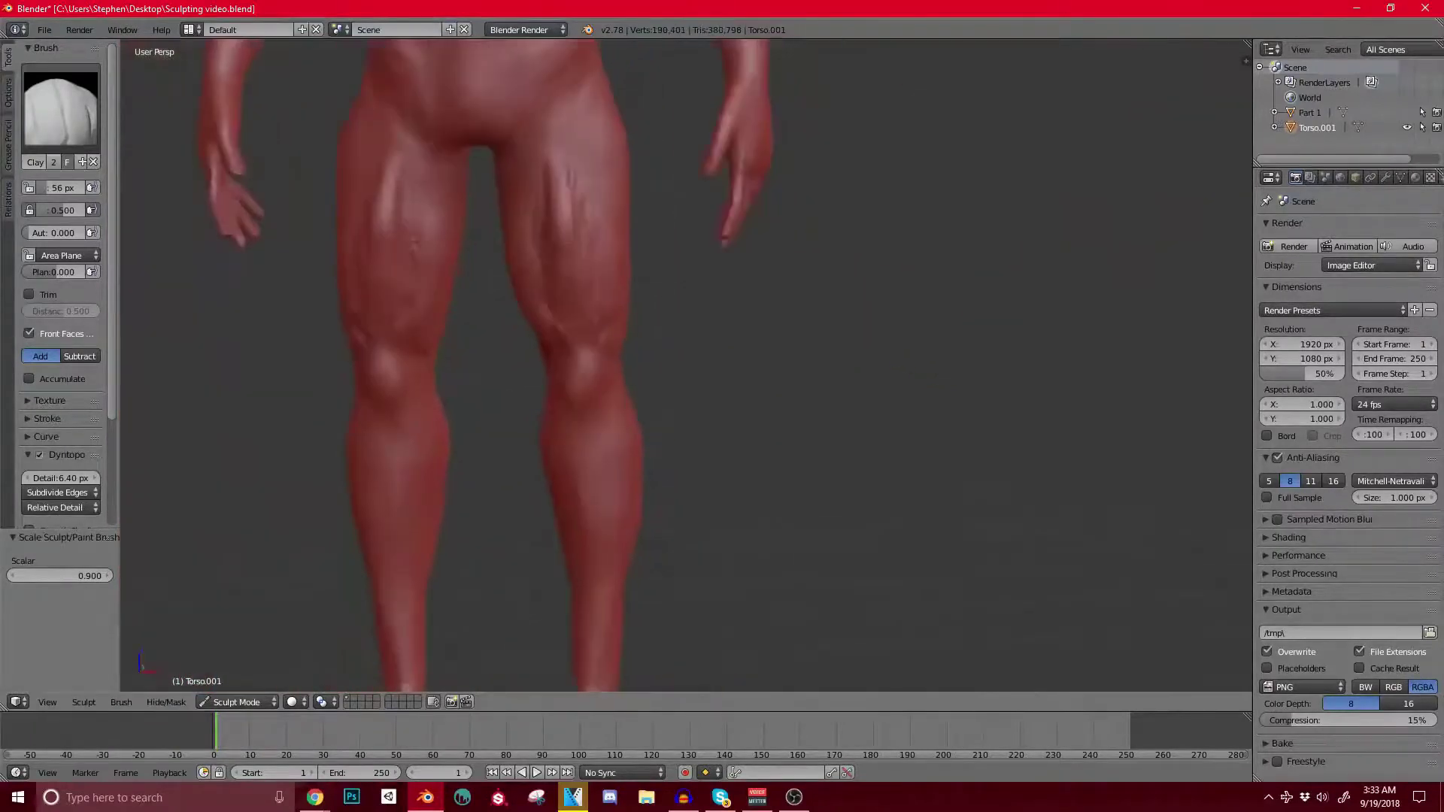
Step: Carve a long groove between the central and outer quadriceps muscles with inverted Clay Strips strokes at 56 px
middle_drag(677, 377, 572, 376)
drag(531, 301, 526, 184)
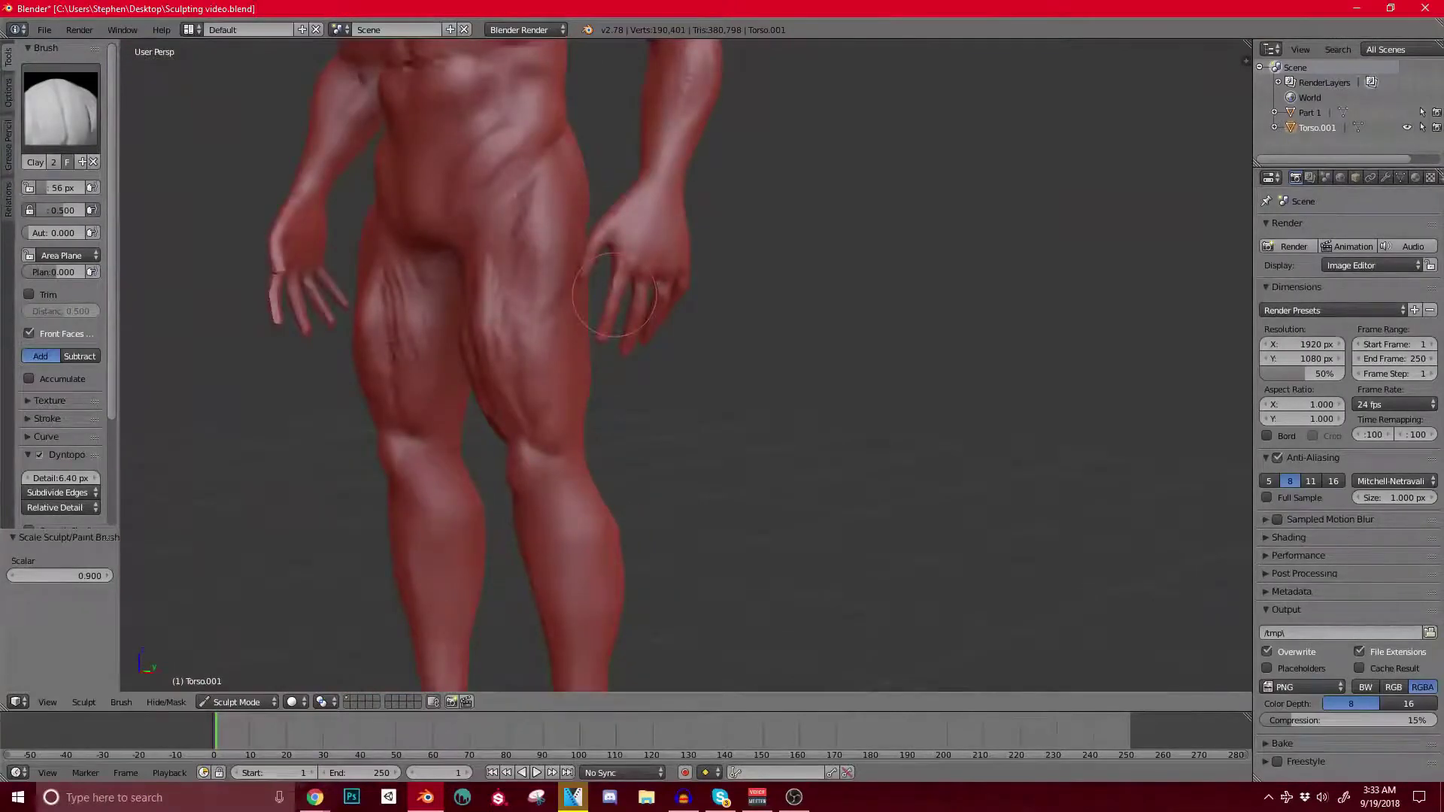
middle_drag(615, 295, 561, 299)
scroll(523, 300, up, 4)
ctrl+drag(527, 442, 468, 232)
scroll(684, 361, down, 4)
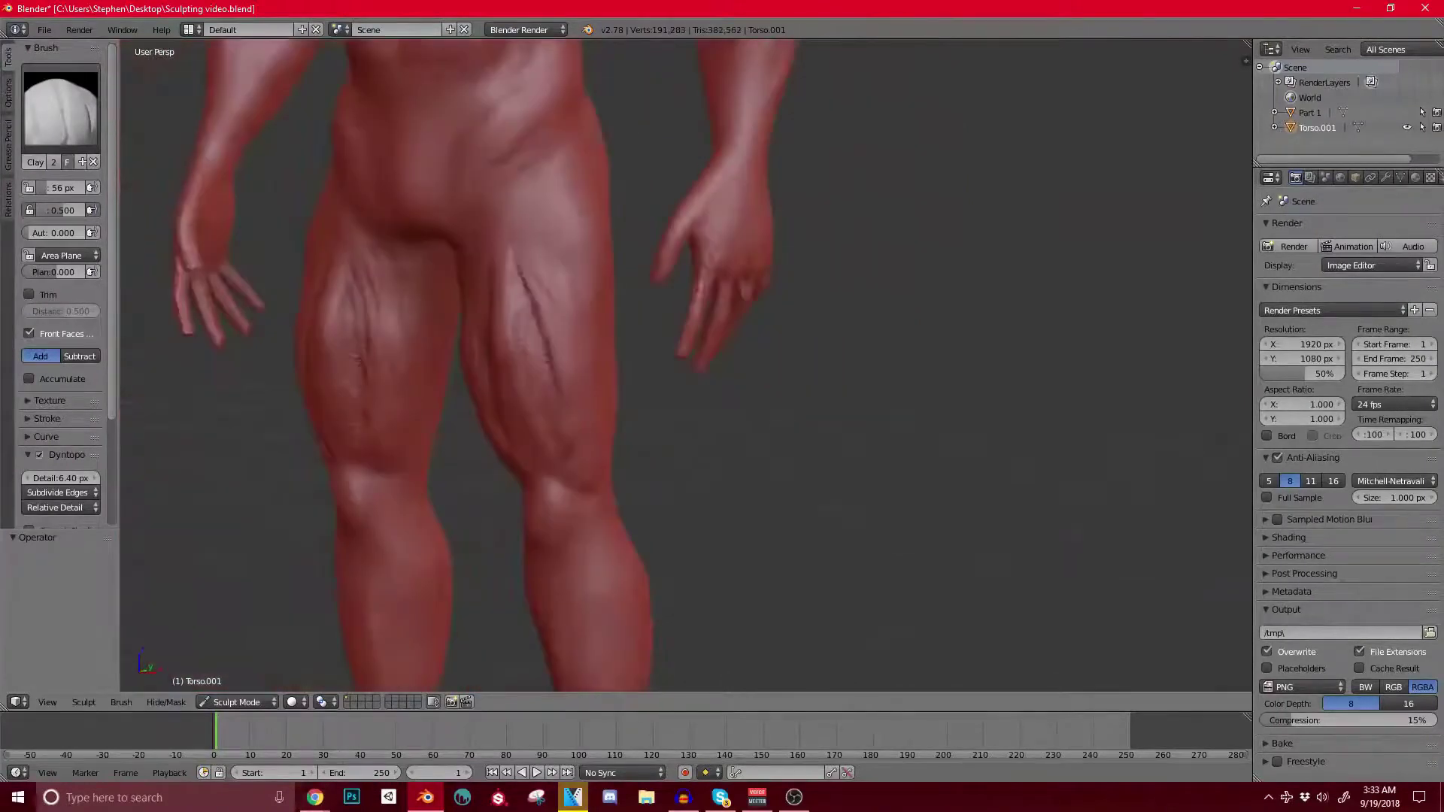
Step: Deepen the groove along the outer thighs with inverted Clay Strips strokes and build up the muscle at its upper end
middle_drag(594, 361, 543, 312)
ctrl+drag(534, 326, 543, 394)
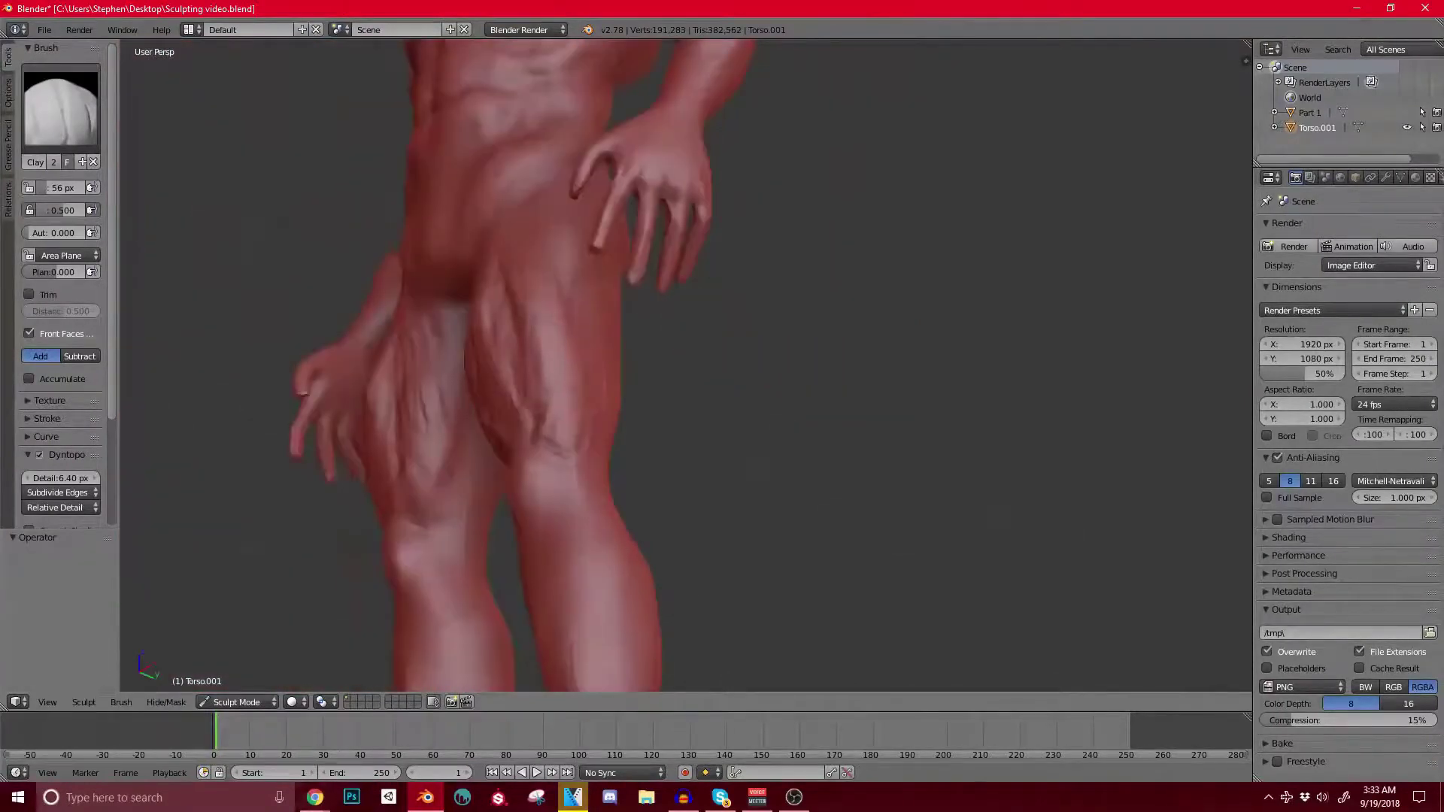
middle_drag(571, 368, 535, 364)
ctrl+drag(539, 324, 541, 381)
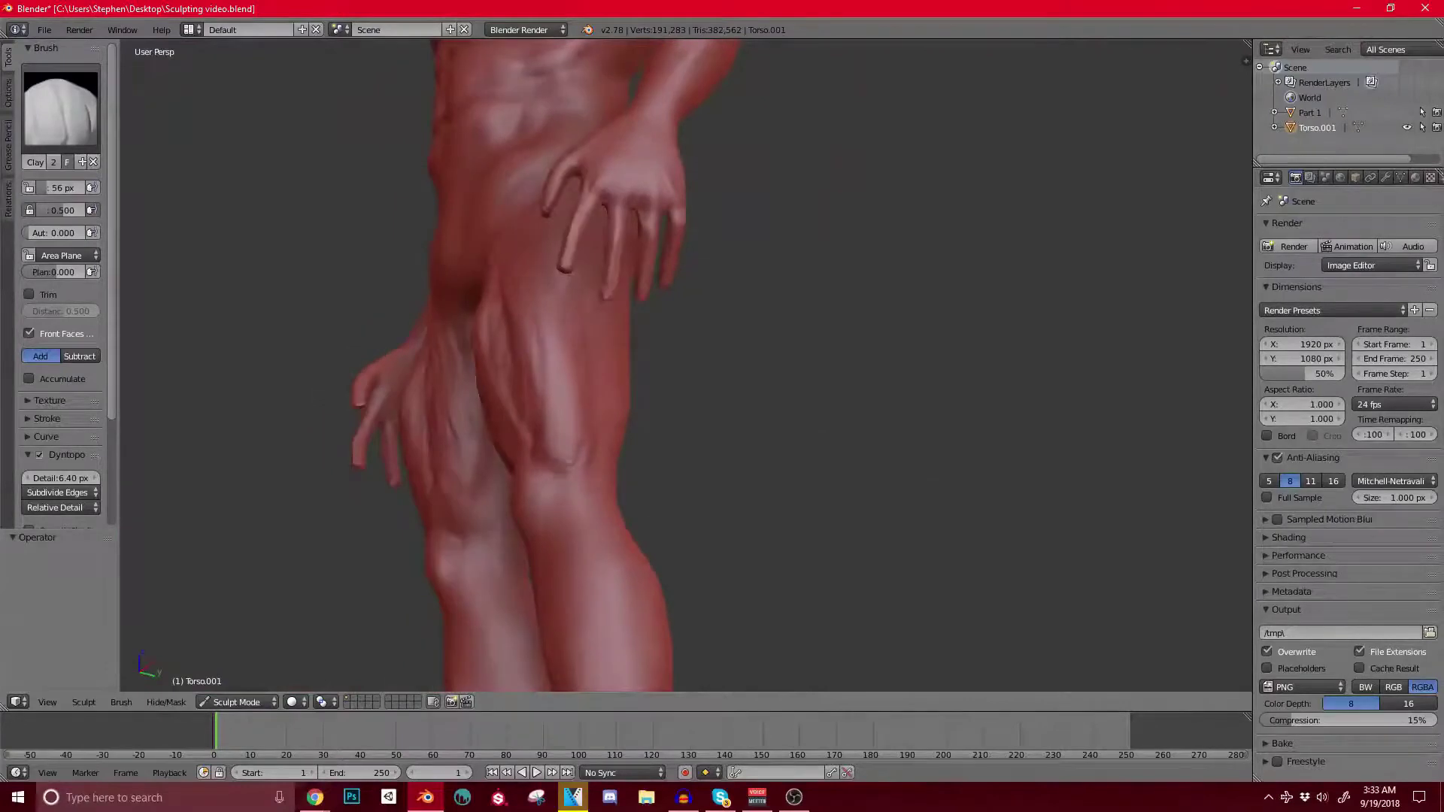
middle_drag(535, 339, 639, 391)
scroll(602, 361, up, 3)
ctrl+drag(508, 269, 561, 384)
drag(495, 307, 484, 220)
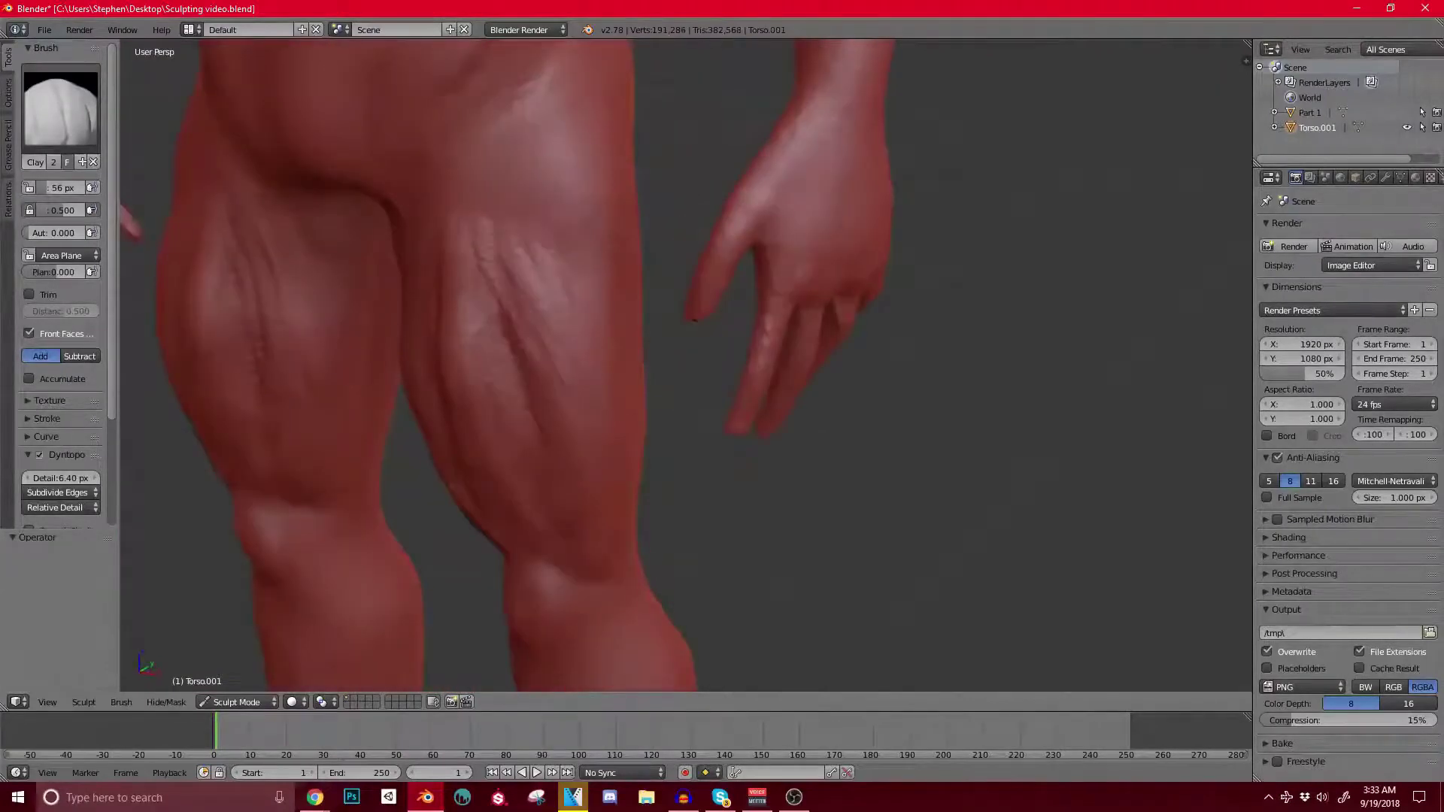
Step: Round out the upper part of the kneecaps on both legs with Clay Strips at 56 px
shift+middle_drag(489, 255, 496, 329)
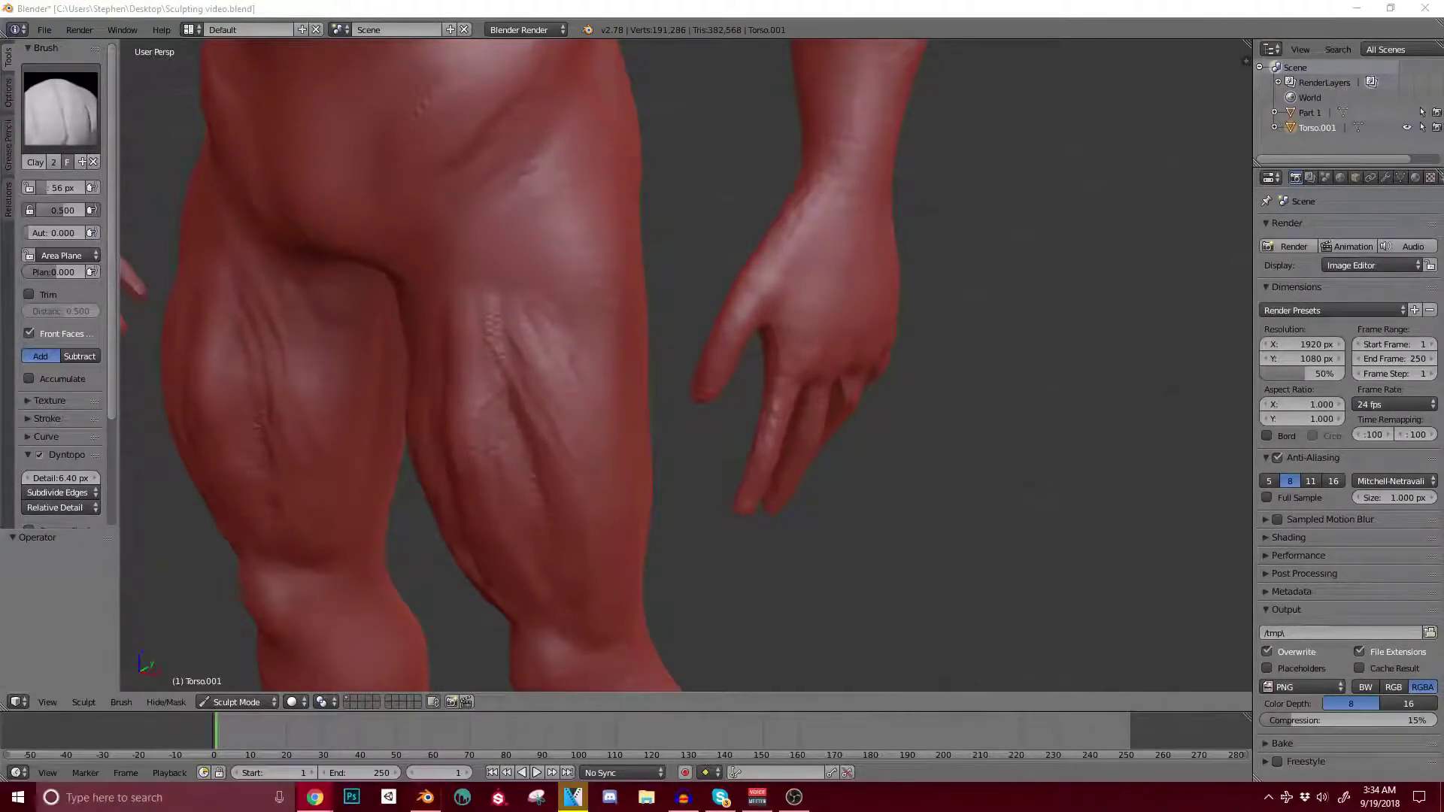
click(534, 519)
mouse_move(534, 519)
middle_down()
mouse_move(605, 489)
mouse_move(584, 465)
mouse_move(580, 483)
middle_up()
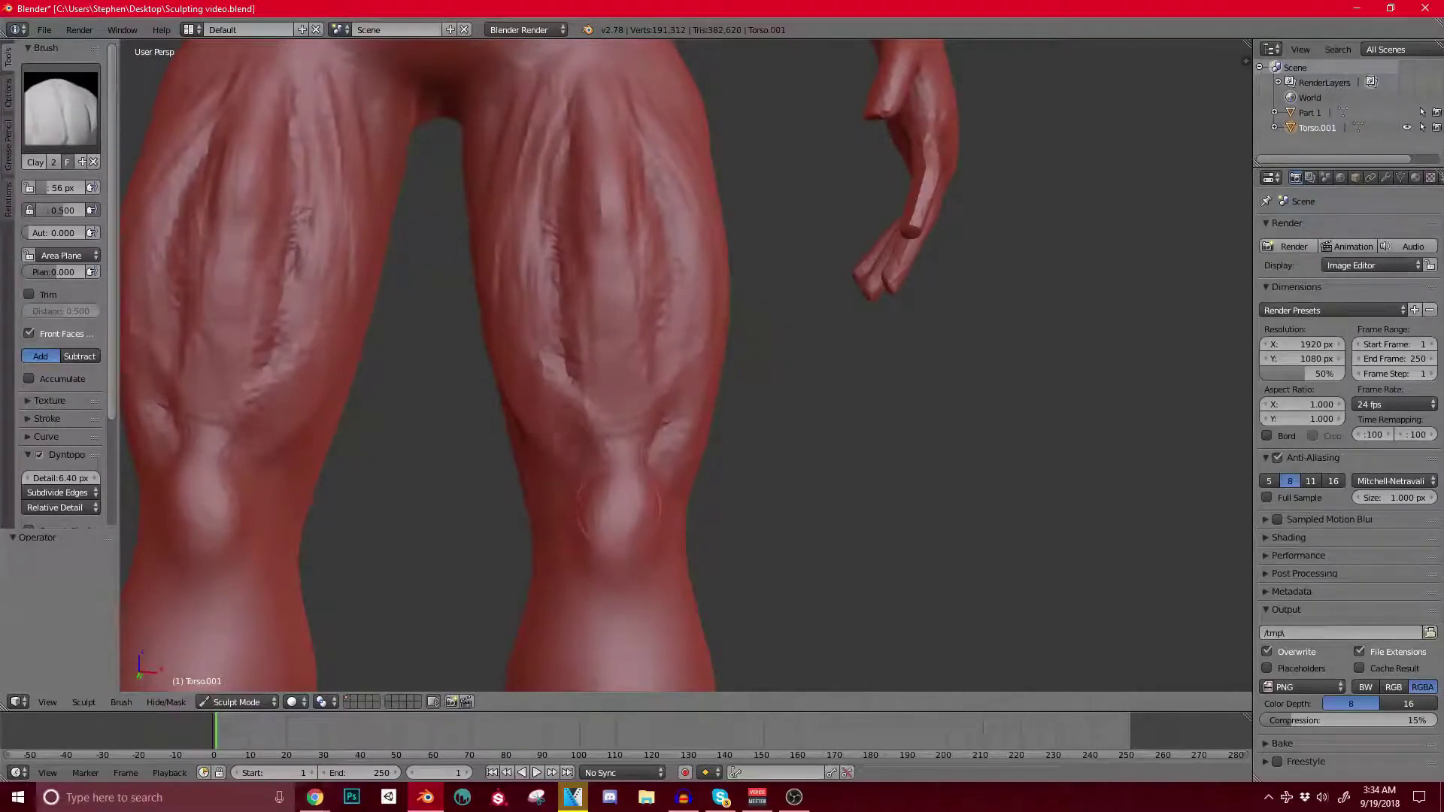
drag(630, 479, 608, 483)
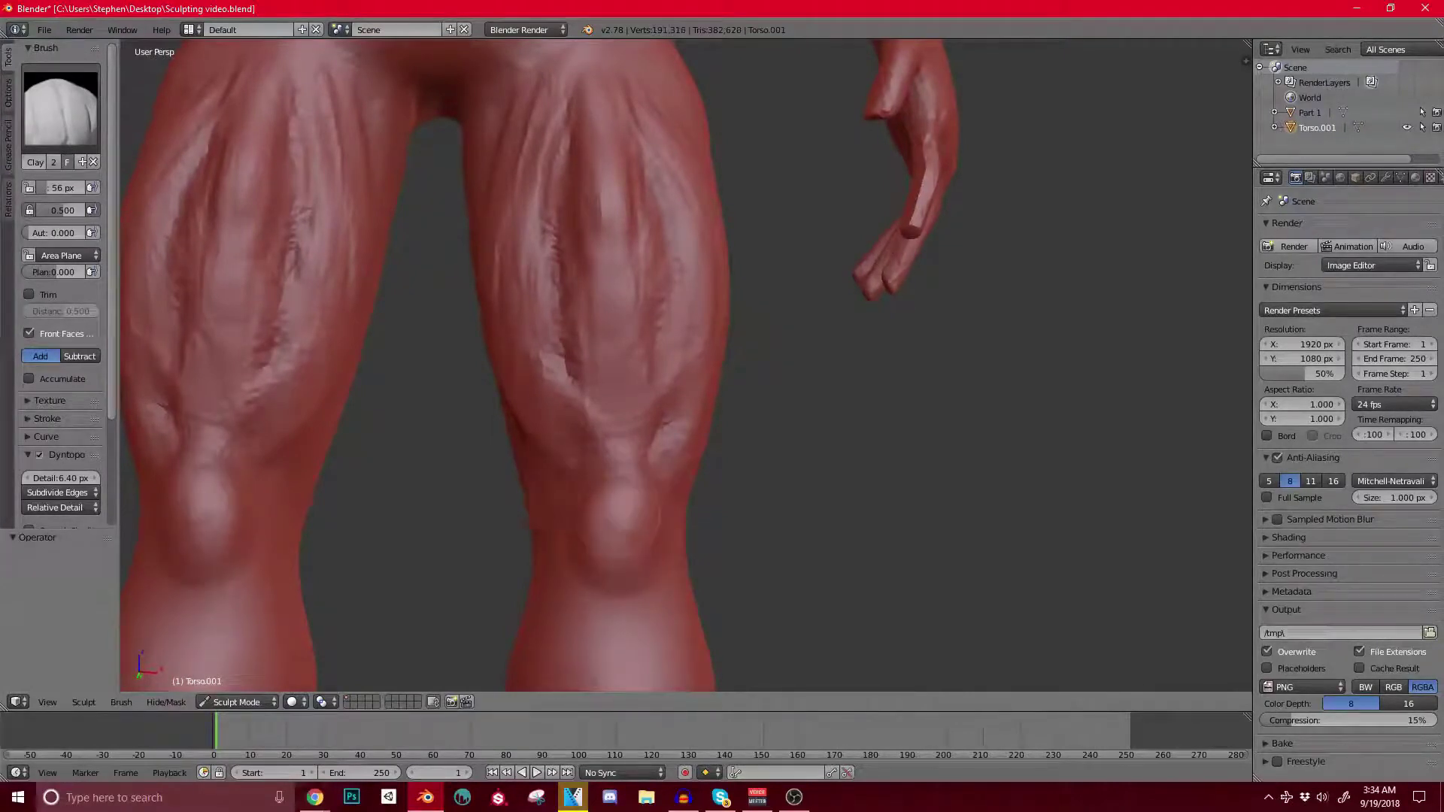
Step: Build up the lower ends of the inner and outer quadriceps muscles just above the knees
mouse_move(590, 433)
mouse_down()
mouse_move(580, 477)
mouse_move(565, 399)
mouse_up()
middle_drag(624, 391, 519, 372)
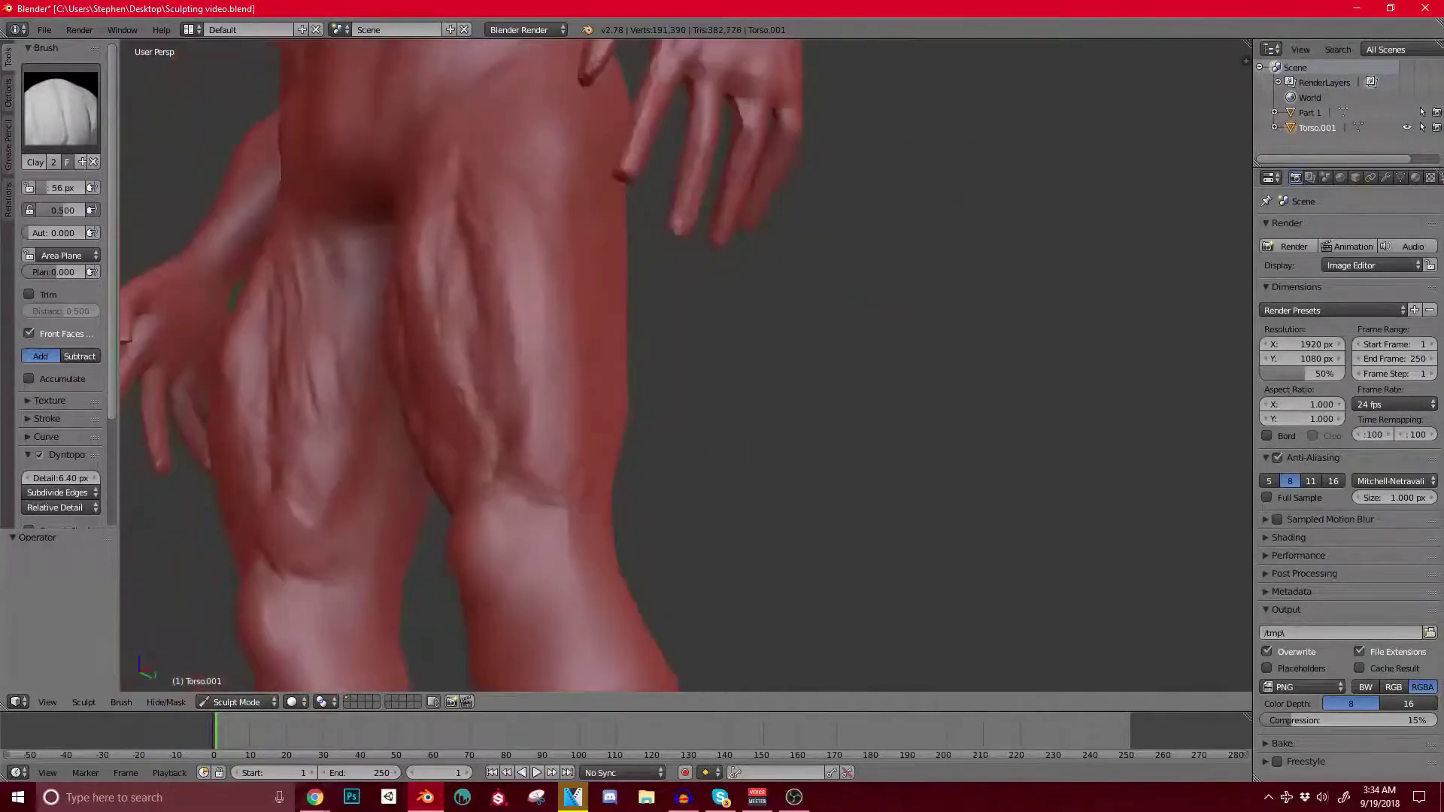
drag(547, 421, 558, 510)
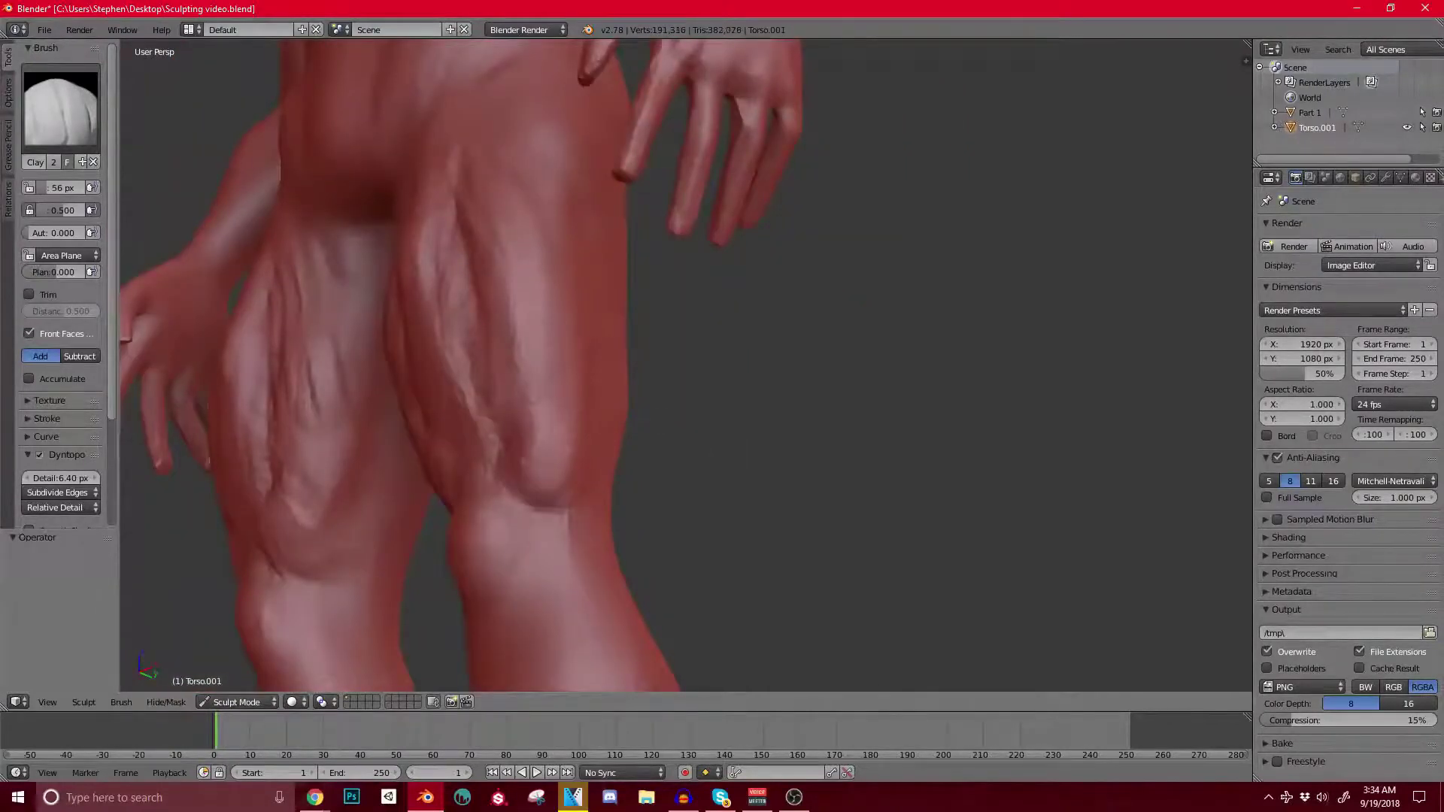
Step: Refine the lower end of the outer quadriceps muscle above the knee with a Clay Strips stroke at 56 px
middle_drag(519, 384, 628, 388)
mouse_move(564, 392)
mouse_down()
mouse_move(569, 415)
mouse_move(539, 332)
mouse_move(569, 312)
mouse_move(594, 462)
mouse_up()
scroll(602, 421, down, 3)
scroll(691, 422, up, 2)
mouse_move(601, 422)
middle_down()
mouse_move(692, 421)
mouse_move(587, 417)
mouse_move(650, 406)
mouse_move(634, 403)
mouse_move(666, 375)
middle_up()
scroll(601, 421, down, 4)
shift+middle_drag(666, 375, 635, 429)
scroll(643, 444, up, 4)
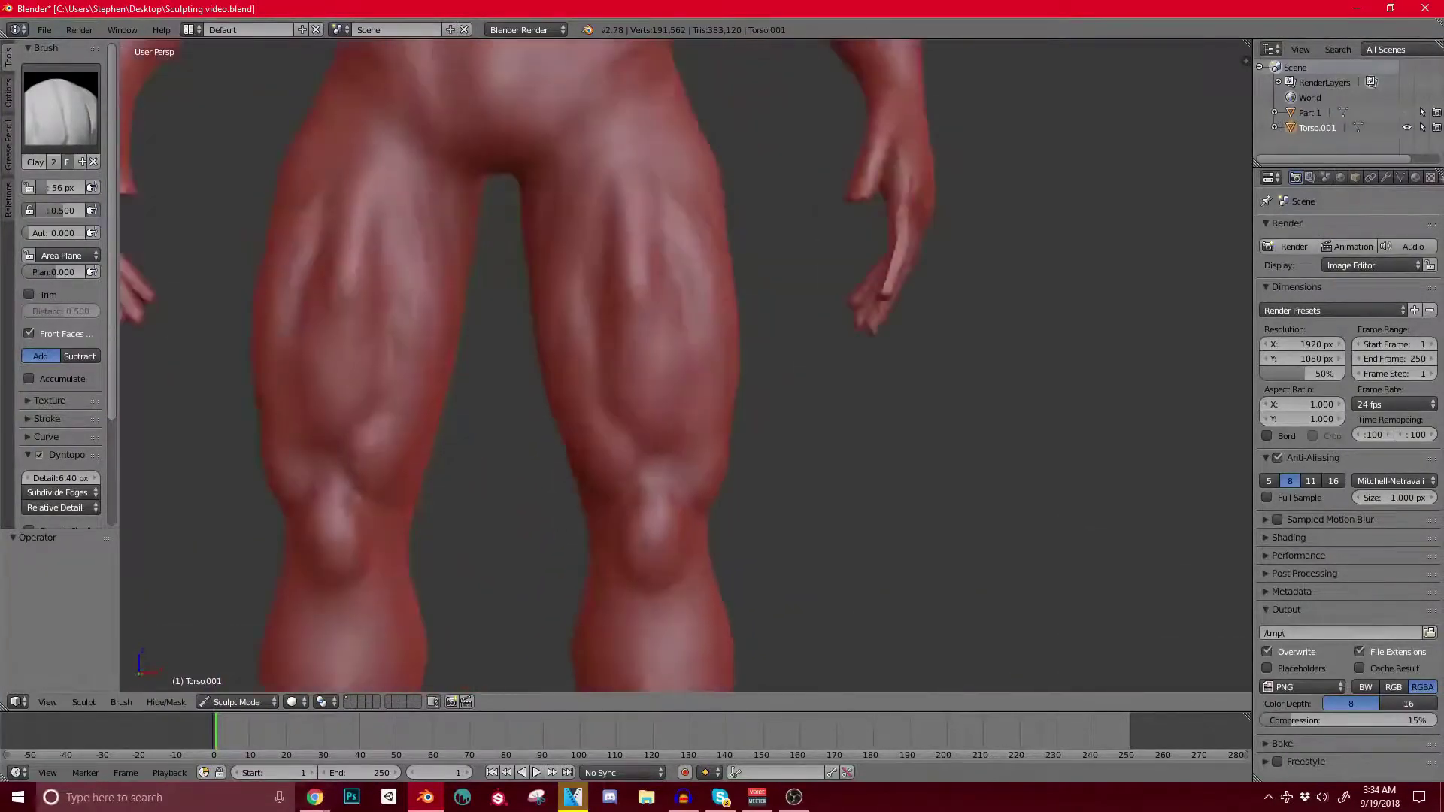
scroll(653, 421, up, 2)
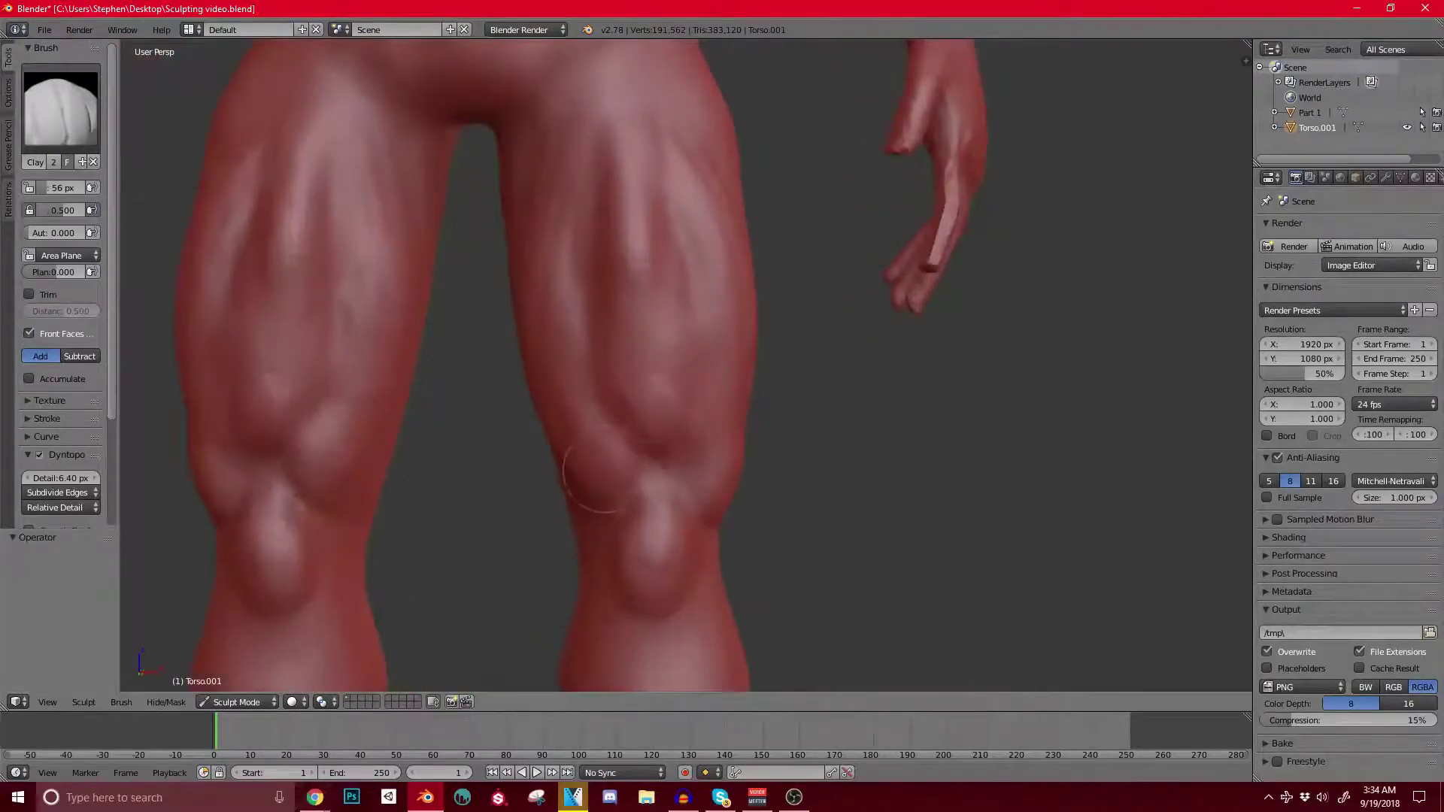
Step: Shape the transition between the lower ends of the quadriceps muscles and the top of the kneecaps
middle_drag(599, 473, 629, 476)
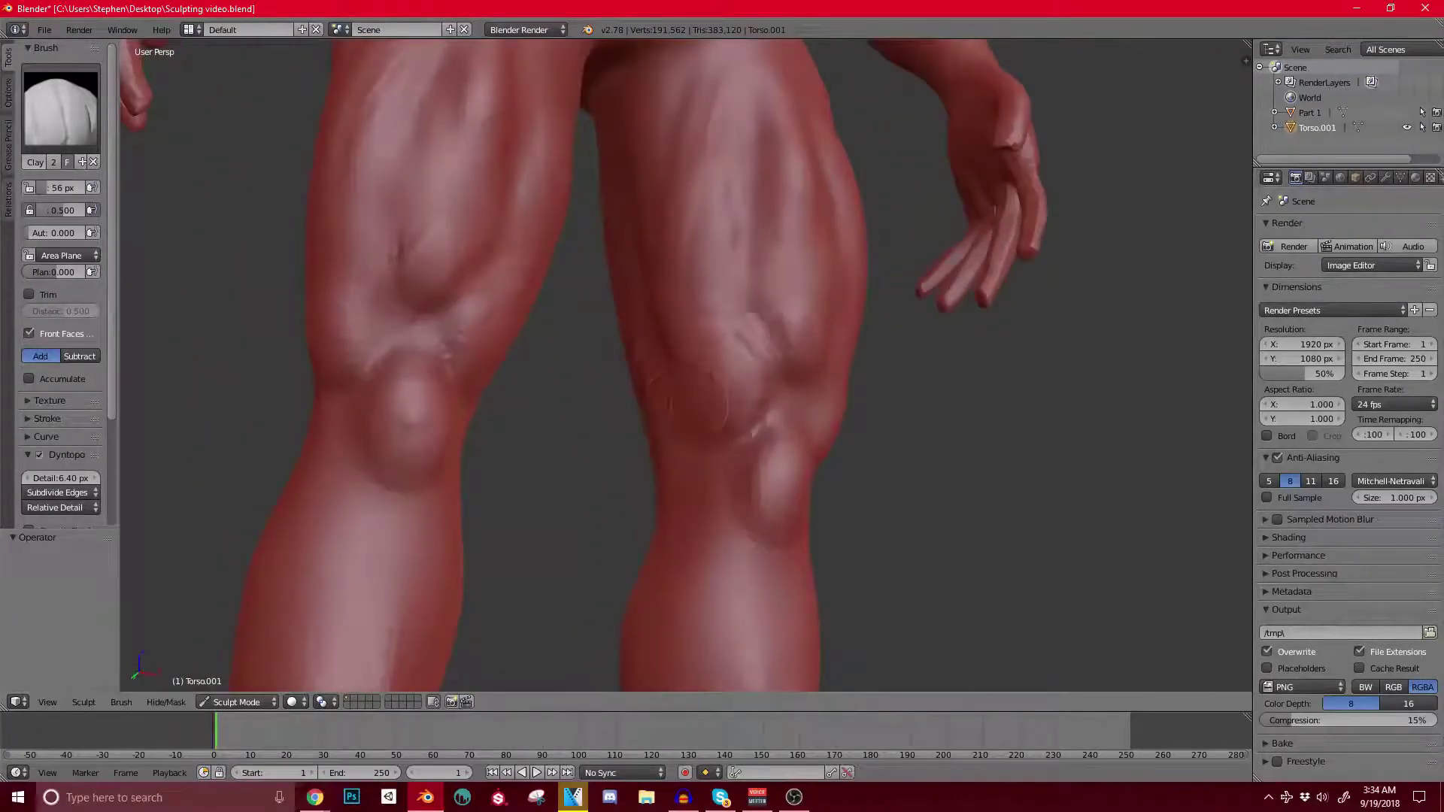
drag(698, 378, 708, 290)
scroll(670, 335, down, 3)
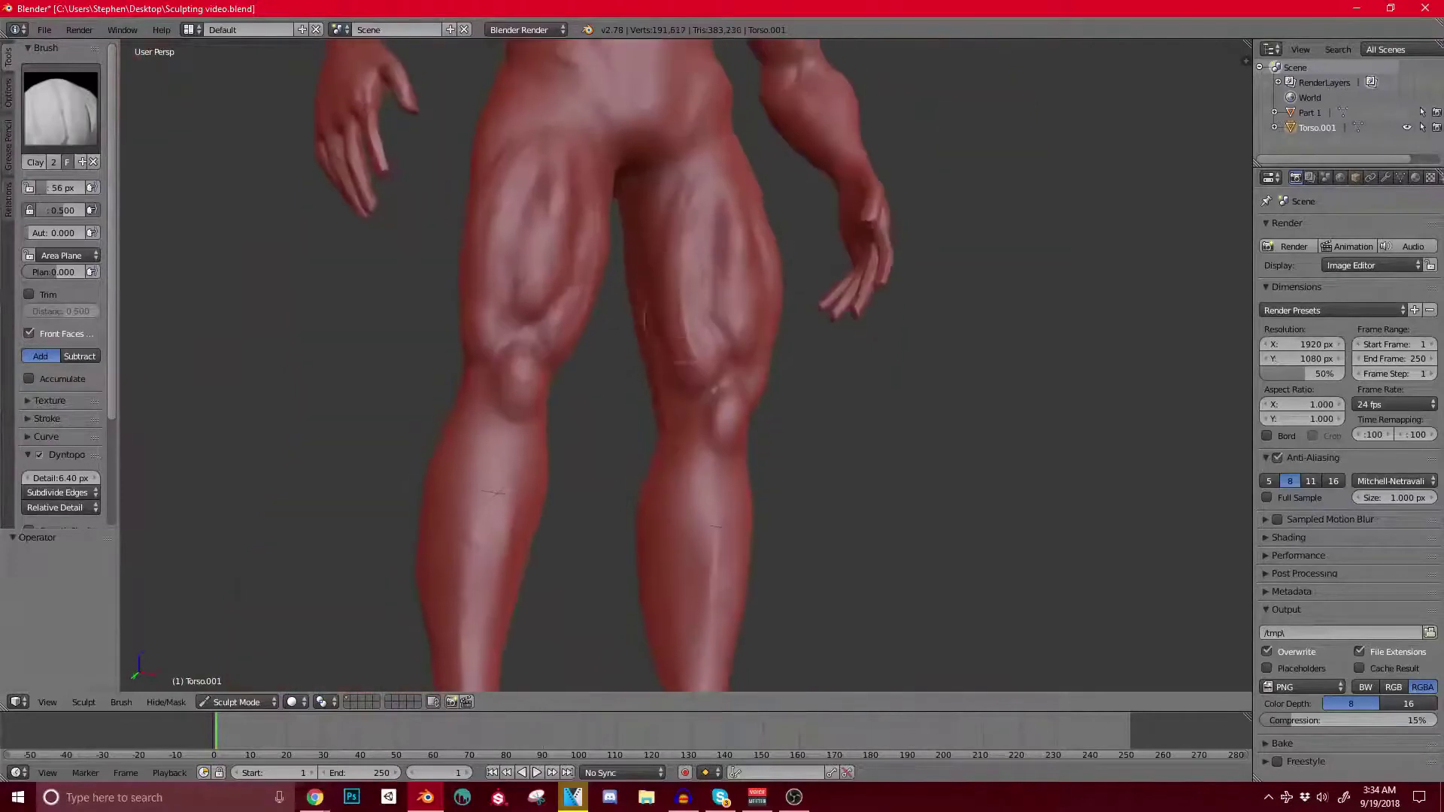
scroll(703, 338, up, 4)
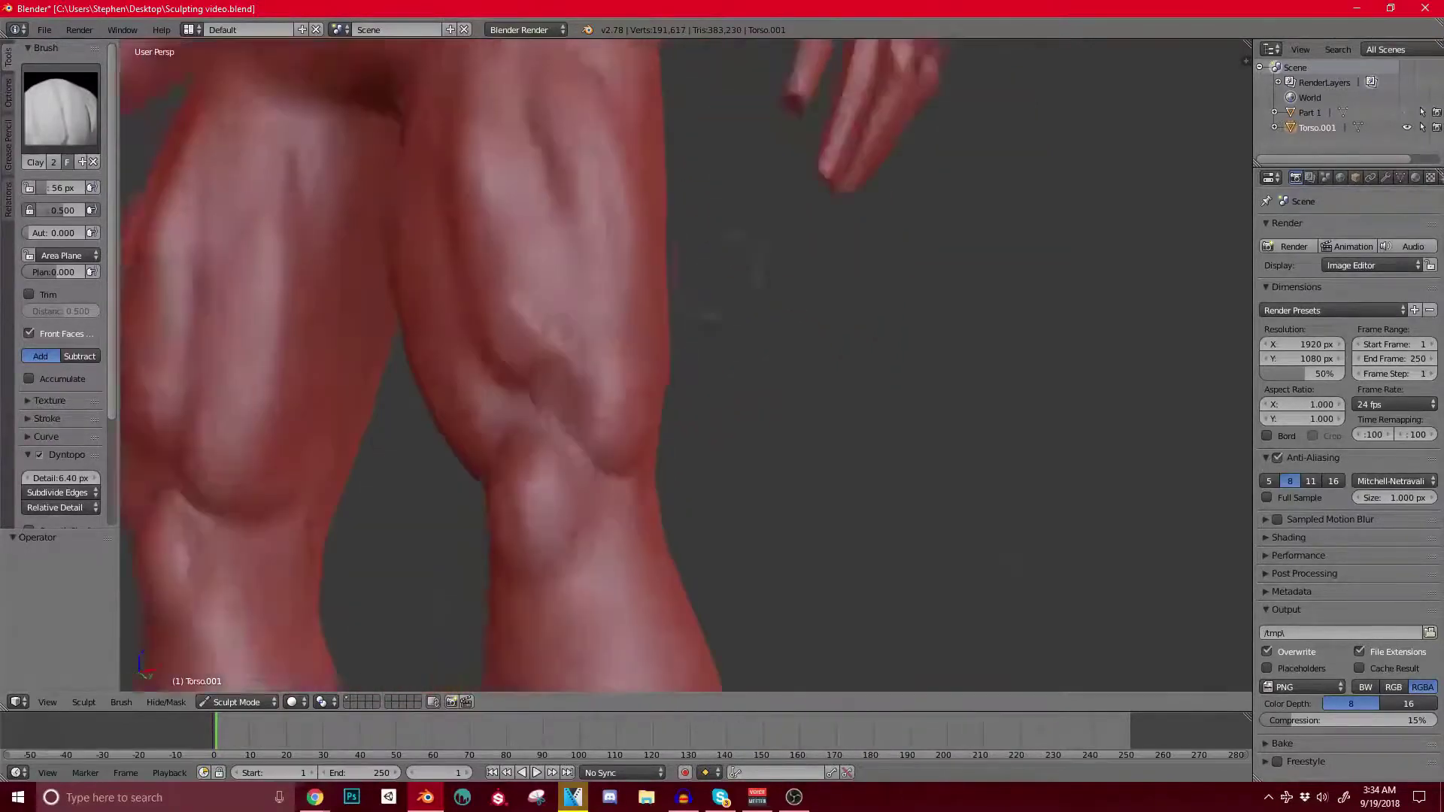
drag(587, 409, 560, 482)
scroll(602, 421, down, 4)
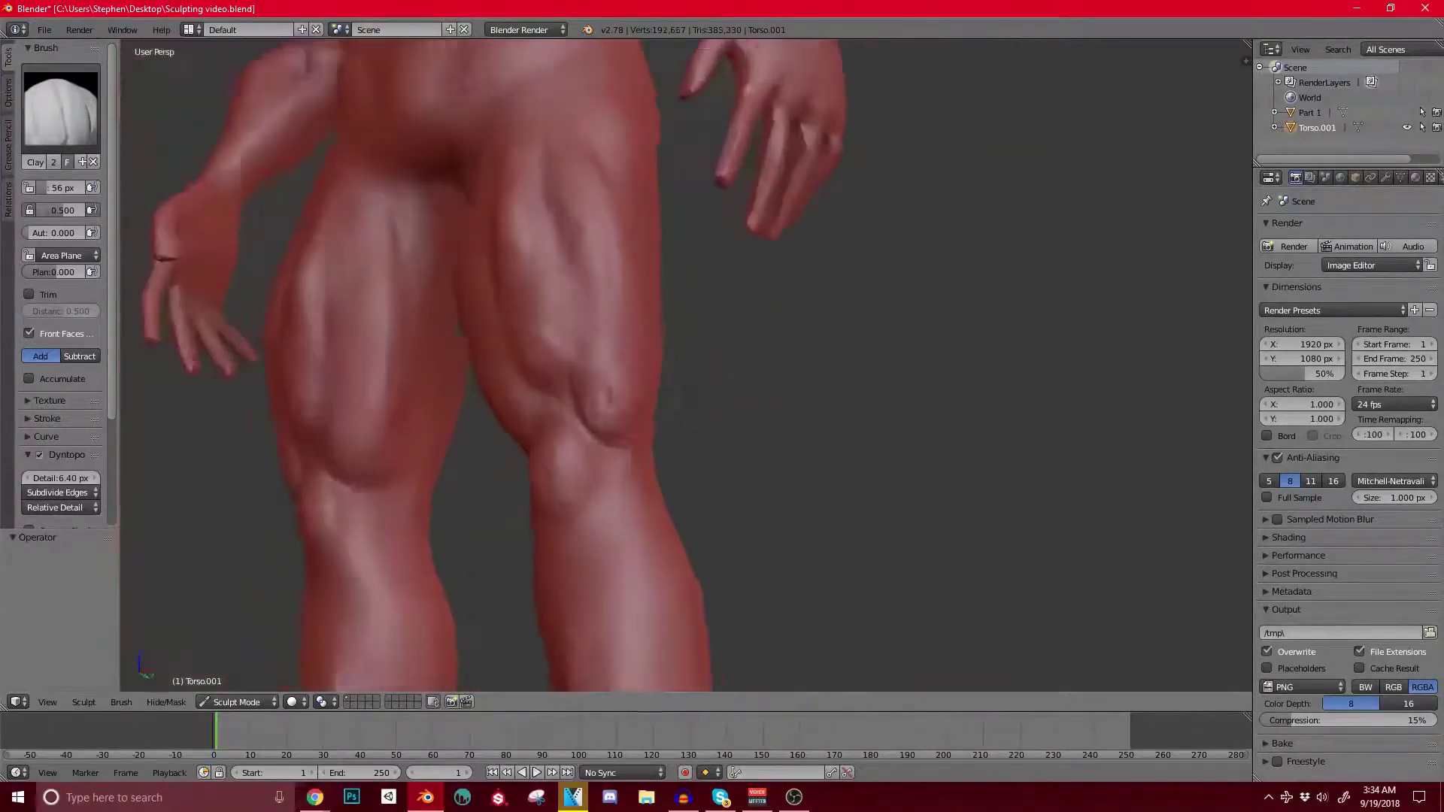
Step: Build up the outer quadriceps along the front of the thigh with long Clay Strips strokes
middle_drag(647, 391, 527, 376)
mouse_move(522, 252)
mouse_down()
mouse_move(528, 407)
mouse_move(527, 364)
mouse_up()
drag(503, 297, 516, 398)
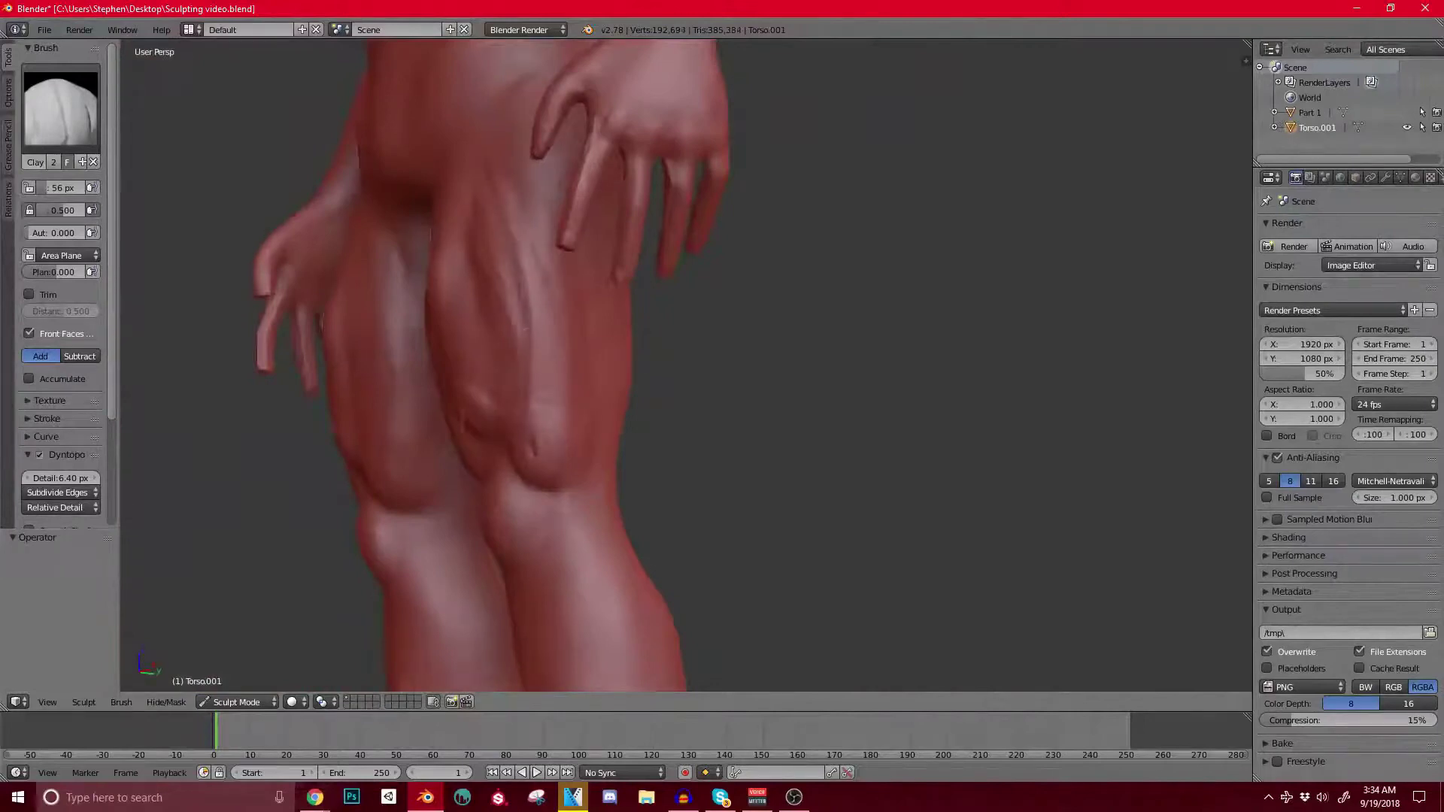
mouse_move(515, 376)
middle_down()
mouse_move(613, 373)
mouse_move(662, 391)
mouse_move(711, 444)
middle_up()
scroll(613, 373, down, 4)
middle_drag(564, 323, 654, 320)
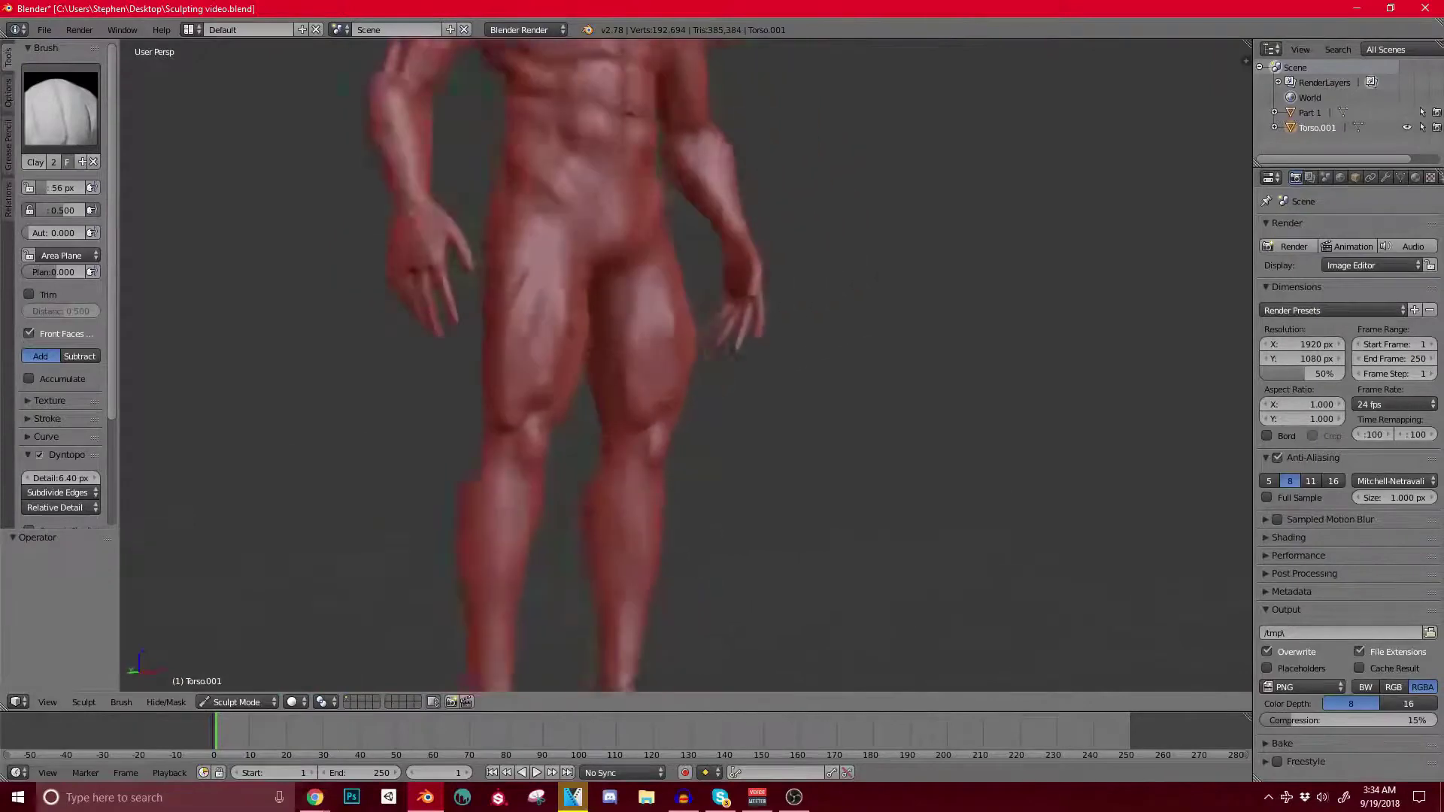
scroll(654, 320, up, 3)
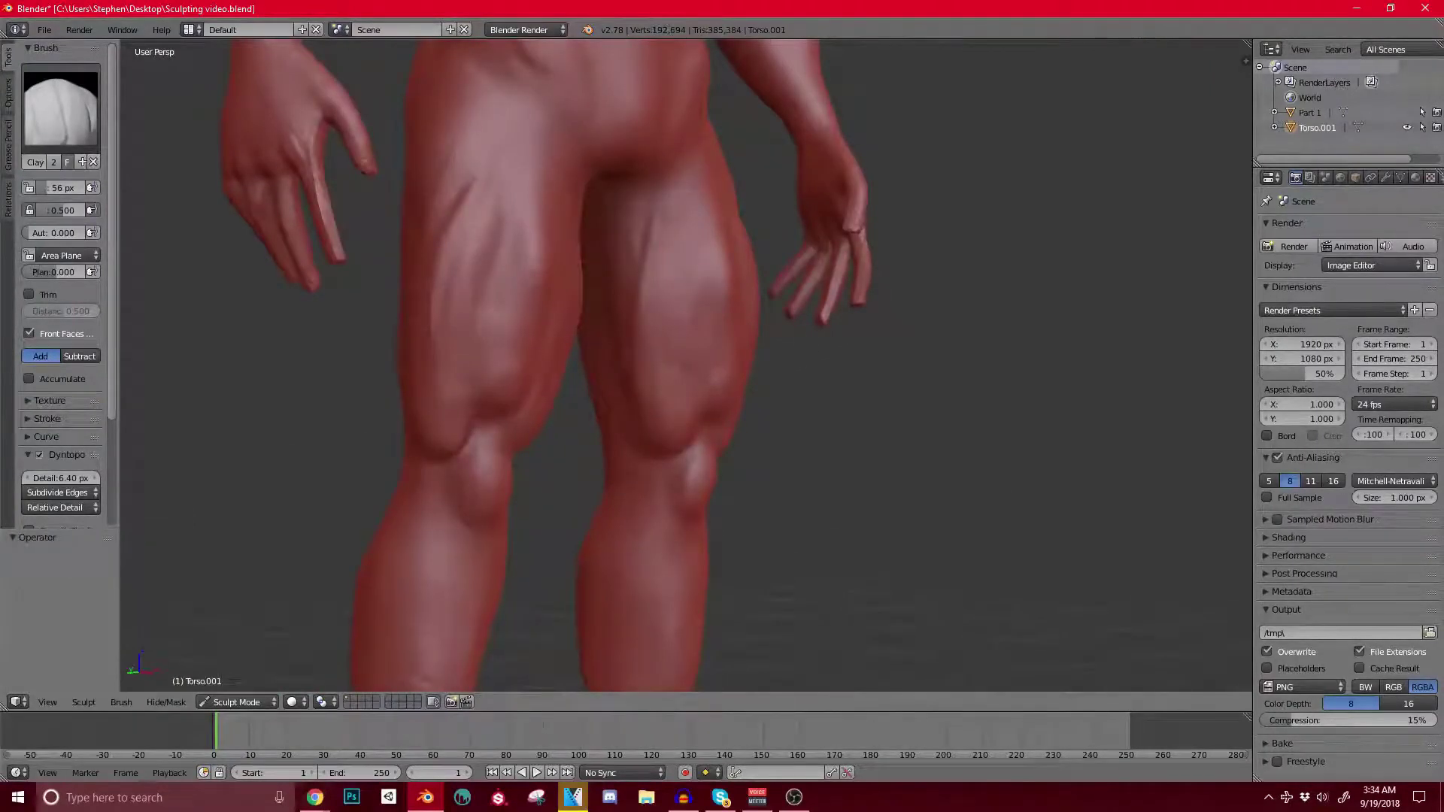
Step: Check the anatomy reference and sculpt the outer side of the thigh down to beside the knee with Clay Strips strokes
key(alt+Tab)
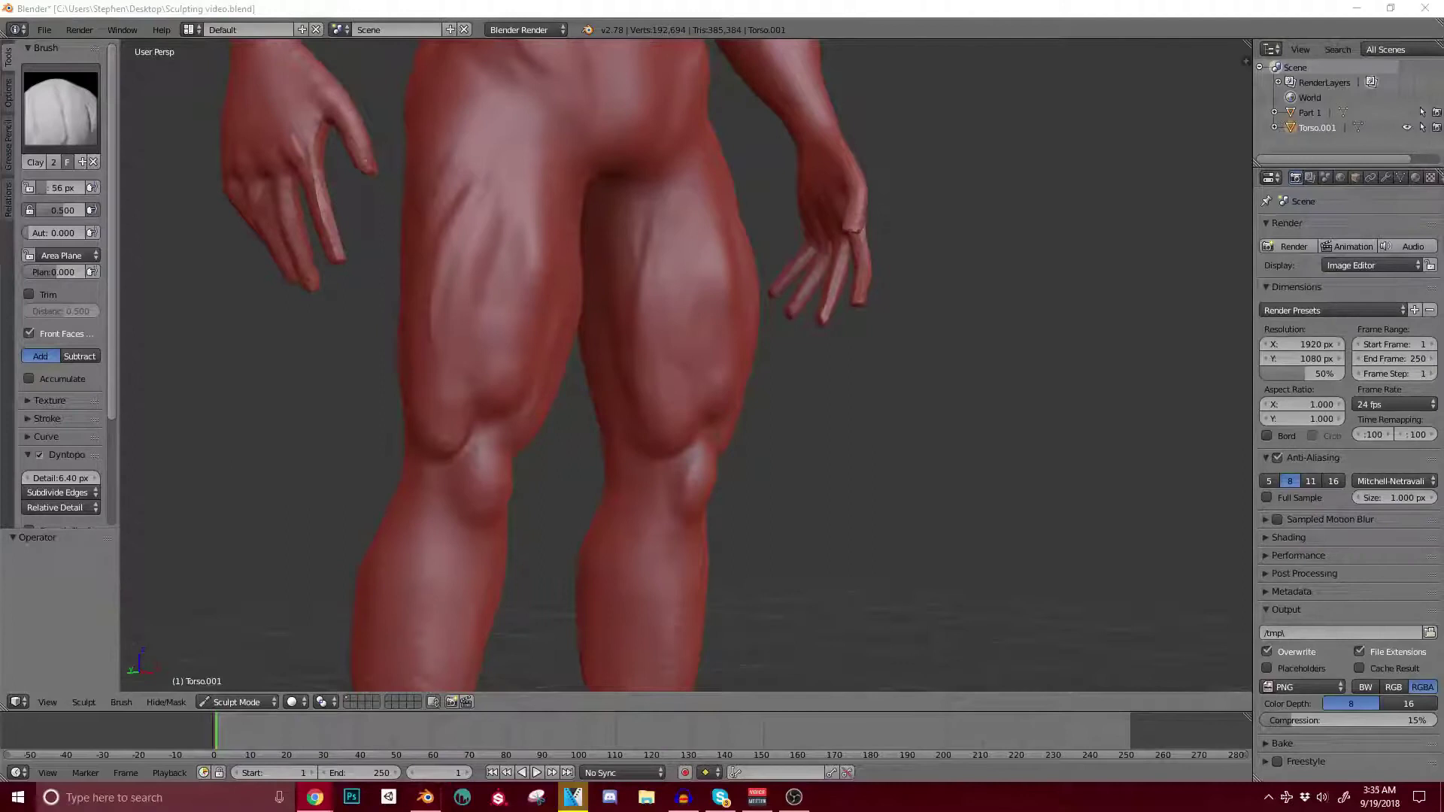
key(alt+Tab)
middle_drag(585, 374, 391, 355)
mouse_move(992, 383)
middle_down()
mouse_move(1143, 387)
mouse_move(516, 413)
mouse_move(550, 405)
mouse_move(570, 442)
middle_up()
scroll(558, 397, up, 1)
drag(577, 422, 590, 408)
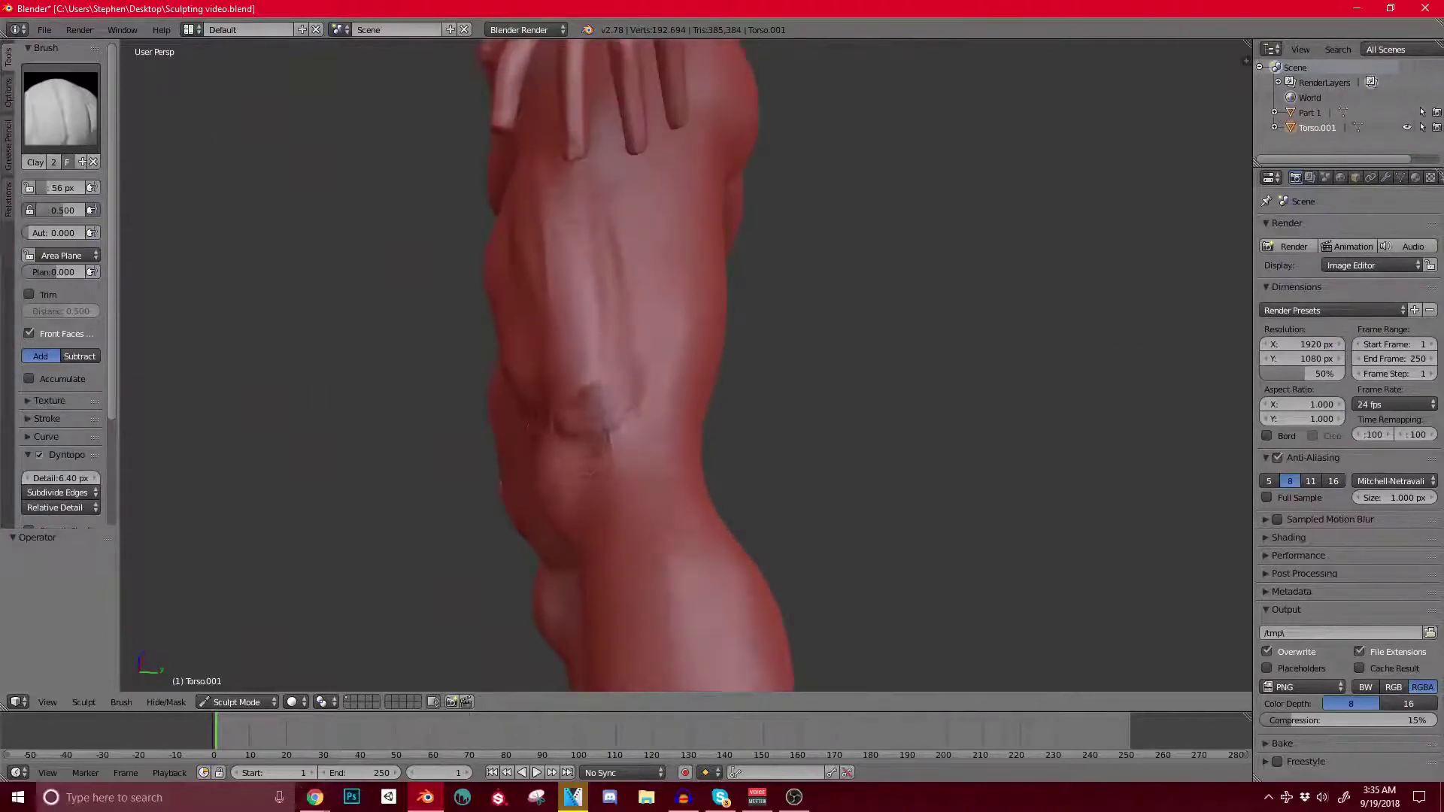
middle_drag(590, 408, 626, 421)
mouse_move(626, 421)
mouse_down()
mouse_move(588, 468)
mouse_move(589, 452)
mouse_move(613, 436)
mouse_move(608, 476)
mouse_up()
drag(591, 363, 569, 218)
Step: Round out the kneecap and define the crease between it and the lower outer quadriceps
middle_drag(568, 248, 684, 222)
scroll(662, 301, up, 2)
mouse_move(561, 384)
mouse_down()
mouse_move(602, 407)
mouse_move(598, 370)
mouse_move(618, 421)
mouse_move(576, 356)
mouse_up()
scroll(610, 427, down, 3)
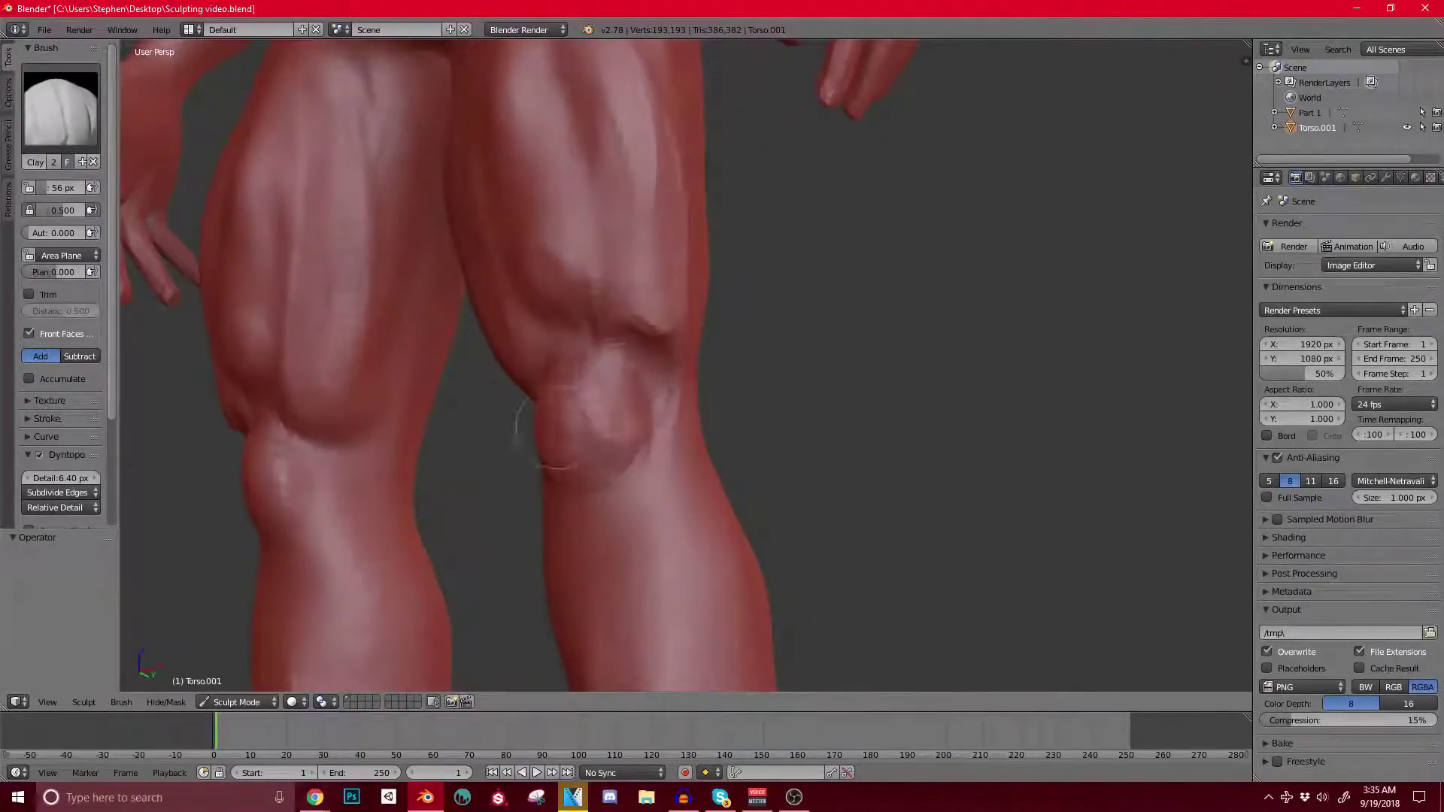
drag(578, 398, 597, 425)
mouse_move(597, 421)
shift+middle_down()
mouse_move(536, 483)
mouse_move(478, 454)
shift+middle_up()
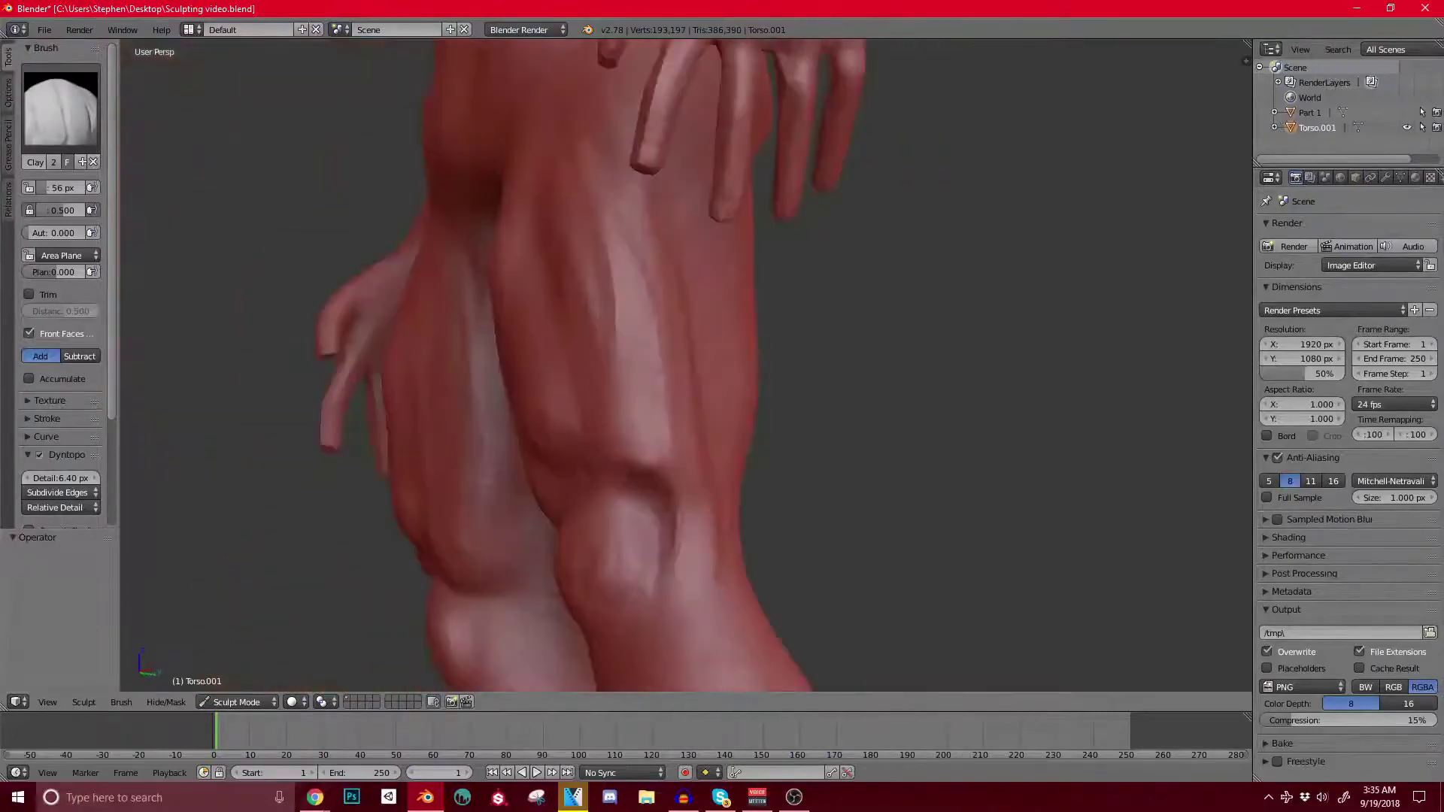
drag(643, 472, 628, 462)
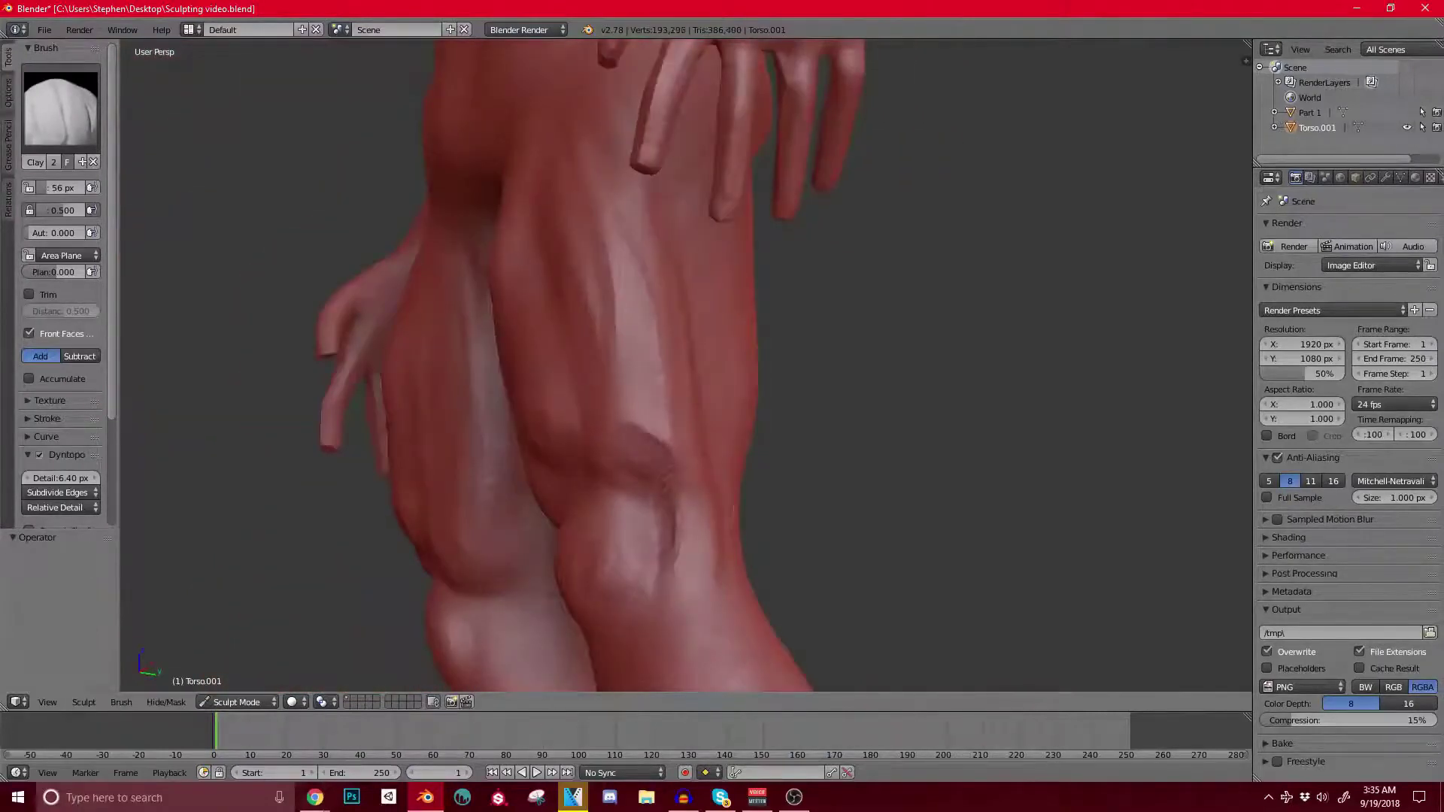
scroll(648, 366, down, 3)
middle_drag(571, 391, 670, 389)
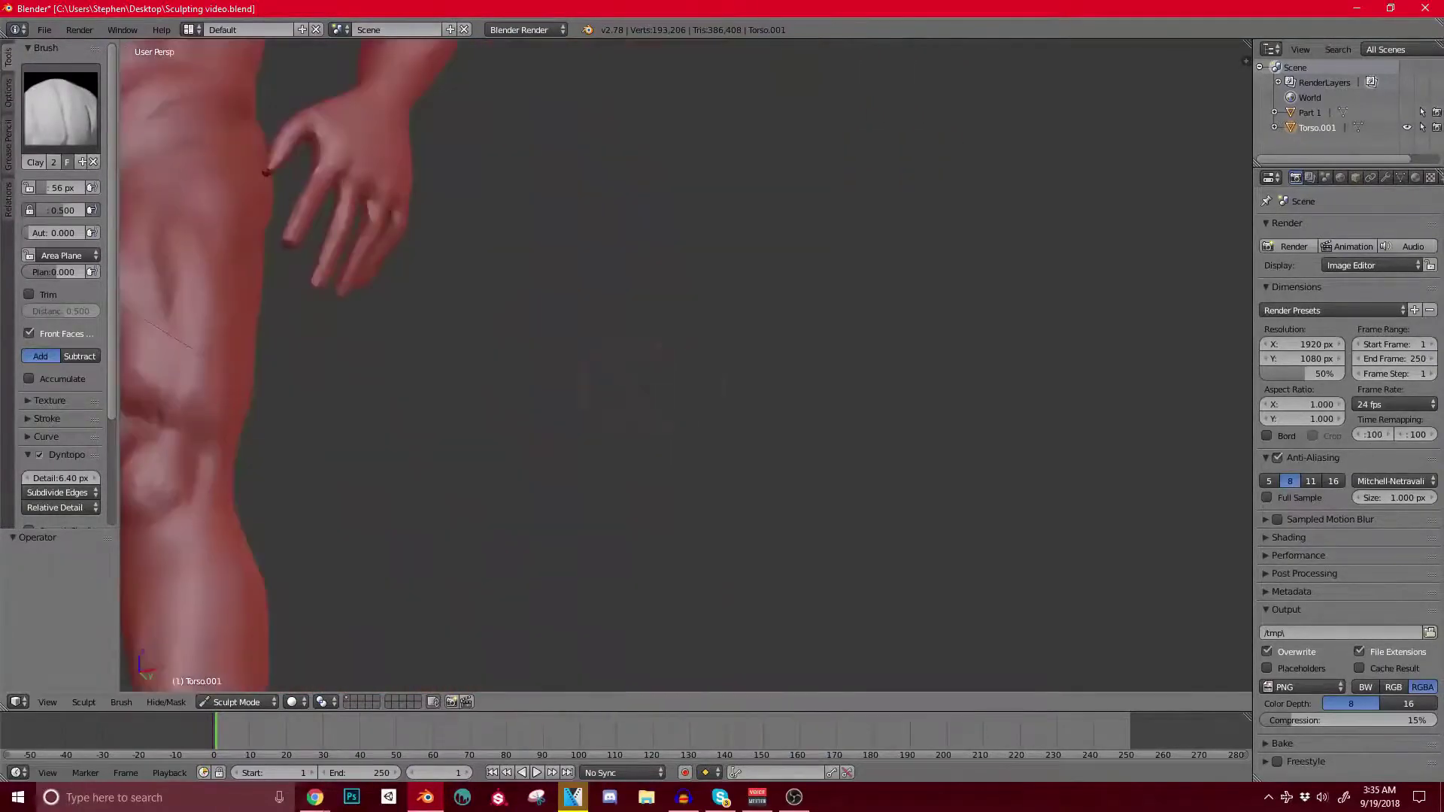
Step: Carve a groove down the upper front of the thighs with inverted Clay Strips strokes
shift+middle_drag(361, 324, 778, 467)
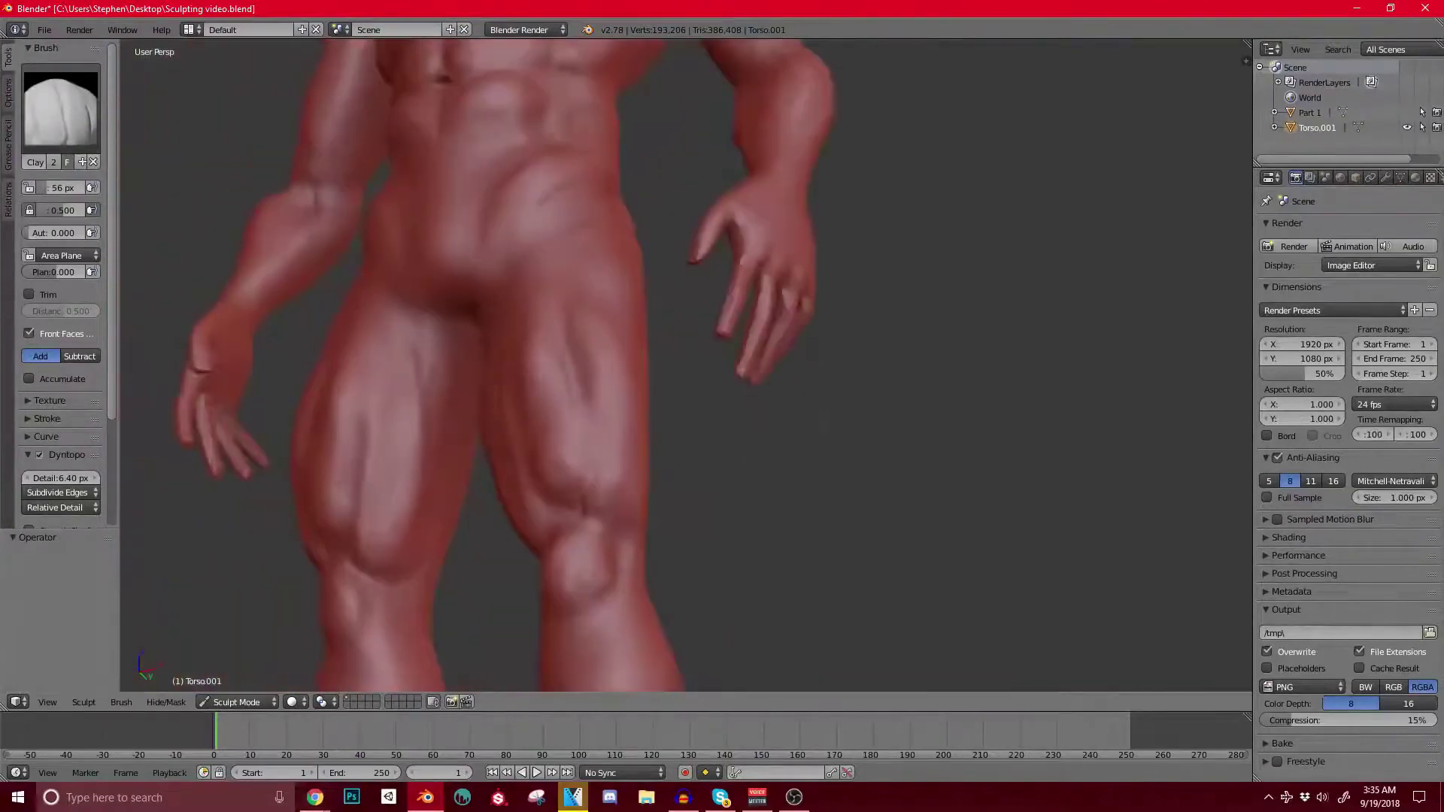
scroll(492, 265, up, 2)
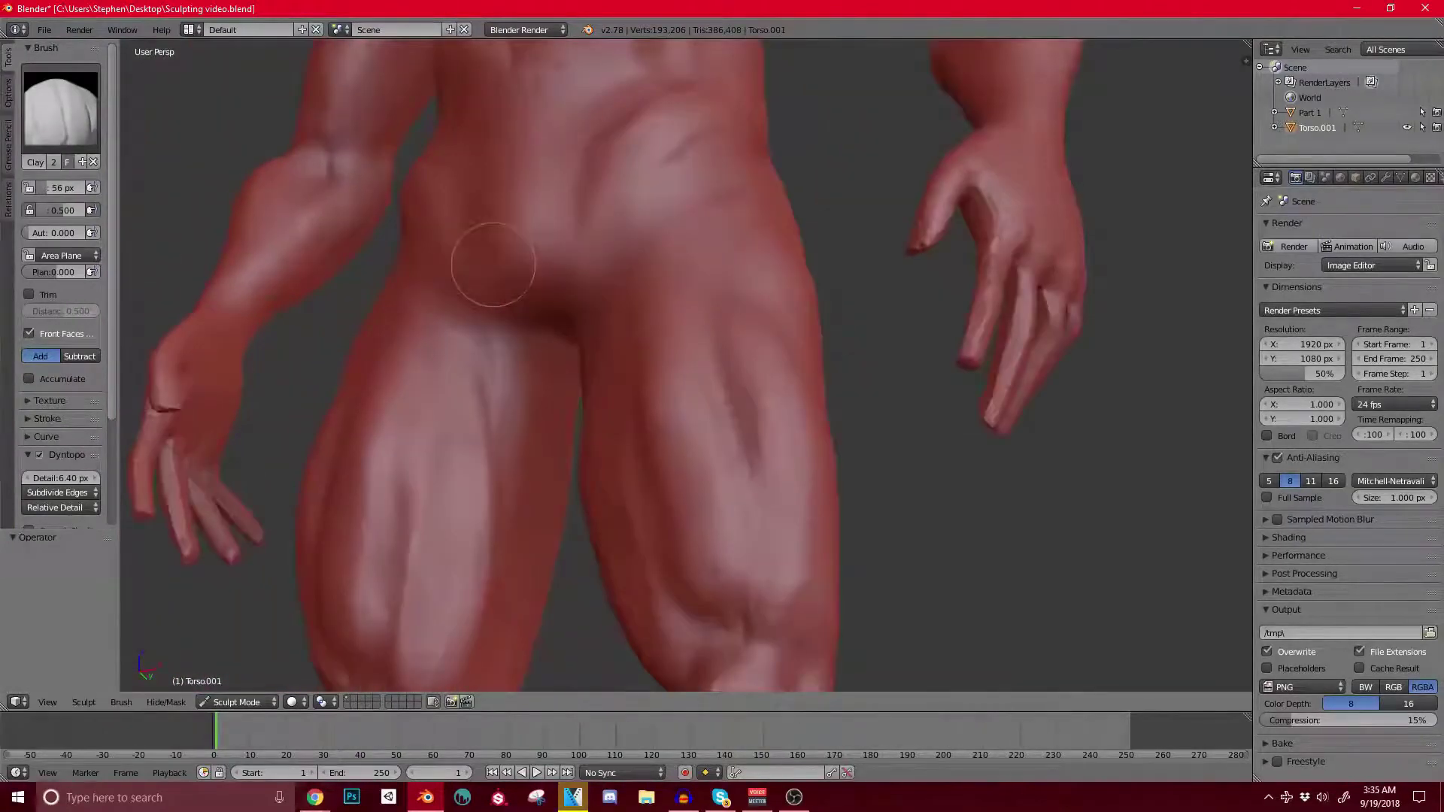
scroll(493, 265, down, 2)
mouse_move(530, 326)
shift+middle_down()
mouse_move(532, 371)
mouse_move(598, 369)
shift+middle_up()
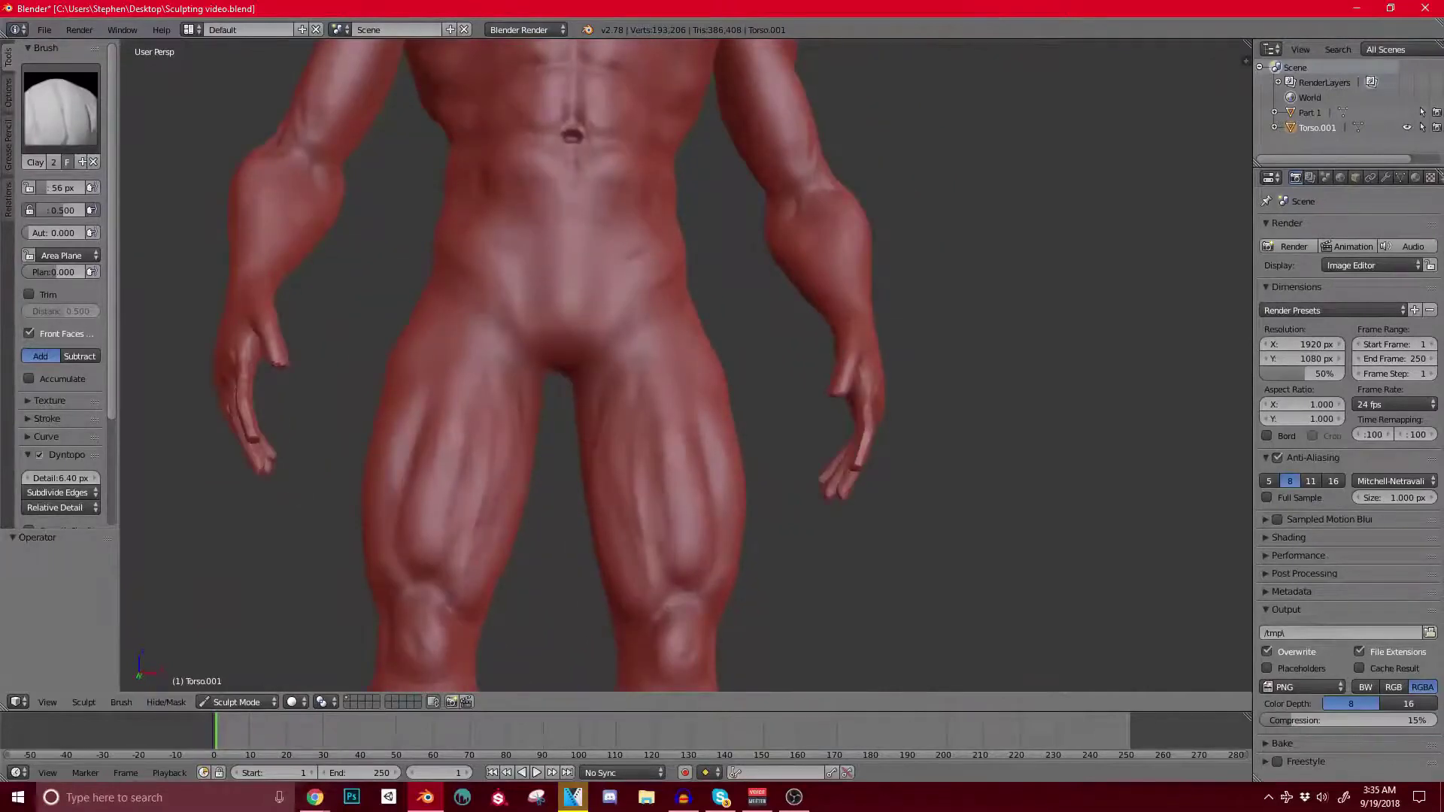
middle_drag(526, 406, 451, 451)
middle_drag(519, 368, 553, 451)
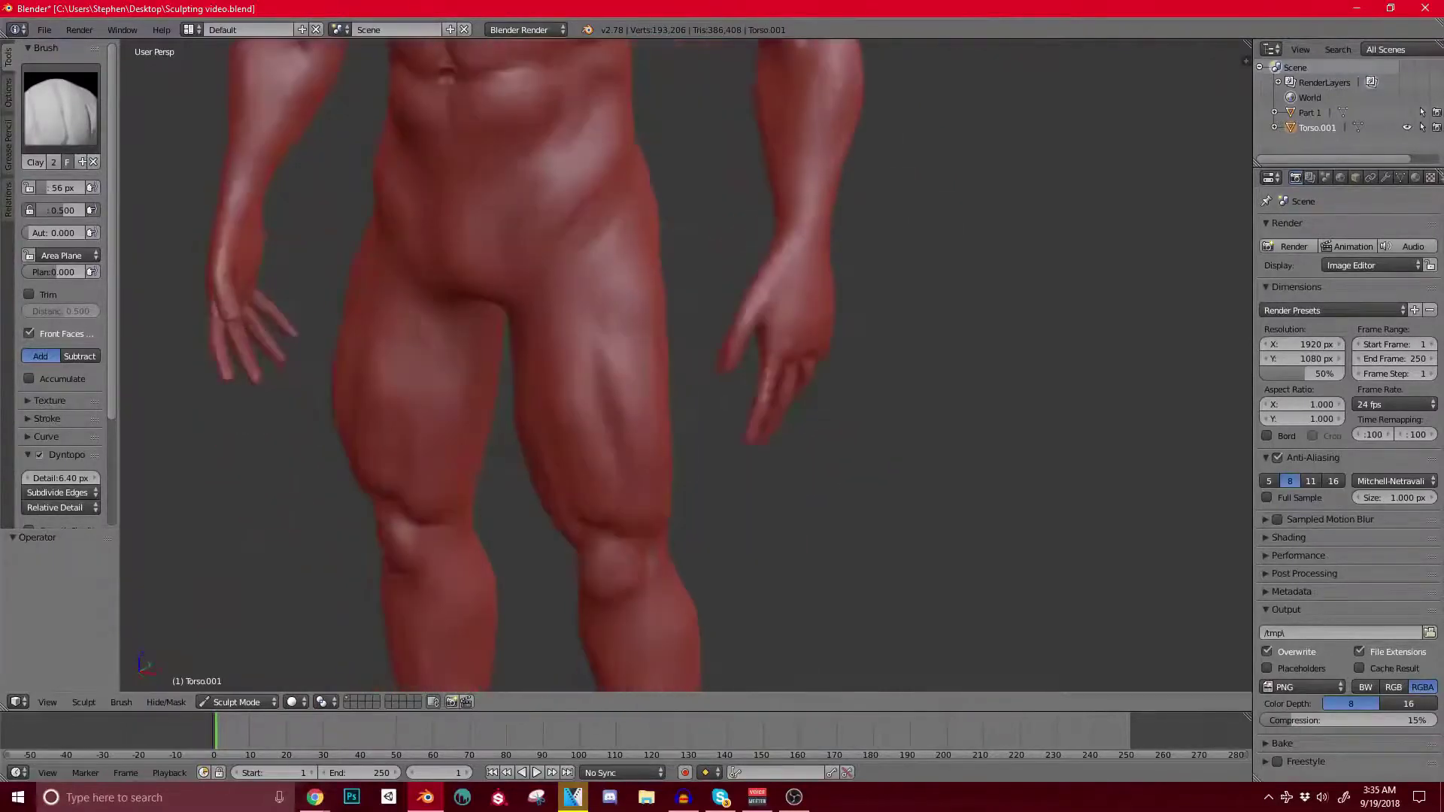
ctrl+drag(607, 306, 606, 376)
mouse_move(595, 258)
ctrl+mouse_down()
mouse_move(608, 335)
mouse_move(584, 350)
mouse_move(595, 252)
mouse_move(598, 342)
ctrl+mouse_up()
Step: Start defining the hamstrings with long Clay Strips strokes up the outer back of the thighs
mouse_move(564, 312)
middle_down()
mouse_move(499, 475)
mouse_move(611, 455)
middle_up()
drag(698, 444, 682, 294)
mouse_move(685, 383)
mouse_down()
mouse_move(681, 222)
mouse_move(695, 408)
mouse_up()
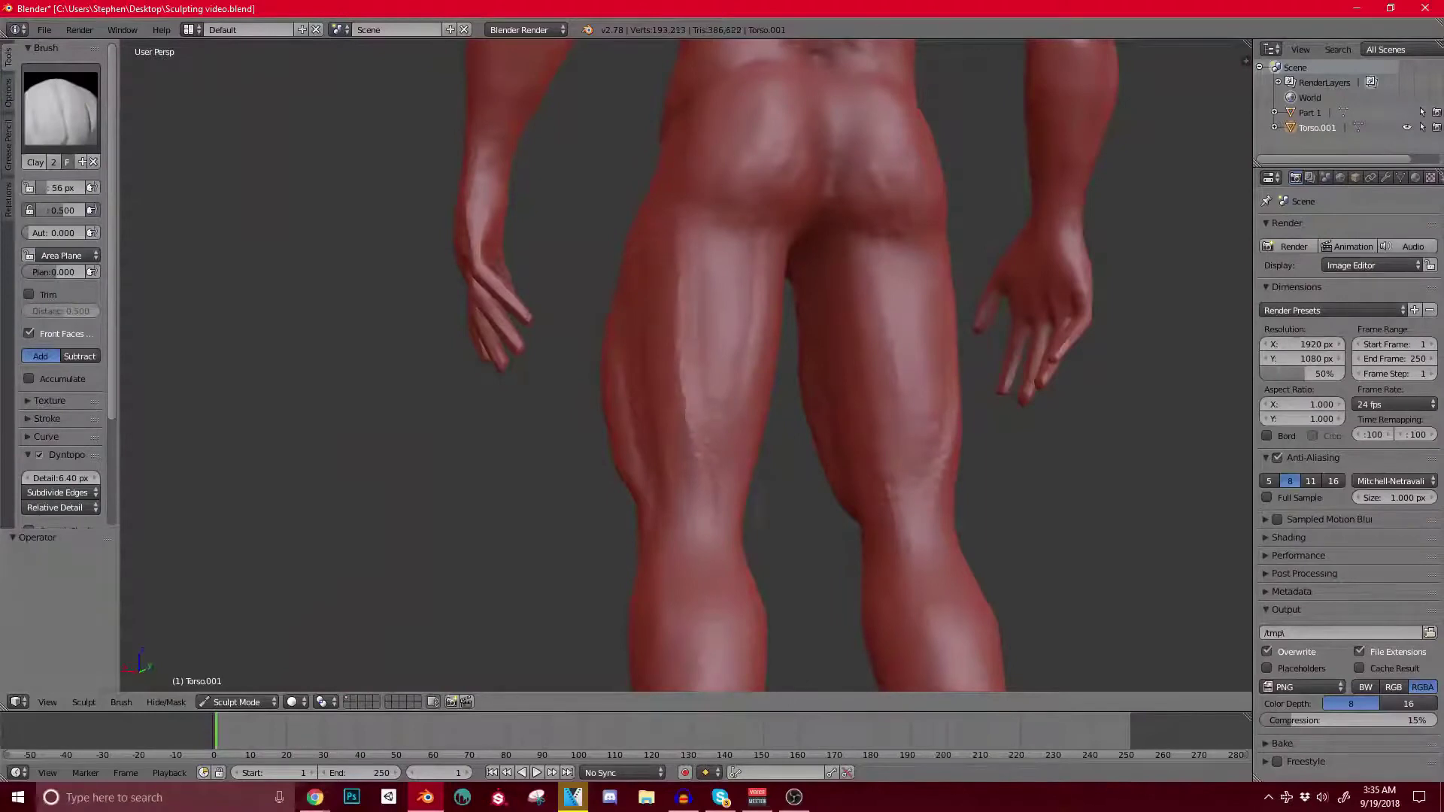
mouse_move(621, 334)
middle_down()
mouse_move(624, 610)
mouse_move(613, 331)
mouse_move(565, 325)
middle_up()
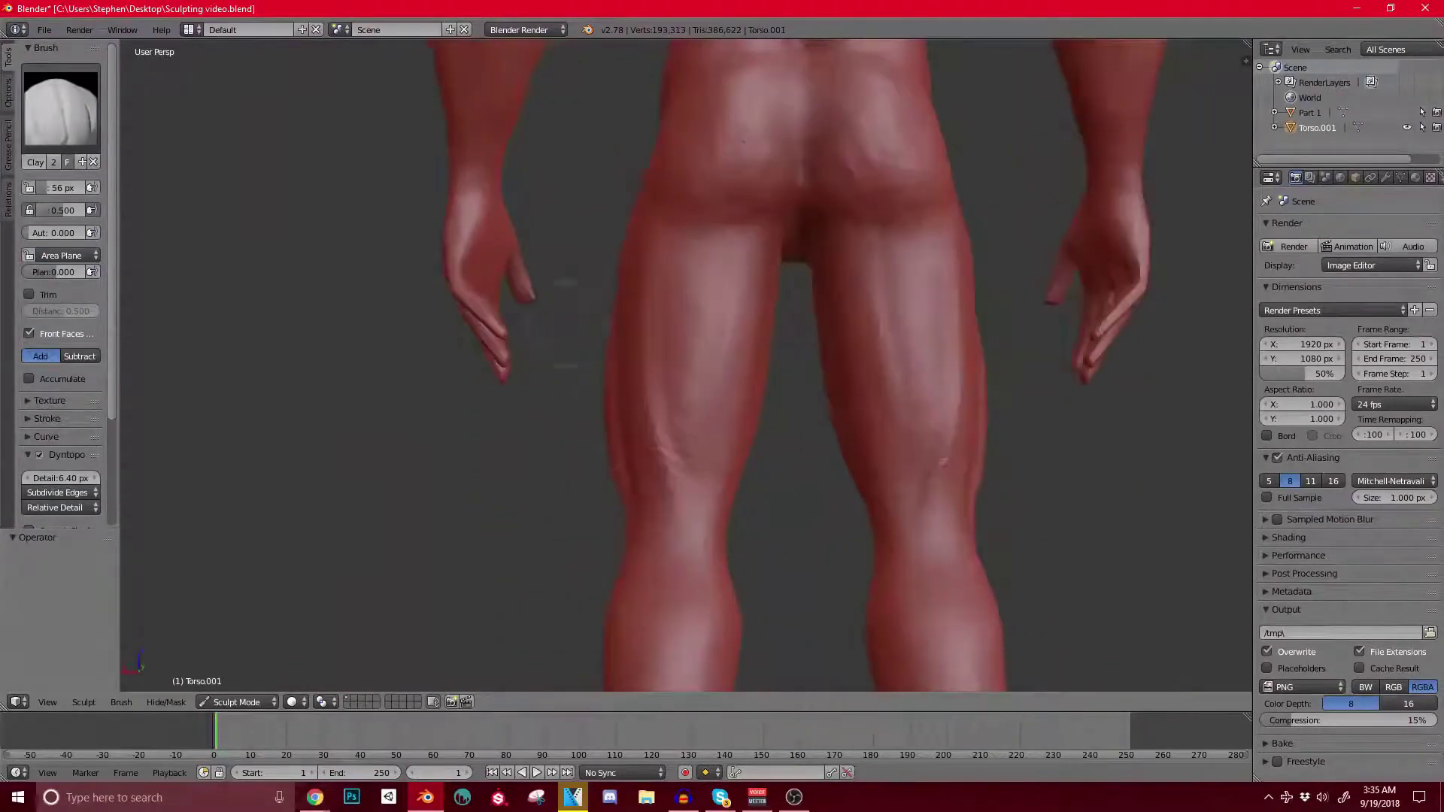
scroll(676, 470, up, 2)
drag(663, 429, 653, 225)
scroll(669, 361, down, 3)
shift+middle_drag(682, 413, 651, 469)
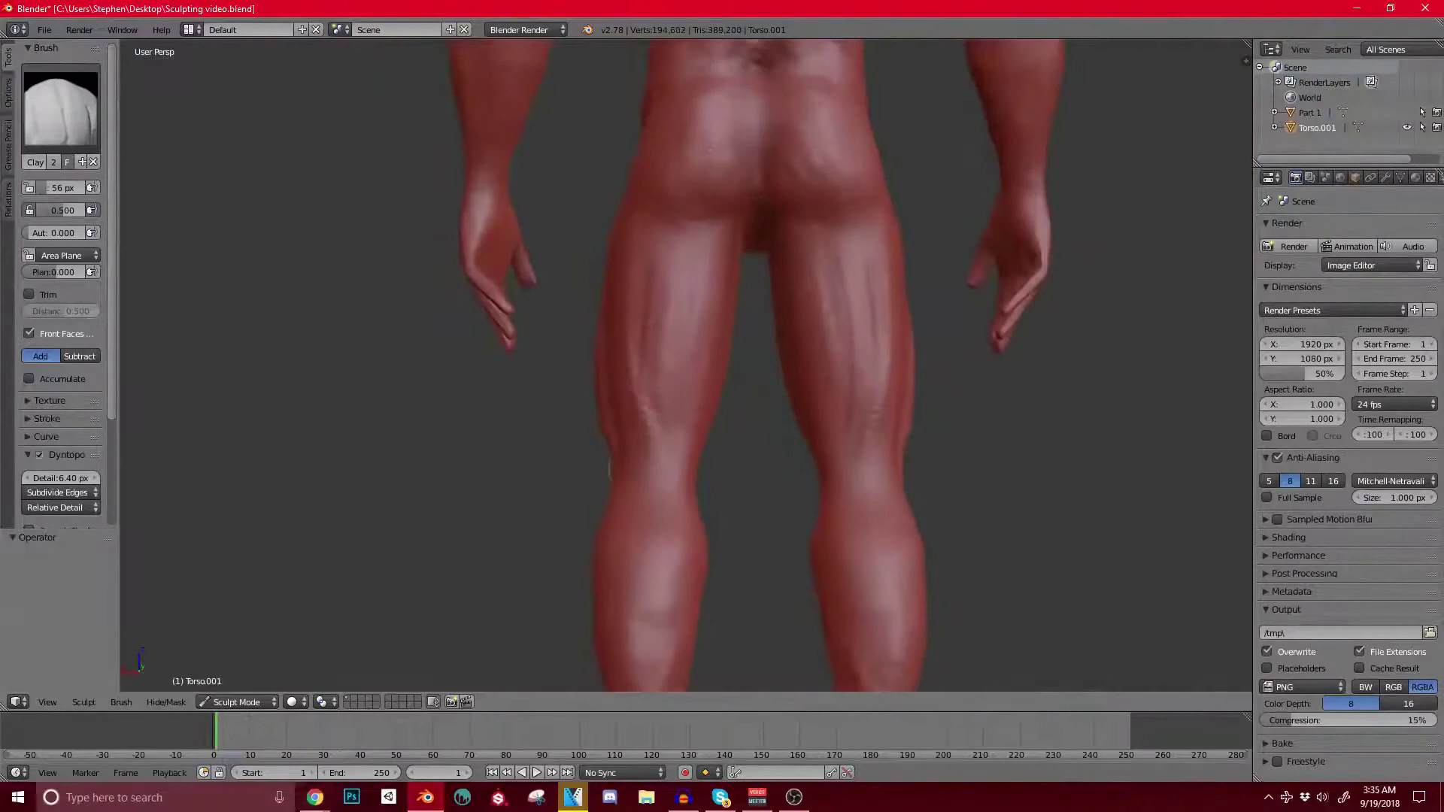
Step: Build up the hamstring muscles from above the knee to below the buttocks with further vertical strokes
drag(659, 394, 667, 234)
drag(666, 361, 672, 242)
middle_drag(726, 475, 671, 457)
drag(620, 366, 622, 314)
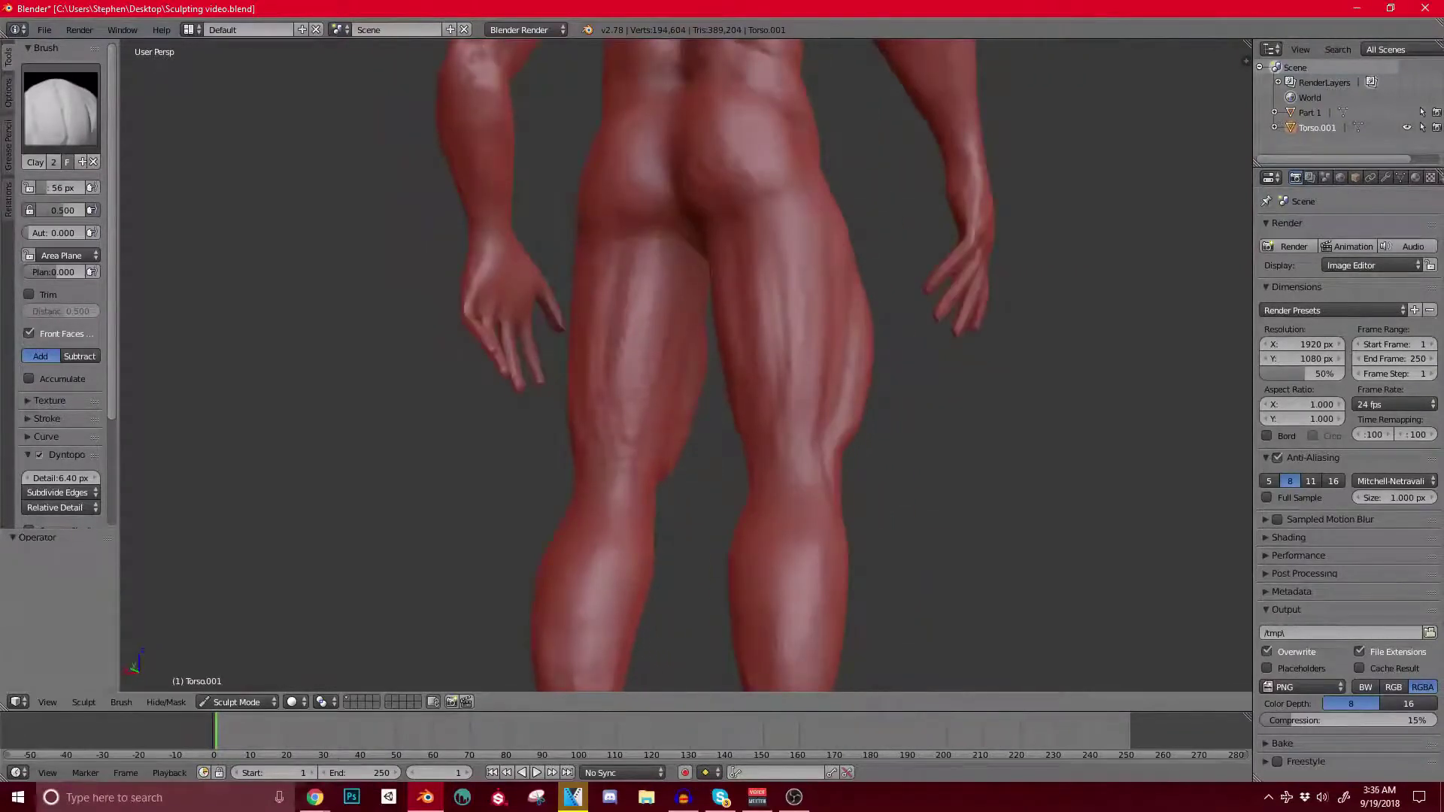
Step: Reduce the brush size to 40 px and check the anatomy reference for the back of the legs
middle_drag(640, 353, 646, 353)
key(bracketleft)
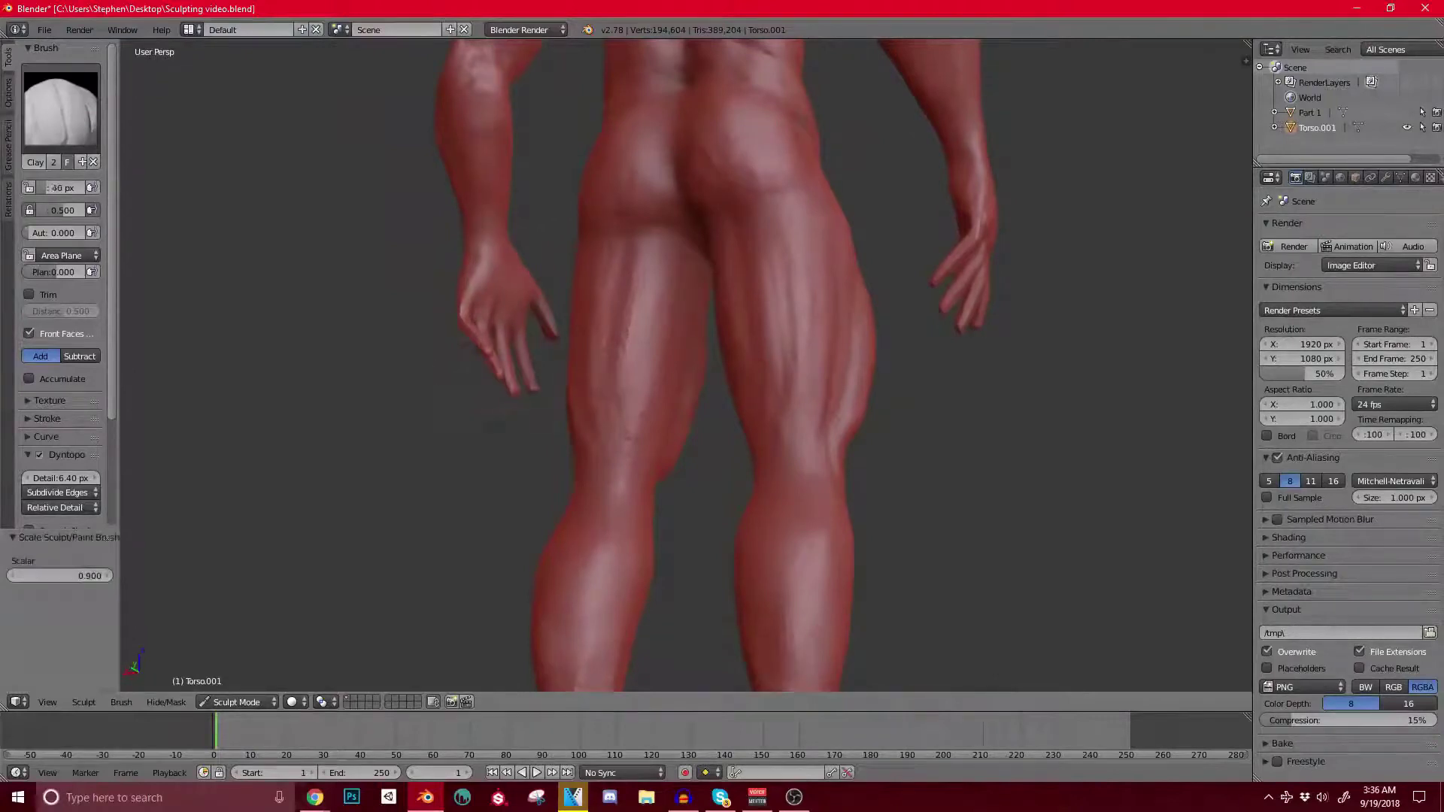
key(alt+Tab)
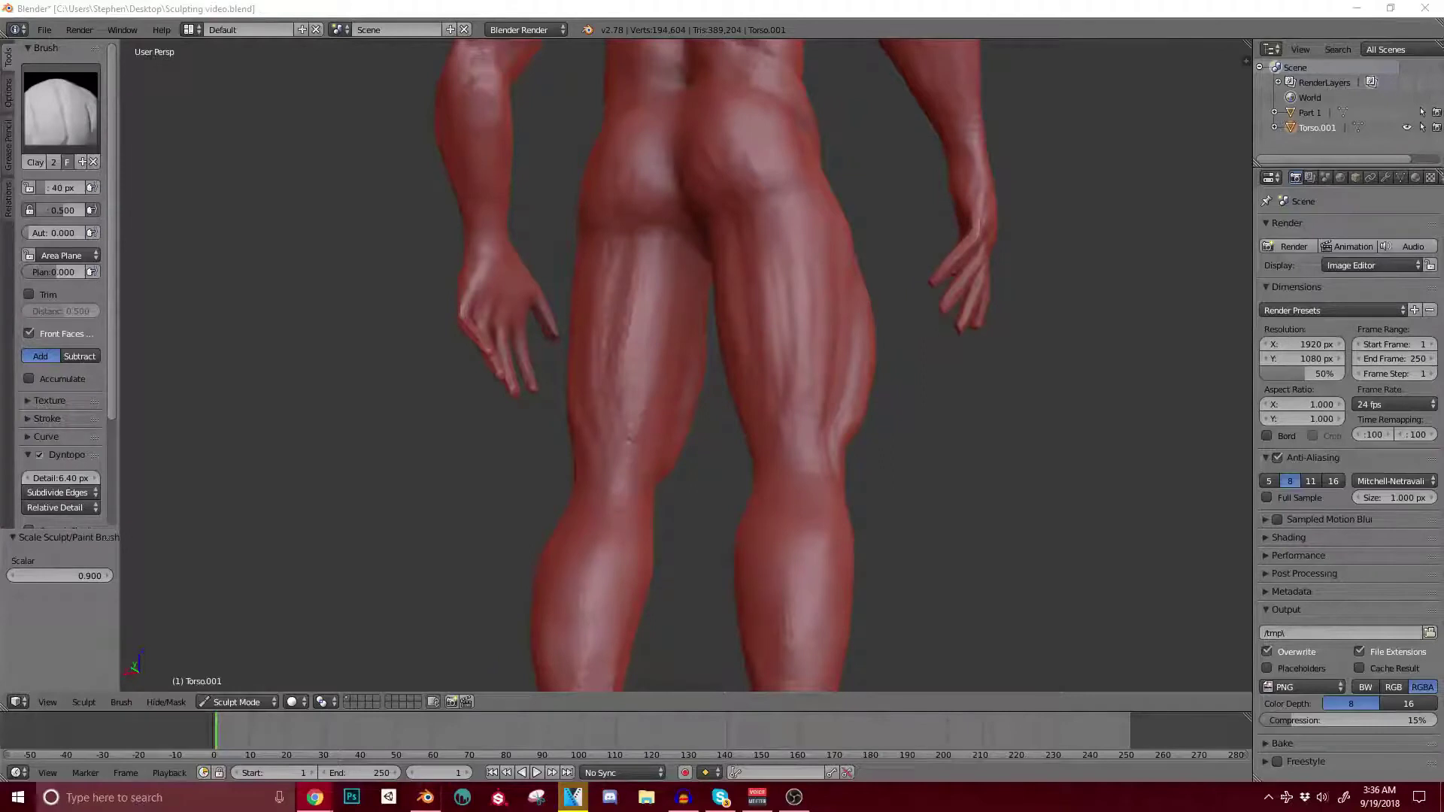
key(alt+Tab)
key(alt+Tab)
key(x)
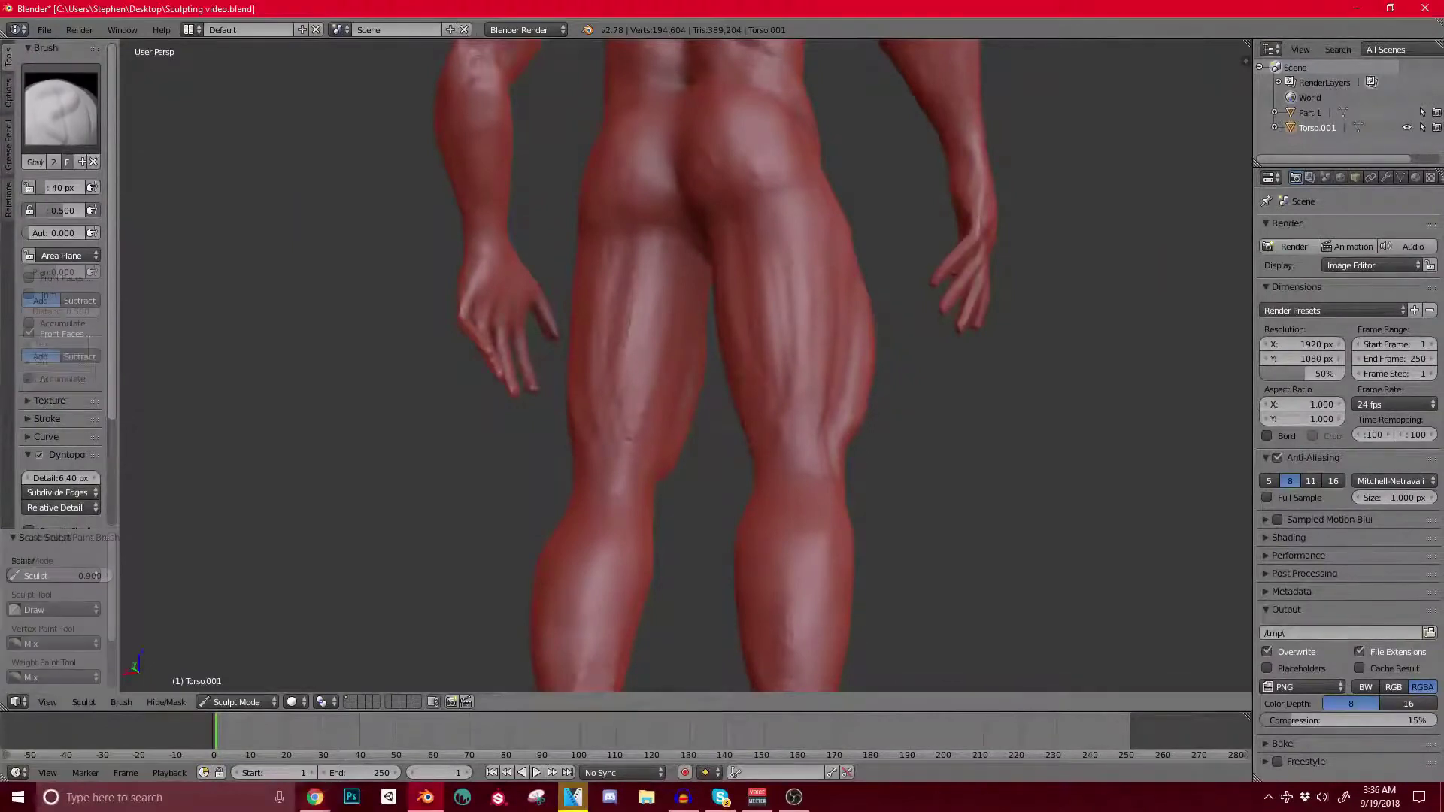
key(alt+space)
middle_drag(680, 455, 598, 447)
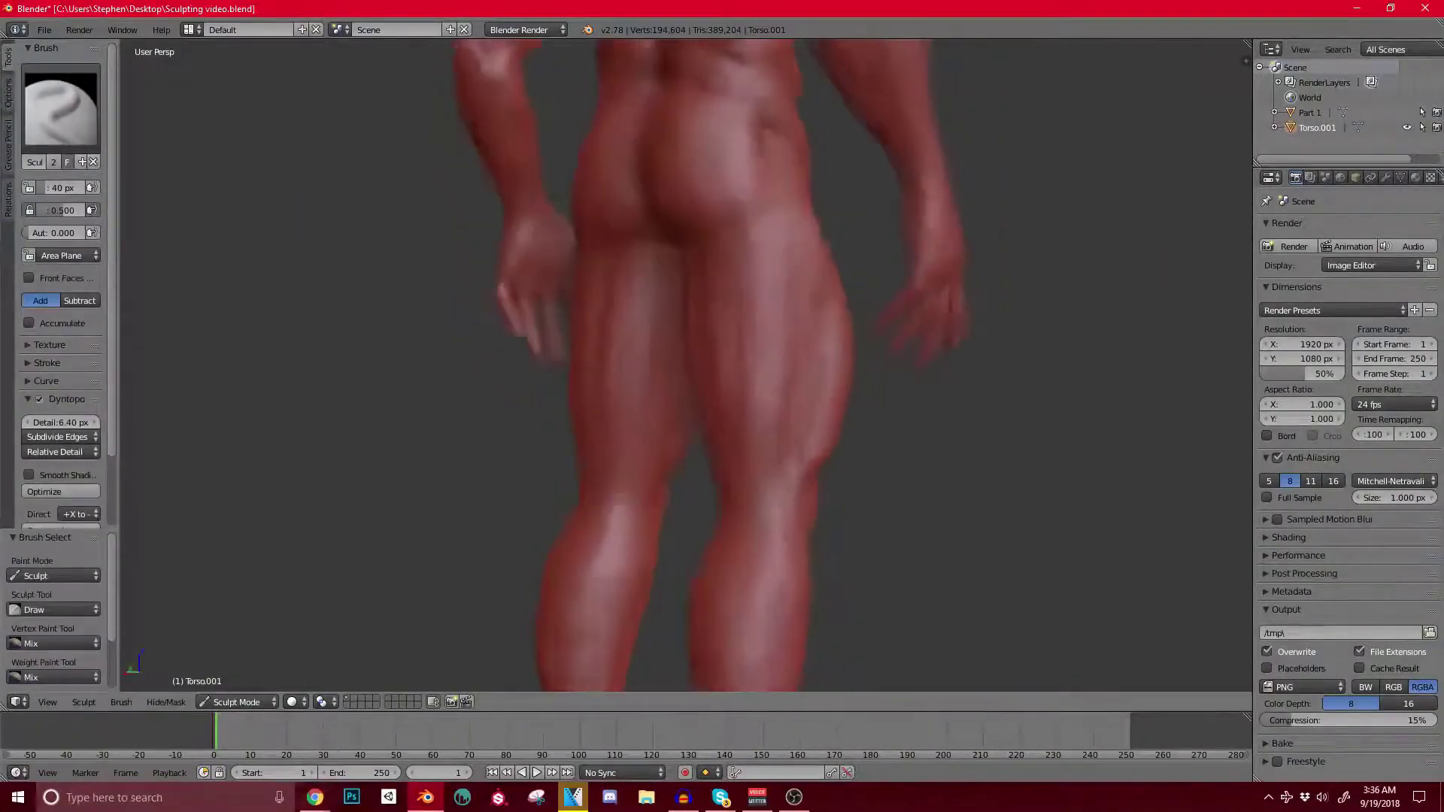
scroll(685, 366, up, 2)
drag(628, 385, 621, 555)
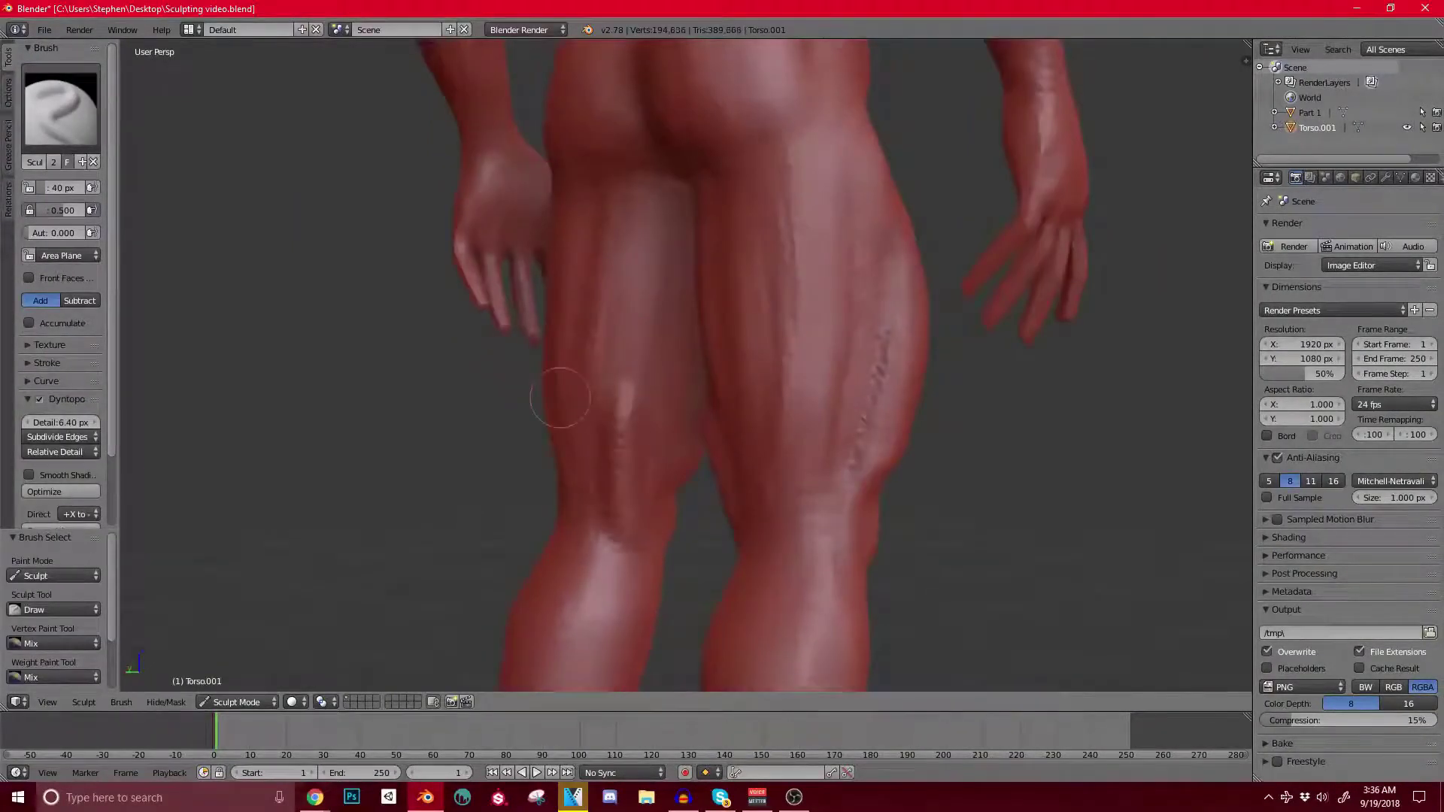
key(ctrl+z)
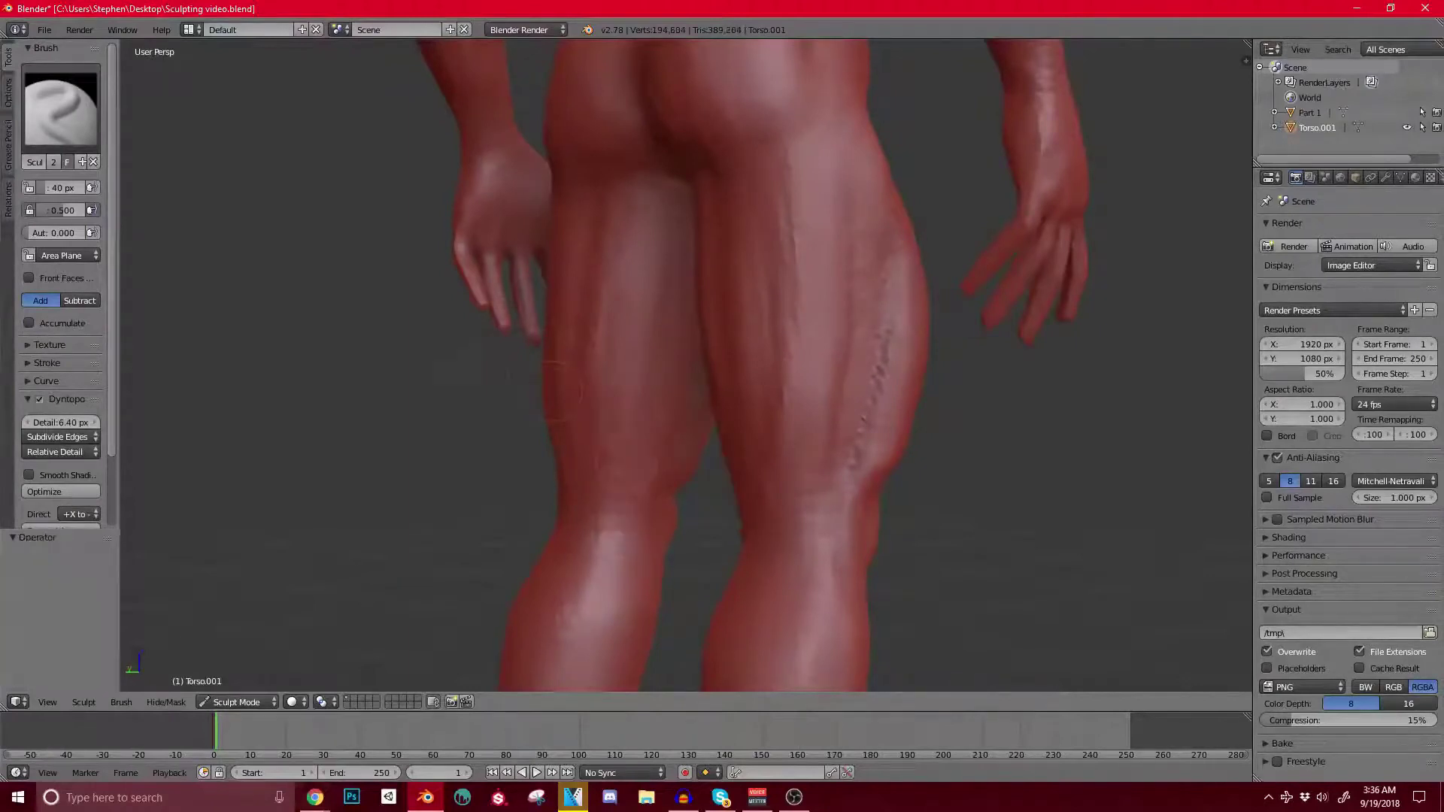
Step: Switch back to the Clay Strips brush and shape the lower ends of the hamstrings at the back of the knees at 40 px
click(60, 106)
click(171, 200)
drag(613, 499, 616, 535)
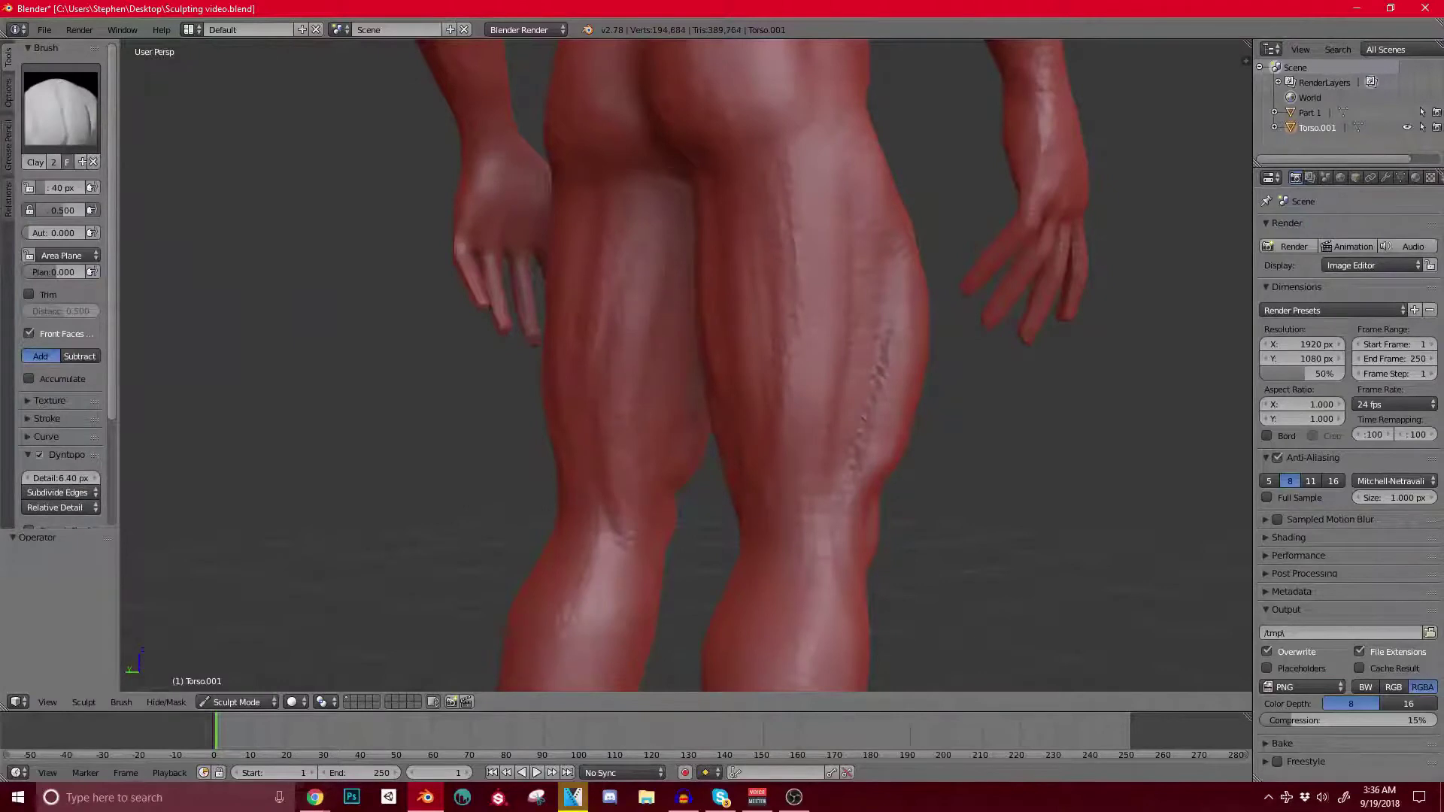
middle_drag(681, 511, 805, 500)
drag(649, 449, 646, 471)
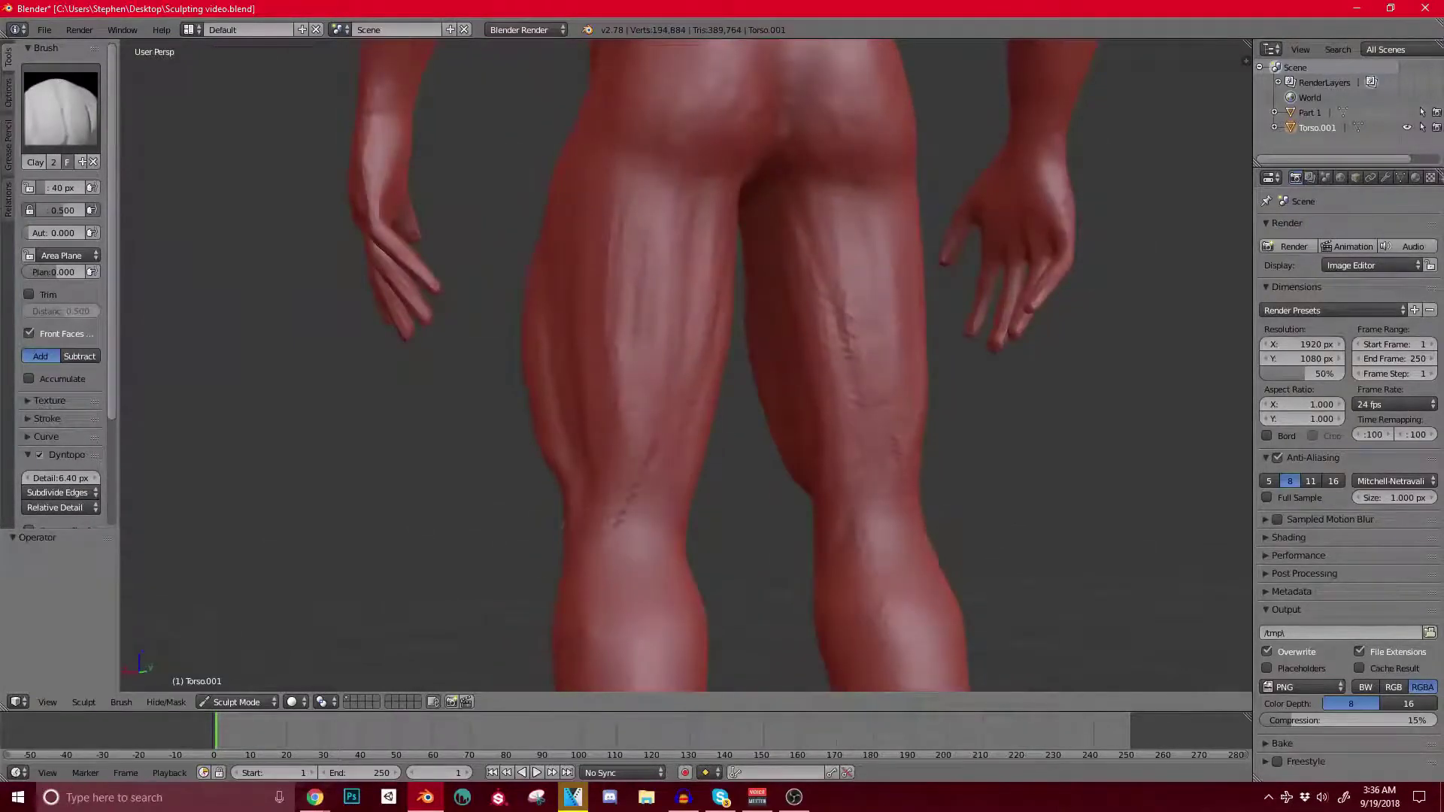
drag(601, 535, 599, 566)
scroll(591, 538, down, 2)
middle_drag(595, 538, 684, 536)
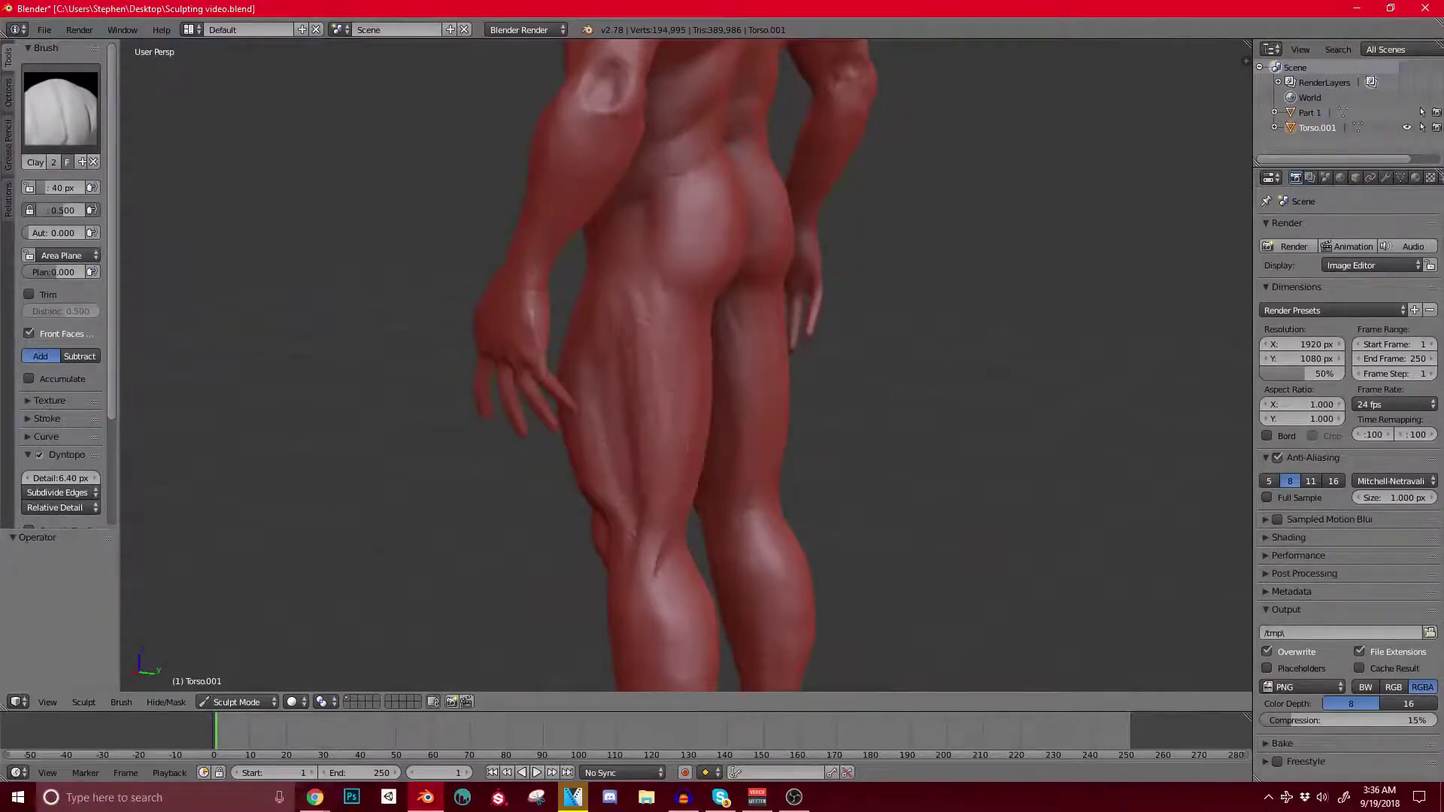
Step: Define the long diagonal line of the hamstrings from below the buttocks to the back of the knees with Clay Strips strokes
mouse_move(631, 365)
middle_down()
mouse_move(688, 380)
mouse_move(666, 377)
middle_up()
mouse_move(680, 331)
mouse_down()
mouse_move(681, 367)
mouse_move(639, 368)
mouse_up()
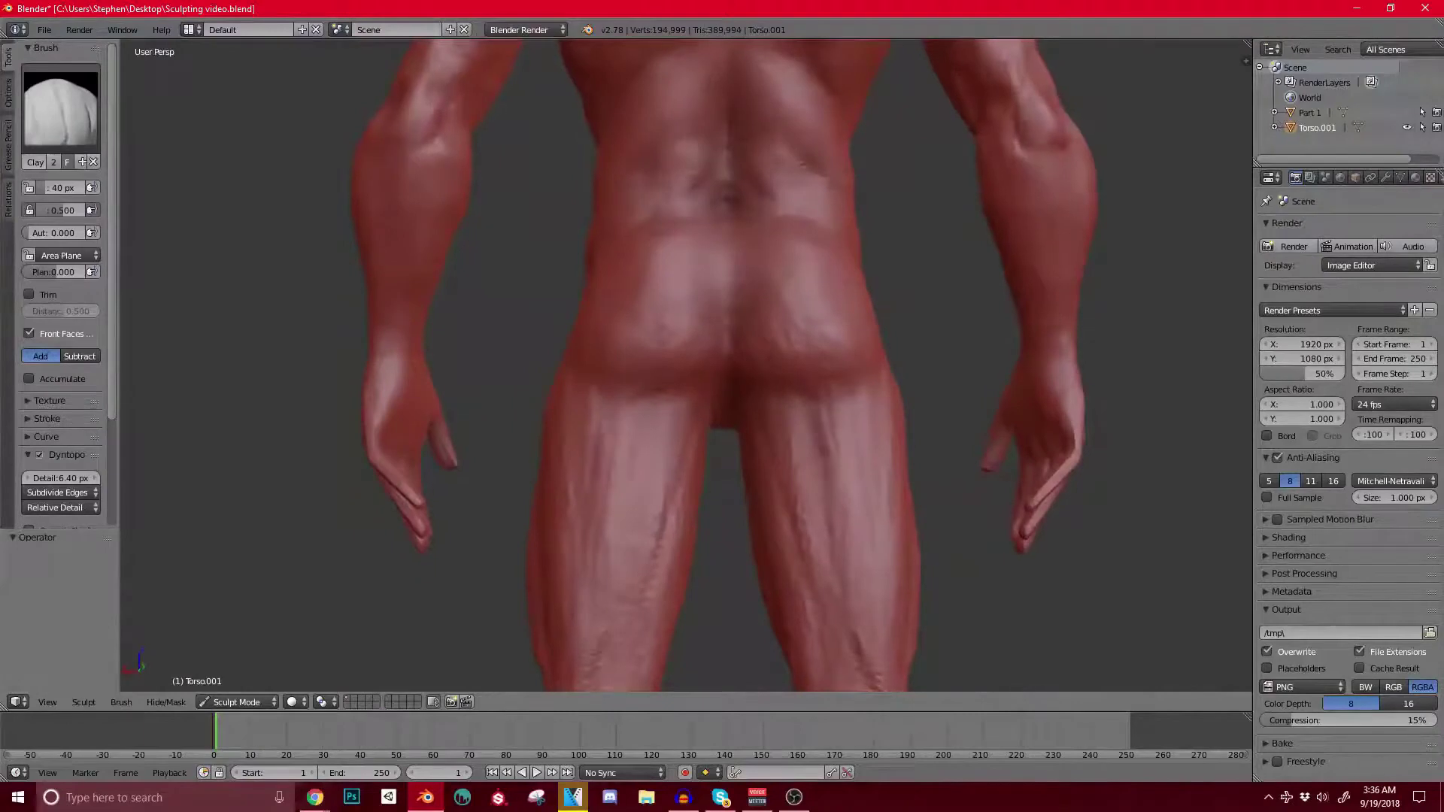
scroll(662, 361, down, 3)
middle_drag(662, 361, 631, 372)
scroll(583, 437, up, 2)
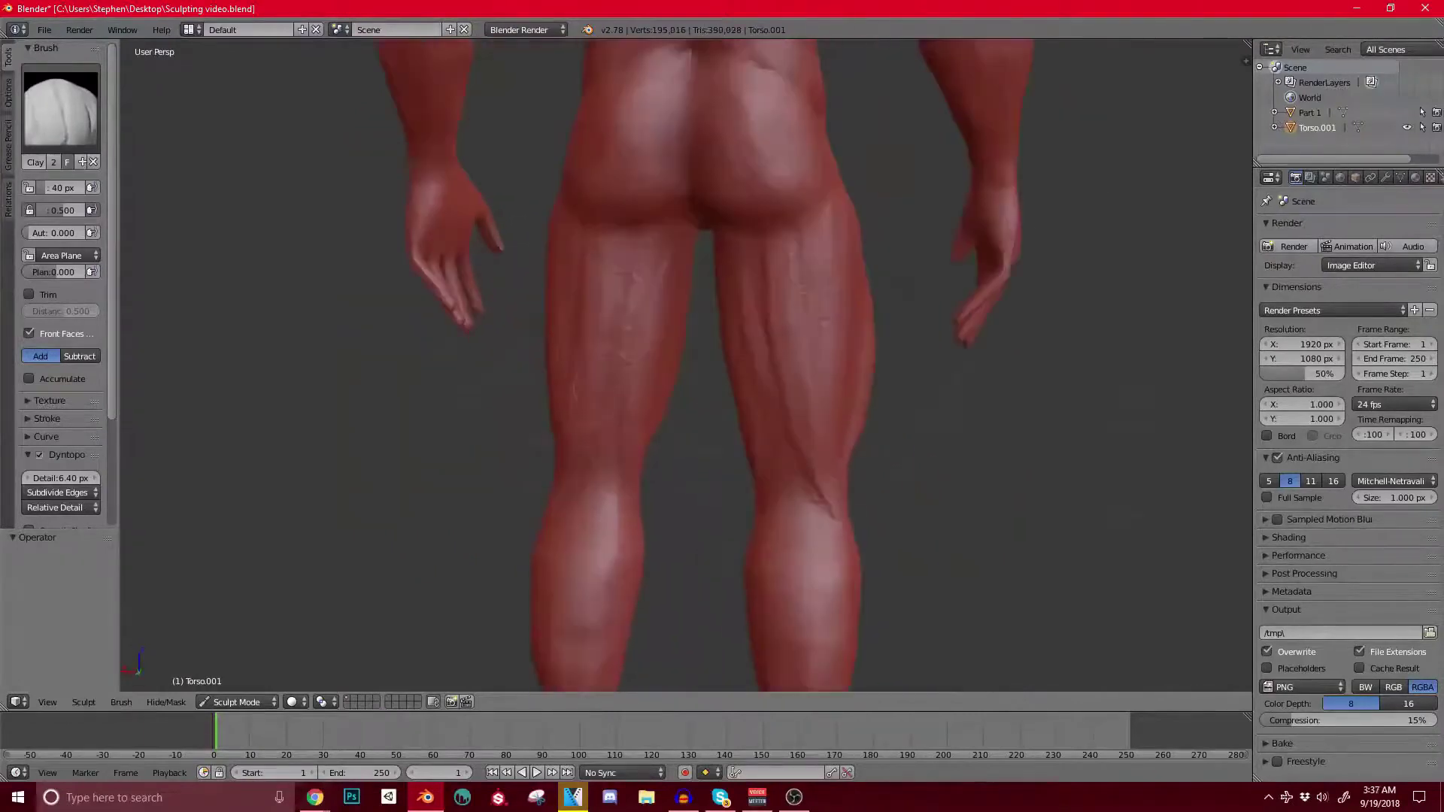
drag(740, 272, 765, 384)
drag(740, 289, 784, 445)
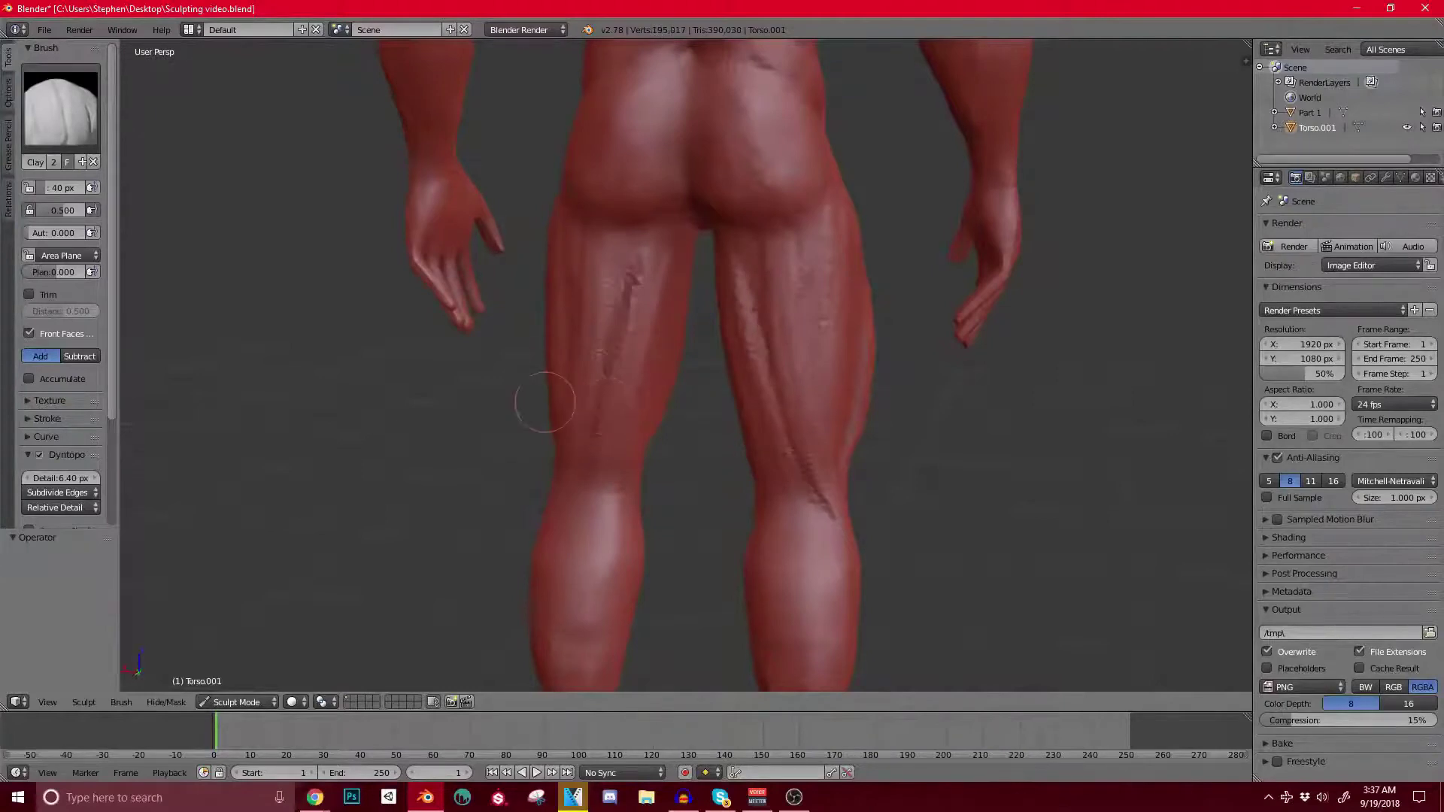
Step: Extend the hamstring definition on the back of the thighs with Clay Strips strokes, checking the anatomy reference along the way
drag(604, 301, 594, 399)
key(alt+Tab)
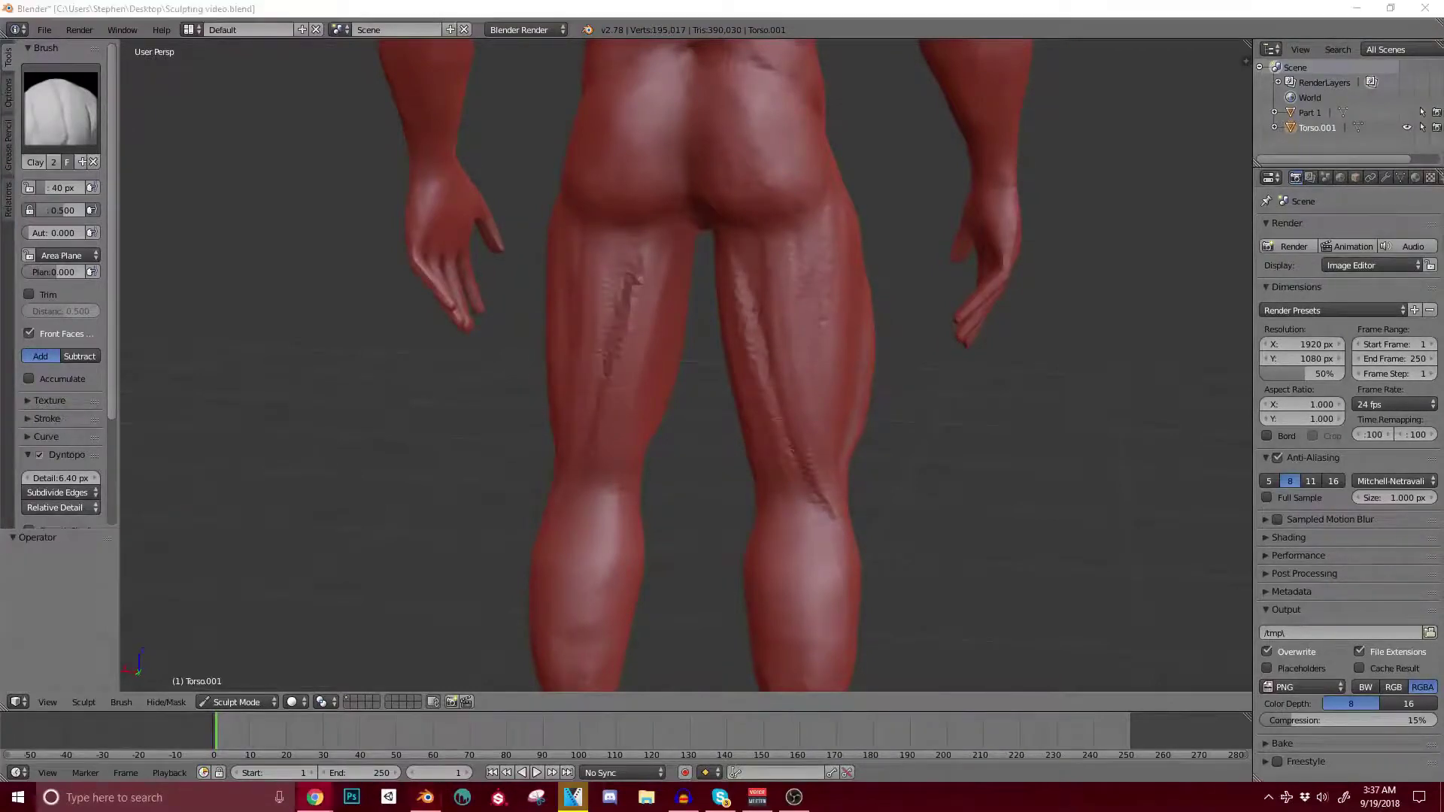
click(508, 407)
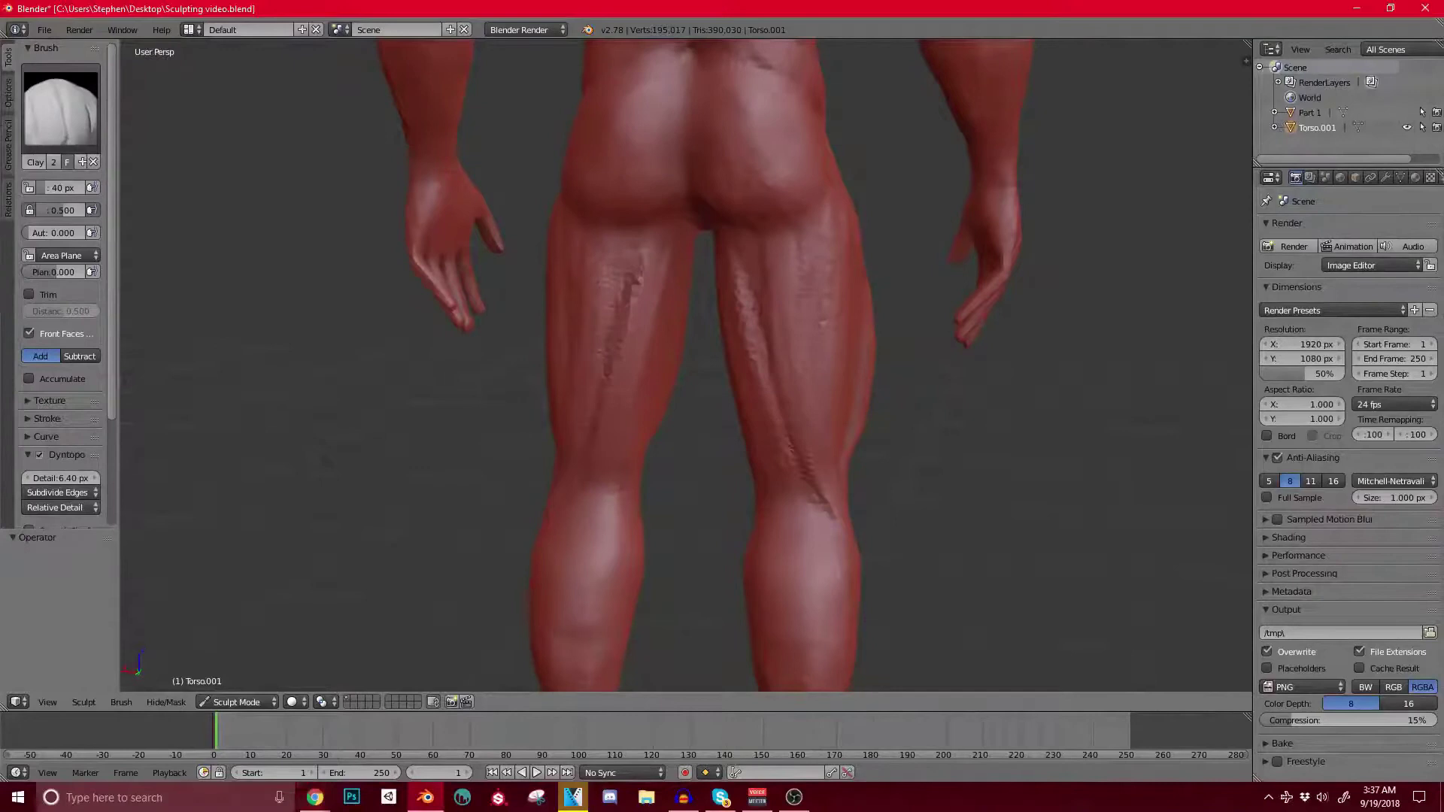
middle_drag(540, 369, 453, 303)
drag(665, 284, 657, 322)
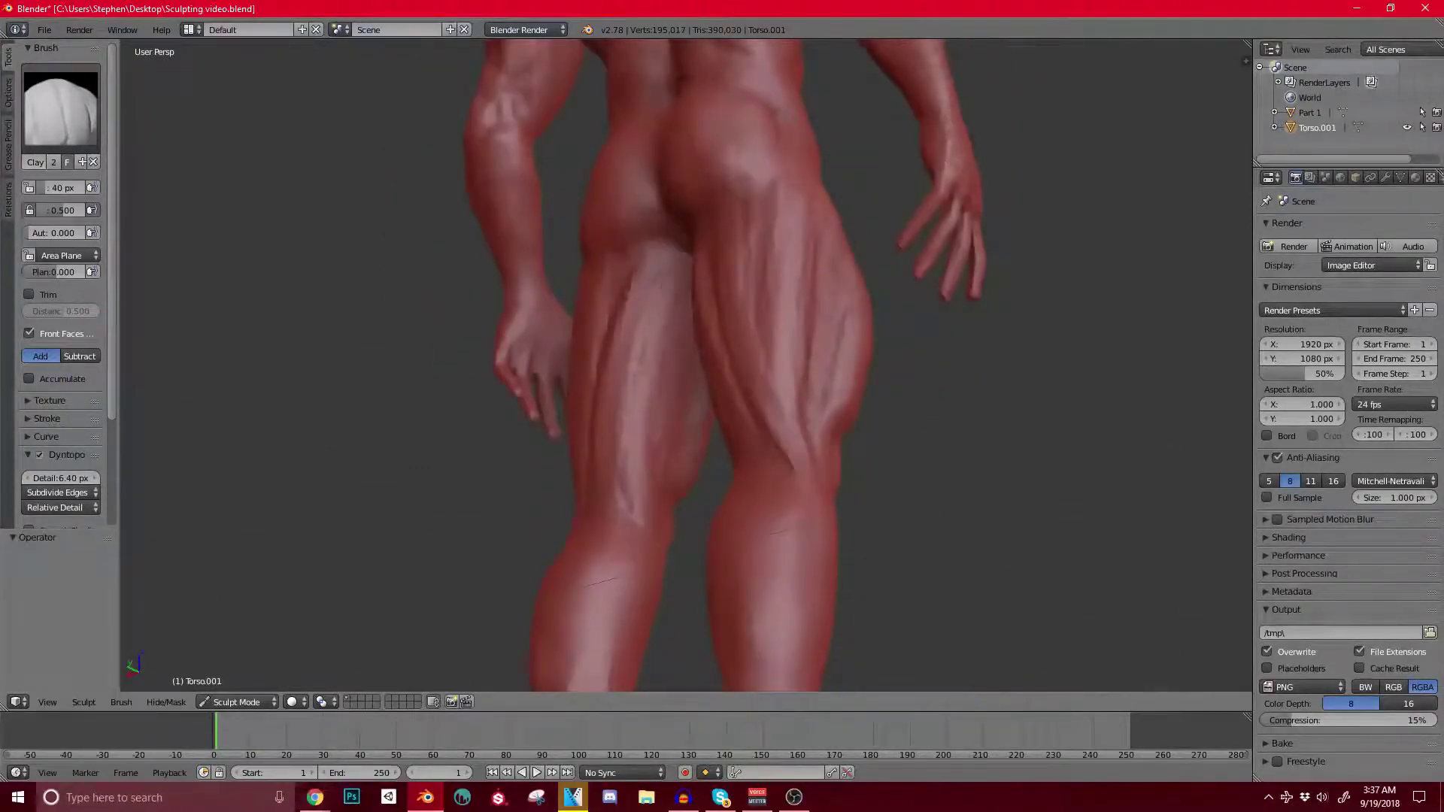
Step: Shape the inner thigh muscles with downward Clay Strips strokes at 40 px
middle_drag(662, 316, 466, 271)
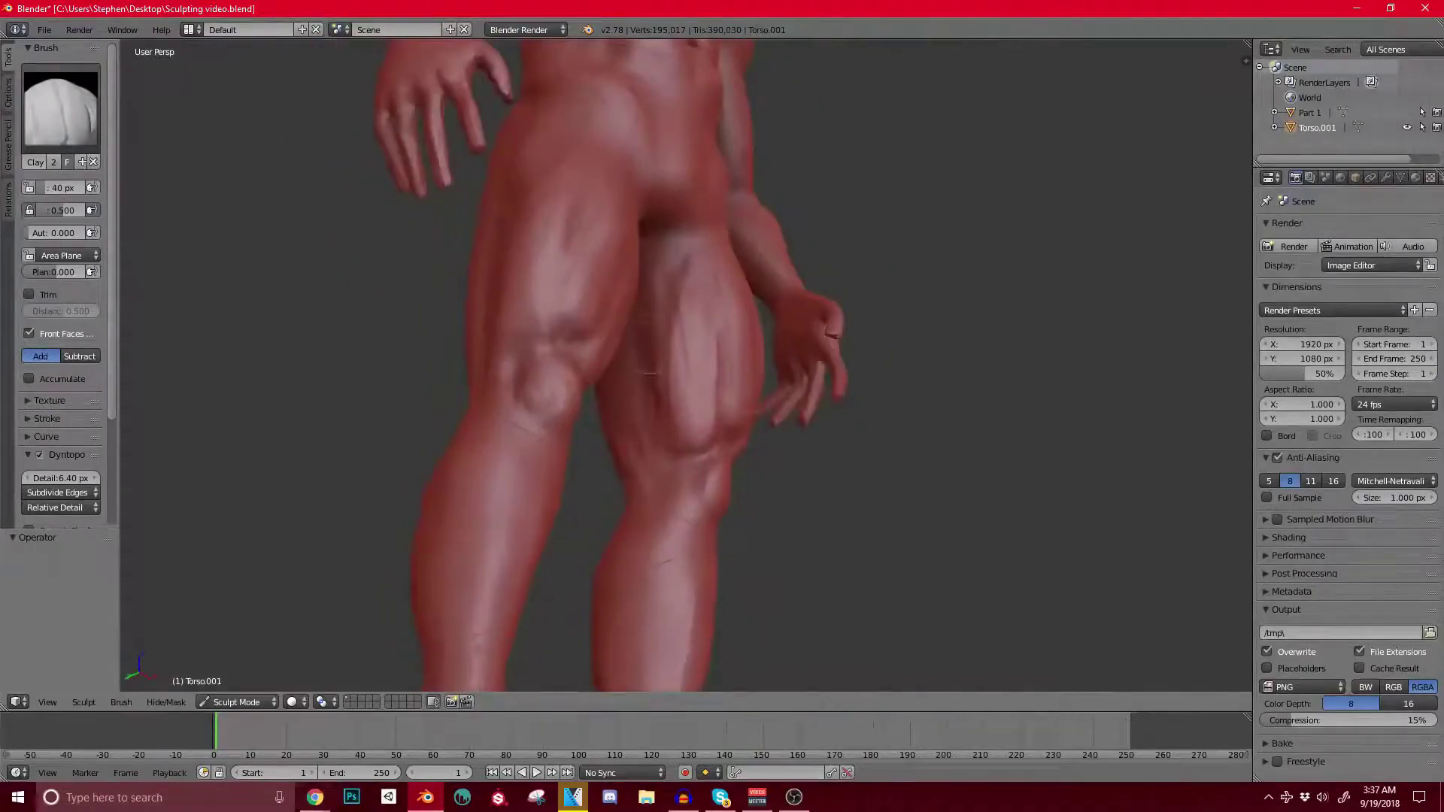
mouse_move(688, 307)
mouse_down()
mouse_move(675, 410)
mouse_move(666, 399)
mouse_up()
middle_drag(662, 353, 504, 380)
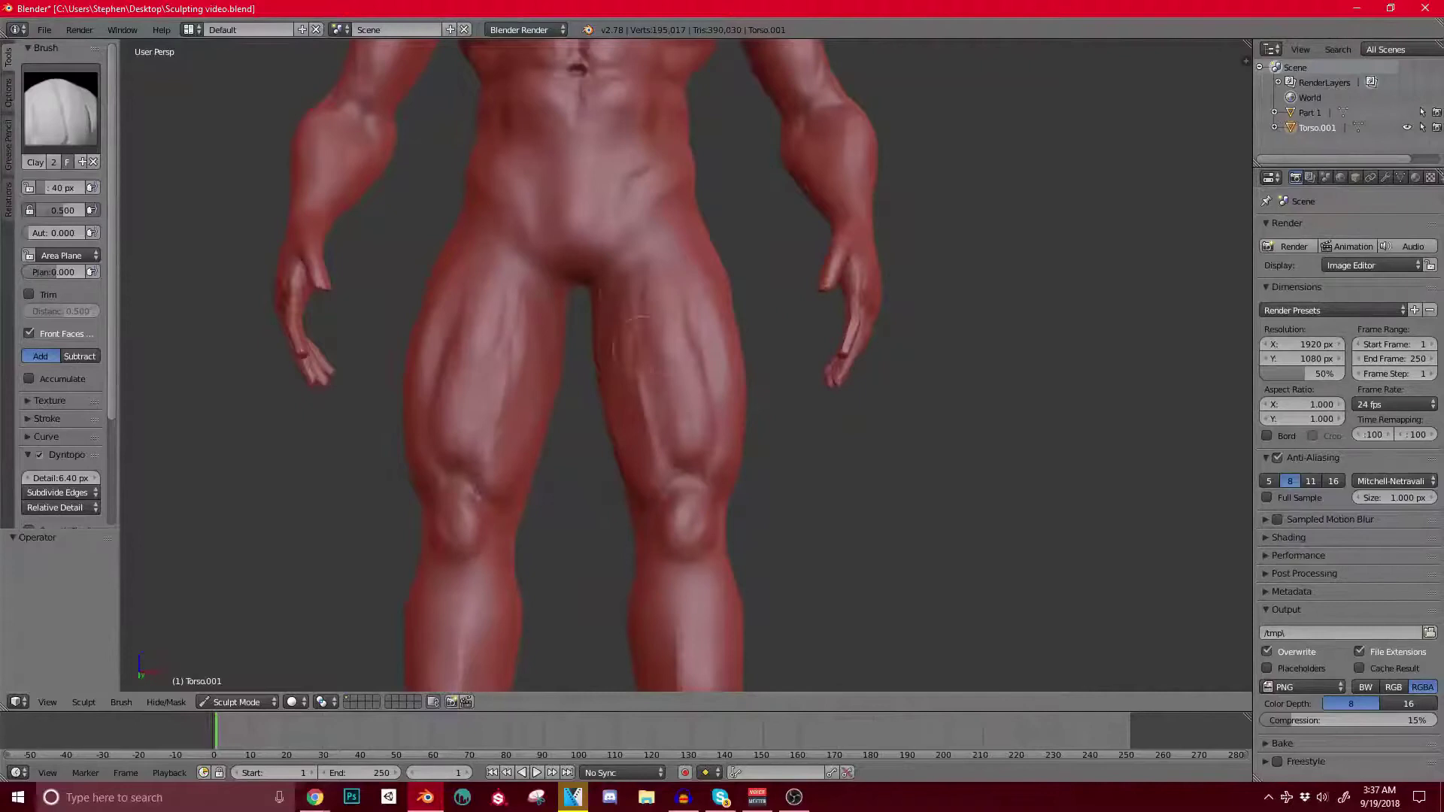
Step: Build up the area between the lower quadriceps and the top of the kneecap with Clay Strips
middle_drag(654, 443, 571, 452)
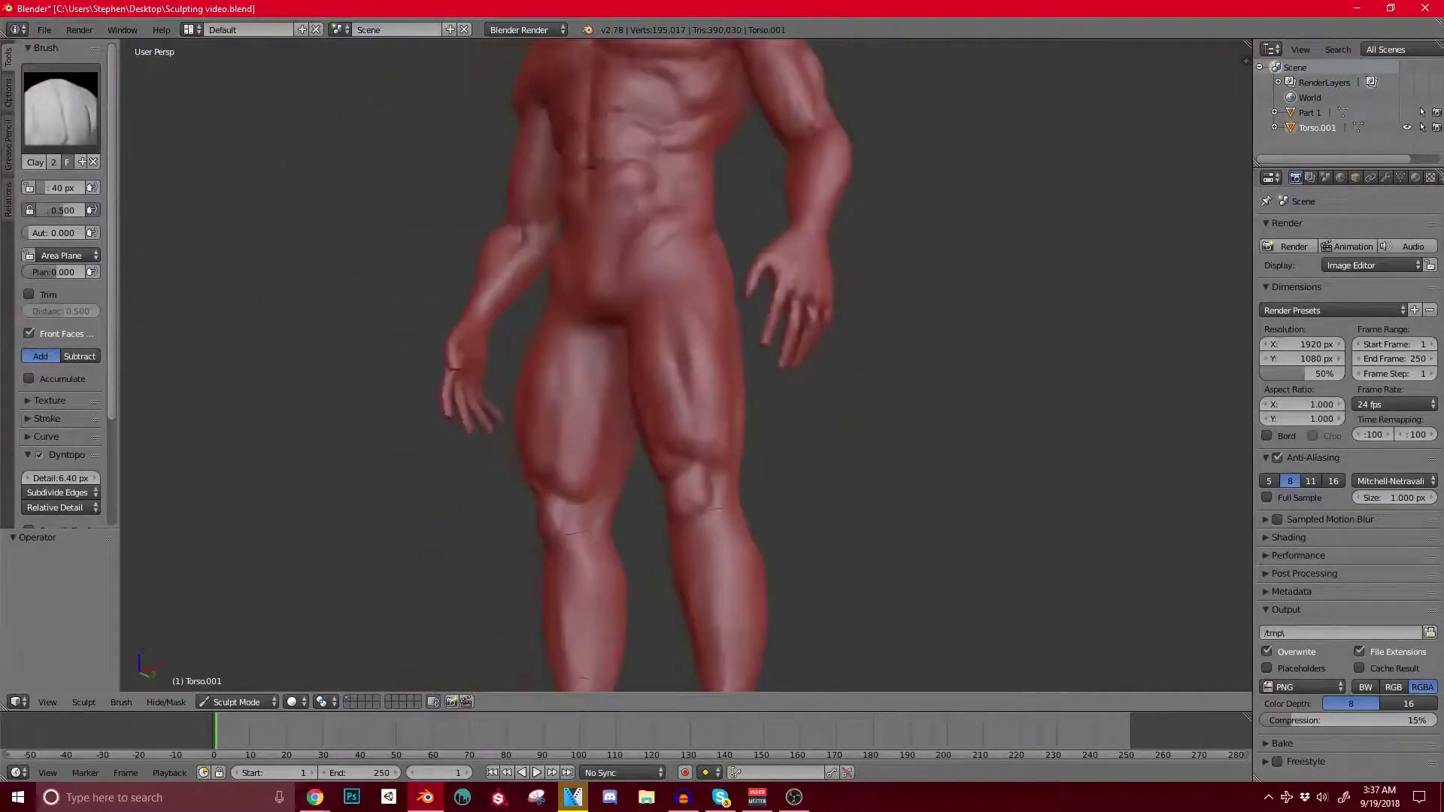
mouse_move(696, 384)
middle_down()
mouse_move(783, 413)
mouse_move(797, 354)
mouse_move(895, 436)
mouse_move(737, 428)
mouse_move(786, 424)
middle_up()
scroll(686, 421, up, 6)
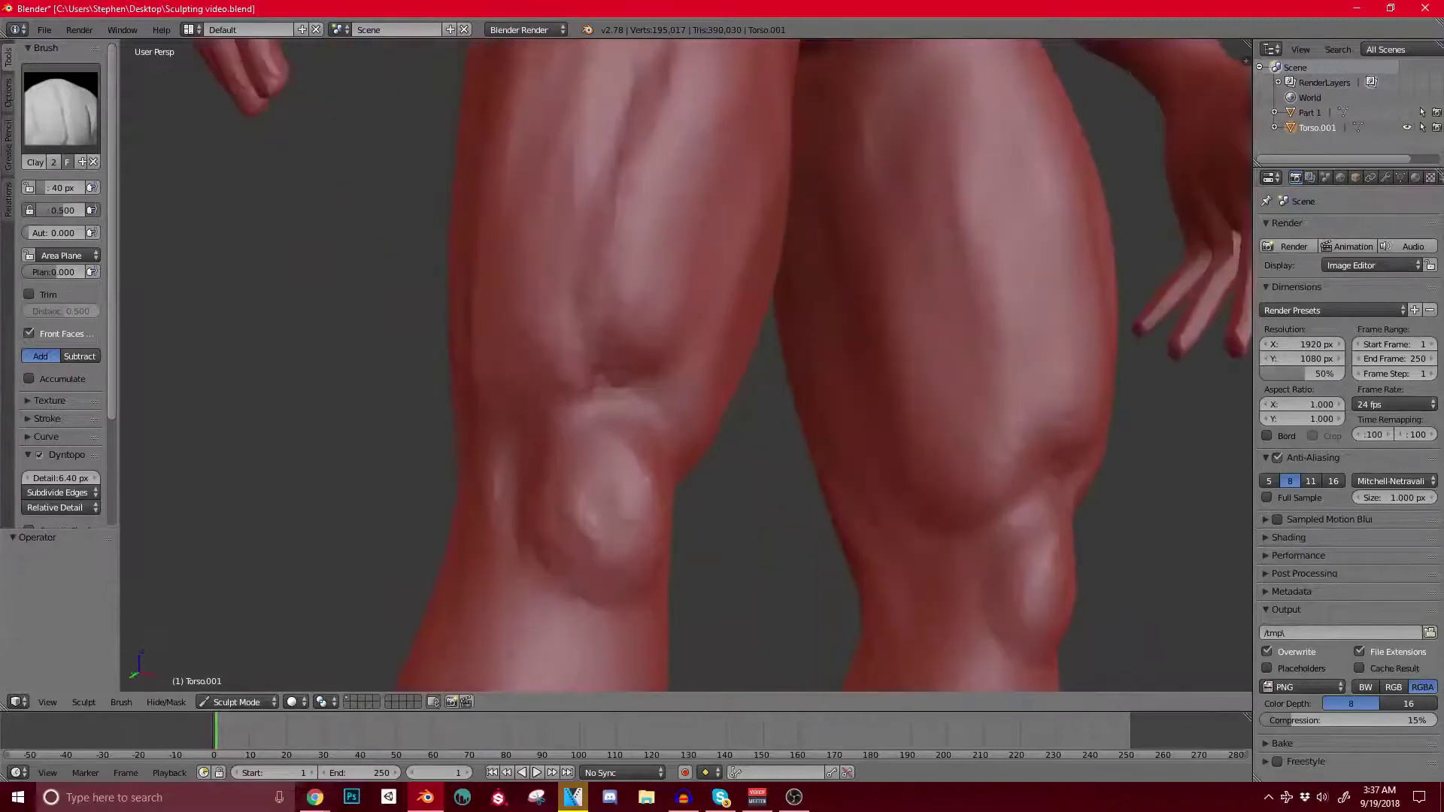
drag(629, 374, 686, 430)
scroll(696, 301, down, 1)
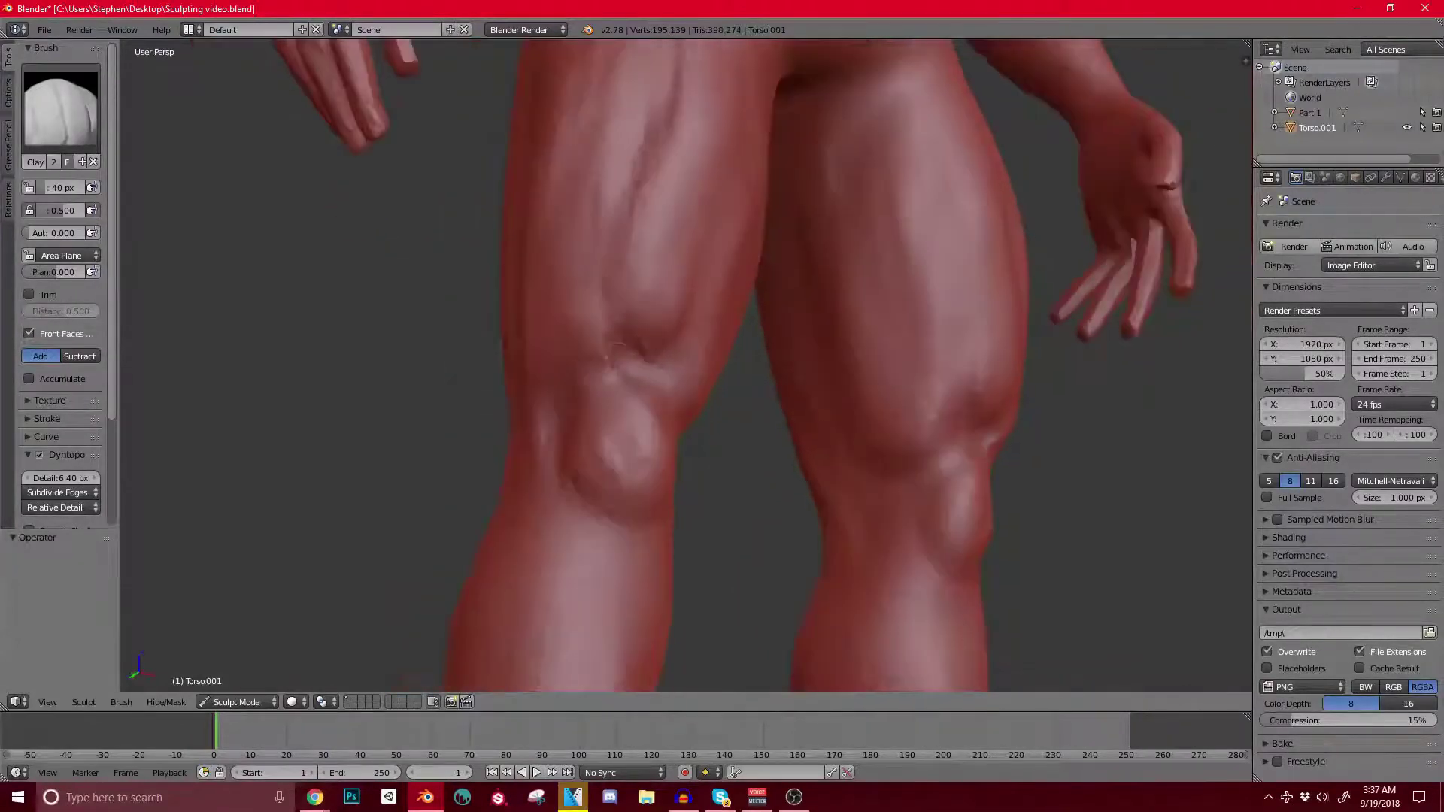
Step: Switch to the Crease brush and carve the groove between the quadriceps muscles above the knee
click(60, 105)
click(236, 197)
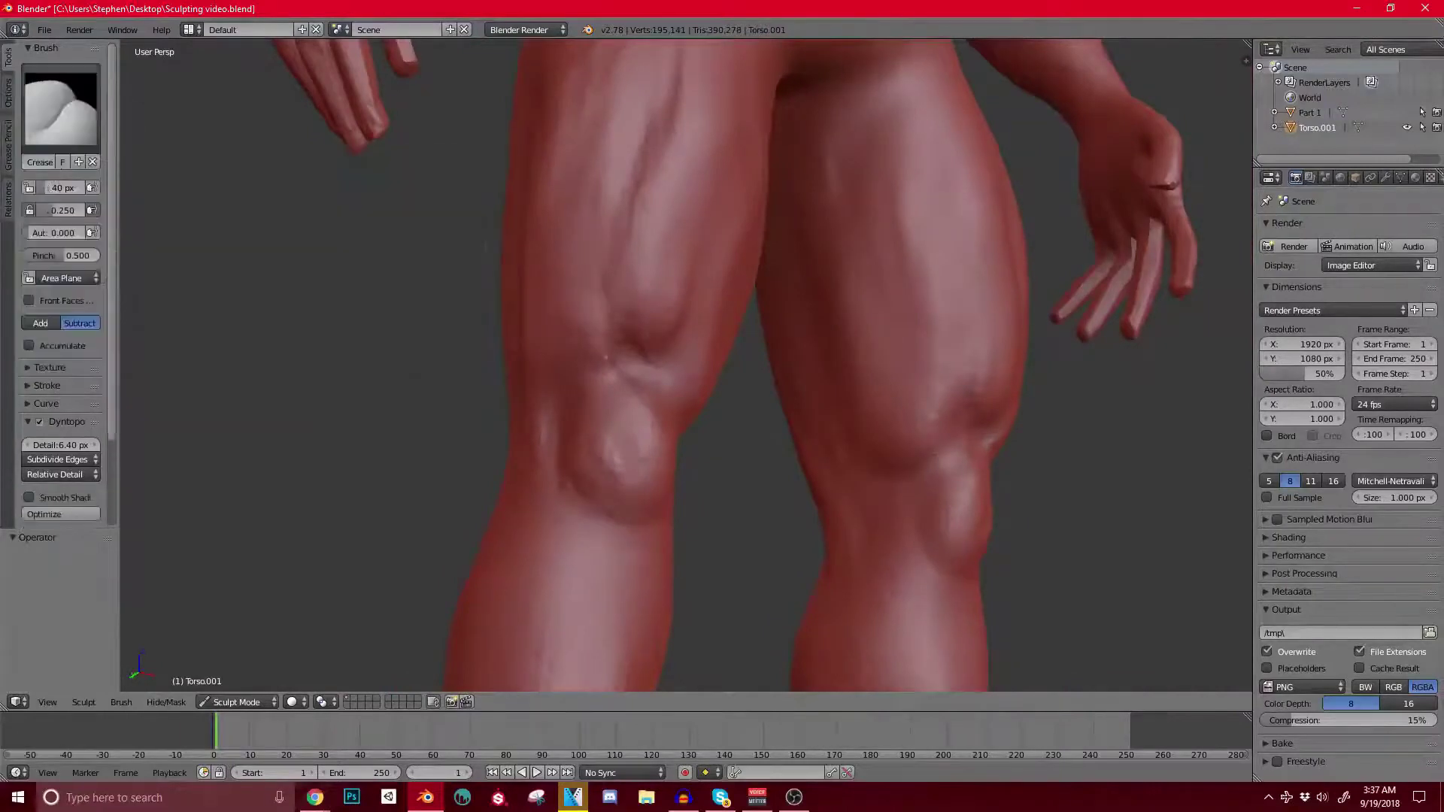
mouse_move(641, 339)
mouse_down()
mouse_move(628, 260)
mouse_move(653, 154)
mouse_move(630, 301)
mouse_up()
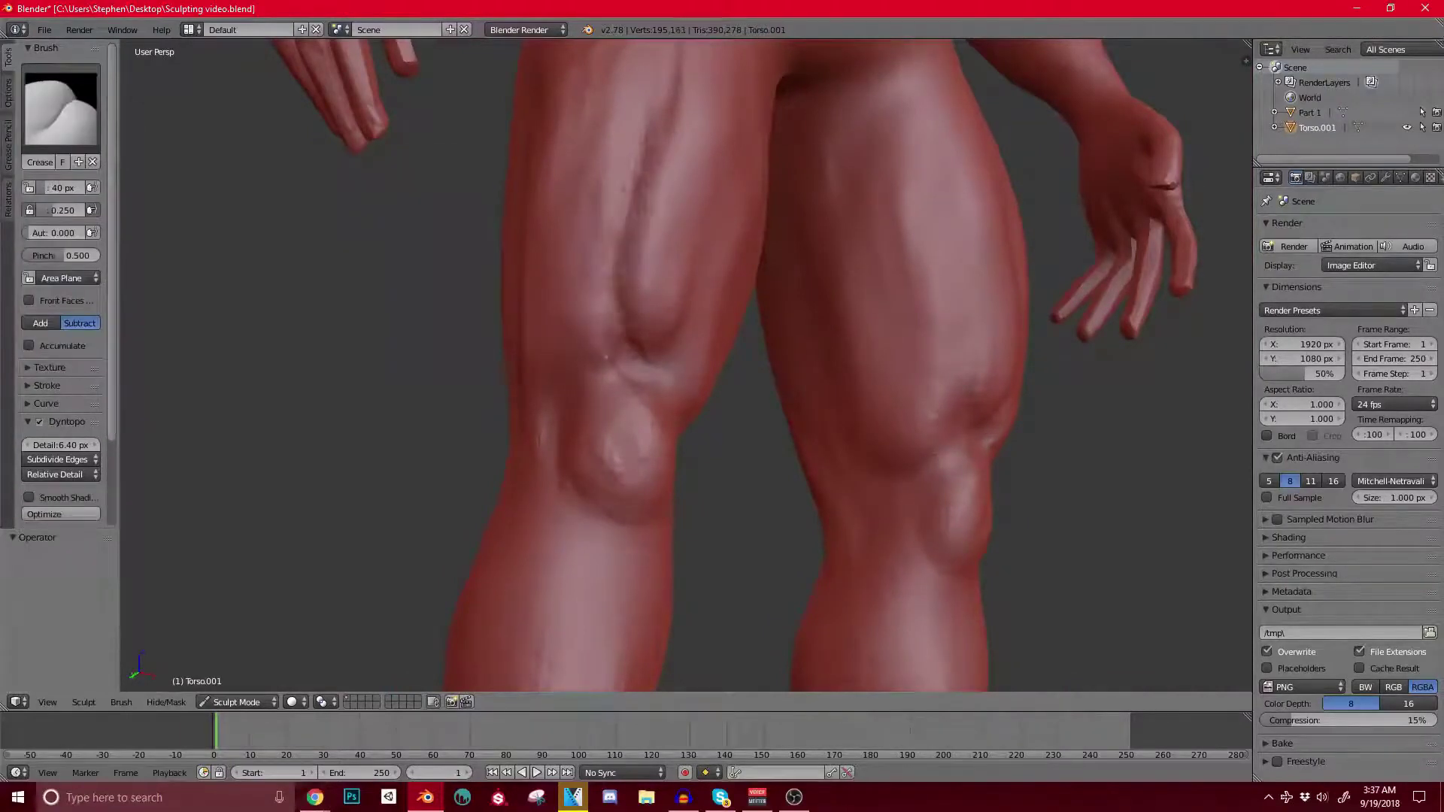
scroll(669, 218, down, 2)
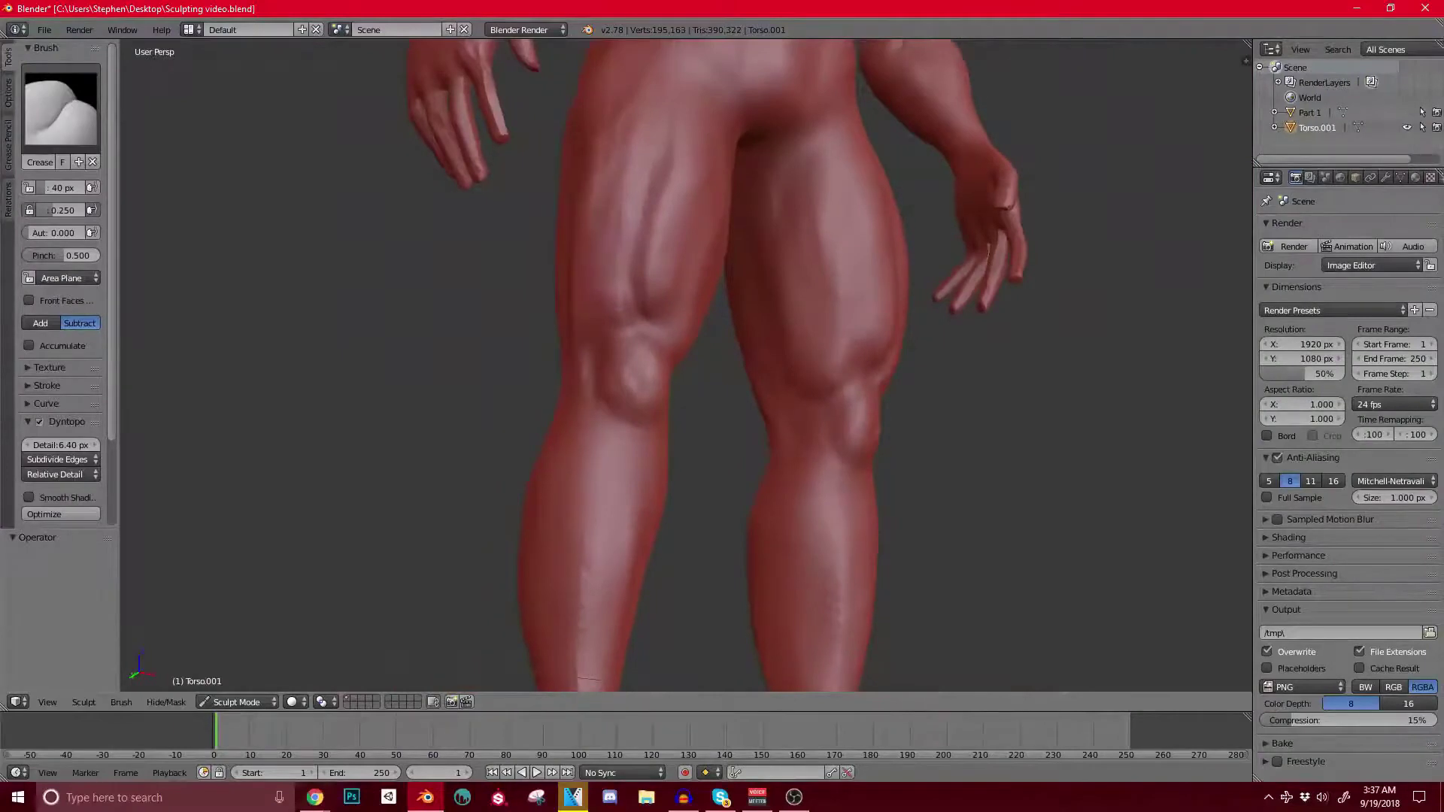
Step: Crease the separation between the central quadriceps and the inner teardrop muscle just above the kneecap
middle_drag(670, 226, 560, 233)
scroll(700, 258, up, 4)
drag(638, 349, 646, 297)
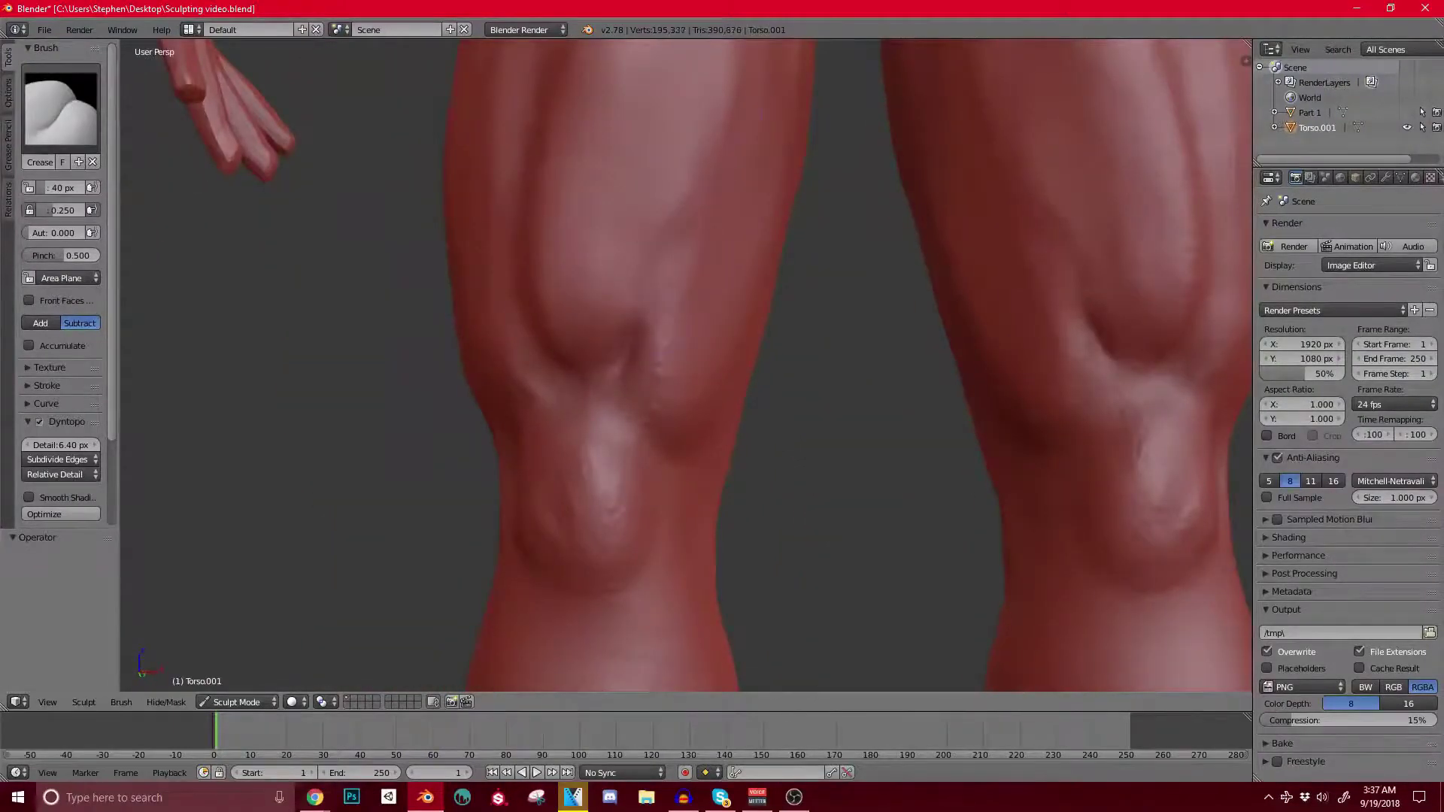
middle_drag(654, 324, 714, 263)
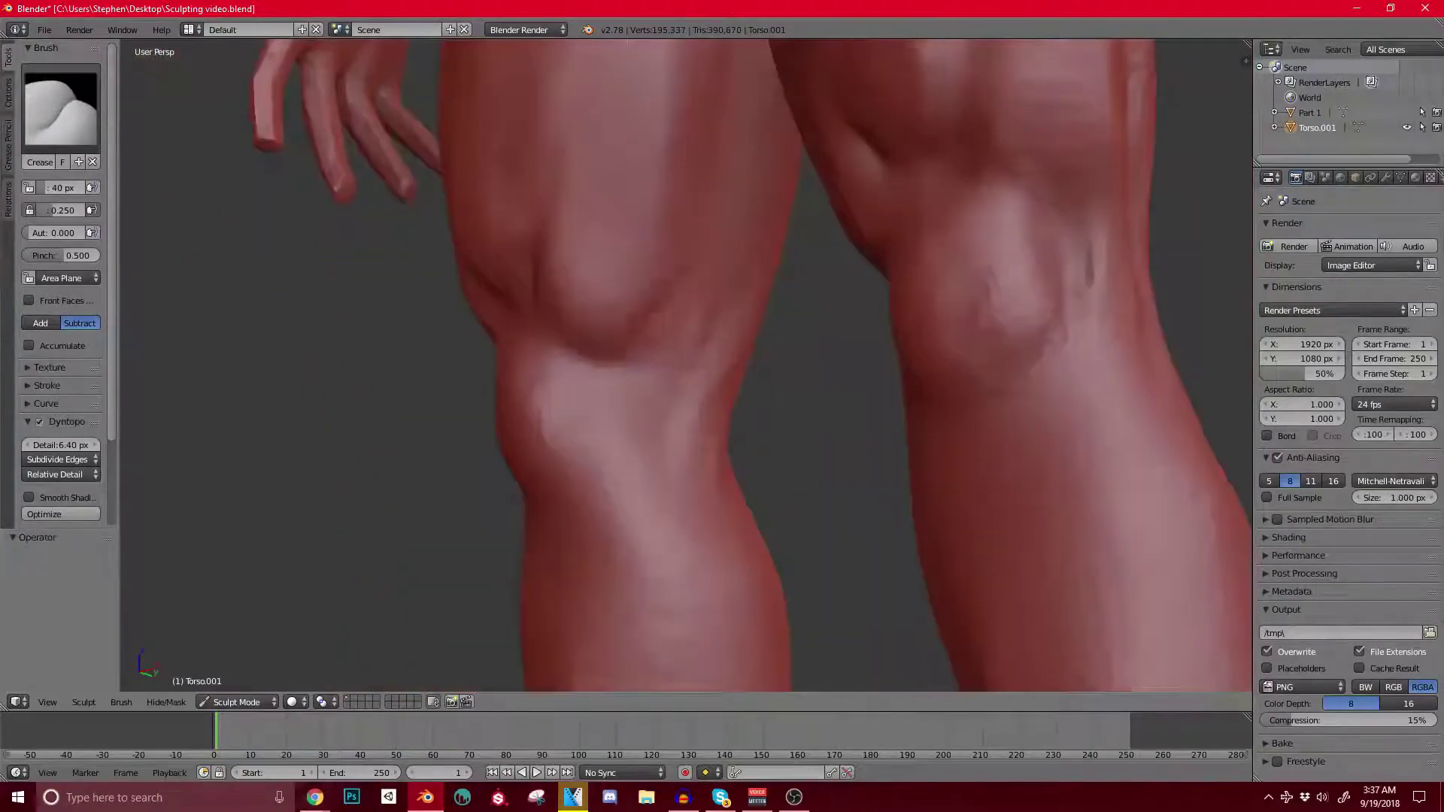
Step: Deepen the crease along the lower inner thigh just above the knee, working from the inner side of the leg
scroll(686, 361, down, 7)
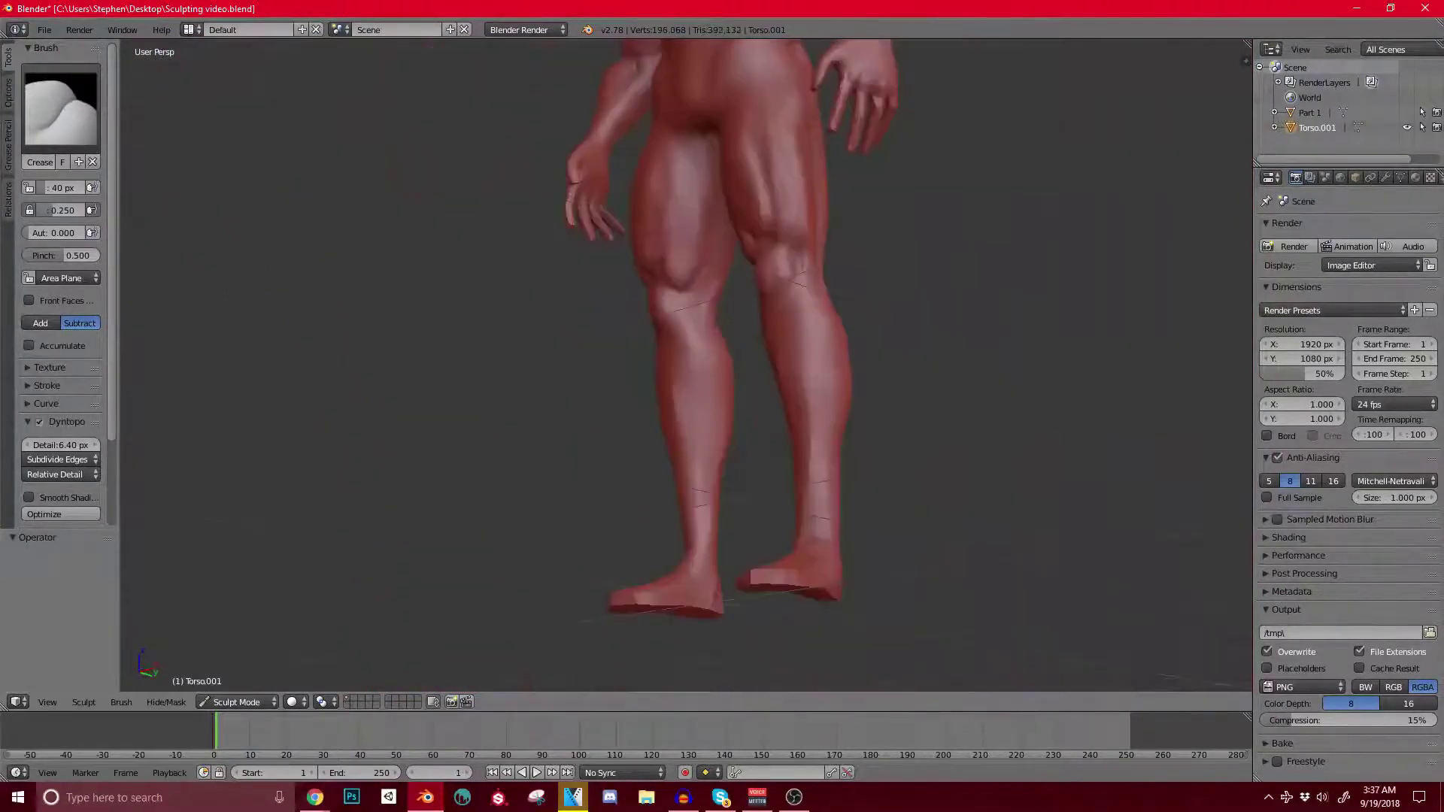
middle_drag(700, 338, 594, 335)
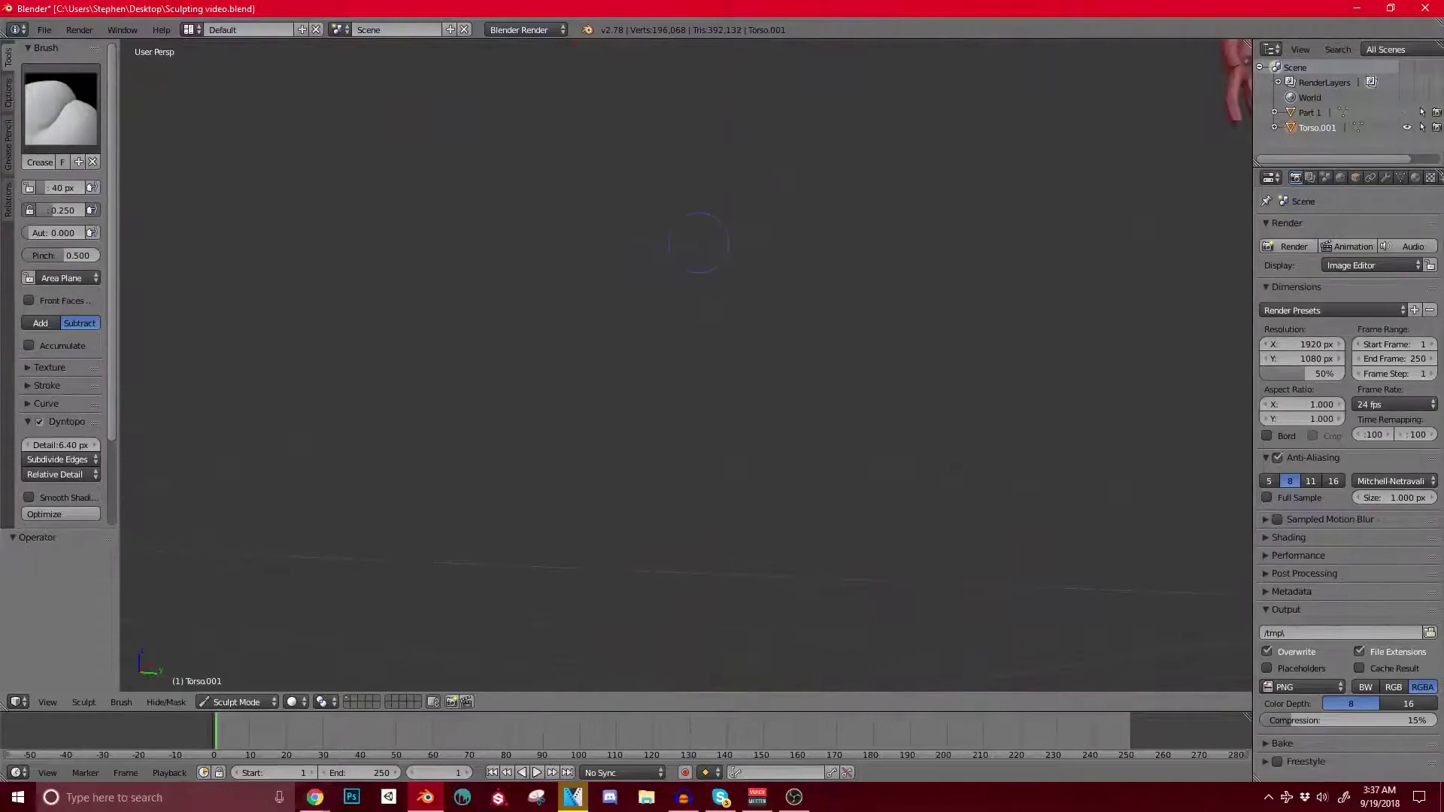
key(KP_Decimal)
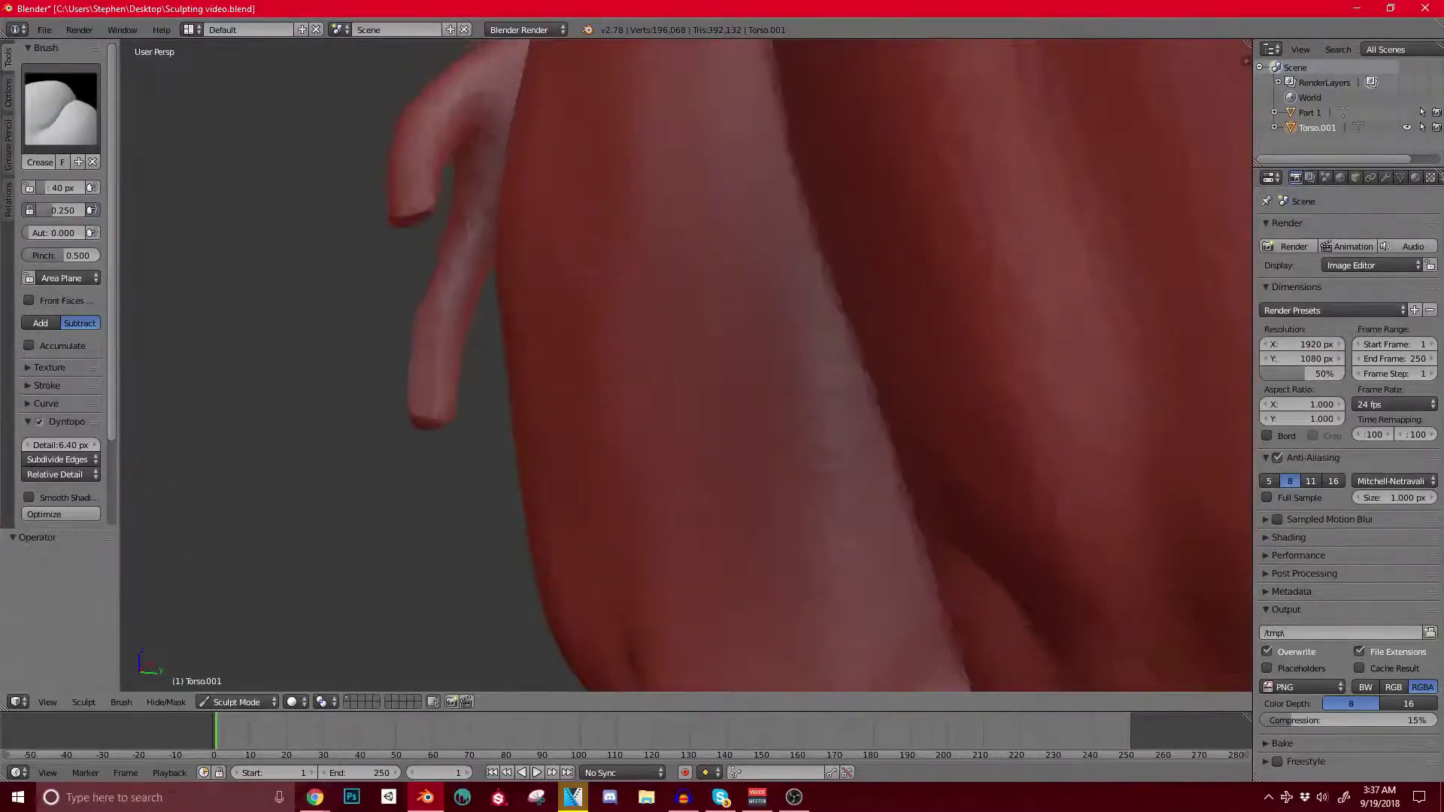
scroll(686, 365, down, 5)
middle_drag(707, 361, 620, 358)
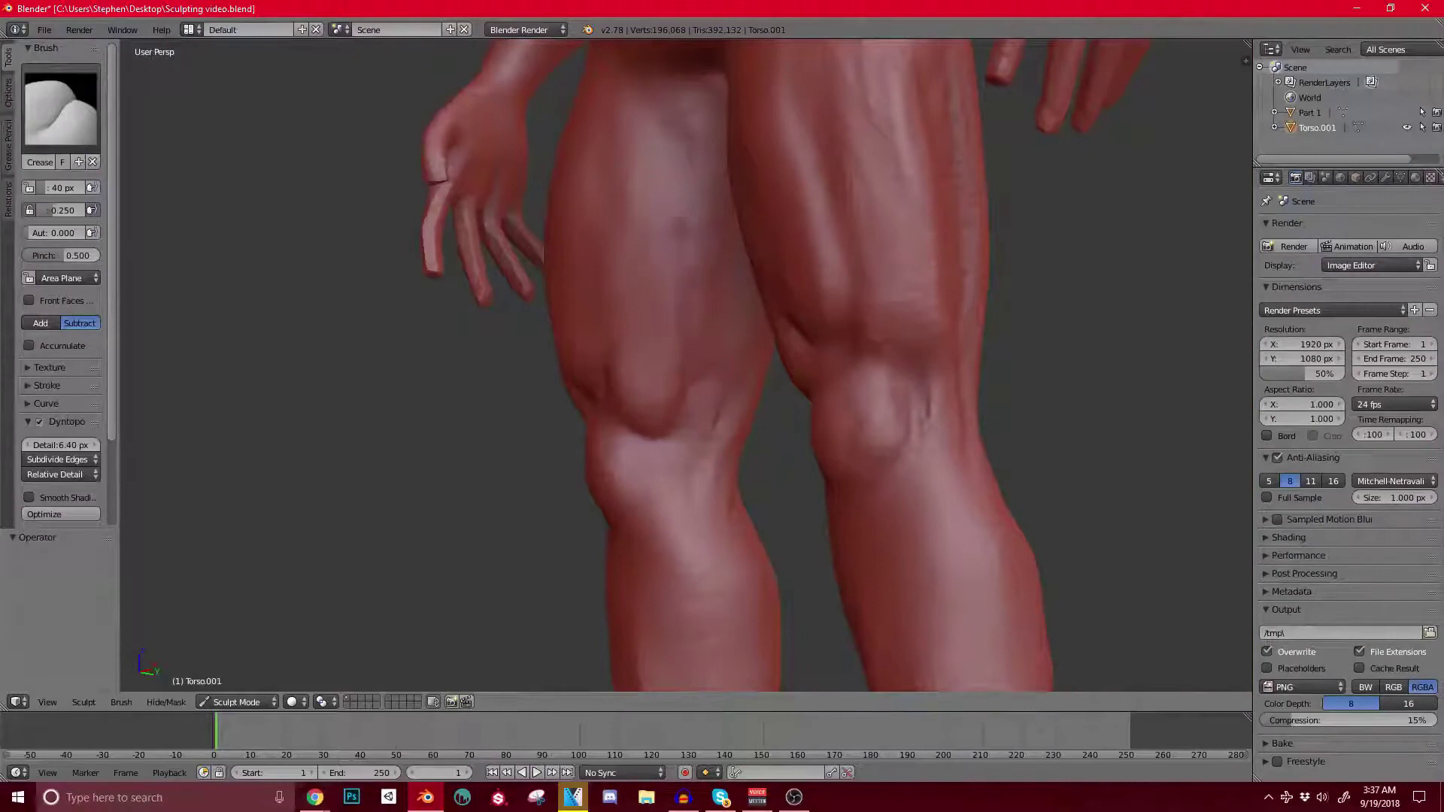
drag(711, 391, 710, 371)
scroll(709, 371, down, 4)
mouse_move(709, 371)
middle_down()
mouse_move(756, 369)
mouse_move(707, 365)
middle_up()
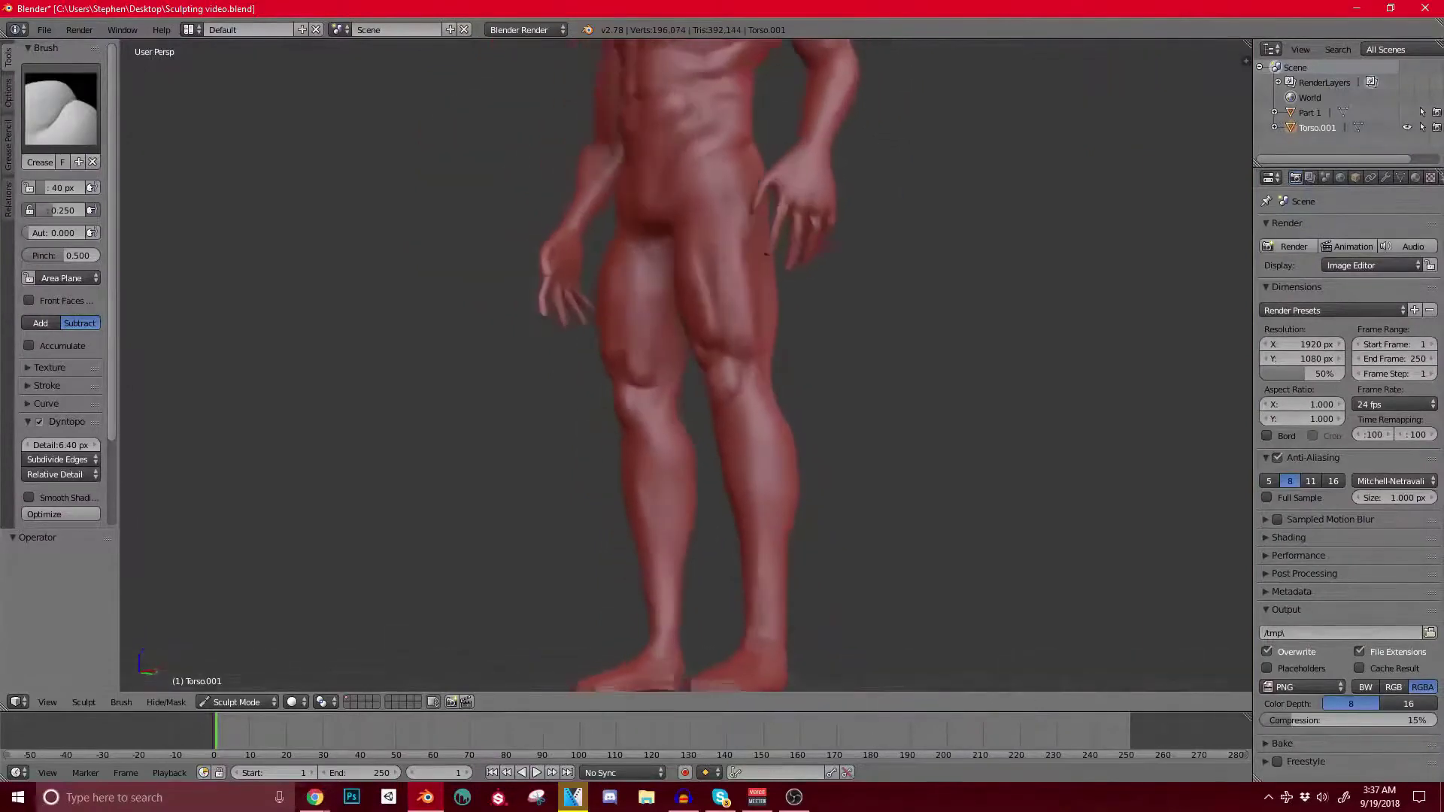
Step: Carve a short Crease stroke by the knee, and build up the lower thigh muscle above it with the Clay Strips brush
scroll(722, 361, up, 3)
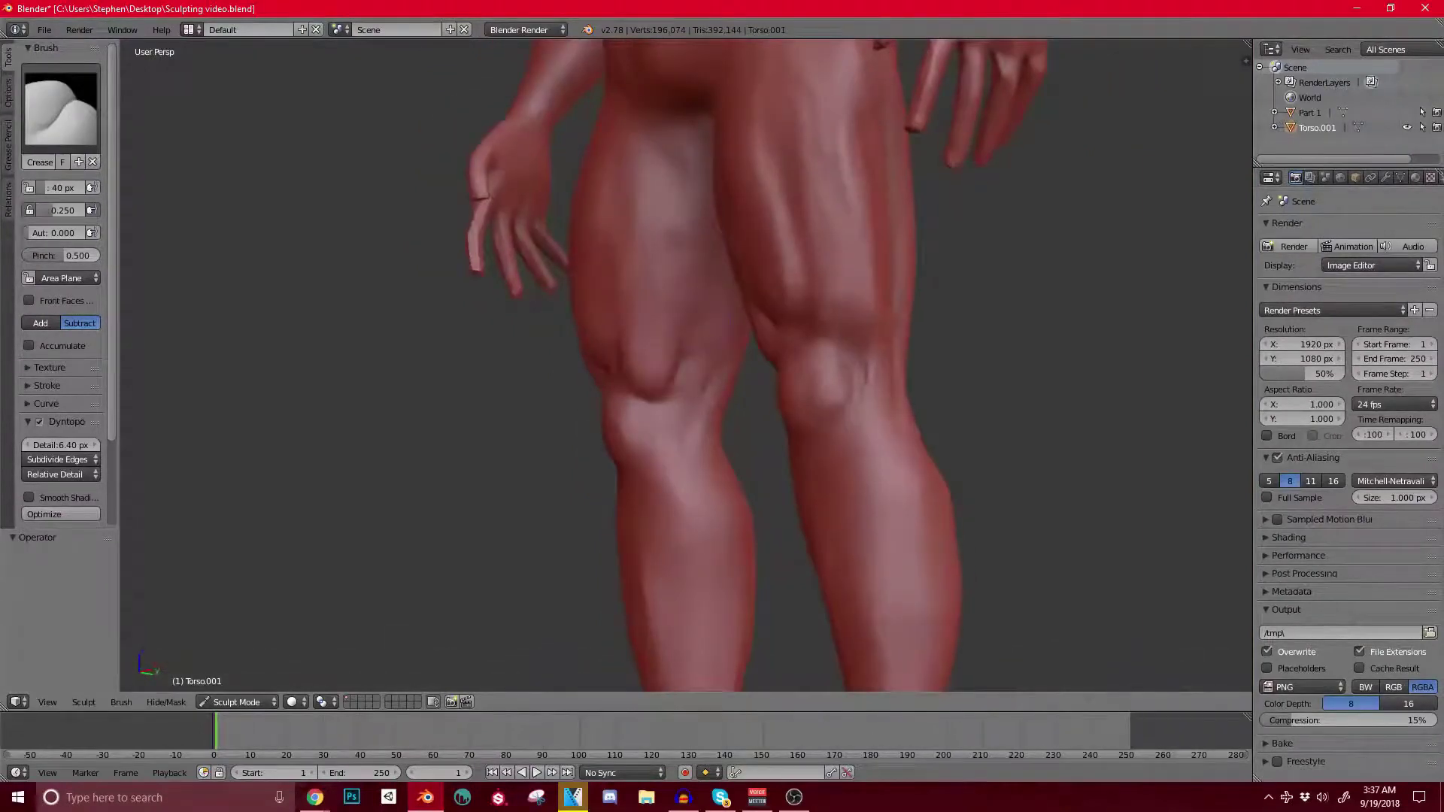
drag(703, 393, 707, 382)
click(60, 109)
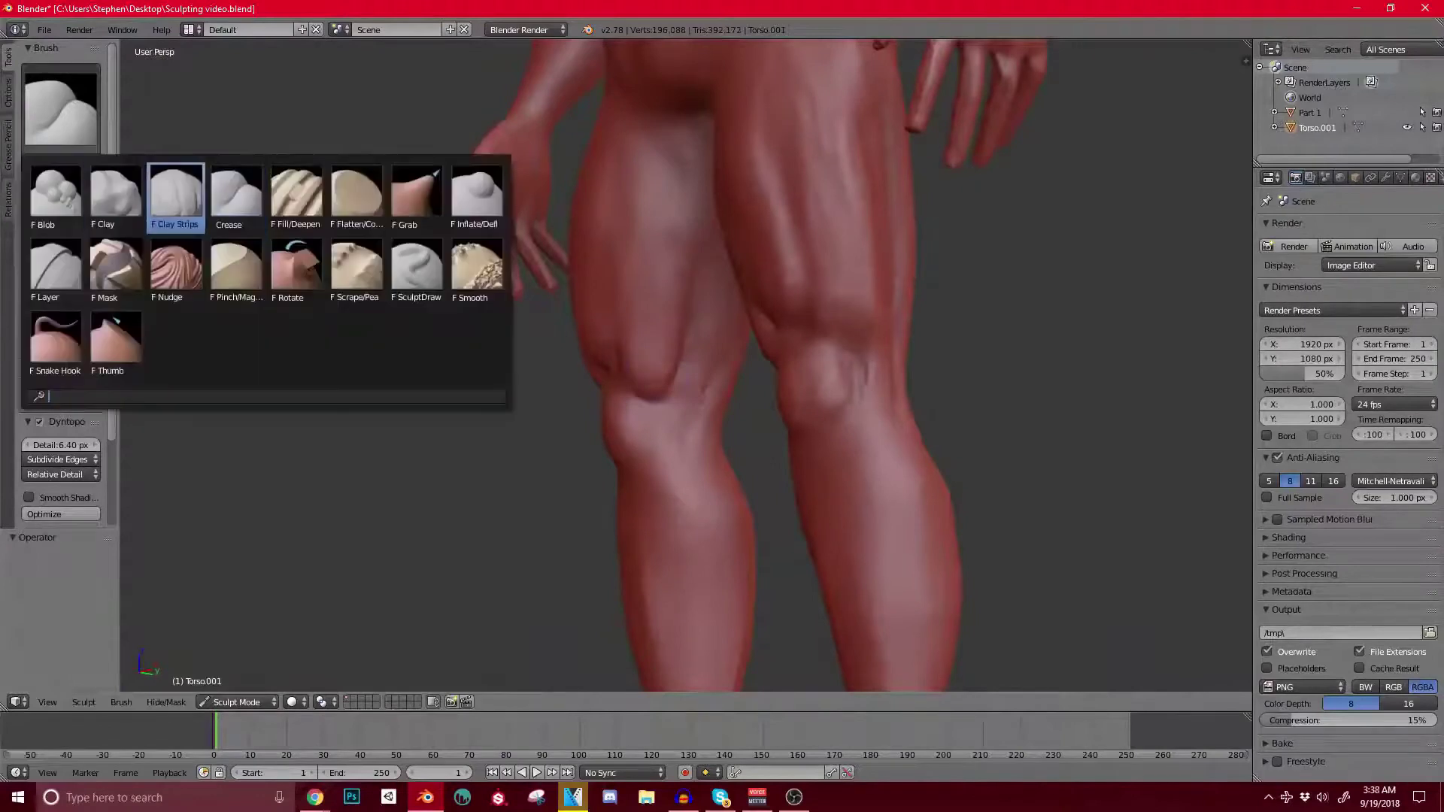
click(177, 202)
drag(657, 331, 654, 362)
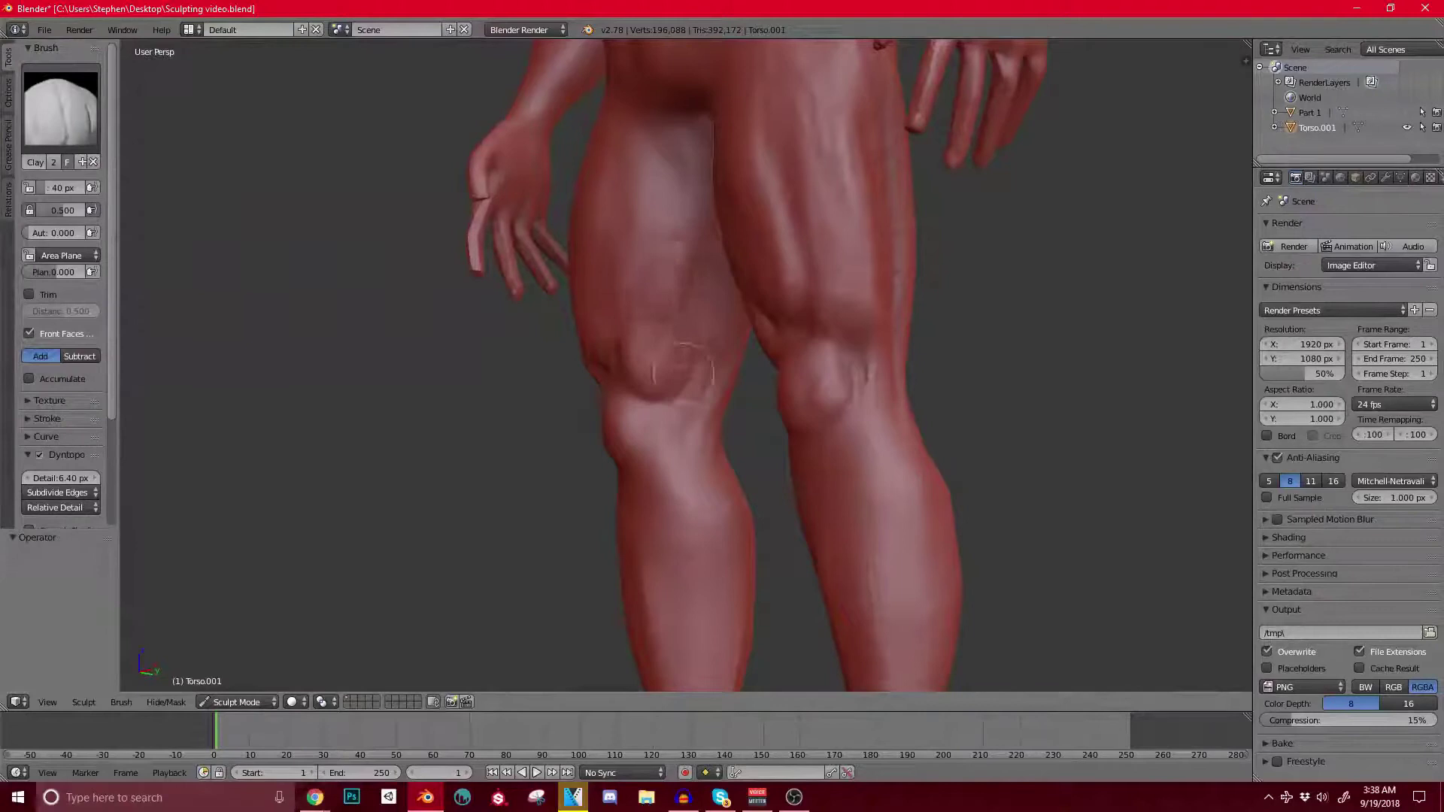
Step: Examine the legs from the front, side and back, and check the proportions of the whole figure
scroll(662, 301, down, 3)
middle_drag(571, 369, 681, 369)
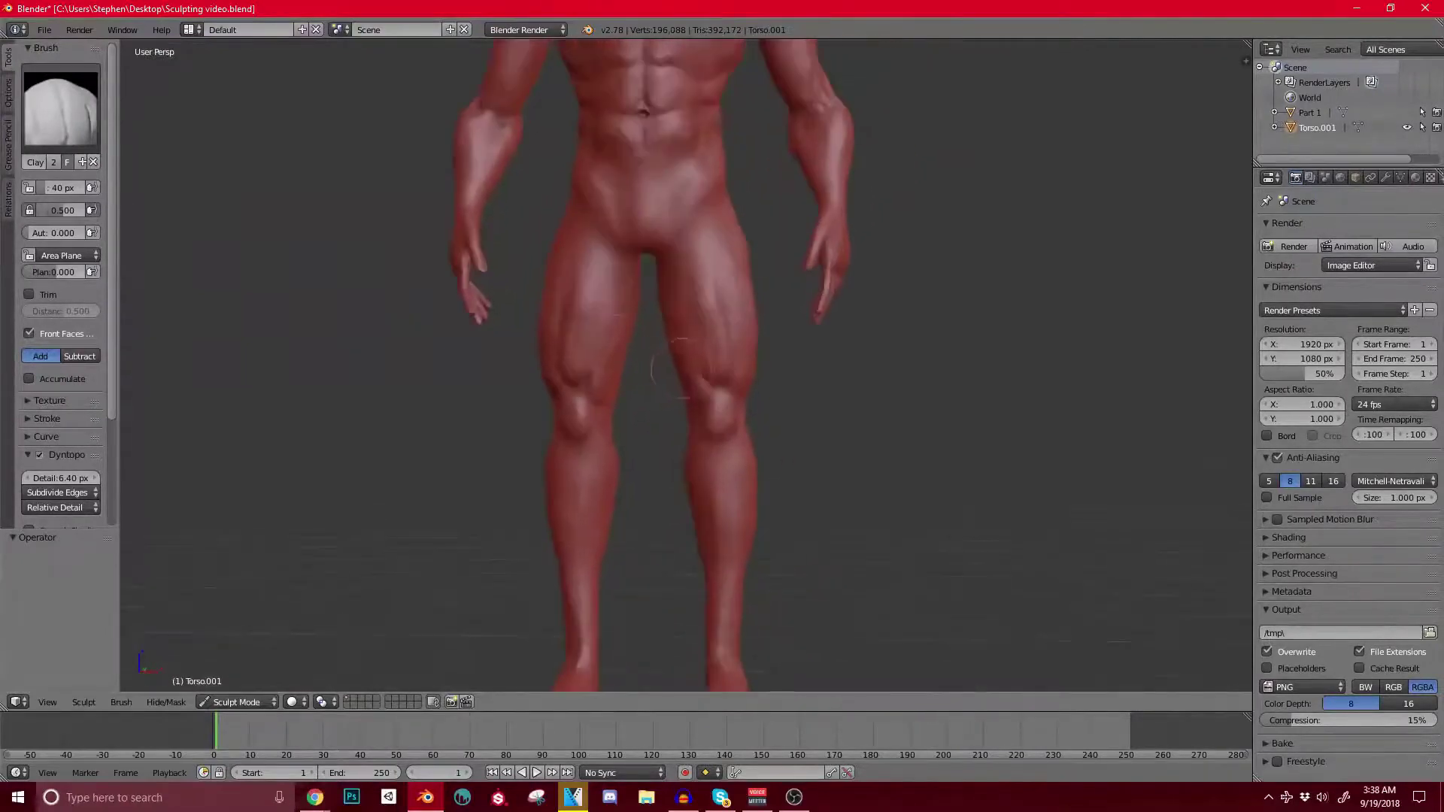
middle_drag(587, 342, 669, 373)
middle_drag(705, 299, 646, 303)
scroll(646, 302, up, 3)
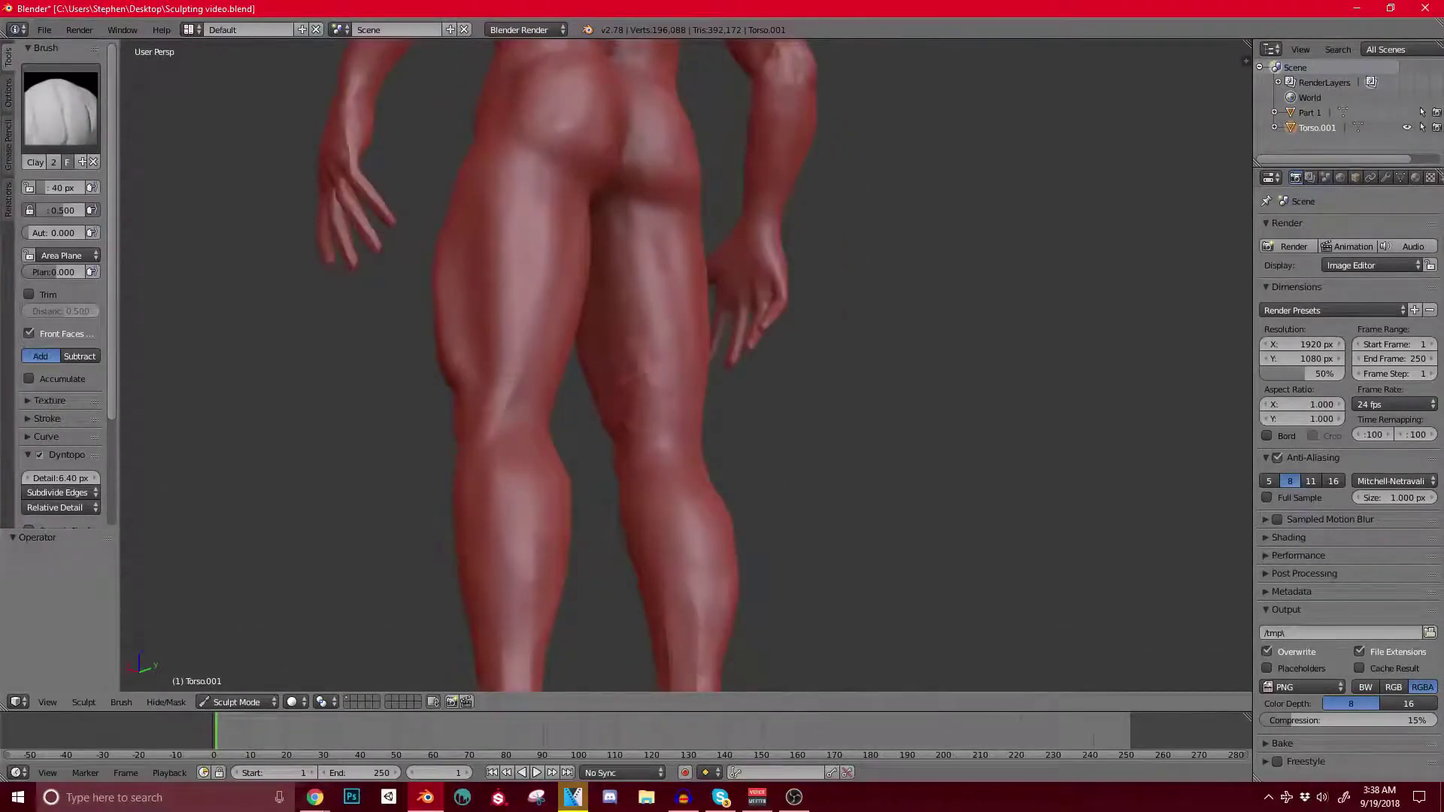
middle_drag(639, 331, 623, 300)
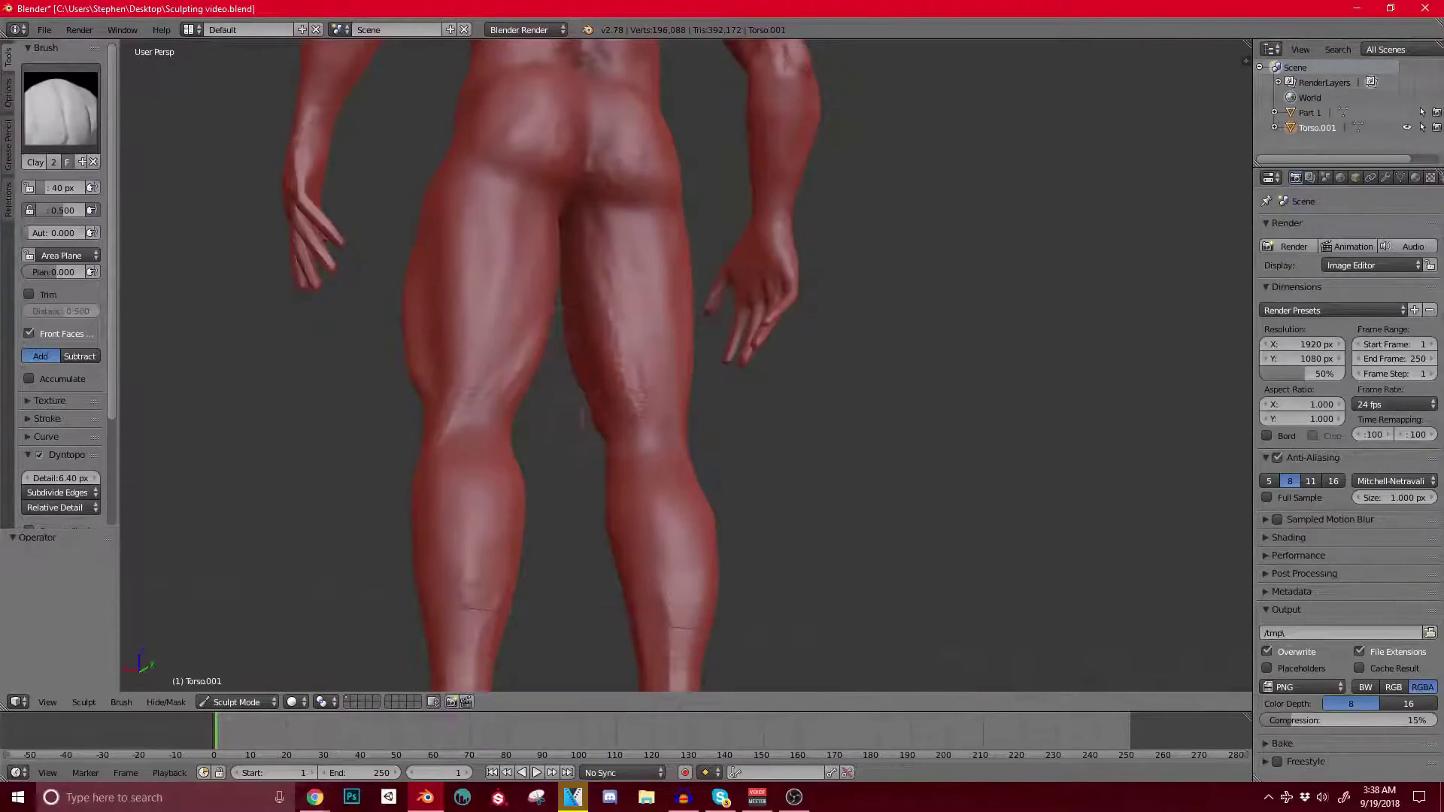
middle_drag(623, 316, 679, 315)
shift+middle_drag(678, 314, 598, 207)
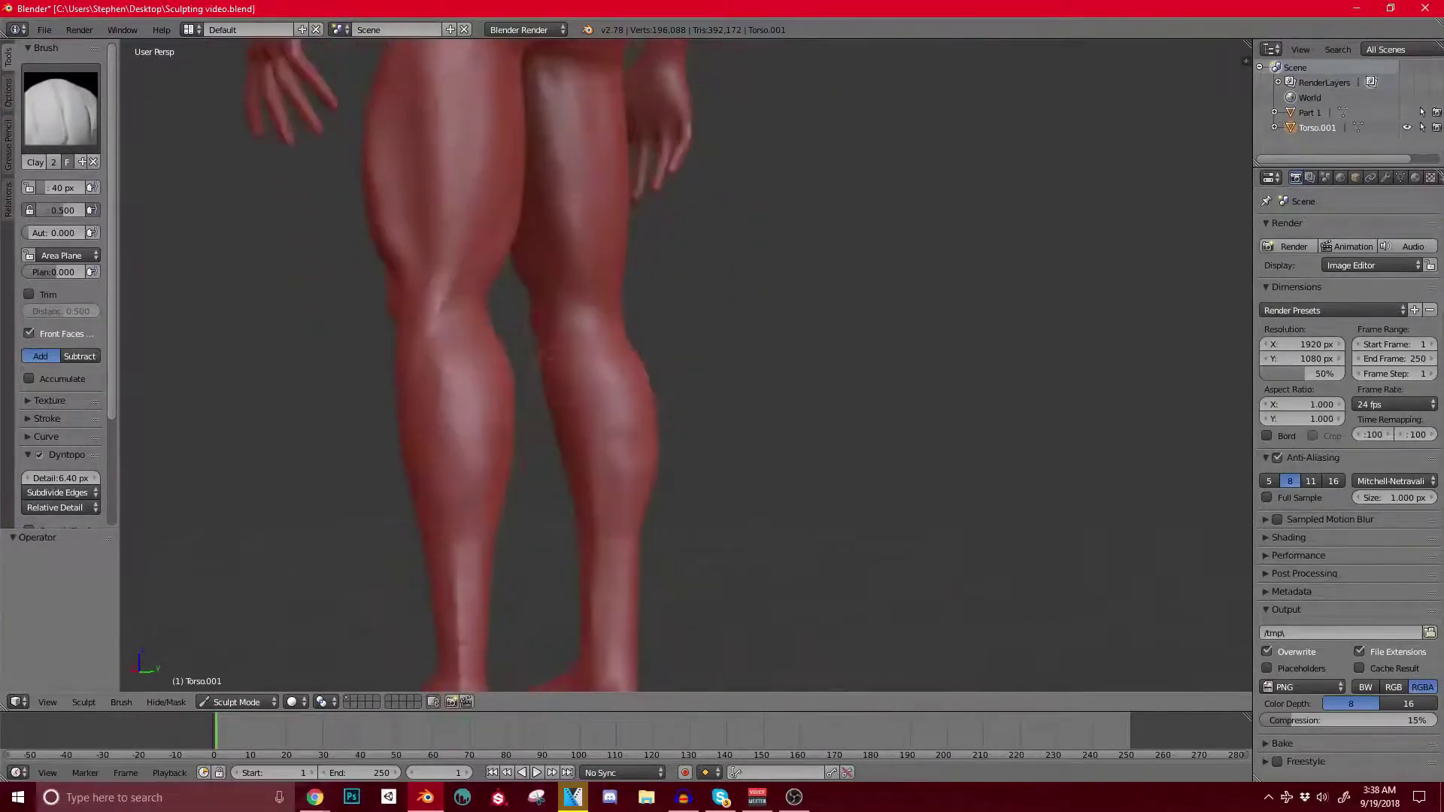
middle_drag(554, 322, 508, 309)
shift+middle_drag(507, 309, 455, 338)
middle_drag(571, 370, 582, 423)
scroll(583, 423, down, 5)
middle_drag(339, 301, 544, 171)
shift+middle_drag(544, 172, 507, 338)
shift+middle_drag(654, 410, 625, 489)
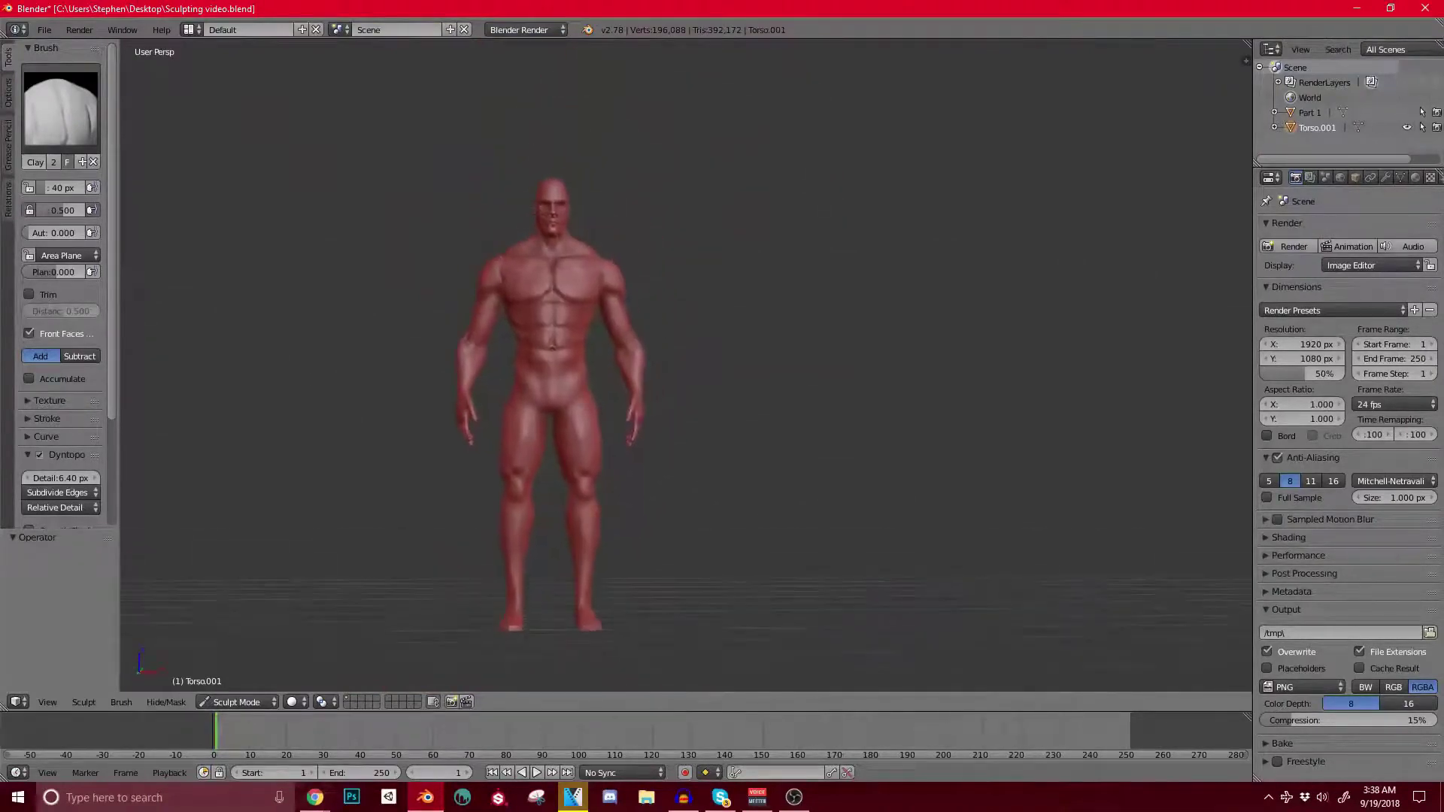
Step: Save the file over the existing Sculpting video.blend
key(ctrl+s)
click(527, 374)
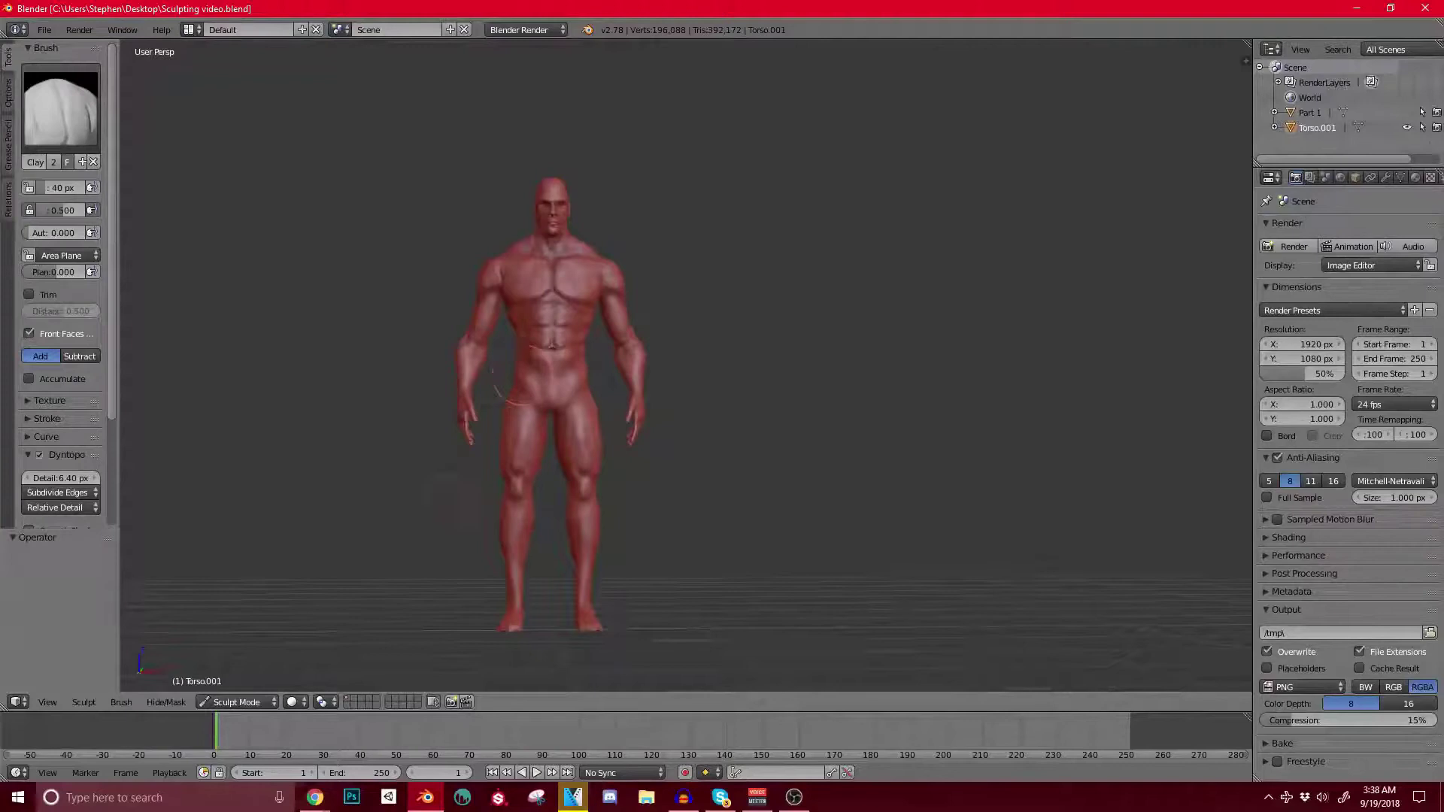
shift+middle_drag(449, 391, 402, 390)
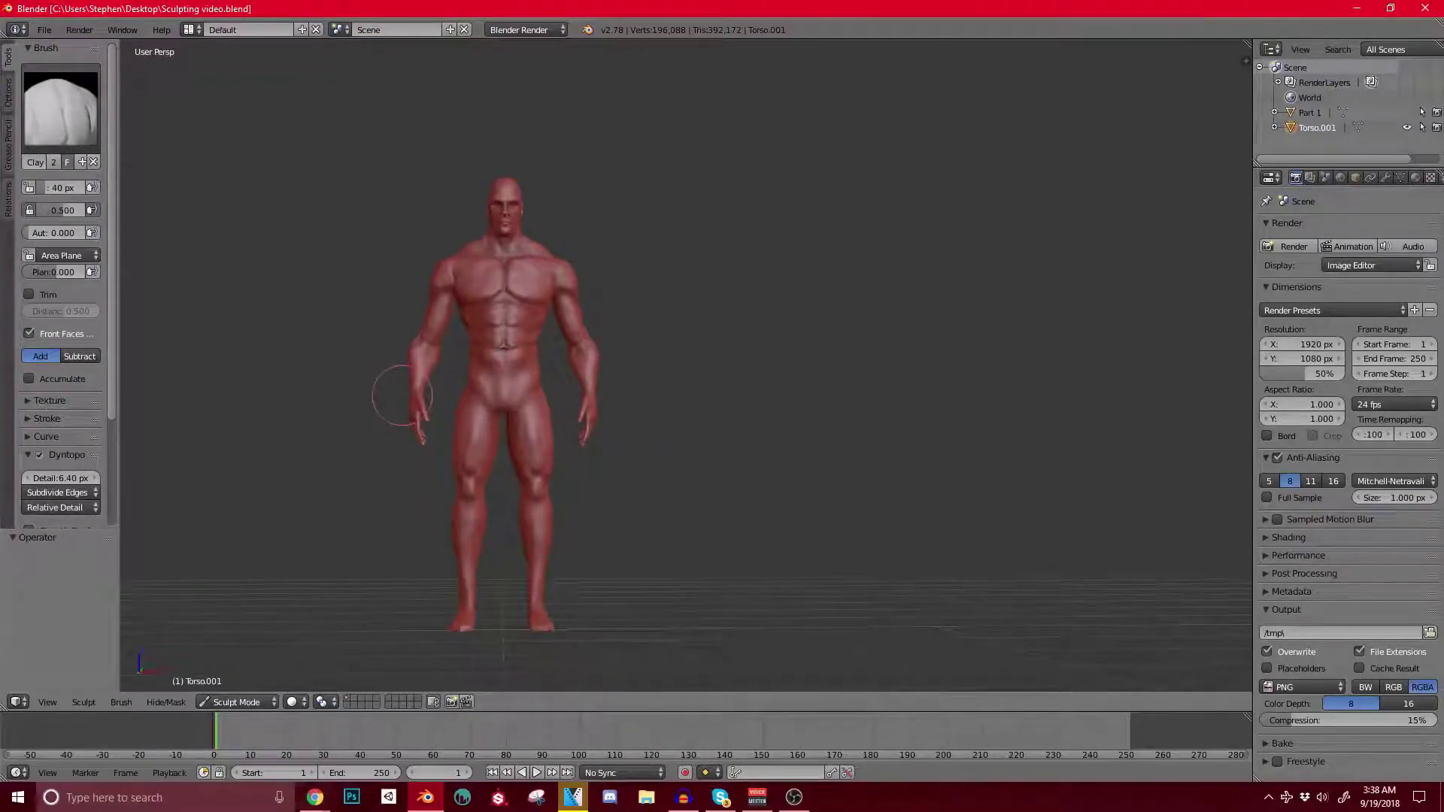
Step: Build up the buttock with Clay Strips strokes, enlarging the brush to 78 px
middle_drag(436, 206, 621, 299)
scroll(730, 297, up, 5)
scroll(602, 361, up, 3)
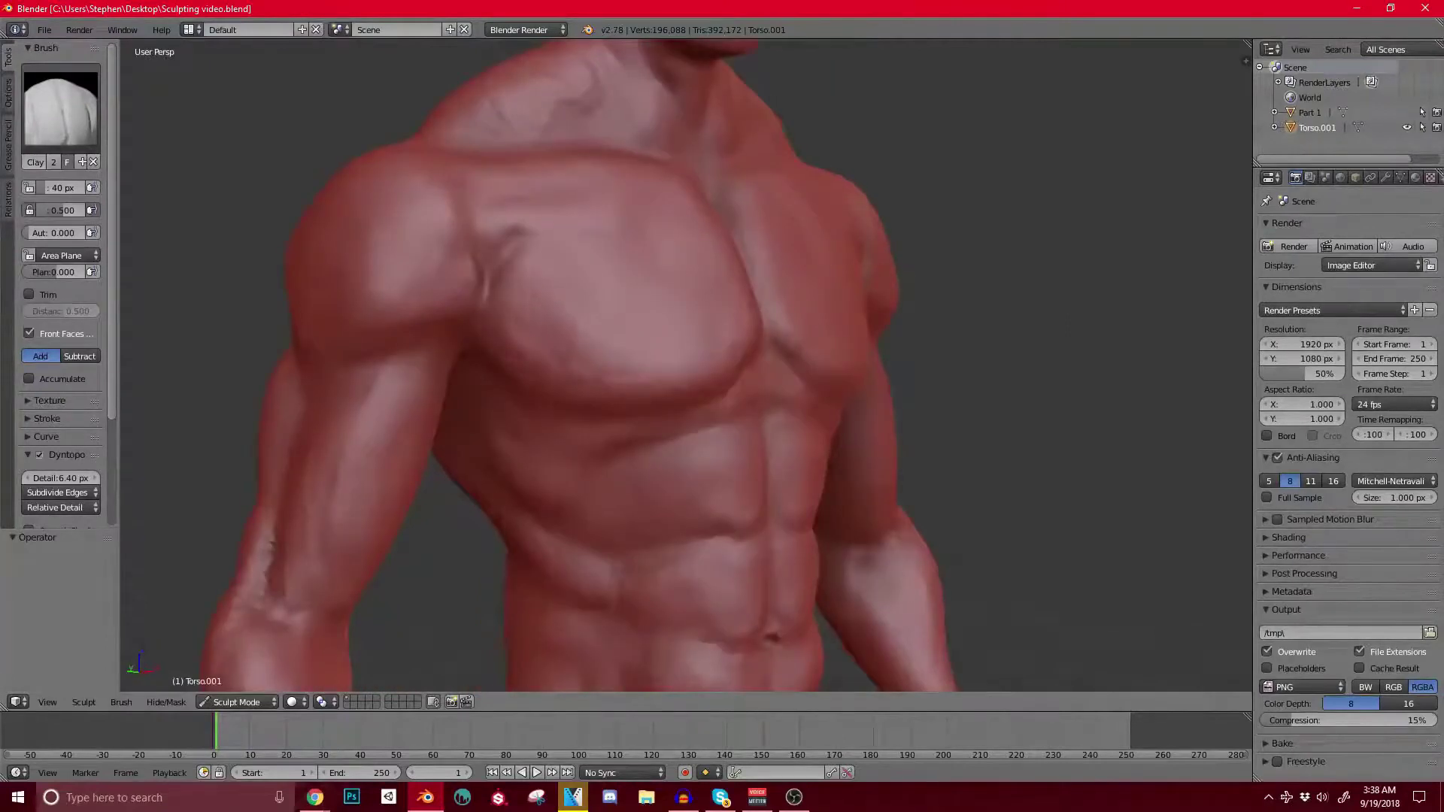
scroll(601, 361, down, 4)
mouse_move(602, 361)
shift+middle_down()
mouse_move(536, 278)
mouse_move(767, 280)
mouse_move(666, 310)
shift+middle_up()
scroll(684, 364, up, 3)
scroll(684, 365, down, 1)
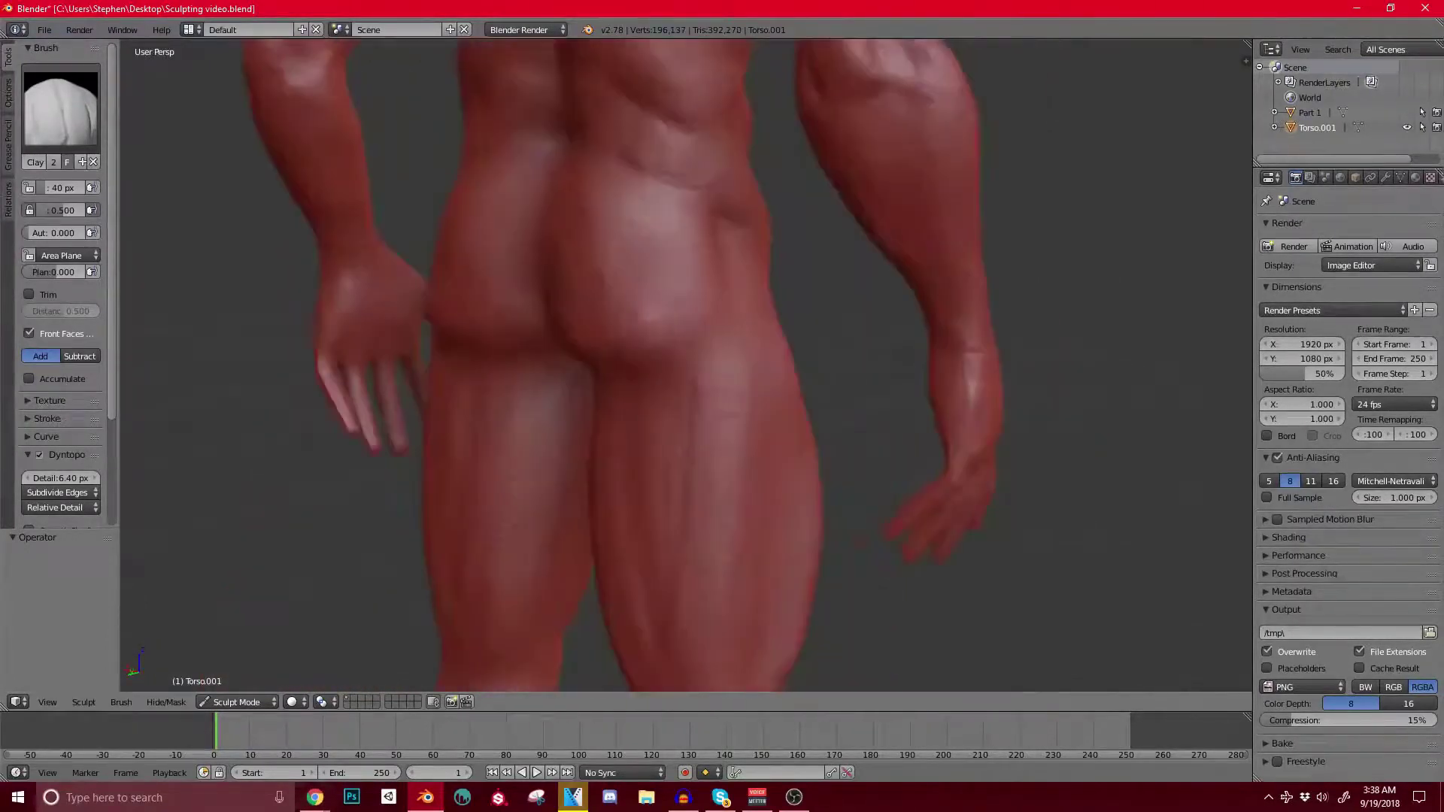
drag(662, 303, 692, 319)
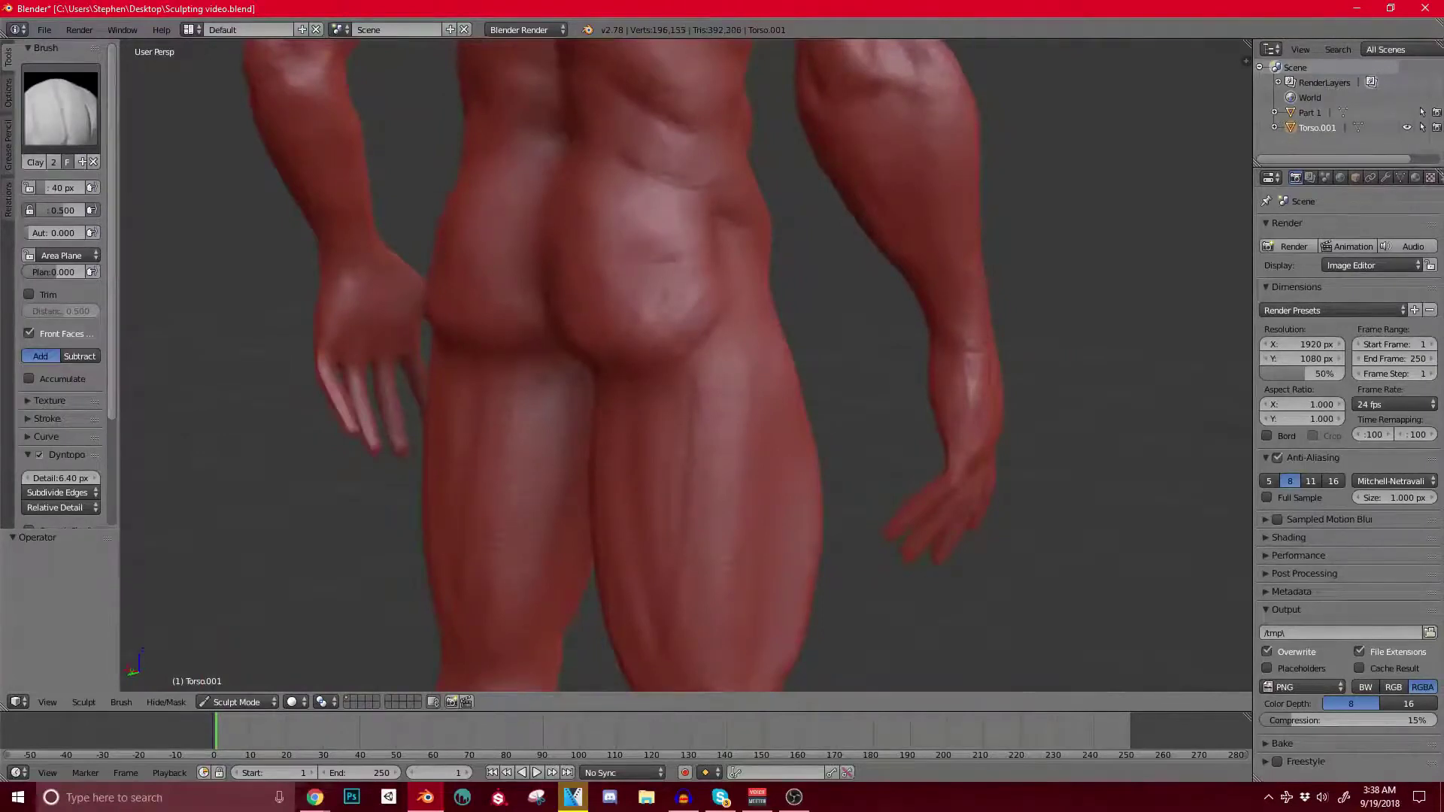
key(bracketright)
mouse_move(637, 280)
mouse_down()
mouse_move(654, 314)
mouse_move(666, 258)
mouse_move(655, 286)
mouse_up()
Step: Sculpt the hamstring muscles down the side and back of the thigh with Clay Strips strokes
middle_drag(669, 301, 564, 297)
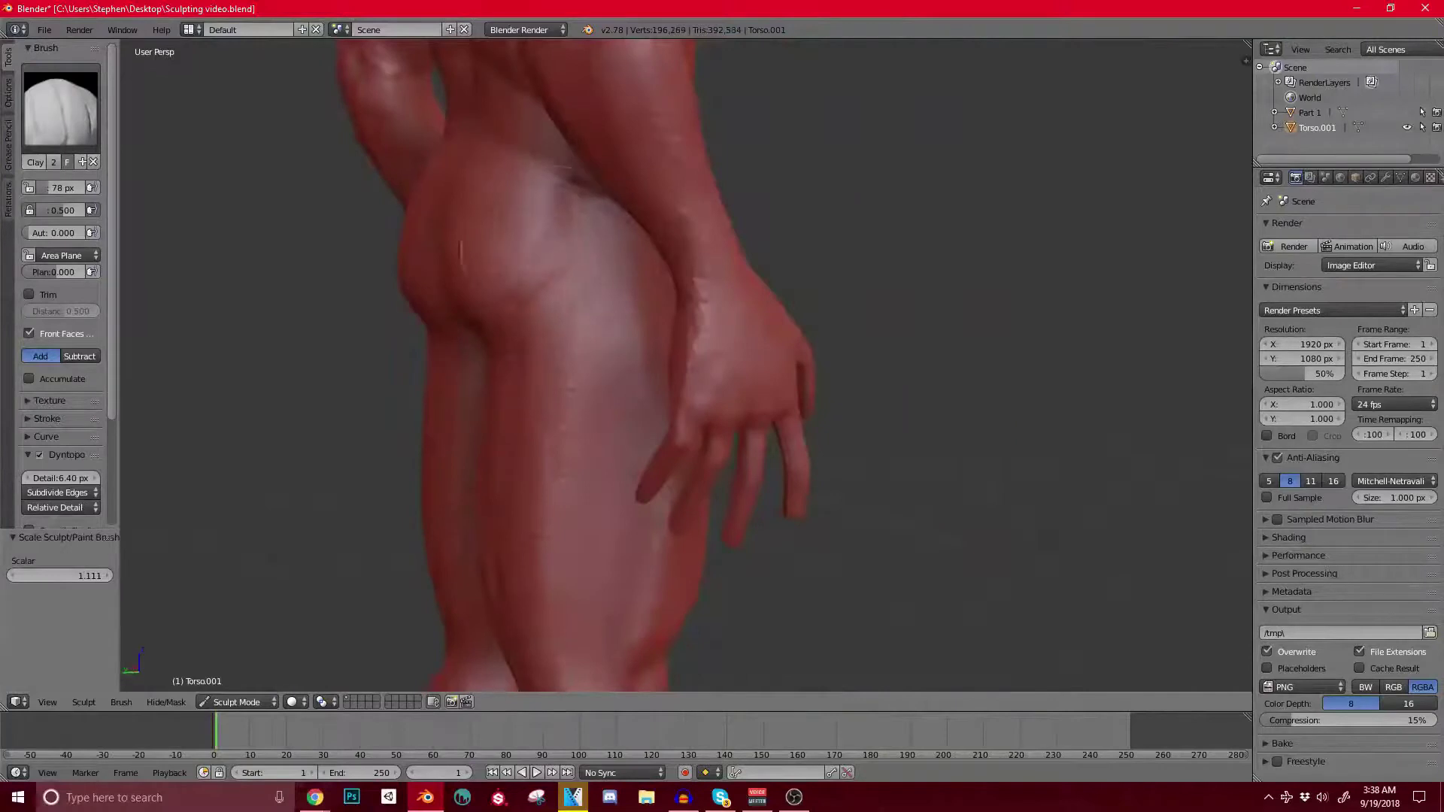
shift+middle_drag(613, 450, 568, 245)
drag(550, 362, 527, 481)
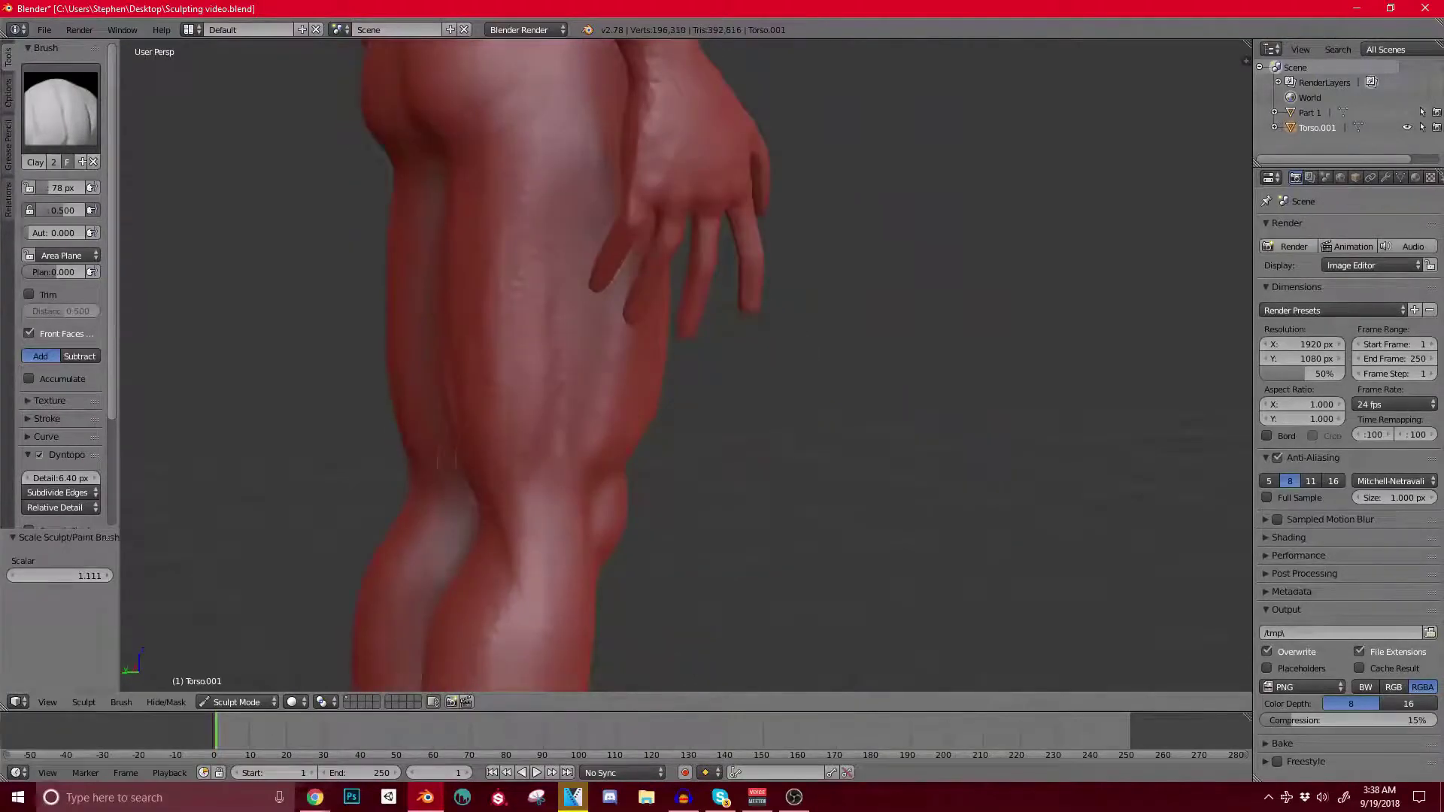
scroll(545, 391, down, 5)
middle_drag(527, 390, 681, 395)
scroll(534, 406, up, 4)
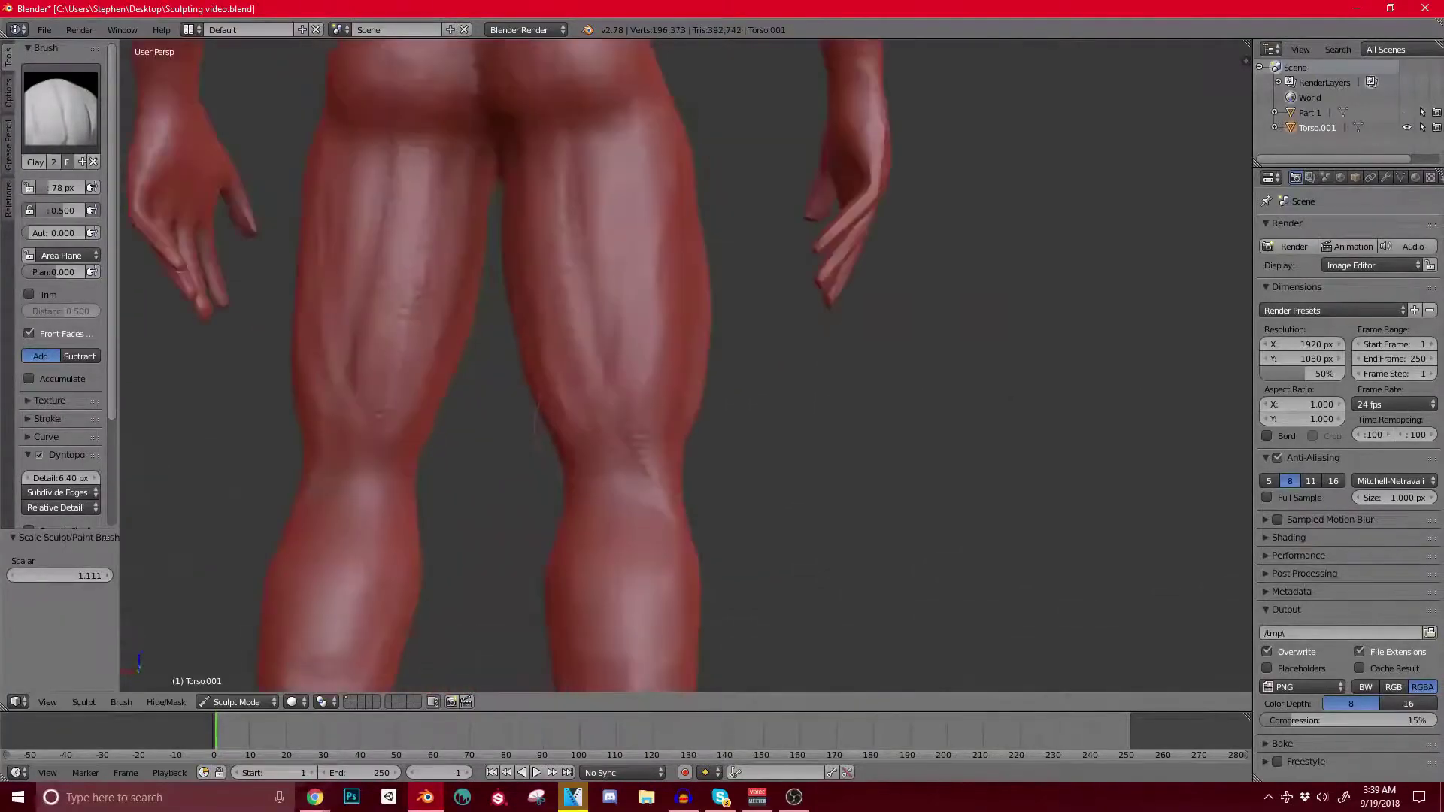
mouse_move(564, 271)
mouse_down()
mouse_move(583, 369)
mouse_move(559, 356)
mouse_move(581, 154)
mouse_move(601, 271)
mouse_move(573, 266)
mouse_up()
middle_drag(574, 266, 630, 264)
scroll(556, 361, down, 3)
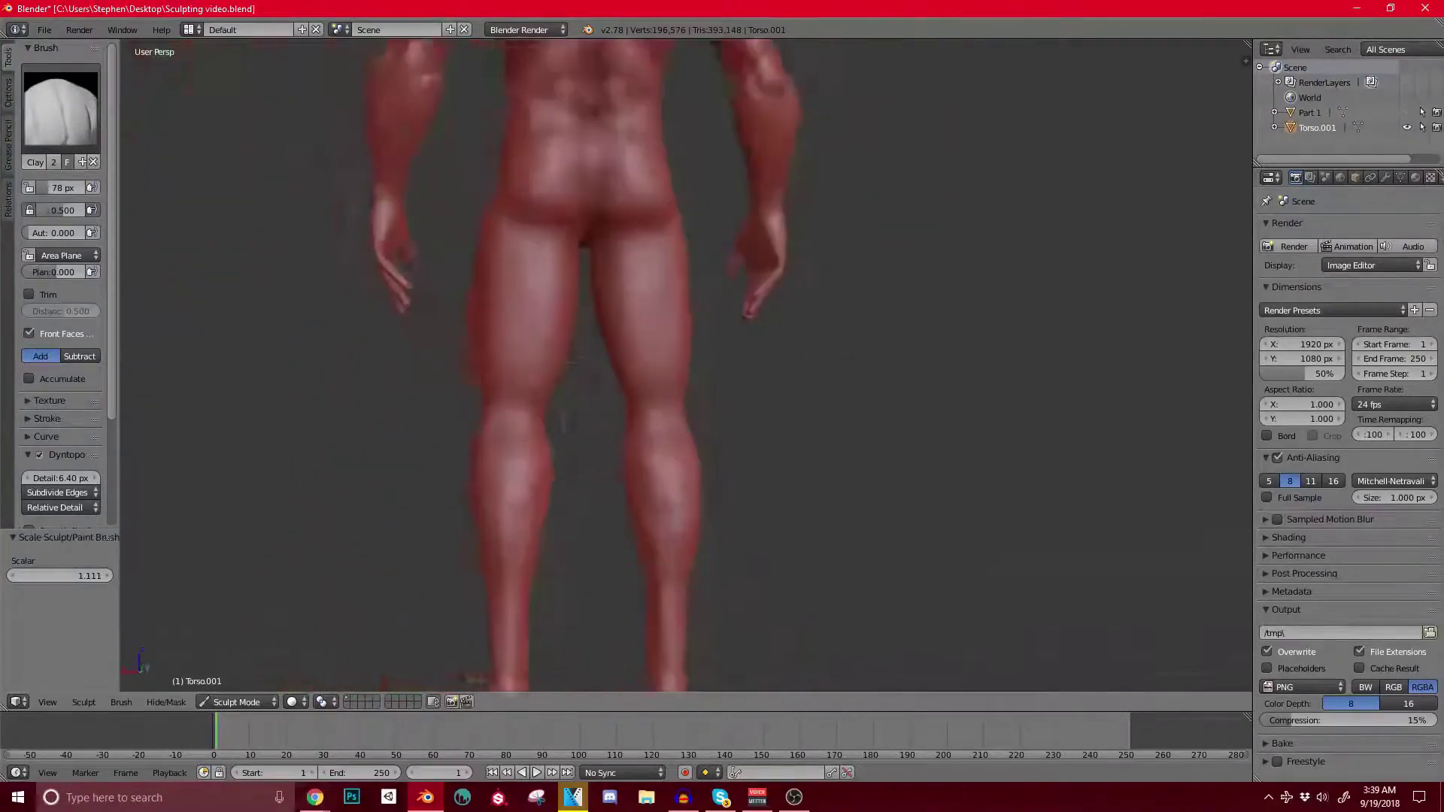
Step: Add Clay Strips volume to the back of the calf, working down to the lower end of the muscle
shift+middle_drag(613, 478, 488, 357)
scroll(492, 365, up, 3)
drag(555, 330, 576, 417)
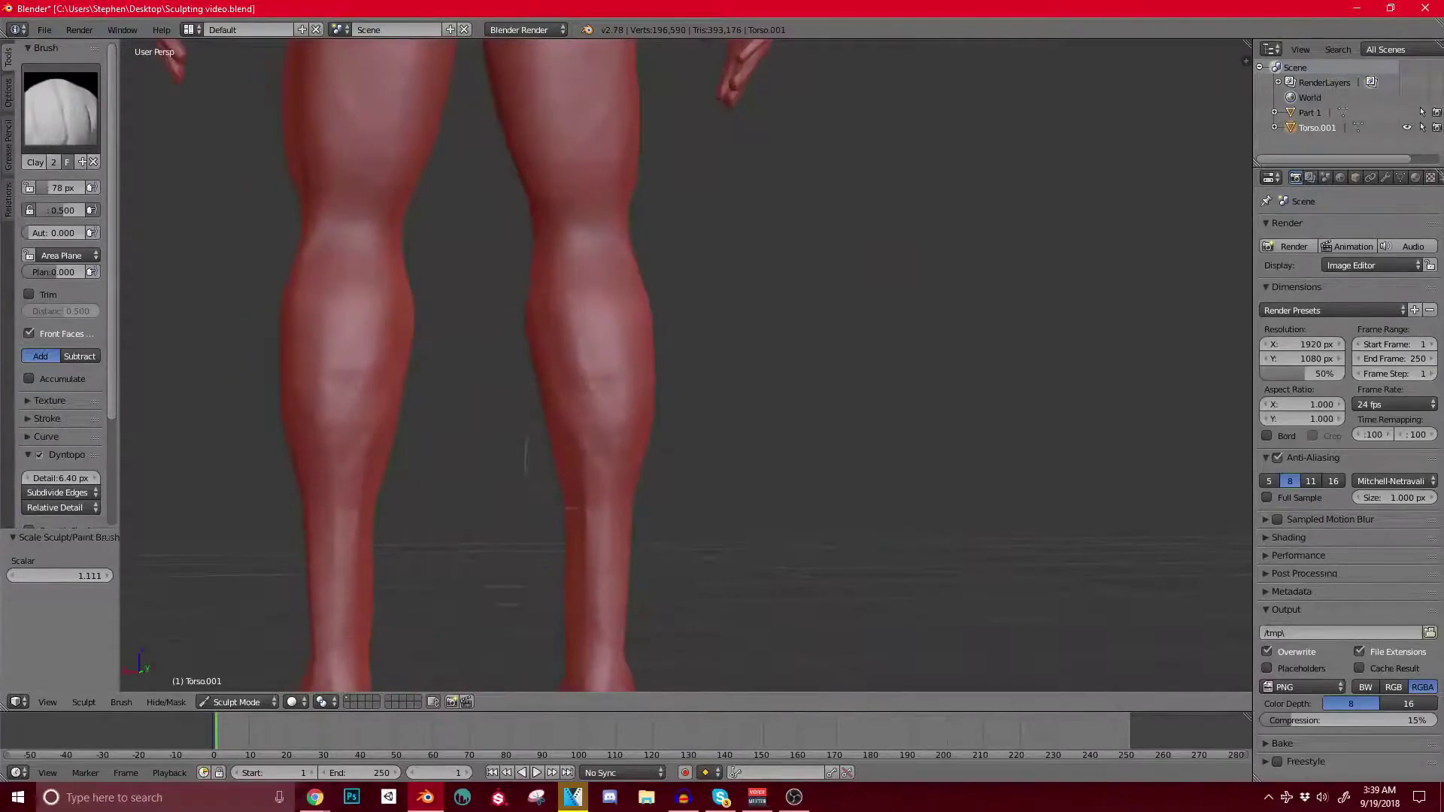
mouse_move(585, 457)
middle_down()
mouse_move(594, 399)
mouse_move(527, 394)
middle_up()
scroll(593, 399, up, 2)
mouse_move(501, 391)
mouse_down()
mouse_move(458, 493)
mouse_move(515, 497)
mouse_move(500, 516)
mouse_move(499, 477)
mouse_up()
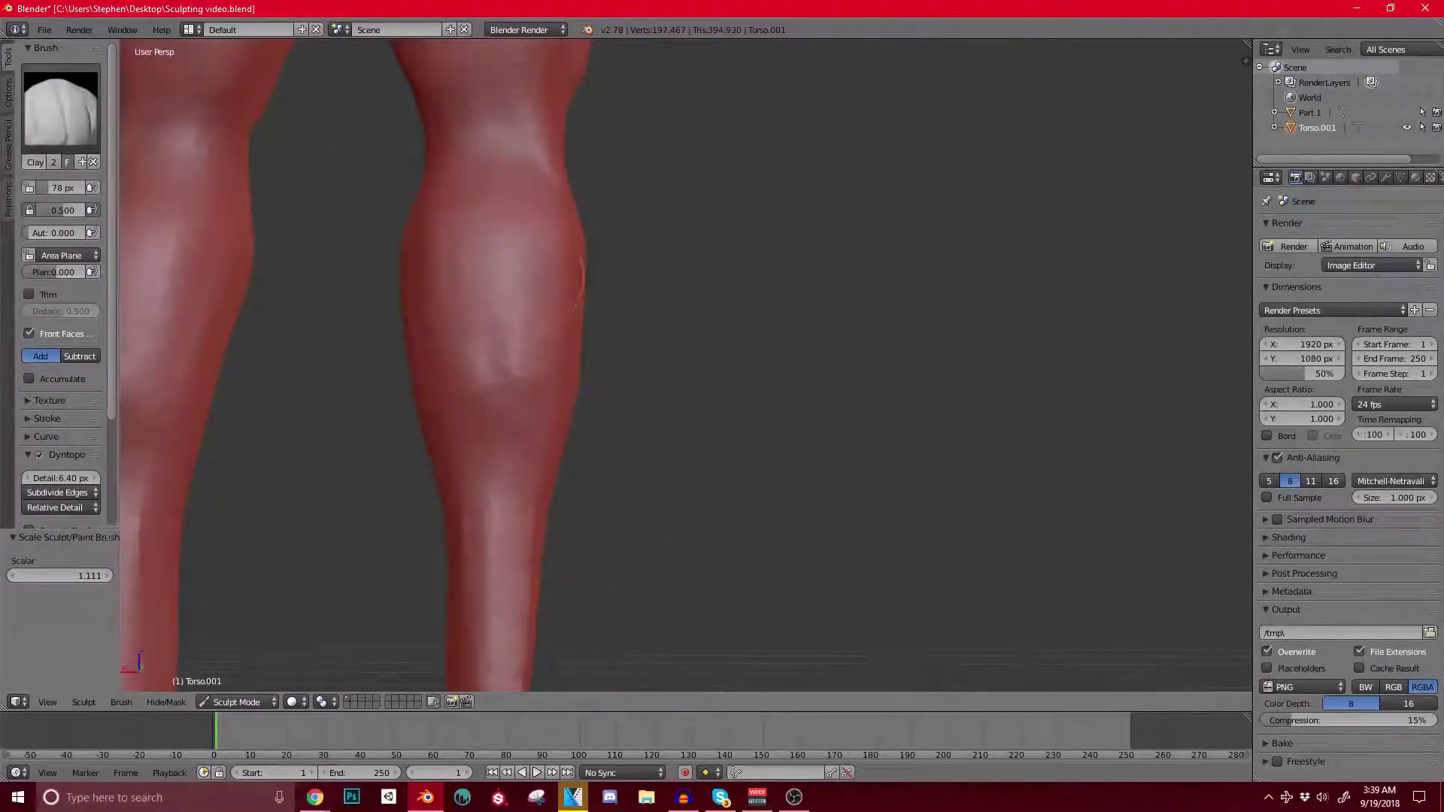
Step: Define the lower edge of the calf muscle and build up the Achilles tendon area towards the ankle
middle_drag(640, 280, 488, 305)
drag(488, 353, 508, 443)
middle_drag(455, 410, 600, 365)
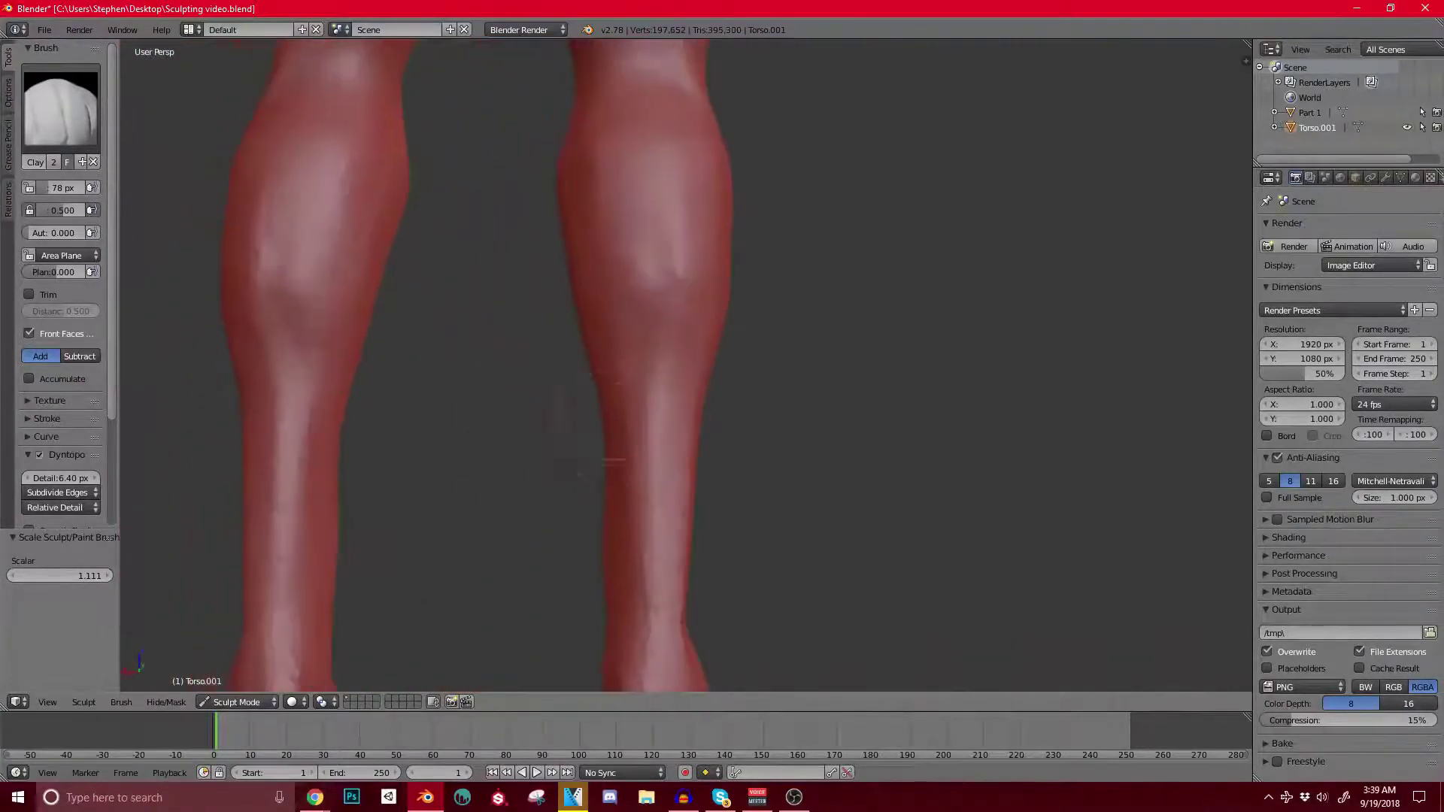
drag(600, 365, 591, 519)
shift+middle_drag(595, 541, 562, 464)
middle_drag(560, 406, 534, 365)
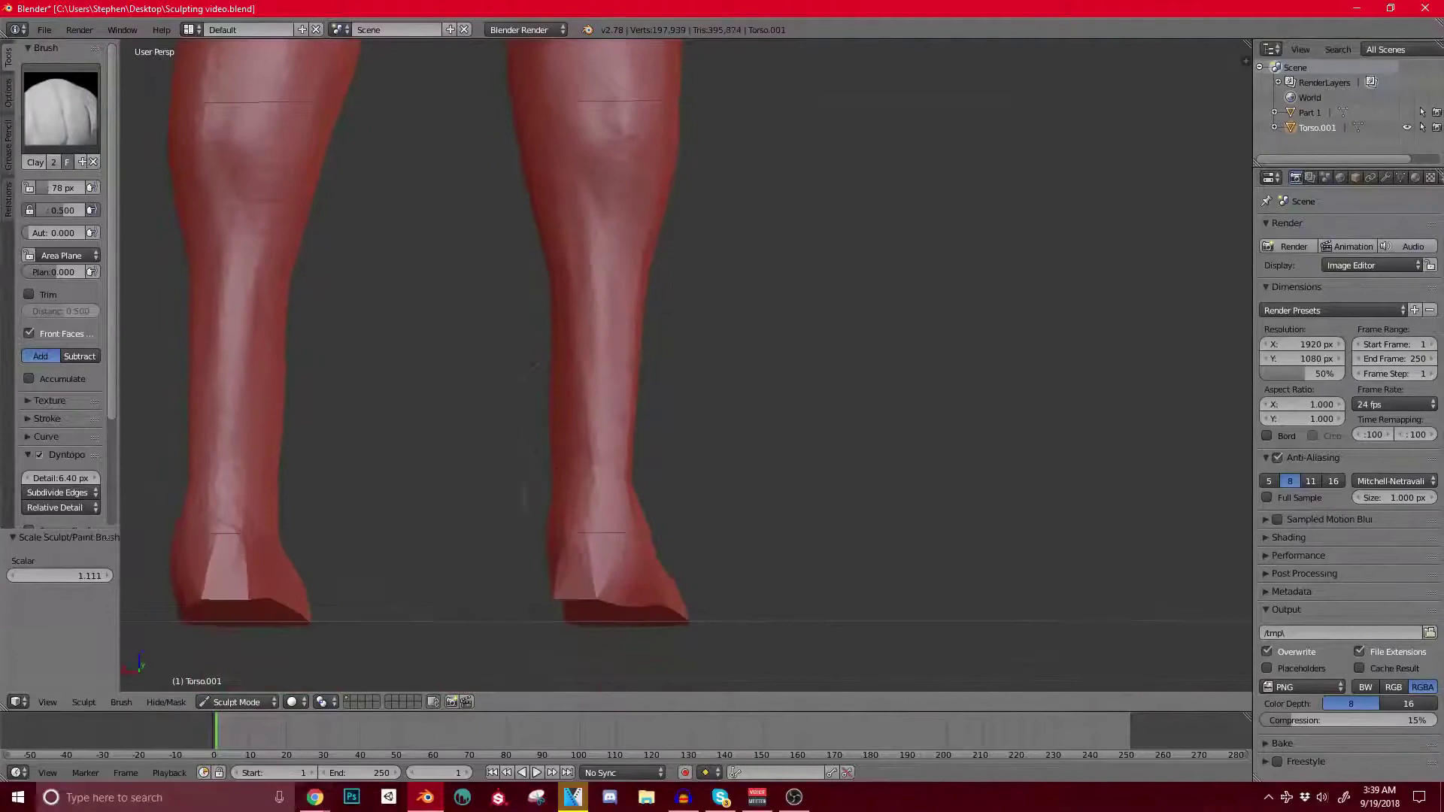
Step: Round the blocky heel and ankle of the foot with Clay Strips strokes
scroll(586, 414, up, 2)
shift+middle_drag(588, 621, 578, 410)
shift+middle_drag(598, 218, 603, 250)
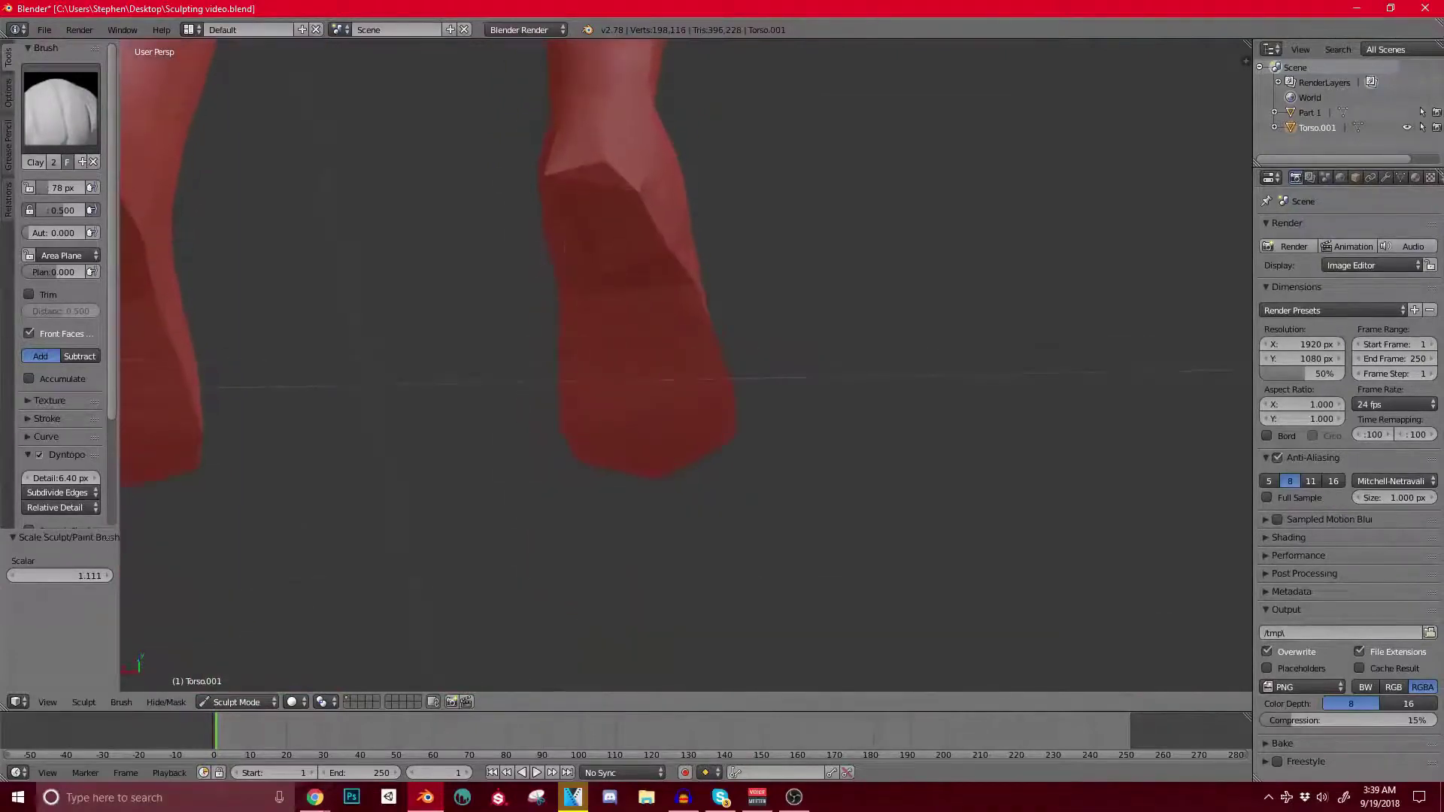
mouse_move(606, 233)
mouse_down()
mouse_move(610, 201)
mouse_move(594, 188)
mouse_move(594, 203)
mouse_up()
mouse_move(602, 226)
middle_down()
mouse_move(436, 361)
mouse_move(650, 251)
middle_up()
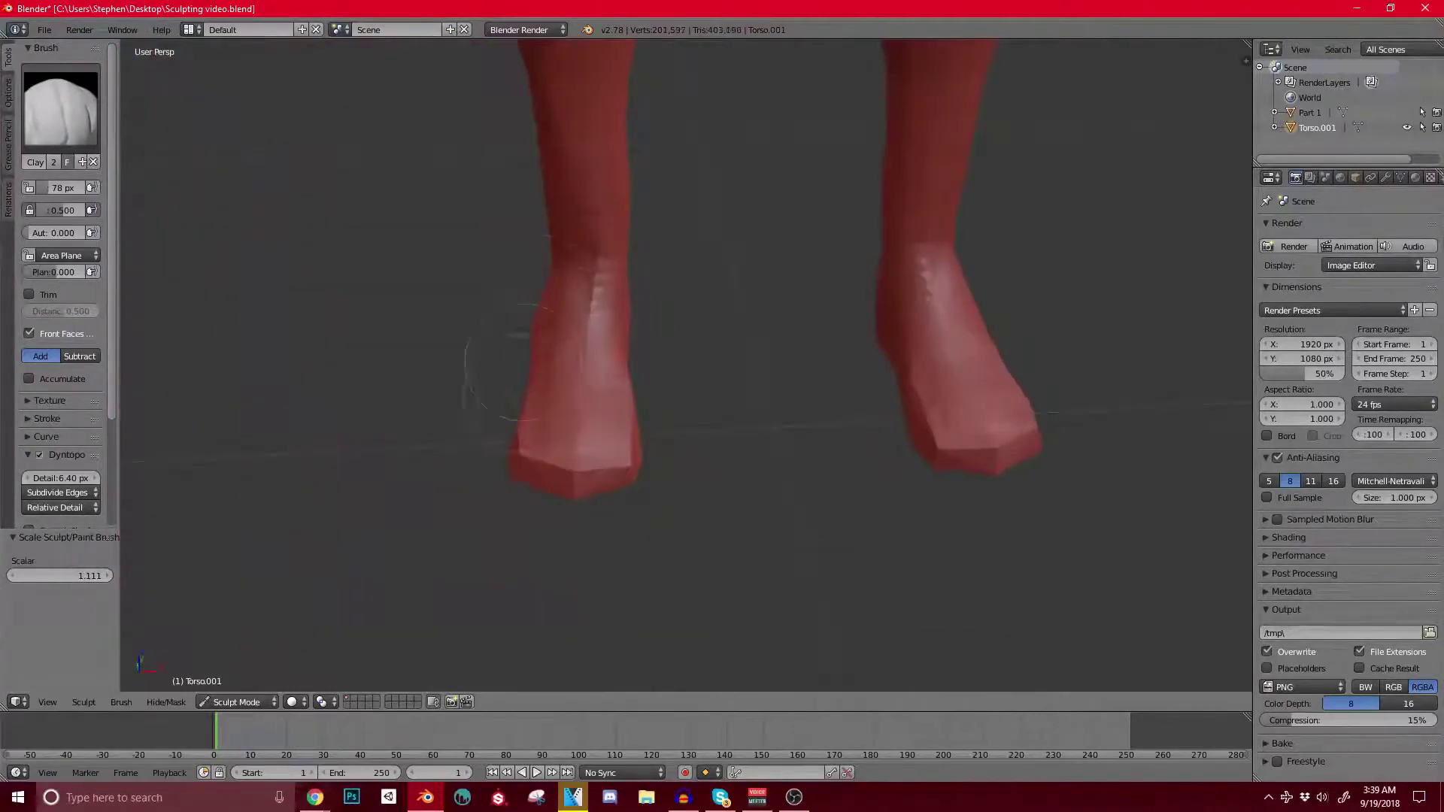
middle_drag(524, 361, 395, 338)
scroll(527, 353, up, 1)
shift+middle_drag(677, 377, 324, 337)
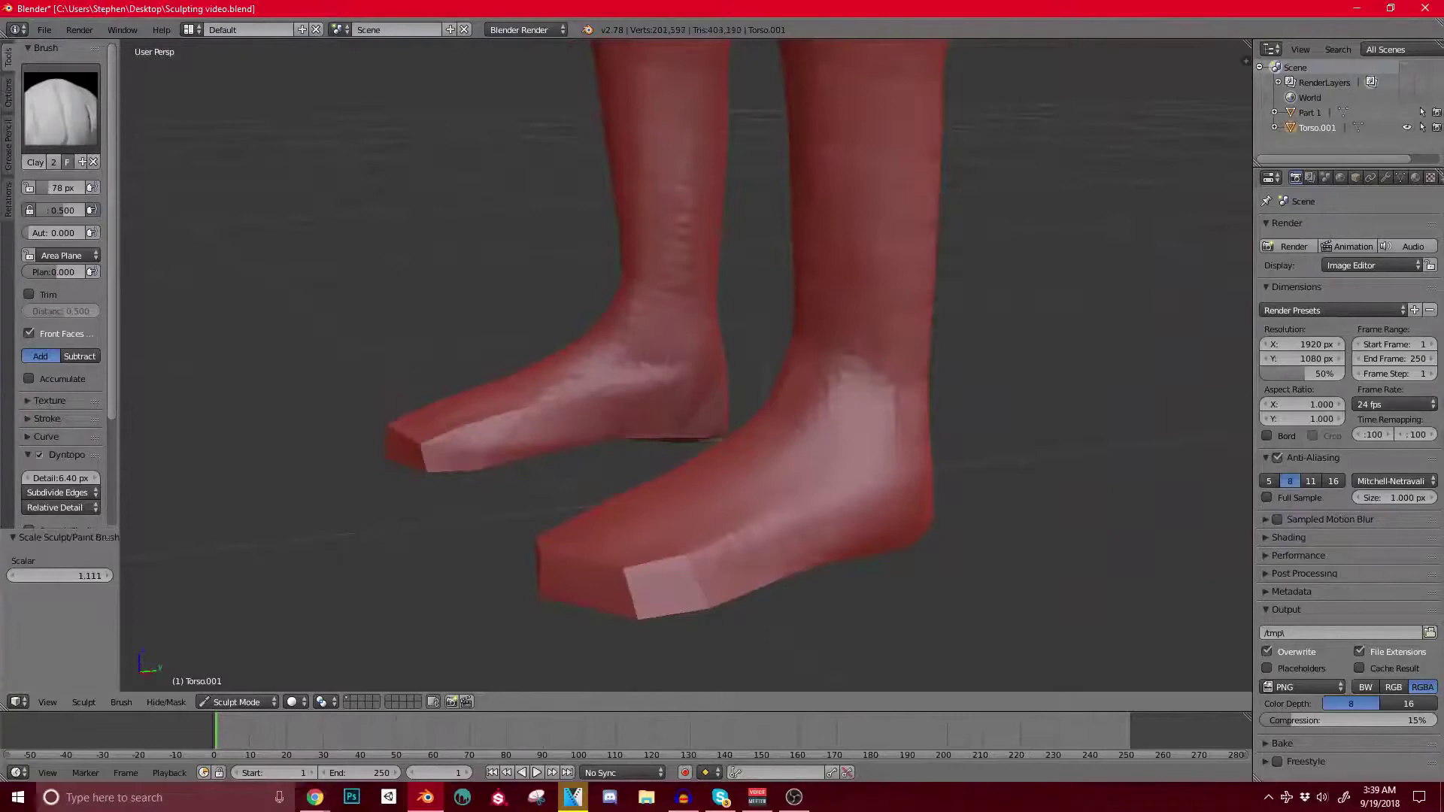
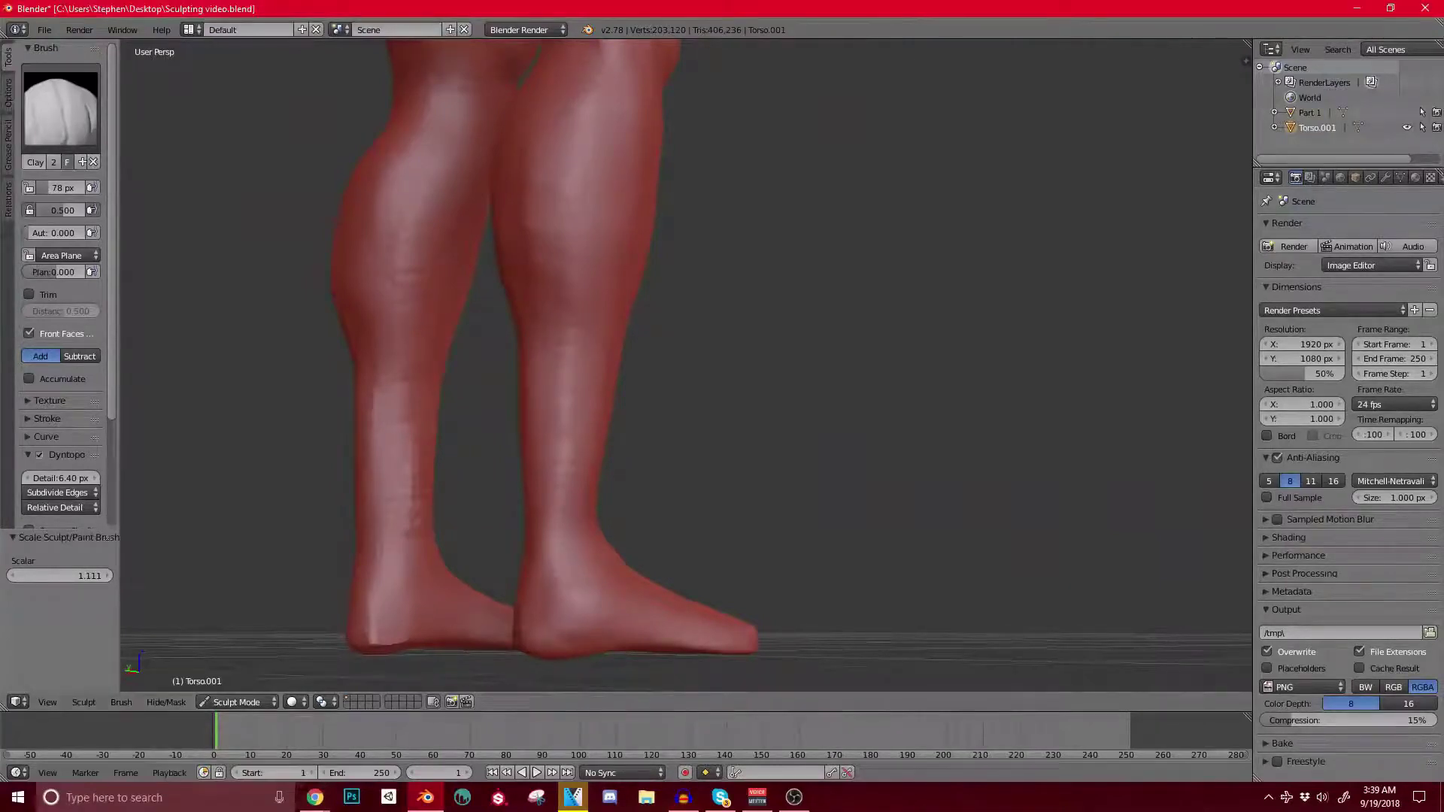
Step: Refine the transition from the calf muscle to the Achilles tendon with a downward clay stroke
scroll(532, 306, up, 2)
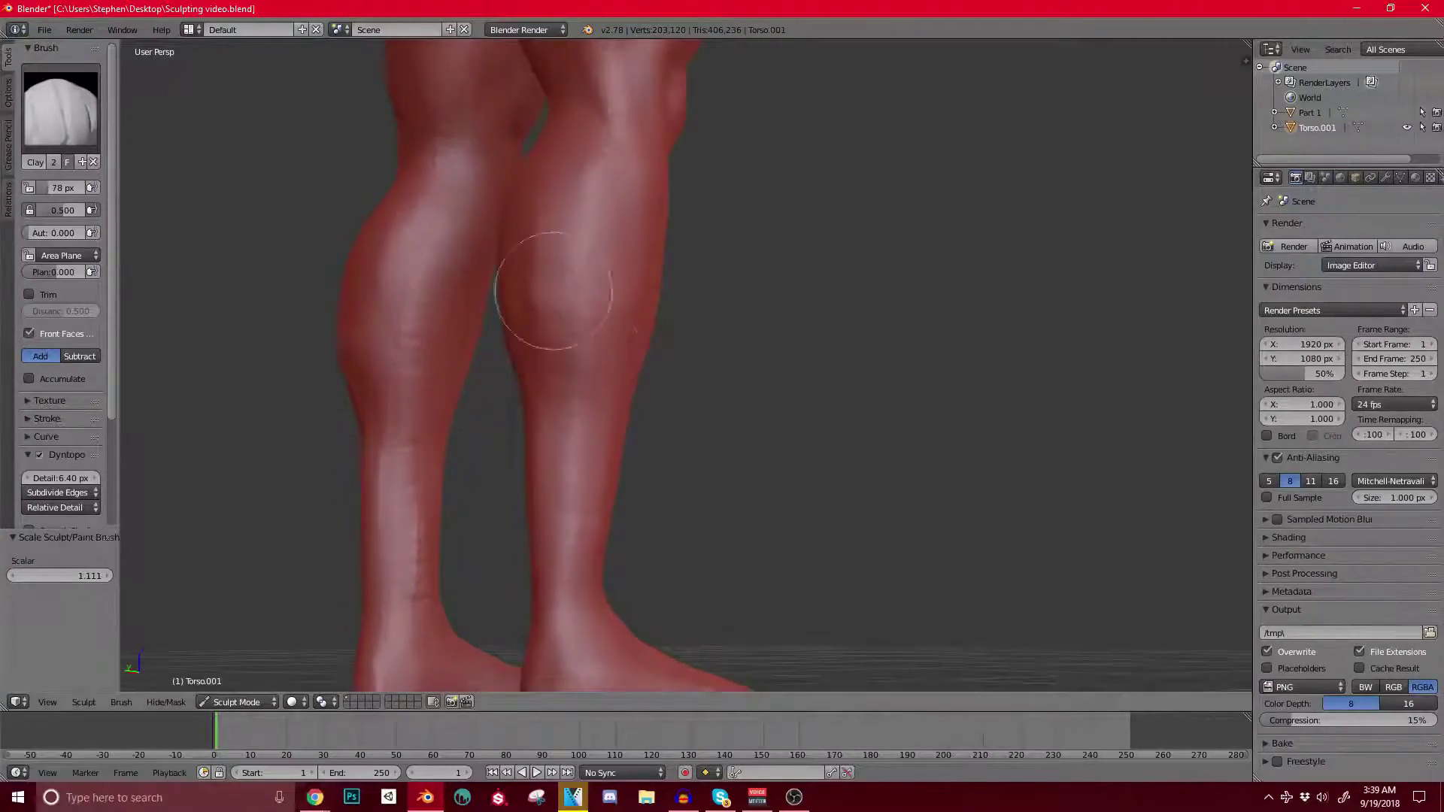
middle_drag(570, 328, 692, 312)
drag(647, 422, 632, 495)
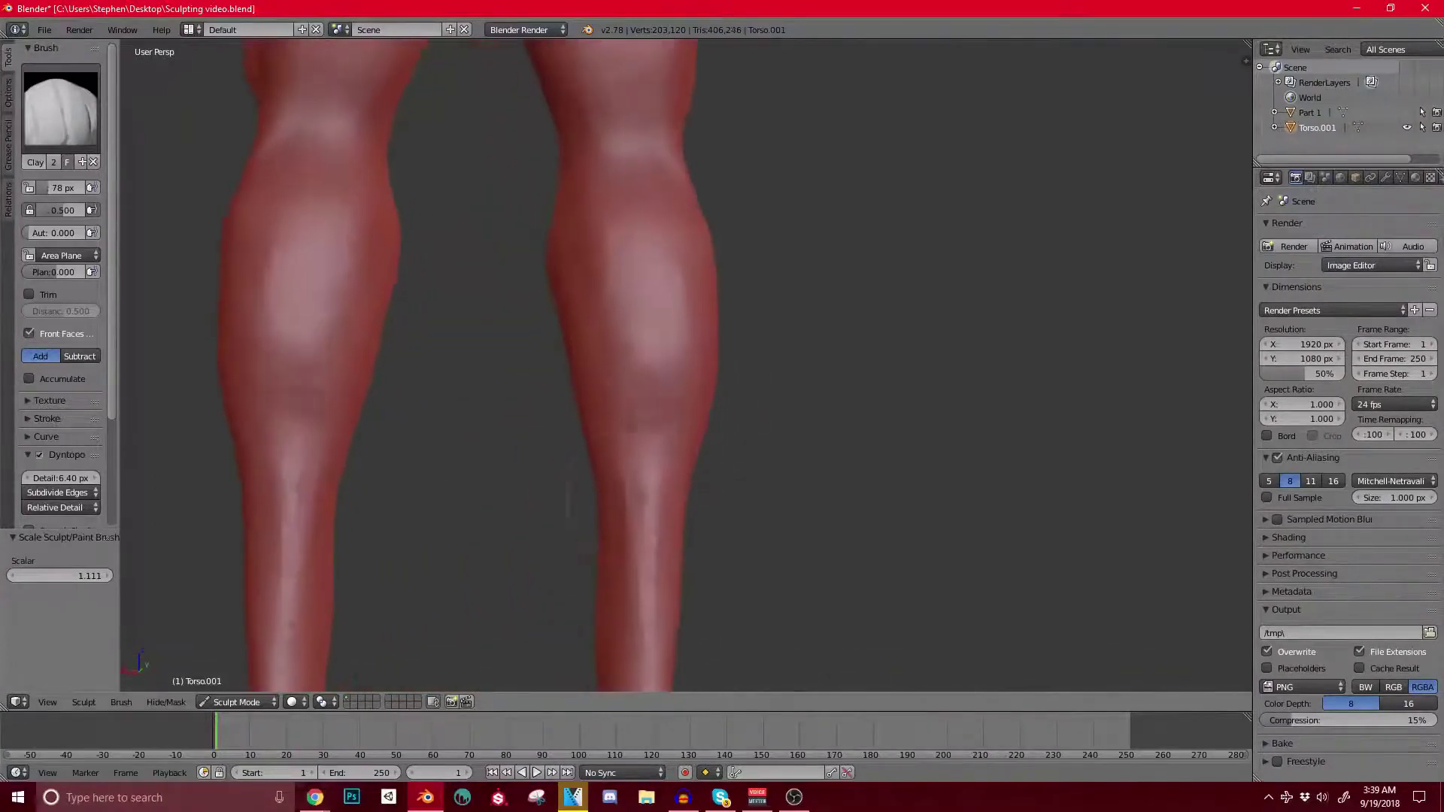
Step: Shape the sole and the side edge of the forefoot, checking the foot from below and behind
scroll(632, 494, down, 2)
middle_drag(631, 494, 677, 350)
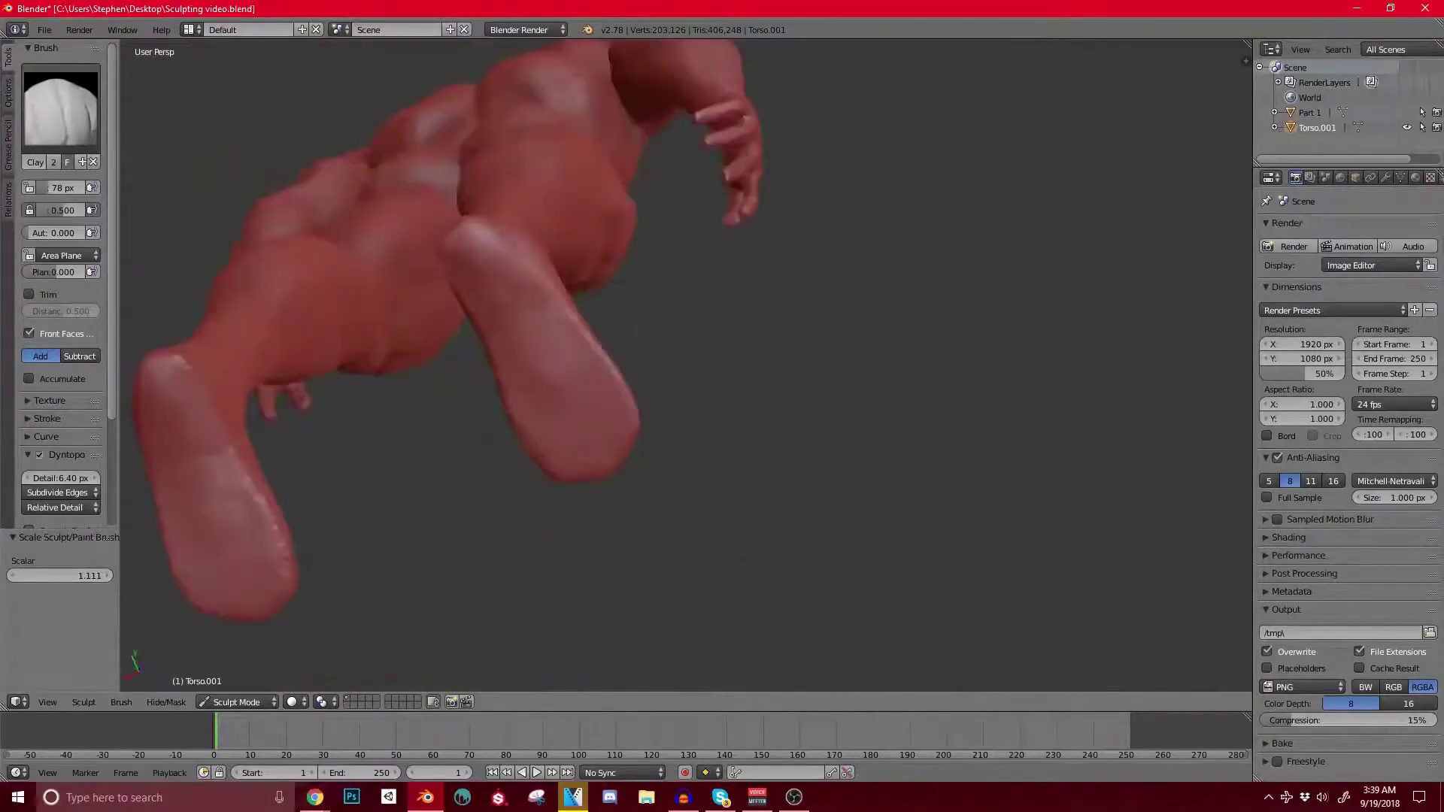
middle_drag(481, 383, 572, 481)
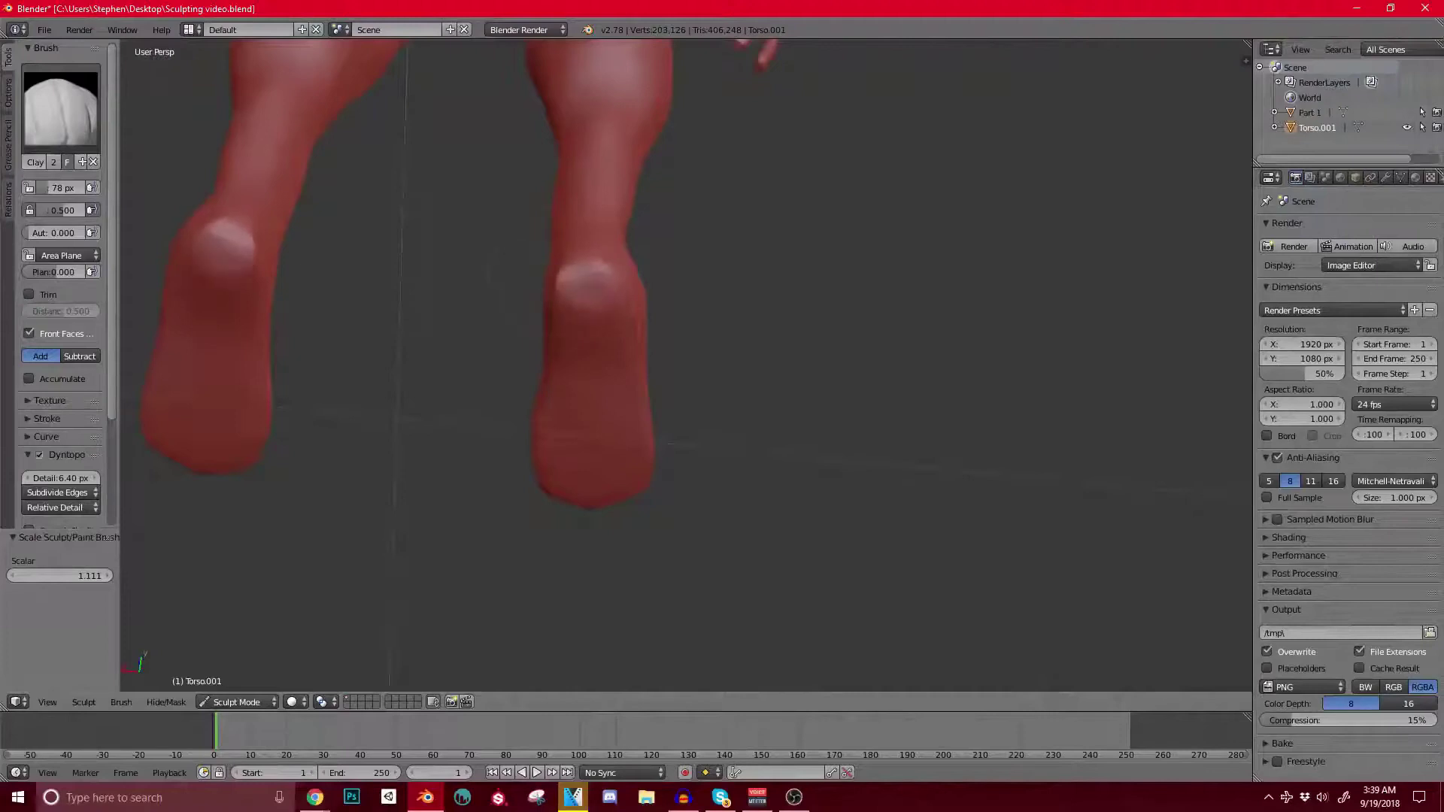
middle_drag(515, 319, 580, 406)
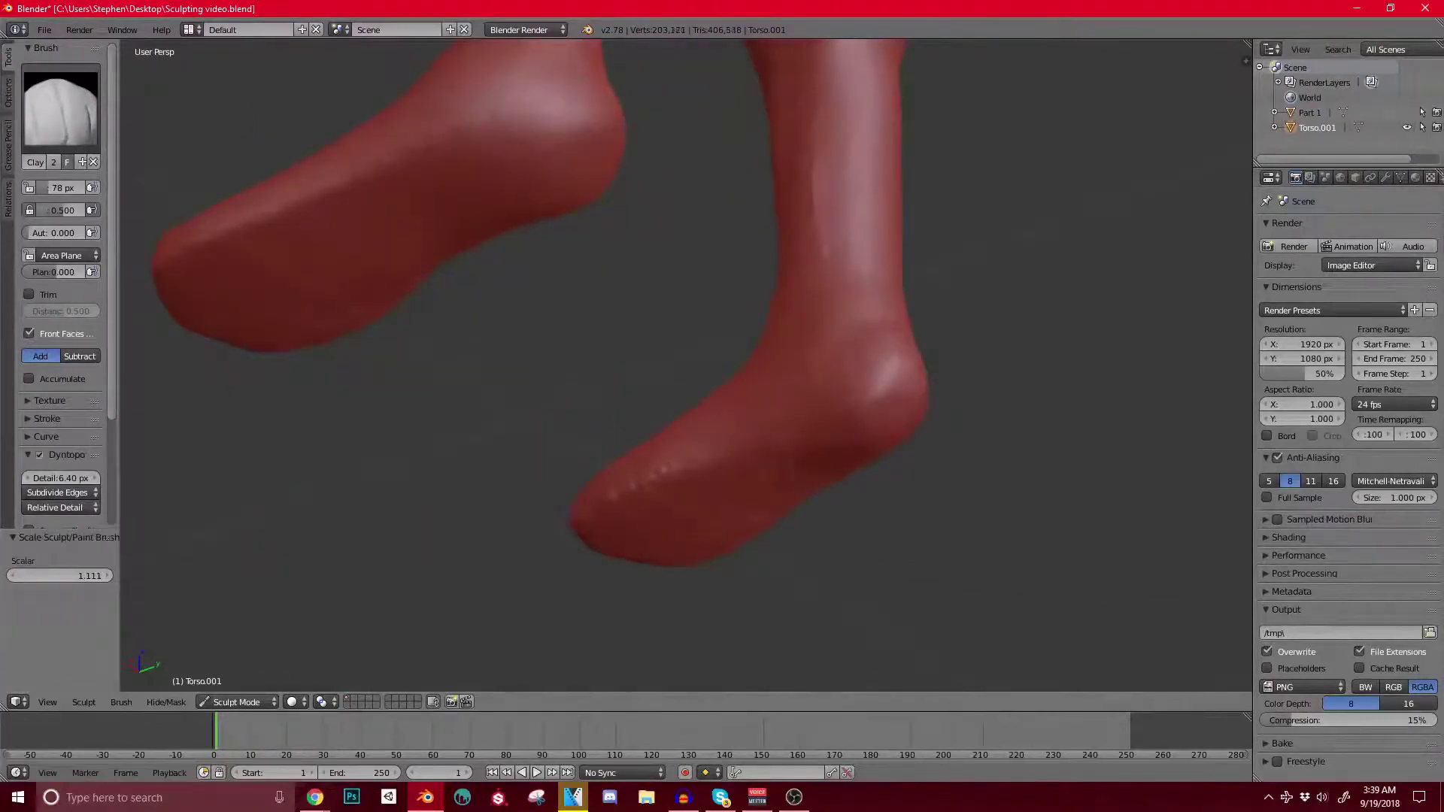
middle_drag(662, 466, 676, 526)
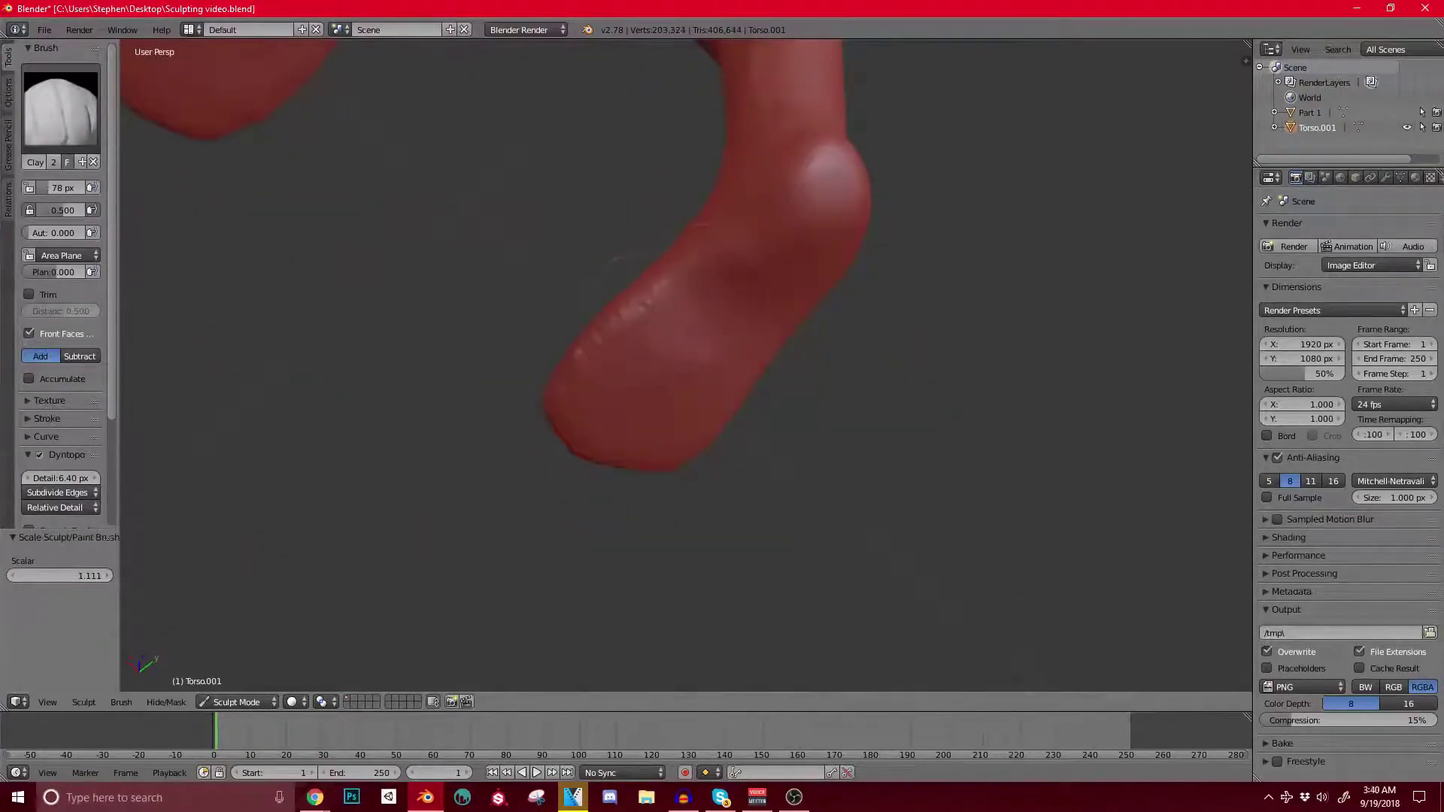
middle_drag(670, 421, 616, 308)
shift+middle_drag(752, 451, 590, 349)
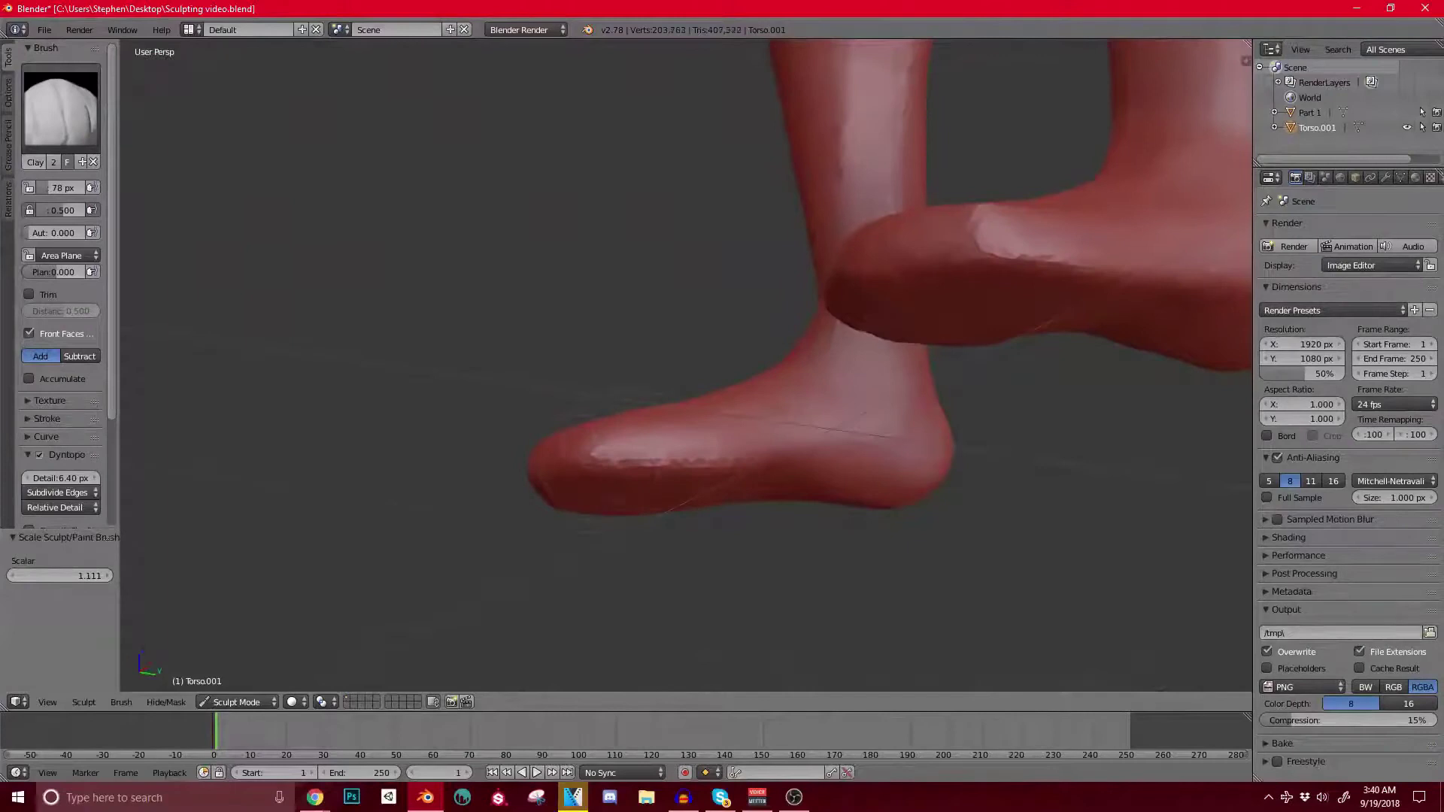
Step: Build up clay at the front of the foot to separate the big toe from the other toes
middle_drag(640, 444, 639, 384)
scroll(639, 383, up, 2)
mouse_move(580, 406)
mouse_down()
mouse_move(581, 493)
mouse_move(567, 371)
mouse_up()
scroll(645, 451, up, 2)
mouse_move(726, 380)
mouse_down()
mouse_move(714, 414)
mouse_move(676, 426)
mouse_up()
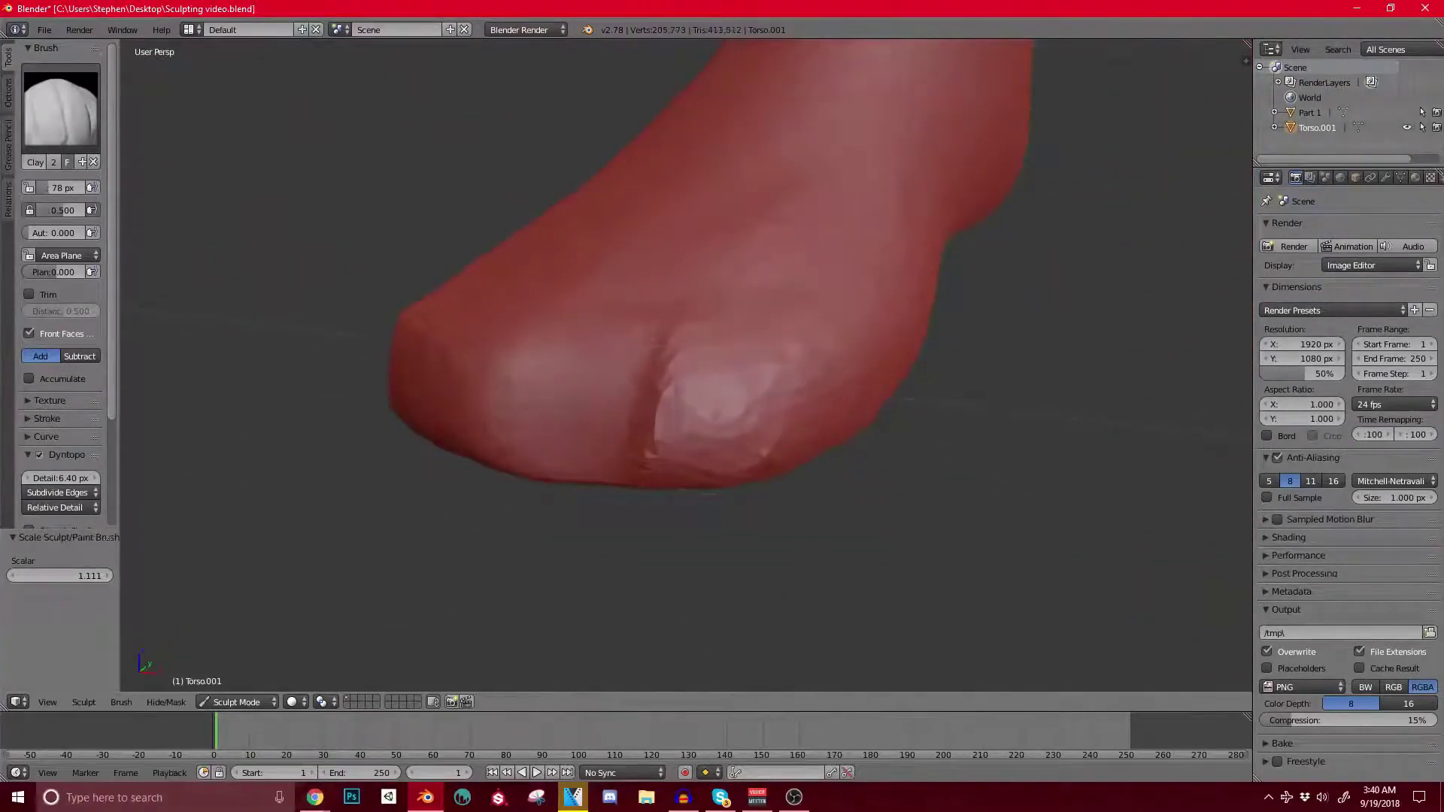
Step: Add clay strokes across the top of the forefoot to fill out the toe area
scroll(699, 436, down, 2)
mouse_move(700, 436)
middle_down()
mouse_move(686, 350)
mouse_move(711, 331)
middle_up()
mouse_move(782, 245)
mouse_down()
mouse_move(631, 248)
mouse_move(707, 259)
mouse_move(691, 214)
mouse_move(696, 248)
mouse_up()
mouse_move(628, 214)
mouse_down()
mouse_move(625, 260)
mouse_move(652, 253)
mouse_up()
mouse_move(676, 300)
middle_down()
mouse_move(677, 248)
mouse_move(688, 274)
middle_up()
Step: Round the big toe and the neighbouring toe mass from the front with short Clay Strips strokes
scroll(722, 361, down, 3)
mouse_move(685, 369)
middle_down()
mouse_move(741, 393)
mouse_move(775, 303)
middle_up()
scroll(779, 447, up, 3)
drag(713, 244, 716, 286)
middle_drag(743, 295, 789, 322)
mouse_move(801, 289)
mouse_down()
mouse_move(799, 327)
mouse_move(747, 318)
mouse_move(776, 328)
mouse_up()
Step: Carve the gap between the big toe and the other toes with the Crease brush, continuing under the foot
click(63, 111)
click(237, 198)
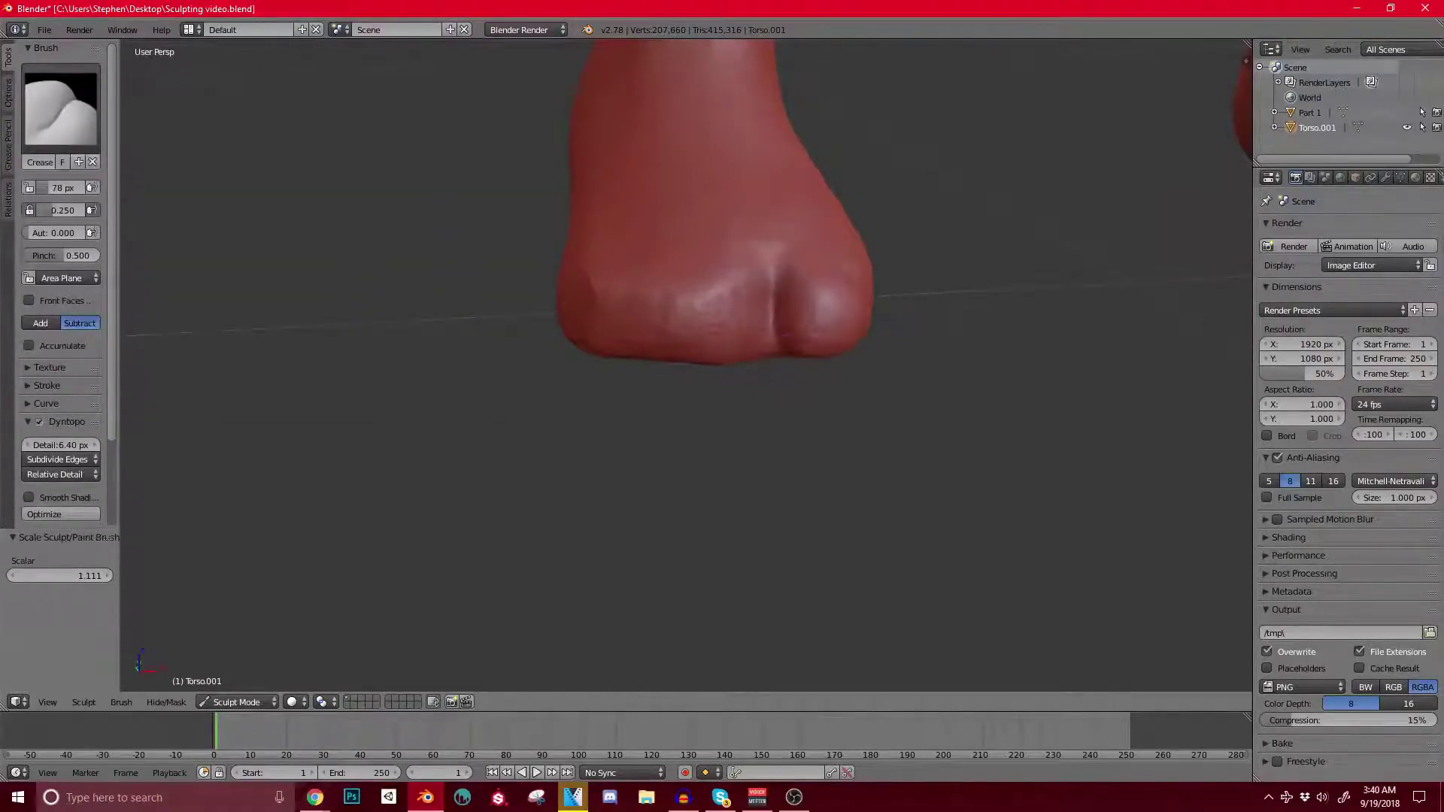
drag(774, 276, 772, 332)
middle_drag(773, 324, 709, 414)
mouse_move(678, 400)
mouse_down()
mouse_move(638, 444)
mouse_move(716, 354)
mouse_up()
shift+middle_drag(707, 316, 656, 389)
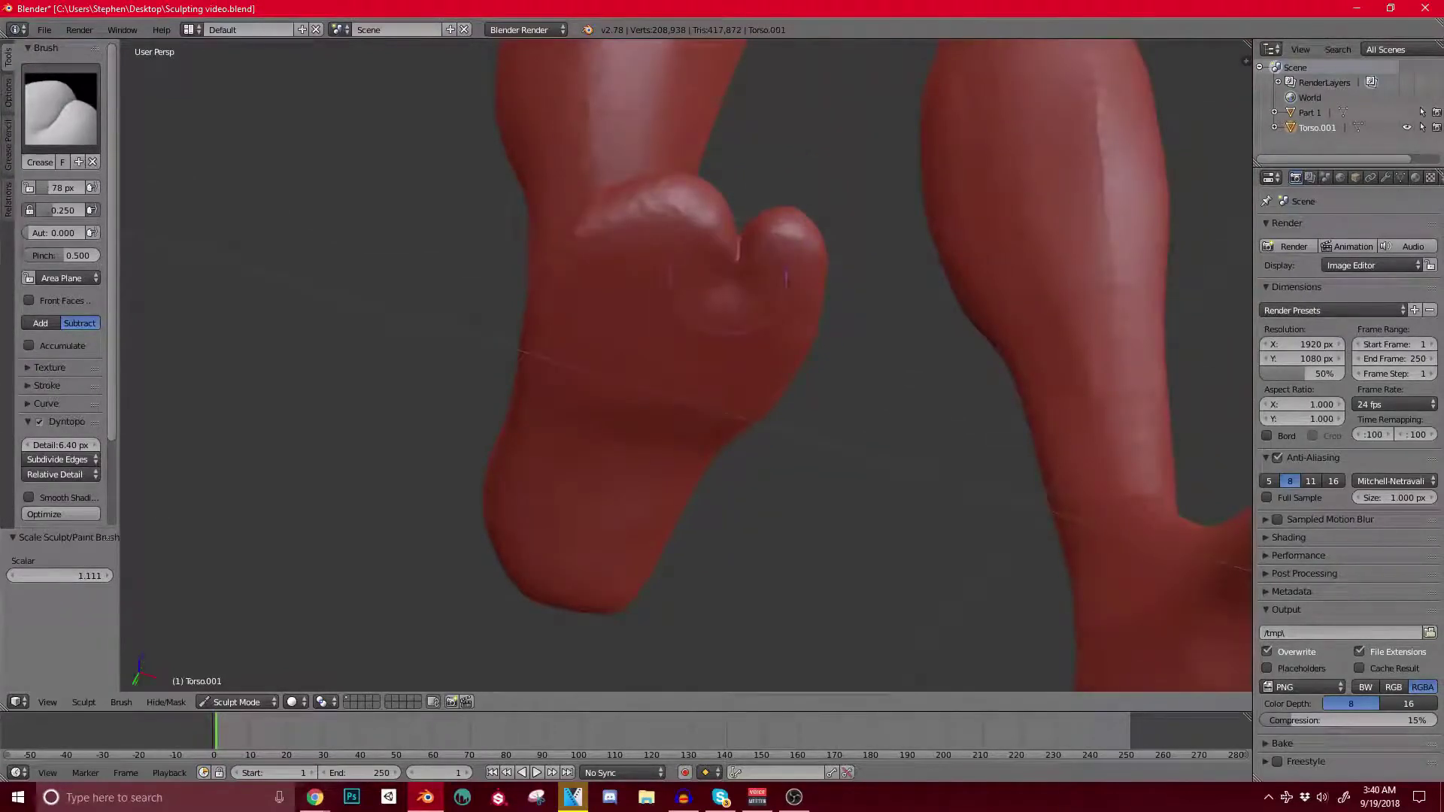
Step: Build up the toe mass along the edge of the big-toe gap with the Clay Strips brush at 78 px
click(61, 109)
click(172, 199)
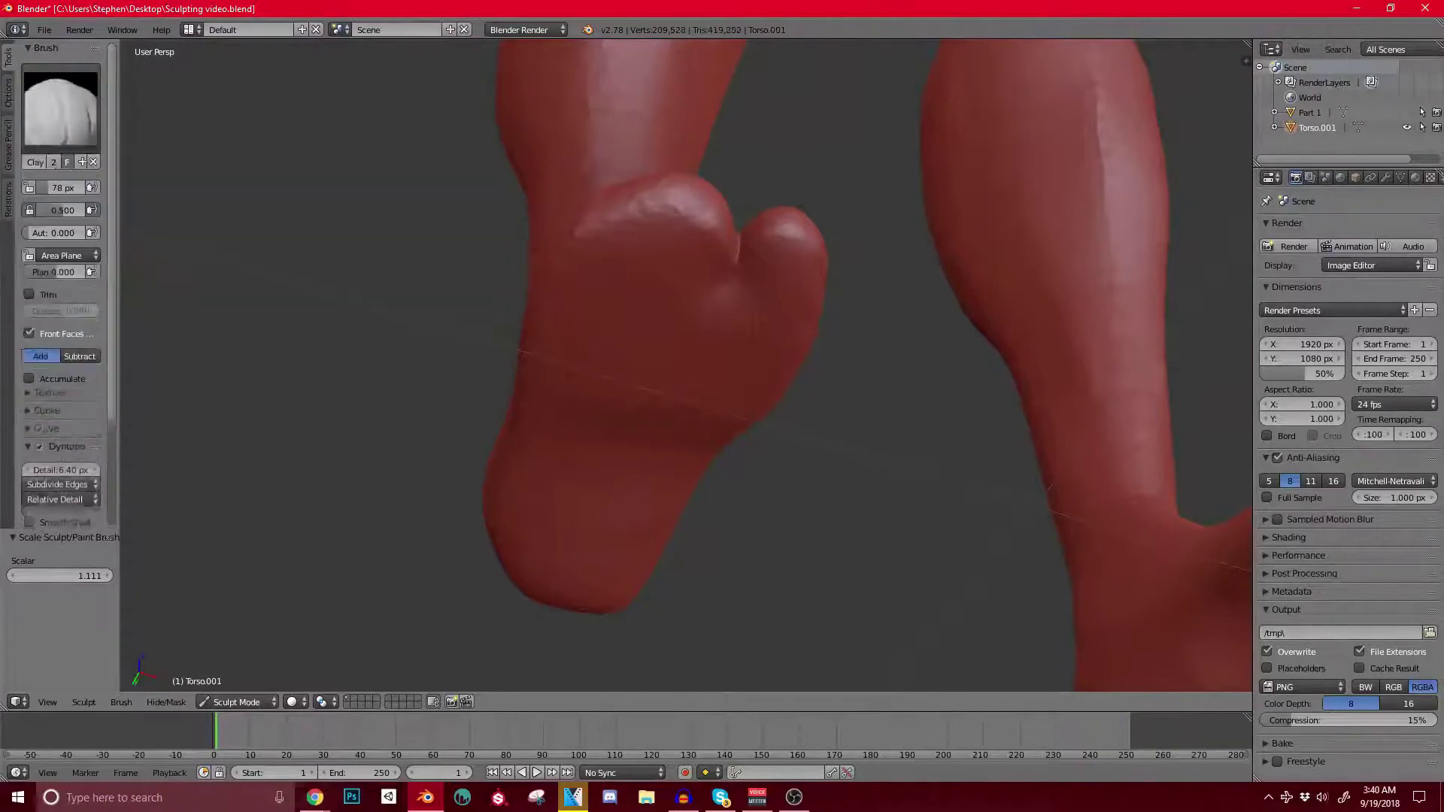
middle_drag(662, 256, 681, 587)
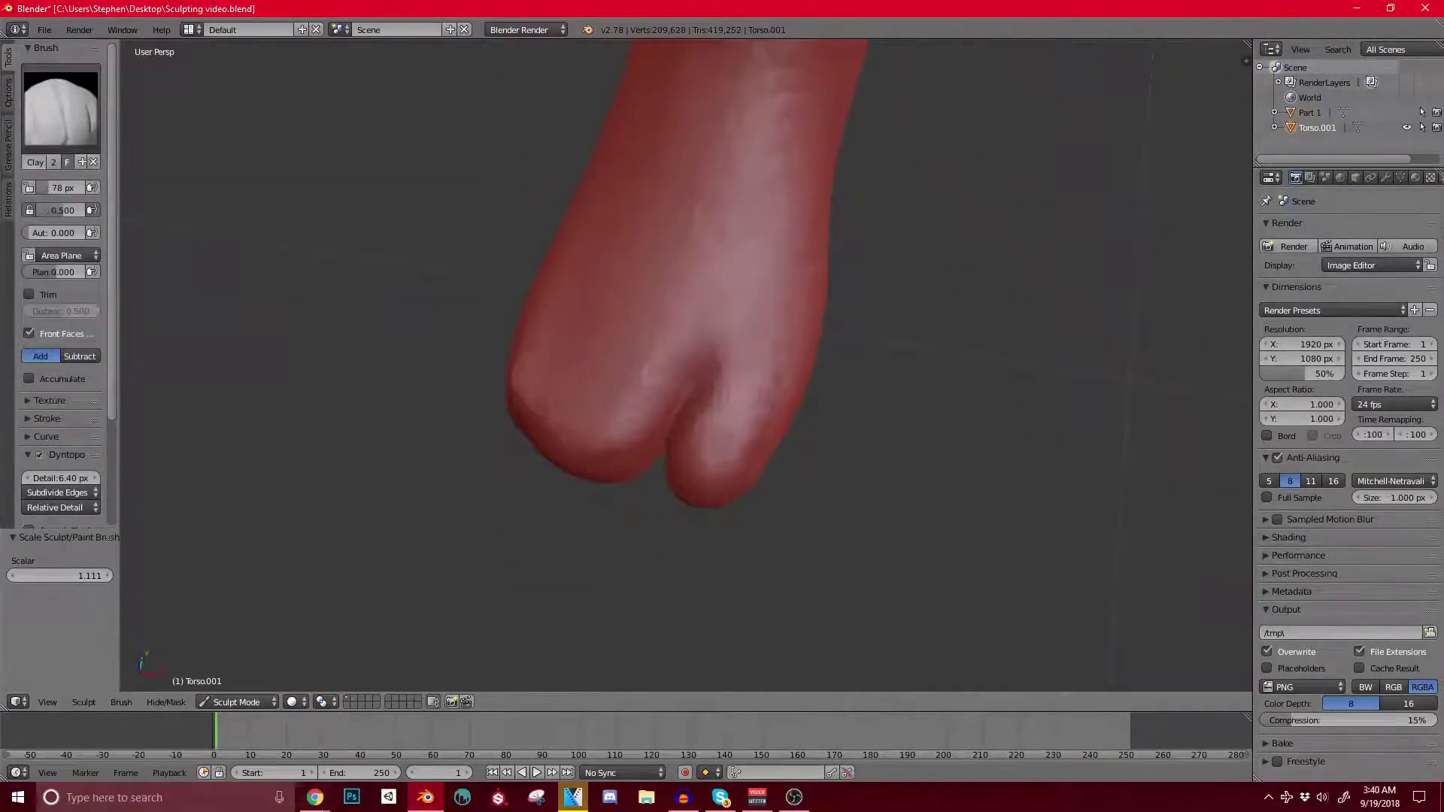
drag(648, 380, 701, 338)
middle_drag(639, 481, 662, 414)
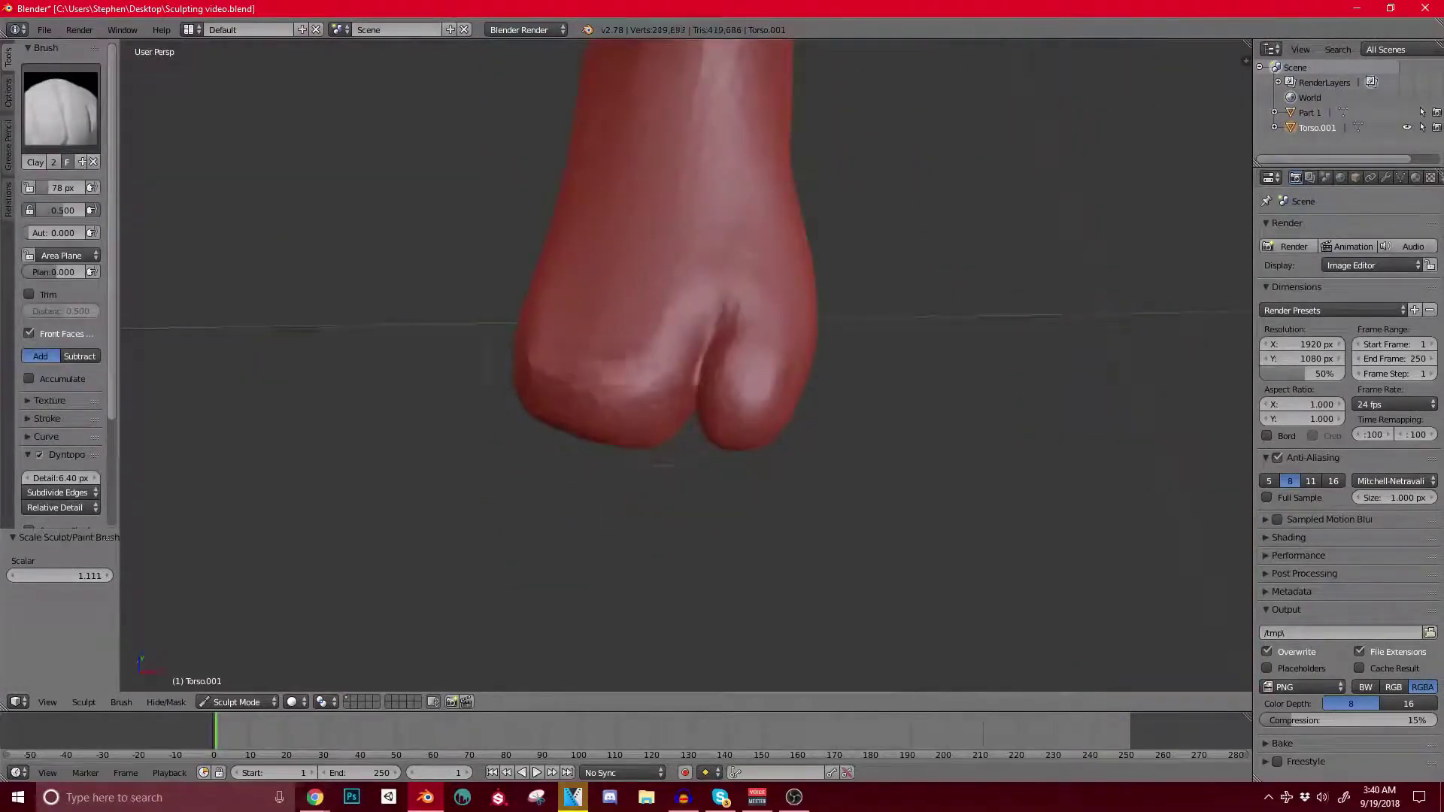
scroll(696, 383, up, 2)
scroll(681, 384, down, 2)
mouse_move(681, 384)
middle_down()
mouse_move(568, 376)
mouse_move(669, 372)
middle_up()
scroll(568, 376, down, 4)
scroll(672, 372, up, 4)
Step: Reshape the outer side of the foot and the smaller-toe corner with the Grab brush at 174 px
key(g)
mouse_move(660, 322)
middle_down()
mouse_move(767, 419)
mouse_move(743, 435)
middle_up()
key(bracketright)
key(bracketright)
key(bracketright)
key(bracketright)
key(bracketright)
key(bracketright)
key(bracketright)
key(bracketright)
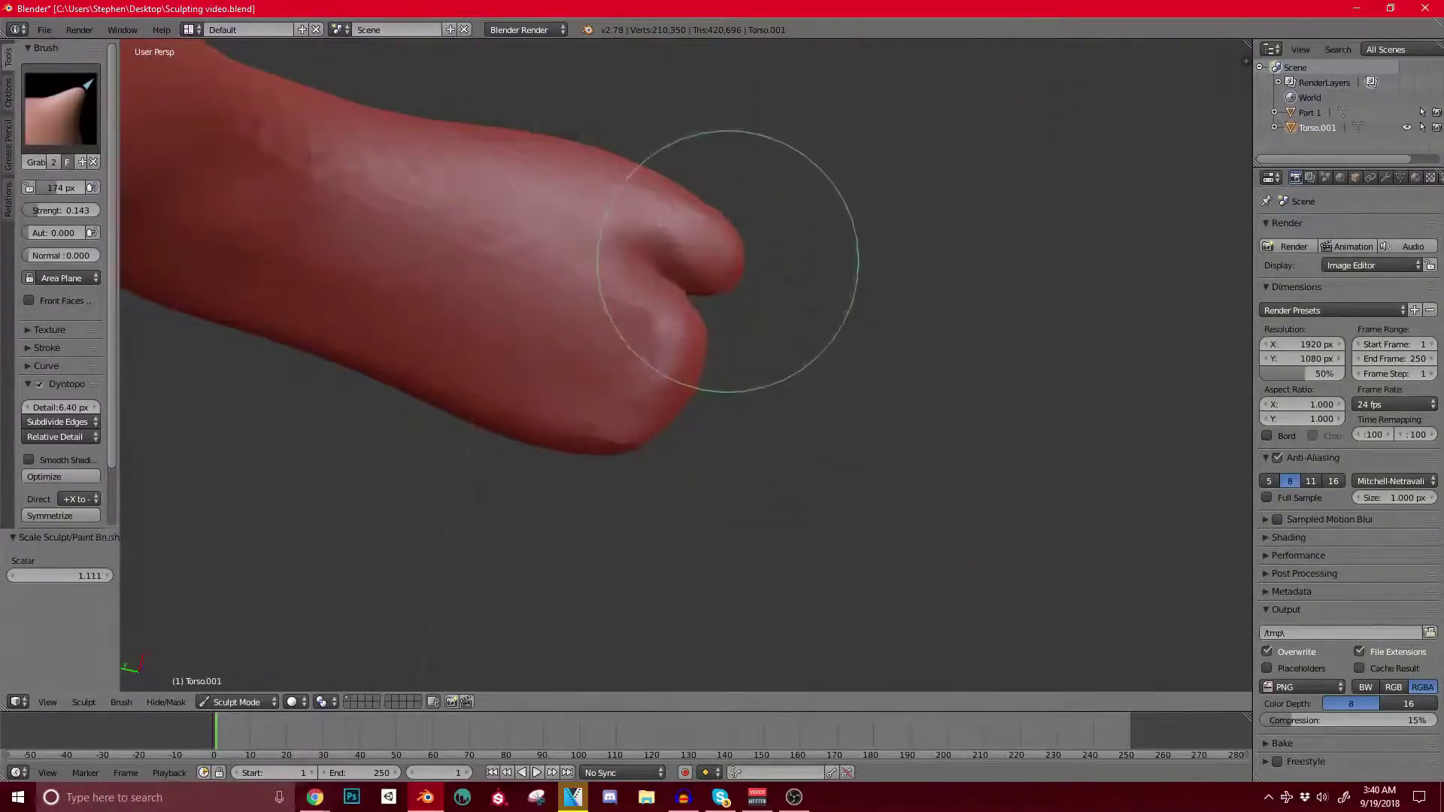
shift+middle_drag(622, 161, 802, 245)
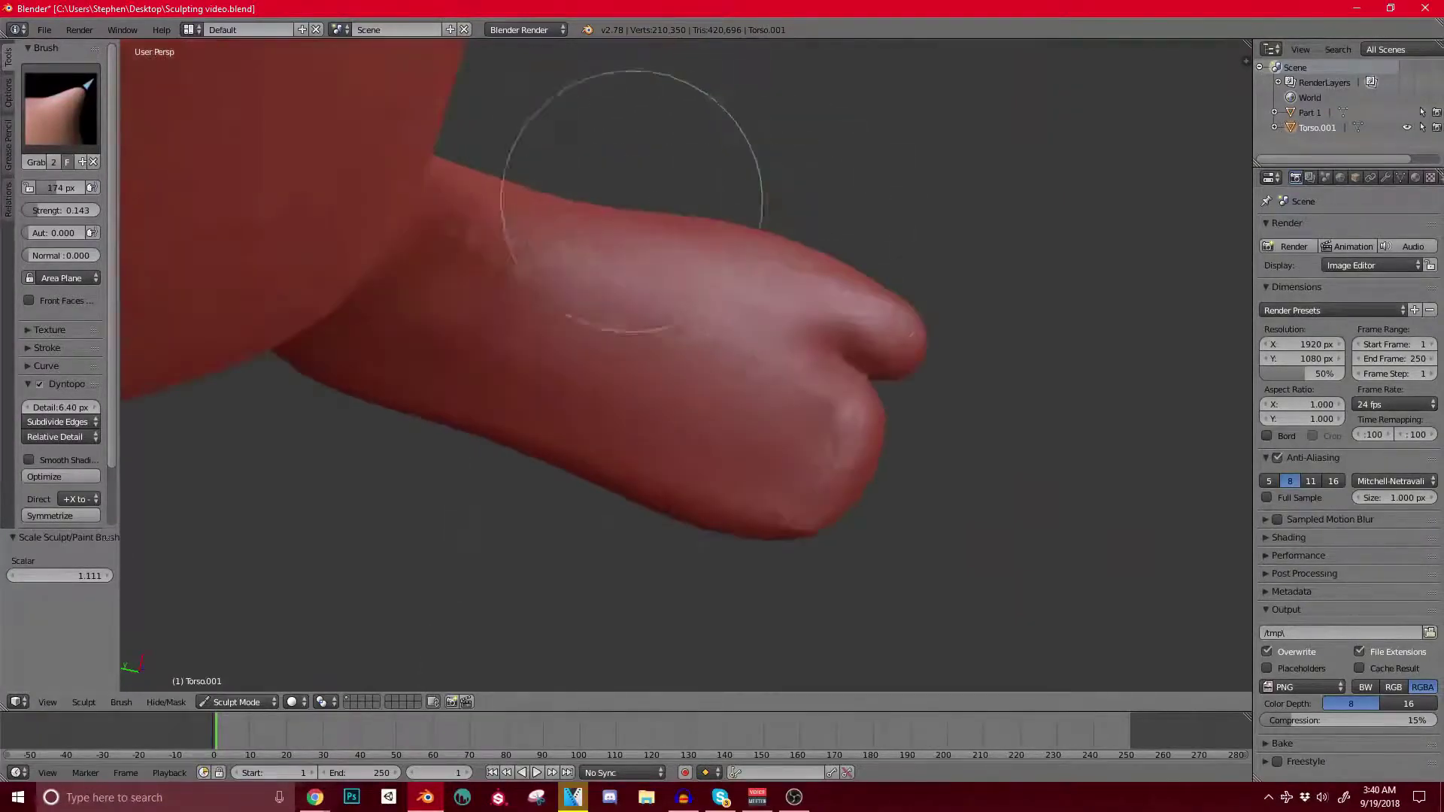
drag(493, 444, 528, 432)
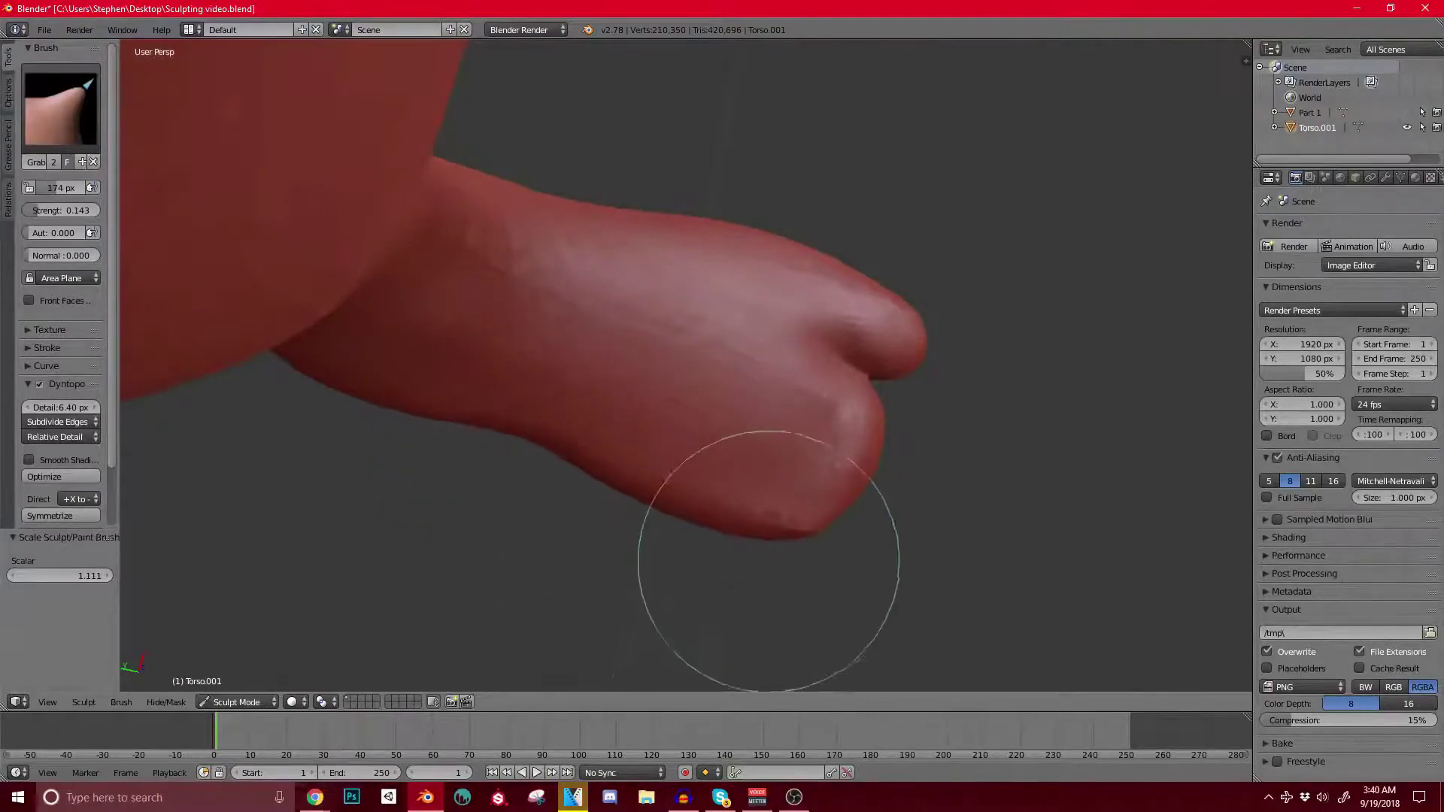
mouse_move(819, 528)
shift+mouse_down()
mouse_move(835, 516)
mouse_move(777, 518)
mouse_move(782, 419)
shift+mouse_up()
mouse_move(835, 312)
middle_down()
mouse_move(716, 313)
mouse_move(686, 452)
mouse_move(691, 372)
middle_up()
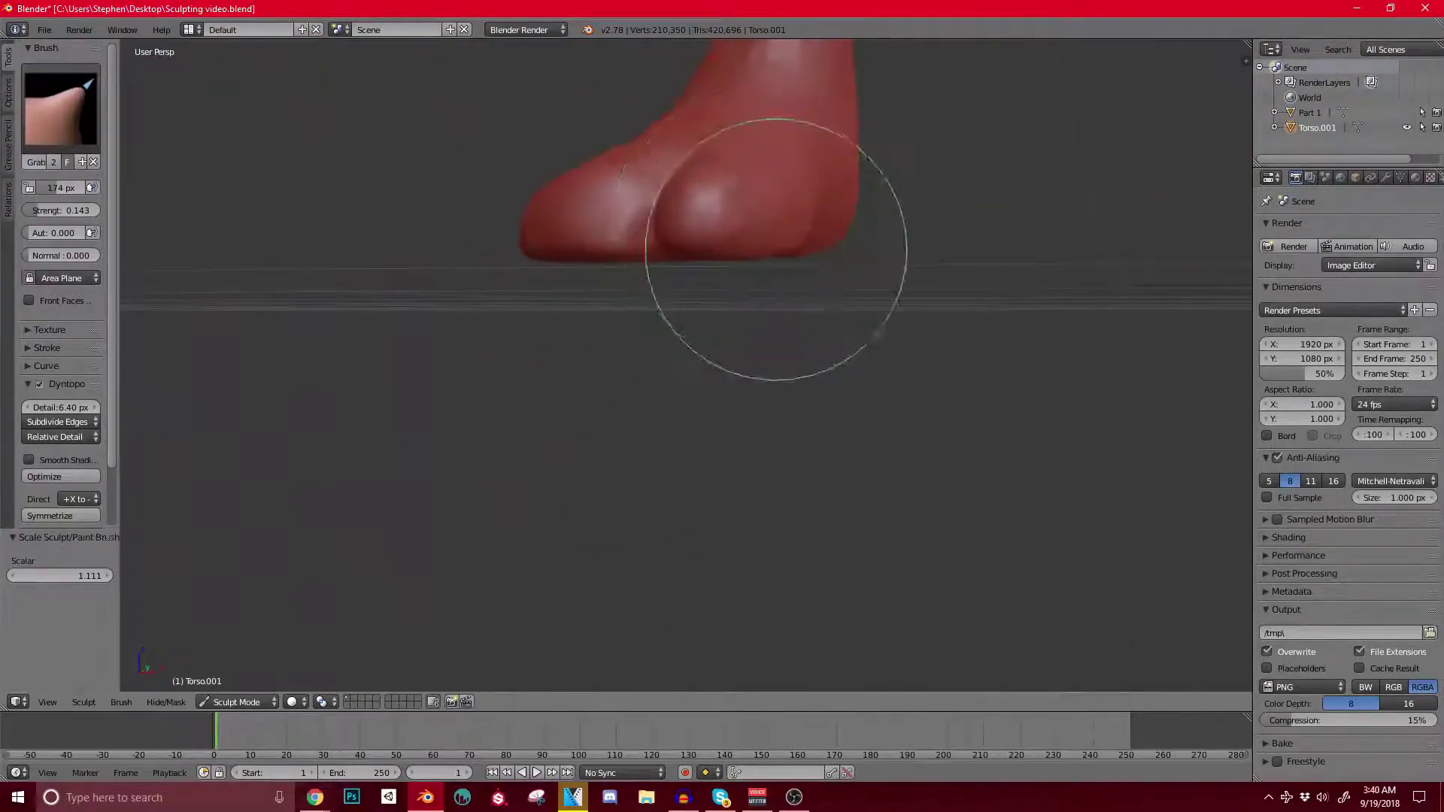
Step: Sculpt the recessed nail bed and its rim on the big toe with the Clay Strips brush at 51 px
middle_drag(774, 251, 764, 91)
mouse_move(756, 213)
middle_down()
mouse_move(773, 354)
mouse_move(790, 371)
middle_up()
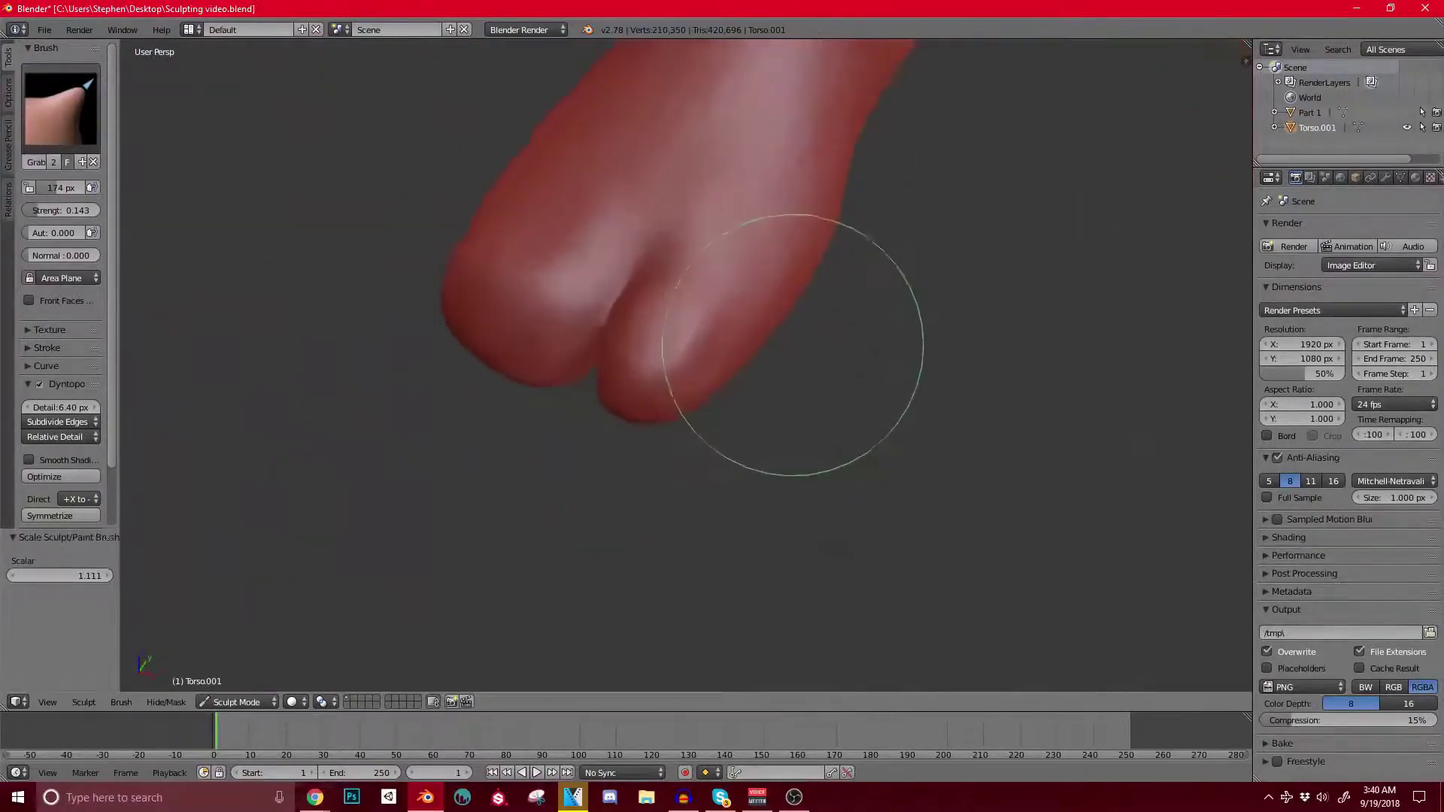
middle_drag(660, 364, 661, 323)
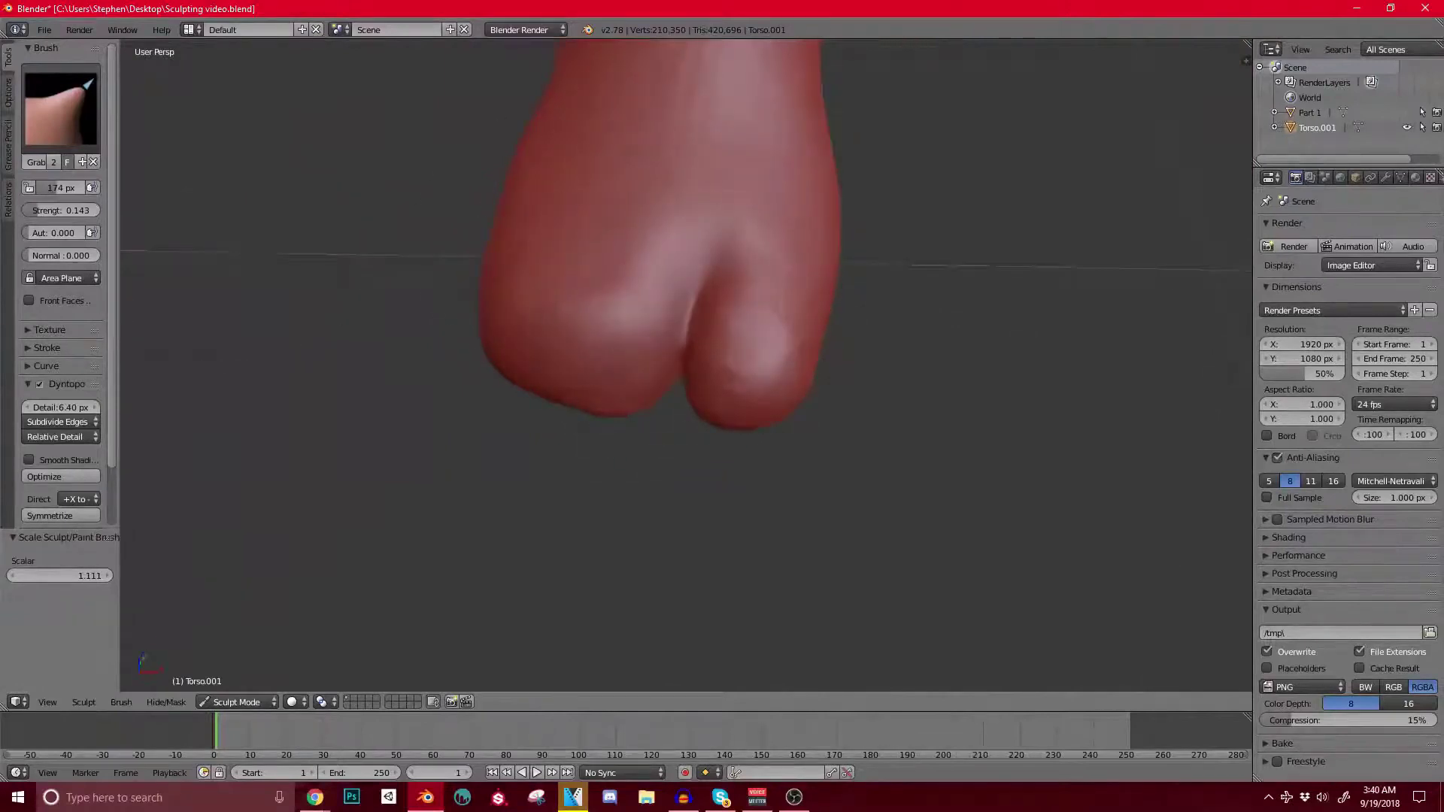
click(60, 105)
click(175, 194)
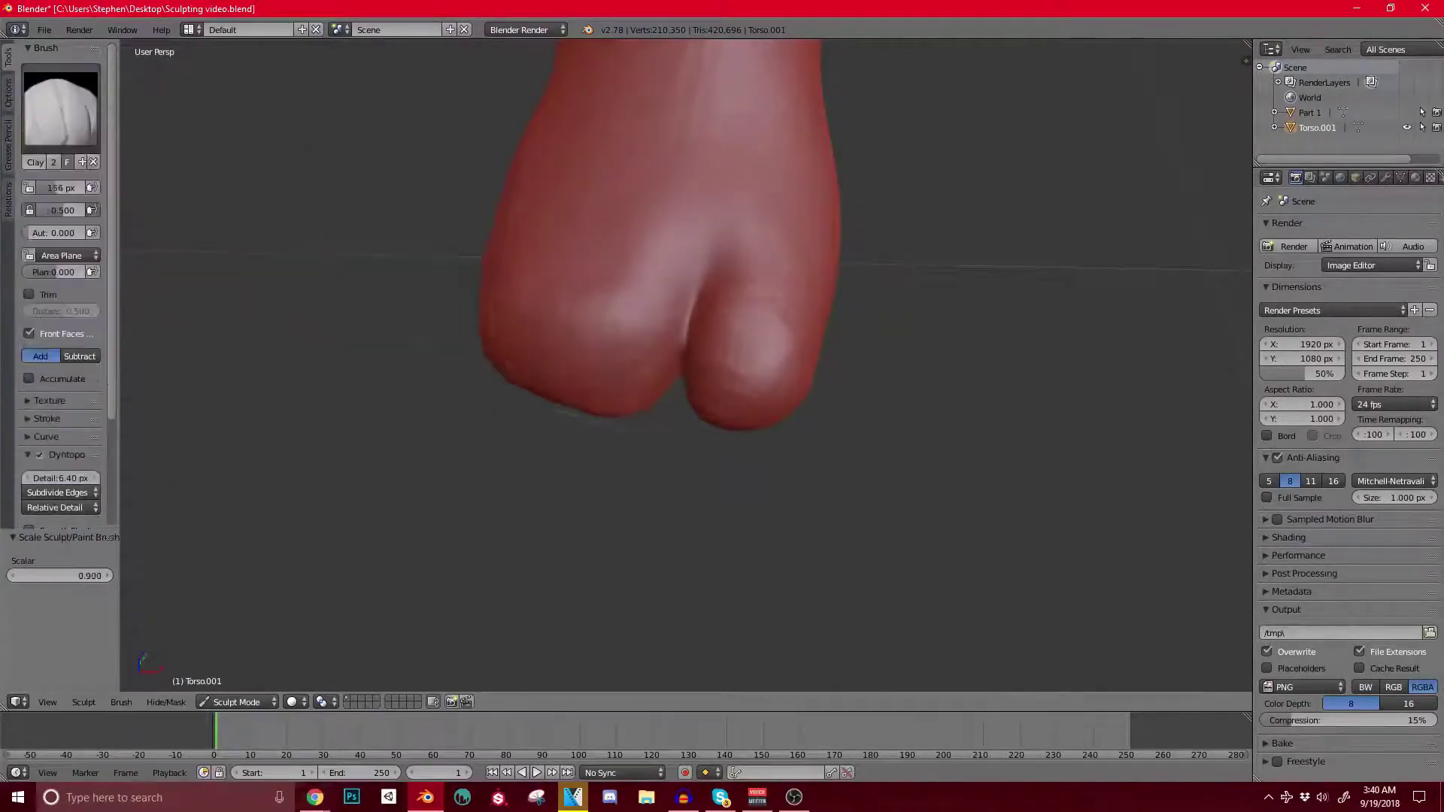
middle_drag(628, 298, 618, 322)
scroll(618, 322, up, 2)
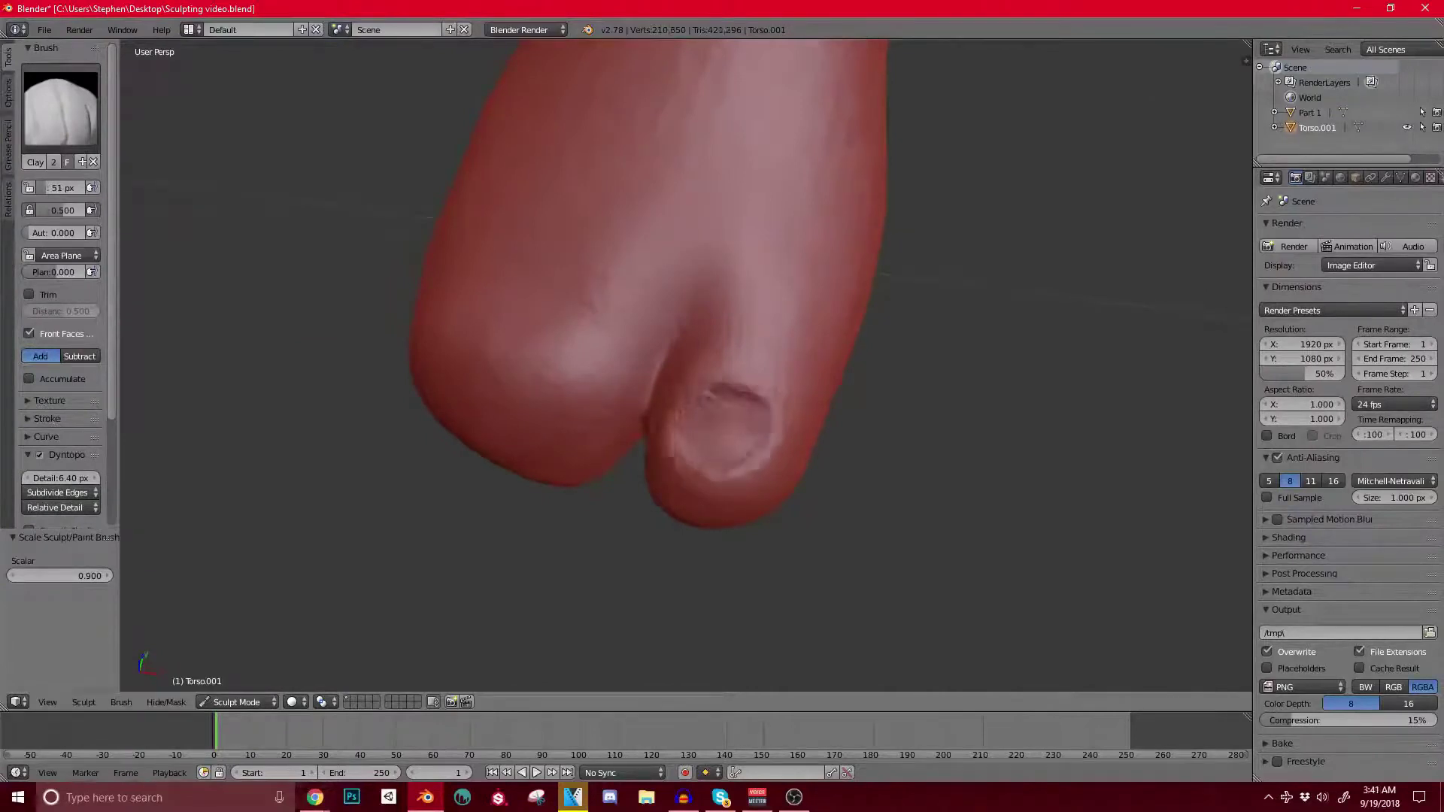
drag(684, 426, 739, 421)
middle_drag(739, 421, 758, 427)
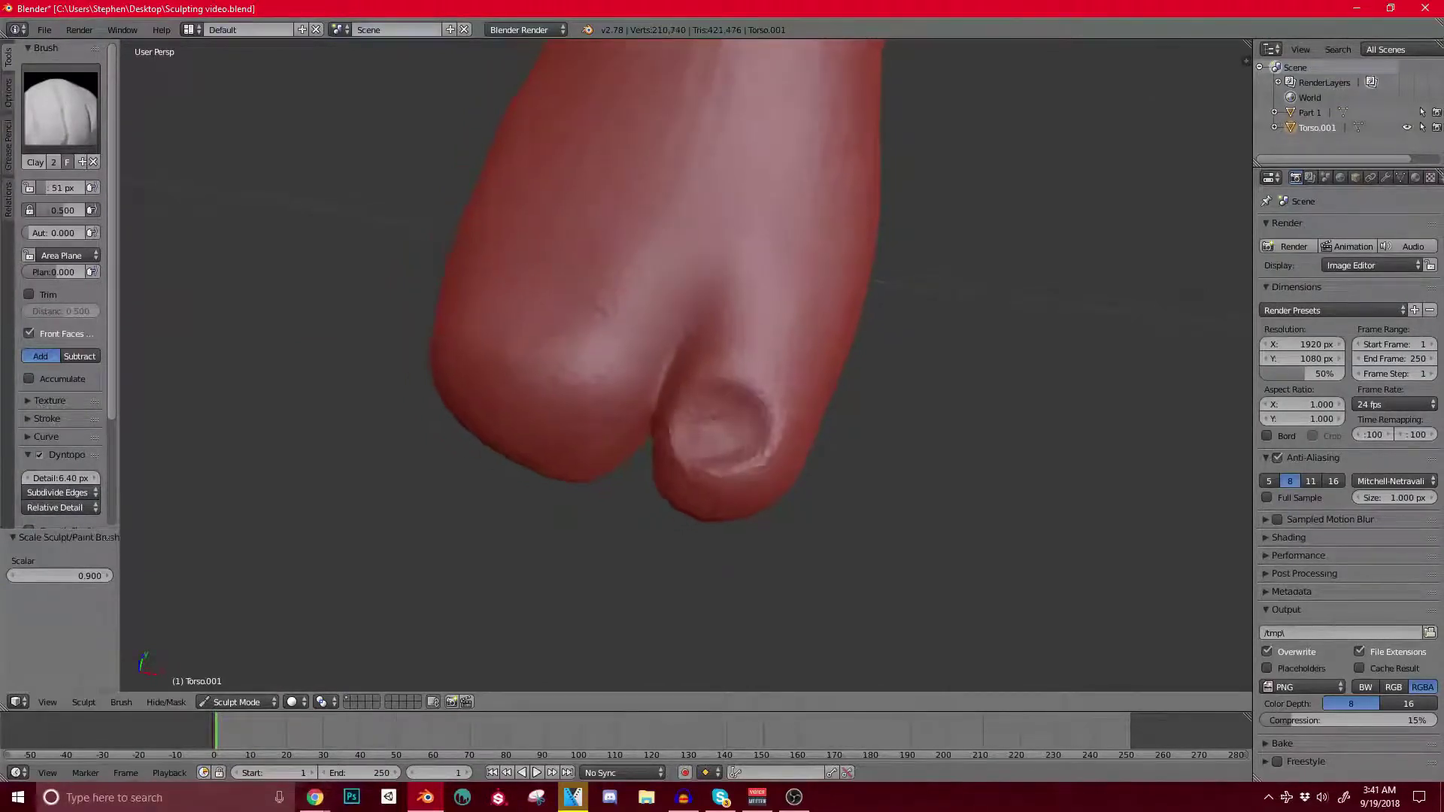
drag(695, 433, 745, 428)
mouse_move(744, 429)
middle_down()
mouse_move(655, 346)
mouse_move(722, 406)
middle_up()
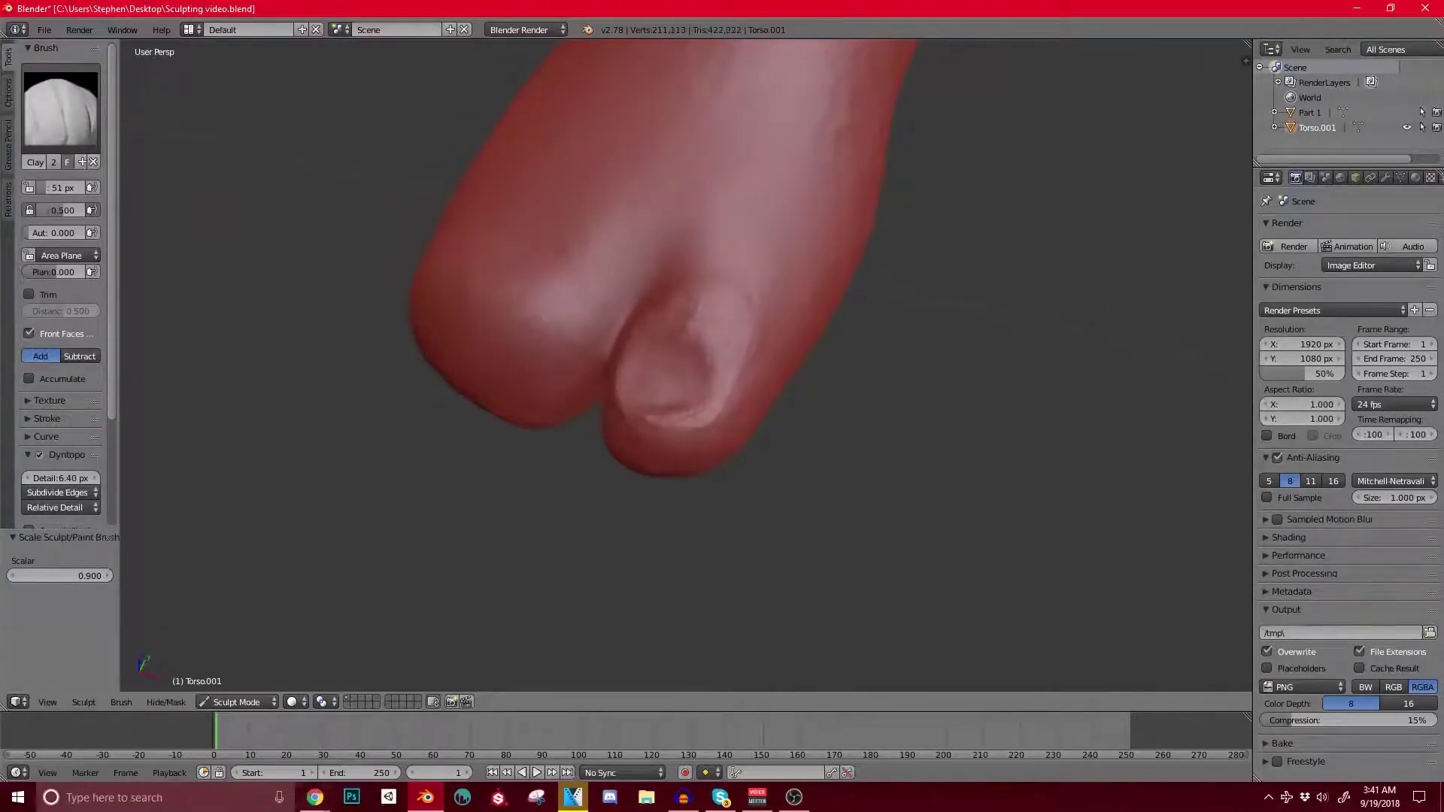
Step: Soften the base of the big toenail and blend its rim into the toe
scroll(647, 376, down, 3)
middle_drag(647, 376, 680, 268)
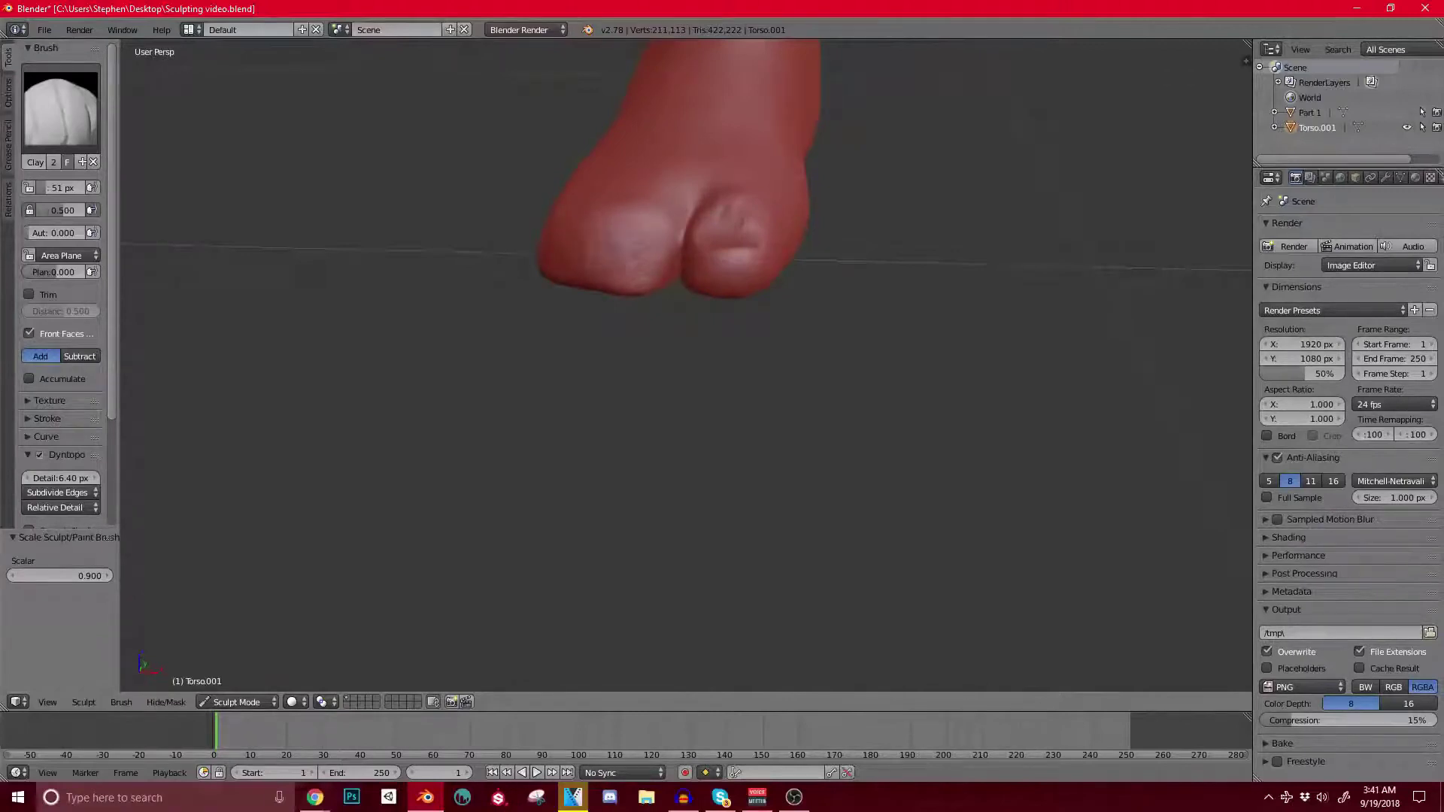
middle_drag(722, 399, 685, 451)
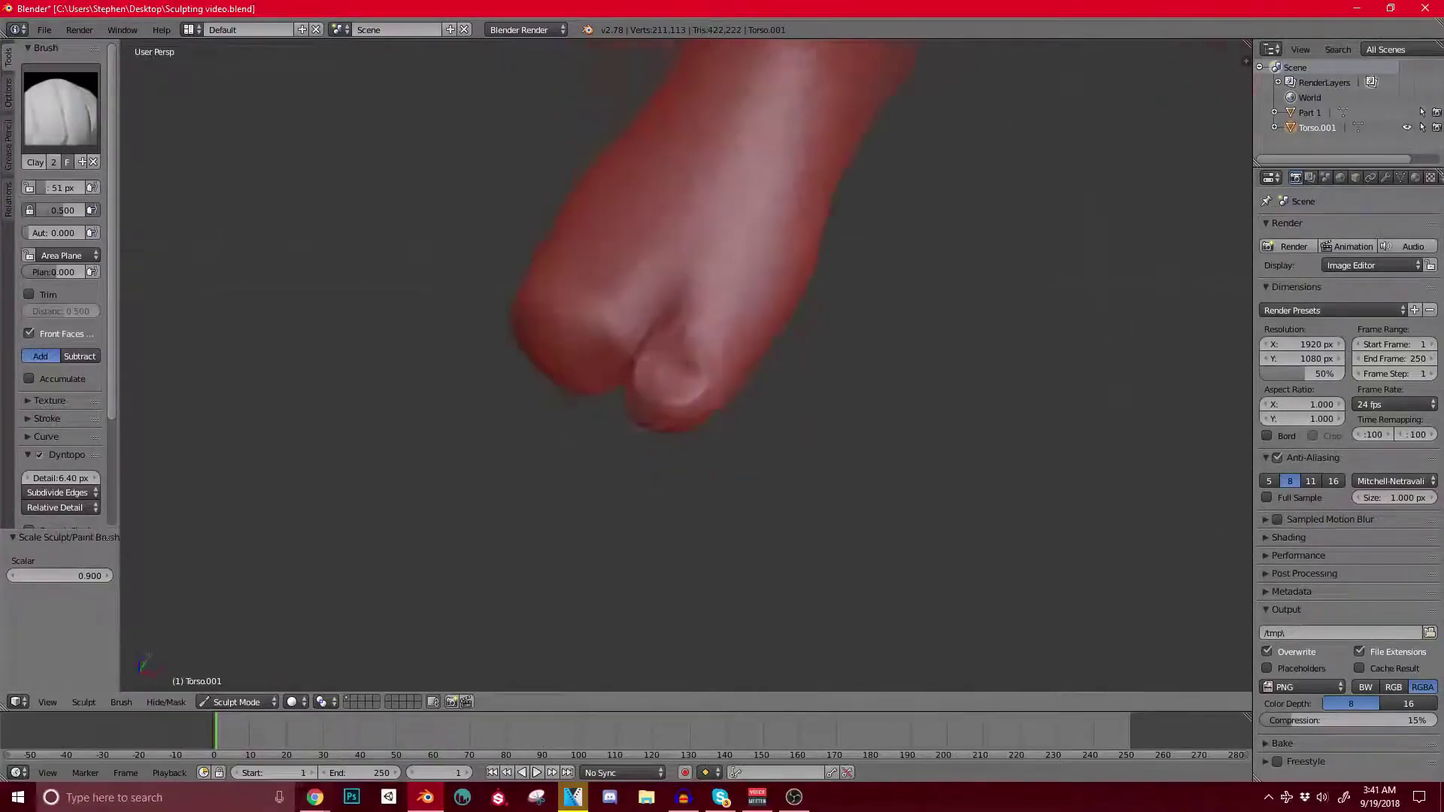
scroll(686, 364, up, 2)
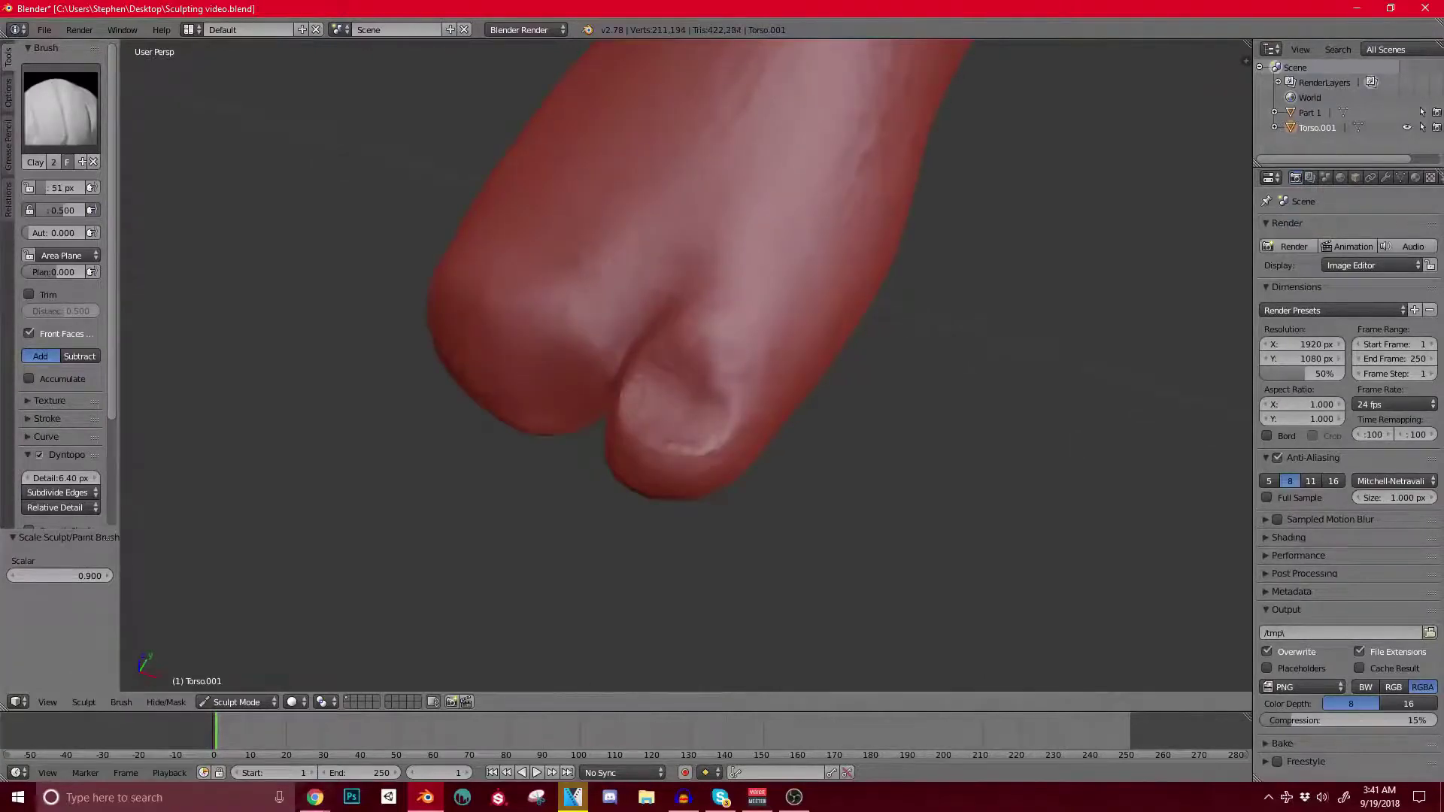
scroll(711, 406, down, 2)
Step: Fill out the front of the toes with Clay Strips strokes, working from a low view
scroll(707, 387, down, 4)
middle_drag(714, 385, 834, 406)
scroll(888, 371, up, 4)
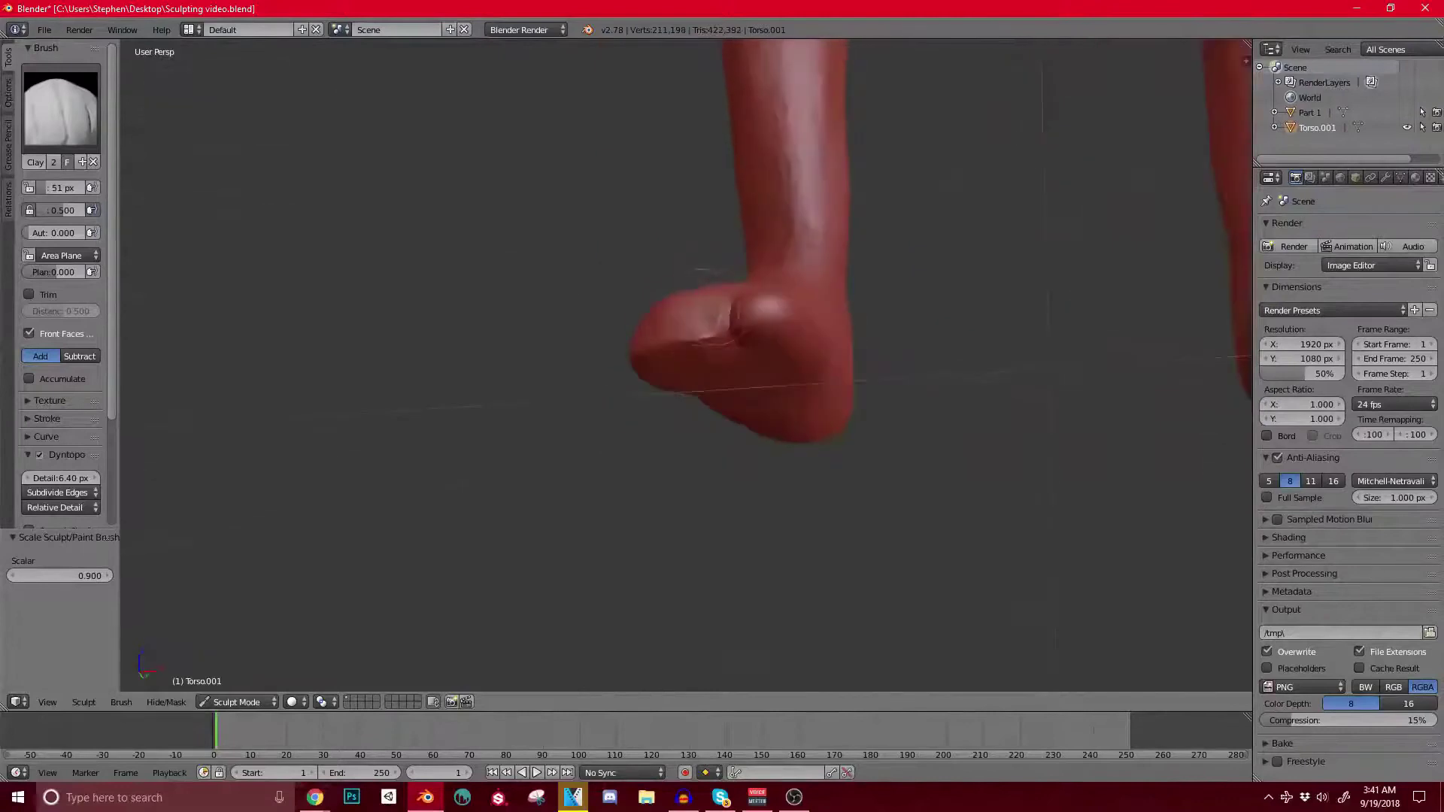
scroll(835, 406, up, 4)
scroll(850, 338, down, 6)
Step: Examine the proportions of the torso, legs and feet from the front
middle_drag(850, 338, 797, 416)
scroll(797, 416, down, 2)
scroll(871, 271, down, 4)
shift+middle_drag(857, 278, 818, 484)
scroll(818, 484, up, 2)
middle_drag(775, 440, 710, 304)
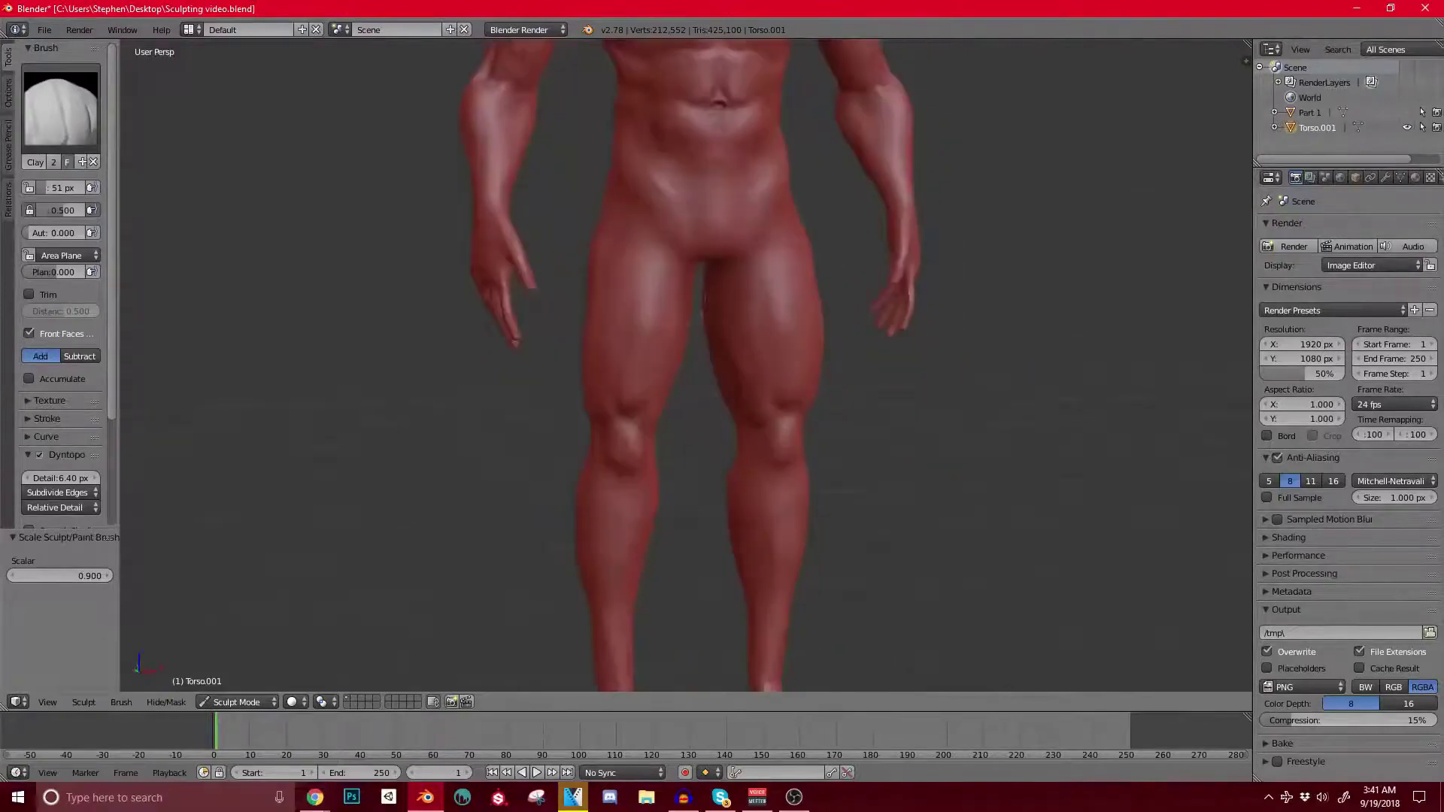
scroll(835, 406, up, 3)
middle_drag(834, 451, 792, 154)
scroll(722, 361, down, 3)
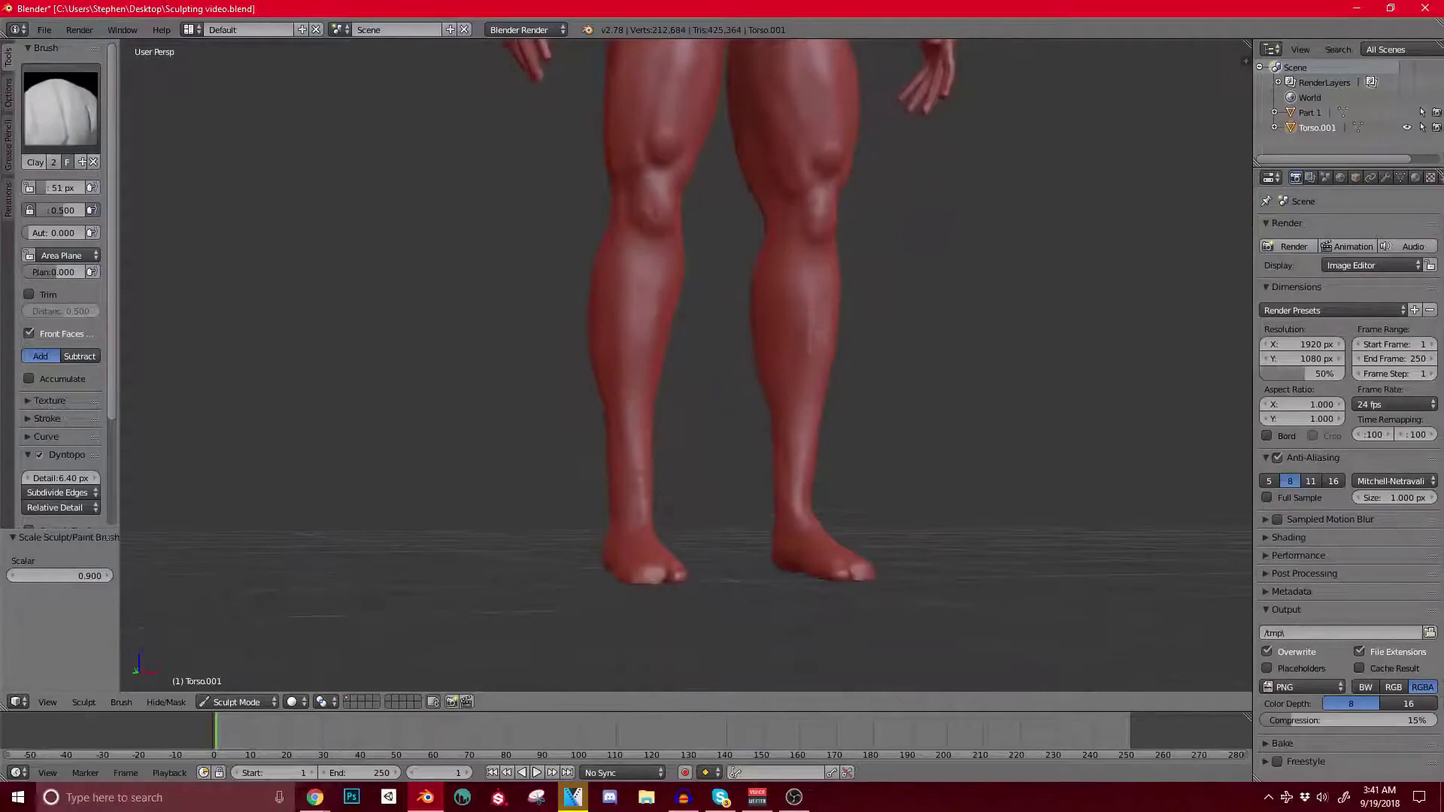
Step: Define the edge of the calf muscle on the back of the lower leg with Clay Strips at 68 px
middle_drag(618, 348, 613, 233)
scroll(613, 233, up, 4)
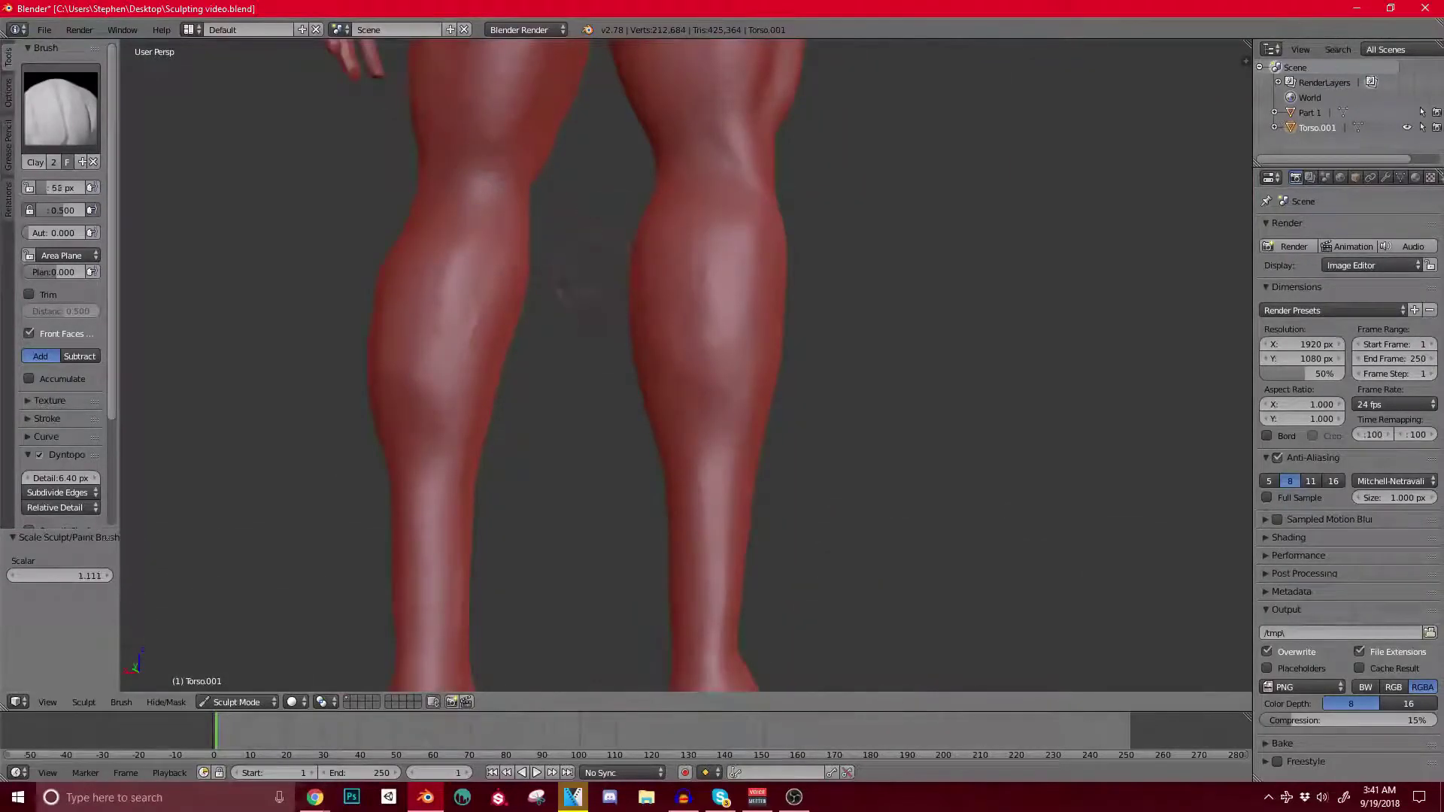
middle_drag(594, 339, 661, 305)
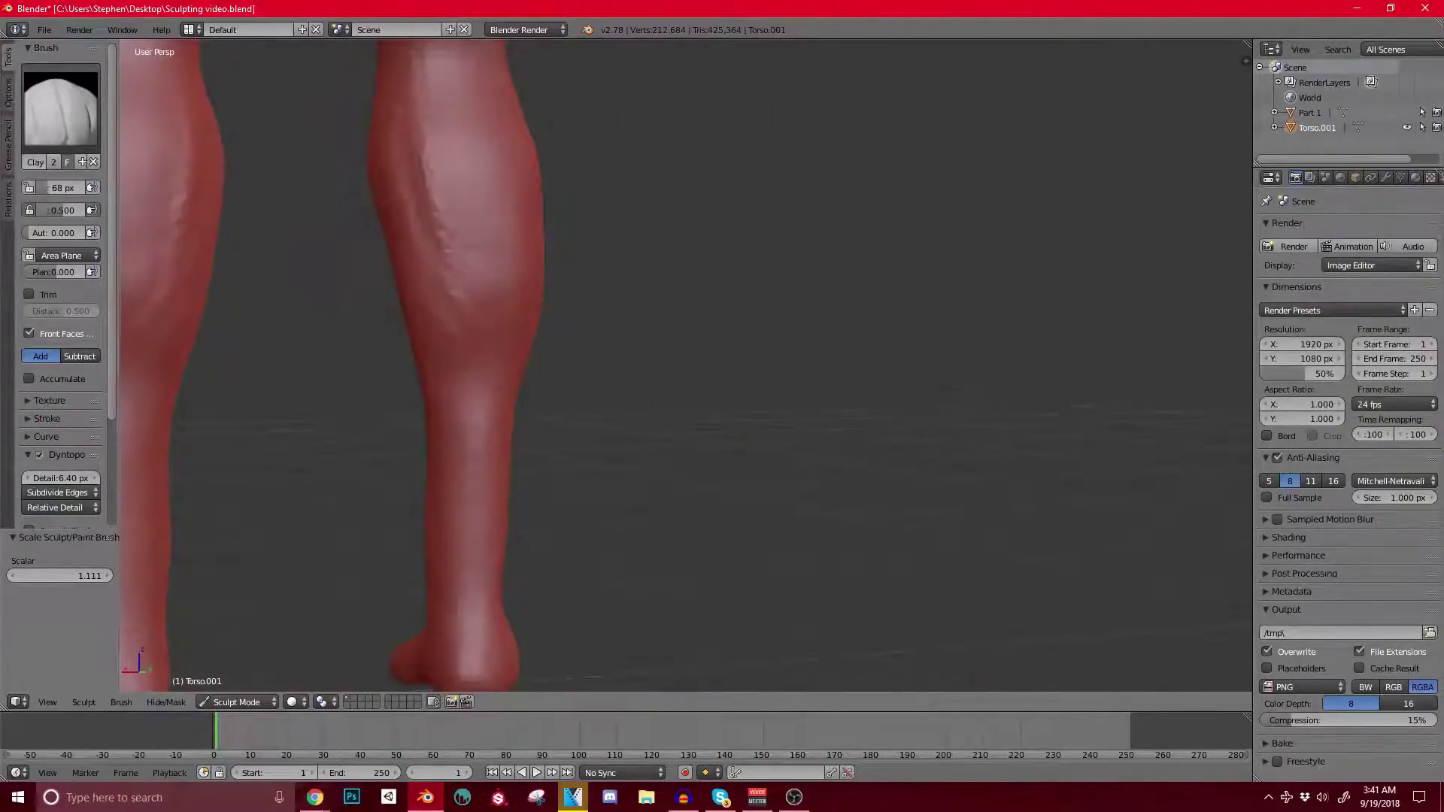
scroll(542, 315, down, 3)
middle_drag(526, 346, 595, 323)
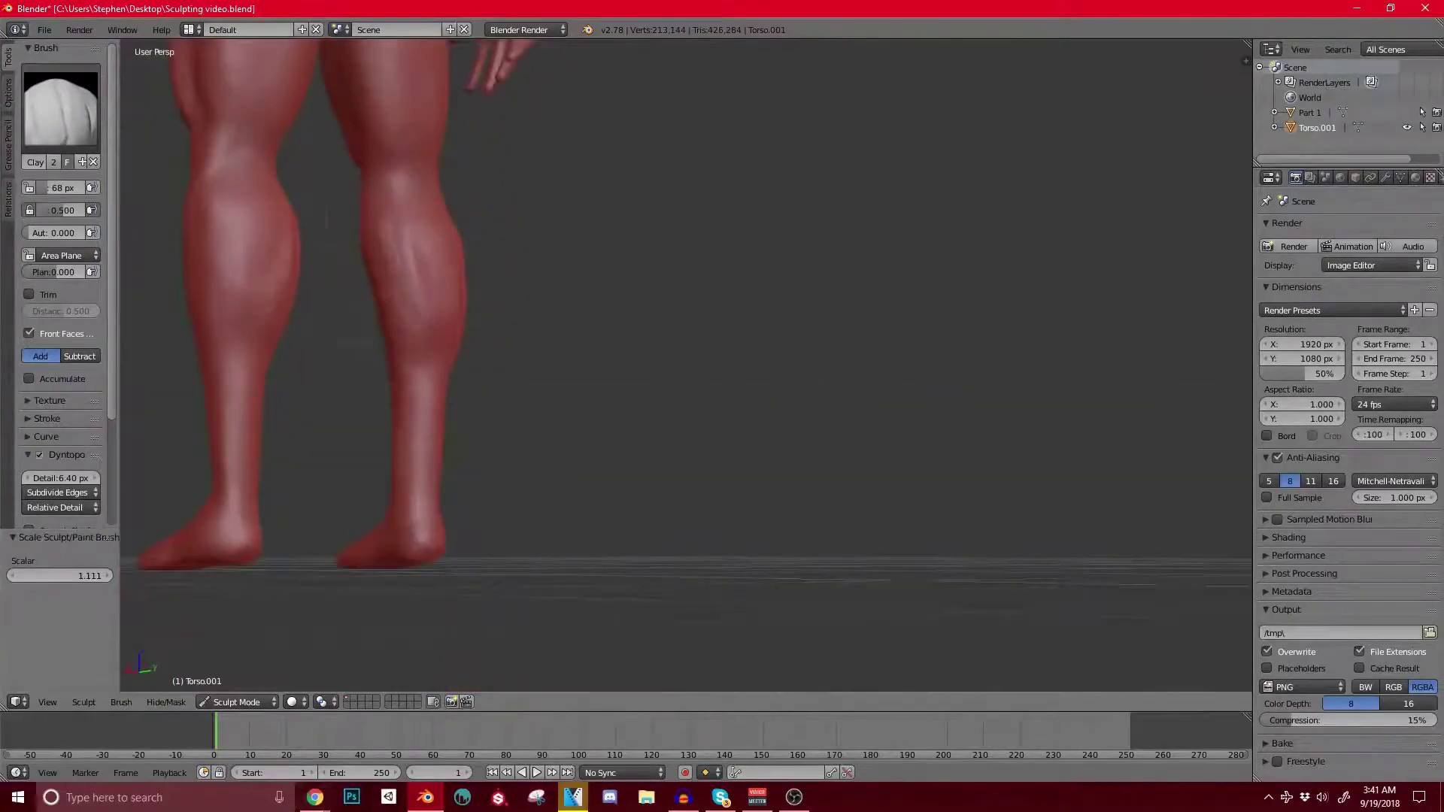
Step: Add light clay strokes along the lower shins and check the legs in the front view
middle_drag(363, 211, 524, 257)
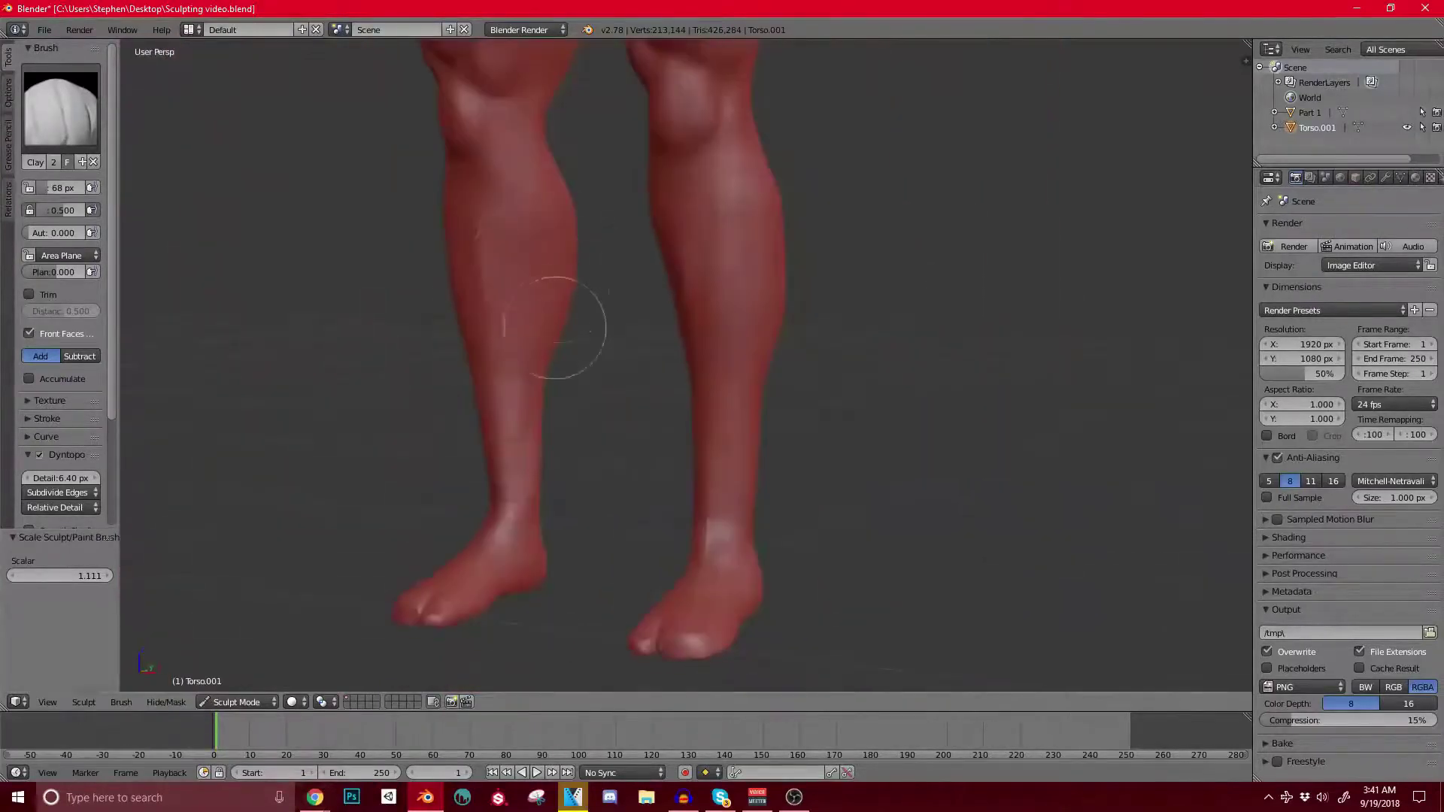
middle_drag(591, 305, 409, 309)
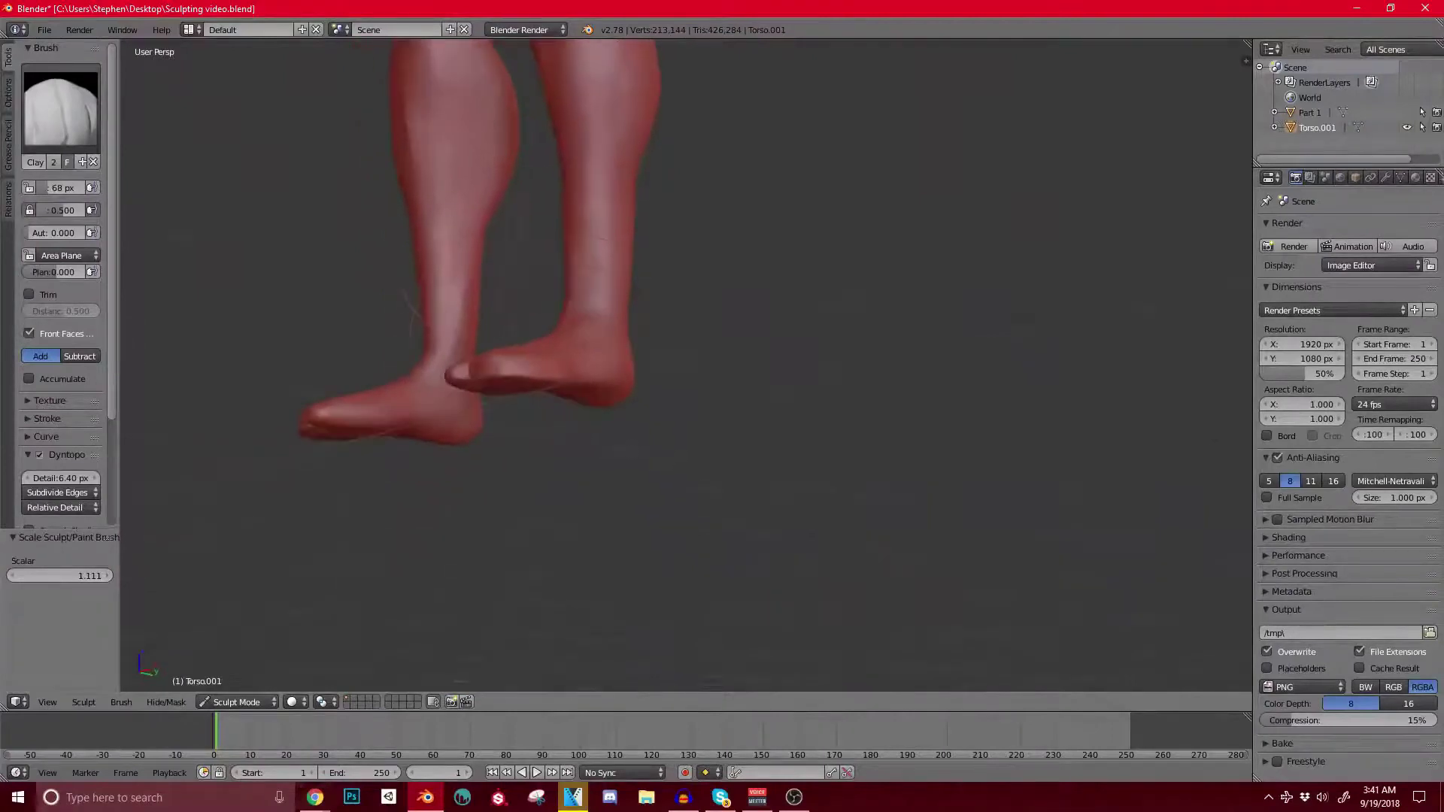
middle_drag(445, 264, 442, 265)
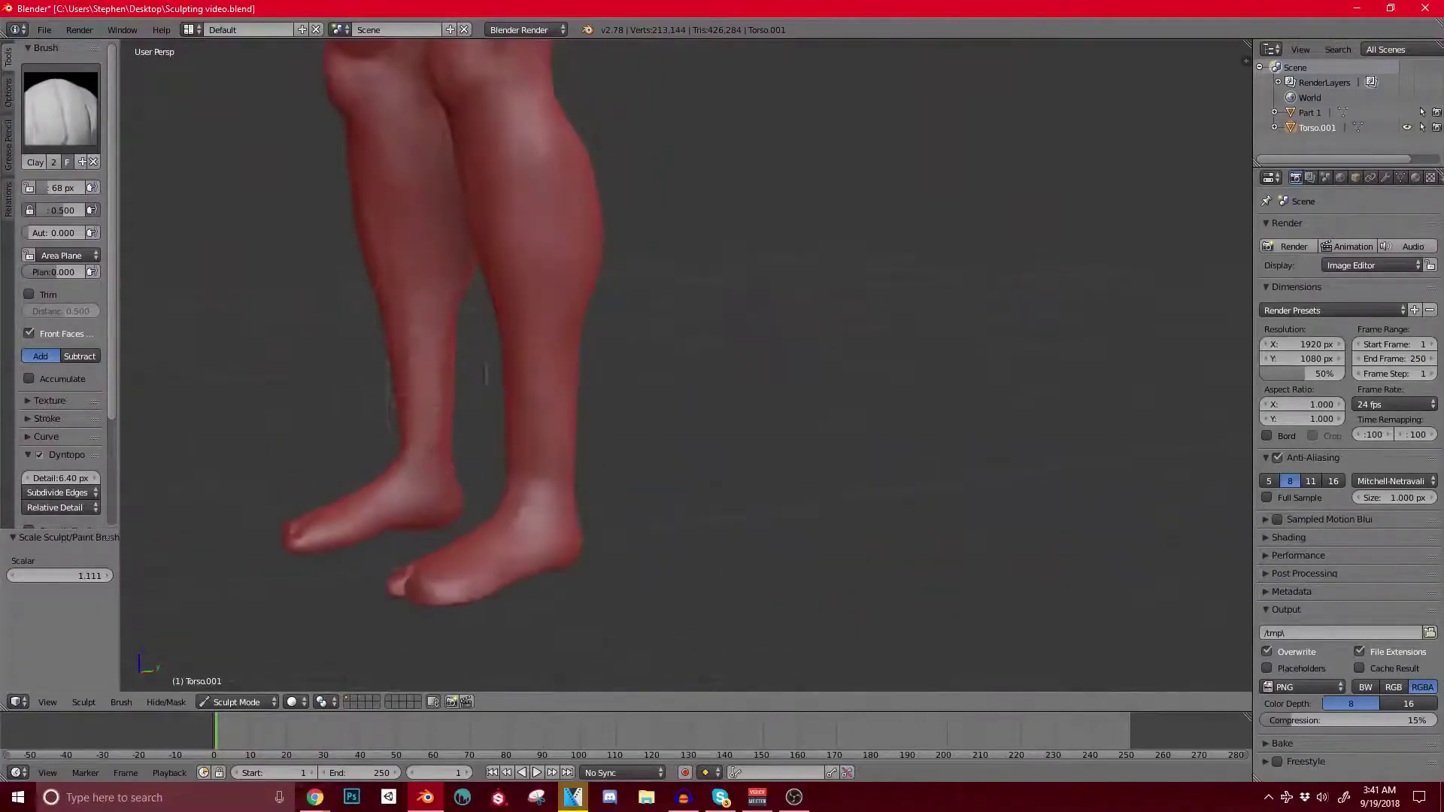
middle_drag(437, 387, 503, 297)
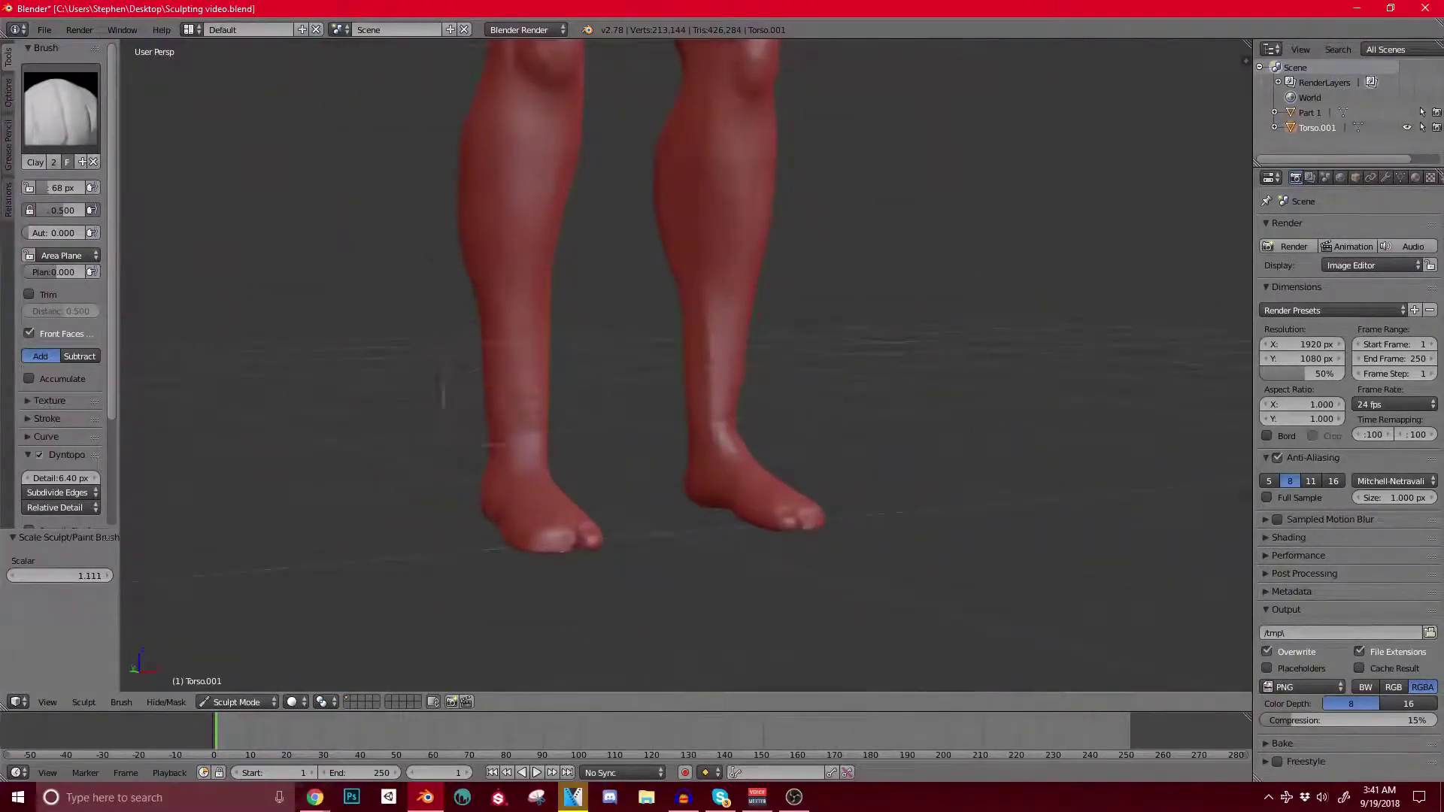
middle_drag(493, 444, 653, 343)
key(KP_1)
scroll(647, 342, up, 5)
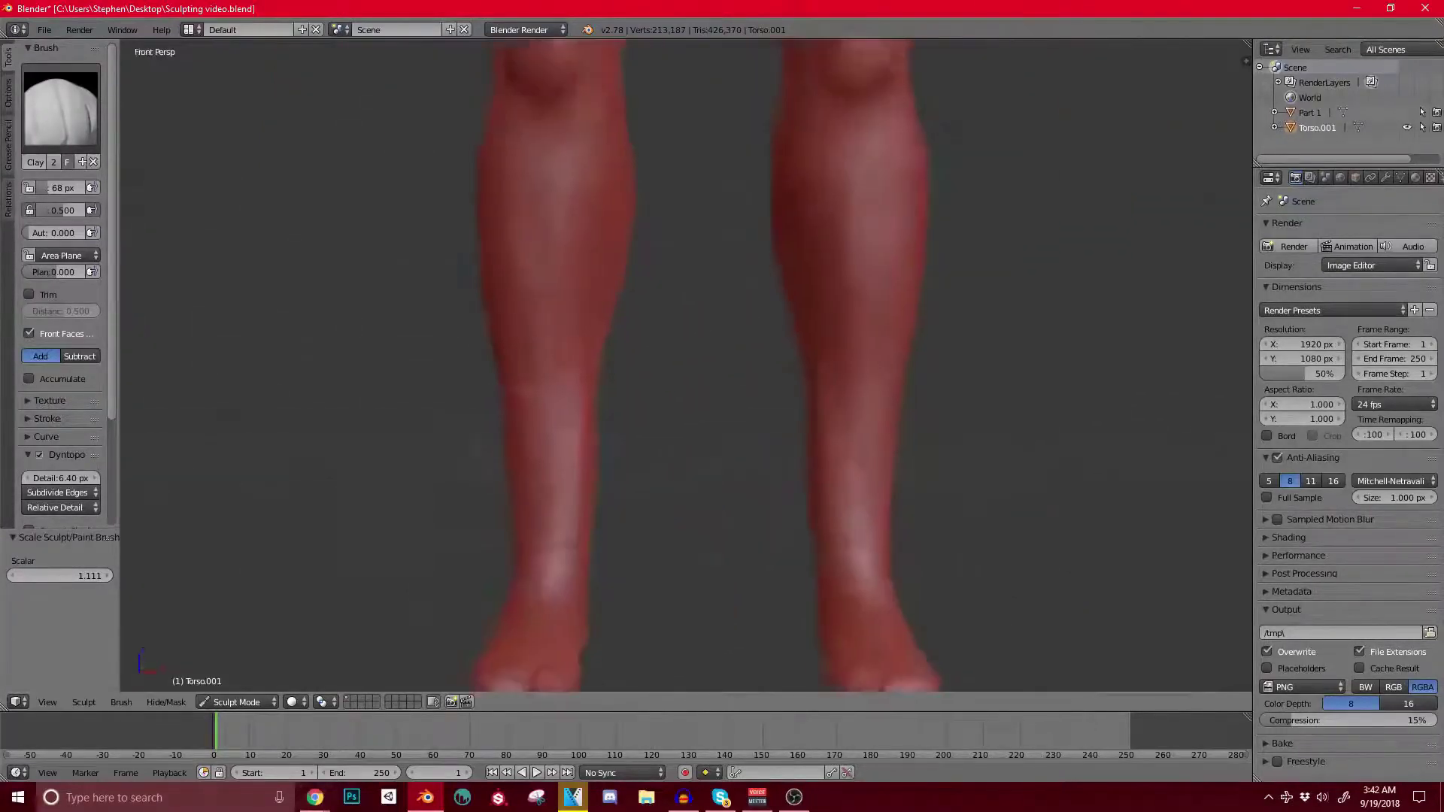
Step: Adjust the silhouette of the lower legs and ankles with the Grab brush at 231 px
key(g)
key(f)
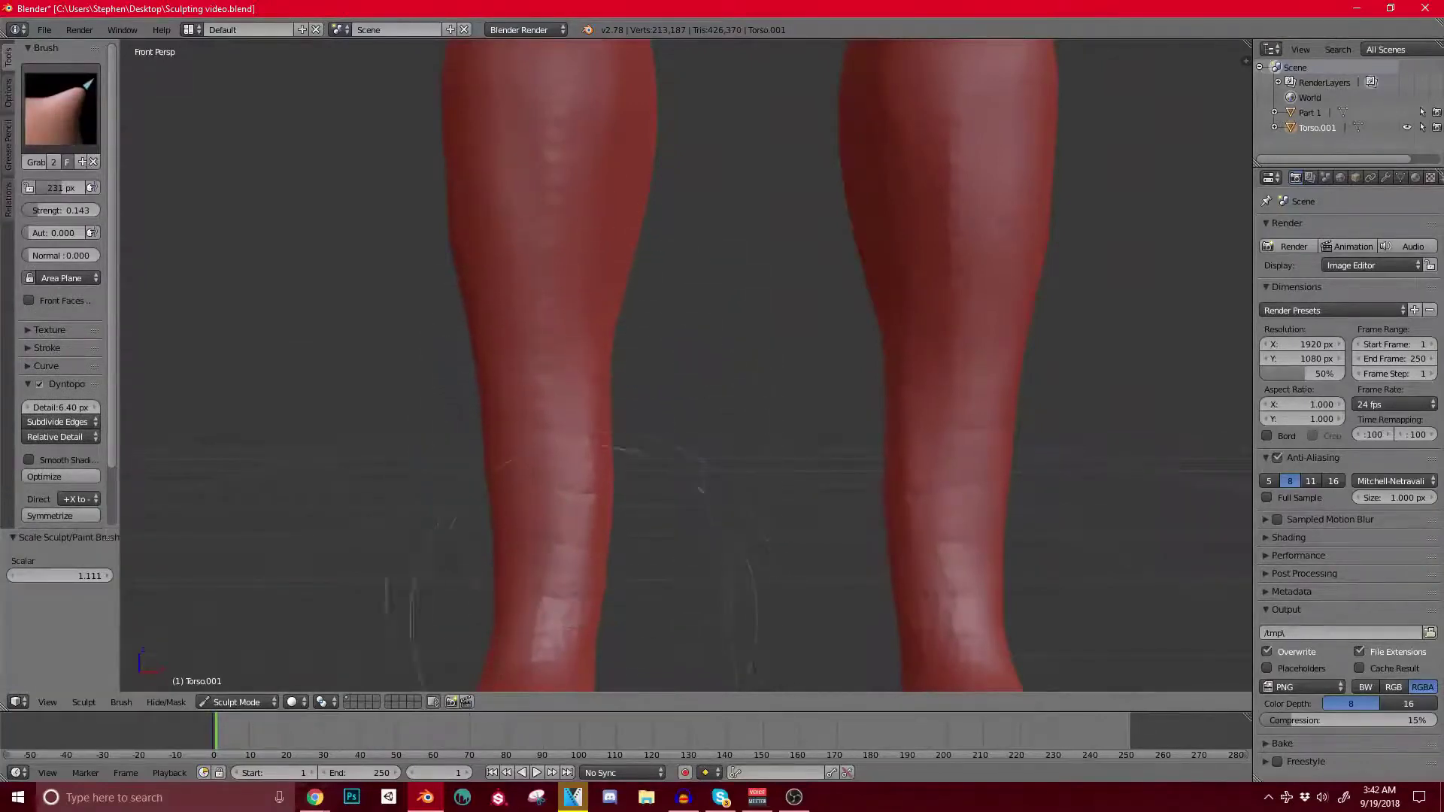
shift+middle_drag(518, 527, 555, 389)
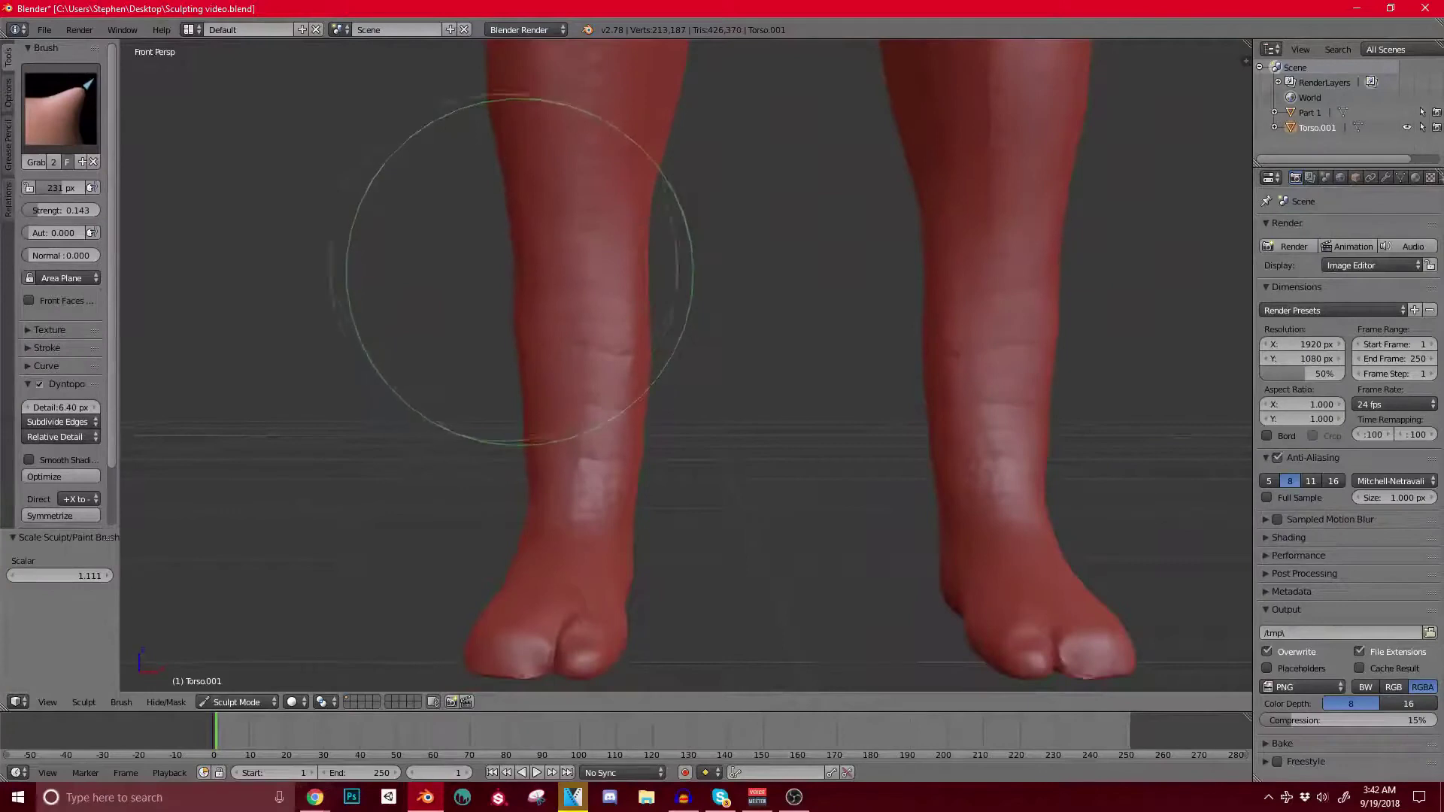
shift+middle_drag(621, 490, 575, 412)
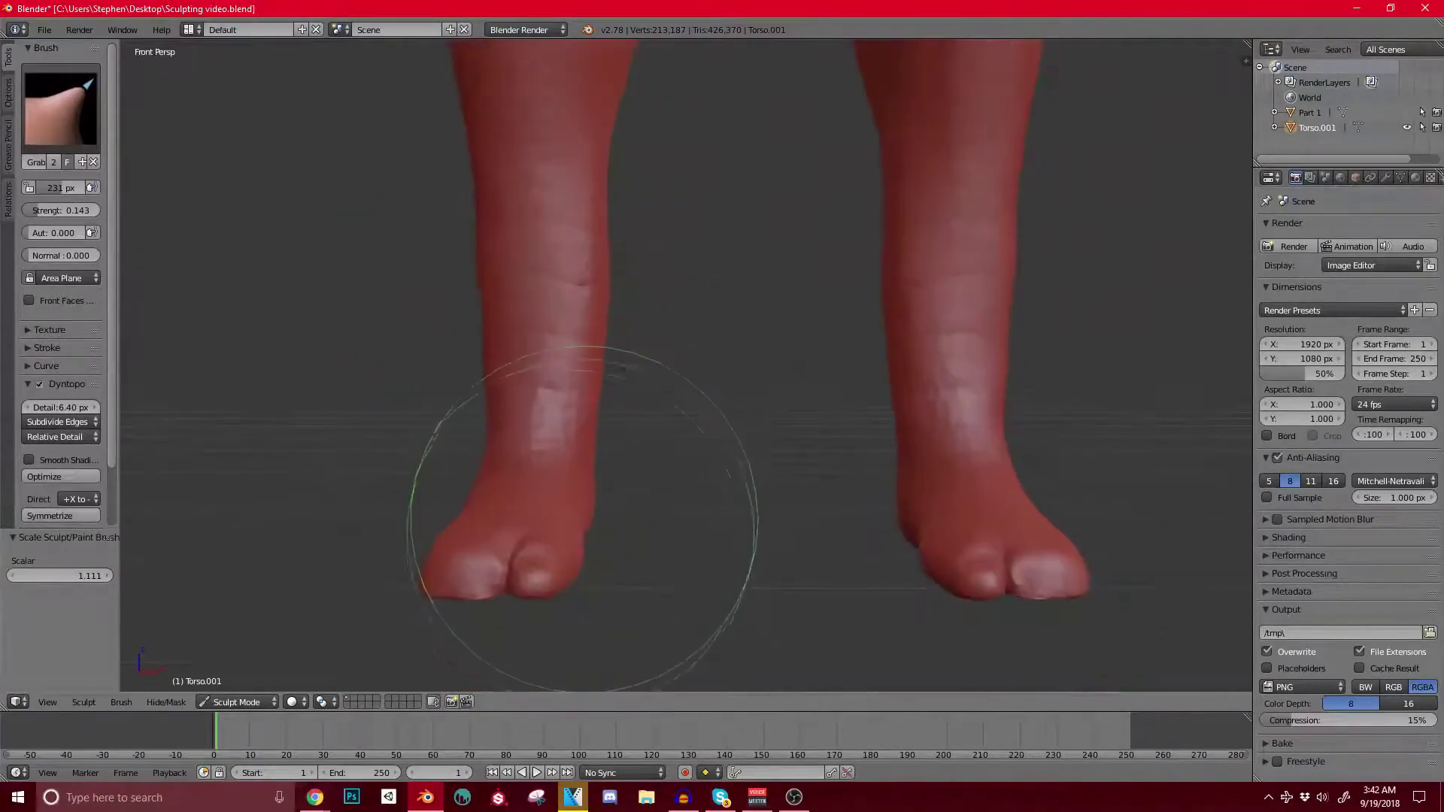
middle_drag(584, 602, 594, 436)
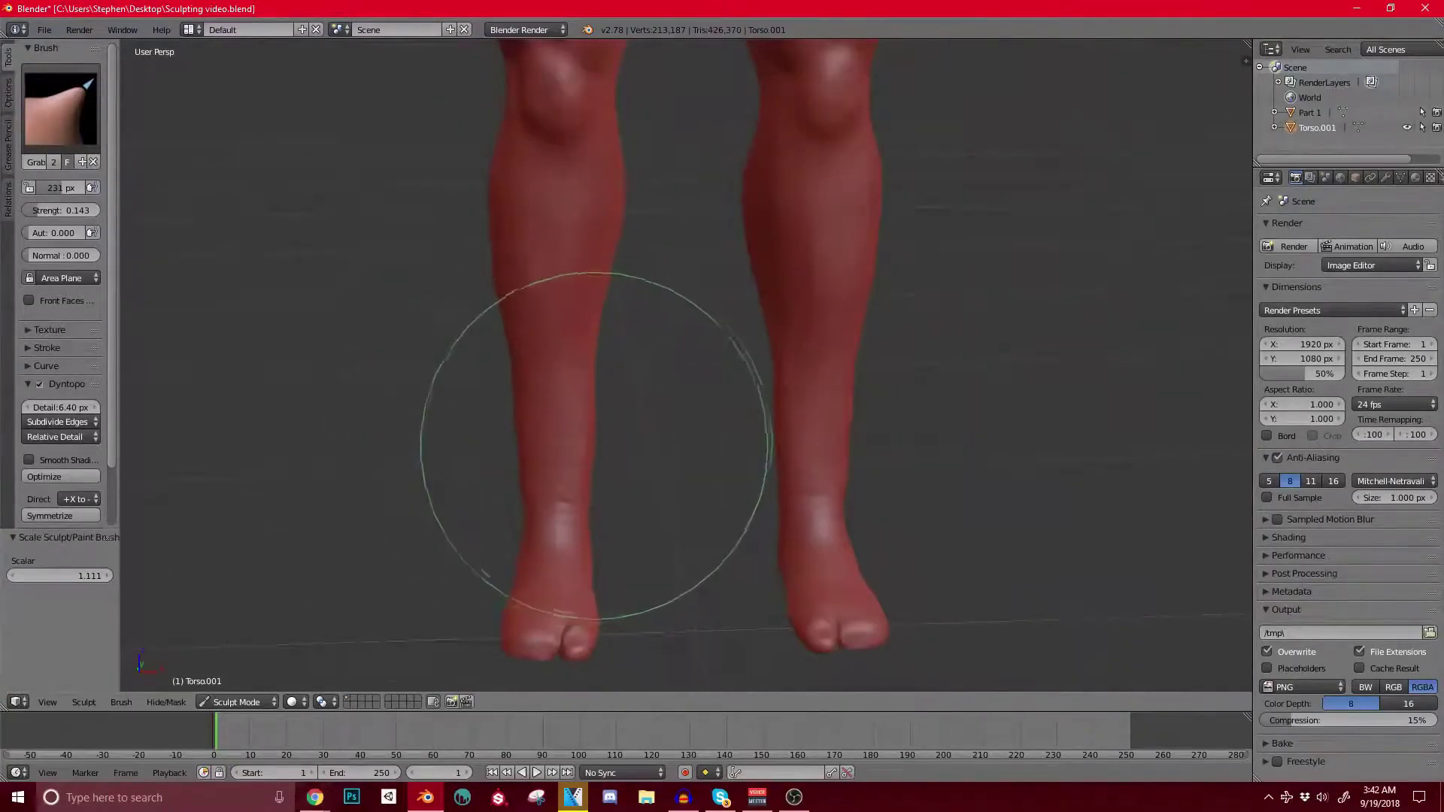
Step: Refine the contour of the shins just above the ankles with the Grab brush at 167 px
scroll(592, 467, up, 2)
key(bracketleft)
key(bracketleft)
key(bracketleft)
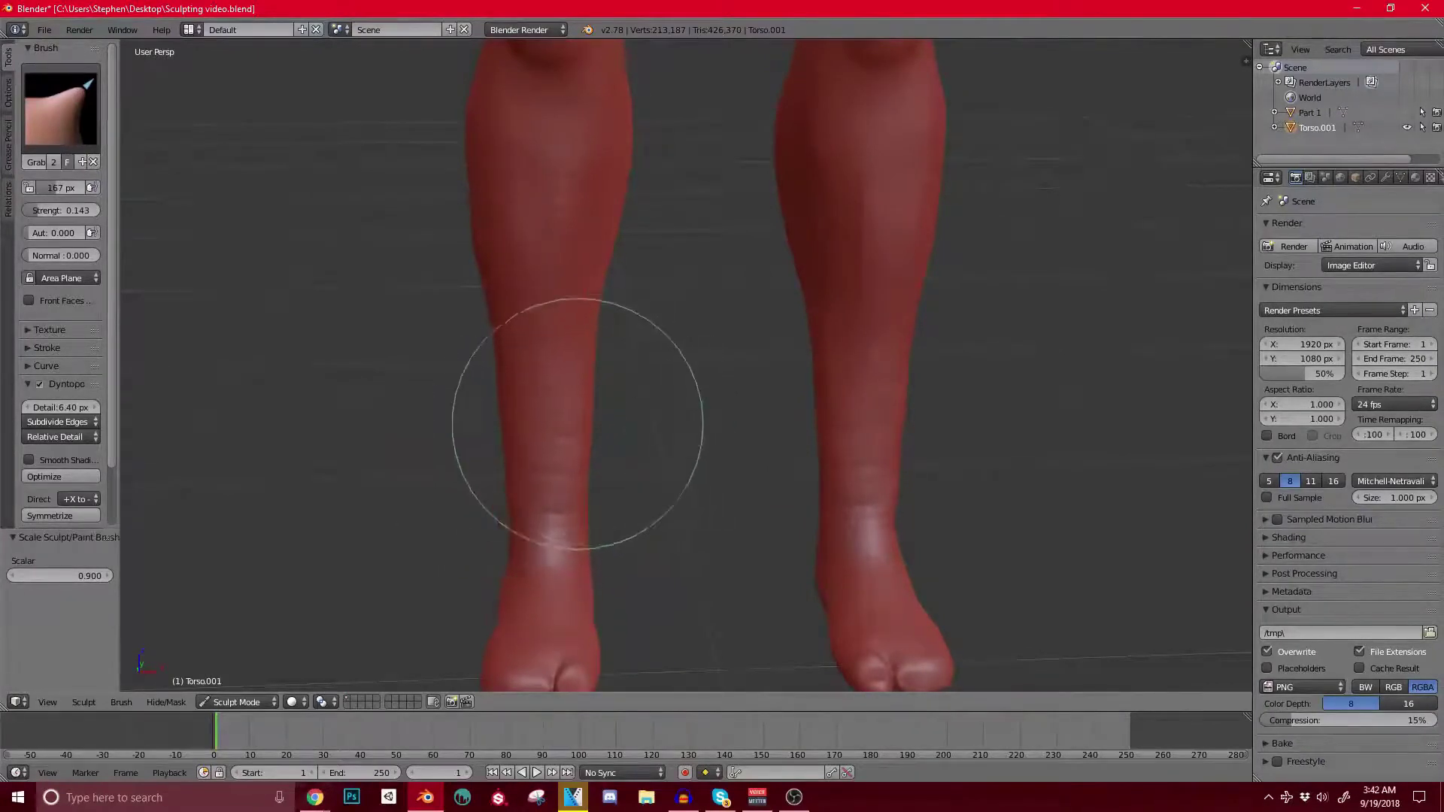
mouse_move(500, 431)
middle_down()
mouse_move(713, 464)
mouse_move(689, 396)
mouse_move(574, 493)
middle_up()
scroll(574, 493, down, 2)
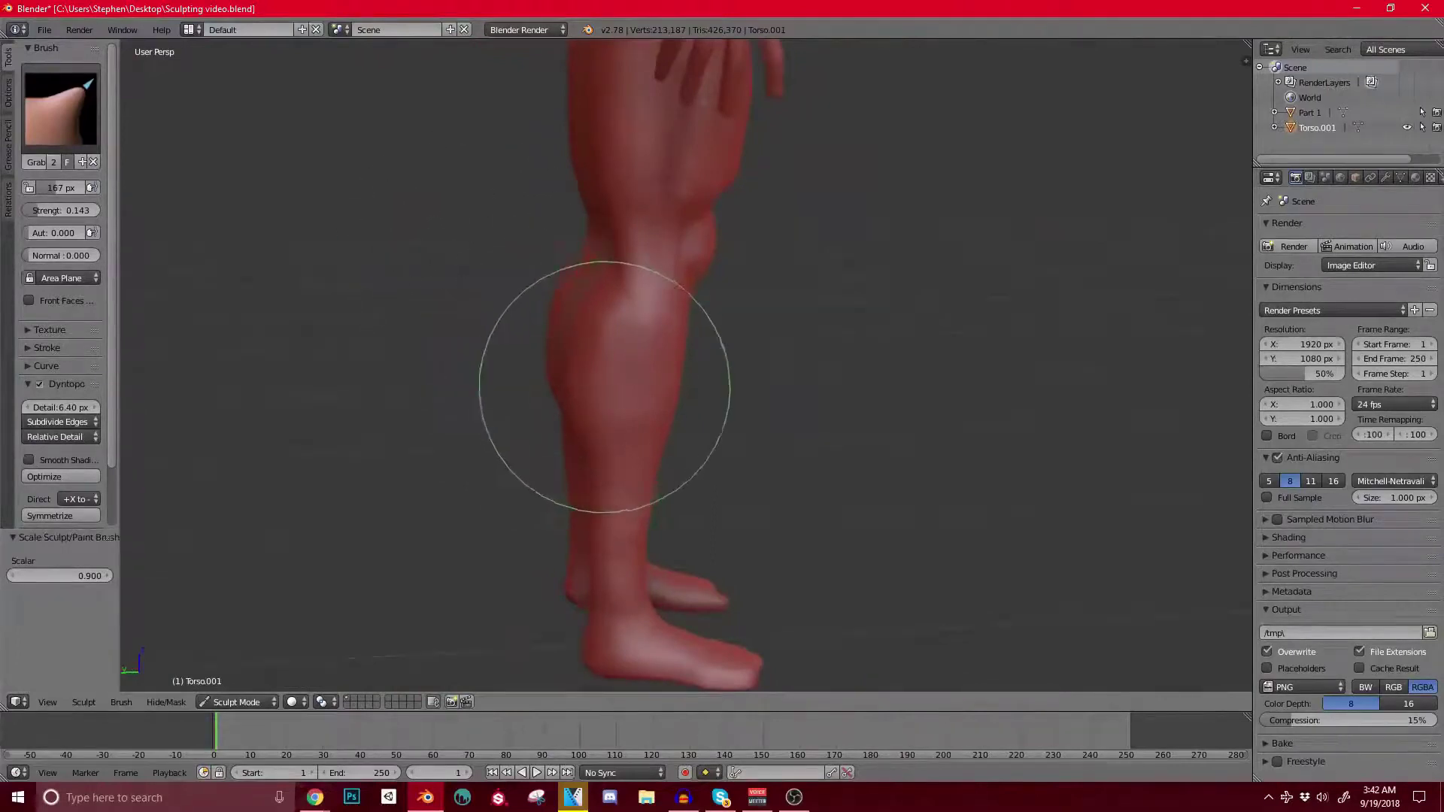
Step: Examine the calves and lower legs from behind and both sides with the Grab brush enlarged to 205 px
key(bracketright)
key(bracketright)
key(bracketright)
middle_drag(609, 384, 732, 386)
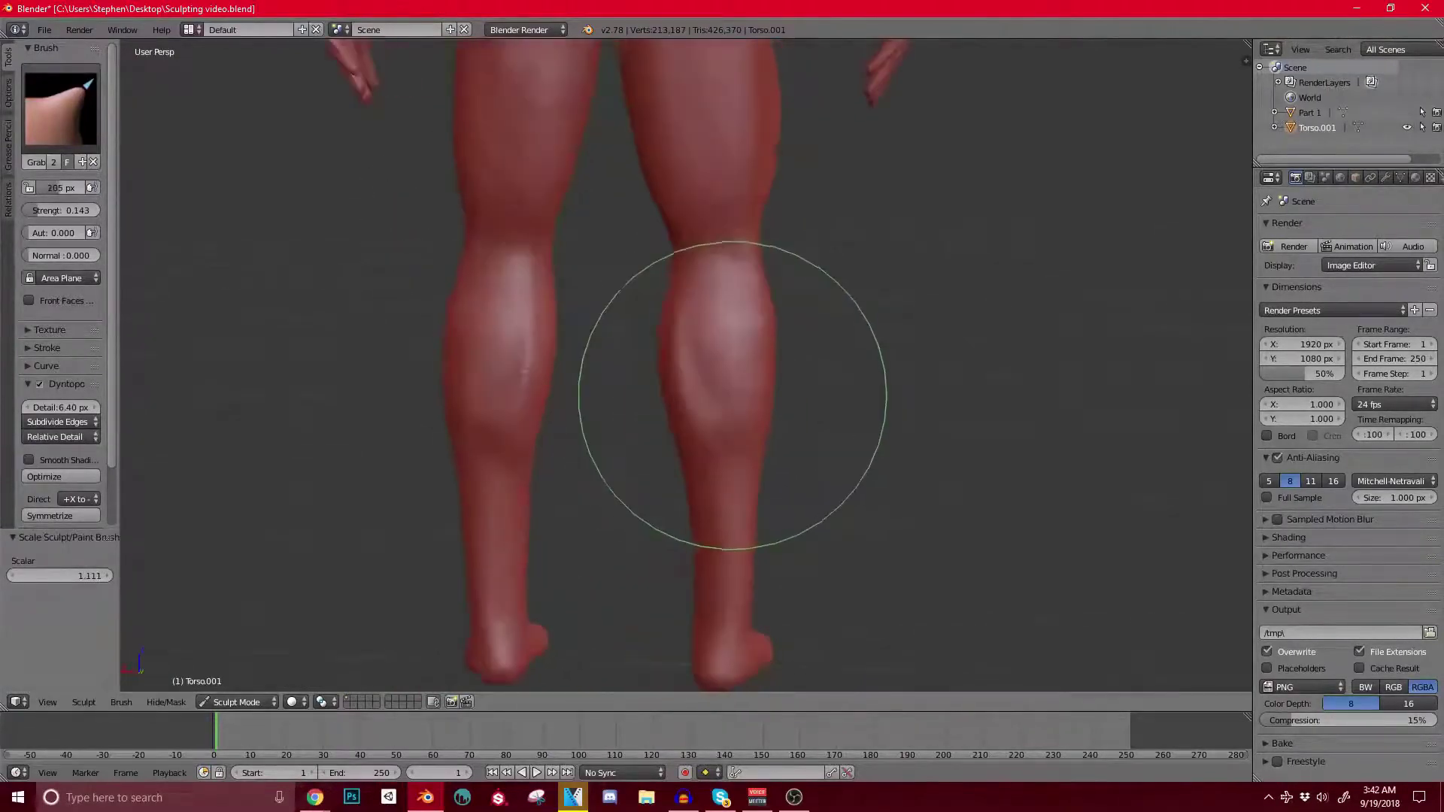
scroll(717, 358, up, 2)
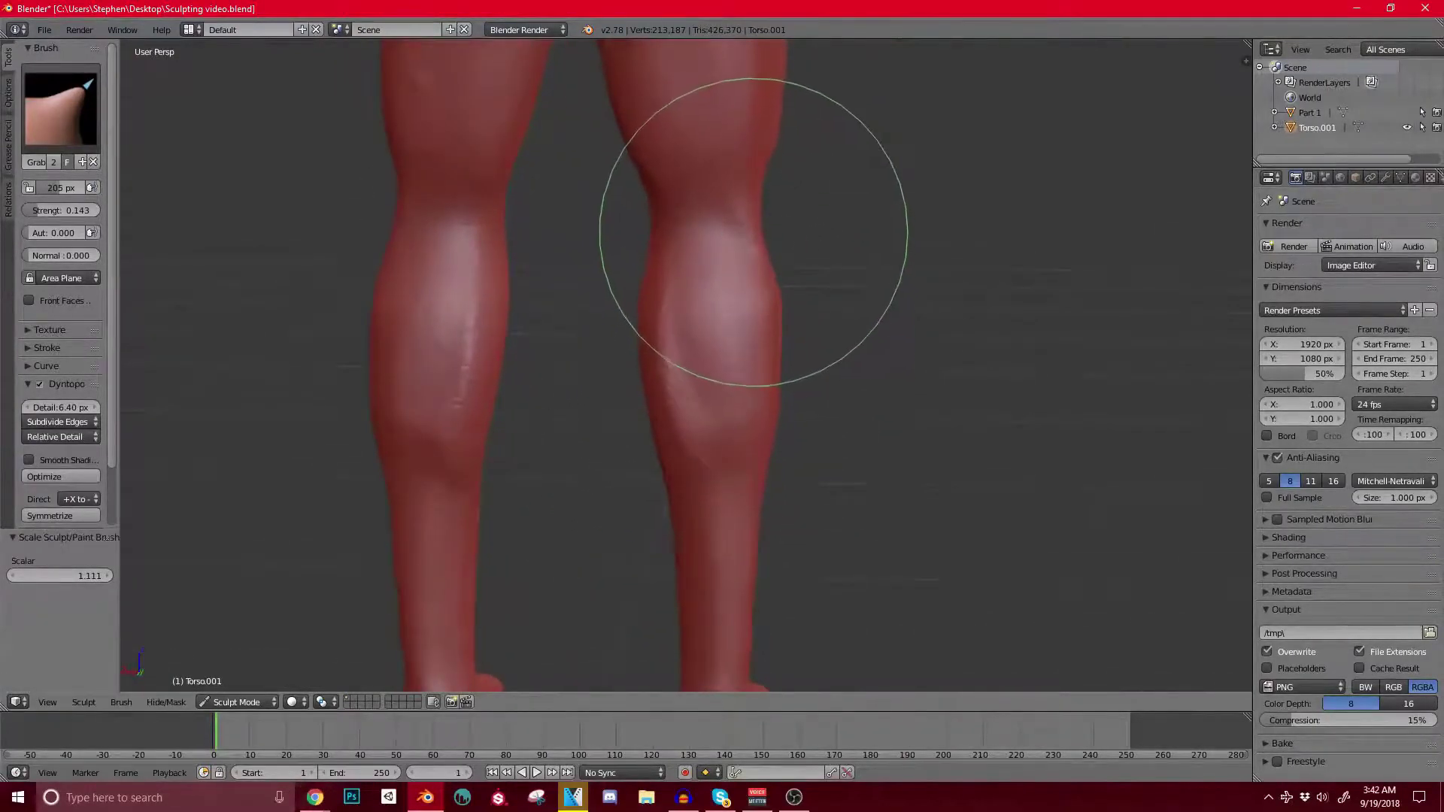
mouse_move(748, 357)
middle_down()
mouse_move(661, 349)
mouse_move(751, 380)
middle_up()
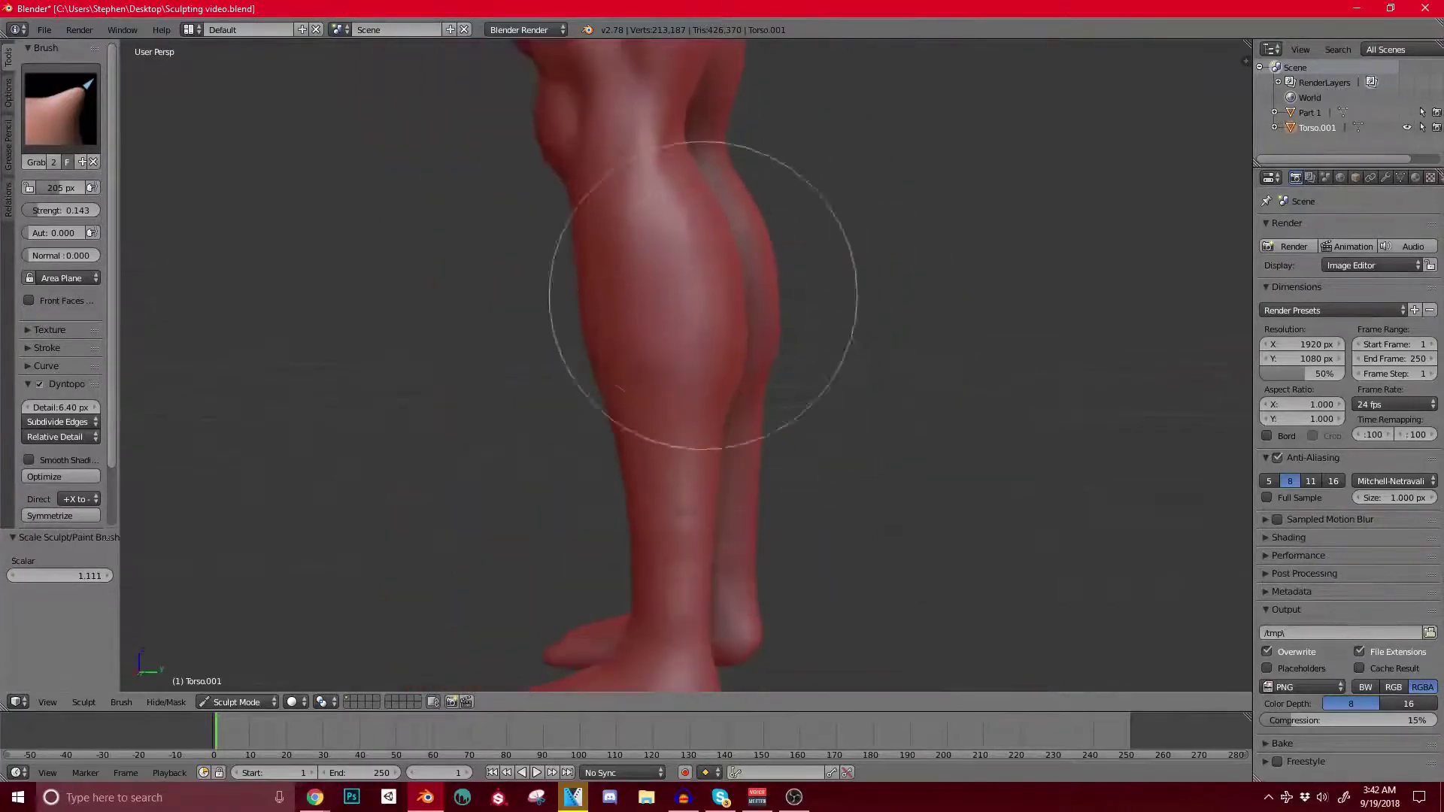
middle_drag(715, 287, 780, 283)
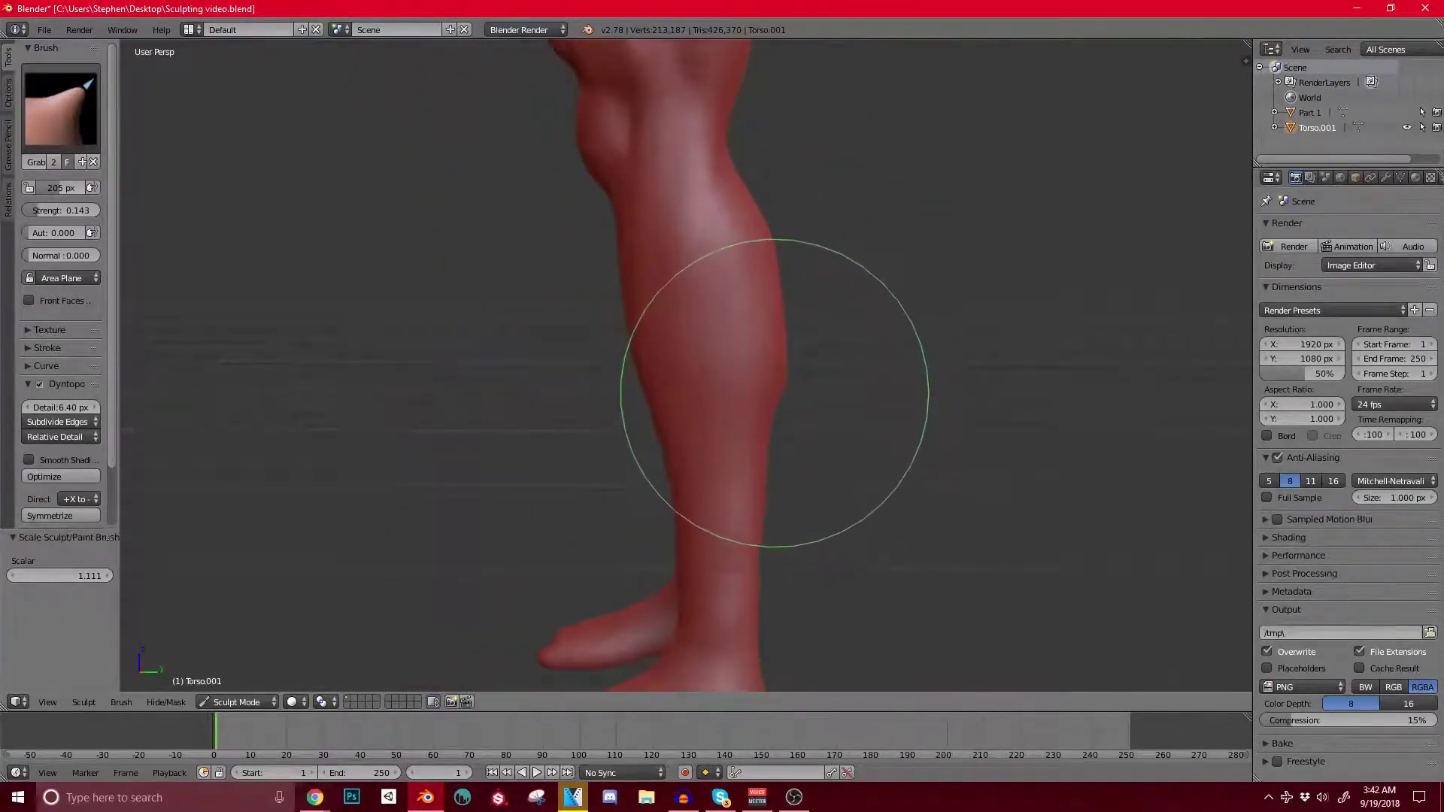
mouse_move(742, 389)
middle_down()
mouse_move(734, 361)
mouse_move(619, 380)
middle_up()
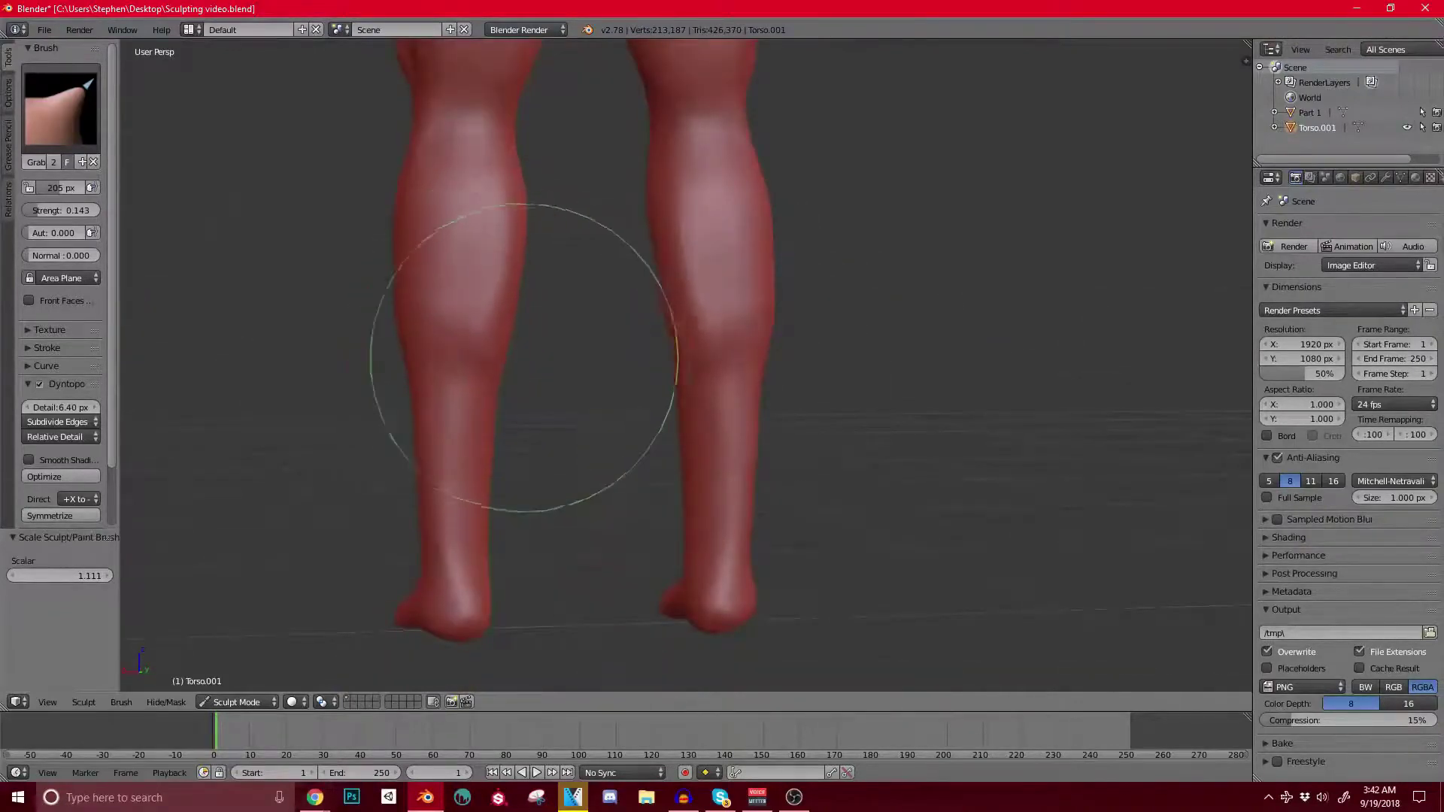
scroll(512, 313, up, 1)
middle_drag(519, 283, 377, 285)
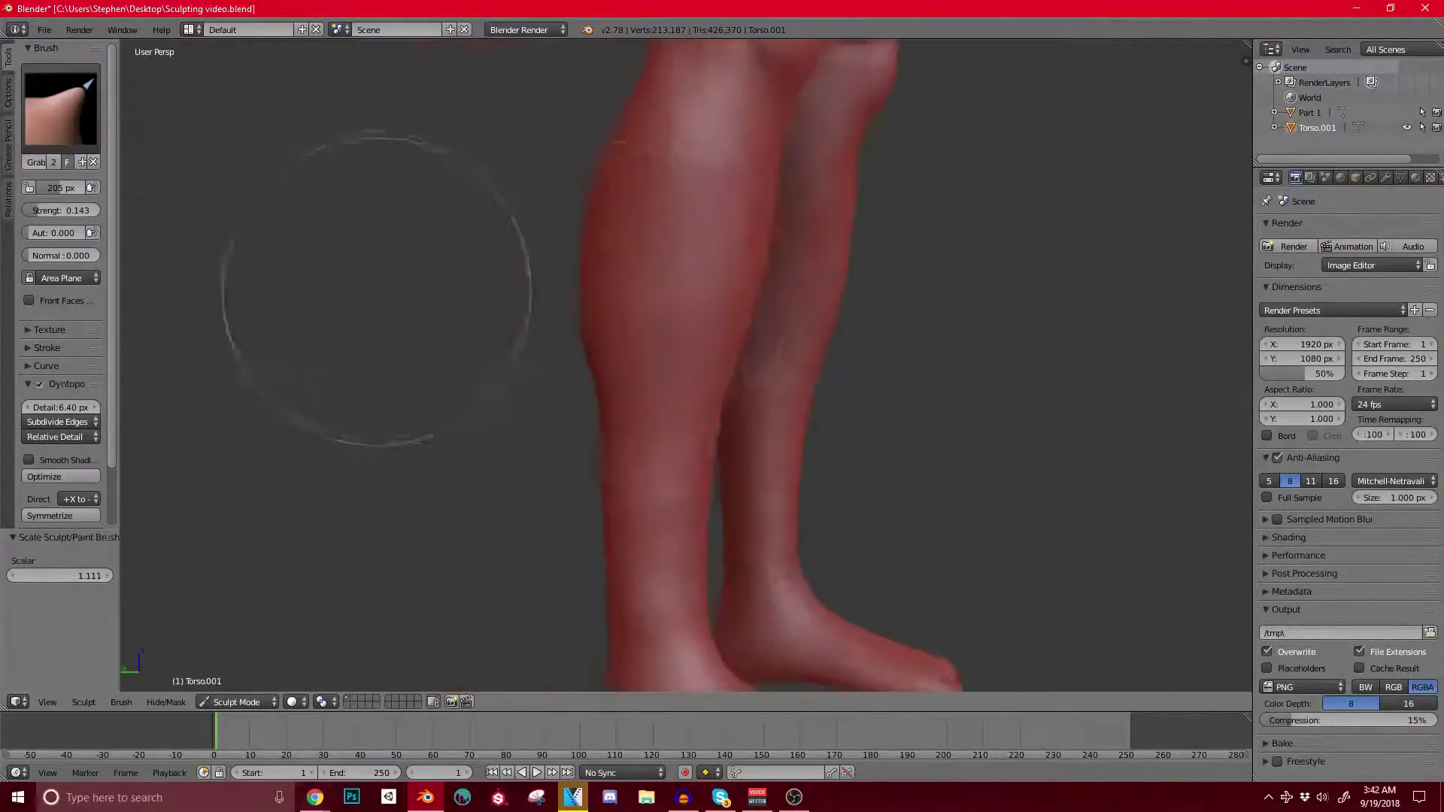
mouse_move(733, 325)
shift+middle_down()
mouse_move(559, 322)
mouse_move(693, 335)
shift+middle_up()
middle_drag(481, 331, 752, 335)
mouse_move(820, 309)
shift+middle_down()
mouse_move(531, 307)
mouse_move(681, 322)
mouse_move(500, 378)
shift+middle_up()
click(66, 112)
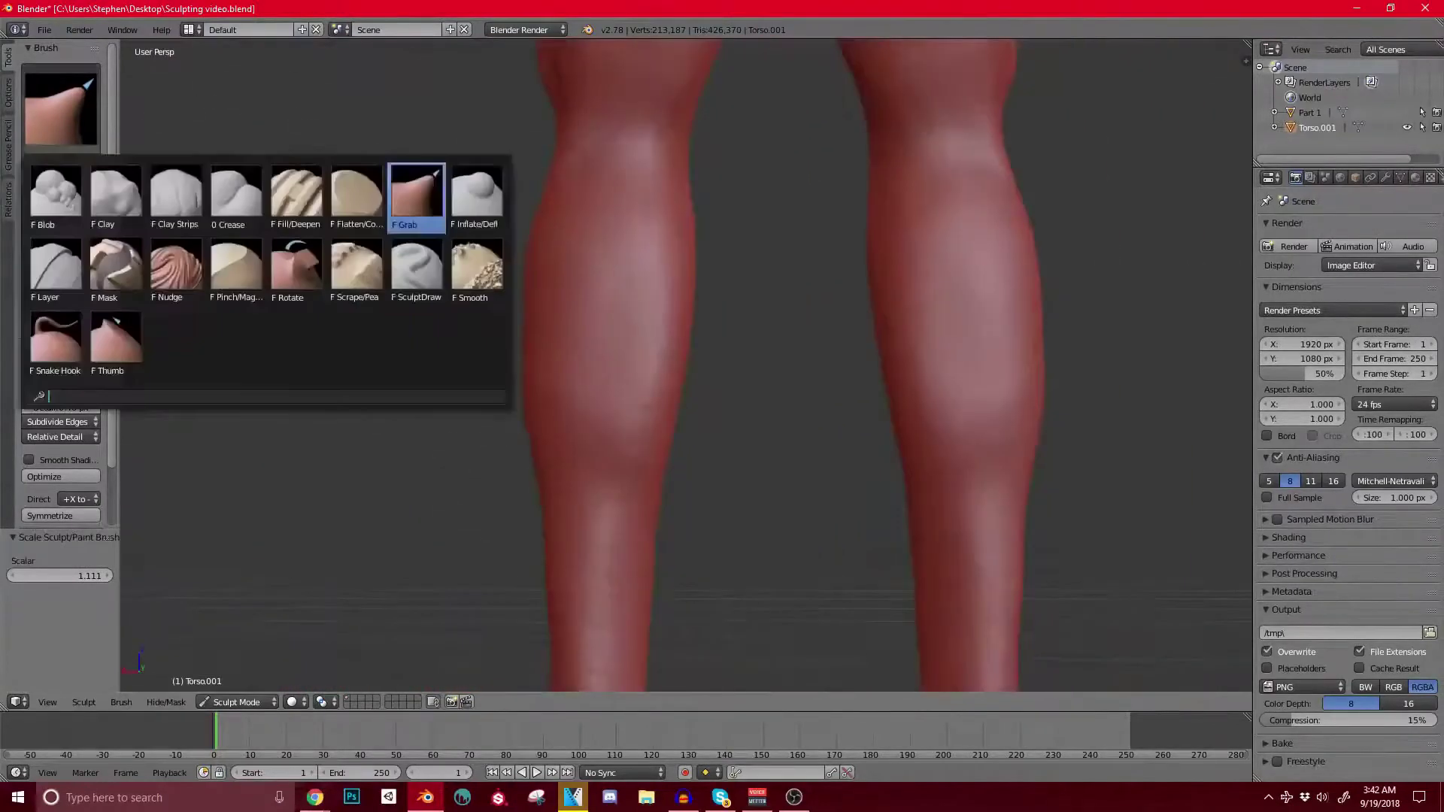
click(175, 200)
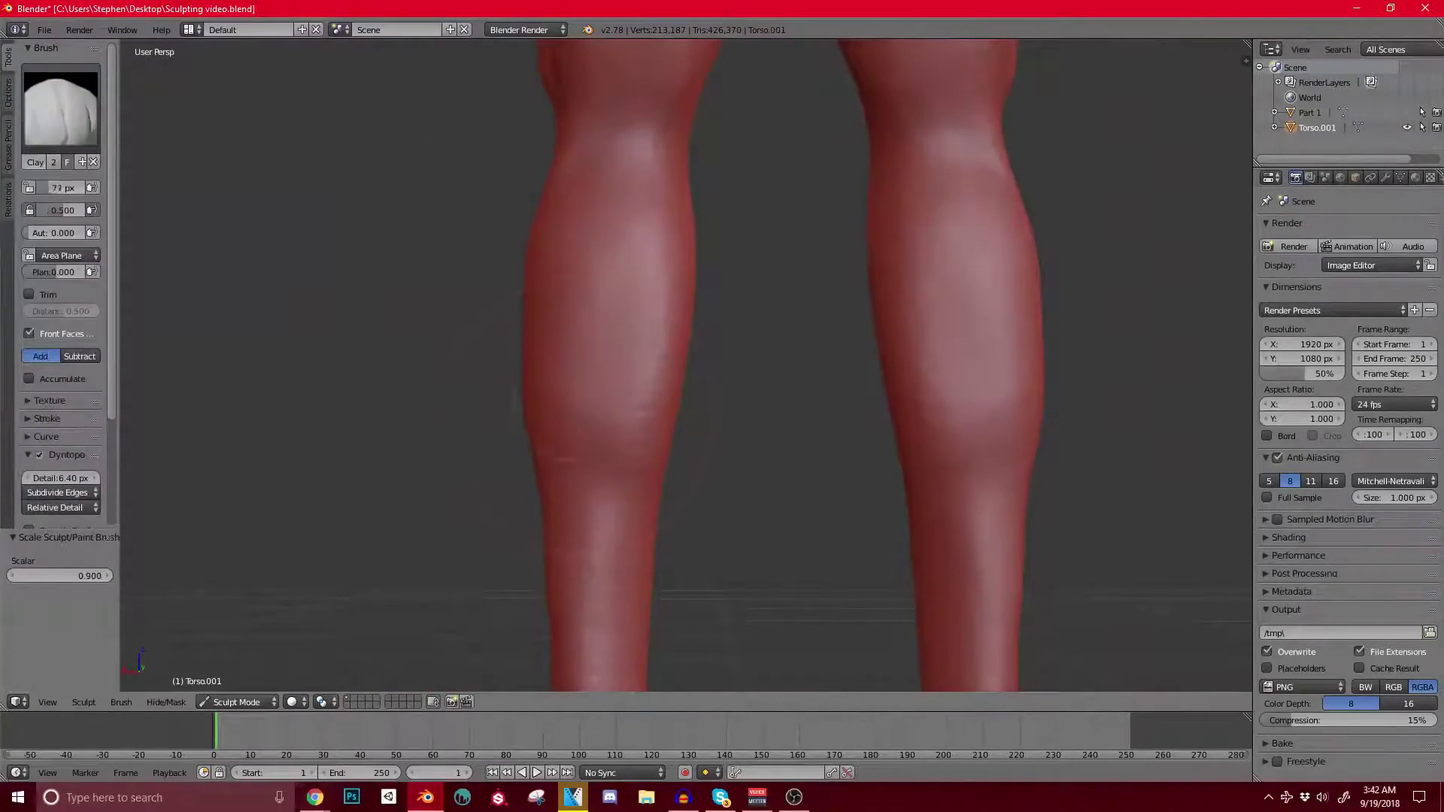
middle_drag(531, 458, 552, 181)
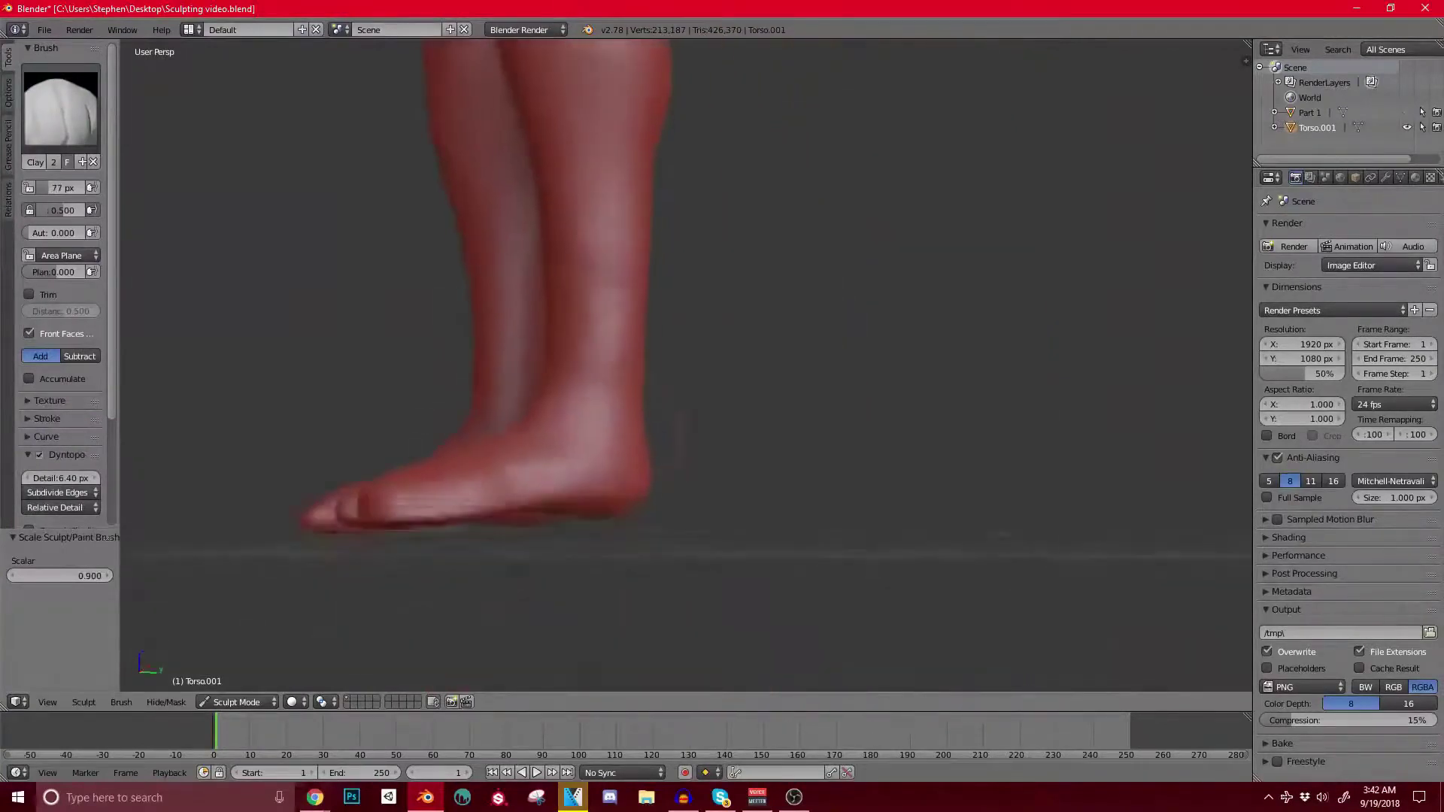
middle_drag(613, 433, 689, 439)
Step: Level the sole and toes with the ground line in the right orthographic view, using the Grab brush at 213 px
key(g)
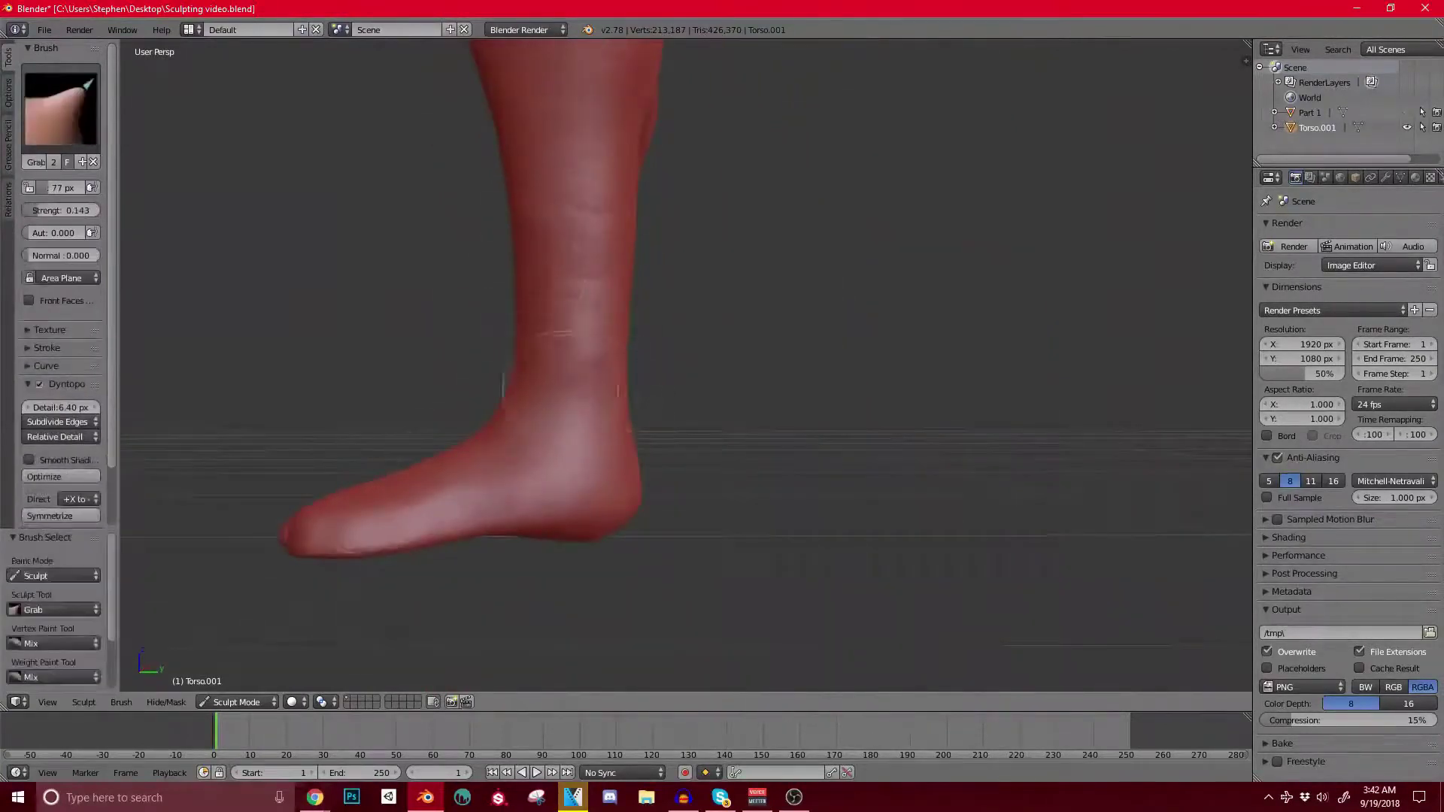
key(bracketright)
key(bracketright)
key(bracketright)
key(bracketright)
key(bracketright)
key(bracketright)
key(bracketright)
key(bracketright)
key(bracketright)
key(bracketright)
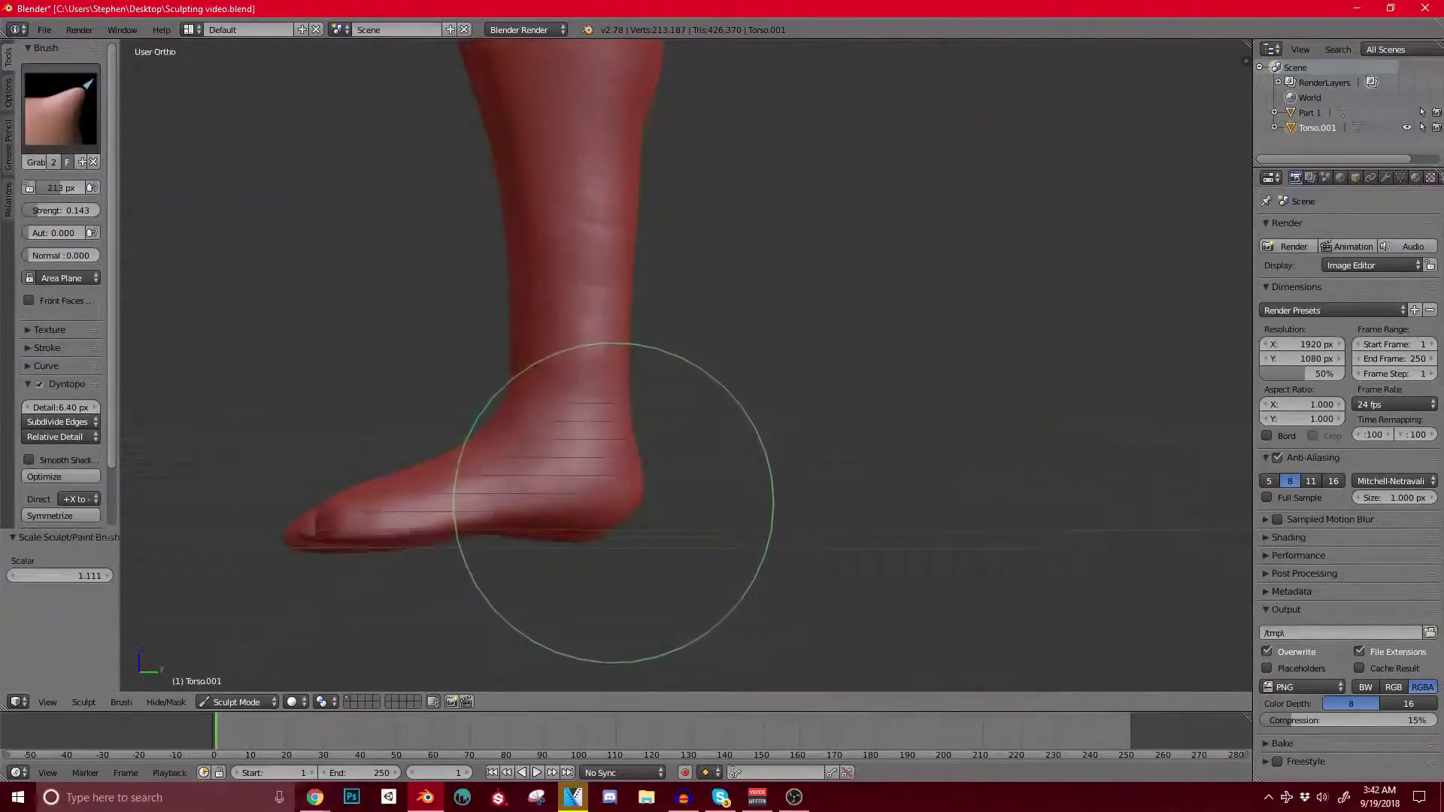
key(KP_3)
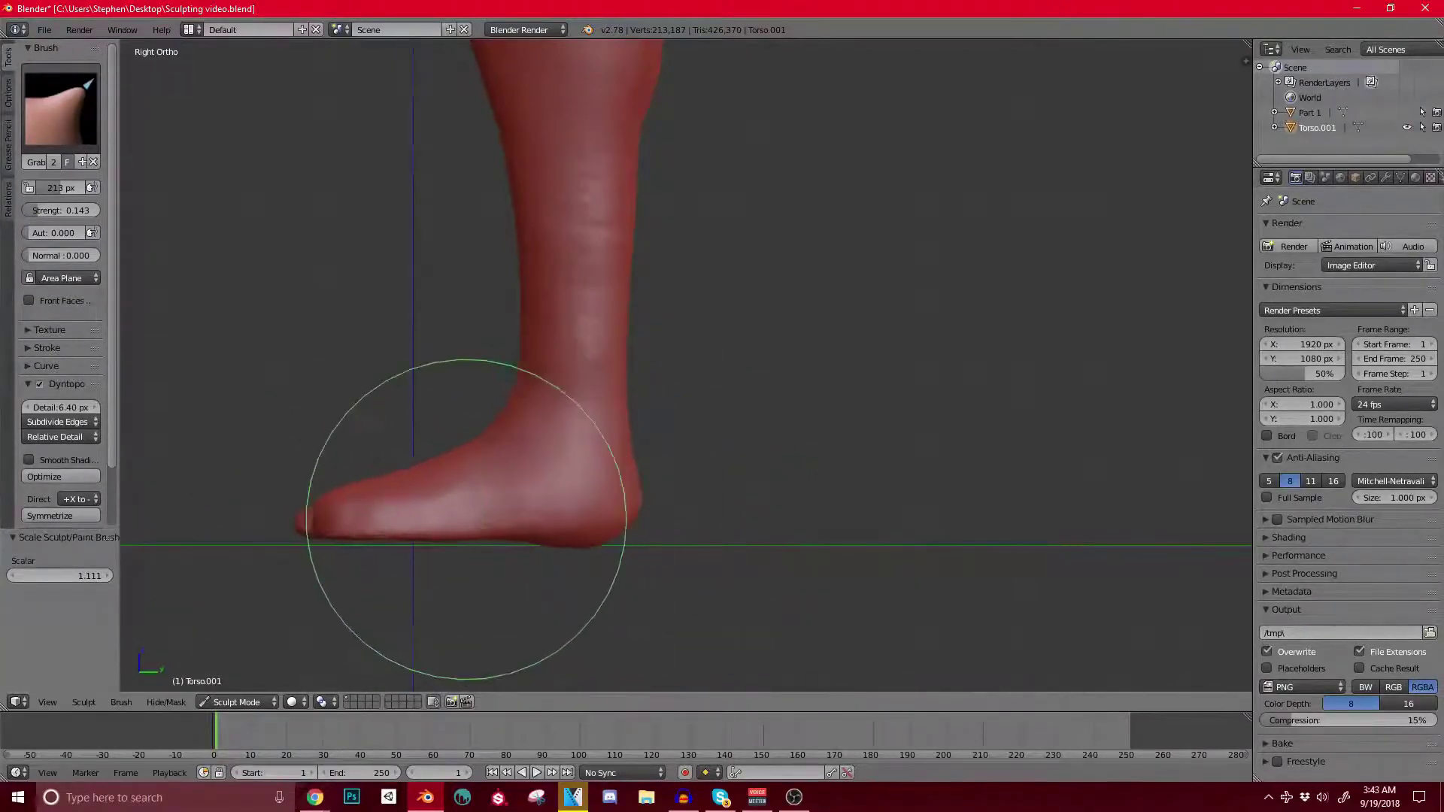
drag(319, 514, 319, 526)
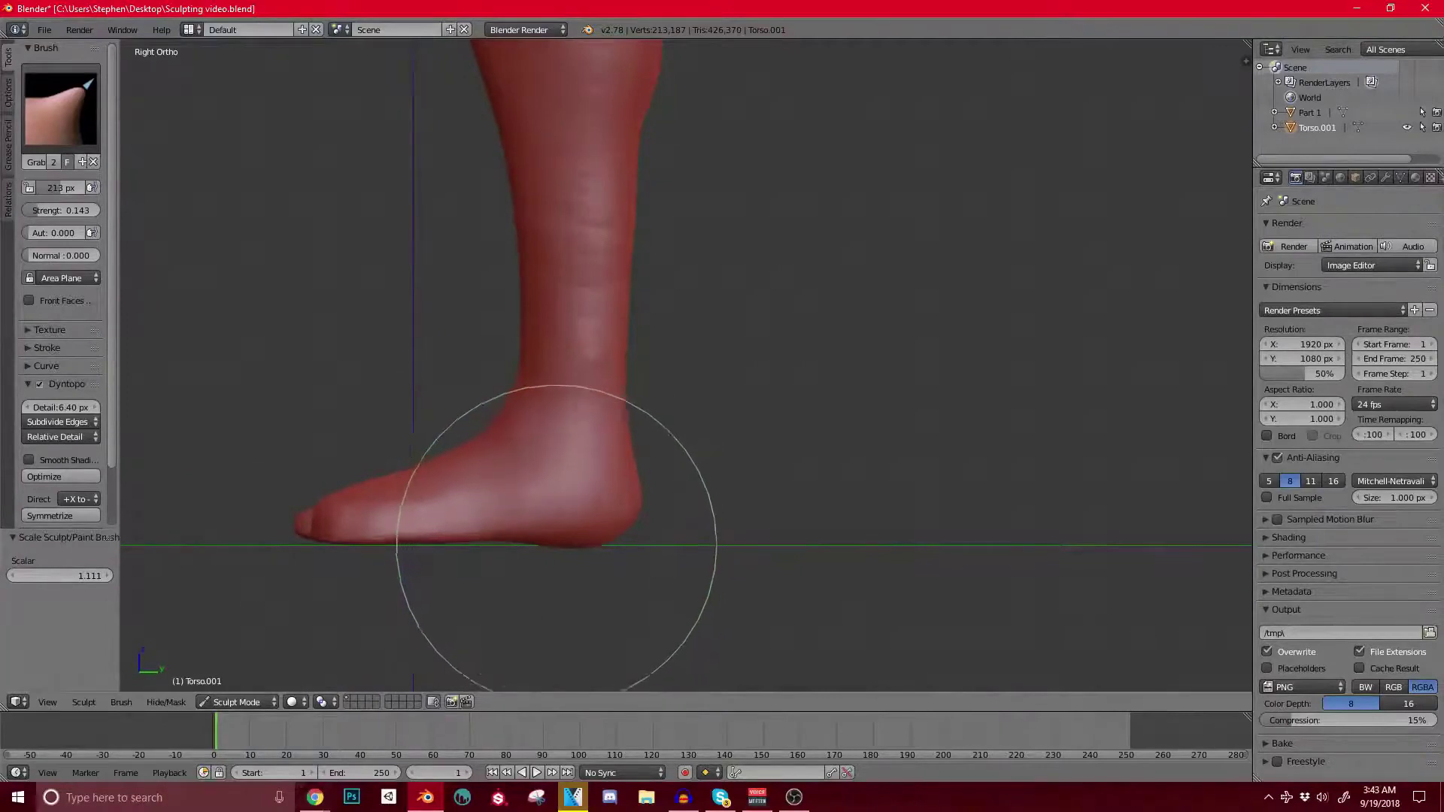
Step: Build up the outer ankle bone with Clay Strips at 63 px
scroll(519, 526, up, 4)
click(60, 105)
click(185, 215)
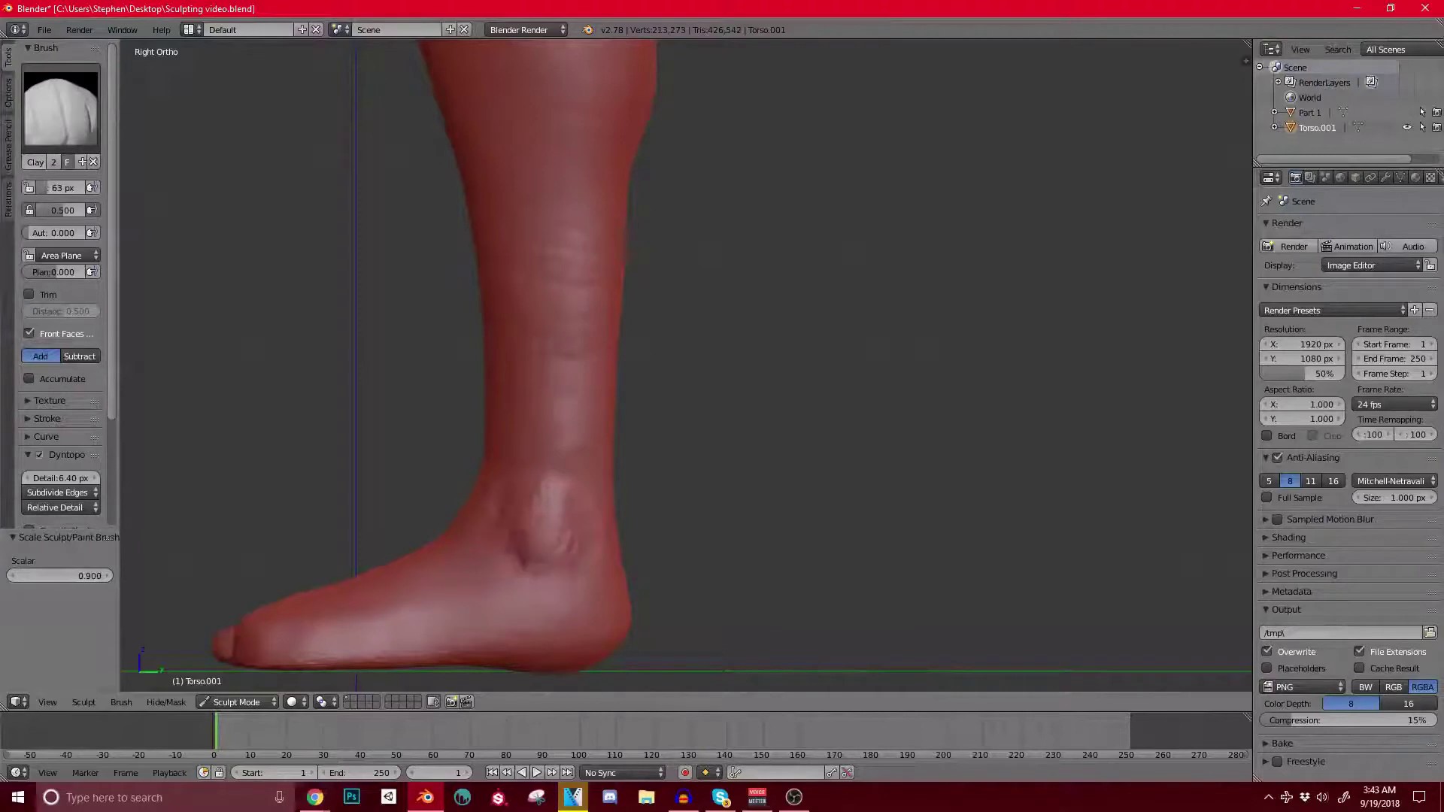
middle_drag(495, 436, 531, 438)
Step: Shape the Achilles tendon ridge down the back of the ankle to the heel with Clay Strips
ctrl+middle_drag(567, 504, 395, 435)
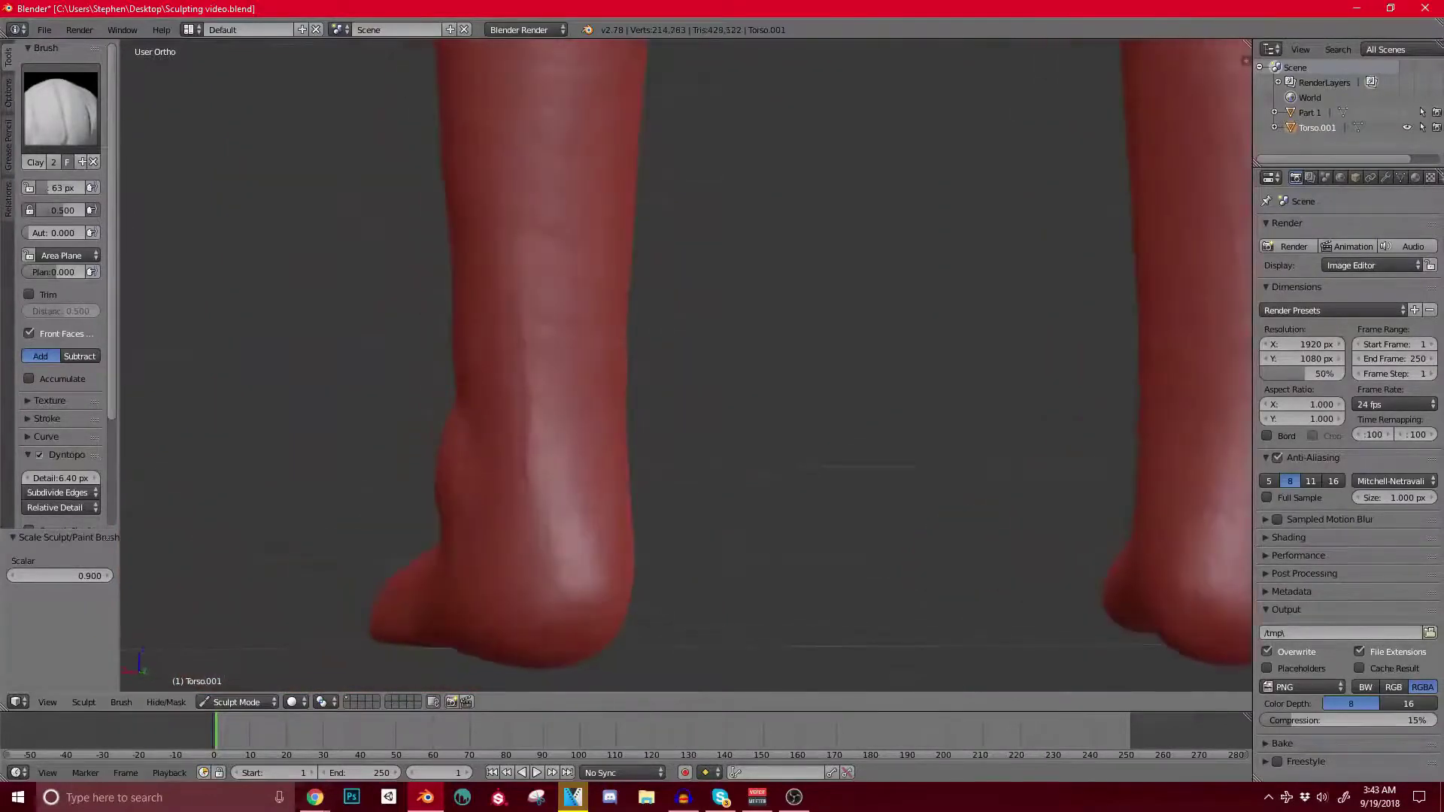
middle_drag(553, 440, 436, 438)
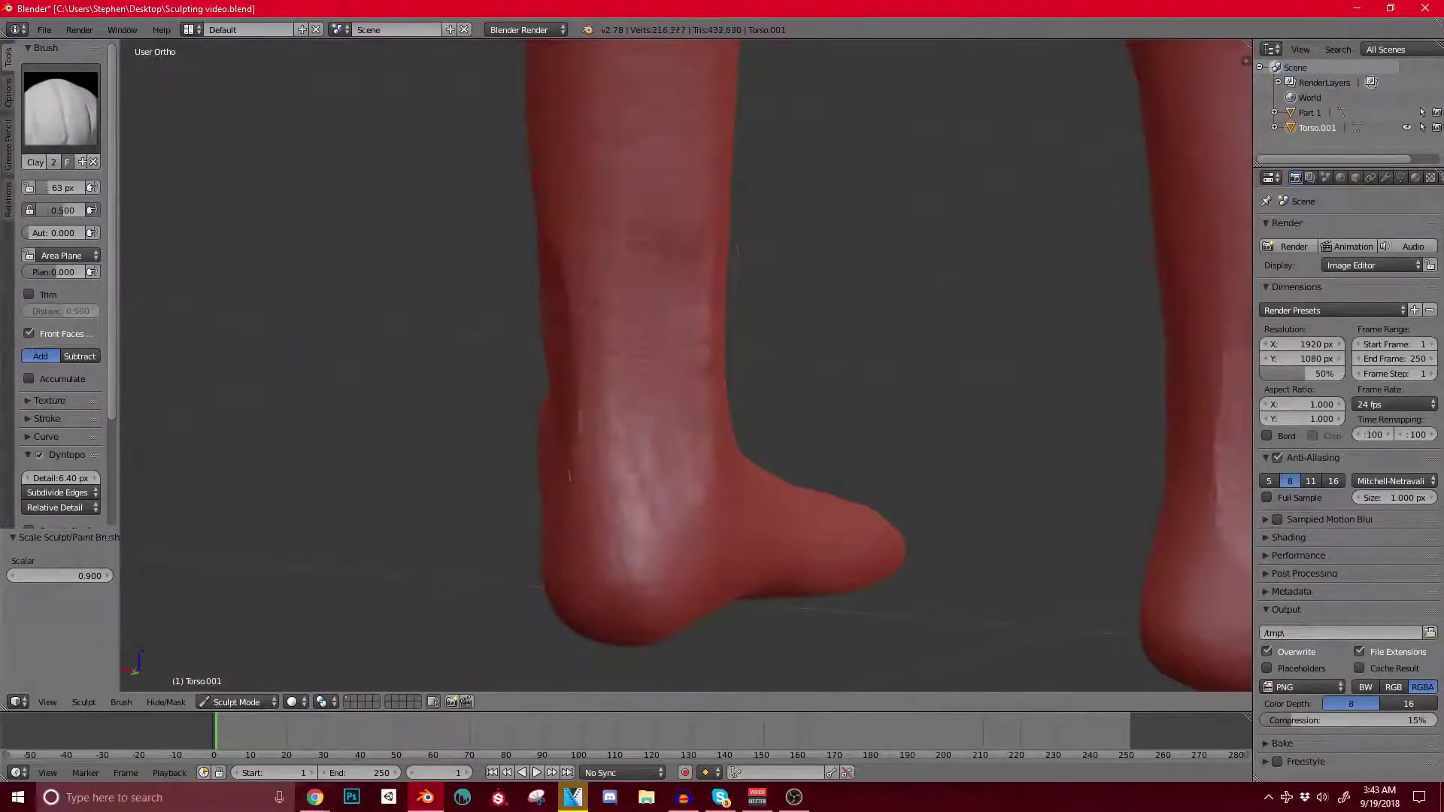
scroll(666, 342, down, 2)
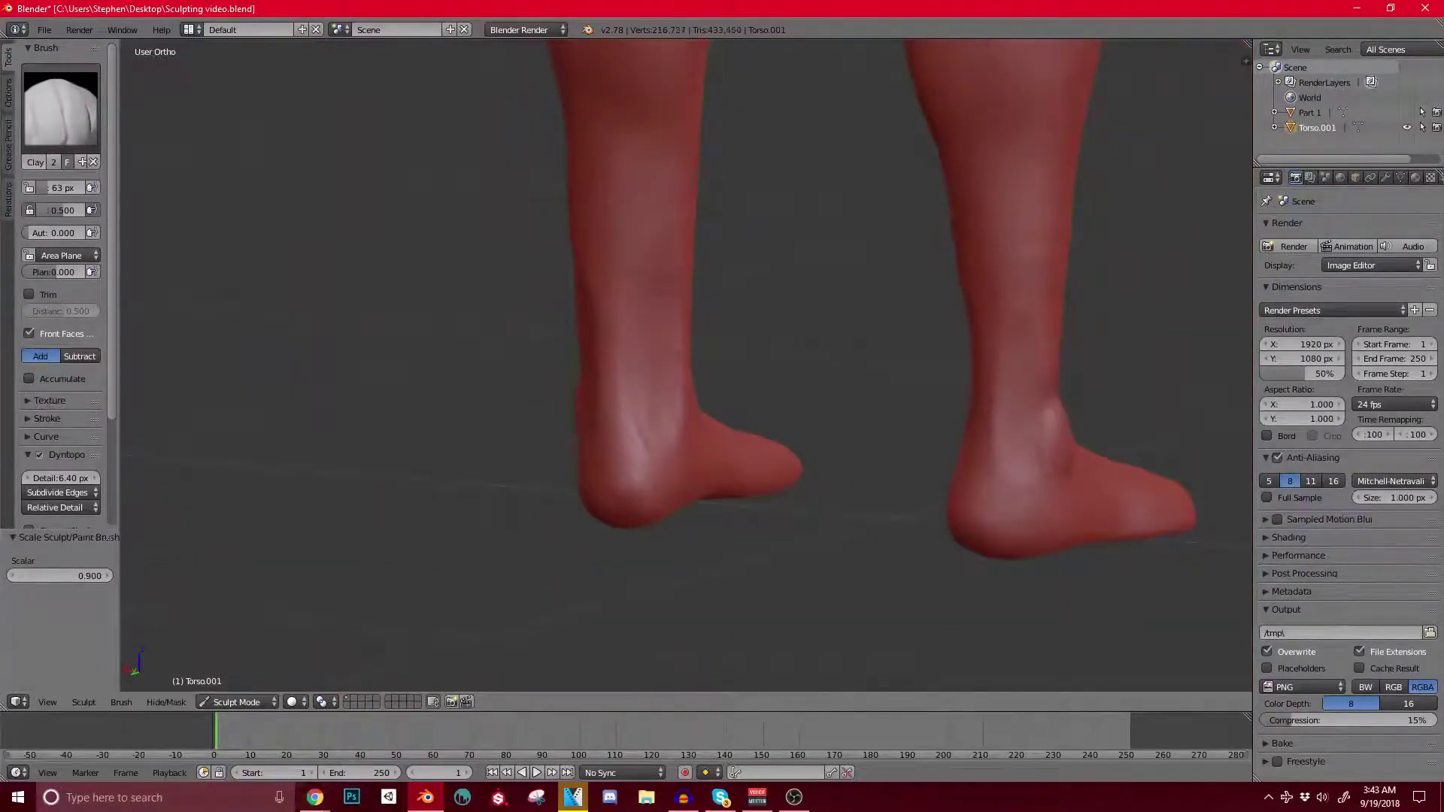
scroll(722, 361, up, 3)
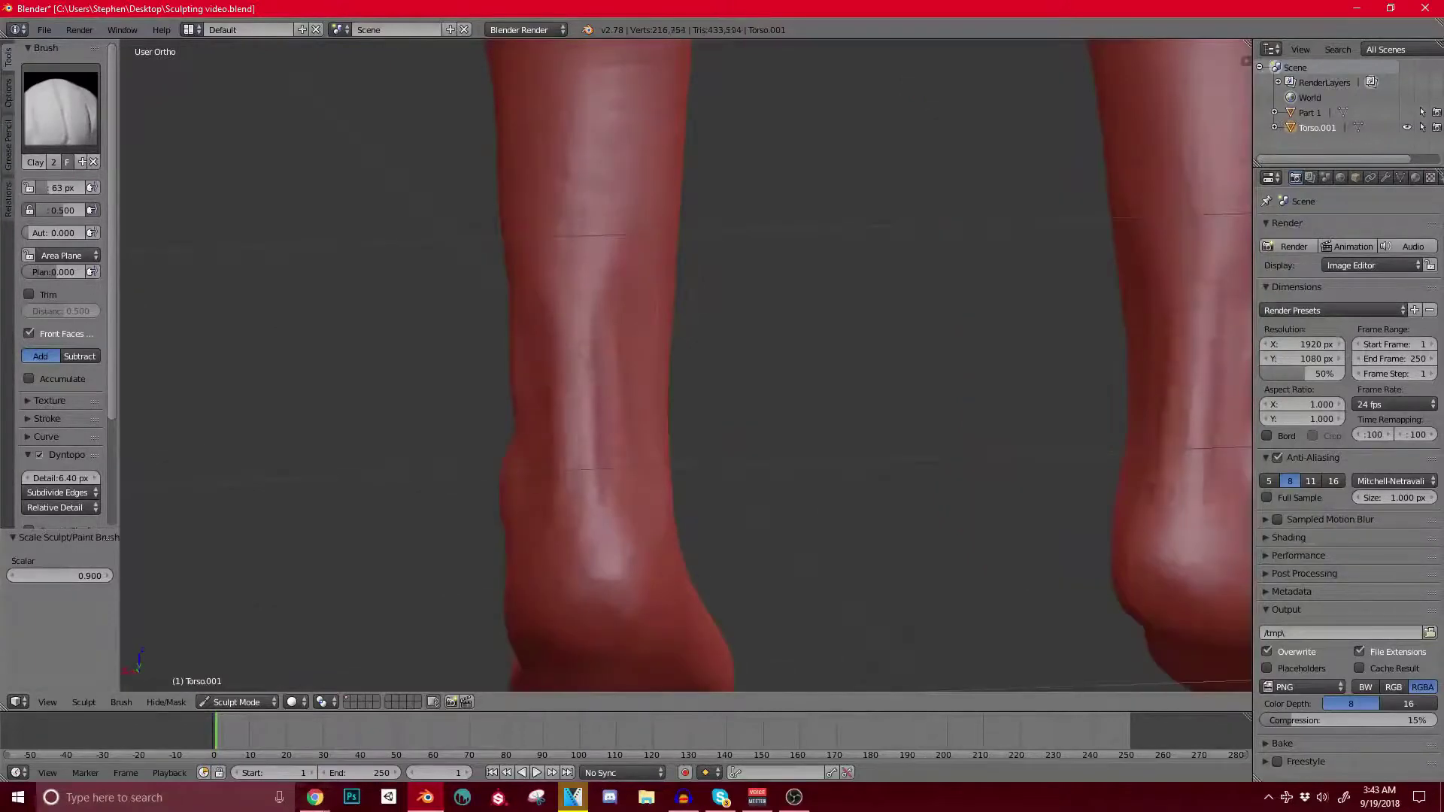
scroll(686, 361, down, 3)
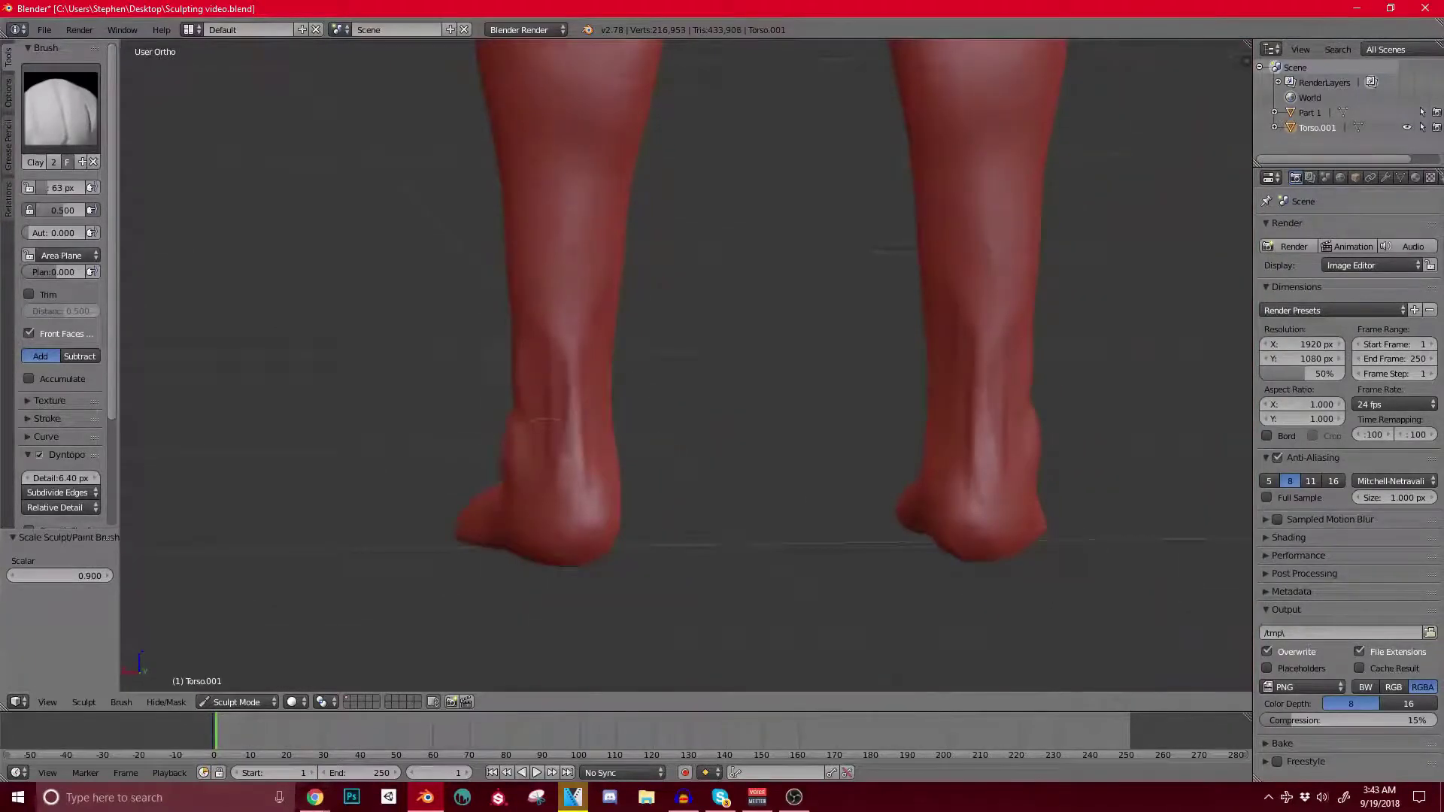
scroll(538, 380, up, 2)
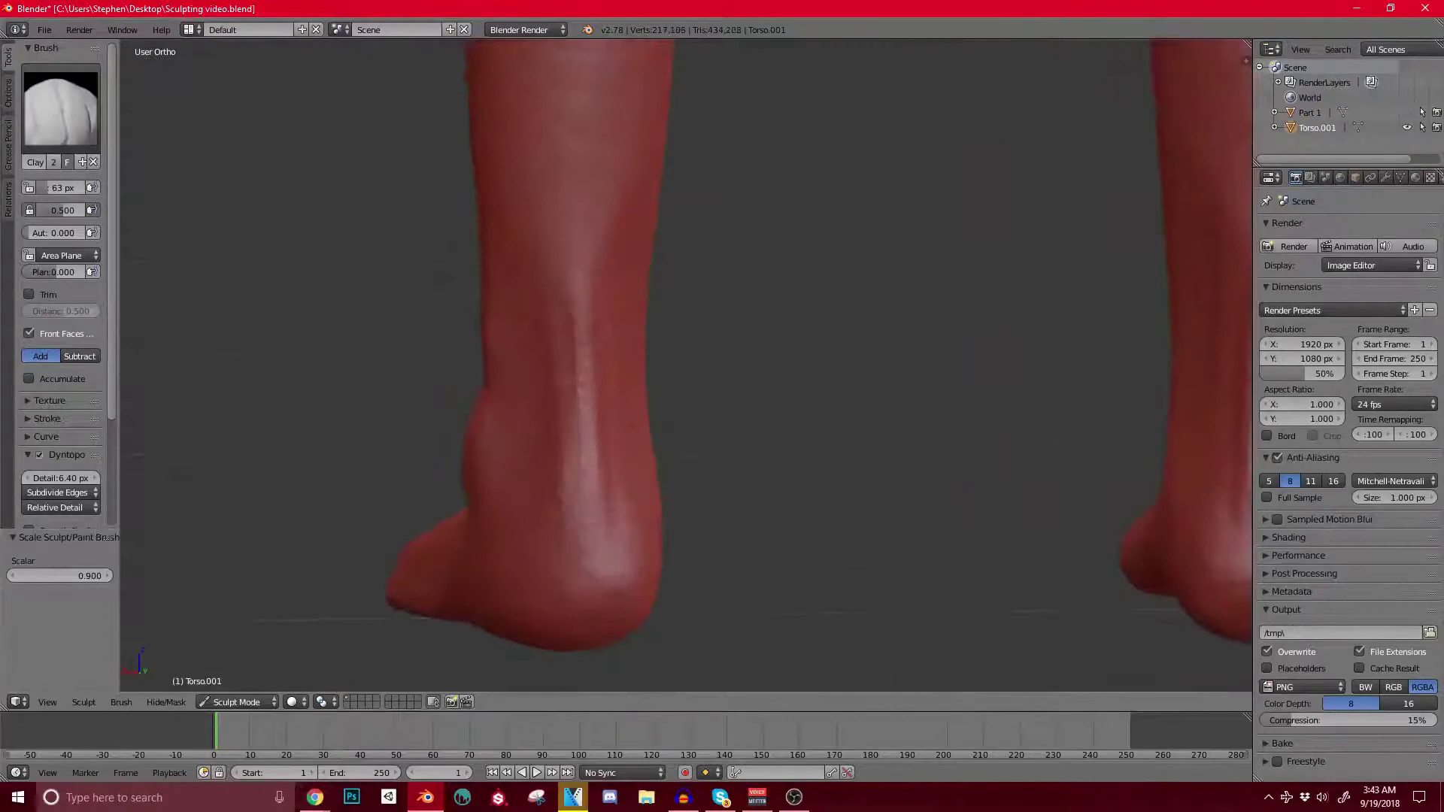
Step: Define the hollow between the outer ankle bone and the Achilles tendon
middle_drag(539, 380, 670, 400)
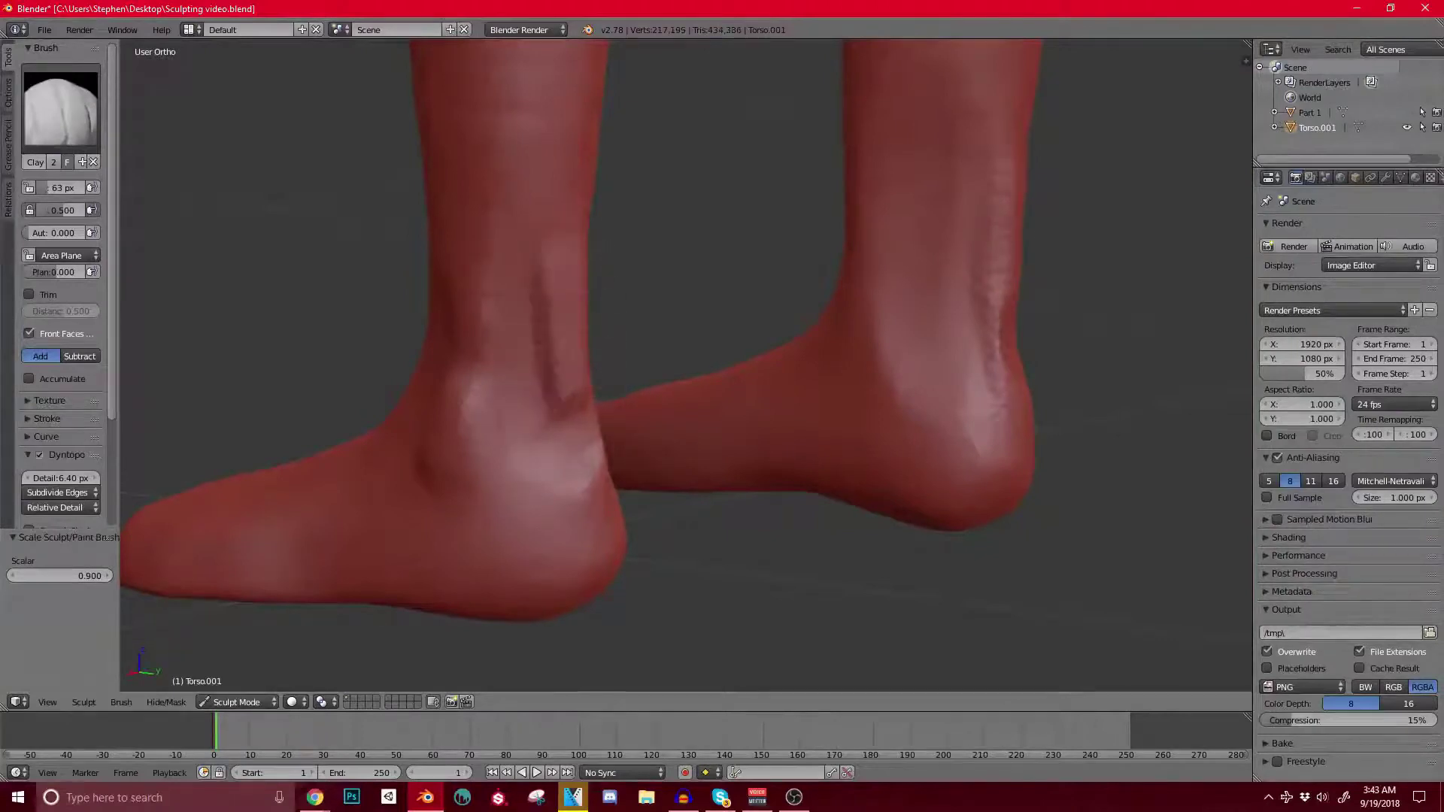
middle_drag(597, 446, 481, 444)
middle_drag(677, 451, 575, 456)
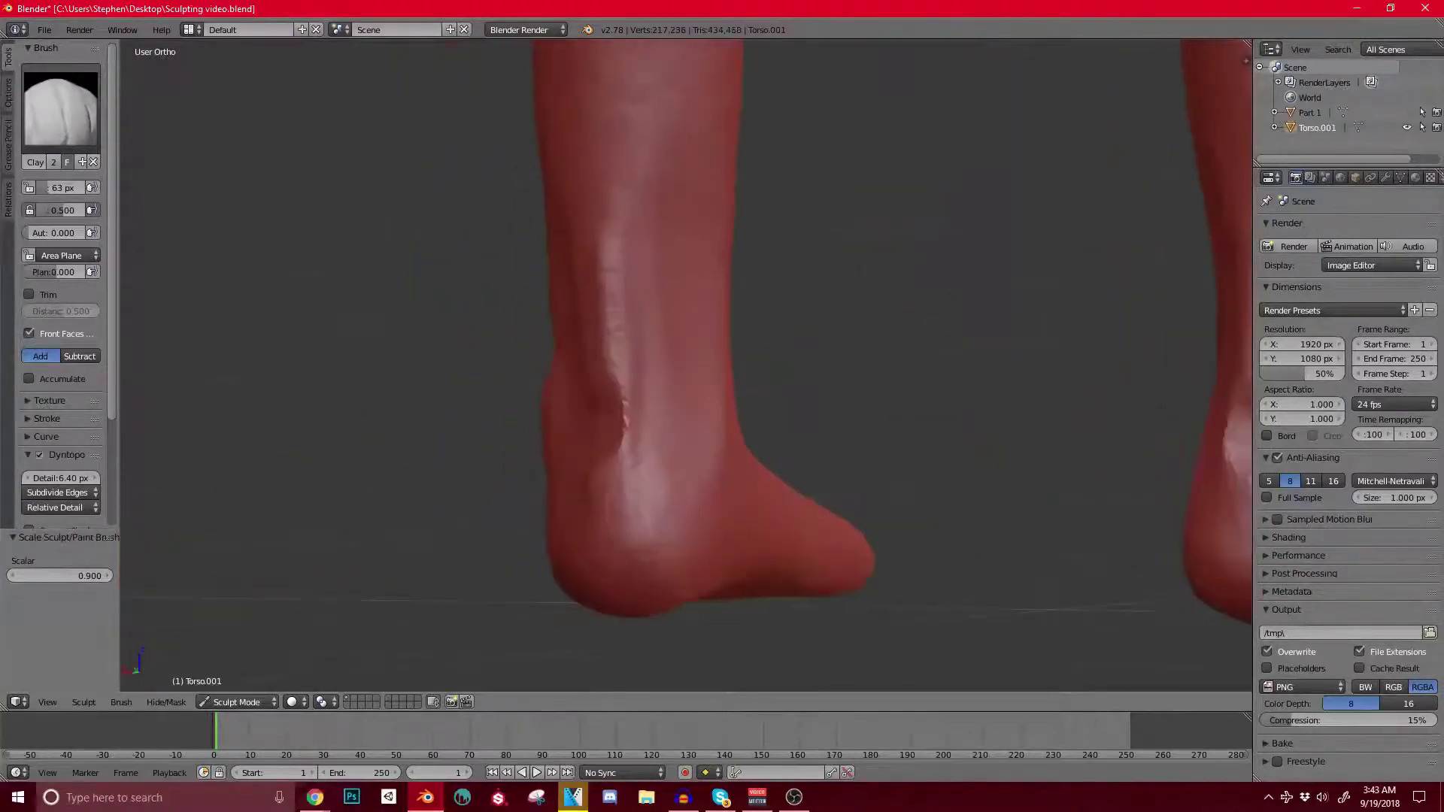
scroll(645, 270, down, 4)
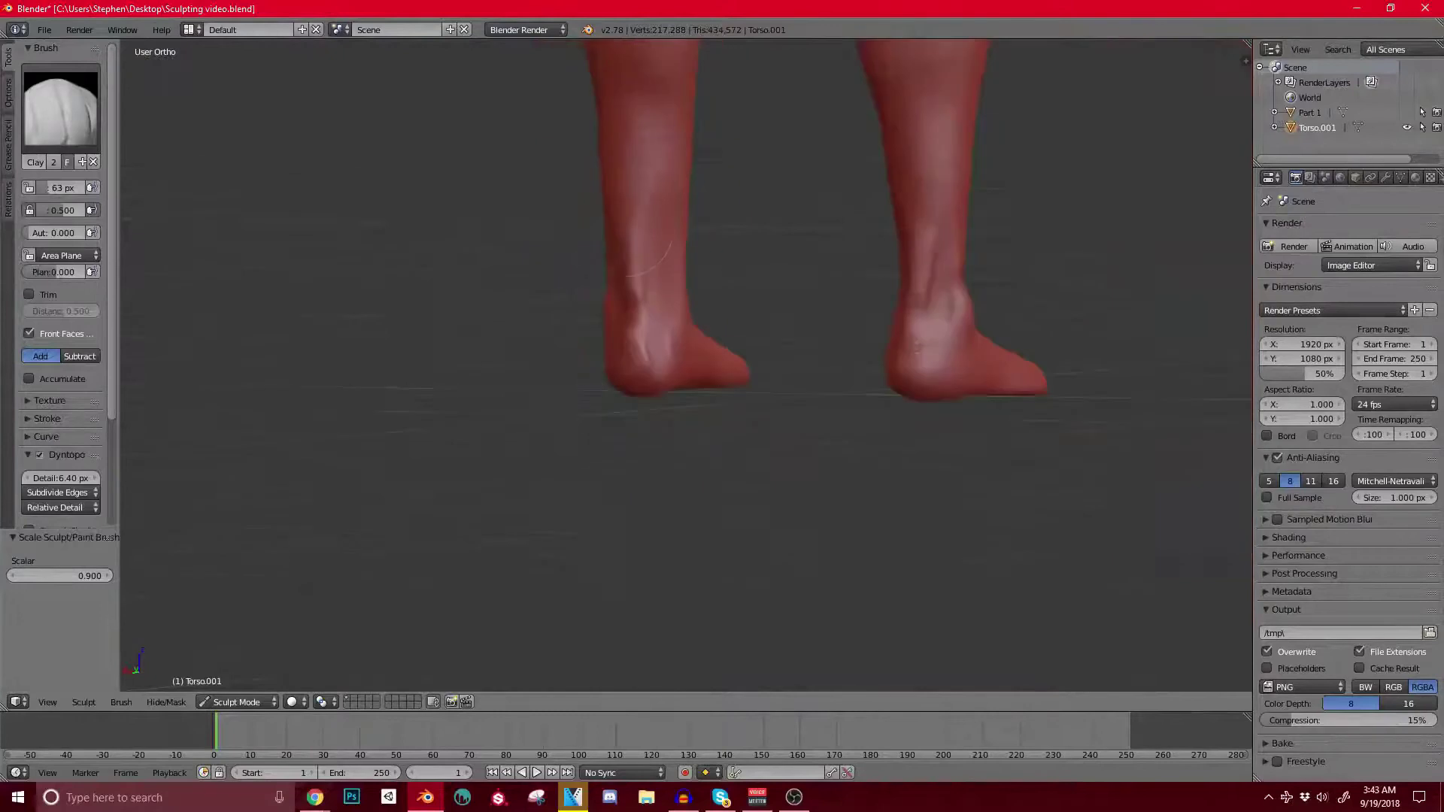
Step: Extend the Achilles tendon up the back of the lower leg toward the calf with Clay Strips strokes
shift+middle_drag(644, 303, 635, 445)
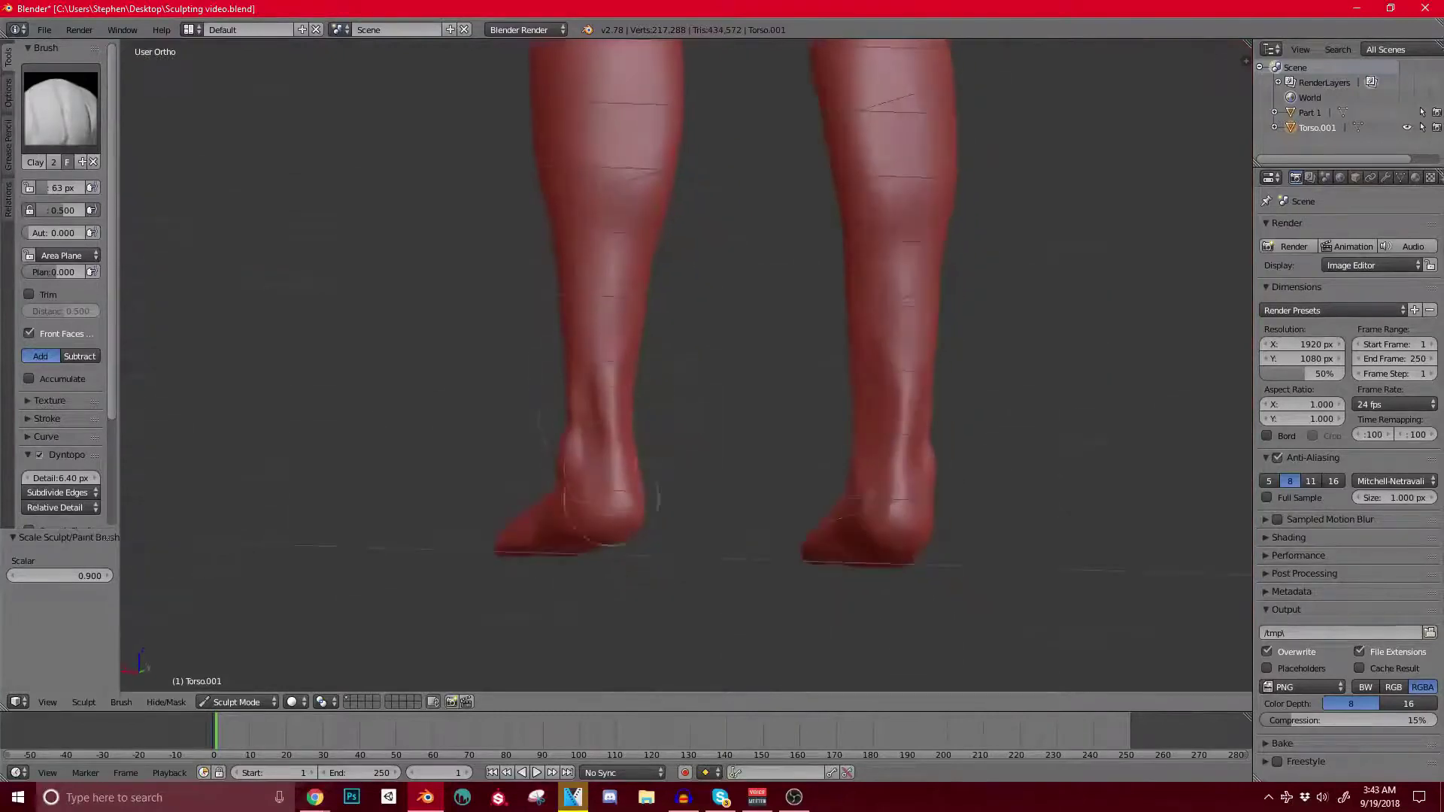
middle_drag(611, 498, 602, 482)
scroll(594, 436, up, 2)
drag(609, 336, 620, 256)
middle_drag(620, 331, 511, 331)
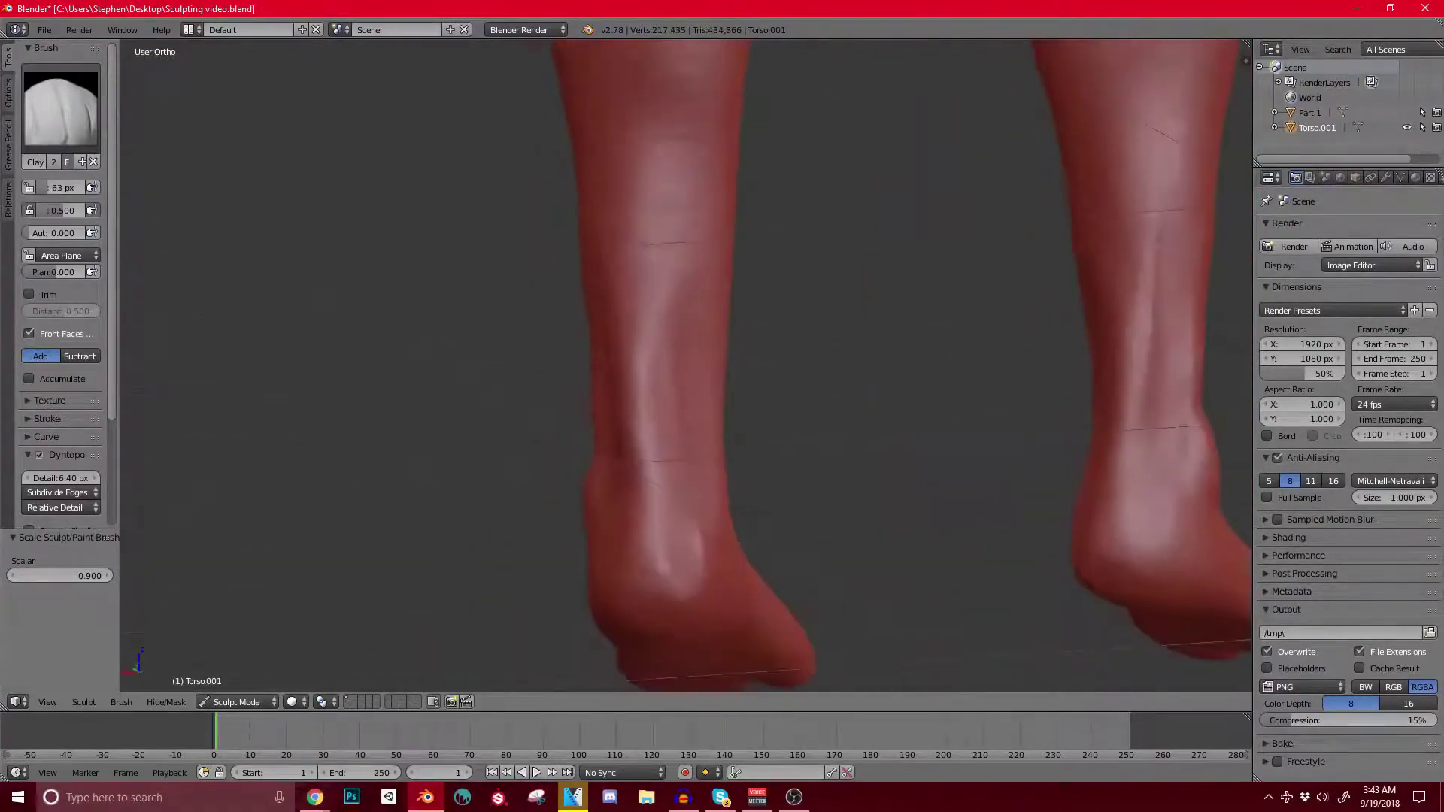
scroll(624, 451, down, 3)
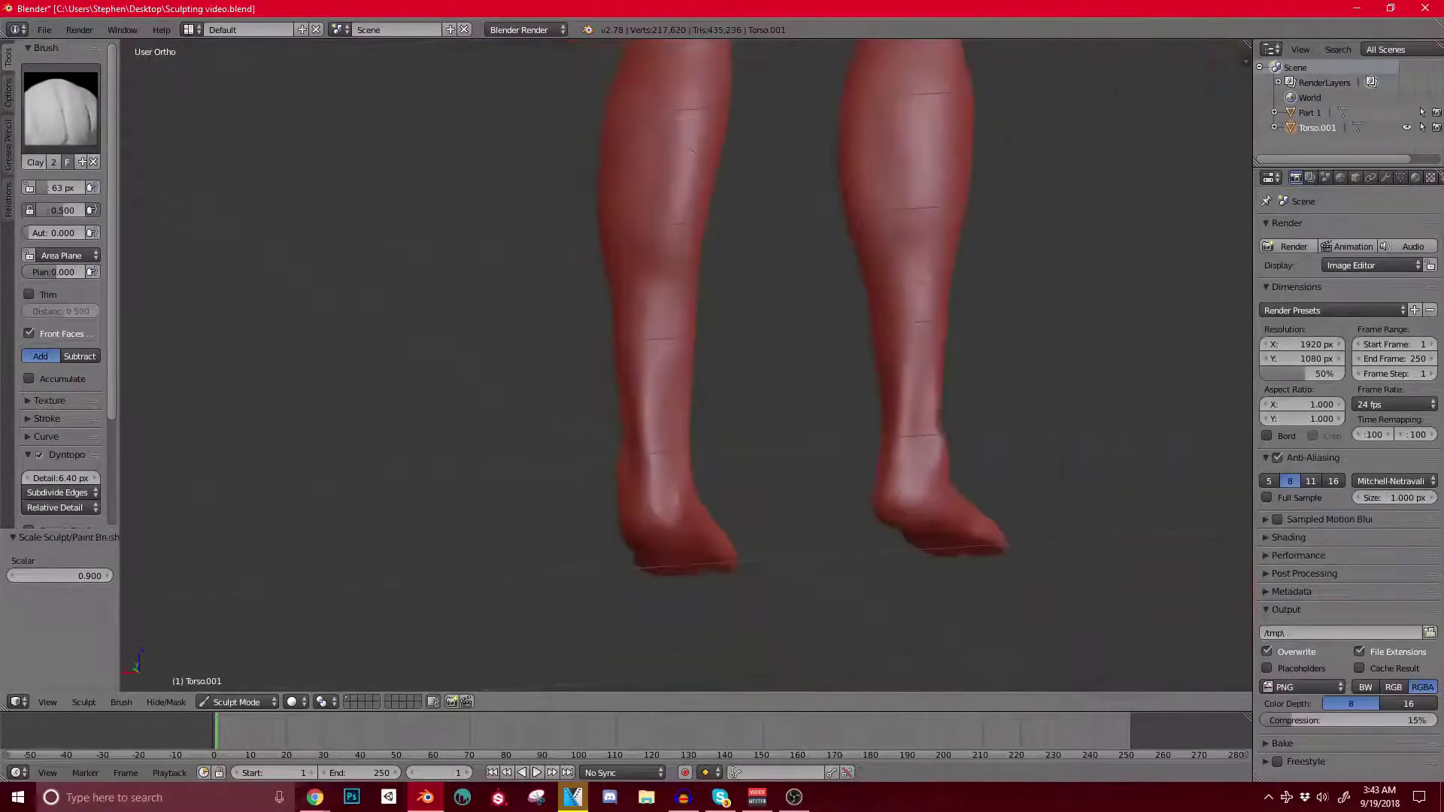
Step: Refine the outer ankle bone and blend its lower edge into the foot
middle_drag(634, 501, 799, 494)
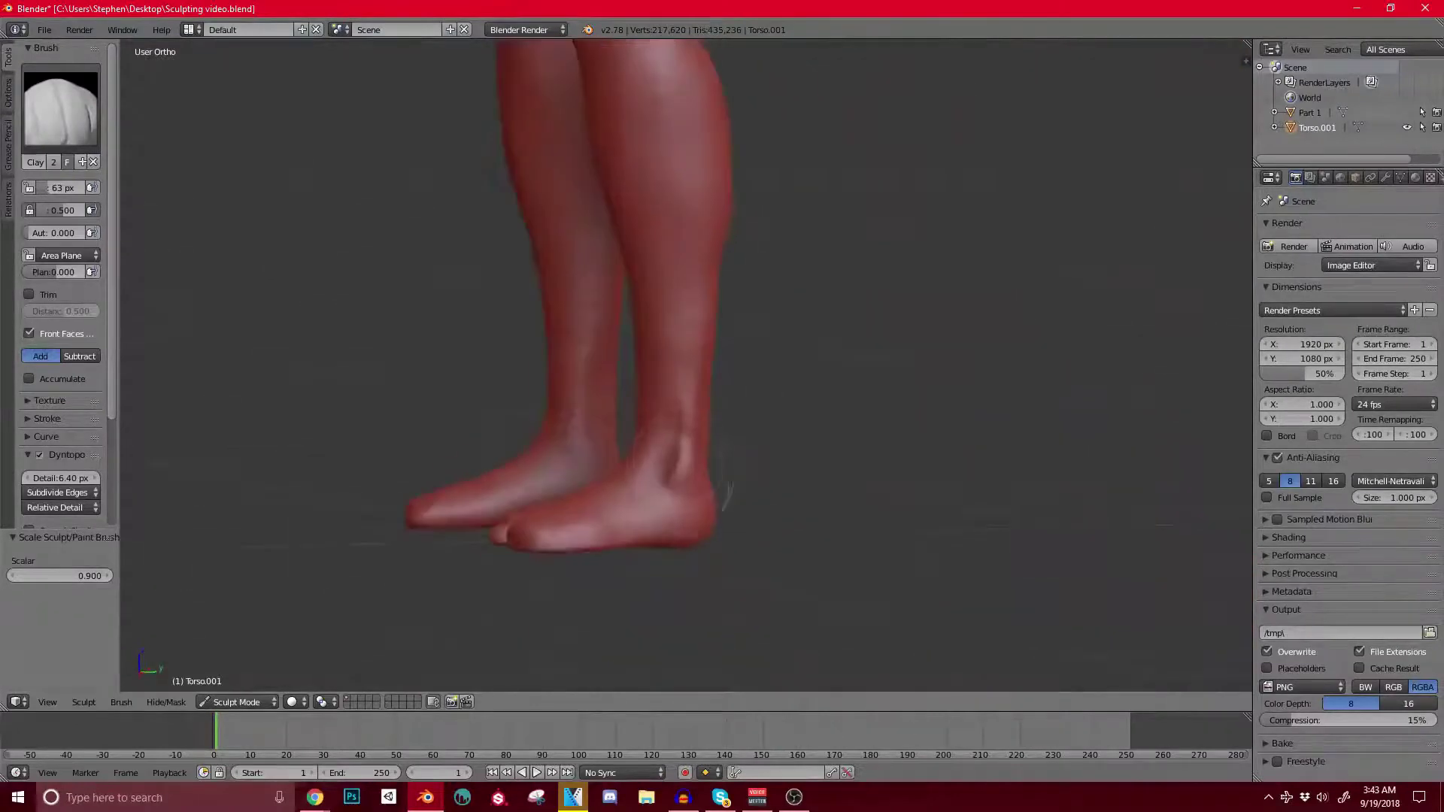
scroll(683, 493, up, 3)
middle_drag(682, 492, 636, 484)
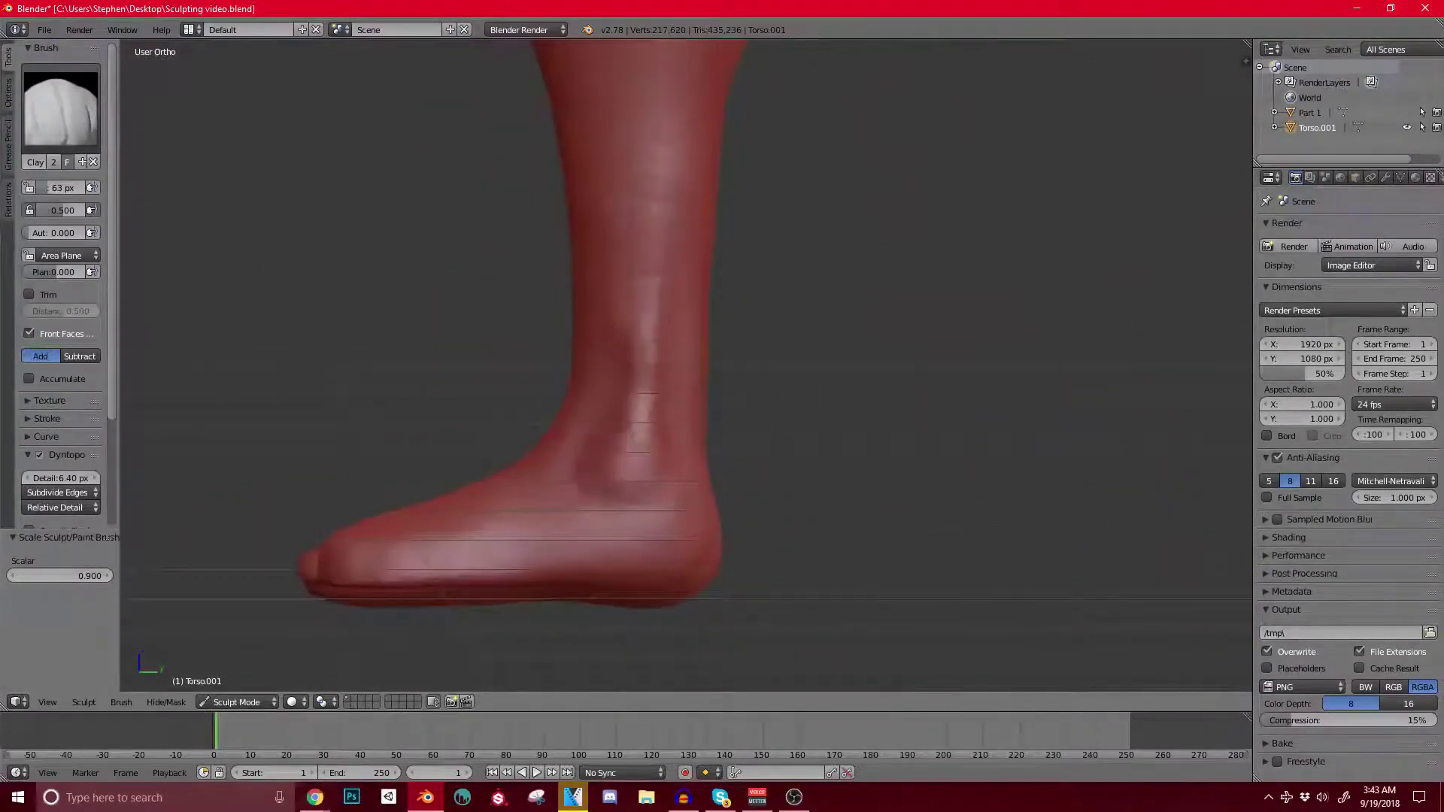
drag(621, 445, 633, 499)
mouse_move(633, 499)
middle_down()
mouse_move(697, 545)
mouse_move(725, 533)
middle_up()
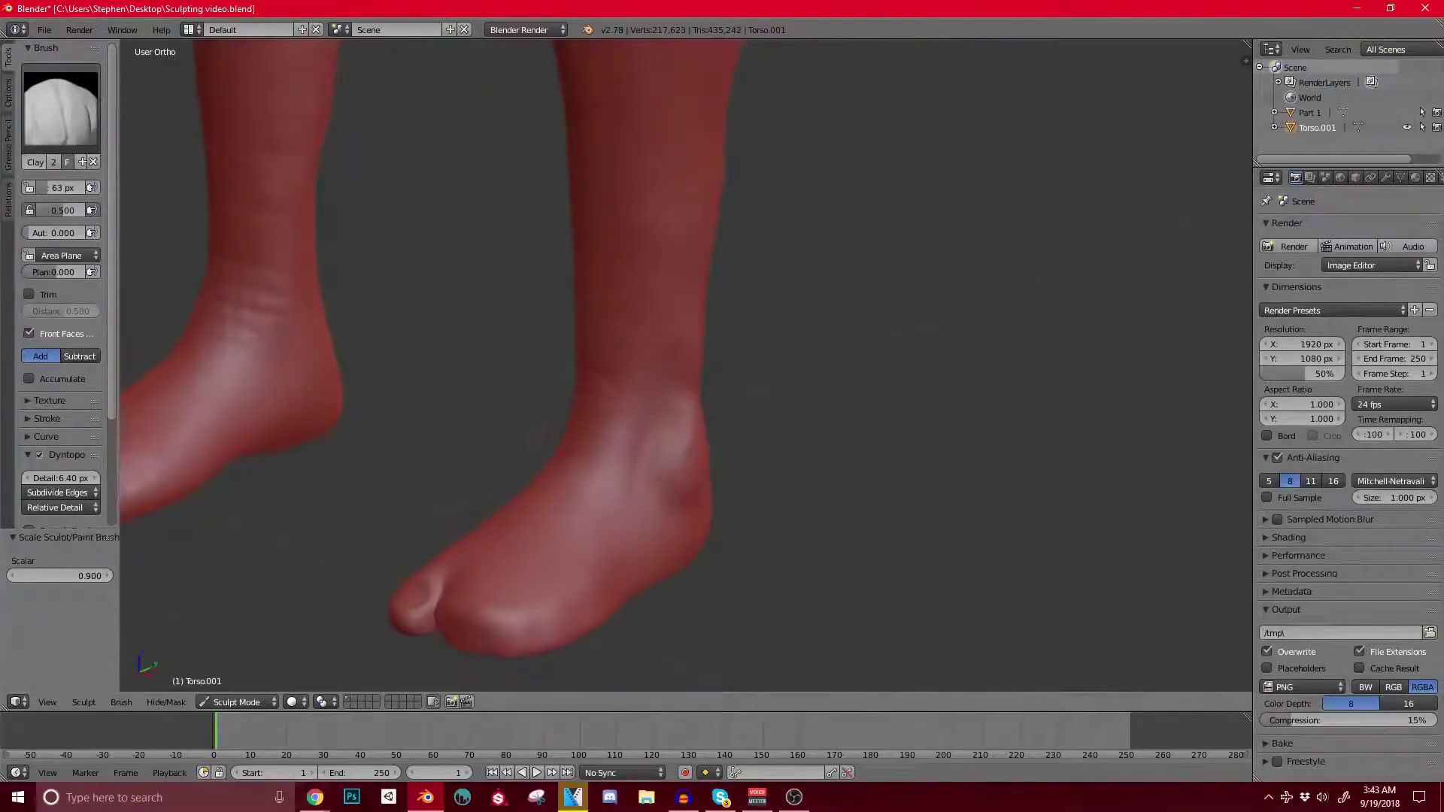
Step: Build up the inner ankle bone and the area just above it with Clay Strips at 63 px
middle_drag(632, 497, 857, 455)
middle_drag(790, 497, 809, 494)
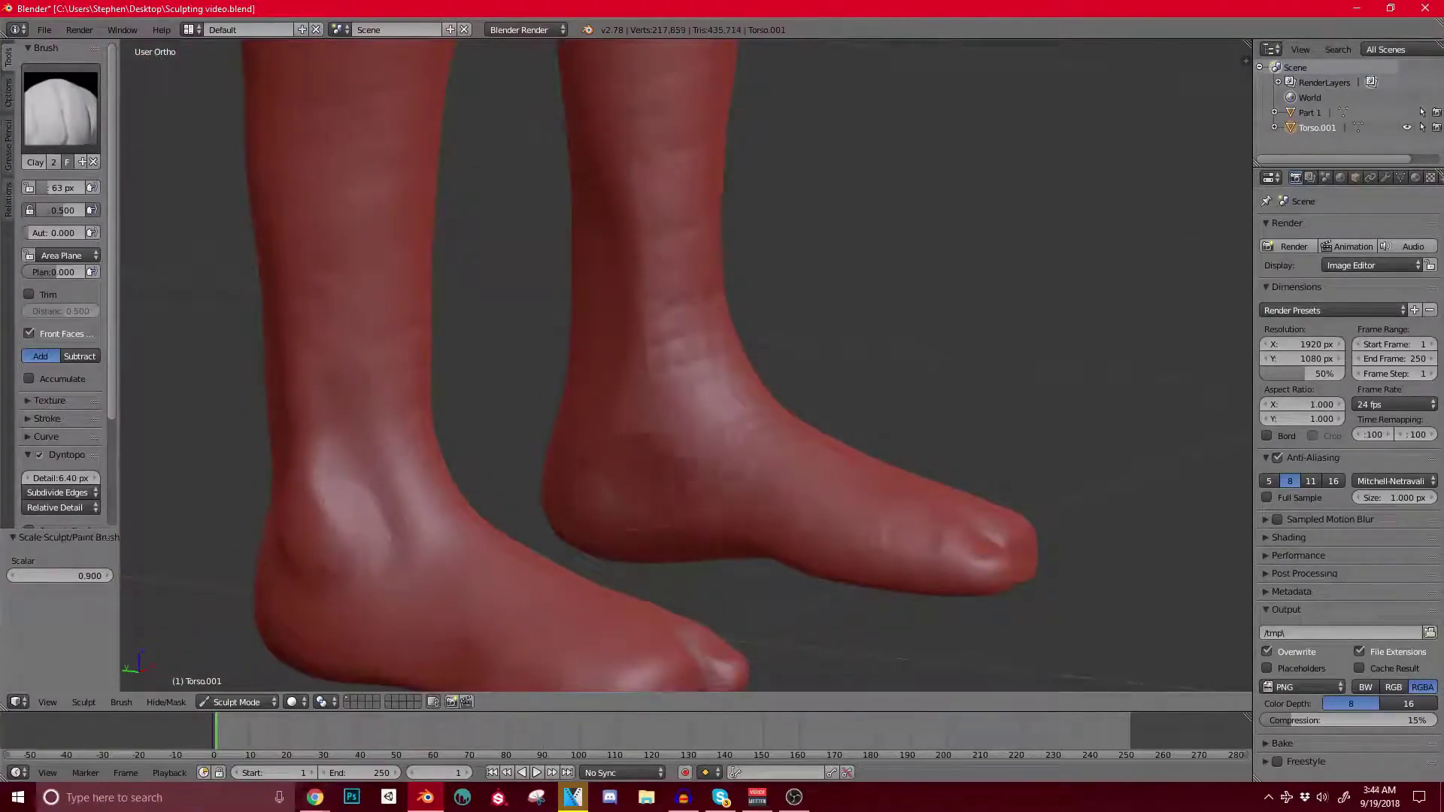
middle_drag(594, 450, 530, 358)
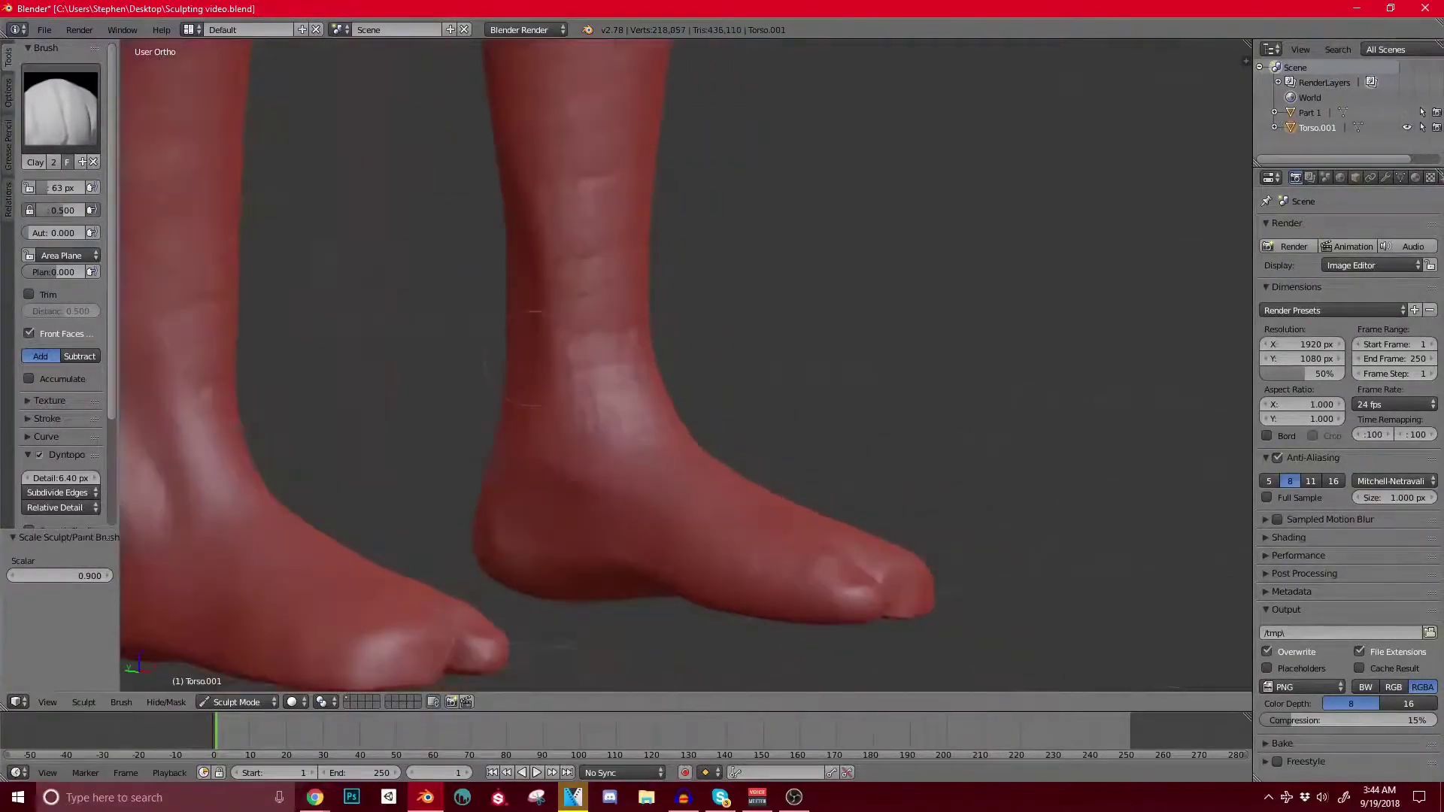
drag(561, 375, 577, 316)
mouse_move(547, 370)
middle_down()
mouse_move(680, 364)
mouse_move(454, 368)
middle_up()
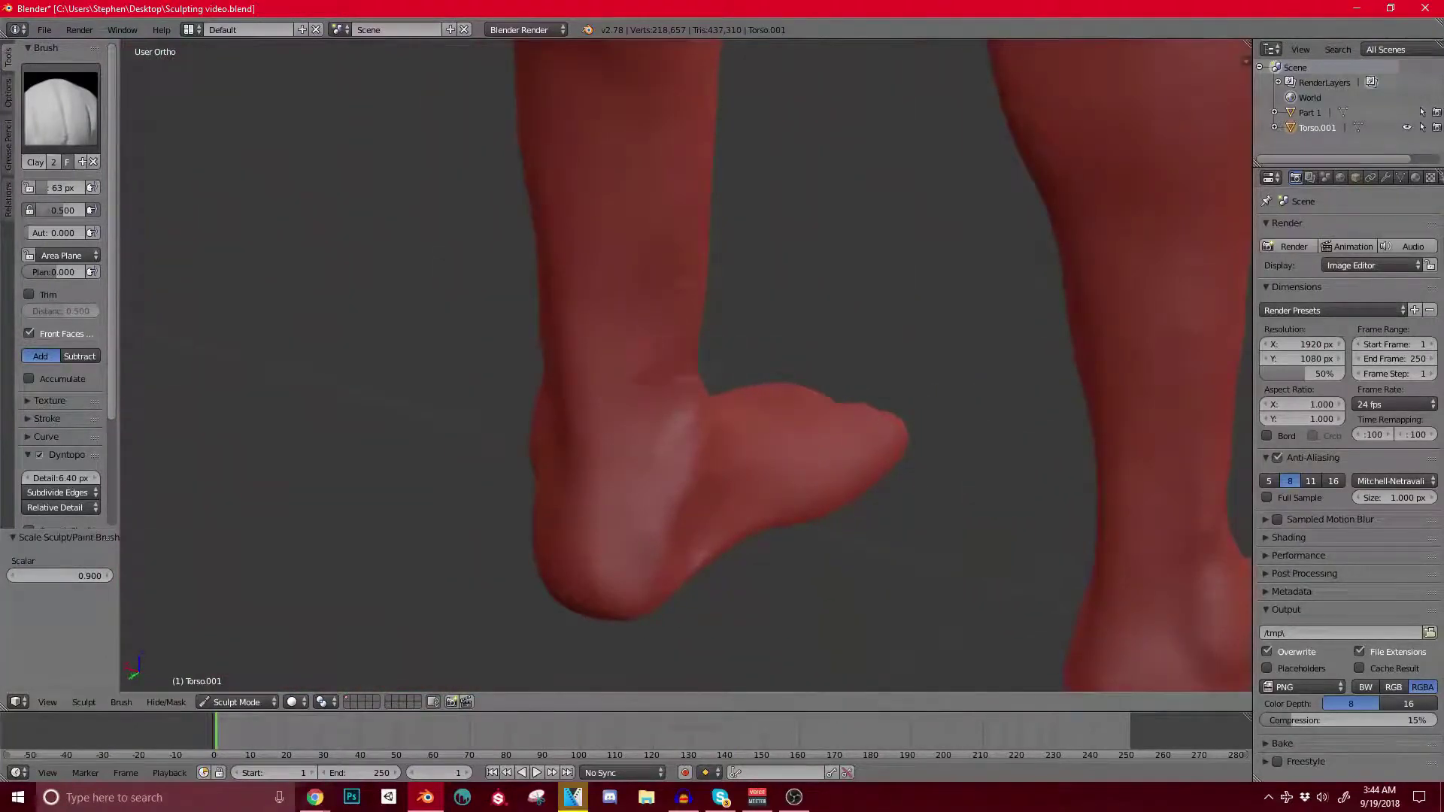
Step: Touch up the groove beside the Achilles tendon and the outer ankle bone with short clay strokes
drag(579, 391, 568, 448)
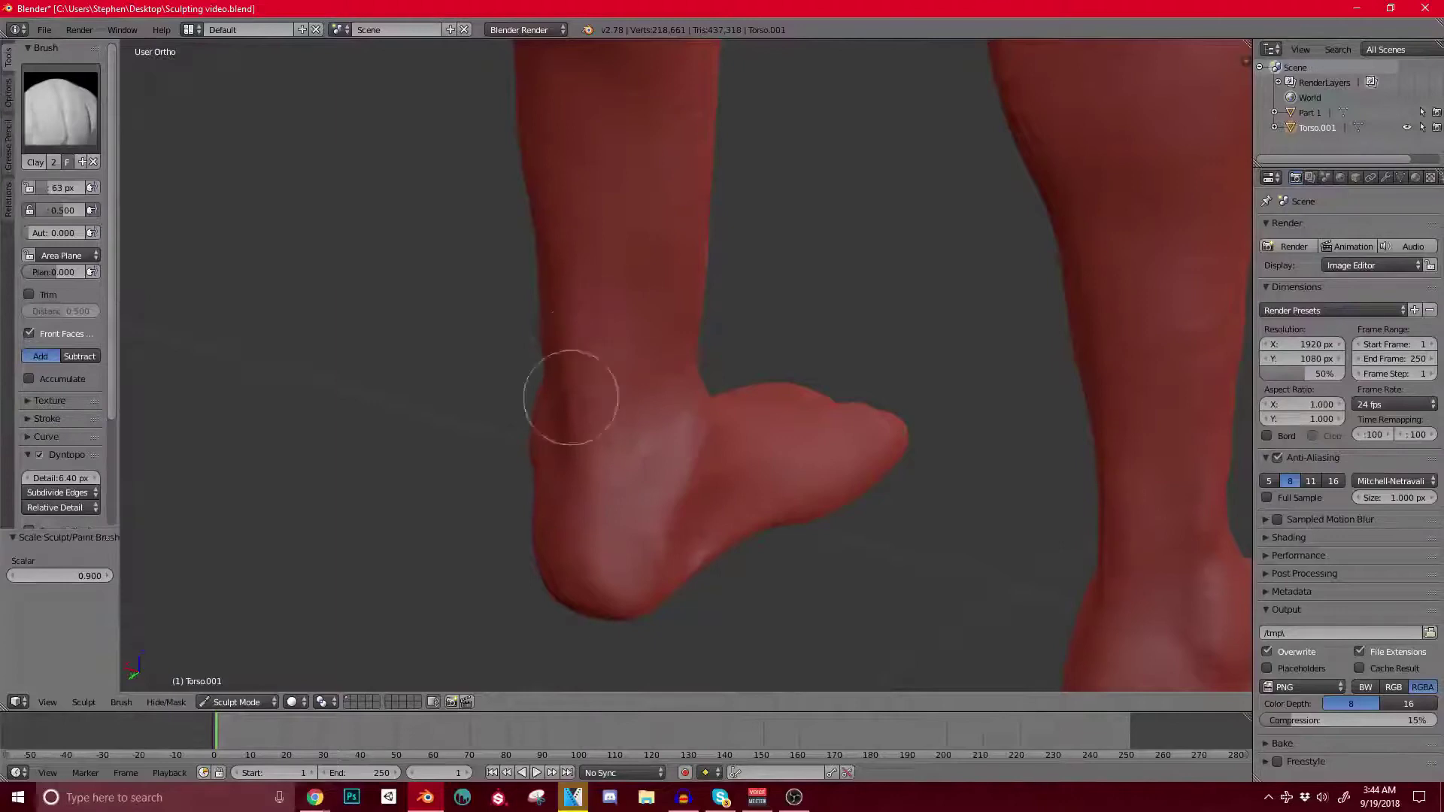
middle_drag(620, 376, 252, 471)
drag(759, 361, 745, 410)
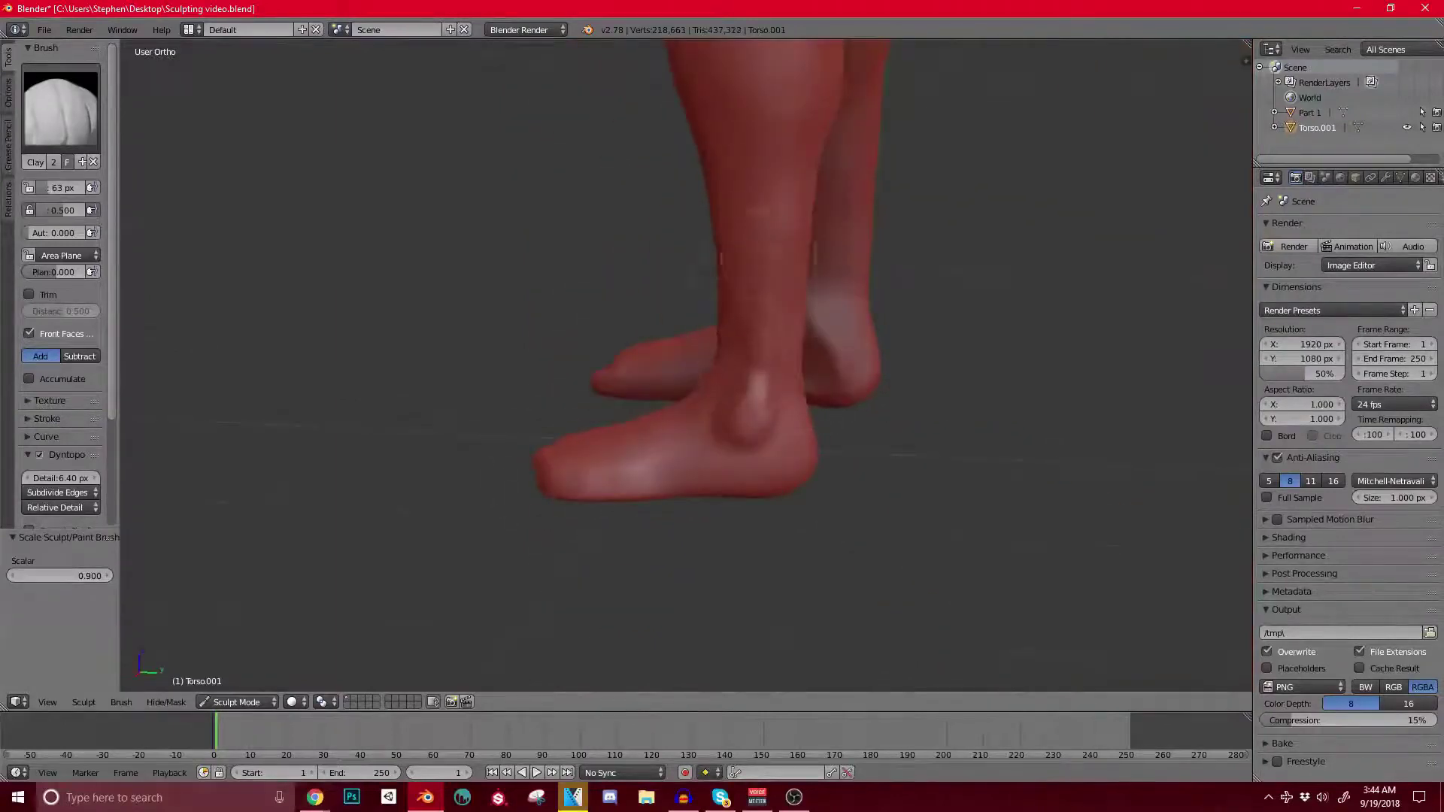
mouse_move(735, 414)
shift+middle_down()
mouse_move(675, 480)
mouse_move(807, 390)
mouse_move(914, 384)
shift+middle_up()
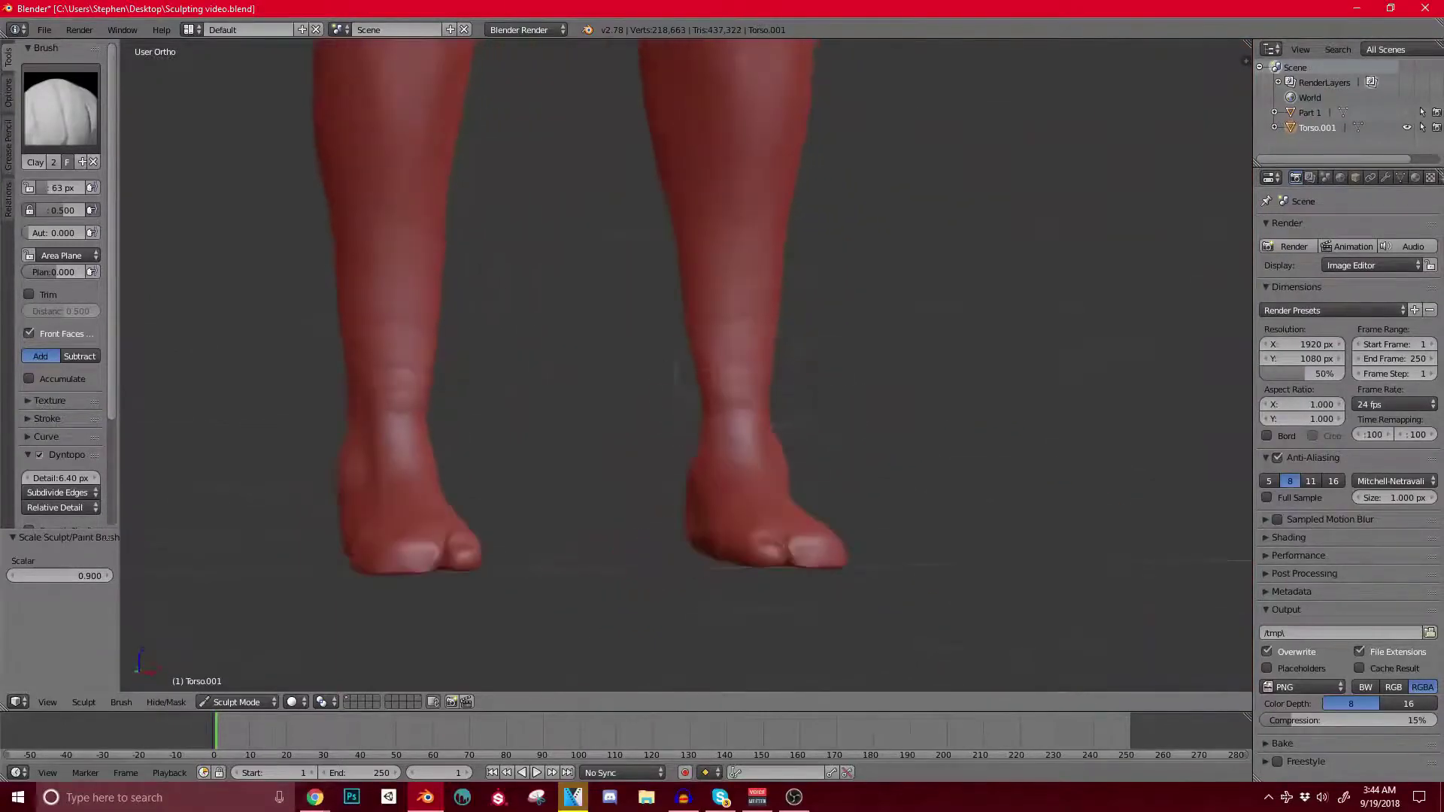
Step: Build up the front of the lower shin just above the ankle with clay strokes
drag(720, 331, 714, 398)
drag(719, 282, 736, 425)
mouse_move(735, 425)
middle_down()
mouse_move(681, 406)
mouse_move(733, 396)
middle_up()
Step: Flatten both sides of the Achilles tendon and the back of the ankle with the Scrape brush at 63 px
scroll(686, 365, up, 3)
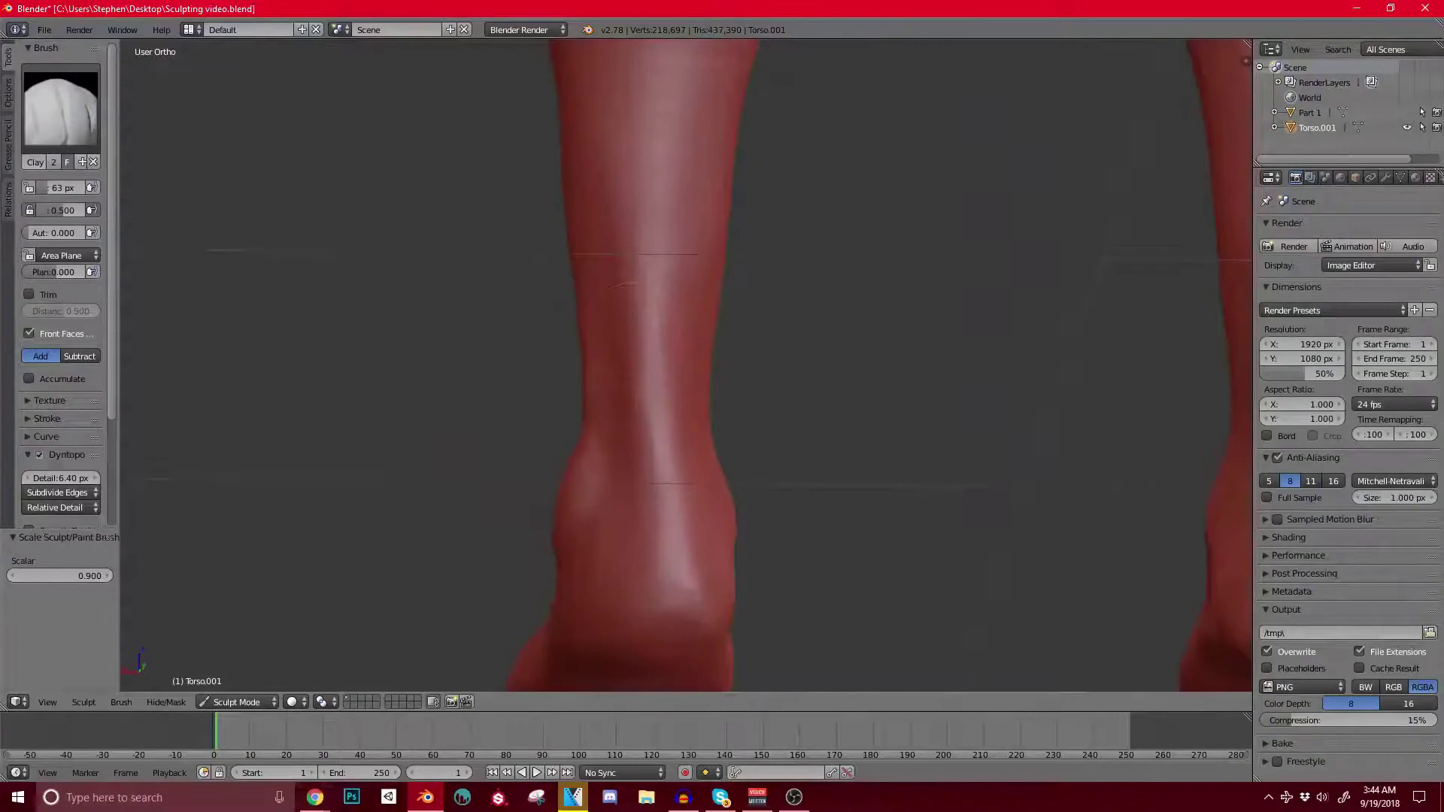
click(61, 110)
click(353, 275)
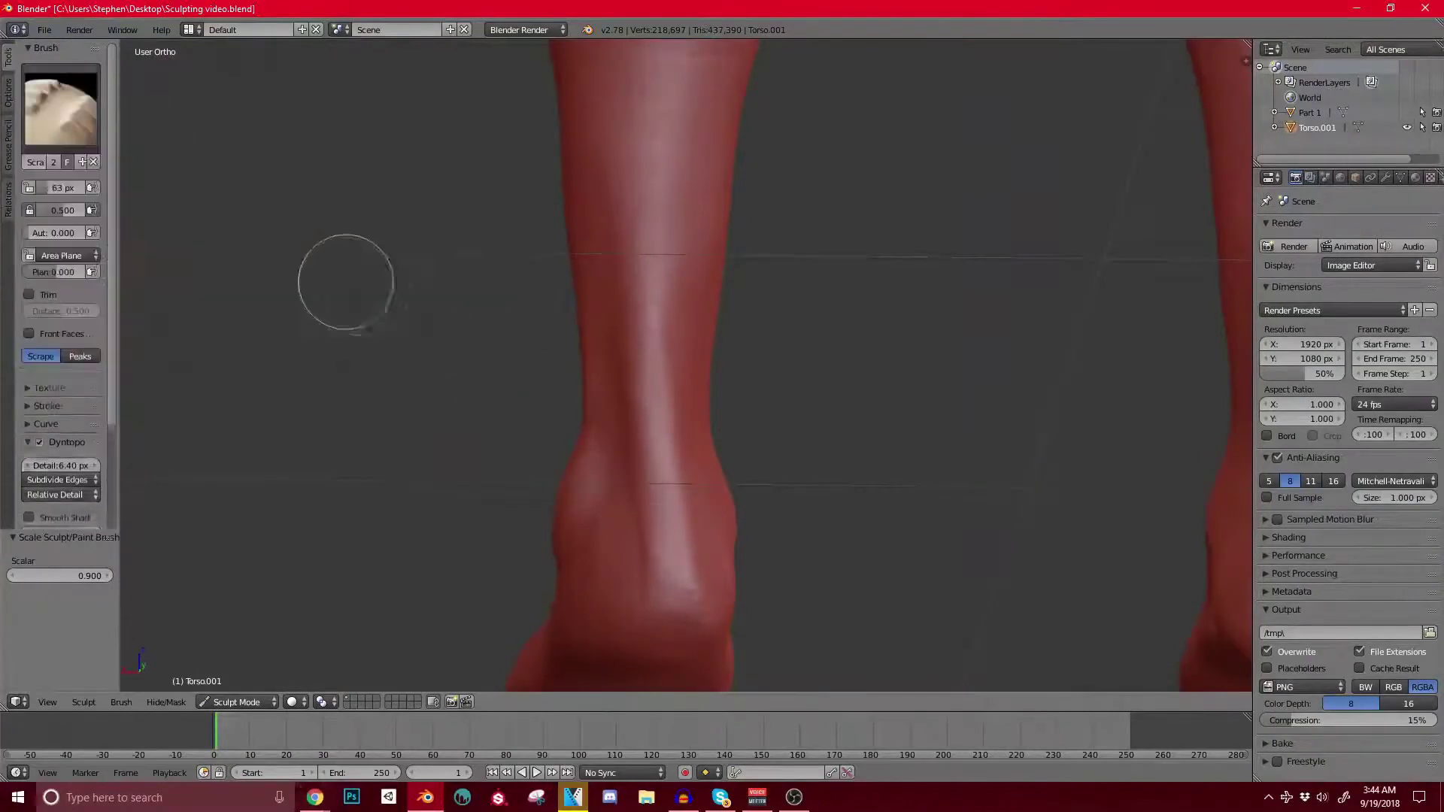
shift+middle_drag(607, 491, 532, 409)
drag(569, 225, 589, 475)
middle_drag(569, 386, 591, 391)
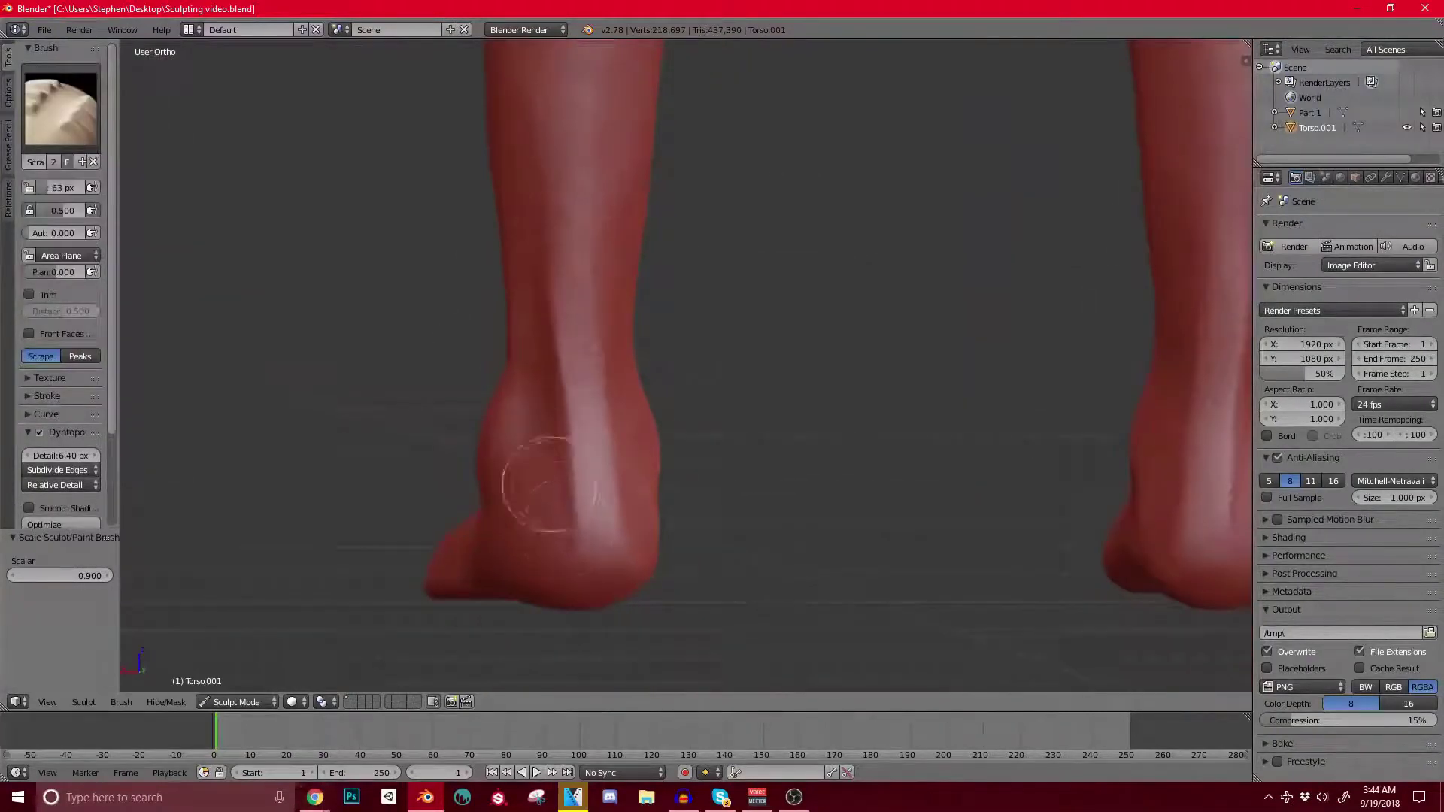
middle_drag(553, 483, 594, 481)
drag(627, 310, 678, 494)
middle_drag(677, 494, 511, 481)
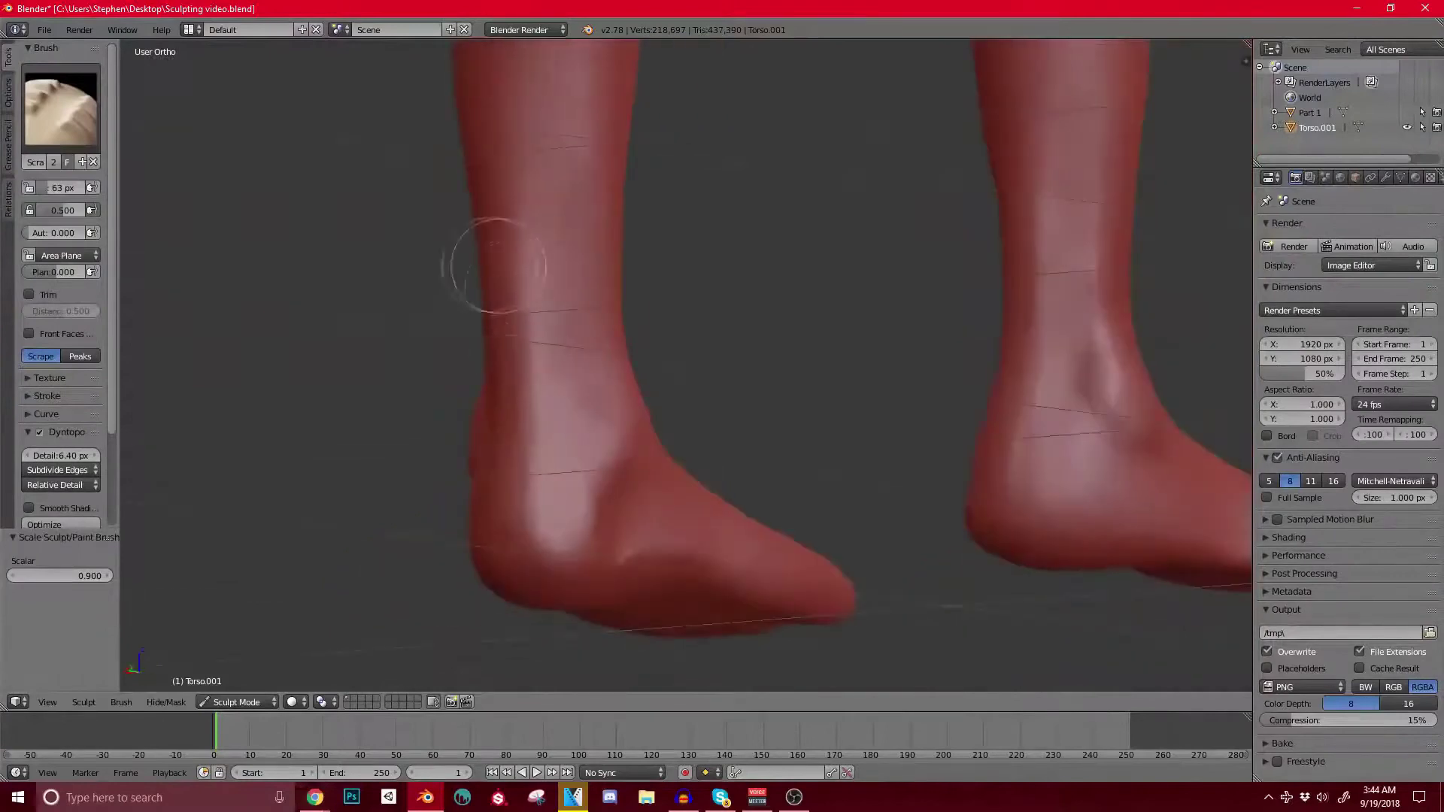
Step: Carve a groove beside the Achilles tendon down toward the heel with the Crease brush
click(60, 105)
click(236, 194)
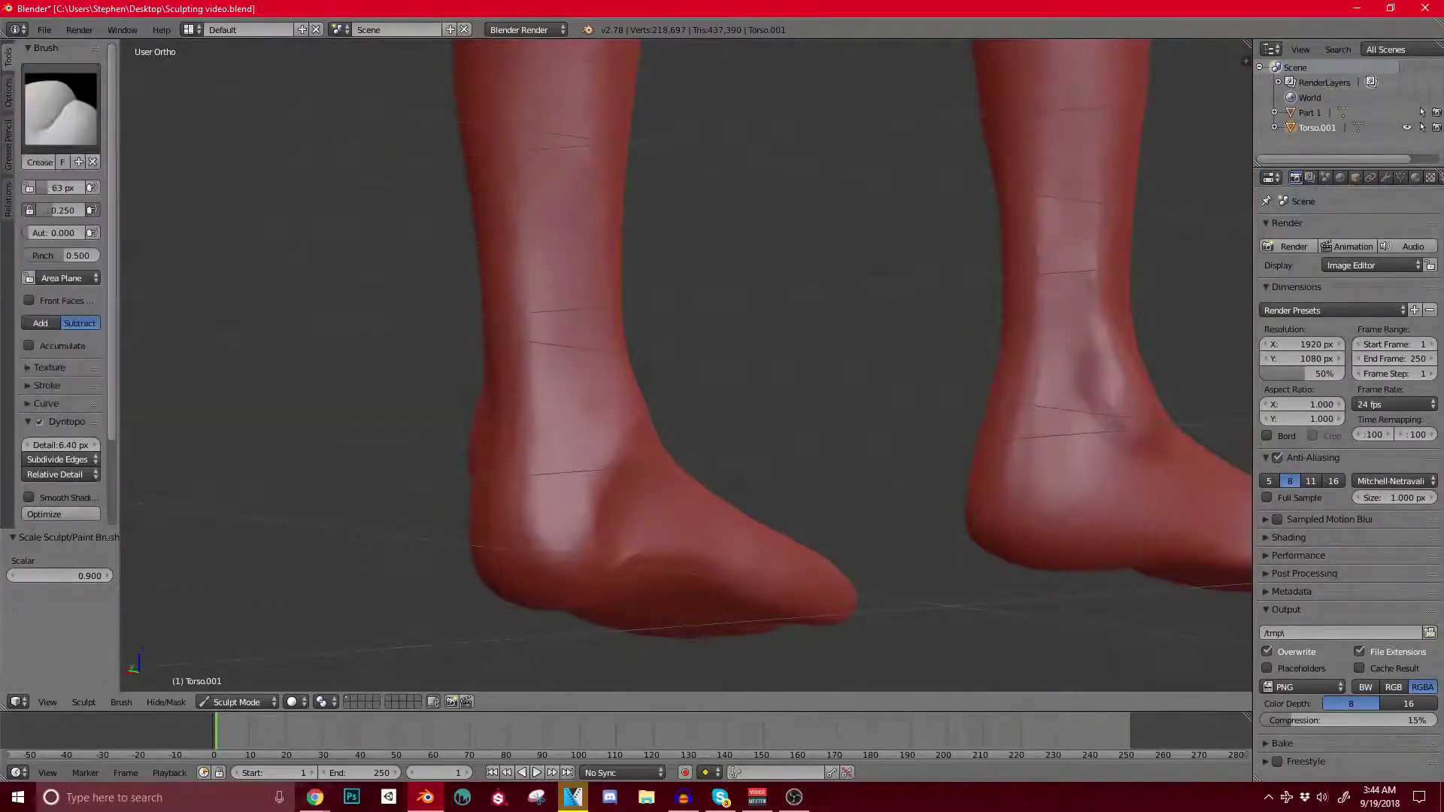
middle_drag(571, 391, 707, 379)
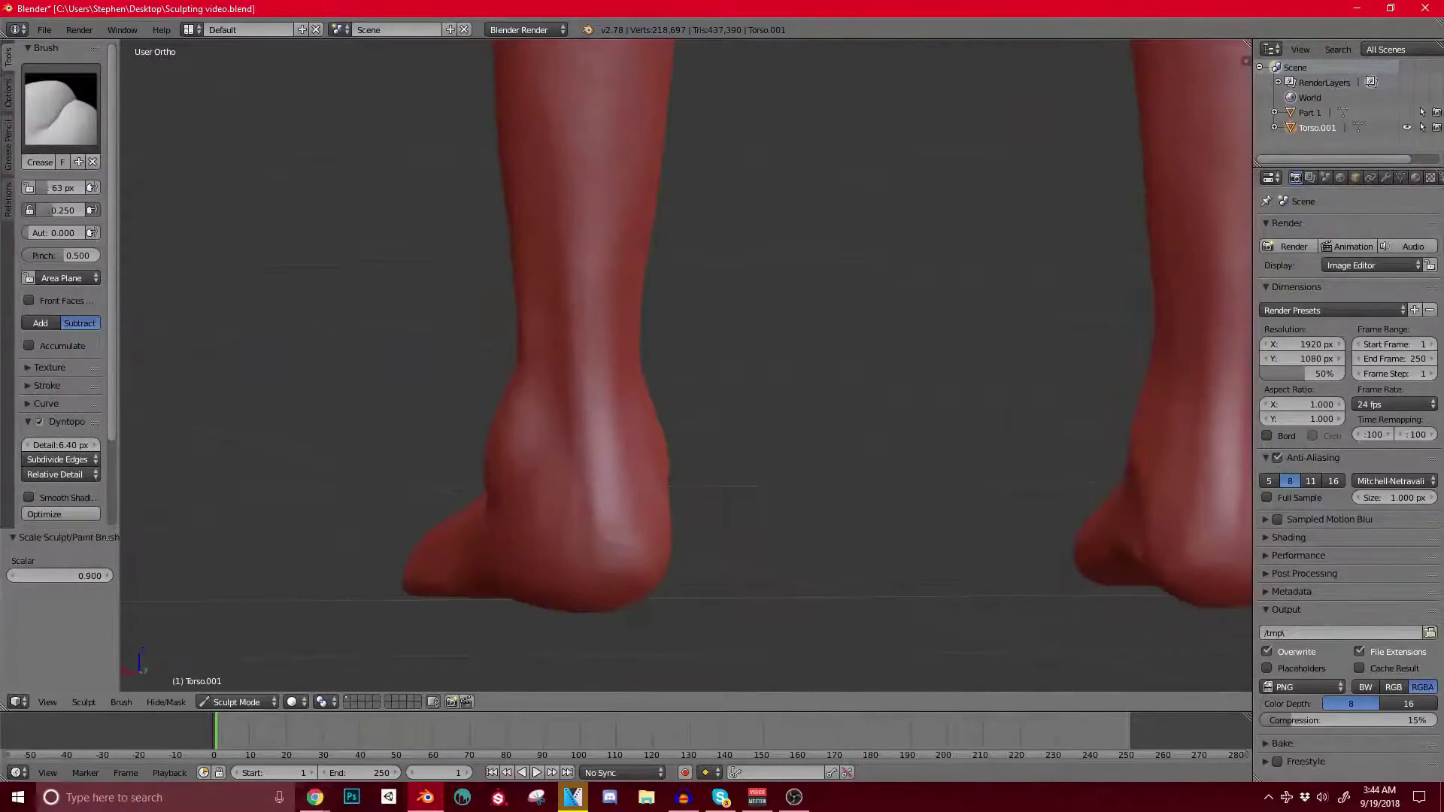
drag(565, 354, 592, 521)
middle_drag(590, 519, 583, 398)
Step: Flatten the underside of the heel and the sole with the Scrape brush, enlarging the brush to 85 px
click(61, 110)
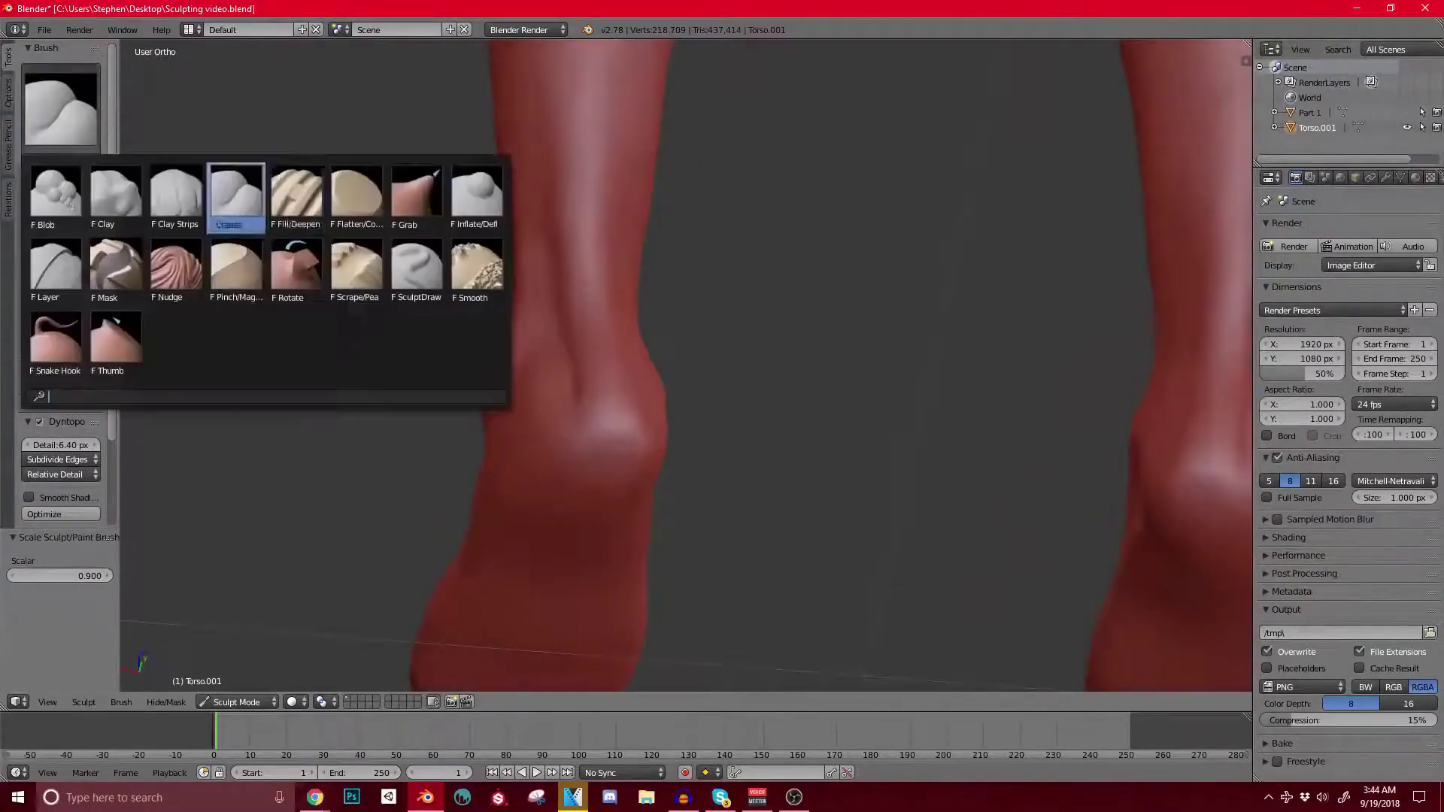
click(354, 272)
drag(619, 473, 604, 503)
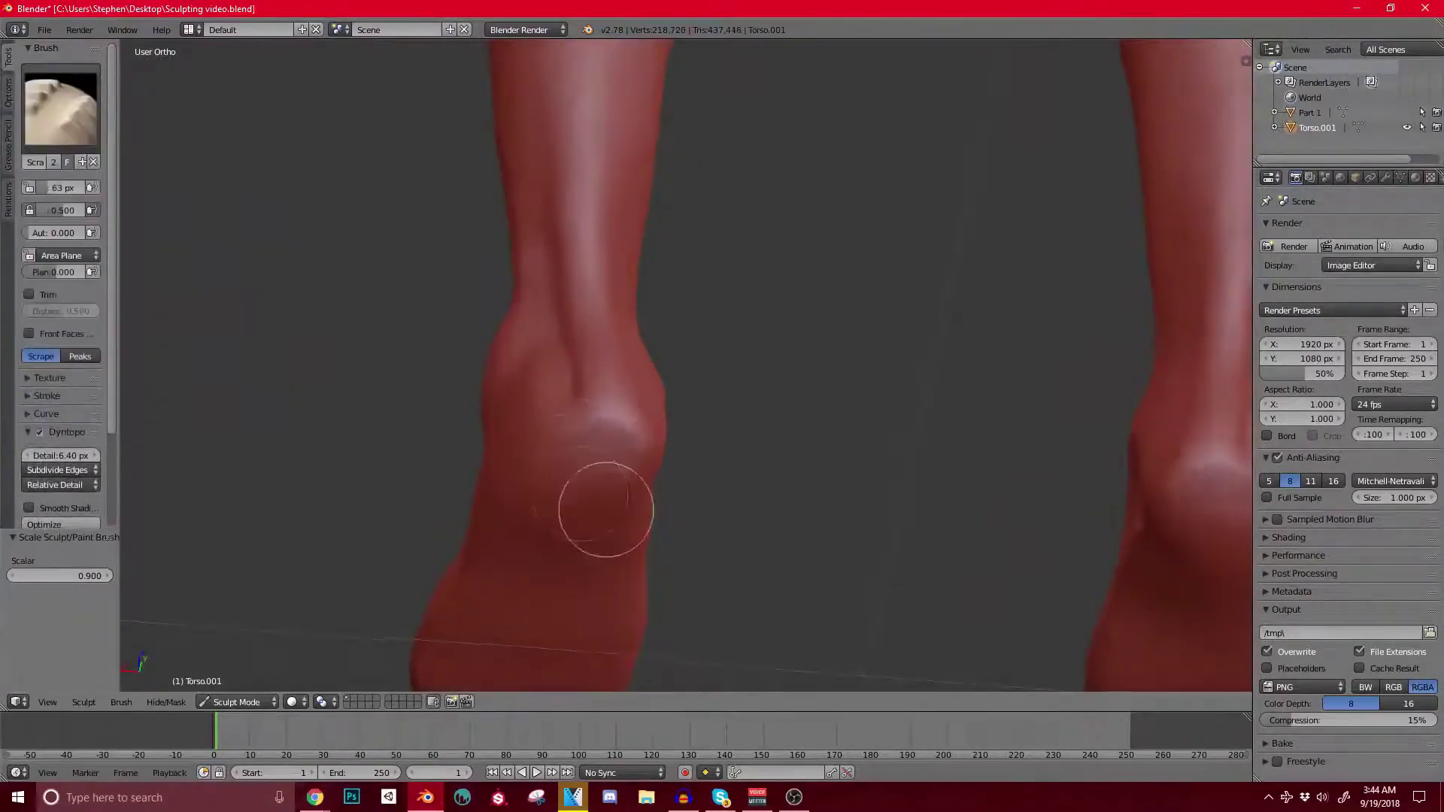
shift+middle_drag(606, 511, 589, 343)
key(bracketright)
key(bracketright)
key(bracketright)
mouse_move(577, 345)
mouse_down()
mouse_move(577, 273)
mouse_move(584, 331)
mouse_up()
middle_drag(584, 332, 557, 308)
mouse_move(558, 328)
mouse_down()
mouse_move(554, 251)
mouse_move(526, 258)
mouse_move(551, 380)
mouse_move(532, 412)
mouse_up()
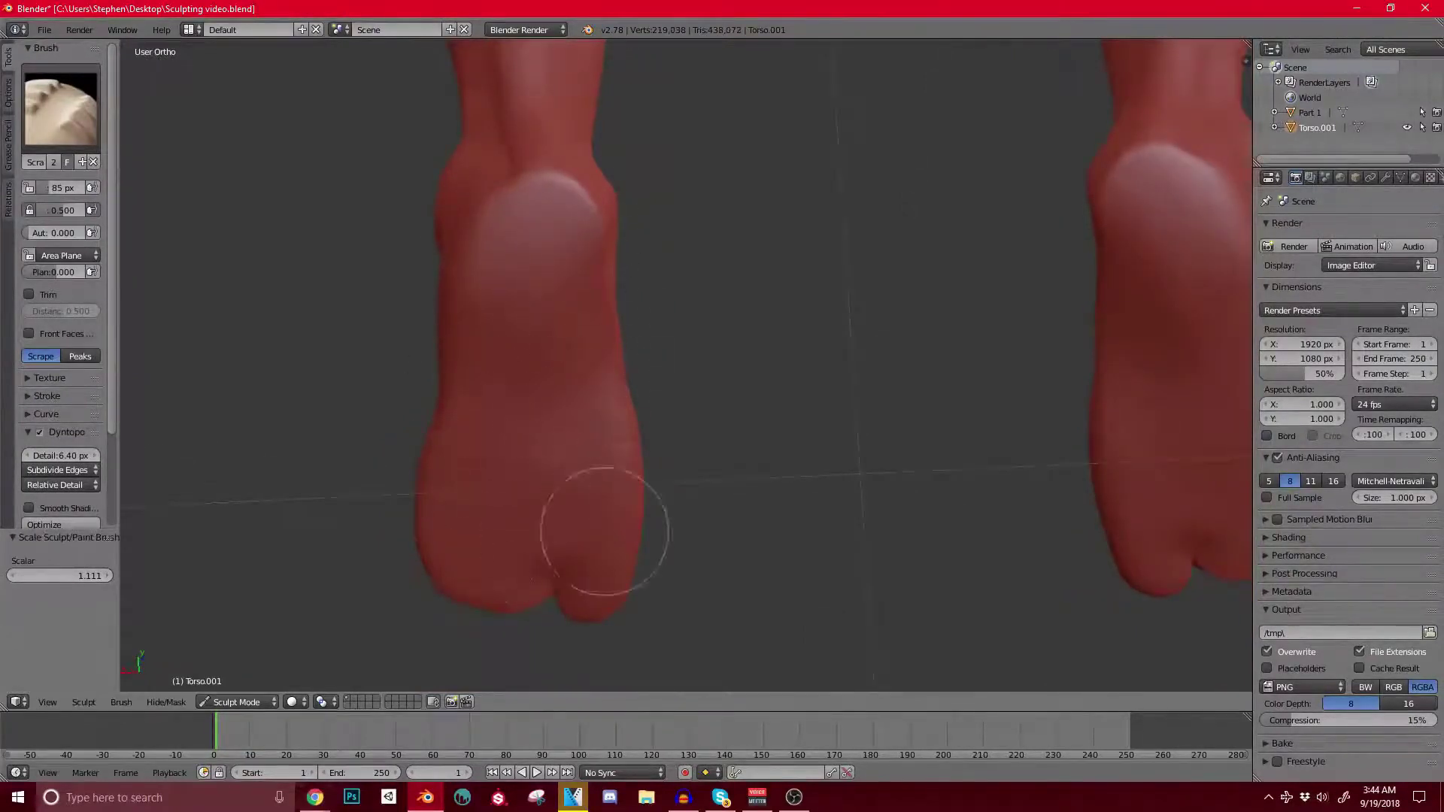
Step: Scrape the foot and the front of the lower leg from the shin down to the ankle
mouse_move(594, 290)
middle_down()
mouse_move(520, 440)
mouse_move(555, 396)
mouse_move(539, 273)
mouse_move(555, 396)
mouse_move(783, 479)
mouse_move(810, 419)
middle_up()
drag(850, 376, 670, 380)
scroll(643, 367, down, 3)
middle_drag(641, 367, 668, 483)
mouse_move(667, 483)
mouse_down()
mouse_move(690, 461)
mouse_move(654, 396)
mouse_up()
middle_drag(654, 397, 765, 169)
drag(766, 169, 725, 451)
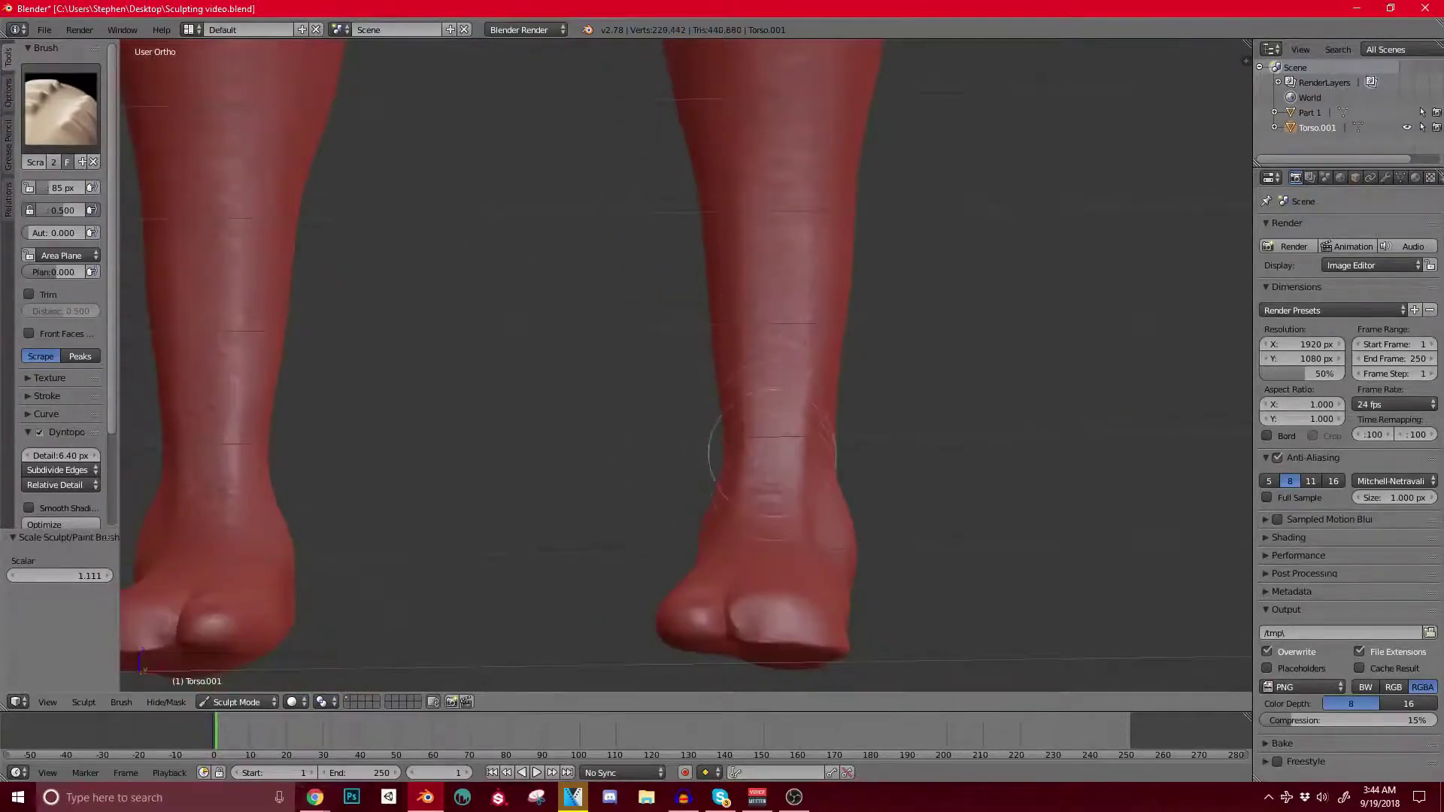
mouse_move(725, 451)
middle_down()
mouse_move(729, 413)
mouse_move(759, 404)
middle_up()
mouse_move(761, 404)
mouse_down()
mouse_move(754, 165)
mouse_move(745, 346)
mouse_up()
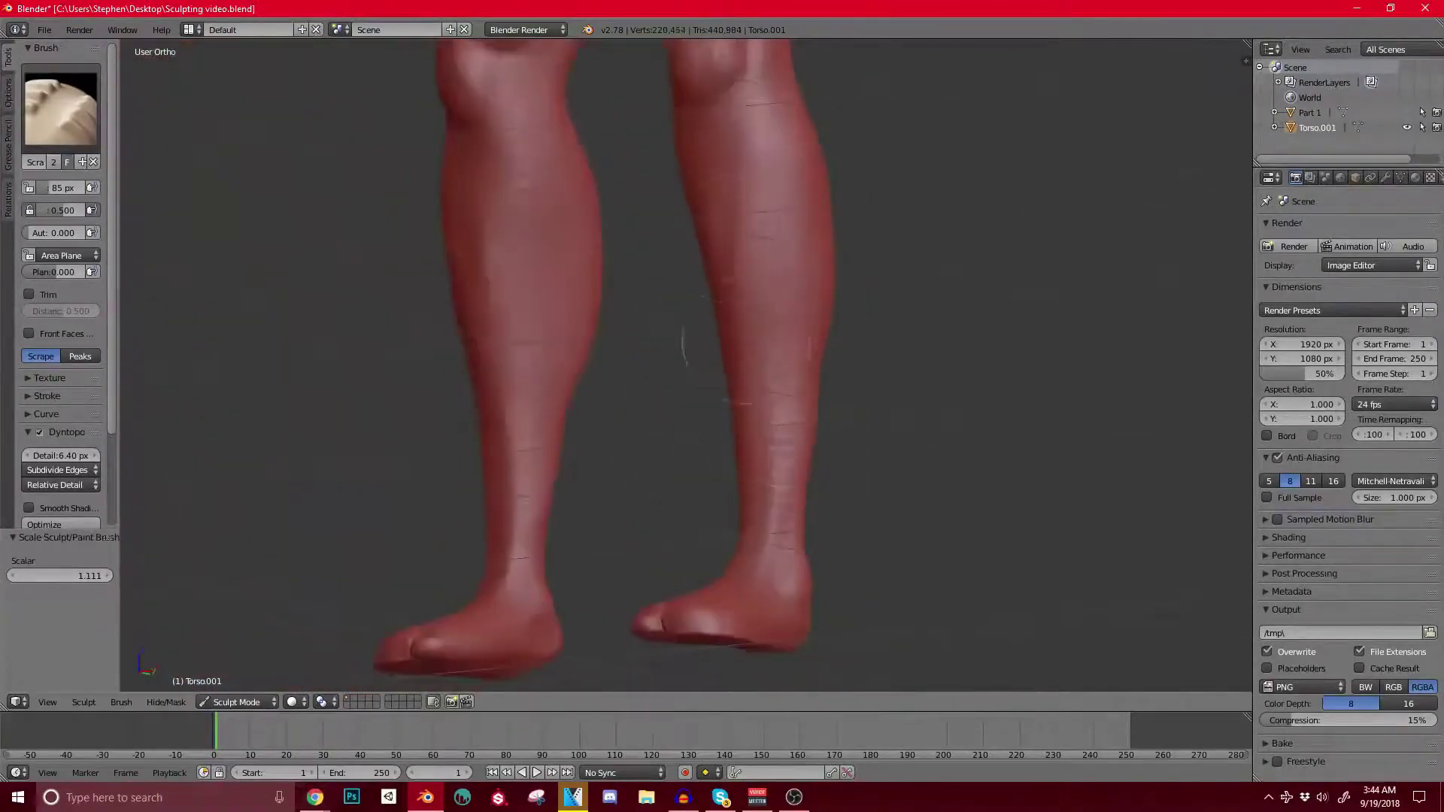
Step: Scrape the calf and the back of the lower leg to even out the surface
mouse_move(778, 197)
middle_down()
mouse_move(728, 316)
mouse_move(684, 280)
middle_up()
drag(684, 280, 693, 322)
mouse_move(693, 323)
middle_down()
mouse_move(715, 445)
mouse_move(692, 306)
middle_up()
drag(640, 294, 598, 481)
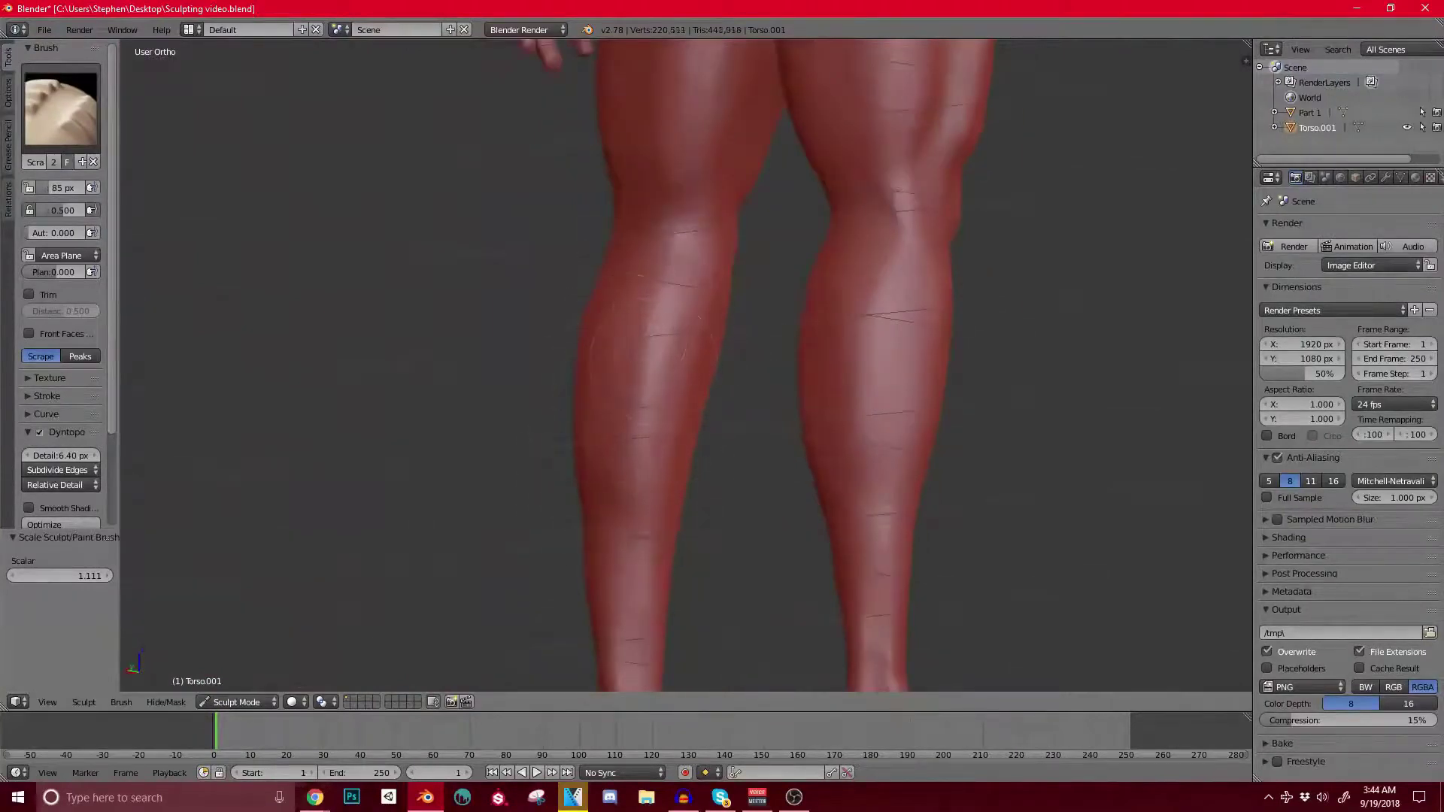
scroll(589, 445, up, 4)
middle_drag(689, 411, 661, 493)
drag(661, 493, 741, 382)
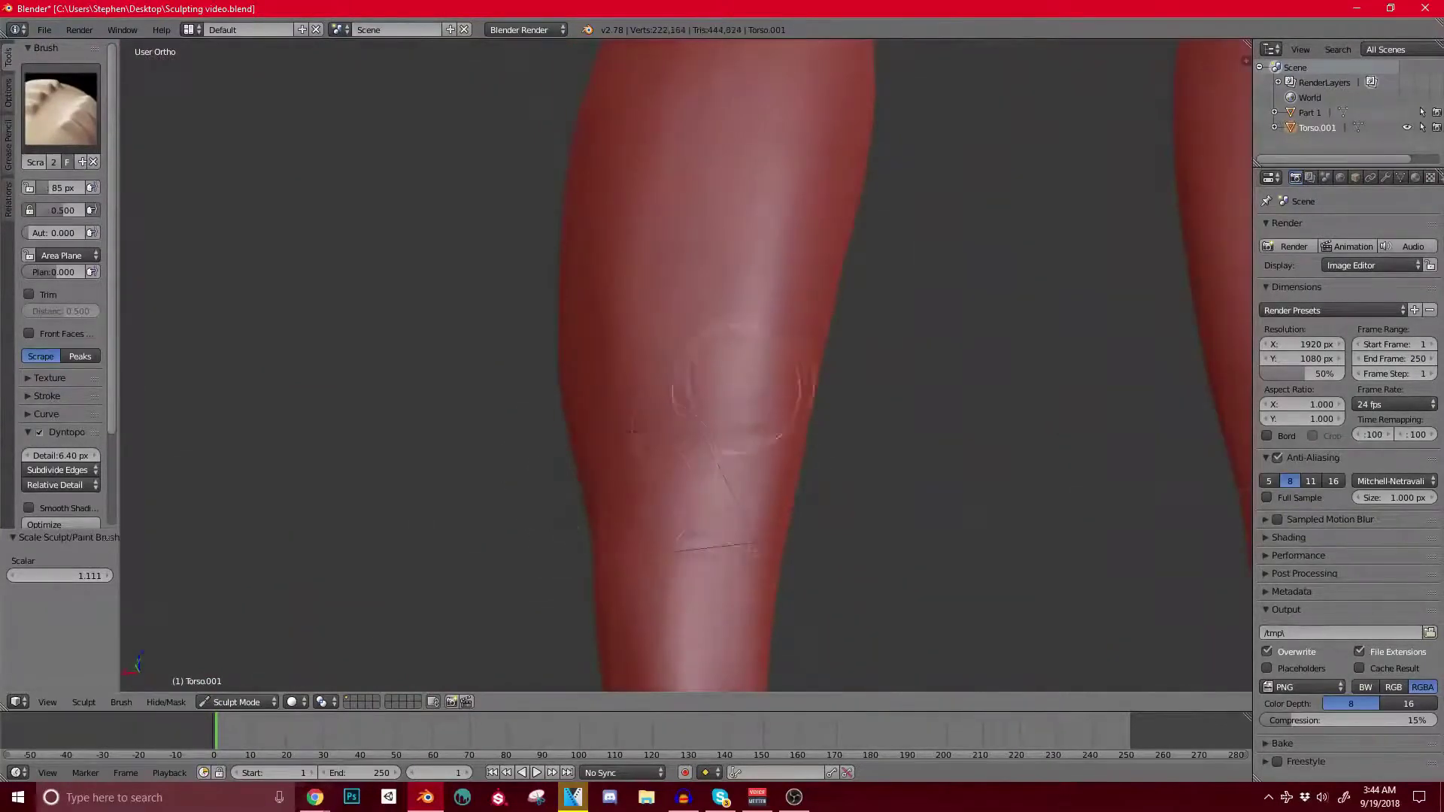
Step: Build up the outer back of the calf with the Clay brush at about 45 px
scroll(573, 620, down, 4)
scroll(645, 435, down, 1)
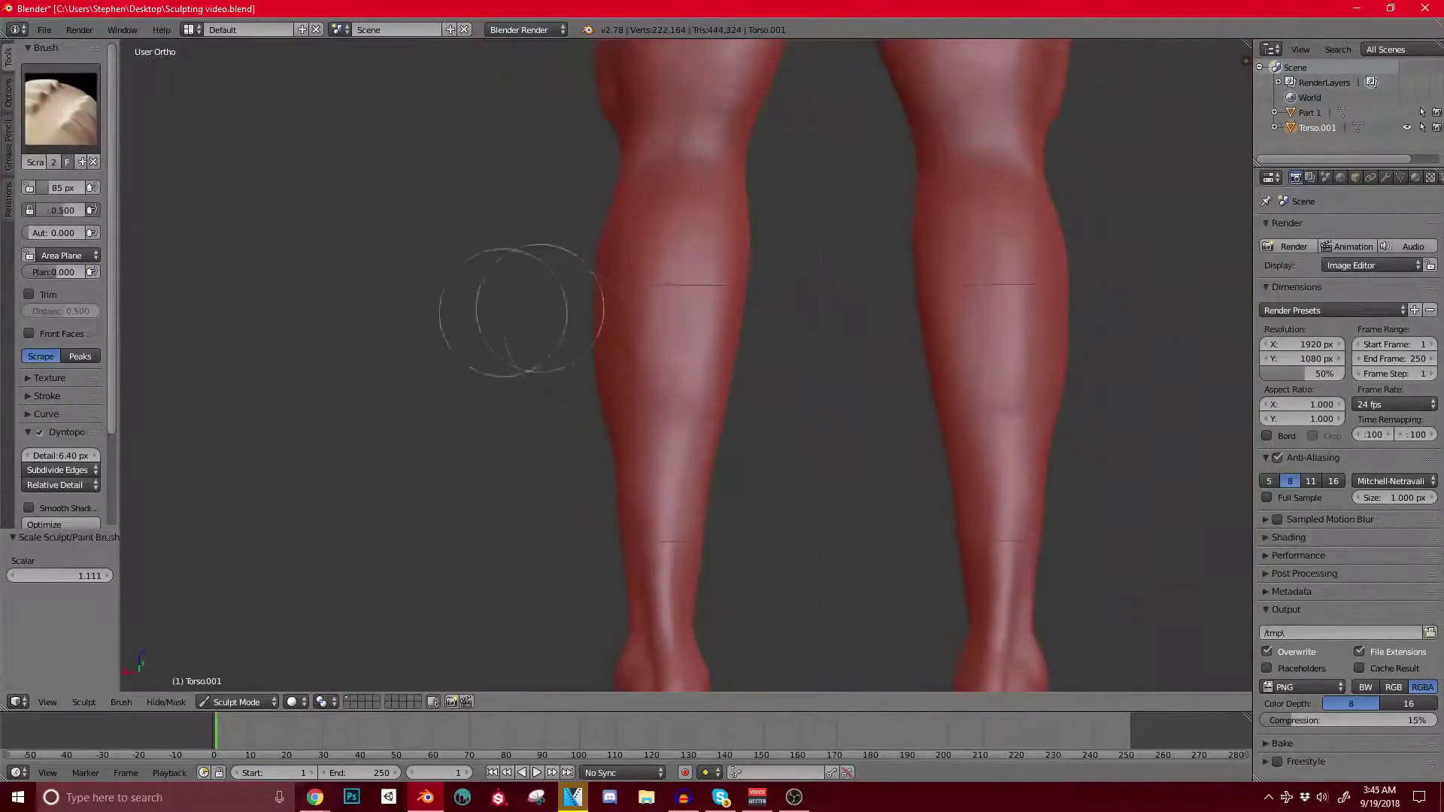
click(60, 109)
click(115, 192)
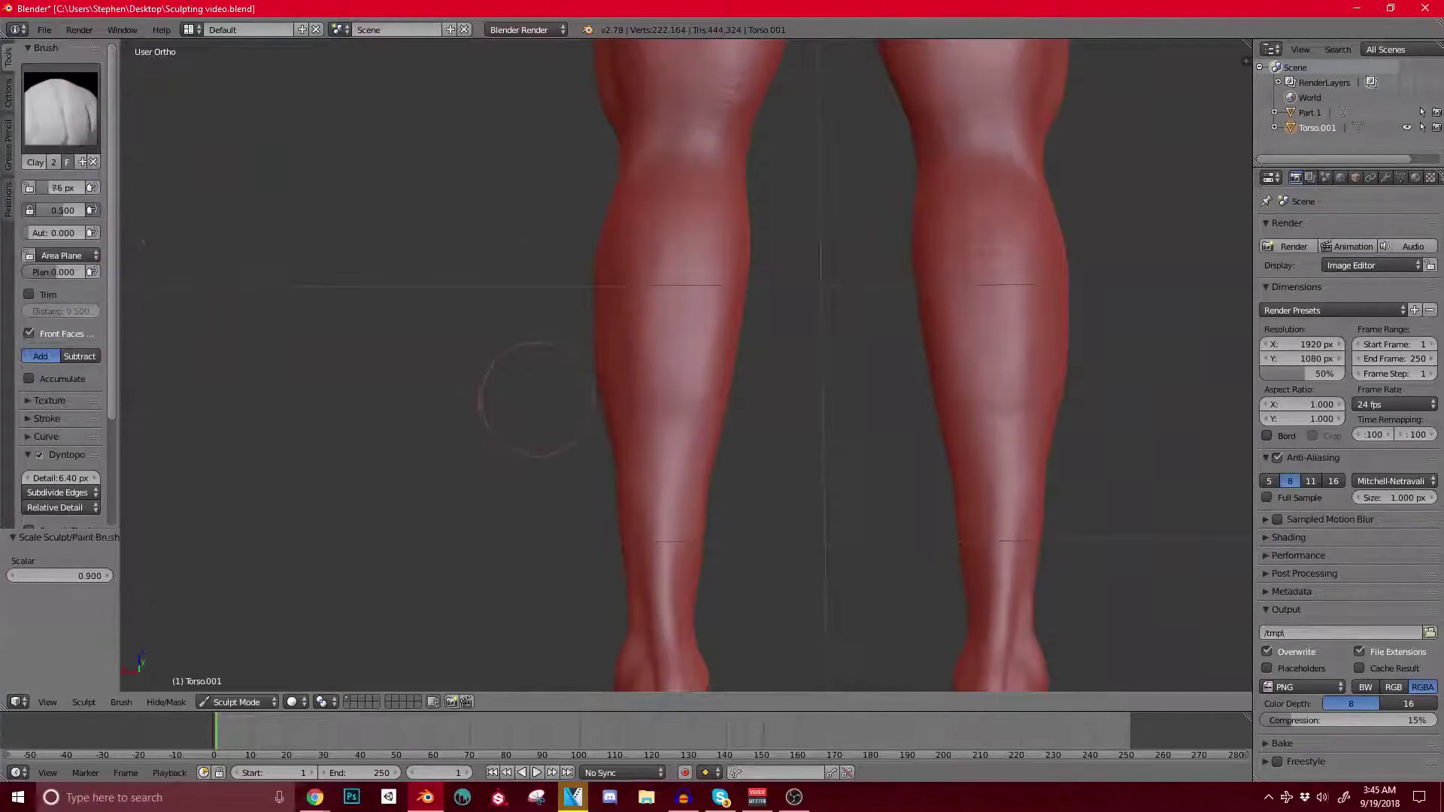
key(bracketleft)
key(bracketleft)
key(bracketleft)
key(bracketleft)
key(bracketleft)
mouse_move(555, 335)
middle_down()
mouse_move(611, 372)
mouse_move(582, 367)
middle_up()
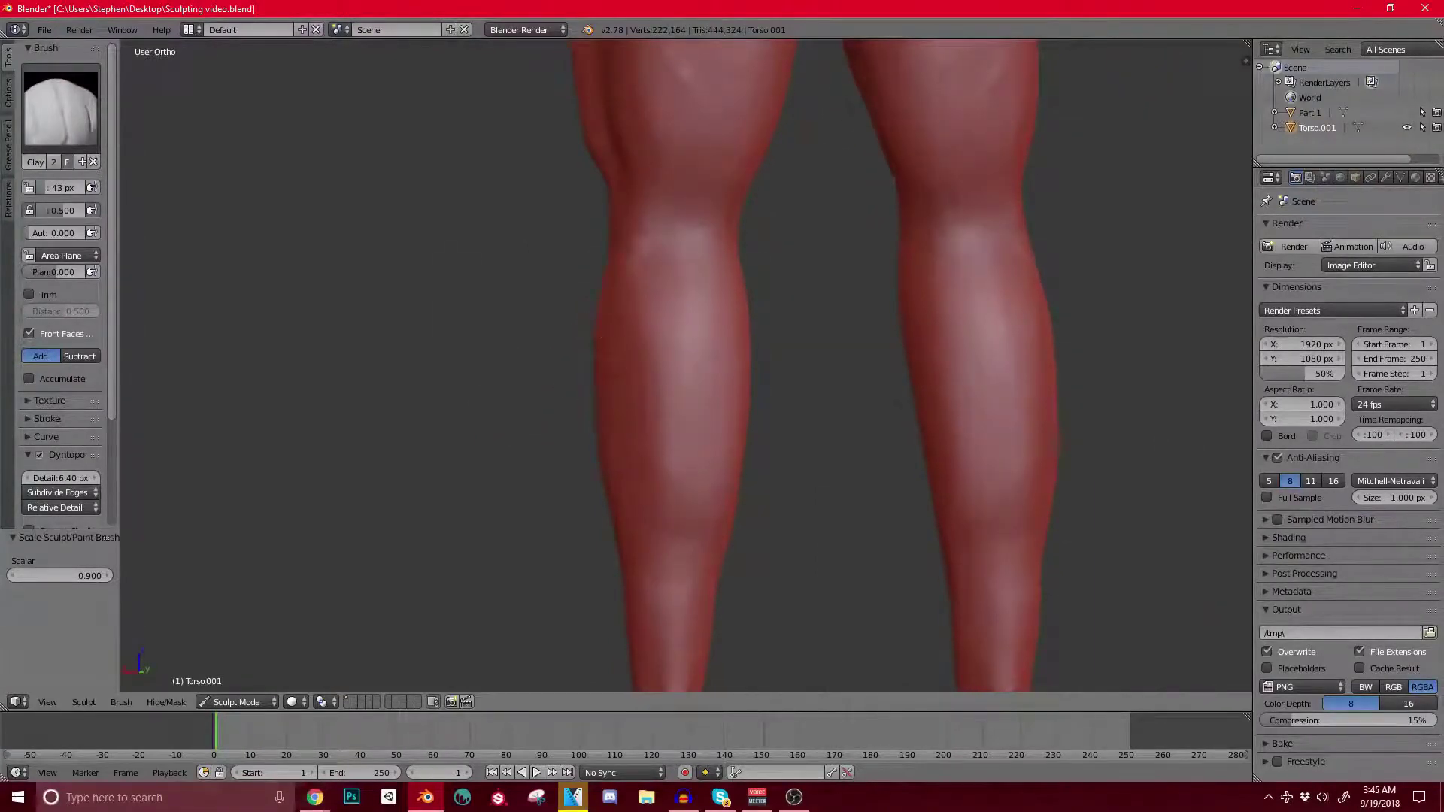
scroll(700, 323, down, 4)
middle_drag(701, 312, 660, 339)
scroll(660, 338, up, 1)
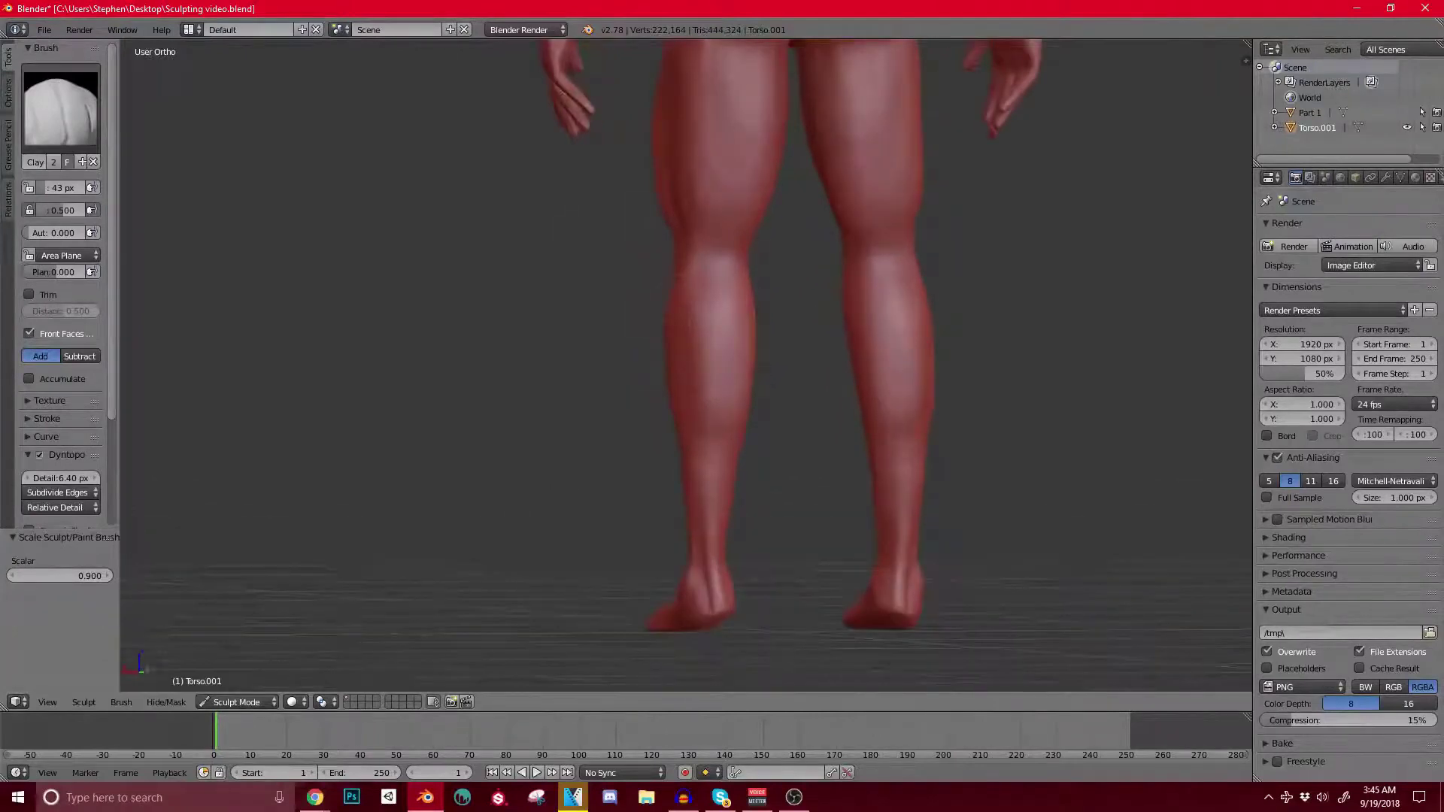
scroll(686, 365, up, 2)
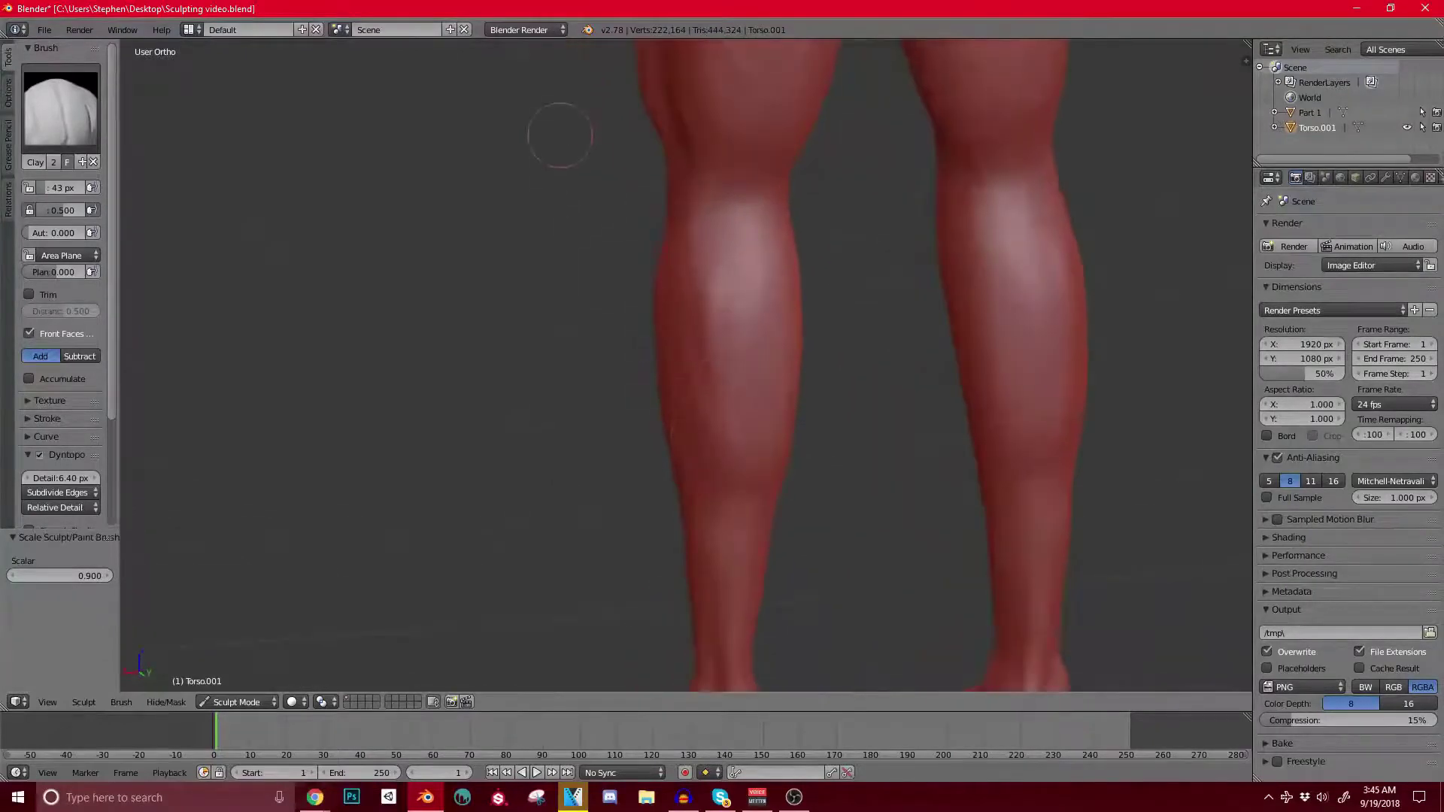
mouse_move(697, 446)
mouse_down()
mouse_move(681, 421)
mouse_move(674, 321)
mouse_move(720, 213)
mouse_move(692, 252)
mouse_up()
key(bracketleft)
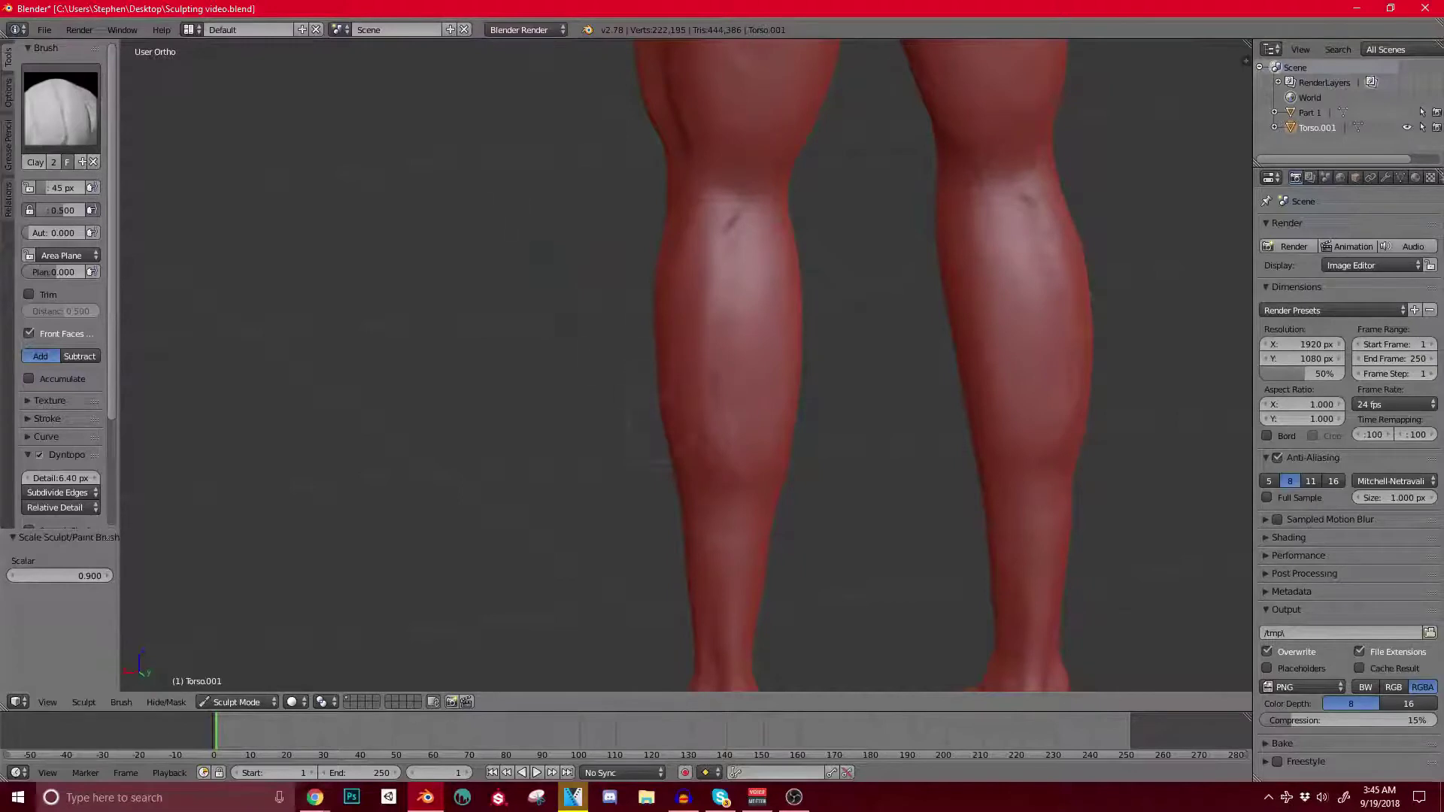
mouse_move(711, 421)
mouse_down()
mouse_move(731, 244)
mouse_move(747, 447)
mouse_move(705, 263)
mouse_up()
Step: Define the lower end of the inner calf muscle with a short clay stroke
scroll(718, 263, down, 6)
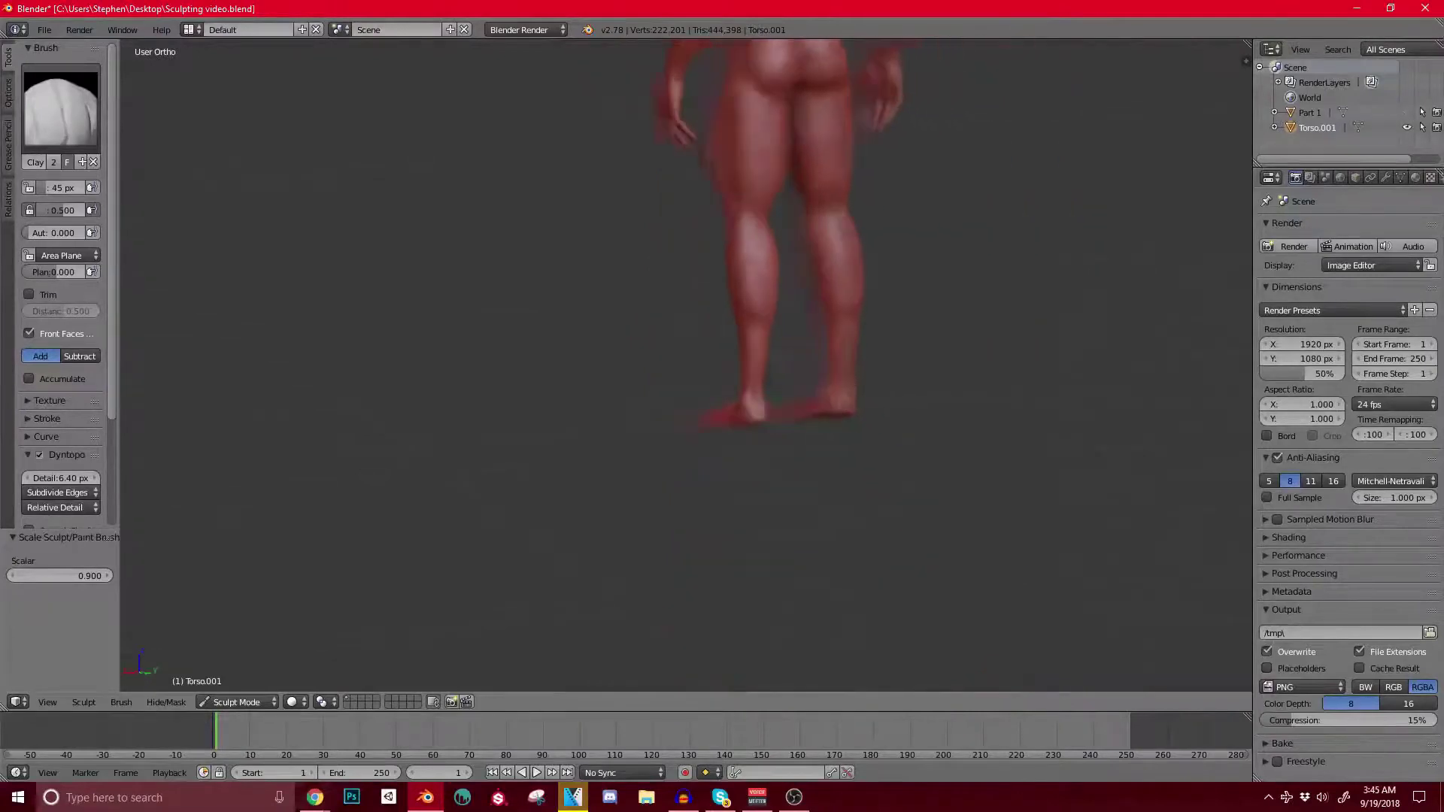
middle_drag(721, 263, 794, 262)
shift+middle_drag(794, 262, 796, 372)
scroll(827, 361, up, 5)
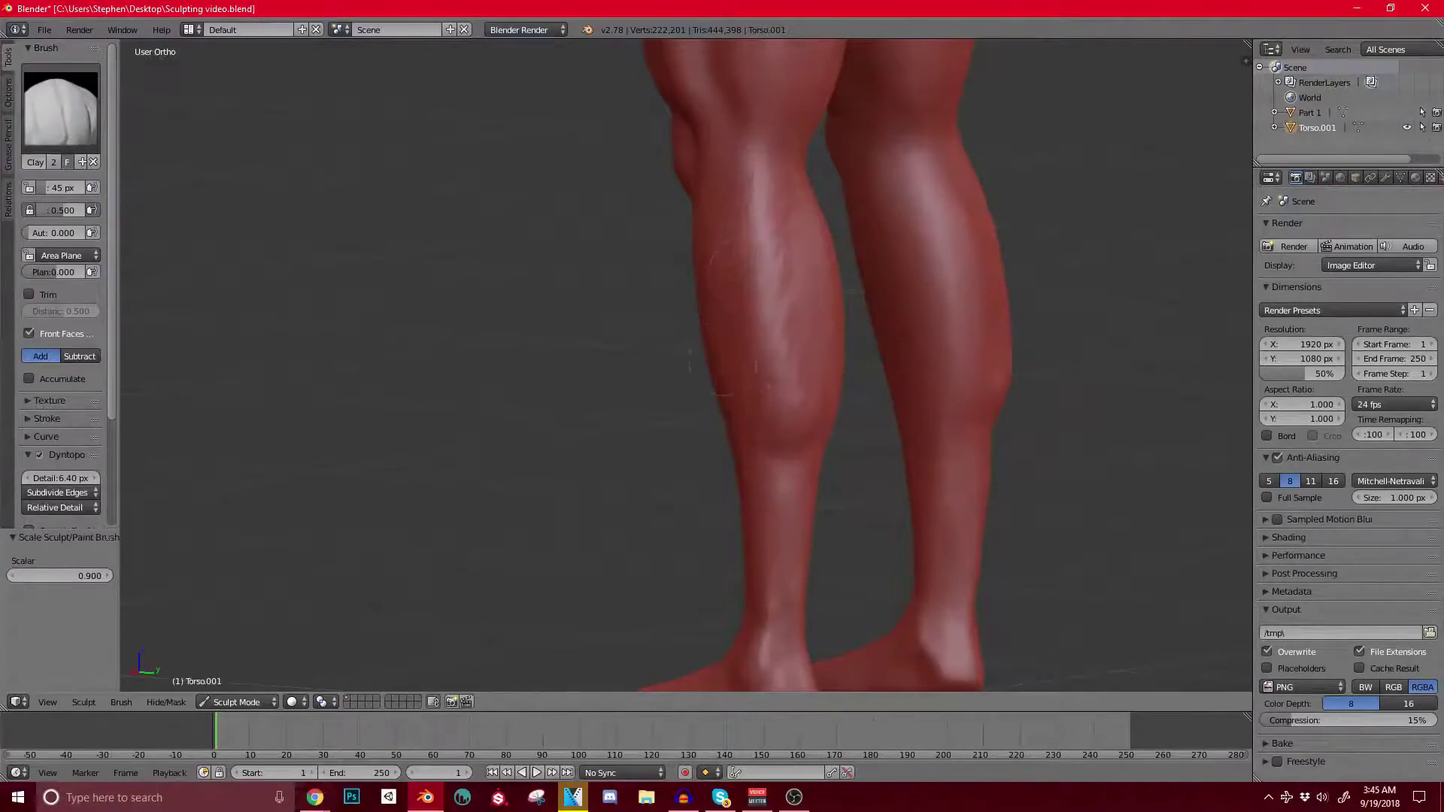
scroll(723, 362, down, 3)
mouse_move(723, 362)
middle_down()
mouse_move(880, 363)
mouse_move(722, 365)
middle_up()
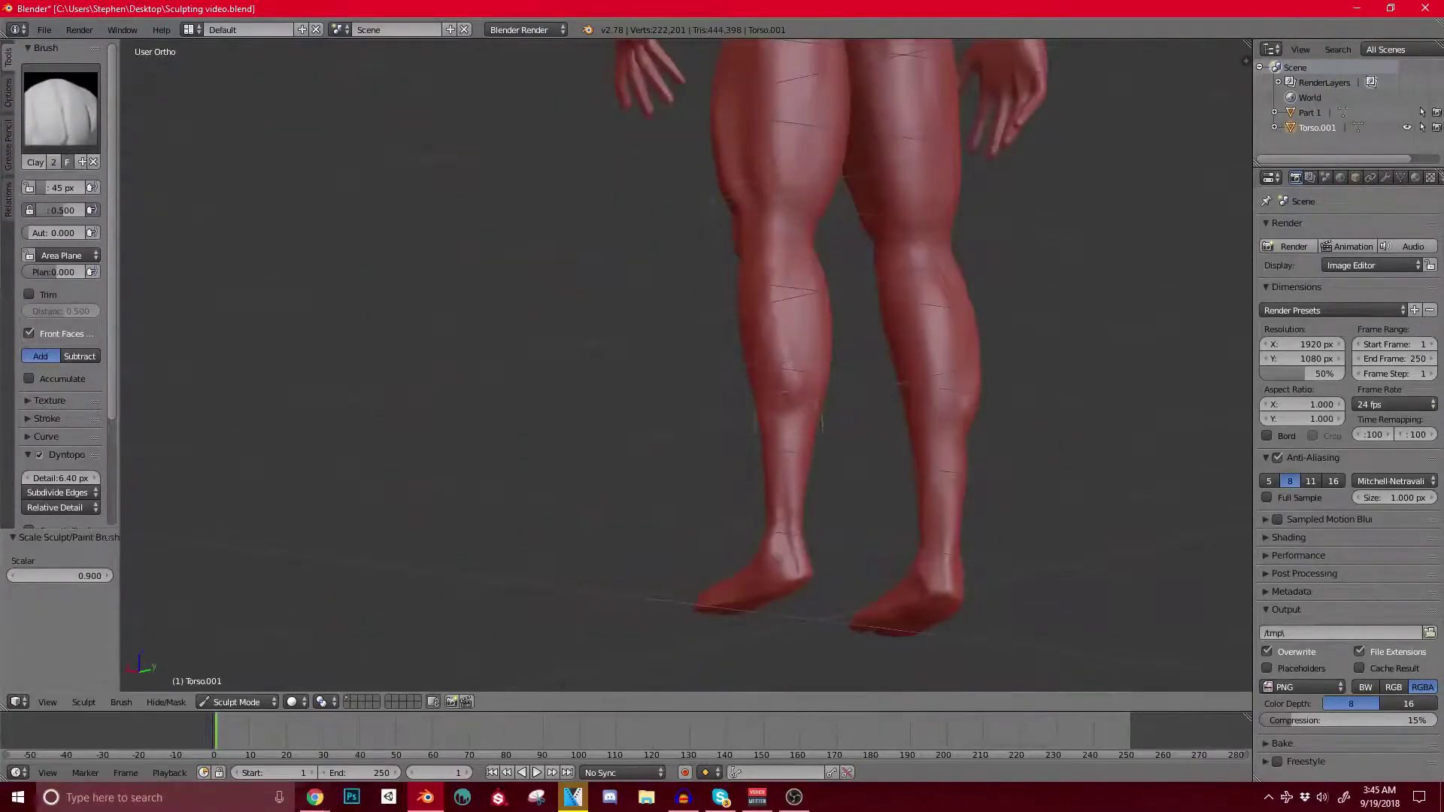
middle_drag(788, 422, 662, 421)
scroll(827, 399, up, 3)
drag(875, 422, 865, 403)
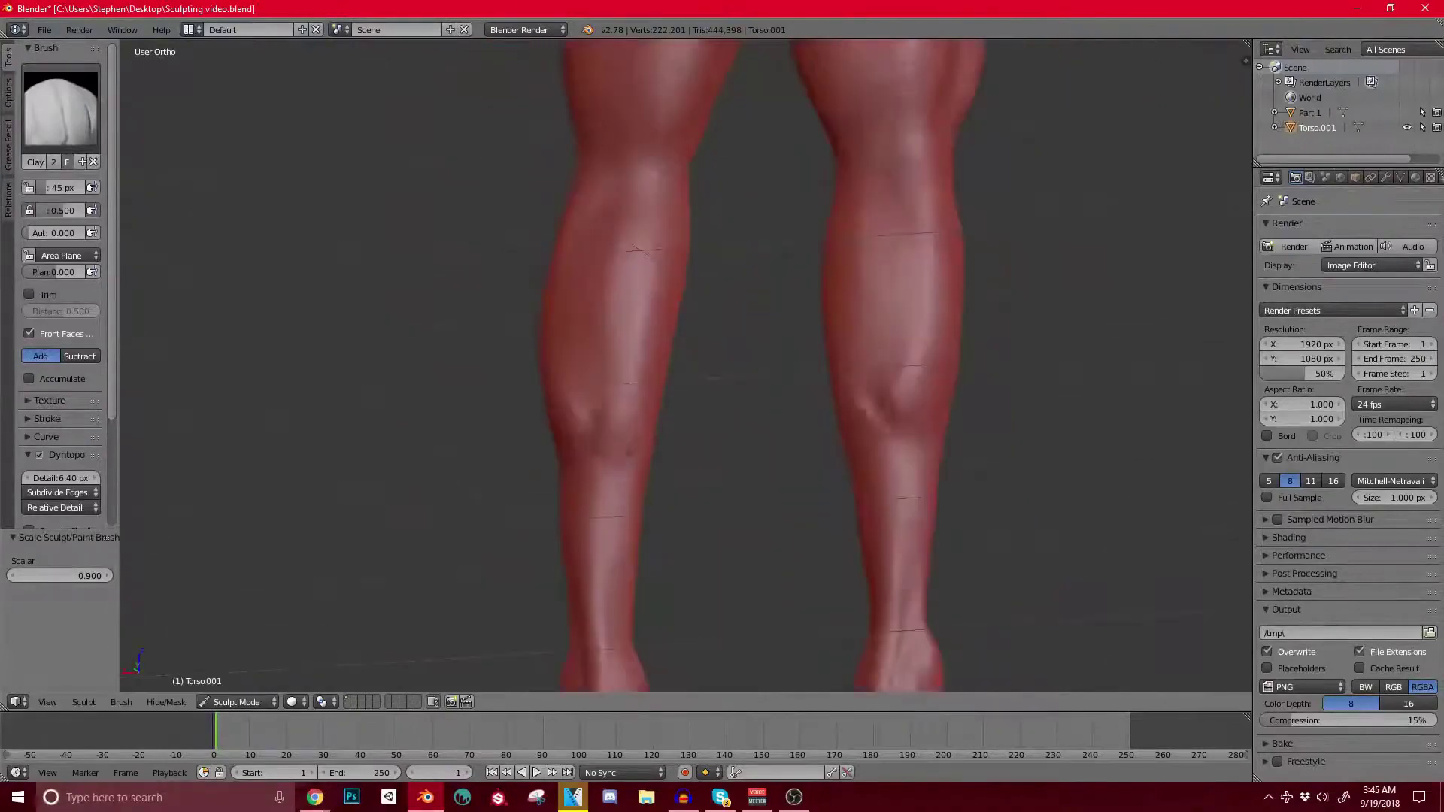
Step: Build up the inner and outer heads of the calf muscle and smooth their lower edge
middle_drag(752, 346, 842, 349)
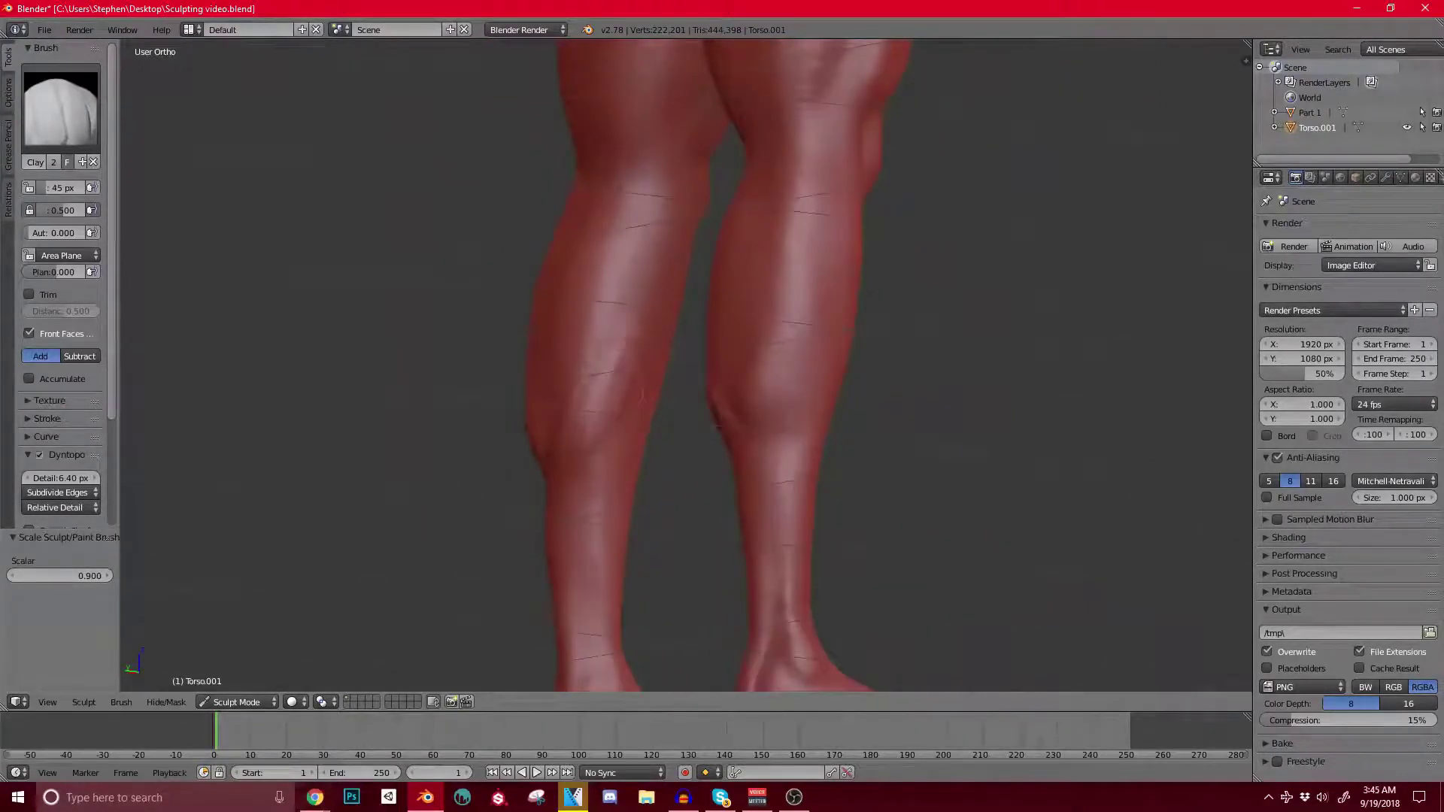
drag(625, 335, 604, 204)
middle_drag(625, 324, 724, 323)
mouse_move(618, 376)
mouse_down()
mouse_move(608, 263)
mouse_move(597, 420)
mouse_move(602, 147)
mouse_up()
shift+drag(675, 387, 645, 423)
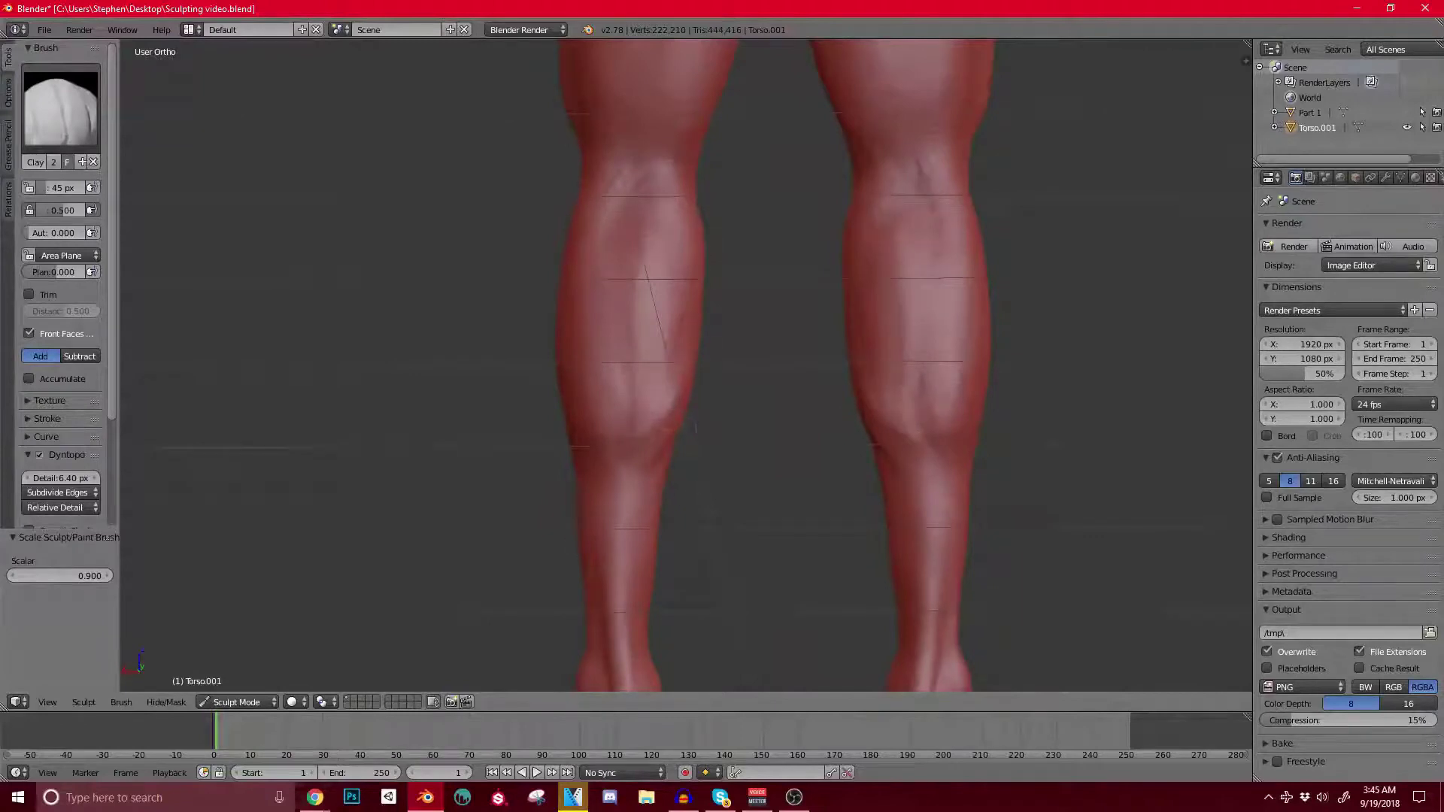
middle_drag(632, 485, 590, 406)
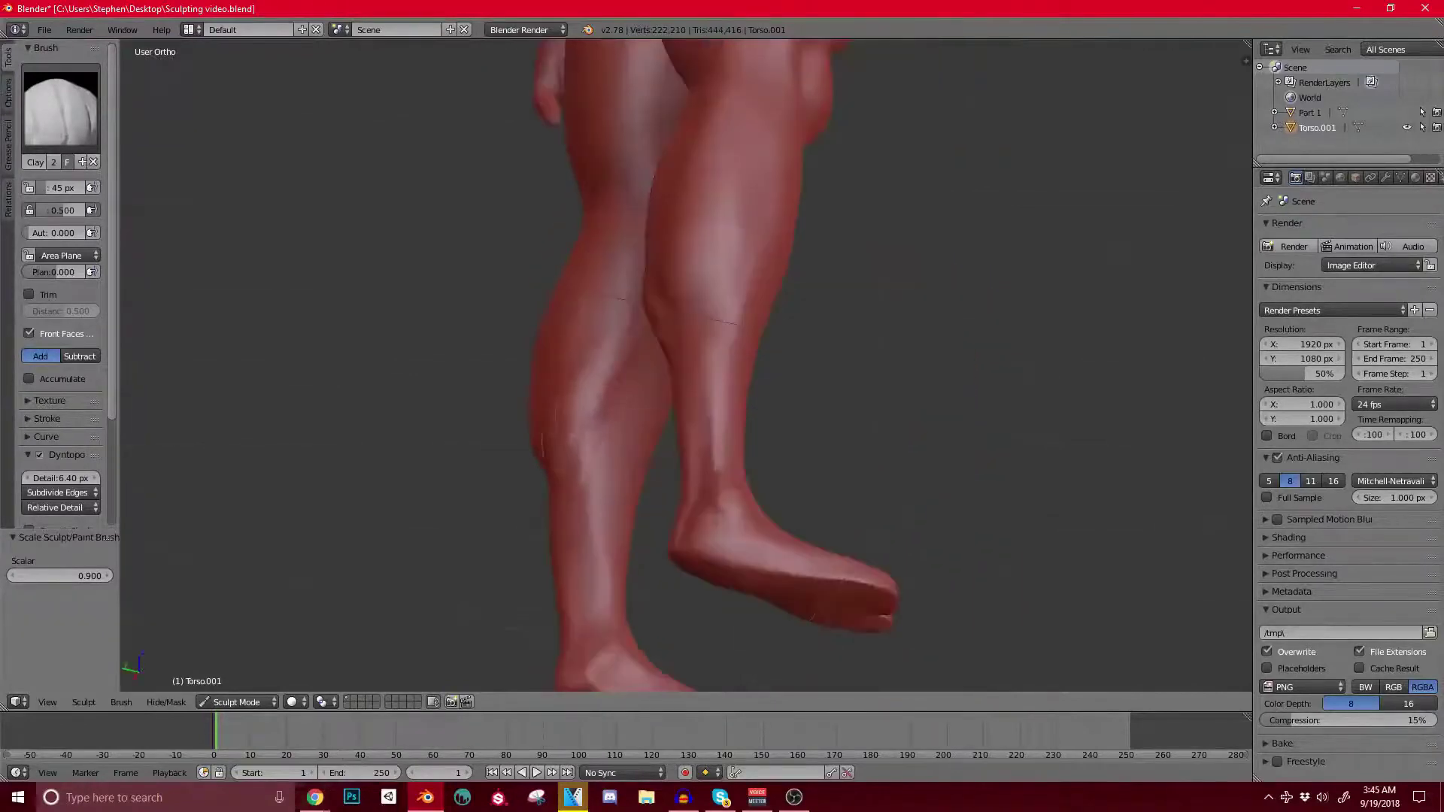
mouse_move(577, 443)
mouse_down()
mouse_move(611, 393)
mouse_move(579, 381)
mouse_up()
Step: Switch to perspective view and define the muscle along the inner side of the shin with long clay strokes
scroll(630, 228, down, 5)
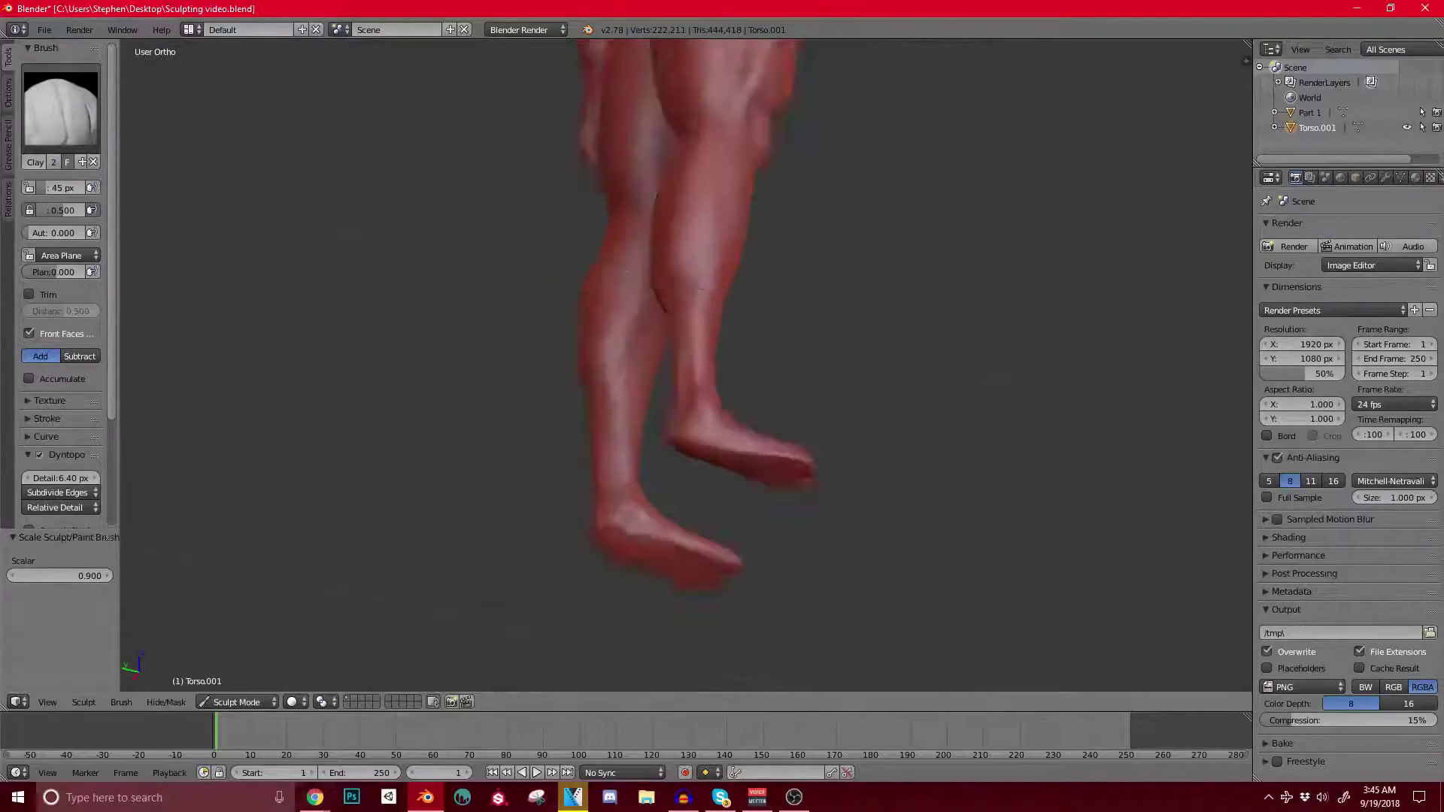
mouse_move(733, 308)
middle_down()
mouse_move(613, 354)
mouse_move(596, 391)
middle_up()
scroll(596, 391, up, 3)
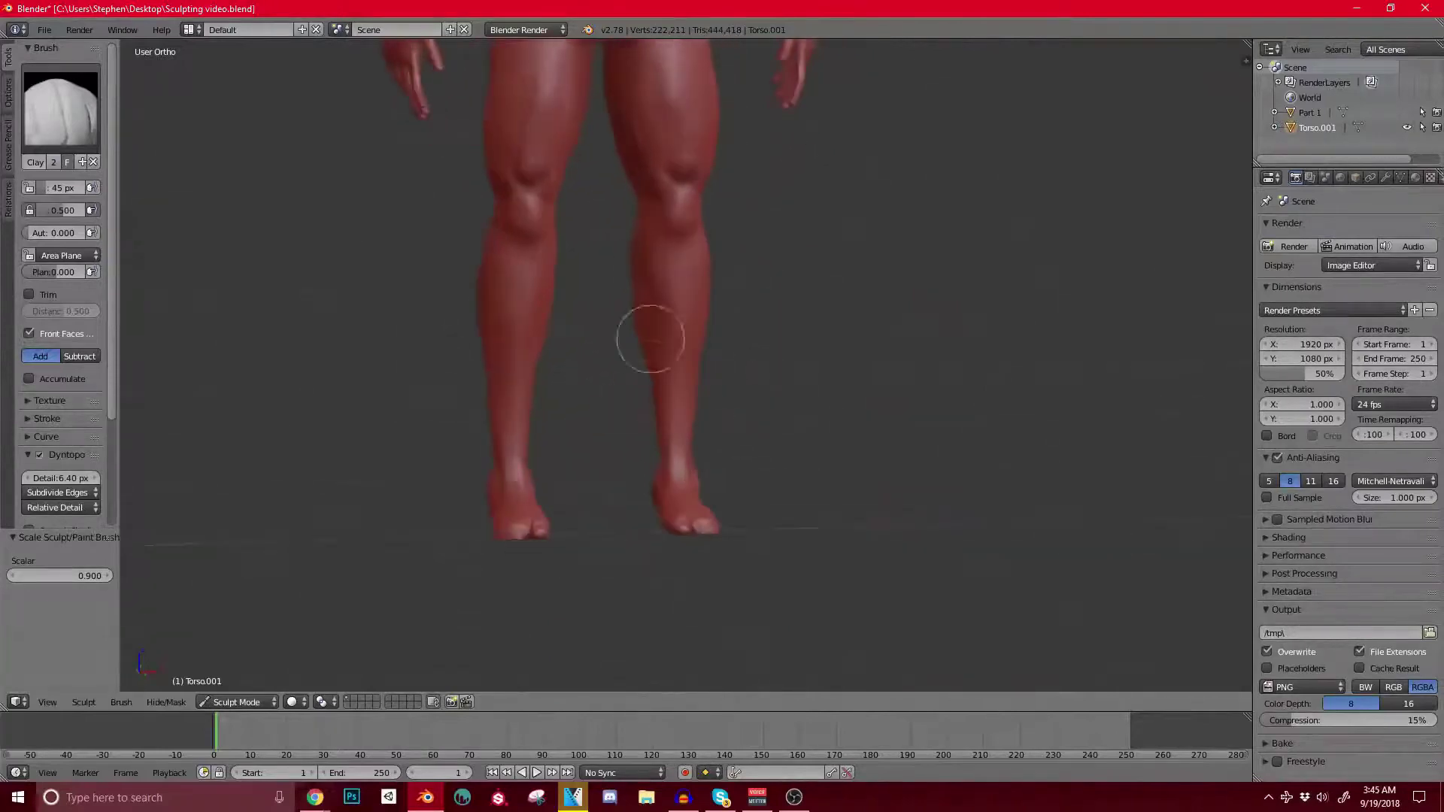
scroll(654, 331, up, 4)
key(KP_5)
scroll(654, 331, down, 3)
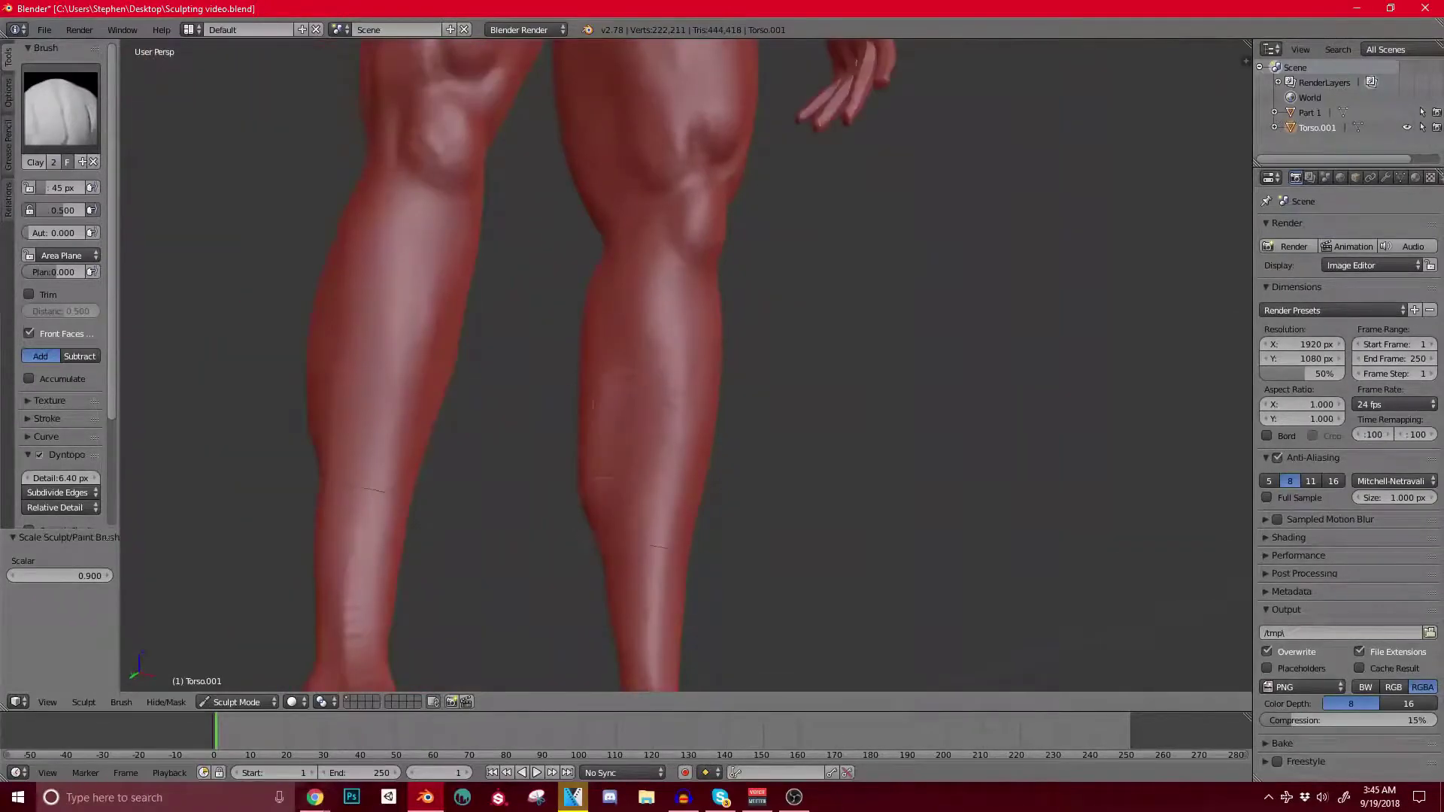
drag(645, 444, 620, 317)
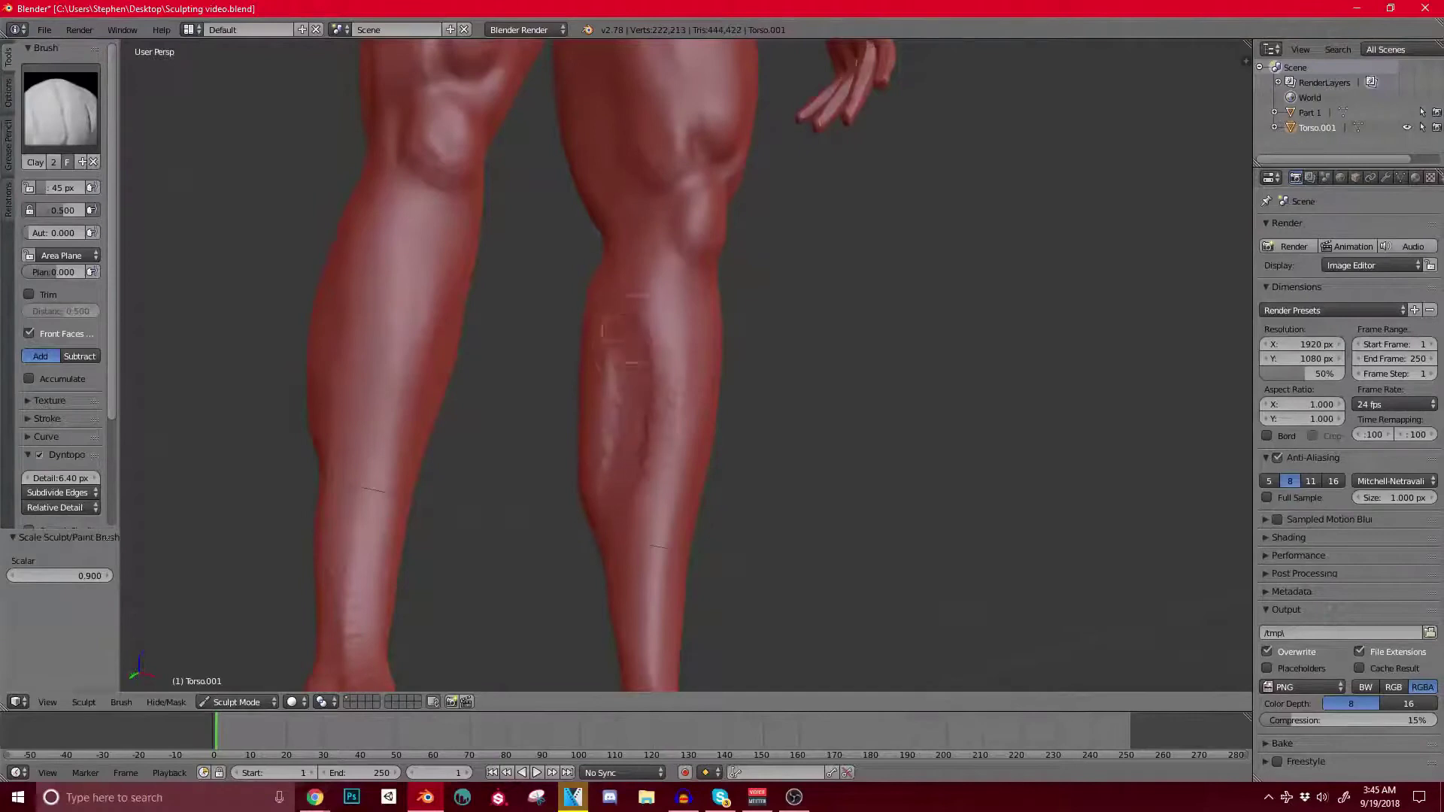
drag(645, 448, 647, 285)
Step: Examine the lower legs from the front, back and side and in proportion to the whole figure
scroll(647, 301, down, 2)
mouse_move(646, 451)
middle_down()
mouse_move(549, 549)
mouse_move(479, 582)
middle_up()
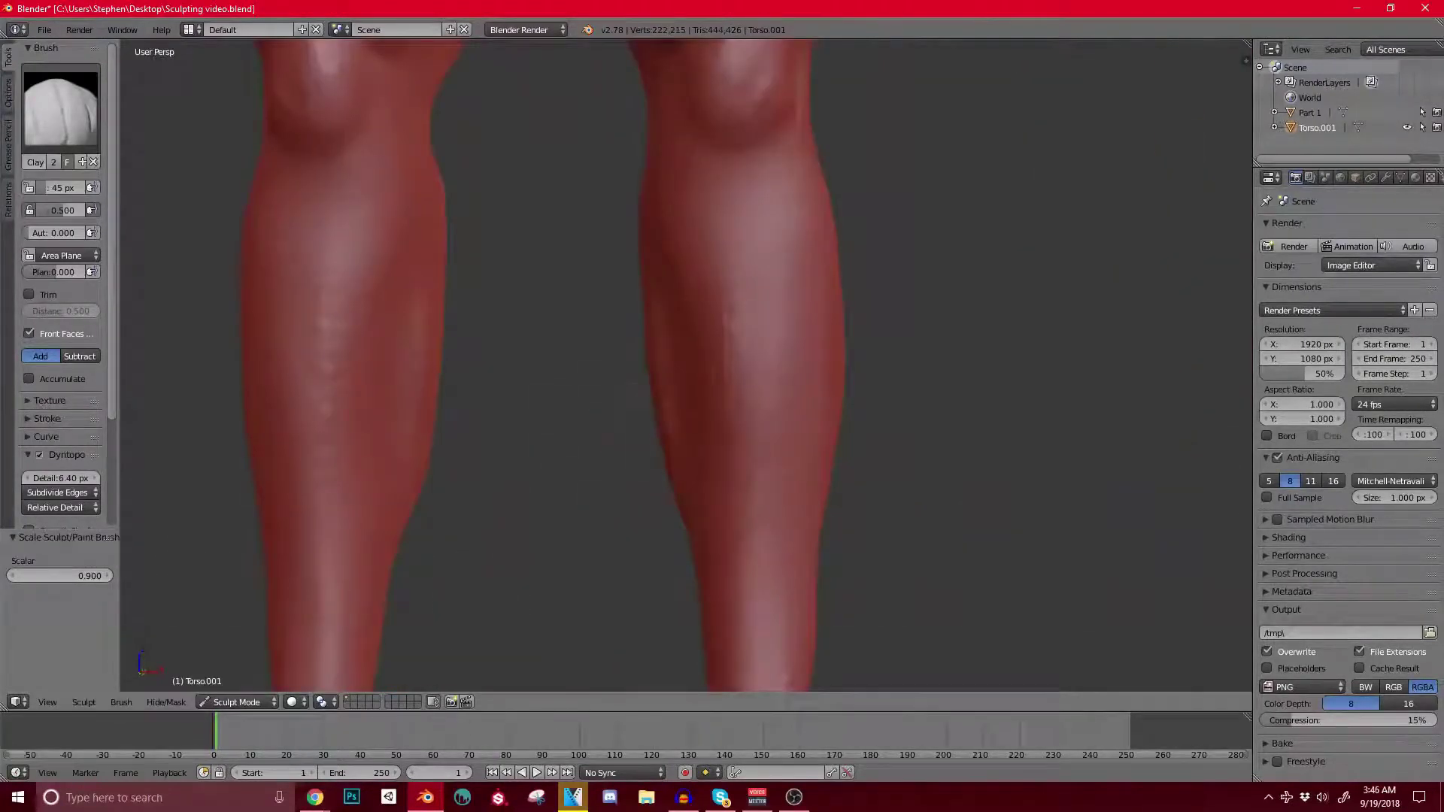
middle_drag(602, 278, 662, 255)
scroll(662, 255, down, 3)
middle_drag(590, 459, 797, 439)
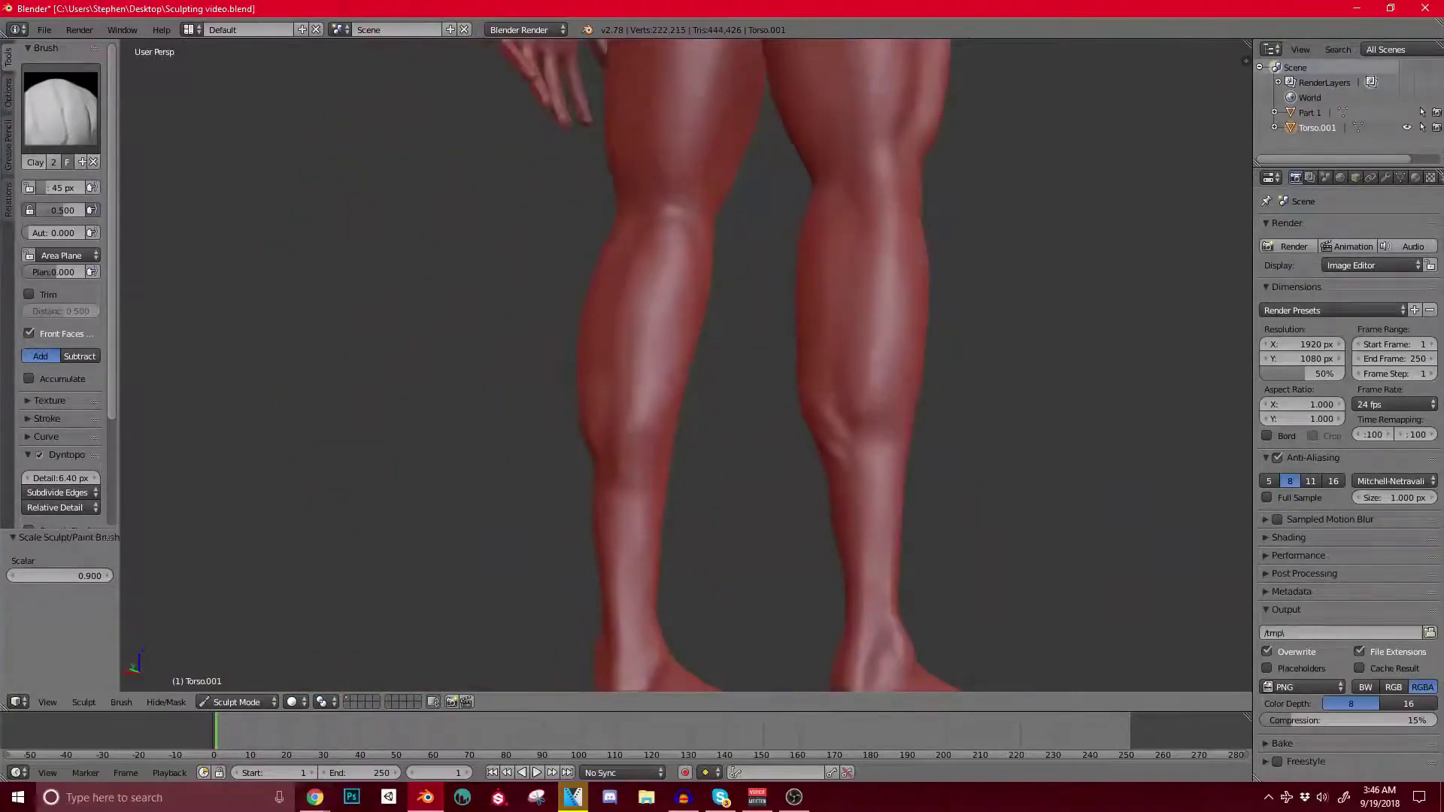
scroll(828, 410, down, 3)
middle_drag(612, 429, 804, 421)
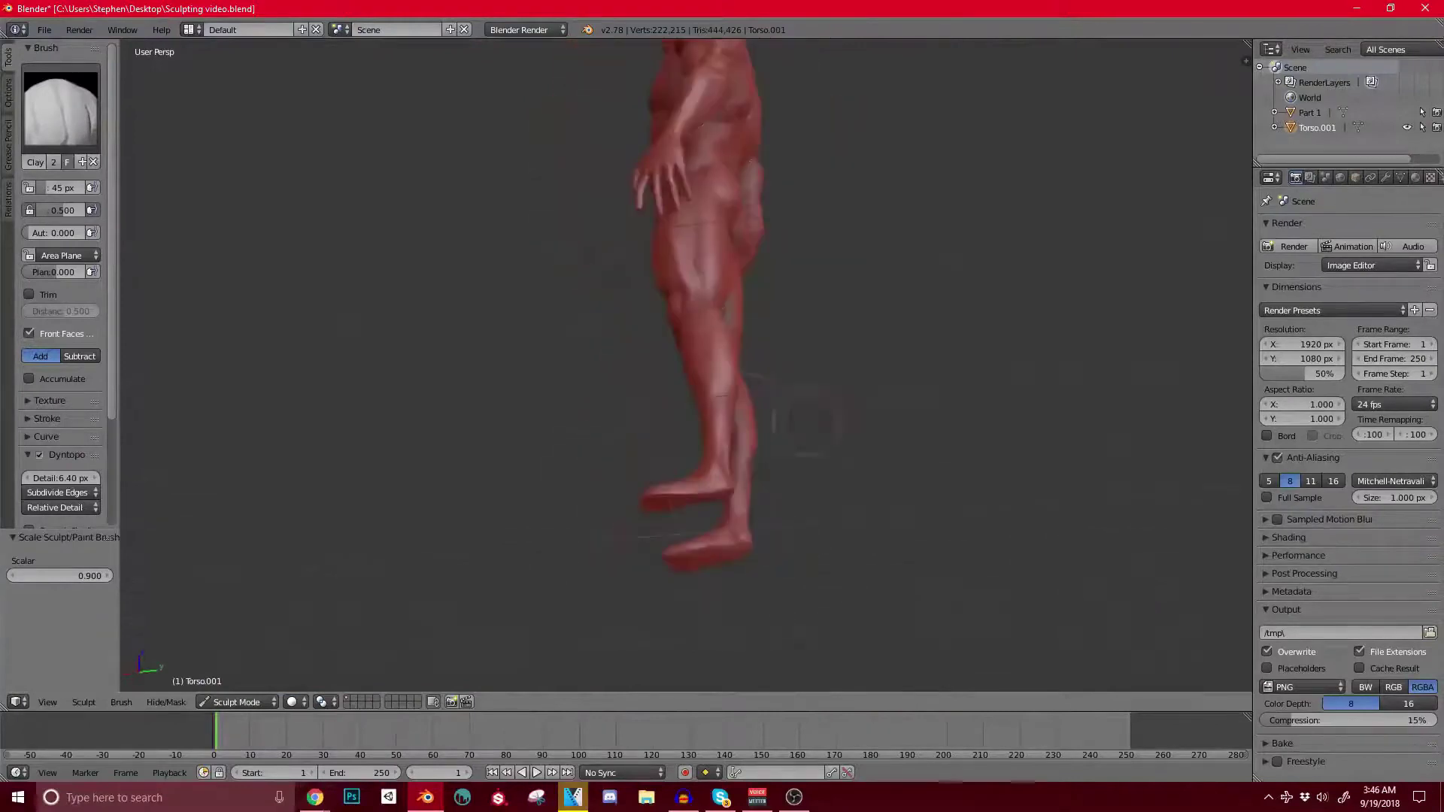
scroll(801, 422, up, 5)
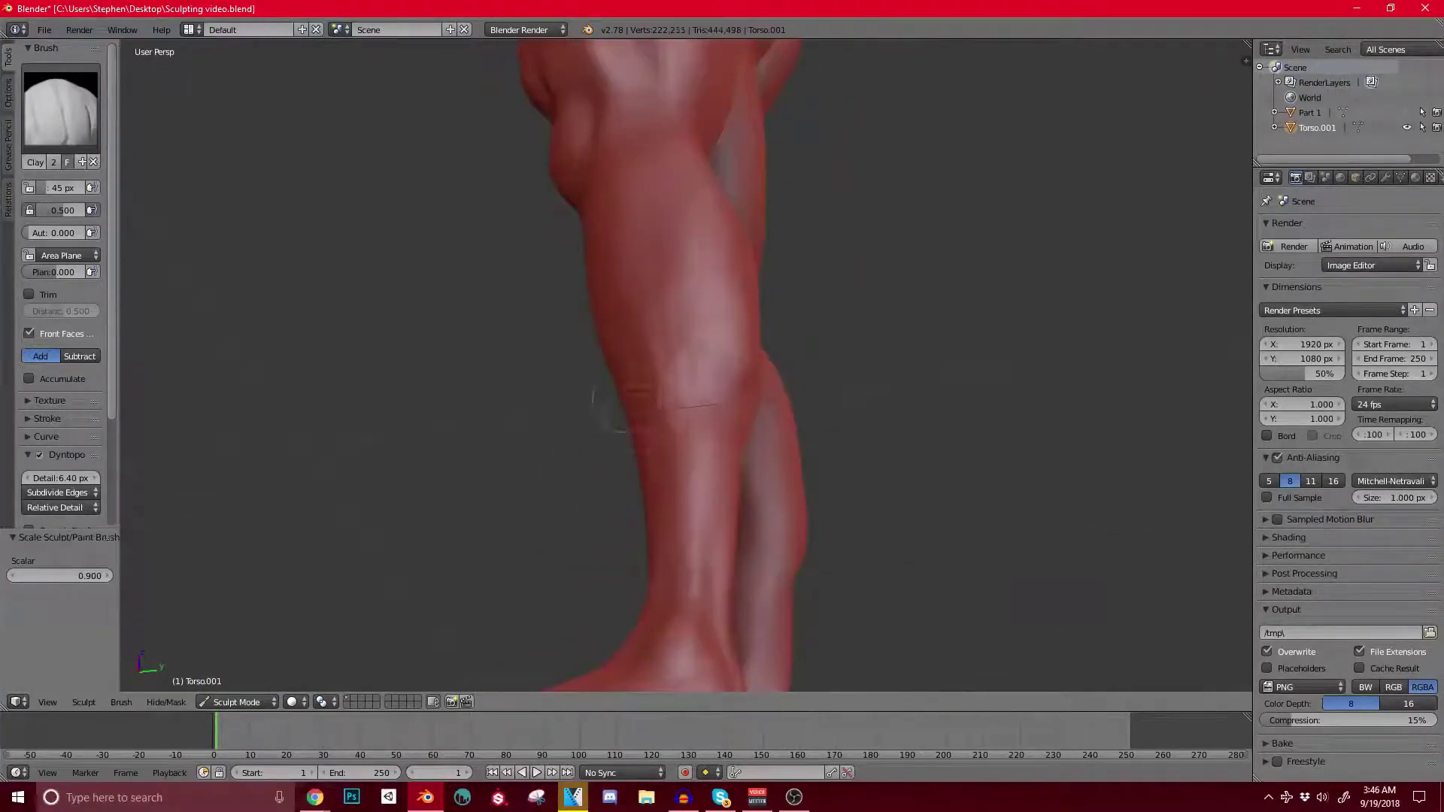
scroll(626, 399, down, 6)
middle_drag(627, 399, 734, 406)
shift+middle_drag(734, 406, 665, 590)
scroll(666, 590, up, 2)
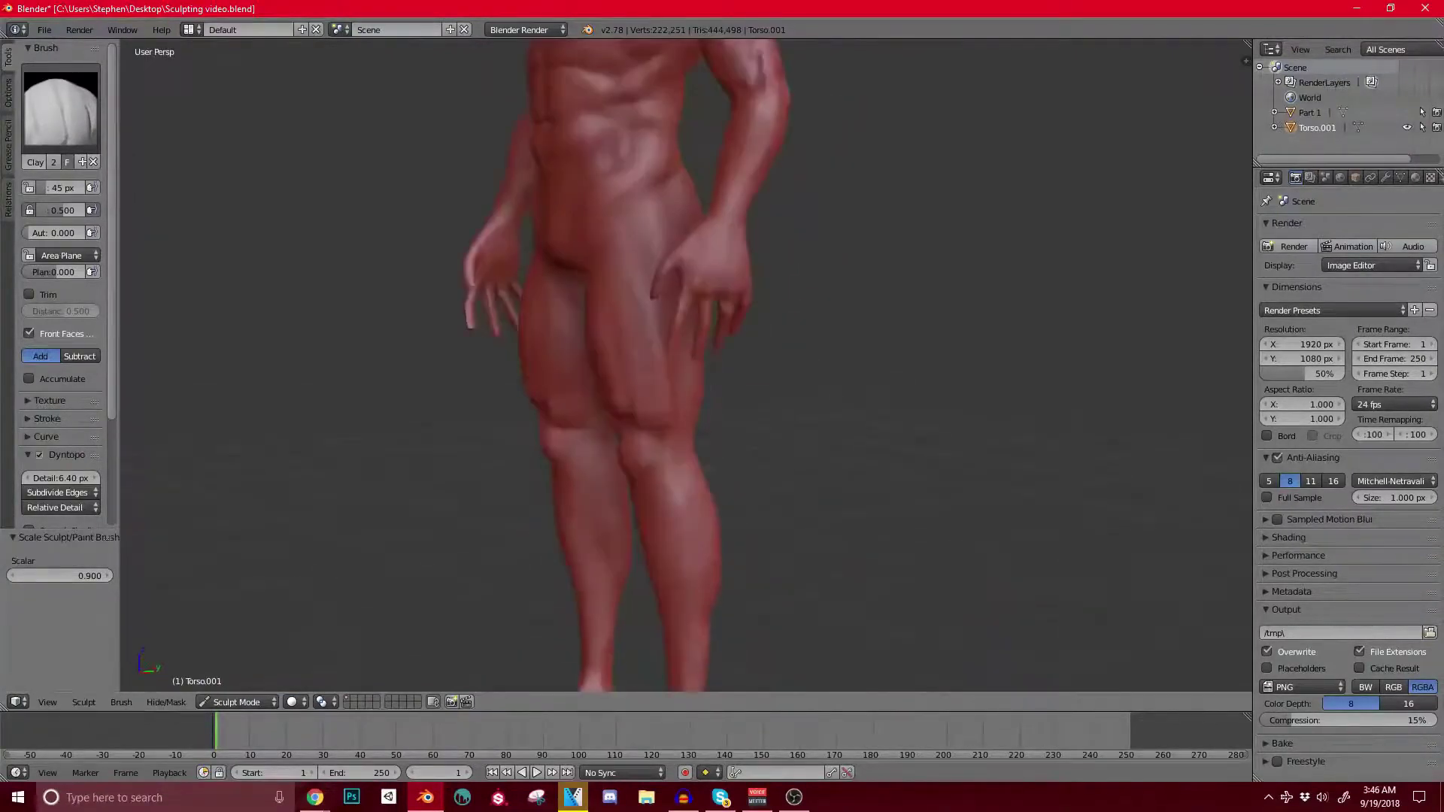
Step: Refine the inner thighs above the knees with short clay strokes
scroll(609, 421, up, 4)
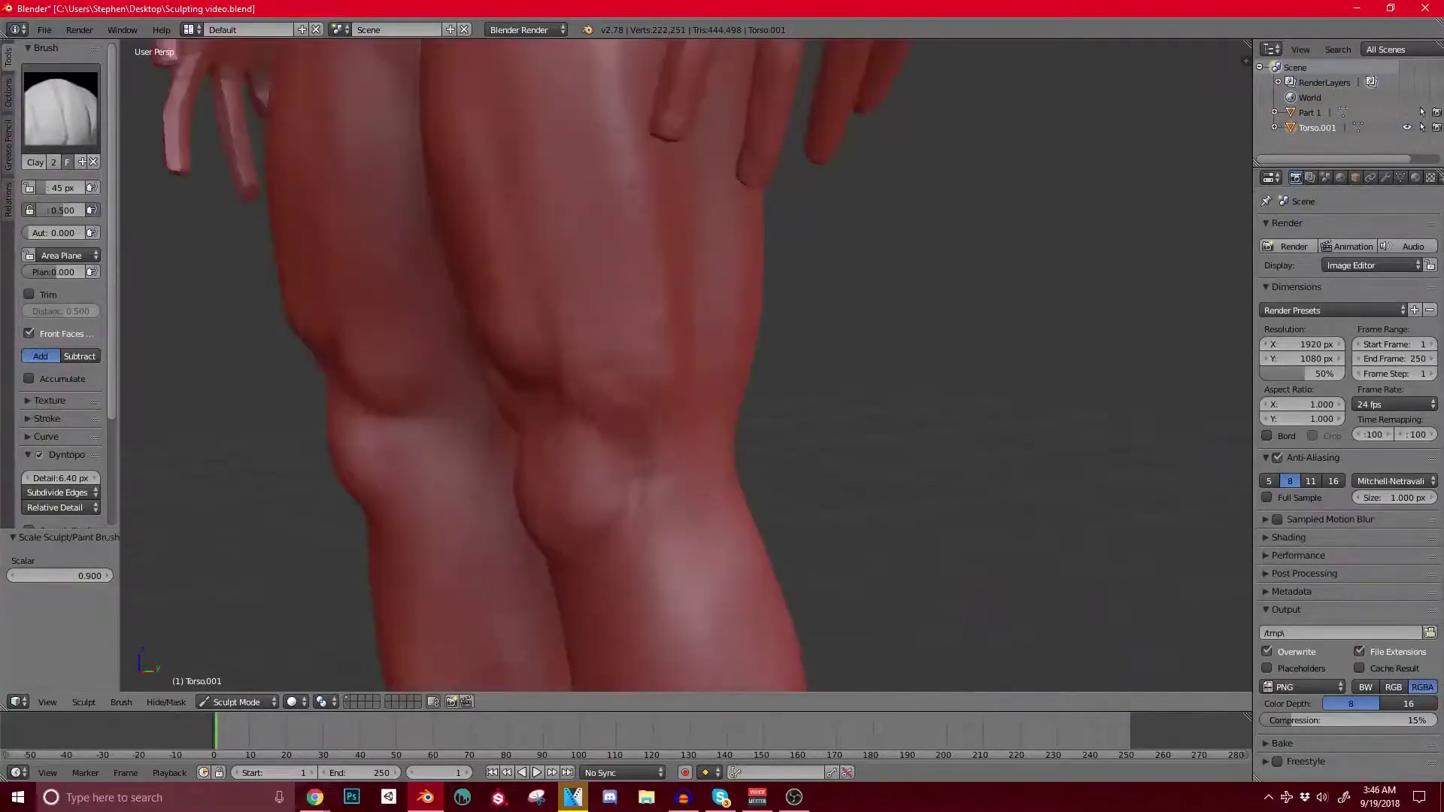
scroll(609, 365, down, 2)
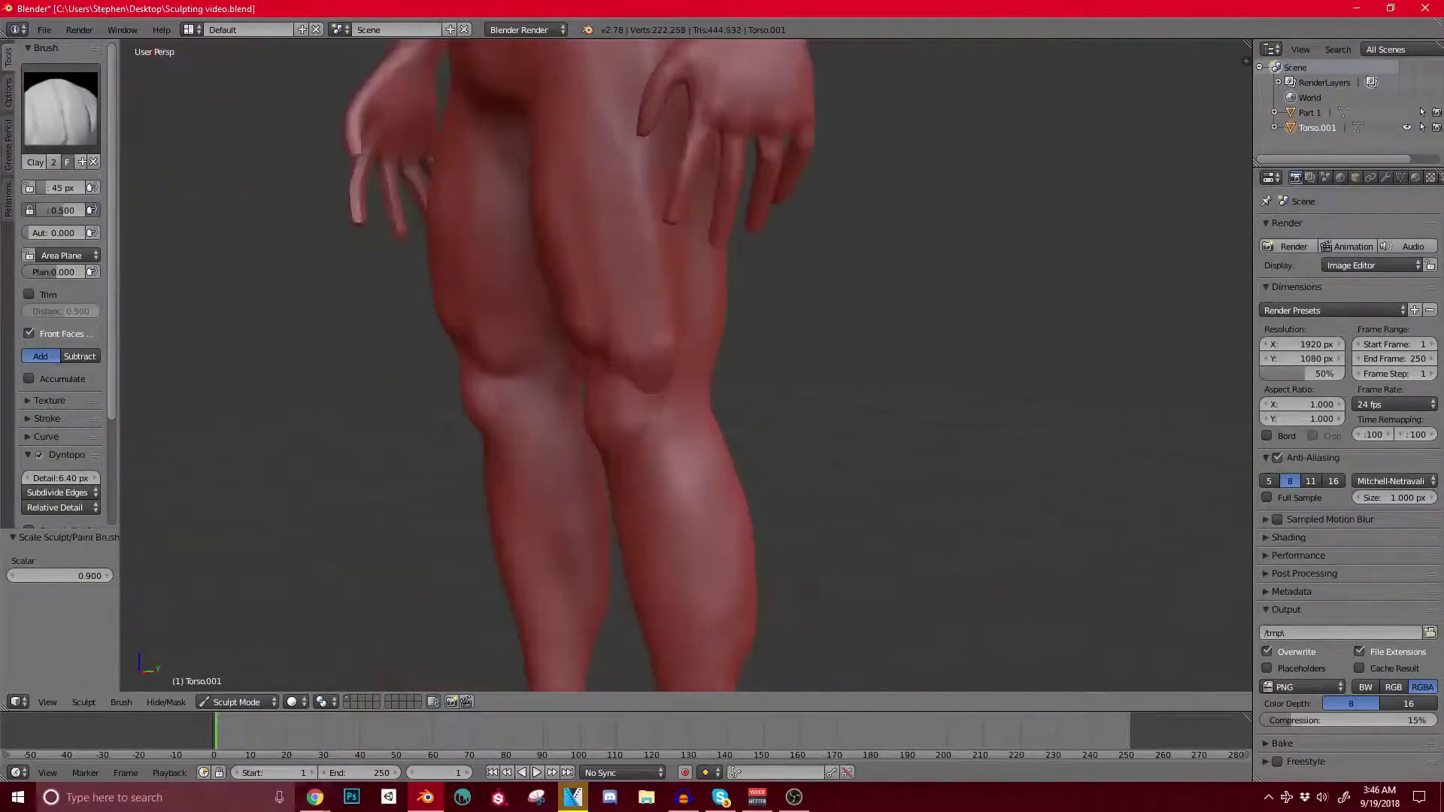
middle_drag(640, 366, 599, 446)
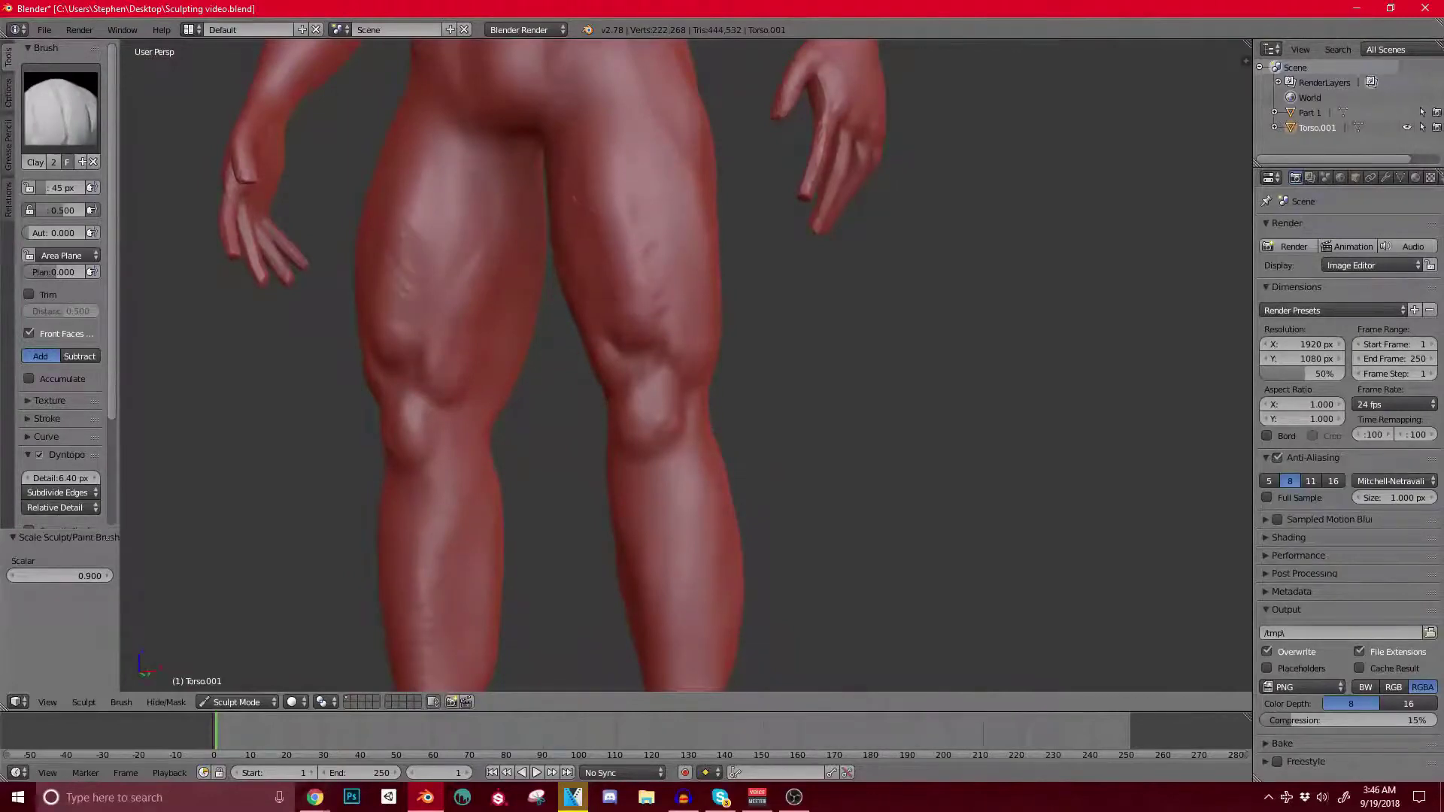
mouse_move(609, 205)
middle_down()
mouse_move(711, 289)
mouse_move(783, 317)
middle_up()
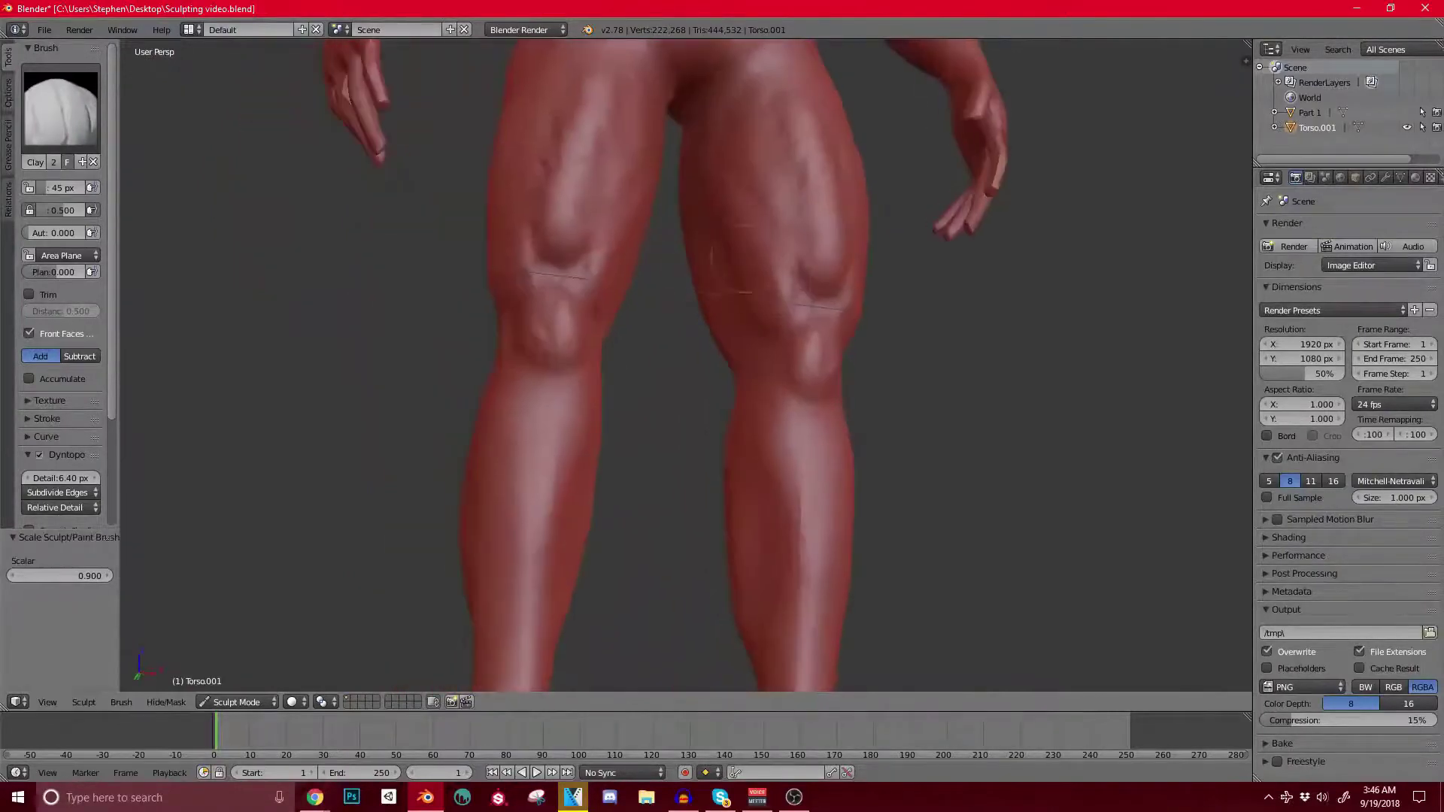
drag(745, 259, 734, 193)
middle_drag(703, 194, 819, 308)
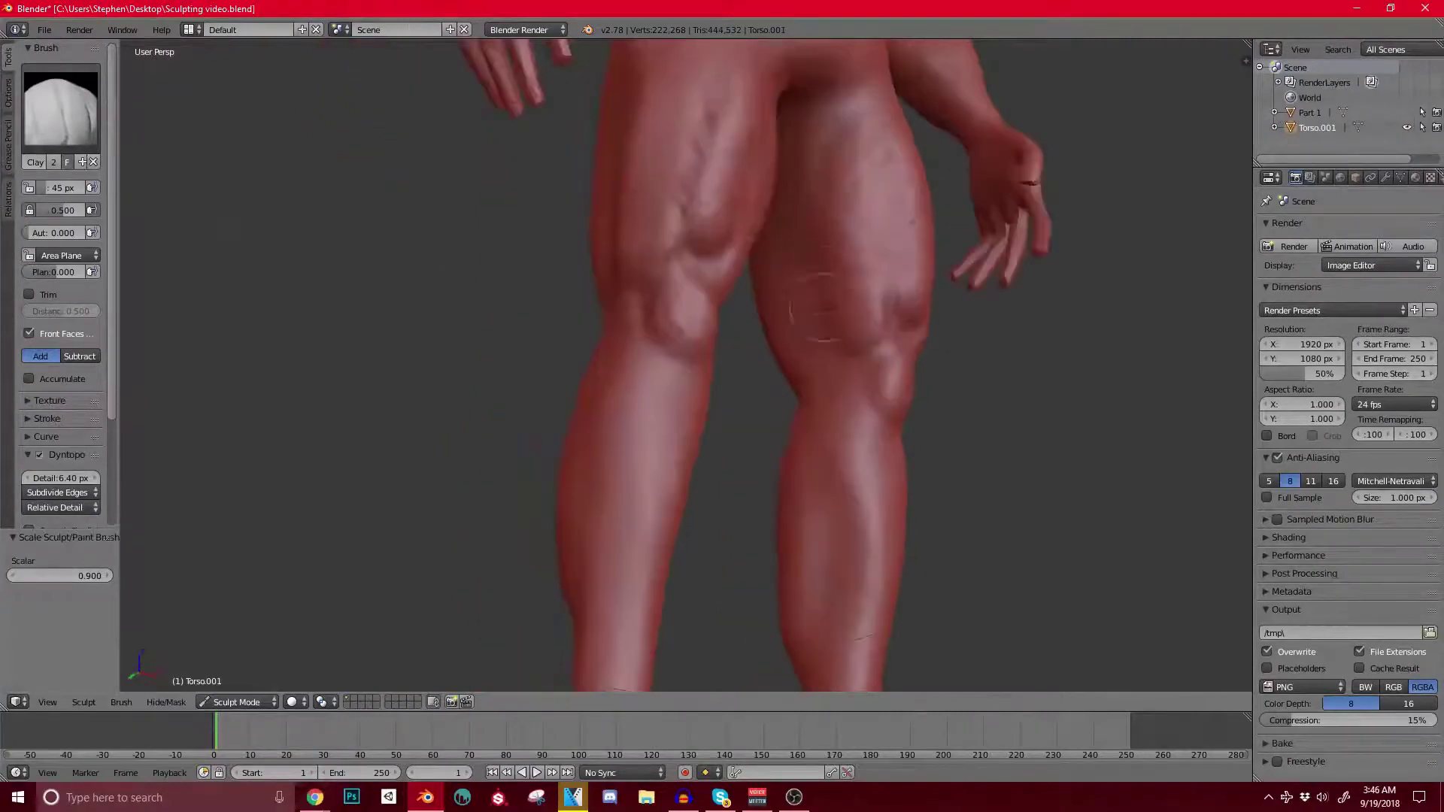
drag(791, 218, 796, 155)
mouse_move(791, 331)
middle_down()
mouse_move(929, 335)
mouse_move(805, 354)
mouse_move(613, 331)
middle_up()
Step: Define the lower abdomen and the crease between hip and groin with clay strokes
shift+middle_drag(699, 301, 623, 478)
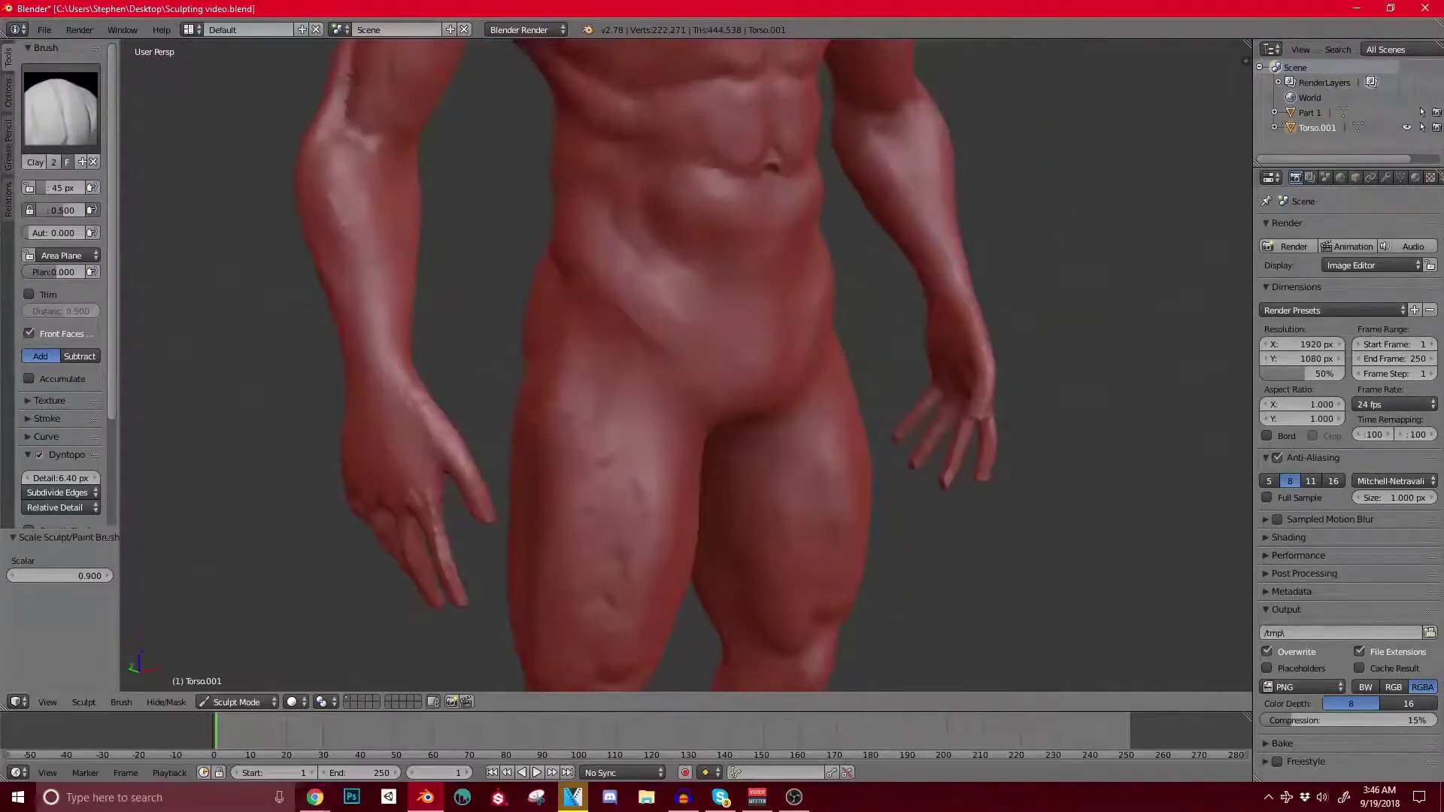
drag(663, 331, 616, 283)
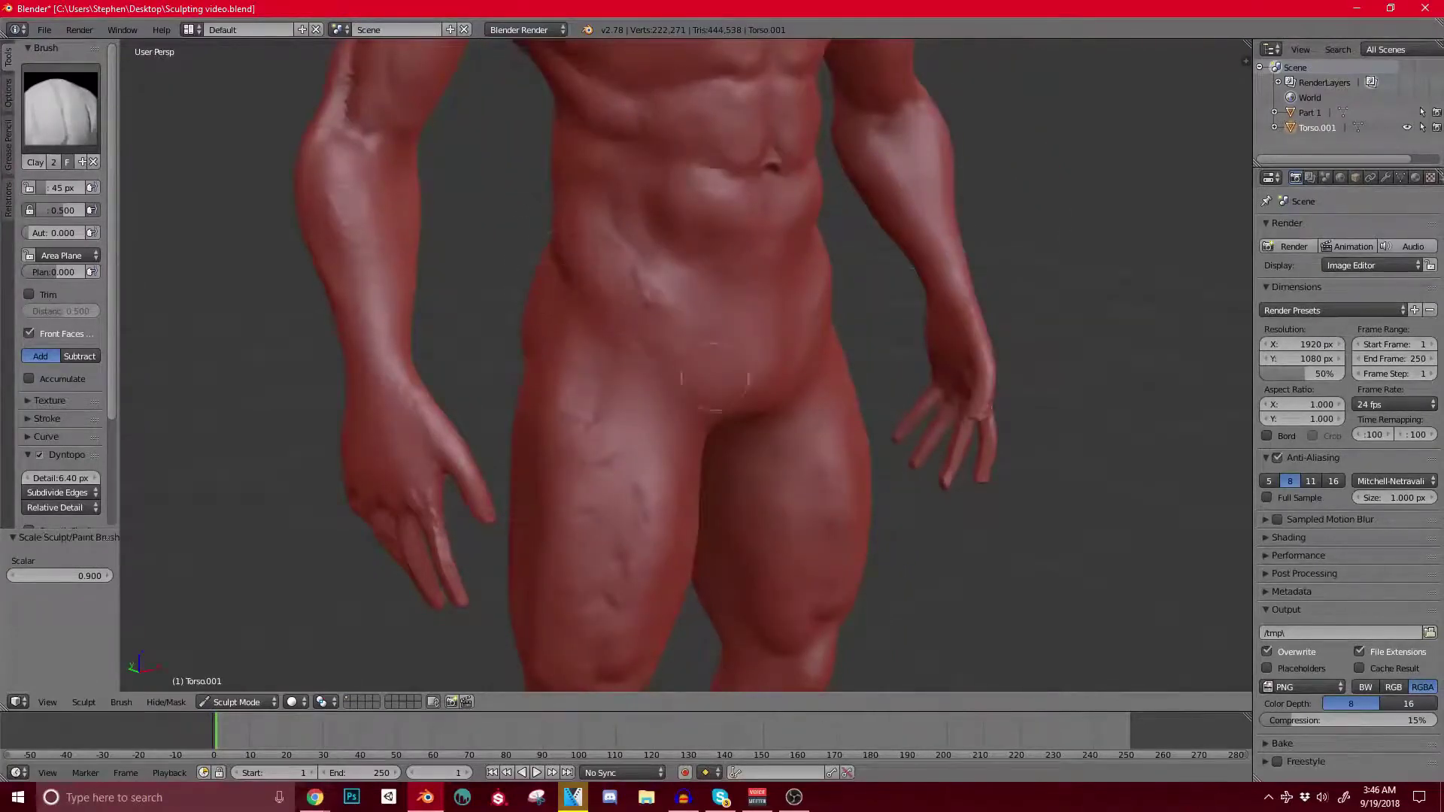
middle_drag(587, 376, 484, 521)
mouse_move(644, 337)
mouse_down()
mouse_move(640, 402)
mouse_move(610, 436)
mouse_up()
middle_drag(613, 421, 714, 423)
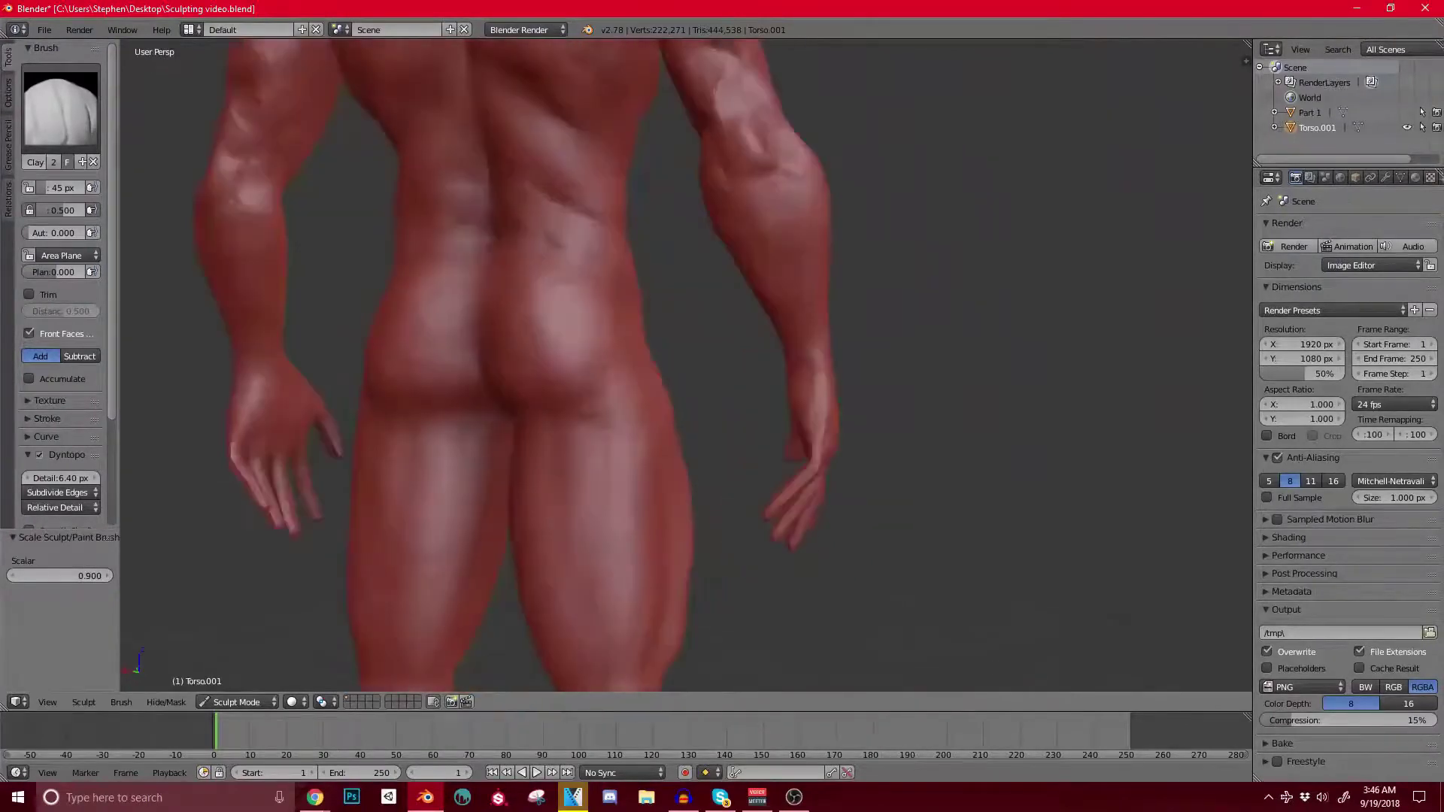
Step: Examine the whole figure from the back, side and front, checking the buttocks, back, abdomen and chest
middle_drag(522, 402, 718, 369)
scroll(628, 323, down, 2)
scroll(628, 346, down, 2)
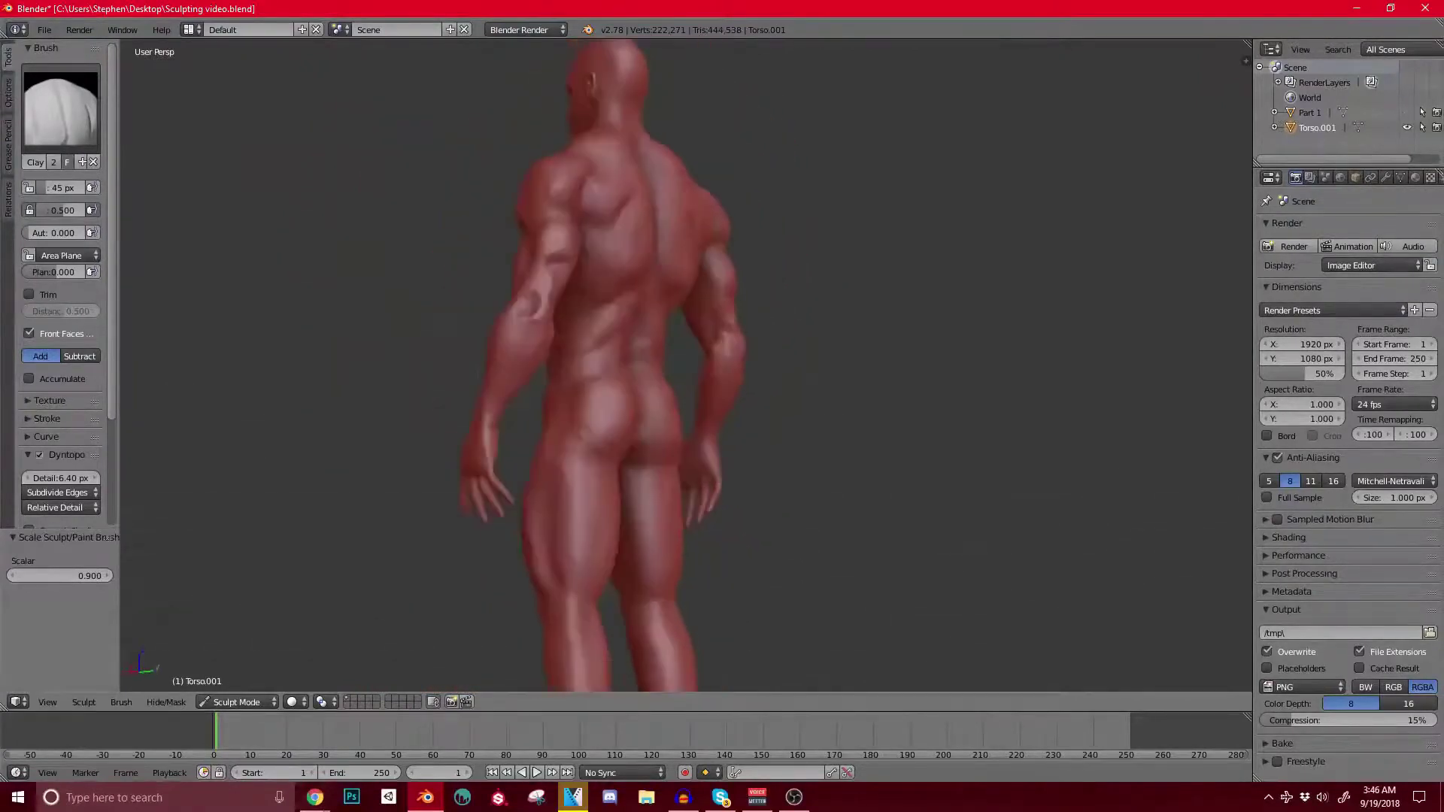
scroll(662, 368, up, 3)
scroll(632, 339, down, 3)
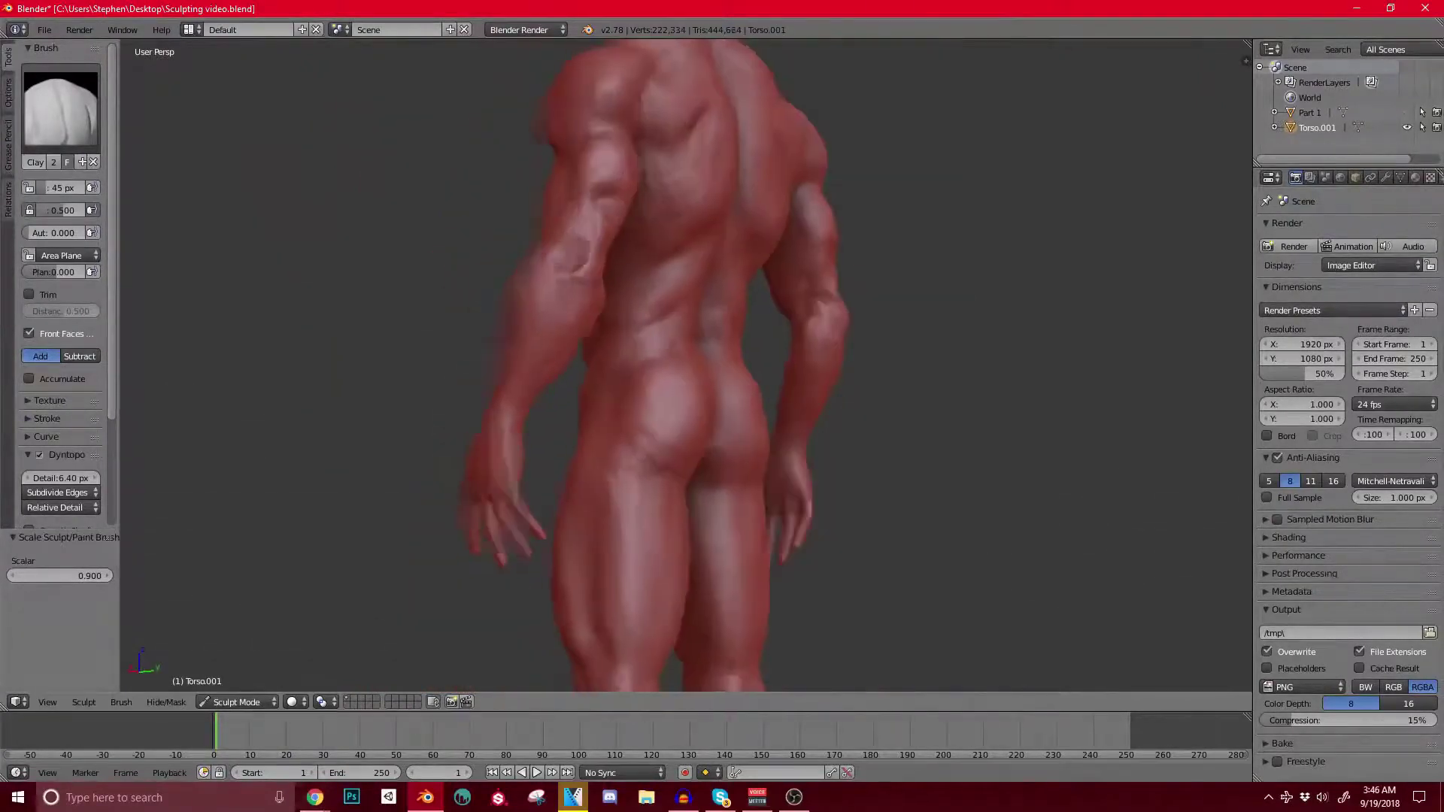
middle_drag(624, 338, 812, 309)
scroll(786, 342, up, 1)
scroll(684, 365, up, 4)
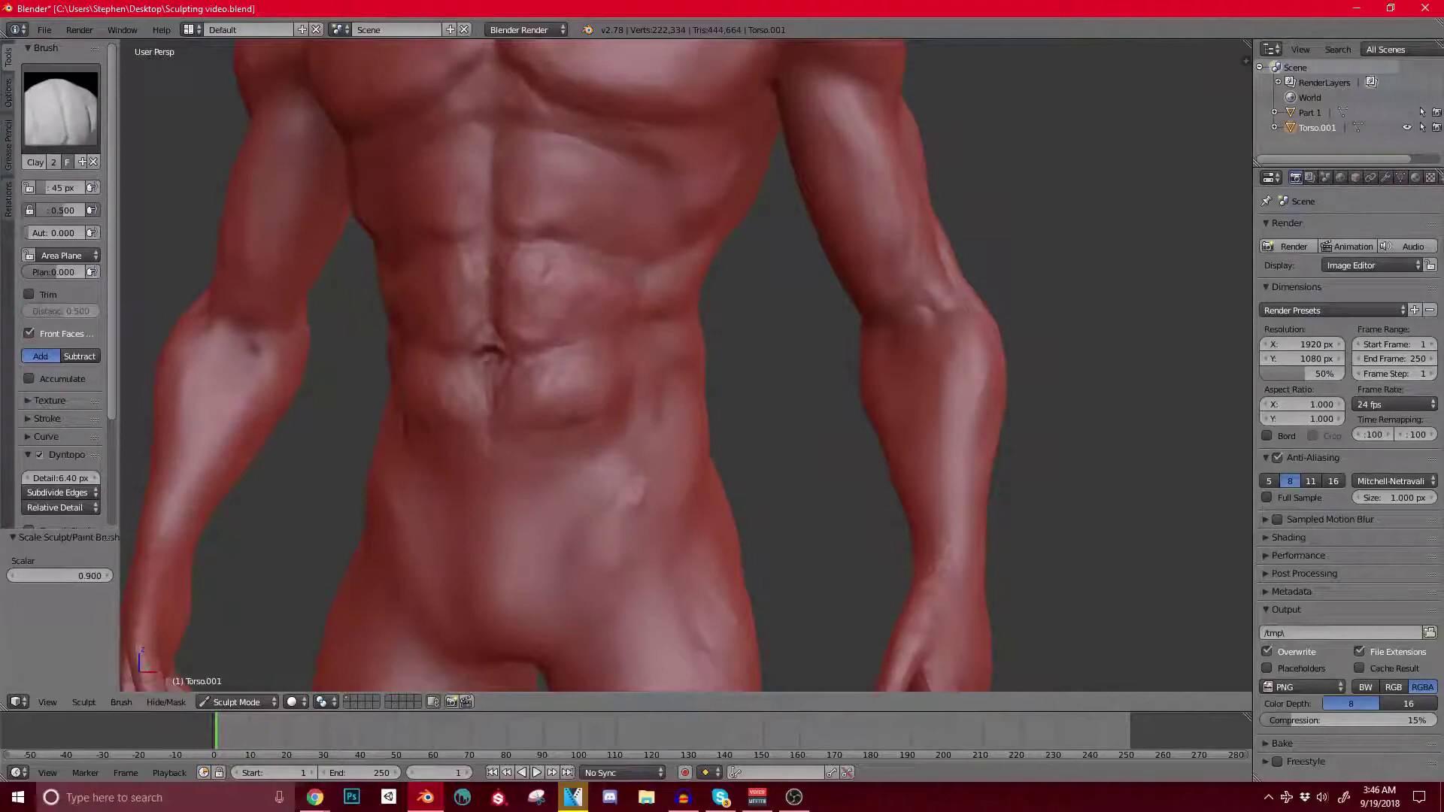
scroll(539, 320, down, 4)
scroll(530, 179, up, 5)
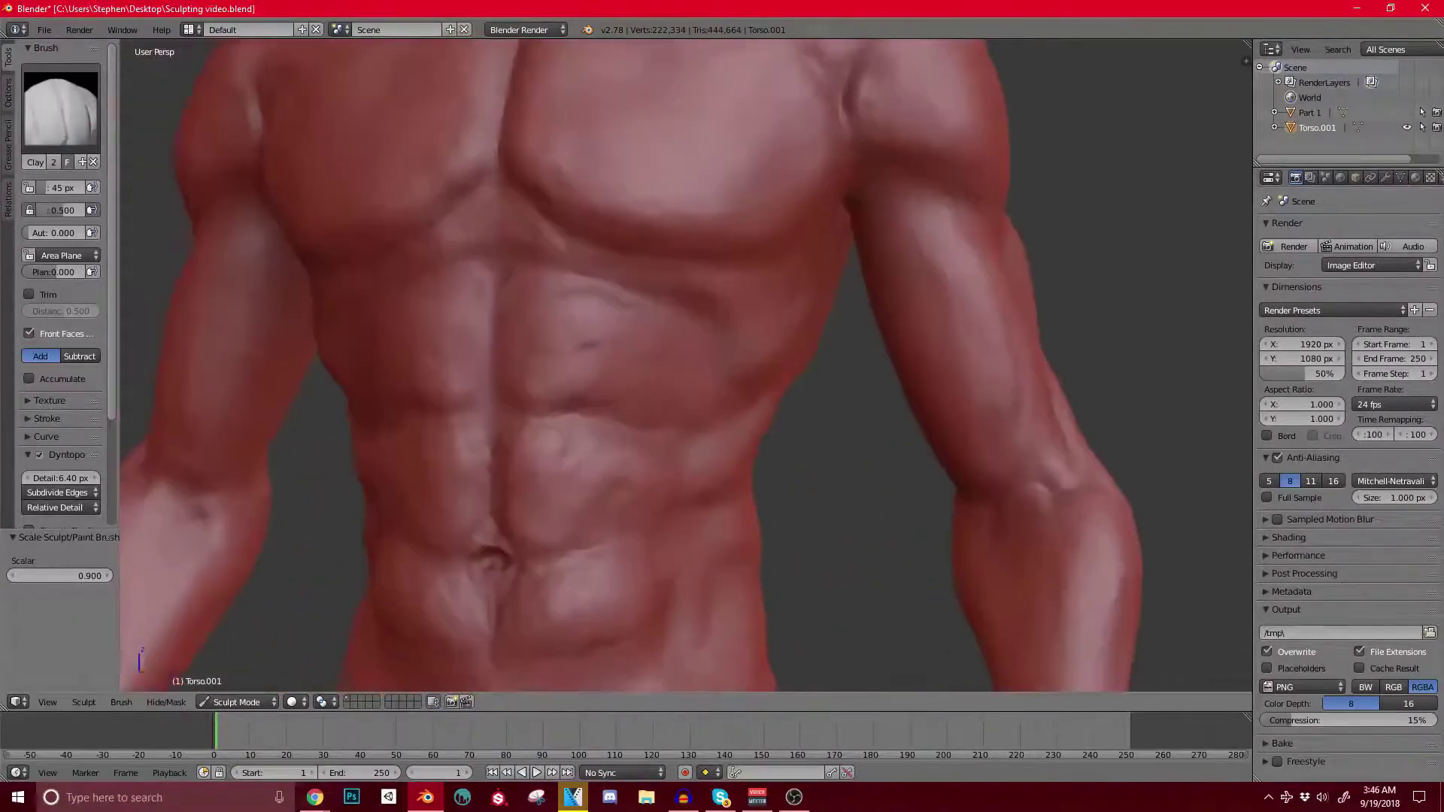
Step: Enlarge the brush to 61 px and build up the chest muscle along its outer, upper and lower edges
shift+middle_drag(529, 179, 543, 196)
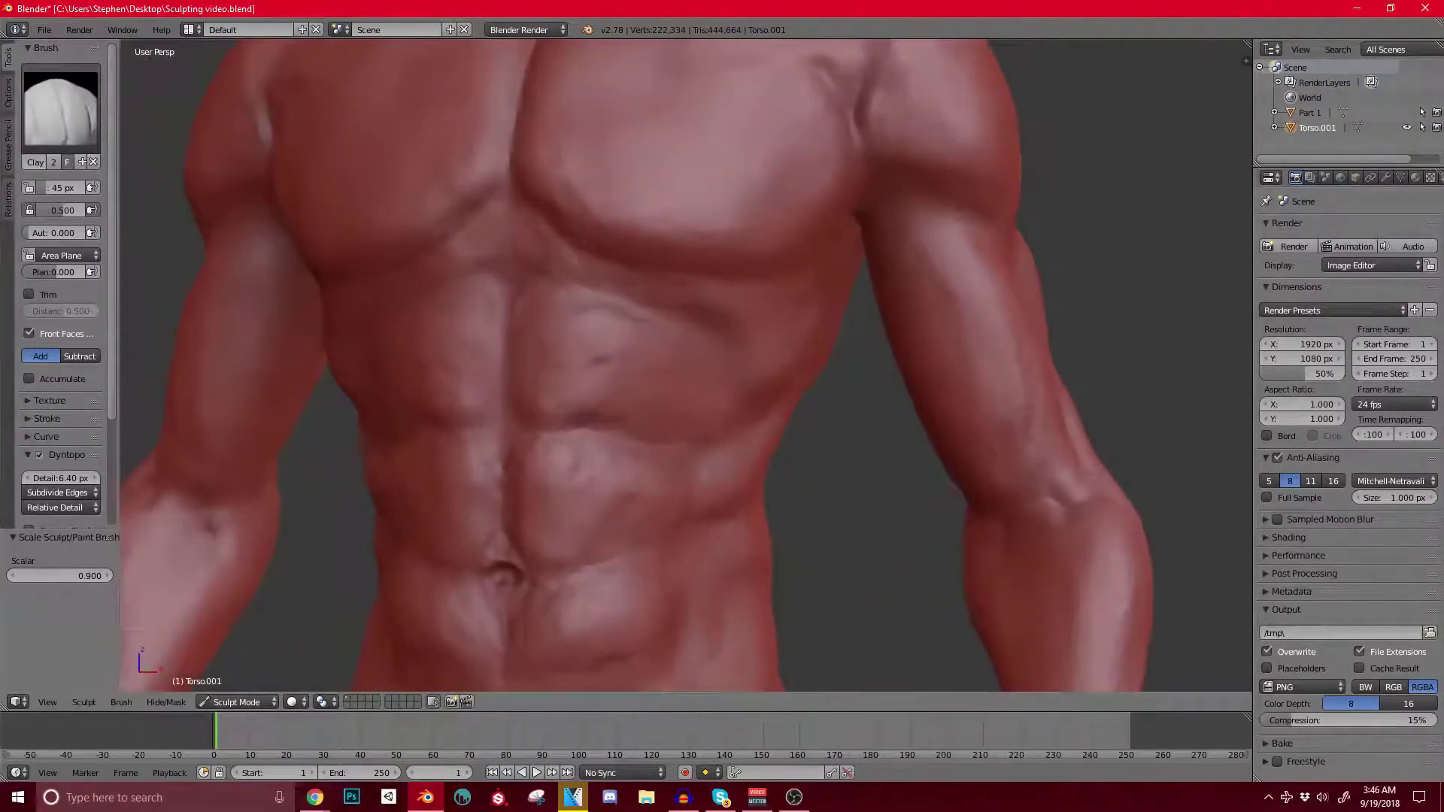
middle_drag(572, 323, 512, 325)
middle_drag(836, 205, 808, 199)
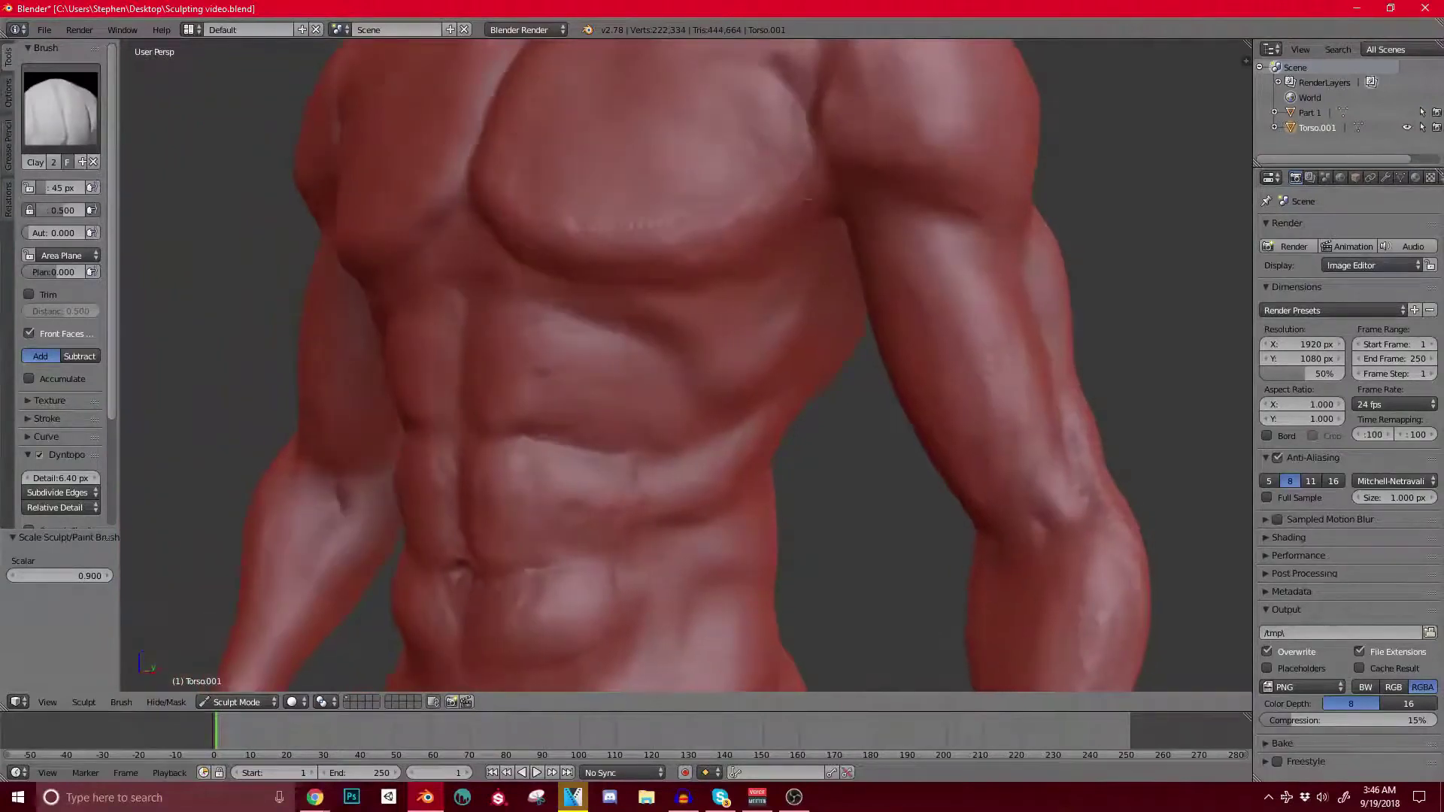
drag(803, 201, 710, 217)
mouse_move(715, 218)
shift+middle_down()
mouse_move(716, 323)
mouse_move(730, 319)
shift+middle_up()
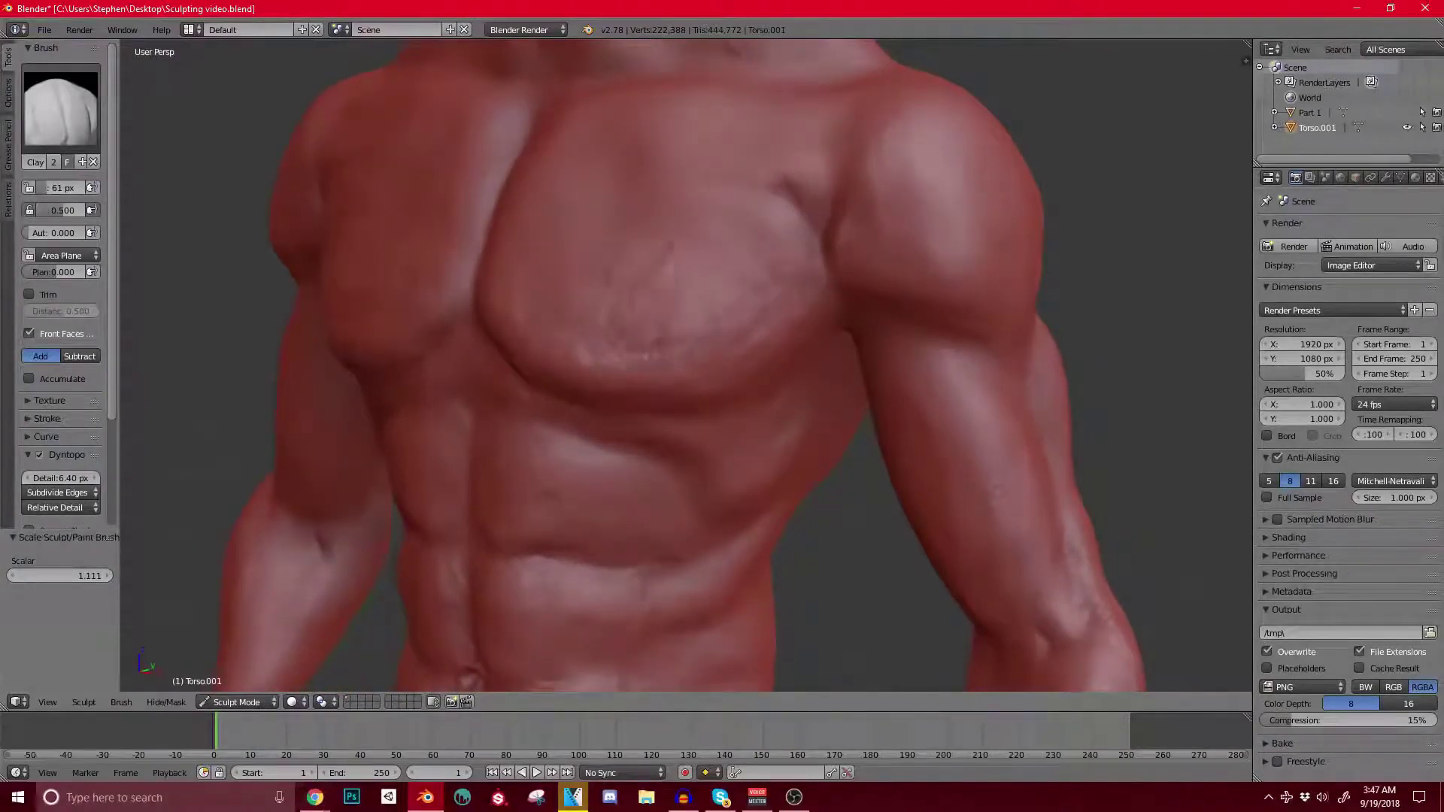
drag(778, 193, 728, 246)
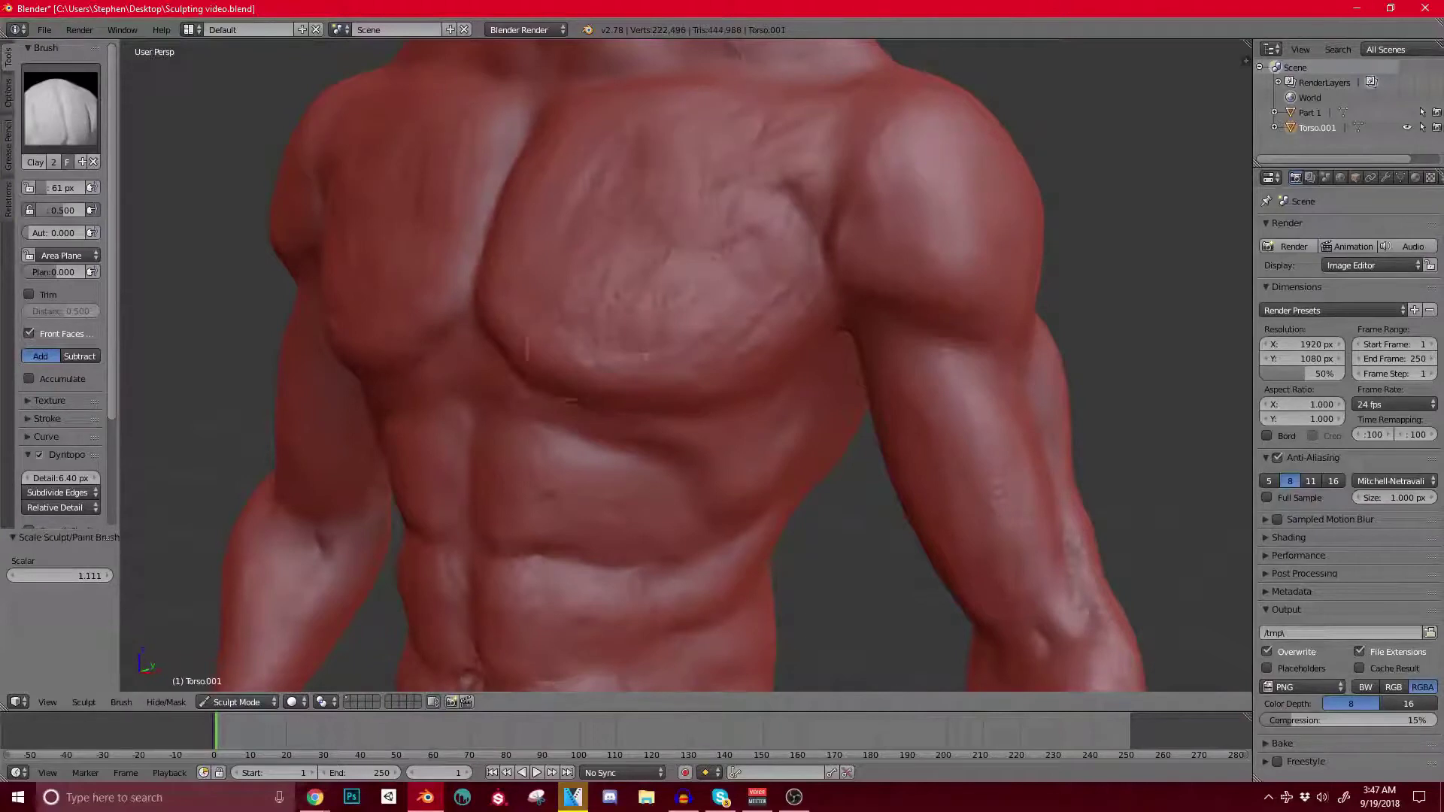
drag(571, 355, 650, 406)
Step: Add clay strokes to the trapezius above the collarbone and to the side of the neck
scroll(650, 376, down, 5)
middle_drag(651, 376, 786, 380)
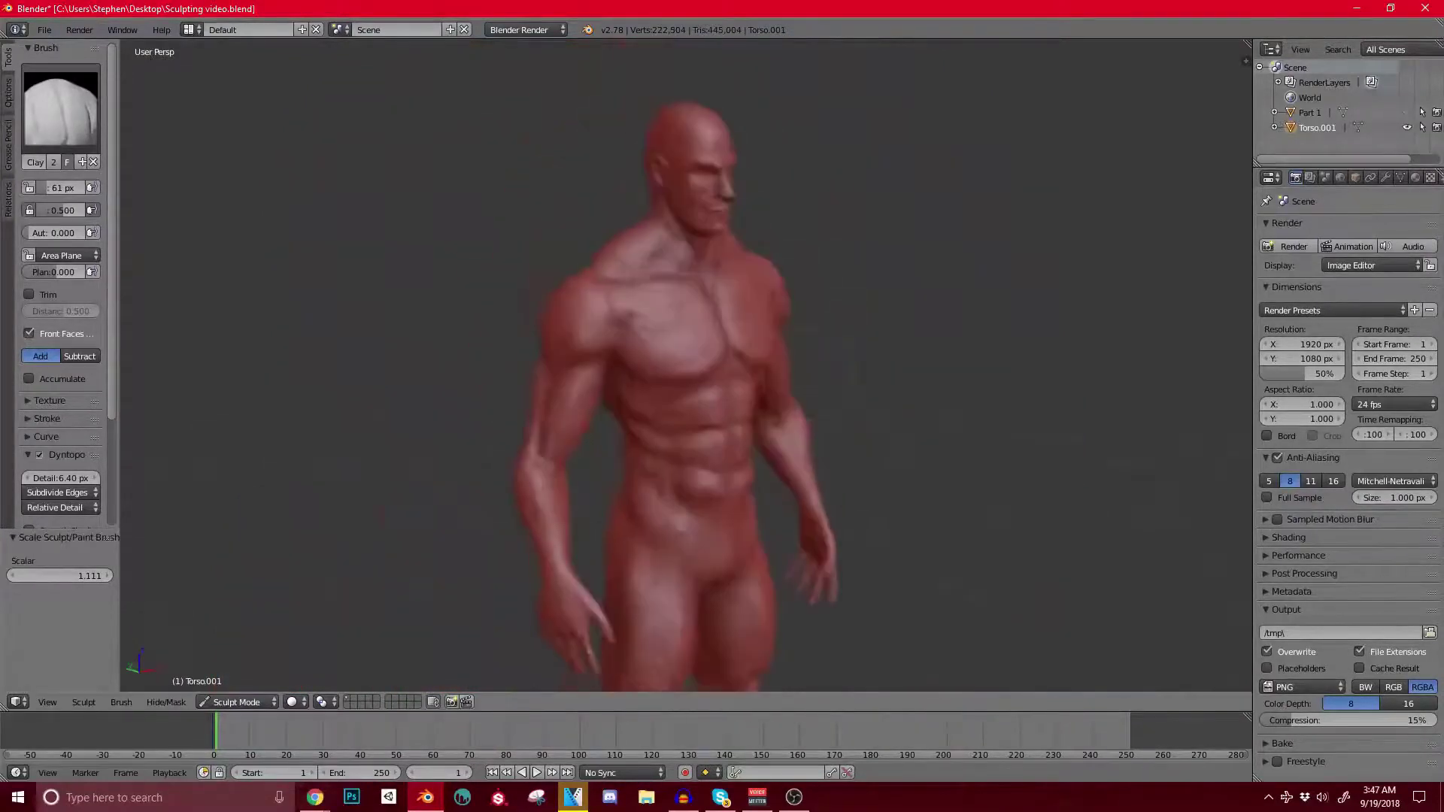
scroll(786, 380, up, 3)
shift+middle_drag(639, 203, 660, 394)
scroll(661, 376, up, 2)
mouse_move(580, 324)
mouse_down()
mouse_move(610, 338)
mouse_move(587, 368)
mouse_up()
mouse_move(696, 297)
mouse_down()
mouse_move(722, 235)
mouse_move(680, 307)
mouse_up()
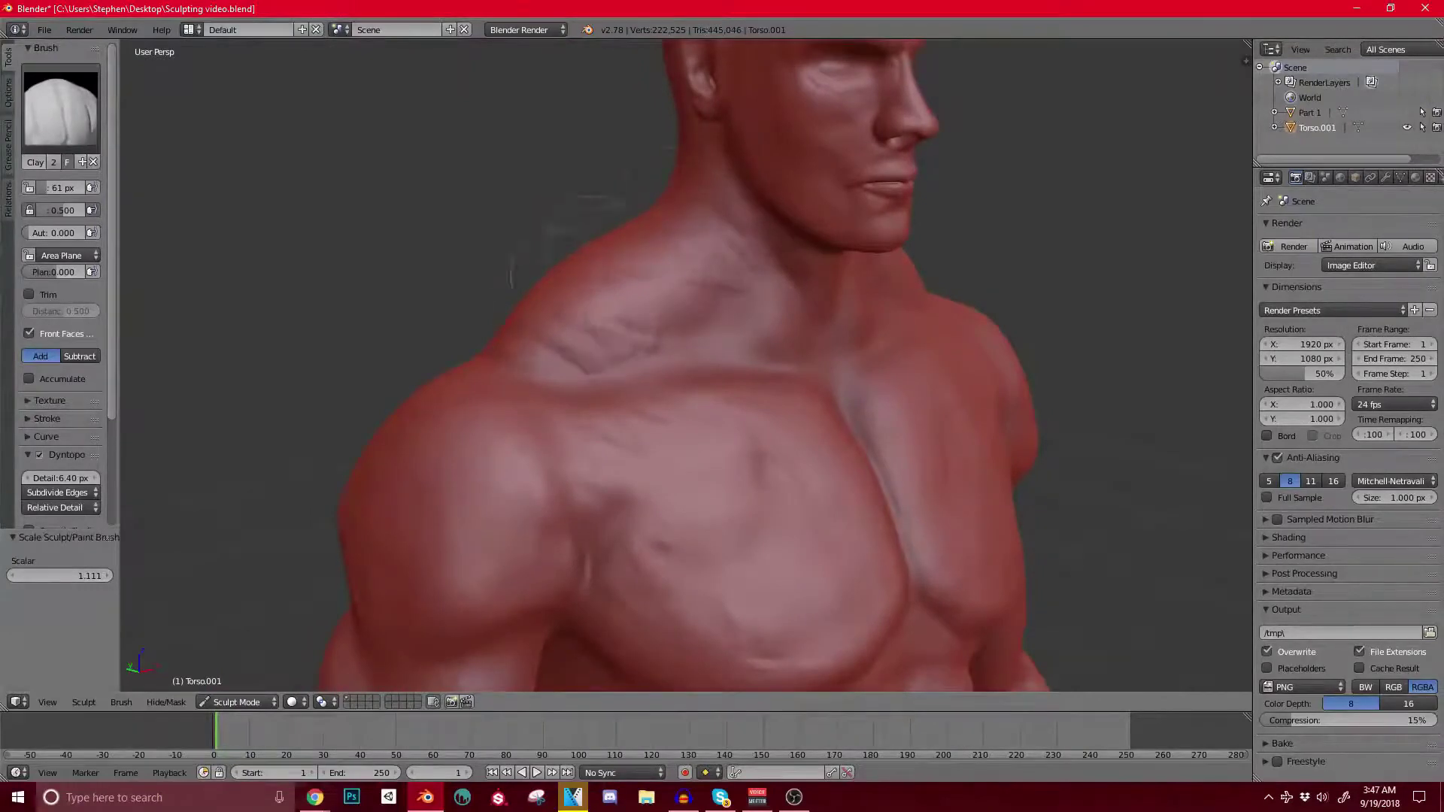
Step: Build up the trapezius and the back muscles around and below the shoulder blade
middle_drag(566, 242, 752, 245)
drag(698, 233, 740, 275)
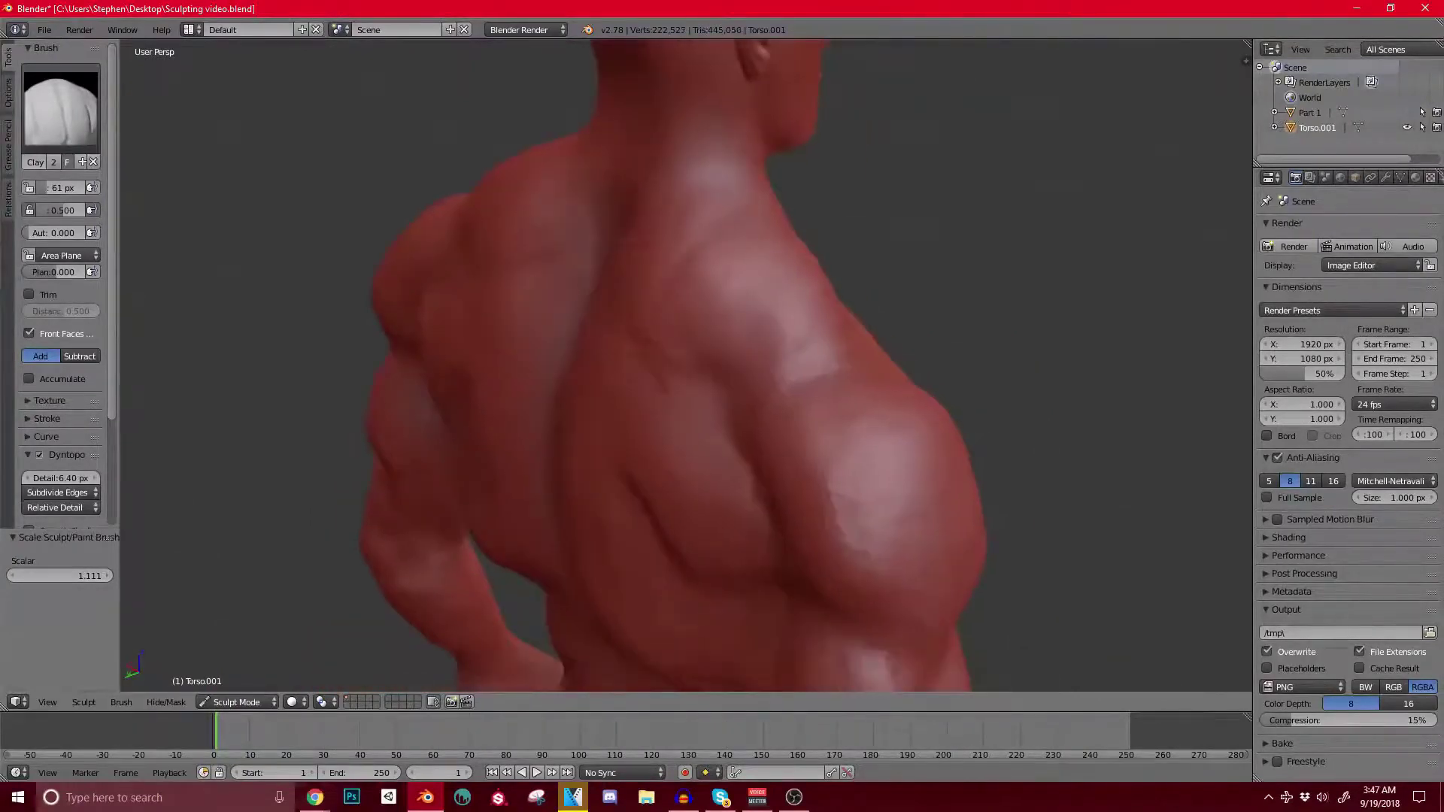
mouse_move(753, 414)
middle_down()
mouse_move(839, 365)
mouse_move(824, 418)
mouse_move(819, 292)
middle_up()
drag(743, 435, 704, 490)
scroll(714, 474, down, 1)
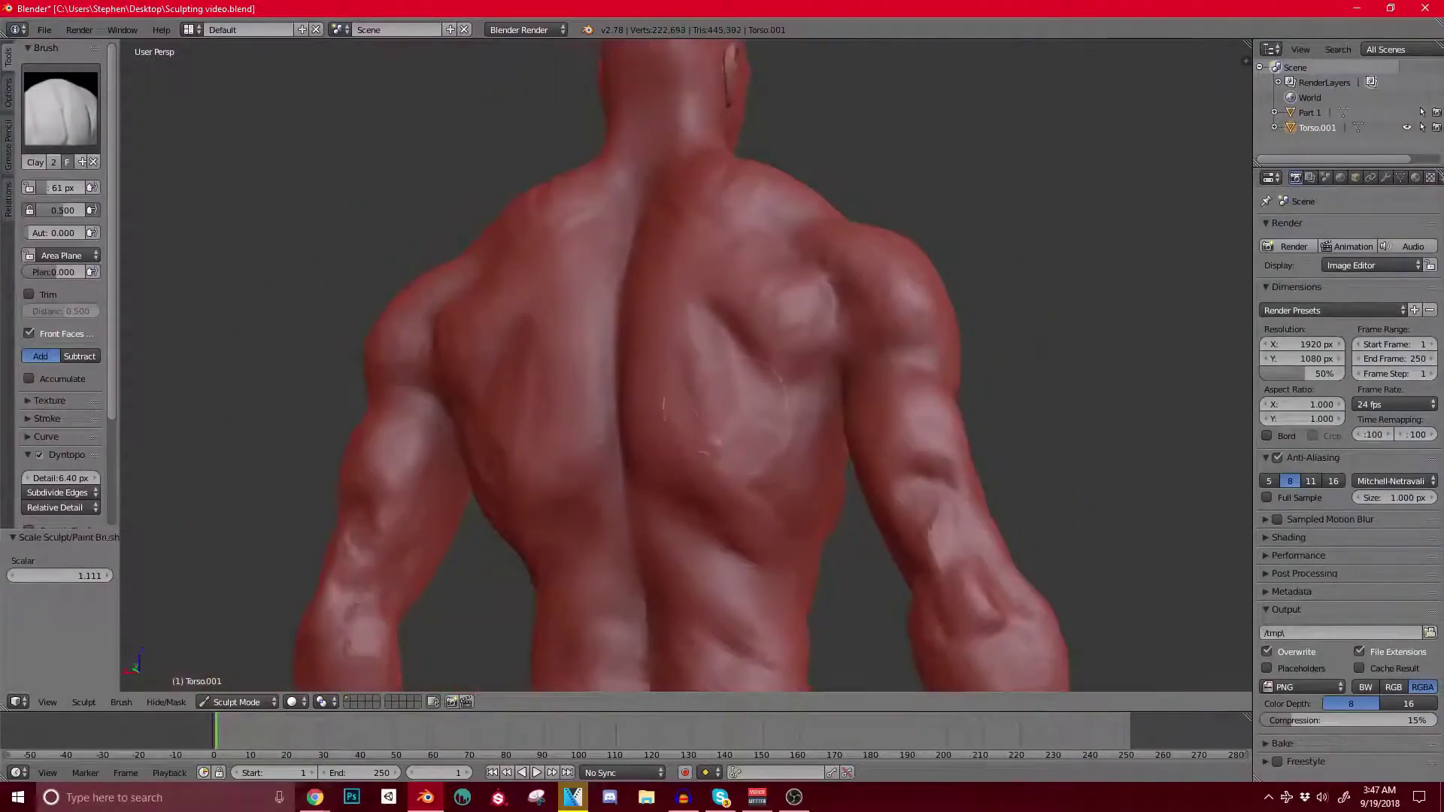
Step: Add clay to the outer upper arm between the biceps and triceps
middle_drag(715, 474, 831, 447)
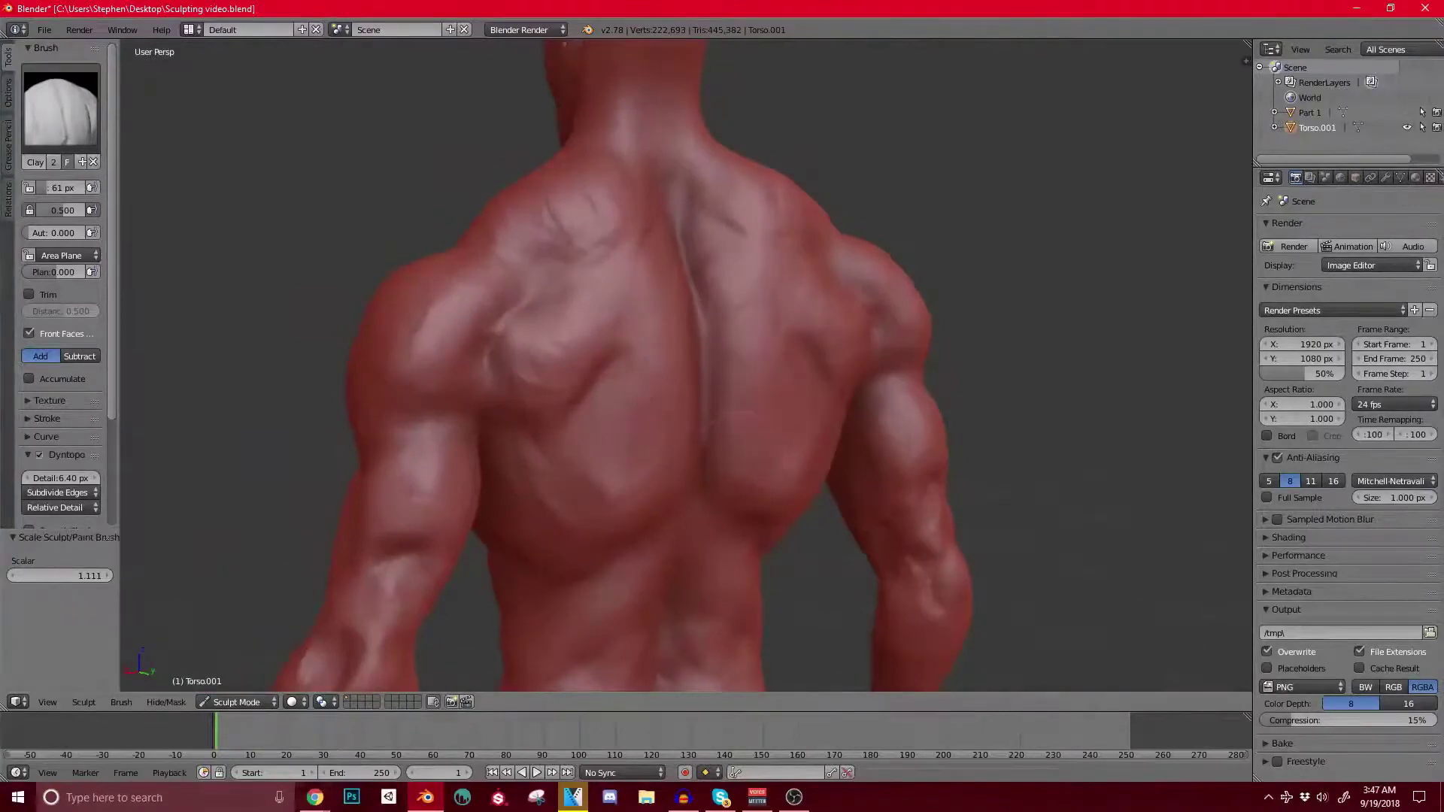
middle_drag(752, 361, 688, 362)
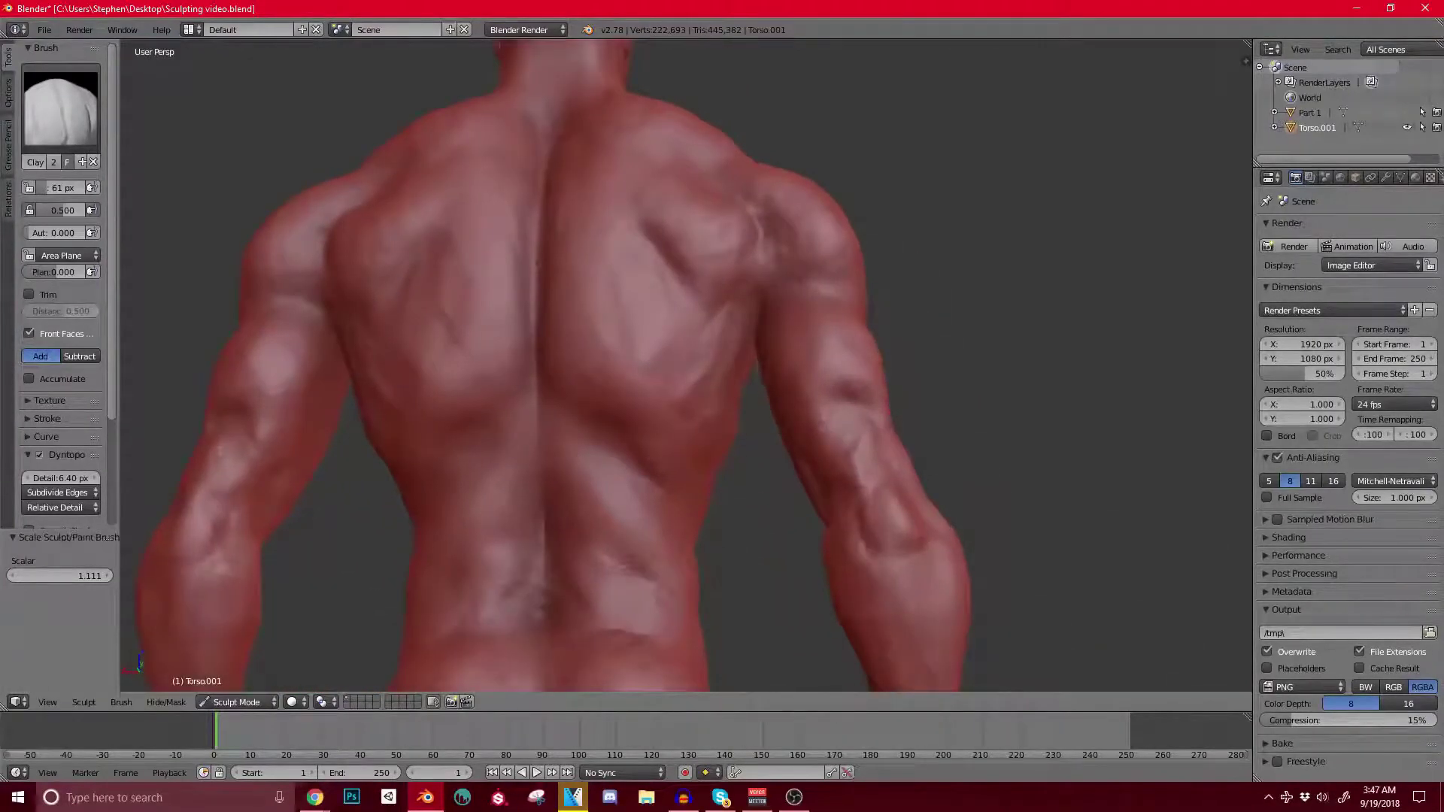
middle_drag(865, 230, 587, 301)
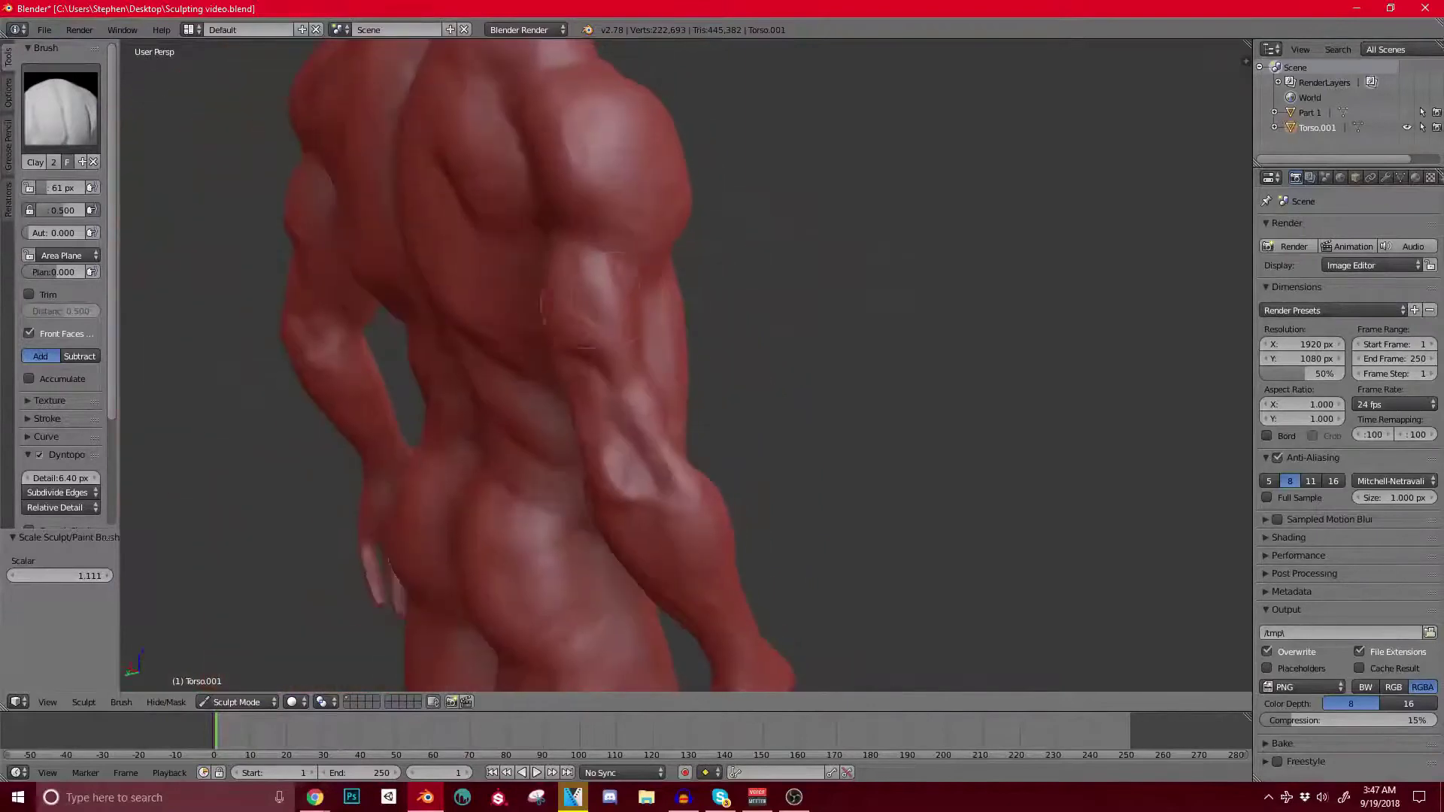
middle_drag(576, 354, 467, 342)
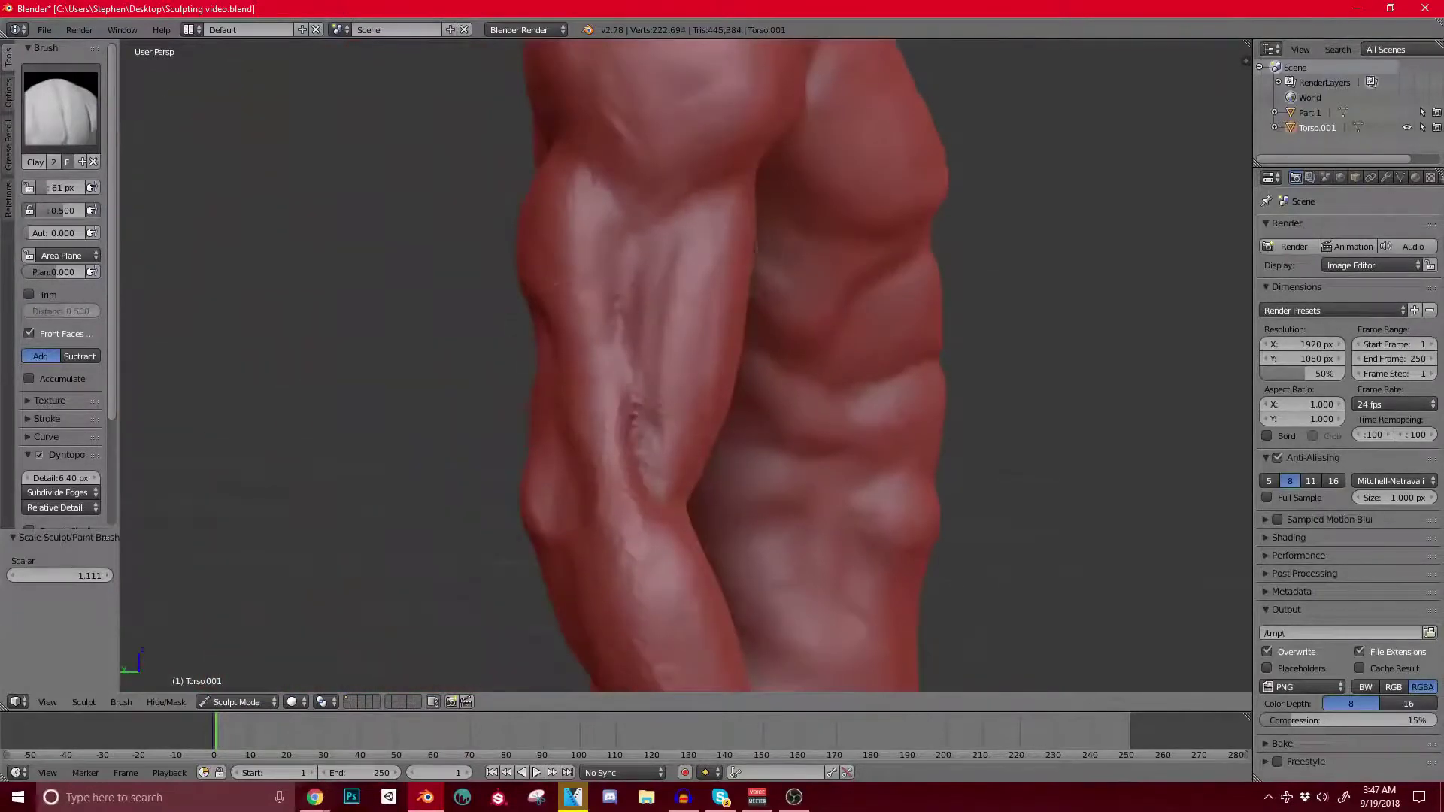
drag(652, 225, 651, 259)
middle_drag(639, 406, 538, 412)
Step: Build up the biceps along its inner and front sides down towards the elbow
middle_drag(794, 305, 667, 211)
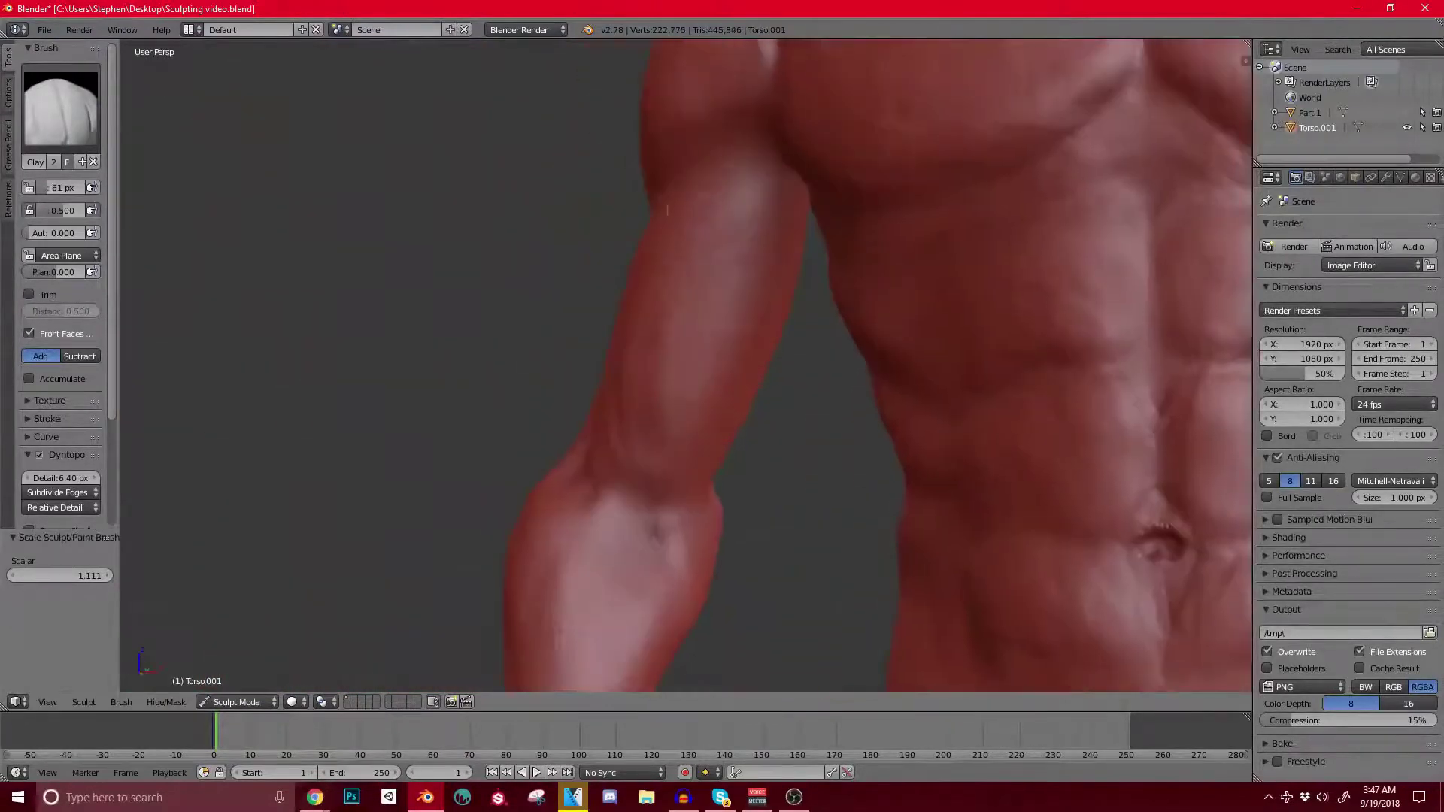
middle_drag(737, 316, 692, 283)
drag(726, 383, 704, 410)
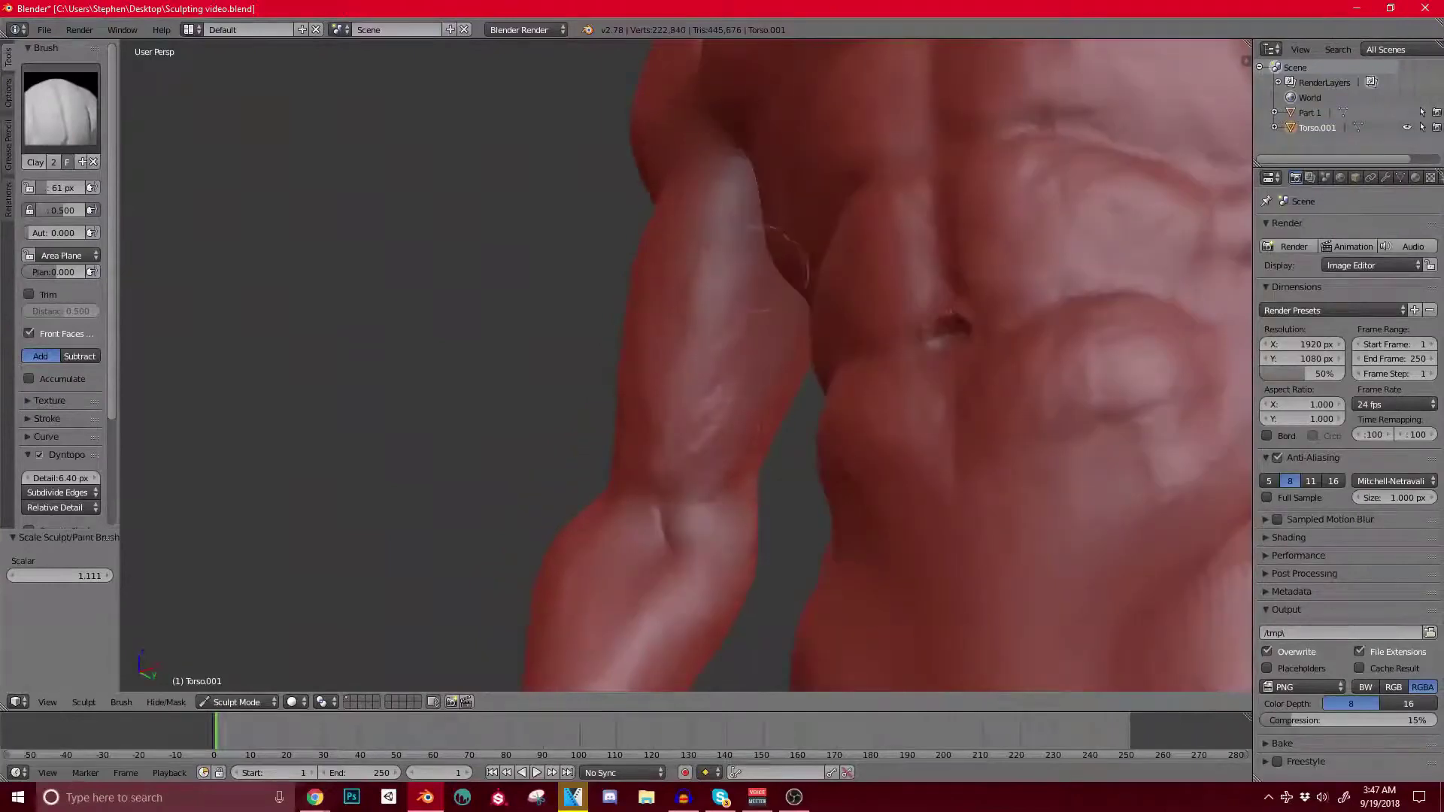
scroll(647, 402, down, 4)
middle_drag(647, 402, 713, 418)
scroll(654, 357, up, 5)
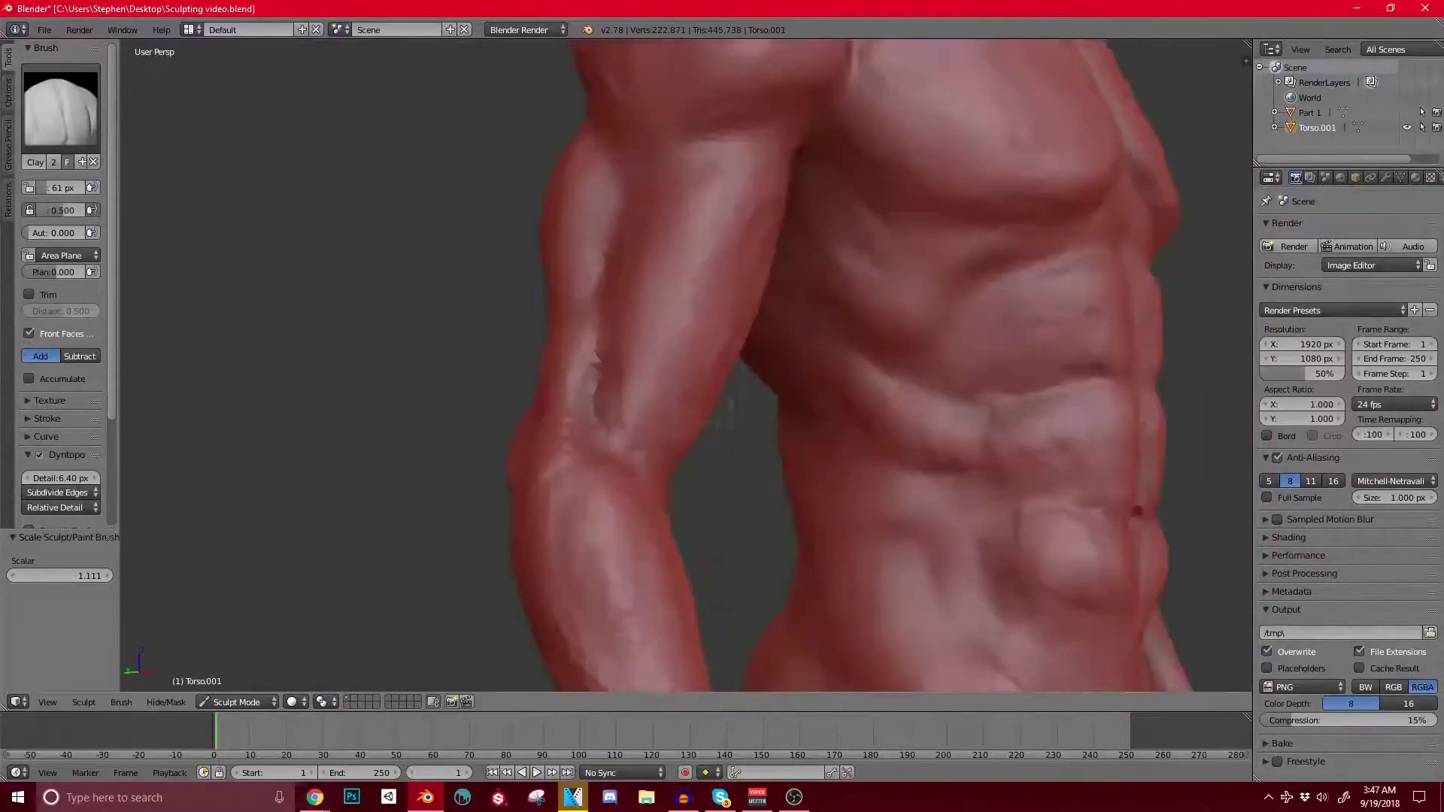
drag(703, 331, 718, 312)
Step: Fill out the side of the shoulder muscle with clay strokes
scroll(677, 354, down, 5)
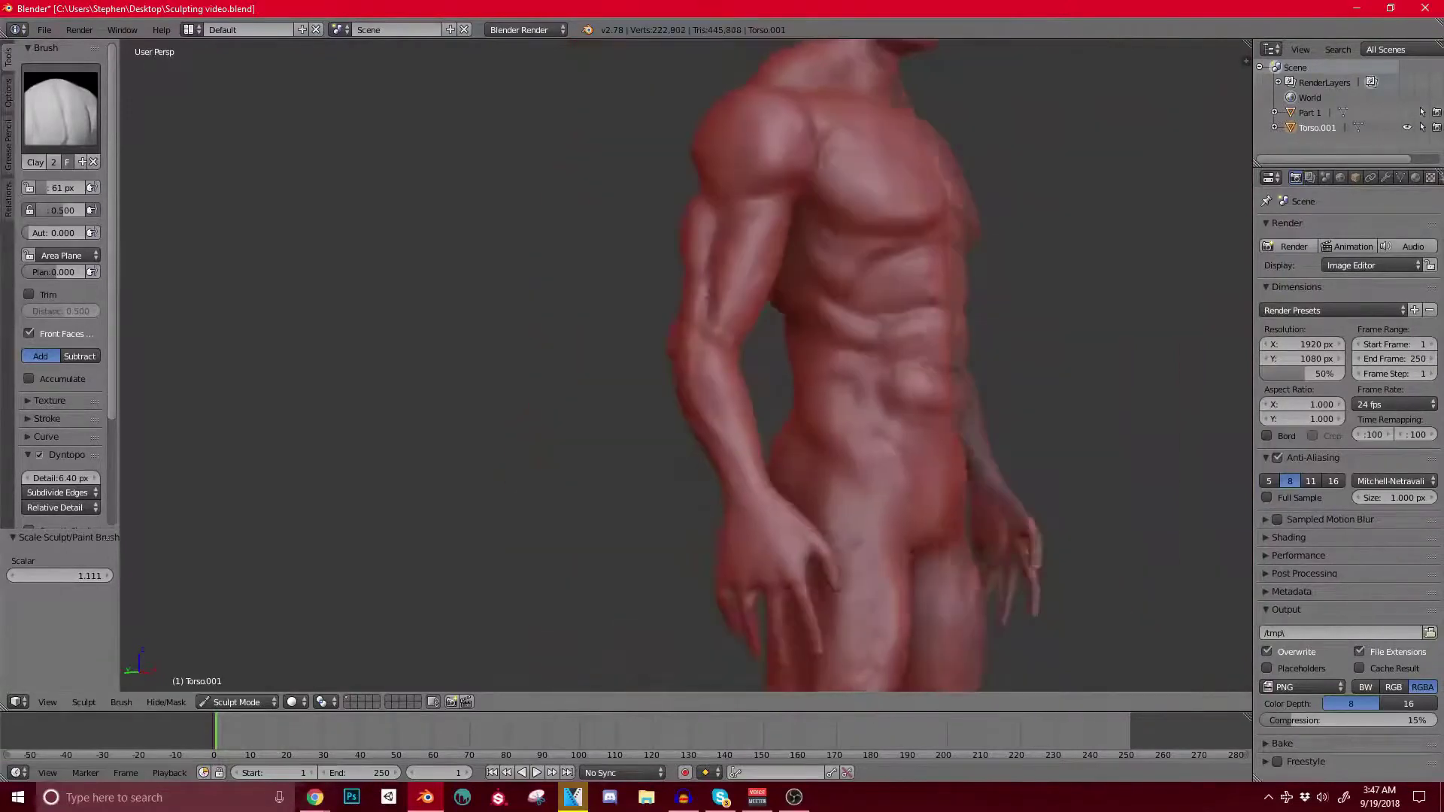
middle_drag(677, 353, 764, 361)
scroll(715, 361, up, 5)
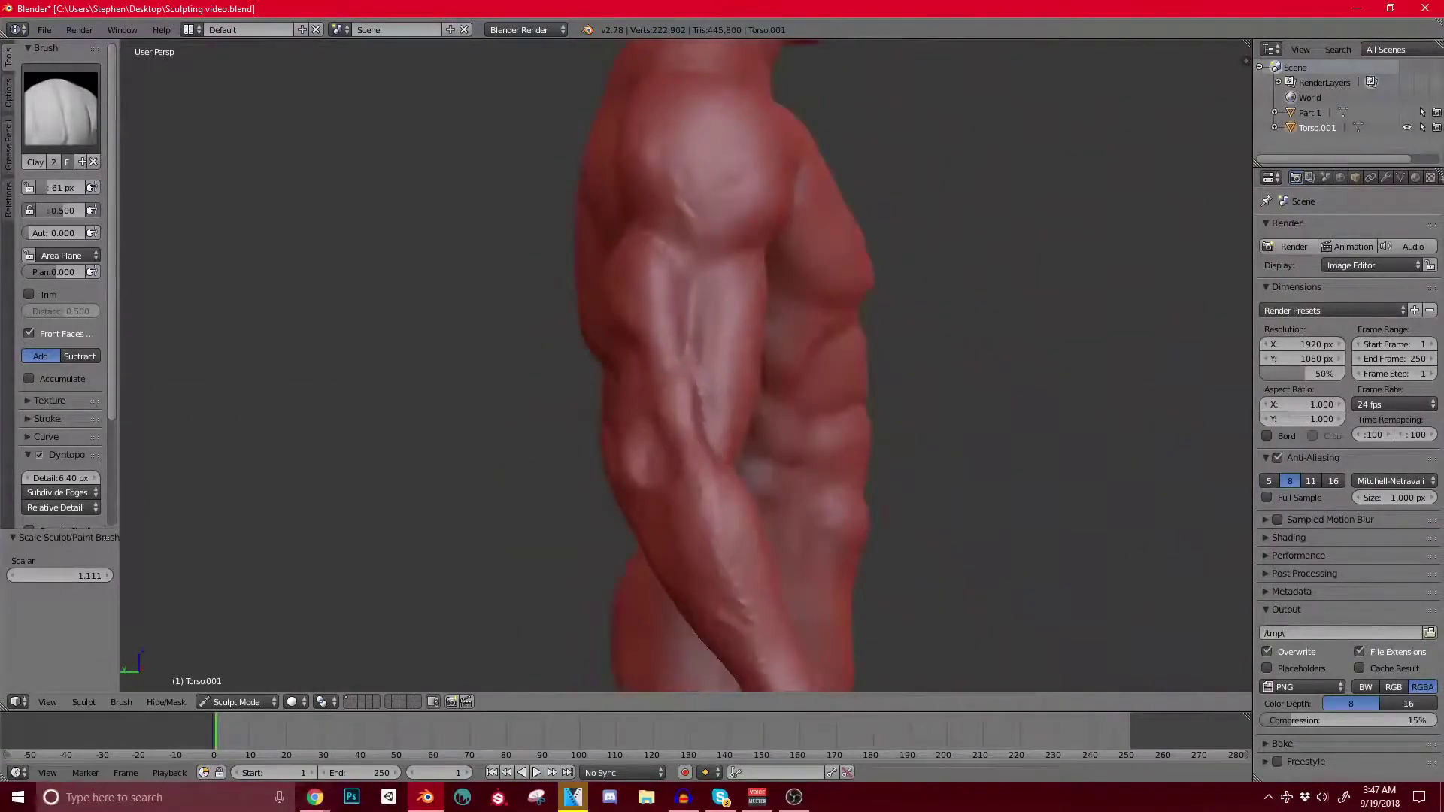
shift+middle_drag(707, 301, 666, 481)
drag(666, 245, 674, 323)
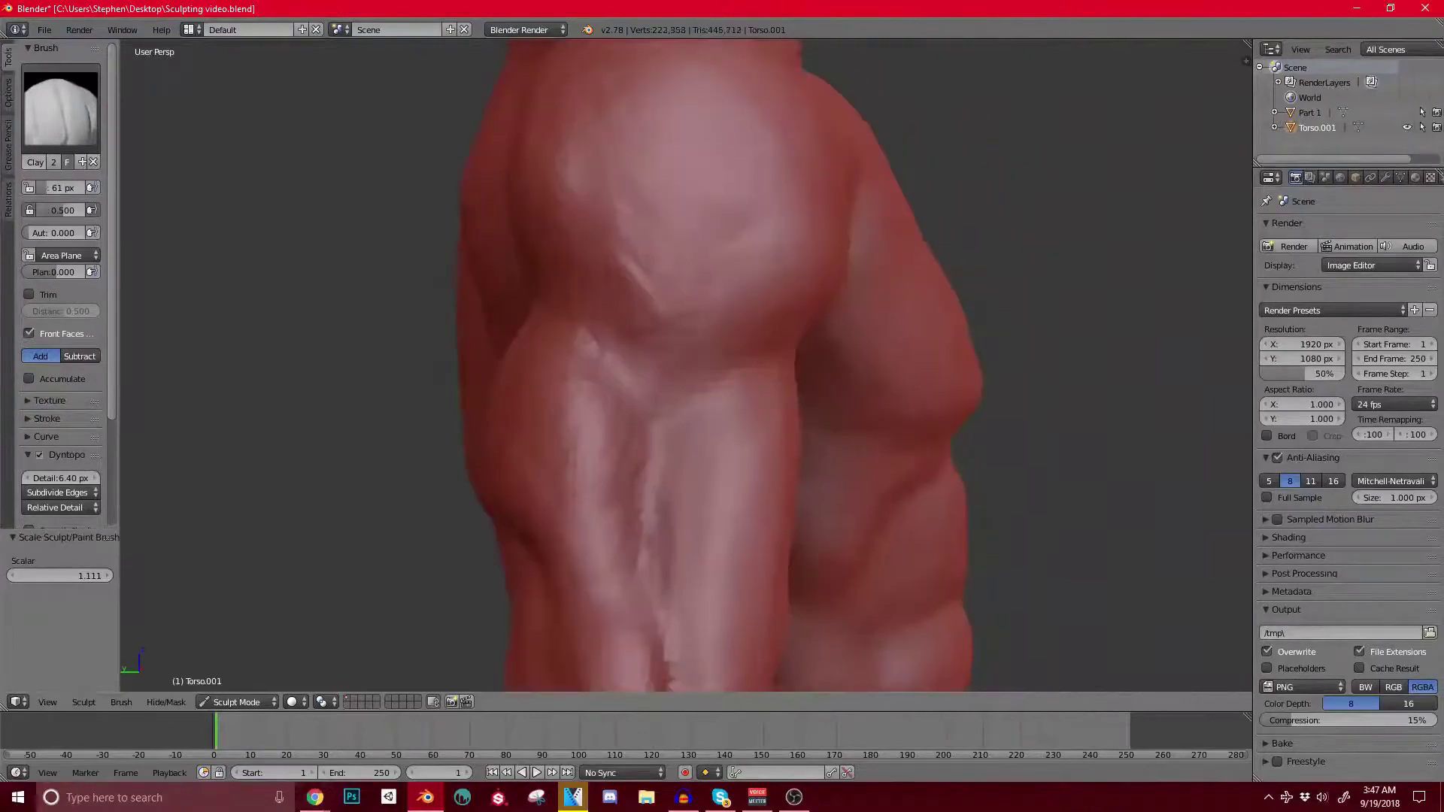
Step: Refine the spine groove and the muscles beside it down the middle and lower back
scroll(676, 338, down, 5)
mouse_move(677, 346)
middle_down()
mouse_move(842, 350)
mouse_move(822, 346)
middle_up()
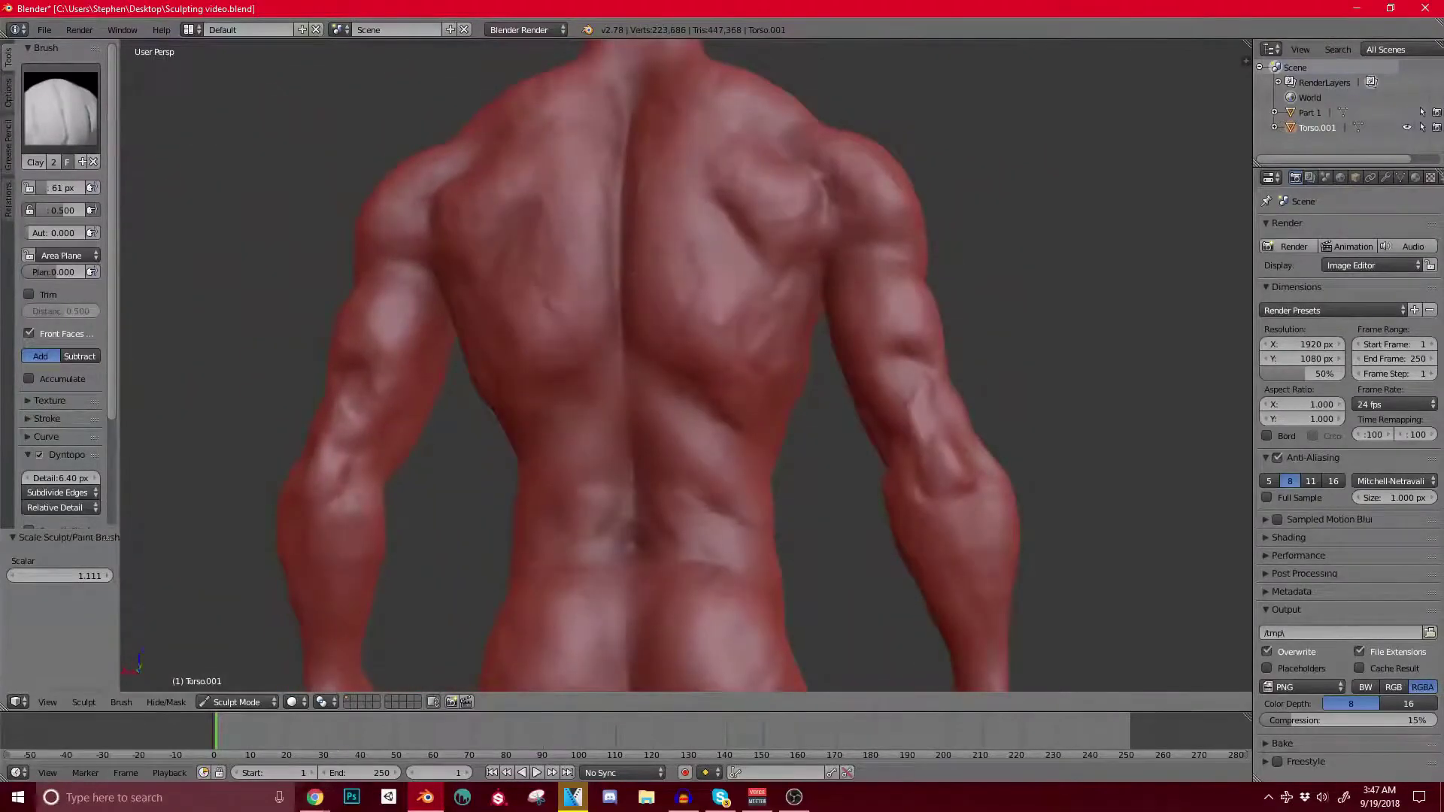
shift+middle_drag(677, 466, 715, 297)
scroll(715, 339, up, 3)
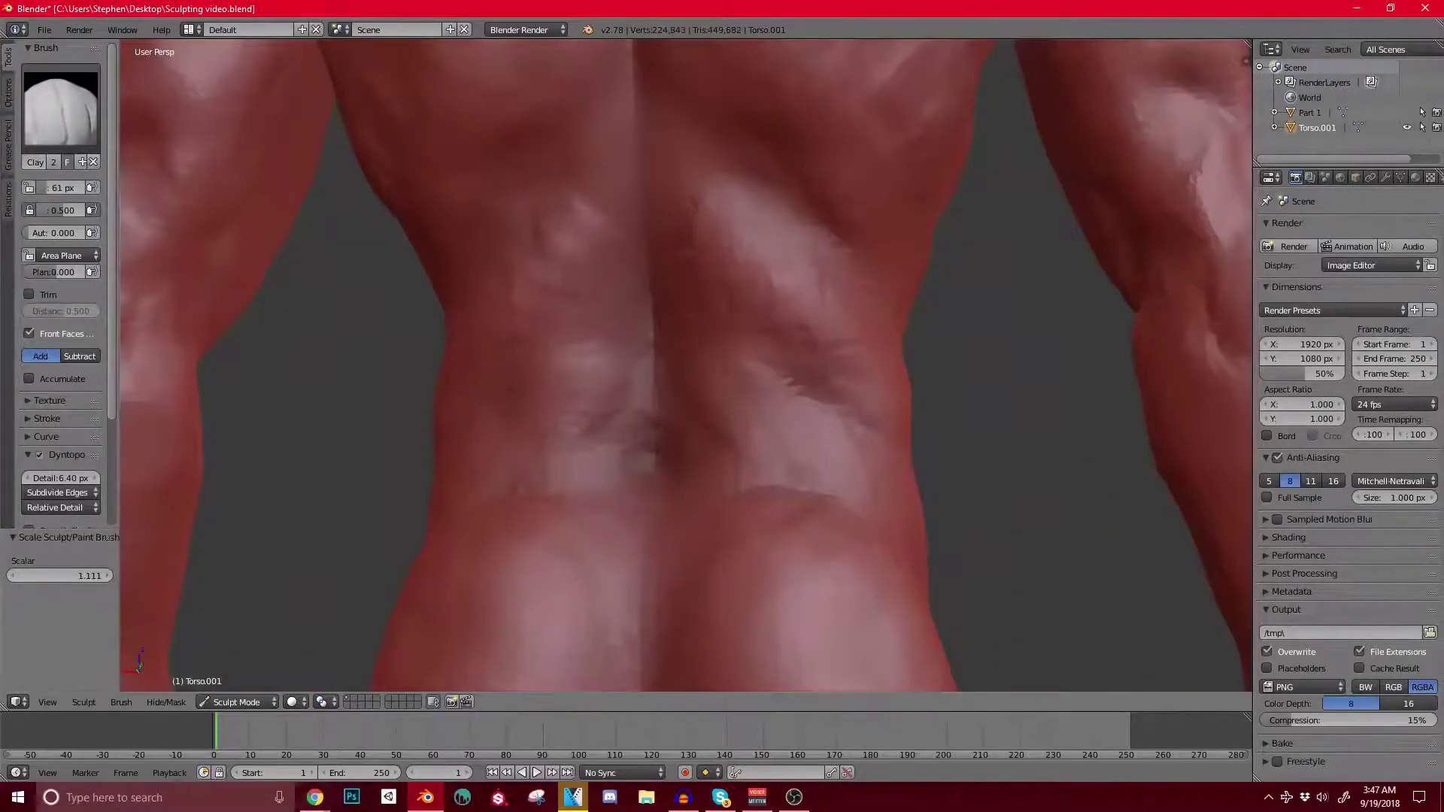
shift+middle_drag(660, 148, 724, 313)
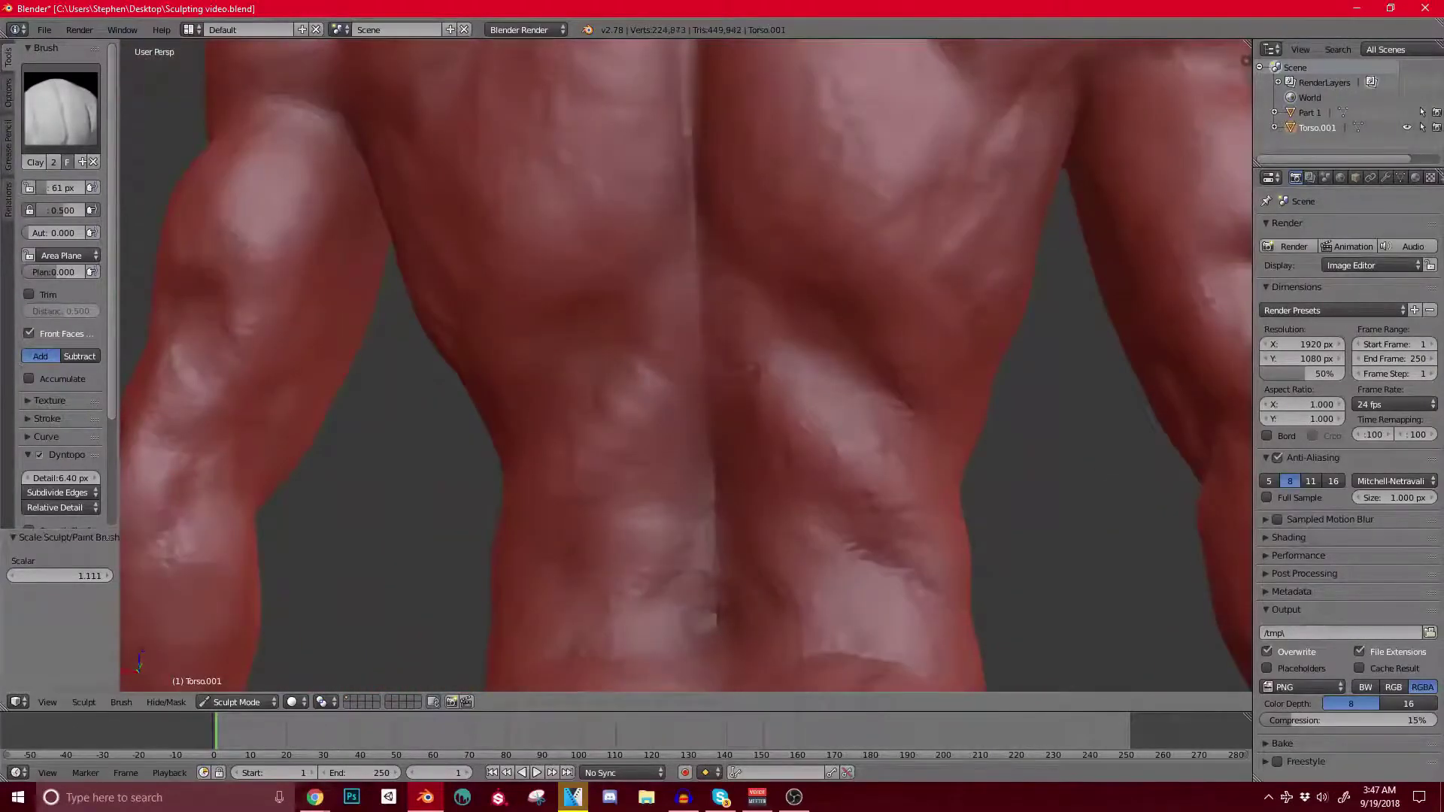
drag(699, 248, 707, 421)
shift+middle_drag(707, 425, 683, 293)
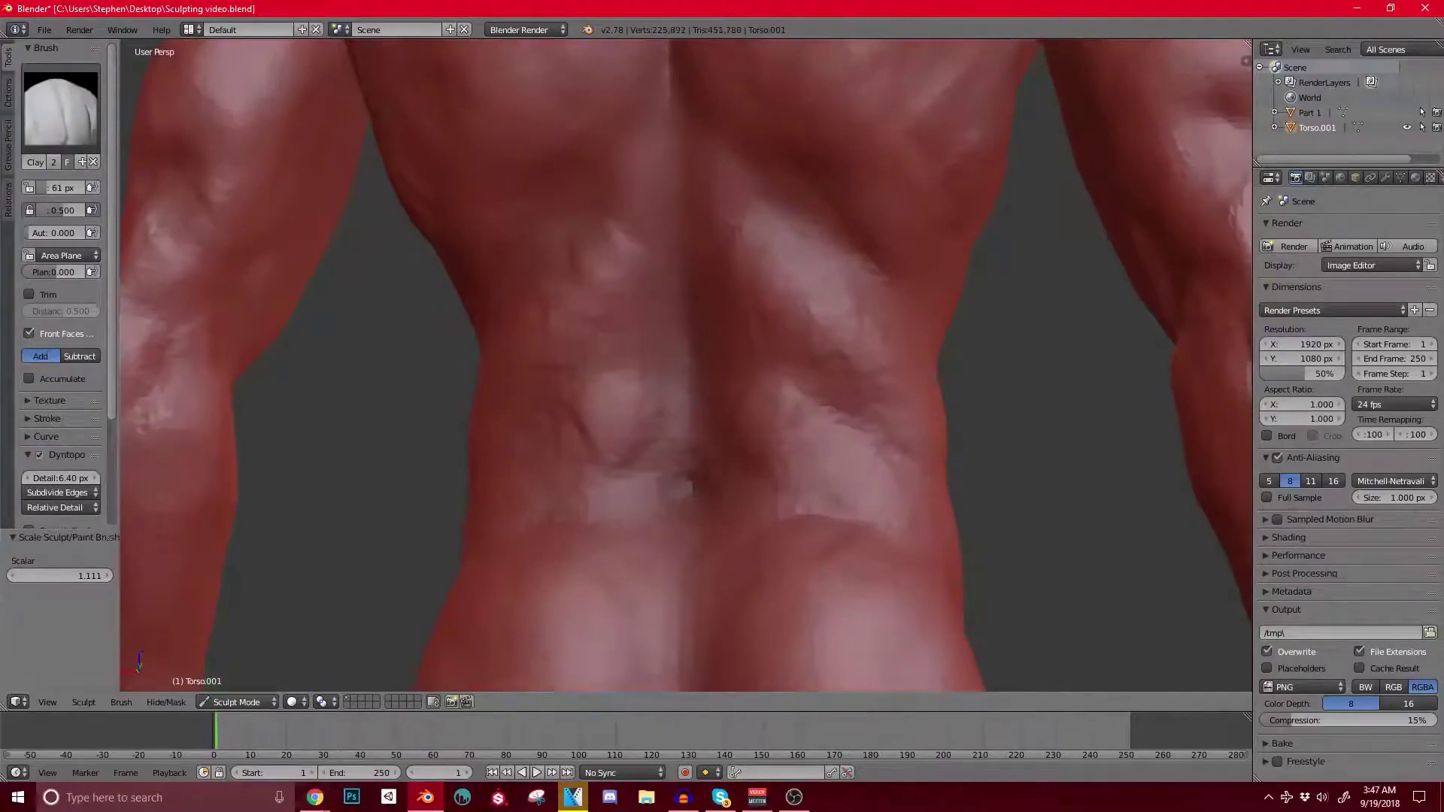
Step: Build up the lower back on both sides of the spine just above the buttocks
drag(689, 457, 695, 497)
drag(797, 448, 833, 502)
scroll(876, 440, down, 2)
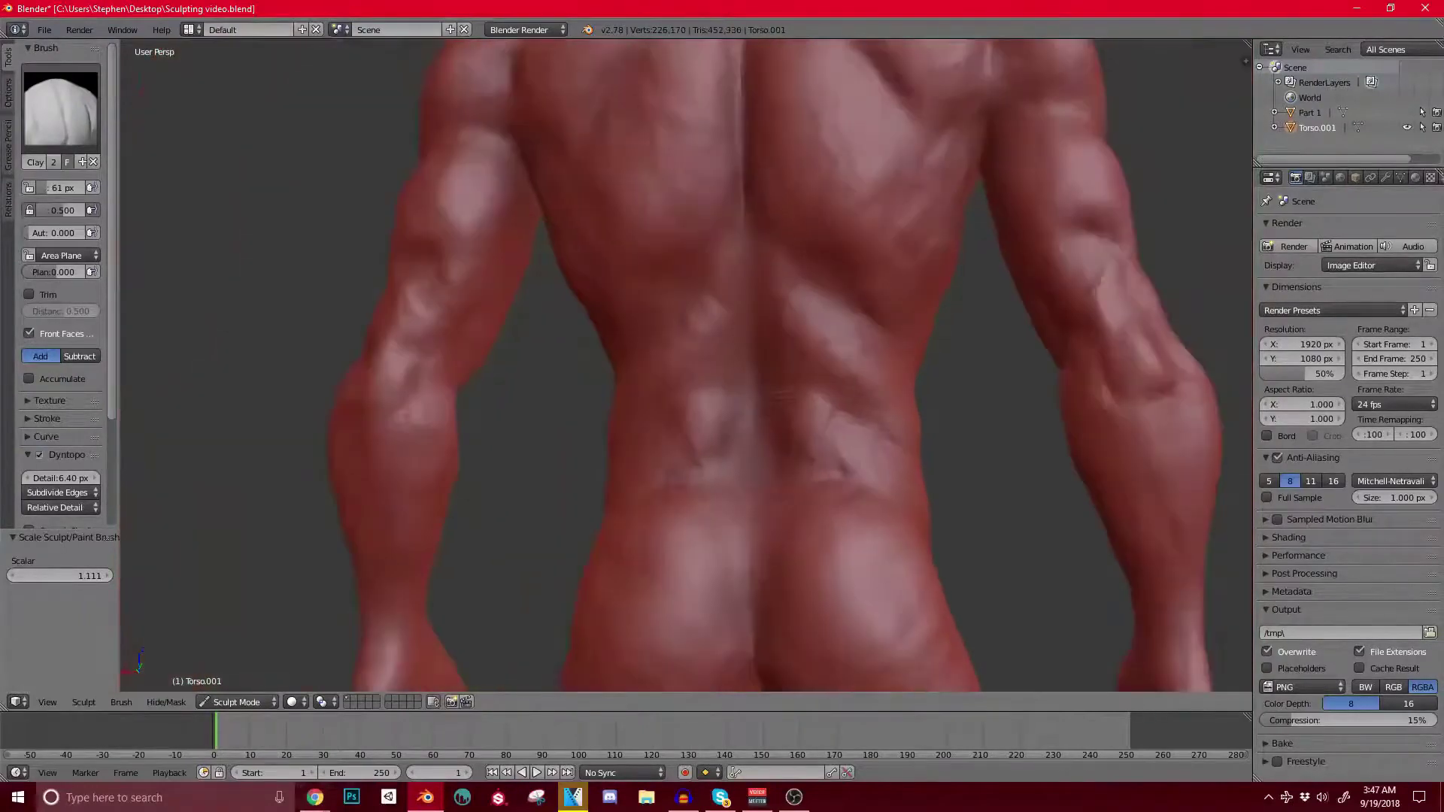
Step: Sculpt the muscle edges on both sides of the spine groove in the lower back with clay strokes
scroll(751, 373, down, 5)
mouse_move(752, 368)
middle_down()
mouse_move(835, 354)
mouse_move(779, 361)
middle_up()
scroll(835, 346, up, 4)
middle_drag(671, 425, 621, 421)
scroll(722, 399, up, 3)
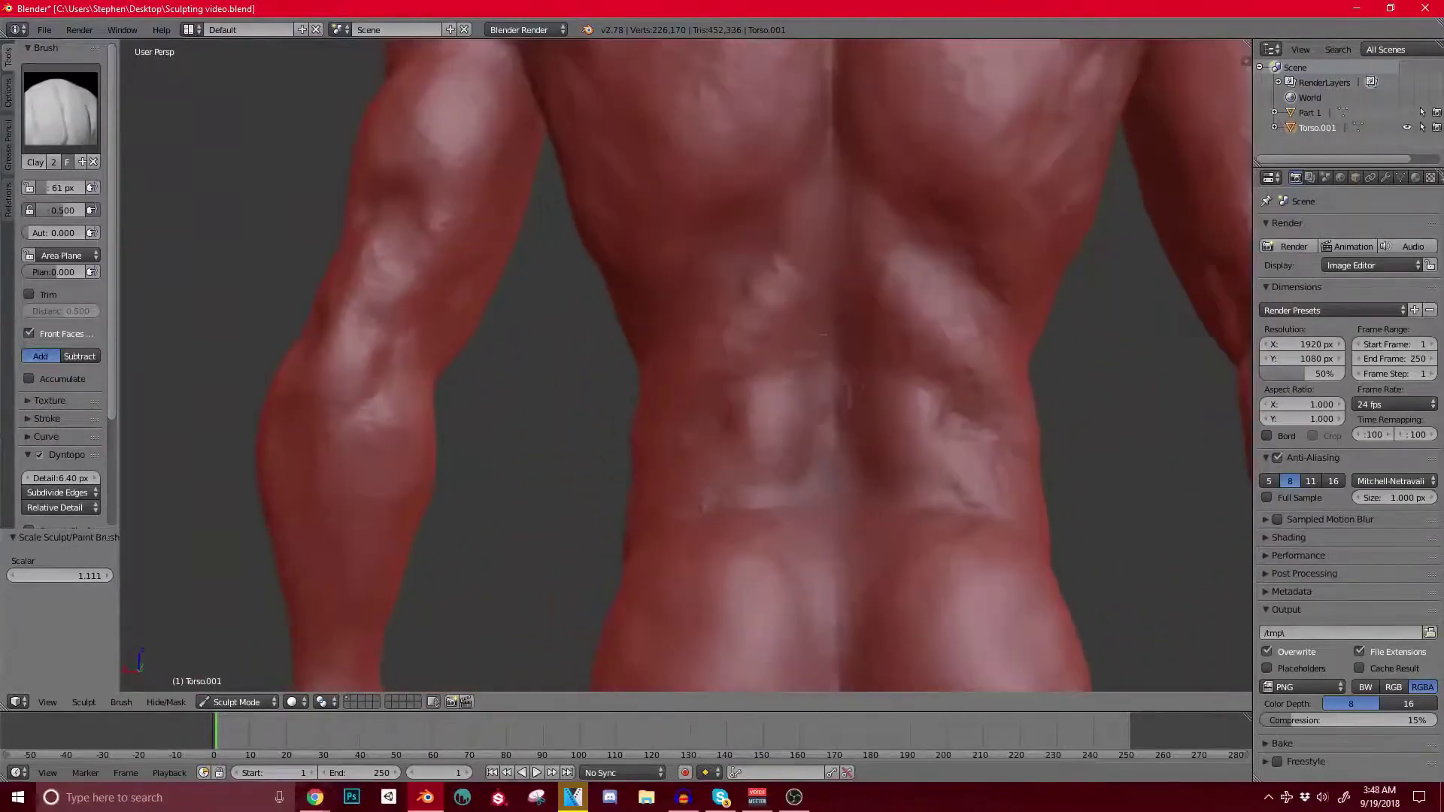
drag(791, 417, 812, 356)
mouse_move(695, 315)
middle_down()
mouse_move(649, 337)
mouse_move(666, 302)
middle_up()
drag(790, 421, 746, 453)
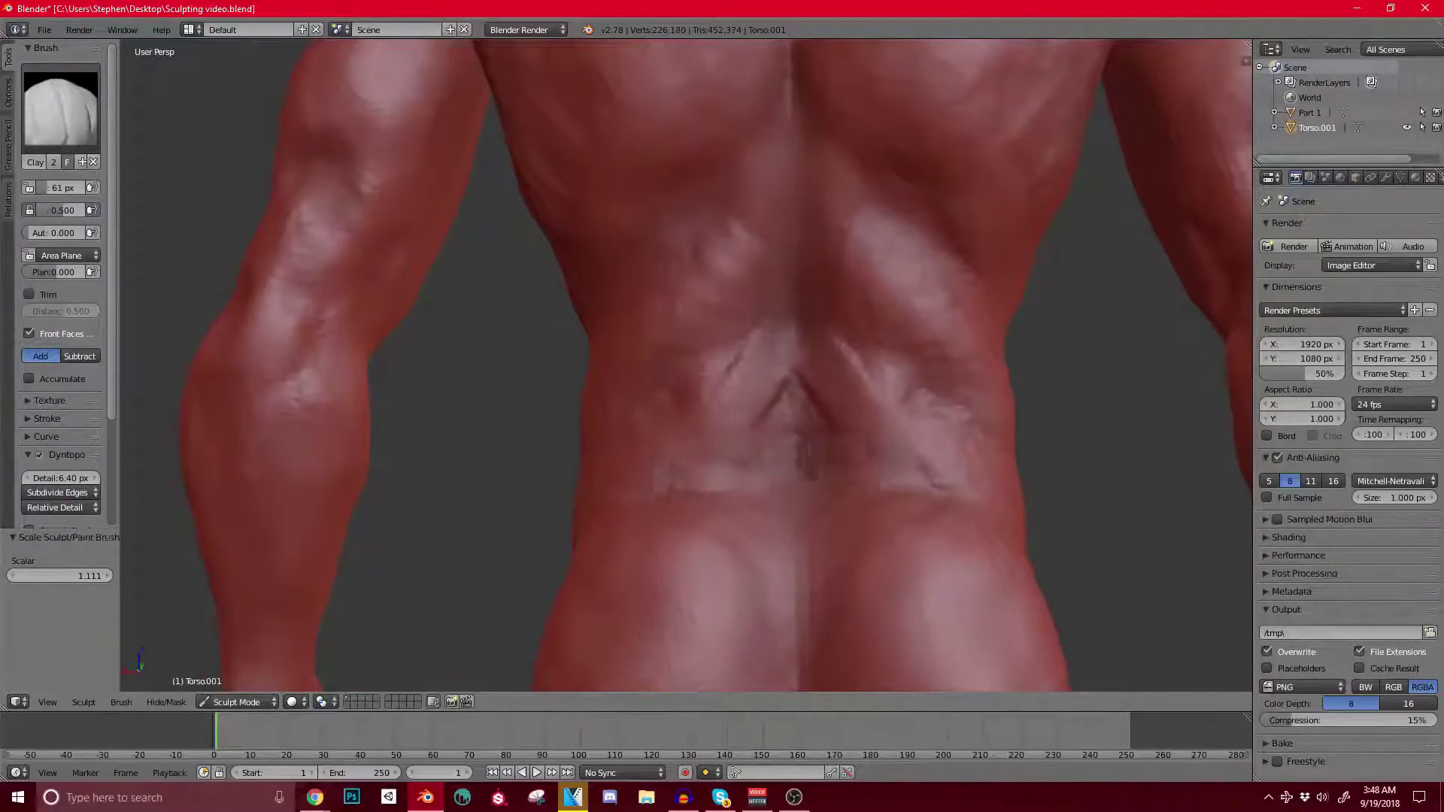
drag(808, 399, 811, 431)
Step: Build up the lower back muscles from the spine groove outwards and down to the rim above the buttocks
middle_drag(774, 429, 769, 419)
scroll(768, 429, up, 1)
drag(784, 428, 767, 486)
drag(714, 412, 665, 475)
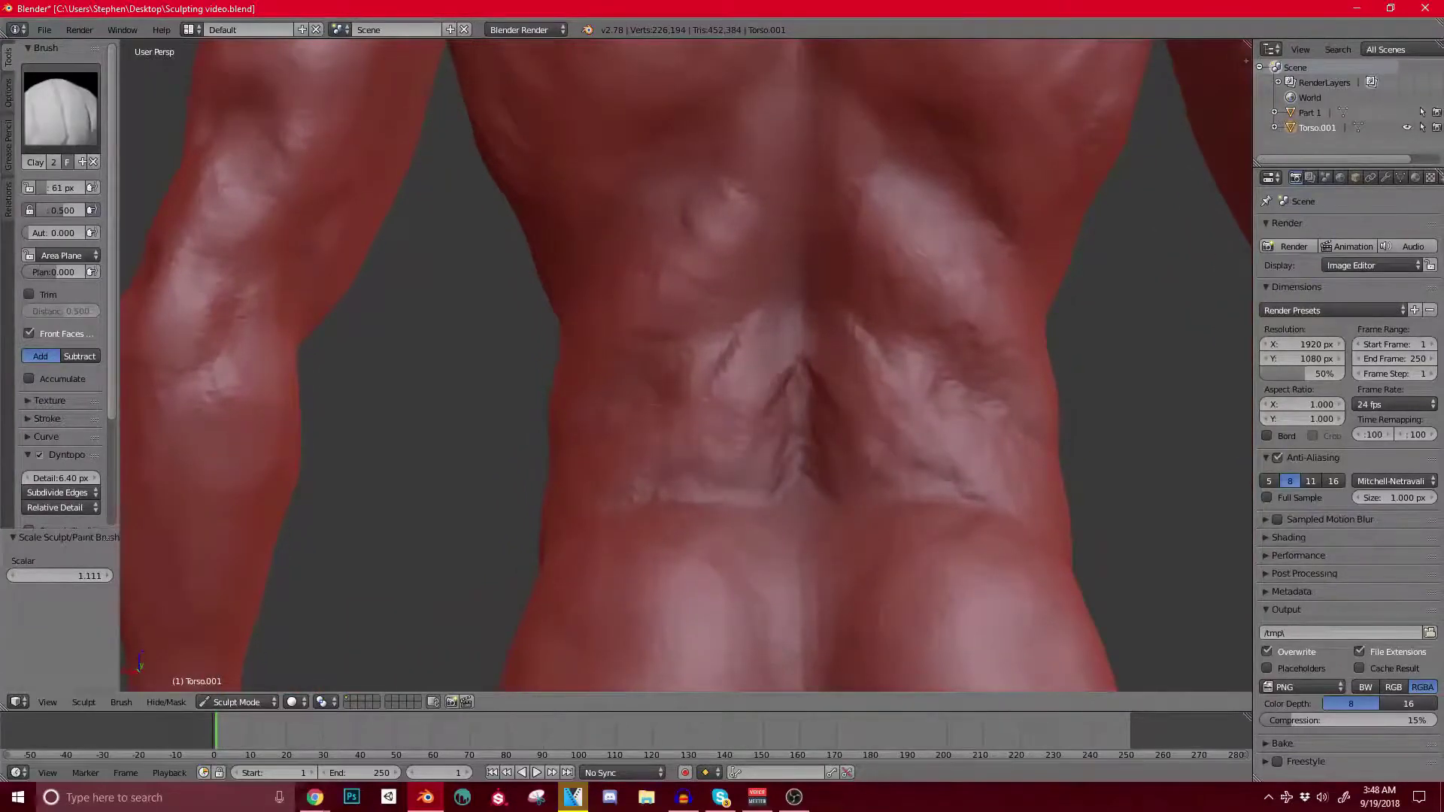
drag(641, 376, 663, 412)
scroll(714, 406, down, 1)
middle_drag(715, 410, 719, 393)
scroll(733, 389, up, 1)
drag(747, 374, 733, 433)
Step: Shape the upper part and outer sides of the buttocks below the lower back
shift+middle_drag(733, 433, 711, 250)
scroll(711, 250, down, 1)
drag(638, 451, 666, 384)
scroll(640, 406, down, 2)
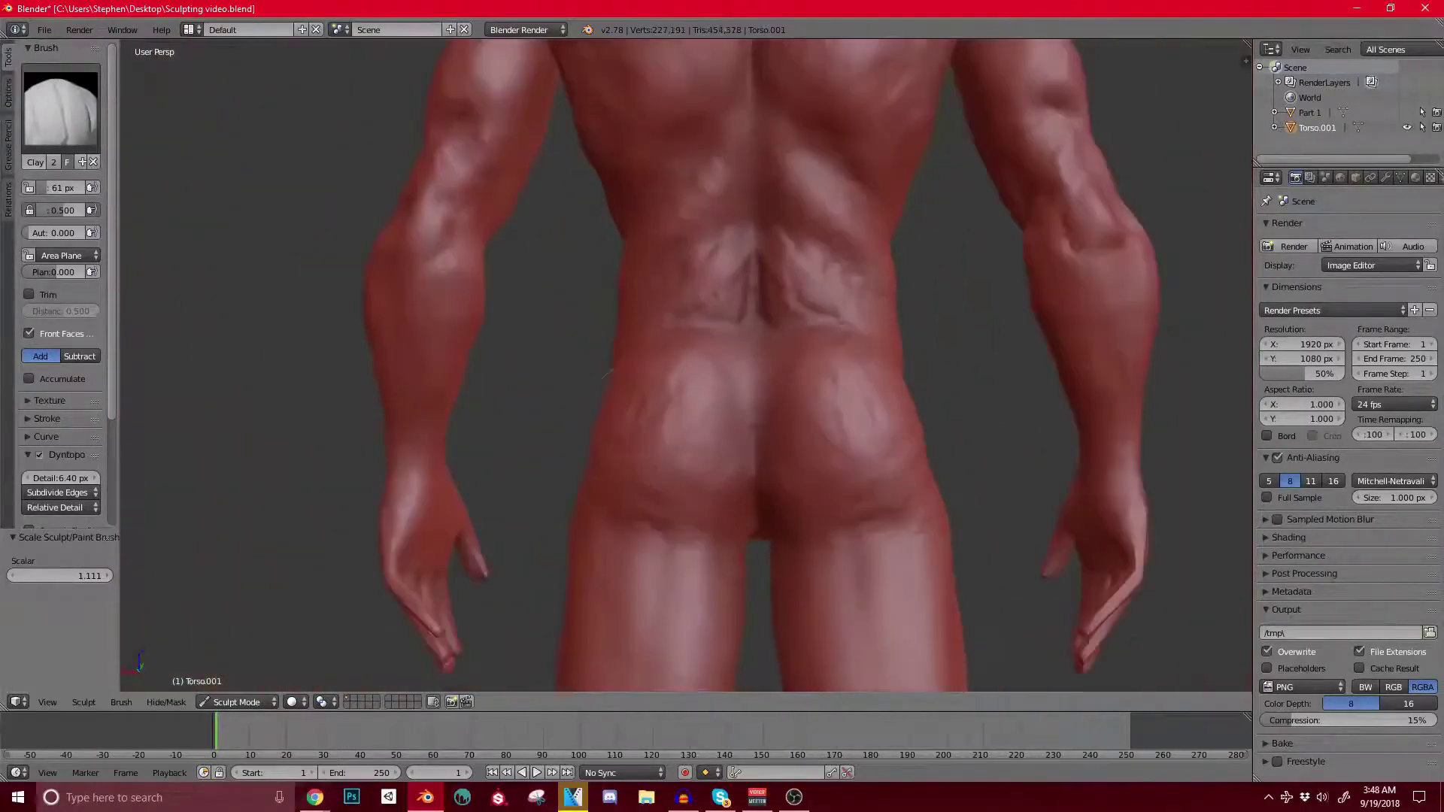
scroll(752, 376, up, 2)
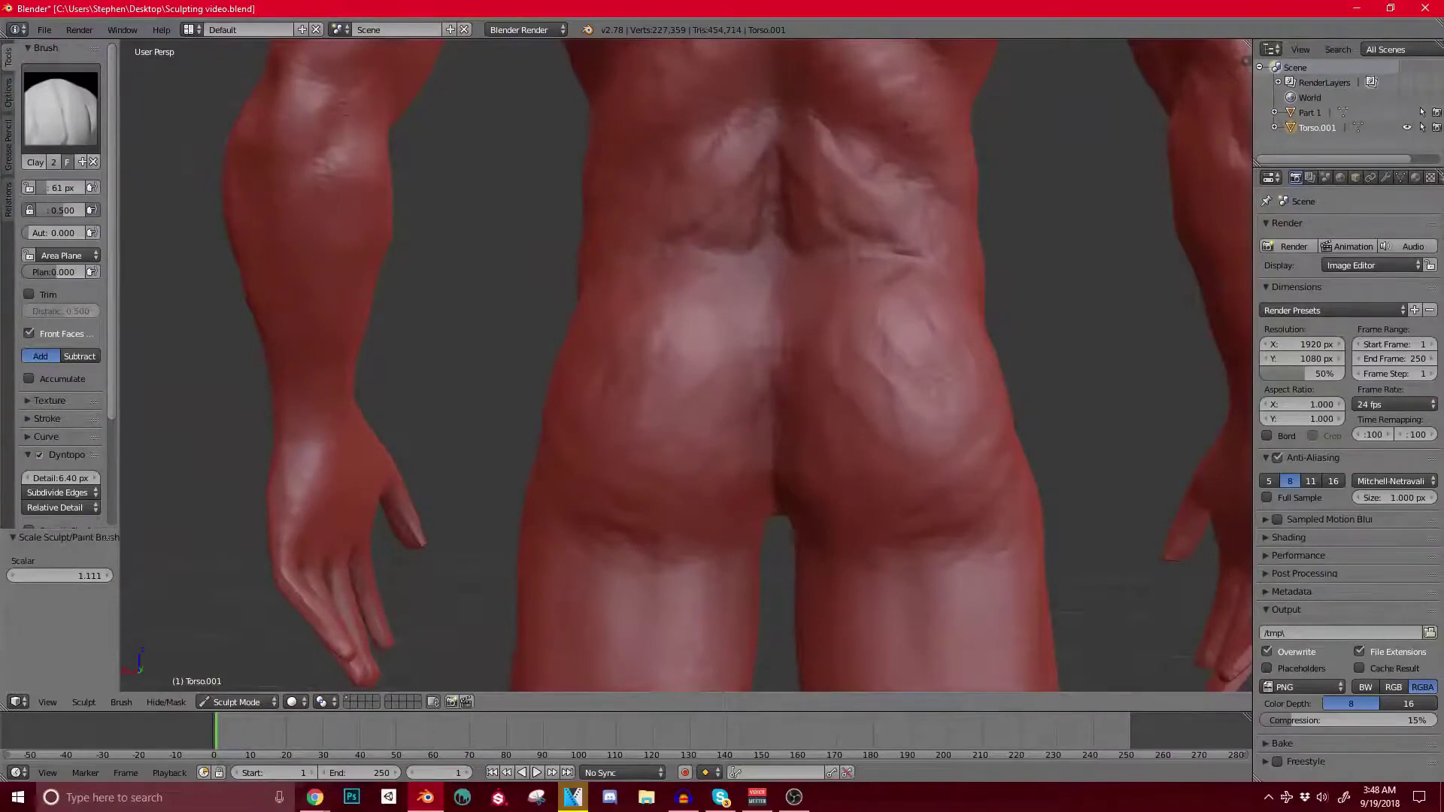
scroll(752, 376, up, 1)
Step: Fill out the area between the lower back and the buttocks, undoing the stray lasso mask
drag(710, 216, 806, 259)
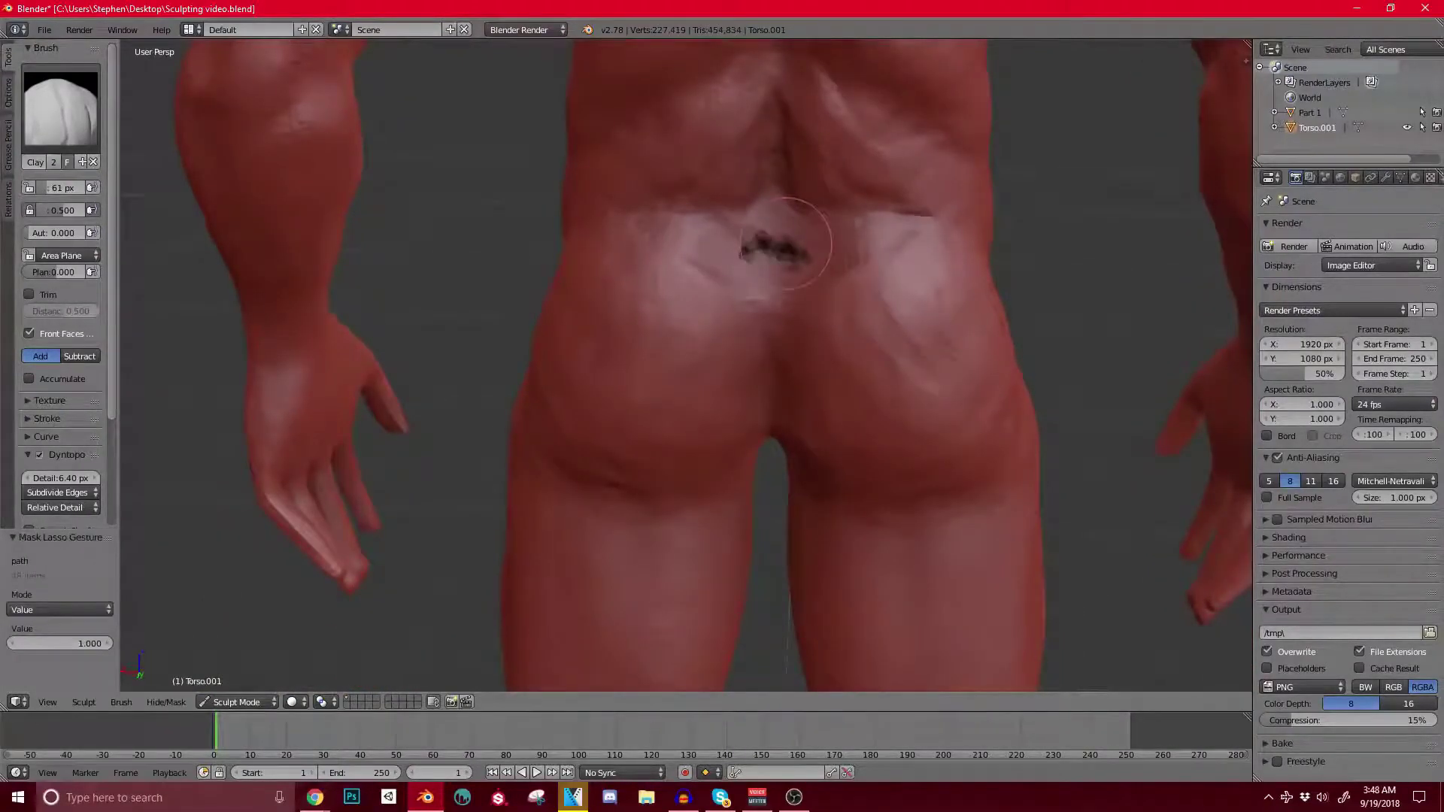
key(ctrl+z)
scroll(805, 297, up, 1)
mouse_move(712, 313)
mouse_down()
mouse_move(653, 247)
mouse_move(740, 225)
mouse_up()
scroll(790, 293, down, 3)
middle_drag(794, 305, 795, 267)
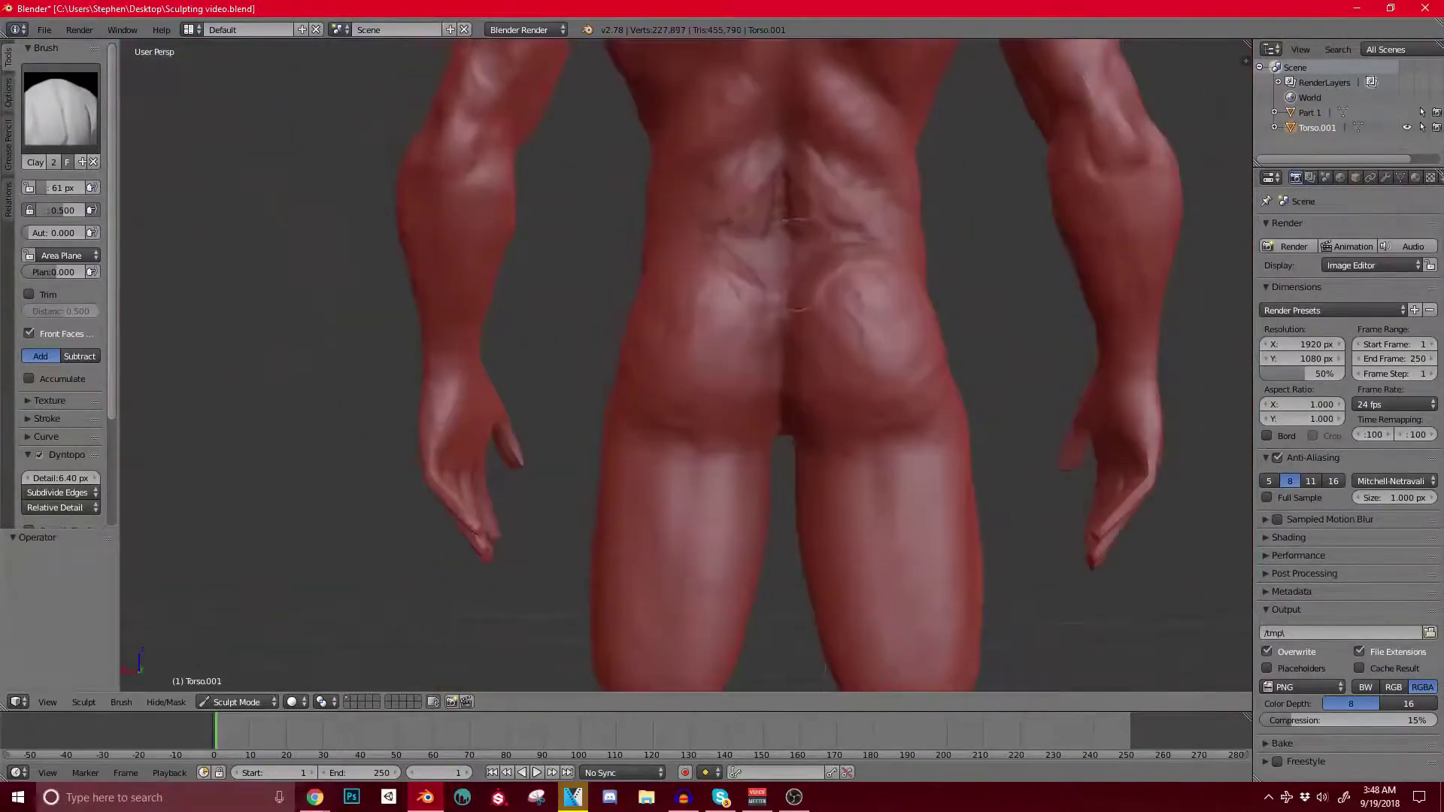
scroll(795, 267, up, 3)
mouse_move(711, 301)
mouse_down()
mouse_move(692, 398)
mouse_move(695, 267)
mouse_up()
Step: Add a clay stroke to the lower abdomen just below and beside the navel
middle_drag(827, 300, 635, 303)
mouse_move(903, 376)
middle_down()
mouse_move(767, 377)
mouse_move(917, 376)
middle_up()
scroll(767, 376, down, 4)
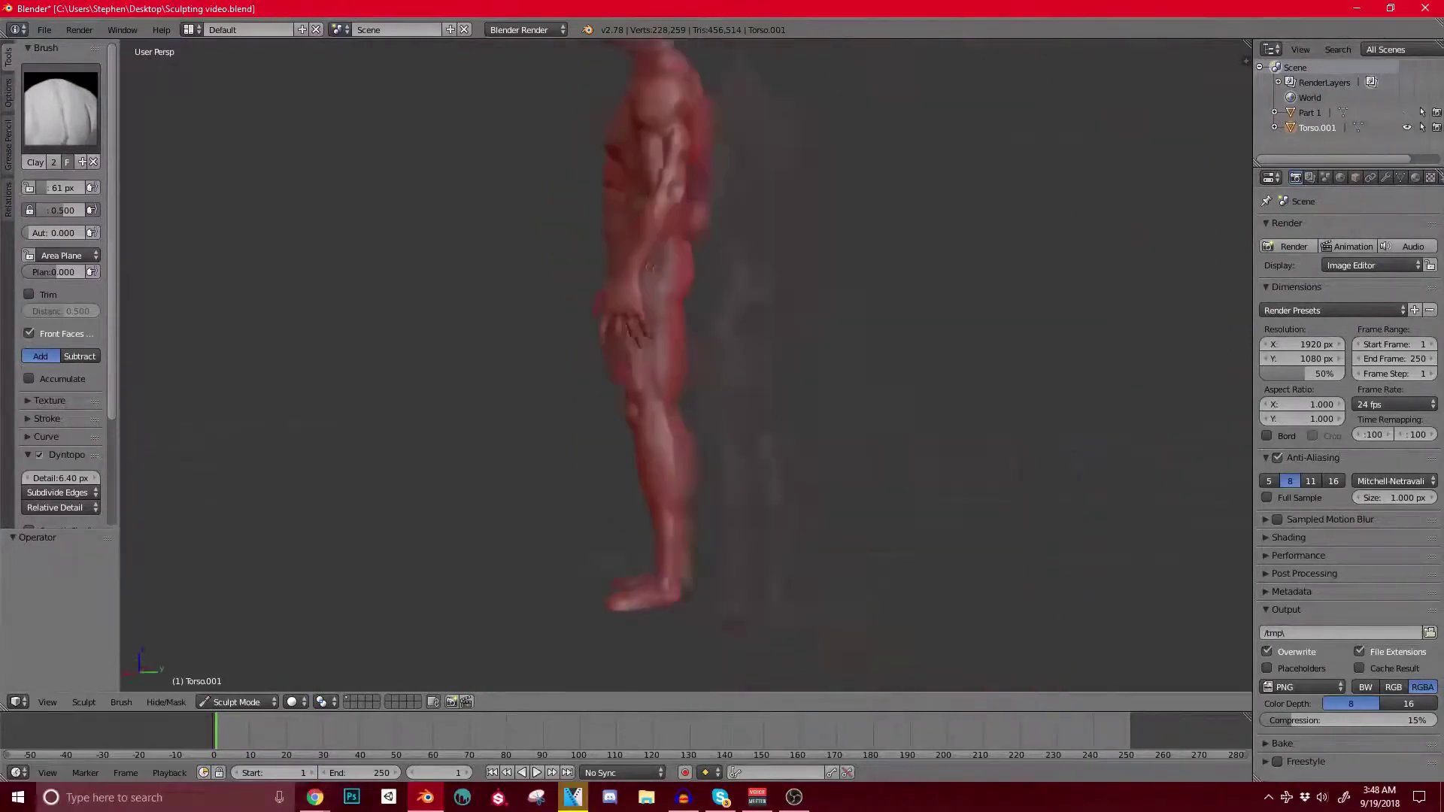
shift+middle_drag(816, 380, 932, 431)
scroll(932, 431, up, 3)
middle_drag(922, 323, 1023, 318)
scroll(684, 364, up, 5)
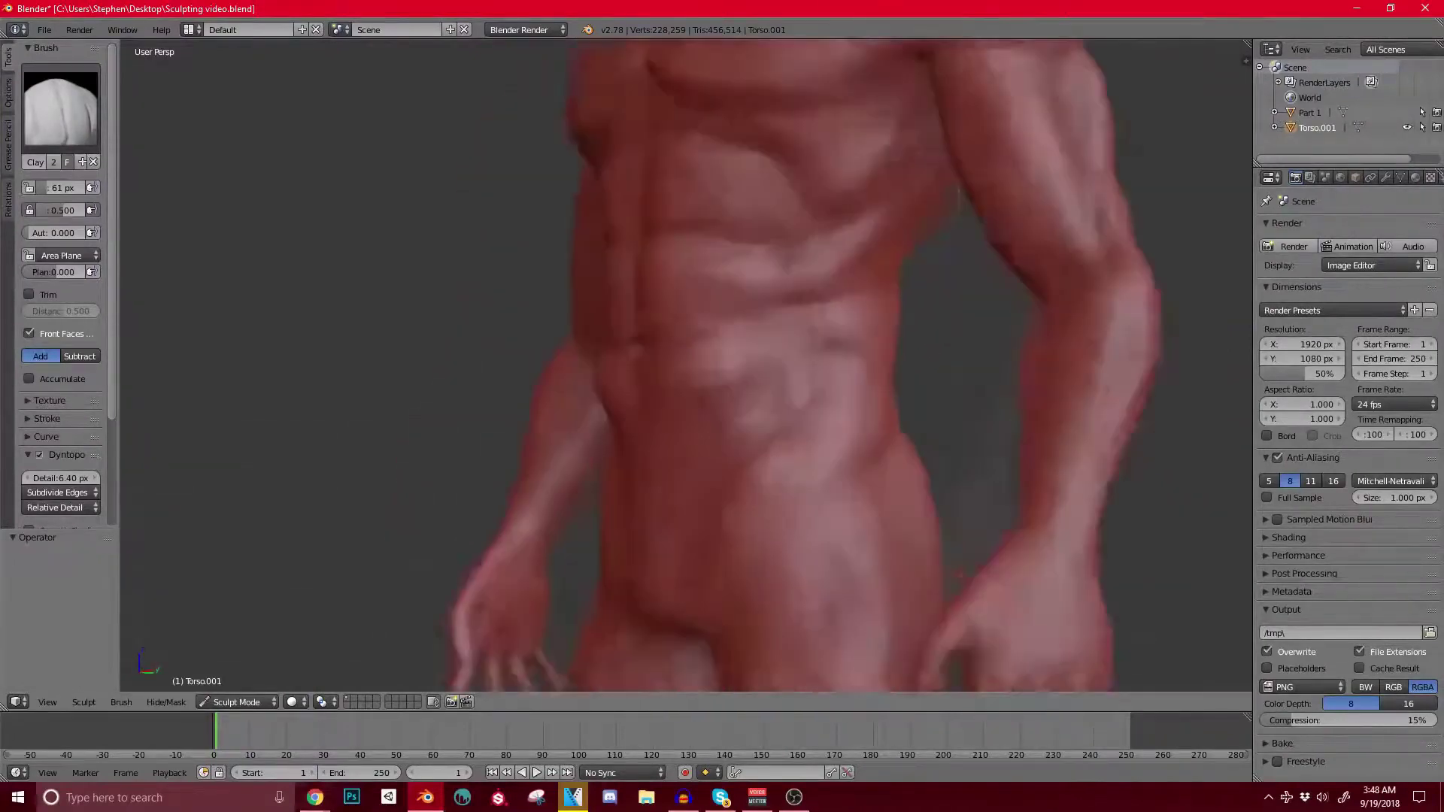
drag(645, 443, 670, 421)
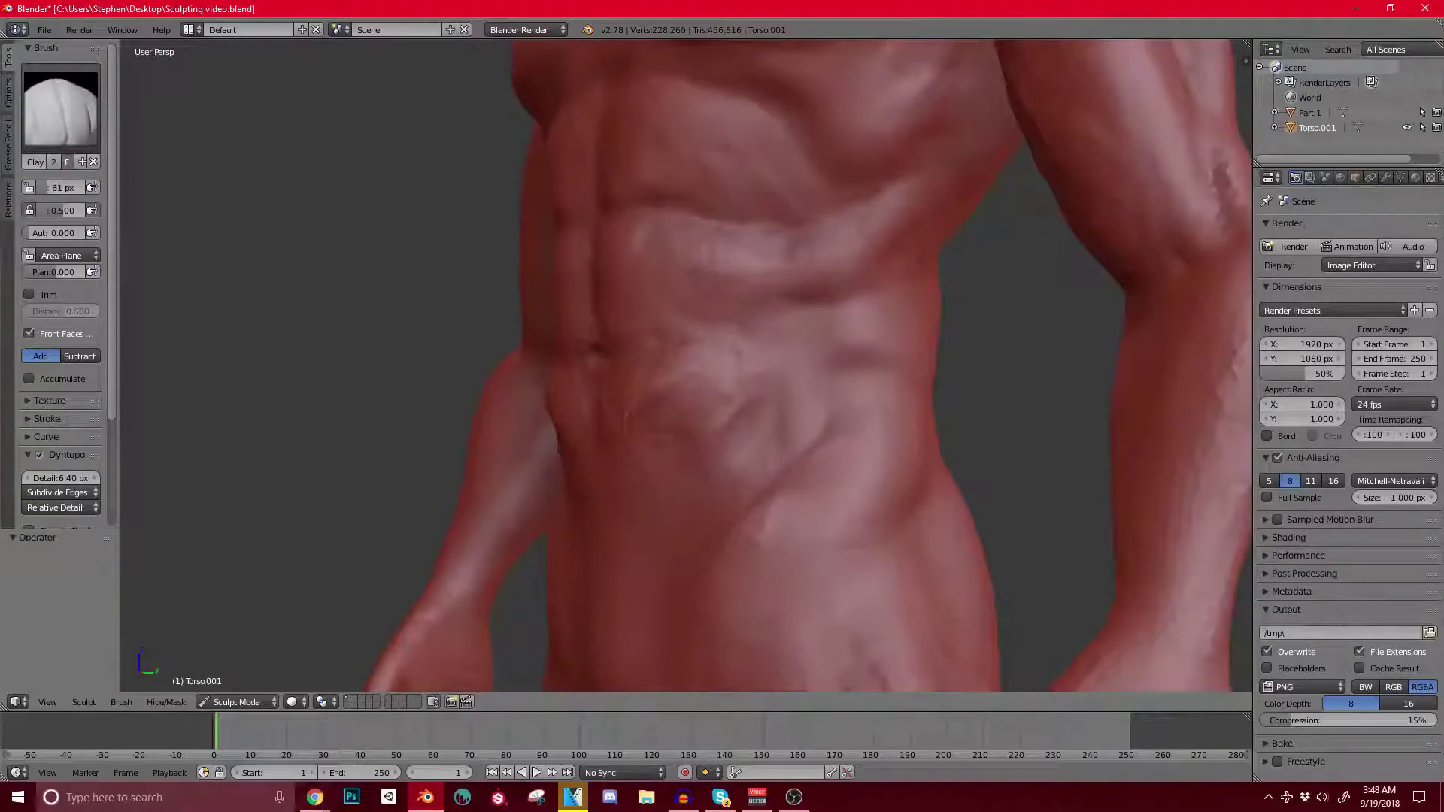
Step: Build up the lower side of the abdomen along the crease leading from the hip to the groin
middle_drag(602, 417, 891, 361)
scroll(687, 371, up, 1)
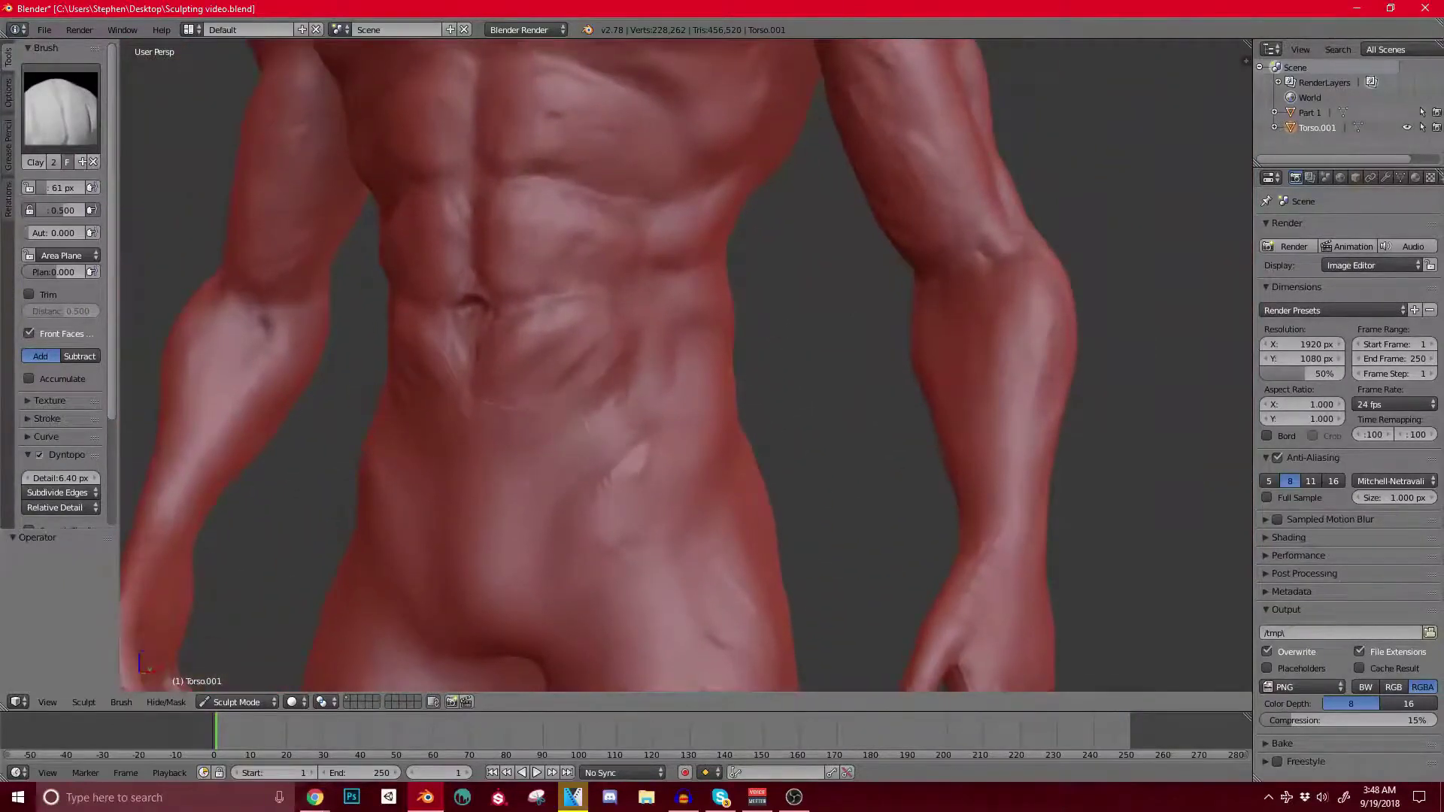
shift+middle_drag(619, 495, 680, 403)
mouse_move(680, 372)
mouse_down()
mouse_move(672, 437)
mouse_move(692, 433)
mouse_up()
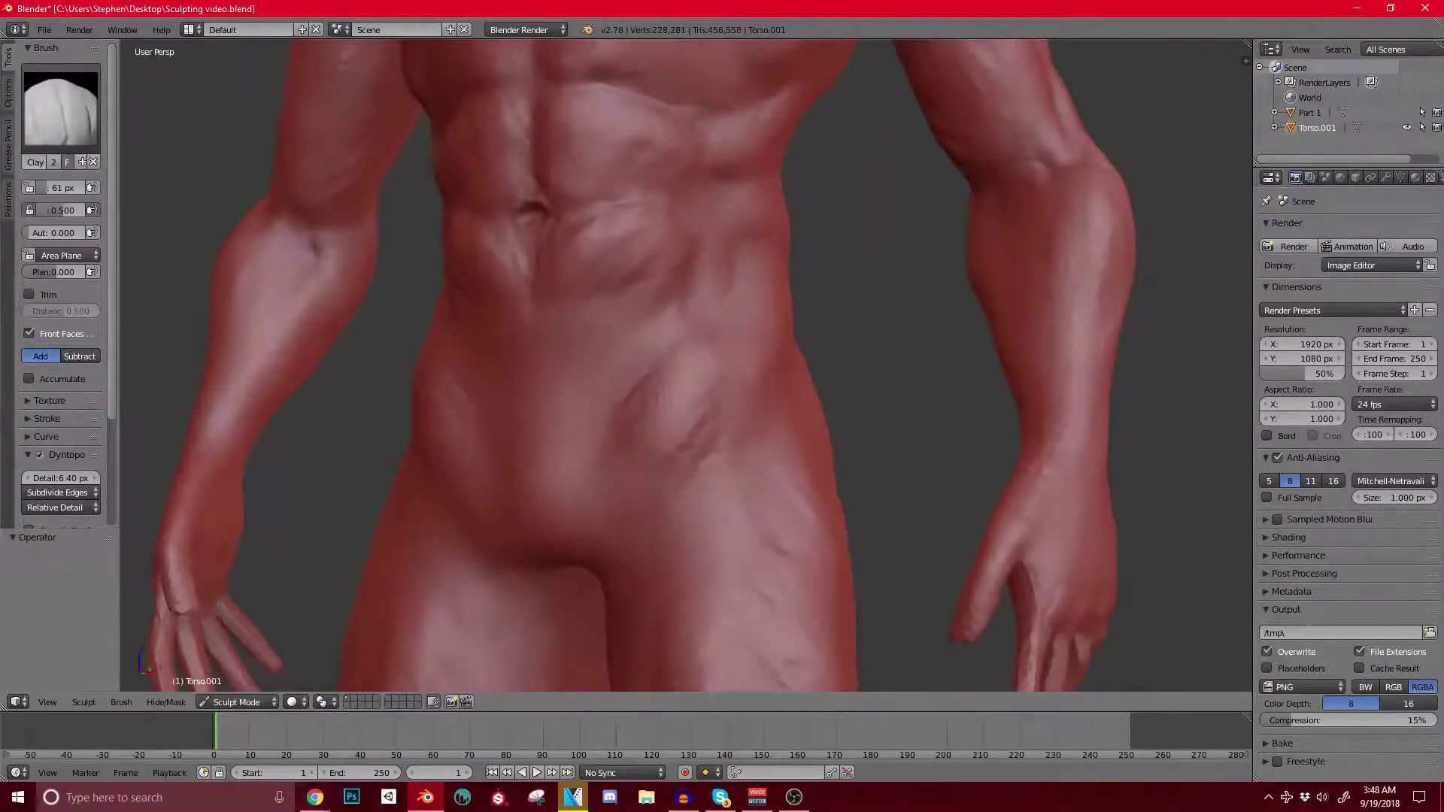
mouse_move(686, 421)
middle_down()
mouse_move(760, 432)
mouse_move(756, 256)
middle_up()
scroll(756, 256, down, 2)
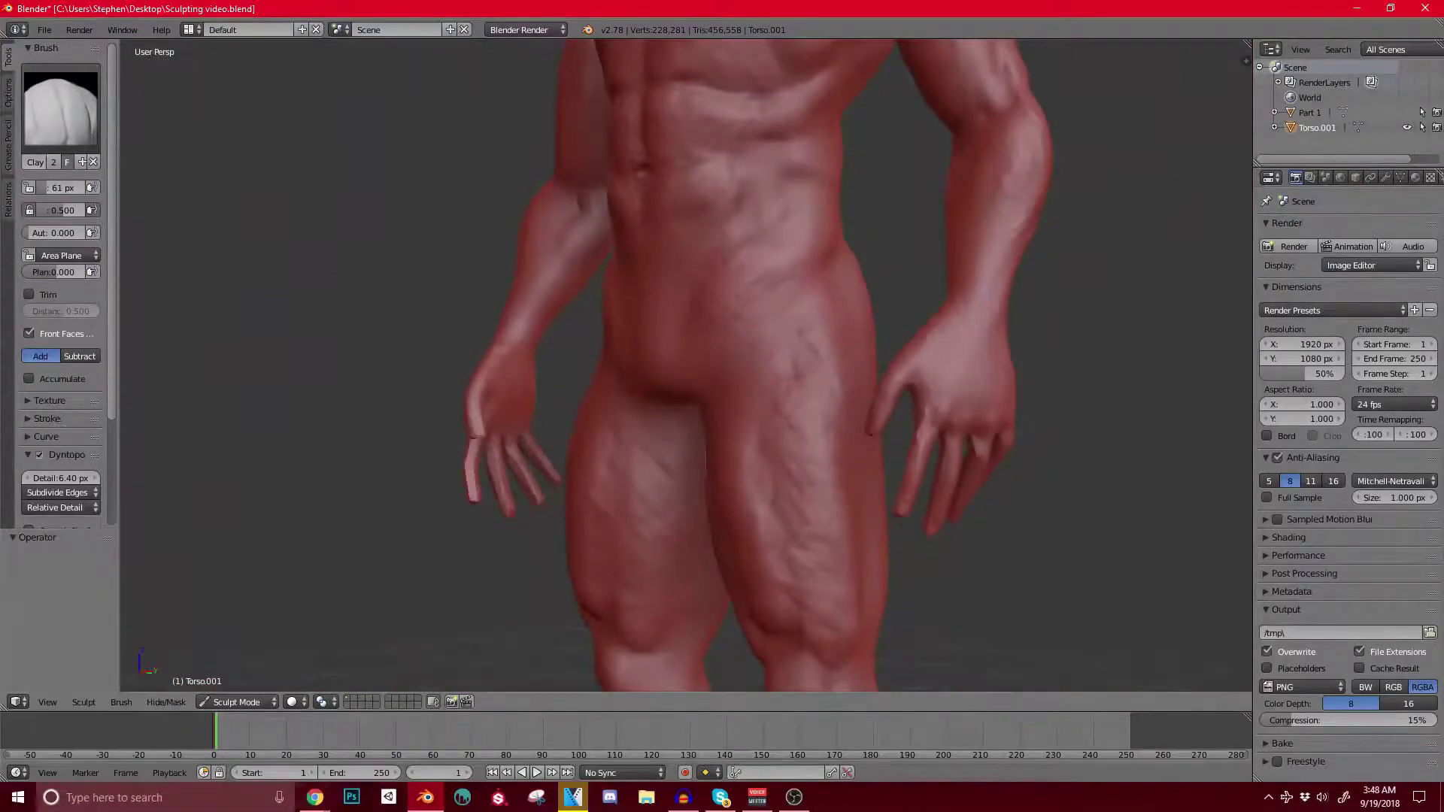
Step: Sculpt the diagonal muscle lines running from the hips down to the groin on the lower abdomen
mouse_move(602, 361)
middle_down()
mouse_move(940, 353)
mouse_move(907, 324)
middle_up()
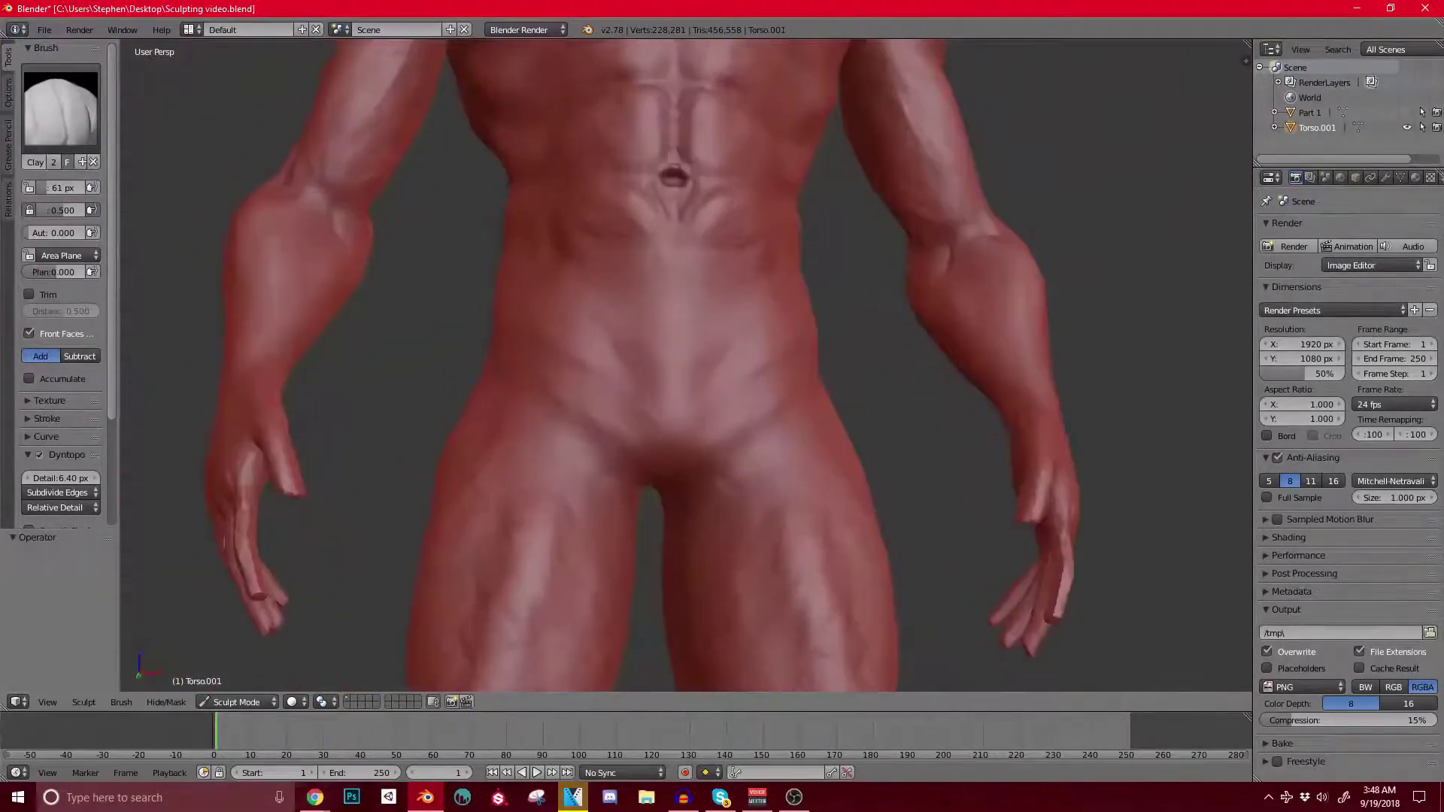
scroll(684, 365, up, 5)
mouse_move(621, 357)
mouse_down()
mouse_move(662, 429)
mouse_move(689, 421)
mouse_move(647, 440)
mouse_up()
mouse_move(613, 305)
mouse_down()
mouse_move(658, 350)
mouse_move(656, 392)
mouse_up()
scroll(648, 368, down, 5)
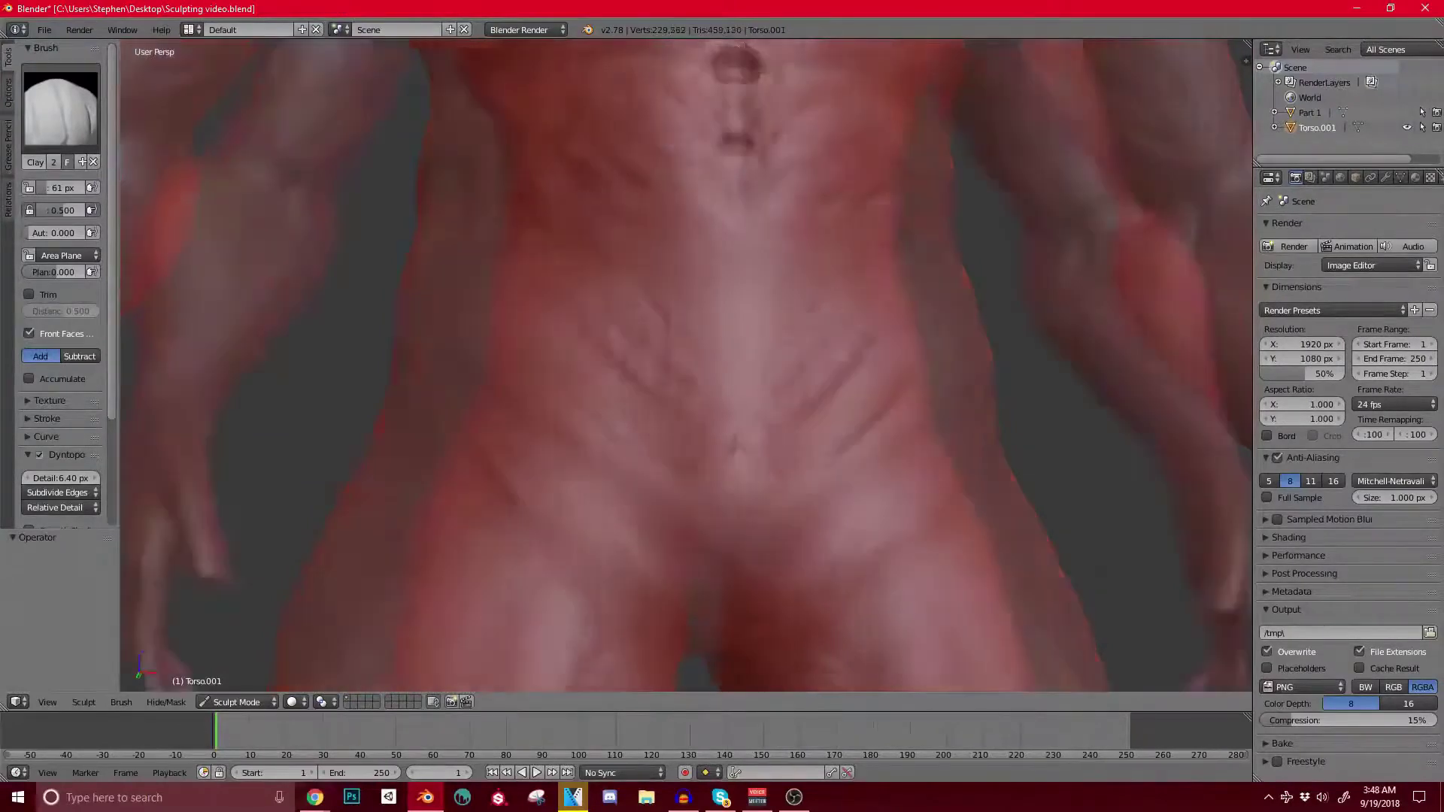
Step: Build up a rounded bulge at the groin between the upper thighs
mouse_move(648, 368)
middle_down()
mouse_move(741, 395)
mouse_move(512, 263)
middle_up()
mouse_move(631, 343)
middle_down()
mouse_move(572, 299)
mouse_move(572, 150)
middle_up()
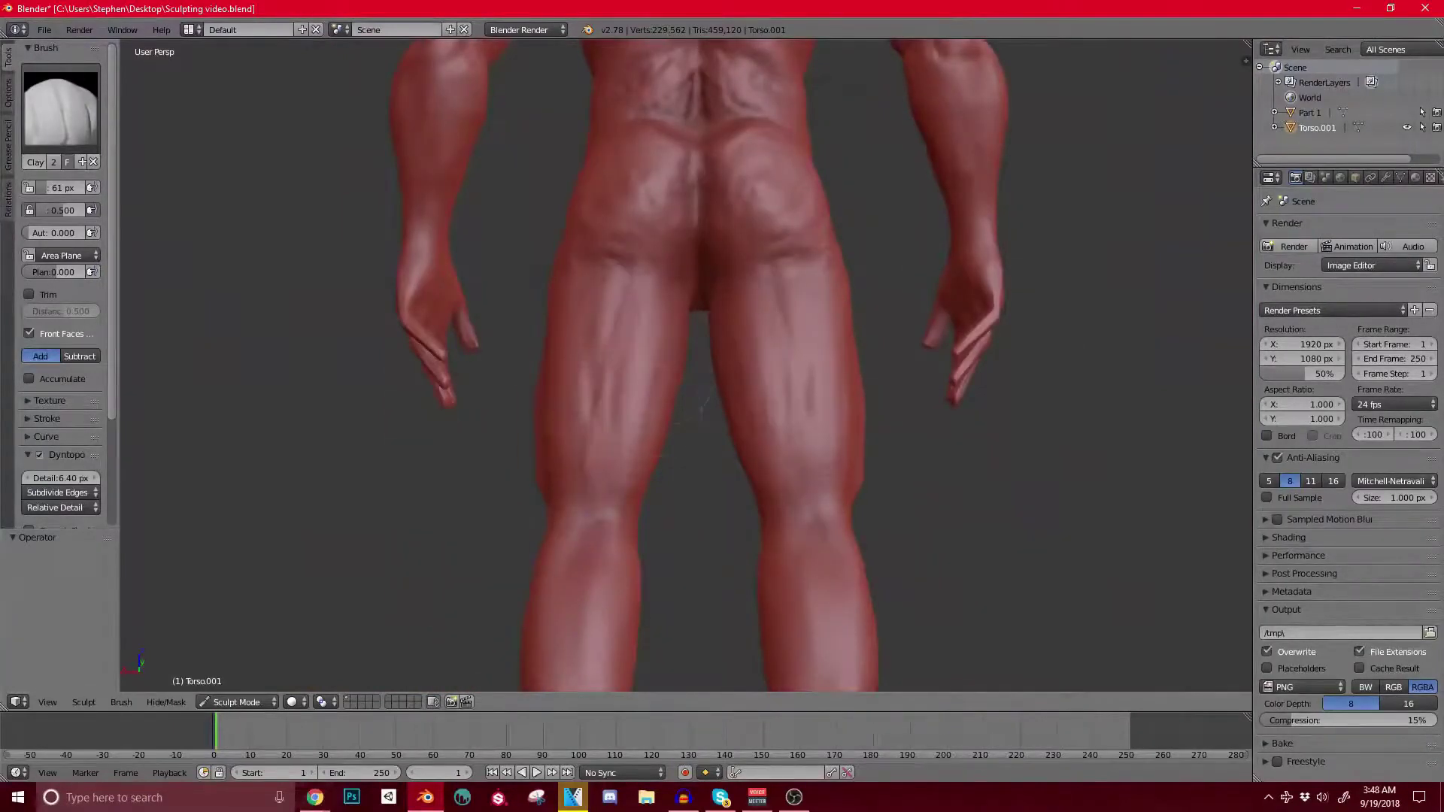
middle_drag(647, 331, 676, 342)
middle_drag(527, 151, 504, 150)
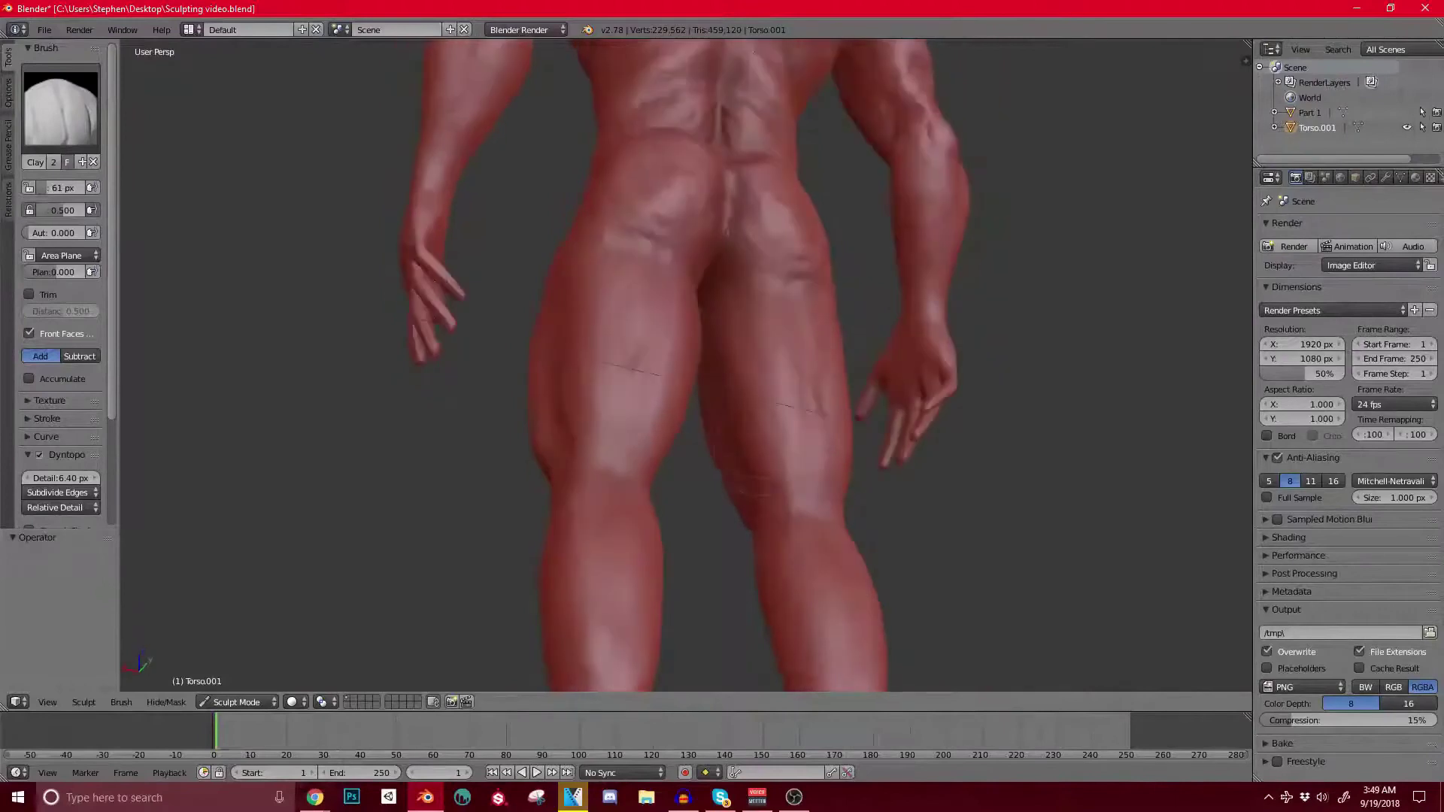
middle_drag(601, 422, 812, 502)
middle_drag(707, 226, 707, 256)
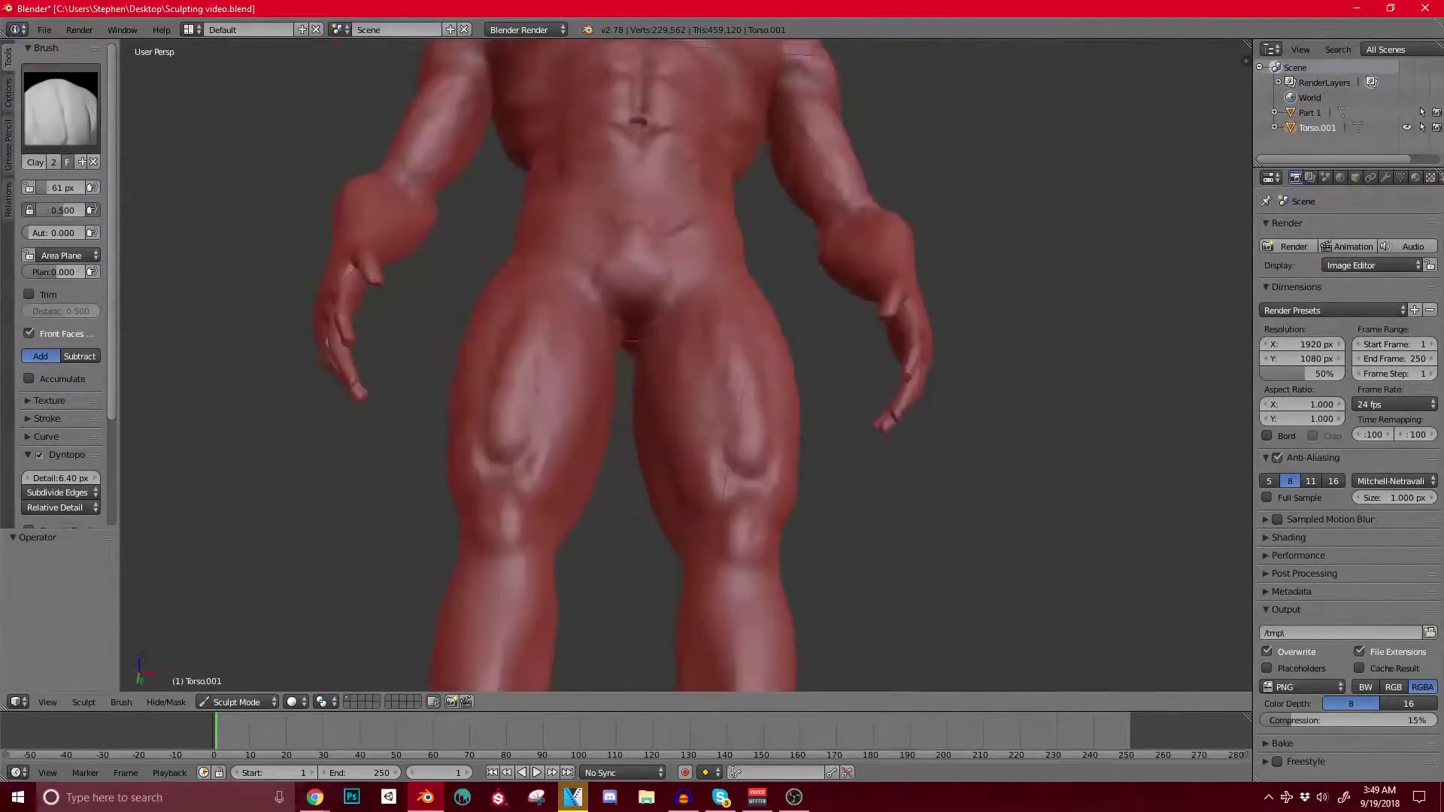
scroll(624, 361, up, 3)
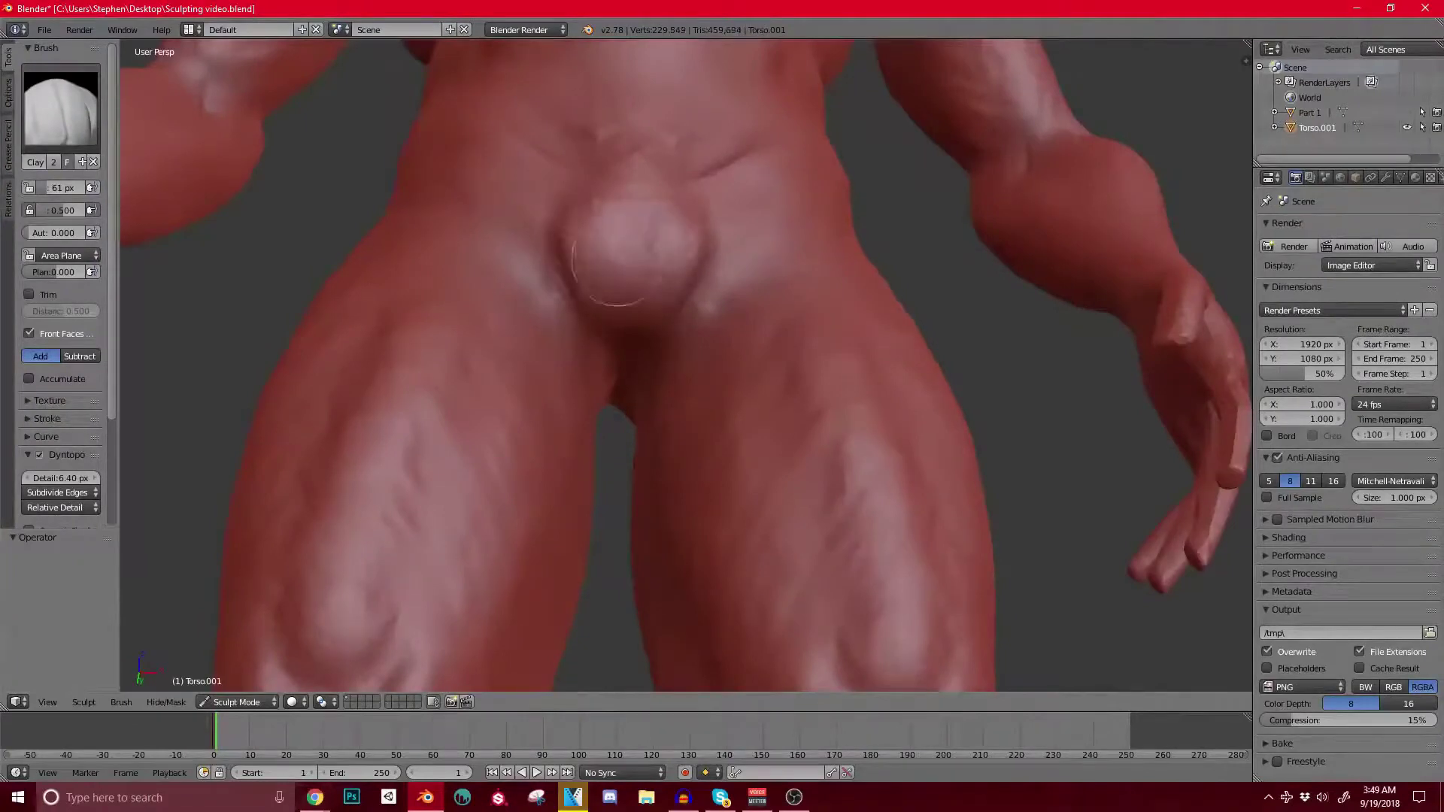
scroll(620, 260, down, 4)
middle_drag(640, 252, 621, 299)
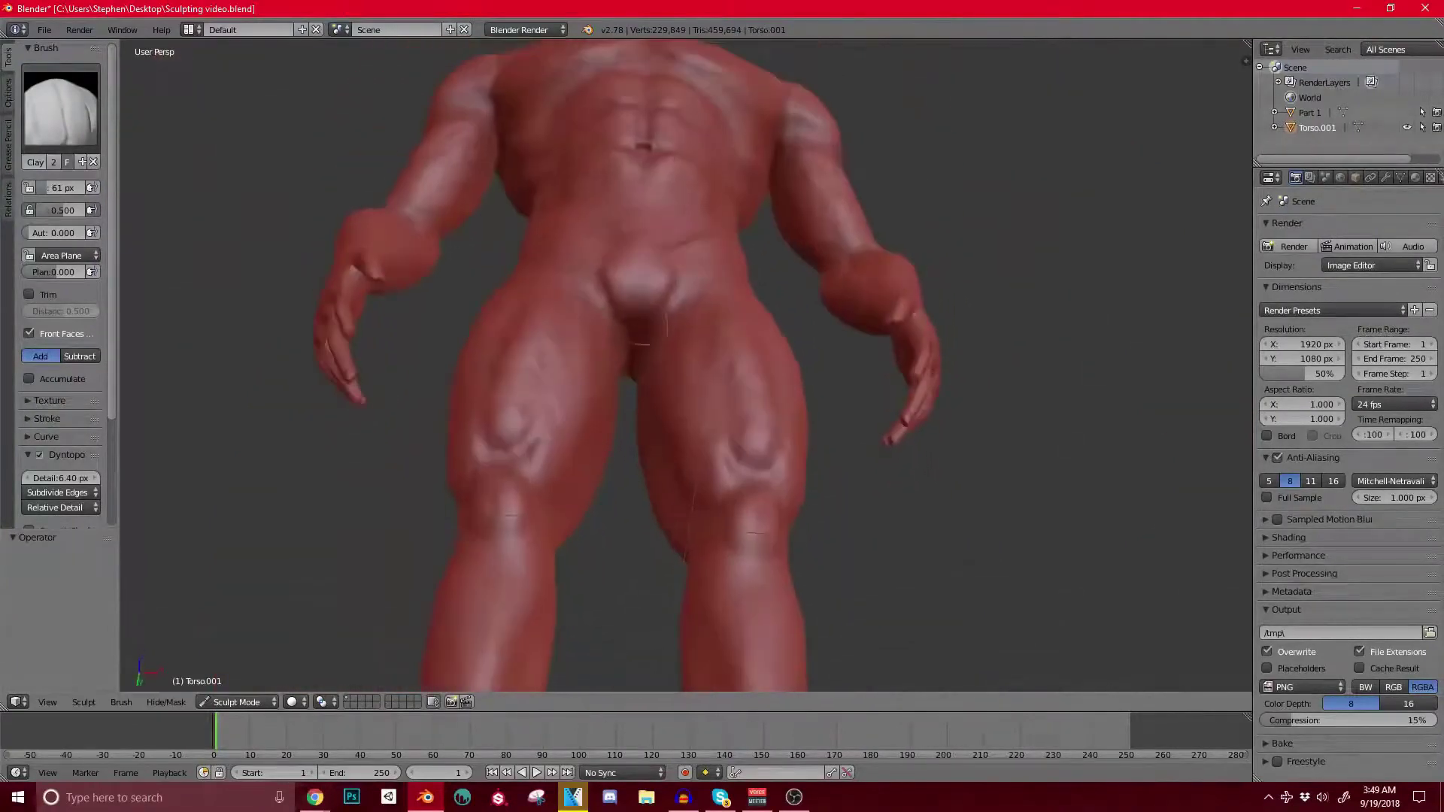
scroll(639, 338, up, 3)
scroll(643, 335, down, 5)
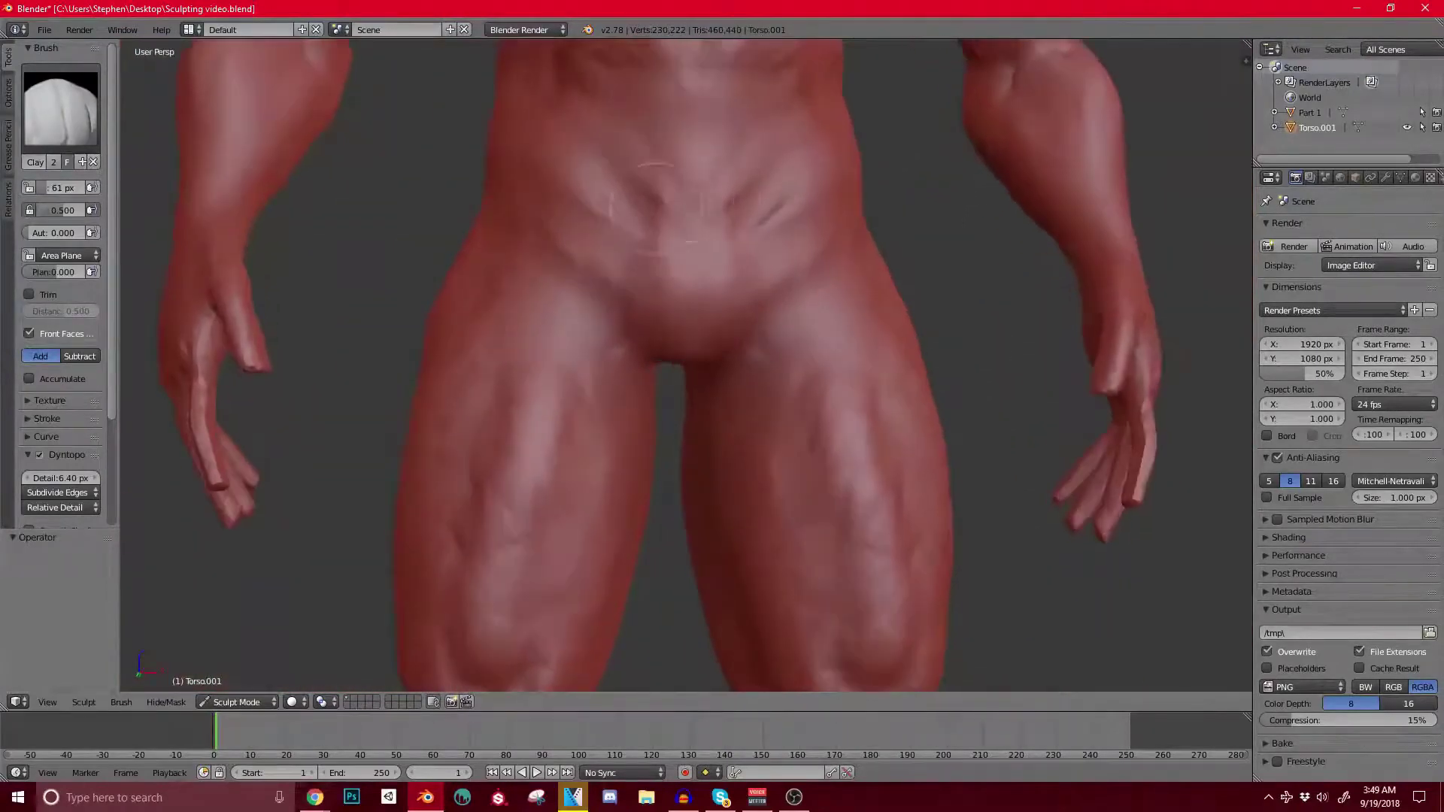
Step: Touch up the middle of the lower abdomen between the navel and the groin
shift+middle_drag(643, 301, 615, 503)
scroll(615, 502, up, 1)
scroll(613, 275, down, 4)
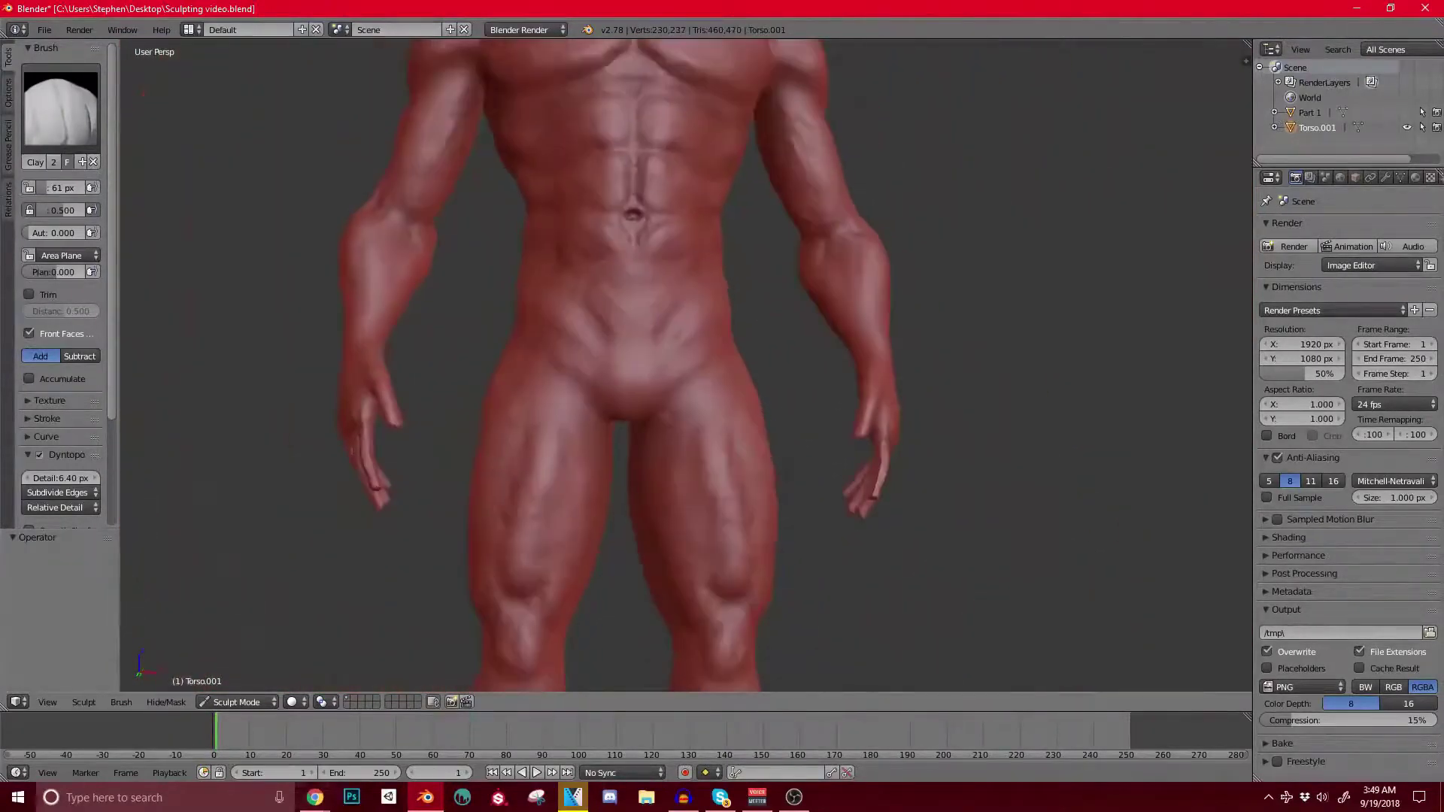
scroll(639, 316, up, 3)
drag(641, 257, 636, 273)
shift+middle_drag(640, 271, 617, 404)
scroll(613, 332, up, 3)
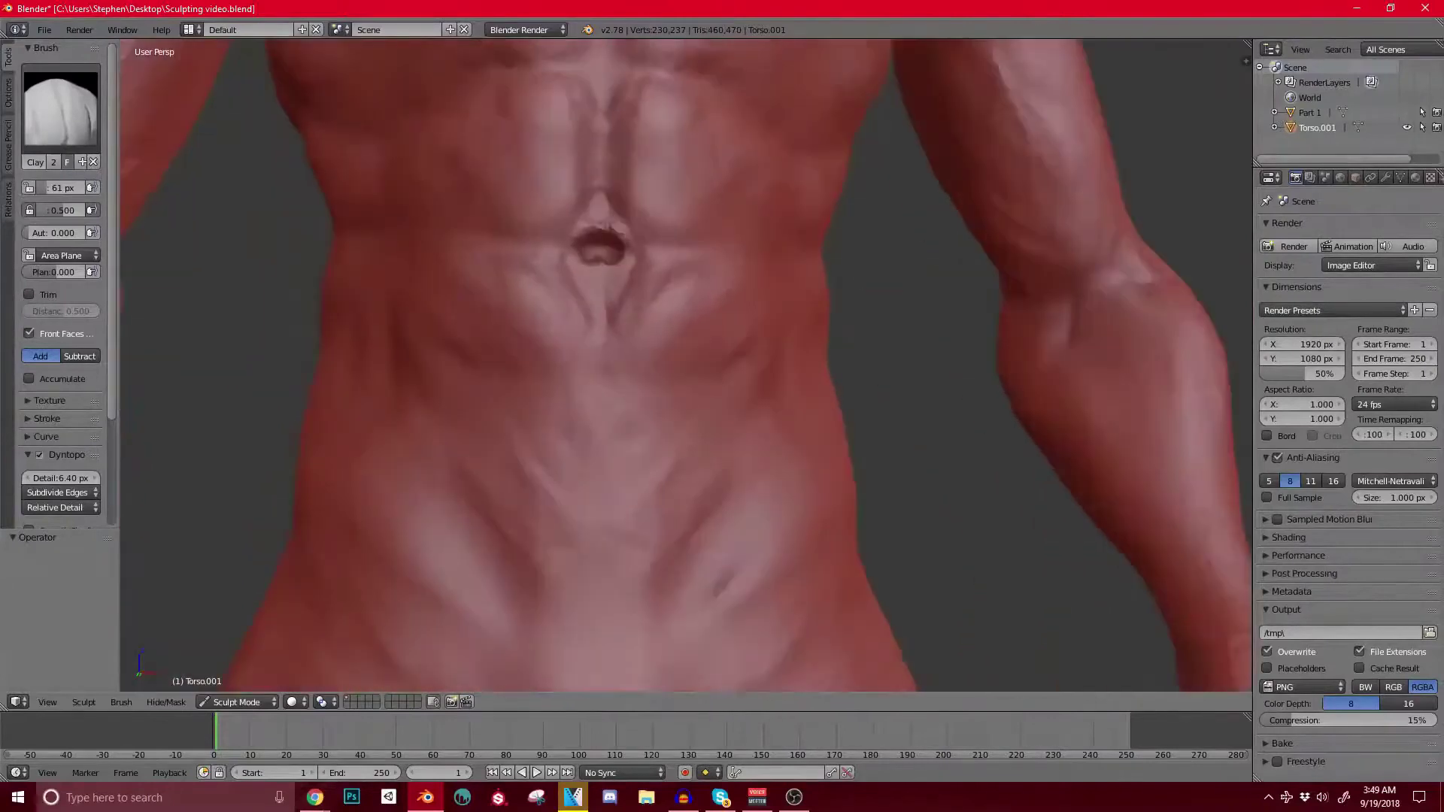
Step: Build up the muscle along the side of the neck from behind the jaw towards the collarbone
scroll(647, 301, down, 3)
shift+middle_drag(667, 270, 615, 485)
scroll(615, 485, down, 2)
mouse_move(636, 316)
middle_down()
mouse_move(572, 331)
mouse_move(722, 297)
mouse_move(601, 312)
mouse_move(703, 451)
middle_up()
scroll(662, 308, up, 3)
mouse_move(677, 338)
middle_down()
mouse_move(606, 335)
mouse_move(624, 358)
middle_up()
scroll(639, 339, up, 3)
scroll(639, 361, up, 1)
mouse_move(656, 414)
mouse_down()
mouse_move(586, 409)
mouse_move(554, 328)
mouse_up()
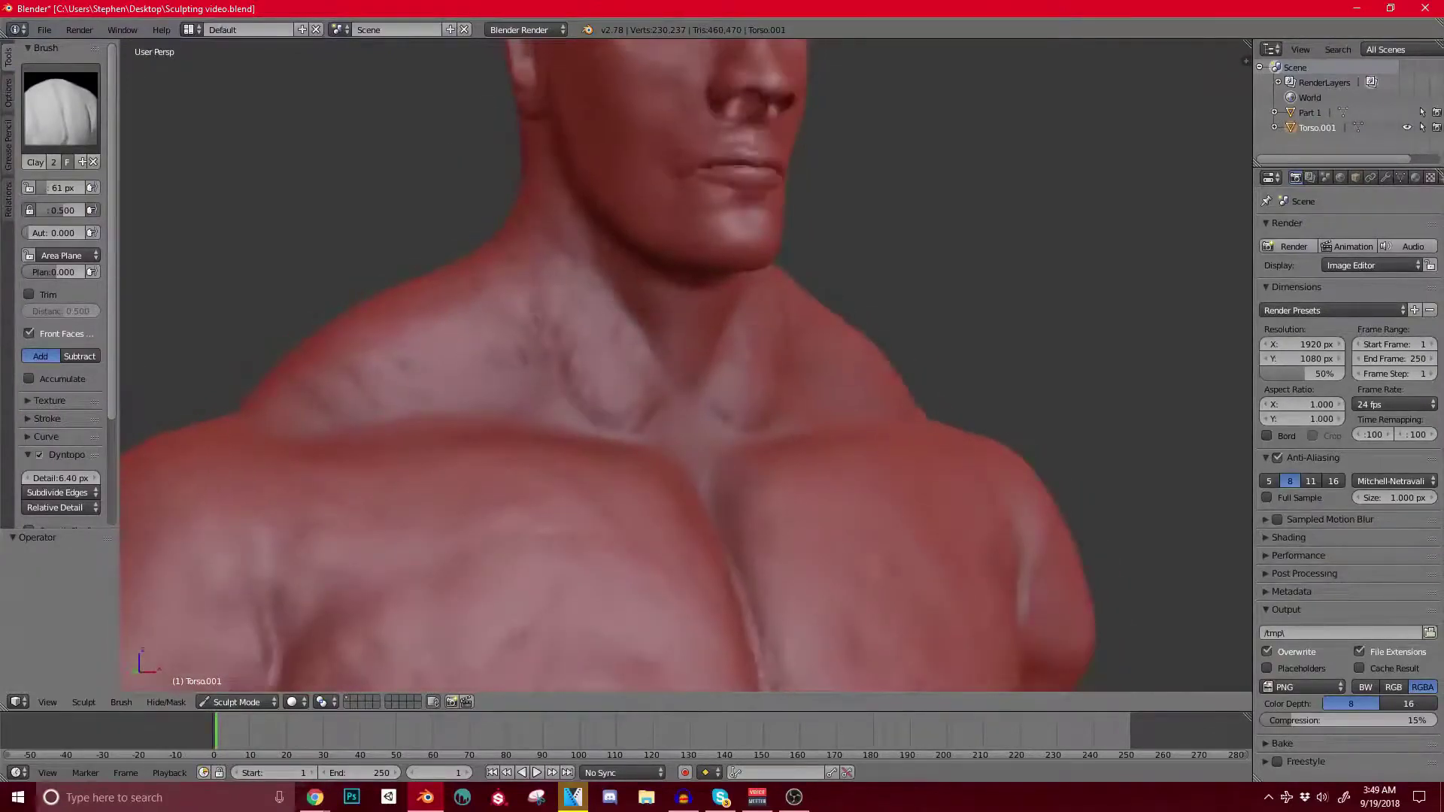
middle_drag(560, 339, 651, 340)
drag(620, 164, 645, 218)
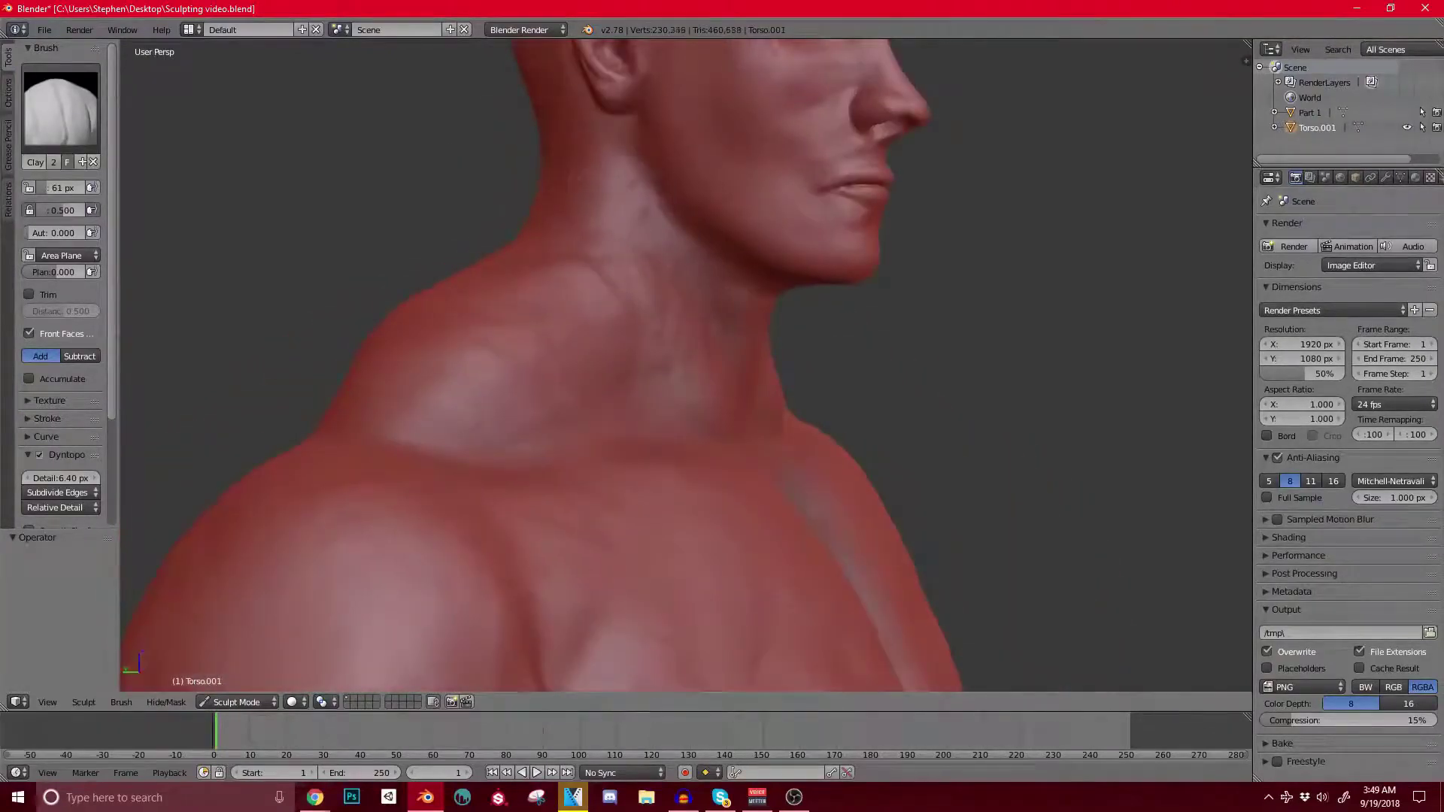
Step: Fill out the trapezius between the neck and the shoulder from the side and the back
shift+middle_drag(646, 286, 629, 328)
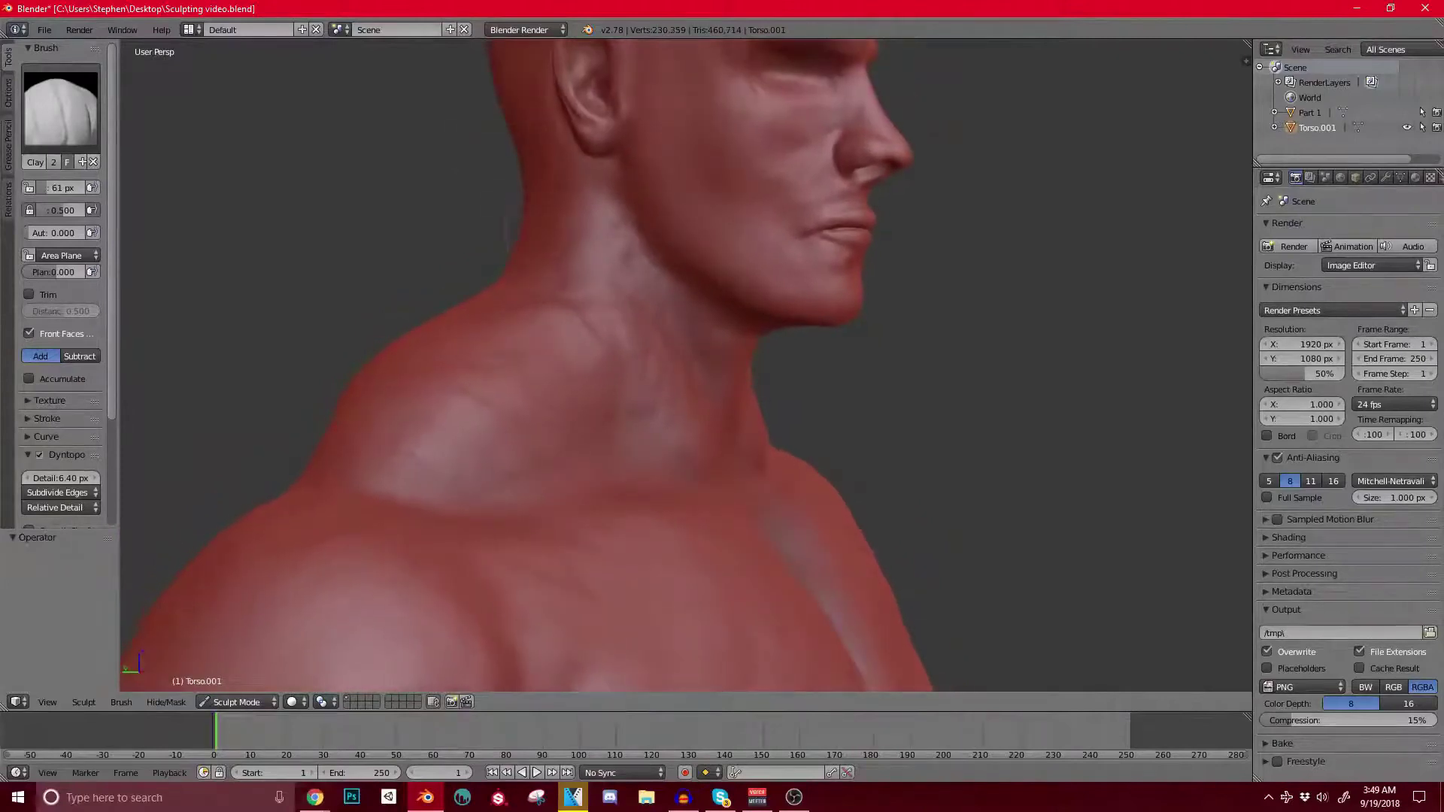
middle_drag(601, 338, 725, 343)
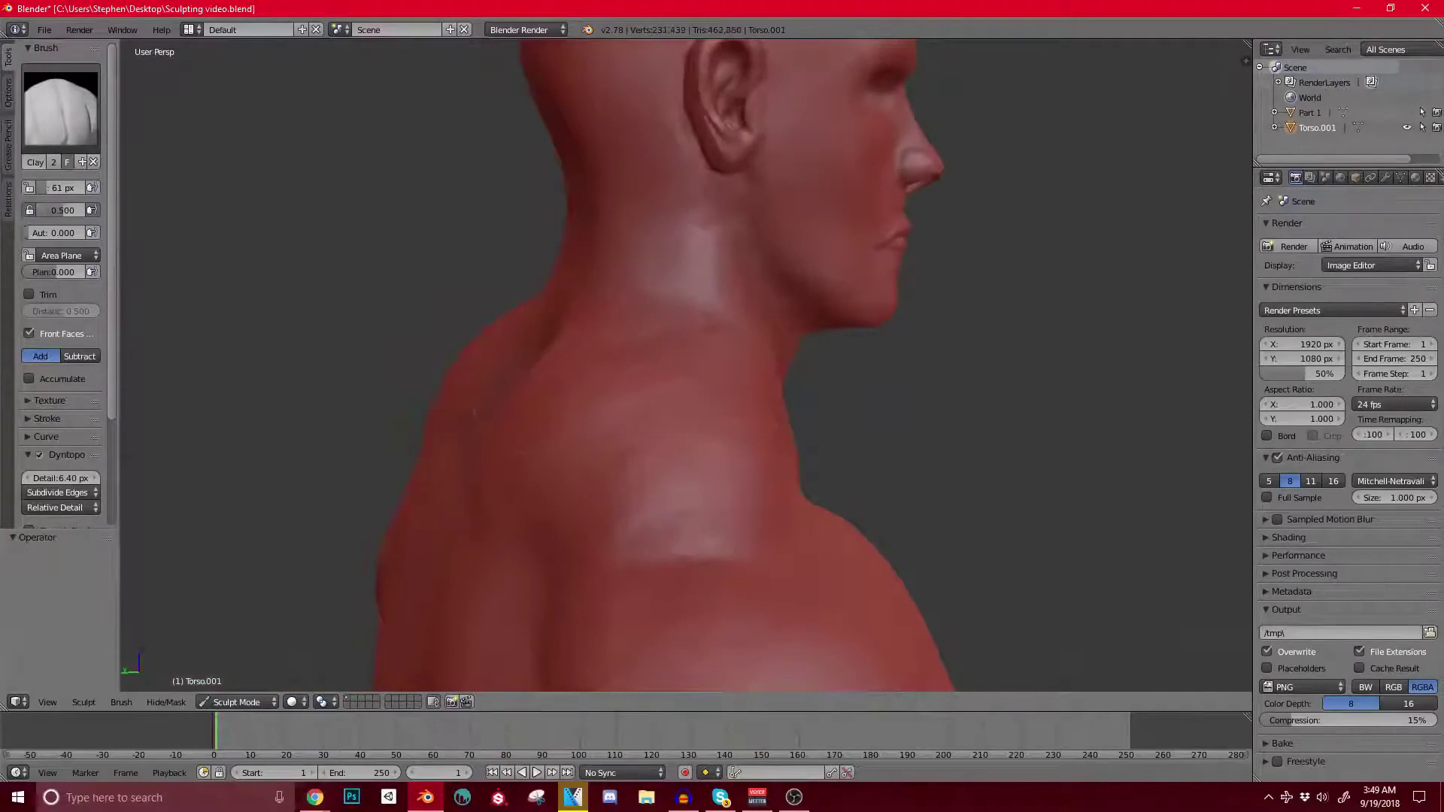
middle_drag(474, 413, 527, 412)
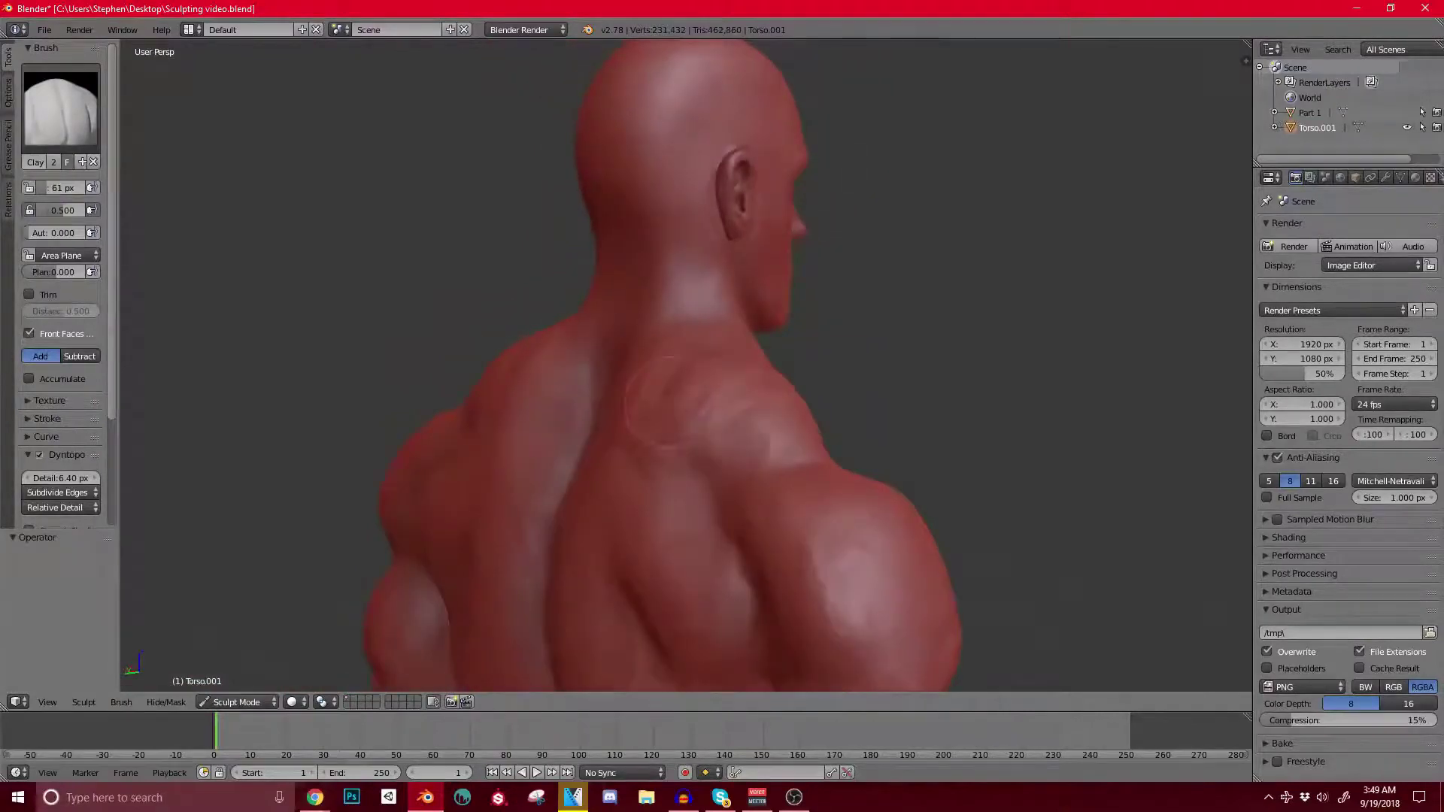
mouse_move(660, 397)
middle_down()
mouse_move(681, 368)
mouse_move(632, 372)
mouse_move(688, 378)
mouse_move(602, 361)
middle_up()
drag(580, 378, 599, 358)
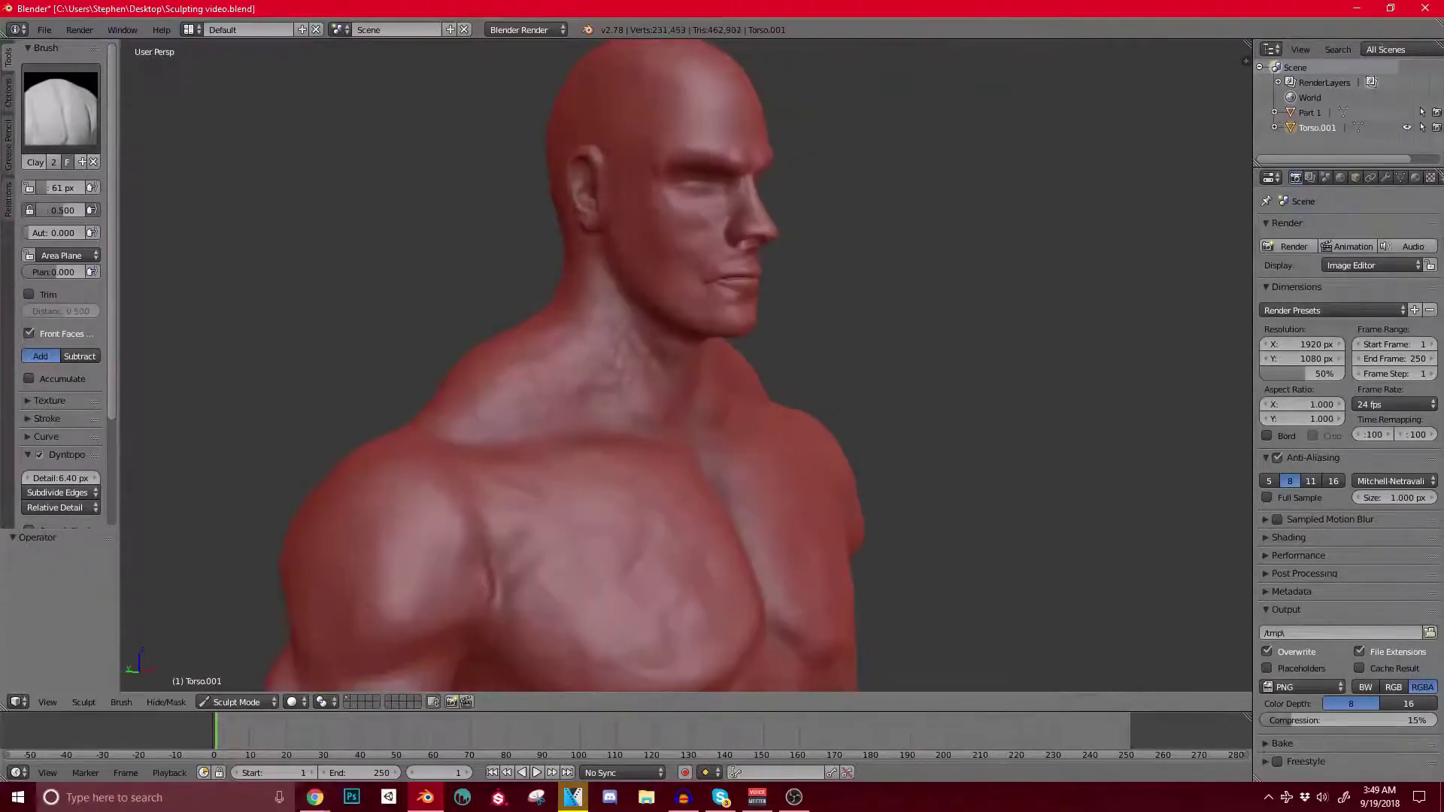
Step: Strengthen the neck muscle running from below the ear to the pit of the throat and define its edges
mouse_move(613, 354)
middle_down()
mouse_move(485, 332)
mouse_move(771, 395)
mouse_move(843, 379)
mouse_move(797, 383)
middle_up()
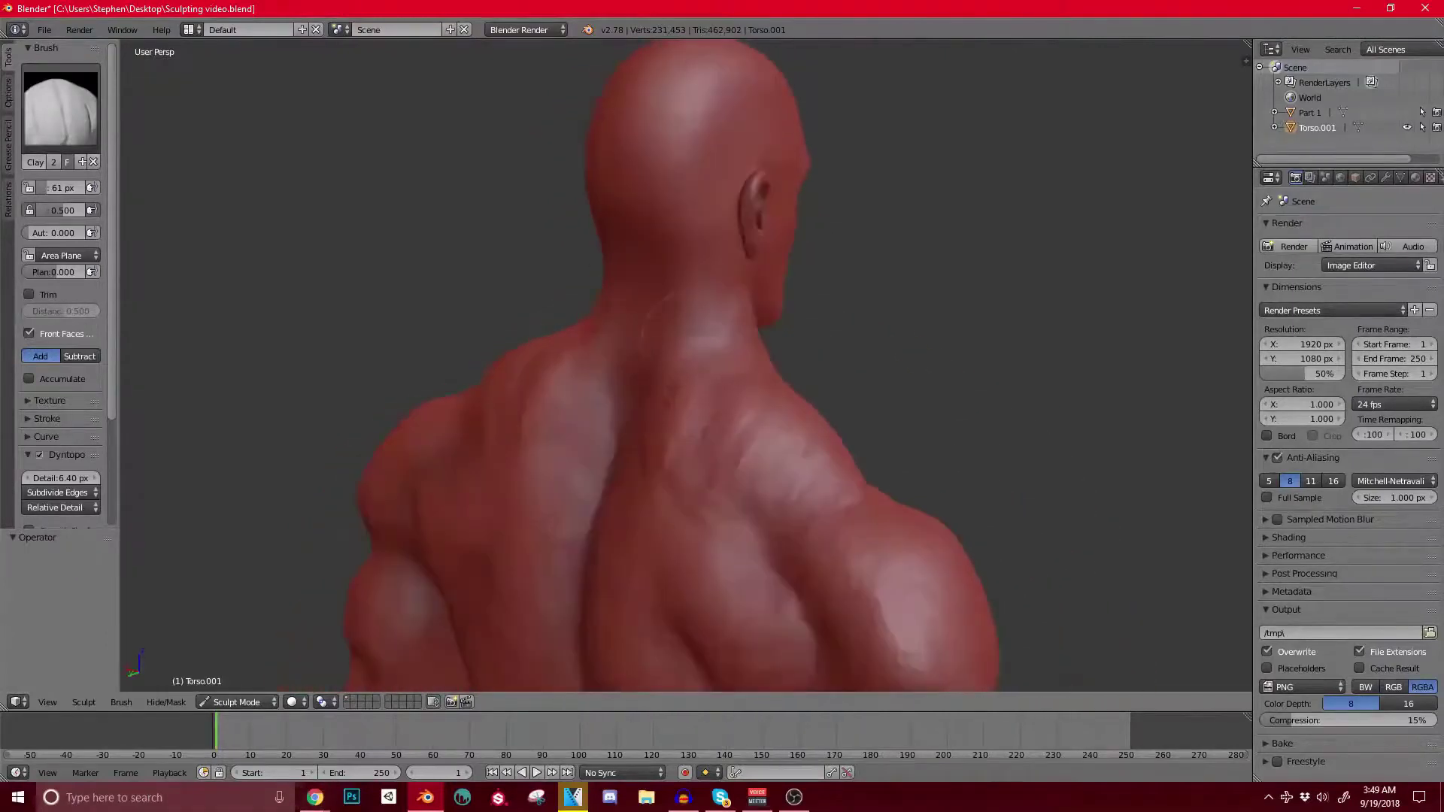
middle_drag(695, 334, 376, 346)
scroll(647, 383, up, 2)
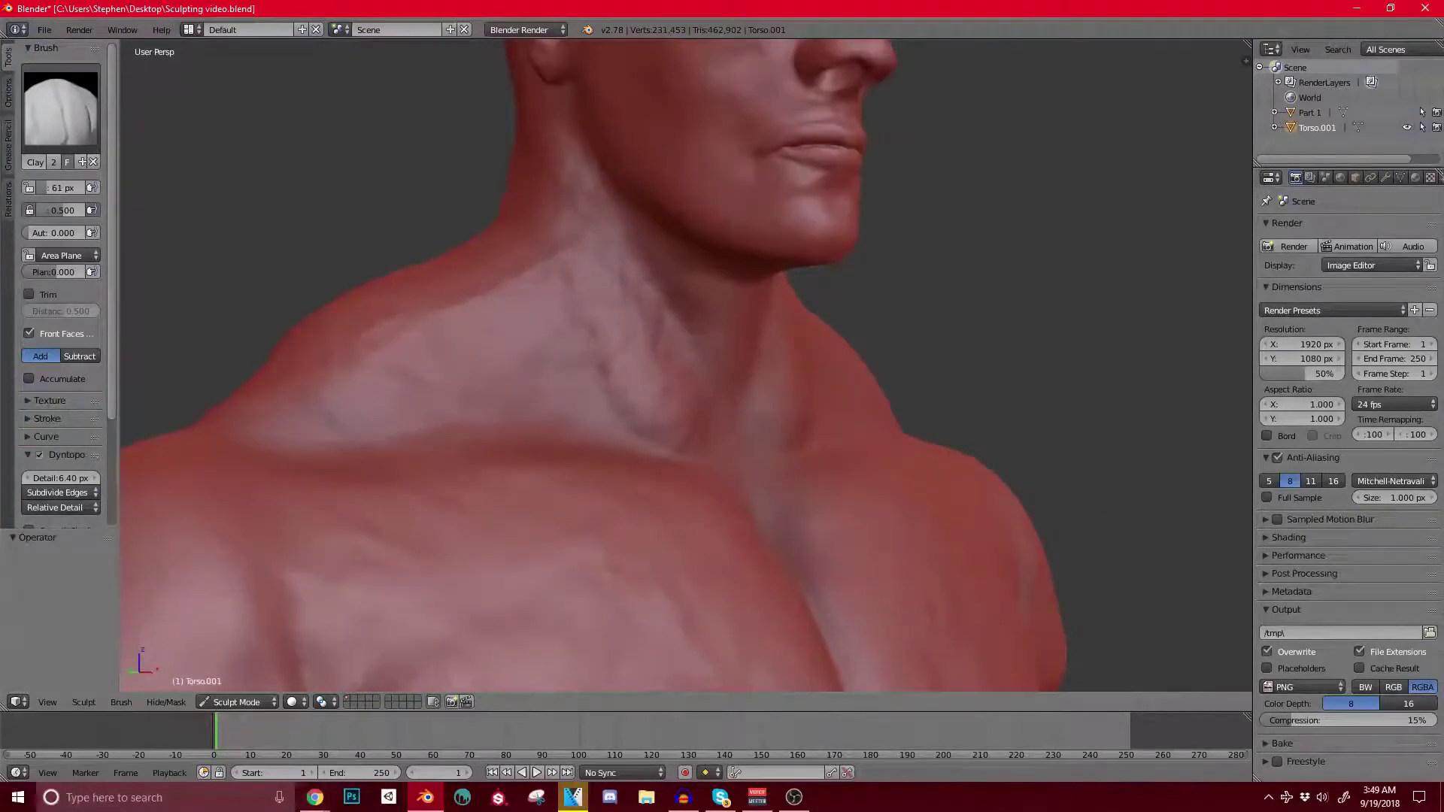
drag(606, 376, 566, 258)
middle_drag(575, 264, 677, 263)
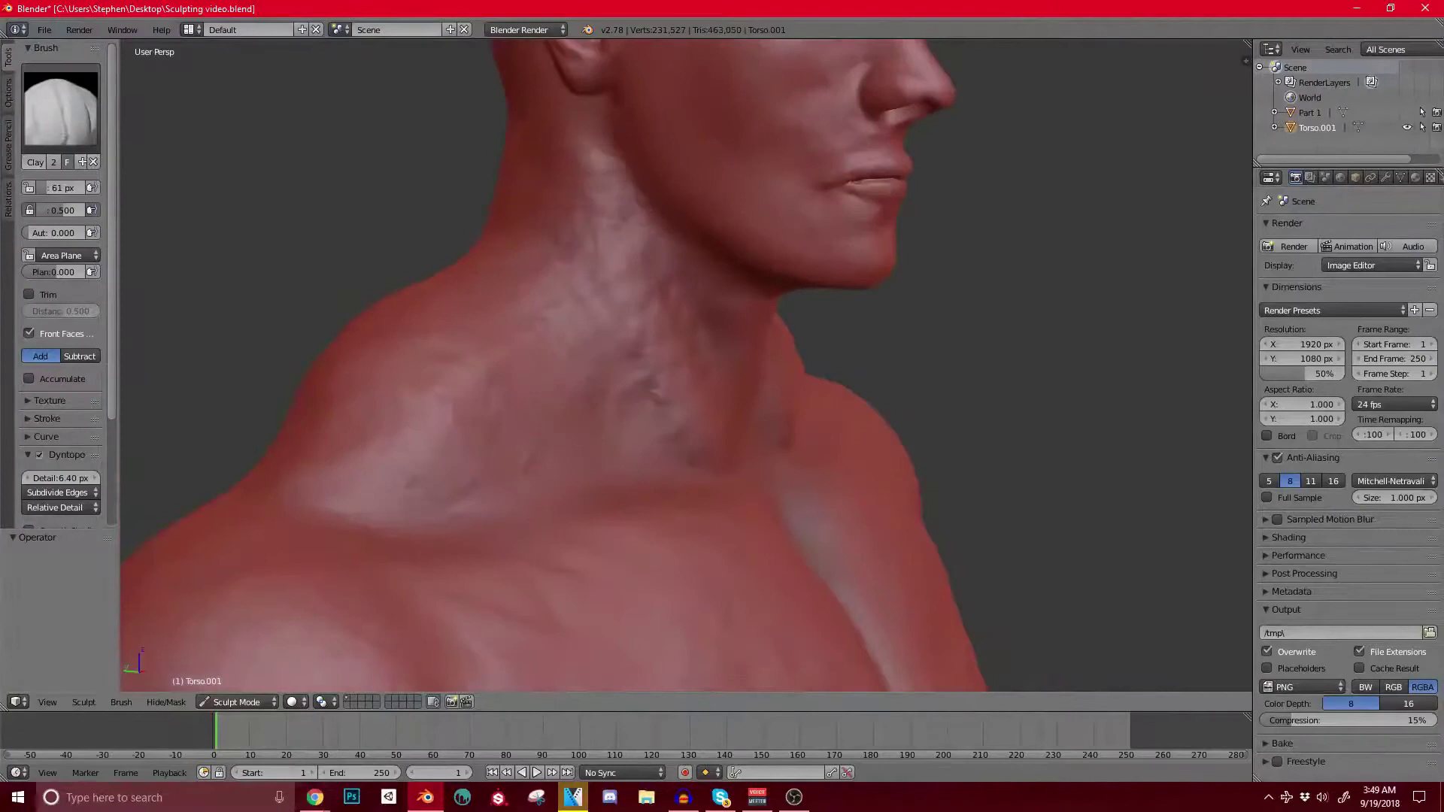
drag(602, 188, 573, 127)
middle_drag(574, 126, 440, 131)
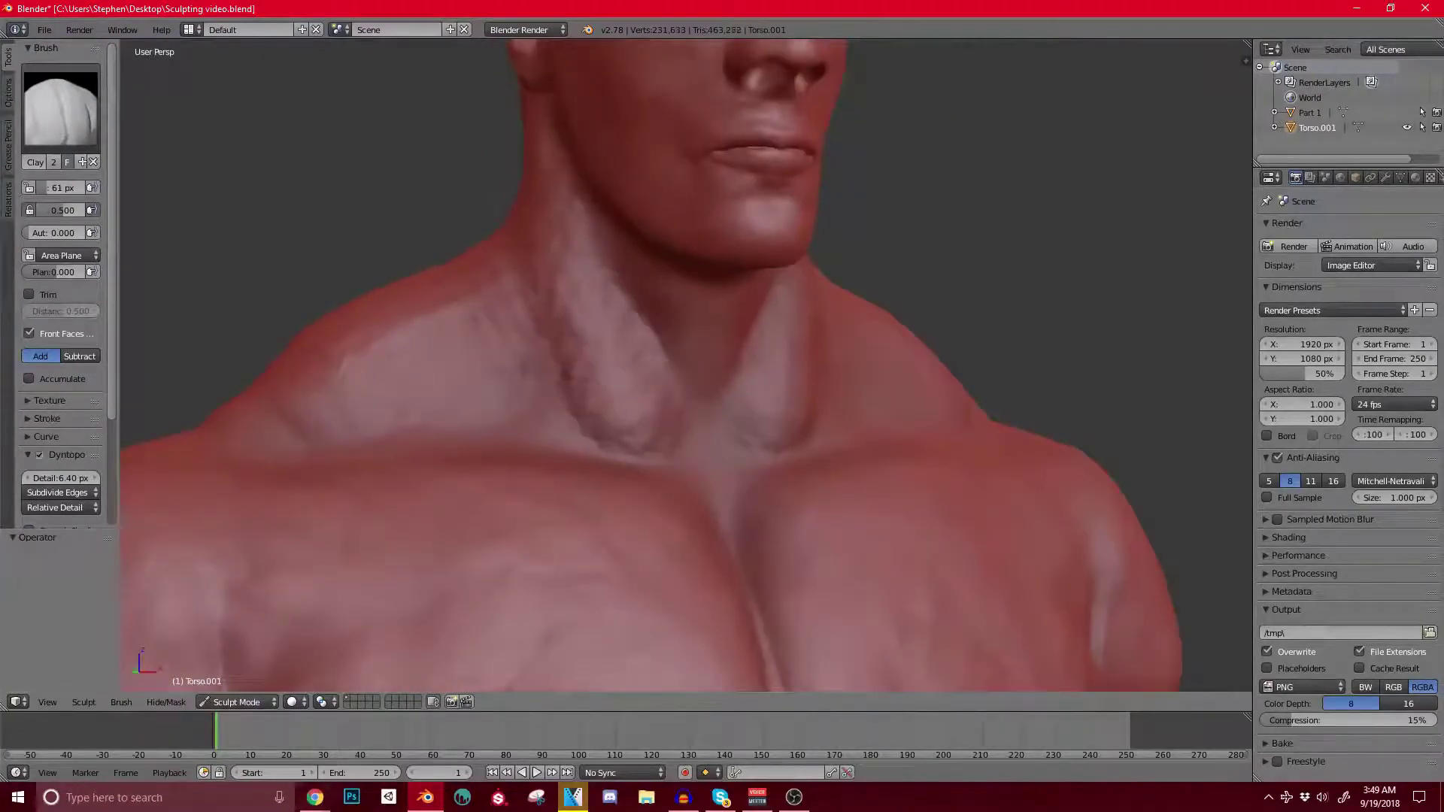
scroll(617, 361, up, 1)
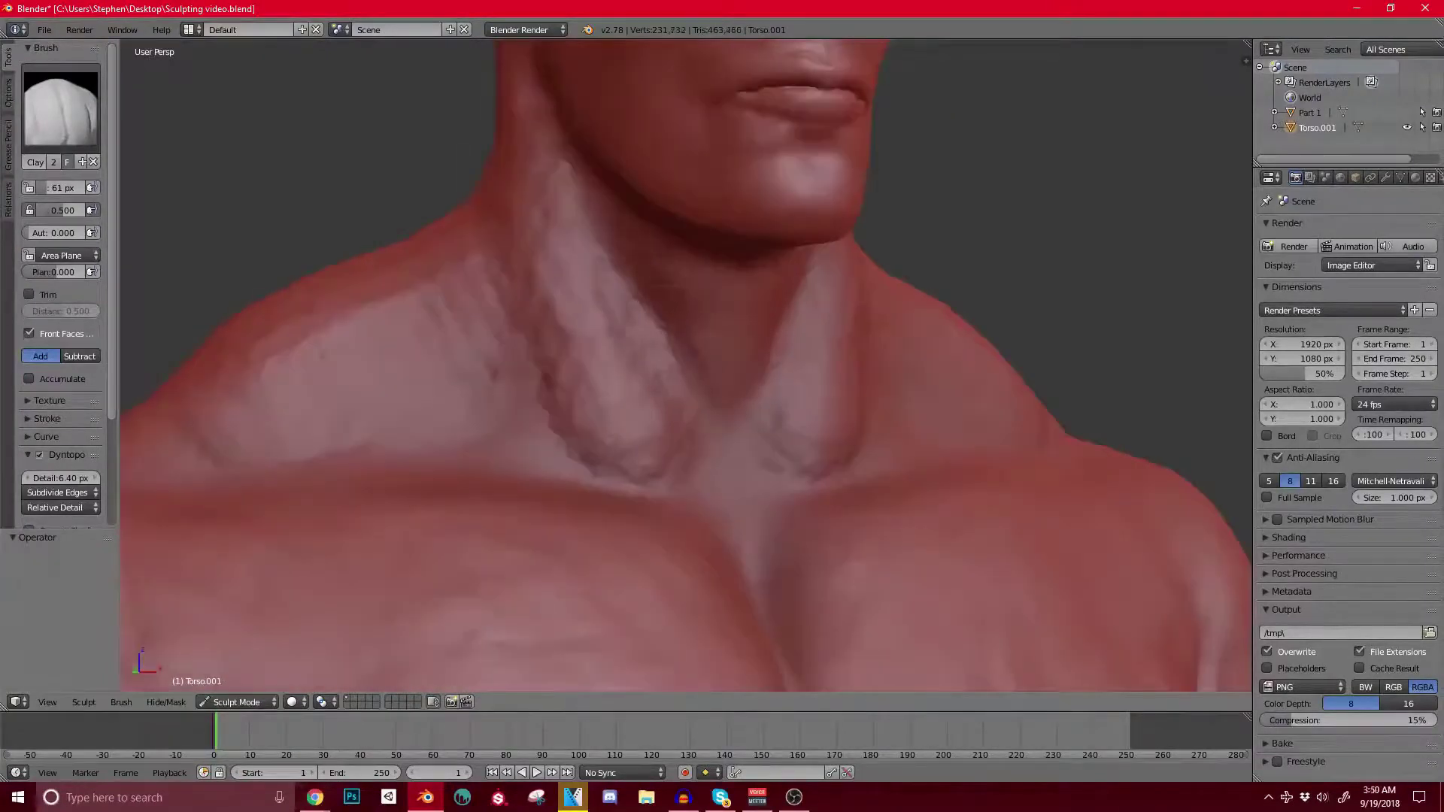
scroll(685, 365, down, 3)
middle_drag(526, 197, 447, 233)
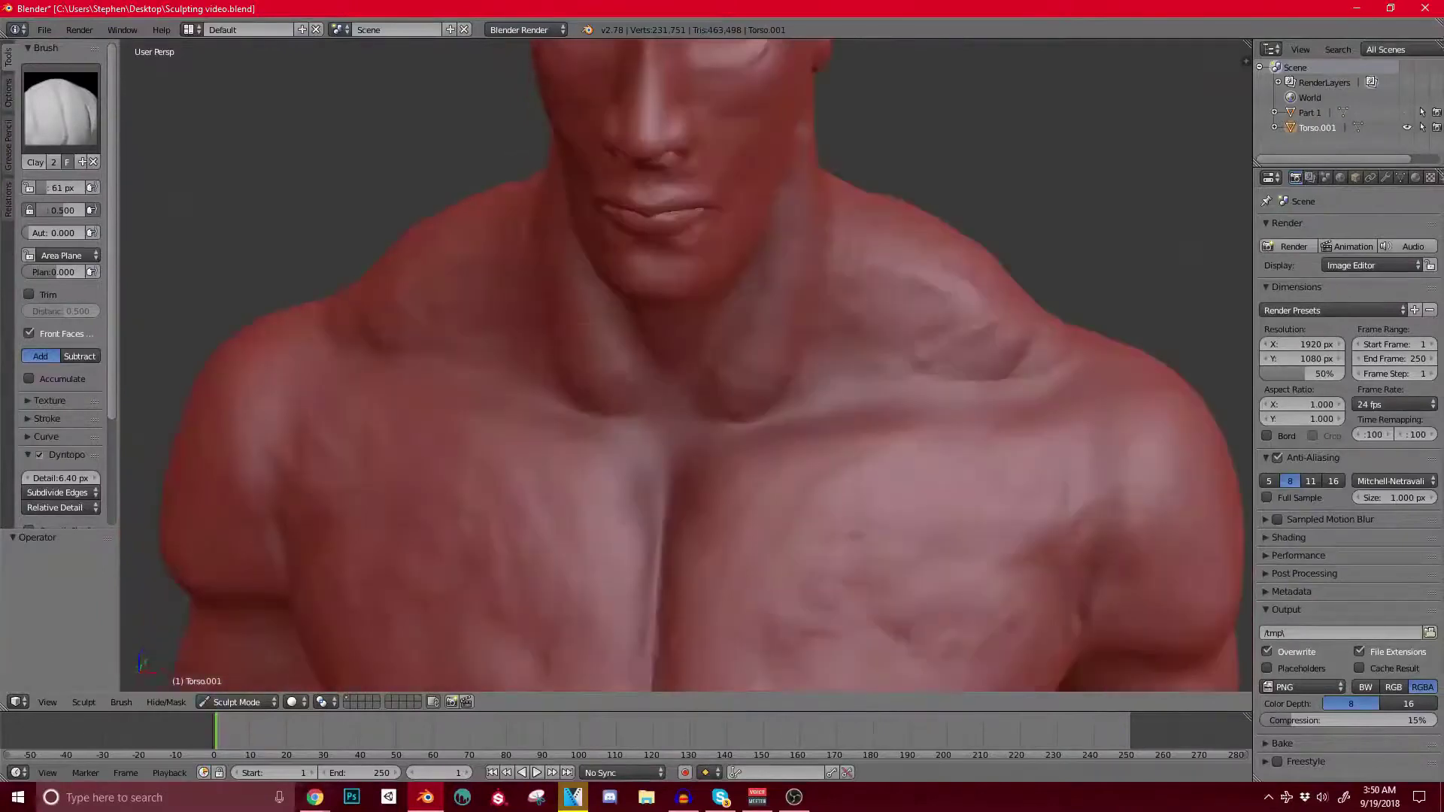
Step: Define the inner ends of the neck muscles at the pit of the throat and build up the front of the throat
drag(639, 400, 573, 389)
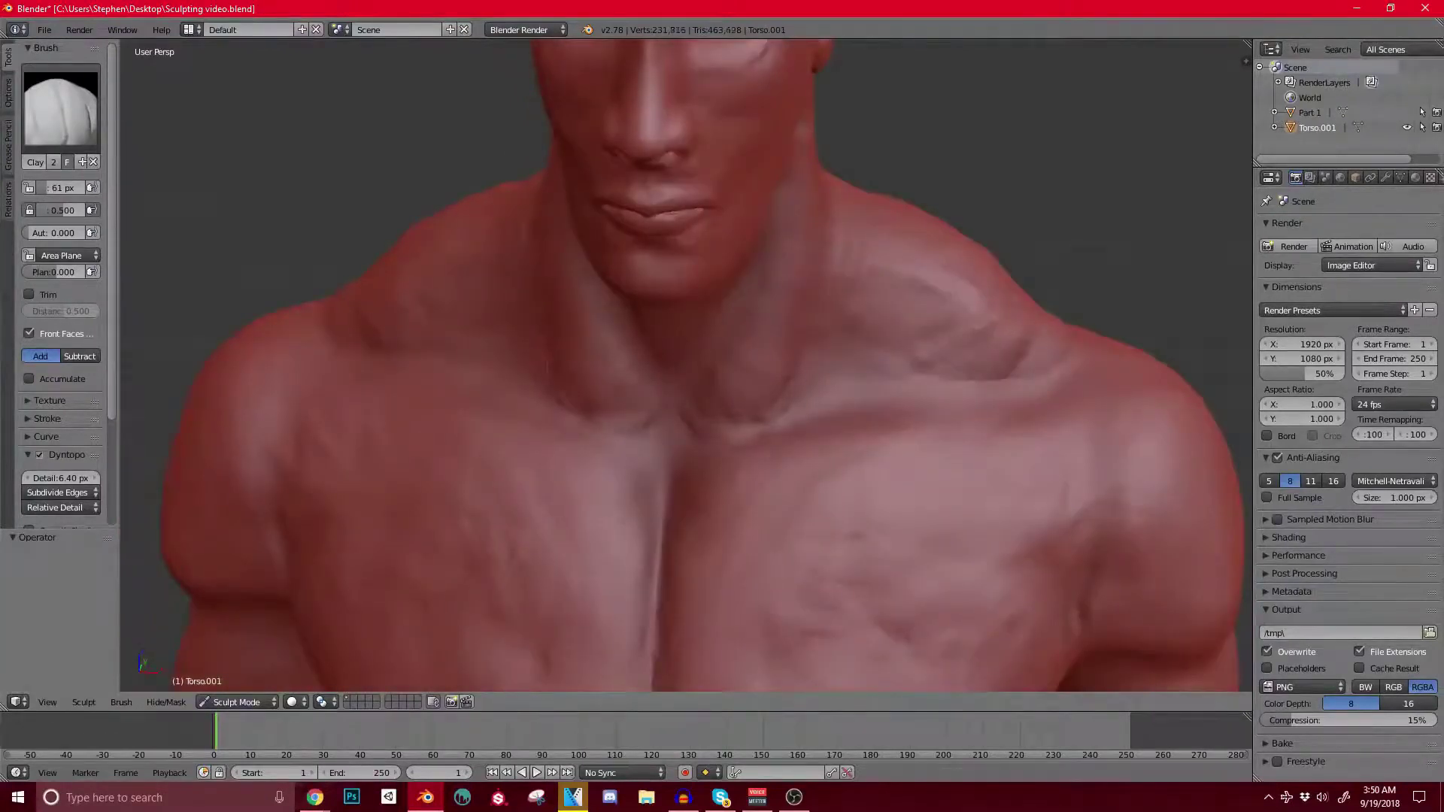
mouse_move(599, 420)
middle_down()
mouse_move(560, 376)
mouse_move(594, 358)
mouse_move(639, 395)
middle_up()
scroll(617, 368, up, 2)
mouse_move(628, 365)
mouse_down()
mouse_move(659, 331)
mouse_move(628, 264)
mouse_up()
middle_drag(628, 301, 640, 161)
mouse_move(628, 327)
shift+mouse_down()
mouse_move(656, 322)
mouse_move(636, 282)
mouse_move(654, 218)
shift+mouse_up()
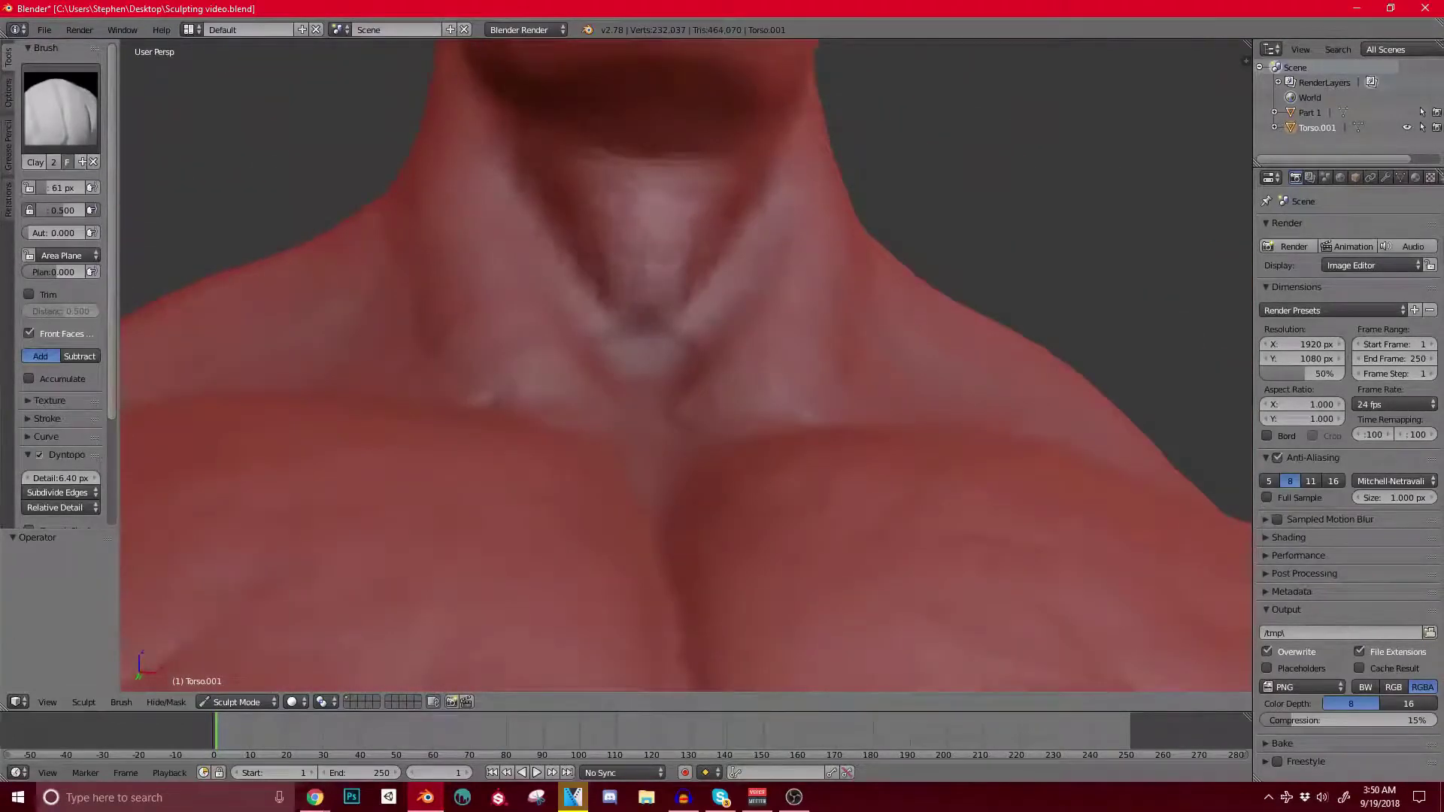
mouse_move(645, 301)
mouse_down()
mouse_move(594, 278)
mouse_move(652, 241)
mouse_up()
scroll(662, 238, down, 3)
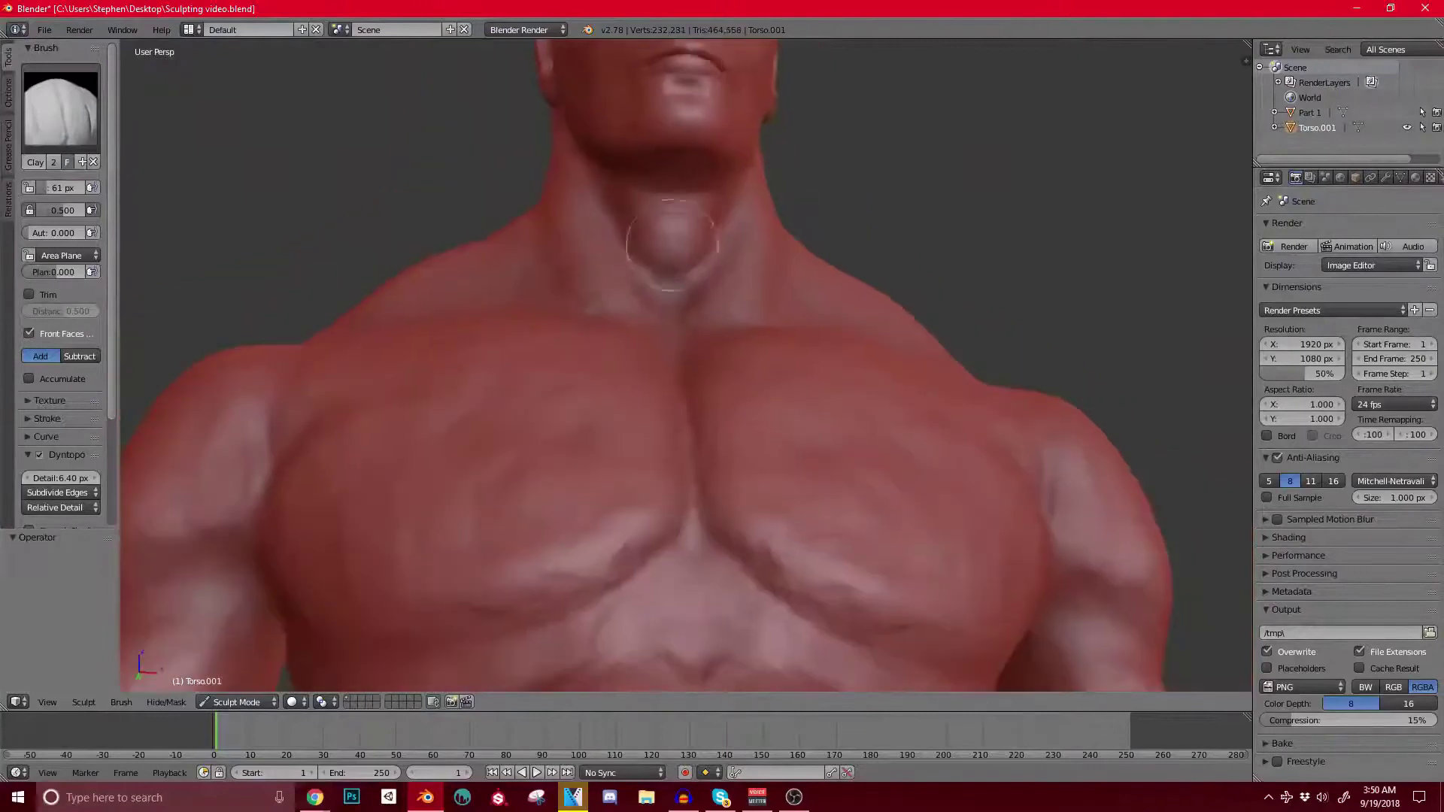
Step: Shape the Adam's apple at the middle of the throat with clay strokes from the front
scroll(774, 291, up, 2)
mouse_move(669, 237)
middle_down()
mouse_move(774, 290)
mouse_move(669, 239)
middle_up()
drag(674, 242, 645, 244)
mouse_move(645, 244)
middle_down()
mouse_move(685, 216)
mouse_move(635, 175)
mouse_move(715, 202)
middle_up()
mouse_move(653, 214)
mouse_down()
mouse_move(709, 203)
mouse_move(707, 189)
mouse_up()
Step: Refine the profile of the throat between the underside of the jaw and the Adam's apple from the side
scroll(707, 190, down, 5)
middle_drag(711, 193, 846, 315)
shift+middle_drag(846, 316, 696, 378)
scroll(695, 377, up, 5)
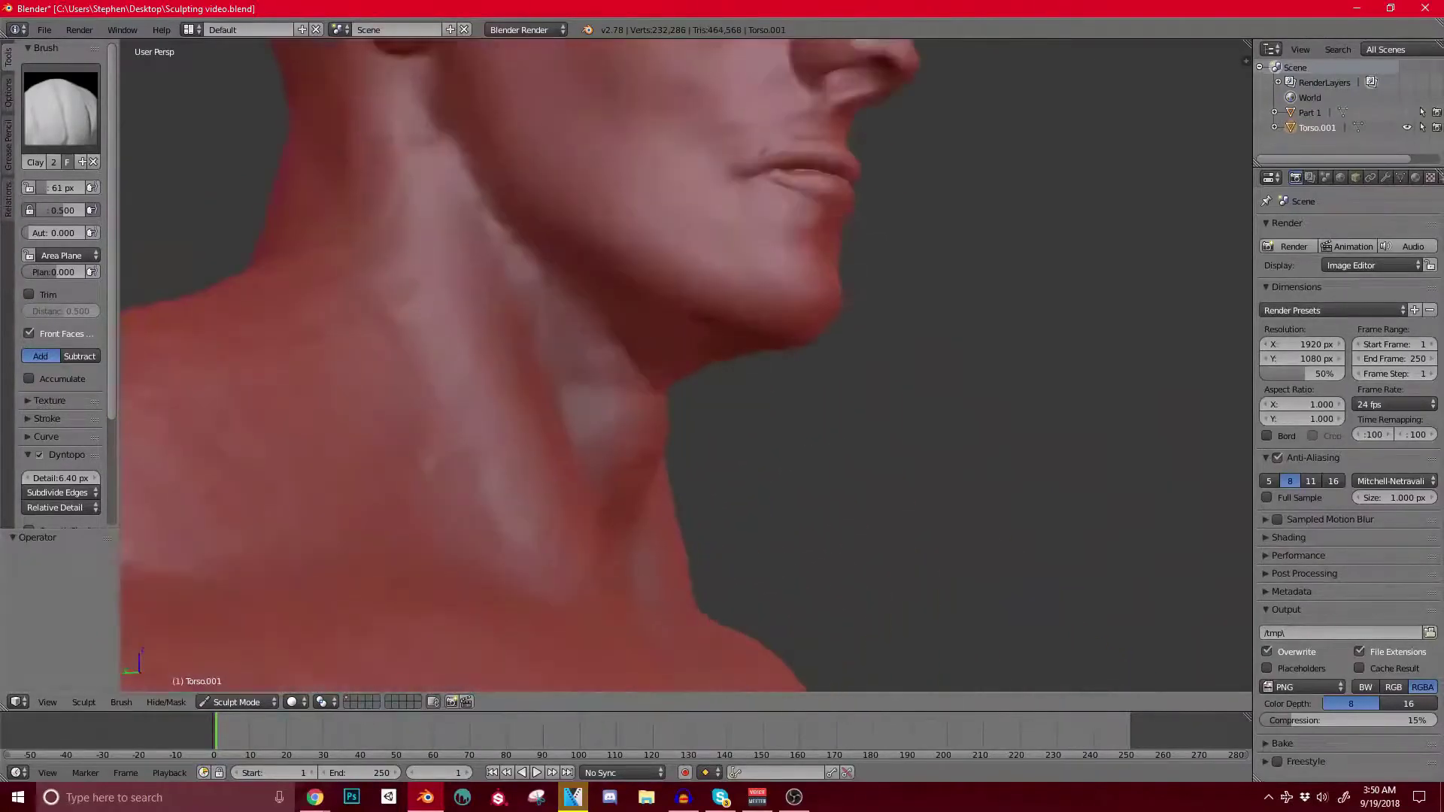
middle_drag(722, 197, 774, 263)
drag(782, 287, 734, 289)
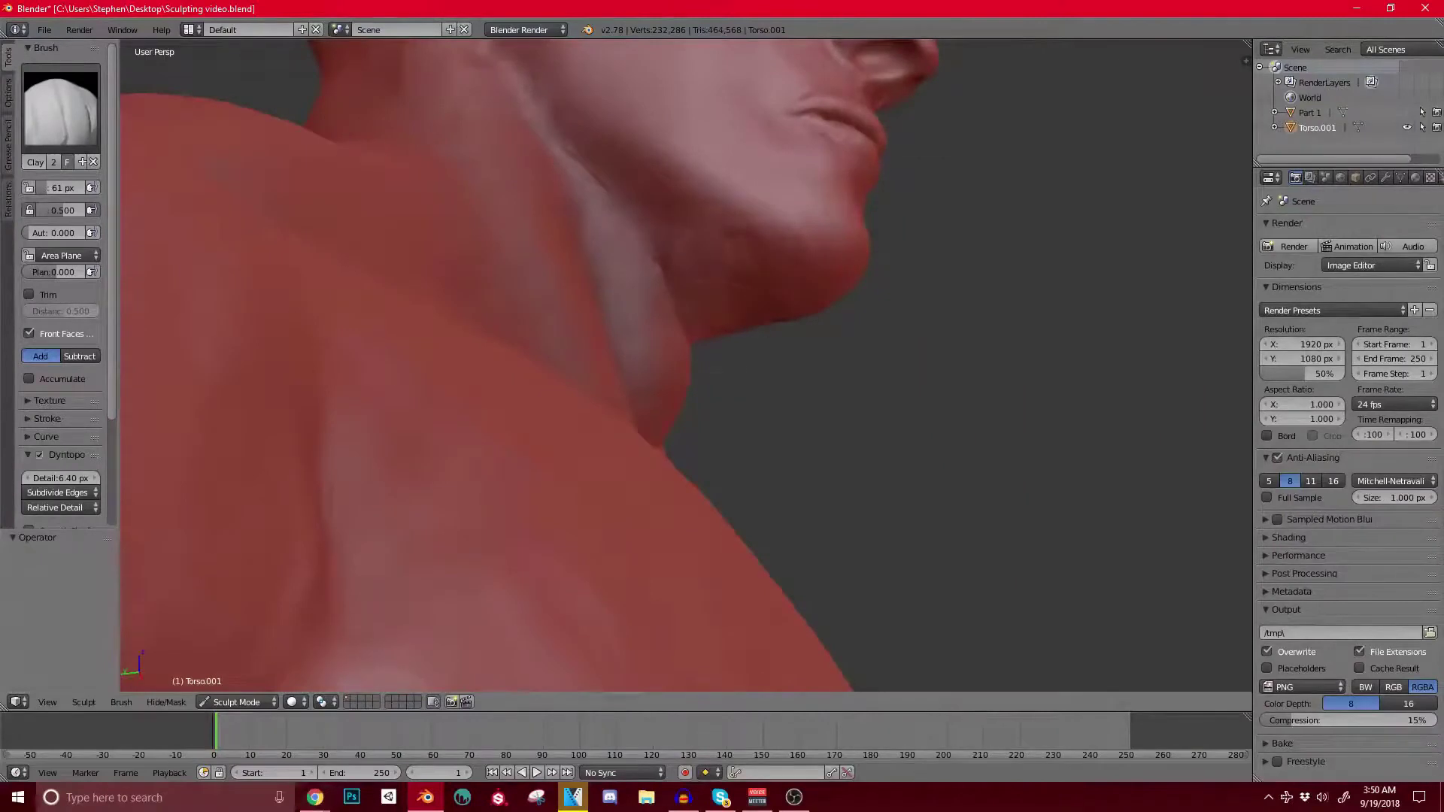
scroll(741, 275, down, 5)
middle_drag(741, 255, 770, 250)
middle_drag(681, 289, 748, 297)
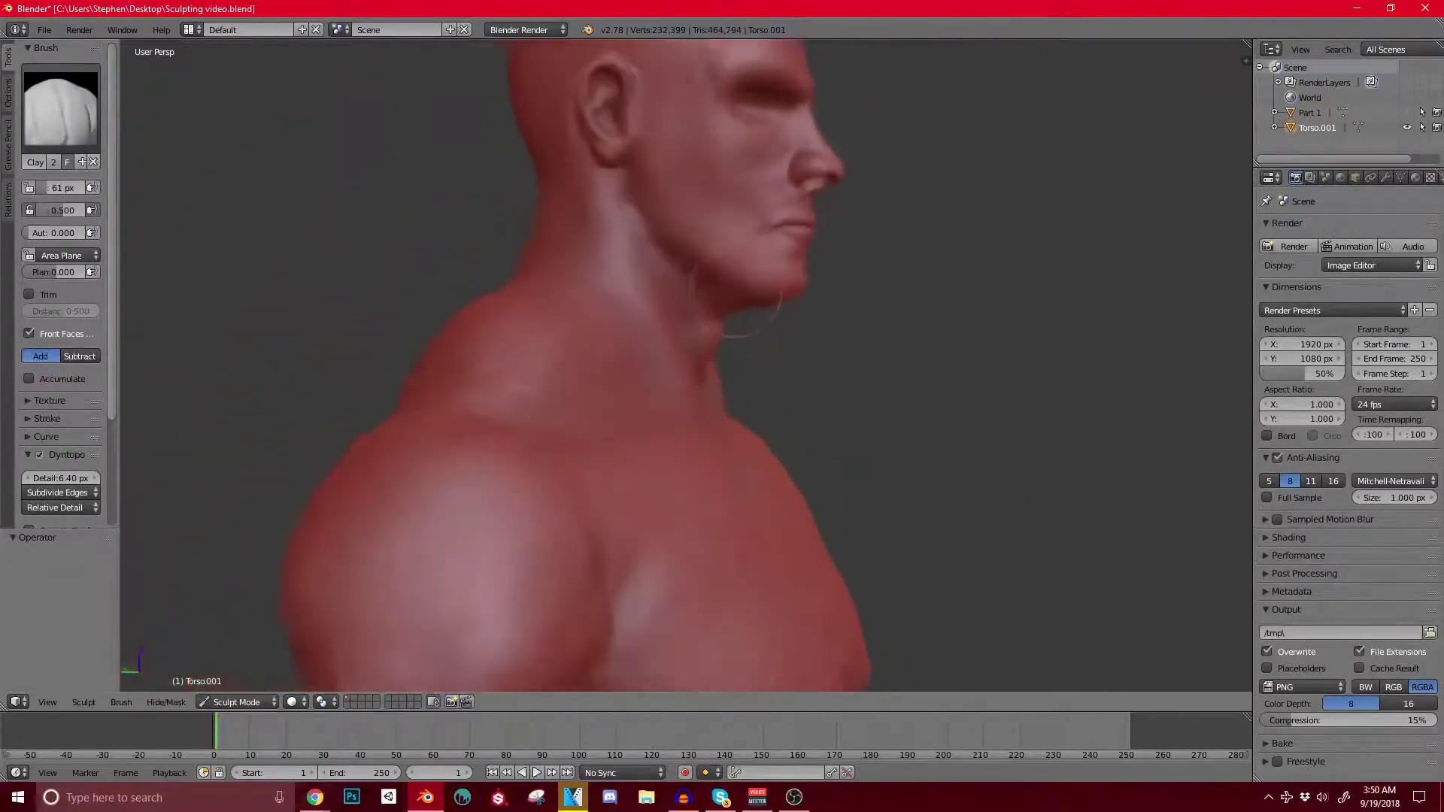
Step: Switch to the Grab brush with a 112 px radius and save the file over the existing one
scroll(830, 281, up, 2)
key(g)
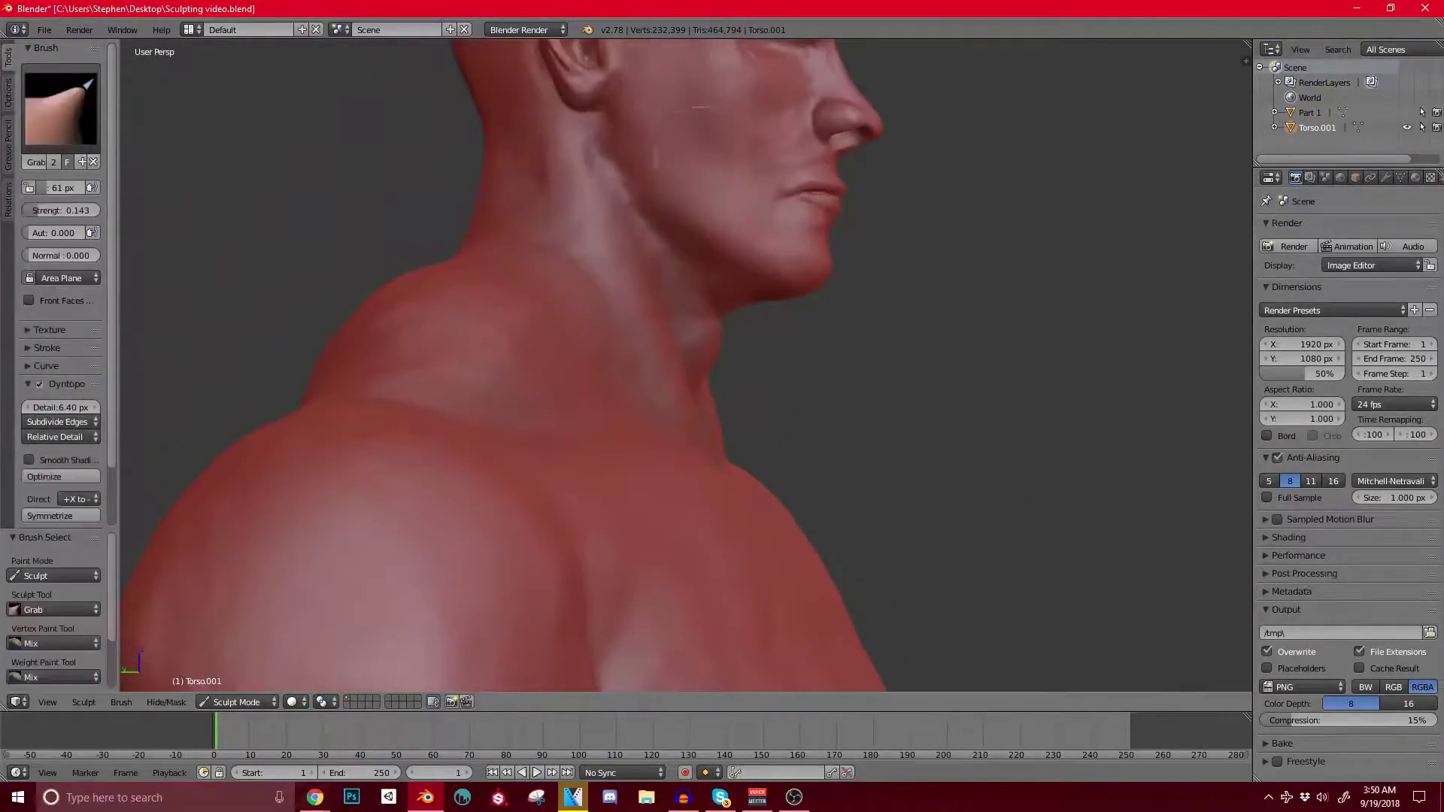
key(bracketright)
key(bracketright)
key(bracketright)
key(bracketright)
key(bracketright)
key(bracketright)
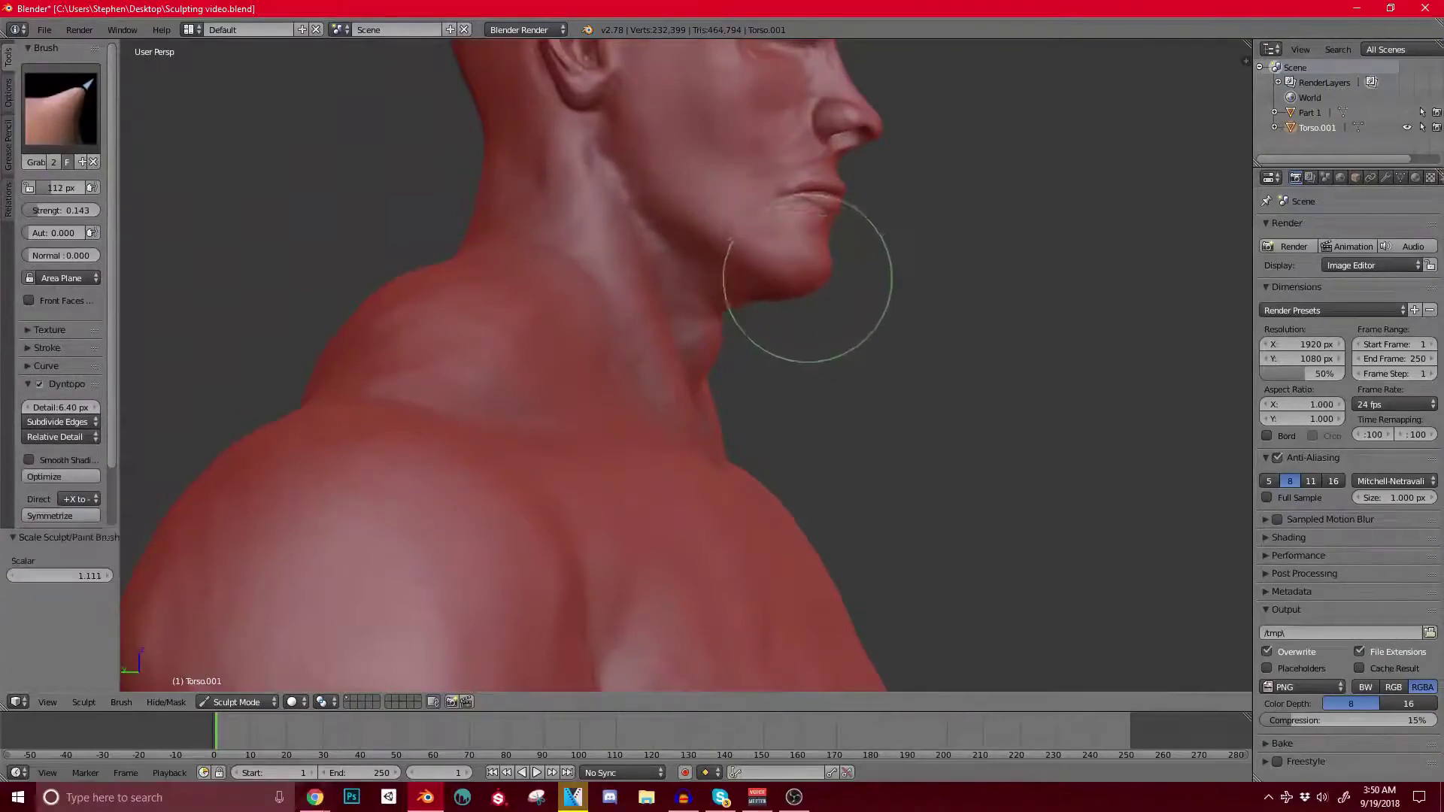
mouse_move(802, 303)
middle_down()
mouse_move(715, 281)
mouse_move(670, 241)
mouse_move(757, 306)
mouse_move(735, 284)
middle_up()
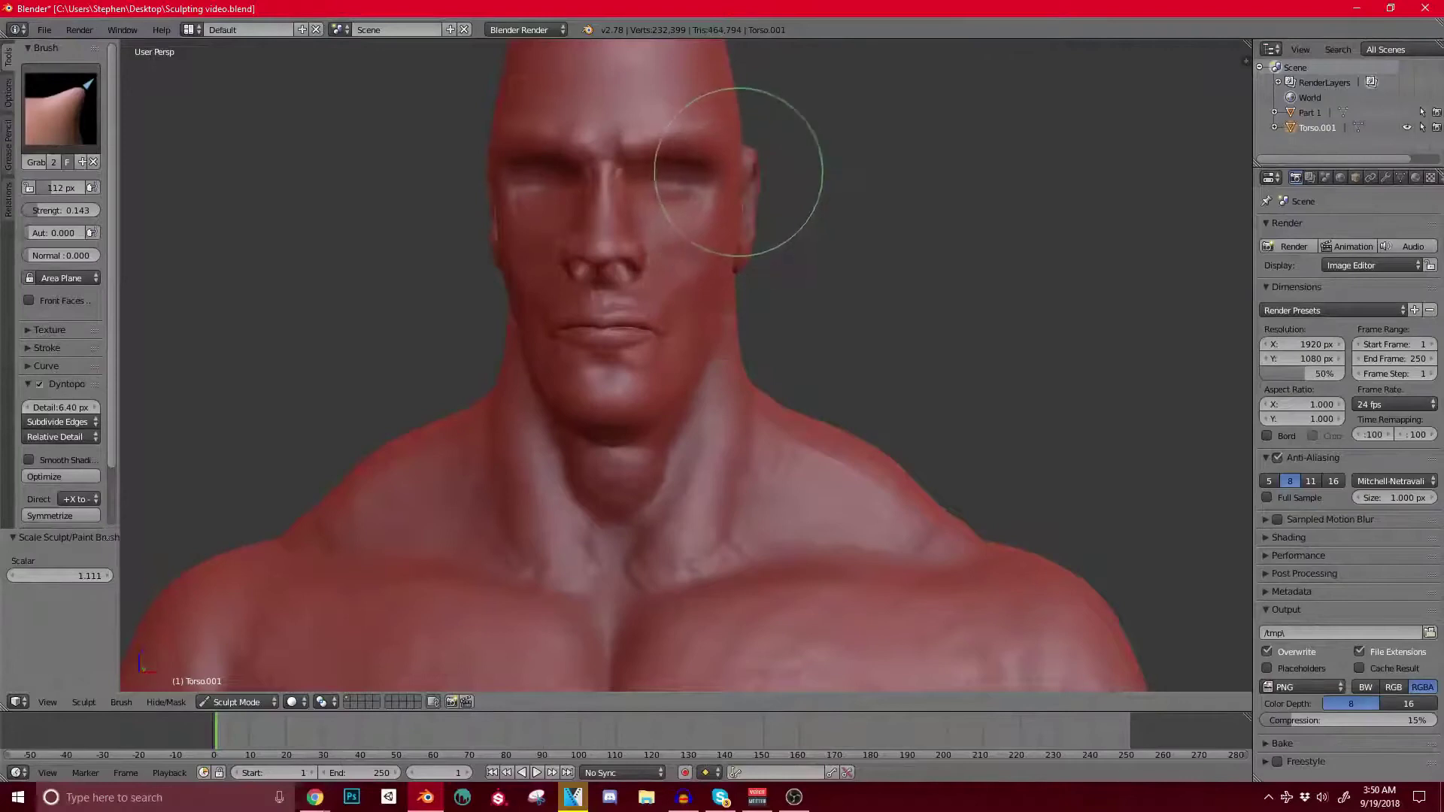
mouse_move(747, 242)
middle_down()
mouse_move(616, 248)
mouse_move(677, 271)
middle_up()
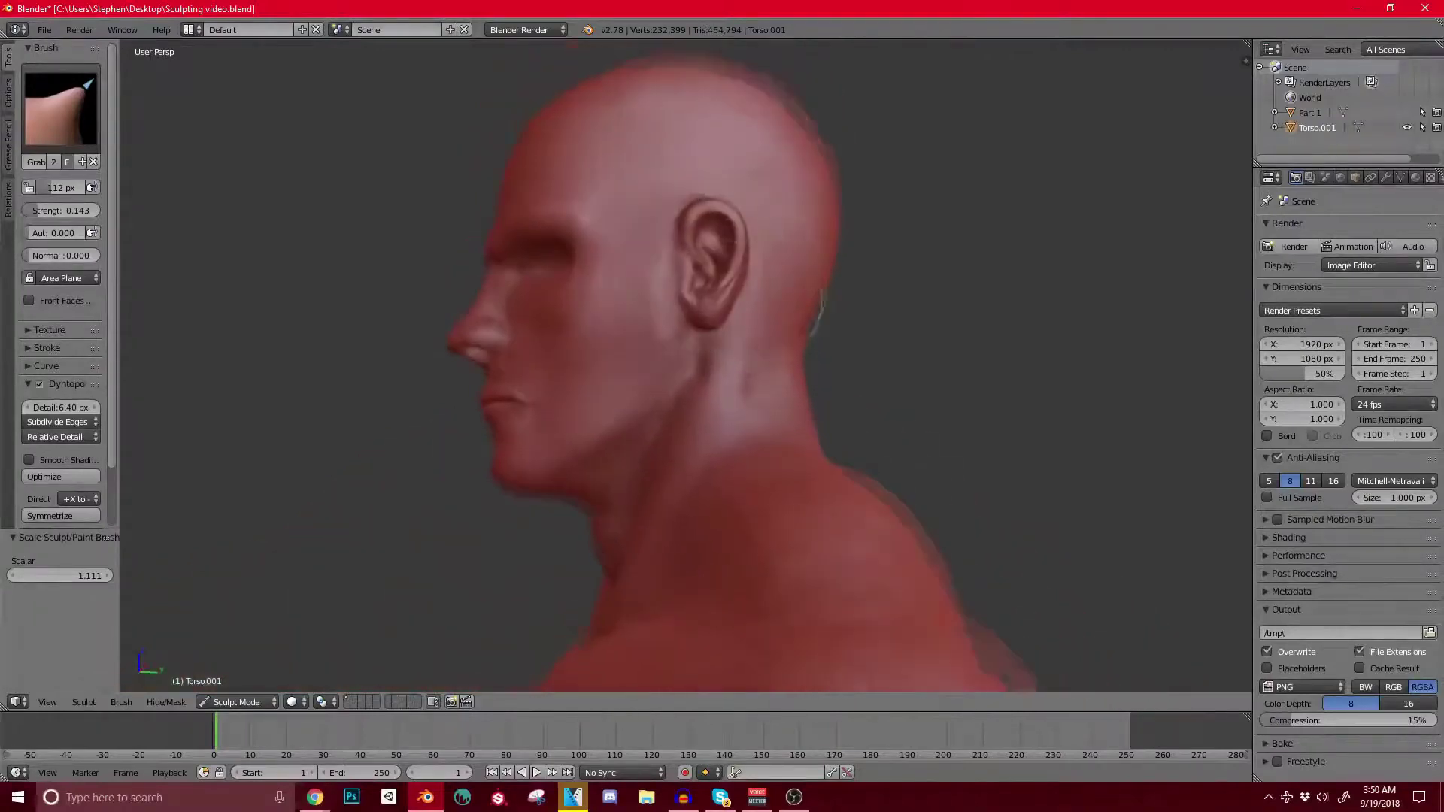
key(ctrl+s)
click(632, 381)
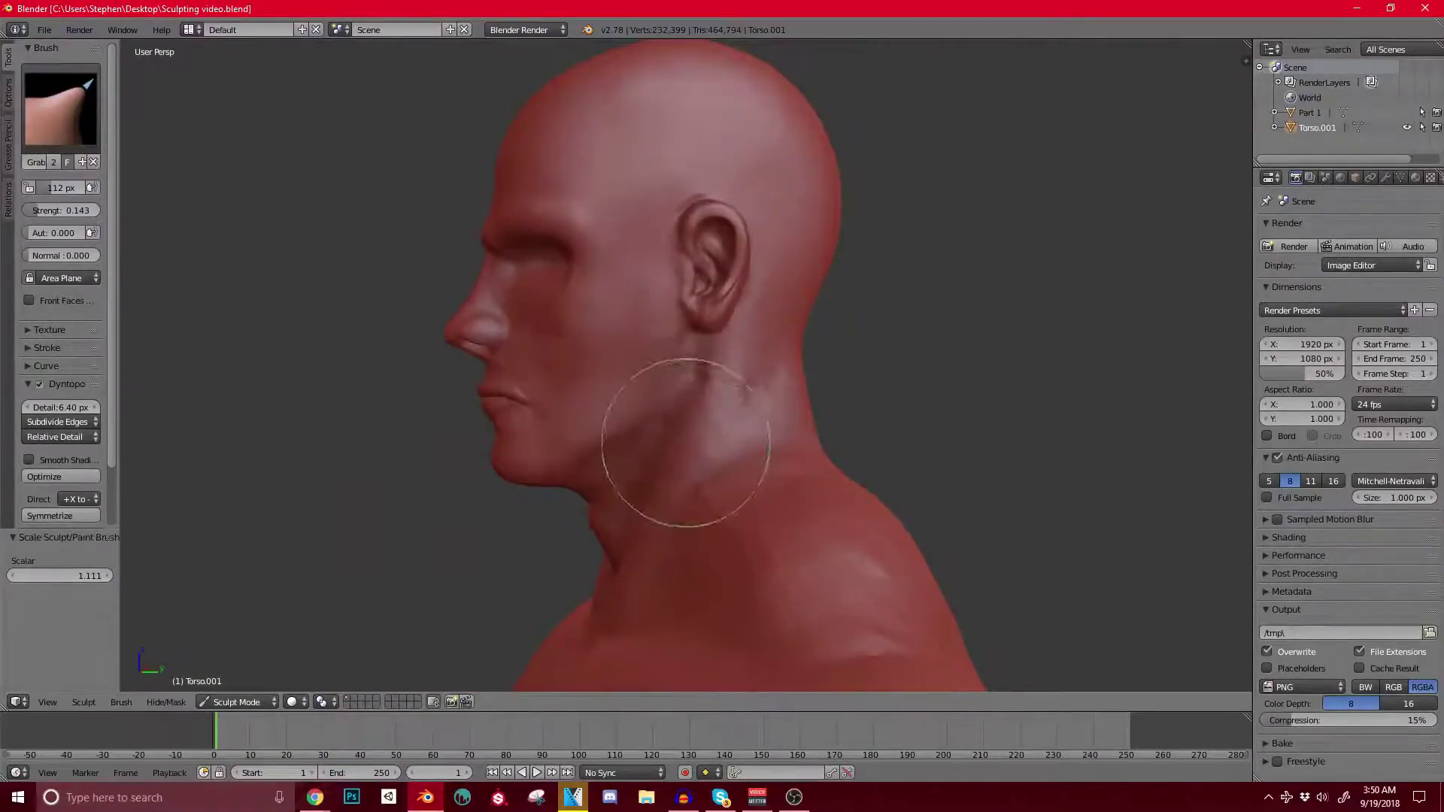
Step: Refine the side of the neck below the ear using the Clay Strips brush with a 32 px radius
click(60, 105)
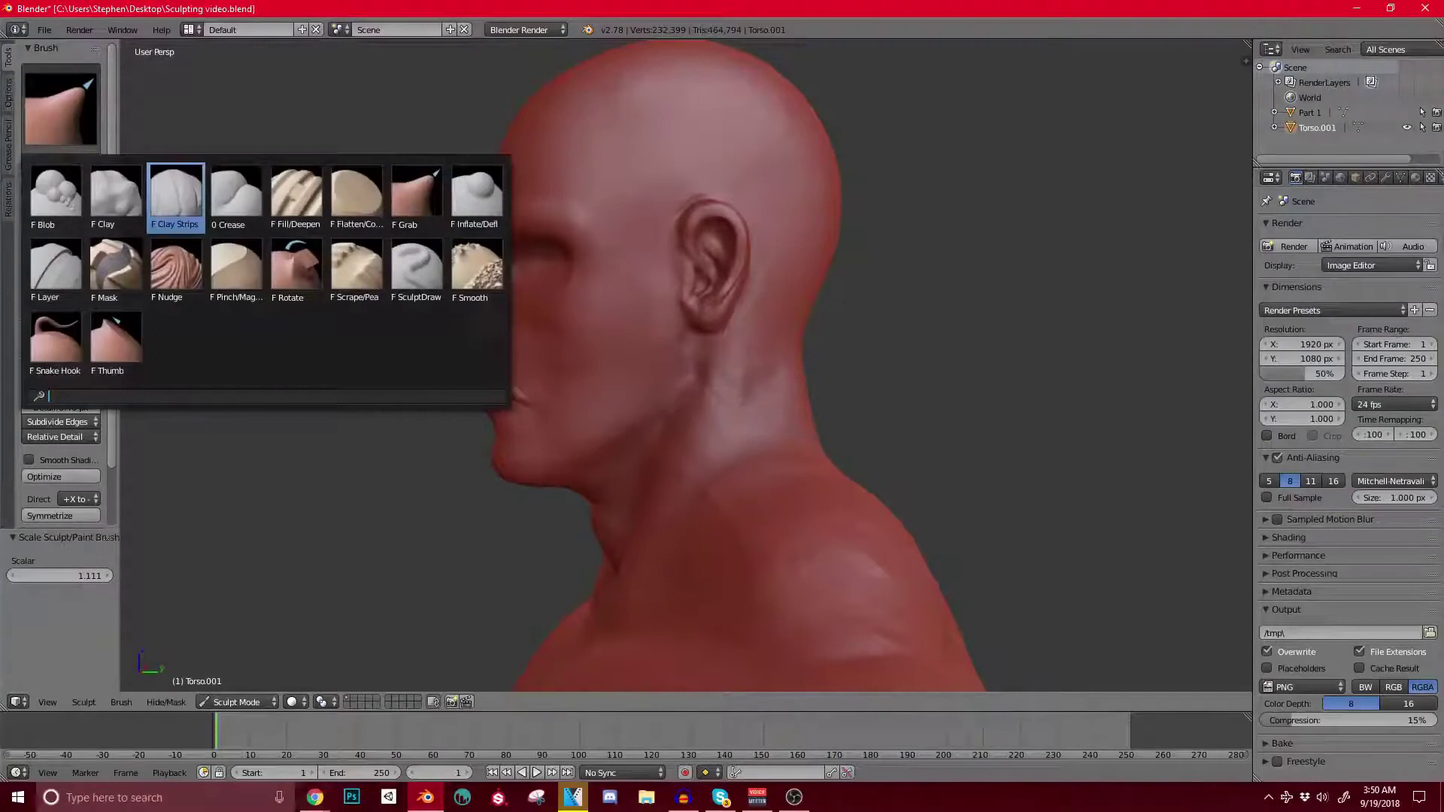
click(176, 195)
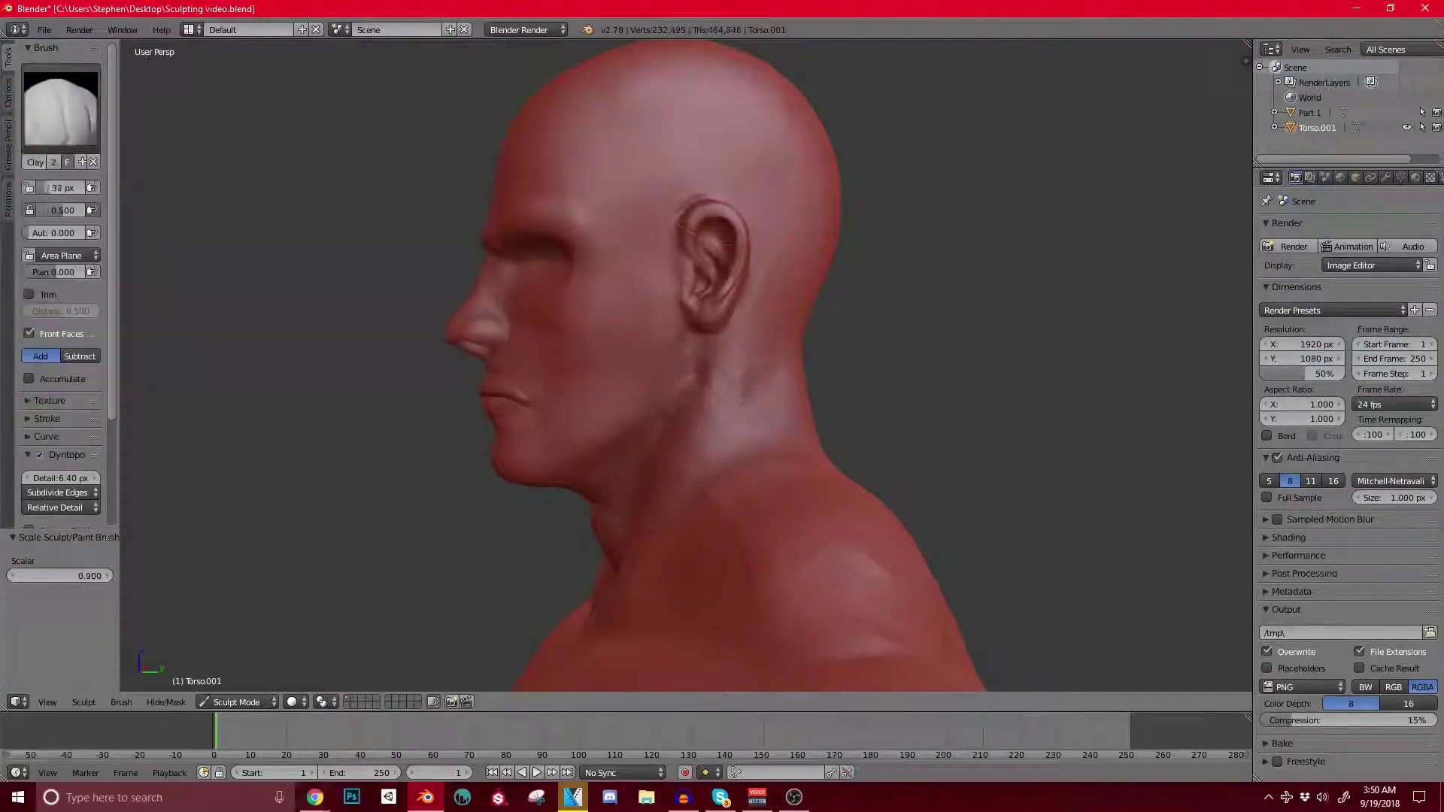
scroll(686, 301, down, 4)
shift+middle_drag(677, 226, 743, 384)
scroll(686, 366, up, 10)
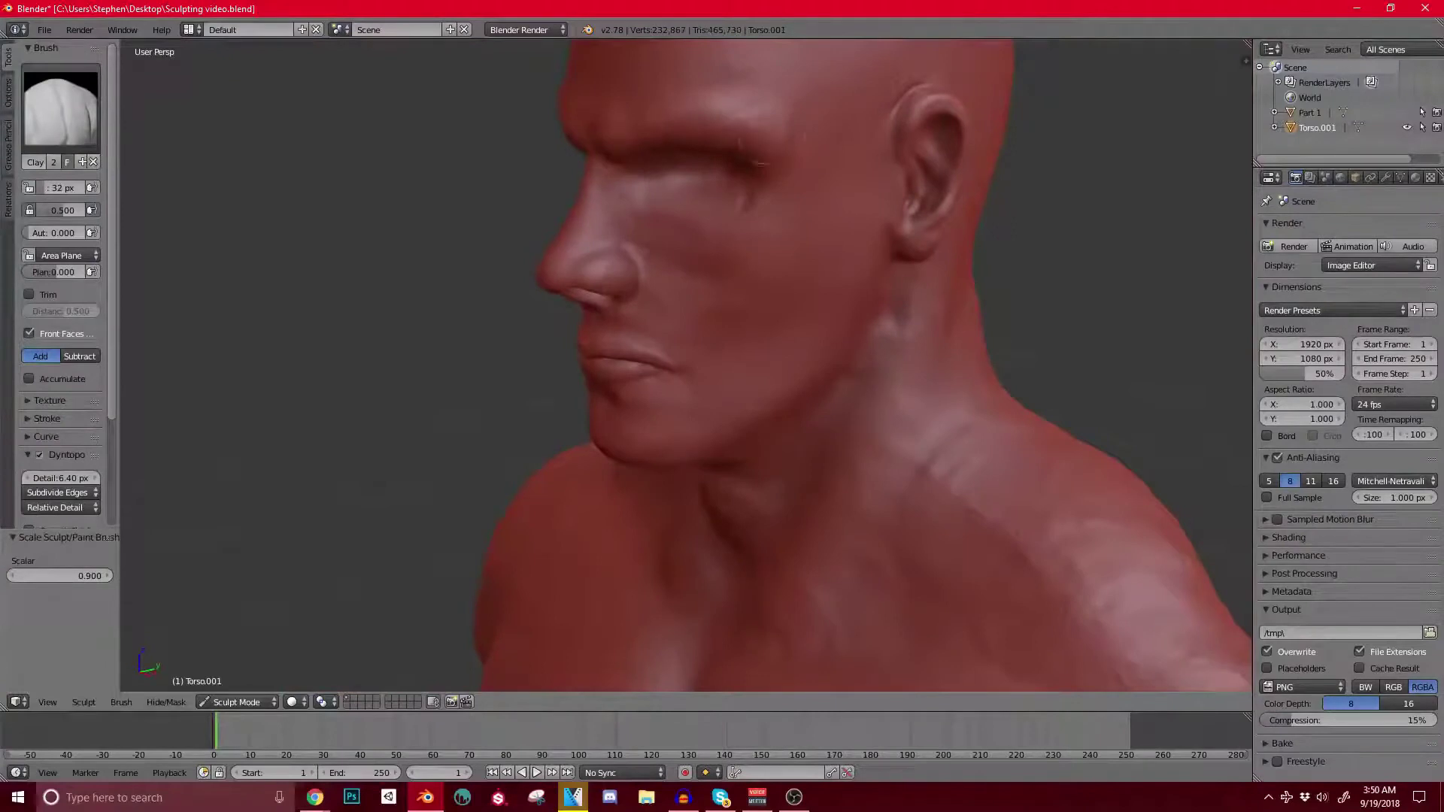
Step: Examine the whole figure from several sides, including the chest, abdomen, hips, thighs and back
scroll(760, 164, down, 5)
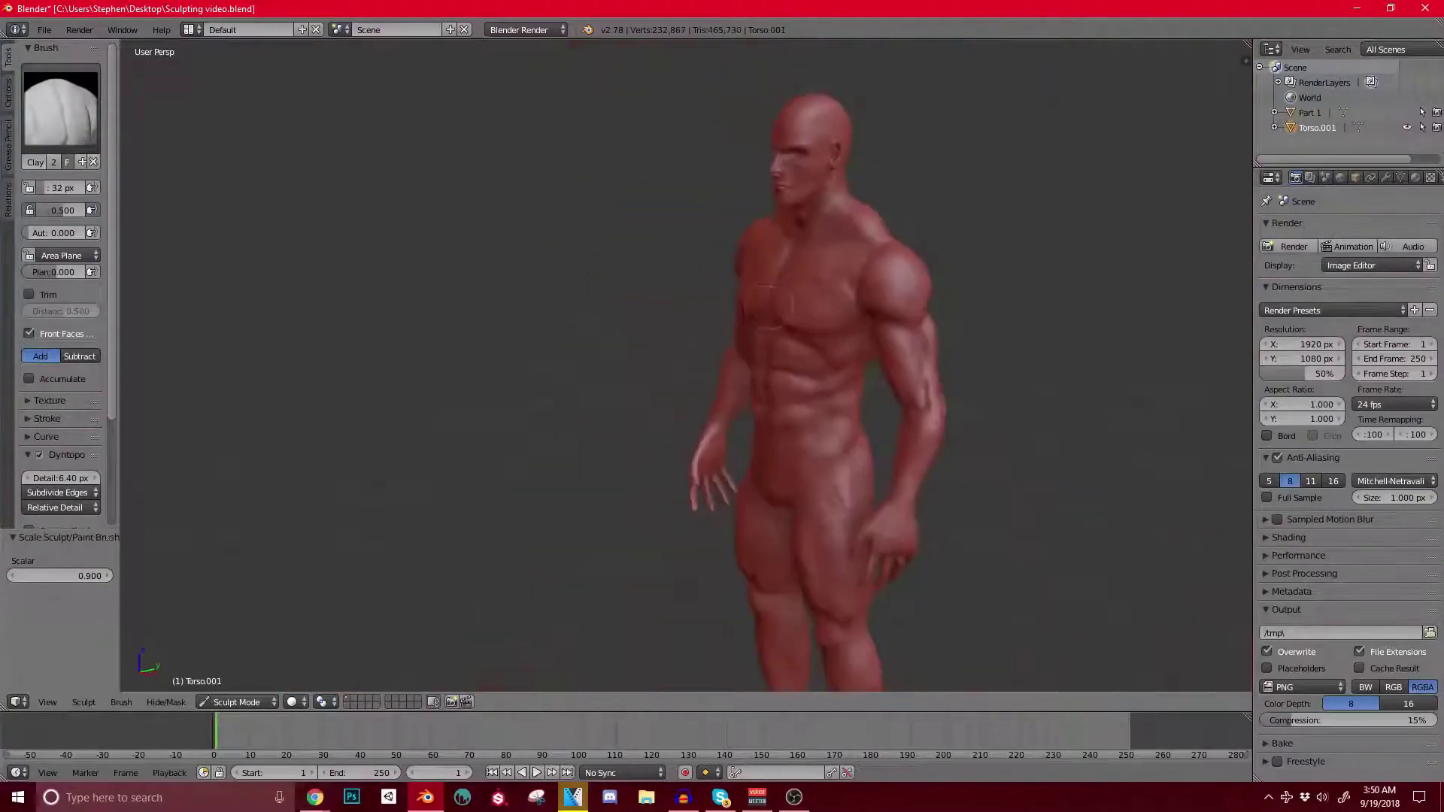
mouse_move(759, 164)
middle_down()
mouse_move(688, 270)
mouse_move(752, 250)
middle_up()
scroll(688, 270, up, 3)
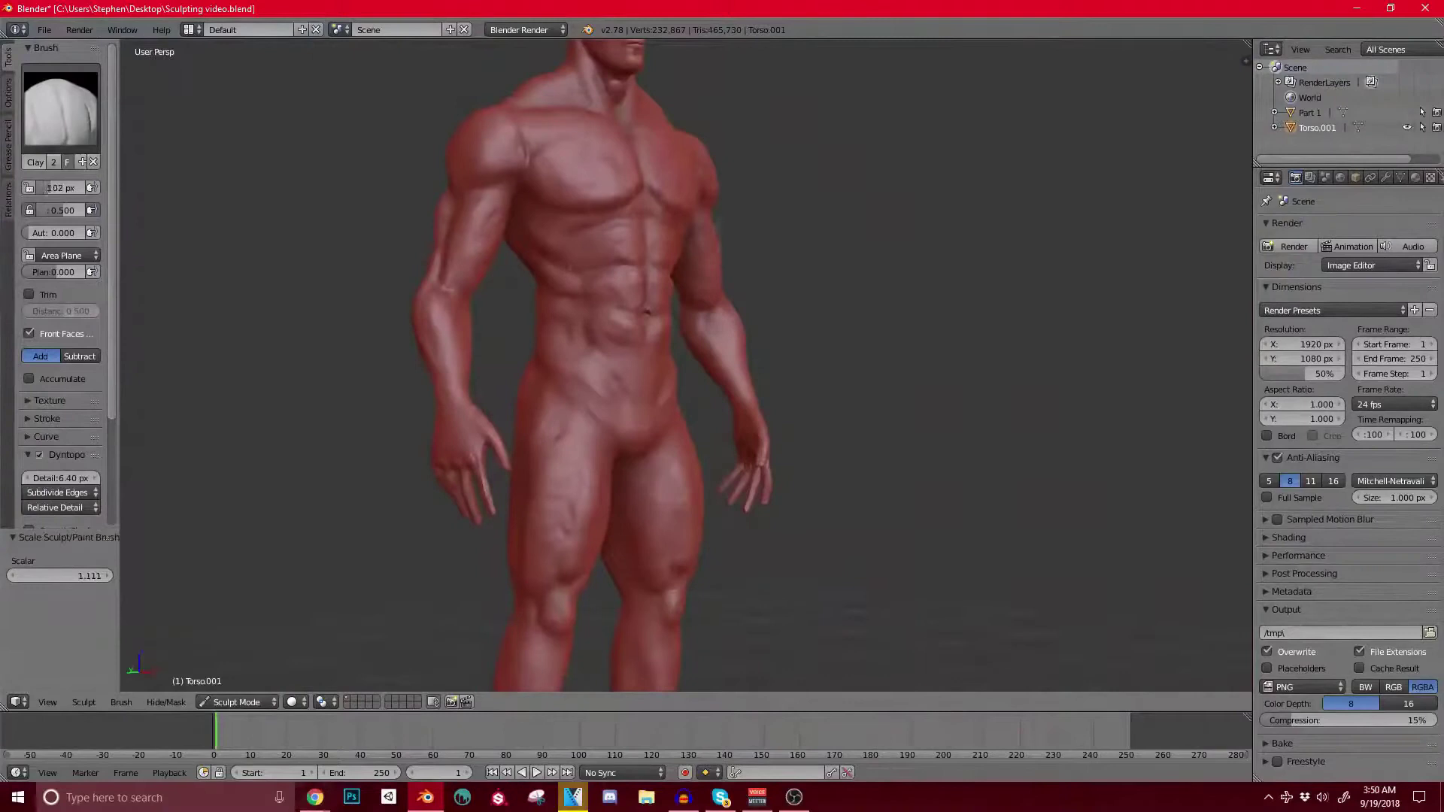
scroll(604, 158, up, 5)
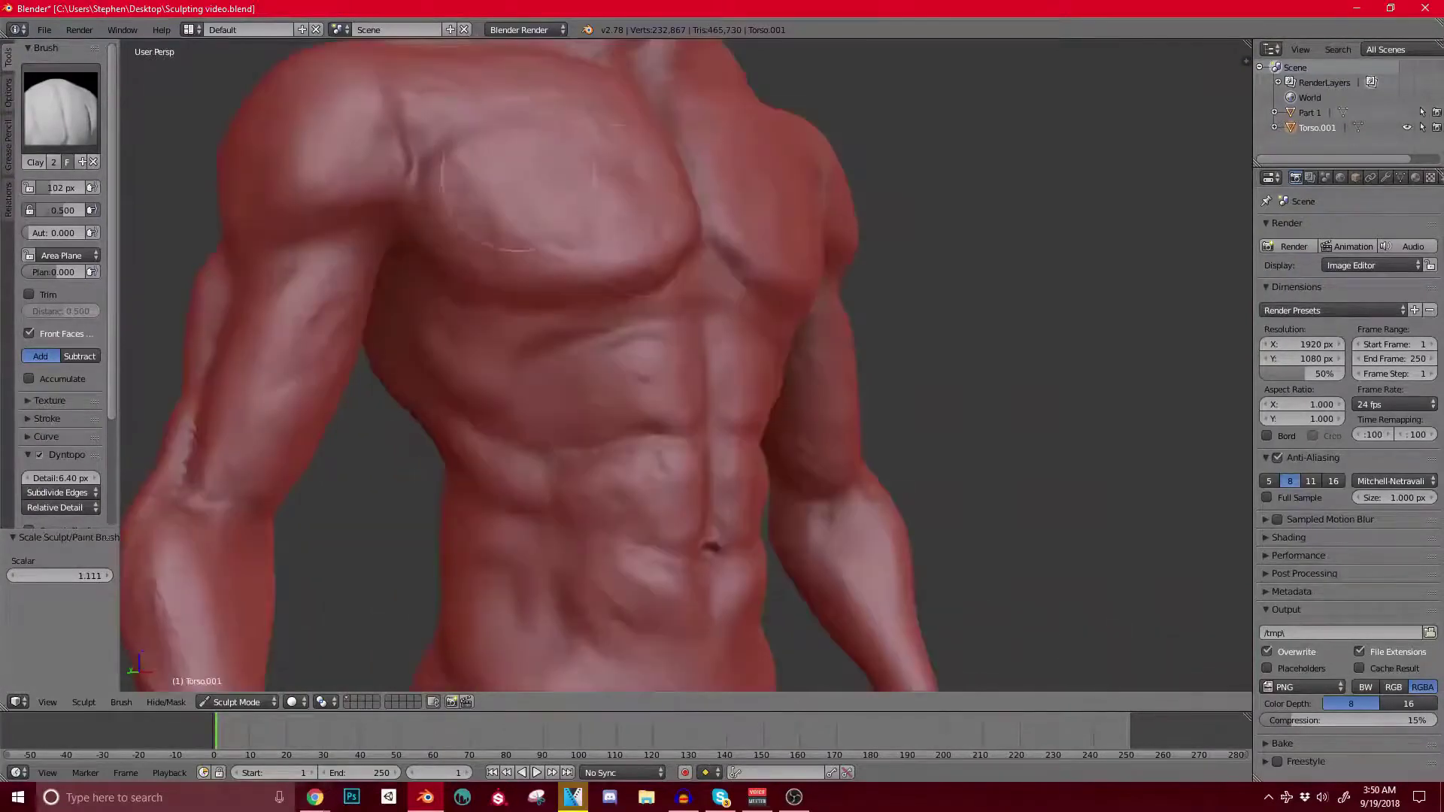
middle_drag(613, 192, 540, 162)
shift+middle_drag(722, 201, 486, 379)
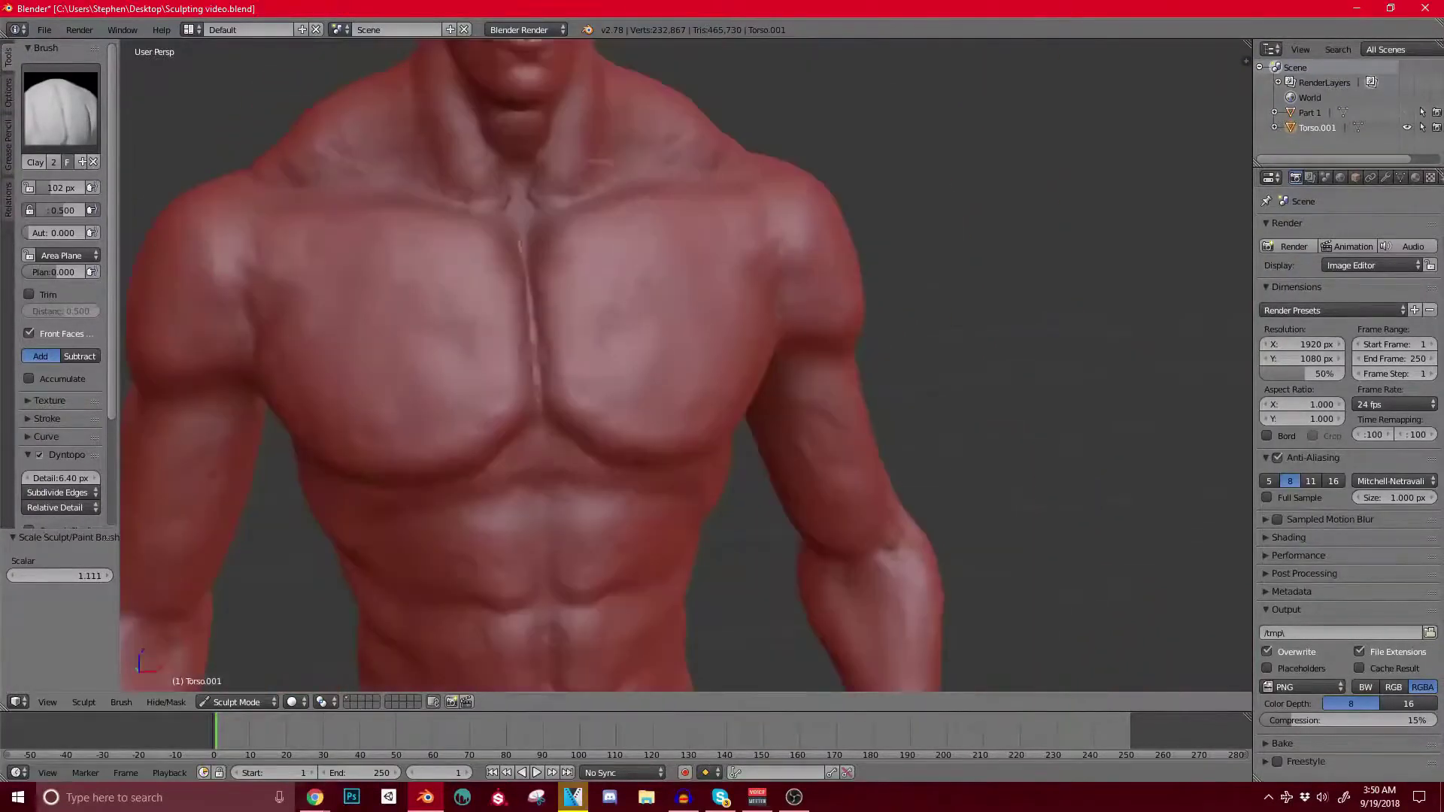
mouse_move(519, 225)
shift+middle_down()
mouse_move(629, 338)
mouse_move(704, 354)
shift+middle_up()
middle_drag(455, 241, 363, 360)
shift+middle_drag(779, 312, 679, 157)
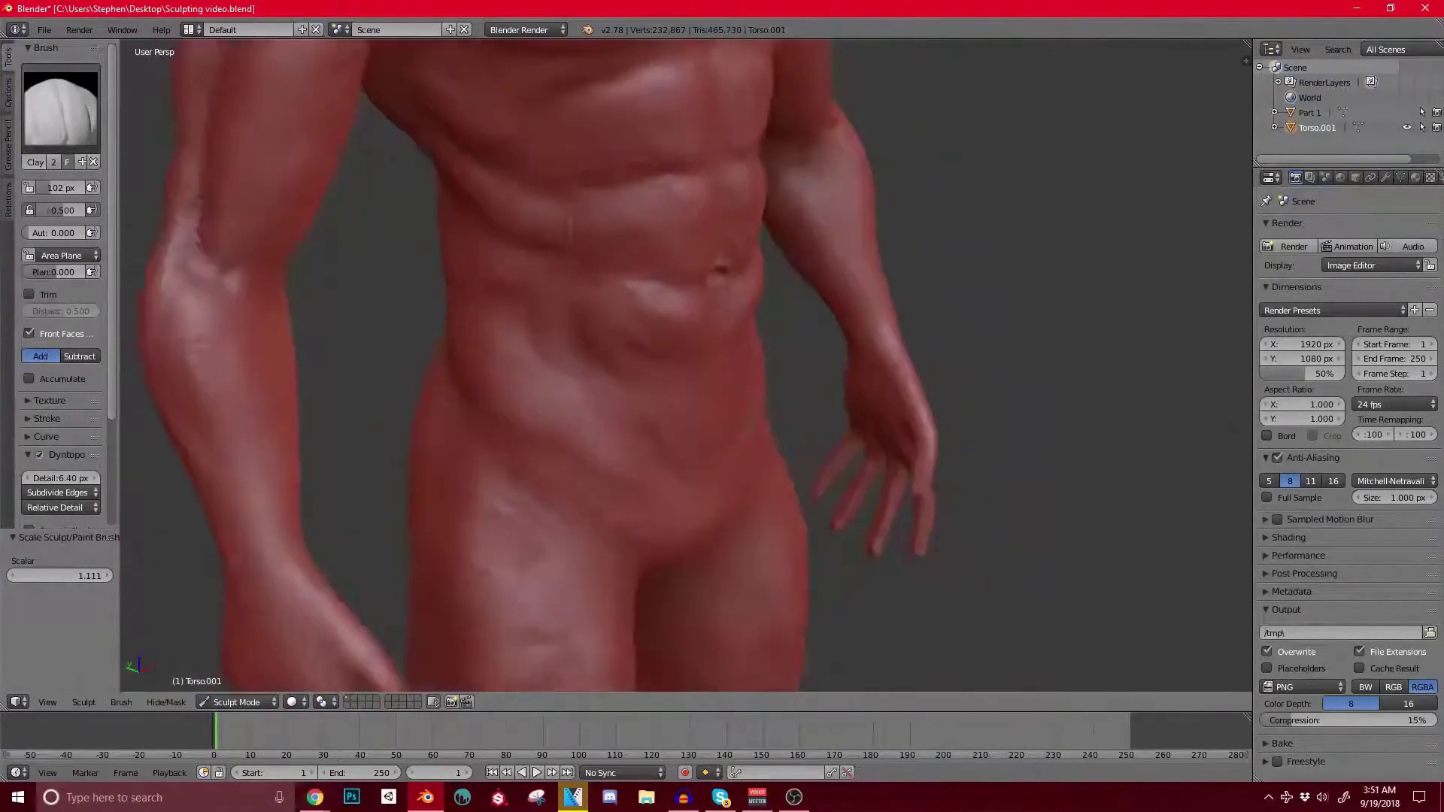
middle_drag(744, 346, 666, 264)
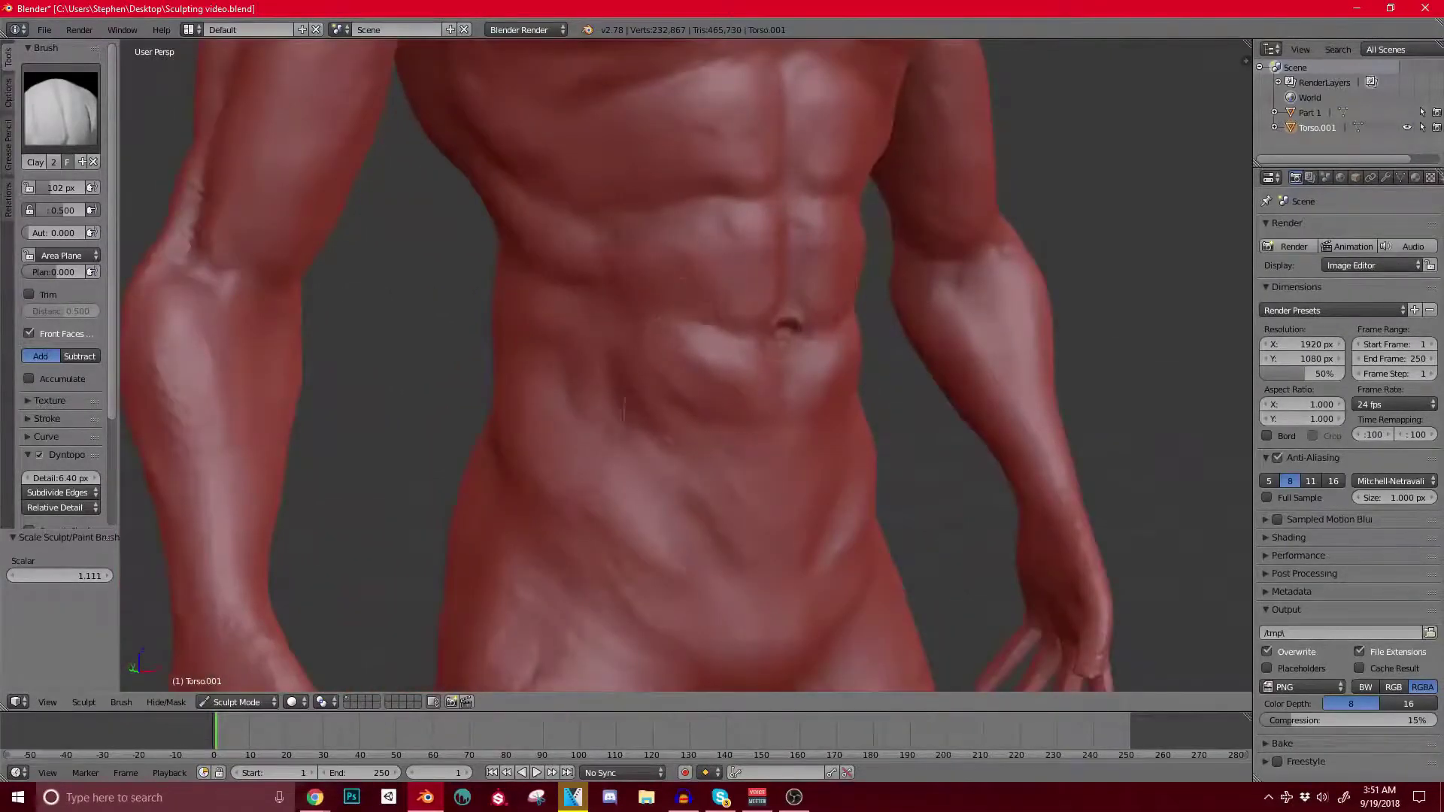
shift+middle_drag(566, 613, 575, 301)
mouse_move(568, 543)
shift+middle_down()
mouse_move(561, 298)
mouse_move(576, 310)
mouse_move(661, 301)
shift+middle_up()
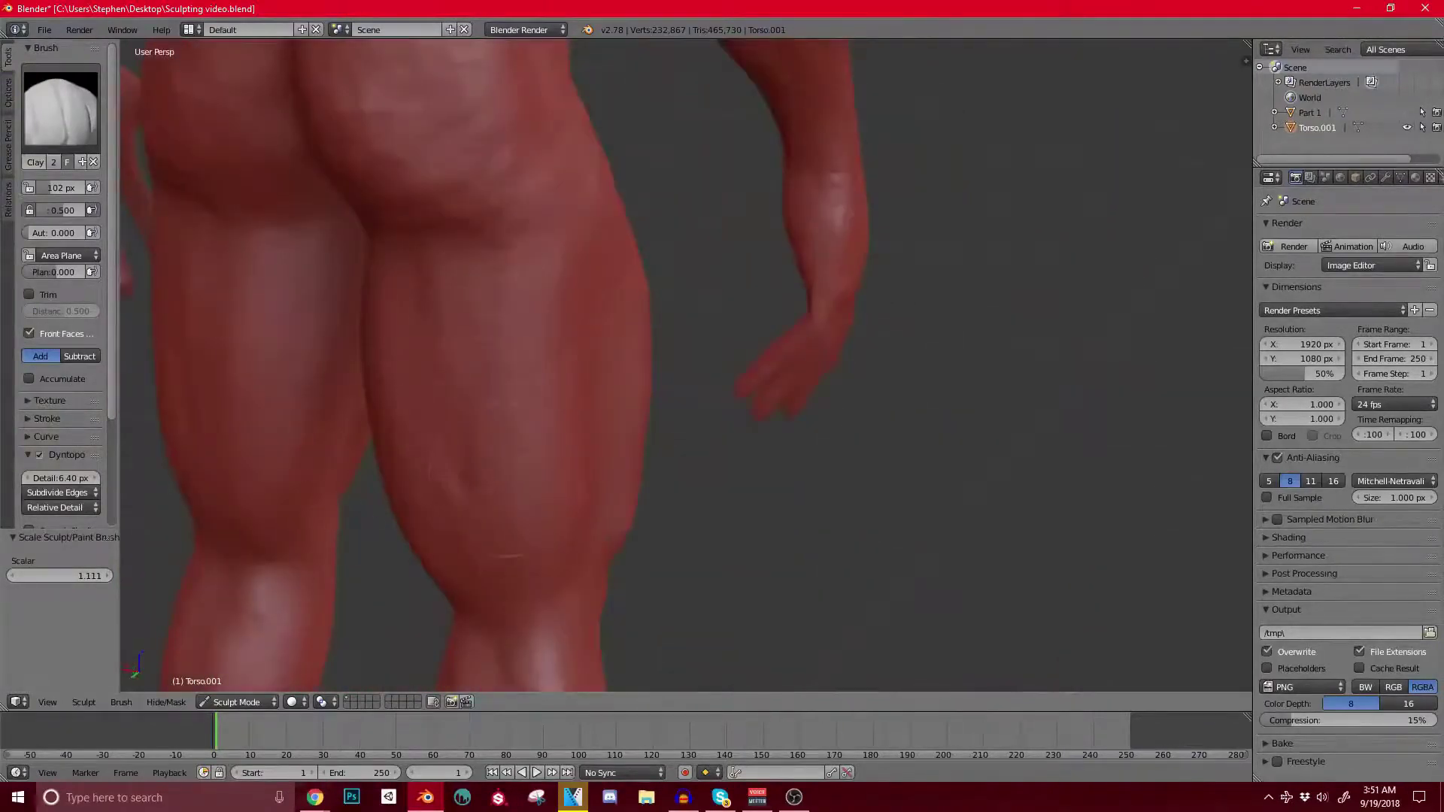
shift+middle_drag(331, 226, 519, 489)
shift+middle_drag(526, 241, 565, 493)
scroll(567, 497, up, 5)
scroll(519, 489, down, 3)
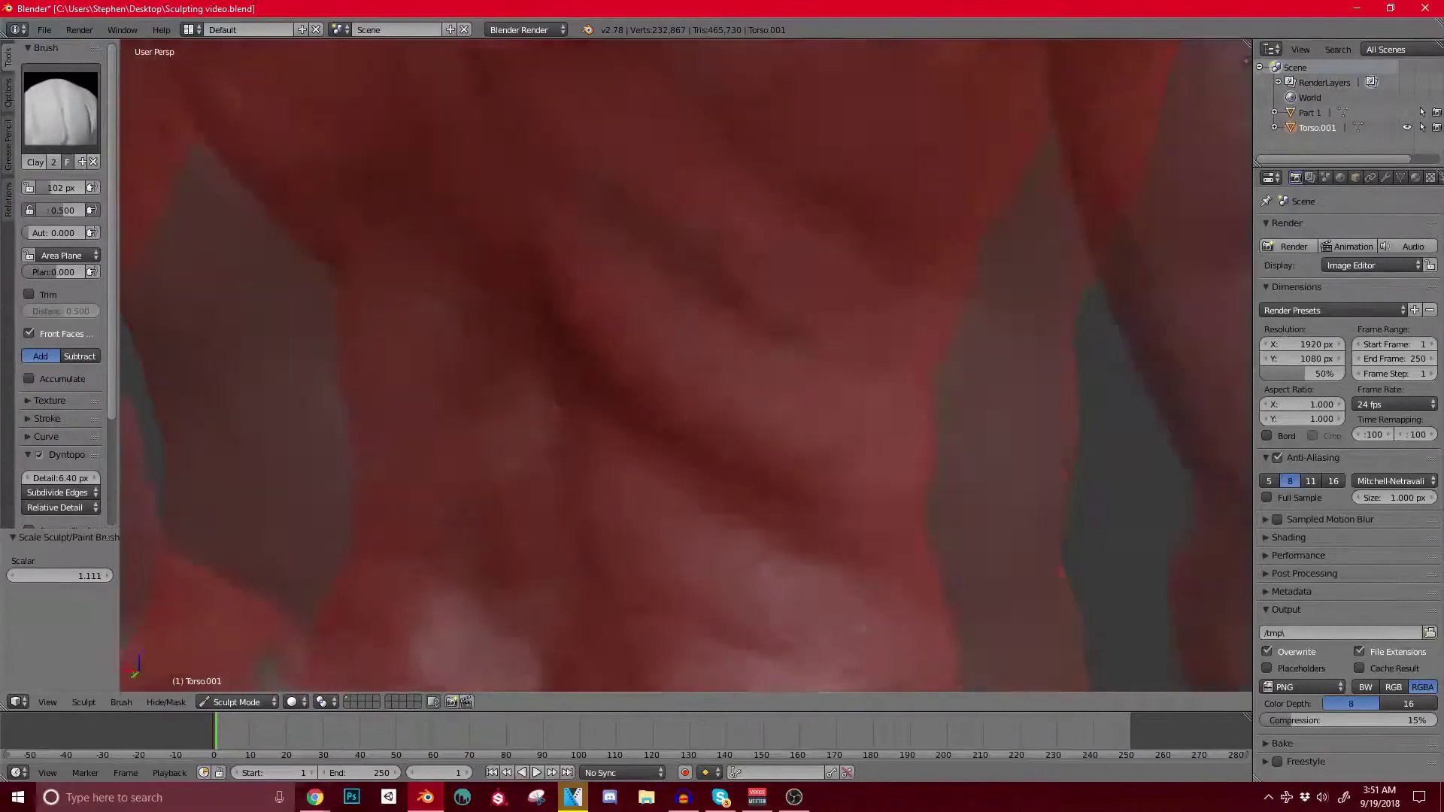
scroll(630, 437, down, 3)
shift+middle_drag(722, 331, 710, 462)
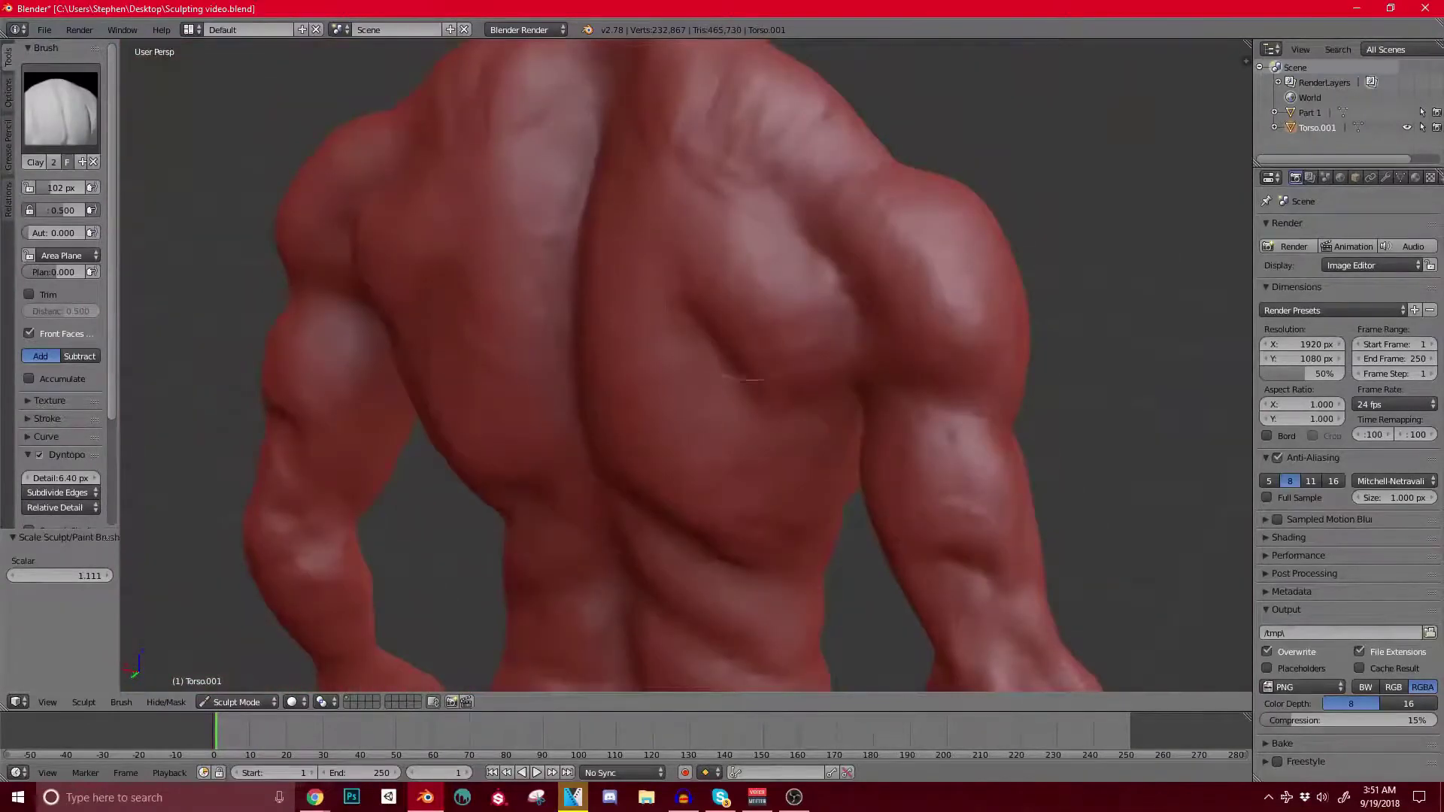
Step: Build up the back of the upper arm and the area above the elbow using Clay Strips at 102 px
mouse_move(888, 437)
shift+middle_down()
mouse_move(696, 300)
mouse_move(692, 83)
shift+middle_up()
shift+middle_drag(692, 225, 556, 482)
scroll(557, 482, up, 2)
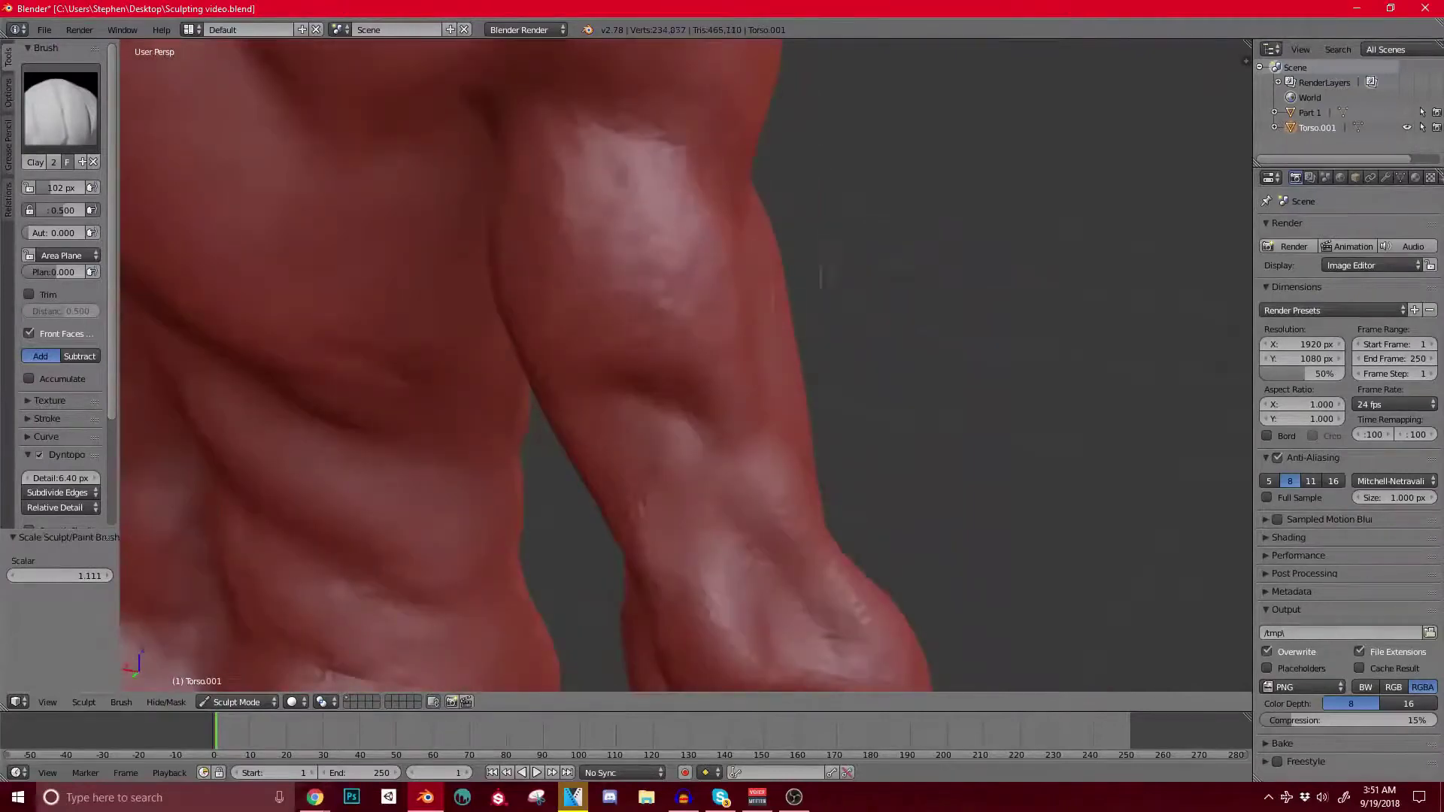
scroll(821, 277, down, 5)
shift+middle_drag(710, 328, 602, 440)
scroll(702, 210, up, 5)
shift+middle_drag(526, 362, 777, 265)
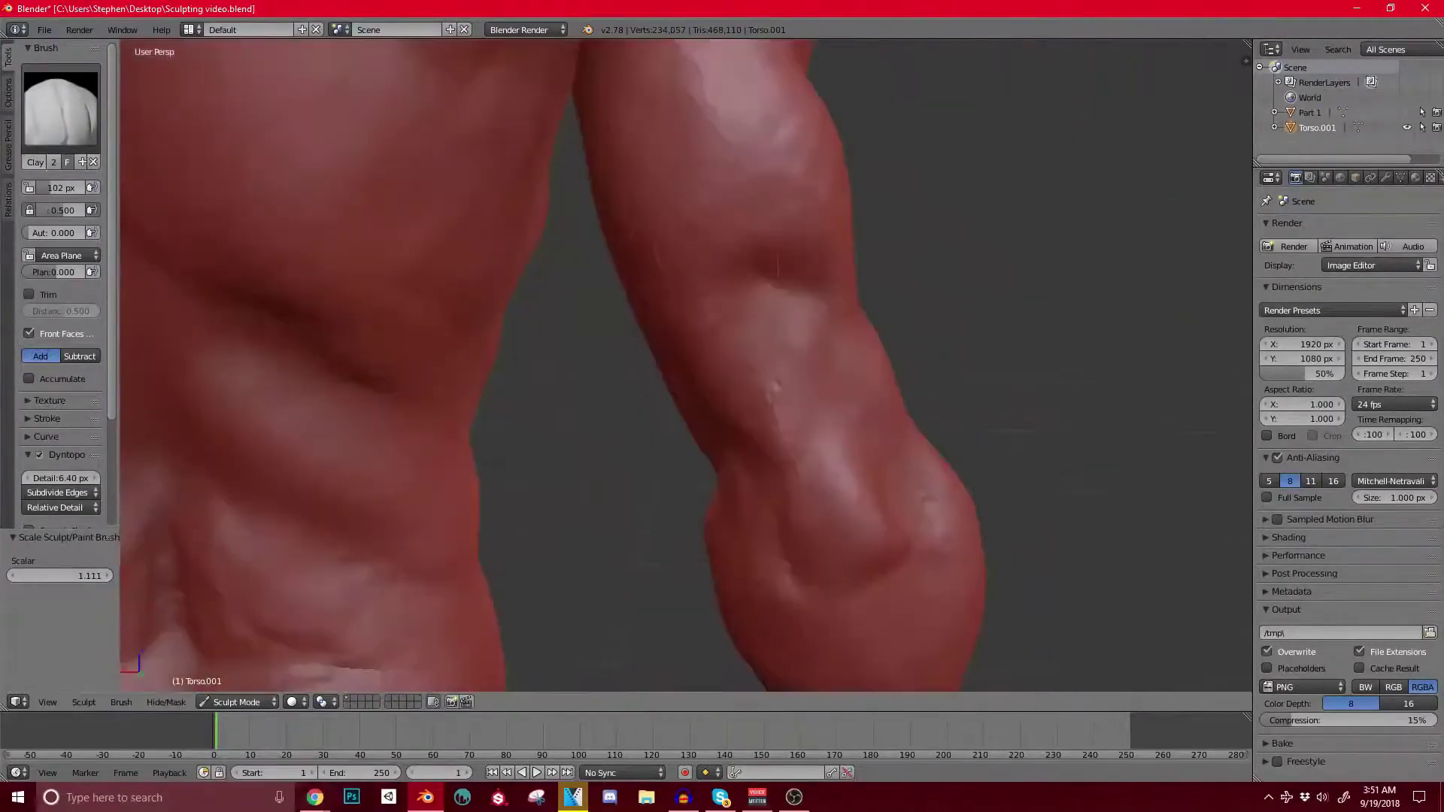
Step: Deepen the fold beneath the triceps on the back of the upper arm using the Crease brush at 78 px
click(60, 105)
click(246, 200)
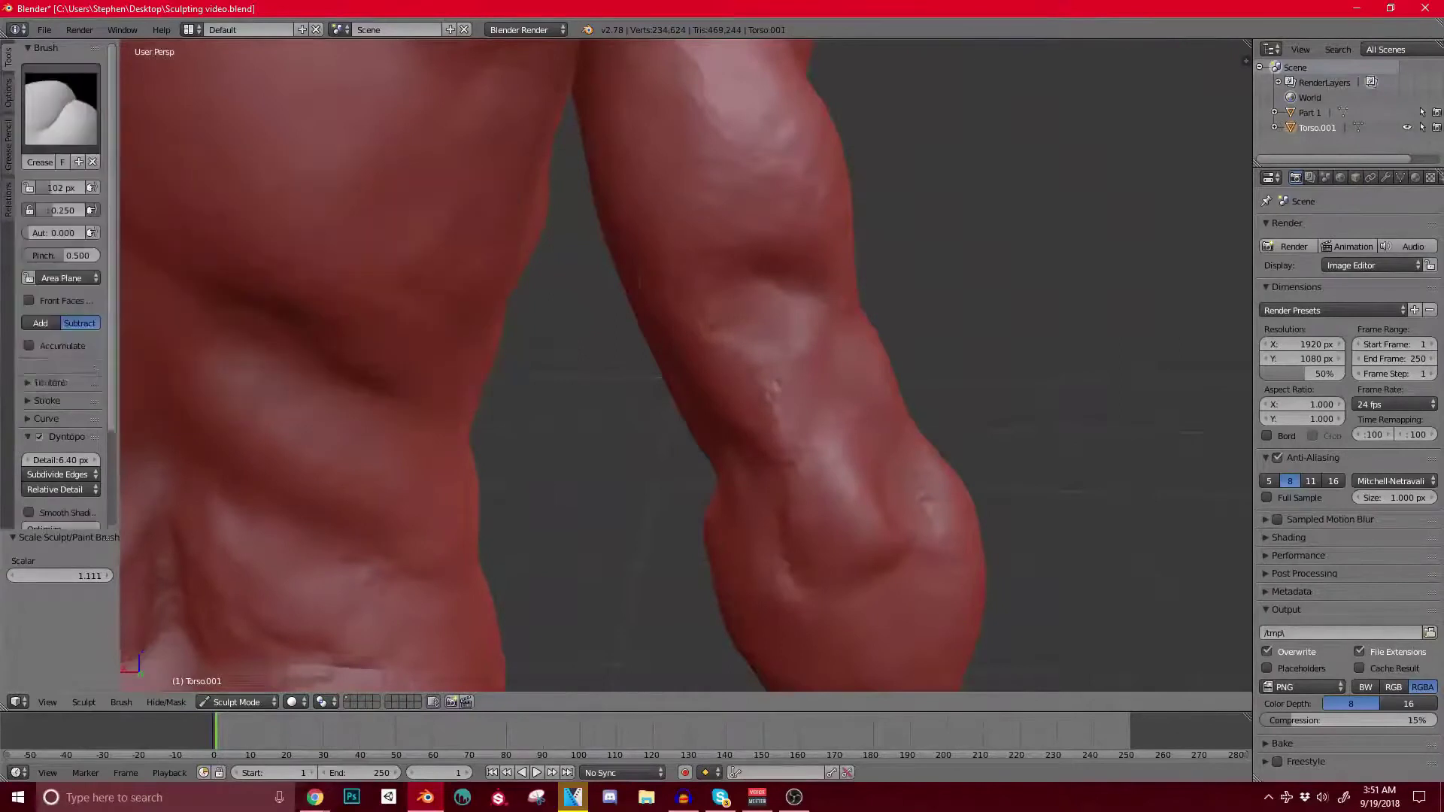
key(p)
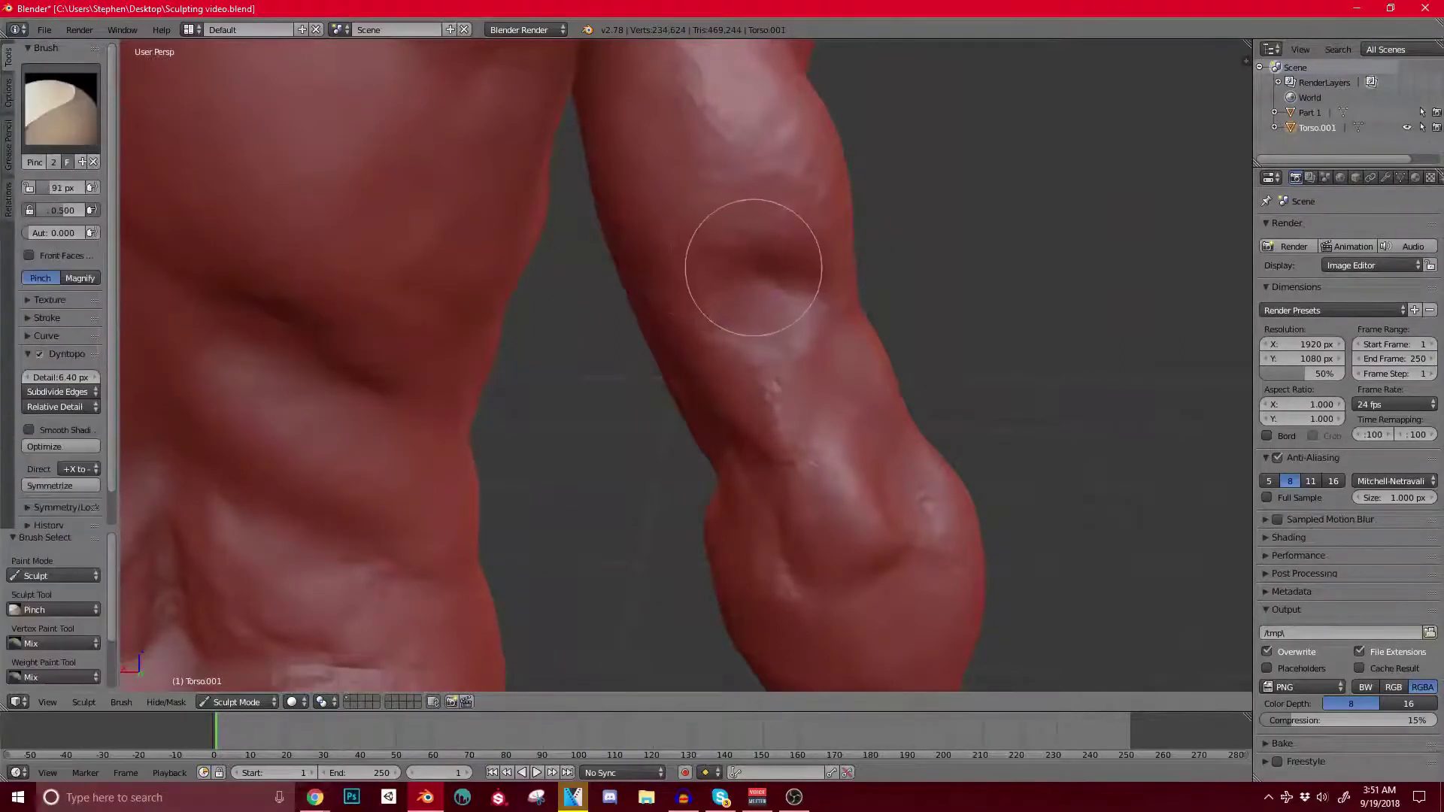
click(60, 105)
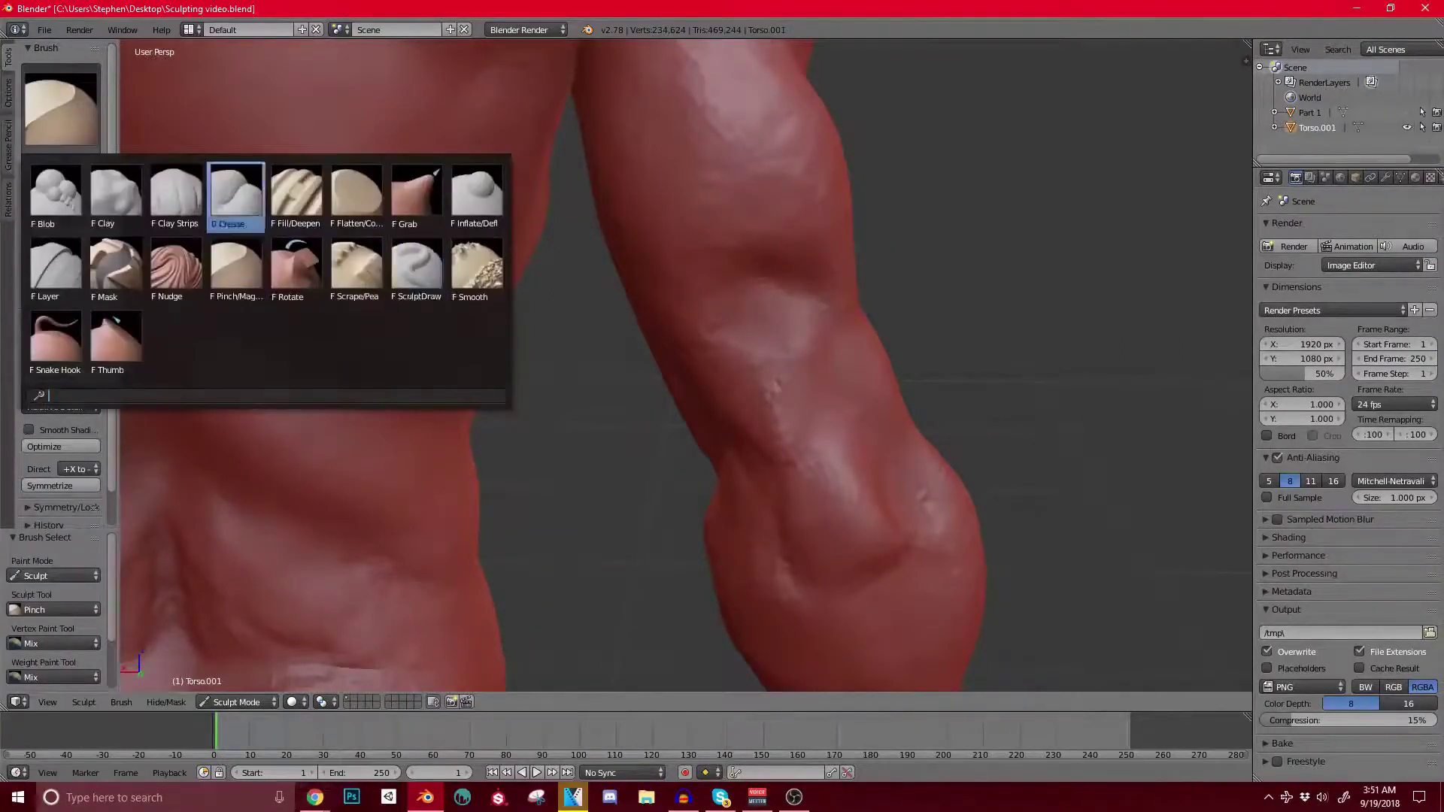
click(236, 193)
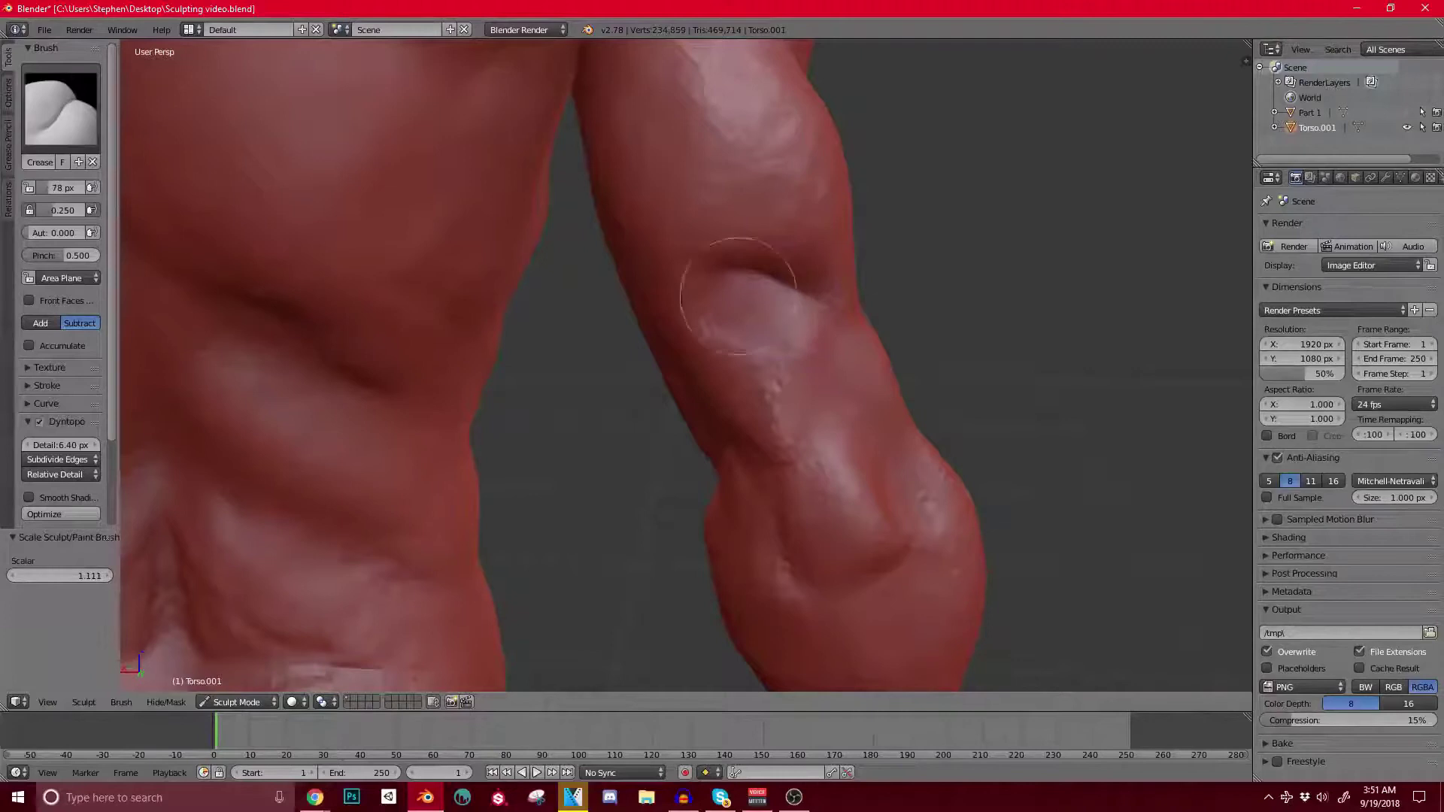
Step: Carve a crease down the outer side of the upper arm between the triceps and the biceps
scroll(746, 345, down, 2)
middle_drag(788, 352, 622, 353)
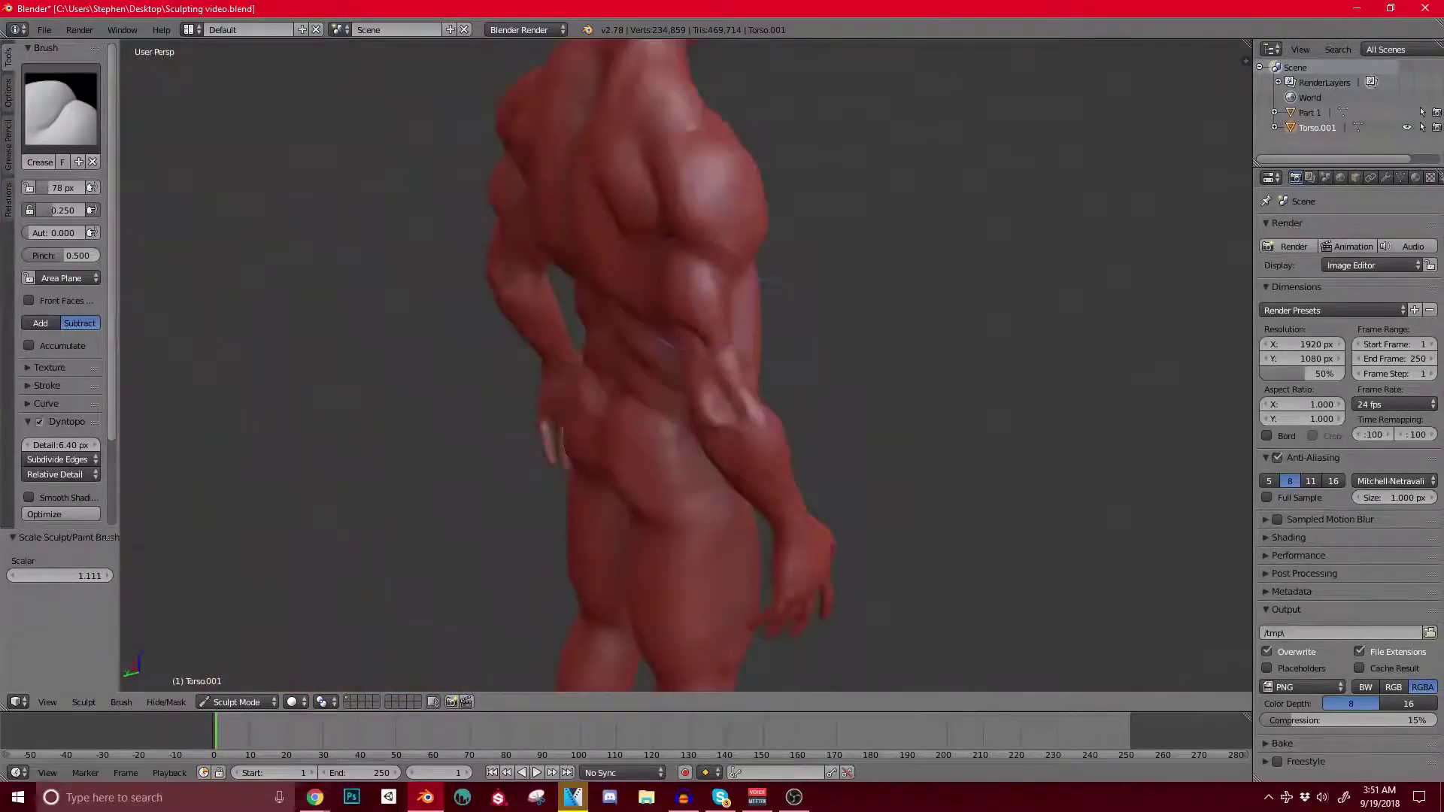
scroll(756, 339, up, 2)
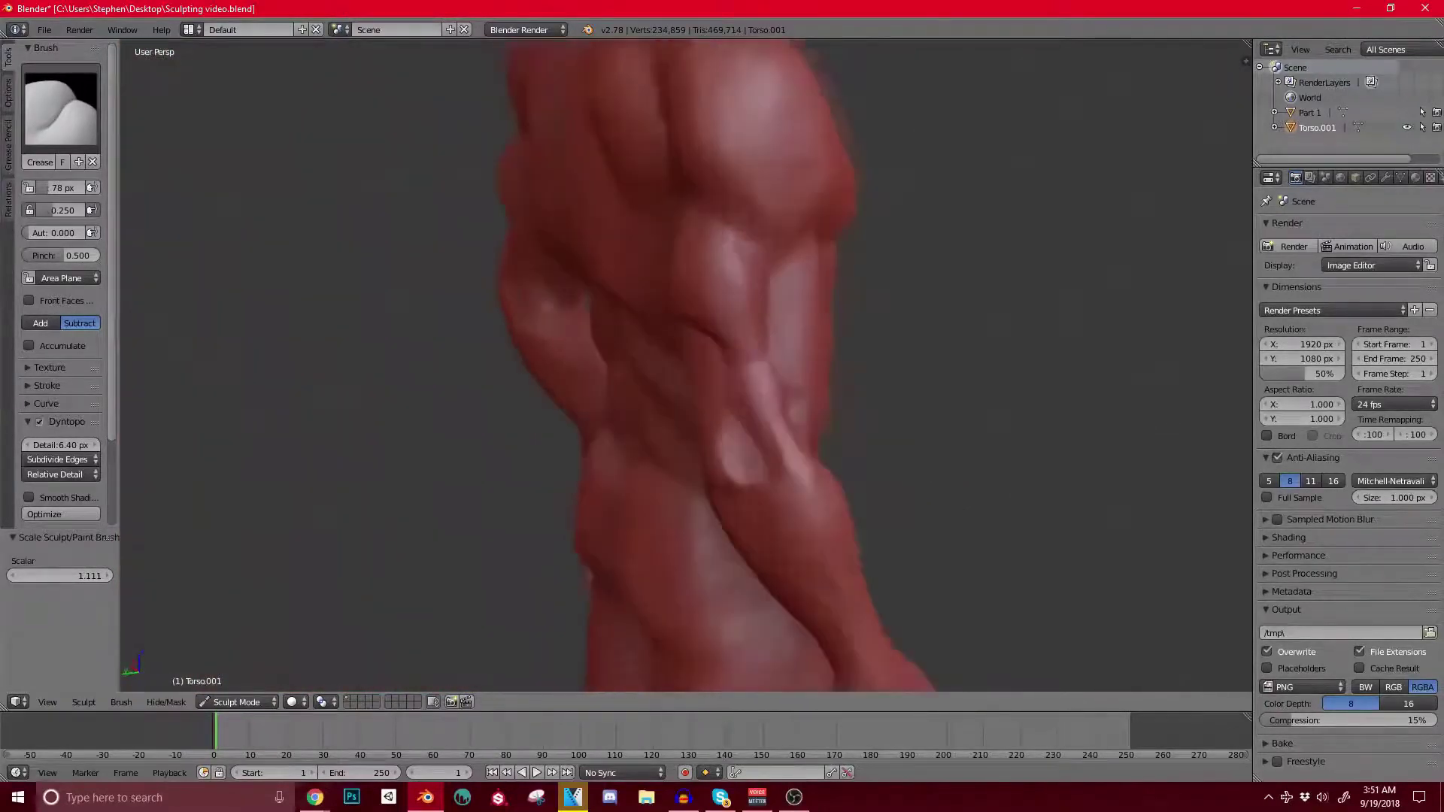
middle_drag(755, 338, 669, 349)
scroll(742, 352, up, 3)
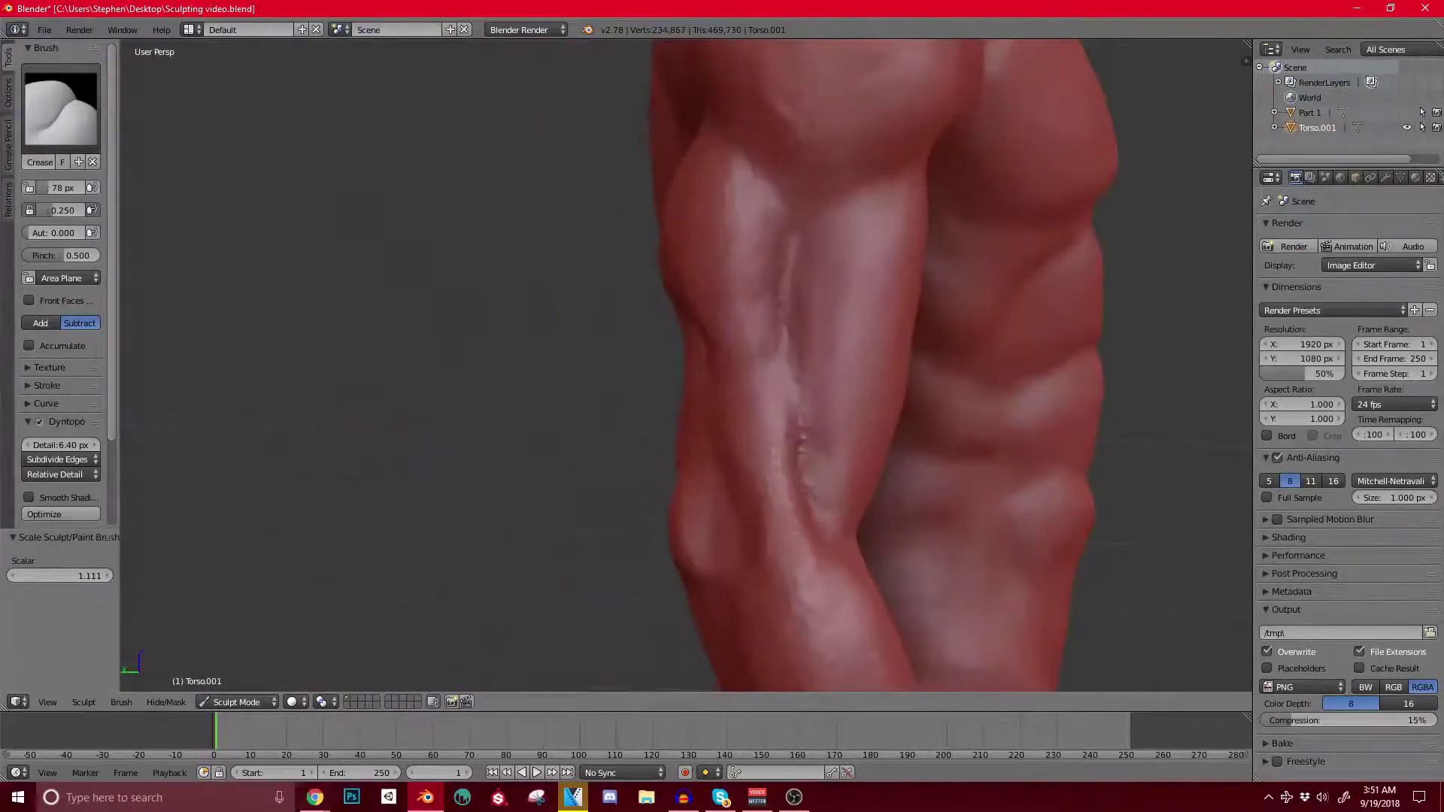
Step: Crease the edges of the muscles on the upper back between the spine and the shoulder blades
scroll(789, 361, down, 3)
middle_drag(790, 331, 722, 402)
middle_drag(662, 278, 770, 258)
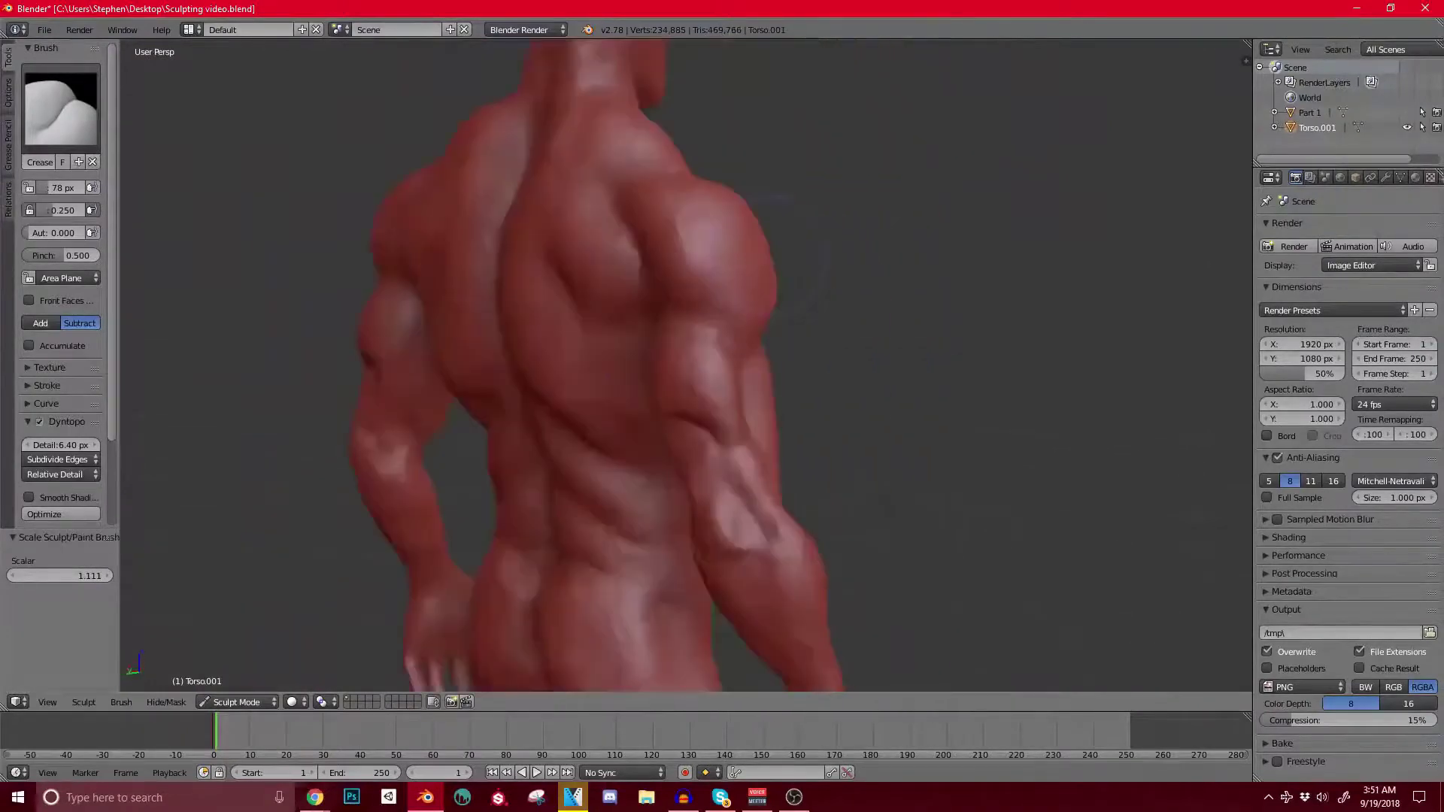
middle_drag(880, 379, 903, 380)
middle_drag(775, 361, 895, 359)
scroll(809, 256, up, 3)
drag(809, 246, 733, 184)
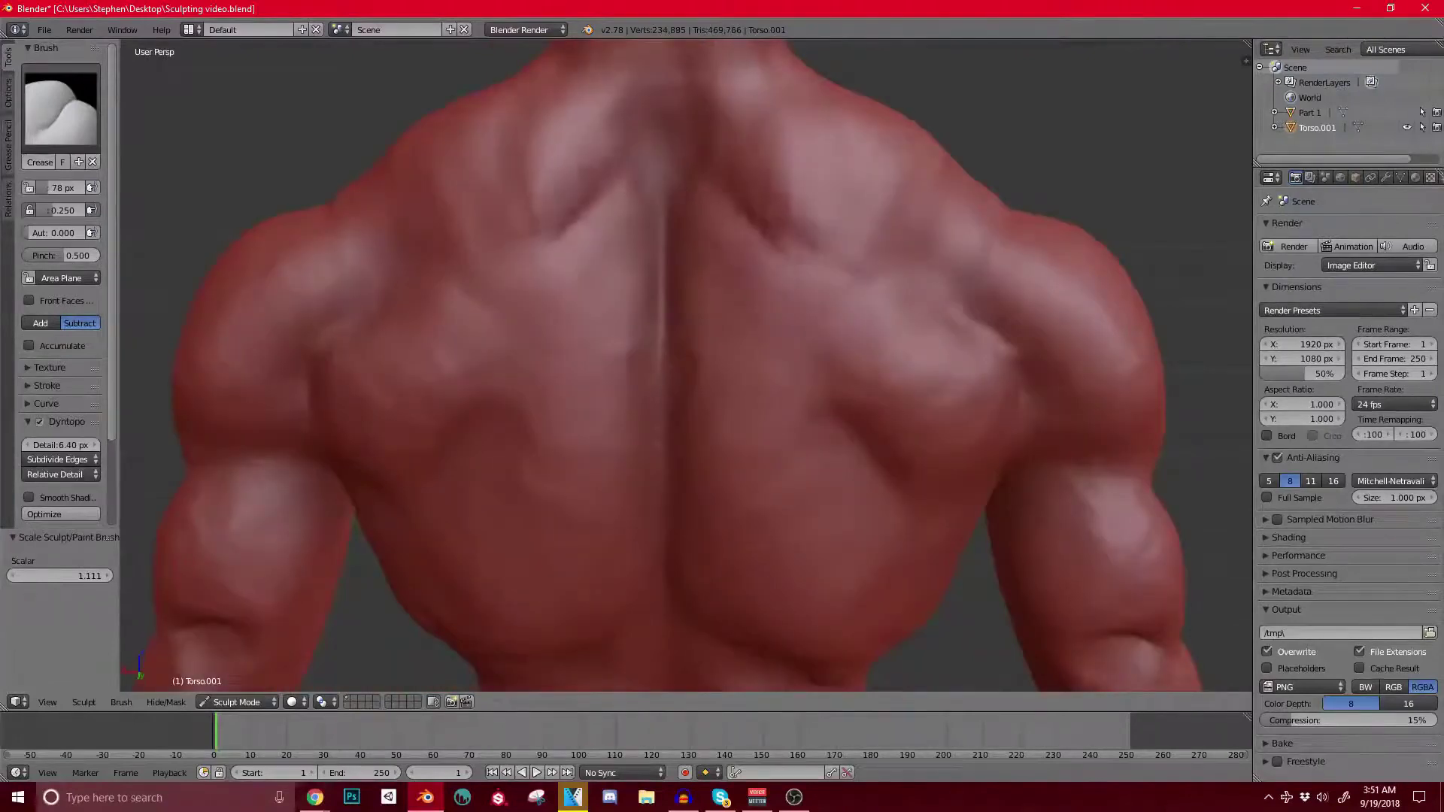
mouse_move(722, 301)
shift+middle_down()
mouse_move(696, 336)
mouse_move(688, 242)
shift+middle_up()
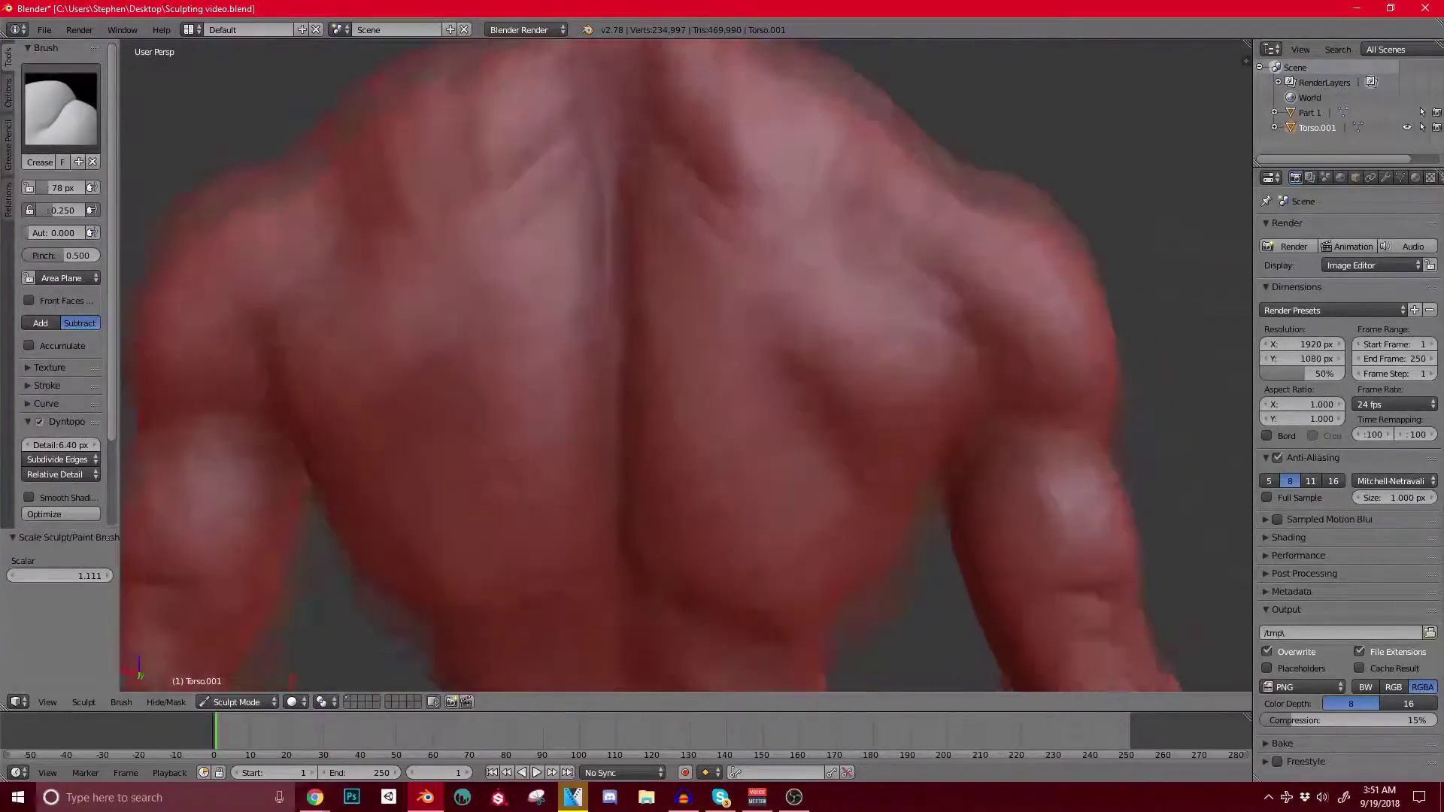
Step: Build up the cheek below the eye and beside the nose using Clay Strips at 78 px
scroll(688, 242, down, 1)
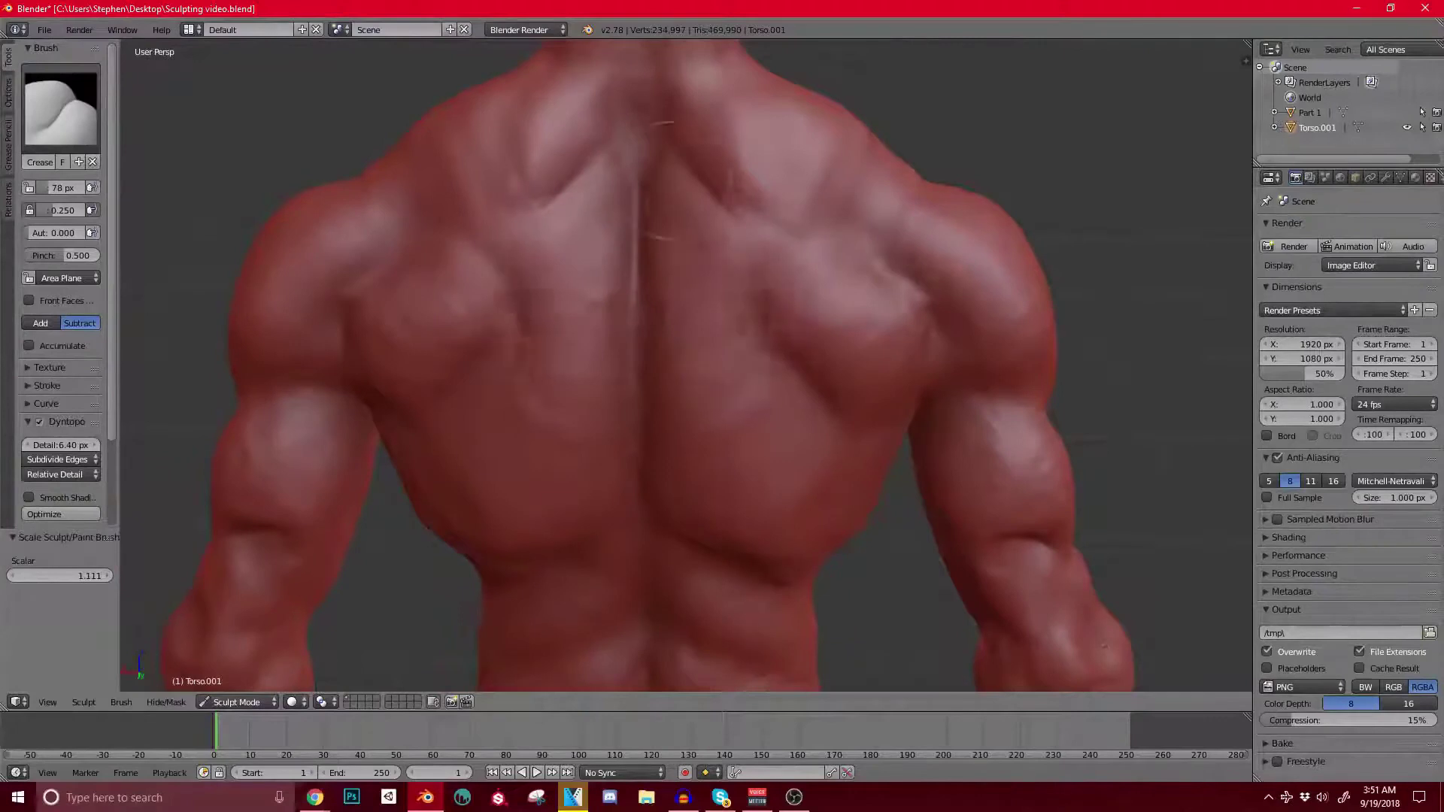
shift+middle_drag(667, 180, 689, 376)
middle_drag(608, 255, 775, 256)
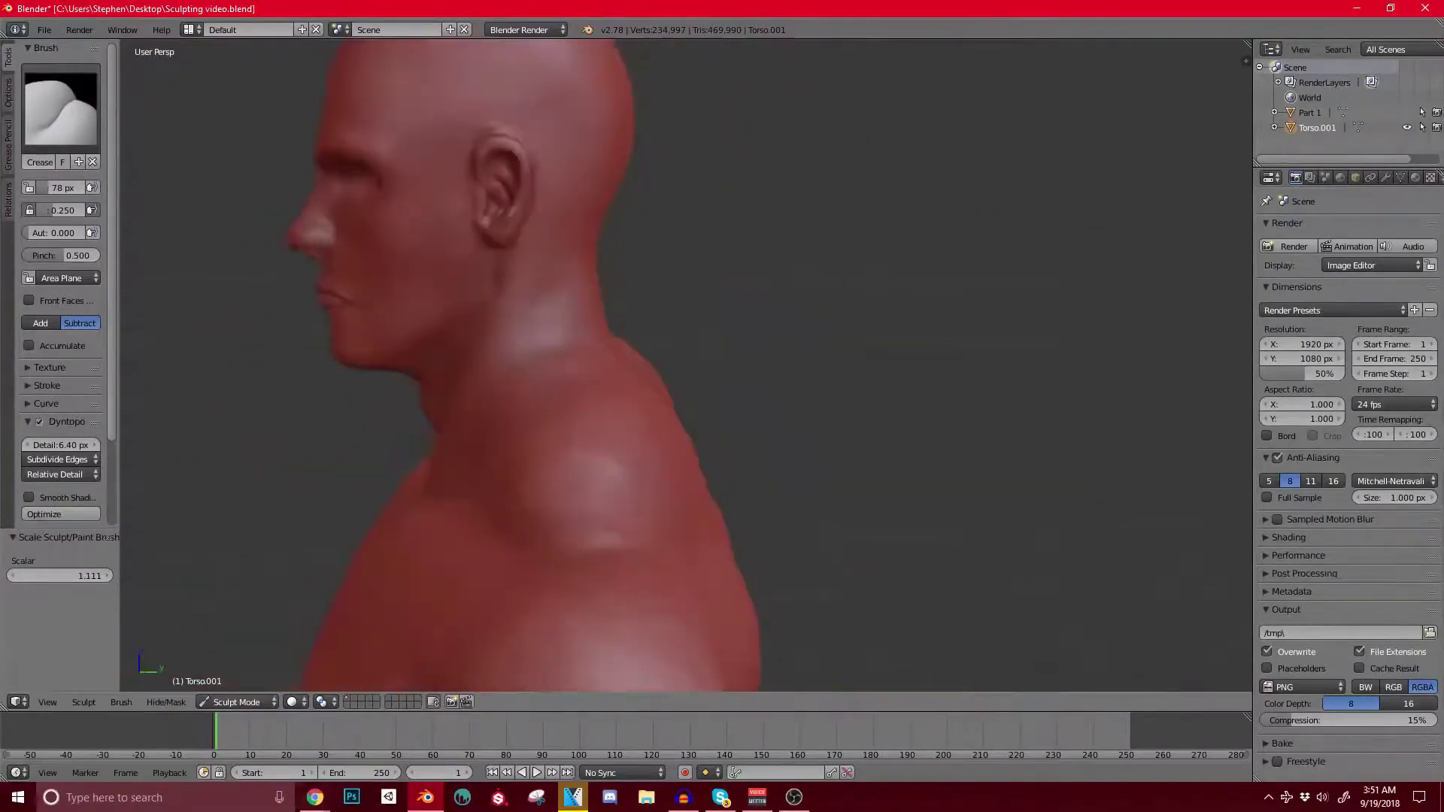
shift+middle_drag(535, 396, 686, 359)
scroll(646, 252, down, 4)
middle_drag(620, 225, 703, 225)
shift+middle_drag(670, 203, 669, 290)
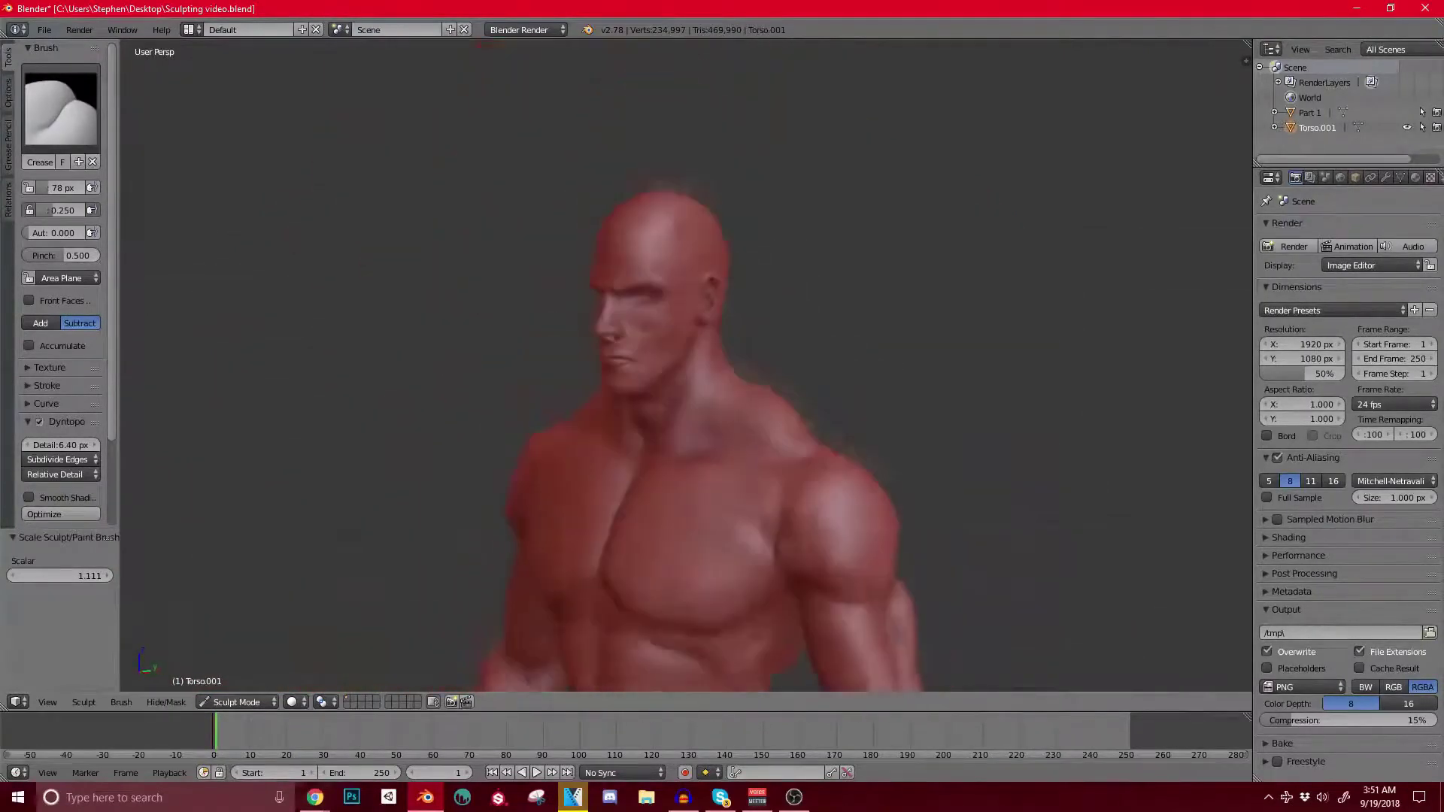
scroll(668, 289, up, 9)
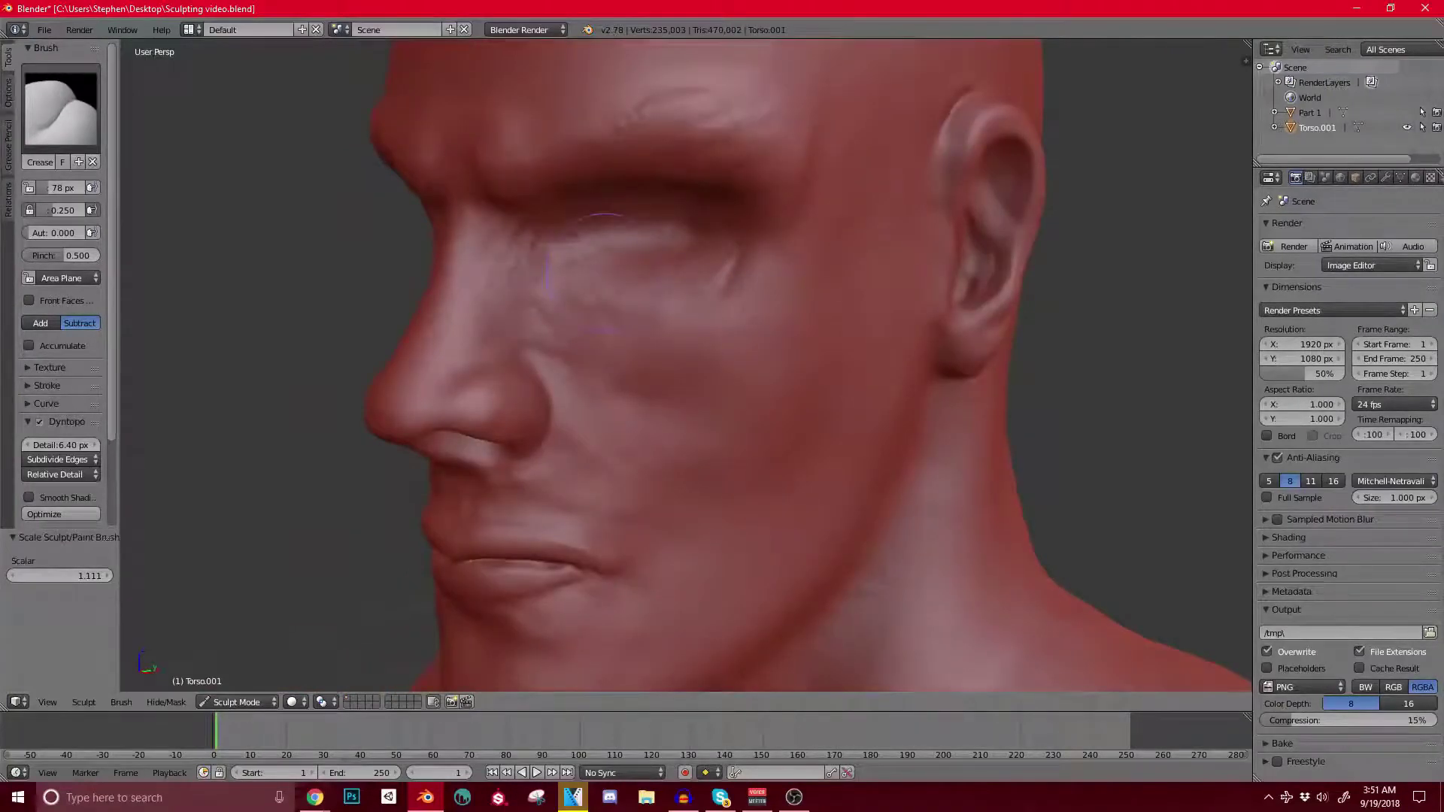
drag(604, 272, 553, 270)
click(60, 105)
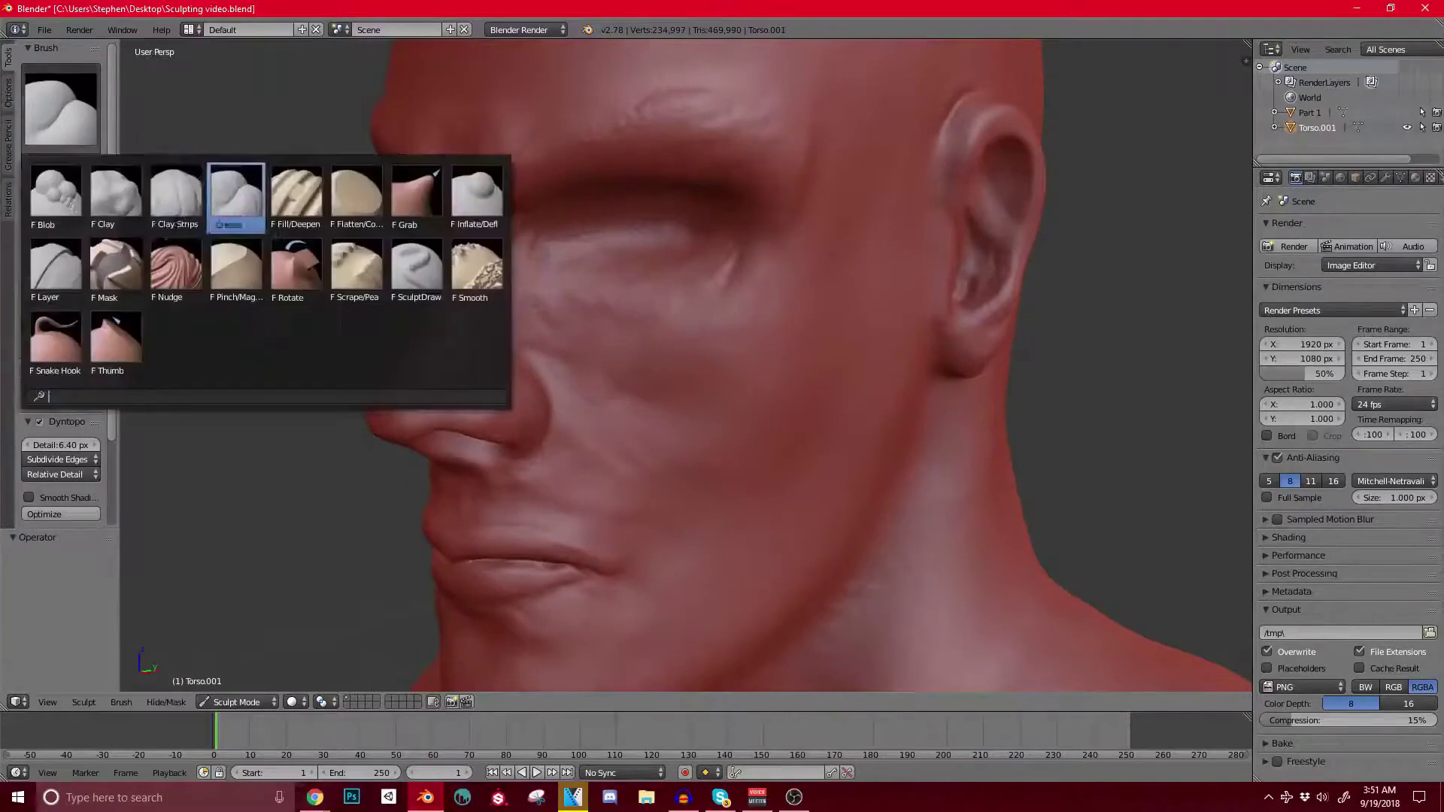
click(113, 200)
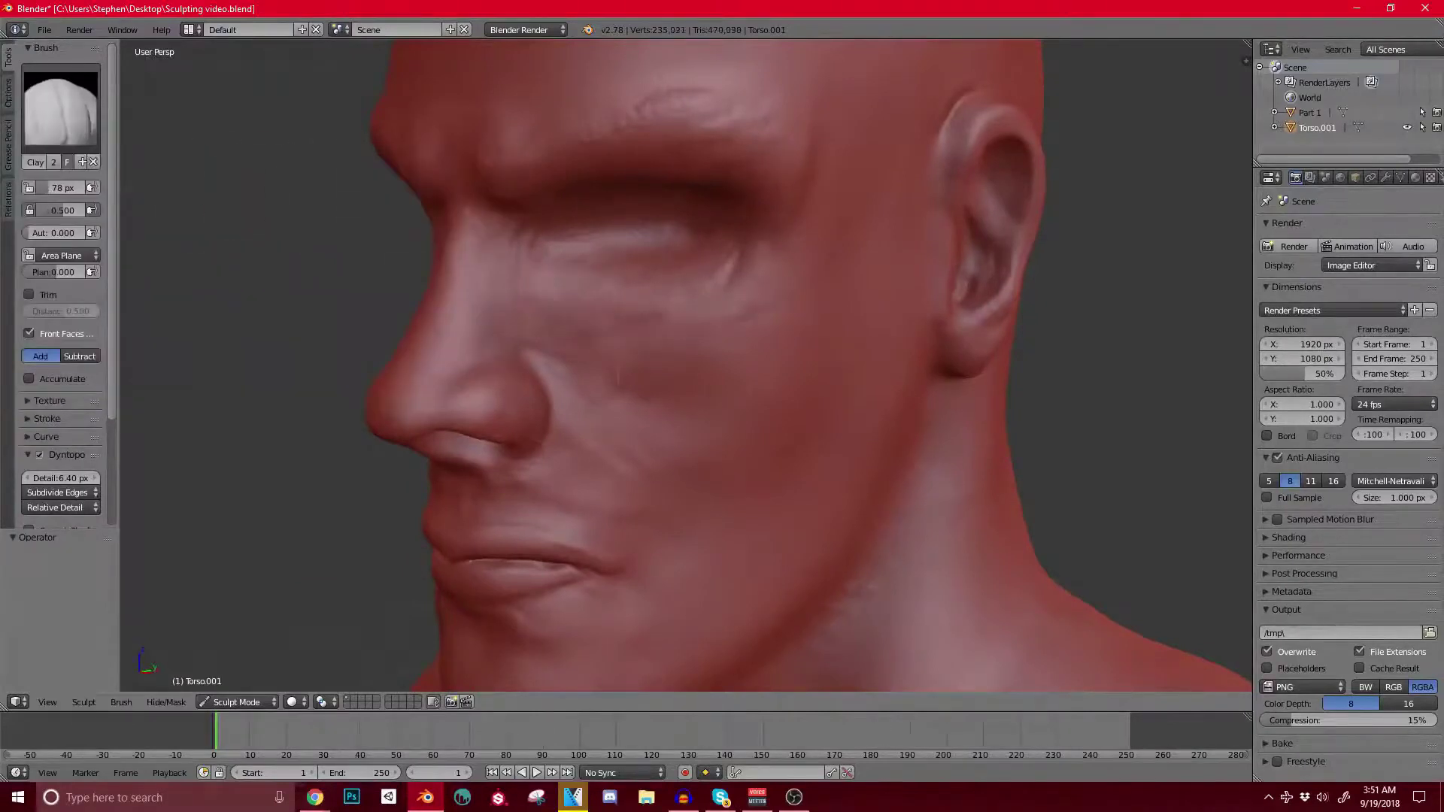
middle_drag(676, 369, 627, 320)
Step: Add clay along the edge of the nostril wing where the side of the nose meets the cheek
key(KP_Decimal)
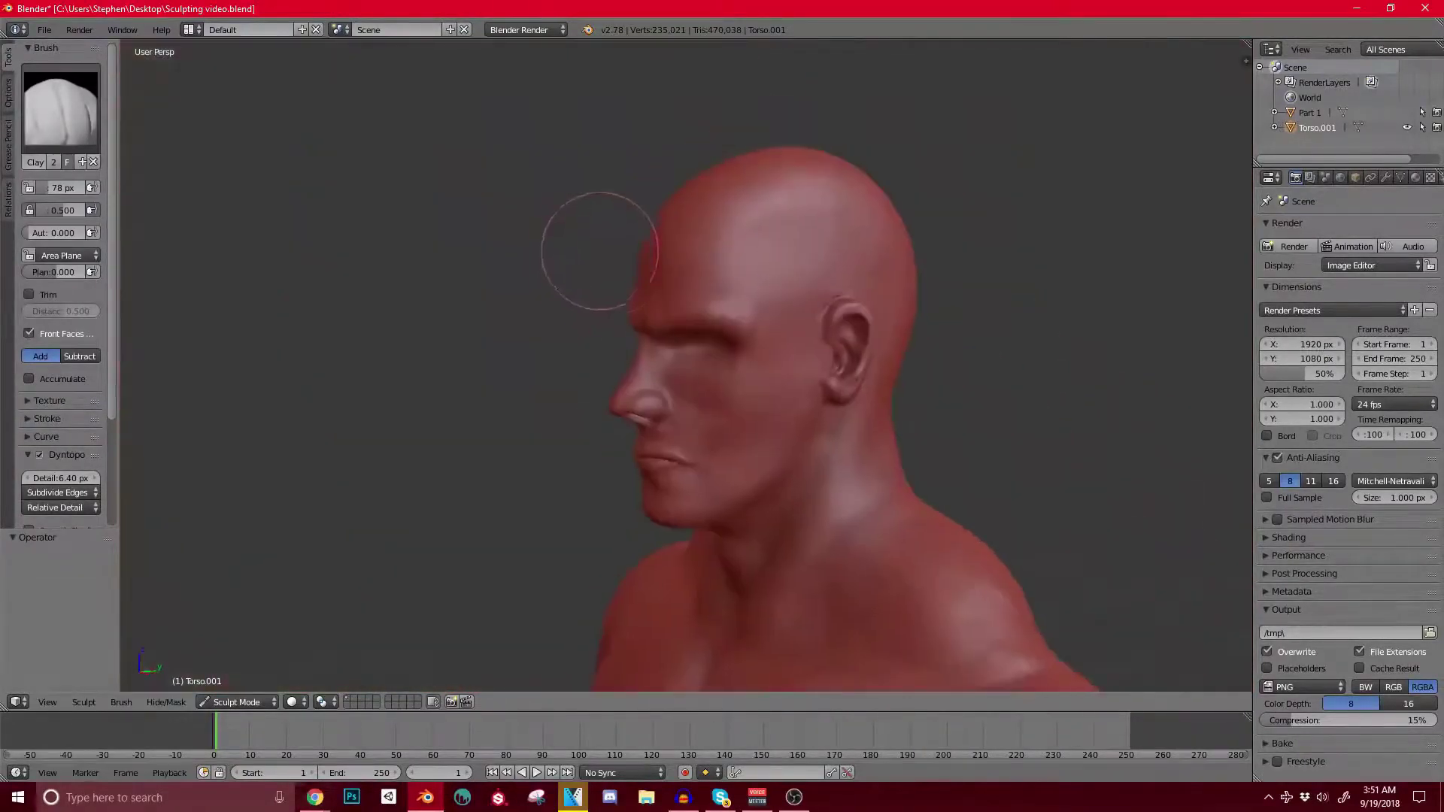
scroll(579, 399, up, 6)
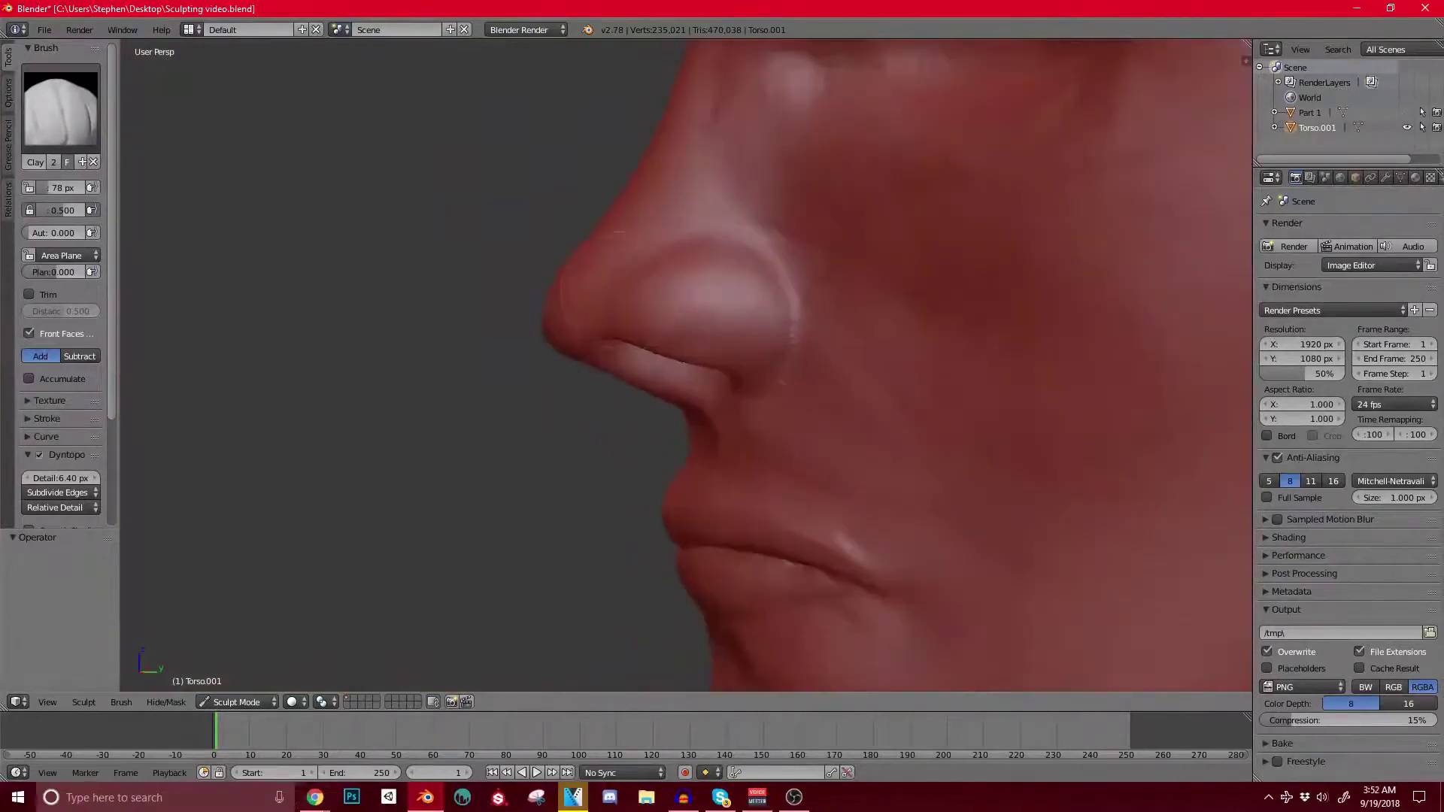
scroll(640, 286, up, 2)
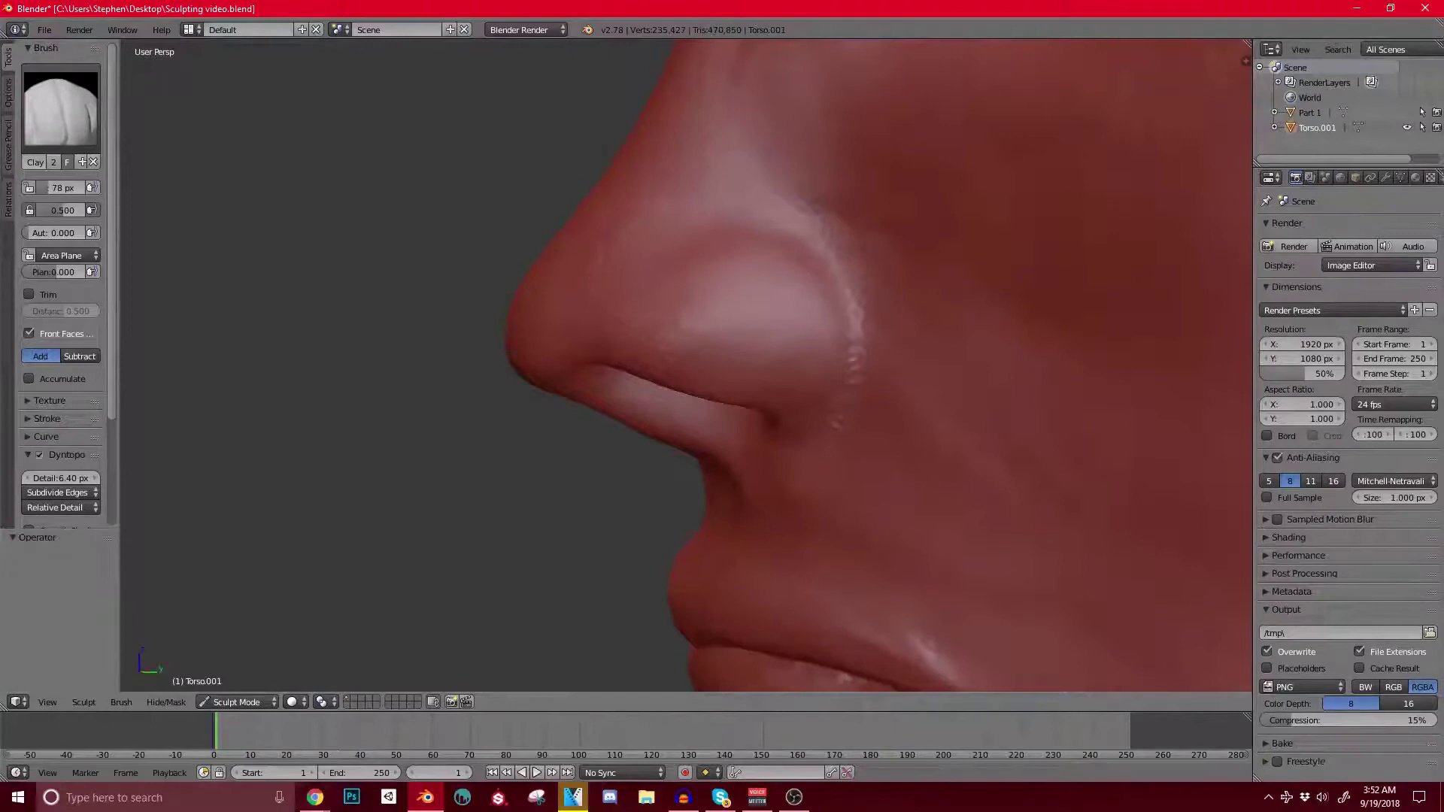
key(alt+Tab)
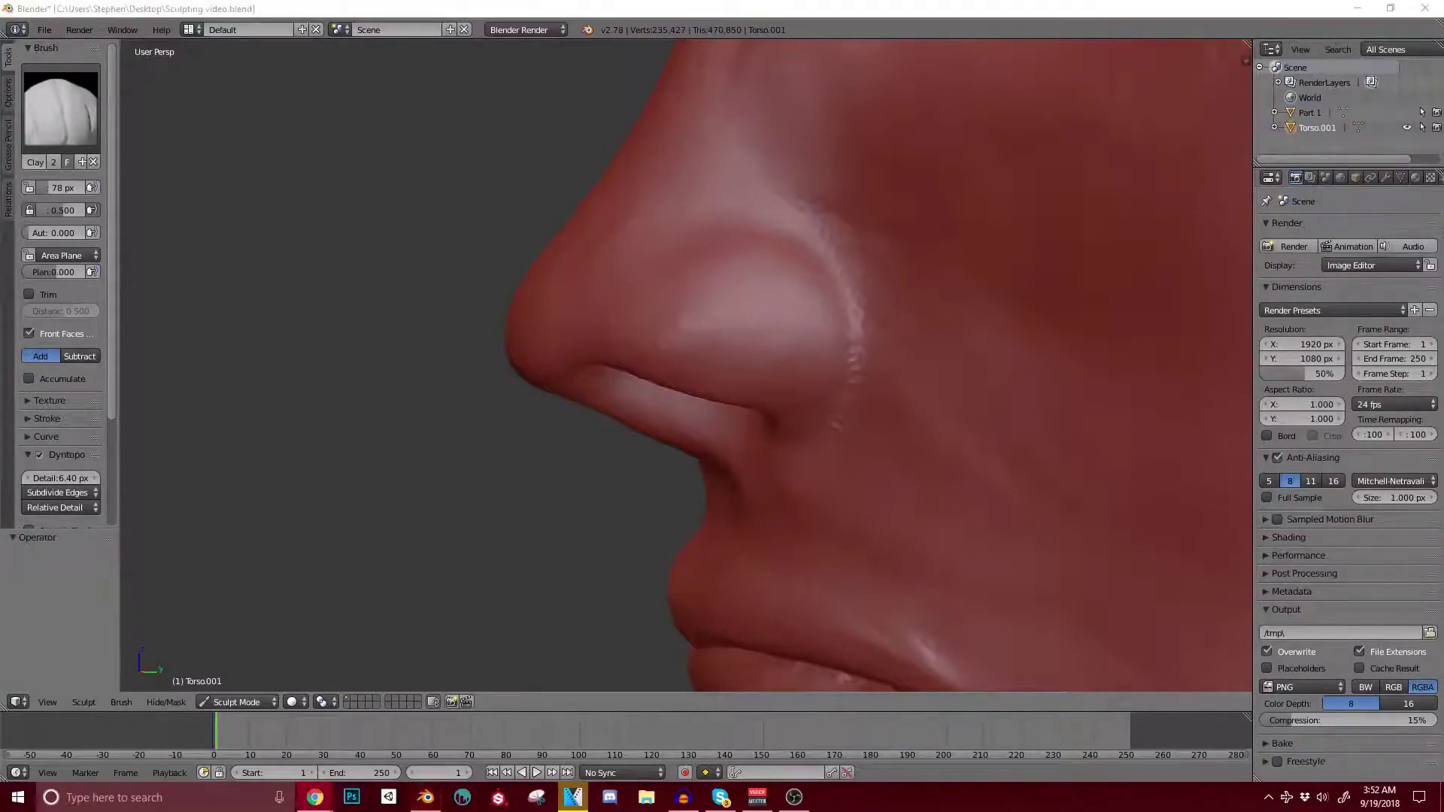
drag(762, 227, 701, 235)
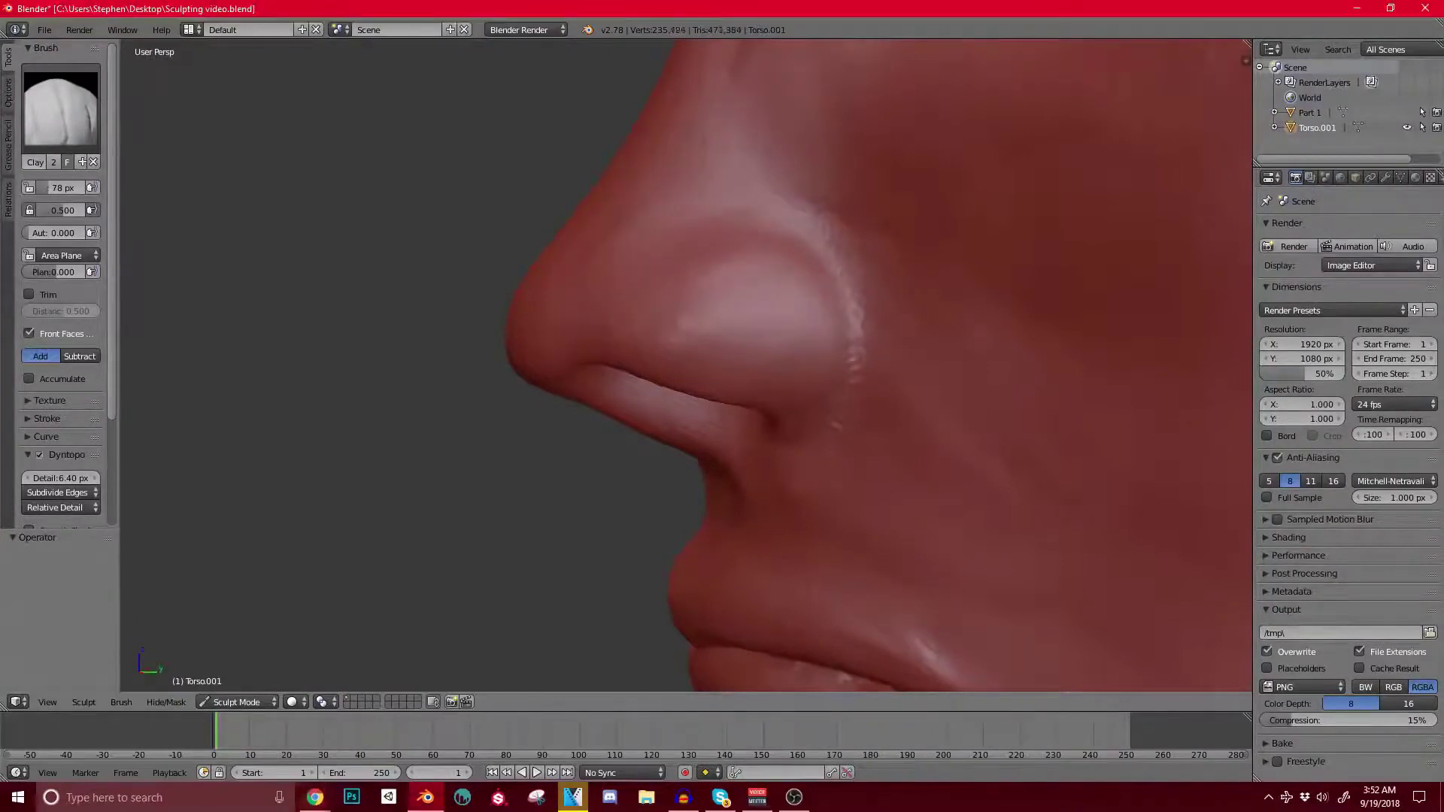
Step: Shape the side of the nose bridge and the area below the eye socket with Clay Strips strokes
scroll(569, 321, down, 4)
scroll(570, 321, up, 2)
middle_drag(570, 321, 731, 289)
middle_drag(635, 335, 536, 382)
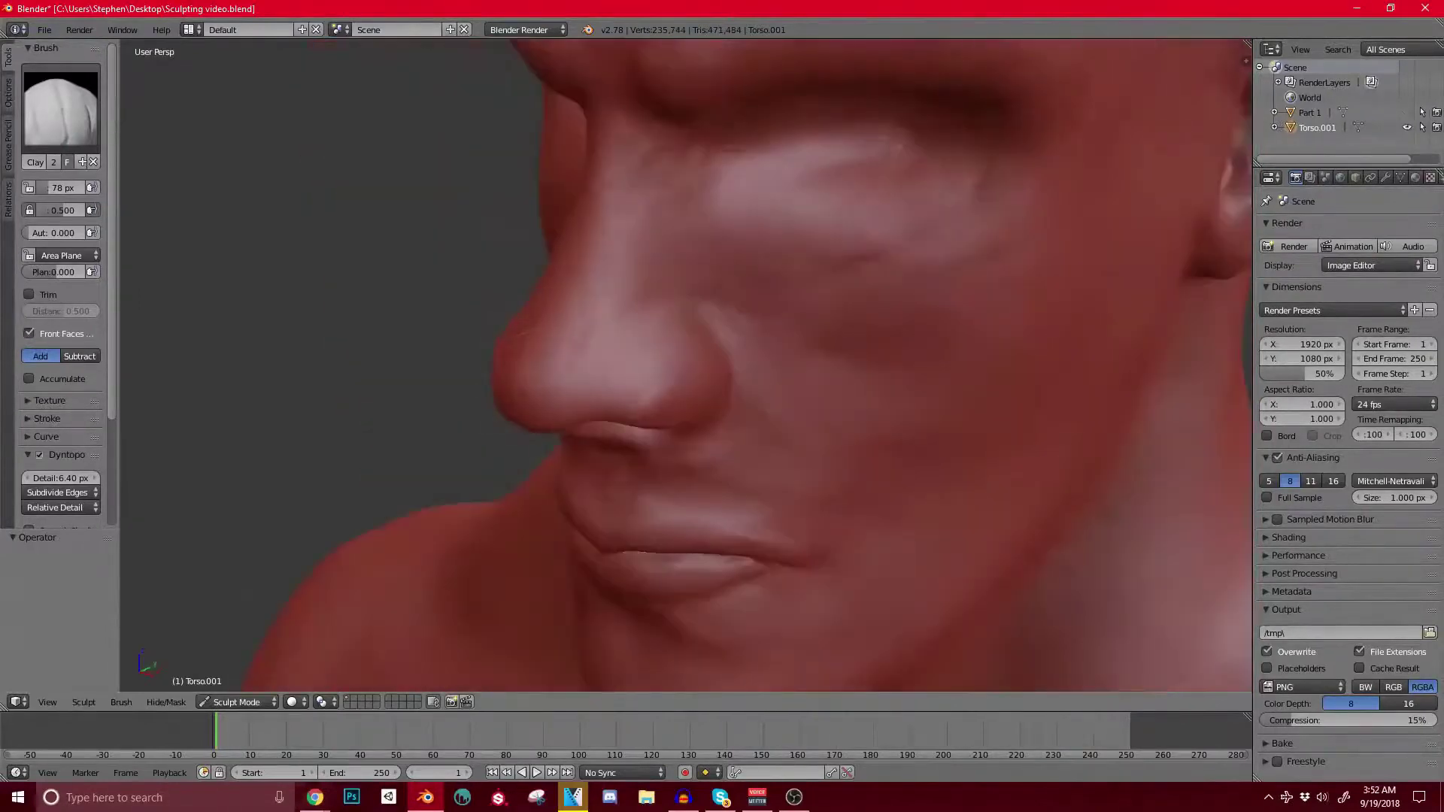
middle_drag(613, 176, 571, 155)
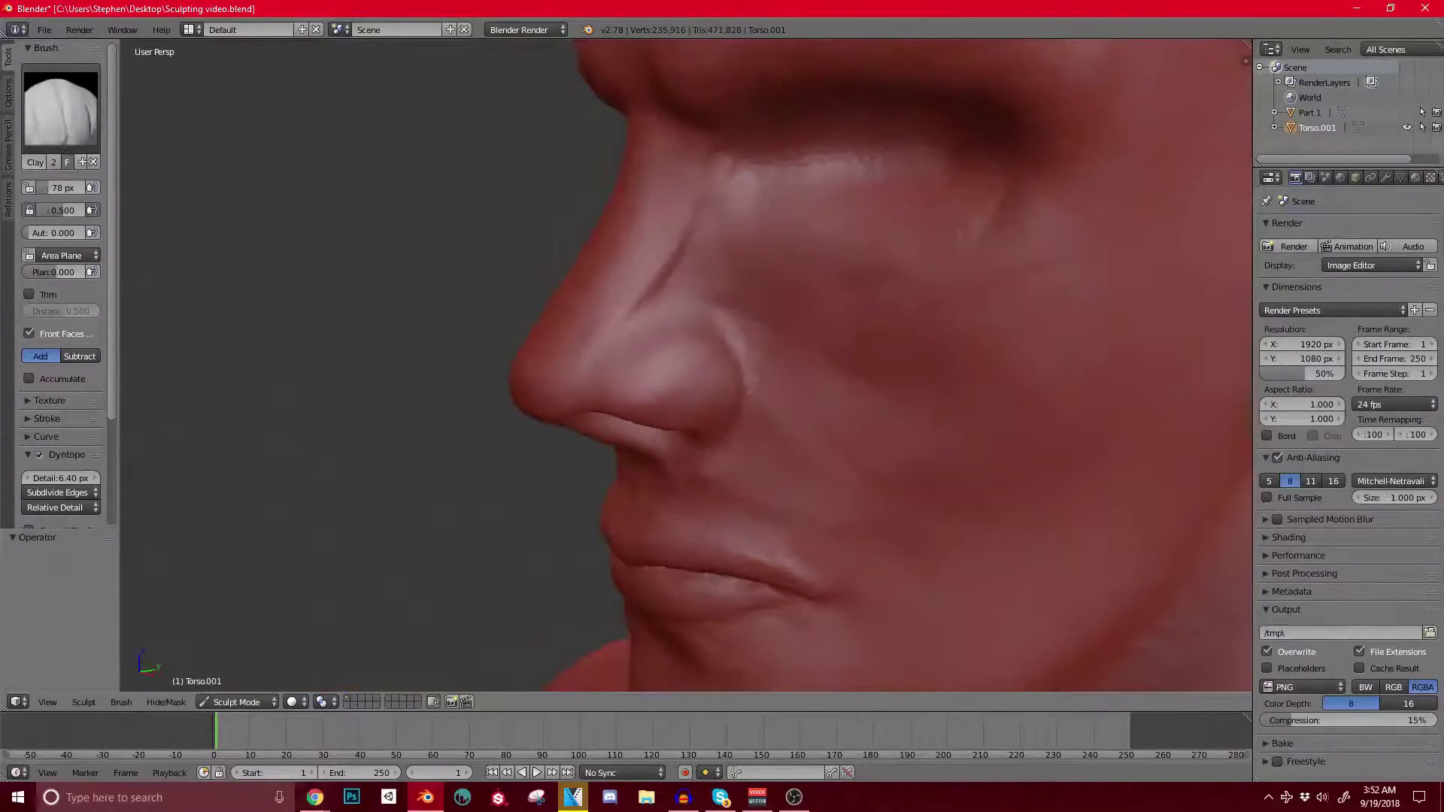
Step: Adjust the shape of the nostril wing and lower nose using the Grab brush, enlarging it to 157 px
scroll(598, 306, down, 5)
middle_drag(598, 306, 722, 338)
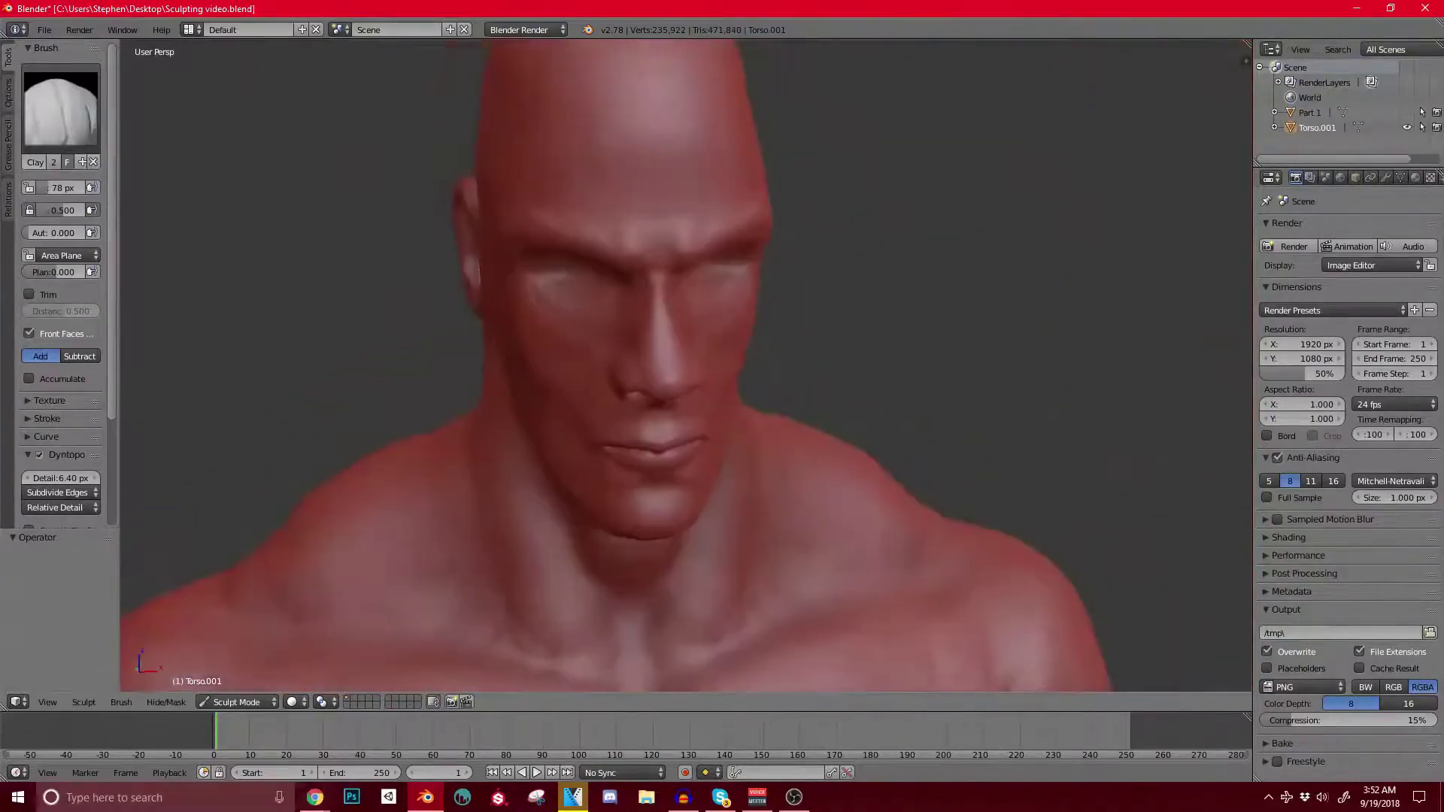
scroll(641, 357, up, 4)
middle_drag(642, 357, 673, 252)
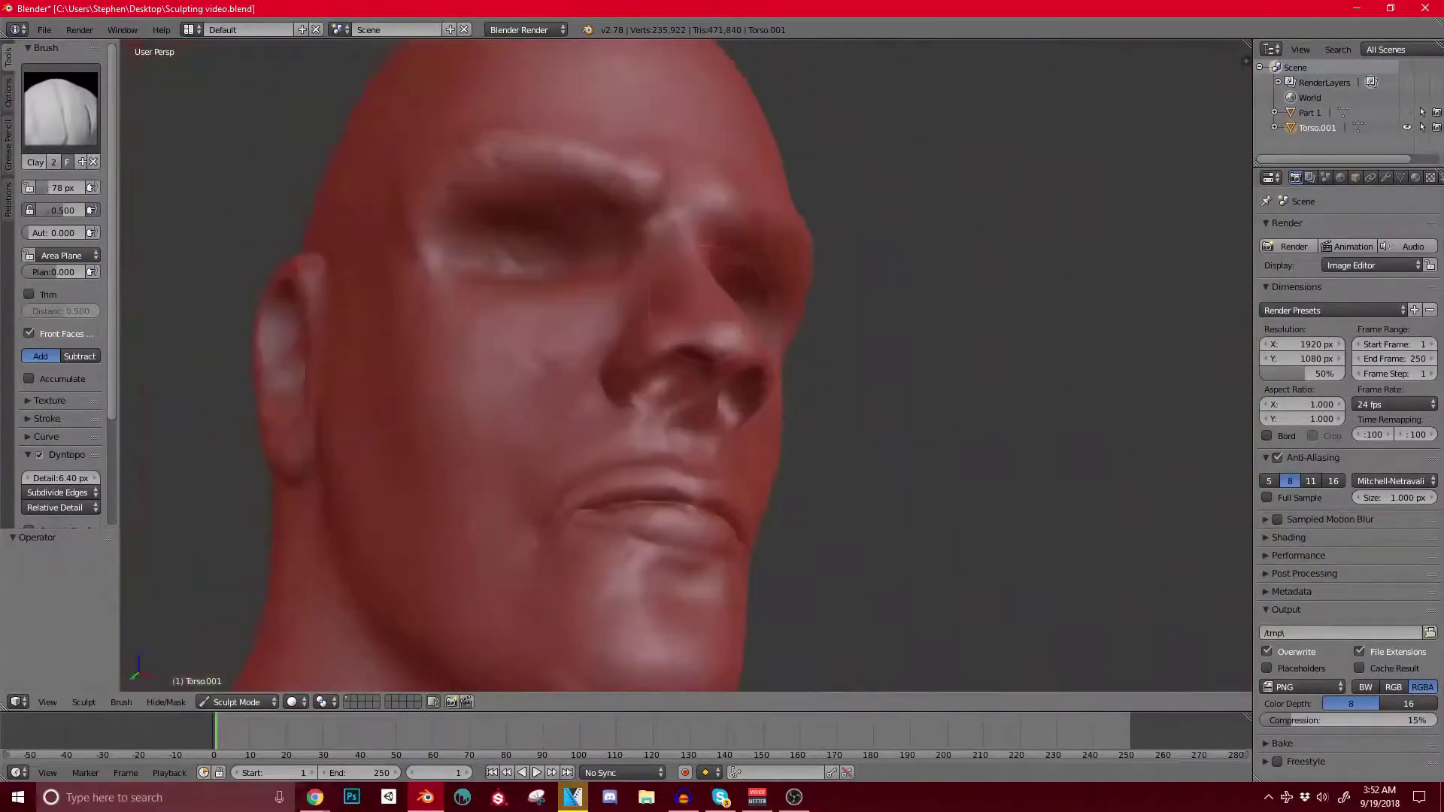
middle_drag(699, 330, 618, 280)
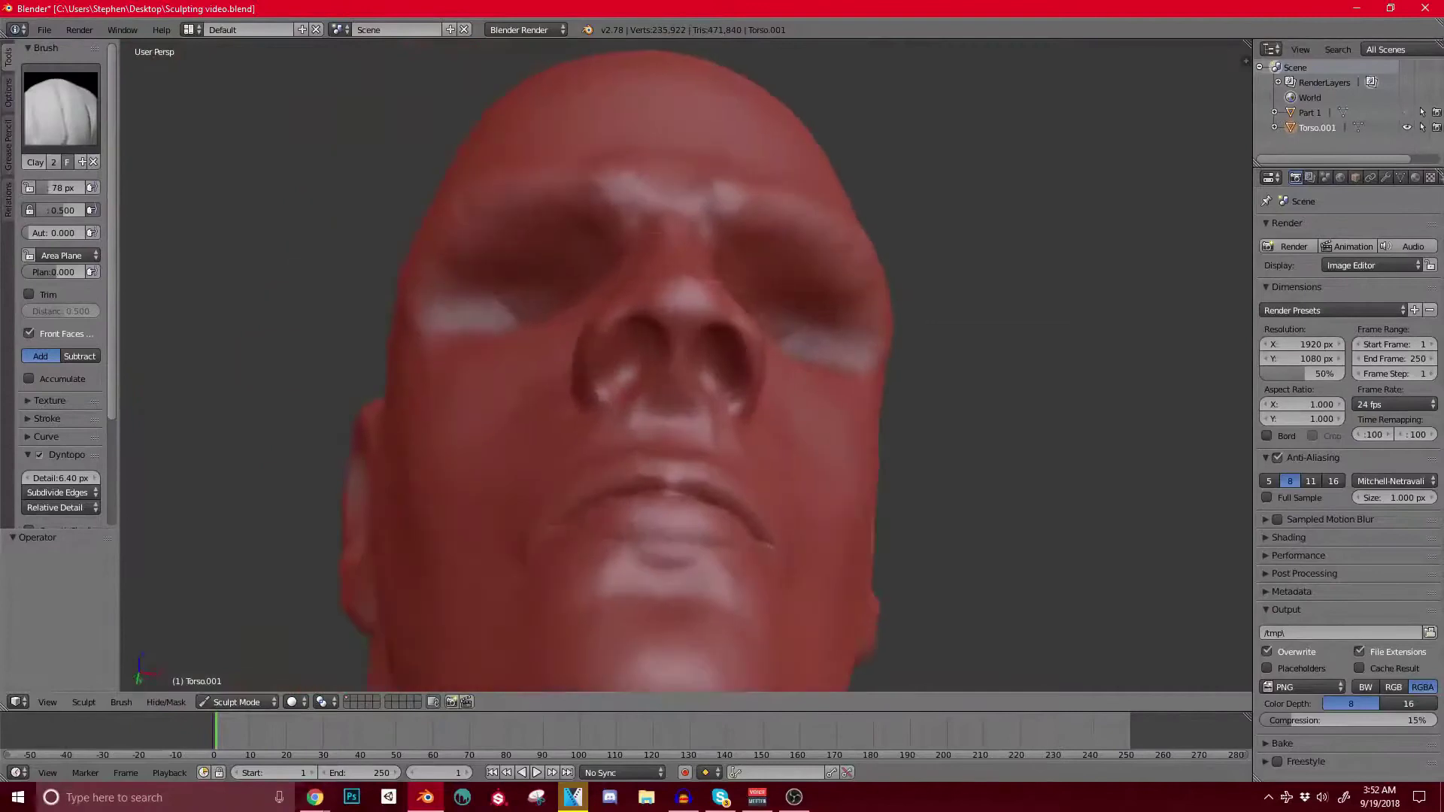
key(g)
key(bracketright)
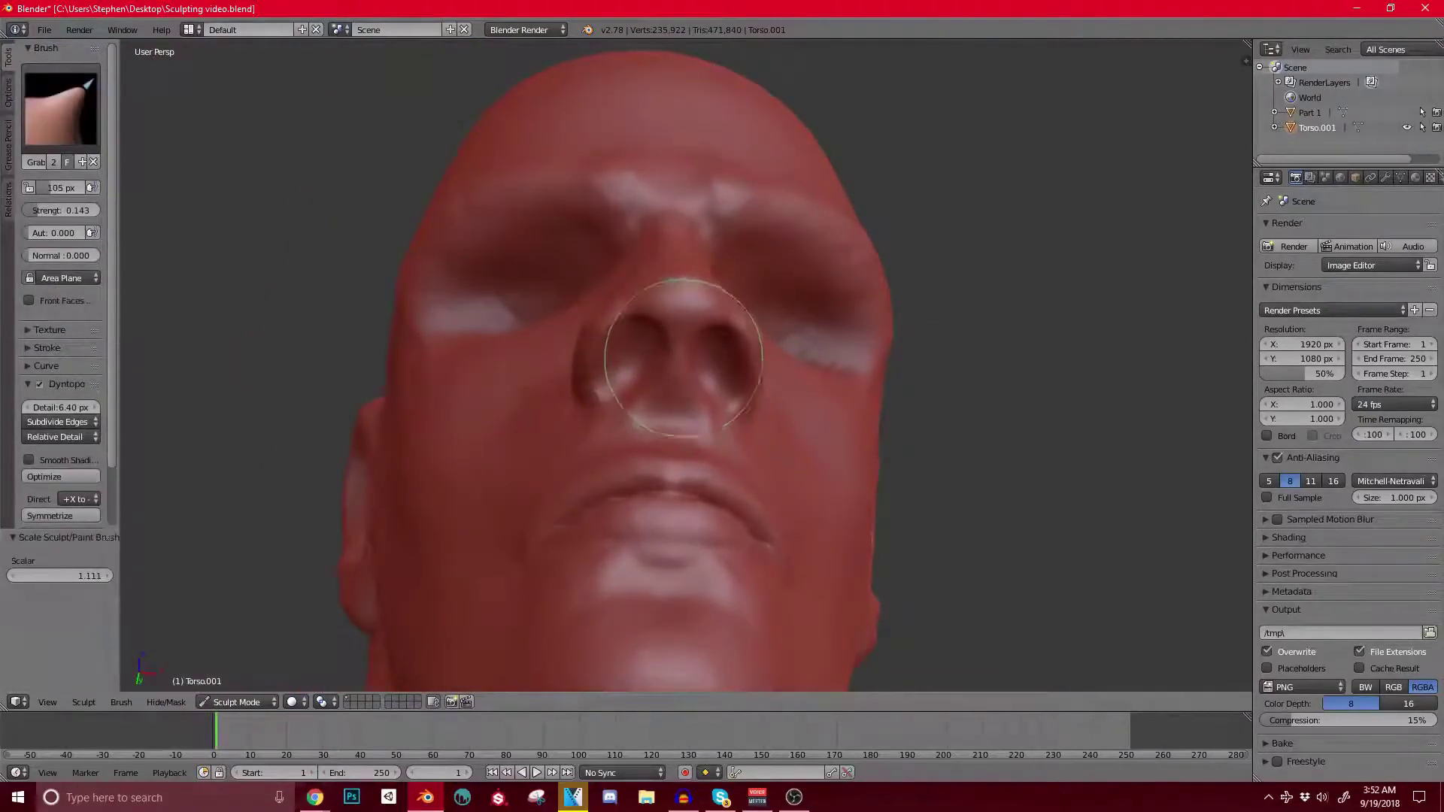
middle_drag(612, 193, 745, 410)
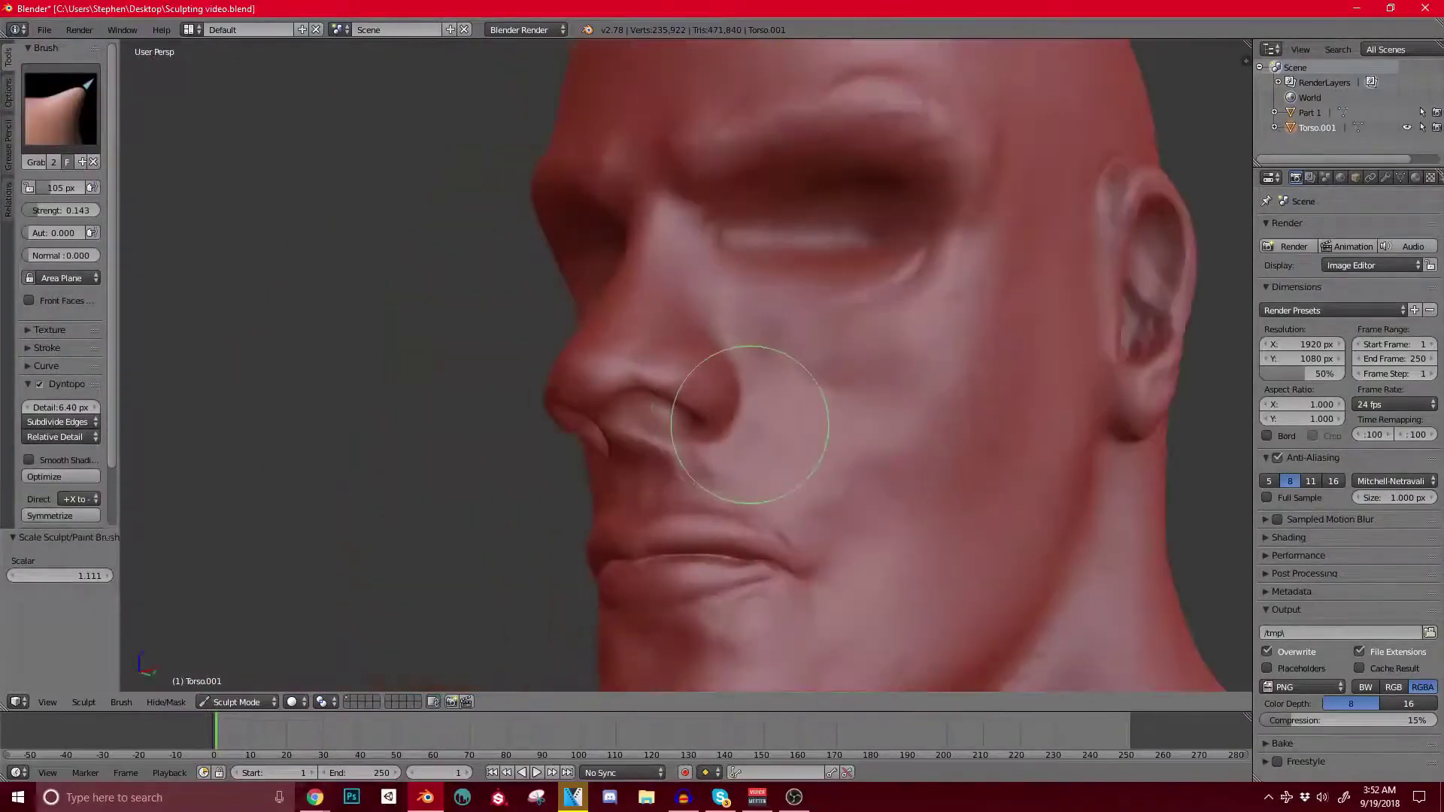
key(bracketright)
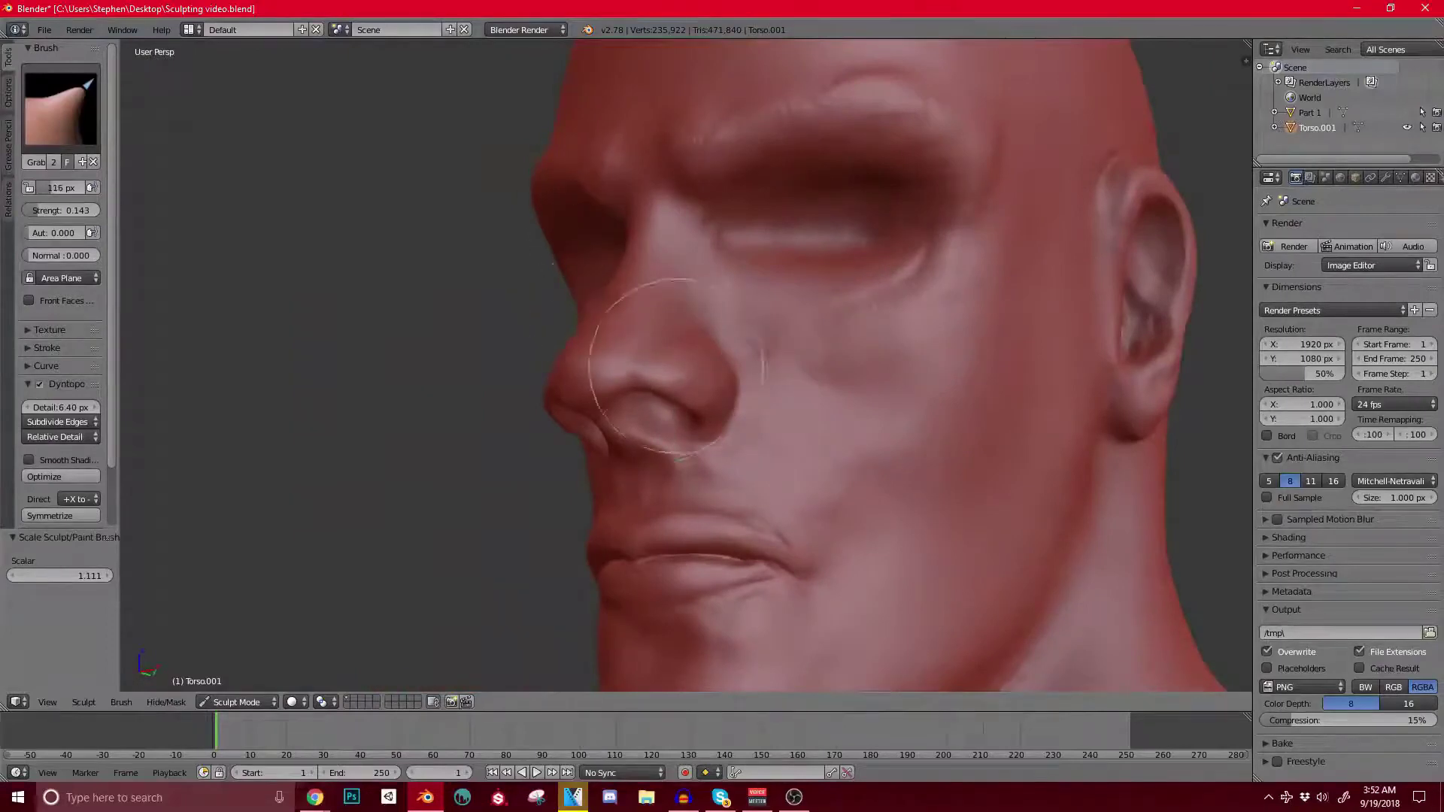
key(bracketright)
key(bracketright)
key(bracketright)
mouse_move(645, 413)
middle_down()
mouse_move(736, 381)
mouse_move(725, 419)
mouse_move(675, 391)
middle_up()
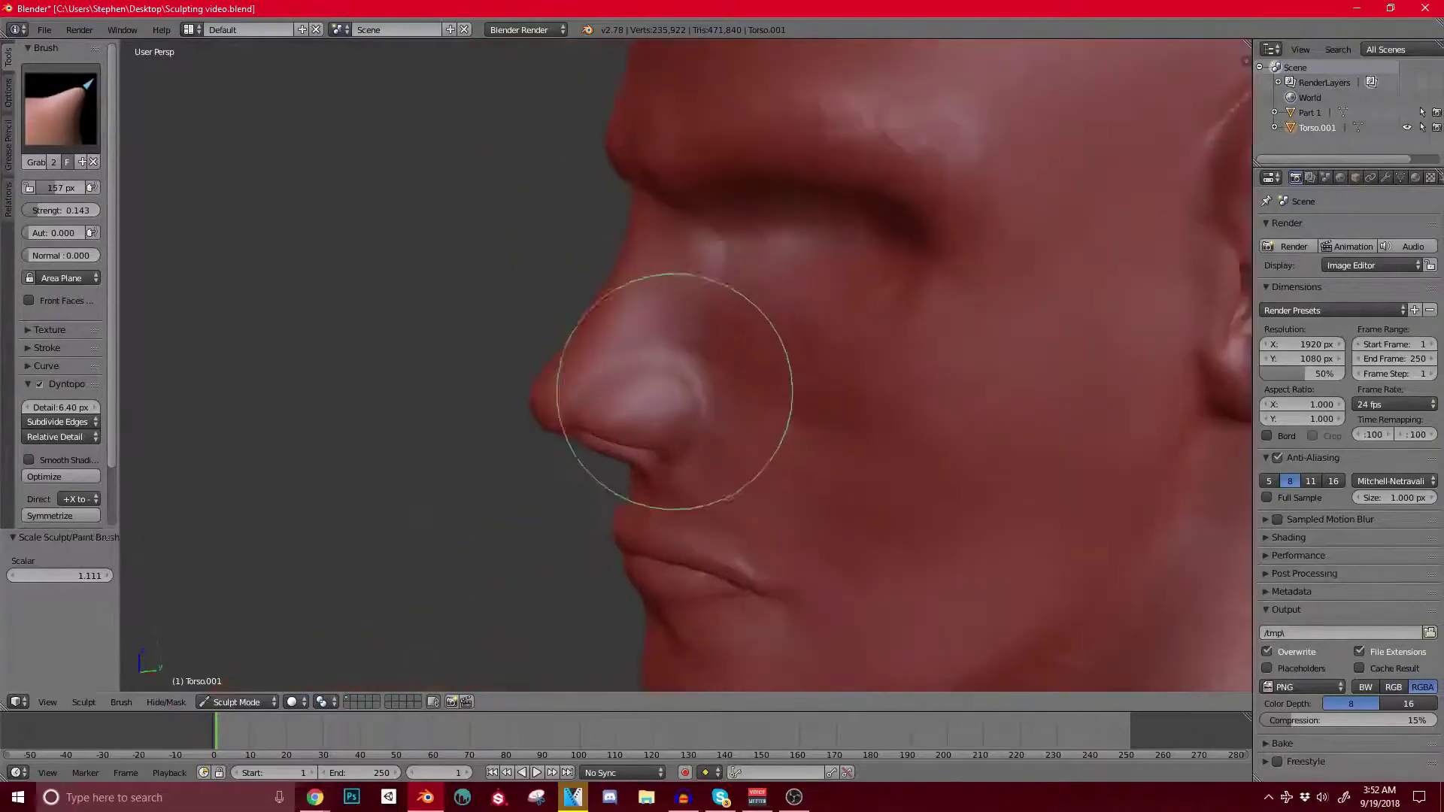
Step: Reshape the nose tip and the underside of the nose in profile using the Grab brush at 193 px
key(bracketright)
key(bracketright)
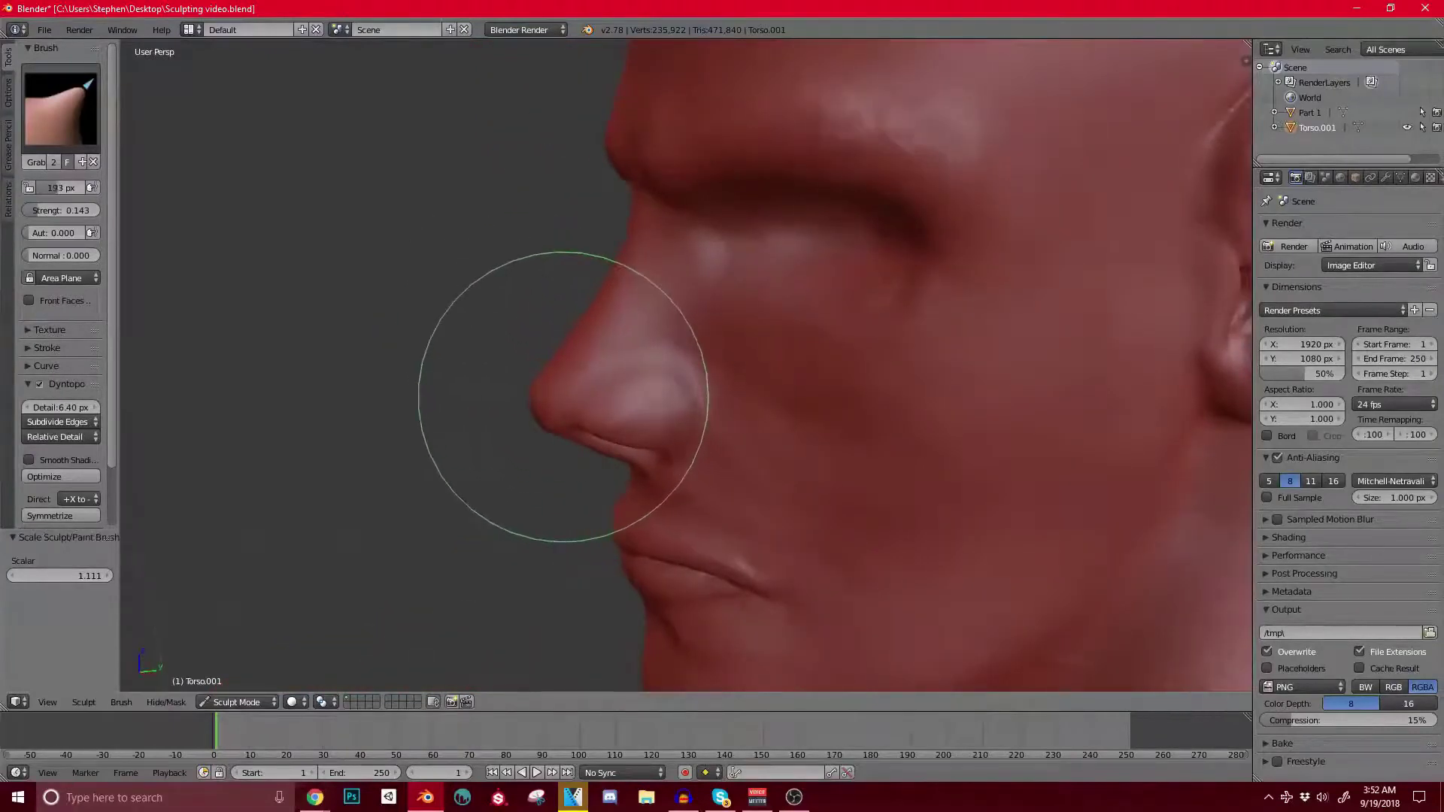
scroll(595, 391, up, 2)
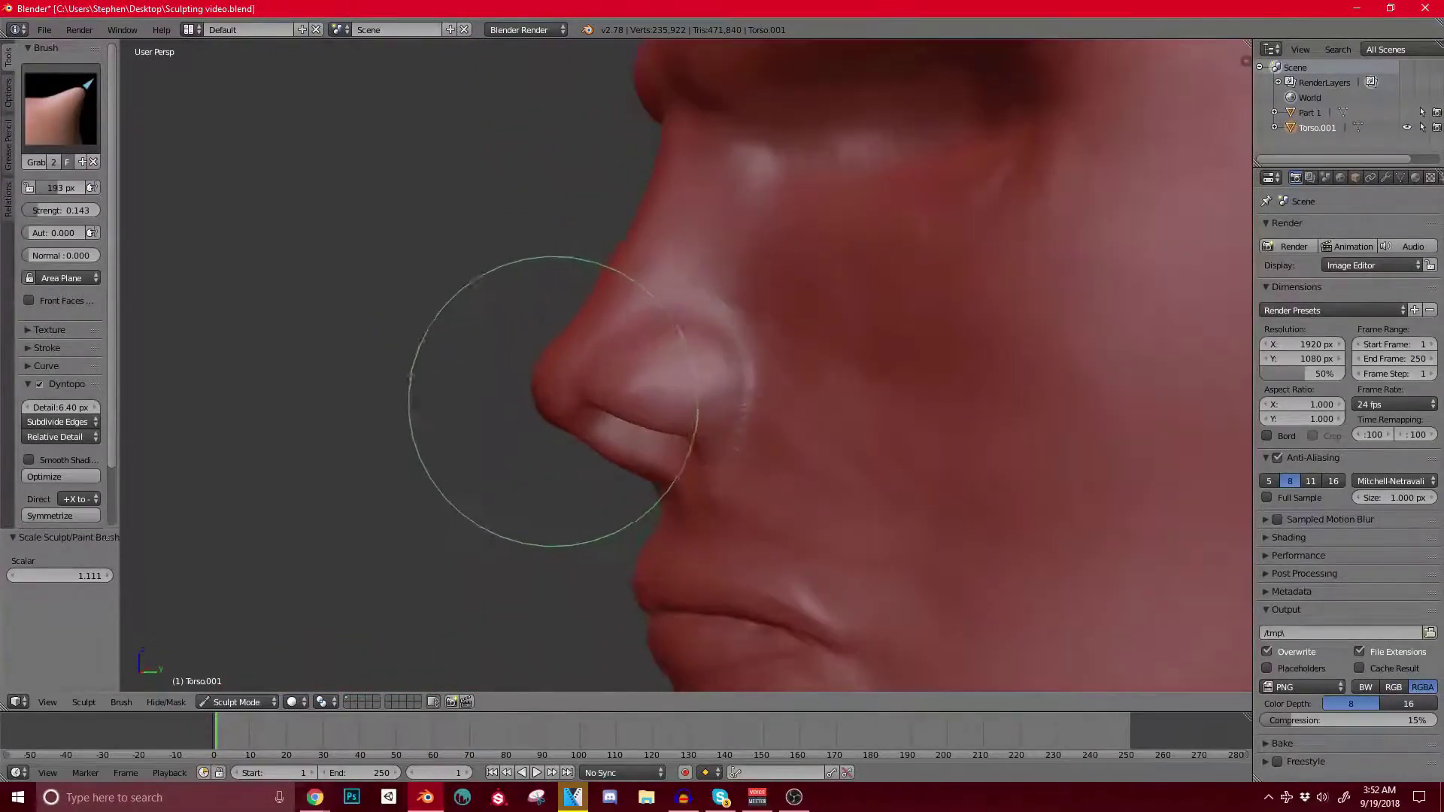
mouse_move(652, 409)
middle_down()
mouse_move(621, 437)
mouse_move(654, 506)
mouse_move(635, 403)
middle_up()
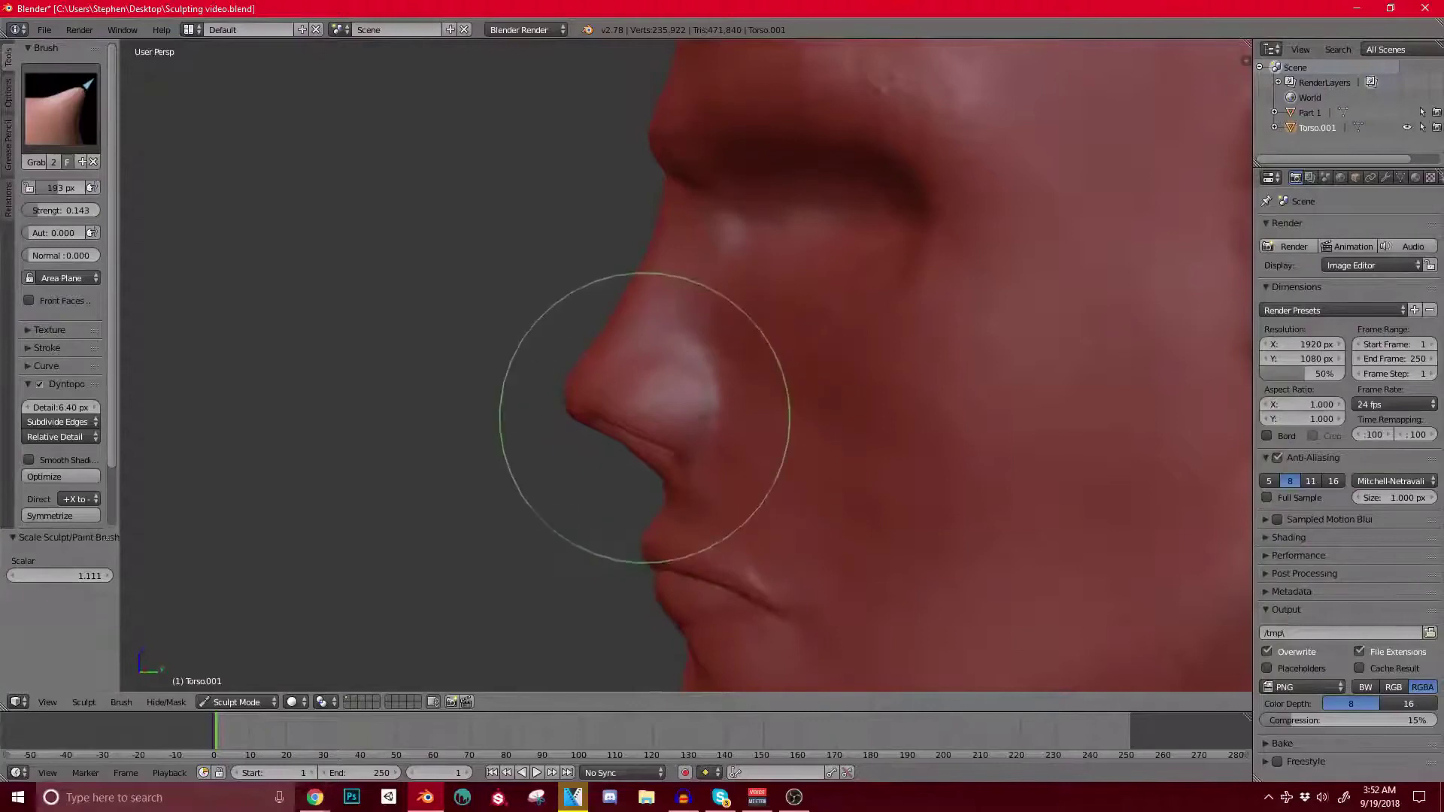
mouse_move(645, 418)
middle_down()
mouse_move(612, 399)
mouse_move(639, 412)
middle_up()
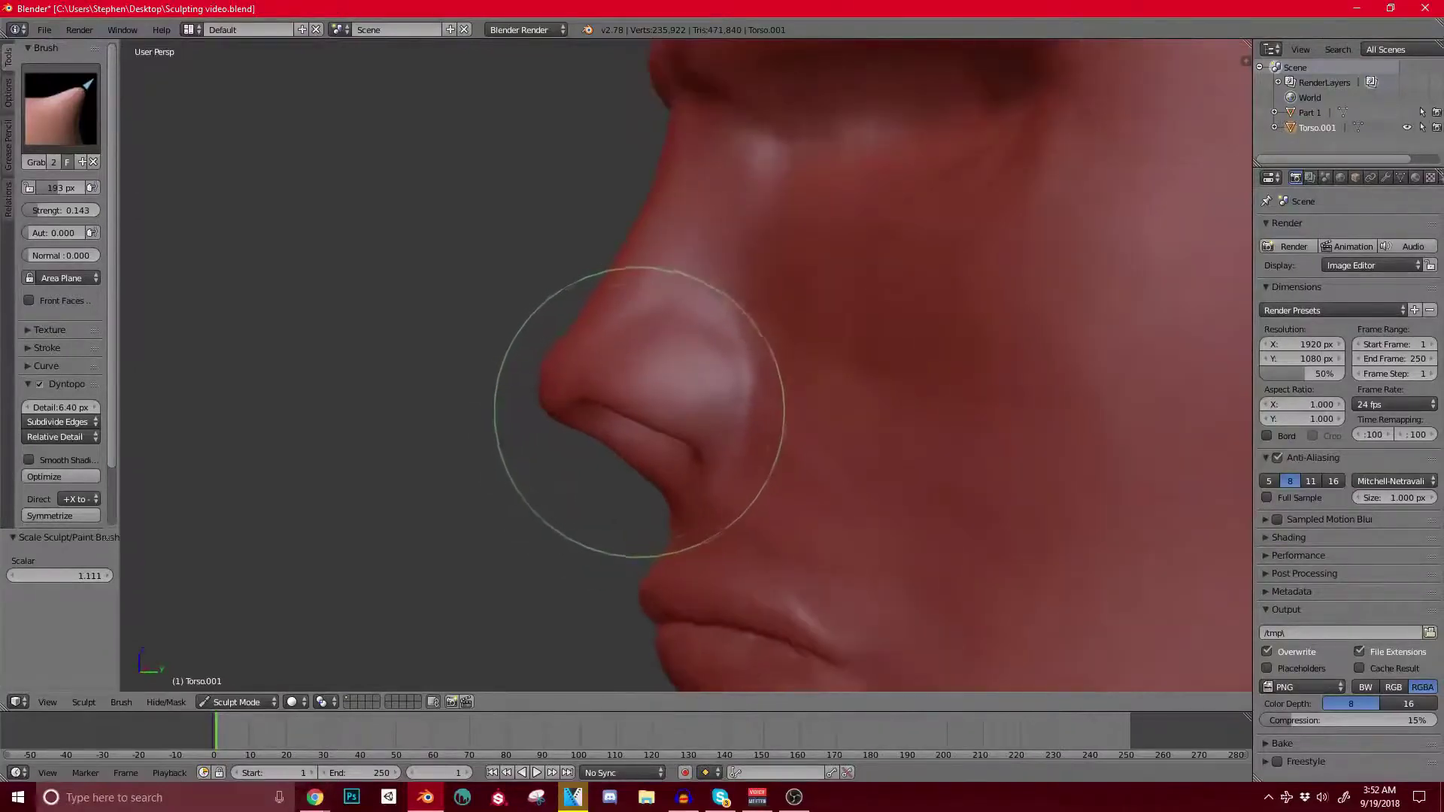
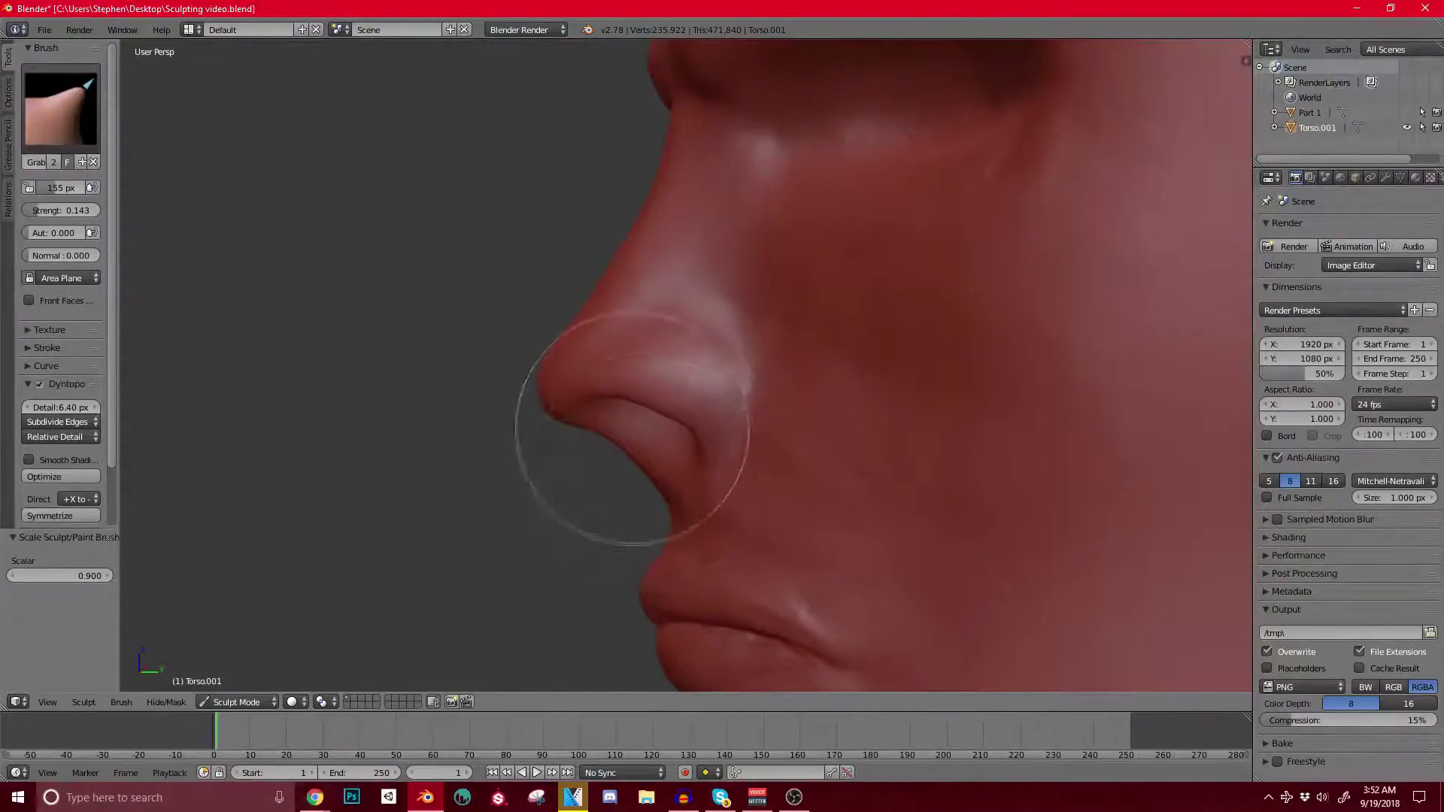
Step: Refine the overall nose profile from the bridge to the tip with the Grab brush at 212 px
scroll(632, 429, down, 3)
mouse_move(574, 510)
middle_down()
mouse_move(677, 451)
mouse_move(742, 467)
mouse_move(726, 407)
mouse_move(661, 419)
mouse_move(612, 323)
middle_up()
key(bracketright)
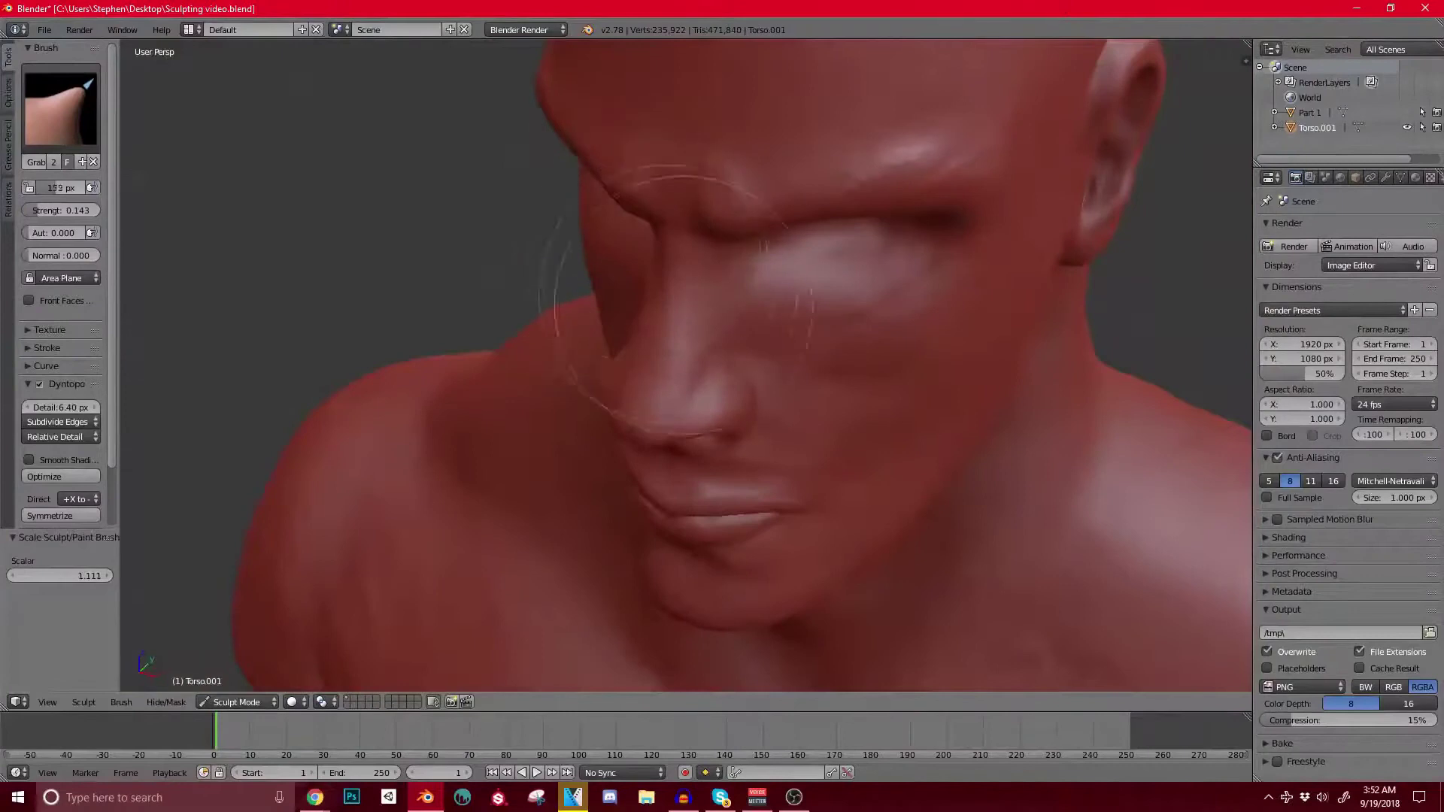
key(bracketright)
mouse_move(670, 413)
middle_down()
mouse_move(877, 368)
mouse_move(722, 406)
mouse_move(729, 354)
middle_up()
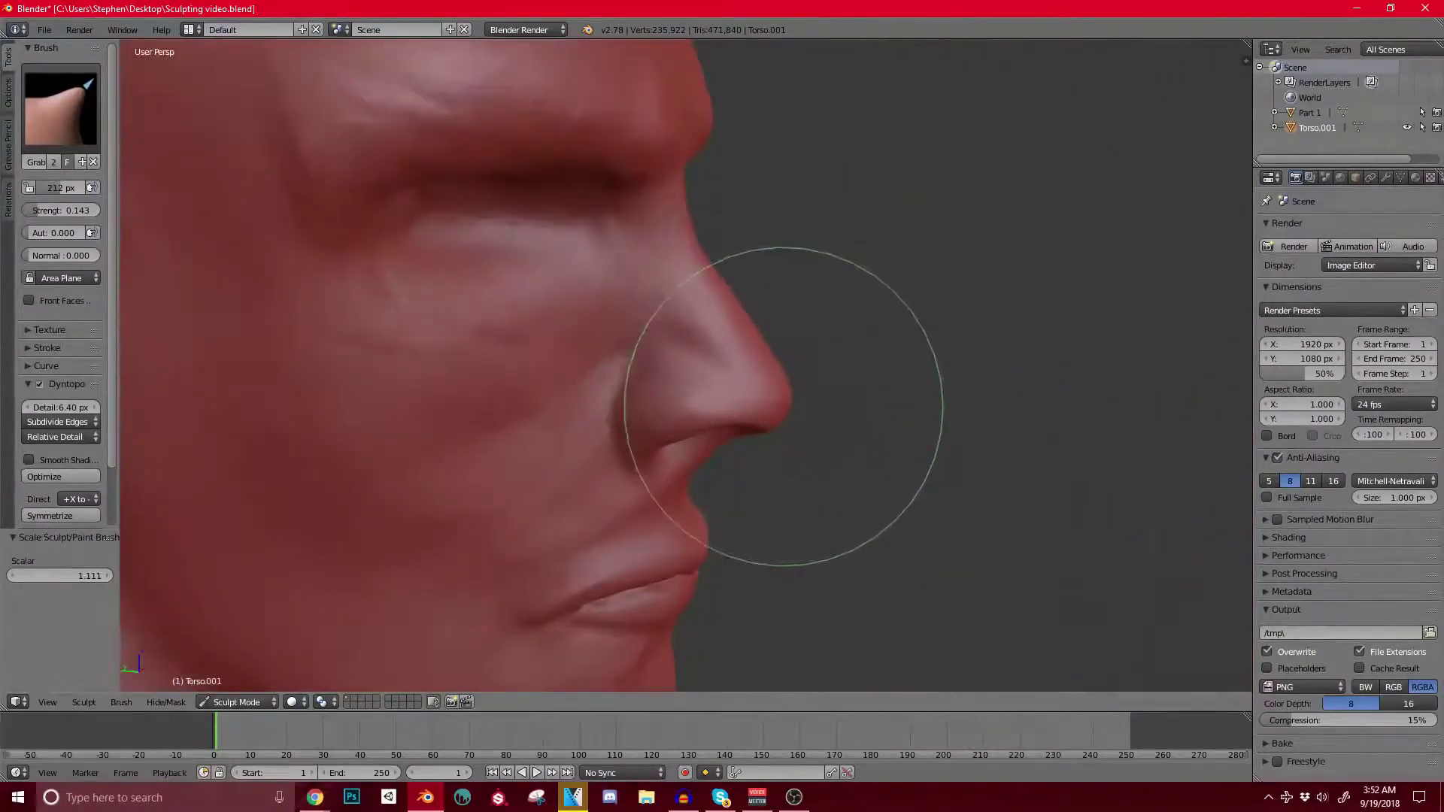
Step: Adjust the rim of the nostril from the front using the Grab brush reduced to 72 px
scroll(757, 354, down, 3)
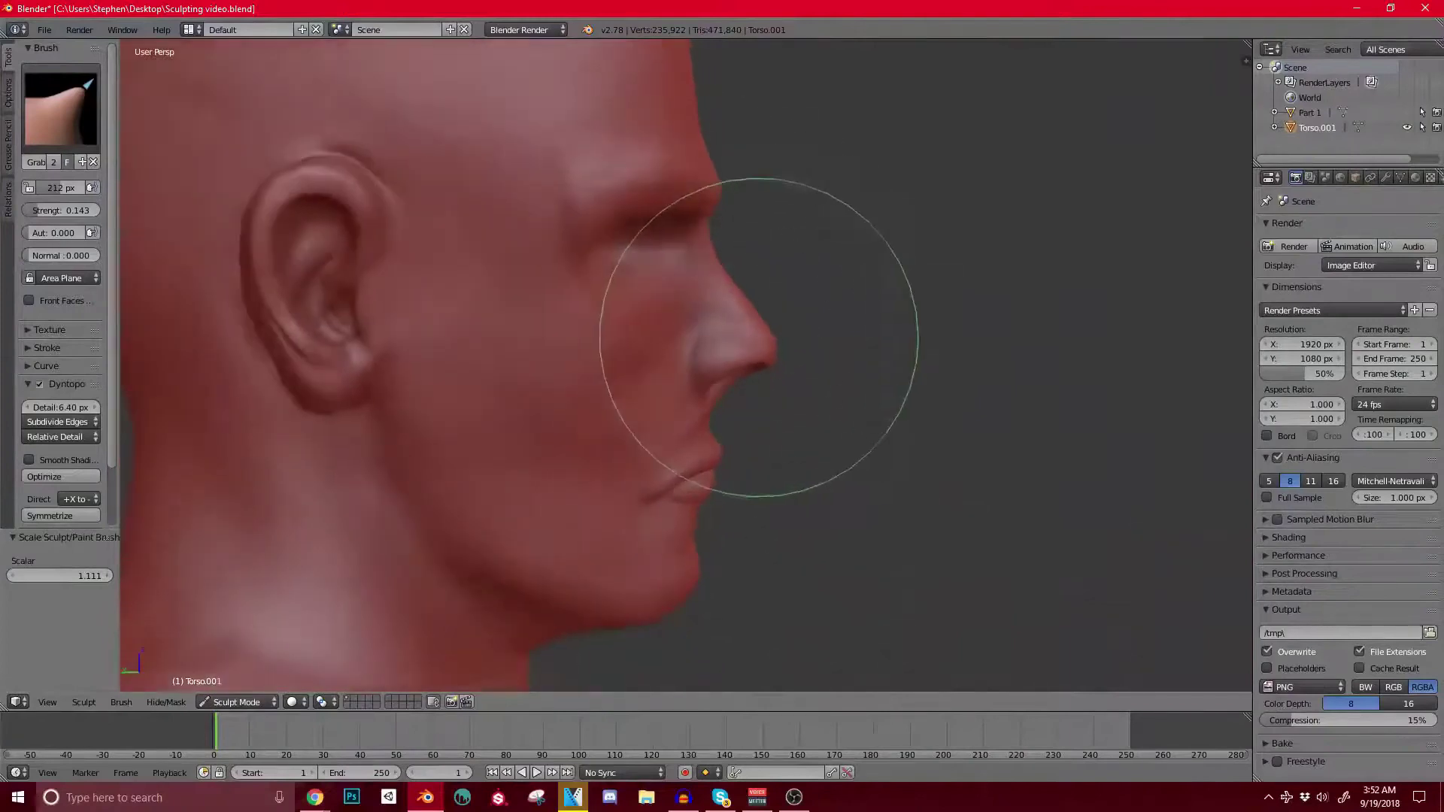
scroll(753, 376, down, 4)
middle_drag(606, 467, 670, 467)
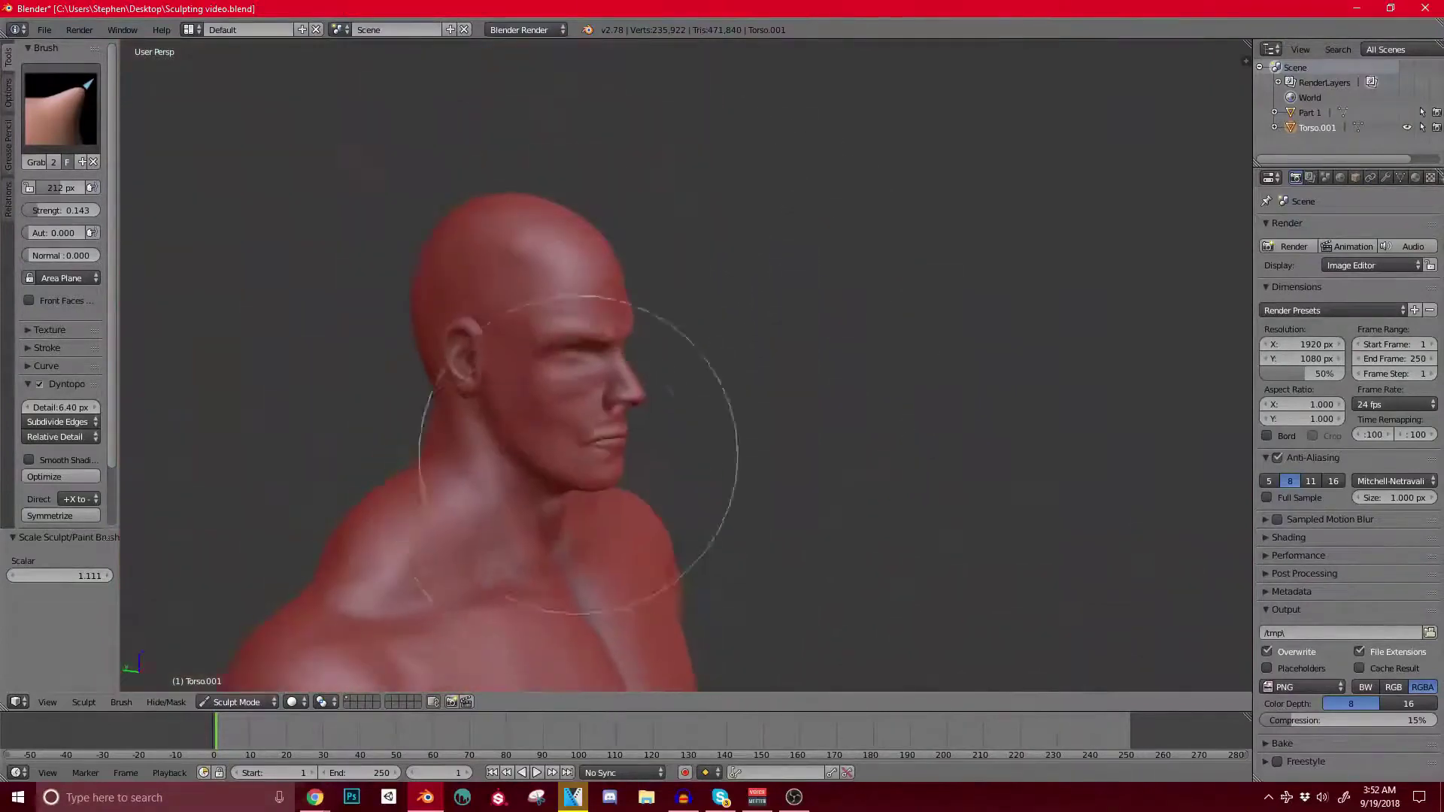
scroll(681, 342, up, 4)
middle_drag(681, 341, 661, 377)
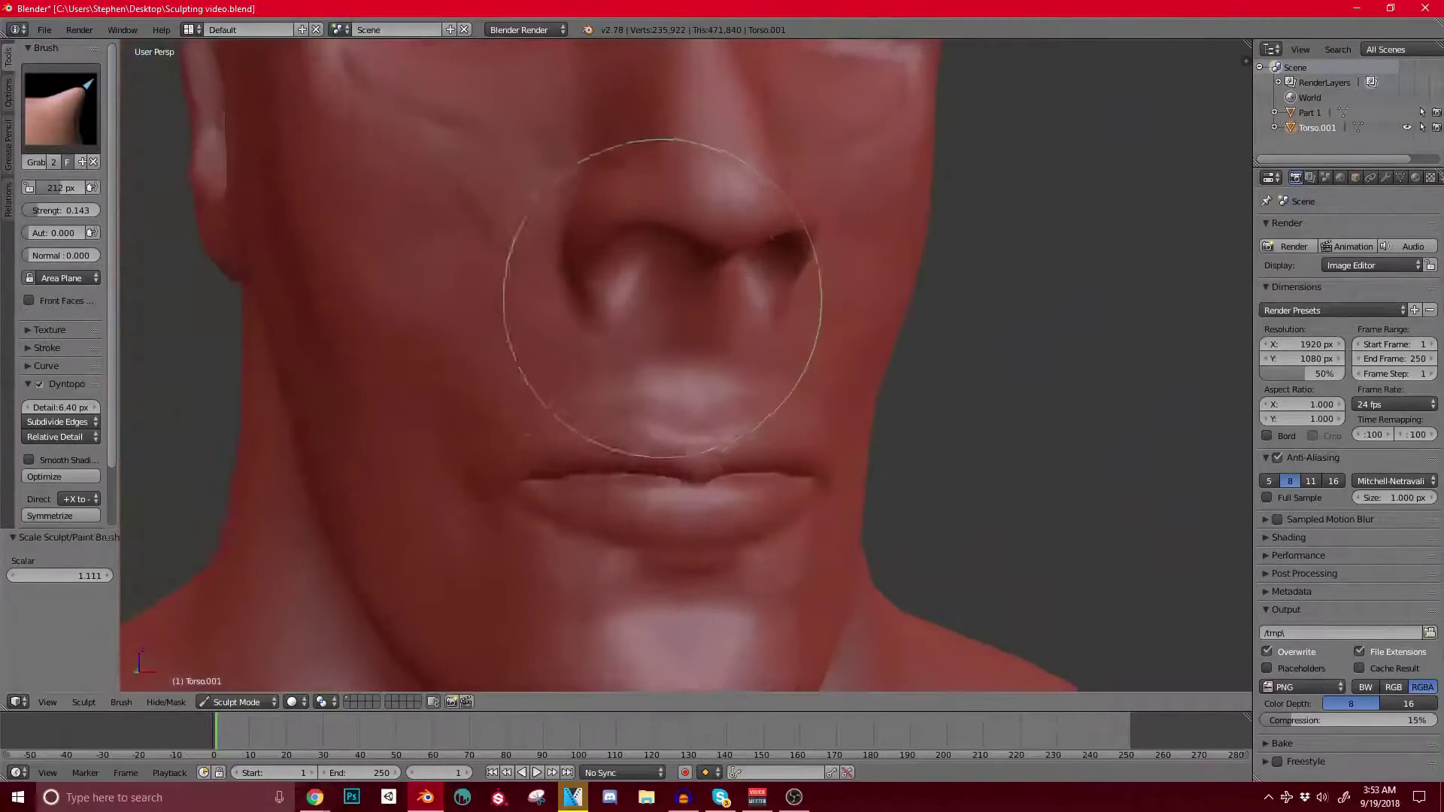
key(bracketleft)
key(bracketleft)
key(bracketleft)
key(bracketleft)
key(bracketleft)
key(bracketleft)
key(bracketleft)
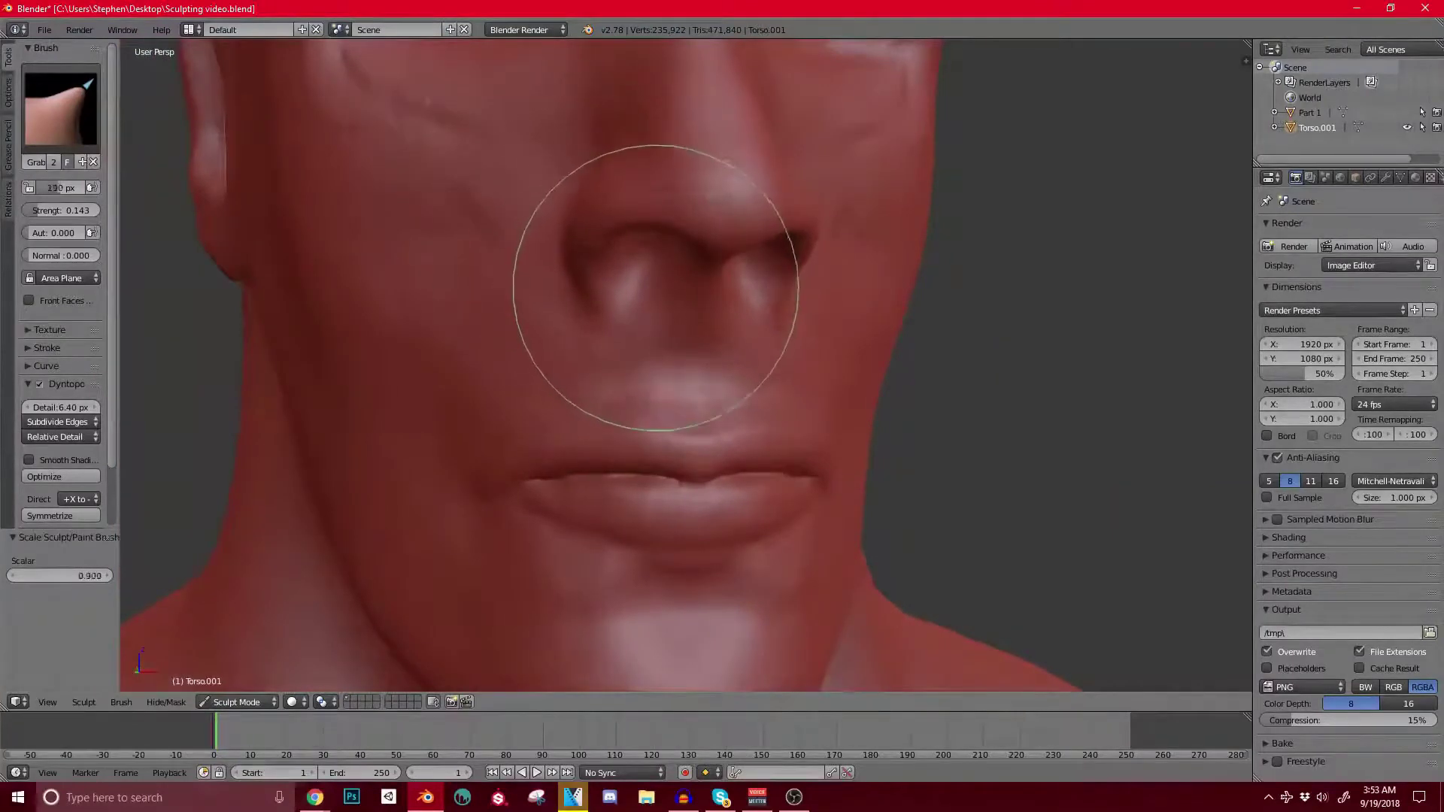
key(bracketleft)
key(bracketleft)
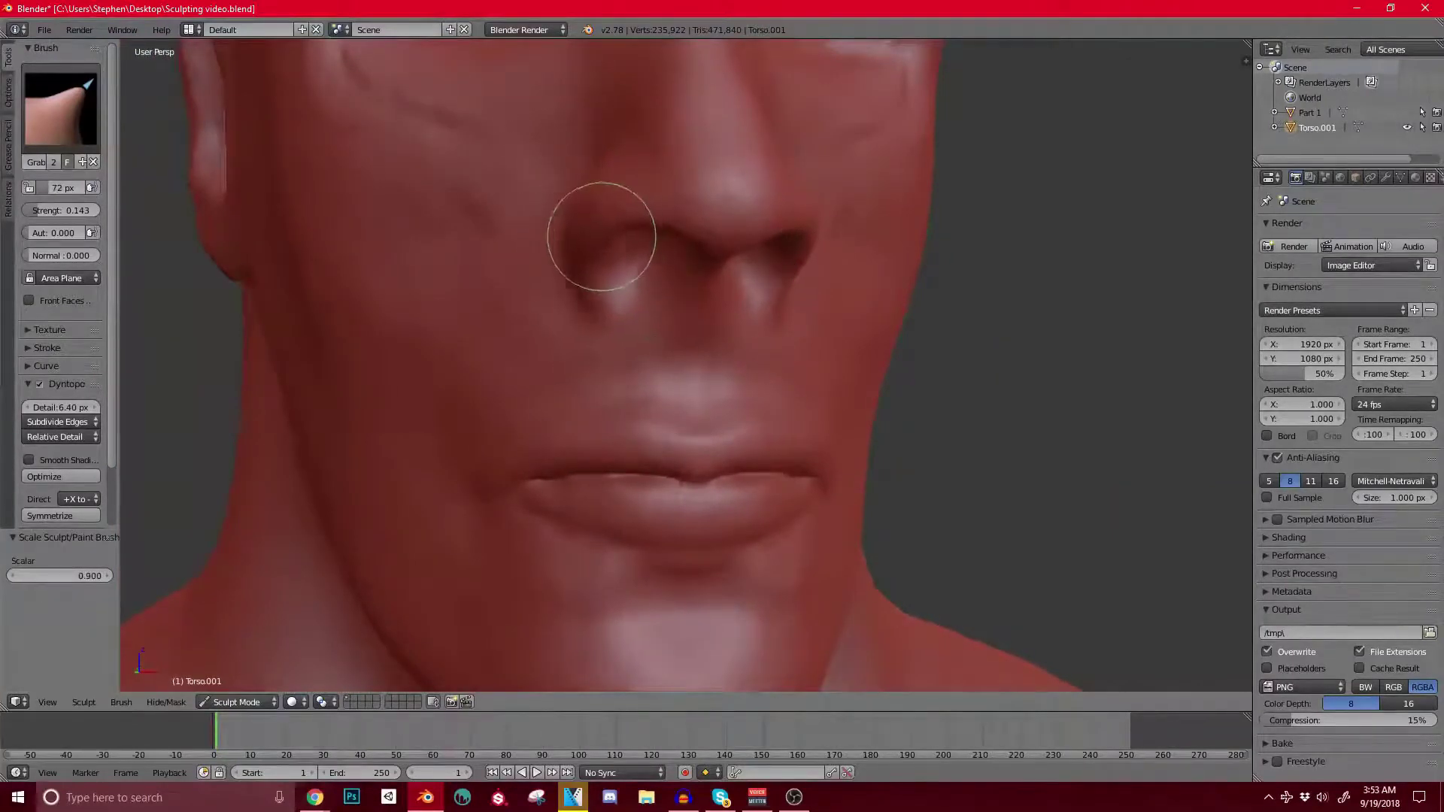
drag(639, 303, 661, 255)
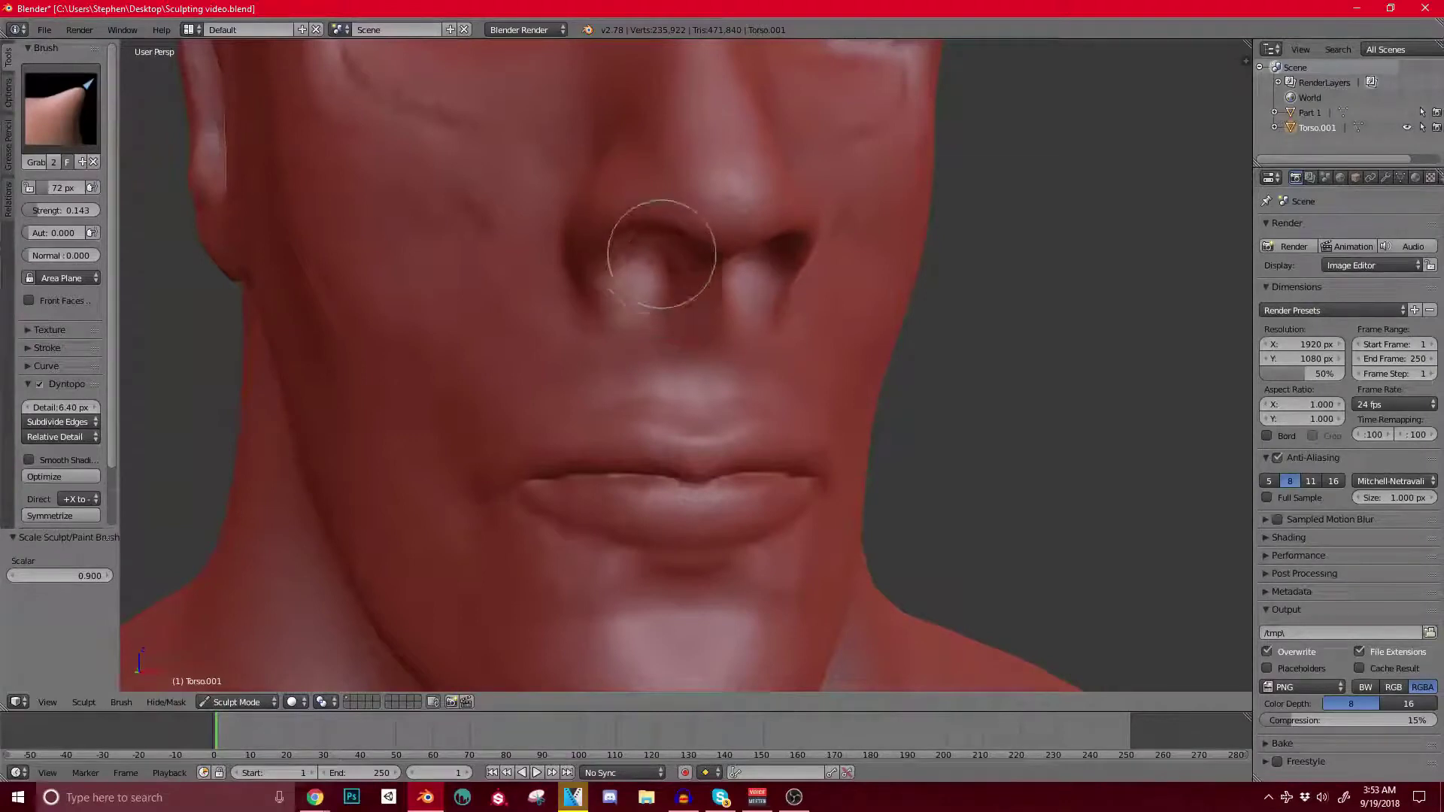
Step: Build up the base of the nostrils and the strip between them using Clay Strips at 72 px
click(60, 109)
click(175, 198)
middle_drag(367, 263, 376, 197)
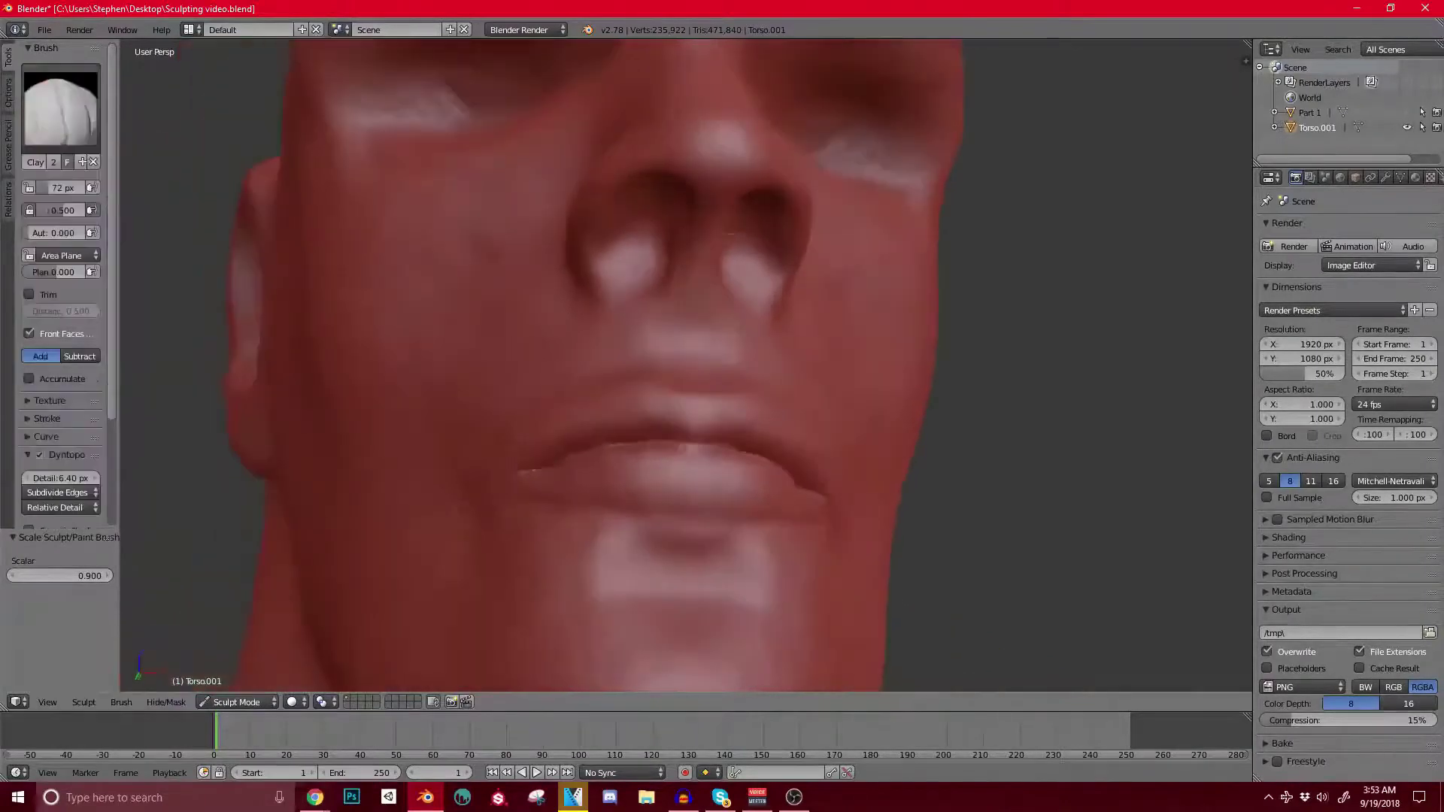
scroll(672, 228, up, 2)
drag(644, 325, 656, 249)
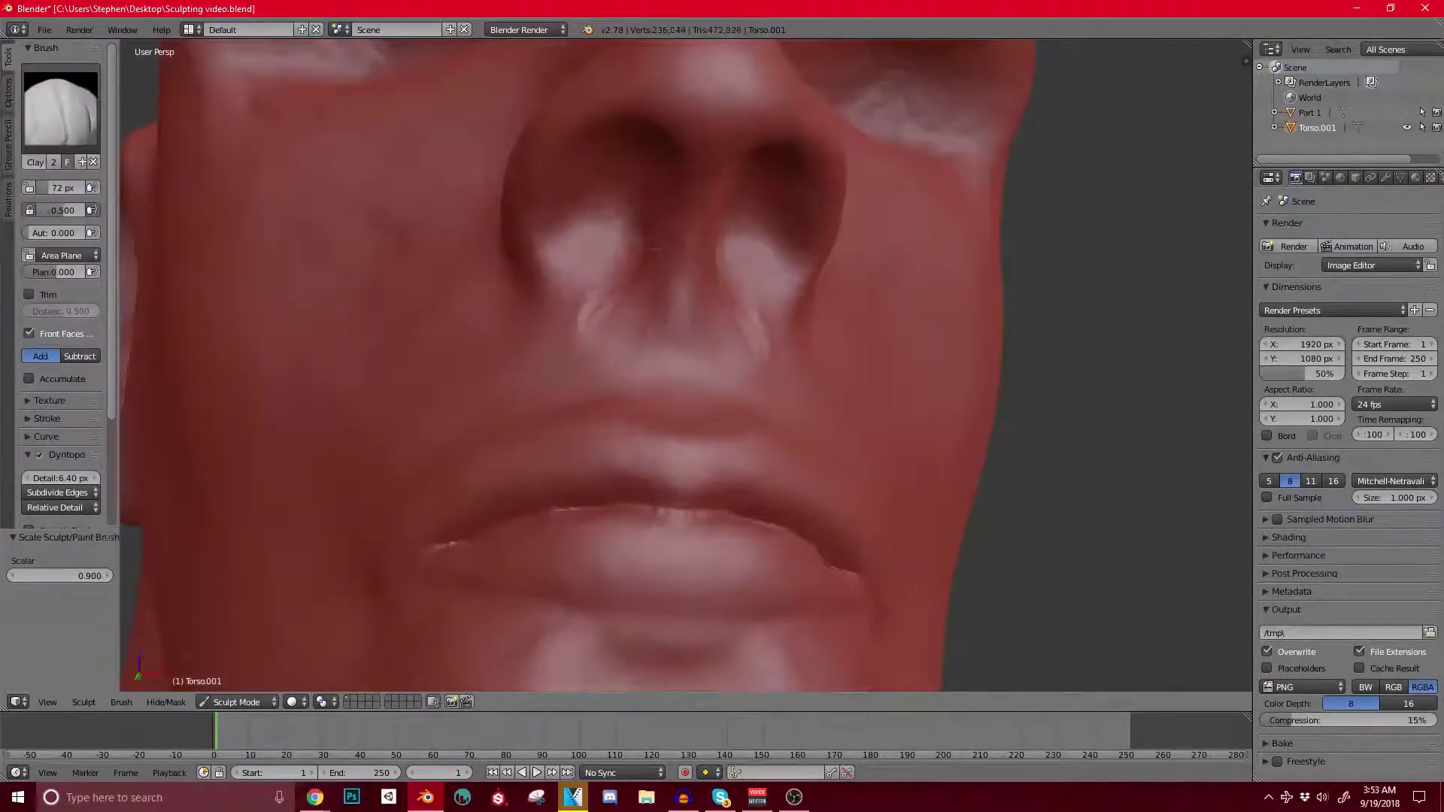
Step: Sculpt the philtrum groove and its side ridges between the nose and upper lip with Clay Strips at 72 px
scroll(656, 301, down, 1)
middle_drag(656, 301, 651, 339)
scroll(650, 338, up, 1)
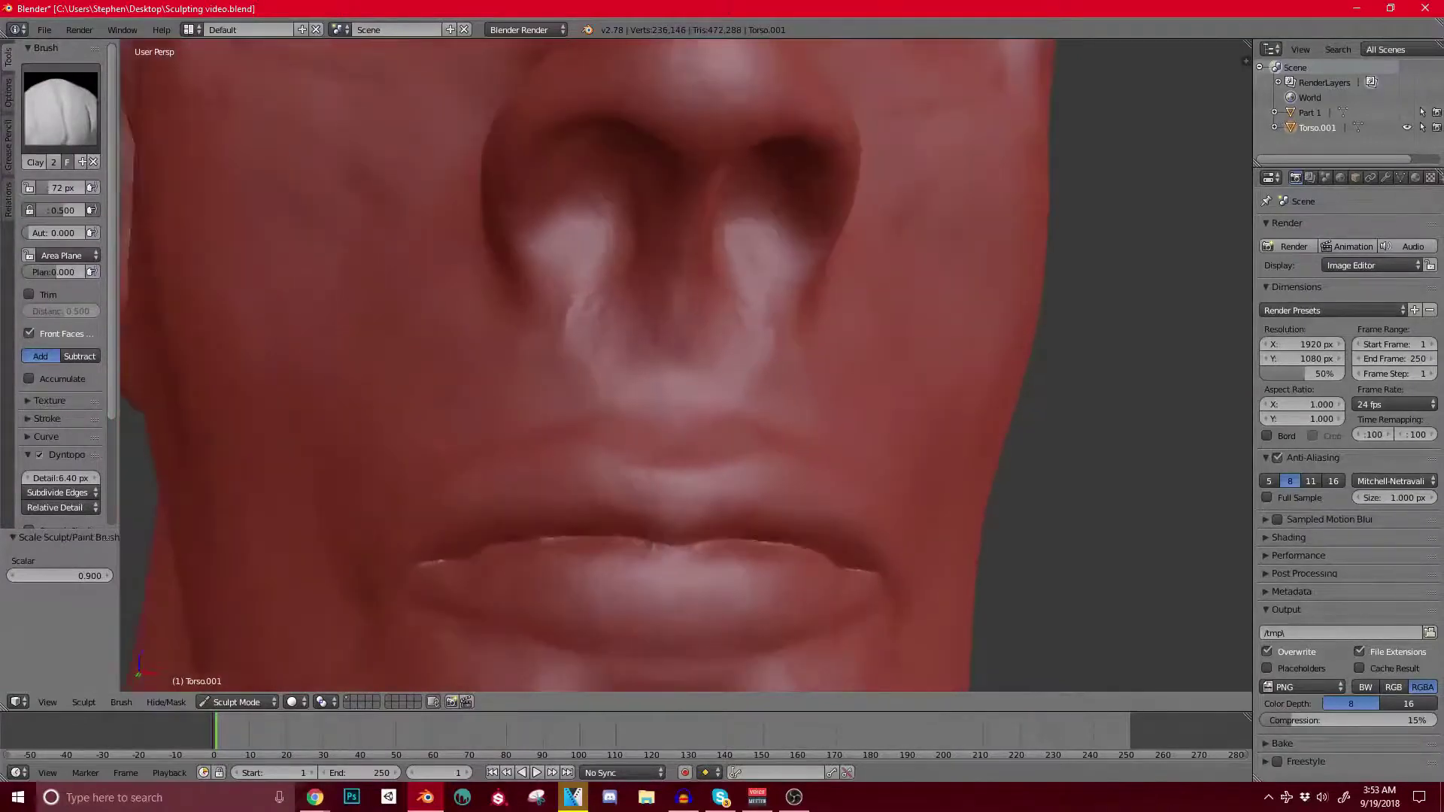
drag(639, 376, 626, 339)
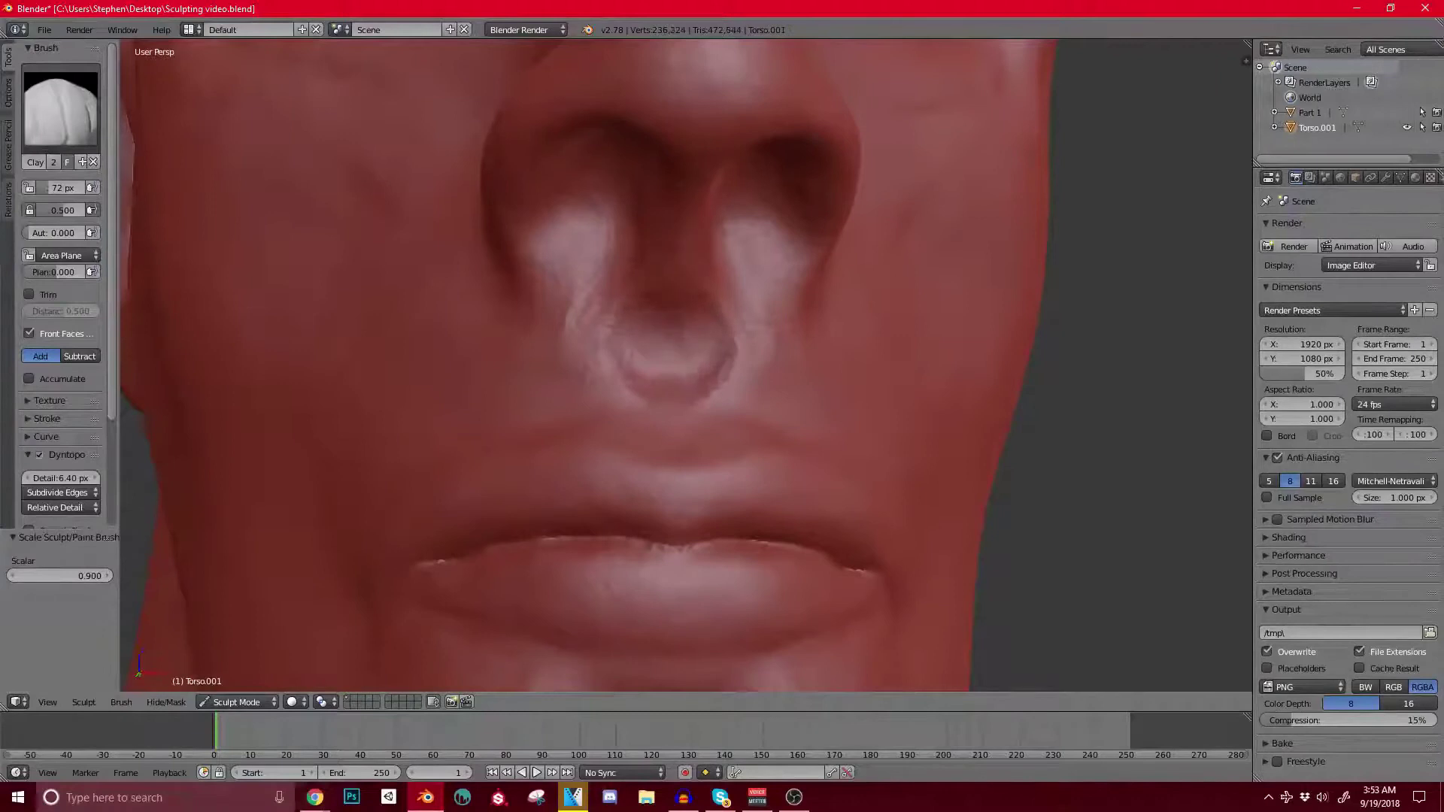
drag(592, 269, 619, 345)
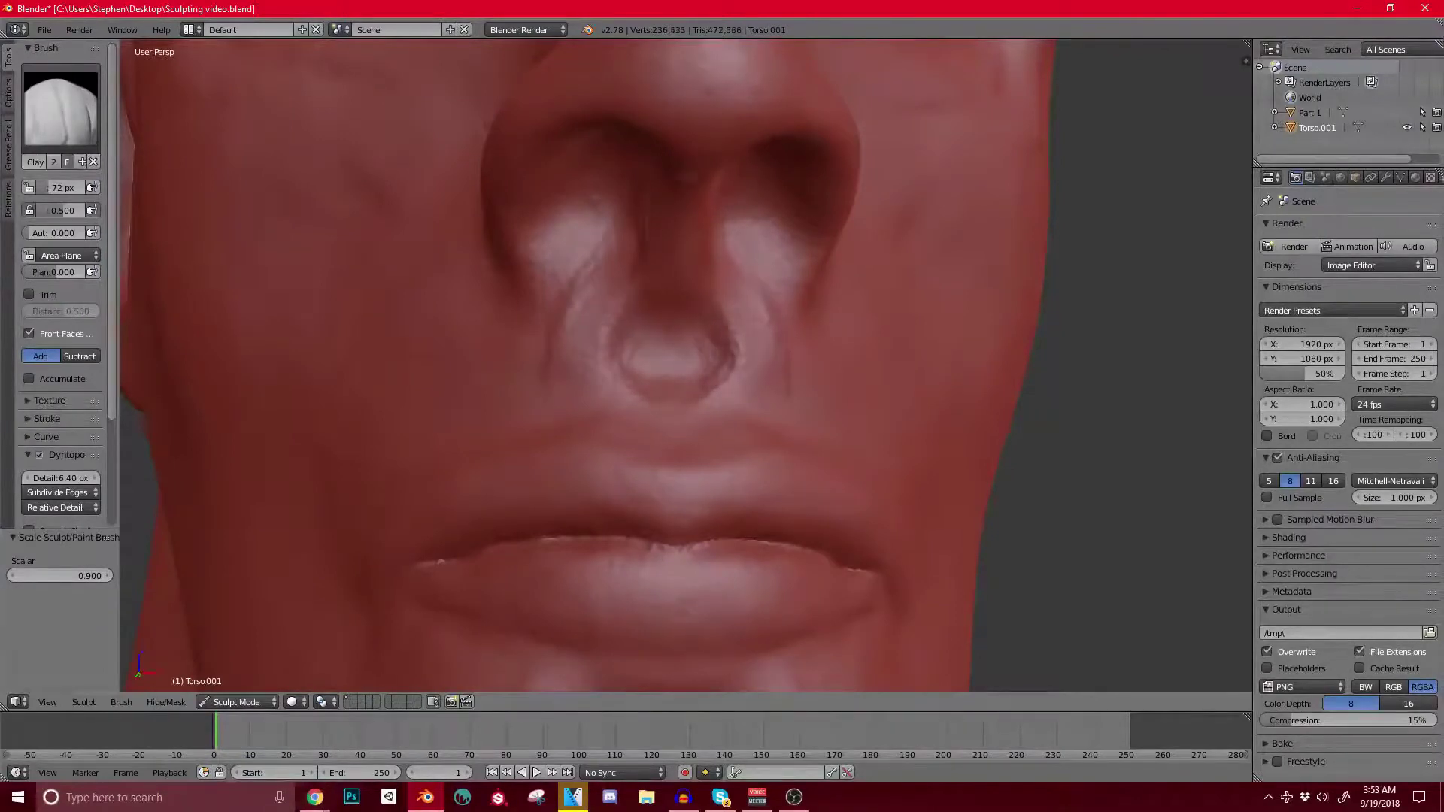
drag(610, 233, 613, 181)
scroll(613, 225, down, 4)
mouse_move(707, 323)
middle_down()
mouse_move(579, 351)
mouse_move(700, 305)
middle_up()
scroll(594, 331, up, 2)
scroll(700, 304, up, 2)
scroll(662, 308, up, 2)
drag(656, 269, 677, 296)
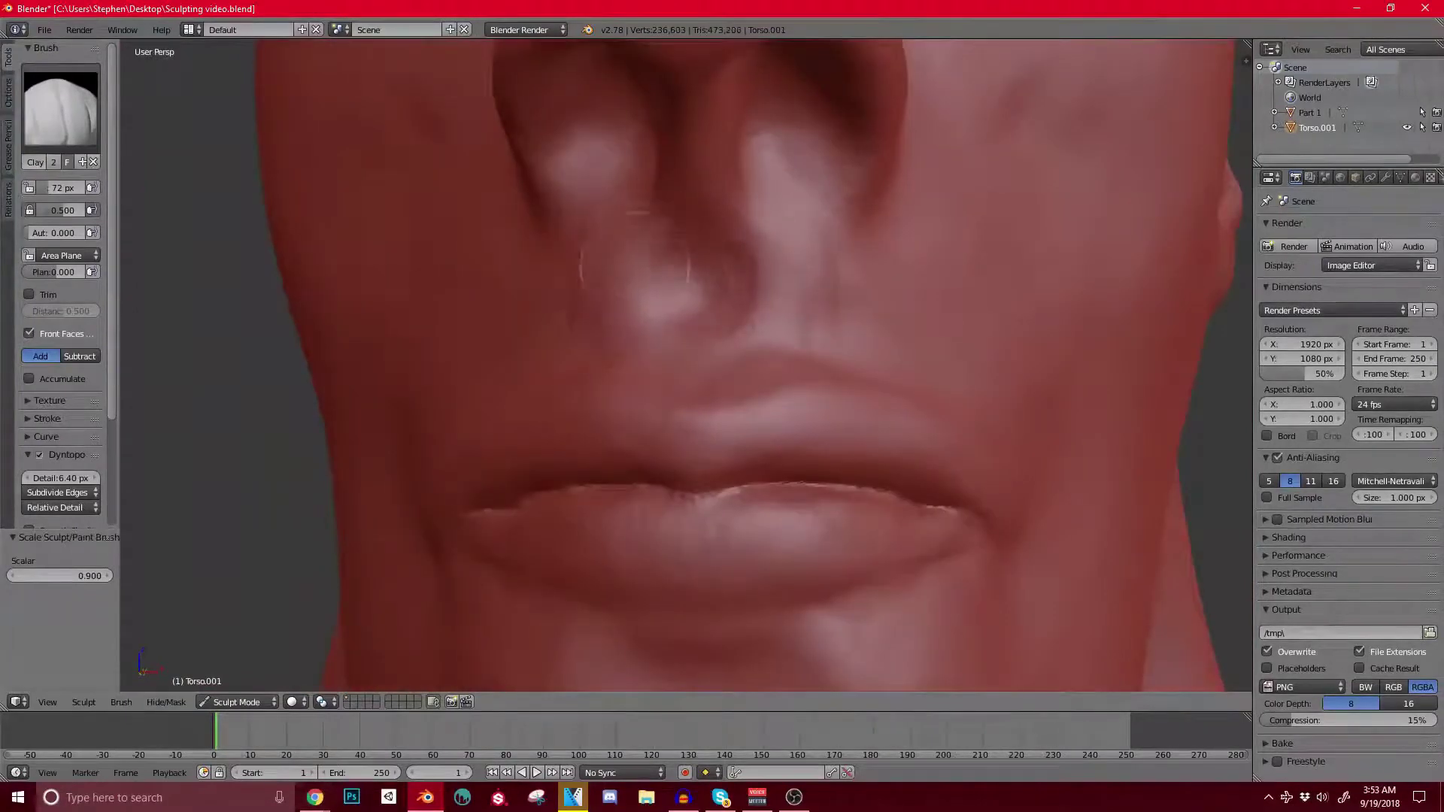
Step: Build up the area above the mouth corner and the cheek fold beside the nostril with Clay Strips at 72 px
scroll(636, 268, down, 5)
mouse_move(598, 261)
middle_down()
mouse_move(710, 253)
mouse_move(701, 263)
middle_up()
scroll(701, 263, up, 4)
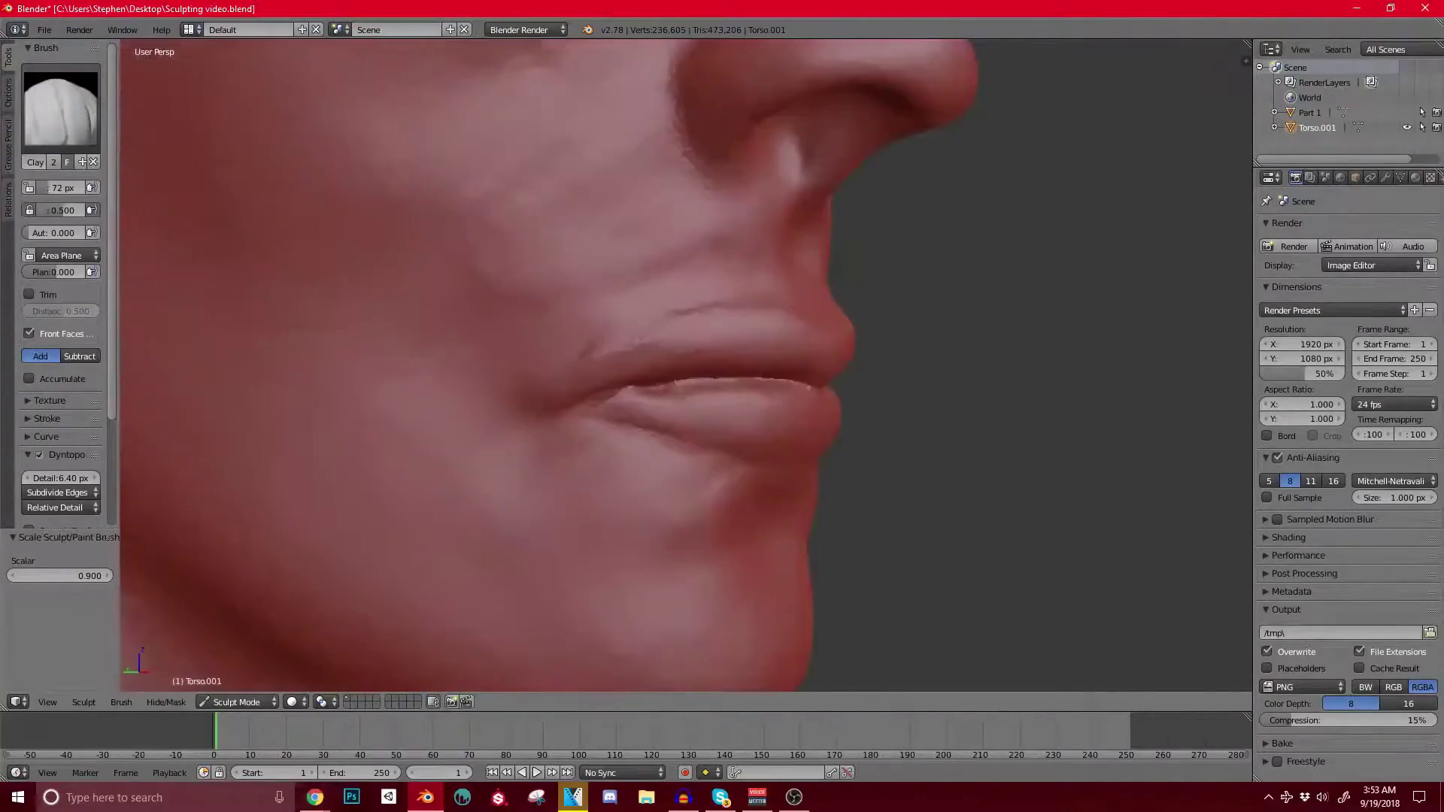
drag(739, 248, 683, 224)
scroll(695, 241, down, 2)
mouse_move(696, 241)
middle_down()
mouse_move(598, 282)
mouse_move(726, 255)
middle_up()
drag(741, 218, 700, 301)
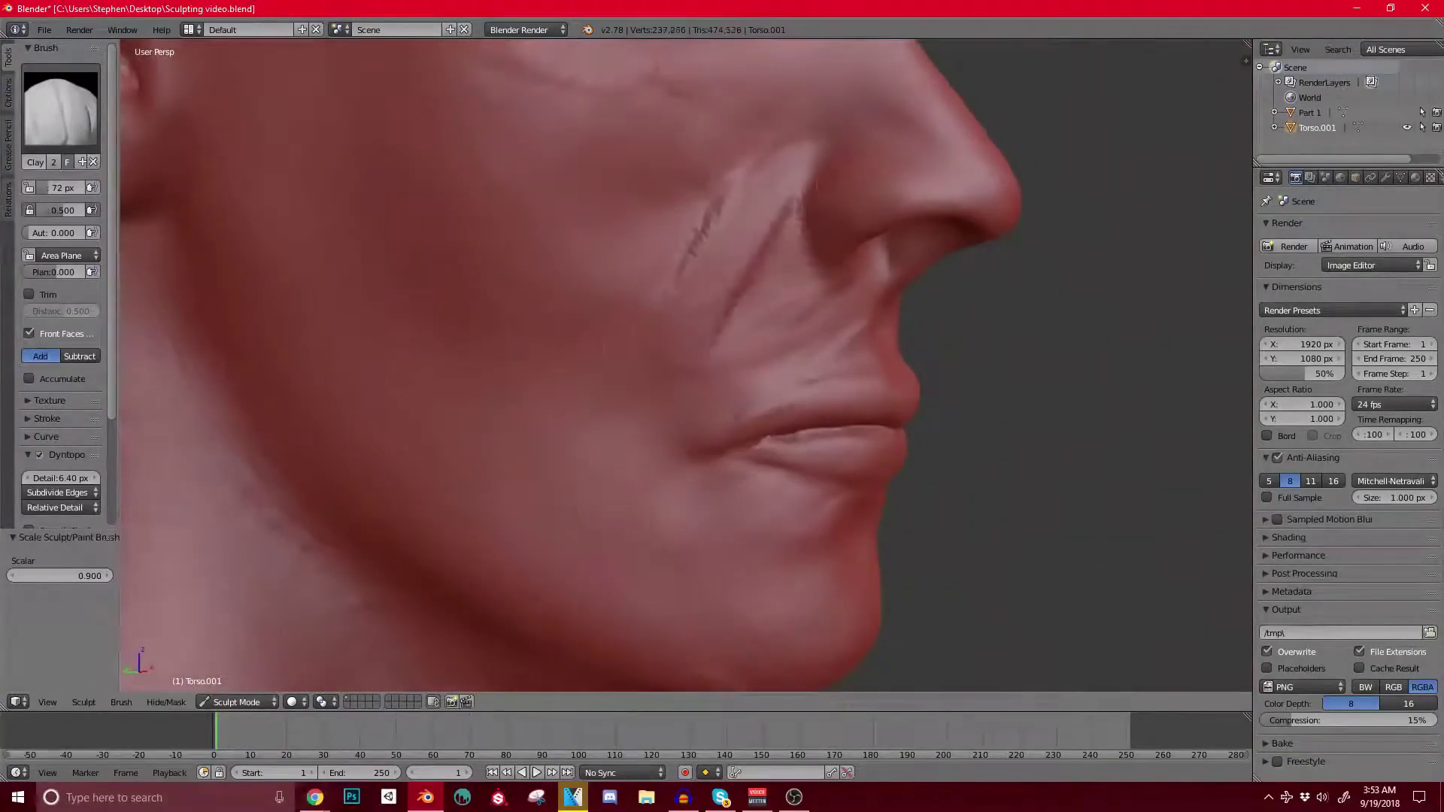
drag(775, 173, 703, 245)
drag(722, 184, 640, 256)
Step: Fill out the cheek beside the nose and below the eye with Clay Strips at 72 px
scroll(726, 169, down, 5)
mouse_move(677, 270)
middle_down()
mouse_move(560, 289)
mouse_move(613, 282)
middle_up()
shift+middle_drag(613, 188, 612, 271)
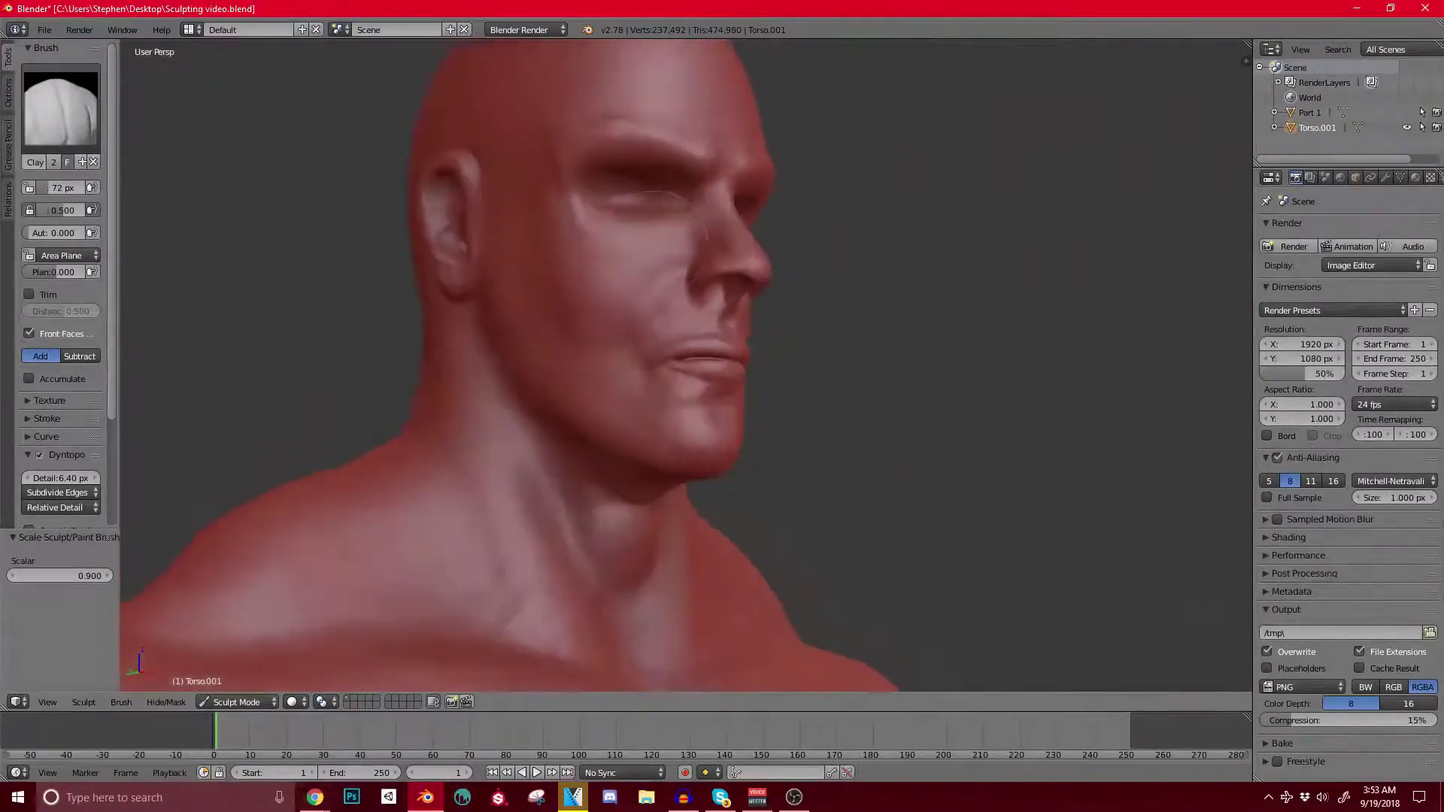
scroll(611, 267, up, 5)
drag(778, 278, 707, 377)
scroll(680, 259, down, 4)
middle_drag(681, 260, 679, 273)
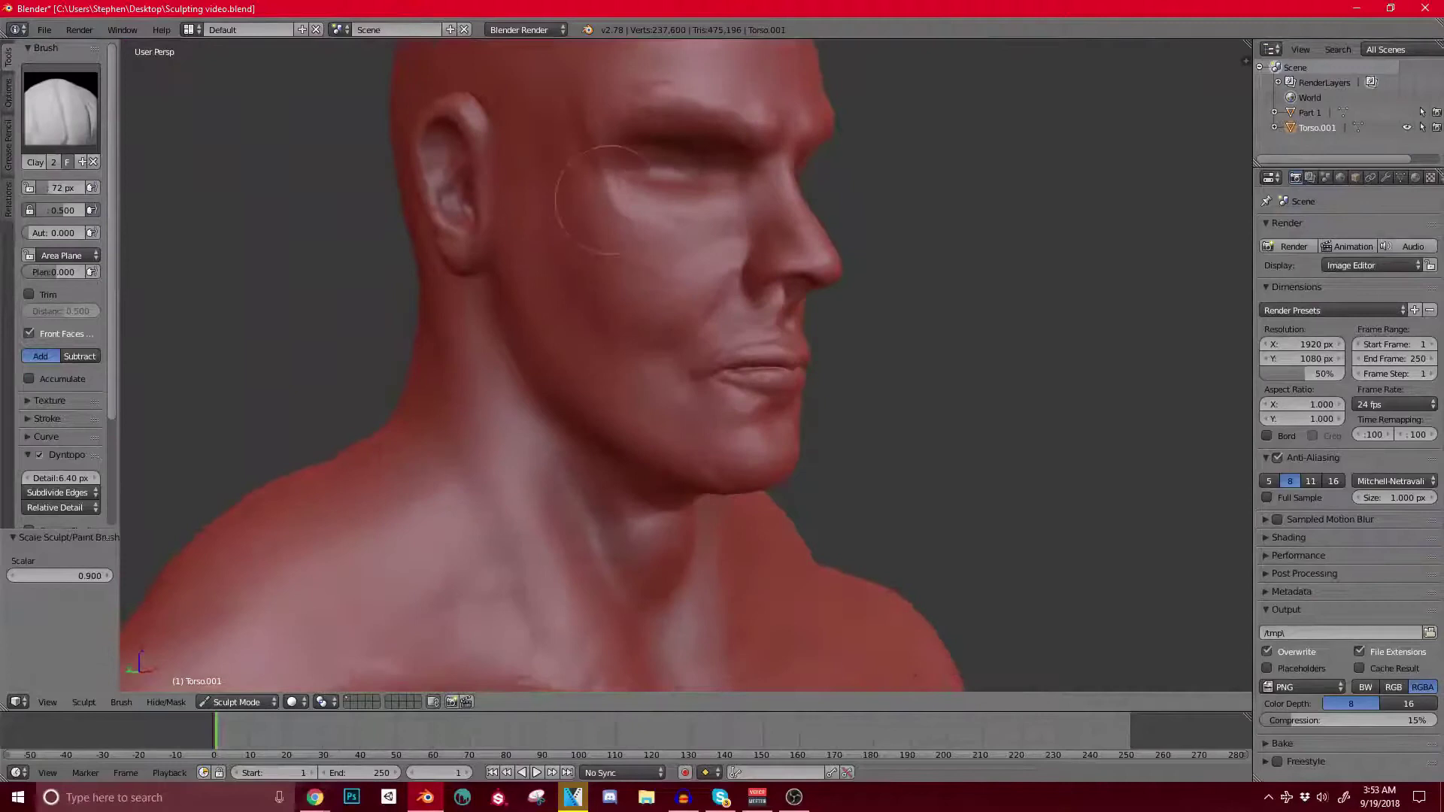
scroll(654, 134, up, 2)
drag(665, 216, 771, 260)
scroll(774, 256, down, 1)
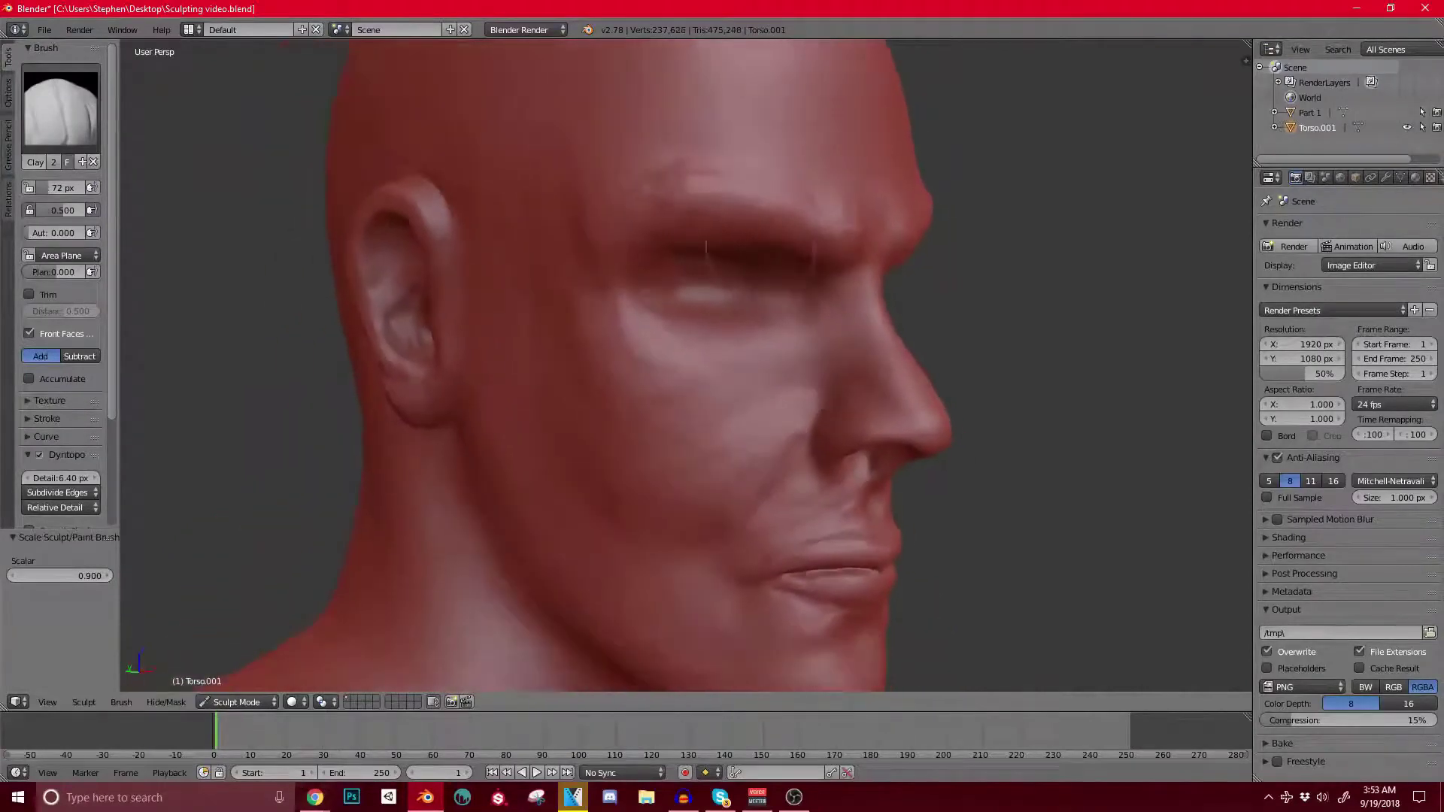
Step: Switch from Sculpt Mode to Object Mode and add a UV sphere
click(236, 701)
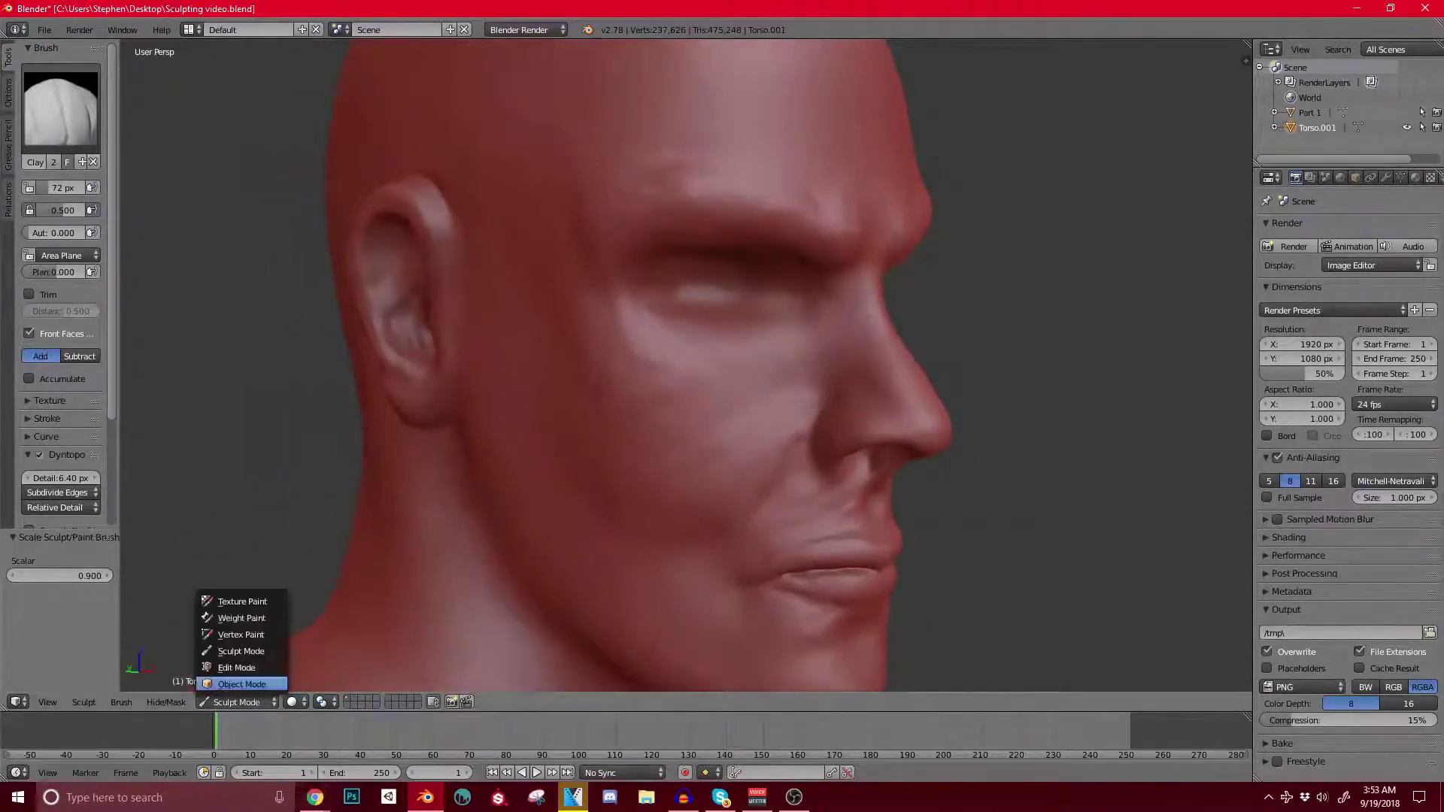
click(241, 684)
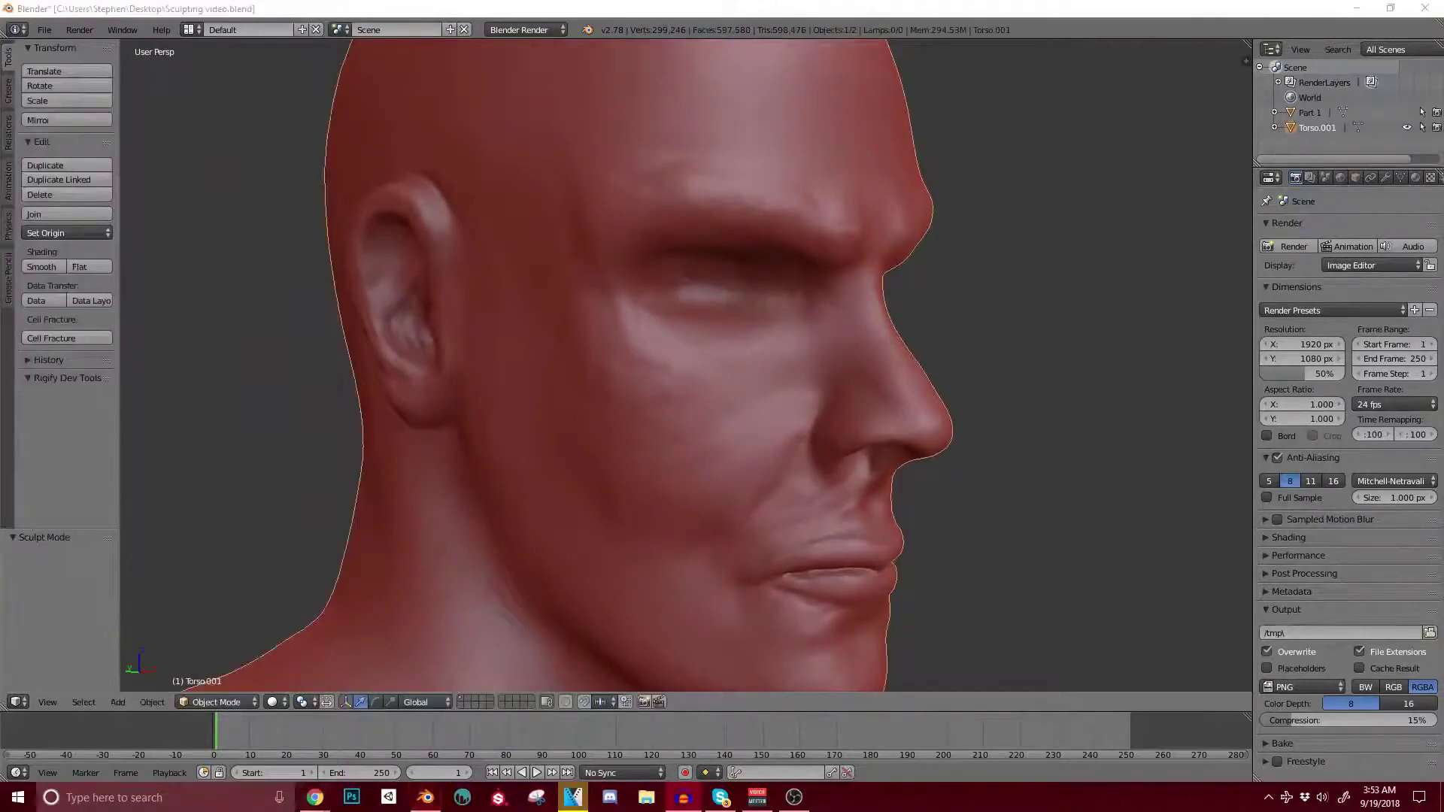
middle_drag(723, 305, 746, 304)
key(shift+a)
mouse_move(746, 304)
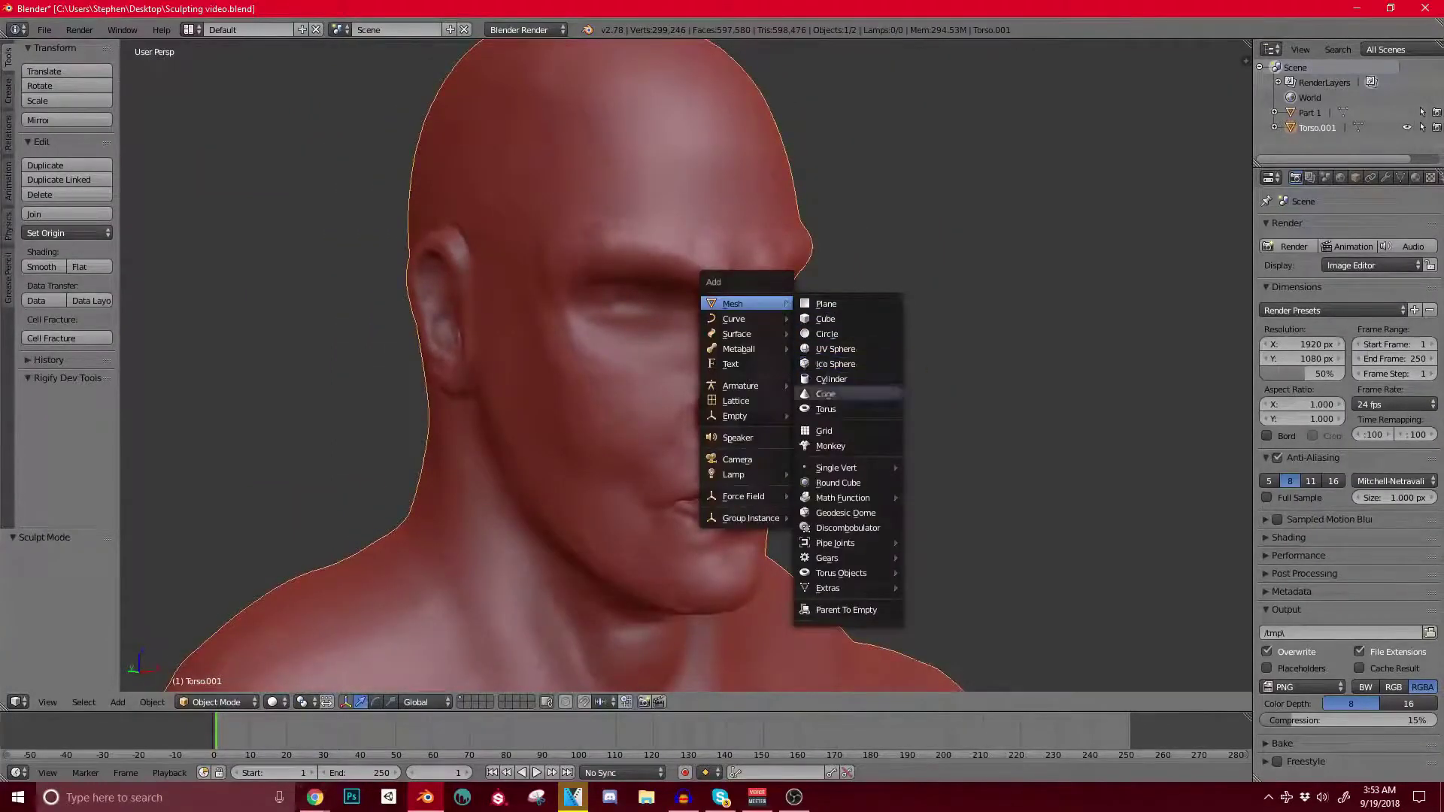
click(841, 350)
Step: Scale the new sphere to 0.088 and move it about 1.324 along the X axis towards the figure
scroll(963, 462, down, 5)
key(KP_1)
scroll(827, 451, down, 5)
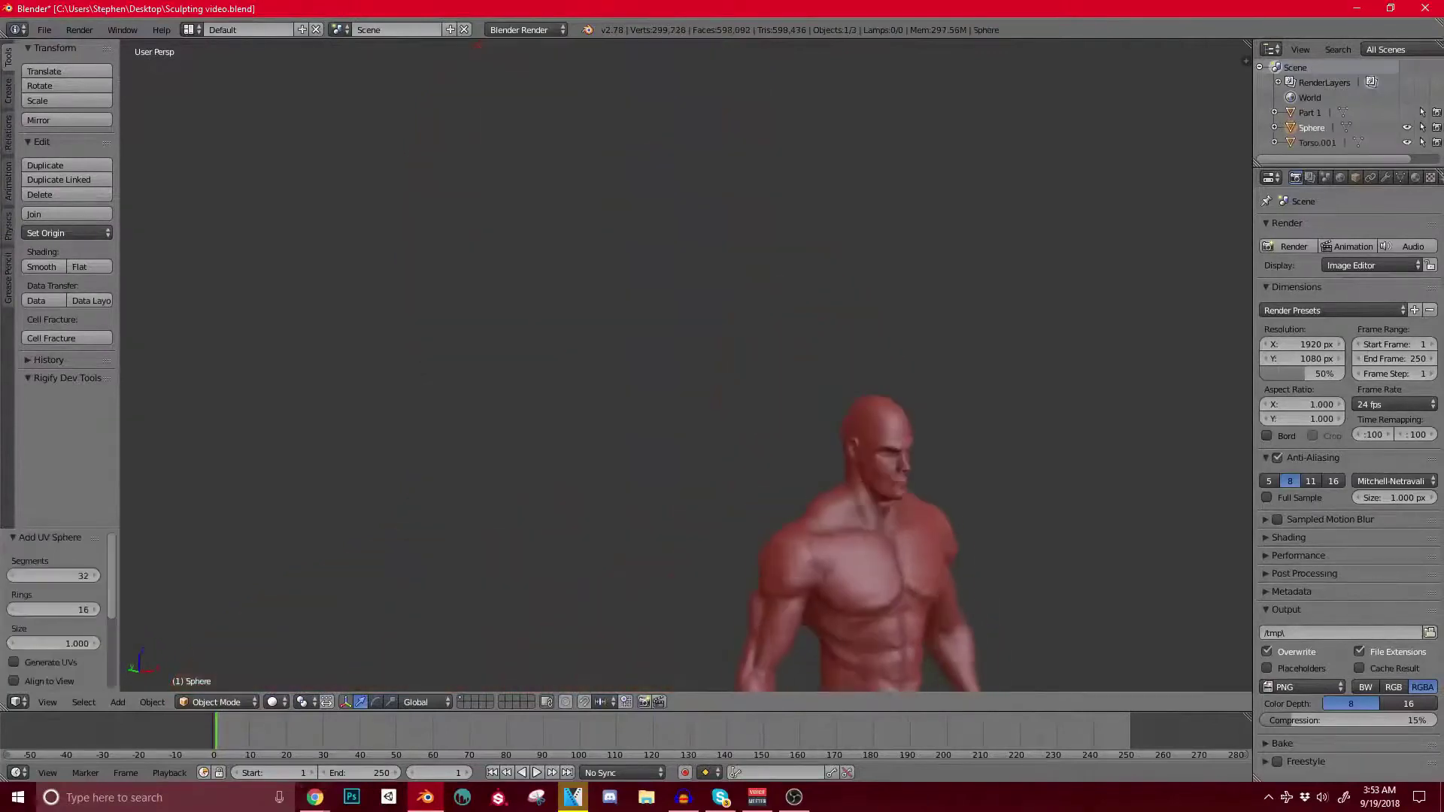
shift+middle_drag(812, 595, 712, 364)
scroll(713, 364, up, 3)
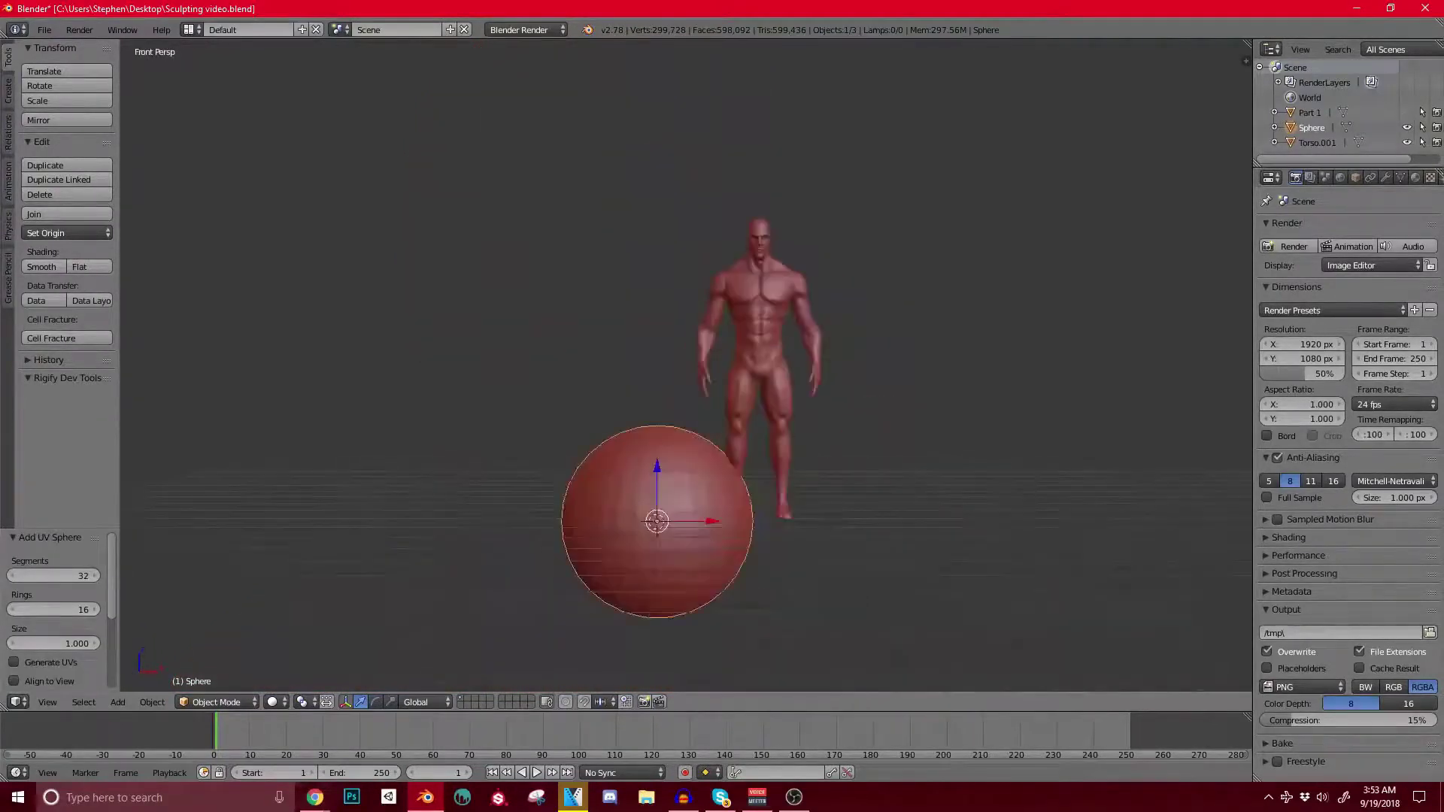
key(s)
click(665, 517)
key(g)
key(x)
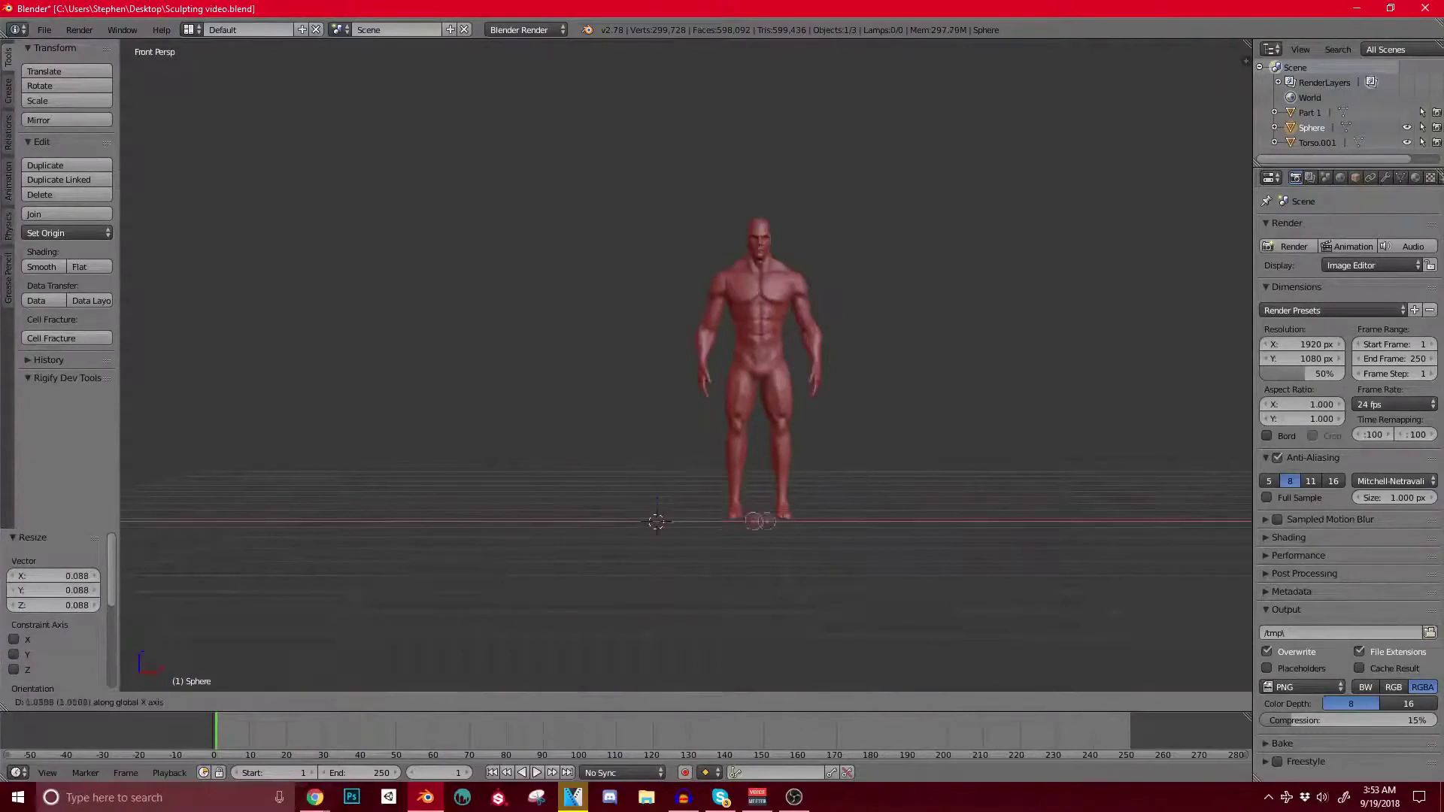
key(Return)
Step: In the orthographic front view, raise the sphere about 2.749 along Z and shift it about -0.442 along X
key(KP_5)
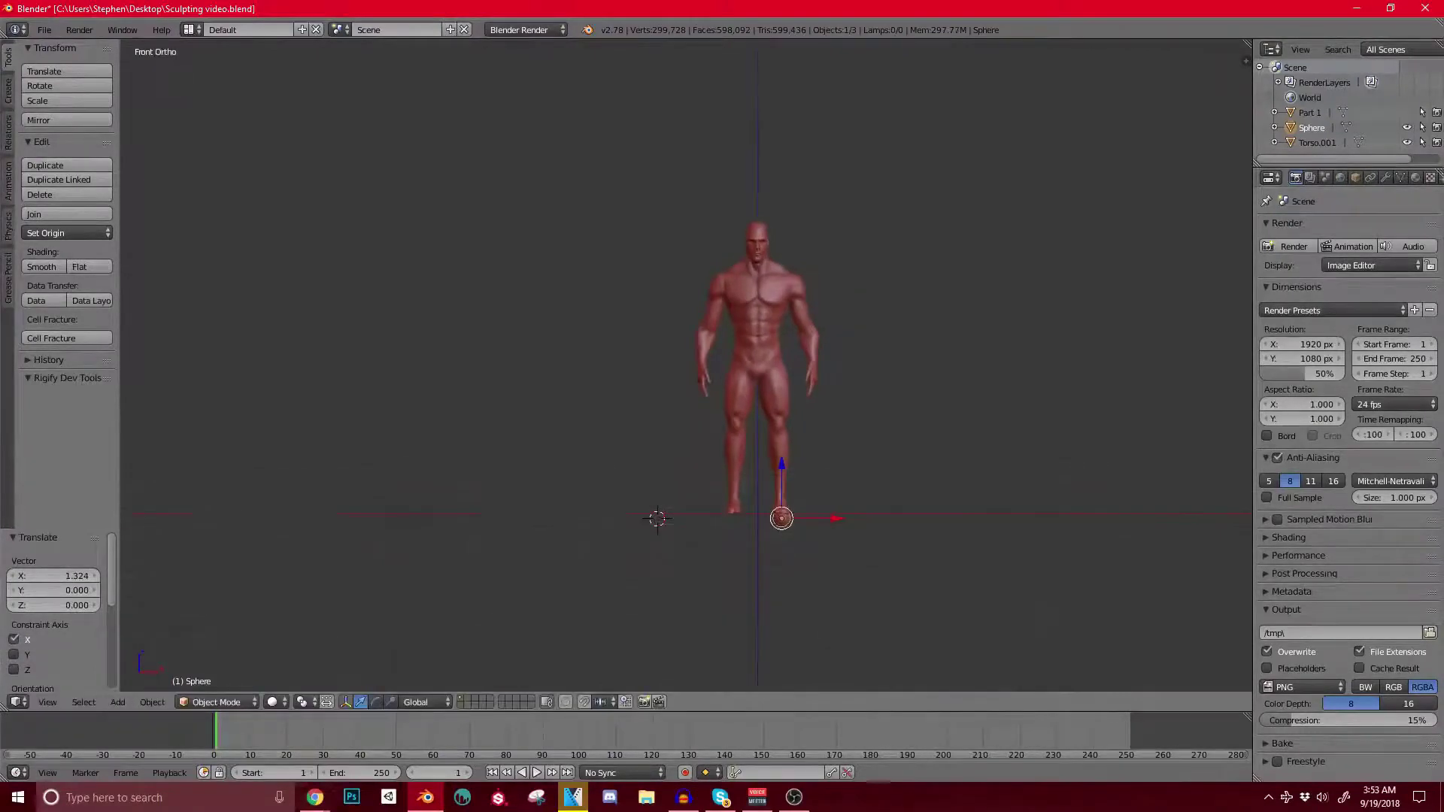
key(g)
key(z)
key(Return)
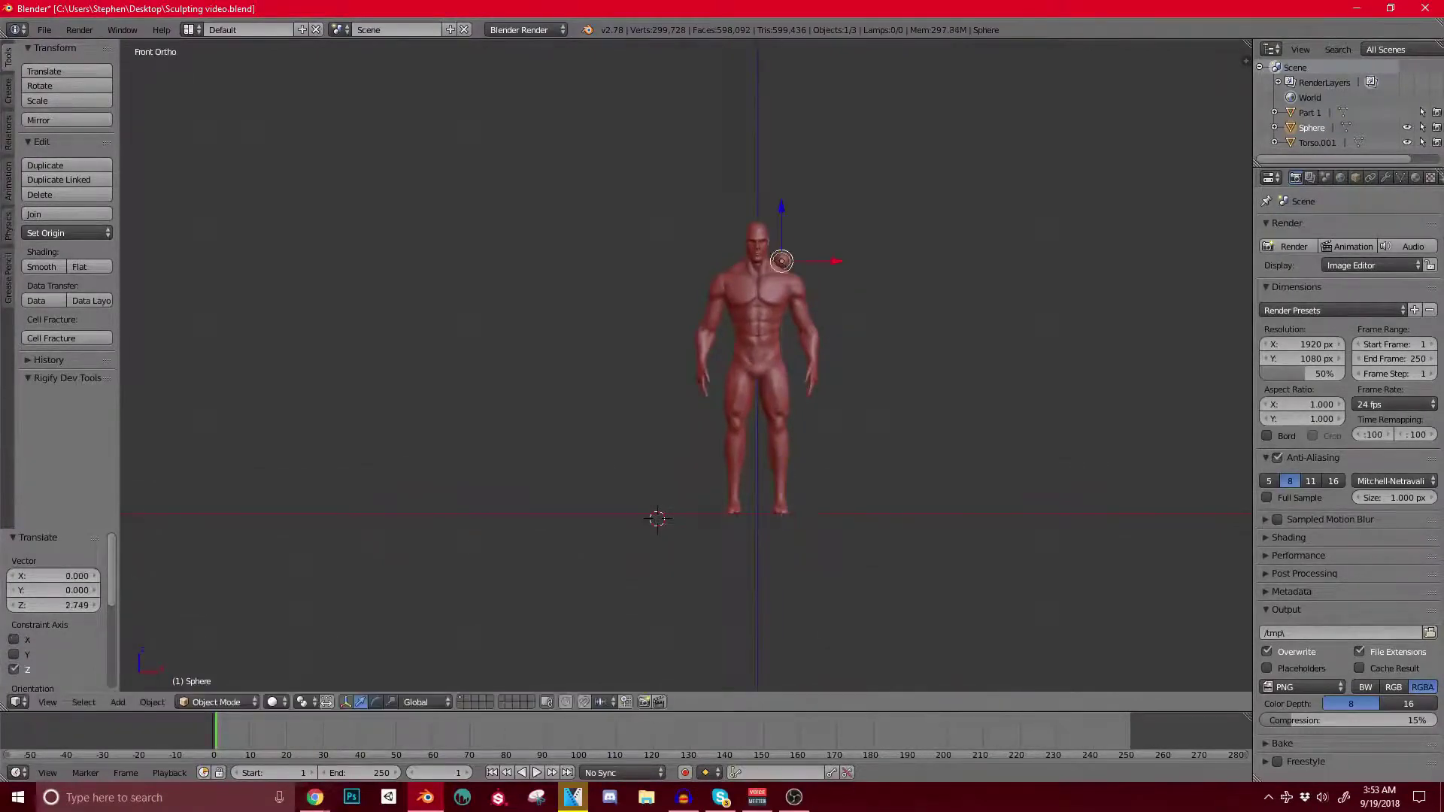
key(g)
key(x)
key(Return)
Step: Apply smooth shading to the sphere
key(KP_Decimal)
scroll(686, 286, down, 2)
middle_drag(632, 301, 767, 311)
scroll(766, 312, down, 4)
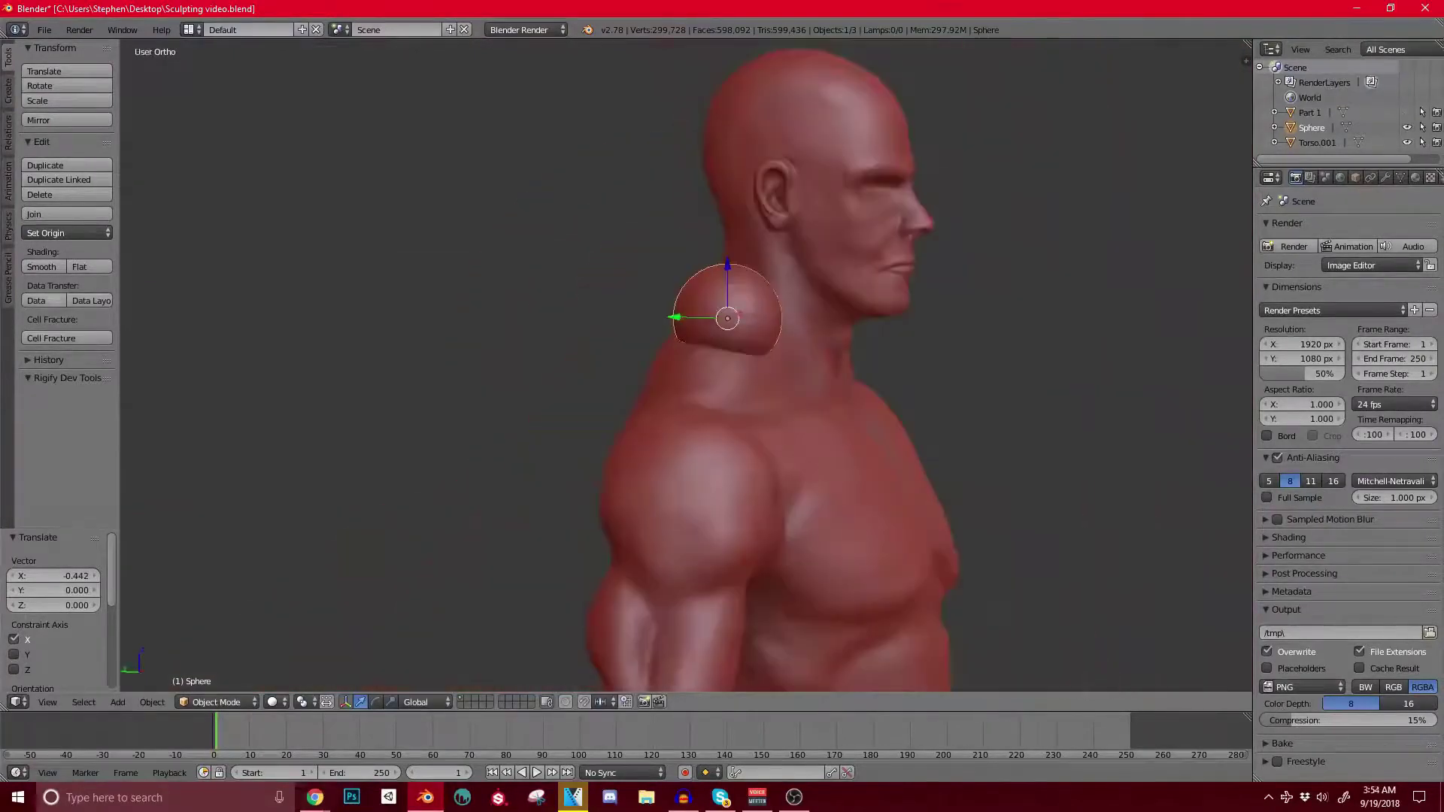
click(41, 266)
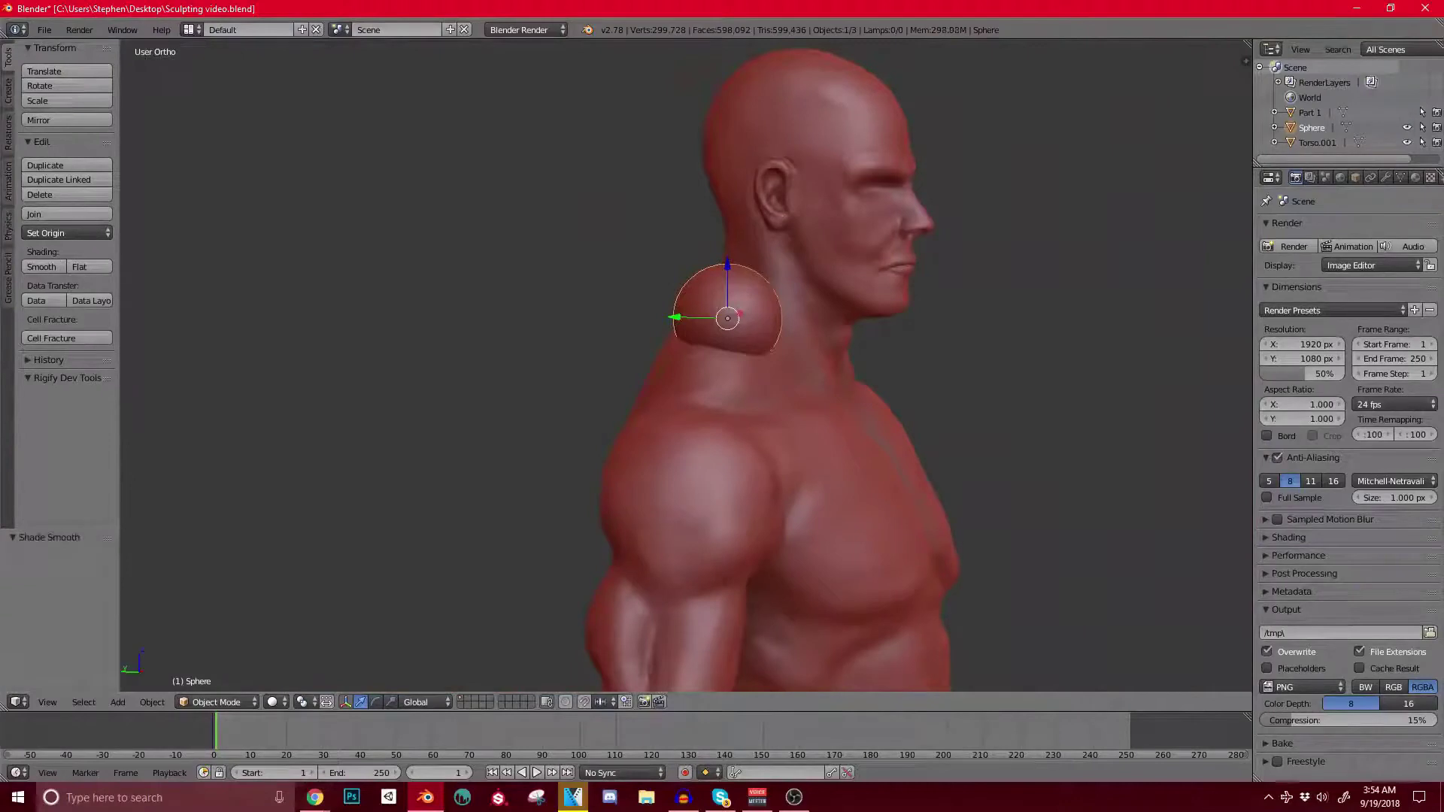
Step: Move the sphere about -0.222 along Y towards the face and about 0.229 up along Z to eye height
key(g)
key(y)
key(Return)
key(g)
key(z)
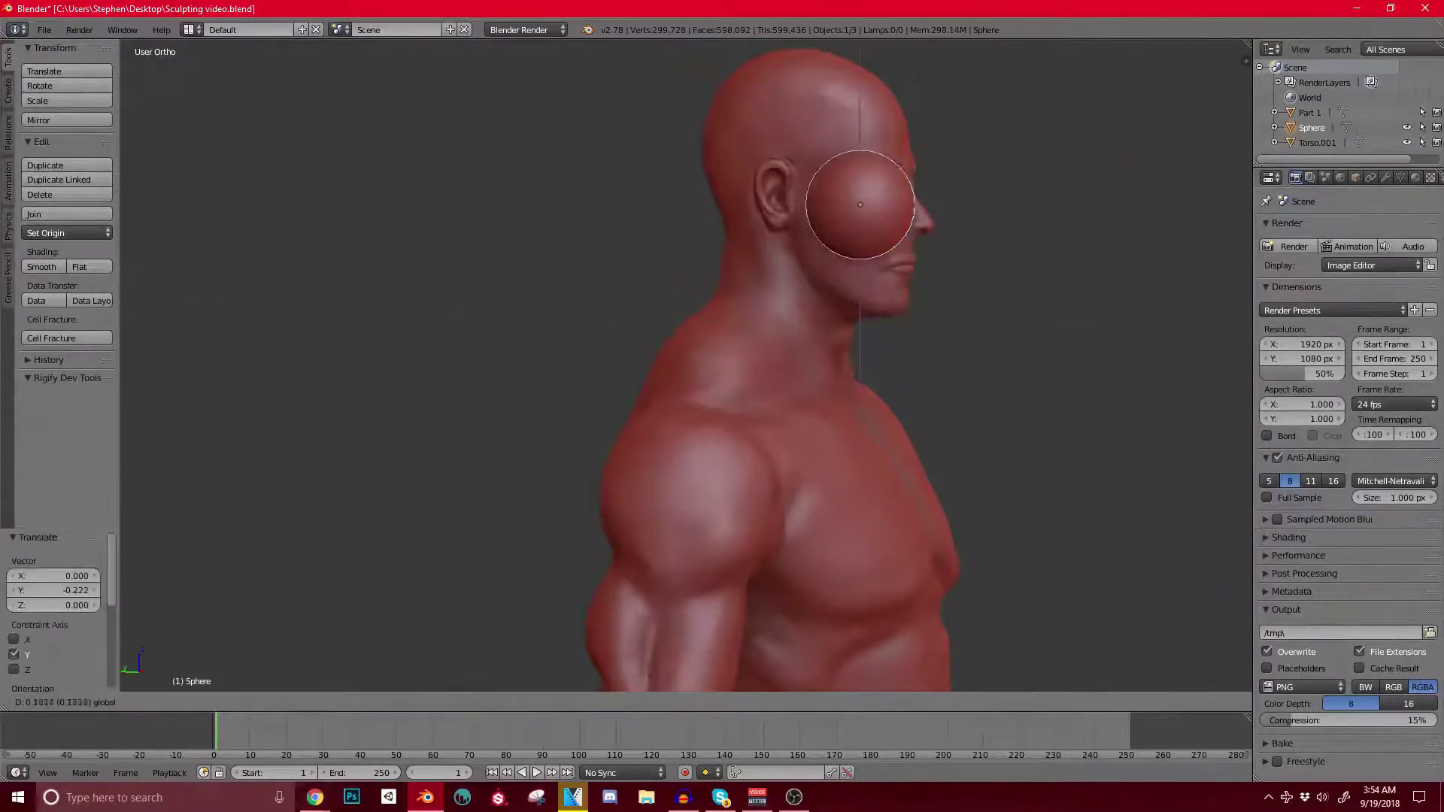
key(Return)
Step: Shrink the sphere to roughly eyeball size and align it along X with the eye socket in the front view
key(KP_1)
key(g)
key(x)
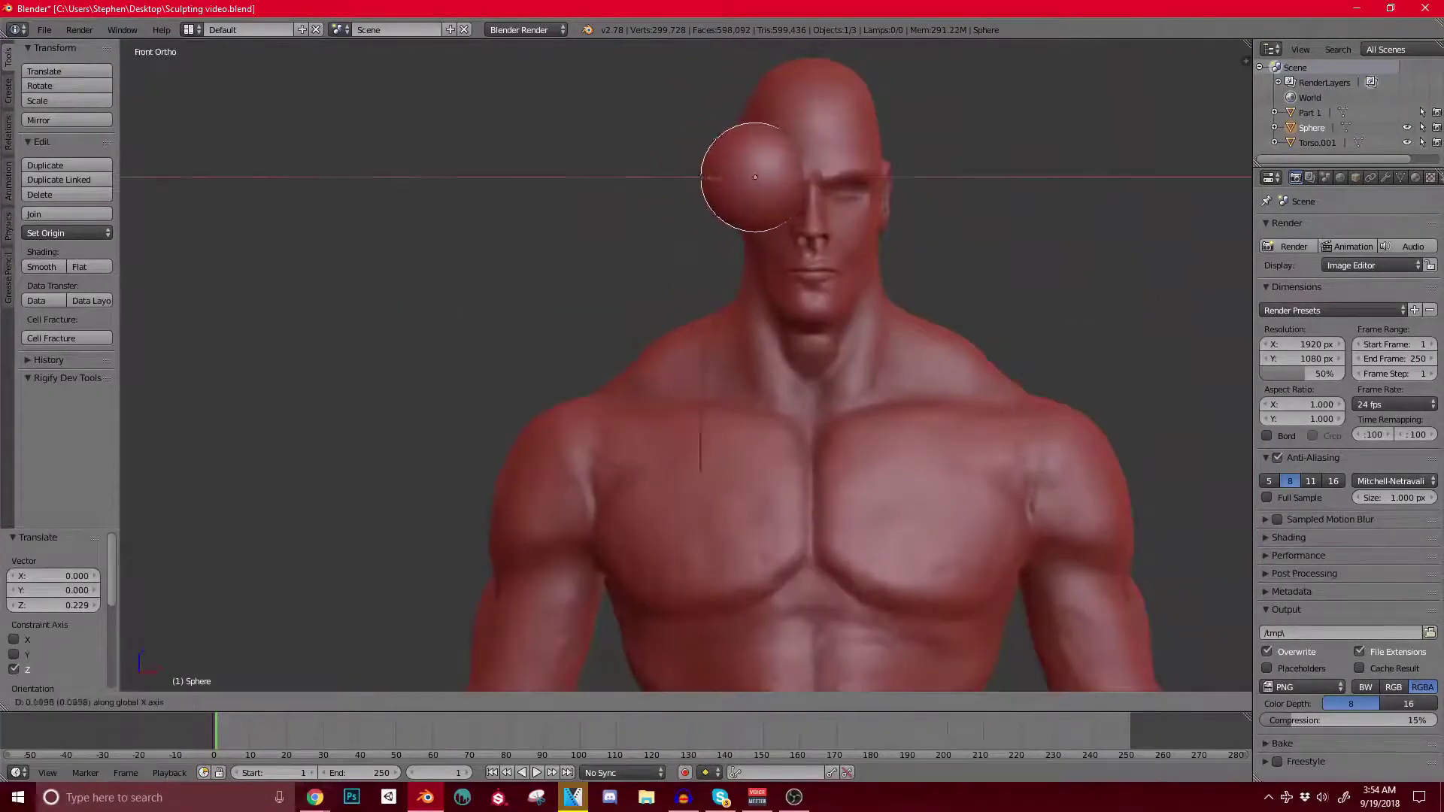
key(Return)
key(s)
key(Return)
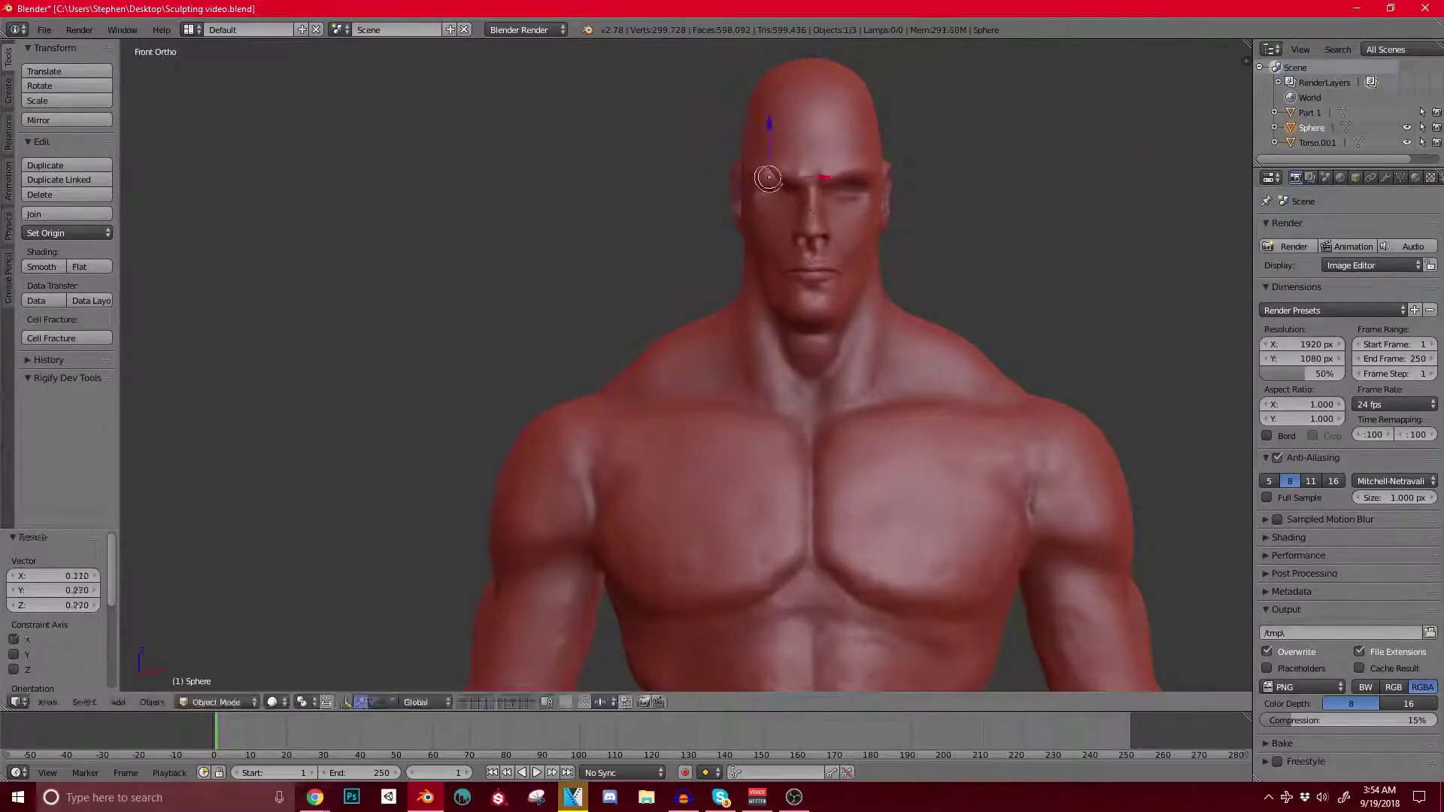
key(g)
key(x)
key(Return)
Step: Lower the eyeball sphere about 0.016 along Z into the eye socket
right_click(815, 301)
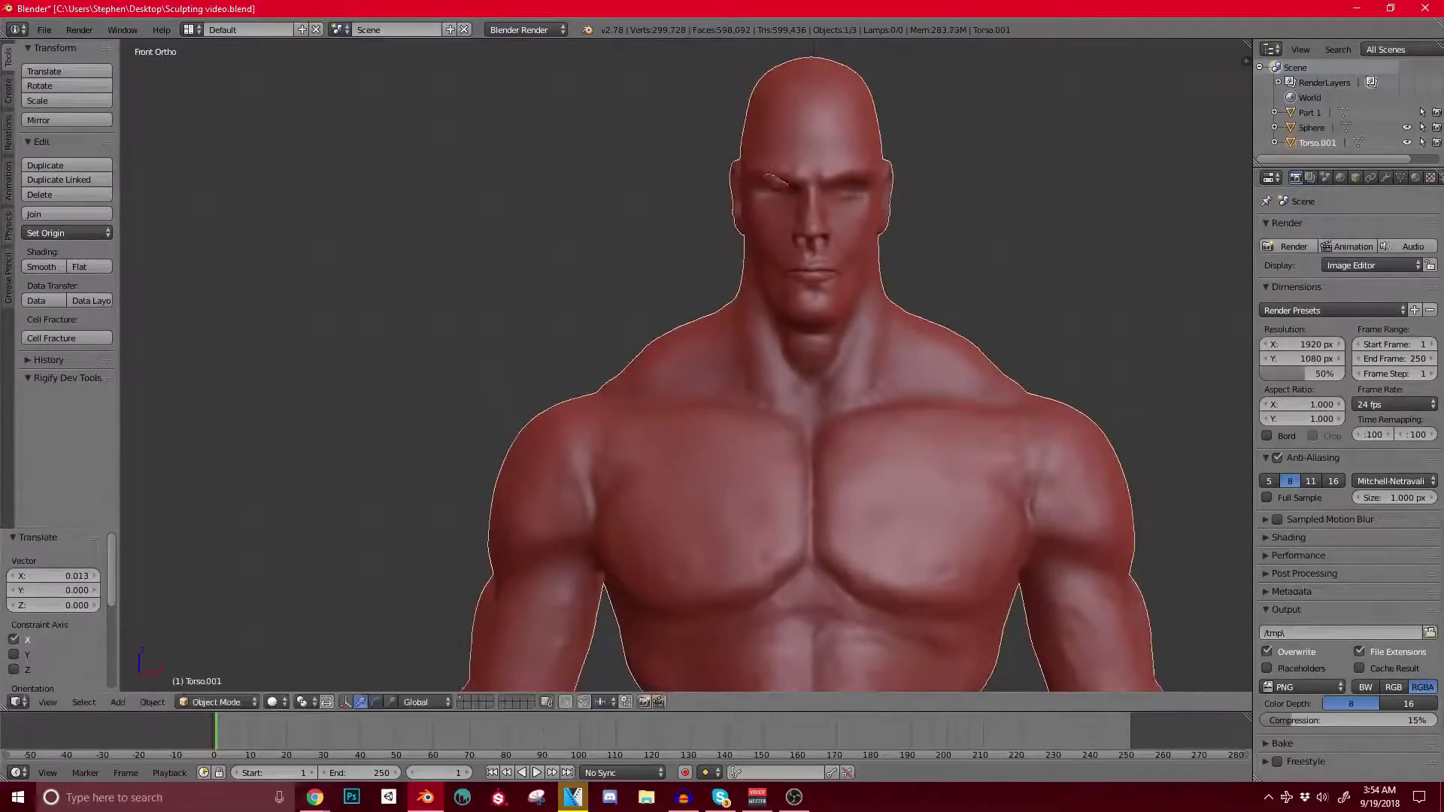
right_click(778, 179)
key(g)
key(z)
key(Return)
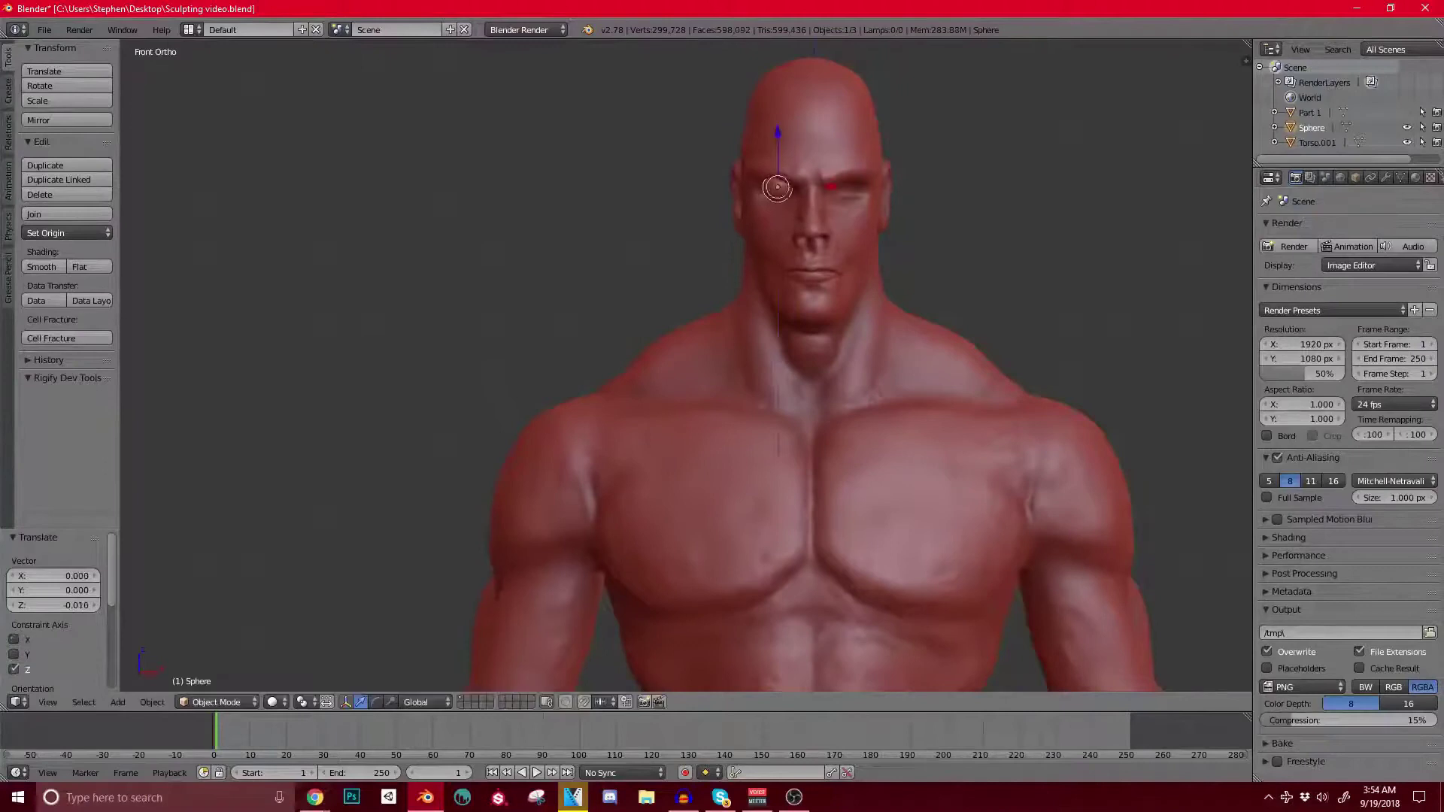
Step: Adjust the eyeball's depth along Y and height along Z in the socket, and scale it to 0.691
middle_drag(782, 225, 1026, 242)
scroll(871, 195, up, 4)
shift+middle_drag(870, 195, 794, 335)
scroll(922, 336, up, 3)
key(g)
key(y)
key(Return)
key(g)
key(z)
click(833, 366)
key(s)
click(809, 335)
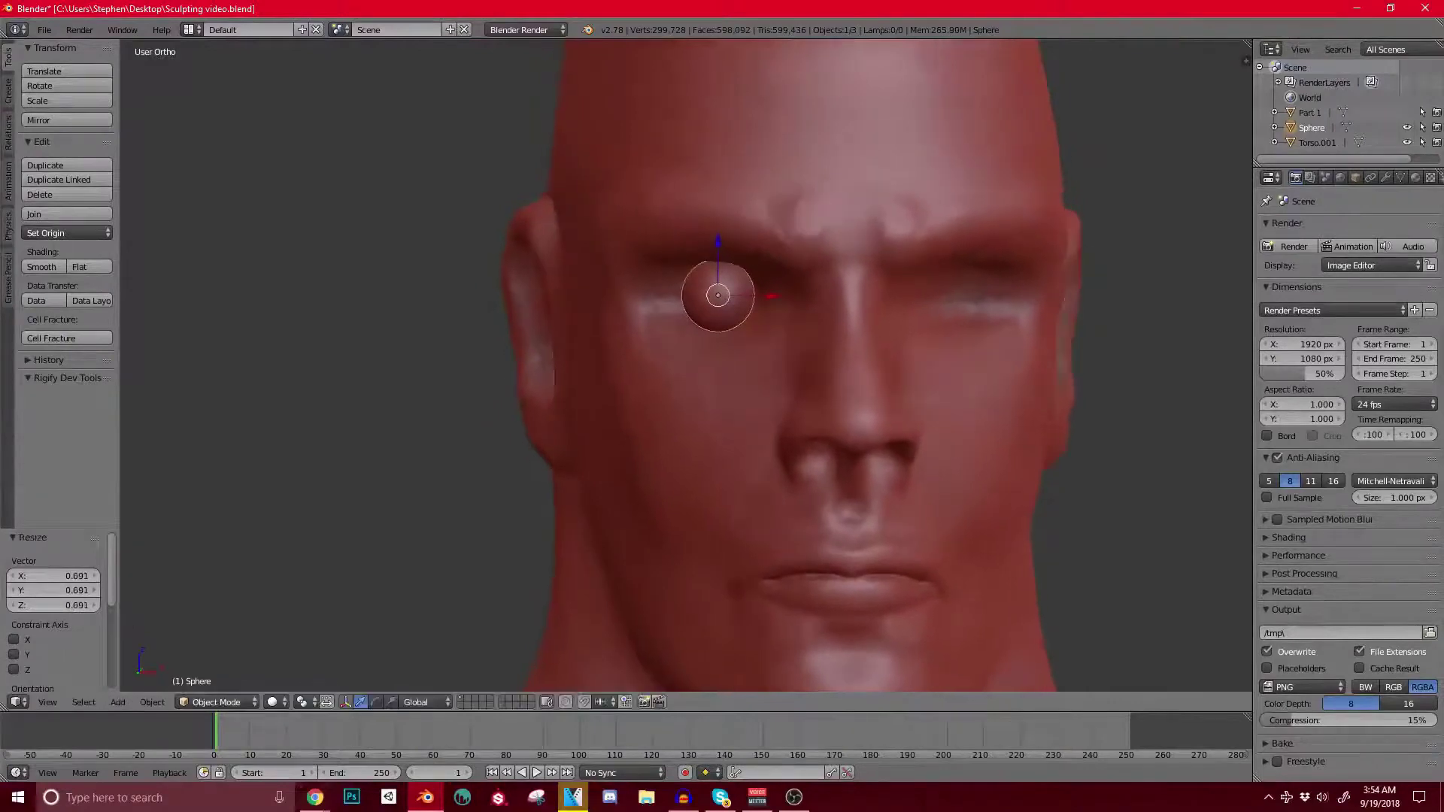
Step: Shift the eyeball about 0.002 along X and scale it to 0.950
key(g)
key(x)
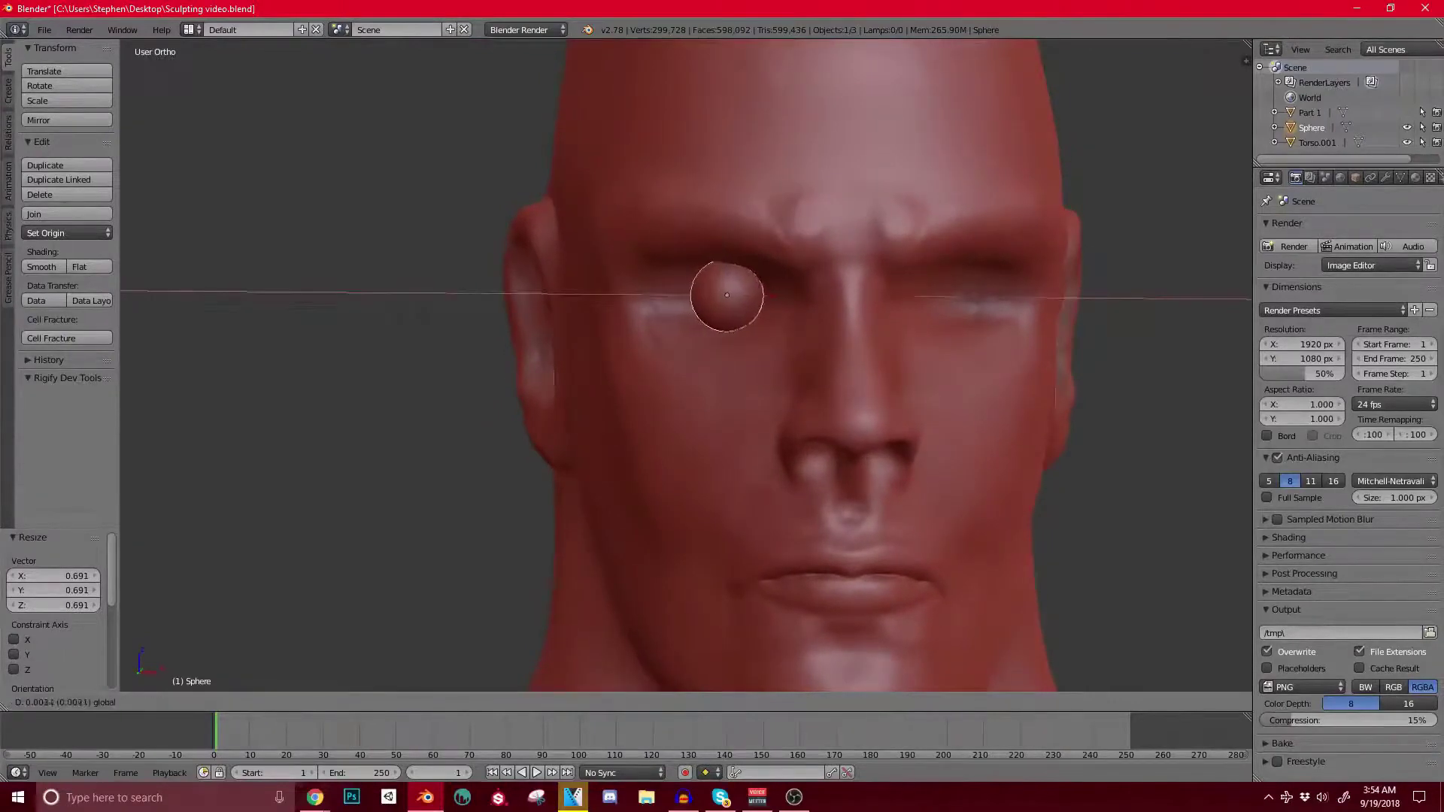
key(Return)
key(s)
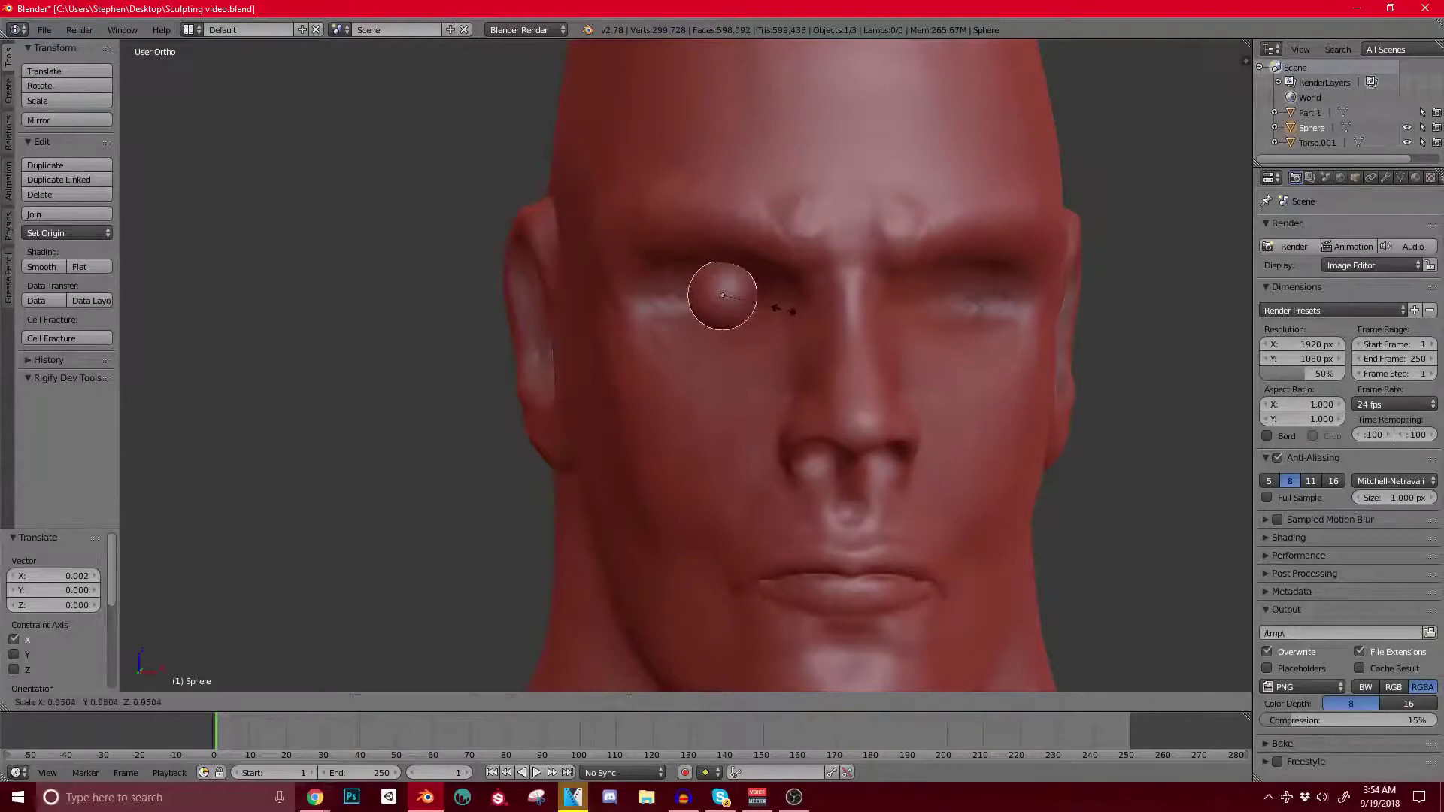
key(Return)
Step: Duplicate the eyeball and move the copy about 0.106 along X into the opposite eye socket
key(KP_1)
key(shift+d)
key(x)
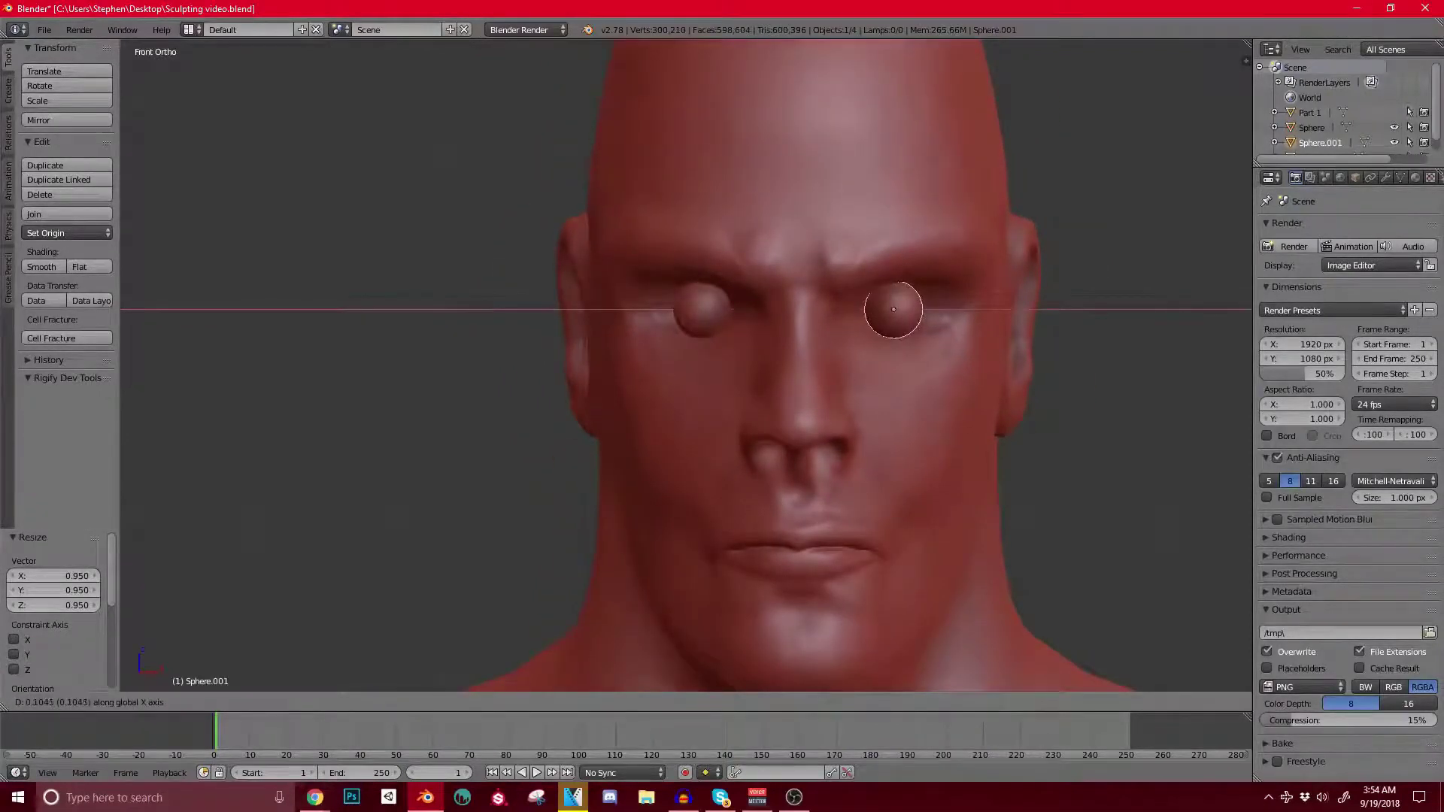
key(Return)
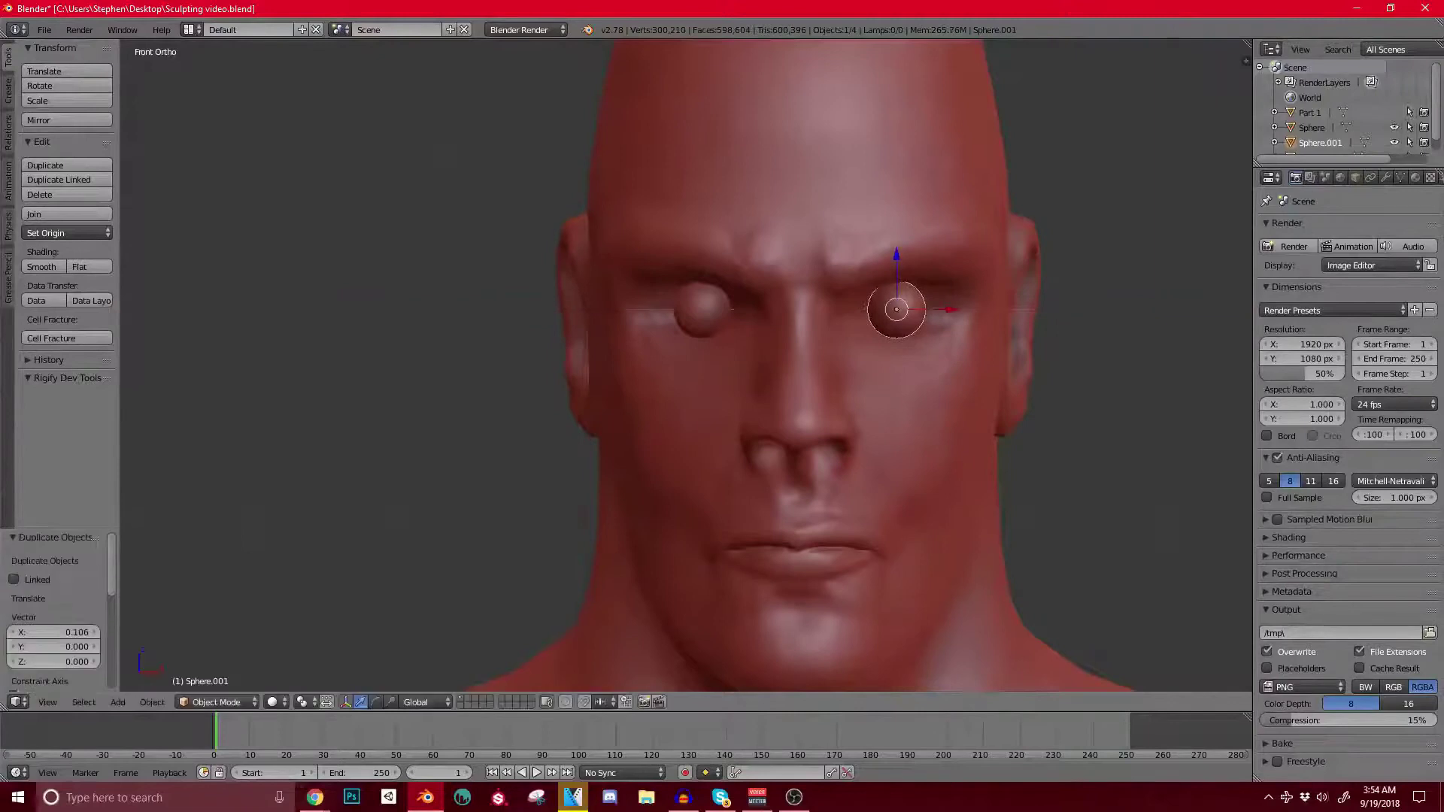
Step: Delete the duplicated eyeball from the opposite eye socket
middle_drag(753, 376, 820, 370)
key(a)
right_click(972, 316)
key(x)
key(Return)
Step: Select the figure's body, return it to Sculpt Mode and re-enable dynamic topology
right_click(958, 340)
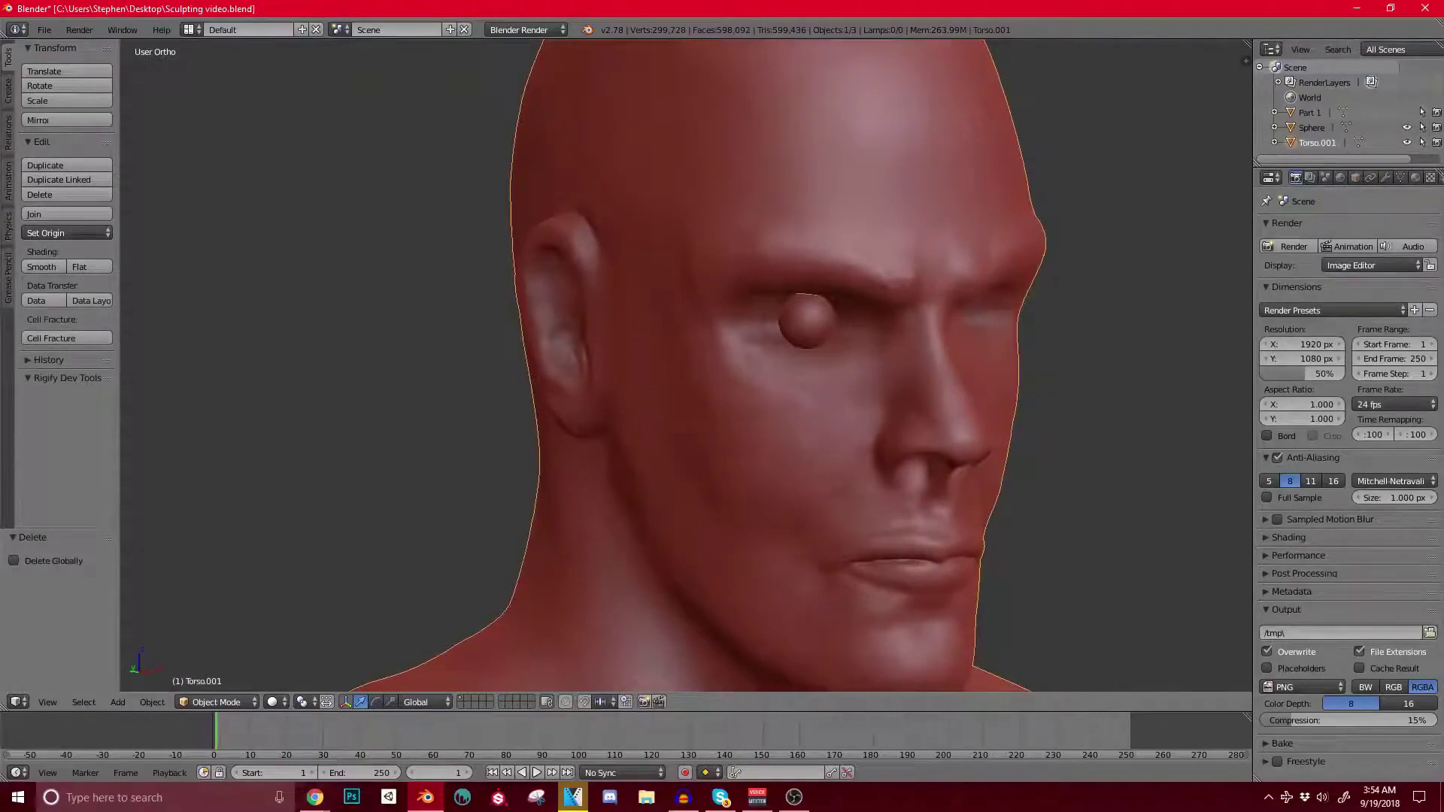
click(217, 702)
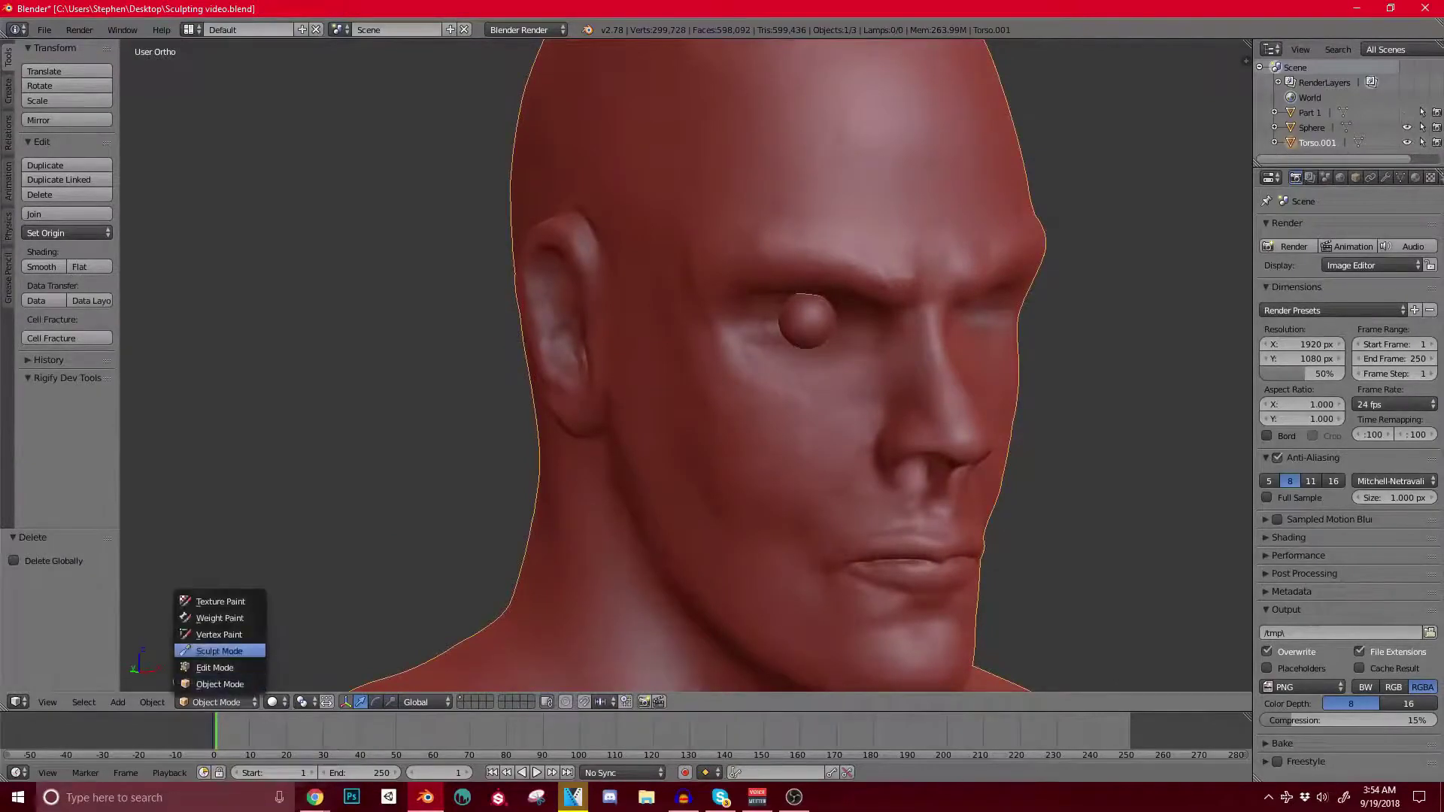
click(223, 651)
scroll(686, 366, up, 1)
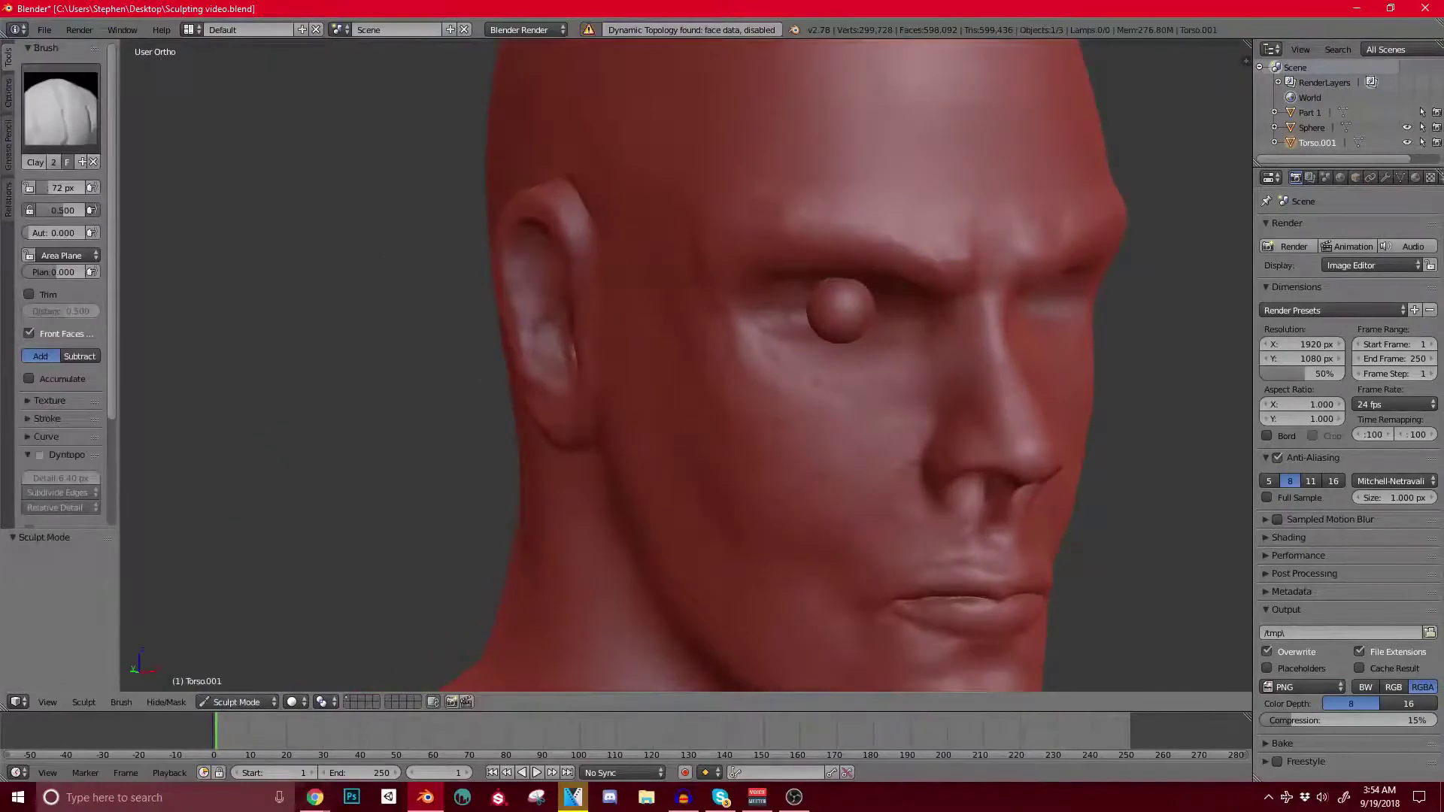
click(39, 455)
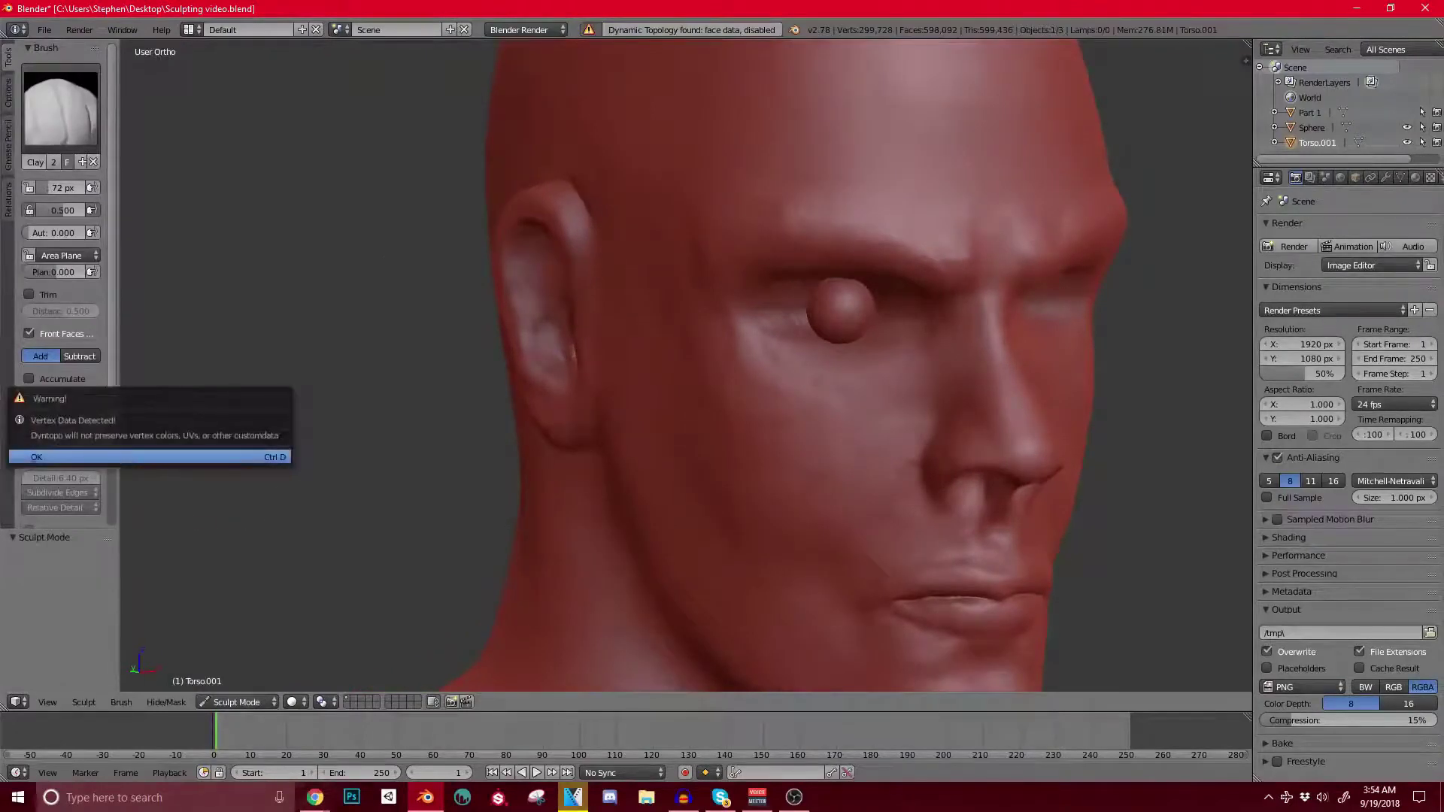
click(36, 457)
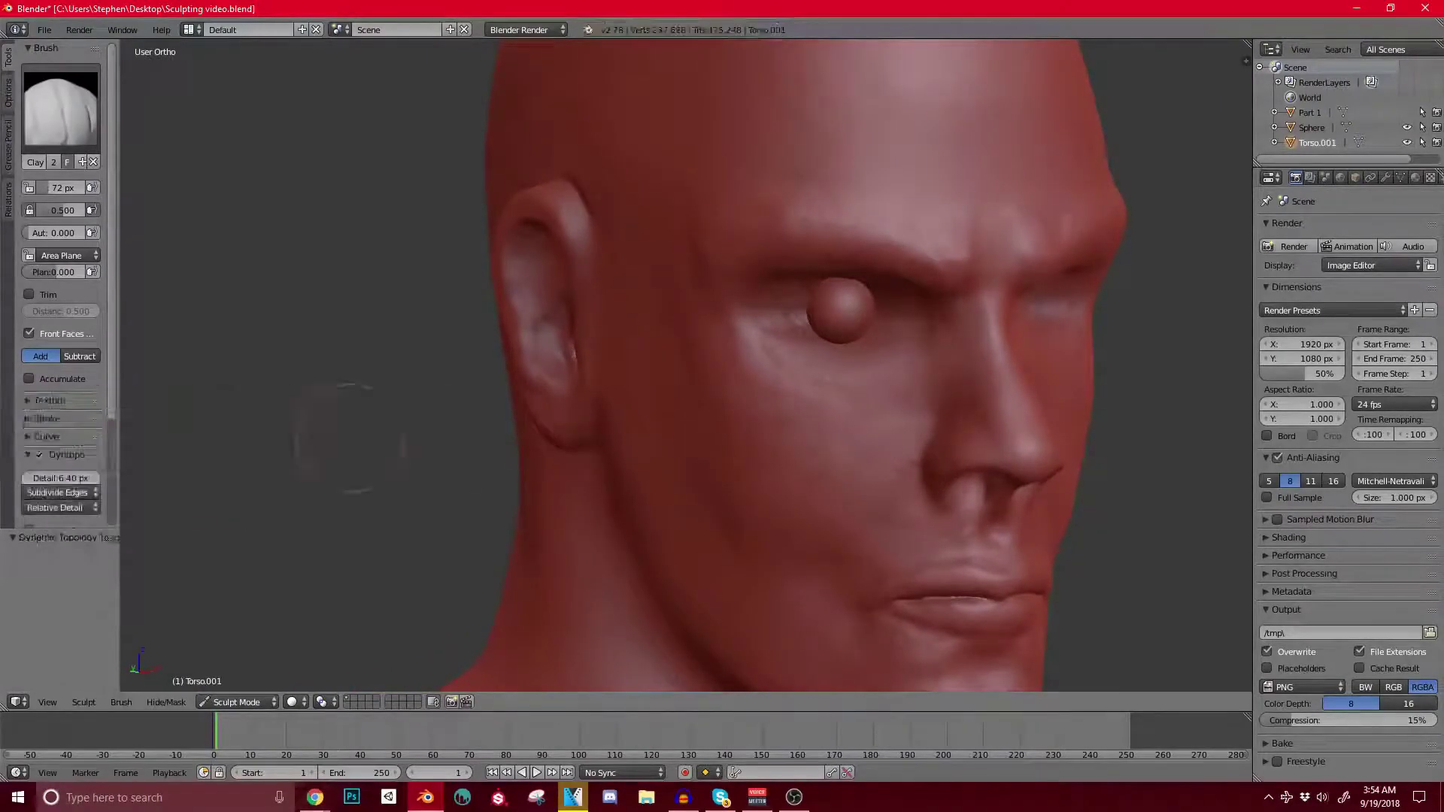
Step: Carve into the cheek between the nostril and mouth corner with subtractive Clay Strips at 72 px
scroll(801, 362, up, 2)
middle_drag(898, 308, 834, 300)
mouse_move(852, 390)
shift+middle_down()
mouse_move(797, 284)
mouse_move(865, 293)
shift+middle_up()
shift+middle_drag(768, 551, 758, 466)
ctrl+drag(908, 340, 843, 418)
scroll(875, 346, down, 2)
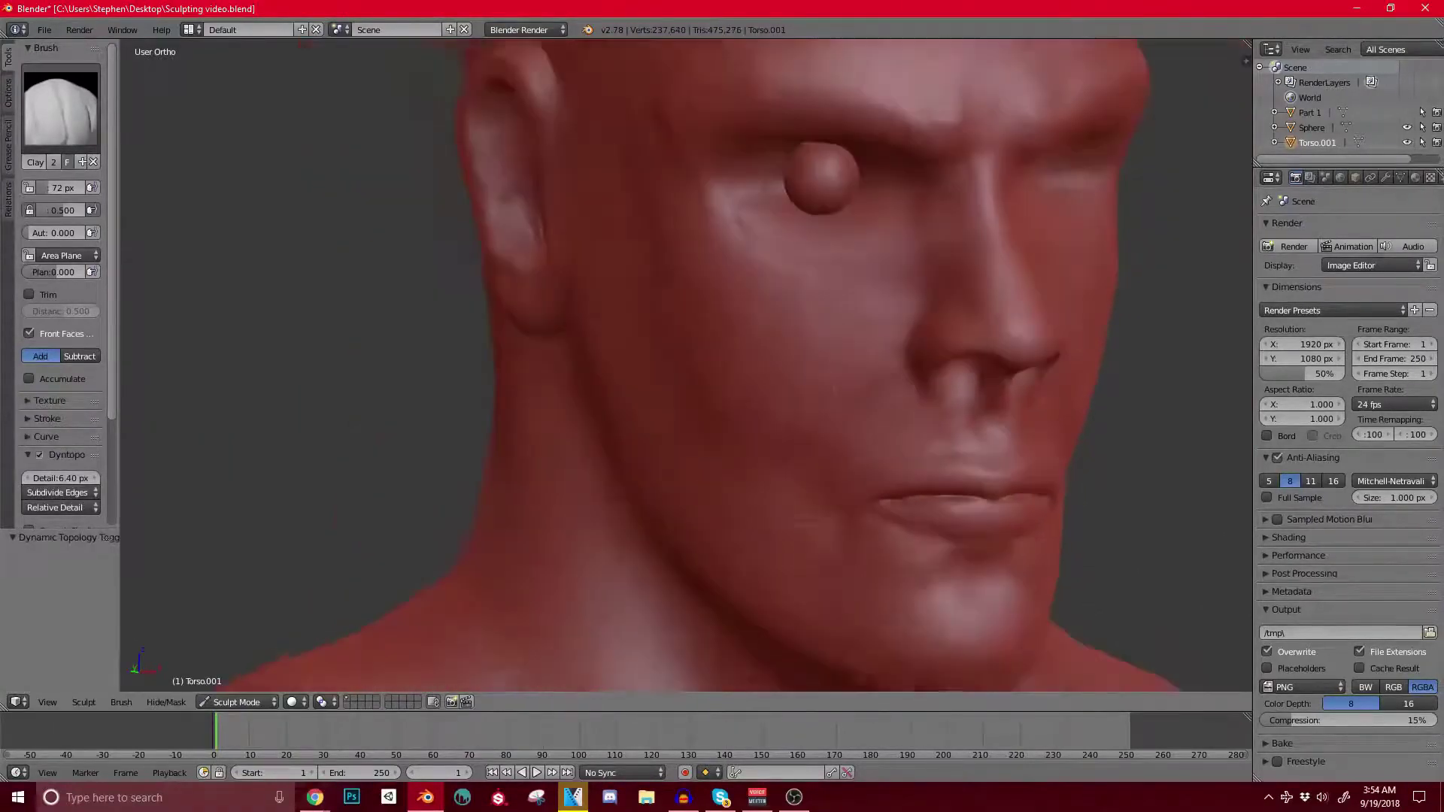
Step: Carve the hollow between the earlobe and jaw with subtractive Clay Strips at 72 px
middle_drag(808, 392, 881, 399)
scroll(846, 481, down, 2)
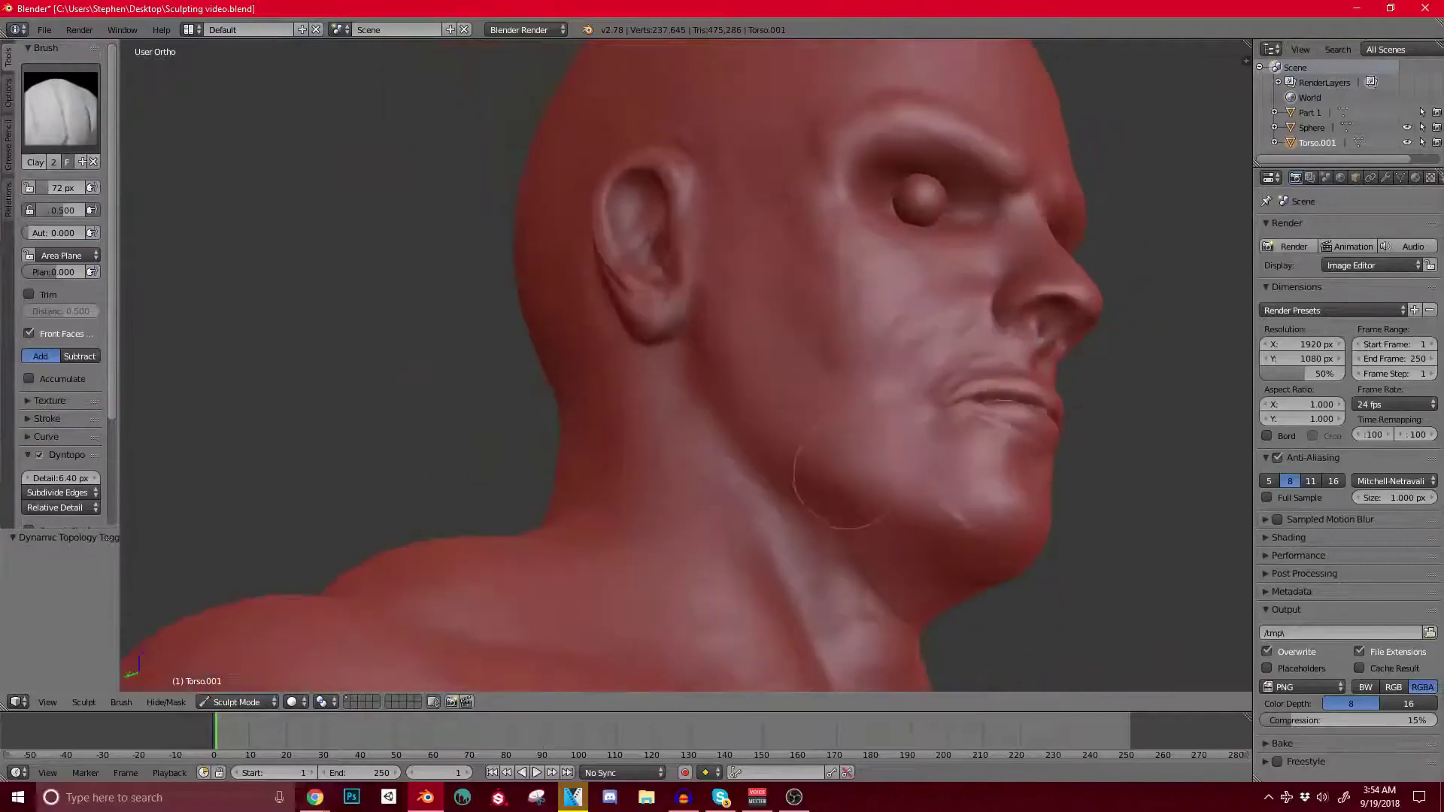
middle_drag(841, 485, 805, 391)
middle_drag(834, 452, 835, 481)
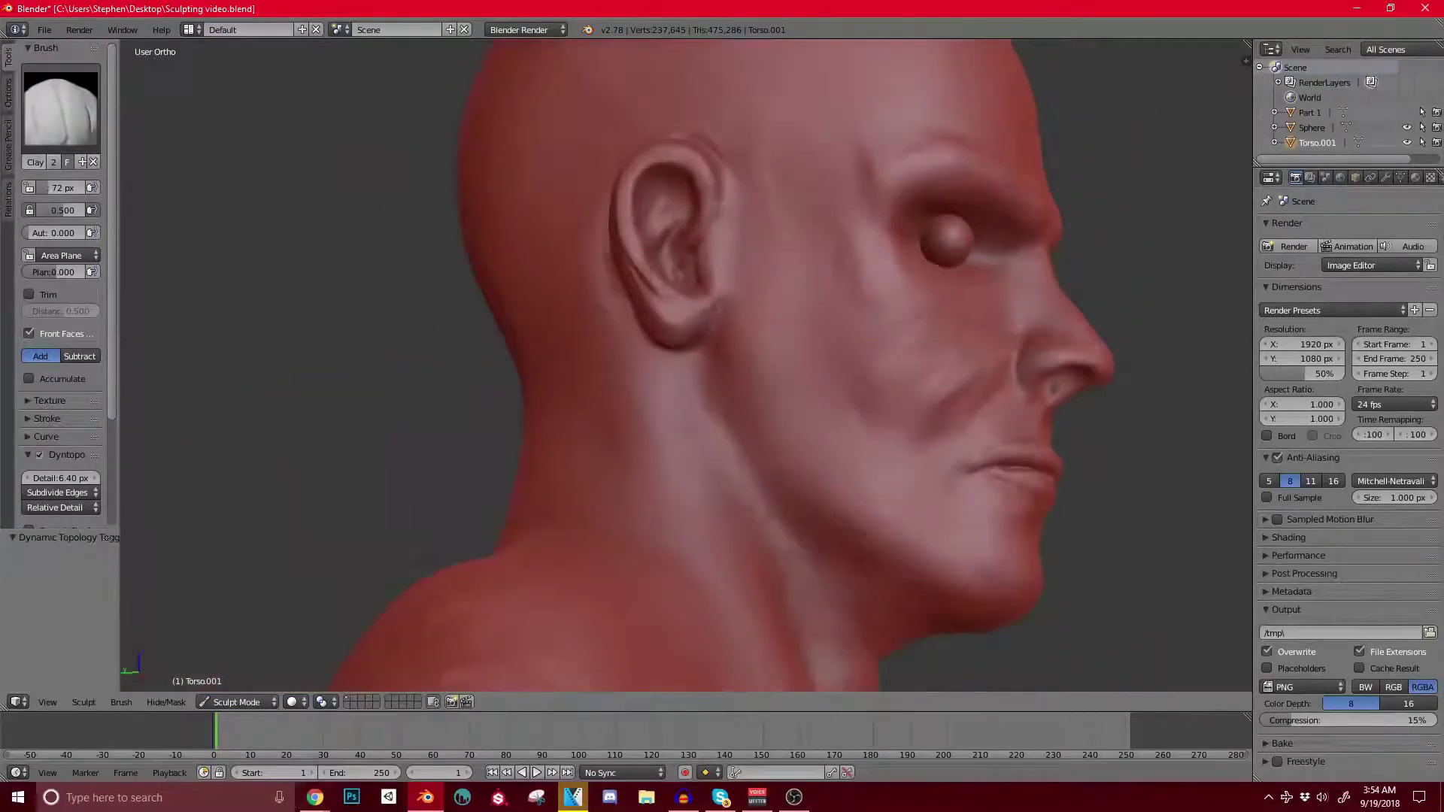
ctrl+drag(724, 348, 718, 412)
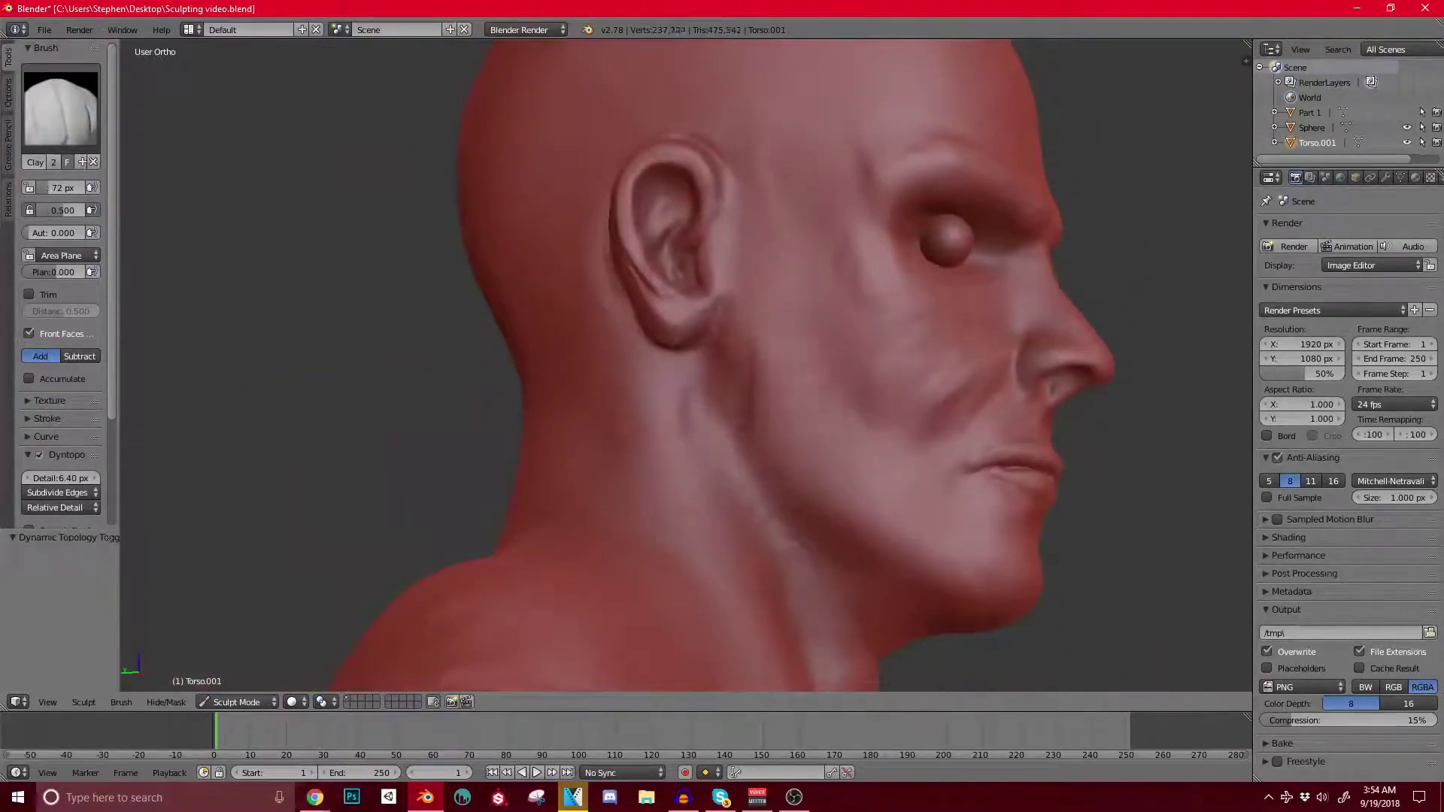
Step: Build up the rough eyelids above and below the eyeball with the SculptDraw brush at 72 px
scroll(795, 361, down, 3)
mouse_move(797, 361)
middle_down()
mouse_move(849, 355)
mouse_move(735, 415)
mouse_move(670, 429)
mouse_move(643, 395)
middle_up()
scroll(740, 406, up, 3)
scroll(669, 429, up, 3)
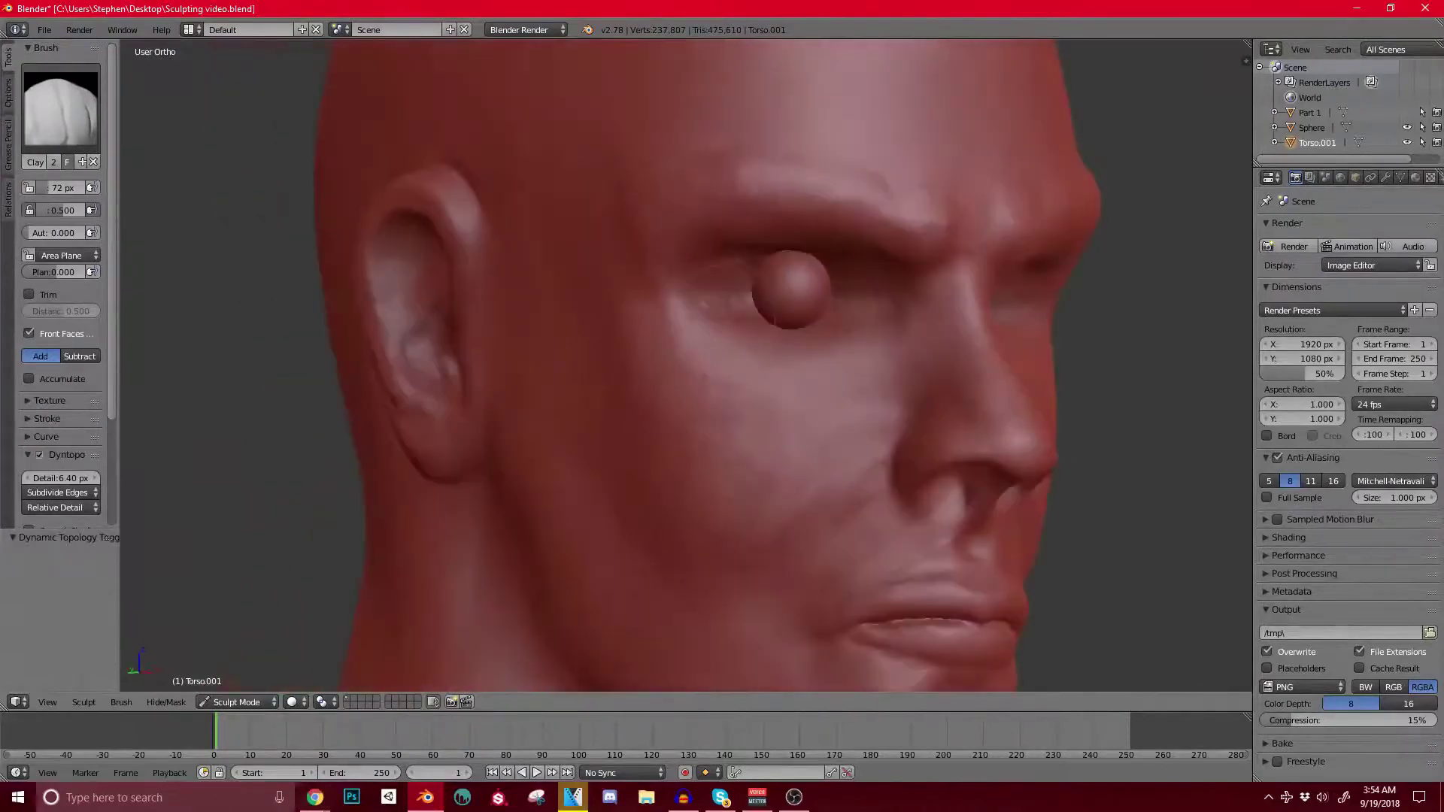
scroll(834, 291, up, 2)
middle_drag(834, 290, 774, 311)
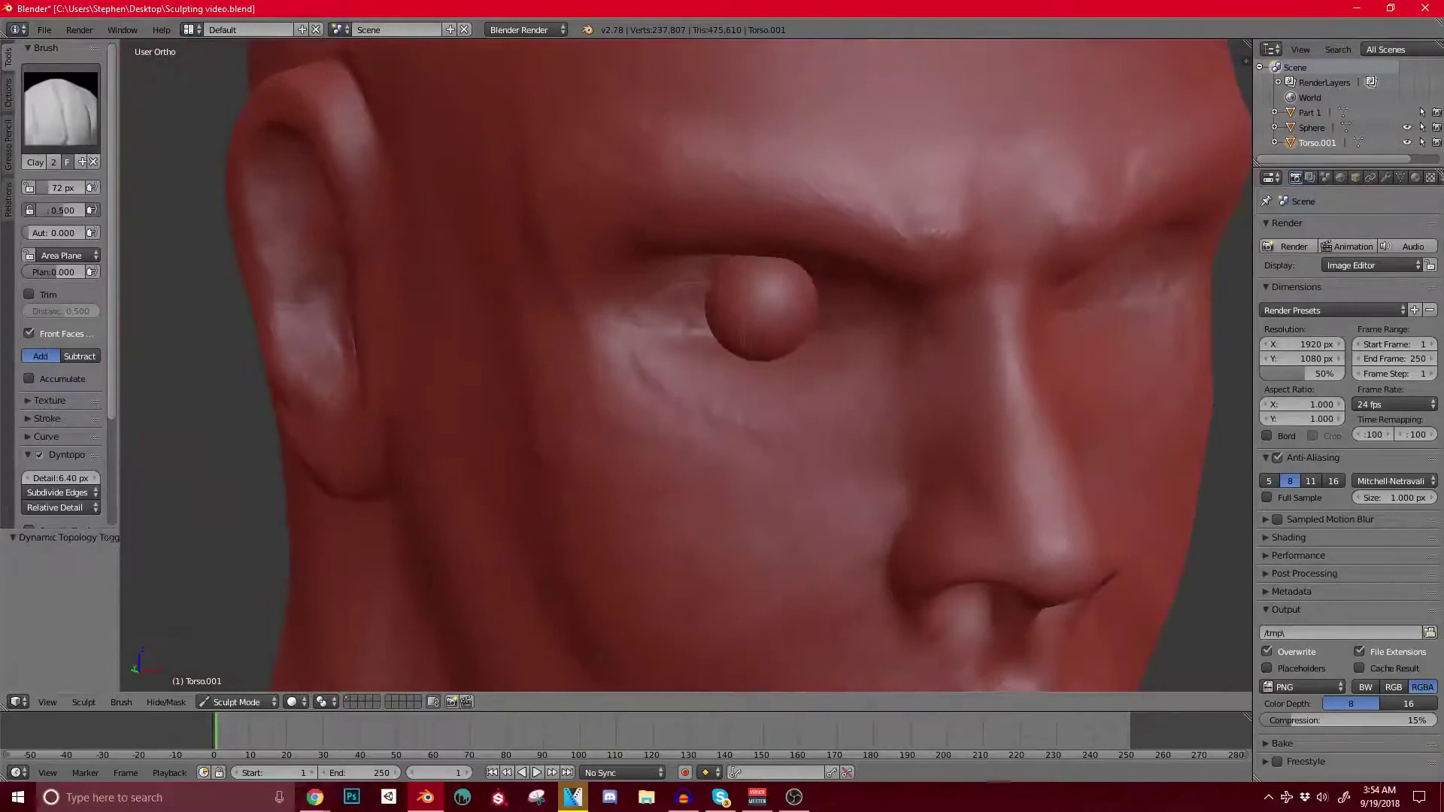
click(60, 110)
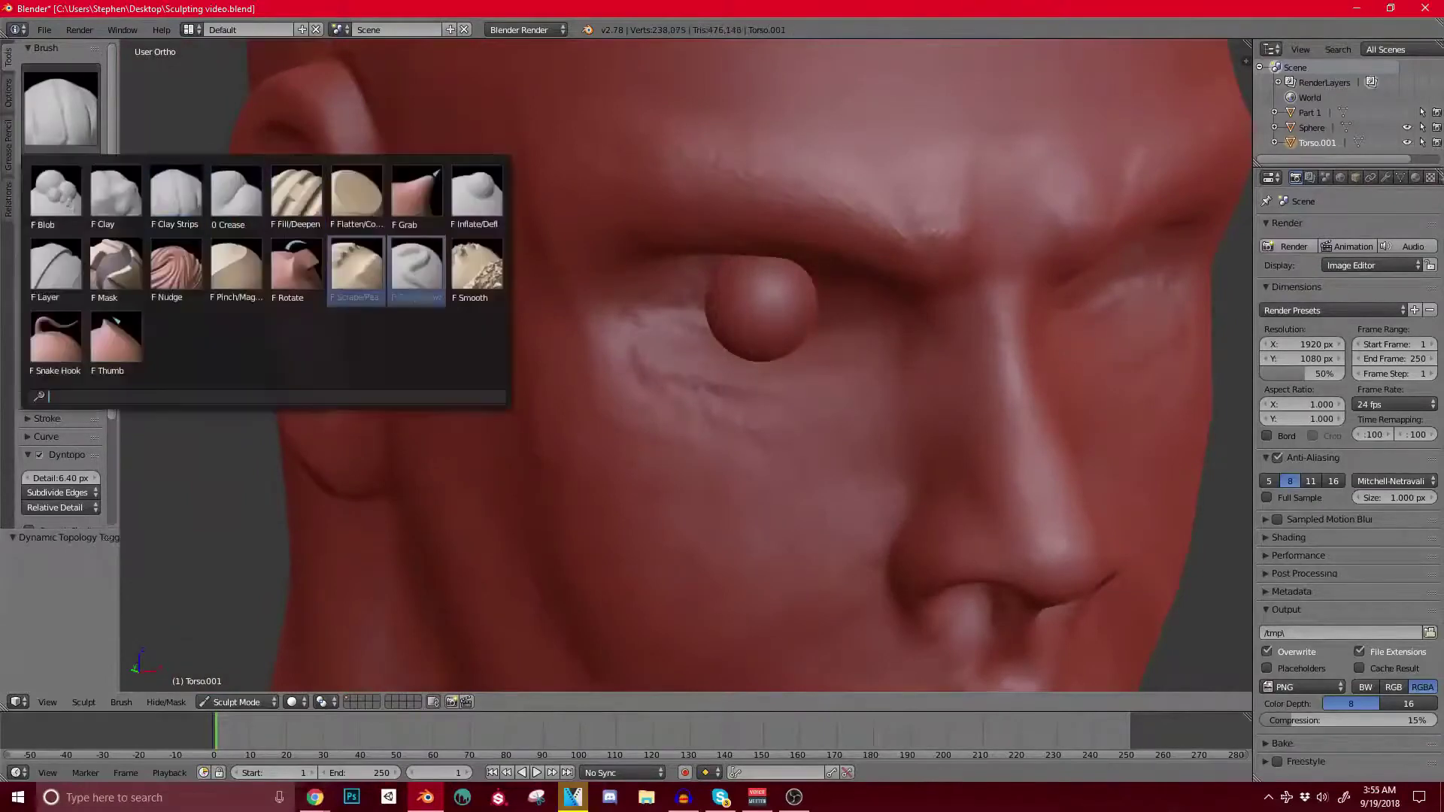
click(414, 271)
mouse_move(824, 370)
mouse_down()
mouse_move(681, 368)
mouse_move(779, 380)
mouse_move(870, 351)
mouse_move(861, 338)
mouse_up()
middle_drag(838, 338, 850, 268)
mouse_move(880, 226)
mouse_down()
mouse_move(775, 214)
mouse_move(865, 218)
mouse_move(722, 226)
mouse_move(677, 256)
mouse_up()
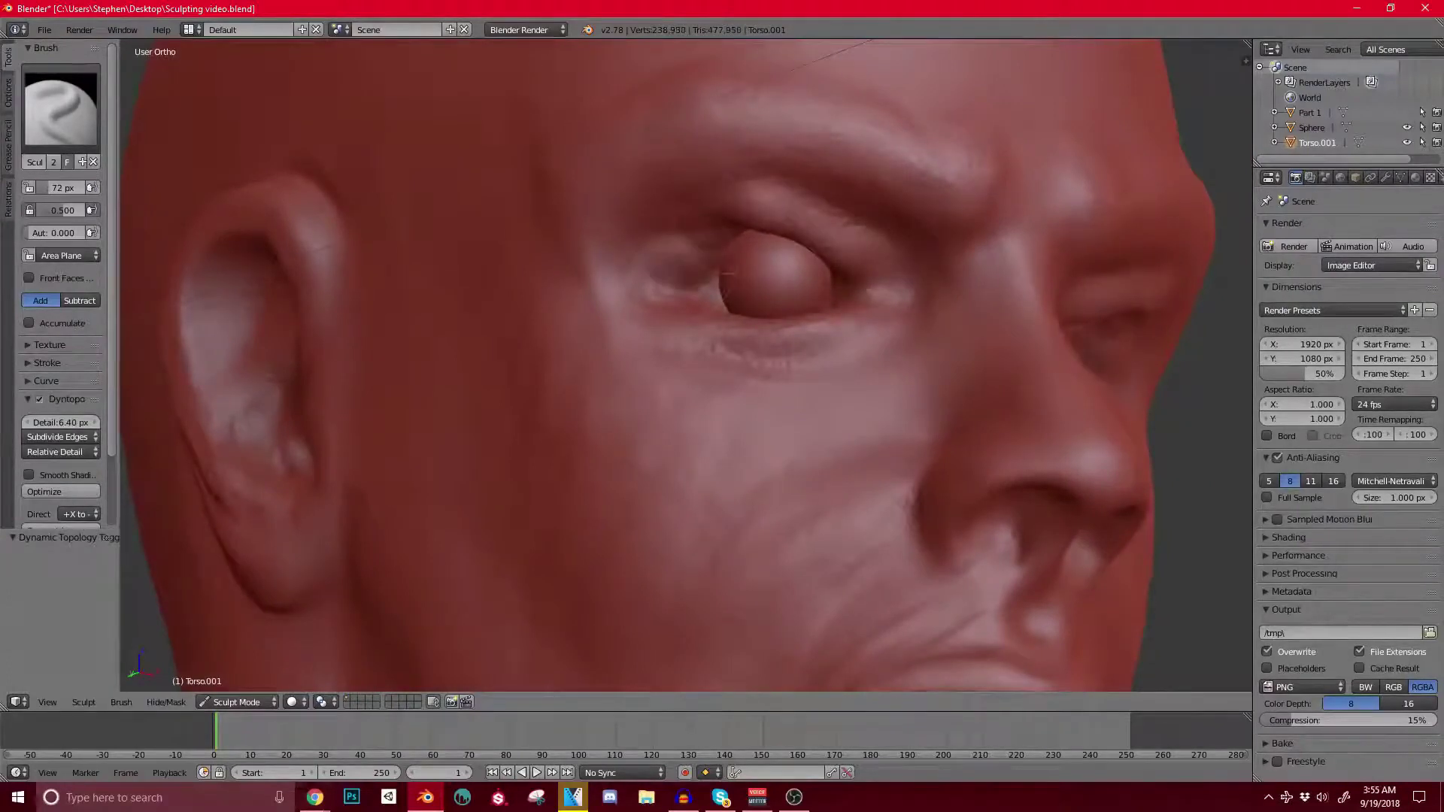
mouse_move(771, 225)
mouse_down()
mouse_move(847, 243)
mouse_move(775, 206)
mouse_up()
Step: Thicken the upper eyelid and fill the outer eye corner around the eyeball with SculptDraw strokes
scroll(782, 286, up, 2)
middle_drag(782, 301, 783, 230)
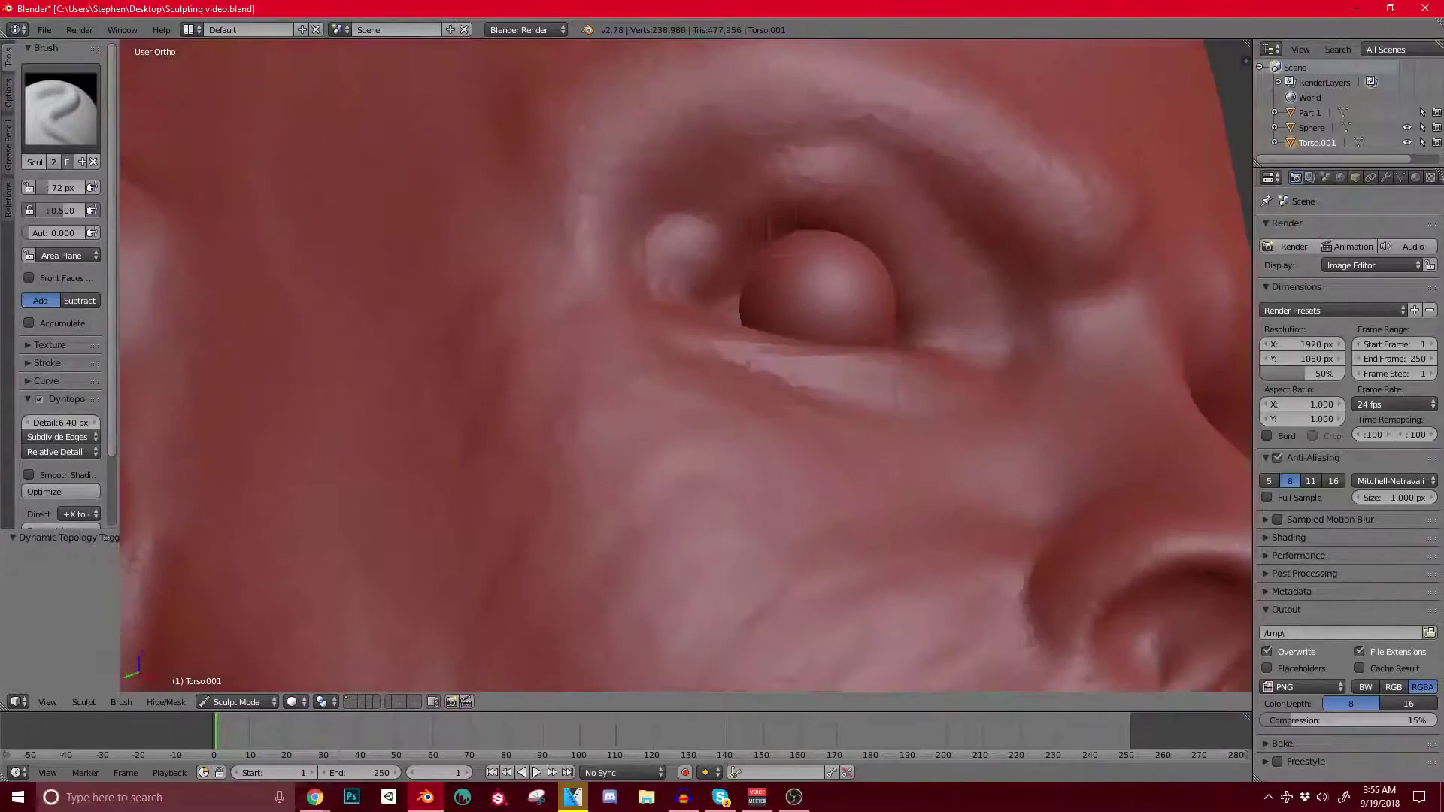
mouse_move(782, 207)
mouse_down()
mouse_move(695, 259)
mouse_move(771, 218)
mouse_up()
middle_drag(752, 207, 654, 245)
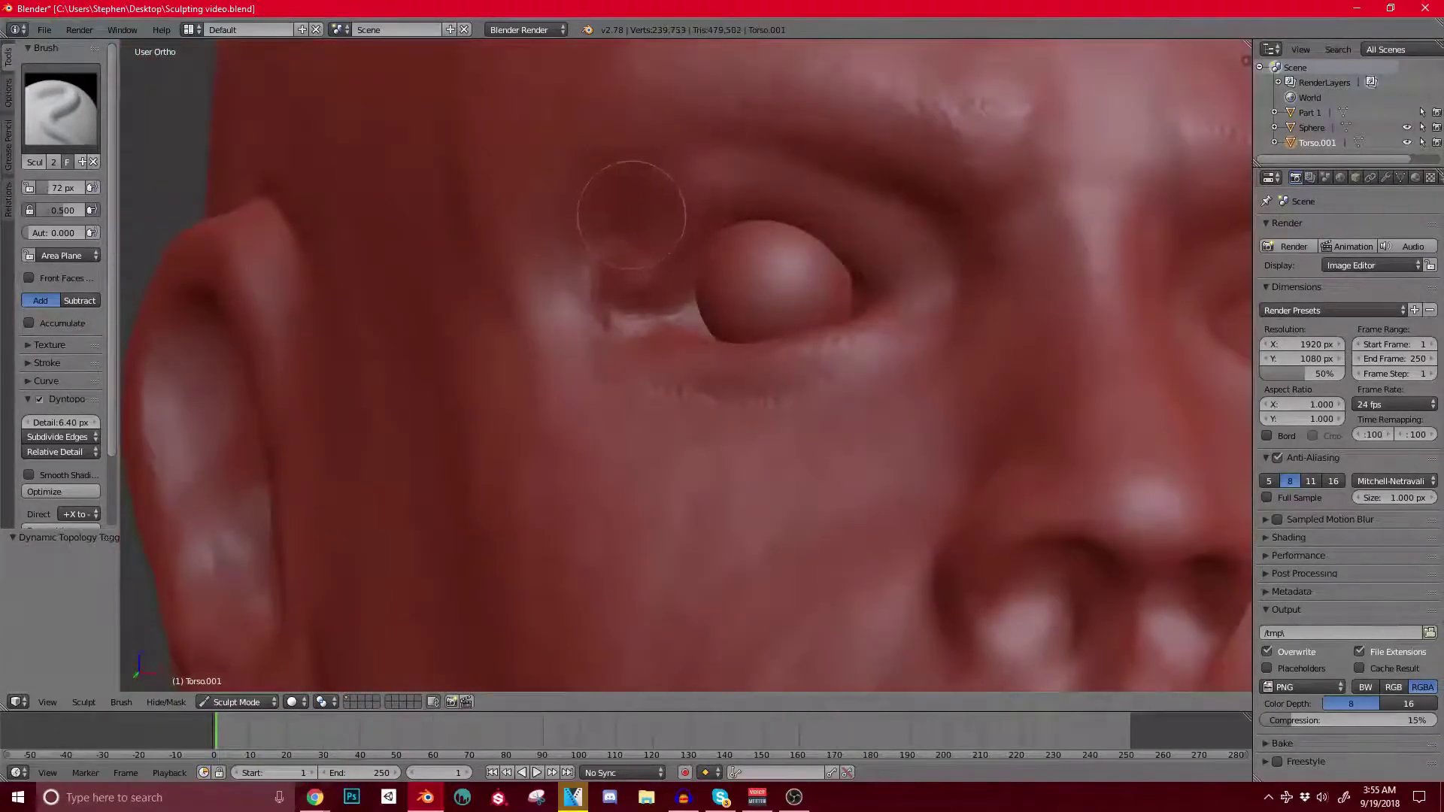
mouse_move(699, 206)
mouse_down()
mouse_move(835, 207)
mouse_move(872, 225)
mouse_move(700, 203)
mouse_up()
drag(842, 211, 706, 193)
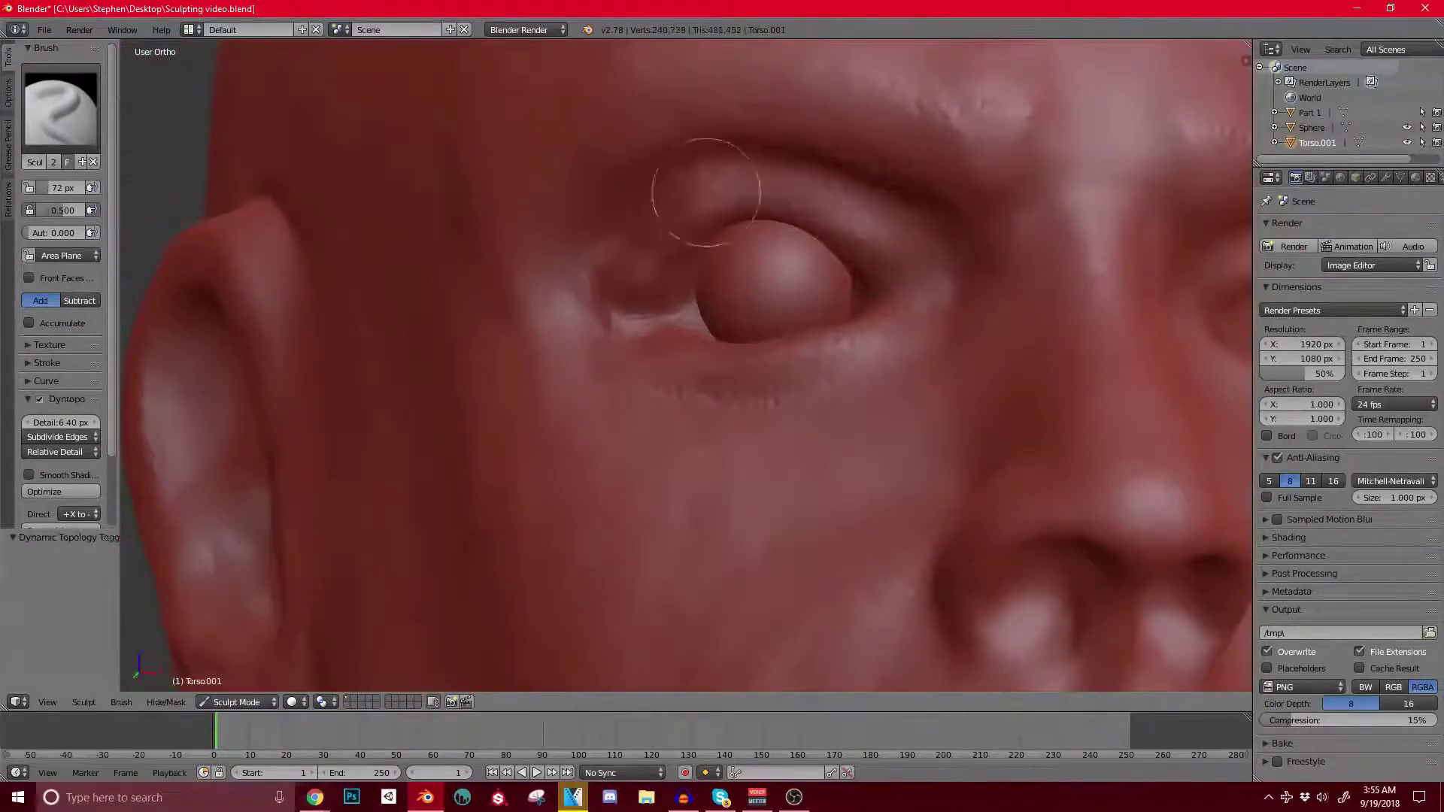
middle_drag(696, 233, 725, 308)
mouse_move(850, 364)
mouse_down()
mouse_move(715, 365)
mouse_move(646, 319)
mouse_move(661, 274)
mouse_up()
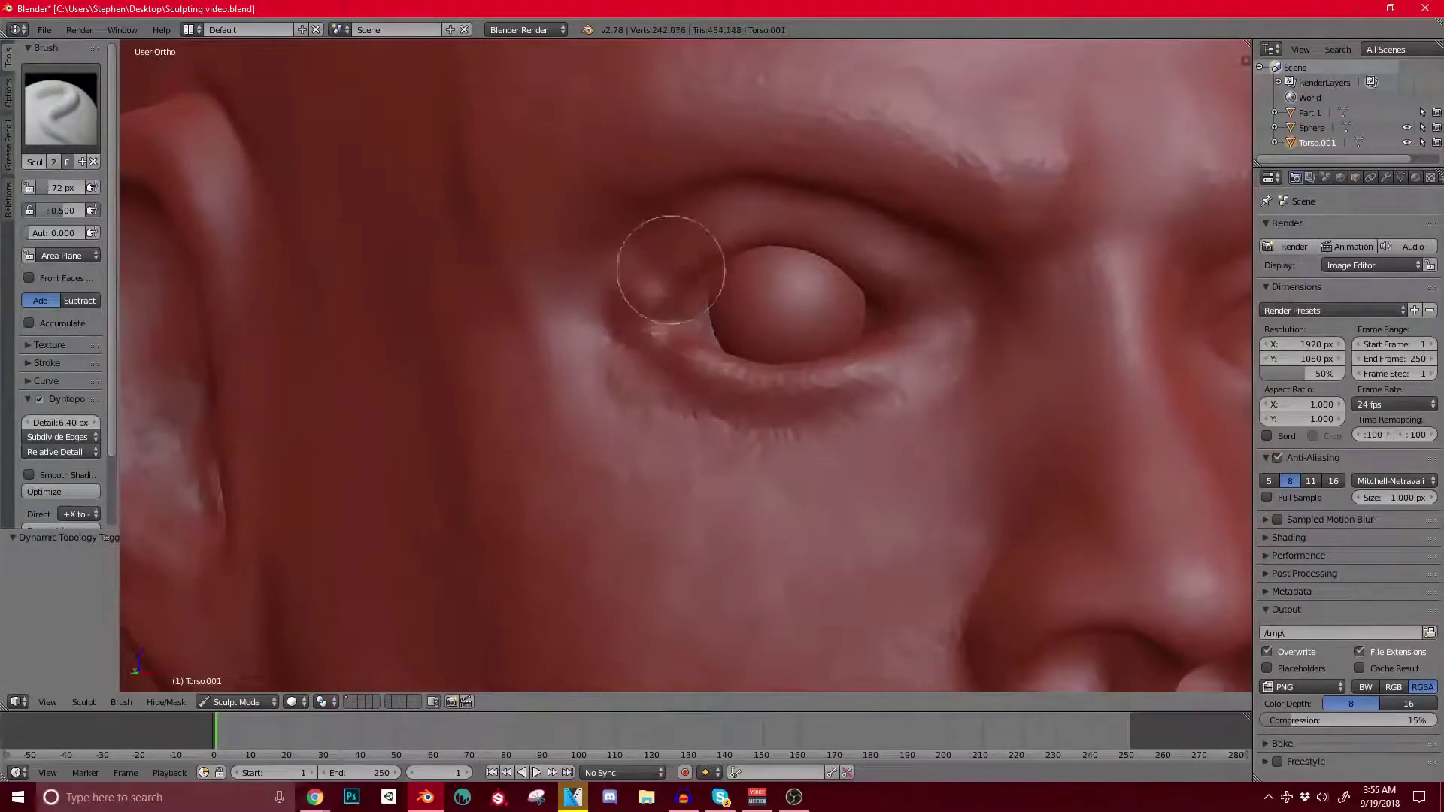
Step: Define the upper eyelid rim and inner eye corner with additive Clay Strips at 72 px
click(60, 105)
click(178, 197)
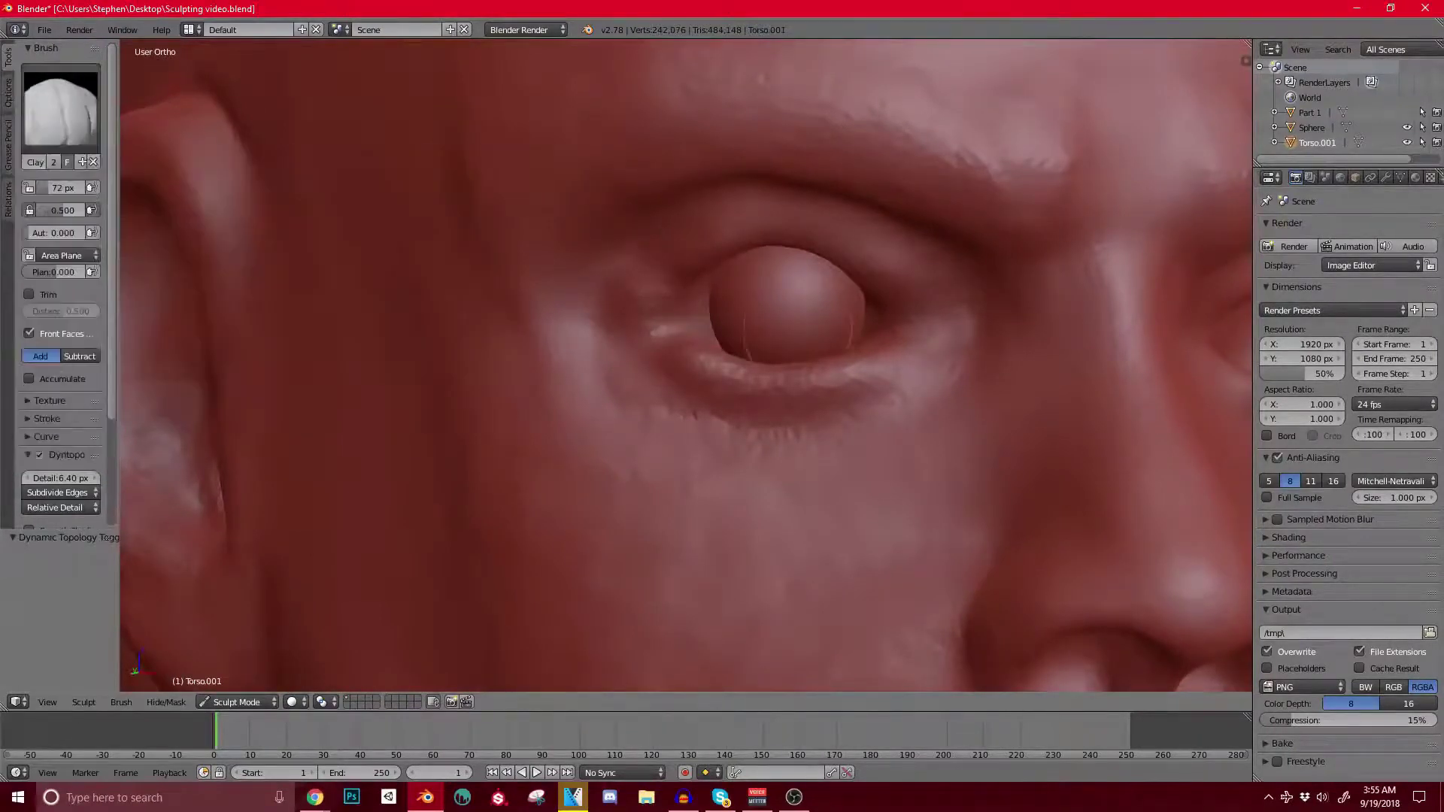
mouse_move(839, 218)
mouse_down()
mouse_move(943, 297)
mouse_move(955, 331)
mouse_up()
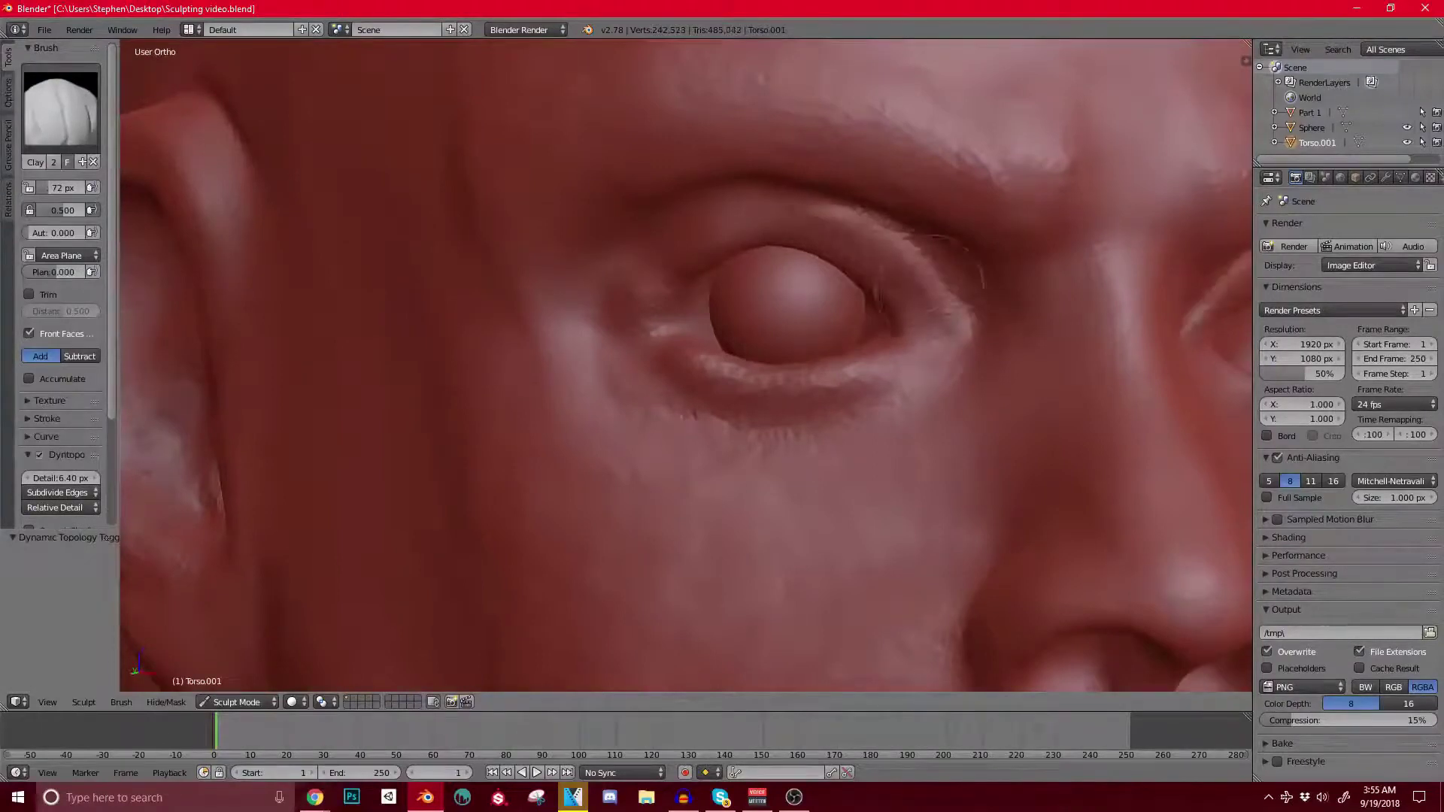
drag(903, 264, 707, 223)
drag(910, 230, 775, 248)
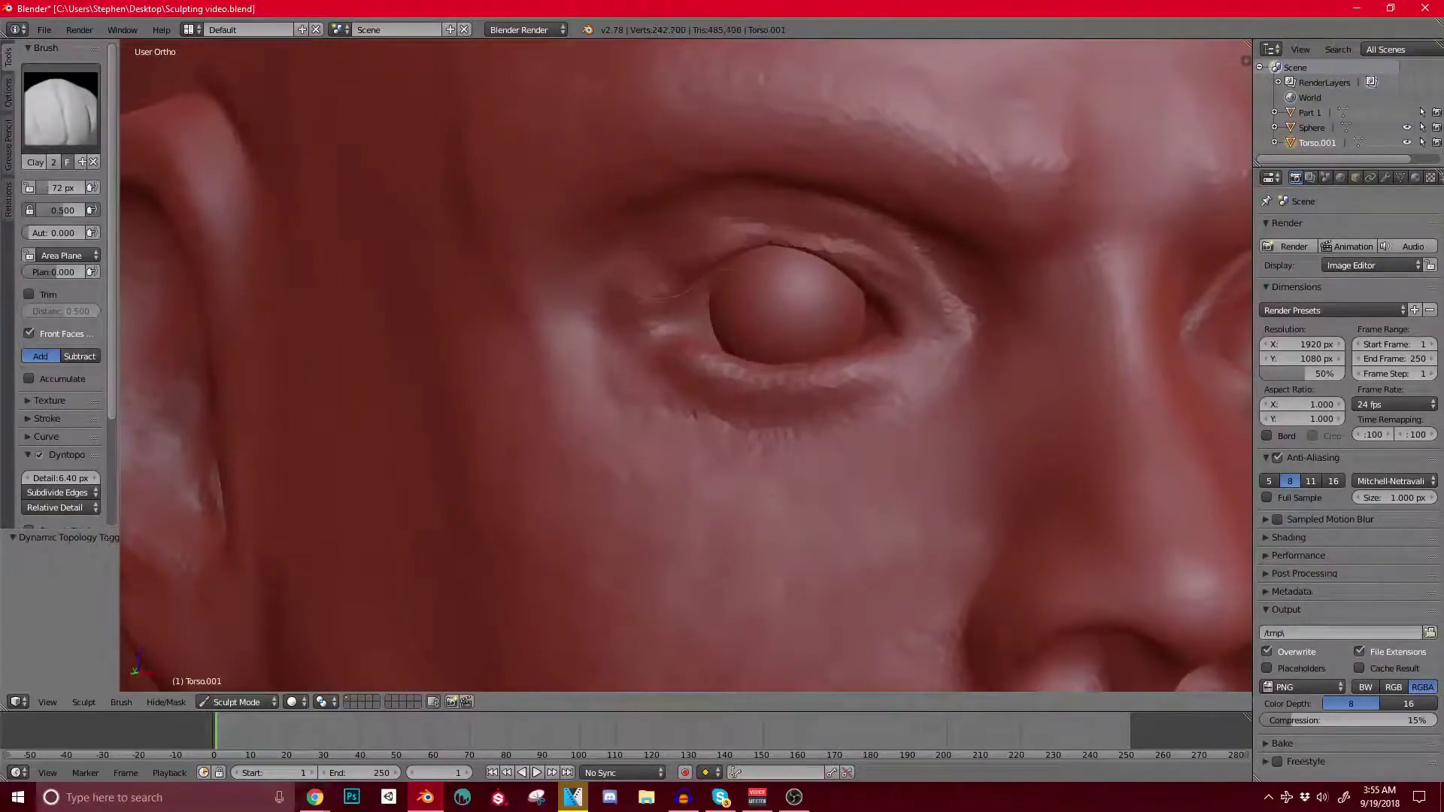
drag(865, 418, 781, 295)
drag(937, 316, 910, 376)
Step: Enlarge the Grab brush to 178 px and pull the upper eyelid edge to fit the eyeball
scroll(910, 368, down, 3)
mouse_move(910, 369)
middle_down()
mouse_move(872, 368)
mouse_move(971, 365)
mouse_move(913, 367)
mouse_move(798, 322)
middle_up()
scroll(893, 363, down, 2)
scroll(795, 319, up, 3)
key(g)
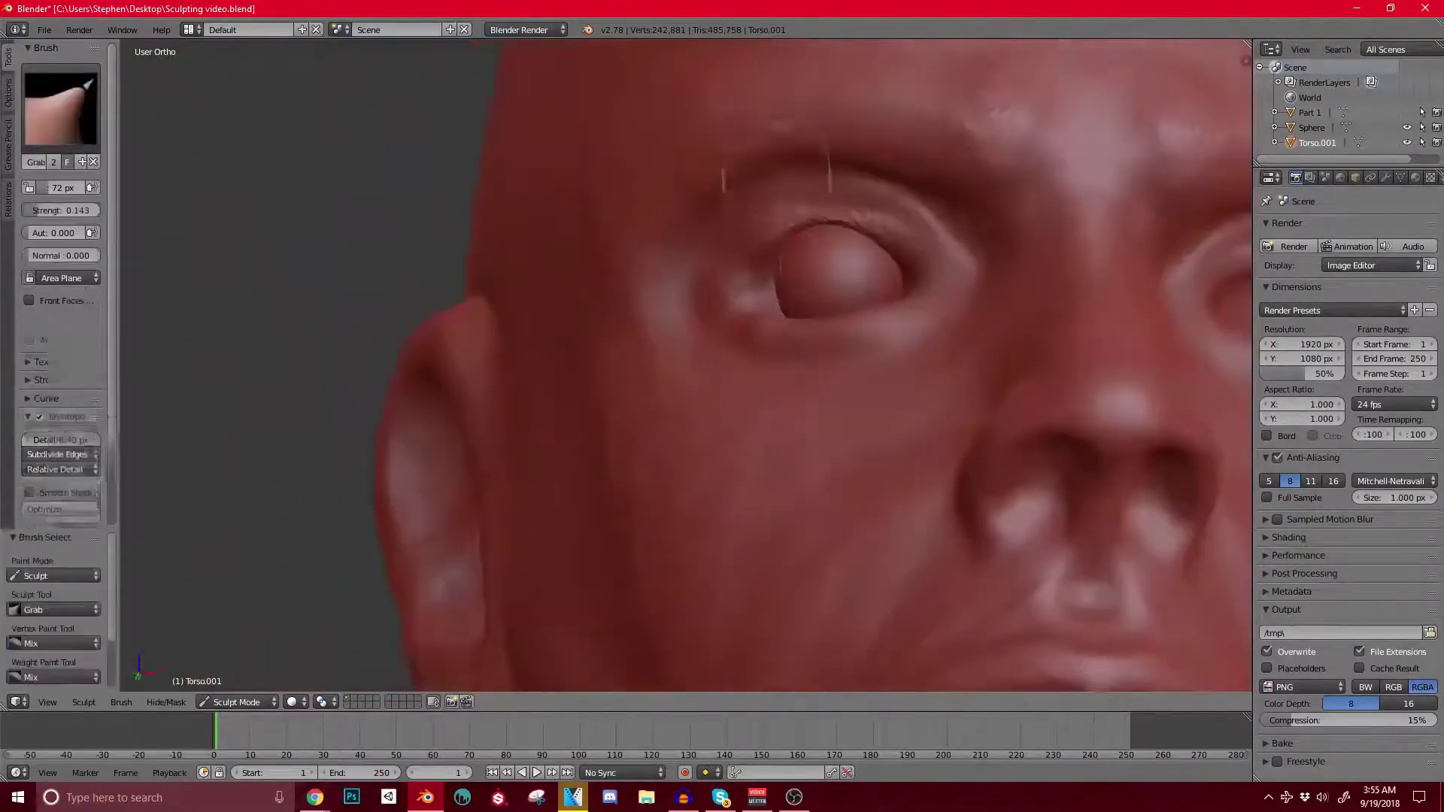
key(bracketright)
key(bracketright)
key(bracketright)
key(bracketright)
key(bracketright)
key(bracketright)
key(bracketright)
key(bracketright)
key(bracketright)
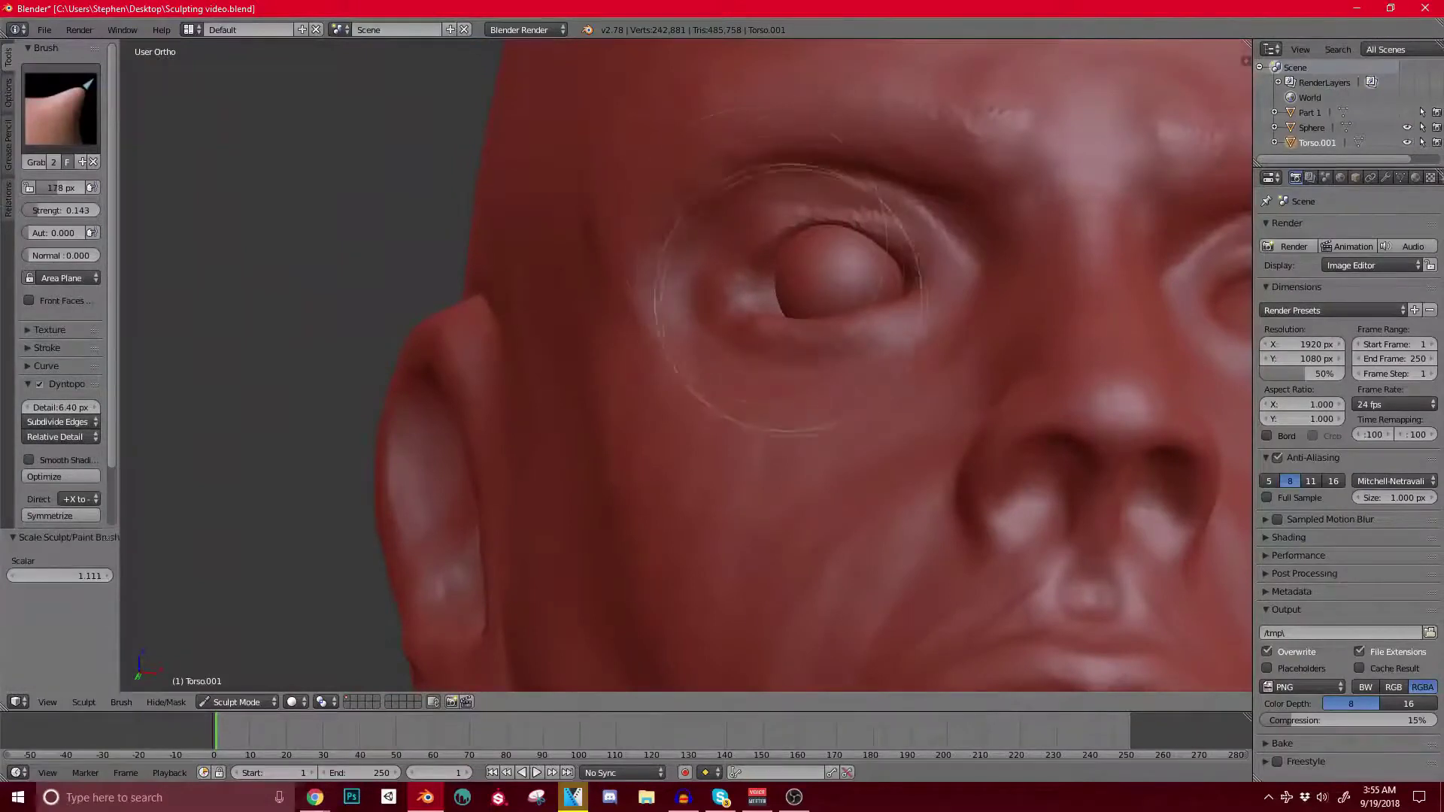
middle_drag(765, 339, 807, 218)
drag(840, 208, 840, 189)
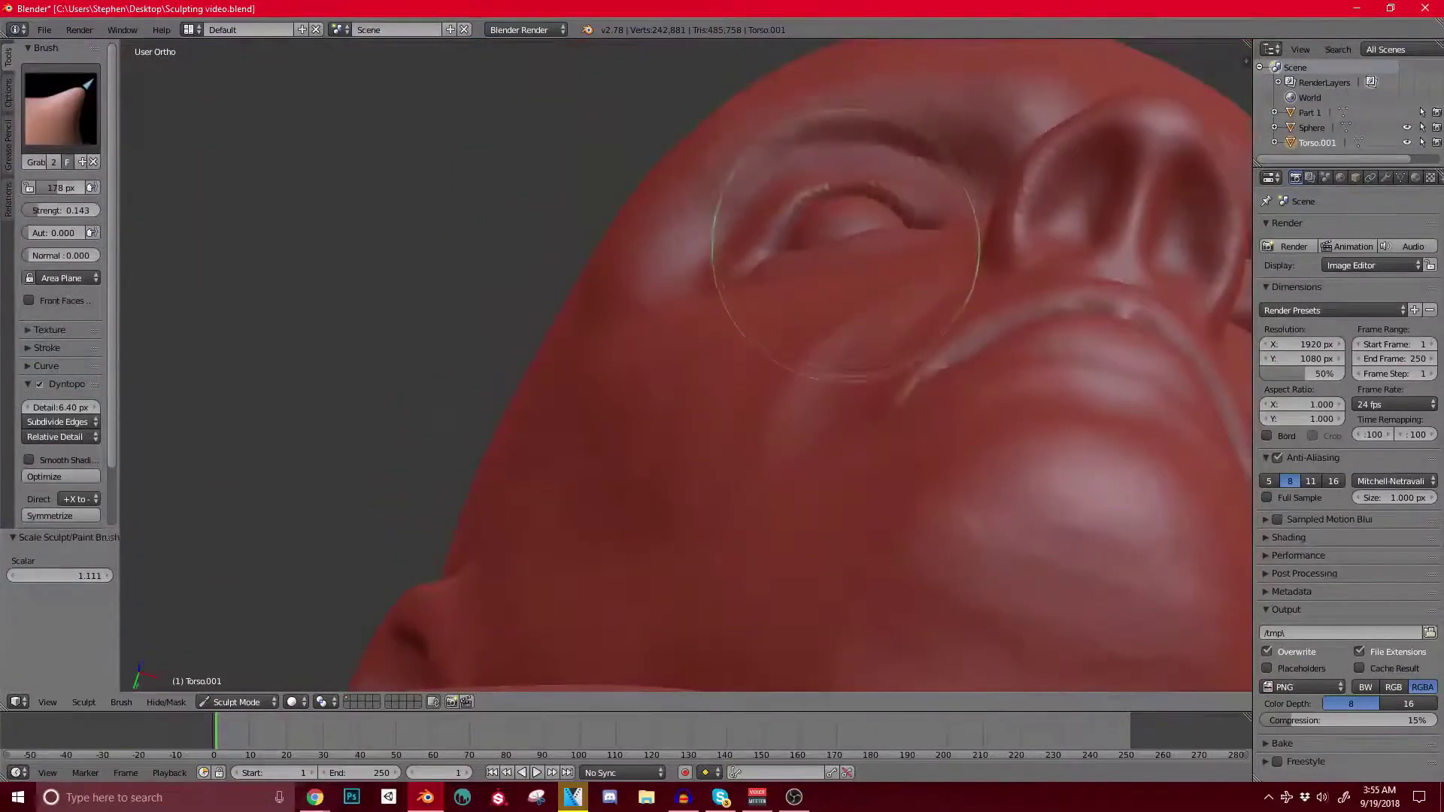
middle_drag(845, 236, 835, 253)
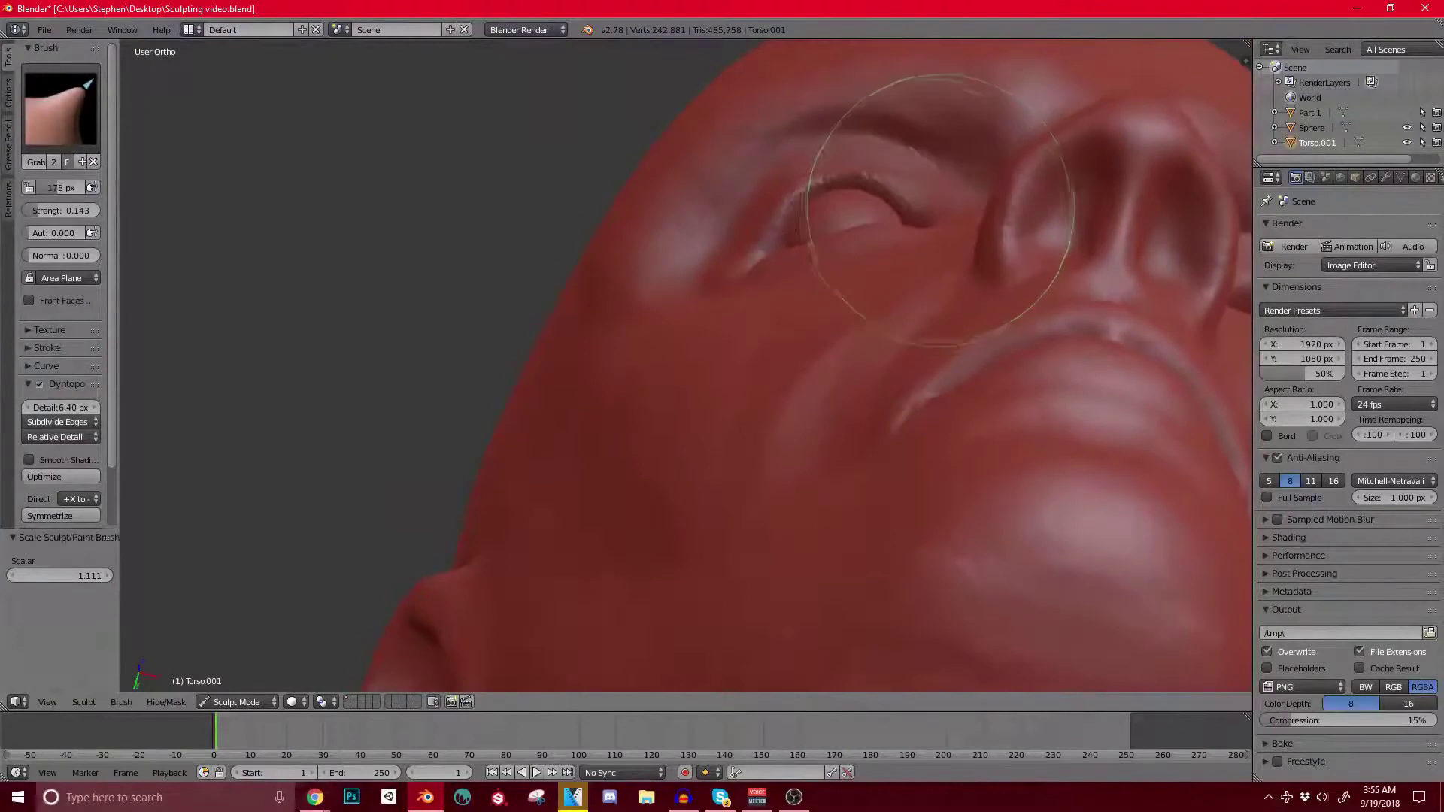
Step: Adjust how the upper eyelid wraps over the eyeball from below and from the side with the Grab brush
middle_drag(773, 290, 766, 419)
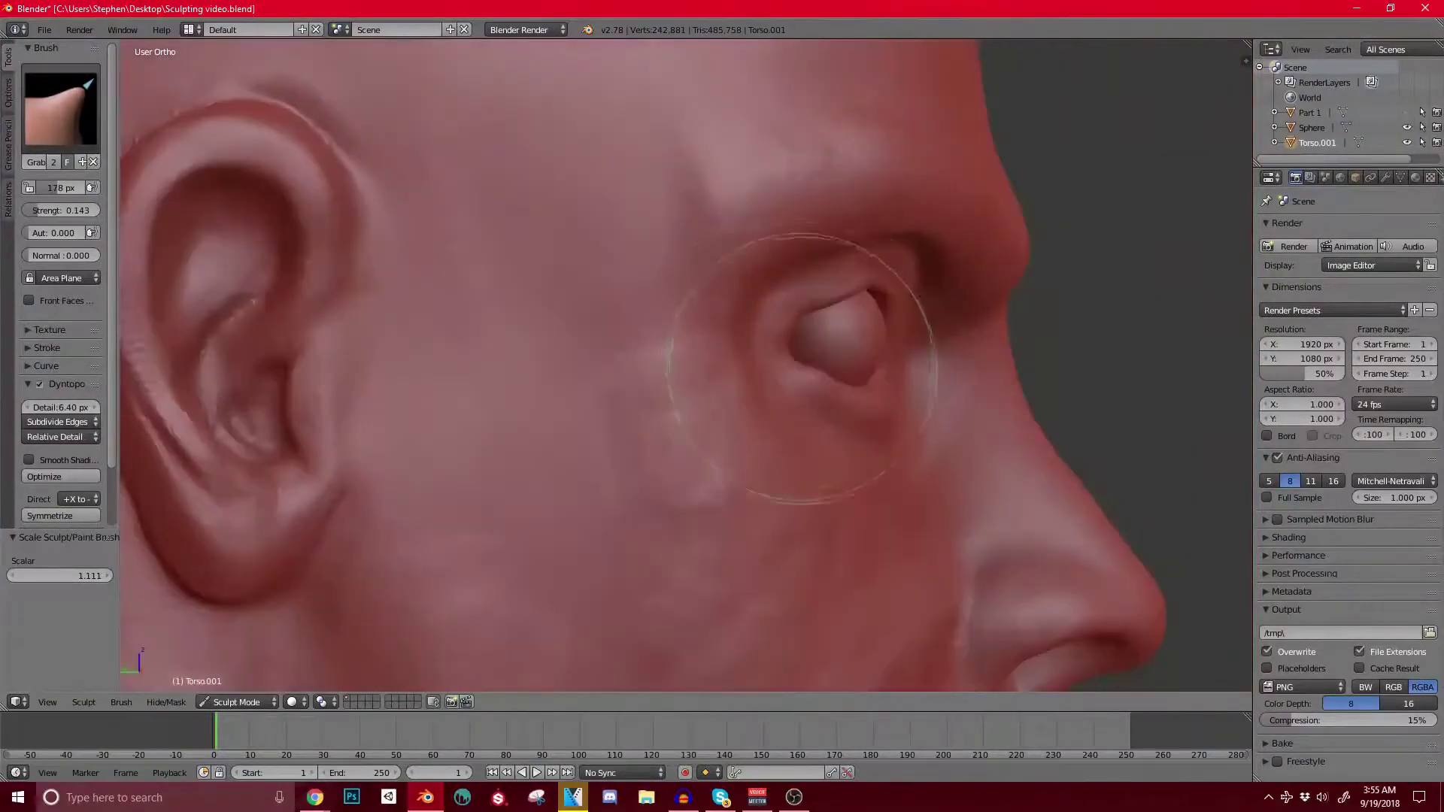
middle_drag(825, 373, 720, 334)
scroll(847, 279, up, 2)
drag(840, 220, 875, 247)
mouse_move(875, 239)
middle_down()
mouse_move(838, 177)
mouse_move(832, 258)
middle_up()
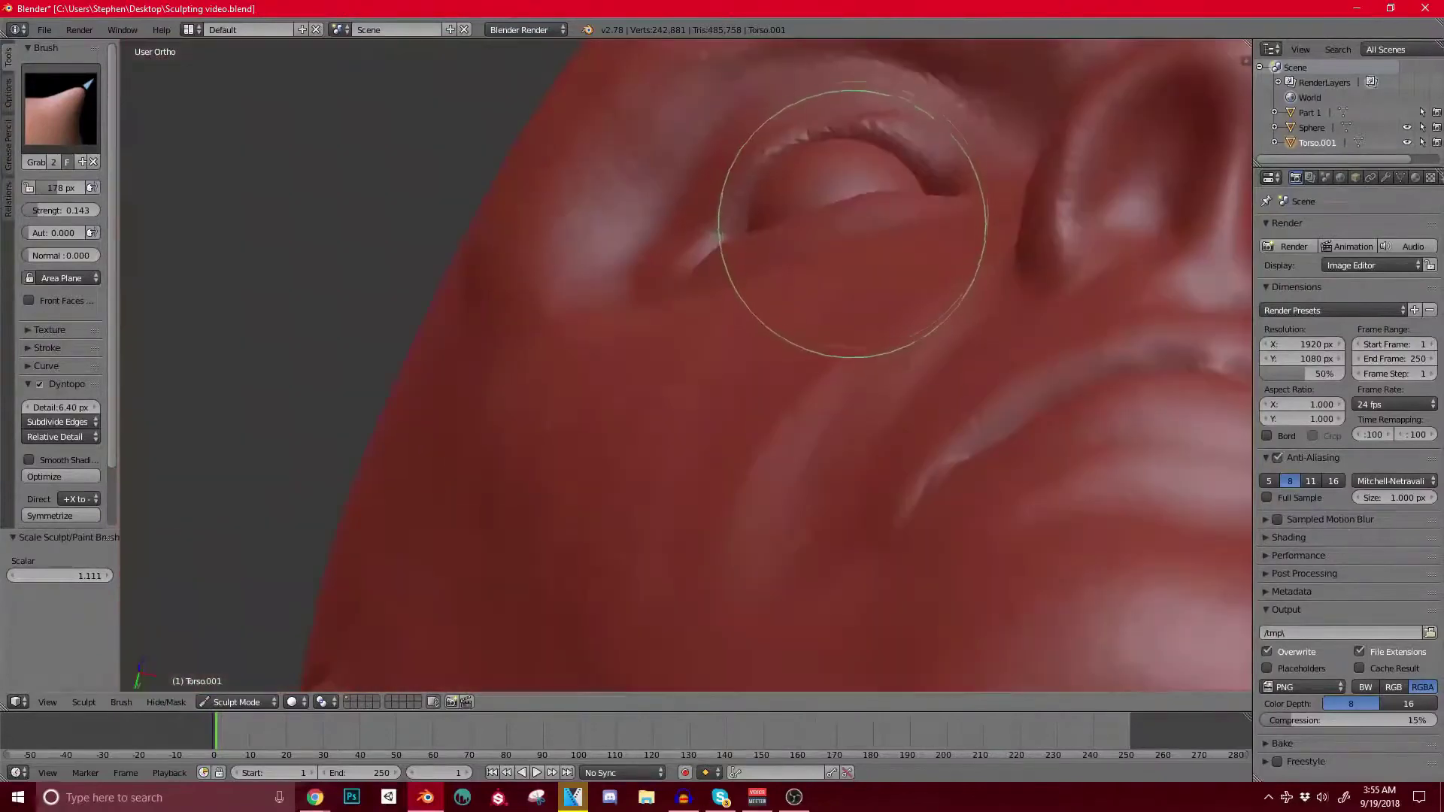
middle_drag(897, 215, 945, 448)
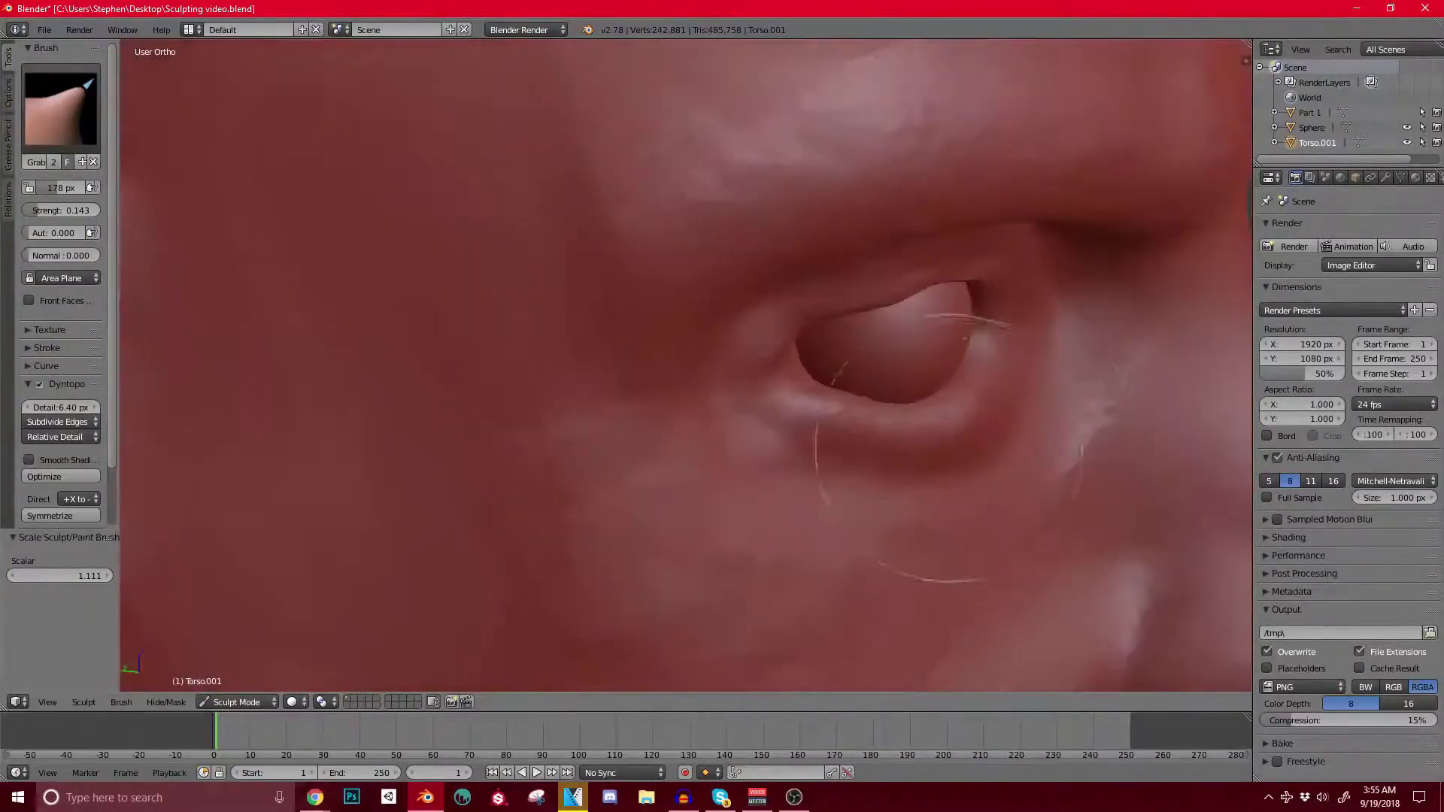
mouse_move(783, 332)
middle_down()
mouse_move(912, 284)
mouse_move(933, 316)
middle_up()
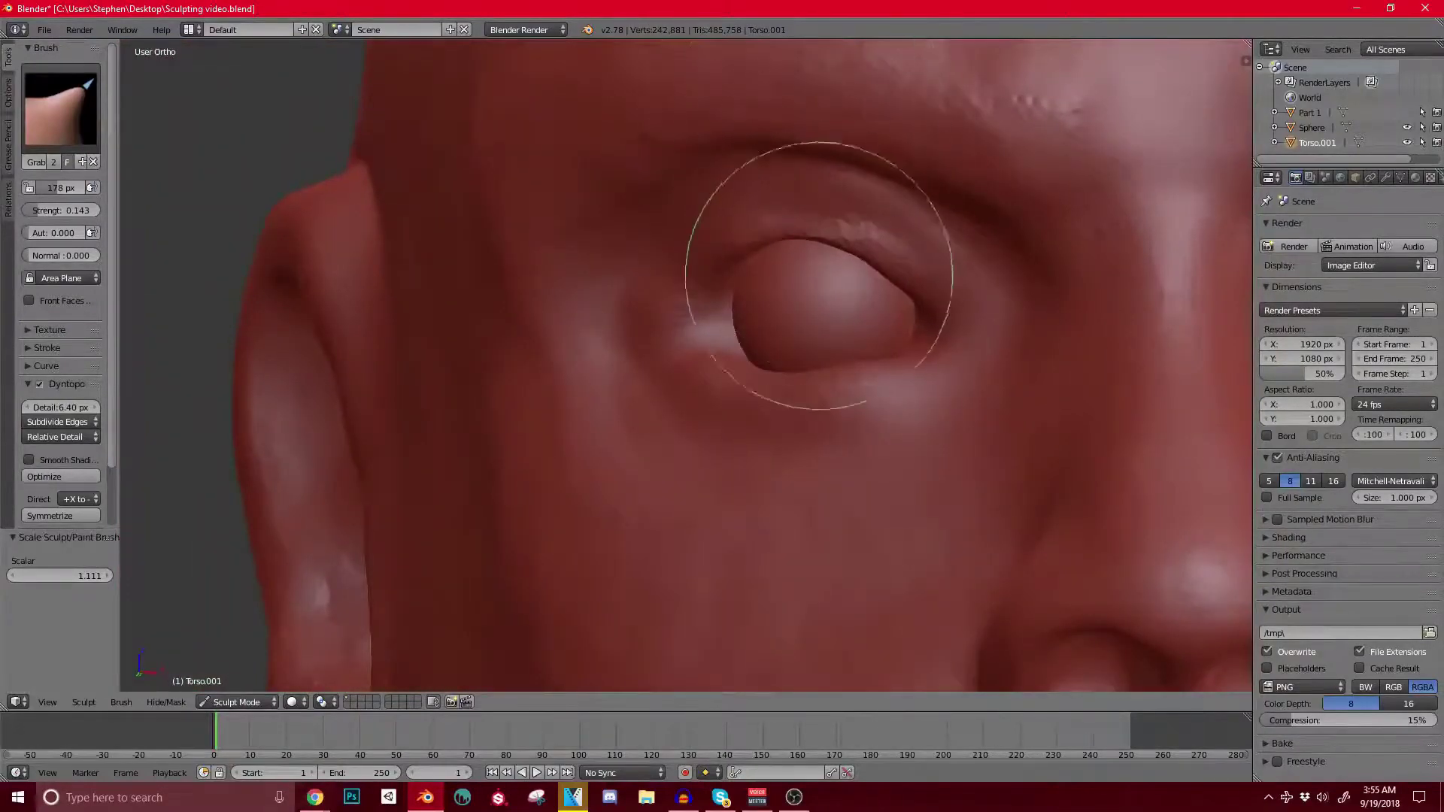
Step: Reshape the outer corner of the eye with the Grab brush enlarged to 267 px
key(bracketleft)
key(bracketleft)
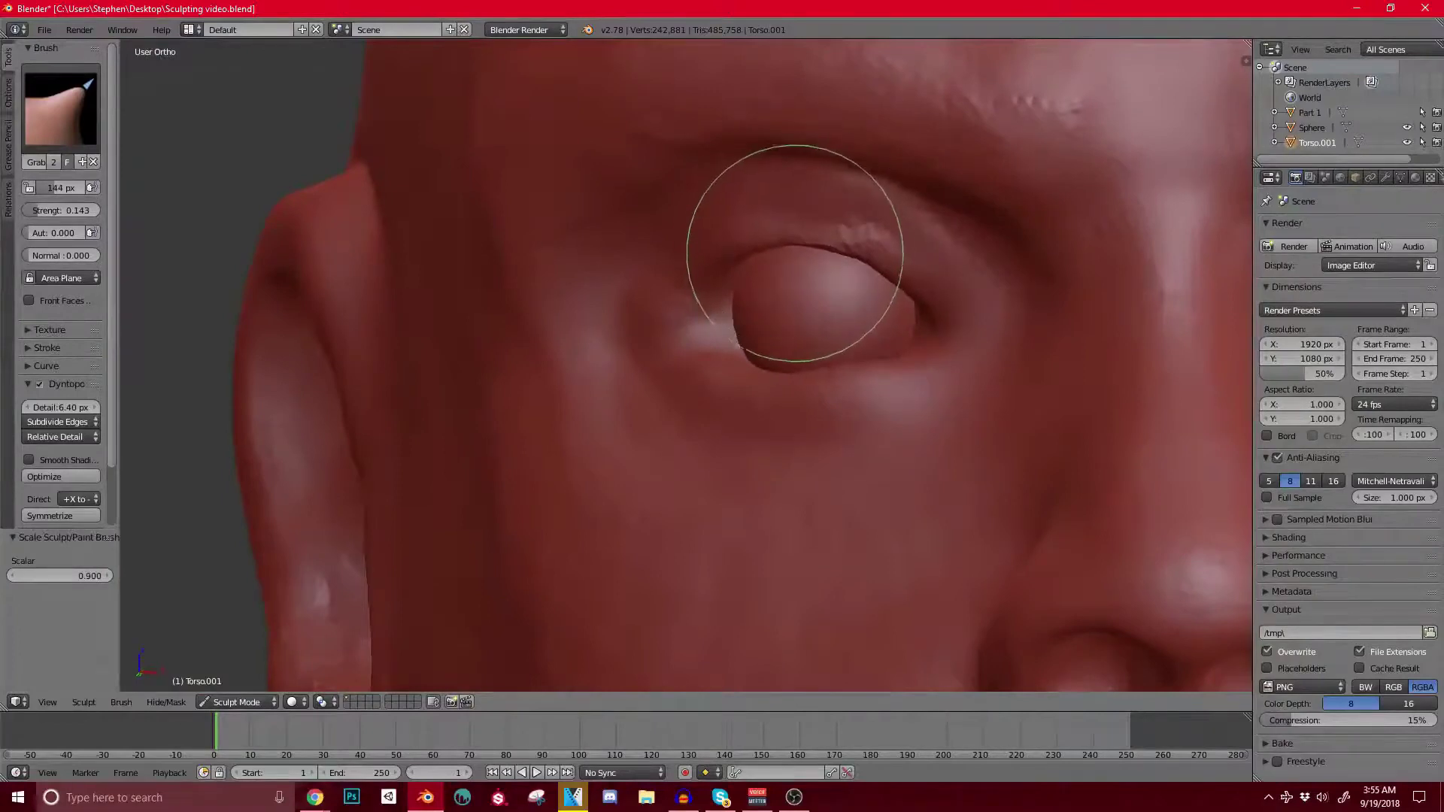
scroll(822, 219, up, 3)
mouse_move(846, 201)
middle_down()
mouse_move(845, 284)
mouse_move(914, 346)
mouse_move(870, 322)
mouse_move(725, 178)
mouse_move(810, 310)
middle_up()
key(bracketright)
key(bracketright)
key(bracketright)
key(bracketright)
key(bracketright)
key(bracketright)
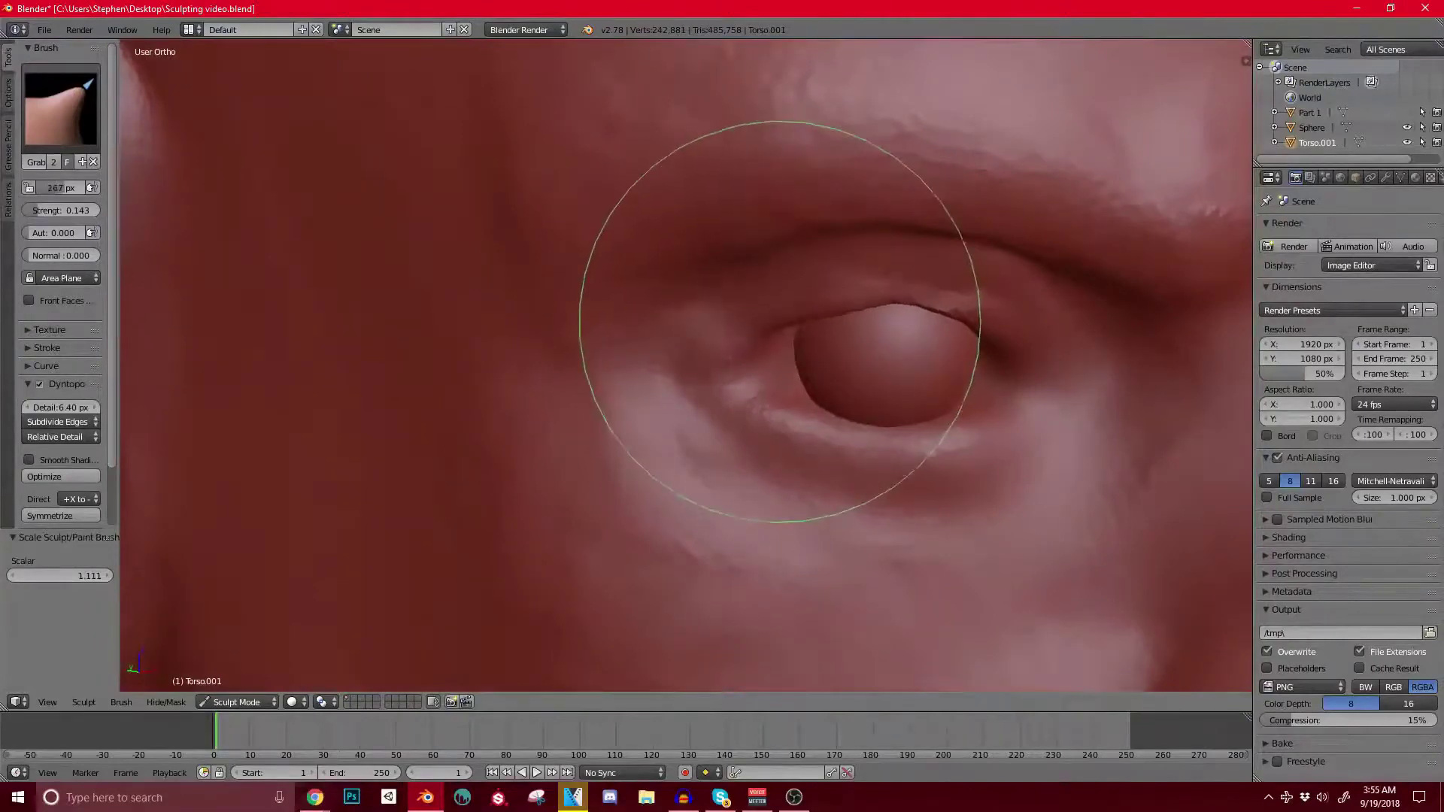
middle_drag(795, 439, 783, 412)
drag(783, 412, 724, 372)
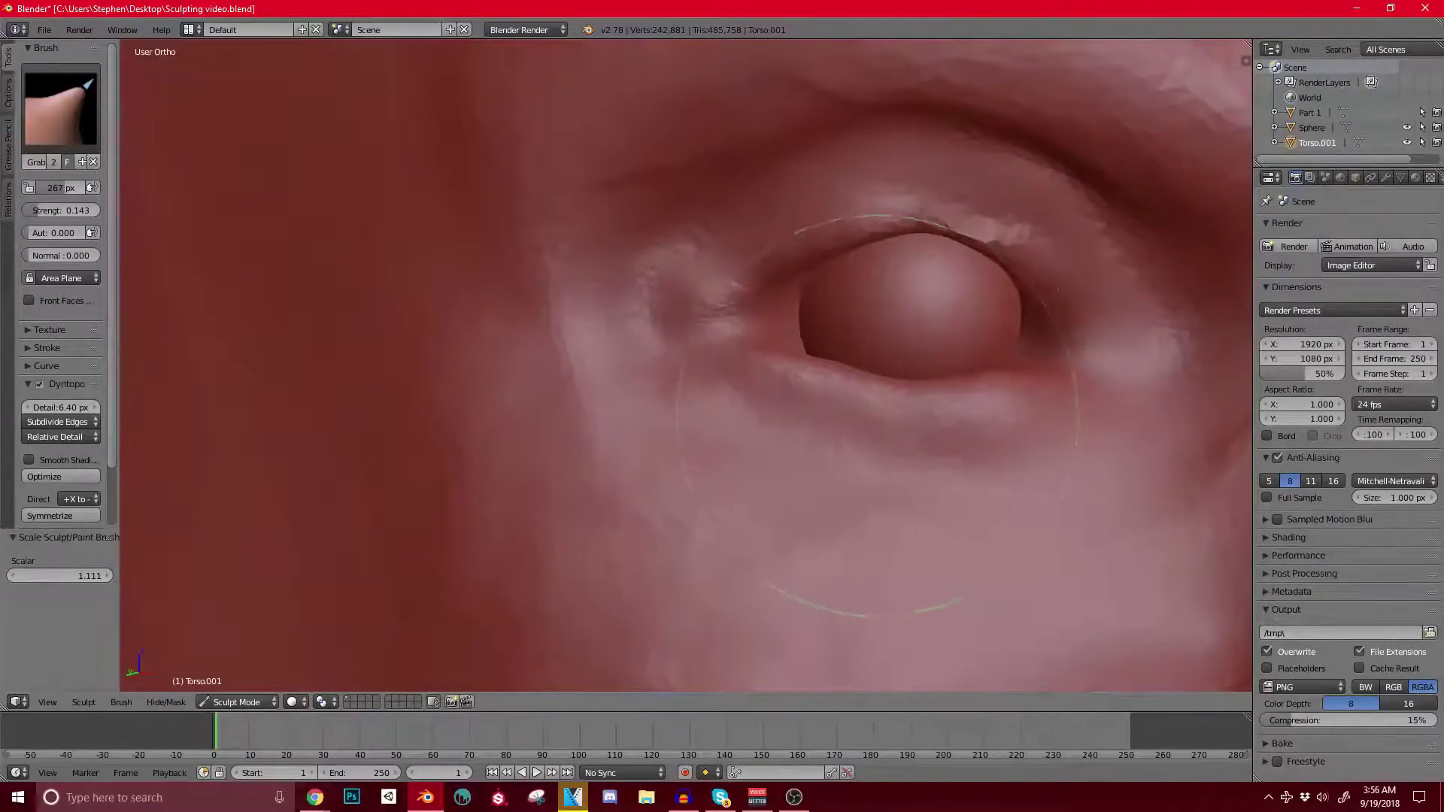
Step: Pull the upper eyelid down over the eyeball with the Grab brush reduced to 174 px
mouse_move(1003, 427)
middle_down()
mouse_move(927, 290)
mouse_move(991, 368)
mouse_move(967, 317)
mouse_move(1021, 411)
middle_up()
key(bracketleft)
key(bracketleft)
key(bracketleft)
key(bracketleft)
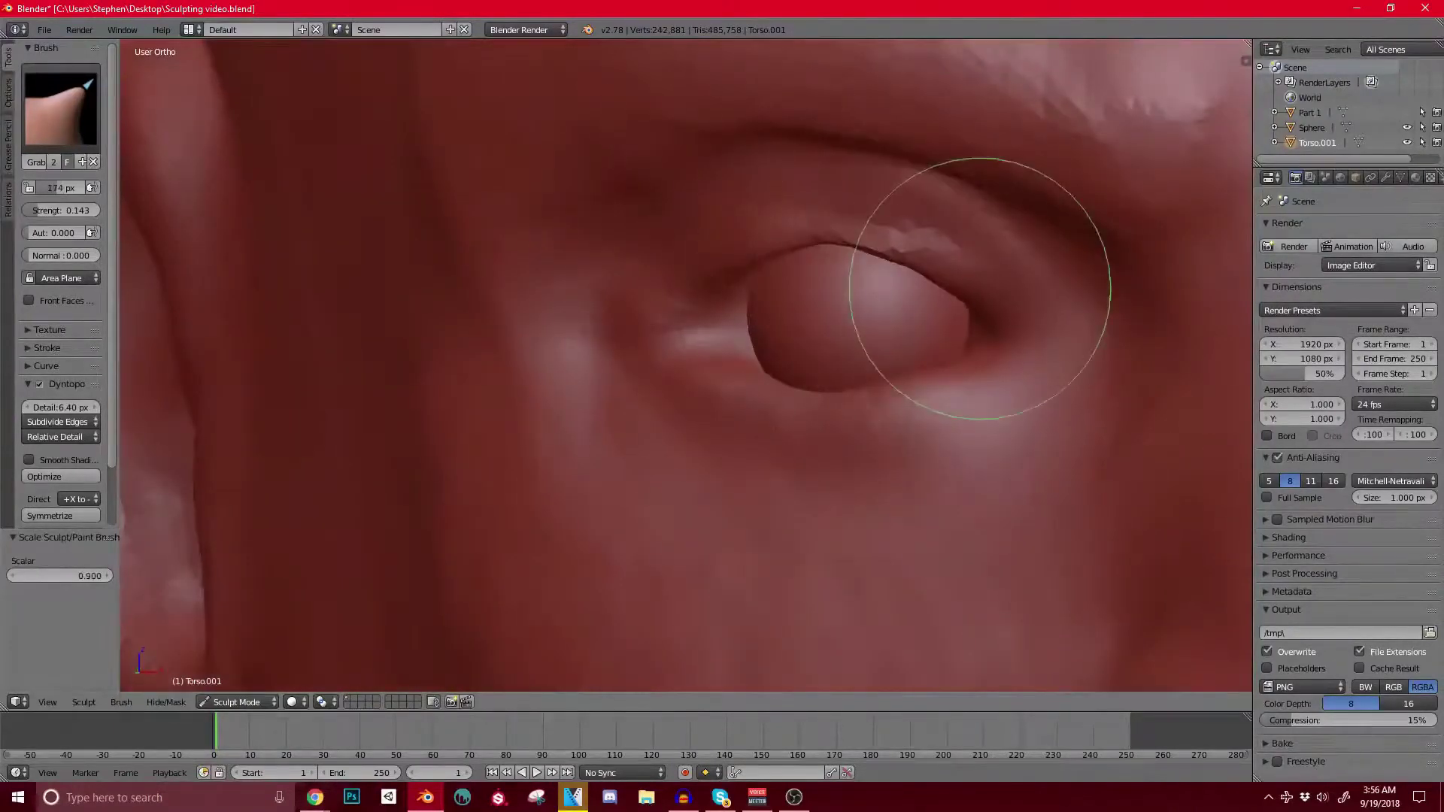
drag(870, 219, 835, 260)
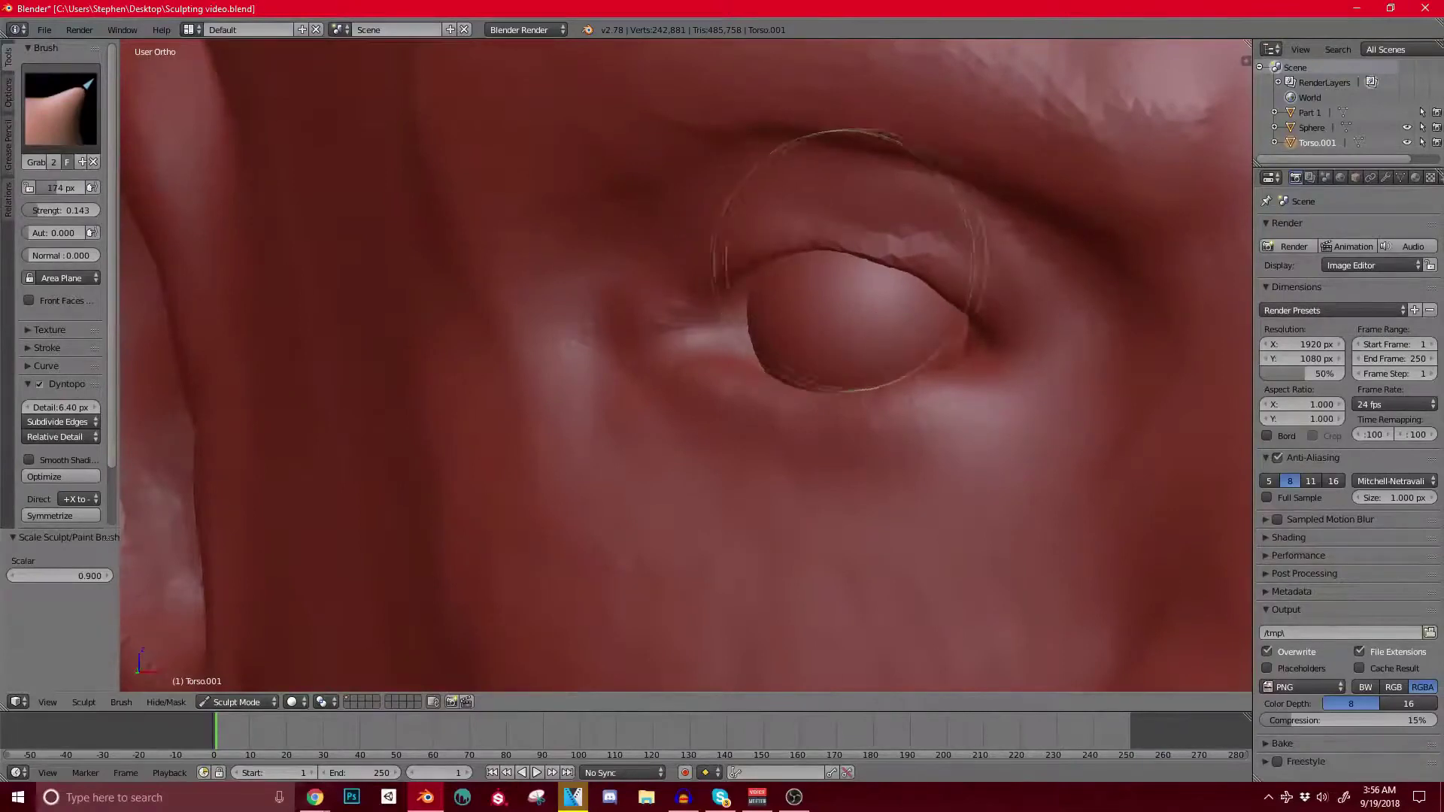
scroll(845, 260, down, 3)
mouse_move(836, 297)
middle_down()
mouse_move(885, 309)
mouse_move(790, 338)
middle_up()
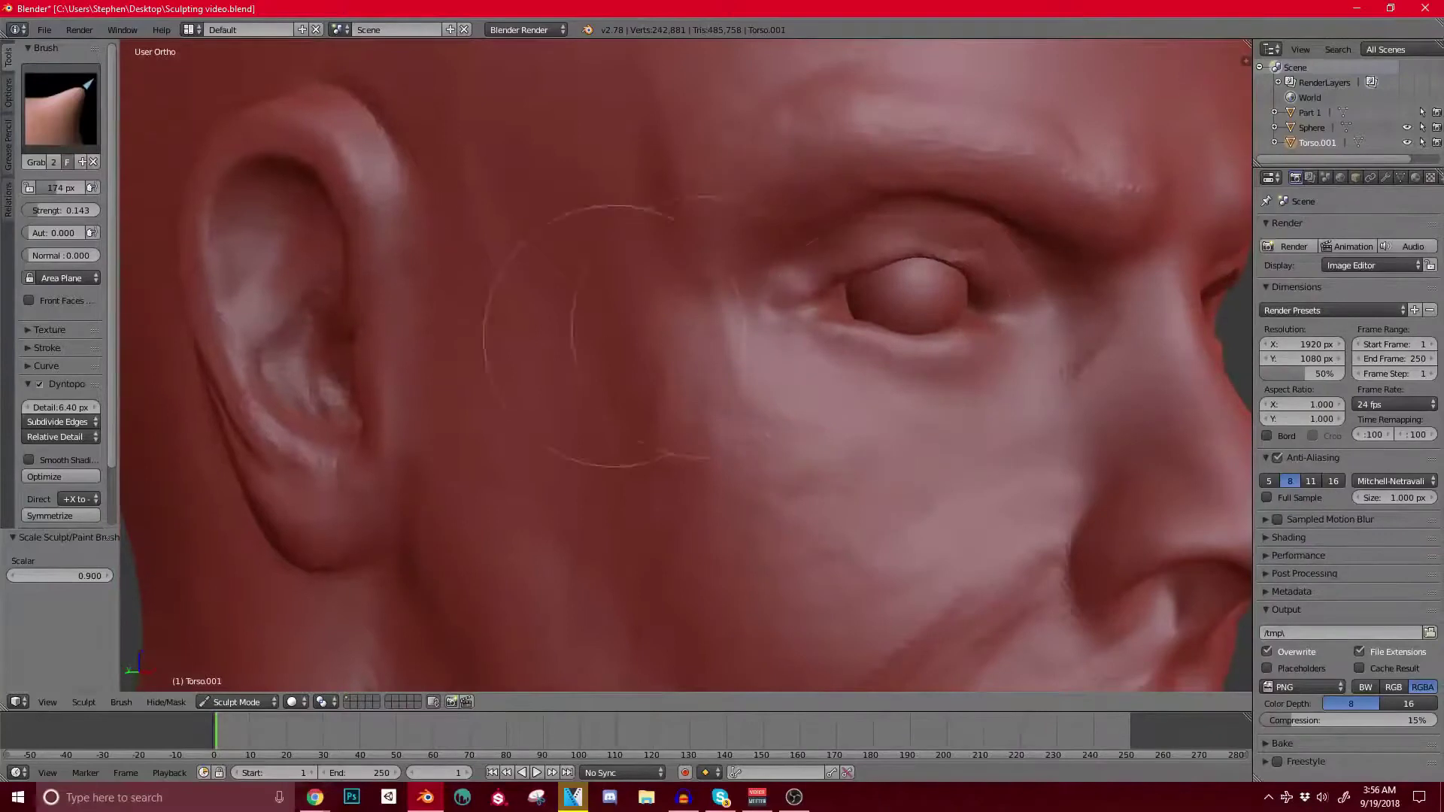
Step: Sculpt creases below the lower eyelid with Clay Strips at 36 px and undo the last stroke
click(60, 105)
click(181, 197)
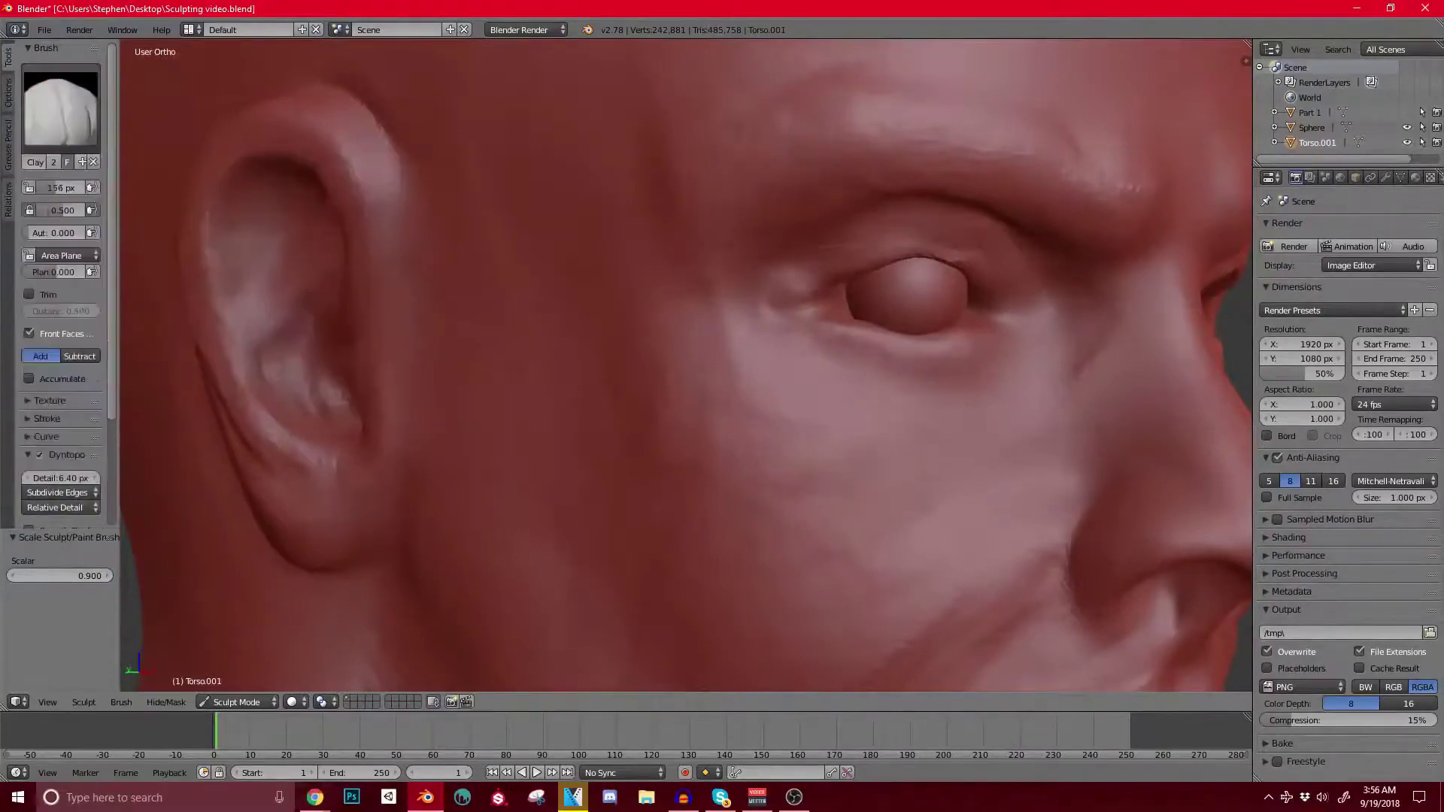
mouse_move(812, 308)
middle_down()
mouse_move(703, 290)
mouse_move(722, 316)
middle_up()
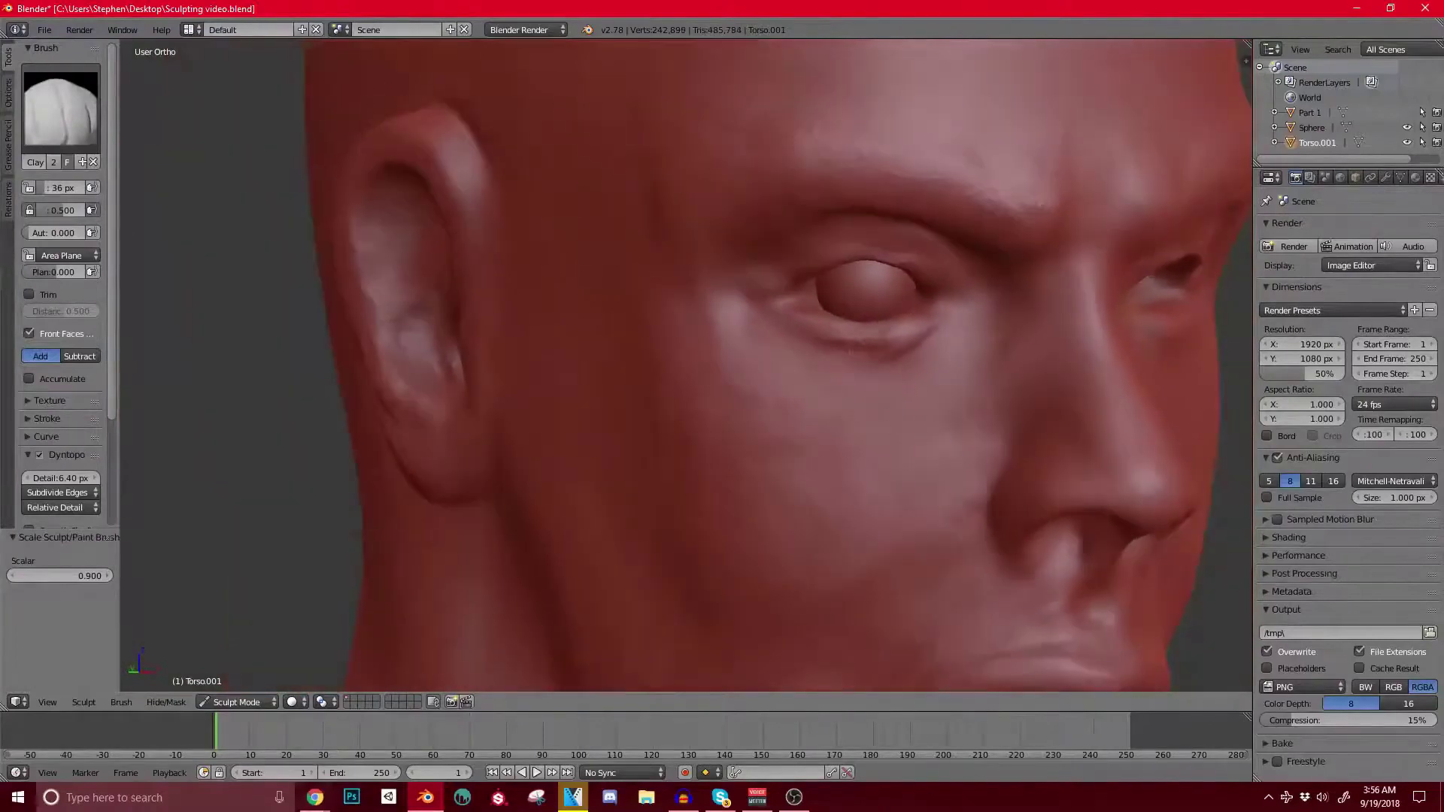
drag(831, 334, 913, 342)
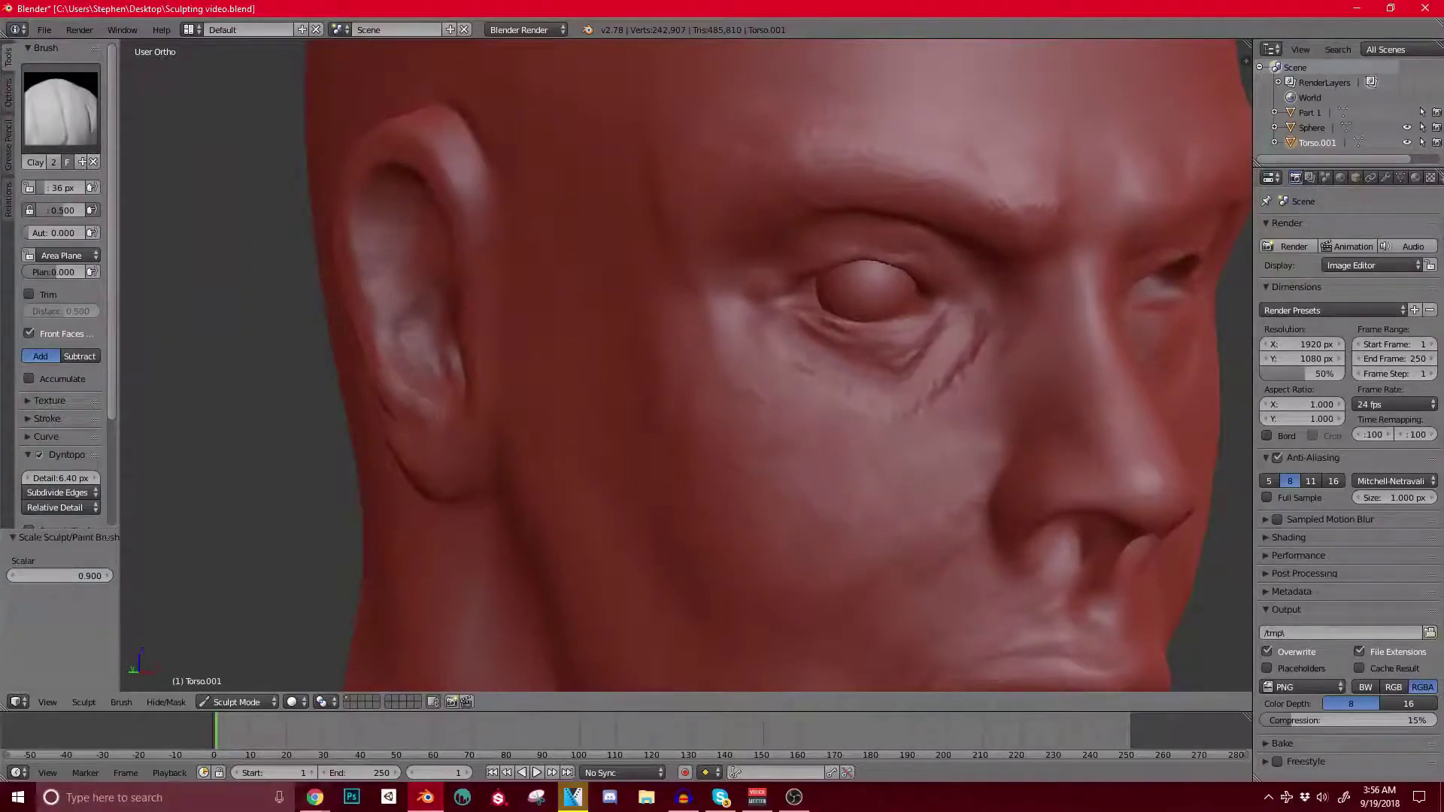
key(ctrl+z)
Step: Shape the eye bag and the fold between lower eyelid and cheek with Clay Strips at 36 px
scroll(818, 453, down, 1)
scroll(872, 421, up, 1)
middle_drag(872, 444, 877, 410)
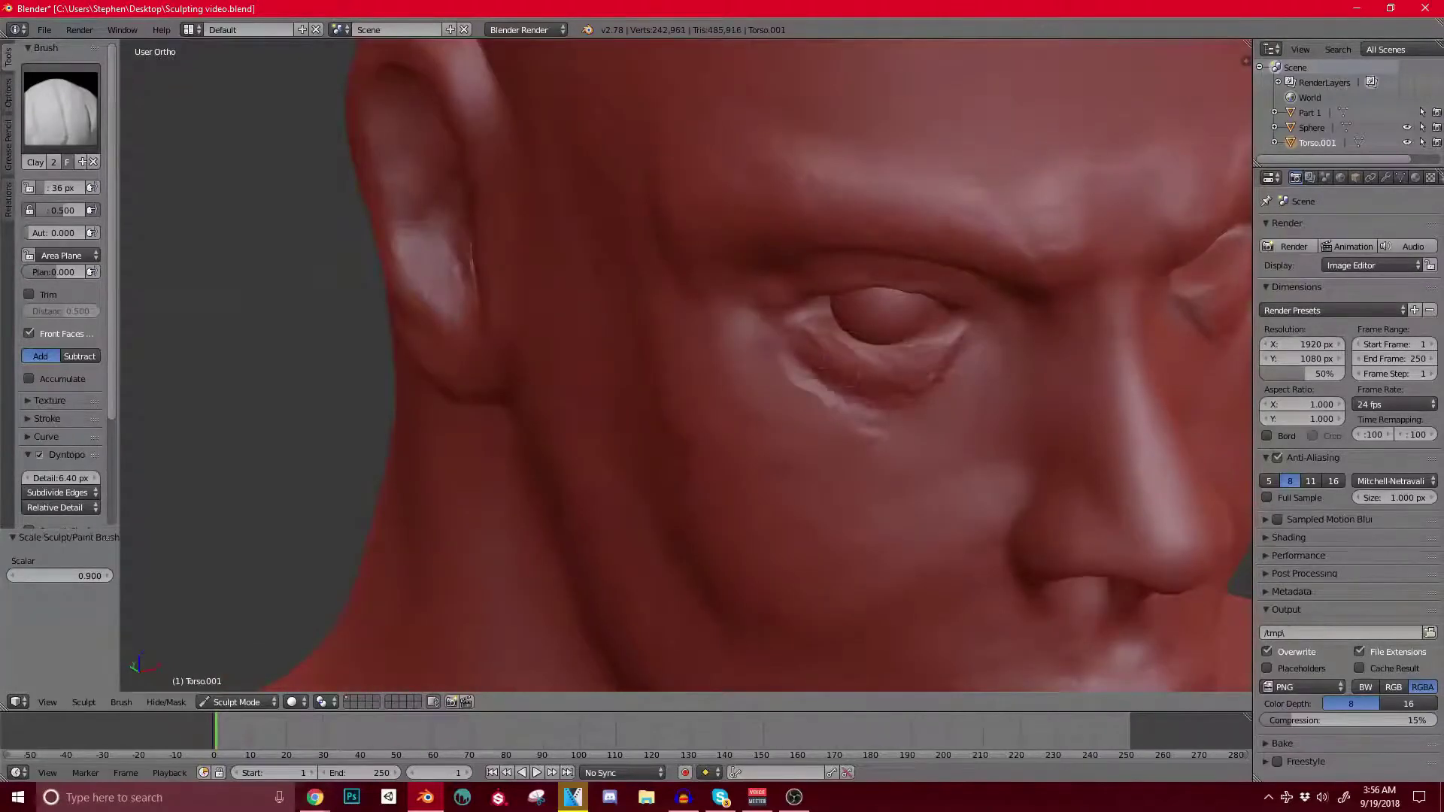
middle_drag(639, 327, 616, 331)
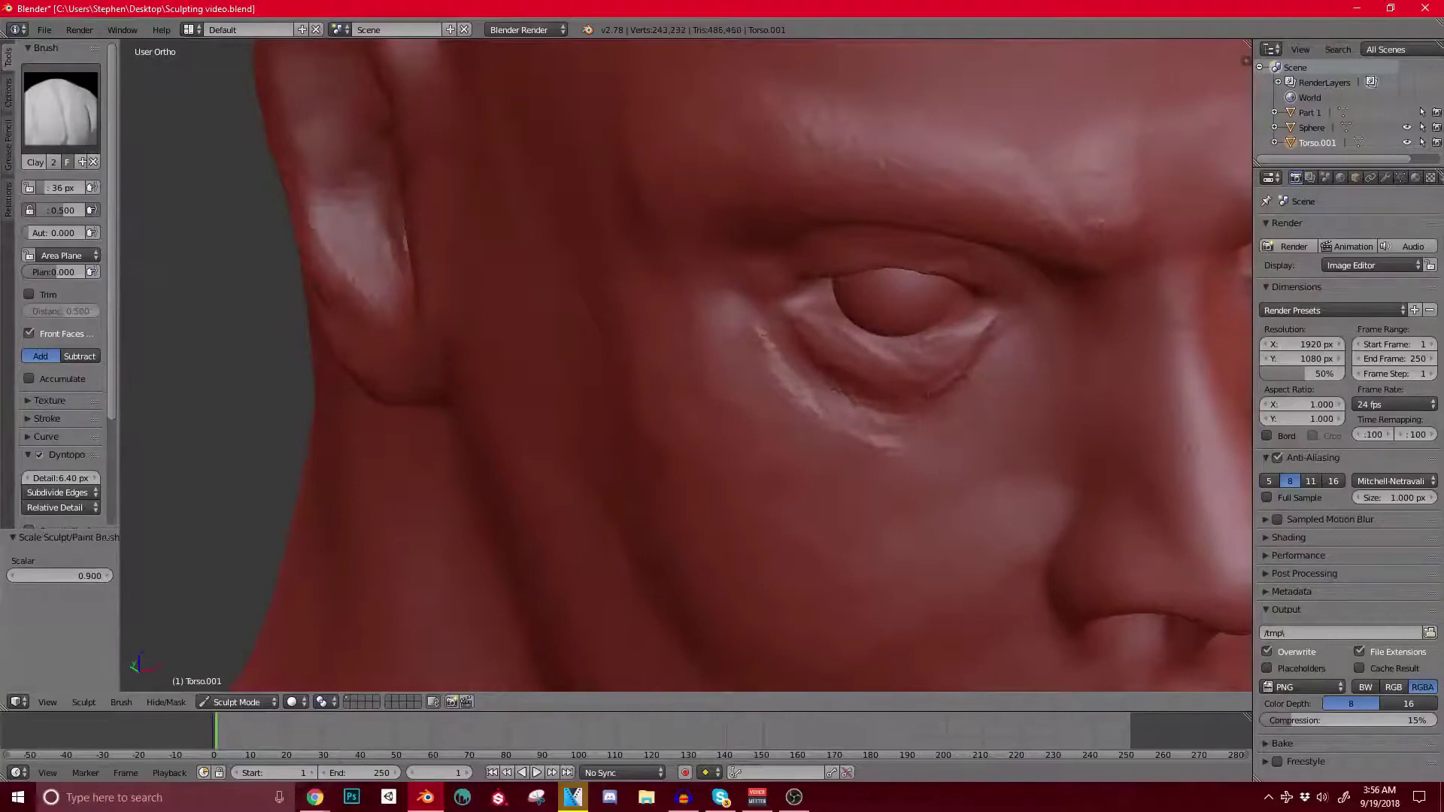
middle_drag(769, 421, 806, 363)
drag(883, 354, 854, 367)
scroll(846, 233, down, 3)
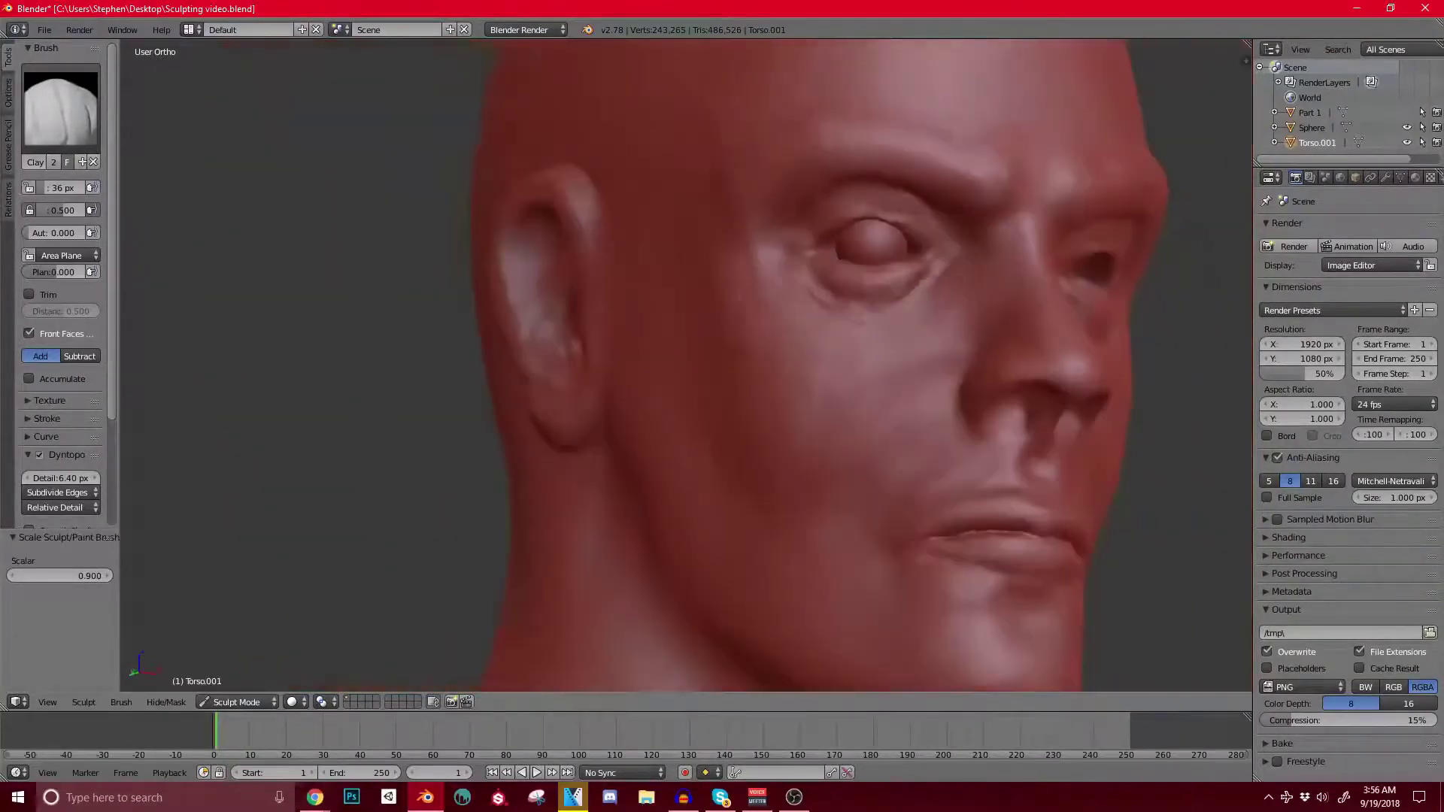
mouse_move(846, 233)
shift+middle_down()
mouse_move(857, 367)
mouse_move(888, 350)
mouse_move(902, 369)
shift+middle_up()
scroll(902, 369, up, 2)
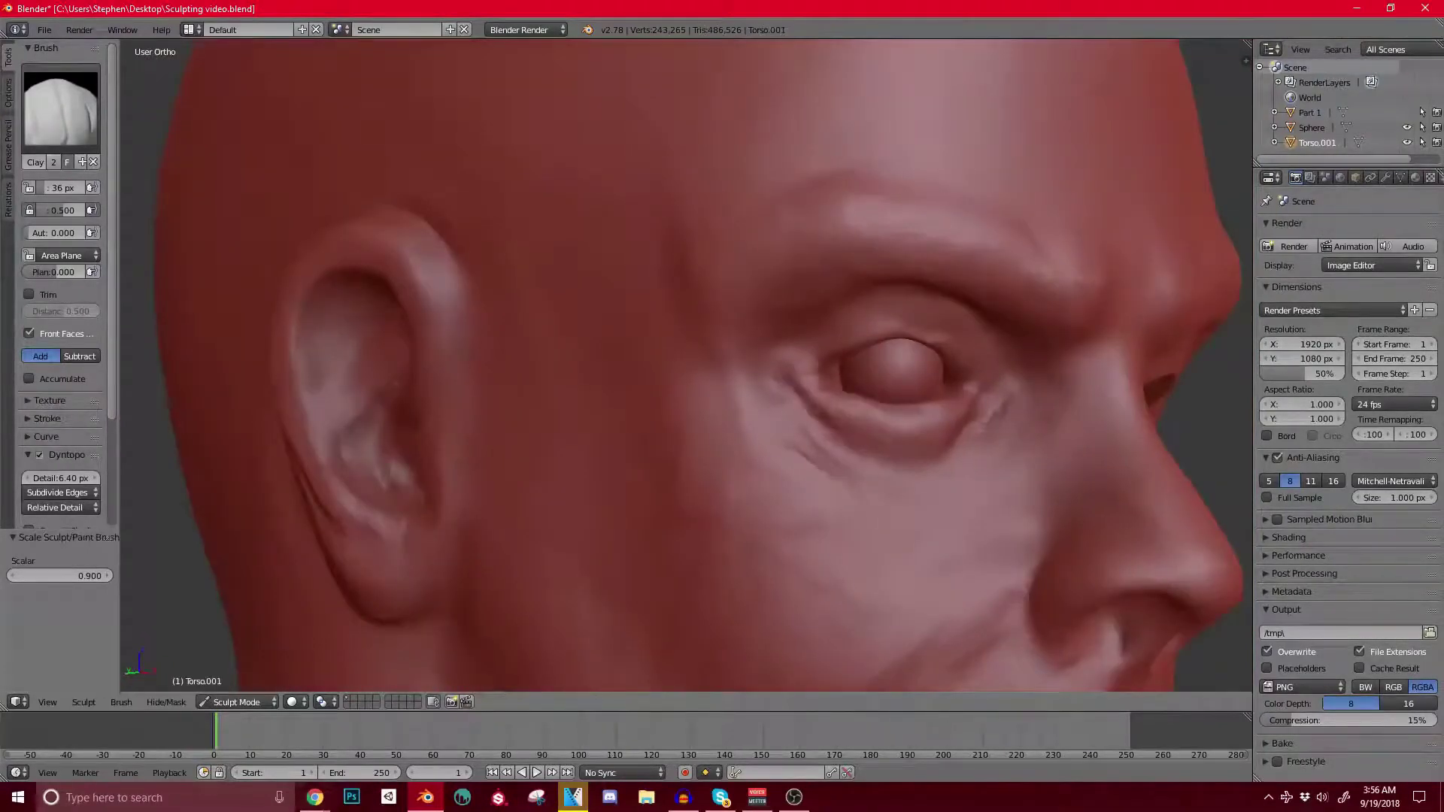
Step: Sculpt the upper eyelid fold and the hollow beneath the brow with Clay Strips enlarged to 53 px
middle_drag(902, 383, 862, 352)
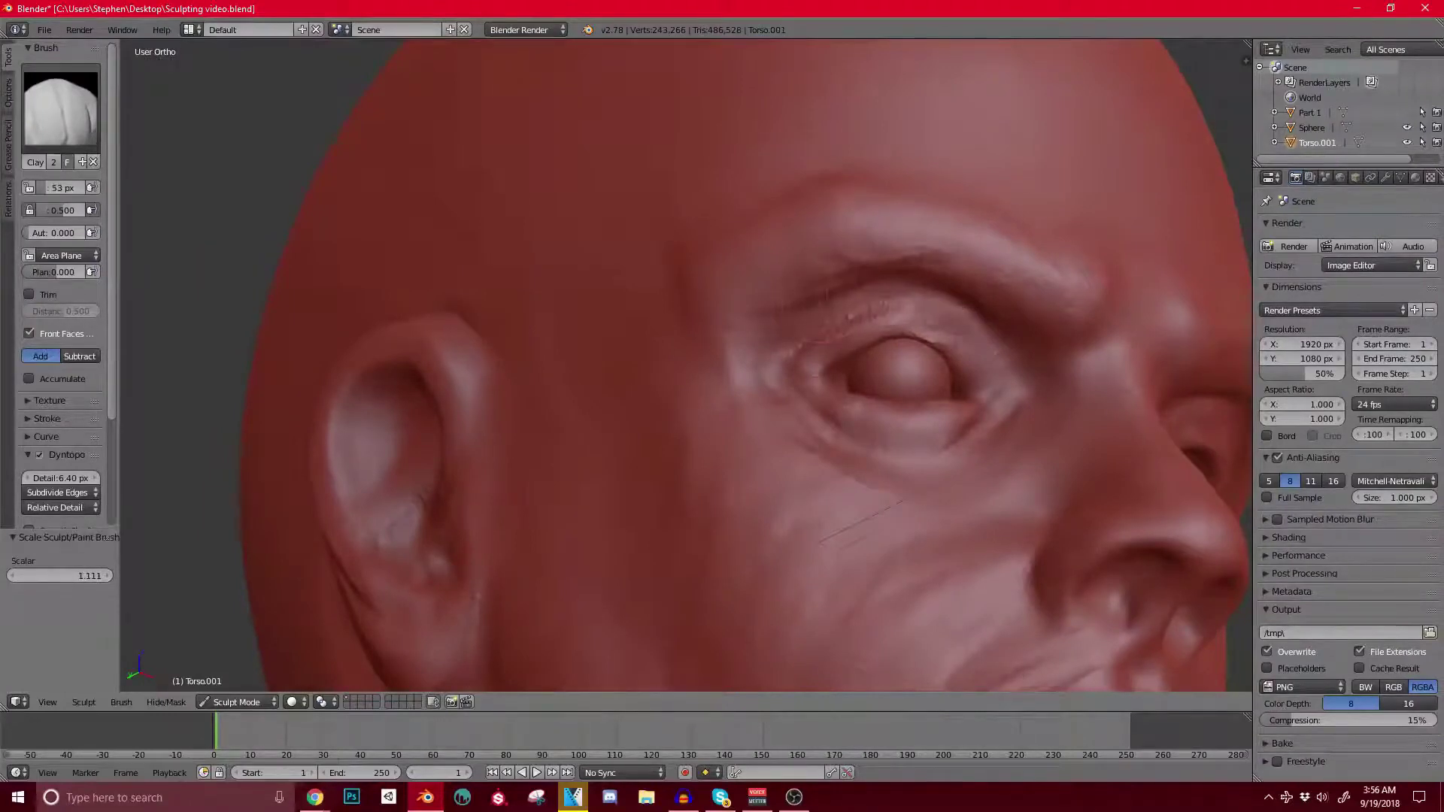
mouse_move(887, 332)
mouse_down()
mouse_move(966, 325)
mouse_move(827, 288)
mouse_move(767, 304)
mouse_up()
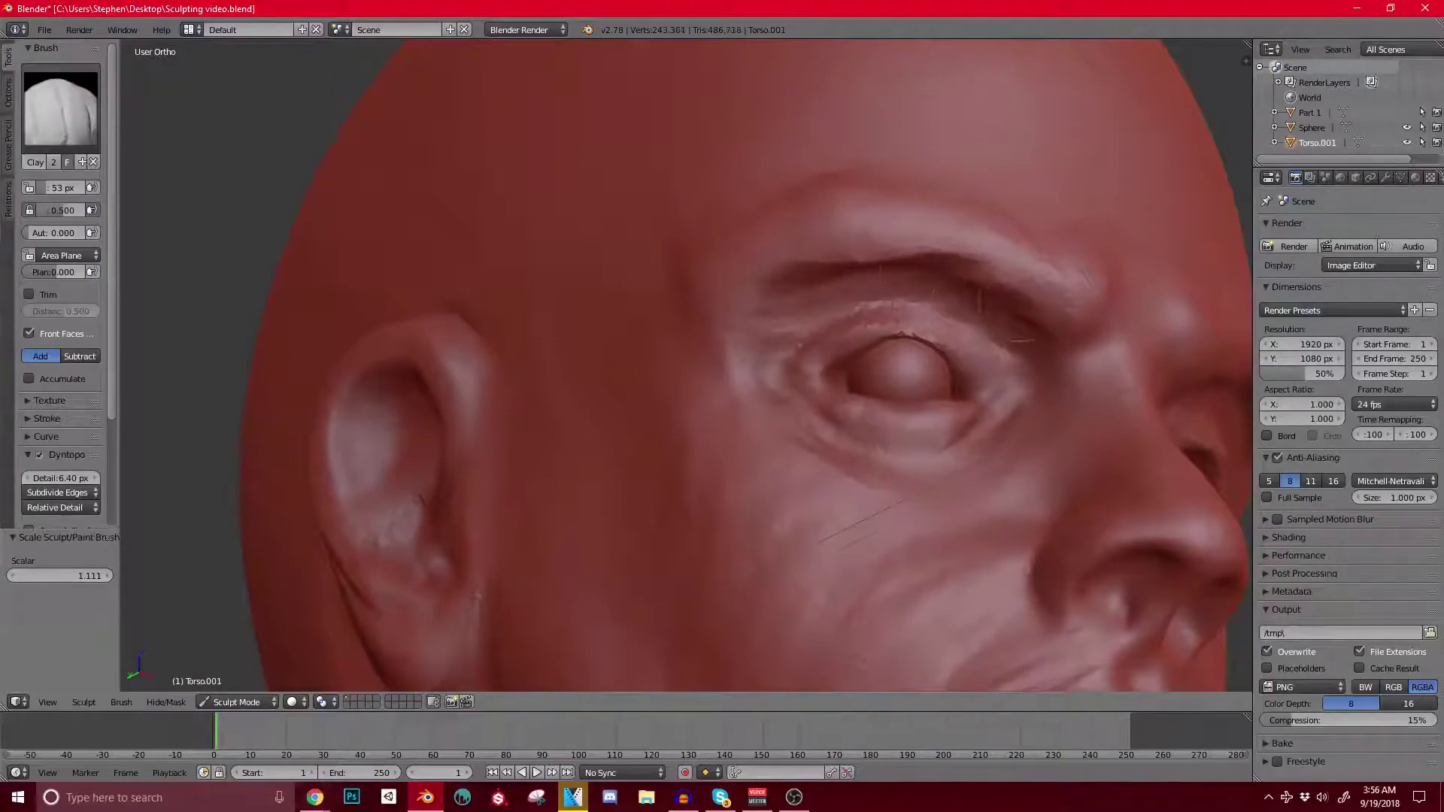
drag(1000, 304, 812, 309)
scroll(835, 319, up, 1)
mouse_move(774, 331)
middle_down()
mouse_move(843, 320)
mouse_move(819, 316)
middle_up()
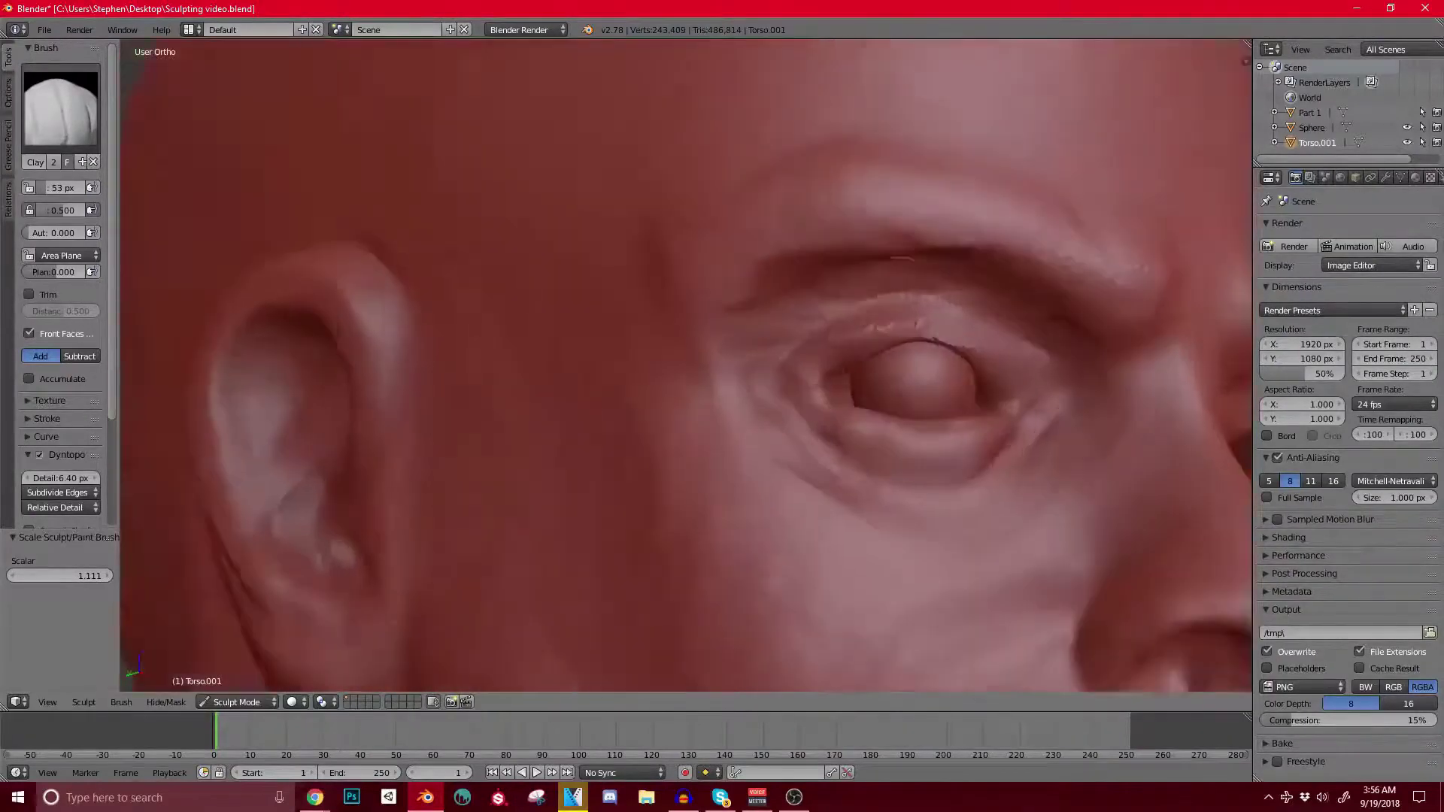
middle_drag(917, 323, 755, 445)
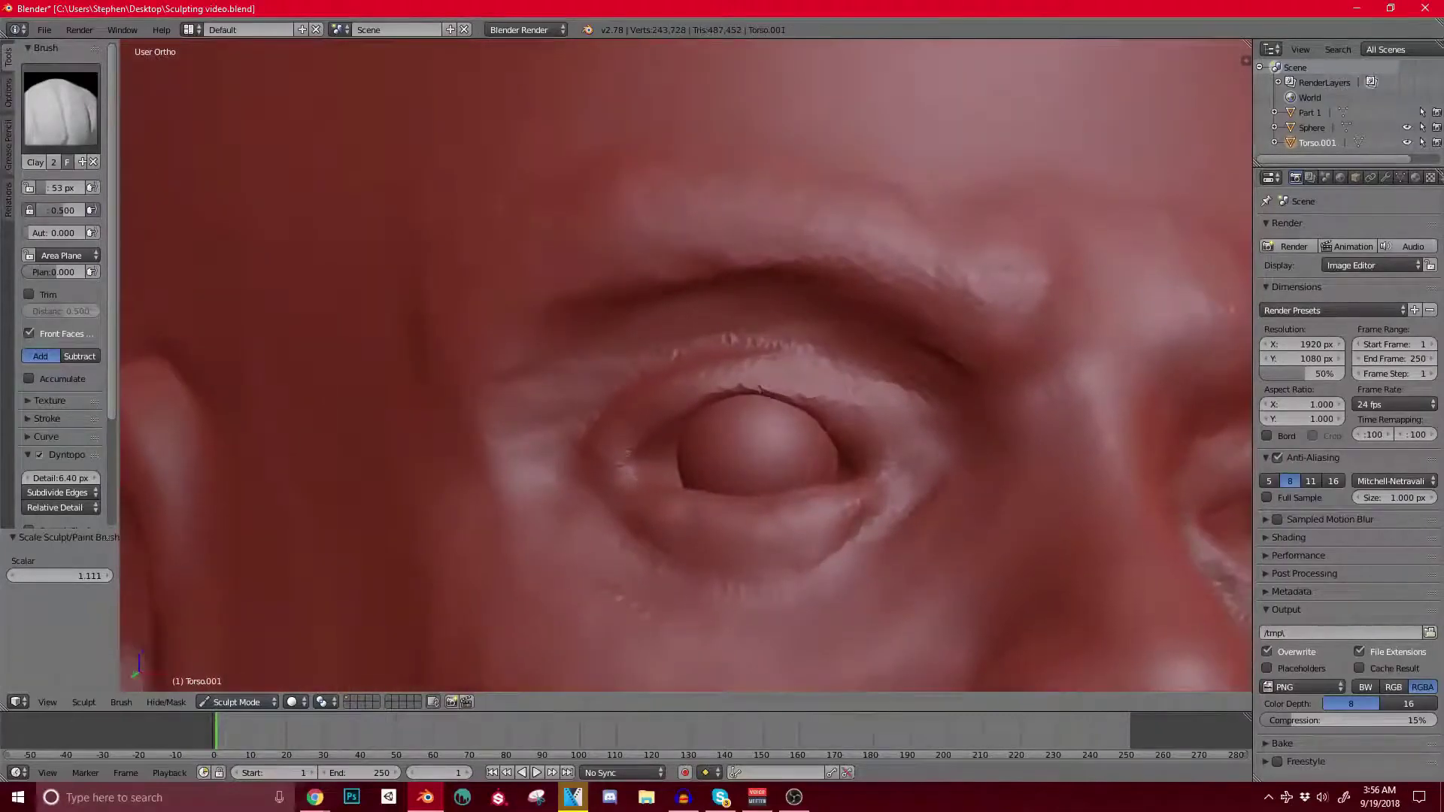
middle_drag(783, 376, 737, 369)
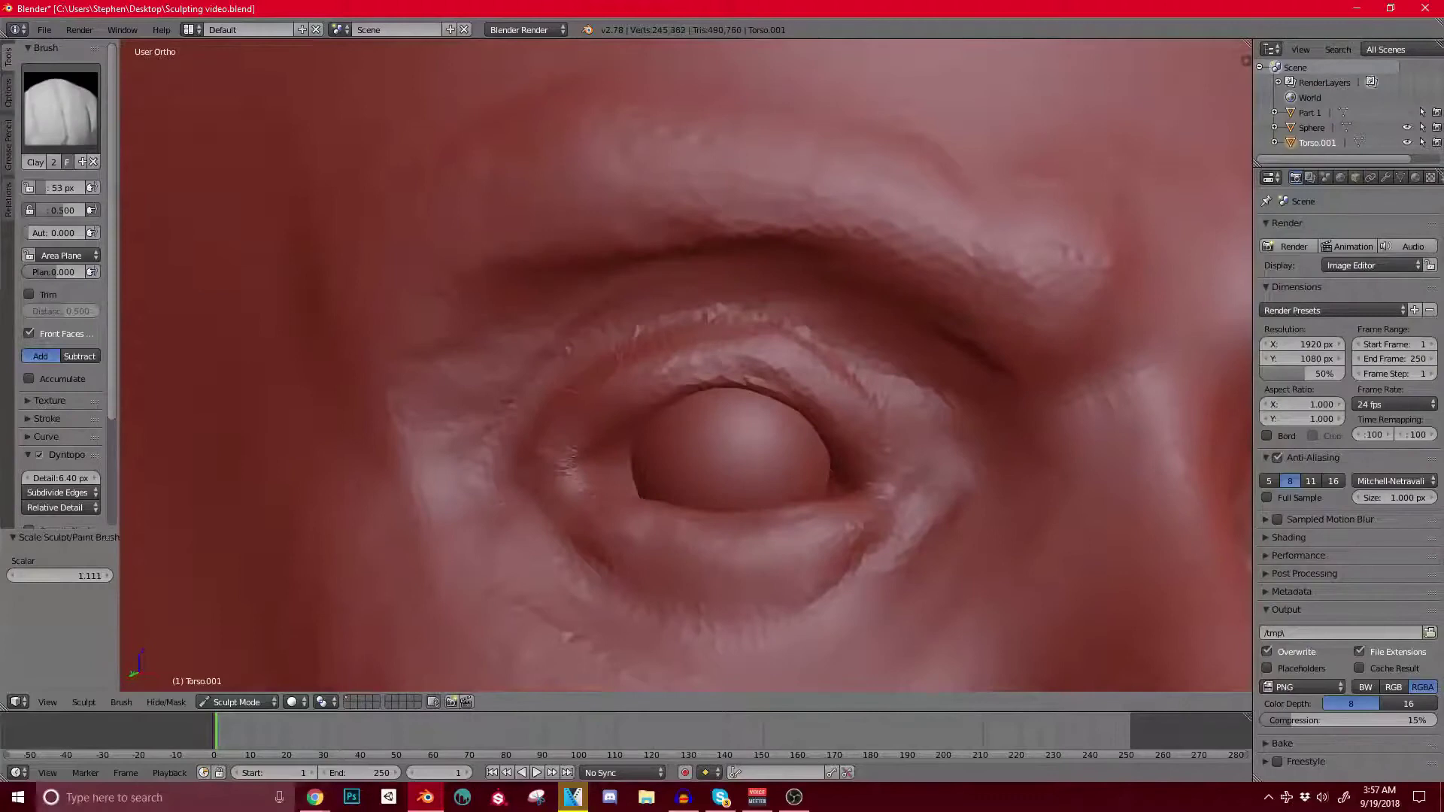
Step: Build up the inner corner of the eye and the lid fold beside the nose bridge with Clay Strips at 53 px
scroll(700, 466, down, 6)
middle_drag(692, 492, 737, 492)
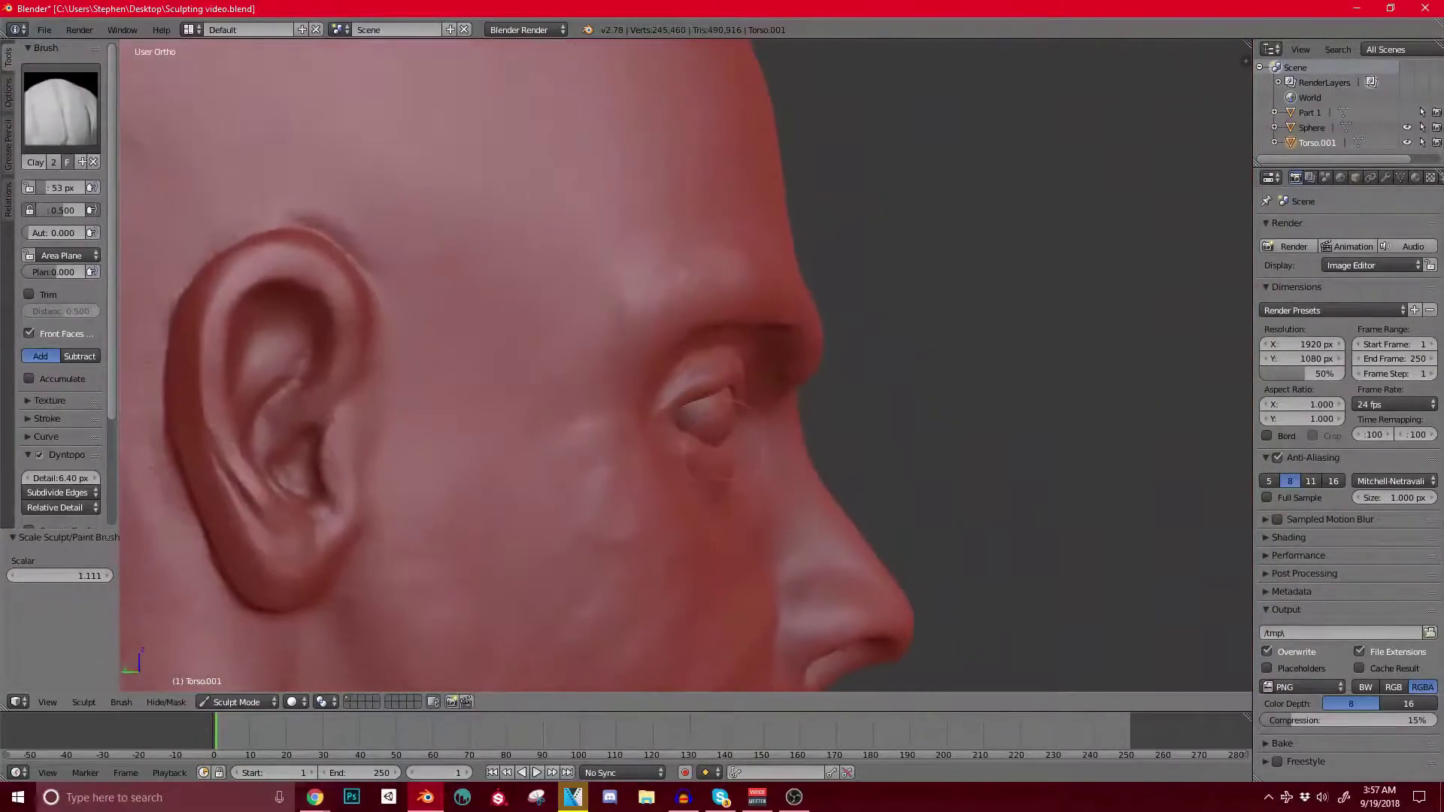
key(KP_3)
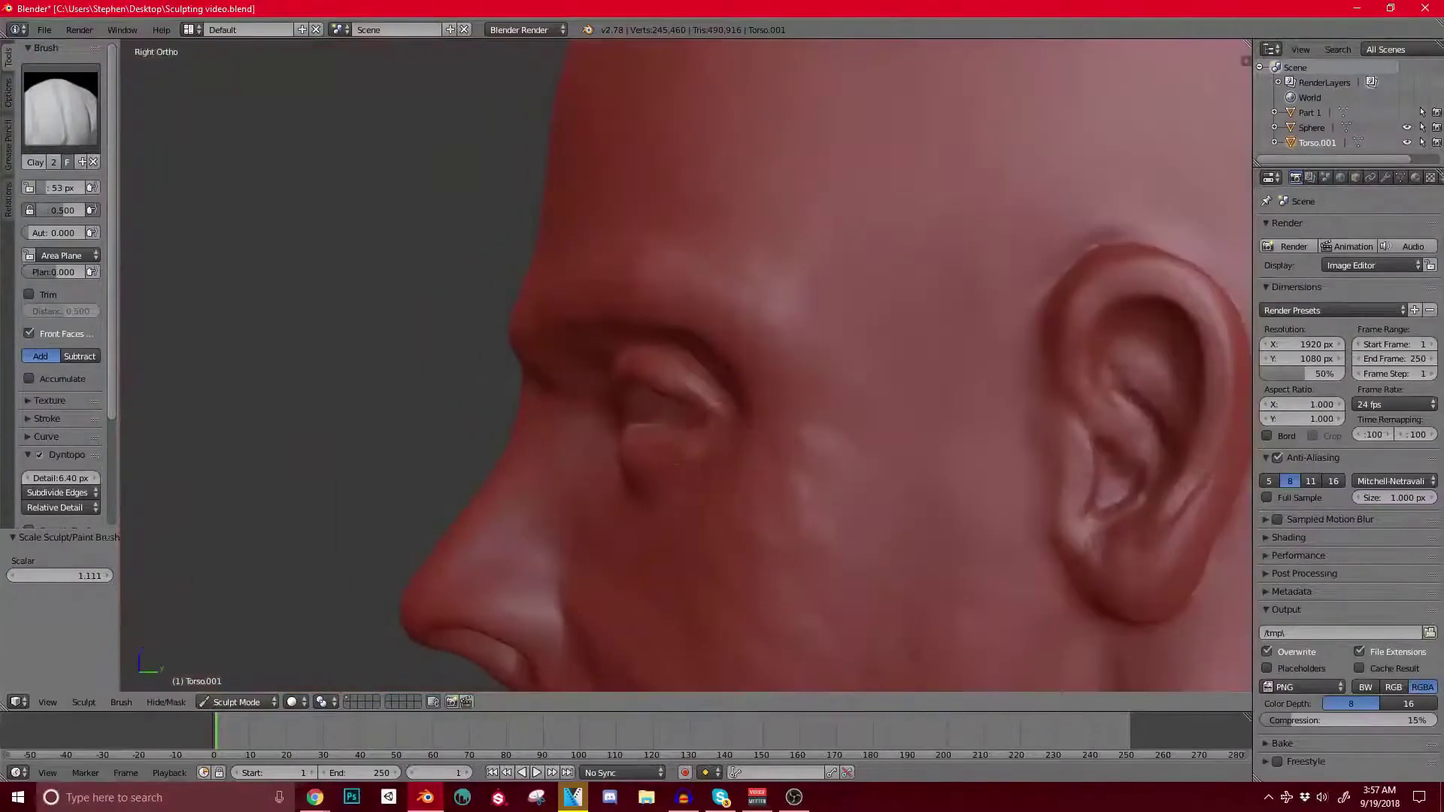
scroll(628, 395, up, 2)
click(609, 328)
middle_drag(611, 361, 722, 364)
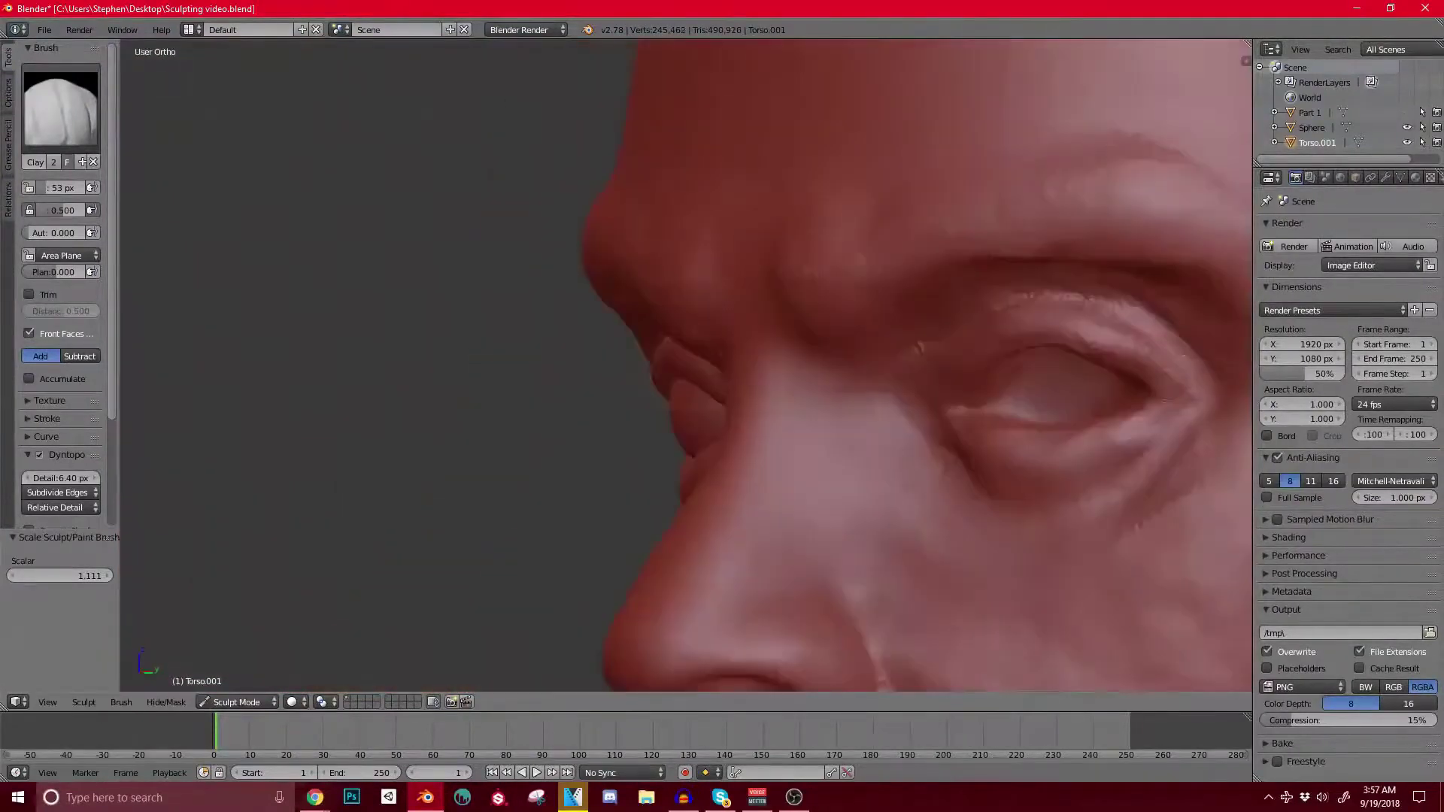
shift+middle_drag(888, 380, 681, 385)
scroll(686, 376, up, 2)
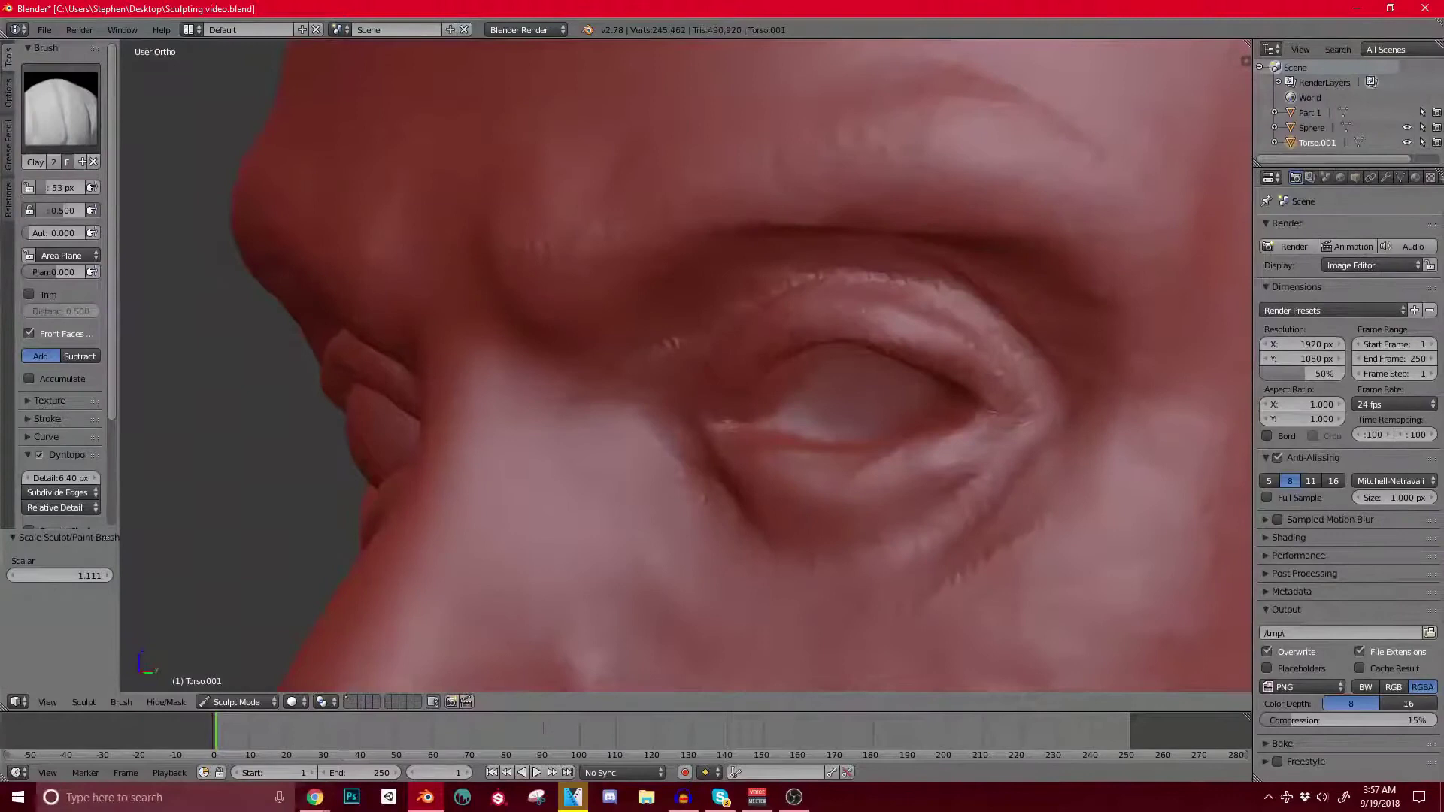
mouse_move(865, 406)
shift+middle_down()
mouse_move(662, 393)
mouse_move(760, 380)
shift+middle_up()
shift+middle_drag(888, 338, 722, 417)
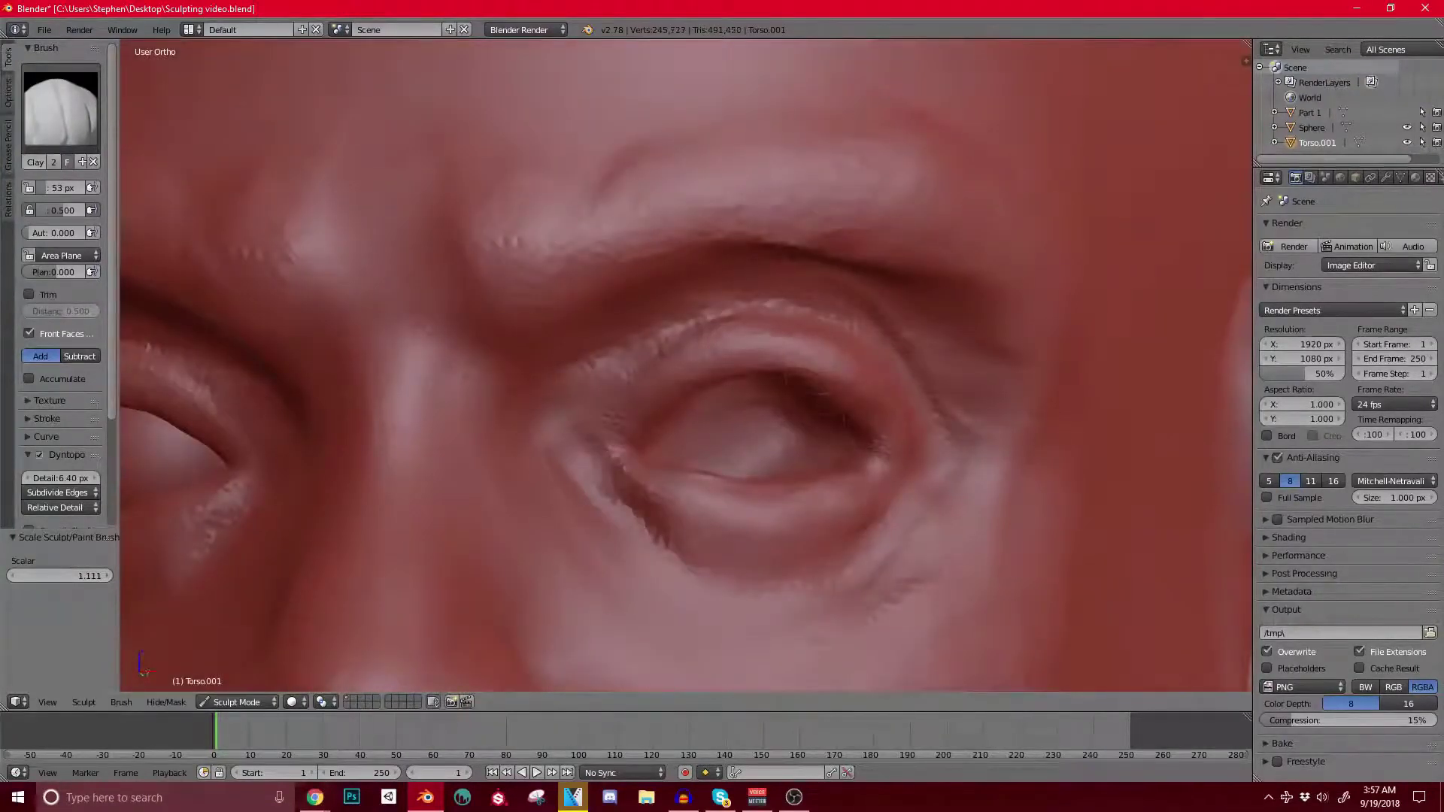
Step: Refine the rim of the upper eyelid toward the outer corner with Clay Strips at 53 px
key(KP_Divide)
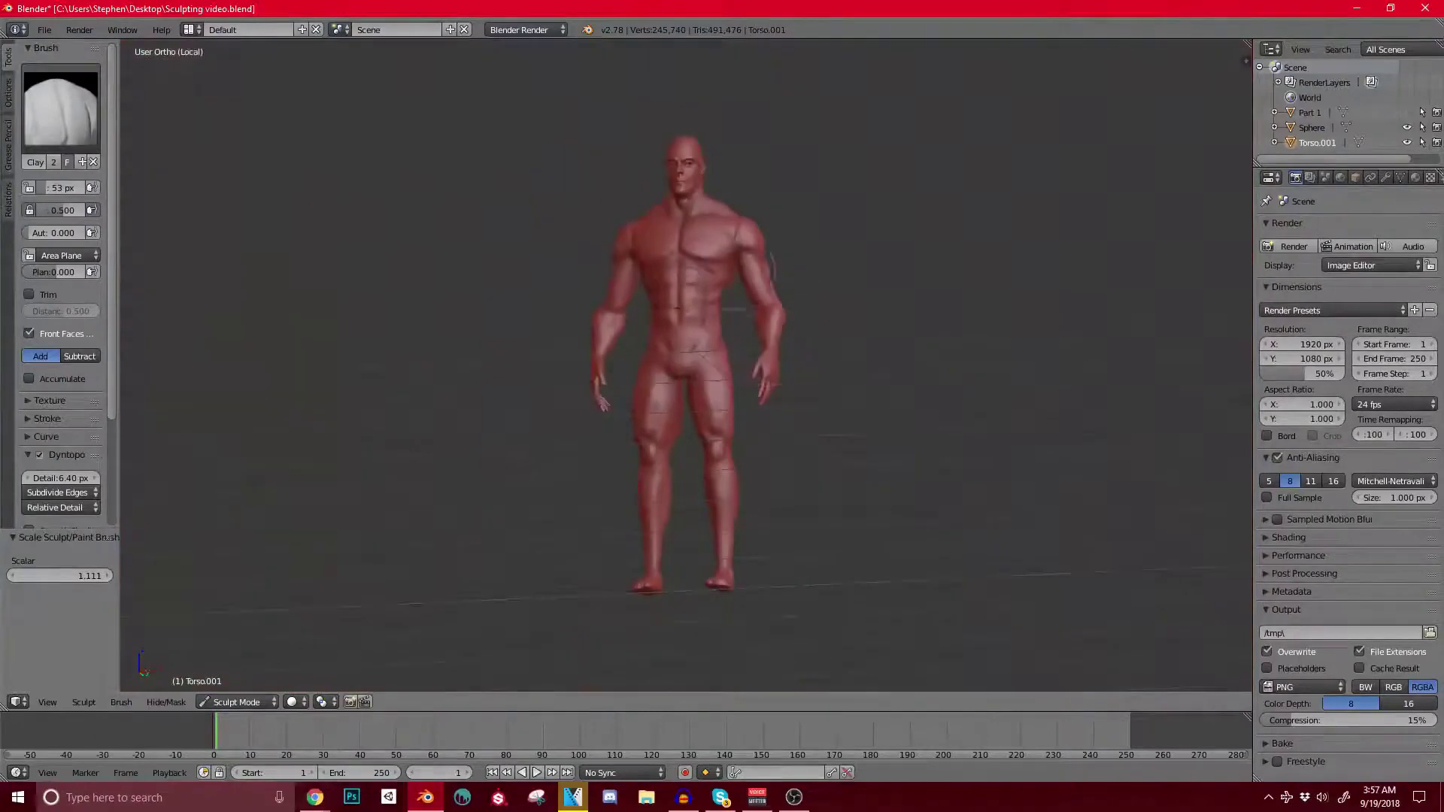
key(KP_Divide)
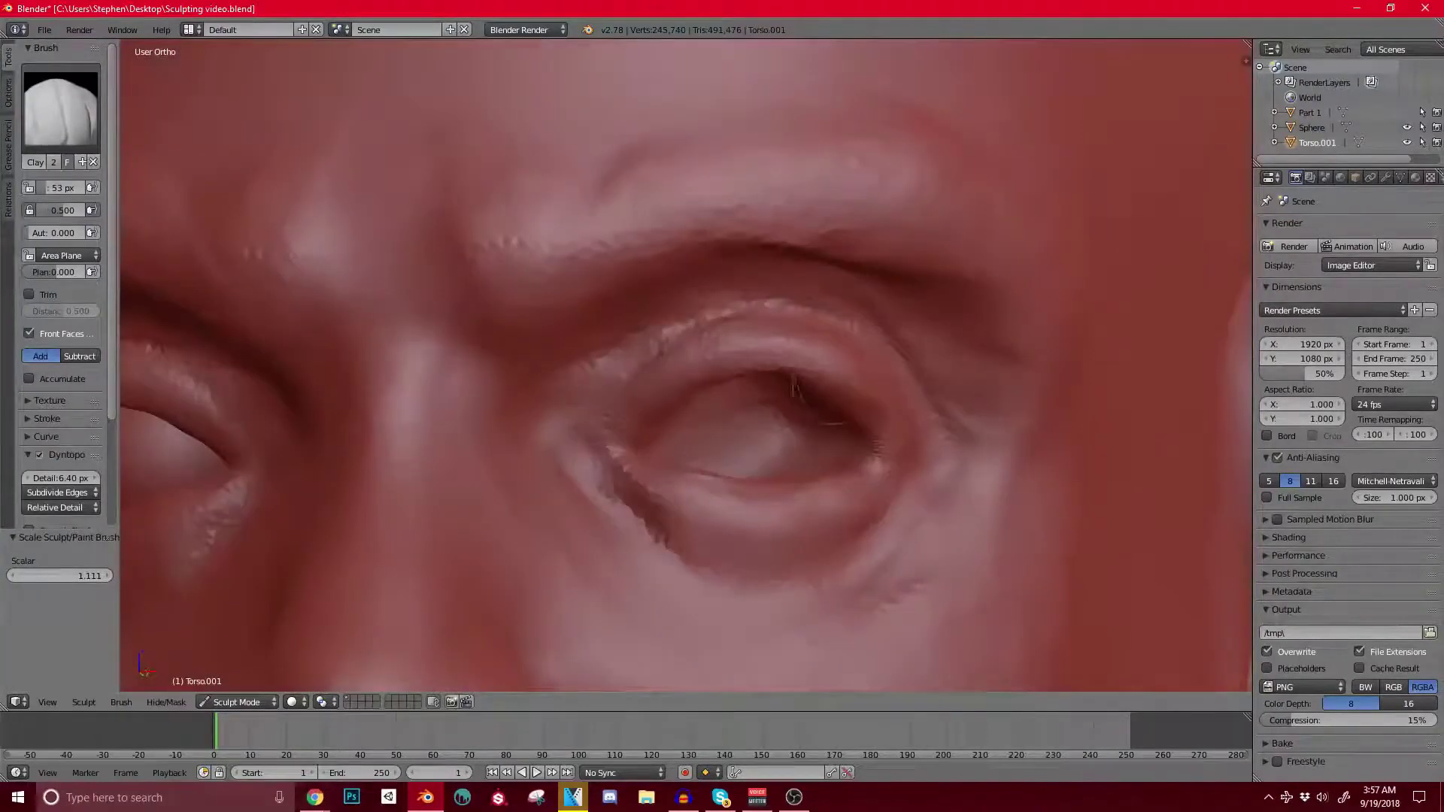
scroll(752, 437, down, 2)
mouse_move(783, 429)
middle_down()
mouse_move(662, 428)
mouse_move(730, 432)
mouse_move(752, 409)
middle_up()
scroll(662, 428, up, 1)
scroll(752, 410, up, 3)
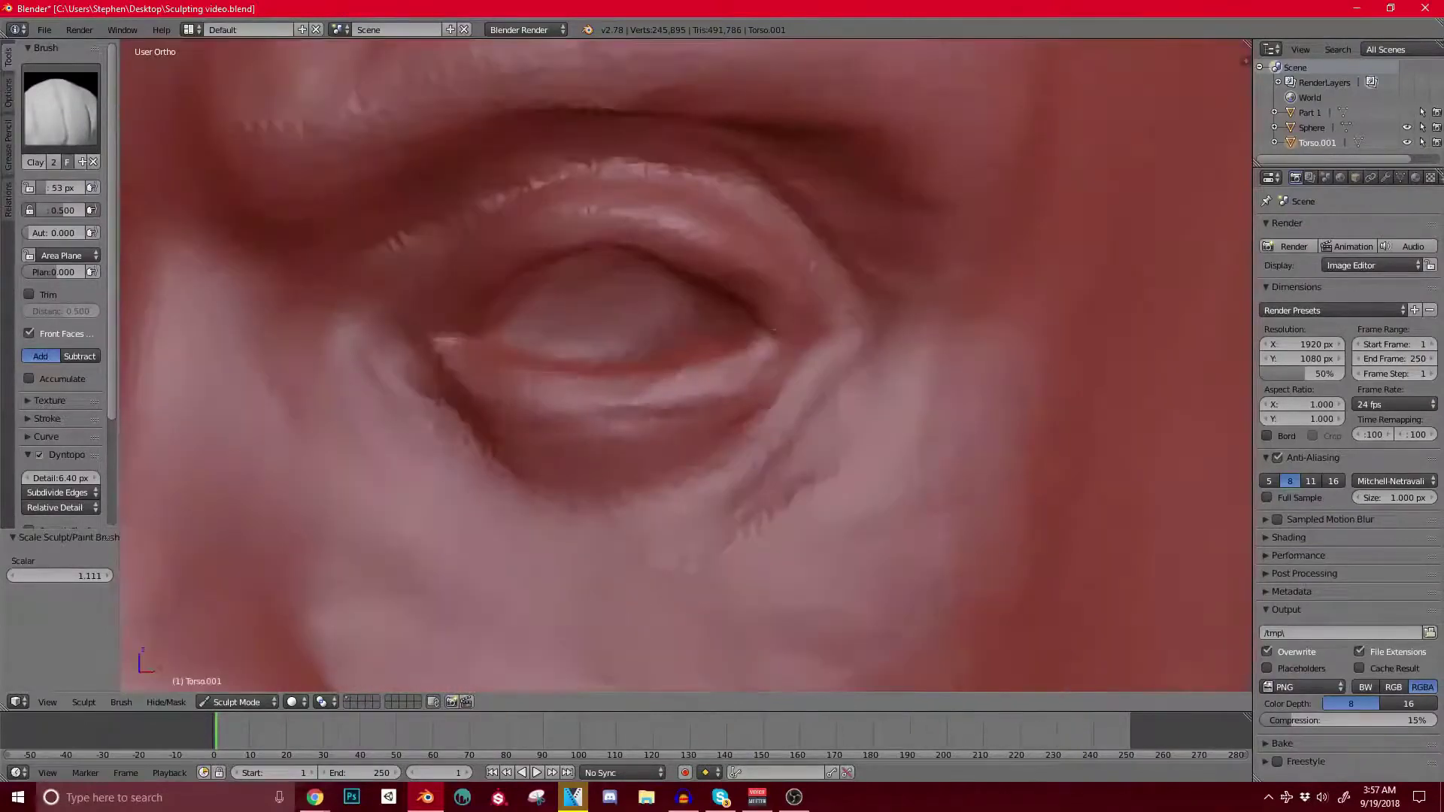
Step: Define the crease below the inner eye corner and soften the upper eyelid fold with Clay Strips at 53 px
scroll(662, 383, down, 5)
mouse_move(662, 384)
middle_down()
mouse_move(587, 385)
mouse_move(681, 384)
mouse_move(561, 386)
mouse_move(797, 353)
middle_up()
scroll(561, 386, up, 3)
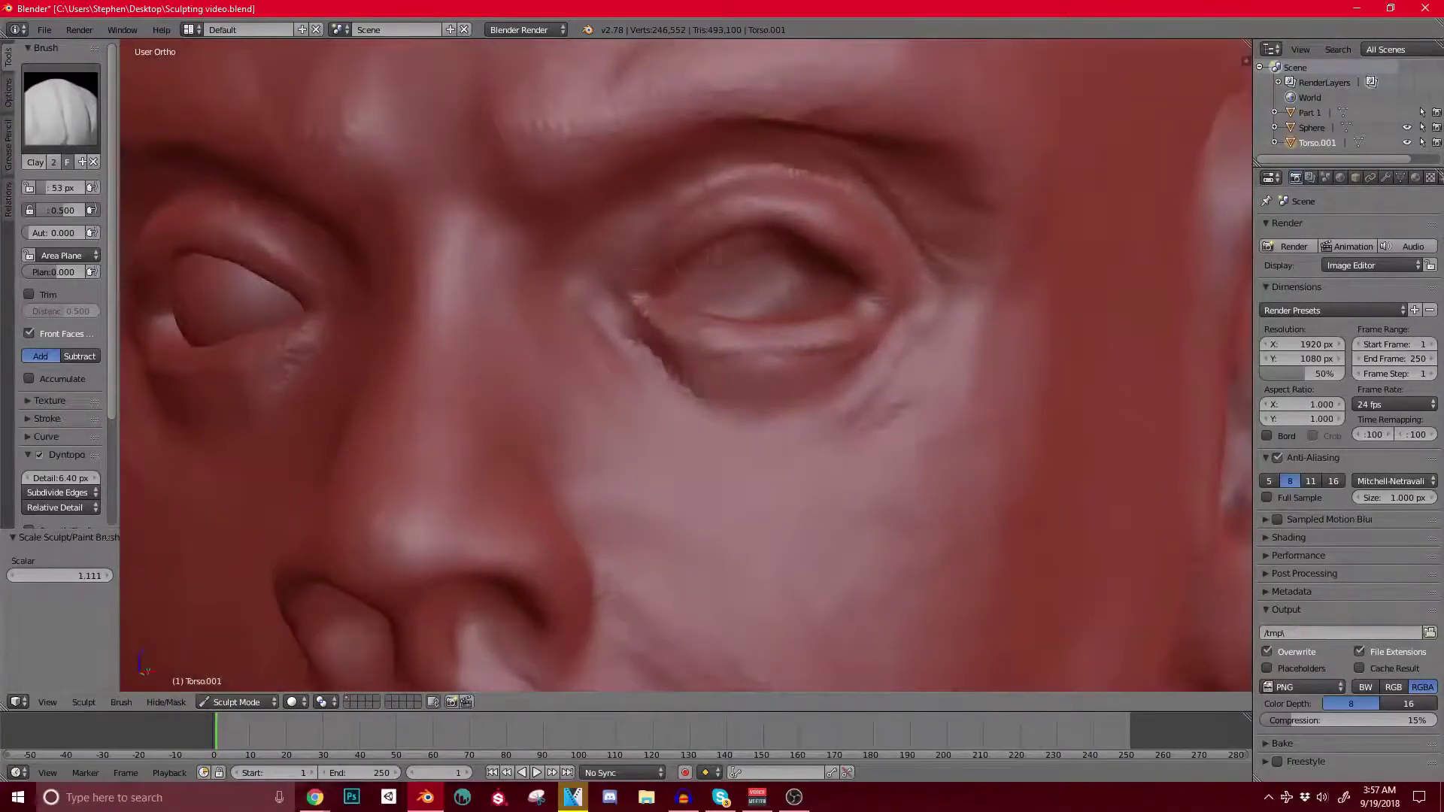
scroll(652, 280, up, 3)
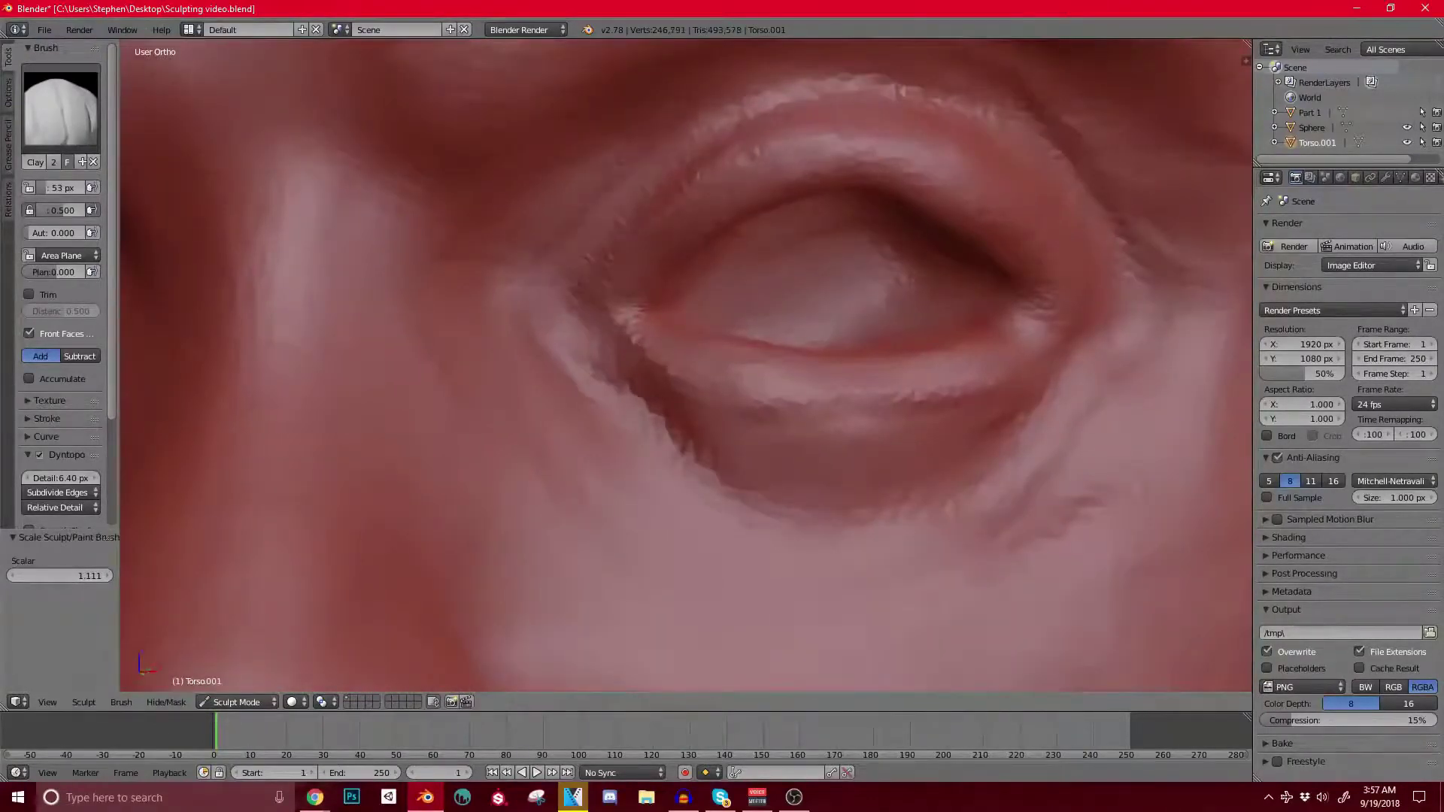
scroll(613, 218, down, 4)
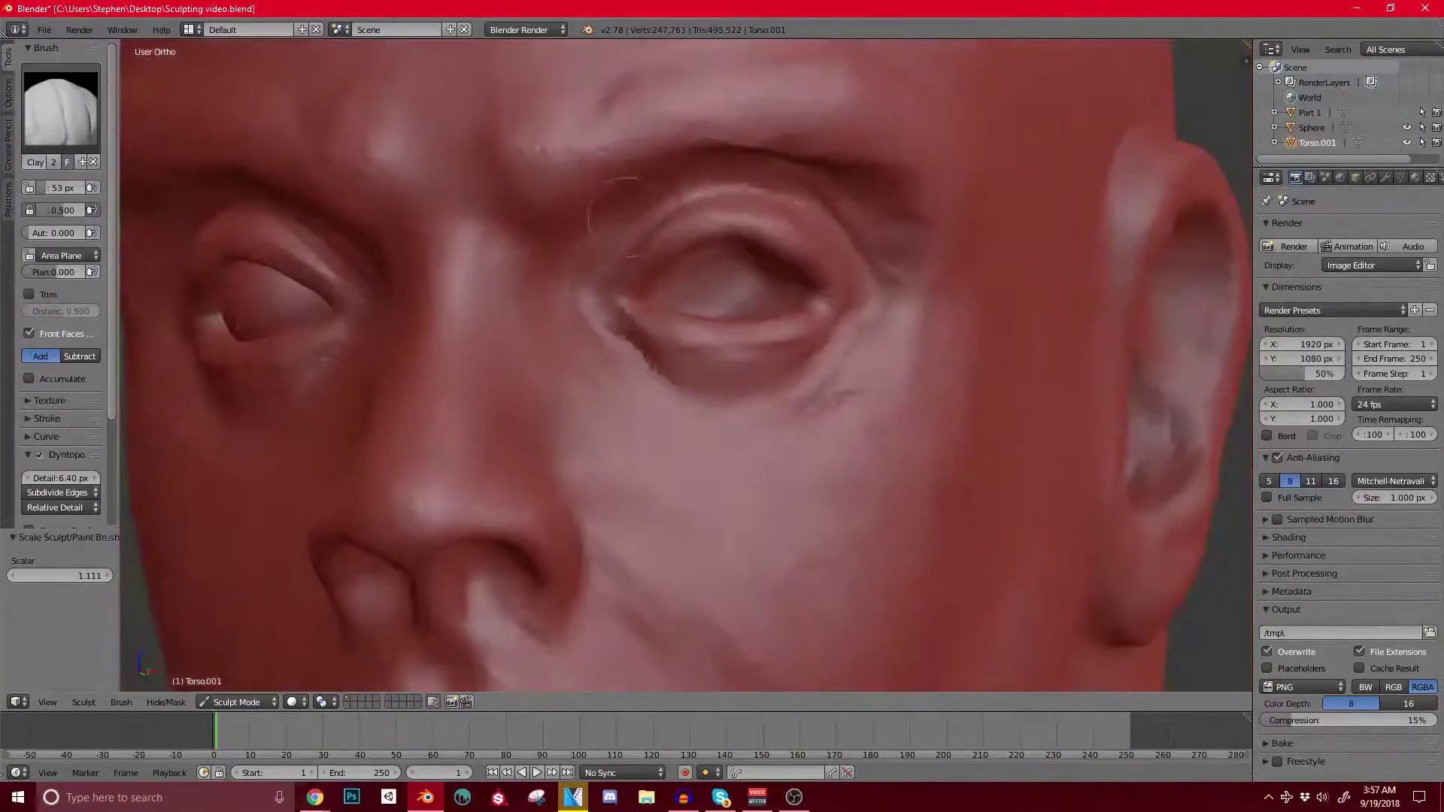
scroll(685, 365, up, 2)
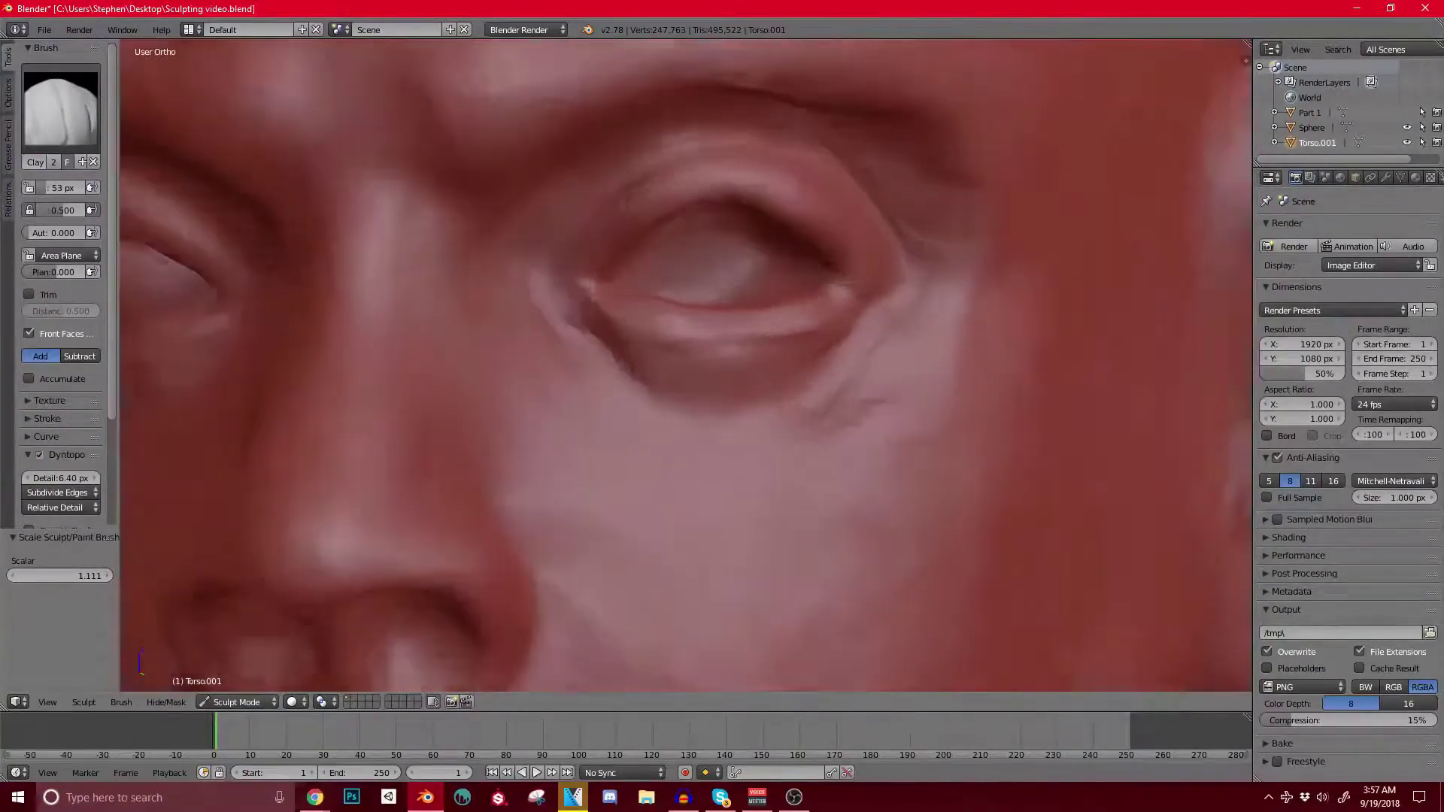
scroll(767, 324, down, 6)
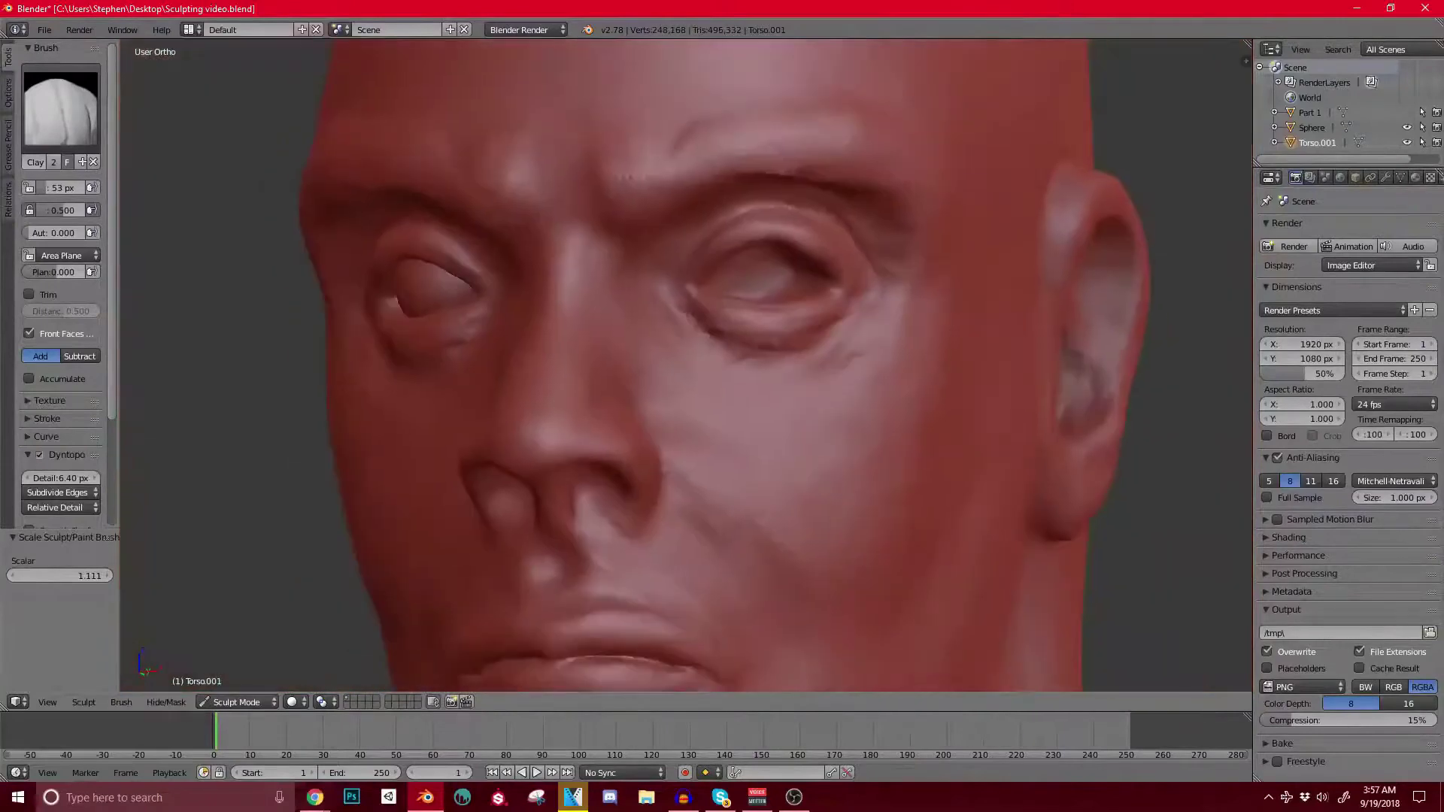
Step: Adjust the outer corner of the eye with the Grab brush at 237 px
mouse_move(737, 323)
middle_down()
mouse_move(745, 361)
mouse_move(850, 357)
mouse_move(854, 324)
middle_up()
scroll(617, 338, up, 5)
ctrl+middle_drag(654, 338, 654, 316)
shift+middle_drag(654, 316, 715, 440)
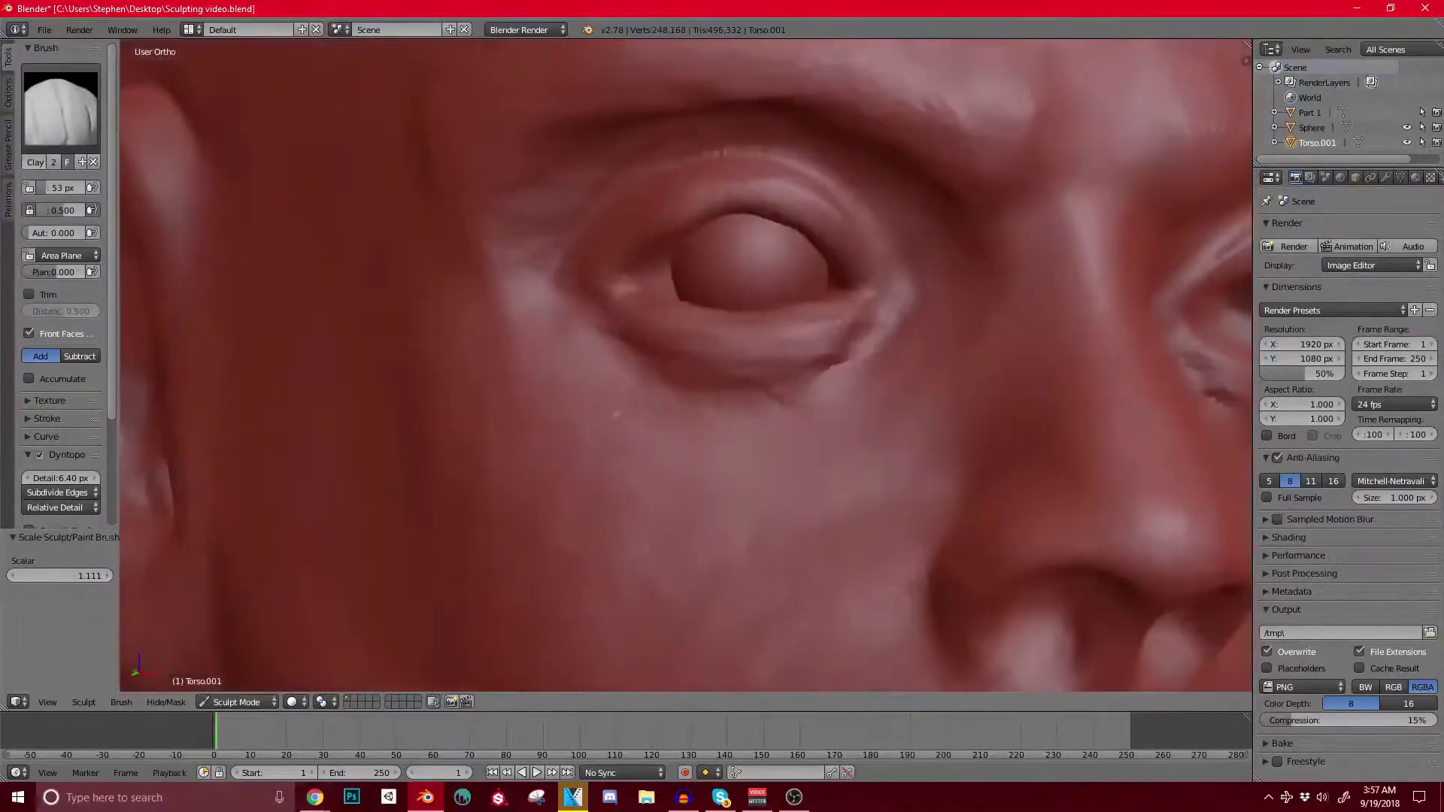
key(g)
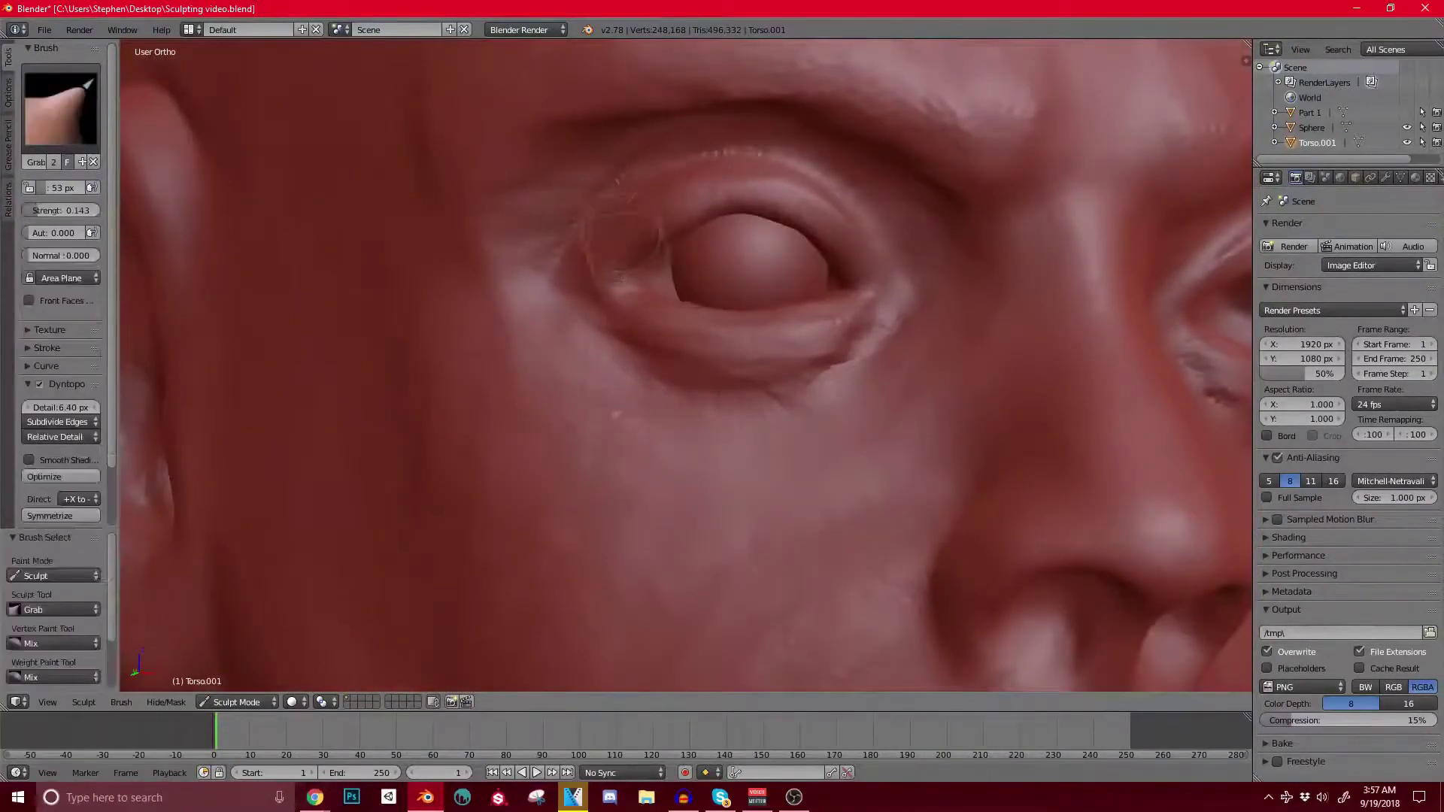
key(bracketright)
key(bracketright)
key(bracketright)
key(bracketright)
key(bracketright)
key(bracketright)
key(bracketright)
key(bracketright)
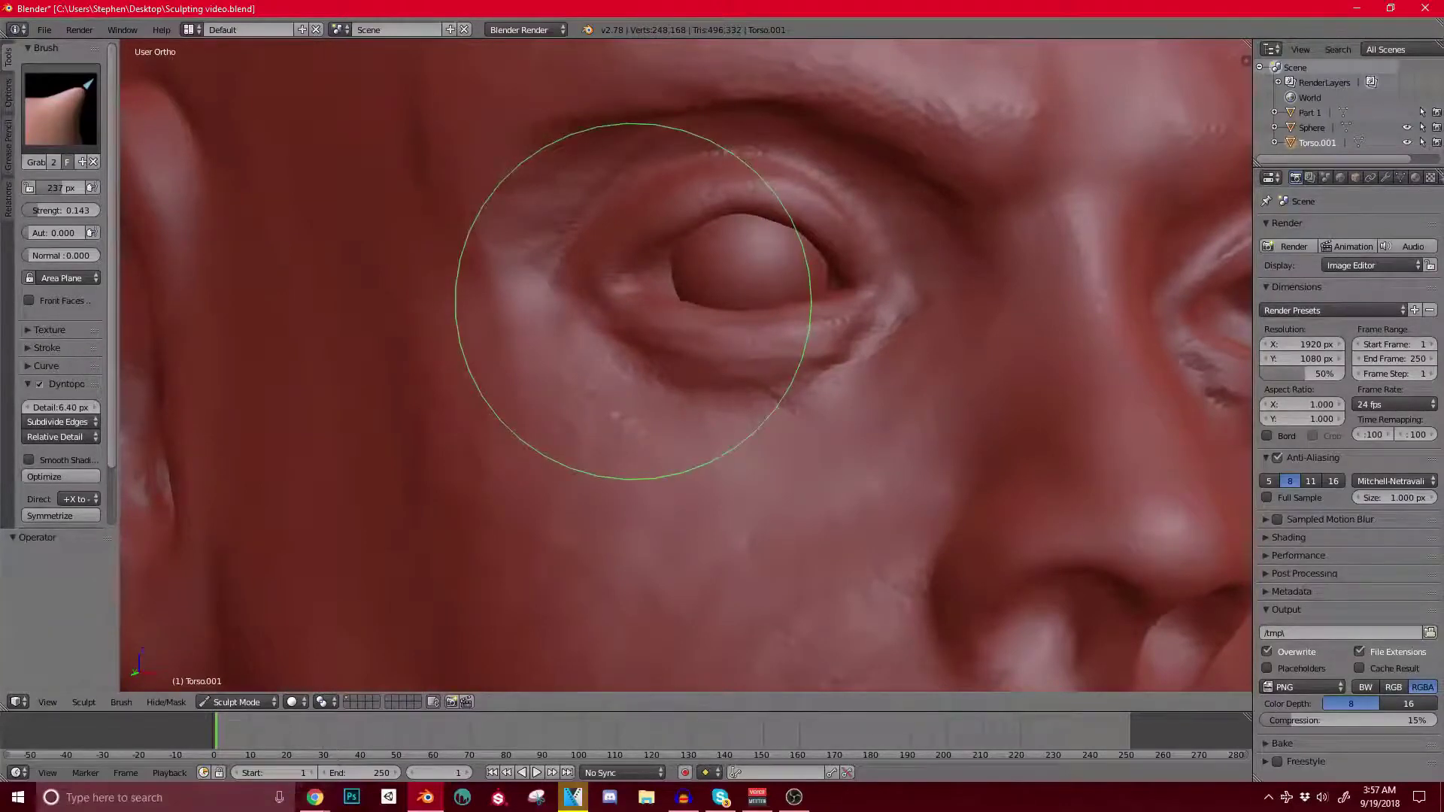
middle_drag(677, 357, 690, 365)
scroll(692, 363, up, 1)
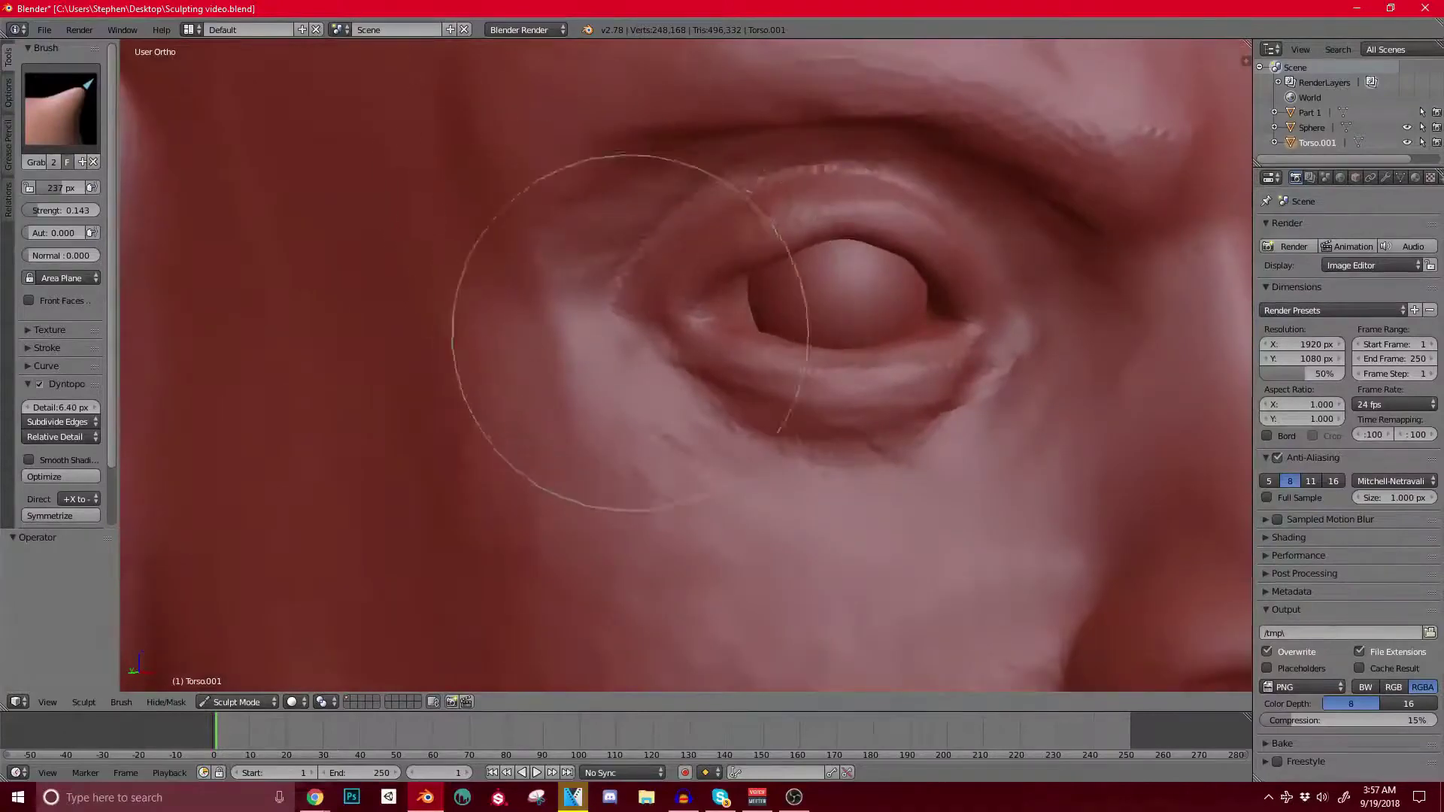
Step: Reshape the eye socket and surrounding lids with the Grab brush enlarged to 400 px
key(bracketright)
key(bracketright)
key(bracketright)
key(bracketright)
key(bracketright)
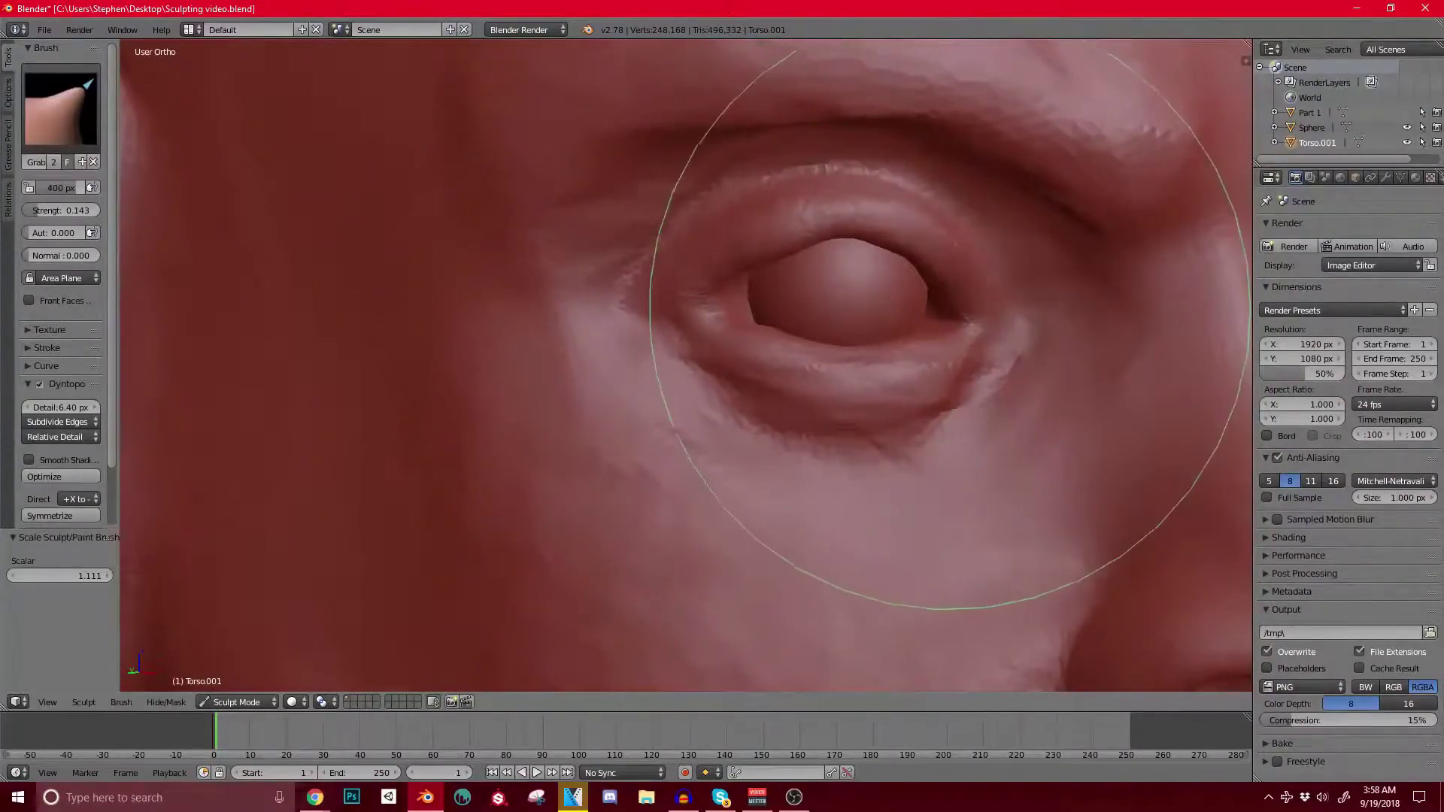
mouse_move(897, 322)
middle_down()
mouse_move(918, 307)
mouse_move(960, 387)
mouse_move(917, 352)
middle_up()
mouse_move(967, 184)
middle_down()
mouse_move(941, 273)
mouse_move(735, 381)
mouse_move(854, 431)
middle_up()
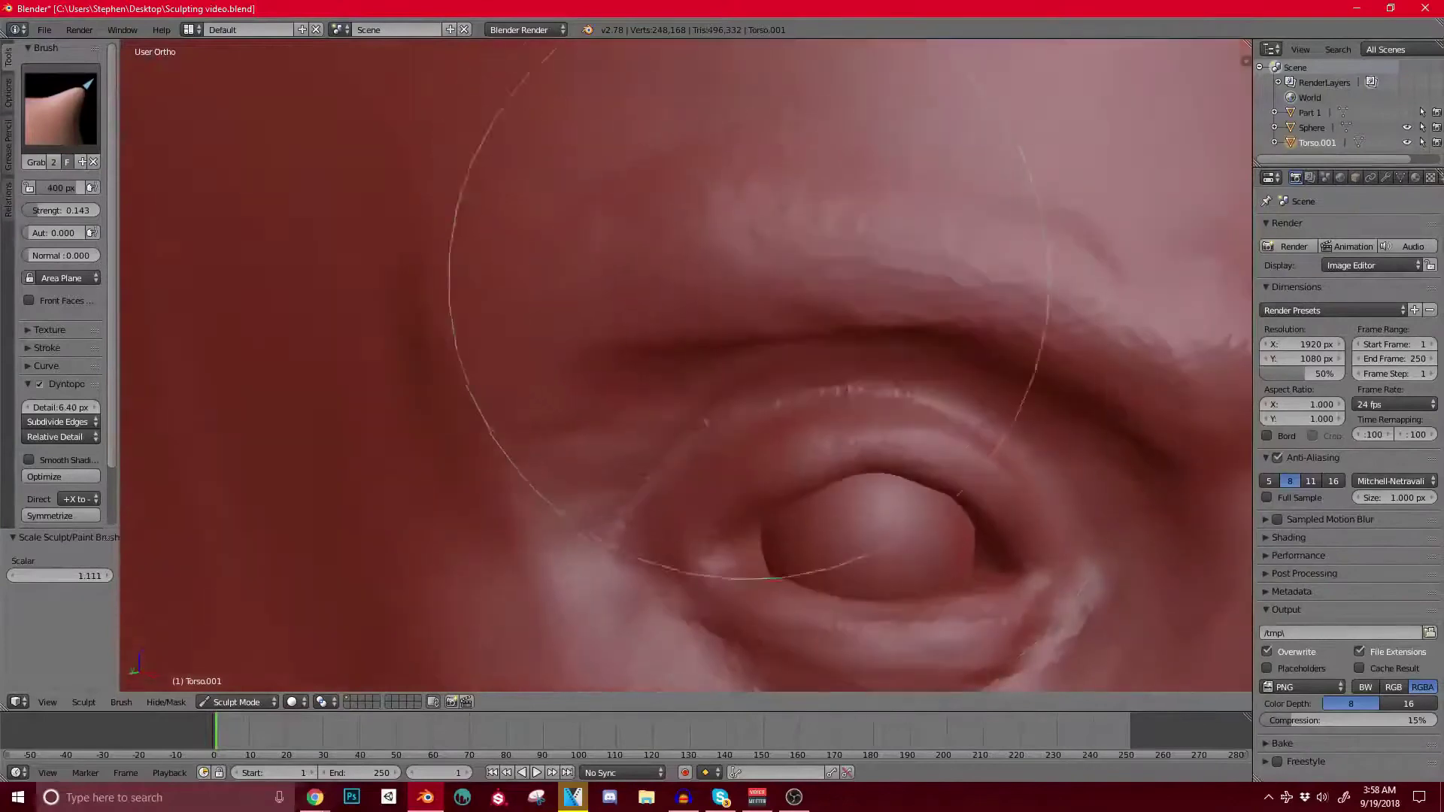
Step: Pull the upper eyelid down over the eyeball with the Grab brush reduced to 210 px
key(bracketleft)
key(bracketleft)
key(bracketleft)
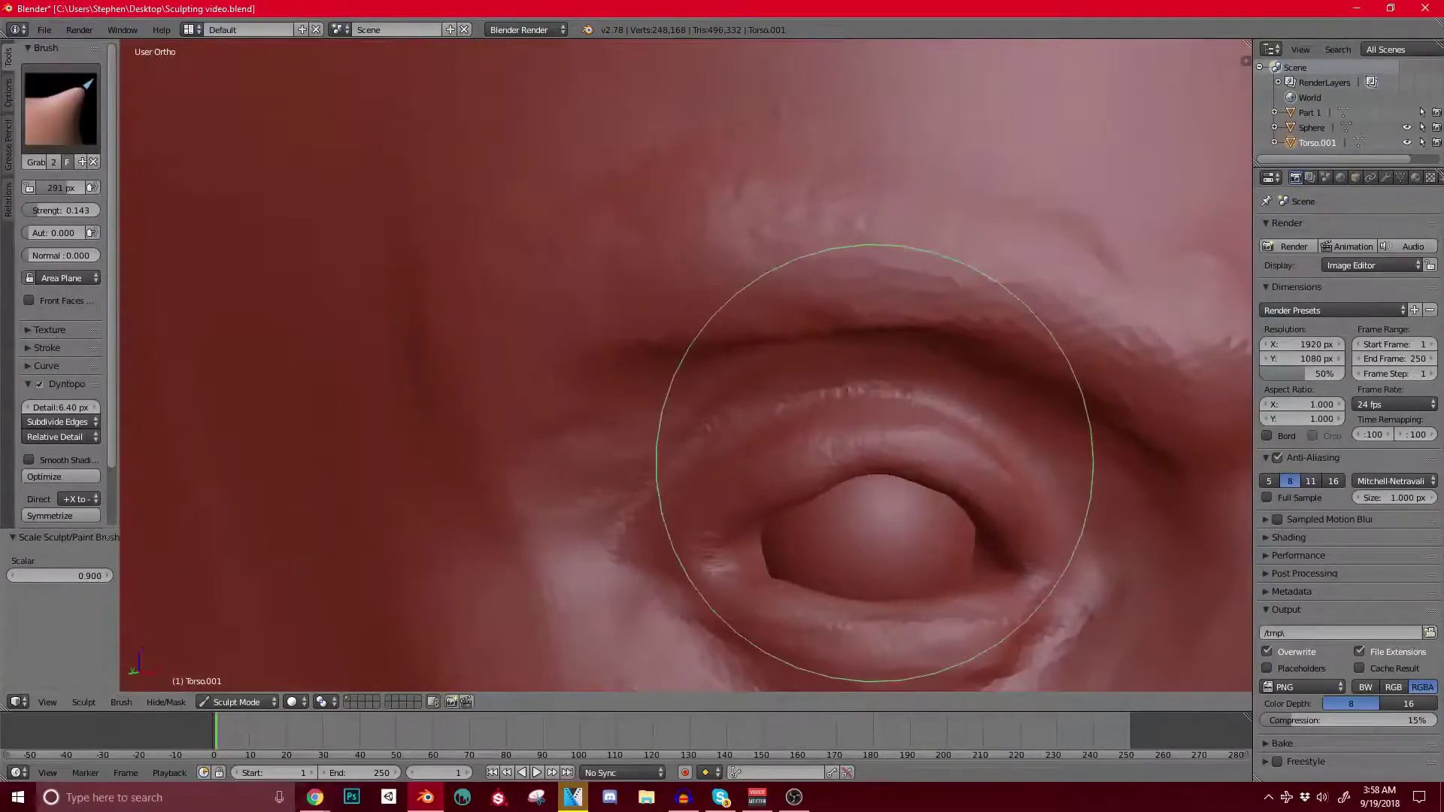
key(bracketleft)
key(bracketleft)
key(bracketleft)
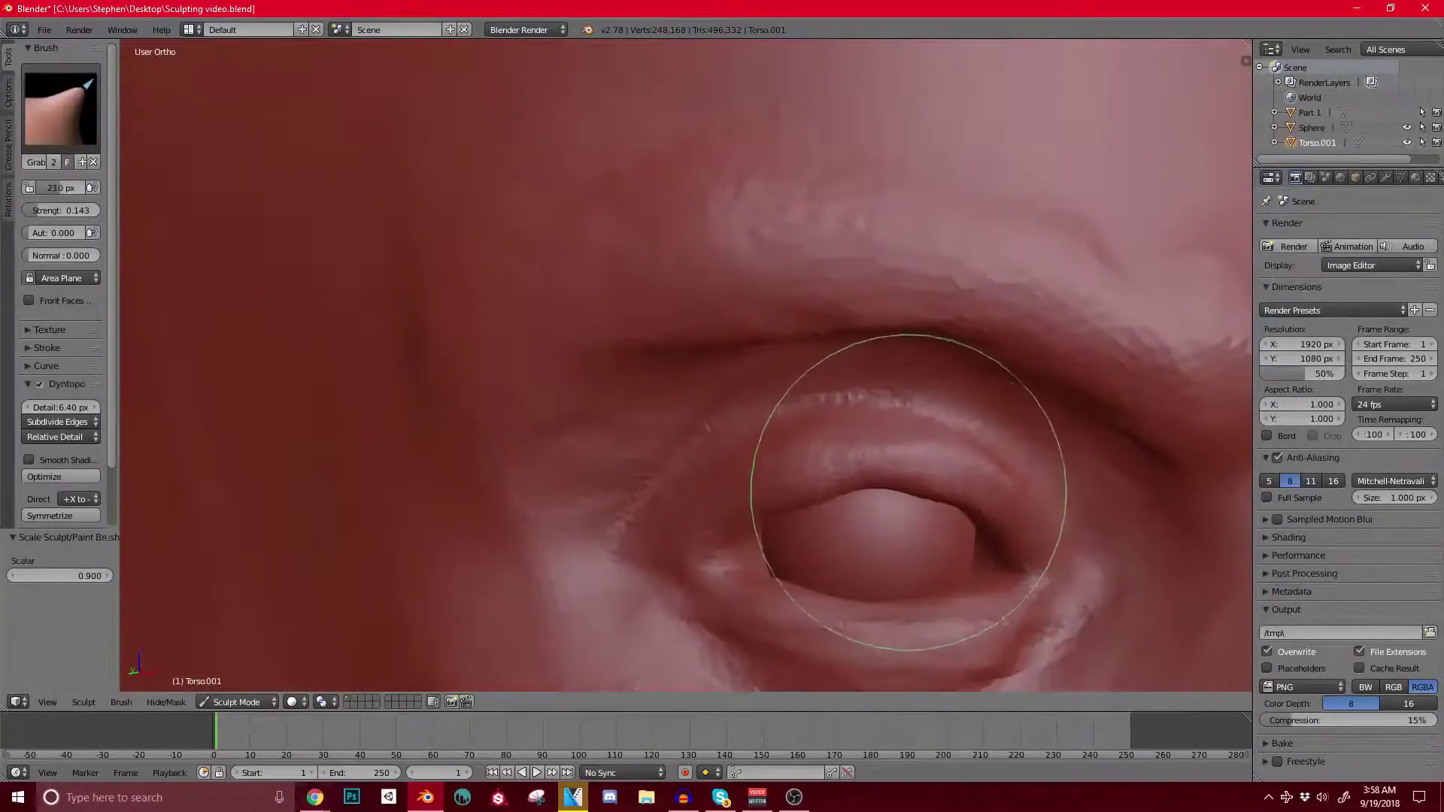
middle_drag(966, 533, 943, 543)
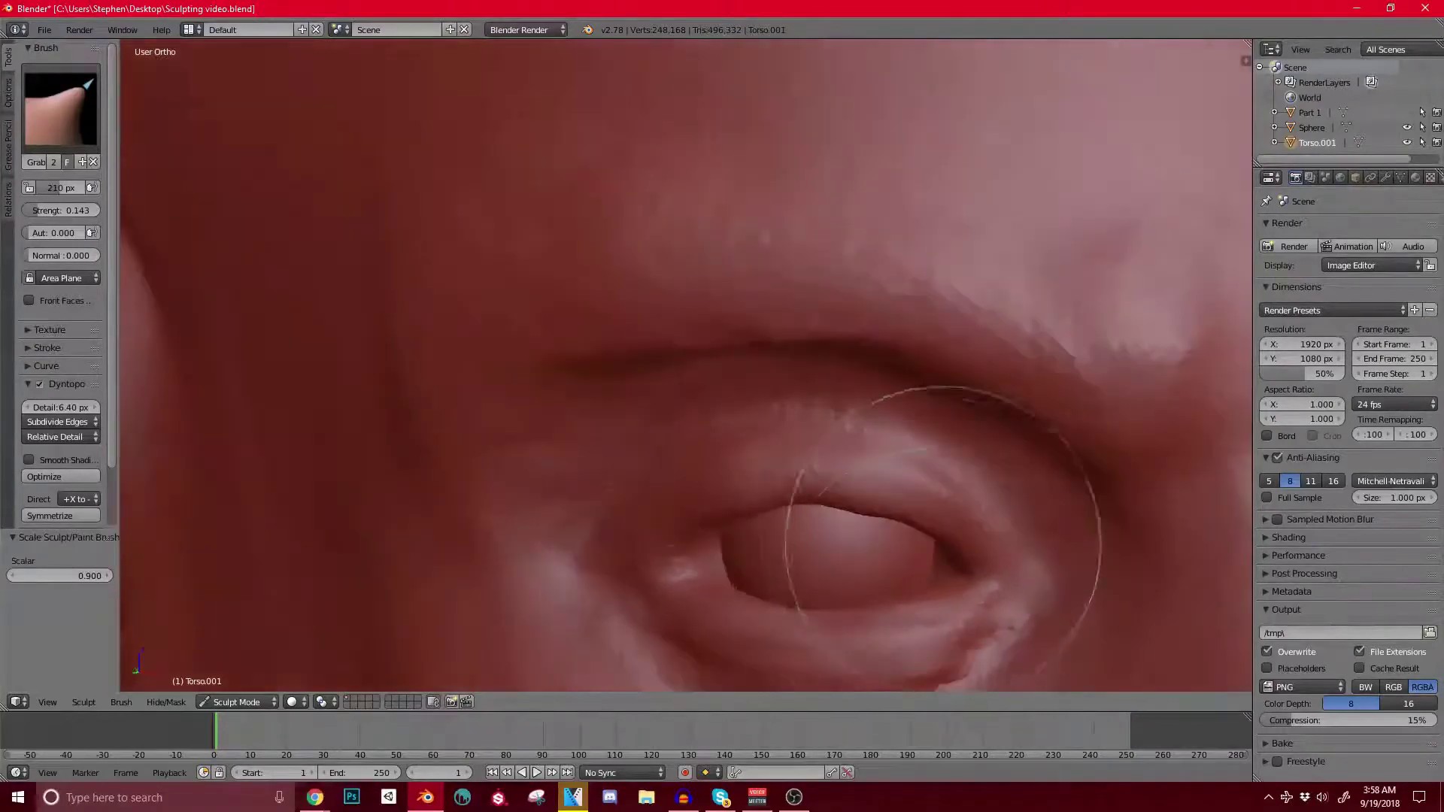
scroll(970, 545, down, 3)
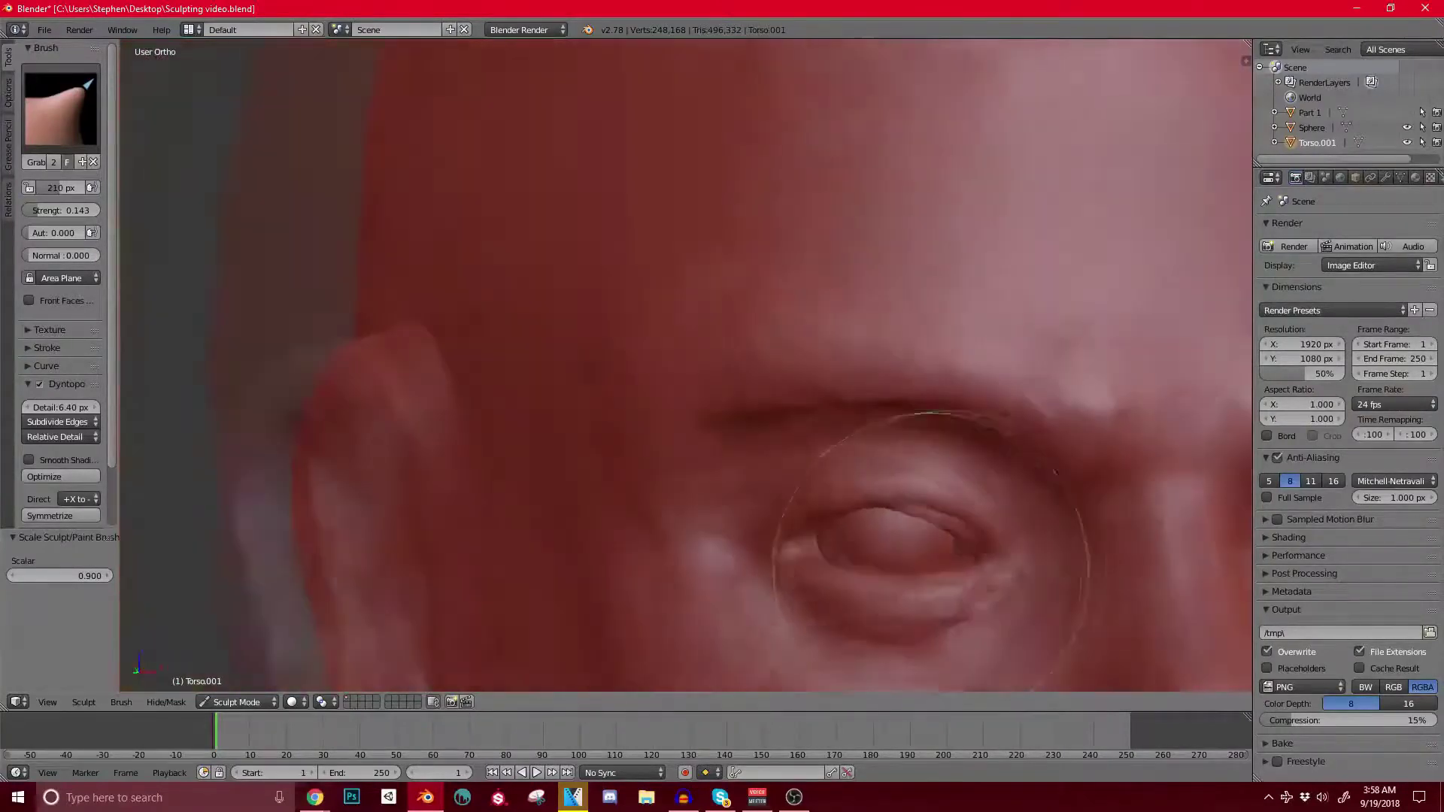
scroll(971, 512, up, 2)
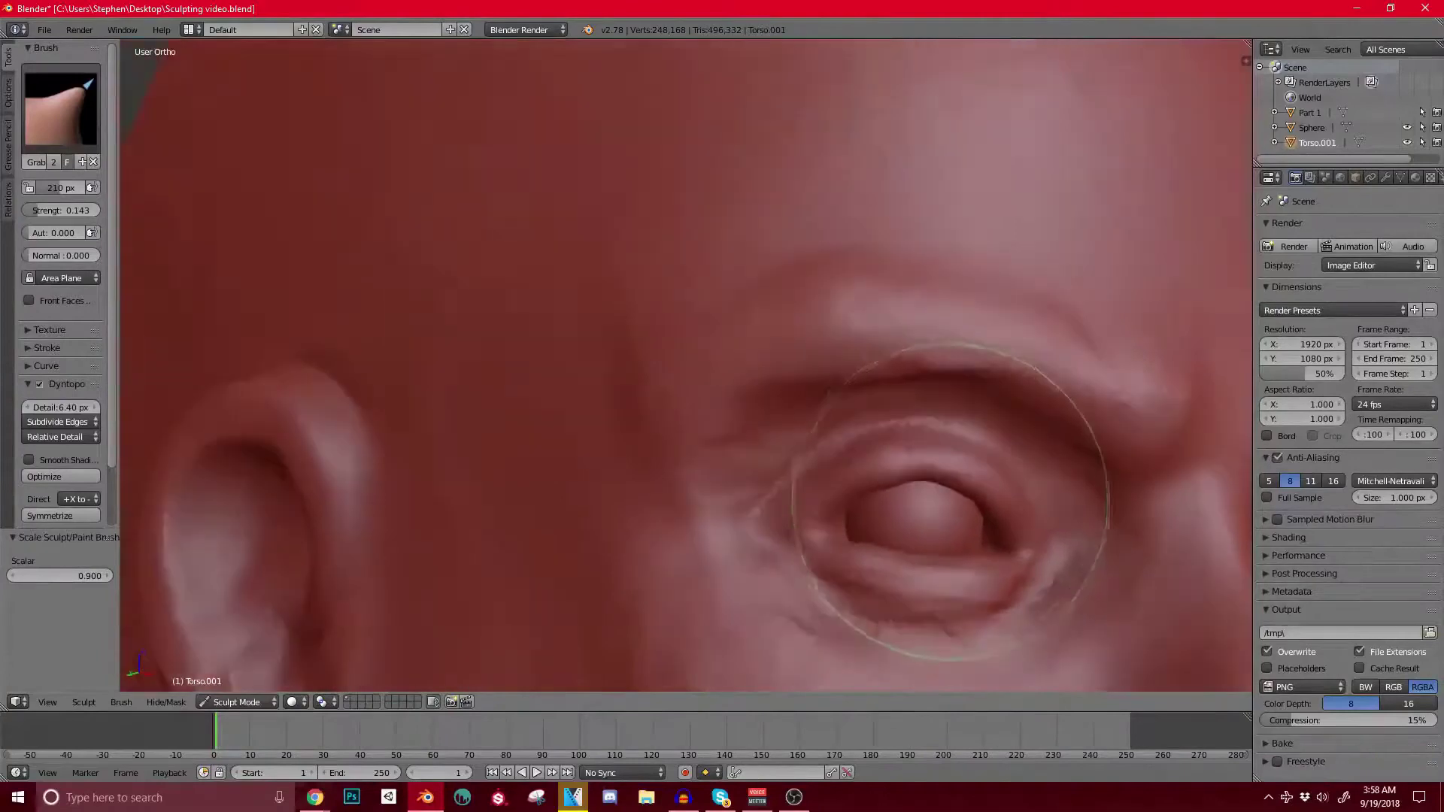
scroll(985, 495, up, 1)
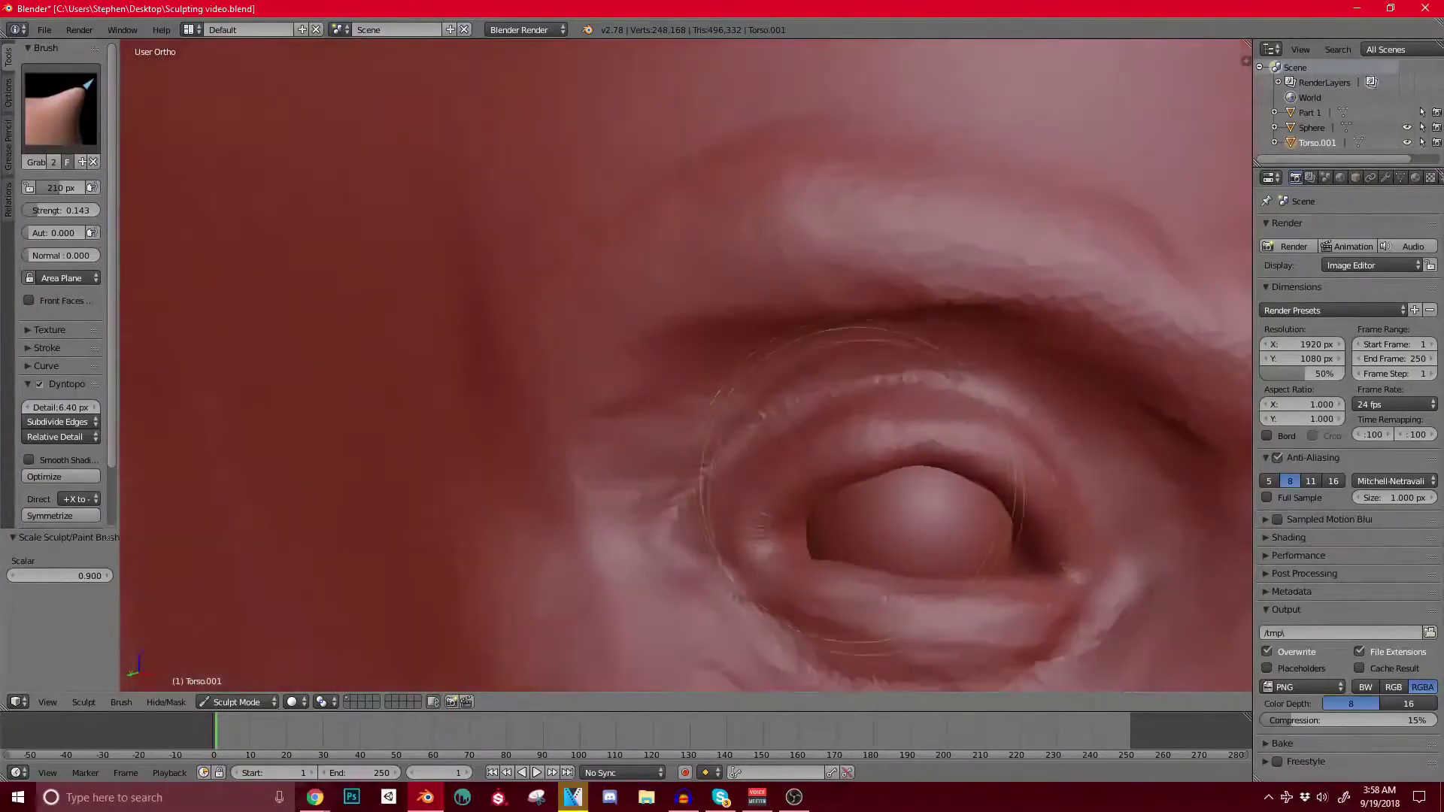
mouse_move(892, 585)
shift+middle_down()
mouse_move(865, 506)
mouse_move(783, 502)
shift+middle_up()
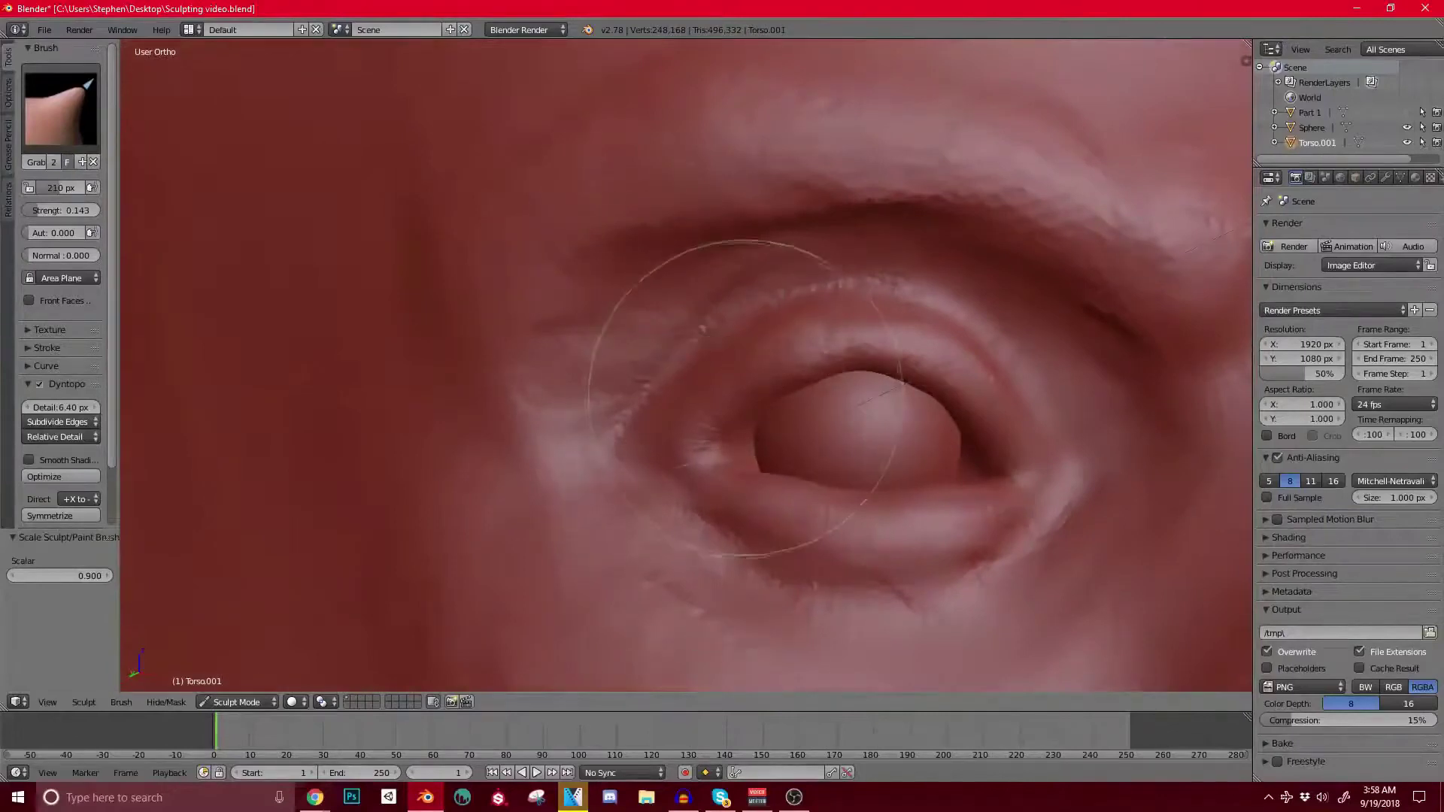
Step: Pinch the outer corner of the eye with the Pinch brush at 434 px and reduce the brush to 184 px
key(p)
key(bracketright)
key(bracketright)
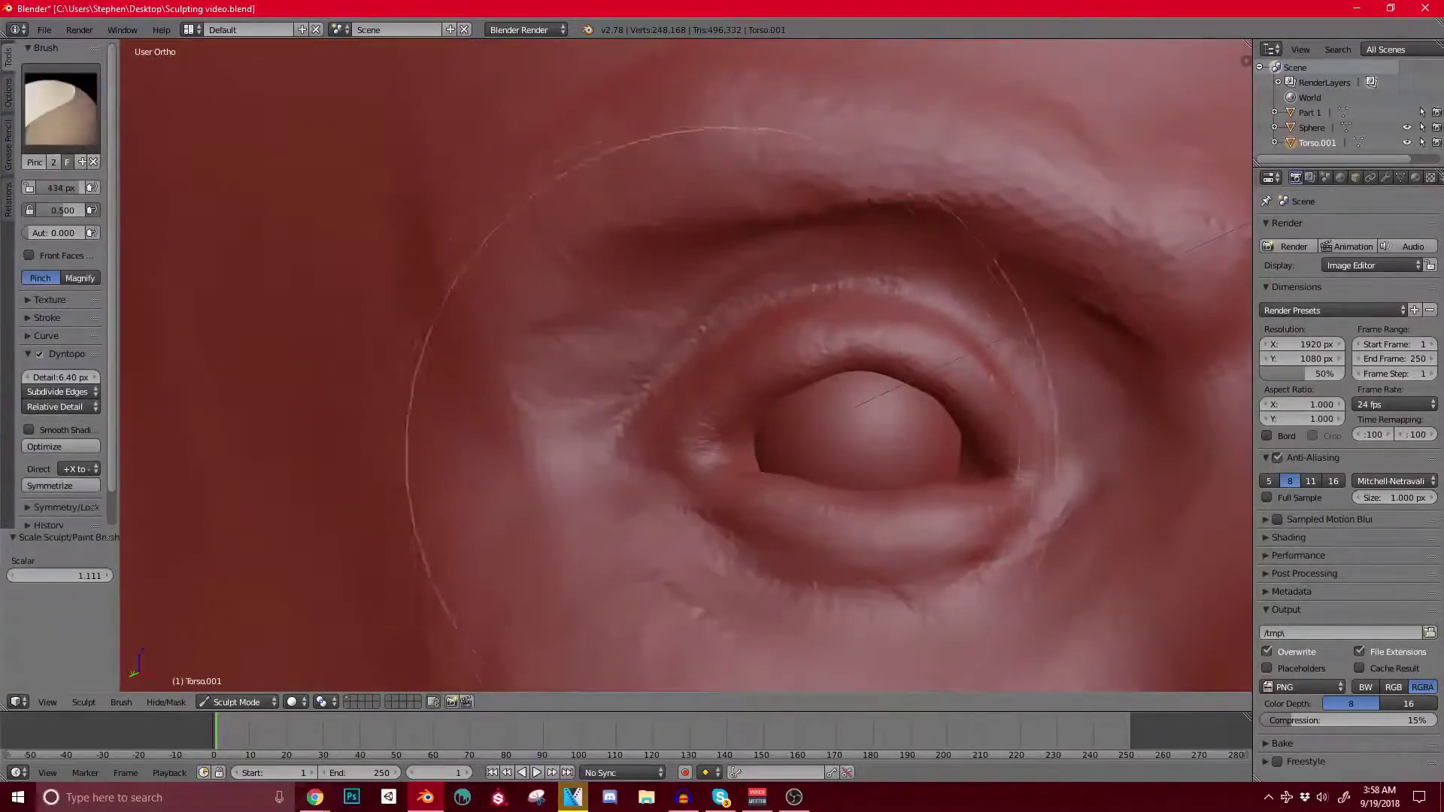
drag(730, 450, 703, 452)
key(bracketleft)
key(bracketleft)
key(bracketleft)
key(bracketleft)
key(bracketleft)
key(bracketleft)
key(bracketleft)
key(bracketleft)
key(bracketleft)
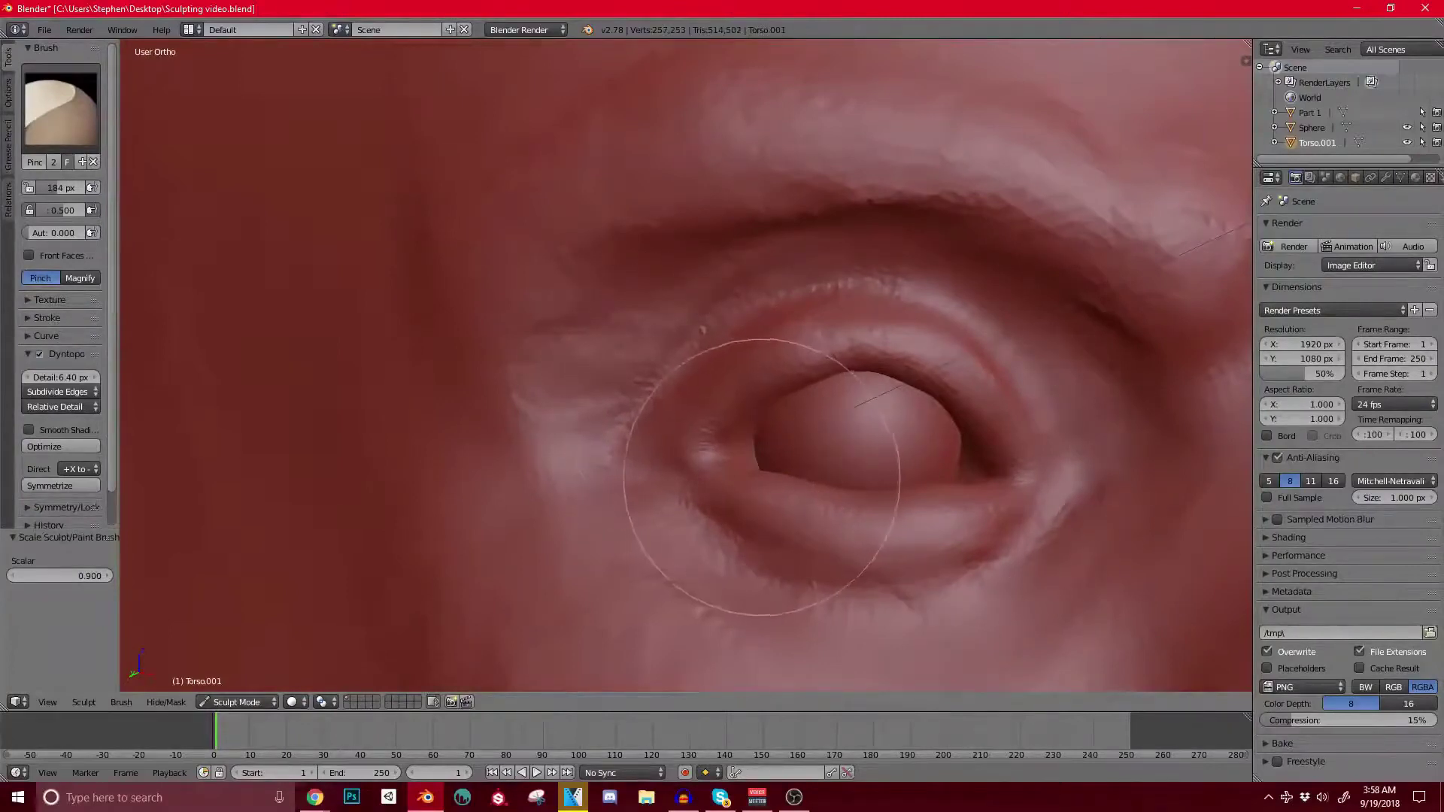
Step: Mask the upper eyelid along its rim from the outer to the inner corner with the Mask brush at 96 px
key(m)
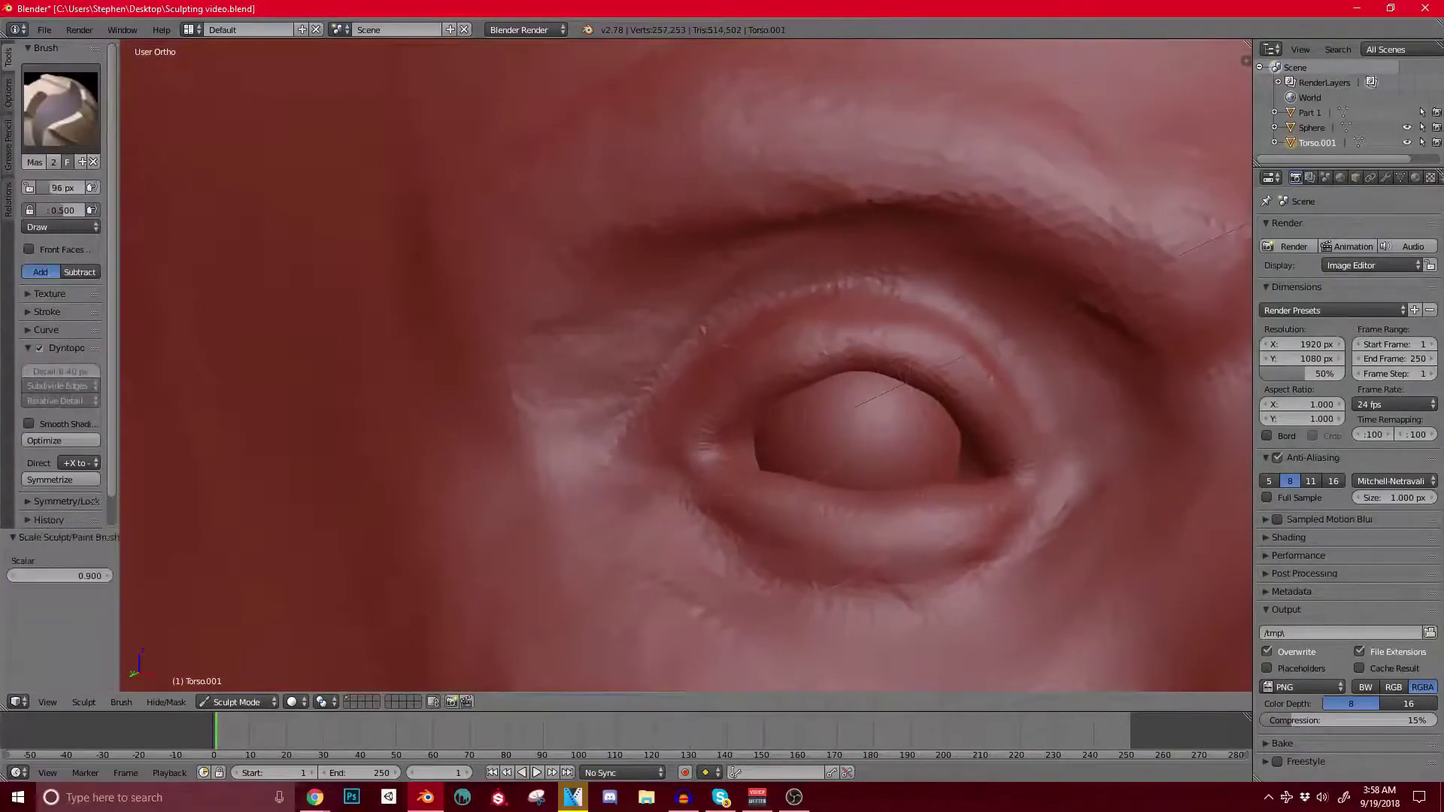
mouse_move(711, 421)
mouse_down()
mouse_move(744, 376)
mouse_move(902, 330)
mouse_move(993, 377)
mouse_move(1030, 451)
mouse_up()
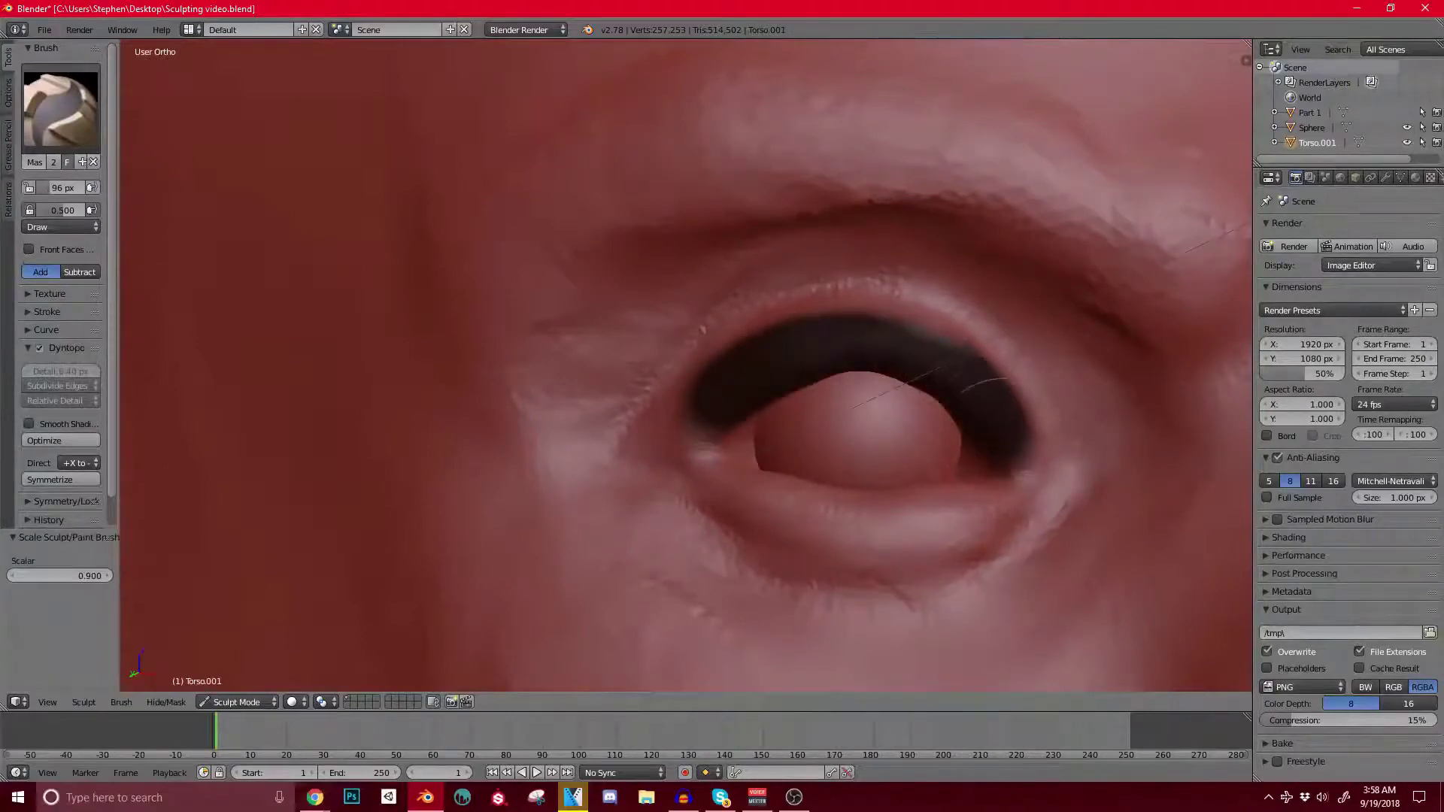
Step: Extend the mask over the whole upper eyelid and past both the inner and outer corners of the eye
mouse_move(921, 346)
mouse_down()
mouse_move(887, 324)
mouse_move(752, 353)
mouse_move(636, 410)
mouse_move(918, 324)
mouse_move(1106, 467)
mouse_move(722, 289)
mouse_move(628, 406)
mouse_move(983, 306)
mouse_move(886, 280)
mouse_move(1174, 460)
mouse_up()
mouse_move(727, 334)
mouse_down()
mouse_move(540, 462)
mouse_move(514, 421)
mouse_move(547, 443)
mouse_up()
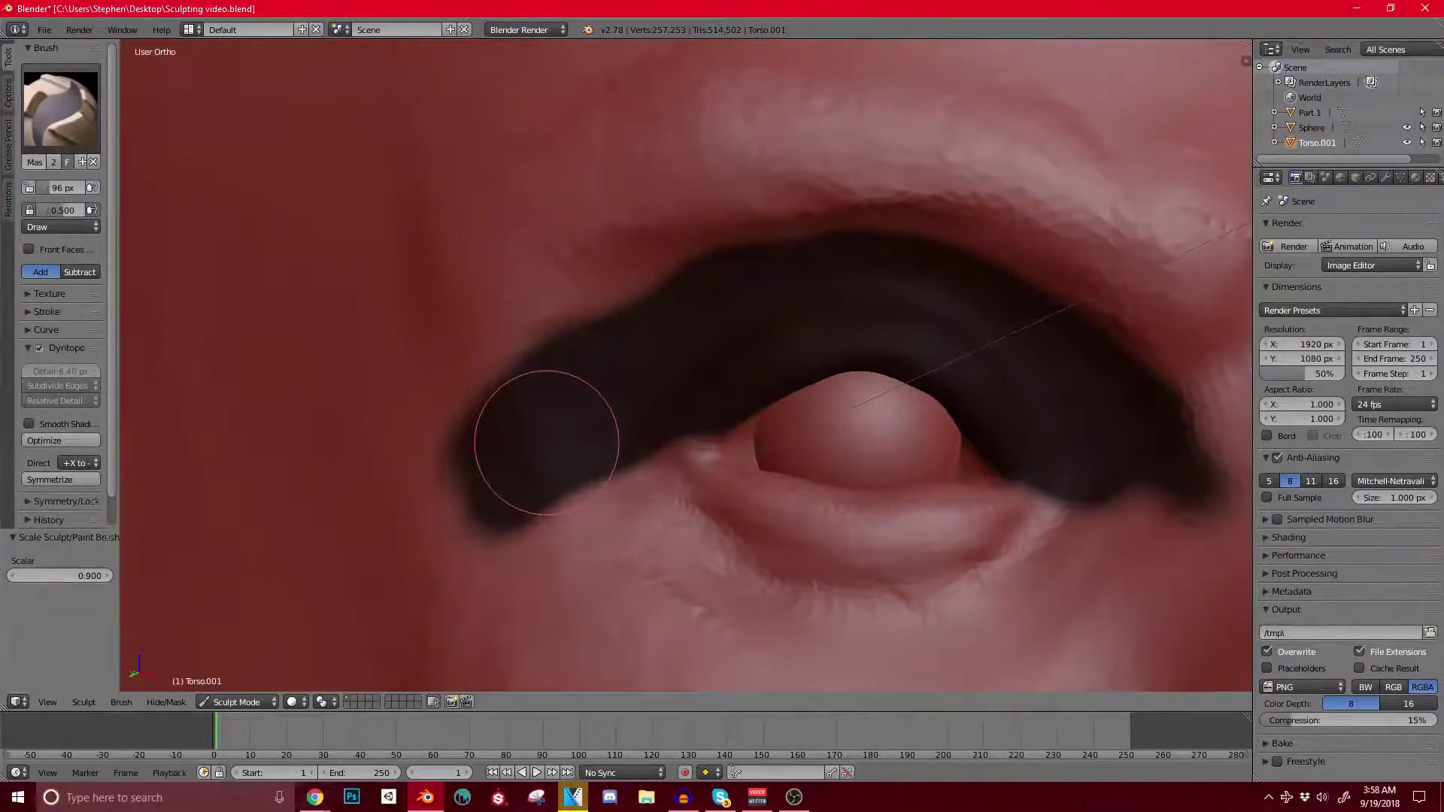
key(ctrl+i)
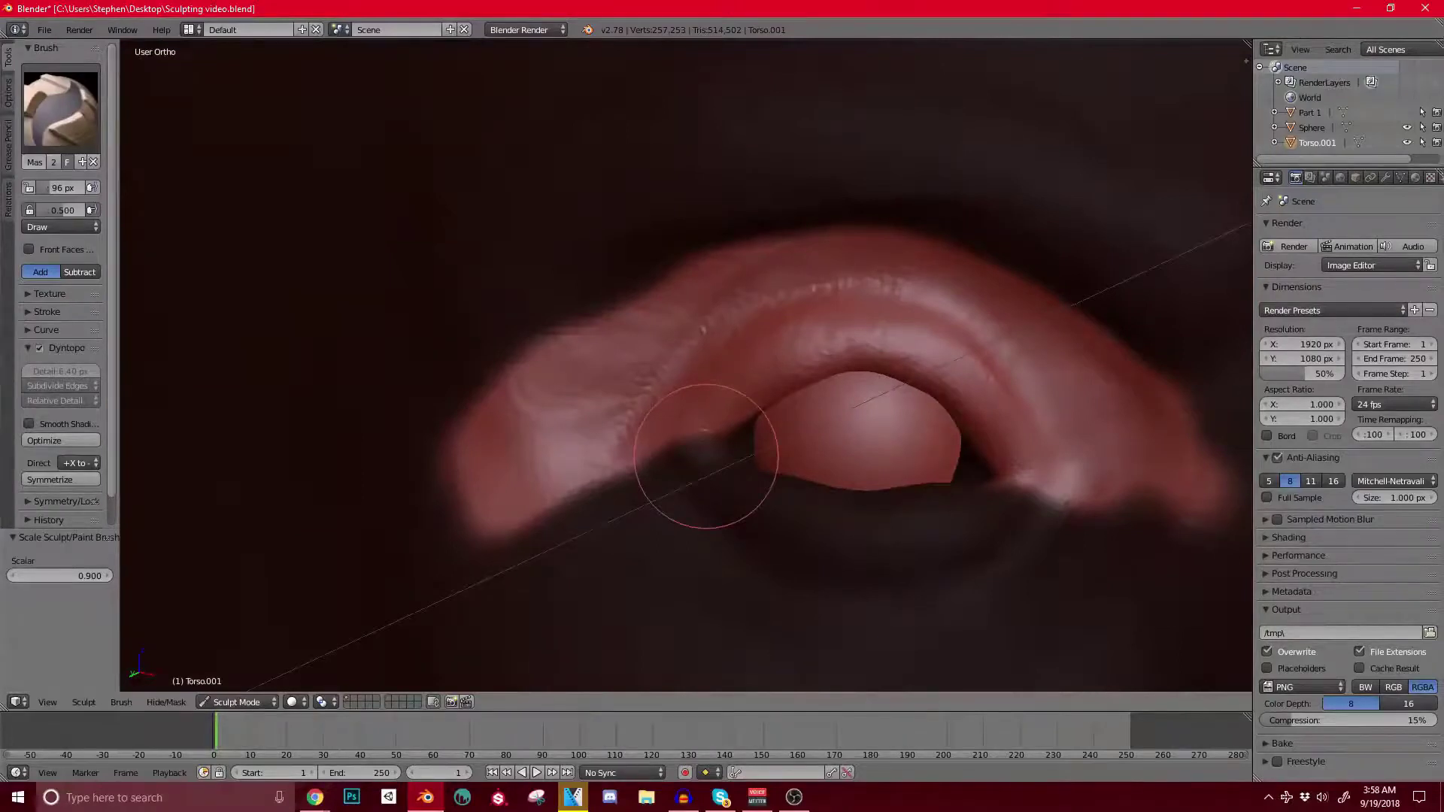
key(ctrl+i)
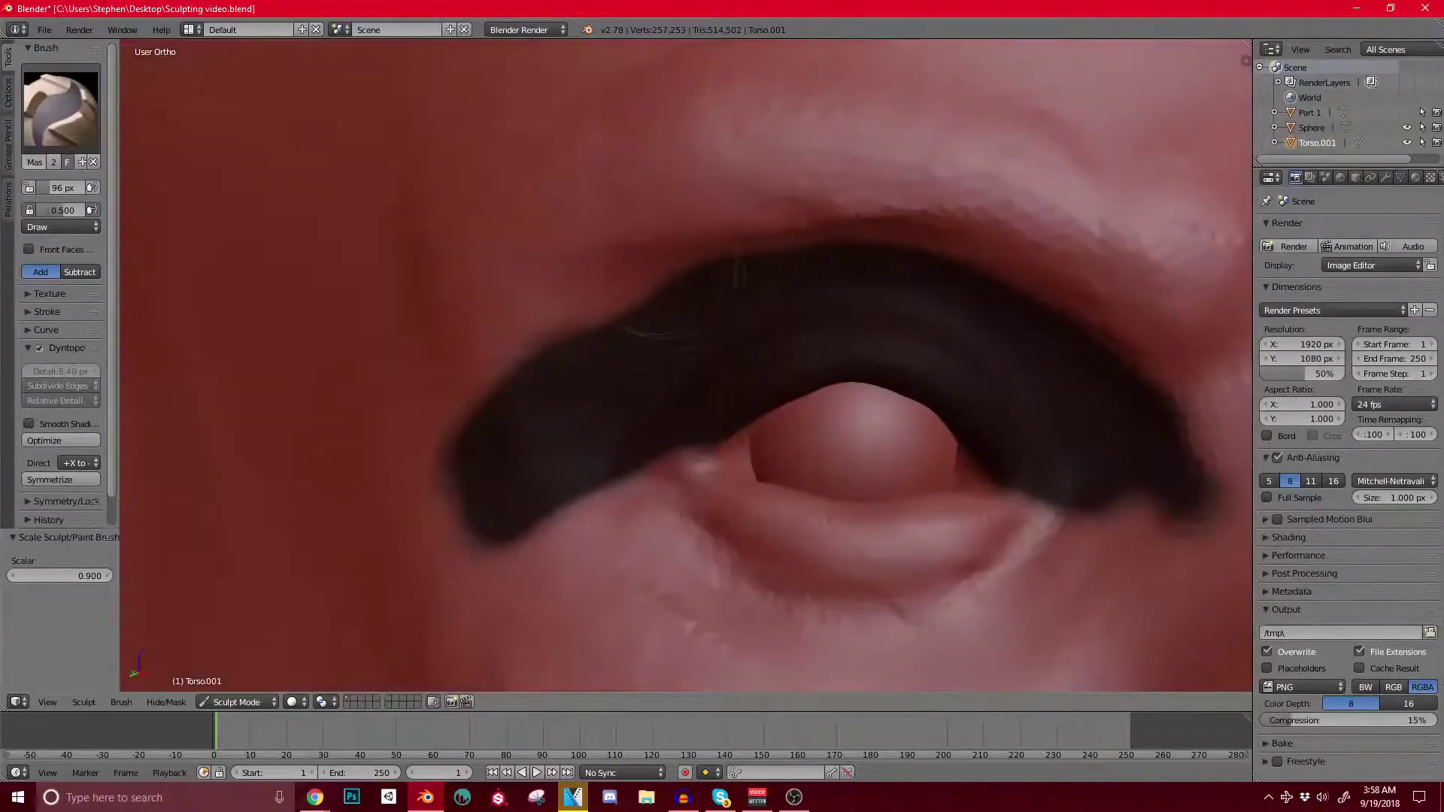
Step: Pull the unmasked lower eyelid up against the eyeball with the Grab brush enlarged to 448 px
key(g)
key(bracketright)
key(bracketright)
key(bracketright)
key(bracketright)
key(bracketright)
key(bracketright)
key(bracketright)
key(bracketright)
key(bracketright)
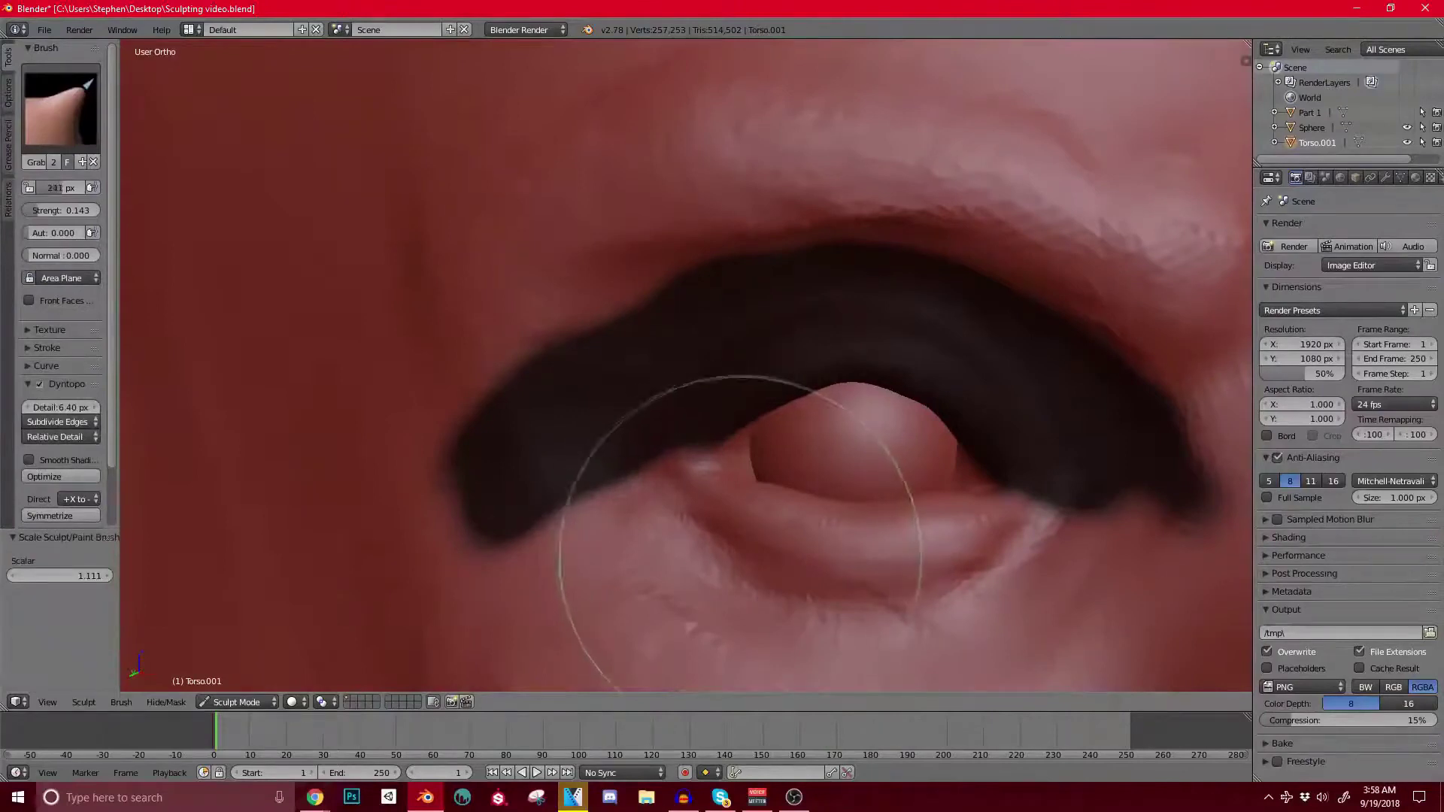
key(bracketright)
key(bracketright)
key(bracketright)
key(bracketright)
key(bracketright)
key(bracketright)
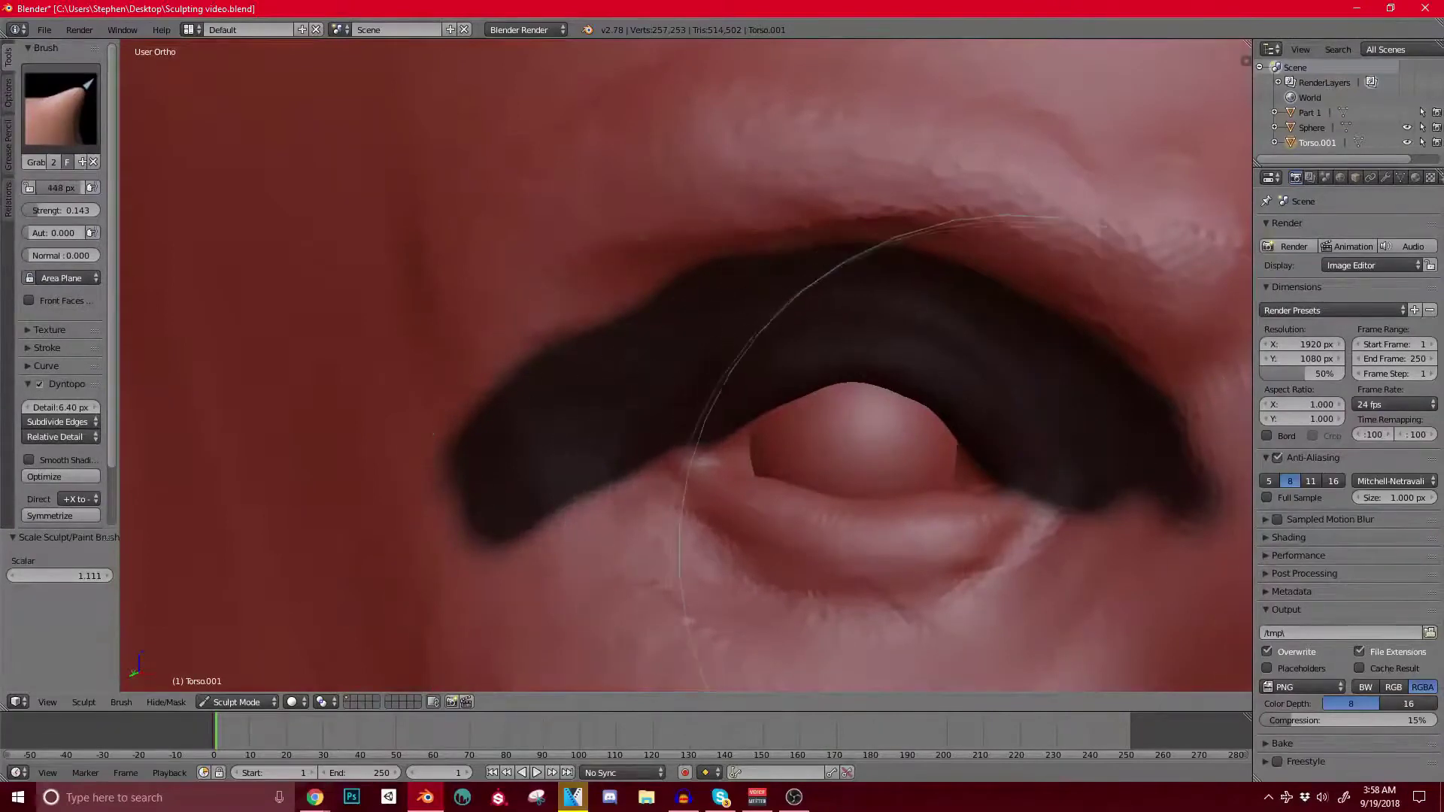
Step: Fit the outer part of the lower eyelid to the eyeball with the Grab brush at 189 px, and enlarge the brush to 391 px
key(bracketleft)
key(bracketleft)
key(bracketleft)
key(bracketleft)
key(bracketleft)
key(bracketleft)
key(bracketleft)
key(bracketleft)
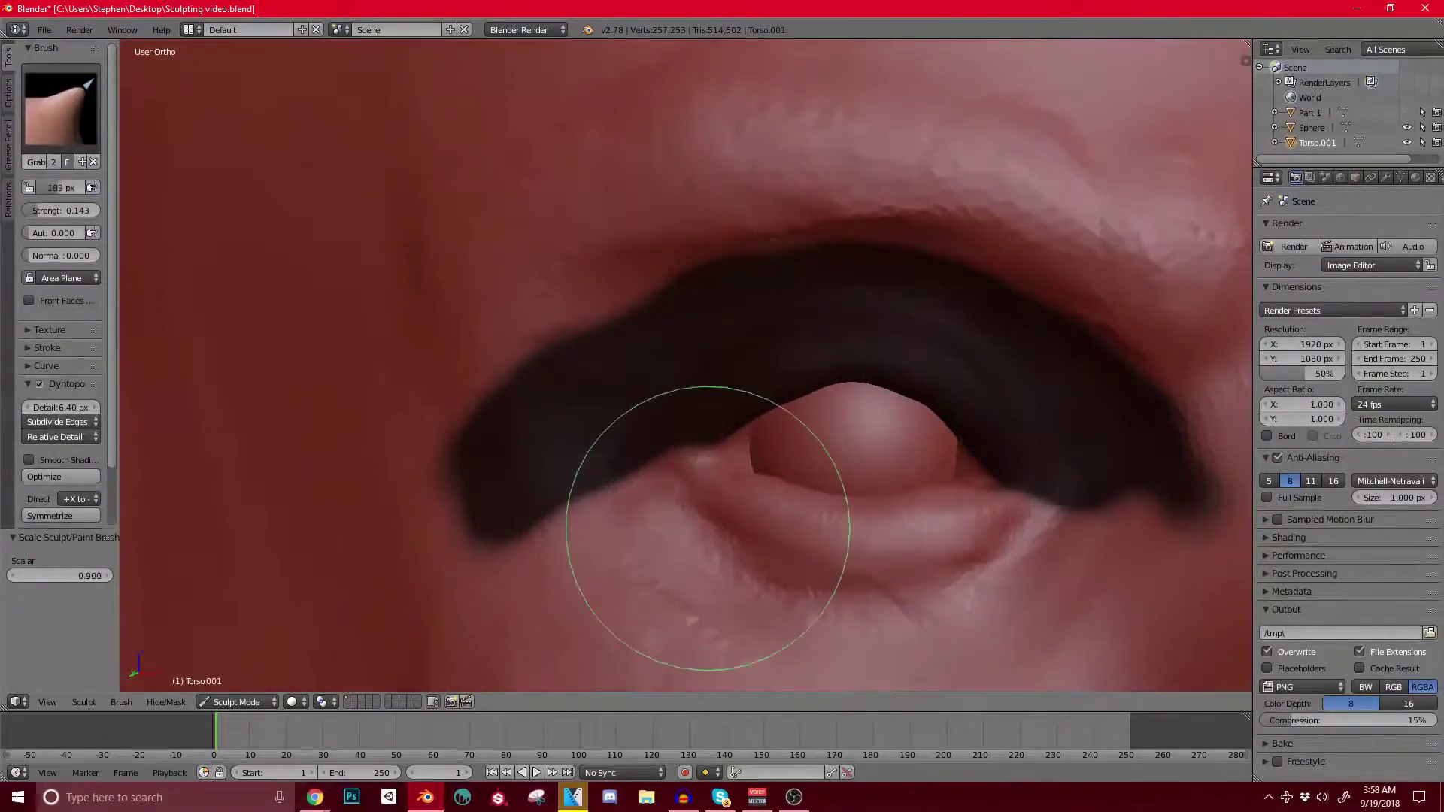
key(bracketright)
key(bracketright)
key(bracketright)
key(bracketright)
key(bracketright)
key(bracketright)
key(bracketright)
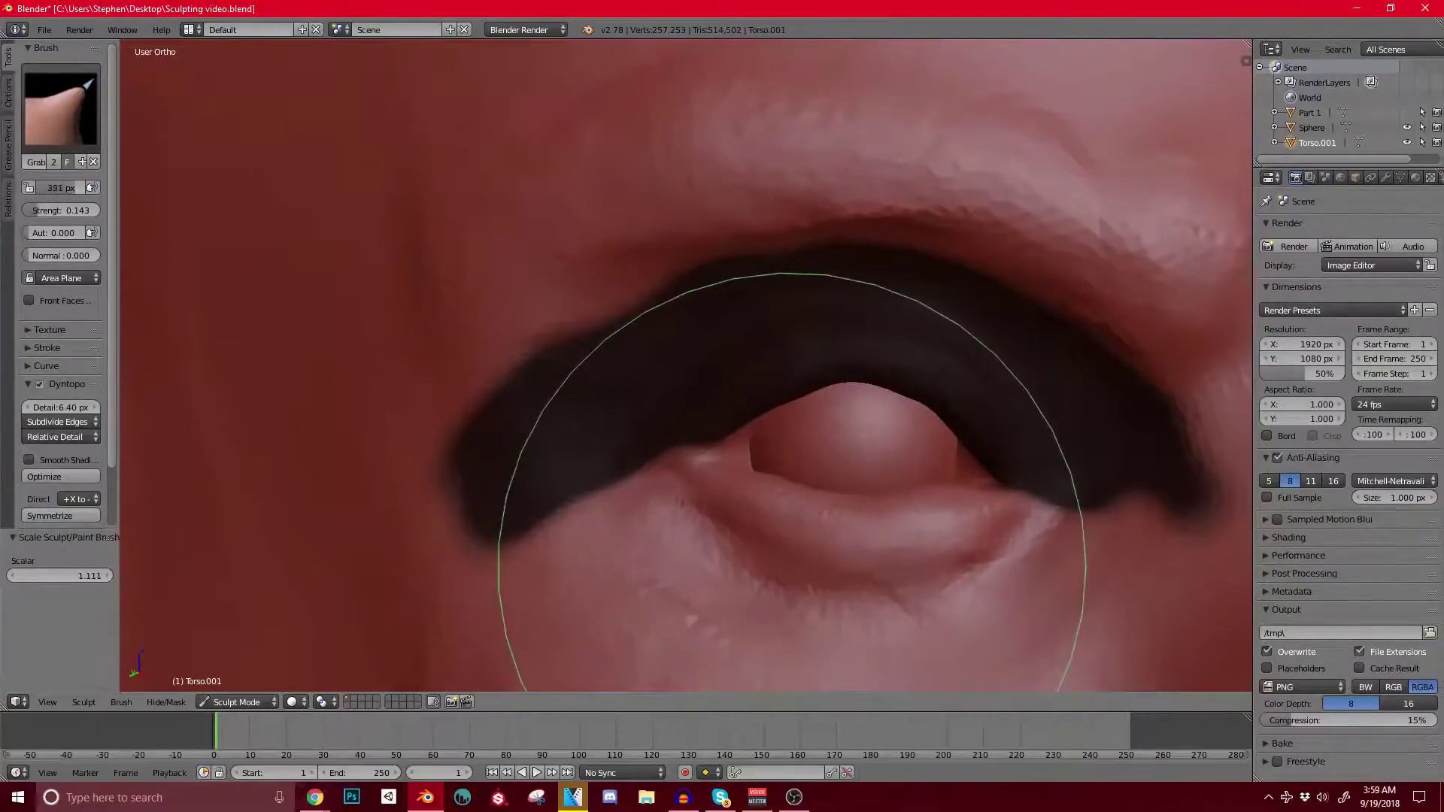
Step: Check the lower eyelid from the side and undo the last Grab stroke
middle_drag(792, 567, 946, 609)
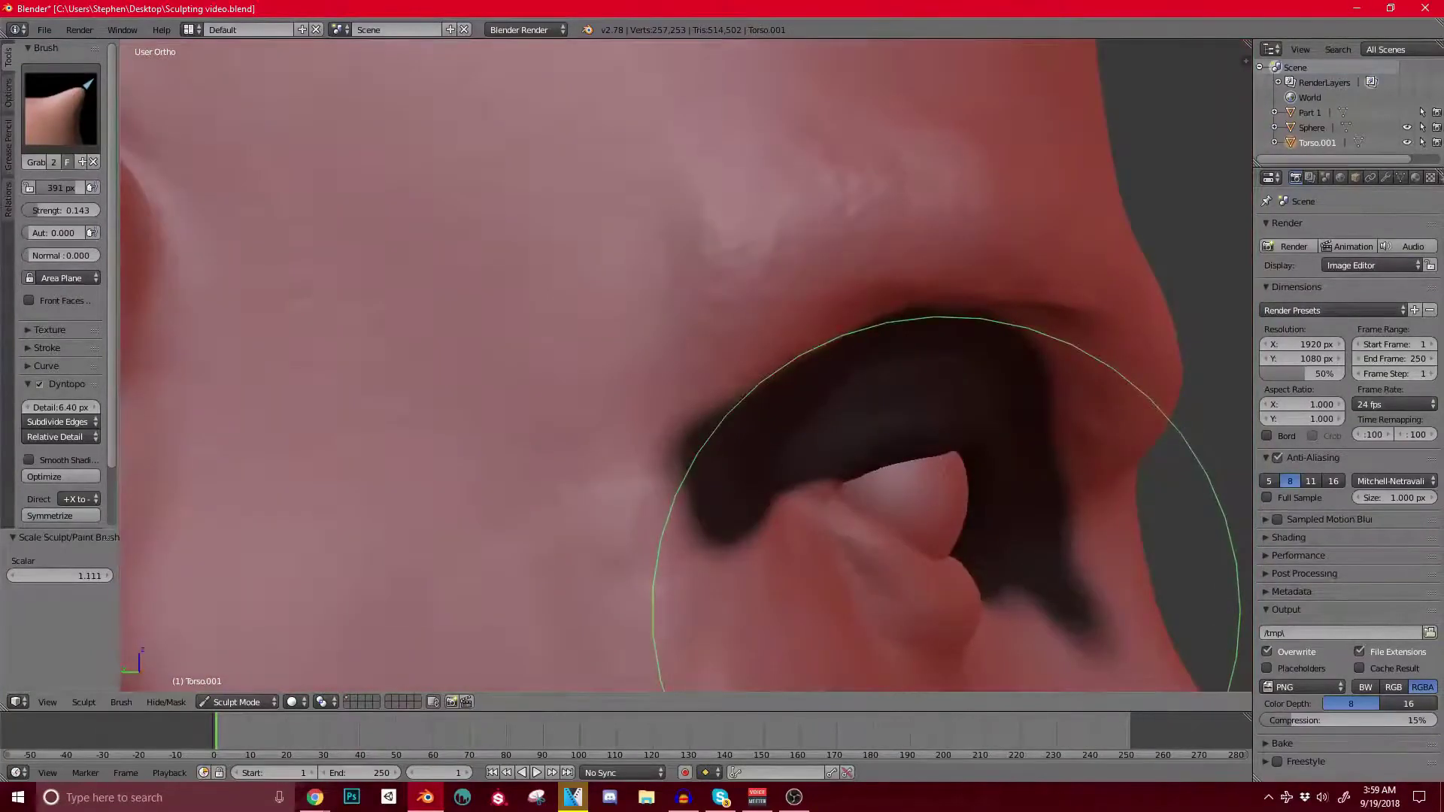
mouse_move(825, 600)
middle_down()
mouse_move(680, 487)
mouse_move(691, 549)
mouse_move(629, 549)
middle_up()
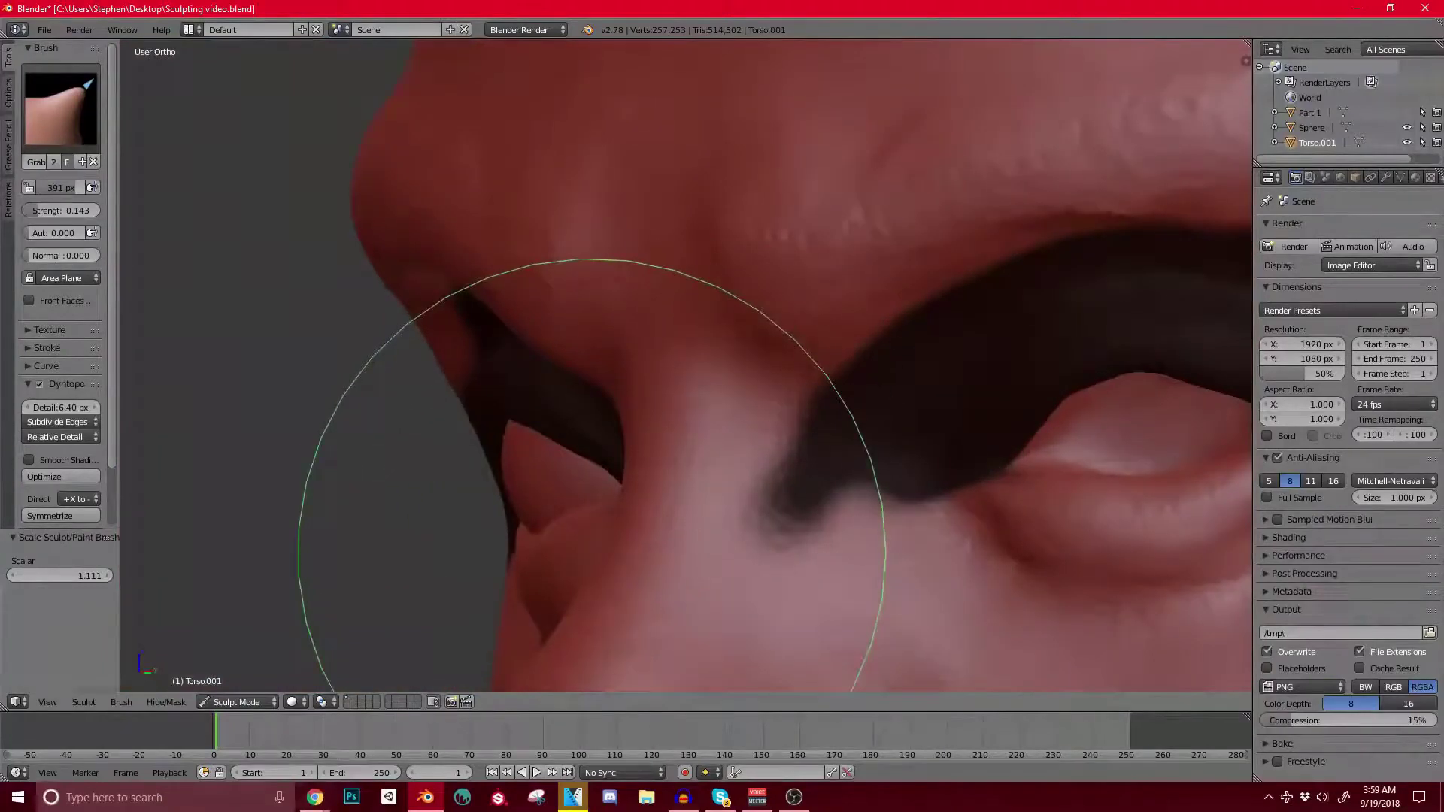
key(ctrl+z)
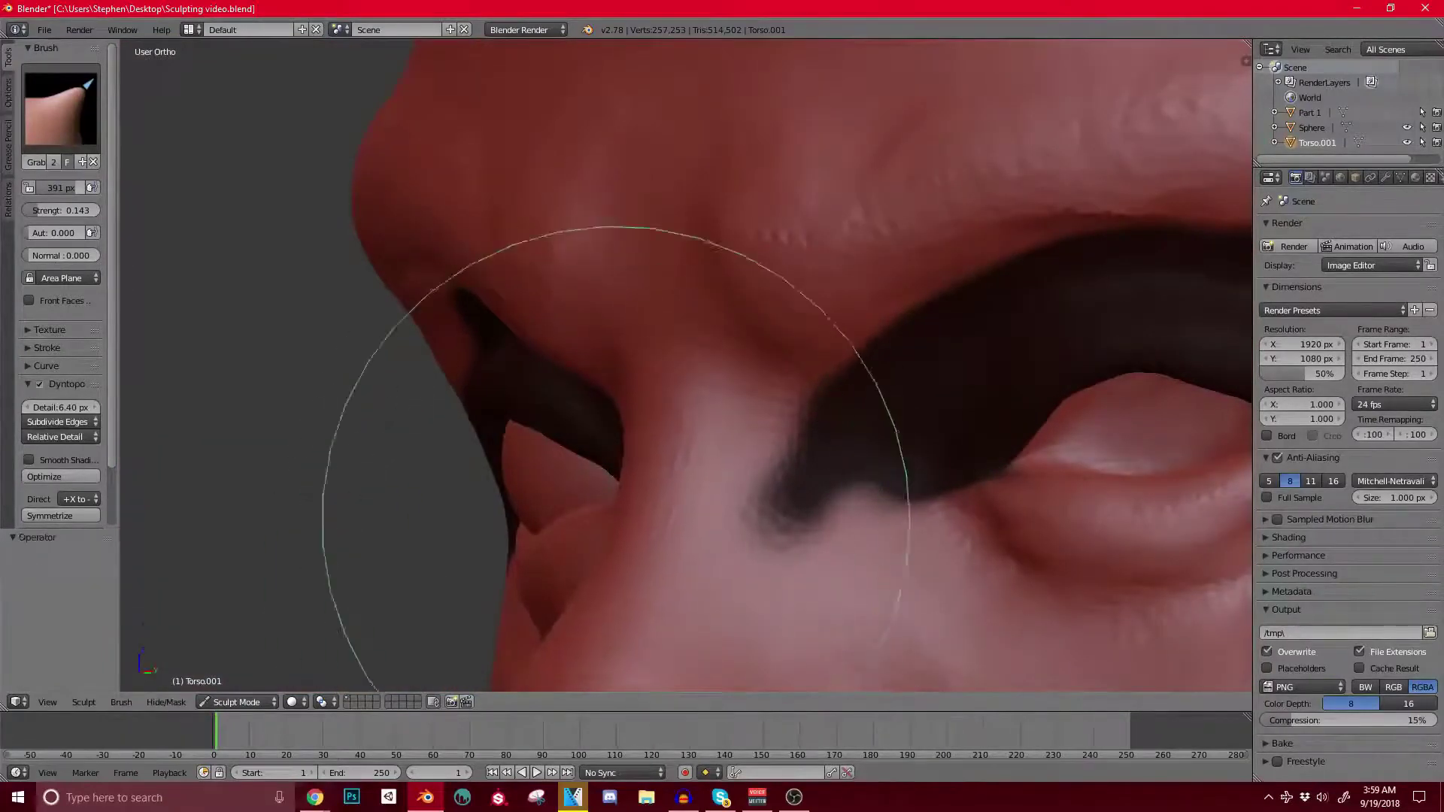
Step: Reduce the Grab brush to 205 px over the lower eyelid, seen obliquely from across the nose
middle_drag(585, 496, 716, 498)
key(bracketleft)
key(bracketleft)
key(bracketleft)
key(bracketleft)
key(bracketleft)
key(bracketleft)
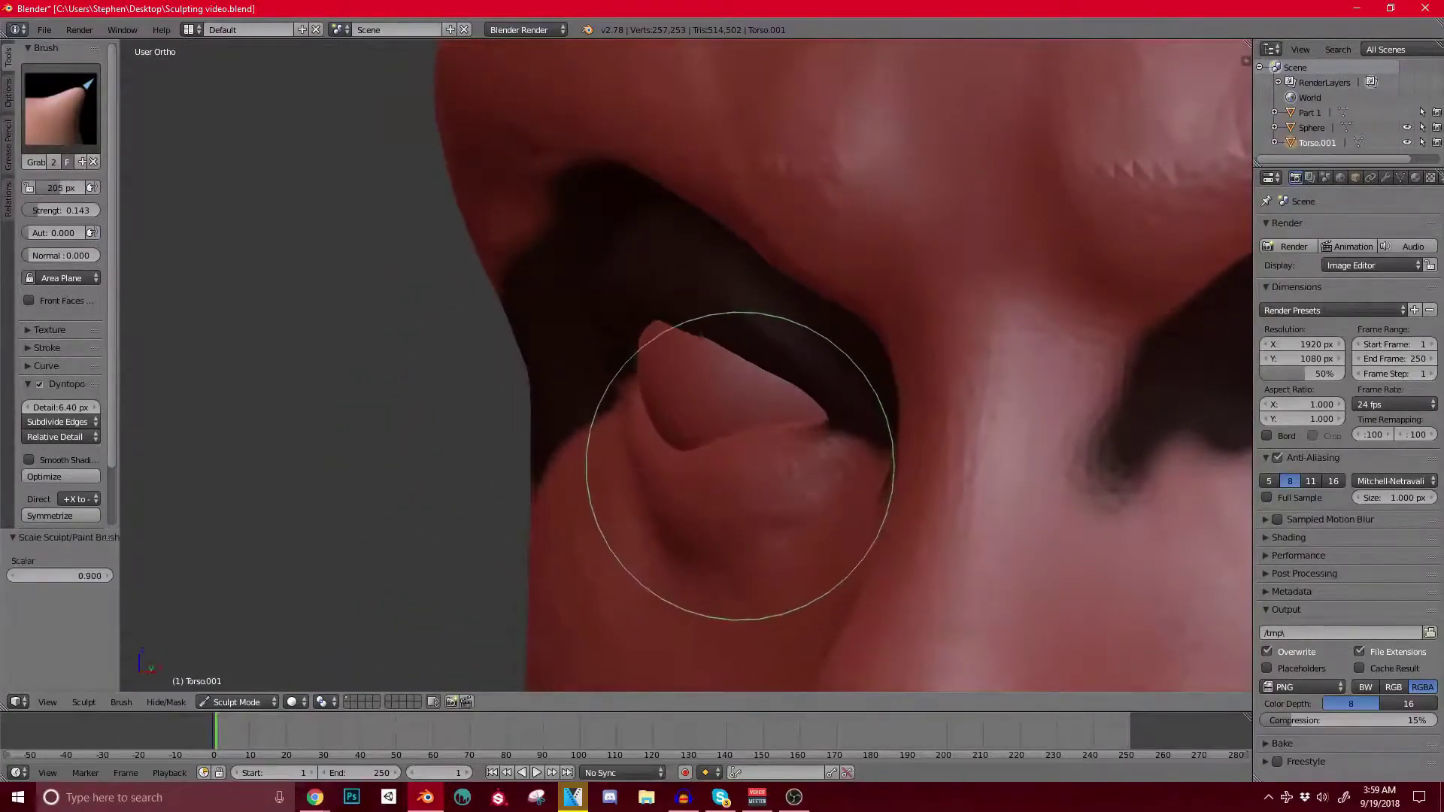
Step: Shape the lower eyelid around the eyeball with the Grab brush and clear the mask over the upper eyelid
middle_drag(740, 464, 831, 442)
scroll(887, 433, up, 1)
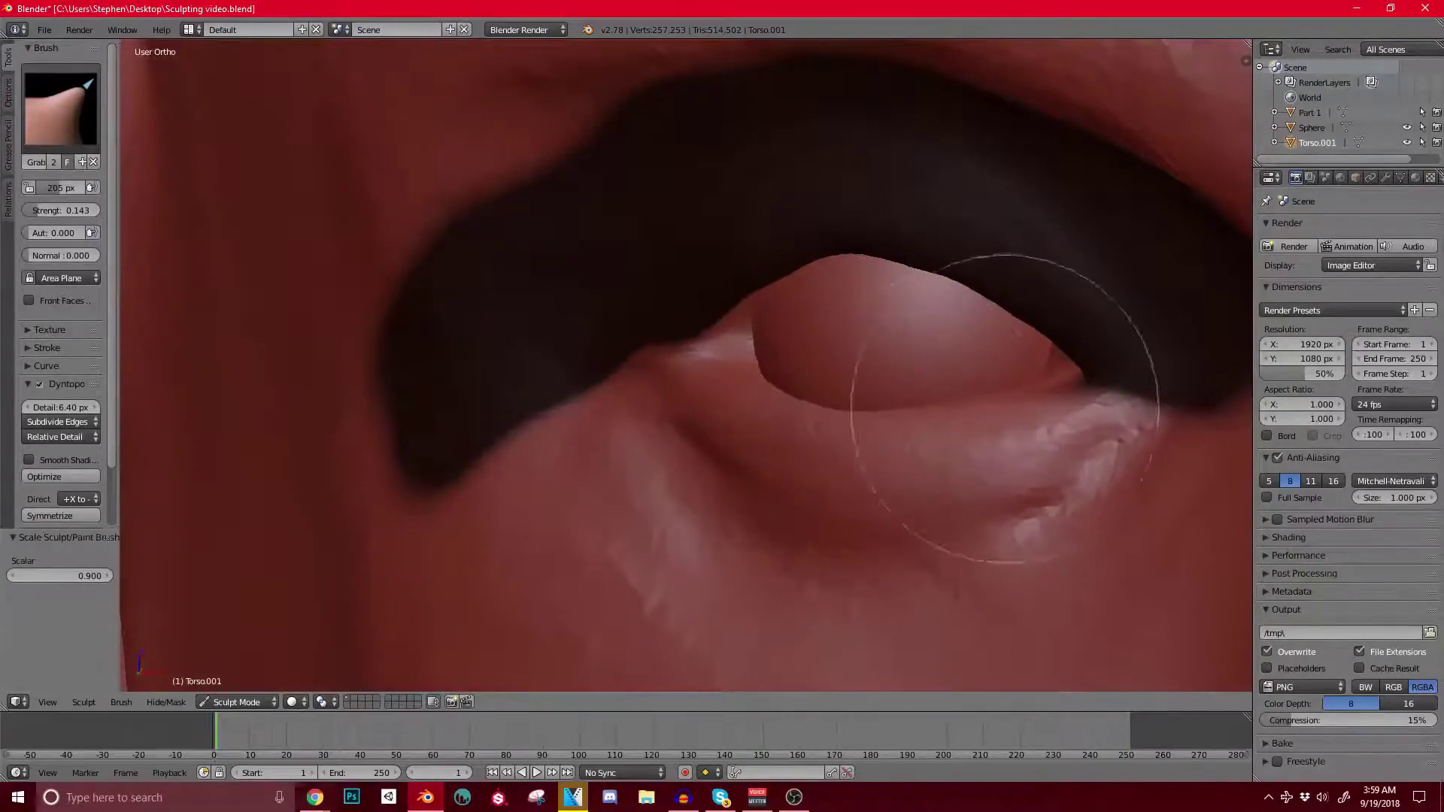
mouse_move(967, 419)
middle_down()
mouse_move(860, 442)
mouse_move(906, 326)
middle_up()
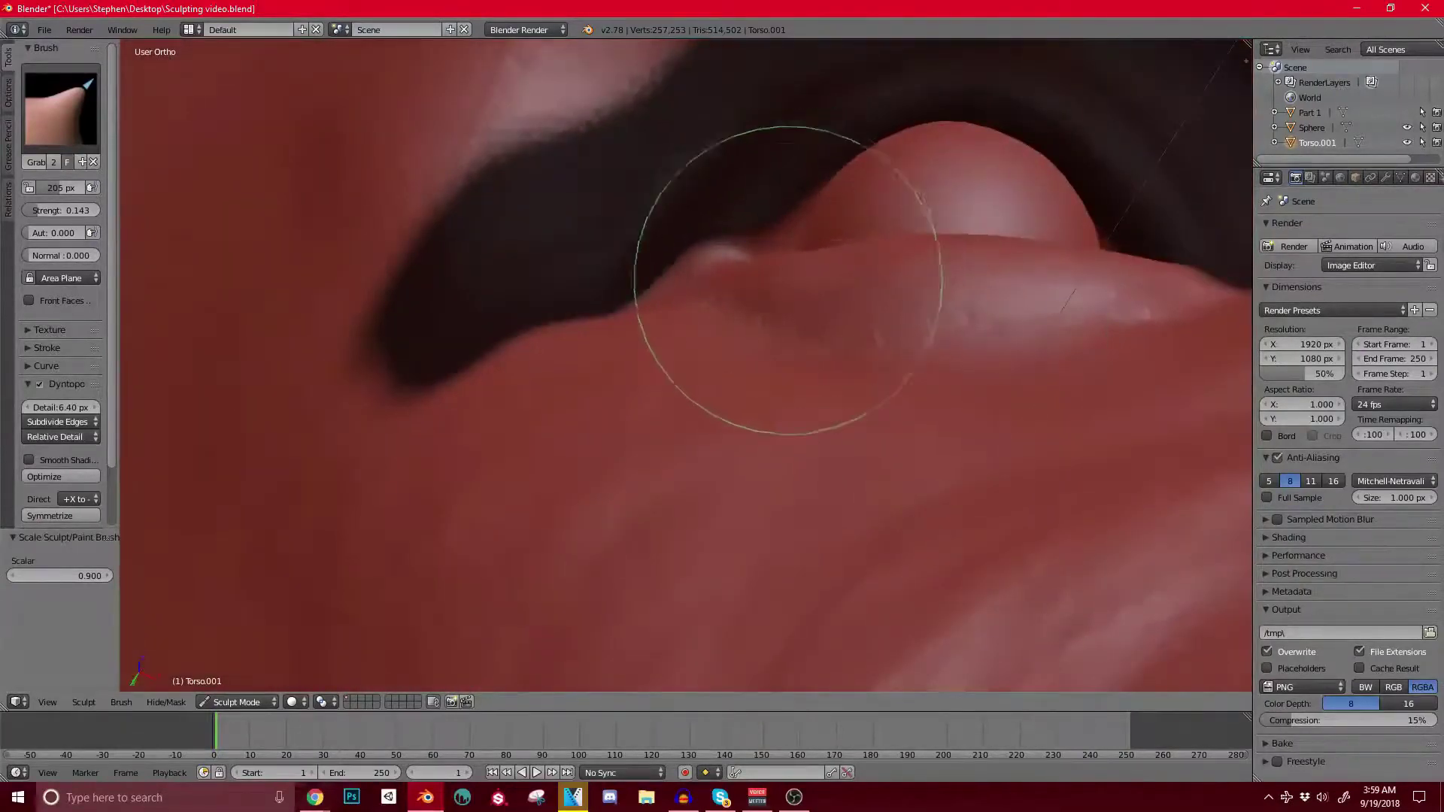
mouse_move(741, 258)
middle_down()
mouse_move(844, 290)
mouse_move(1025, 293)
middle_up()
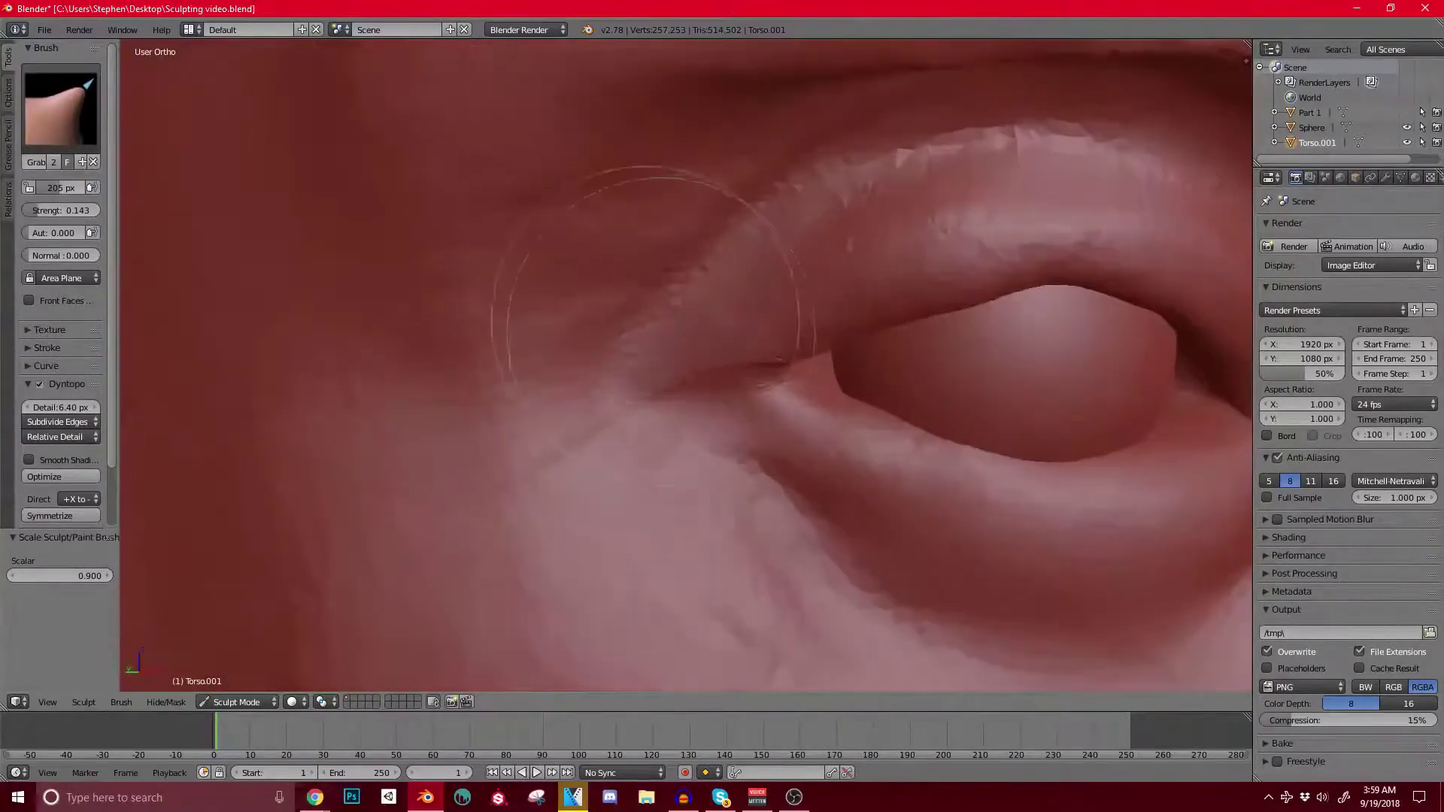
Step: Build up the eyelid surfaces and the inner eye corner with the Clay Strips brush at 60 px
click(60, 110)
click(174, 199)
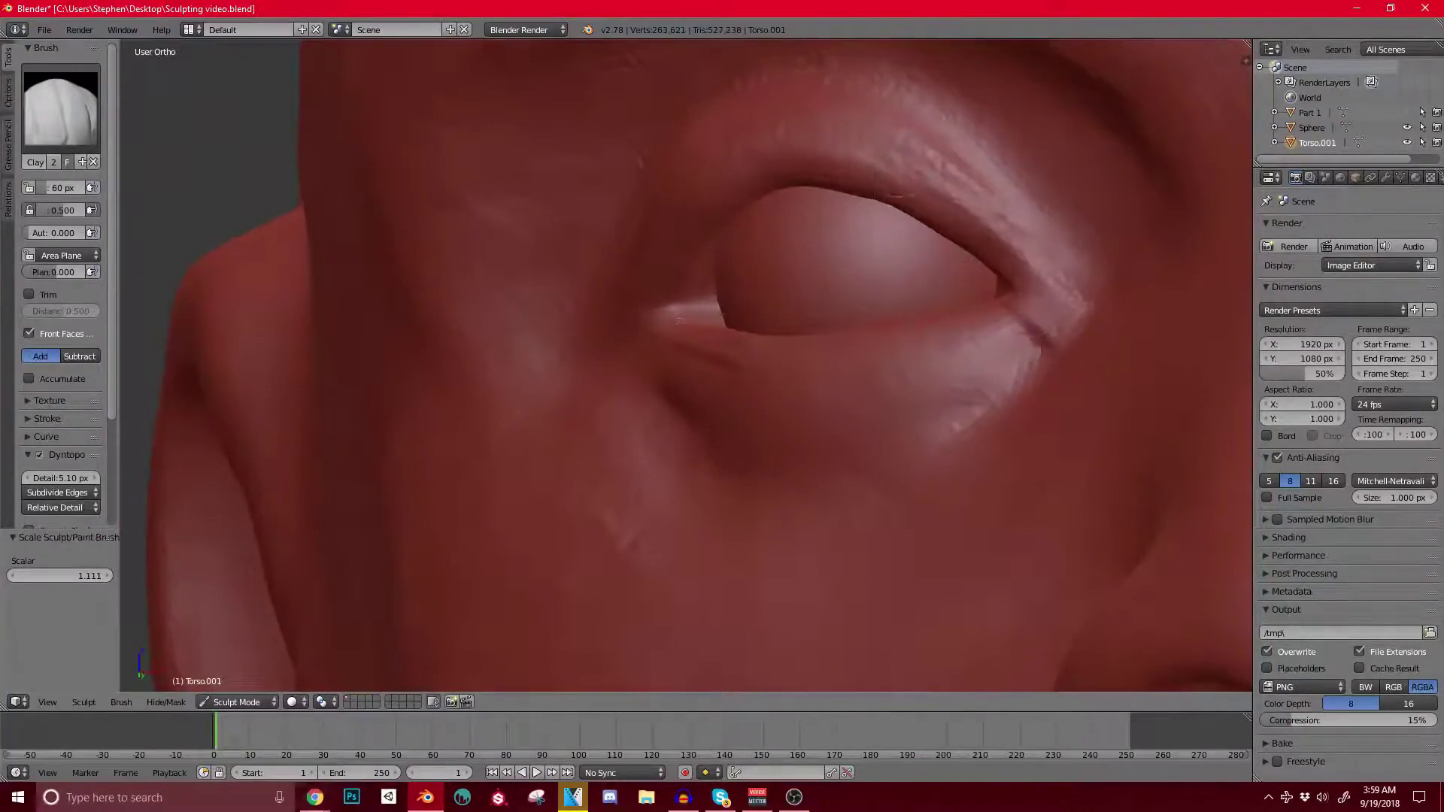
shift+middle_drag(804, 178, 775, 247)
shift+middle_drag(864, 301, 922, 410)
scroll(914, 407, down, 3)
drag(914, 414, 927, 436)
middle_drag(917, 421, 903, 482)
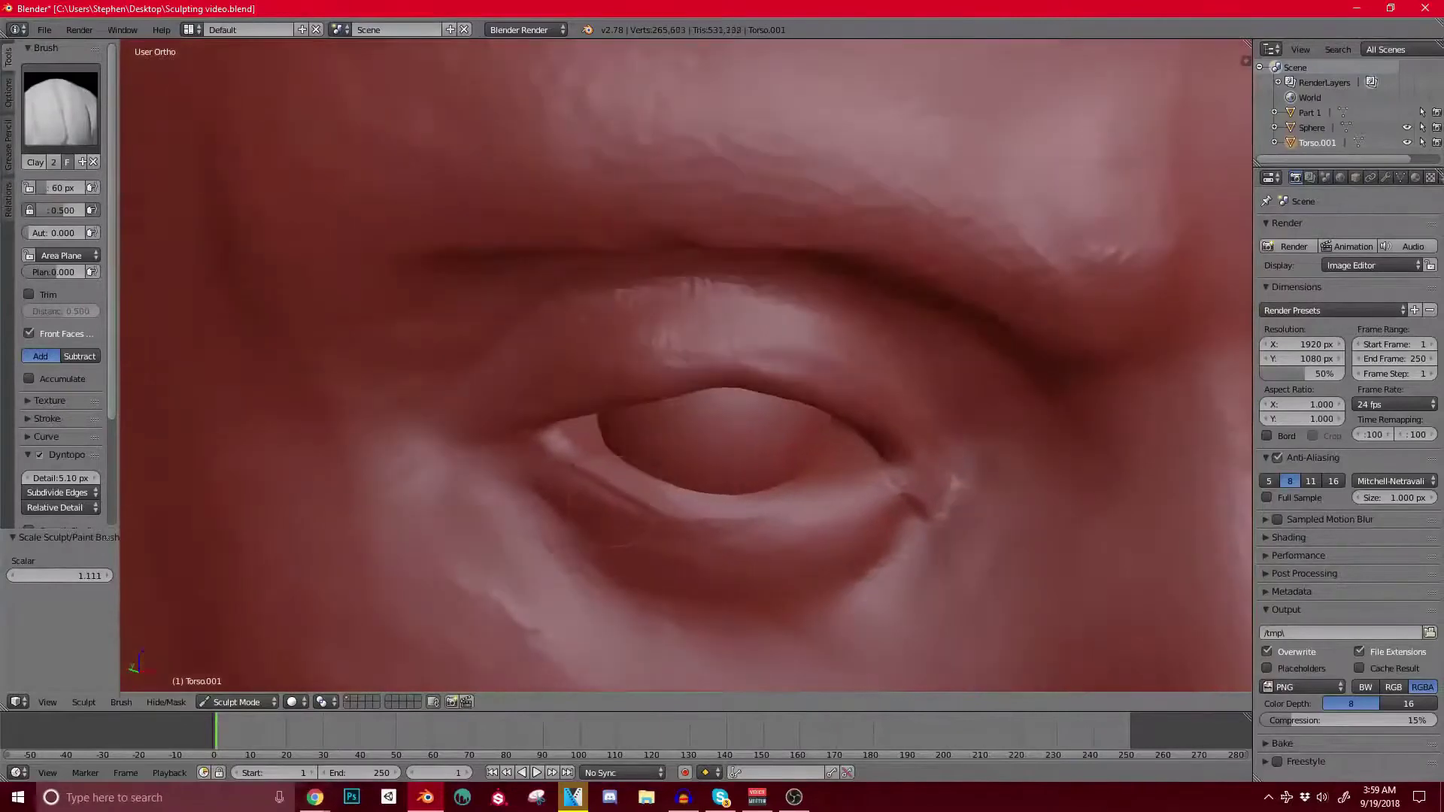
Step: Add Clay Strips strokes under the eye to define the lower eyelid folds and the inner corner crease
middle_drag(726, 444, 764, 376)
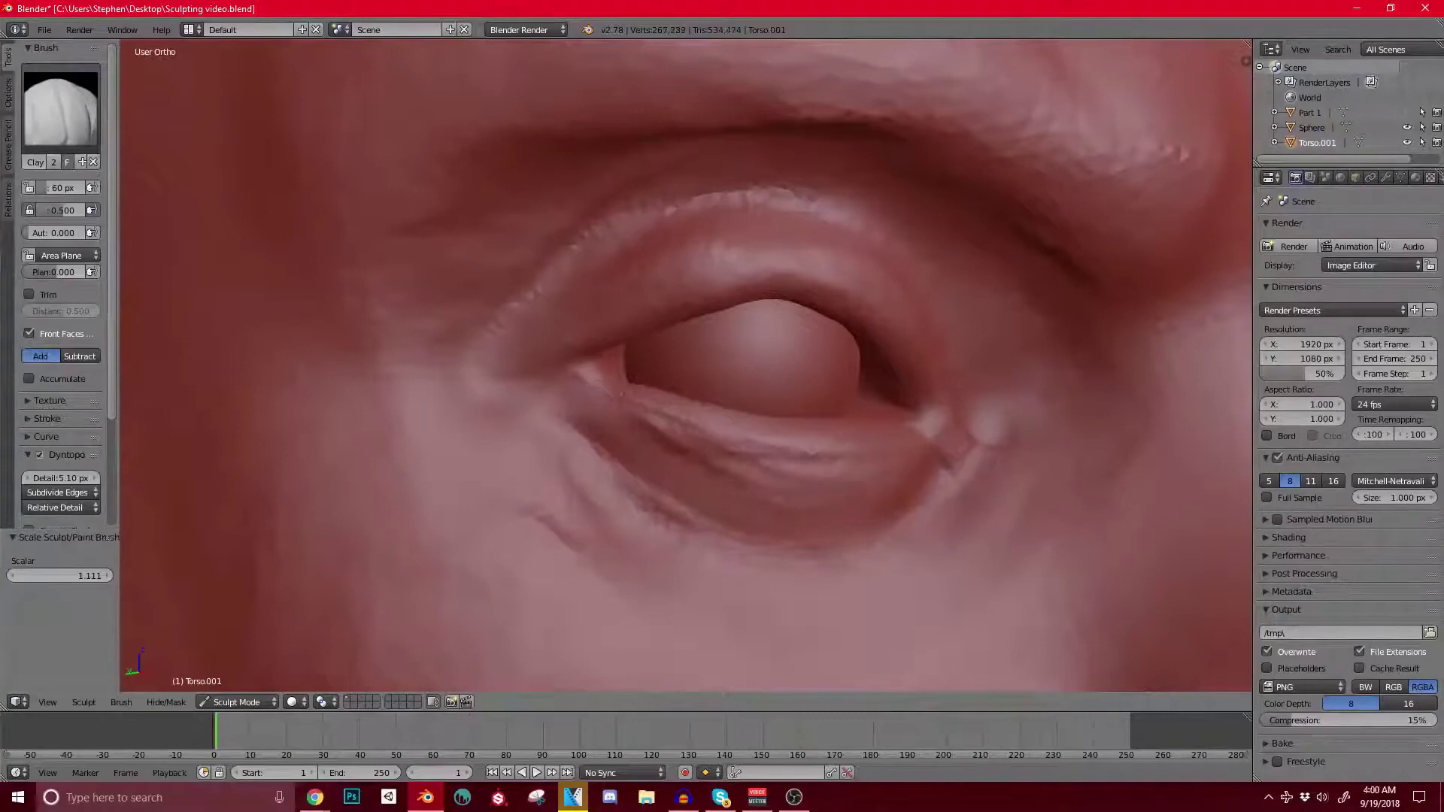
middle_drag(760, 421, 639, 339)
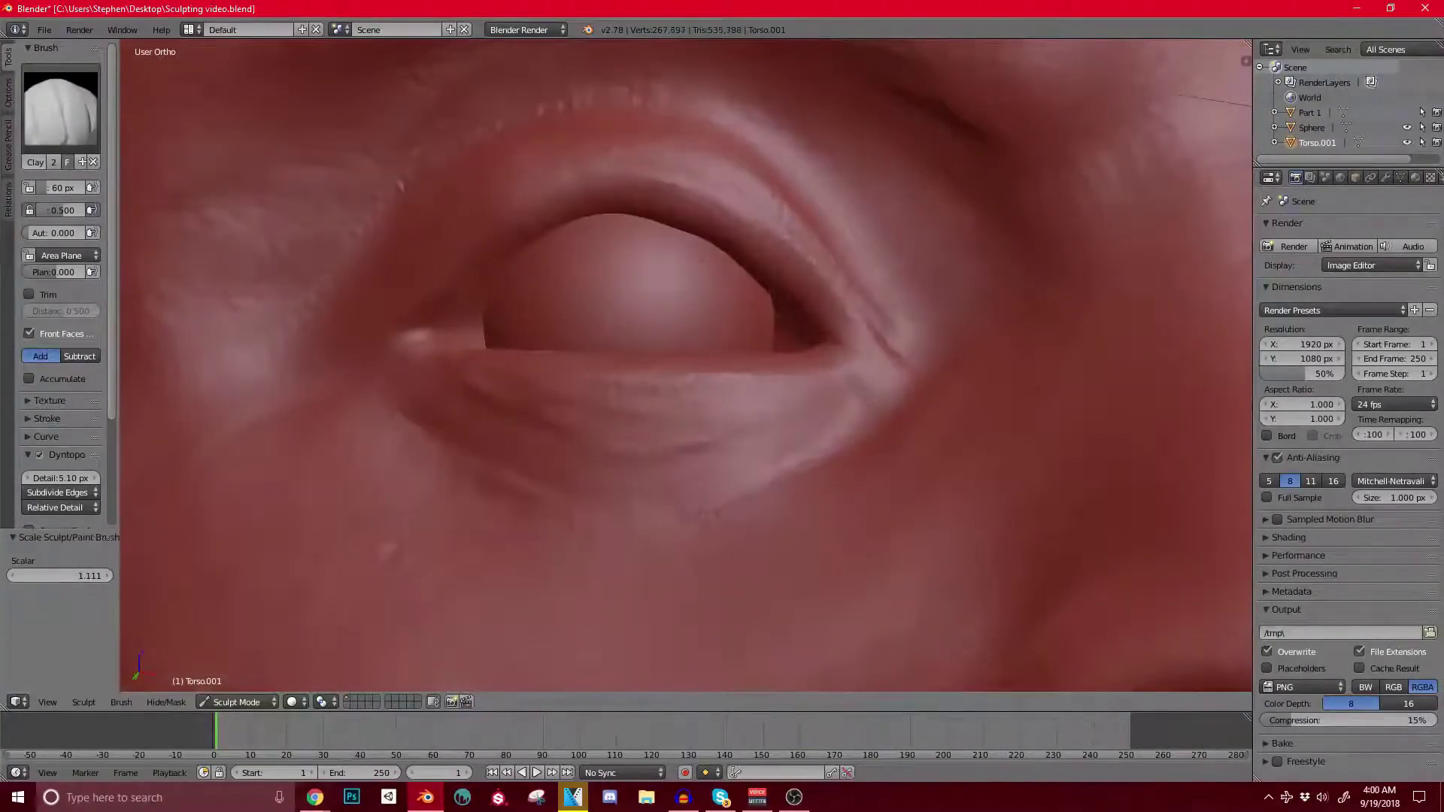
mouse_move(677, 376)
middle_down()
mouse_move(730, 406)
mouse_move(677, 361)
middle_up()
scroll(686, 366, down, 2)
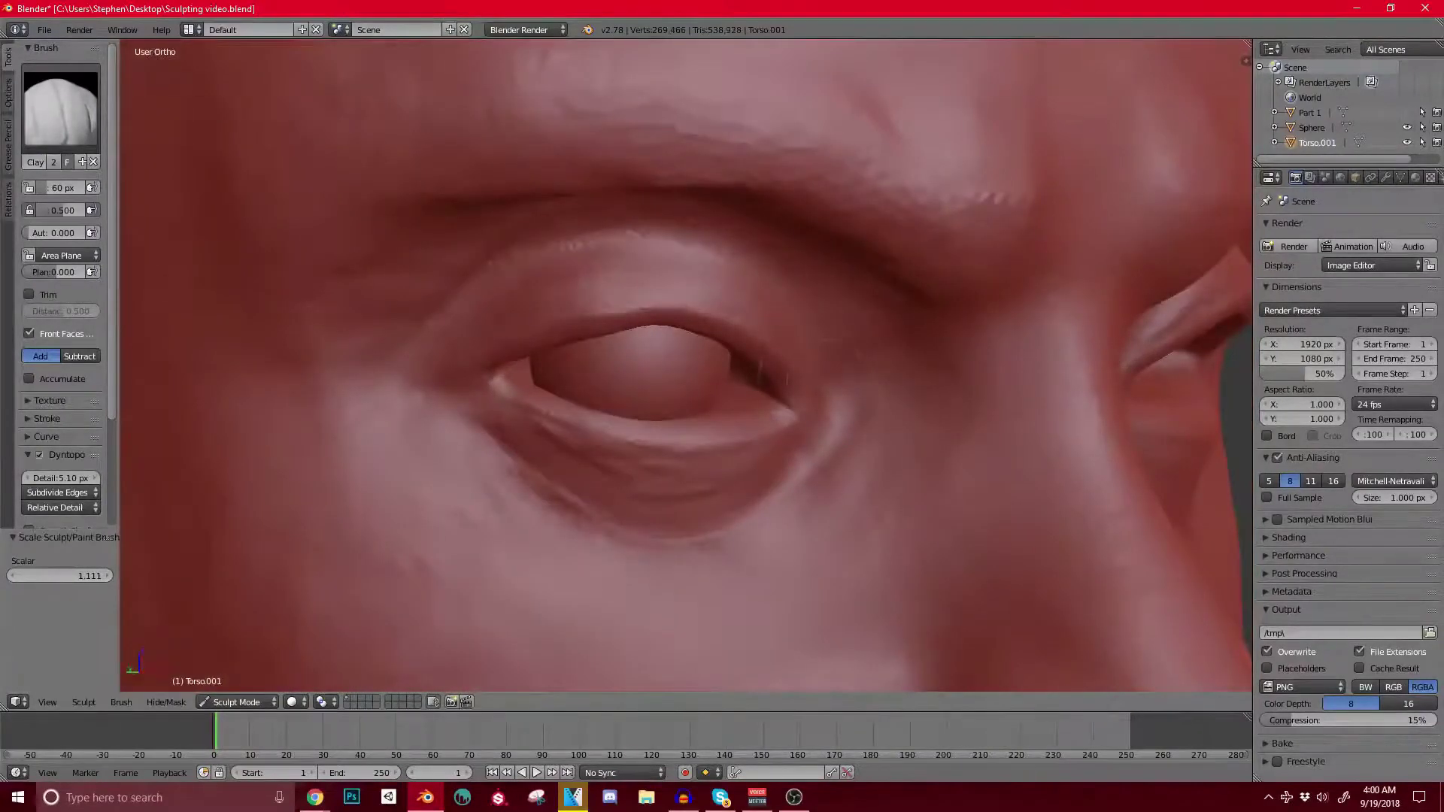
Step: Adjust the outer corner of the eye with the Grab brush and enlarge the brush to 167 px
middle_drag(832, 385, 754, 422)
scroll(455, 439, down, 4)
middle_drag(456, 440, 591, 380)
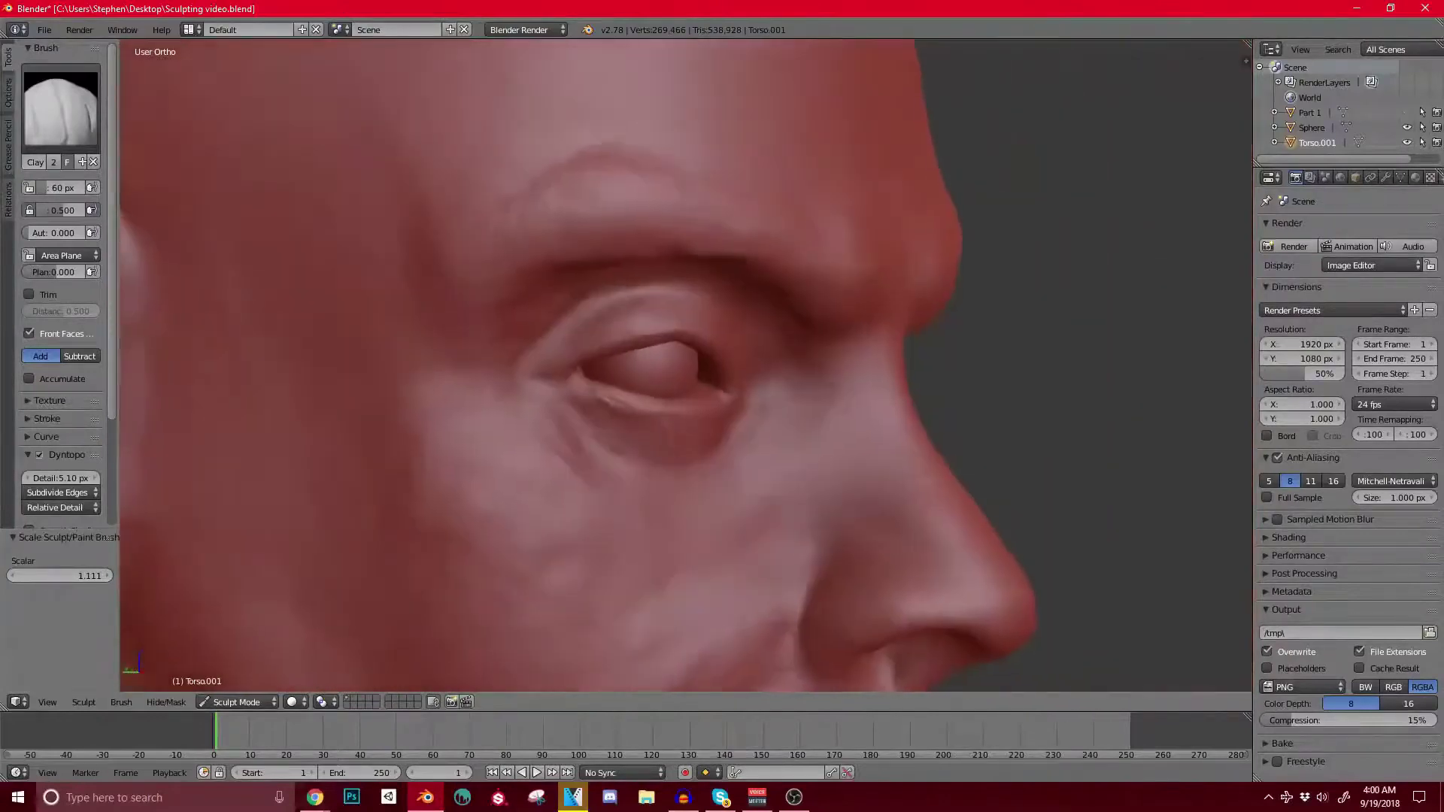
scroll(591, 379, up, 1)
key(g)
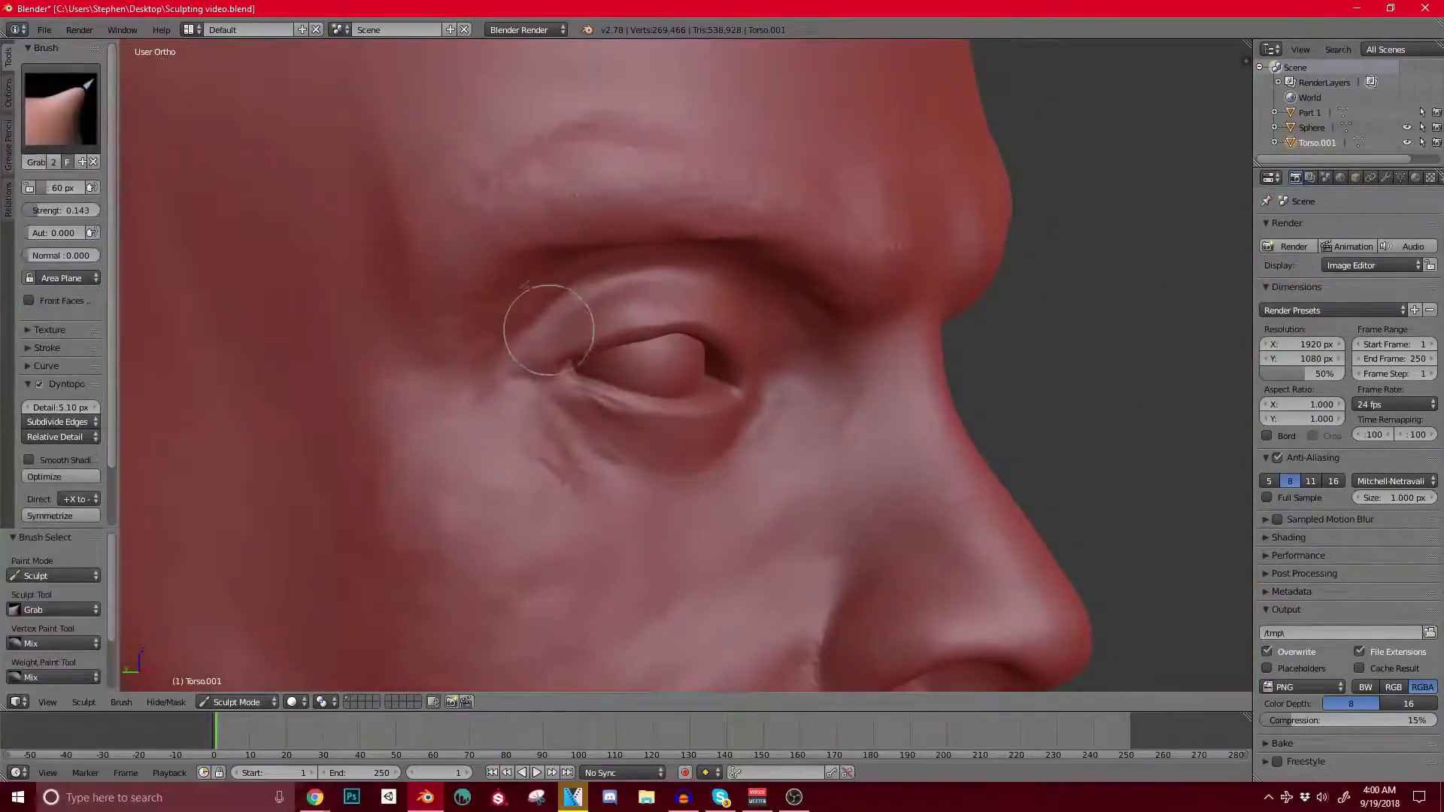
key(bracketright)
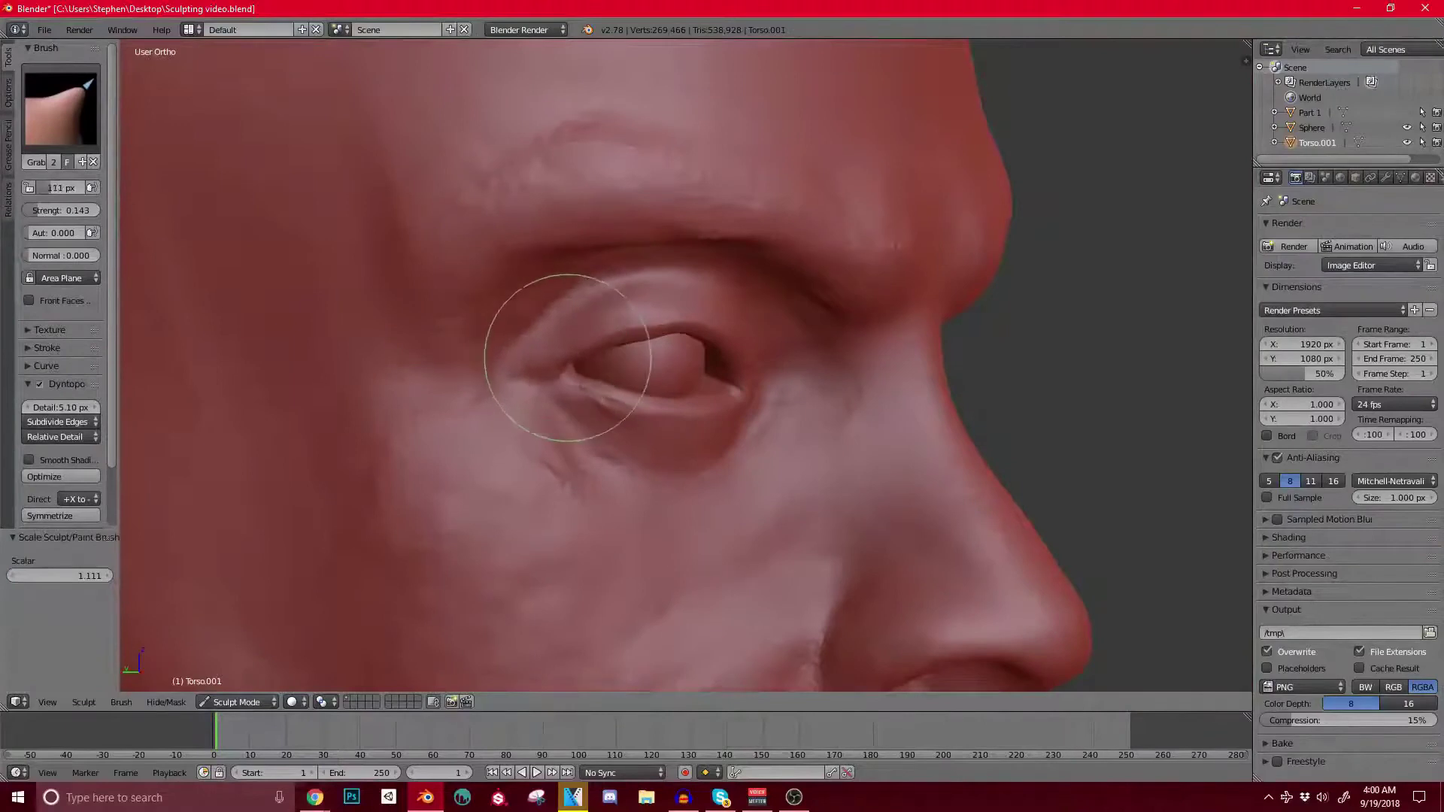
key(f)
click(644, 407)
Step: Refine the curve of the upper and lower eyelids around the eyeball with the 167 px Grab brush
middle_drag(643, 407, 580, 345)
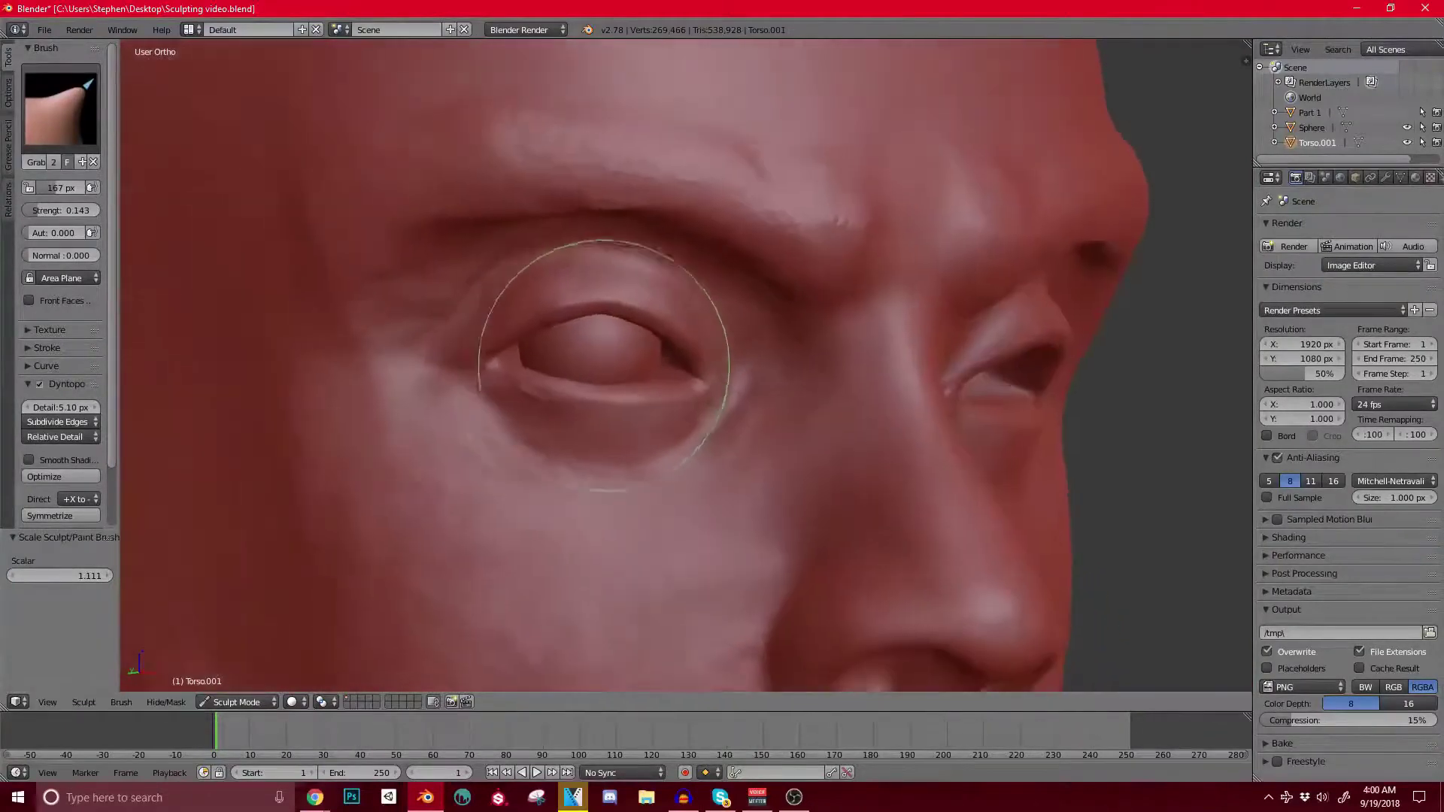
scroll(602, 335, up, 1)
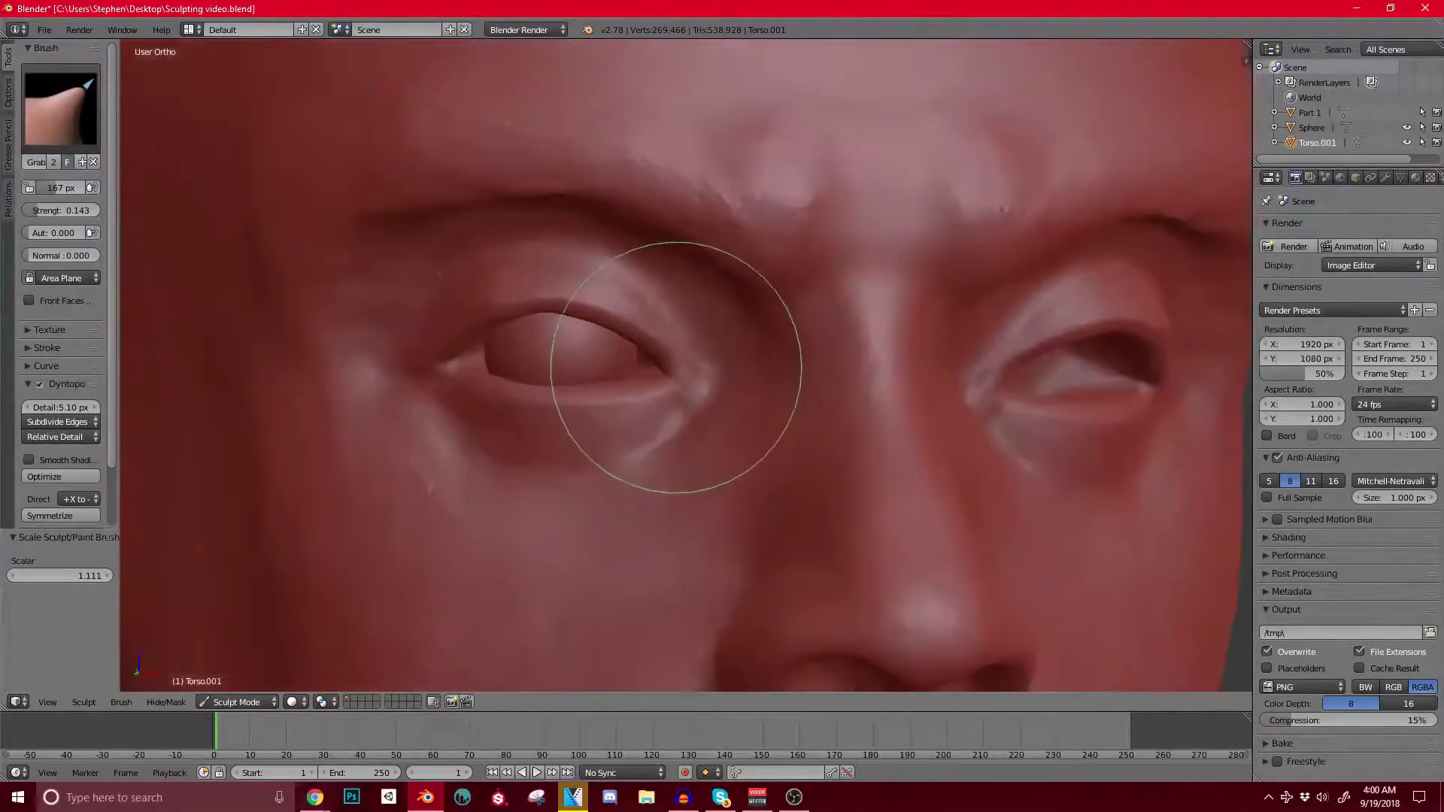
middle_drag(671, 354, 709, 412)
scroll(726, 410, down, 2)
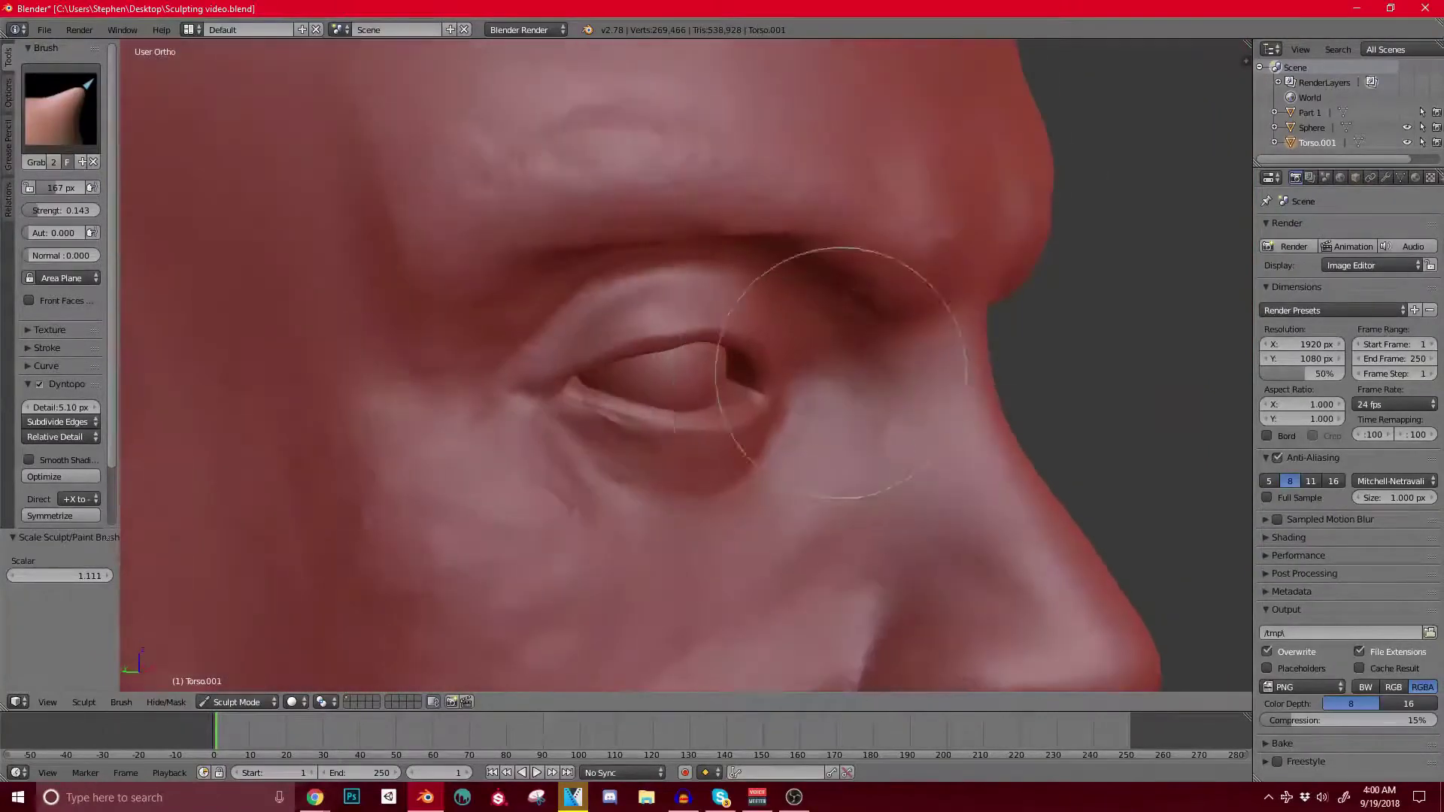
middle_drag(789, 452, 629, 403)
scroll(818, 301, up, 5)
scroll(752, 312, up, 2)
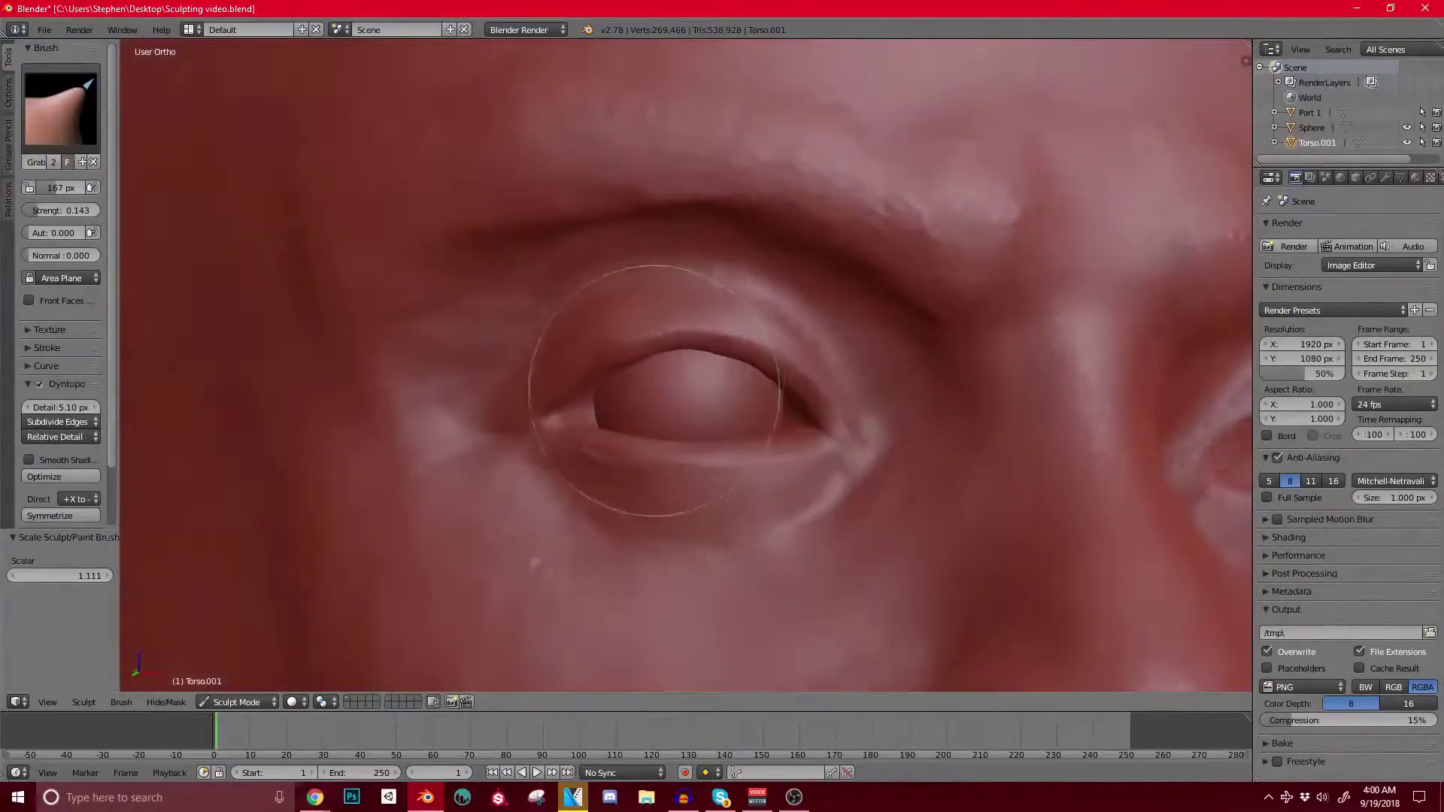
scroll(624, 384, up, 1)
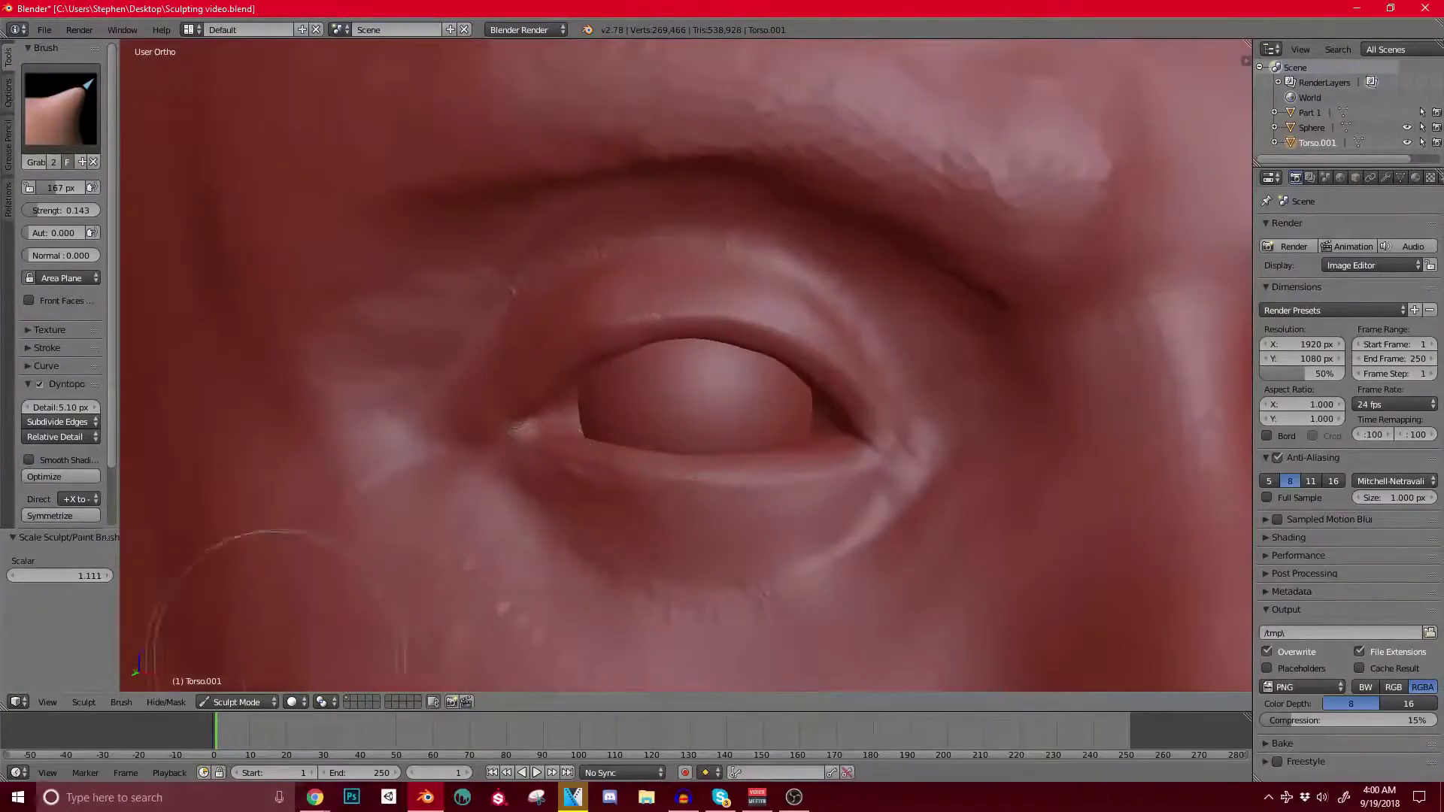
Step: Switch to Object Mode, select the eyeball sphere and move it -0.003 along the Y axis
click(236, 701)
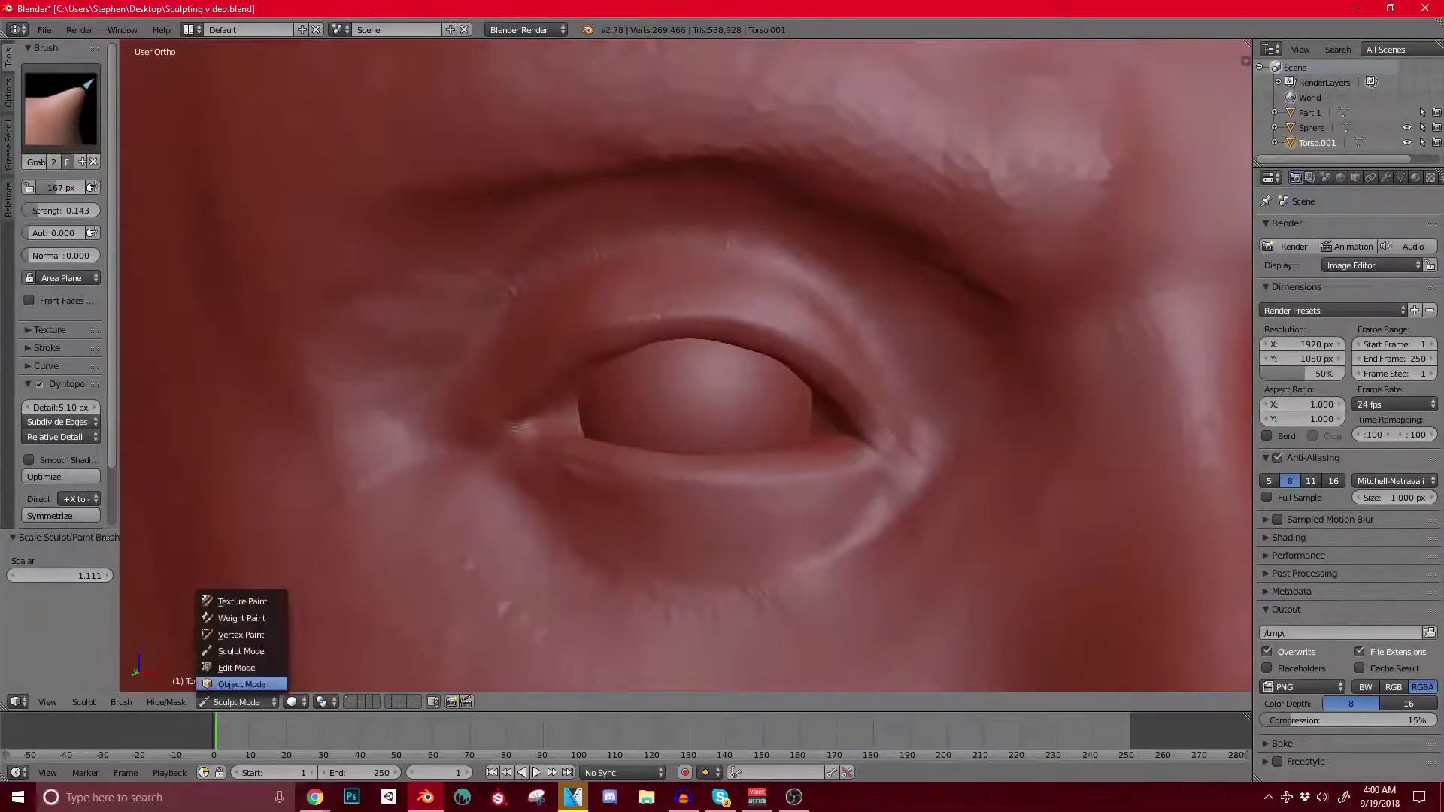
click(243, 685)
right_click(681, 399)
scroll(681, 398, down, 3)
mouse_move(681, 399)
middle_down()
mouse_move(779, 391)
mouse_move(707, 339)
mouse_move(835, 376)
mouse_move(628, 331)
middle_up()
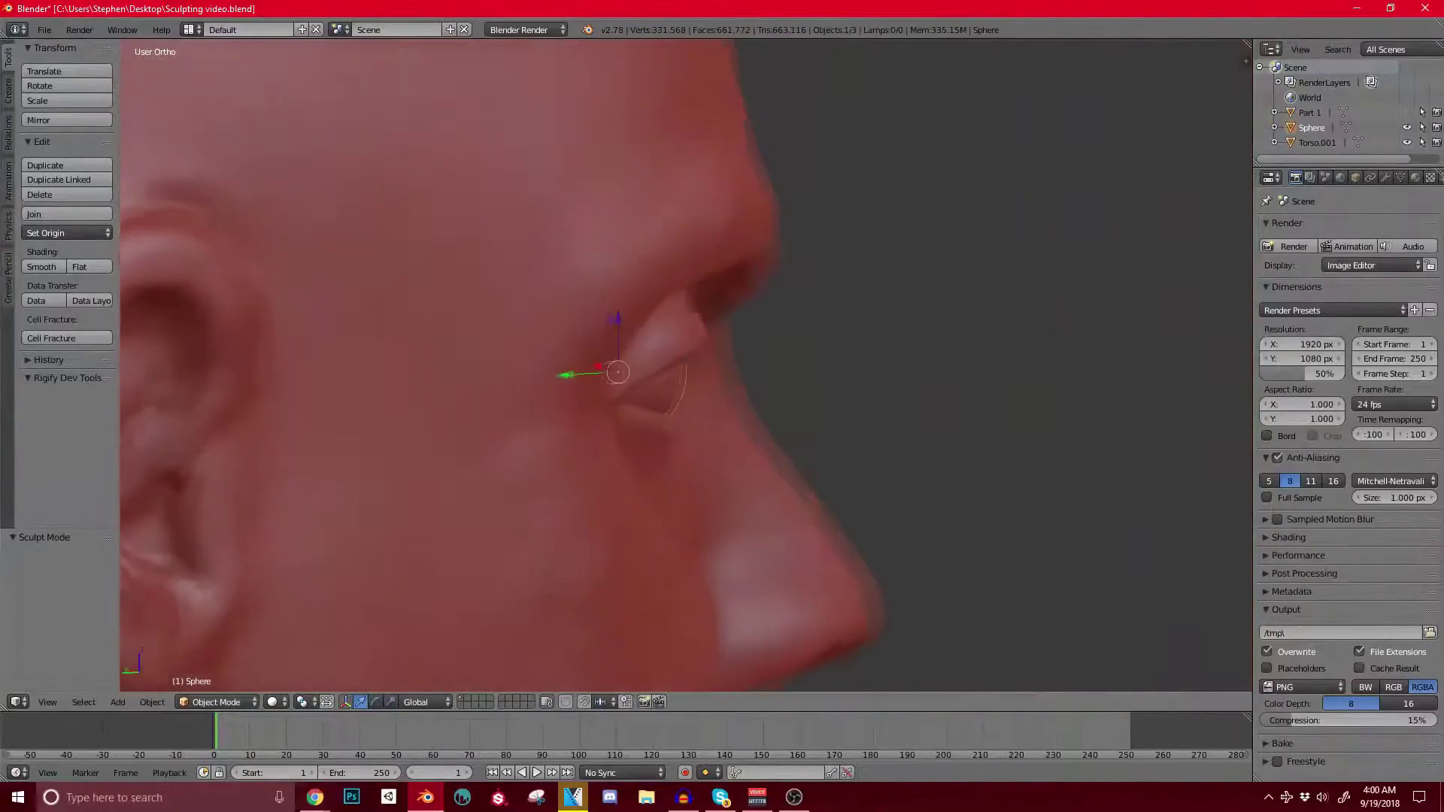
scroll(632, 339, up, 2)
scroll(677, 361, down, 2)
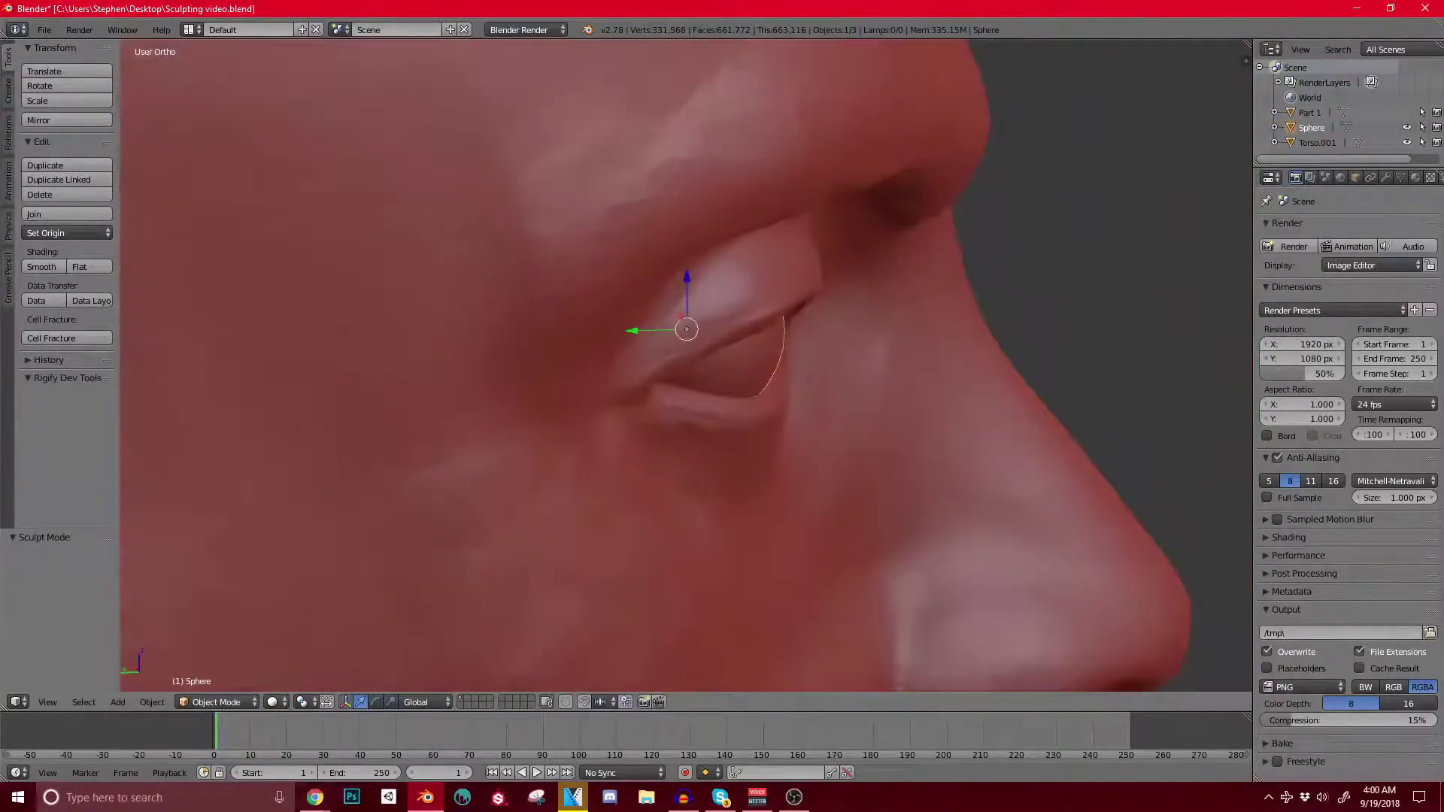
key(g)
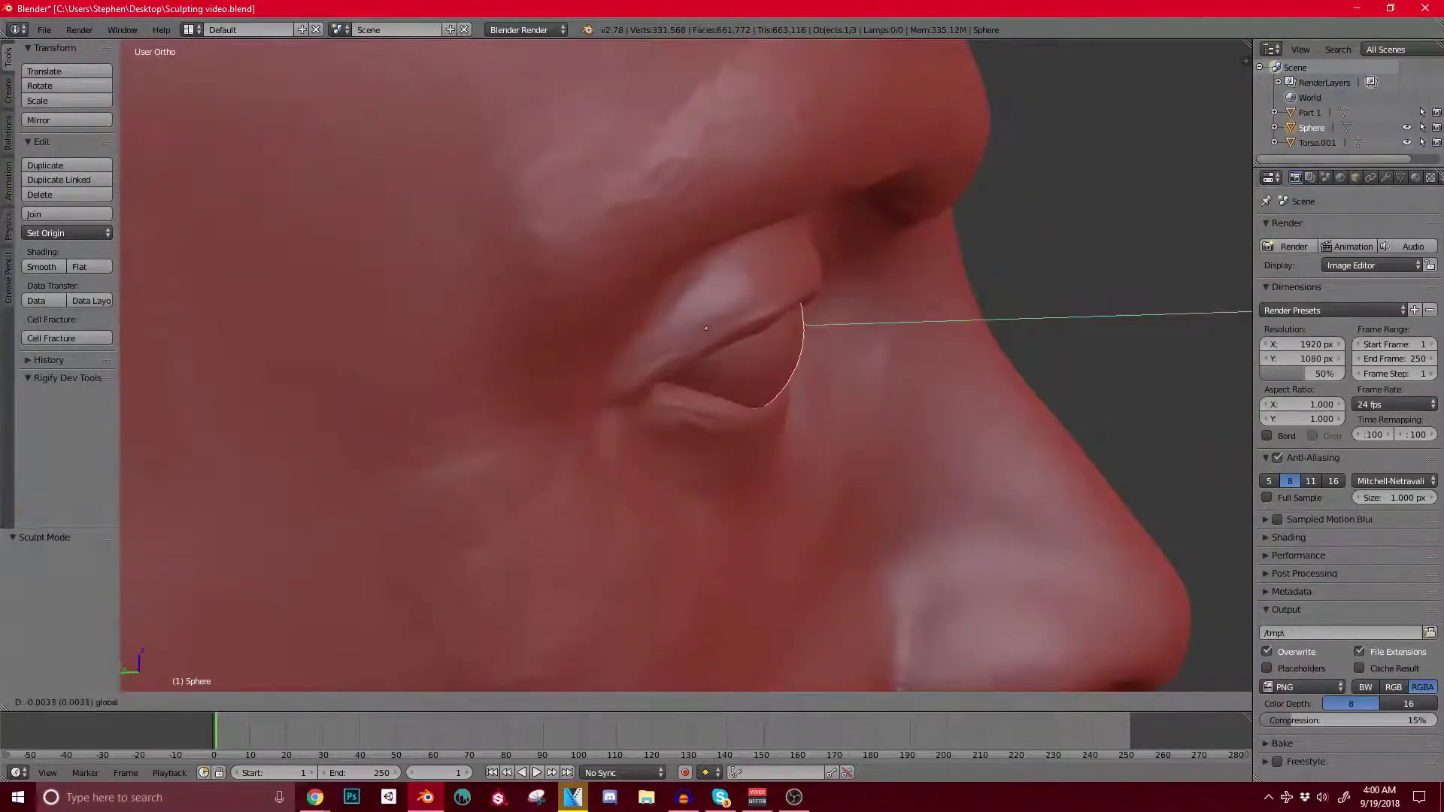
drag(653, 331, 657, 331)
Step: Scale the eyeball sphere up uniformly by a factor of 1.346
middle_drag(658, 331, 557, 342)
scroll(557, 342, up, 1)
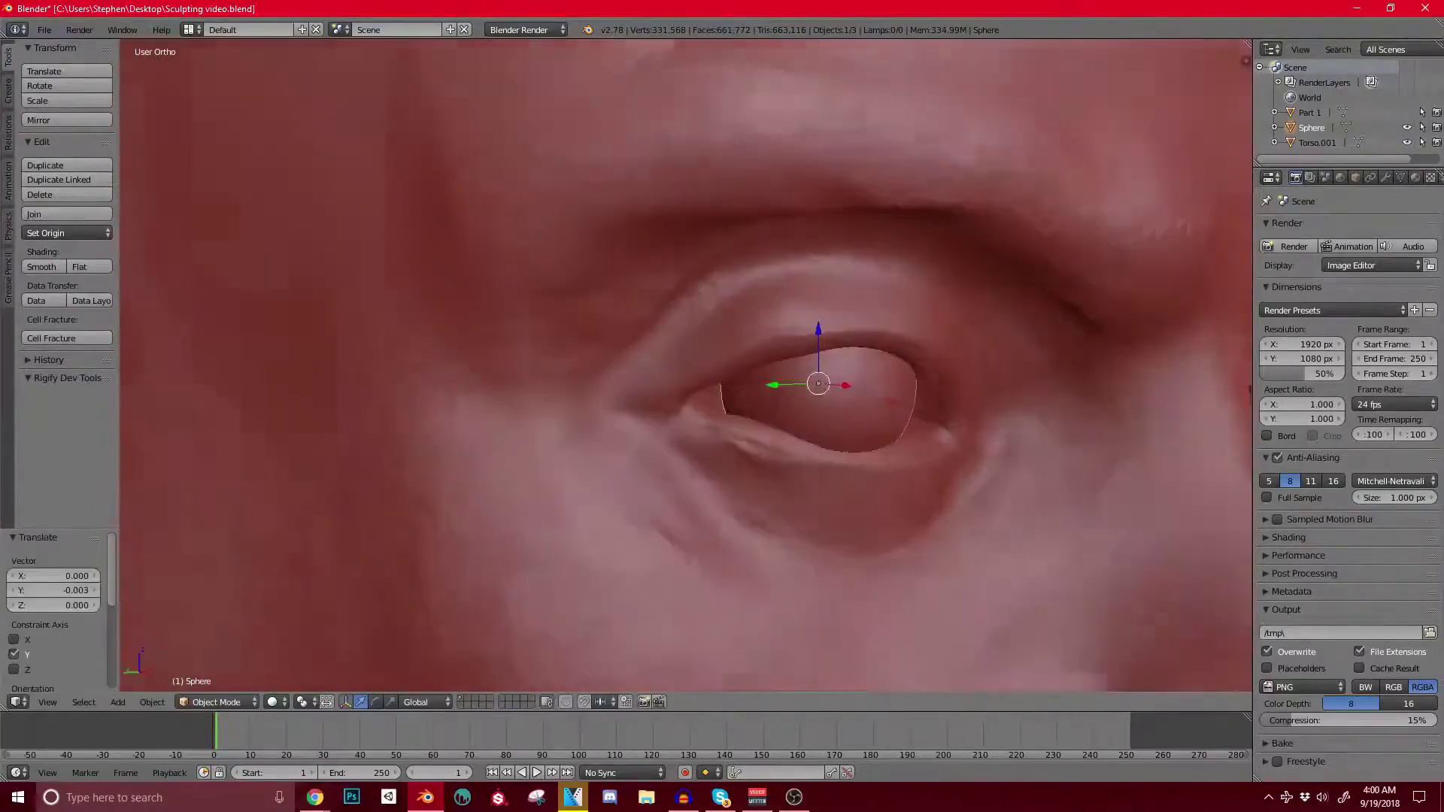
key(s)
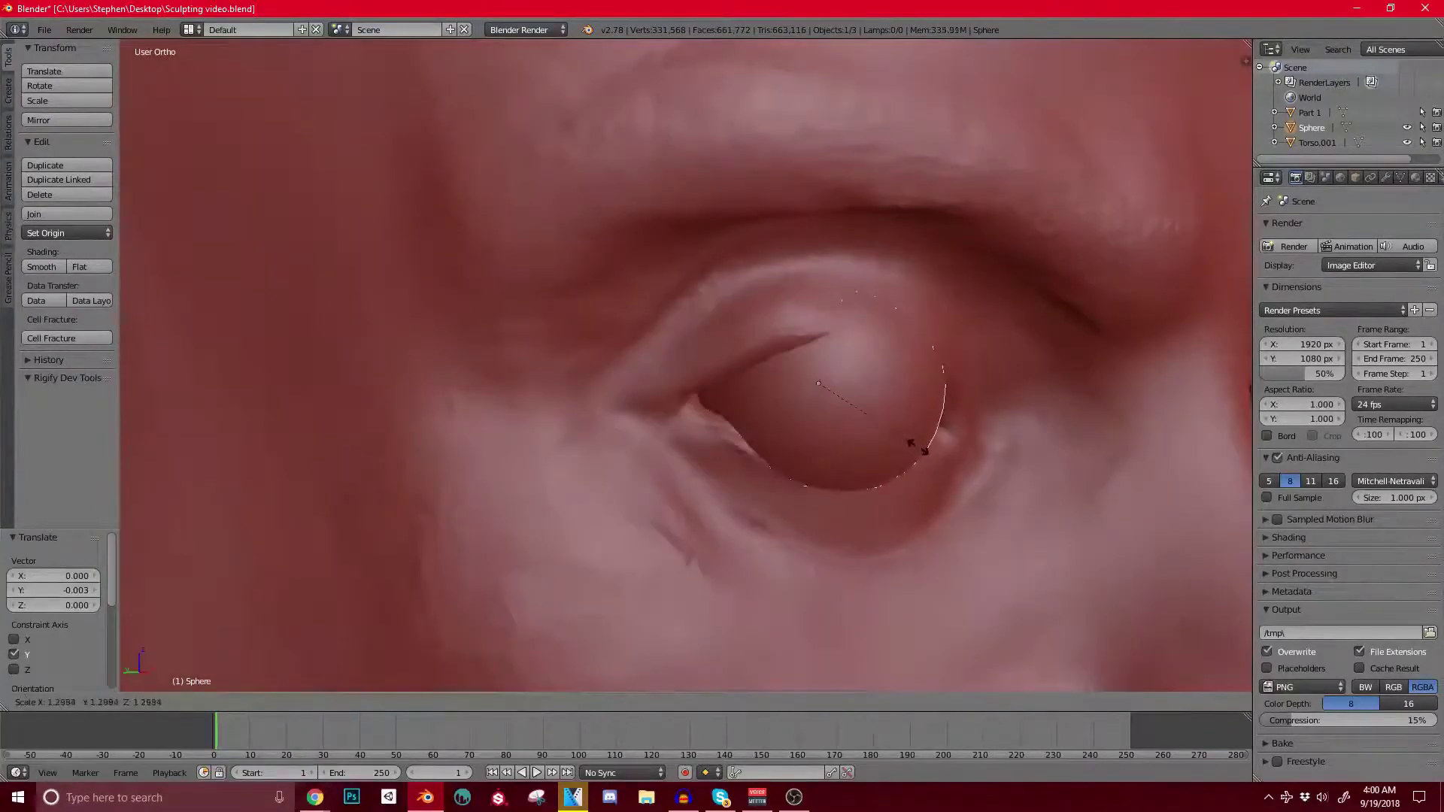
click(916, 443)
Step: Push the enlarged eyeball back into the socket by moving it 0.007 along the Y axis
middle_drag(916, 443, 1053, 444)
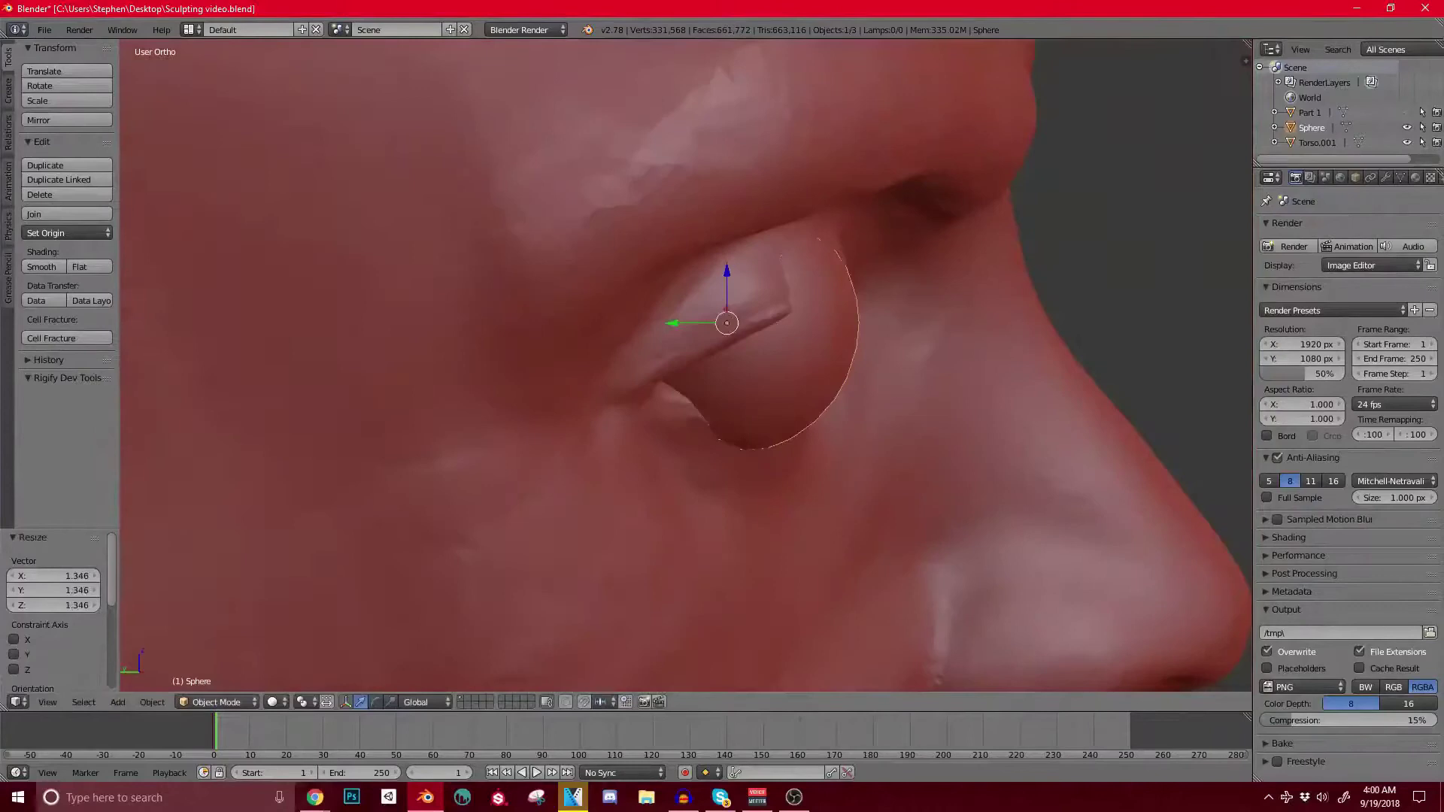
key(g)
key(y)
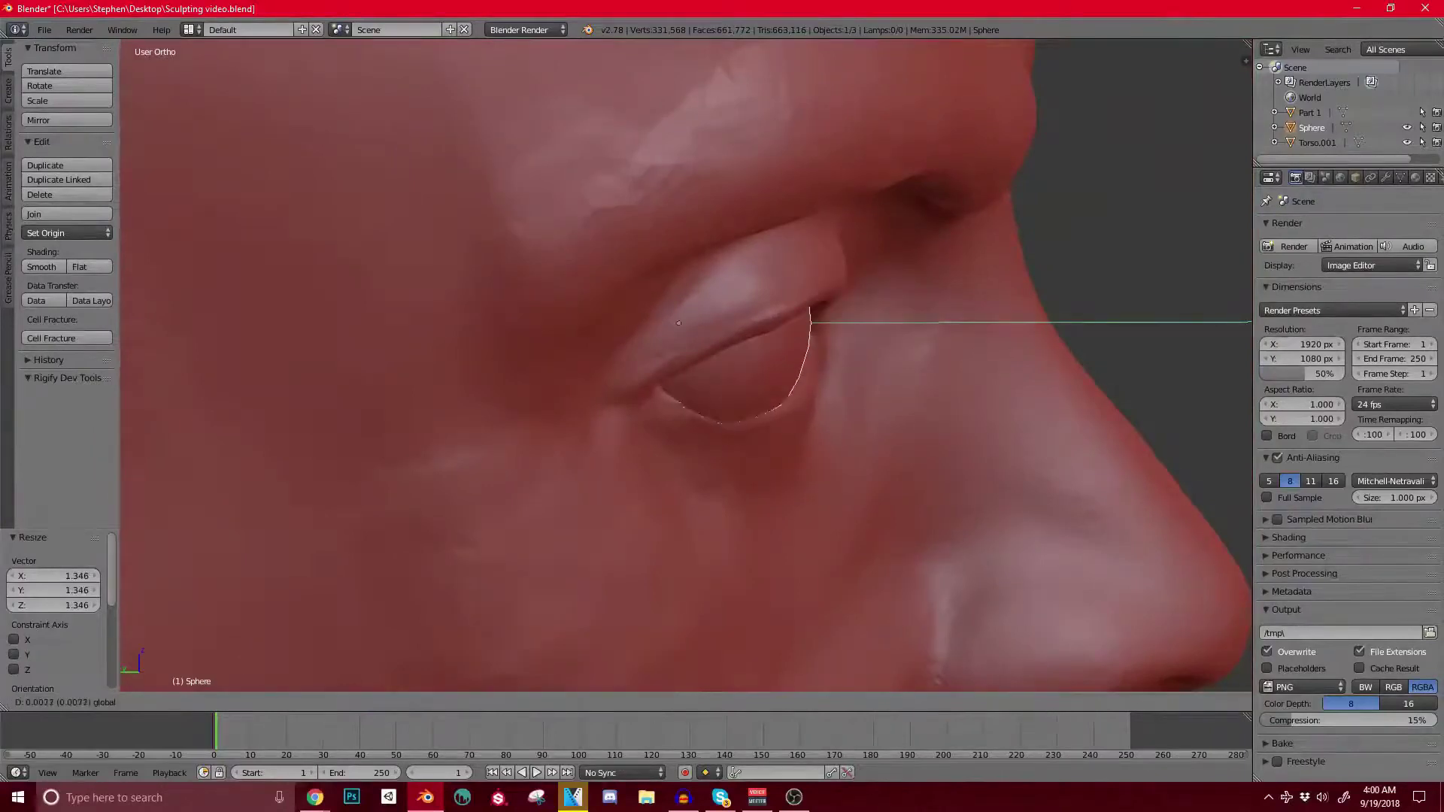
click(977, 421)
Step: Shift the eyeball sideways along the X axis to fit between the eyelids, and deselect it
middle_drag(978, 421, 835, 429)
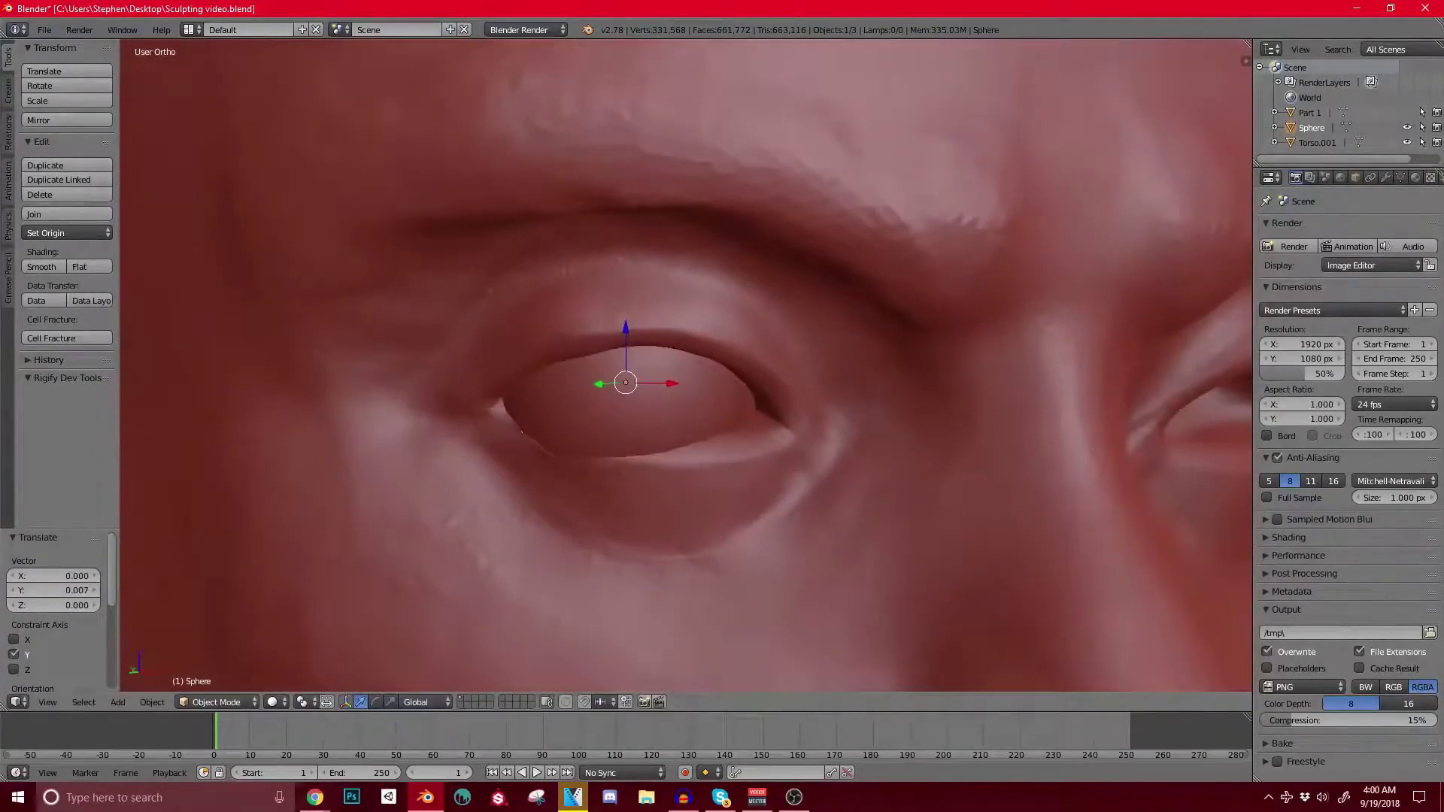
key(g)
key(x)
click(752, 421)
key(a)
scroll(752, 421, down, 8)
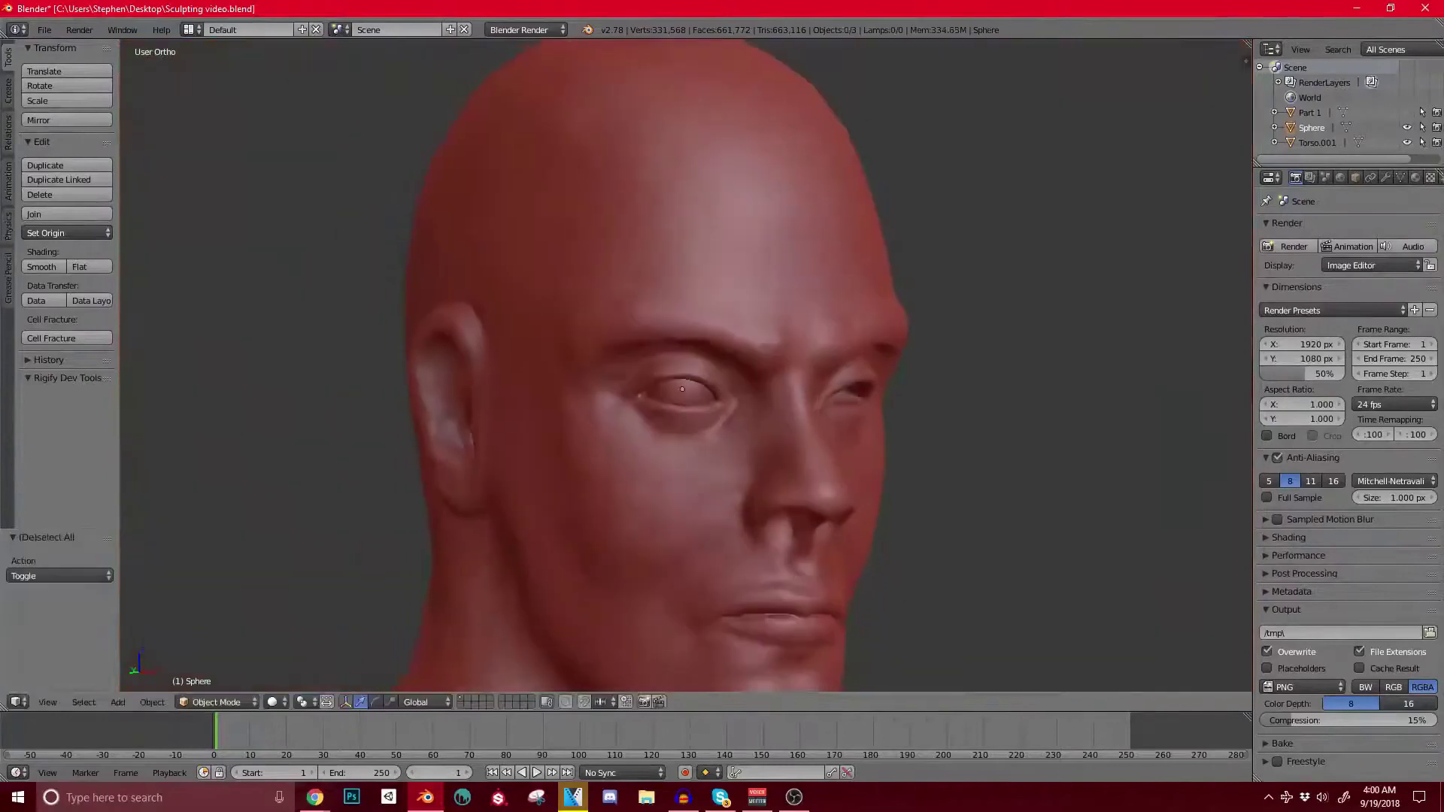
Step: Select the Torso.001 head mesh and return it to Sculpt Mode
middle_drag(752, 421, 797, 414)
scroll(654, 413, up, 4)
right_click(797, 414)
click(242, 703)
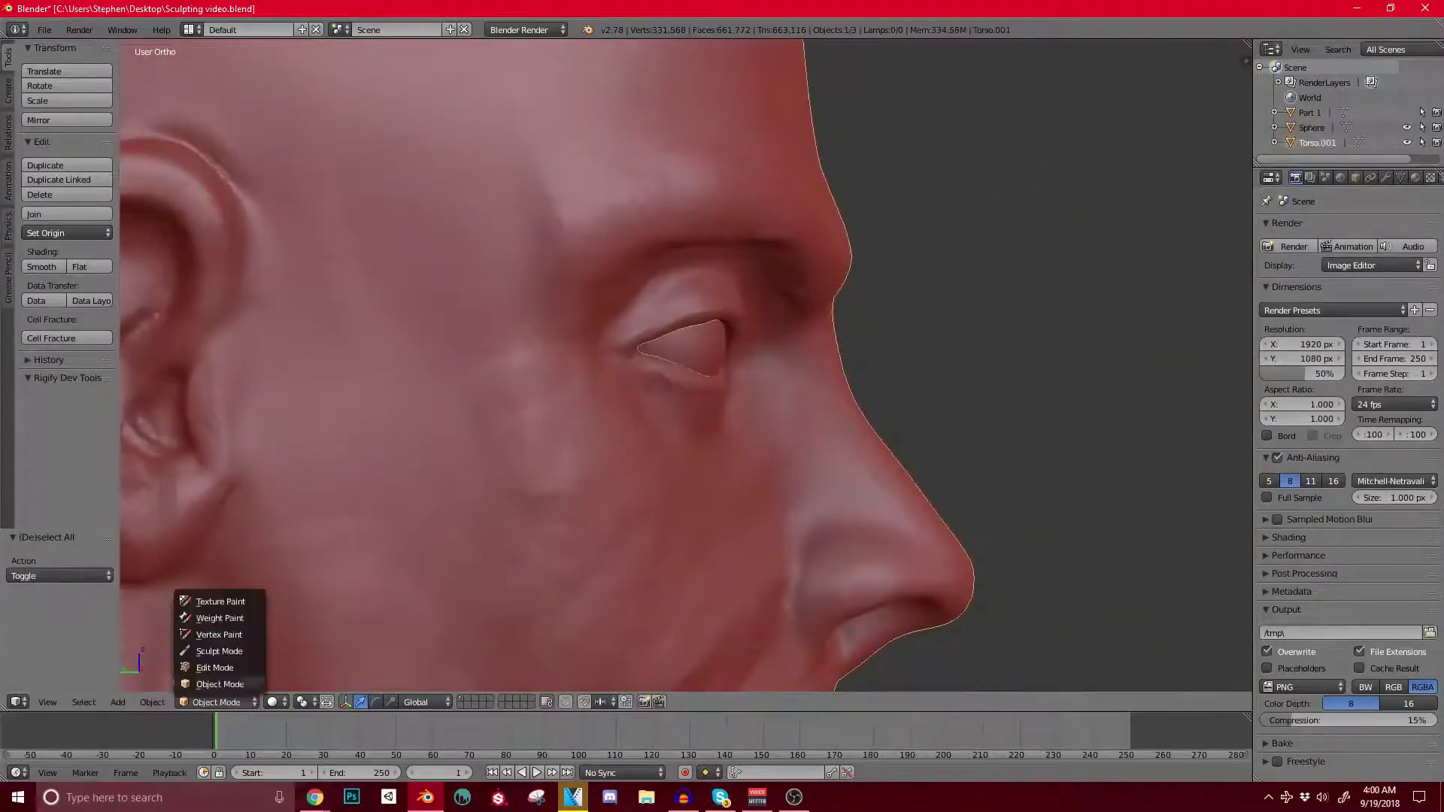
click(226, 651)
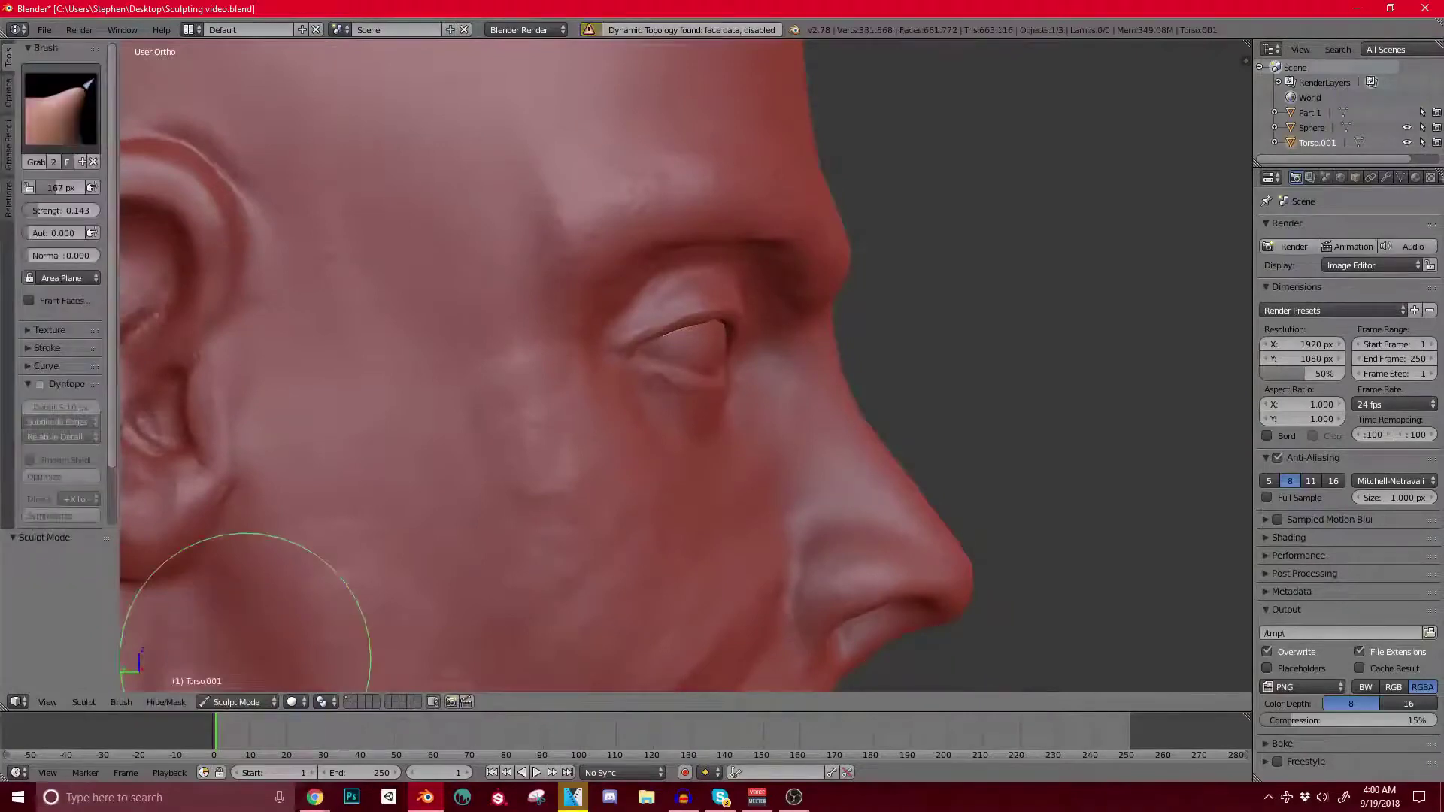
Step: Pull the edge of the upper eyelid slightly upward over the eyeball with the 167 px Grab brush
scroll(780, 361, up, 6)
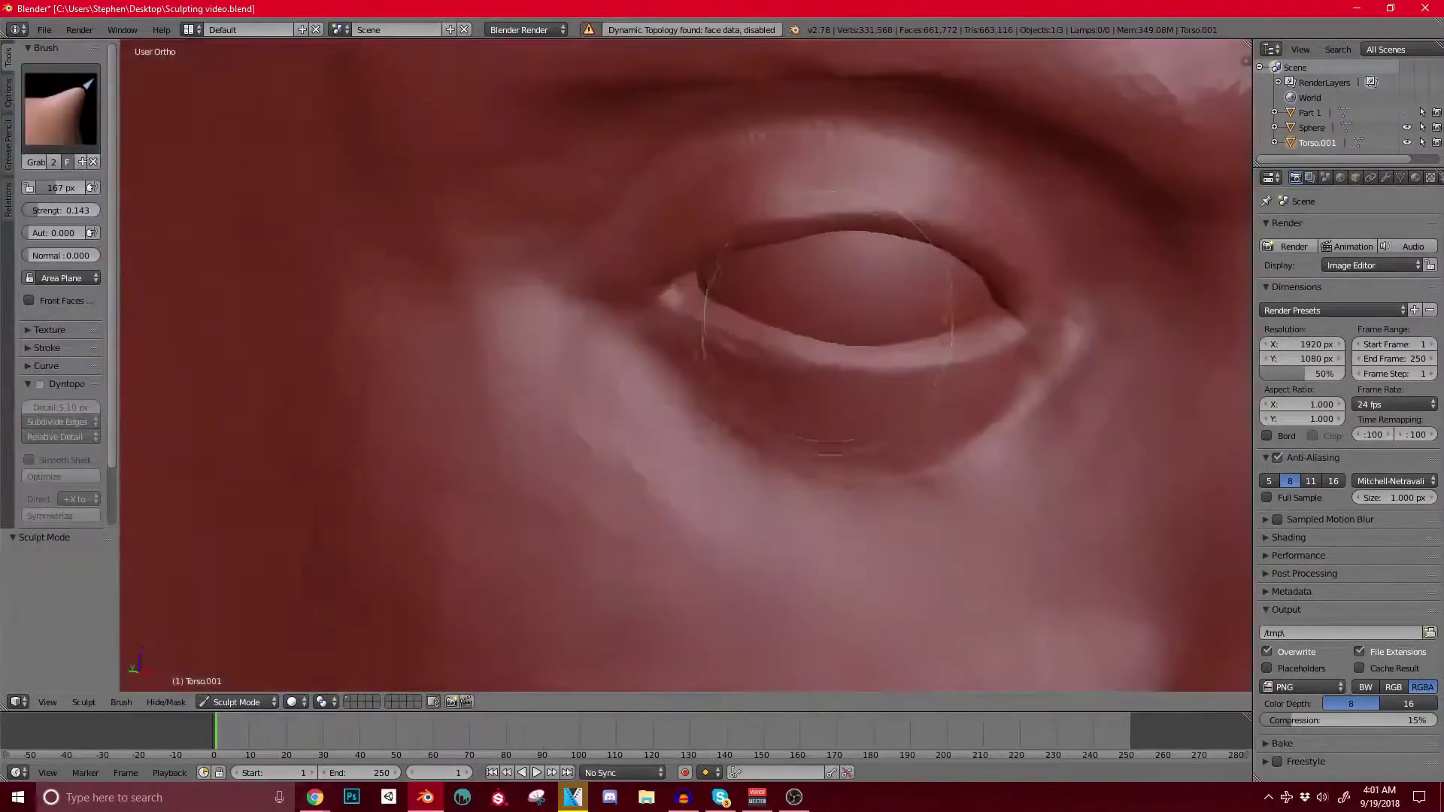
middle_drag(856, 357, 896, 260)
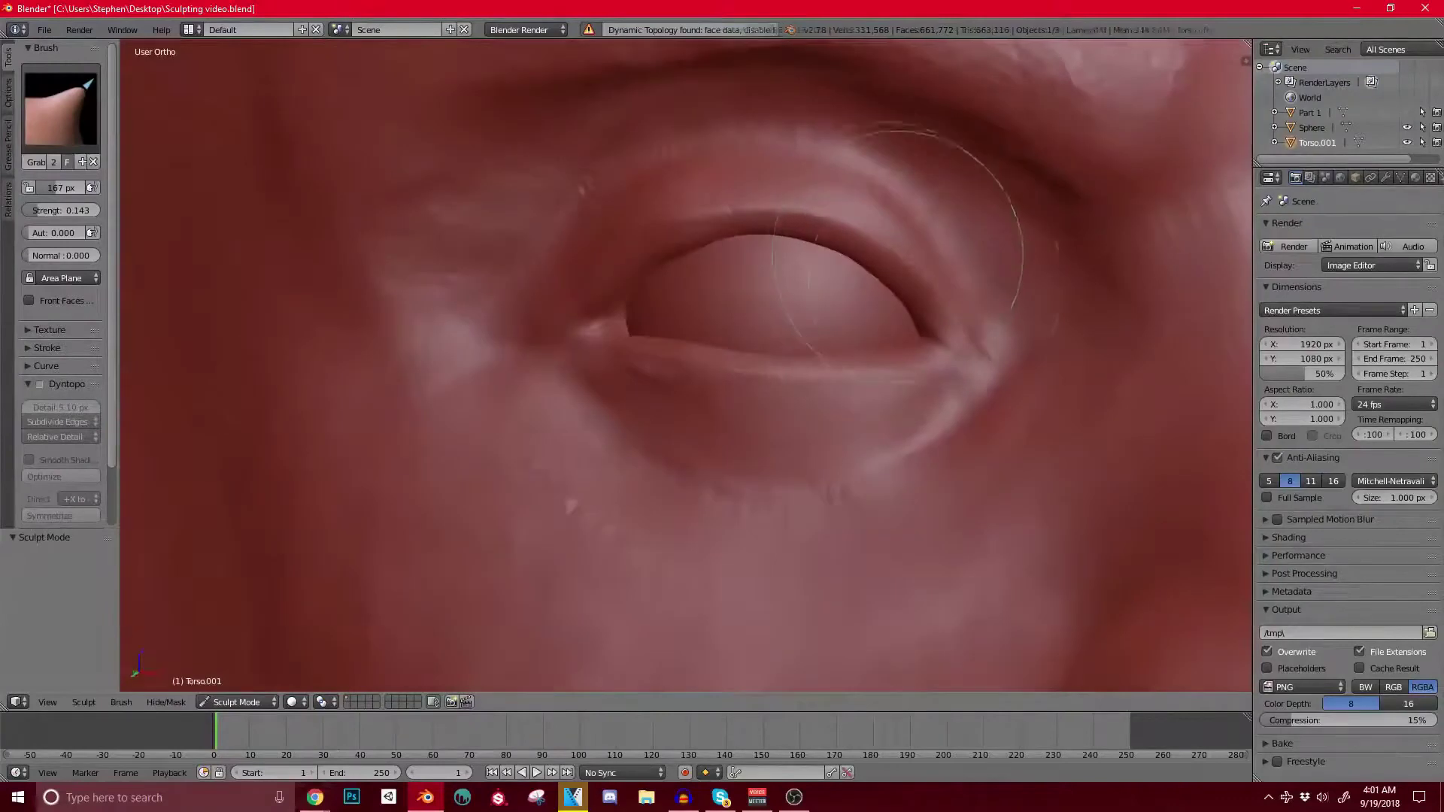
scroll(944, 309, down, 8)
middle_drag(594, 566, 725, 590)
scroll(842, 313, up, 6)
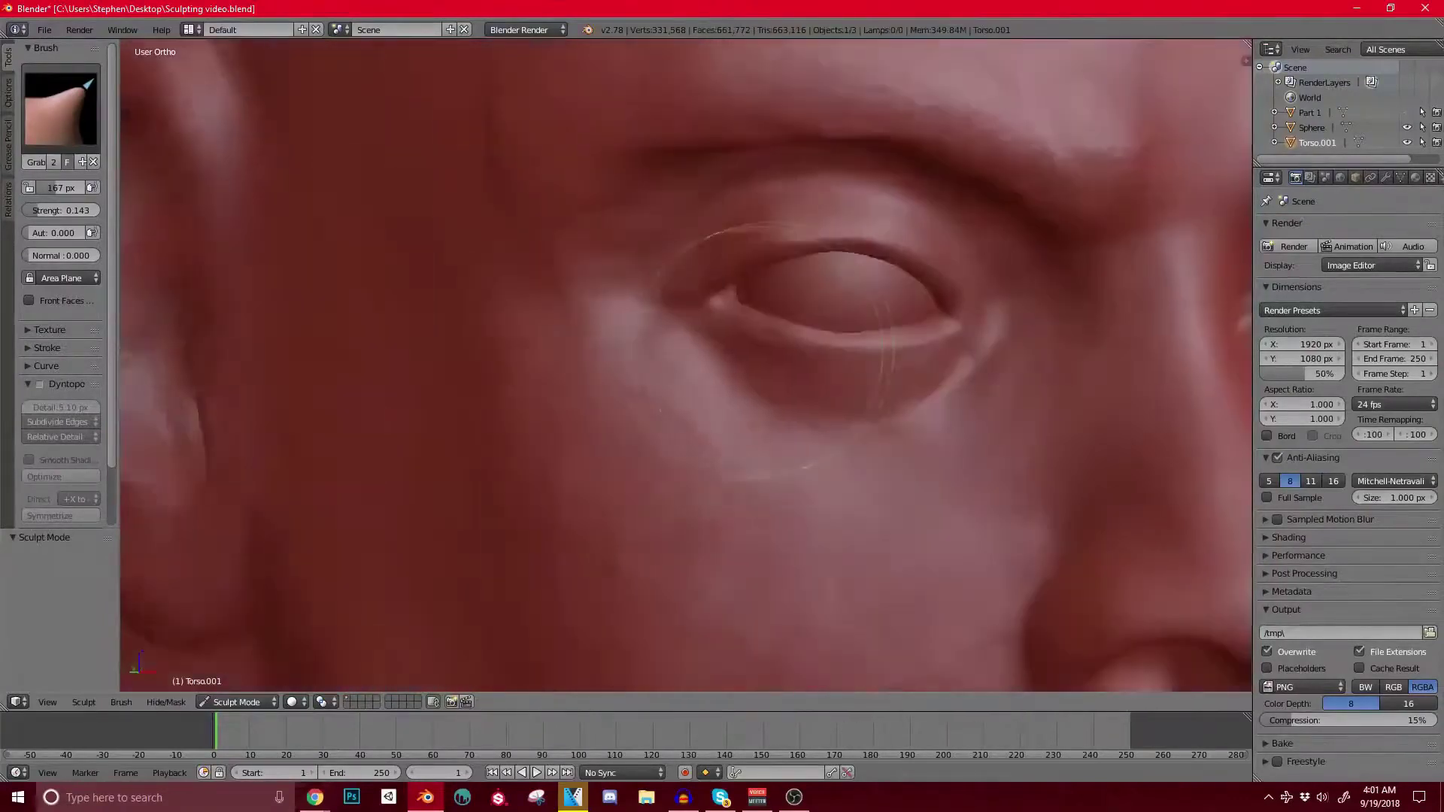
middle_drag(967, 361, 937, 339)
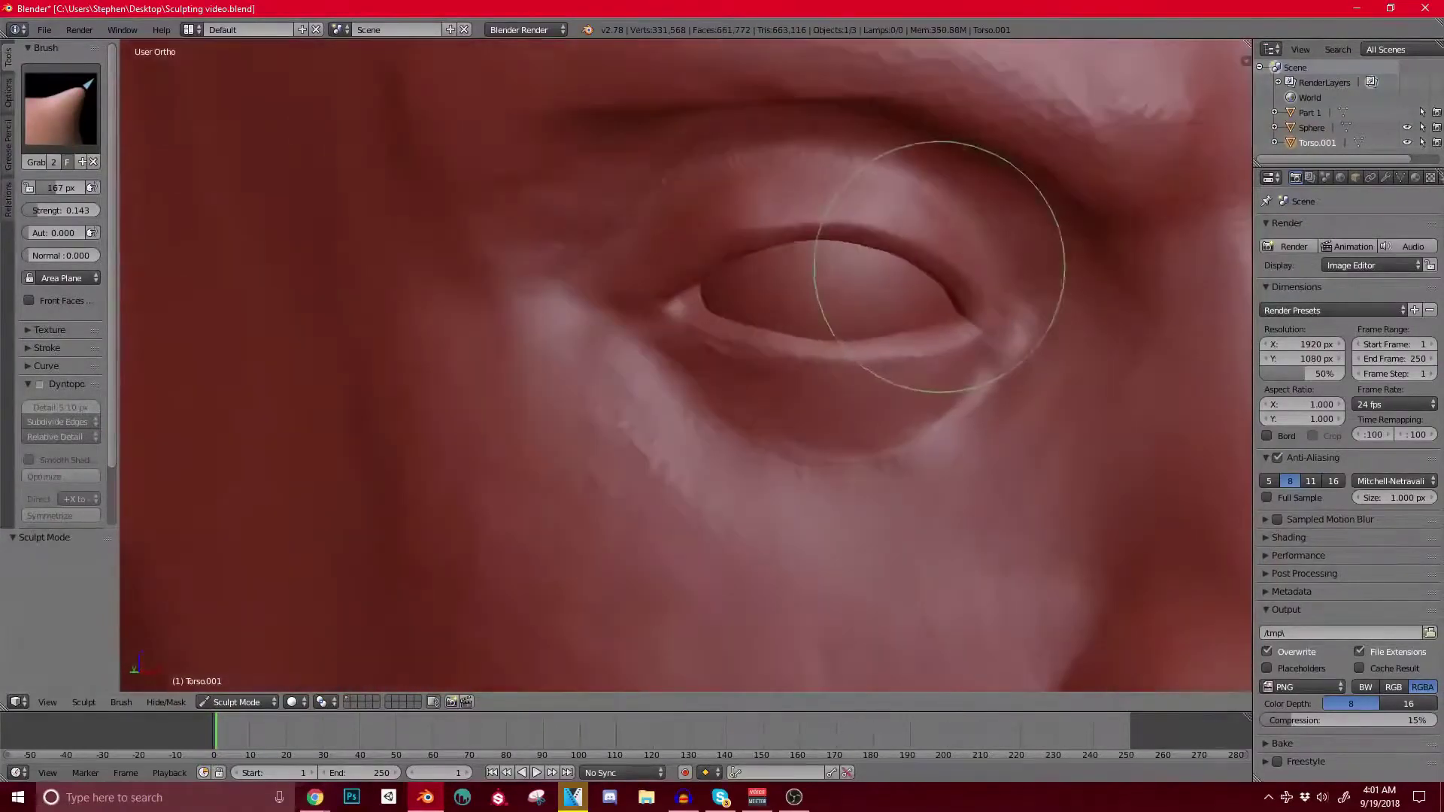
drag(862, 240, 862, 224)
drag(781, 247, 779, 232)
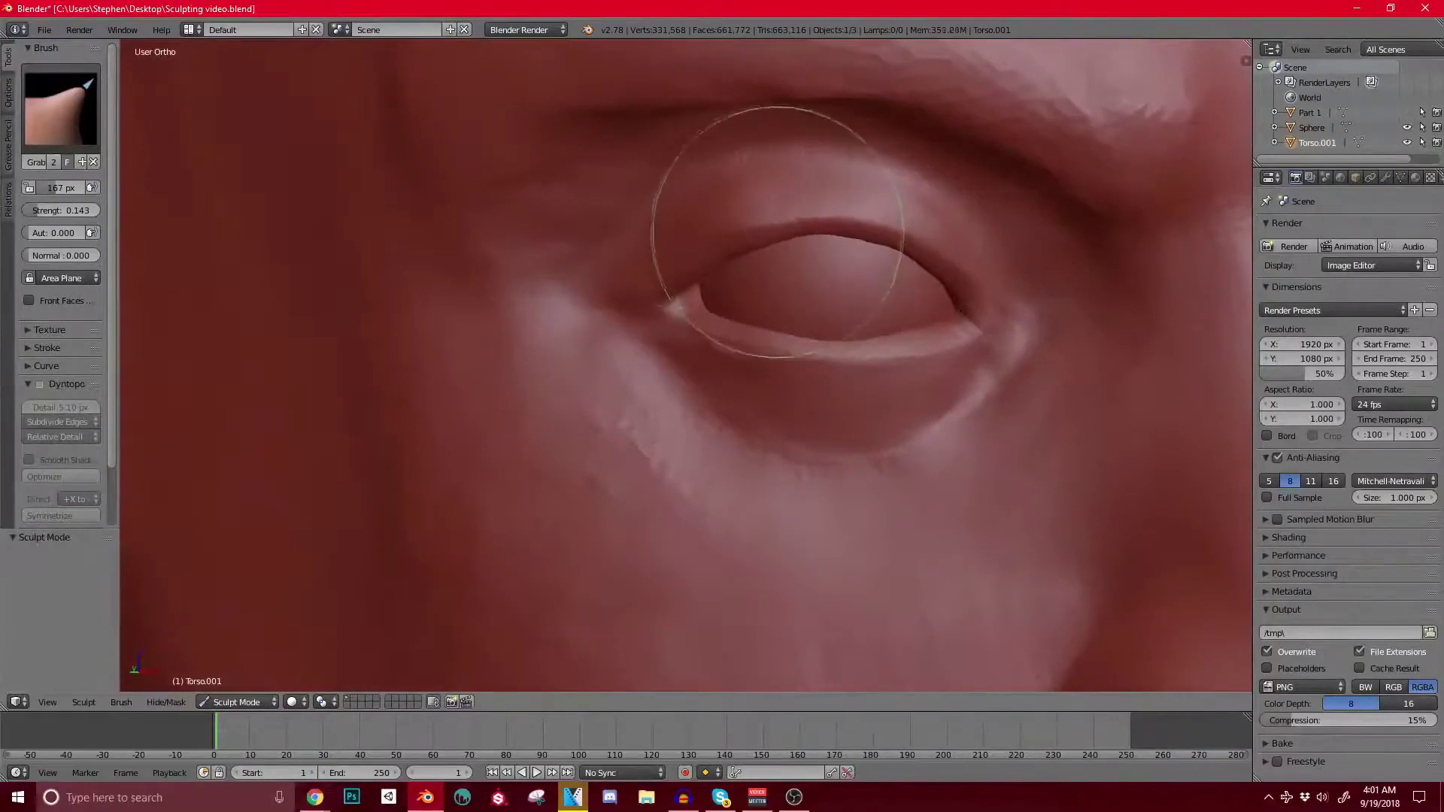
Step: Switch the sculpting brush to Crease and reduce its size to 50 px
scroll(910, 213, down, 4)
scroll(815, 291, up, 3)
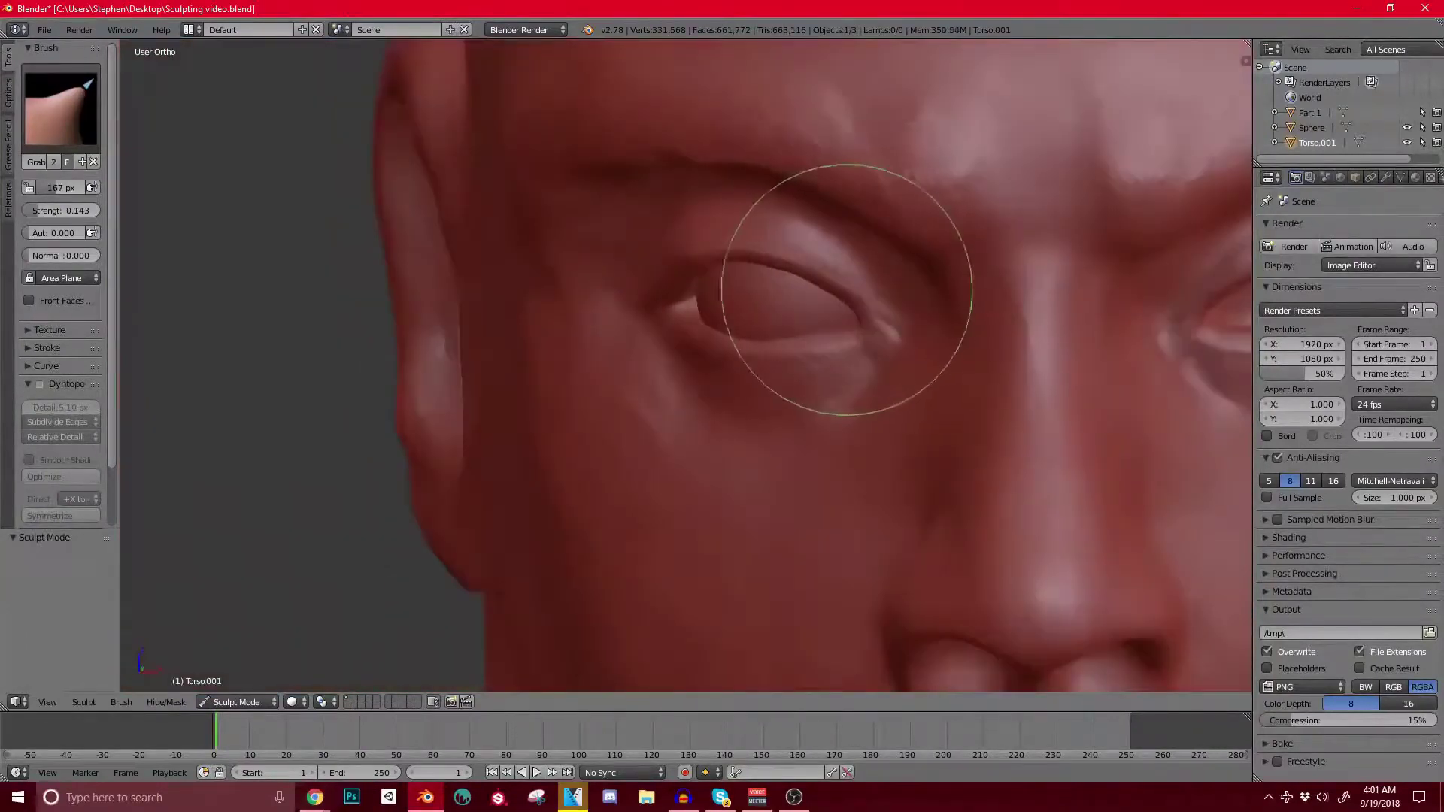
middle_drag(697, 282, 790, 302)
click(63, 110)
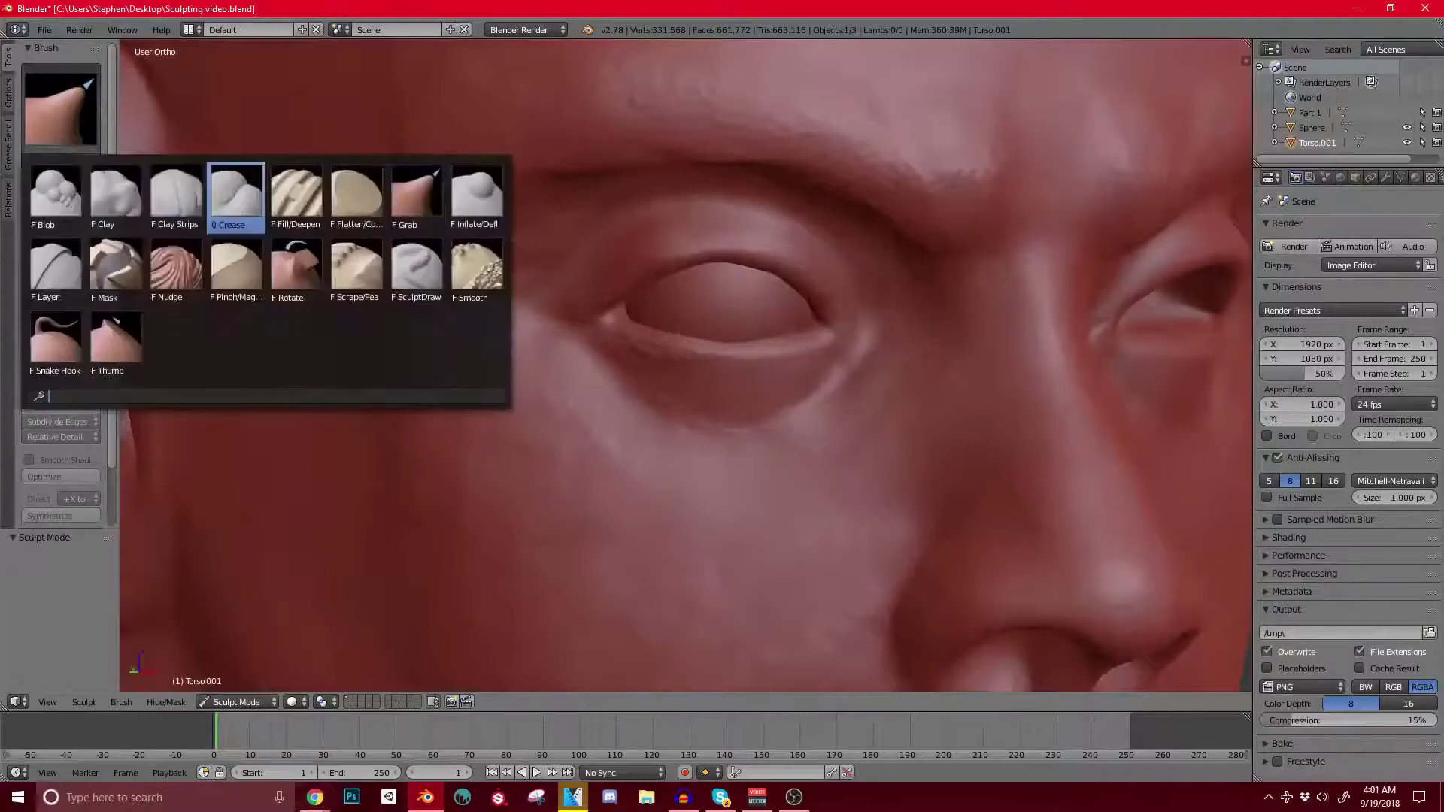
click(235, 202)
key(bracketleft)
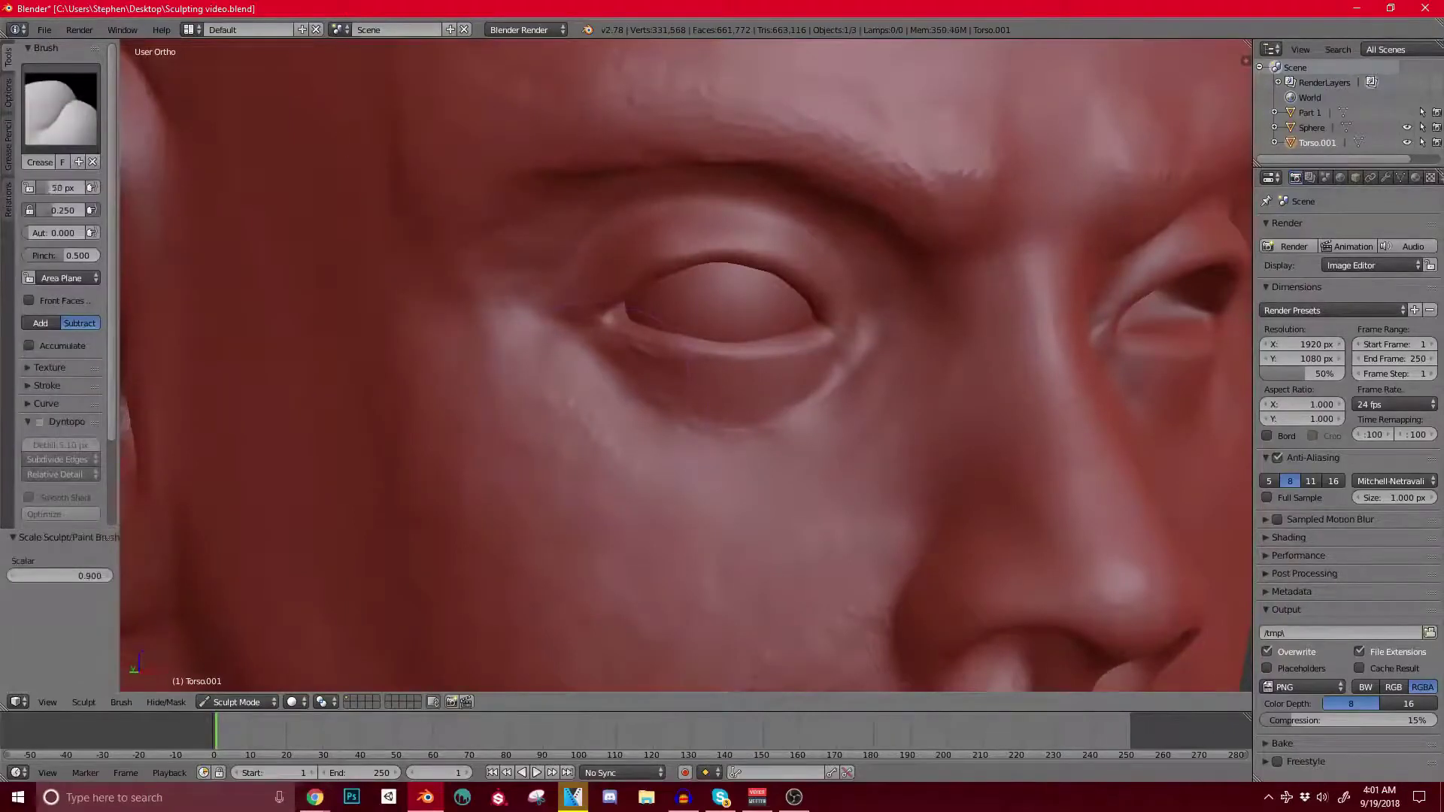
Step: Examine the eyelids and the fit of the eyeball from close up, from the side and at full-head distance
scroll(686, 365, up, 2)
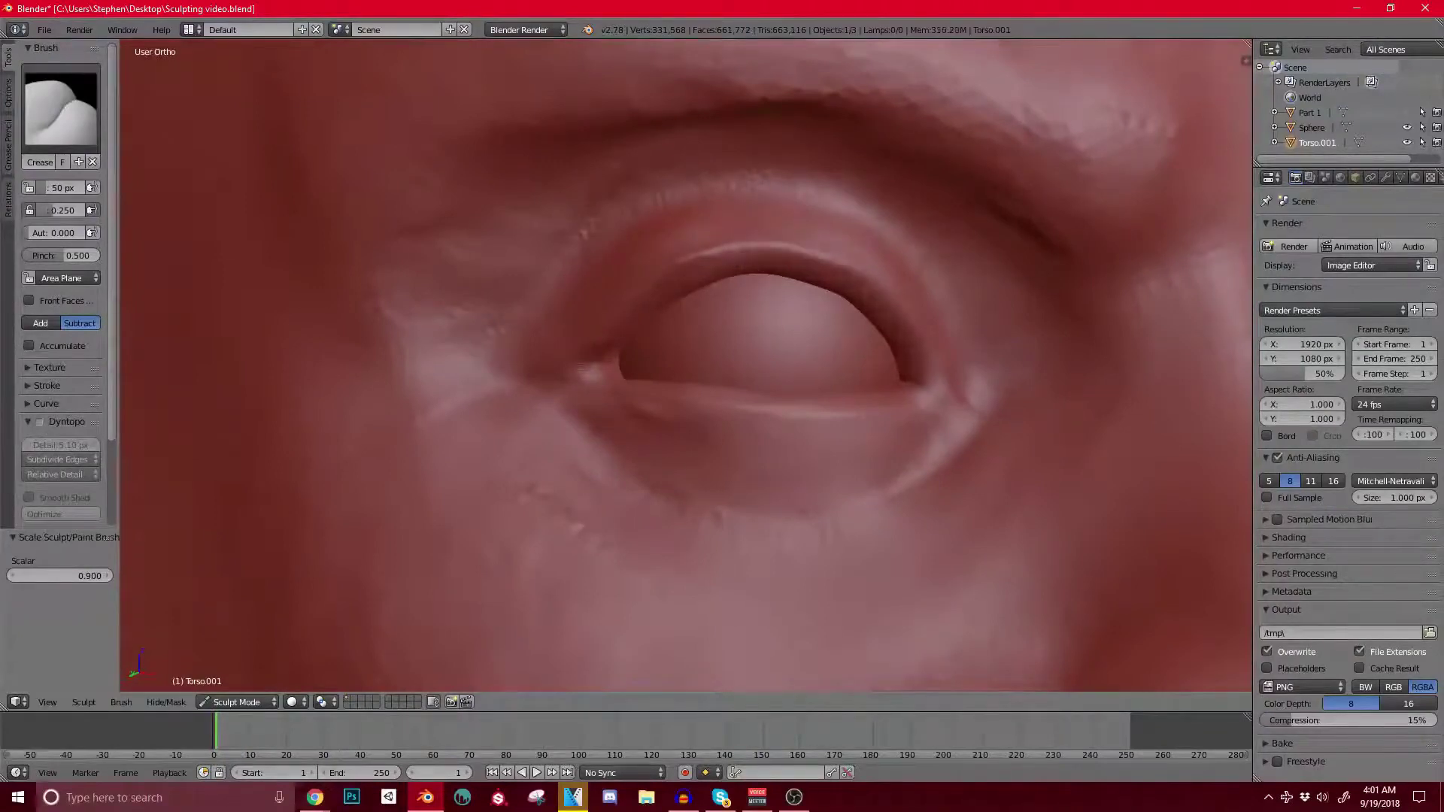
middle_drag(941, 286, 953, 339)
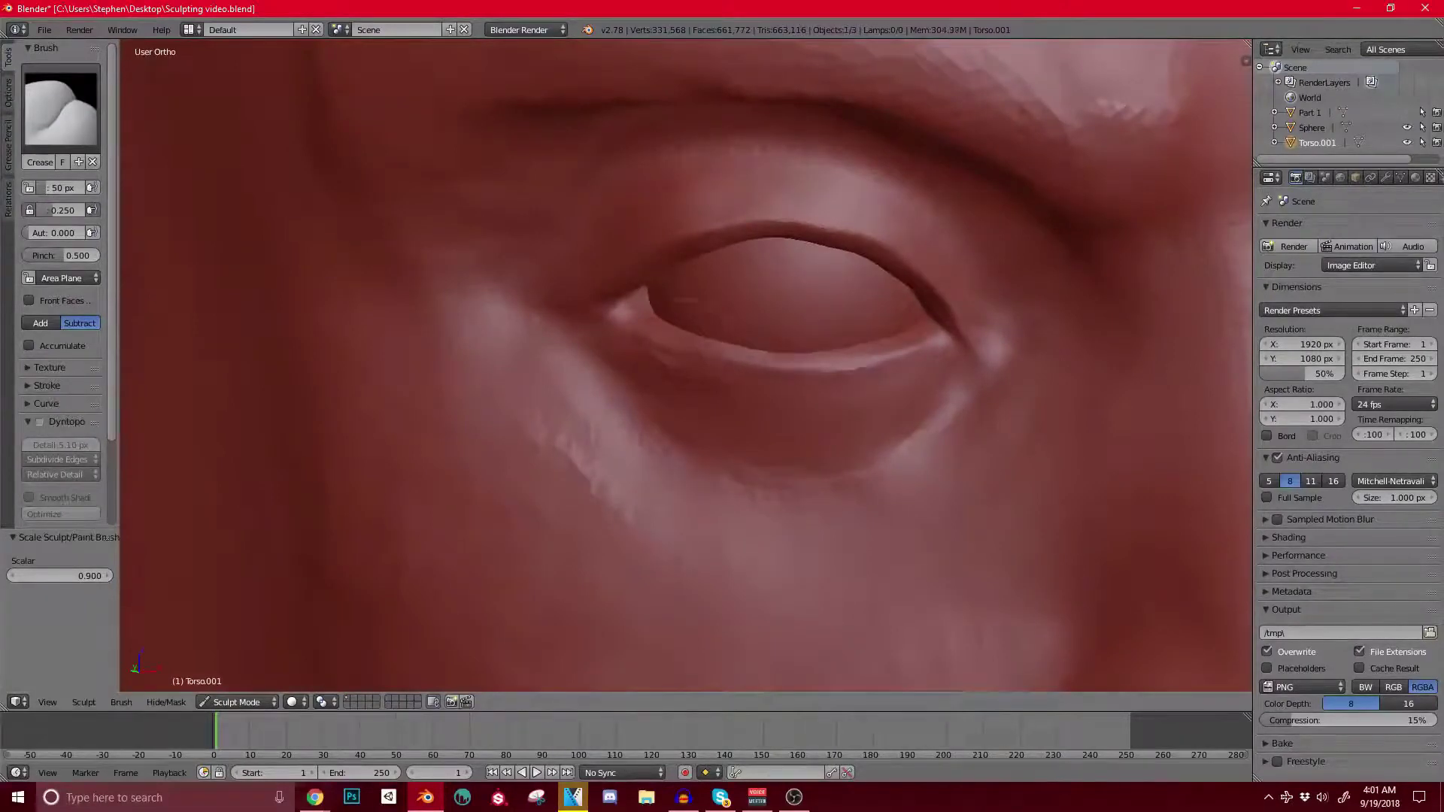
mouse_move(629, 279)
middle_down()
mouse_move(653, 352)
mouse_move(704, 398)
mouse_move(698, 346)
middle_up()
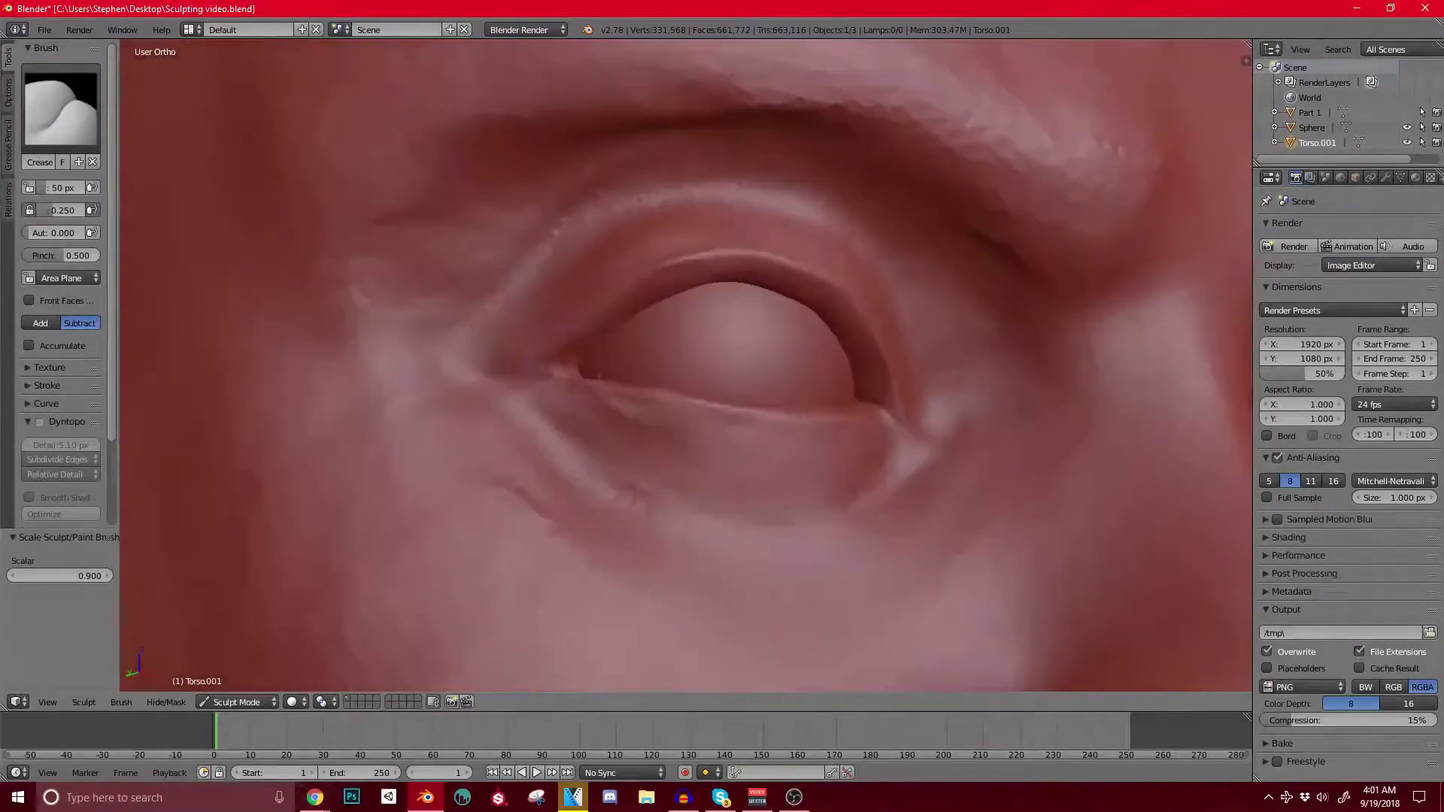
scroll(590, 354, down, 5)
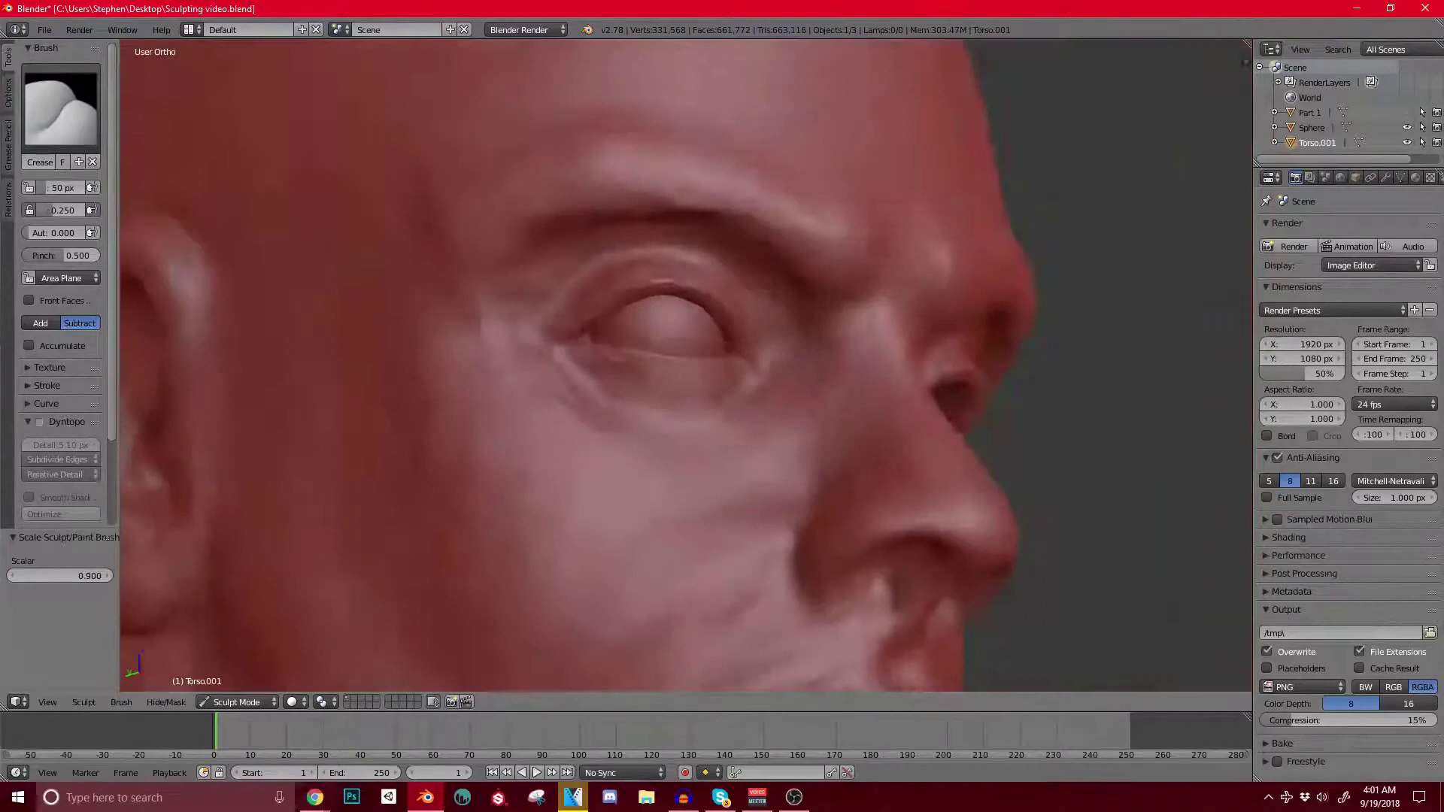
mouse_move(591, 354)
middle_down()
mouse_move(688, 361)
mouse_move(645, 353)
mouse_move(512, 421)
mouse_move(594, 361)
middle_up()
scroll(635, 284, down, 2)
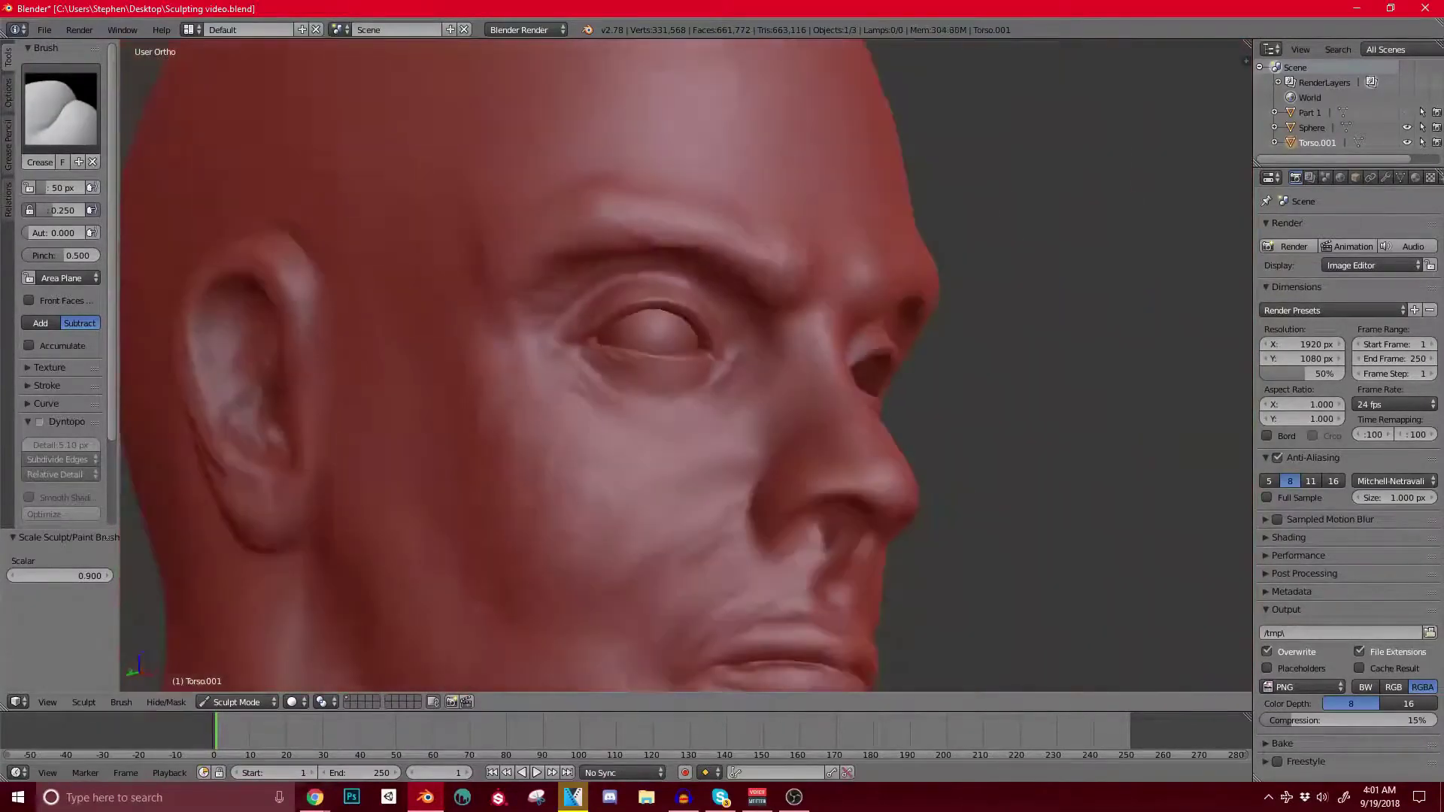
scroll(572, 260, down, 5)
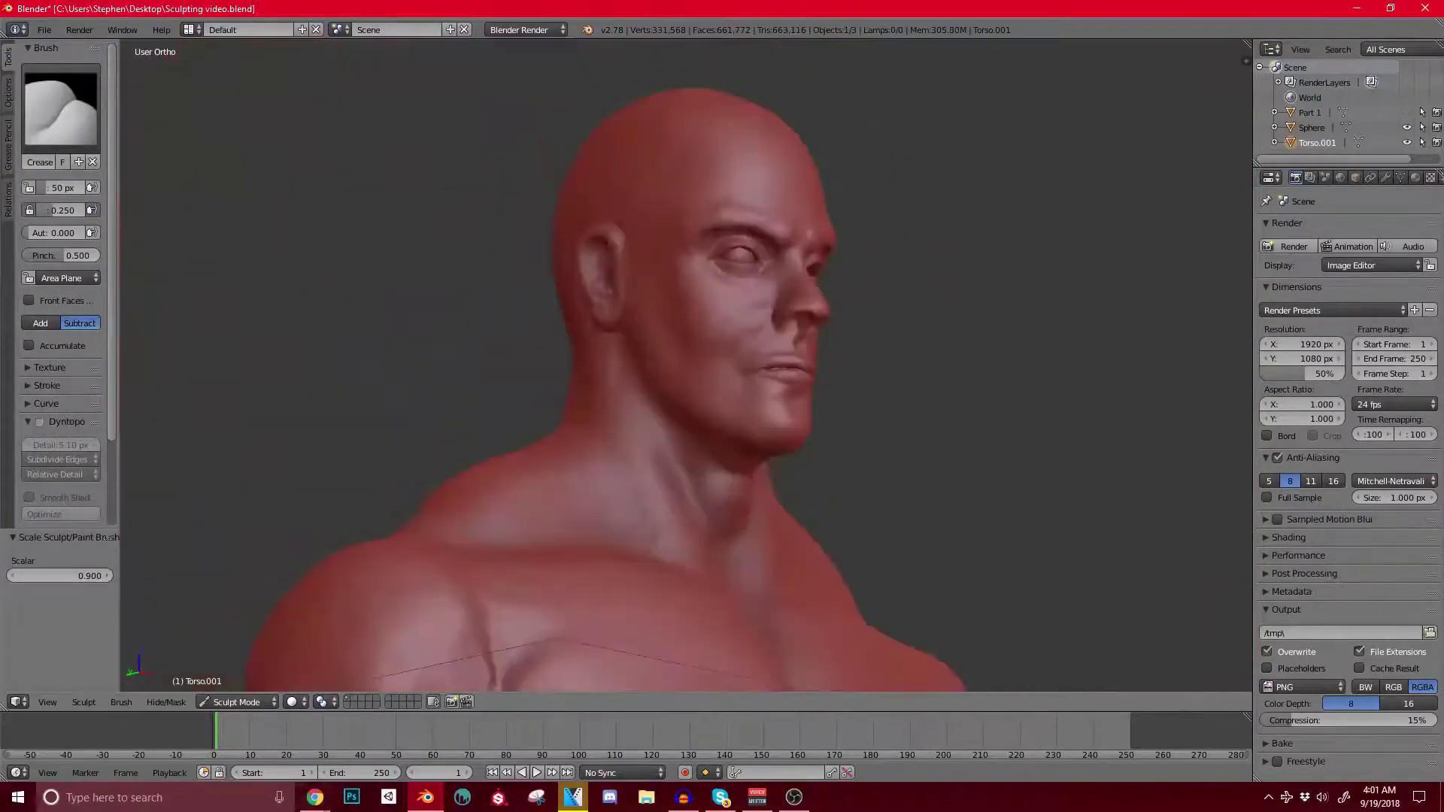
mouse_move(572, 259)
middle_down()
mouse_move(634, 294)
mouse_move(557, 297)
middle_up()
Step: Build up the brow ridge above the fitted eye with strokes of the 50 px Clay Strips brush
click(60, 105)
click(235, 193)
middle_drag(575, 353, 621, 347)
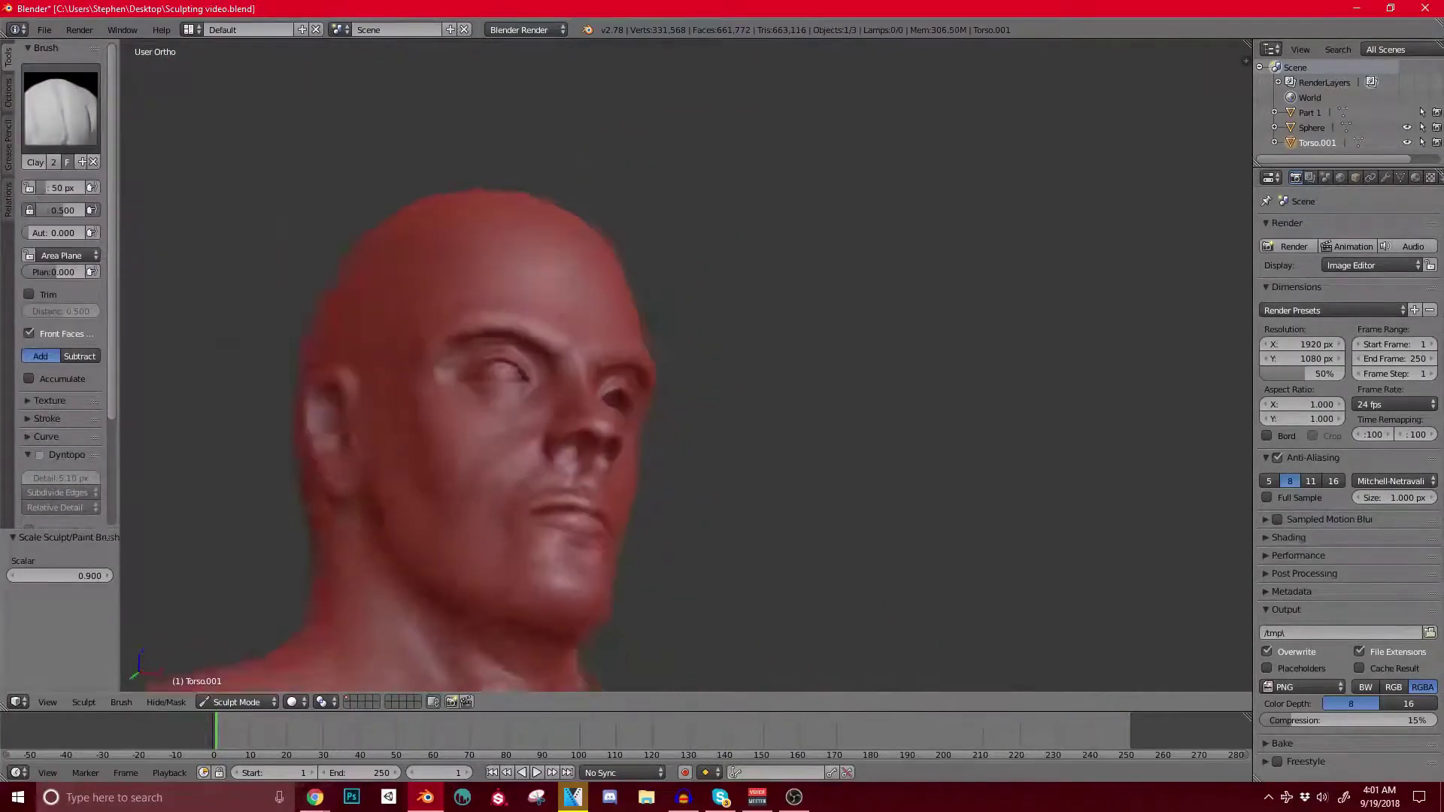
scroll(602, 361, up, 2)
drag(456, 319, 548, 333)
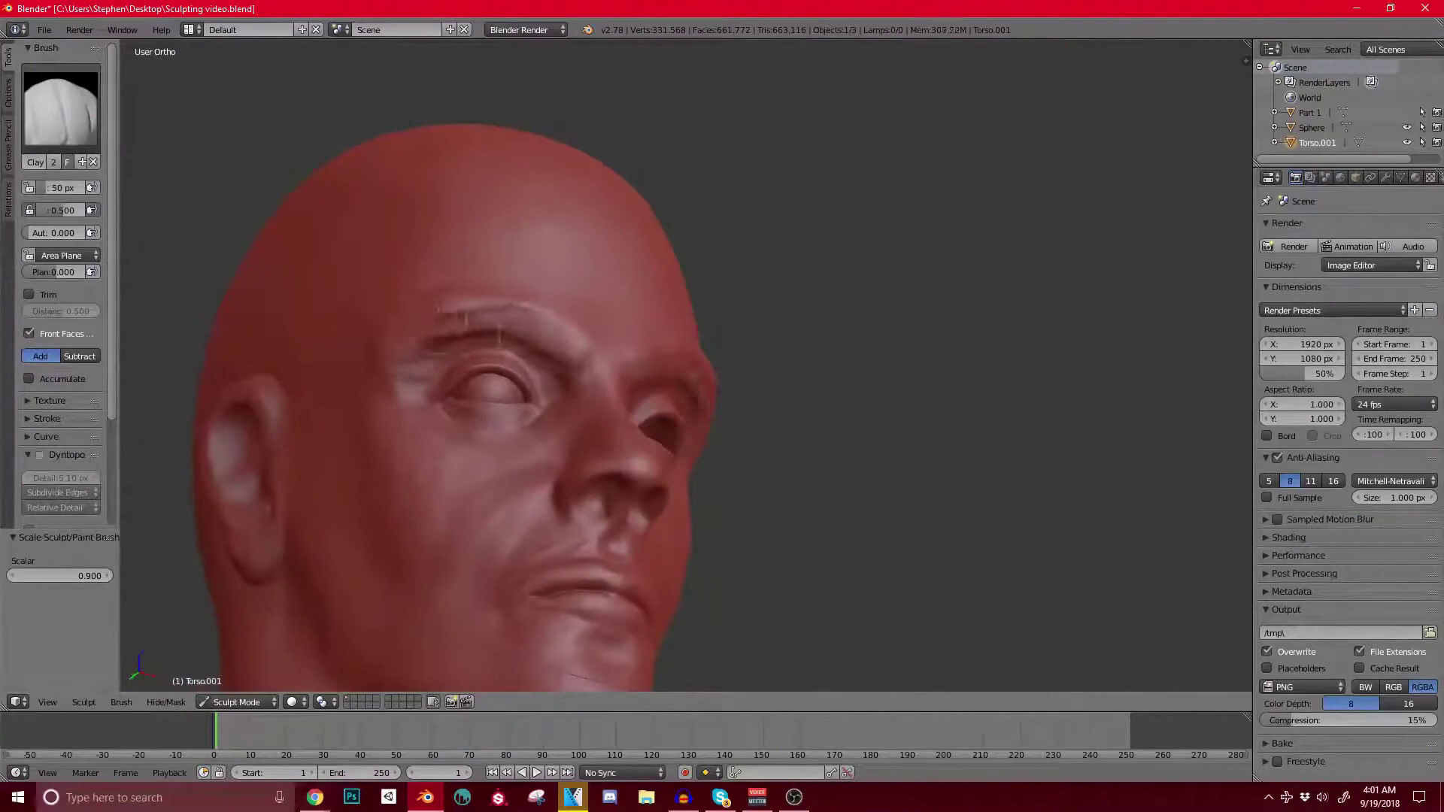
drag(460, 307, 528, 310)
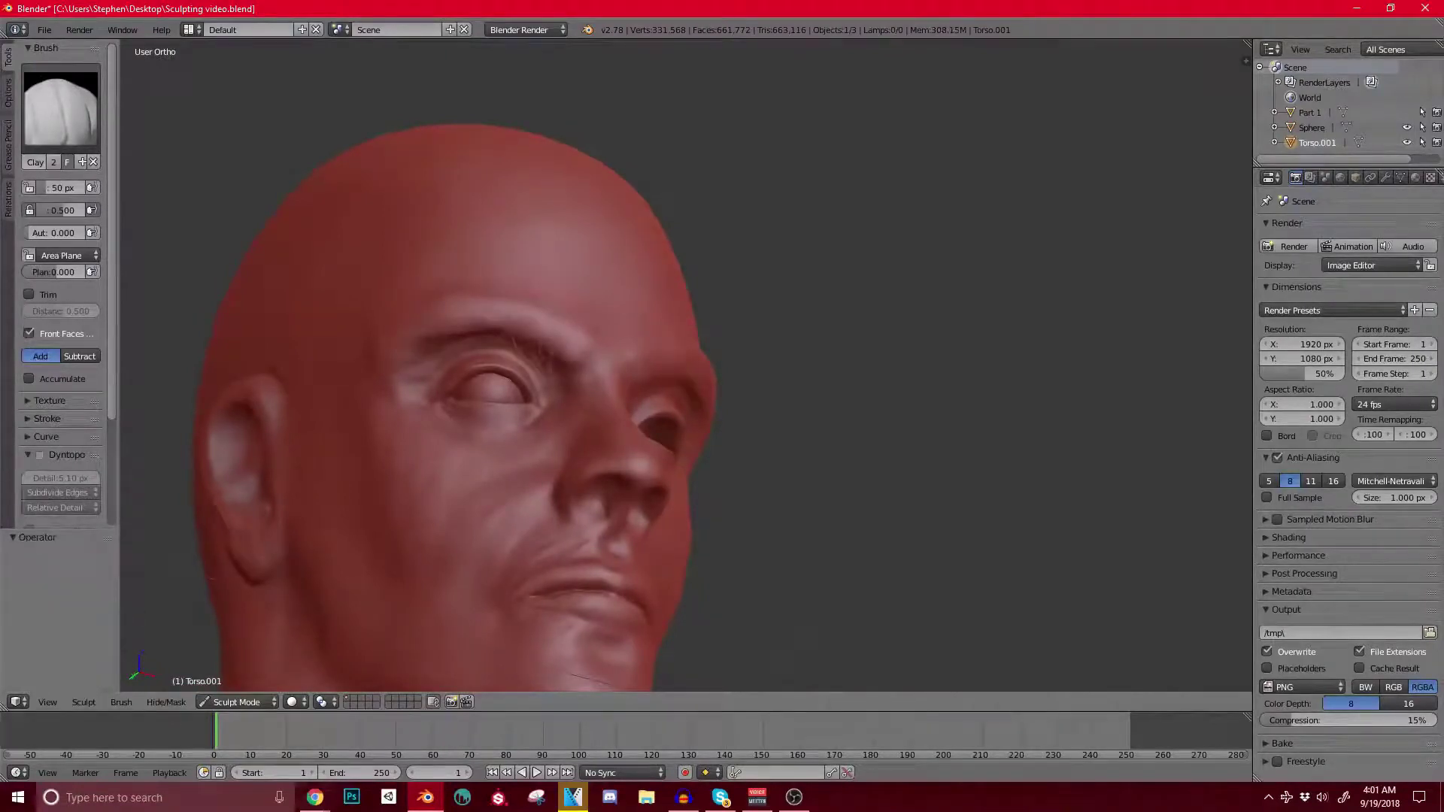
Step: Enlarge the Clay Strips brush to 74 px while keeping the brow and eye area in view
middle_drag(492, 292, 532, 342)
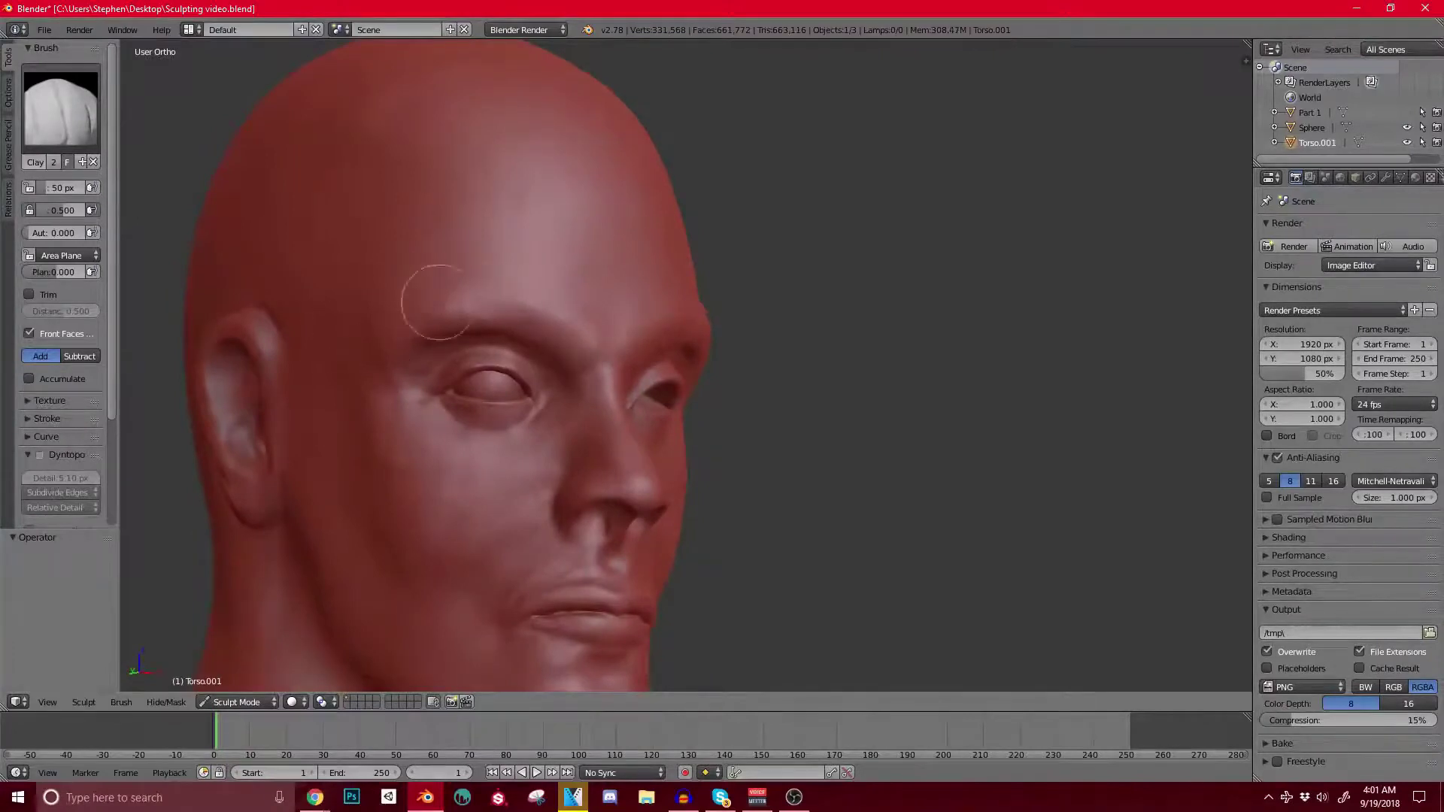
middle_drag(437, 303, 372, 320)
key(bracketright)
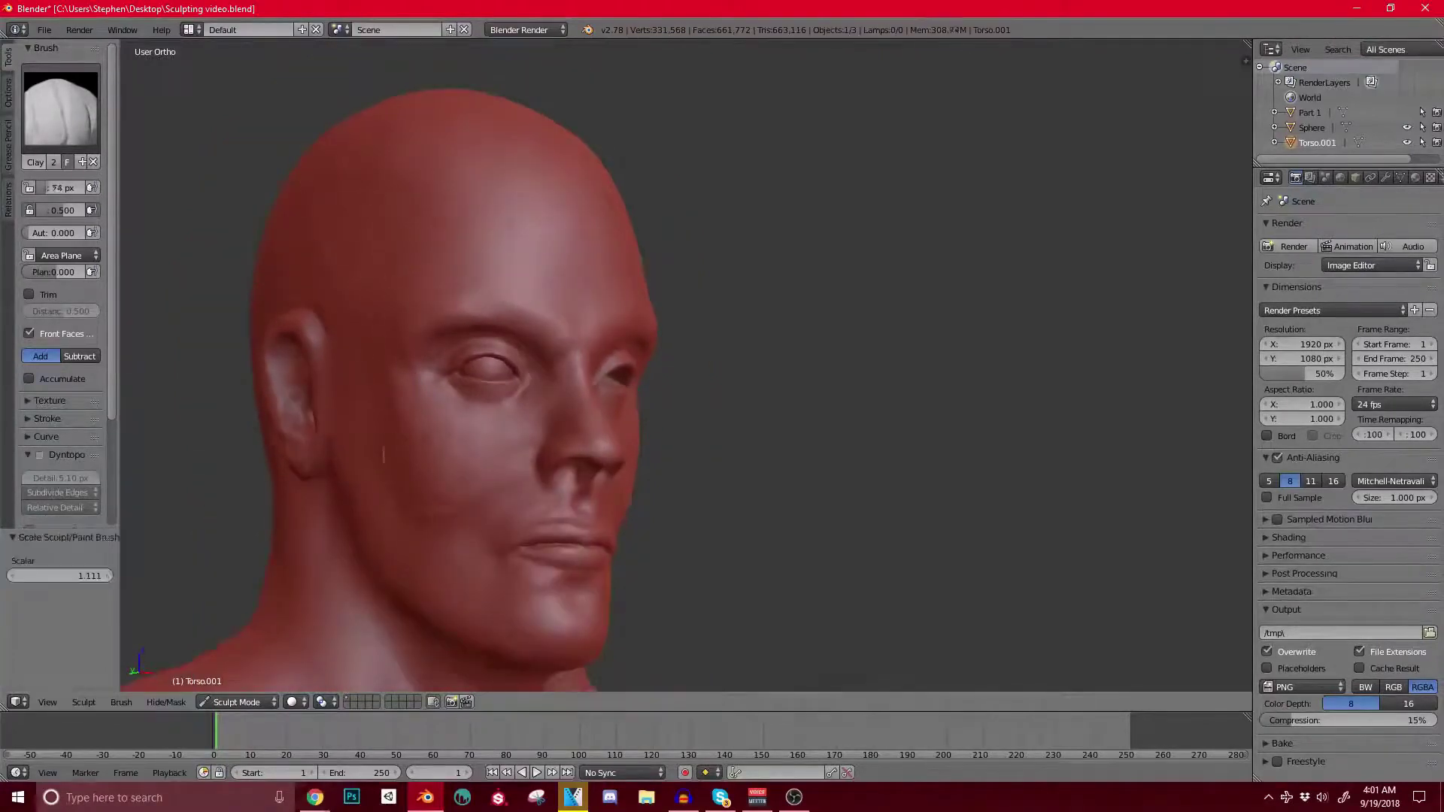
mouse_move(386, 457)
middle_down()
mouse_move(438, 425)
mouse_move(425, 458)
mouse_move(393, 452)
middle_up()
scroll(391, 464, up, 1)
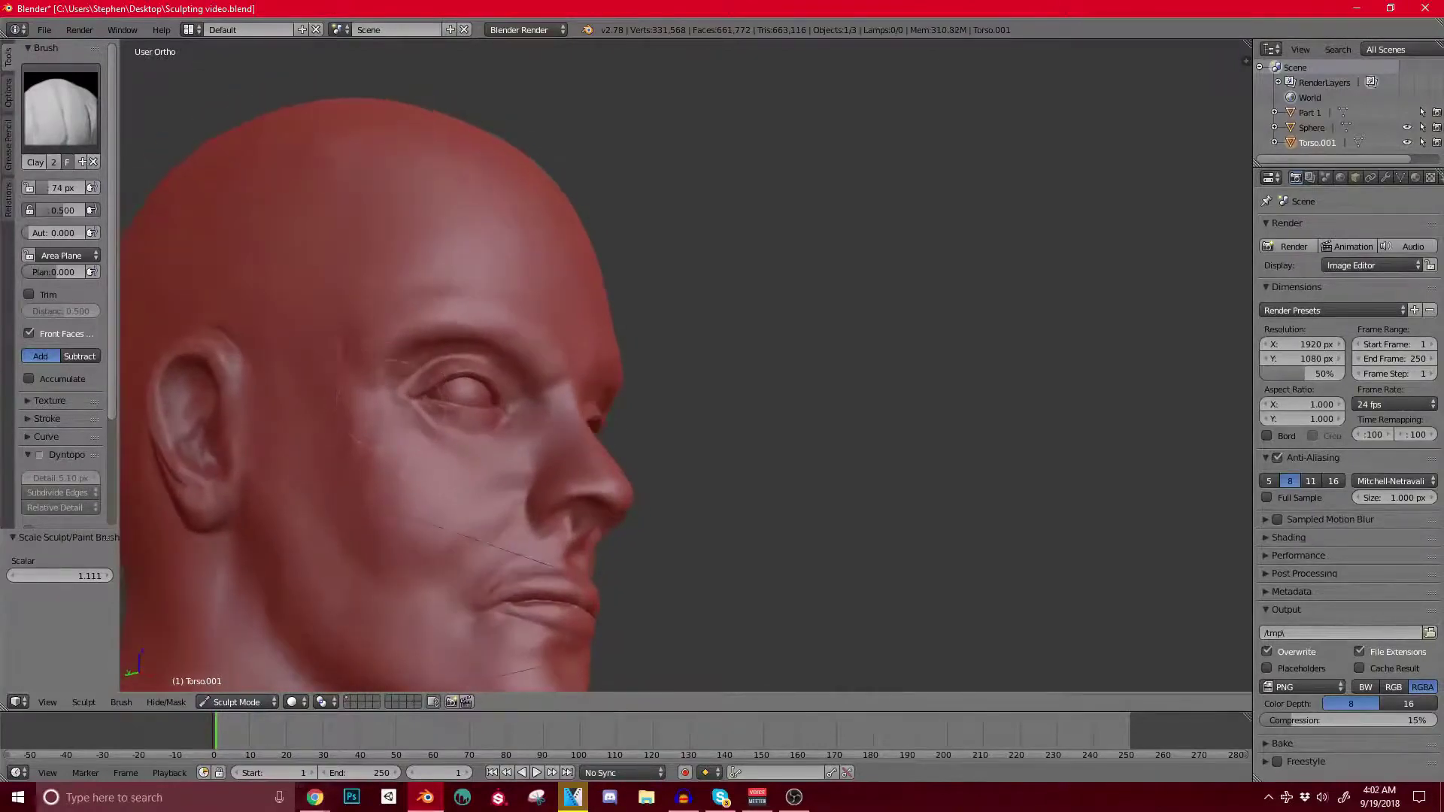
Step: Examine the brow, eyelids, cheek and side of the nose from several angles and distances
middle_drag(466, 304, 379, 358)
scroll(378, 358, up, 2)
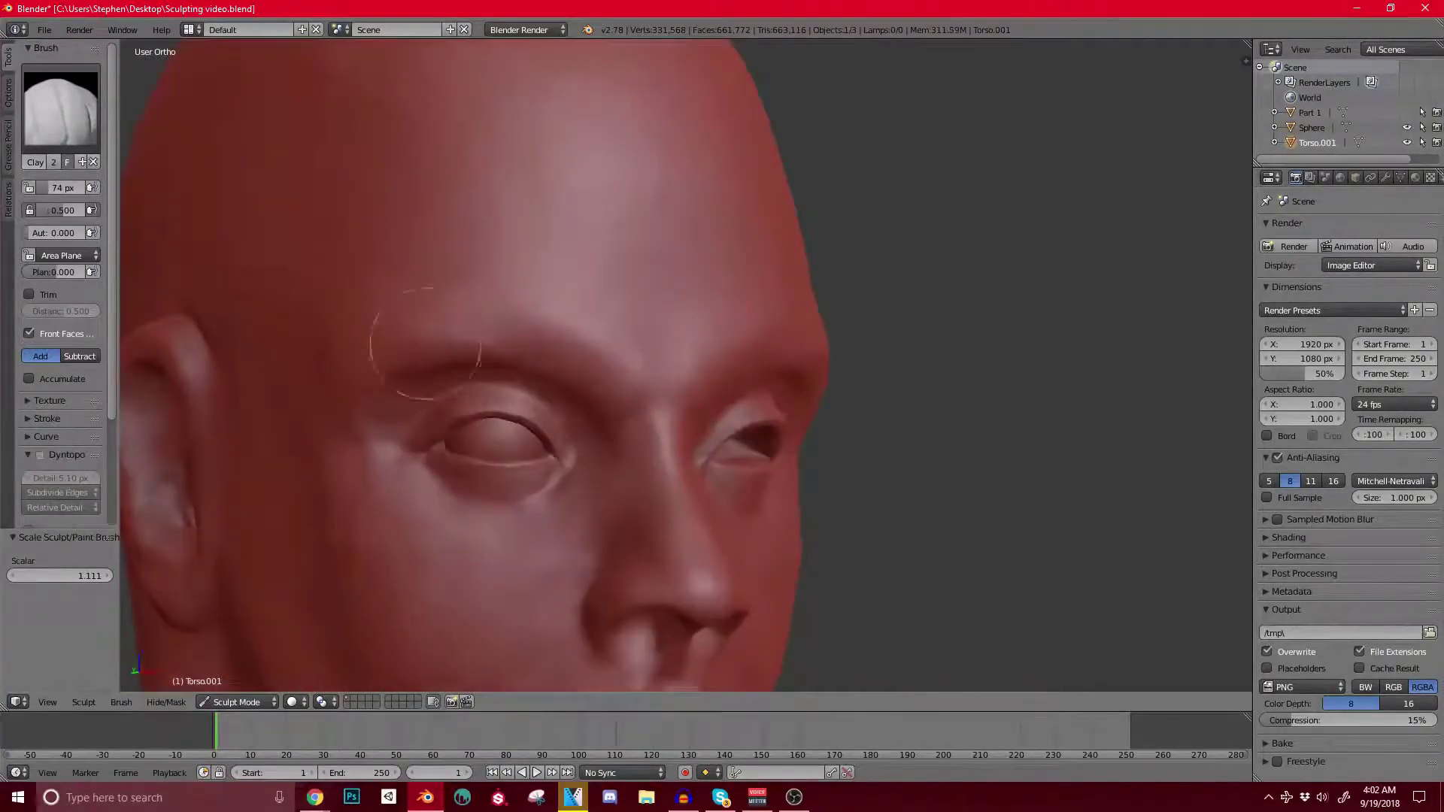
middle_drag(629, 468, 558, 291)
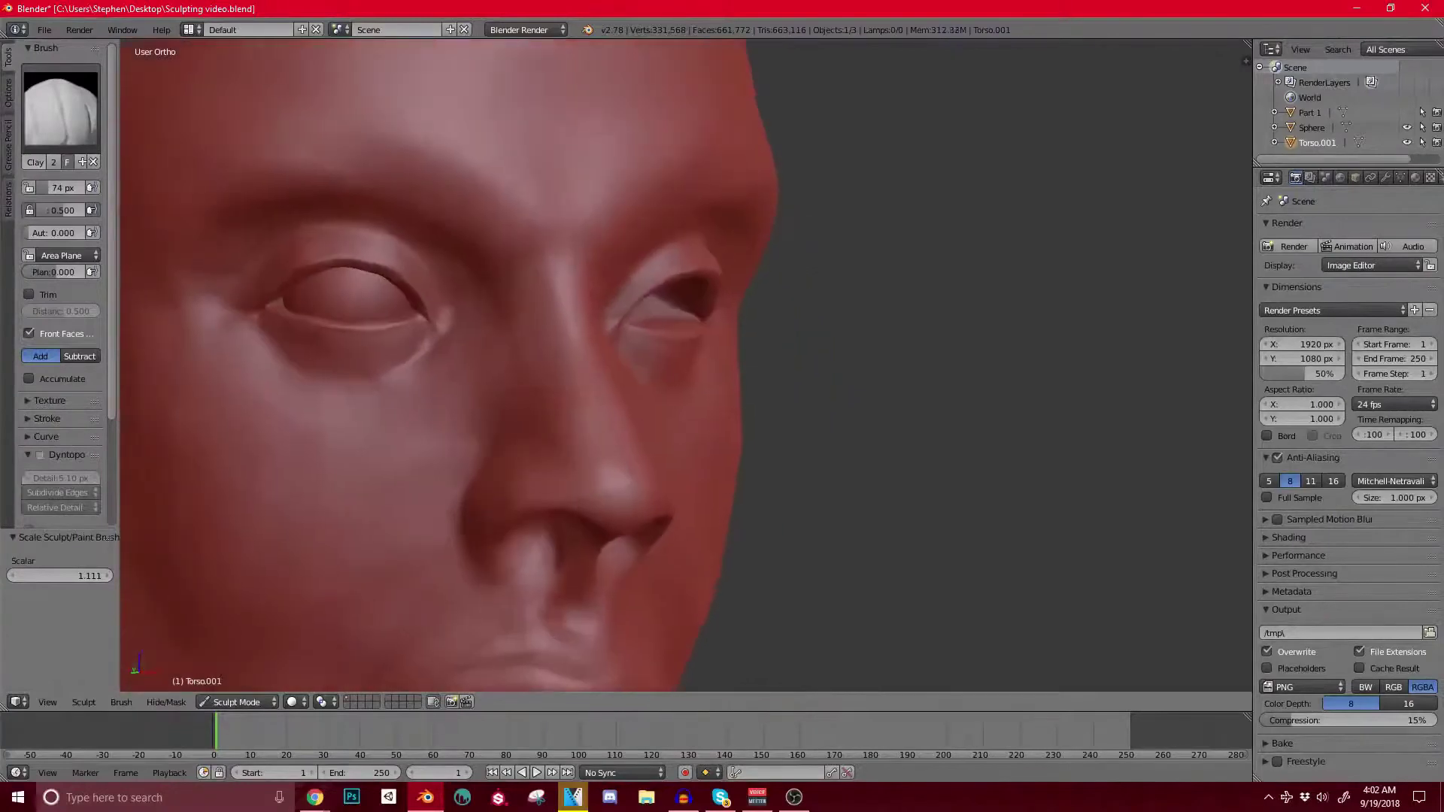
middle_drag(465, 356, 530, 361)
scroll(529, 361, down, 3)
scroll(529, 361, up, 3)
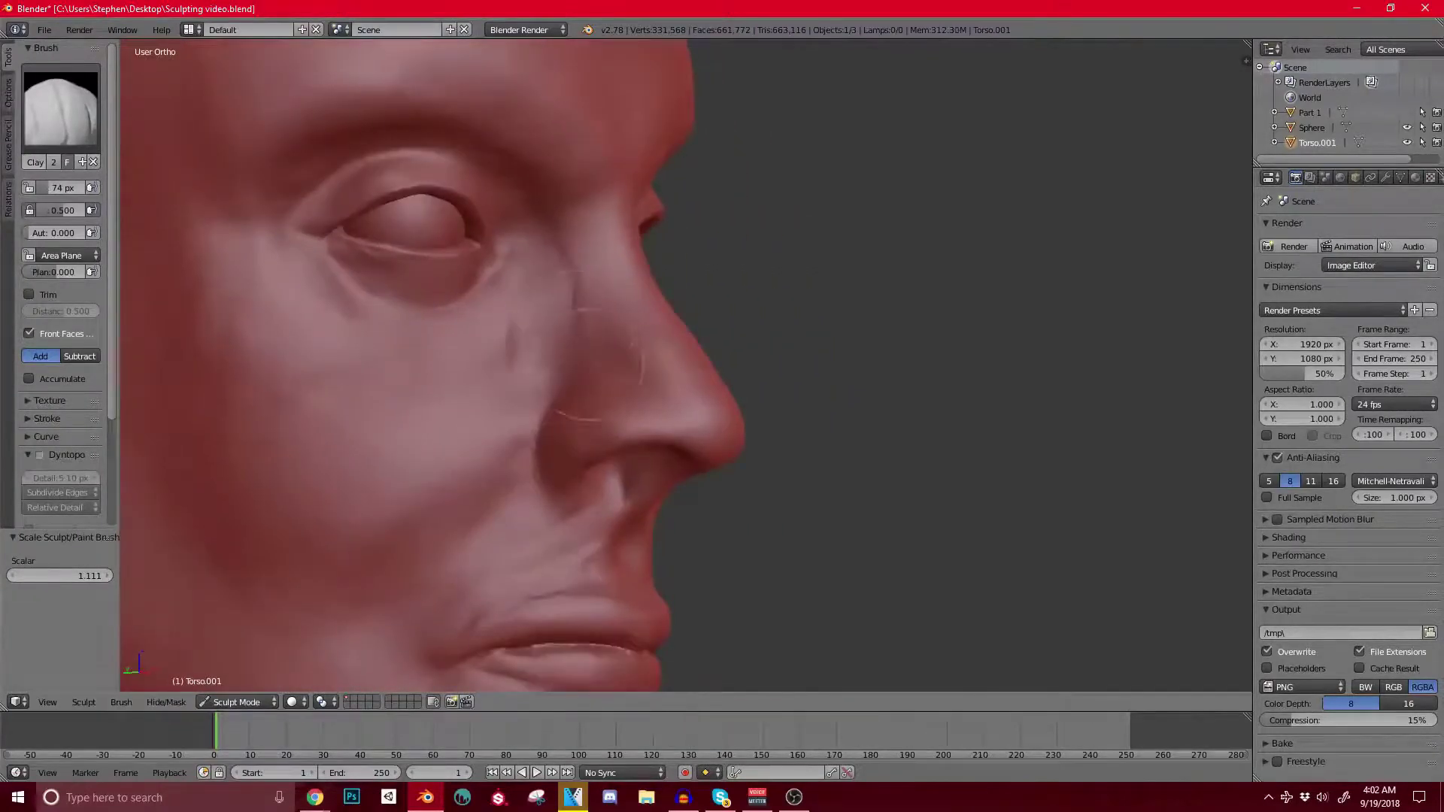
scroll(621, 283, down, 4)
middle_drag(618, 290, 557, 286)
scroll(553, 287, up, 2)
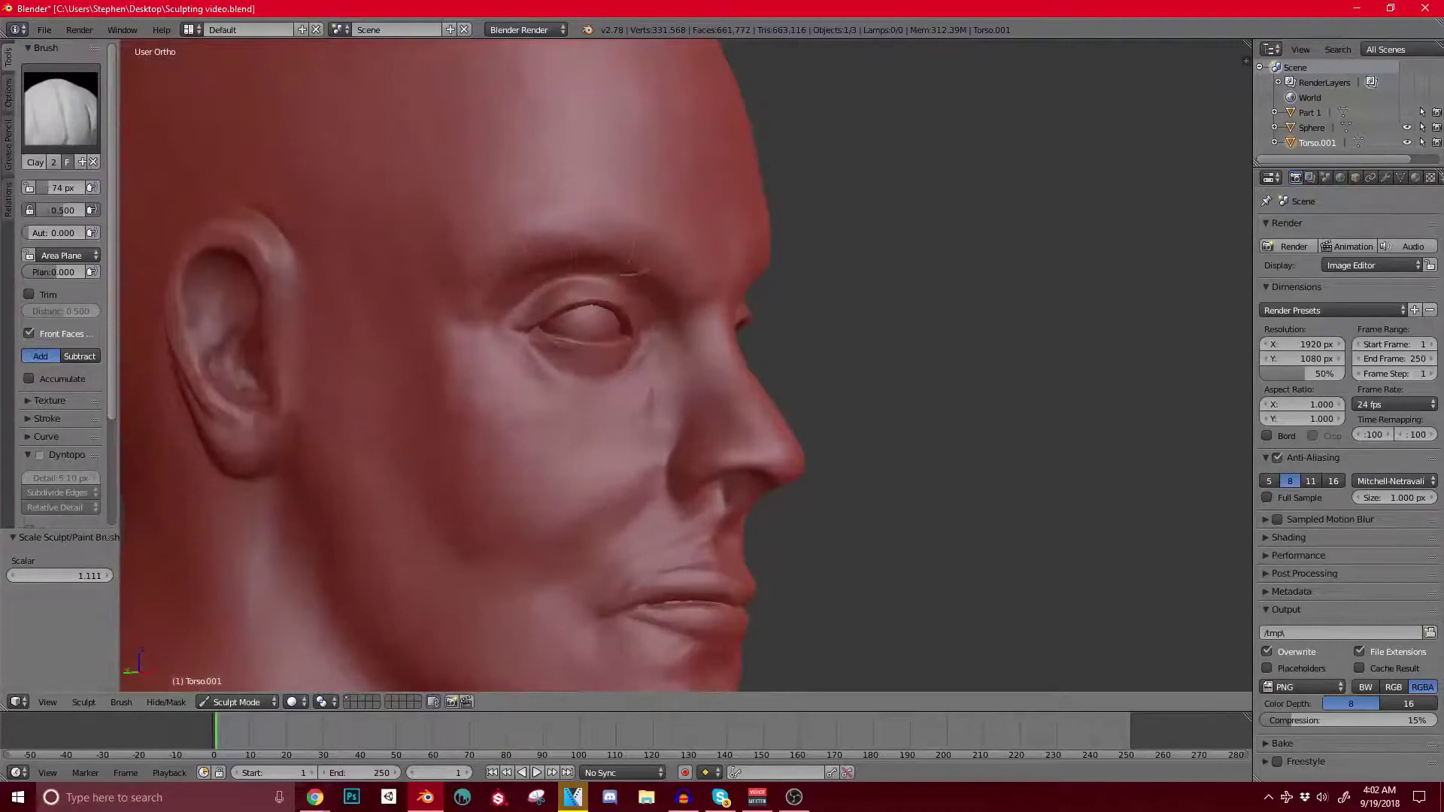
scroll(374, 366, down, 2)
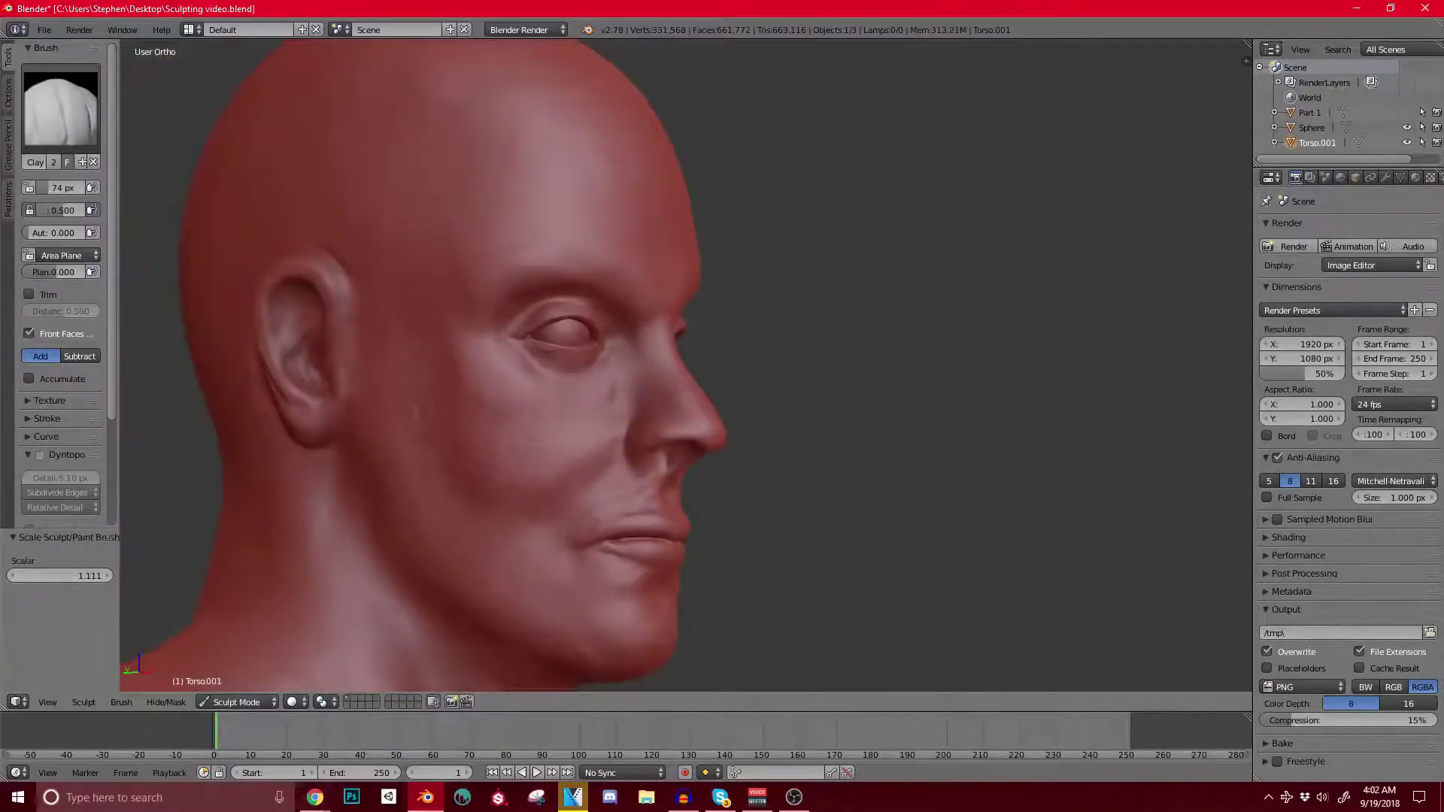
scroll(602, 376, up, 10)
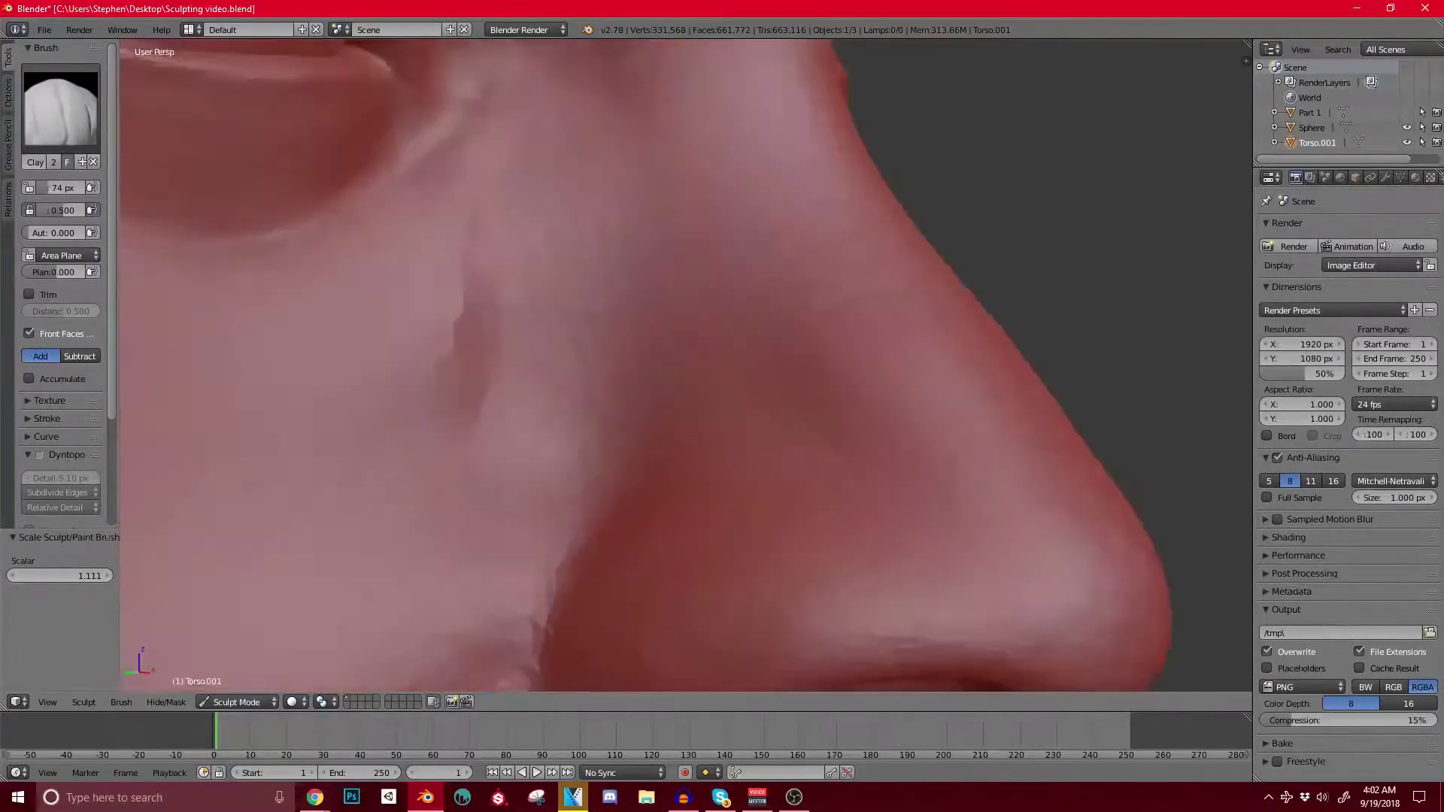
scroll(677, 338, down, 4)
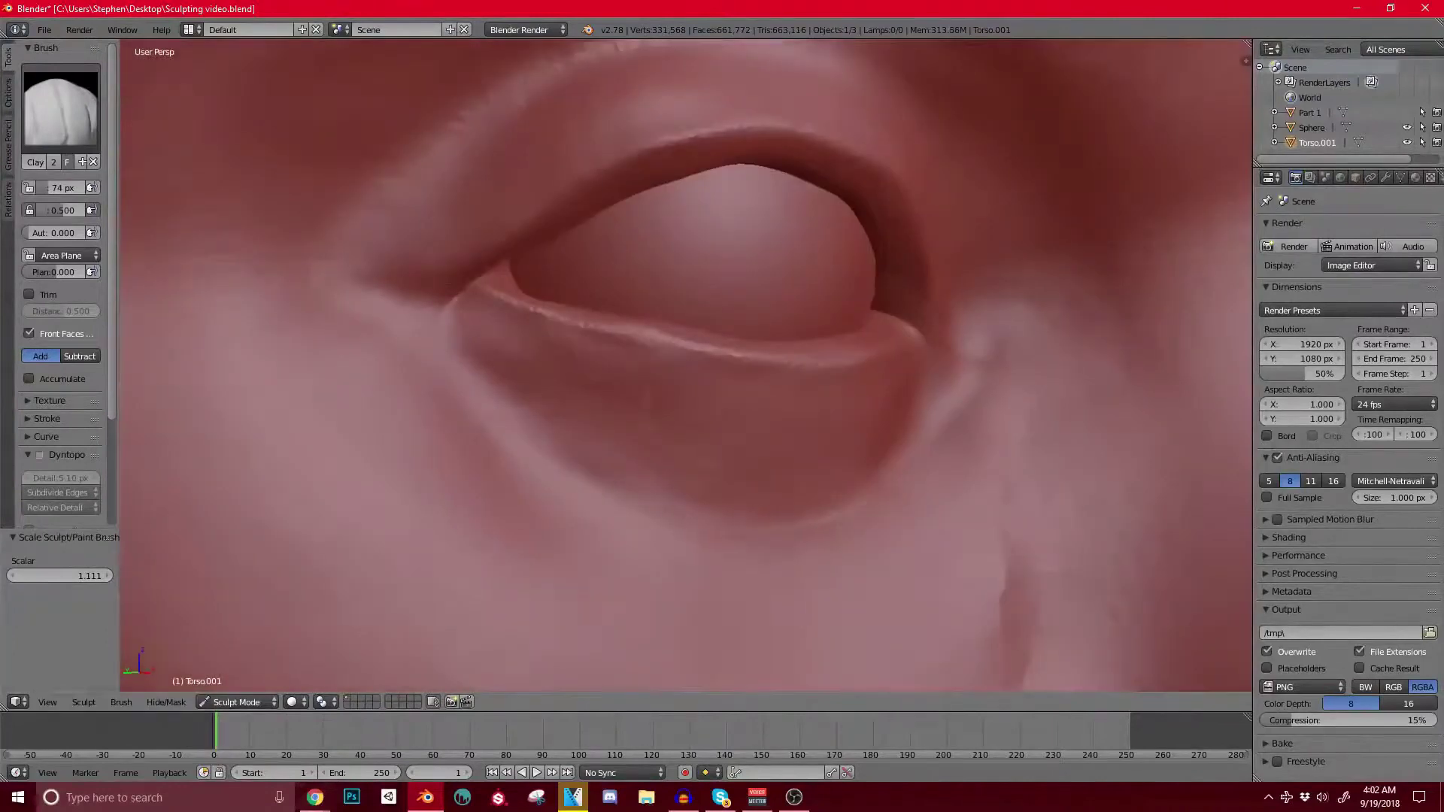
scroll(686, 367, down, 7)
mouse_move(640, 376)
middle_down()
mouse_move(737, 376)
mouse_move(586, 391)
mouse_move(662, 376)
middle_up()
scroll(661, 376, up, 1)
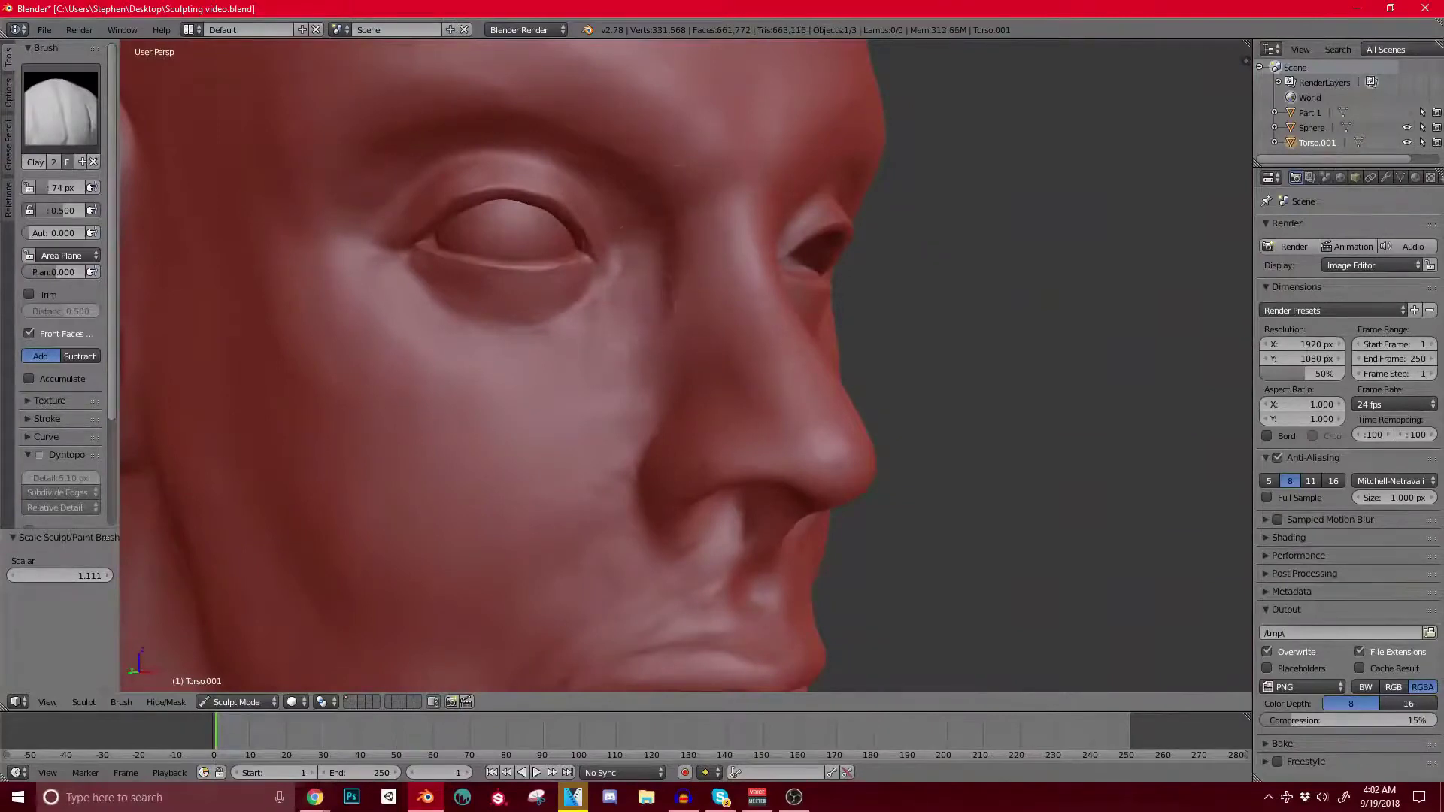
Step: Return to Object Mode and select the eyeball sphere in the front orthographic view
scroll(677, 222, down, 10)
middle_drag(677, 222, 606, 253)
key(KP_1)
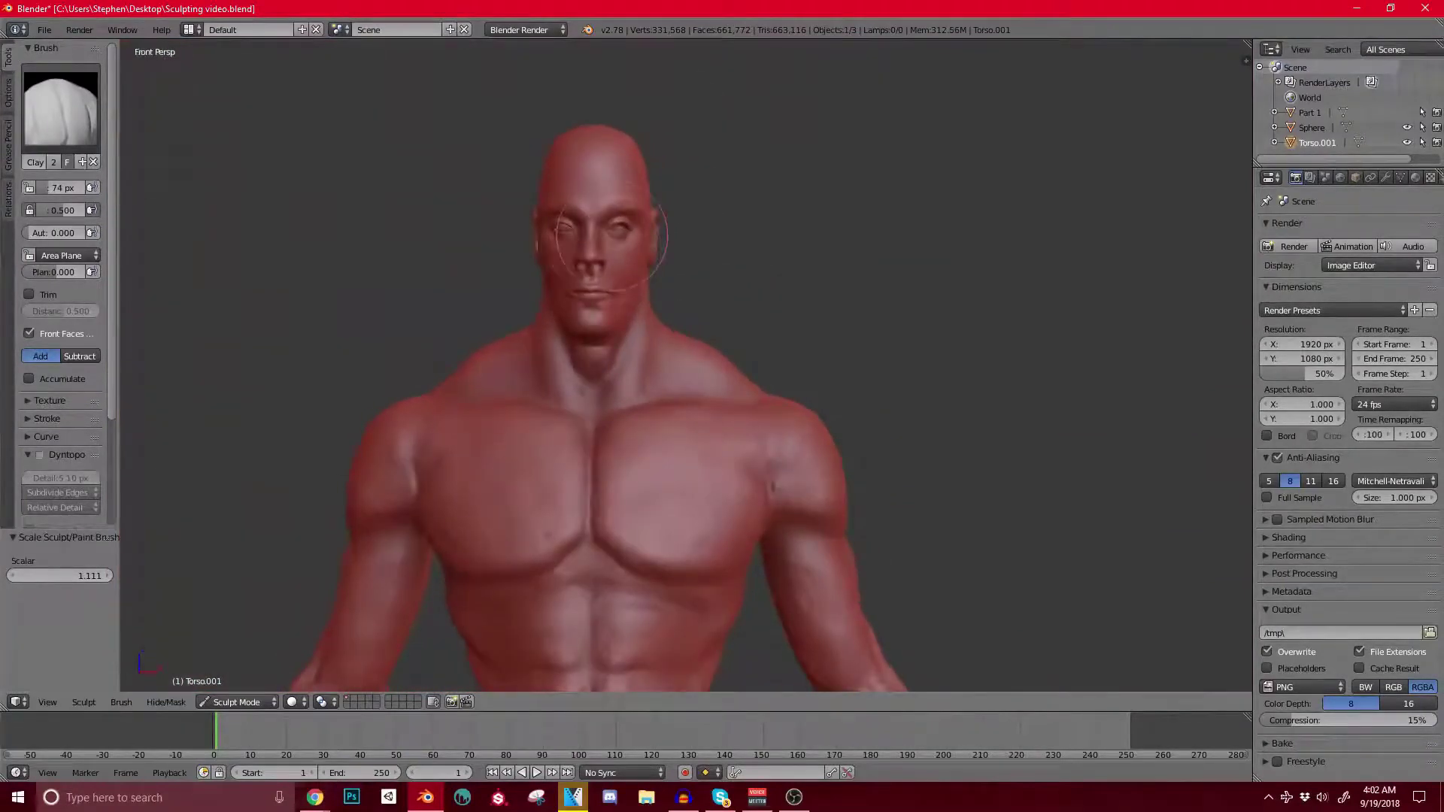
click(236, 702)
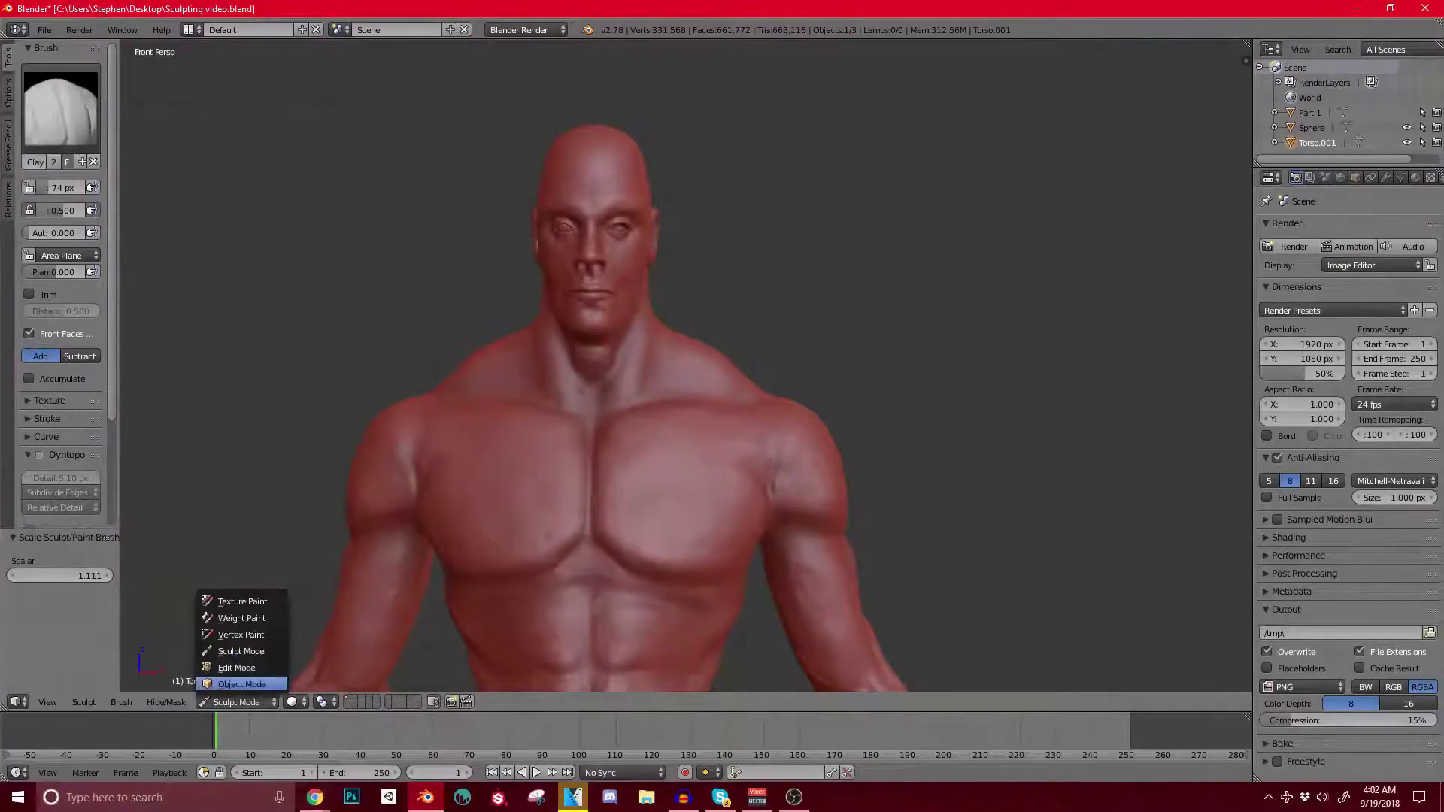
click(241, 684)
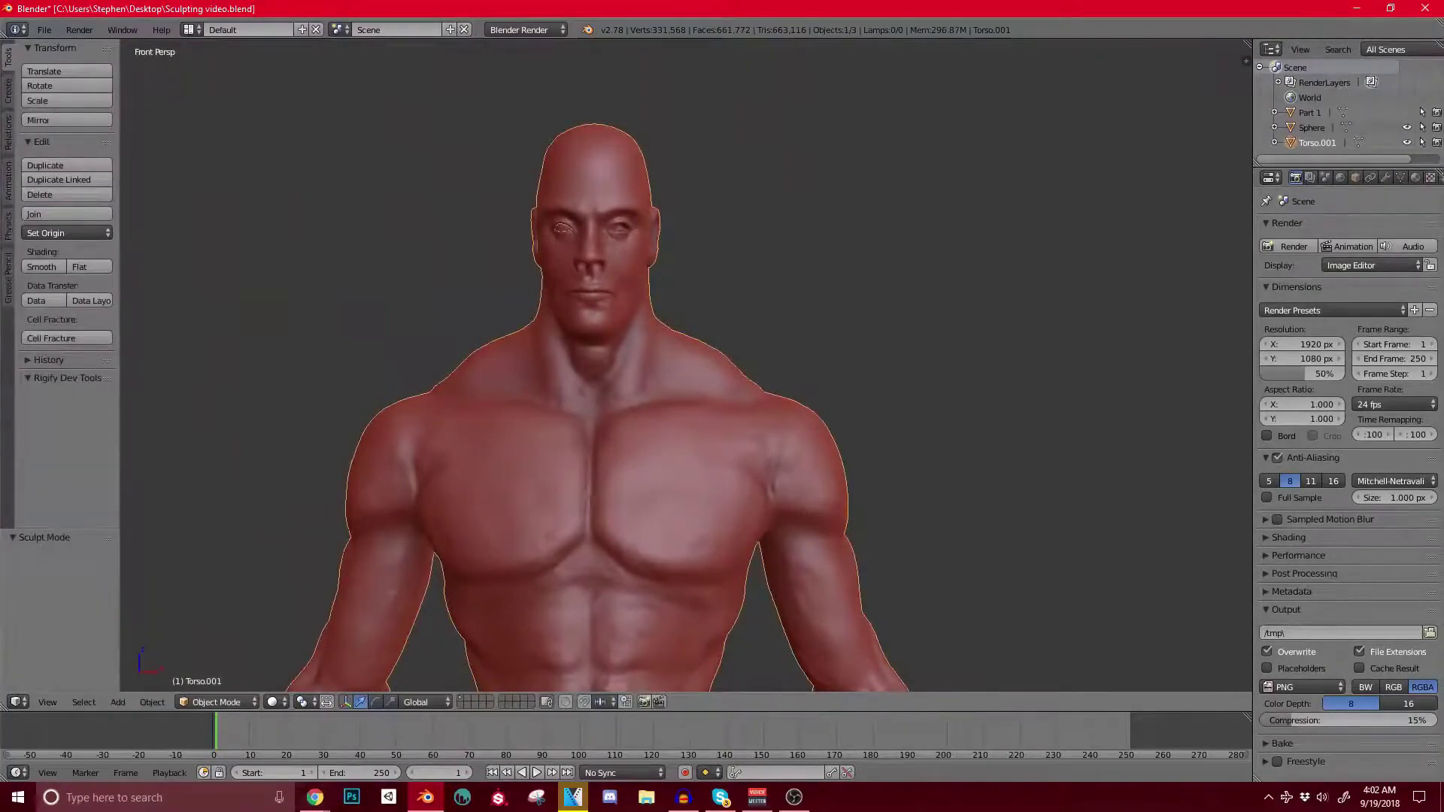
scroll(686, 365, up, 4)
key(KP_5)
scroll(610, 218, up, 2)
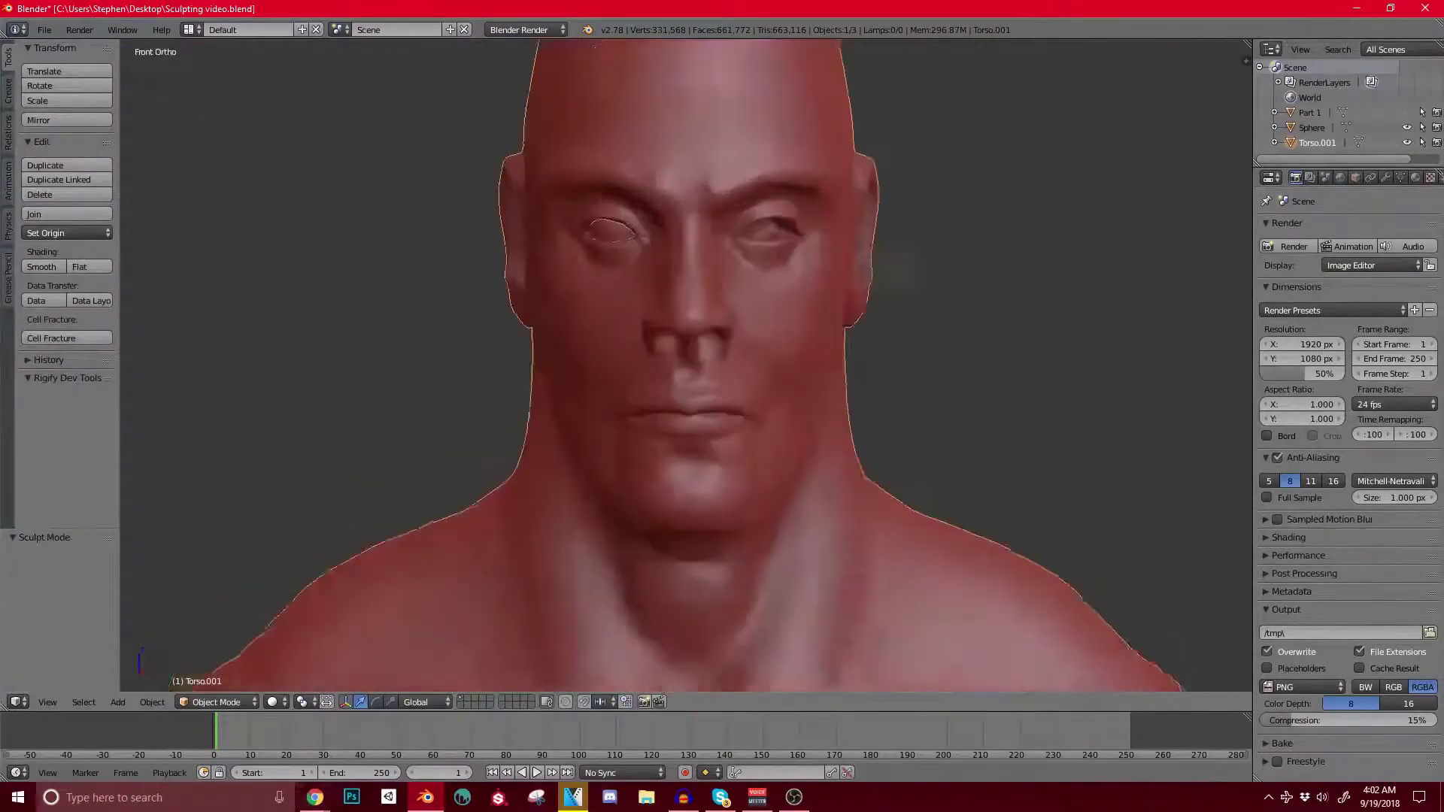
right_click(612, 219)
Step: Duplicate the eyeball, move the copy 0.096 along the X axis into the empty eye socket, and deselect it
scroll(612, 218, up, 2)
key(shift+d)
key(x)
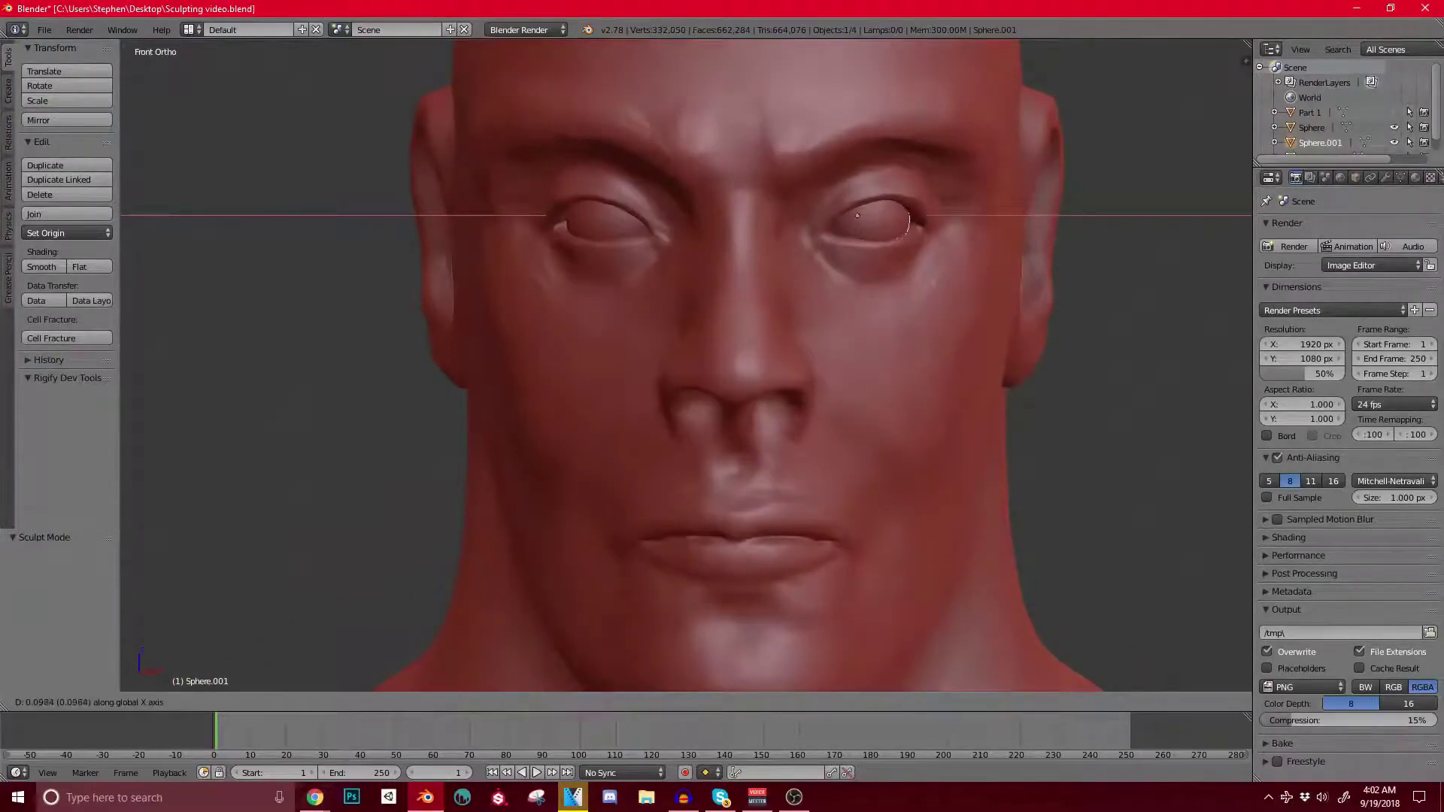
click(859, 218)
middle_drag(859, 218, 790, 256)
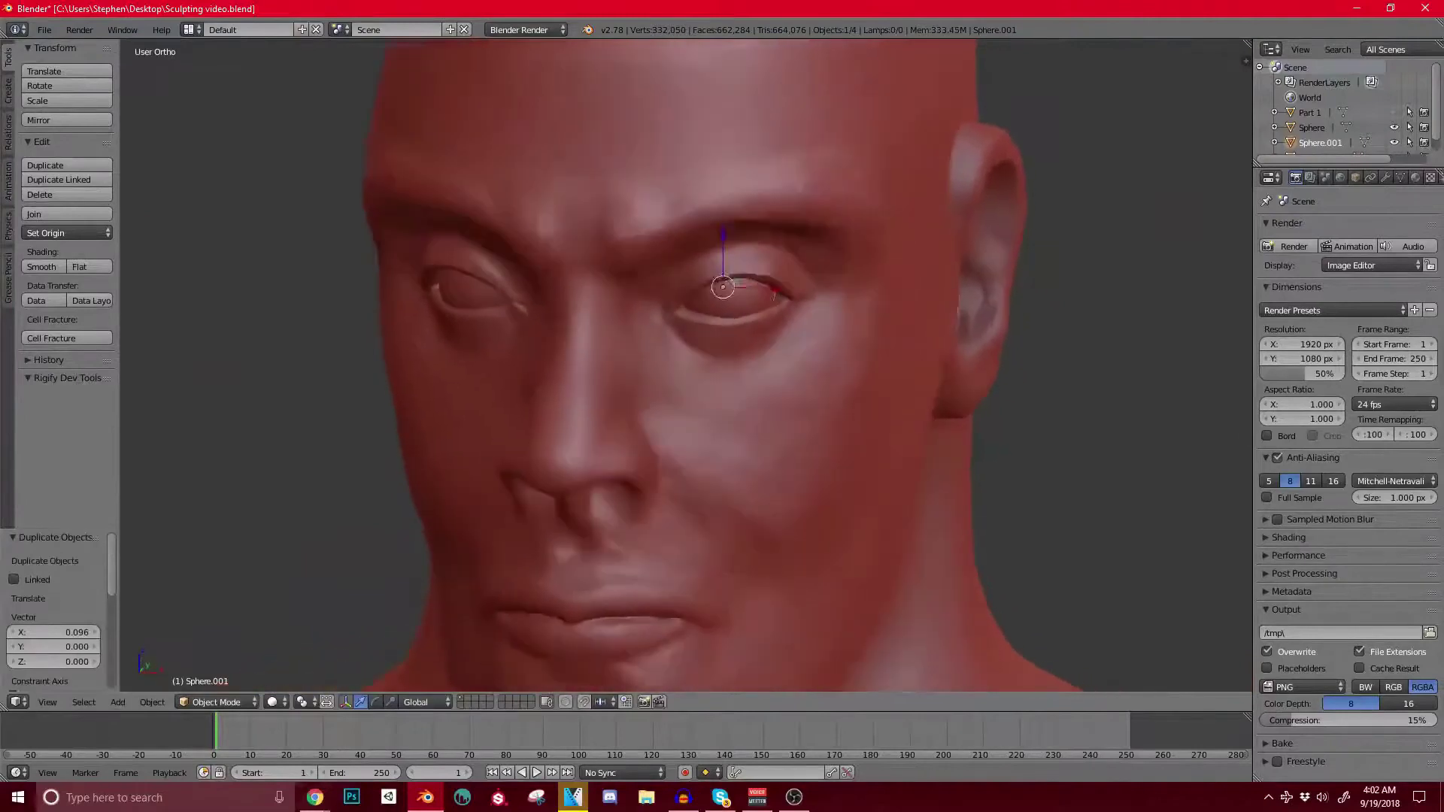
key(a)
Step: Fine-tune the copied eyeball's position along the X axis in front view and deselect it
scroll(779, 323, down, 3)
key(KP_1)
scroll(835, 248, up, 3)
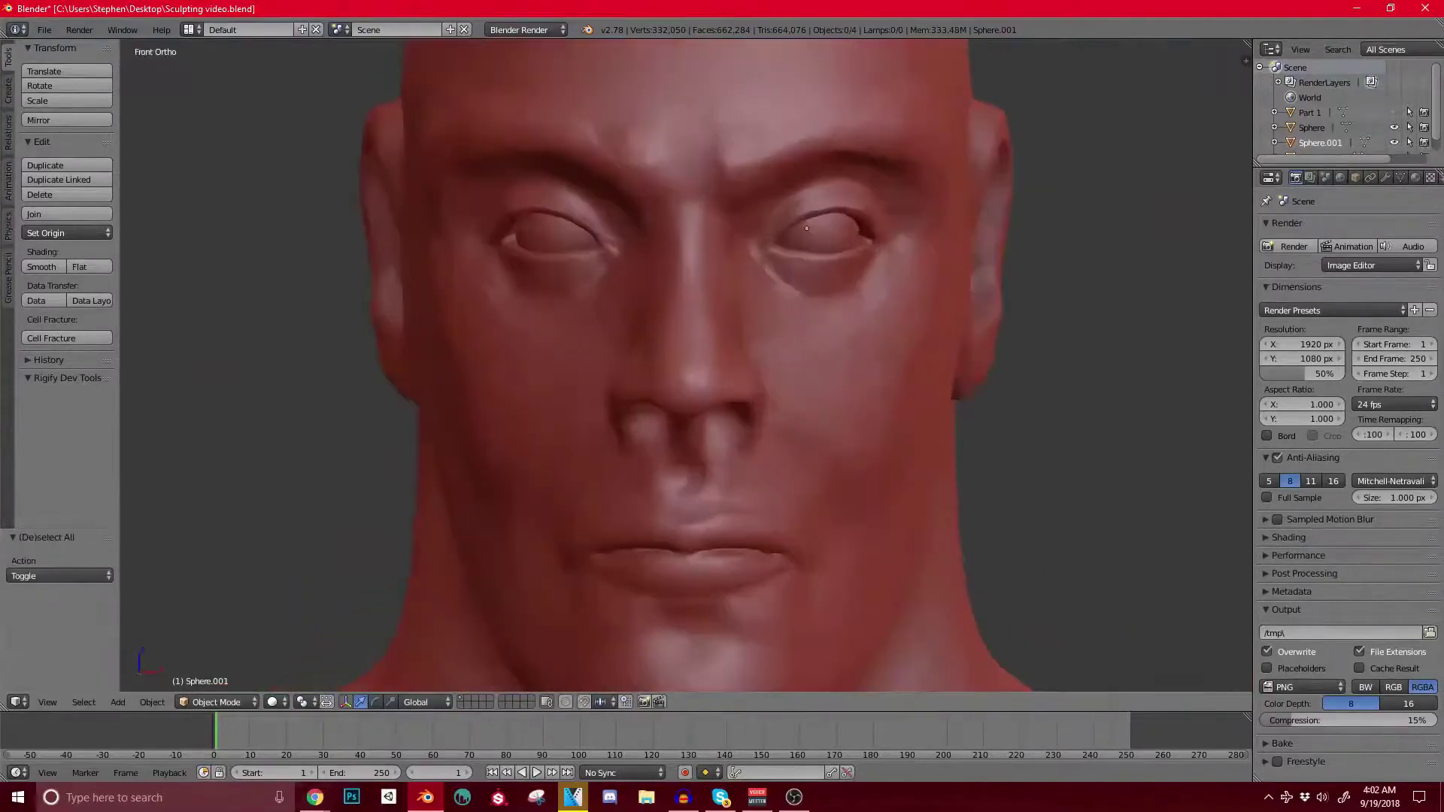
key(g)
key(x)
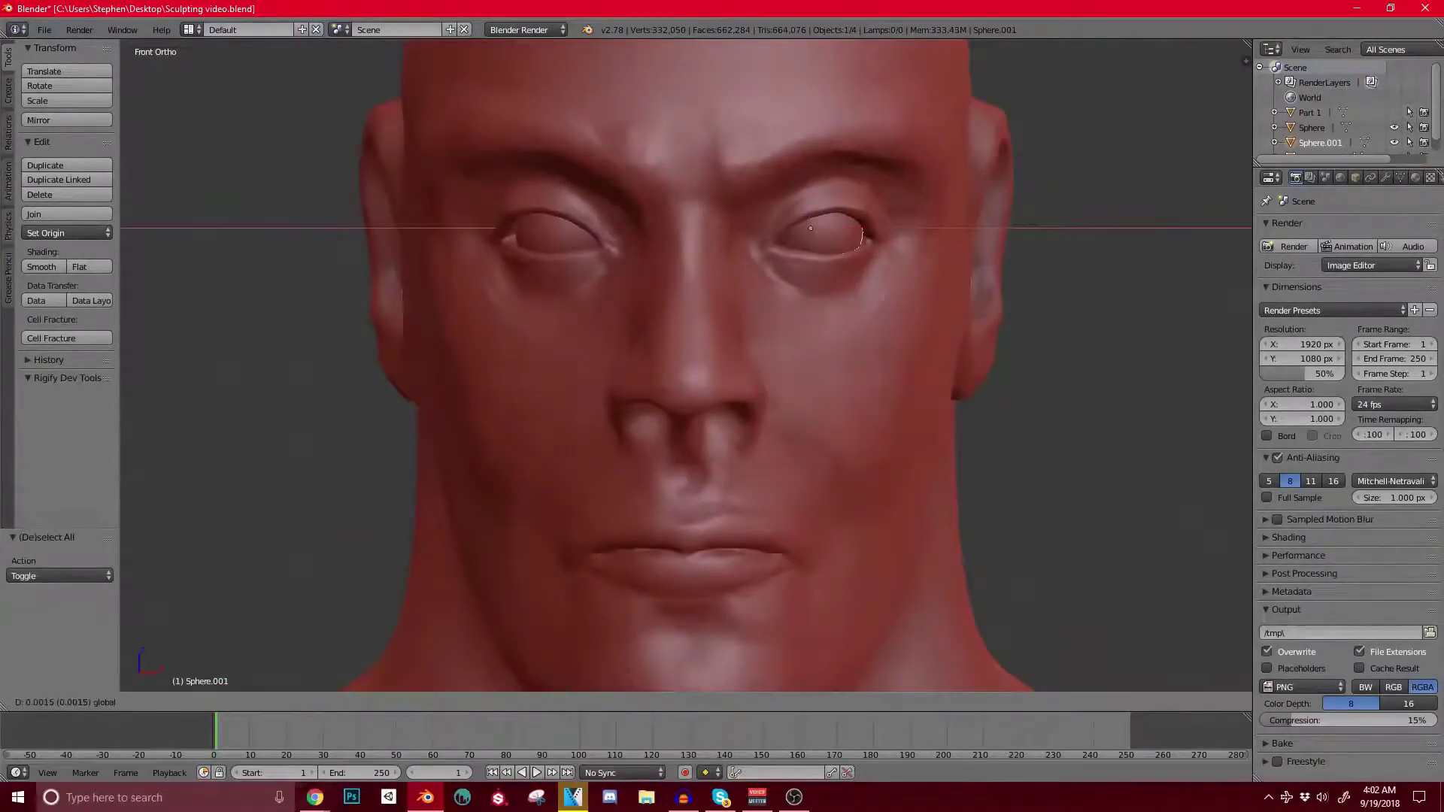
click(807, 228)
key(a)
Step: Select both eyeballs, apply smooth shading and join them into one object
scroll(775, 271, down, 3)
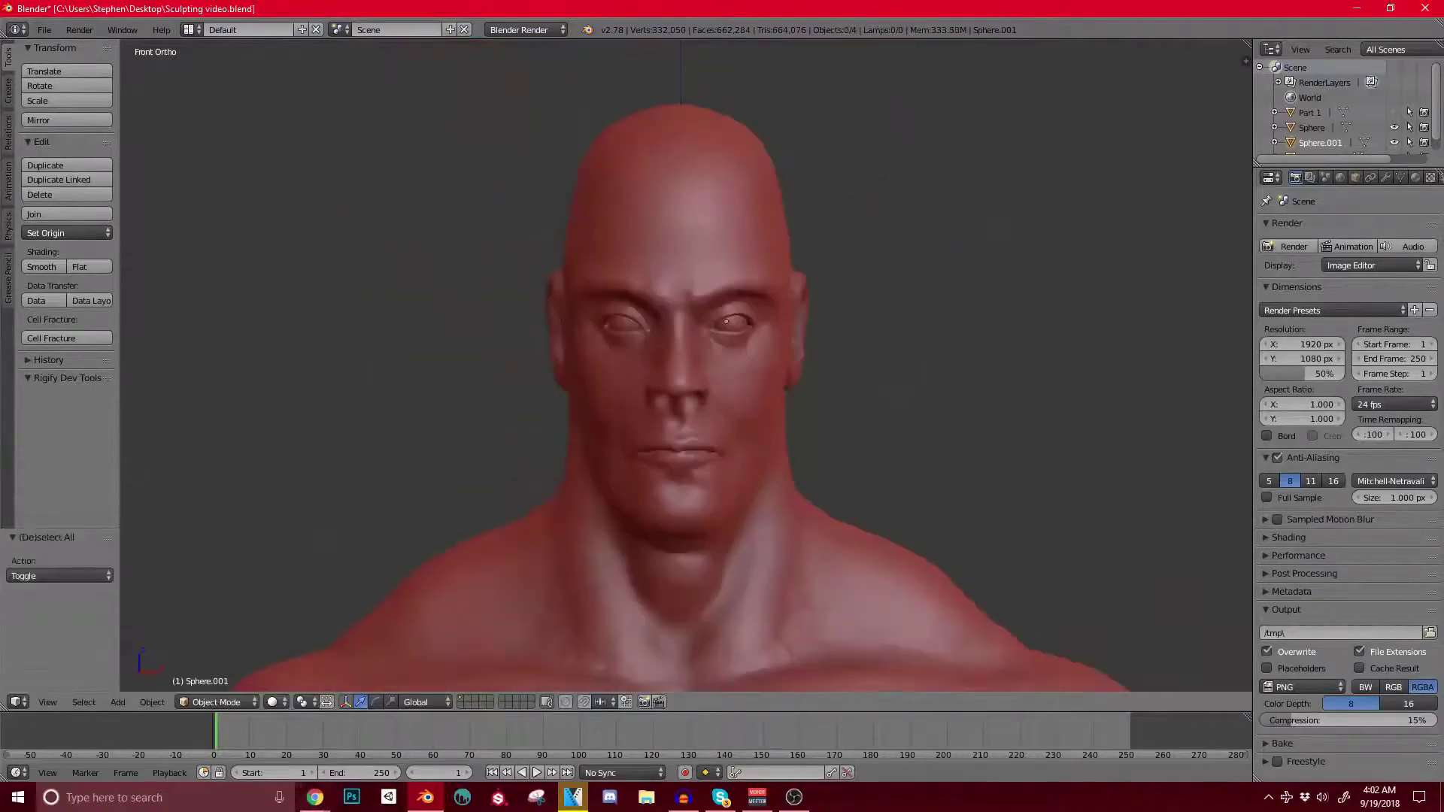
scroll(744, 311, up, 2)
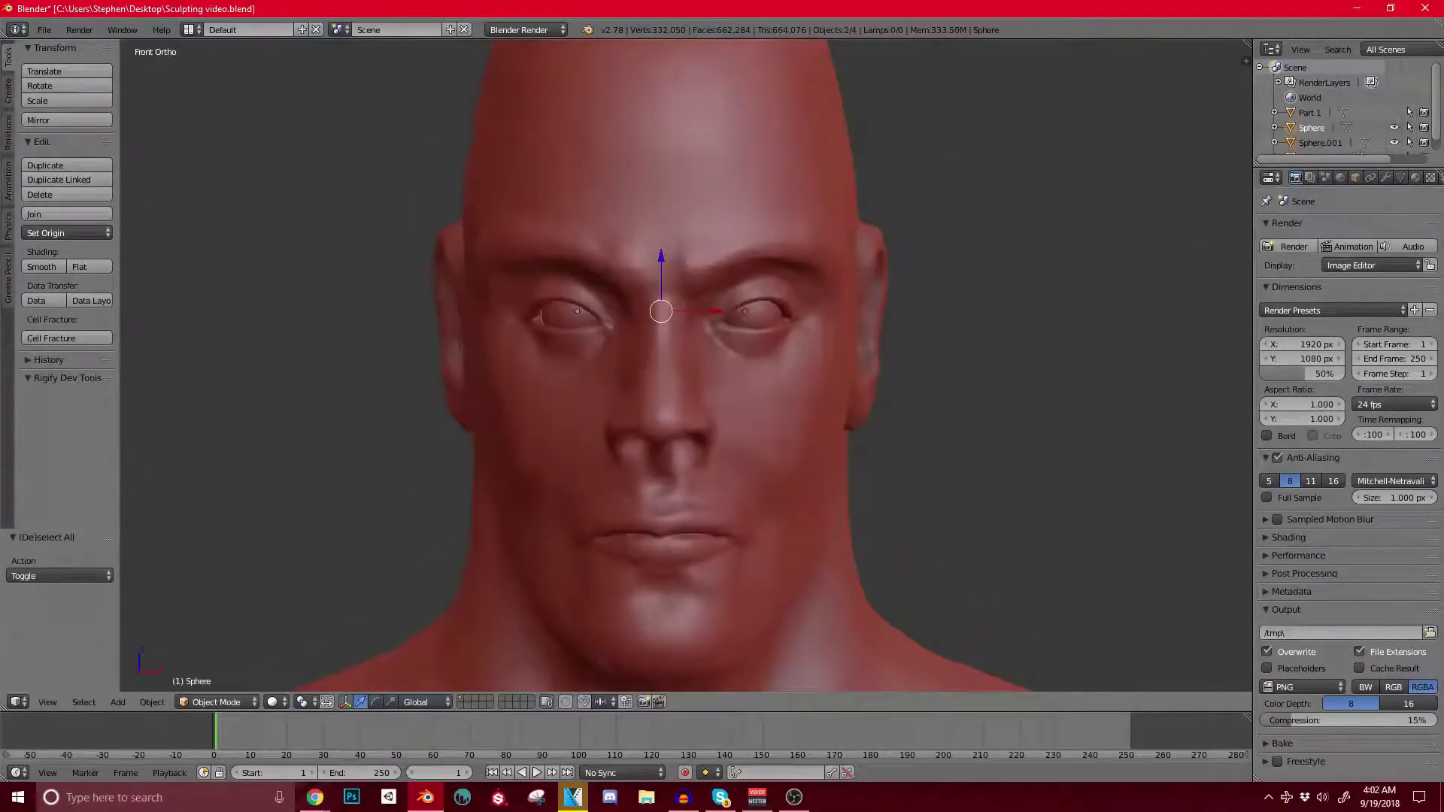
click(42, 266)
click(66, 213)
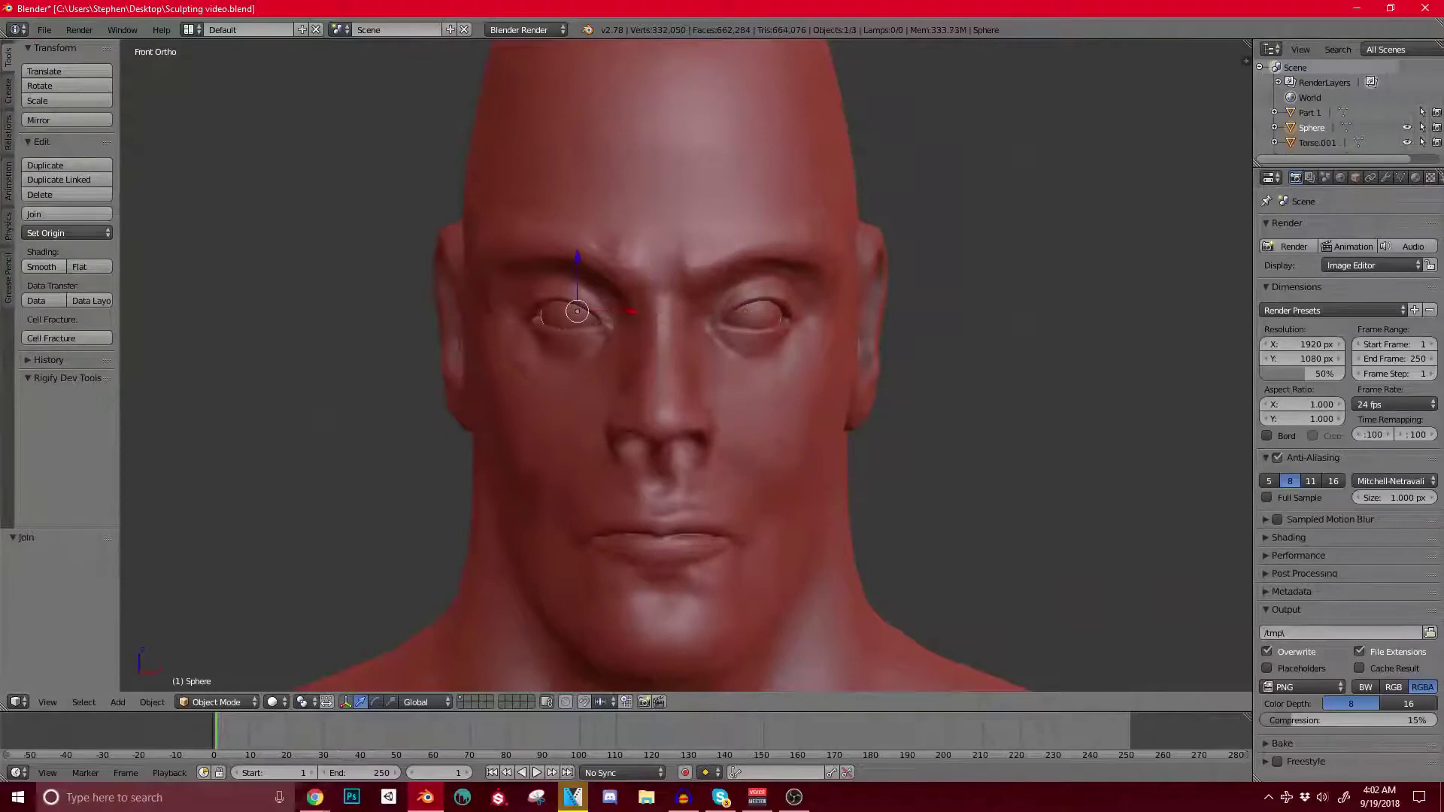
Step: Select the head mesh, switch to Sculpt Mode and choose the Grab brush for work around the eye
click(218, 702)
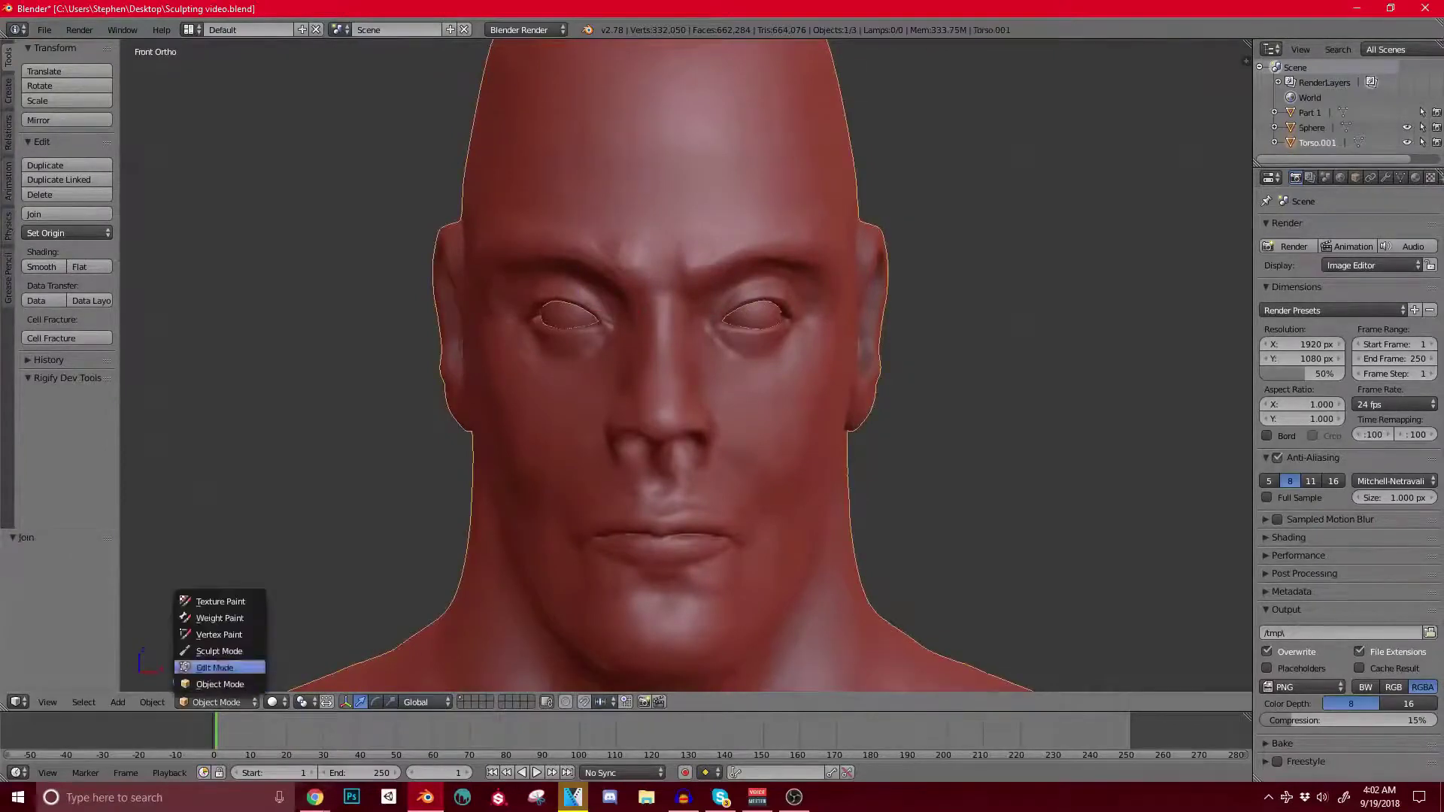
click(233, 648)
mouse_move(466, 338)
middle_down()
mouse_move(711, 325)
mouse_move(422, 323)
middle_up()
scroll(611, 327, up, 4)
shift+middle_drag(263, 301, 618, 391)
scroll(615, 388, up, 1)
key(g)
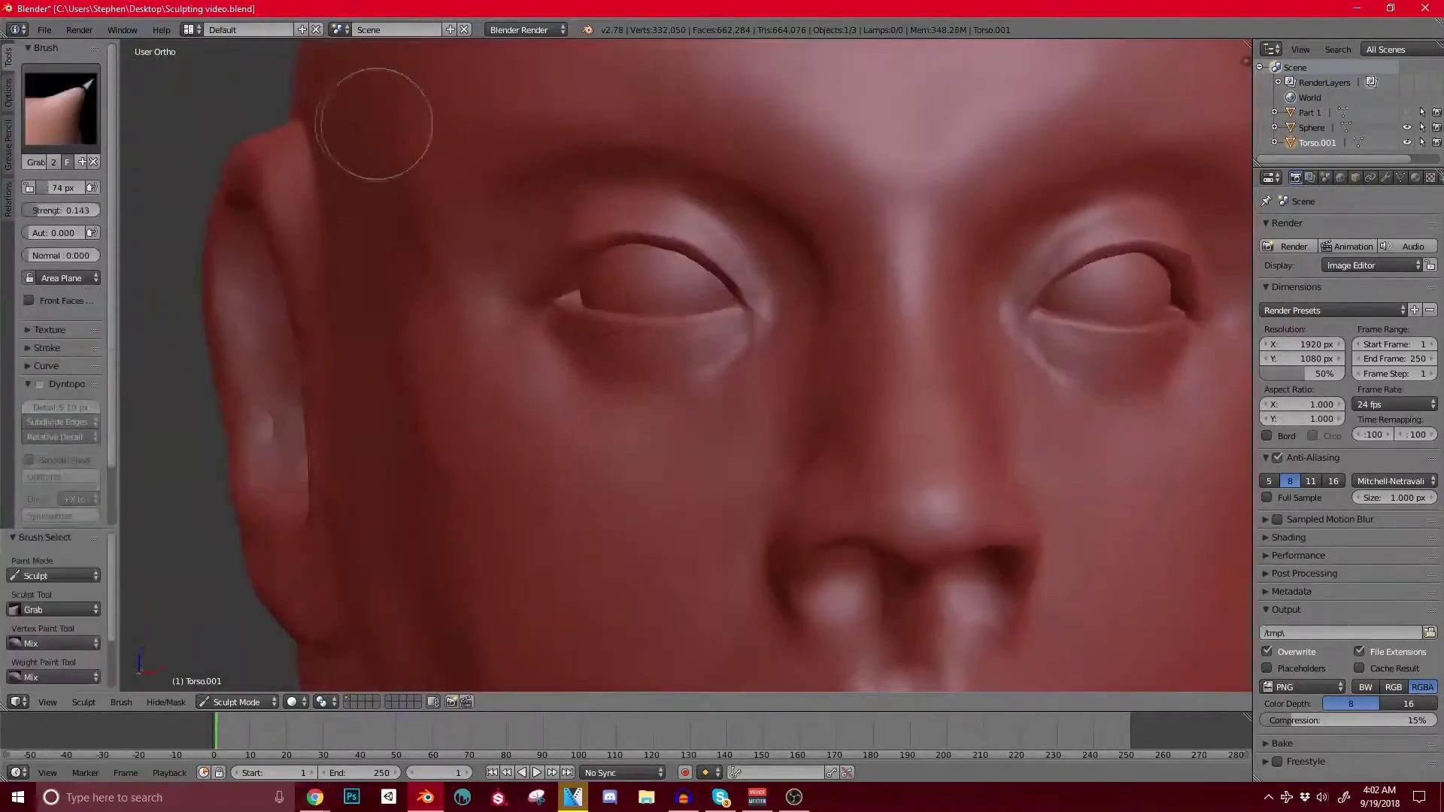
Step: Enlarge the Grab brush to about 311 px and adjust the overall shape of the eye area
key(bracketright)
key(bracketright)
key(bracketright)
key(bracketright)
key(bracketright)
key(bracketright)
key(bracketright)
key(bracketright)
key(bracketright)
key(bracketright)
key(bracketright)
key(bracketright)
key(bracketright)
key(bracketright)
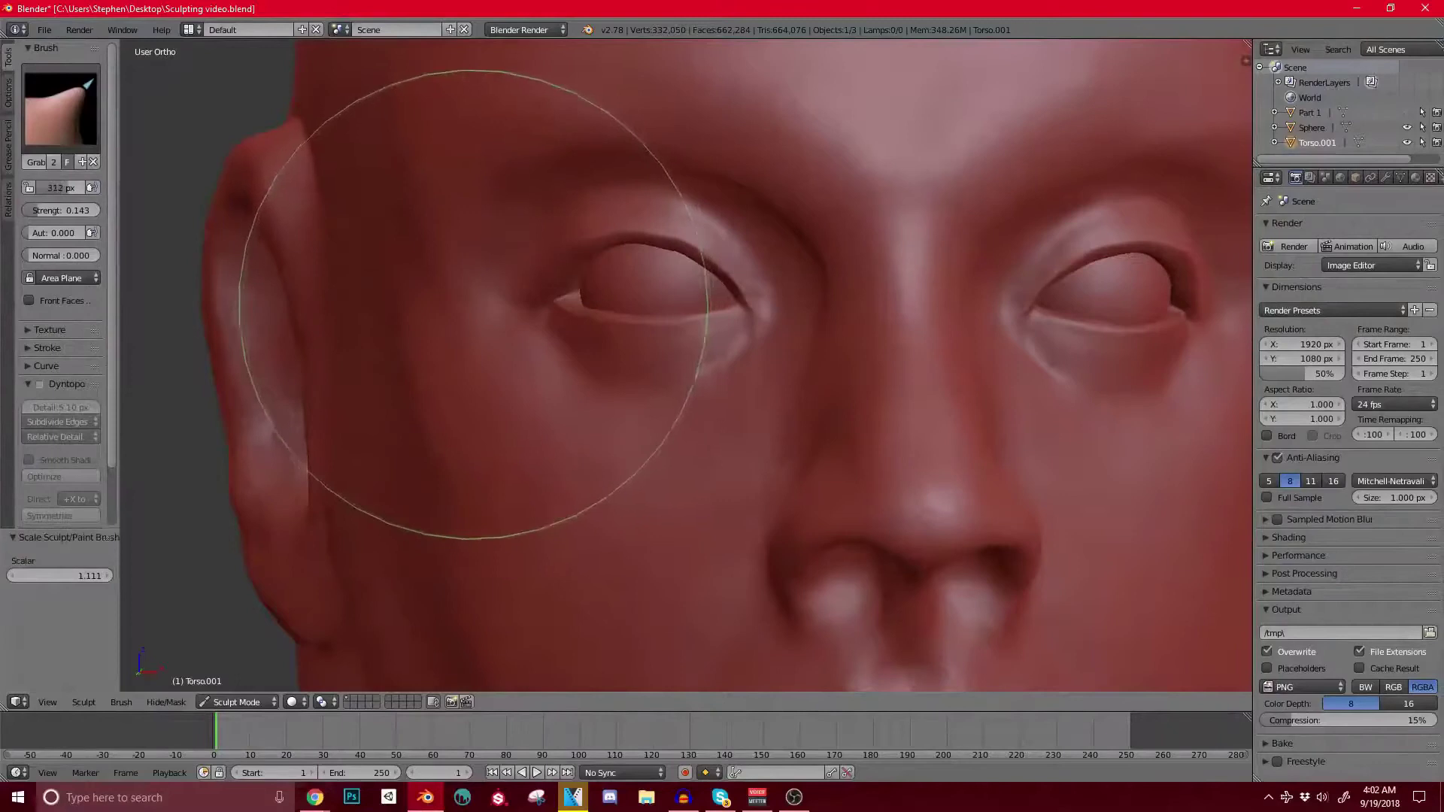
key(bracketleft)
key(bracketleft)
key(bracketleft)
key(bracketleft)
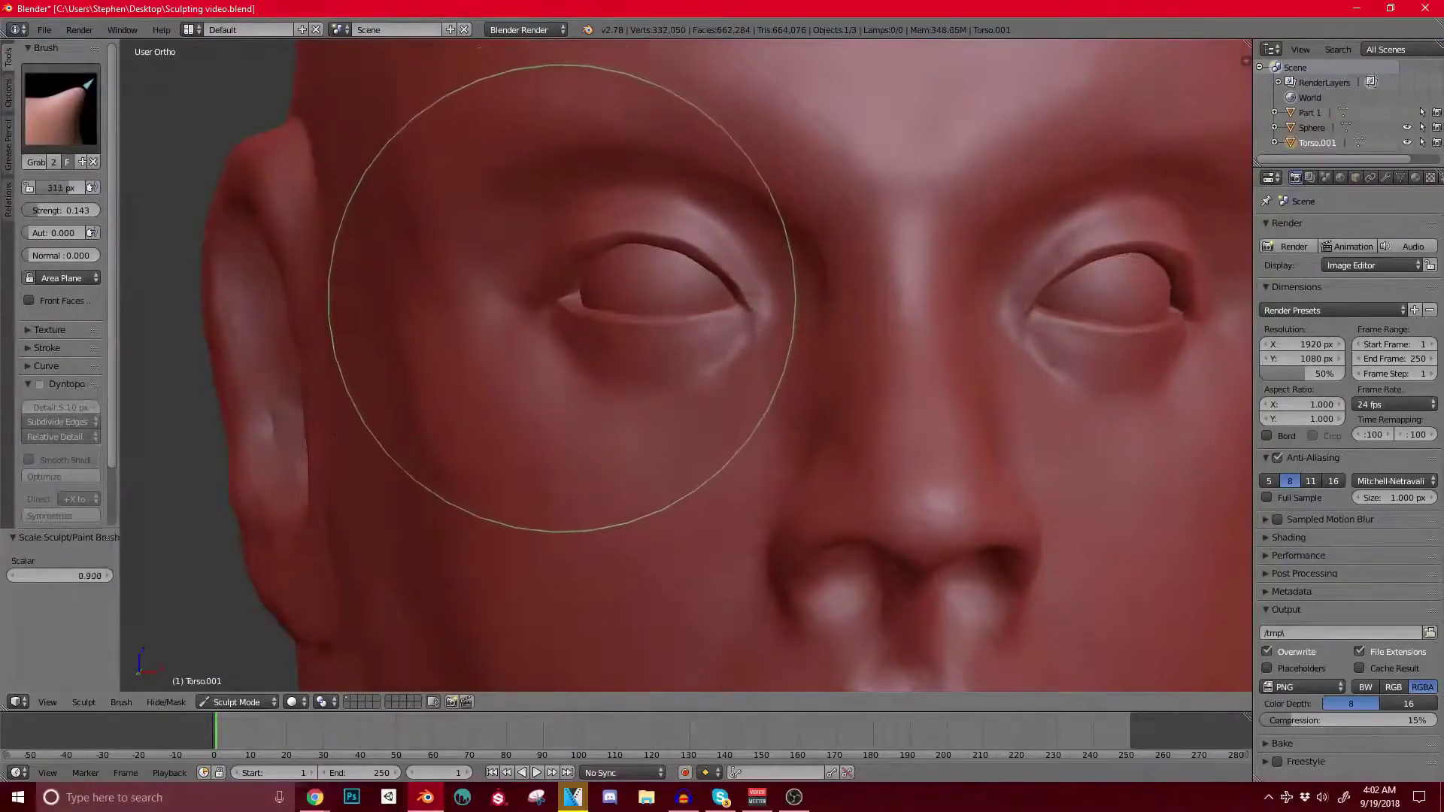
Step: Reshape the eyelids and surrounding socket from side and three-quarter angles with a 225 px Grab brush
mouse_move(589, 306)
middle_down()
mouse_move(663, 311)
mouse_move(687, 295)
mouse_move(638, 312)
mouse_move(890, 416)
mouse_move(889, 367)
mouse_move(864, 358)
middle_up()
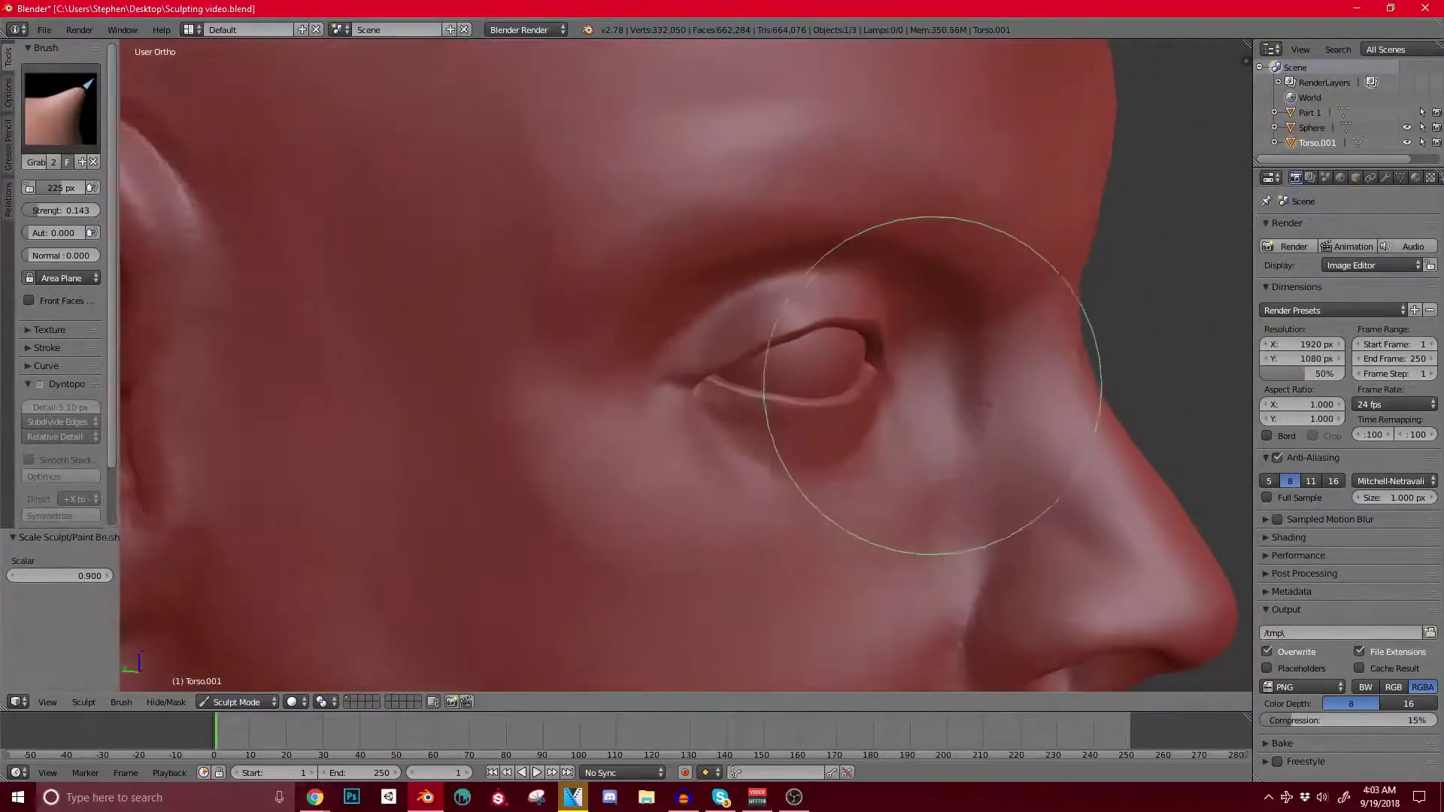
mouse_move(864, 331)
middle_down()
mouse_move(782, 327)
mouse_move(748, 275)
mouse_move(661, 242)
mouse_move(668, 296)
mouse_move(911, 371)
mouse_move(823, 337)
middle_up()
scroll(857, 309, up, 1)
scroll(695, 346, down, 2)
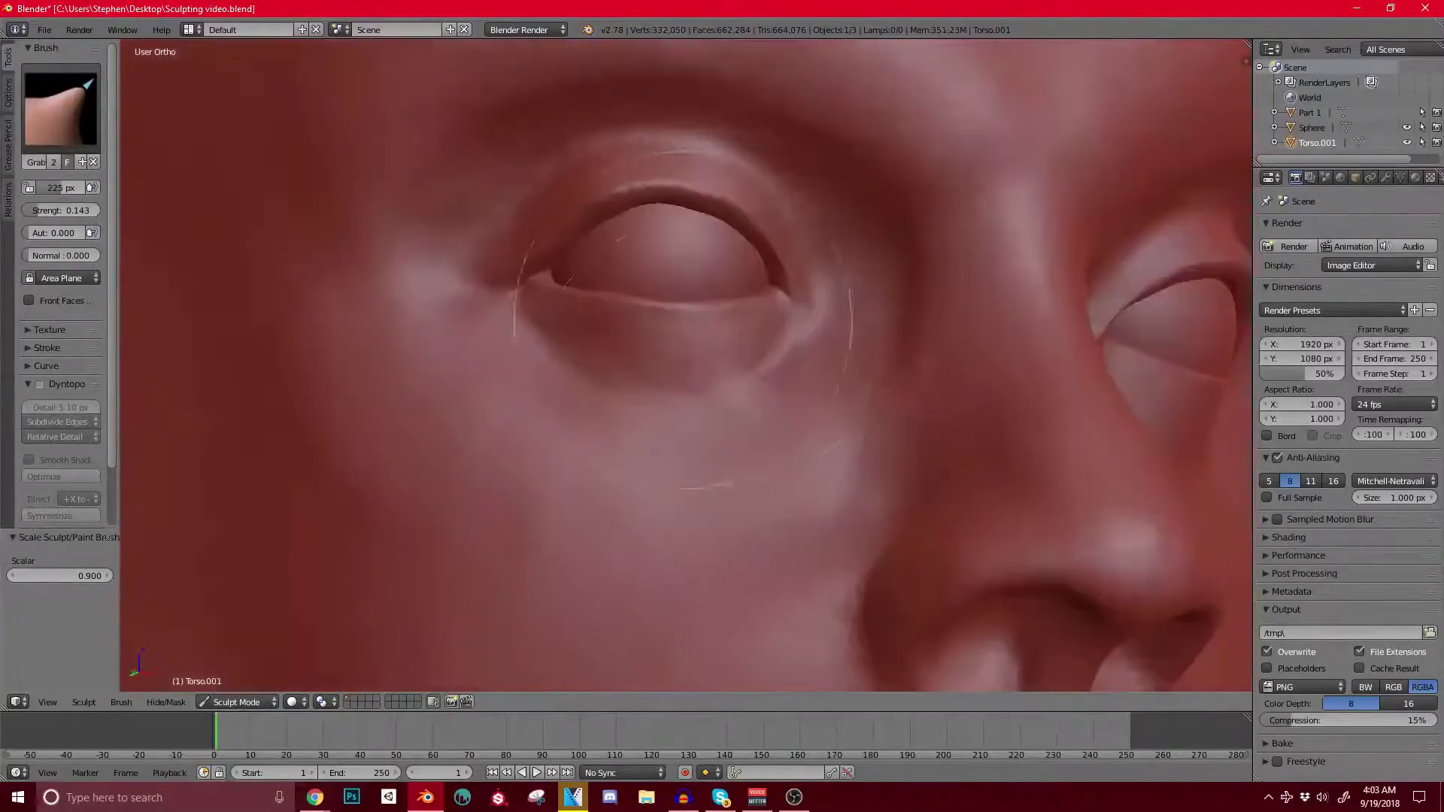
scroll(752, 406, down, 4)
middle_drag(696, 445, 767, 432)
scroll(767, 432, down, 3)
scroll(800, 376, up, 6)
scroll(703, 349, down, 1)
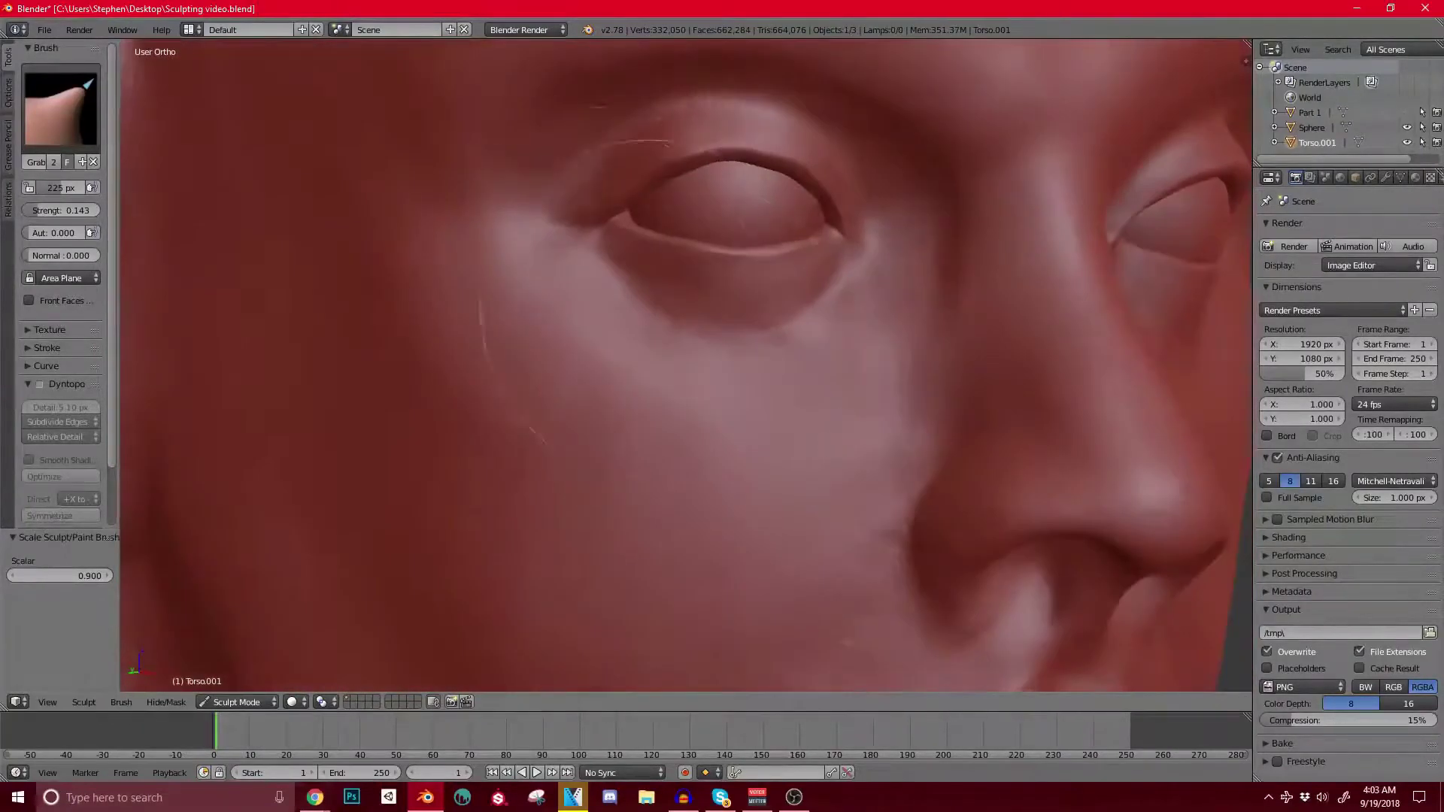
Step: Reduce the Grab brush to 145 px and pull up the skin below the lower eyelid, refining the outer eye corner
key(bracketleft)
key(bracketleft)
key(bracketleft)
key(bracketleft)
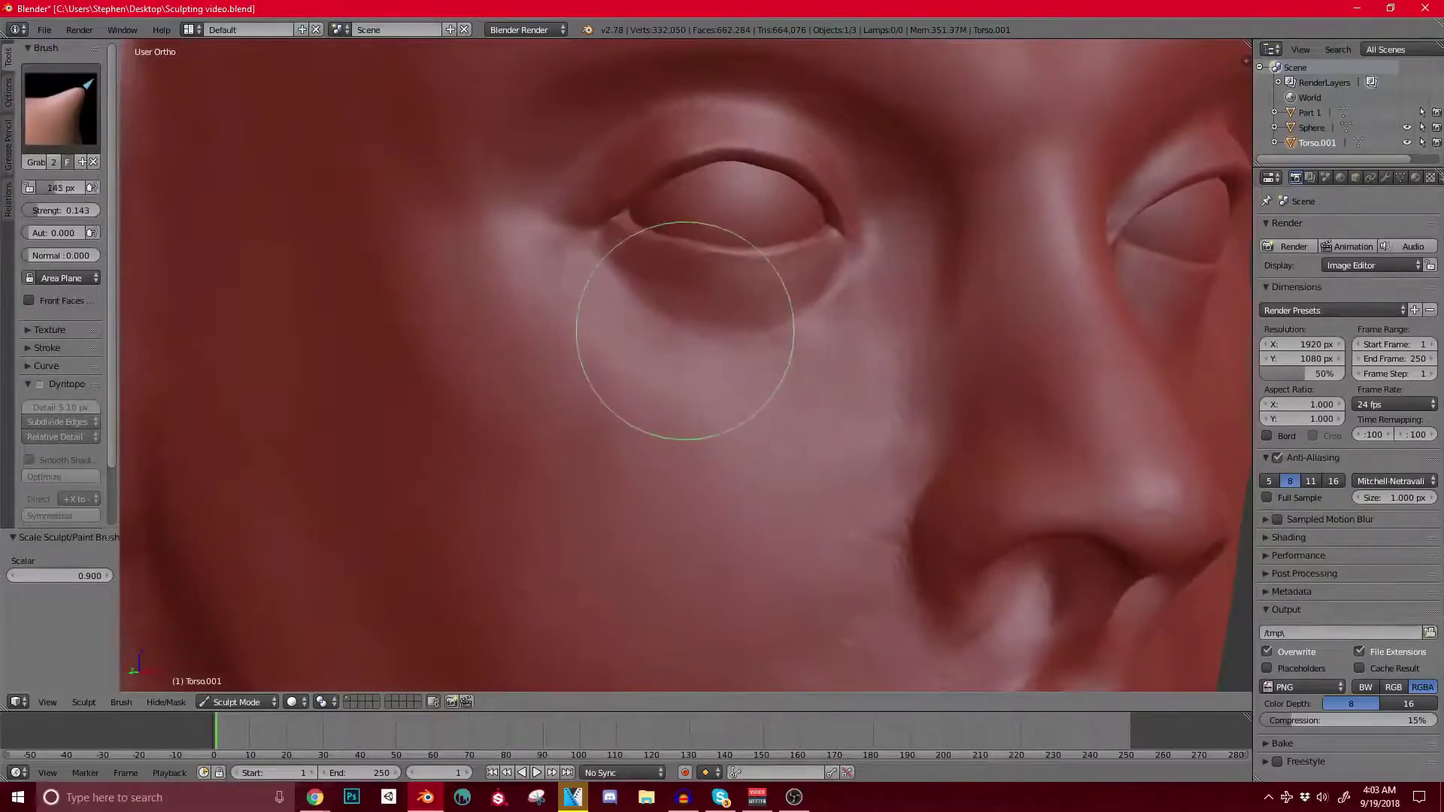
drag(683, 332, 656, 311)
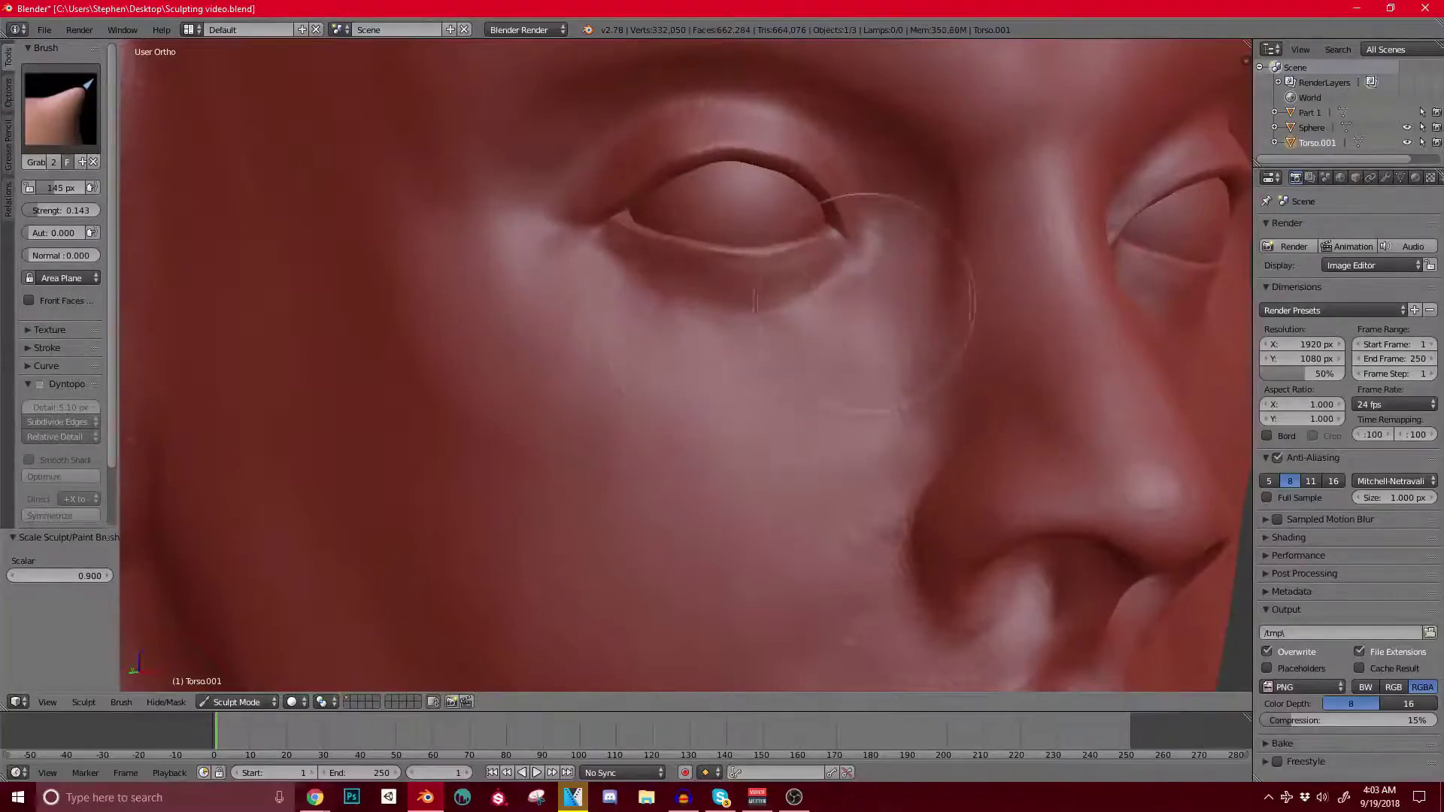
middle_drag(736, 310, 741, 329)
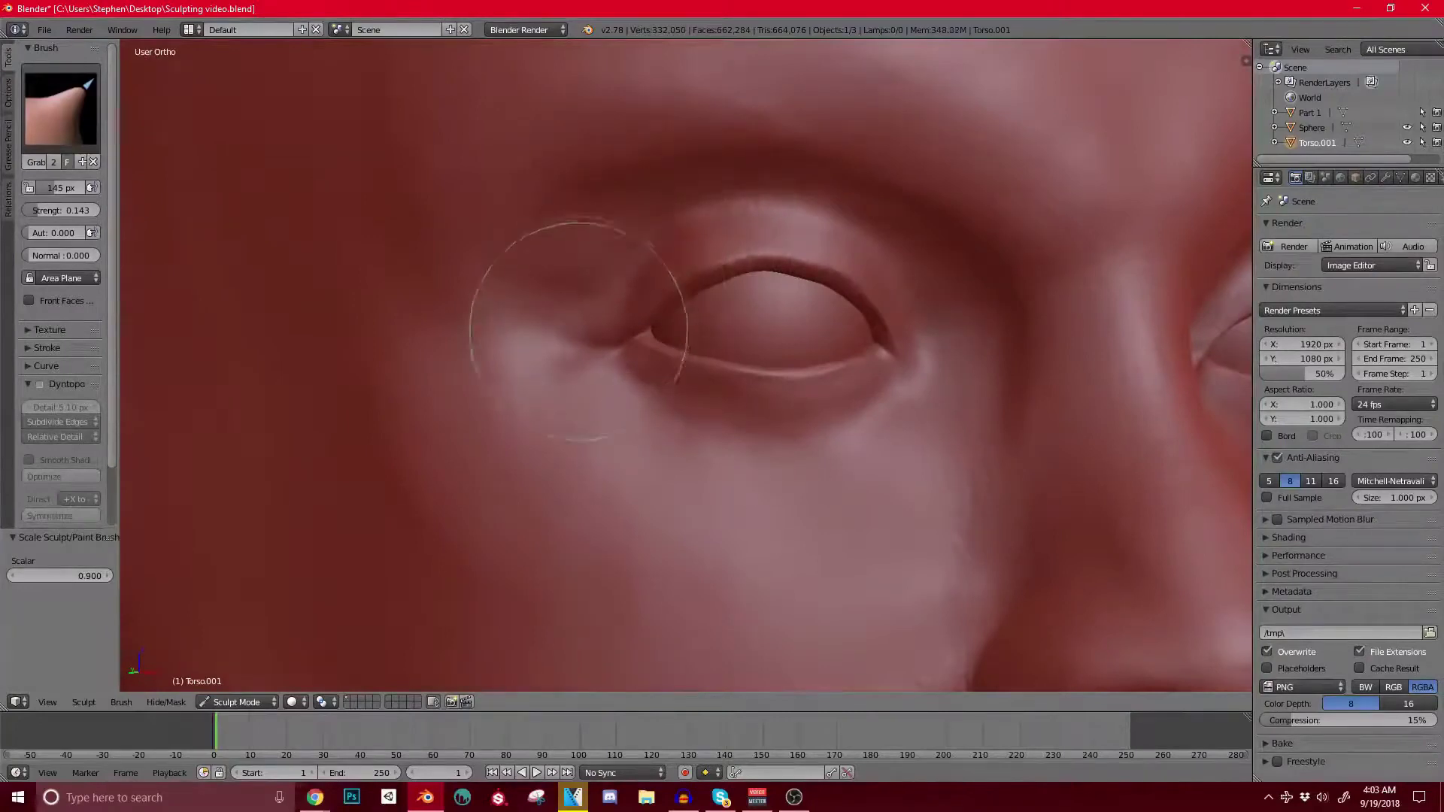
middle_drag(793, 263, 784, 269)
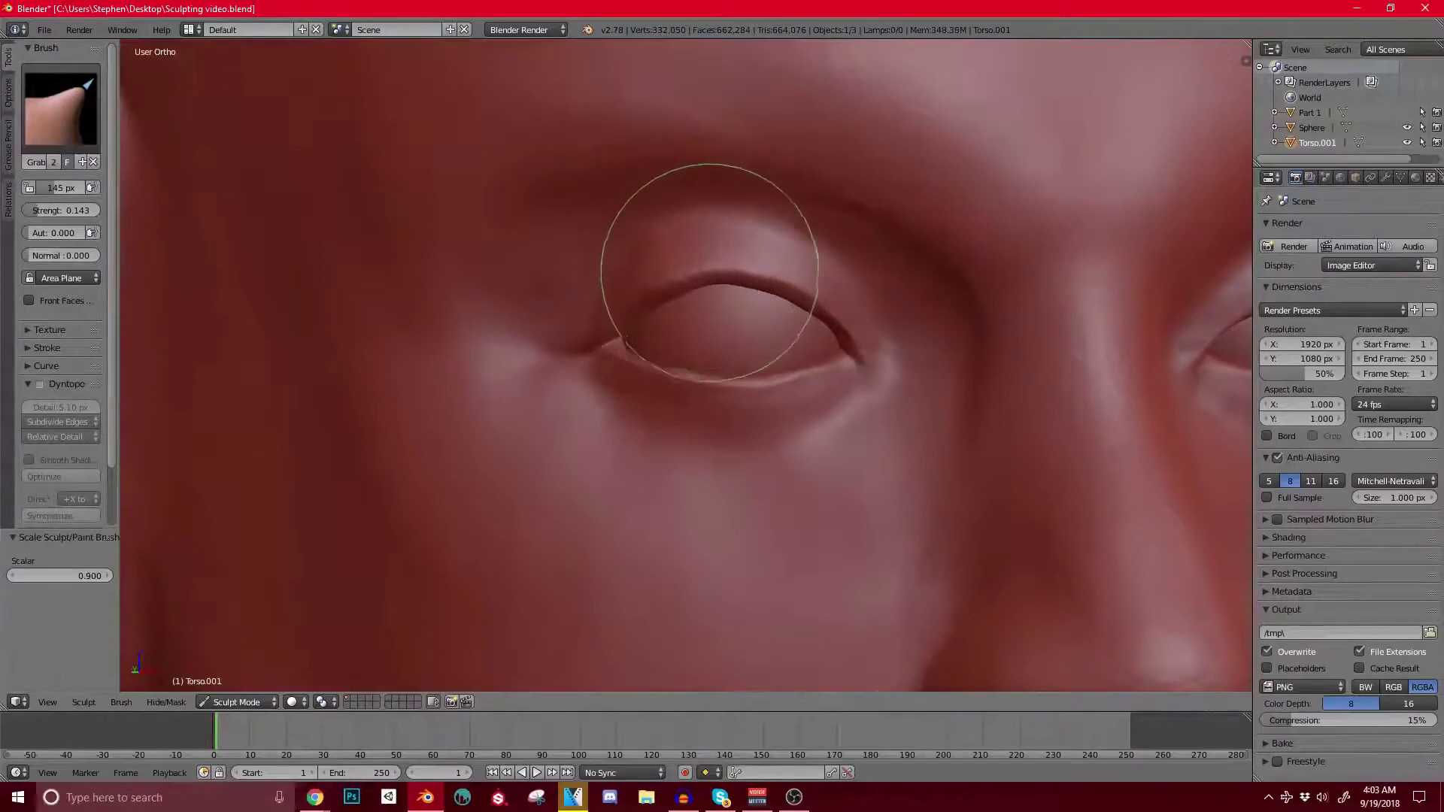
Step: Reshape the upper eyelid and its crease with a smaller Grab brush of about 84 to 93 px
key(bracketleft)
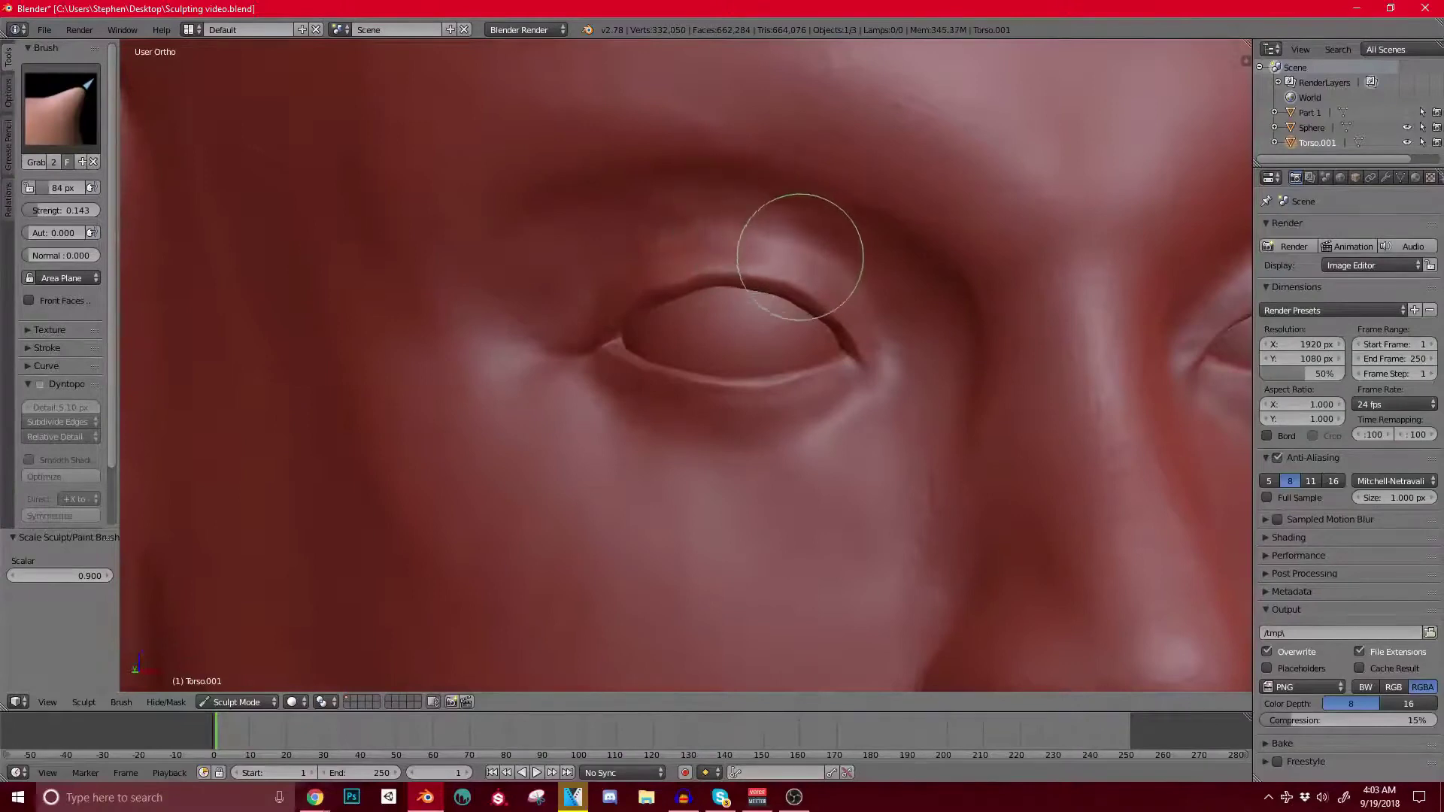
scroll(577, 269, down, 8)
mouse_move(639, 278)
middle_down()
mouse_move(767, 297)
mouse_move(687, 380)
middle_up()
scroll(707, 301, up, 10)
mouse_move(704, 216)
middle_down()
mouse_move(664, 148)
mouse_move(732, 226)
mouse_move(655, 322)
middle_up()
scroll(752, 119, down, 9)
scroll(732, 226, up, 8)
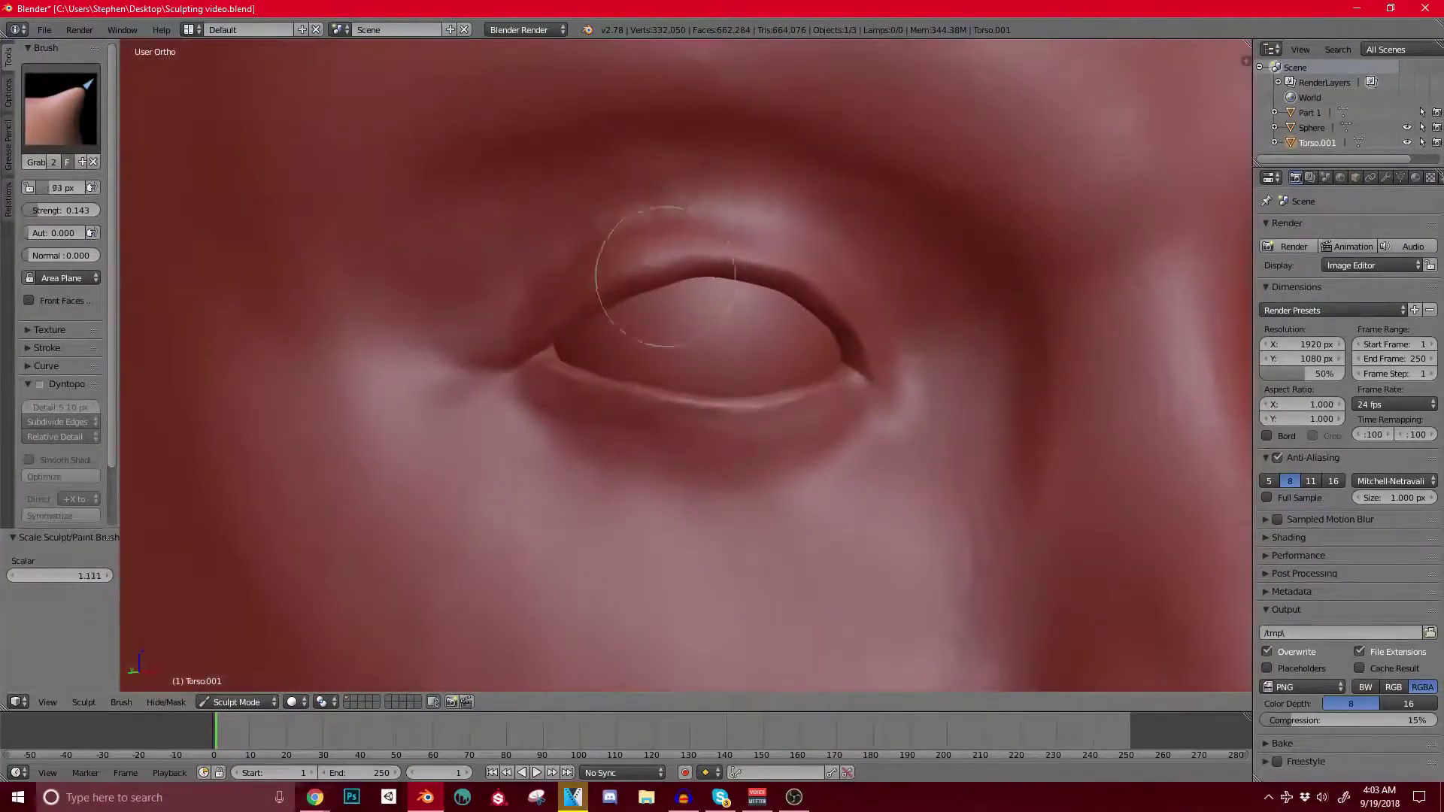
Step: Enlarge the Grab brush to 140 px, adjust the upper lid and pull the inner eye corner toward the nose
mouse_move(639, 222)
middle_down()
mouse_move(741, 331)
mouse_move(722, 323)
mouse_move(692, 417)
mouse_move(733, 308)
mouse_move(667, 256)
middle_up()
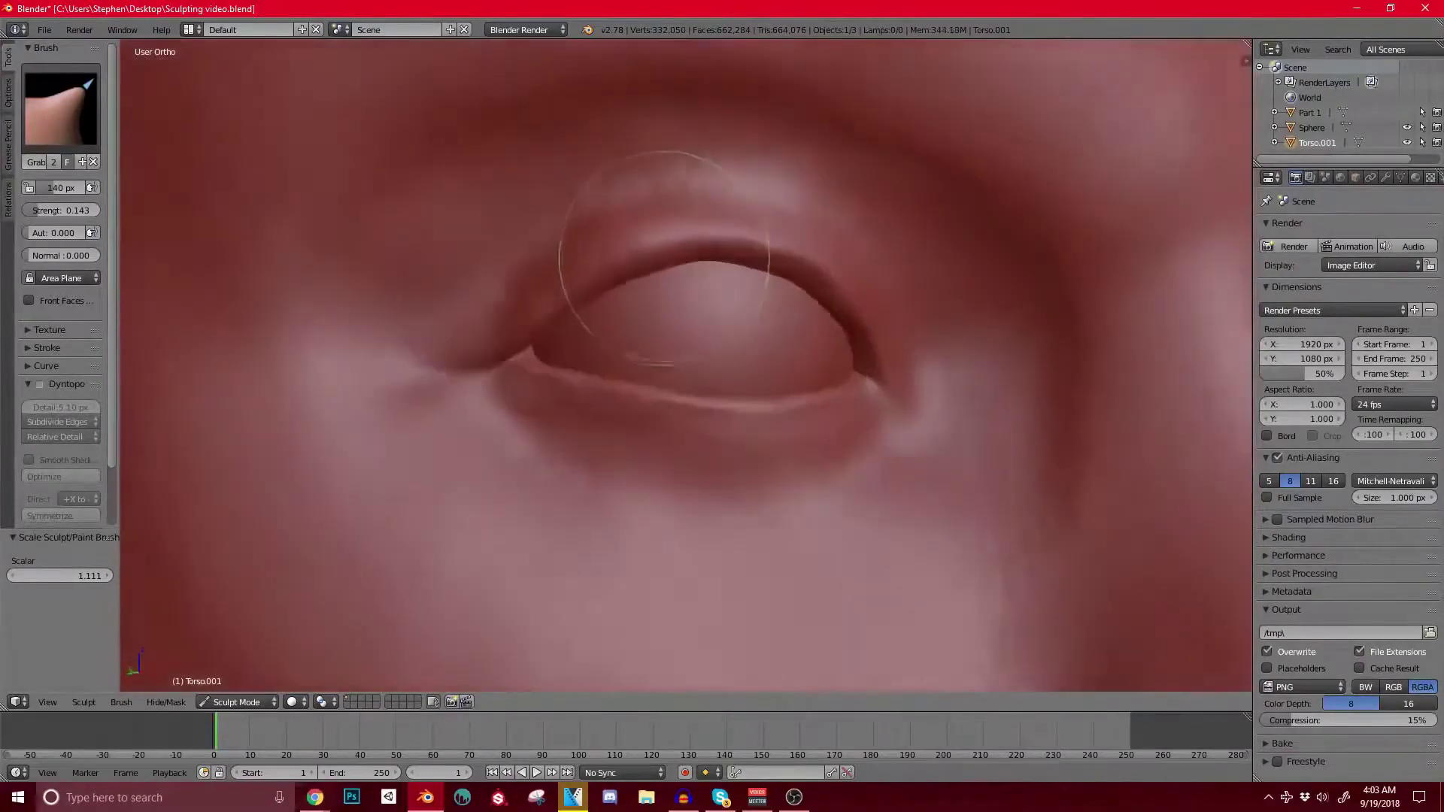
mouse_move(755, 289)
middle_down()
mouse_move(700, 286)
mouse_move(677, 303)
mouse_move(703, 339)
mouse_move(645, 345)
mouse_move(747, 419)
middle_up()
scroll(677, 303, up, 2)
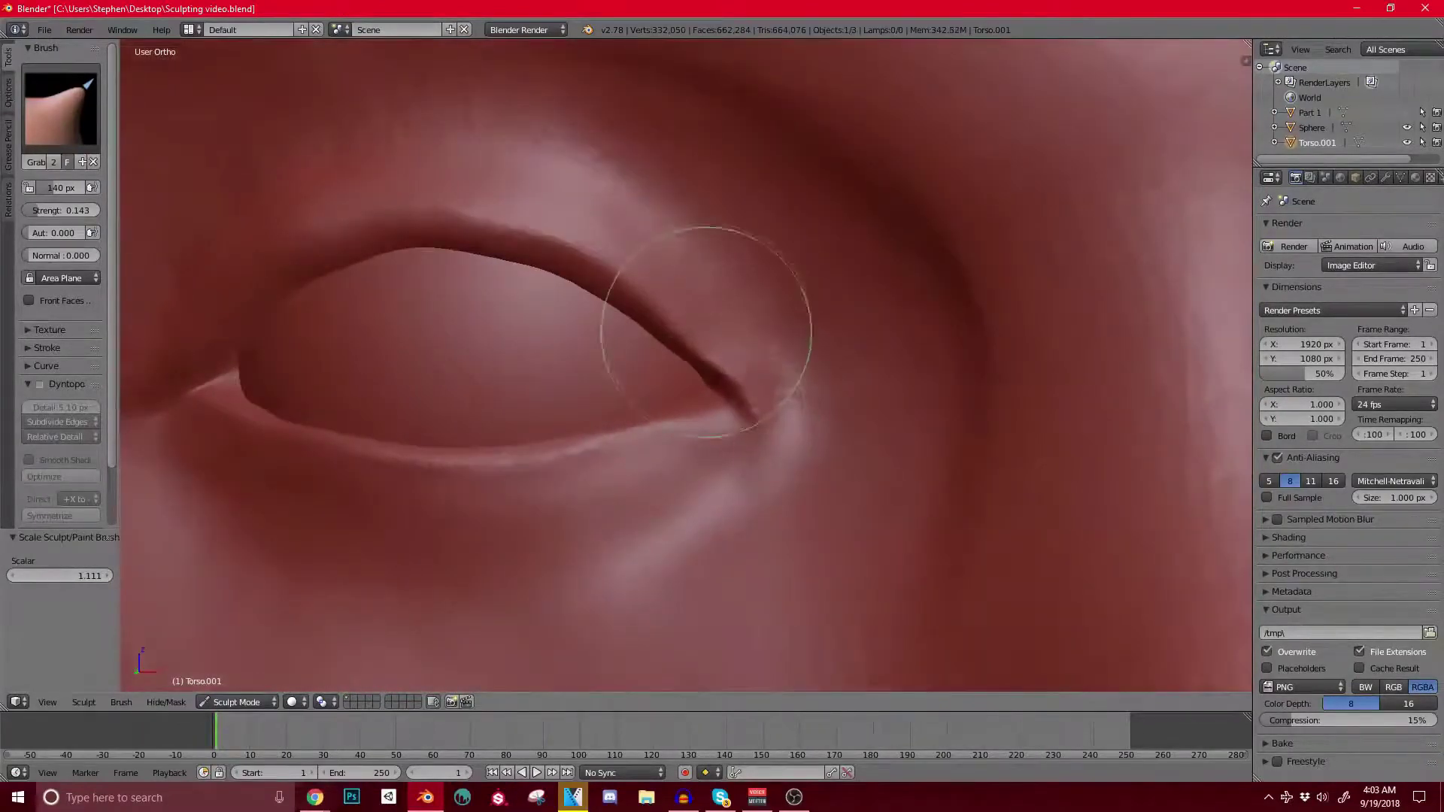
drag(728, 404, 735, 393)
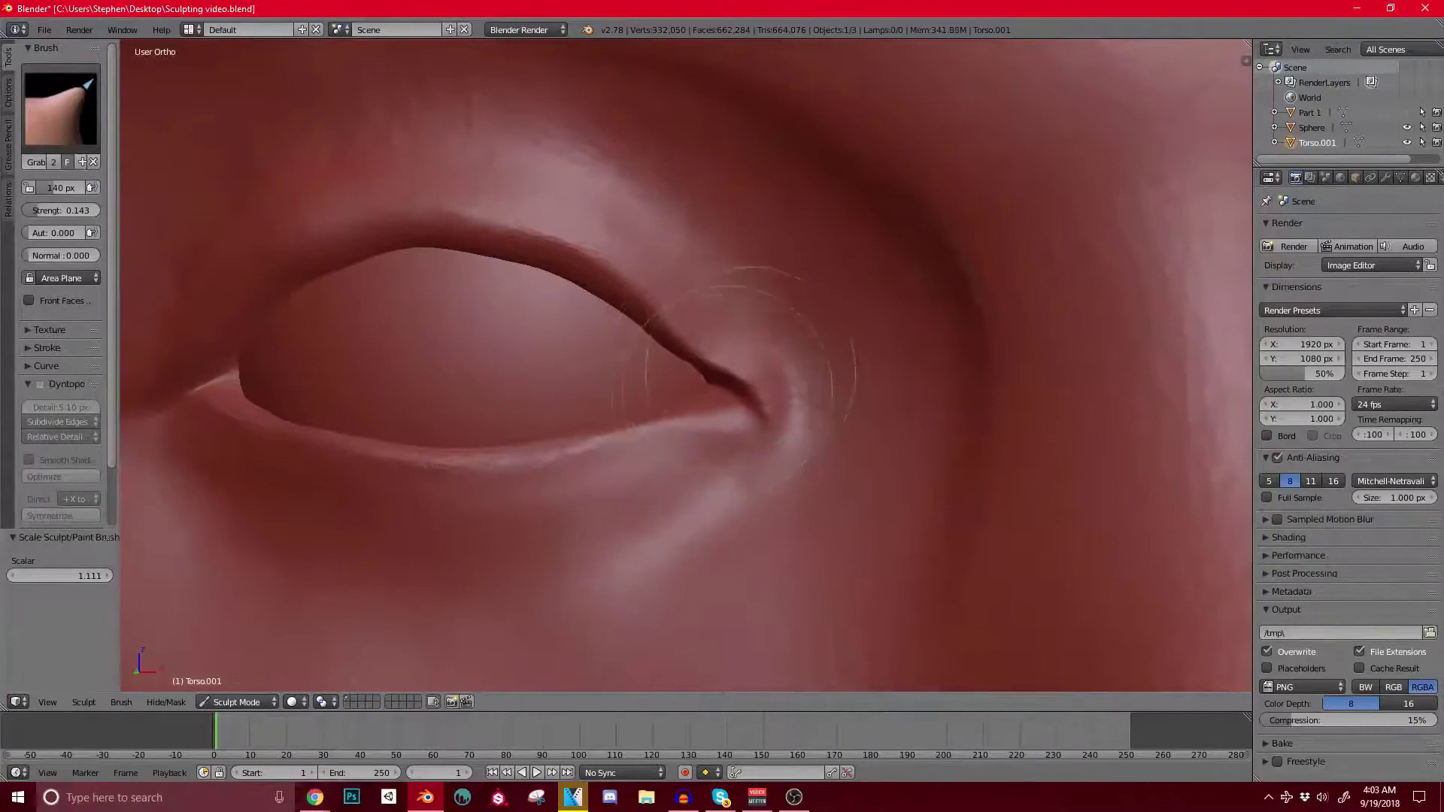
Step: Switch to the SculptDraw brush with a 36 px radius for detailing the inner eye corner
scroll(748, 364, down, 3)
click(82, 162)
click(60, 105)
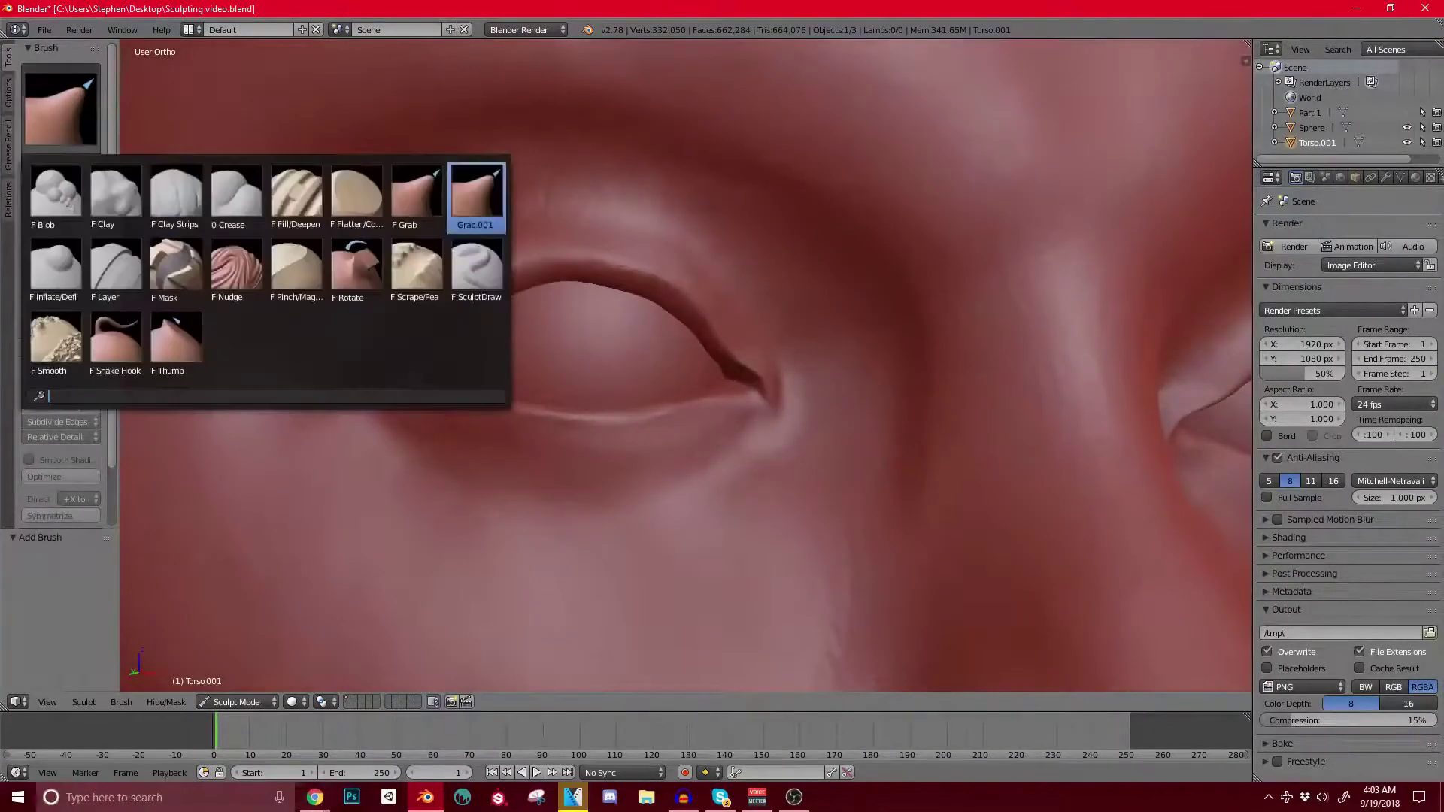
click(477, 267)
scroll(685, 361, up, 2)
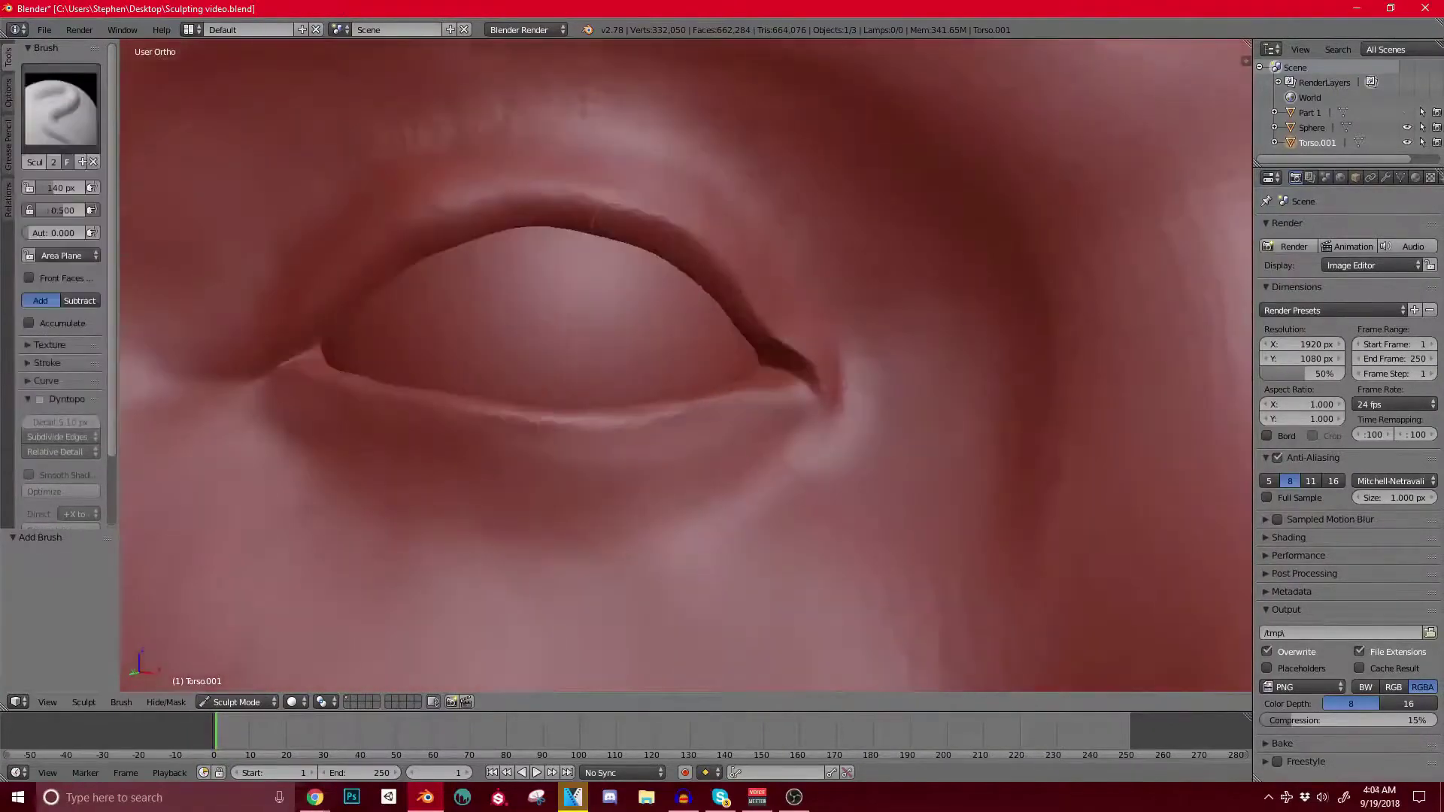
key(bracketleft)
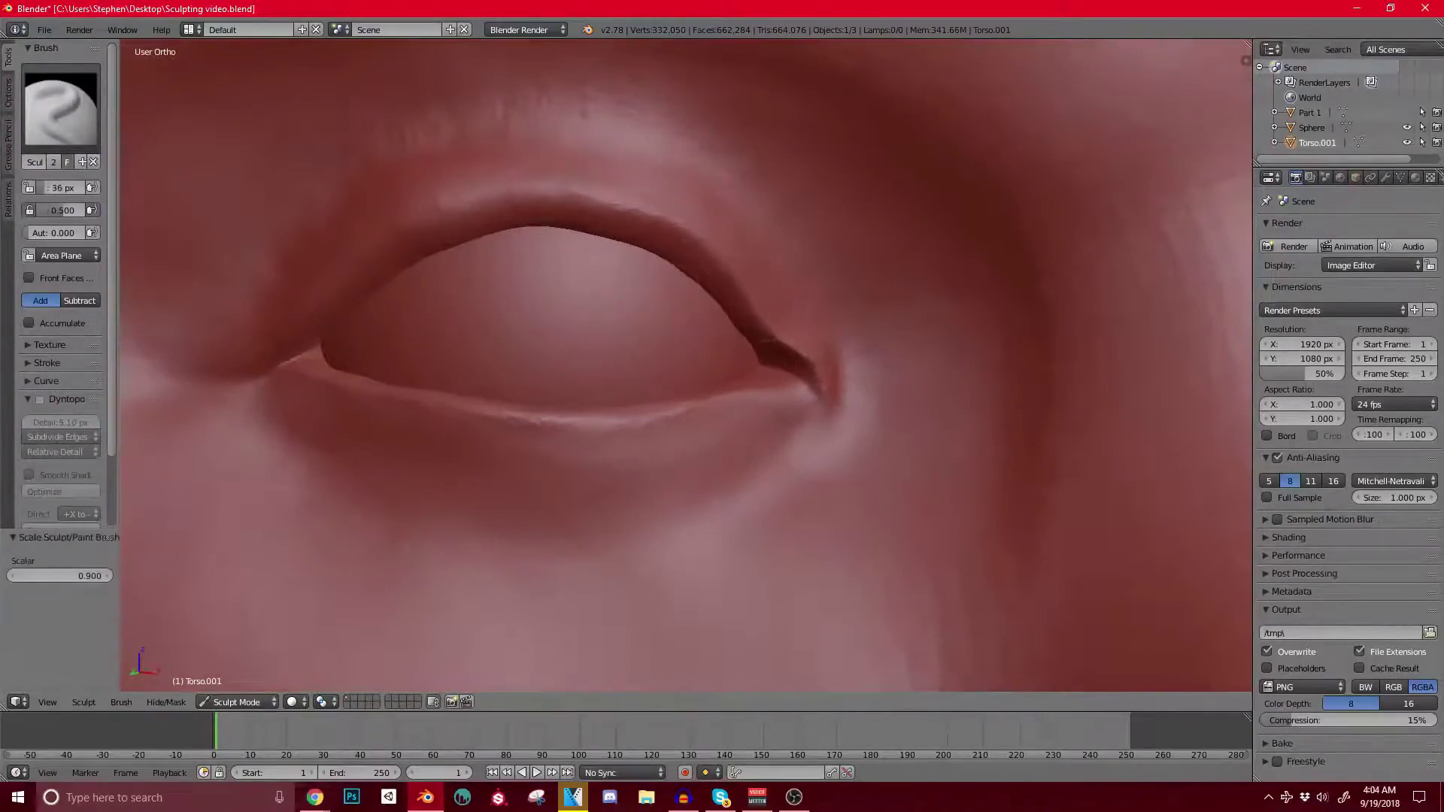
middle_drag(776, 362, 780, 366)
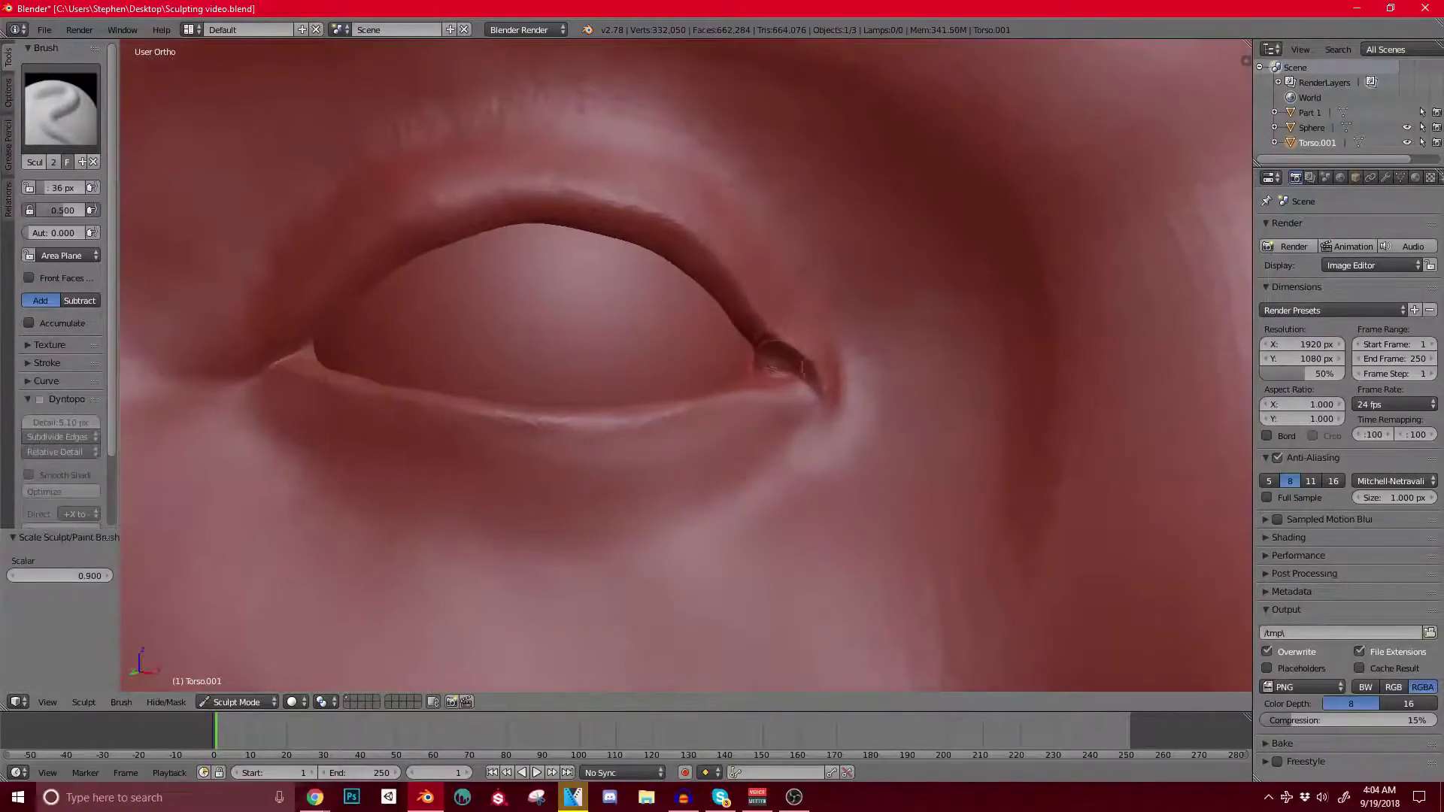
Step: Enable Dyntopo, accept its vertex data warning, and limit the brush to Front Faces Only
click(28, 399)
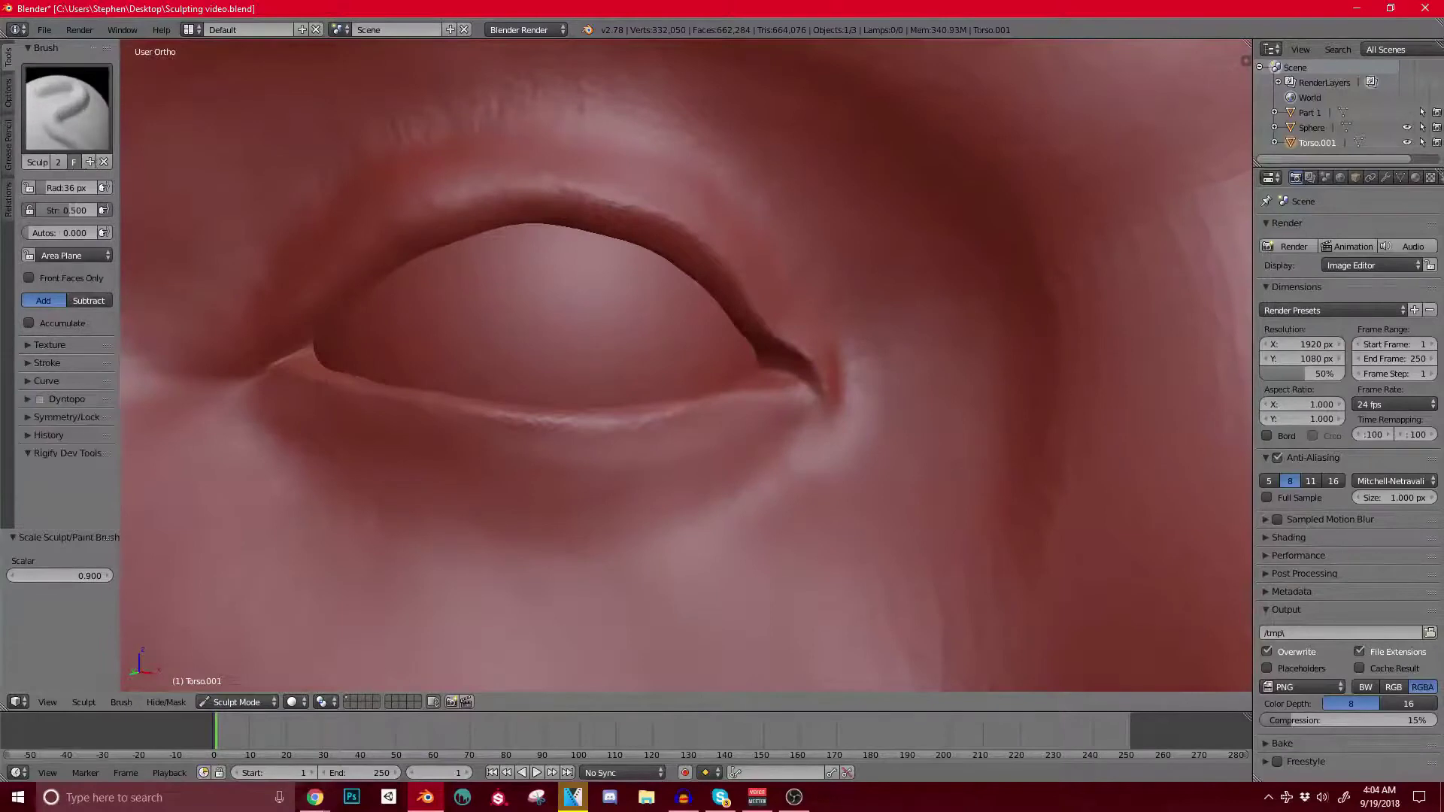
click(40, 400)
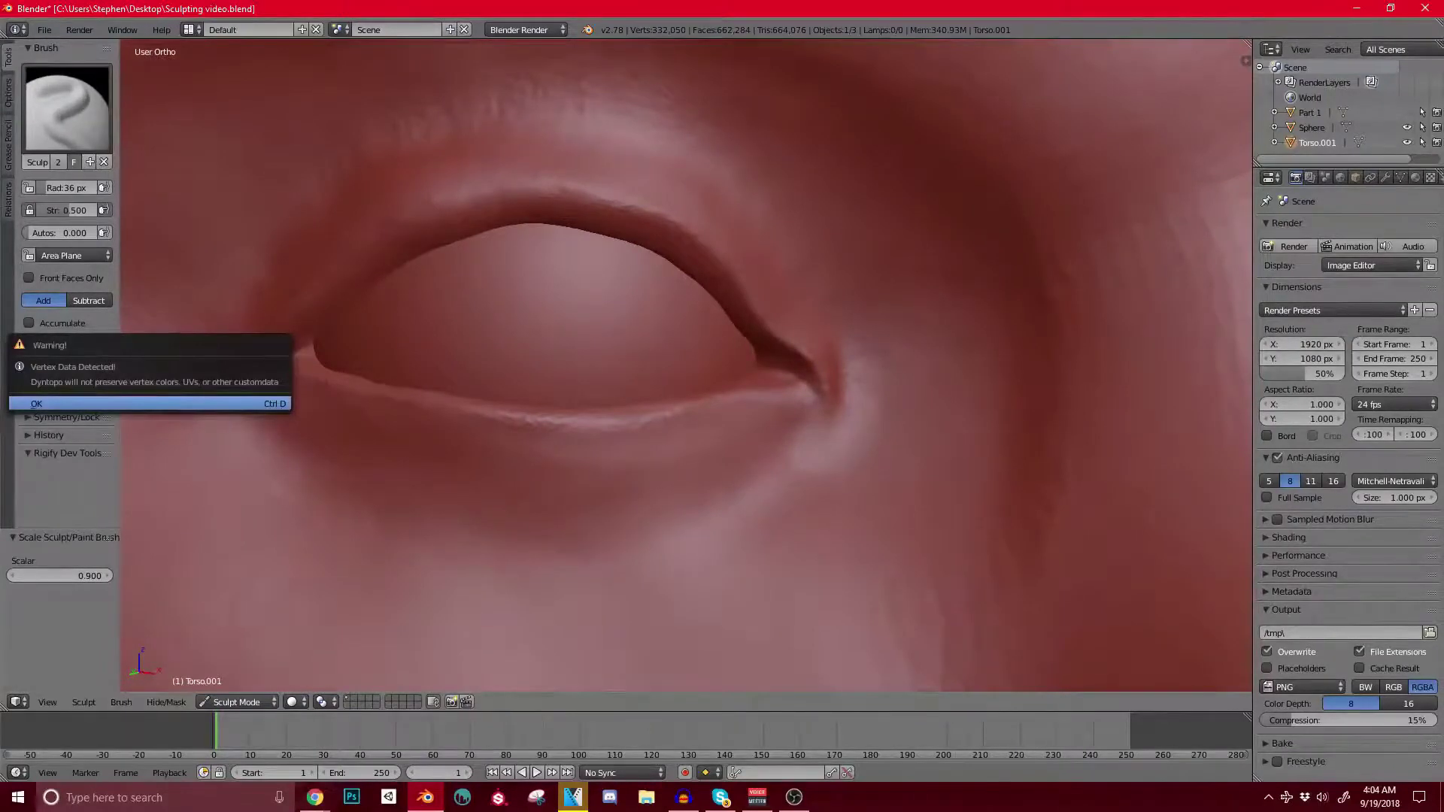
click(36, 404)
Step: Set the SculptDraw radius to 95 px and build up the tear duct bump in the inner eye corner
scroll(774, 351, up, 5)
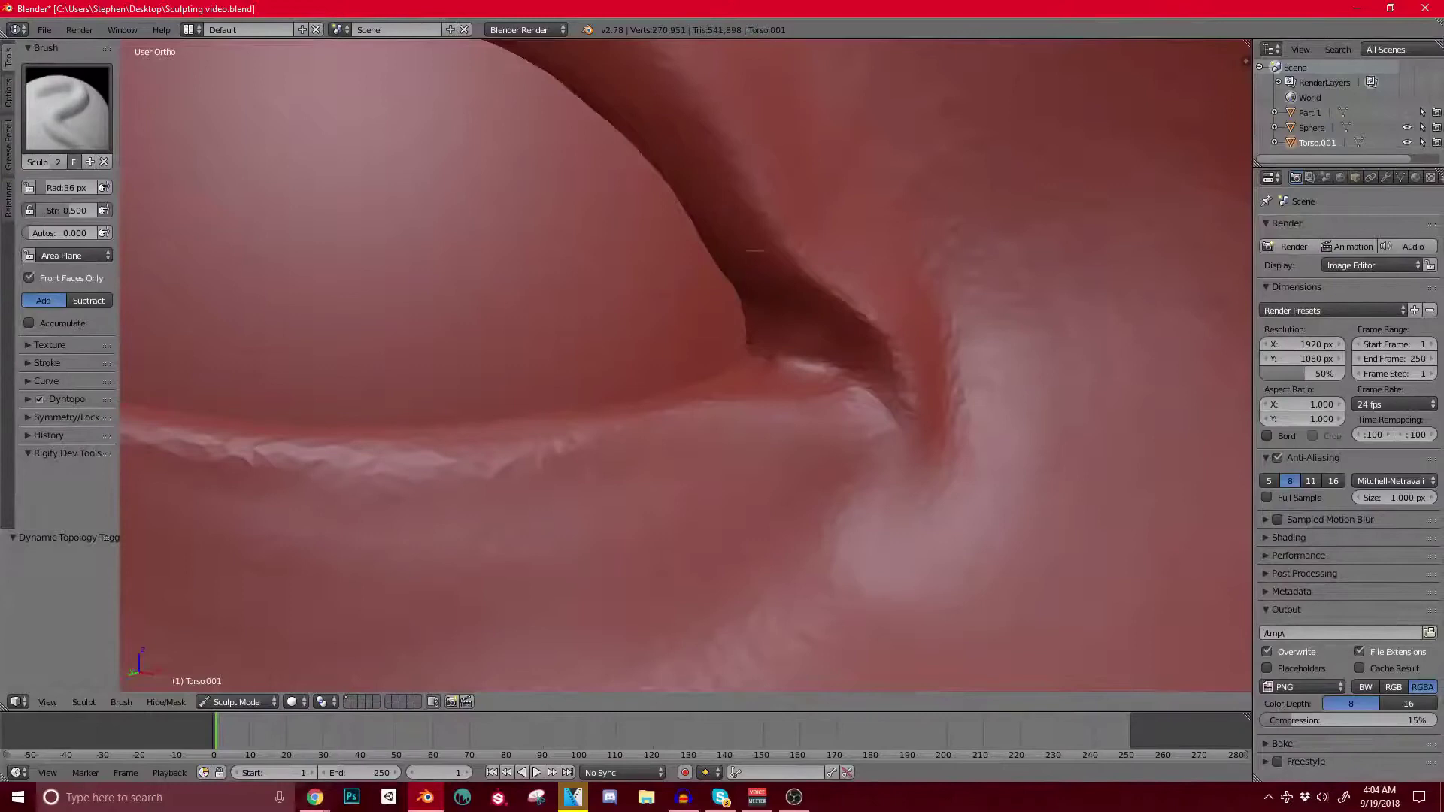
key(bracketright)
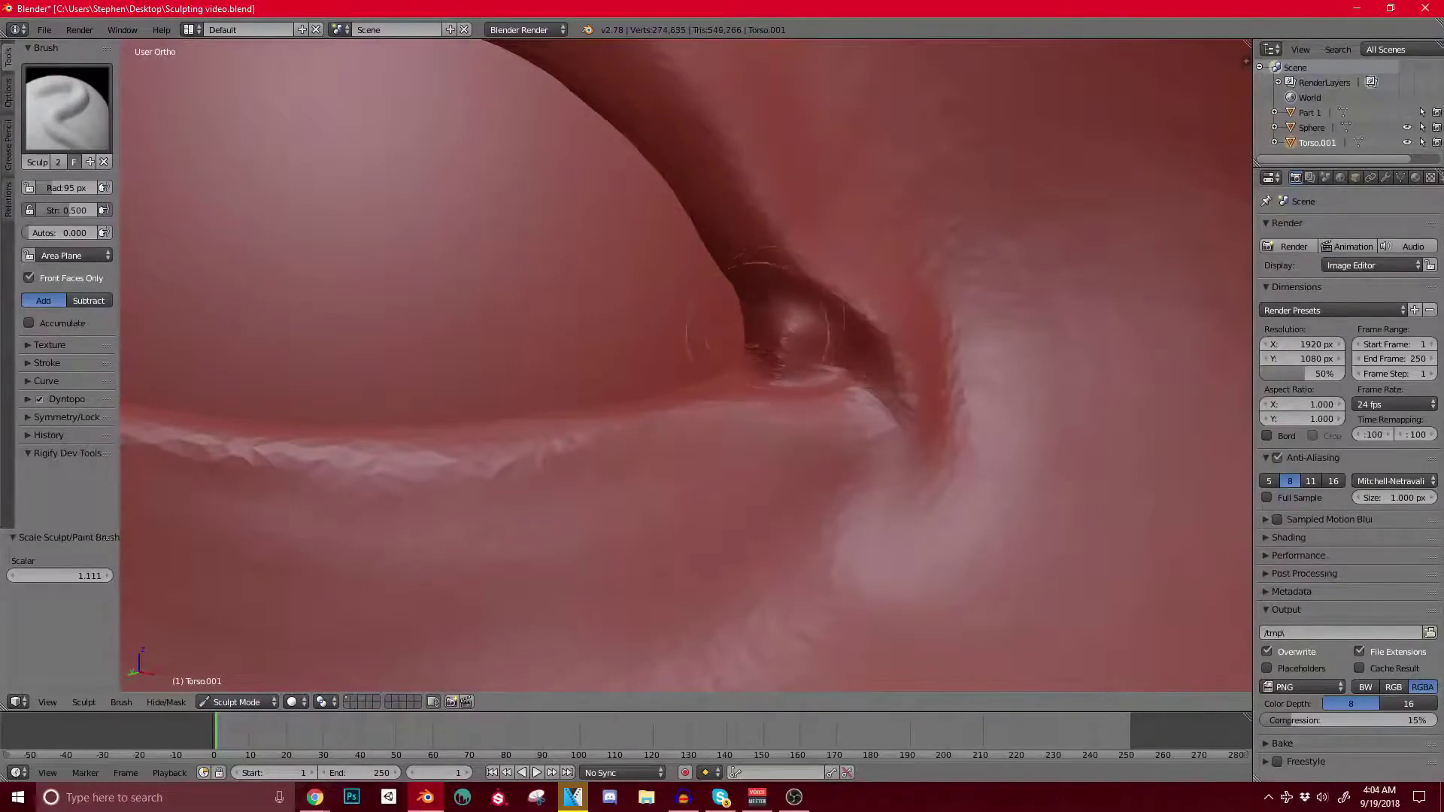
middle_drag(770, 347, 722, 342)
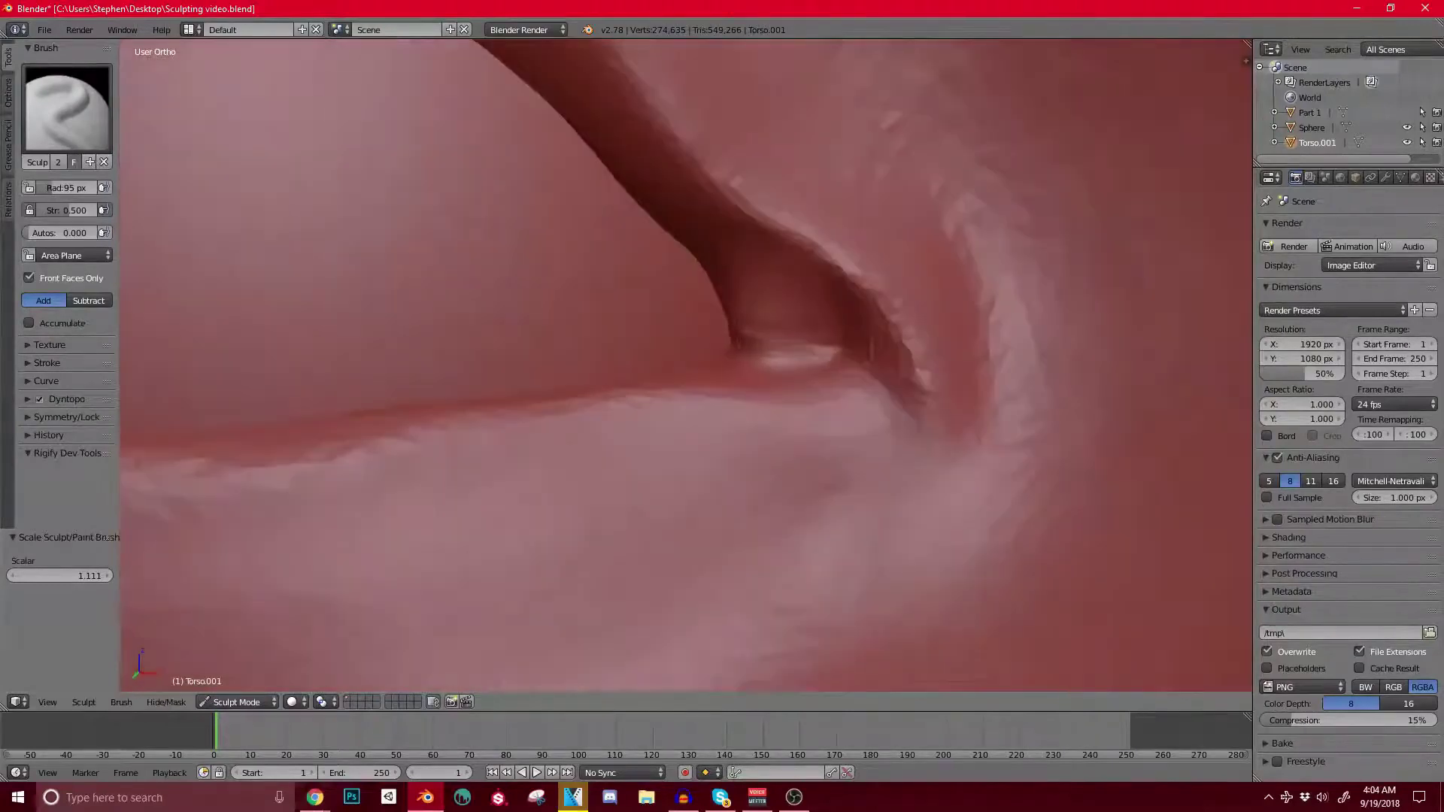
drag(782, 331, 774, 341)
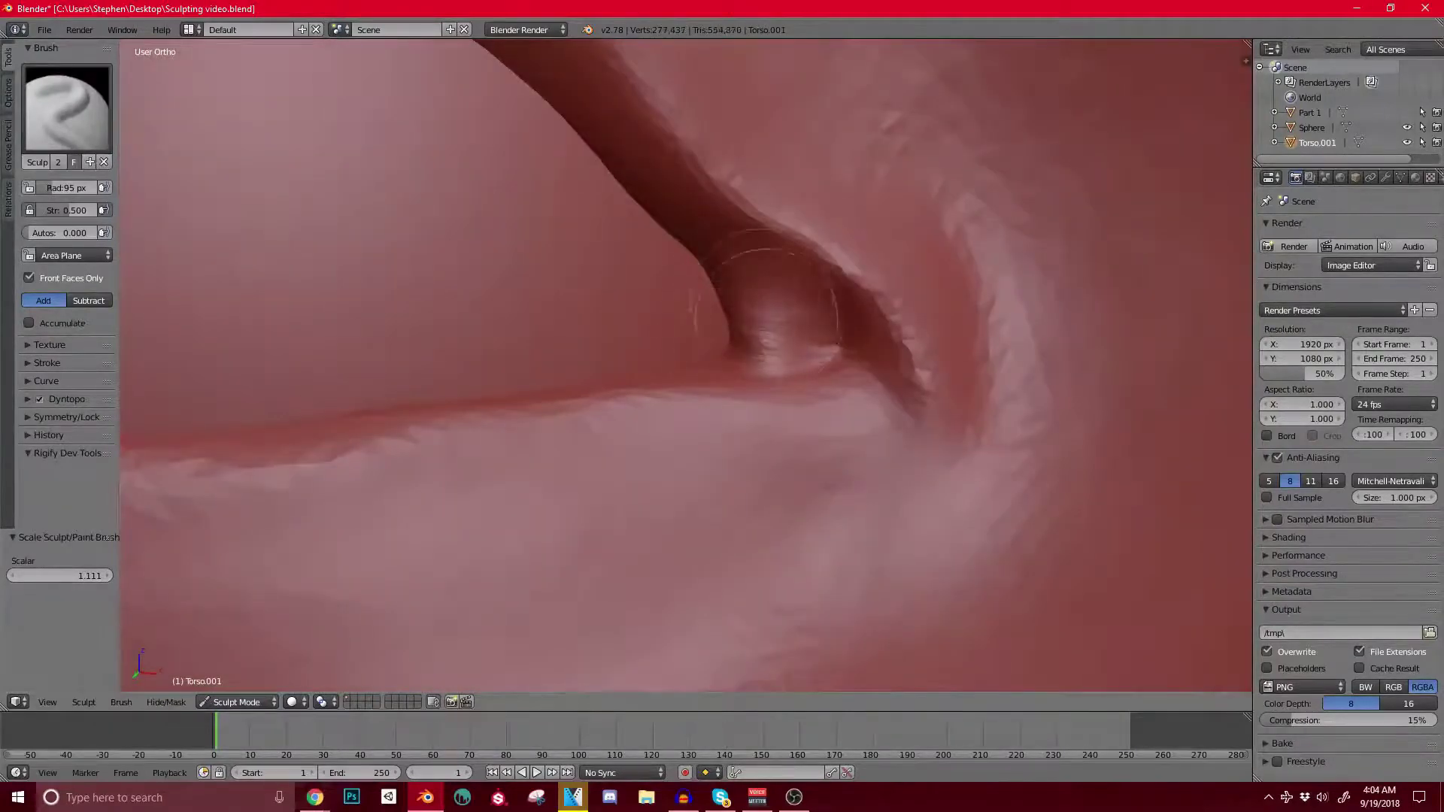
Step: Build up the lower eyelid just below its rim, from the inner corner outward, with the 95 px SculptDraw brush
scroll(783, 338, down, 3)
middle_drag(782, 339, 752, 357)
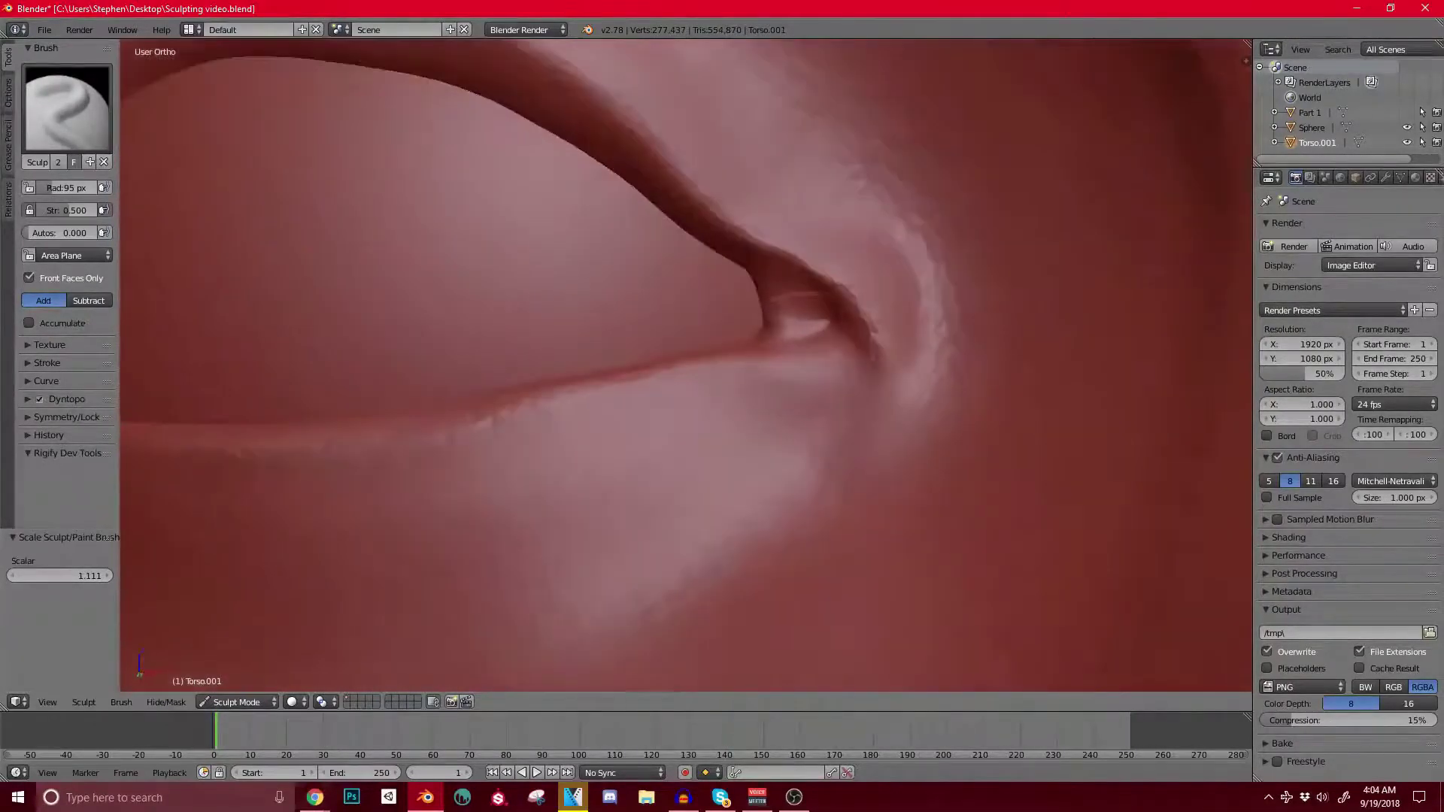
mouse_move(797, 400)
mouse_down()
mouse_move(715, 395)
mouse_move(602, 415)
mouse_up()
scroll(775, 331, down, 3)
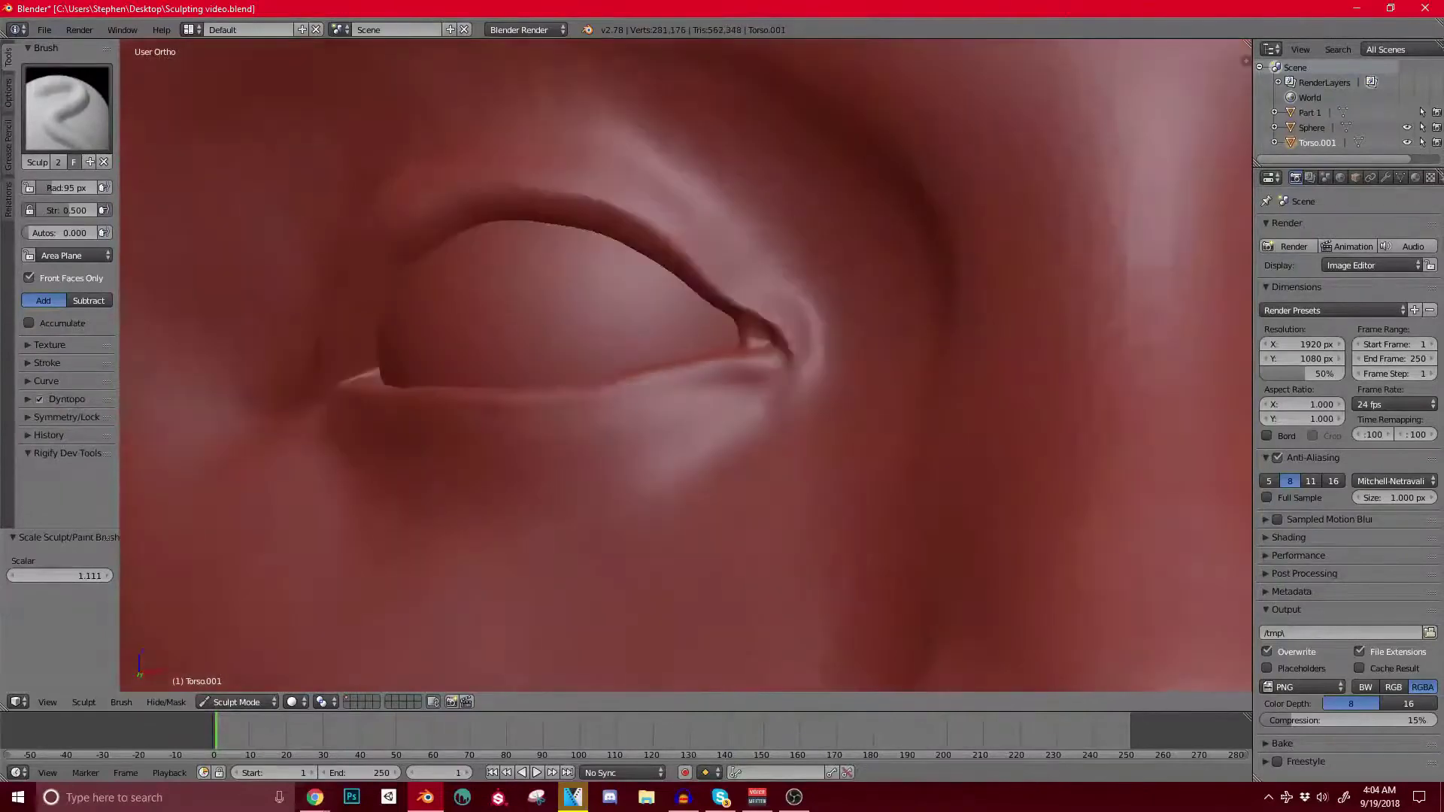
Step: Refine the inner corner and nearby eyelid edges using a SculptDraw radius of about 54 to 60 px
scroll(686, 365, up, 4)
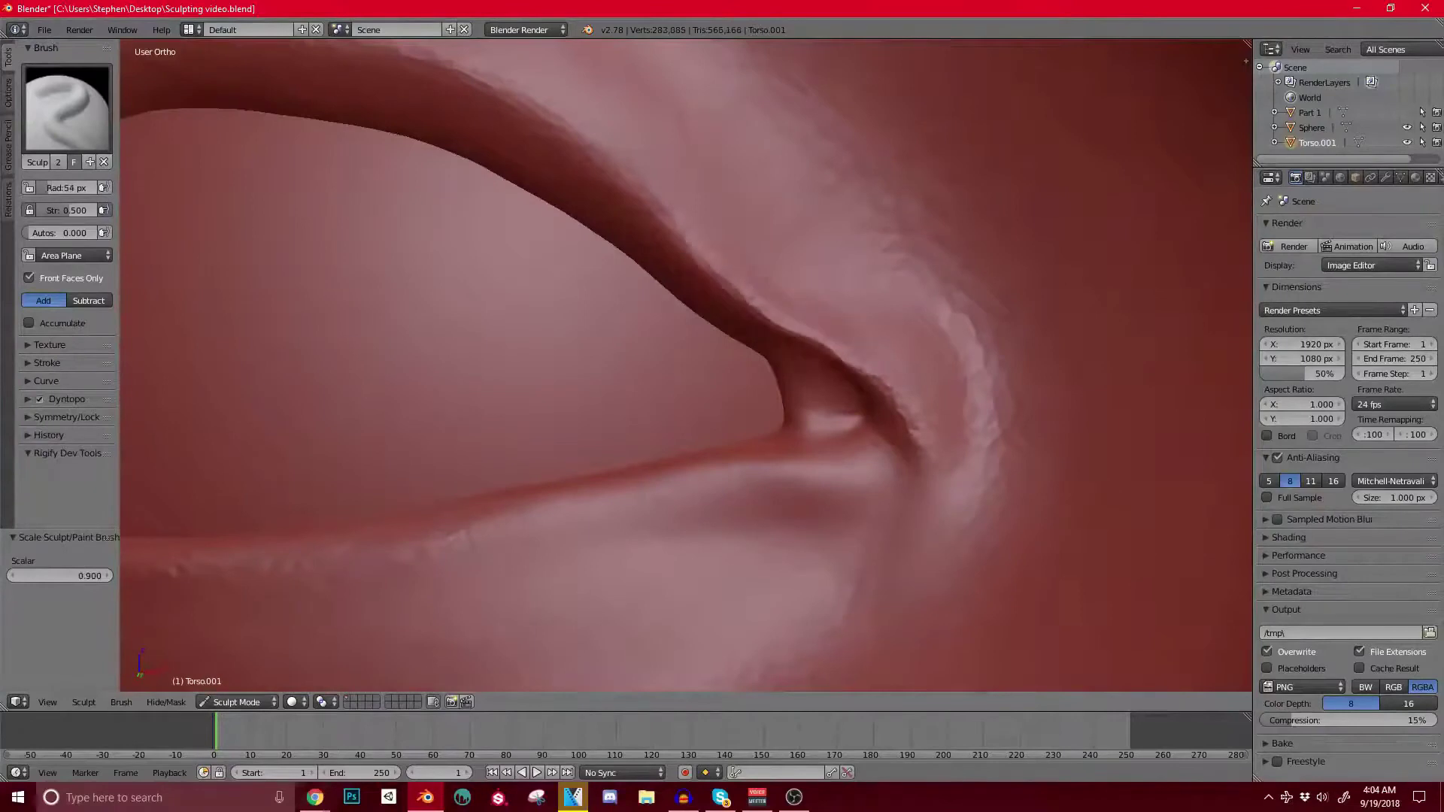
scroll(685, 366, down, 2)
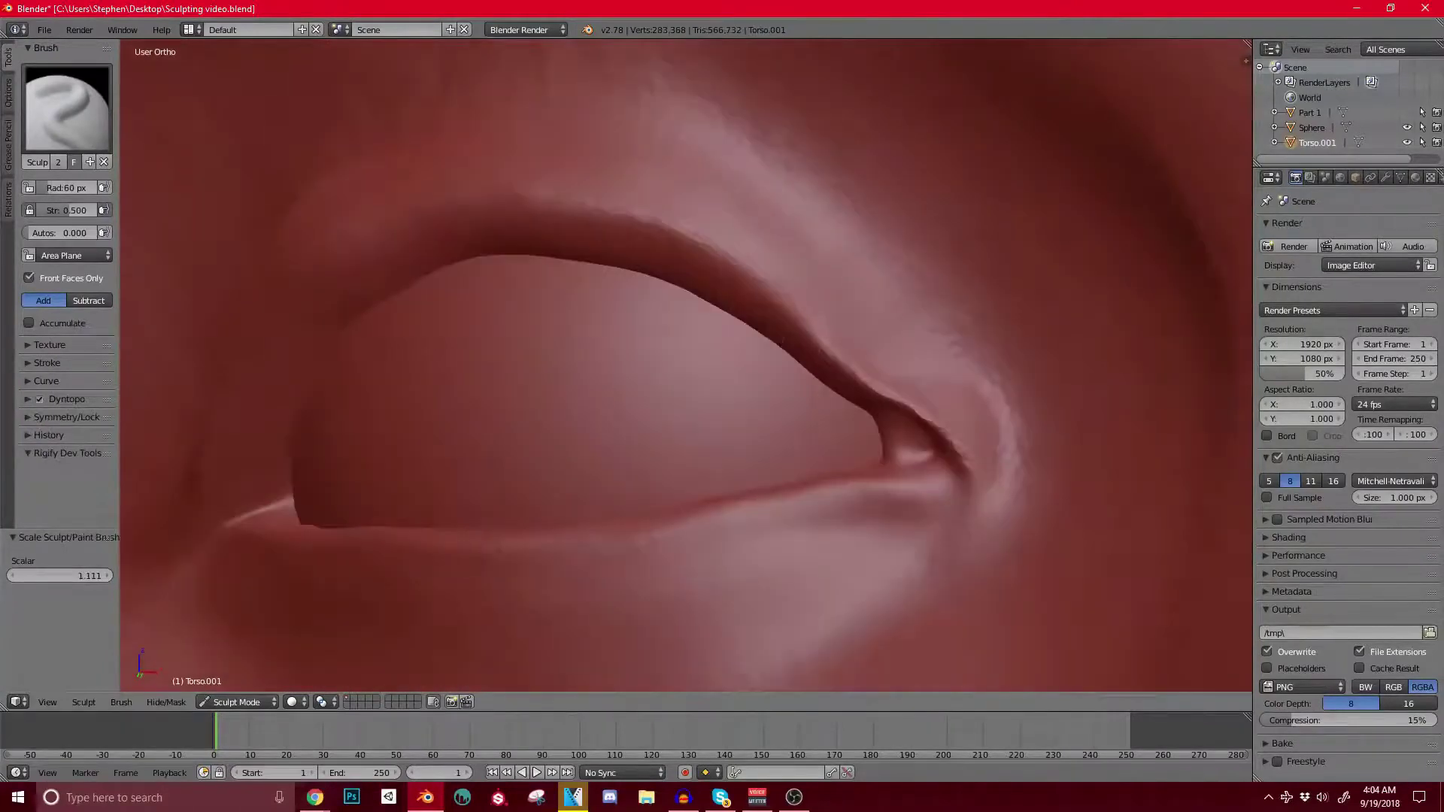
scroll(686, 366, down, 2)
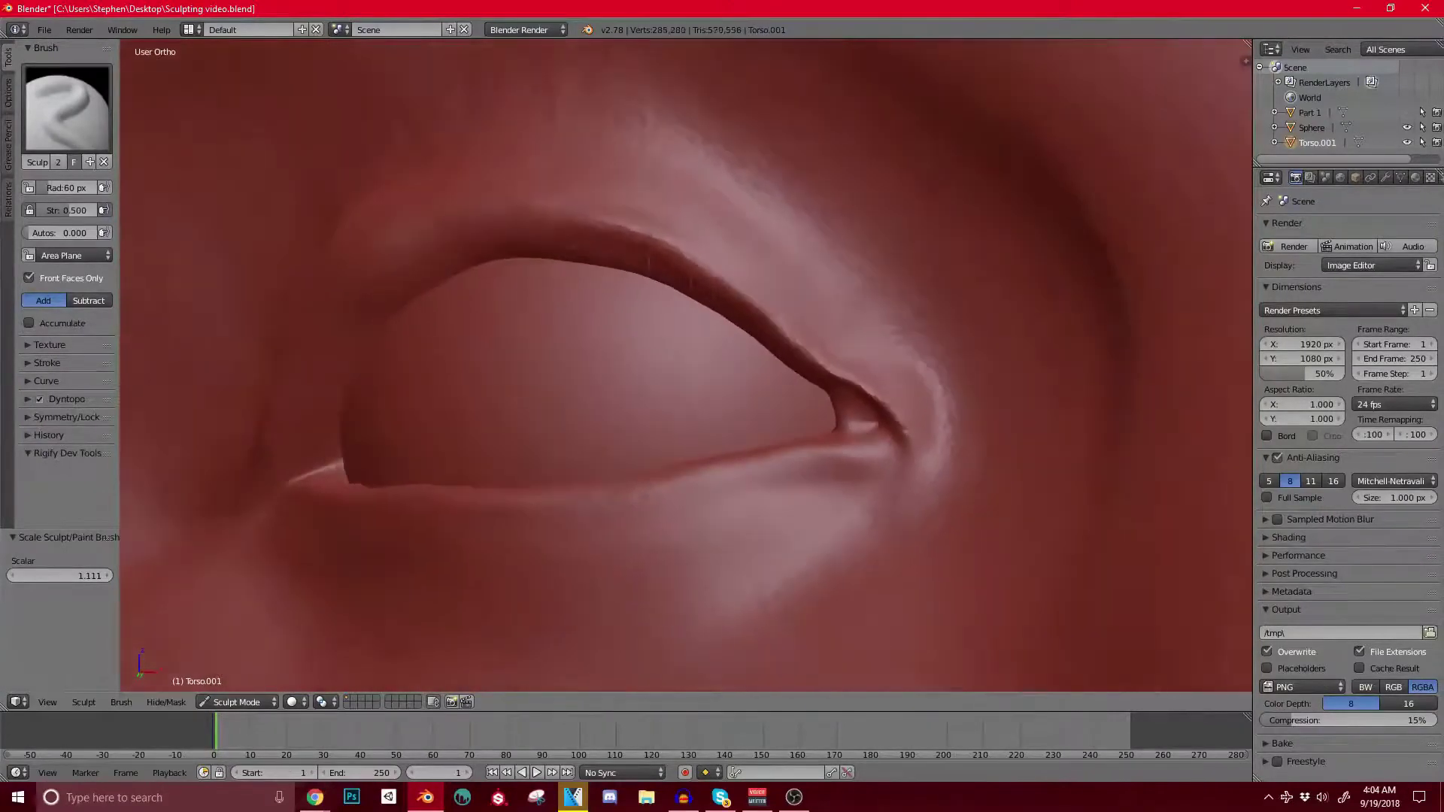
Step: Build up the lower eyelid rim from the outer eye corner toward its middle with the 60 px SculptDraw brush
middle_drag(686, 366, 716, 388)
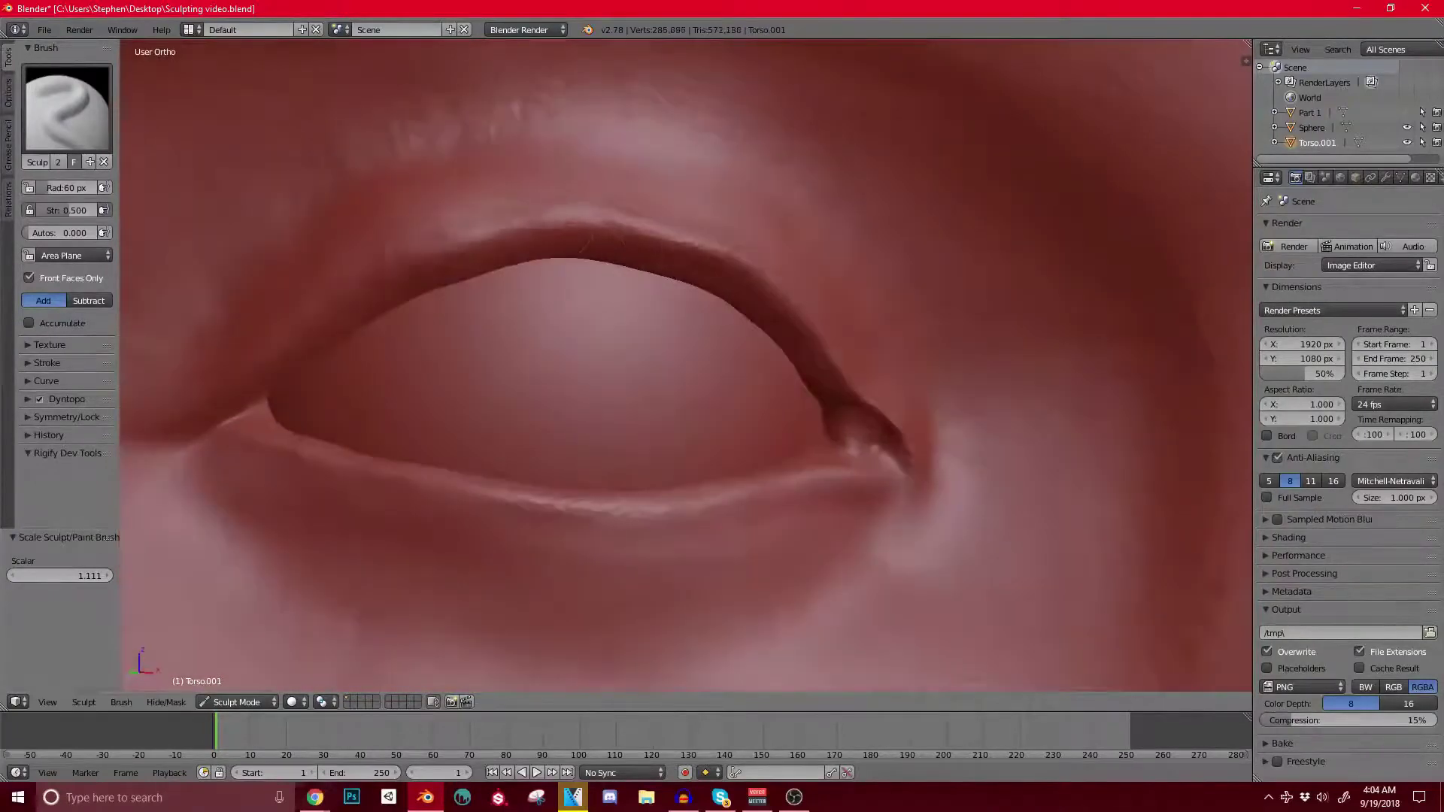
middle_drag(331, 320, 353, 323)
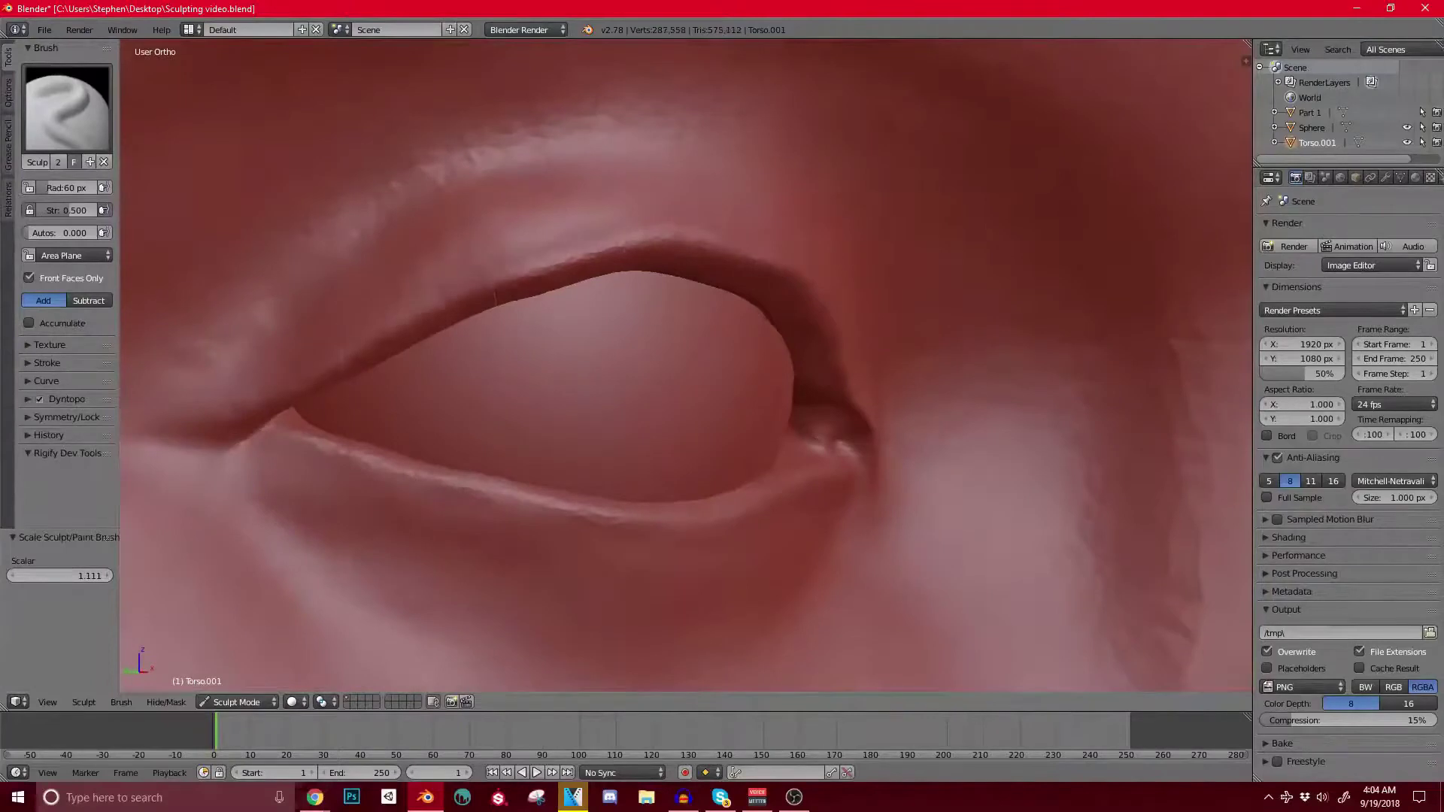
scroll(421, 512, up, 2)
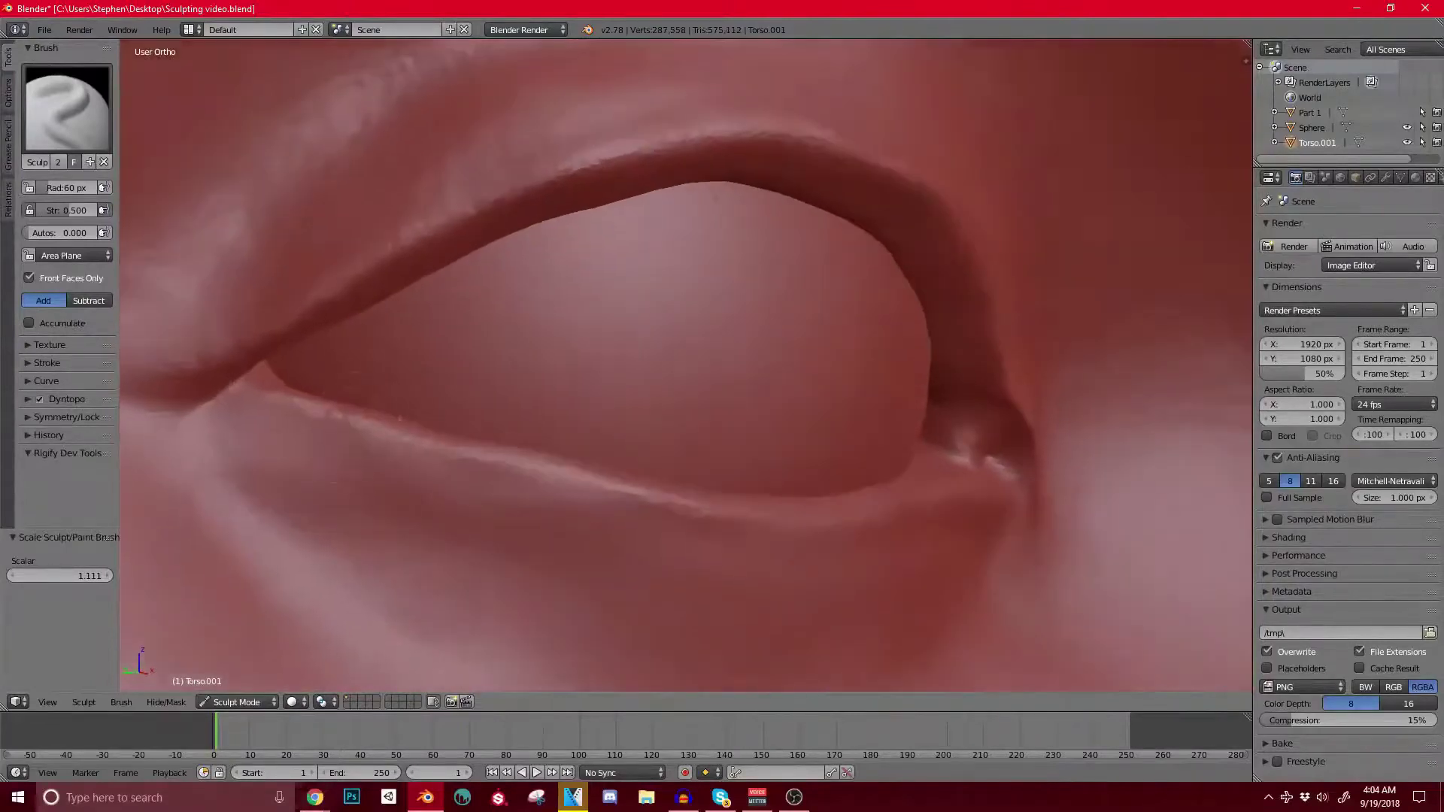
scroll(350, 395, up, 1)
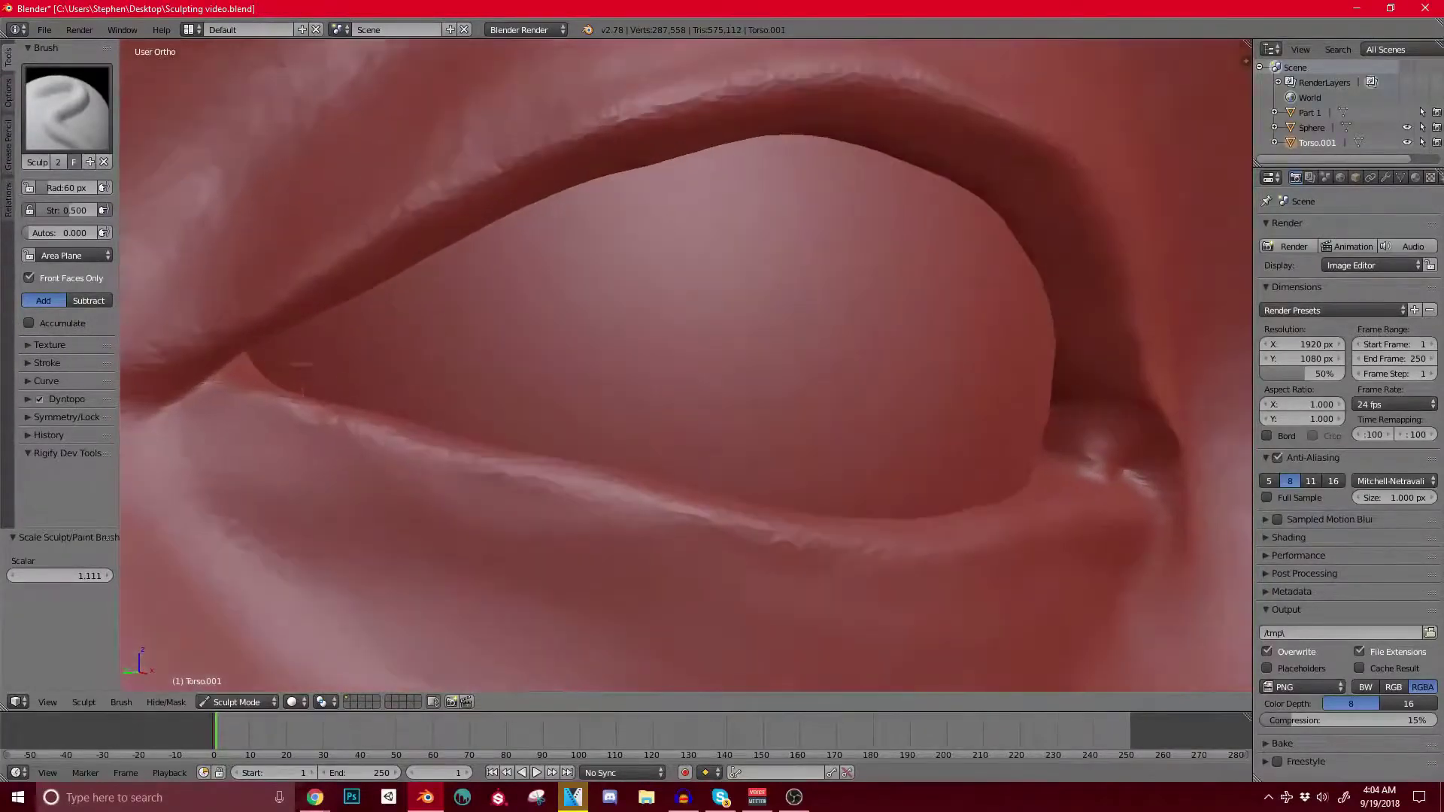
drag(331, 418, 285, 394)
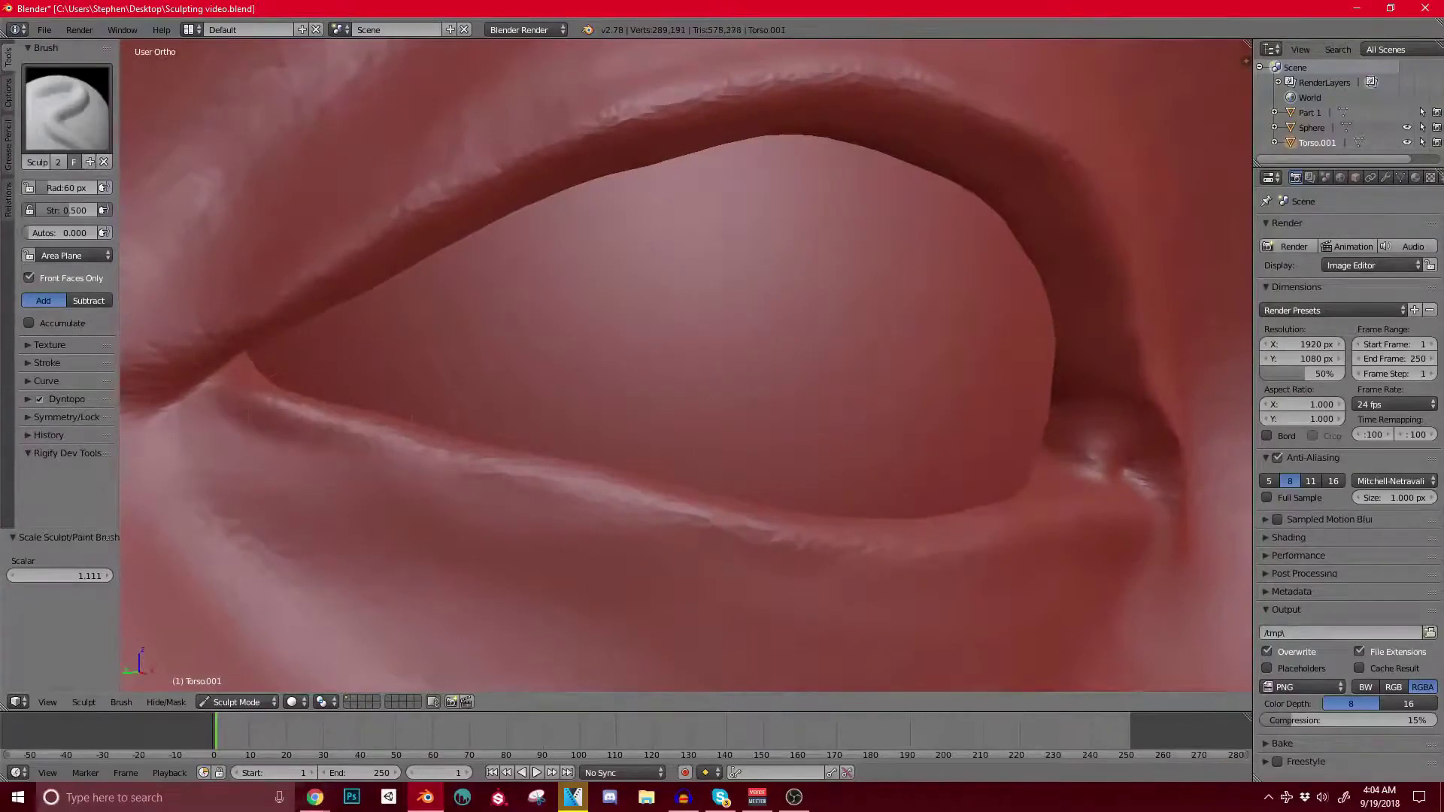
drag(459, 470, 670, 508)
Step: Flatten the lower eyelid rim between both eye corners with the Scrape/Peaks brush at a 60 px radius
middle_drag(639, 519, 526, 548)
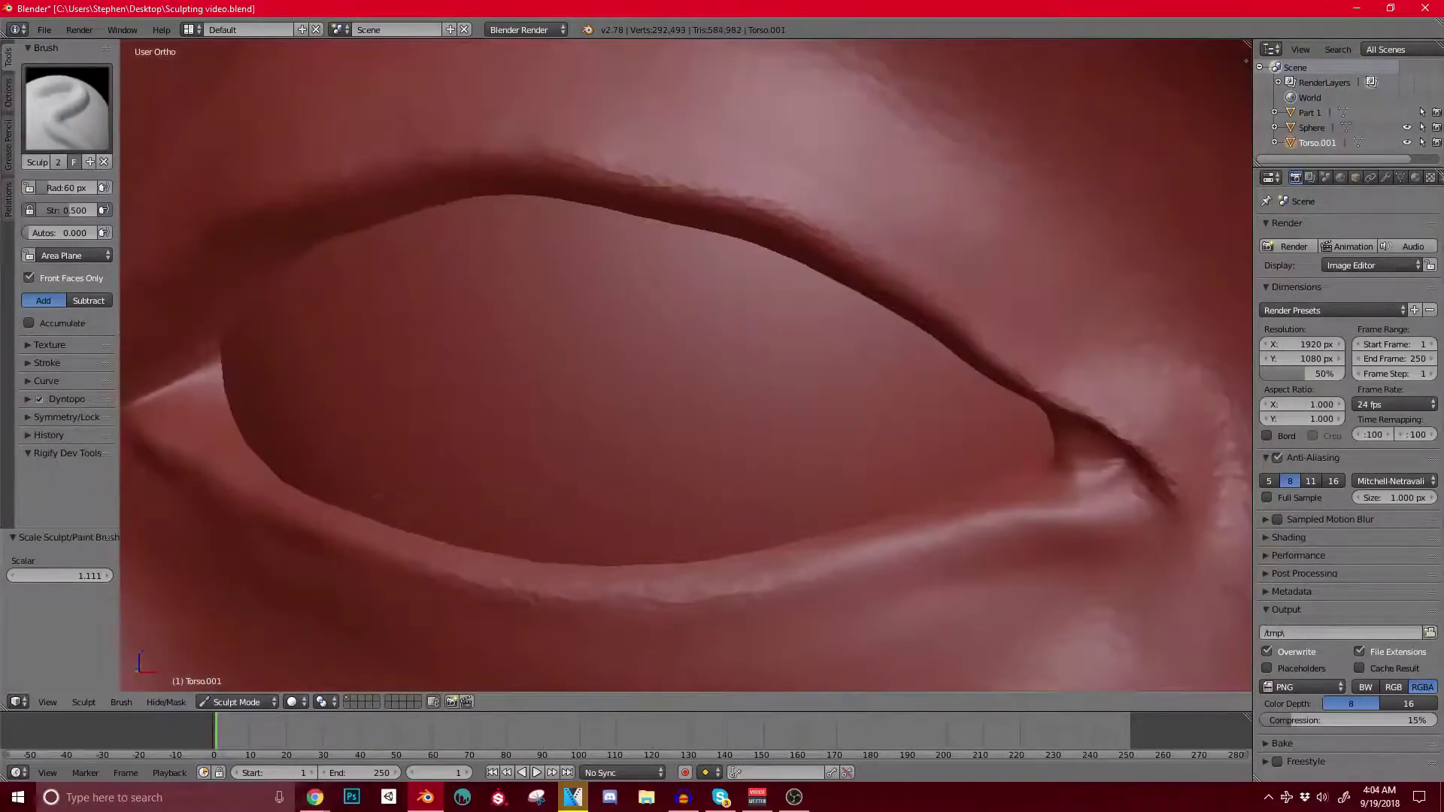
click(68, 109)
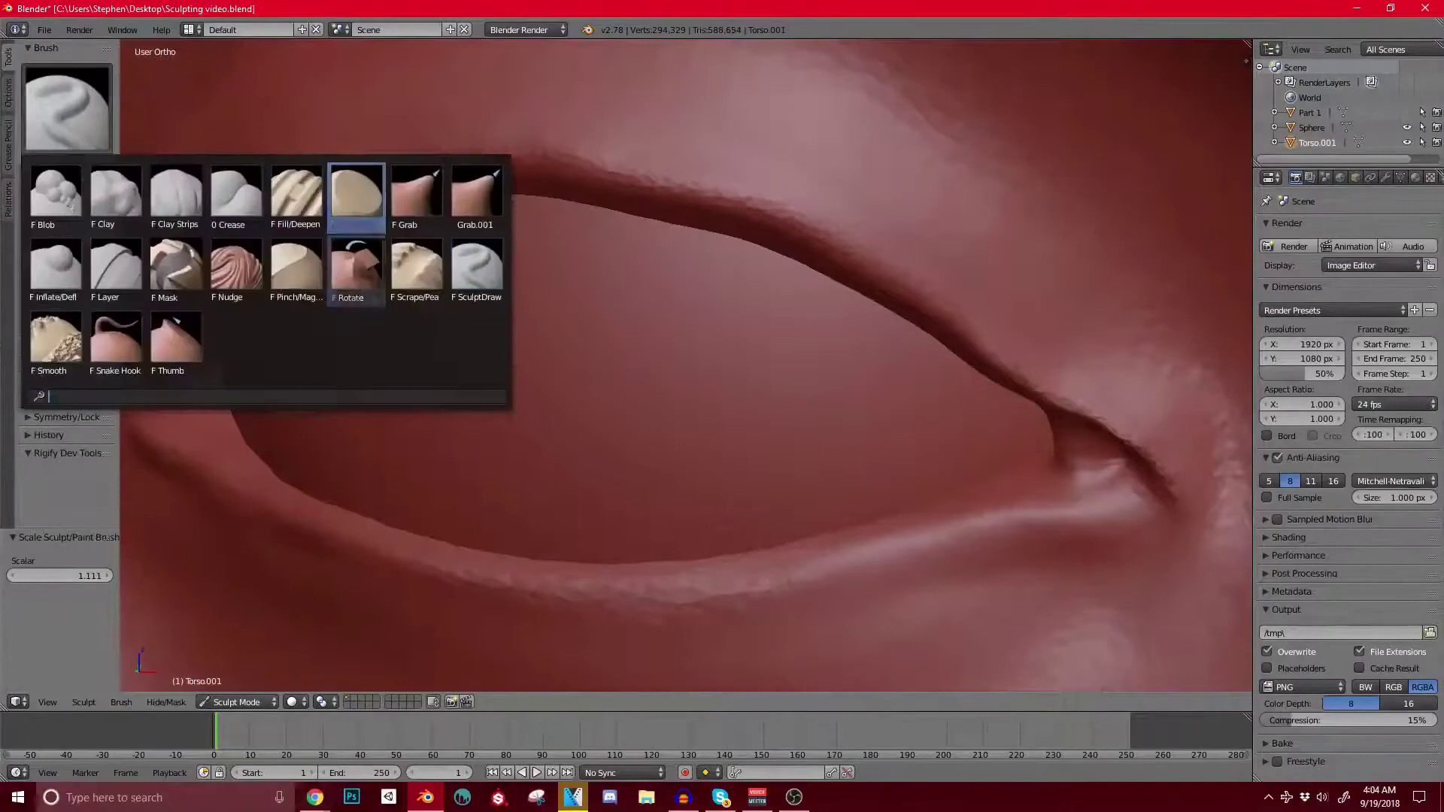
click(413, 274)
mouse_move(327, 504)
mouse_down()
mouse_move(371, 548)
mouse_move(557, 590)
mouse_move(757, 584)
mouse_move(1008, 482)
mouse_up()
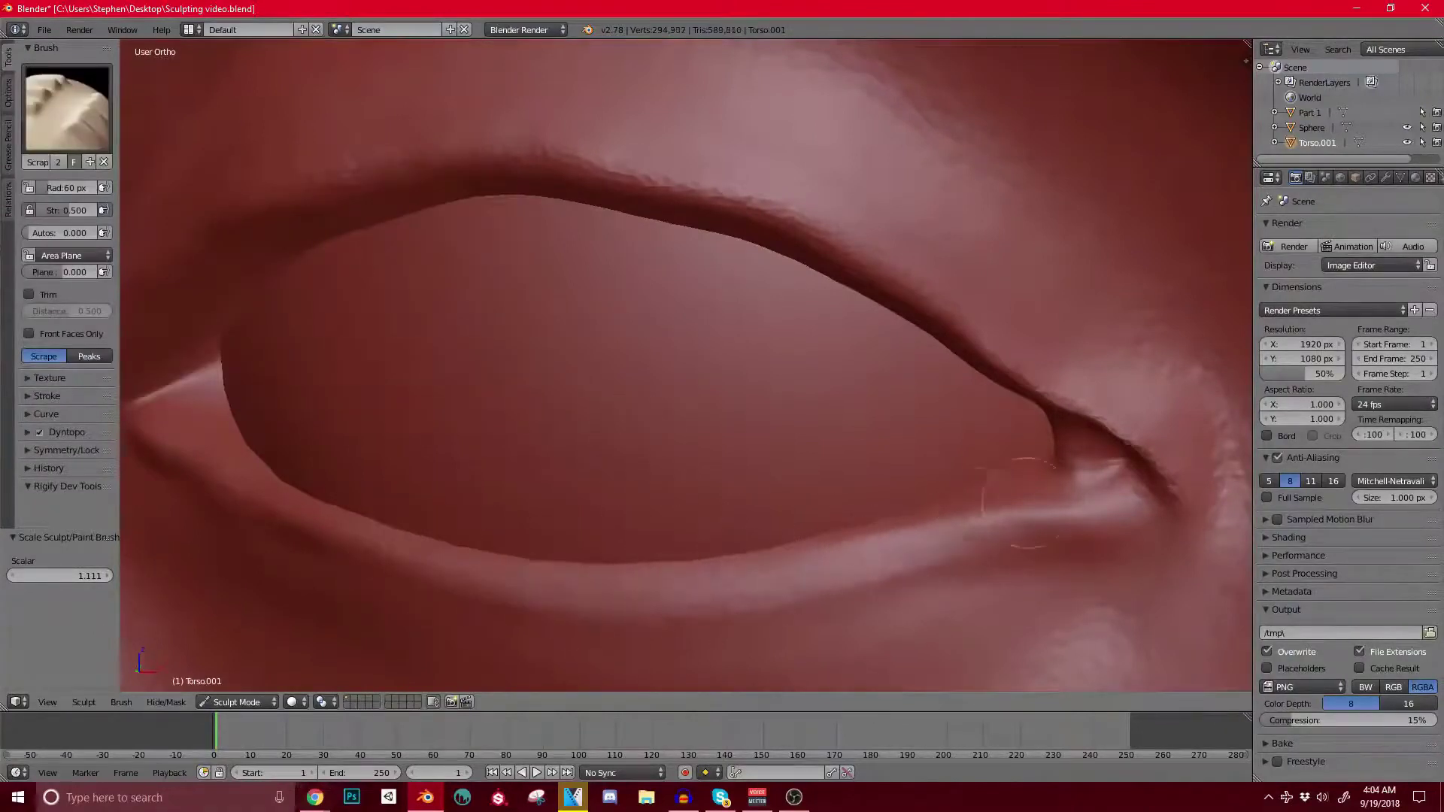
mouse_move(275, 527)
middle_down()
mouse_move(351, 538)
mouse_move(449, 519)
middle_up()
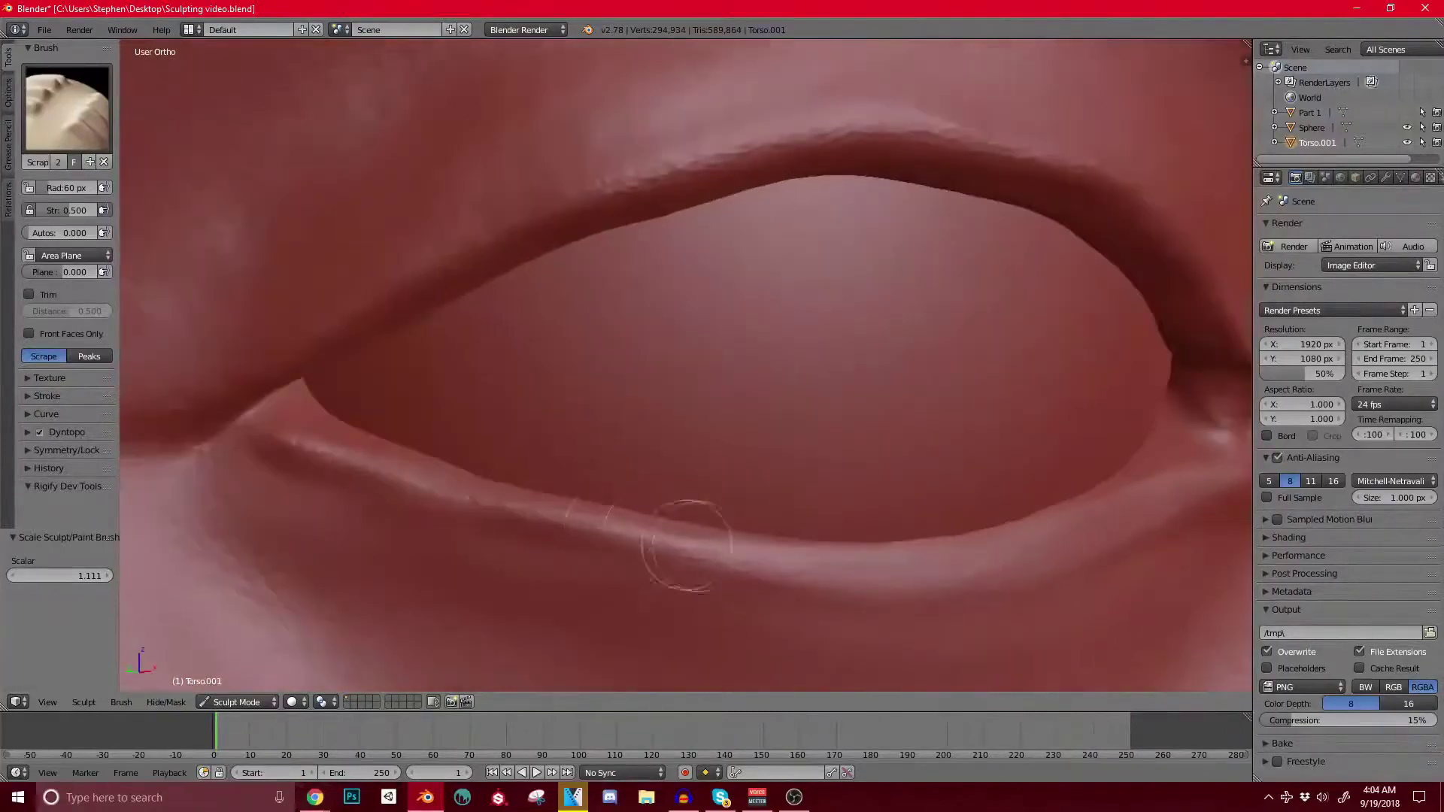
drag(680, 548, 289, 437)
Step: Scrape the upper eyelid edge smooth from its middle down to the inner eye corner
scroll(441, 486, up, 2)
mouse_move(442, 487)
middle_down()
mouse_move(574, 381)
mouse_move(667, 235)
mouse_move(534, 306)
middle_up()
scroll(667, 235, down, 3)
mouse_move(572, 215)
mouse_down()
mouse_move(659, 180)
mouse_move(937, 218)
mouse_up()
middle_drag(865, 223, 767, 214)
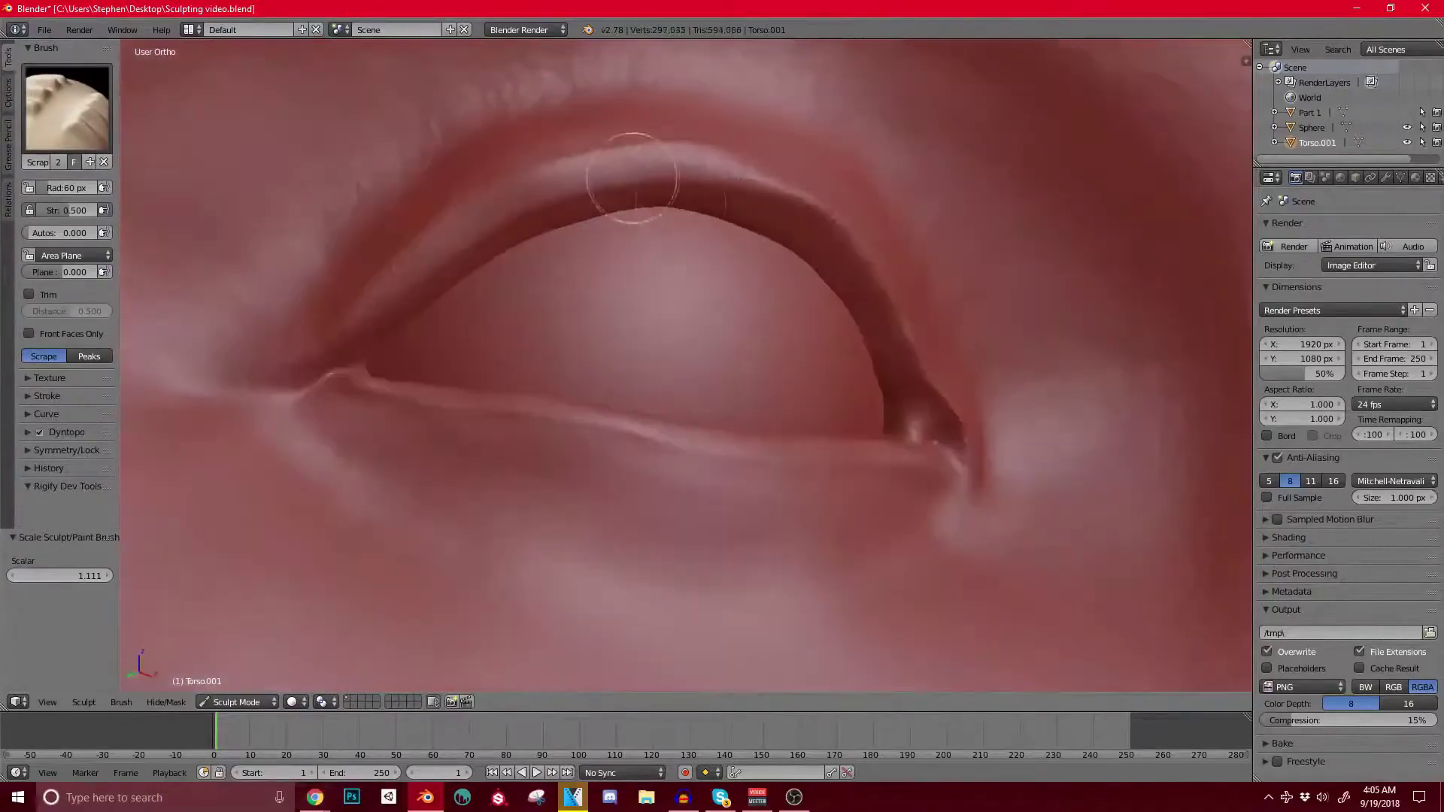
mouse_move(632, 178)
mouse_down()
mouse_move(777, 190)
mouse_move(895, 324)
mouse_up()
middle_drag(895, 323, 841, 351)
mouse_move(624, 208)
mouse_down()
mouse_move(880, 337)
mouse_move(912, 338)
mouse_move(891, 338)
mouse_up()
Step: Scrape the outer end of the upper eyelid down into the outer eye corner
scroll(580, 331, down, 5)
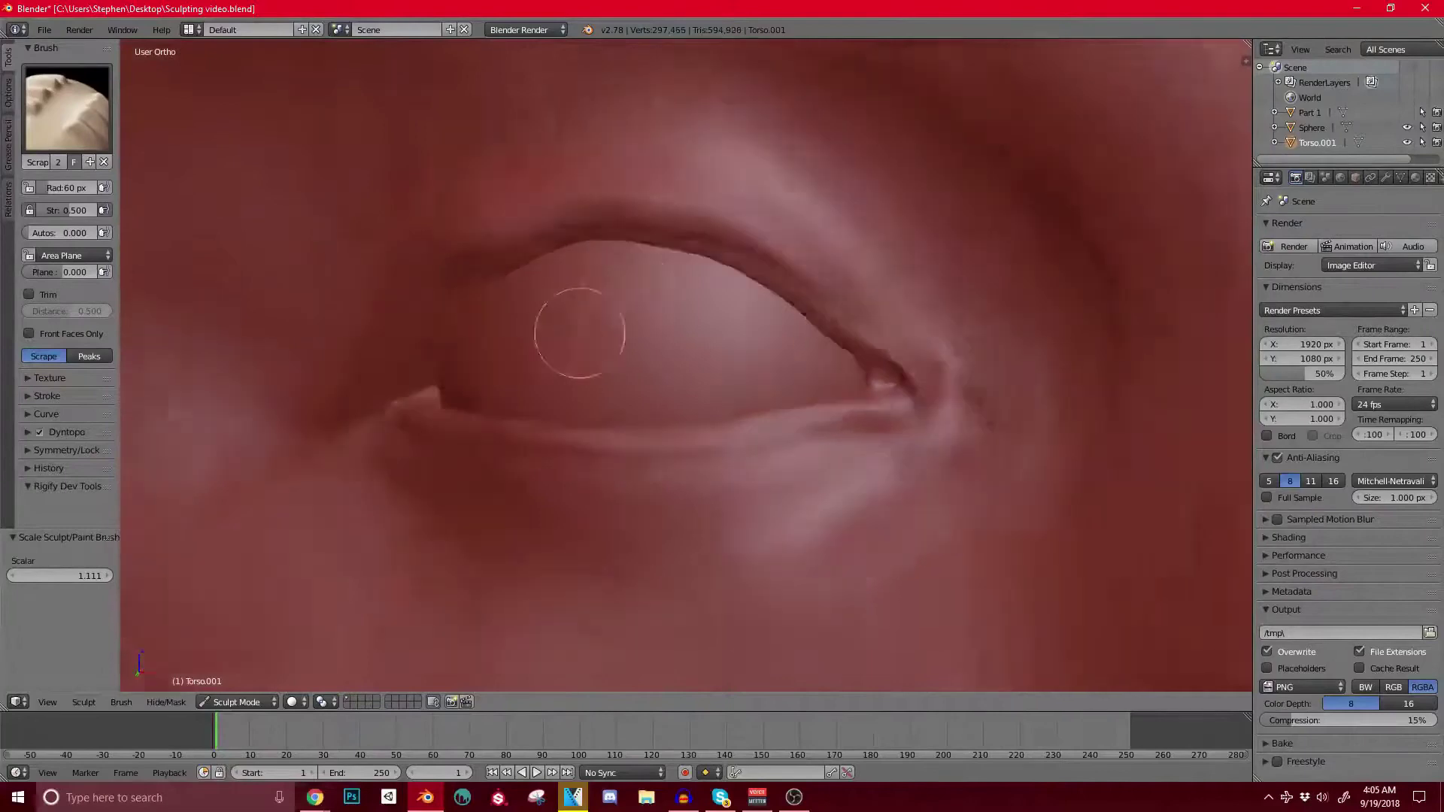
middle_drag(580, 332, 709, 329)
scroll(609, 255, up, 3)
mouse_move(431, 330)
middle_down()
mouse_move(610, 255)
mouse_move(693, 174)
middle_up()
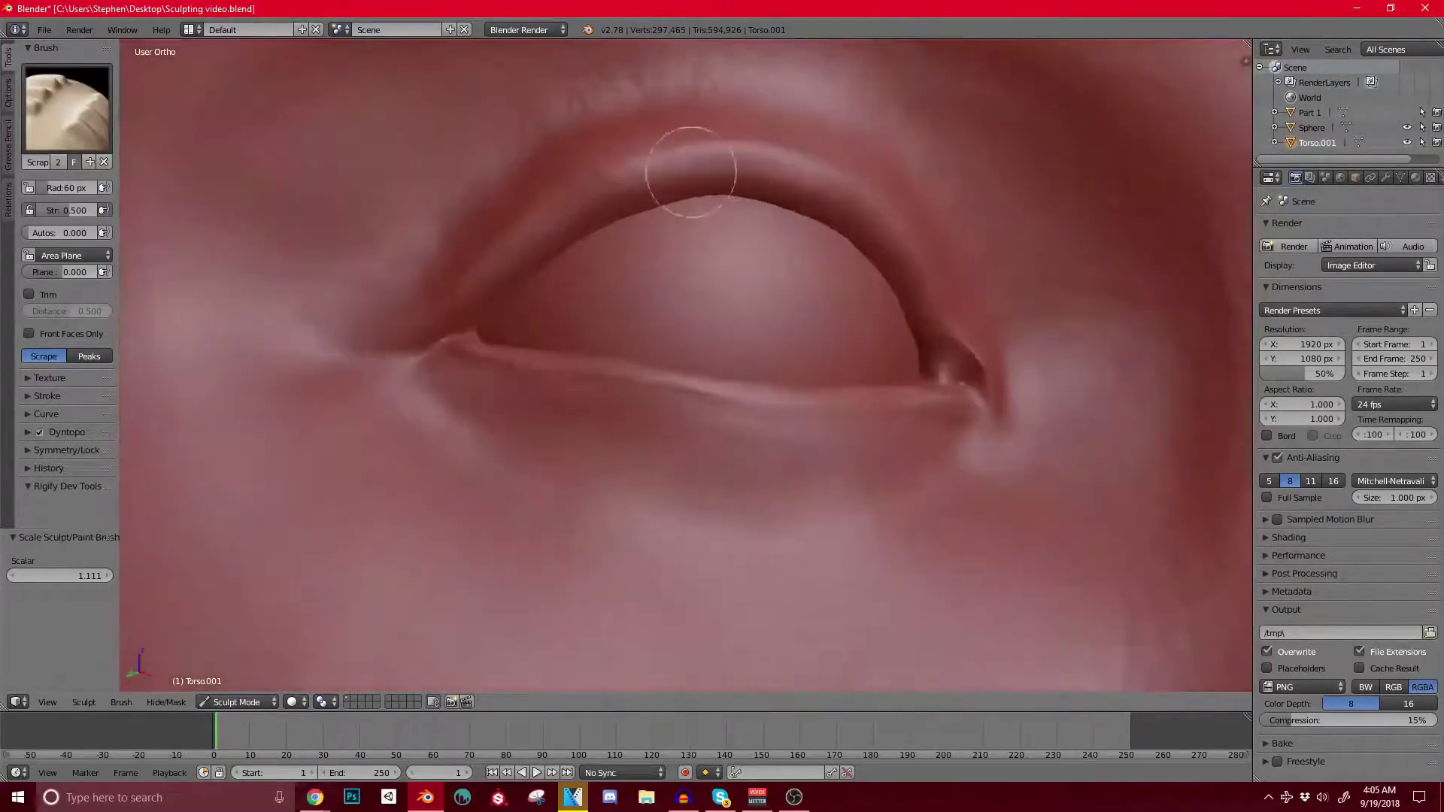
mouse_move(512, 265)
mouse_down()
mouse_move(583, 196)
mouse_move(436, 325)
mouse_up()
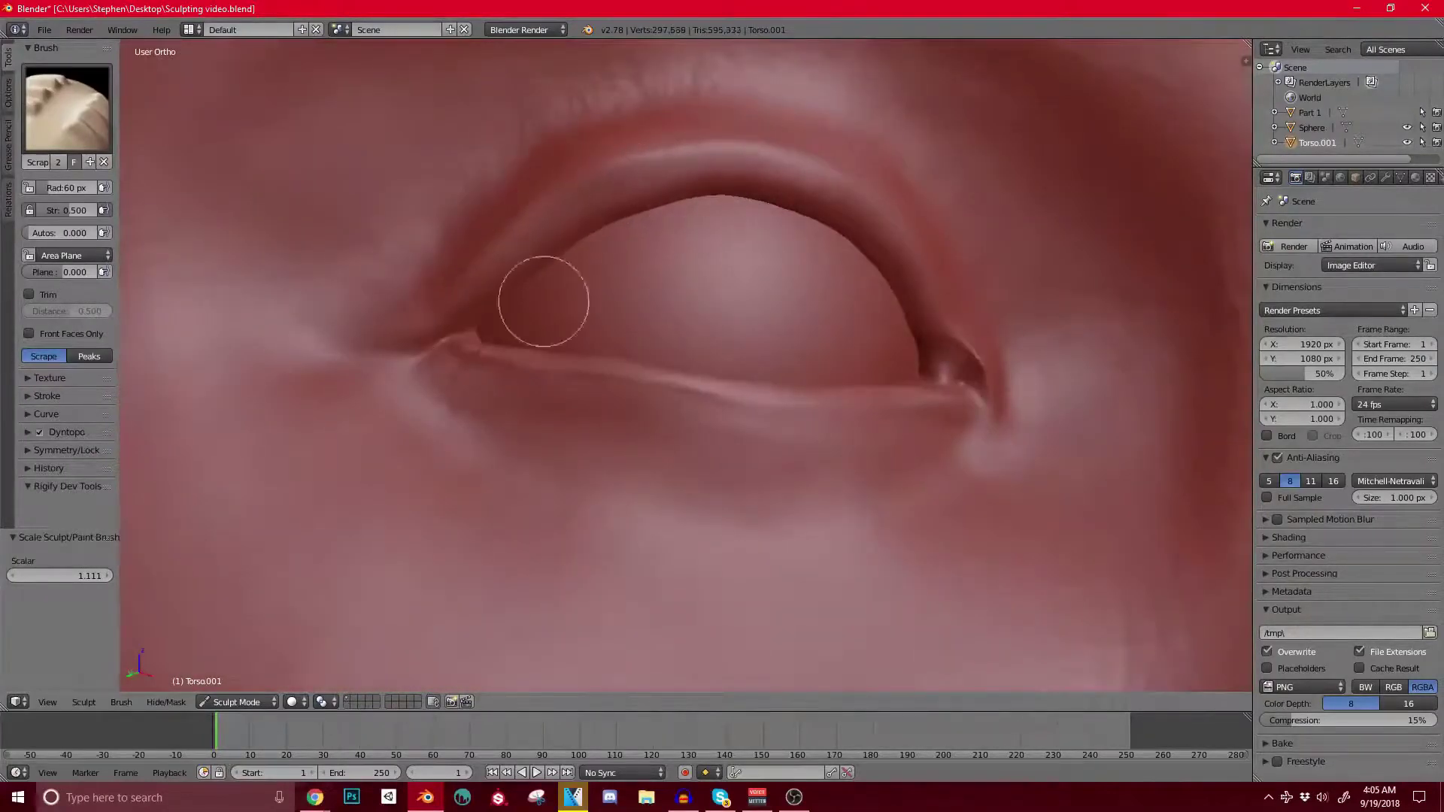
Step: Soften the skin beneath the outer part of the lower eyelid with the Scrape brush
scroll(564, 327, down, 5)
scroll(728, 361, up, 6)
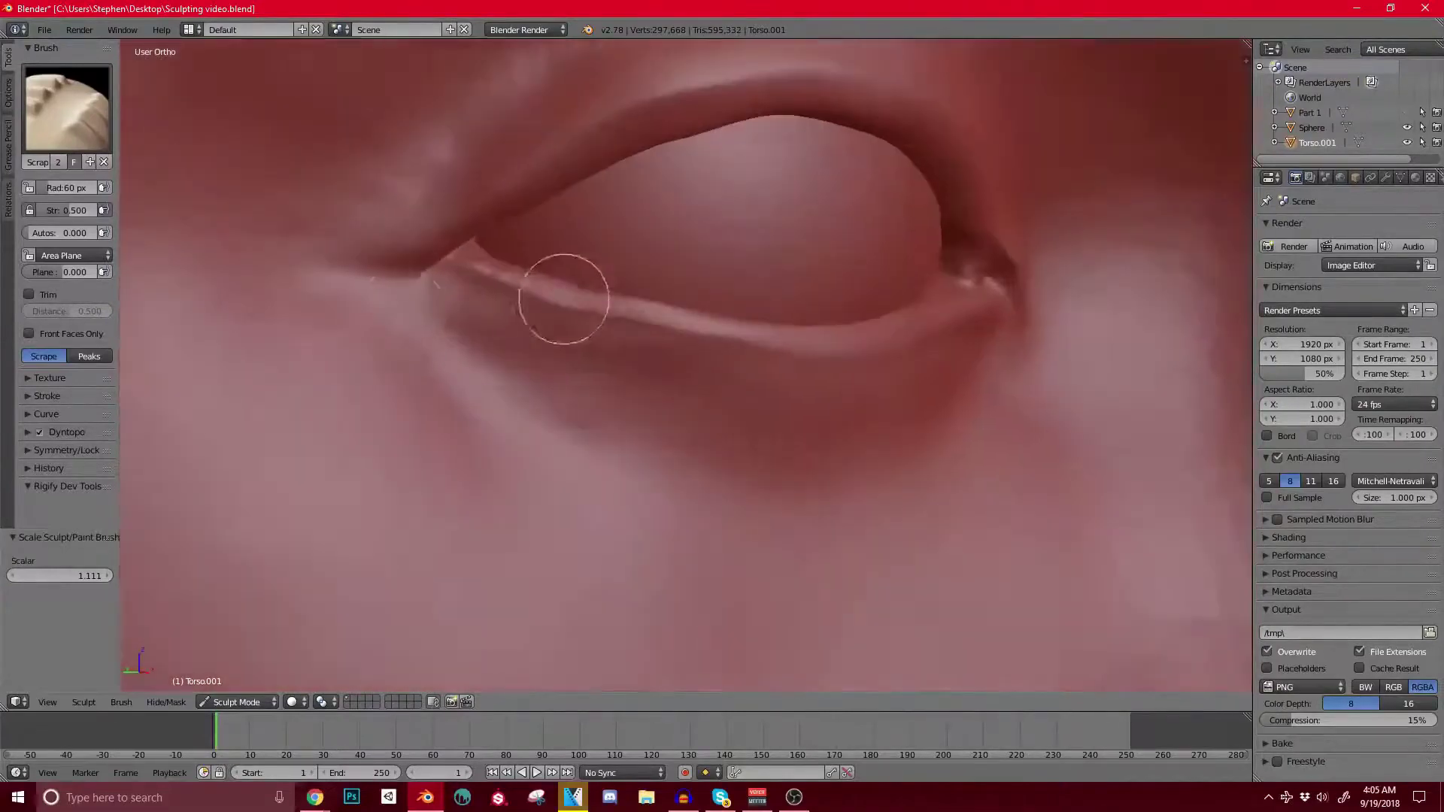
drag(426, 321, 592, 384)
scroll(555, 377, down, 4)
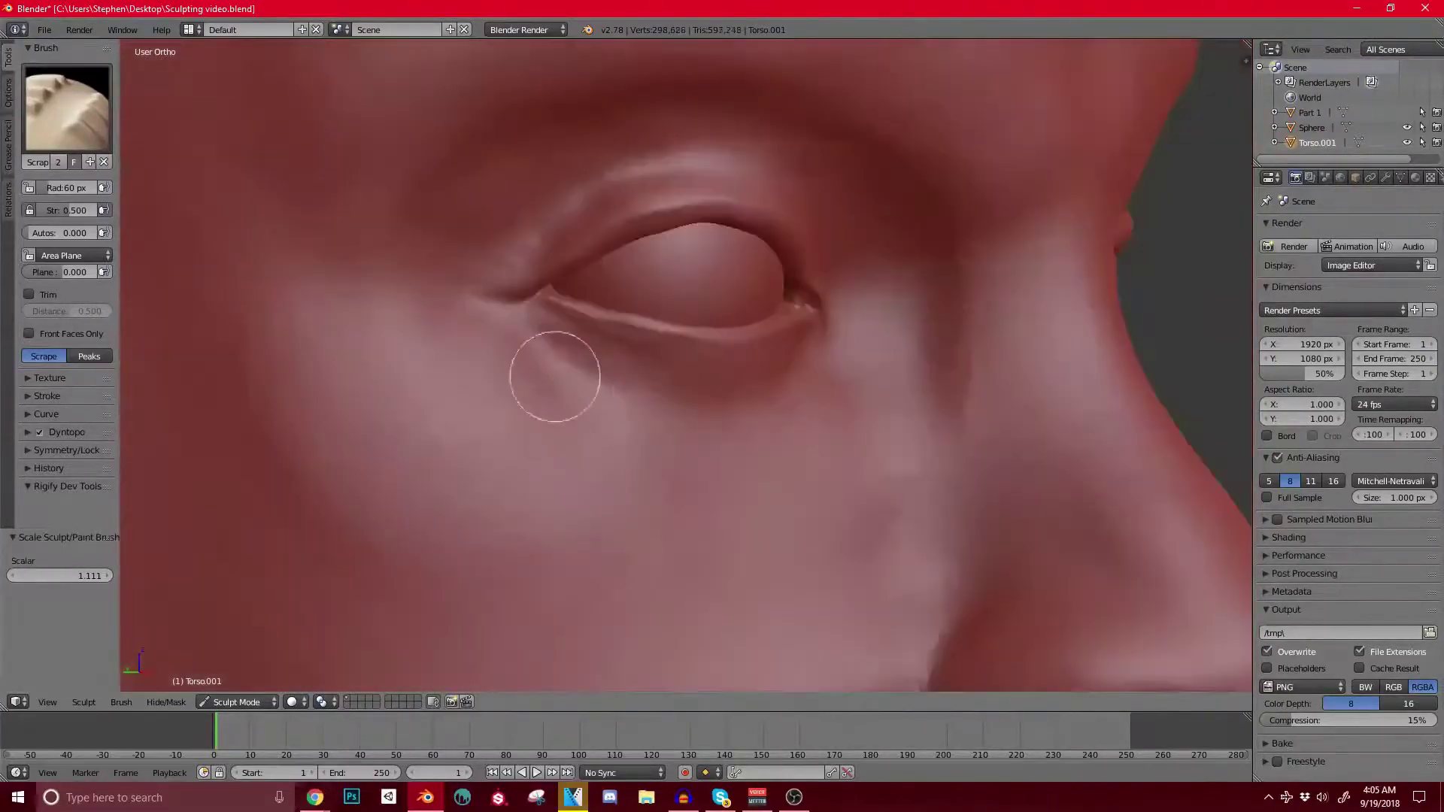
Step: Scrape the cheek surface below the eye to even out its planes
scroll(726, 397, down, 4)
scroll(665, 454, up, 4)
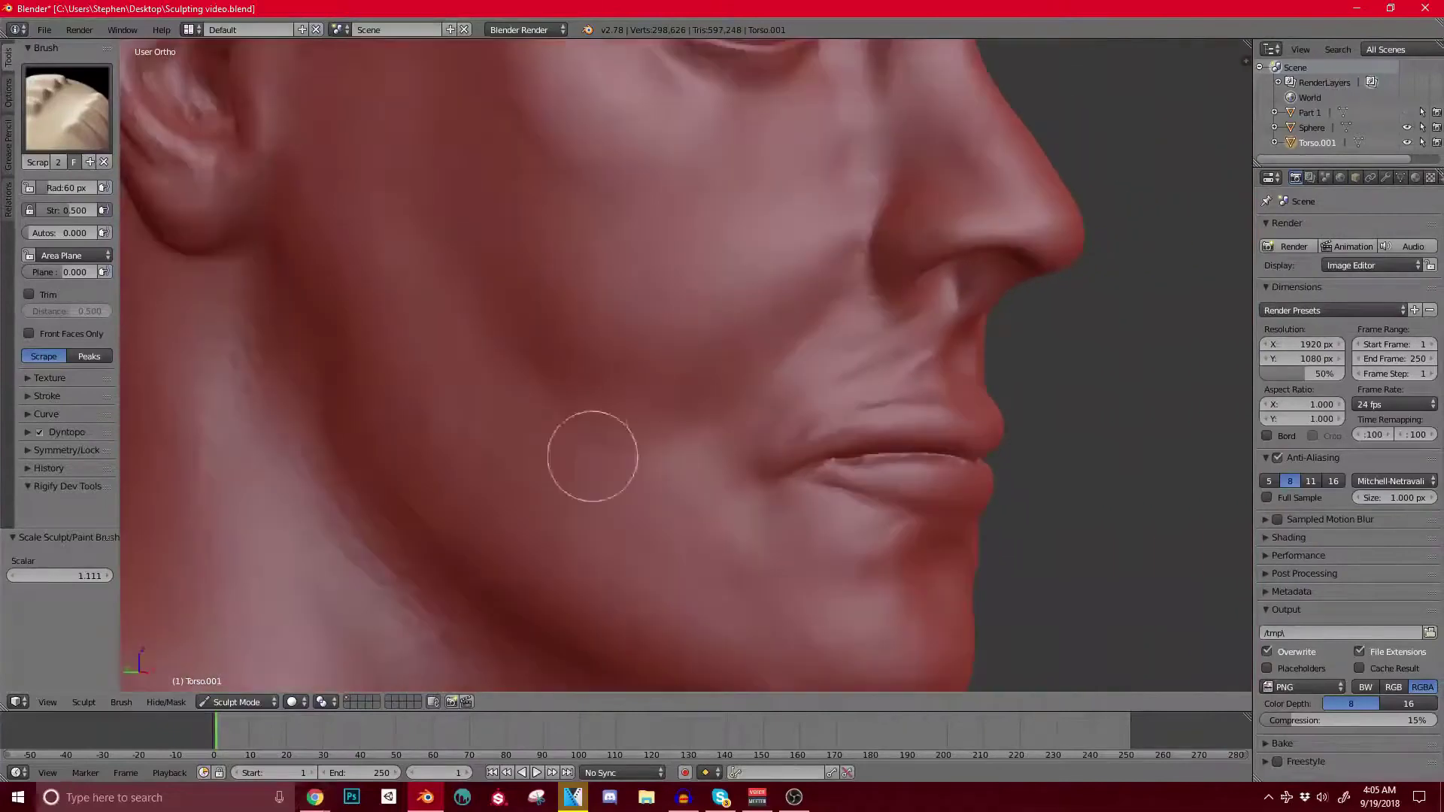
drag(525, 314, 609, 366)
scroll(655, 400, down, 3)
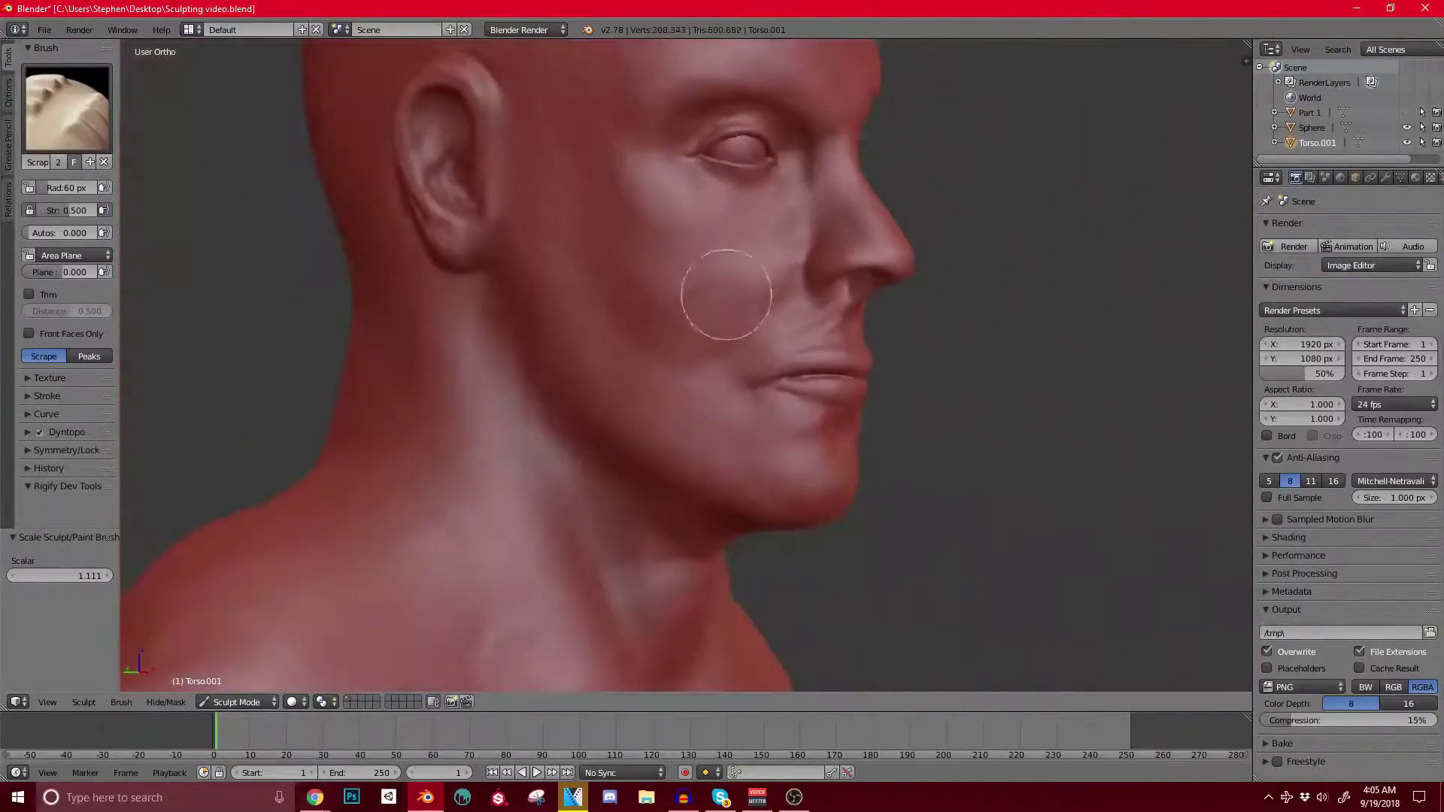
drag(697, 229, 703, 239)
scroll(714, 263, down, 3)
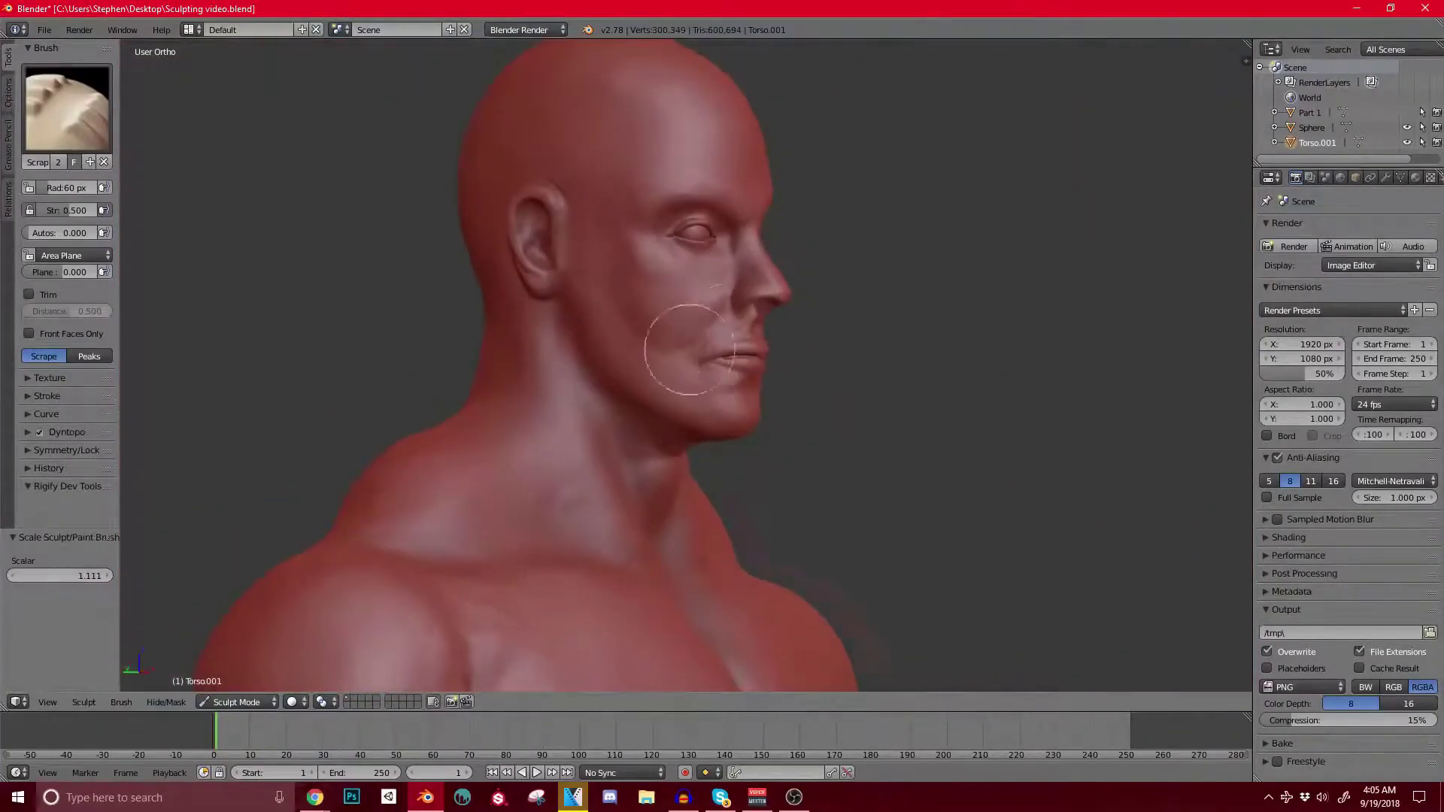
Step: Switch to the Grab brush, set its radius to 130 px and adjust the nose tip in profile
scroll(689, 350, up, 4)
scroll(689, 303, down, 2)
mouse_move(704, 331)
middle_down()
mouse_move(704, 304)
mouse_move(735, 306)
mouse_move(713, 329)
middle_up()
scroll(713, 329, up, 5)
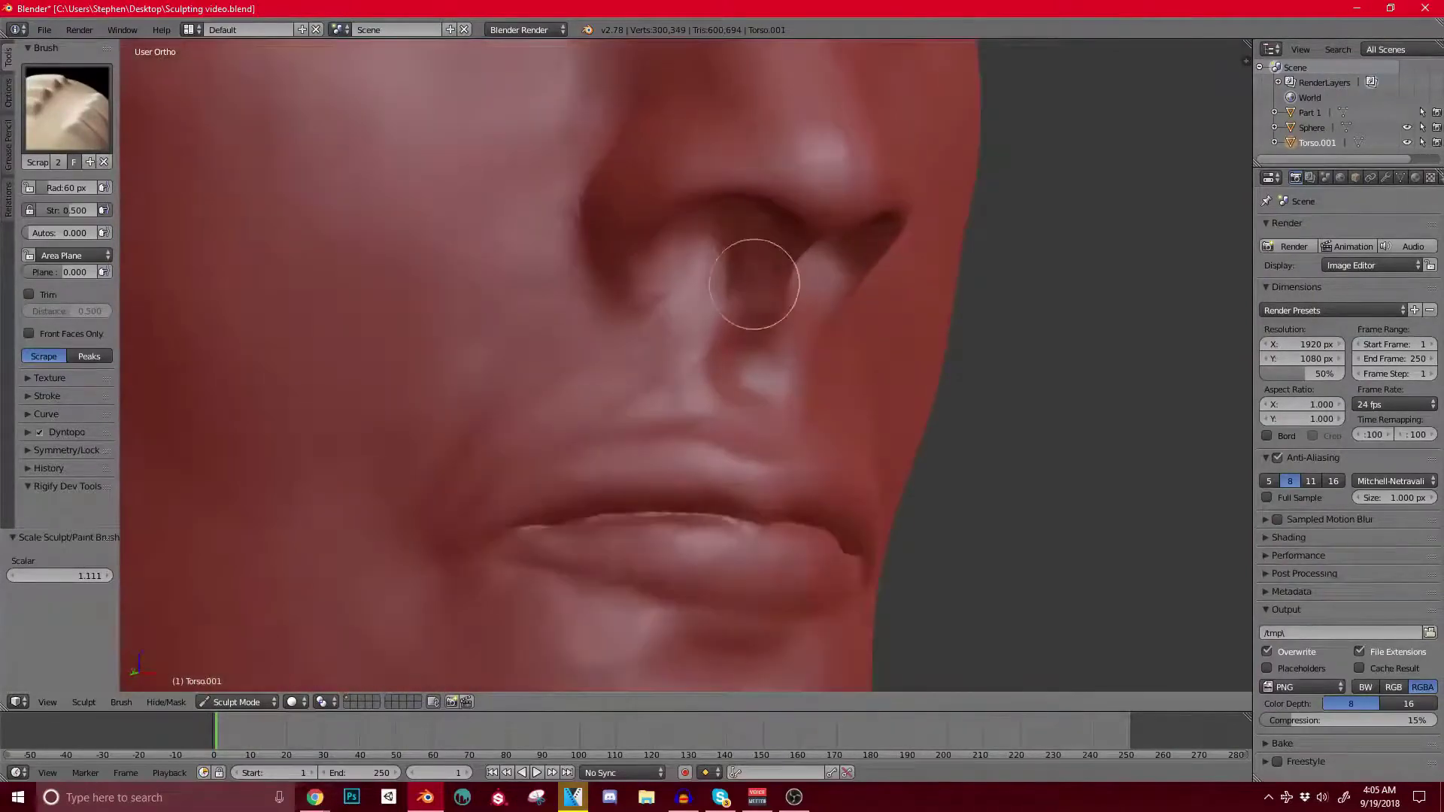
scroll(716, 357, down, 4)
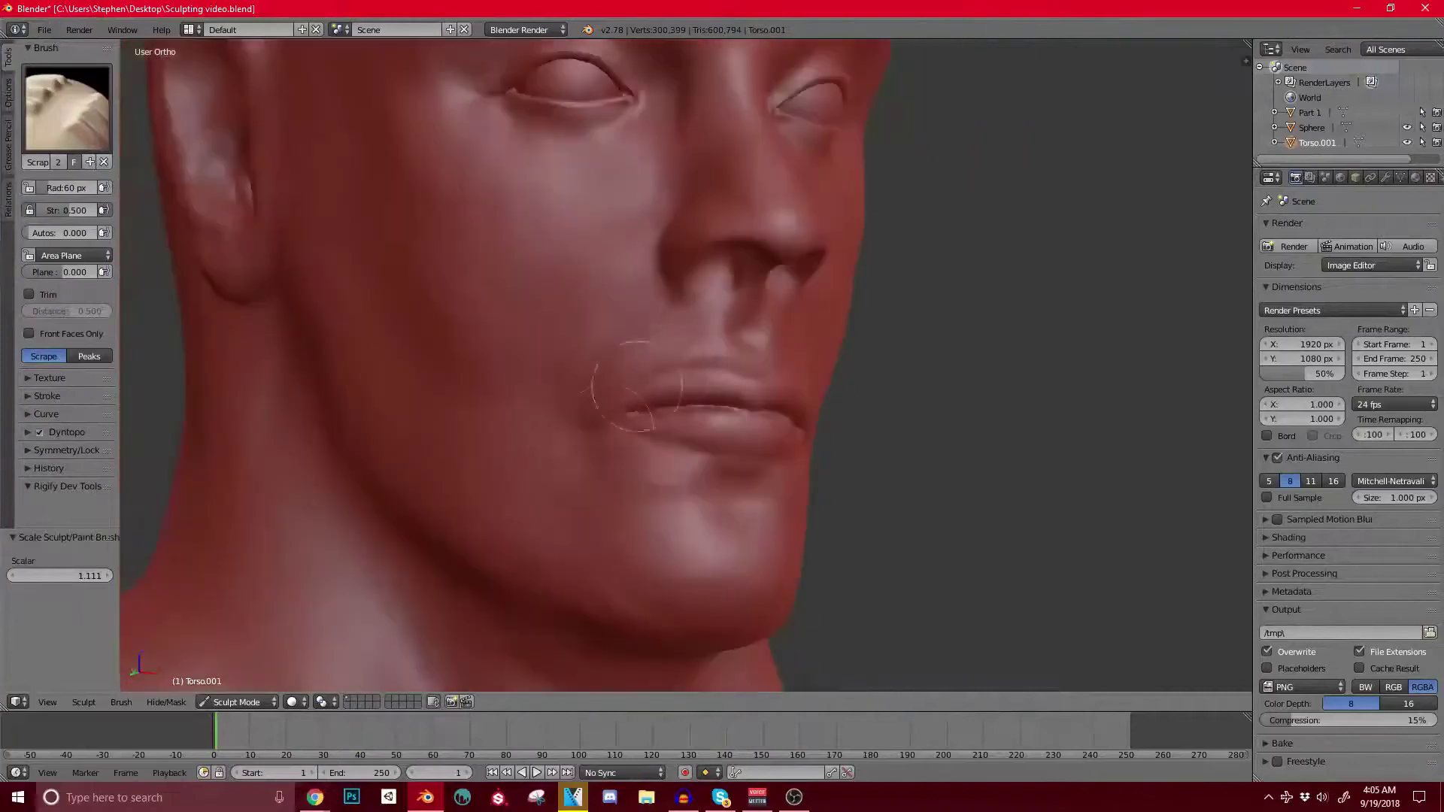
middle_drag(590, 380, 822, 345)
scroll(750, 362, up, 4)
key(g)
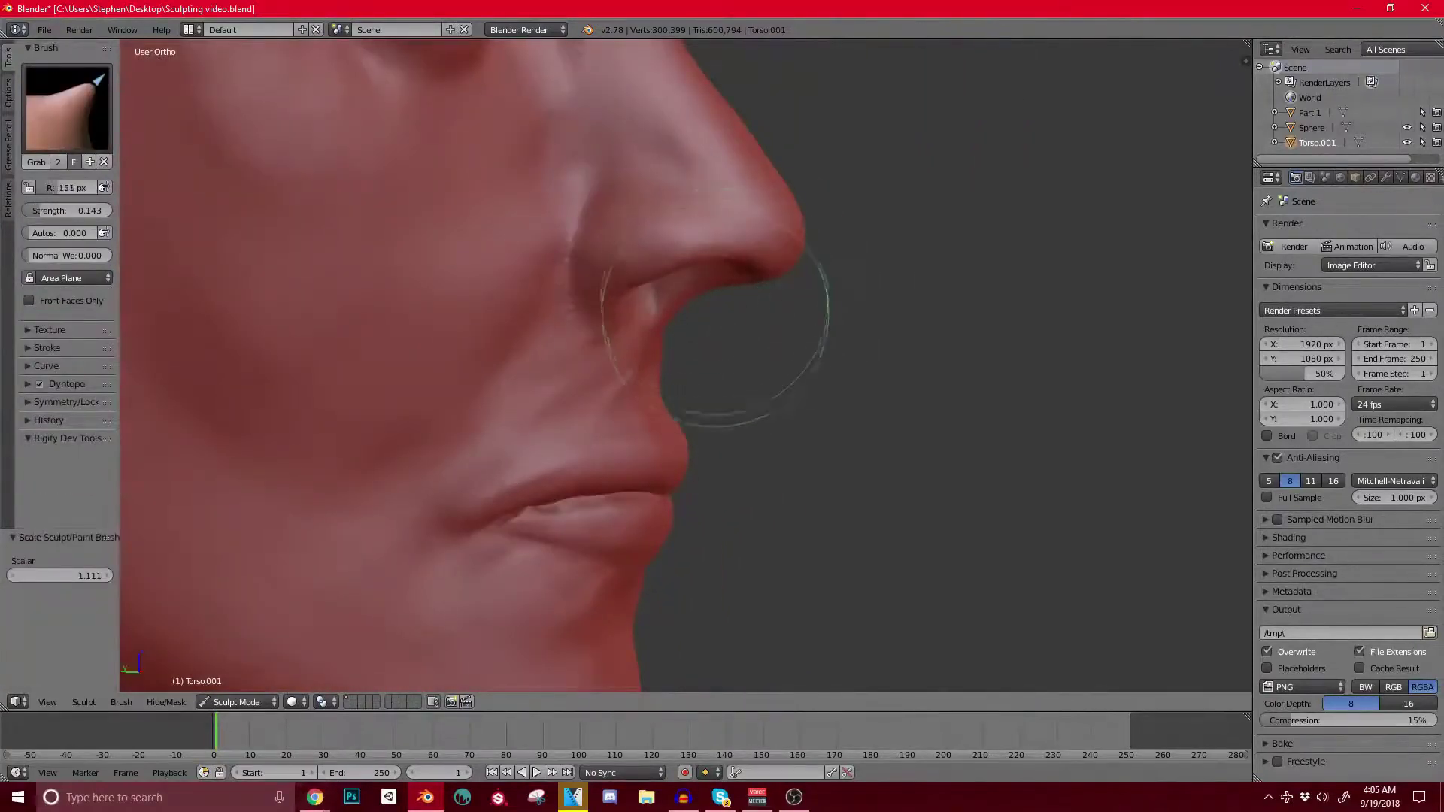
key(f)
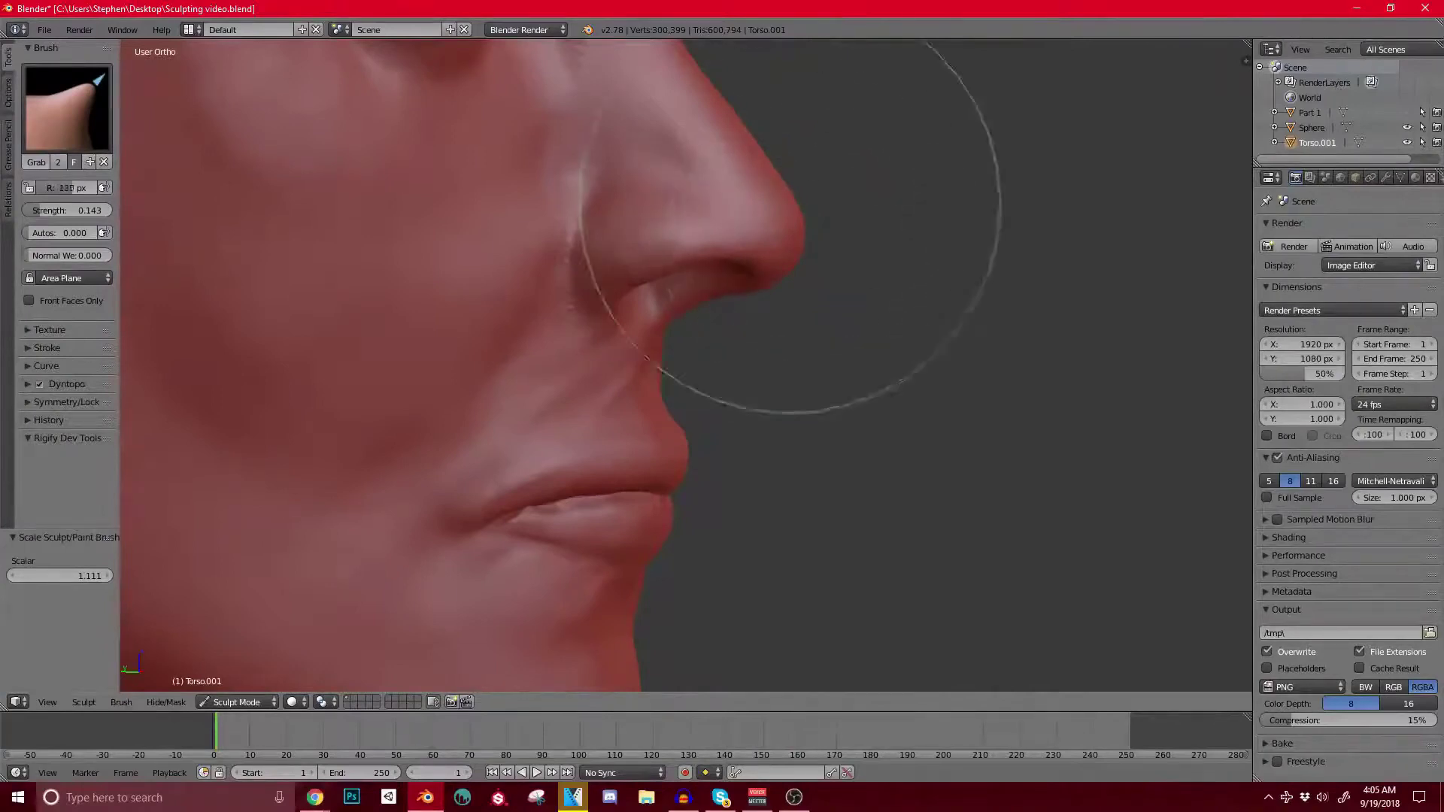
key(bracketleft)
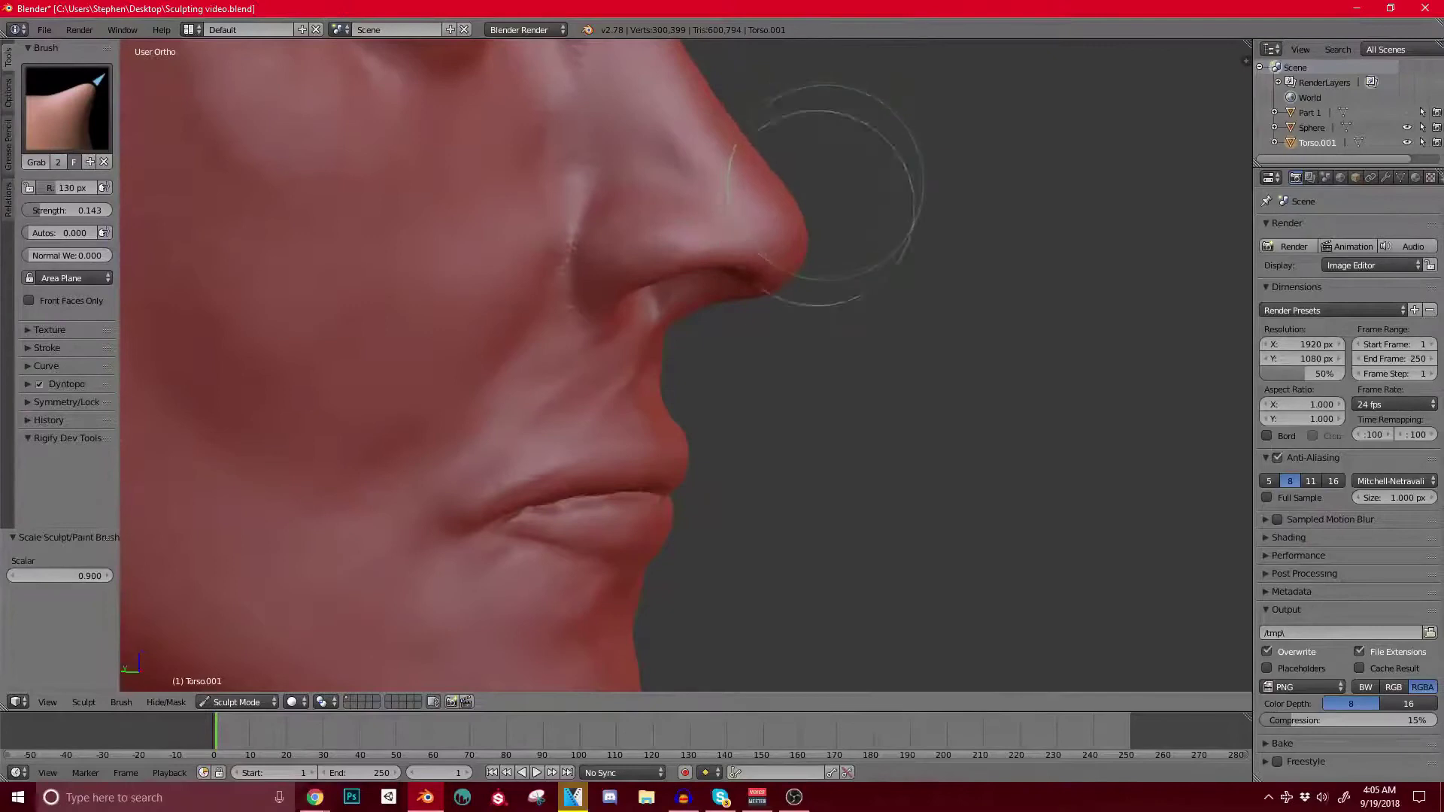
Step: Enlarge the Grab brush radius to 296 px and check the lips, chin and jaw in profile
scroll(822, 207, down, 5)
scroll(719, 263, down, 3)
mouse_move(719, 283)
middle_down()
mouse_move(660, 273)
mouse_move(598, 288)
middle_up()
scroll(636, 271, up, 6)
scroll(537, 353, down, 3)
mouse_move(639, 350)
middle_down()
mouse_move(541, 331)
mouse_move(610, 328)
middle_up()
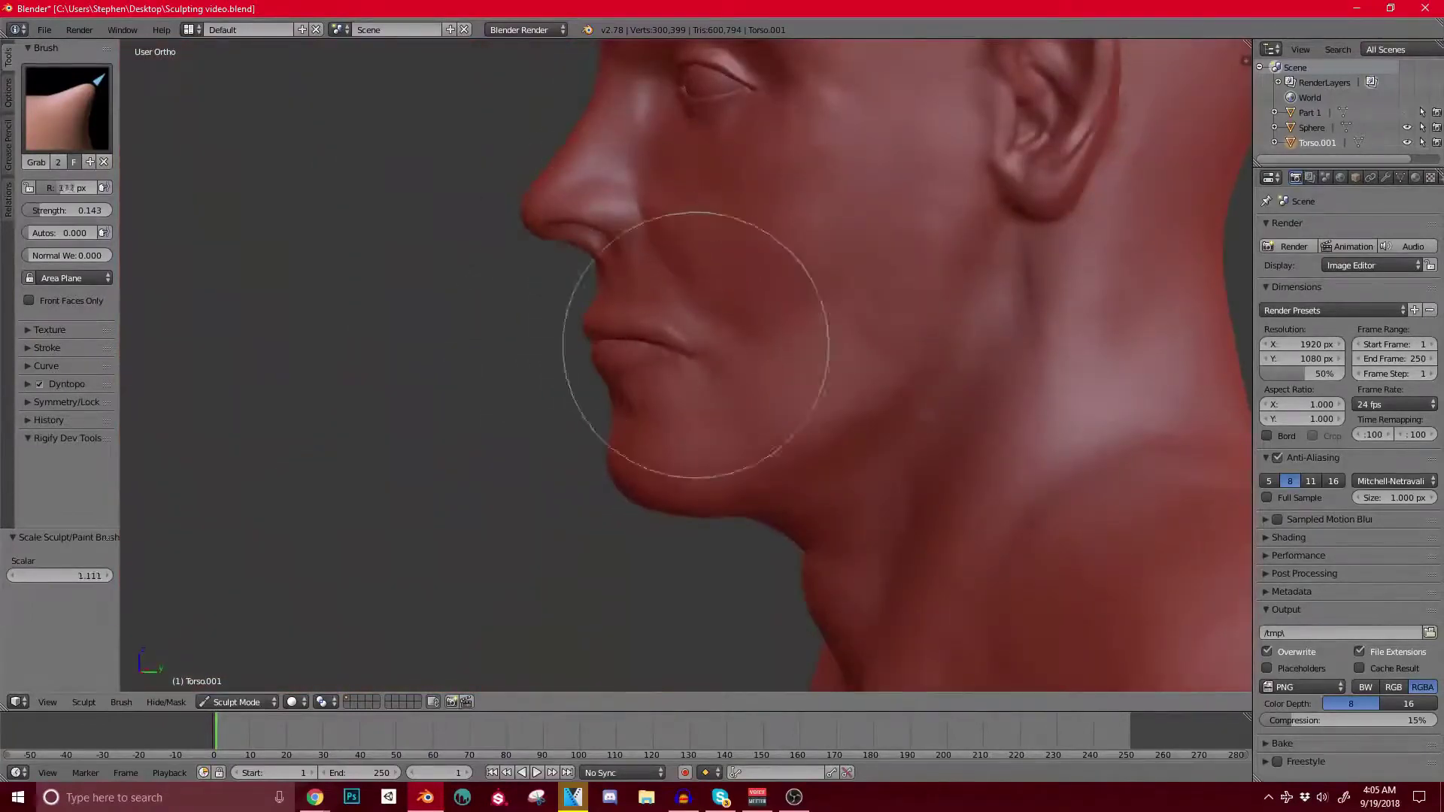
key(bracketright)
key(bracketright)
key(bracketright)
key(bracketright)
key(bracketright)
middle_drag(719, 358, 712, 351)
scroll(712, 351, up, 2)
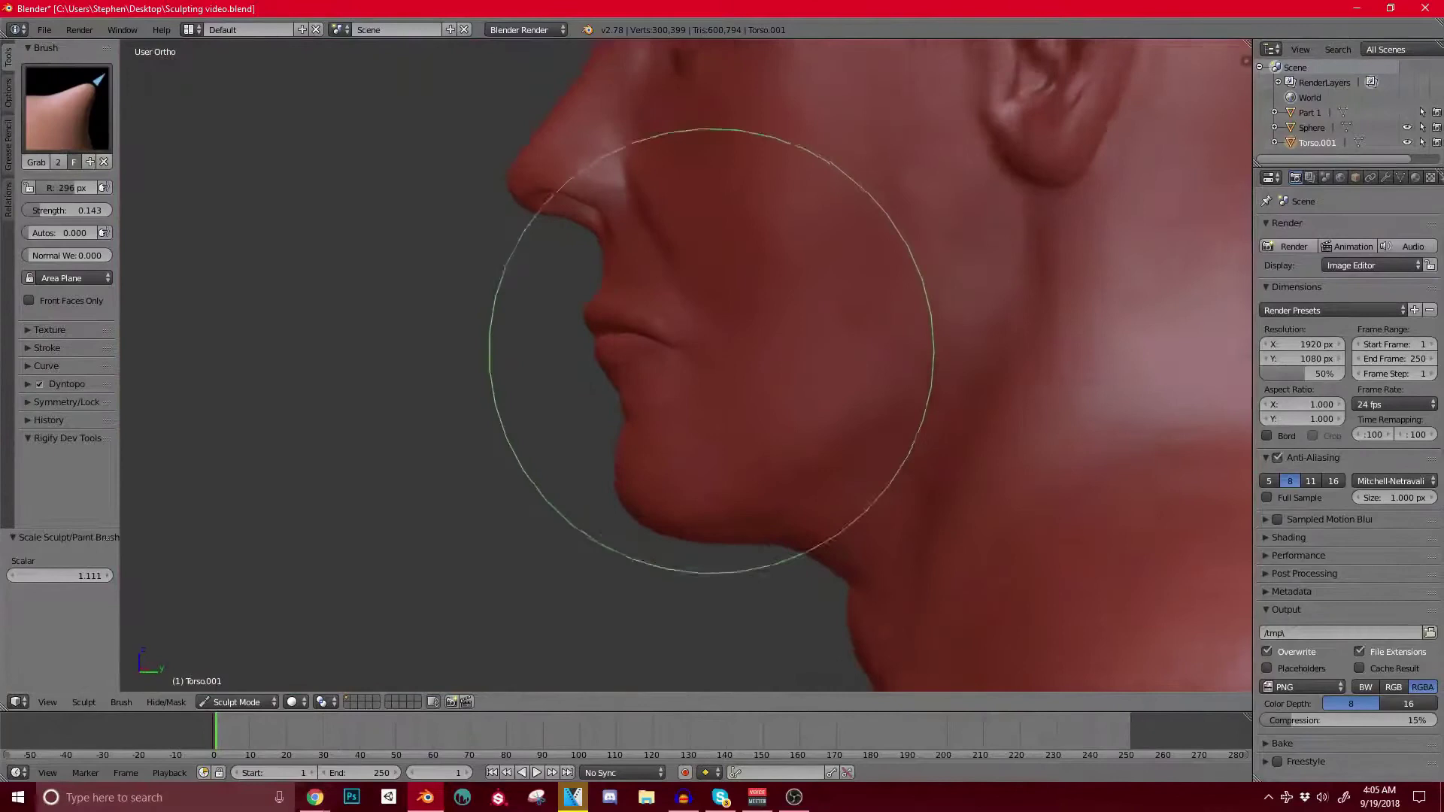
Step: Reduce the Grab brush radius to 100 px and adjust the middle of the upper lip from the front
middle_drag(591, 343, 623, 356)
scroll(626, 352, up, 2)
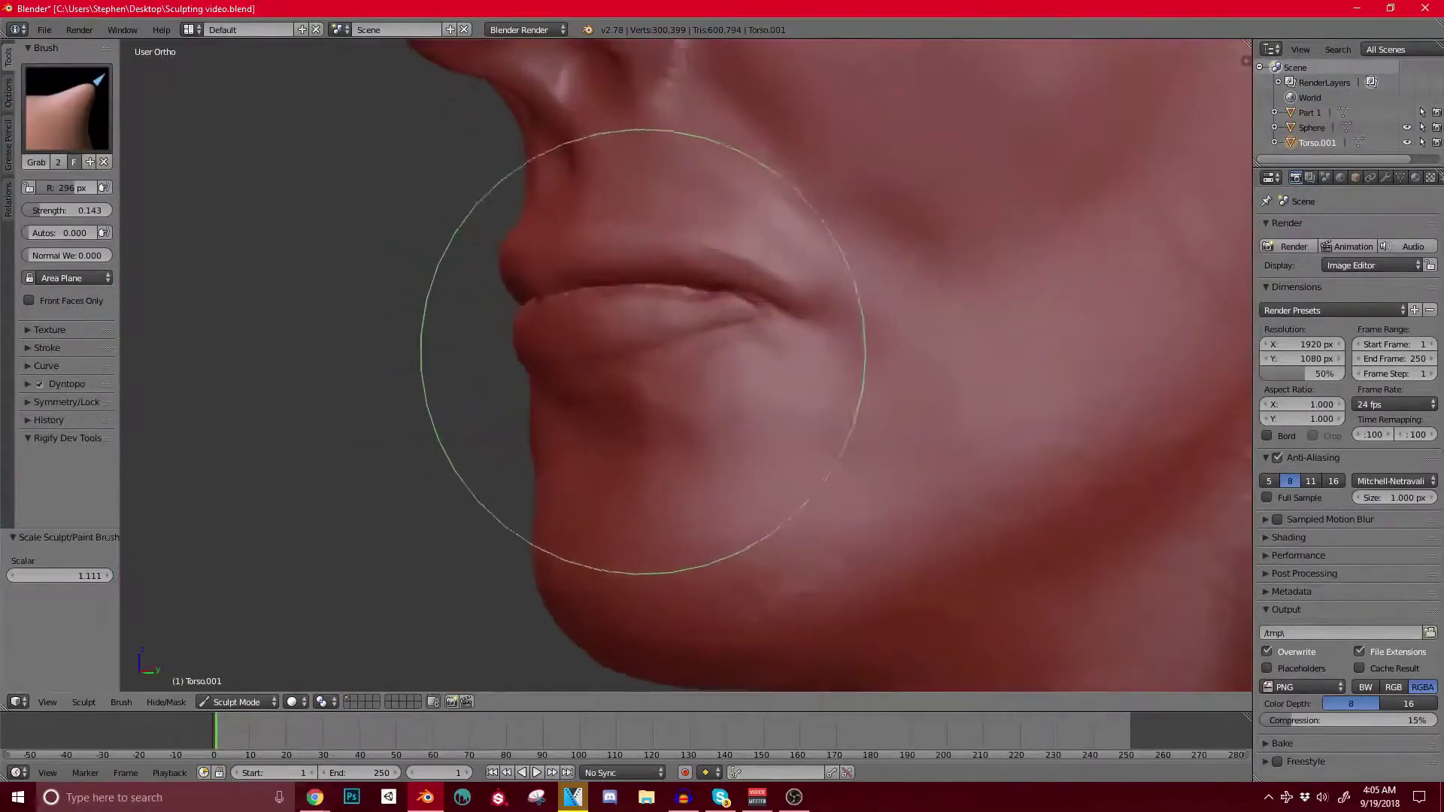
key(bracketleft)
key(bracketleft)
key(bracketleft)
key(bracketleft)
key(bracketleft)
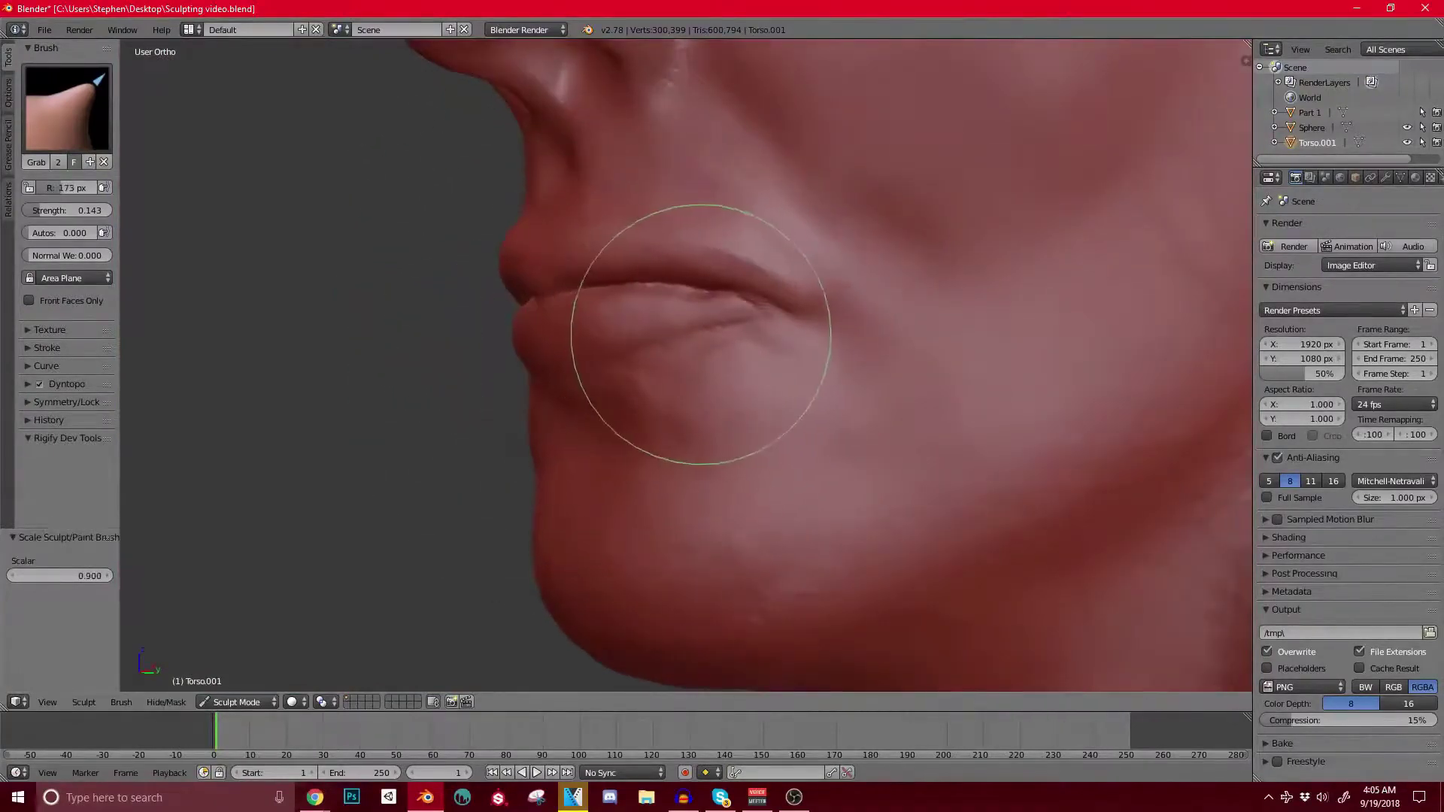
mouse_move(747, 305)
middle_down()
mouse_move(692, 371)
mouse_move(709, 335)
mouse_move(758, 371)
mouse_move(797, 376)
mouse_move(735, 235)
mouse_move(831, 197)
mouse_move(702, 296)
mouse_move(670, 241)
middle_up()
scroll(794, 196, up, 5)
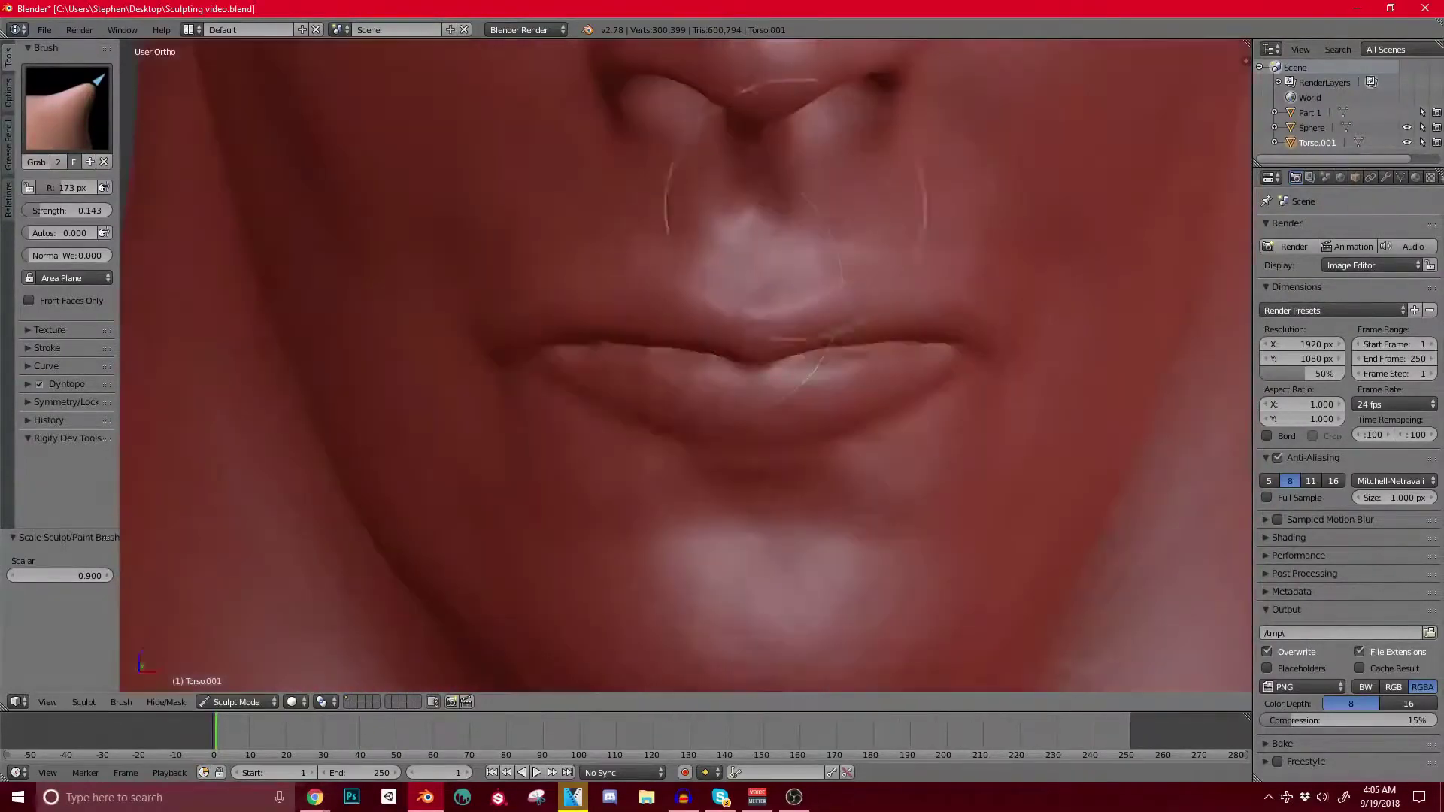
key(bracketleft)
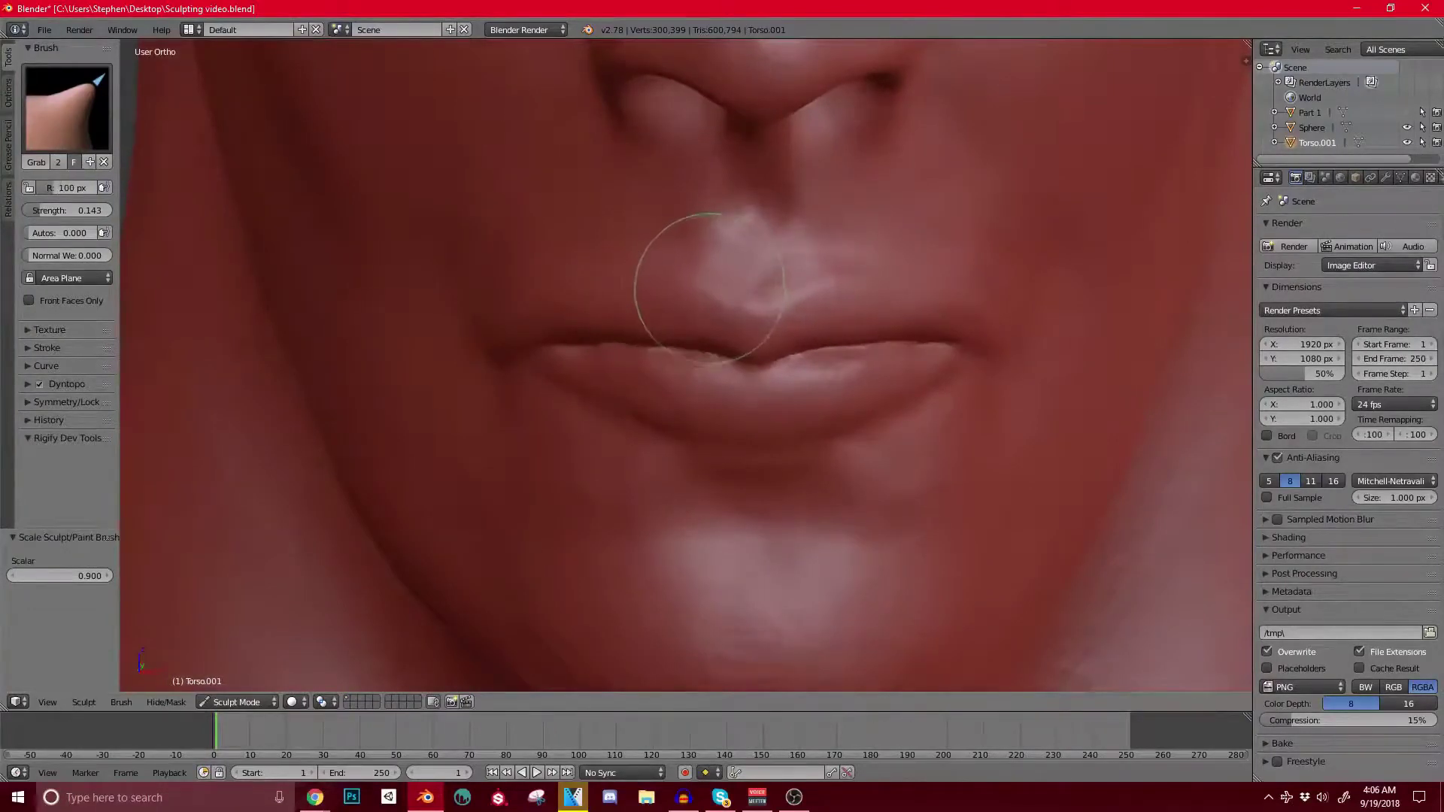
Step: Examine the proportions of the whole figure from the front, back and side
scroll(682, 296, down, 4)
scroll(707, 249, up, 4)
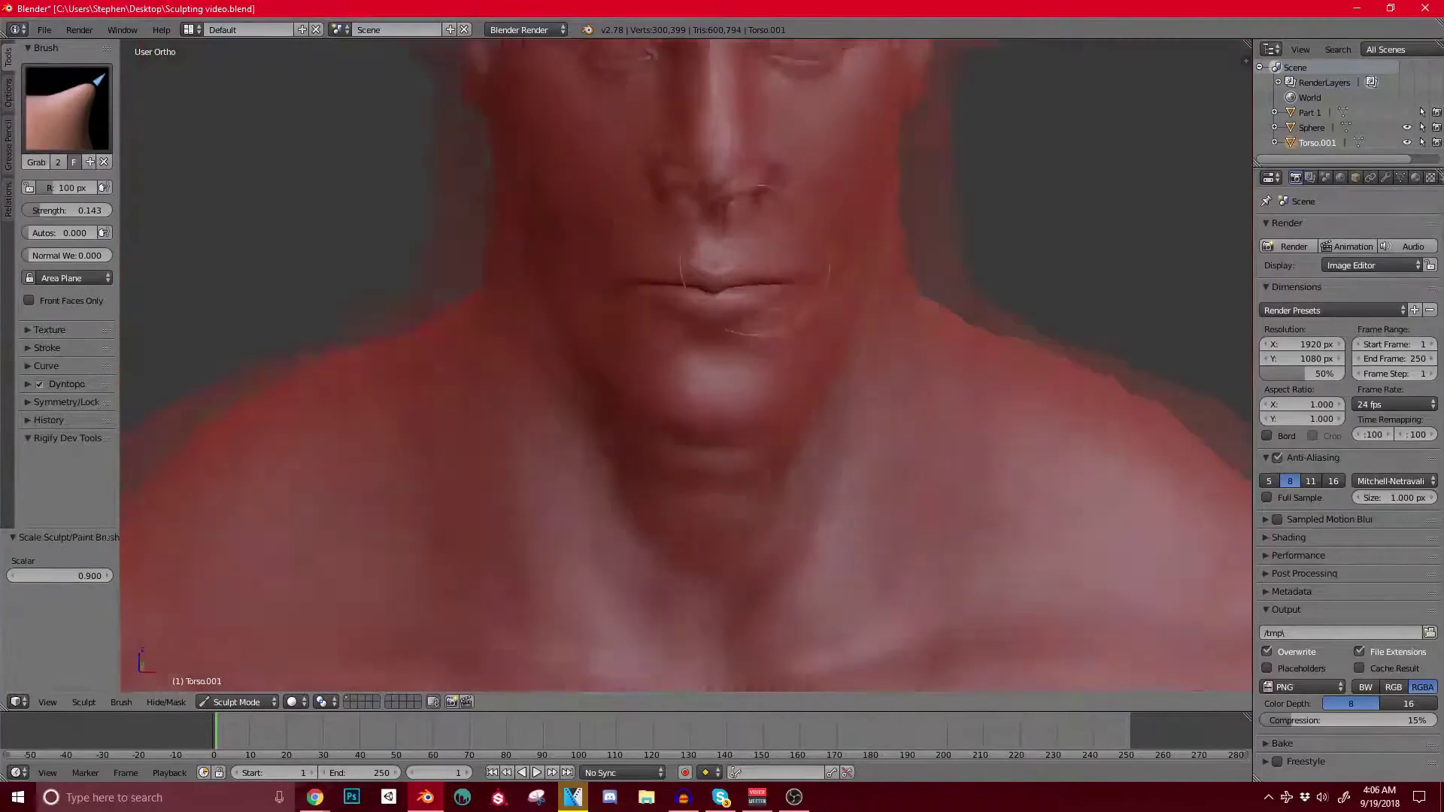
scroll(703, 192, down, 5)
mouse_move(704, 192)
middle_down()
mouse_move(871, 290)
mouse_move(650, 496)
mouse_move(662, 474)
mouse_move(617, 384)
middle_up()
scroll(616, 383, down, 2)
scroll(512, 346, down, 3)
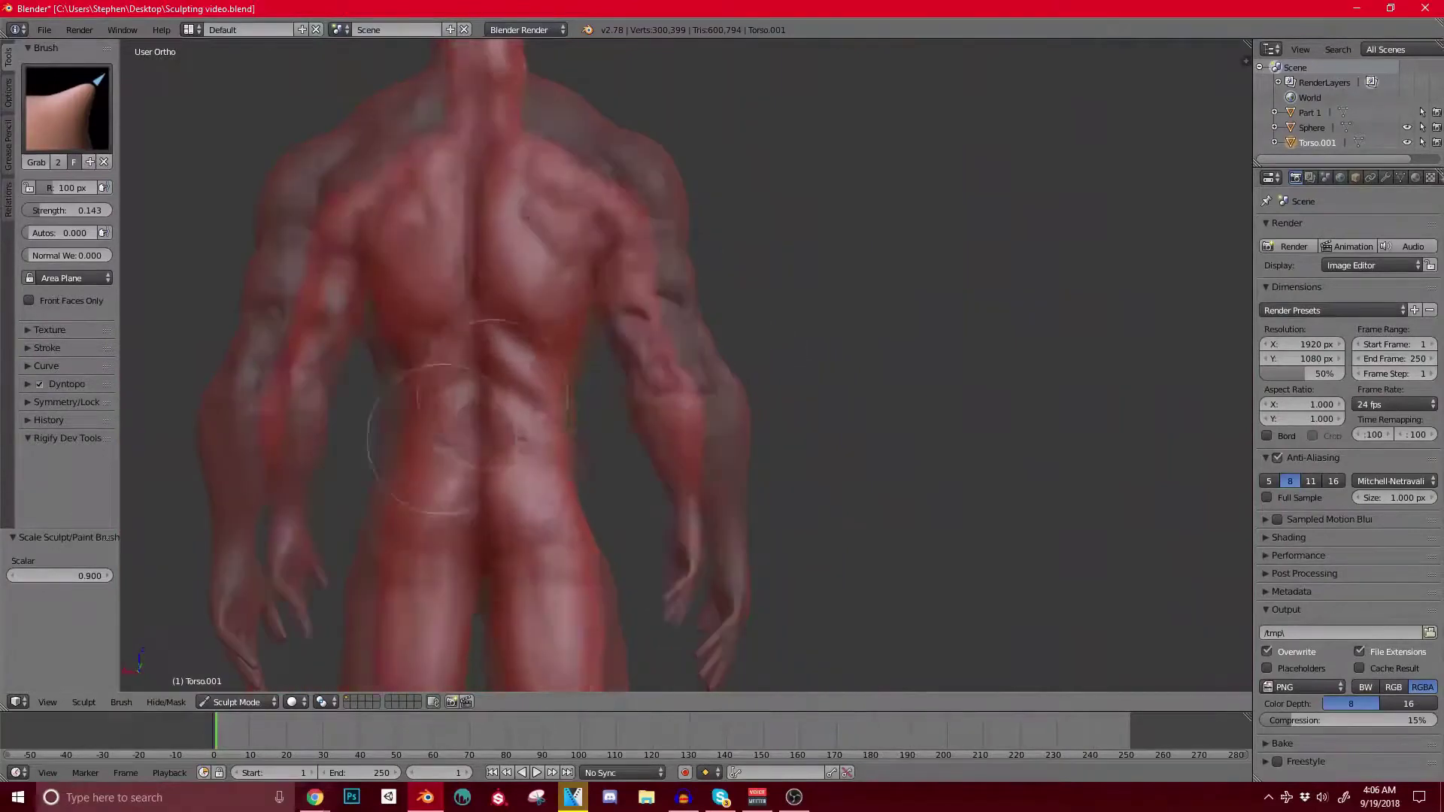
scroll(512, 346, up, 4)
mouse_move(574, 386)
middle_down()
mouse_move(593, 419)
mouse_move(477, 533)
middle_up()
scroll(586, 406, up, 4)
Step: Save the file over the existing Sculpting video.blend
key(ctrl+s)
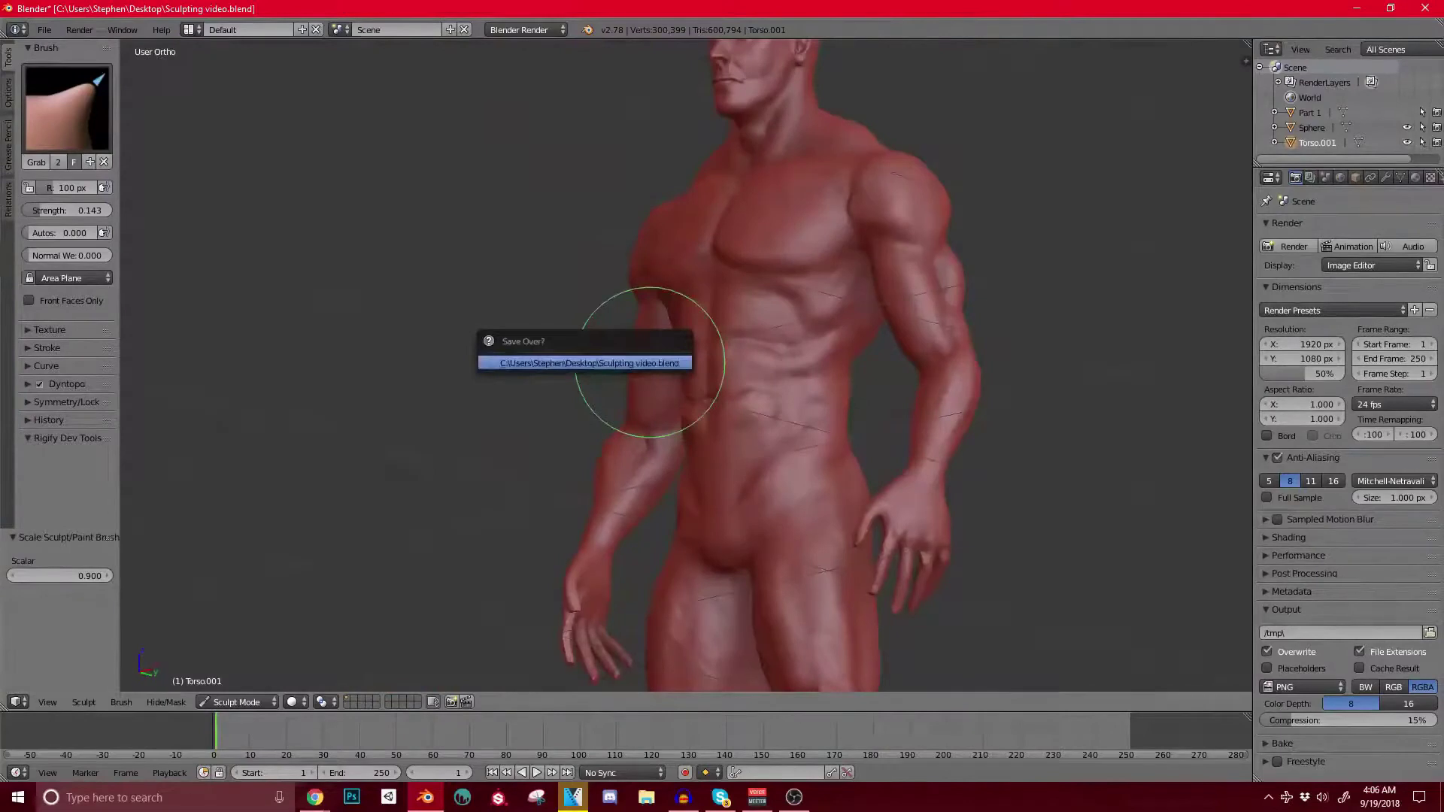
click(602, 364)
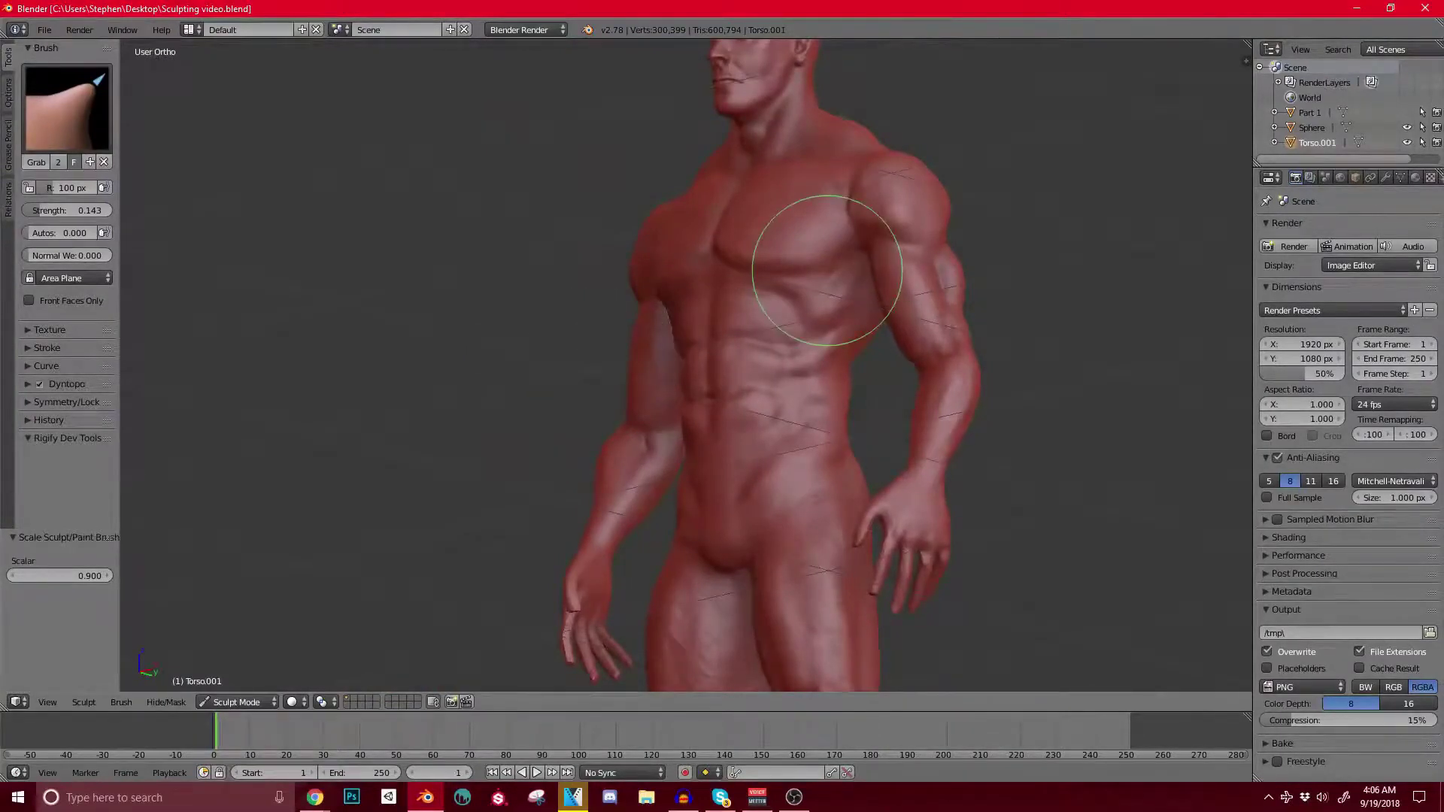
Step: Switch the figure from Sculpt Mode to Object Mode
scroll(1064, 477, down, 3)
middle_drag(983, 435, 612, 661)
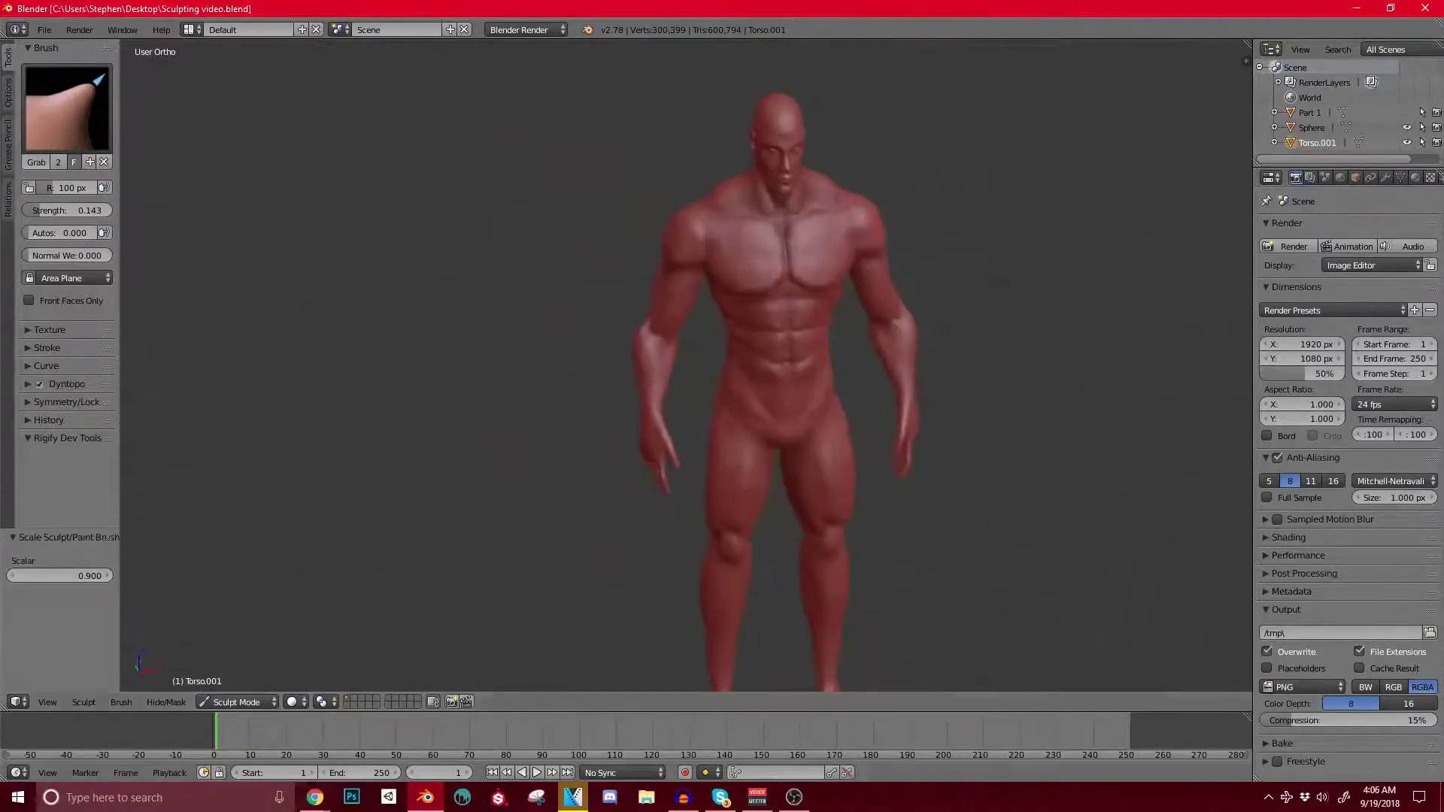
click(236, 702)
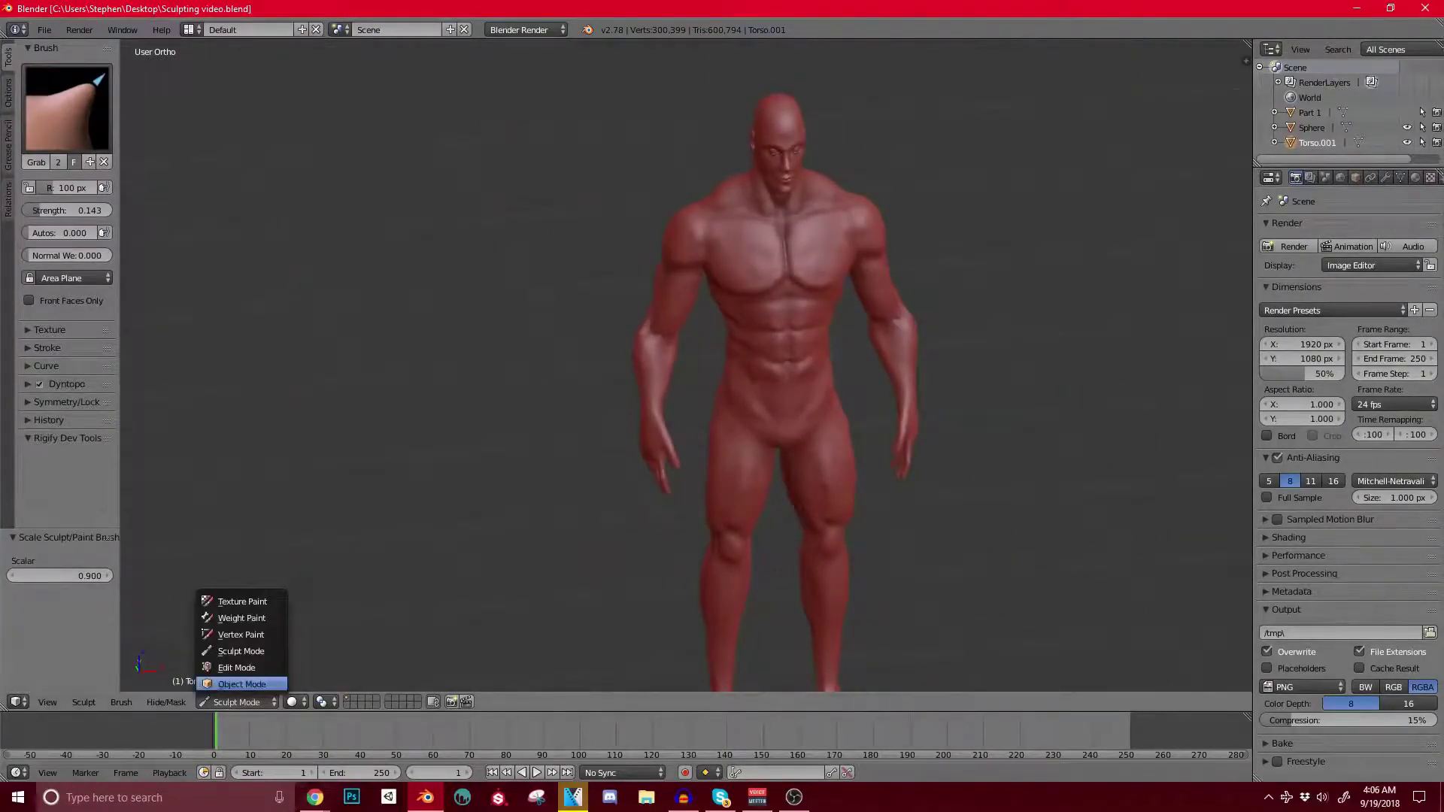
click(241, 684)
key(alt+Tab)
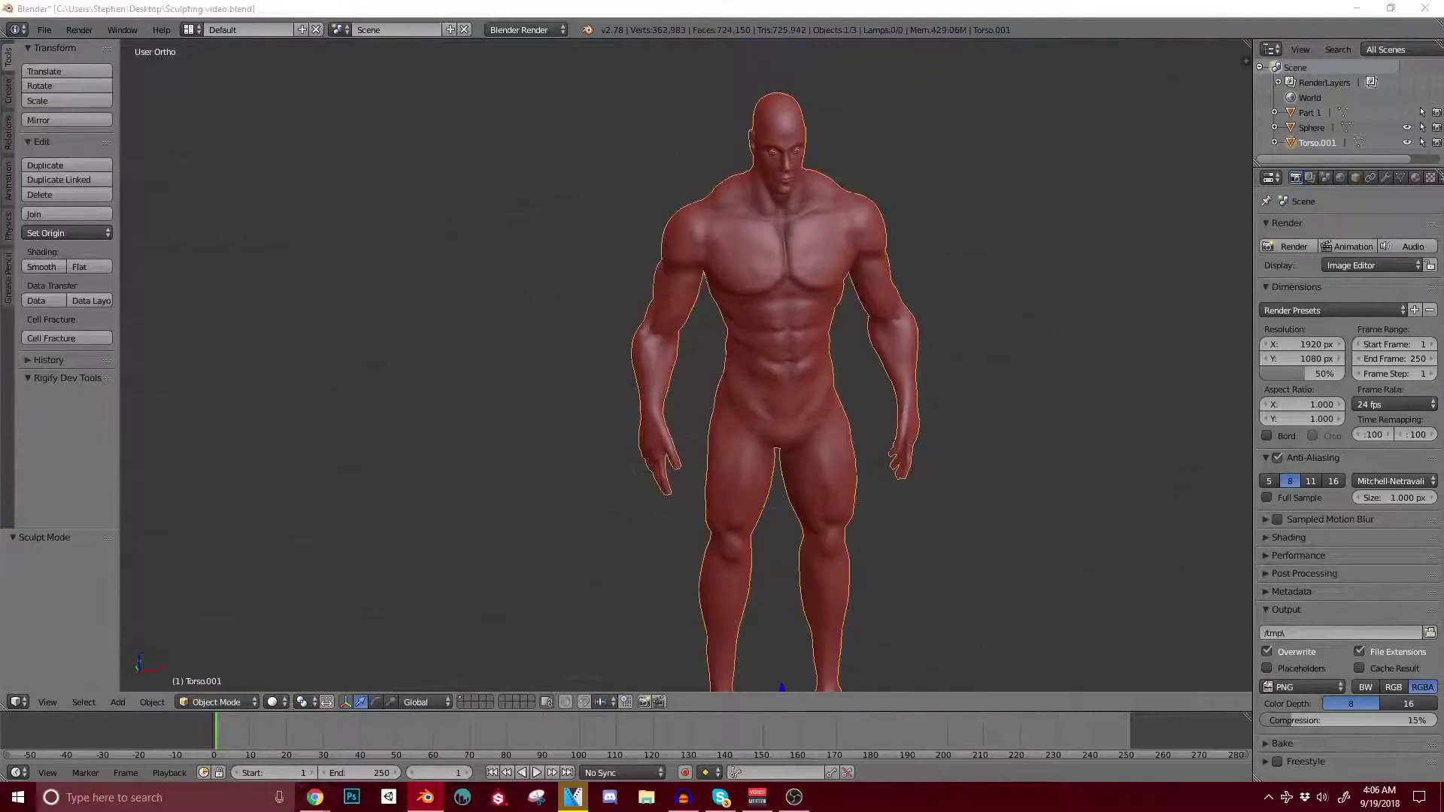
Step: Examine the finished figure from the front and back, continuing down the legs to the undersides of the feet
scroll(772, 309, up, 3)
mouse_move(772, 308)
middle_down()
mouse_move(1064, 312)
mouse_move(677, 259)
mouse_move(1000, 275)
mouse_move(994, 323)
middle_up()
scroll(722, 248, up, 2)
middle_drag(797, 323, 1128, 305)
scroll(1128, 305, down, 4)
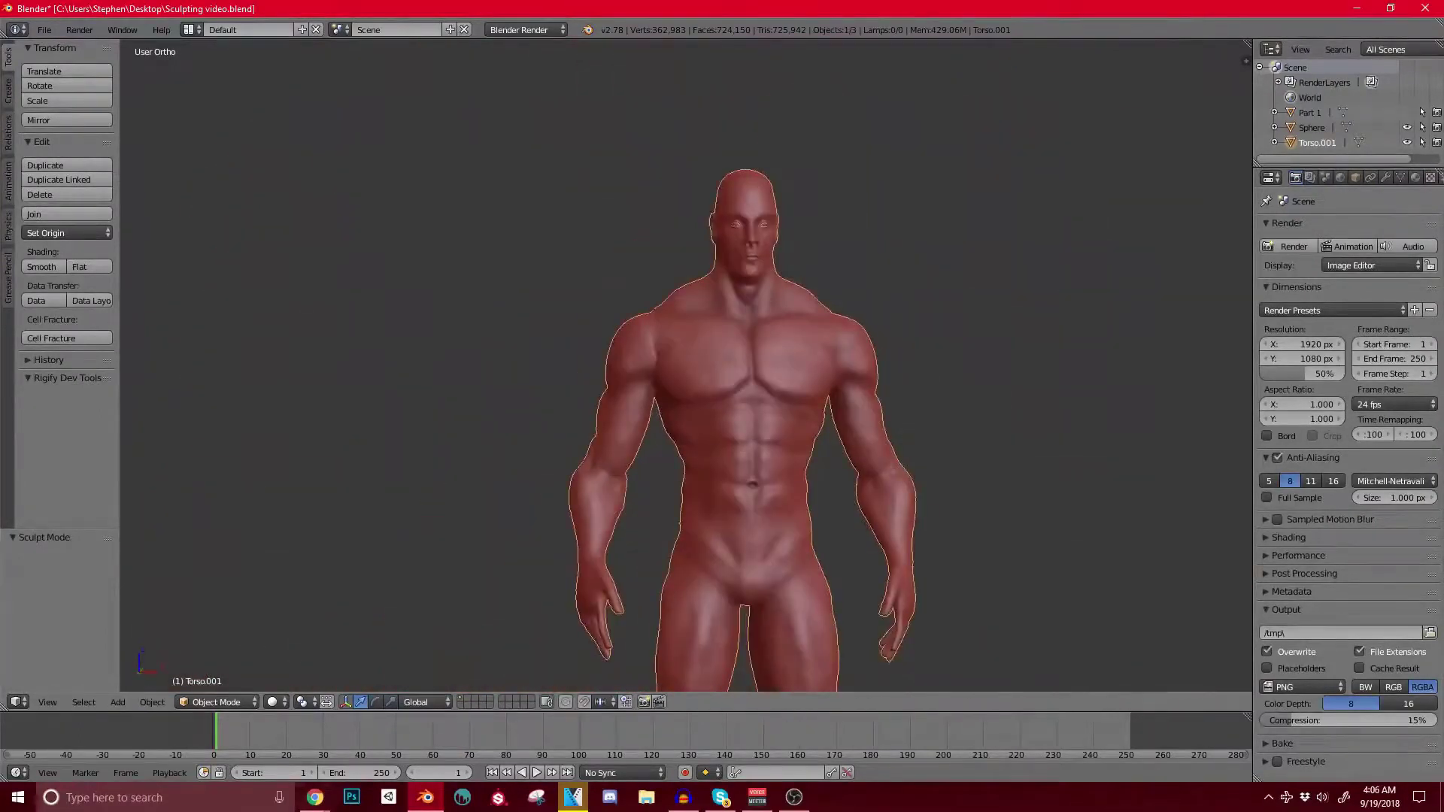
shift+middle_drag(752, 481, 627, 195)
middle_drag(677, 376, 902, 376)
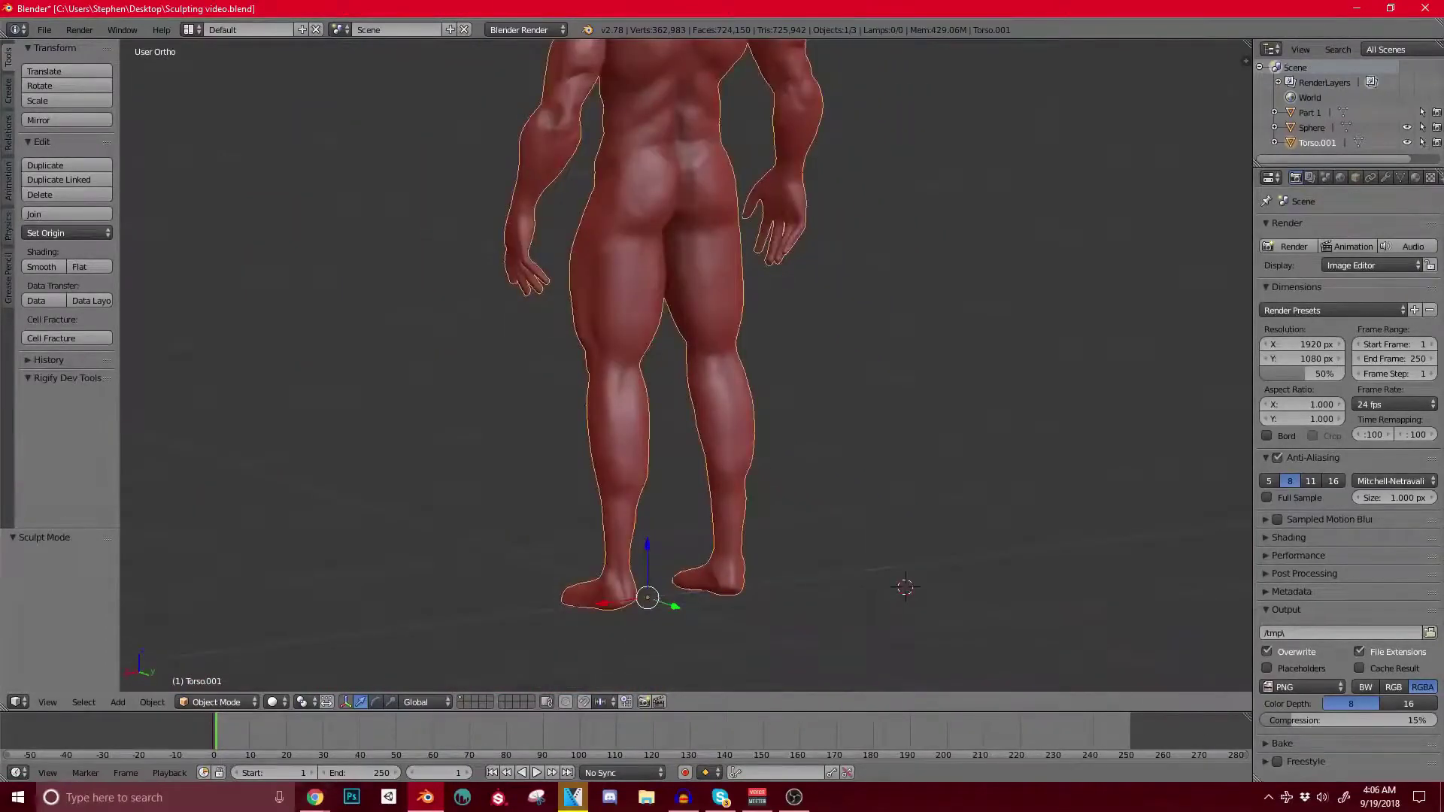
middle_drag(677, 376, 865, 376)
shift+middle_drag(752, 527, 707, 376)
scroll(686, 365, up, 3)
middle_drag(936, 264, 1008, 271)
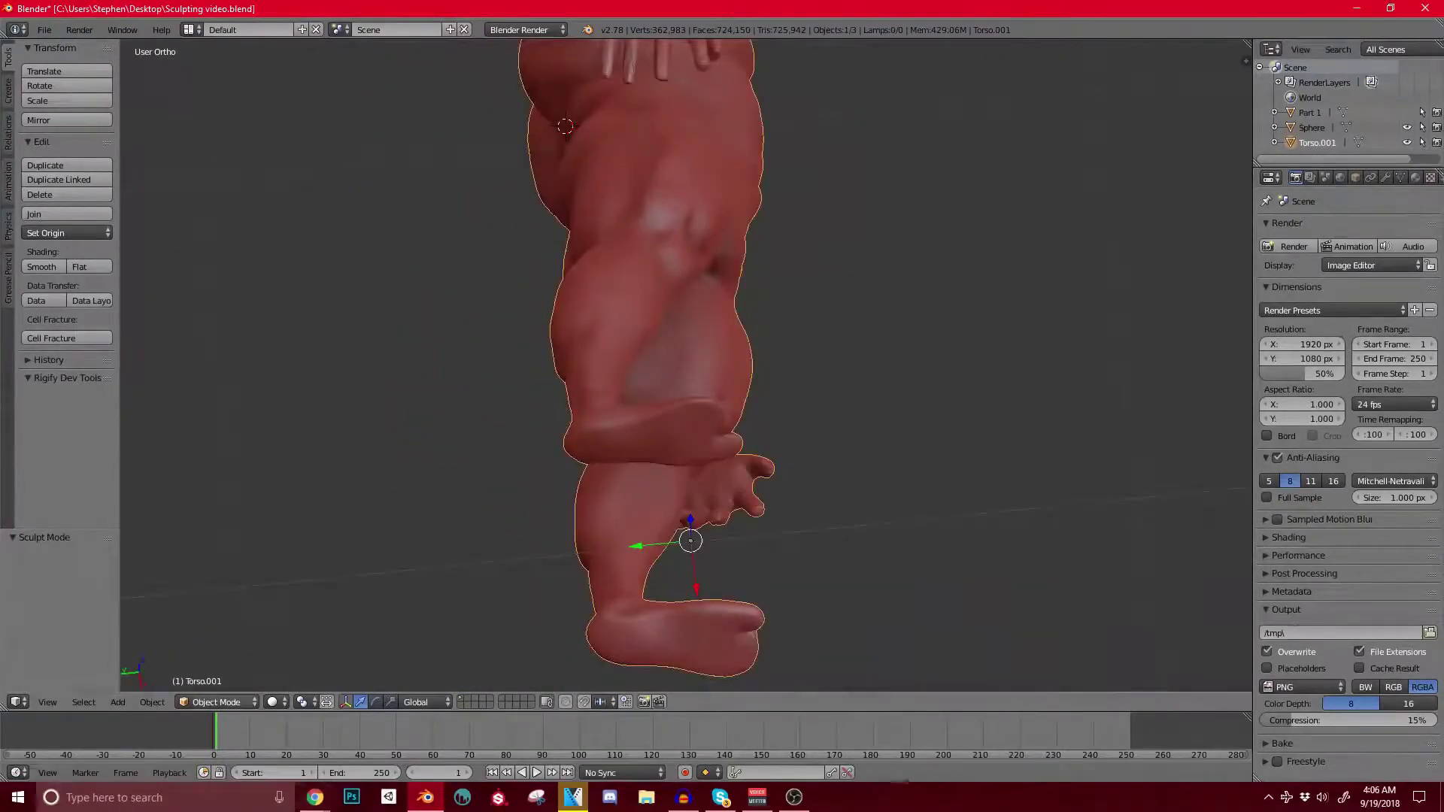
Step: Return the figure to Sculpt Mode and flatten the sole of the foot towards the heel with the Scrape/Peaks brush
click(216, 701)
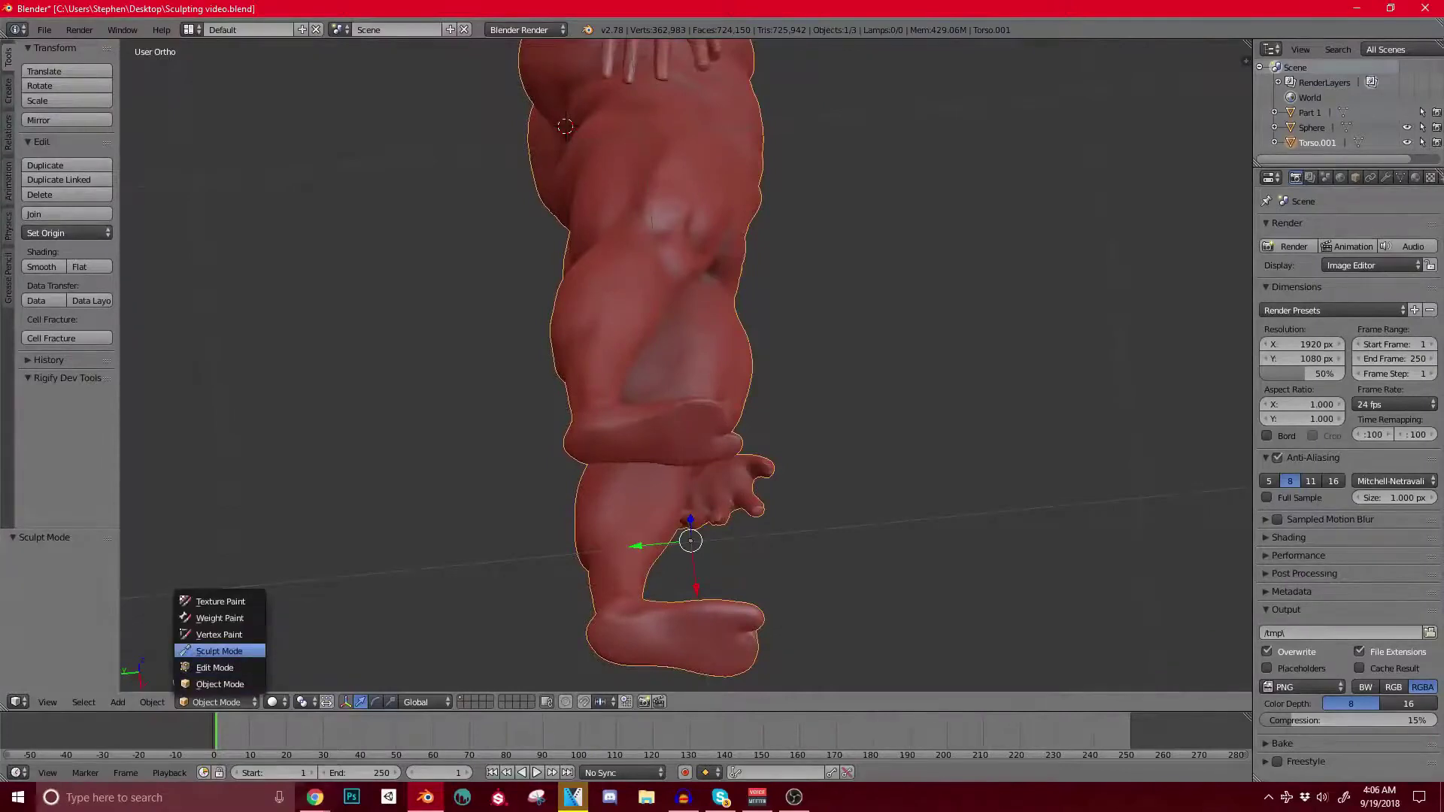
click(219, 651)
click(68, 107)
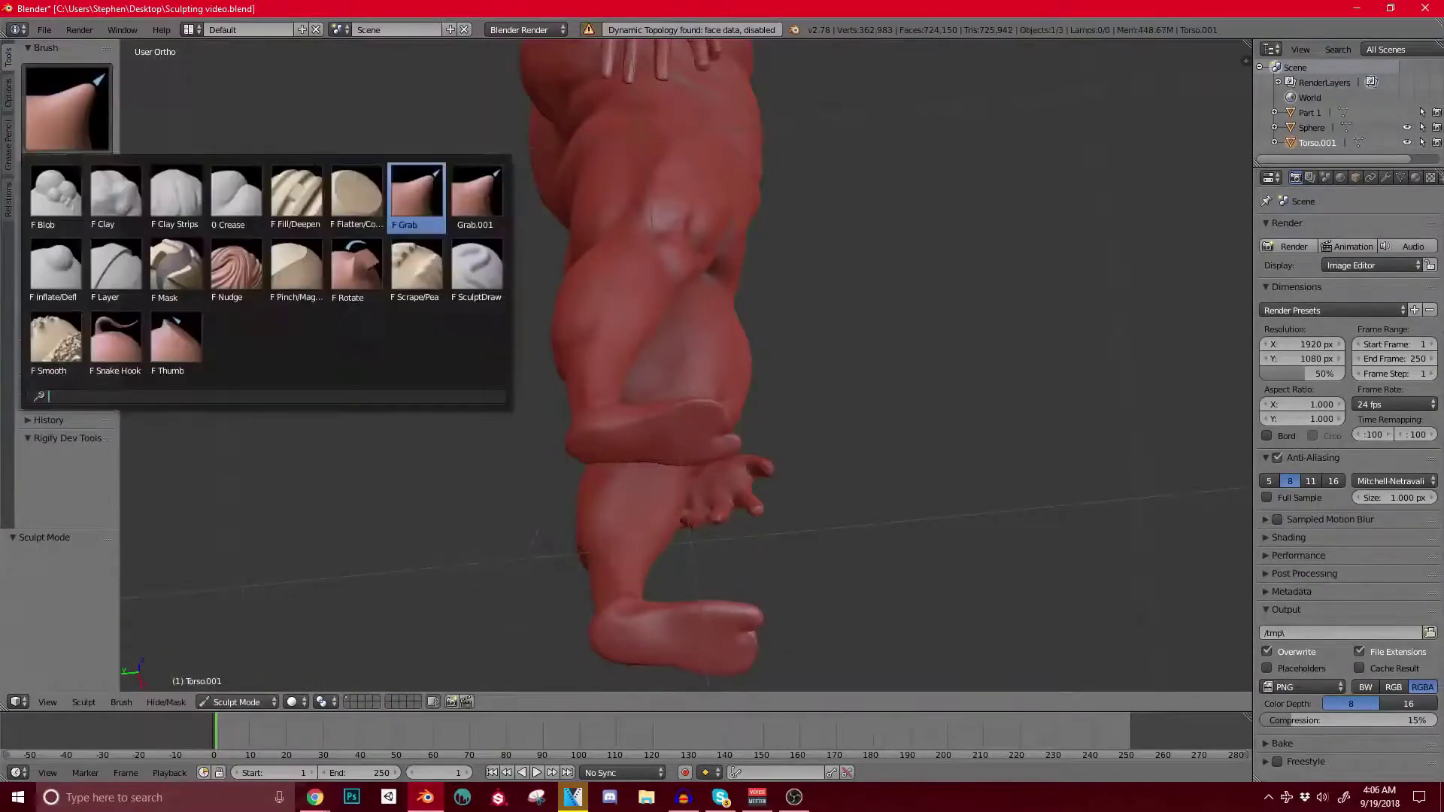
click(419, 279)
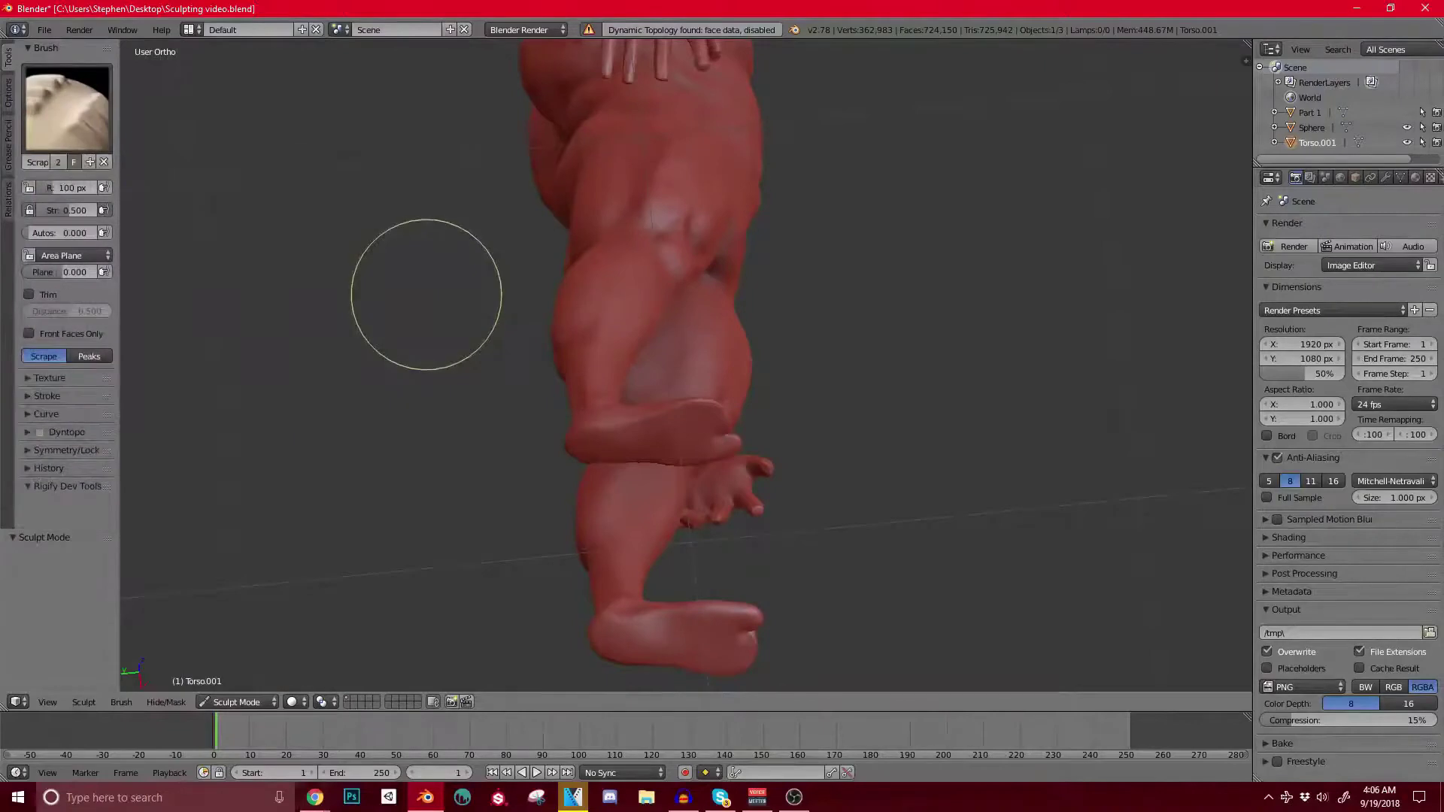
scroll(805, 338, up, 5)
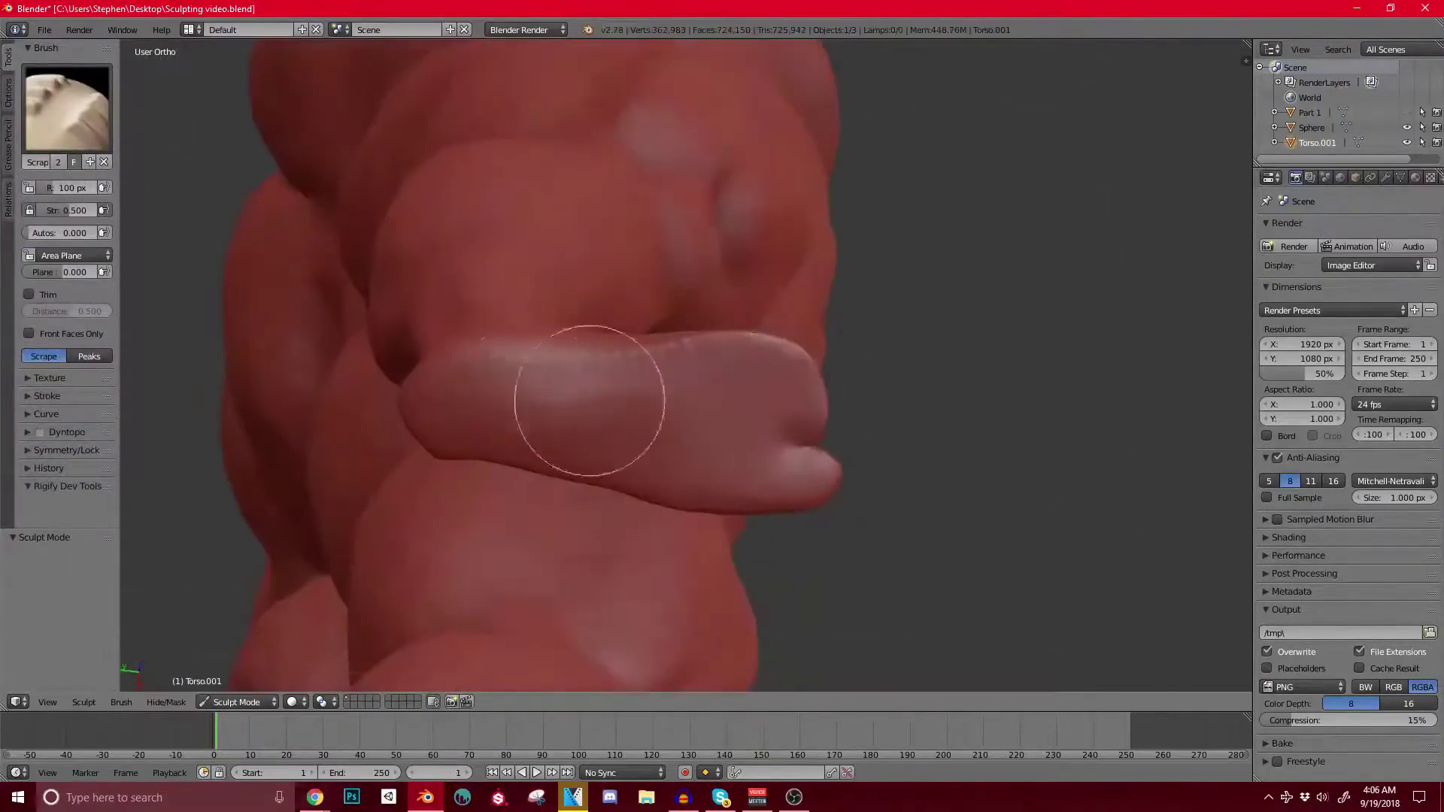
mouse_move(590, 400)
mouse_down()
mouse_move(728, 400)
mouse_move(489, 418)
mouse_move(577, 413)
mouse_move(515, 399)
mouse_up()
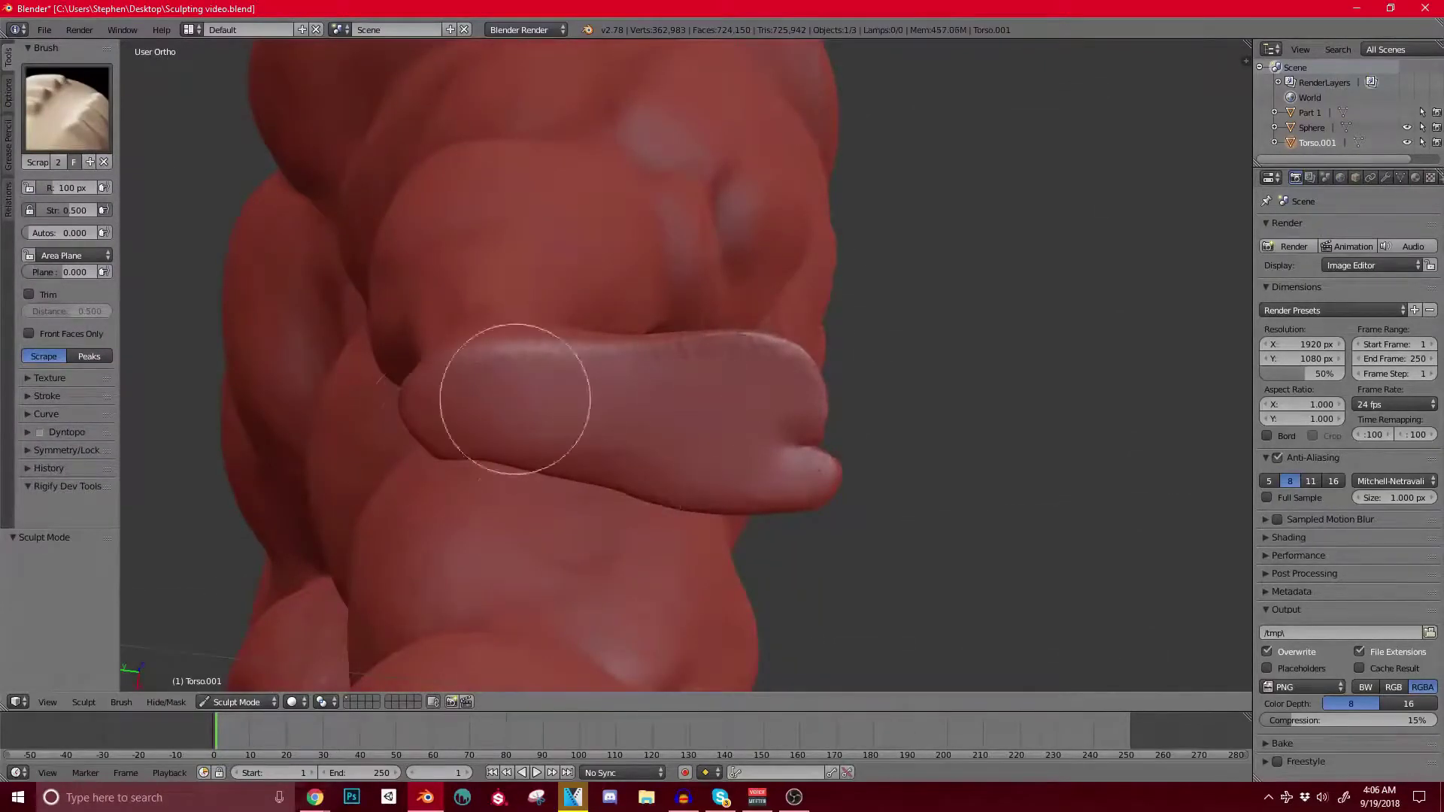
Step: Examine the feet and ankles from the front, both sides and underneath
mouse_move(760, 500)
middle_down()
mouse_move(567, 442)
mouse_move(716, 425)
middle_up()
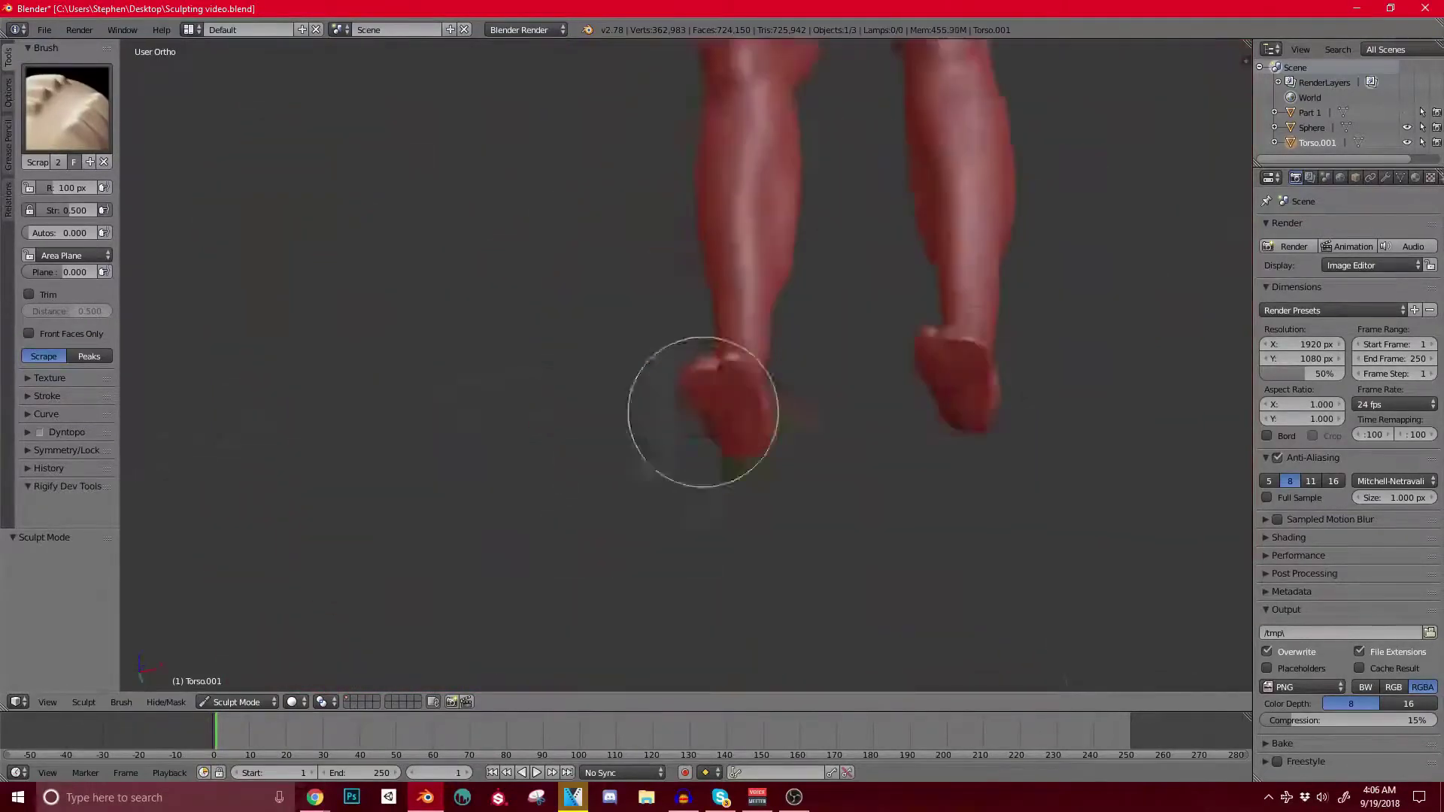
middle_drag(703, 412, 664, 438)
scroll(669, 435, up, 2)
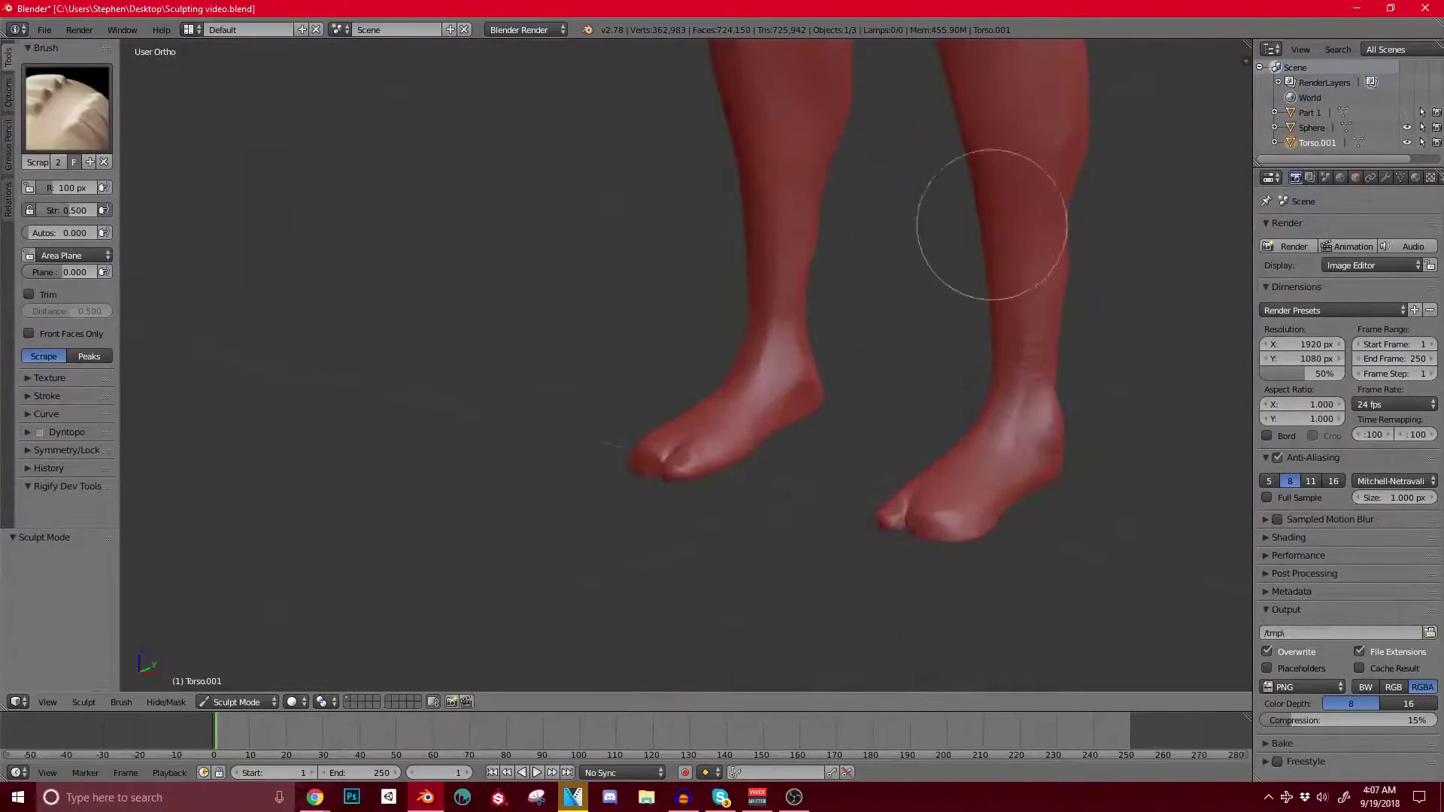
scroll(751, 375, up, 3)
middle_drag(752, 427, 728, 377)
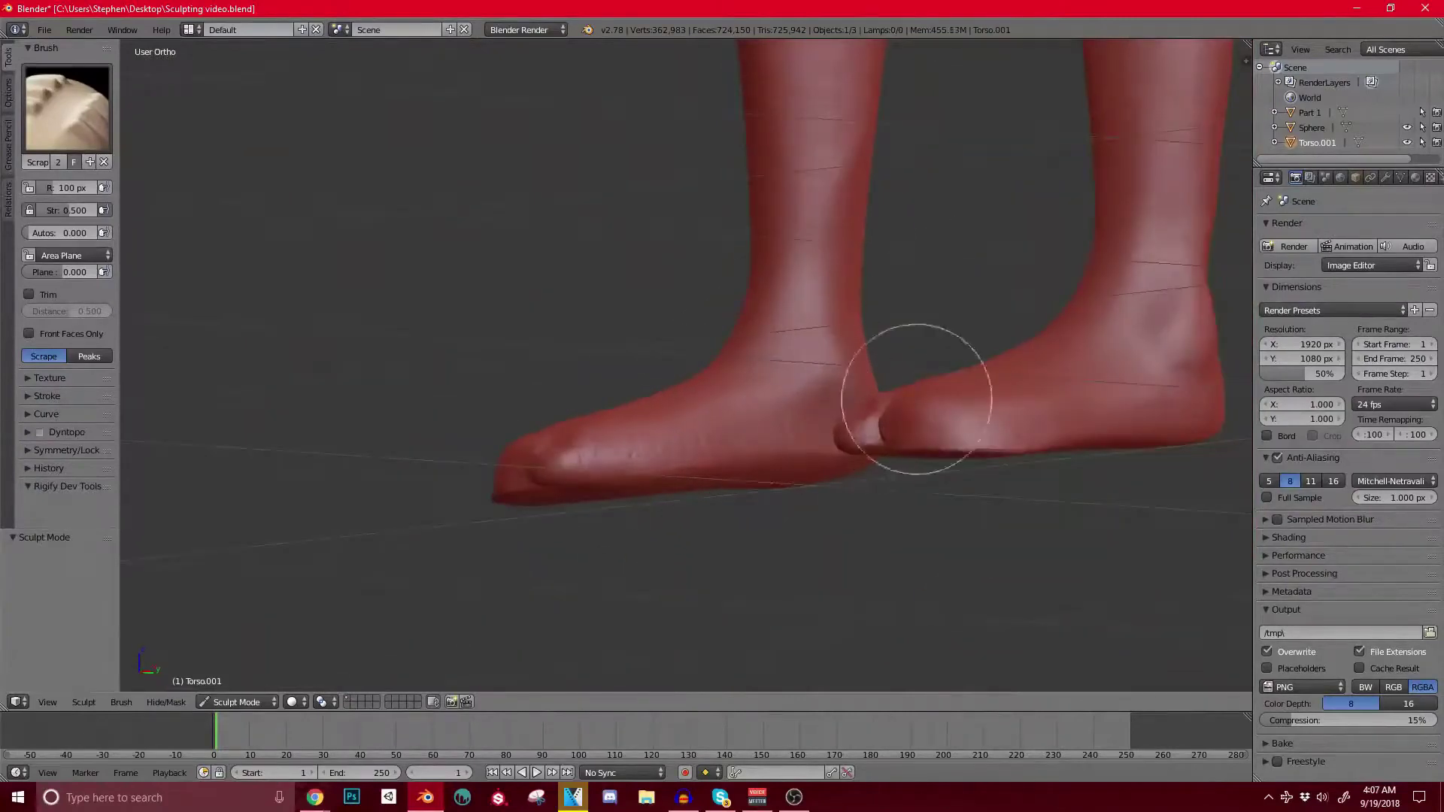
middle_drag(622, 386, 730, 470)
middle_drag(575, 478, 795, 399)
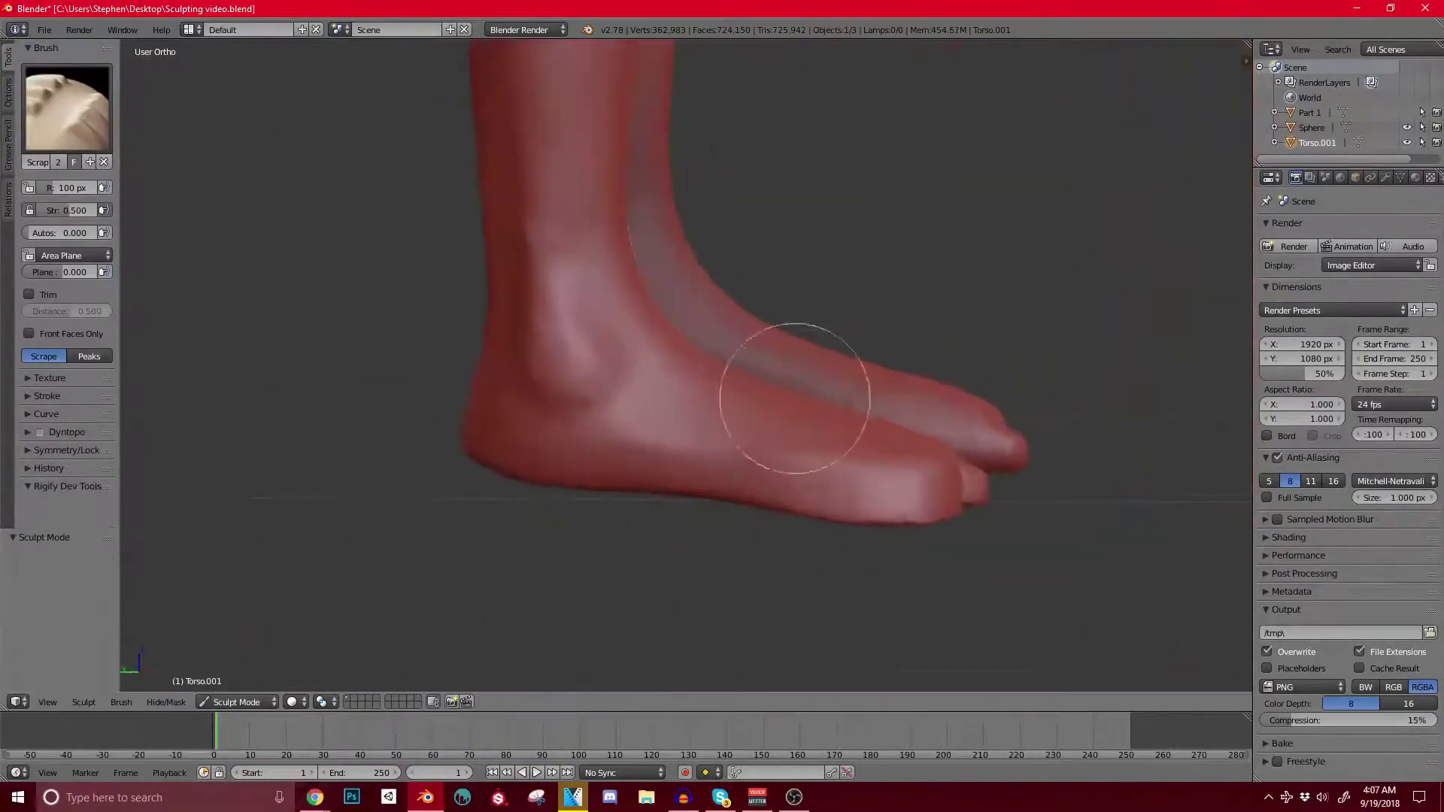
middle_drag(726, 434, 599, 406)
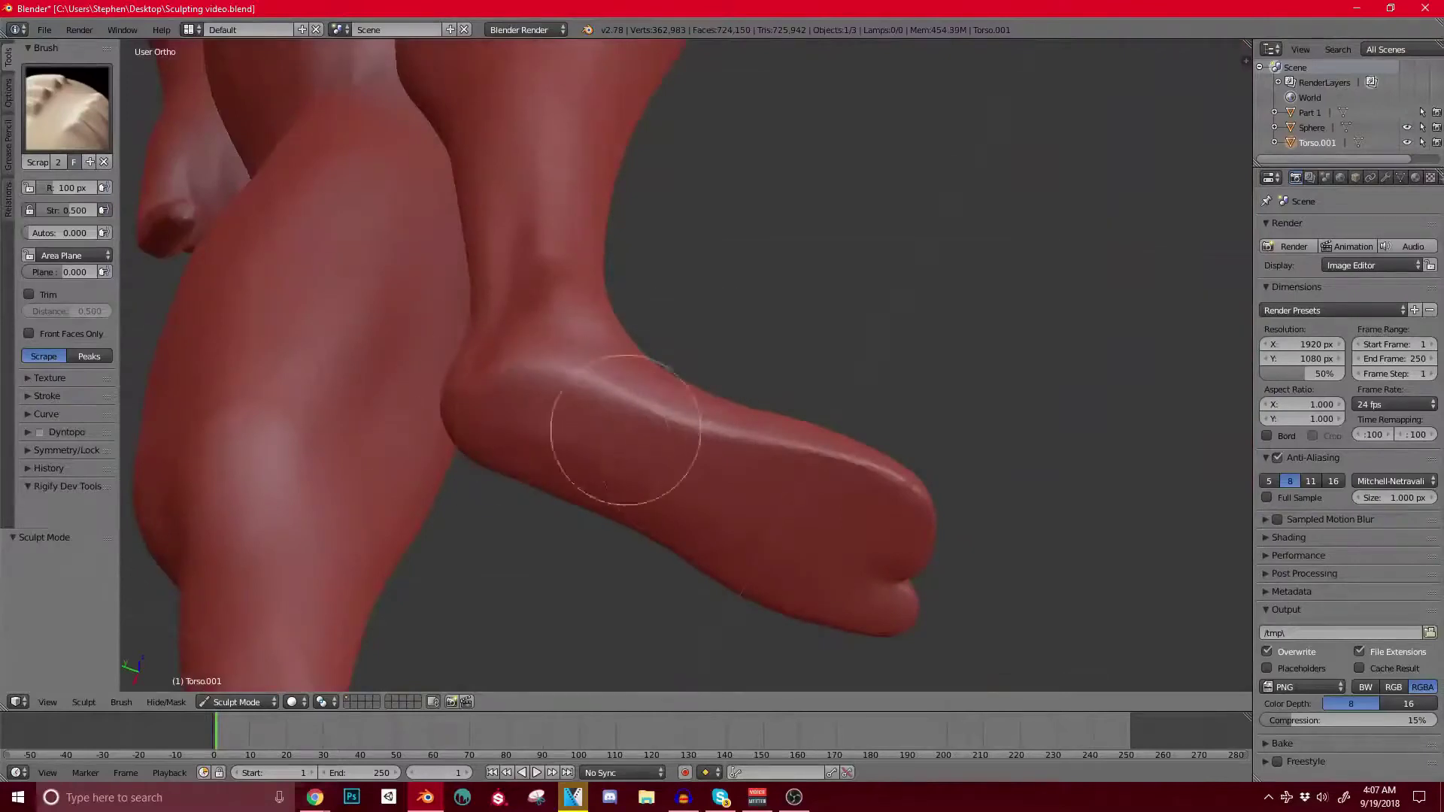
Step: Examine the whole figure from behind, then the elbow and the back of the upper arm up close
scroll(527, 361, down, 3)
middle_drag(670, 248, 632, 579)
scroll(496, 459, down, 8)
scroll(661, 290, up, 5)
scroll(720, 219, down, 6)
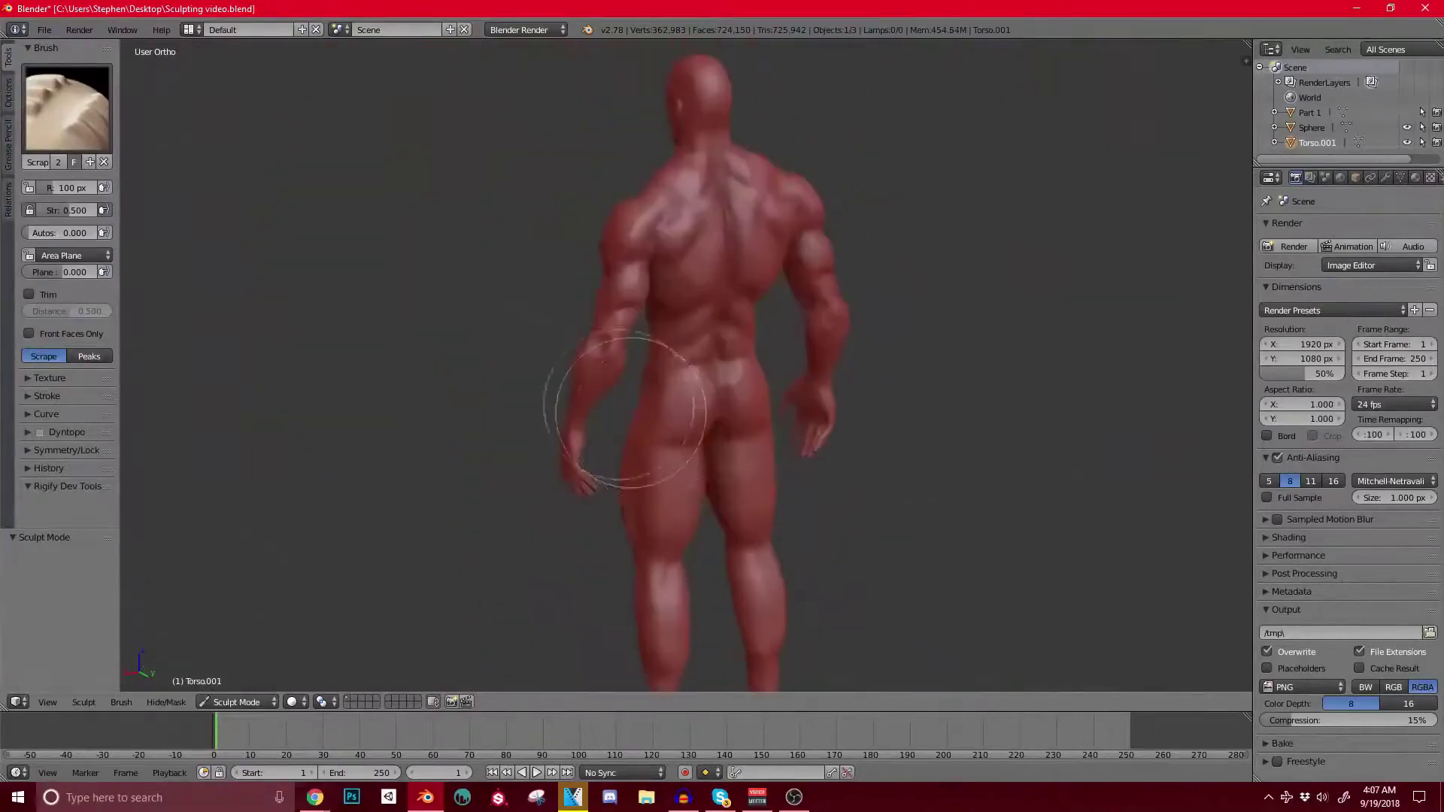
scroll(612, 413, up, 4)
scroll(690, 258, up, 2)
shift+middle_drag(690, 258, 594, 343)
scroll(494, 345, up, 2)
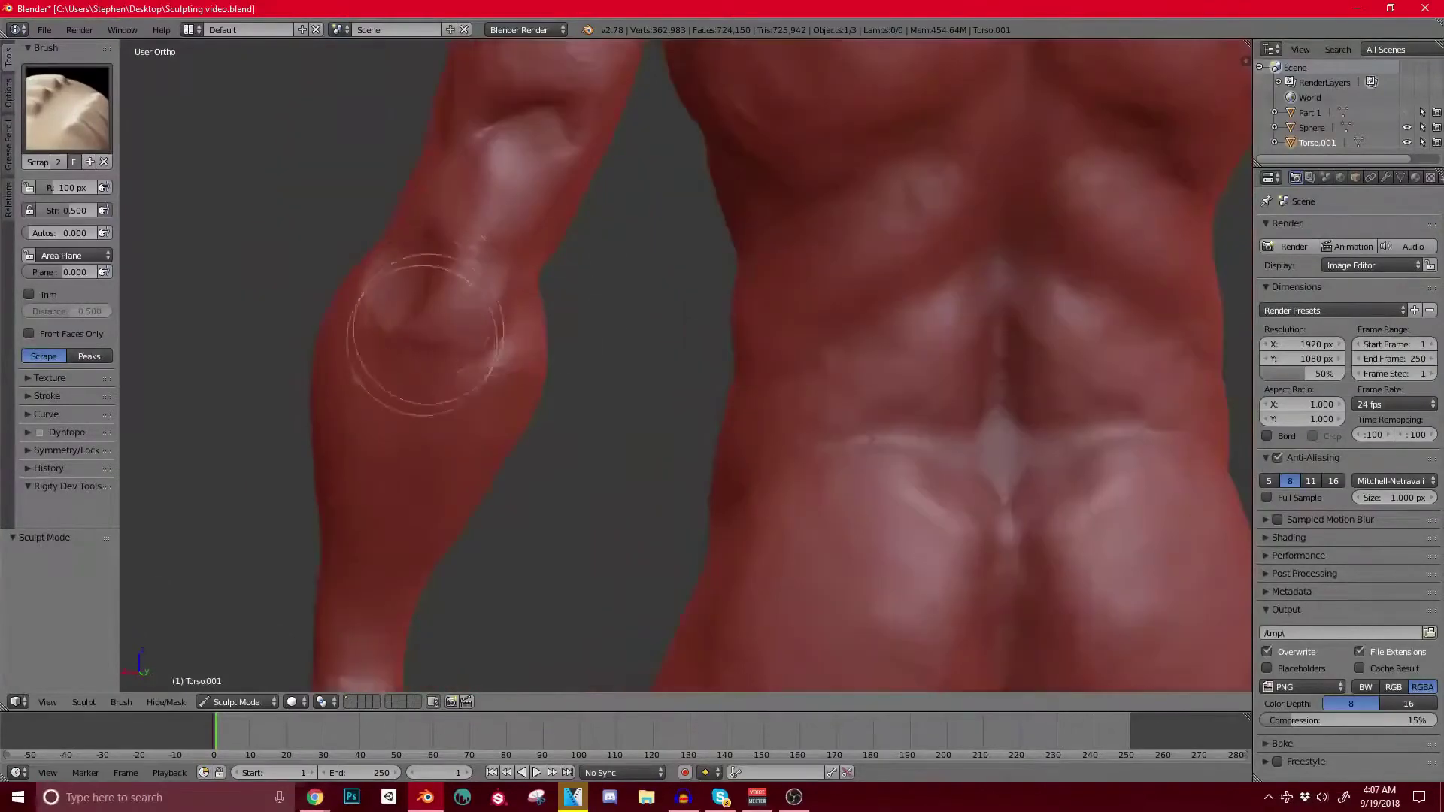
middle_drag(426, 374, 468, 337)
scroll(446, 354, down, 2)
scroll(409, 361, up, 2)
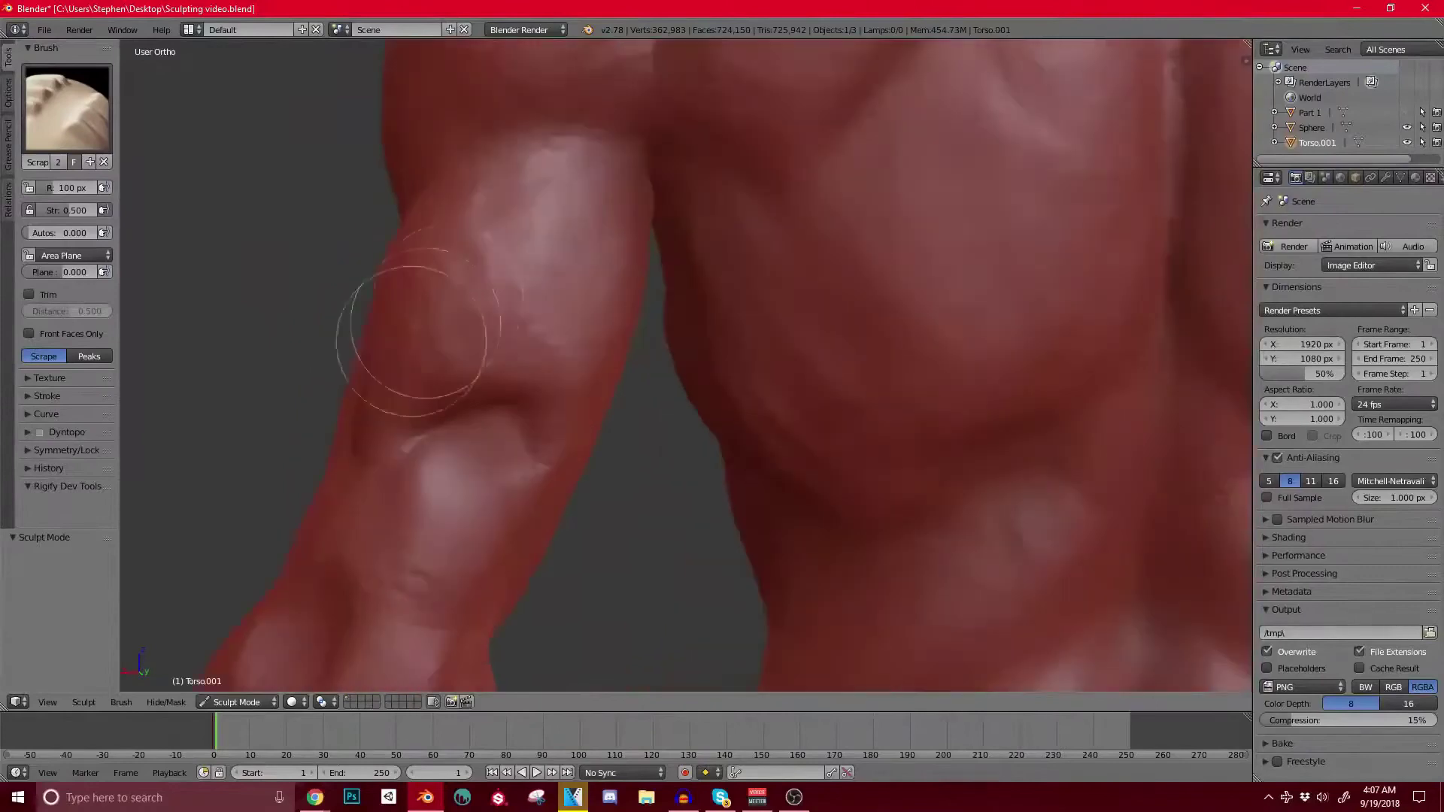
Step: Scrape the surface of the upper back around the shoulder blade
scroll(388, 512, down, 2)
scroll(388, 511, down, 2)
scroll(564, 322, up, 3)
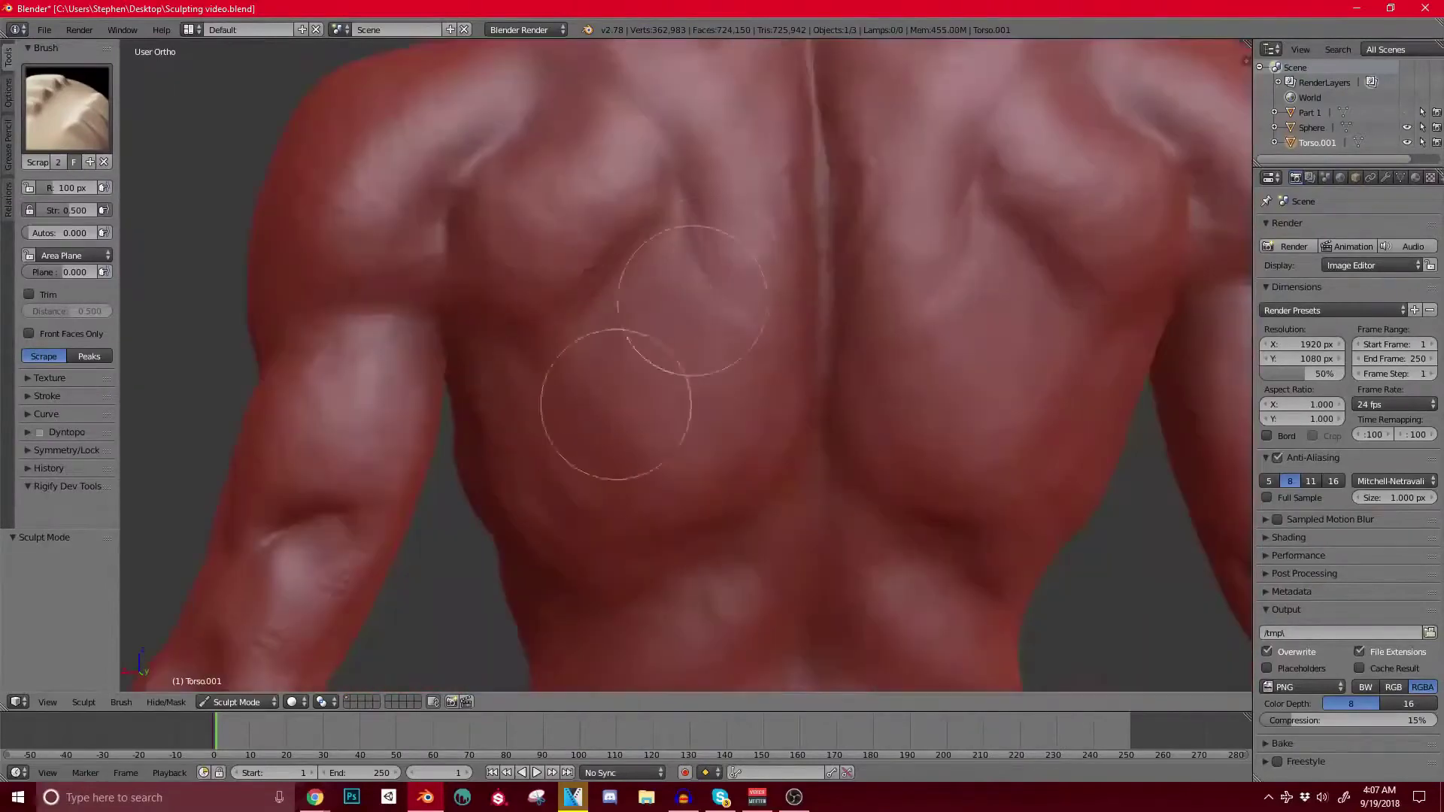
scroll(571, 429, down, 2)
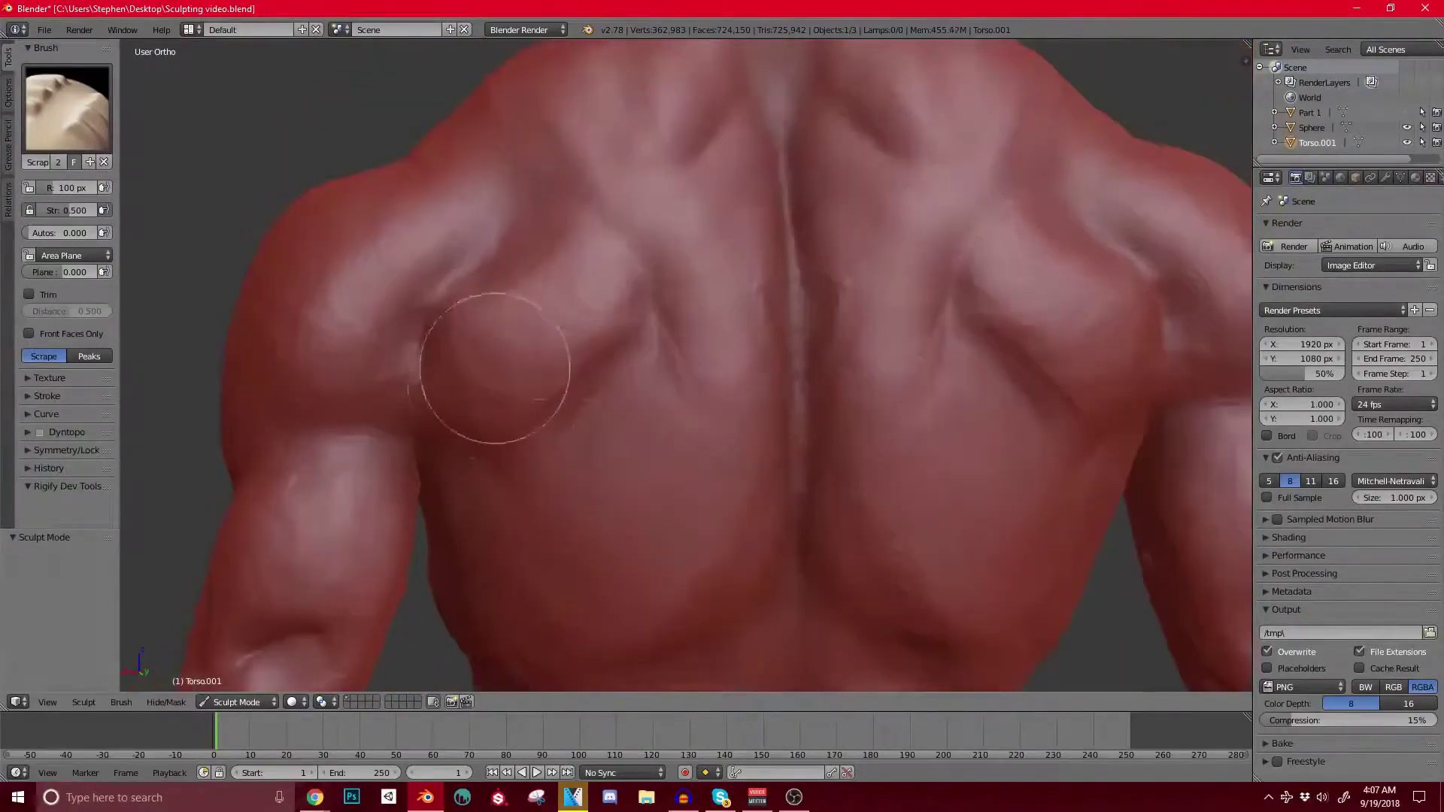
scroll(565, 378, up, 3)
drag(590, 348, 680, 319)
Step: Examine the head in profile and around the eyes, switching the view from orthographic to perspective
shift+middle_drag(665, 263, 622, 362)
scroll(625, 366, down, 3)
mouse_move(859, 232)
middle_down()
mouse_move(750, 256)
mouse_move(603, 381)
mouse_move(823, 296)
middle_up()
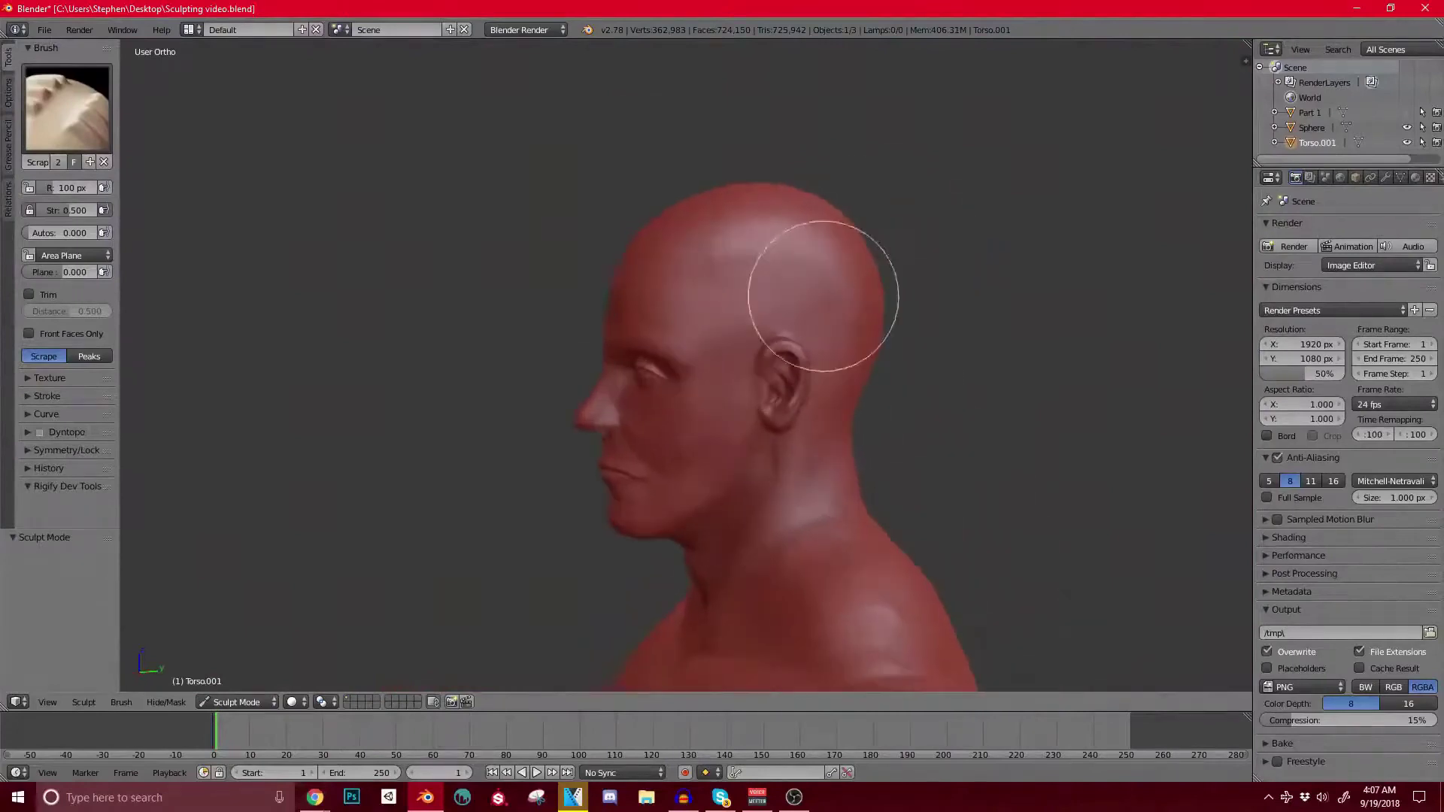
middle_drag(719, 291, 789, 304)
mouse_move(676, 368)
middle_down()
mouse_move(851, 300)
mouse_move(723, 297)
mouse_move(903, 97)
mouse_move(699, 322)
mouse_move(619, 345)
middle_up()
scroll(842, 252, up, 2)
key(KP_5)
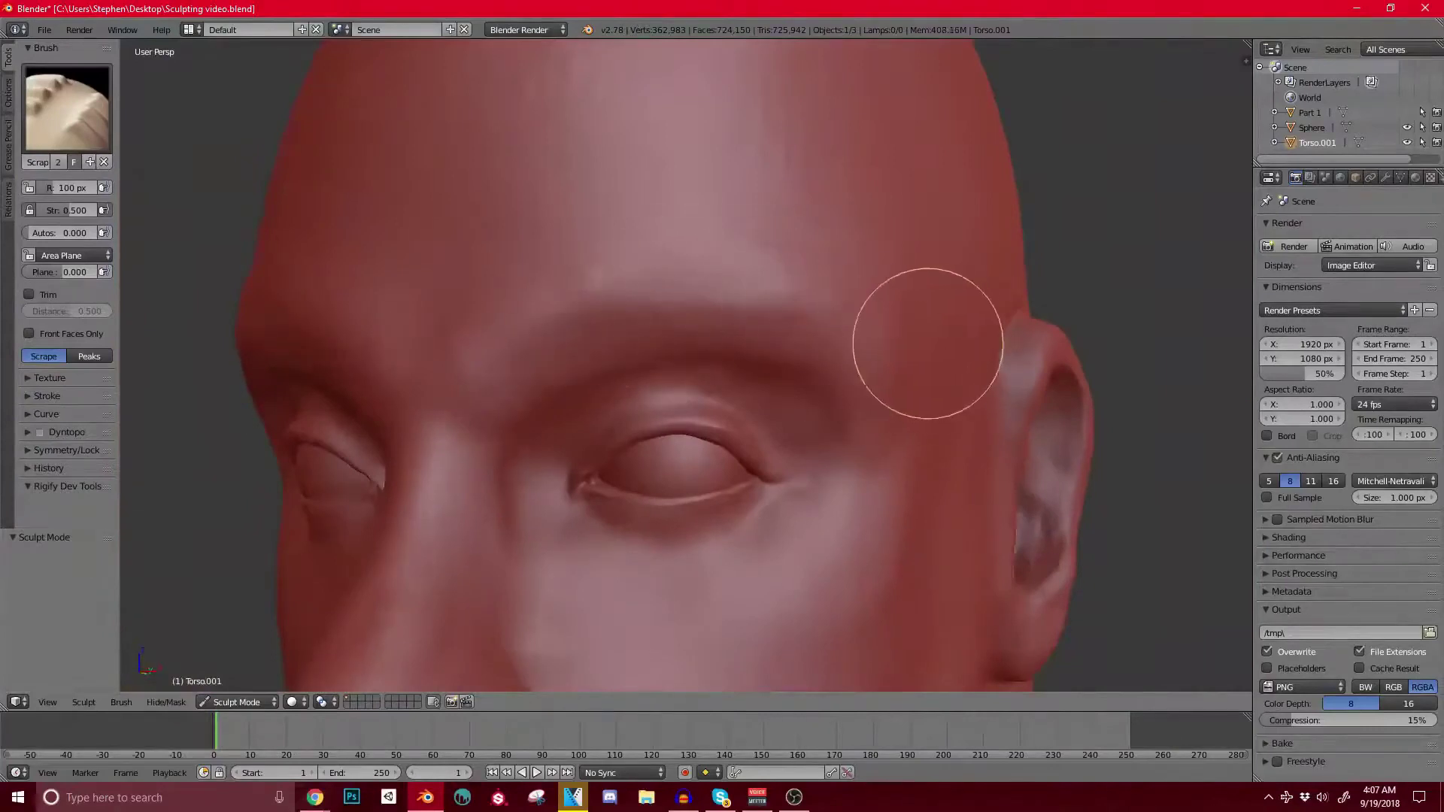
scroll(845, 314, down, 6)
scroll(844, 314, up, 2)
shift+middle_drag(879, 312, 681, 304)
shift+middle_drag(999, 315, 603, 361)
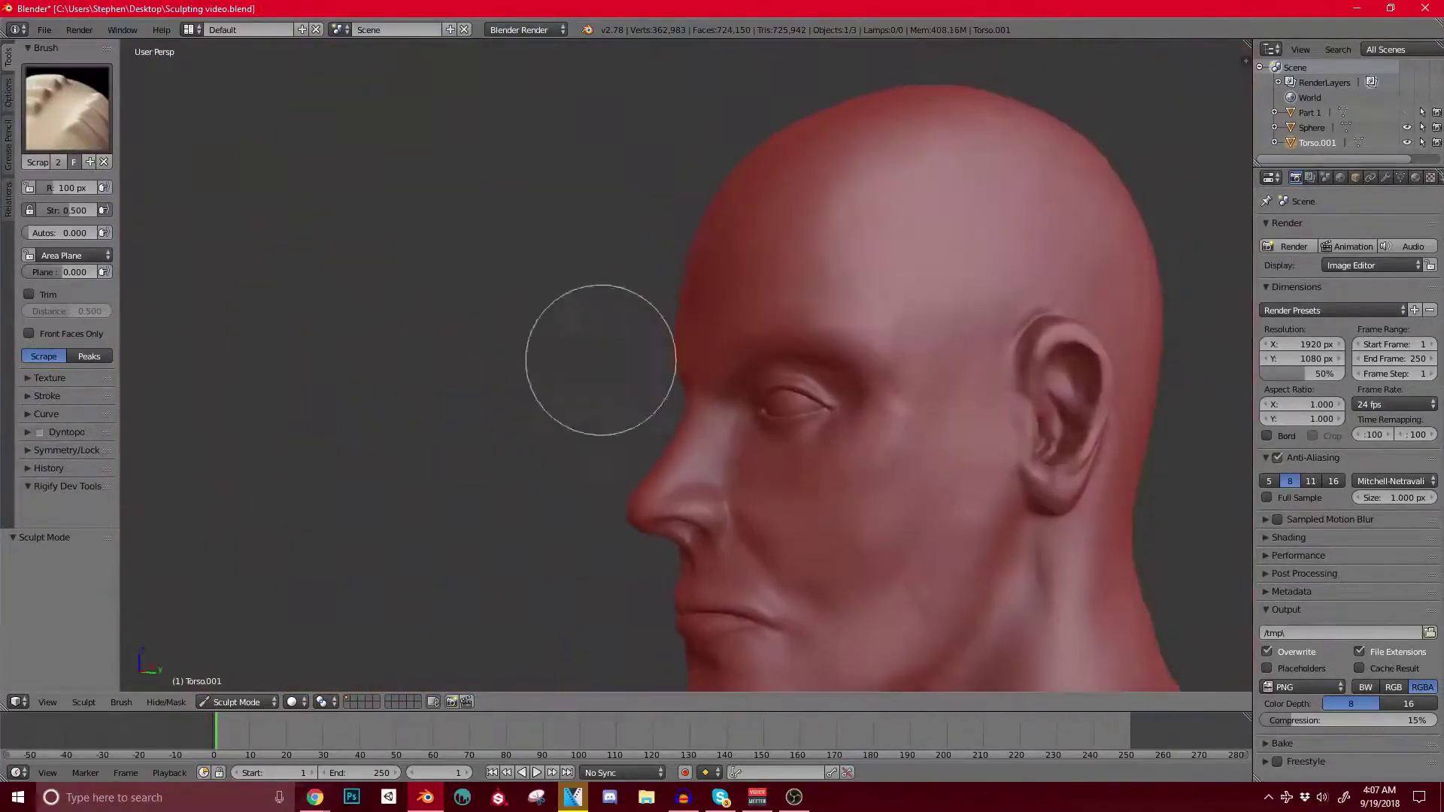
Step: Enable Front Faces Only for the Scrape brush and reduce its radius to 72 px at the nose bridge
scroll(603, 361, up, 2)
shift+middle_drag(767, 331, 648, 244)
scroll(648, 244, up, 3)
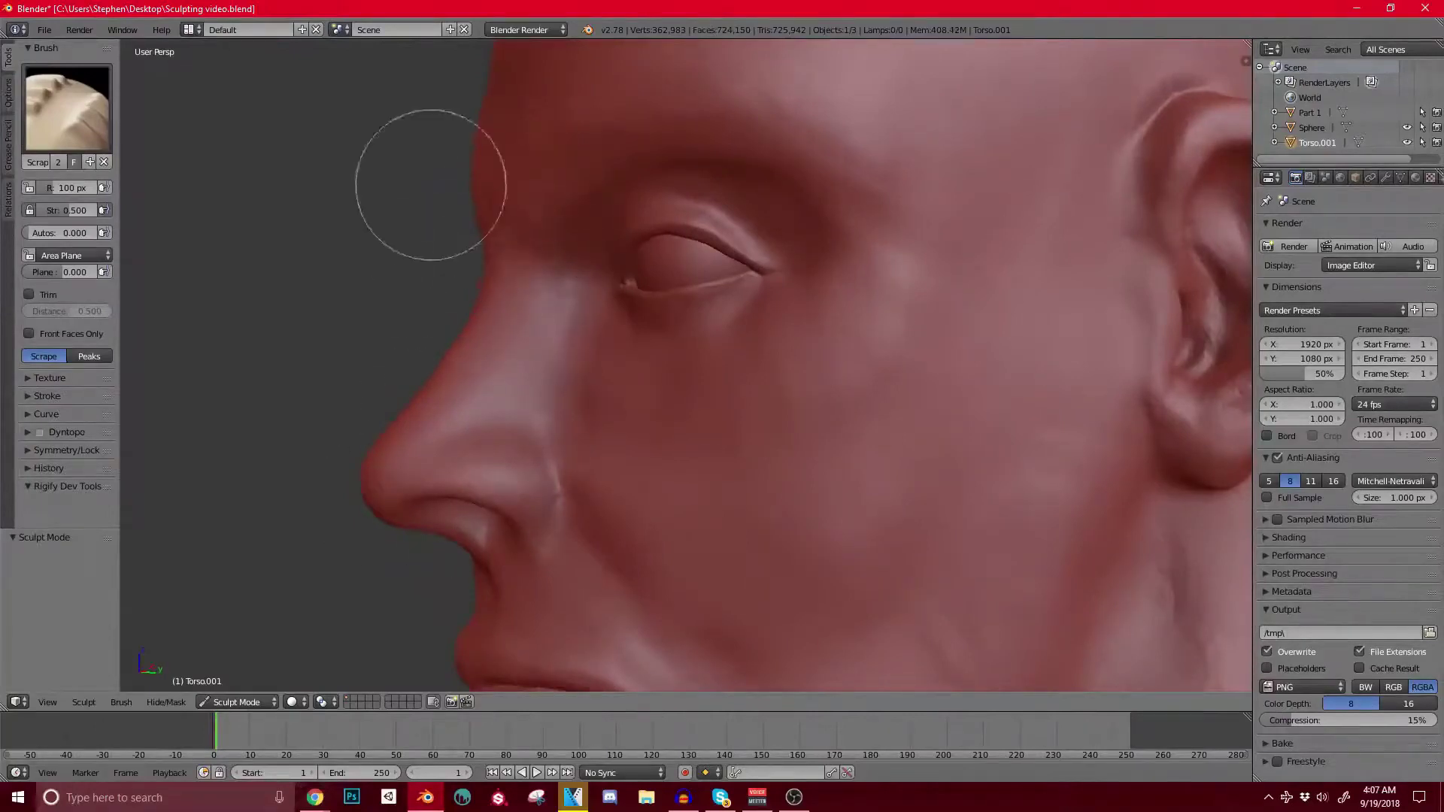
key(bracketleft)
key(bracketleft)
key(bracketleft)
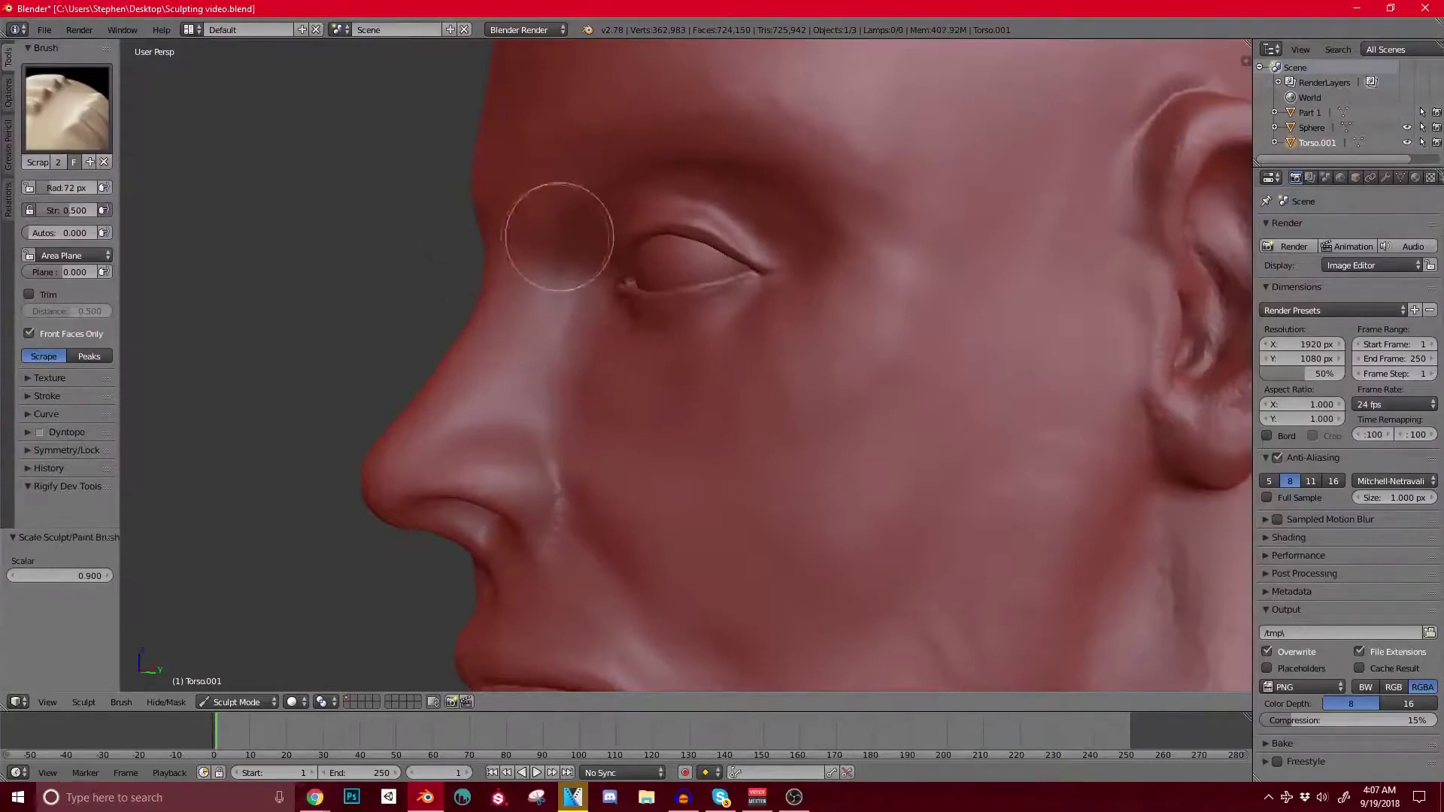
Step: Examine the jaw, neck, chest, shoulder and outer arm in perspective
scroll(573, 200, down, 2)
shift+middle_drag(707, 380, 620, 219)
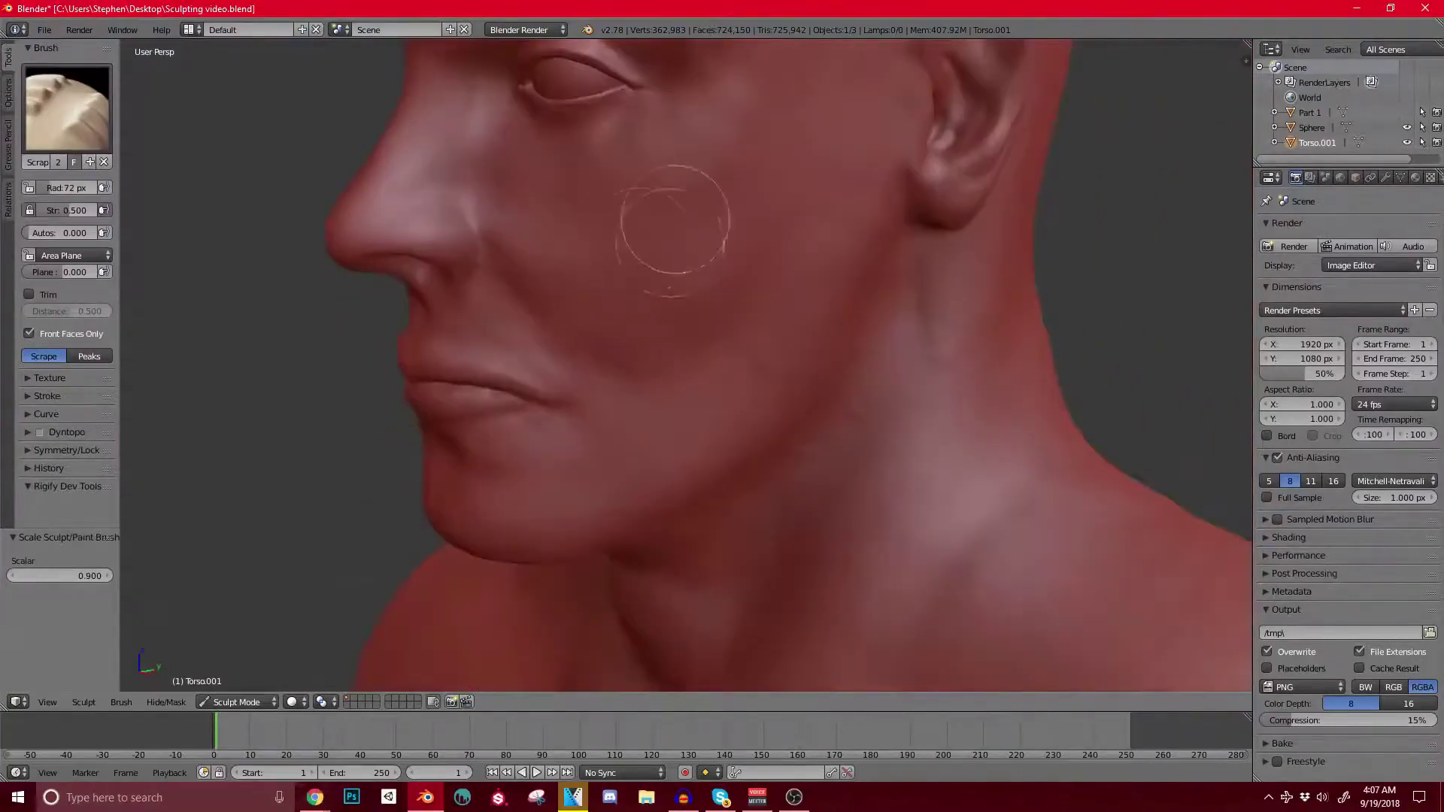
middle_drag(797, 409, 704, 327)
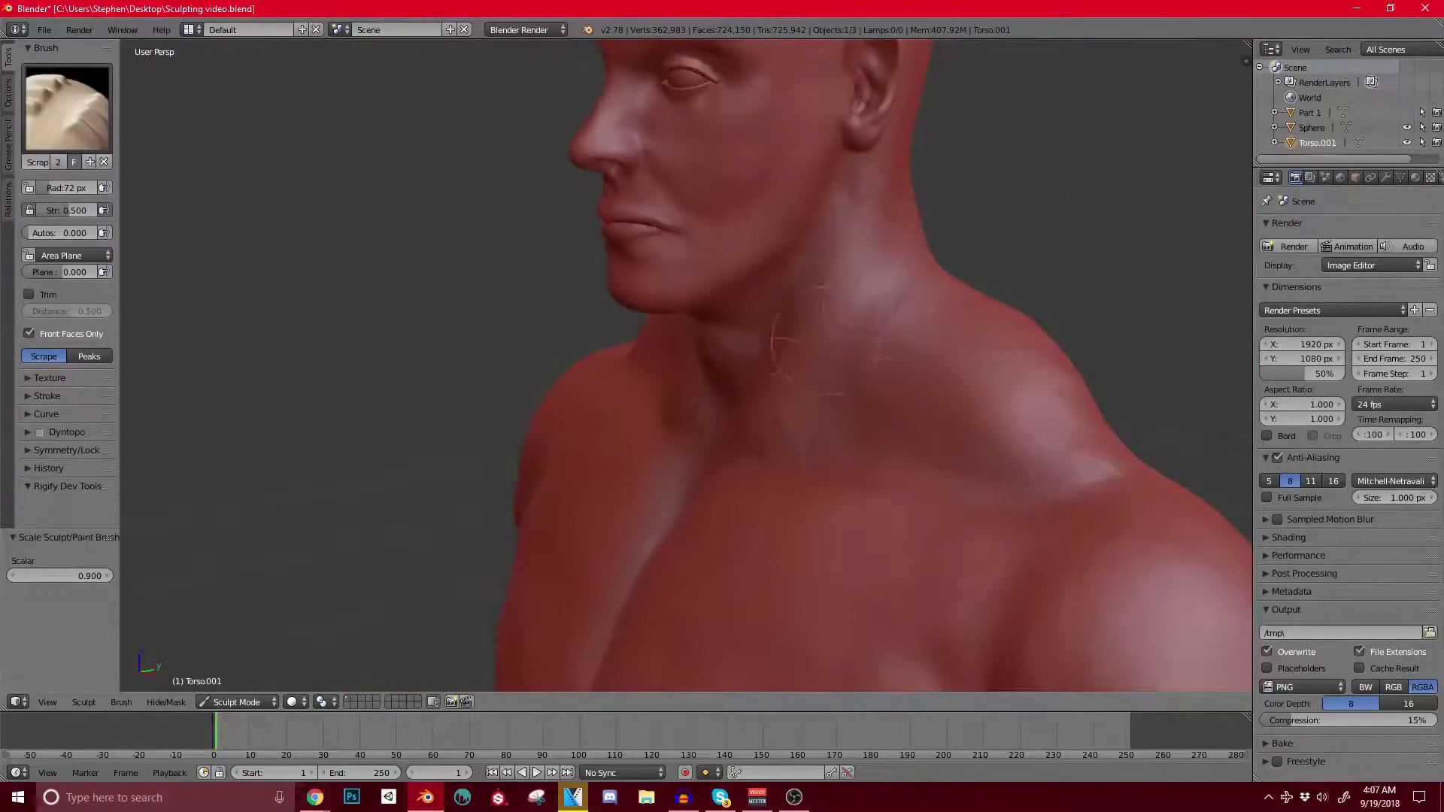
mouse_move(858, 361)
middle_down()
mouse_move(751, 232)
mouse_move(752, 275)
mouse_move(697, 248)
middle_up()
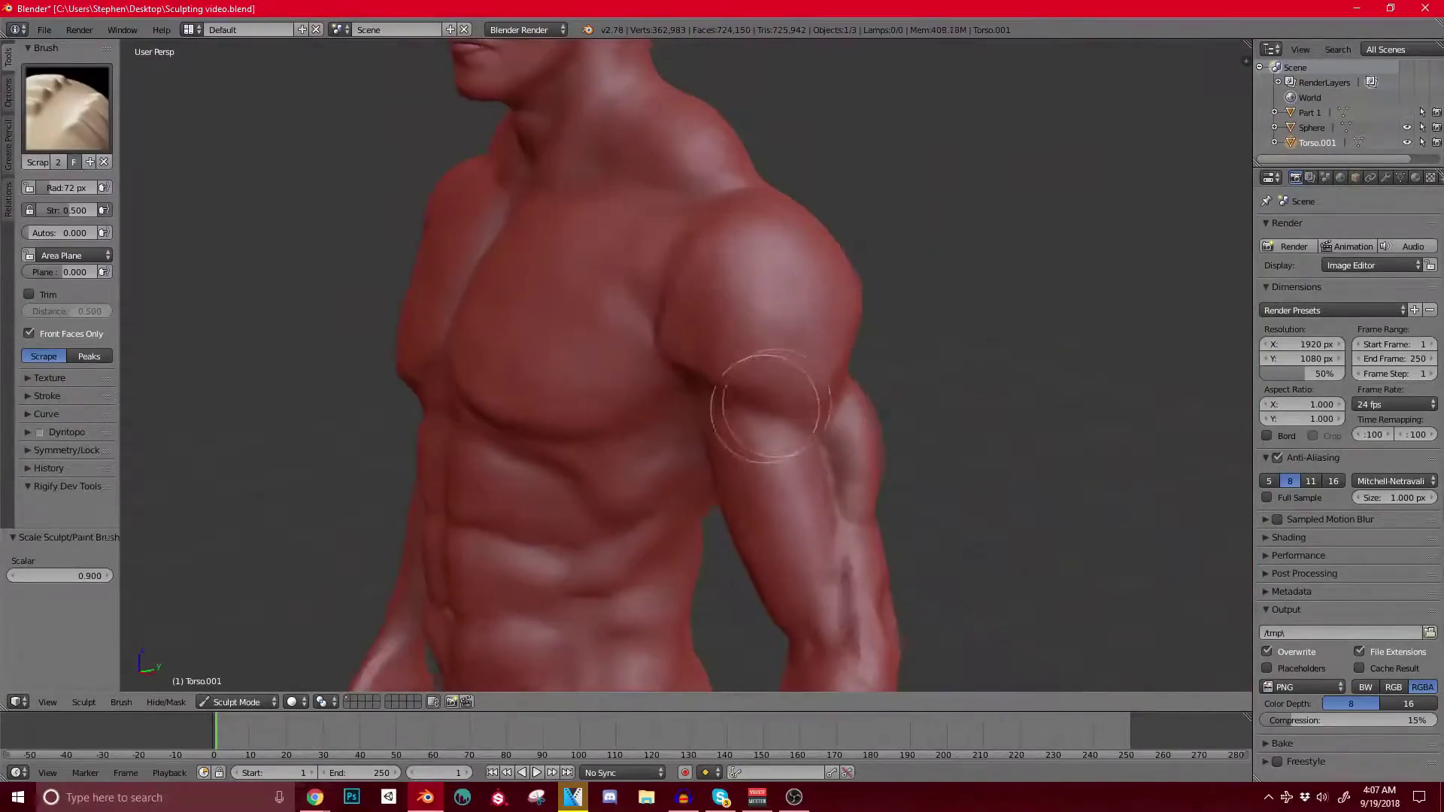
shift+middle_drag(764, 403, 677, 275)
mouse_move(704, 387)
middle_down()
mouse_move(670, 306)
mouse_move(806, 251)
mouse_move(728, 344)
middle_up()
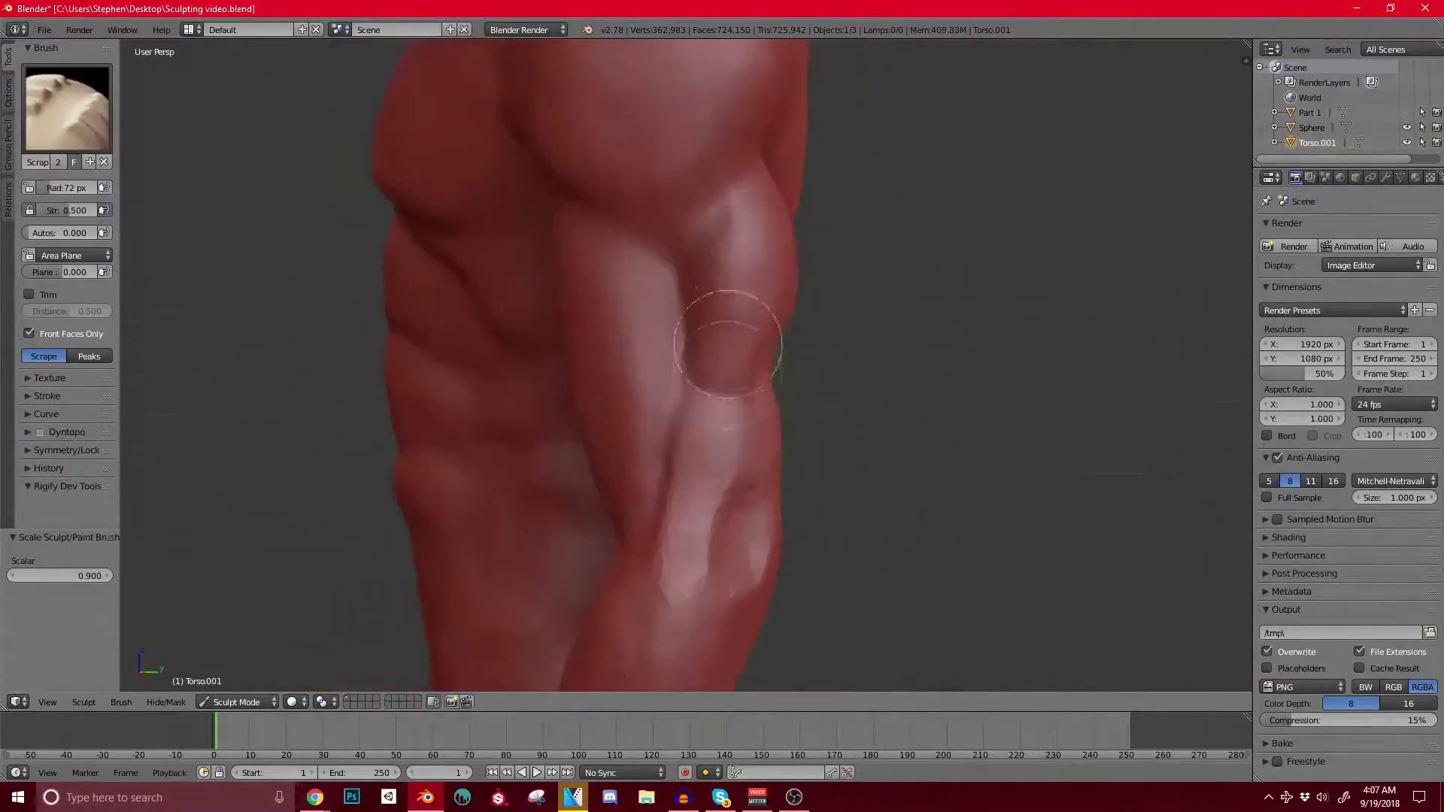
Step: Examine the back of the elbow and forearm, then the hips, thighs and abdomen from the front
mouse_move(827, 203)
middle_down()
mouse_move(674, 278)
mouse_move(647, 377)
mouse_move(644, 300)
middle_up()
scroll(587, 319, up, 3)
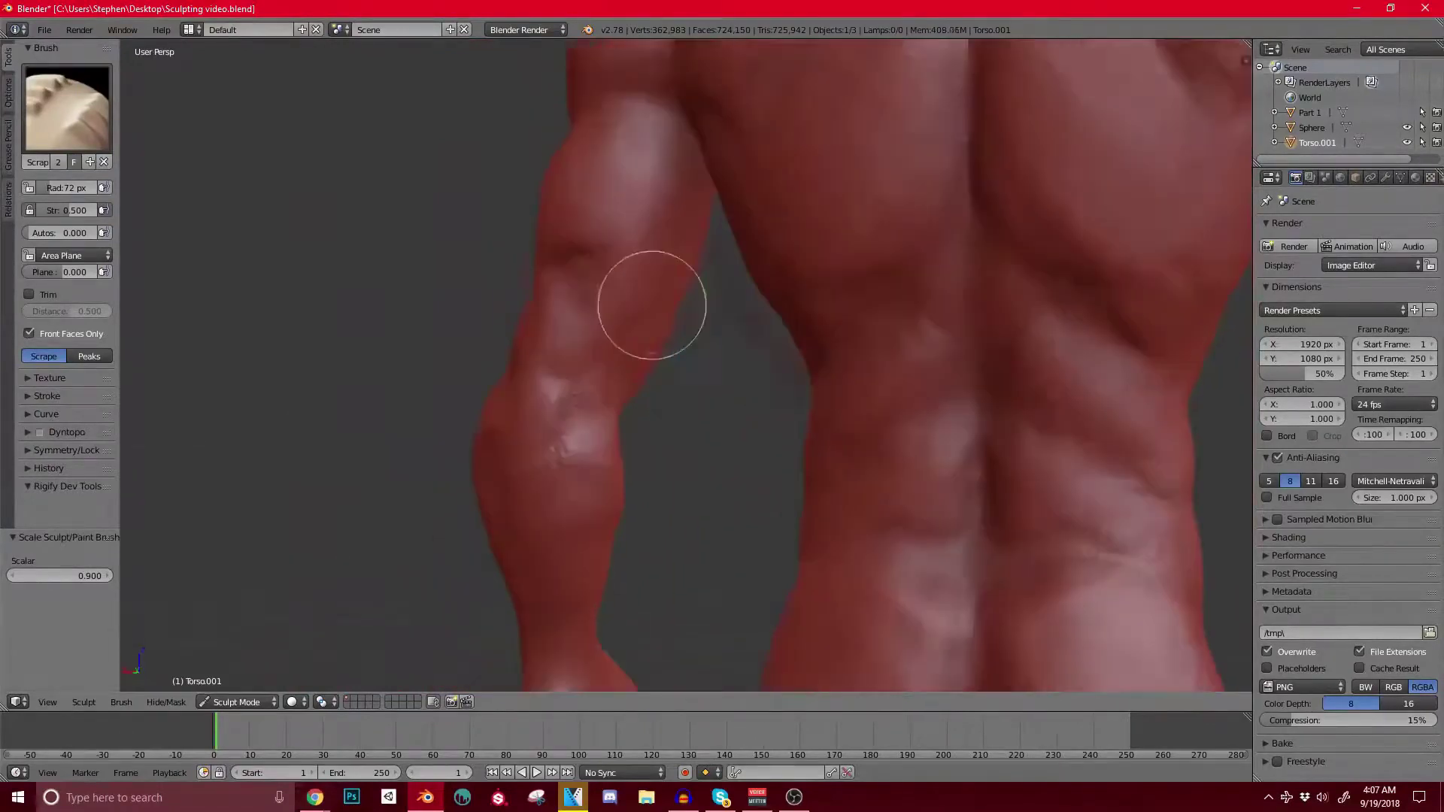
middle_drag(553, 369, 609, 327)
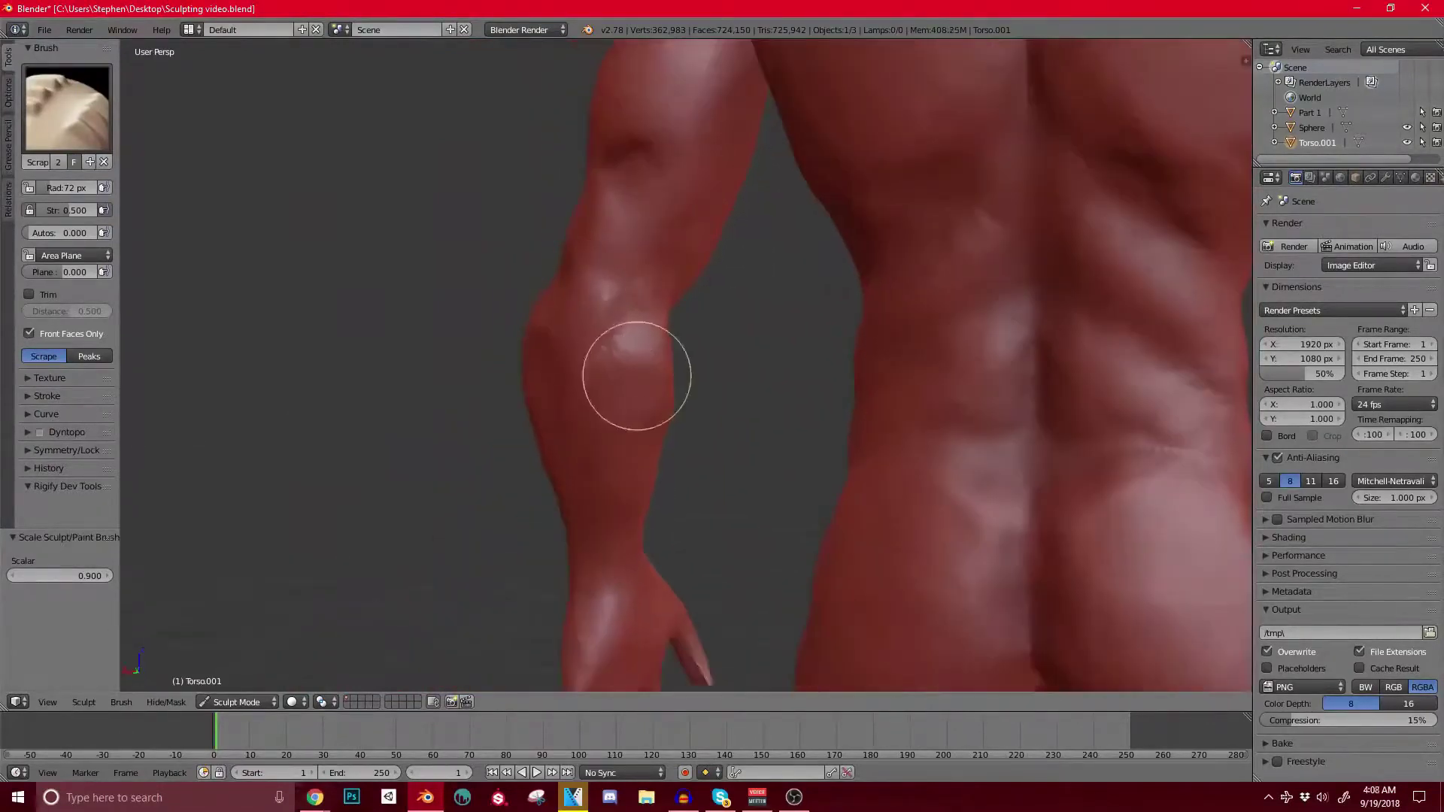
mouse_move(628, 459)
shift+middle_down()
mouse_move(612, 374)
mouse_move(657, 296)
mouse_move(722, 324)
shift+middle_up()
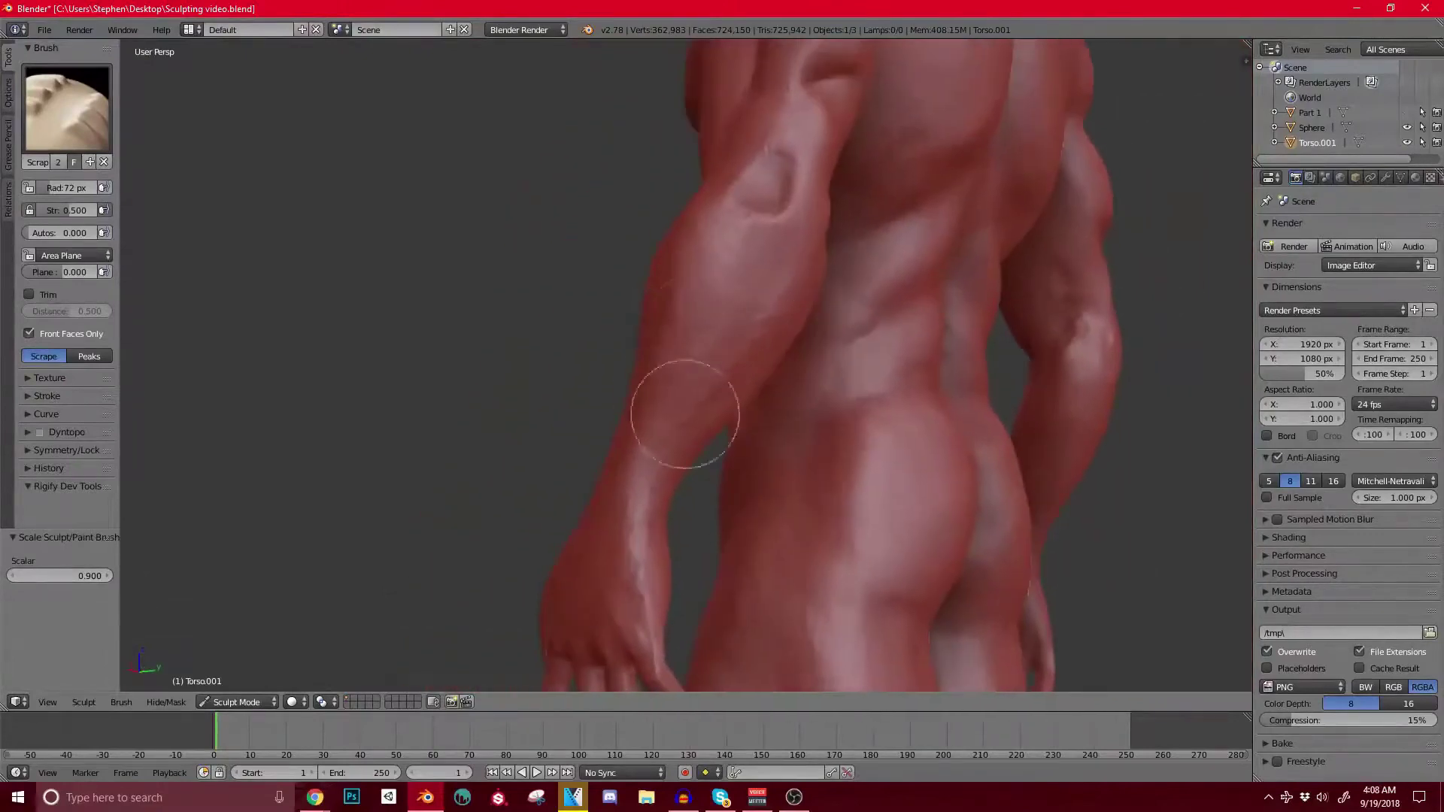
scroll(681, 339, down, 2)
mouse_move(573, 432)
middle_down()
mouse_move(680, 339)
mouse_move(777, 348)
mouse_move(690, 384)
middle_up()
scroll(864, 232, up, 1)
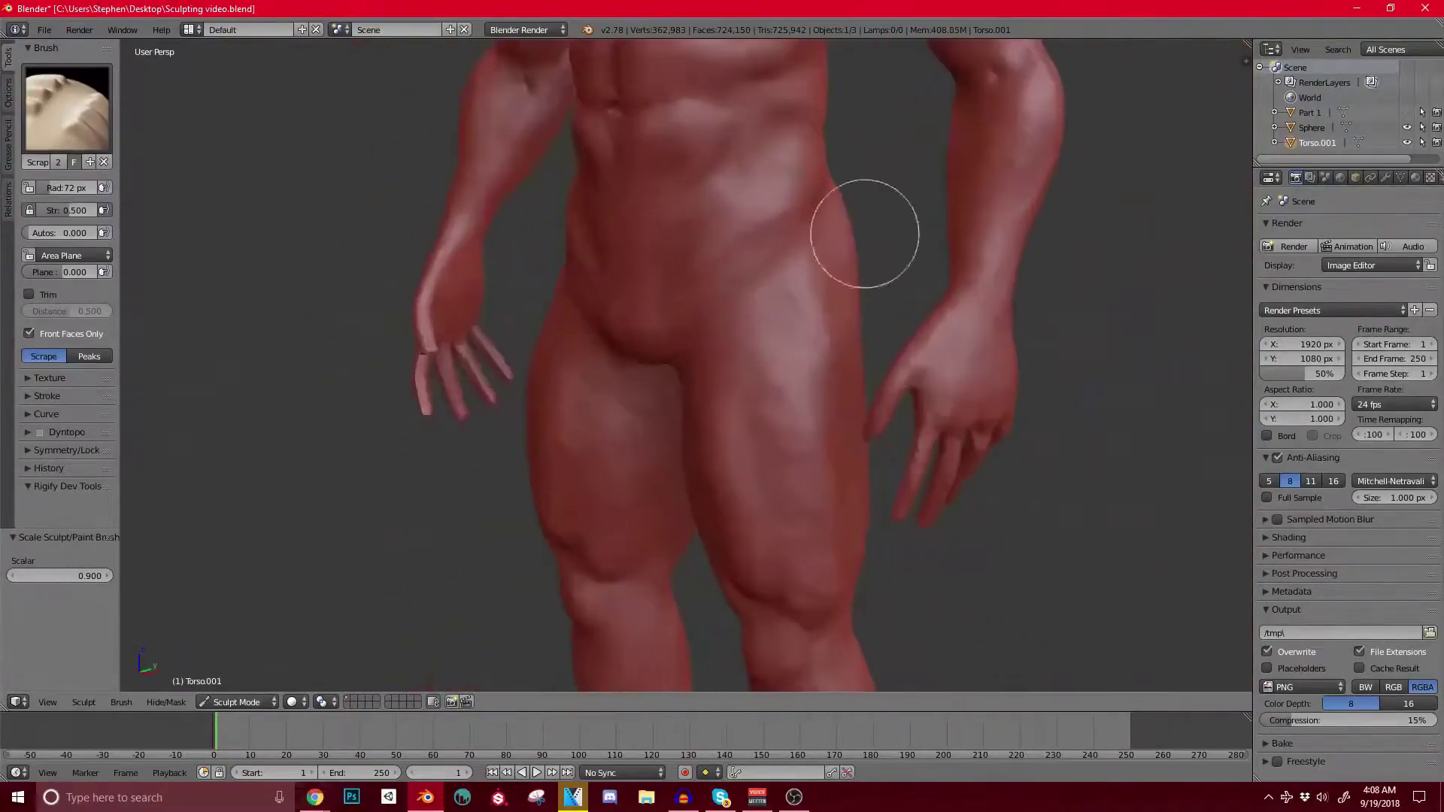
shift+middle_drag(733, 257, 762, 360)
shift+middle_drag(711, 295, 735, 438)
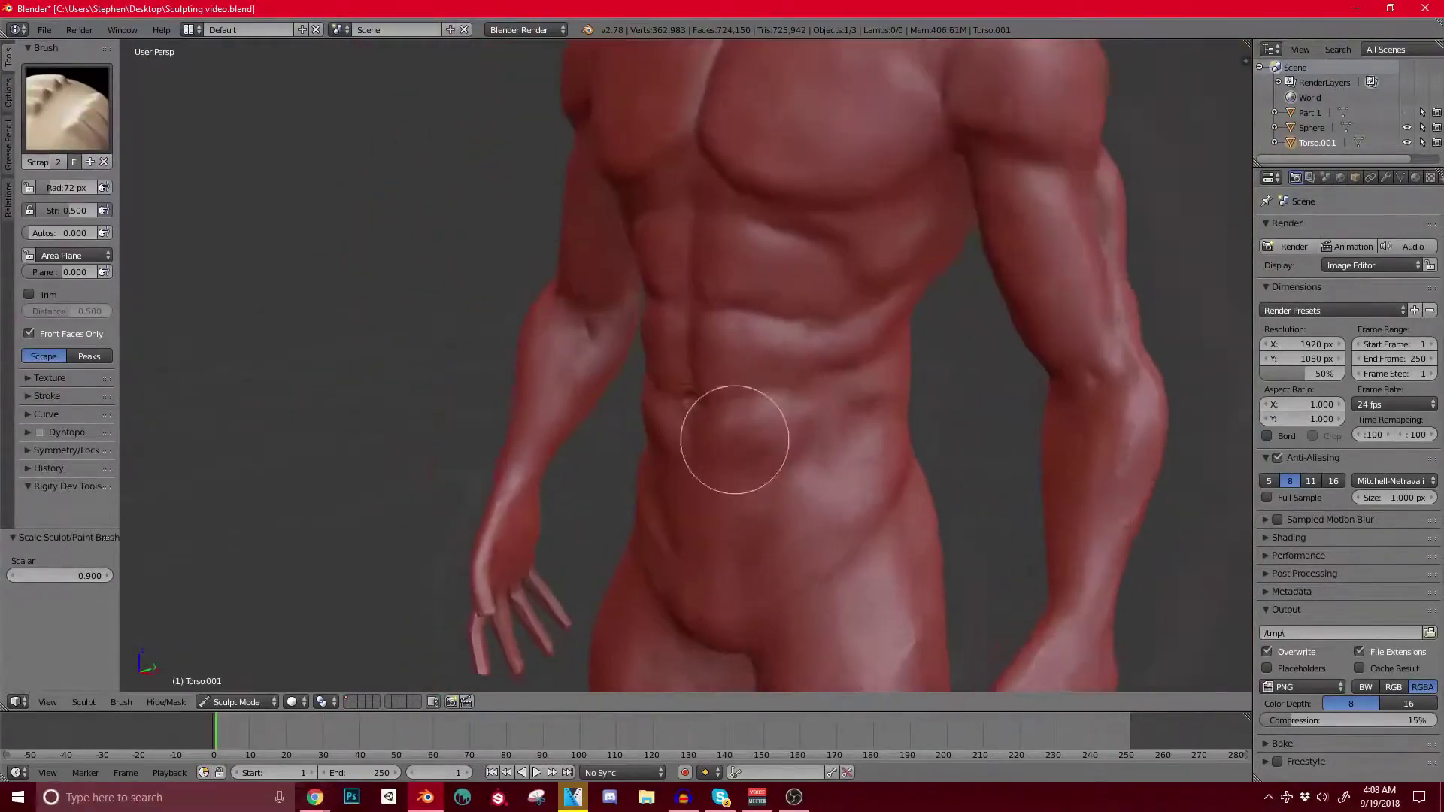
Step: Examine the chest, abdomen and arms from the front, both close up and at full-torso distance
scroll(736, 455, up, 2)
scroll(825, 278, down, 3)
shift+middle_drag(692, 349, 835, 339)
shift+middle_drag(741, 280, 707, 381)
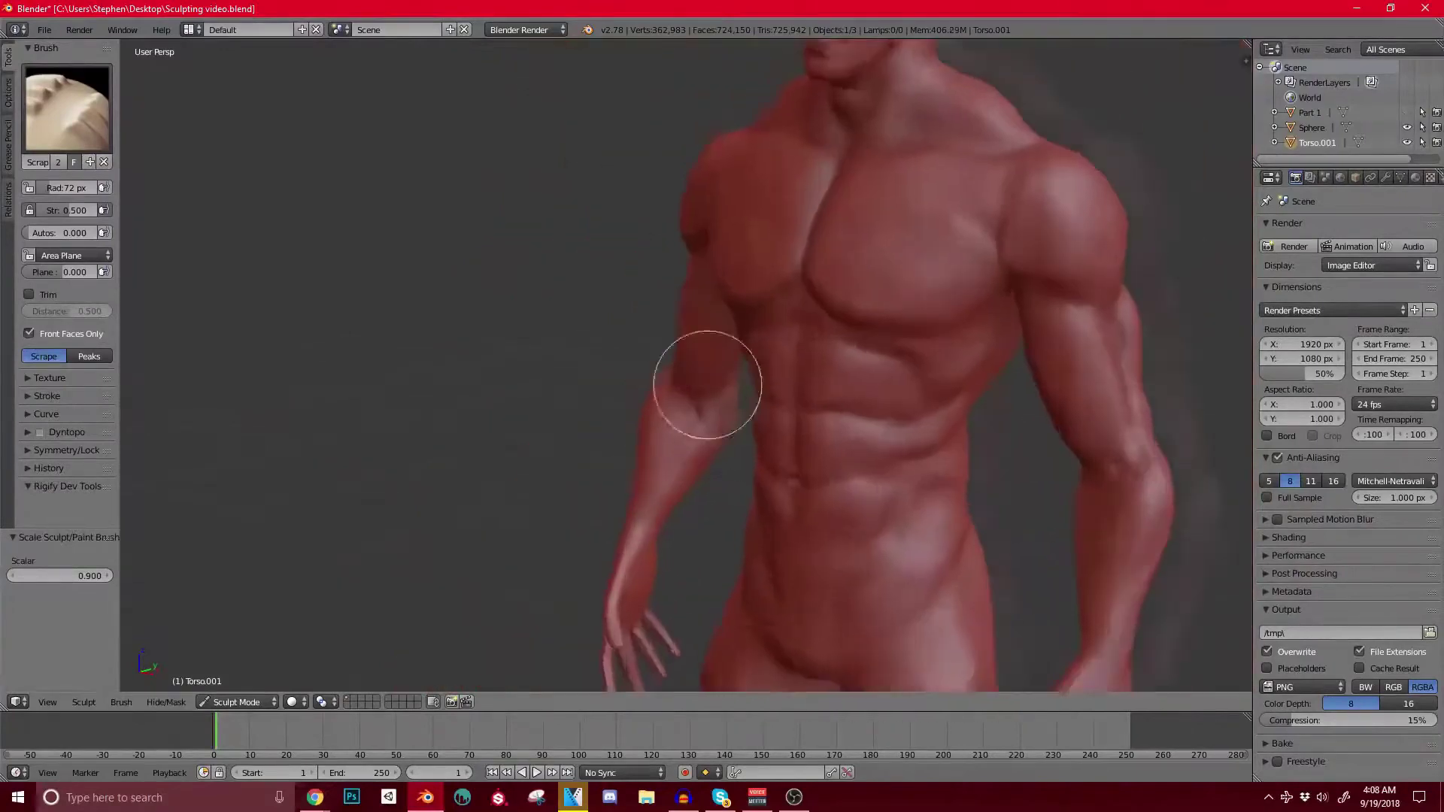
scroll(670, 436, up, 2)
scroll(731, 397, down, 2)
middle_drag(822, 273, 774, 338)
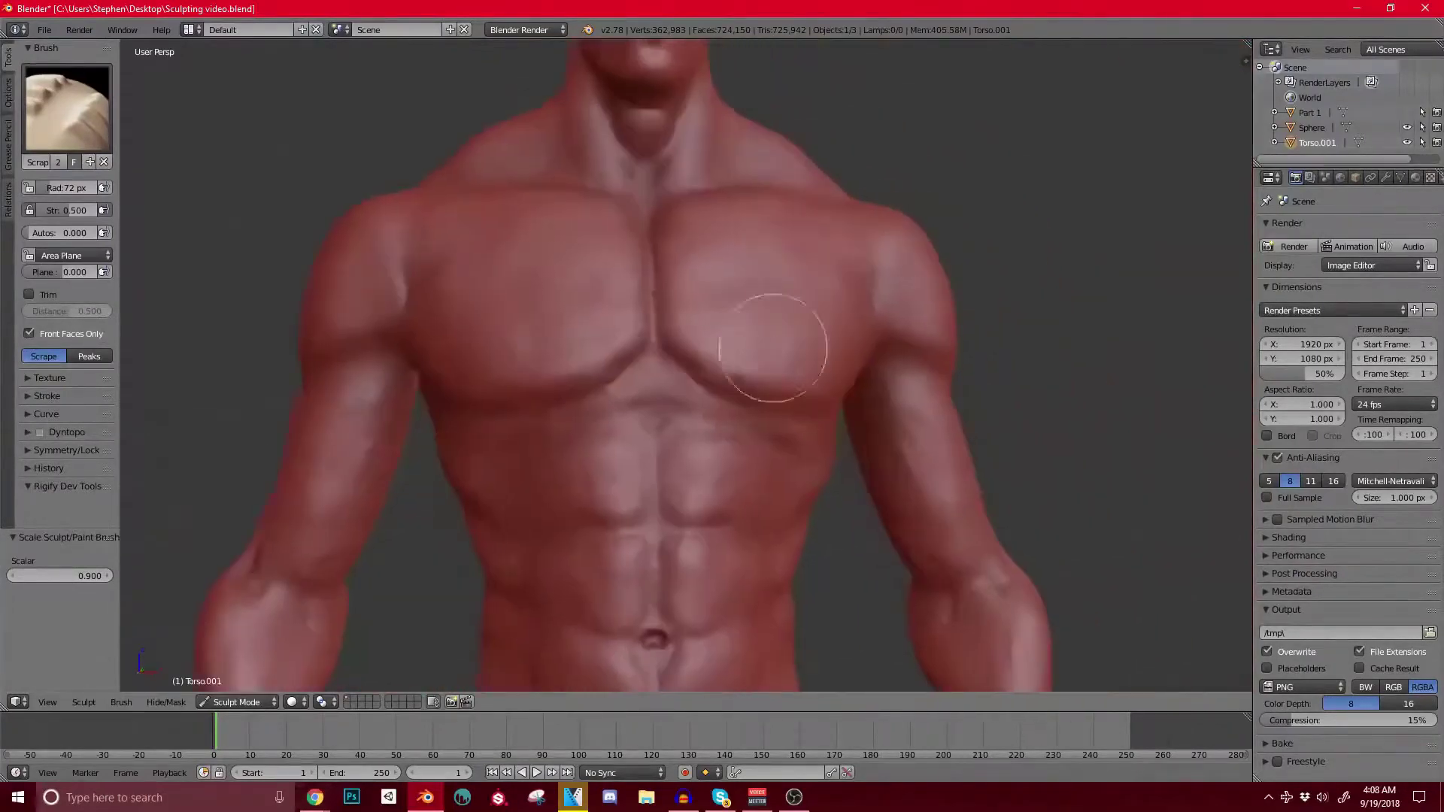
scroll(594, 325, up, 3)
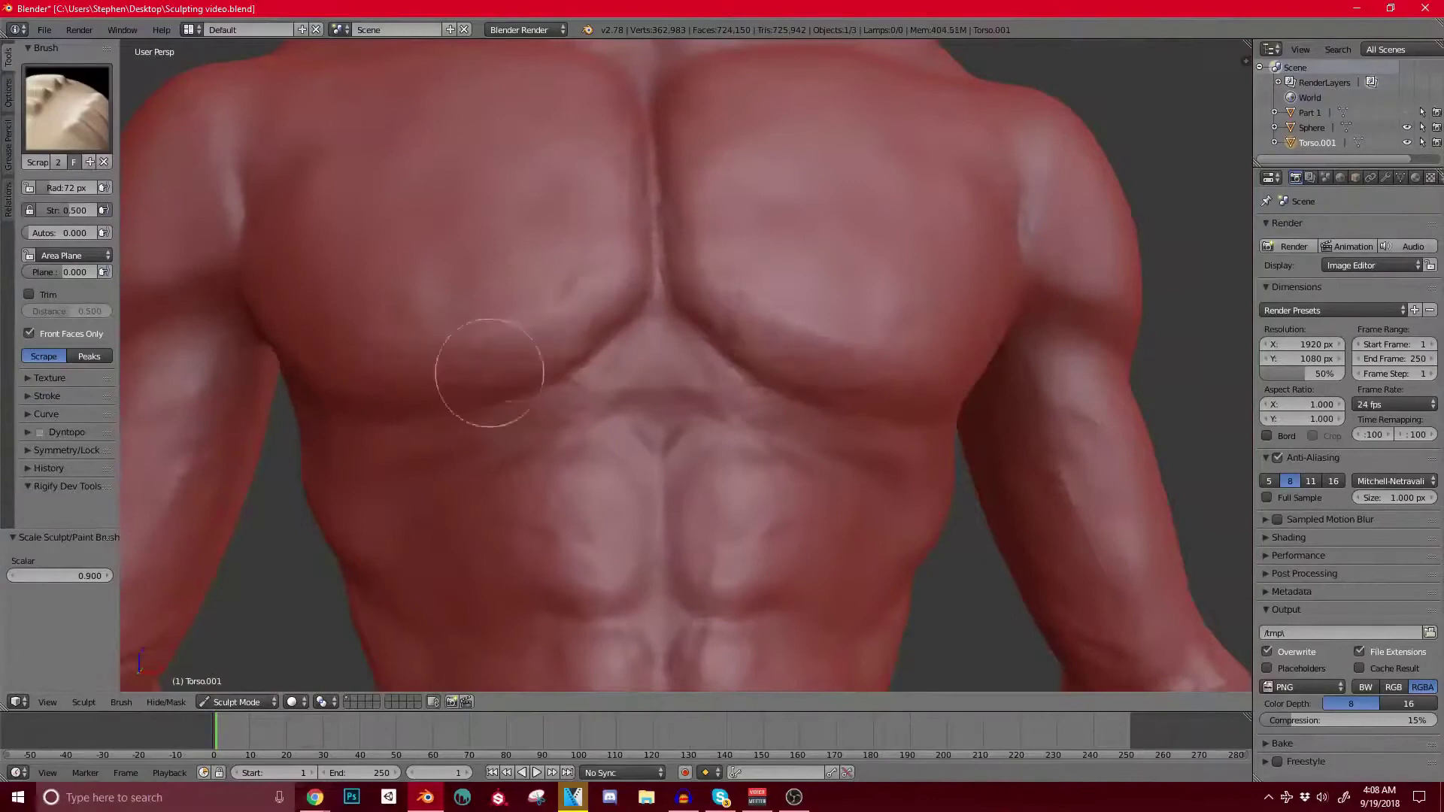
scroll(487, 364, down, 3)
scroll(715, 308, up, 1)
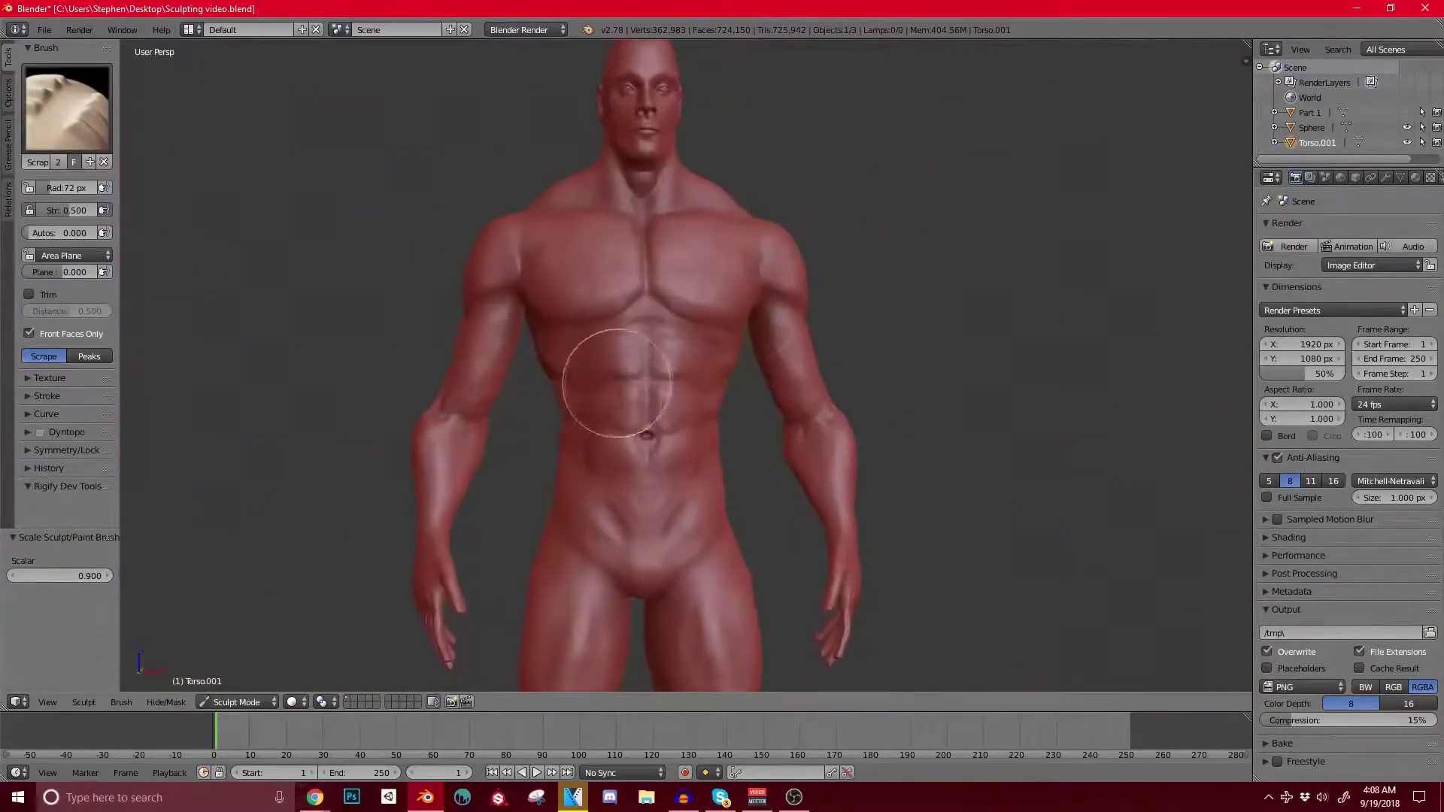
scroll(619, 377, up, 2)
scroll(589, 360, up, 1)
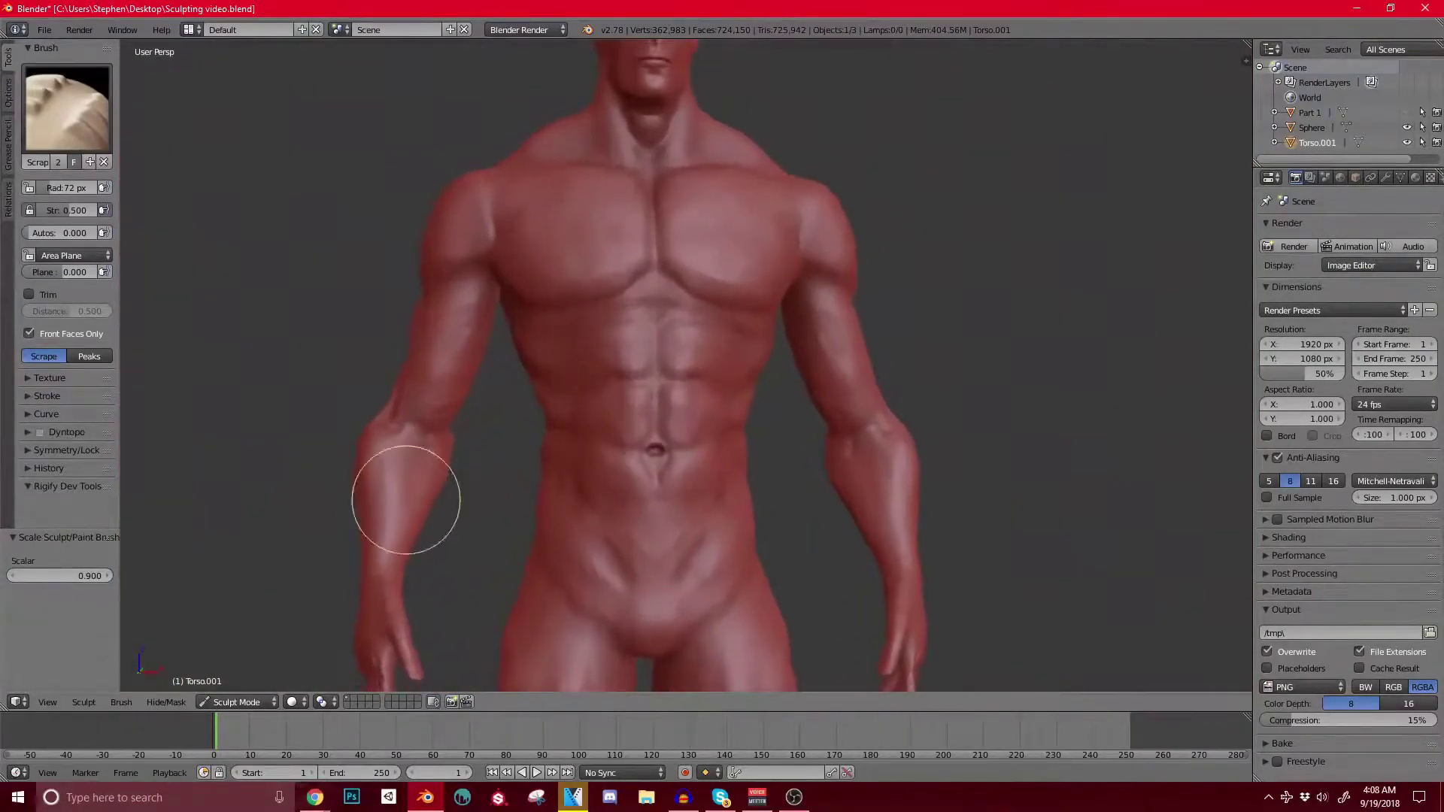
middle_drag(371, 549, 456, 476)
scroll(456, 477, down, 1)
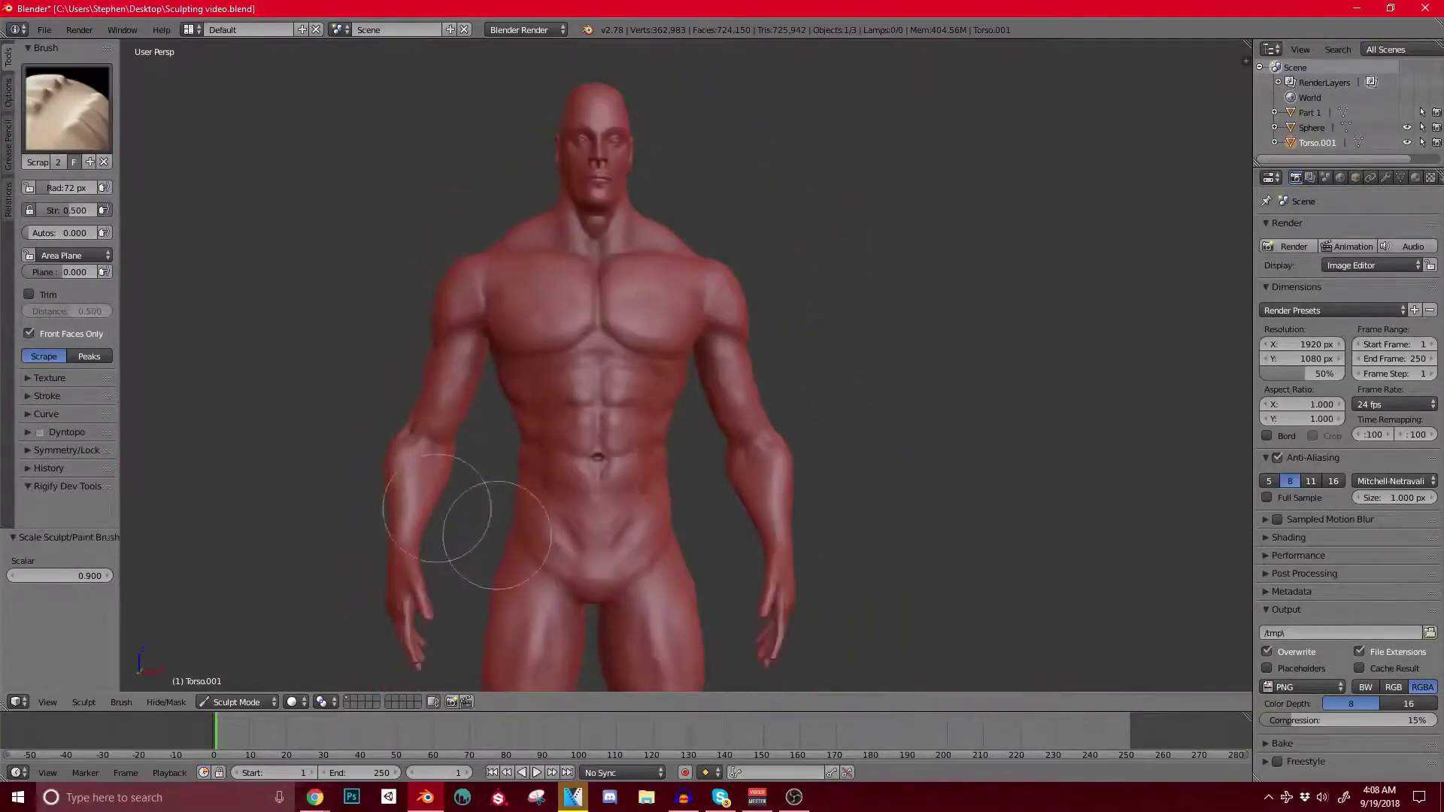
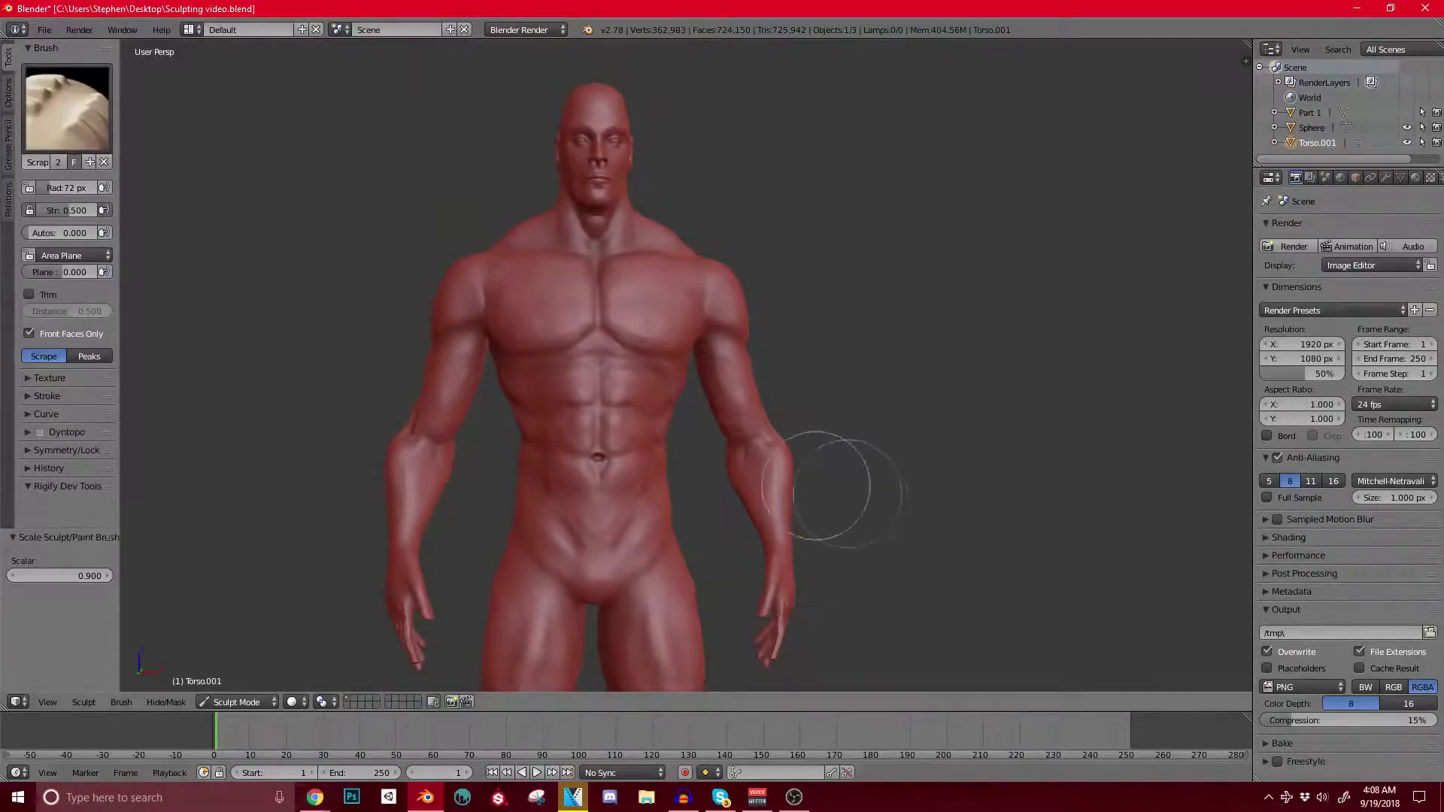
Step: Switch the figure from Sculpt Mode to Object Mode and deselect everything
scroll(539, 71, up, 2)
scroll(594, 116, down, 3)
middle_drag(594, 116, 509, 158)
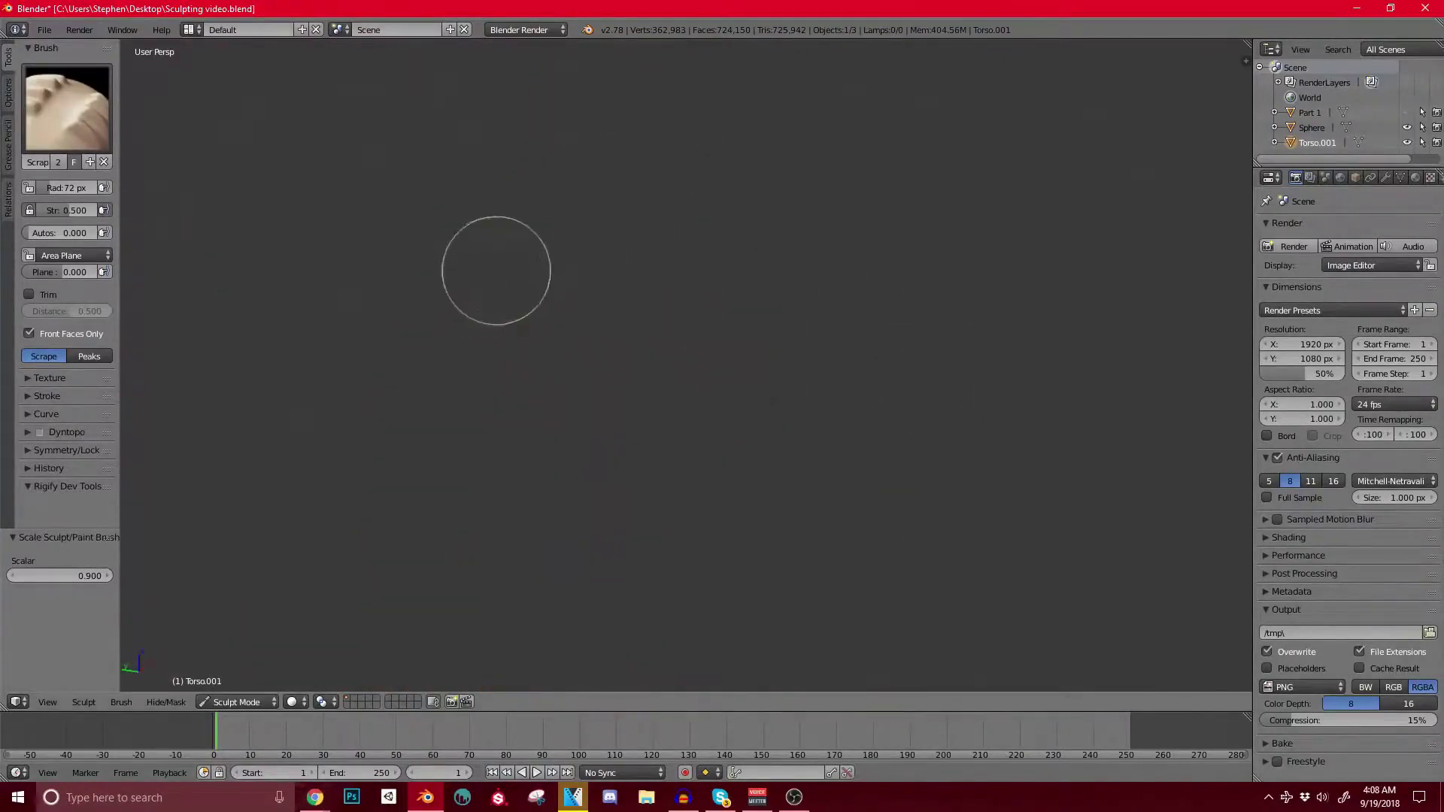
scroll(459, 267, down, 3)
click(236, 702)
click(241, 684)
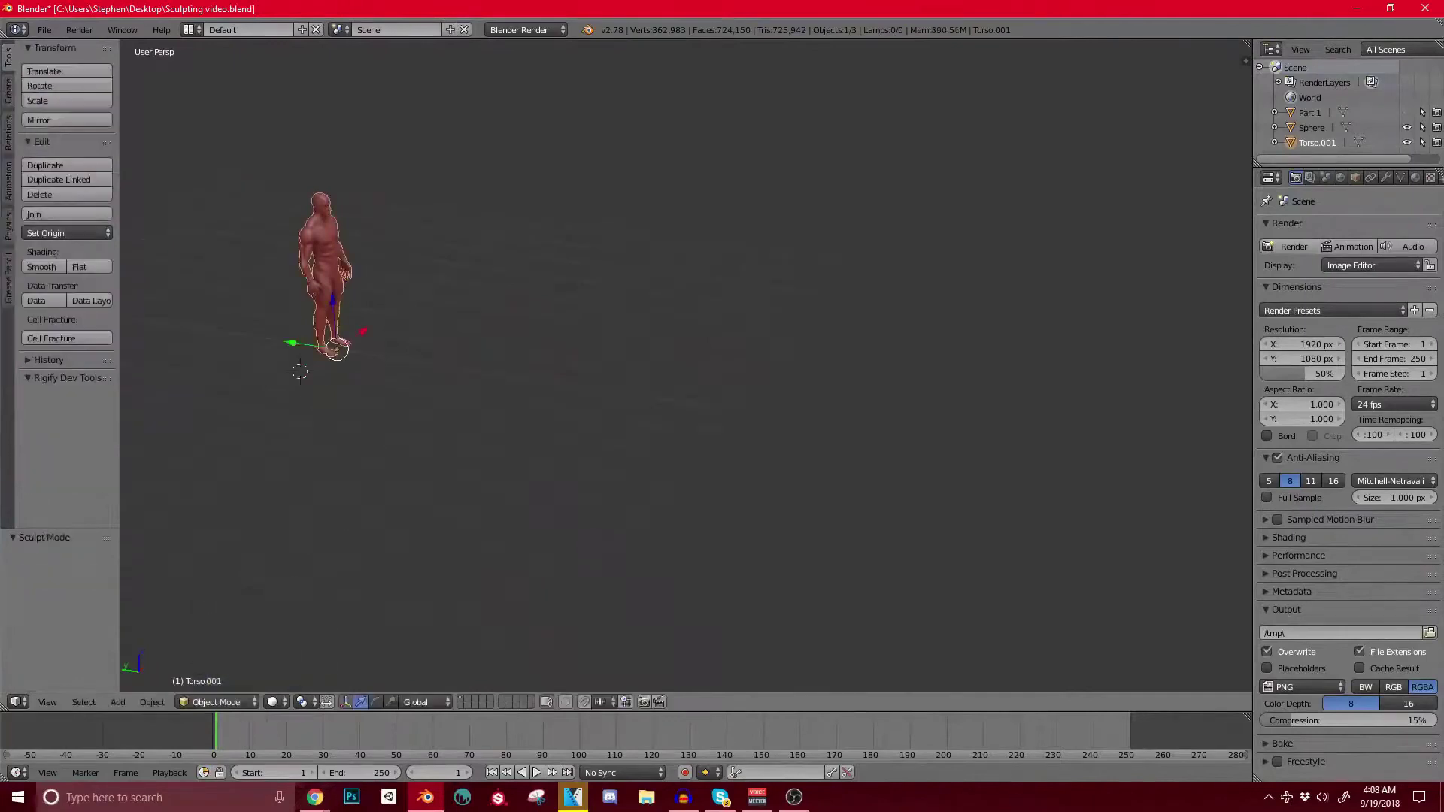
key(KP_Decimal)
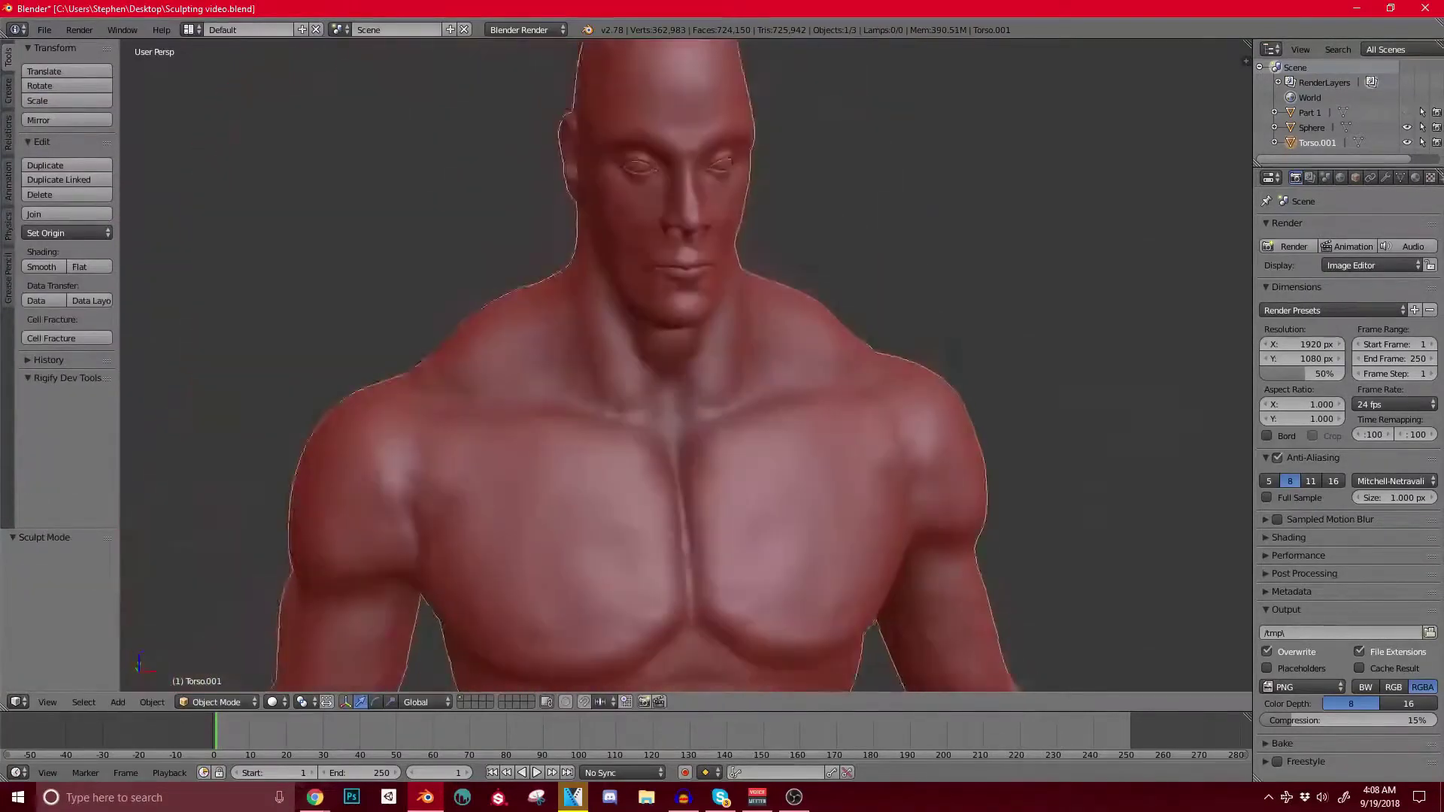
key(a)
Step: Examine the hands, thighs, knees, lower legs and feet from the side and the front
middle_drag(707, 361, 560, 361)
scroll(560, 361, down, 4)
shift+middle_drag(587, 602, 553, 68)
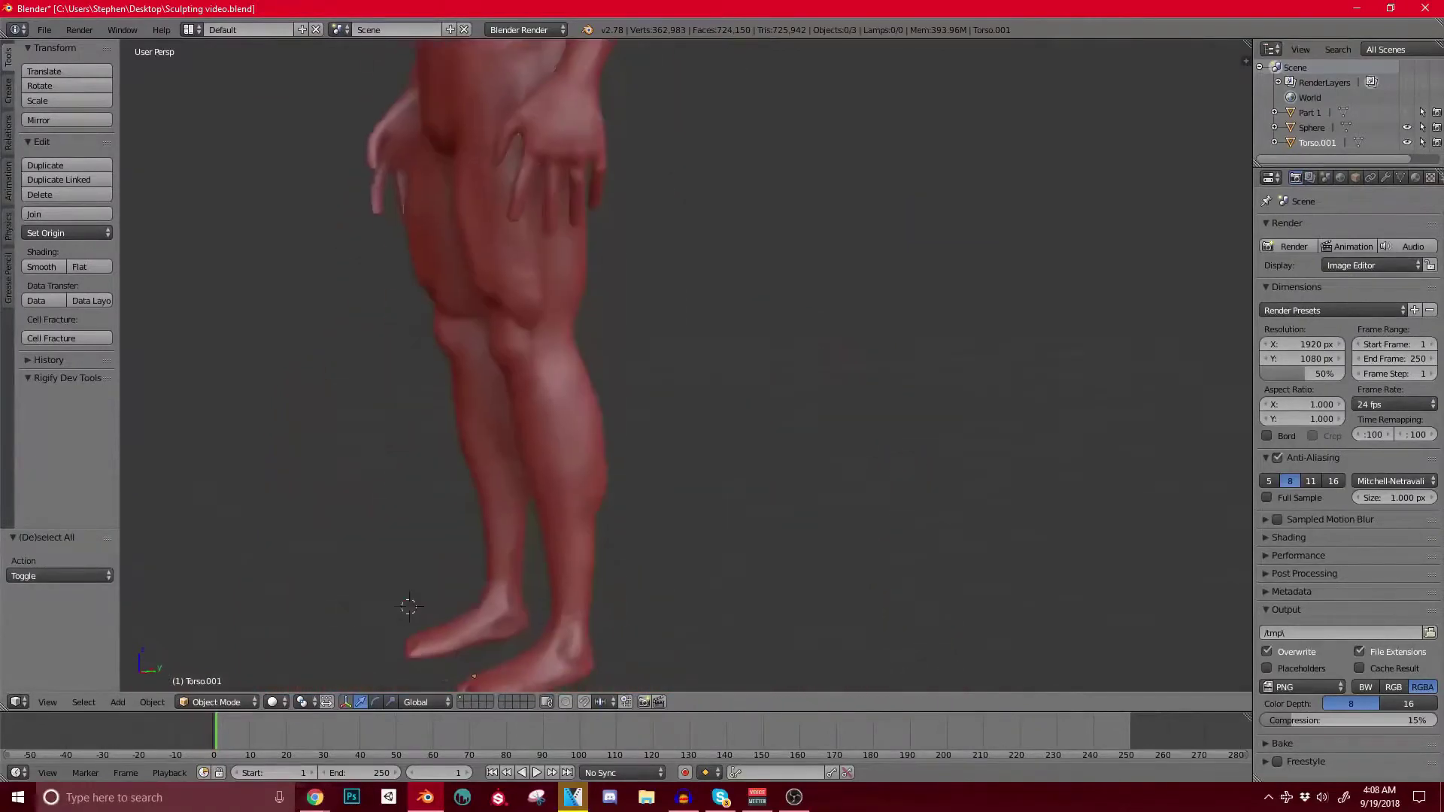
middle_drag(553, 301, 700, 300)
shift+middle_drag(624, 248, 136, 376)
middle_drag(677, 376, 606, 376)
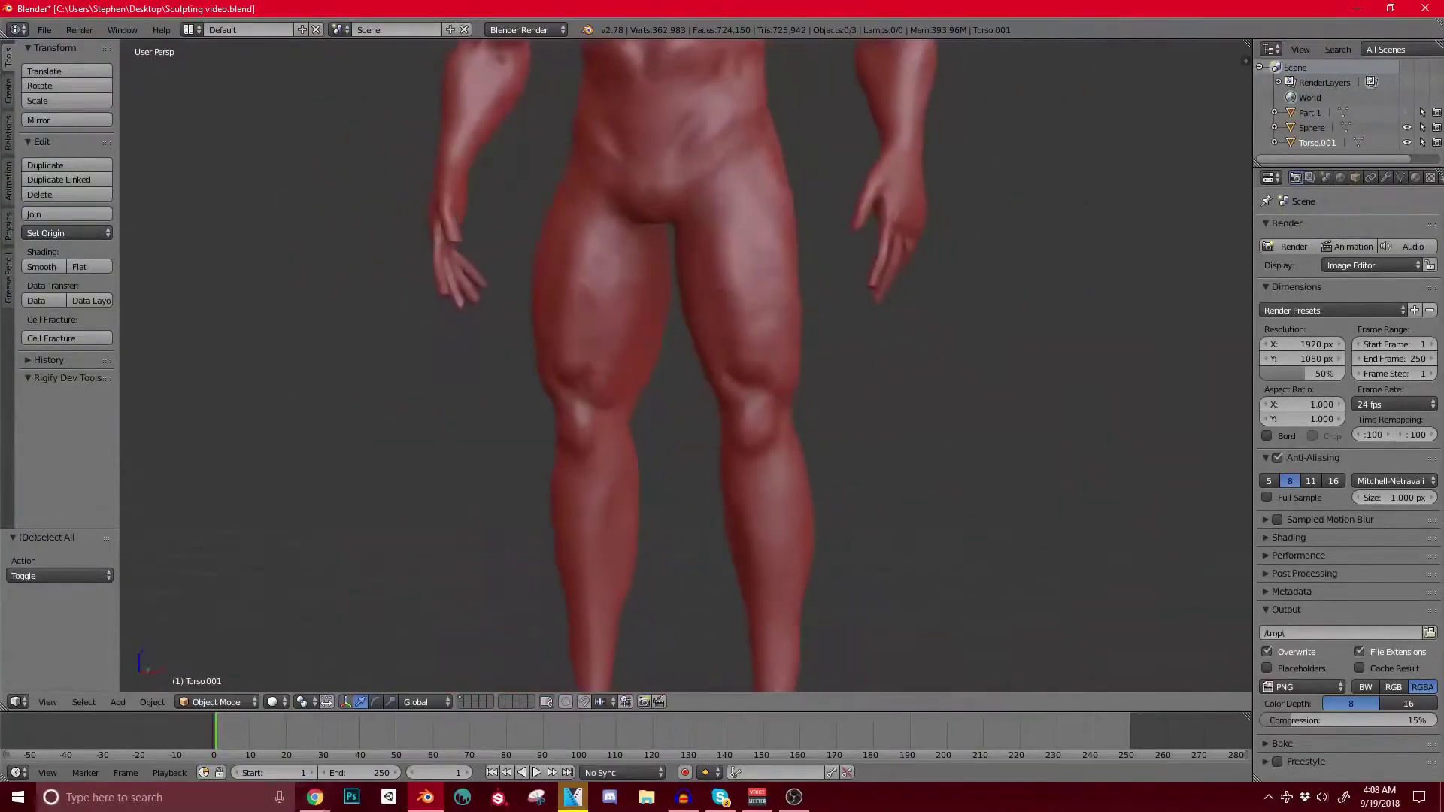
middle_drag(654, 271, 594, 620)
Step: Examine the head, face, ear and neck in profile from both sides
scroll(620, 496, up, 4)
middle_drag(662, 421, 869, 425)
scroll(869, 425, up, 2)
scroll(790, 530, up, 1)
middle_drag(790, 530, 722, 532)
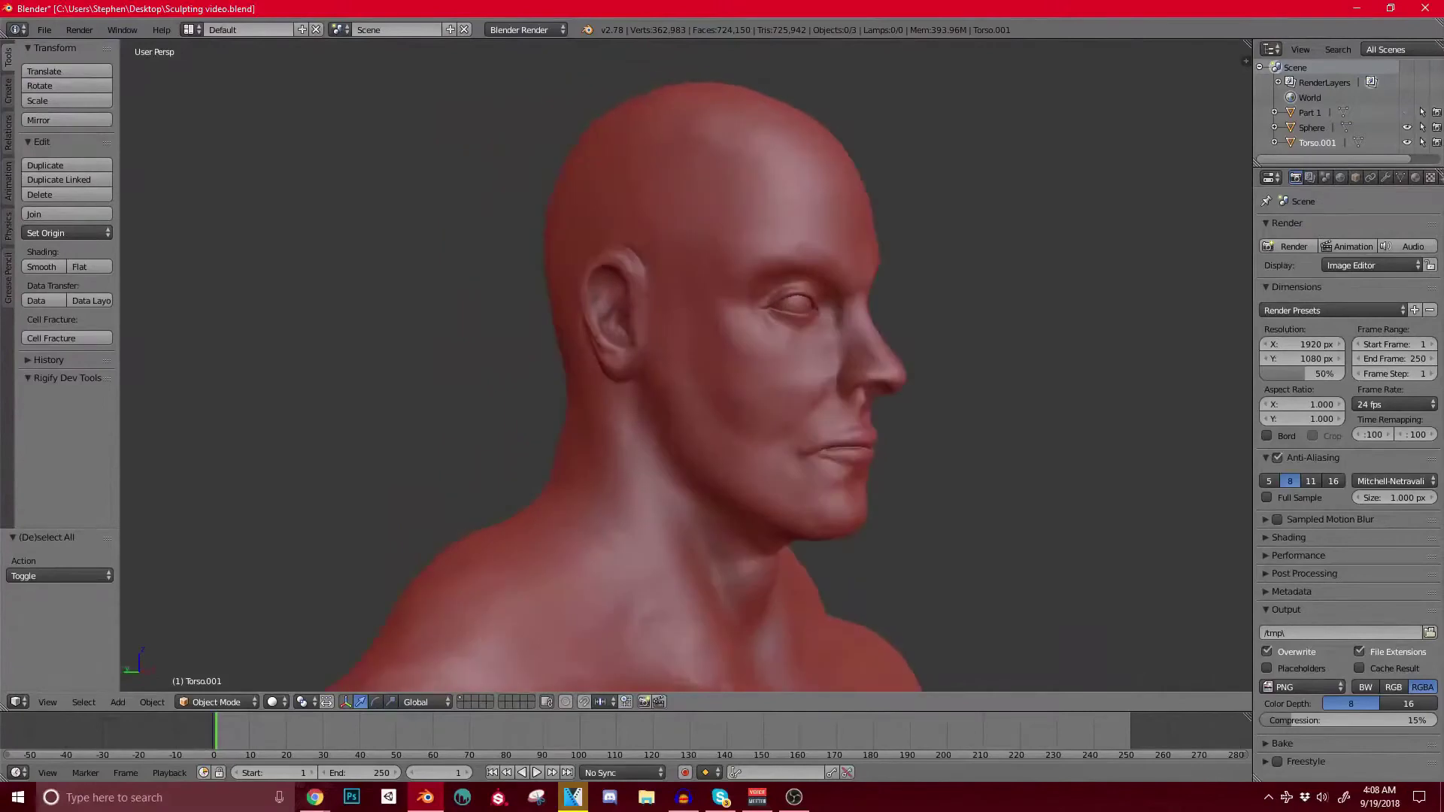
middle_drag(865, 481, 407, 271)
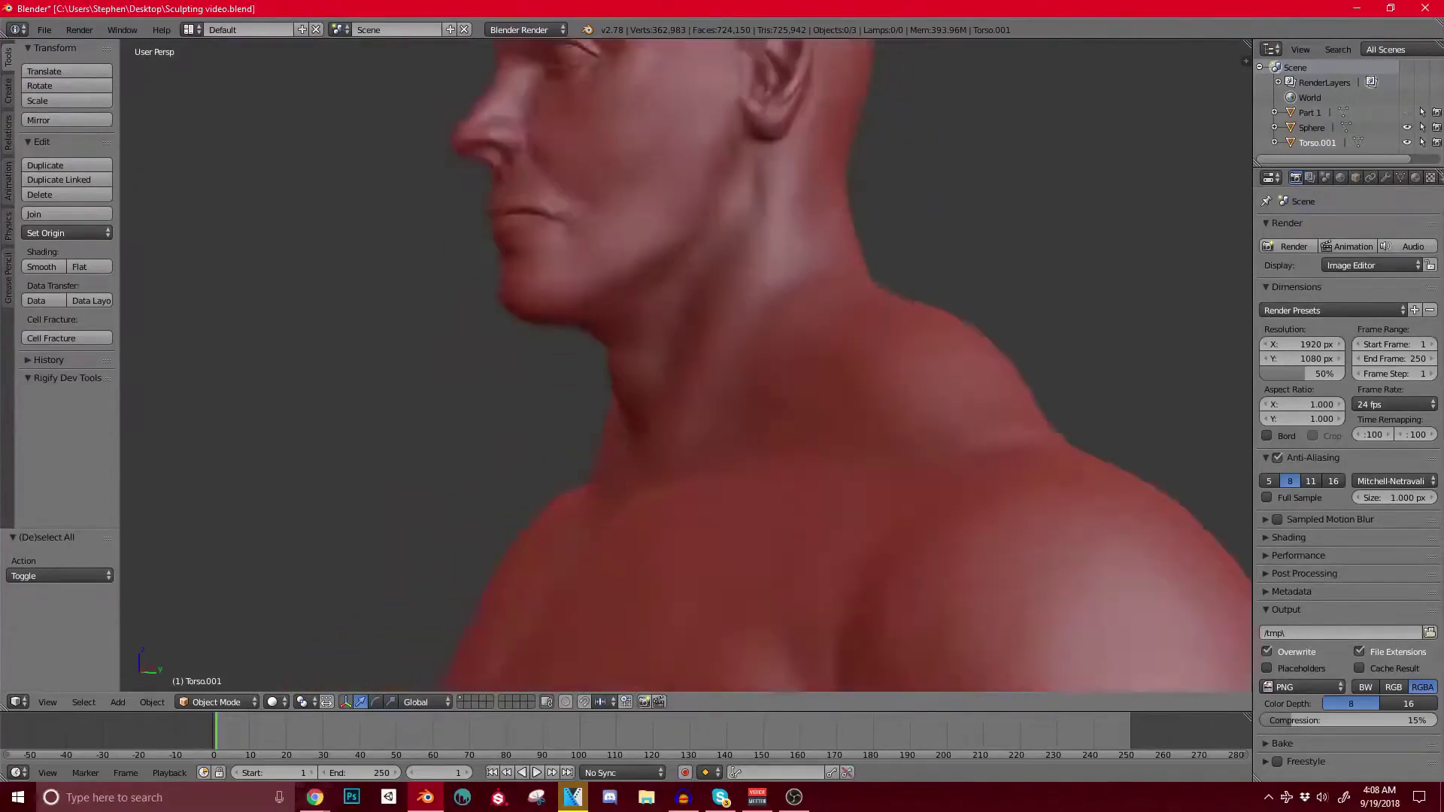
Step: Examine the whole figure from behind, from the front and in side profile
scroll(677, 376, down, 4)
shift+middle_drag(677, 489, 696, 271)
shift+middle_drag(676, 451, 673, 324)
middle_drag(674, 323, 929, 334)
scroll(887, 331, down, 2)
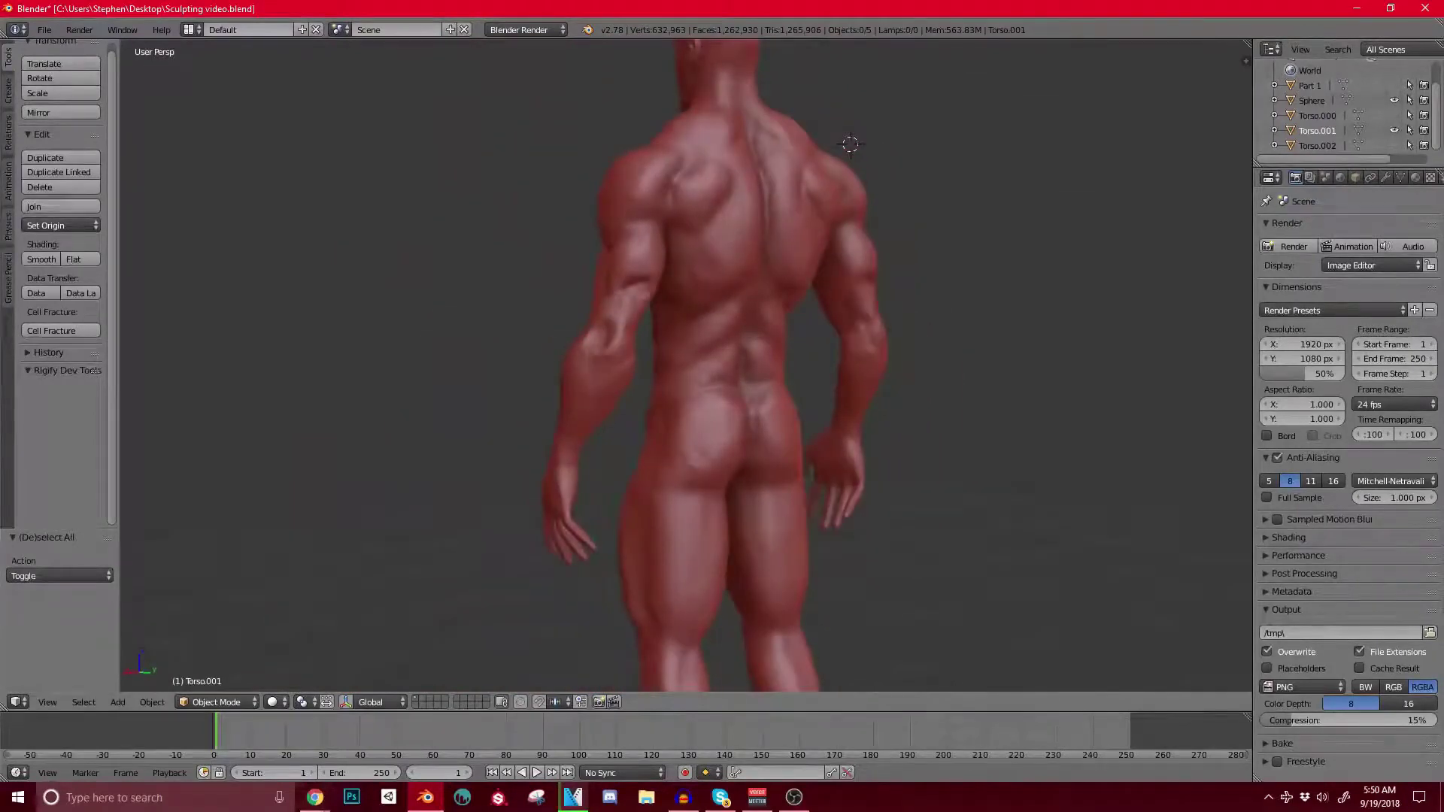
middle_drag(586, 376, 839, 376)
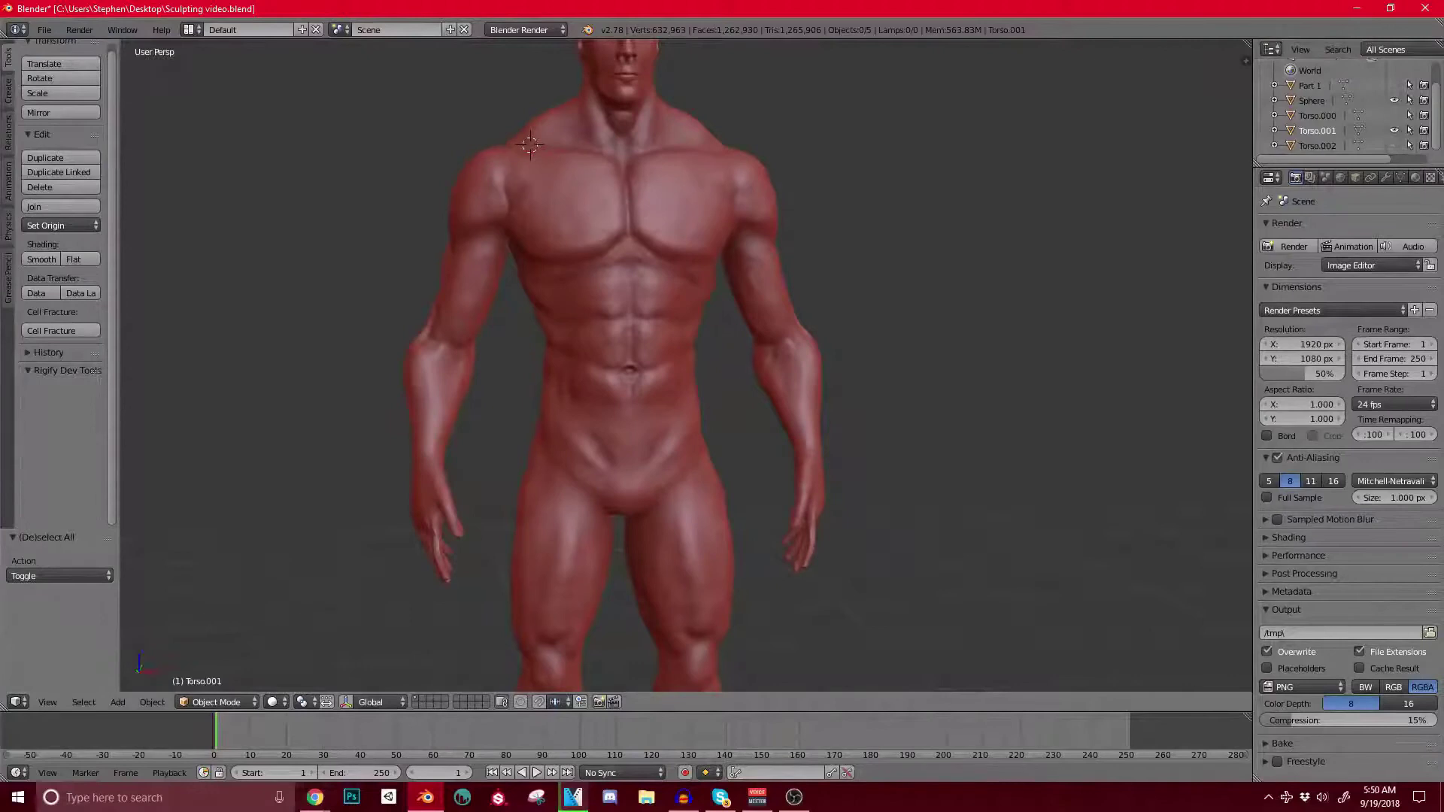
shift+middle_drag(624, 225, 801, 426)
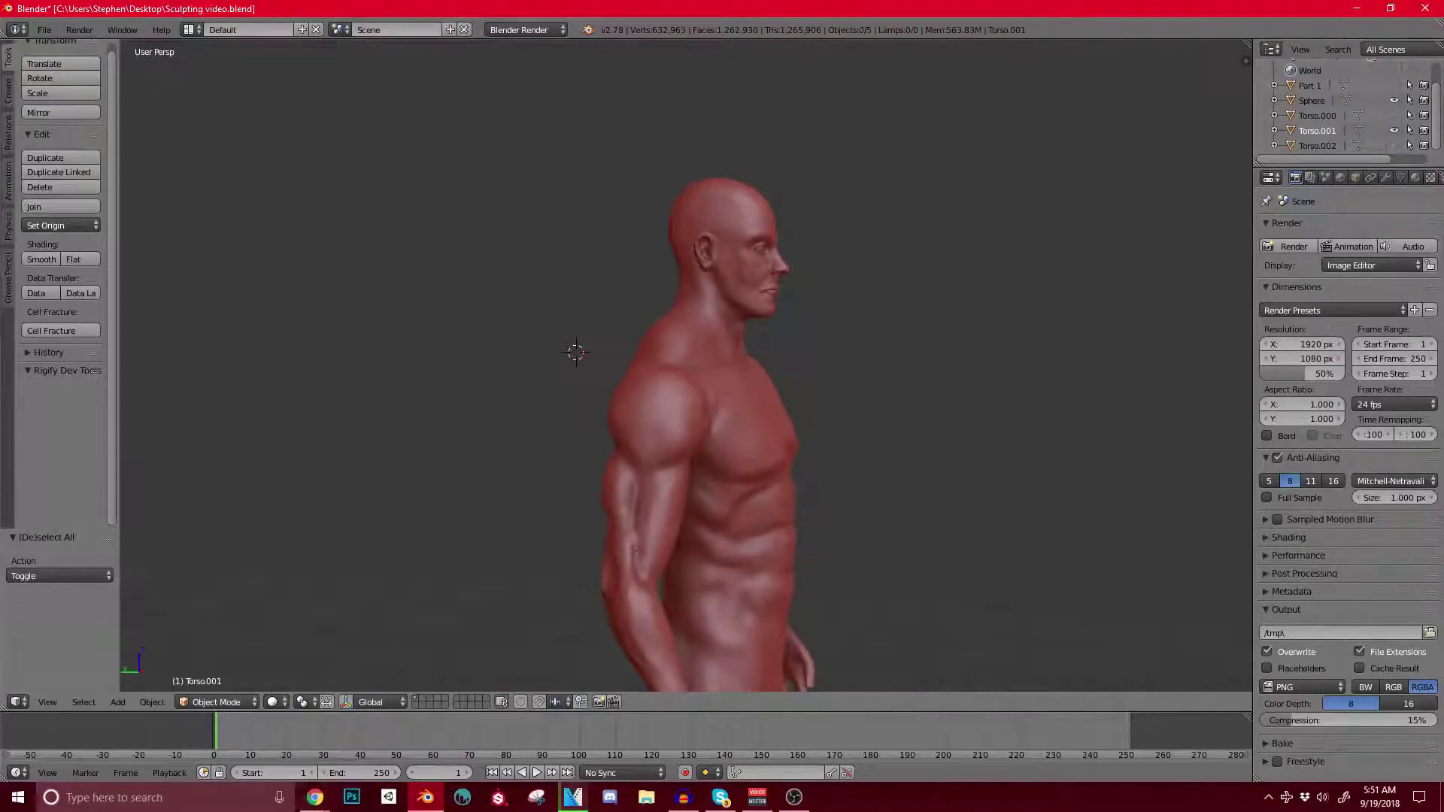
key(alt+Tab)
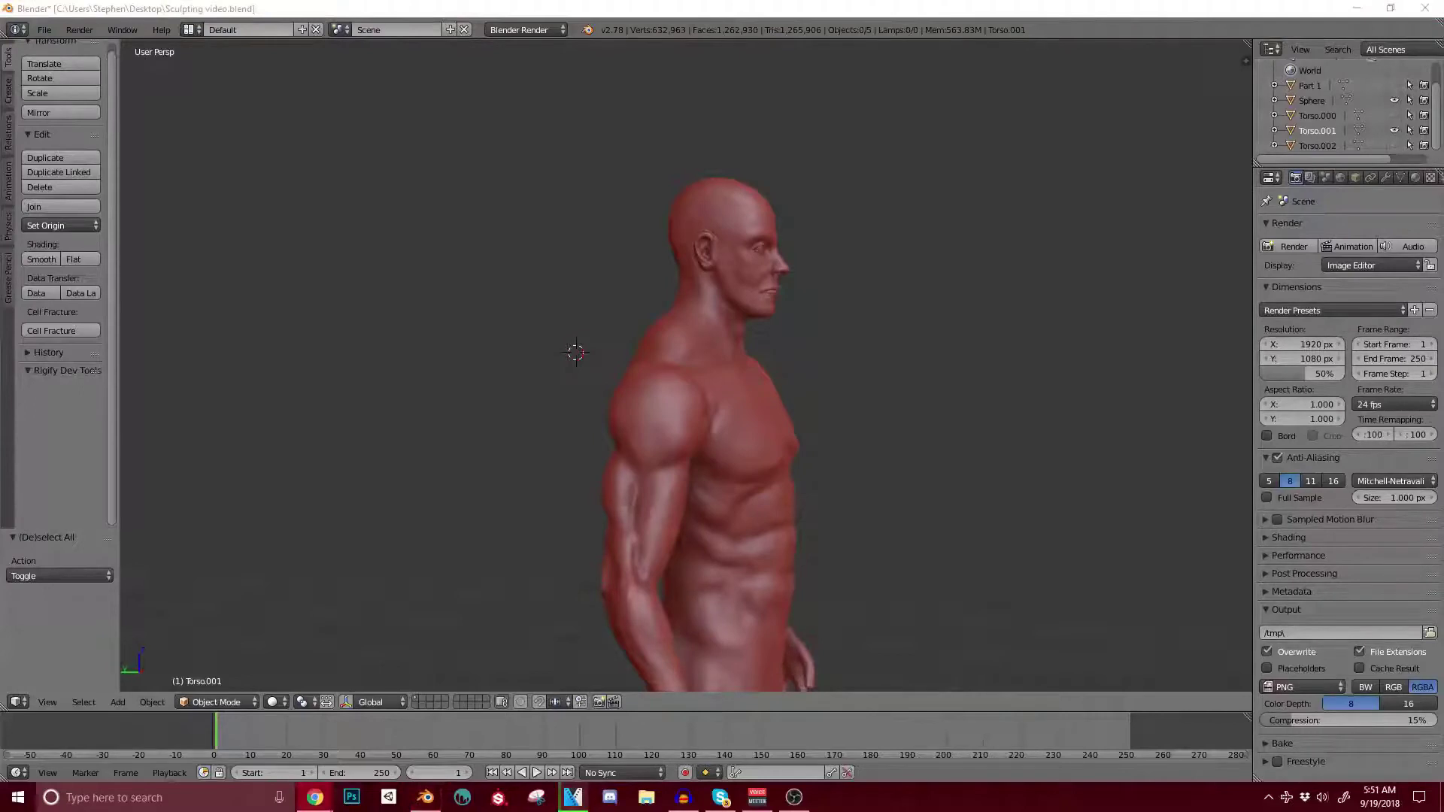
middle_drag(722, 391, 557, 391)
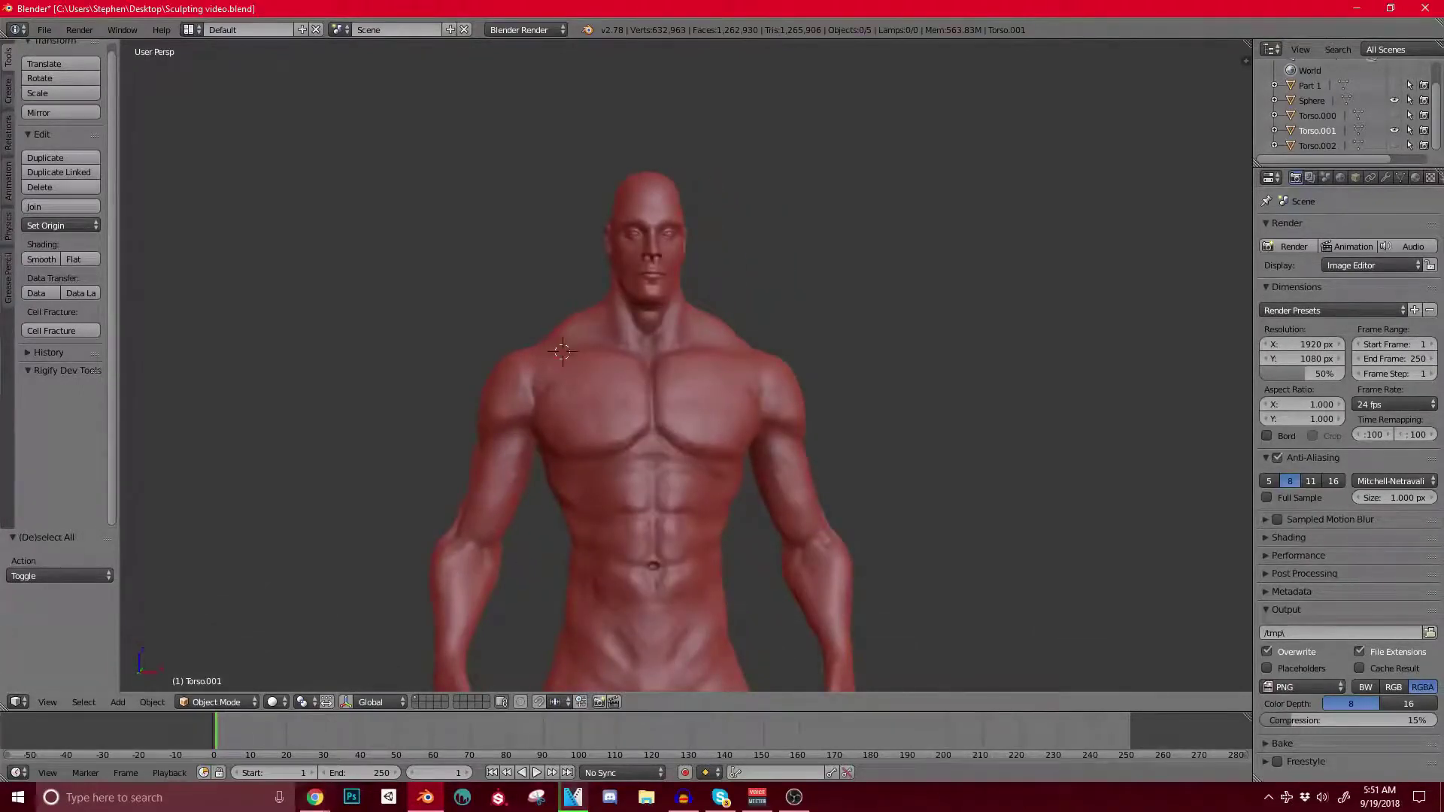
Step: Return the torso to Sculpt Mode and choose the Clay Strips brush with a 140 px radius
shift+middle_drag(406, 571, 380, 447)
scroll(361, 526, up, 2)
click(227, 702)
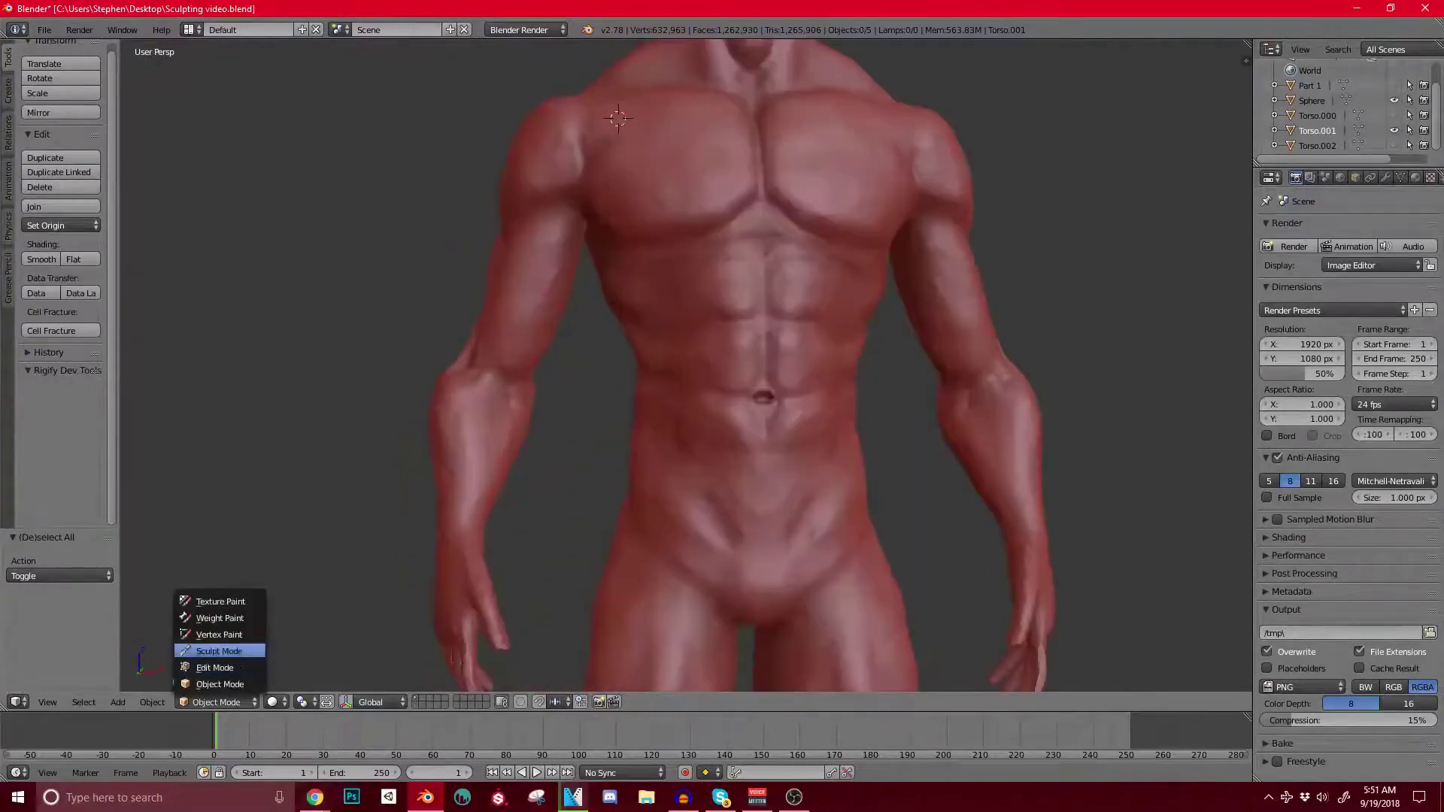
click(219, 652)
click(60, 98)
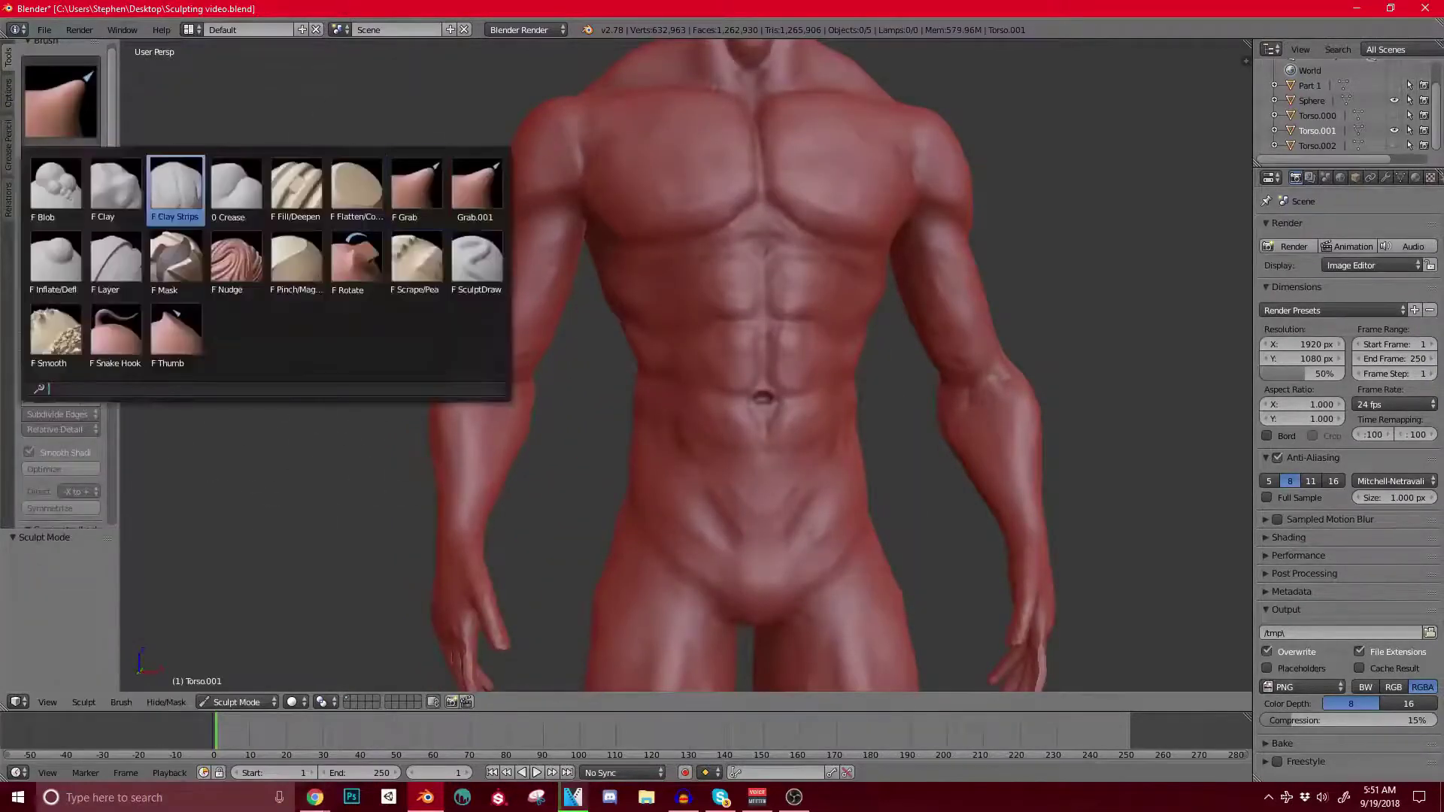
click(178, 183)
scroll(1038, 271, up, 4)
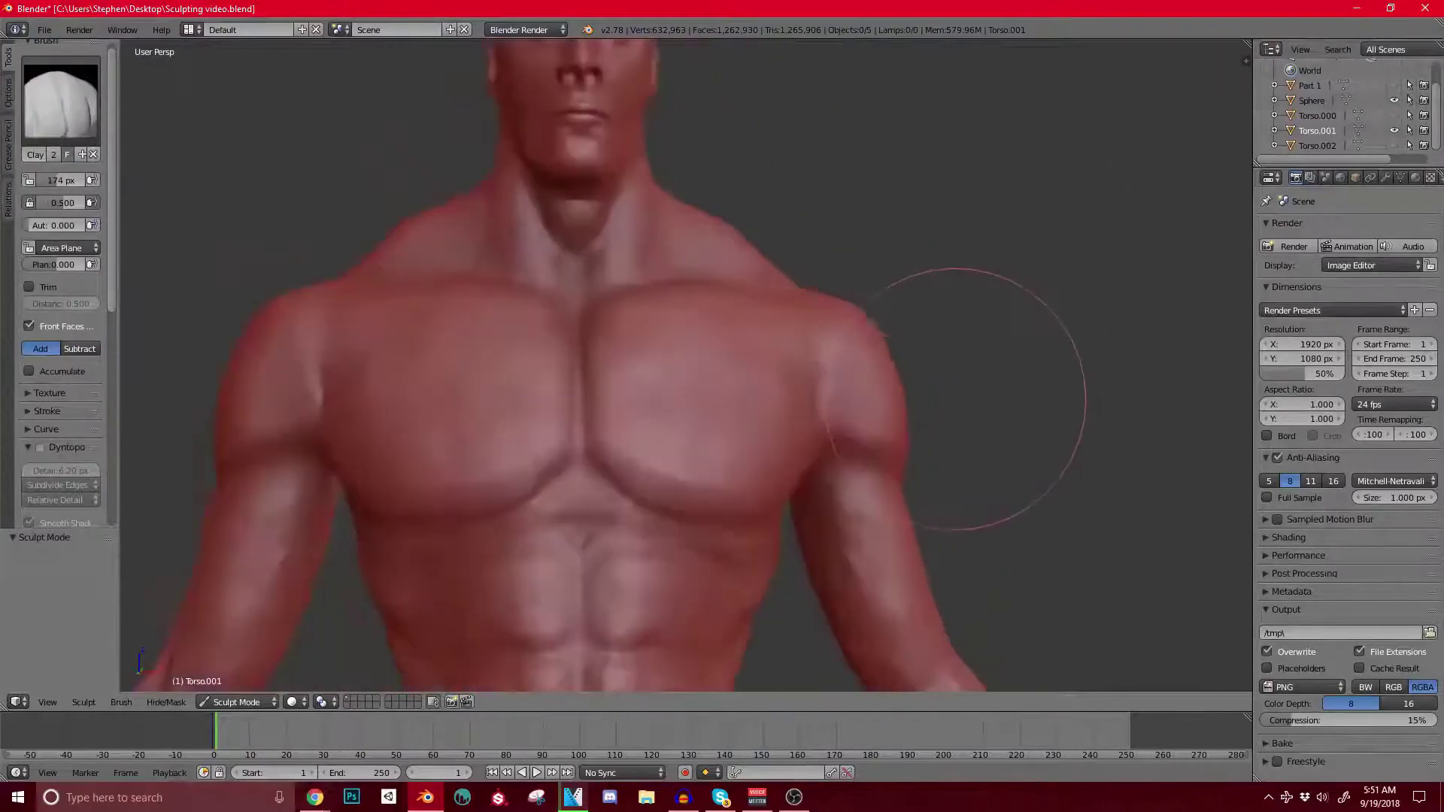
key(bracketleft)
key(bracketleft)
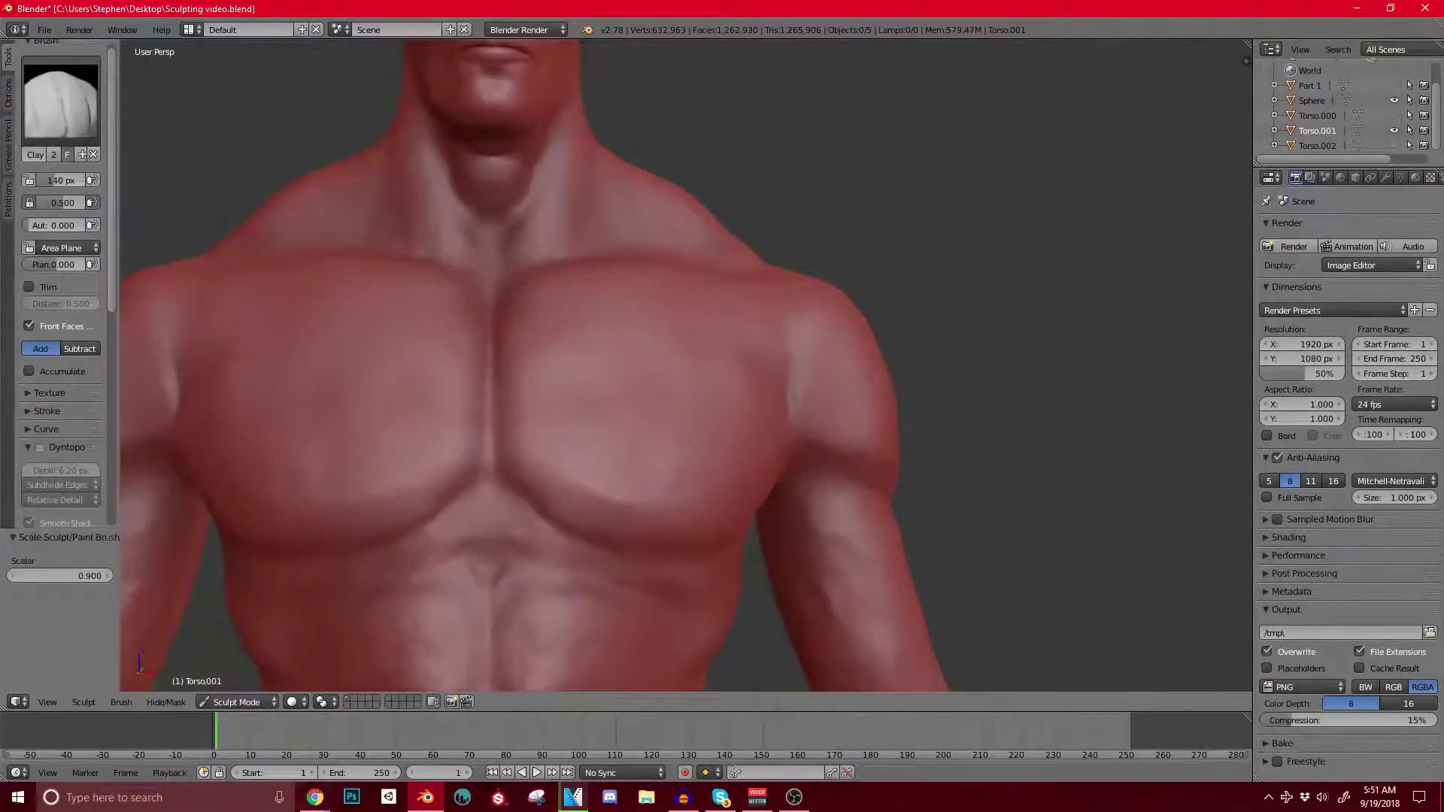
Step: Show the brush's symmetry settings and examine the chest, shoulders, shoulder blades and mid back
middle_drag(626, 441, 558, 436)
shift+middle_drag(886, 405, 900, 273)
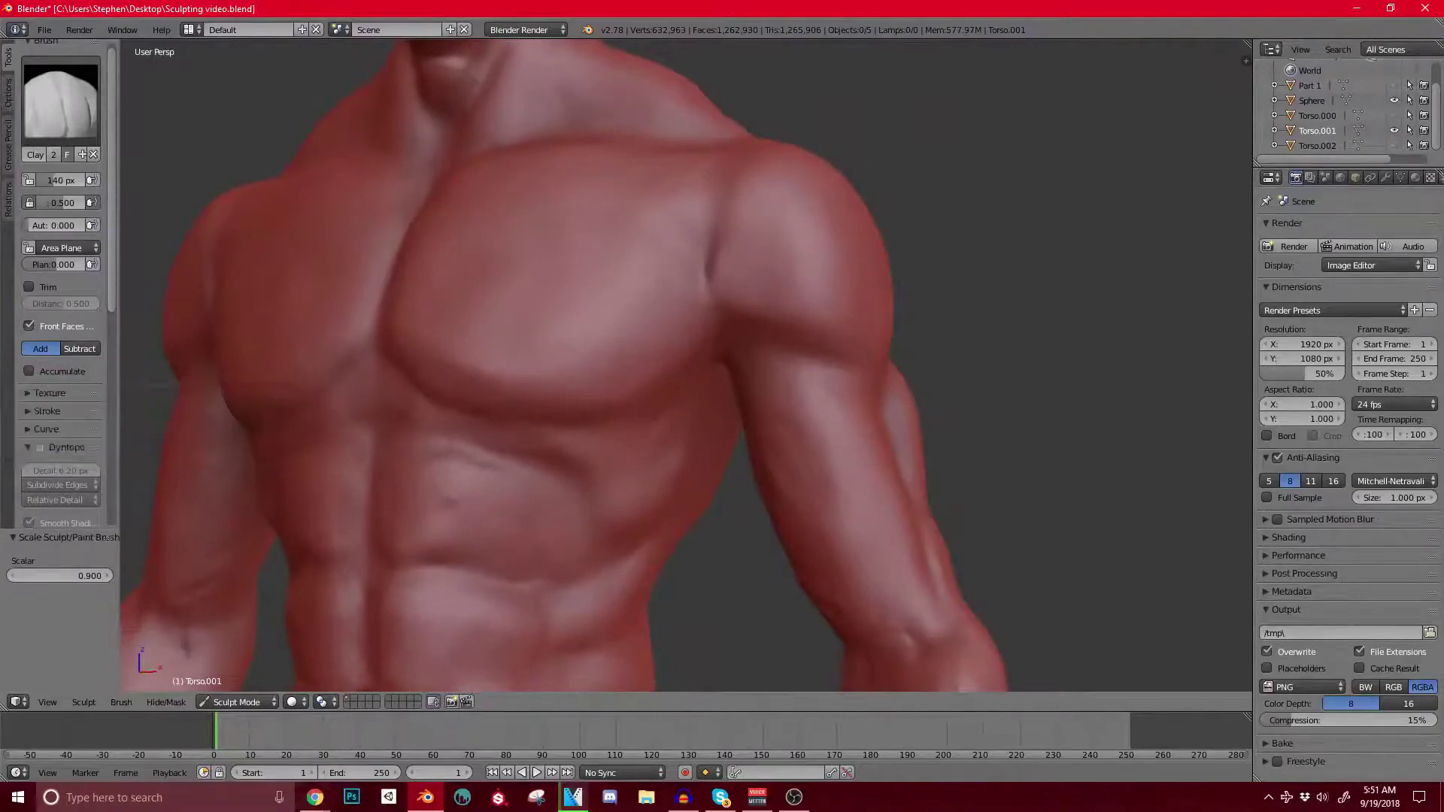
scroll(60, 371, down, 8)
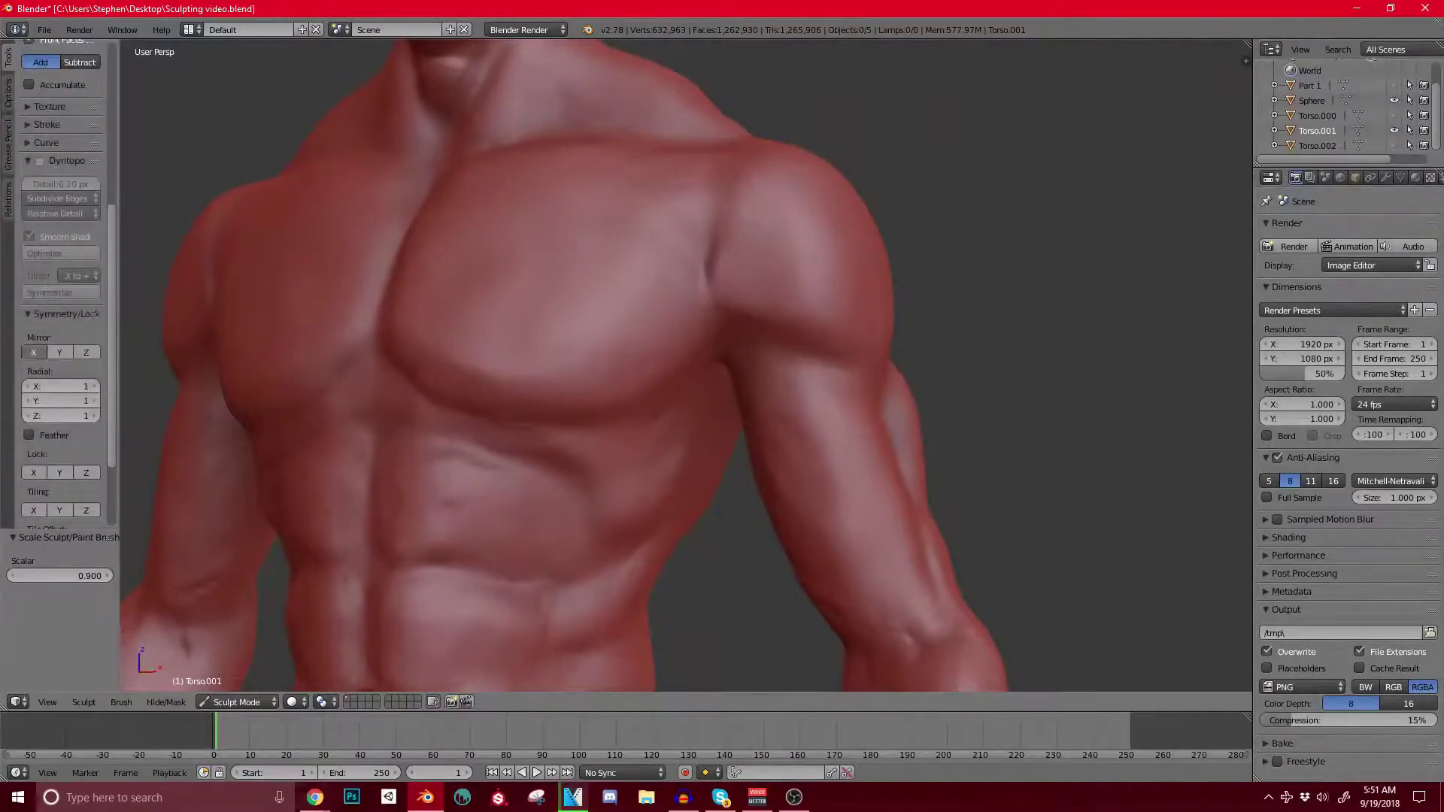
middle_drag(803, 229, 628, 232)
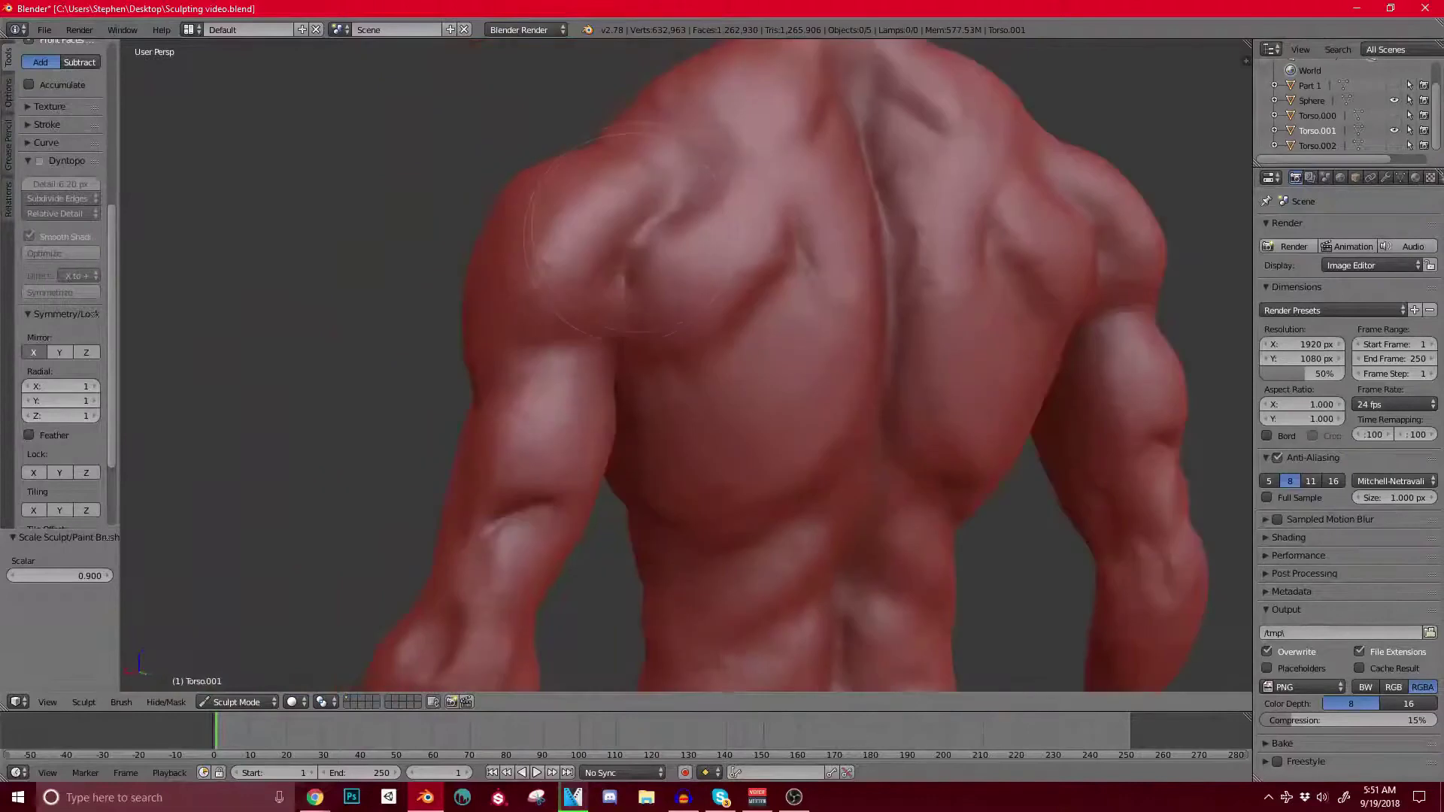
middle_drag(744, 241, 701, 239)
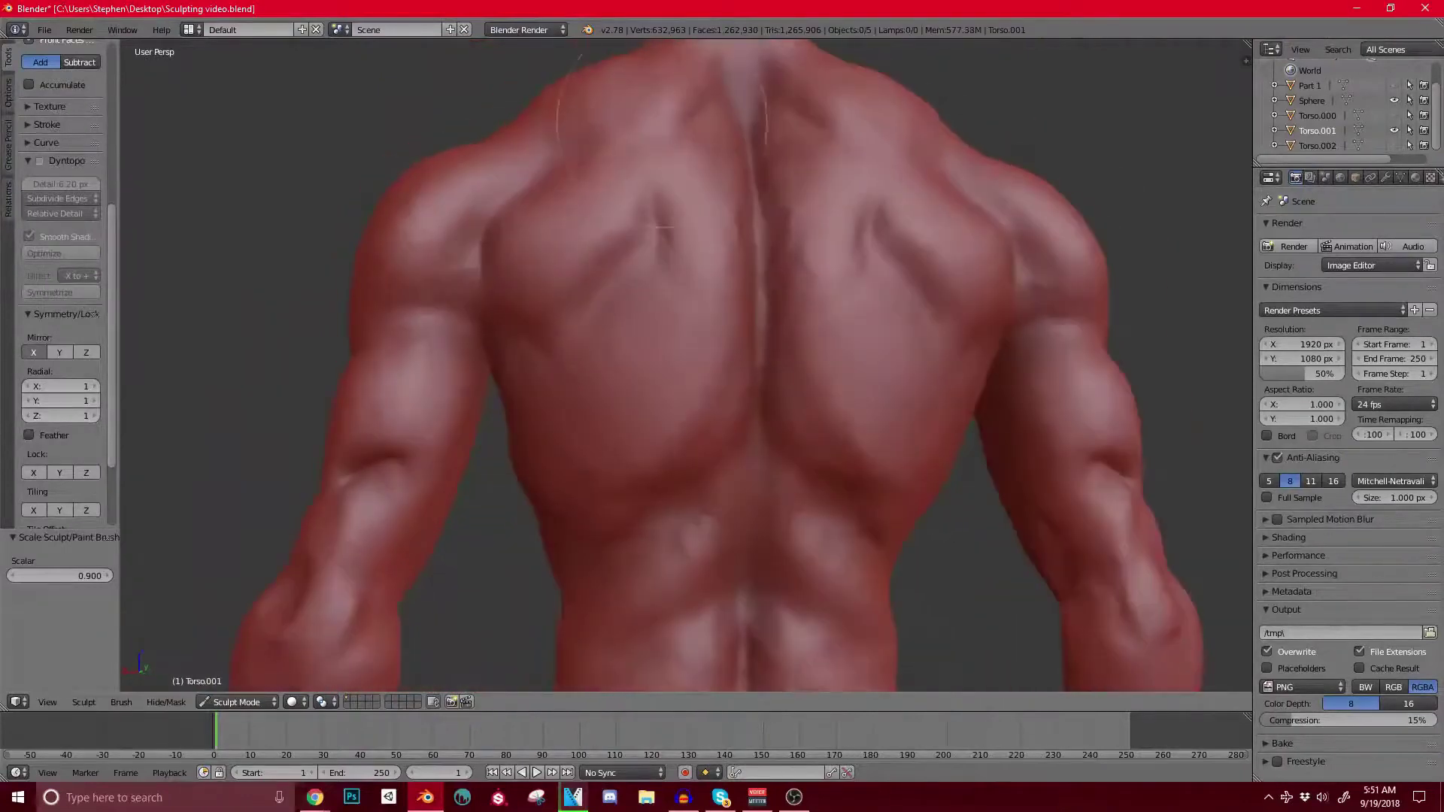
scroll(686, 366, up, 5)
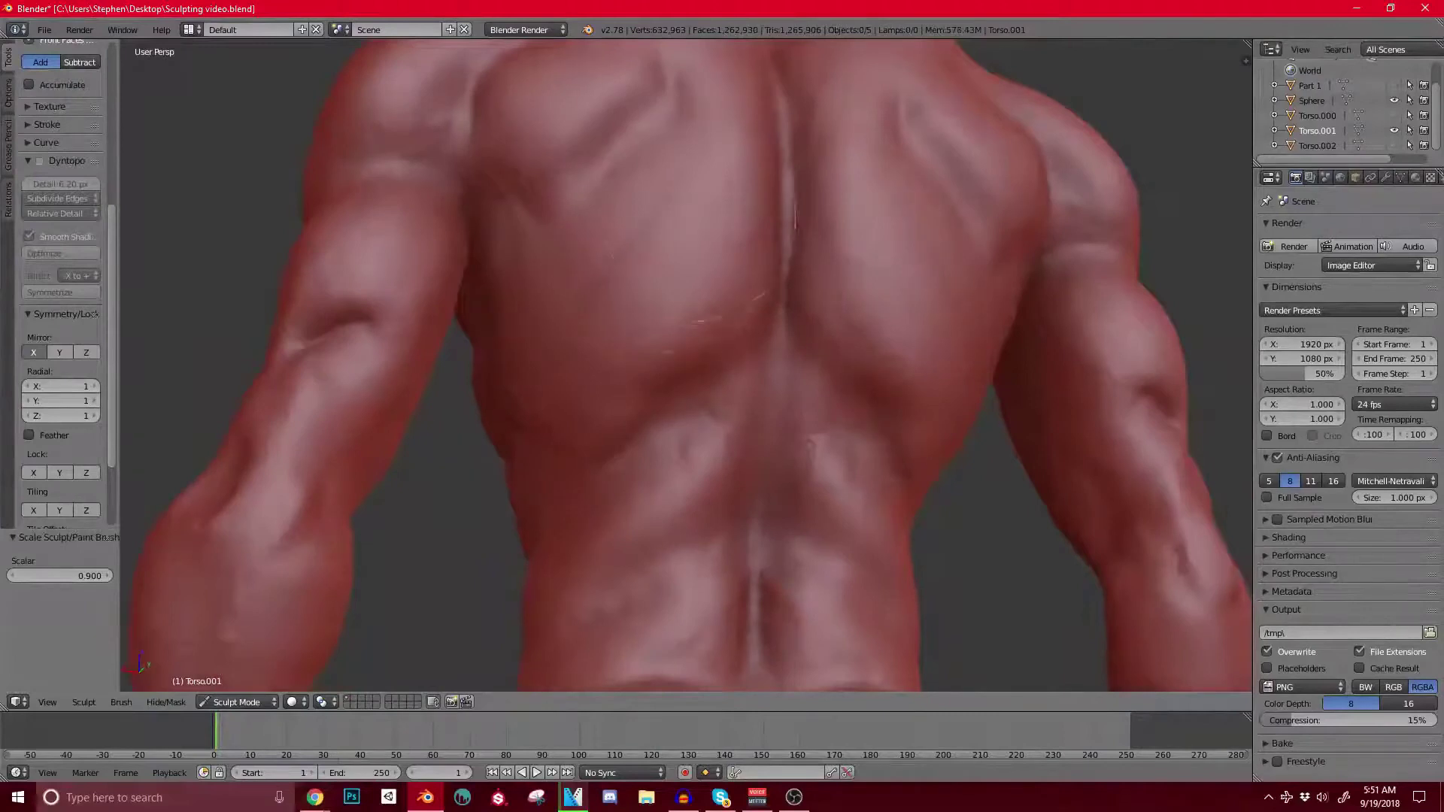
shift+middle_drag(558, 470, 577, 352)
scroll(577, 352, up, 1)
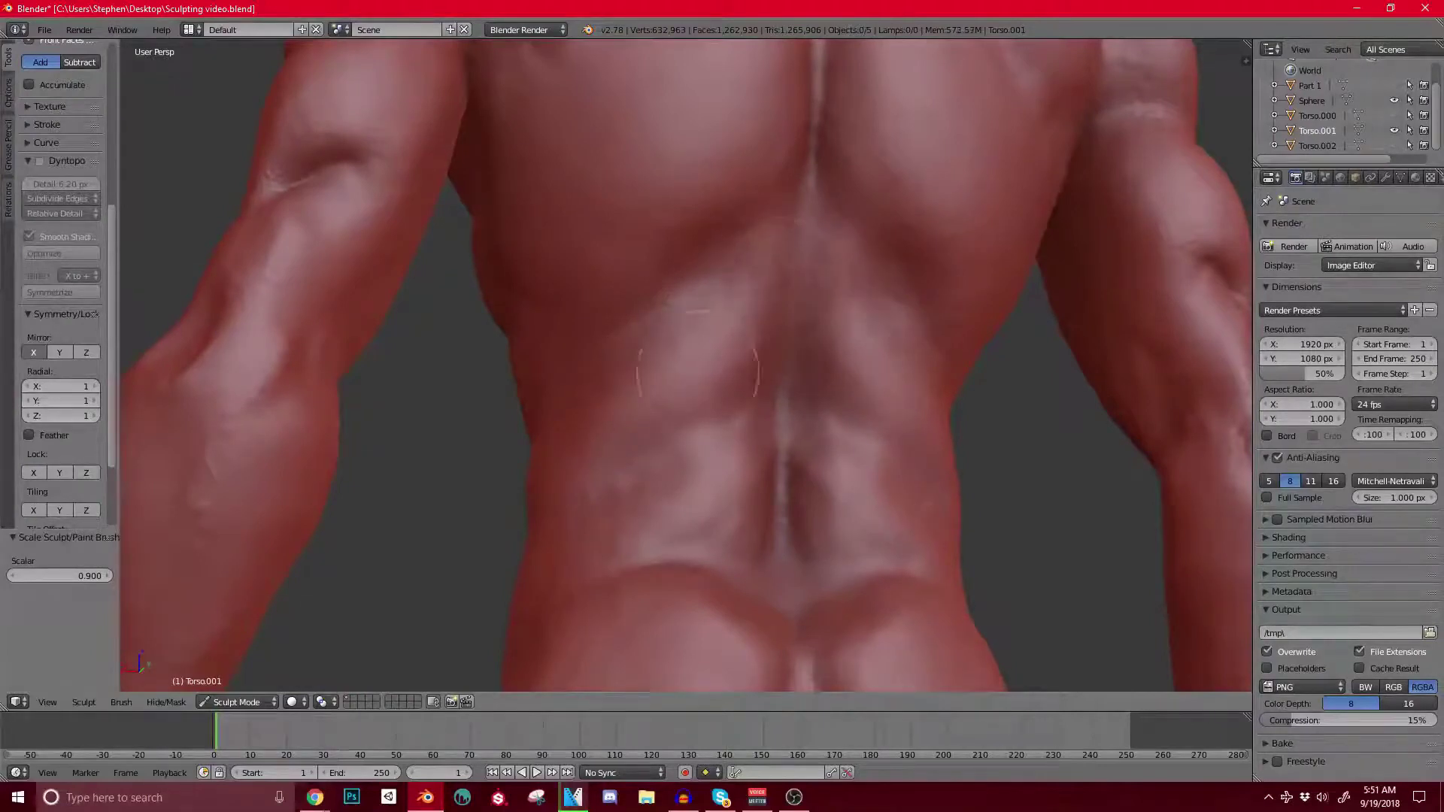
Step: Build up the lower back just above the buttocks with Clay Strips and smooth the strokes
shift+middle_drag(769, 257, 787, 112)
mouse_move(752, 301)
middle_down()
mouse_move(708, 335)
mouse_move(740, 263)
middle_up()
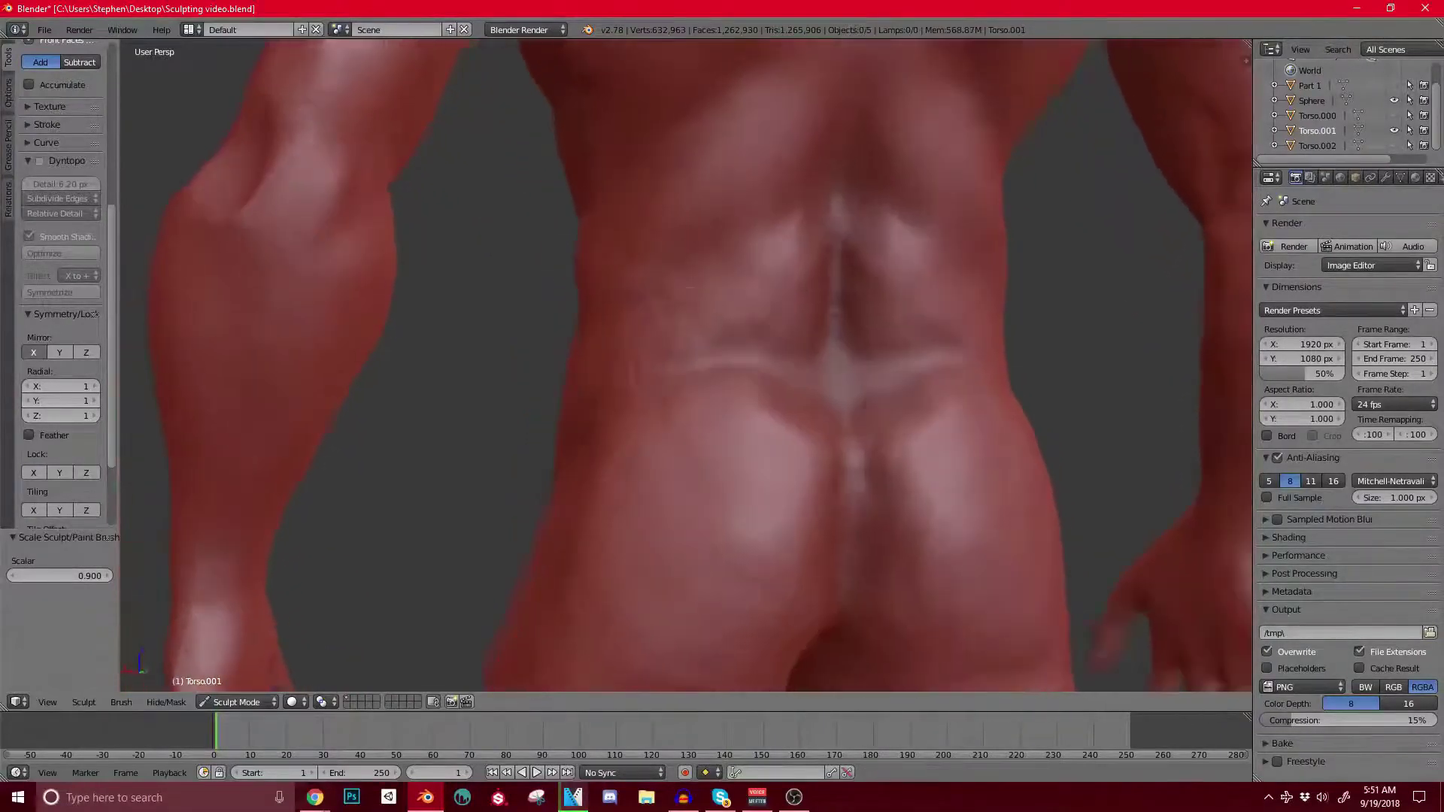
middle_drag(674, 342, 662, 316)
mouse_move(679, 369)
mouse_down()
mouse_move(699, 320)
mouse_move(737, 307)
mouse_up()
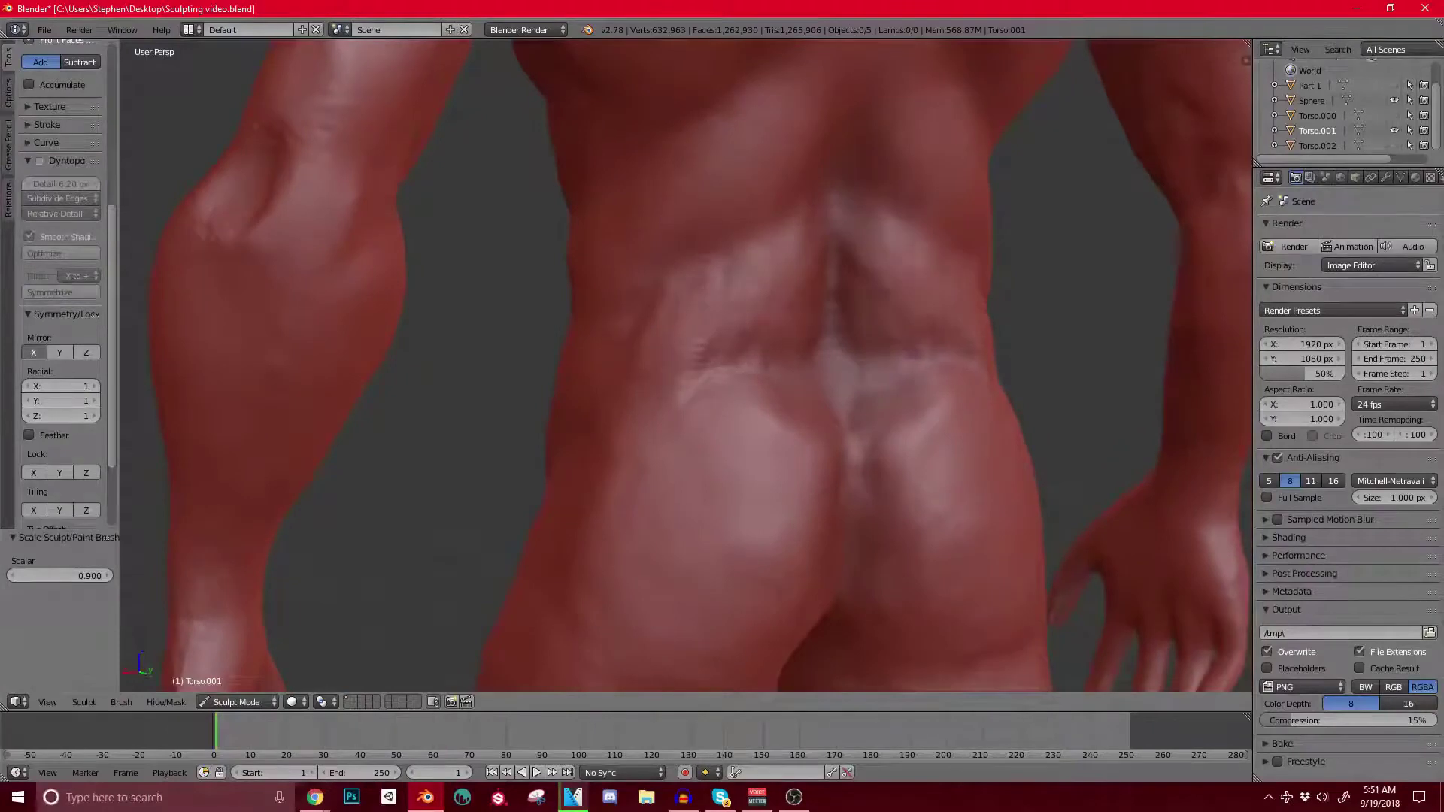
mouse_move(824, 358)
shift+mouse_down()
mouse_move(833, 279)
mouse_move(810, 343)
mouse_move(703, 342)
shift+mouse_up()
scroll(752, 364, down, 2)
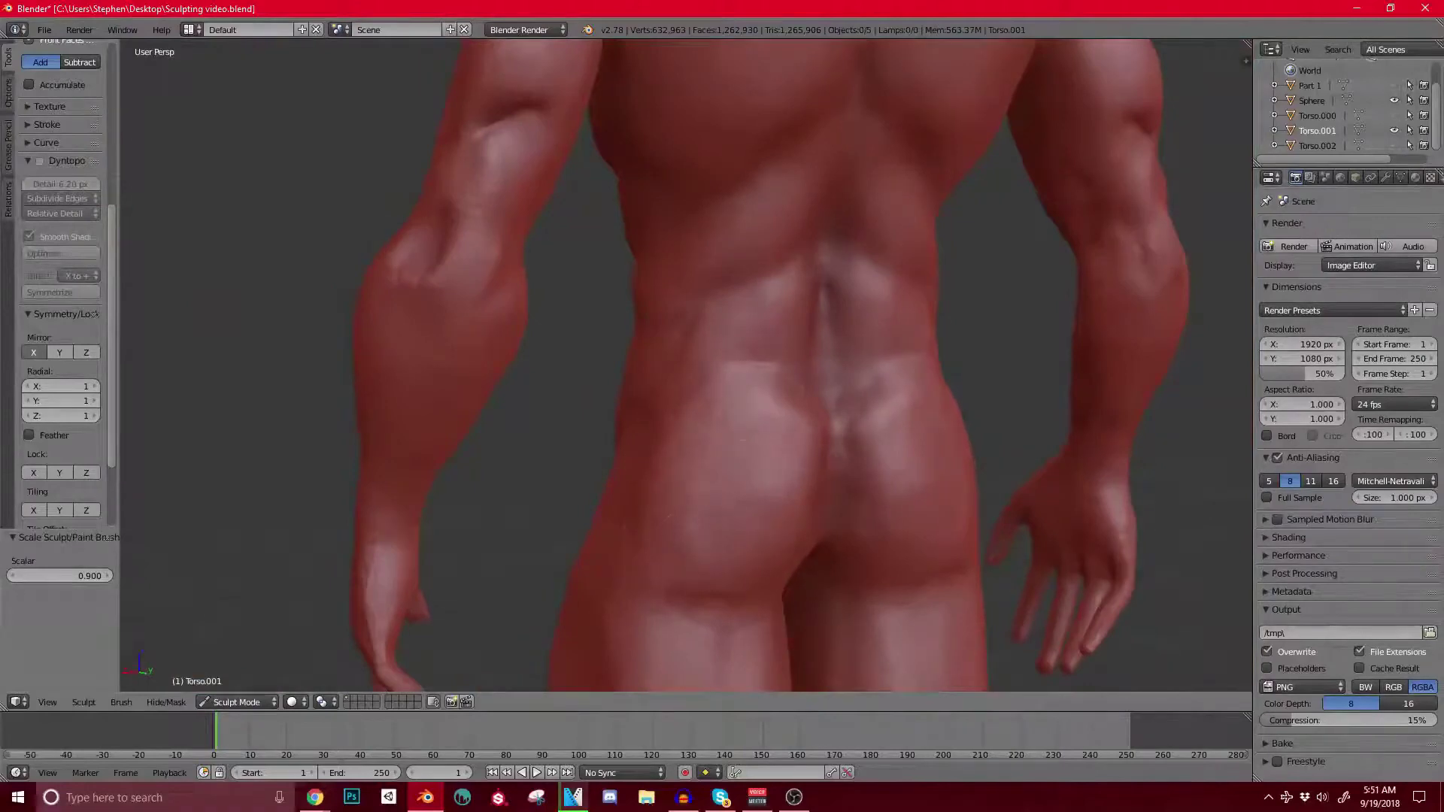
Step: Smooth the abdominal muscles from below the chest down to the navel so their edges blend together
scroll(737, 361, down, 3)
middle_drag(737, 341, 940, 353)
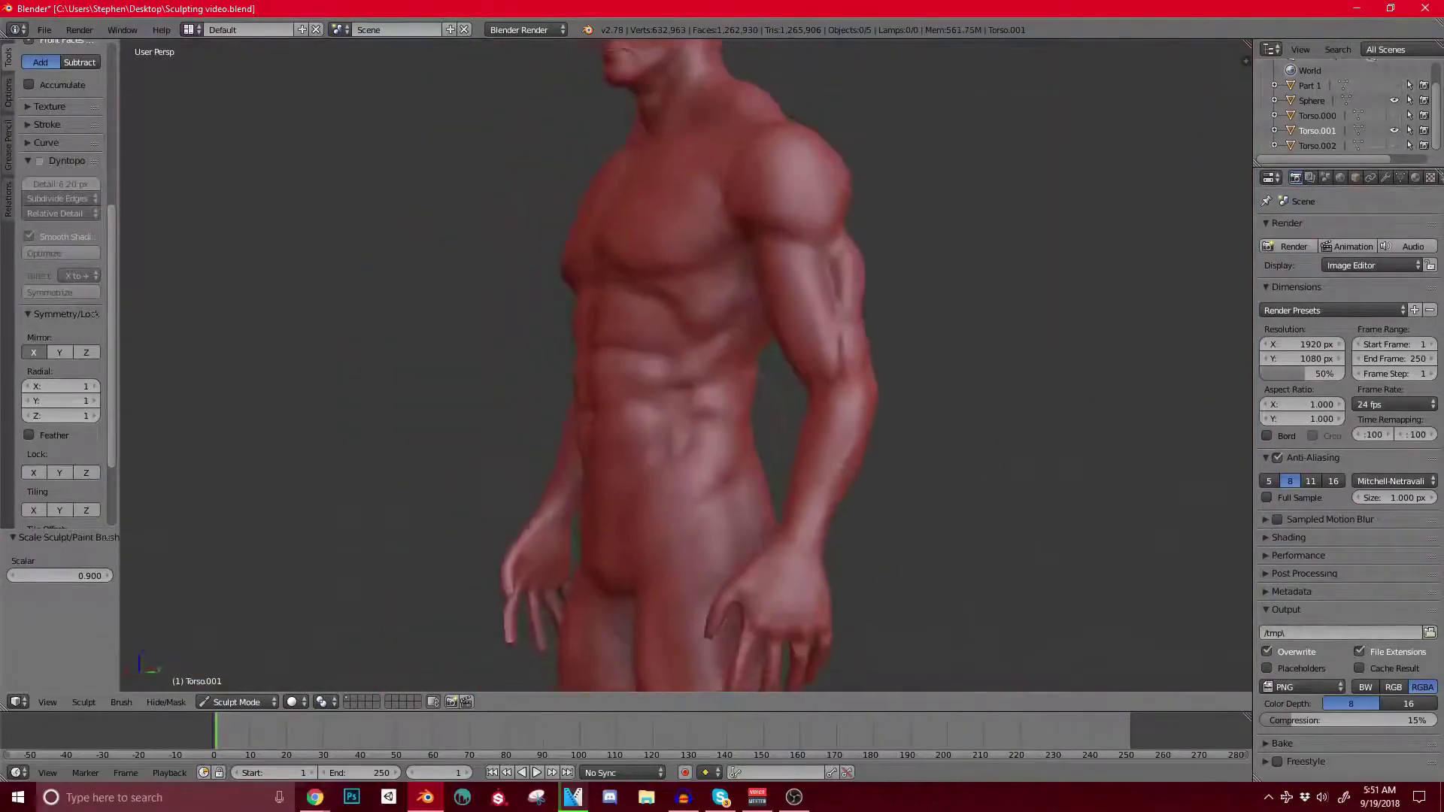
middle_drag(737, 361, 835, 365)
scroll(686, 365, up, 4)
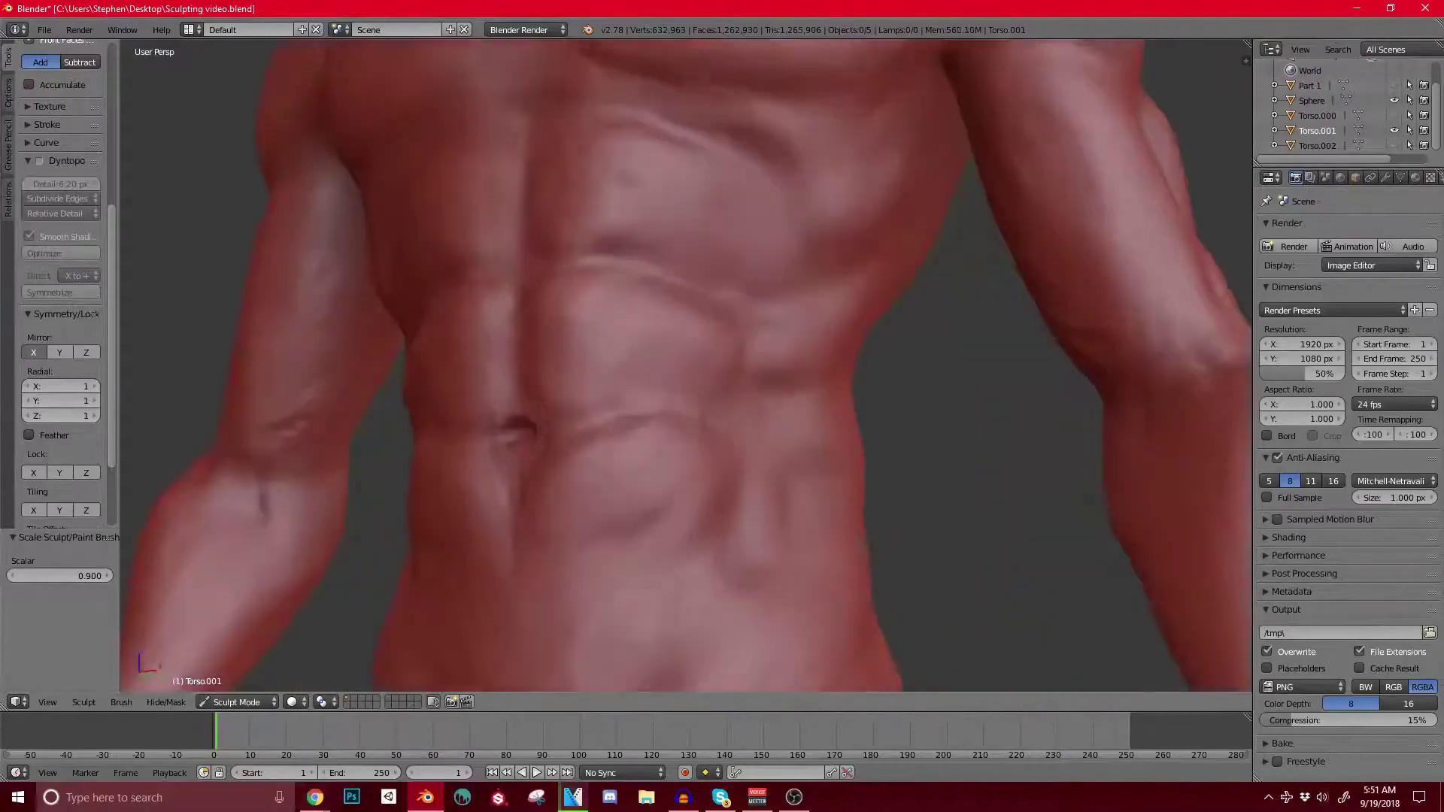
middle_drag(686, 365, 691, 406)
scroll(686, 365, up, 1)
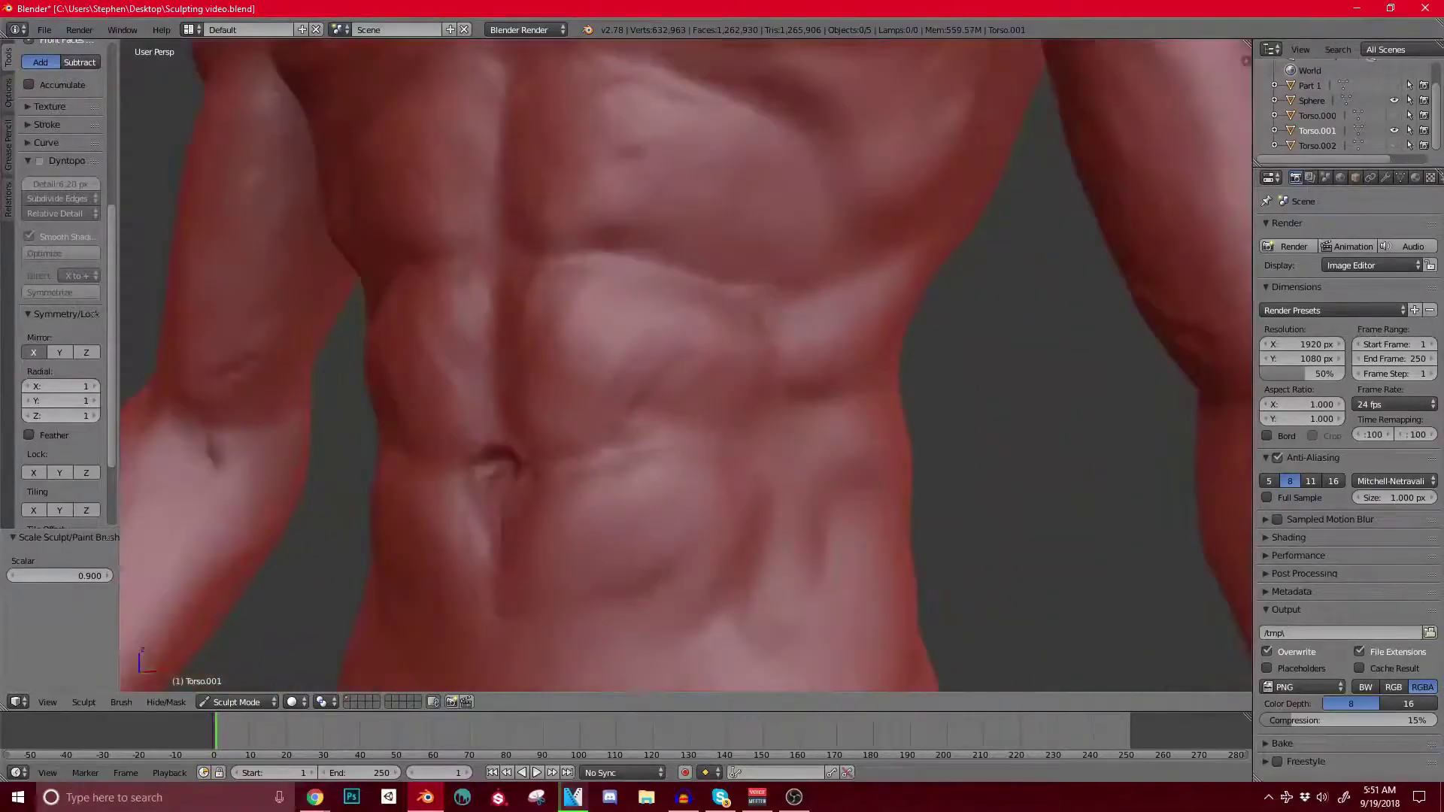
middle_drag(1053, 391, 1083, 391)
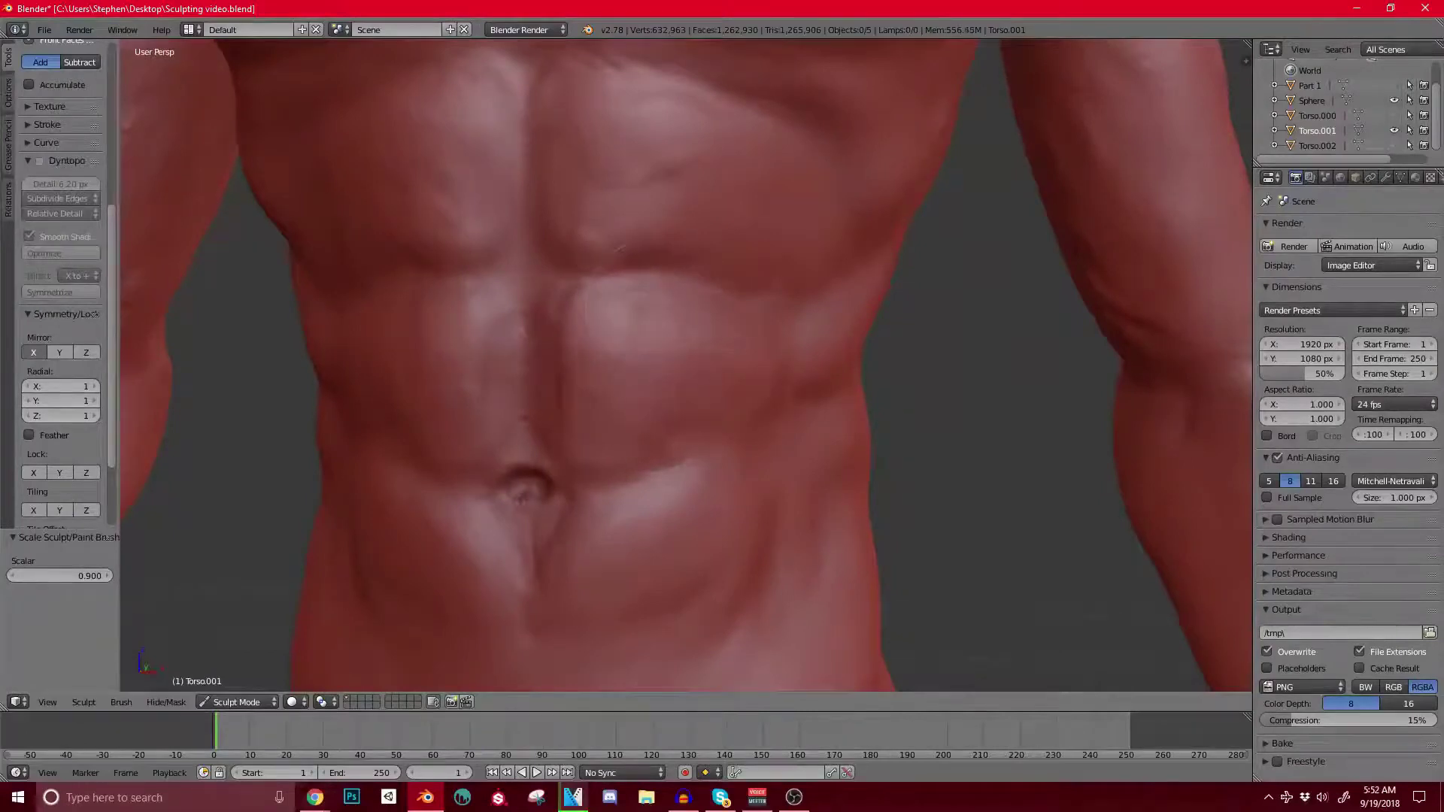
shift+middle_drag(519, 177, 531, 340)
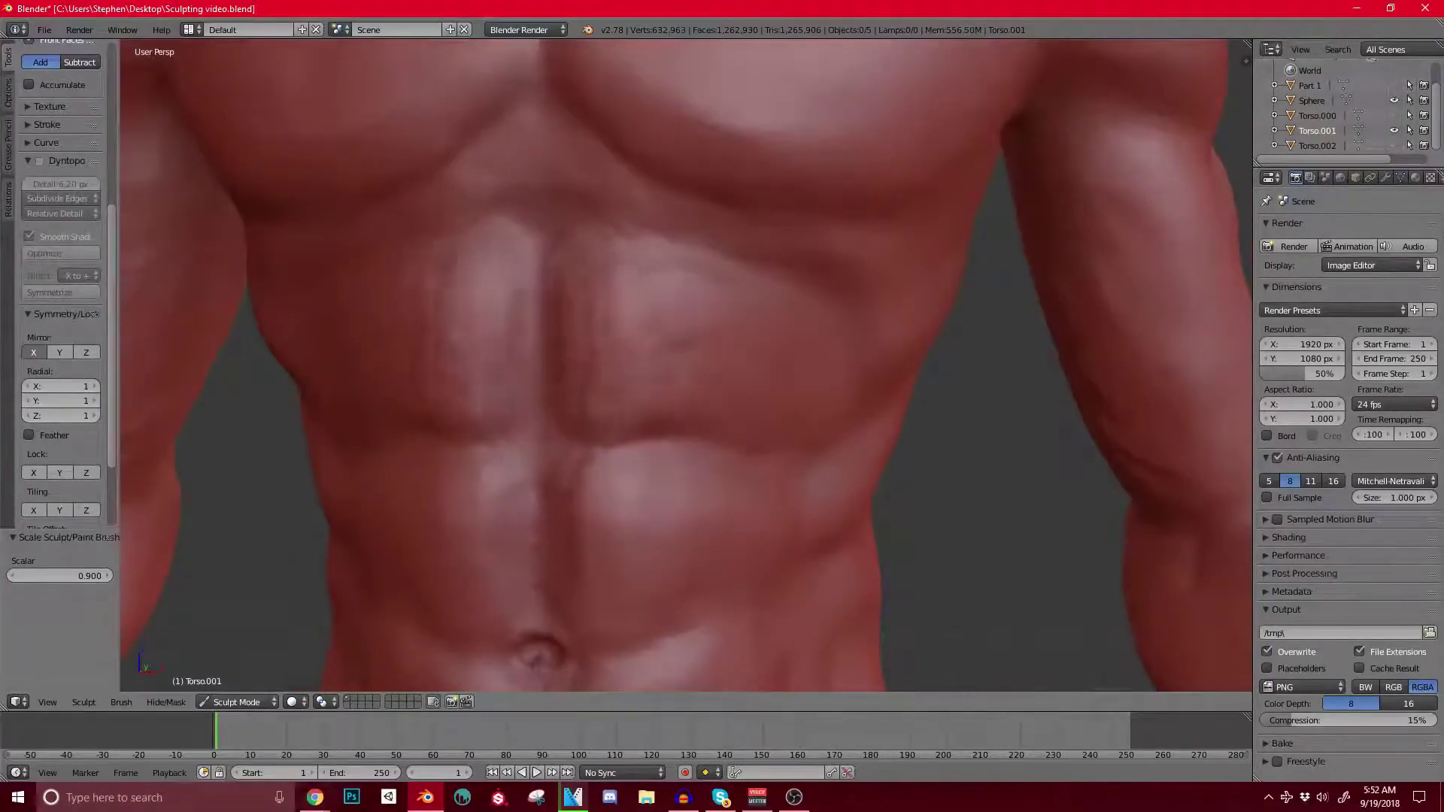
mouse_move(747, 385)
shift+mouse_down()
mouse_move(648, 372)
mouse_move(598, 262)
mouse_move(584, 412)
mouse_move(513, 555)
shift+mouse_up()
shift+middle_drag(511, 556, 557, 364)
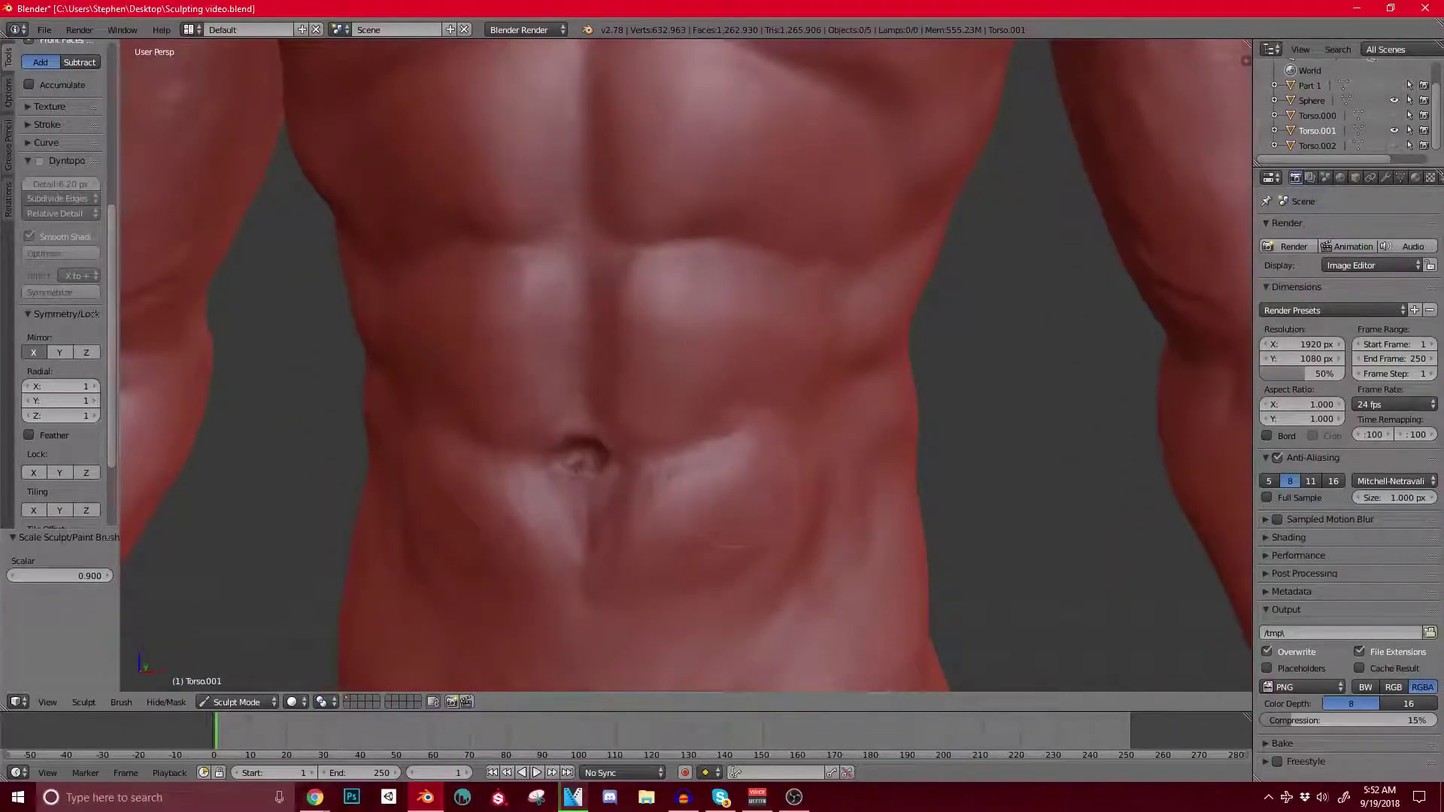
Step: Turn dynamic topology on for the torso and switch it back off
scroll(662, 549, down, 2)
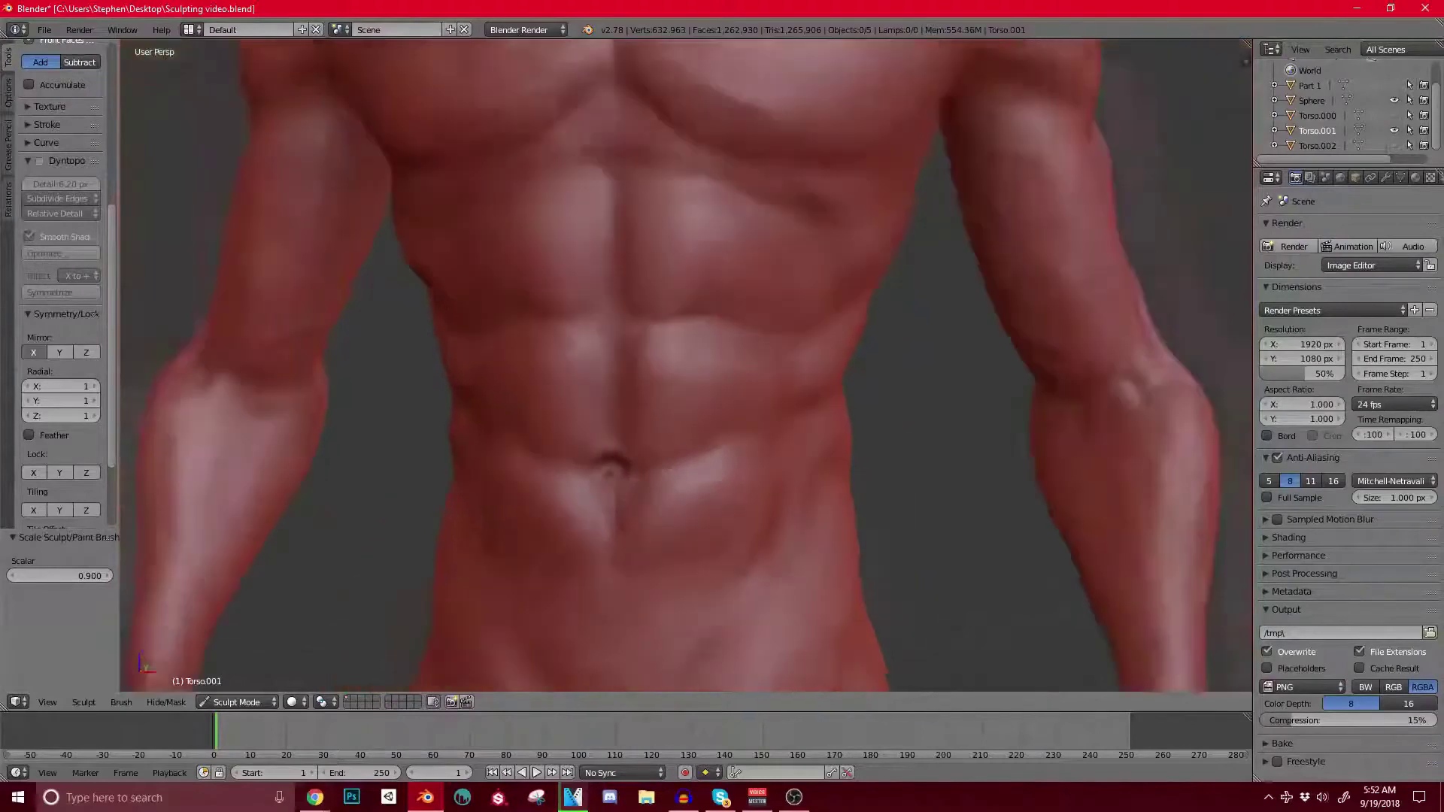
scroll(685, 365, down, 1)
middle_drag(532, 332, 596, 362)
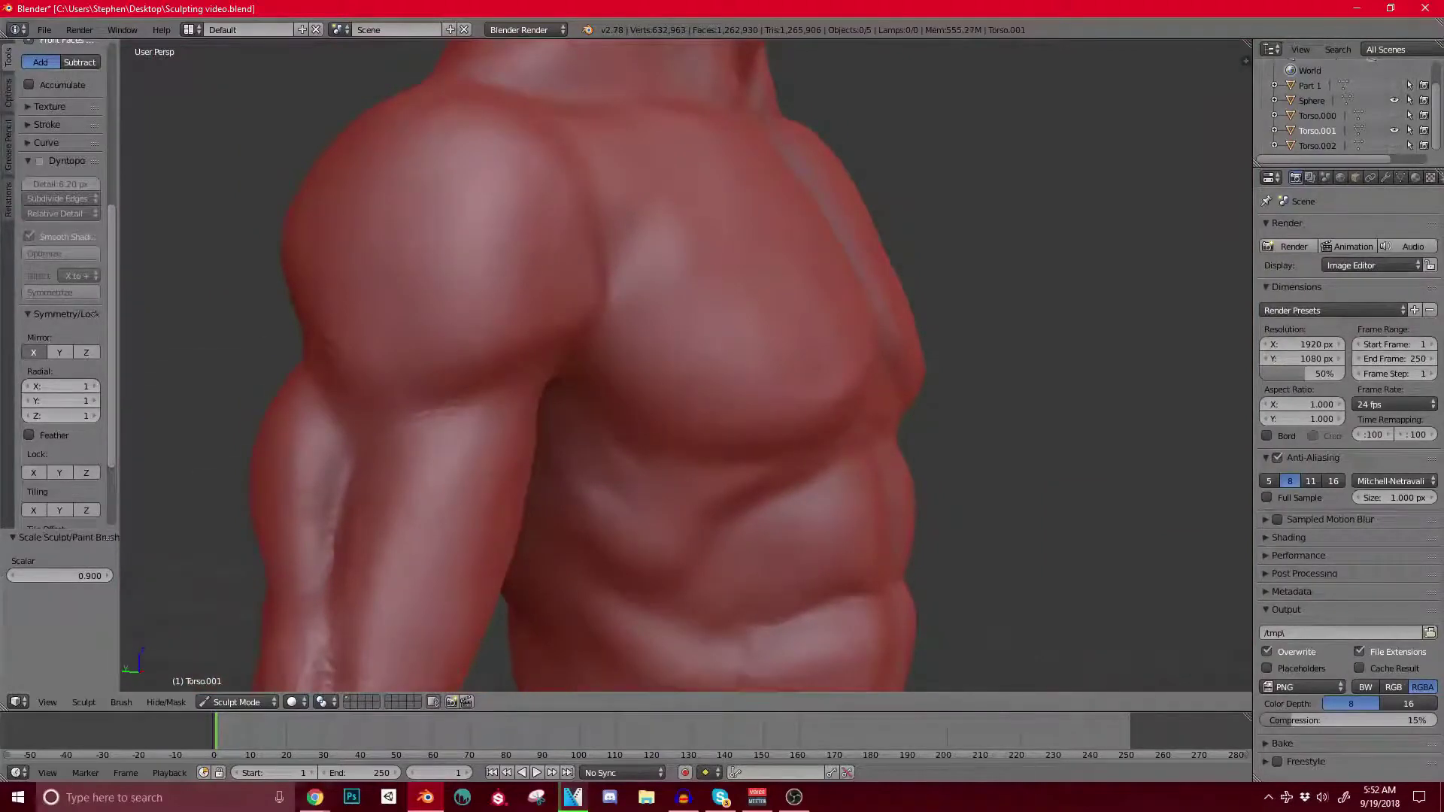
key(ctrl+d)
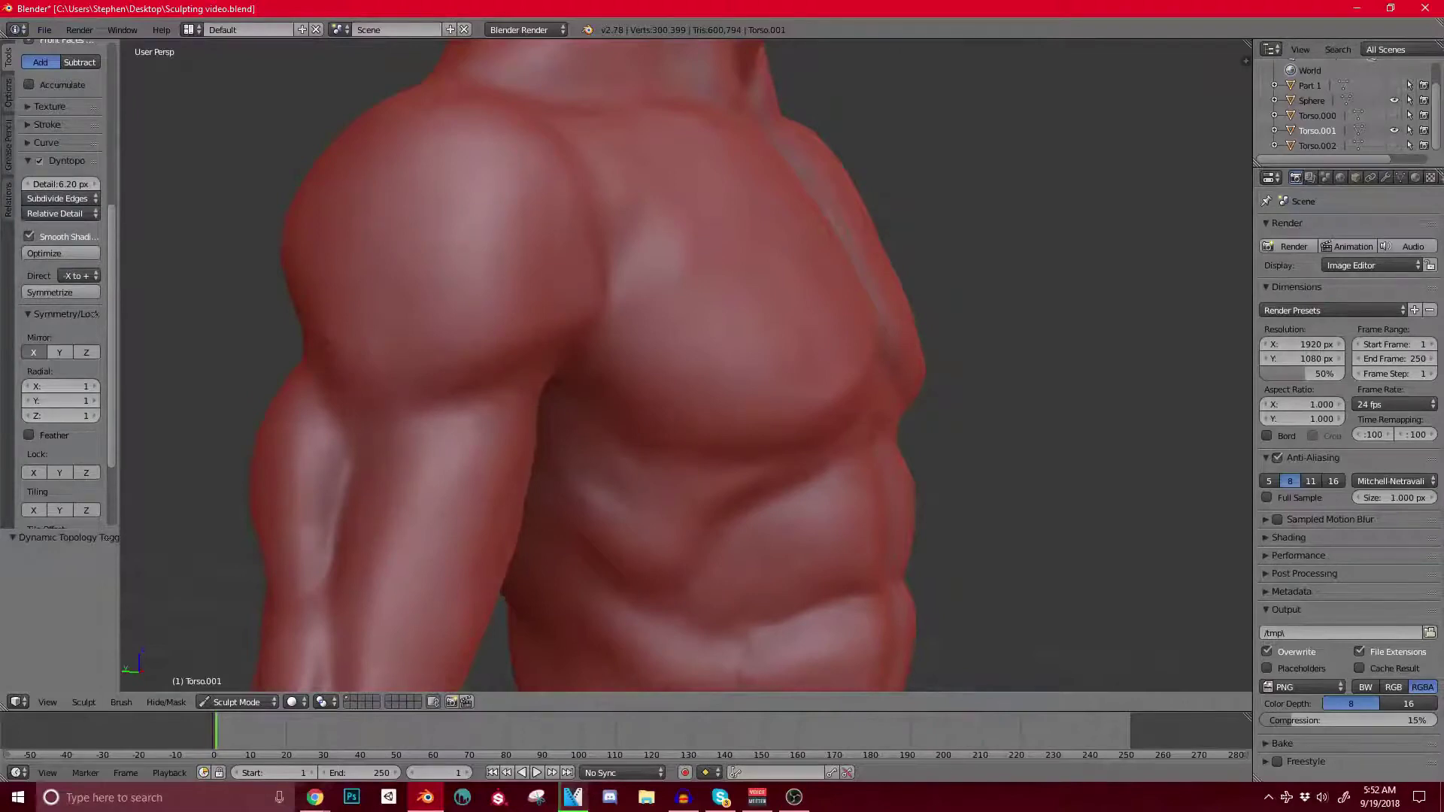
key(ctrl+d)
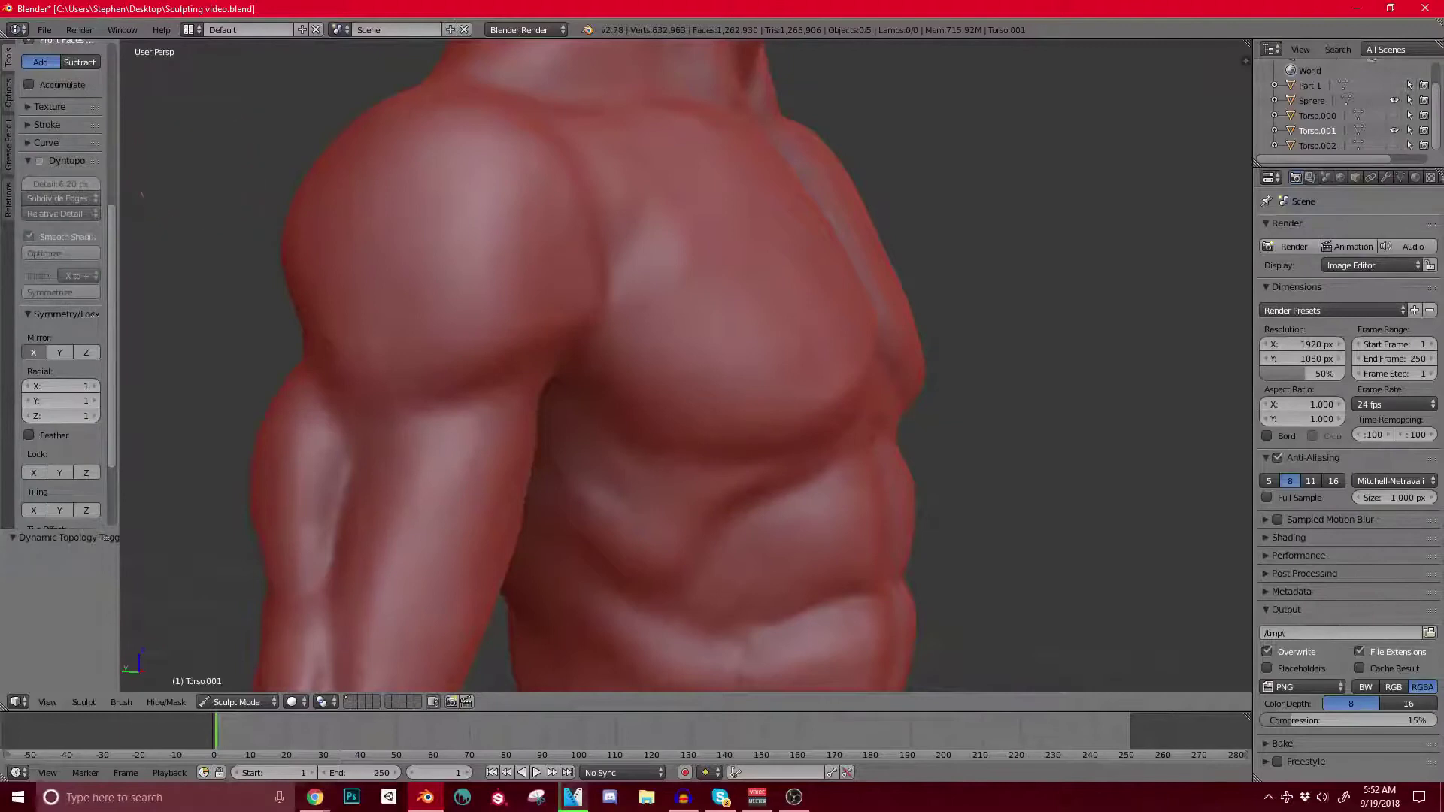
Step: Examine the whole figure from the front, then check the abdomen, navel and waist close up
middle_drag(677, 361, 628, 363)
scroll(561, 166, down, 7)
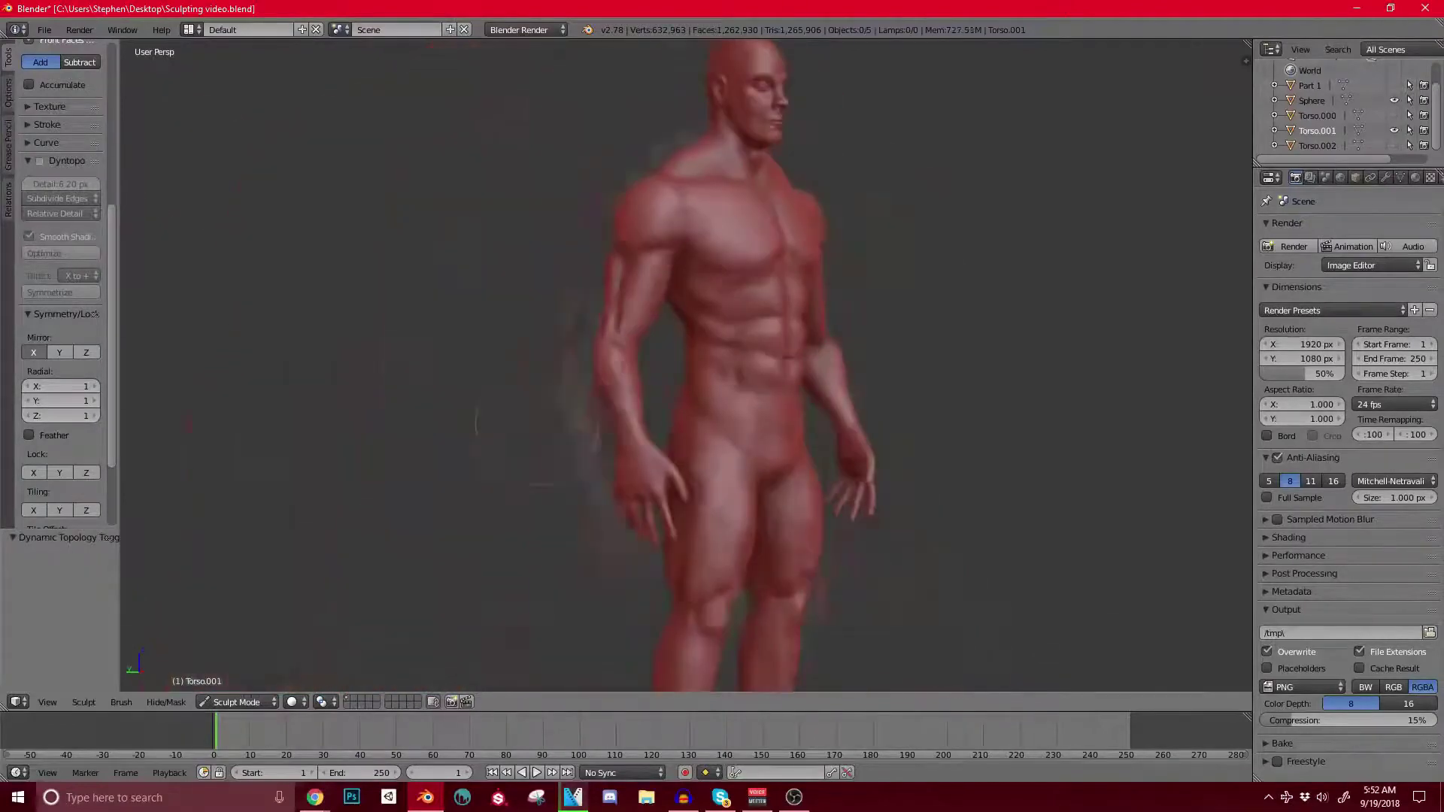
middle_drag(759, 346, 683, 350)
scroll(683, 352, up, 5)
scroll(680, 354, up, 3)
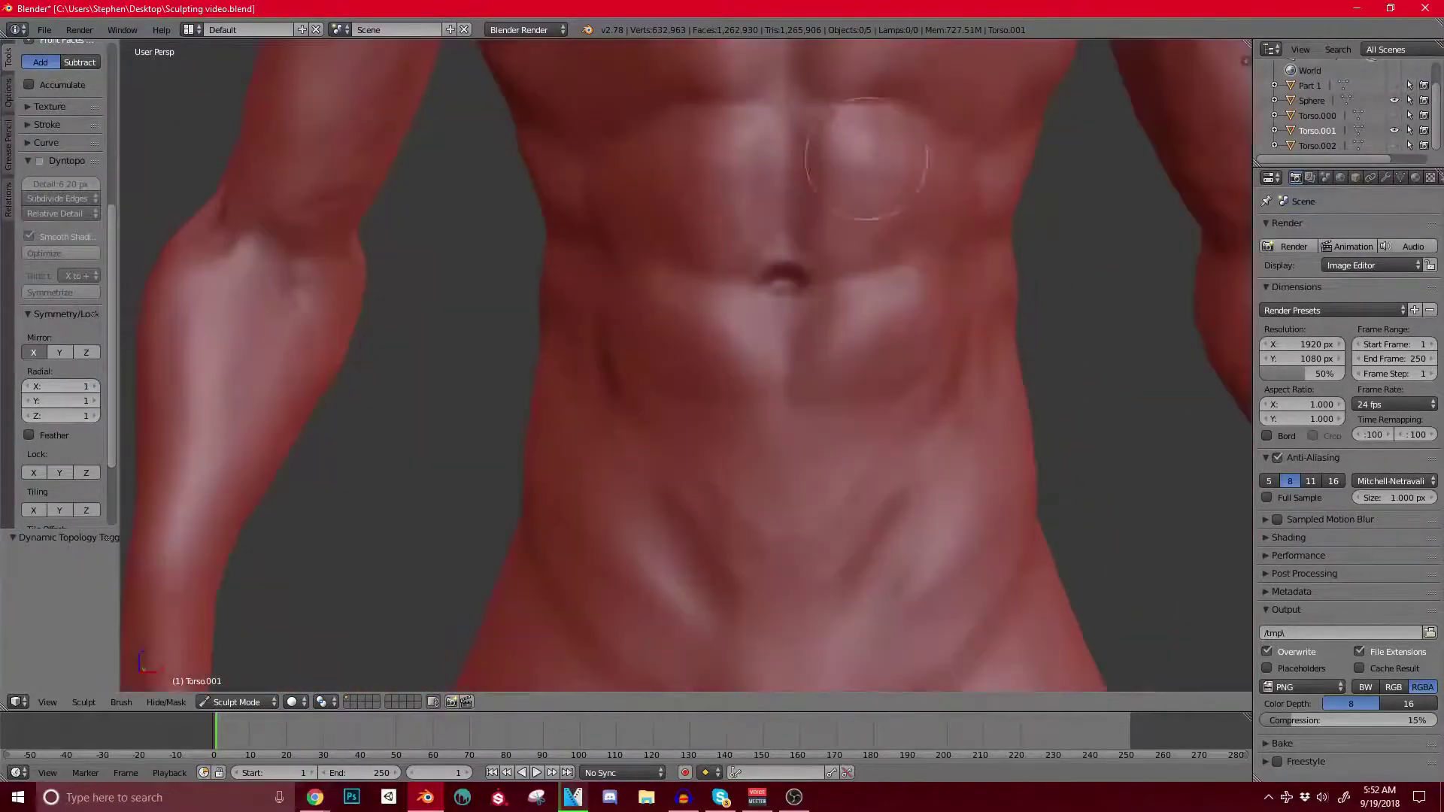
mouse_move(993, 72)
shift+middle_down()
mouse_move(902, 158)
mouse_move(756, 235)
mouse_move(667, 442)
mouse_move(889, 364)
mouse_move(843, 340)
shift+middle_up()
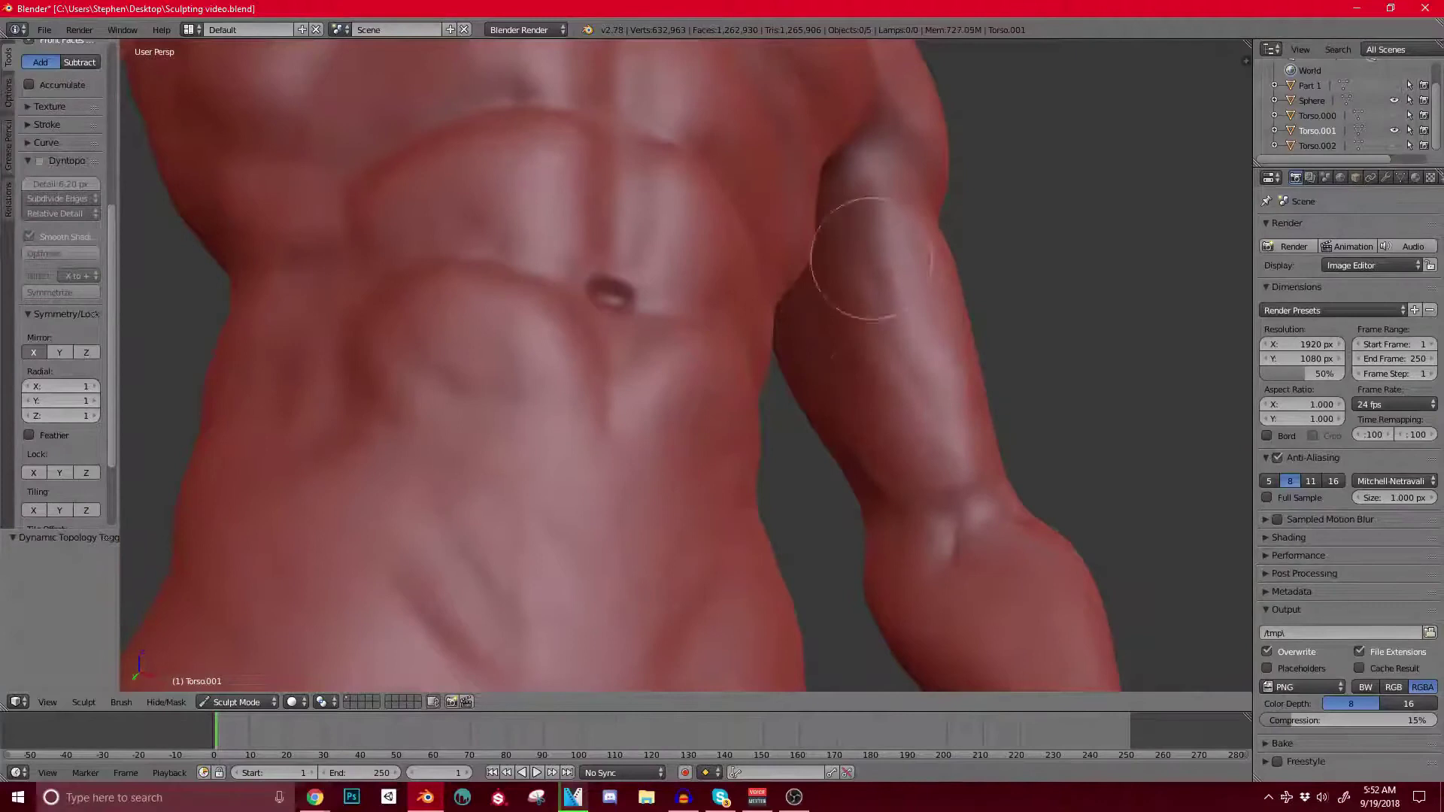
scroll(825, 251, up, 2)
middle_drag(825, 251, 724, 333)
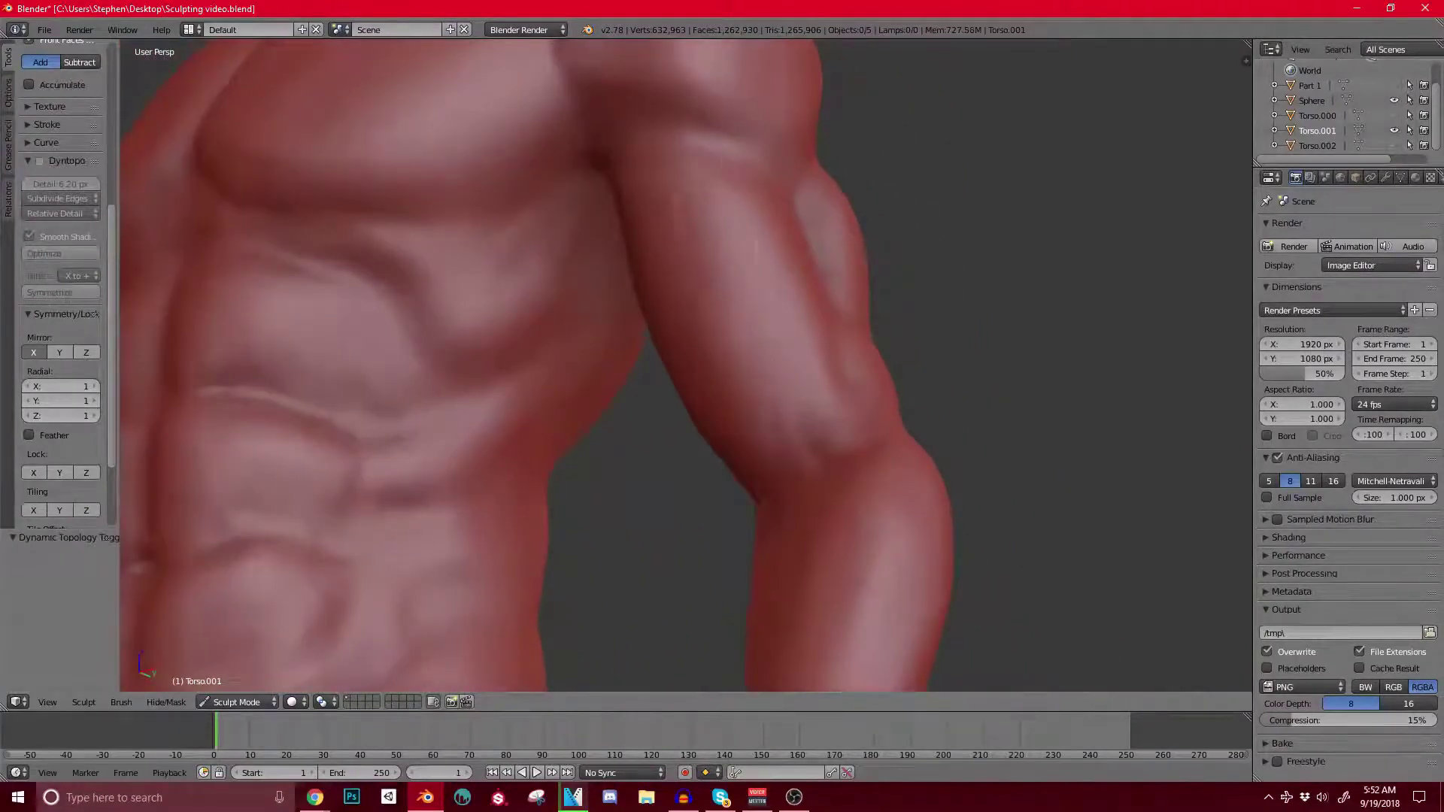
Step: Add a Clay Strips stroke across the lower front of the deltoid
shift+middle_drag(662, 143, 658, 316)
middle_drag(658, 316, 602, 410)
mouse_move(762, 395)
middle_down()
mouse_move(733, 352)
mouse_move(737, 444)
mouse_move(701, 437)
middle_up()
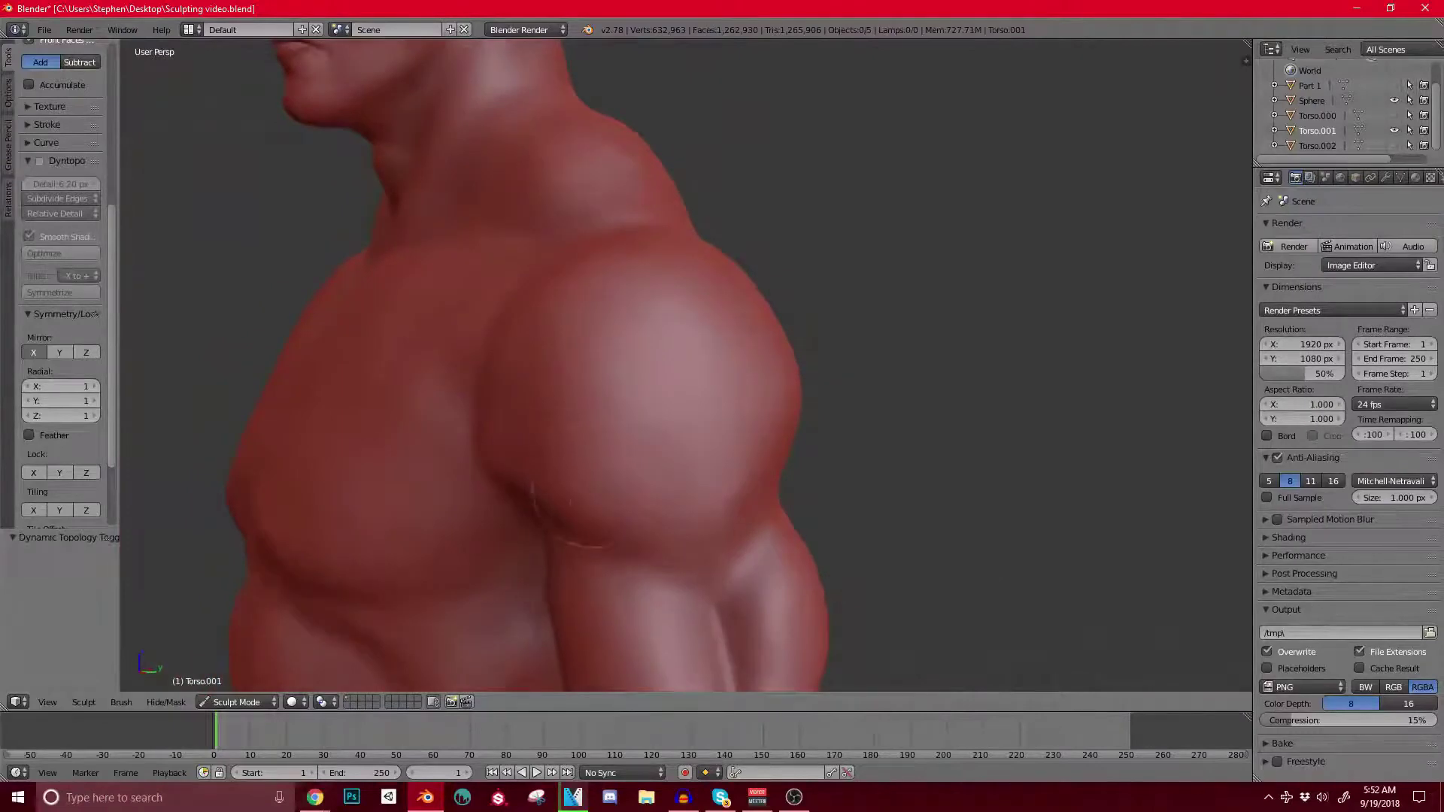
drag(618, 460, 683, 503)
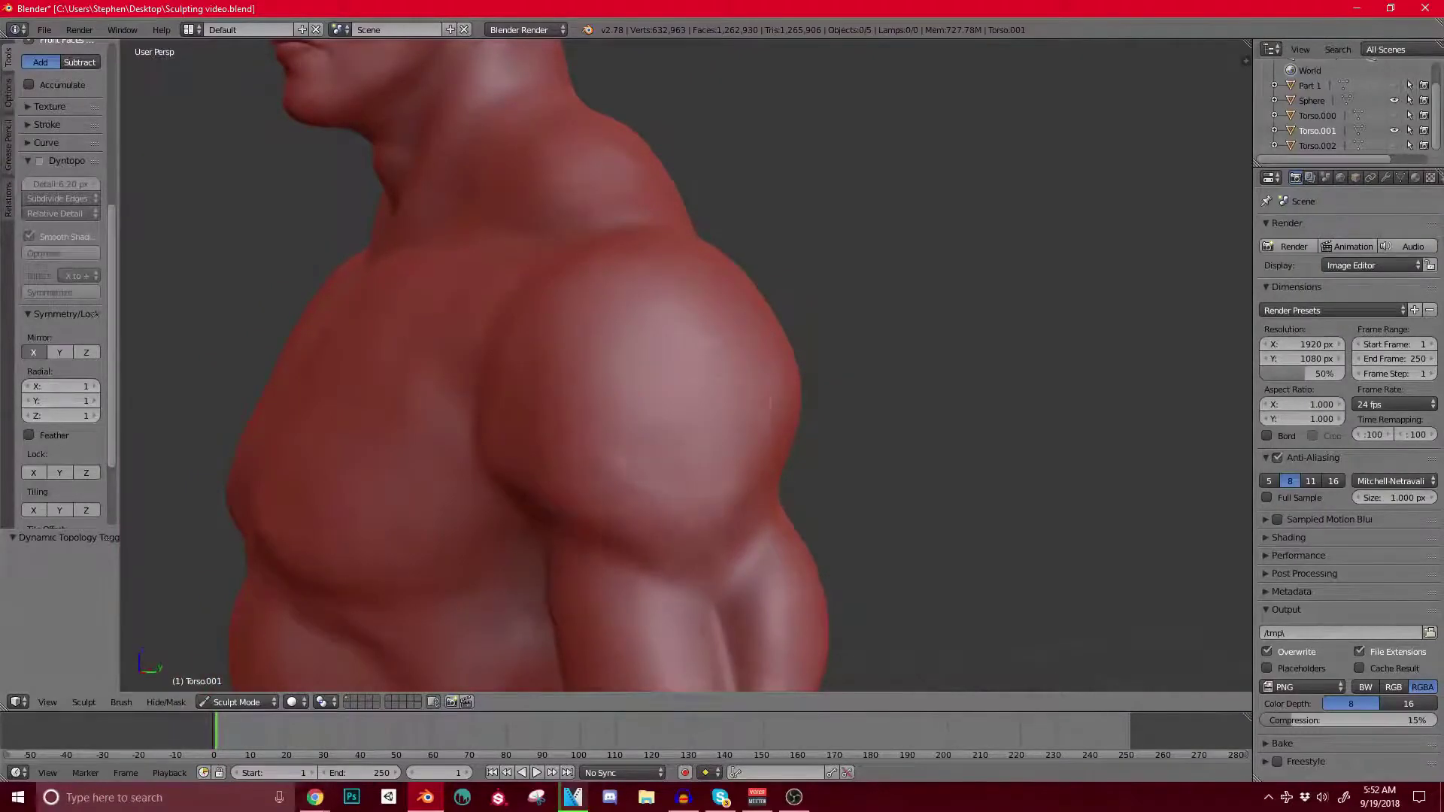
Step: Fill the diagonal hollows along the inner edges of the shoulder blades with Clay Strips strokes
middle_drag(681, 526, 707, 418)
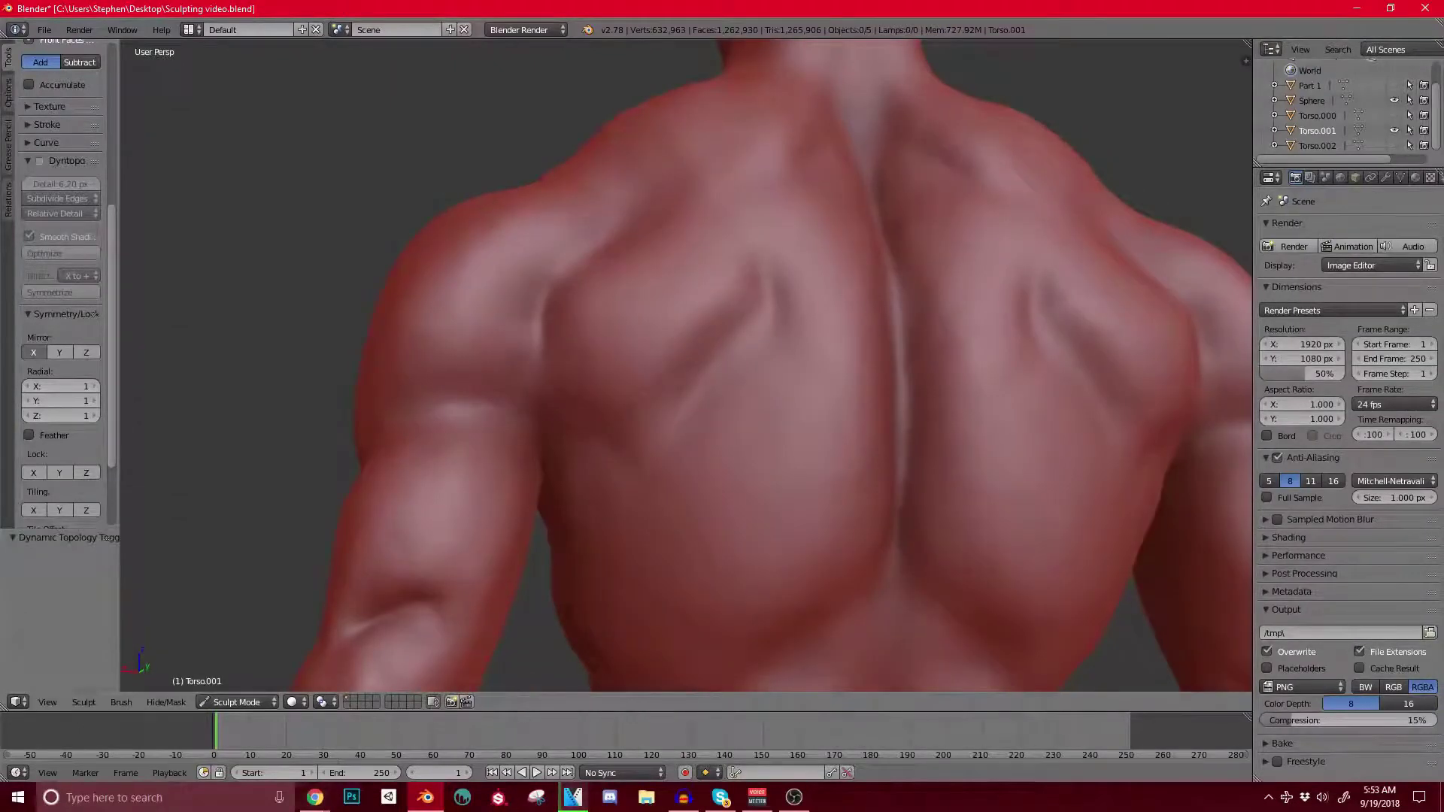
shift+middle_drag(714, 398, 686, 341)
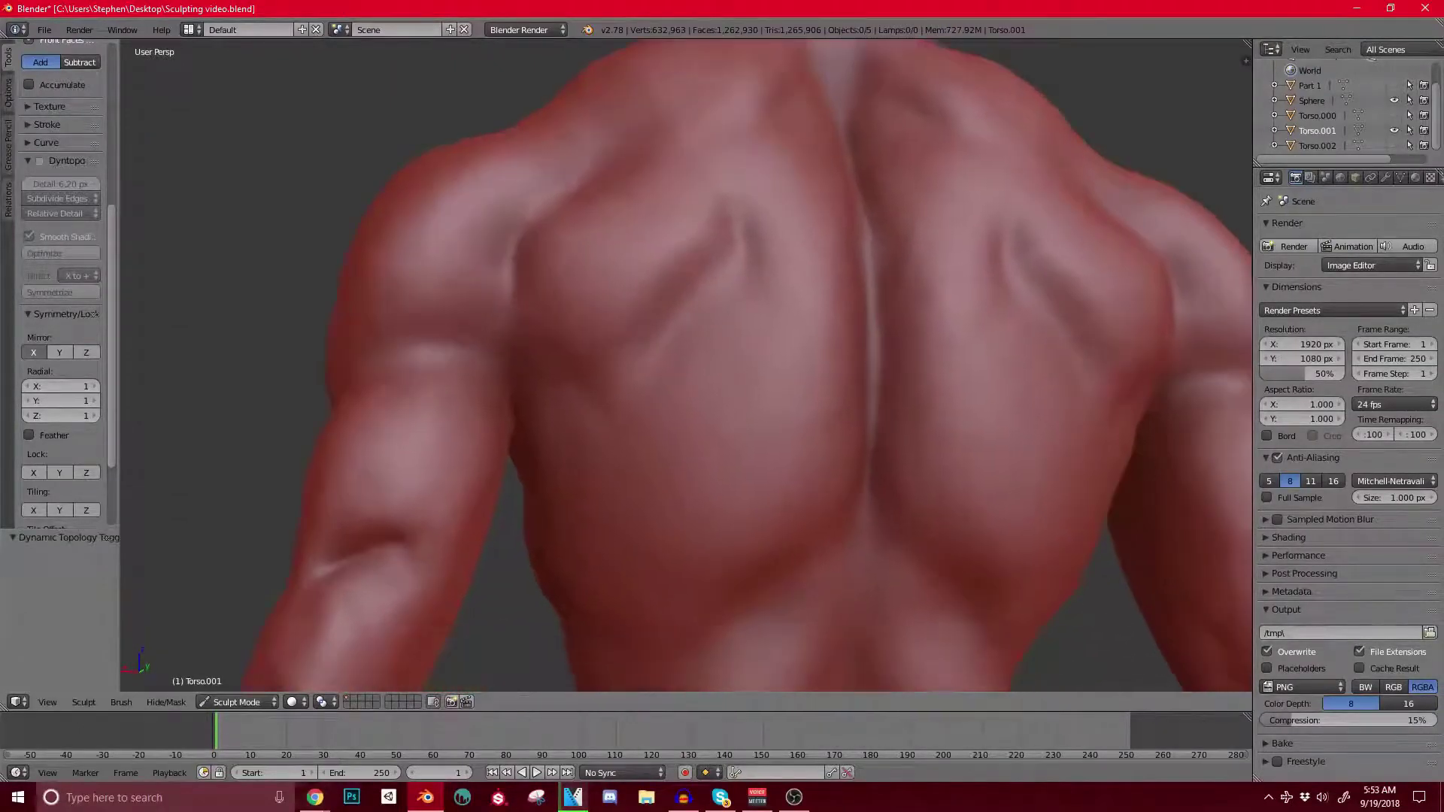
mouse_move(696, 282)
mouse_down()
mouse_move(632, 324)
mouse_move(688, 305)
mouse_move(740, 259)
mouse_move(664, 312)
mouse_up()
scroll(516, 322, down, 2)
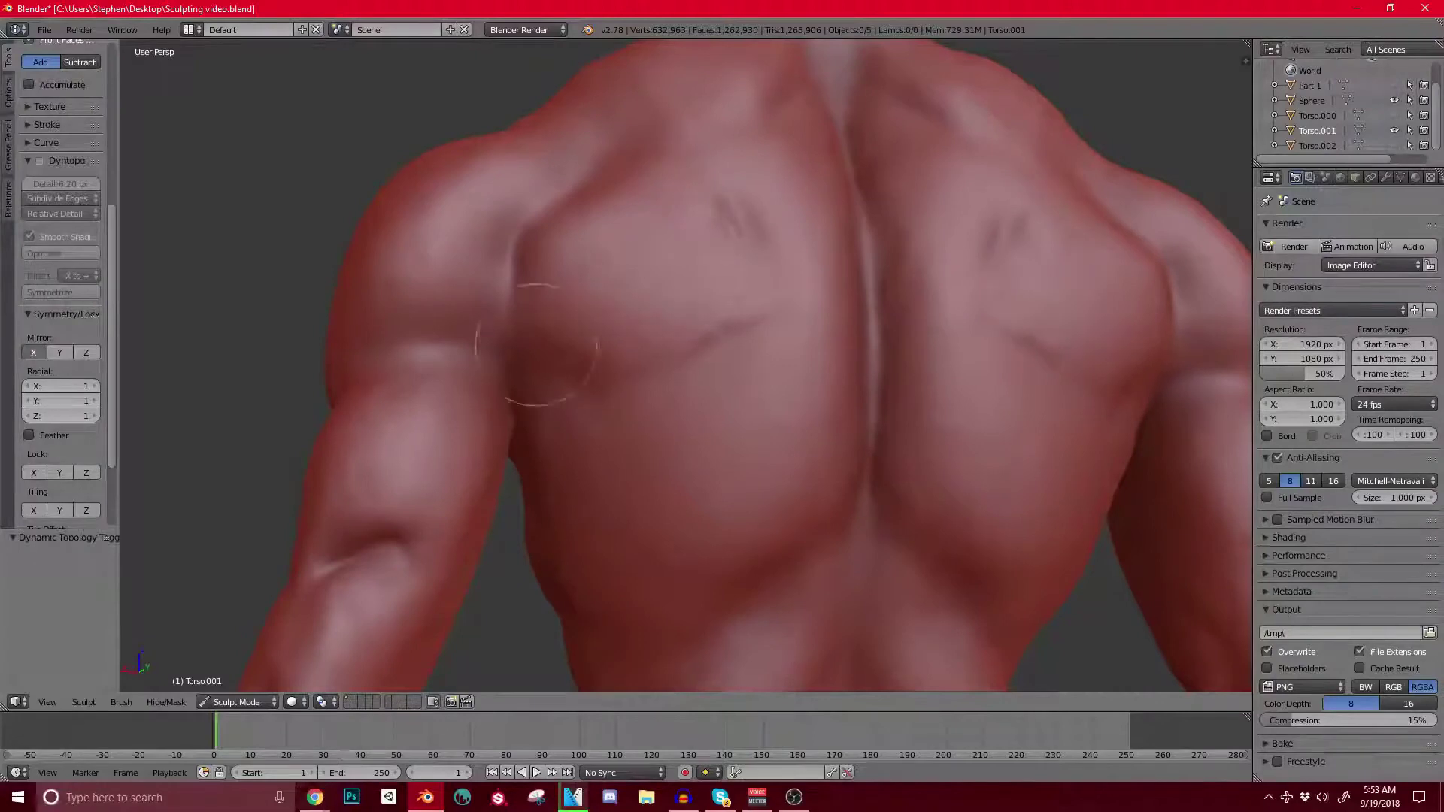
Step: Build up the back muscles below the shoulder blades and blend them into the mid back
scroll(596, 348, down, 2)
mouse_move(703, 296)
middle_down()
mouse_move(662, 301)
mouse_move(632, 357)
mouse_move(669, 376)
mouse_move(630, 337)
mouse_move(586, 439)
middle_up()
scroll(677, 301, up, 1)
scroll(601, 436, up, 1)
drag(602, 369, 590, 458)
mouse_move(575, 410)
mouse_down()
mouse_move(591, 443)
mouse_move(562, 429)
mouse_move(619, 477)
mouse_move(634, 432)
mouse_move(615, 463)
mouse_move(590, 421)
mouse_move(643, 481)
mouse_move(651, 436)
mouse_up()
middle_drag(601, 412, 624, 410)
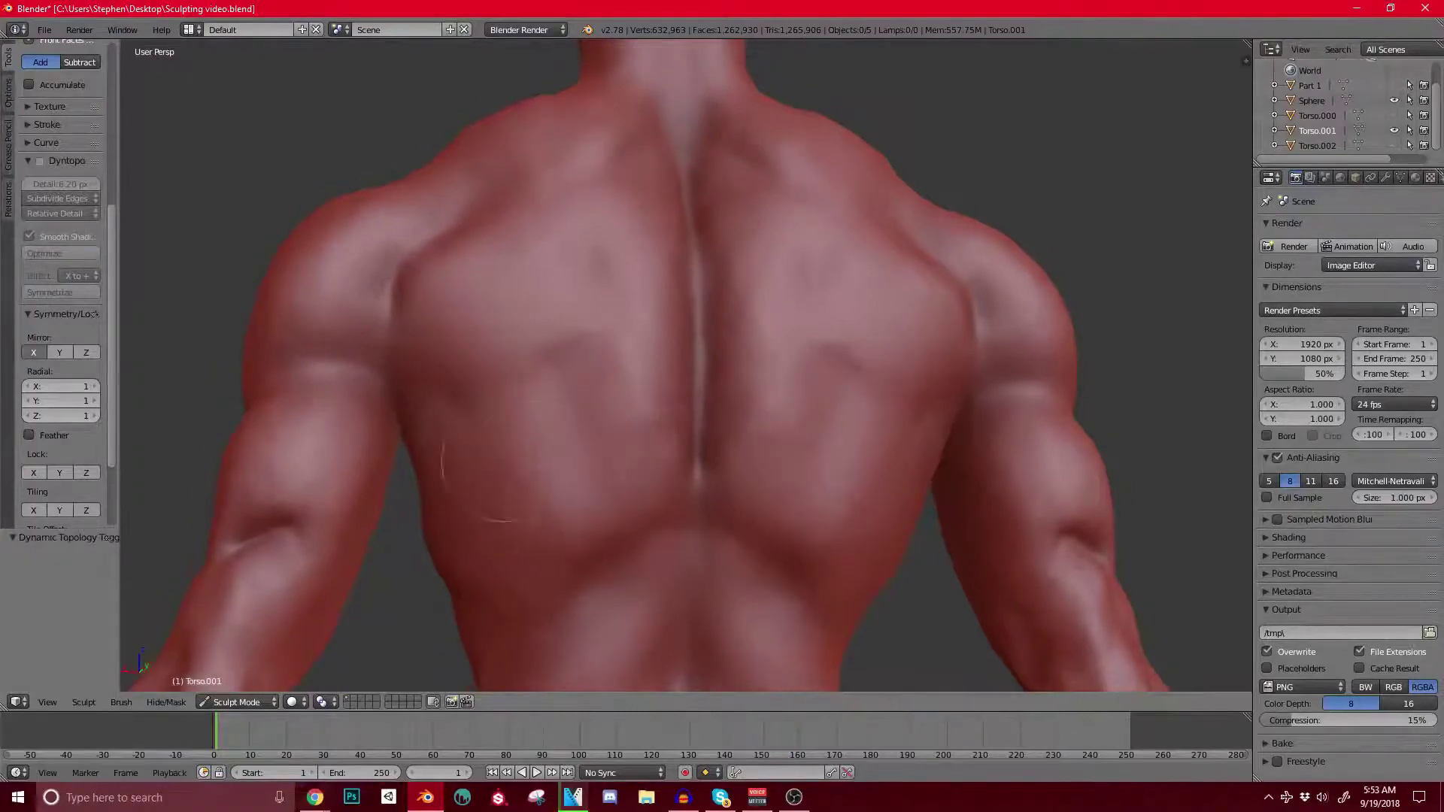
Step: Examine the back, shoulders and neck, then the face from the side and front, especially the eyes and brow
middle_drag(506, 461, 530, 457)
middle_drag(662, 428, 598, 444)
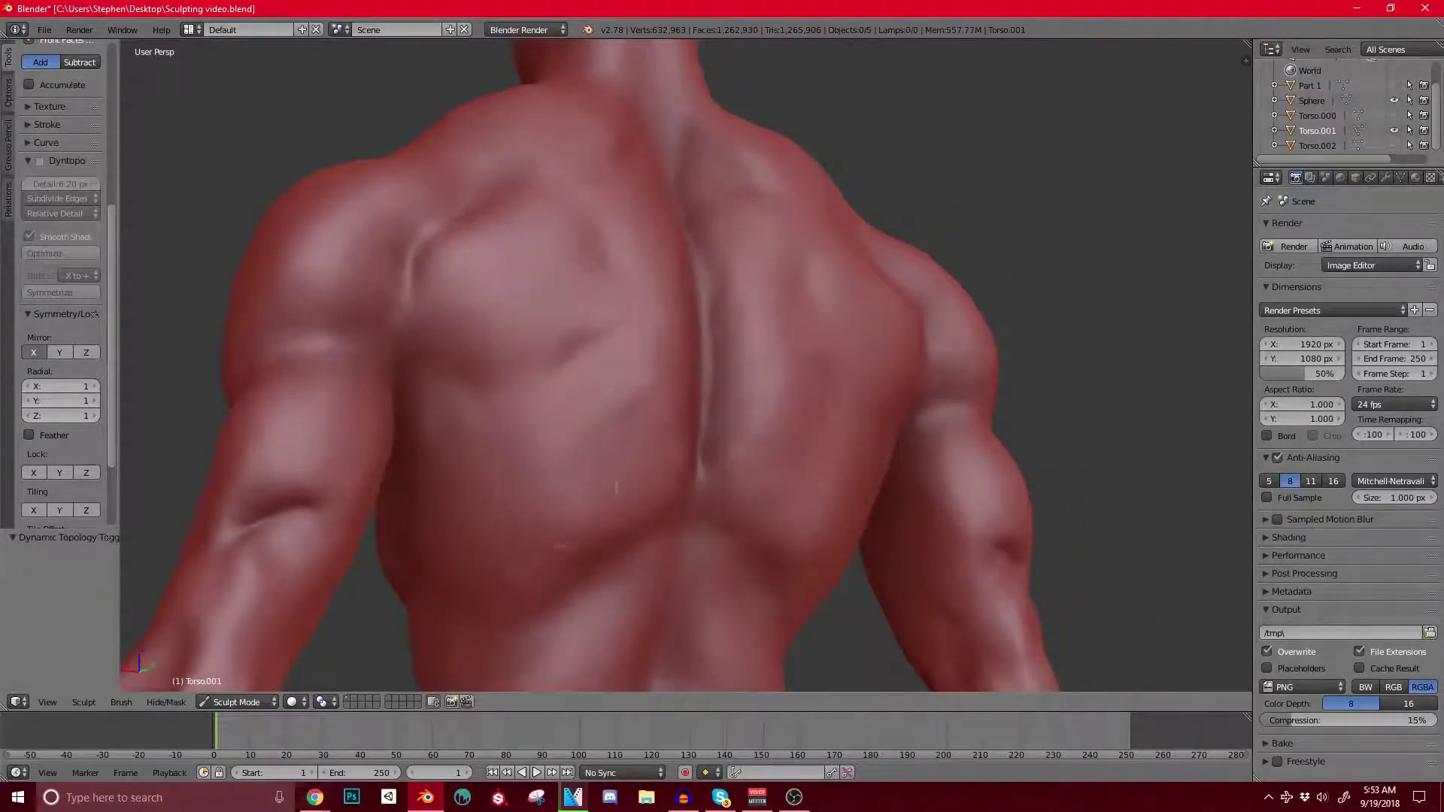
middle_drag(624, 376, 748, 384)
middle_drag(466, 376, 587, 377)
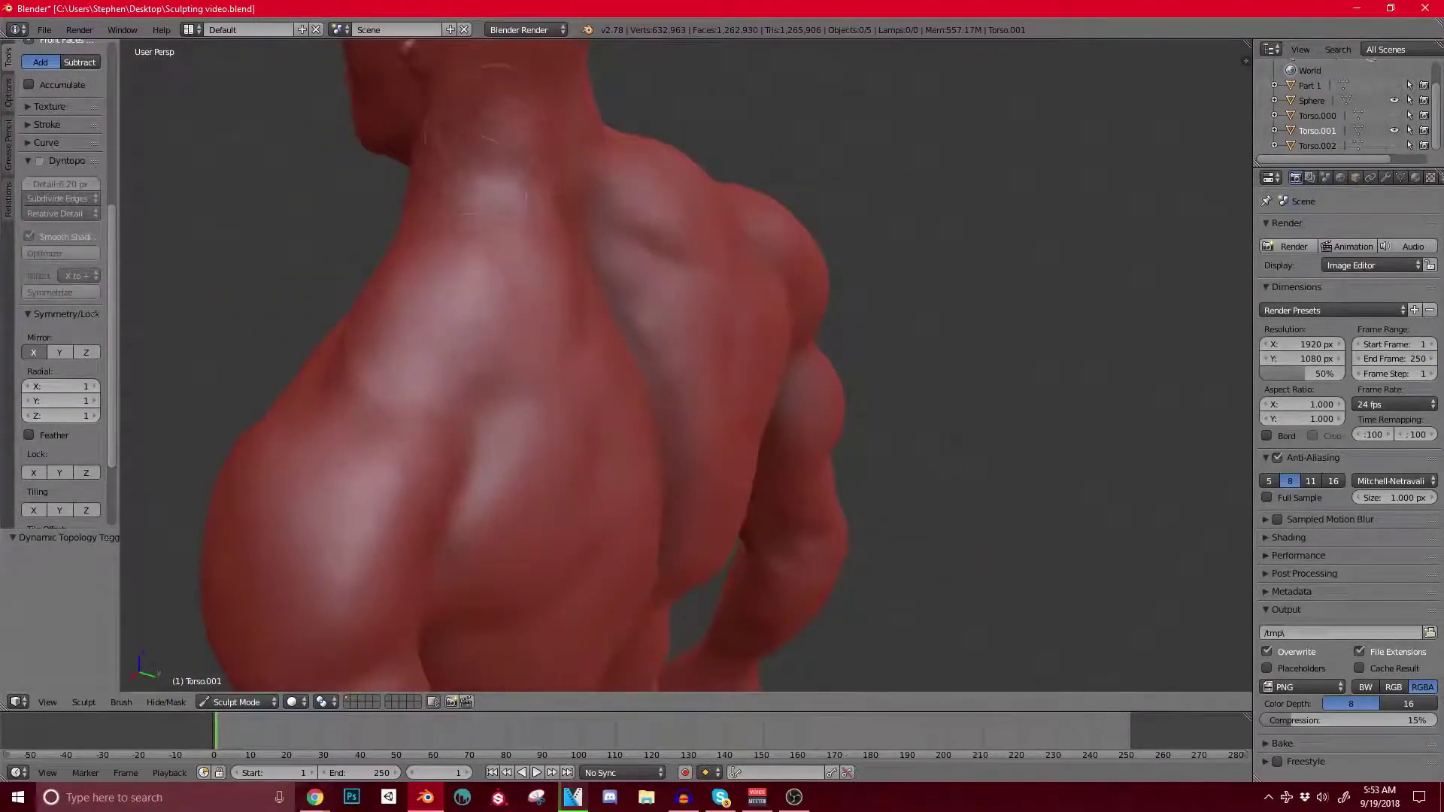
mouse_move(467, 128)
middle_down()
mouse_move(662, 132)
mouse_move(534, 177)
mouse_move(628, 323)
middle_up()
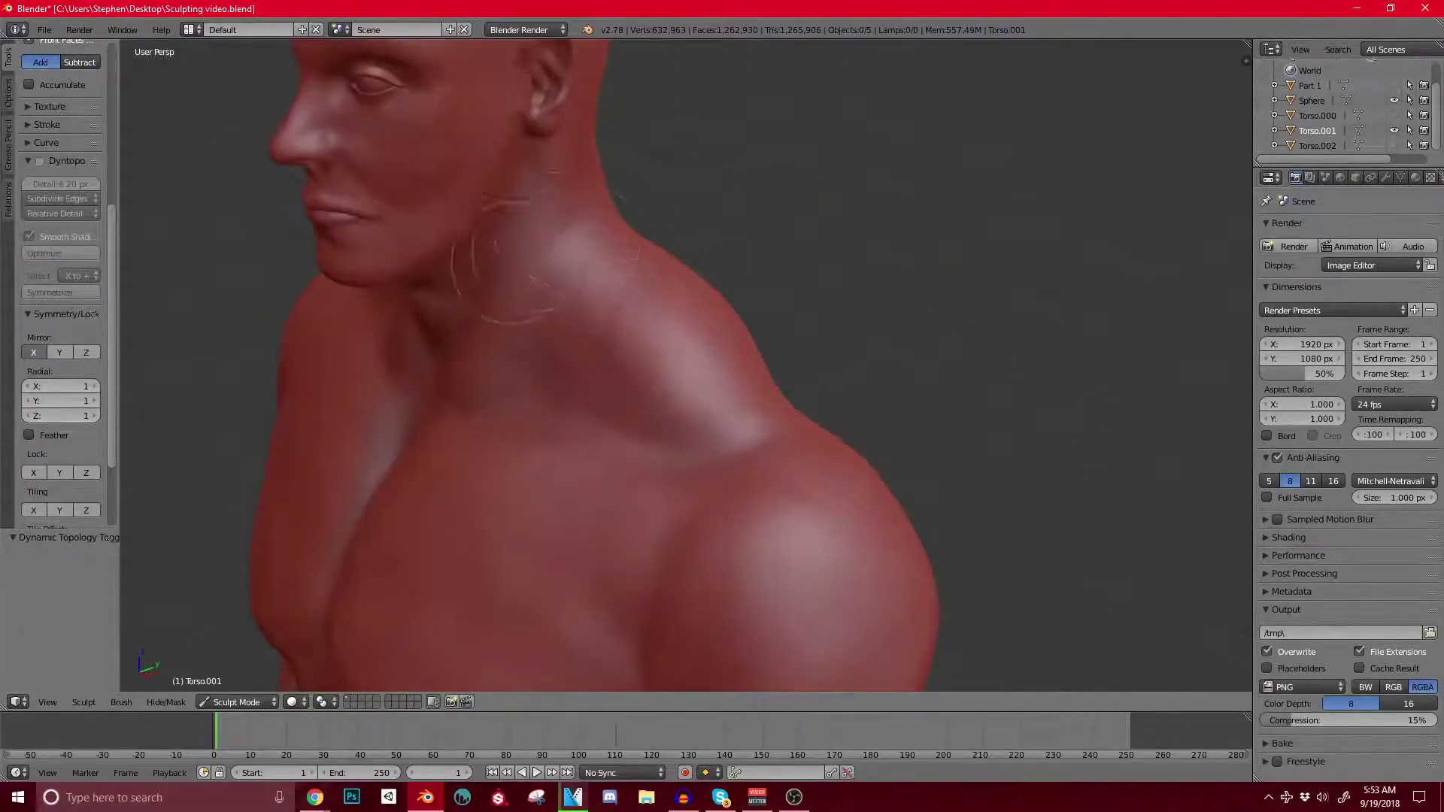
middle_drag(512, 262, 410, 196)
middle_drag(541, 324, 519, 323)
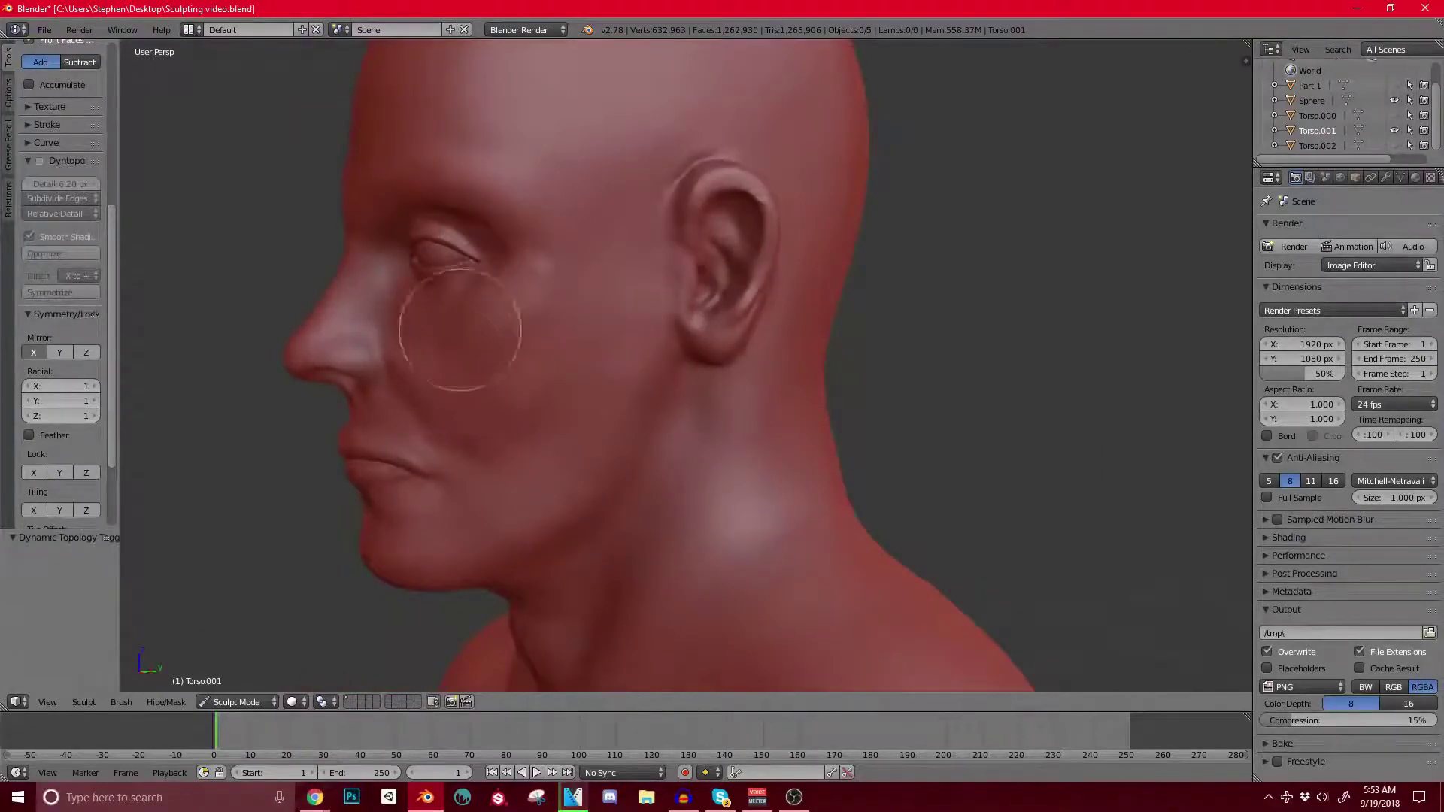
middle_drag(474, 322, 590, 329)
shift+middle_drag(700, 293, 429, 425)
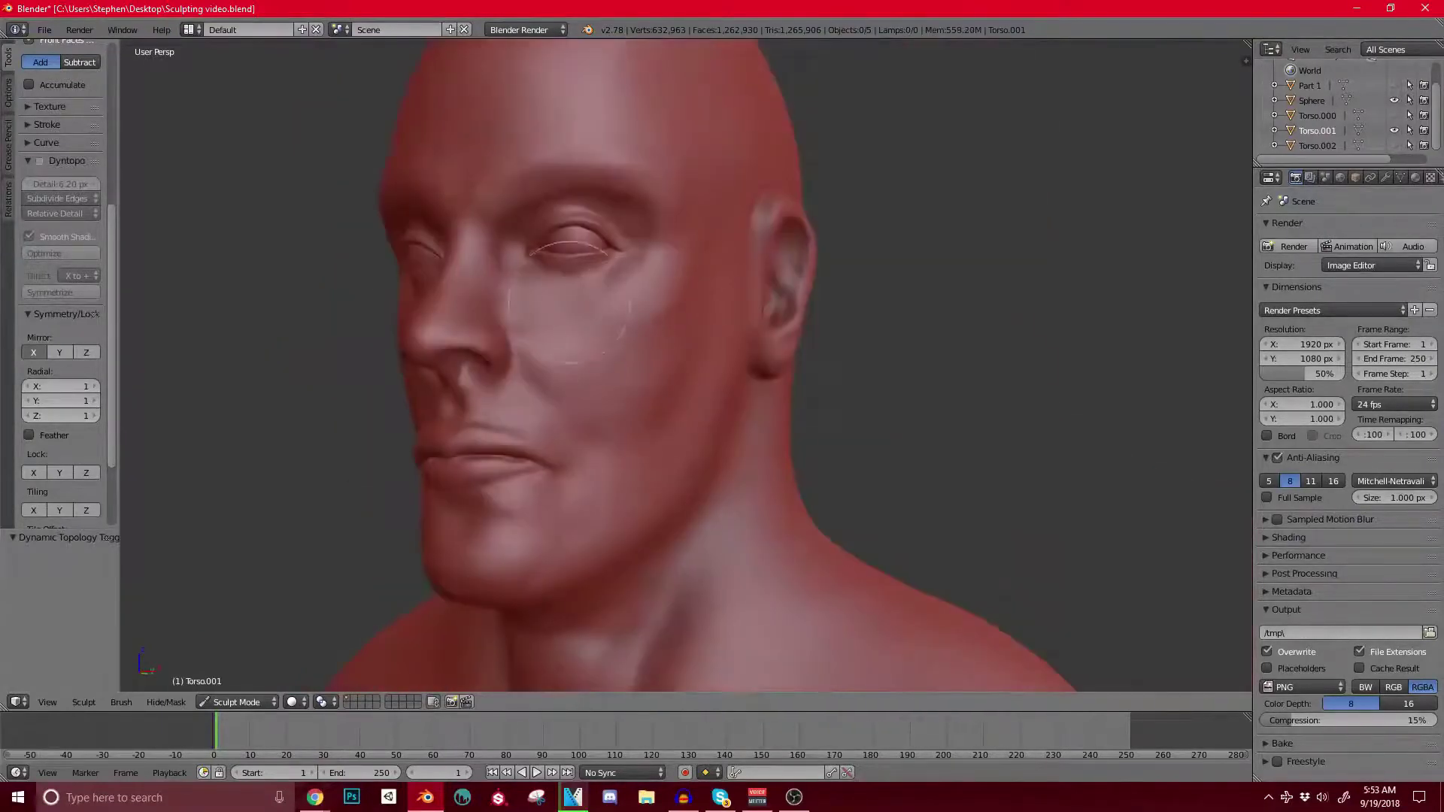
scroll(570, 324, up, 2)
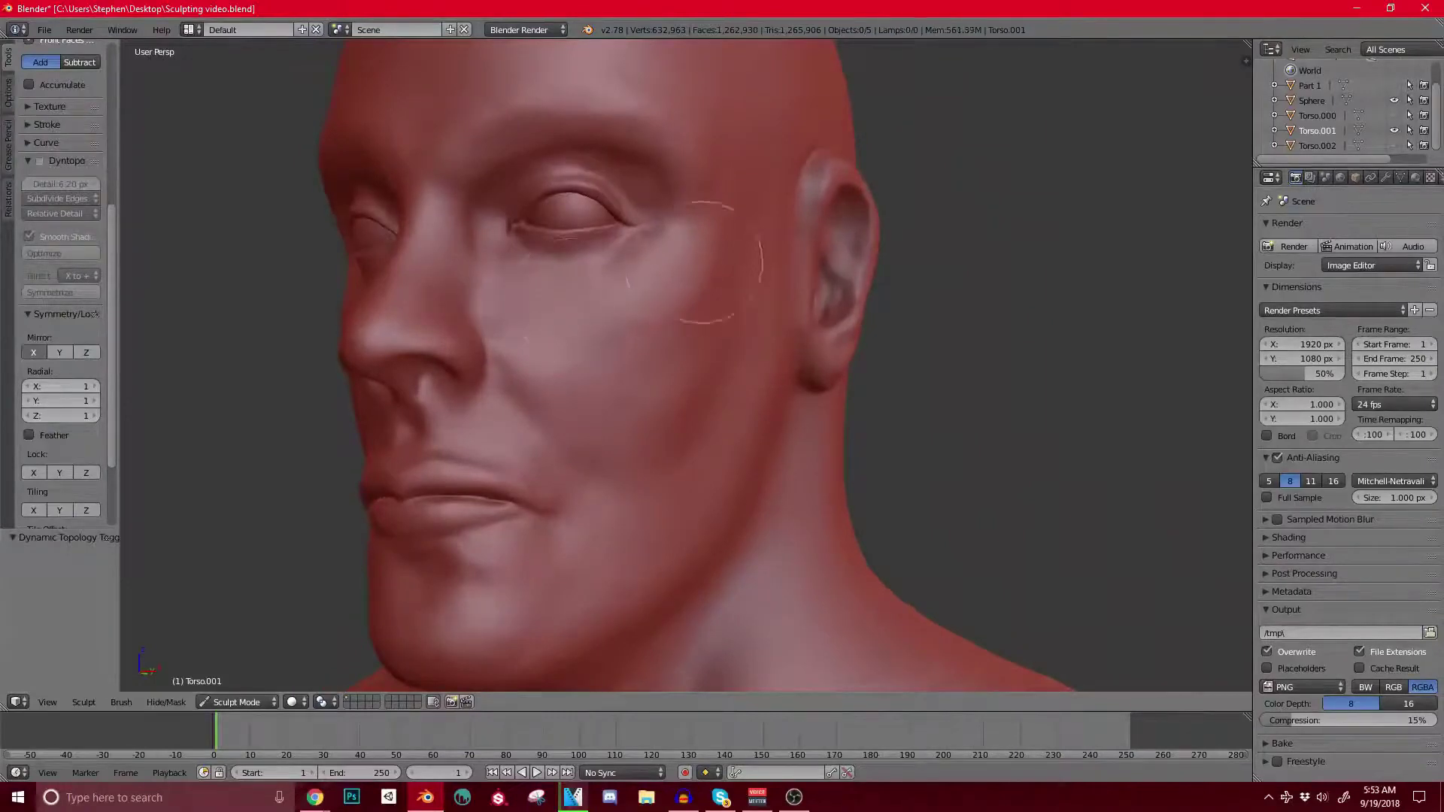
middle_drag(692, 263, 662, 294)
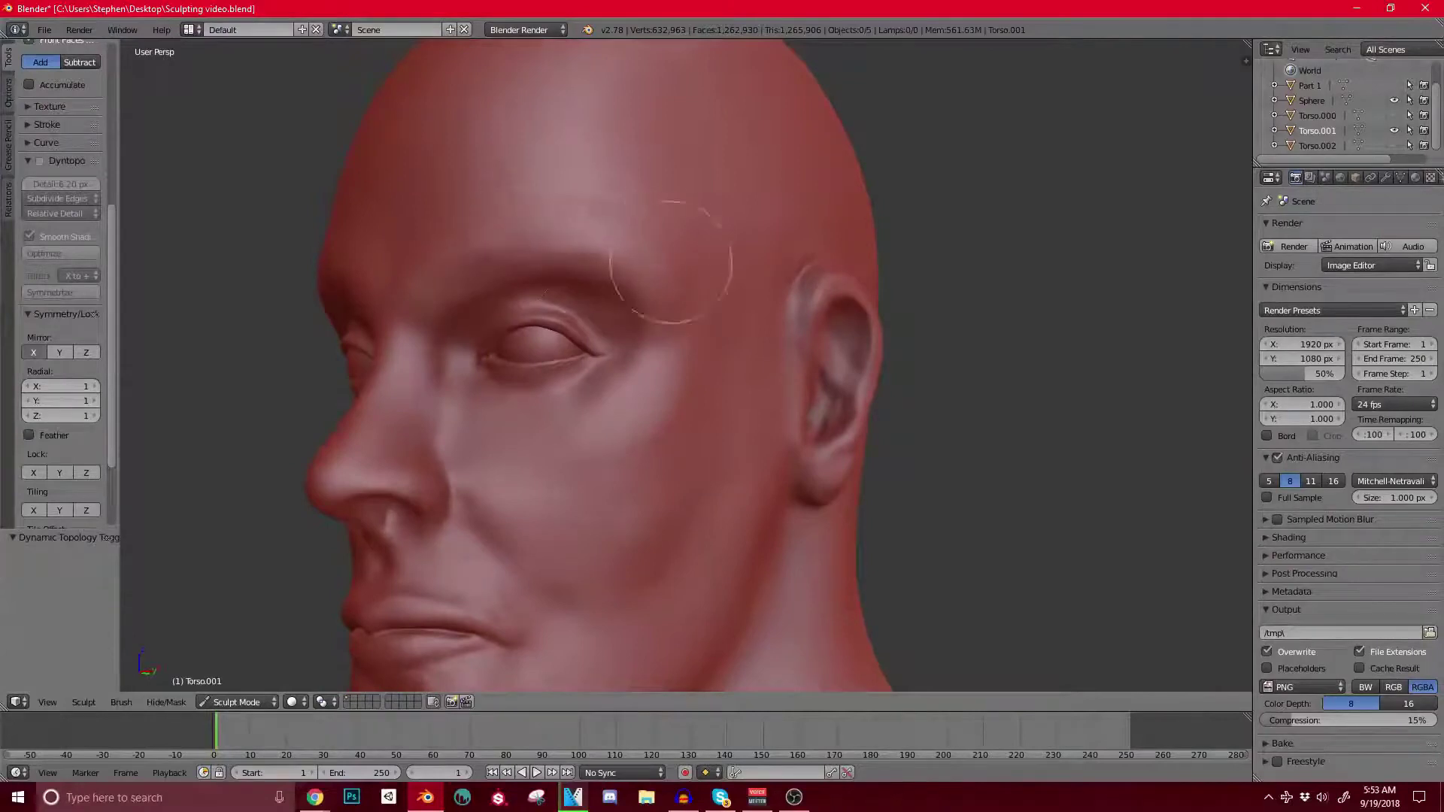
mouse_move(677, 252)
middle_down()
mouse_move(836, 337)
mouse_move(752, 353)
mouse_move(782, 349)
mouse_move(767, 350)
middle_up()
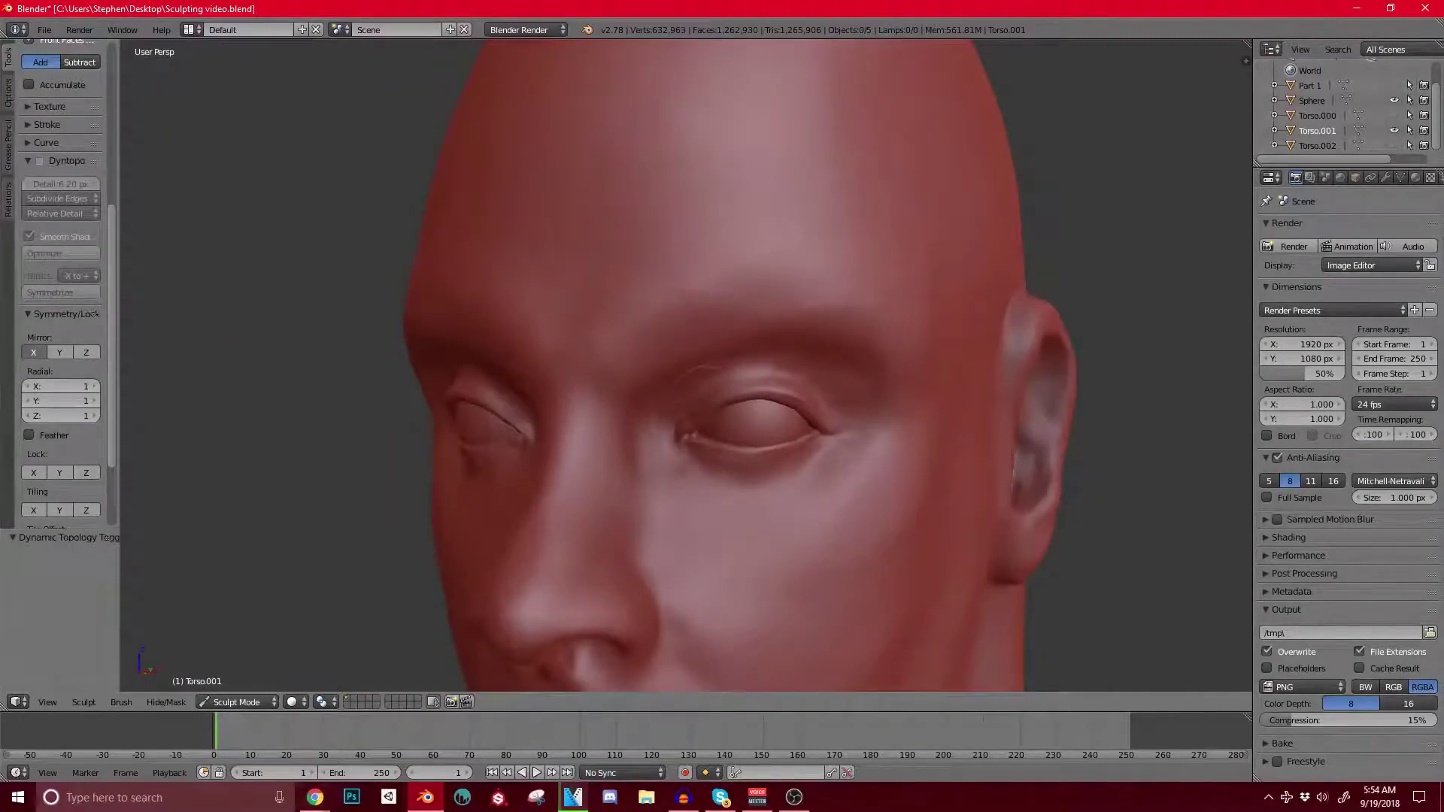
middle_drag(703, 388, 796, 406)
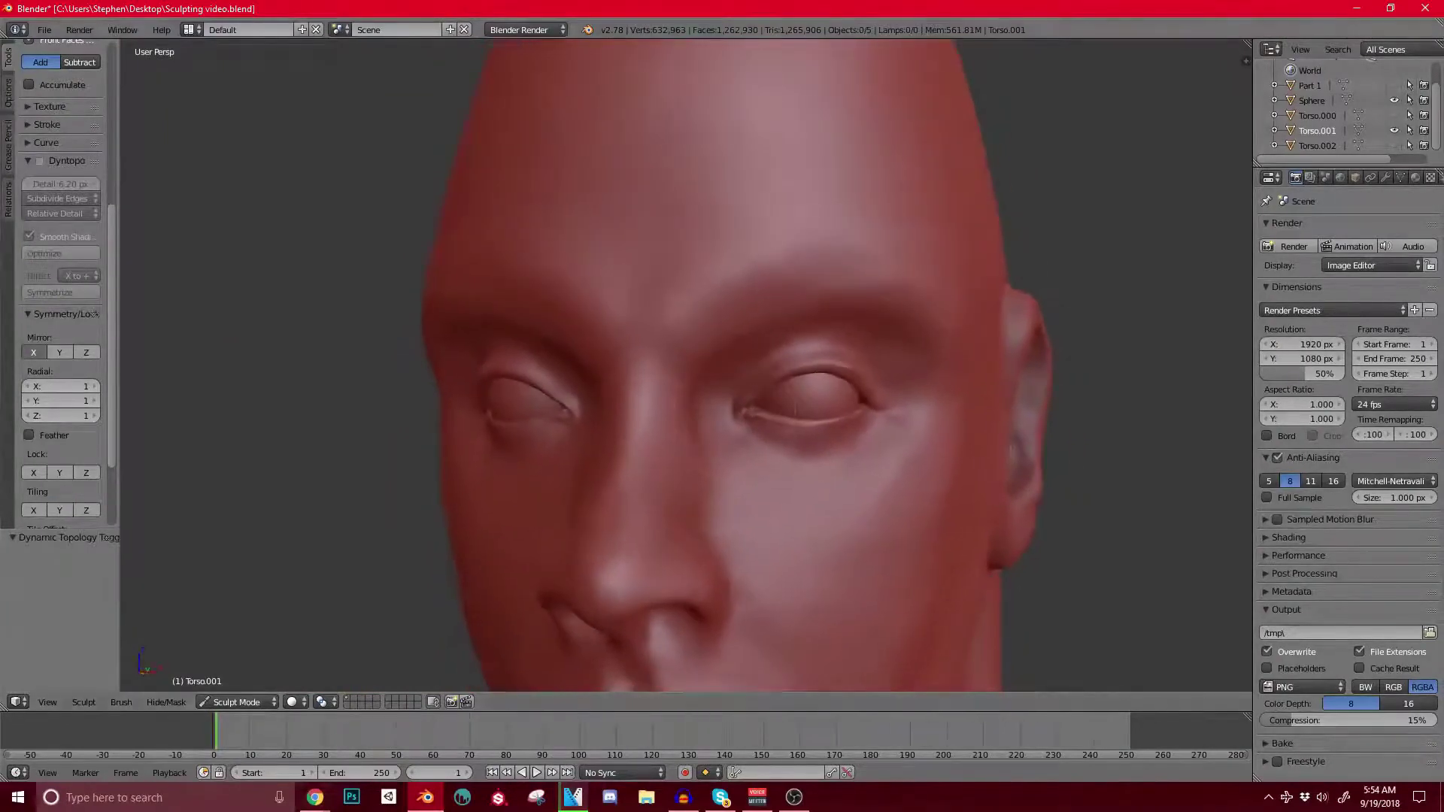
Step: Choose the Grab brush and enlarge its radius for reshaping the front of the head
key(alt+Tab)
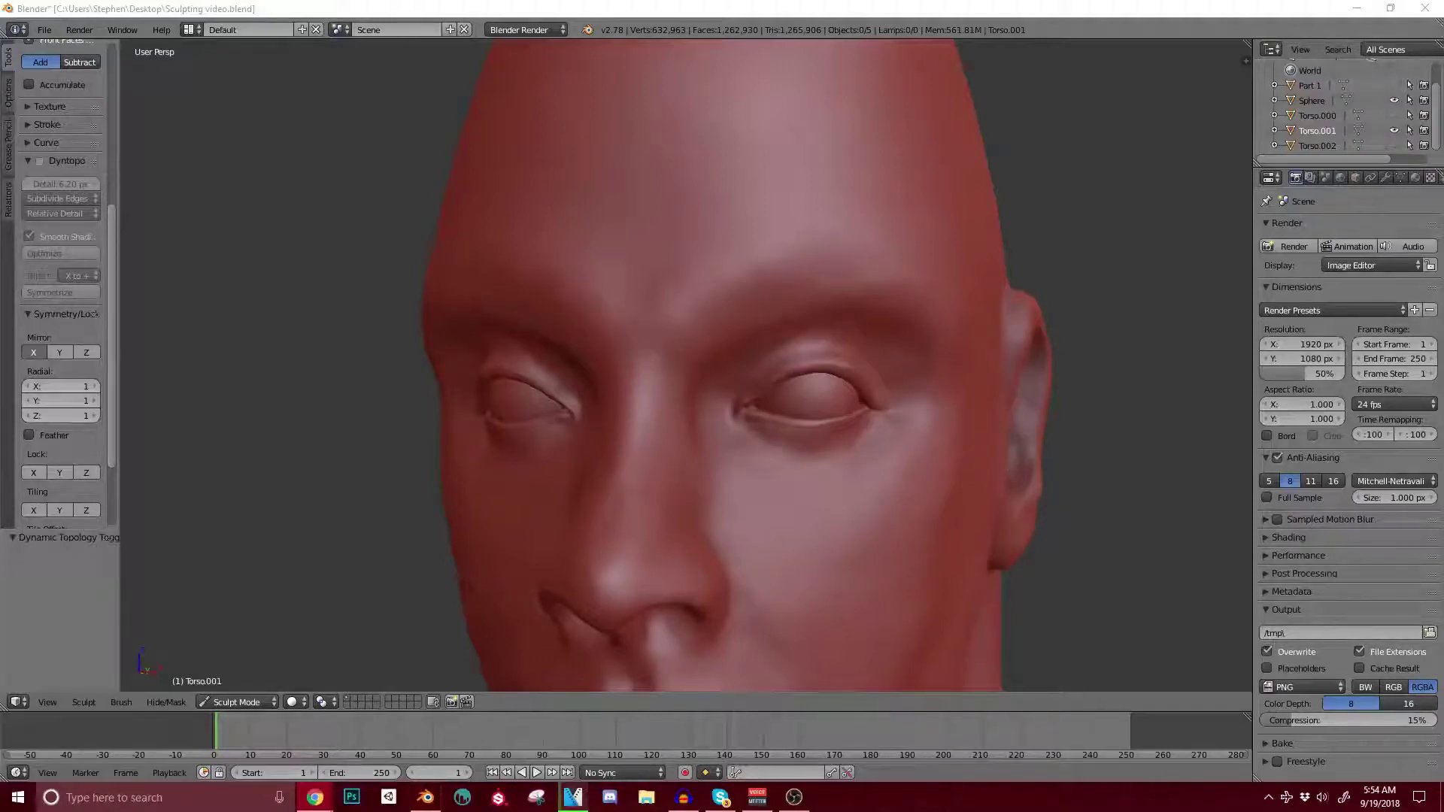
click(1080, 215)
scroll(1086, 210, down, 3)
middle_drag(1086, 210, 987, 267)
scroll(1011, 260, up, 1)
scroll(61, 301, down, 3)
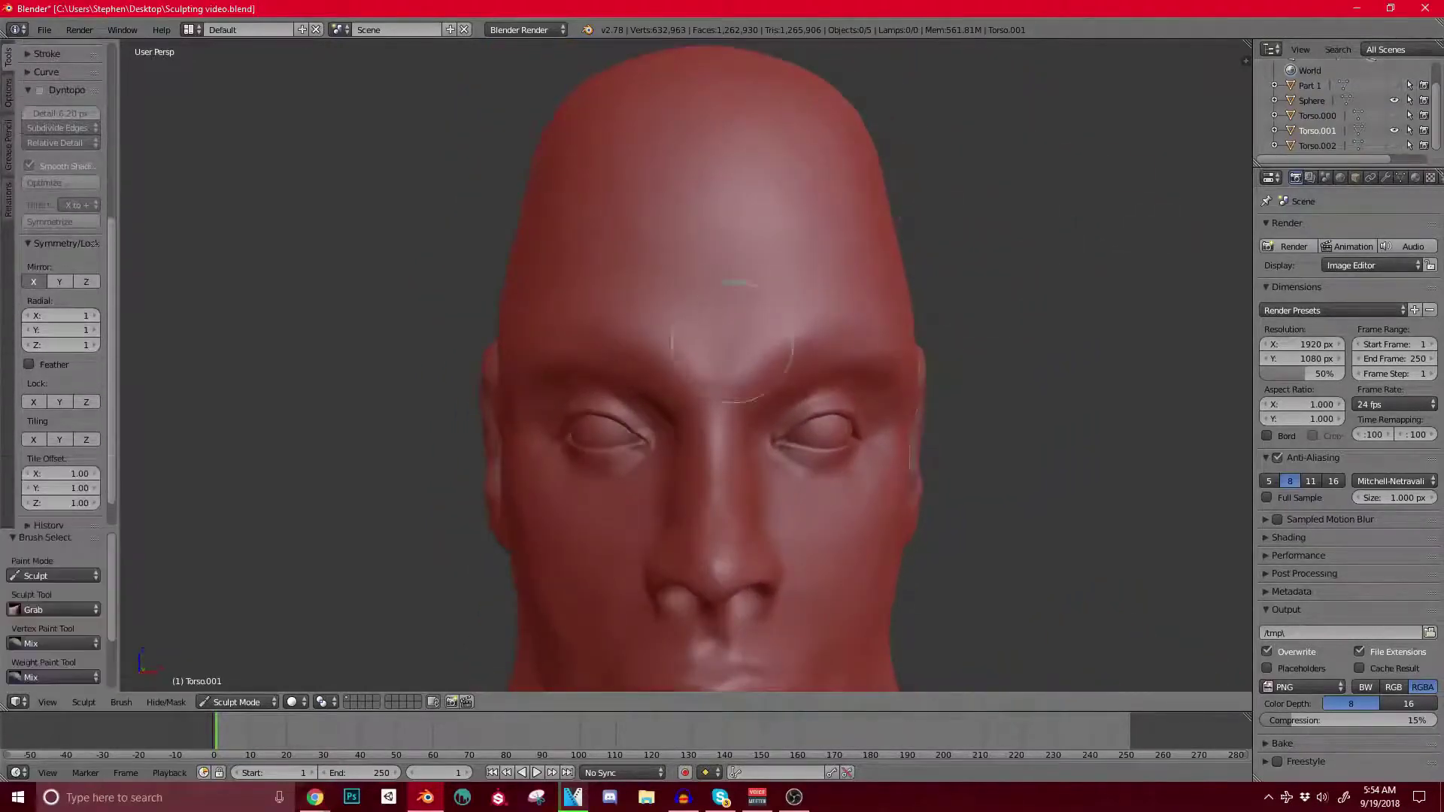
key(bracketright)
key(bracketright)
key(bracketright)
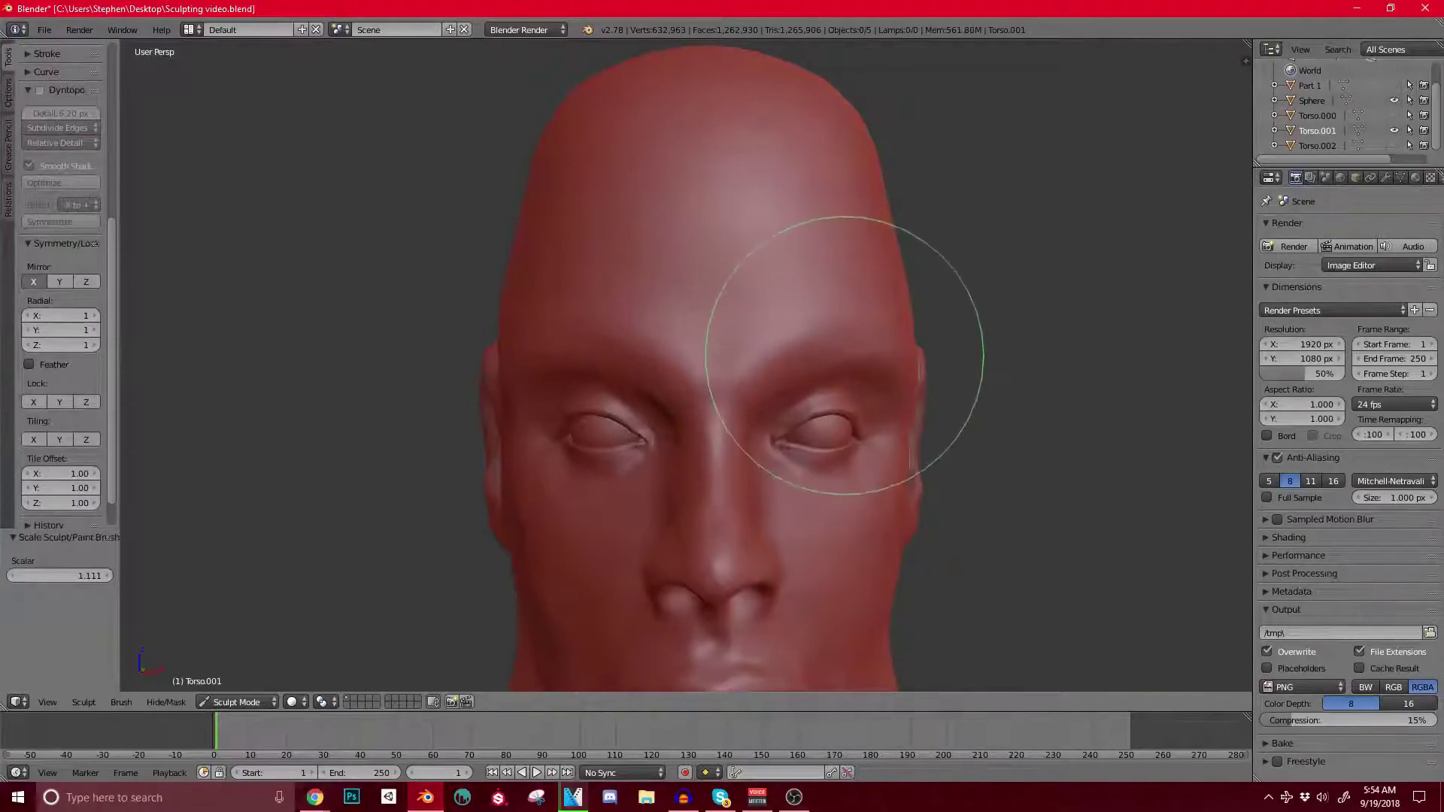
Step: Lower the brow ridge closer to the eyes with a slightly smaller Grab brush
mouse_move(713, 364)
middle_down()
mouse_move(780, 384)
mouse_move(855, 291)
middle_up()
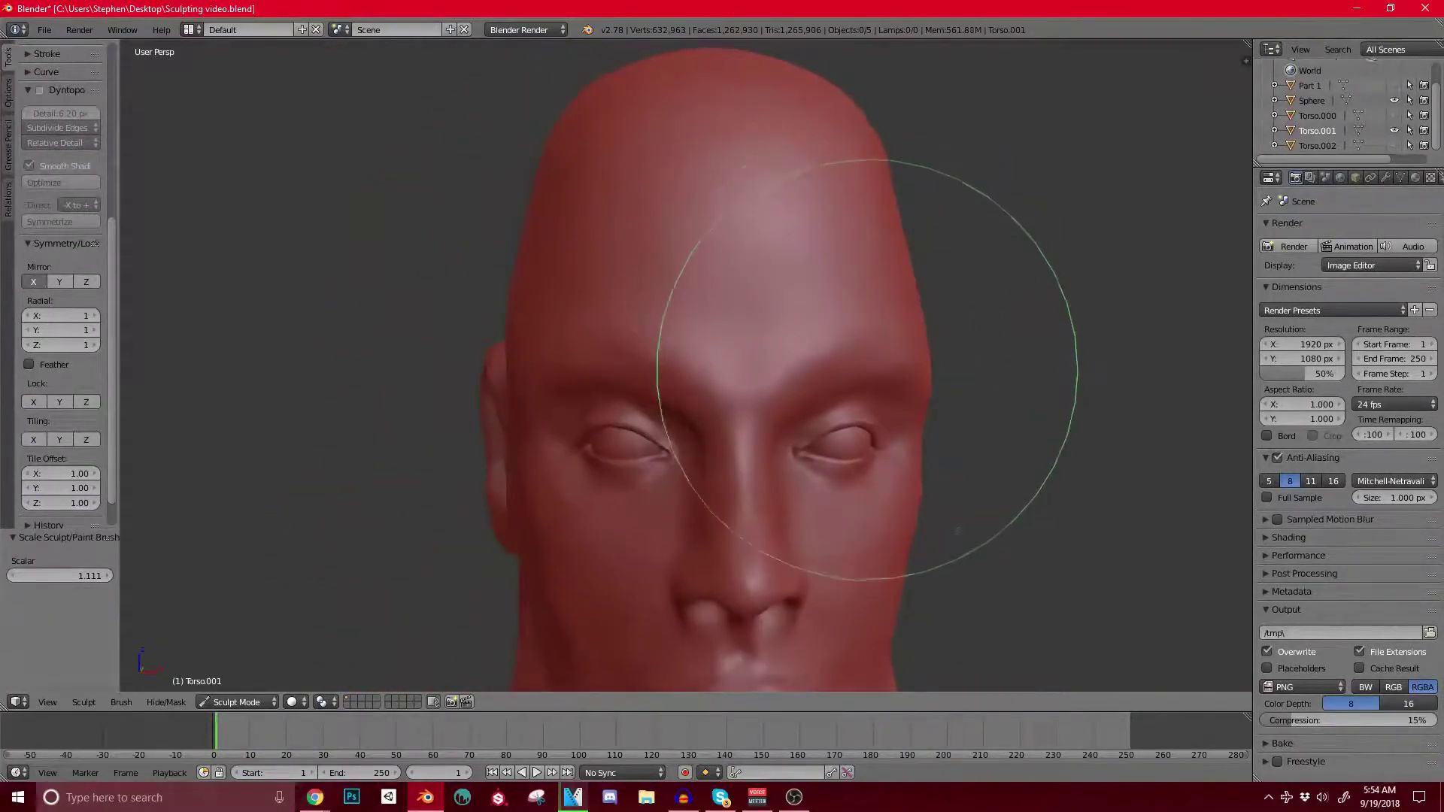
middle_drag(862, 374, 836, 373)
scroll(820, 338, up, 1)
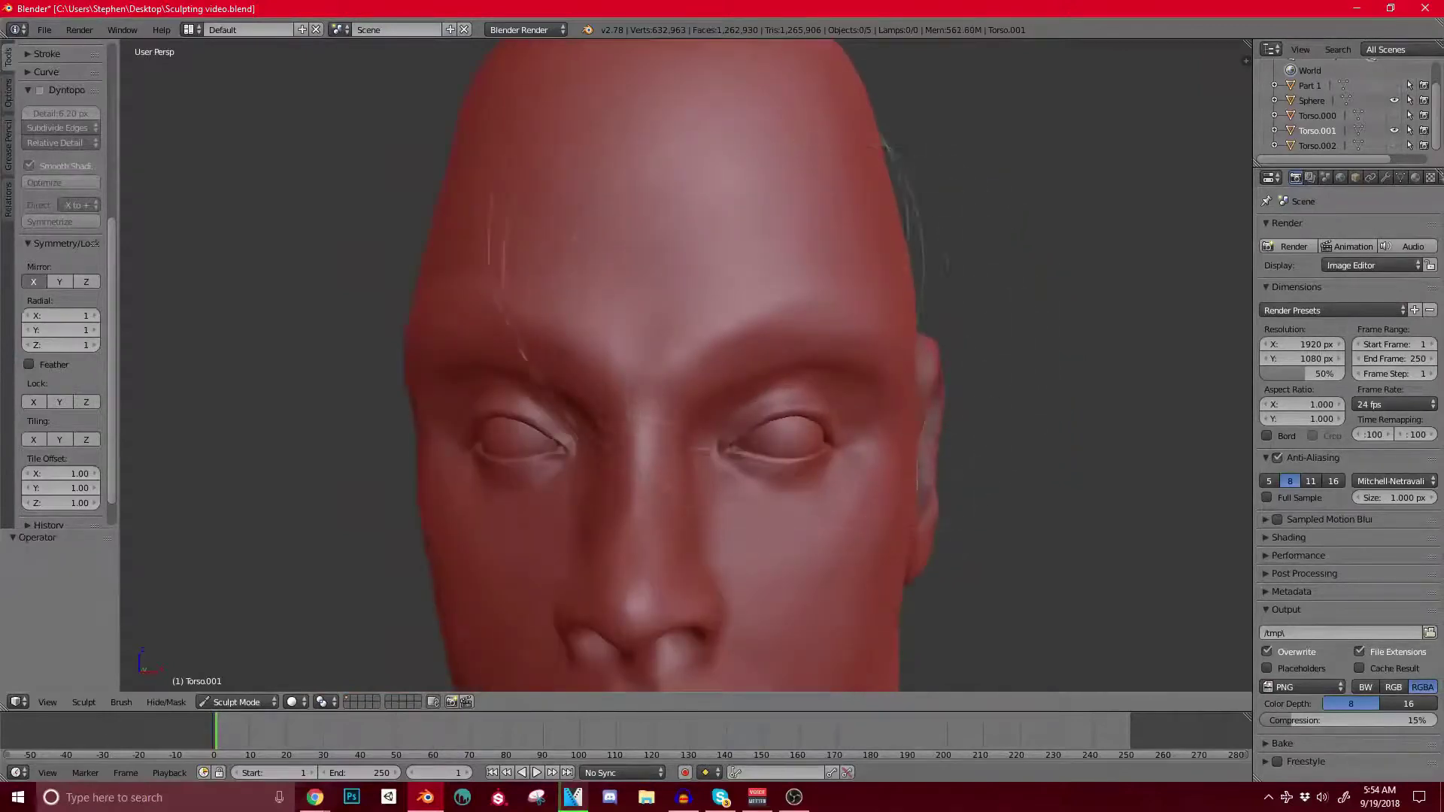
key(bracketleft)
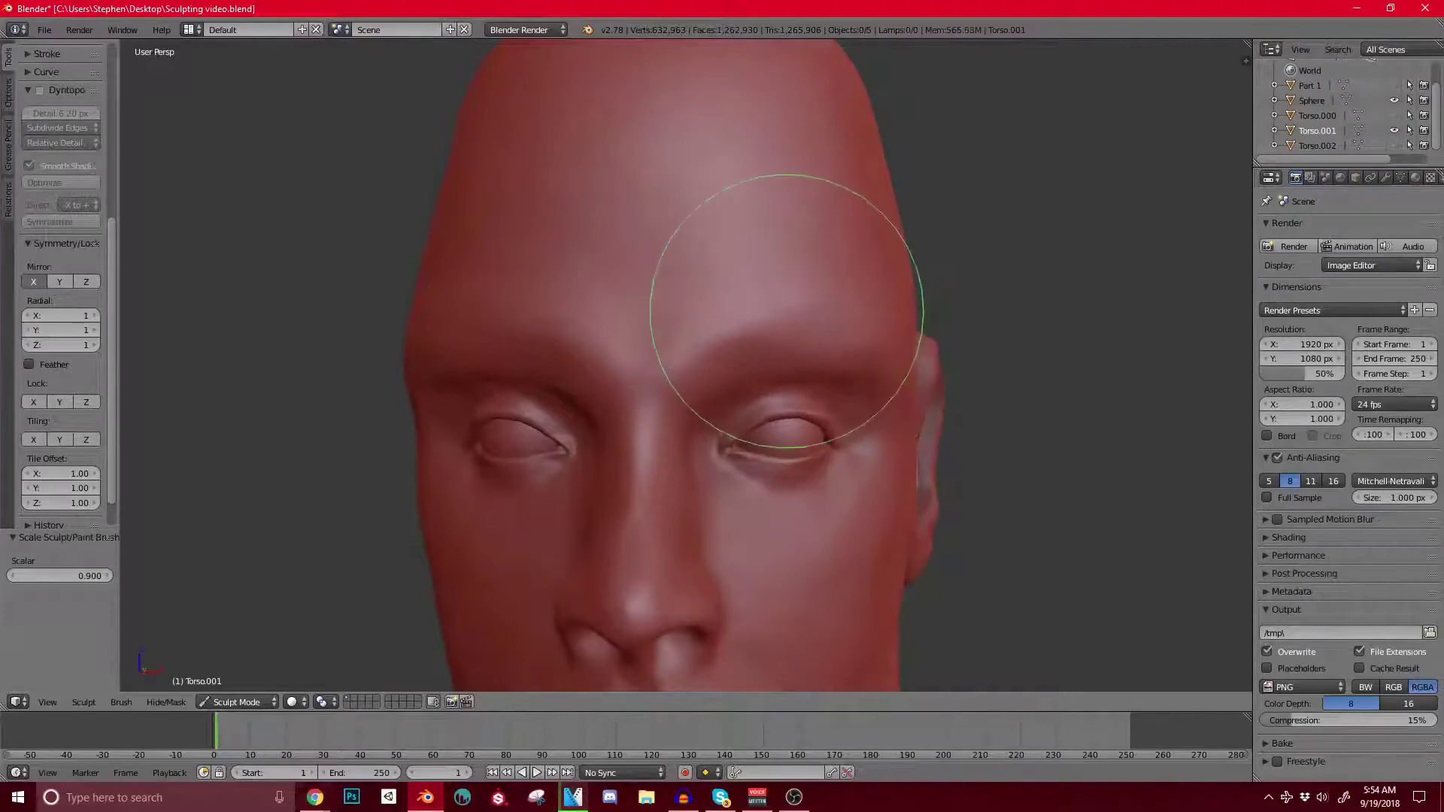
key(z)
key(z)
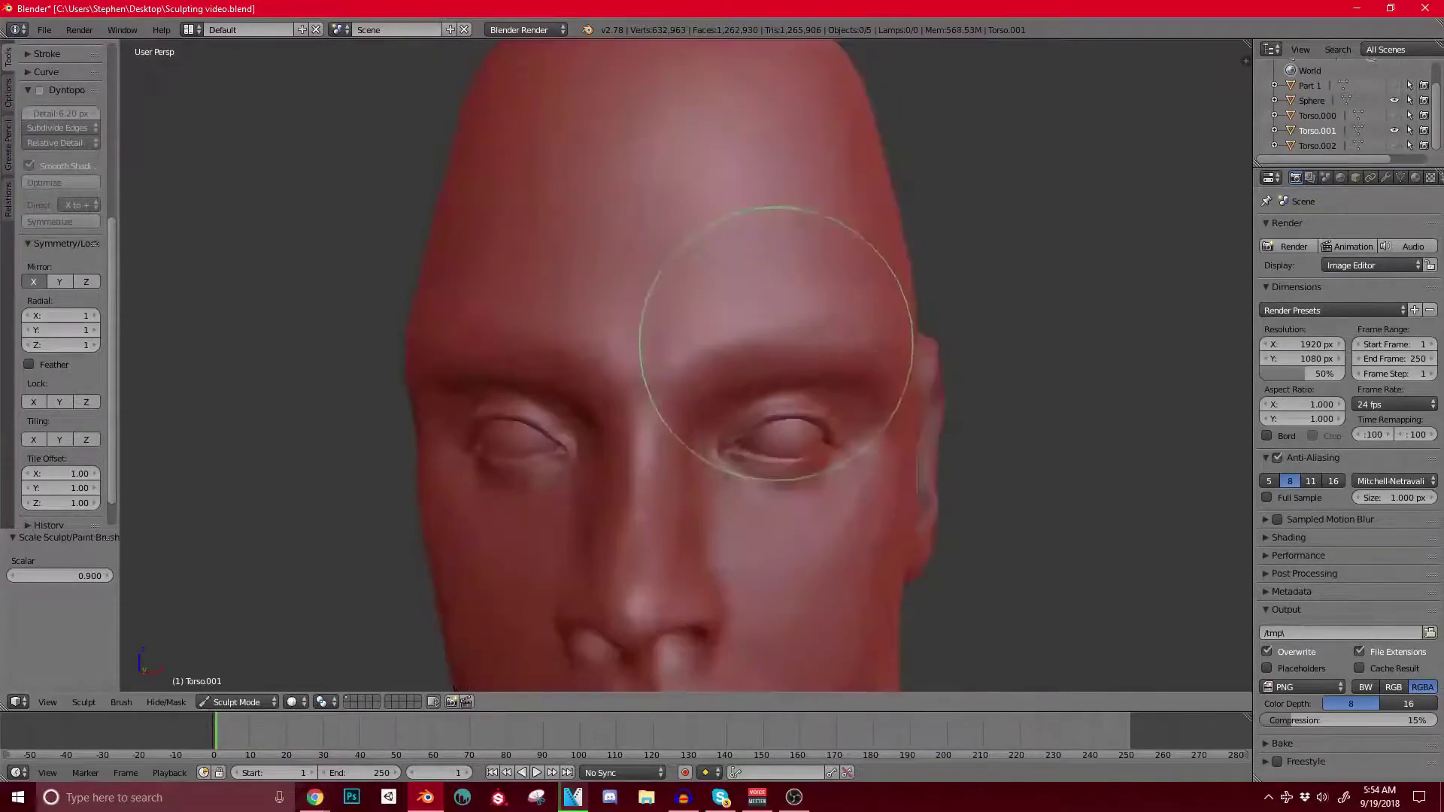
middle_drag(741, 306, 619, 297)
drag(662, 349, 677, 393)
Step: Adjust the brow ridge above the eye with Grab from a three-quarter view of the head
mouse_move(577, 377)
middle_down()
mouse_move(565, 368)
mouse_move(741, 296)
mouse_move(732, 284)
mouse_move(790, 368)
mouse_move(741, 251)
middle_up()
scroll(747, 302, down, 5)
scroll(756, 311, up, 5)
scroll(735, 323, down, 3)
scroll(768, 316, up, 3)
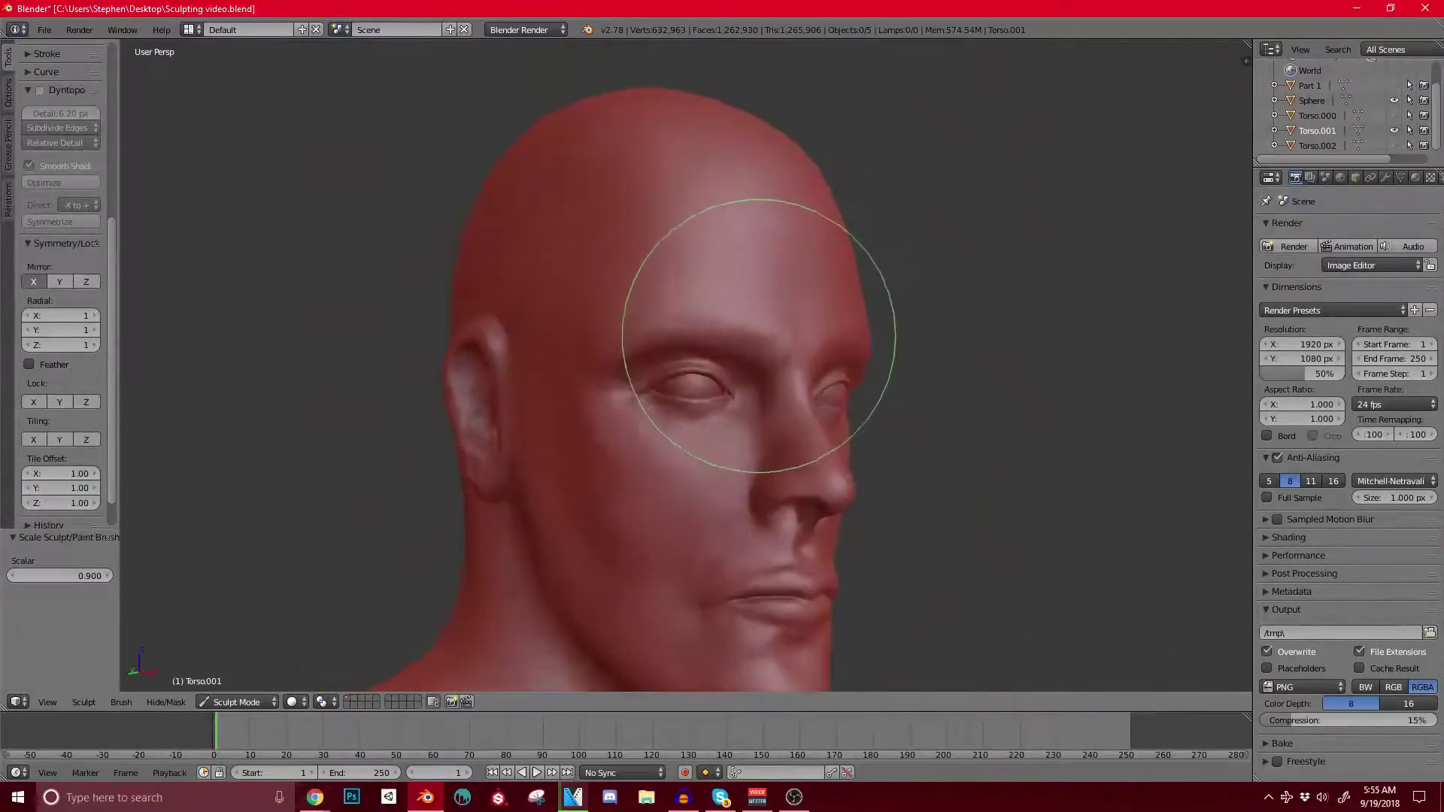
drag(717, 341, 767, 381)
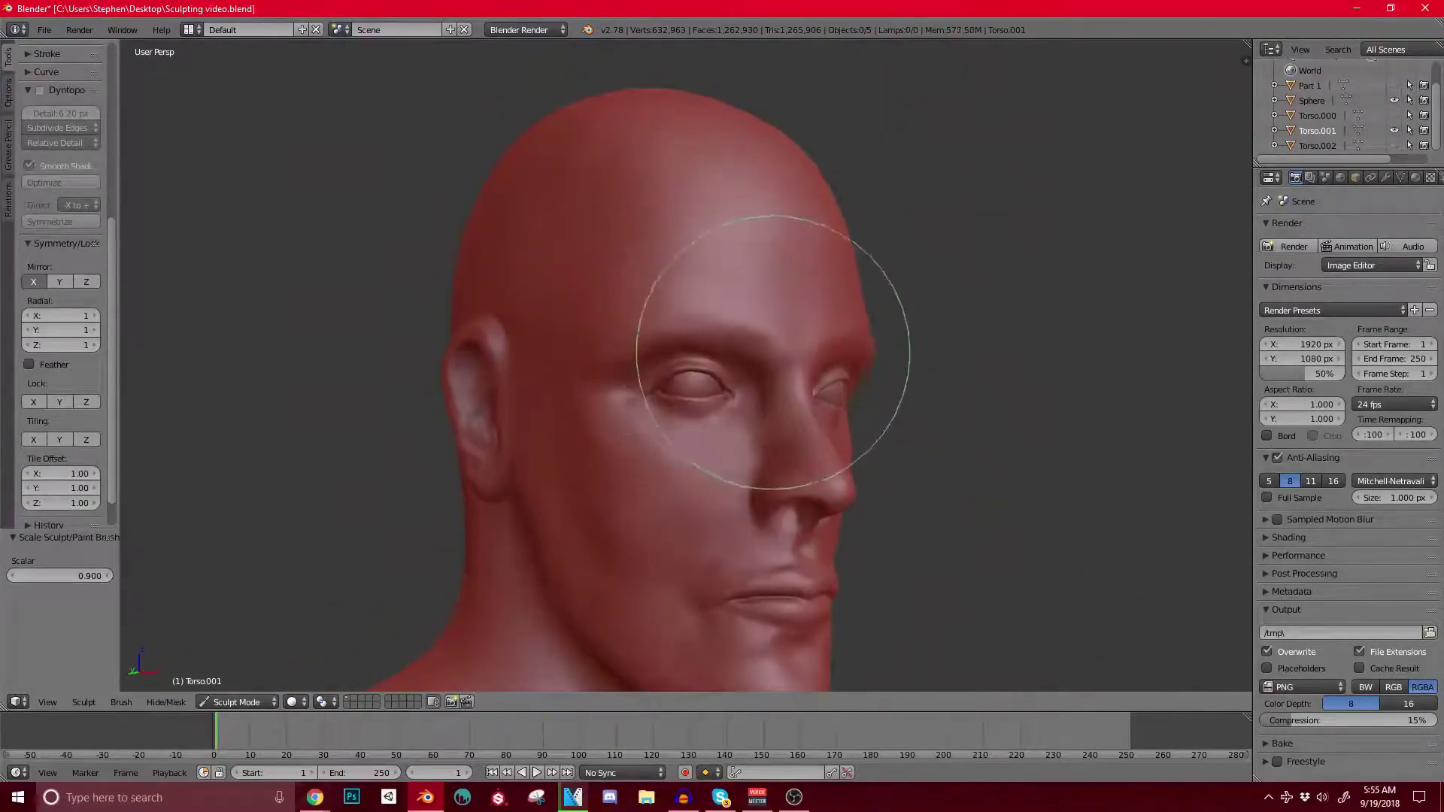
Step: Examine the eyelids and brow up close, then the side of the head around the ear and neck
middle_drag(767, 381, 725, 370)
scroll(695, 369, up, 3)
scroll(695, 369, up, 4)
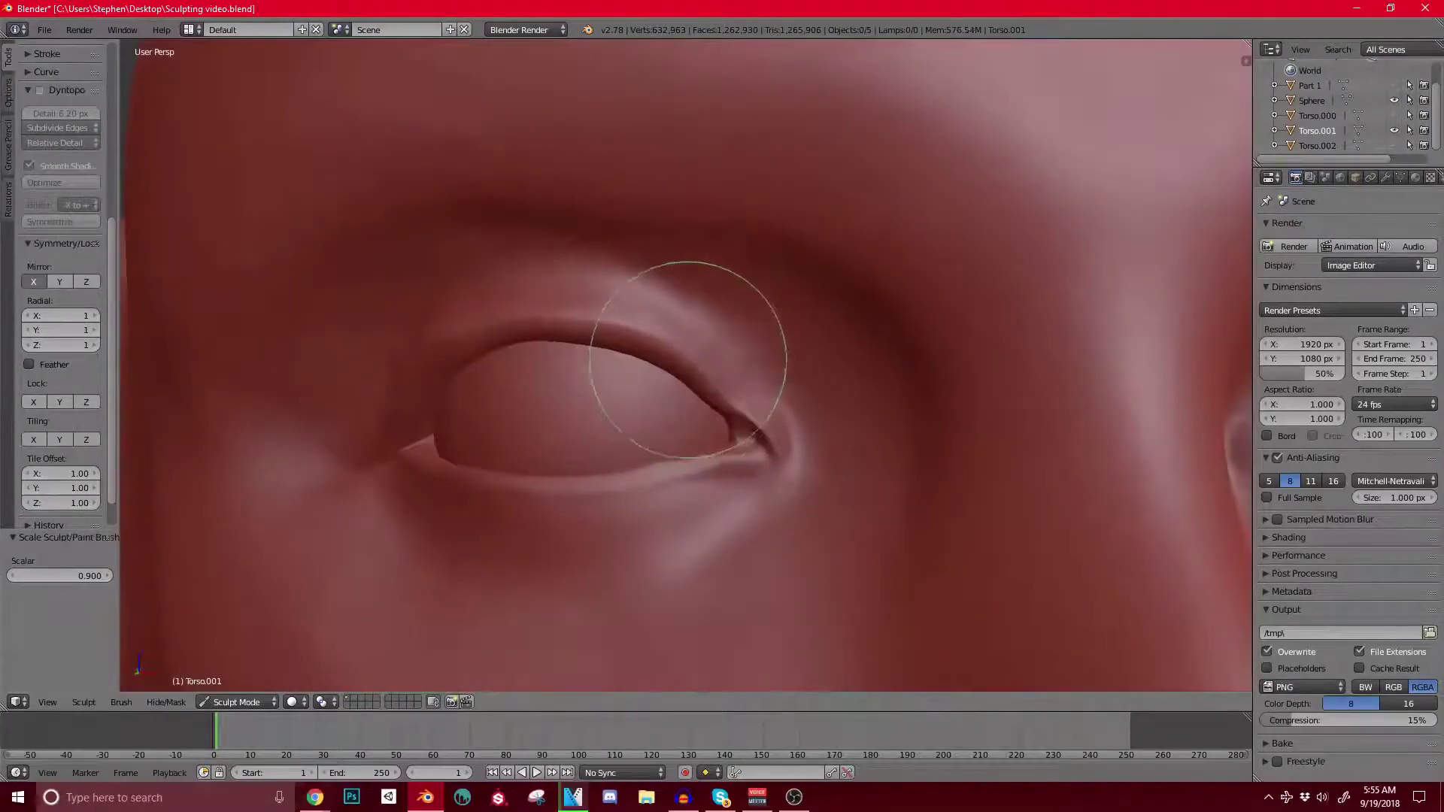
mouse_move(738, 350)
middle_down()
mouse_move(770, 322)
mouse_move(812, 322)
middle_up()
scroll(700, 324, down, 5)
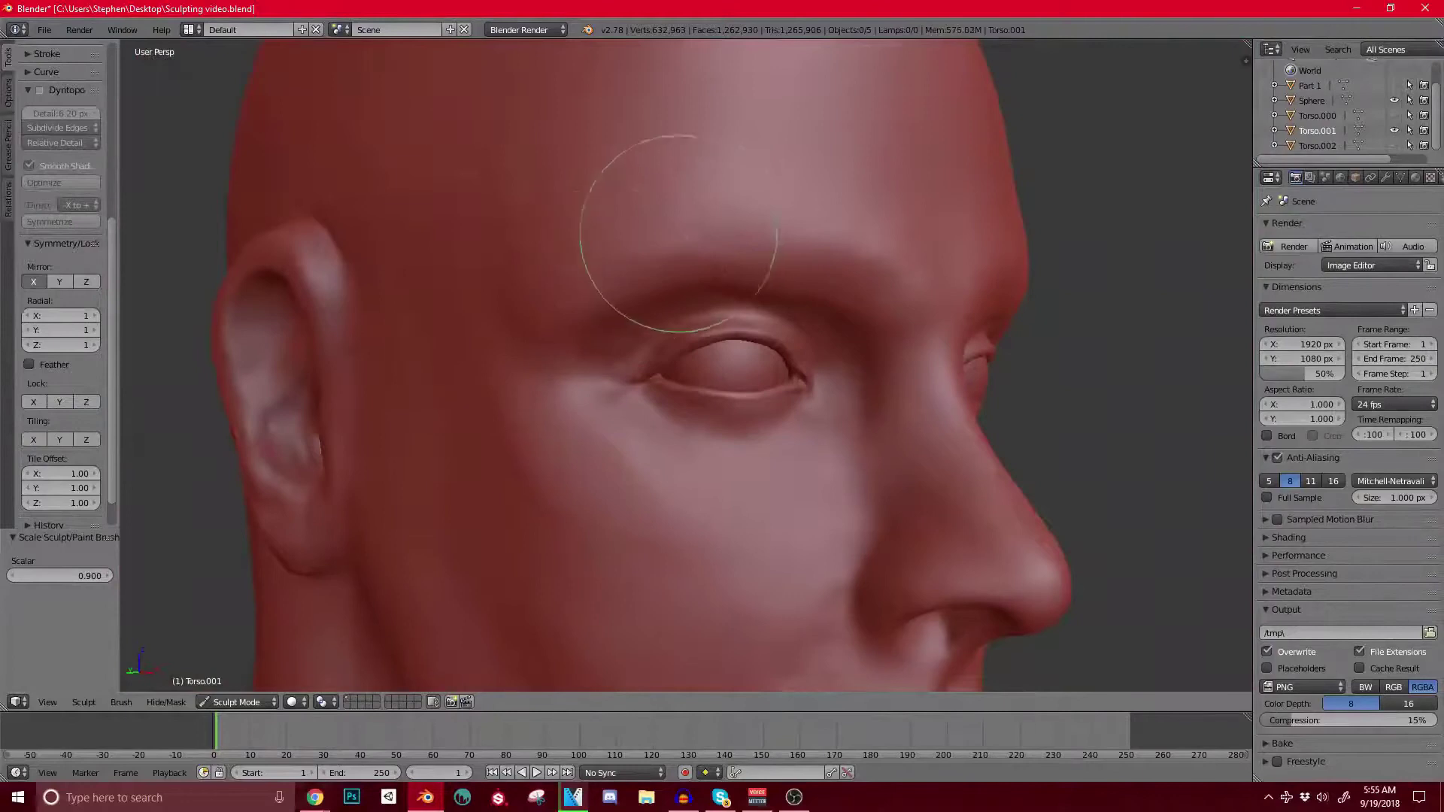
scroll(666, 251, down, 5)
middle_drag(606, 316, 669, 290)
mouse_move(542, 218)
middle_down()
mouse_move(603, 194)
mouse_move(628, 133)
middle_up()
scroll(575, 312, up, 2)
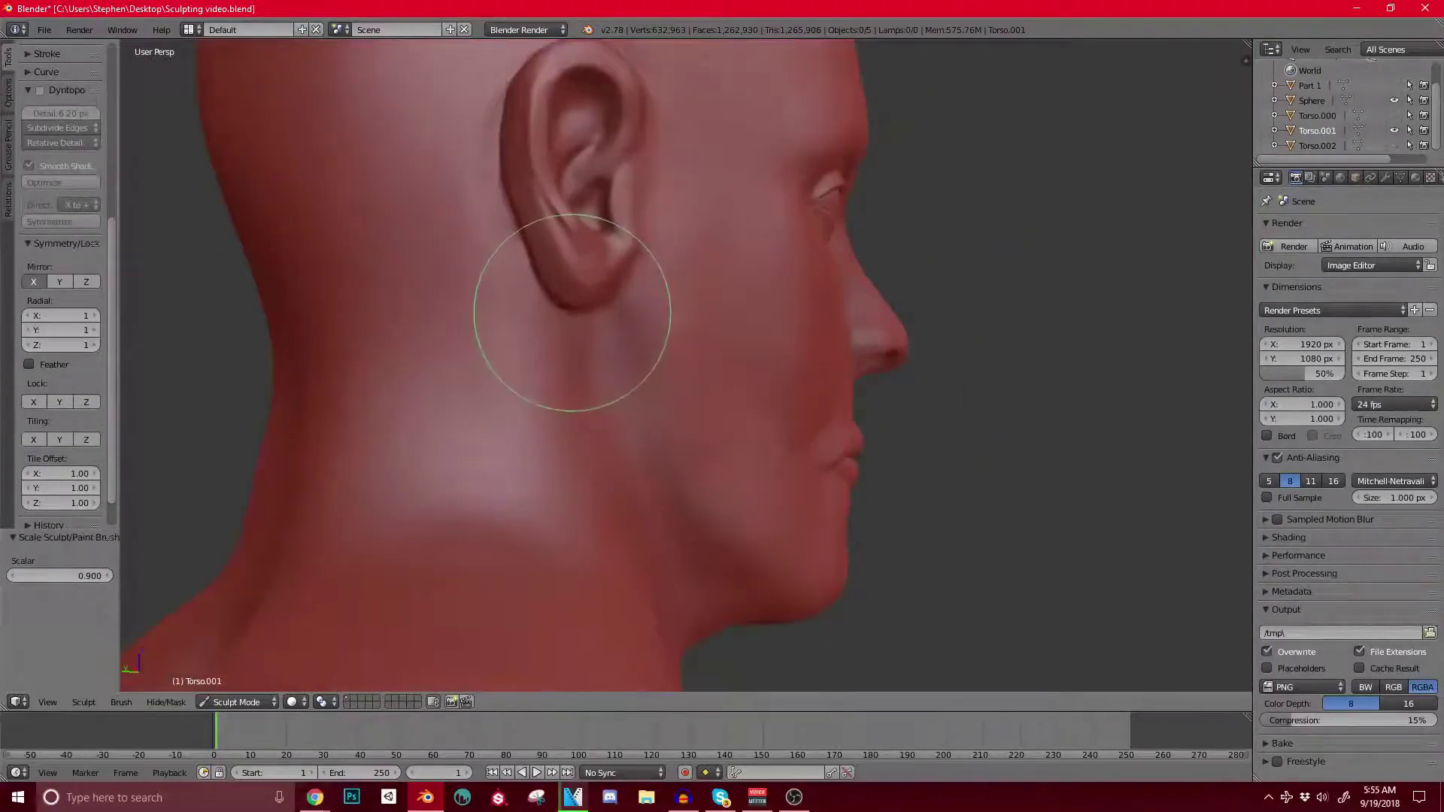
Step: Nudge the surface just below the earlobe upward with Grab, where the jaw meets the neck
mouse_move(573, 312)
mouse_down()
mouse_move(550, 283)
mouse_move(586, 260)
mouse_up()
shift+middle_drag(602, 331, 616, 301)
scroll(619, 303, up, 4)
scroll(613, 384, down, 4)
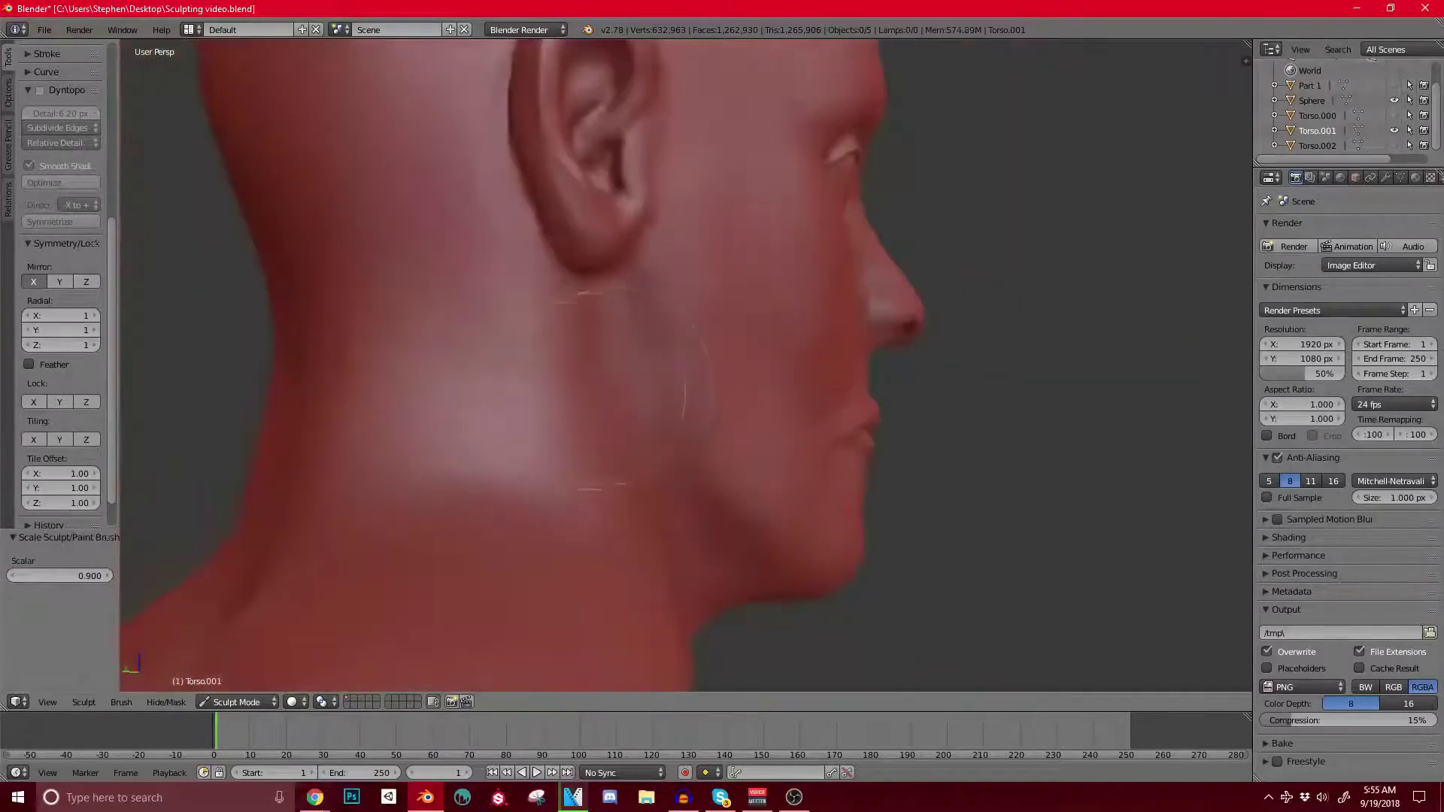
mouse_move(613, 388)
shift+middle_down()
mouse_move(601, 290)
mouse_move(566, 291)
shift+middle_up()
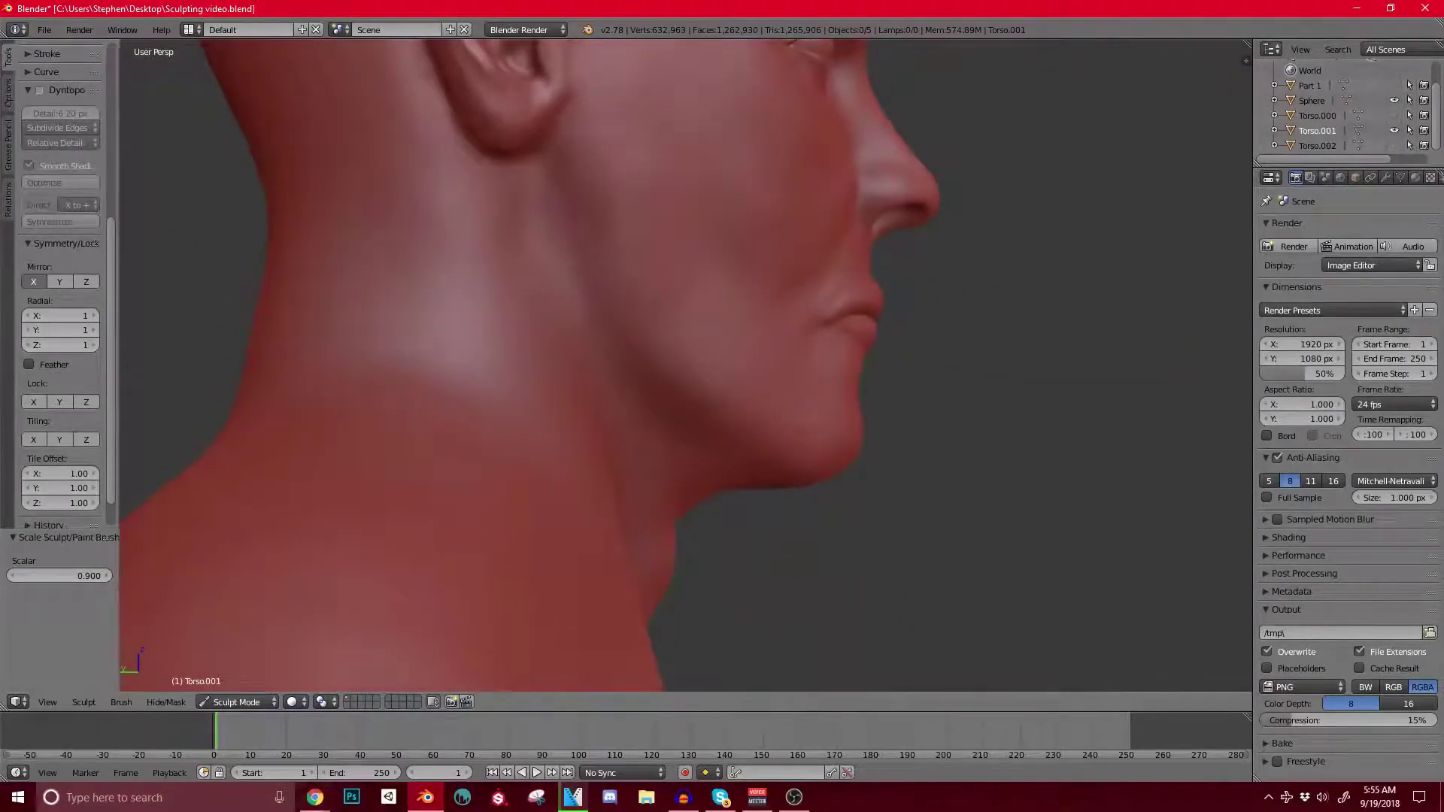
Step: Choose the Clay Strips brush and touch up the jawline below the ear and the lower cheek
drag(112, 300, 112, 120)
click(60, 109)
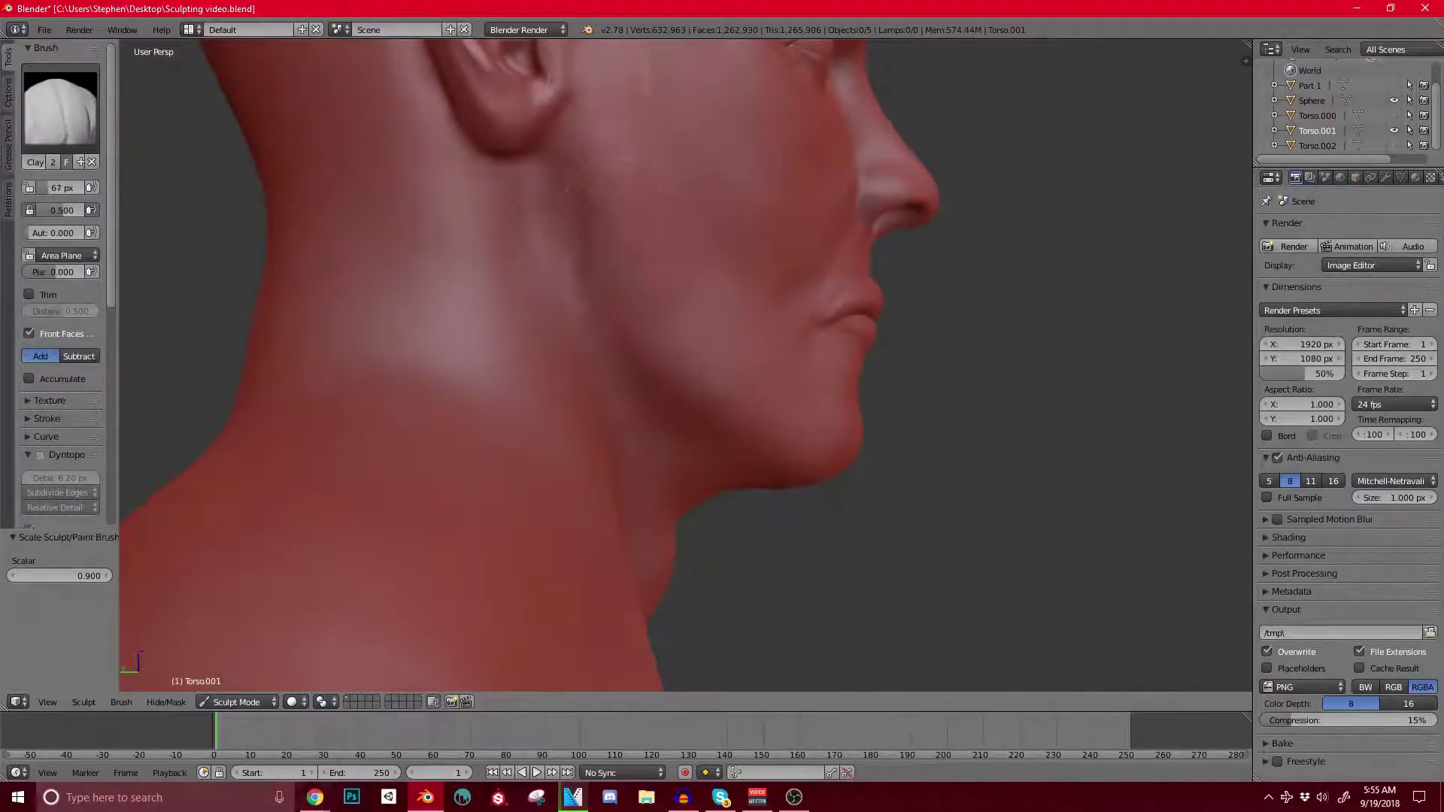
scroll(684, 365, down, 3)
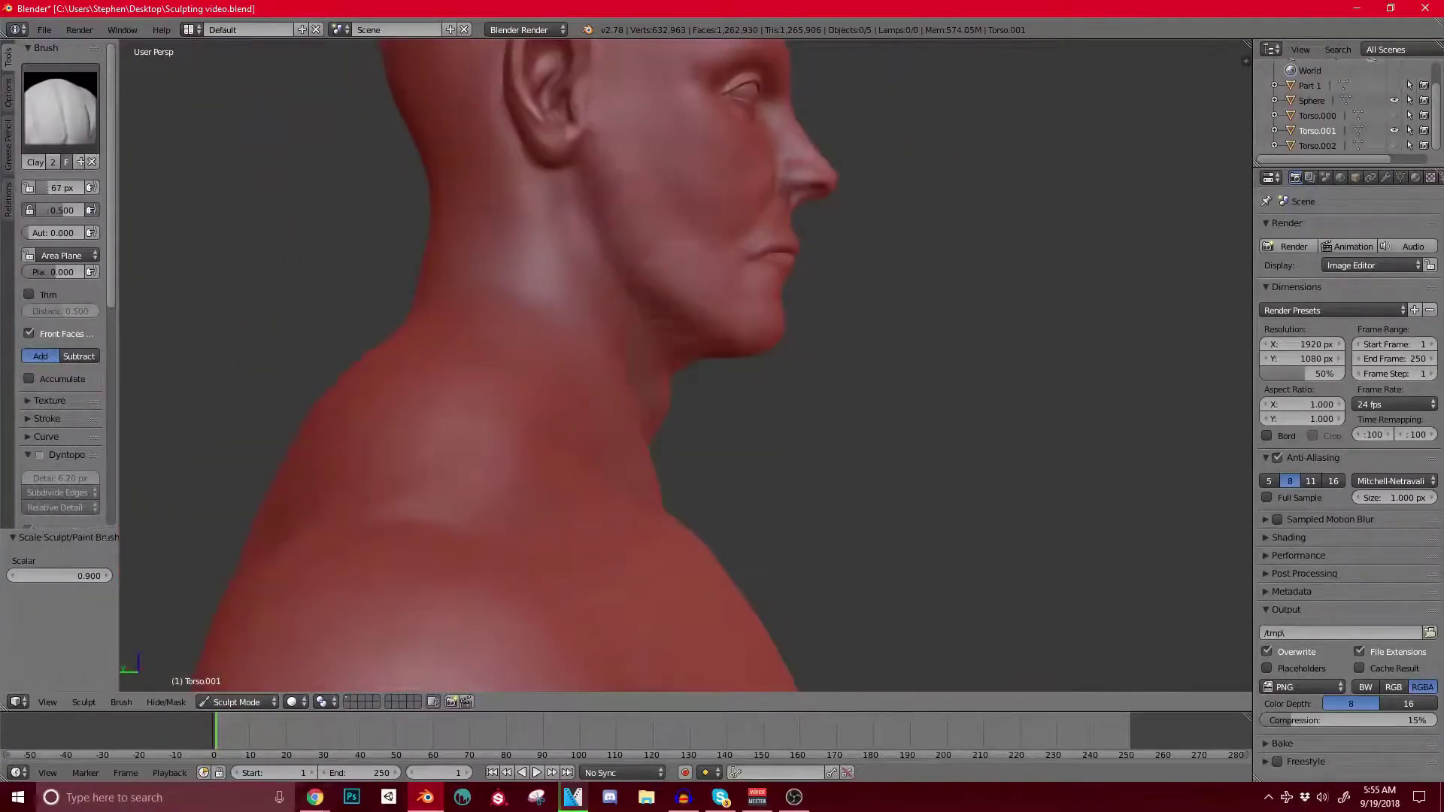
scroll(685, 364, up, 2)
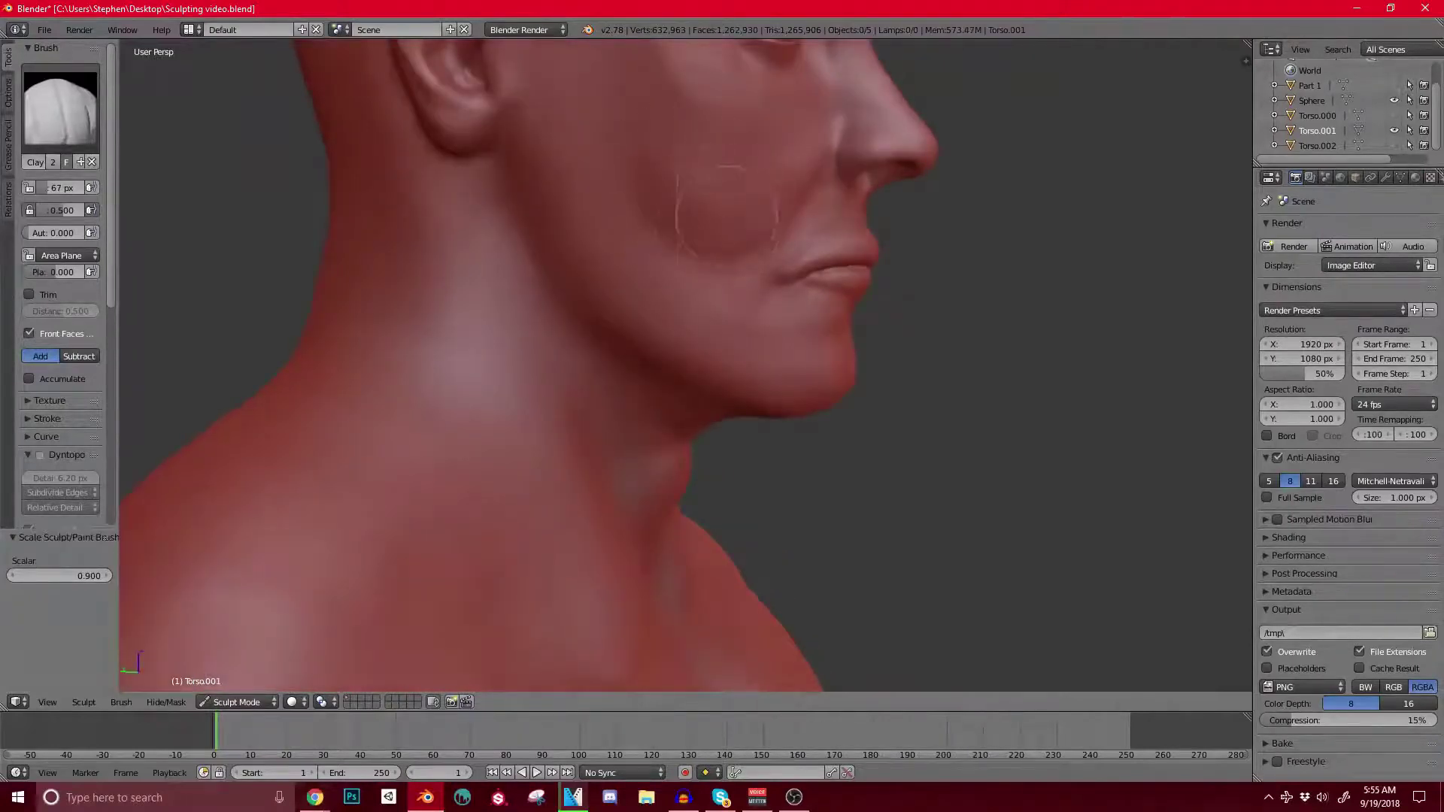
middle_drag(680, 218, 639, 256)
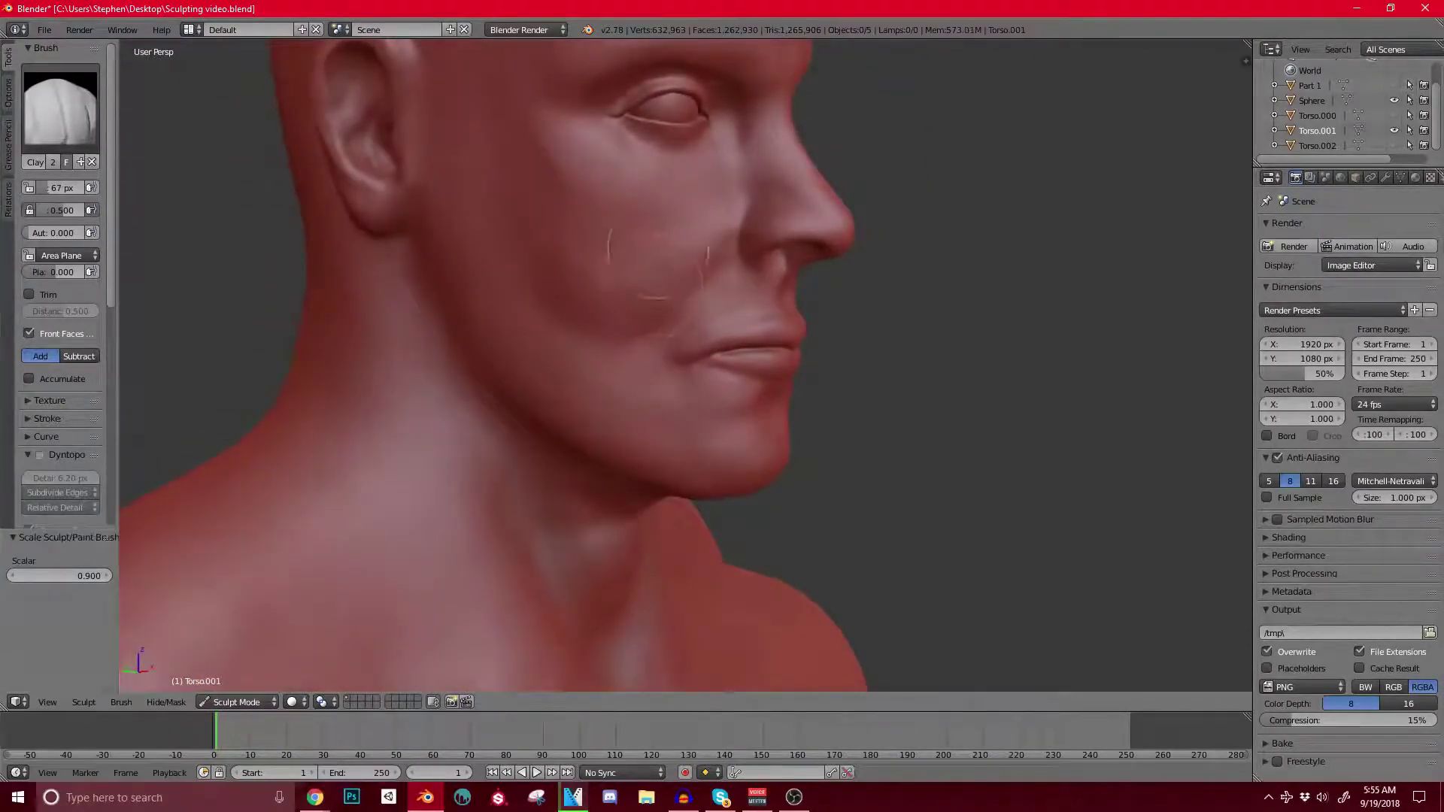
middle_drag(620, 296, 656, 406)
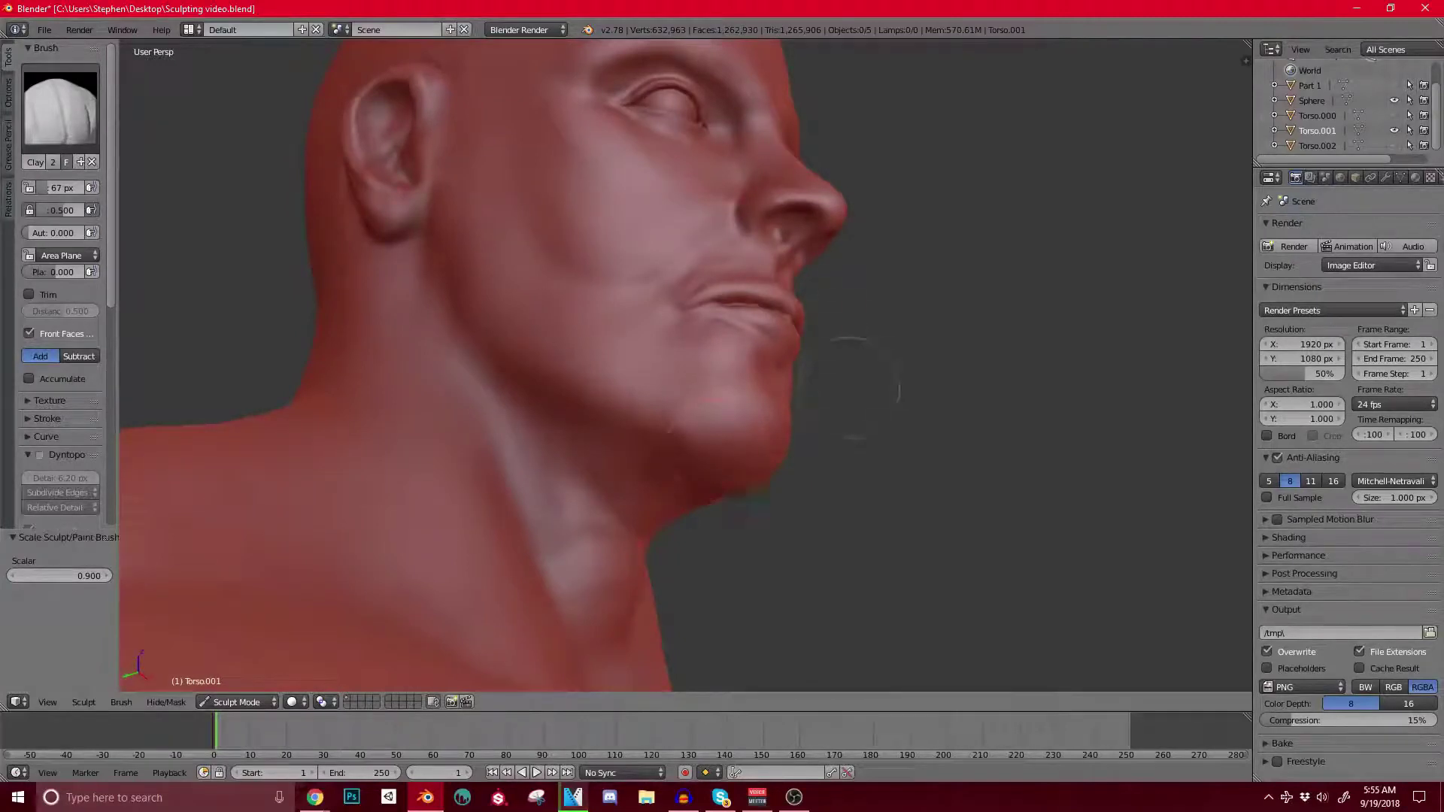
mouse_move(799, 413)
middle_down()
mouse_move(722, 422)
mouse_move(752, 433)
middle_up()
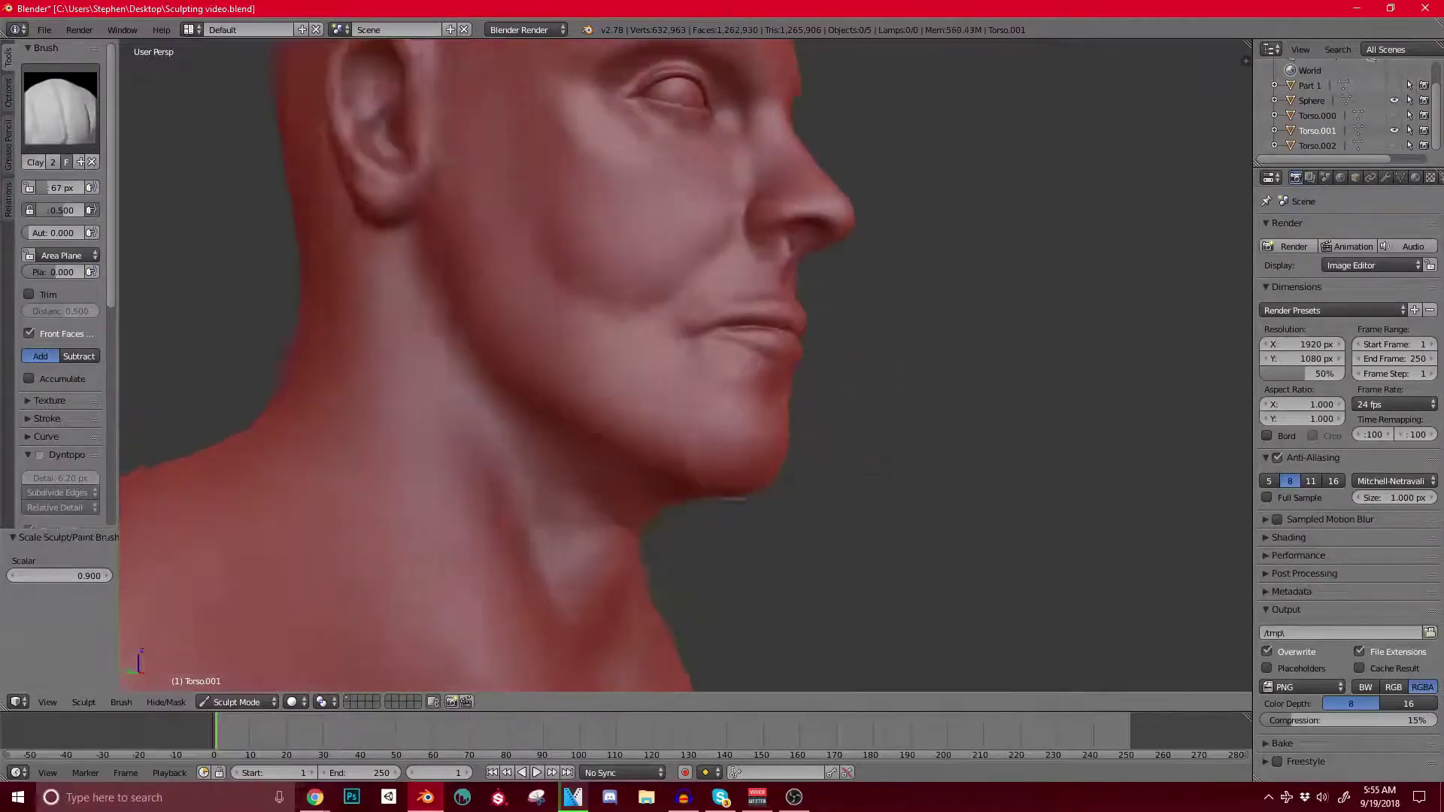
Step: Fill the curved crease beneath the lower lip and round out the chin with Clay Strips
scroll(798, 376, up, 2)
middle_drag(835, 361, 787, 334)
scroll(787, 332, up, 2)
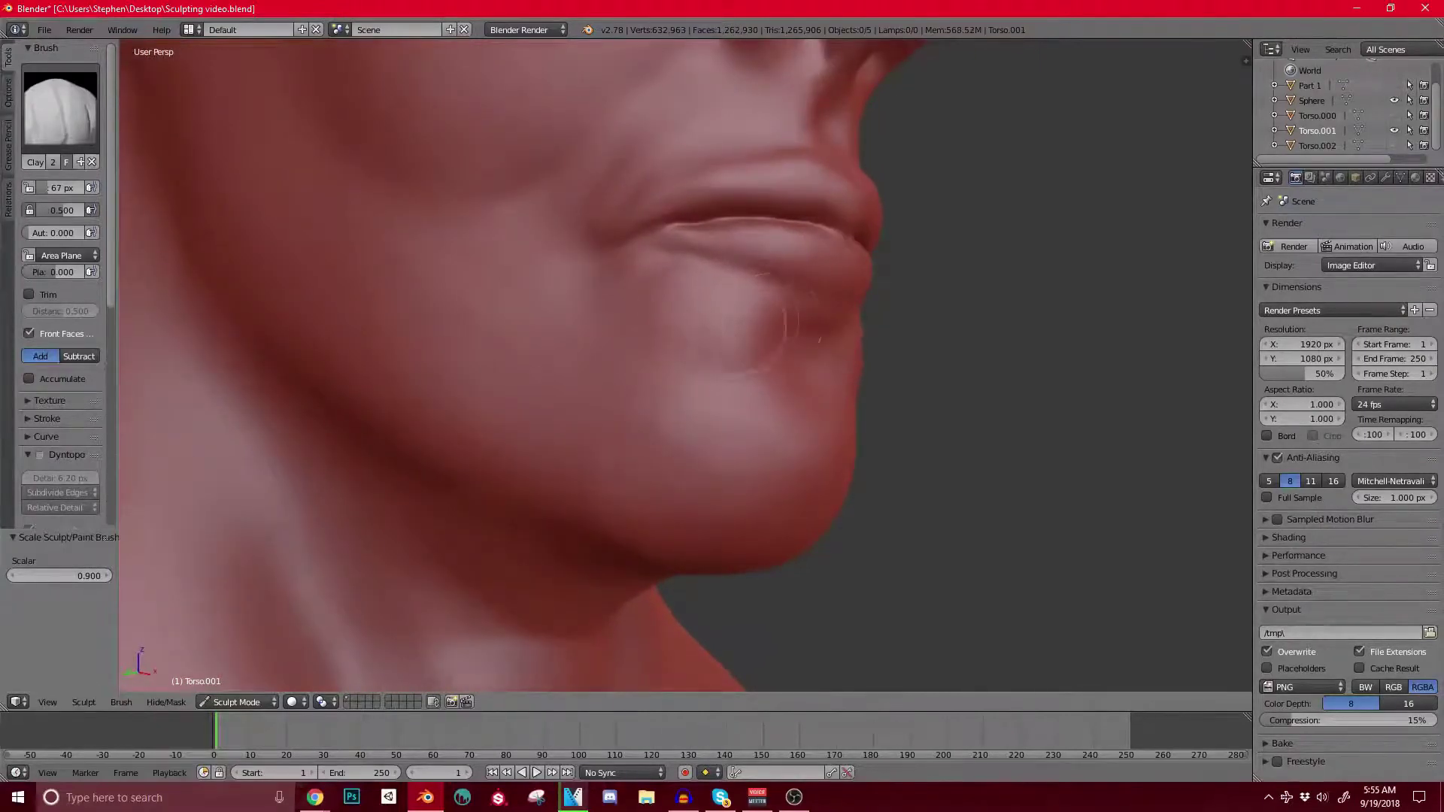
mouse_move(738, 324)
middle_down()
mouse_move(650, 320)
mouse_move(639, 304)
middle_up()
drag(707, 392, 668, 413)
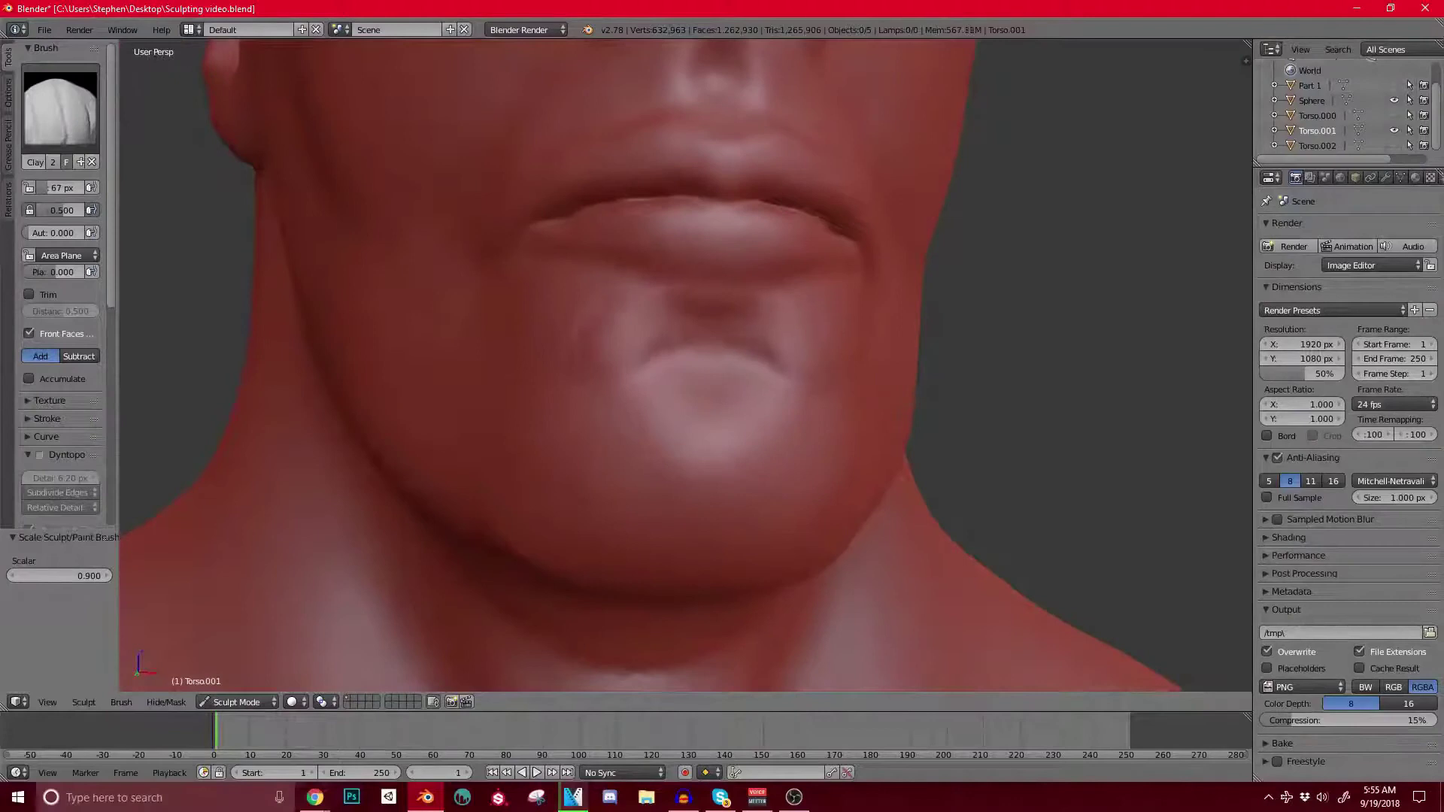
mouse_move(655, 323)
mouse_down()
mouse_move(725, 324)
mouse_move(640, 342)
mouse_up()
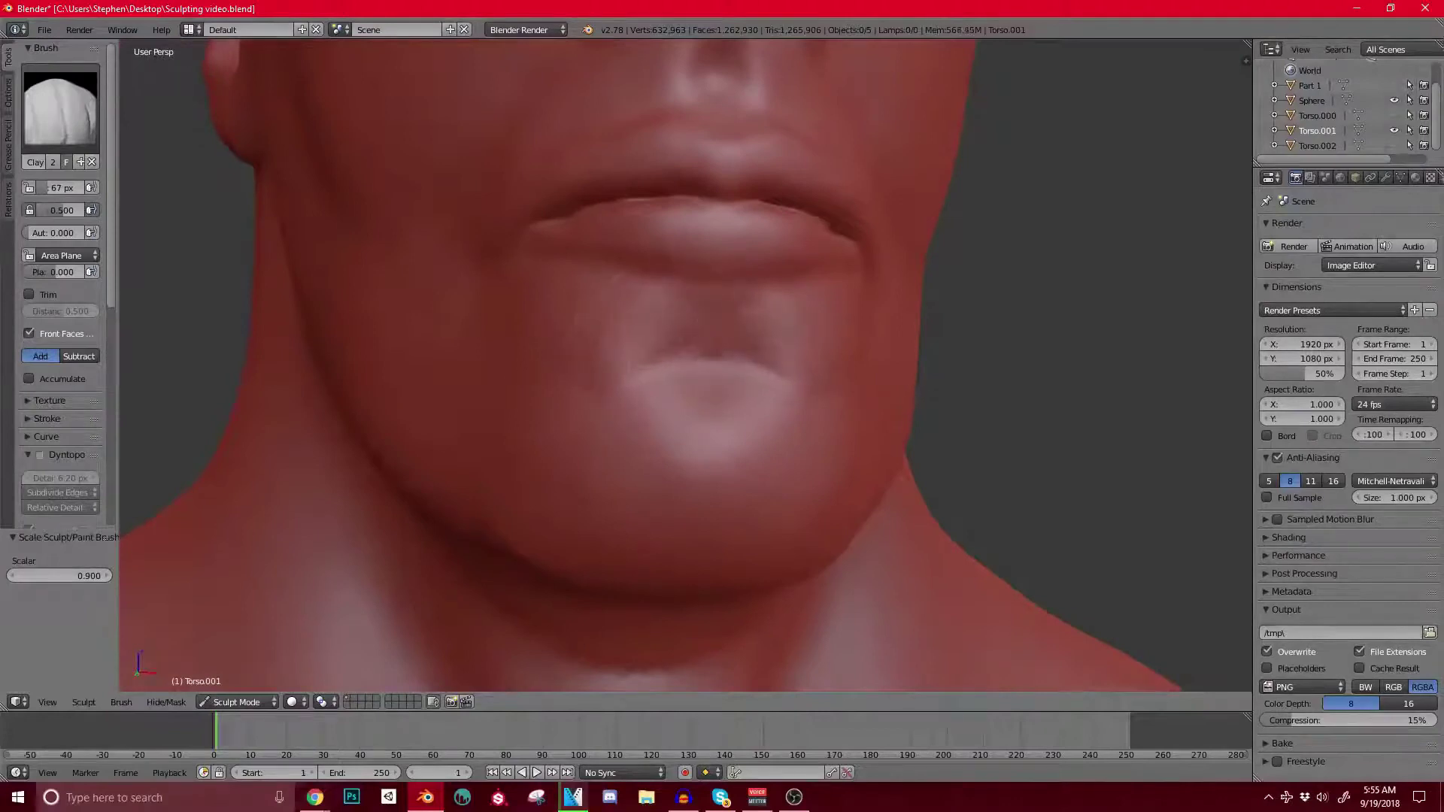
mouse_move(686, 423)
mouse_down()
mouse_move(713, 441)
mouse_move(707, 407)
mouse_up()
mouse_move(733, 323)
mouse_down()
mouse_move(687, 319)
mouse_move(731, 331)
mouse_up()
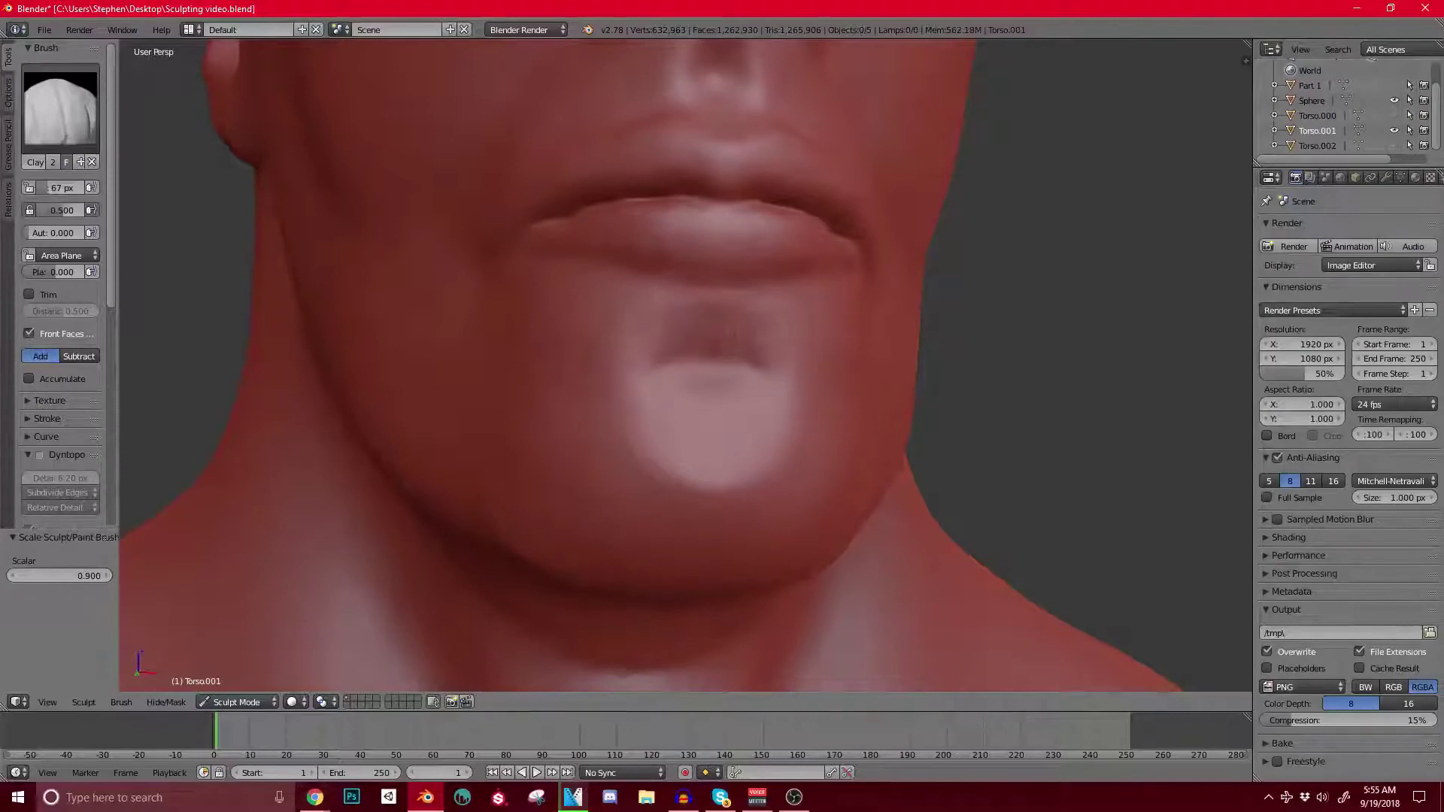
Step: Touch up the mouth corners and the areas beside the chin with Clay Strips, checking both sides of the face
scroll(714, 339, down, 4)
middle_drag(715, 338, 801, 338)
middle_drag(677, 302, 695, 376)
scroll(681, 410, up, 4)
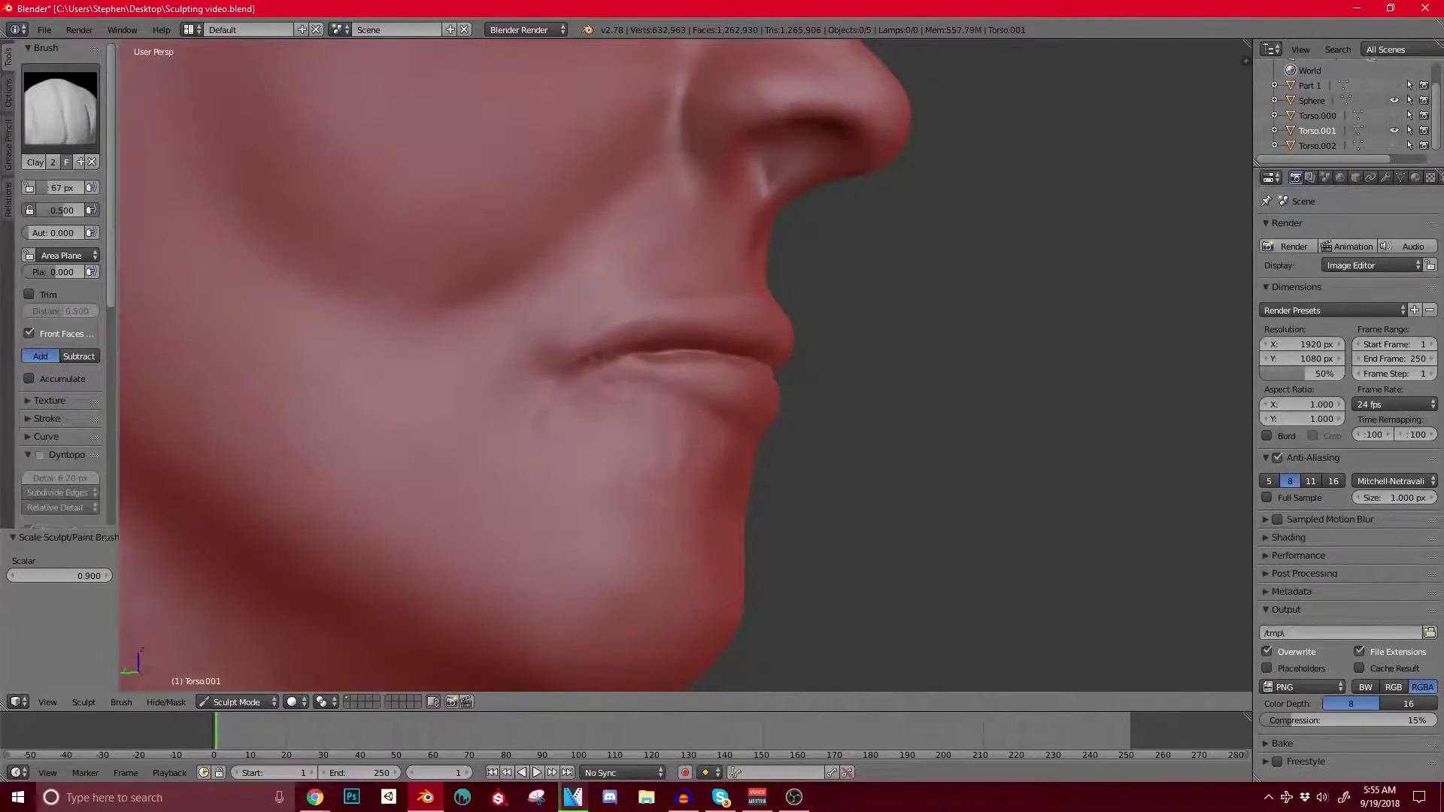
scroll(692, 353, down, 2)
mouse_move(692, 354)
middle_down()
mouse_move(722, 331)
mouse_move(677, 376)
middle_up()
scroll(677, 368, up, 4)
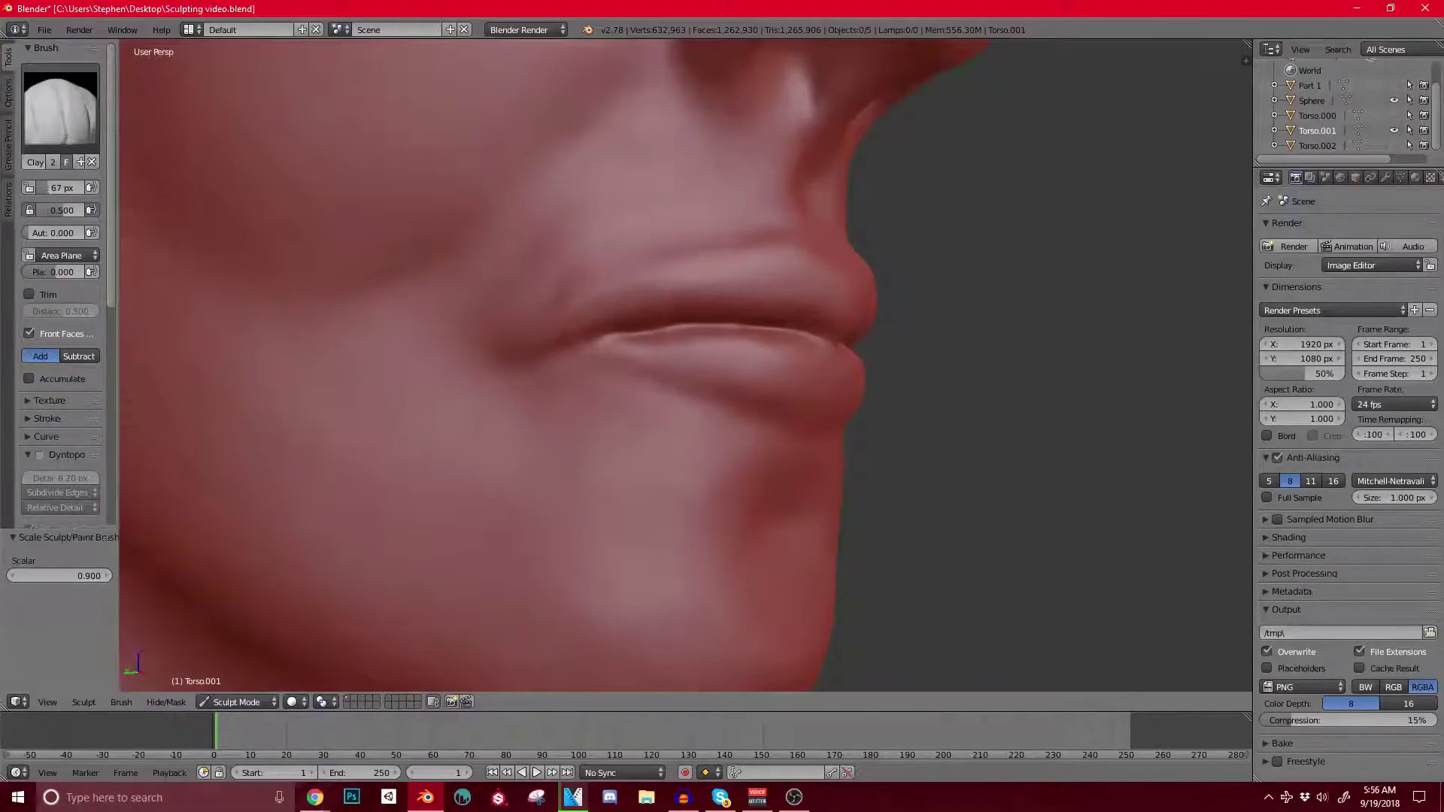
middle_drag(602, 361, 542, 361)
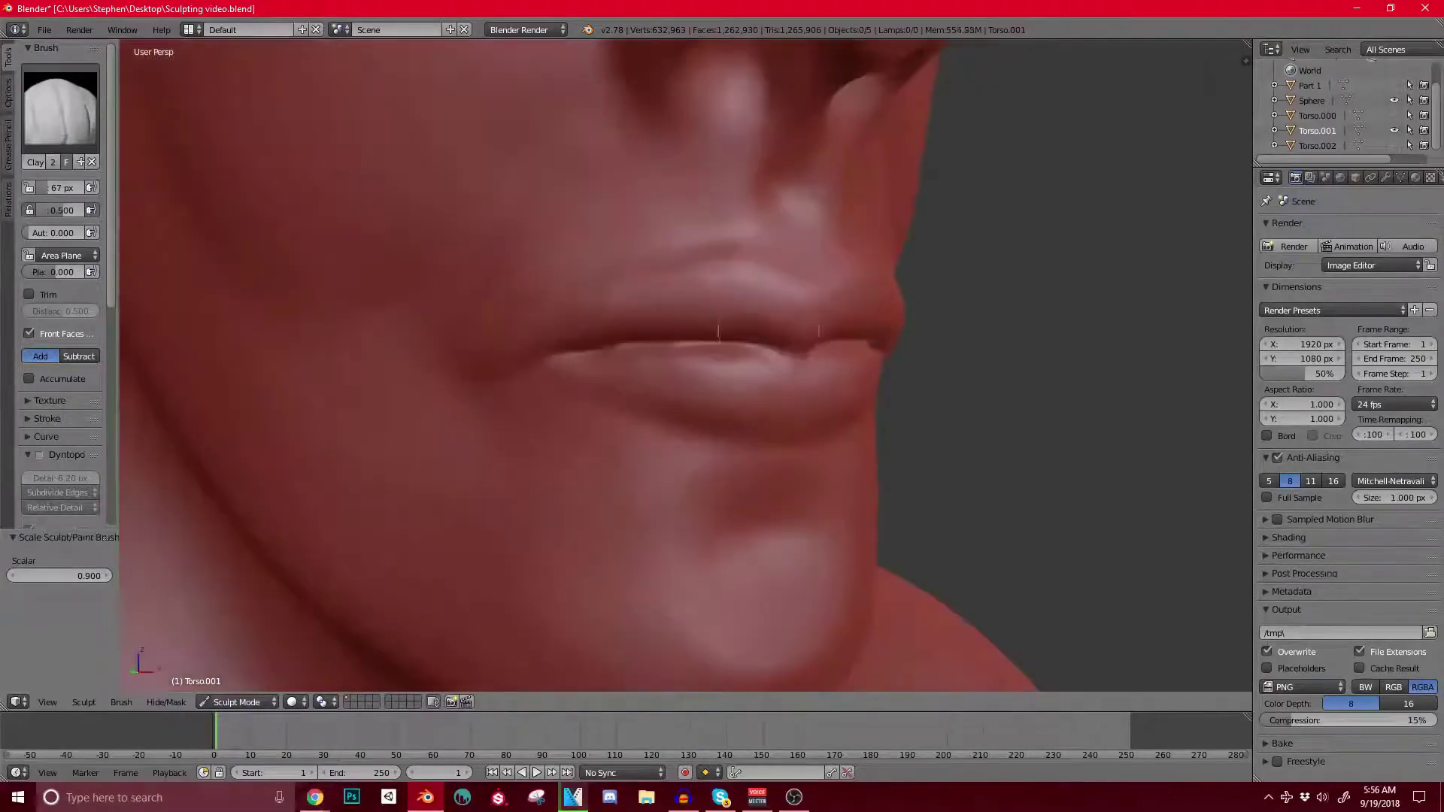
scroll(752, 361, down, 5)
mouse_move(797, 361)
middle_down()
mouse_move(580, 374)
mouse_move(605, 366)
middle_up()
scroll(576, 376, up, 2)
scroll(576, 376, up, 2)
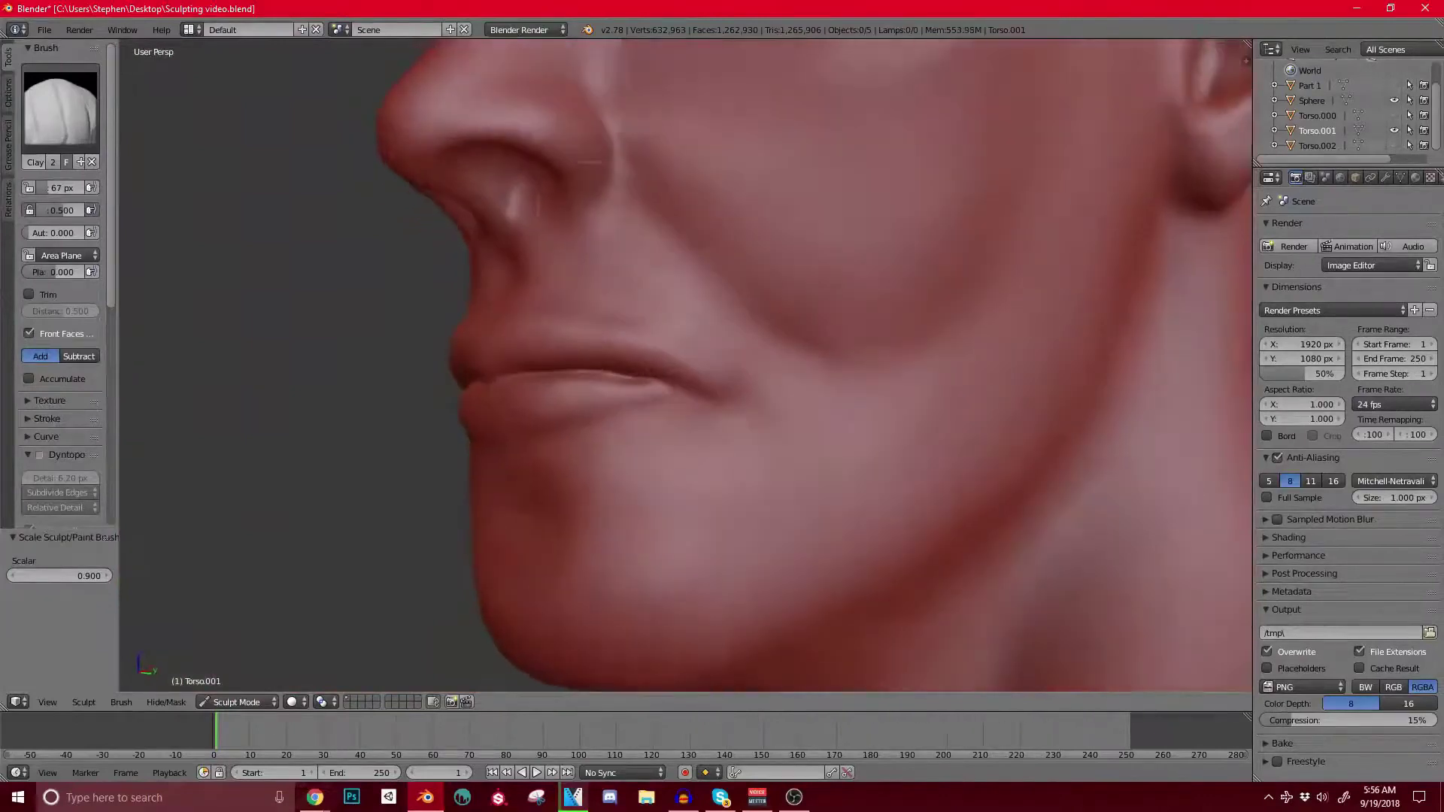
Step: Enlarge the Grab brush to 152 px and adjust the shape of the lips near the mouth corner
key(g)
key(])
key(])
key(])
key(])
key(])
key(])
key(])
key(])
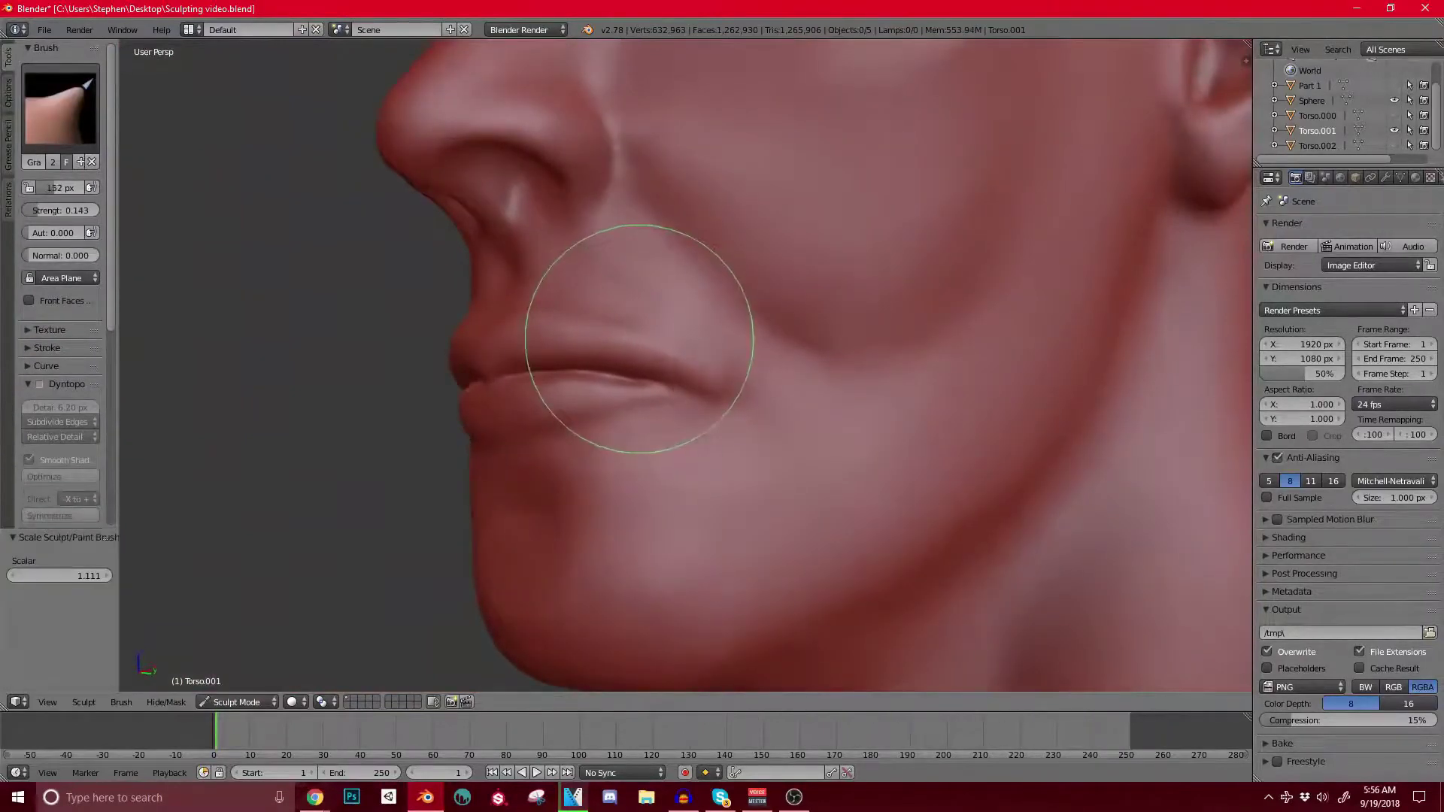
mouse_move(789, 380)
middle_down()
mouse_move(633, 392)
mouse_move(557, 419)
mouse_move(687, 387)
mouse_move(874, 377)
middle_up()
scroll(728, 335, up, 4)
drag(727, 337, 712, 345)
Step: Carve the crease around the nostril wing with the Crease brush at a 71 px radius
mouse_move(779, 350)
middle_down()
mouse_move(683, 380)
mouse_move(649, 339)
middle_up()
mouse_move(648, 301)
shift+middle_down()
mouse_move(732, 436)
mouse_move(688, 366)
shift+middle_up()
scroll(760, 351, up, 2)
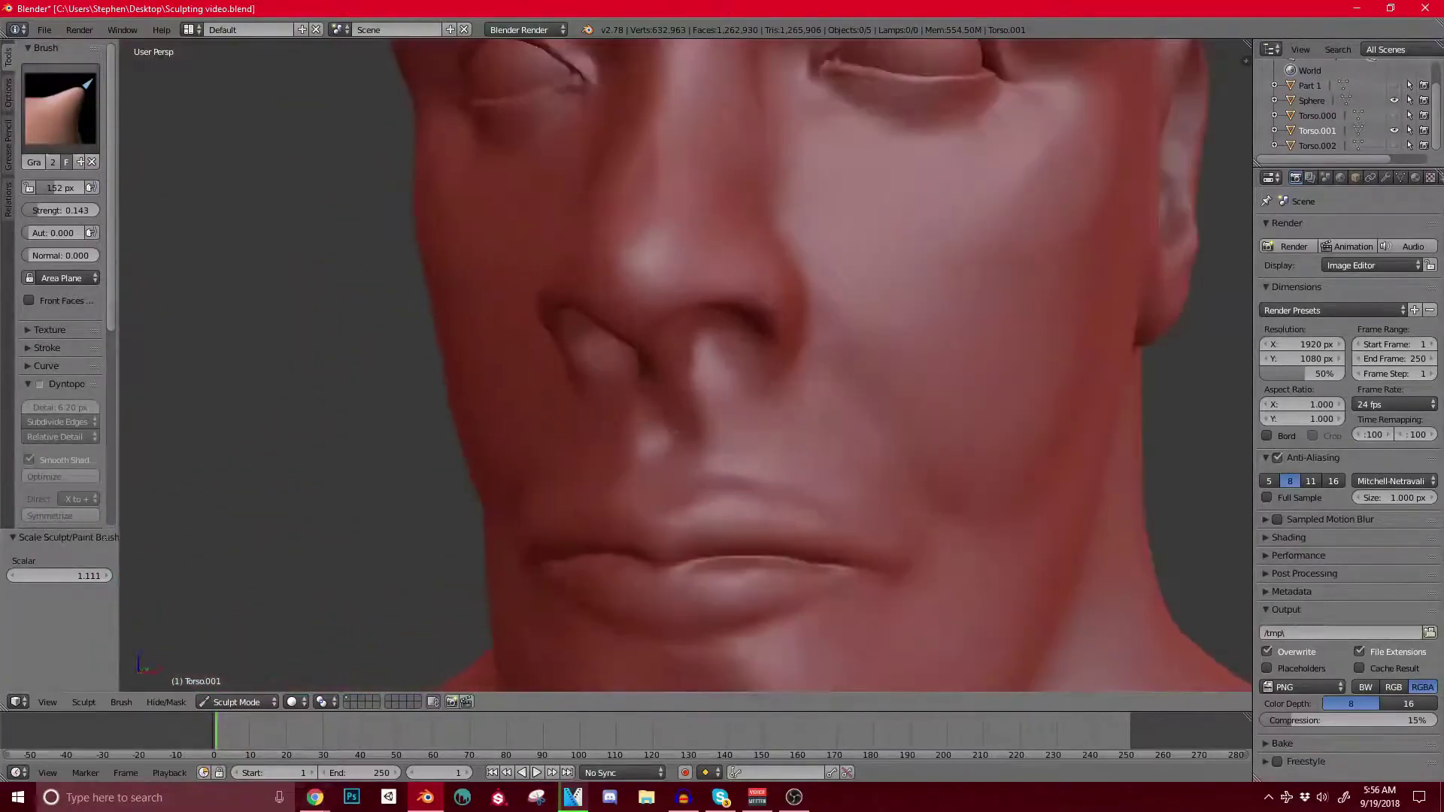
click(60, 105)
click(249, 194)
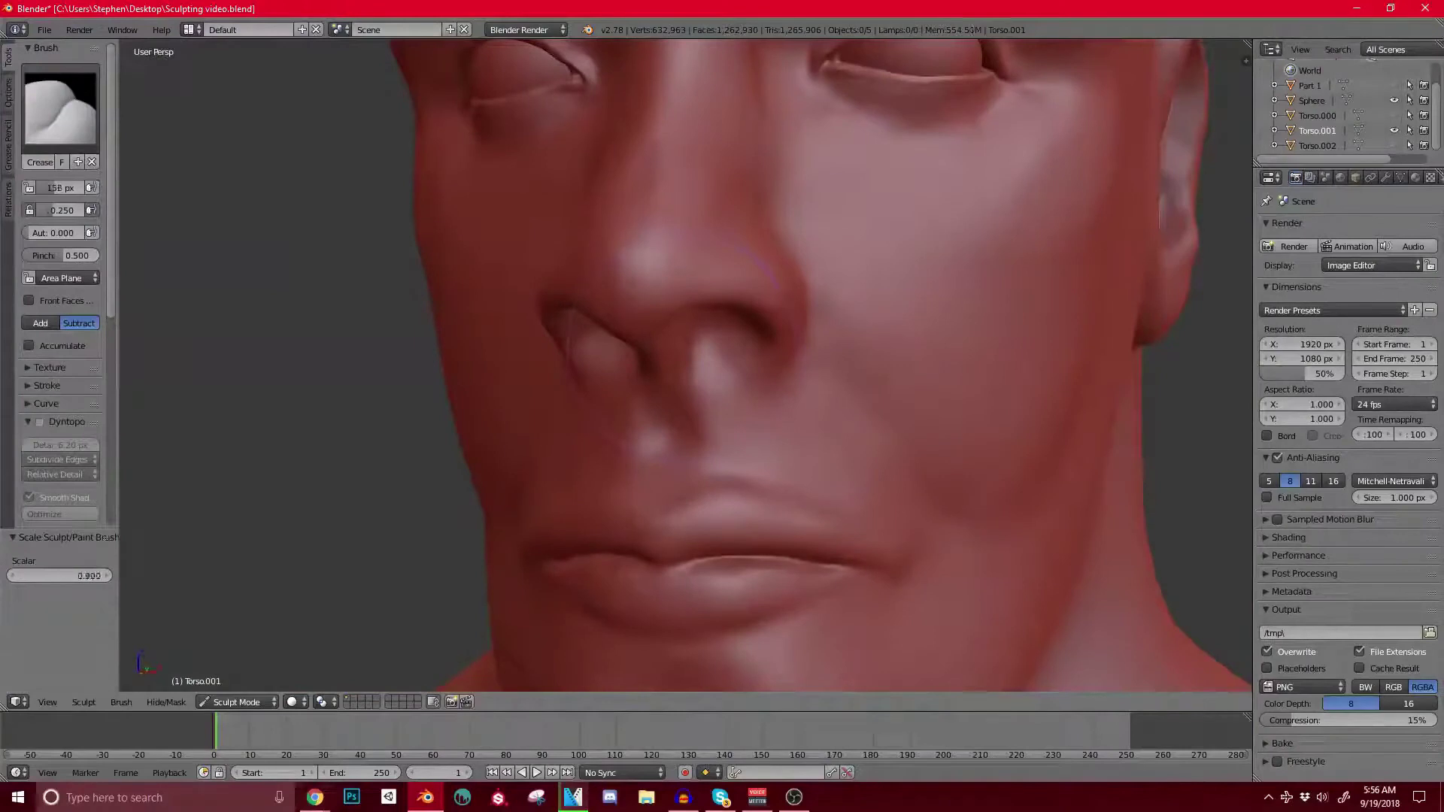
mouse_move(759, 339)
middle_down()
mouse_move(676, 357)
mouse_move(786, 391)
mouse_move(774, 402)
middle_up()
drag(756, 337, 768, 388)
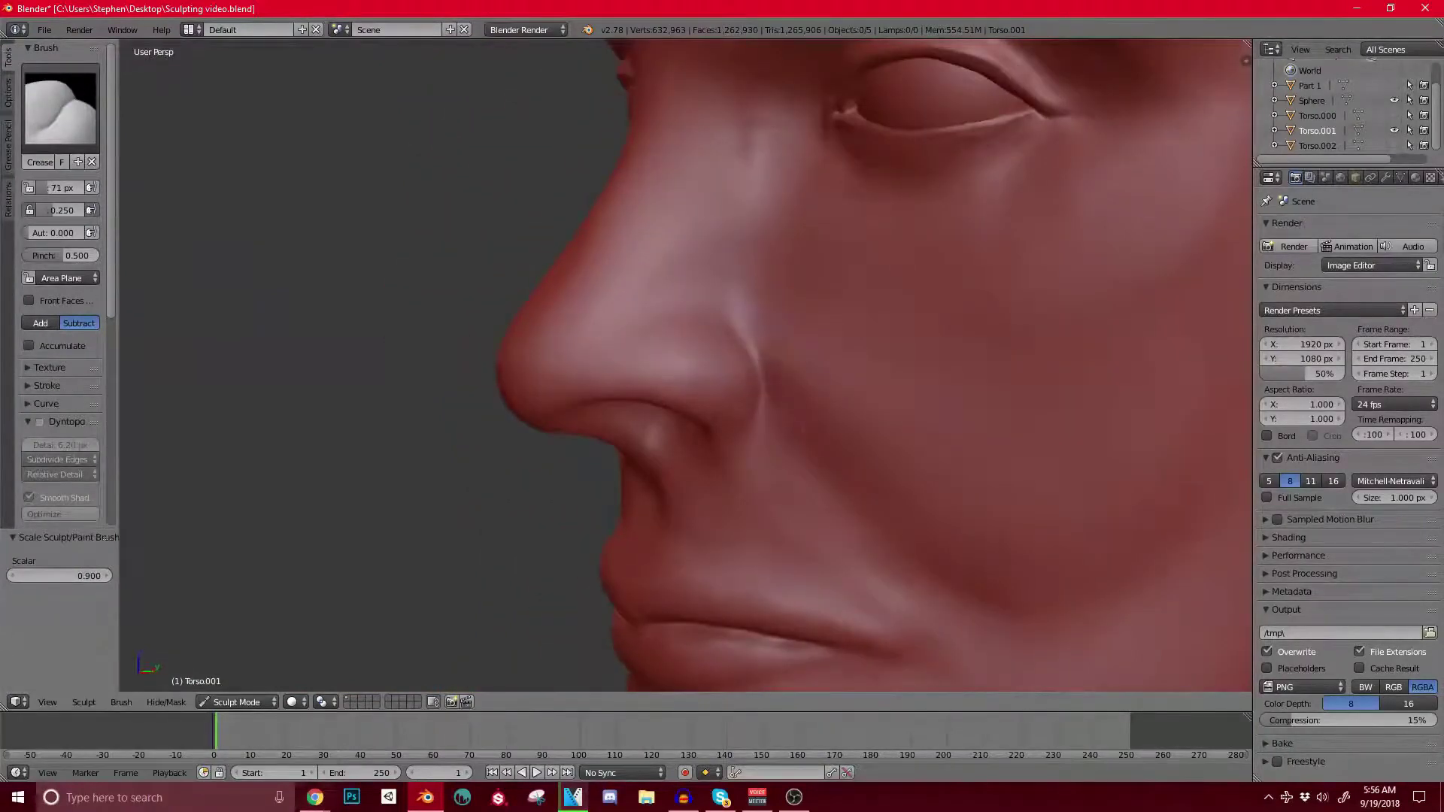
middle_drag(542, 367, 676, 361)
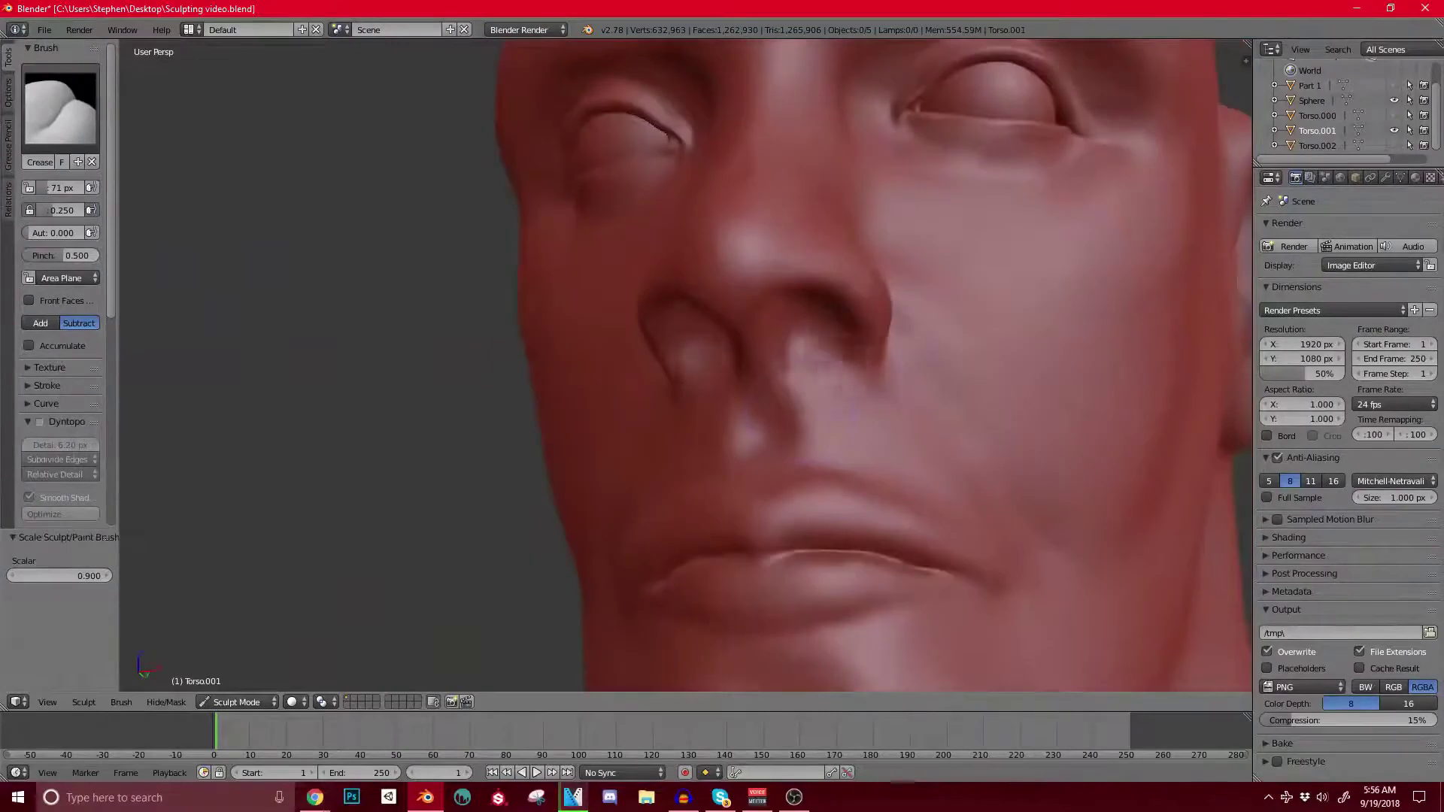
drag(867, 376, 816, 343)
middle_drag(677, 361, 459, 376)
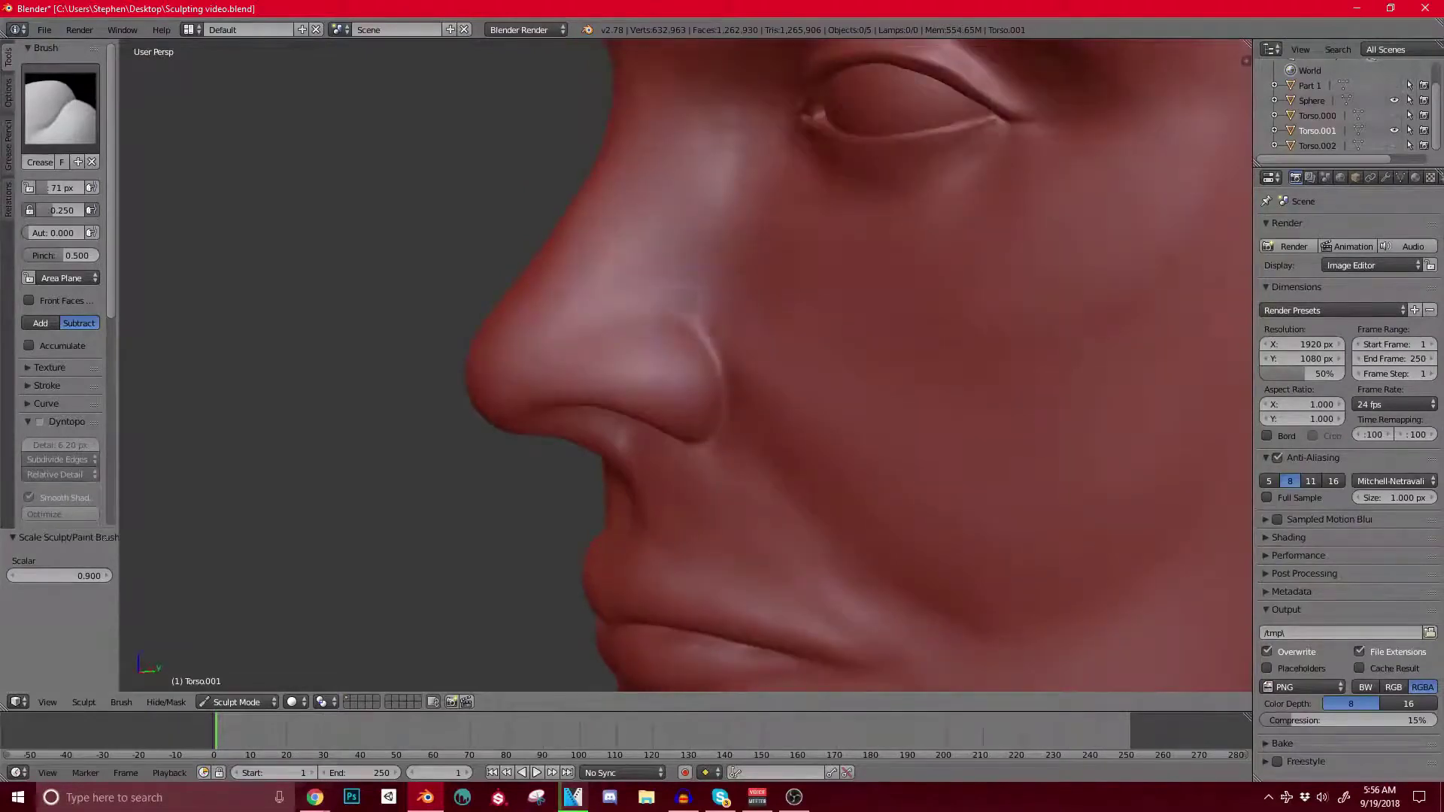
Step: Return to the Grab brush, enlarge it to 116 px and nudge the tip of the nose in profile
scroll(587, 324, down, 4)
middle_drag(587, 323, 799, 409)
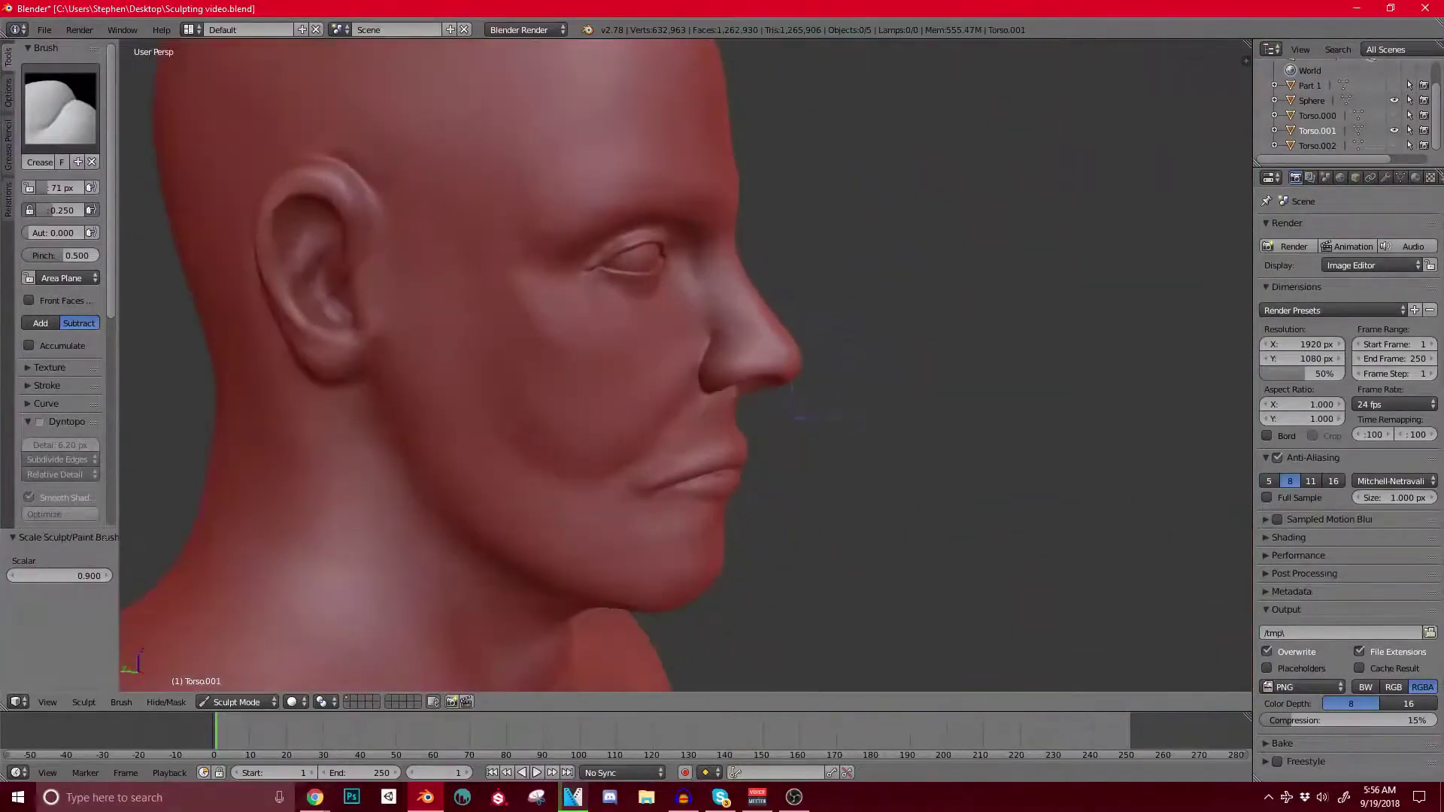
key(g)
key(bracketright)
key(bracketright)
key(bracketright)
key(bracketright)
key(bracketright)
key(bracketright)
key(bracketright)
key(bracketright)
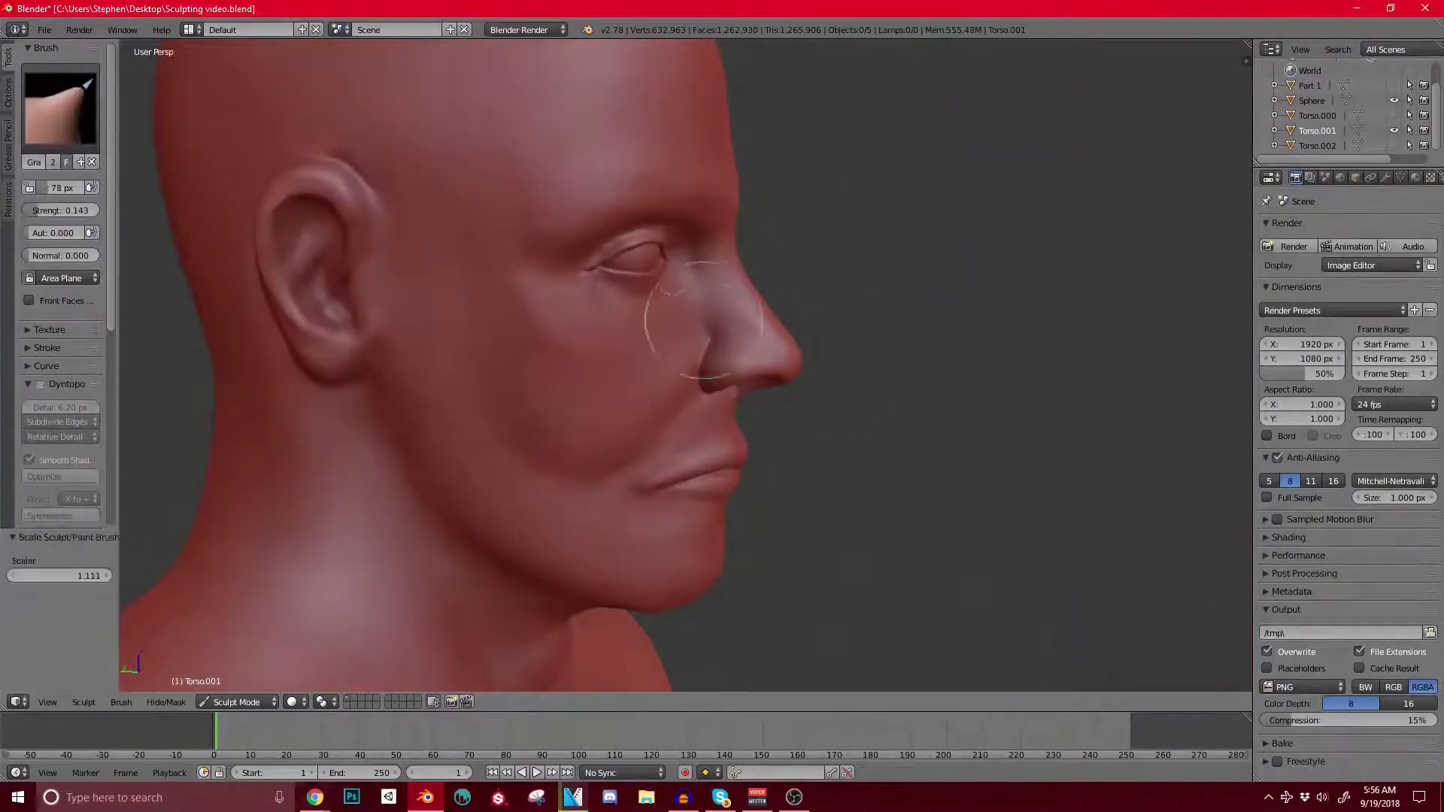
drag(801, 354, 792, 348)
mouse_move(753, 272)
middle_down()
mouse_move(780, 299)
mouse_move(752, 331)
mouse_move(700, 284)
mouse_move(774, 280)
mouse_move(657, 309)
mouse_move(746, 316)
middle_up()
scroll(749, 391, up, 1)
scroll(745, 301, down, 3)
scroll(748, 309, up, 2)
mouse_move(670, 403)
middle_down()
mouse_move(664, 380)
mouse_move(655, 391)
mouse_move(673, 397)
mouse_move(805, 371)
middle_up()
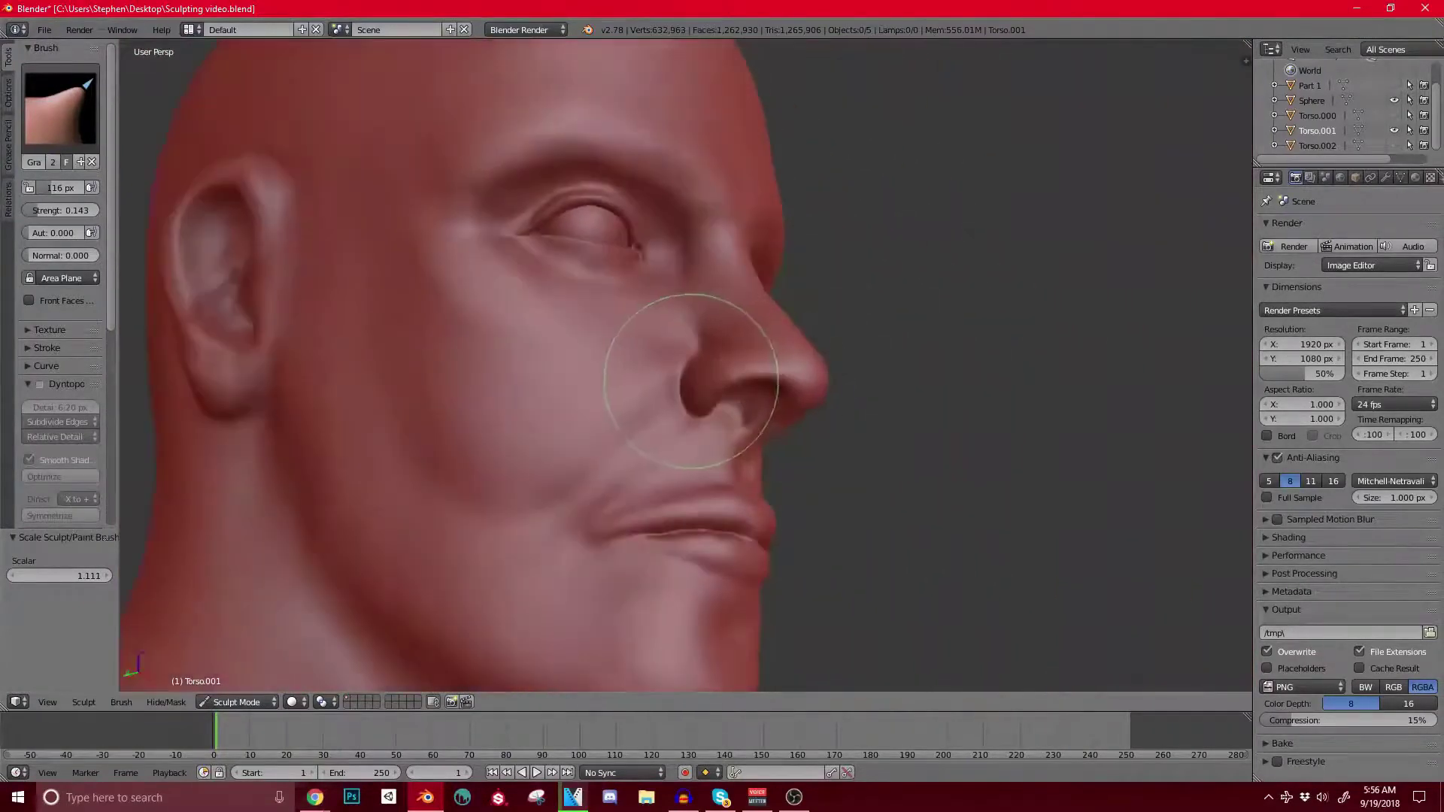
Step: Switch to Clay Strips at a 53 px radius and build up the cheek area beside the mouth corner
click(60, 105)
click(175, 197)
mouse_move(753, 421)
shift+middle_down()
mouse_move(758, 336)
mouse_move(794, 293)
shift+middle_up()
middle_drag(794, 294, 779, 297)
shift+middle_drag(479, 306, 473, 162)
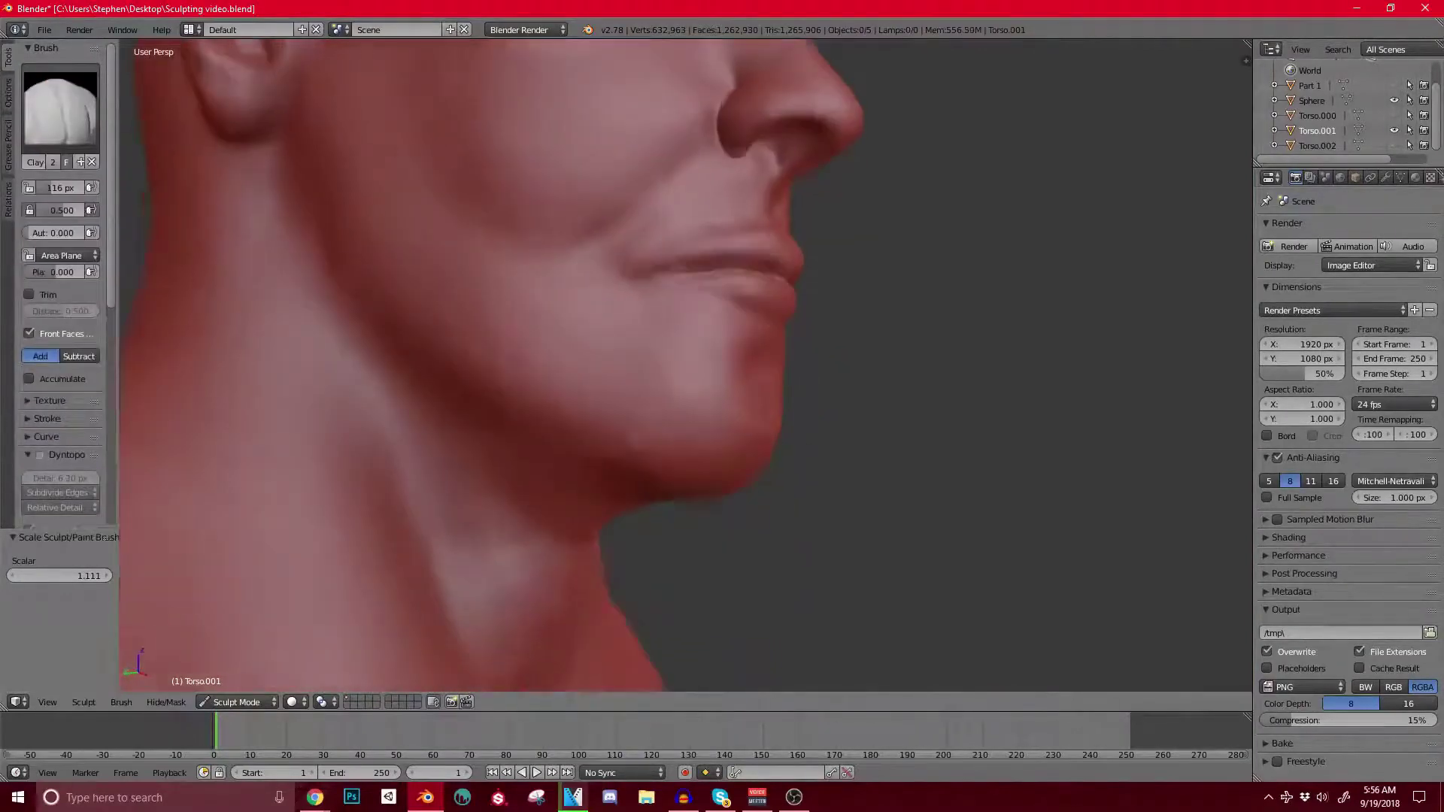
mouse_move(556, 421)
middle_down()
mouse_move(583, 425)
mouse_move(549, 421)
middle_up()
scroll(584, 425, up, 2)
middle_drag(590, 219, 609, 269)
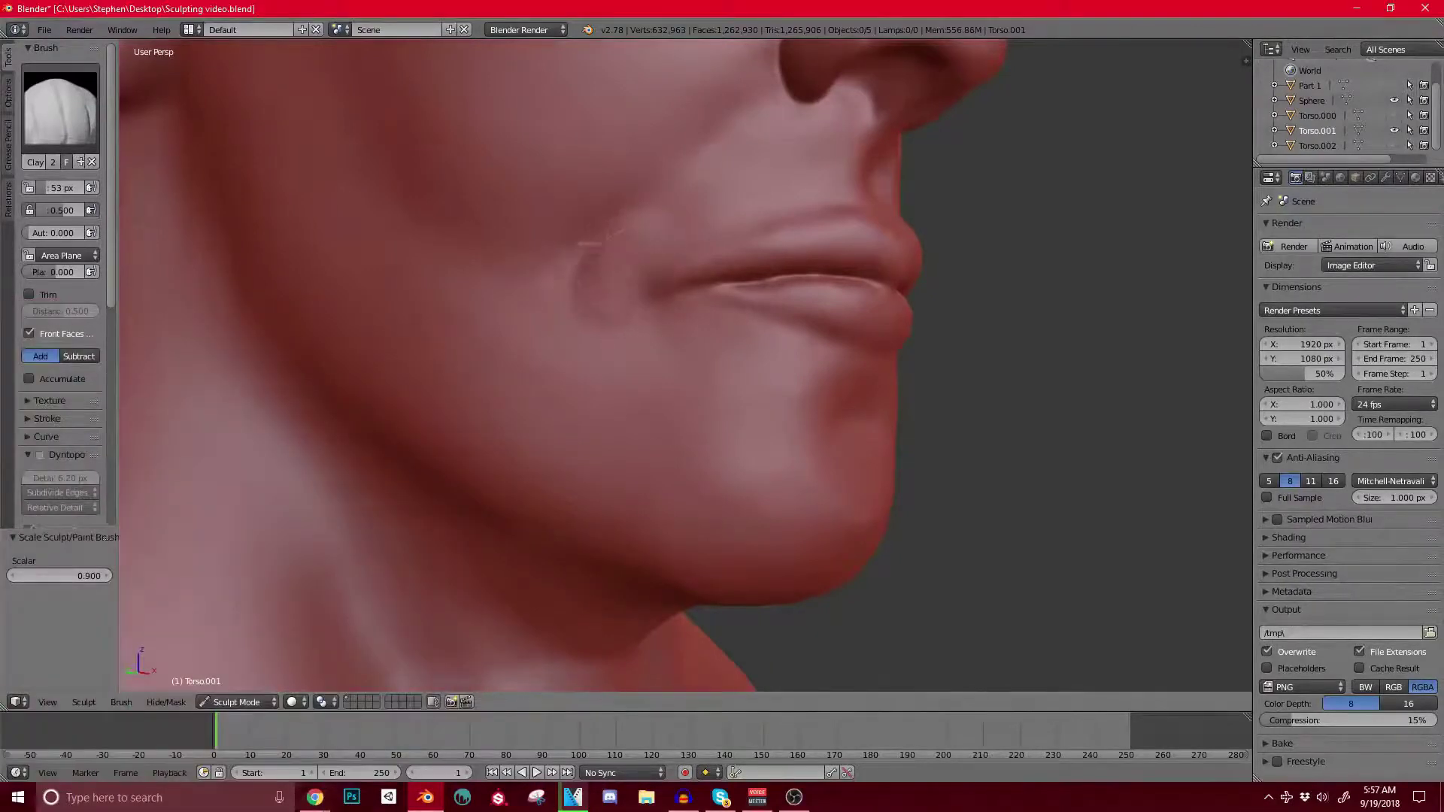
scroll(654, 252, down, 5)
middle_drag(655, 252, 675, 218)
scroll(675, 218, up, 5)
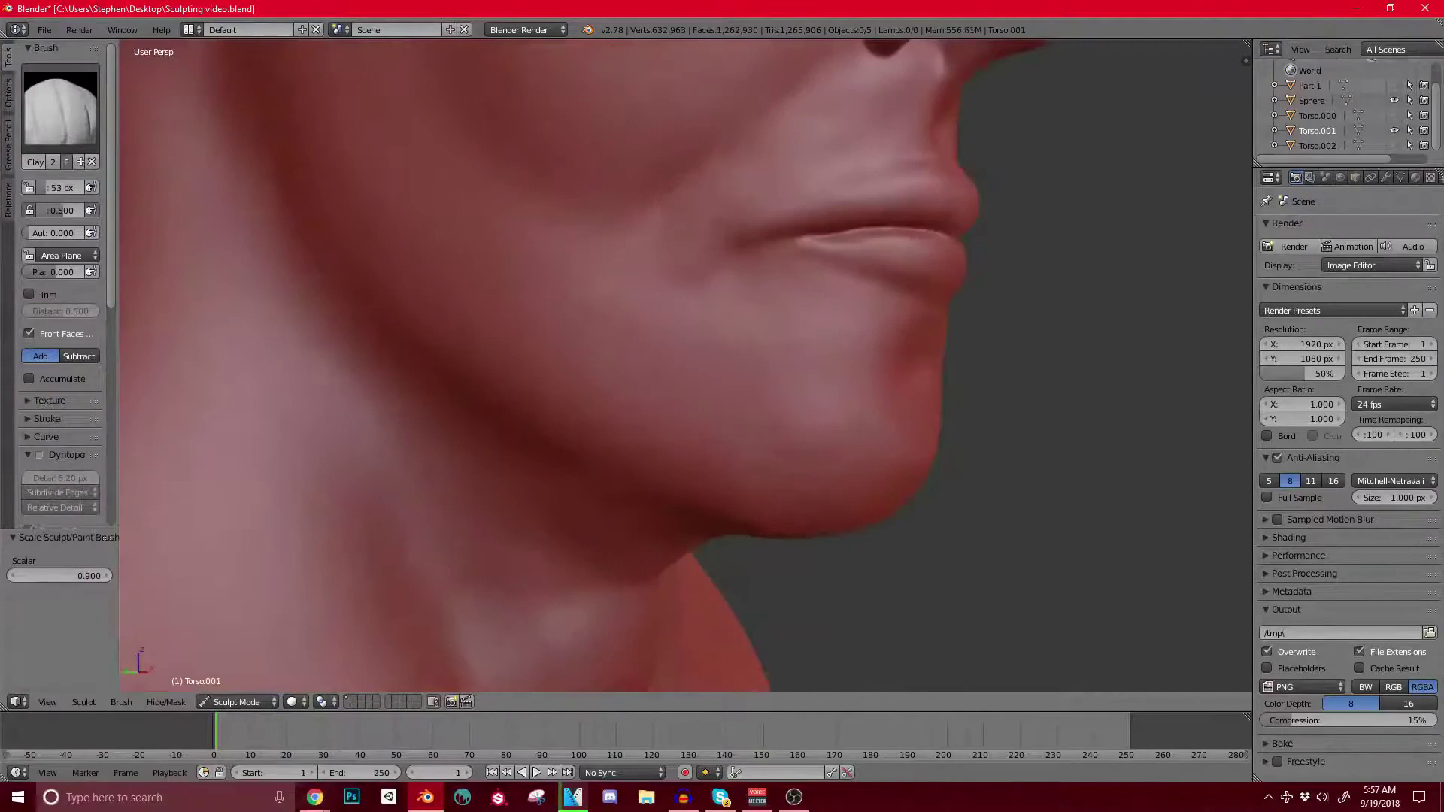
Step: Switch to the Crease brush at 53 px and carve a short fold running down from the mouth corner
click(60, 107)
click(235, 198)
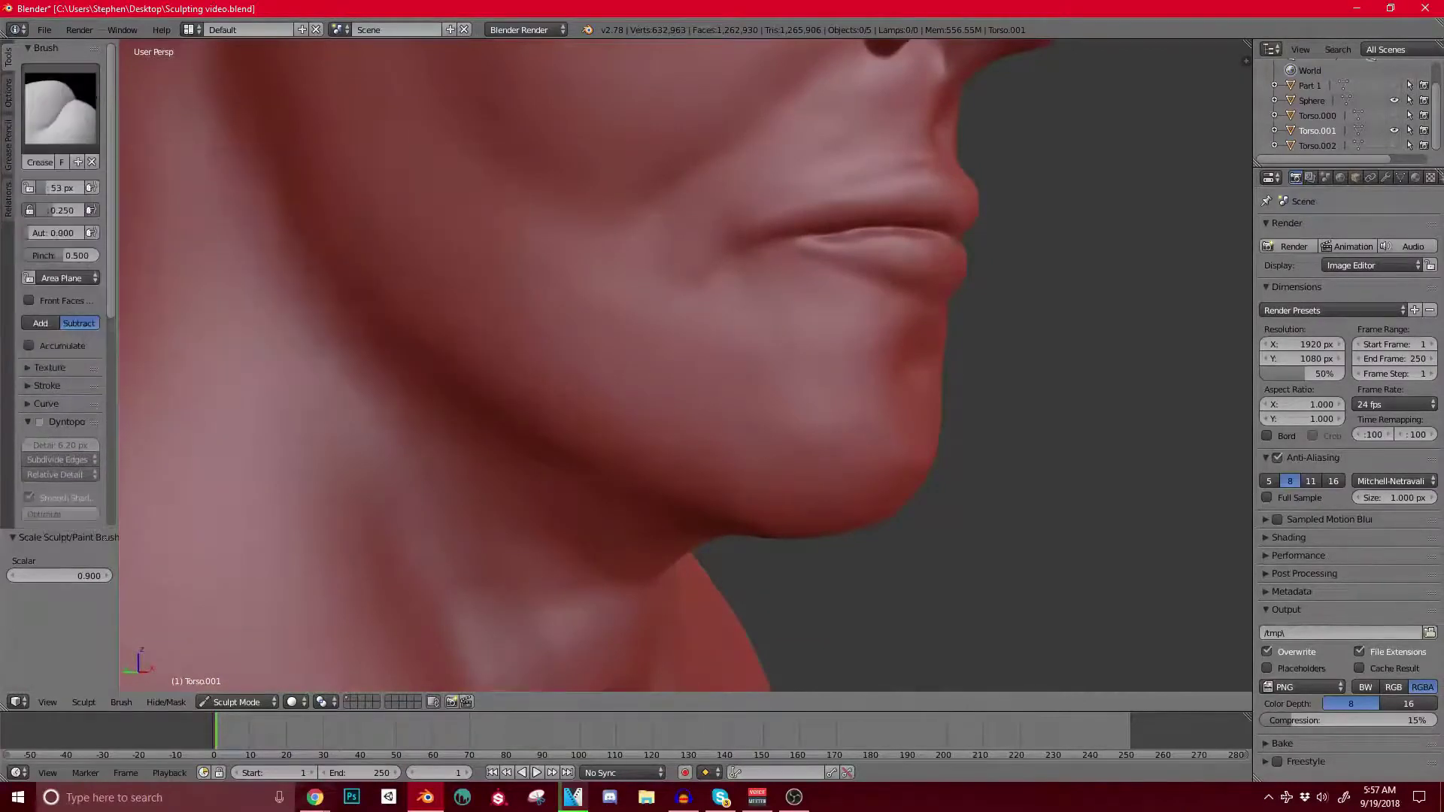
scroll(686, 323, up, 2)
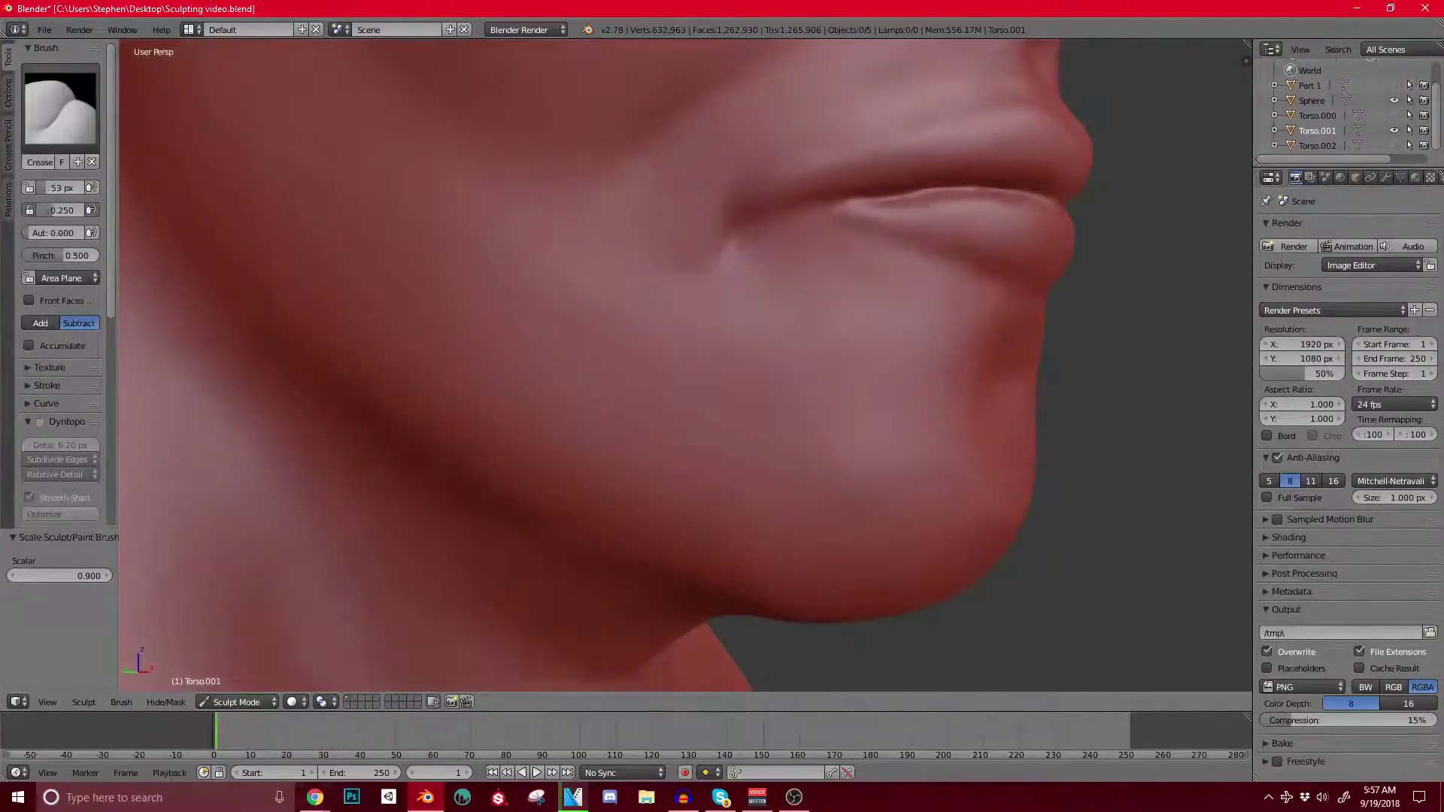
scroll(739, 171, down, 5)
middle_drag(739, 172, 677, 218)
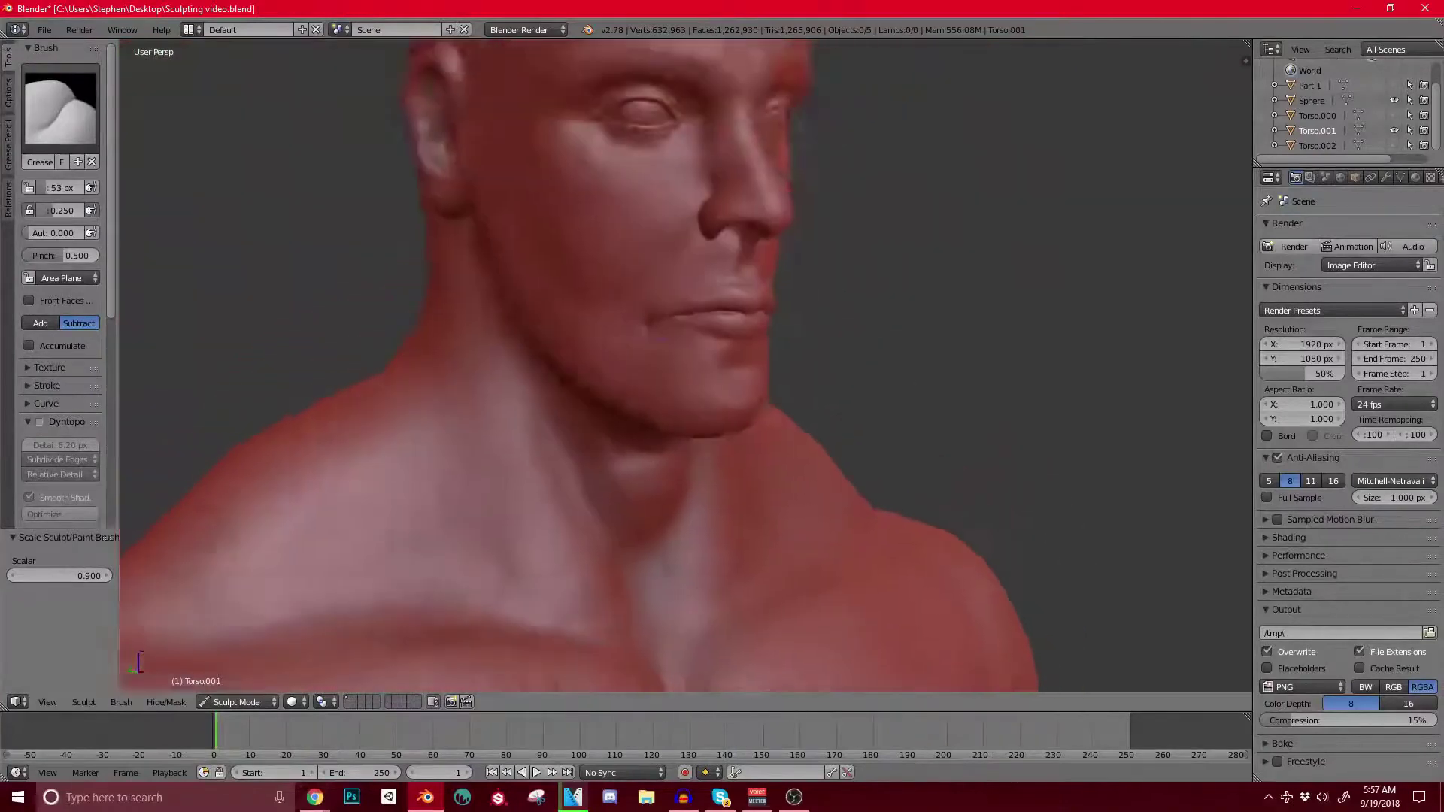
scroll(700, 203, up, 5)
shift+middle_drag(828, 248, 680, 323)
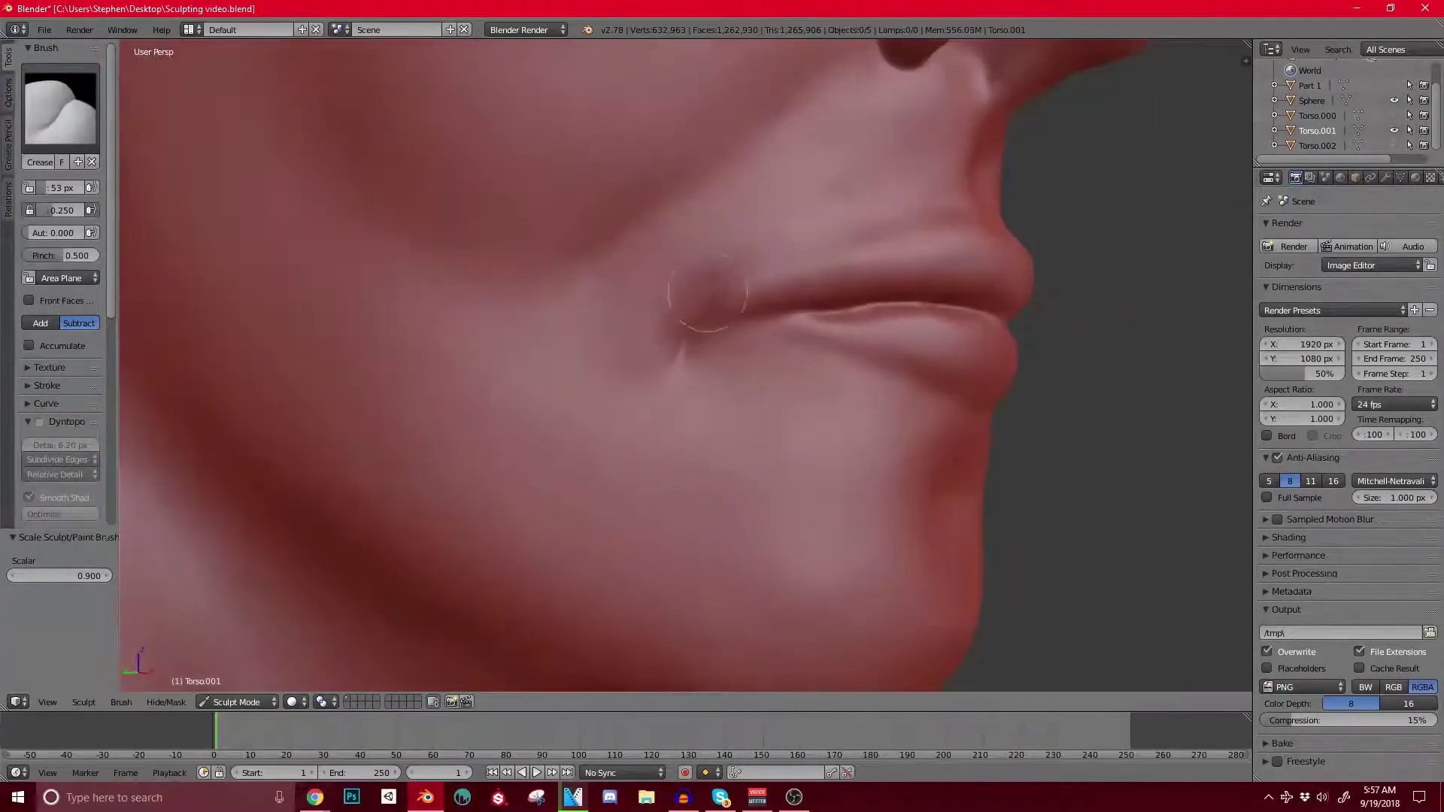
drag(707, 293, 679, 338)
scroll(722, 246, down, 4)
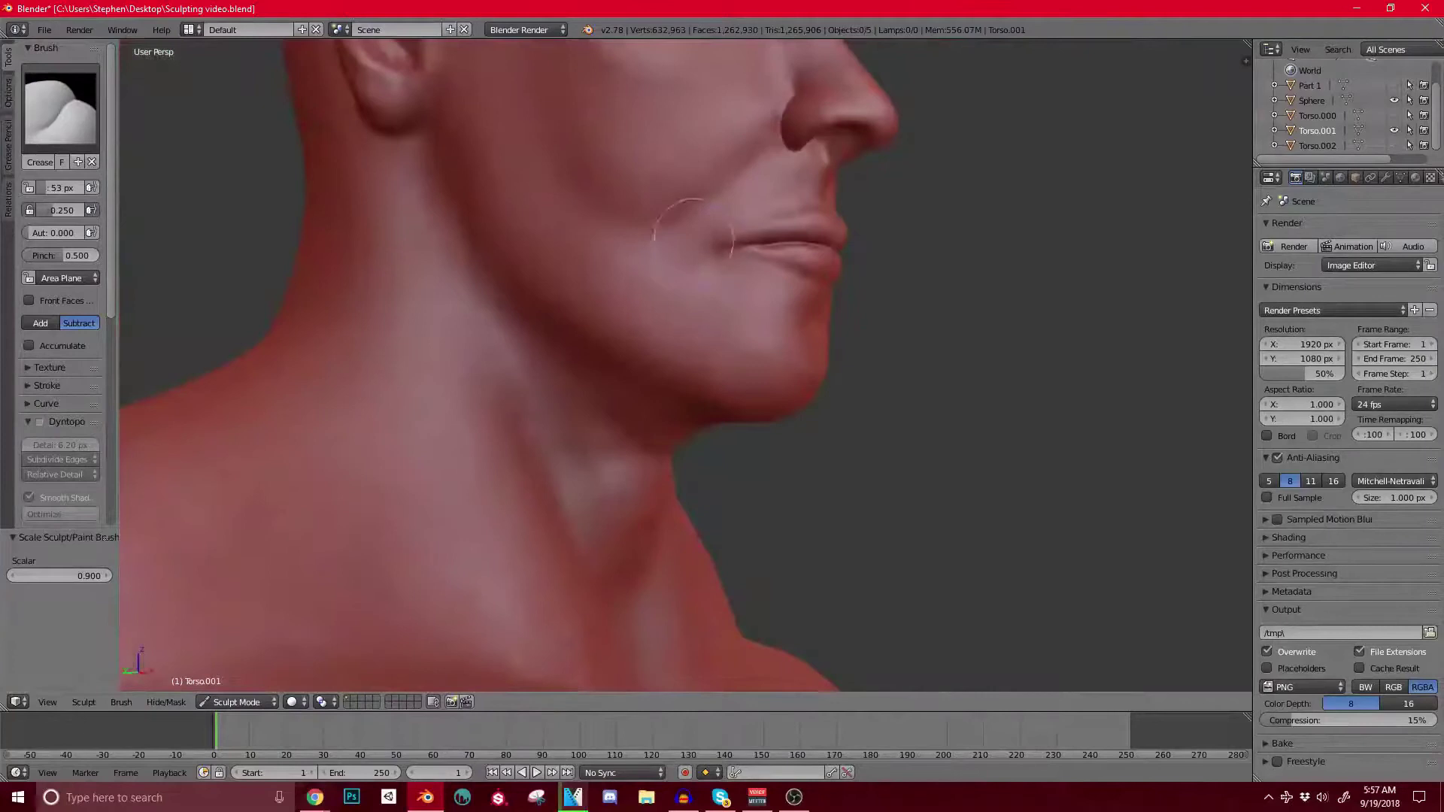
Step: Soften the fold below the mouth corner and blend it into the surrounding cheek
scroll(673, 229, up, 2)
scroll(698, 225, up, 2)
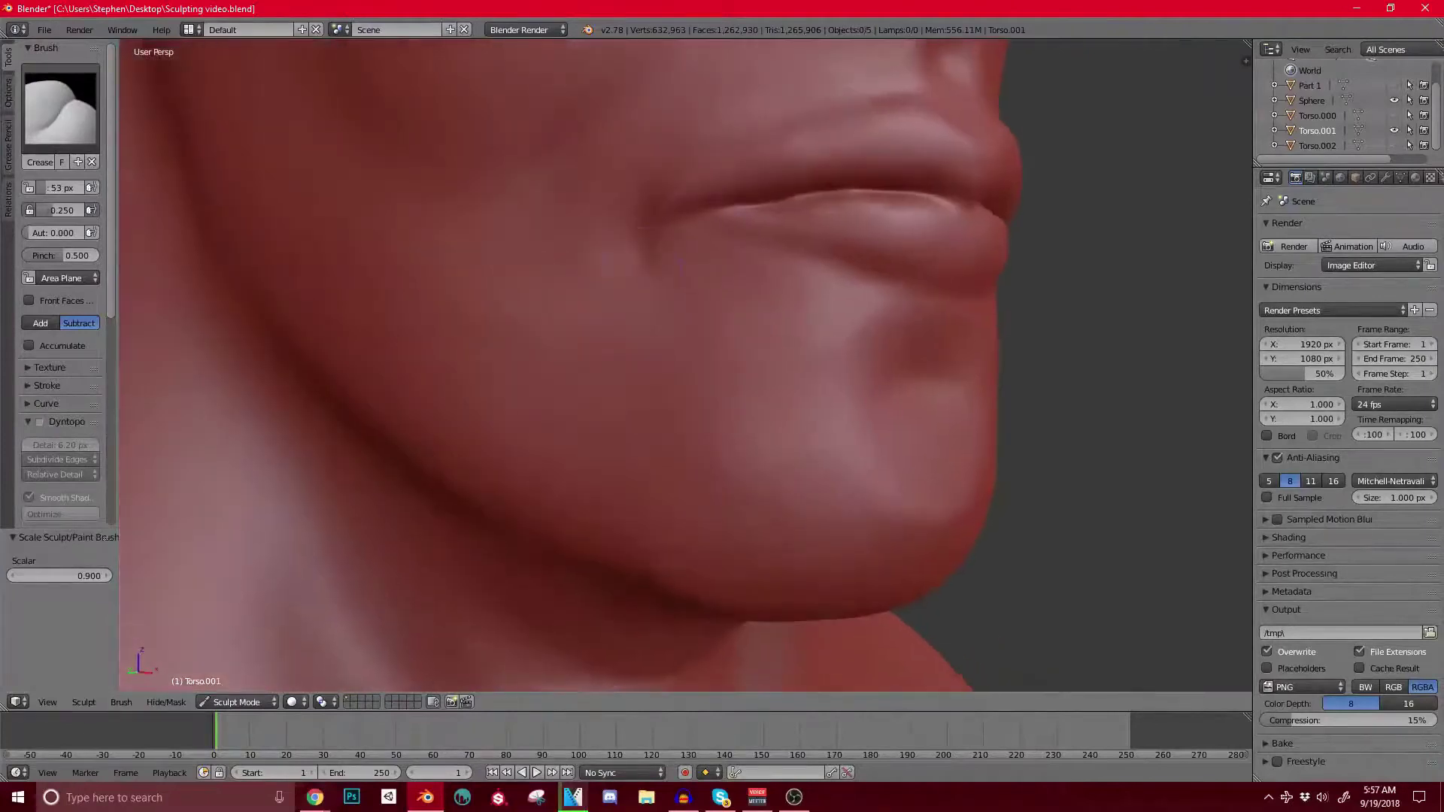
scroll(685, 365, down, 4)
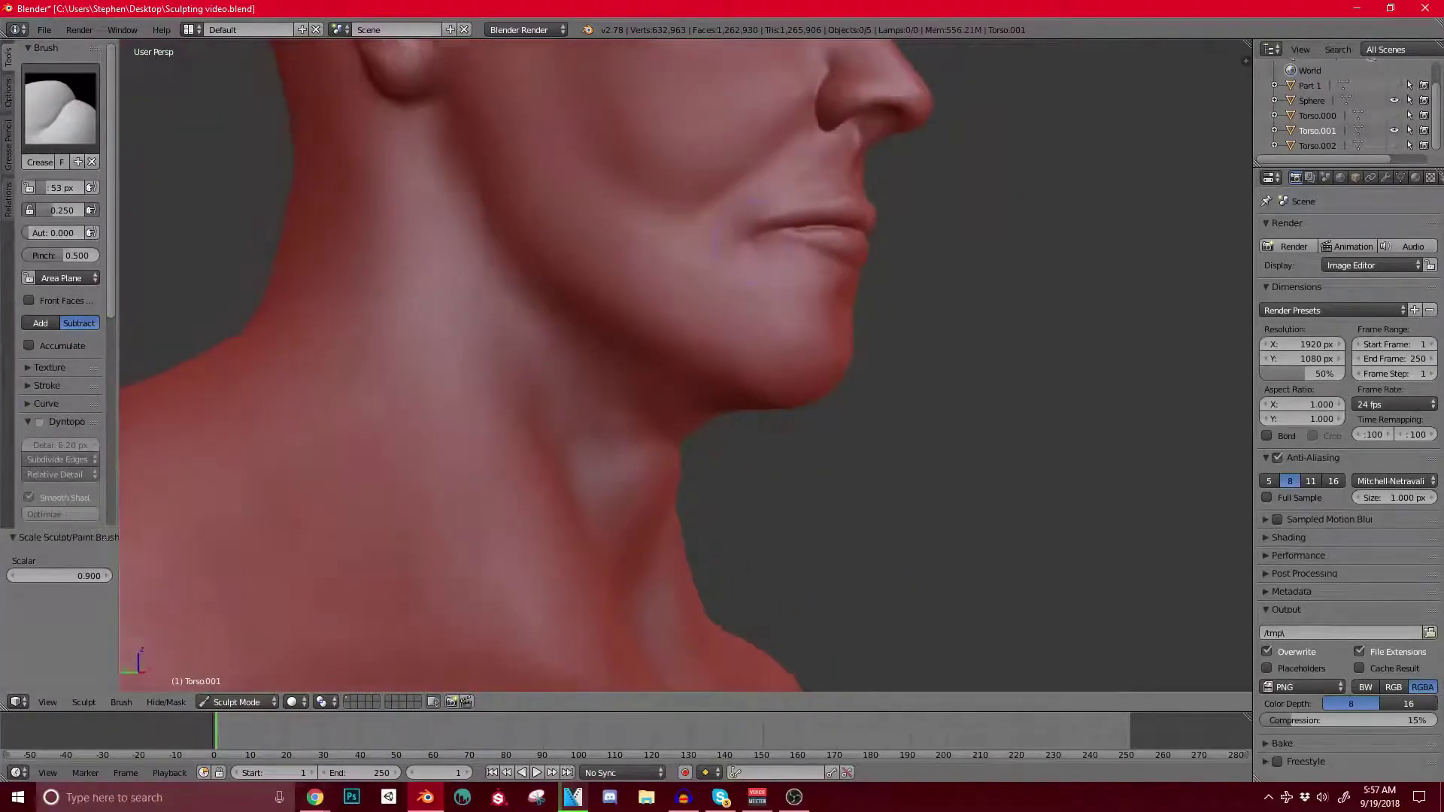
scroll(751, 261, up, 3)
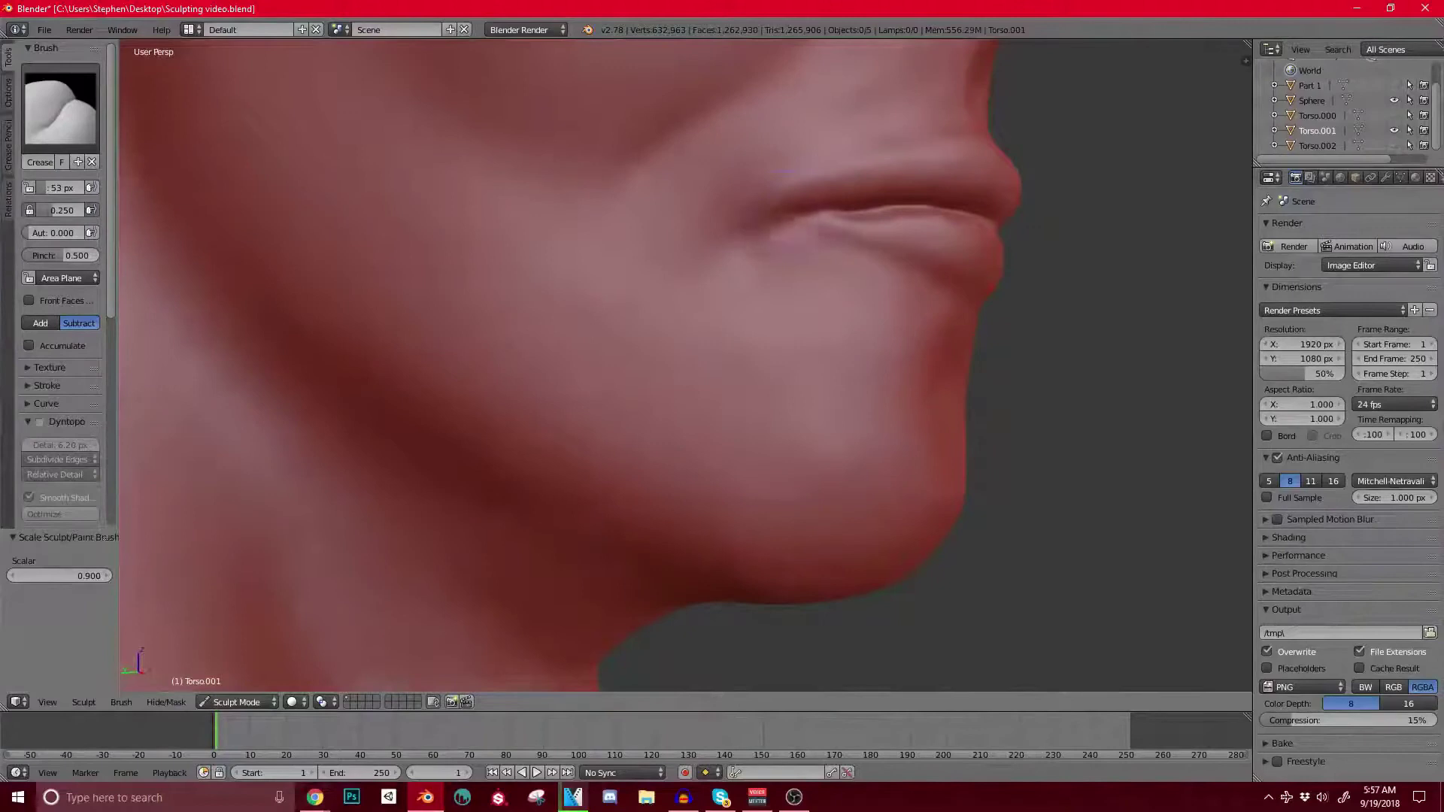
scroll(767, 225, down, 5)
mouse_move(767, 226)
middle_down()
mouse_move(542, 229)
mouse_move(703, 245)
mouse_move(587, 315)
mouse_move(729, 259)
middle_up()
scroll(713, 246, up, 5)
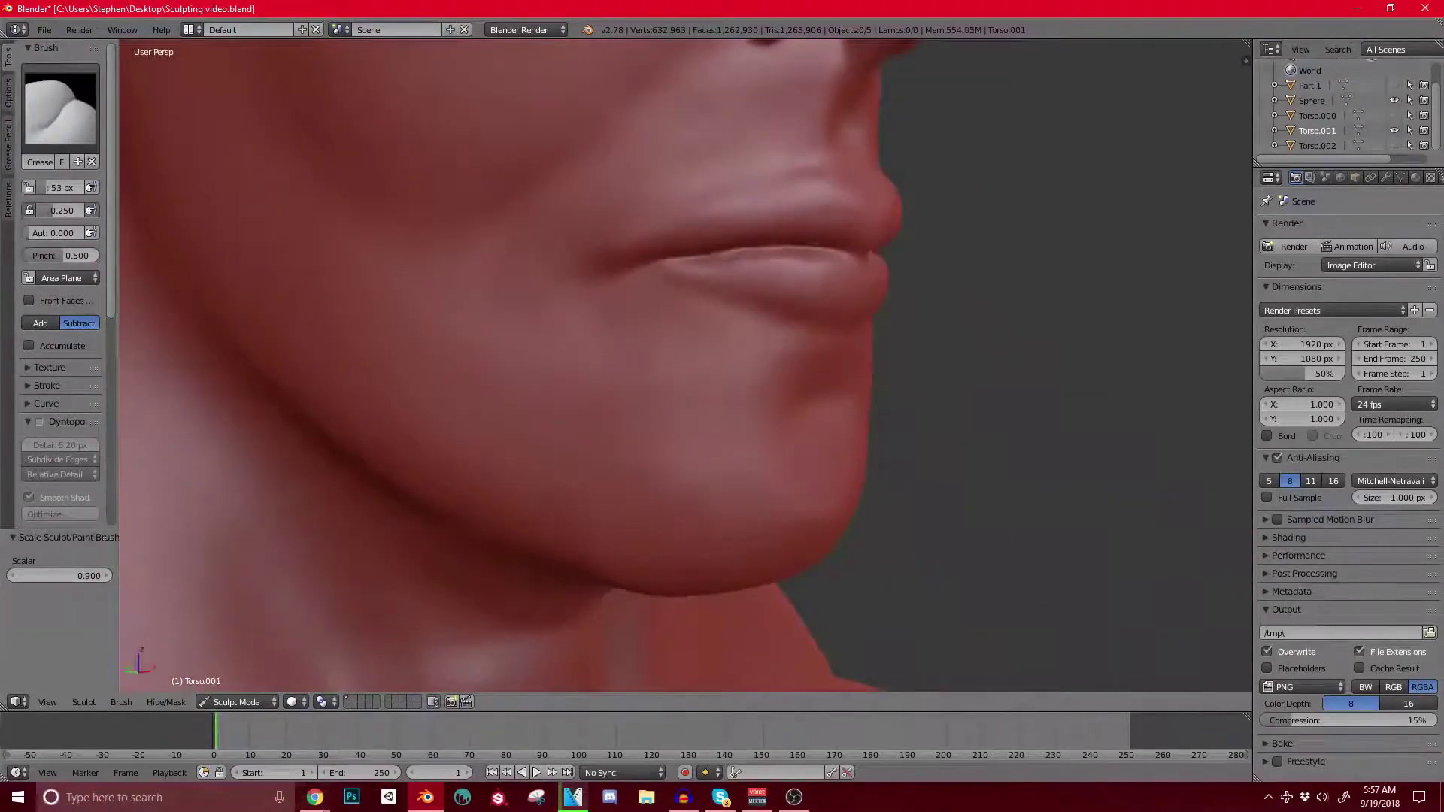
Step: Refine the mouth corner and the skin under the lower lip, checking the lips from several angles
scroll(737, 256, down, 5)
mouse_move(737, 255)
middle_down()
mouse_move(640, 248)
mouse_move(692, 244)
middle_up()
scroll(692, 245, up, 5)
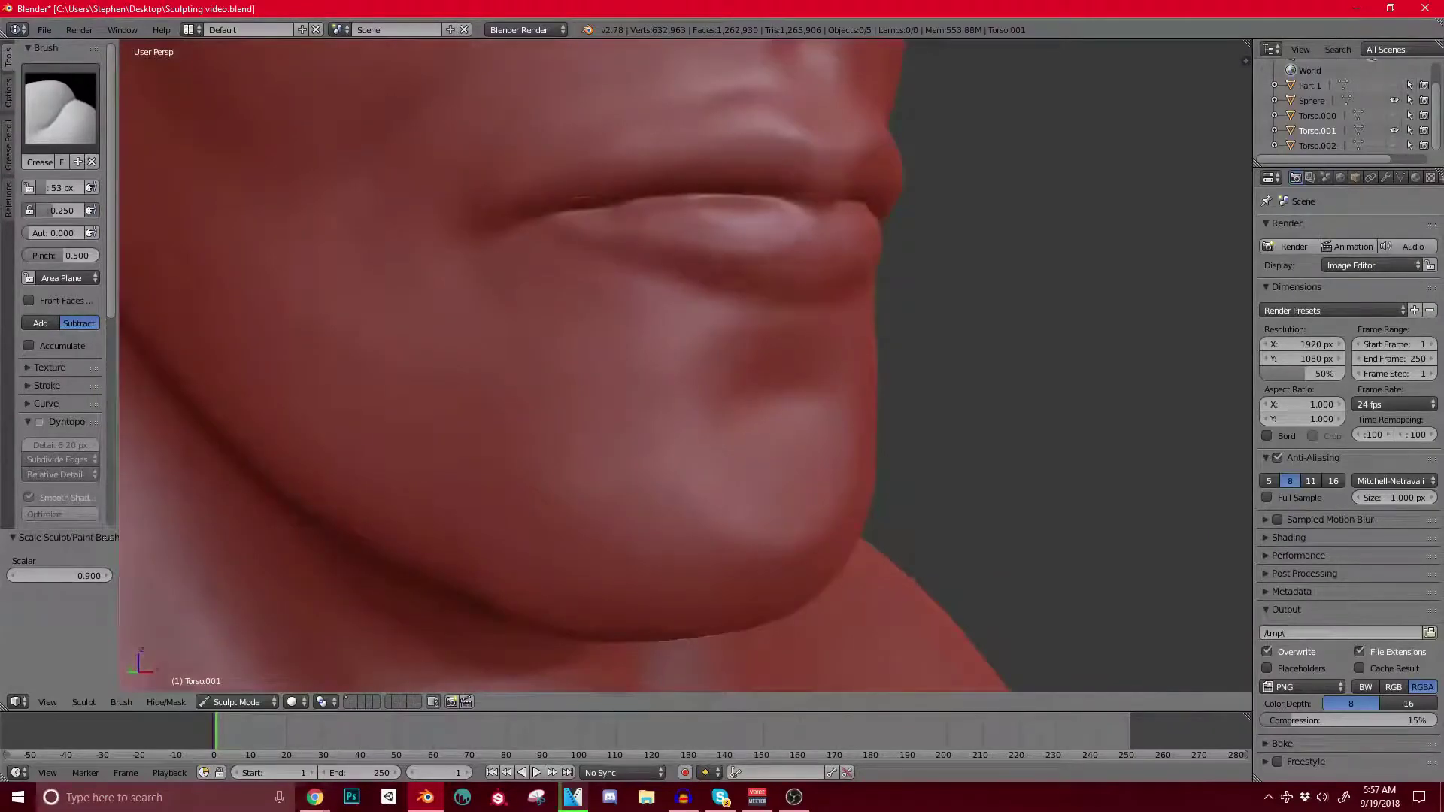
scroll(740, 234, down, 3)
mouse_move(741, 234)
middle_down()
mouse_move(722, 219)
mouse_move(835, 203)
mouse_move(692, 353)
middle_up()
scroll(722, 218, up, 3)
scroll(692, 353, up, 4)
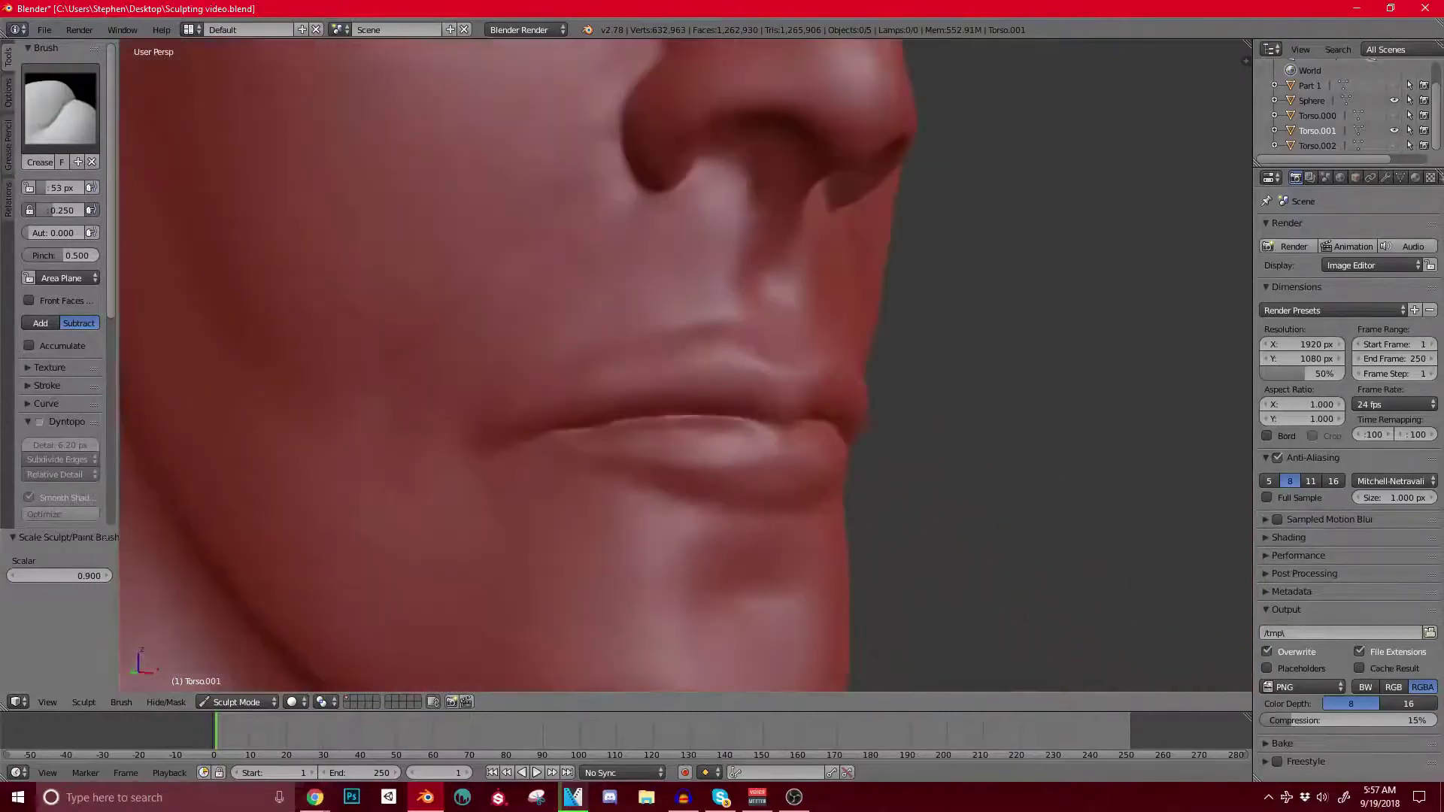
Step: Examine the head, jaw and neck in profile and from the front
scroll(740, 234, down, 4)
mouse_move(740, 234)
middle_down()
mouse_move(889, 305)
mouse_move(906, 295)
mouse_move(902, 365)
middle_up()
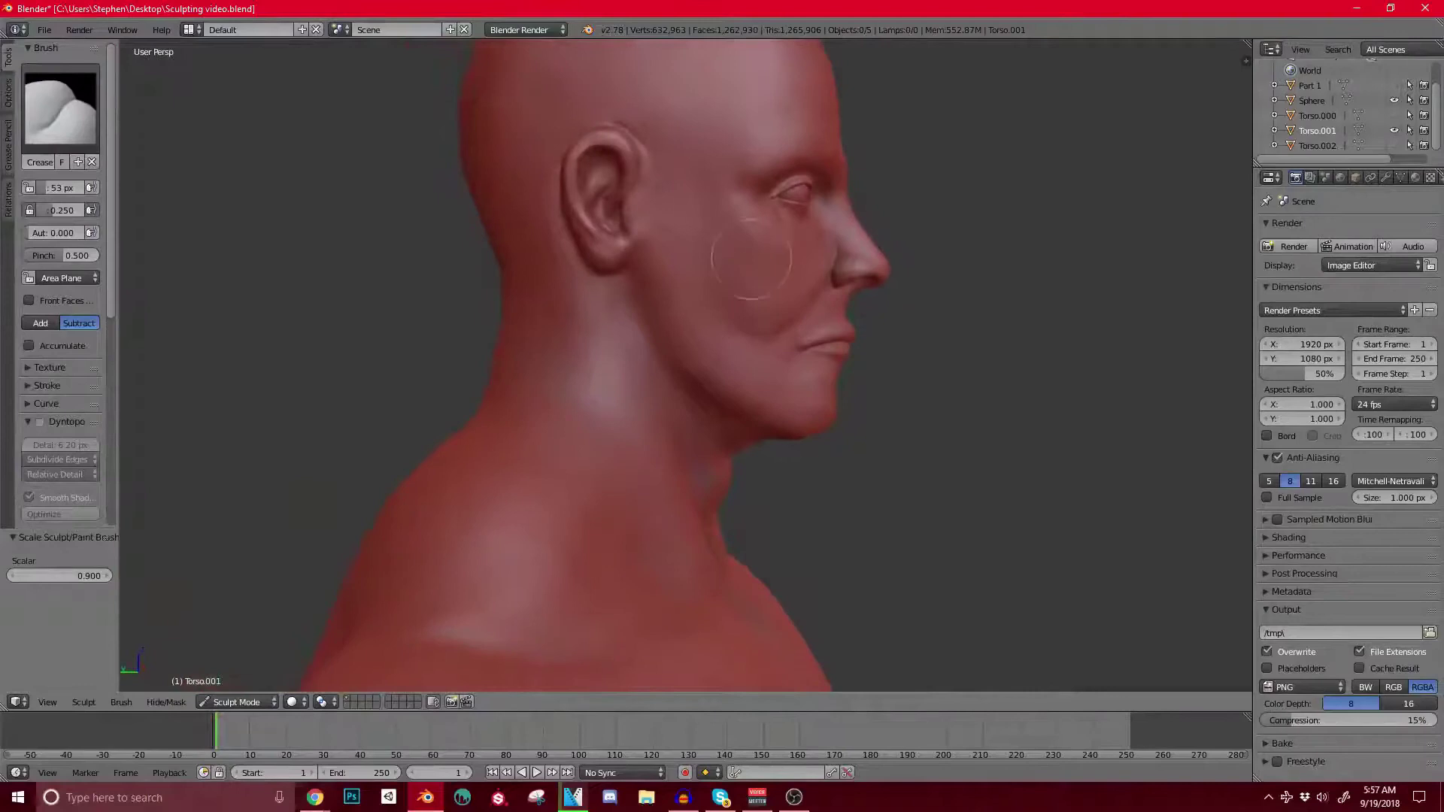
middle_drag(835, 293, 816, 291)
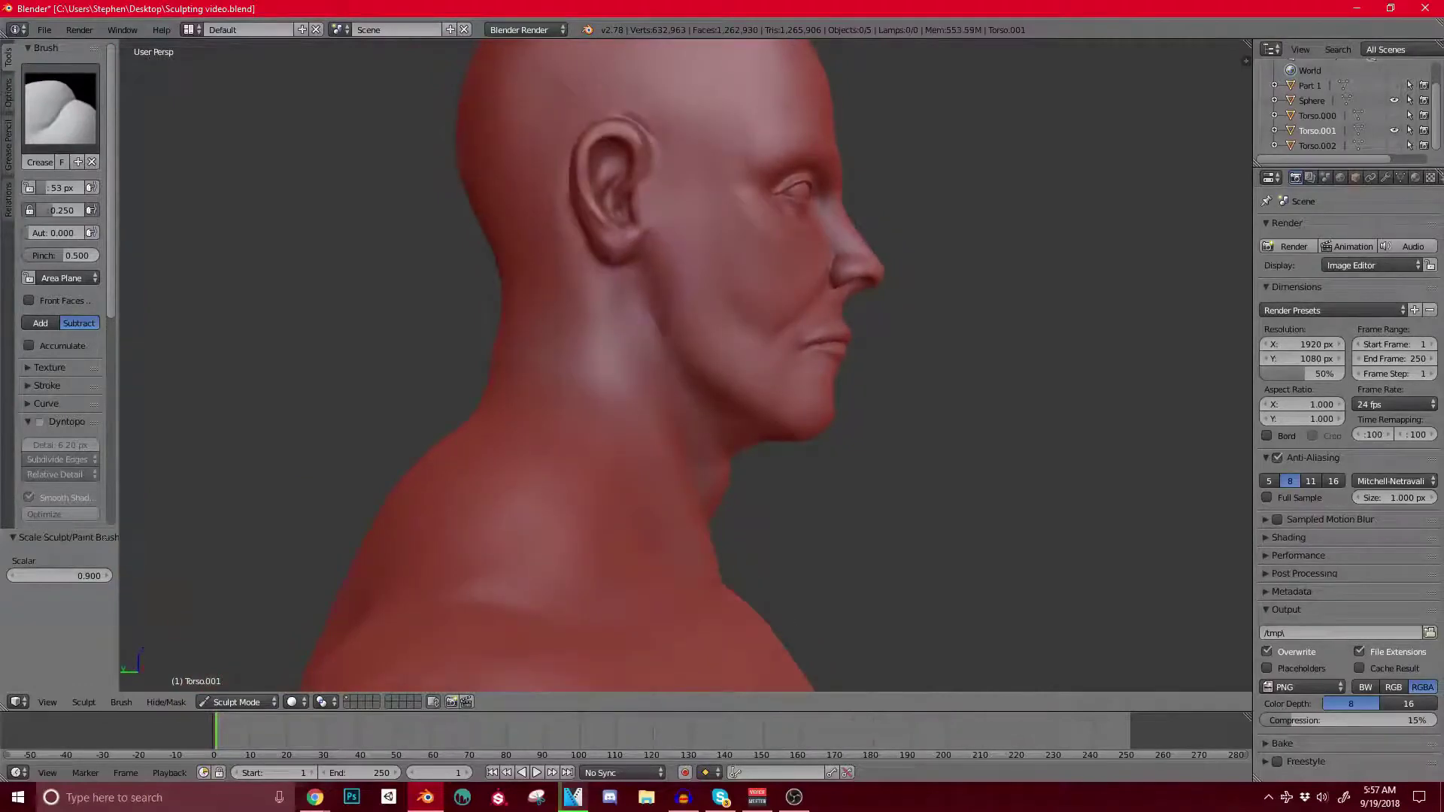
scroll(724, 410, down, 4)
middle_drag(778, 388, 760, 354)
scroll(704, 306, up, 2)
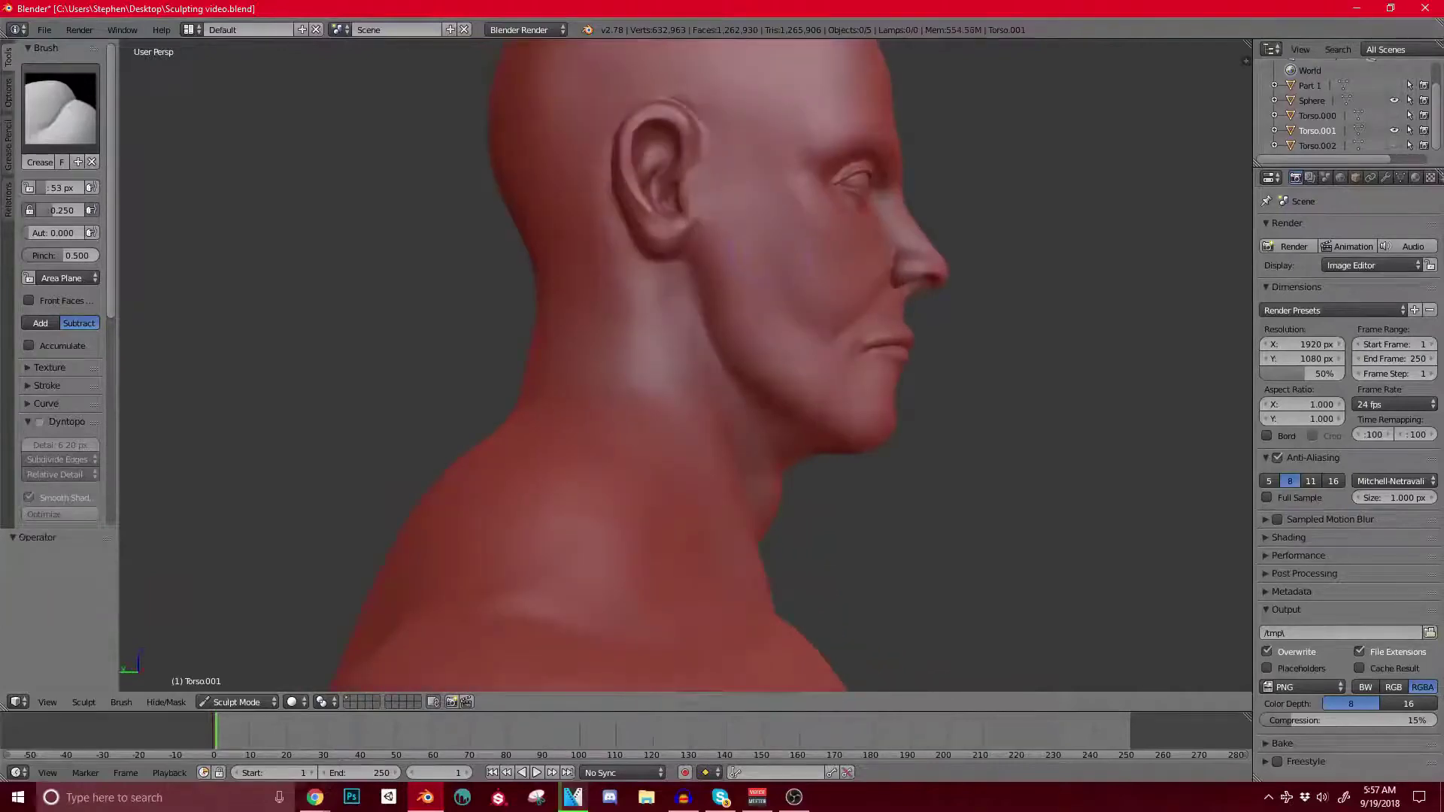
middle_drag(812, 459, 737, 448)
shift+middle_drag(730, 470, 712, 365)
scroll(710, 365, up, 2)
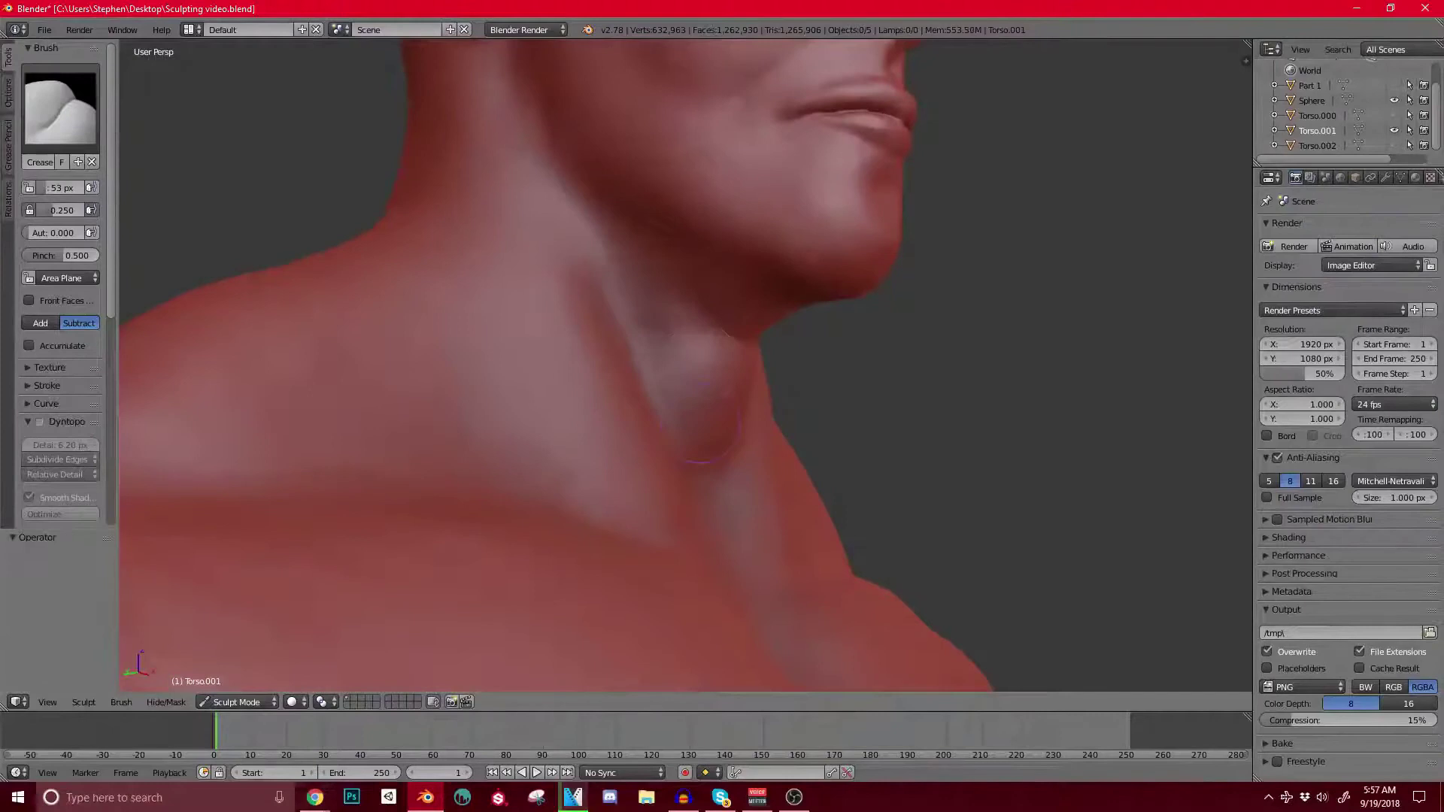
mouse_move(701, 423)
shift+middle_down()
mouse_move(711, 273)
mouse_move(643, 282)
mouse_move(636, 462)
shift+middle_up()
scroll(632, 297, down, 3)
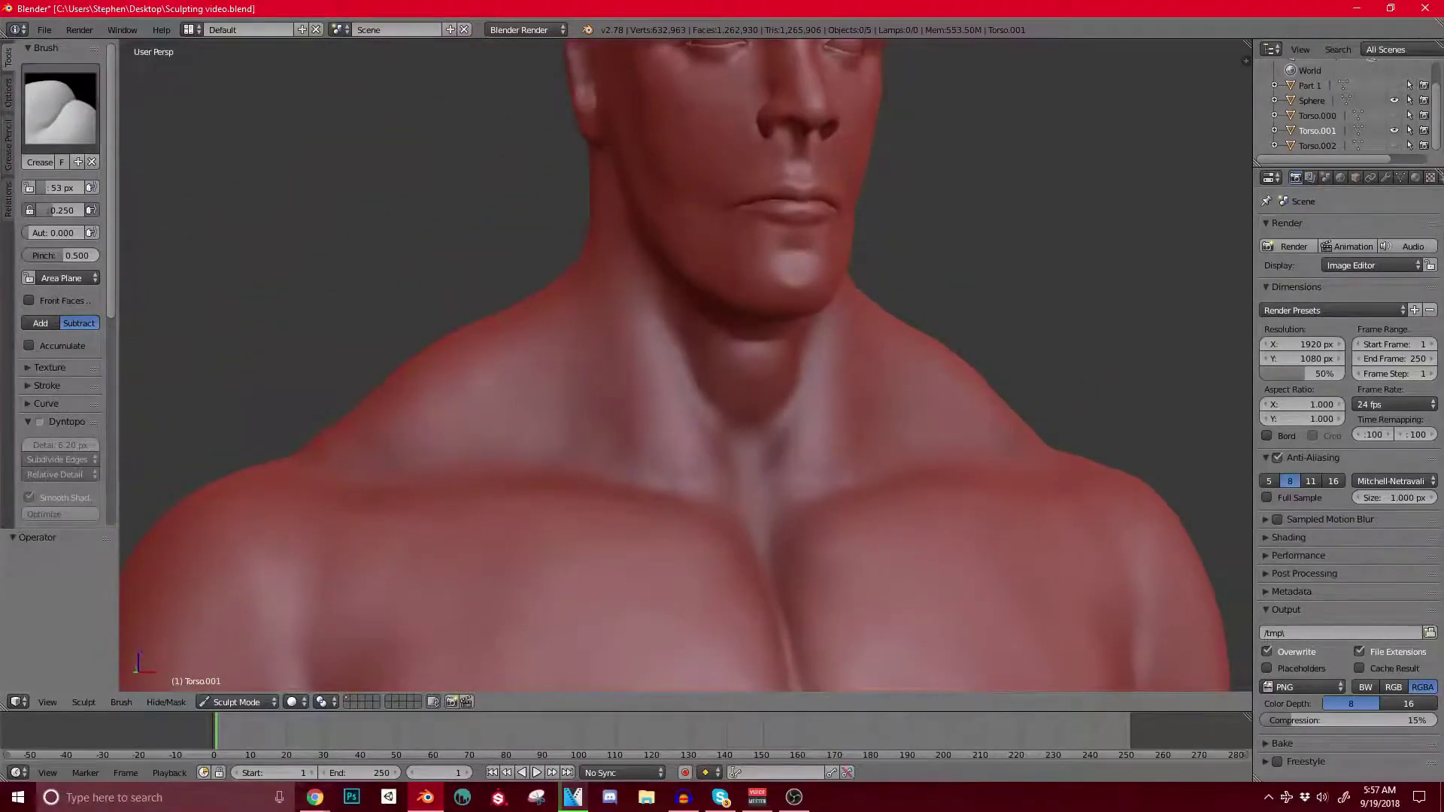
Step: Switch to Clay Strips, enlarge the brush to 105 px and build up the trapezius between the neck and shoulder
click(61, 105)
click(178, 200)
key(bracketright)
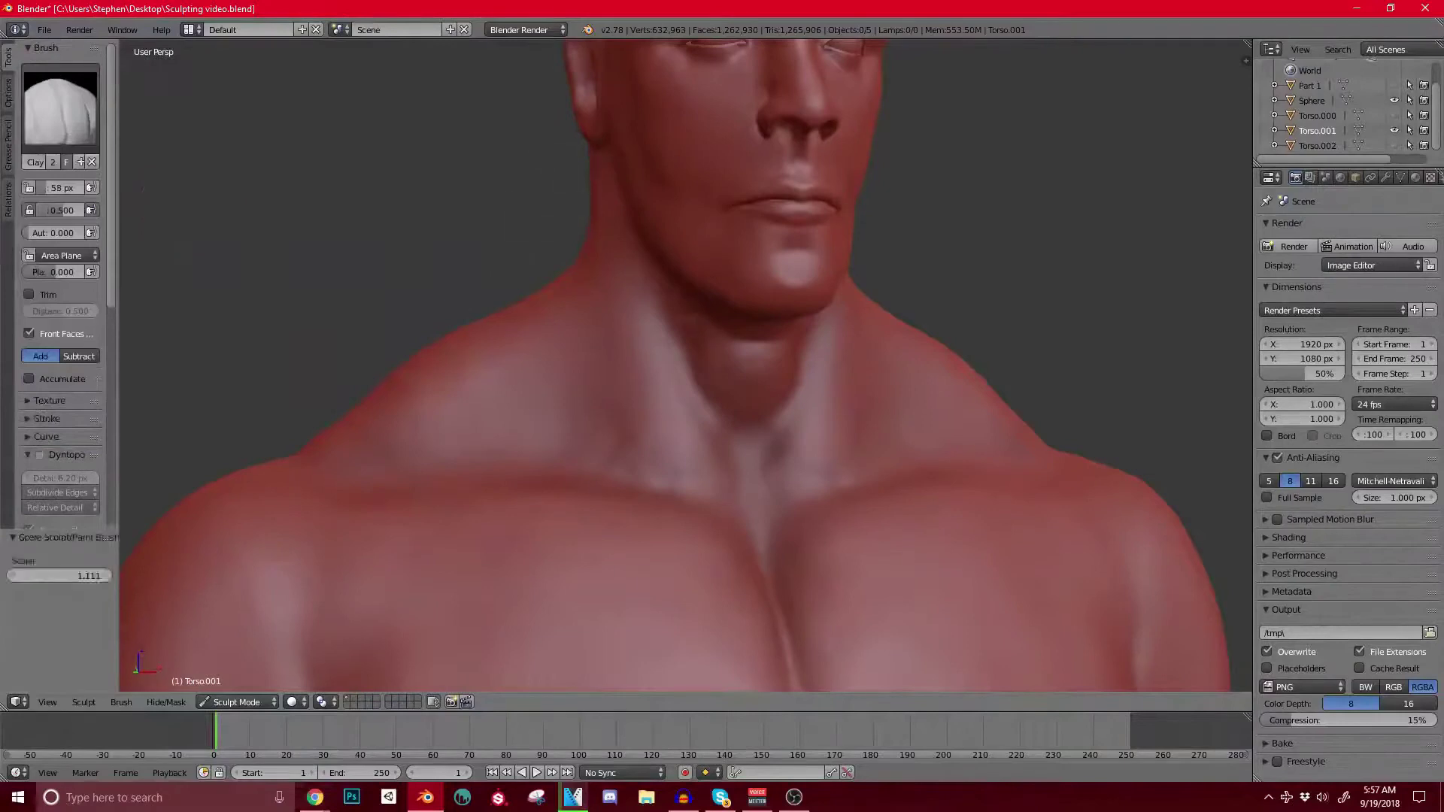
key(bracketright)
key(bracketright)
key(bracketright)
key(bracketright)
key(bracketright)
key(bracketright)
middle_drag(628, 285, 767, 380)
scroll(767, 380, up, 1)
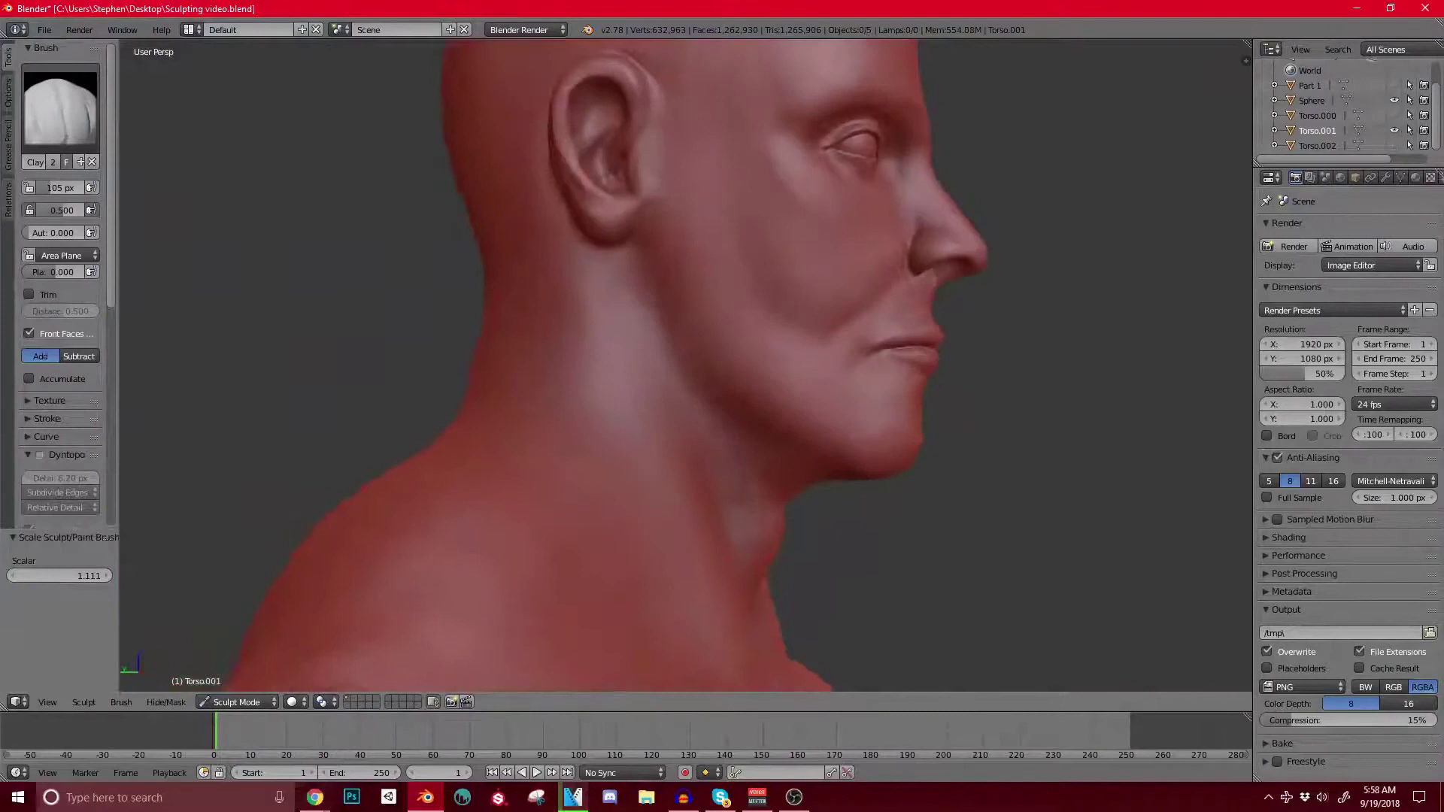
shift+middle_drag(704, 307, 699, 233)
middle_drag(704, 307, 812, 312)
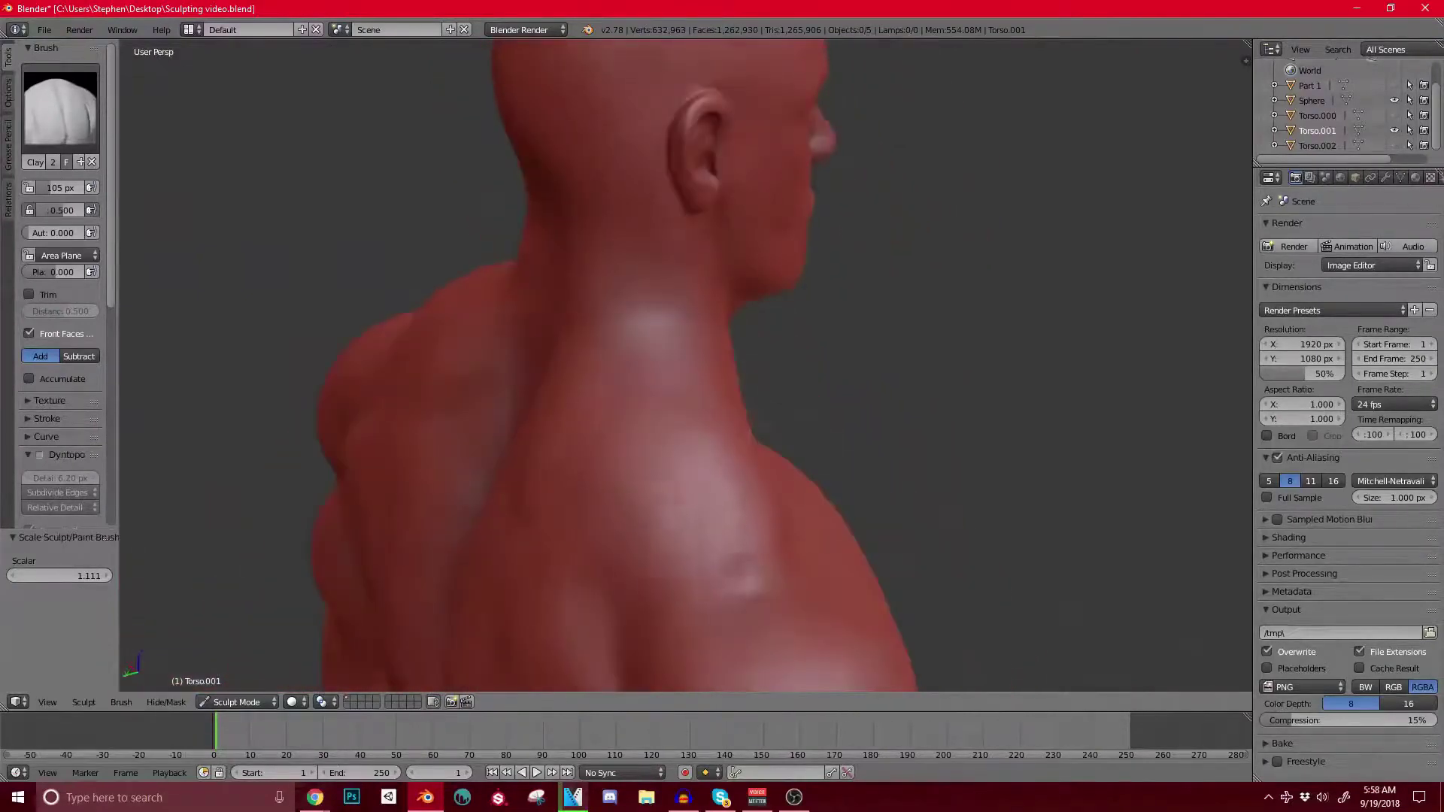
drag(730, 553, 680, 466)
mouse_move(749, 476)
middle_down()
mouse_move(605, 474)
mouse_move(723, 475)
middle_up()
middle_drag(681, 530, 535, 493)
scroll(535, 493, up, 1)
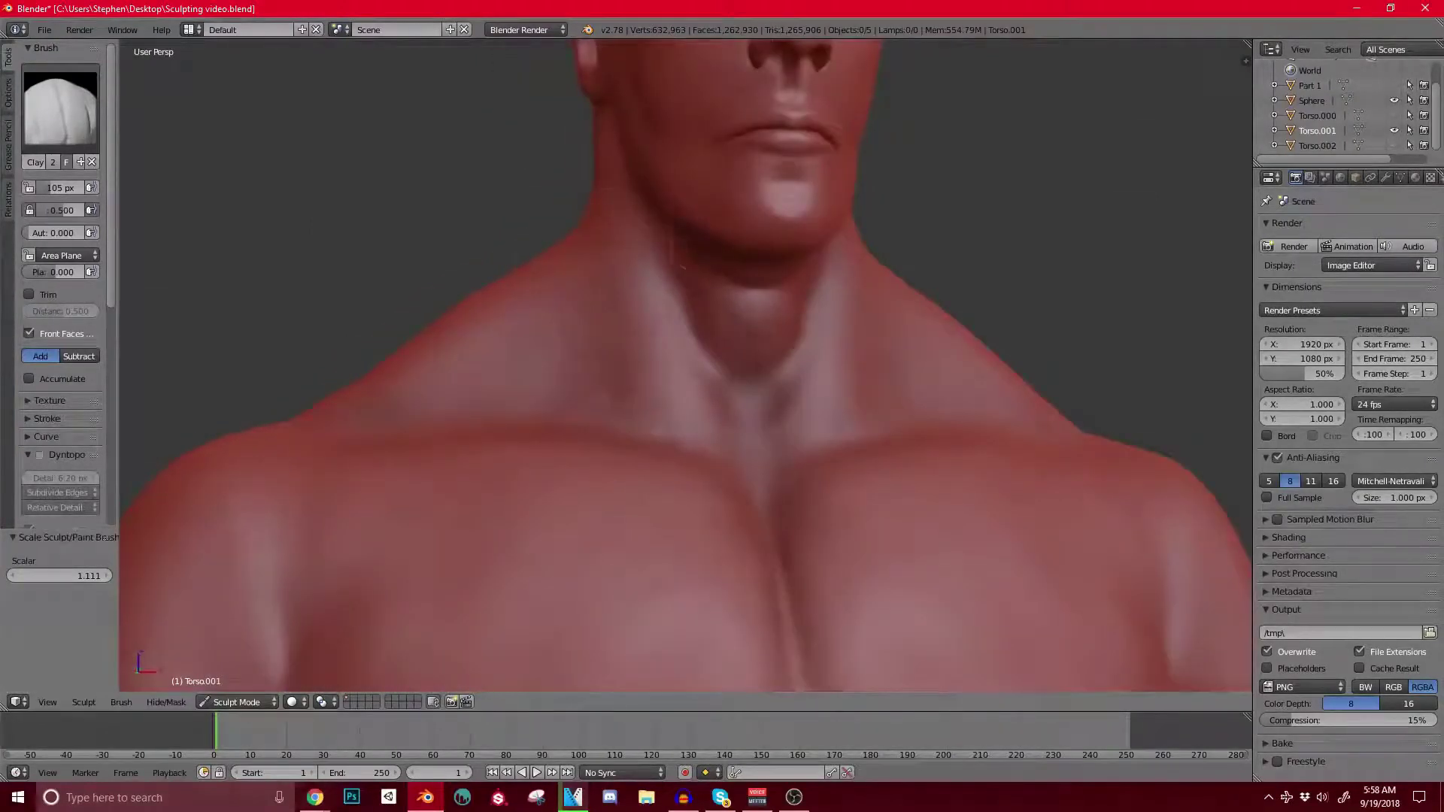
Step: Shape the side of the neck and the hollow above the collarbone with Clay Strips, checking the shoulders and back
middle_drag(703, 307, 734, 270)
mouse_move(586, 113)
middle_down()
mouse_move(541, 113)
mouse_move(586, 113)
middle_up()
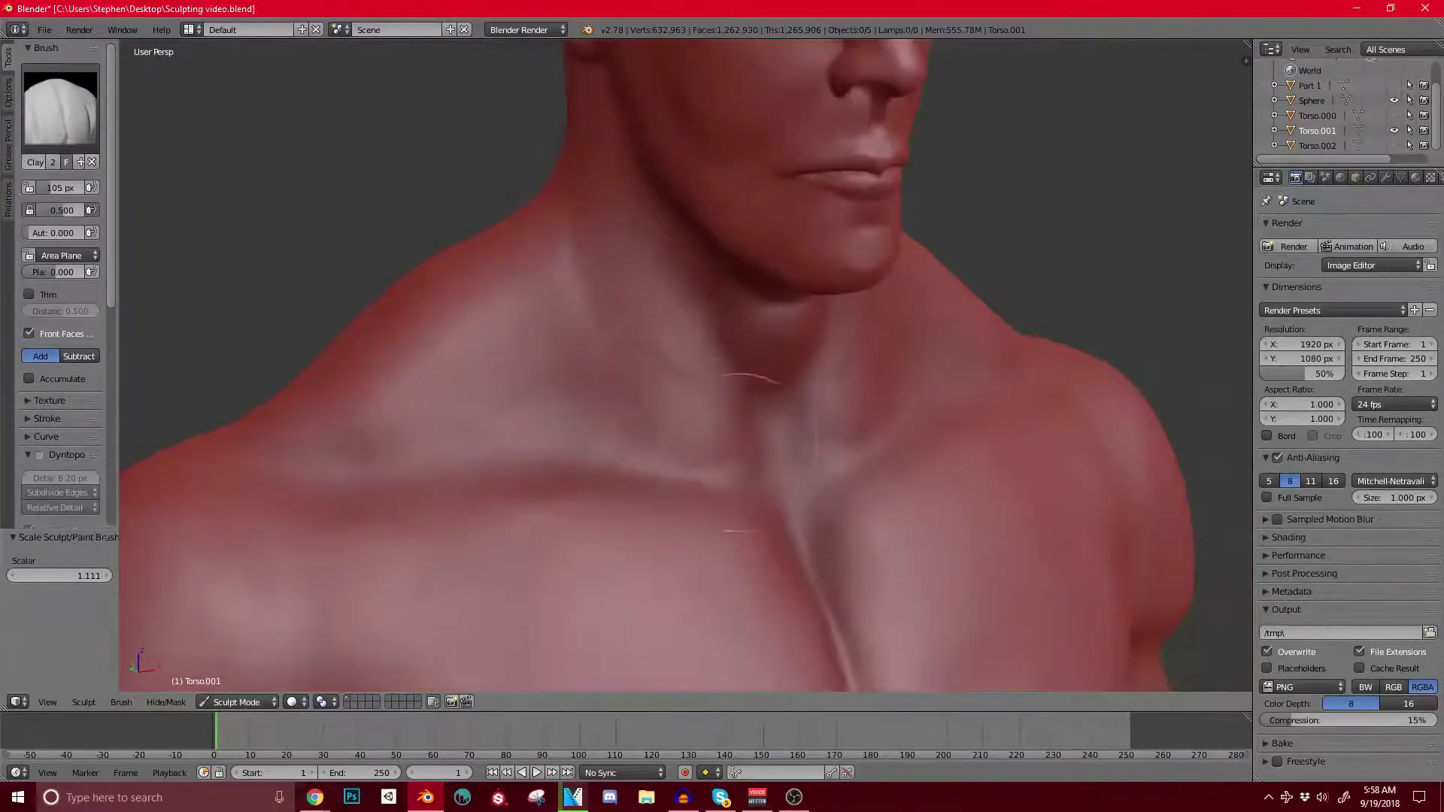
scroll(668, 368, down, 3)
middle_drag(668, 368, 613, 458)
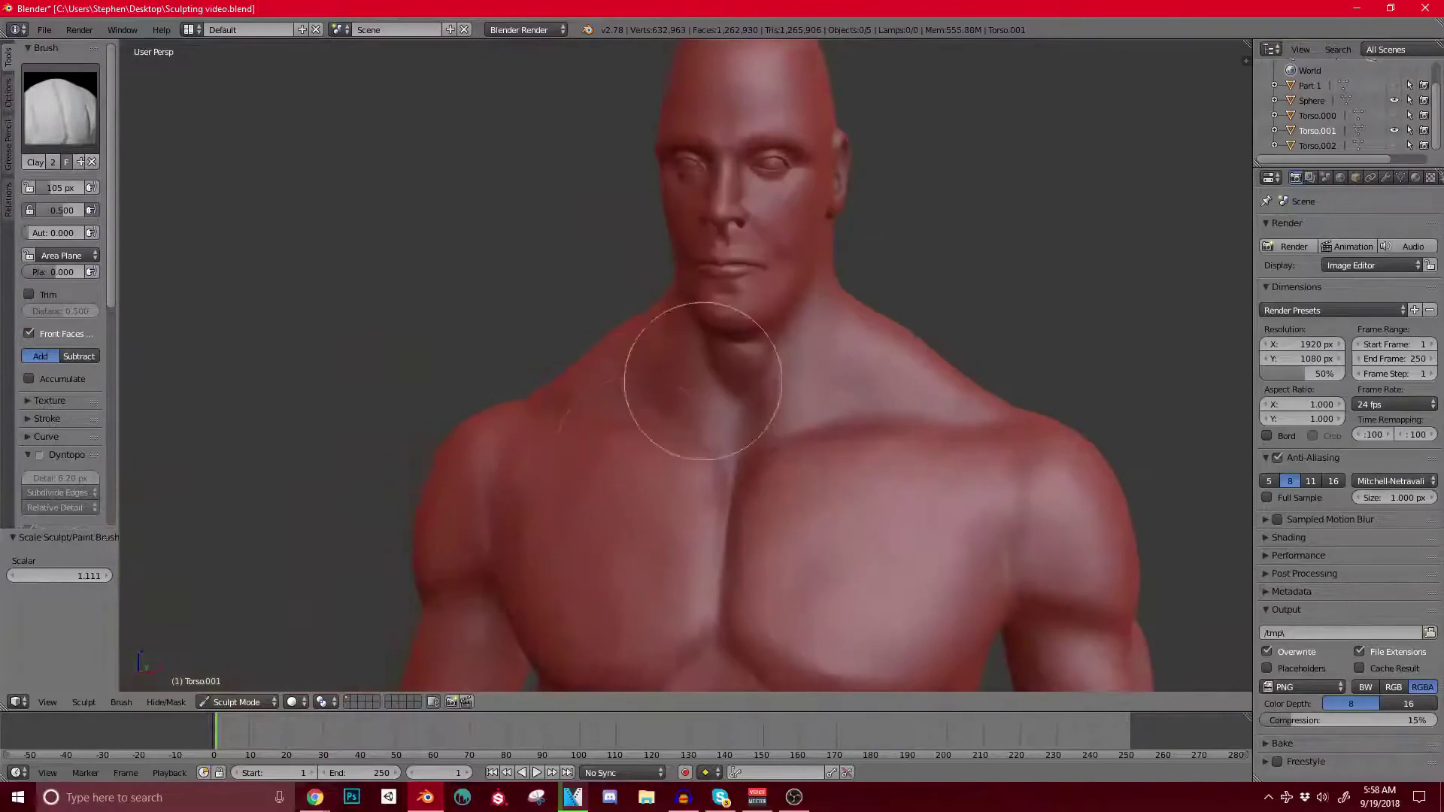
middle_drag(703, 381, 940, 410)
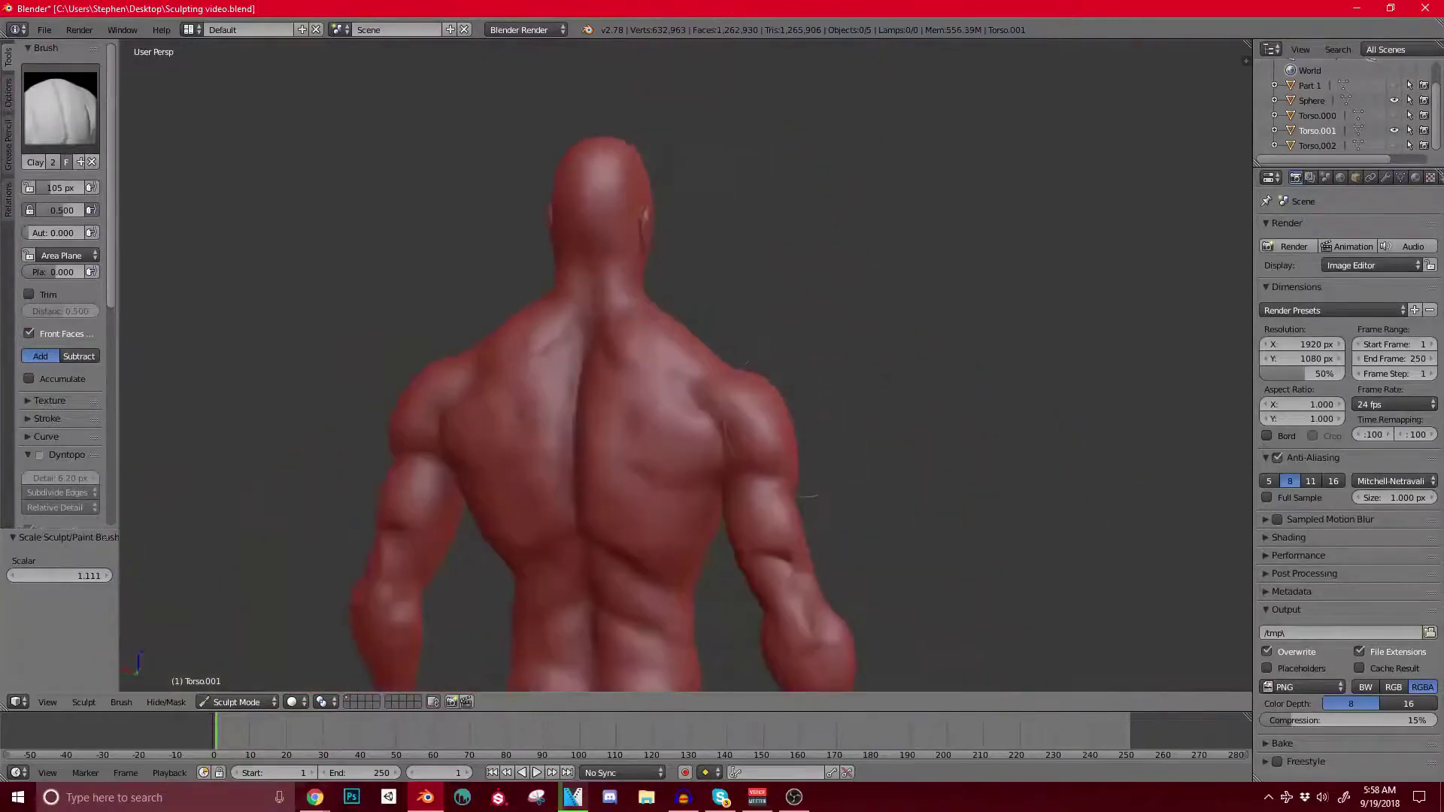
mouse_move(741, 417)
middle_down()
mouse_move(722, 316)
mouse_move(655, 300)
middle_up()
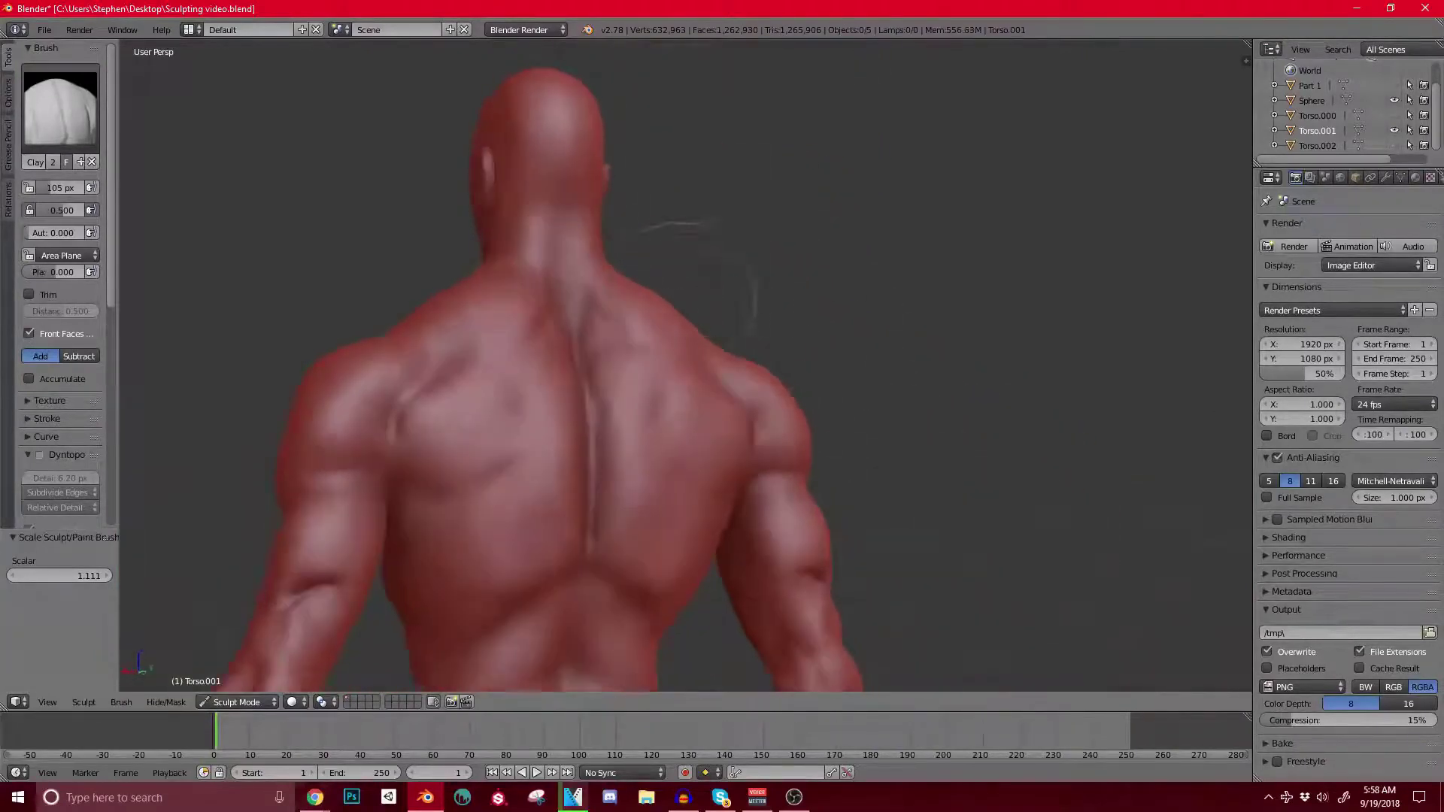
scroll(661, 361, up, 5)
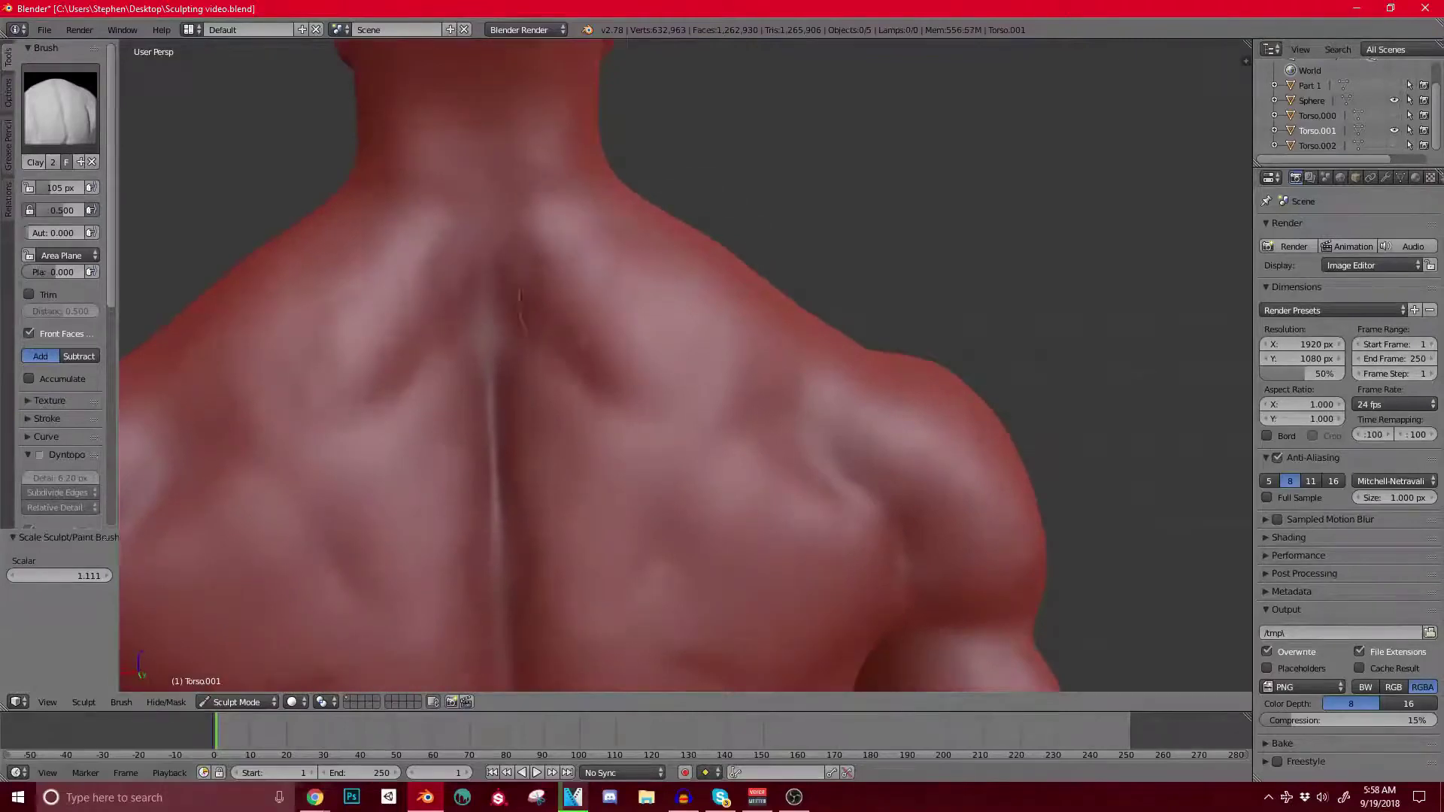
click(60, 106)
key(alt+Tab)
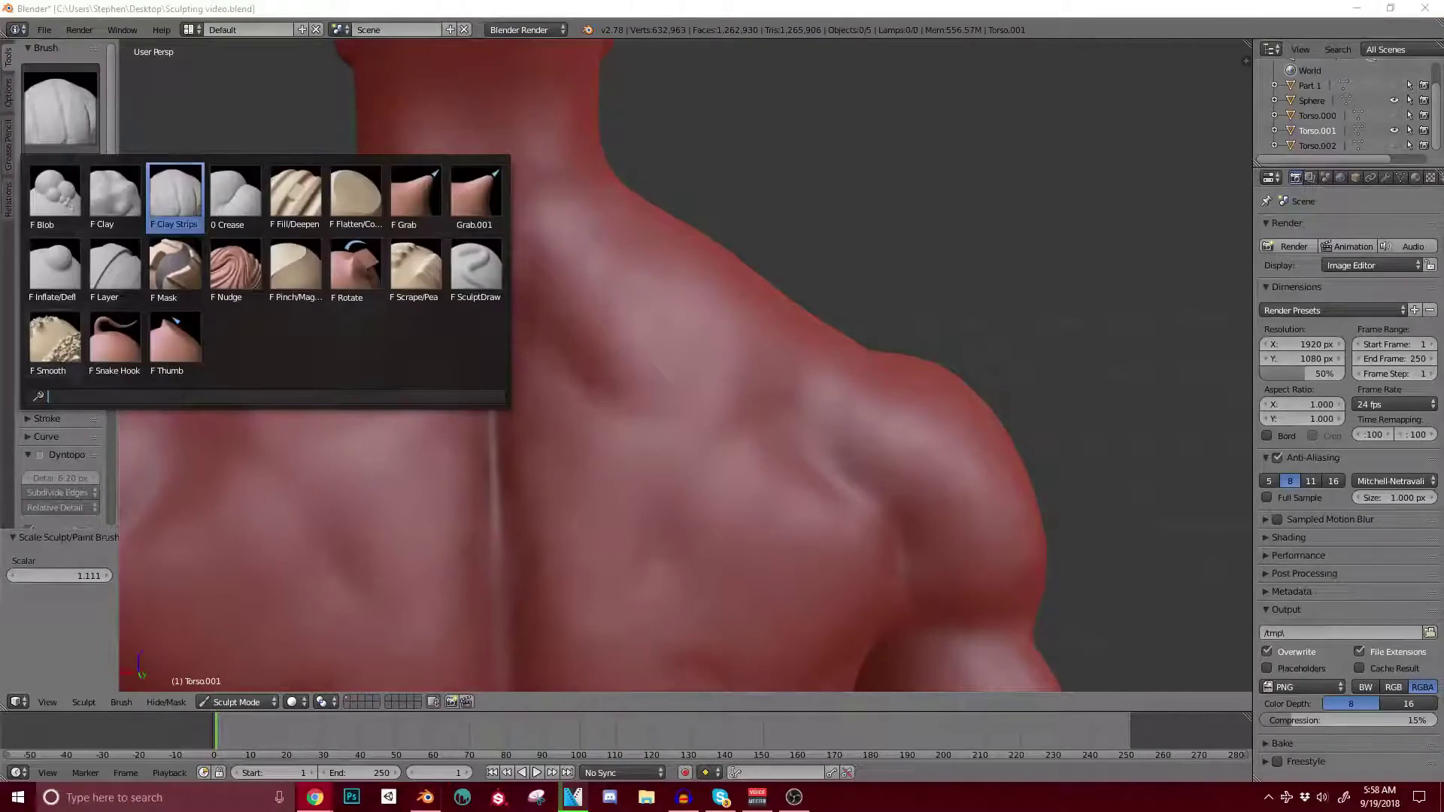
click(475, 267)
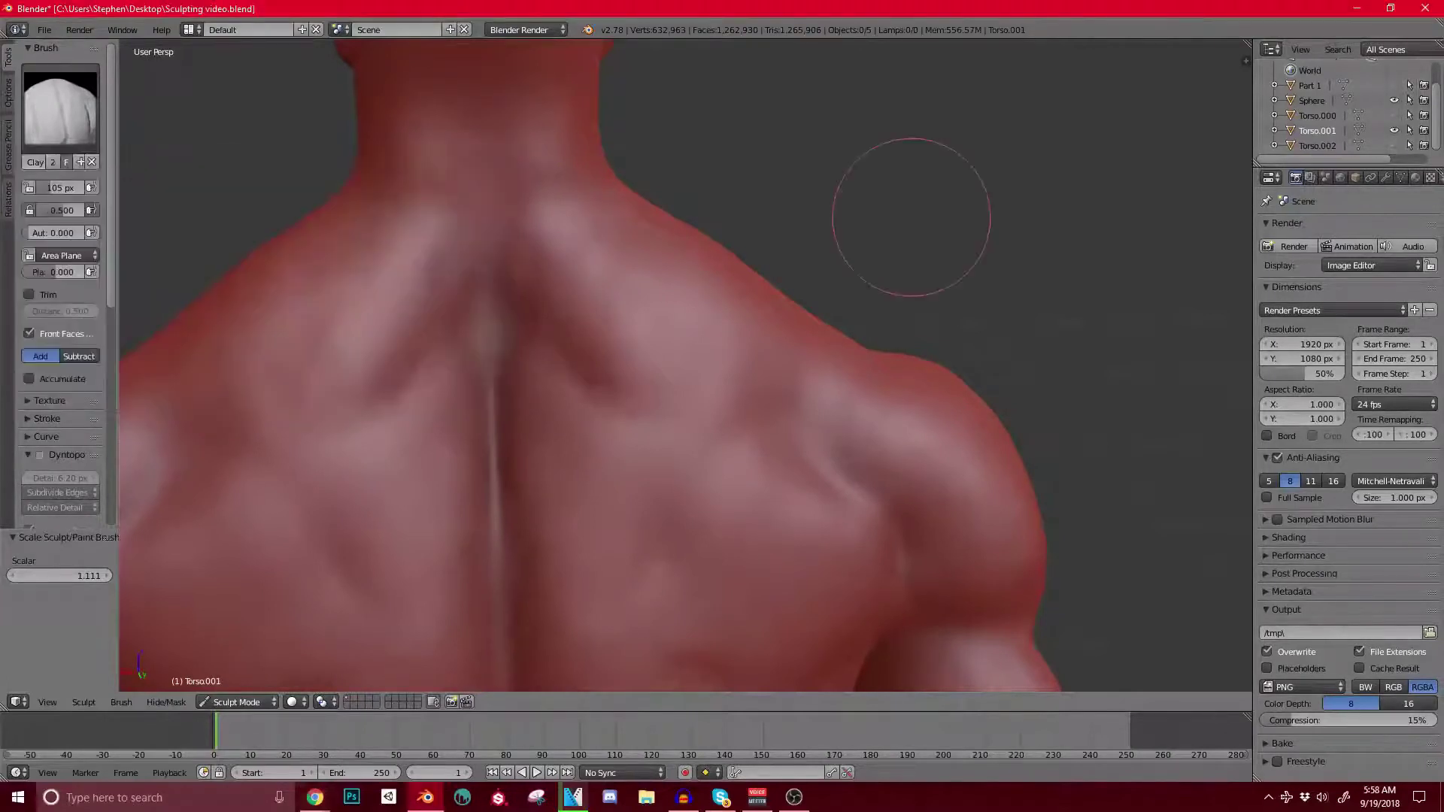
Step: Build up the muscles at the back of the neck and around the shoulder blade with Clay Strips at 105 px
middle_drag(909, 434, 865, 433)
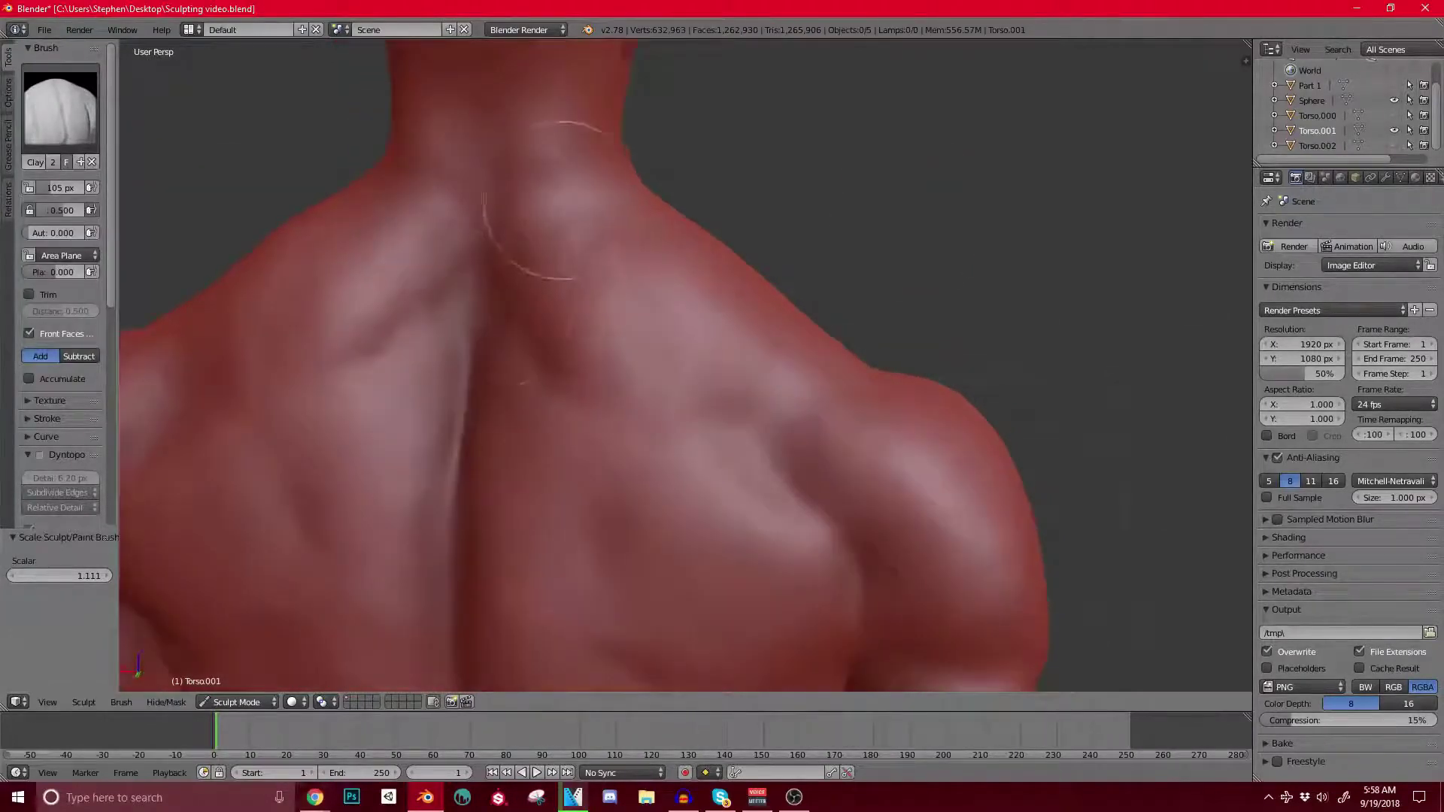
scroll(665, 357, down, 2)
shift+middle_drag(670, 451, 699, 282)
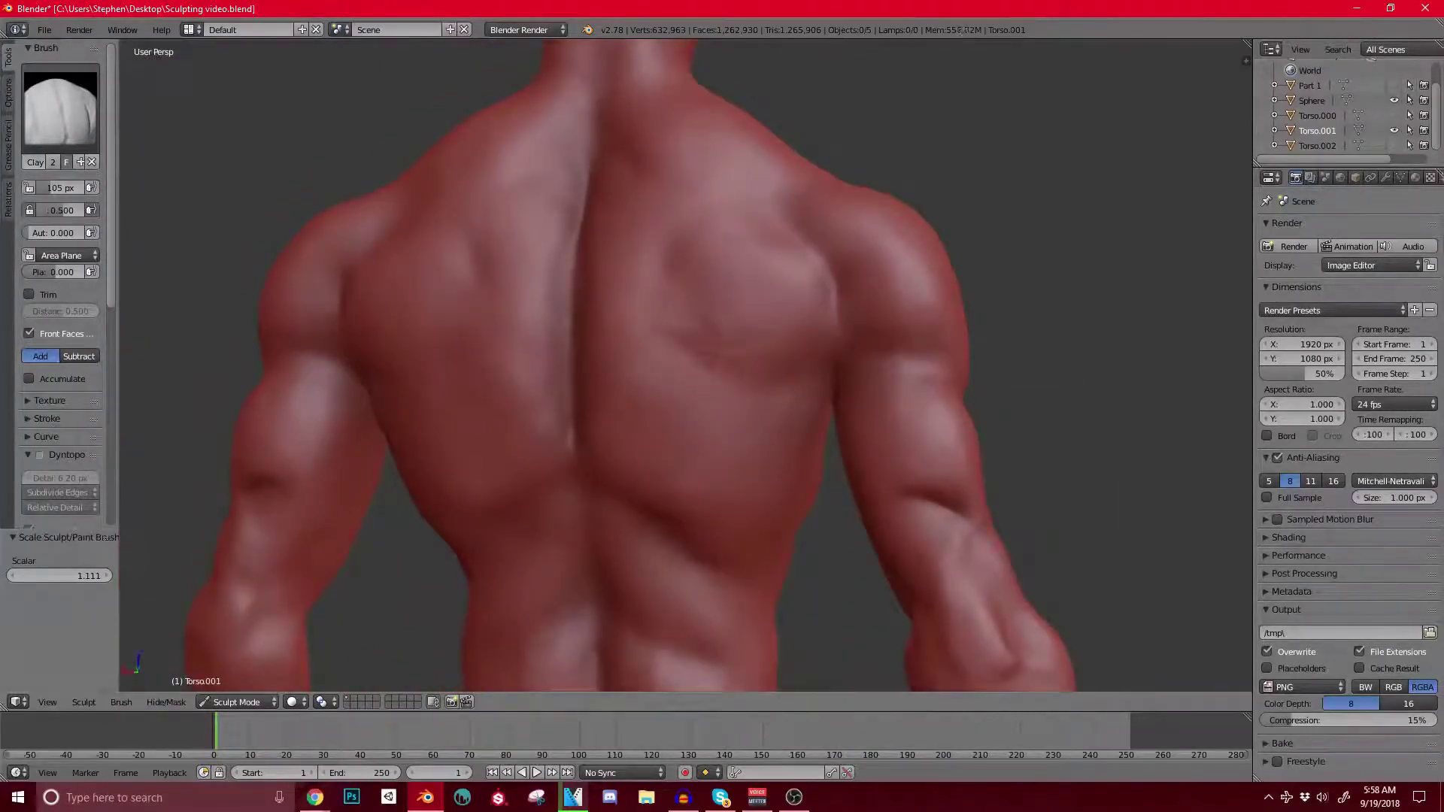
middle_drag(820, 309, 865, 306)
scroll(683, 364, up, 4)
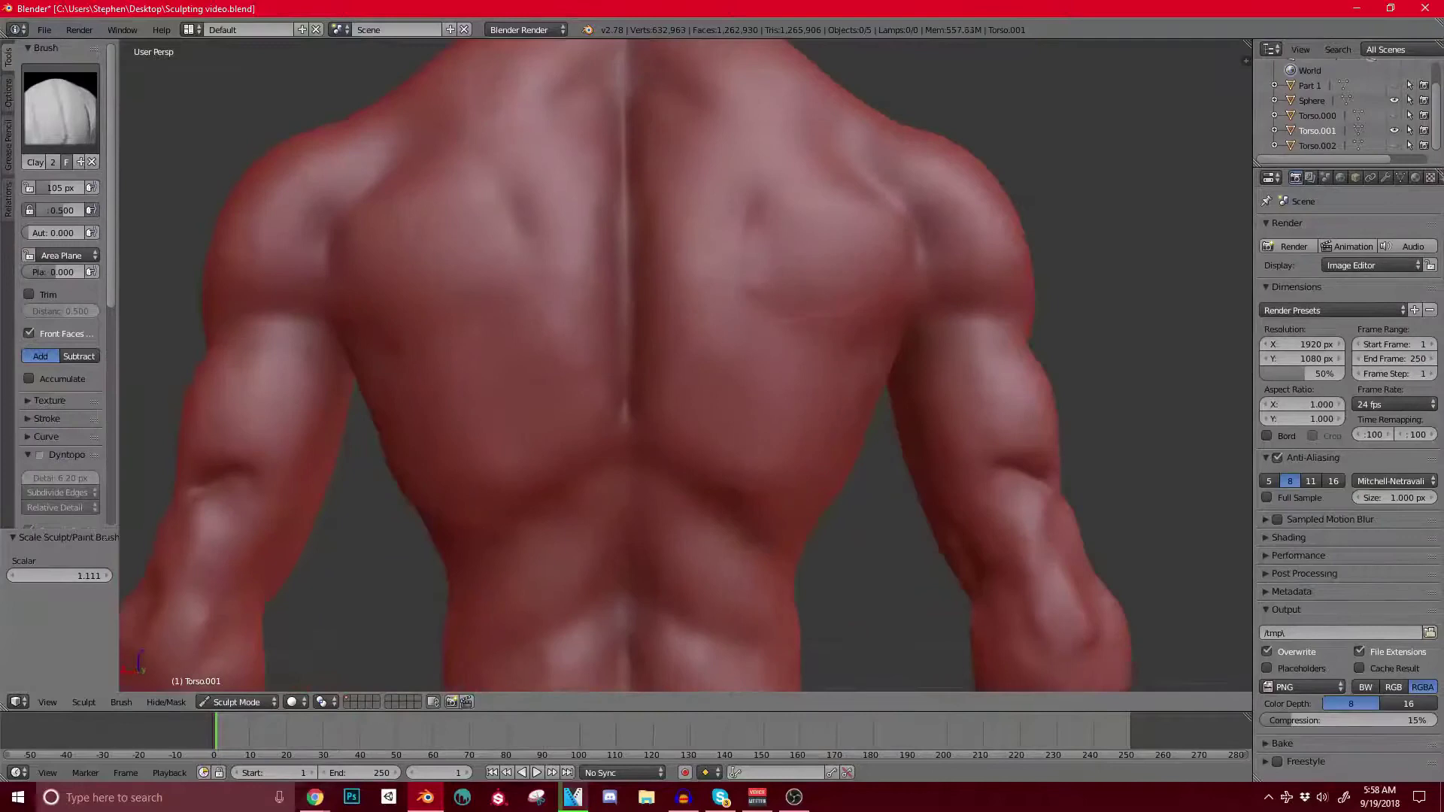
mouse_move(763, 290)
middle_down()
mouse_move(1038, 293)
mouse_move(865, 294)
middle_up()
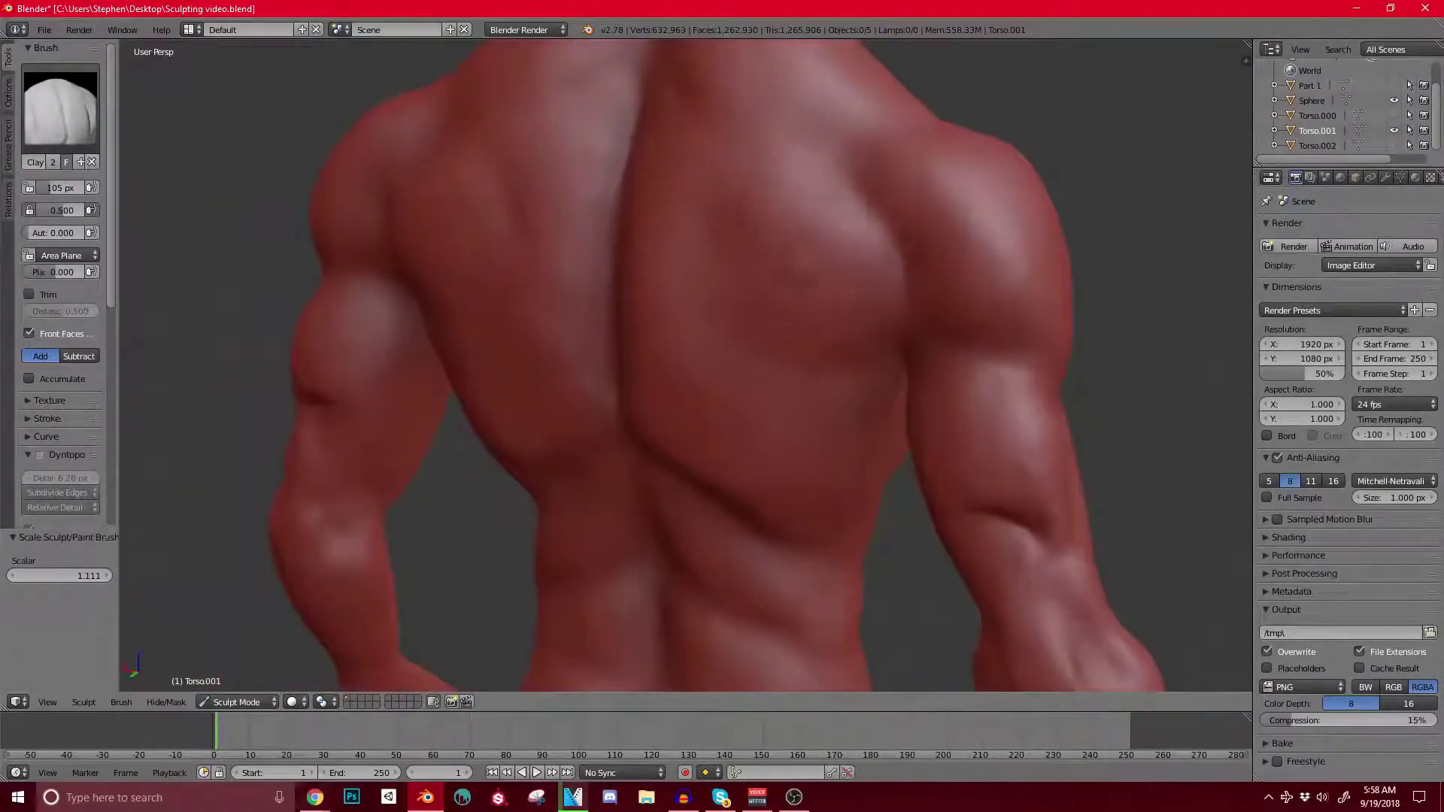
middle_drag(969, 167, 1011, 150)
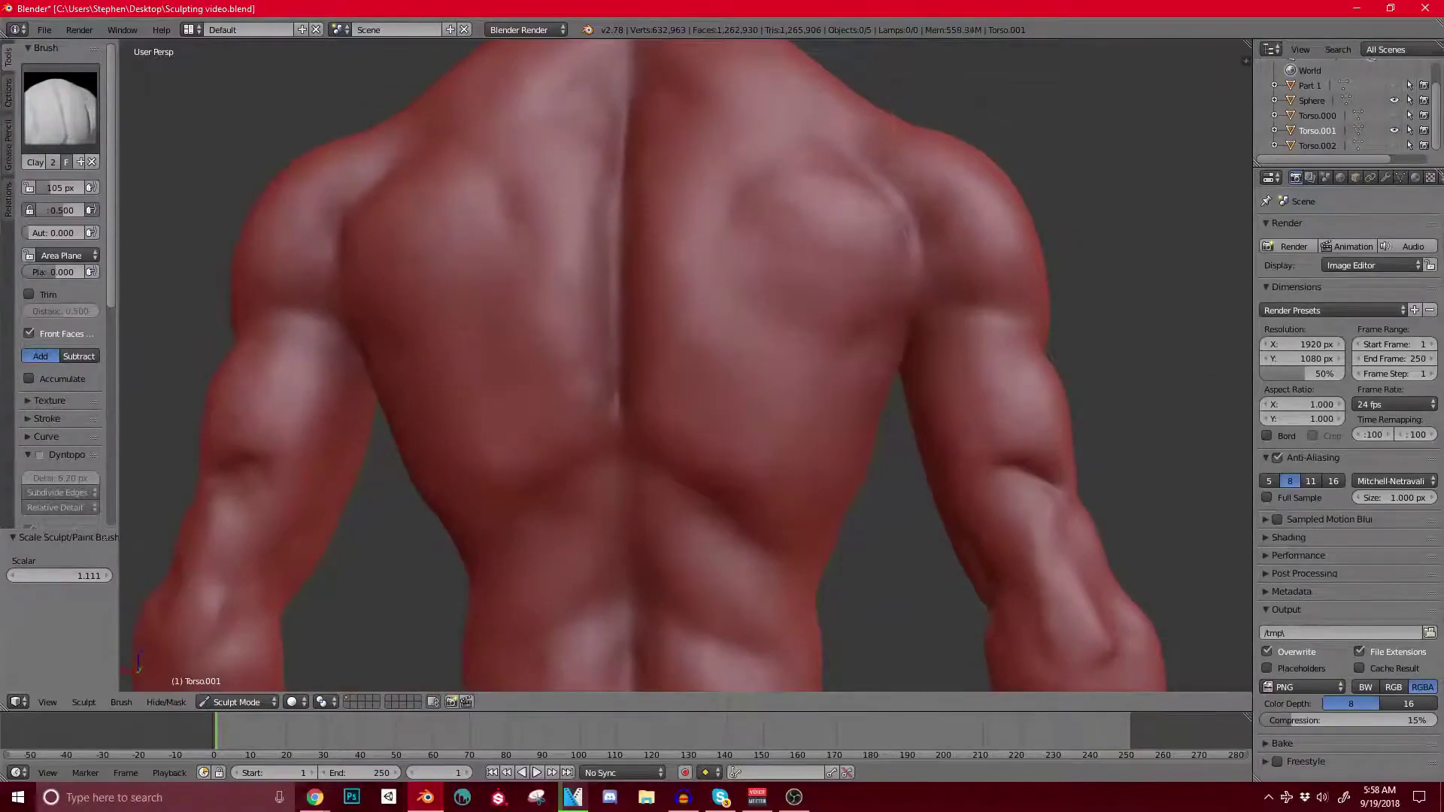
Step: Build up the back of the upper arm above the elbow with Clay Strips at 105 px
middle_drag(421, 361, 481, 338)
shift+middle_drag(335, 351, 560, 318)
scroll(560, 318, up, 4)
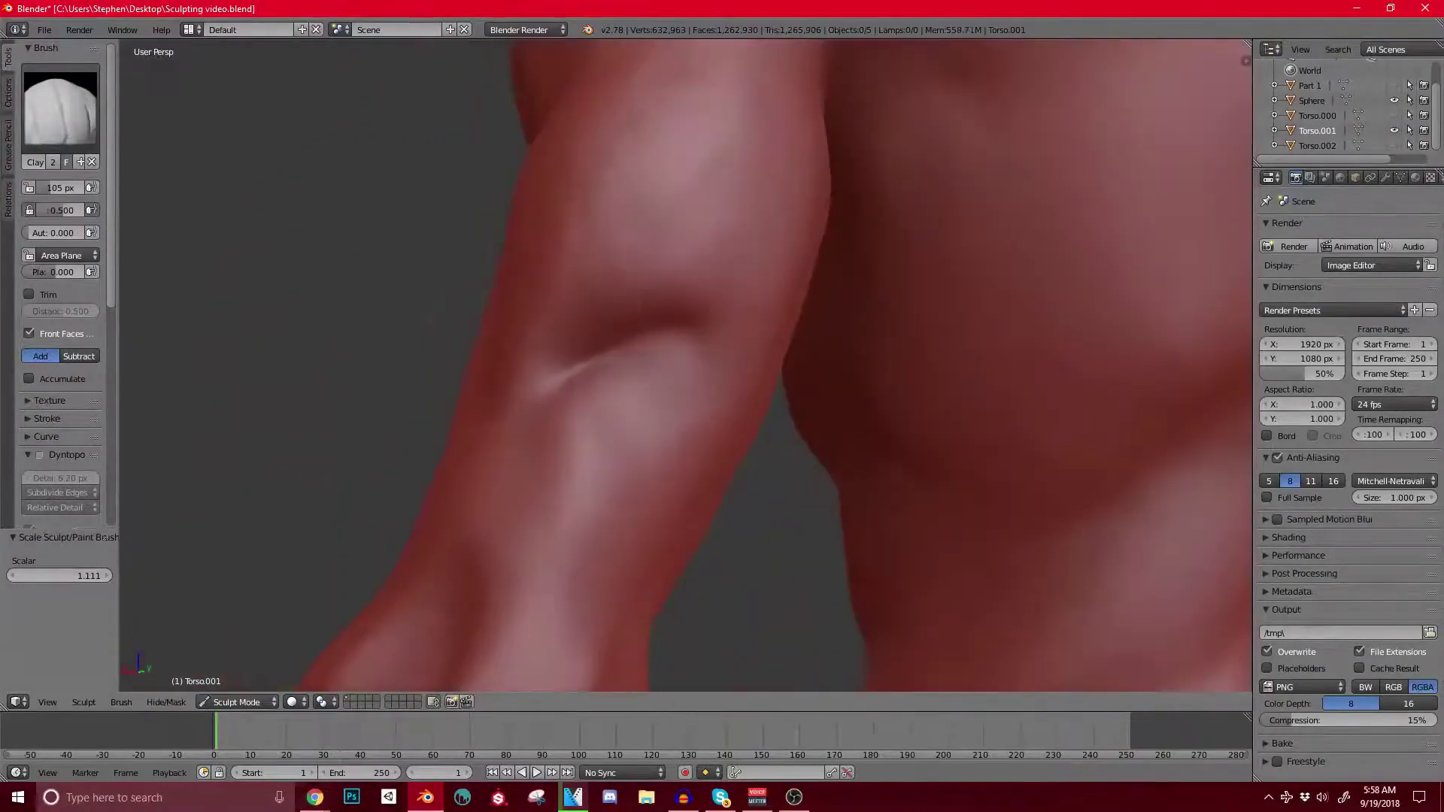
mouse_move(635, 181)
middle_down()
mouse_move(661, 284)
mouse_move(589, 264)
middle_up()
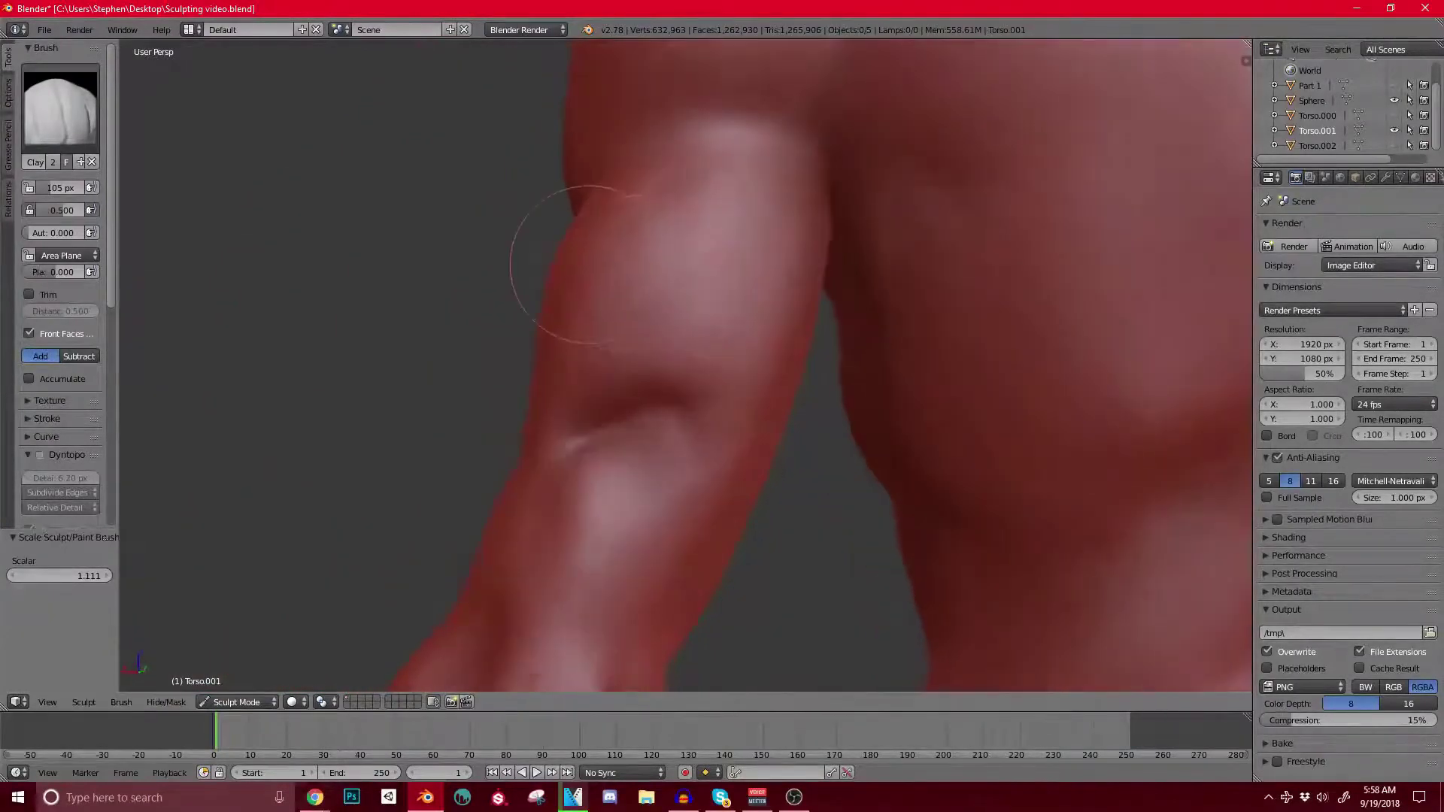
middle_drag(490, 406, 505, 378)
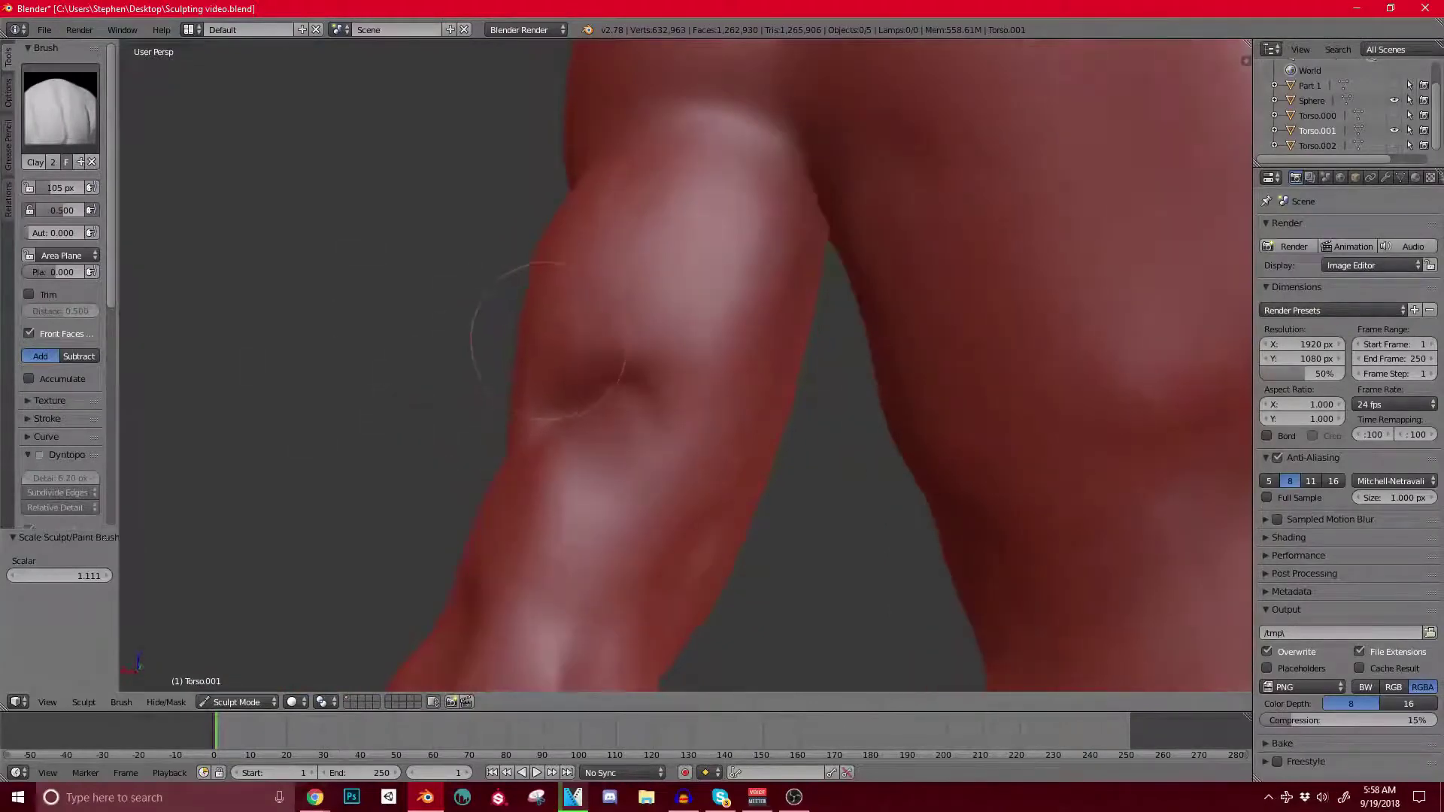
drag(549, 341, 585, 324)
mouse_move(554, 309)
mouse_down()
mouse_move(647, 166)
mouse_move(594, 254)
mouse_move(718, 176)
mouse_up()
middle_drag(594, 304, 576, 290)
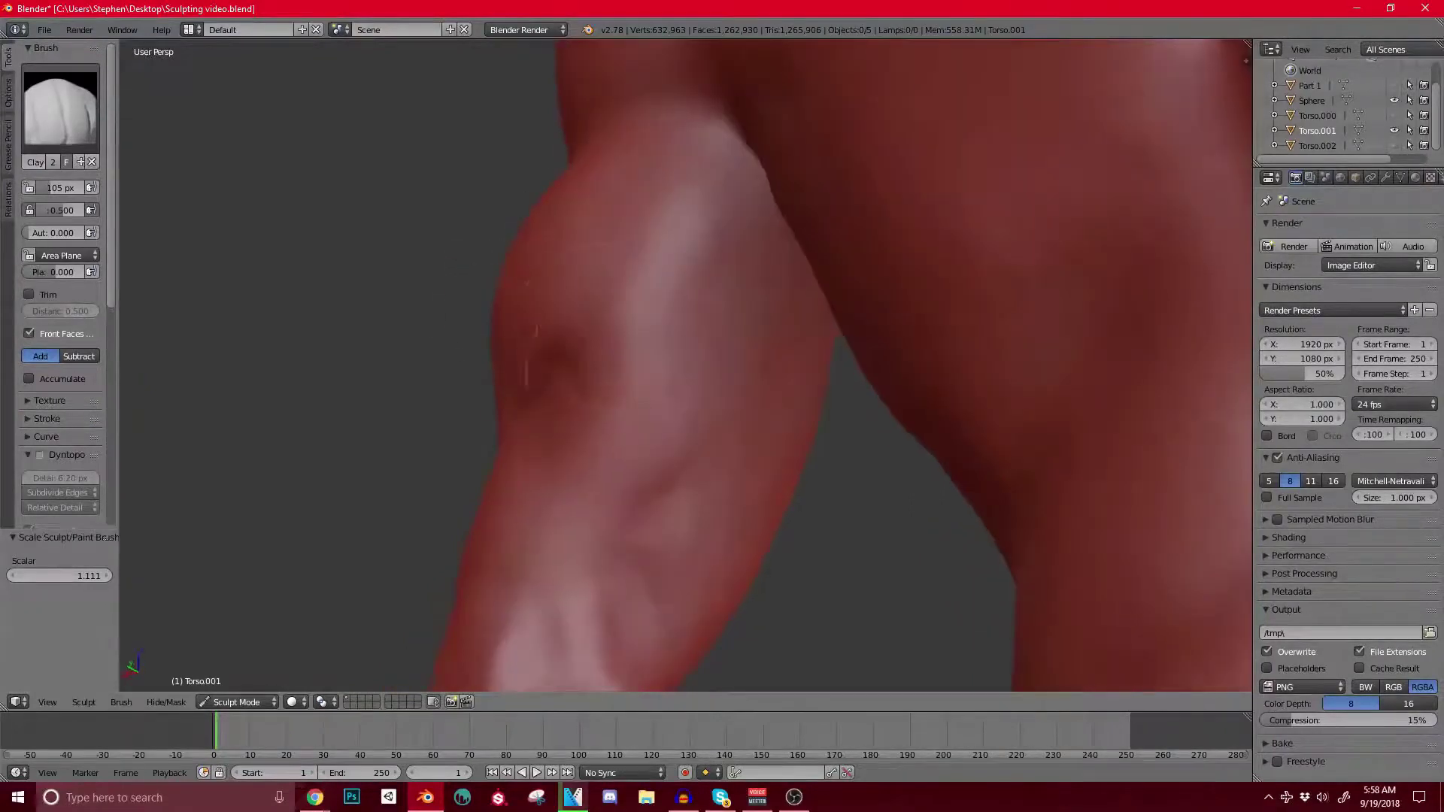
Step: Shape the separate triceps heads along the back and inner side of the upper arm with Clay Strips
mouse_move(606, 324)
mouse_down()
mouse_move(722, 181)
mouse_move(616, 312)
mouse_move(677, 230)
mouse_up()
drag(623, 293, 650, 157)
middle_drag(650, 226, 665, 237)
mouse_move(669, 316)
mouse_down()
mouse_move(630, 399)
mouse_move(681, 282)
mouse_move(758, 192)
mouse_move(681, 282)
mouse_move(647, 422)
mouse_move(681, 316)
mouse_up()
middle_drag(705, 350, 660, 308)
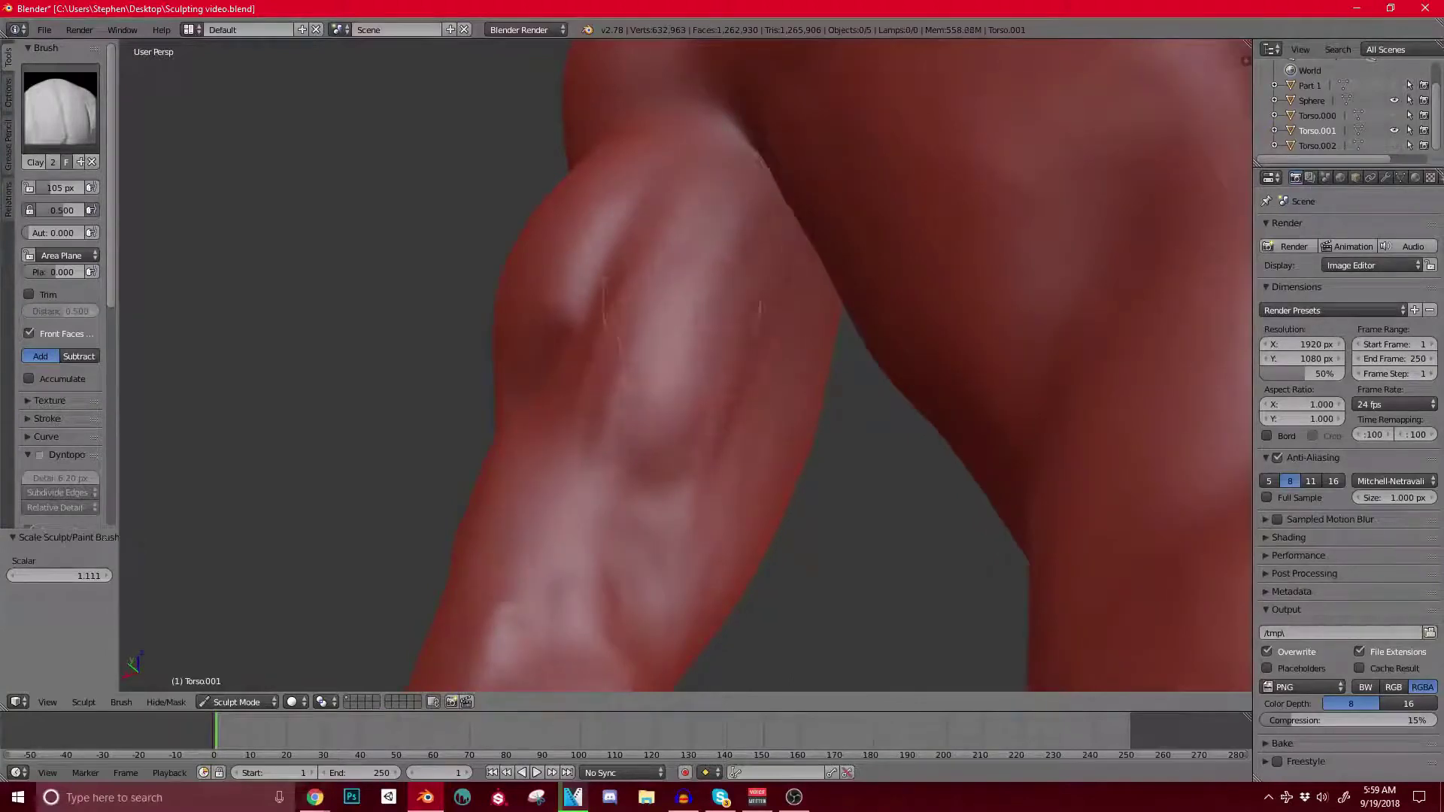
middle_drag(677, 361, 654, 429)
scroll(686, 366, down, 5)
scroll(677, 399, up, 5)
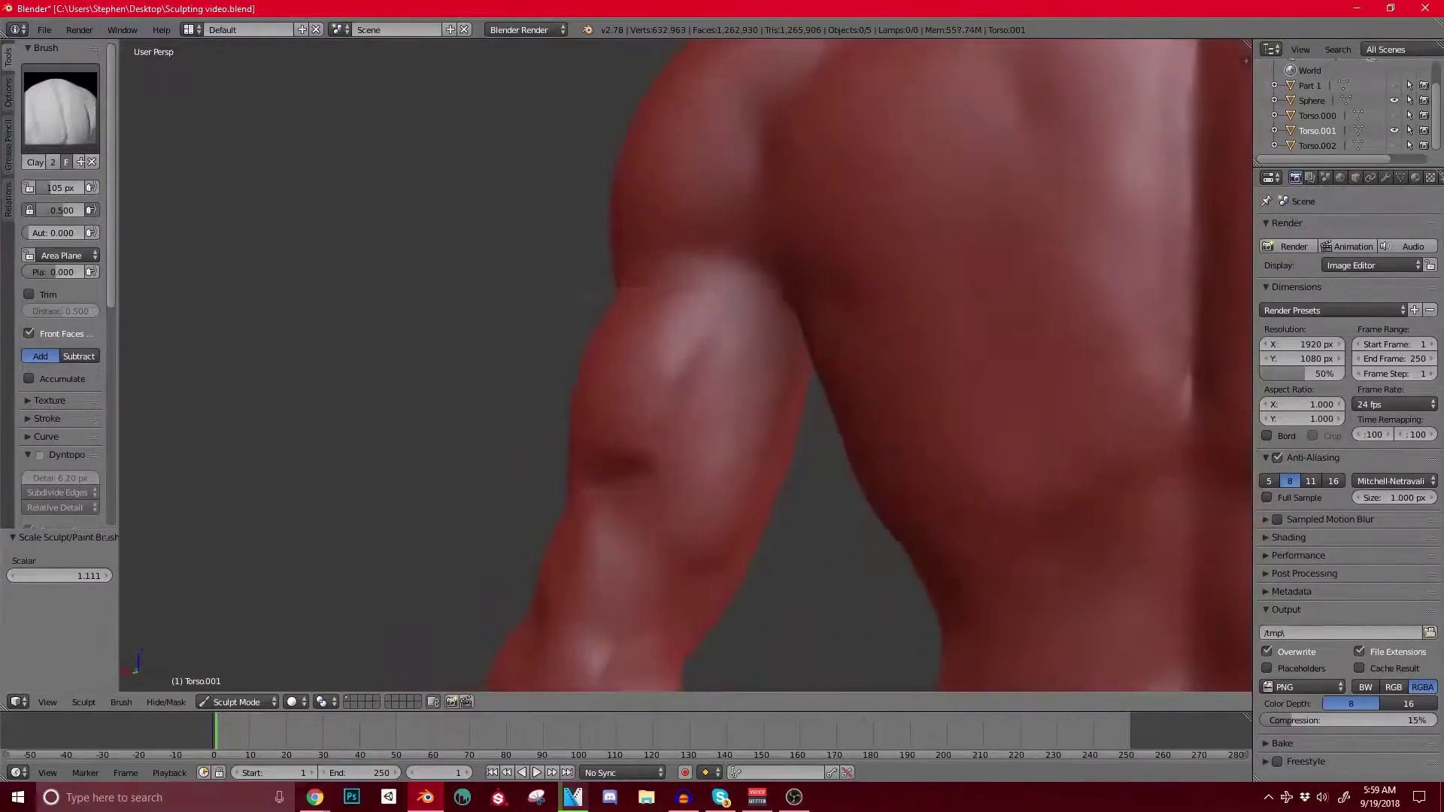
Step: Switch to the Crease brush and sharpen the grooves between the triceps heads at 105 px
click(60, 105)
click(232, 189)
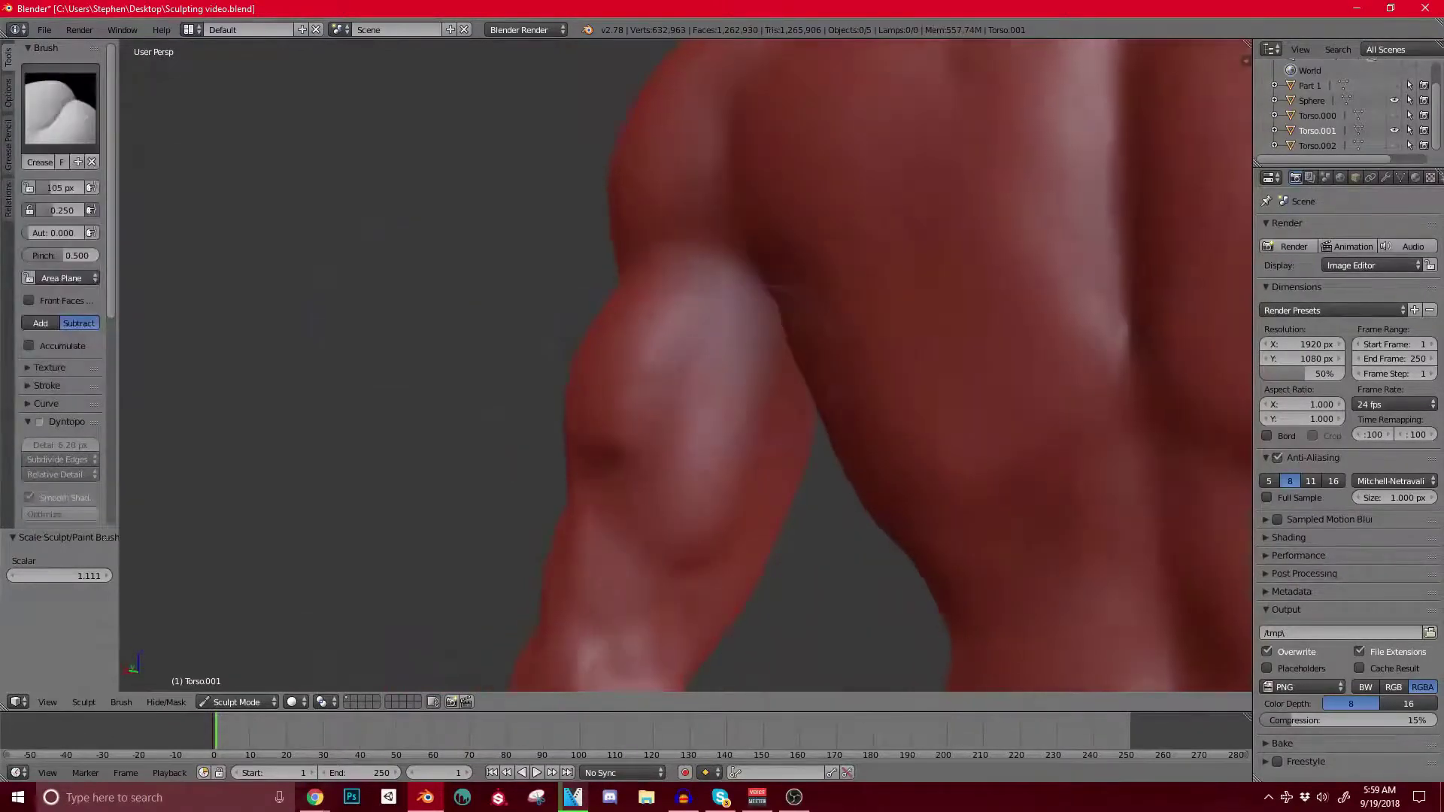
scroll(680, 372, up, 2)
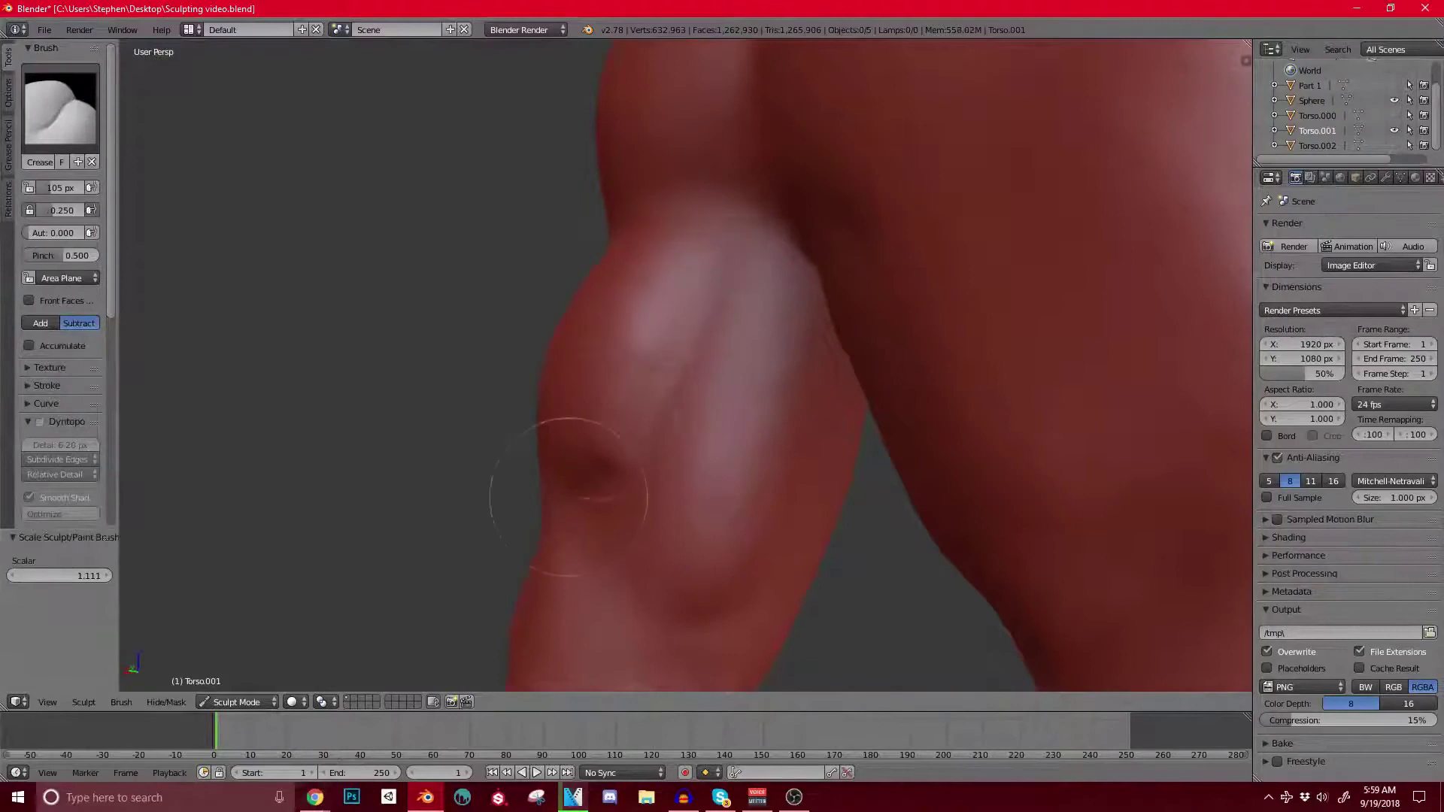
middle_drag(580, 484, 595, 444)
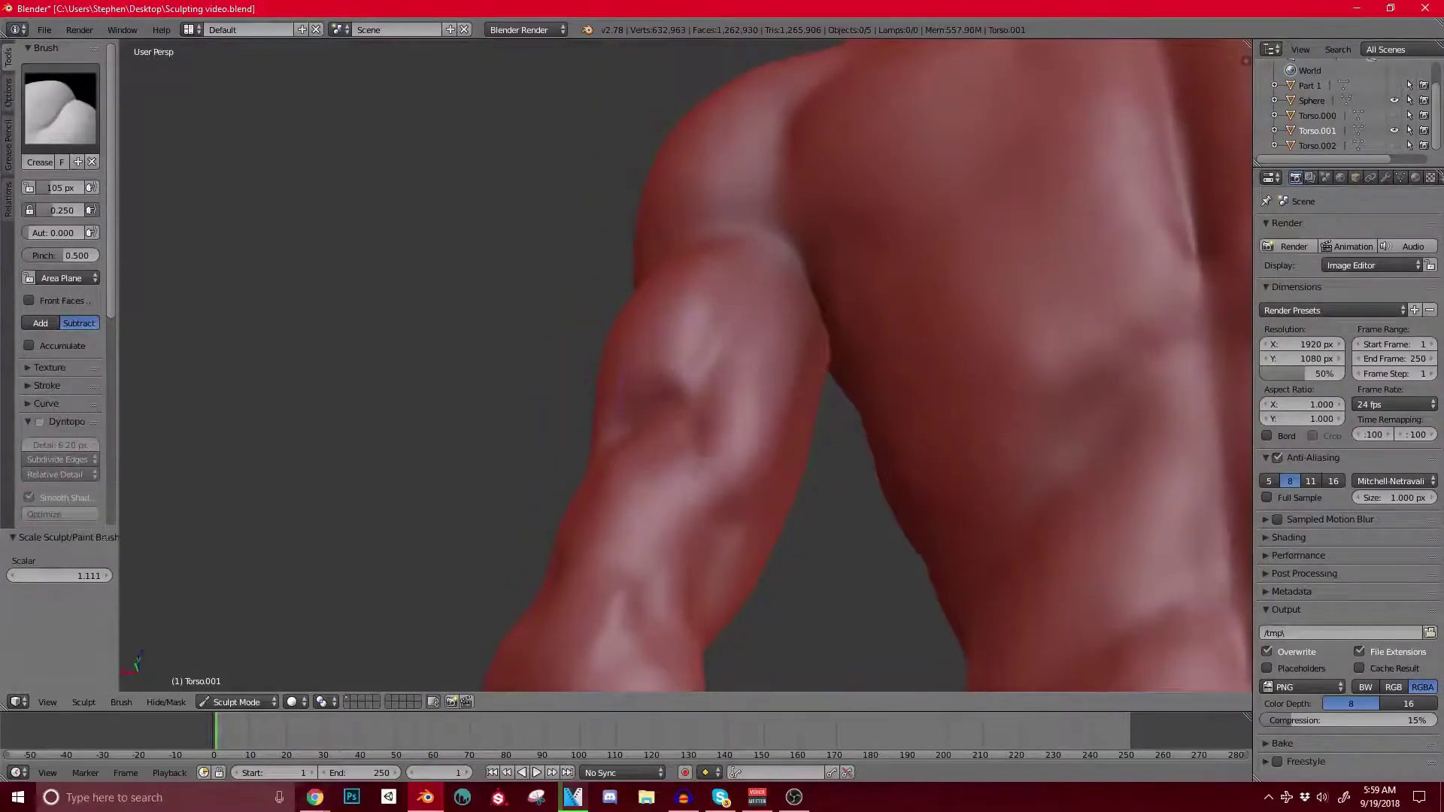
middle_drag(700, 406, 681, 444)
scroll(681, 440, up, 3)
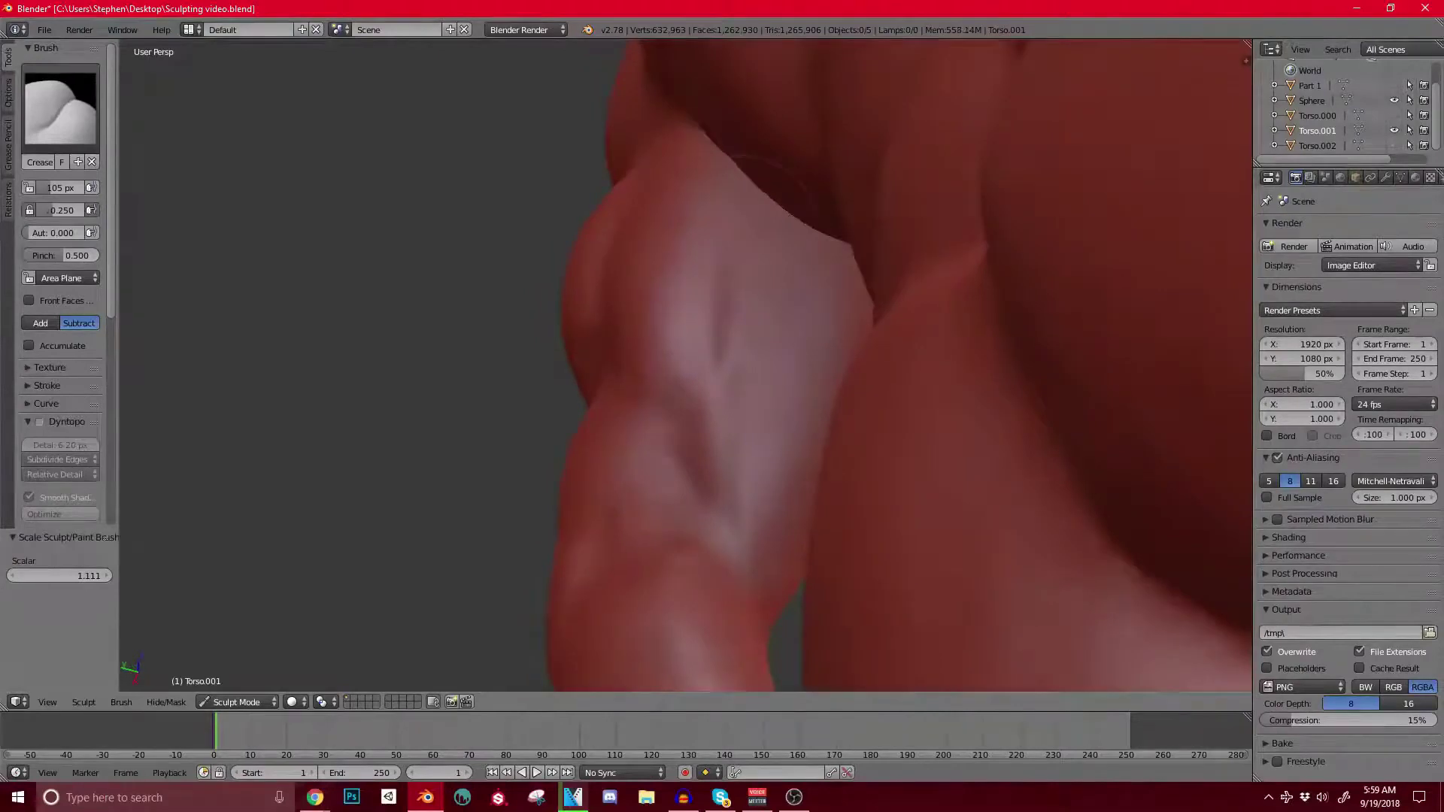
Step: Define the lower edge of the triceps and the forms around the elbow with Crease
scroll(713, 183, down, 7)
middle_drag(713, 183, 835, 353)
scroll(835, 357, up, 3)
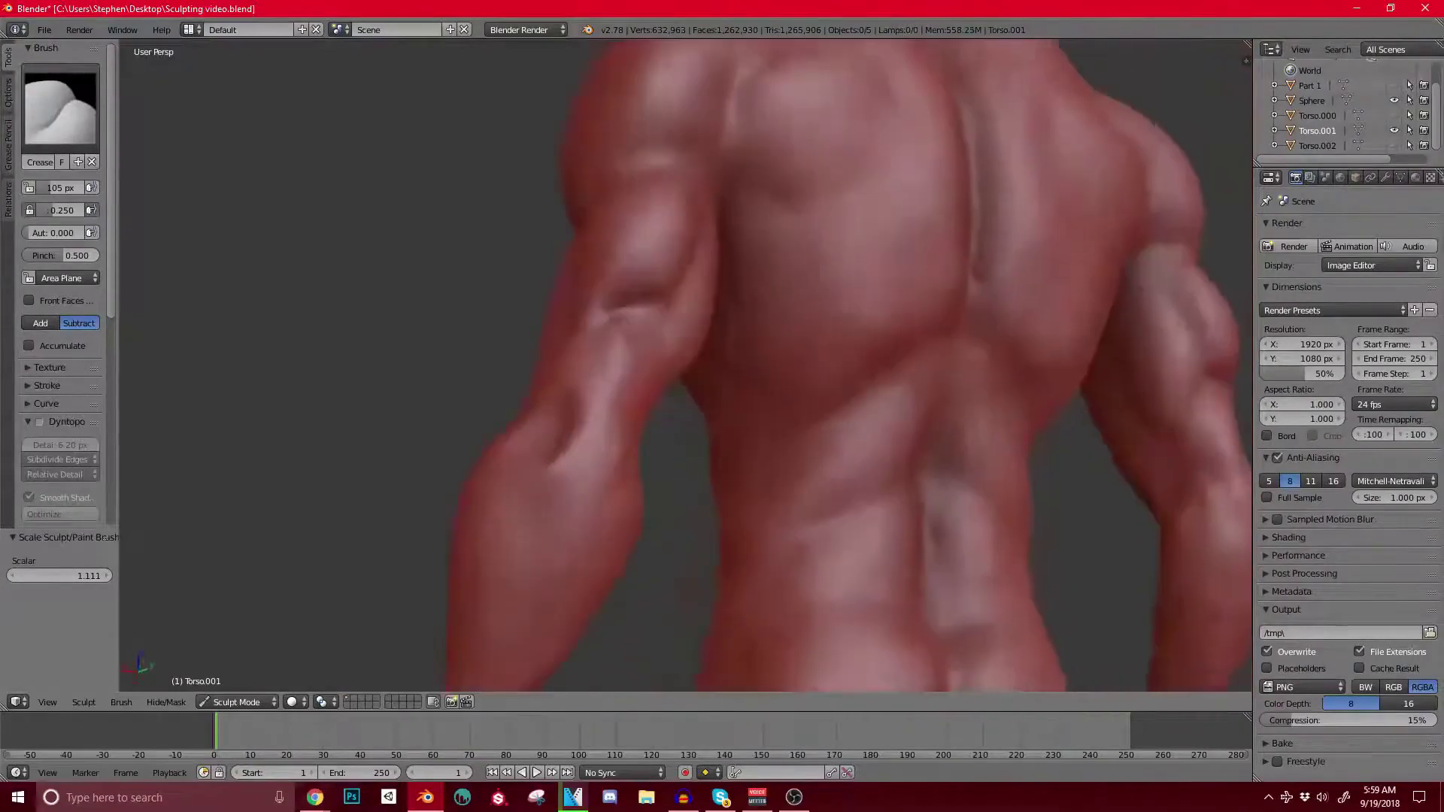
scroll(586, 252, down, 2)
middle_drag(587, 252, 645, 288)
scroll(646, 288, up, 4)
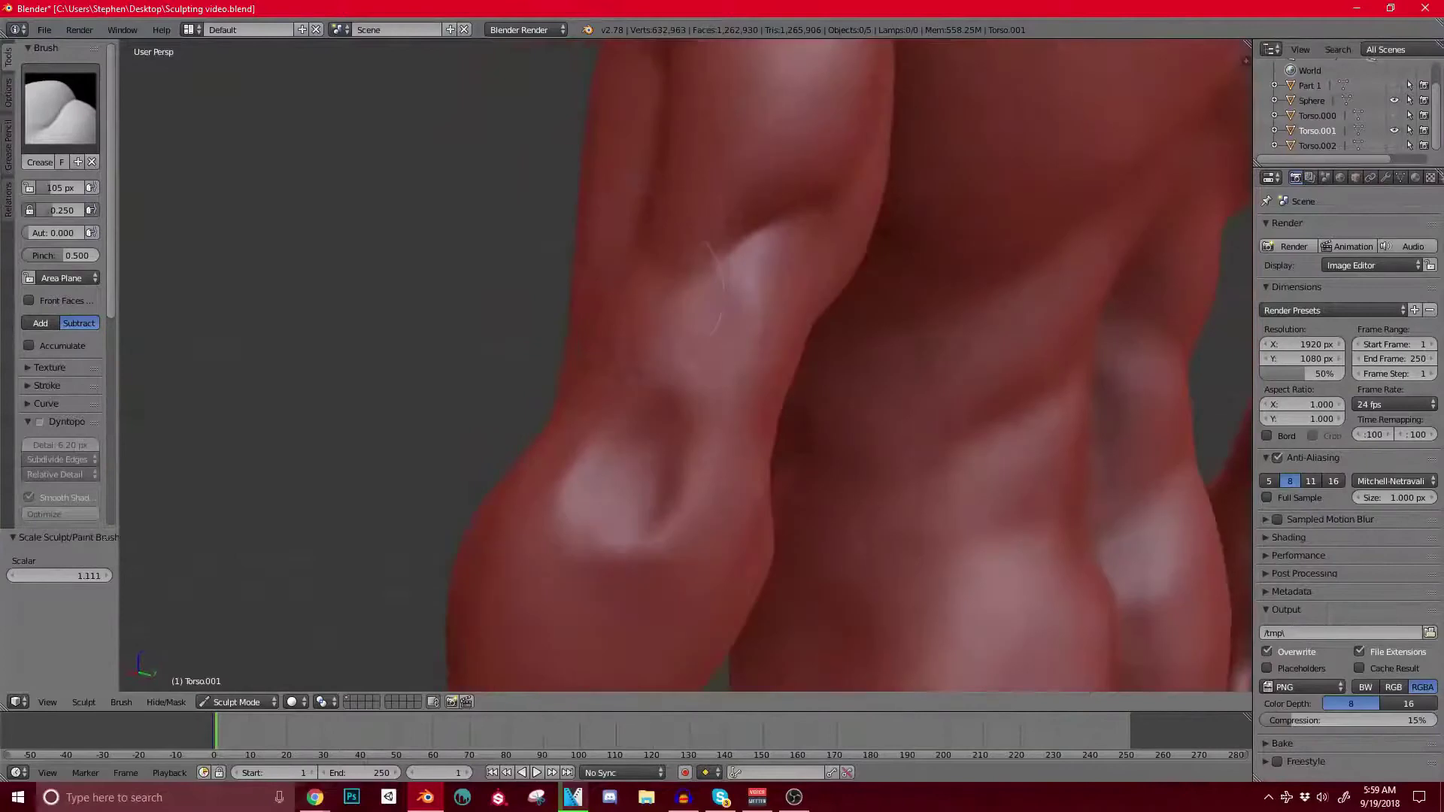
middle_drag(677, 241, 660, 242)
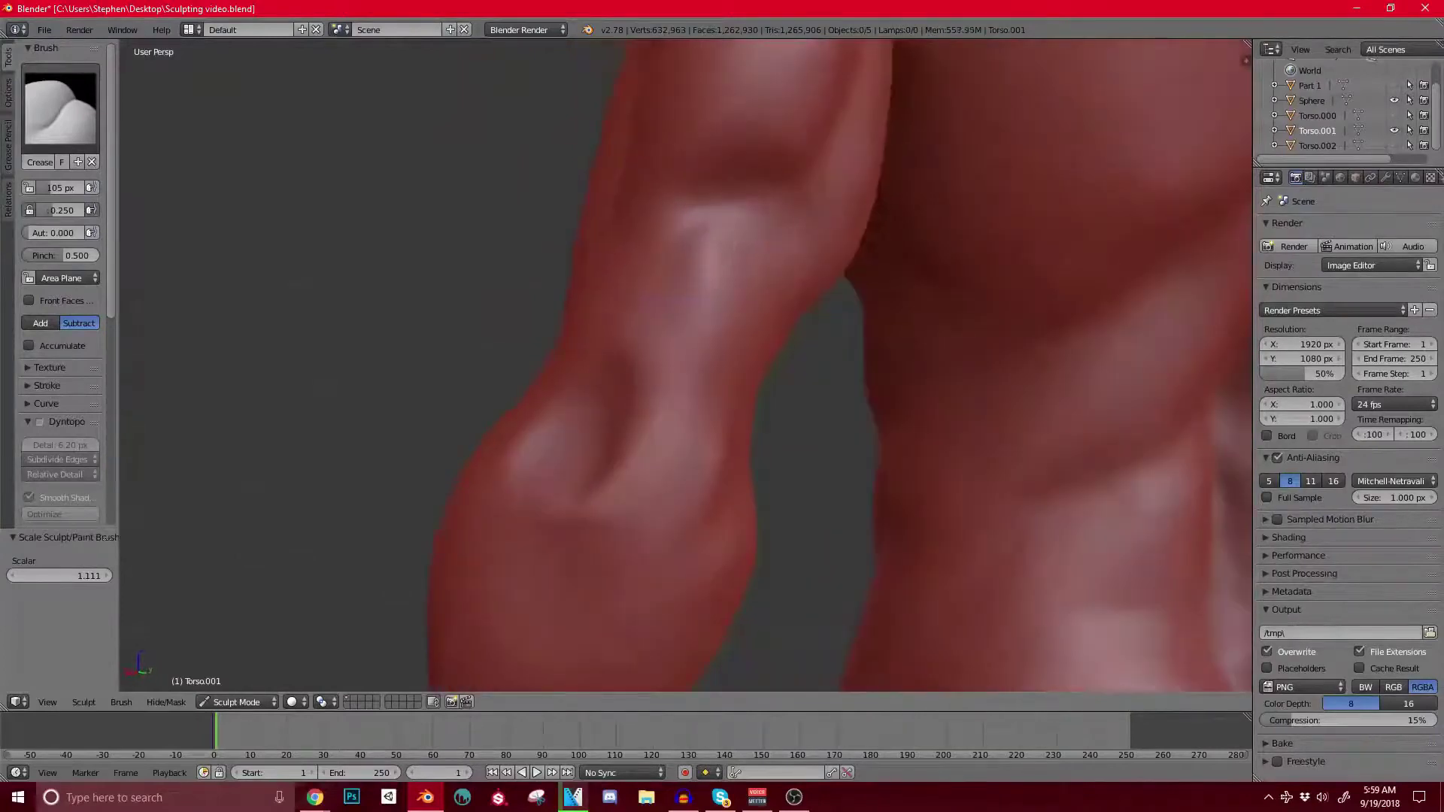
Step: Switch to the Grab brush at 174 px and check the arm, shoulder and chest from the side and front
scroll(740, 237, down, 5)
mouse_move(571, 229)
middle_down()
mouse_move(684, 225)
mouse_move(725, 320)
mouse_move(637, 319)
middle_up()
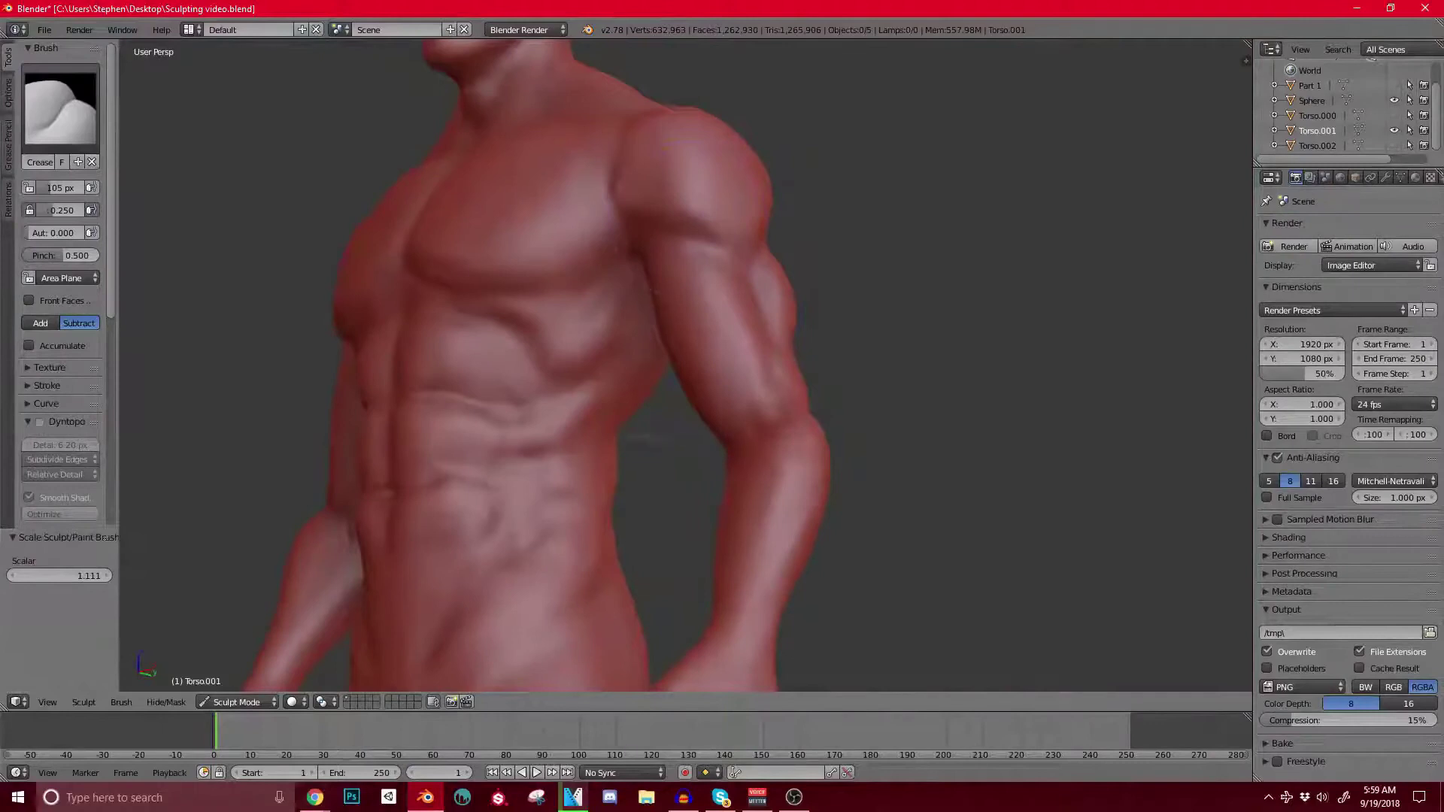
middle_drag(620, 374, 647, 376)
key(g)
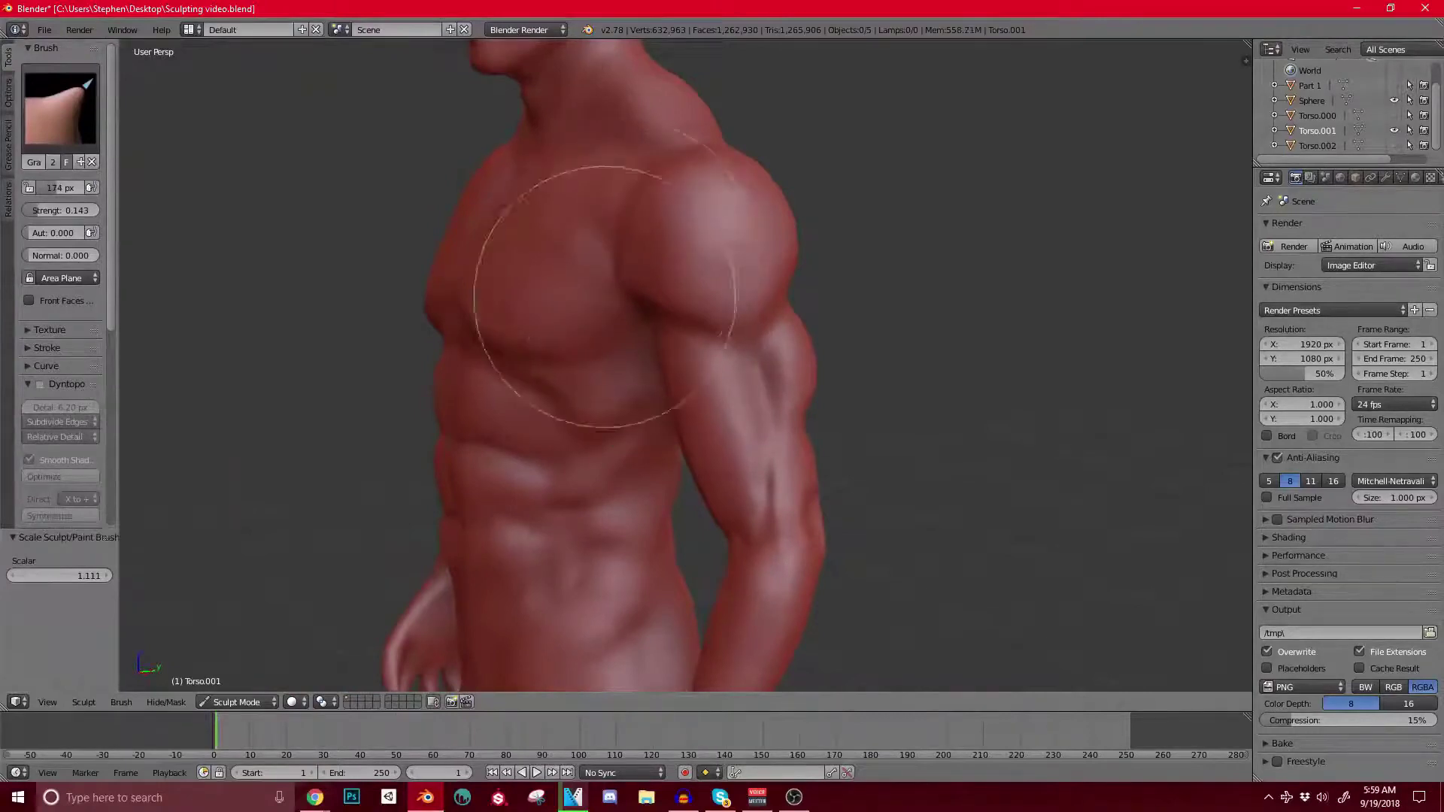
middle_drag(599, 339, 741, 353)
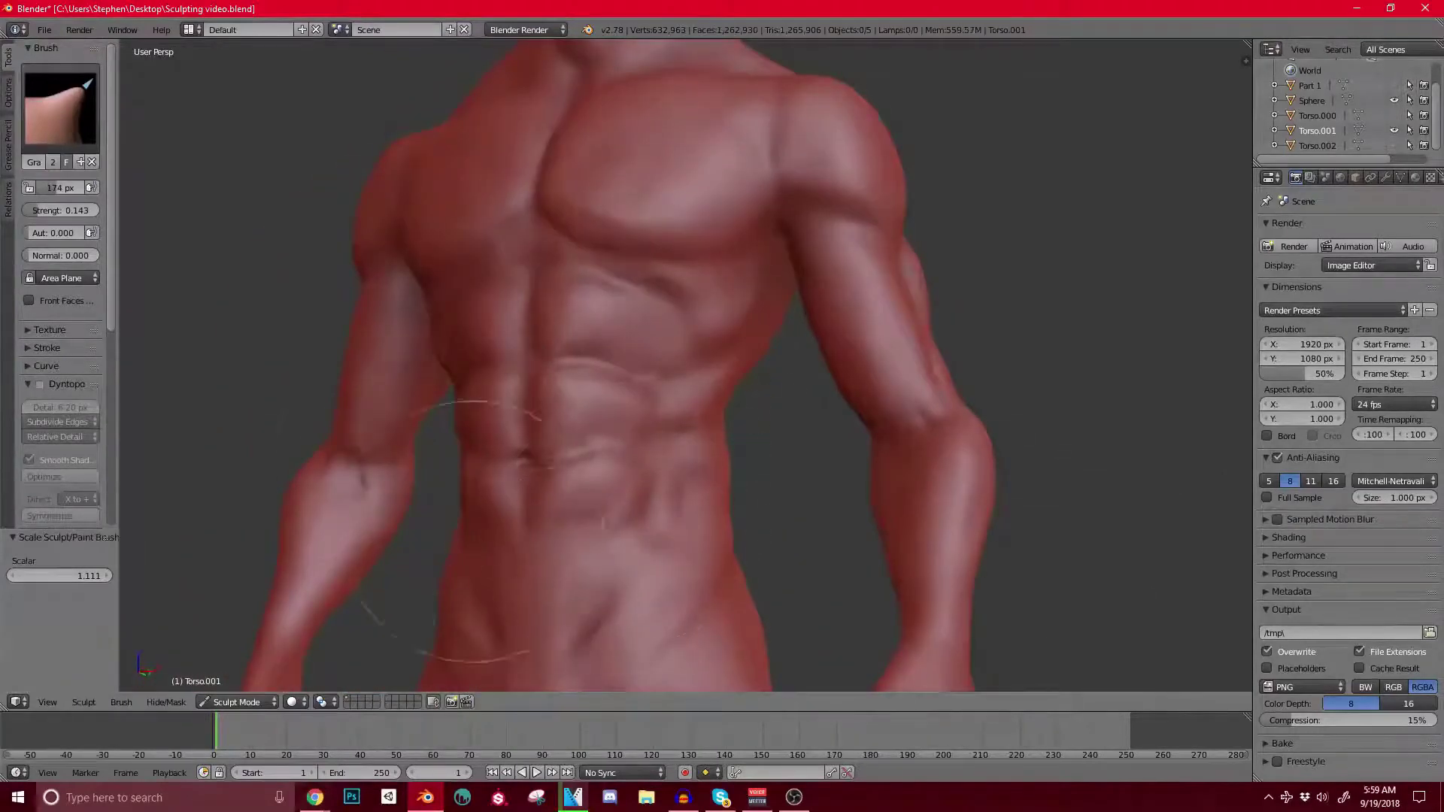
Step: Switch to Clay Strips, reduce the brush to 51 px and build up the abdominal muscles above the navel
click(60, 106)
click(175, 197)
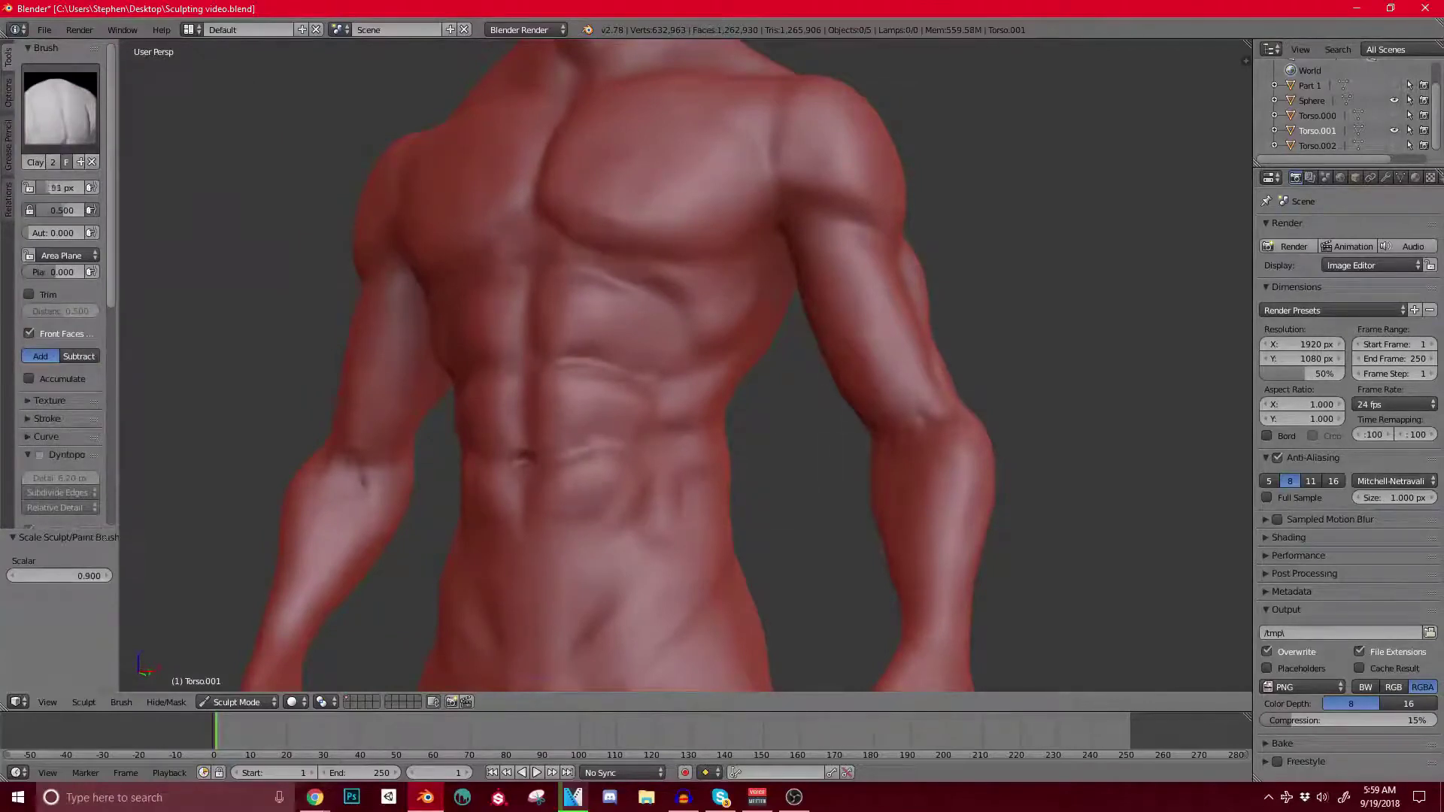
mouse_move(677, 376)
middle_down()
mouse_move(591, 361)
mouse_move(662, 361)
middle_up()
scroll(617, 369, up, 2)
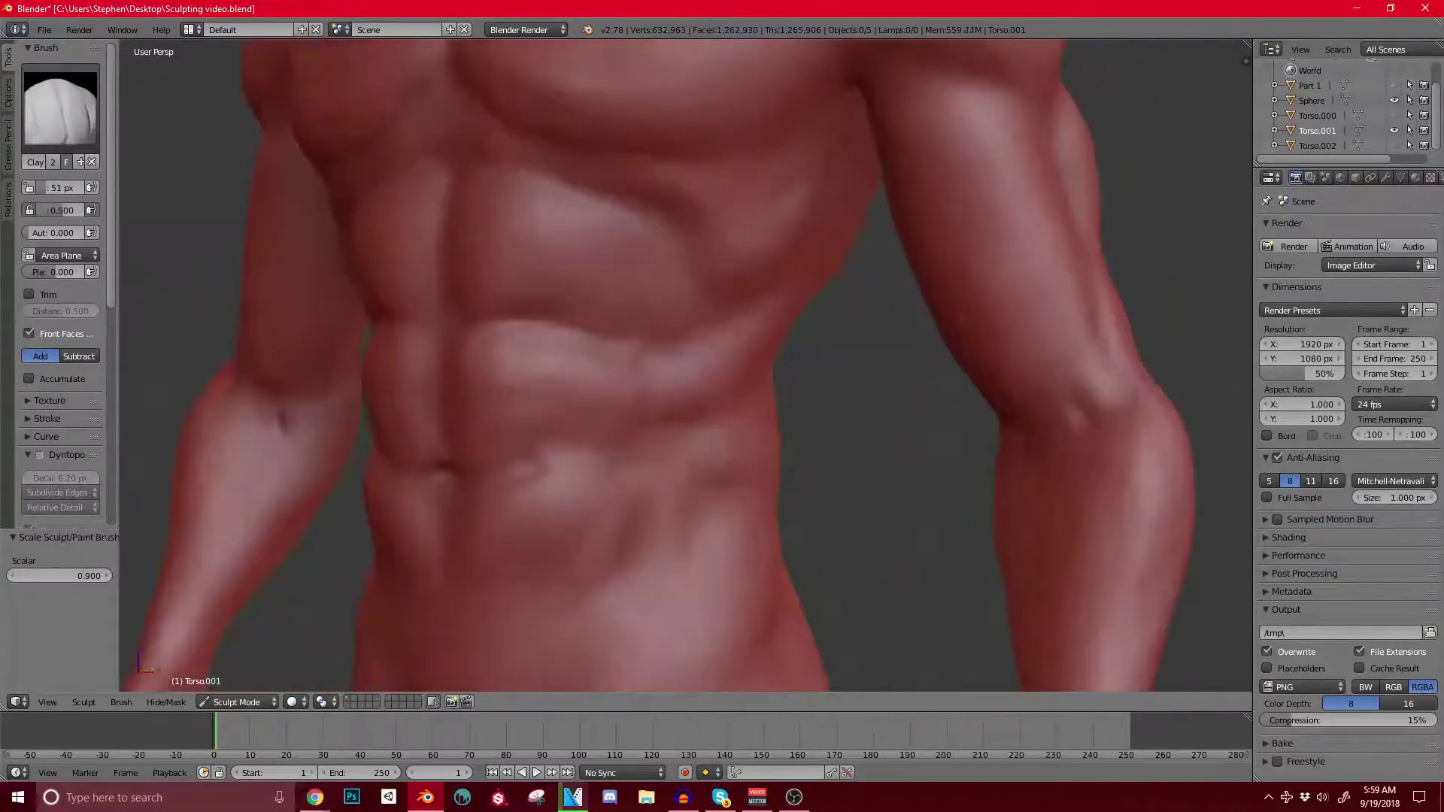
scroll(684, 365, up, 3)
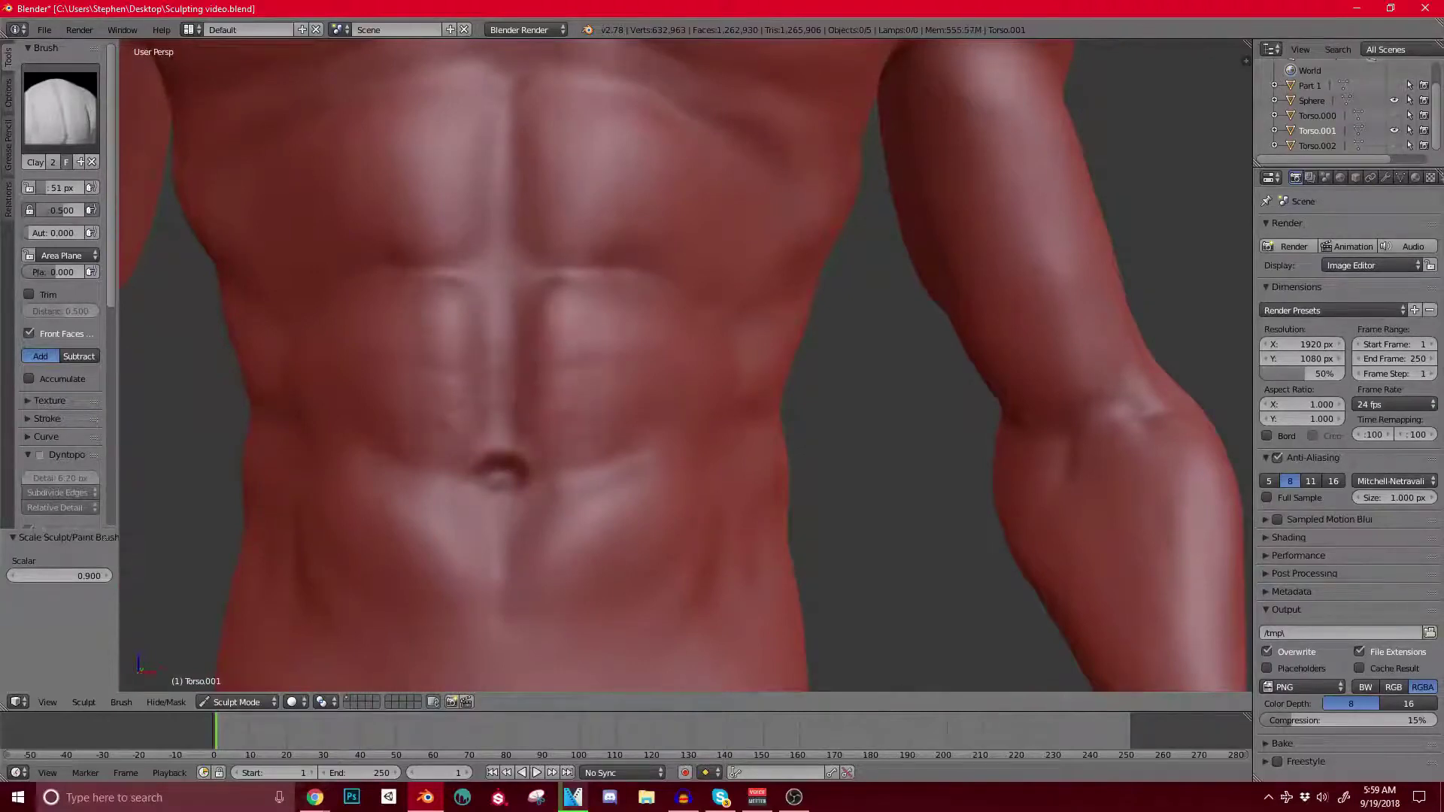
drag(558, 365, 583, 364)
shift+middle_drag(576, 234, 622, 347)
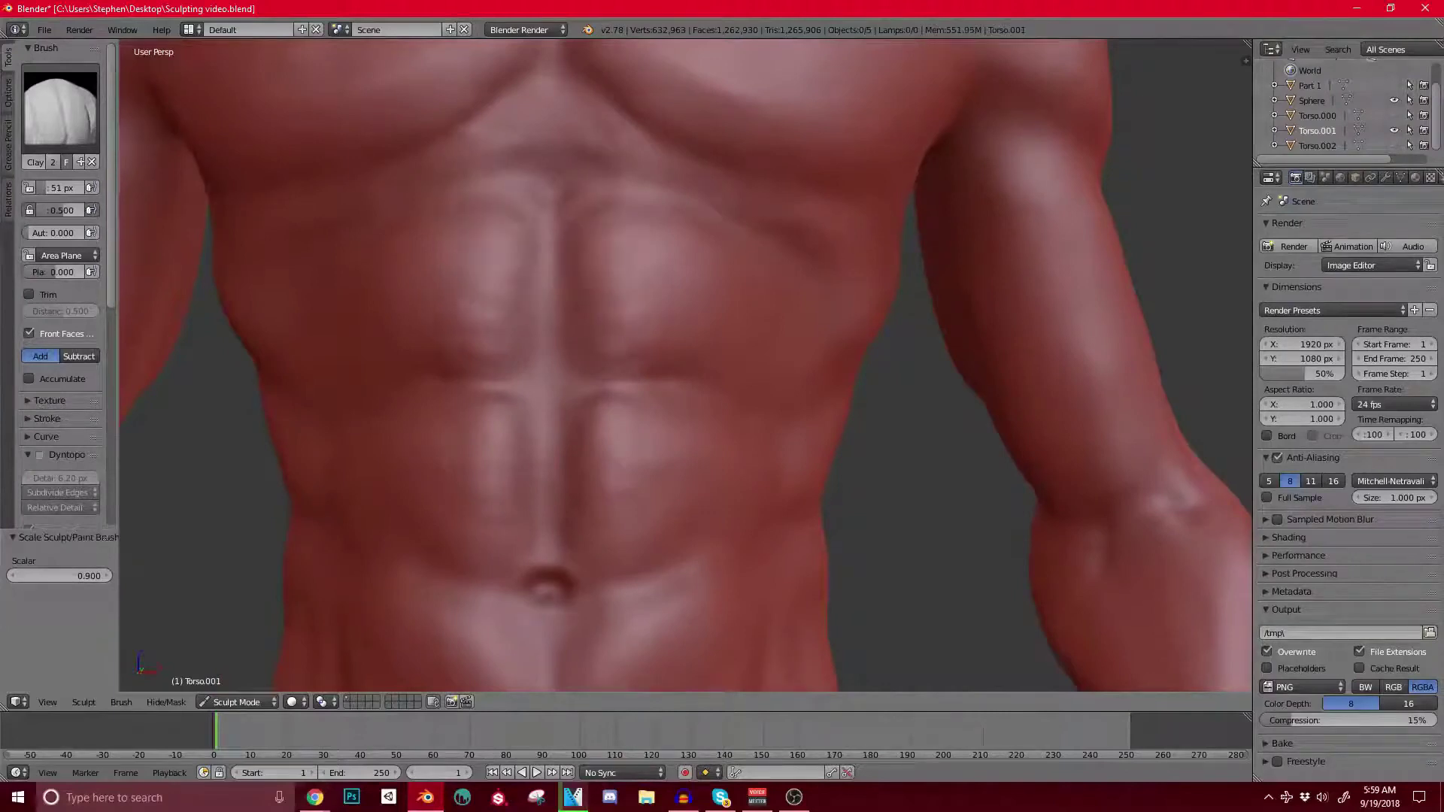
Step: Fill and soften the hollow between the lower abdominals and the oblique with Clay Strips at 51 px
scroll(686, 323, down, 6)
middle_drag(662, 354, 726, 358)
scroll(686, 358, up, 2)
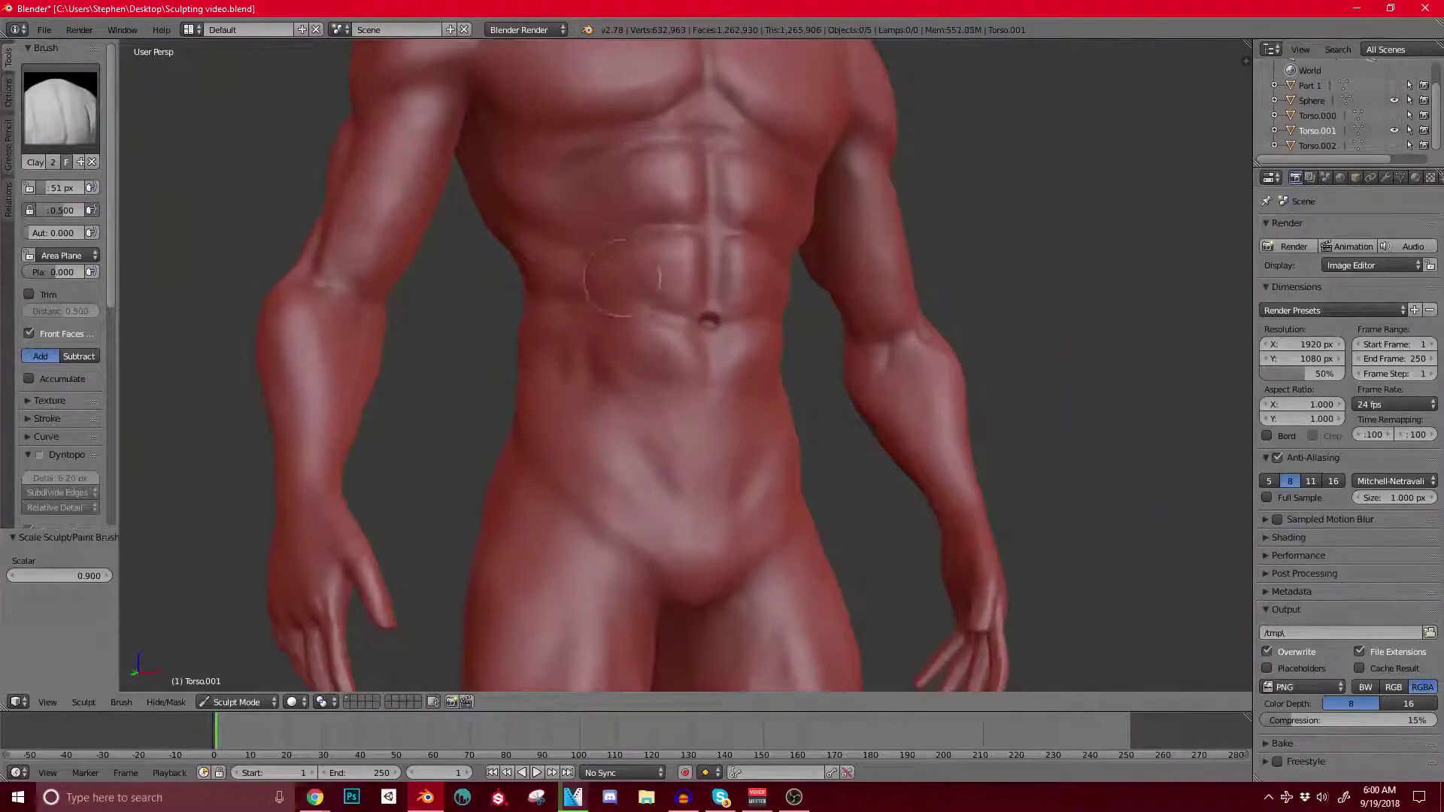
middle_drag(623, 278, 775, 259)
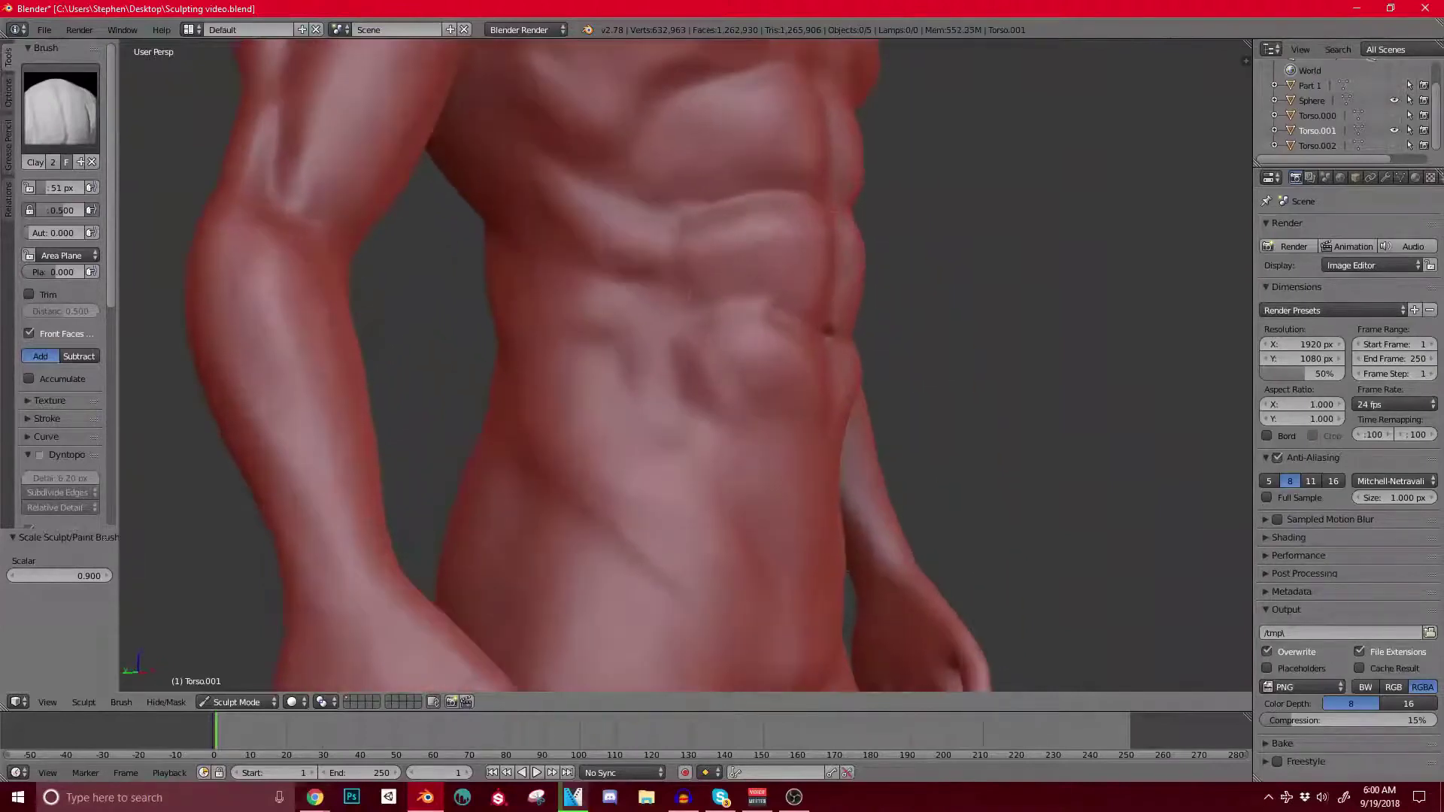
mouse_move(675, 345)
mouse_down()
mouse_move(671, 376)
mouse_move(590, 323)
mouse_move(671, 376)
mouse_up()
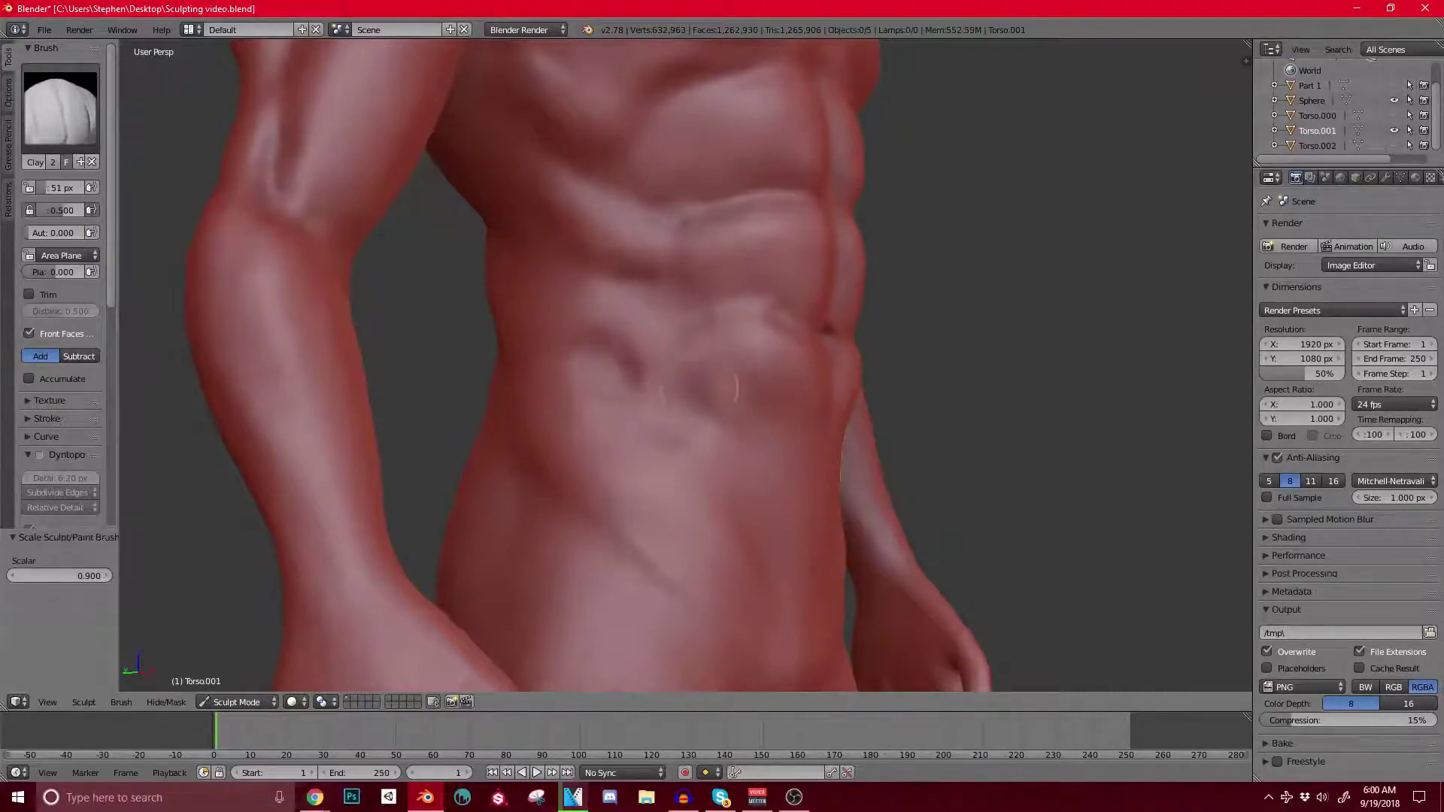
middle_drag(736, 388, 658, 406)
mouse_move(578, 297)
middle_down()
mouse_move(540, 412)
mouse_move(646, 414)
middle_up()
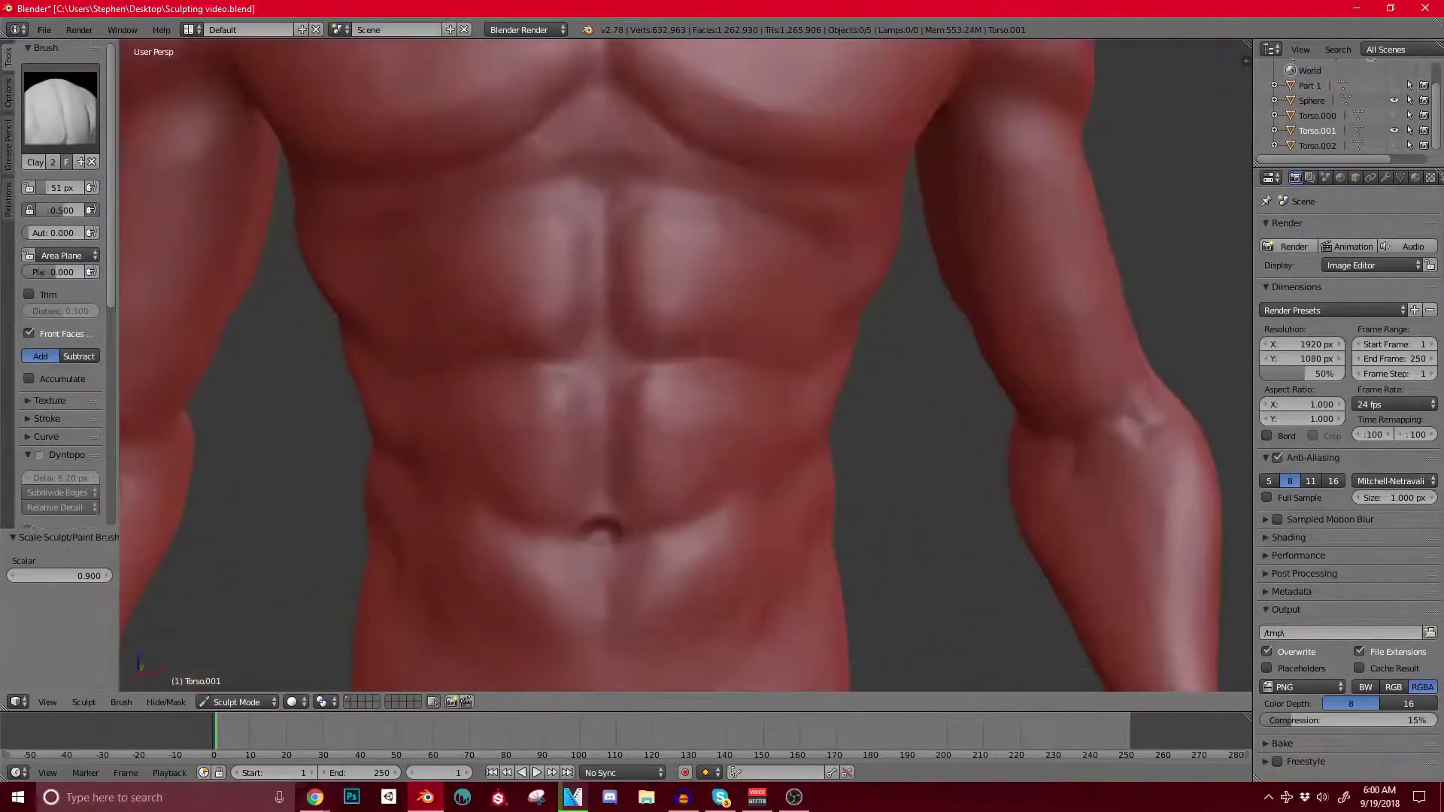
Step: Switch to the Pinch brush, enlarge it to 137 px and tighten the grooves between the abdominal muscles
key(p)
key(bracketright)
key(bracketright)
key(bracketright)
key(bracketright)
key(bracketright)
key(bracketright)
key(bracketright)
key(bracketright)
key(bracketright)
key(bracketright)
key(bracketright)
key(bracketright)
key(bracketright)
key(bracketright)
key(bracketright)
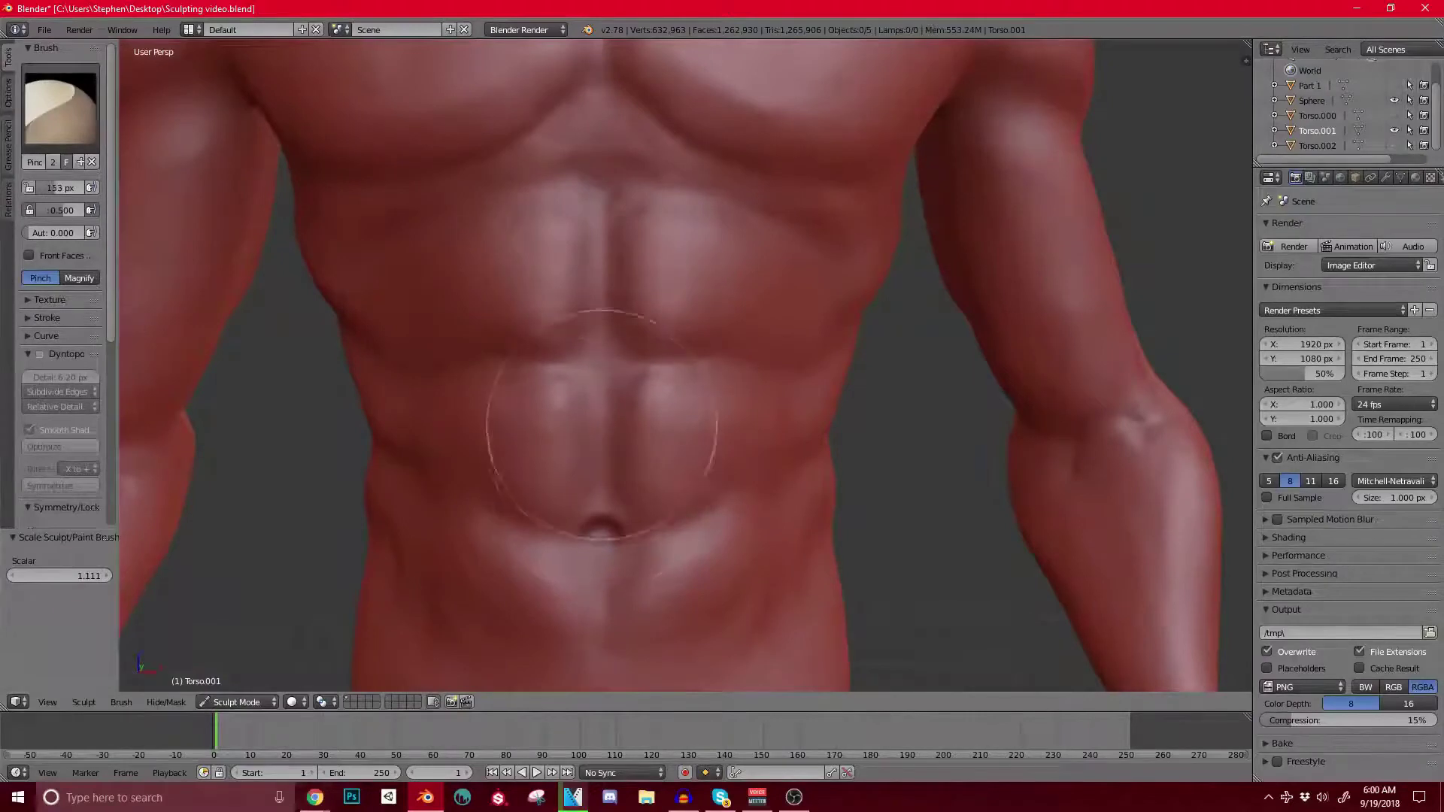
key(bracketleft)
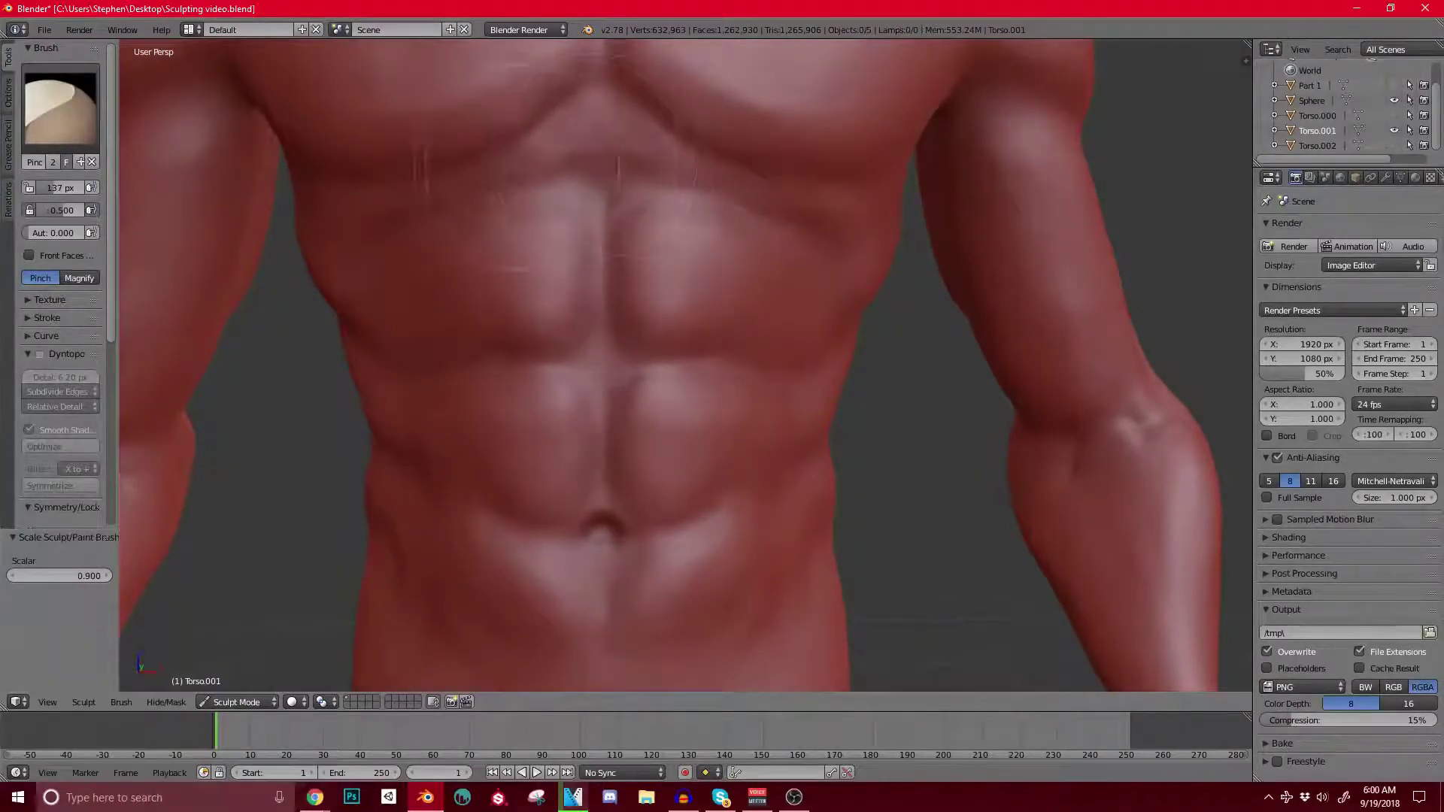
scroll(613, 354, up, 2)
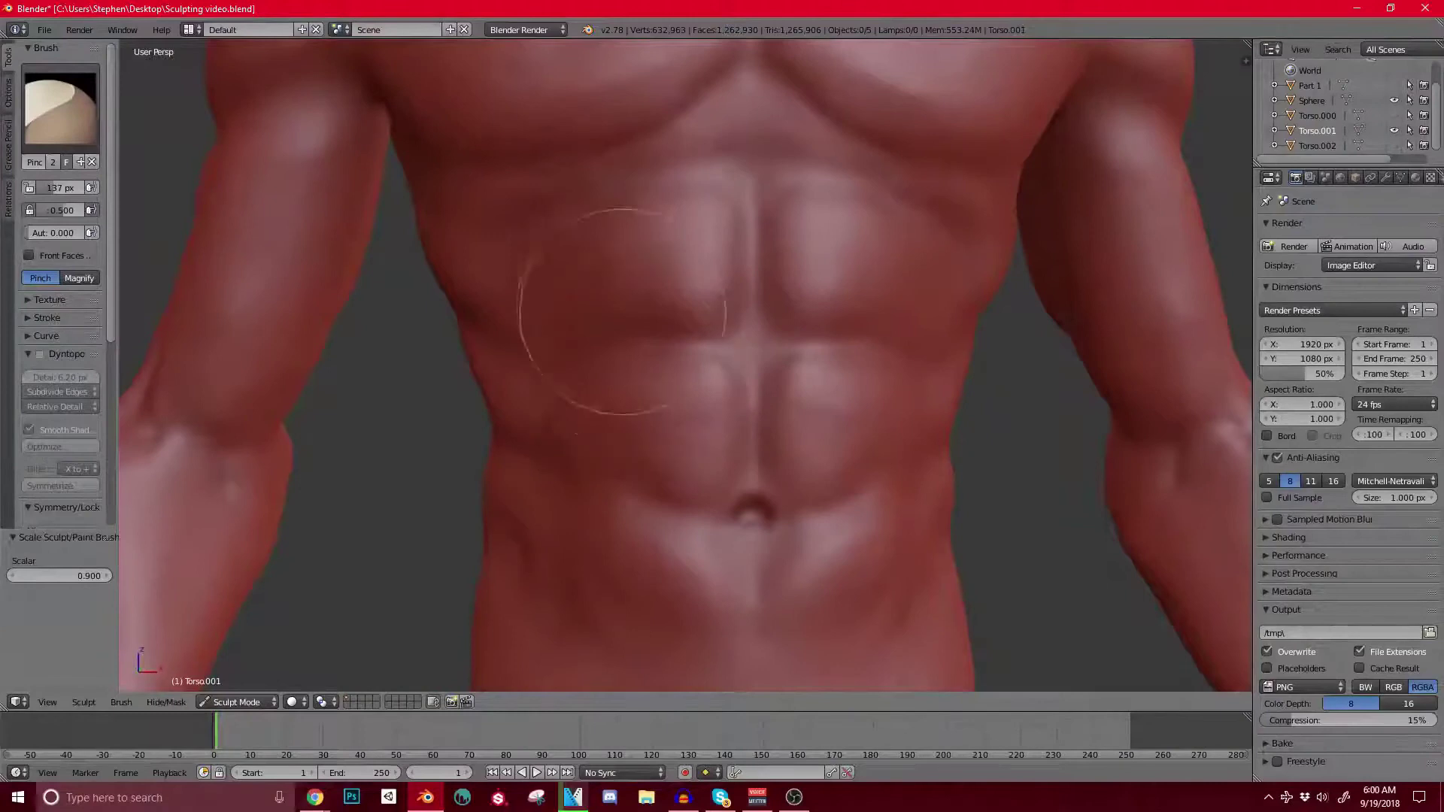
middle_drag(665, 368, 662, 352)
mouse_move(656, 613)
shift+middle_down()
mouse_move(639, 491)
mouse_move(674, 396)
shift+middle_up()
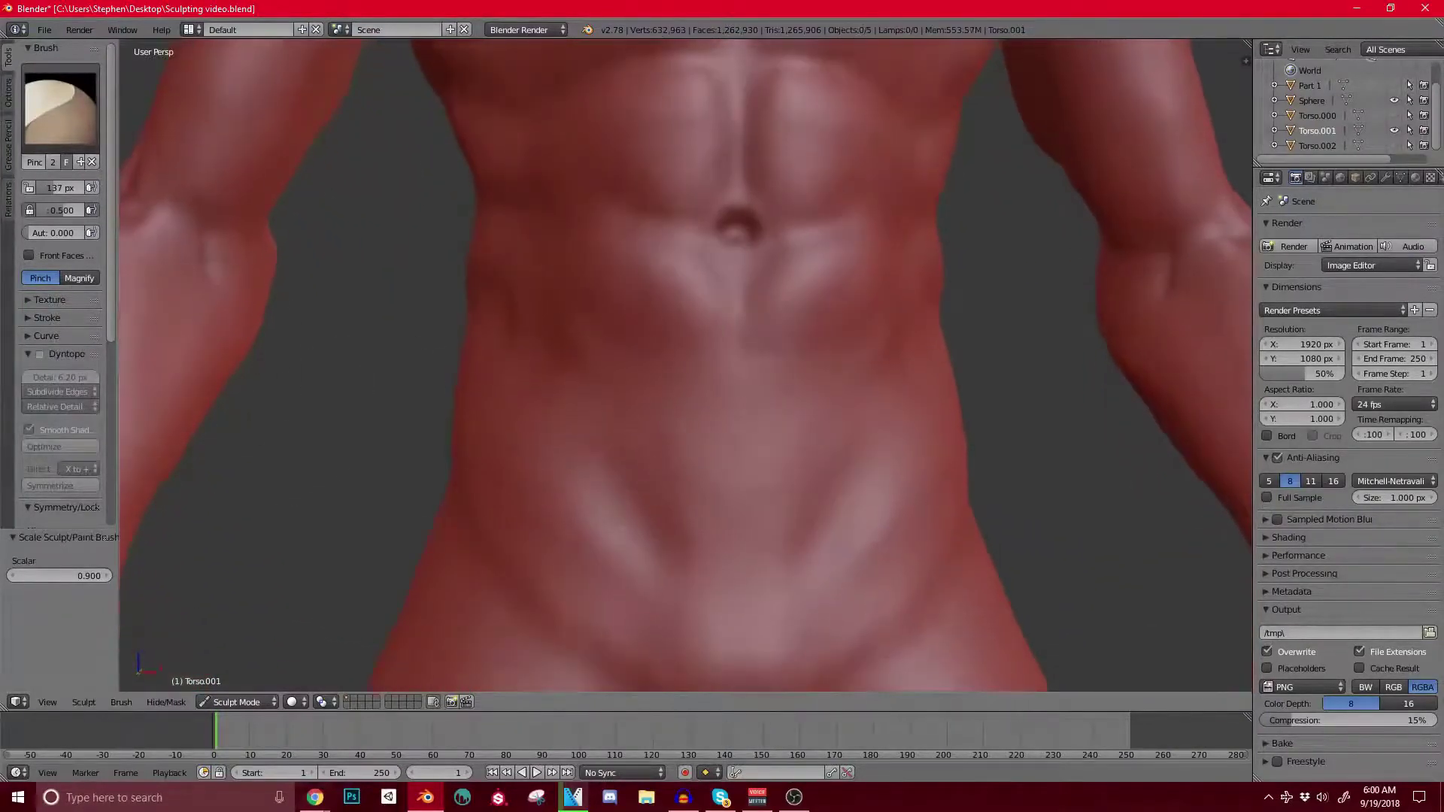
Step: Switch to Clay Strips at 80 px and build up the lower abdomen below the navel
click(60, 106)
click(128, 197)
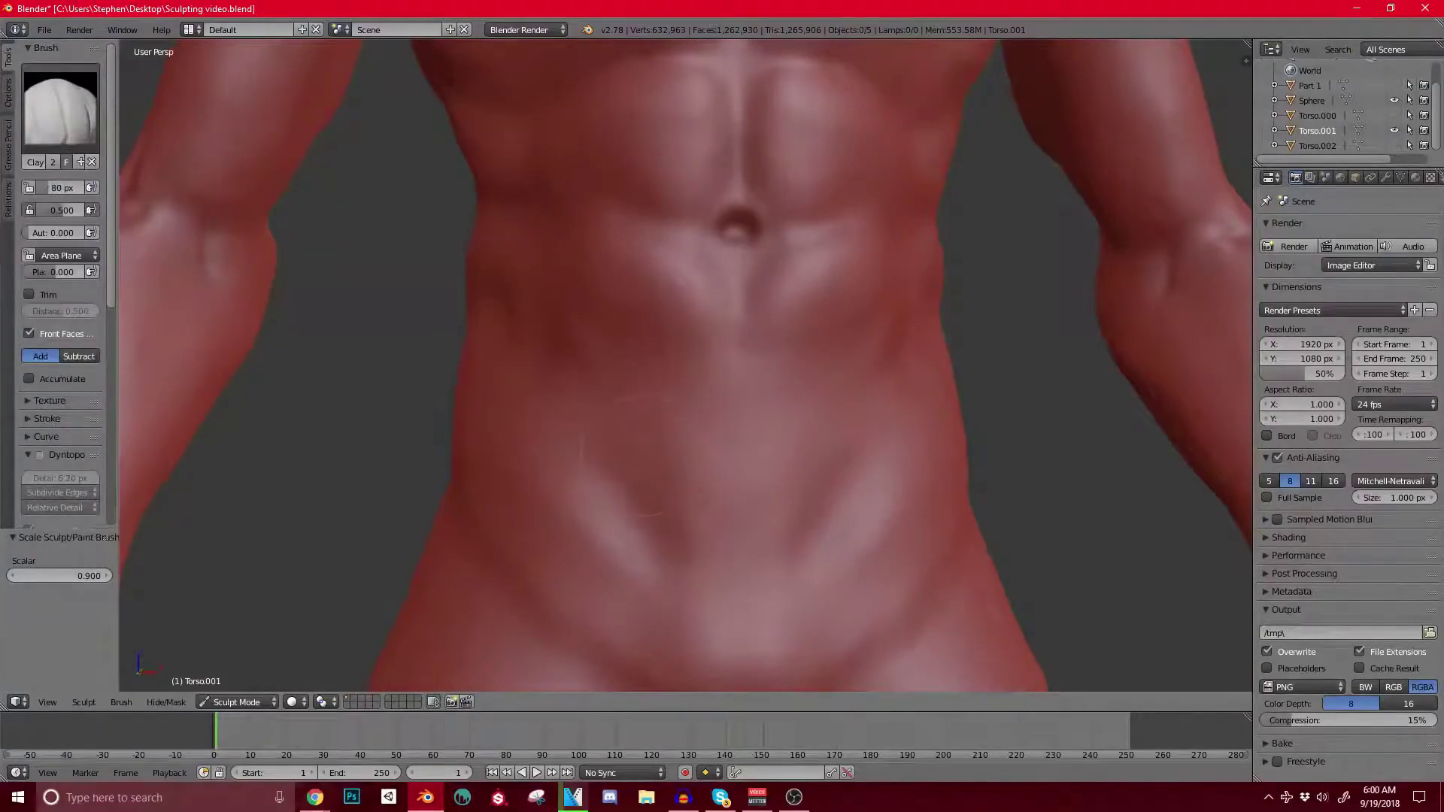
middle_drag(624, 458, 721, 388)
scroll(722, 468, down, 2)
middle_drag(594, 337, 700, 336)
middle_drag(561, 350, 579, 230)
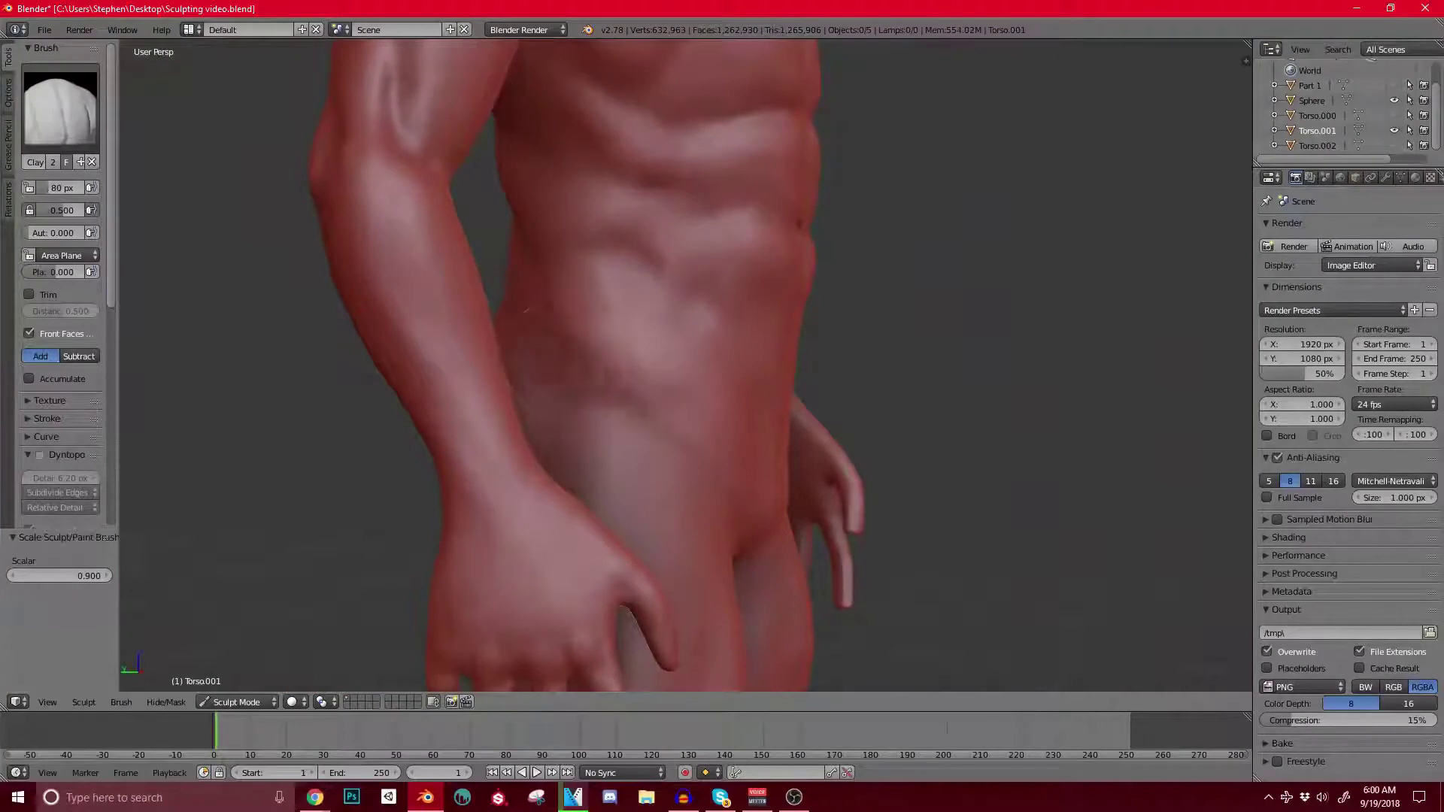
Step: Build up the front of the hip and upper thigh along the groin line with Clay Strips
middle_drag(757, 463, 677, 466)
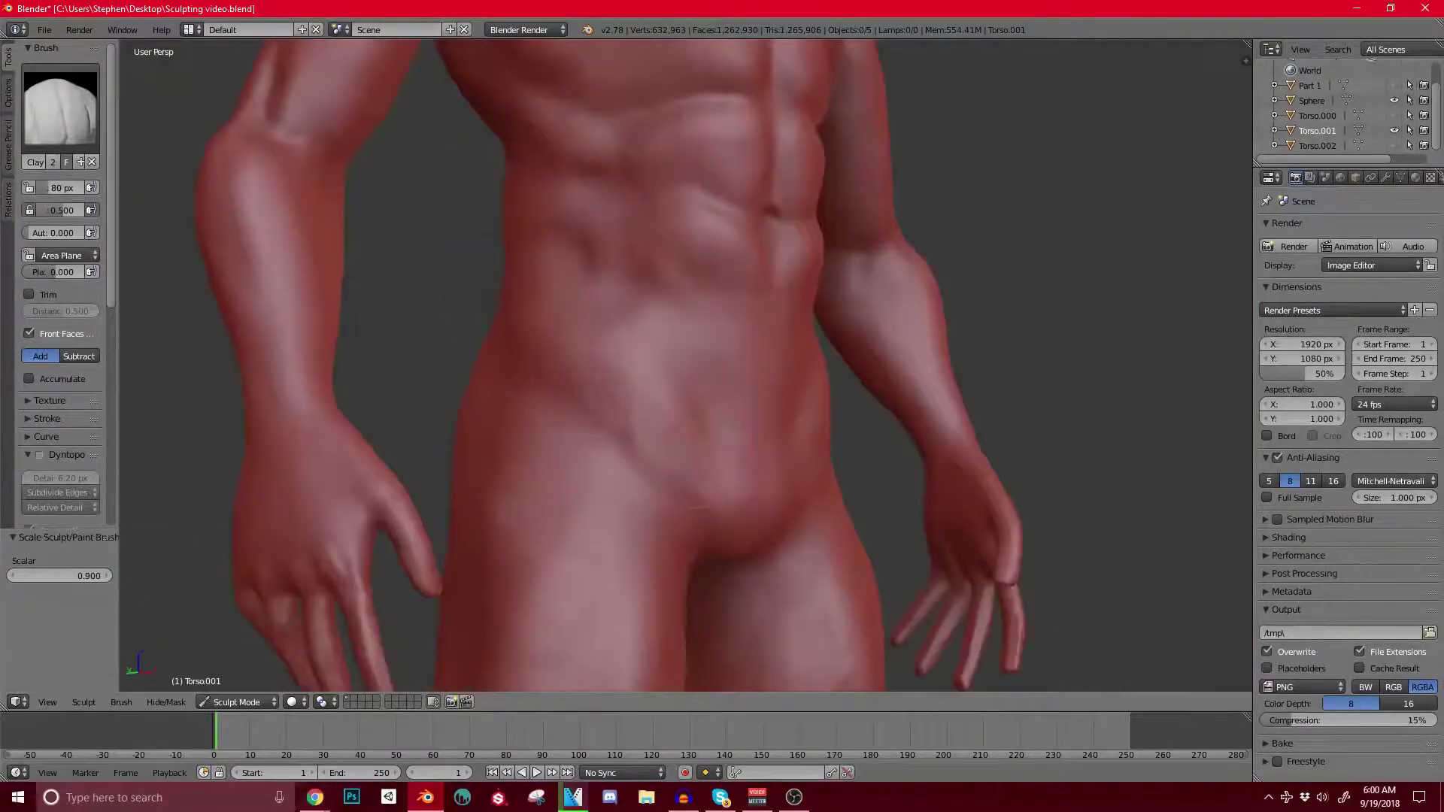
middle_drag(586, 421, 601, 421)
mouse_move(604, 420)
mouse_down()
mouse_move(654, 448)
mouse_move(700, 518)
mouse_move(568, 440)
mouse_up()
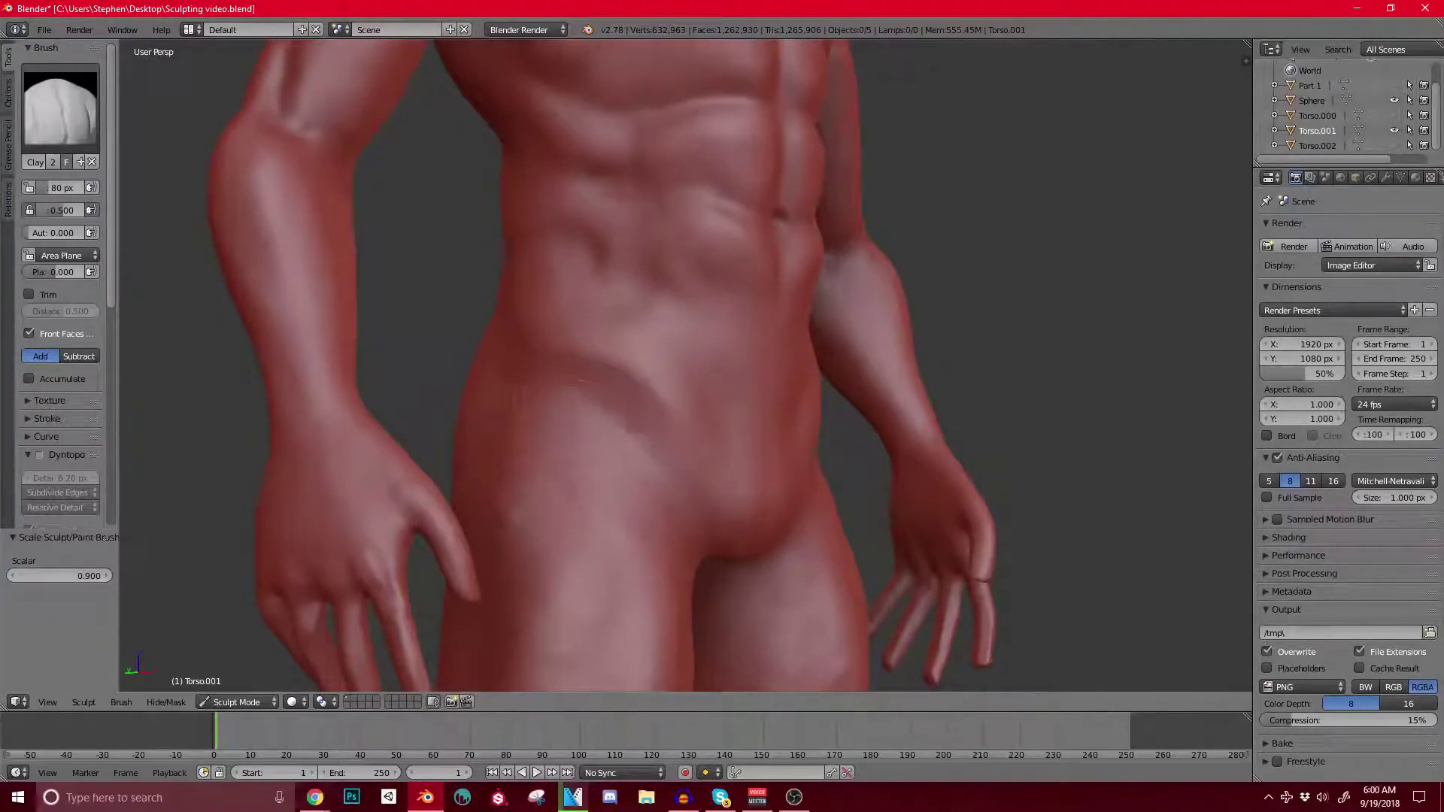
Step: Shape the back of the hip and the gluteal muscles with Clay Strips at 80 px
middle_drag(571, 436, 741, 429)
middle_drag(1053, 376, 1113, 376)
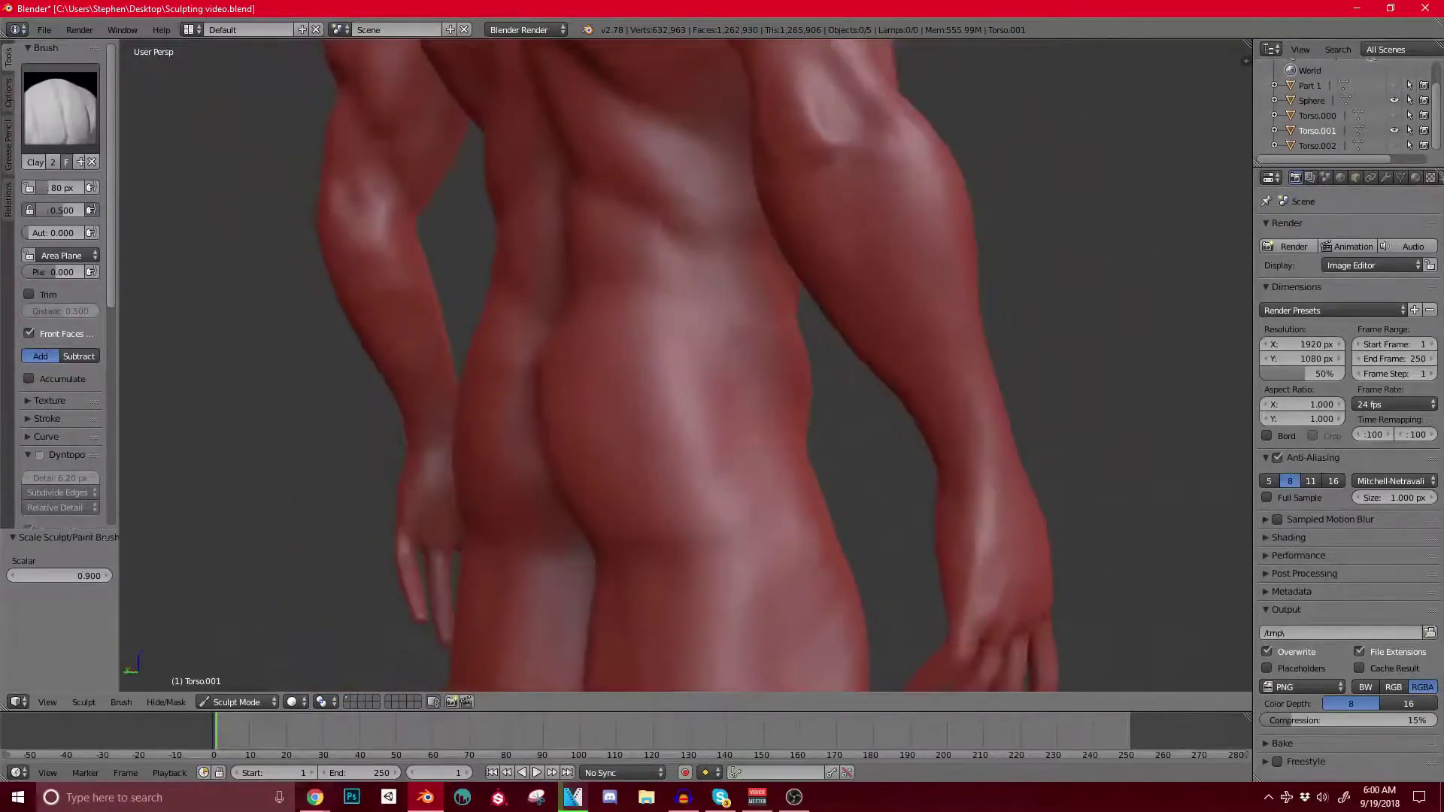
drag(726, 340, 764, 317)
middle_drag(579, 302, 650, 303)
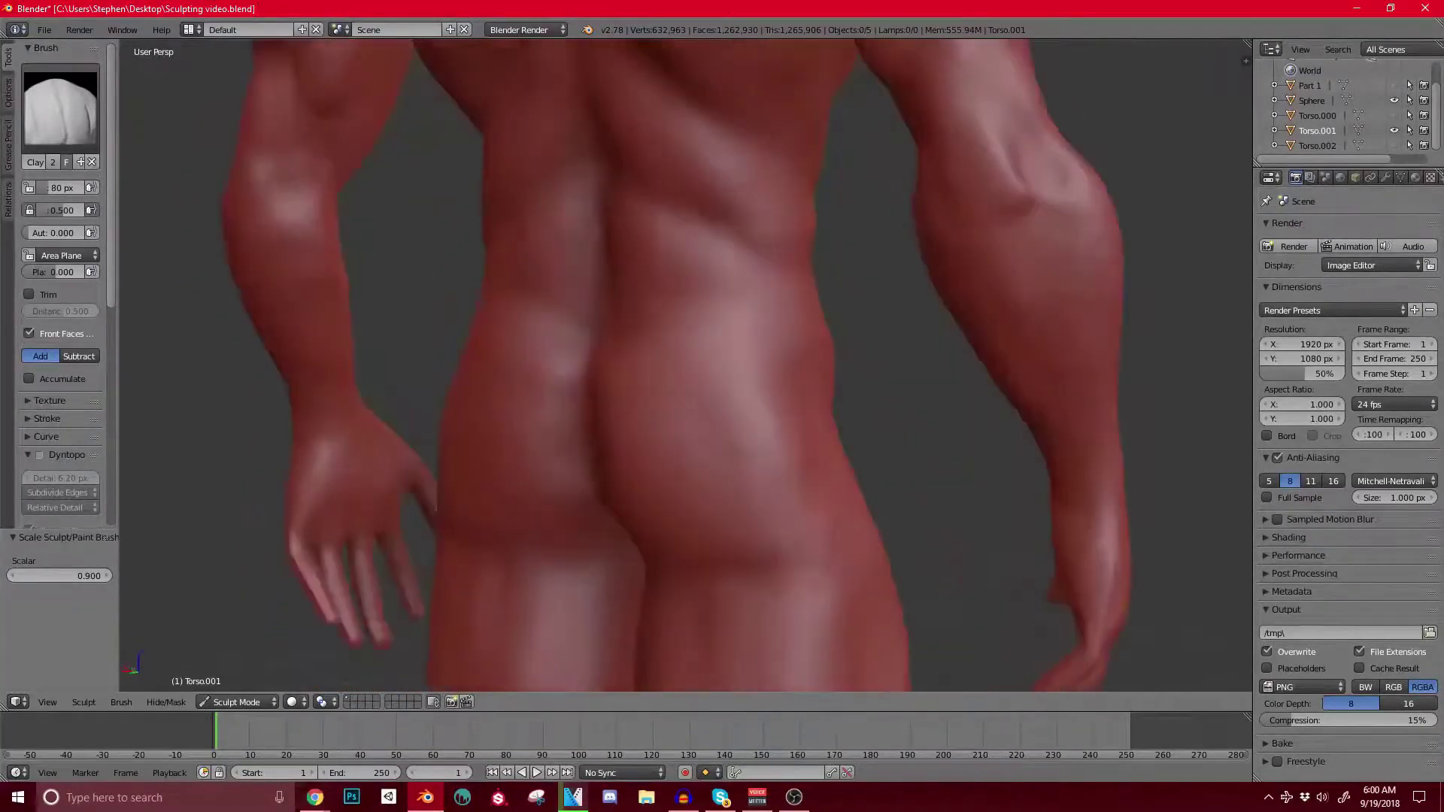
drag(707, 407, 737, 459)
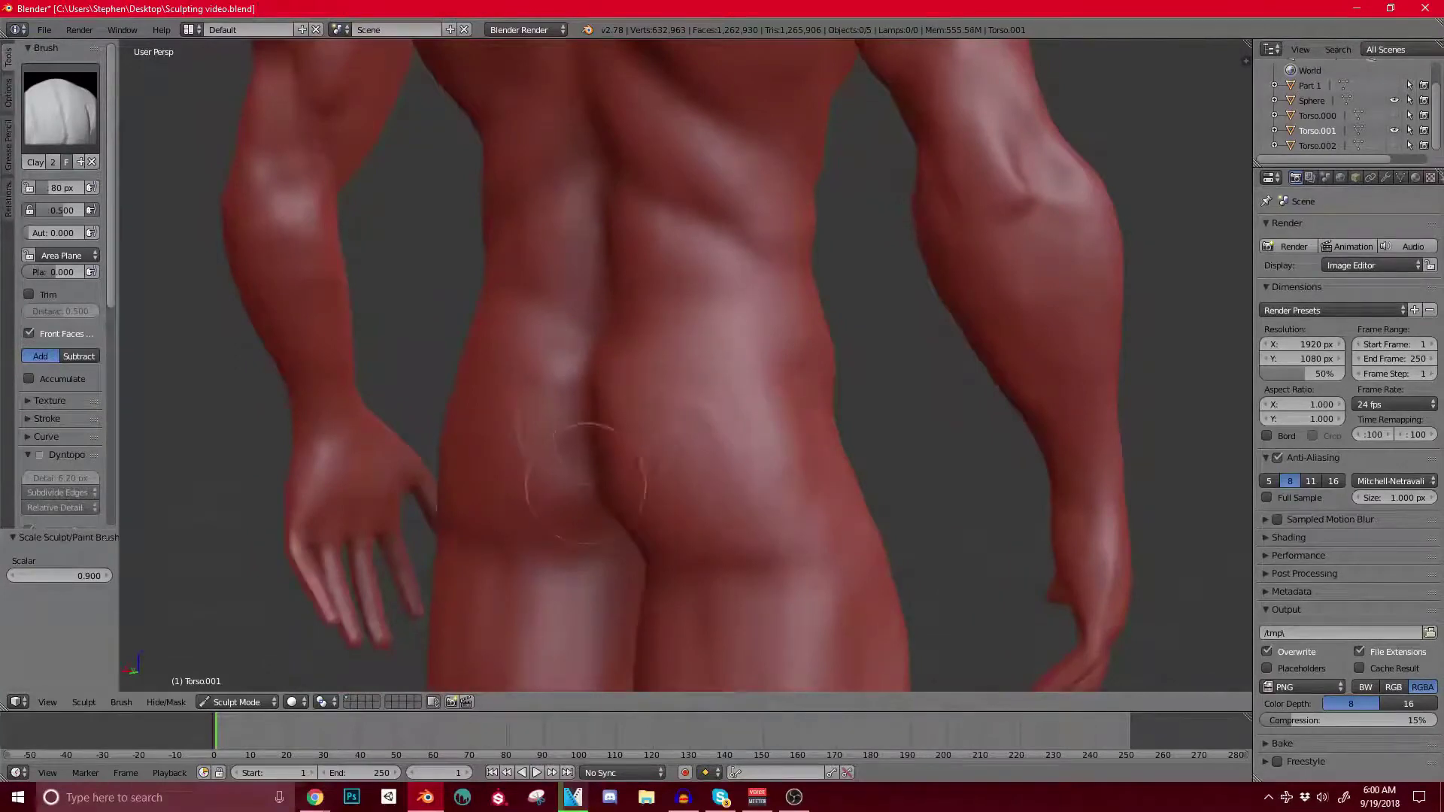
Step: Build up the front and inner thigh muscles above the knees with Clay Strips at 80 px
middle_drag(591, 481, 661, 450)
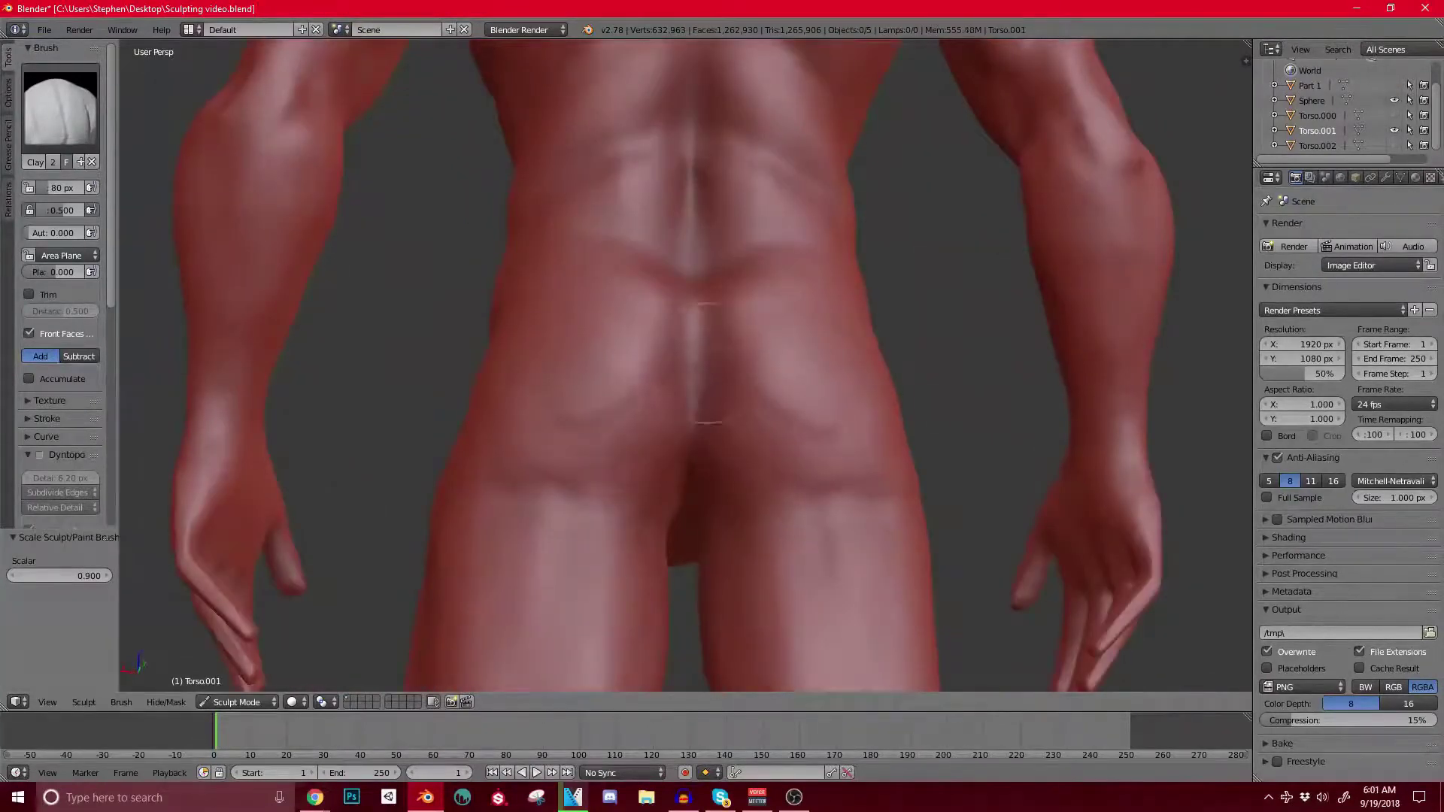
scroll(754, 446, down, 3)
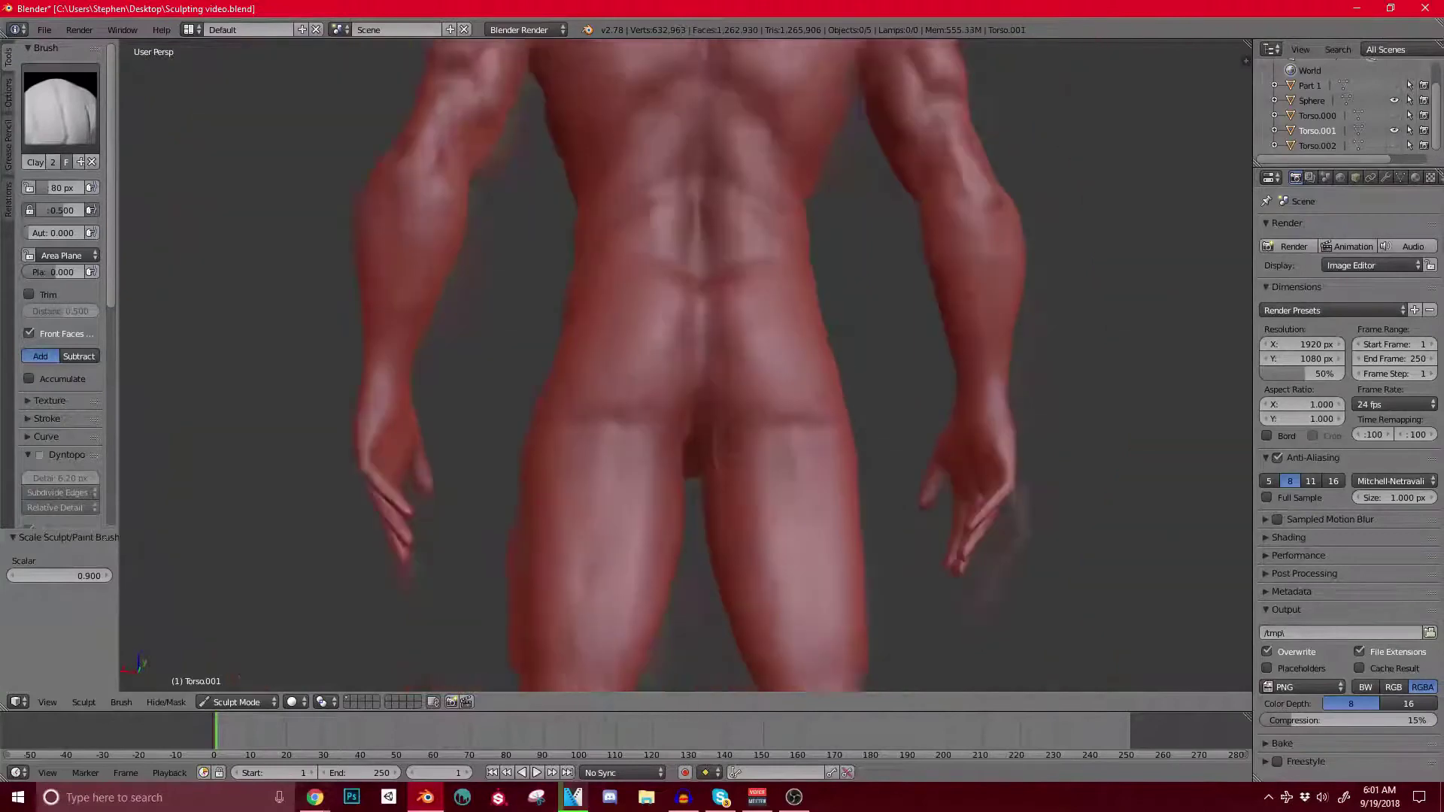
shift+middle_drag(619, 436, 667, 269)
middle_drag(583, 485, 726, 492)
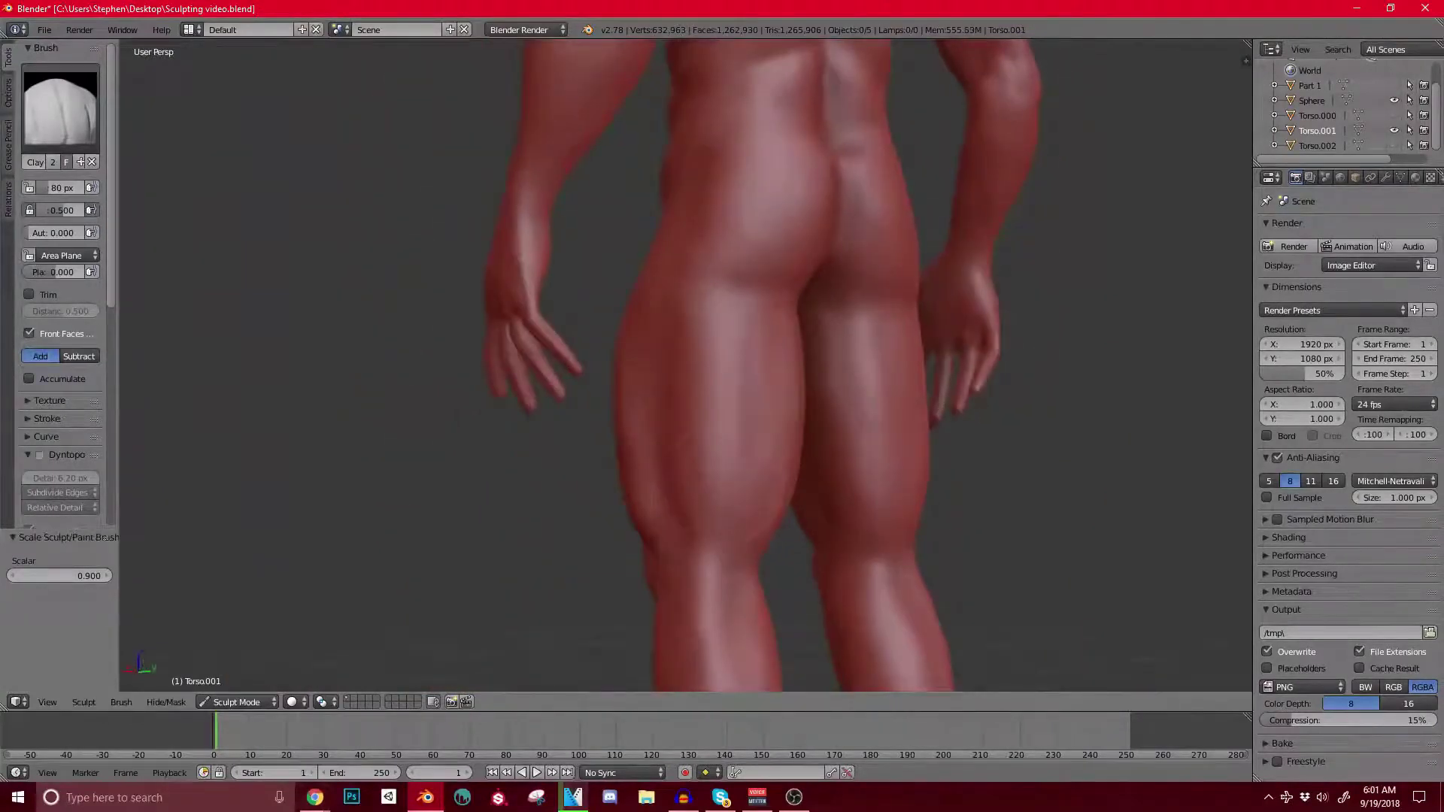
middle_drag(693, 435, 593, 478)
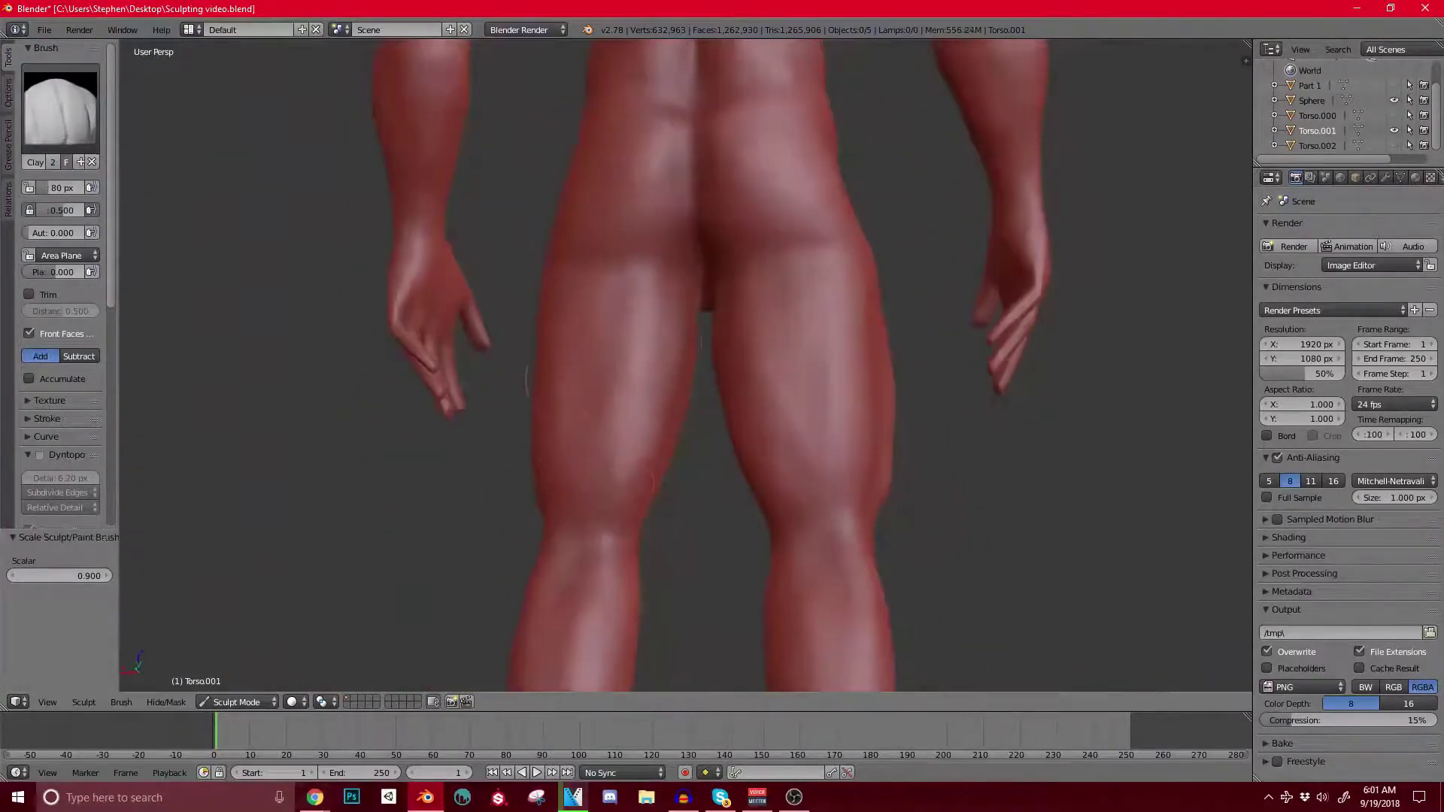
middle_drag(587, 383, 906, 398)
scroll(631, 365, up, 2)
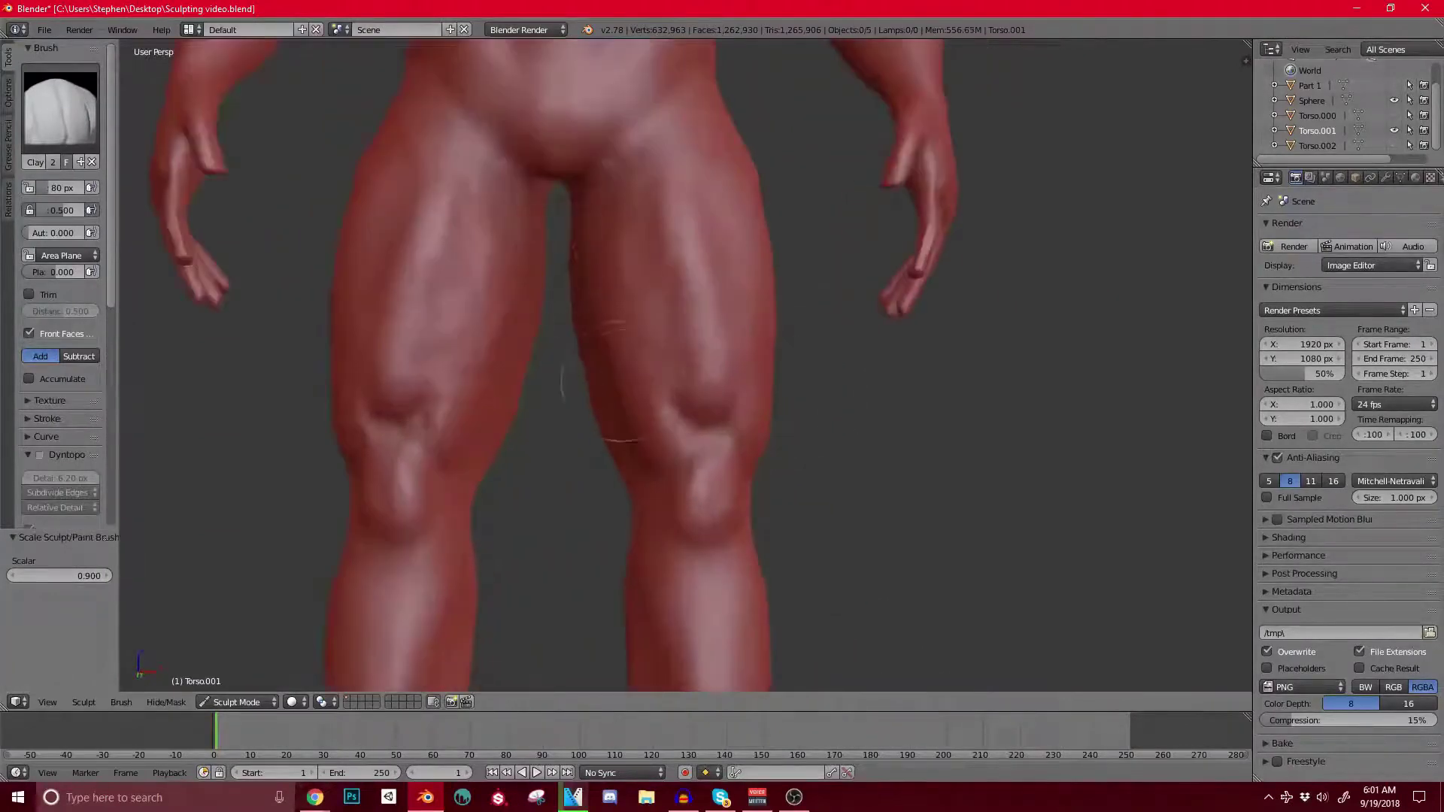
middle_drag(622, 383, 638, 309)
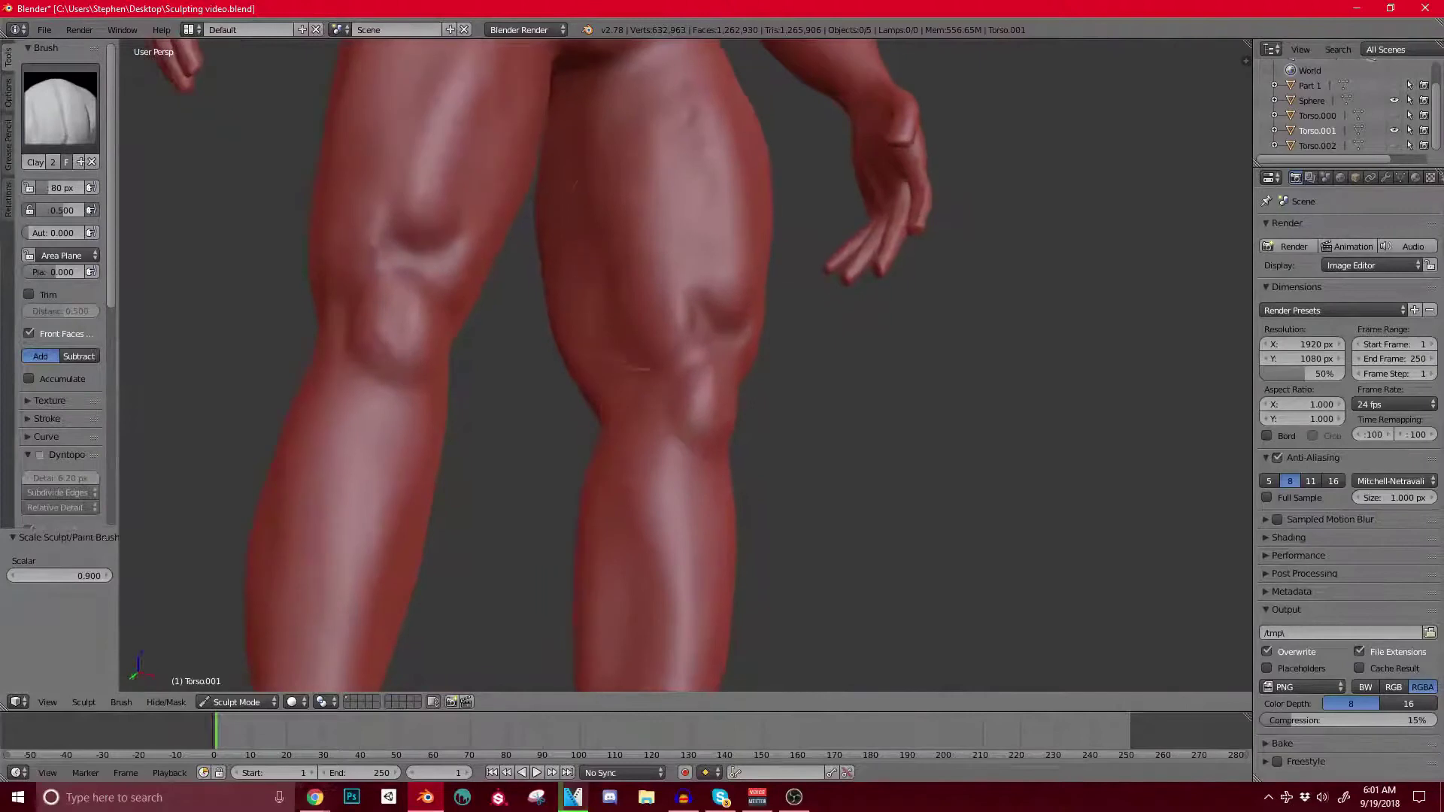
middle_drag(594, 256, 640, 377)
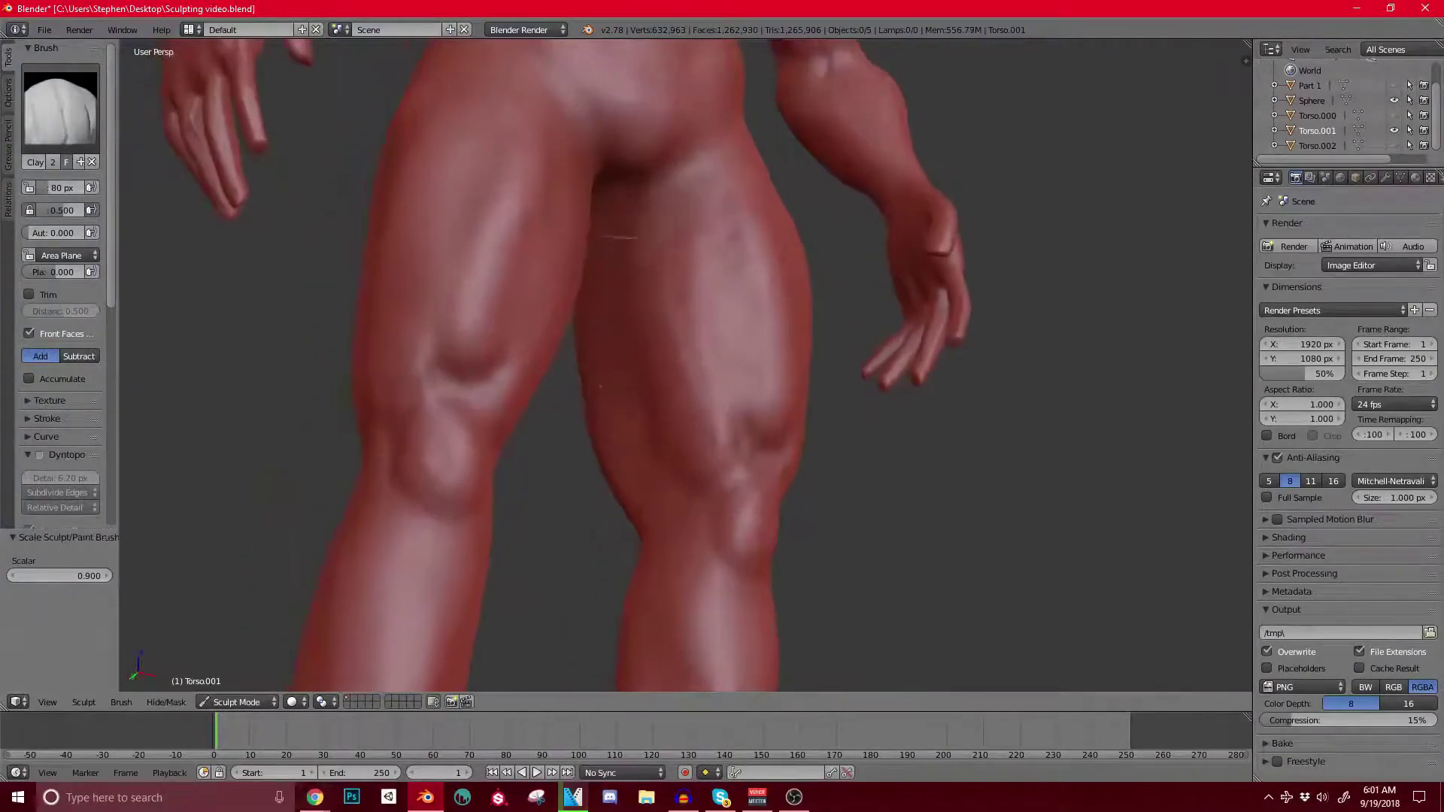
mouse_move(606, 183)
middle_down()
mouse_move(657, 293)
mouse_move(680, 309)
middle_up()
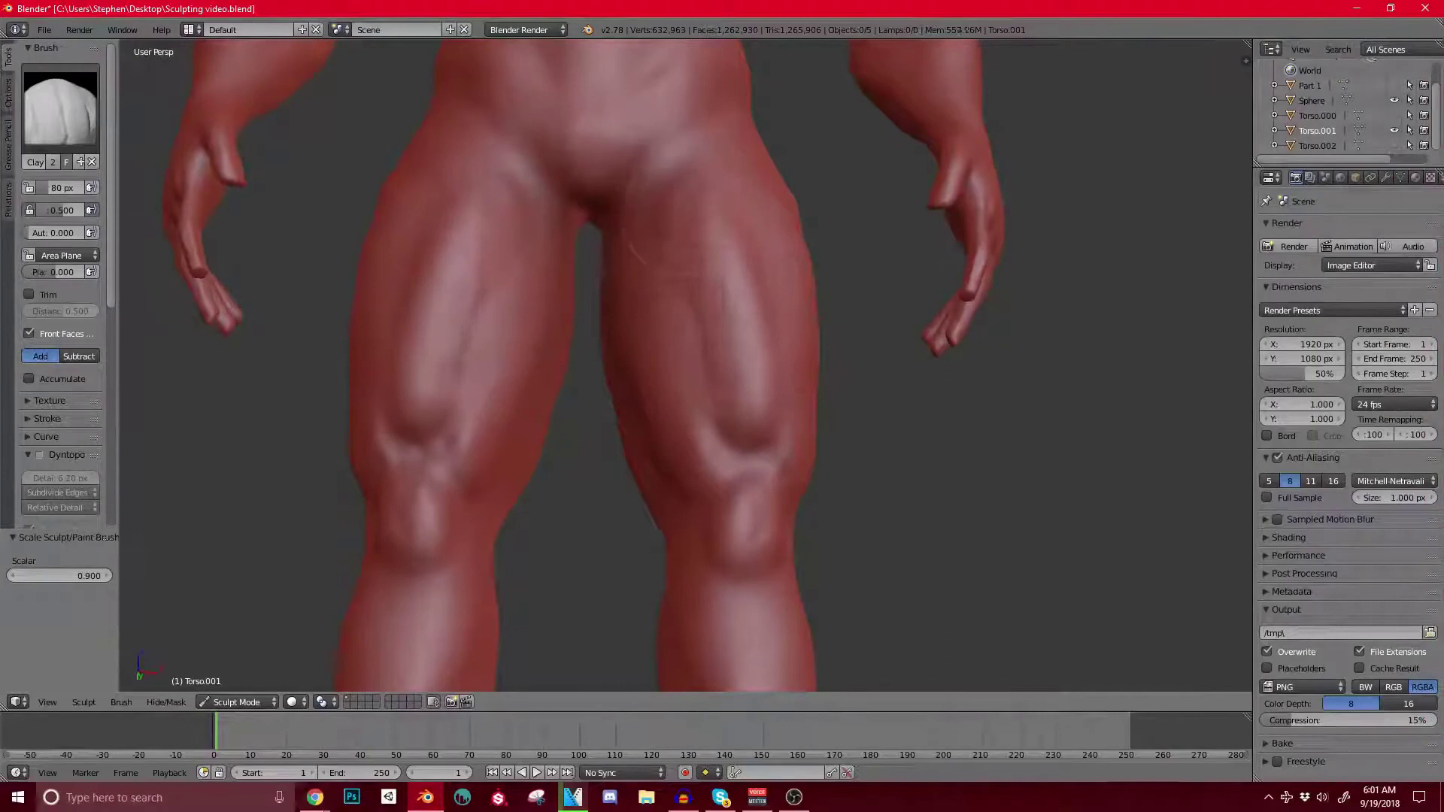
mouse_move(660, 322)
middle_down()
mouse_move(655, 364)
mouse_move(674, 374)
middle_up()
Step: Switch to the Crease brush at 80 px and carve the diagonal grooves between the front thigh muscles down to the kneecap
click(60, 109)
click(235, 200)
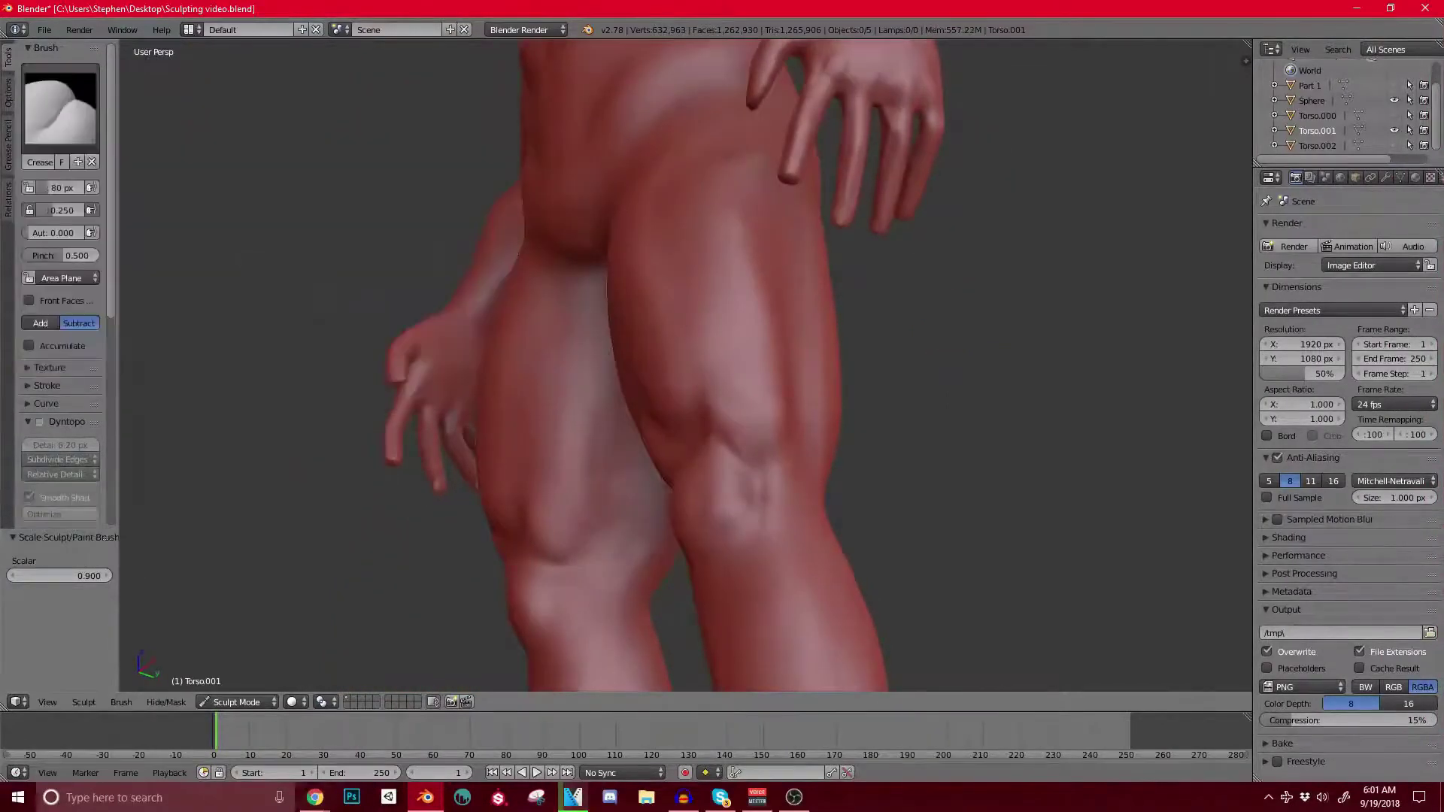
middle_drag(715, 422, 751, 436)
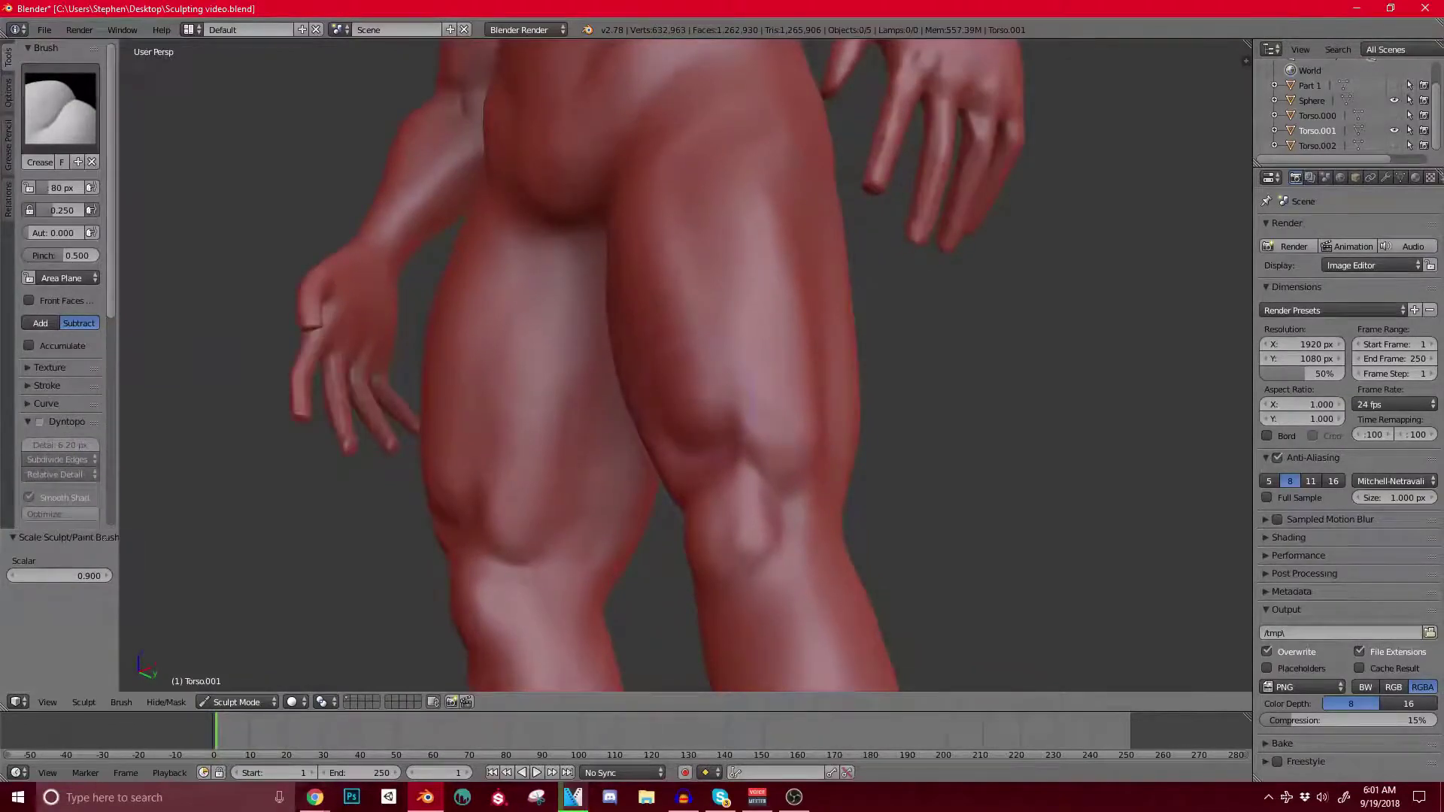
mouse_move(740, 389)
mouse_down()
mouse_move(718, 326)
mouse_move(675, 292)
mouse_up()
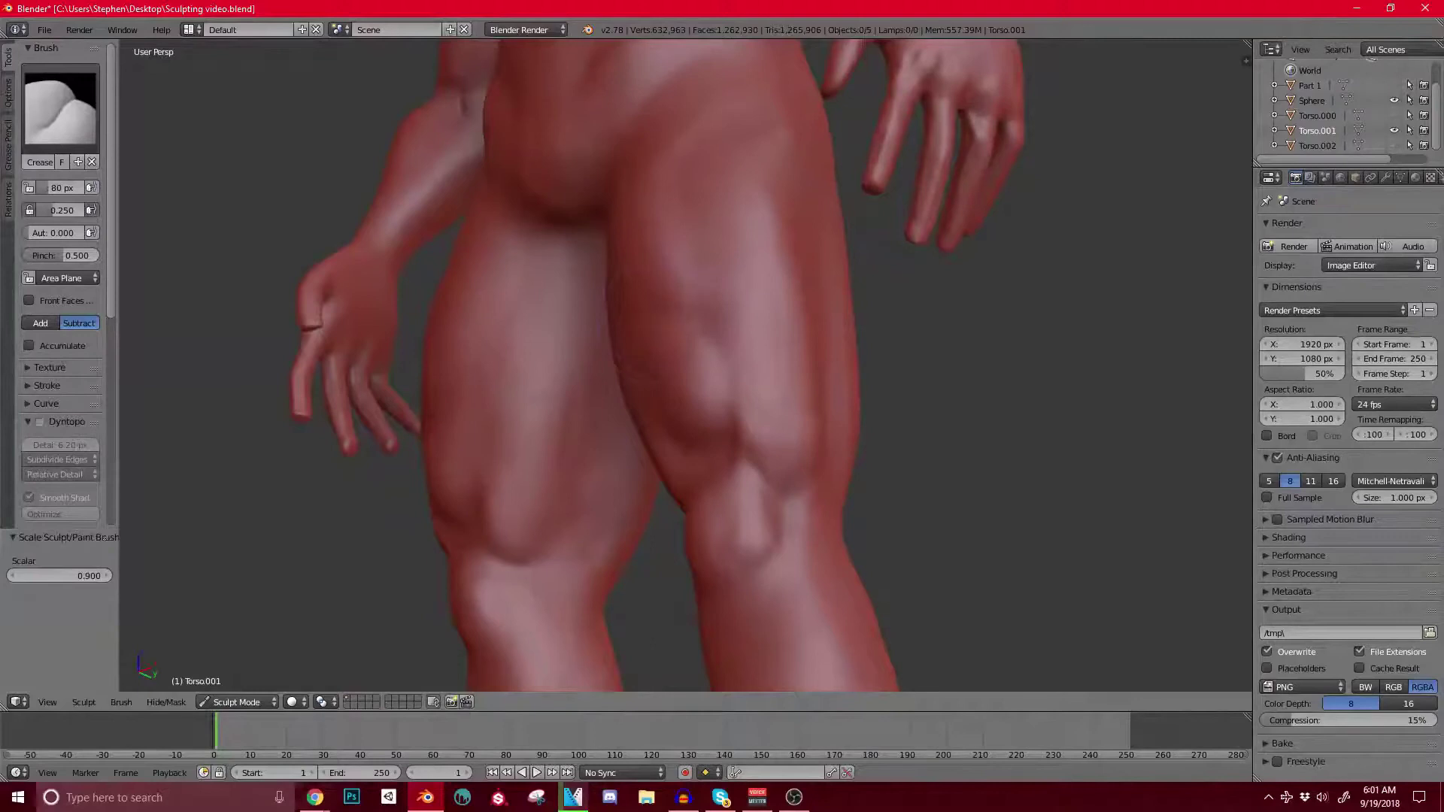
middle_drag(676, 301, 776, 310)
drag(760, 348, 711, 287)
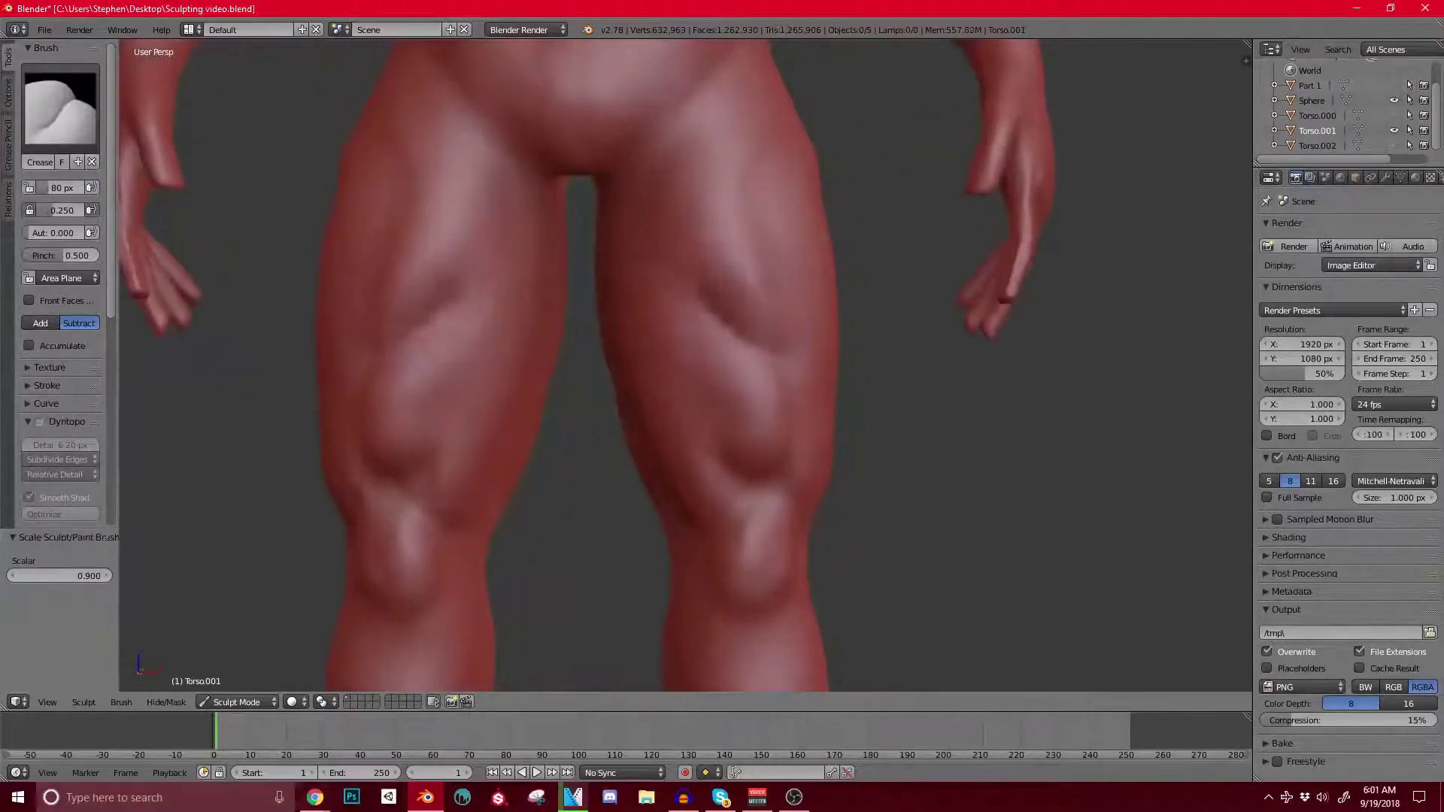
middle_drag(707, 293, 633, 290)
drag(766, 463, 756, 403)
middle_drag(755, 402, 674, 398)
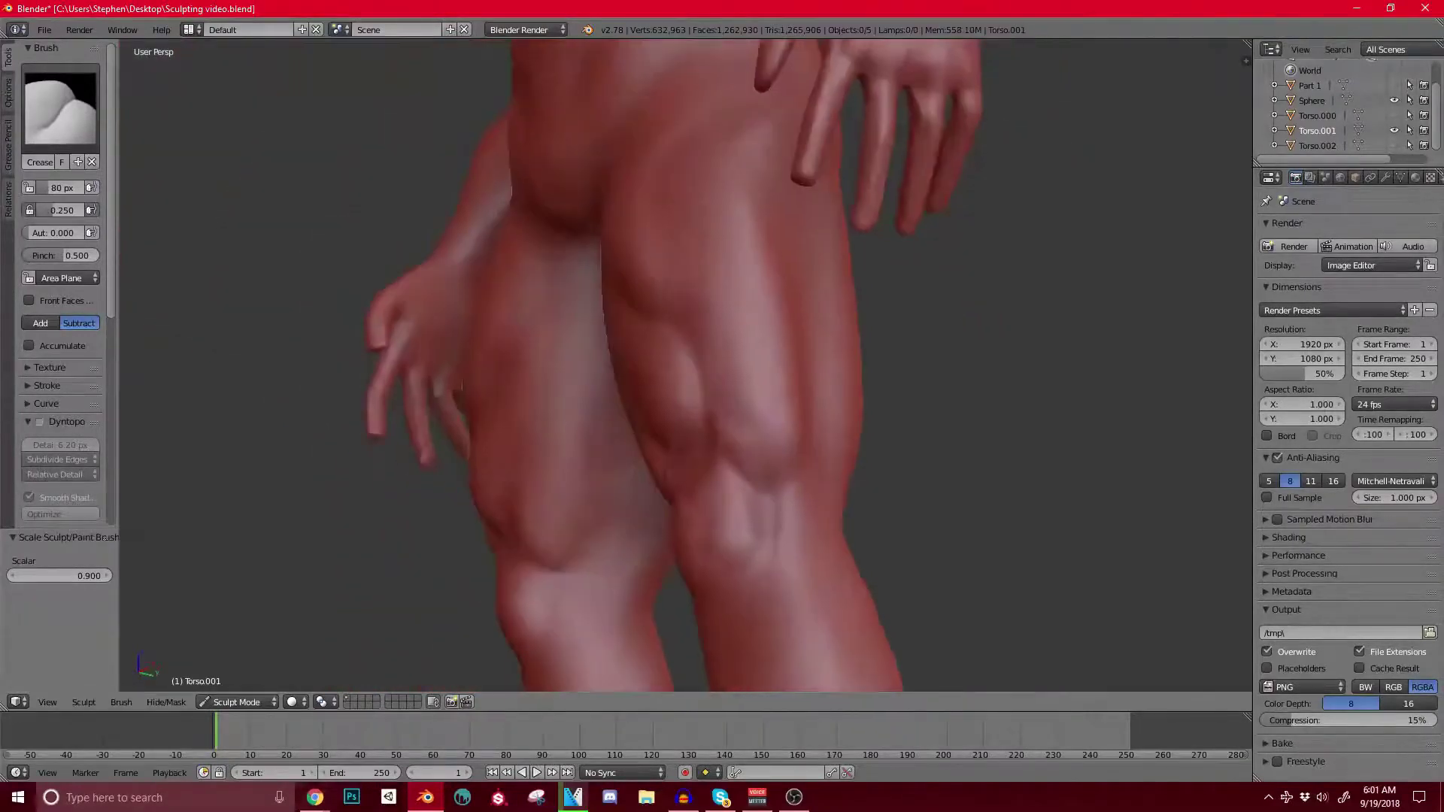
Step: Carve a long vertical groove down the outer side of the thigh with the Crease brush
middle_drag(572, 299, 537, 301)
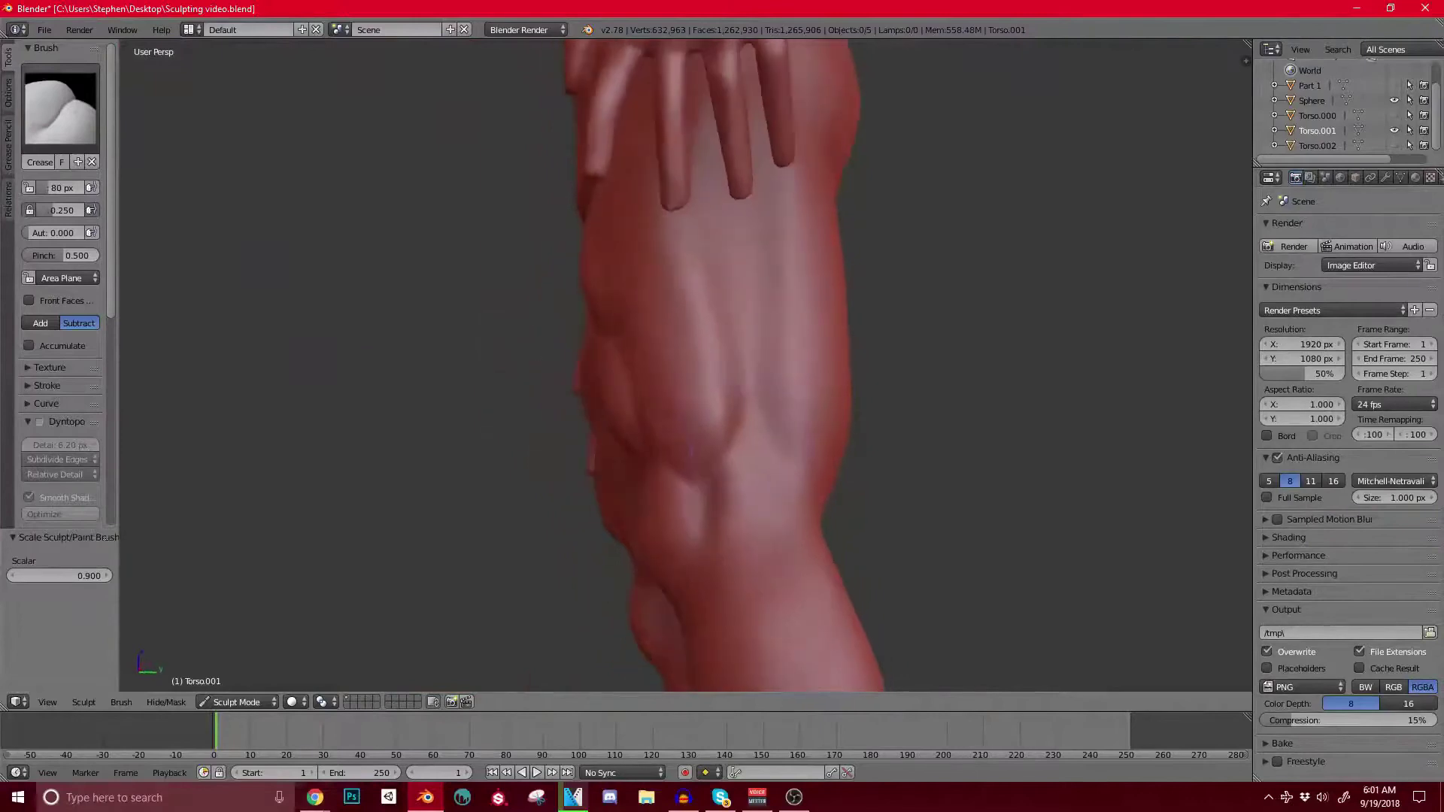
drag(763, 382, 769, 202)
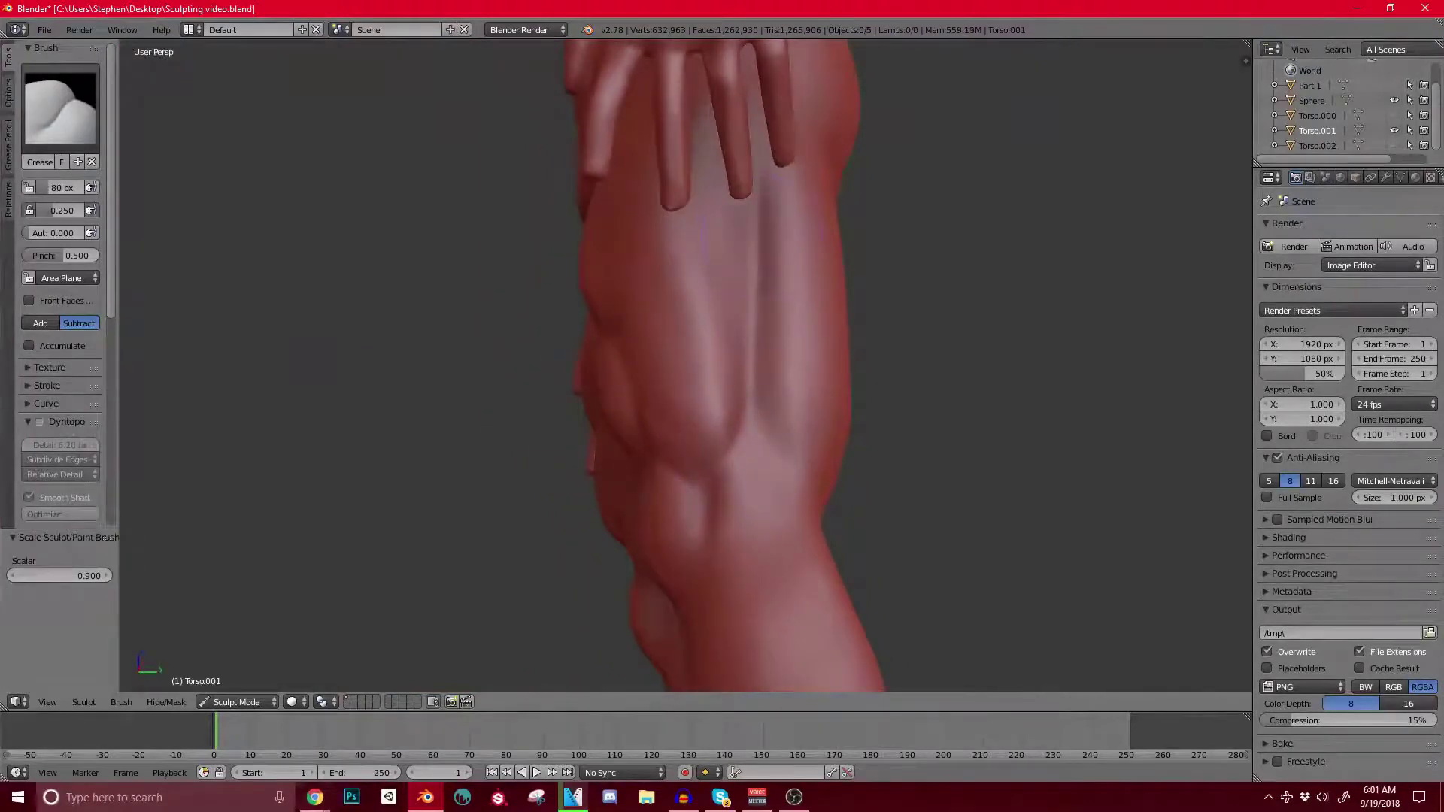
middle_drag(774, 249, 675, 257)
middle_drag(687, 354, 647, 357)
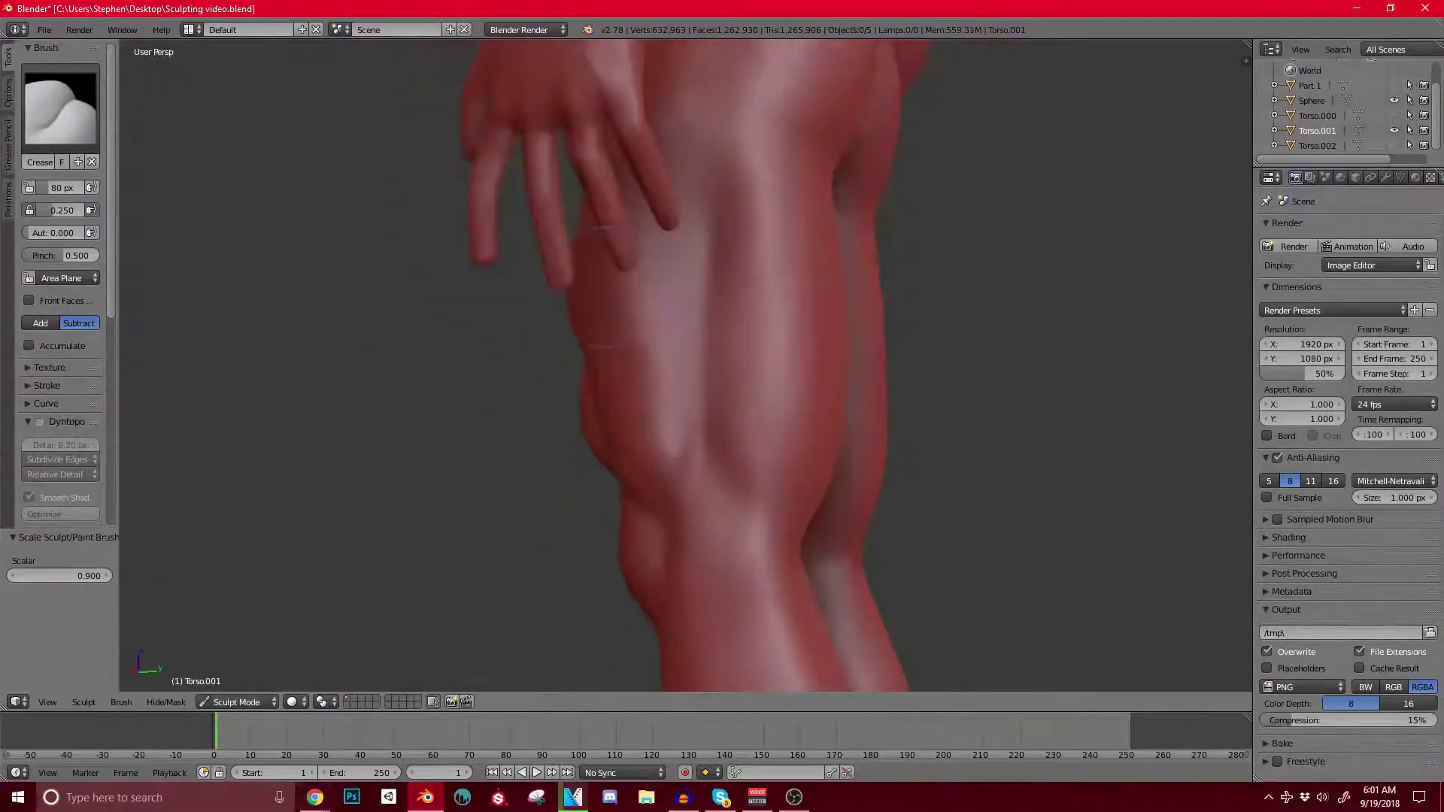
Step: Switch to Clay Strips at 80 px and build up the muscle volumes on the front and inner side of the thigh
click(61, 110)
click(173, 199)
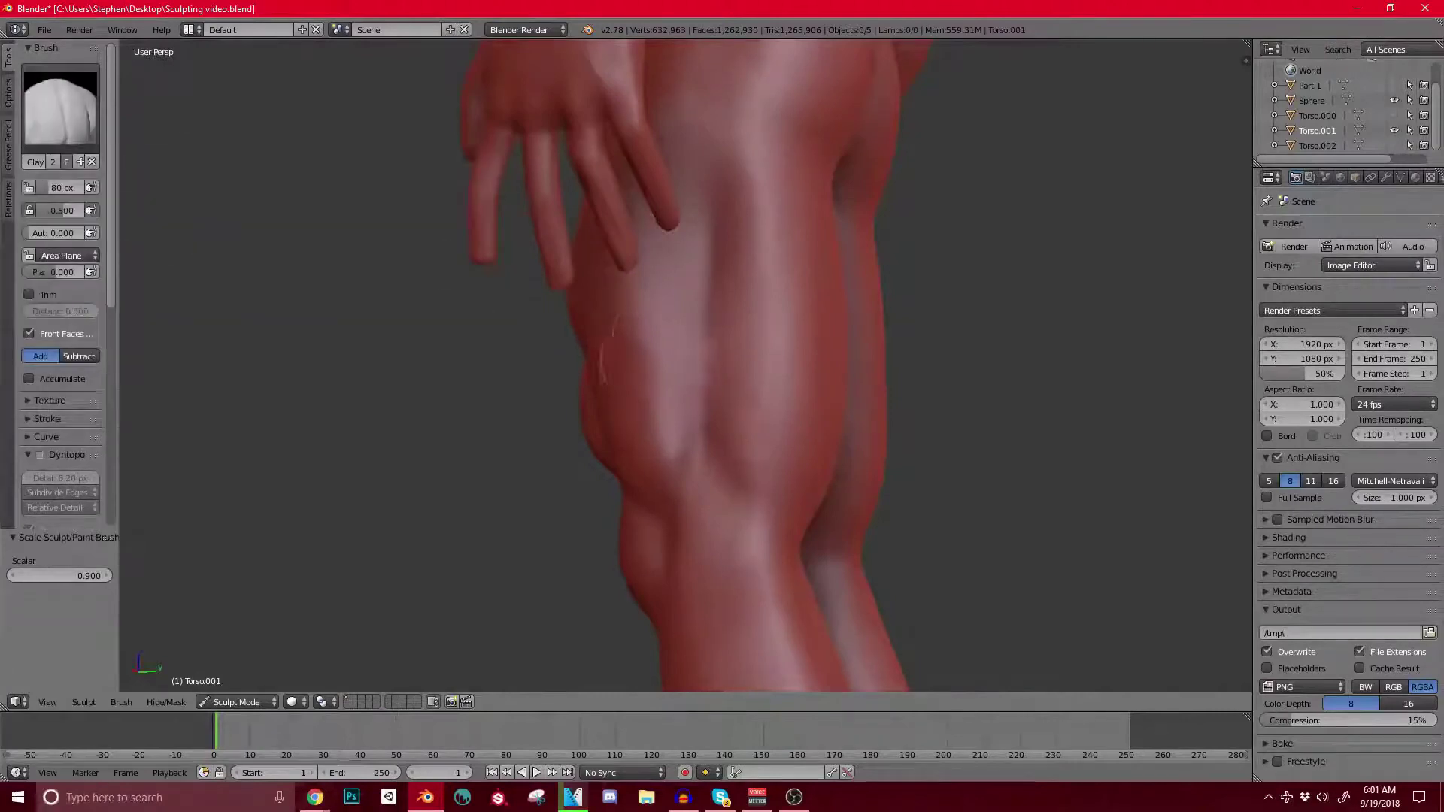
middle_drag(599, 241, 805, 372)
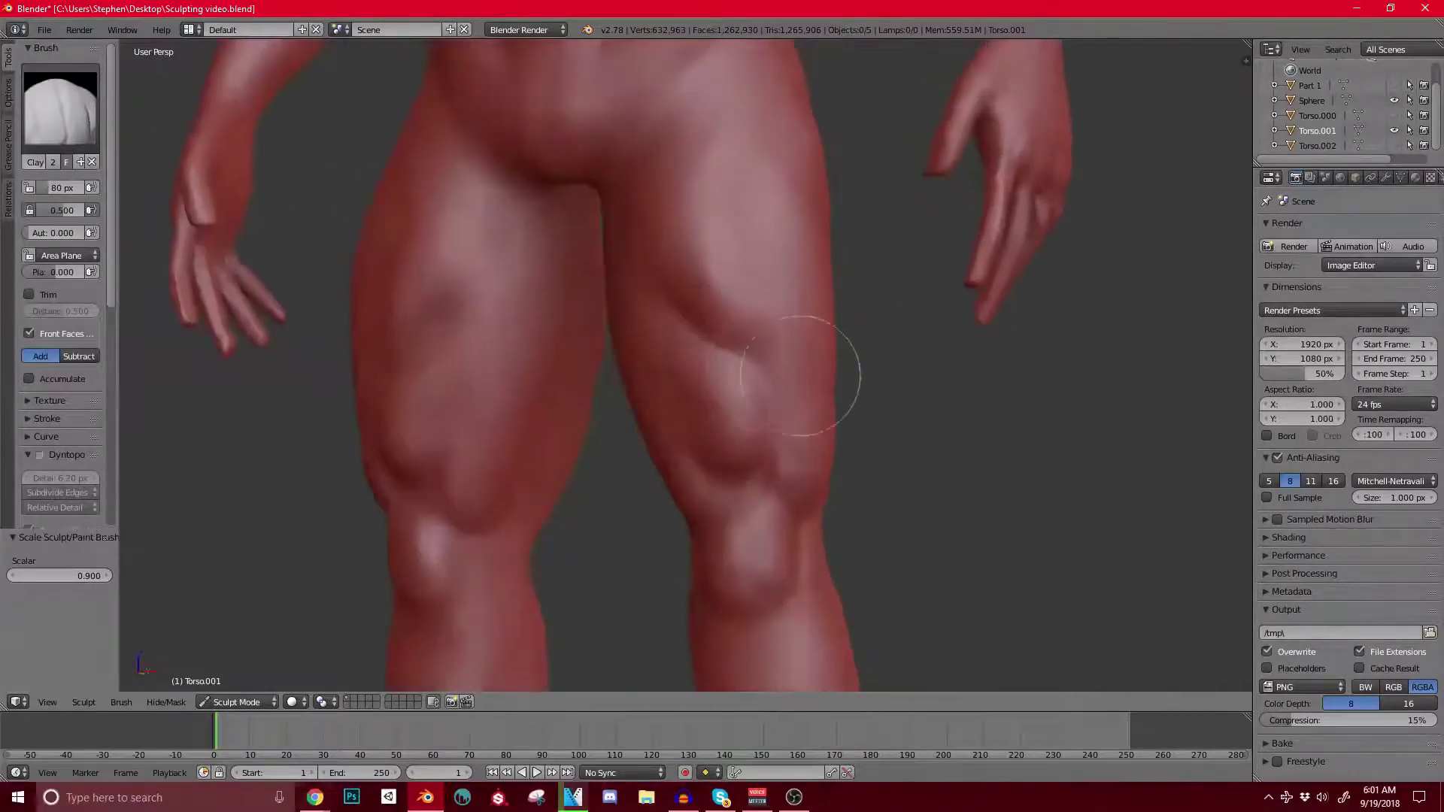
middle_drag(601, 155, 638, 175)
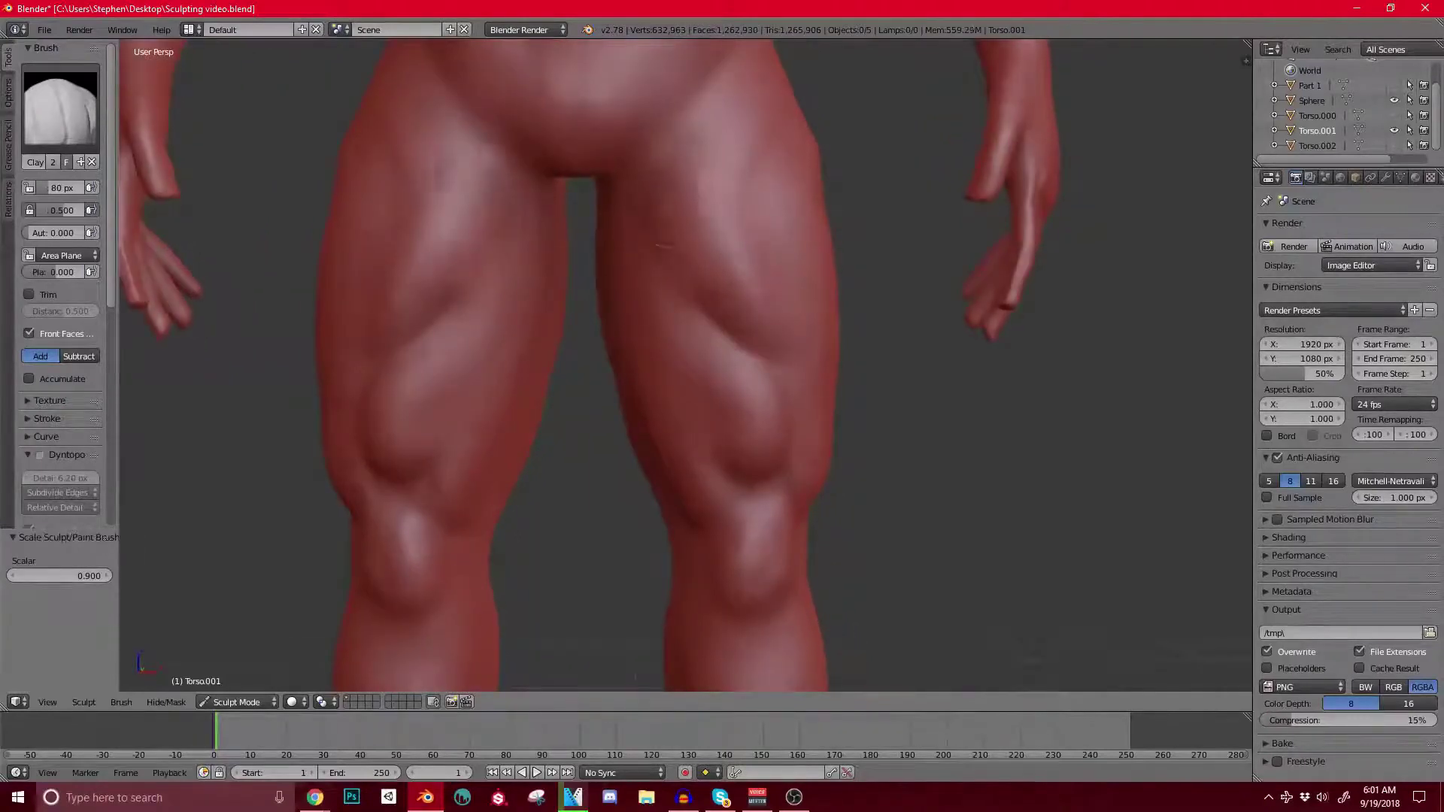
middle_drag(660, 245, 639, 225)
middle_drag(677, 301, 767, 322)
scroll(704, 292, up, 2)
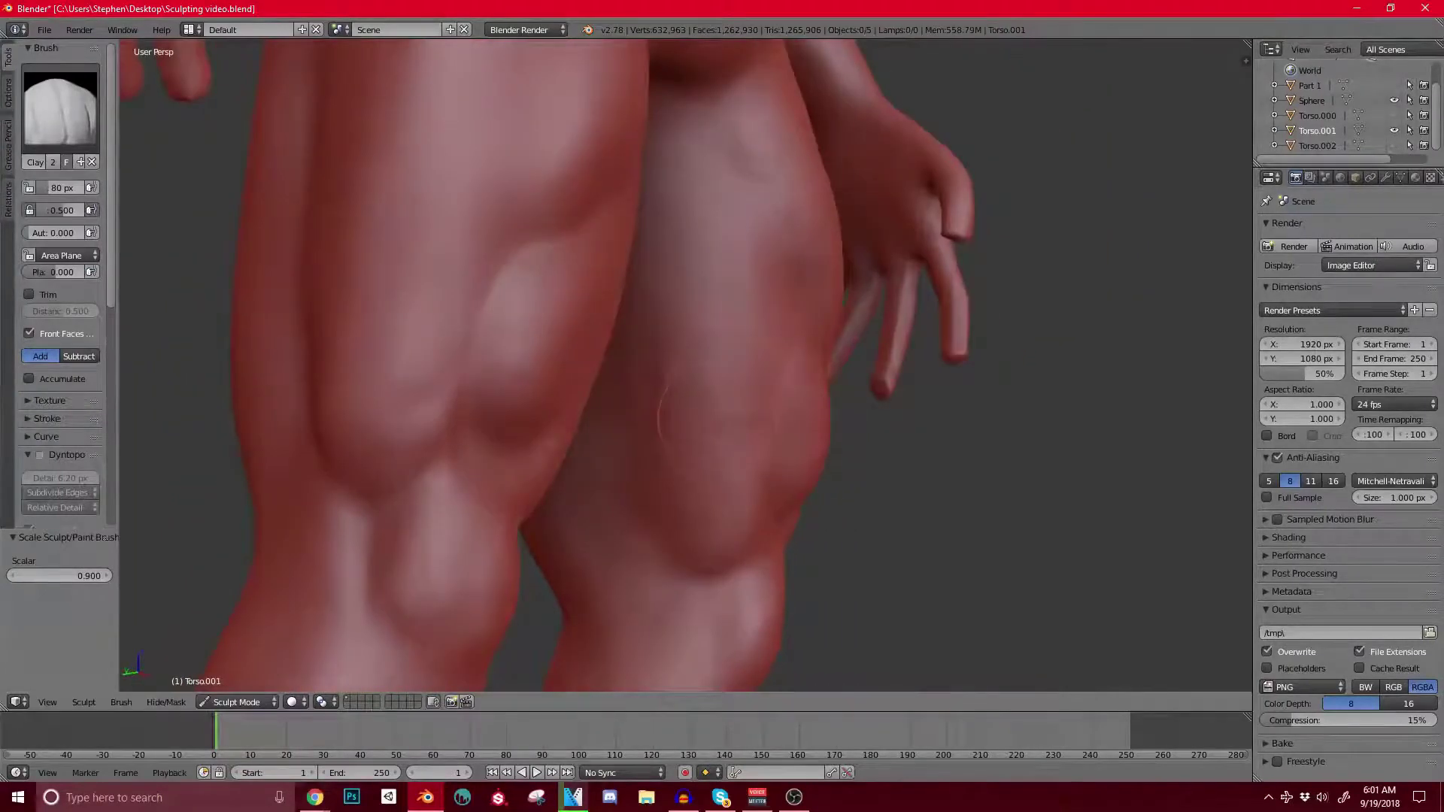
middle_drag(730, 242, 752, 245)
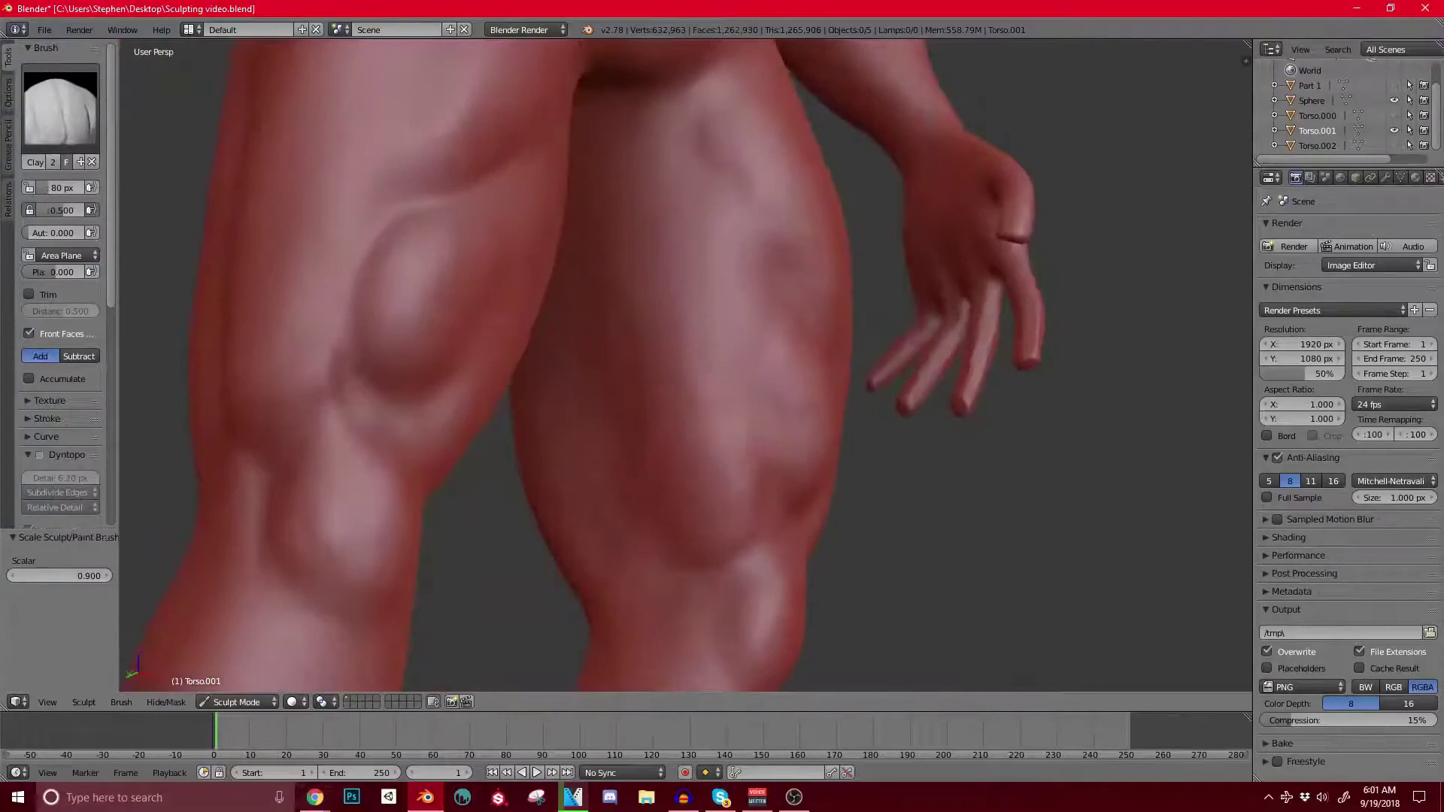
Step: Fill out the lower inner thigh and the area above the knee with Clay Strips
scroll(610, 259, down, 7)
middle_drag(610, 263, 508, 329)
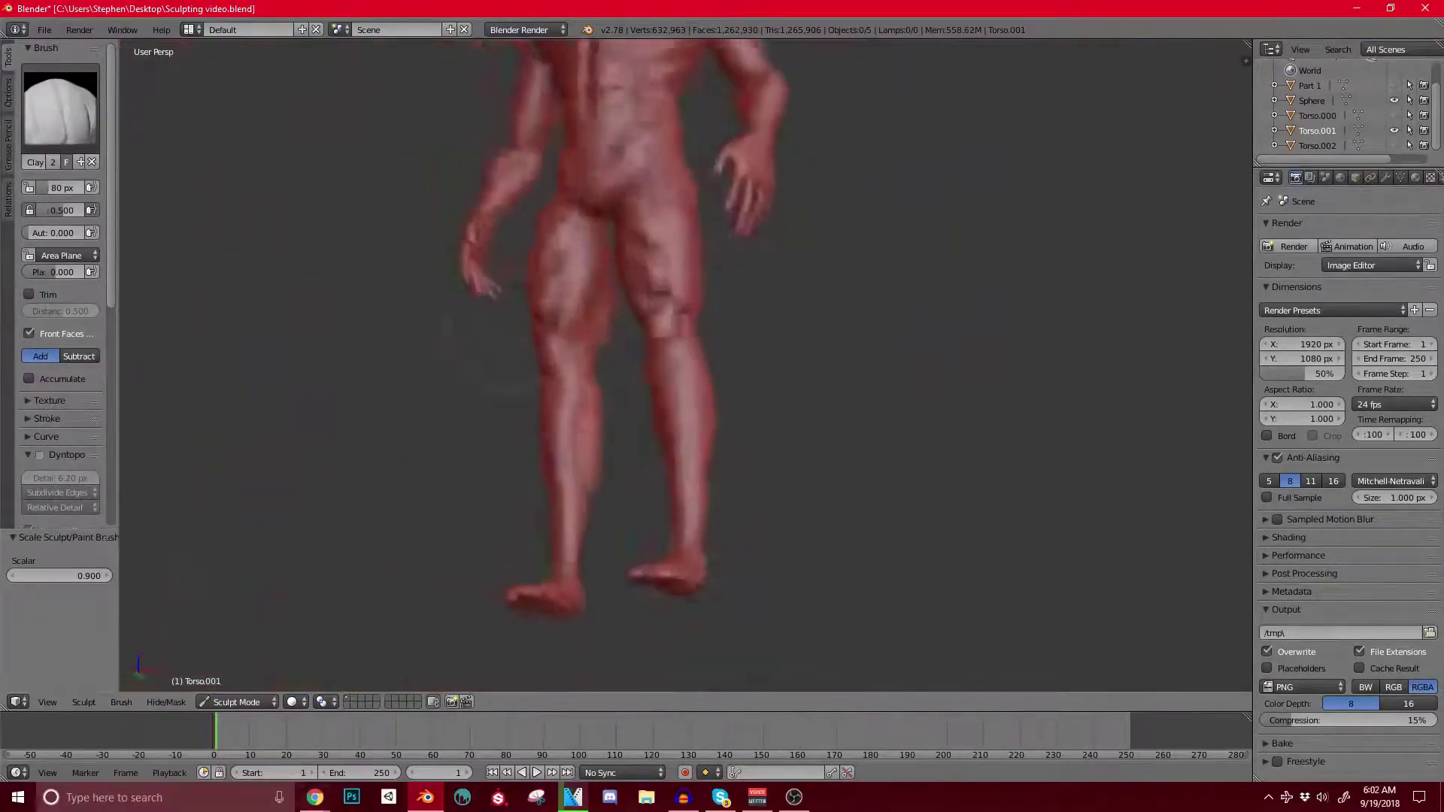
scroll(602, 361, up, 6)
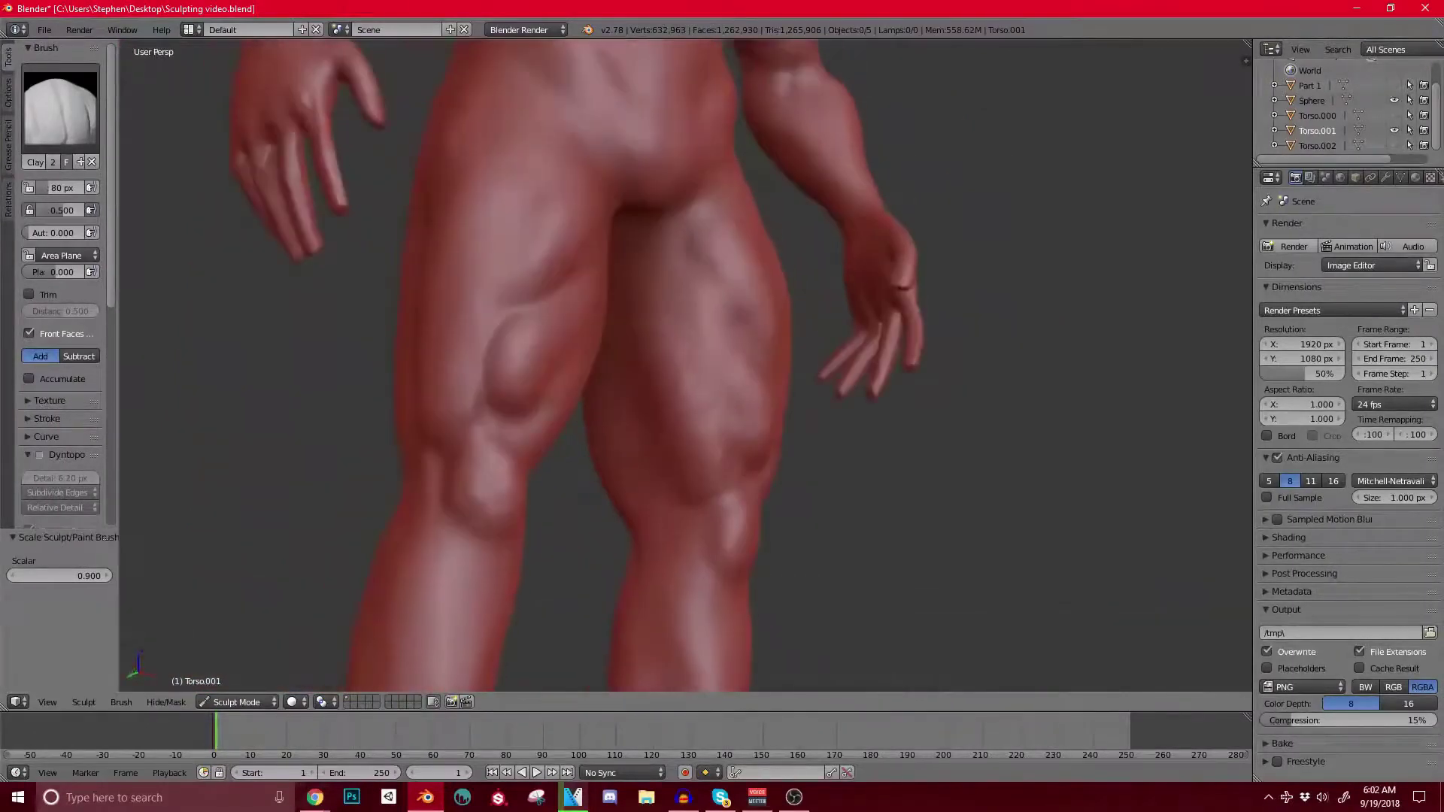
scroll(647, 315, up, 2)
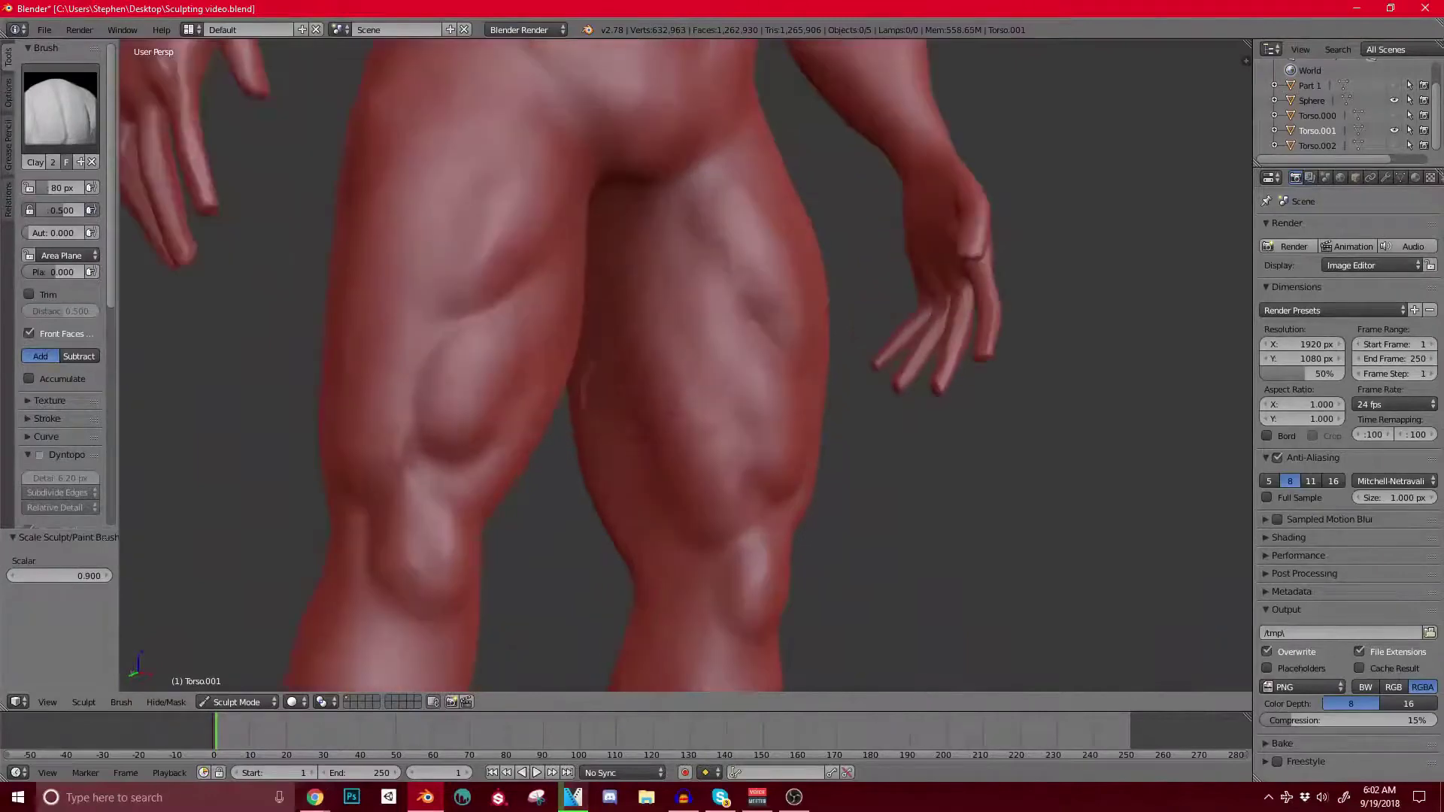
middle_drag(602, 391, 602, 316)
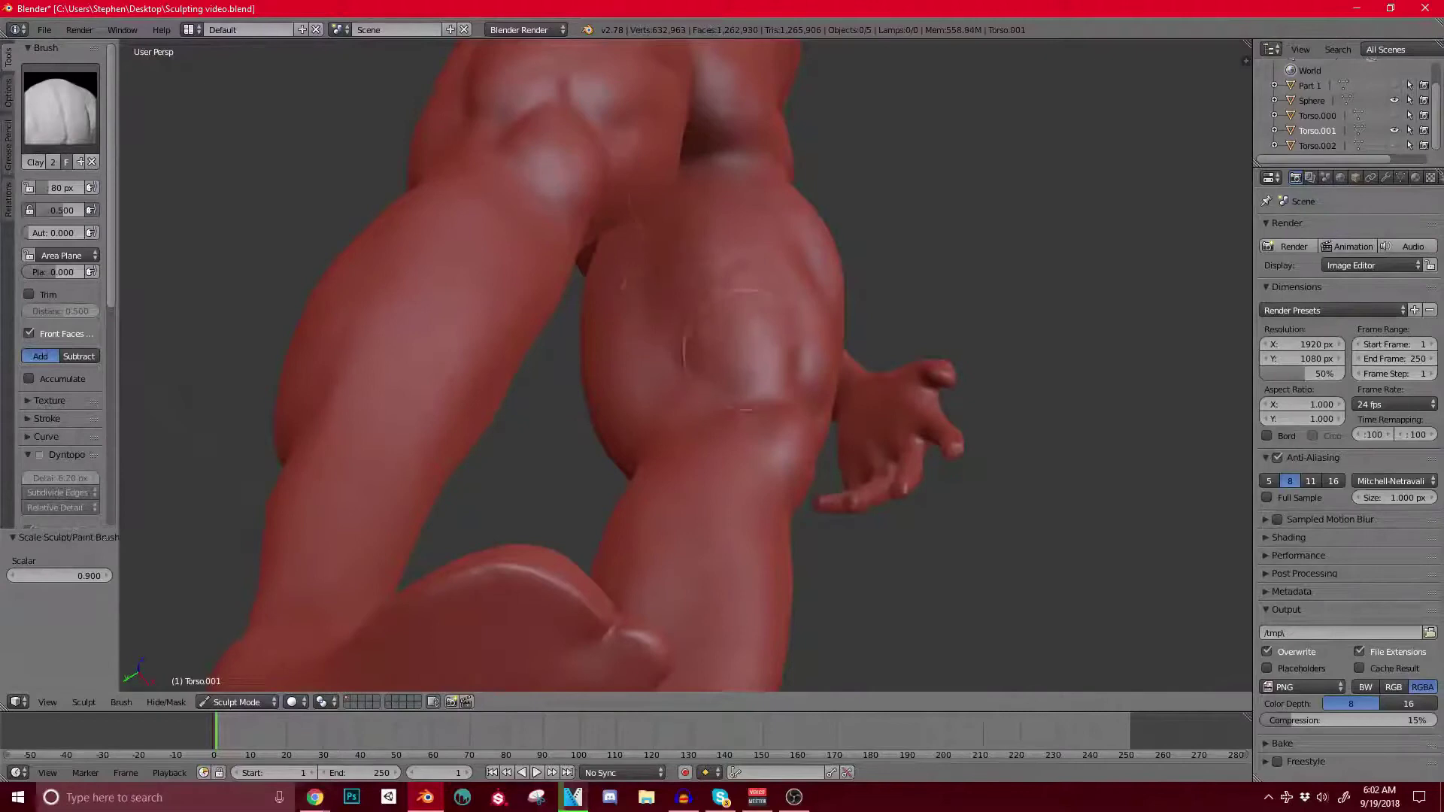
middle_drag(622, 242, 680, 282)
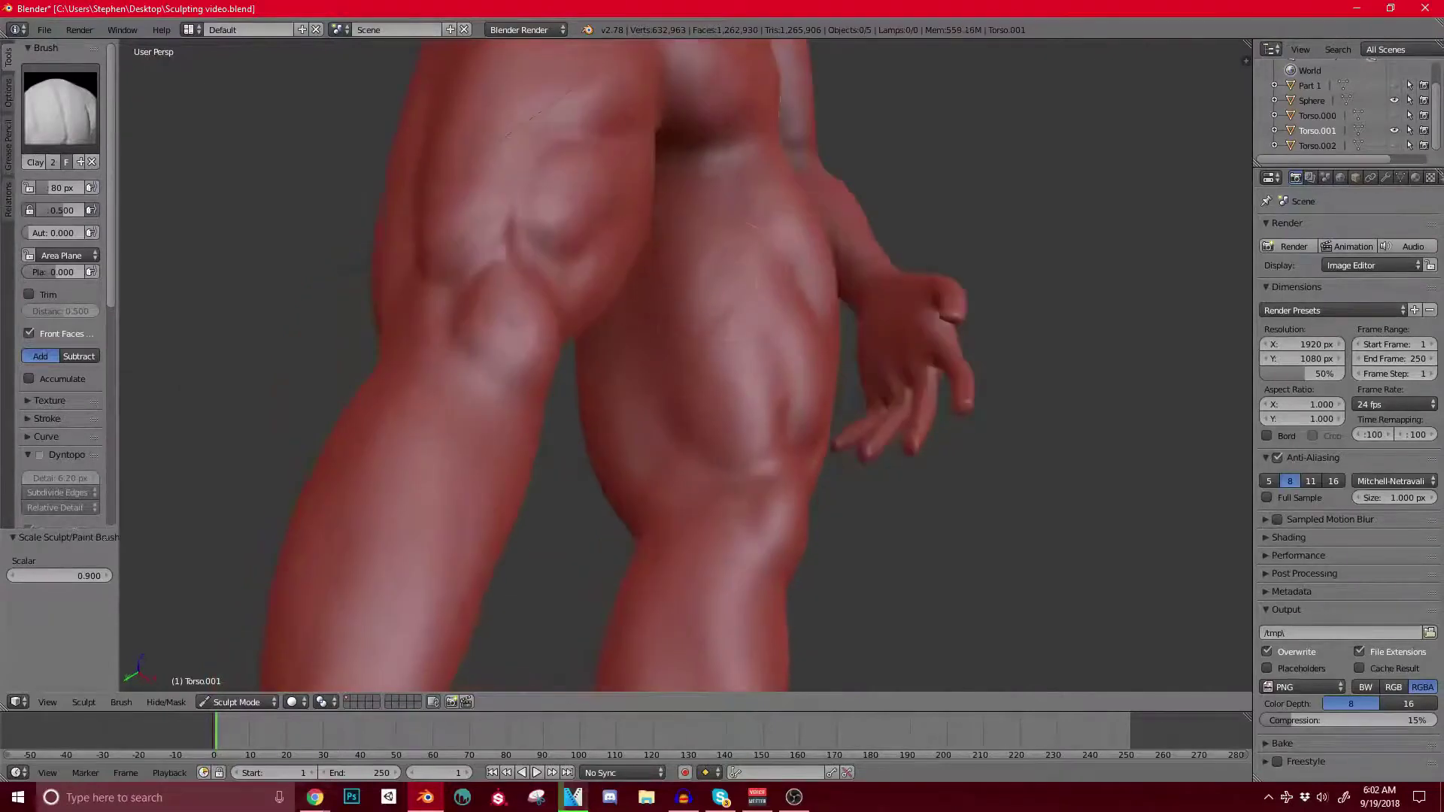
Step: Switch to the Crease brush at 80 px and define the edges of the lower thigh muscles around the top of the knee
click(60, 105)
click(232, 193)
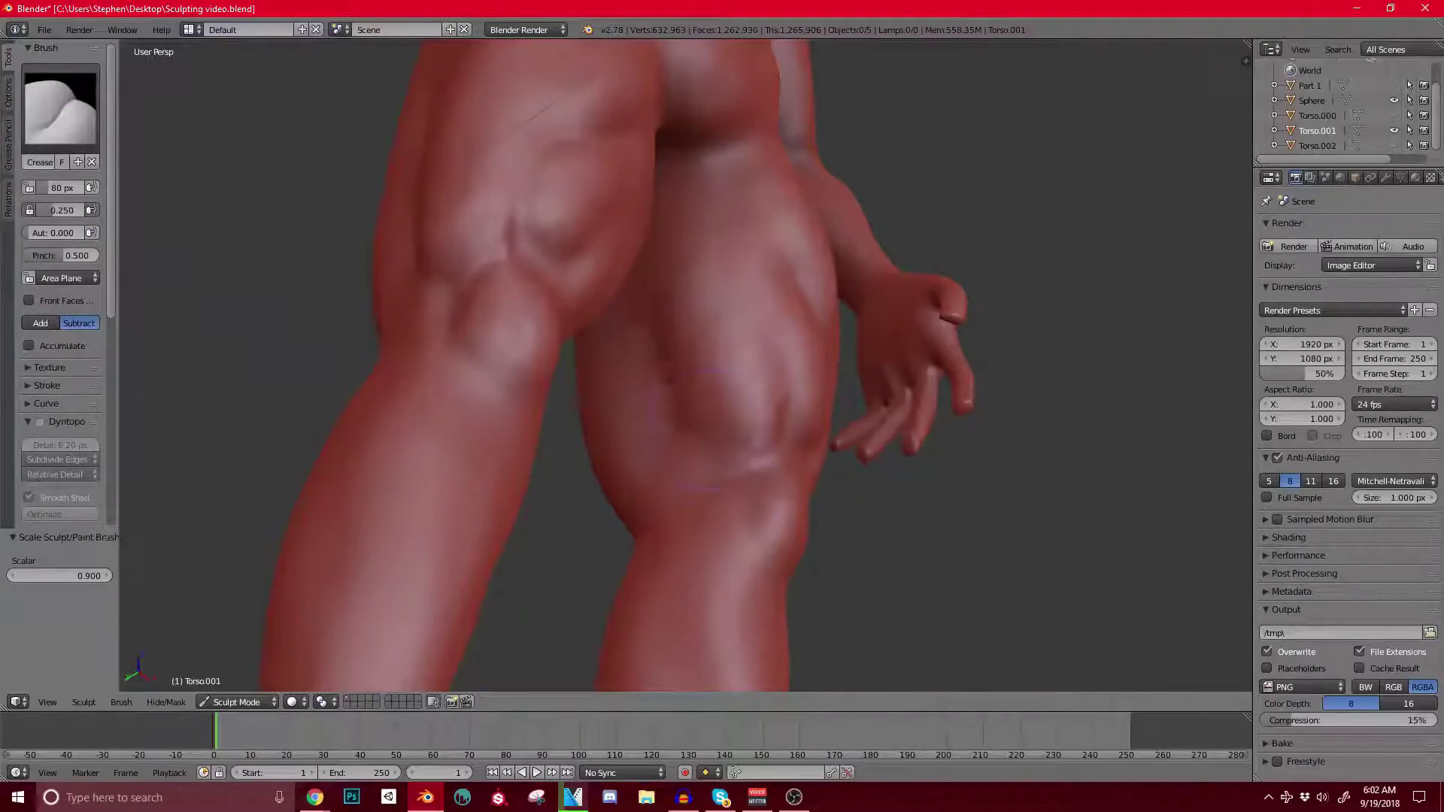
mouse_move(735, 251)
middle_down()
mouse_move(733, 331)
mouse_move(805, 350)
mouse_move(722, 339)
middle_up()
scroll(722, 338, up, 2)
scroll(722, 339, down, 5)
scroll(722, 338, up, 2)
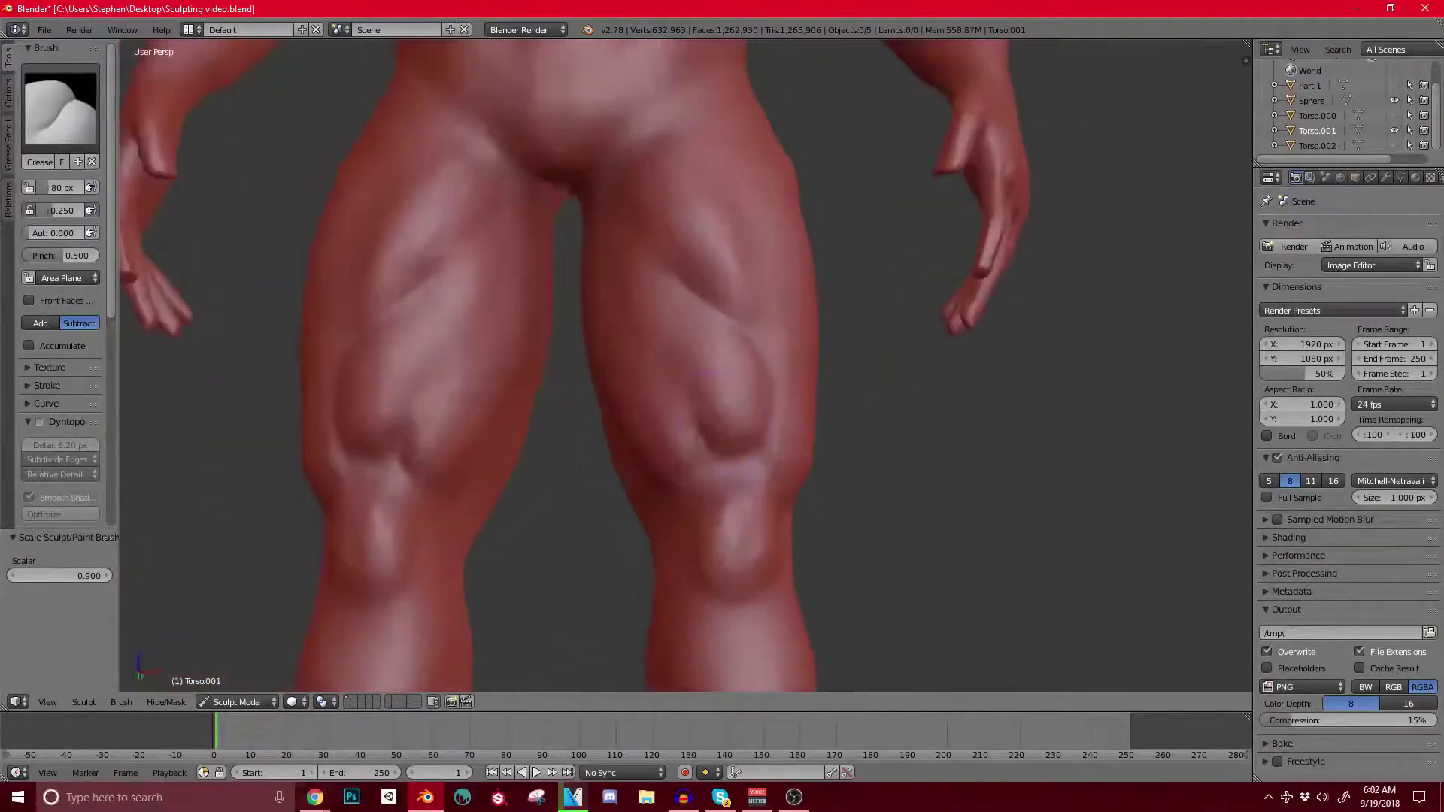
scroll(686, 365, up, 4)
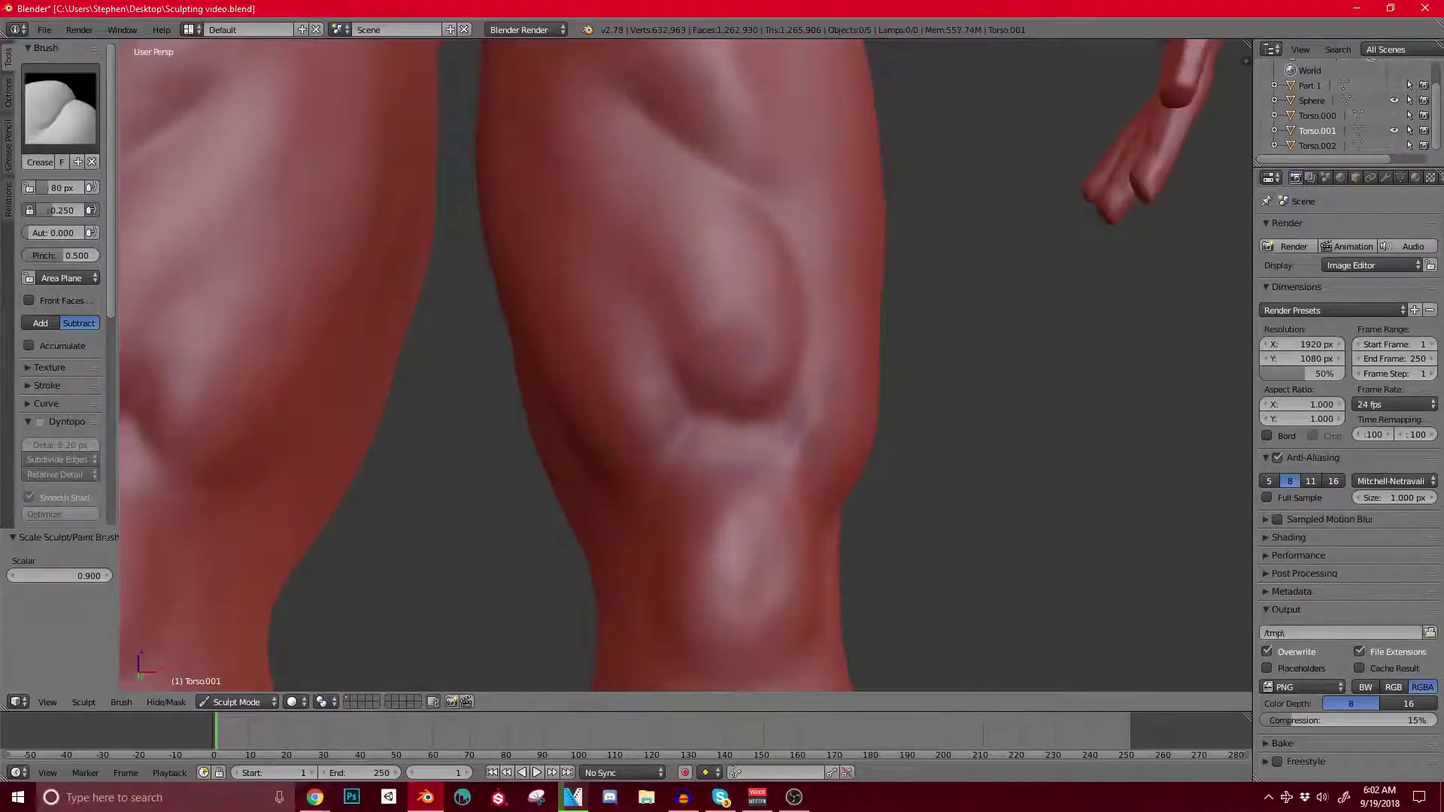
Step: Deepen the crease at the outer upper corner of the kneecap where the thigh muscles meet
middle_drag(738, 413, 681, 410)
drag(686, 391, 681, 412)
drag(686, 325, 680, 360)
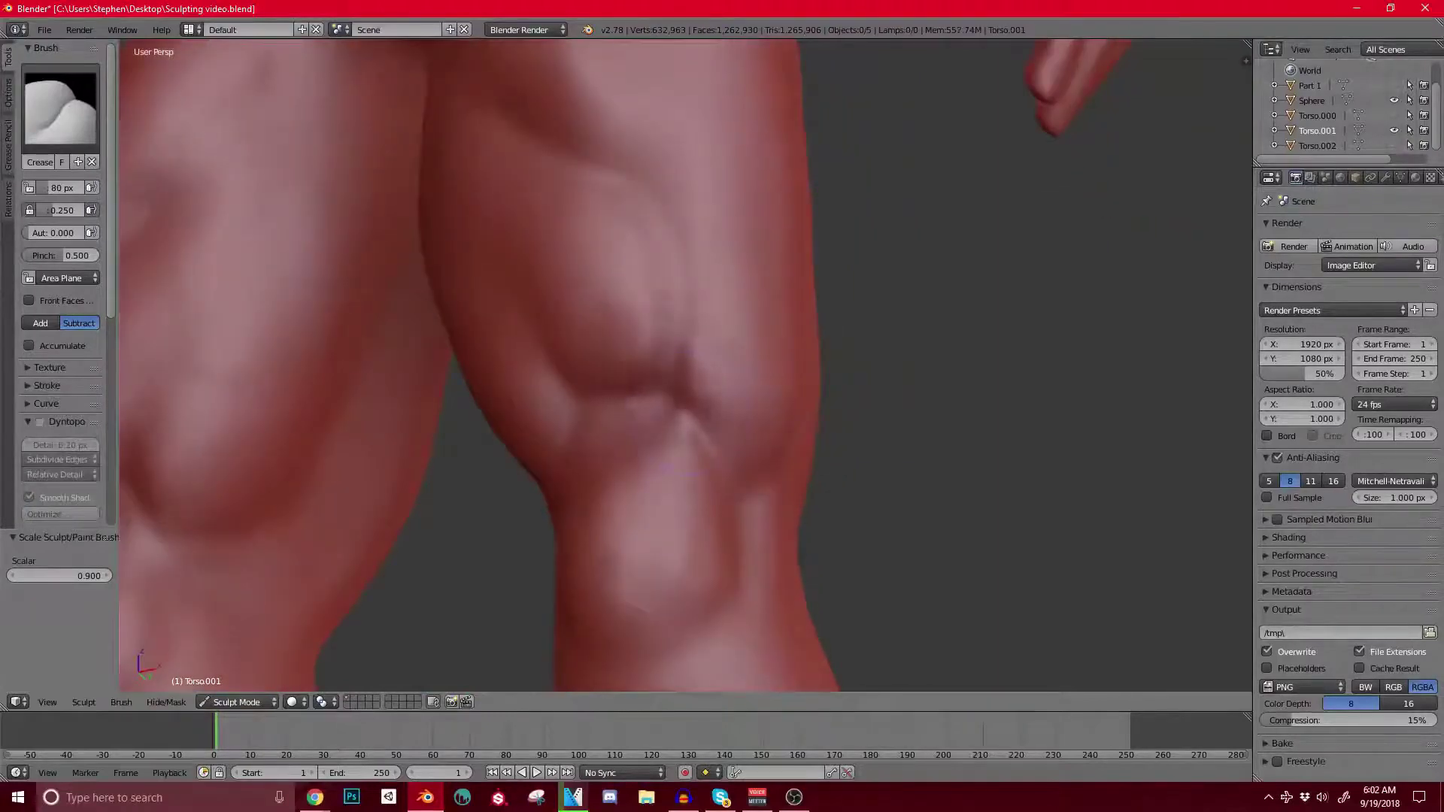
scroll(681, 361, down, 2)
middle_drag(680, 376, 745, 380)
Step: Switch to Clay Strips at 80 px and thicken the rounded central thigh muscle just above the kneecap
click(60, 109)
click(175, 197)
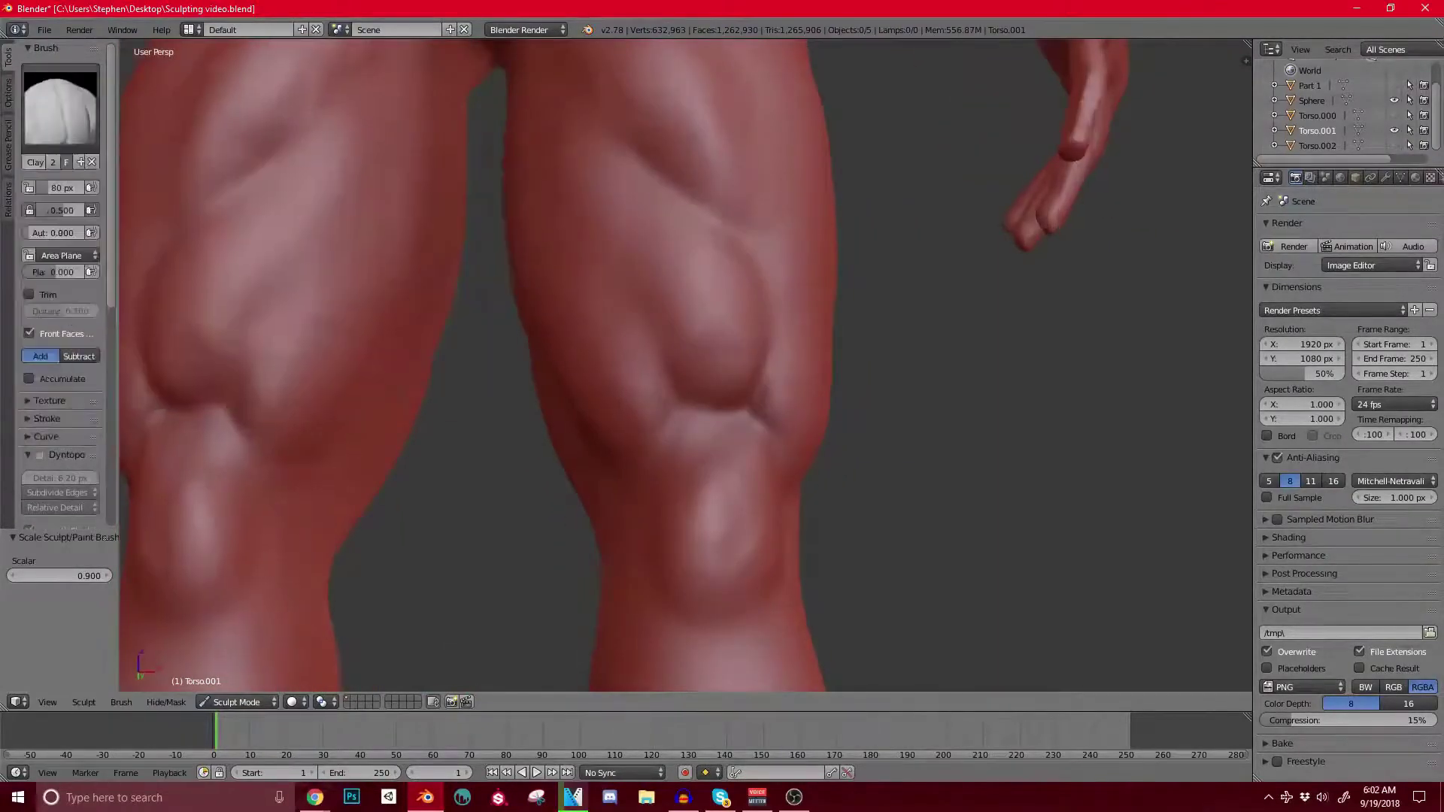
scroll(714, 316, up, 1)
mouse_move(719, 252)
mouse_down()
mouse_move(744, 308)
mouse_move(703, 312)
mouse_up()
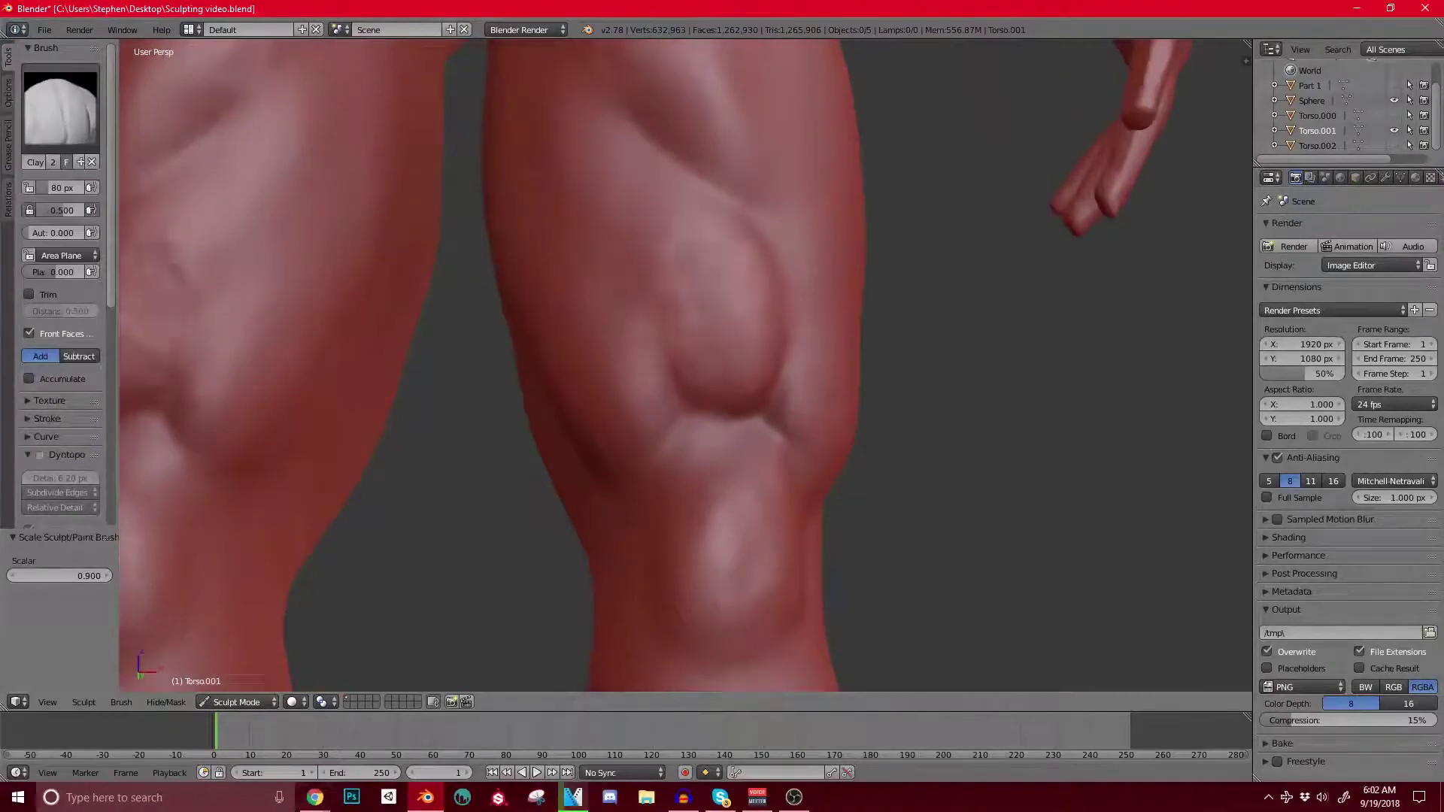
scroll(685, 365, down, 5)
middle_drag(650, 365, 585, 427)
scroll(633, 278, up, 2)
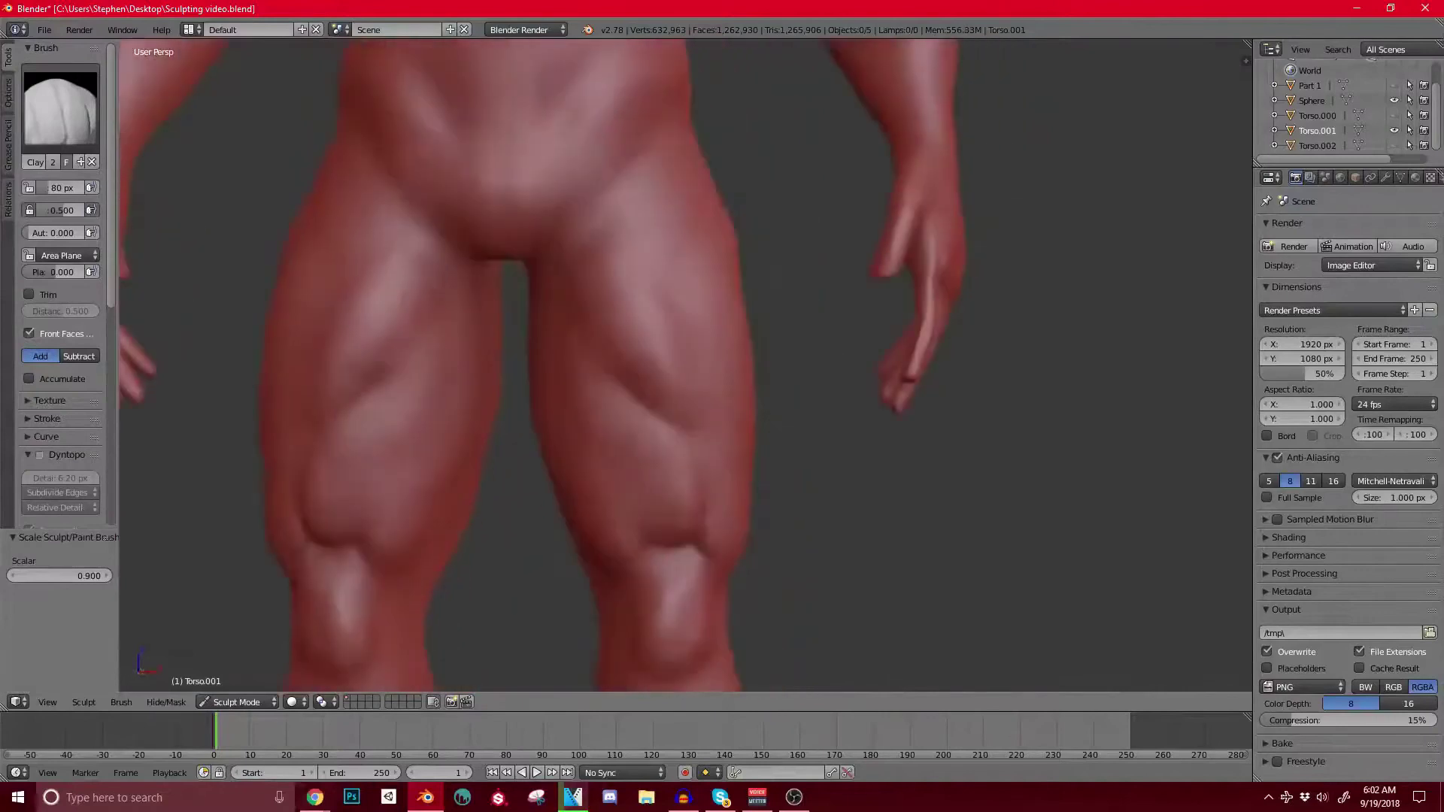
Step: Examine the shape of the thighs and knees from the front, side and back of the figure
scroll(509, 280, down, 4)
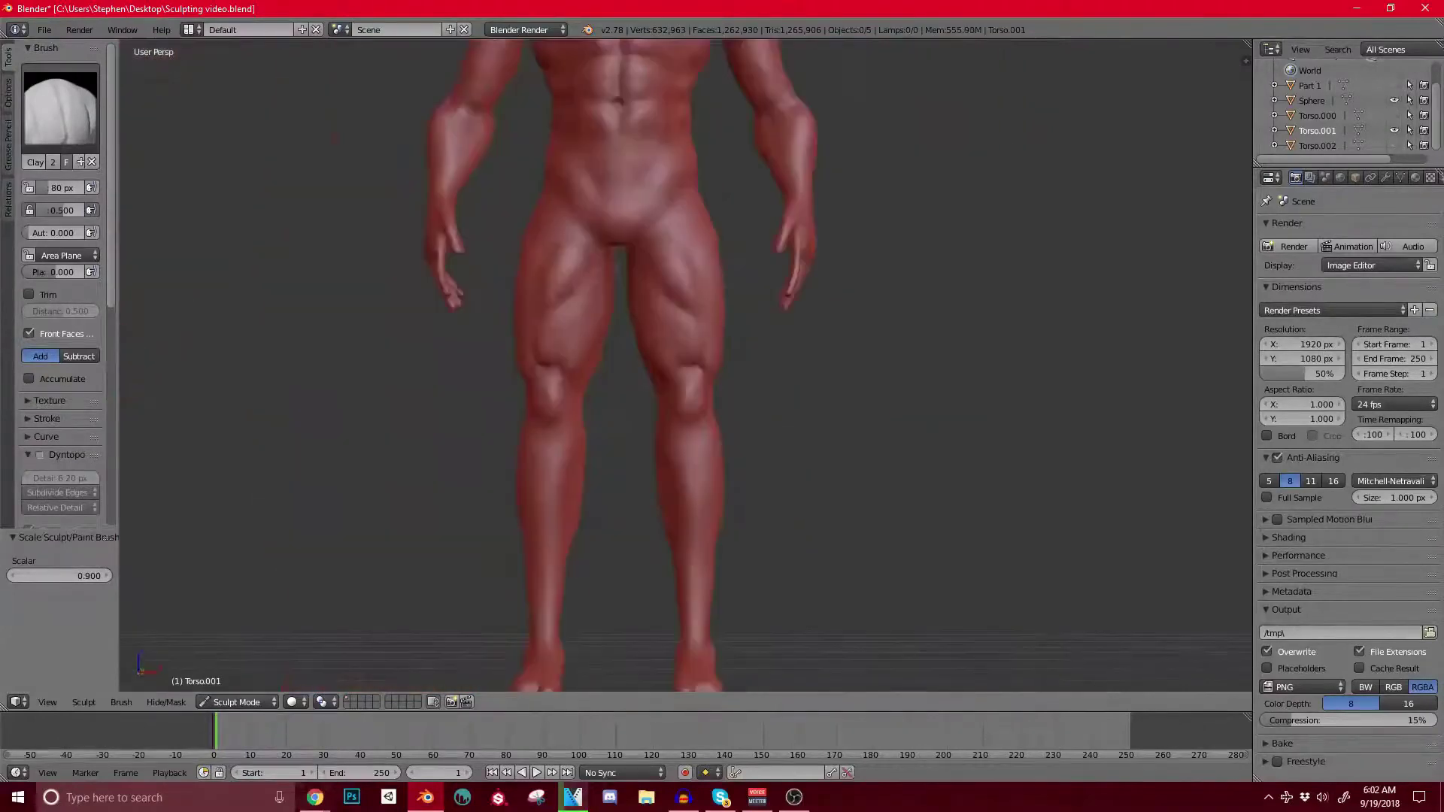
middle_drag(711, 262, 685, 361)
mouse_move(461, 382)
middle_down()
mouse_move(477, 435)
mouse_move(617, 420)
mouse_move(545, 421)
middle_up()
scroll(647, 417, up, 2)
middle_drag(662, 415, 699, 419)
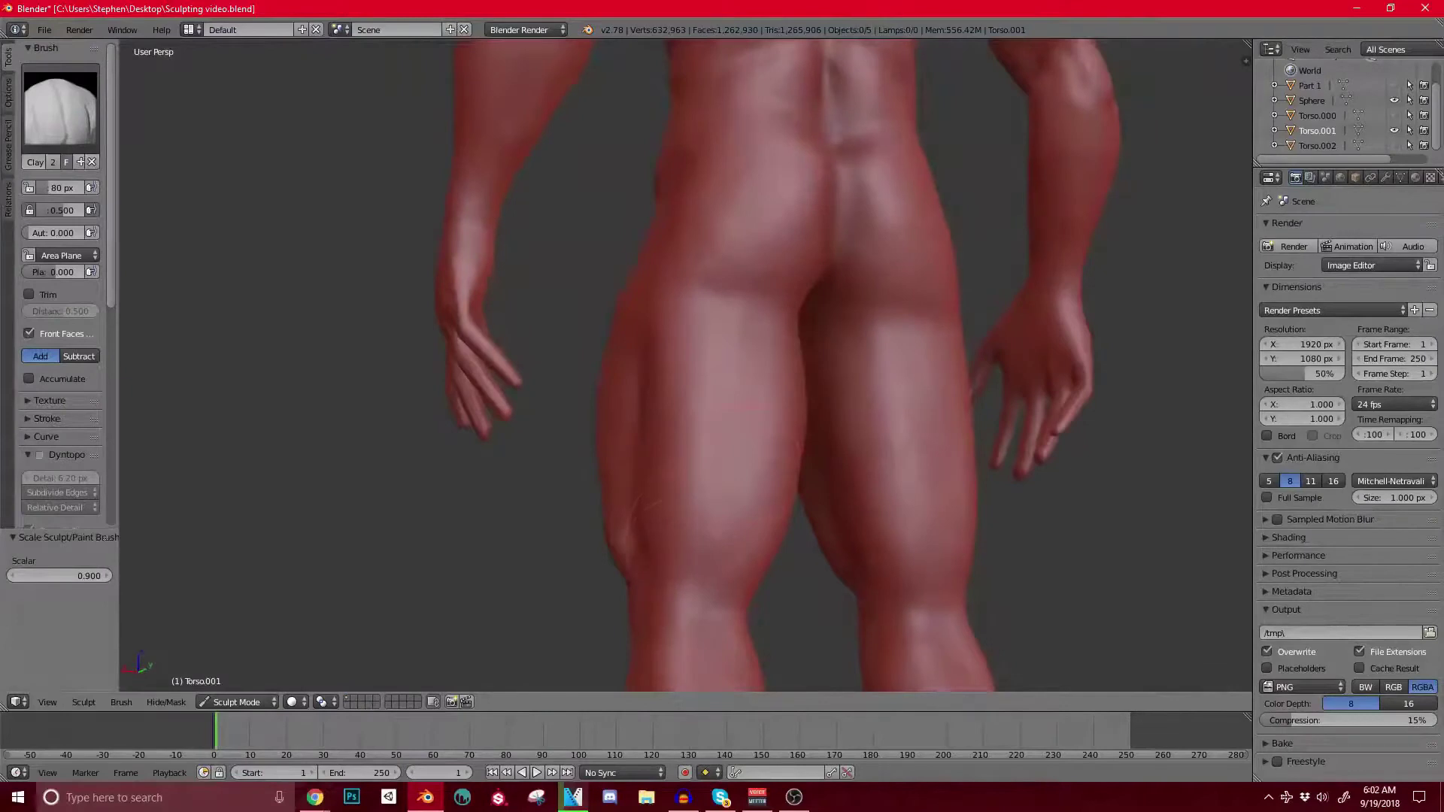
scroll(740, 466, down, 4)
middle_drag(739, 465, 813, 339)
scroll(708, 474, down, 2)
shift+middle_drag(613, 354, 794, 489)
scroll(784, 342, up, 4)
mouse_move(759, 451)
shift+middle_down()
mouse_move(785, 343)
mouse_move(635, 448)
shift+middle_up()
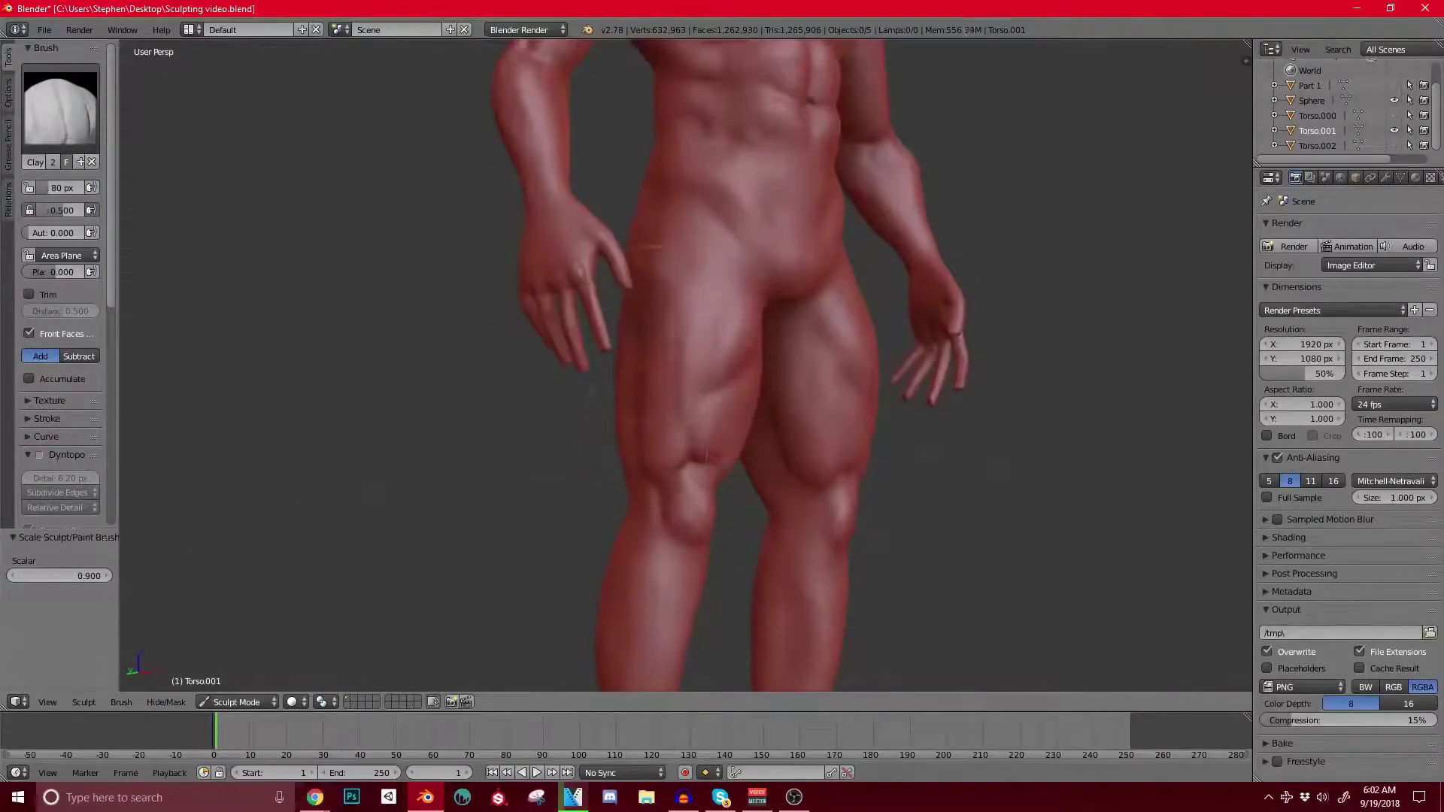
Step: Shape the long muscle forms down the back of the thigh with Clay Strips at 80 px
middle_drag(640, 376, 873, 387)
scroll(790, 399, up, 1)
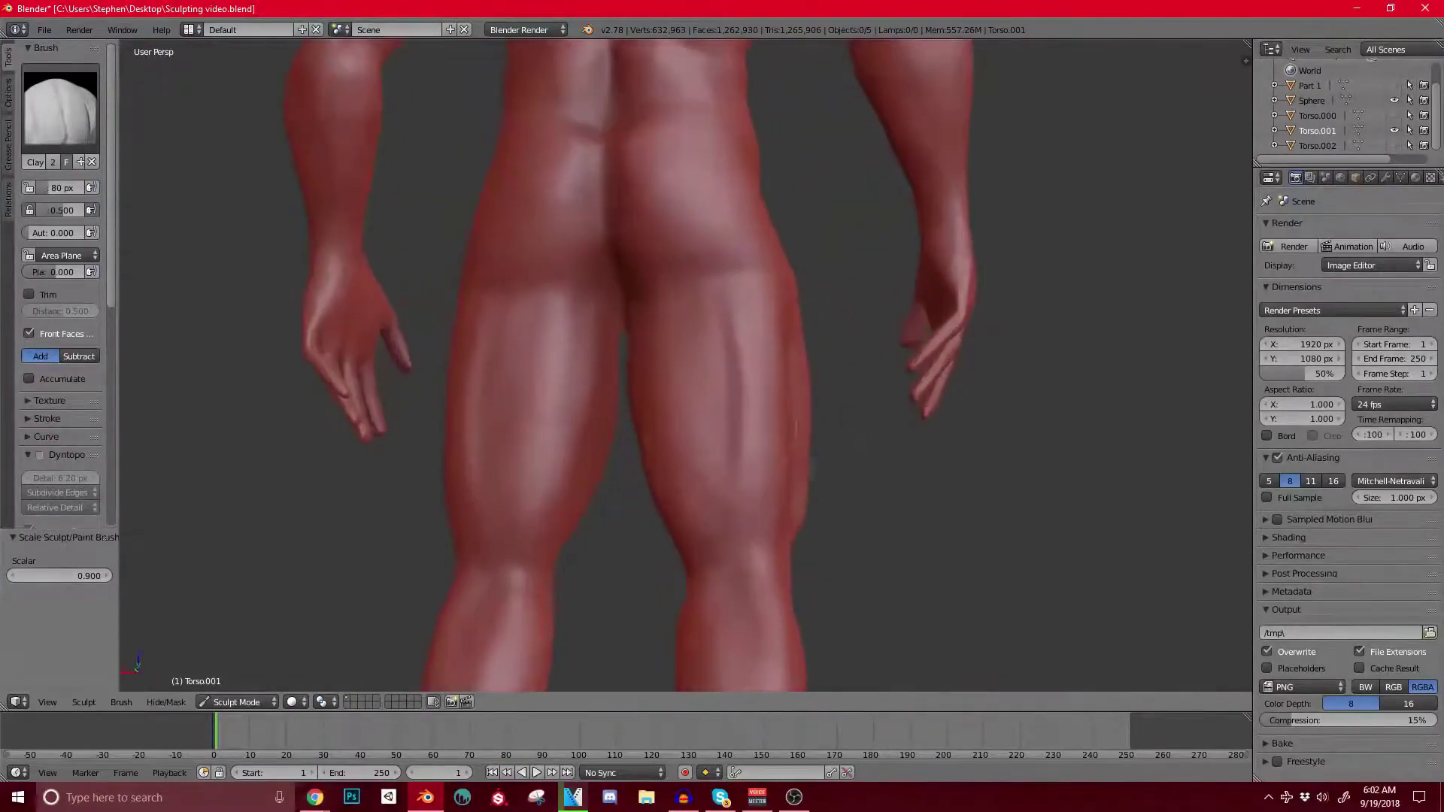
drag(735, 319, 733, 429)
mouse_move(617, 523)
middle_down()
mouse_move(678, 507)
mouse_move(640, 444)
mouse_move(639, 391)
middle_up()
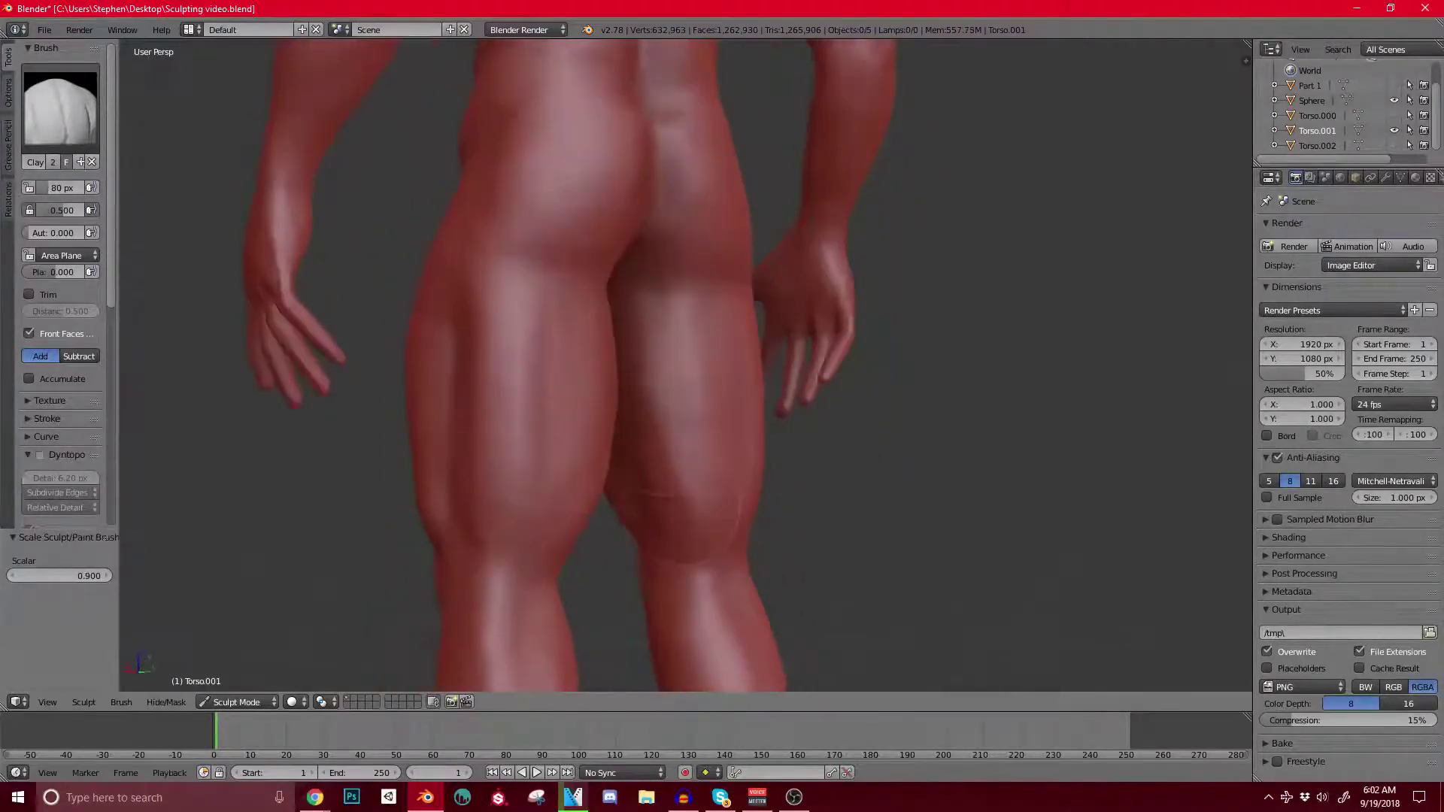
scroll(624, 391, up, 1)
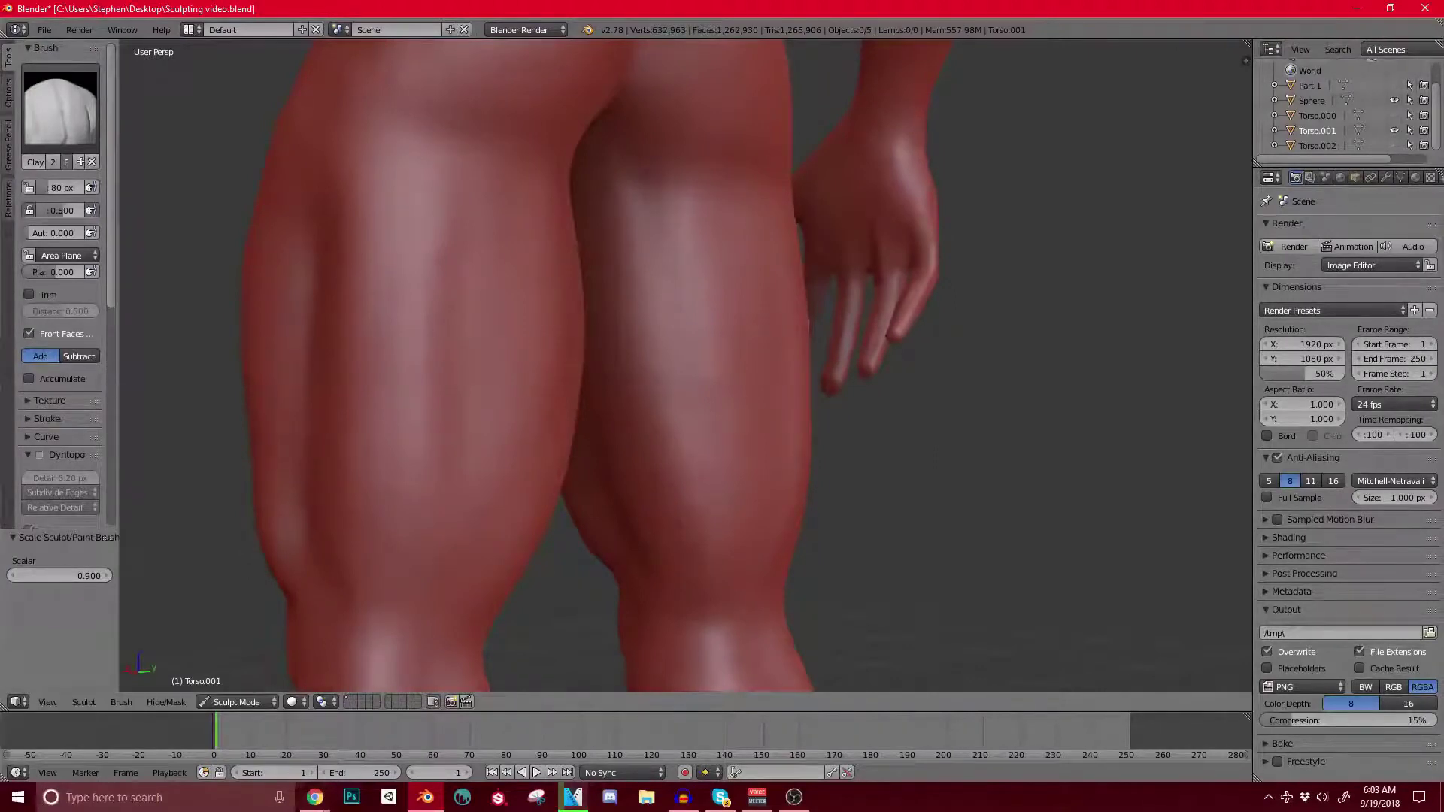
Step: Switch to the Crease brush at 80 px and carve an inverted V between the hamstring tendons above the back of the knee
click(60, 108)
click(234, 200)
middle_drag(624, 376, 481, 361)
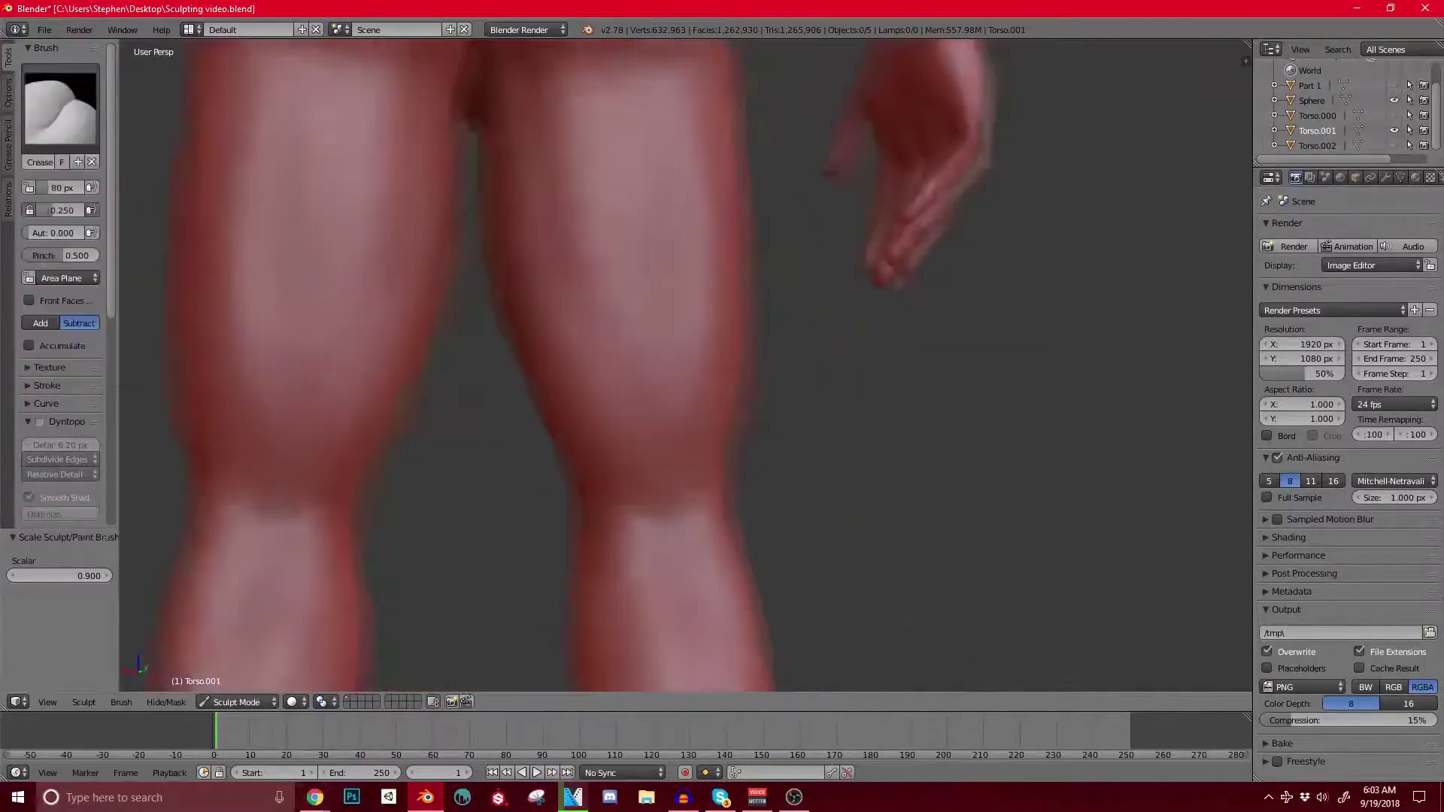
middle_drag(601, 424, 586, 425)
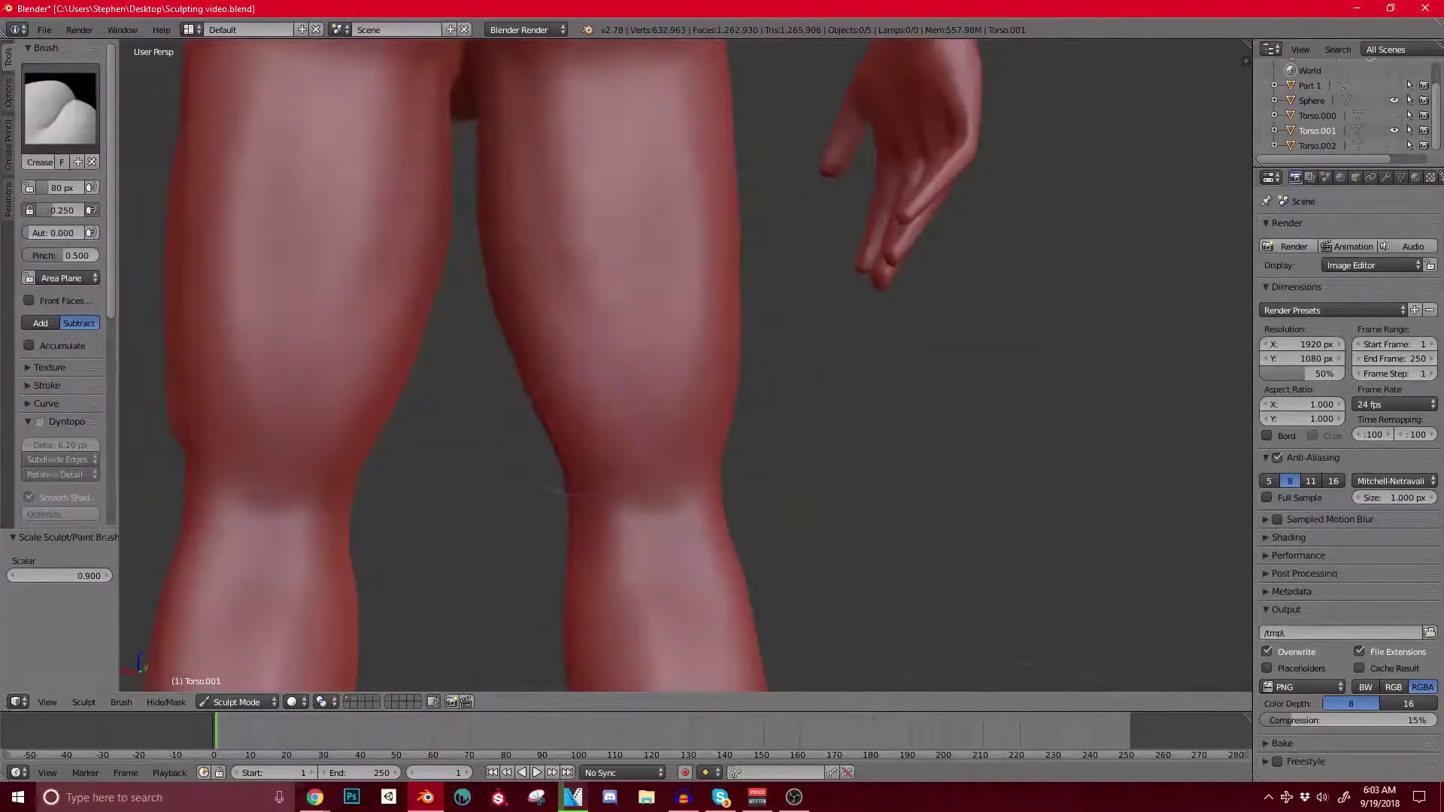
mouse_move(615, 444)
mouse_down()
mouse_move(651, 331)
mouse_move(681, 444)
mouse_up()
middle_drag(670, 444, 782, 436)
middle_drag(625, 361, 594, 429)
mouse_move(584, 340)
middle_down()
mouse_move(613, 376)
mouse_move(602, 346)
middle_up()
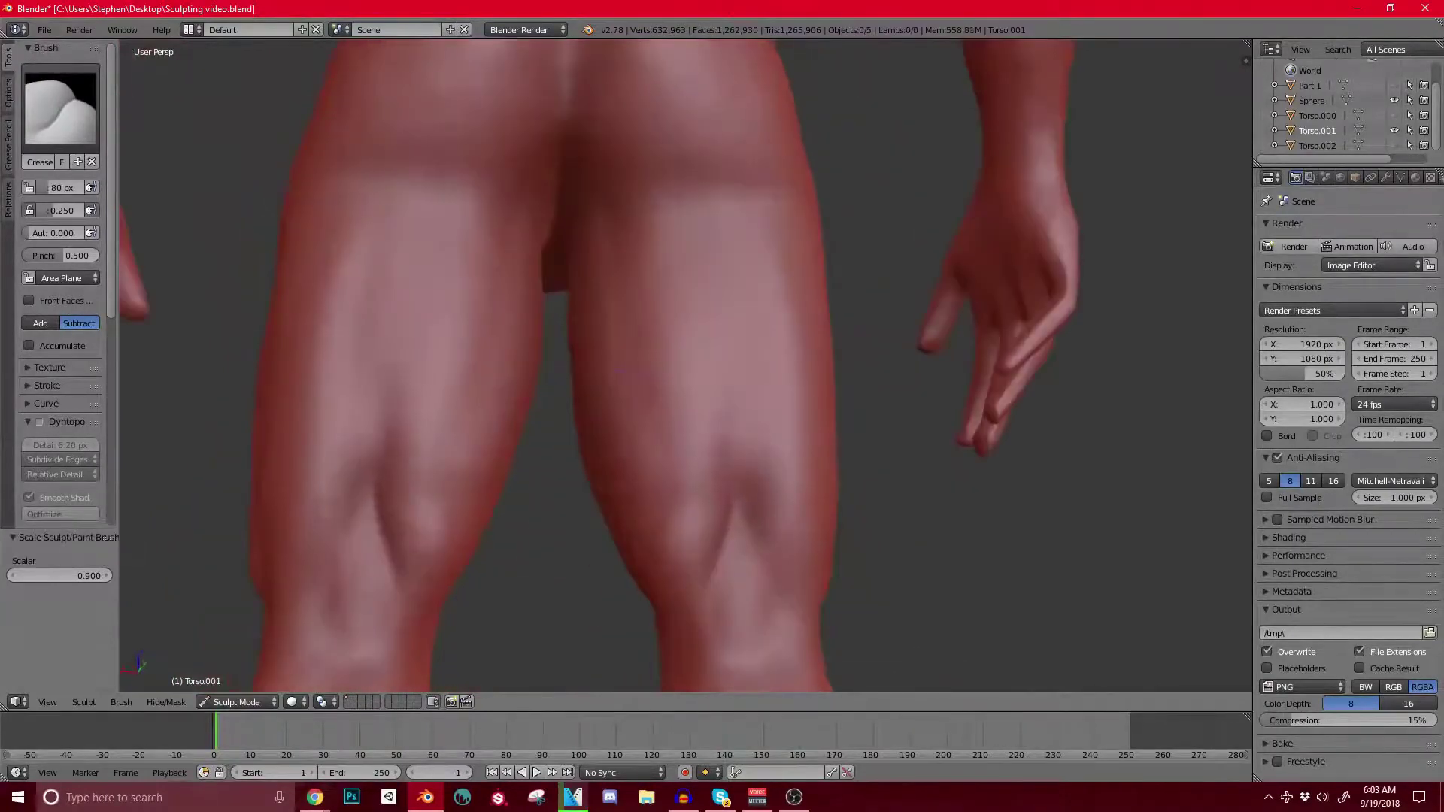
Step: Deepen and widen the arched hollow above the back of the knee, outlining the tendons on both sides
middle_drag(619, 513, 641, 497)
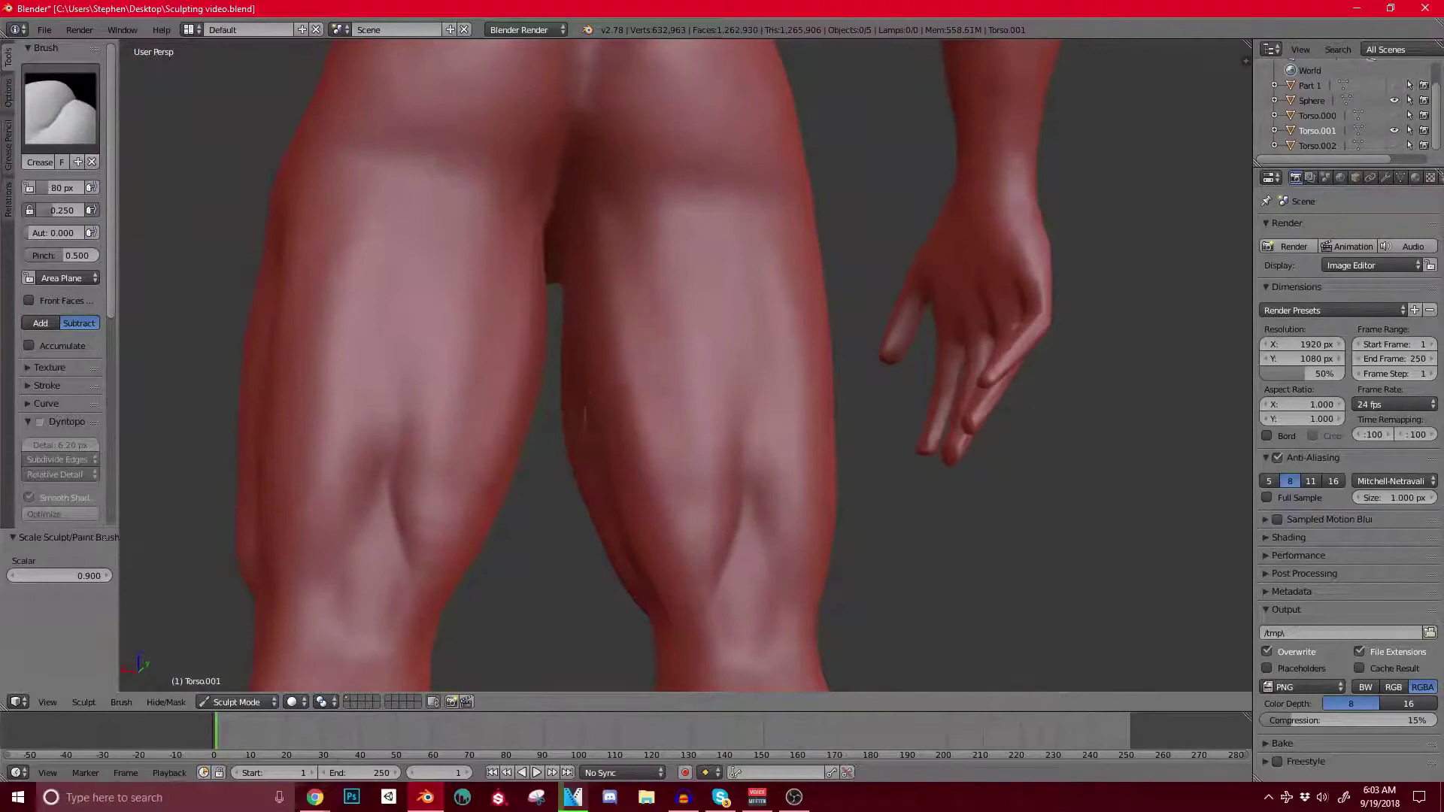
scroll(601, 267, down, 6)
mouse_move(602, 267)
middle_down()
mouse_move(782, 308)
mouse_move(647, 353)
mouse_move(666, 429)
mouse_move(610, 432)
middle_up()
scroll(689, 300, up, 4)
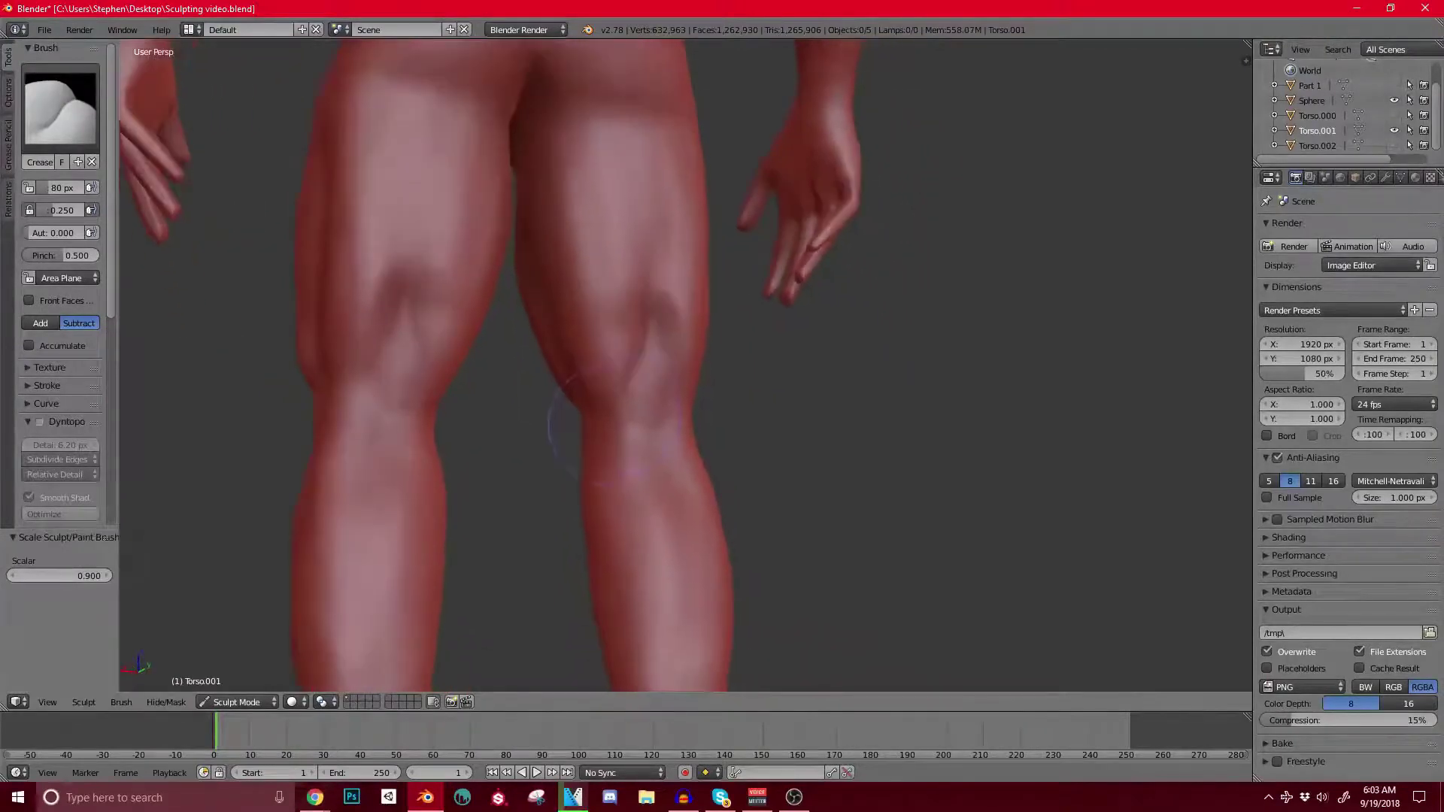
scroll(655, 365, up, 3)
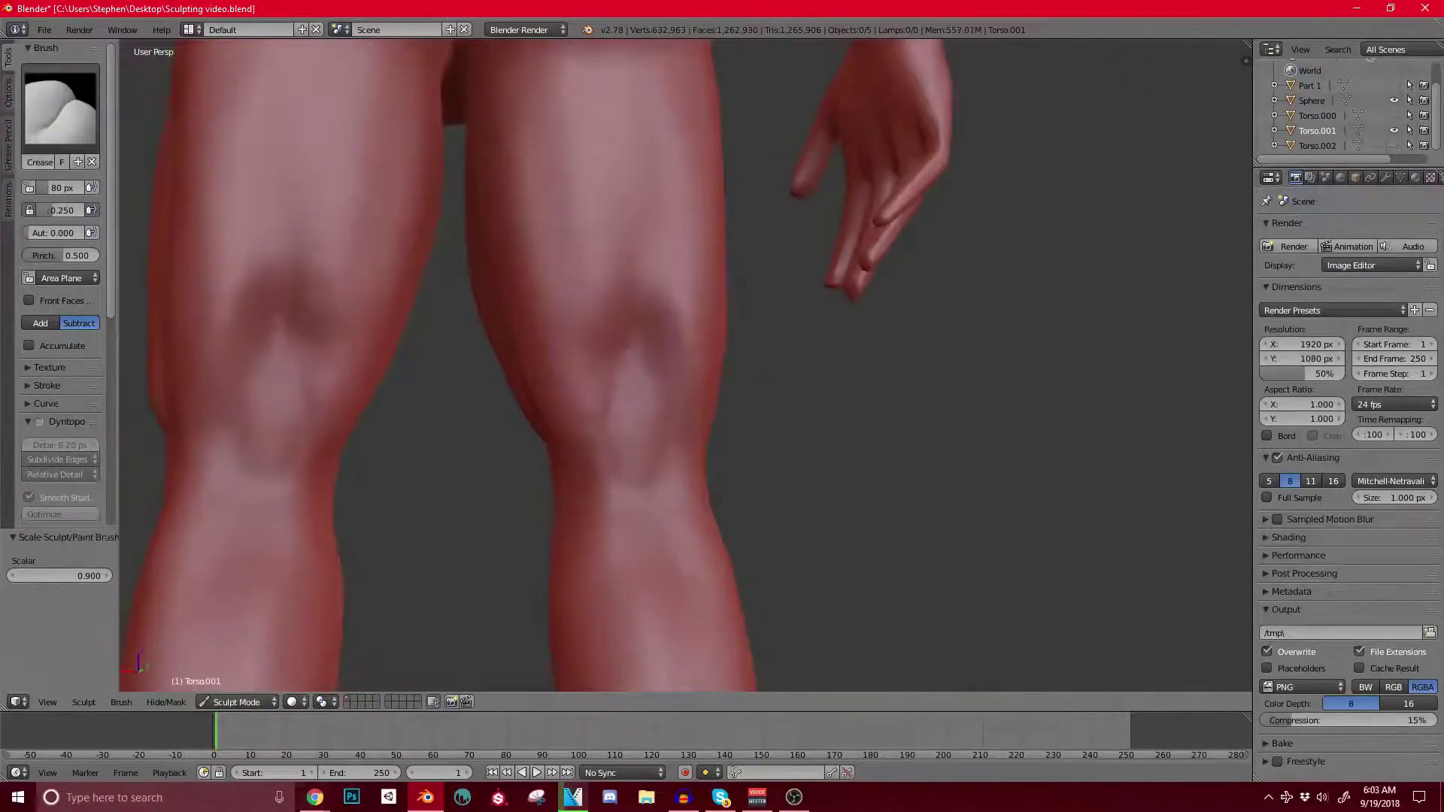
scroll(654, 364, down, 5)
mouse_move(654, 365)
middle_down()
mouse_move(730, 365)
mouse_move(489, 365)
mouse_move(654, 365)
middle_up()
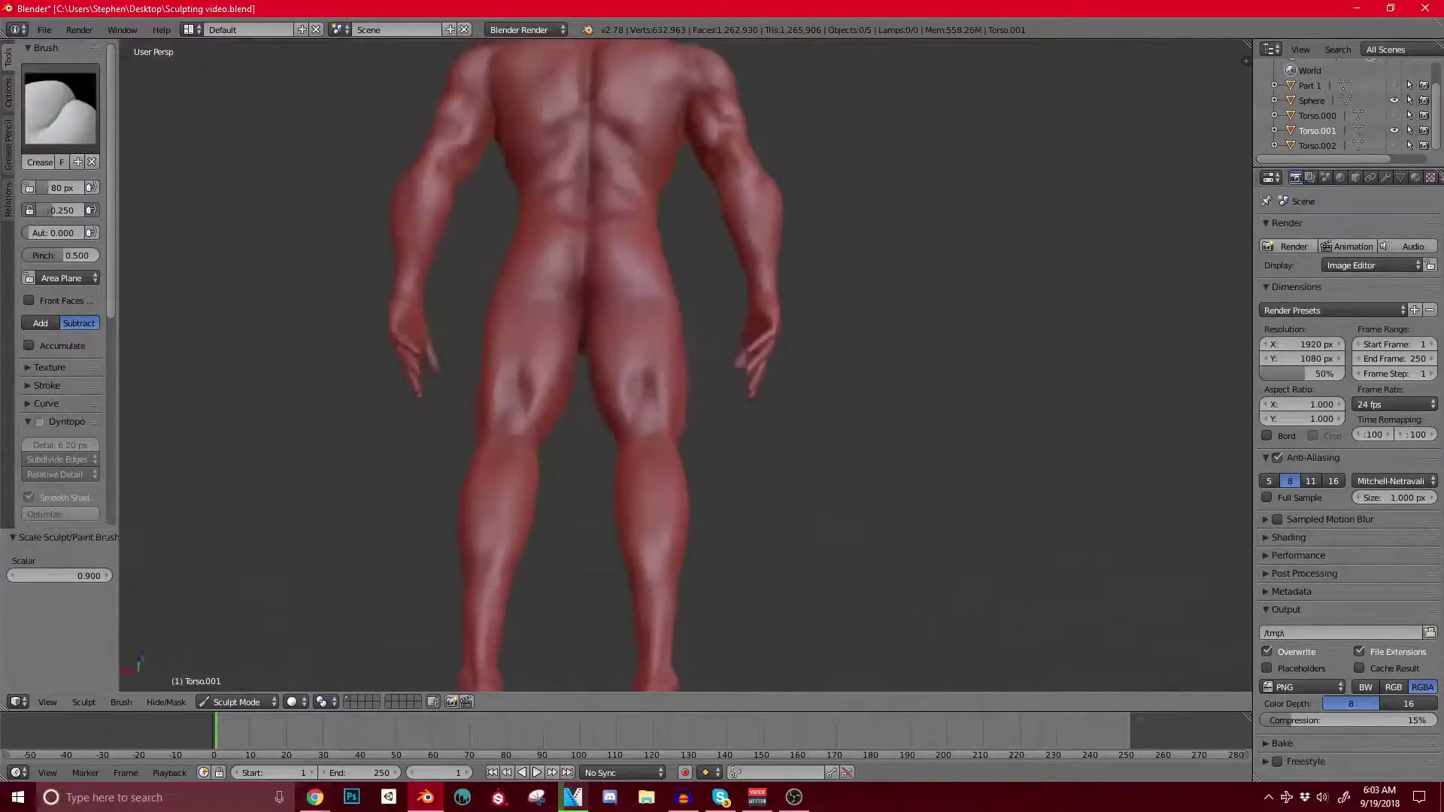
Step: Crease a long groove down the back of the thigh from below the glute to the knee hollow, separating the hamstrings
scroll(654, 364, up, 5)
drag(653, 207, 683, 362)
drag(651, 207, 671, 301)
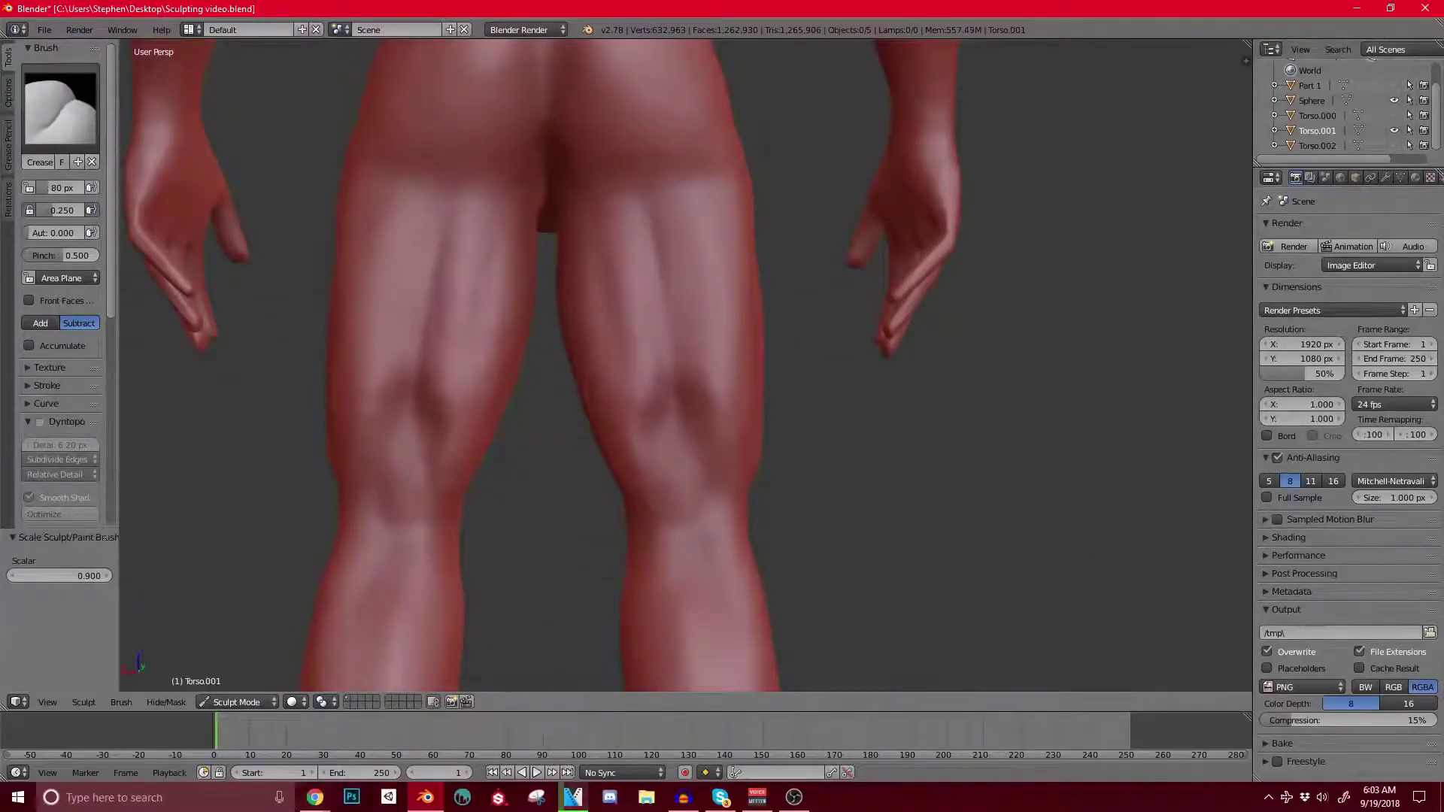
Step: Switch to Clay Strips at 88 px and build up the hamstrings and inner thigh between the glutes and the back of the knee
click(60, 109)
click(60, 109)
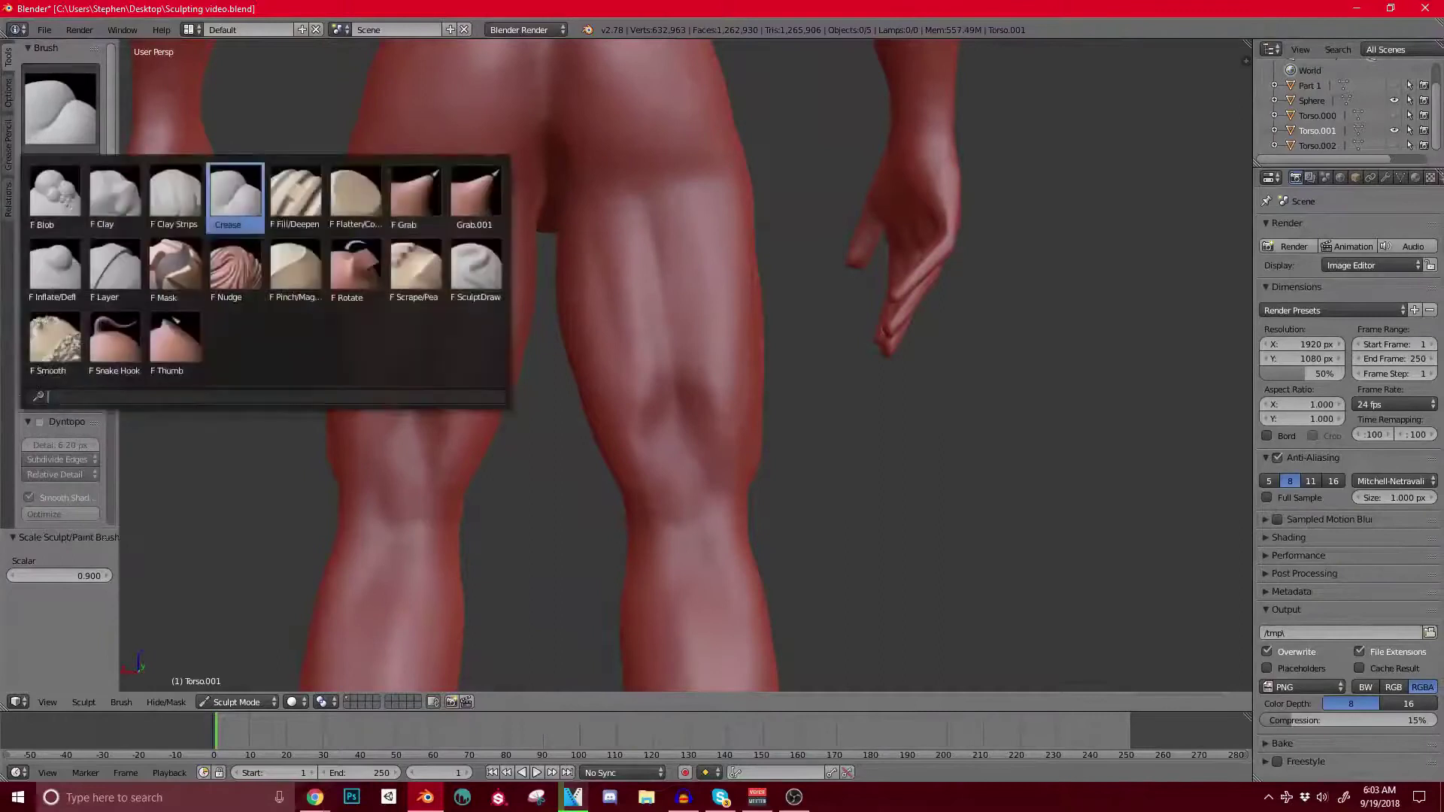
click(114, 195)
mouse_move(421, 357)
middle_down()
mouse_move(499, 364)
mouse_move(583, 339)
middle_up()
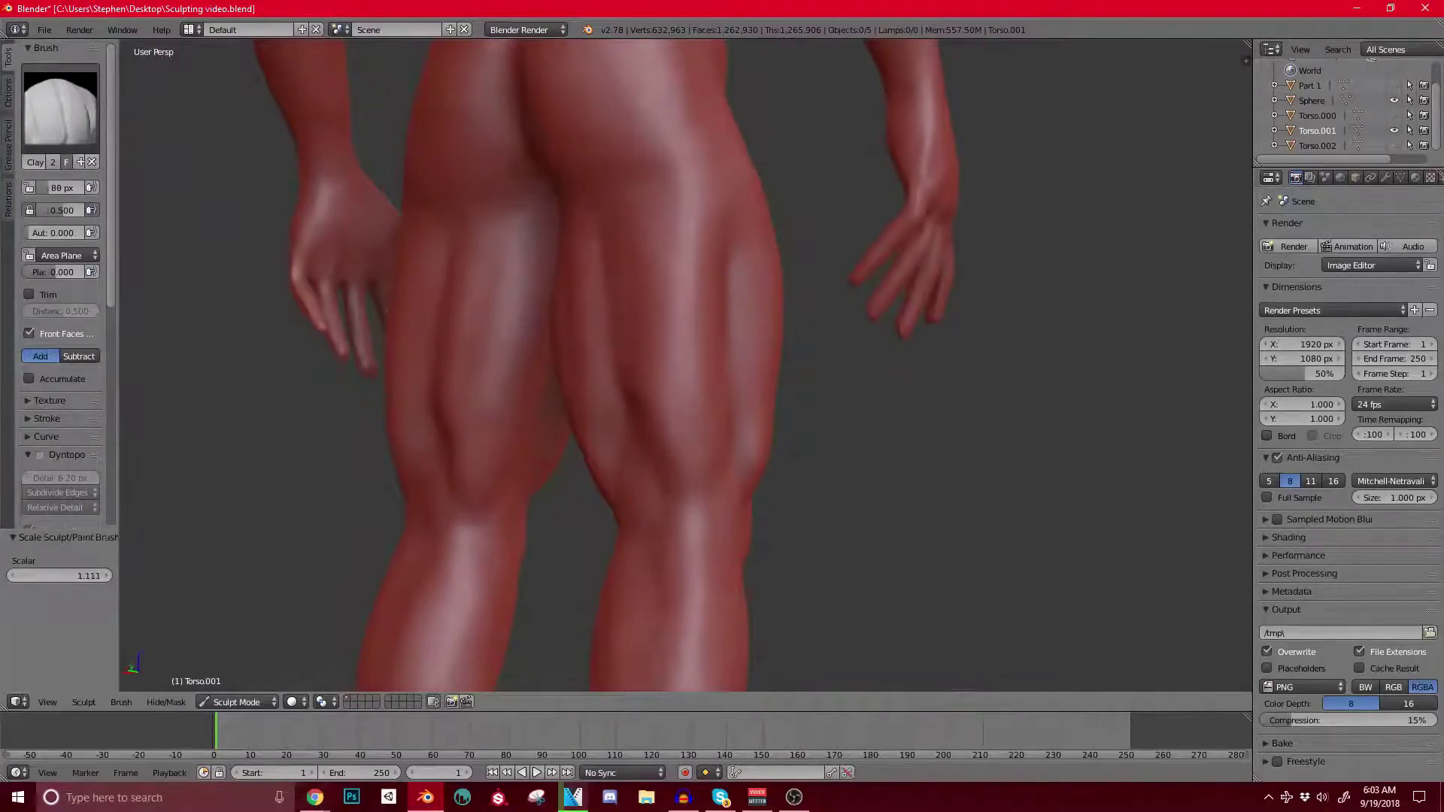
mouse_move(663, 248)
middle_down()
mouse_move(565, 233)
mouse_move(645, 185)
mouse_move(613, 203)
middle_up()
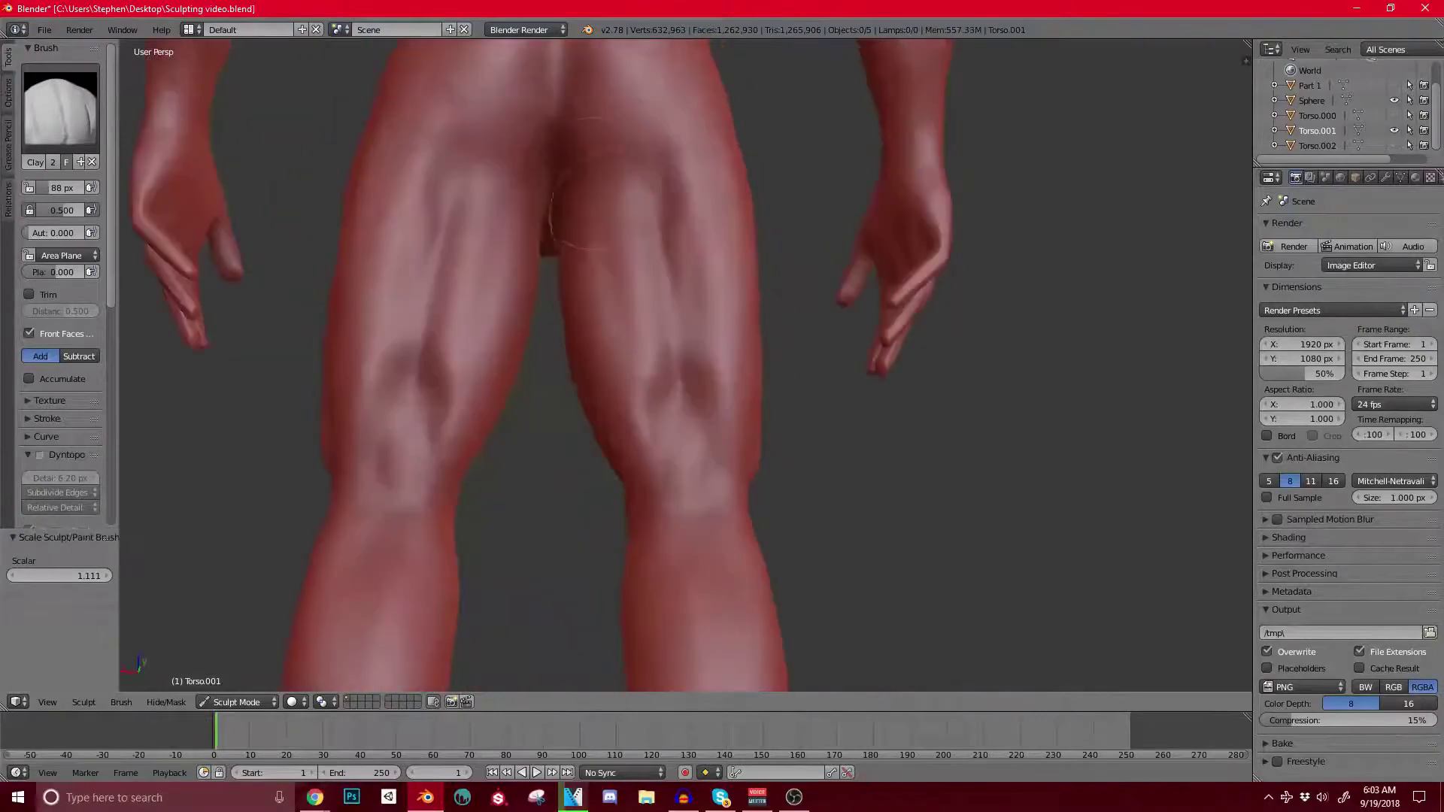
middle_drag(572, 253, 495, 264)
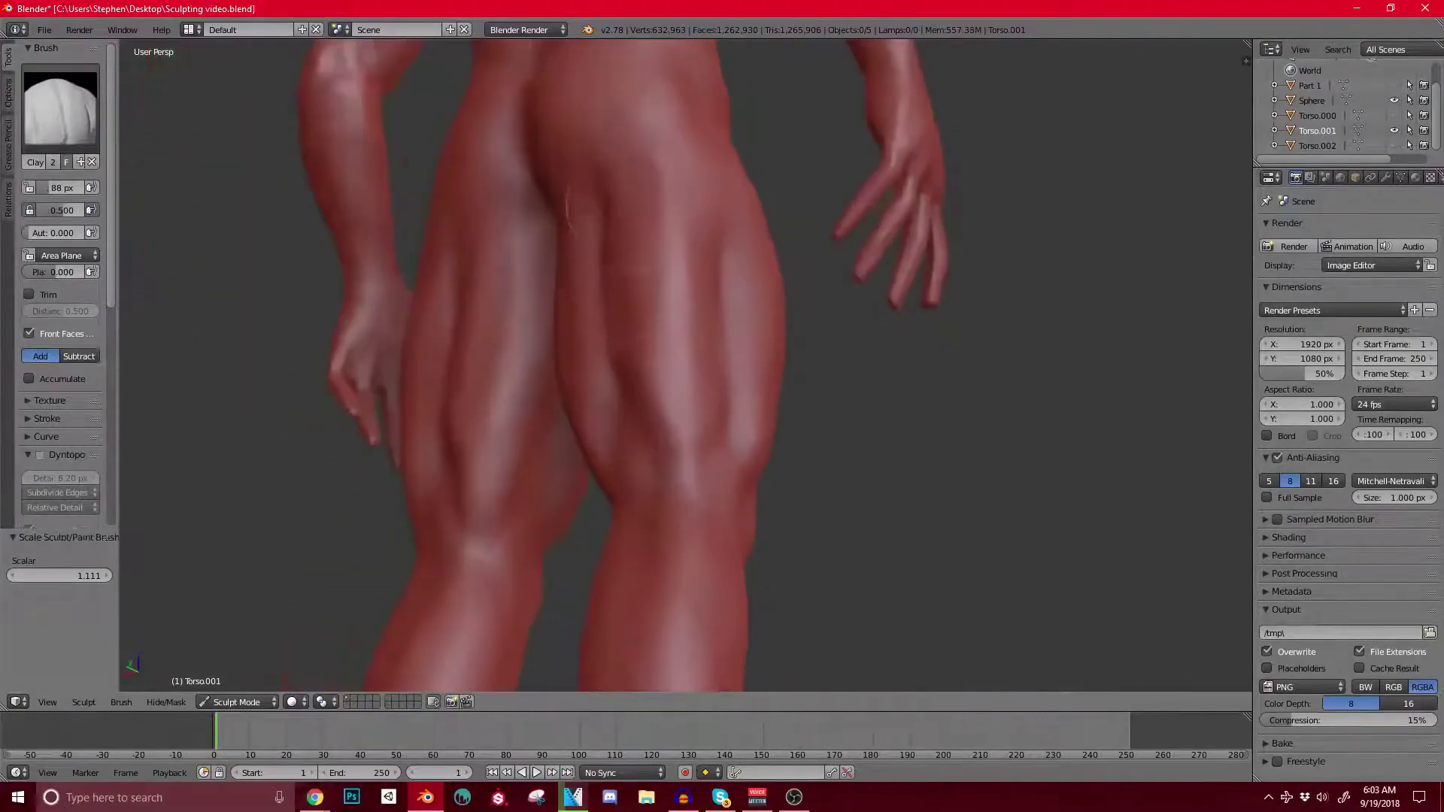
middle_drag(719, 451, 688, 481)
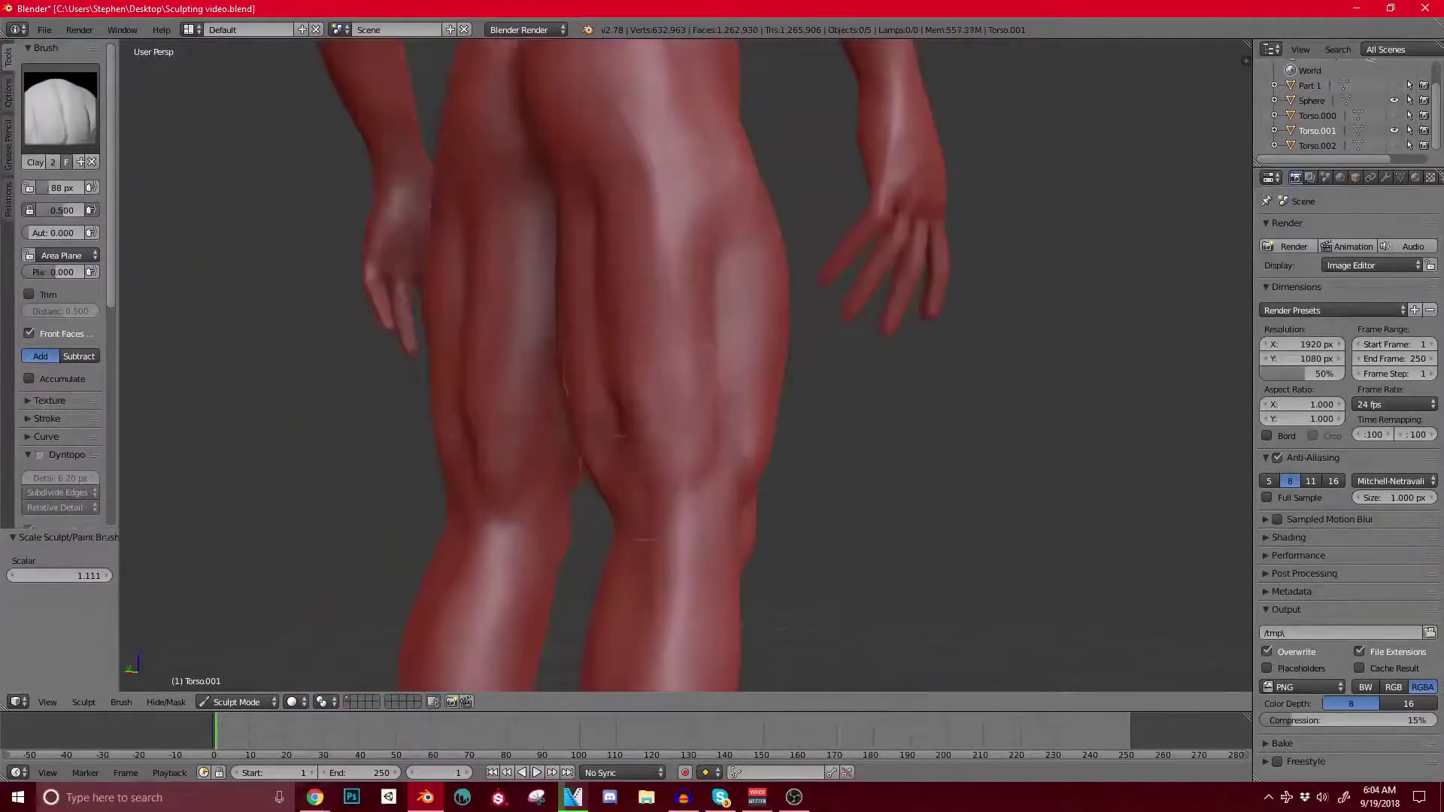
middle_drag(553, 290, 626, 297)
middle_drag(602, 411, 653, 413)
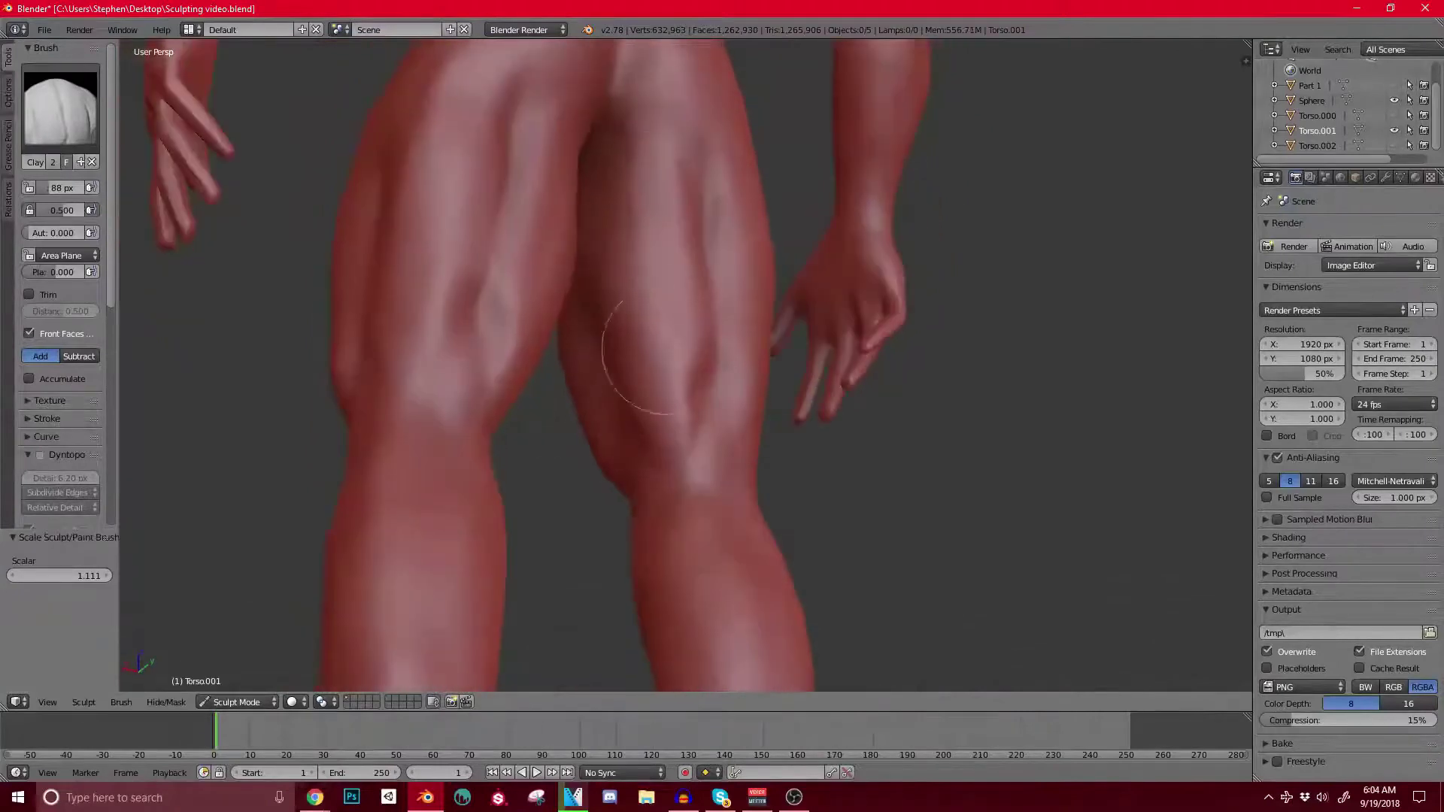
middle_drag(667, 349, 827, 380)
middle_drag(580, 372, 519, 376)
drag(751, 251, 692, 387)
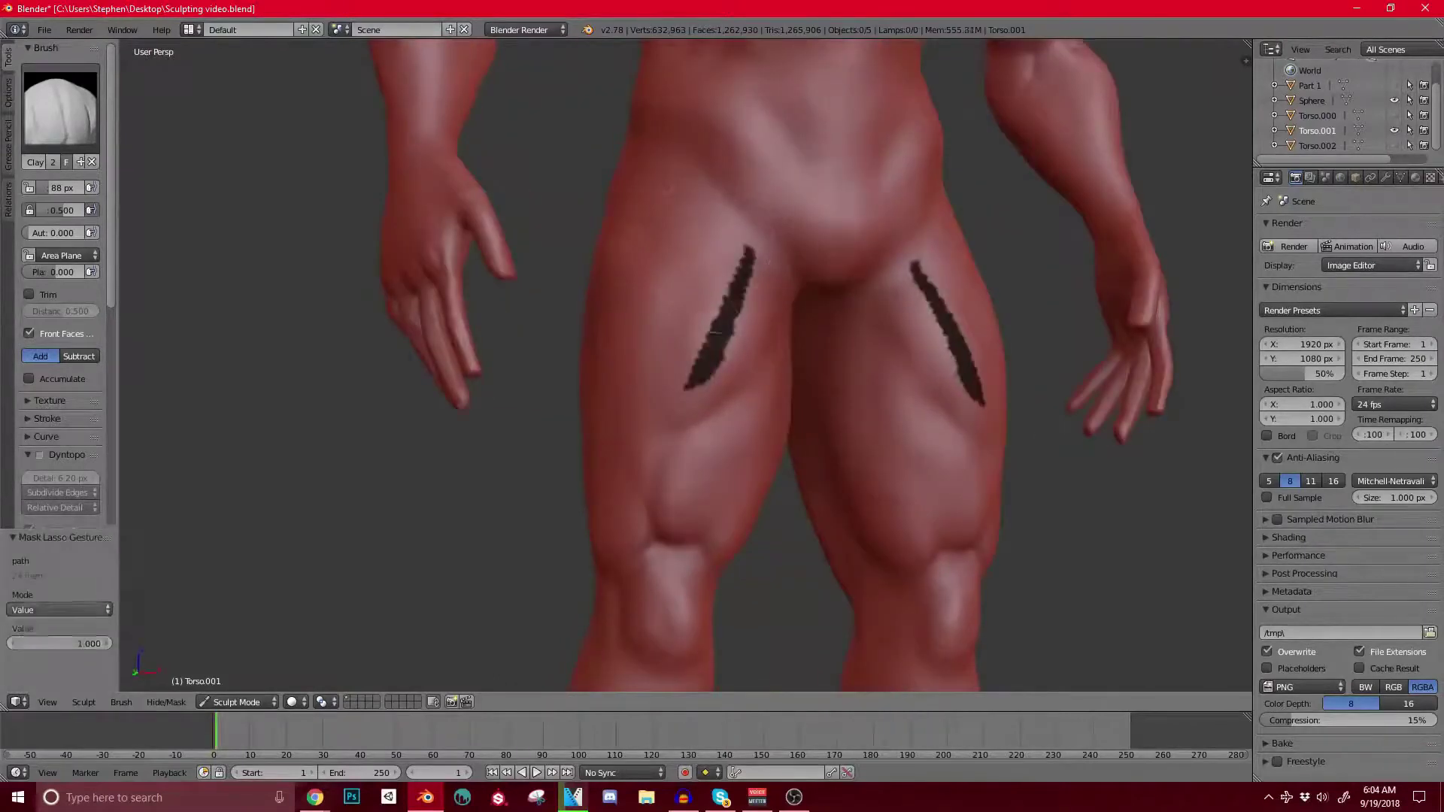
key(ctrl+z)
Step: Fill out the front thigh muscles between the groin and the kneecap with Clay Strips at 88 px
scroll(753, 286, down, 6)
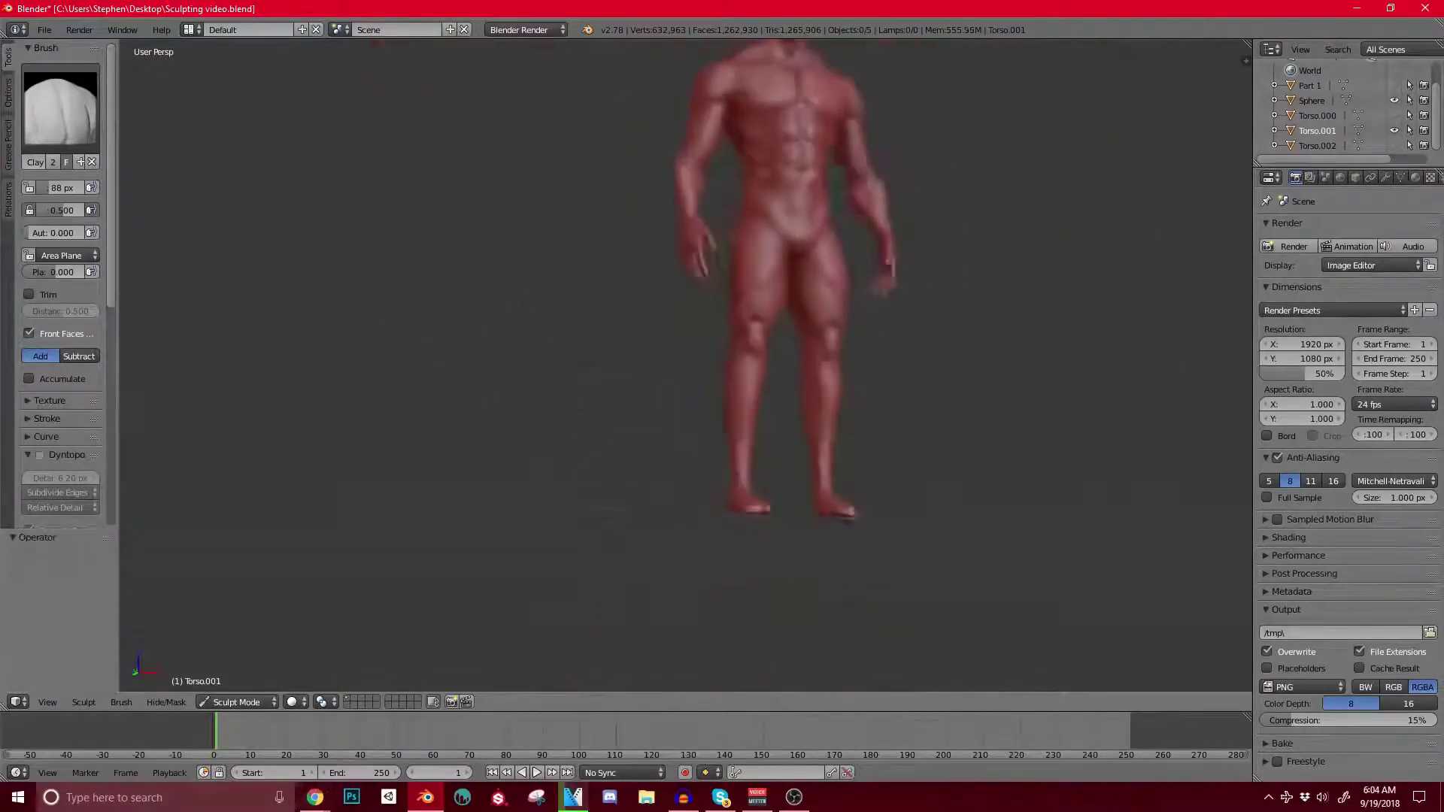
middle_drag(752, 301, 617, 406)
scroll(669, 406, up, 5)
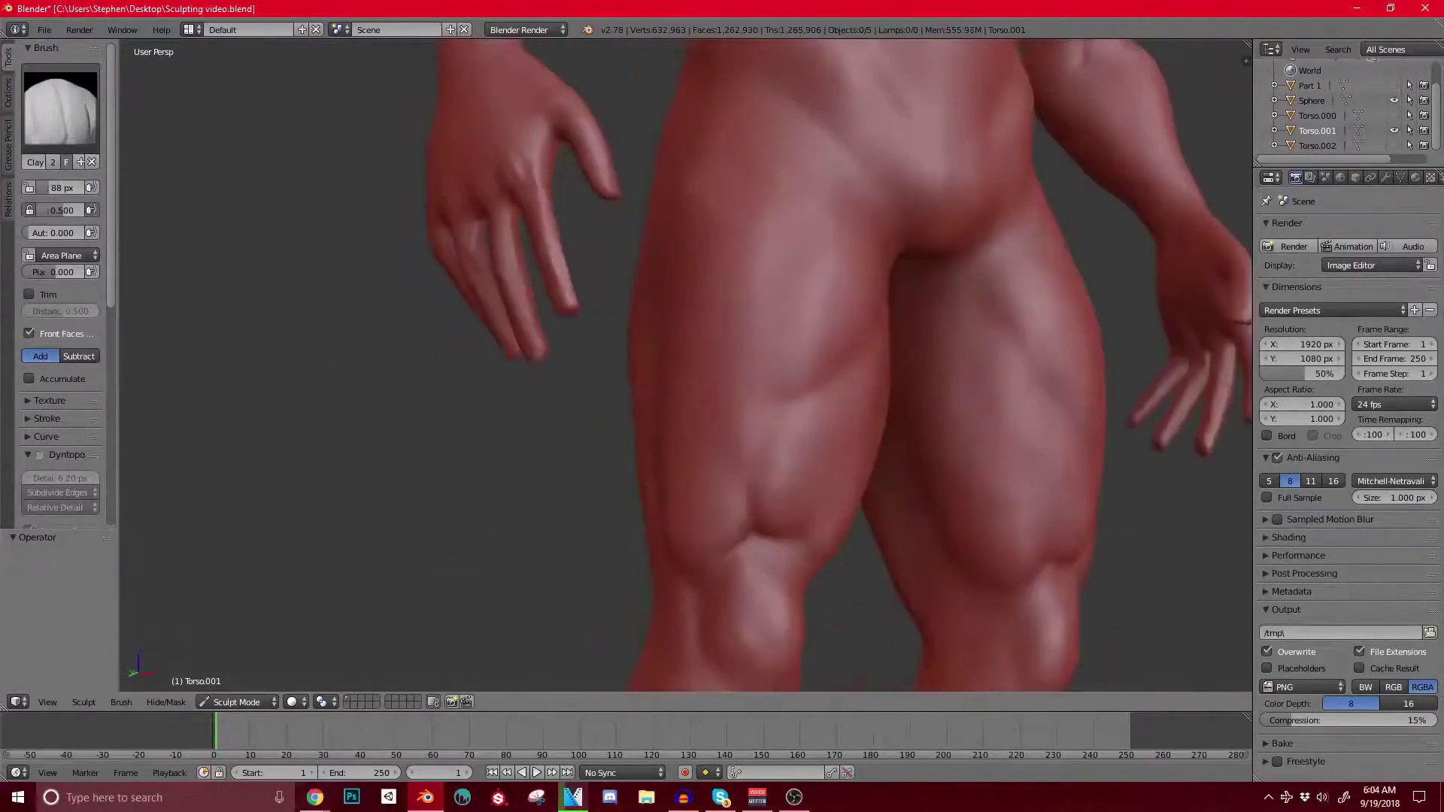
middle_drag(692, 444, 602, 406)
scroll(601, 406, down, 3)
shift+middle_drag(752, 338, 625, 395)
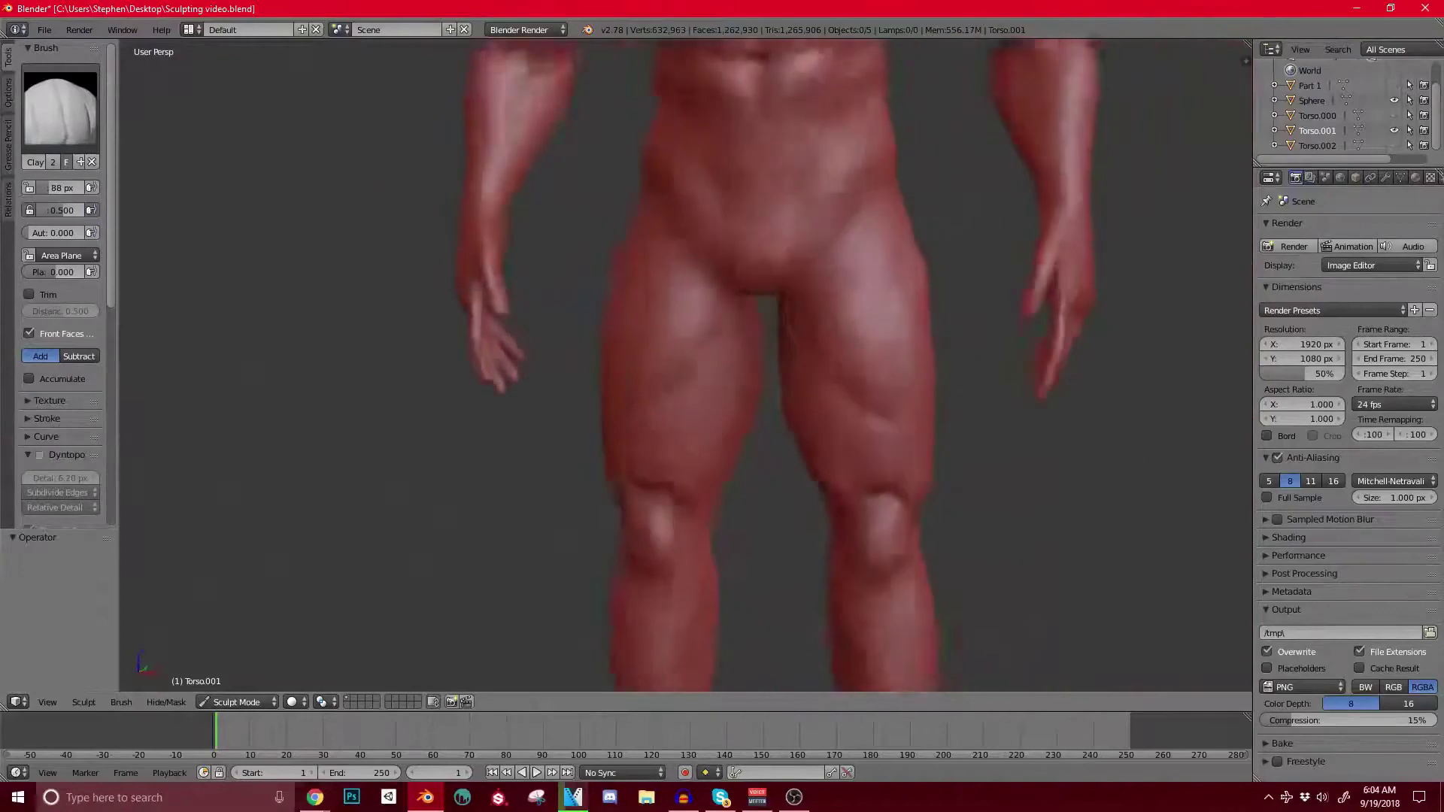
scroll(752, 361, up, 2)
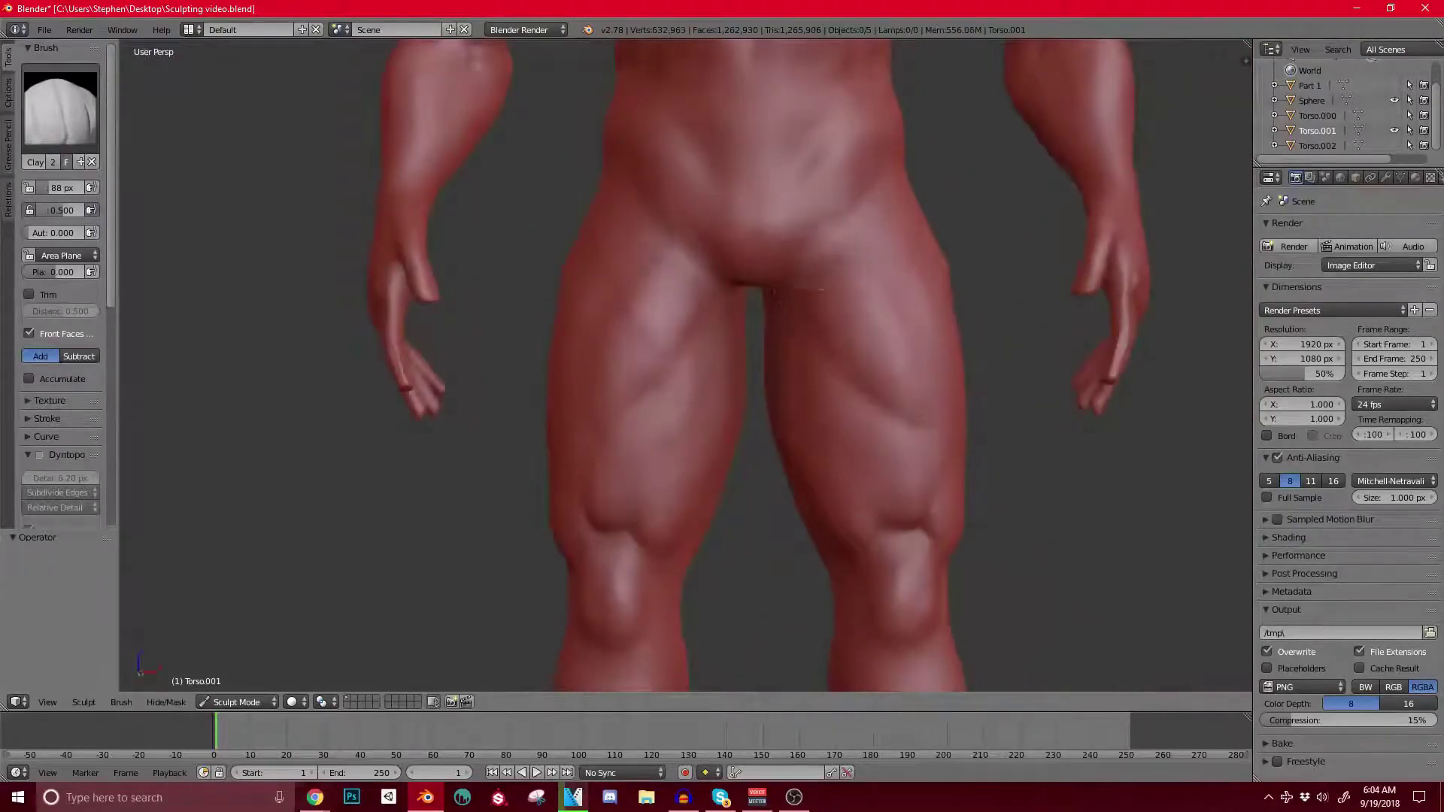
middle_drag(756, 383, 758, 322)
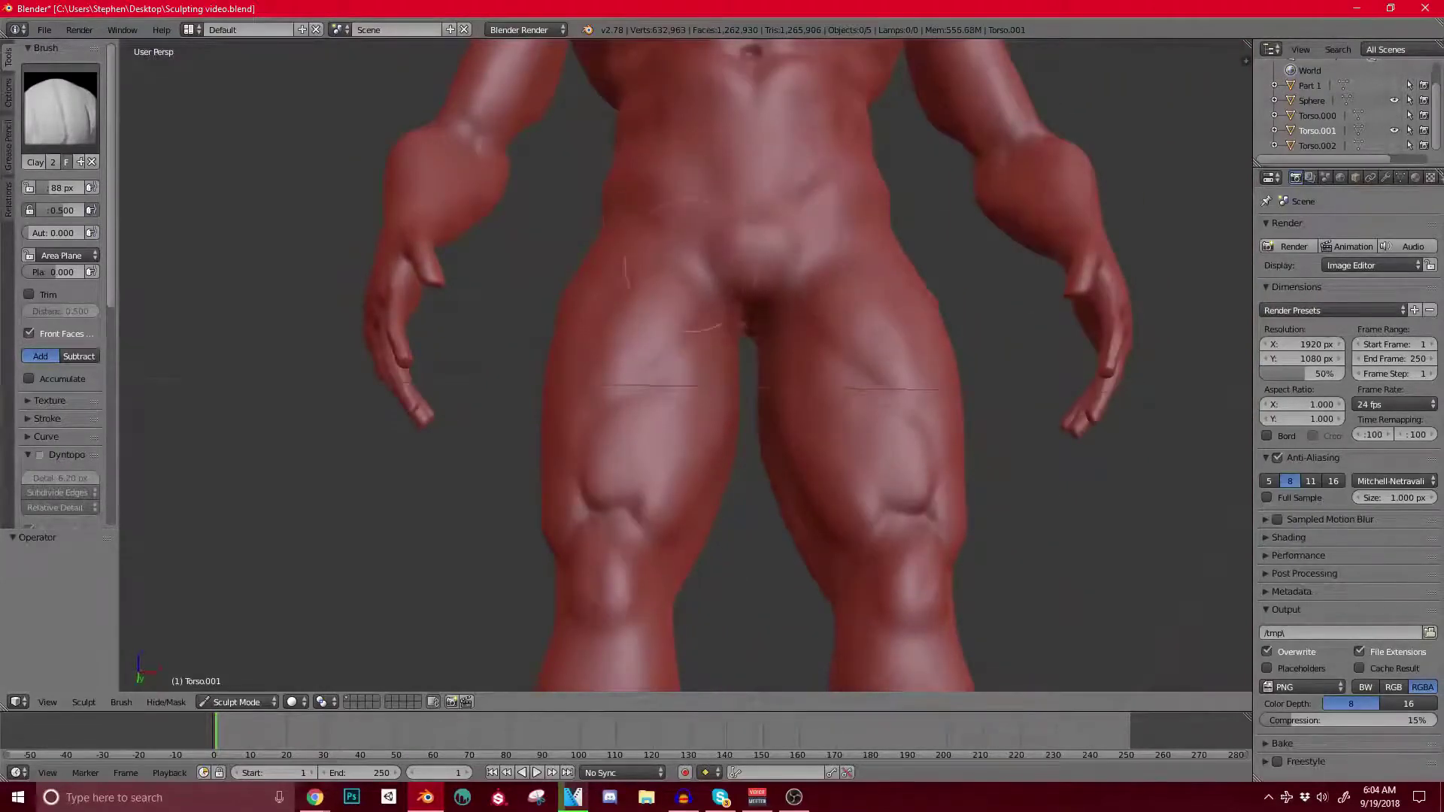
middle_drag(677, 377, 617, 376)
drag(671, 421, 664, 508)
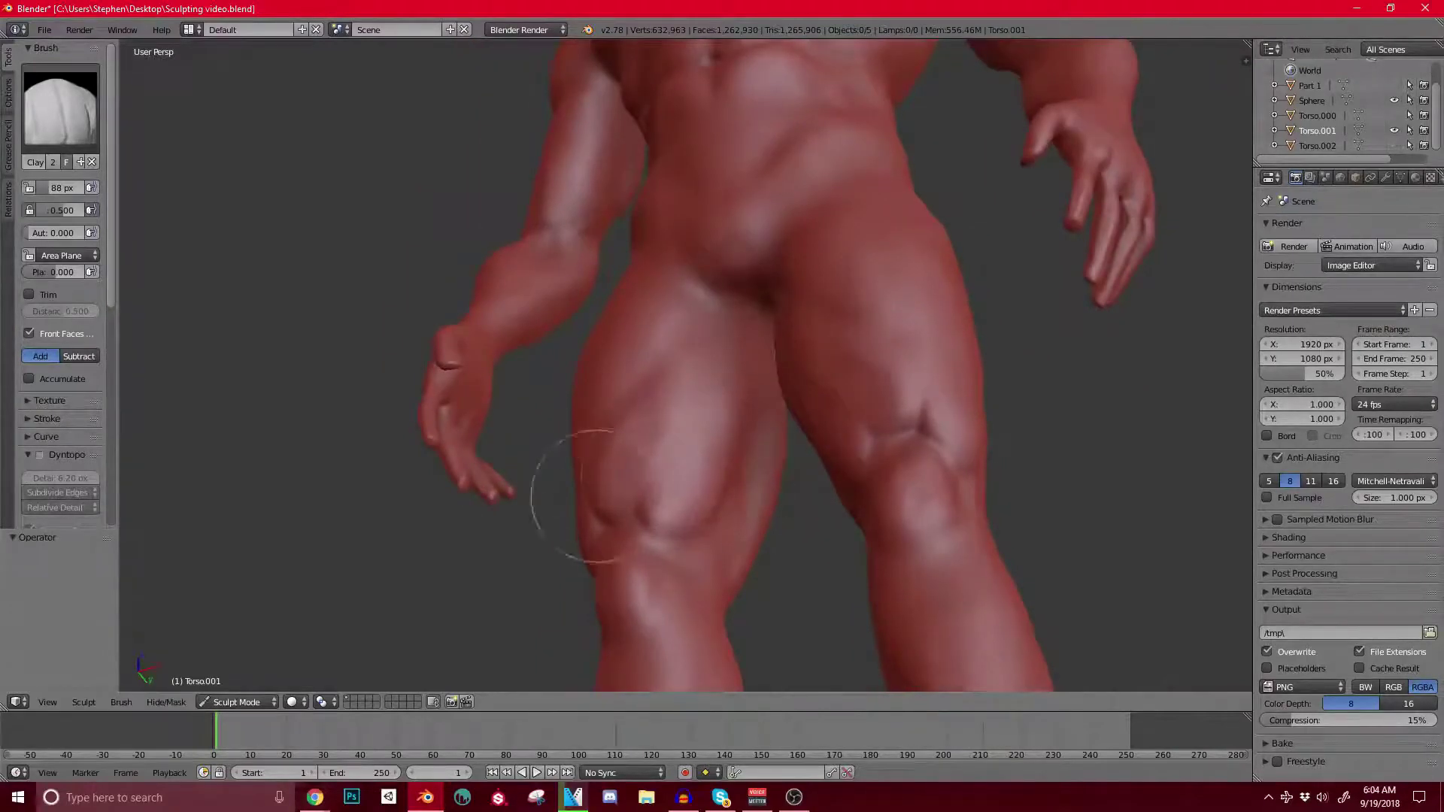
Step: Build up the form of the figure's kneecap with the Clay Strips brush at 88 px
mouse_move(583, 489)
shift+middle_down()
mouse_move(590, 316)
mouse_move(652, 315)
shift+middle_up()
scroll(644, 425, up, 4)
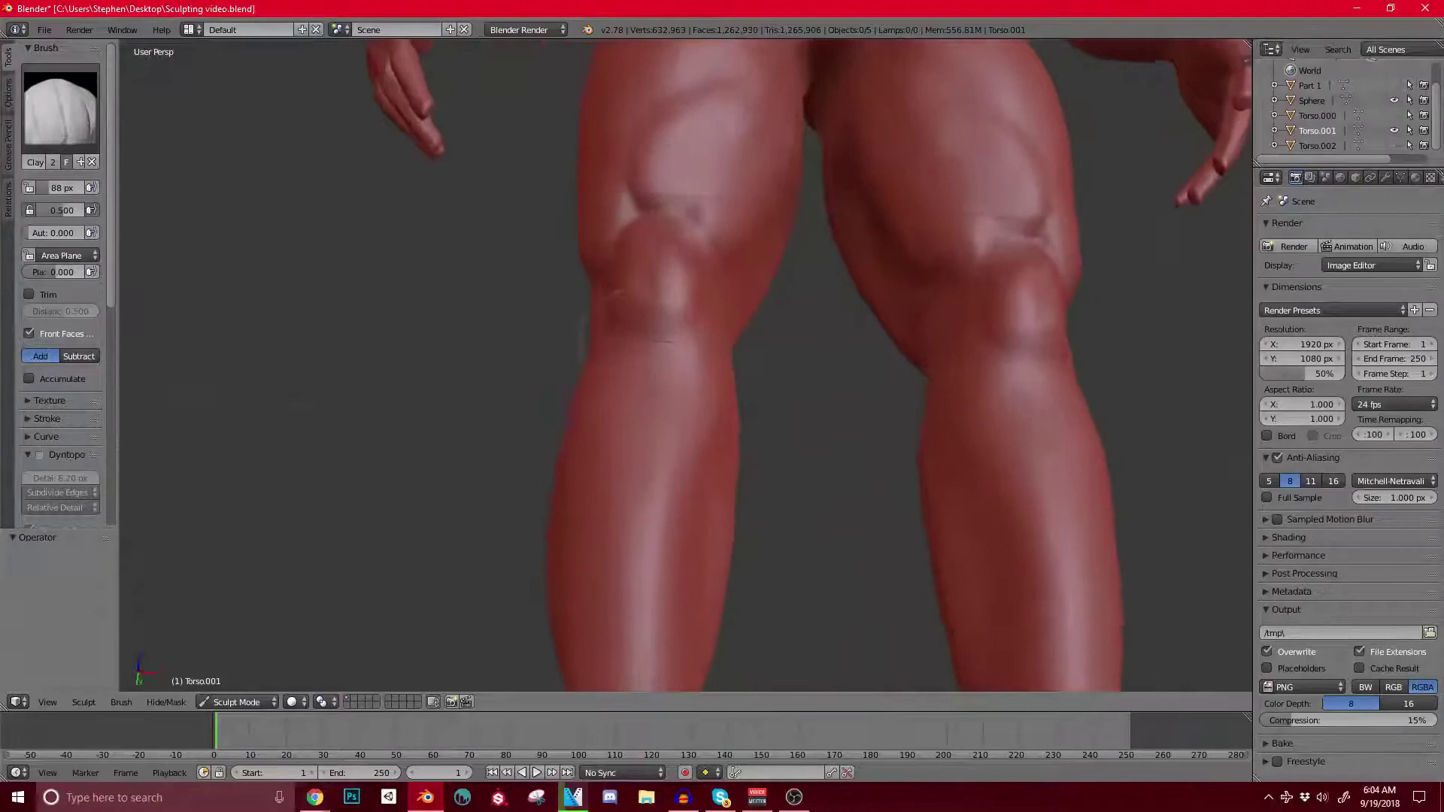
scroll(690, 367, up, 1)
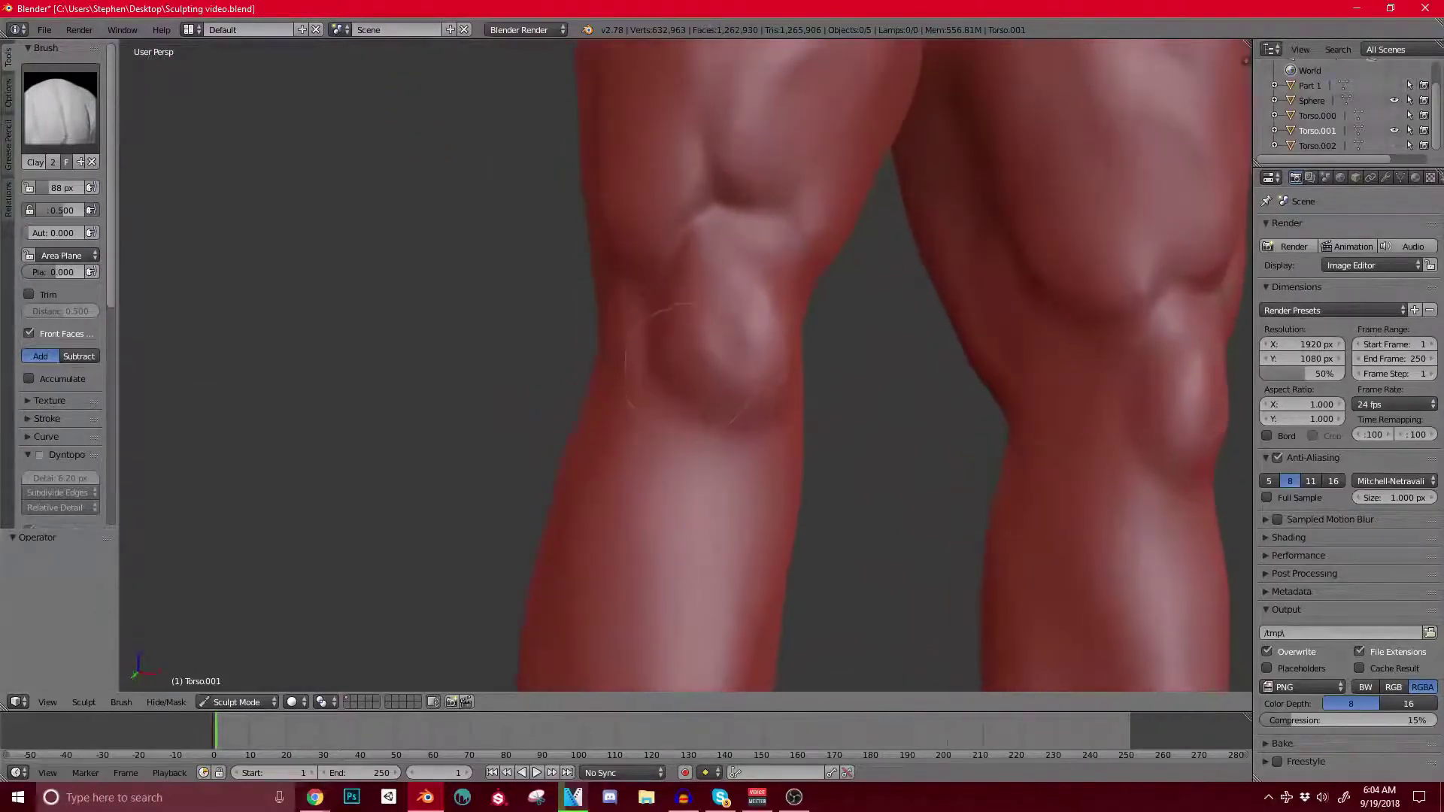
scroll(673, 298, up, 1)
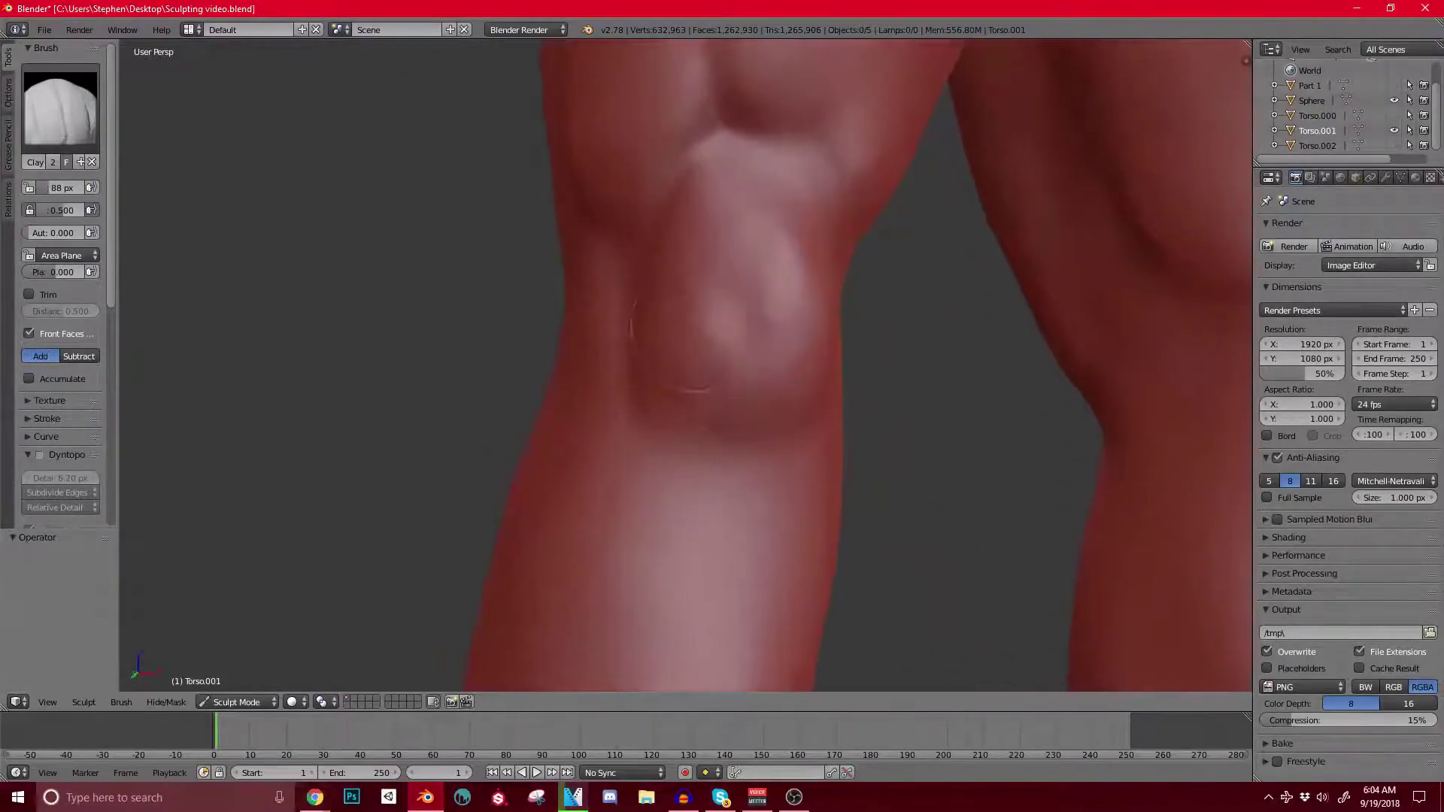
scroll(572, 459, up, 2)
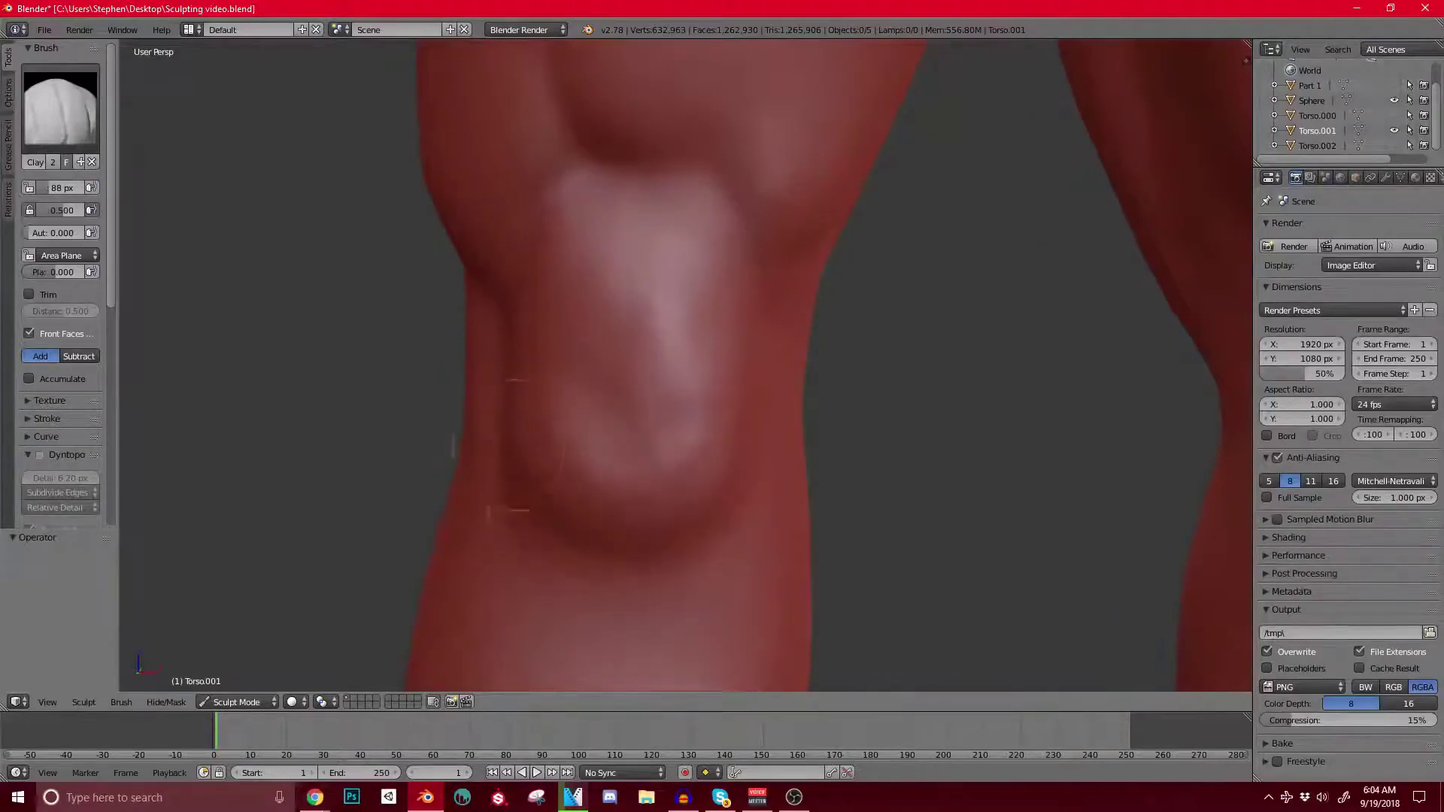
Step: Carve the contours of the kneecap with the Crease brush and smooth the surface around the knee
click(60, 106)
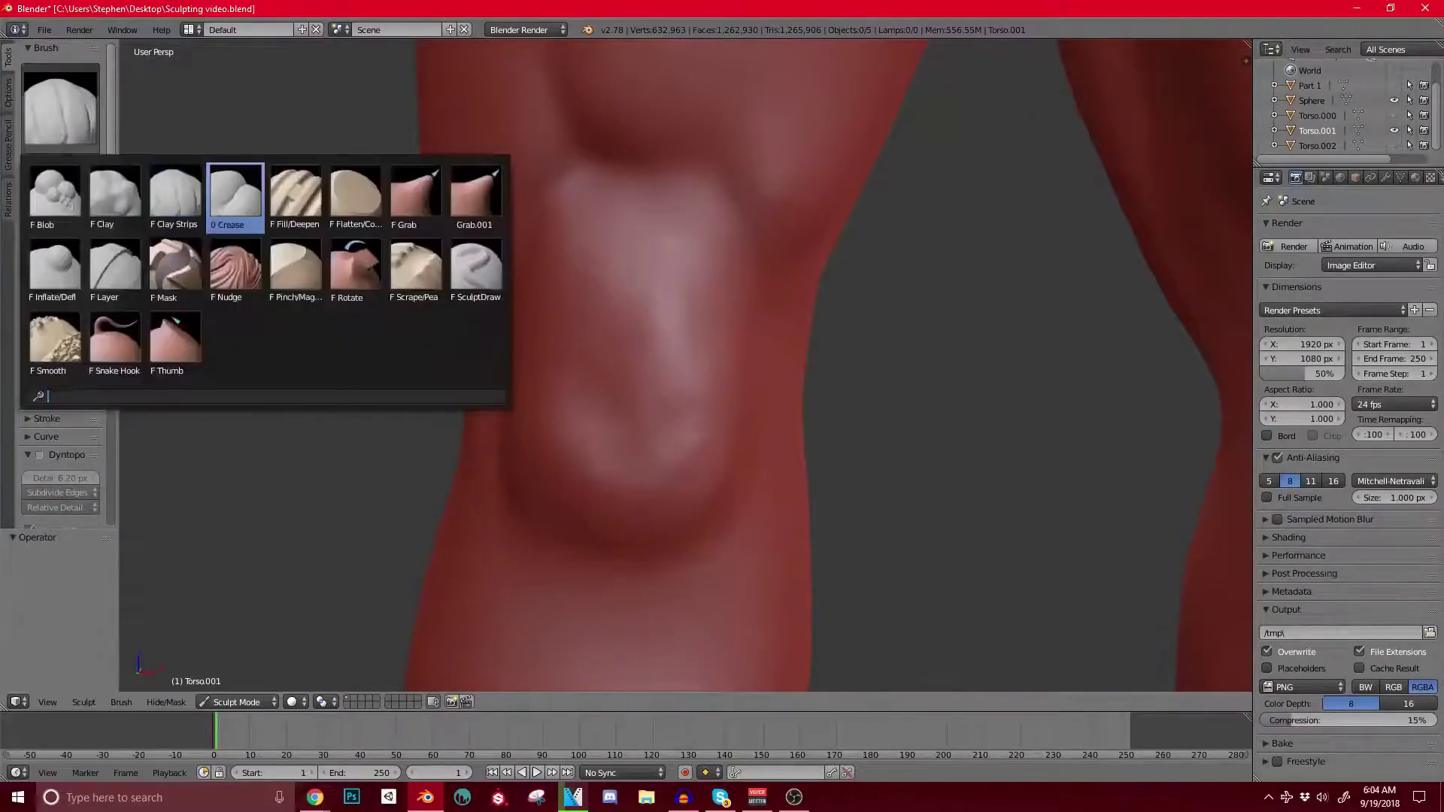
click(233, 192)
mouse_move(519, 281)
middle_down()
mouse_move(562, 283)
mouse_move(531, 281)
middle_up()
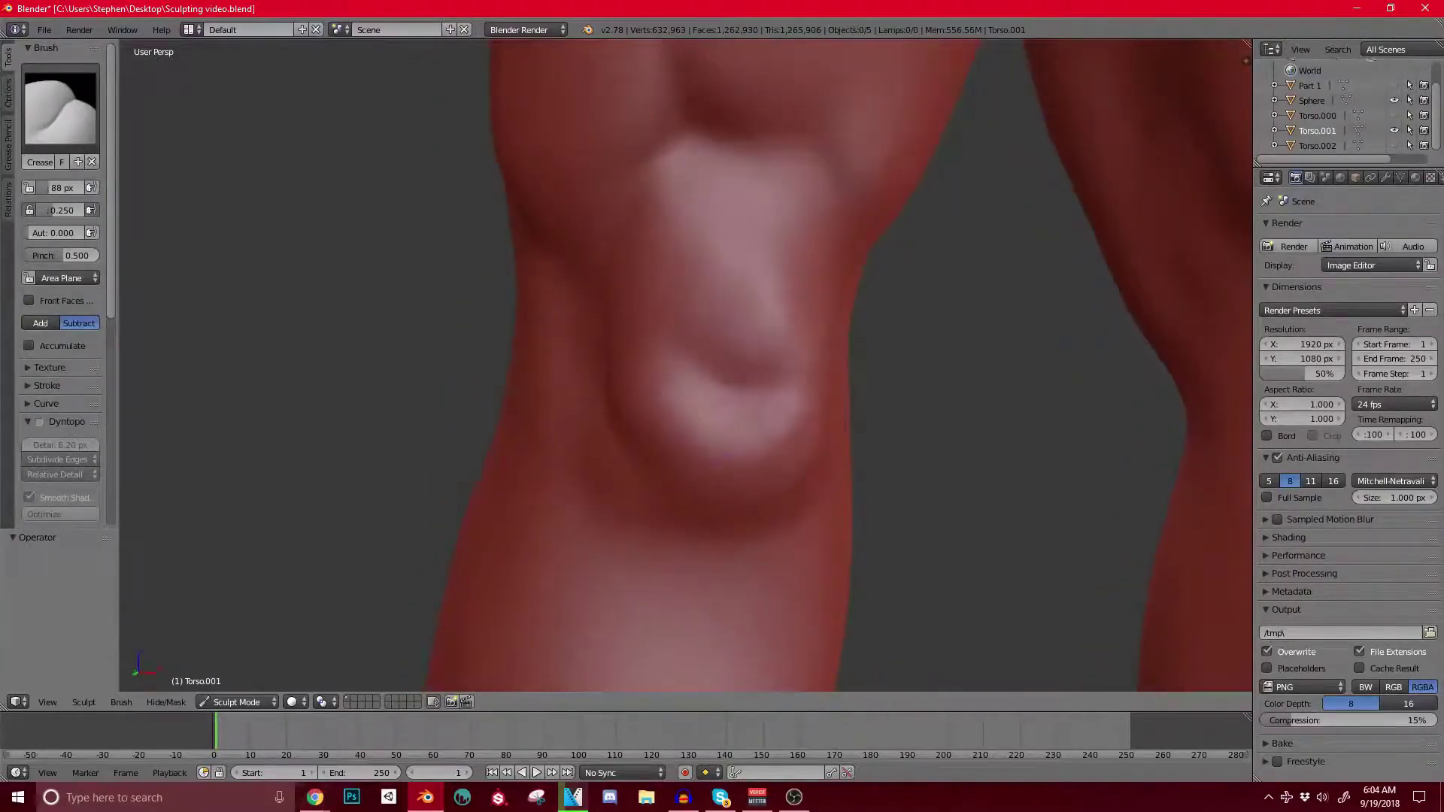
middle_drag(752, 384, 745, 387)
shift+drag(552, 382, 511, 384)
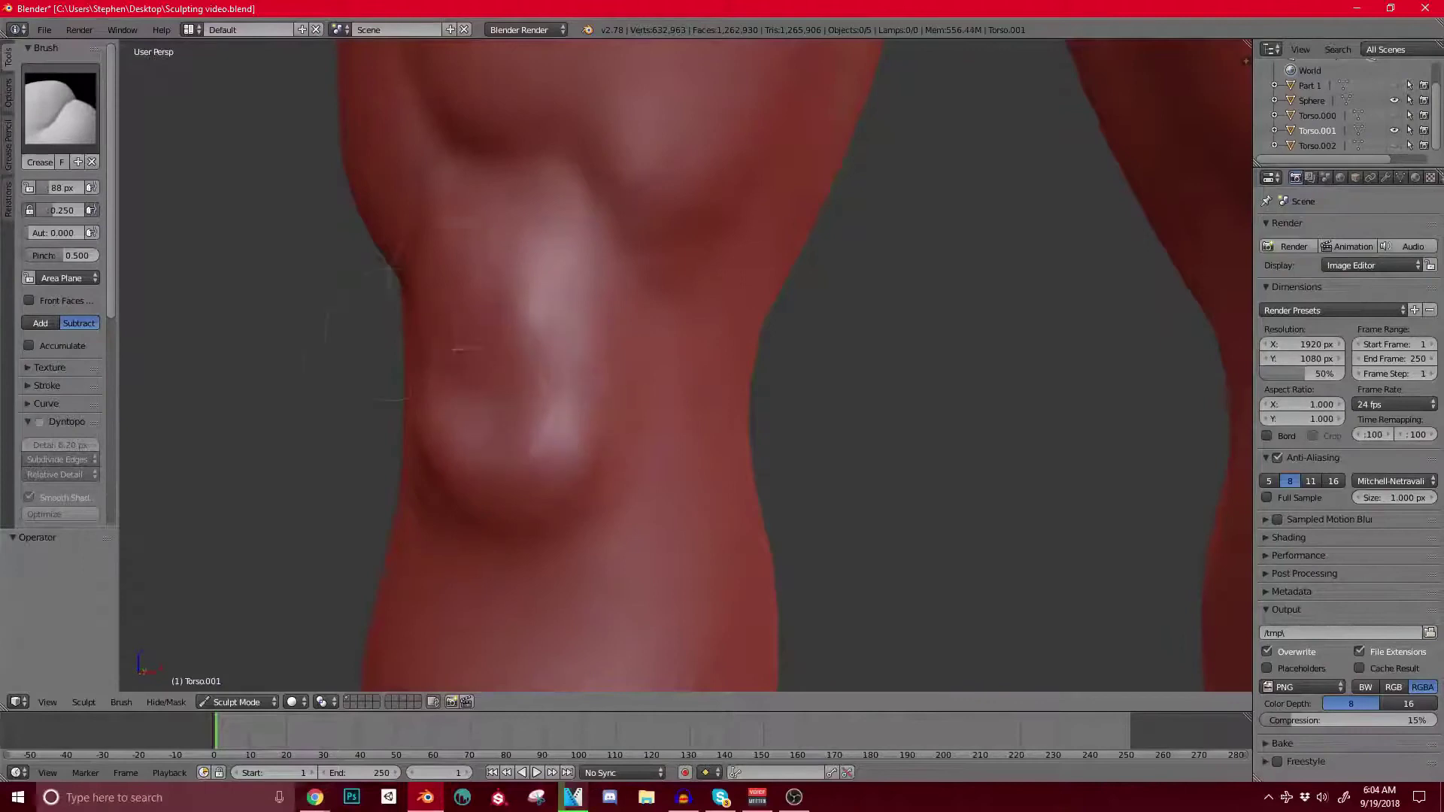
scroll(527, 376, down, 5)
scroll(527, 377, up, 2)
middle_drag(526, 376, 591, 376)
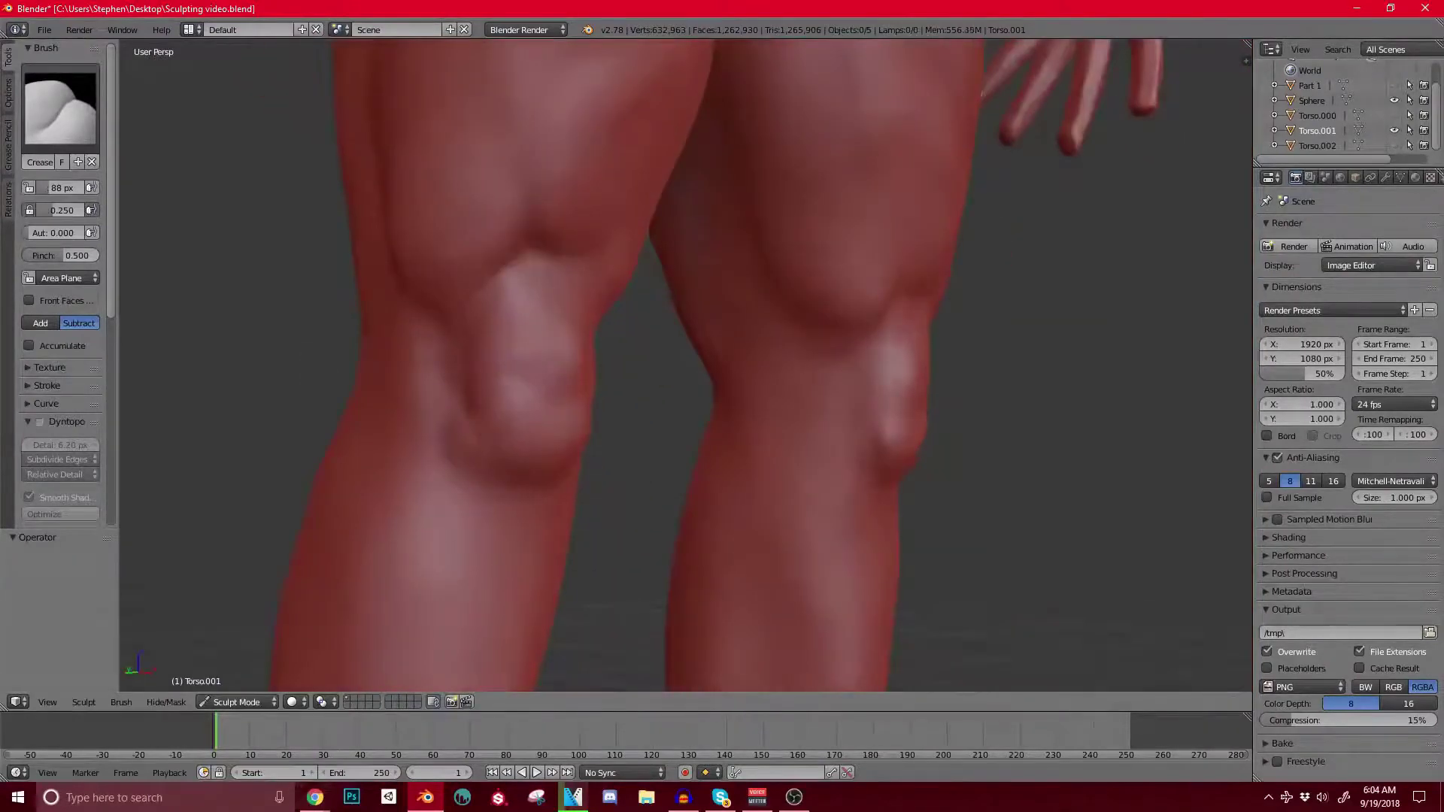
Step: Shape the side of the ribcage beneath the armpit using the Clay Strips brush at 74 px
click(60, 105)
click(174, 203)
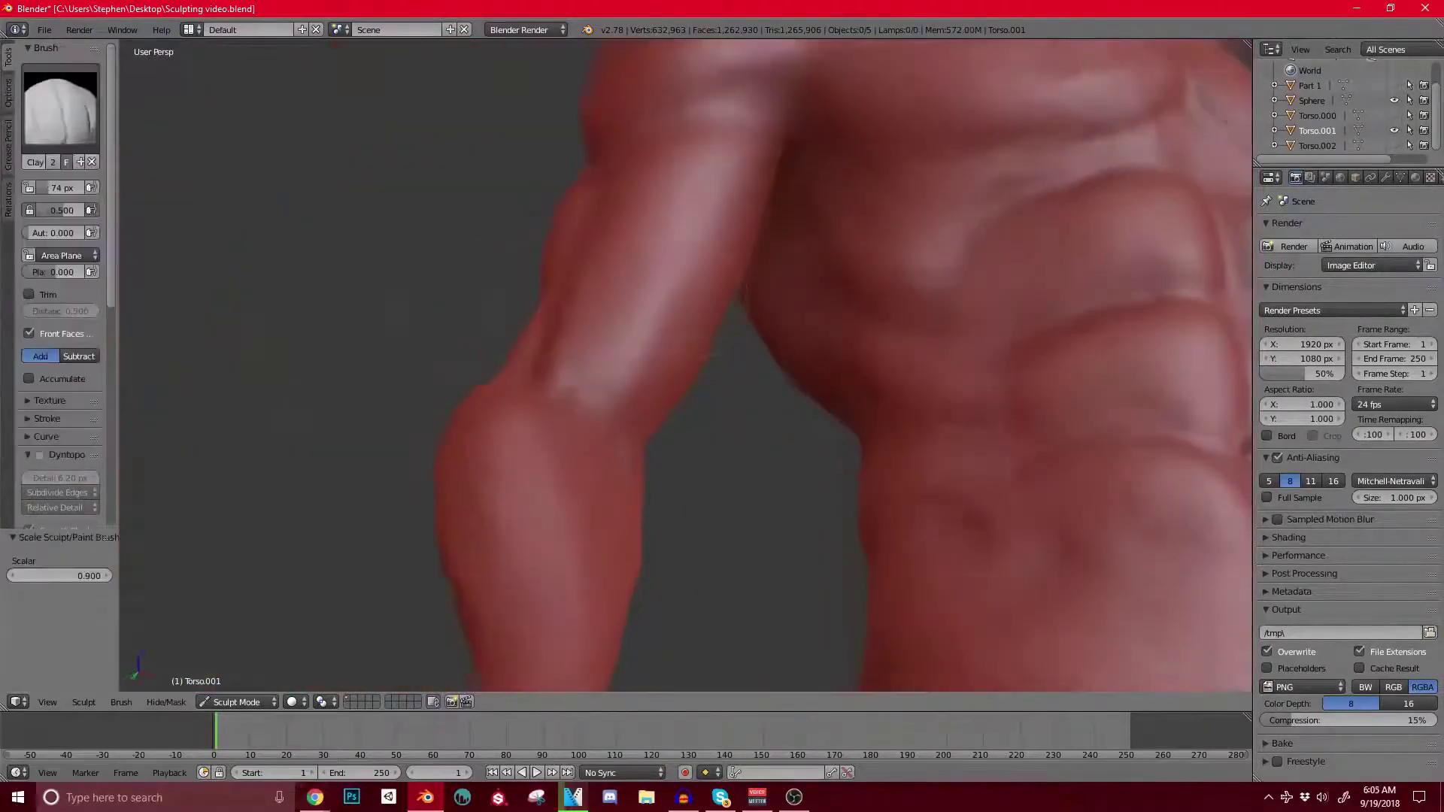
mouse_move(711, 353)
middle_down()
mouse_move(594, 432)
mouse_move(619, 286)
middle_up()
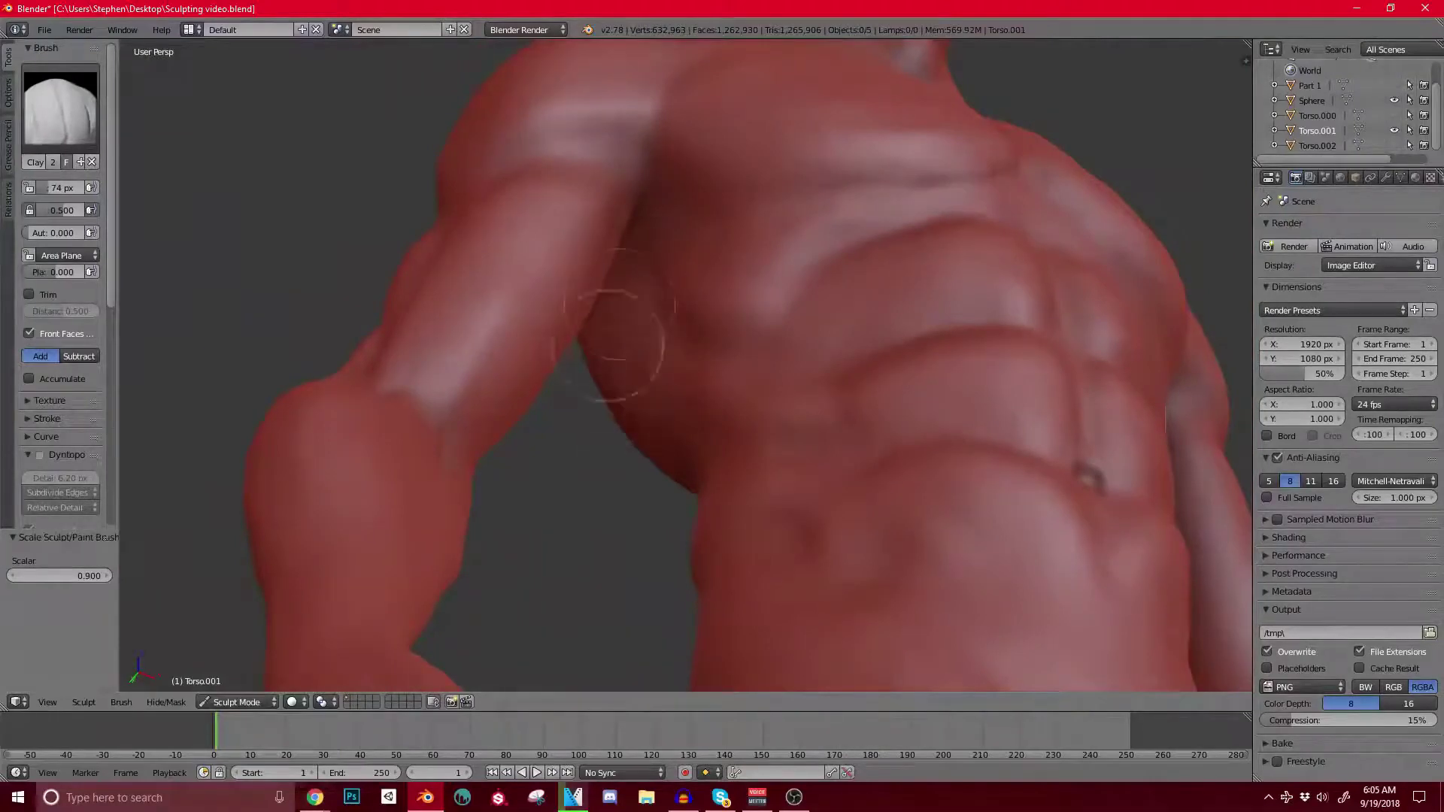
middle_drag(648, 308, 614, 361)
middle_drag(606, 305, 660, 229)
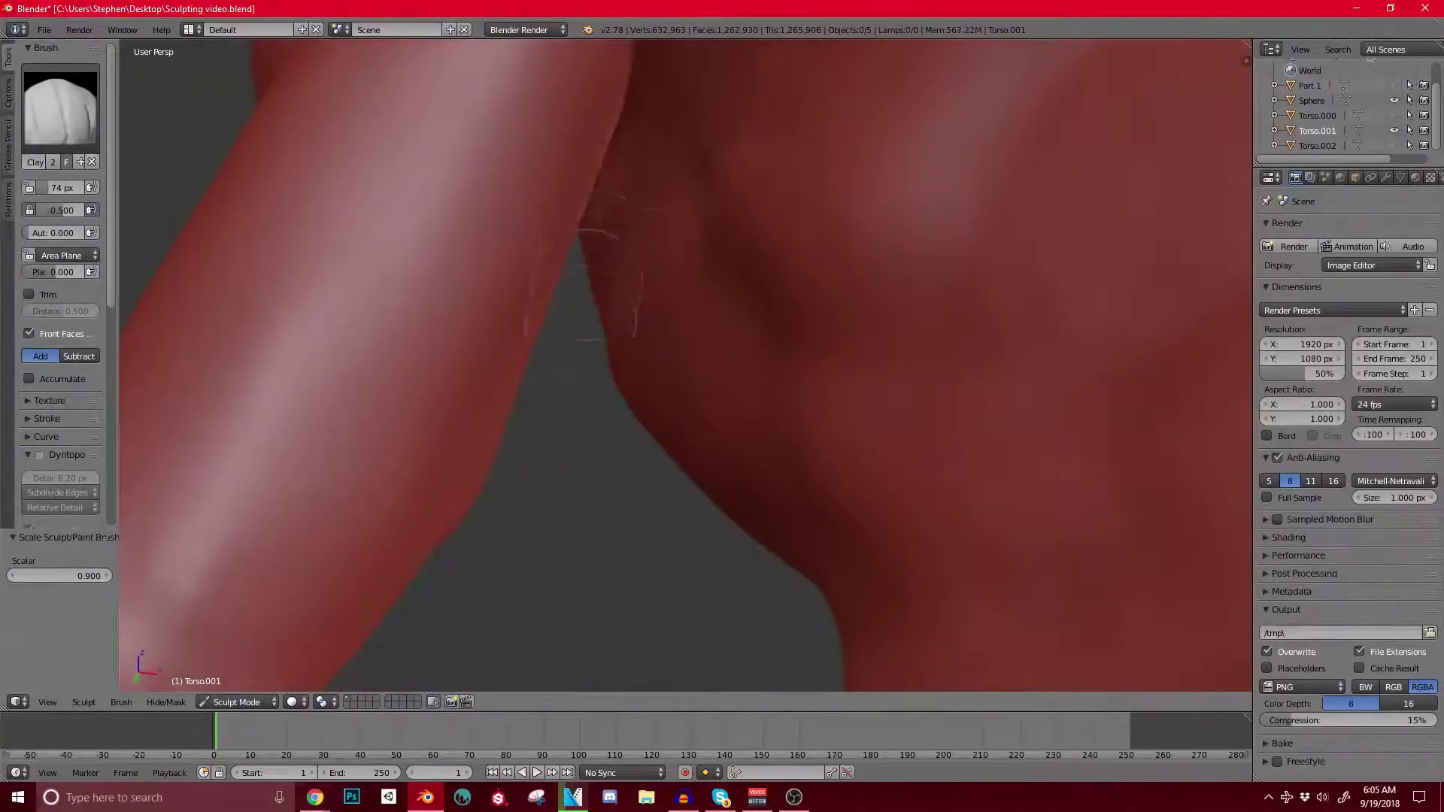
scroll(645, 271, down, 3)
middle_drag(647, 289, 932, 274)
shift+middle_drag(683, 76, 735, 315)
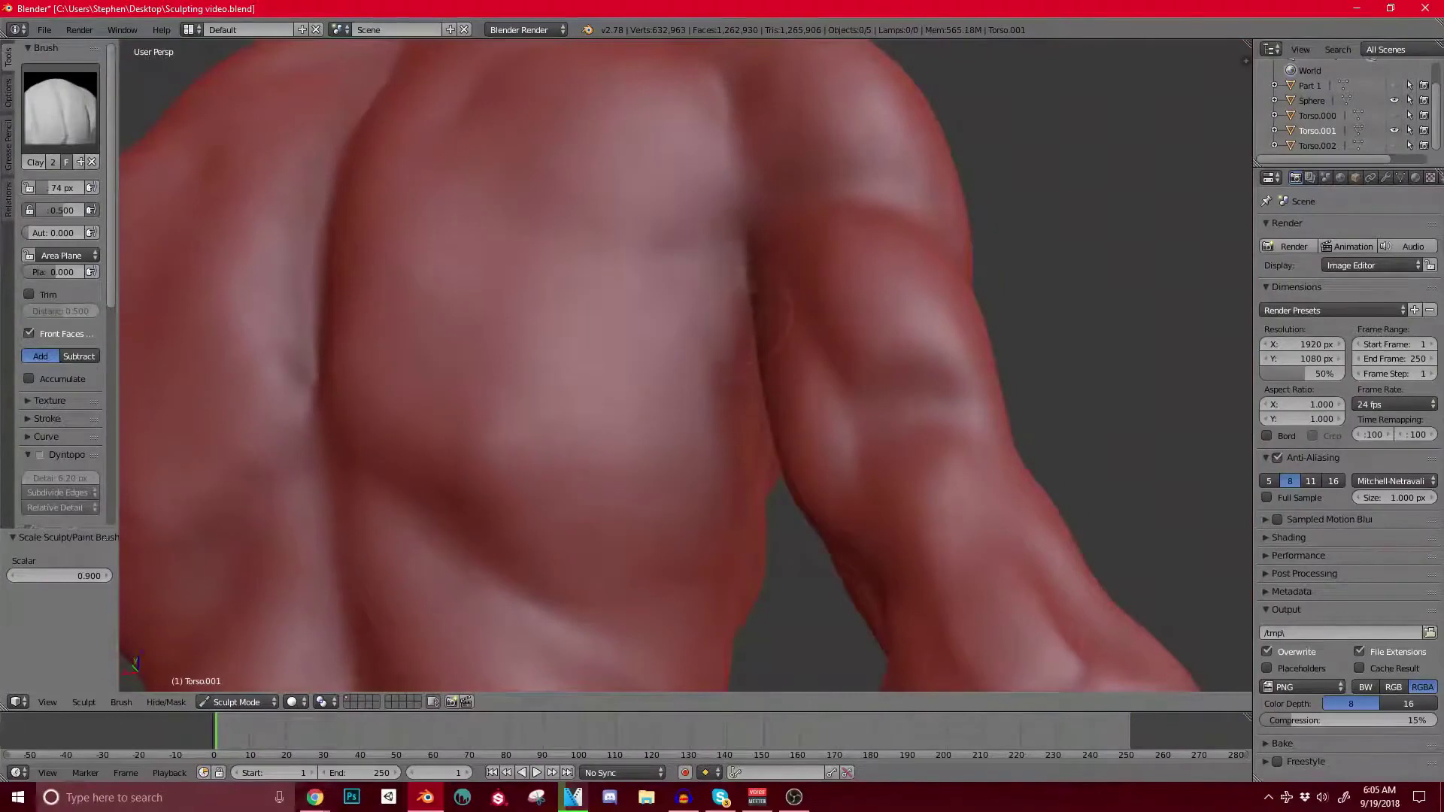
Step: Refine the lower back muscles on both sides of the spine with the Clay Strips brush
scroll(763, 354, down, 6)
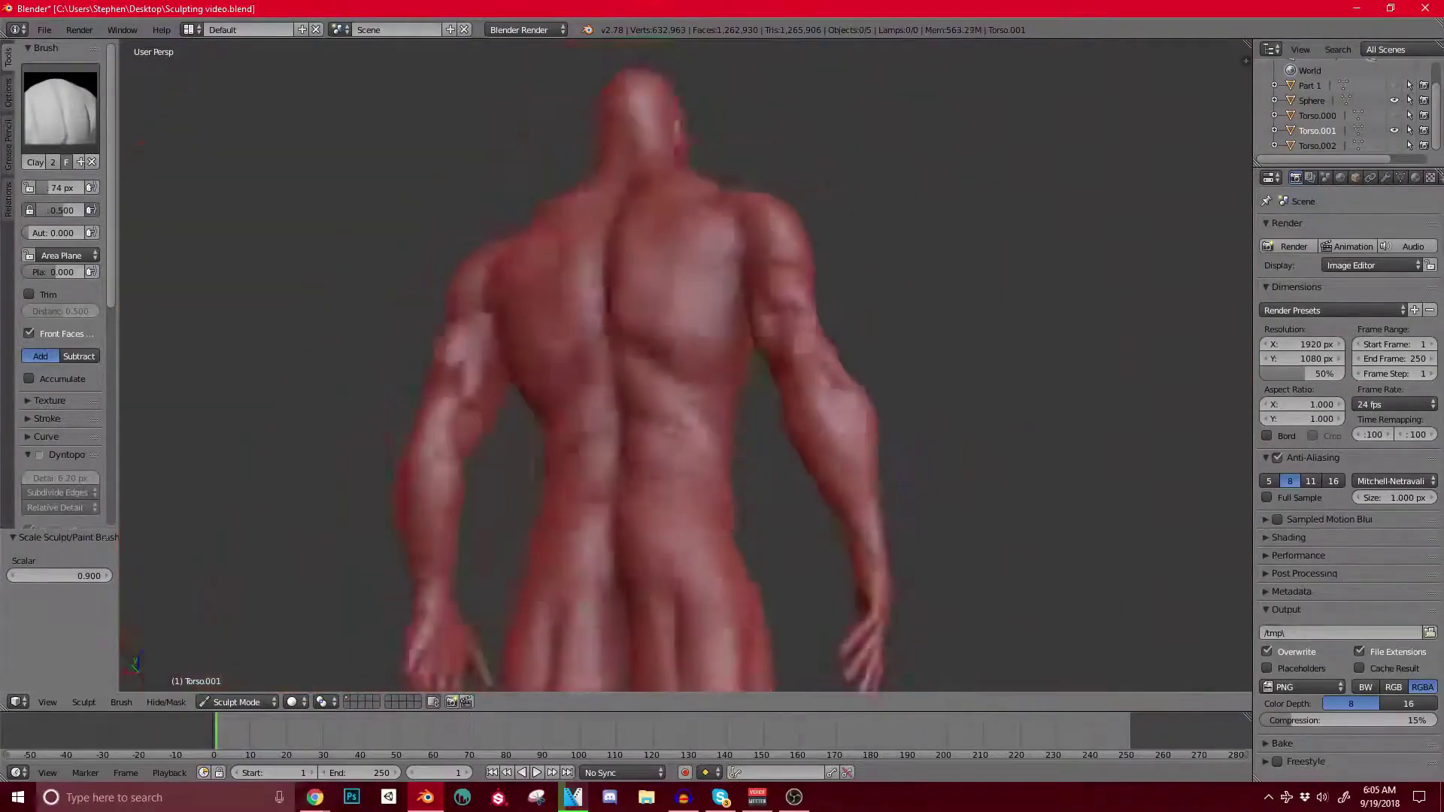
scroll(763, 353, up, 2)
middle_drag(763, 354, 686, 328)
scroll(686, 327, up, 1)
scroll(638, 385, down, 6)
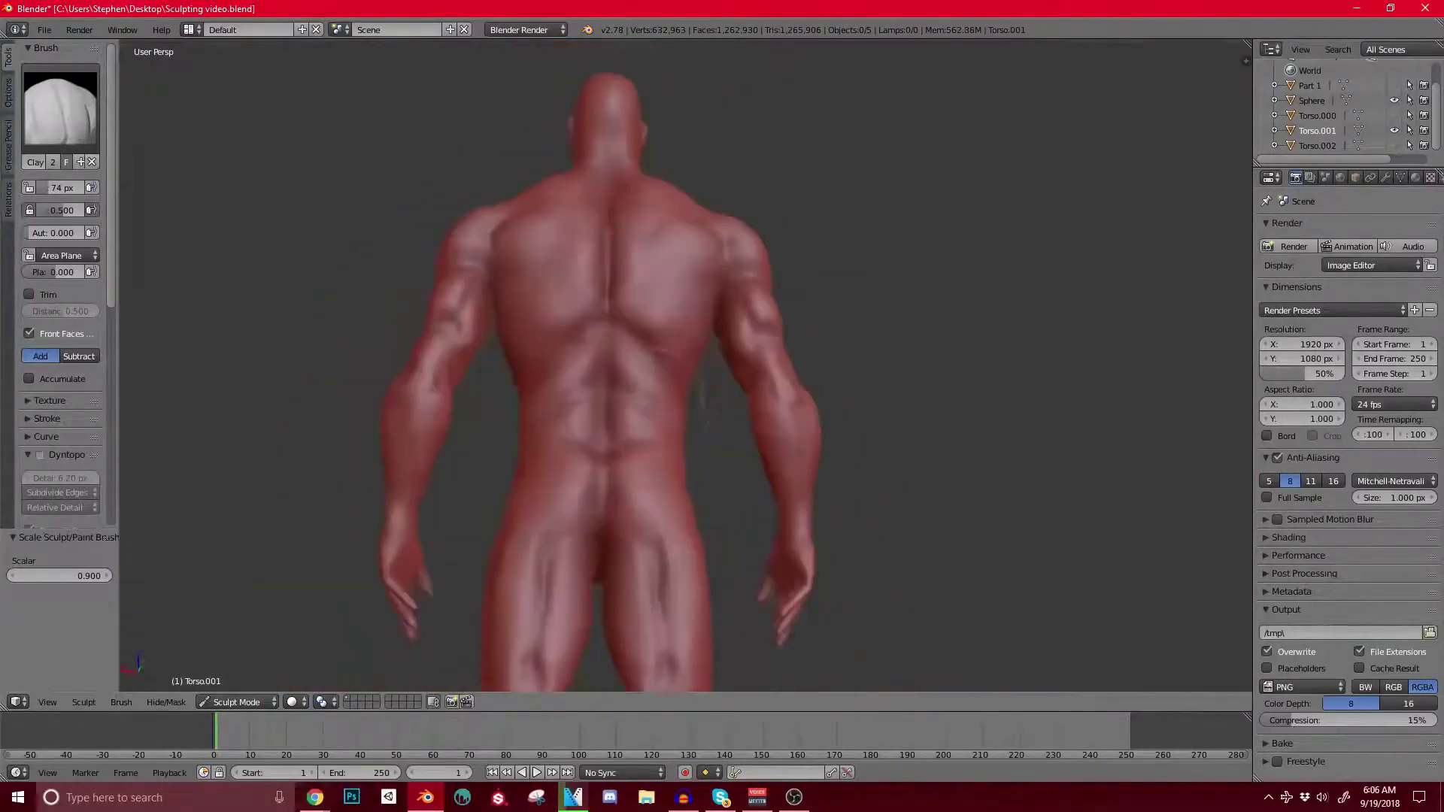
scroll(631, 376, up, 6)
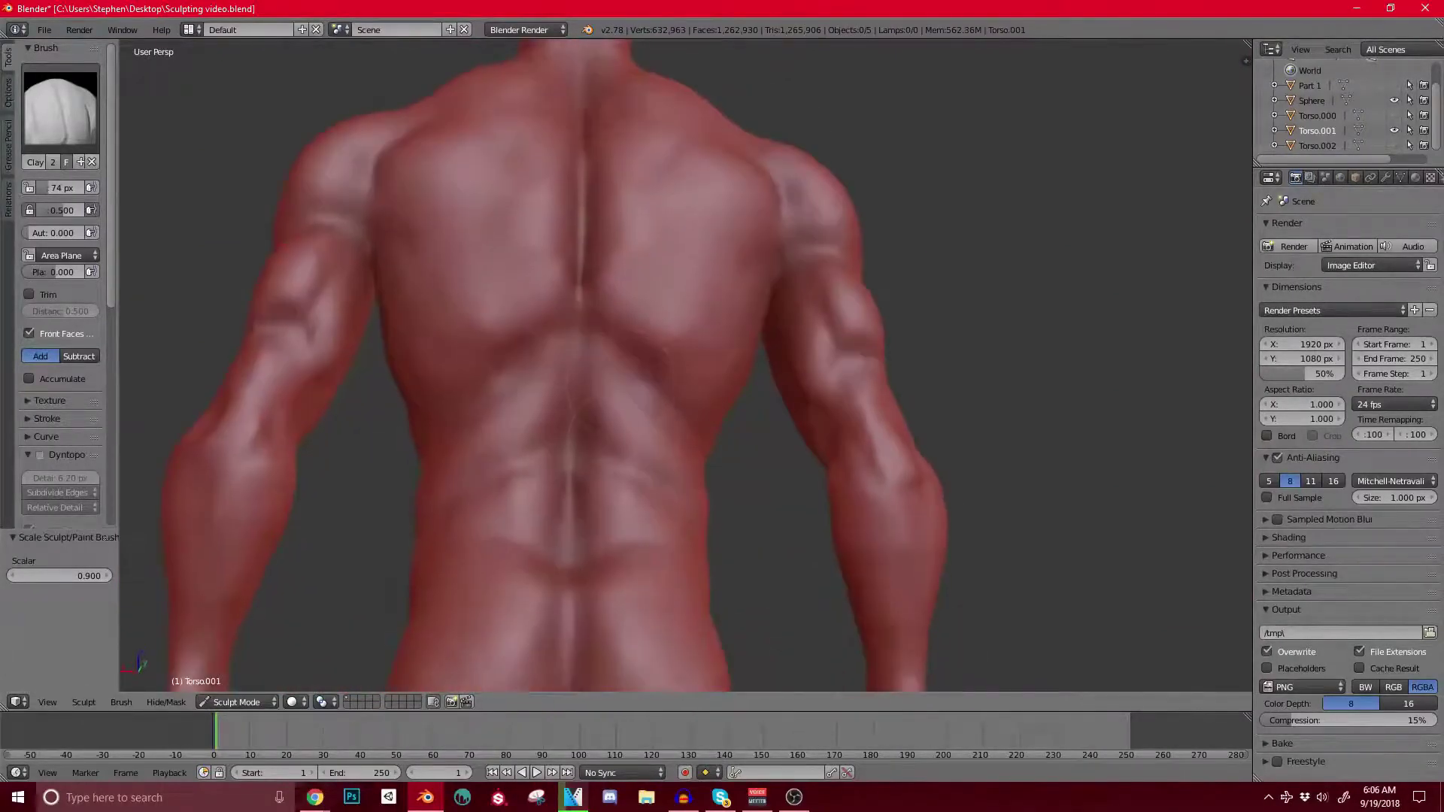
middle_drag(647, 339, 654, 324)
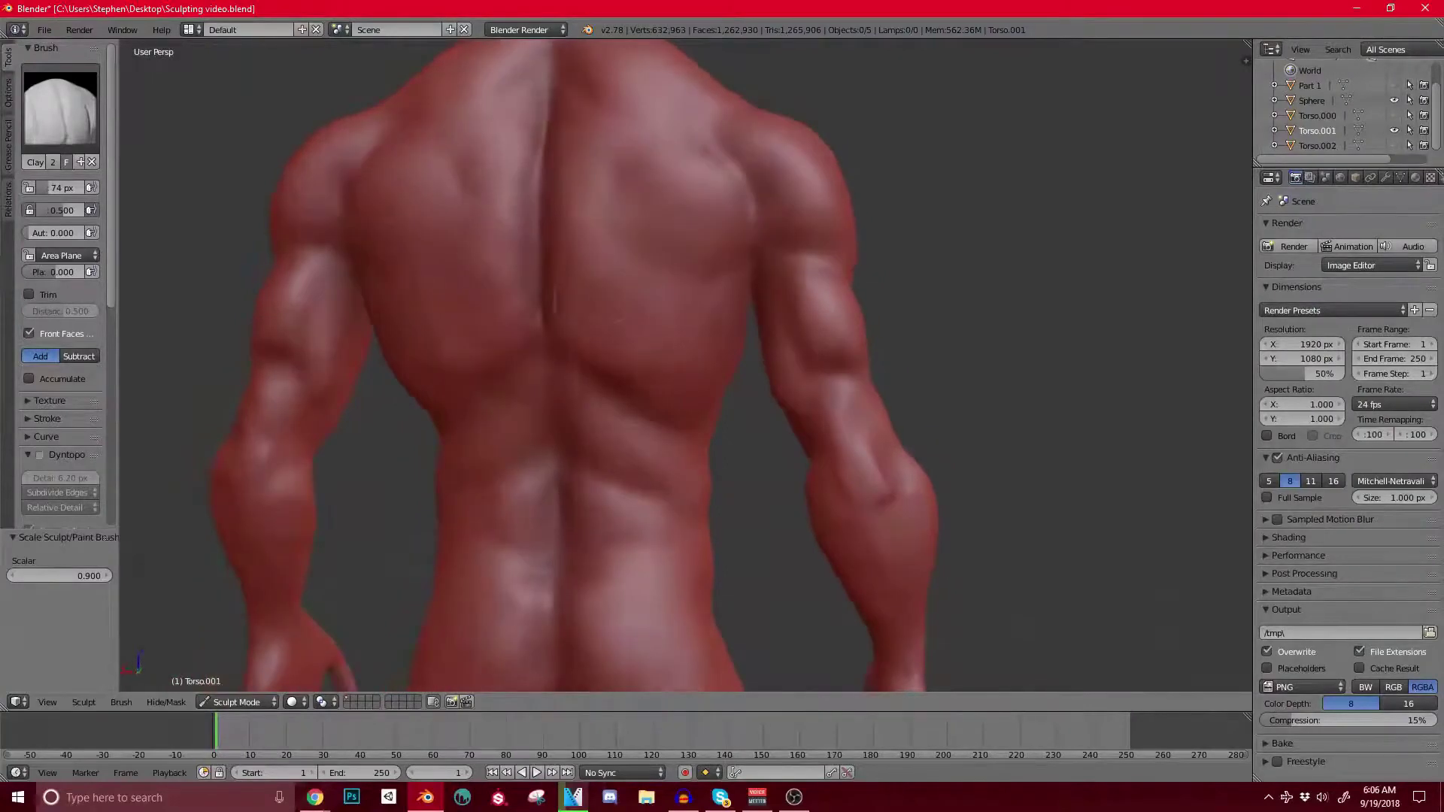
Step: Pull the lower edge of the back's lat muscle into shape with the Grab brush at 124 px
key(g)
key(bracketright)
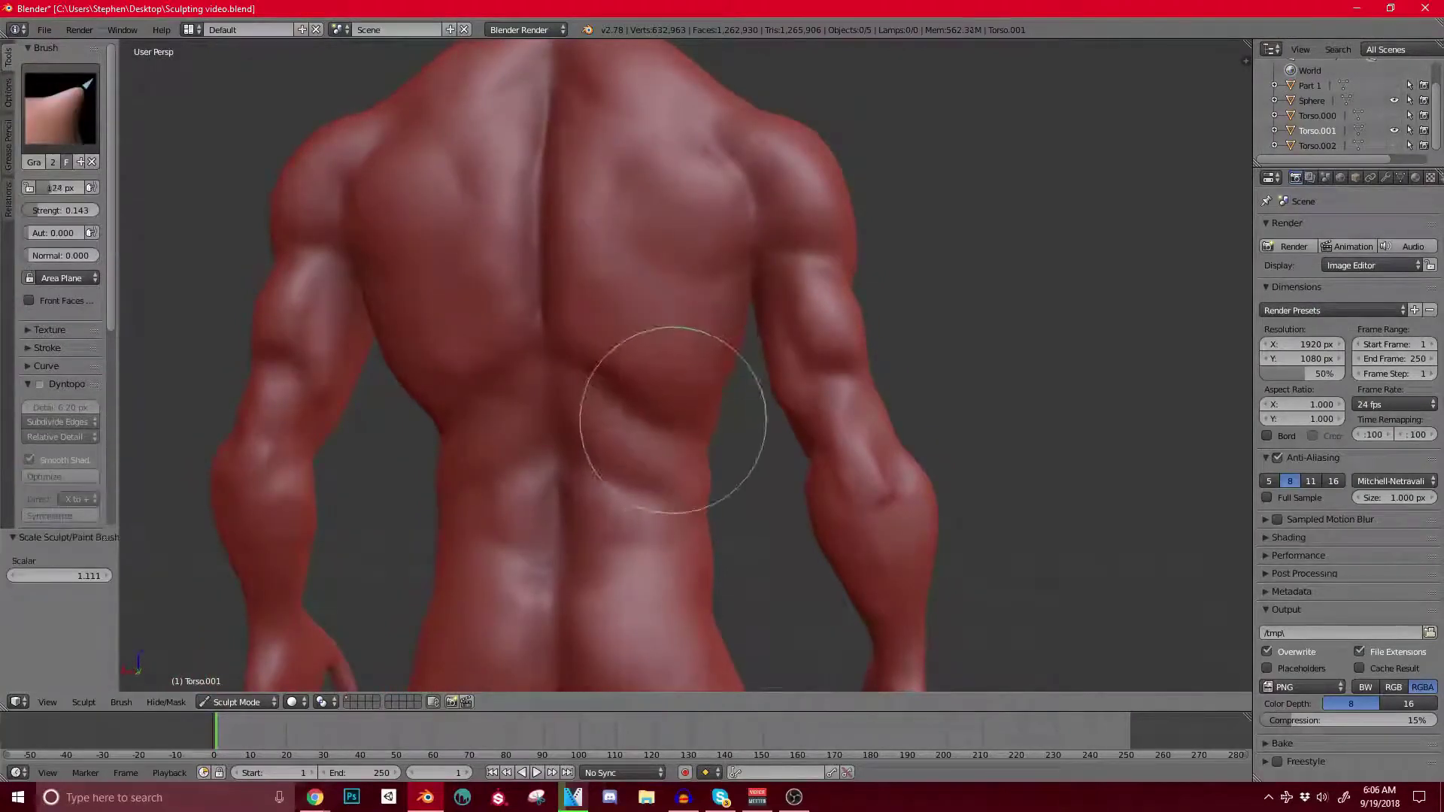
mouse_move(684, 426)
mouse_down()
mouse_move(612, 371)
mouse_move(611, 389)
mouse_up()
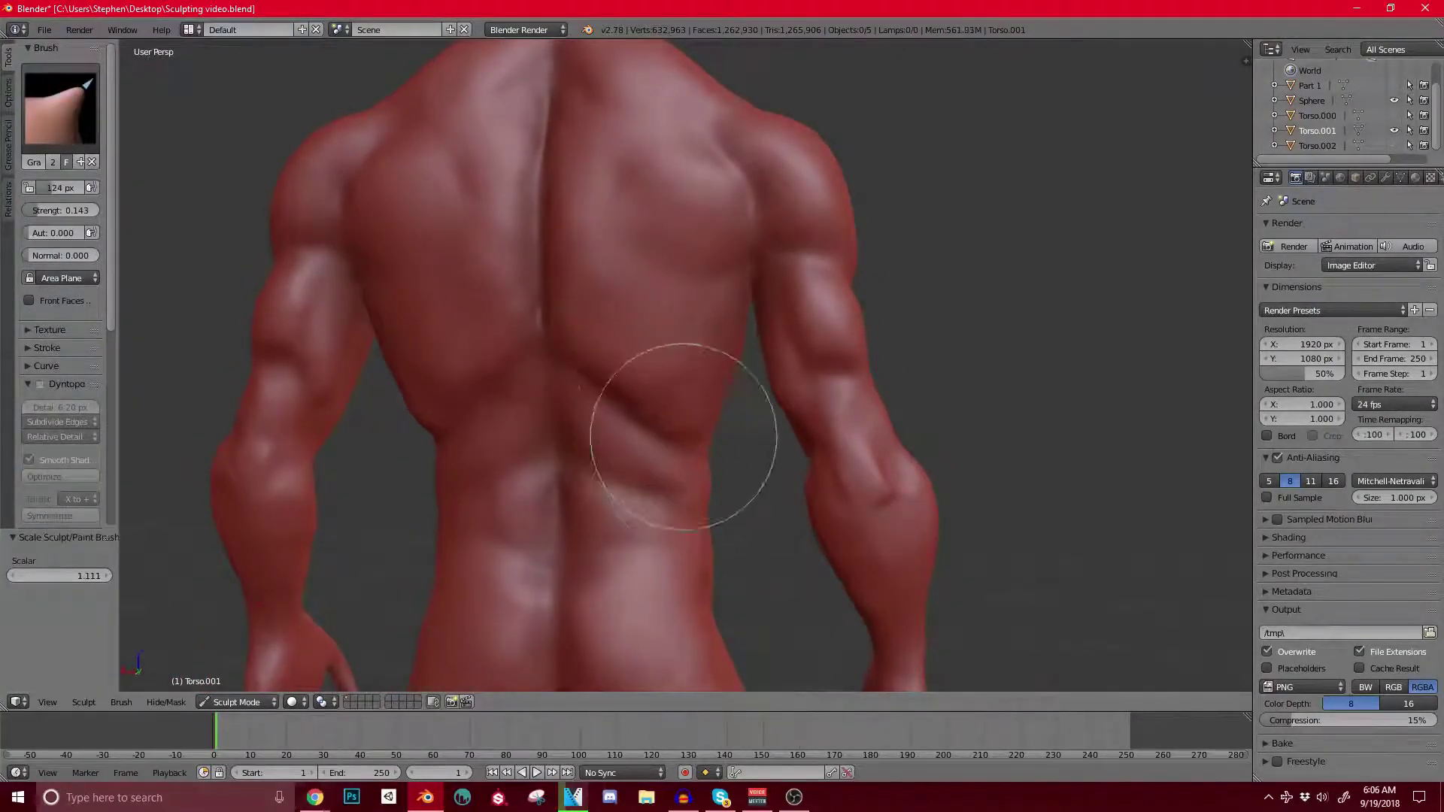
mouse_move(684, 410)
middle_down()
mouse_move(548, 370)
mouse_move(436, 370)
mouse_move(629, 403)
mouse_move(760, 383)
mouse_move(714, 348)
middle_up()
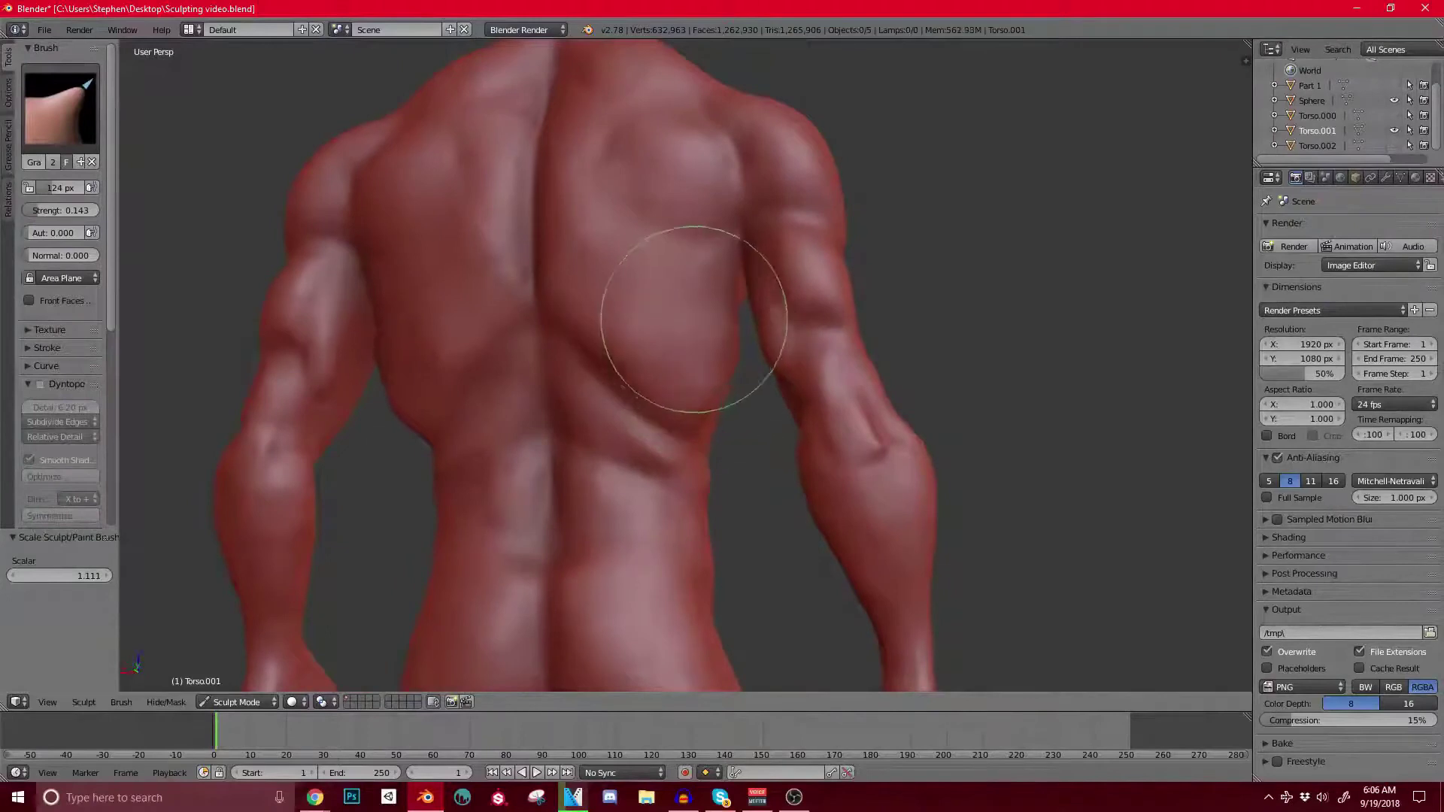
drag(690, 292, 707, 280)
mouse_move(692, 357)
mouse_down()
mouse_move(718, 367)
mouse_move(693, 361)
mouse_move(764, 333)
mouse_move(683, 313)
mouse_up()
mouse_move(682, 312)
middle_down()
mouse_move(741, 382)
mouse_move(592, 351)
middle_up()
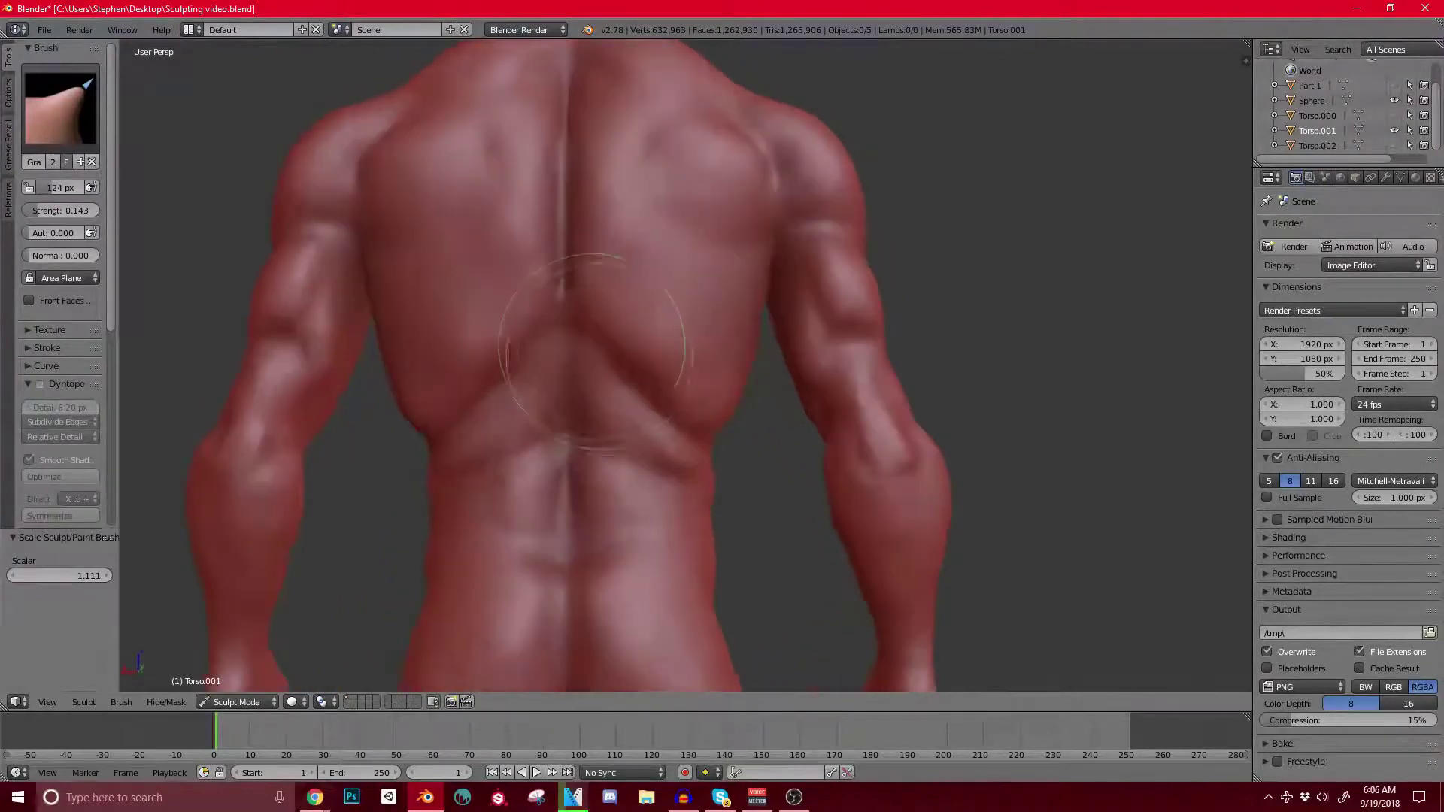
Step: Deepen the spine groove and the lower back creases with the Crease brush at 64 px
click(61, 105)
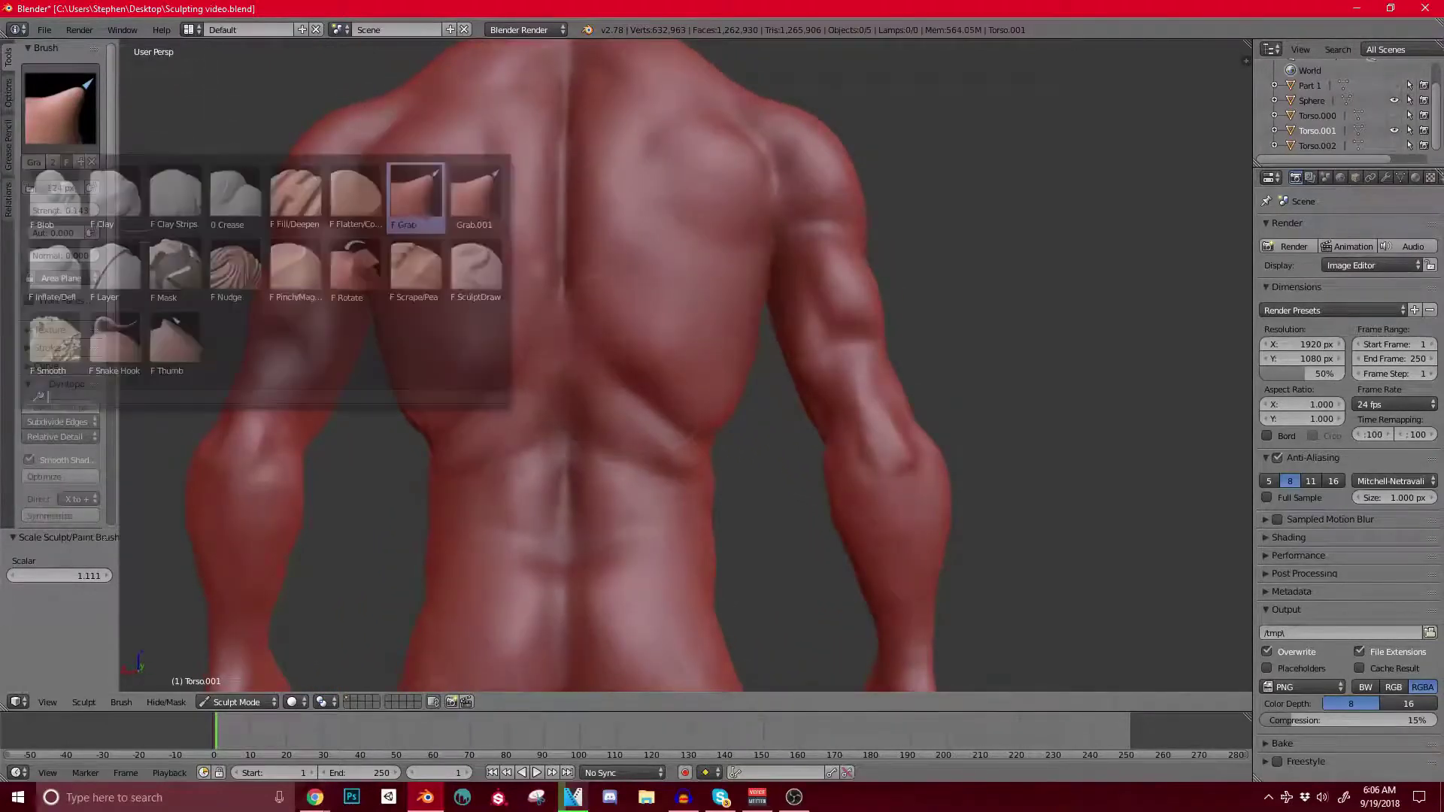
click(235, 194)
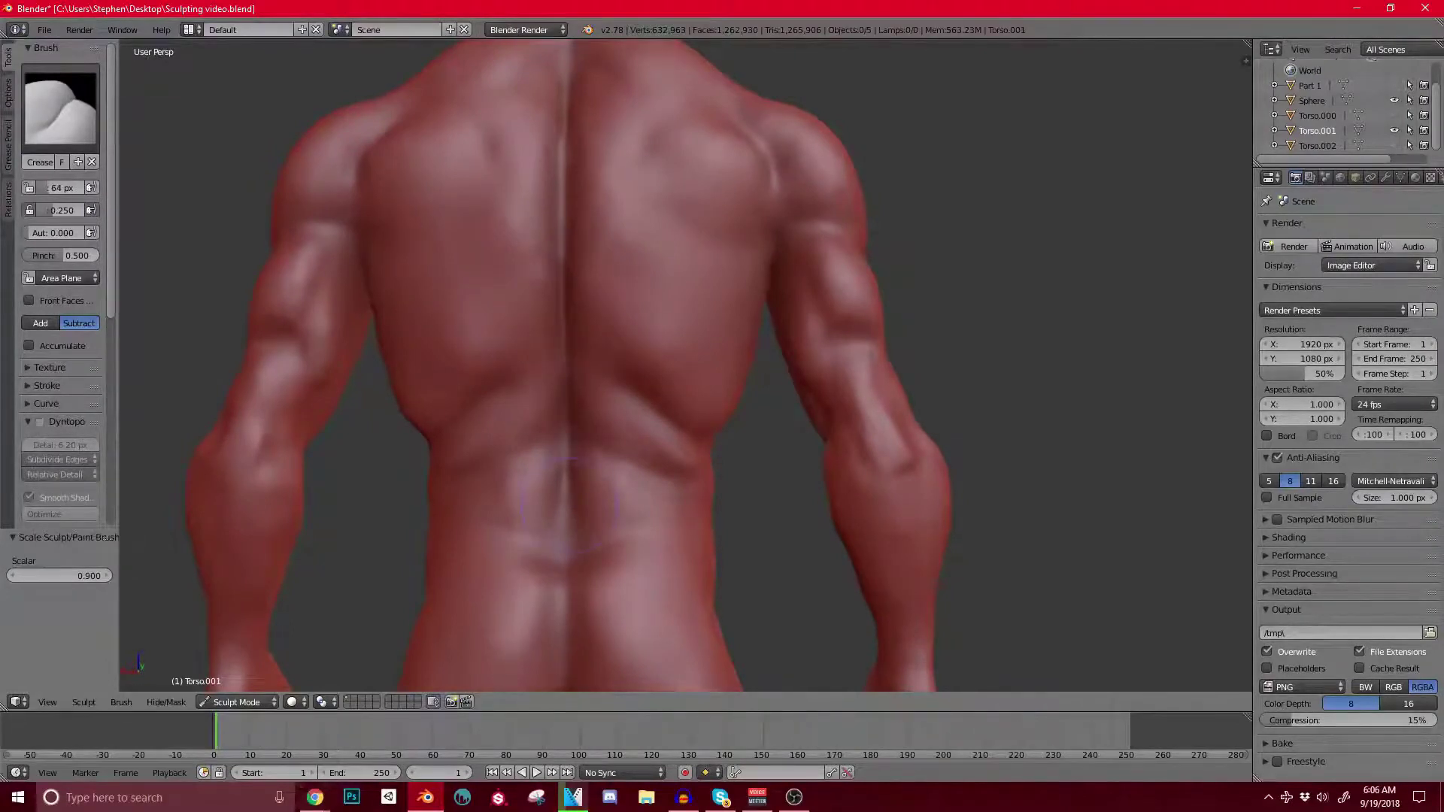
scroll(568, 504, up, 2)
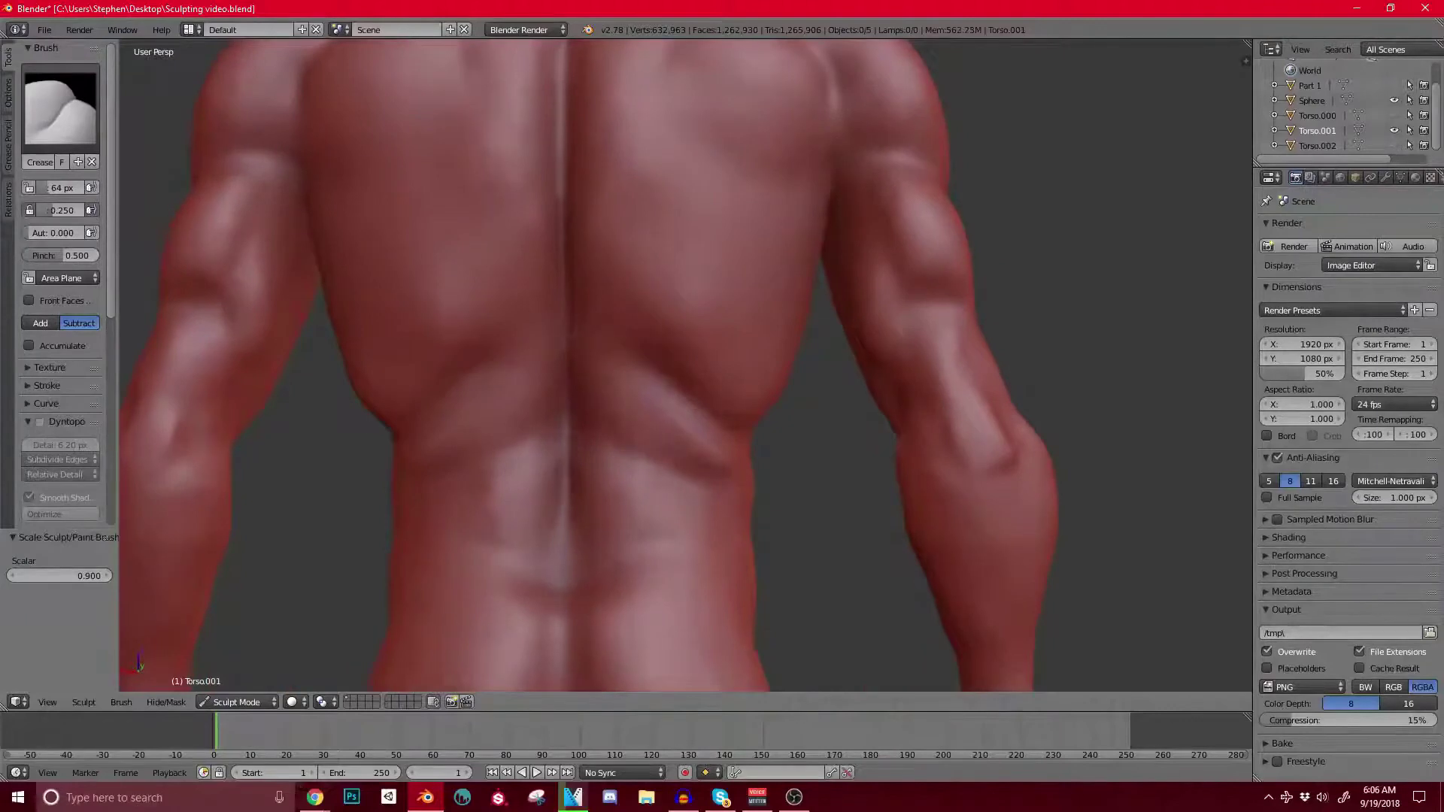
drag(560, 481, 512, 567)
mouse_move(560, 557)
shift+middle_down()
mouse_move(540, 455)
mouse_move(568, 519)
mouse_move(609, 489)
shift+middle_up()
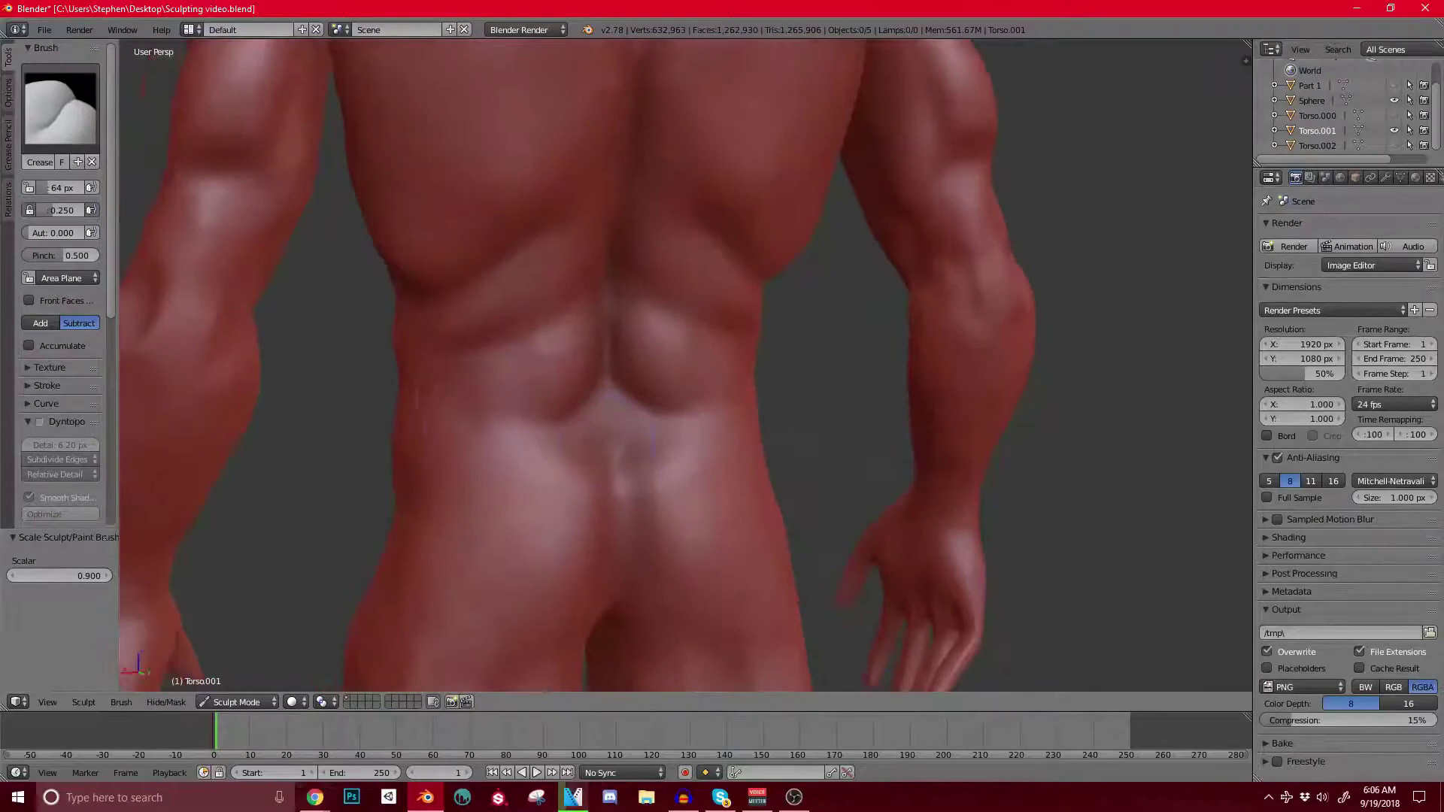
Step: Carve creases along the upper edges of the shoulder blades with the Crease brush and soften them
middle_drag(632, 377, 602, 496)
shift+middle_drag(756, 358, 850, 188)
shift+middle_drag(361, 60, 573, 221)
middle_drag(715, 497, 714, 557)
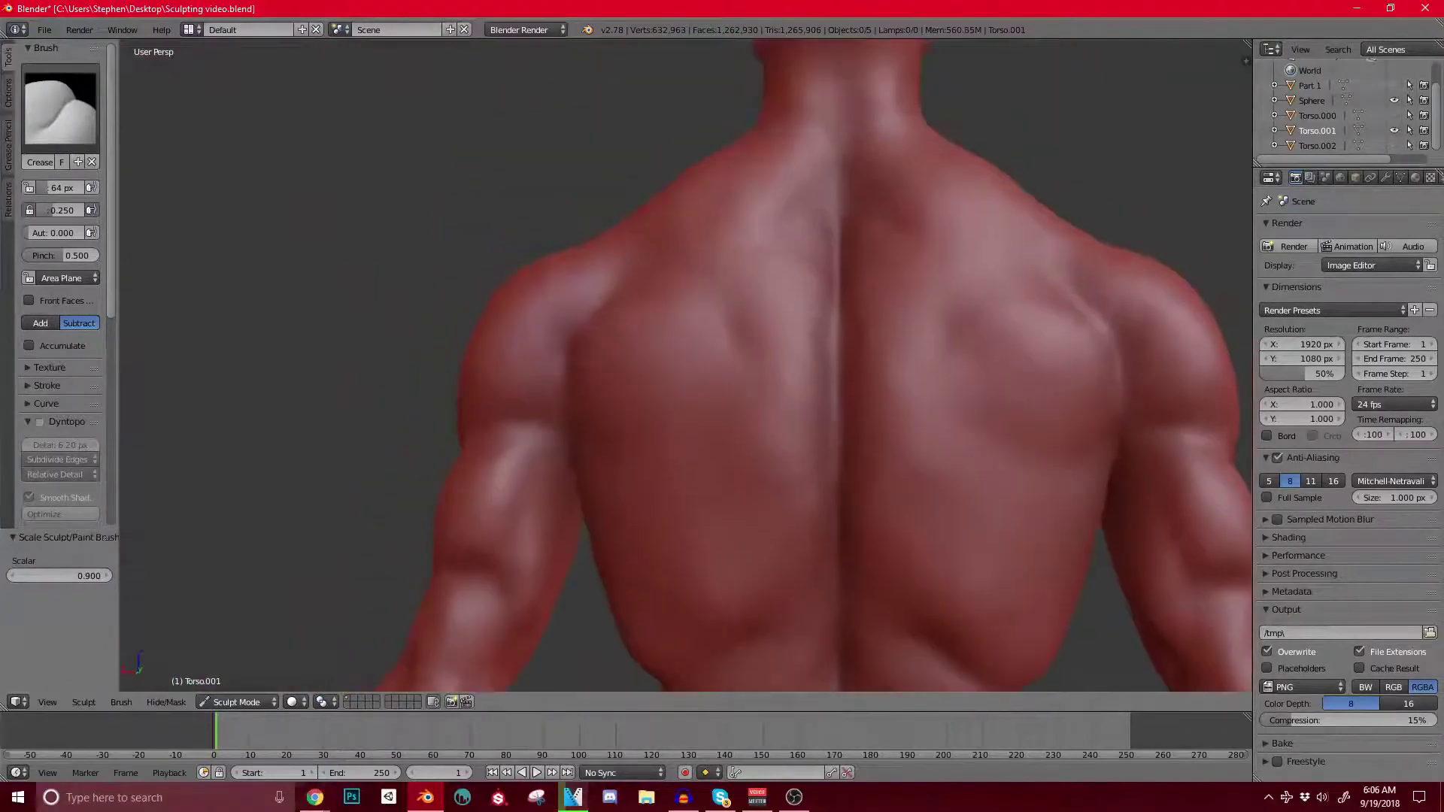
mouse_move(563, 345)
middle_down()
mouse_move(575, 357)
mouse_move(688, 339)
mouse_move(575, 357)
middle_up()
drag(716, 300, 634, 279)
mouse_move(659, 286)
mouse_down()
mouse_move(702, 293)
mouse_move(740, 327)
mouse_up()
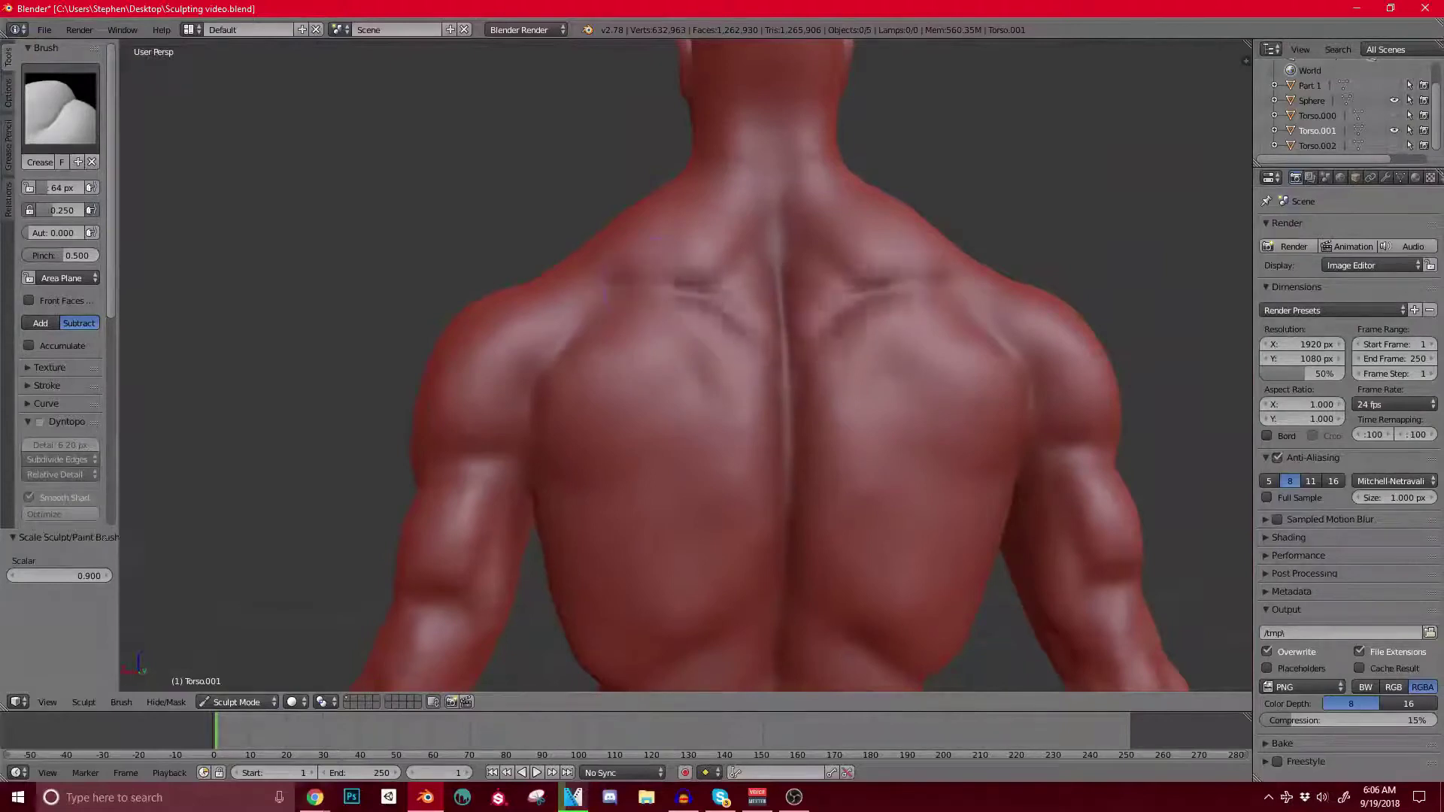
shift+middle_drag(741, 273, 702, 331)
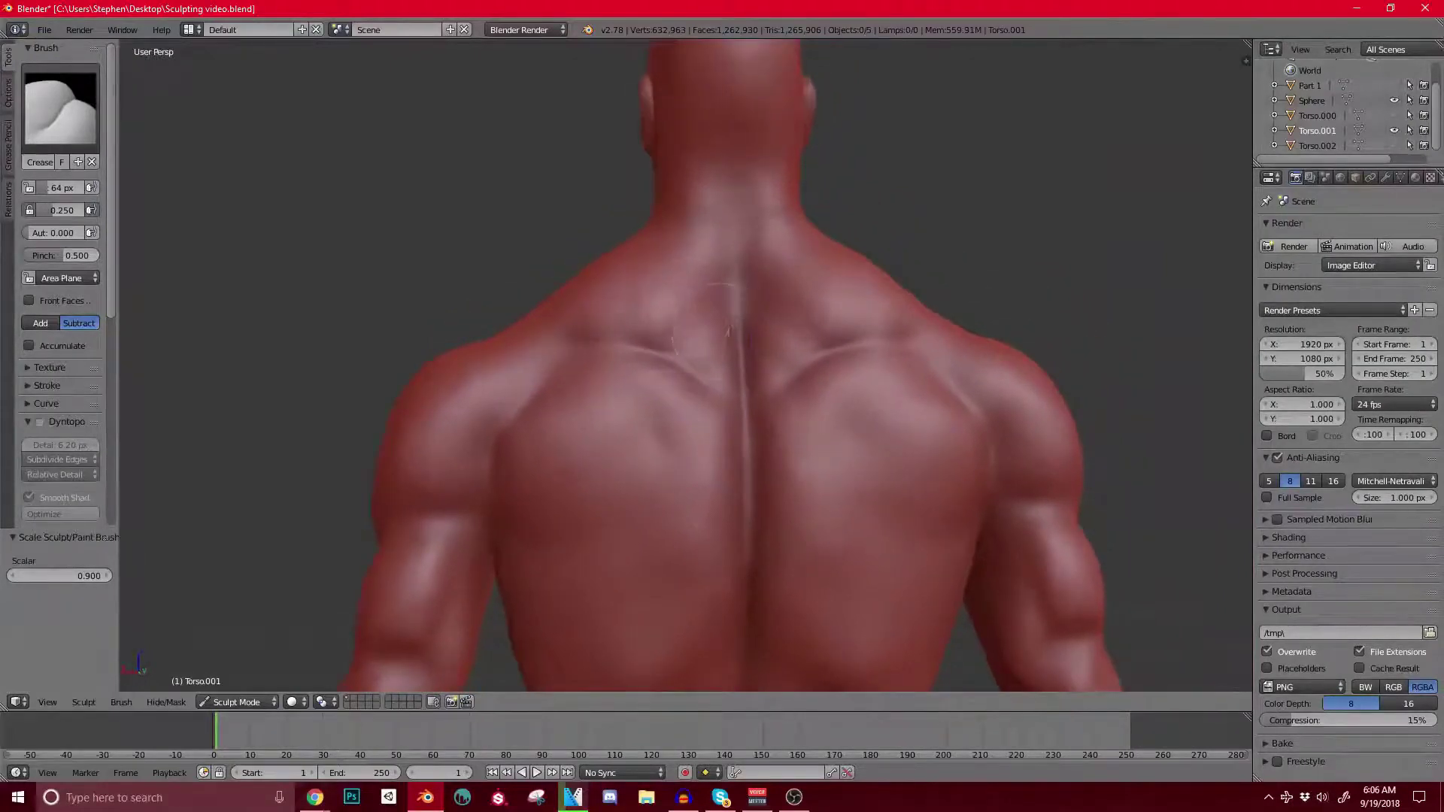
middle_drag(865, 274, 833, 277)
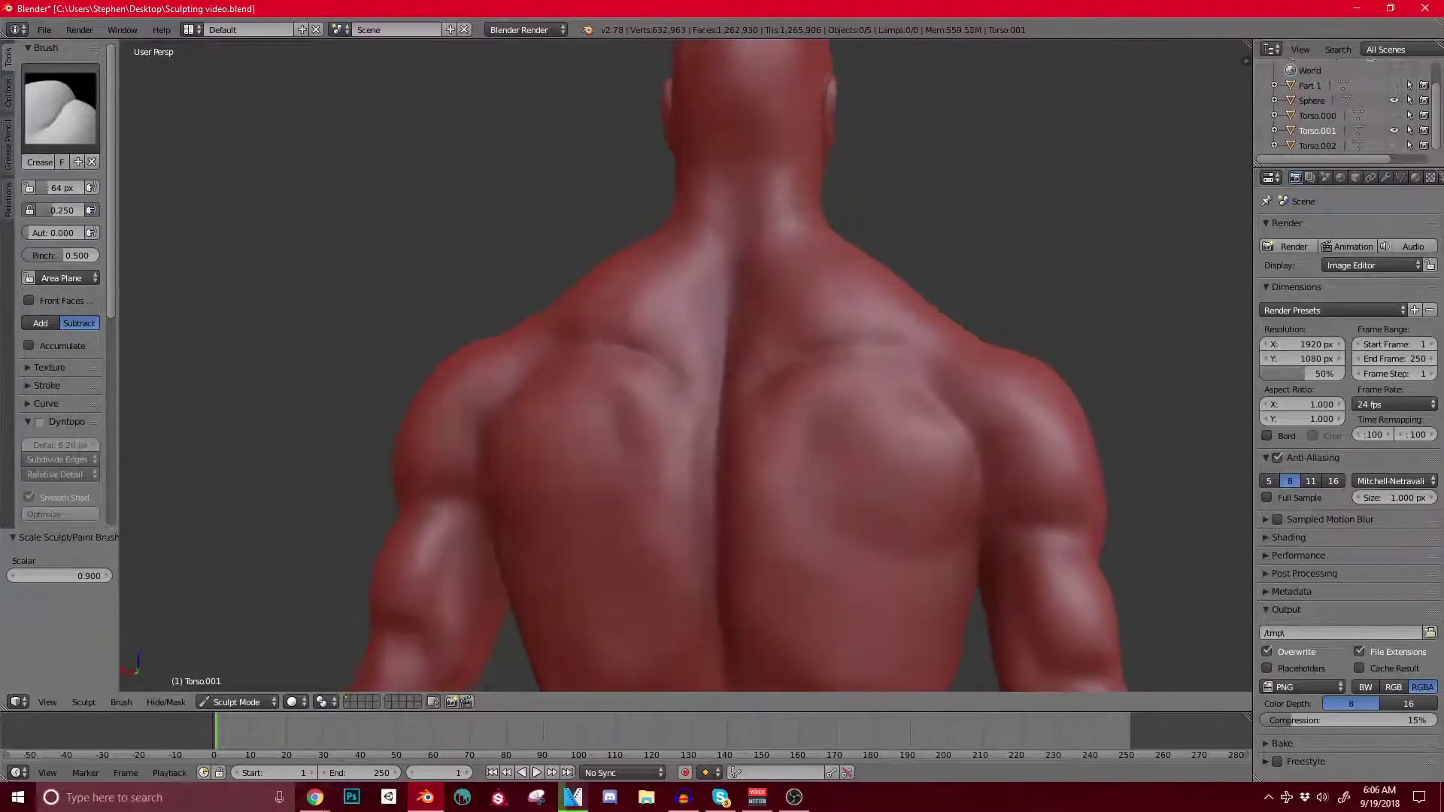
Step: Examine the back, neck, shoulders and torso of the figure from several angles
scroll(753, 338, down, 4)
middle_drag(752, 339, 835, 345)
scroll(835, 344, up, 3)
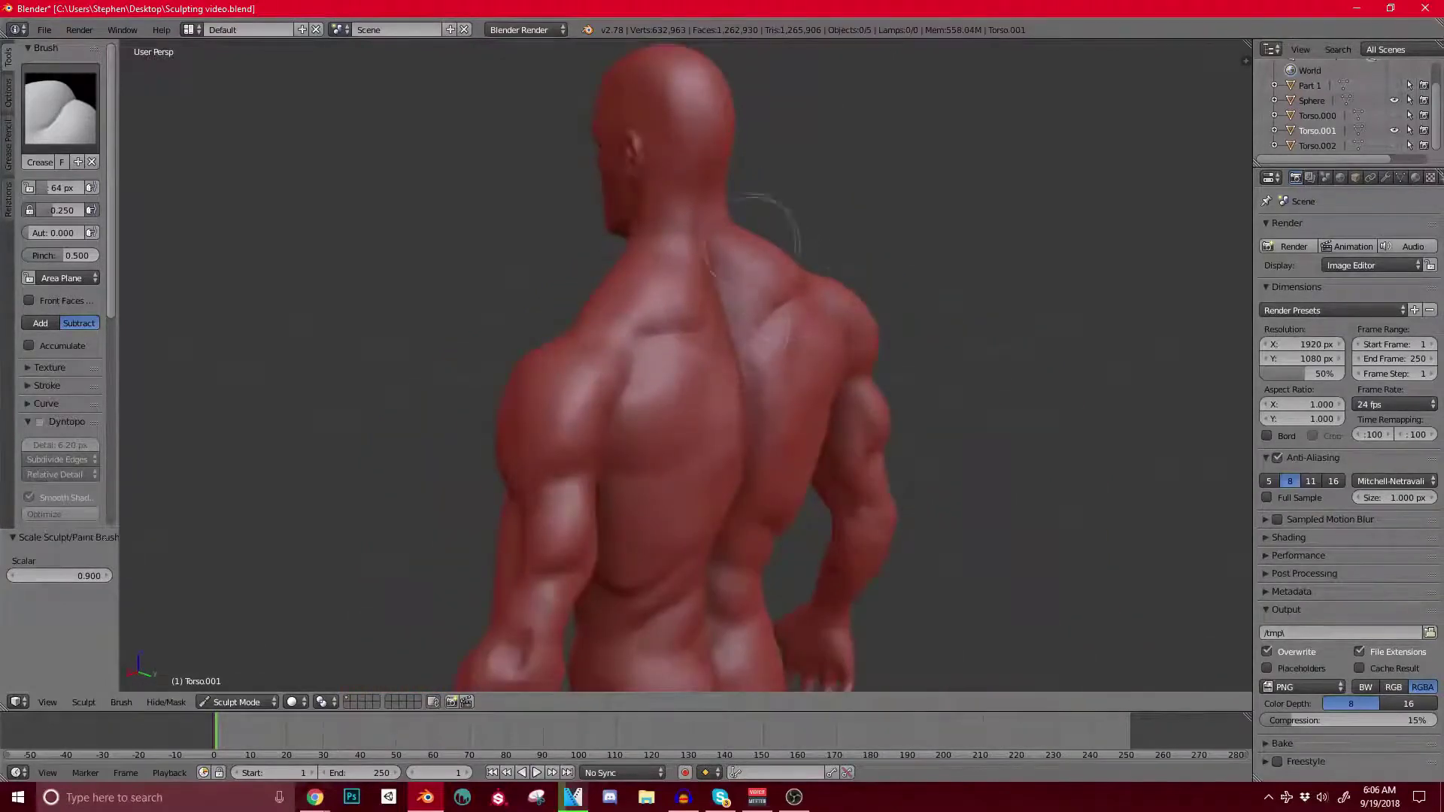
middle_drag(767, 225, 804, 229)
middle_drag(834, 305, 662, 315)
scroll(662, 316, up, 4)
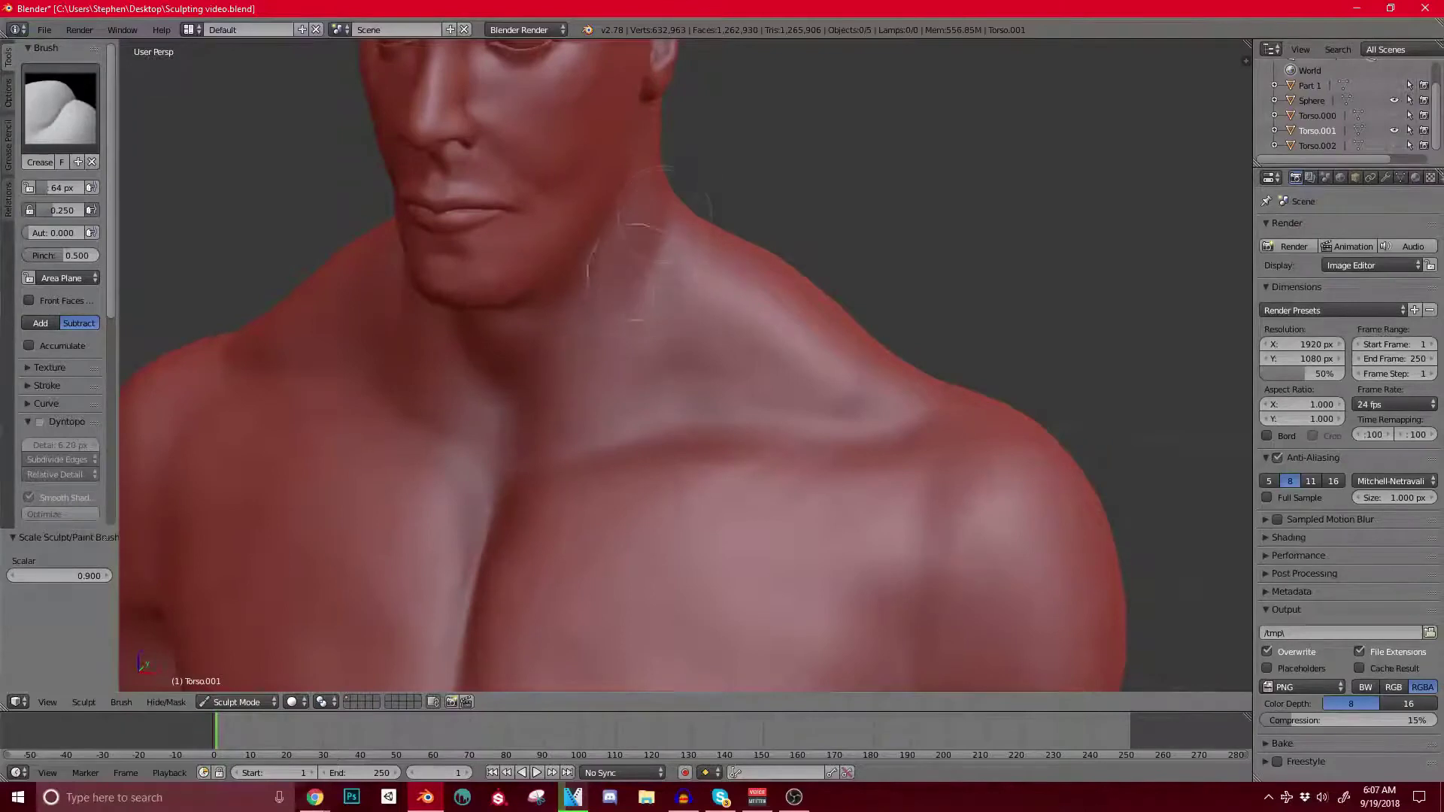
scroll(647, 256, down, 4)
shift+middle_drag(647, 256, 597, 217)
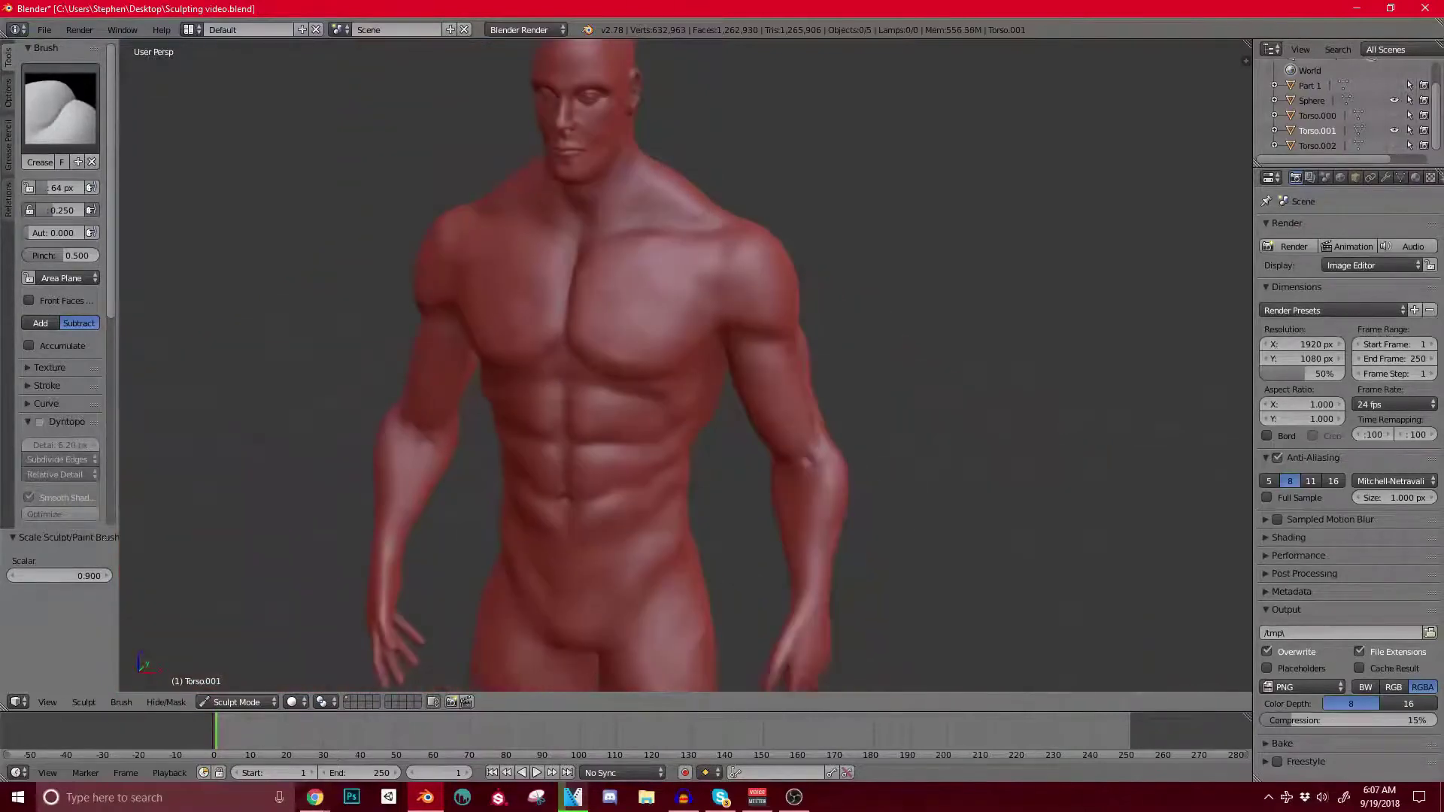
scroll(688, 307, down, 4)
middle_drag(545, 320, 1053, 342)
scroll(632, 376, up, 1)
scroll(624, 406, down, 2)
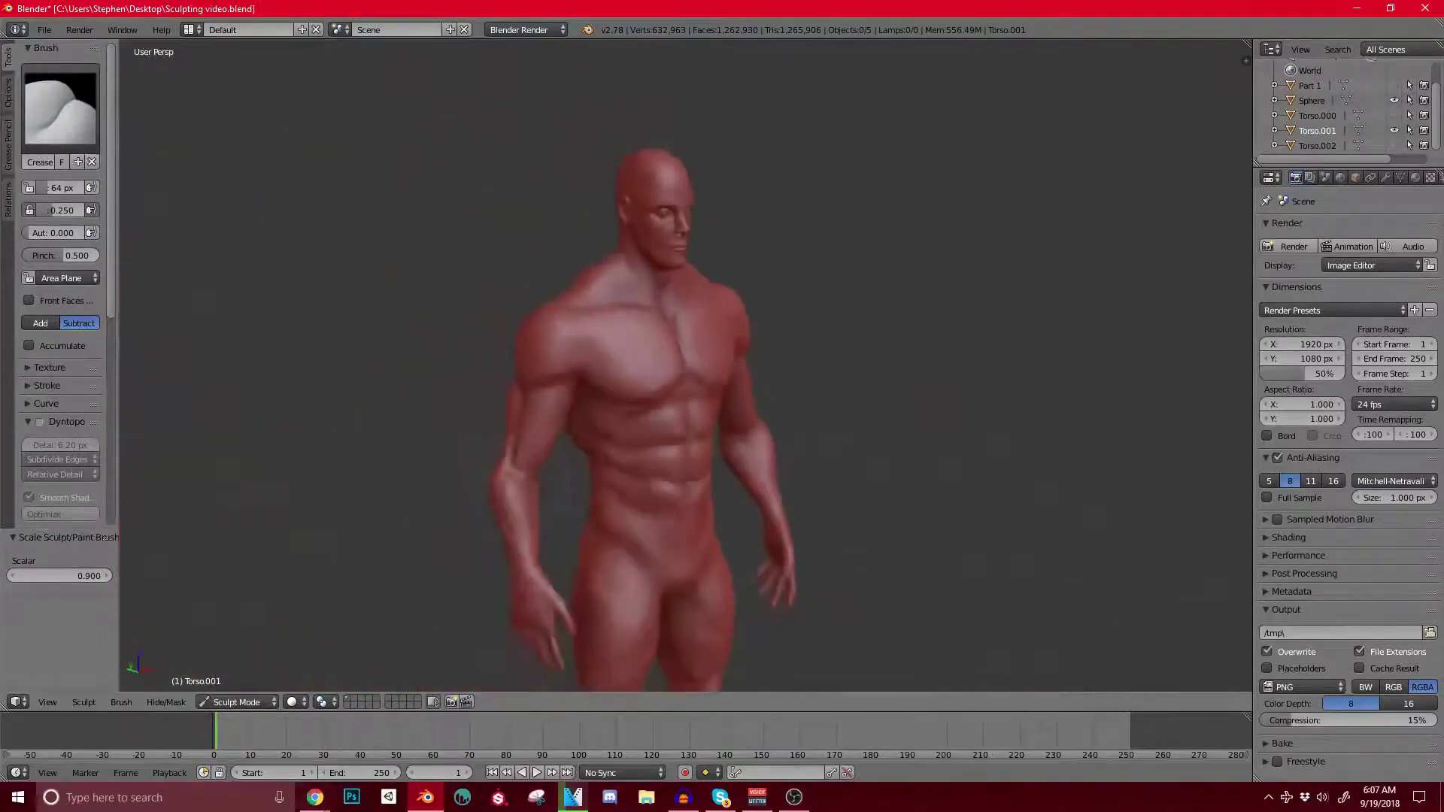
Step: Adjust the contour of the upper arm and elbow with the Grab brush at 95 px
key(KP_1)
scroll(668, 379, up, 4)
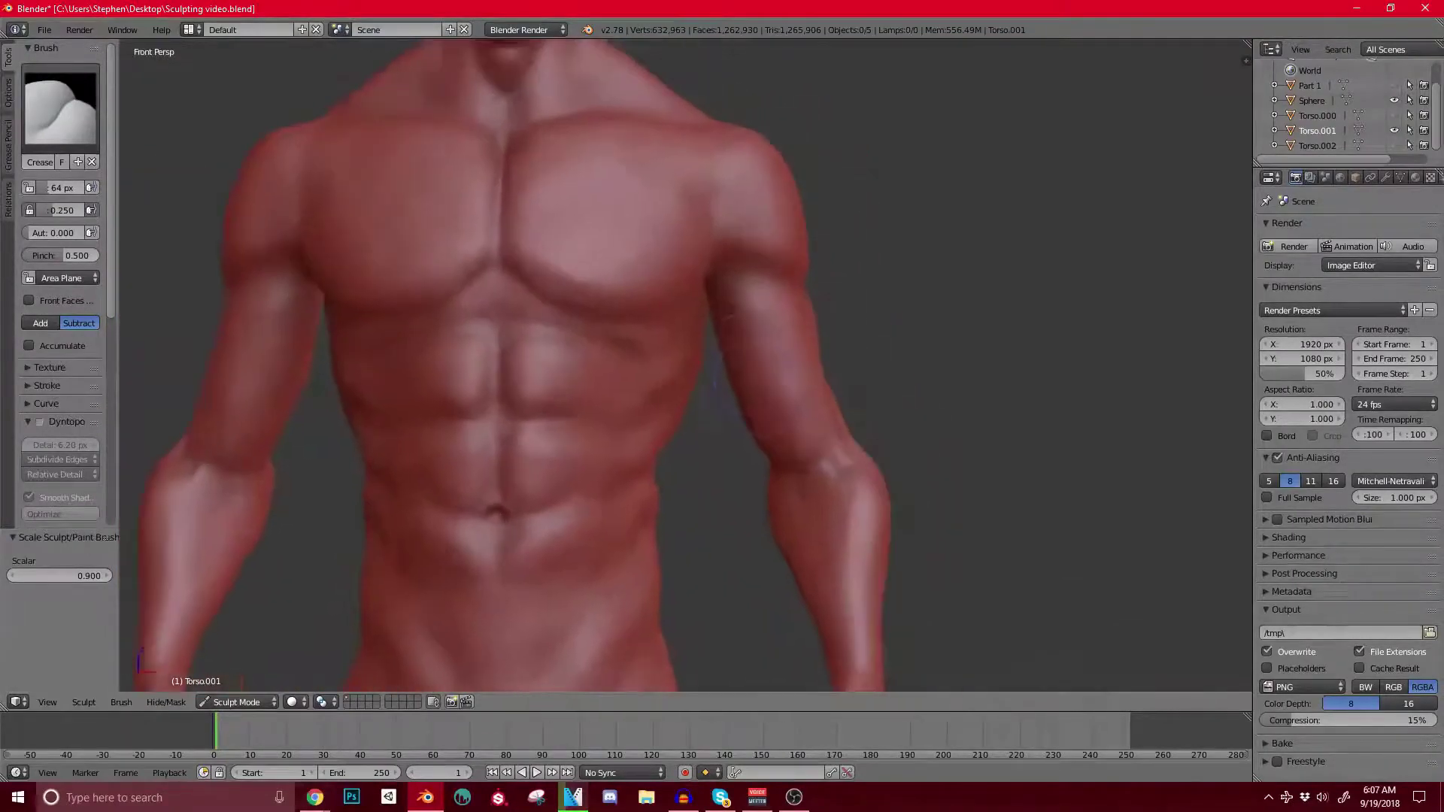
key(g)
key(bracketright)
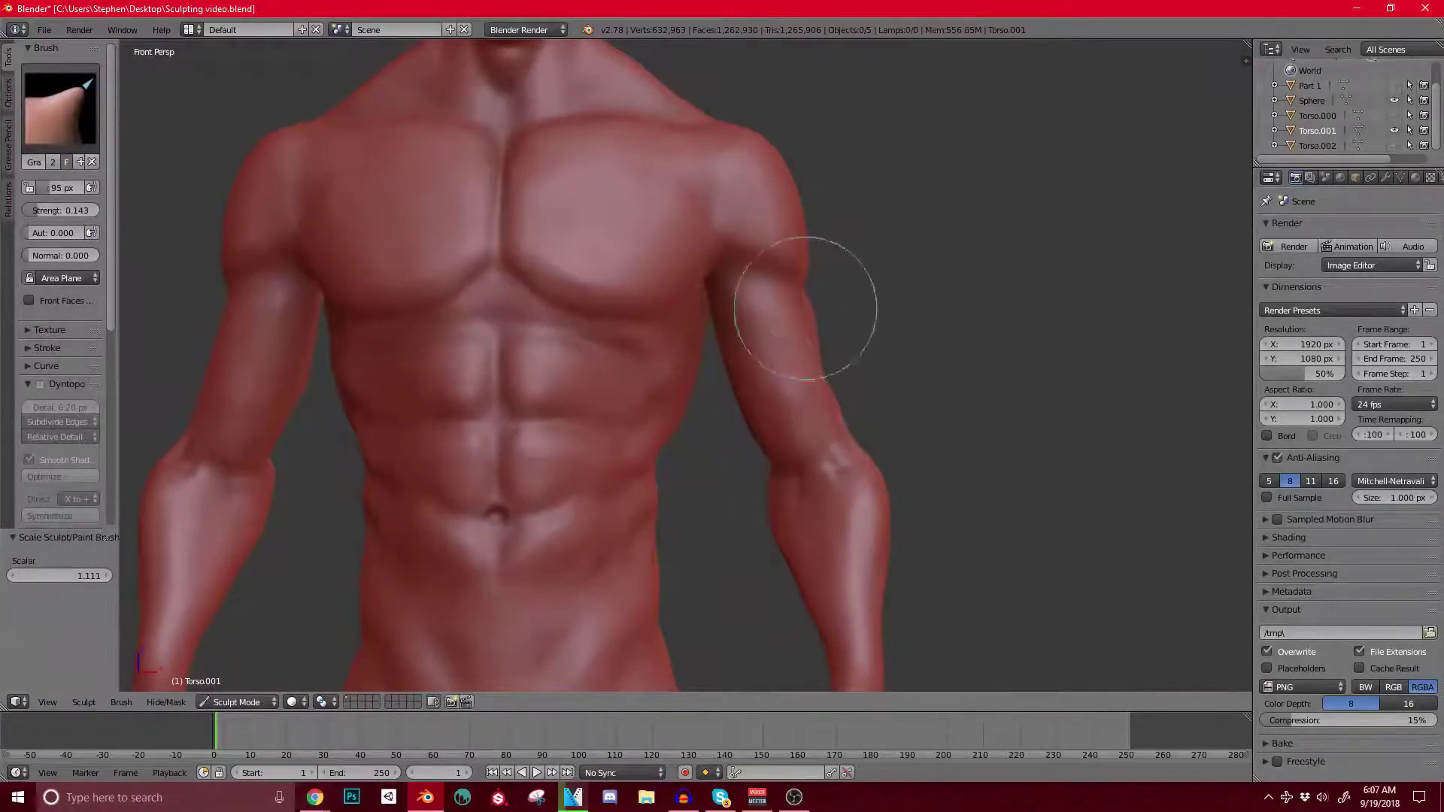
scroll(806, 300, down, 3)
scroll(721, 376, up, 3)
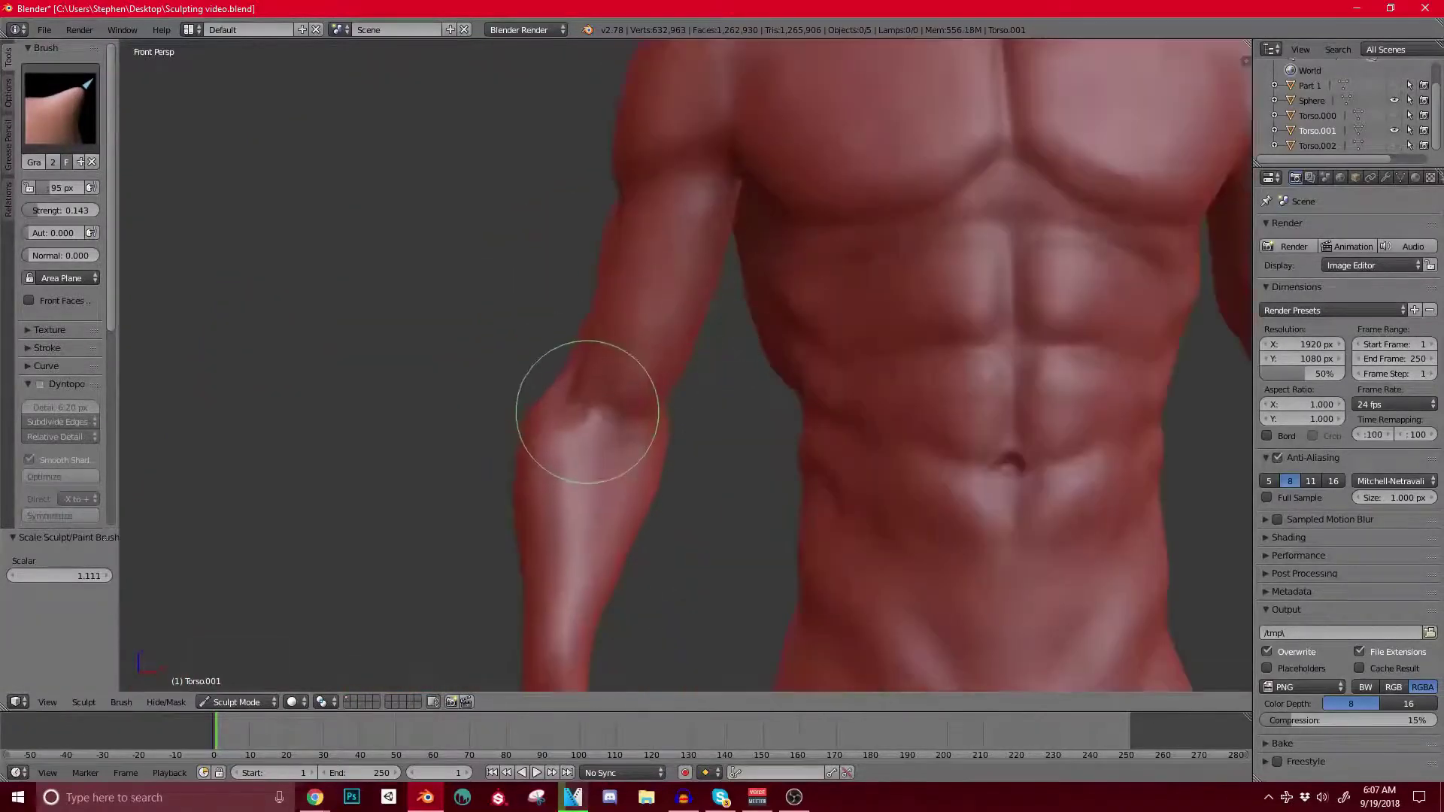
middle_drag(553, 396, 800, 448)
mouse_move(774, 394)
middle_down()
mouse_move(774, 409)
mouse_move(534, 377)
mouse_move(622, 370)
mouse_move(602, 300)
mouse_move(664, 367)
mouse_move(604, 405)
mouse_move(665, 435)
mouse_move(579, 419)
mouse_move(961, 467)
mouse_move(741, 380)
mouse_move(693, 419)
mouse_move(799, 283)
mouse_move(747, 246)
mouse_move(590, 210)
mouse_move(828, 260)
mouse_move(888, 391)
middle_up()
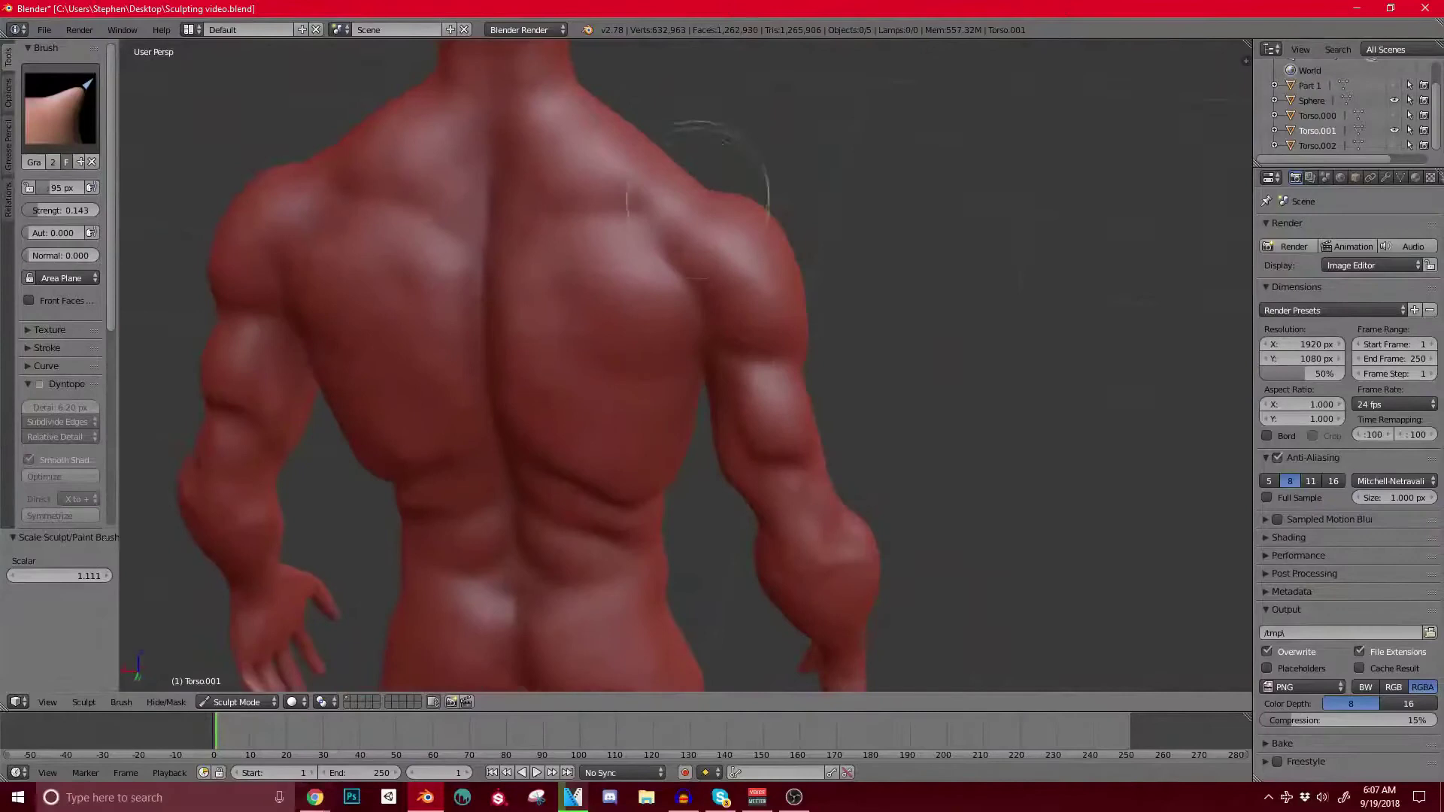
Step: Shape the back of the shoulder and upper arm with the Grab brush at 128 px
key(bracketright)
key(bracketright)
key(bracketright)
middle_drag(763, 339, 653, 252)
scroll(481, 294, up, 3)
mouse_move(677, 339)
middle_down()
mouse_move(594, 169)
mouse_move(776, 155)
middle_up()
scroll(744, 113, down, 4)
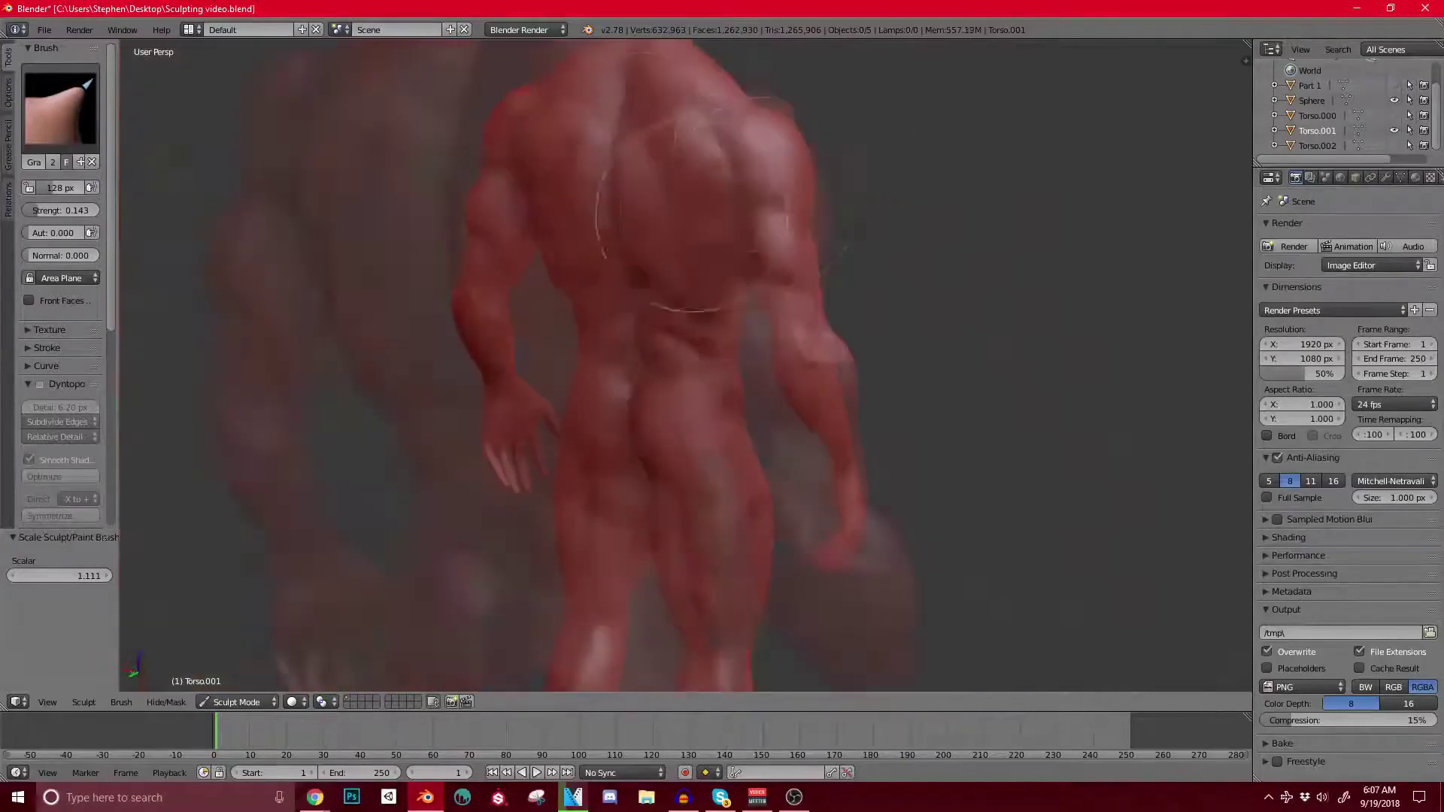
mouse_move(864, 143)
middle_down()
mouse_move(746, 165)
mouse_move(702, 273)
middle_up()
scroll(746, 165, up, 2)
mouse_move(670, 339)
middle_down()
mouse_move(526, 258)
mouse_move(638, 258)
middle_up()
Step: Build up the outer chest muscle near the armpit with the Clay brush at 73 px
click(62, 109)
click(178, 195)
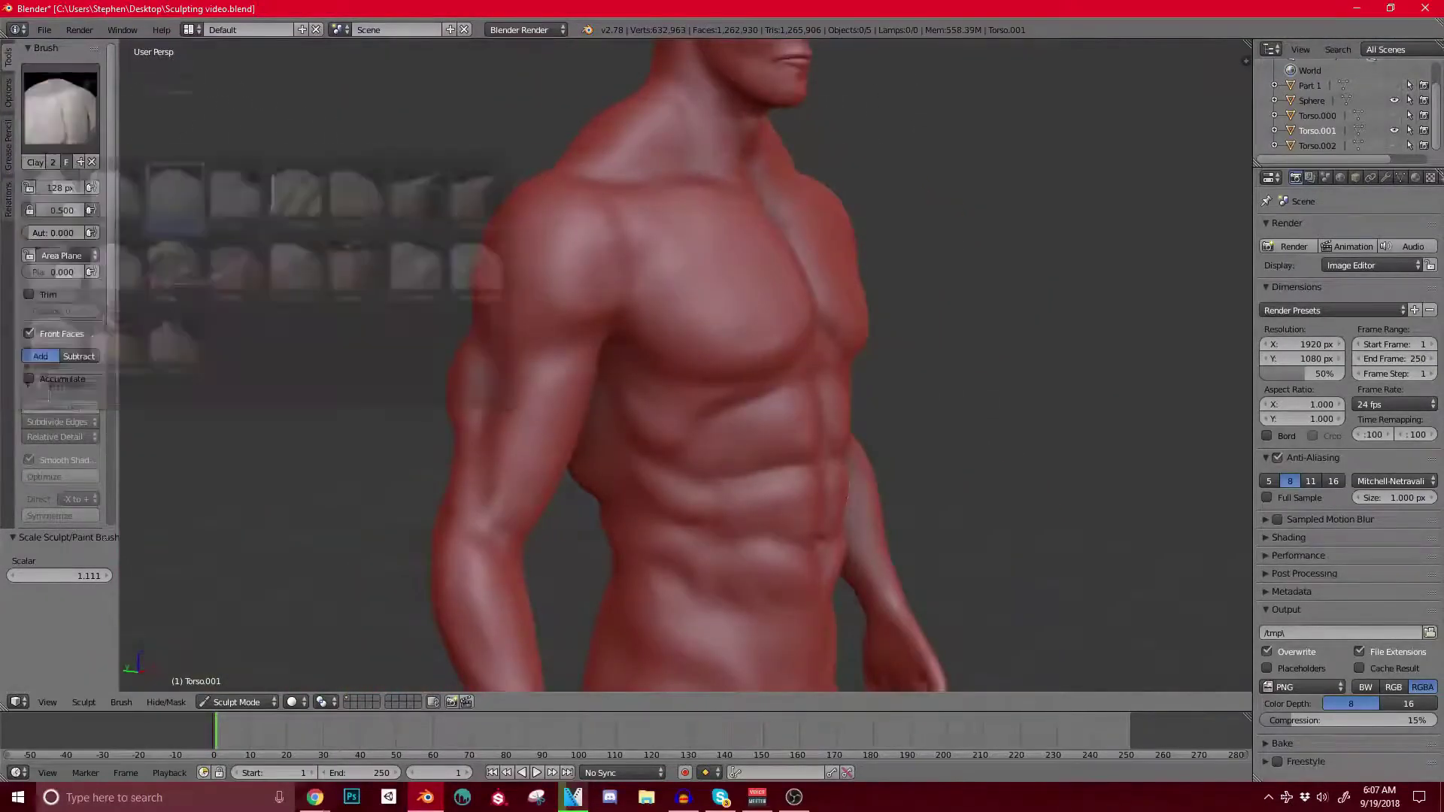
scroll(733, 306, up, 3)
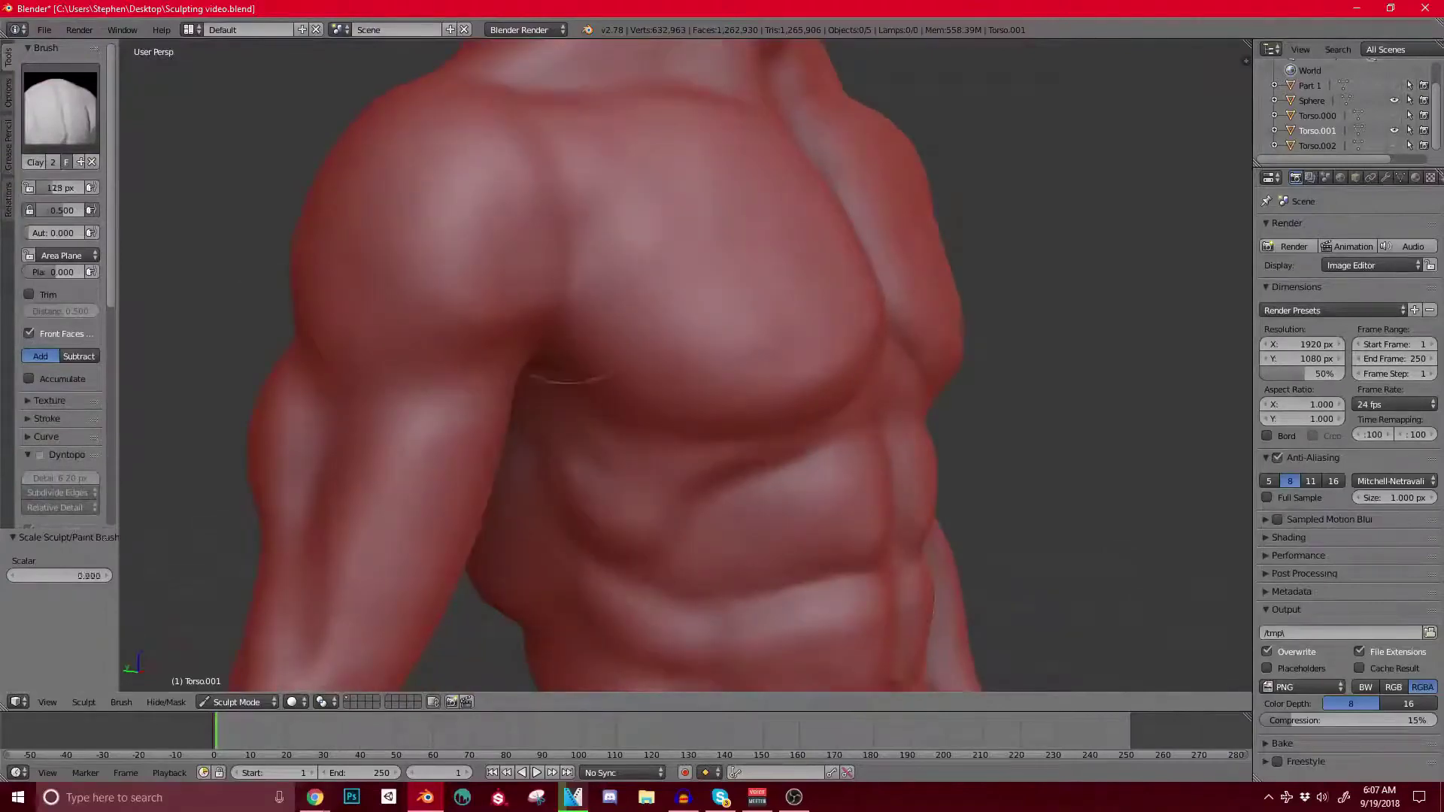
drag(630, 344, 589, 312)
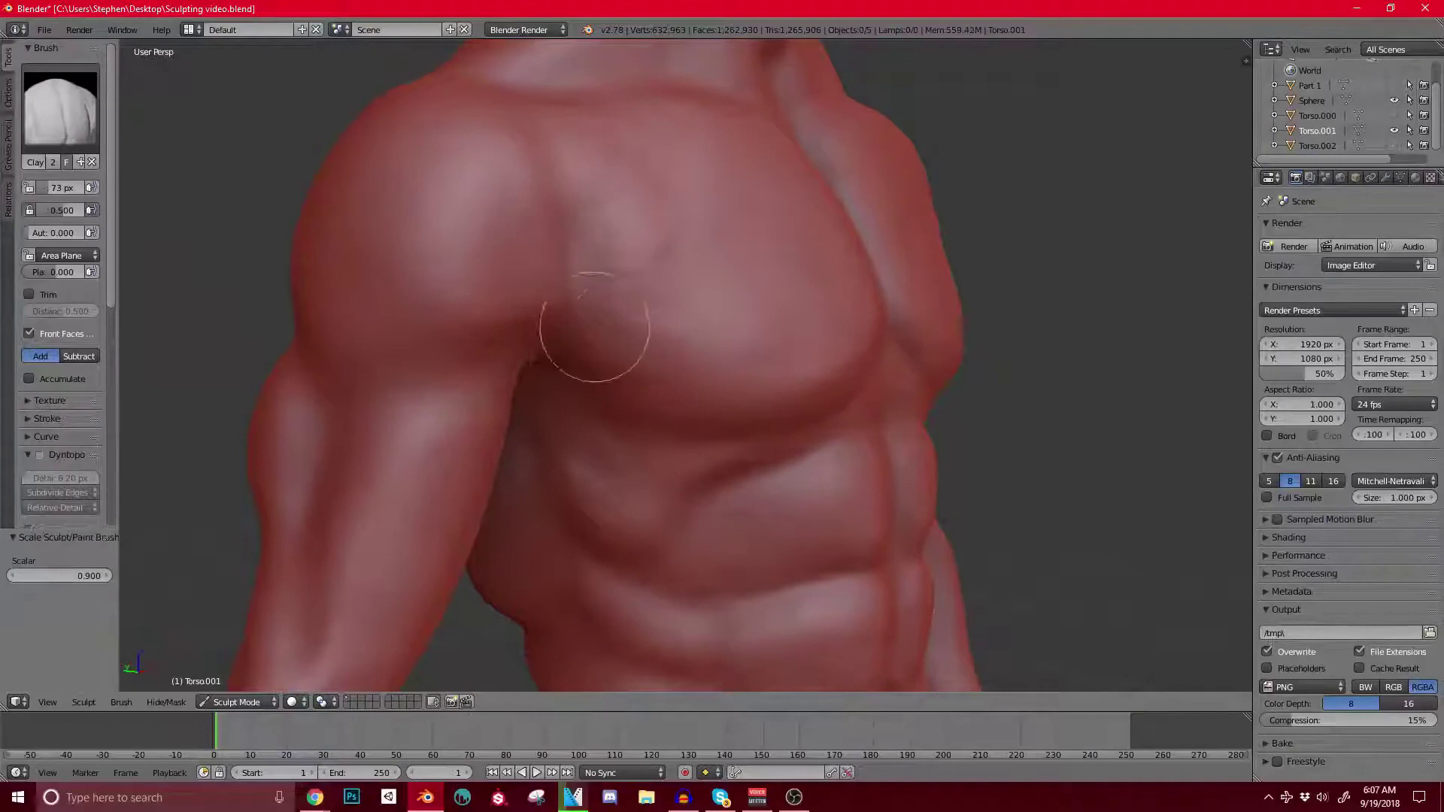
mouse_move(722, 392)
middle_down()
mouse_move(706, 305)
mouse_move(738, 198)
middle_up()
scroll(677, 271, down, 3)
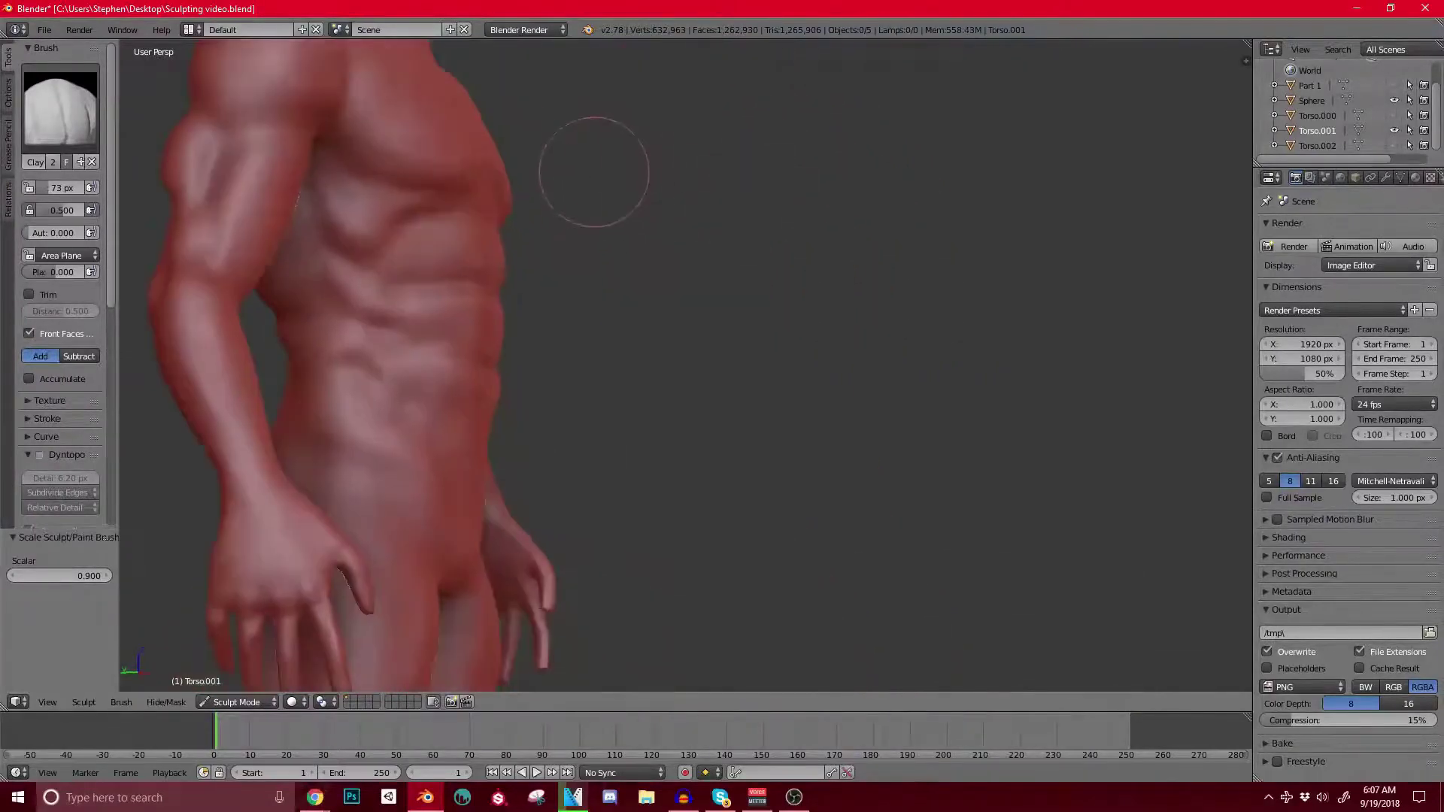
Step: Build up the forearm muscles below the elbow with the Clay brush at 73 px
scroll(594, 172, up, 3)
shift+middle_drag(624, 315, 706, 191)
middle_drag(633, 406, 636, 320)
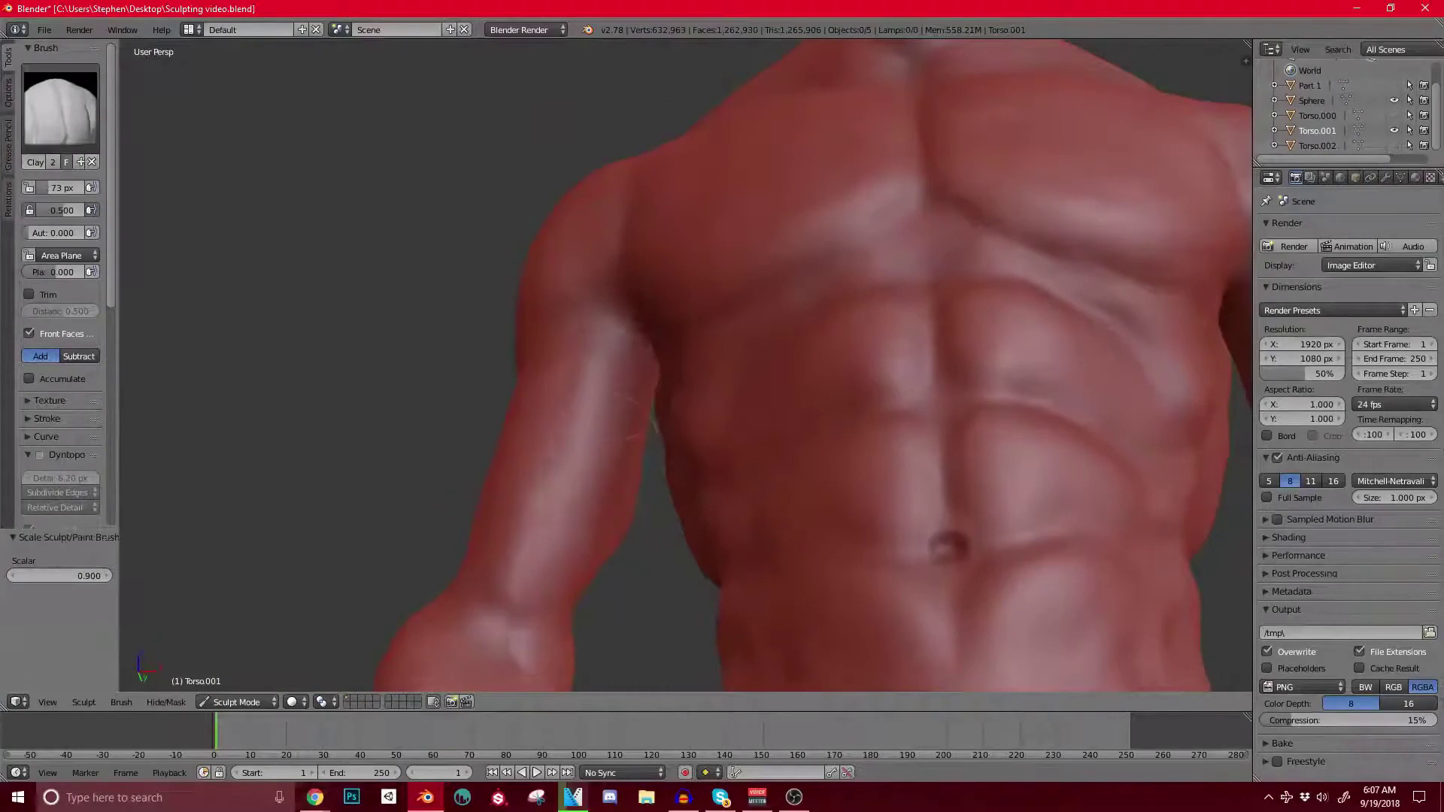
middle_drag(639, 406, 579, 369)
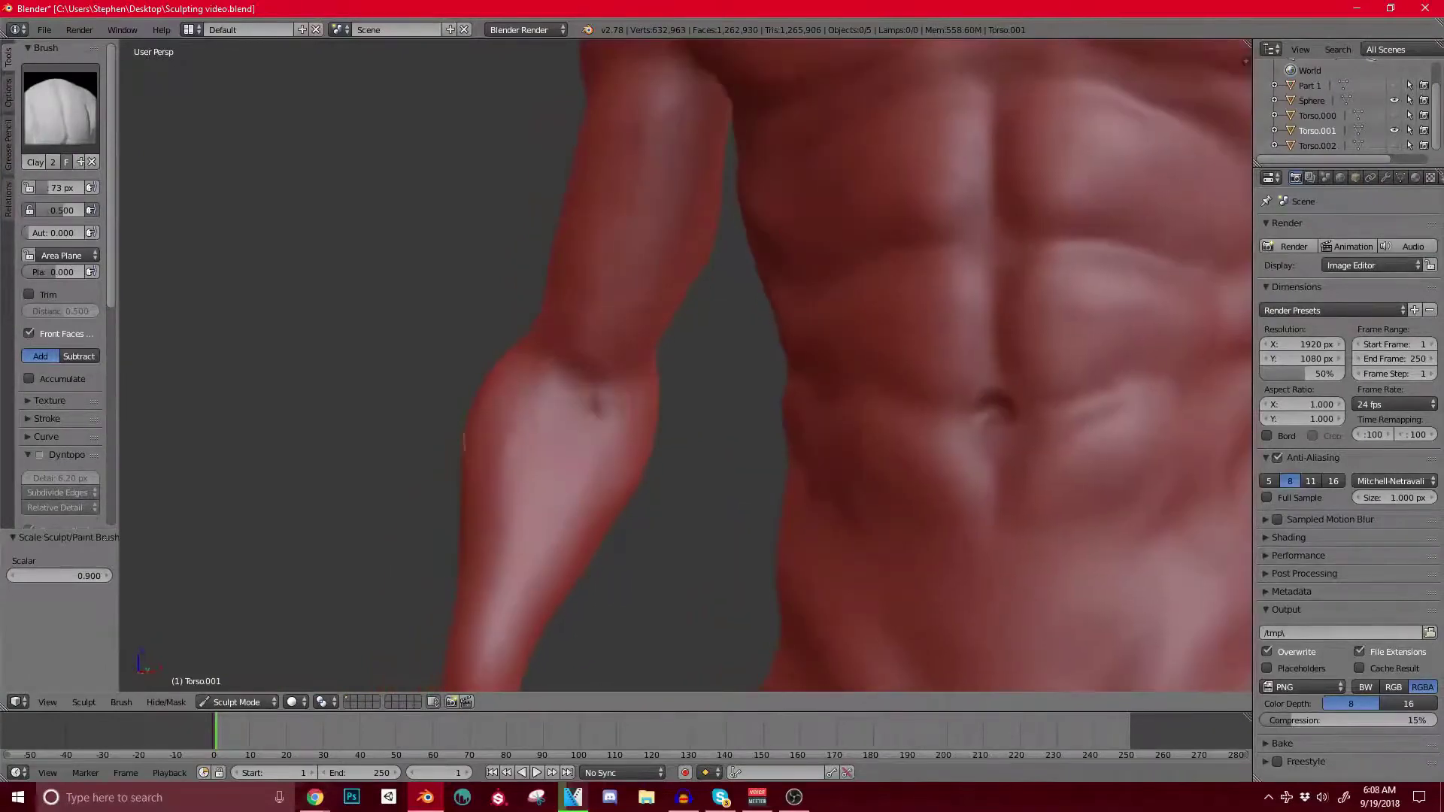
shift+middle_drag(632, 421, 640, 326)
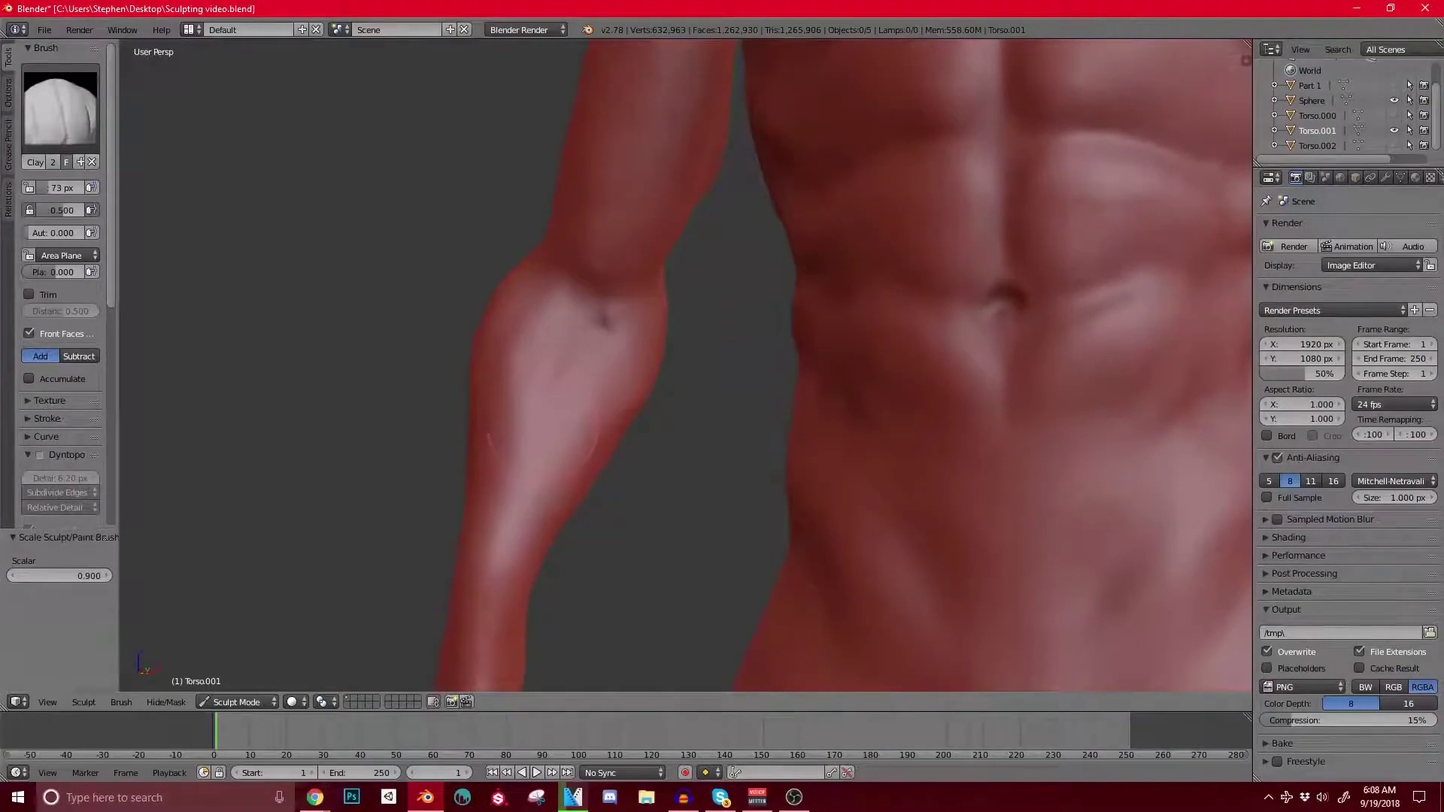
mouse_move(543, 436)
middle_down()
mouse_move(608, 442)
mouse_move(602, 383)
middle_up()
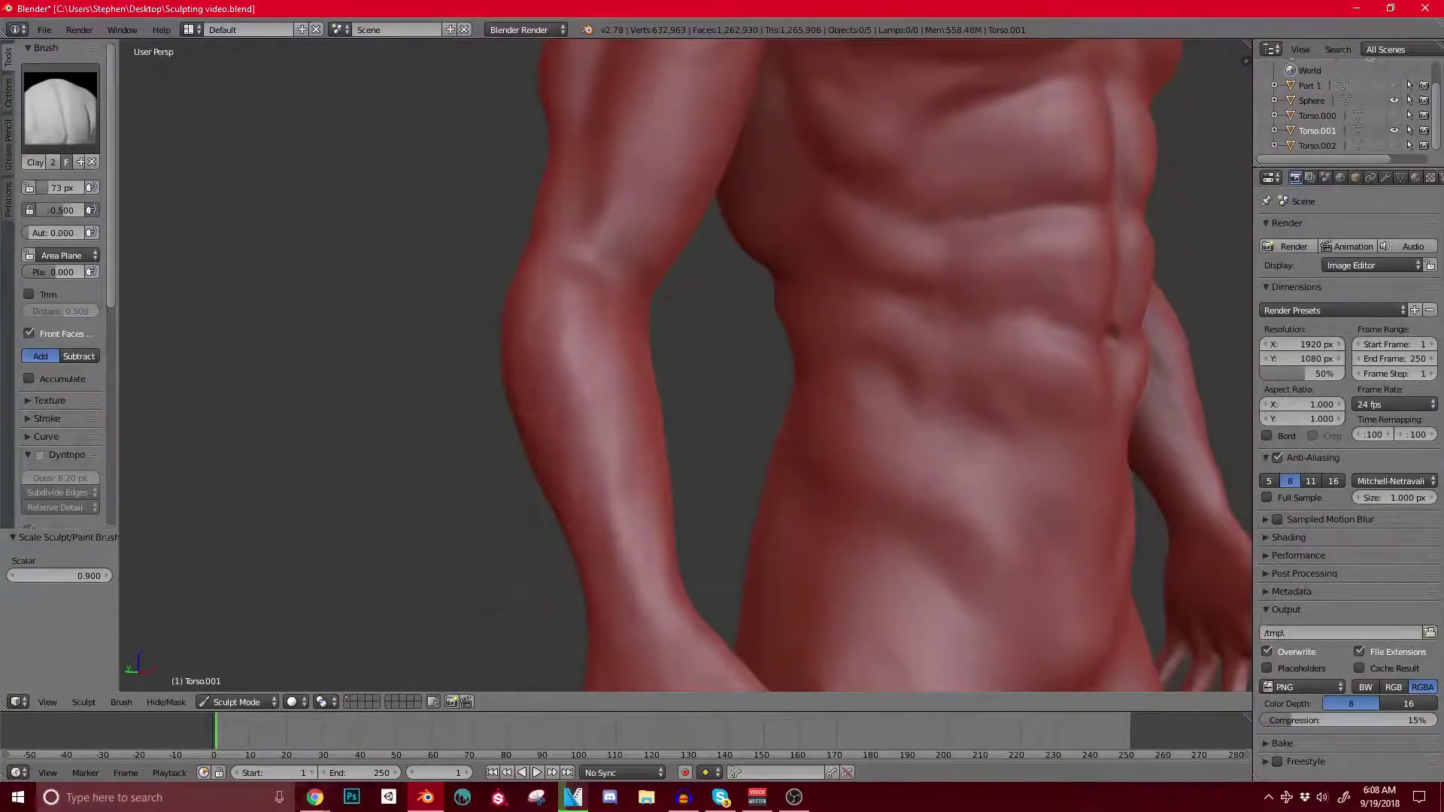
middle_drag(639, 406, 835, 406)
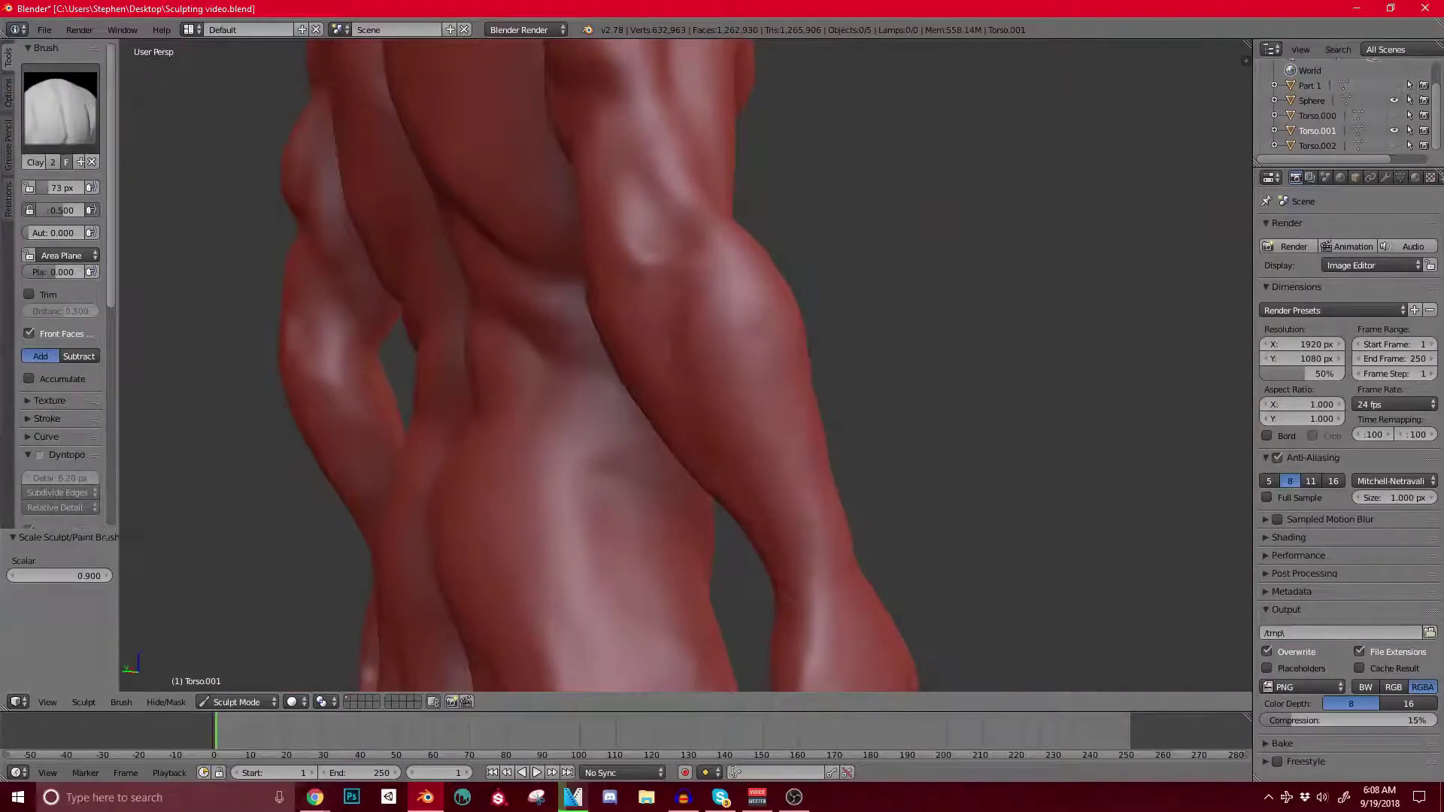
middle_drag(819, 300, 737, 297)
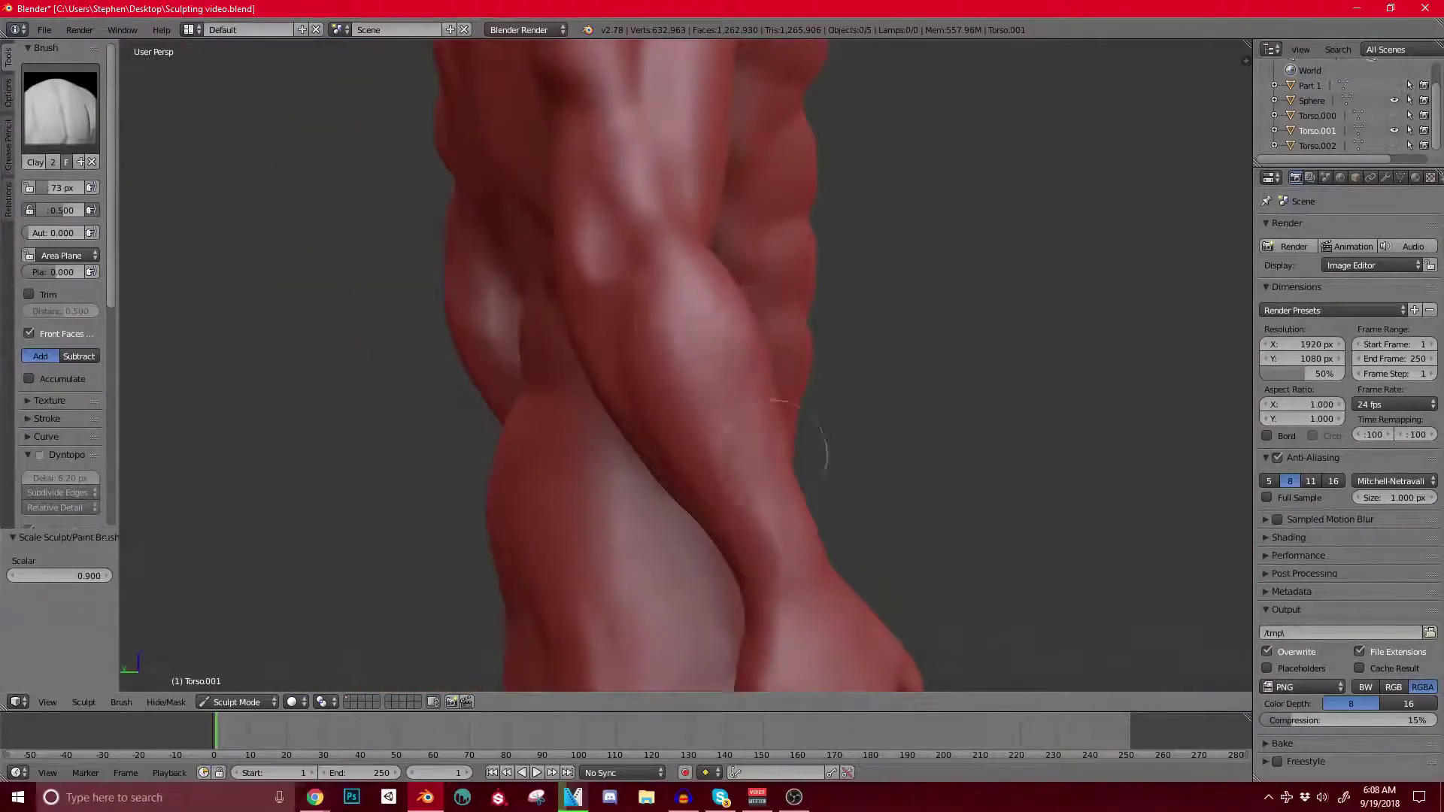
middle_drag(822, 499, 540, 280)
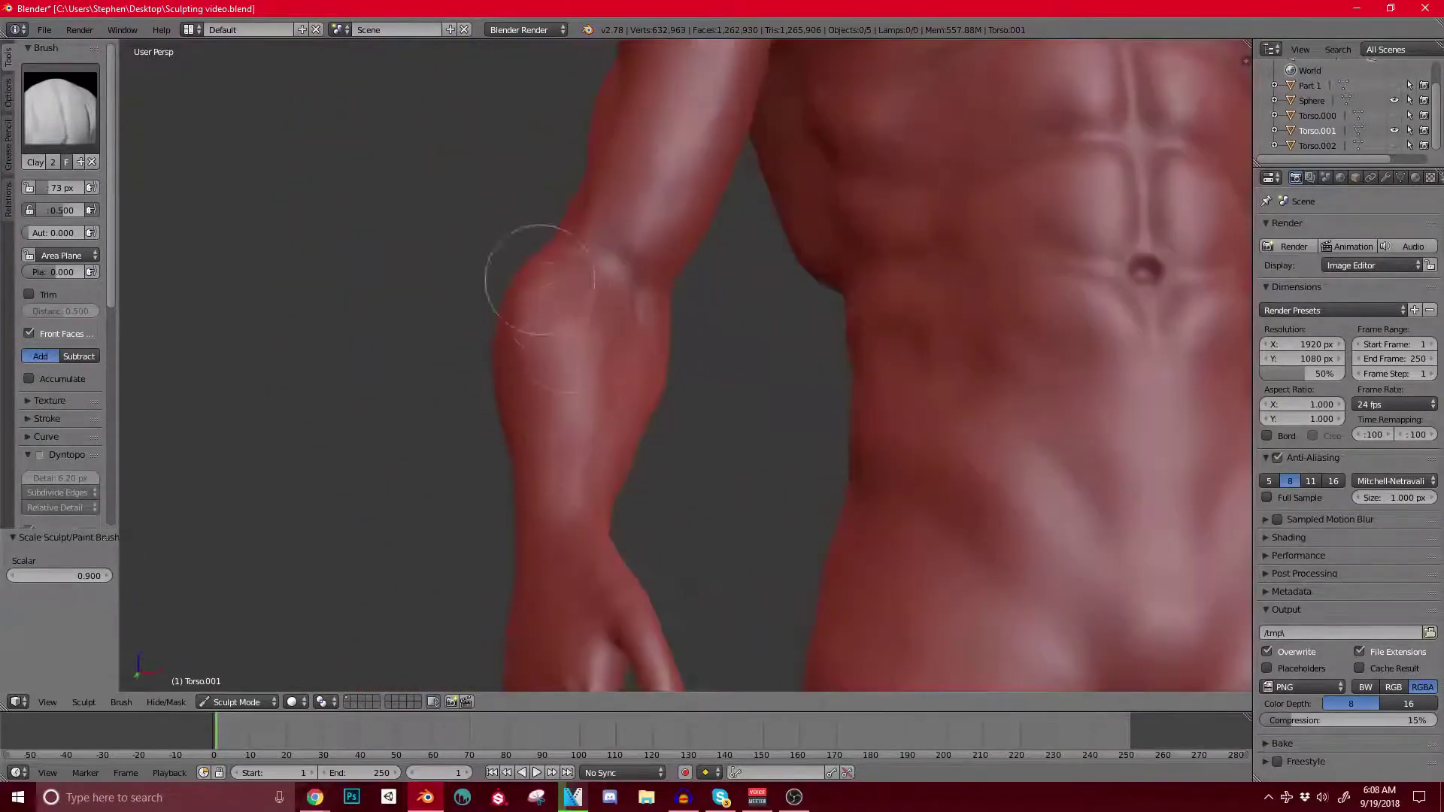
middle_drag(590, 327, 546, 374)
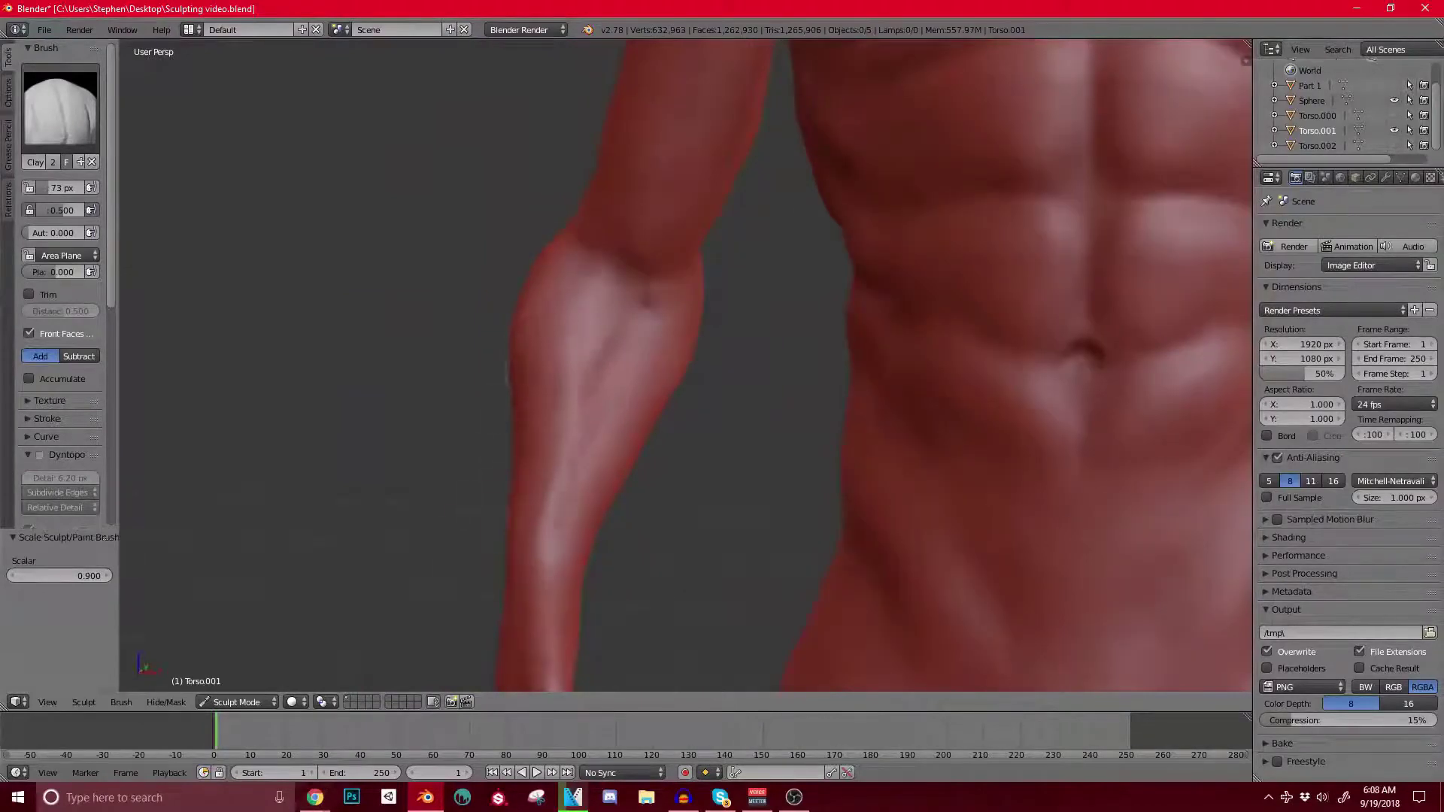
mouse_move(557, 466)
middle_down()
mouse_move(677, 323)
mouse_move(580, 322)
mouse_move(597, 291)
mouse_move(706, 346)
mouse_move(650, 315)
middle_up()
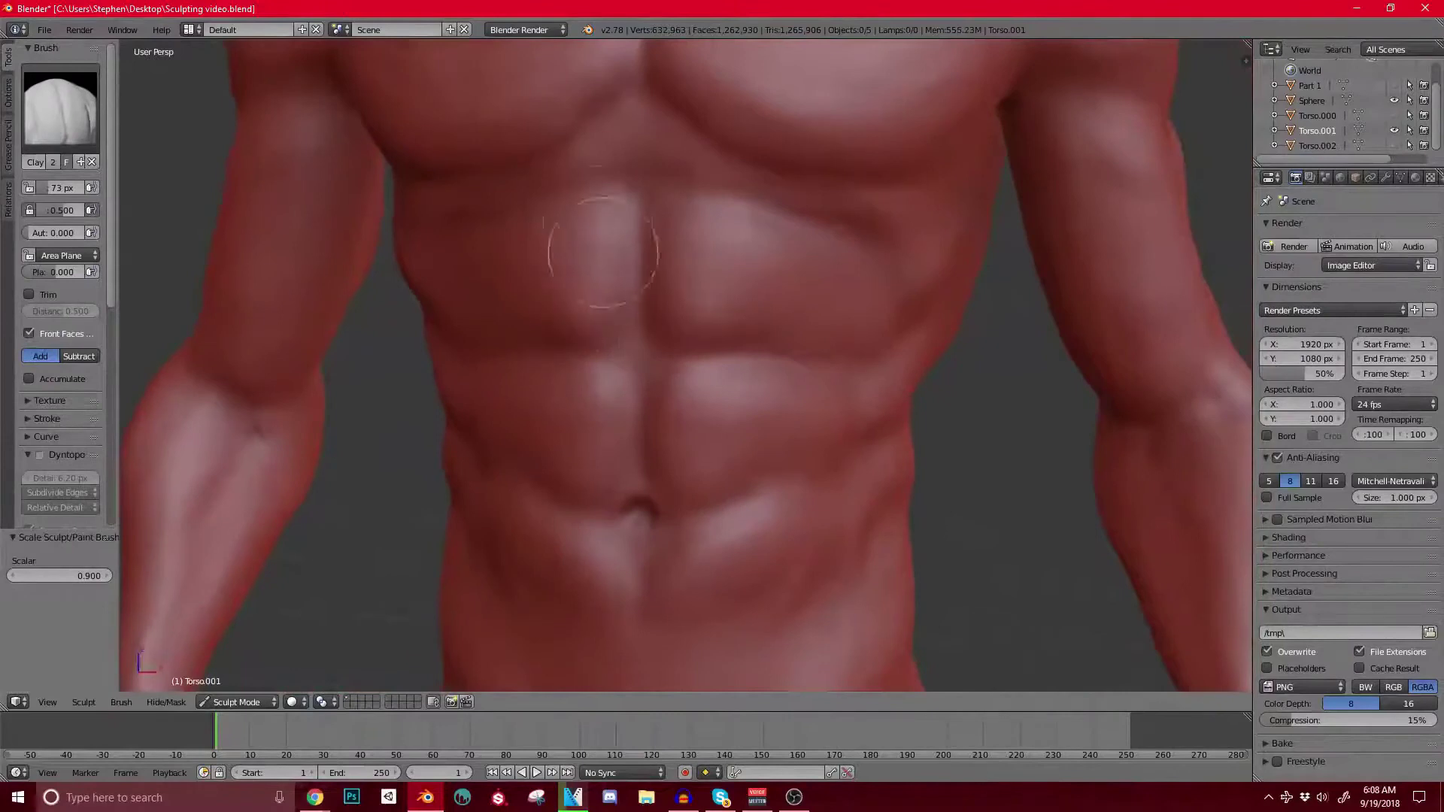
Step: Fill out the area between the lower chest and the upper abs with the Clay brush
mouse_move(495, 278)
middle_down()
mouse_move(526, 241)
mouse_move(467, 255)
middle_up()
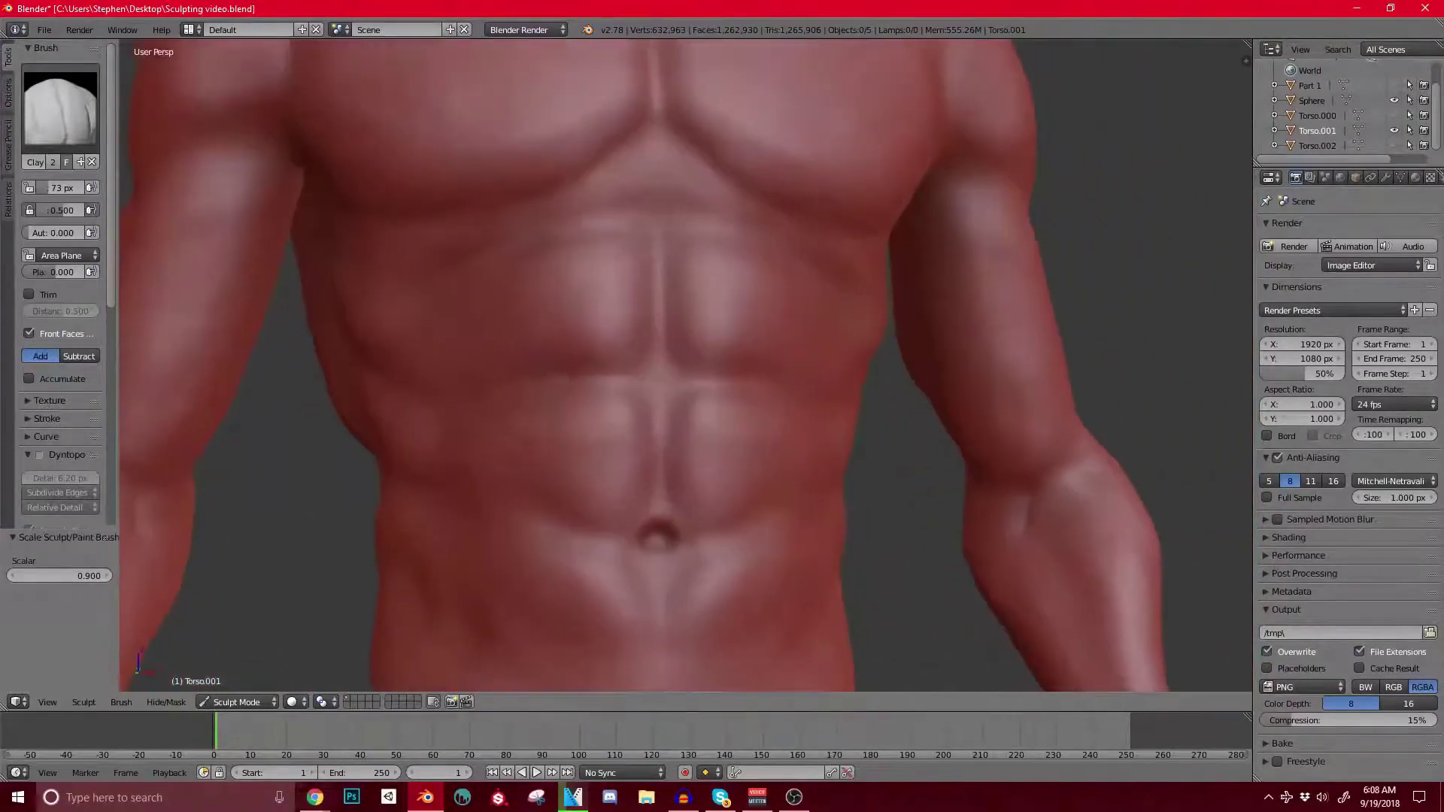
middle_drag(655, 256, 666, 286)
drag(689, 151, 670, 170)
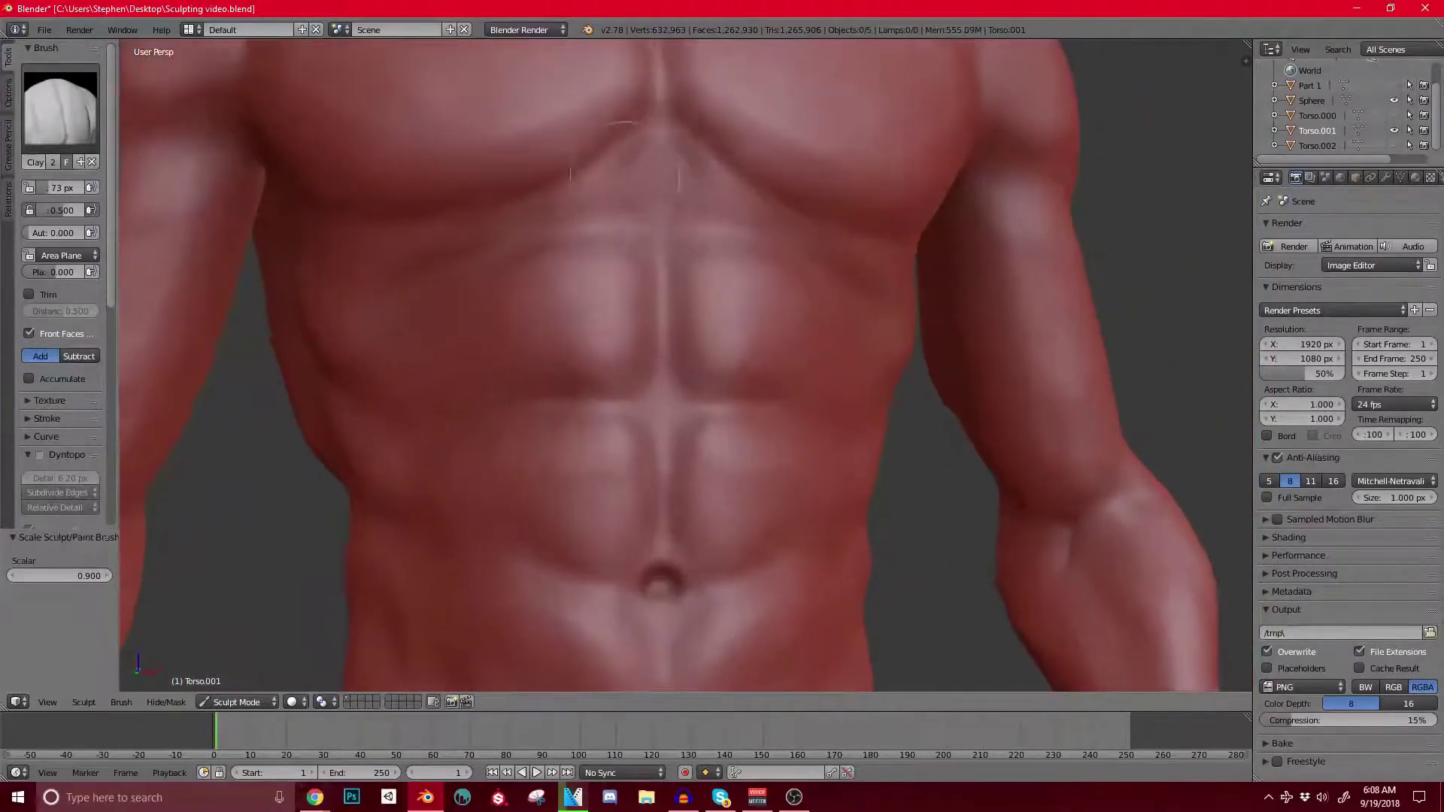
Step: Add volume to the upper abdominal muscle beside the midline with the Clay brush at 73 px
scroll(662, 226, down, 6)
middle_drag(654, 263, 538, 289)
mouse_move(684, 361)
middle_down()
mouse_move(632, 350)
mouse_move(669, 349)
middle_up()
scroll(669, 350, up, 4)
shift+middle_drag(670, 301, 541, 459)
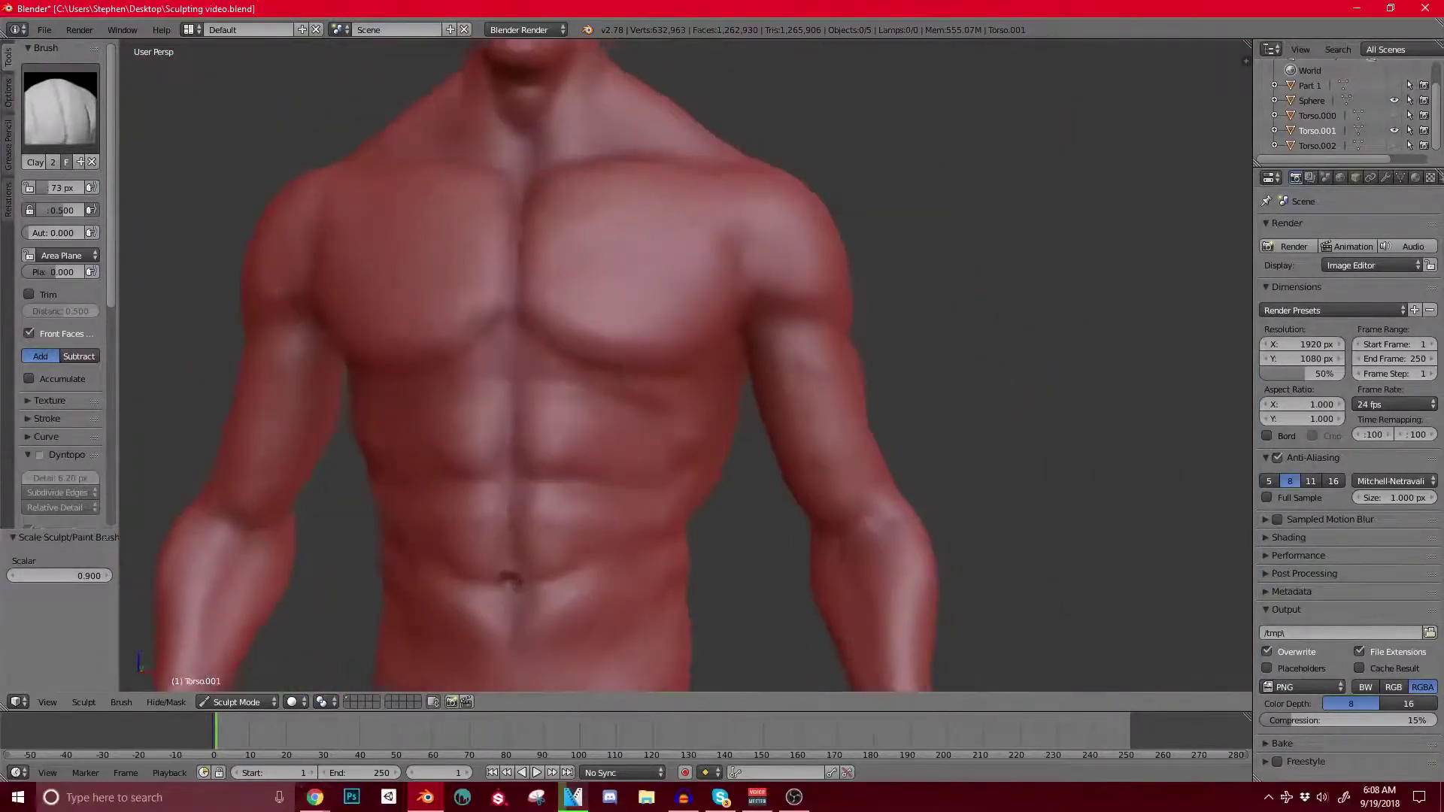
middle_drag(639, 361, 601, 361)
scroll(640, 361, up, 3)
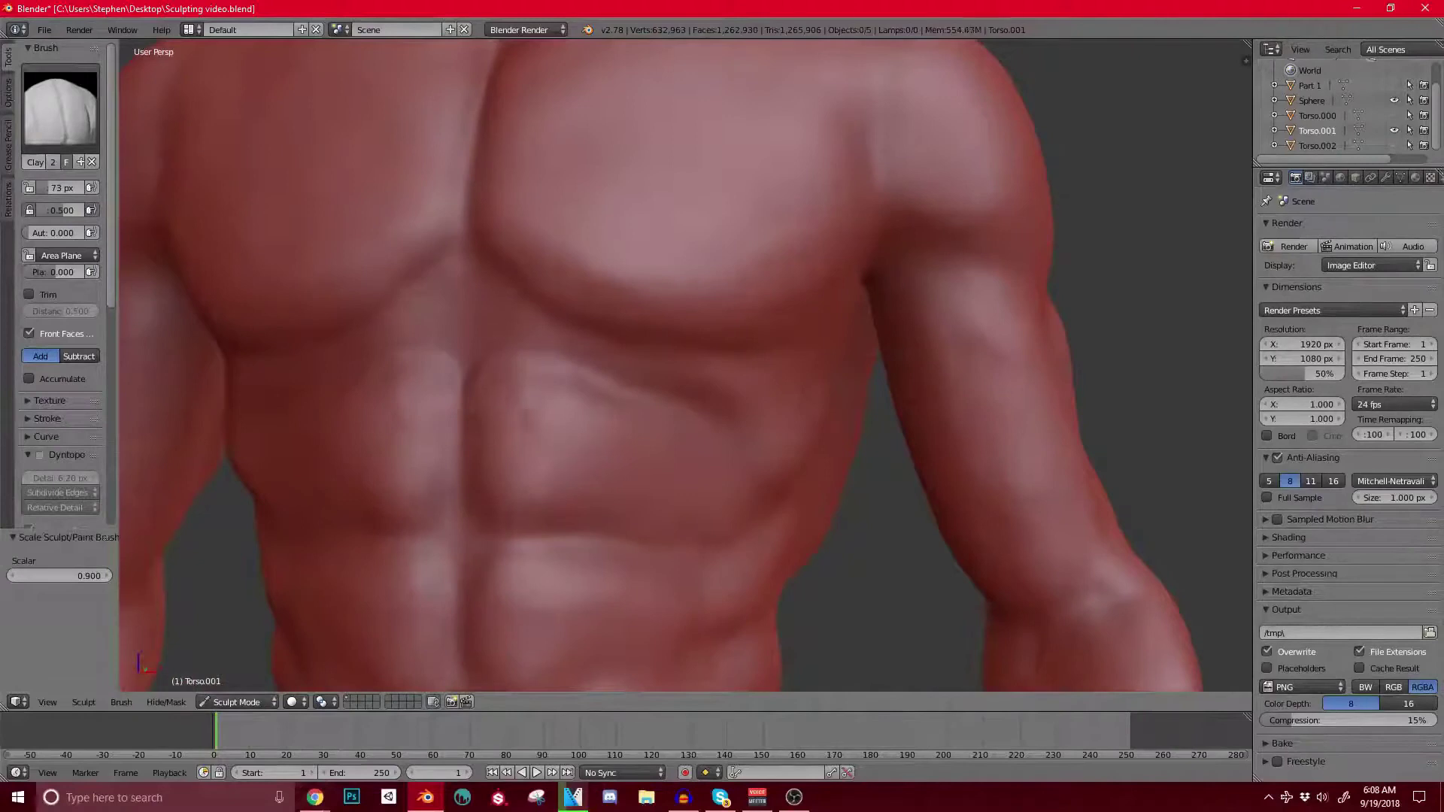
drag(525, 421, 529, 470)
shift+middle_drag(606, 429, 605, 173)
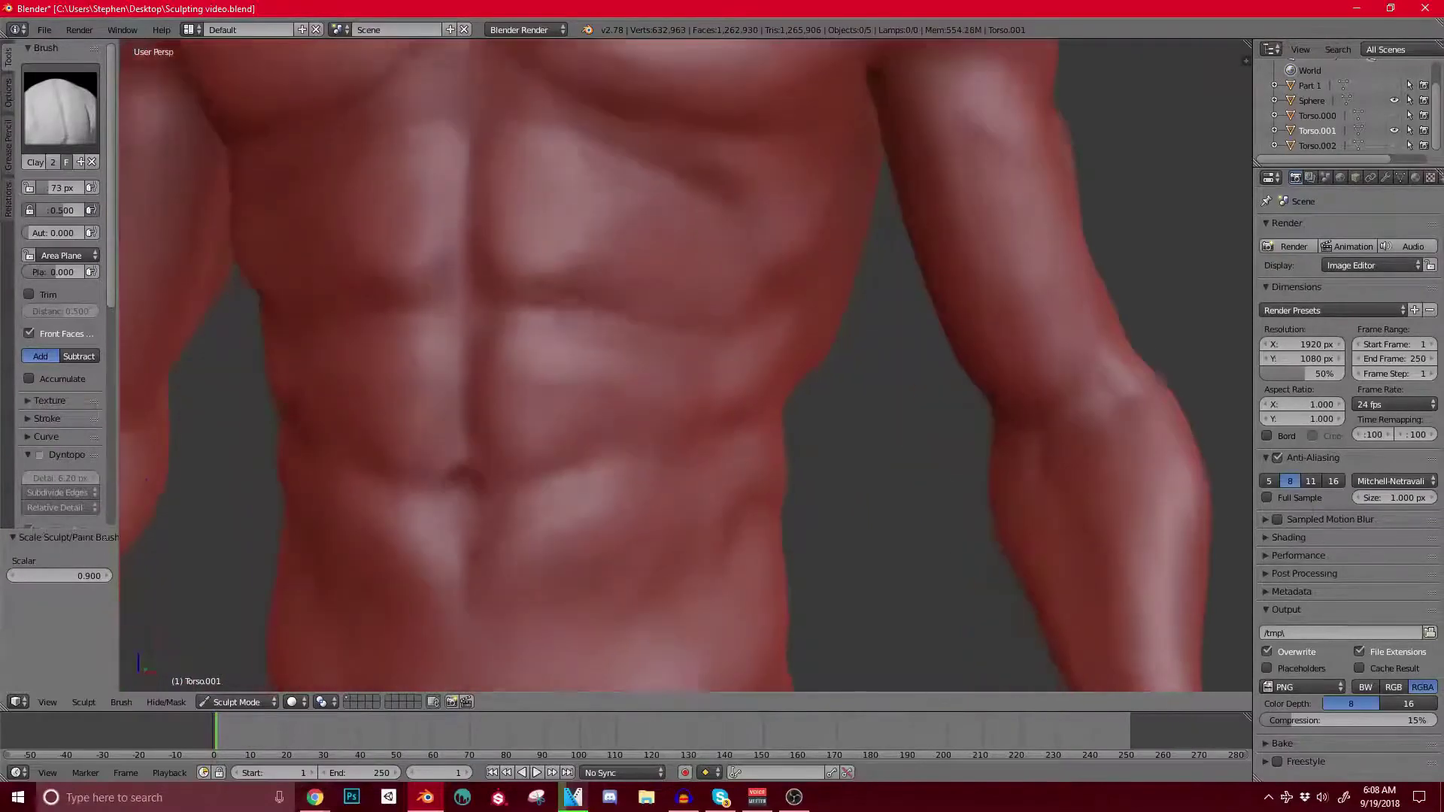
Step: Examine the abs, ribcage and arms from the side and at an angle
middle_drag(686, 392, 579, 387)
scroll(579, 388, down, 2)
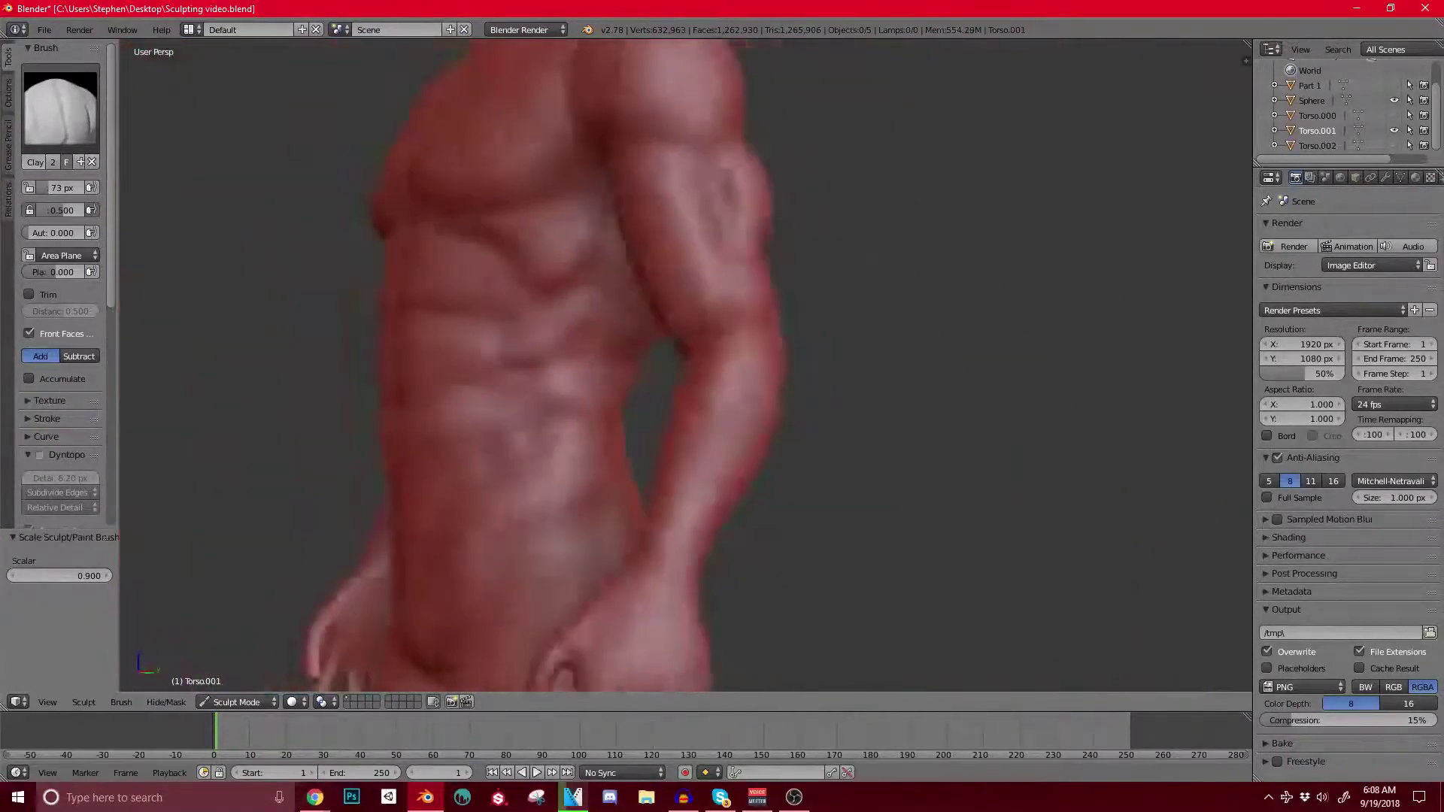
scroll(579, 387, up, 2)
scroll(658, 200, down, 3)
mouse_move(658, 200)
middle_down()
mouse_move(726, 206)
mouse_move(725, 323)
middle_up()
scroll(725, 323, up, 3)
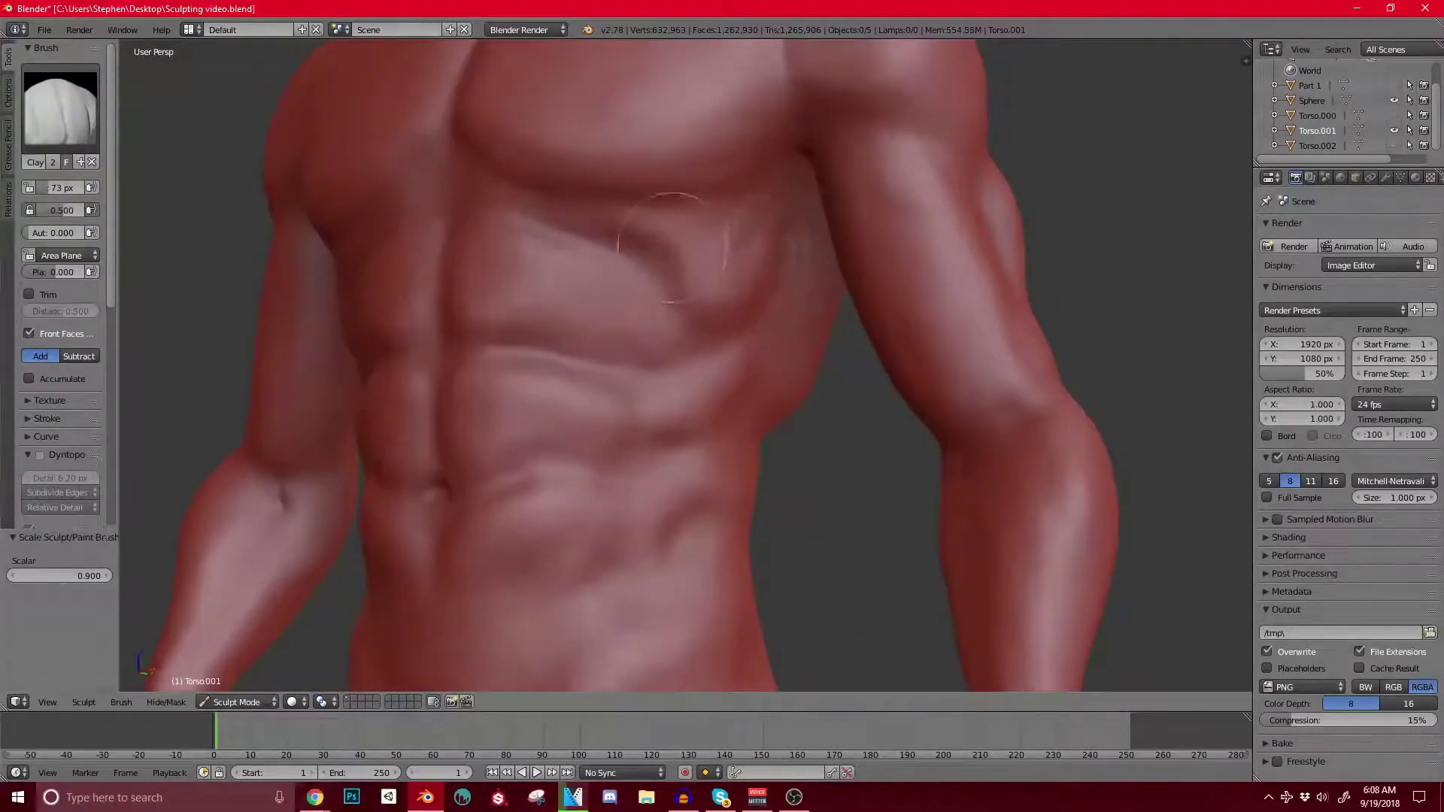
scroll(752, 249, down, 5)
mouse_move(752, 249)
middle_down()
mouse_move(876, 252)
mouse_move(805, 328)
middle_up()
scroll(805, 327, up, 3)
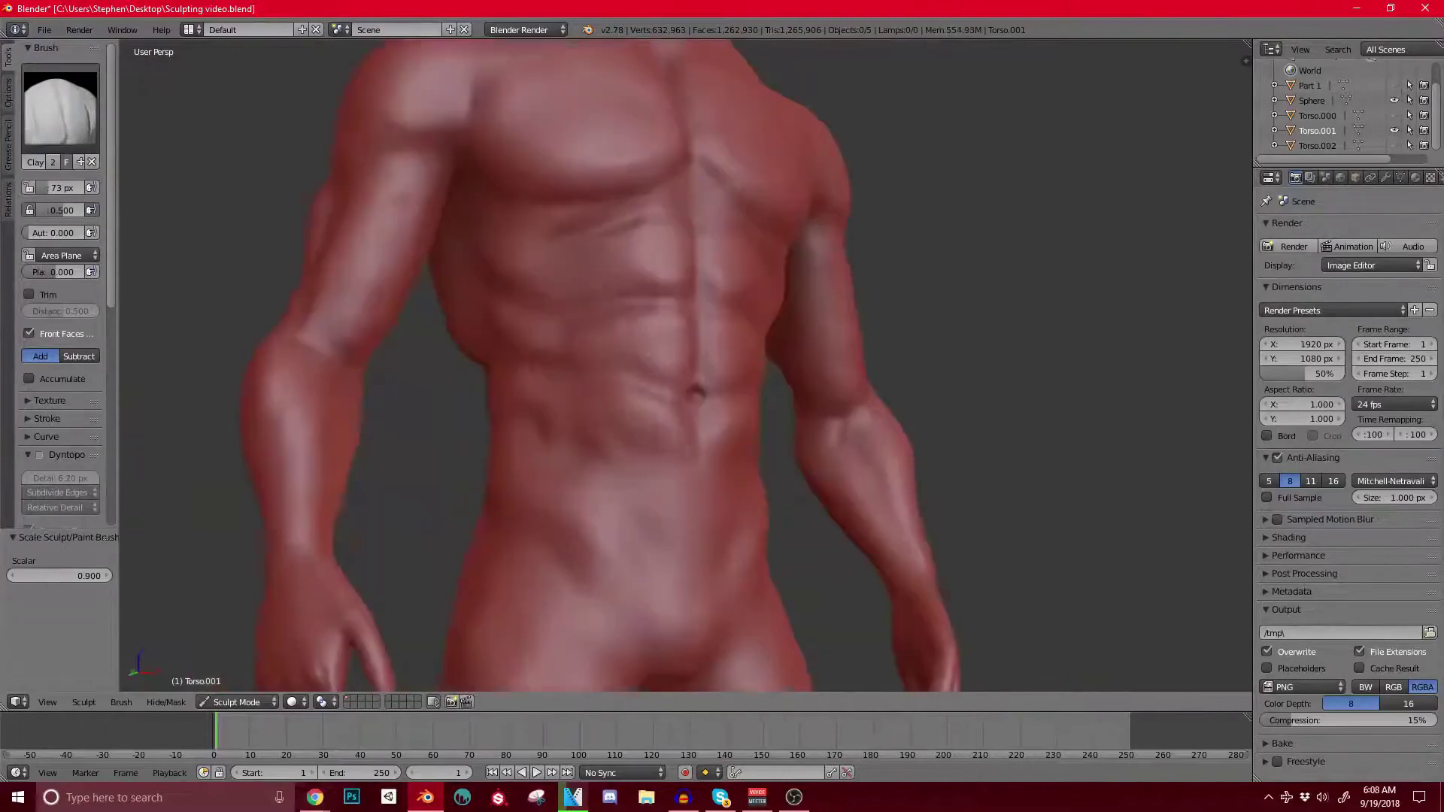
shift+middle_drag(700, 391, 706, 295)
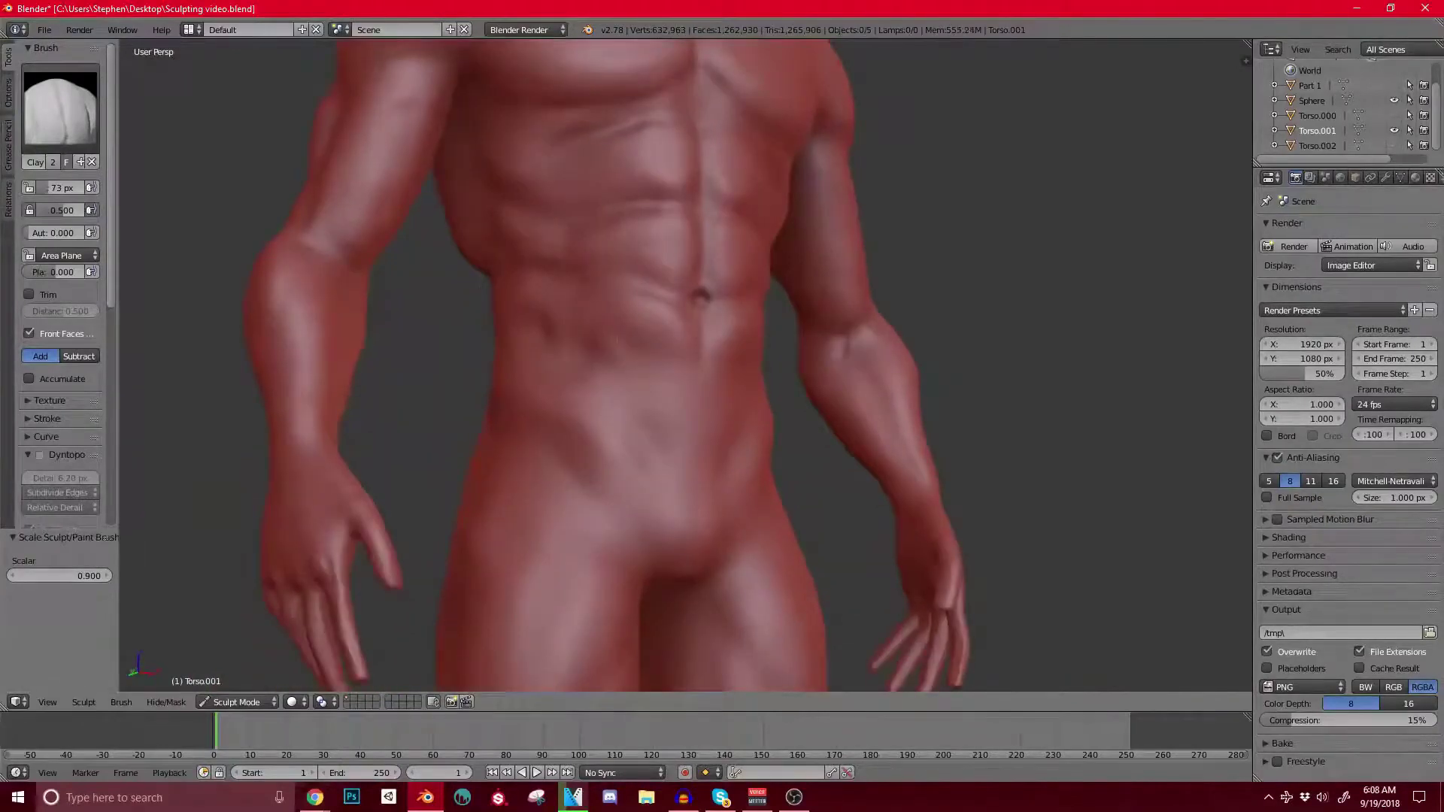
scroll(677, 361, up, 3)
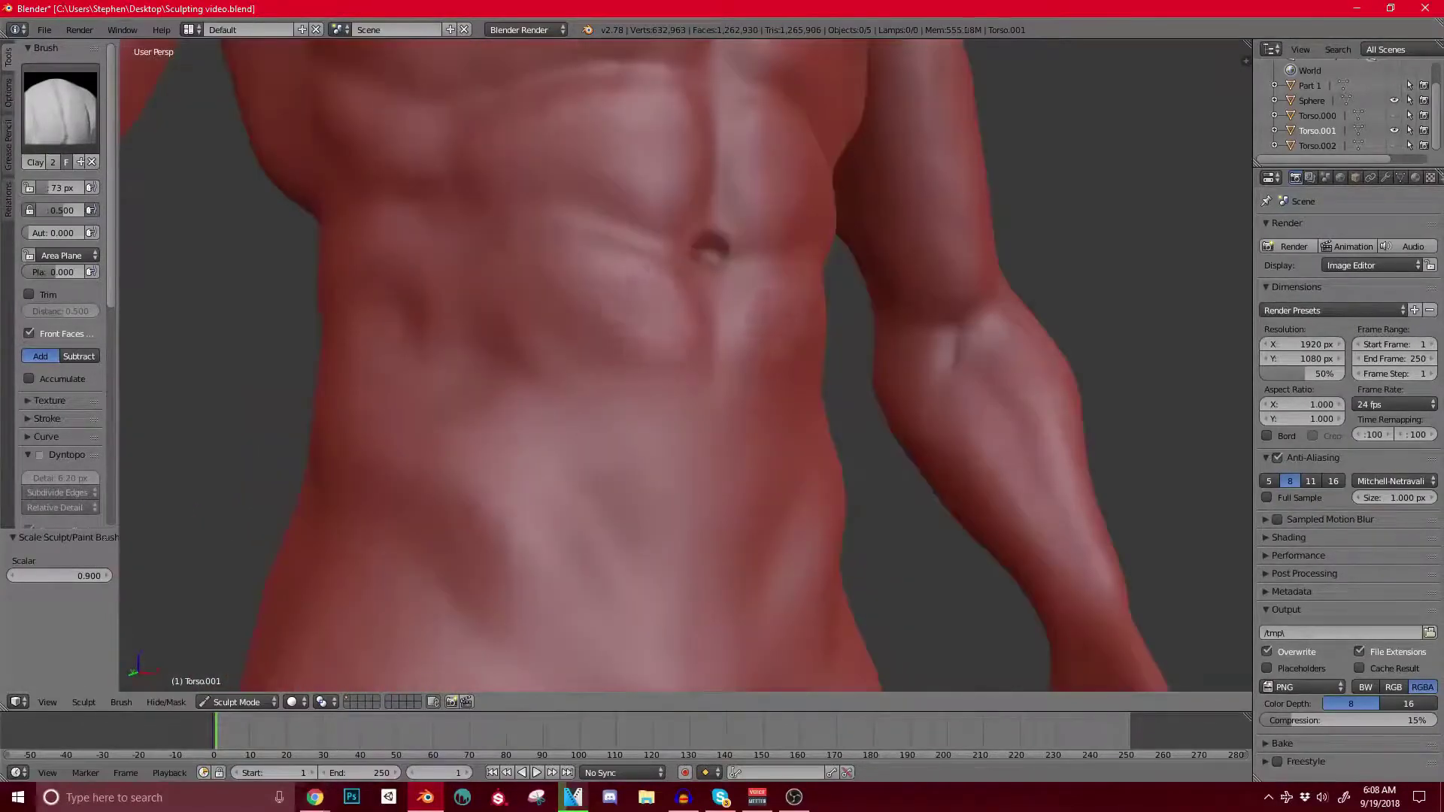
drag(649, 310, 652, 325)
key(ctrl+z)
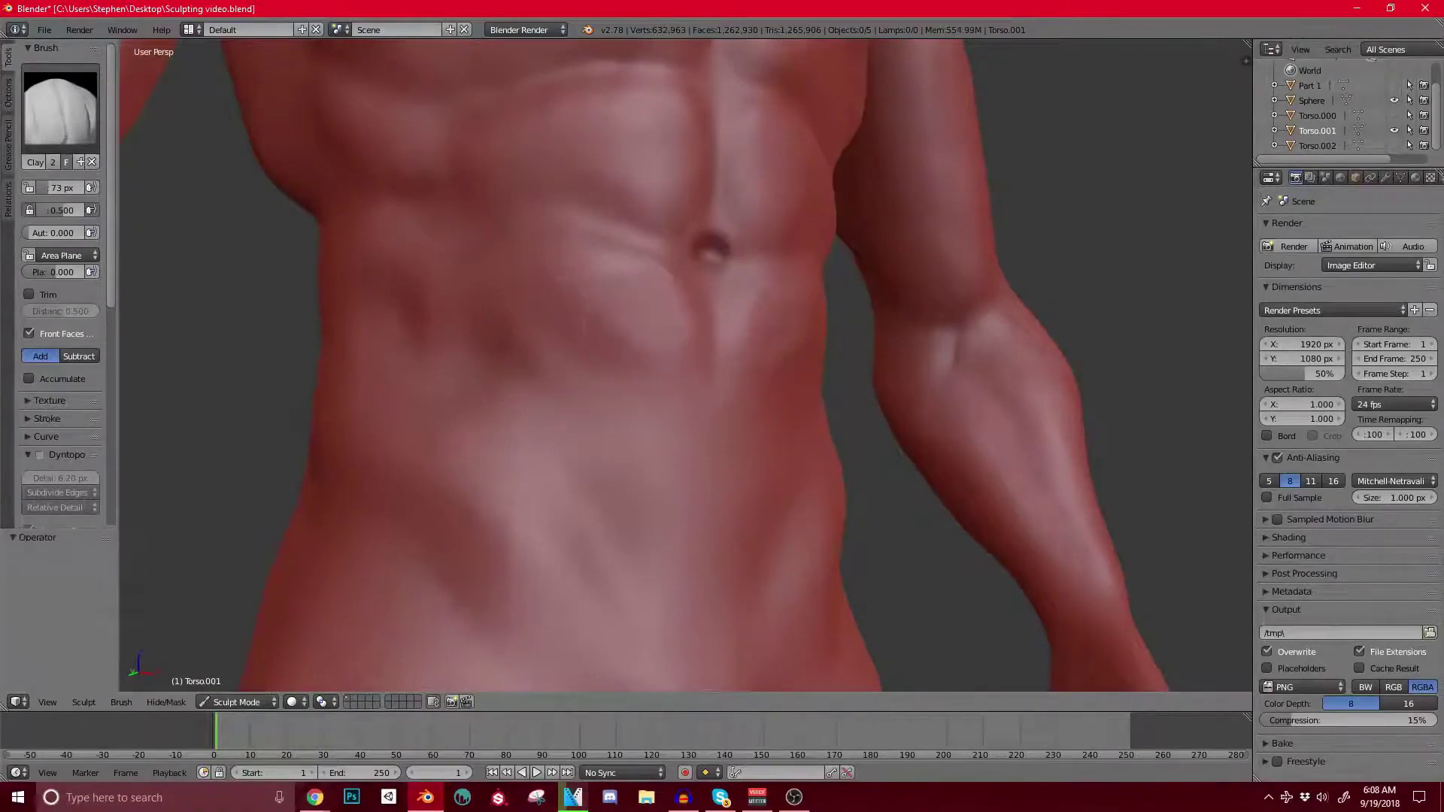
Step: Build up the skin around the upper rim of the navel with the Clay brush at 73 px
scroll(639, 323, down, 3)
middle_drag(639, 324, 532, 380)
scroll(532, 380, up, 3)
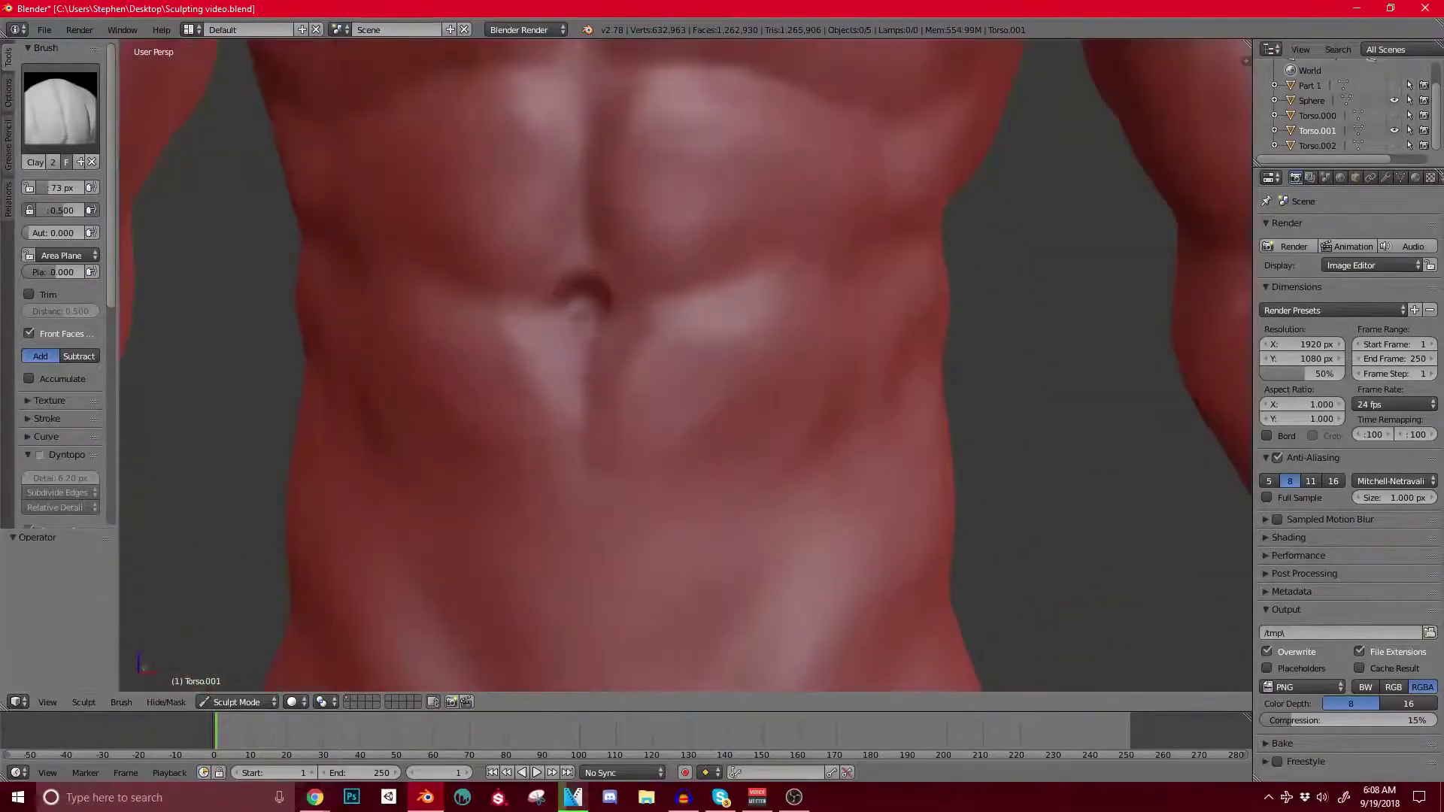
scroll(499, 350, down, 3)
scroll(621, 384, up, 6)
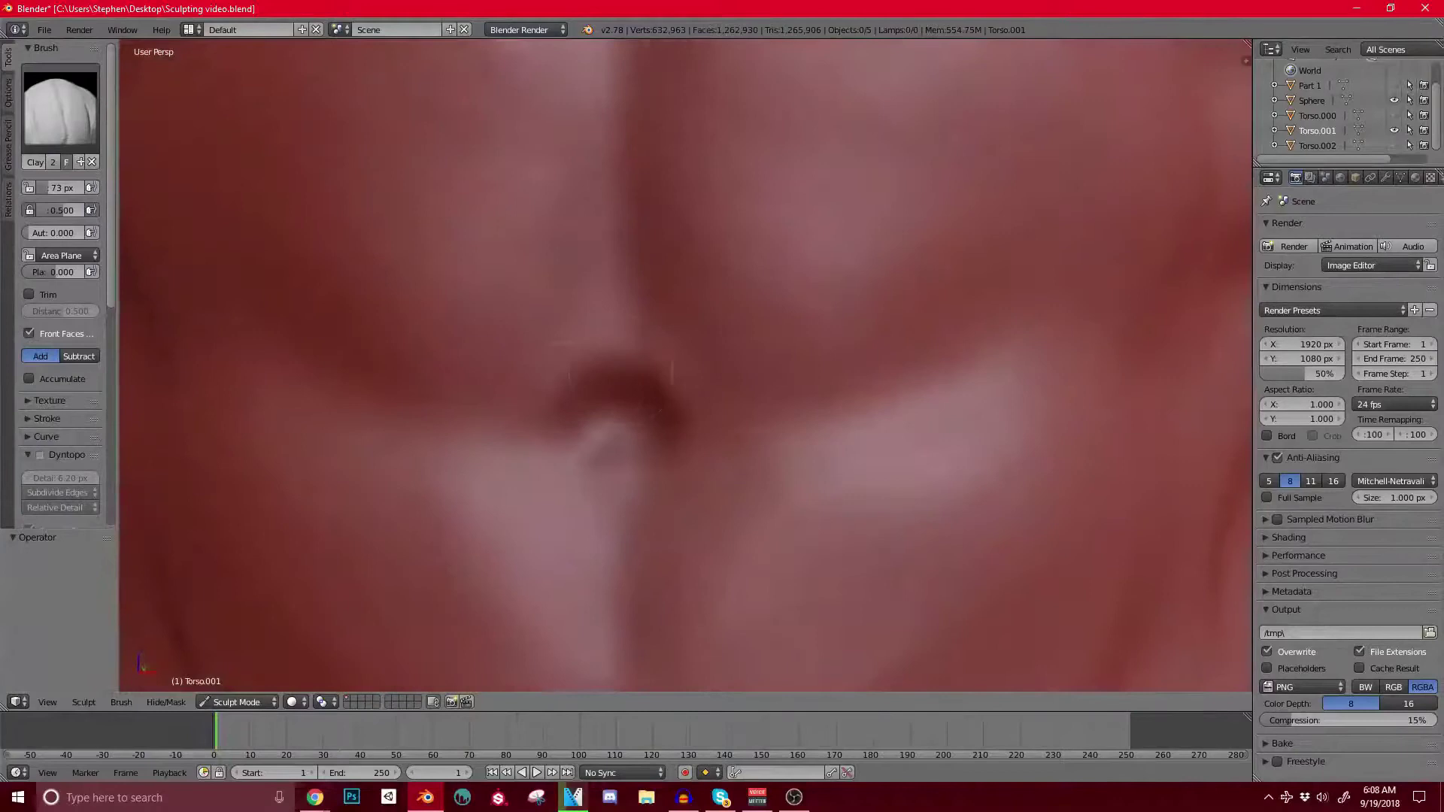
drag(576, 348, 607, 397)
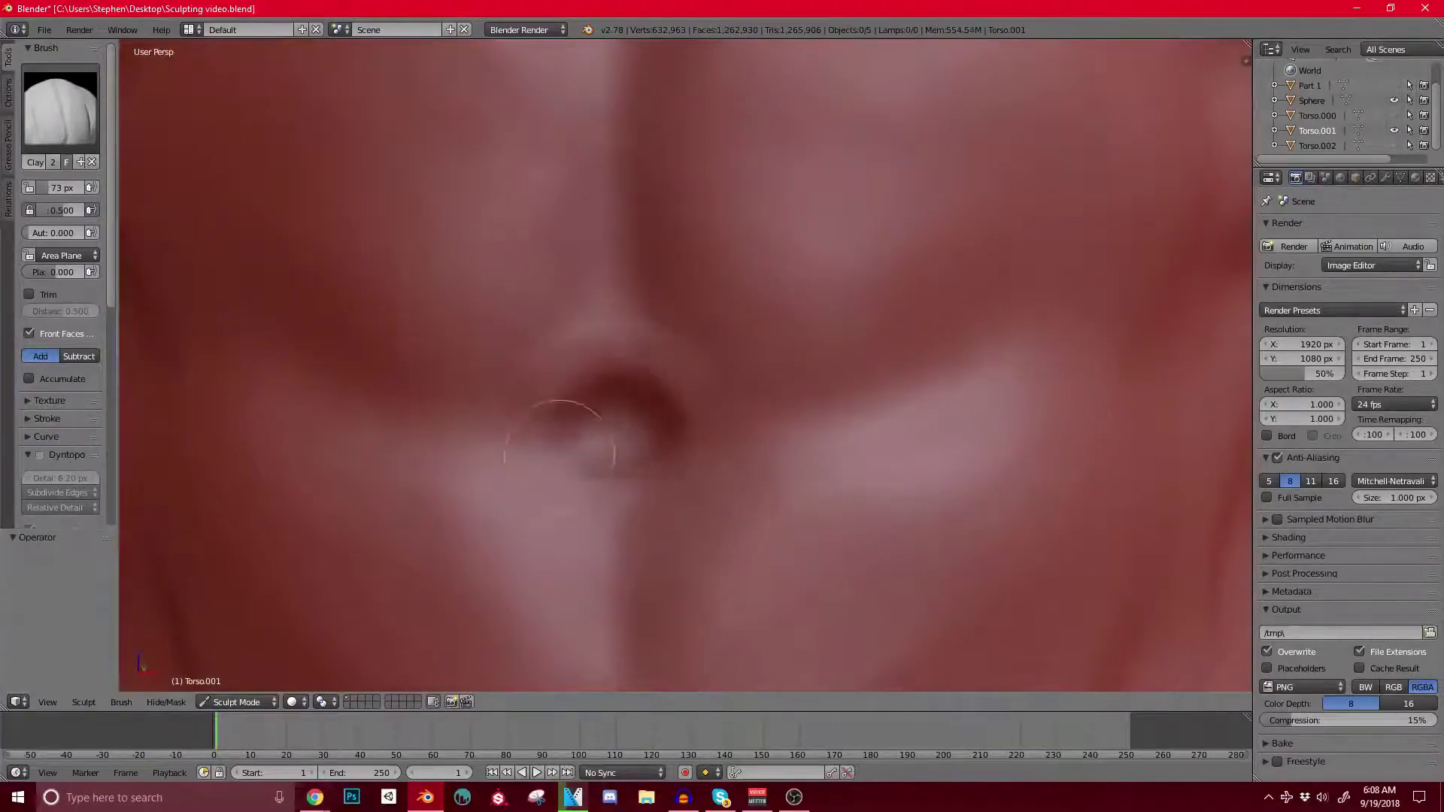
scroll(559, 444, down, 4)
scroll(559, 444, up, 1)
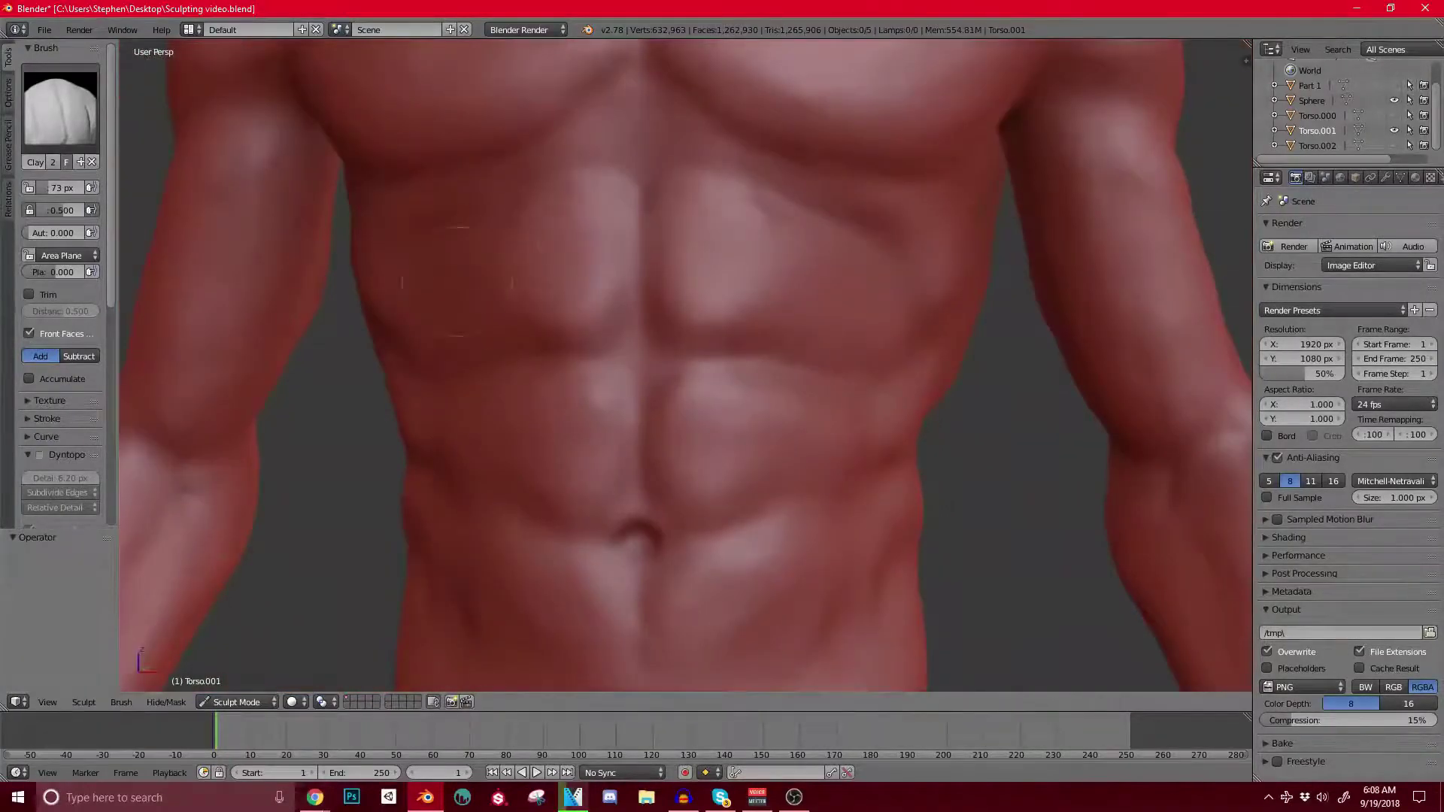
Step: Examine the torso from the front and side, checking the relief of the abs and ribs
scroll(573, 233, down, 5)
middle_drag(571, 232, 695, 239)
scroll(586, 226, up, 3)
mouse_move(530, 252)
shift+middle_down()
mouse_move(525, 307)
mouse_move(601, 275)
mouse_move(565, 325)
mouse_move(530, 245)
shift+middle_up()
middle_drag(541, 294, 526, 225)
middle_drag(526, 225, 602, 218)
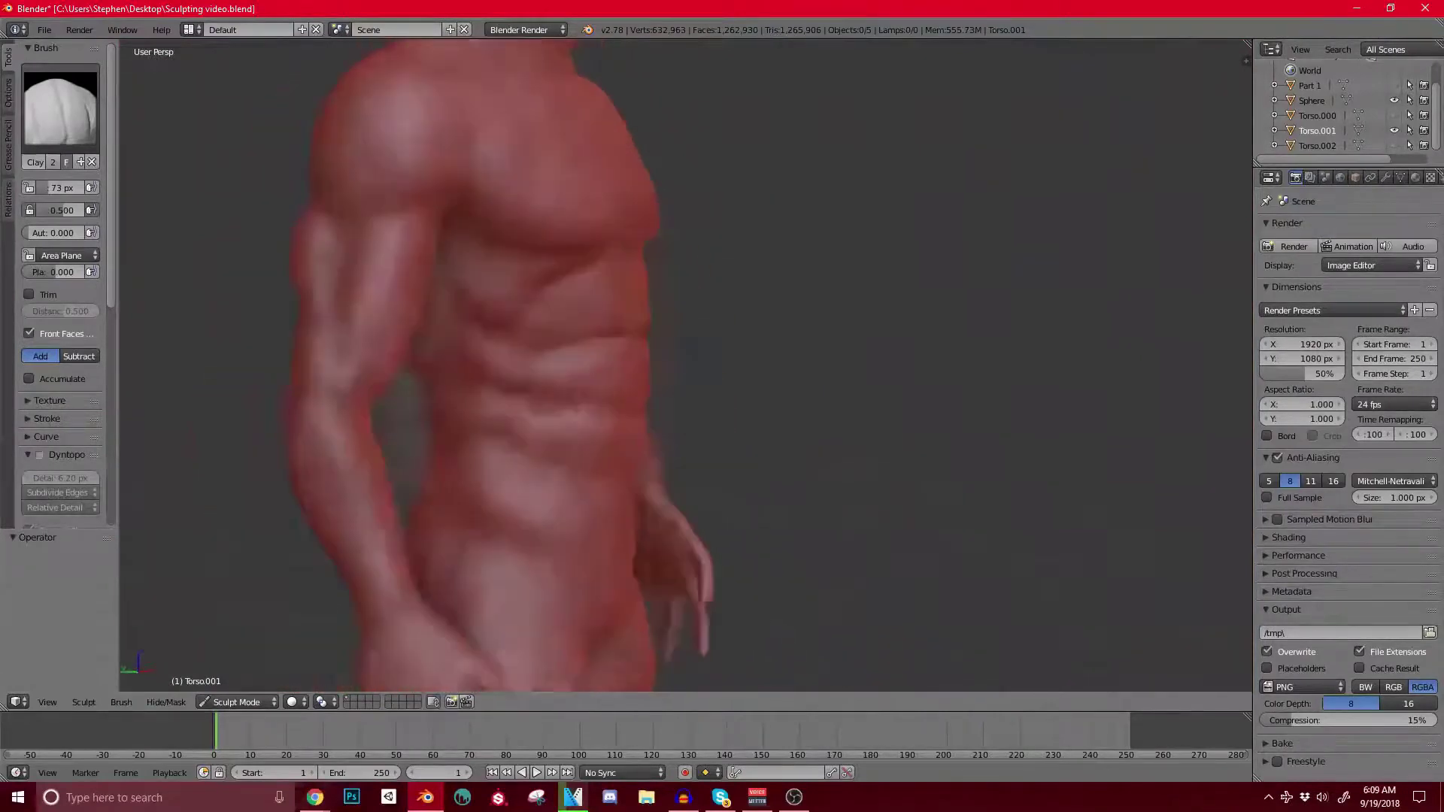
scroll(614, 325, up, 2)
middle_drag(598, 372, 574, 354)
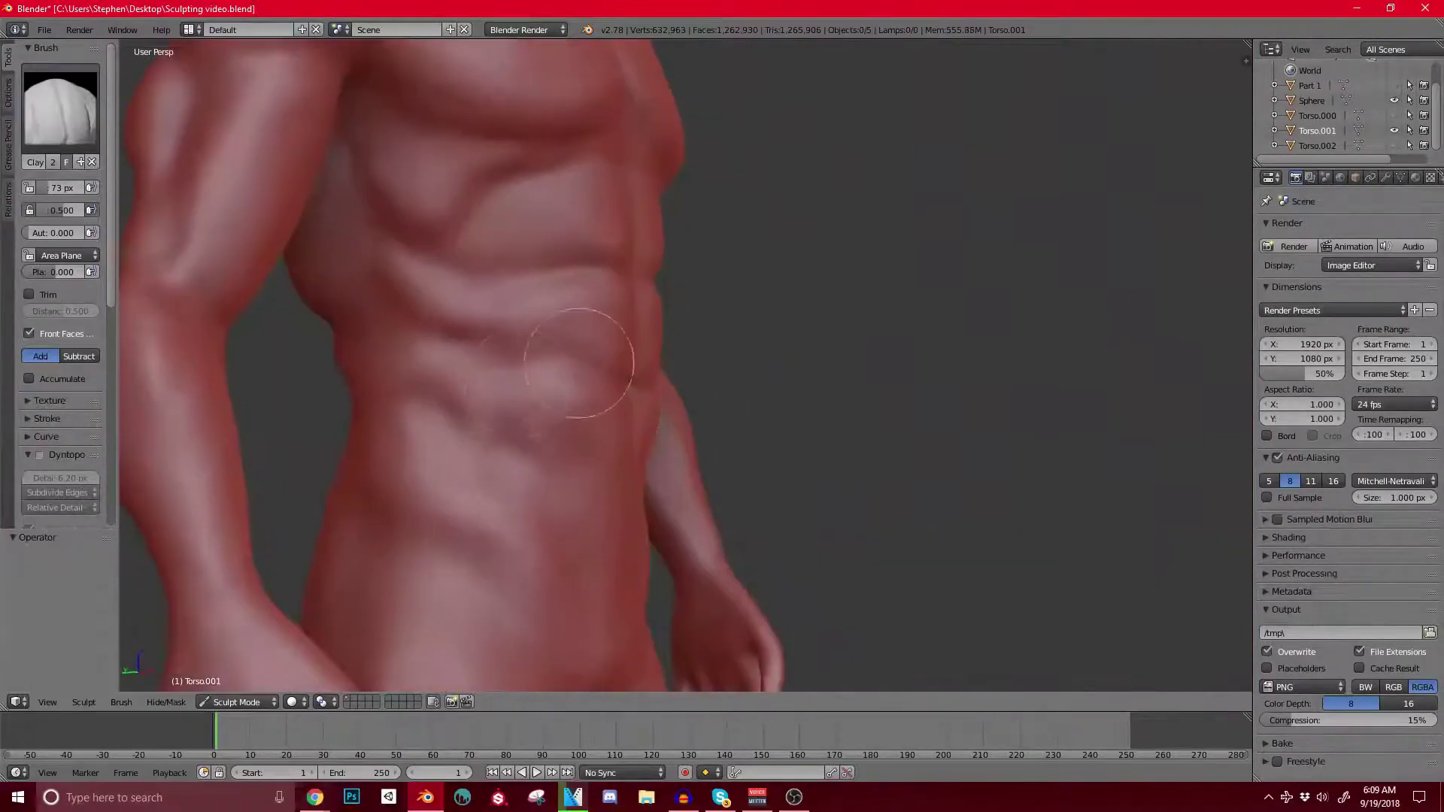
Step: Examine the torso, chest, shoulders and legs from the front, sides and back
scroll(574, 354, up, 1)
middle_drag(594, 294, 557, 297)
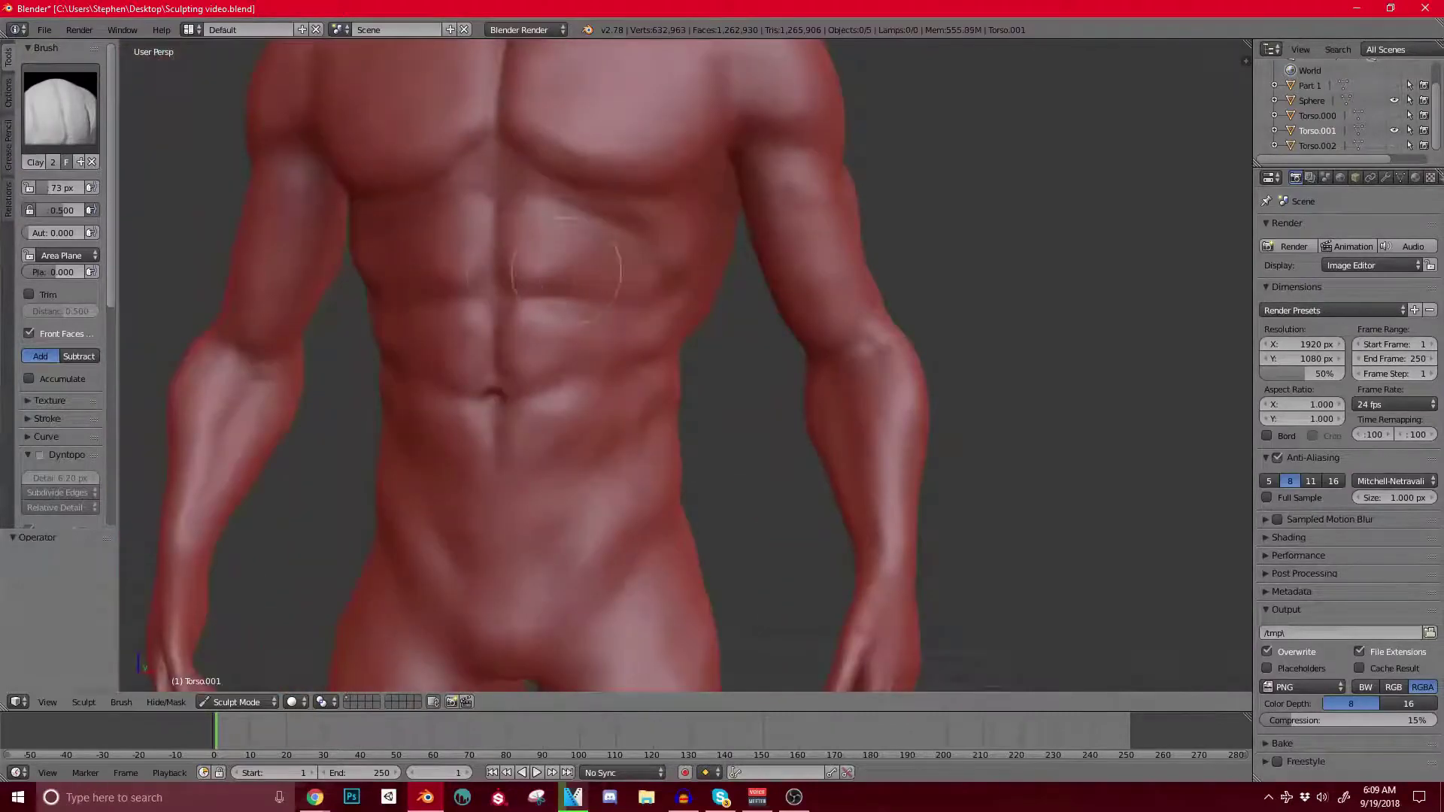
shift+middle_drag(658, 243, 662, 342)
mouse_move(662, 342)
middle_down()
mouse_move(511, 321)
mouse_move(602, 331)
middle_up()
scroll(595, 342, up, 1)
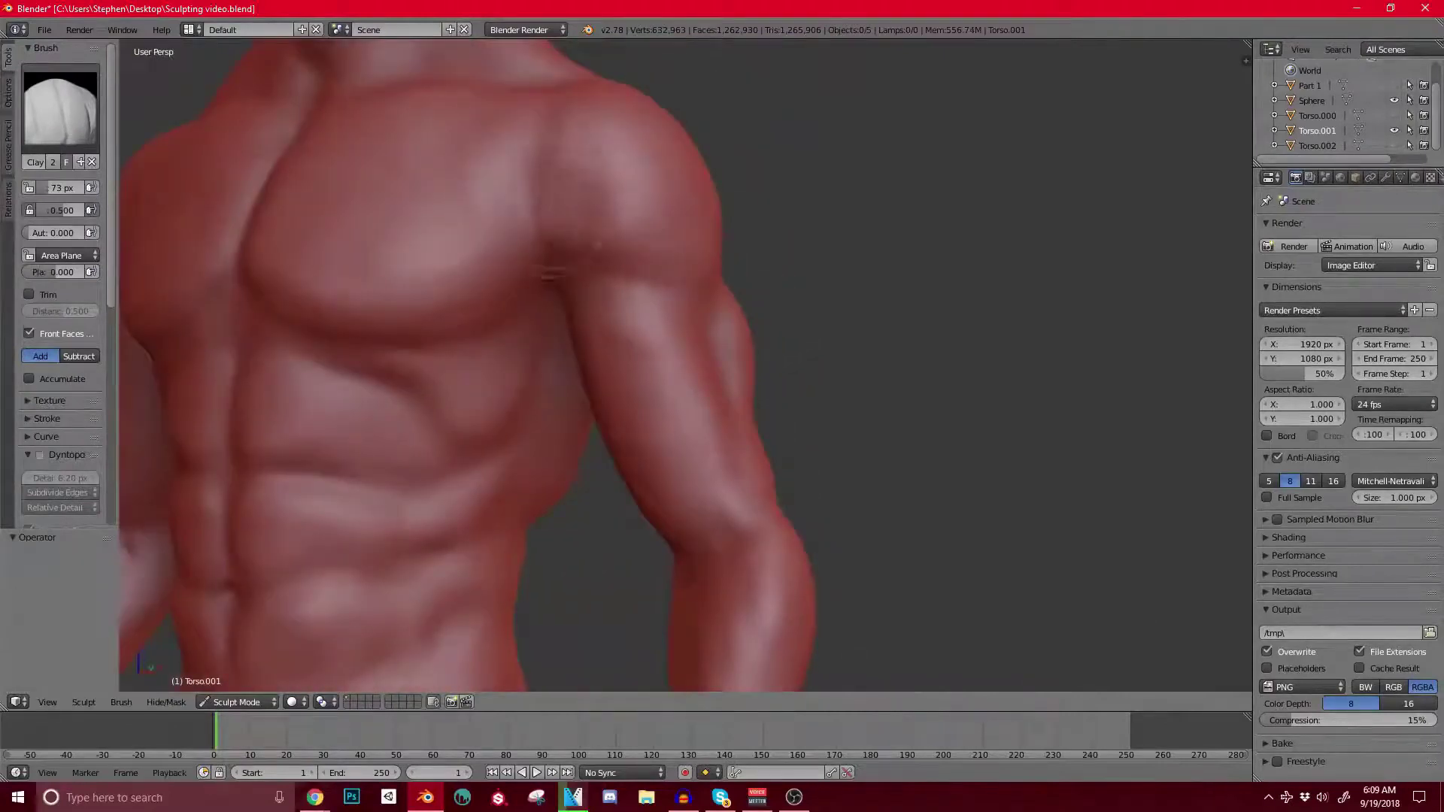
mouse_move(590, 259)
middle_down()
mouse_move(579, 263)
mouse_move(647, 346)
middle_up()
scroll(632, 184, down, 4)
mouse_move(511, 346)
middle_down()
mouse_move(628, 379)
mouse_move(564, 150)
middle_up()
scroll(504, 459, up, 3)
middle_drag(505, 459, 537, 431)
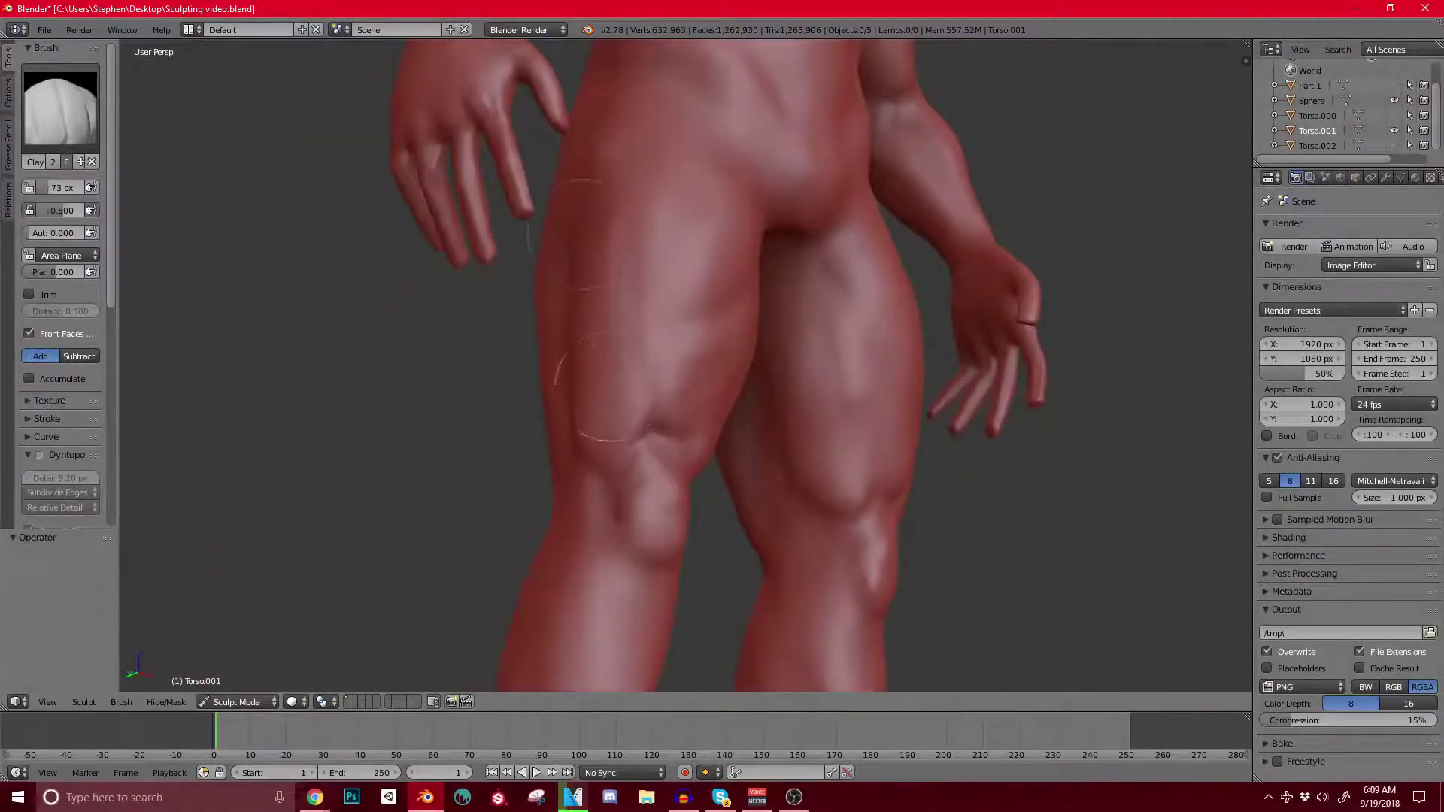
mouse_move(628, 387)
middle_down()
mouse_move(782, 421)
mouse_move(481, 323)
mouse_move(502, 346)
middle_up()
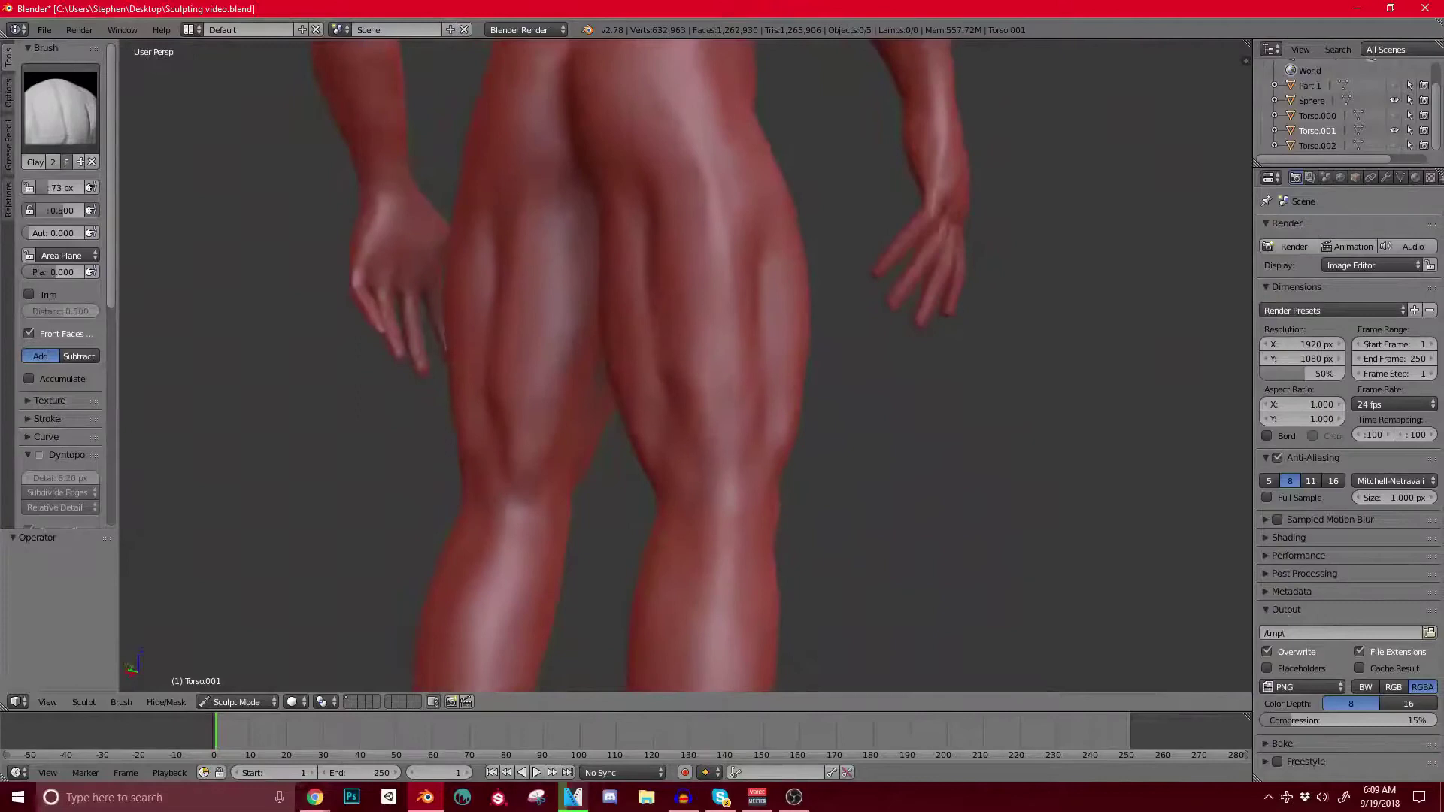
Step: Build up the hamstring along the back of the thigh with the Clay brush at 73 px
mouse_move(667, 213)
middle_down()
mouse_move(778, 222)
mouse_move(711, 218)
middle_up()
drag(713, 217, 727, 307)
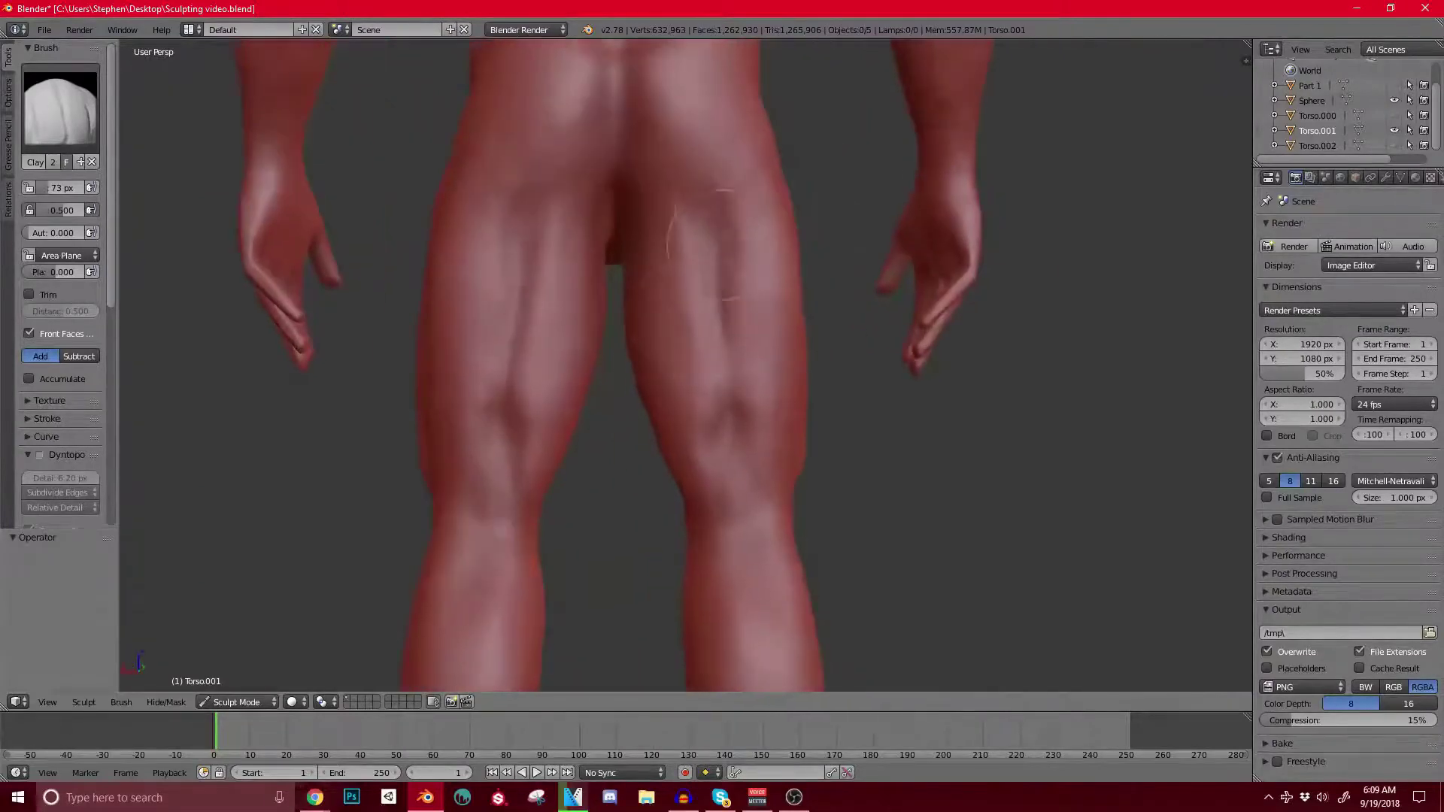
drag(722, 252, 732, 338)
middle_drag(732, 331, 789, 323)
middle_drag(699, 271, 662, 301)
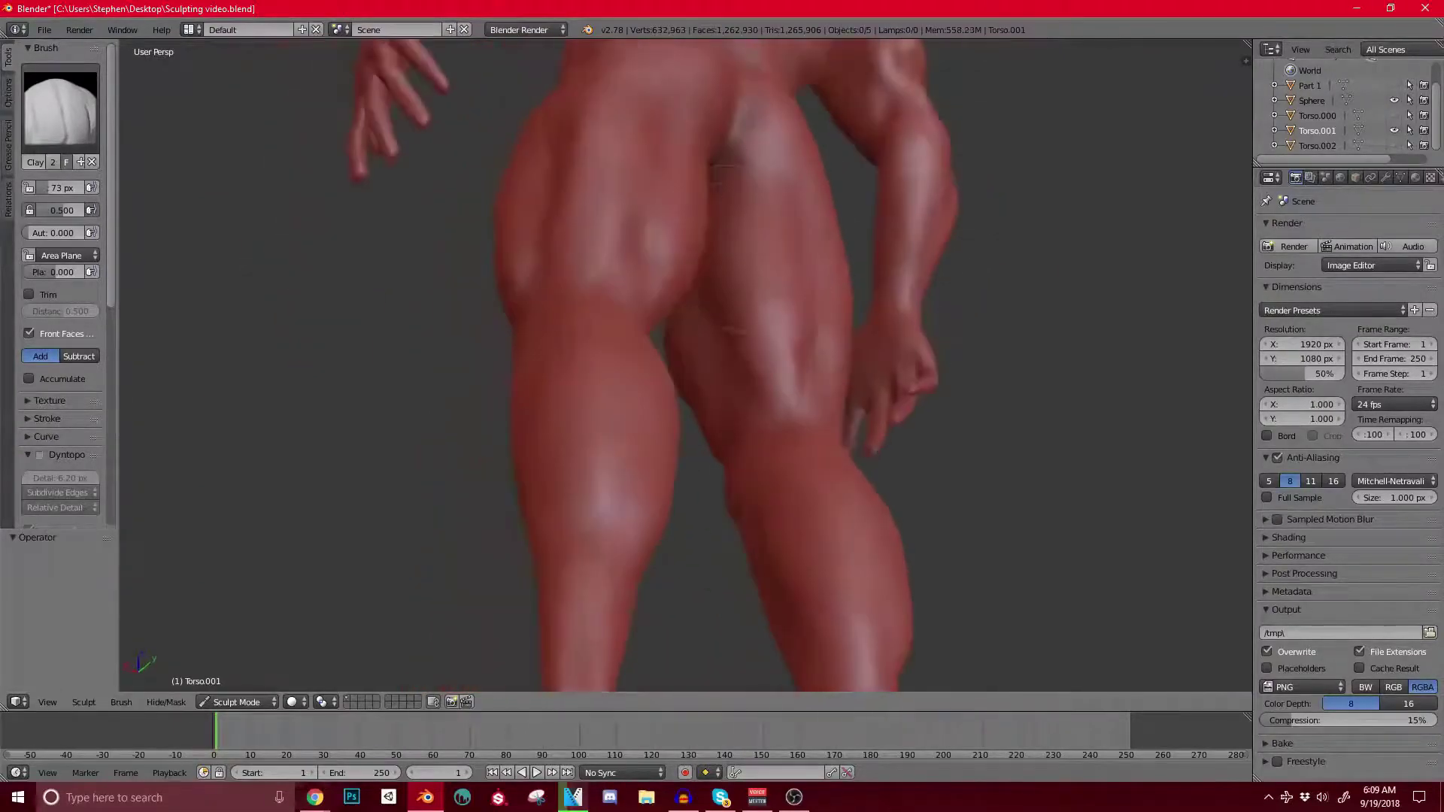
middle_drag(737, 357, 587, 373)
Step: Carve the diagonal separation between the front thigh muscles above the knee with the Crease brush at 73 px and strength 0.250
scroll(756, 256, down, 5)
mouse_move(752, 248)
shift+middle_down()
mouse_move(639, 382)
mouse_move(594, 381)
mouse_move(662, 316)
mouse_move(602, 380)
mouse_move(714, 301)
mouse_move(661, 338)
mouse_move(656, 368)
shift+middle_up()
scroll(602, 380, up, 4)
click(60, 109)
click(235, 200)
scroll(639, 376, up, 1)
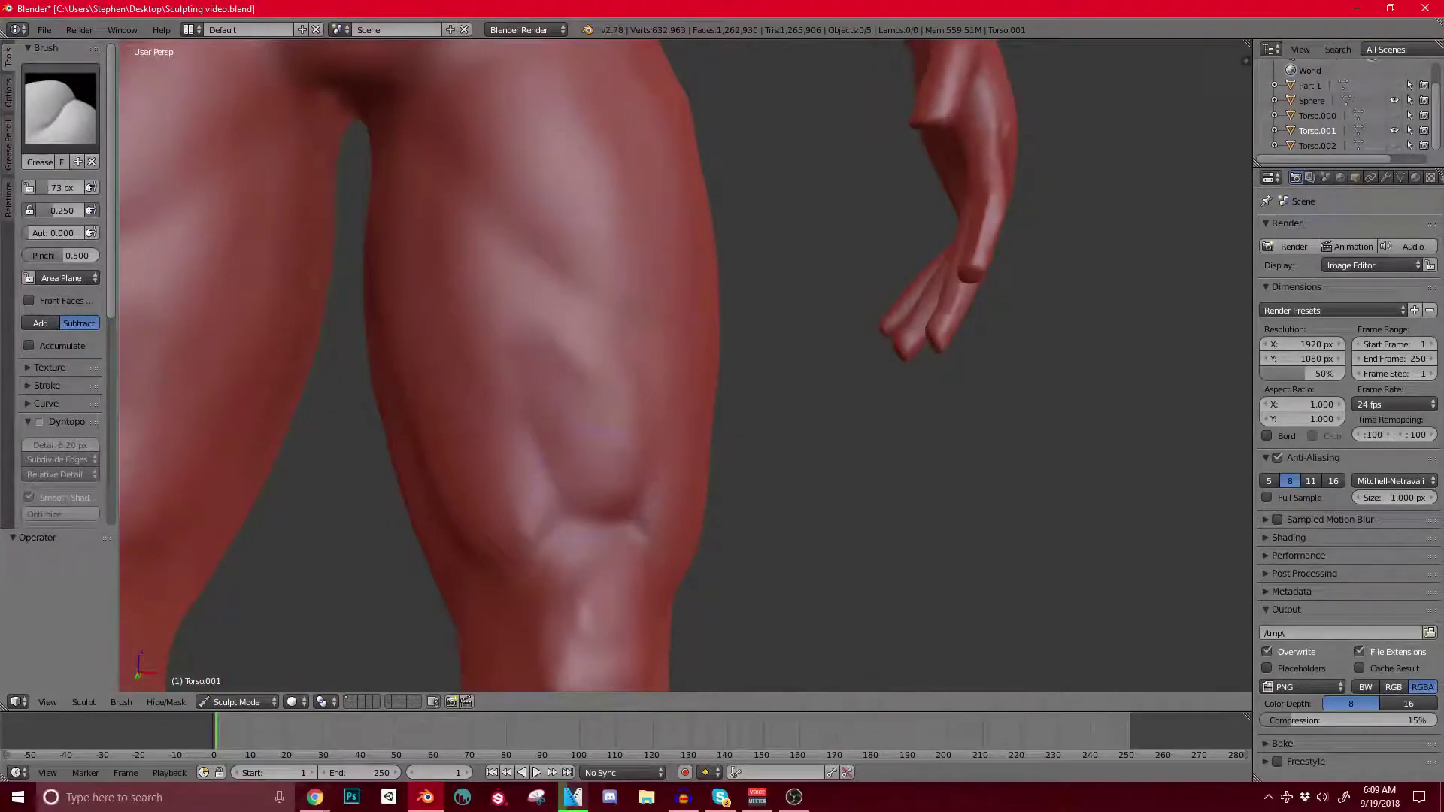
drag(539, 242, 576, 278)
shift+middle_drag(591, 297, 555, 399)
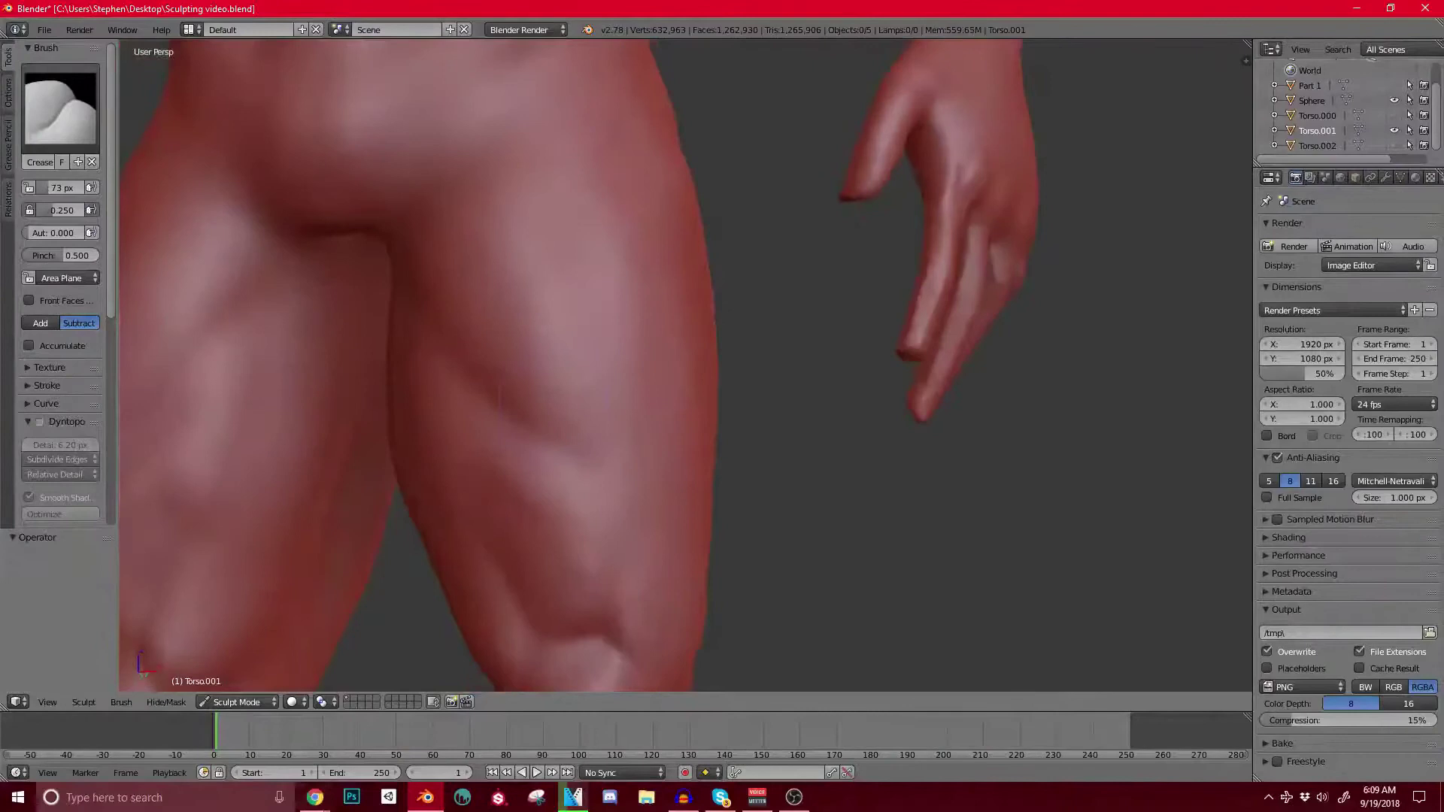
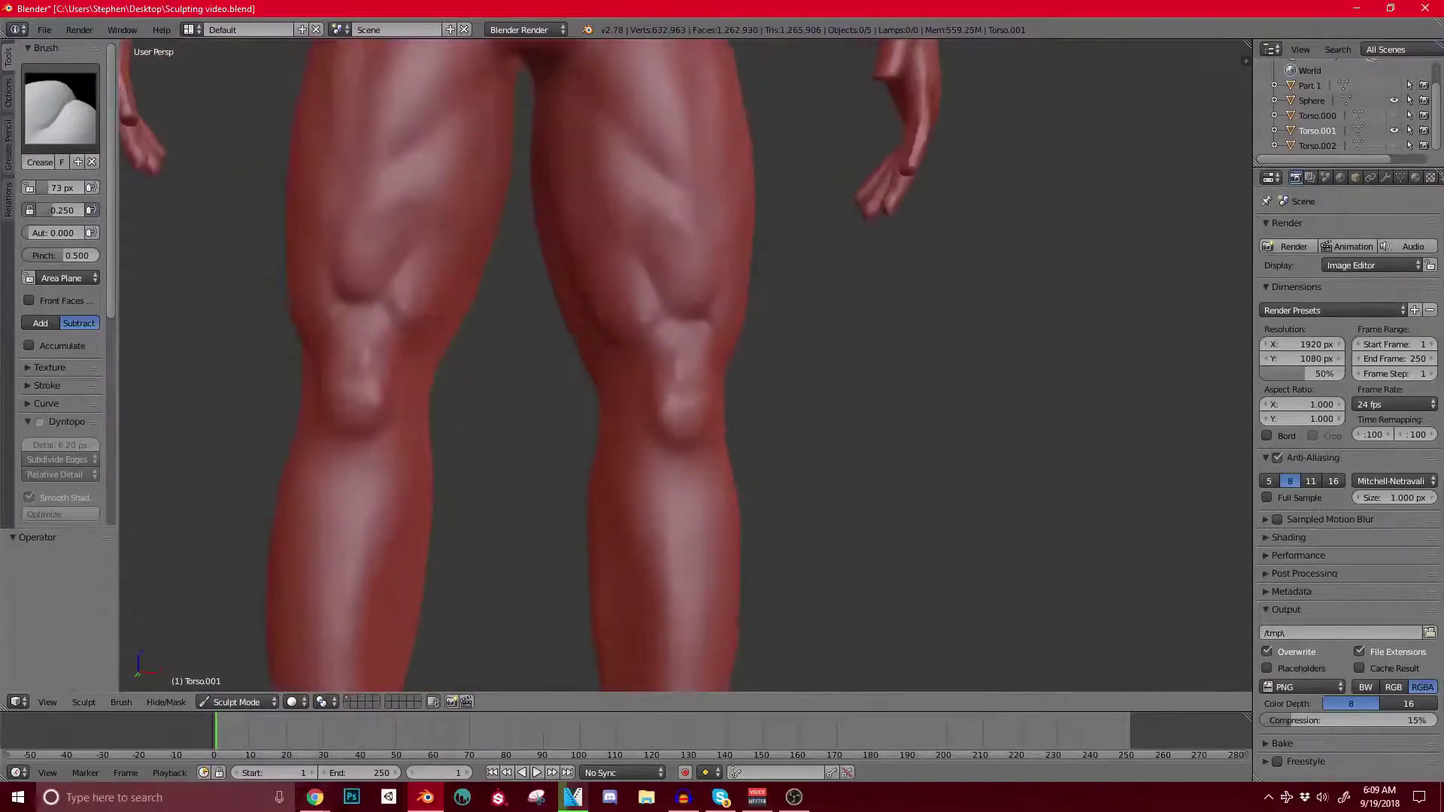
Step: Cut a diagonal groove from the hip toward the groin by subtracting with the Clay brush at 73 px
middle_drag(662, 376, 718, 379)
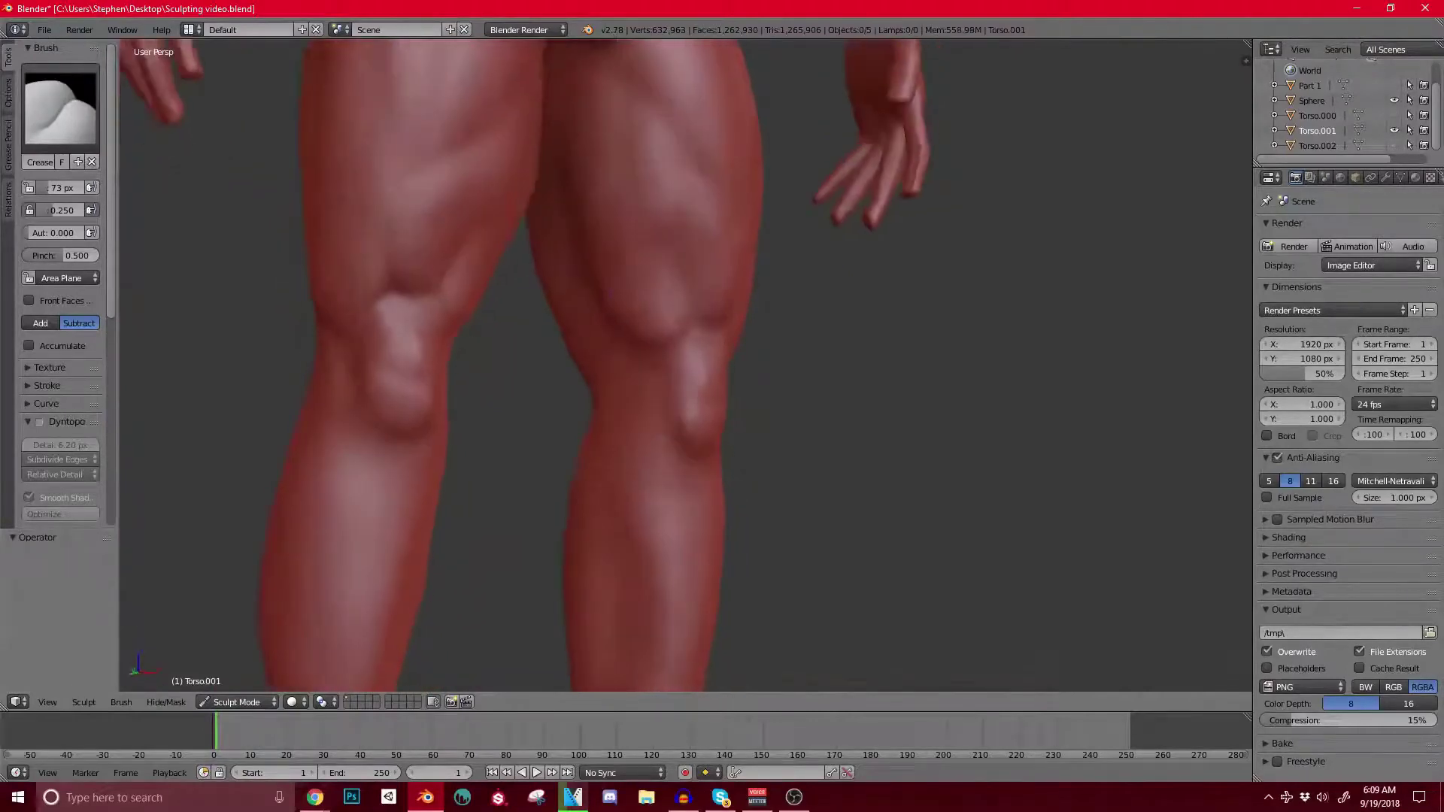
shift+middle_drag(641, 165, 695, 327)
shift+middle_drag(647, 199, 752, 579)
click(62, 109)
click(116, 195)
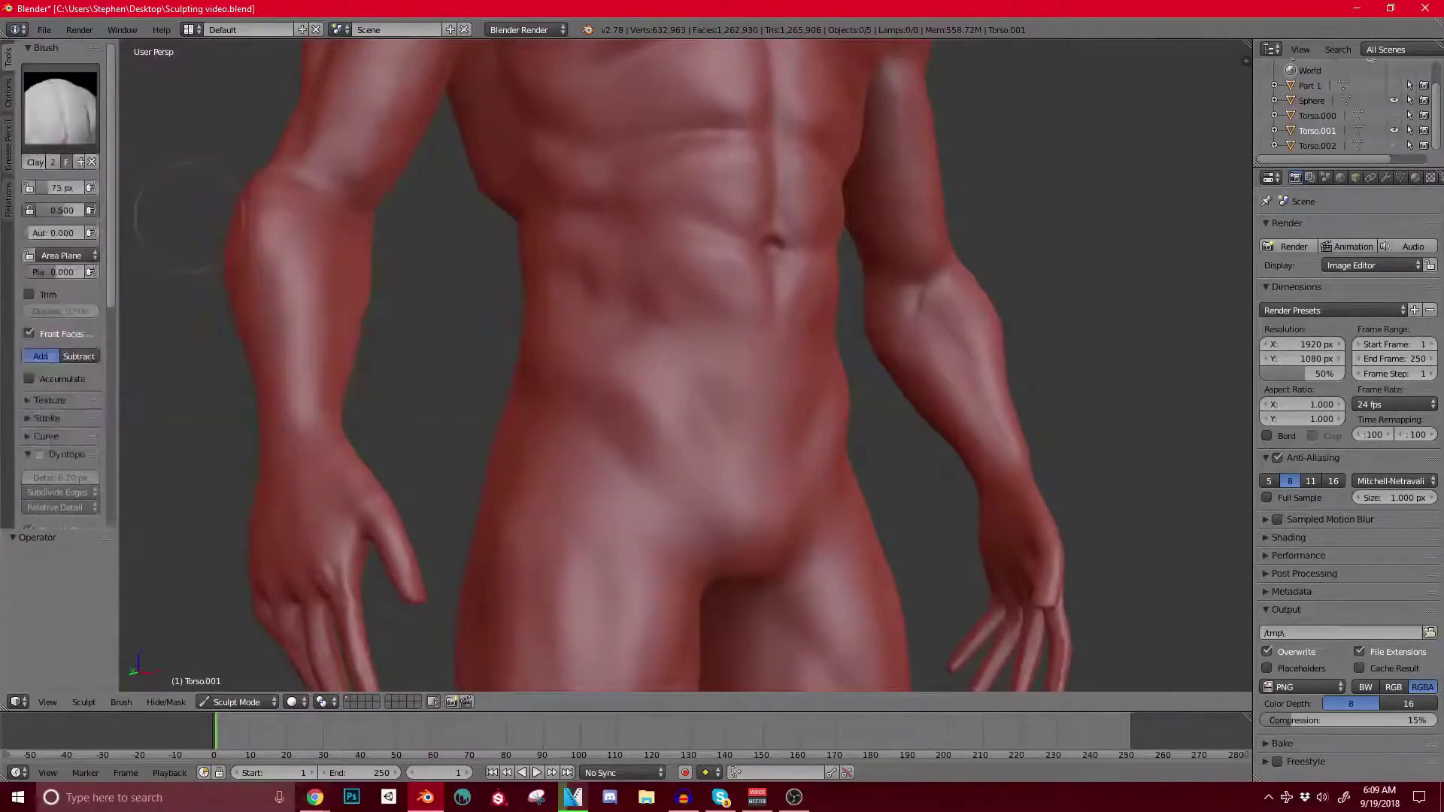
mouse_move(624, 361)
middle_down()
mouse_move(618, 331)
mouse_move(669, 383)
middle_up()
scroll(619, 331, up, 1)
ctrl+drag(619, 420, 689, 492)
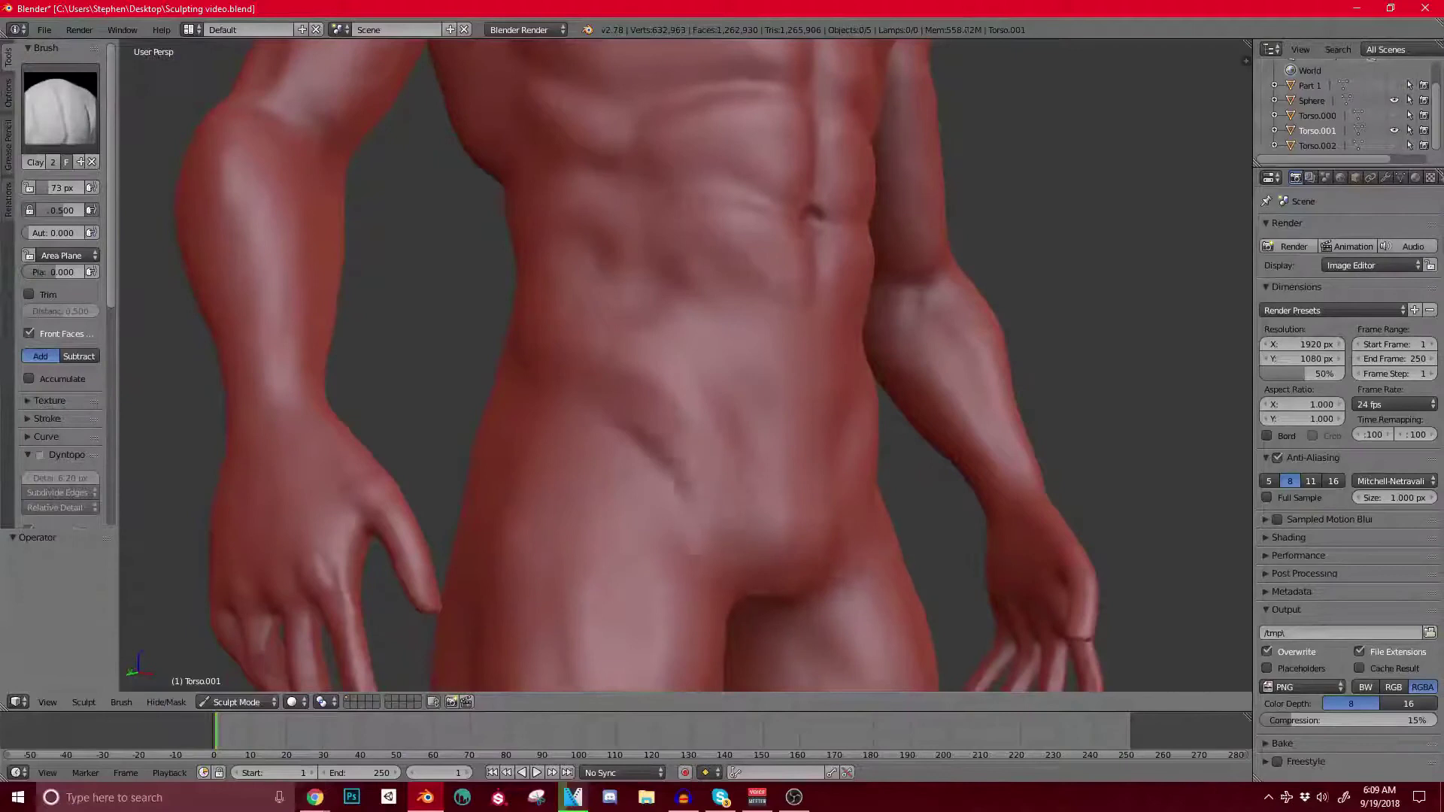
Step: Define the creases between the lower abdomen and both thighs with the Clay brush at 73 px, undoing one stroke
mouse_move(564, 445)
middle_down()
mouse_move(611, 472)
mouse_move(798, 467)
middle_up()
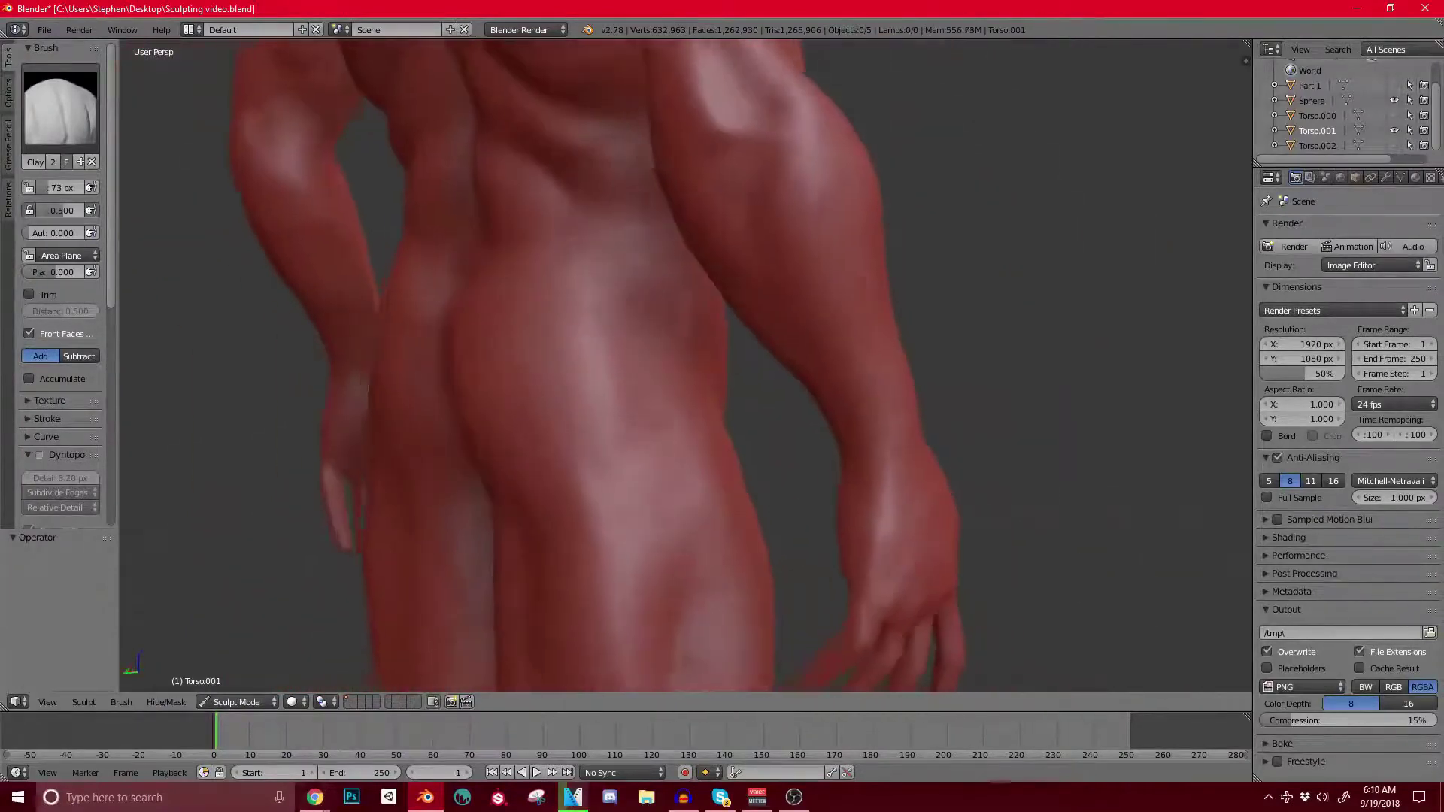
mouse_move(613, 304)
middle_down()
mouse_move(705, 297)
mouse_move(702, 279)
mouse_move(542, 251)
mouse_move(590, 272)
mouse_move(624, 331)
middle_up()
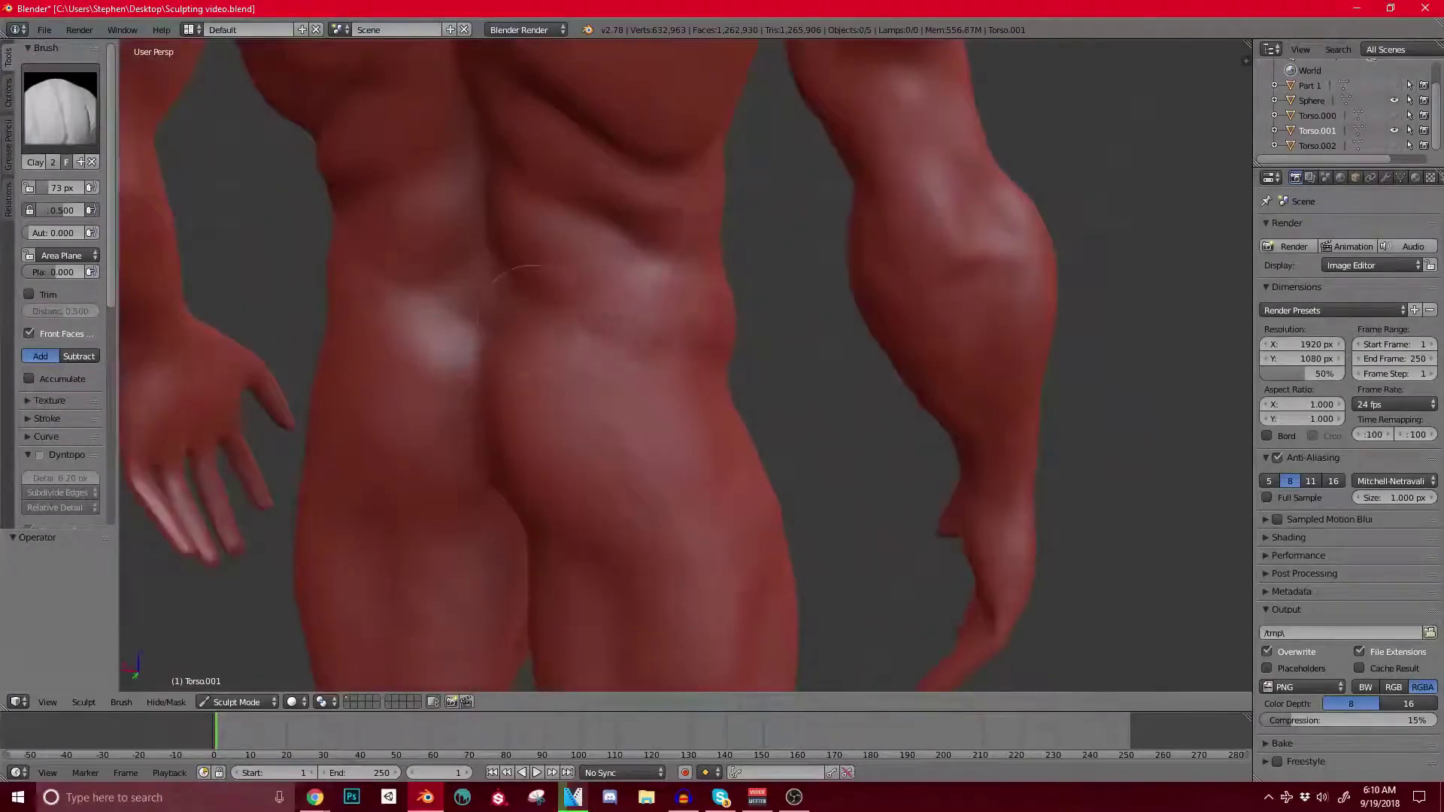
middle_drag(538, 320, 553, 286)
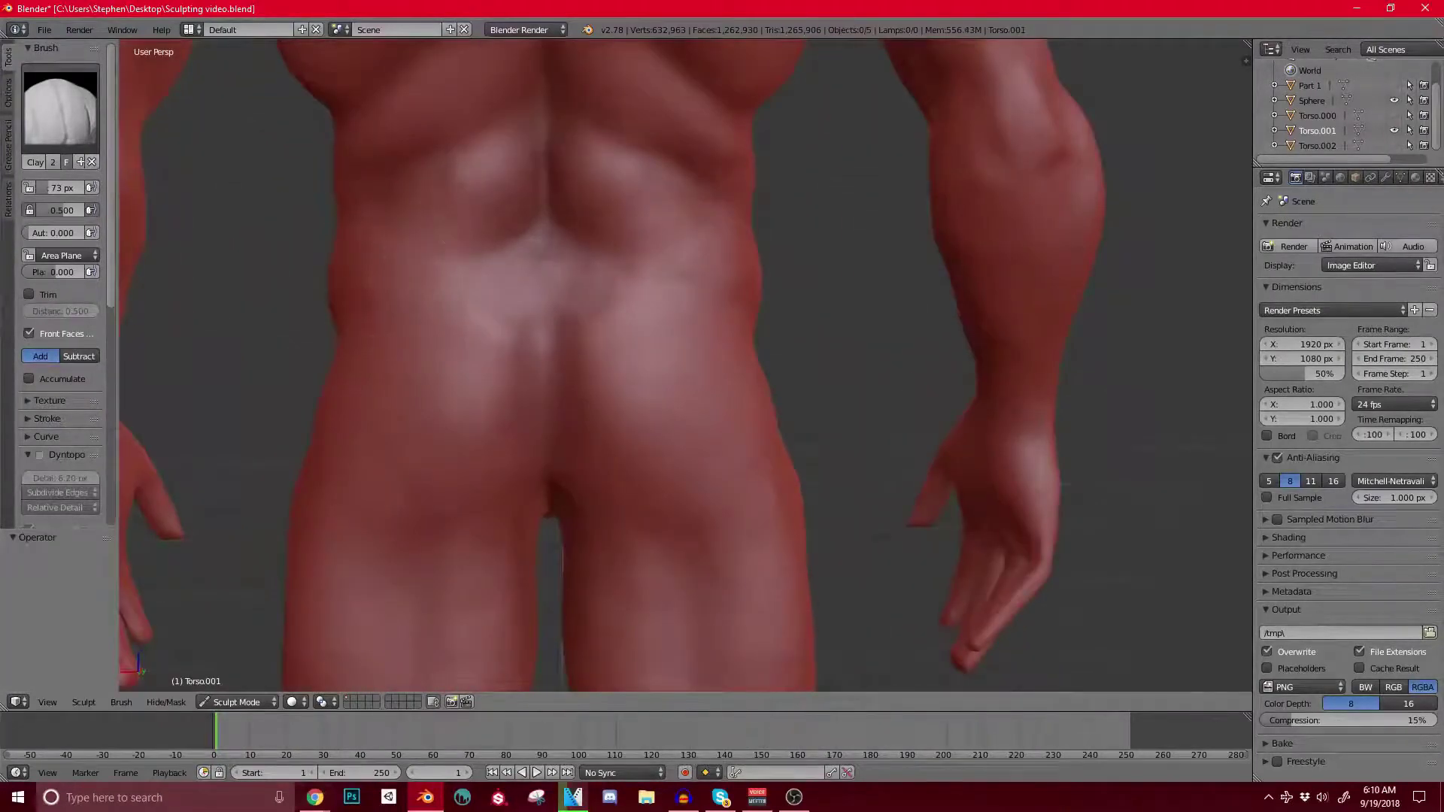
mouse_move(412, 267)
shift+middle_down()
mouse_move(404, 327)
mouse_move(586, 294)
mouse_move(940, 271)
shift+middle_up()
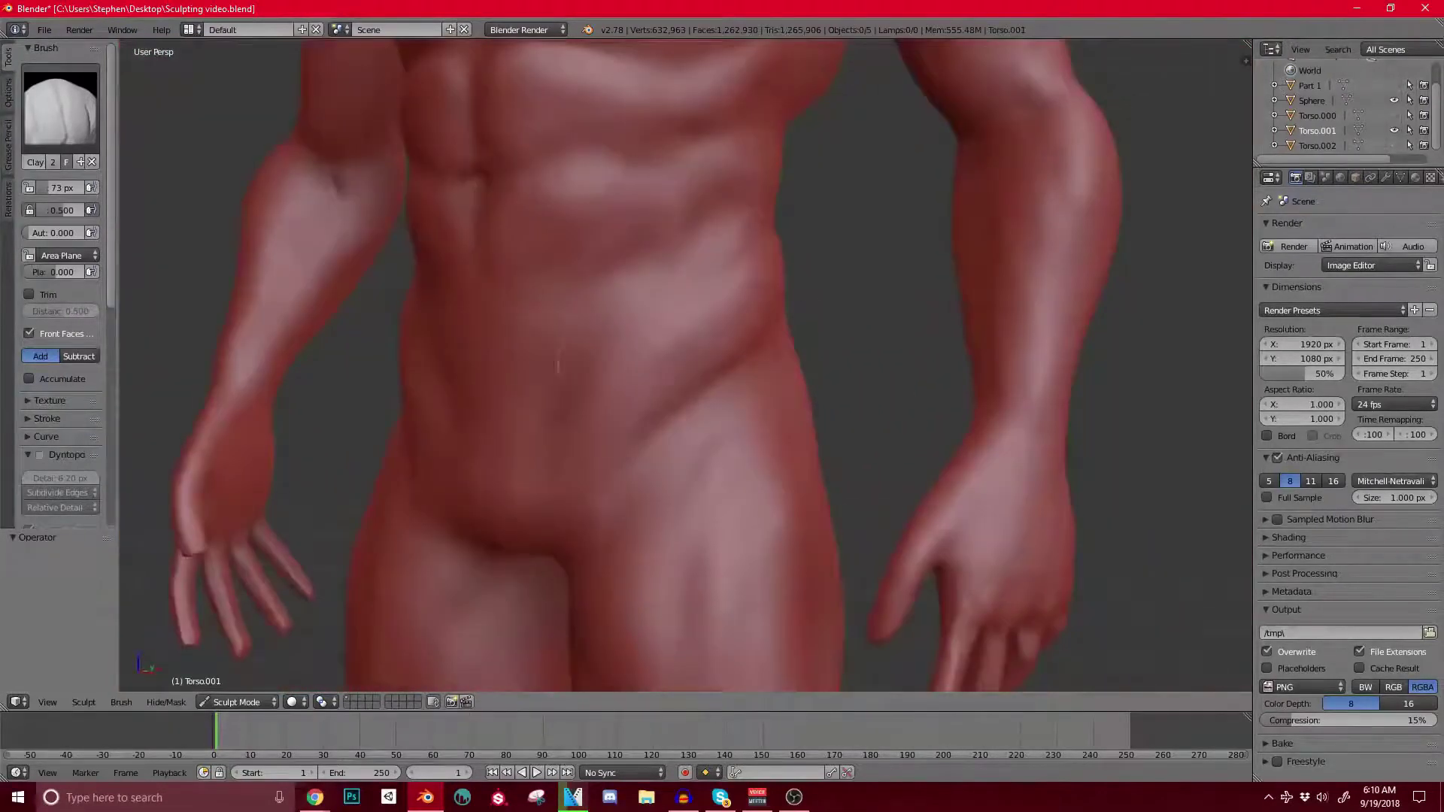
middle_drag(558, 366, 640, 360)
middle_drag(482, 408, 530, 406)
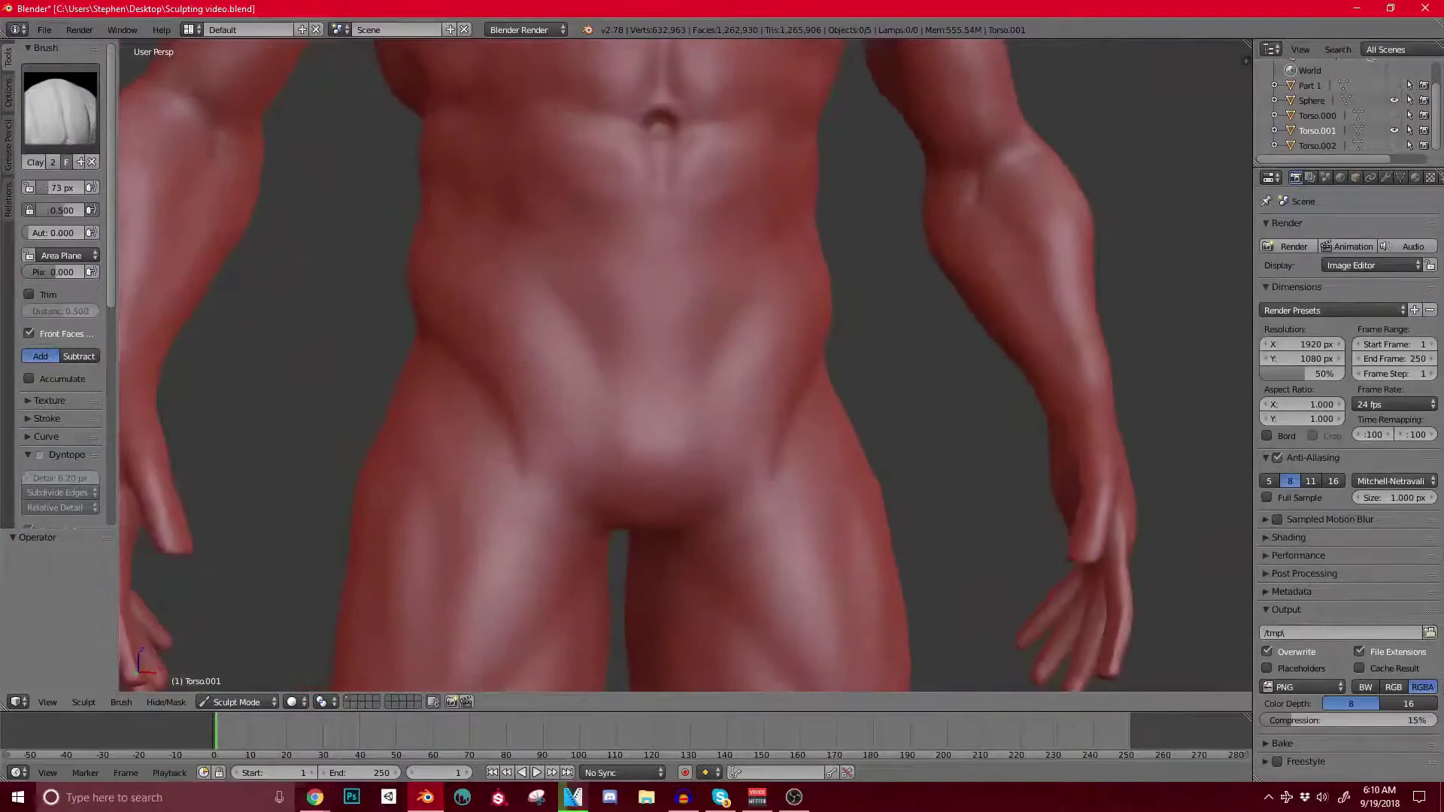
mouse_move(504, 387)
mouse_down()
mouse_move(553, 440)
mouse_move(561, 500)
mouse_up()
drag(538, 440, 553, 515)
key(ctrl+z)
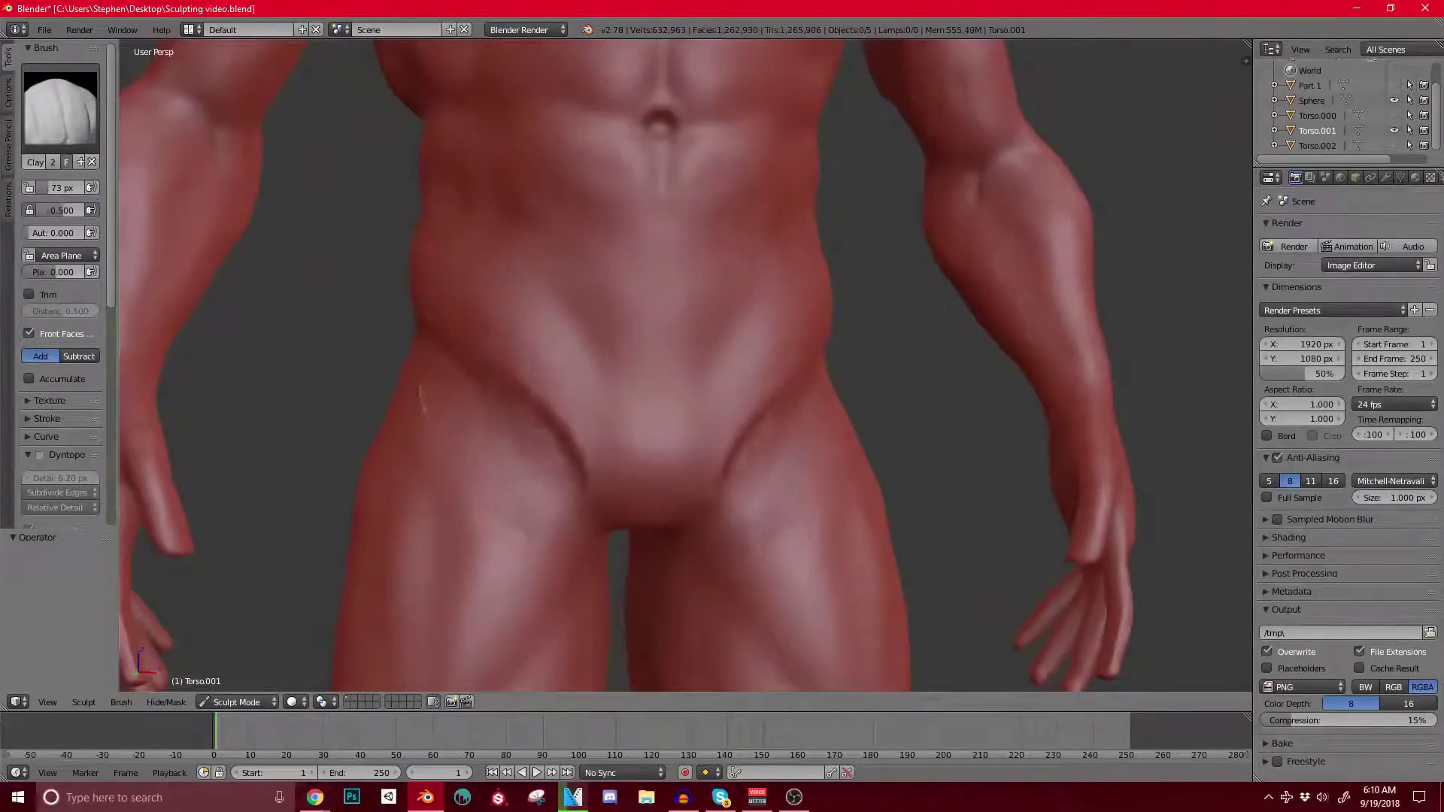
drag(555, 406, 565, 467)
Step: Examine the abdomen, chest and shoulders up to the neck from the front
mouse_move(631, 444)
middle_down()
mouse_move(595, 425)
mouse_move(606, 380)
mouse_move(553, 429)
mouse_move(555, 538)
middle_up()
scroll(555, 538, up, 2)
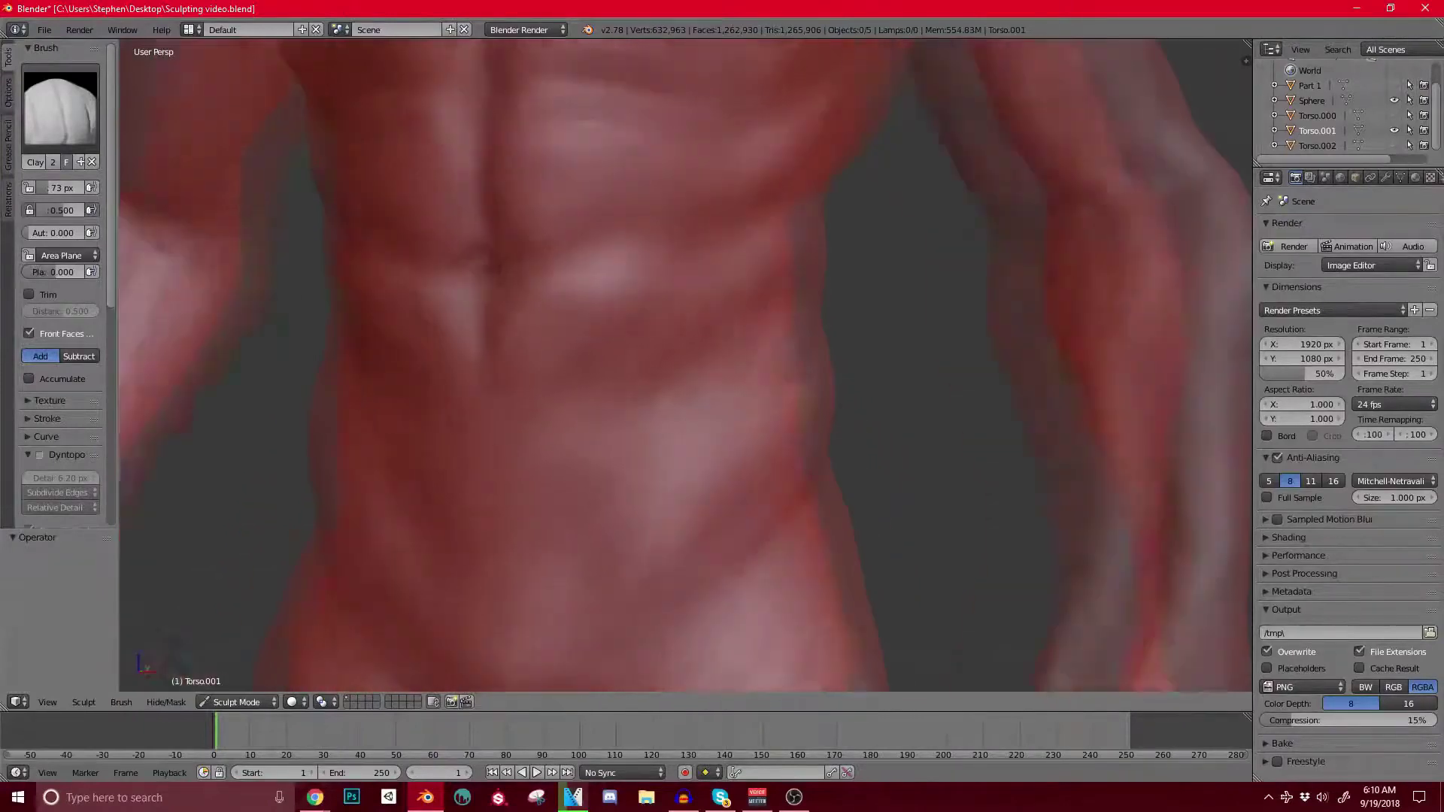
shift+middle_drag(655, 368, 649, 526)
shift+middle_drag(564, 289, 555, 421)
scroll(639, 321, down, 2)
shift+middle_drag(632, 263, 600, 464)
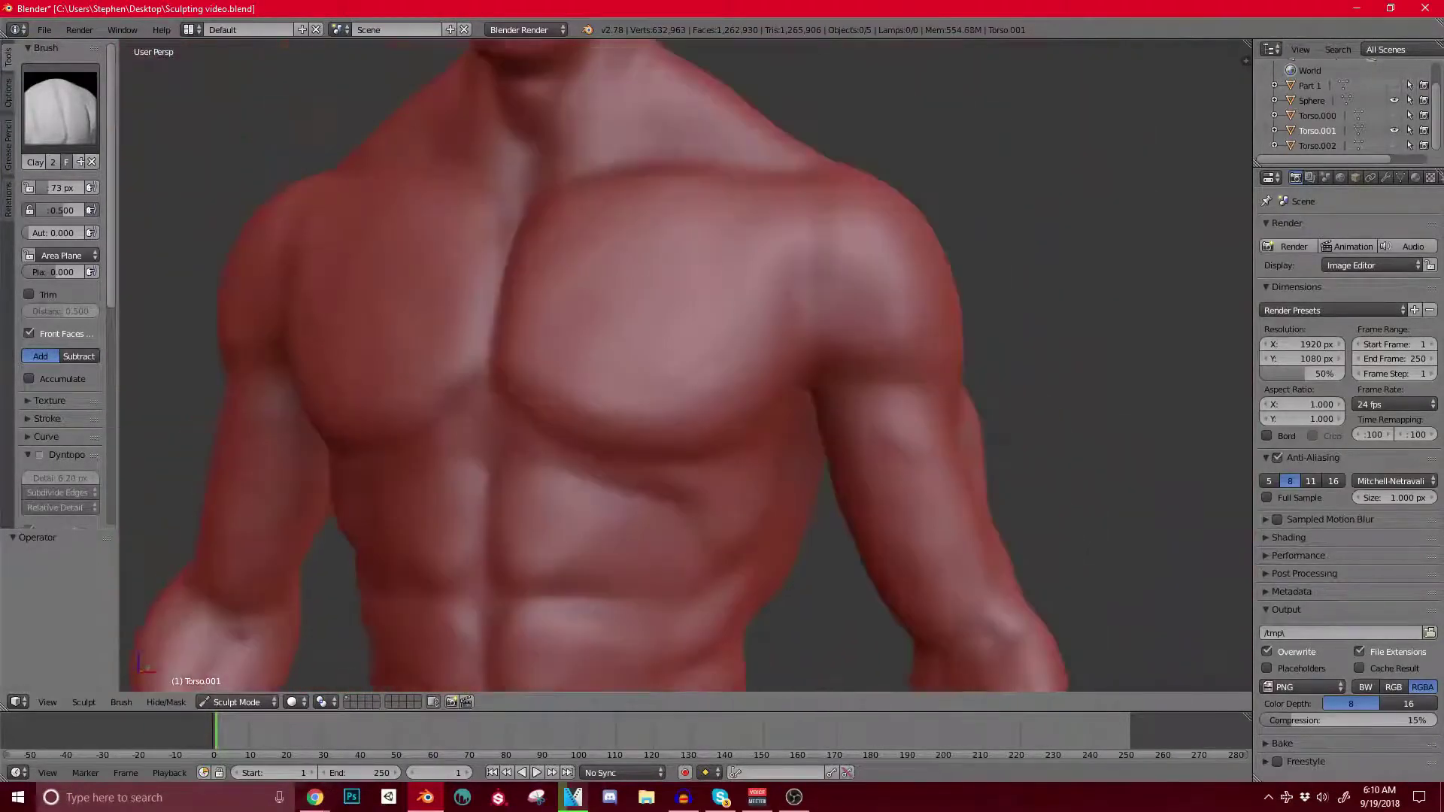
middle_drag(614, 391, 596, 393)
shift+middle_drag(705, 228, 722, 448)
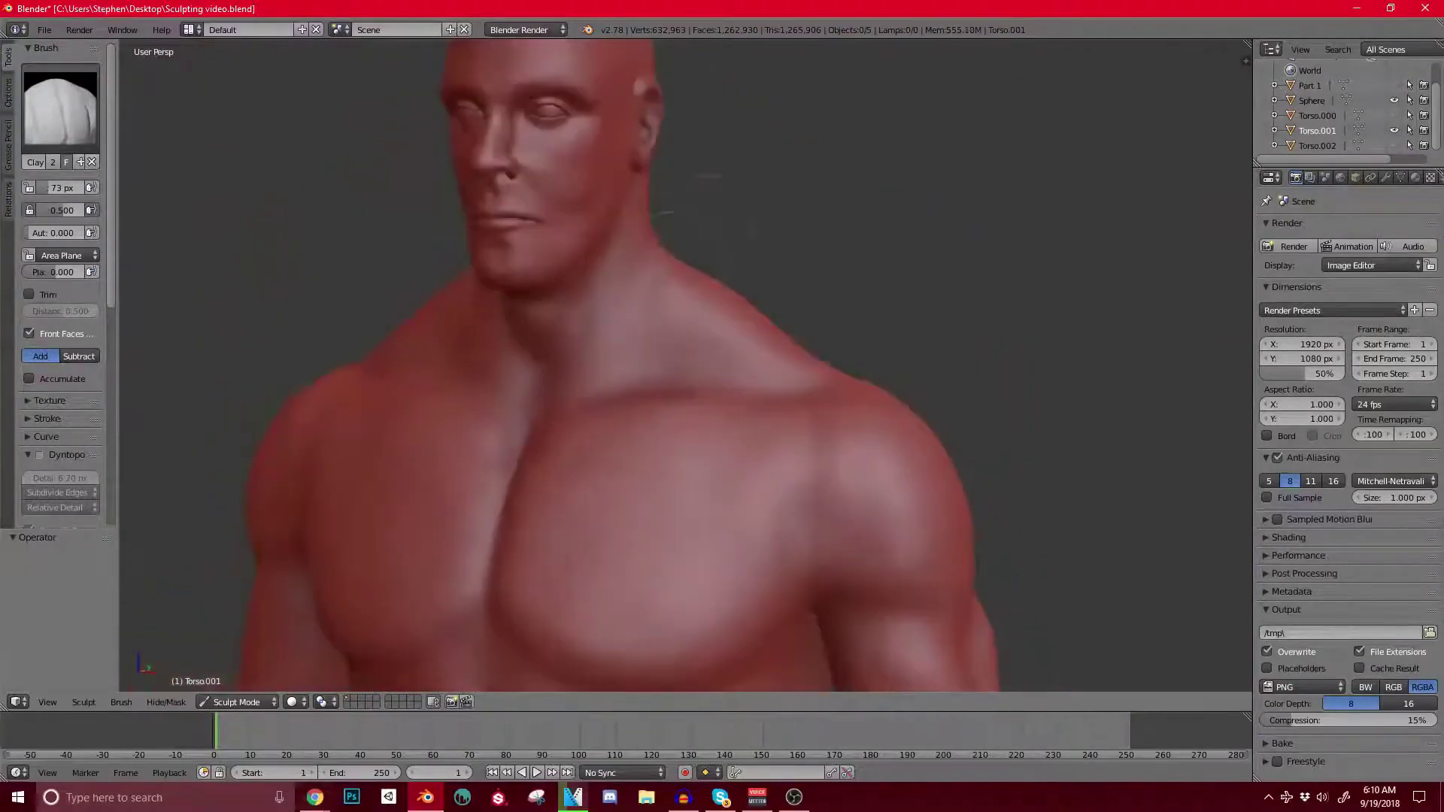
Step: Examine the neck, face and eye area from both sides and up close
middle_drag(664, 236, 725, 248)
scroll(715, 226, up, 3)
mouse_move(718, 143)
shift+middle_down()
mouse_move(673, 308)
mouse_move(613, 297)
mouse_move(680, 312)
shift+middle_up()
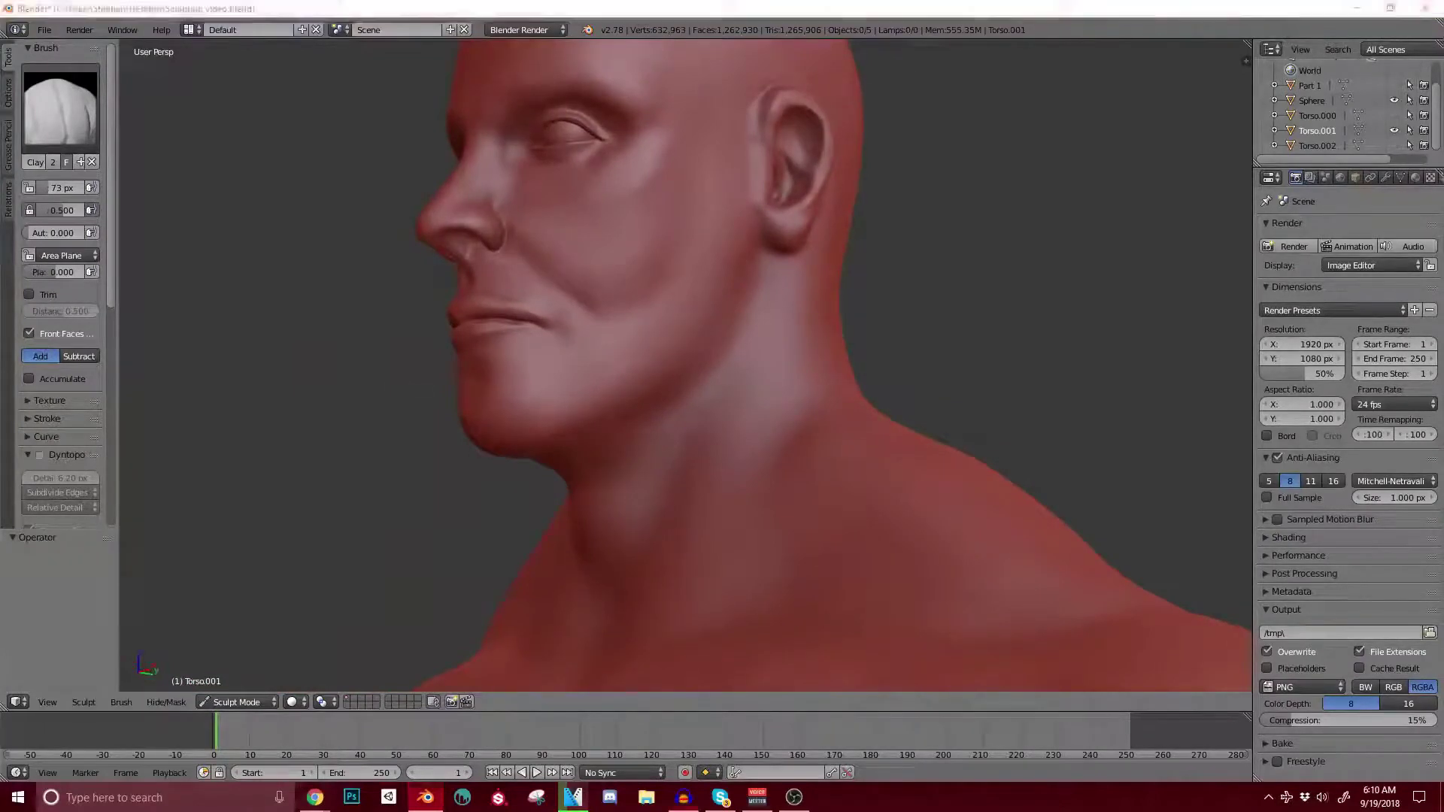
scroll(677, 301, down, 1)
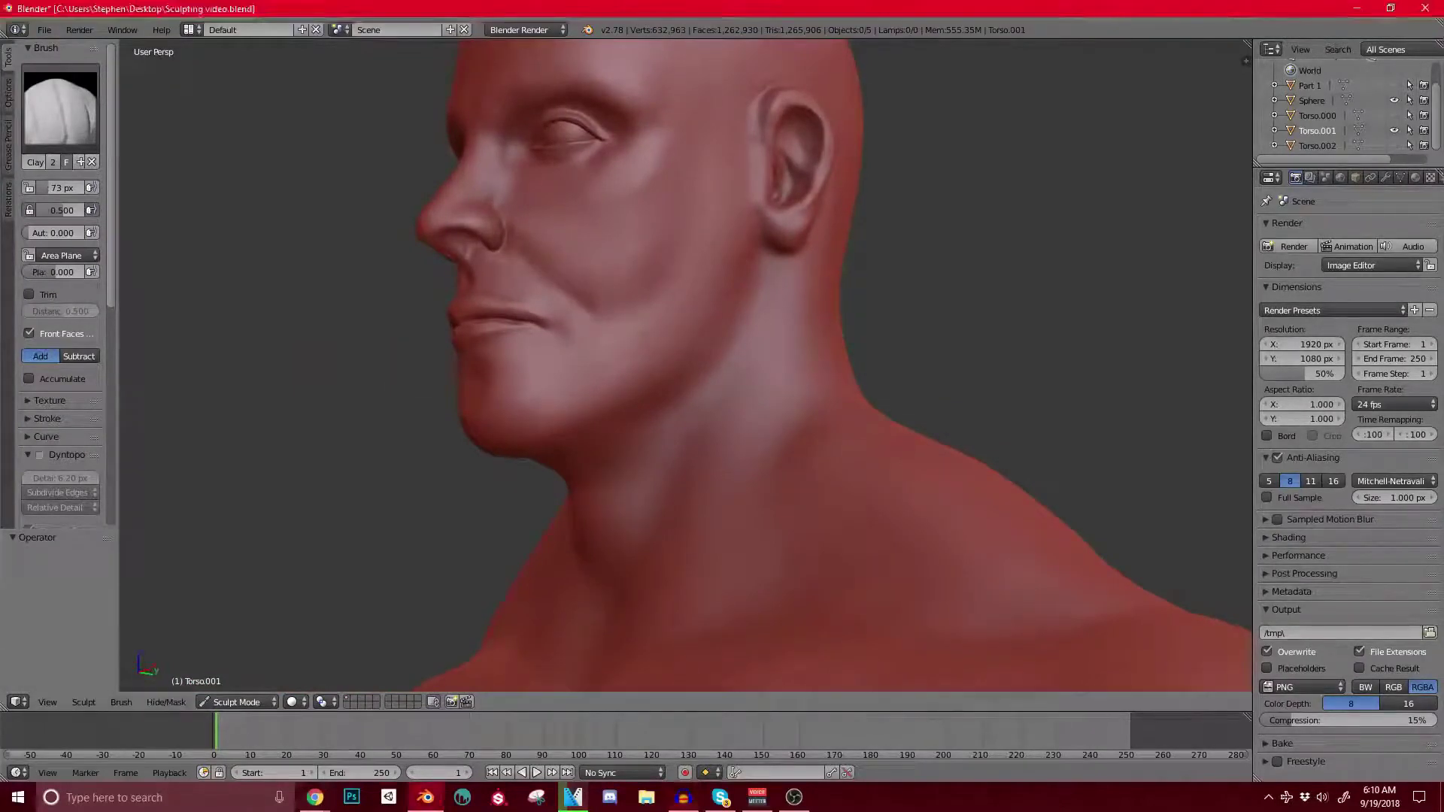
middle_drag(677, 301, 628, 289)
scroll(639, 278, up, 2)
mouse_move(621, 135)
shift+middle_down()
mouse_move(639, 278)
mouse_move(827, 324)
mouse_move(808, 331)
shift+middle_up()
scroll(784, 295, up, 2)
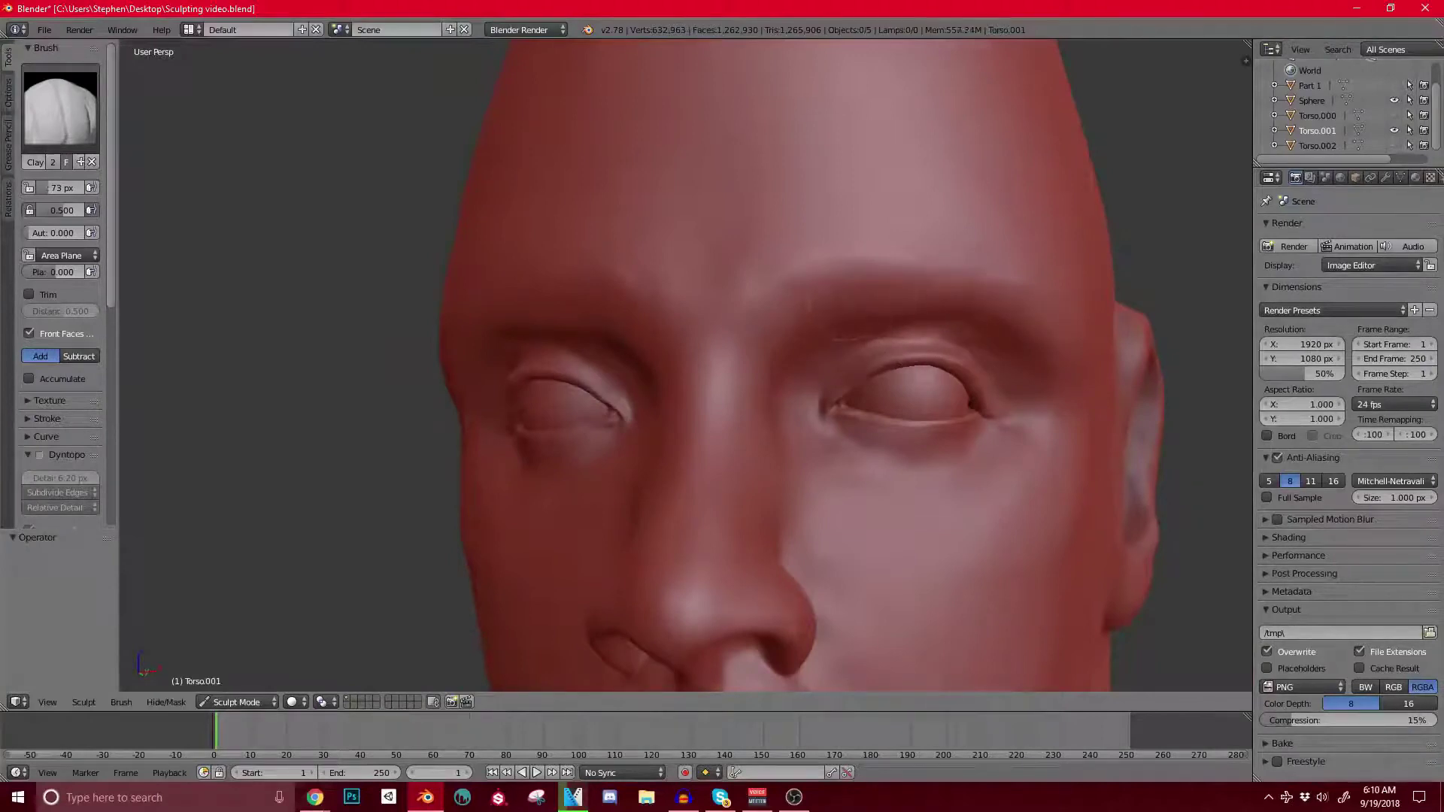
scroll(941, 276, down, 6)
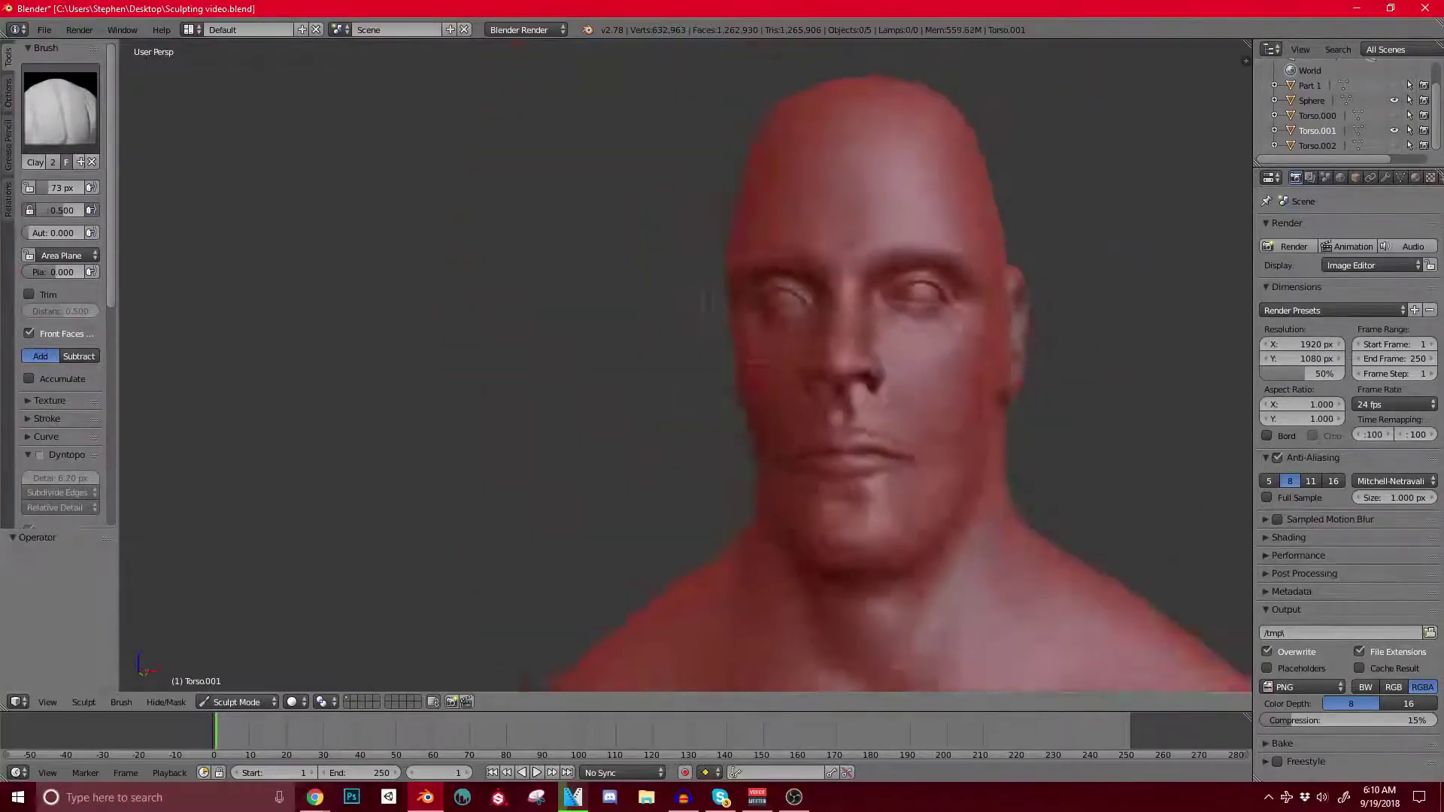
middle_drag(937, 277, 1049, 285)
scroll(1046, 284, up, 3)
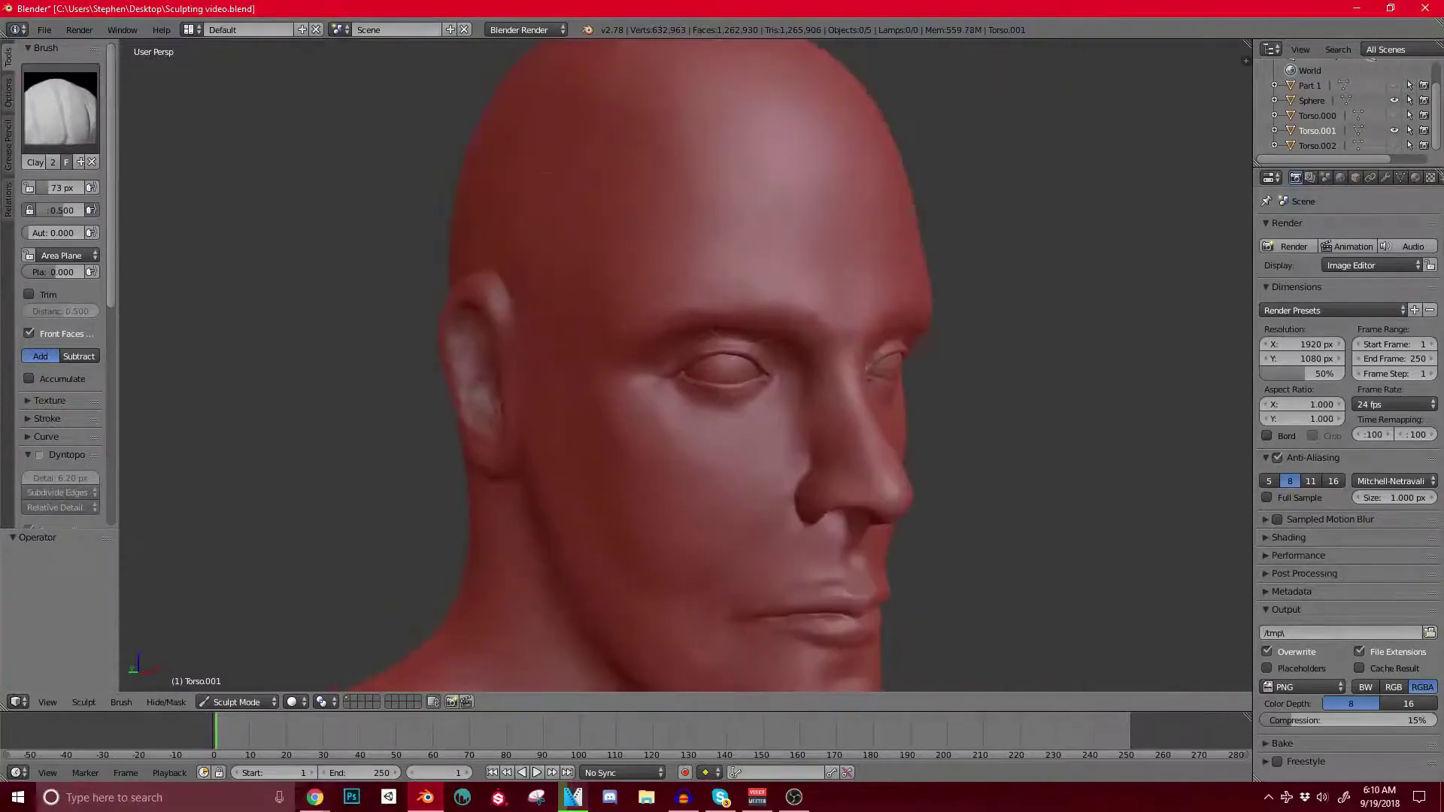
Step: Switch to the Crease brush at 73 px and smooth the brow ridge above the eye
click(60, 106)
click(293, 192)
scroll(722, 365, up, 2)
middle_drag(722, 365, 670, 361)
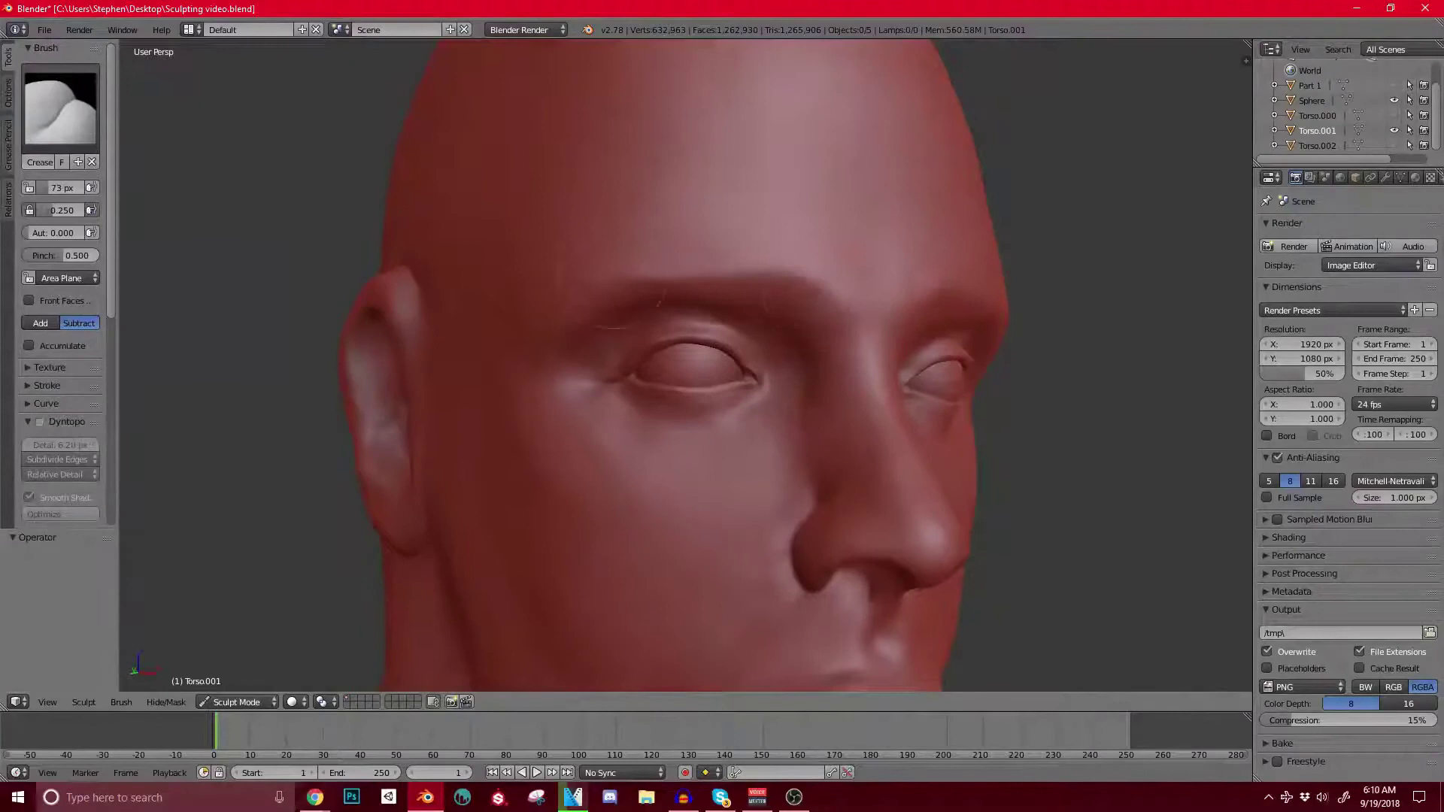
scroll(578, 280, down, 5)
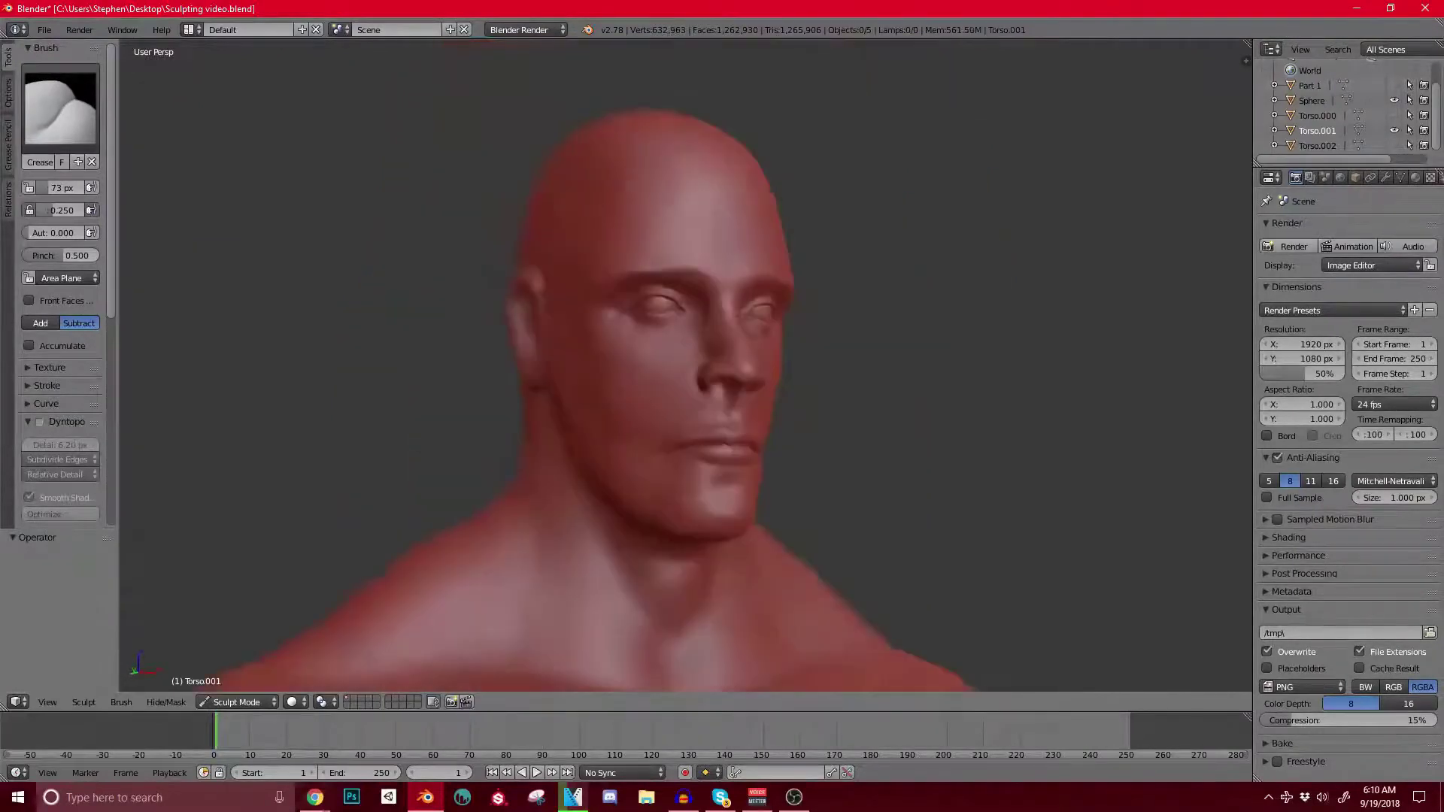
middle_drag(688, 270, 583, 263)
shift+middle_drag(700, 230, 604, 257)
scroll(604, 256, up, 3)
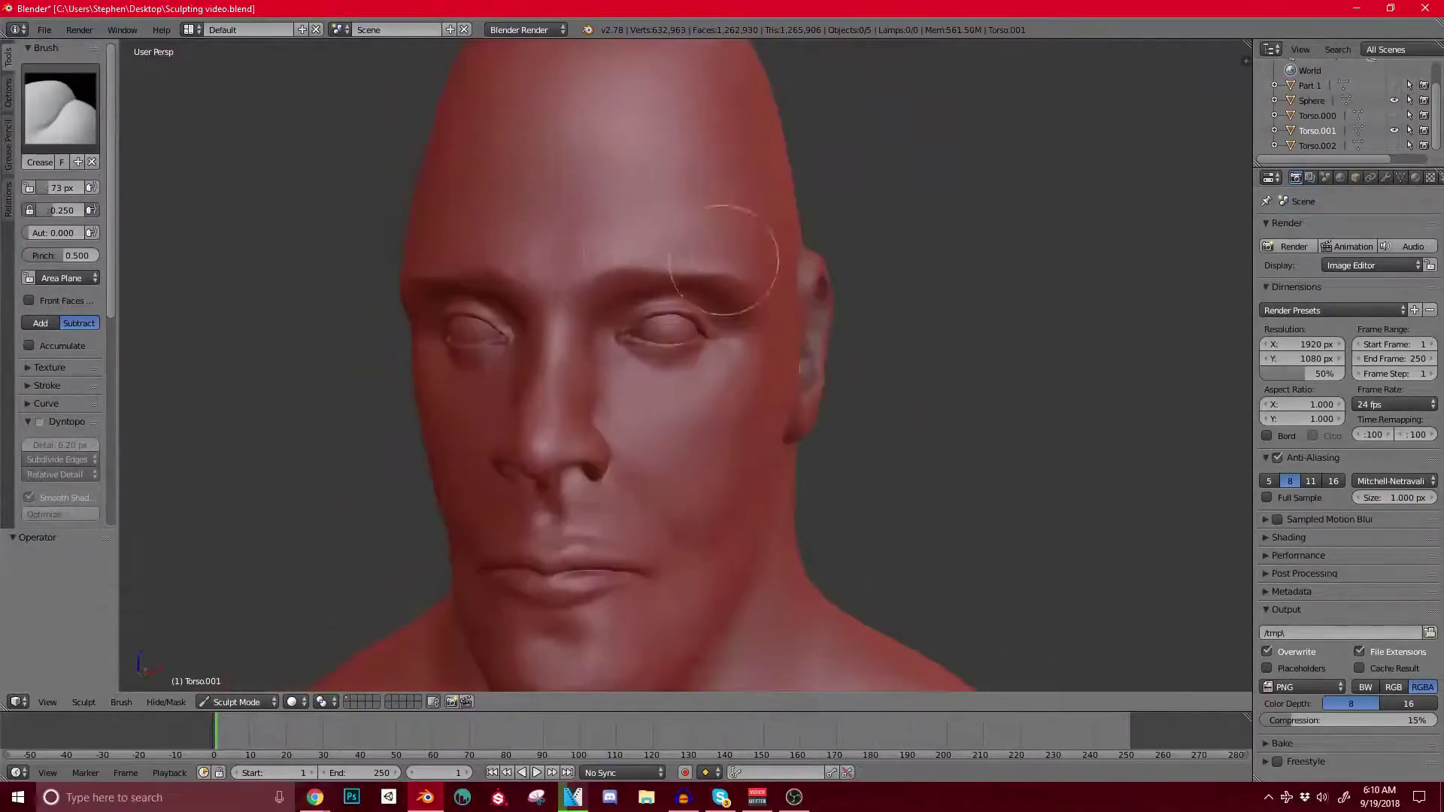
mouse_move(741, 259)
middle_down()
mouse_move(680, 264)
mouse_move(741, 273)
middle_up()
scroll(686, 265, up, 1)
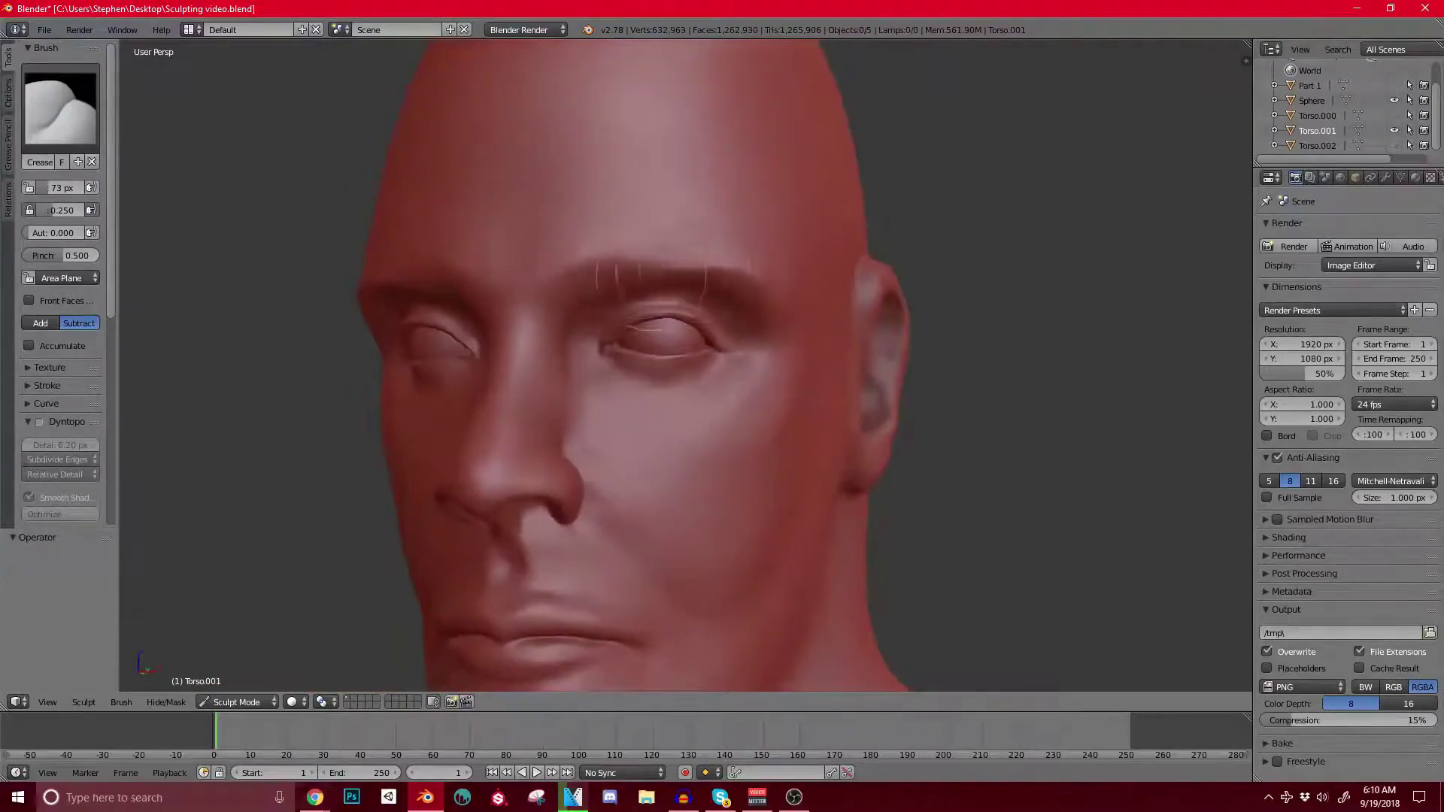
mouse_move(566, 273)
shift+mouse_down()
mouse_move(551, 274)
mouse_move(653, 290)
shift+mouse_up()
Step: Build up the brow ridge above the eye with the Clay brush reduced to 59 px
click(60, 106)
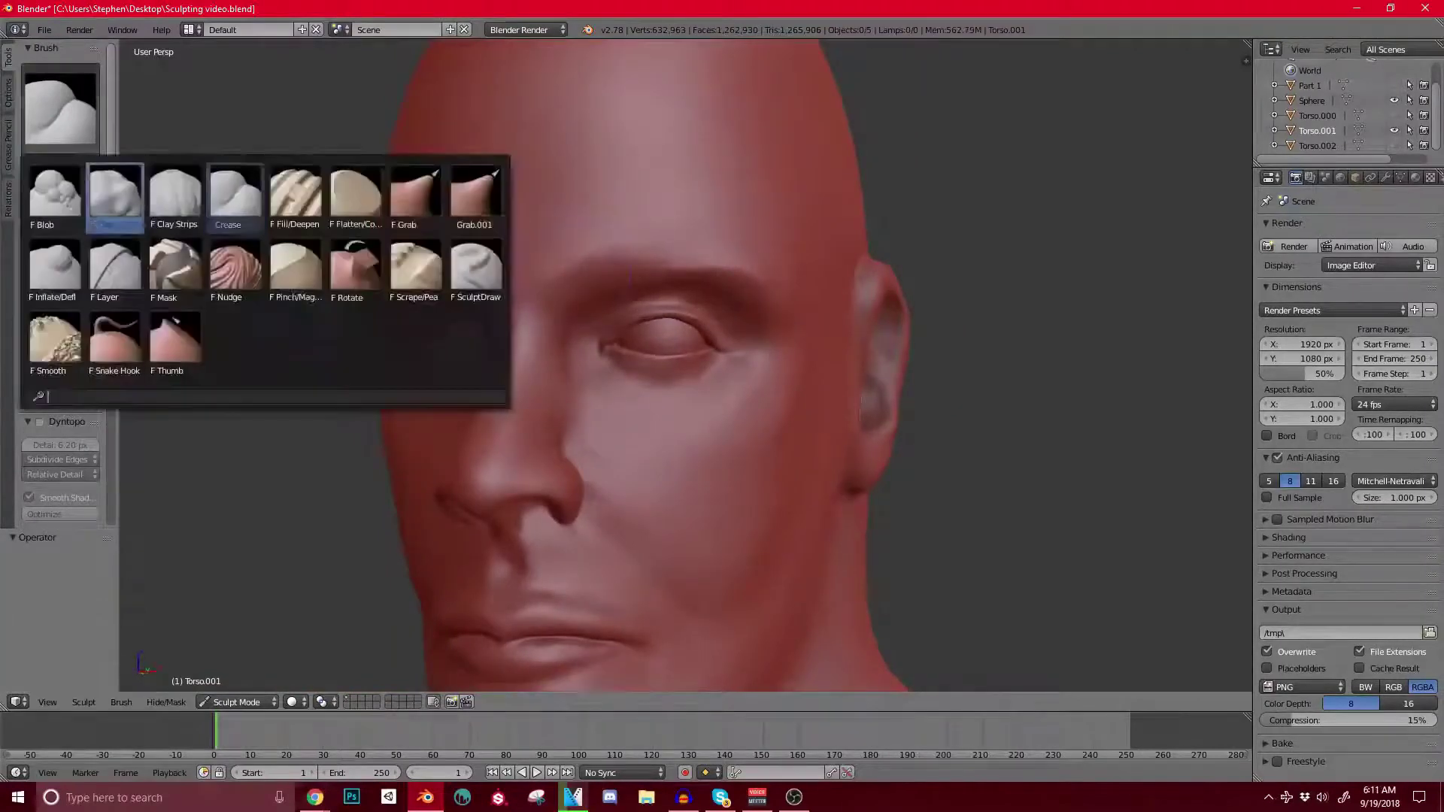
click(233, 197)
key(bracketleft)
key(bracketleft)
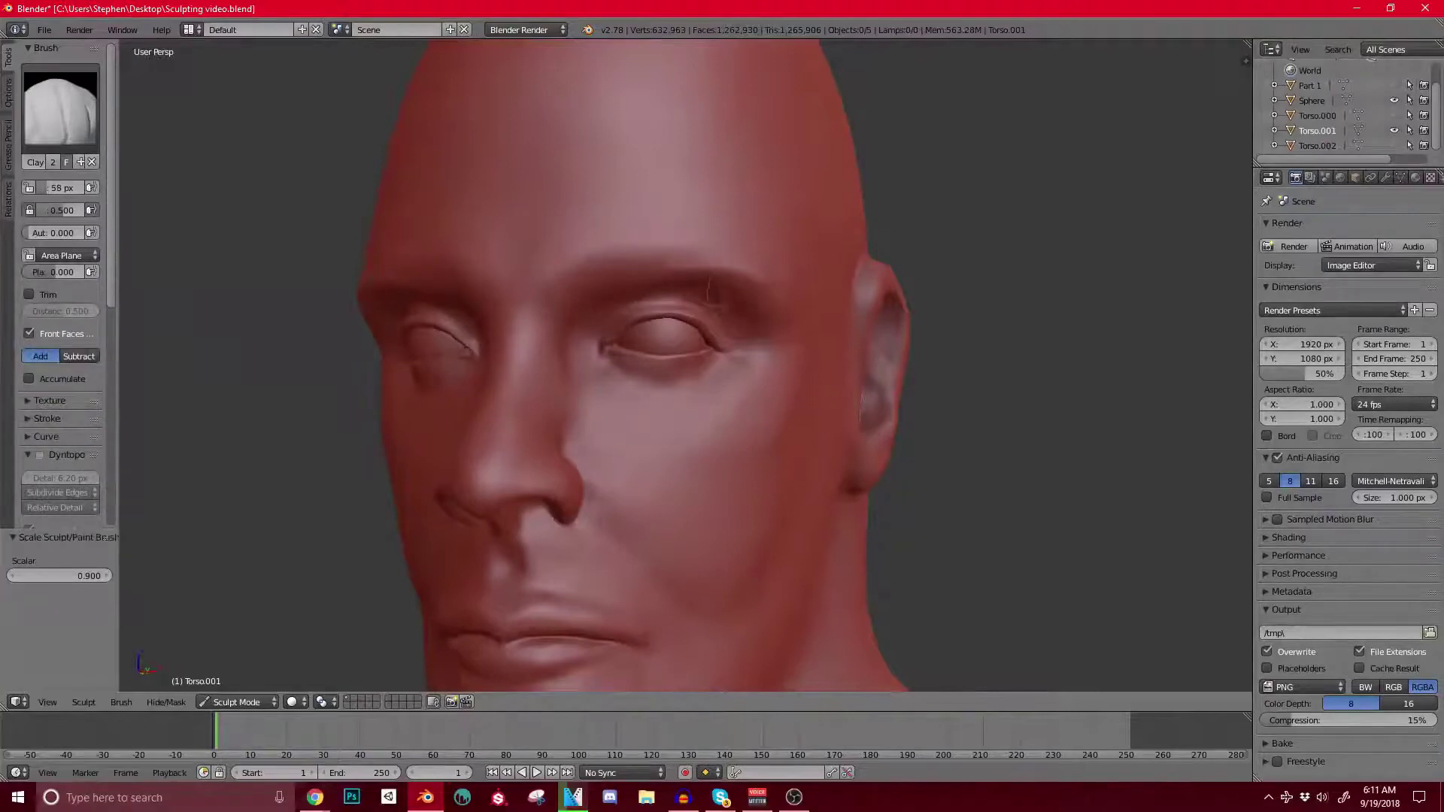
mouse_move(750, 294)
mouse_down()
mouse_move(683, 271)
mouse_move(636, 280)
mouse_up()
Step: Add volume to the cheekbone below the outer eye corner with the Clay brush at 58 px
middle_drag(636, 280, 585, 281)
scroll(726, 353, up, 2)
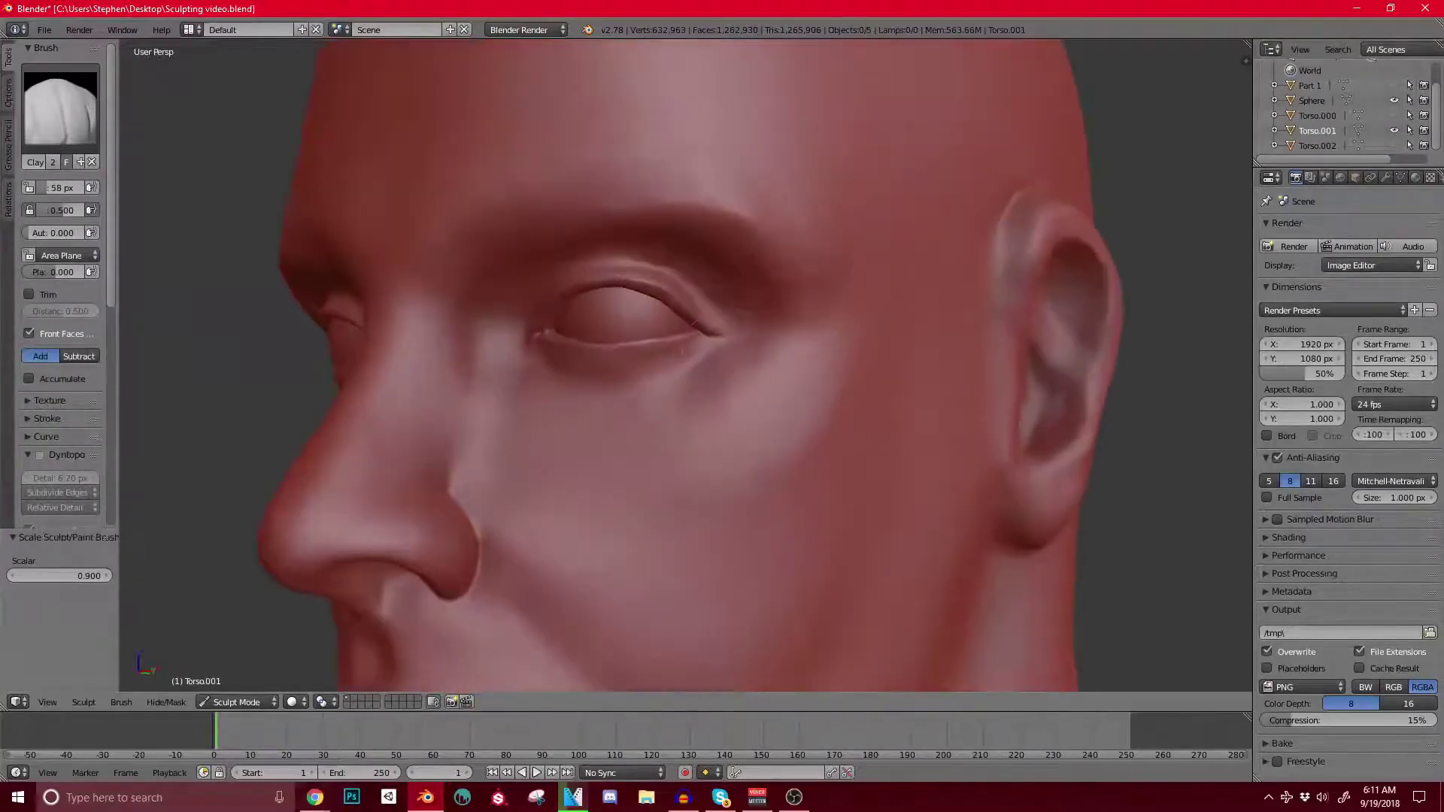
mouse_move(692, 392)
mouse_down()
mouse_move(740, 374)
mouse_move(670, 409)
mouse_up()
scroll(585, 465, down, 3)
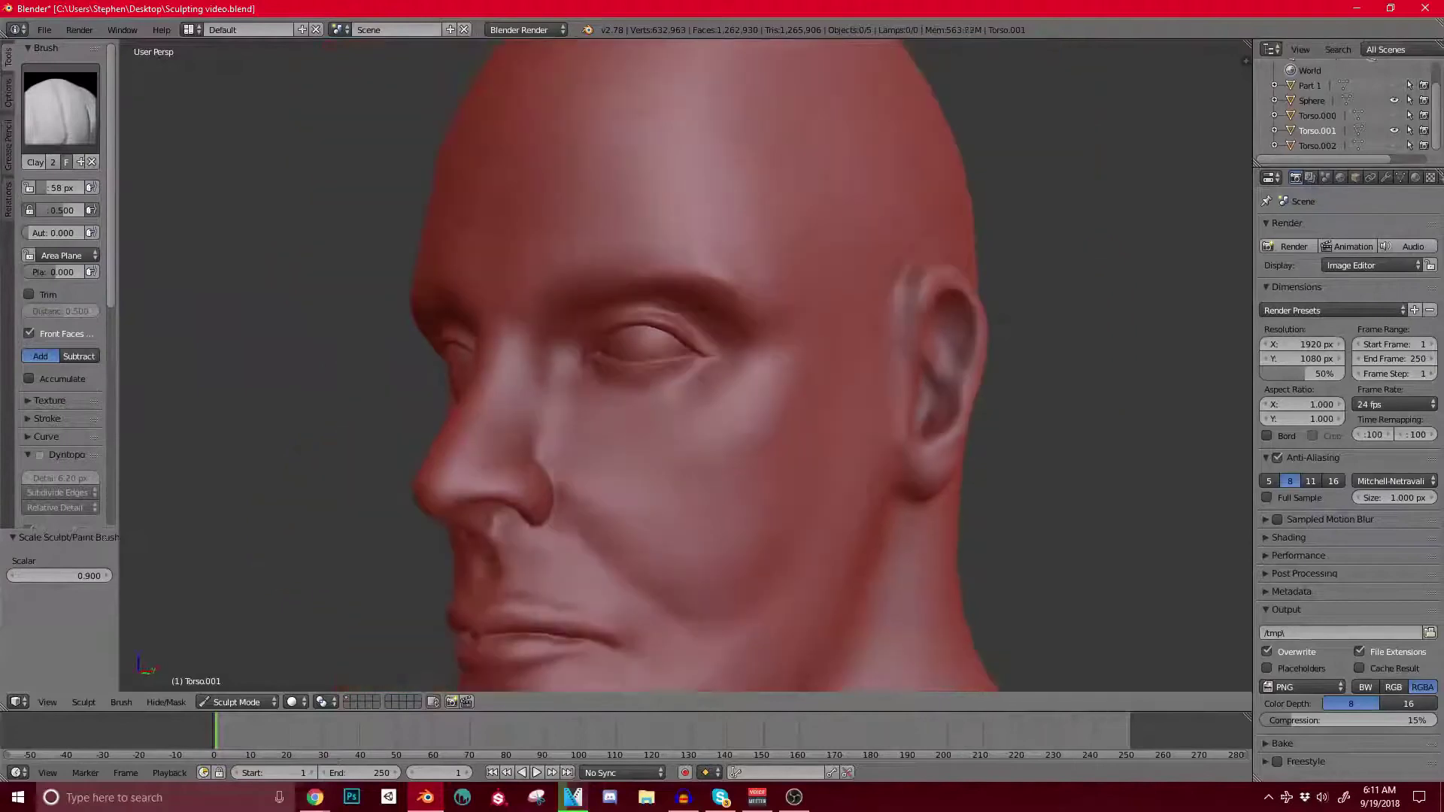
middle_drag(585, 465, 632, 460)
scroll(632, 460, up, 1)
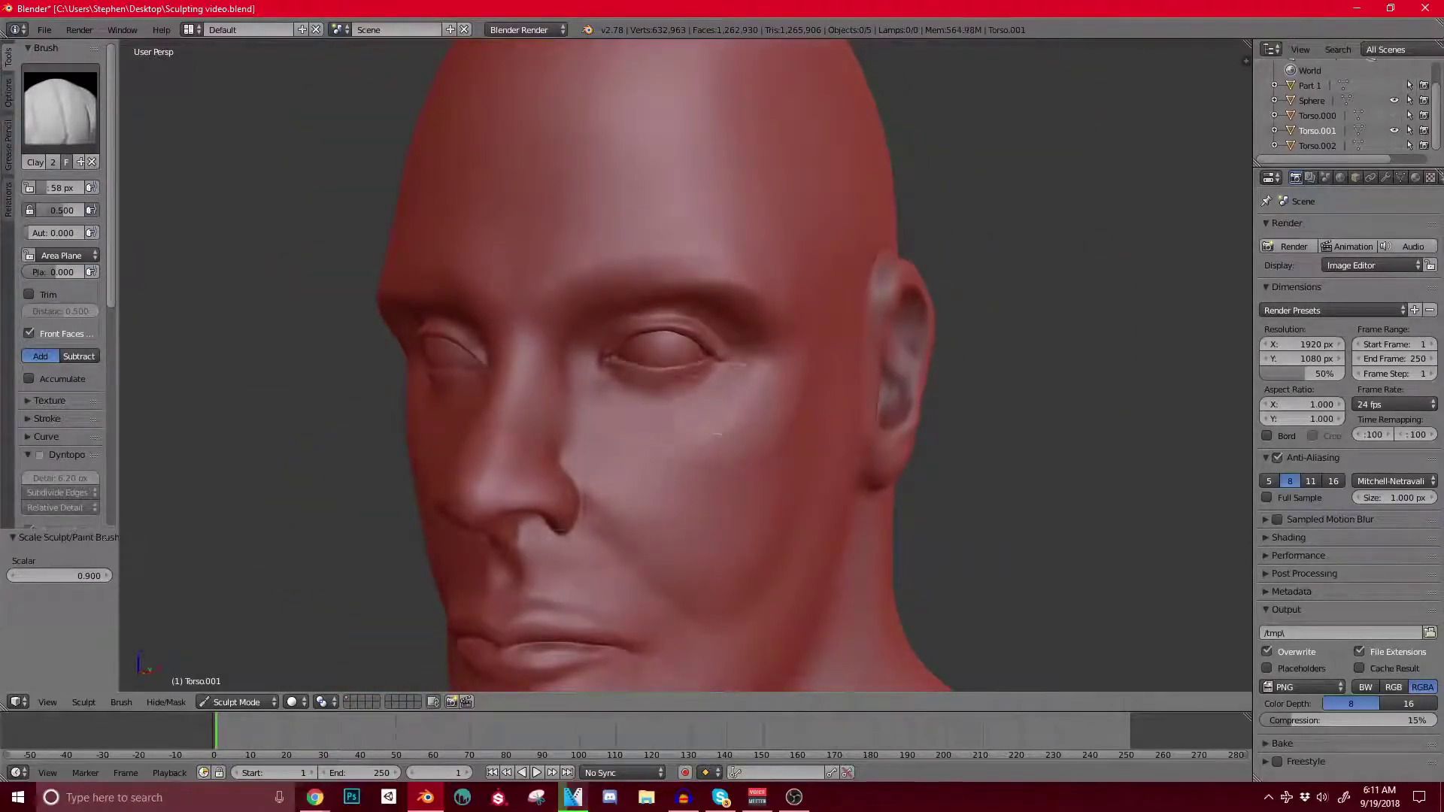
Step: Examine the face, eye area, nose and ear from the front and both sides, up close and from farther away
mouse_move(757, 467)
middle_down()
mouse_move(726, 556)
mouse_move(749, 527)
middle_up()
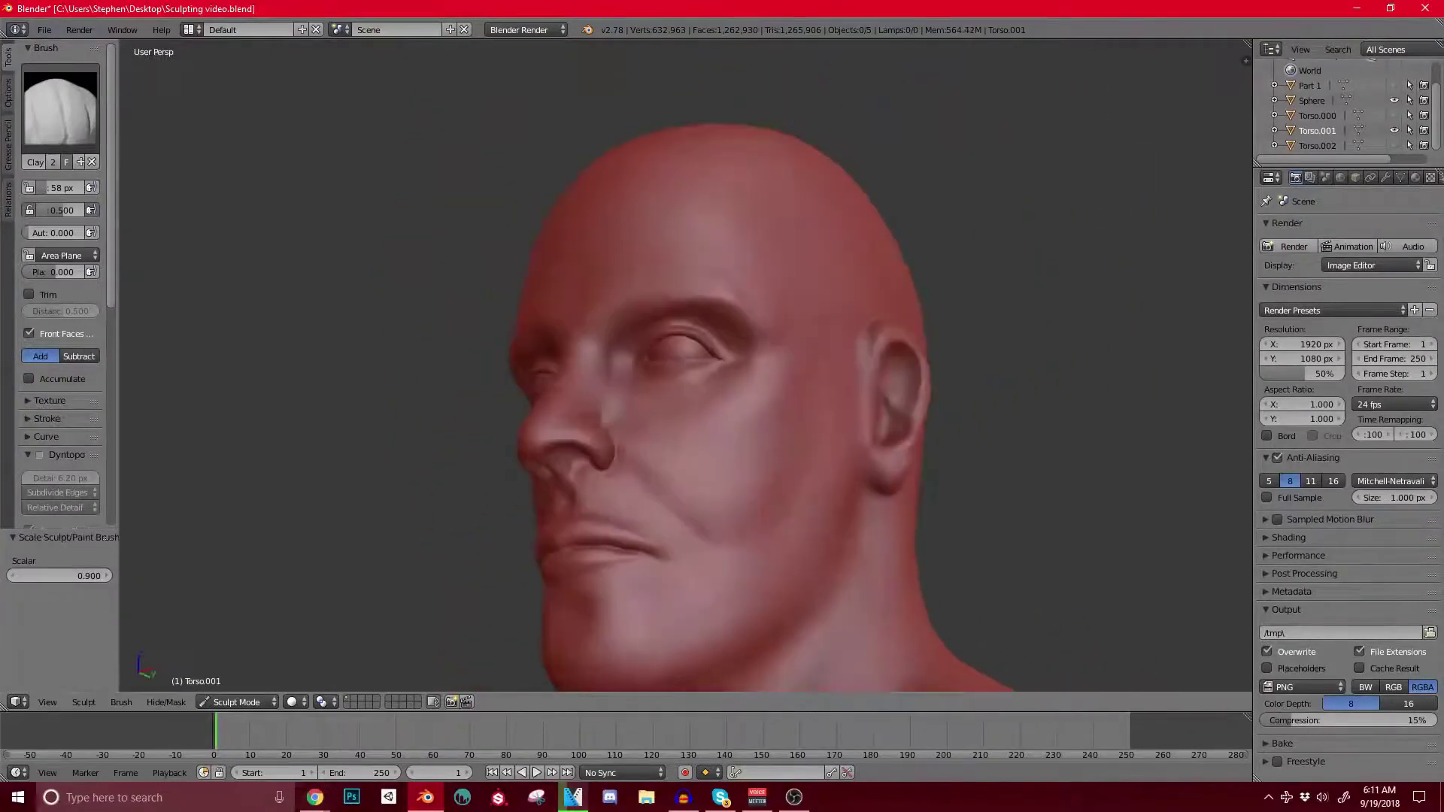
middle_drag(711, 644, 782, 601)
mouse_move(689, 592)
middle_down()
mouse_move(839, 583)
mouse_move(861, 621)
middle_up()
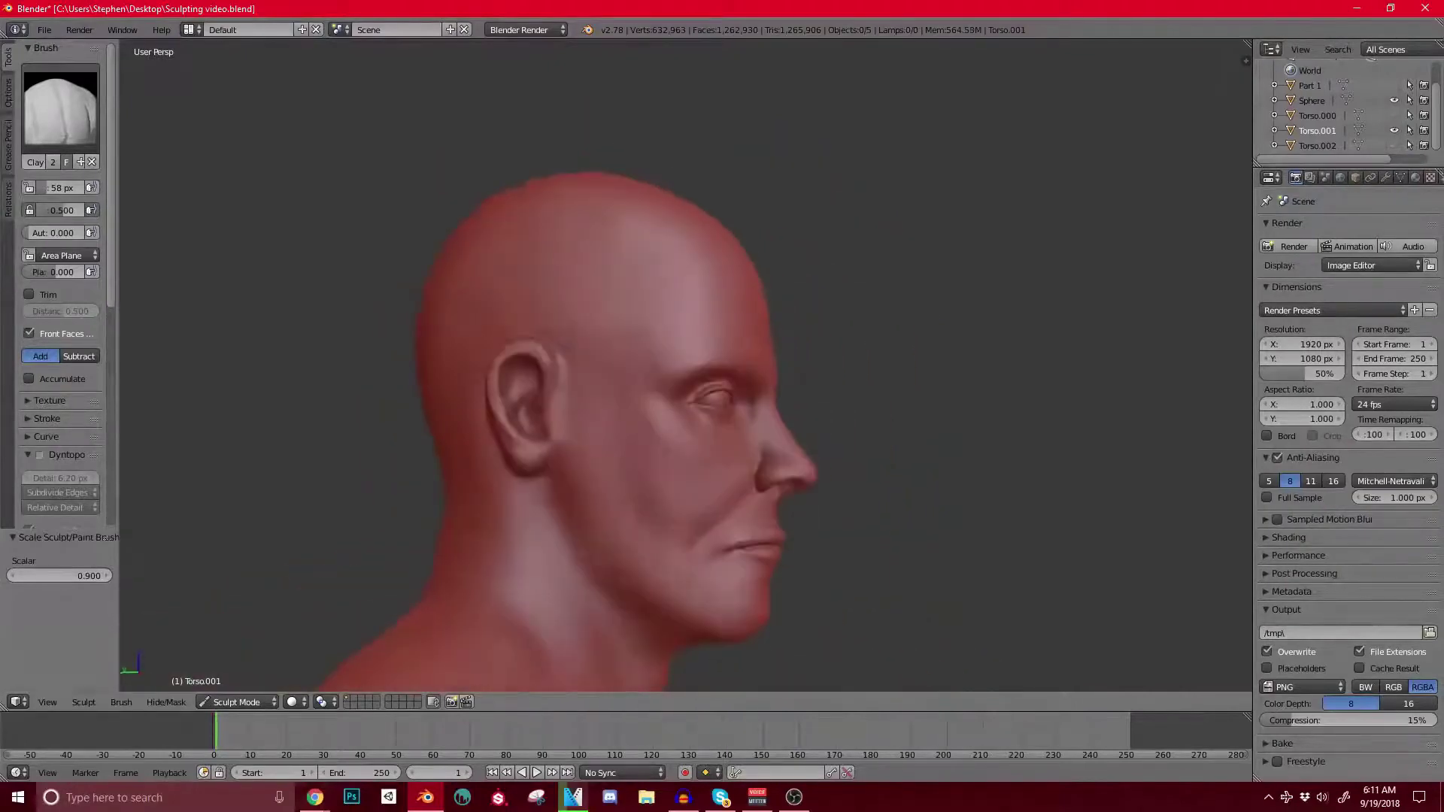
scroll(618, 548, up, 5)
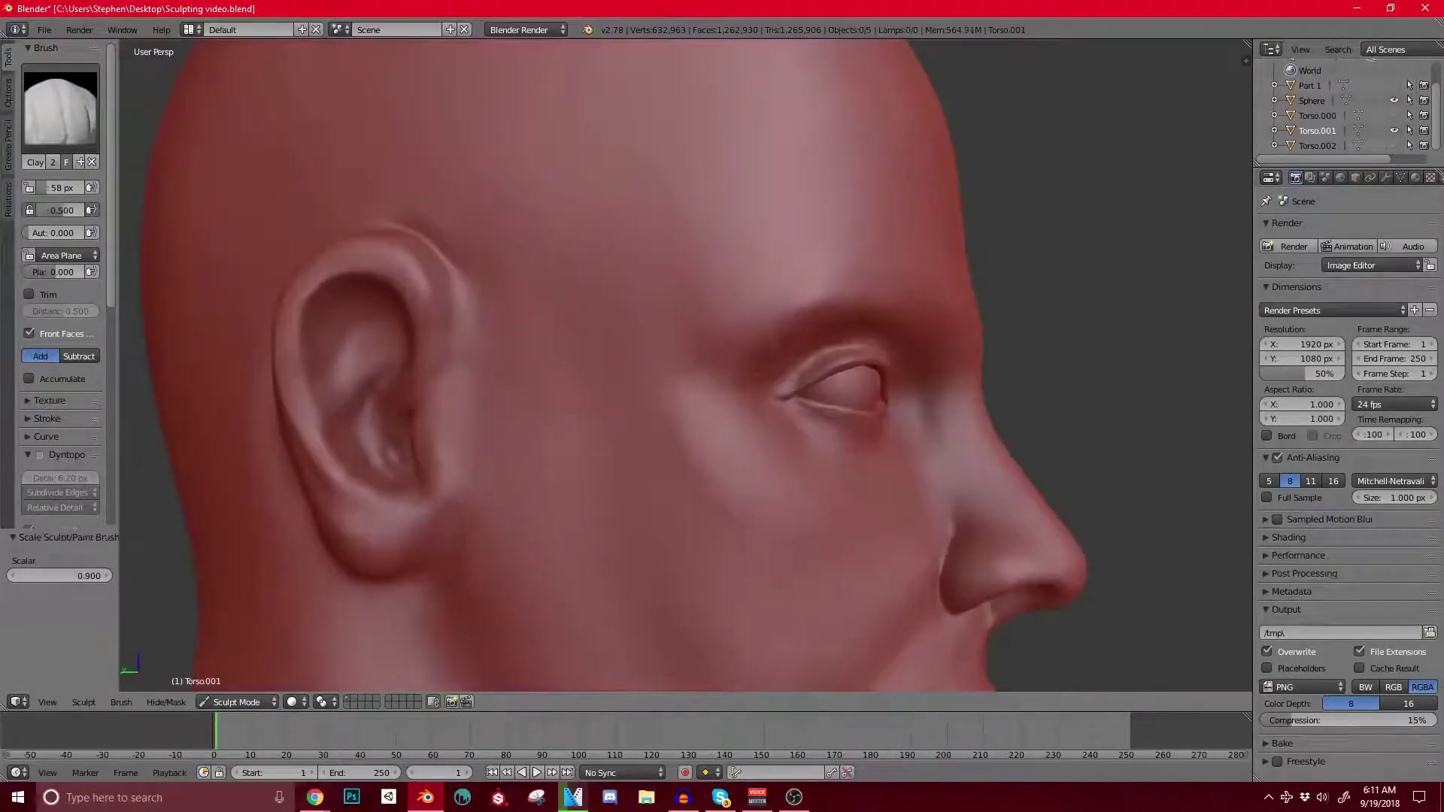
middle_drag(647, 481, 602, 492)
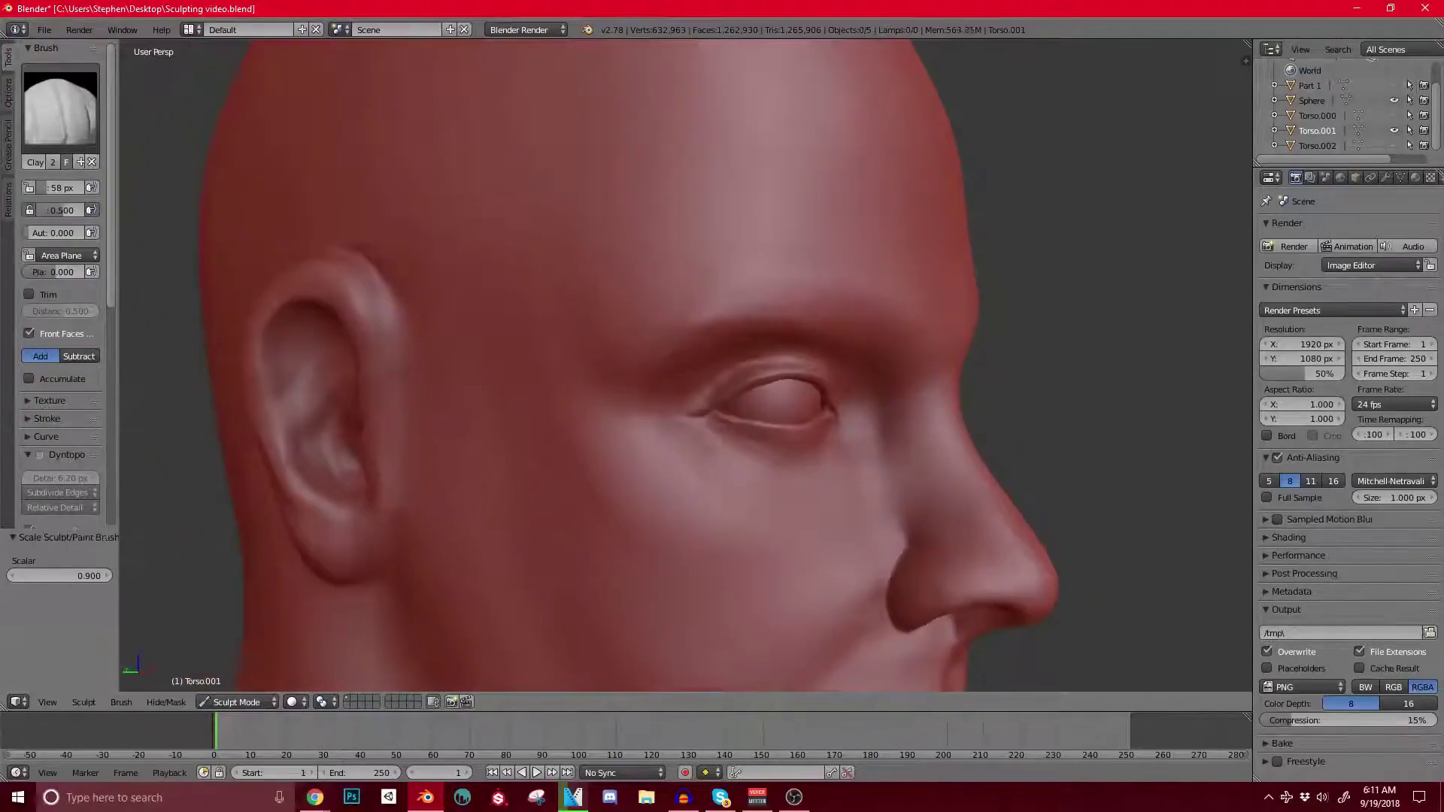
key(alt+Tab)
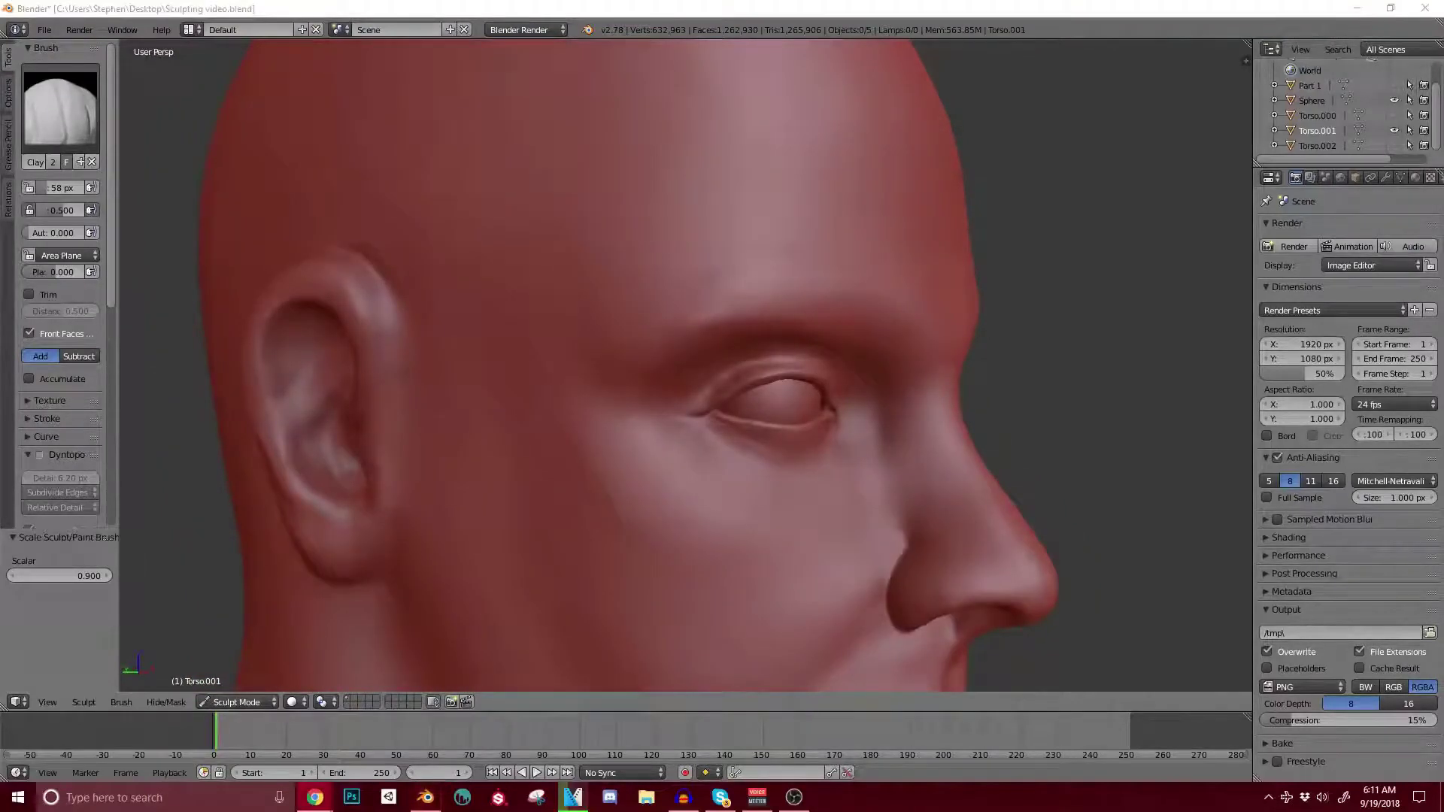
key(alt+Tab)
mouse_move(850, 312)
middle_down()
mouse_move(744, 277)
mouse_move(703, 323)
middle_up()
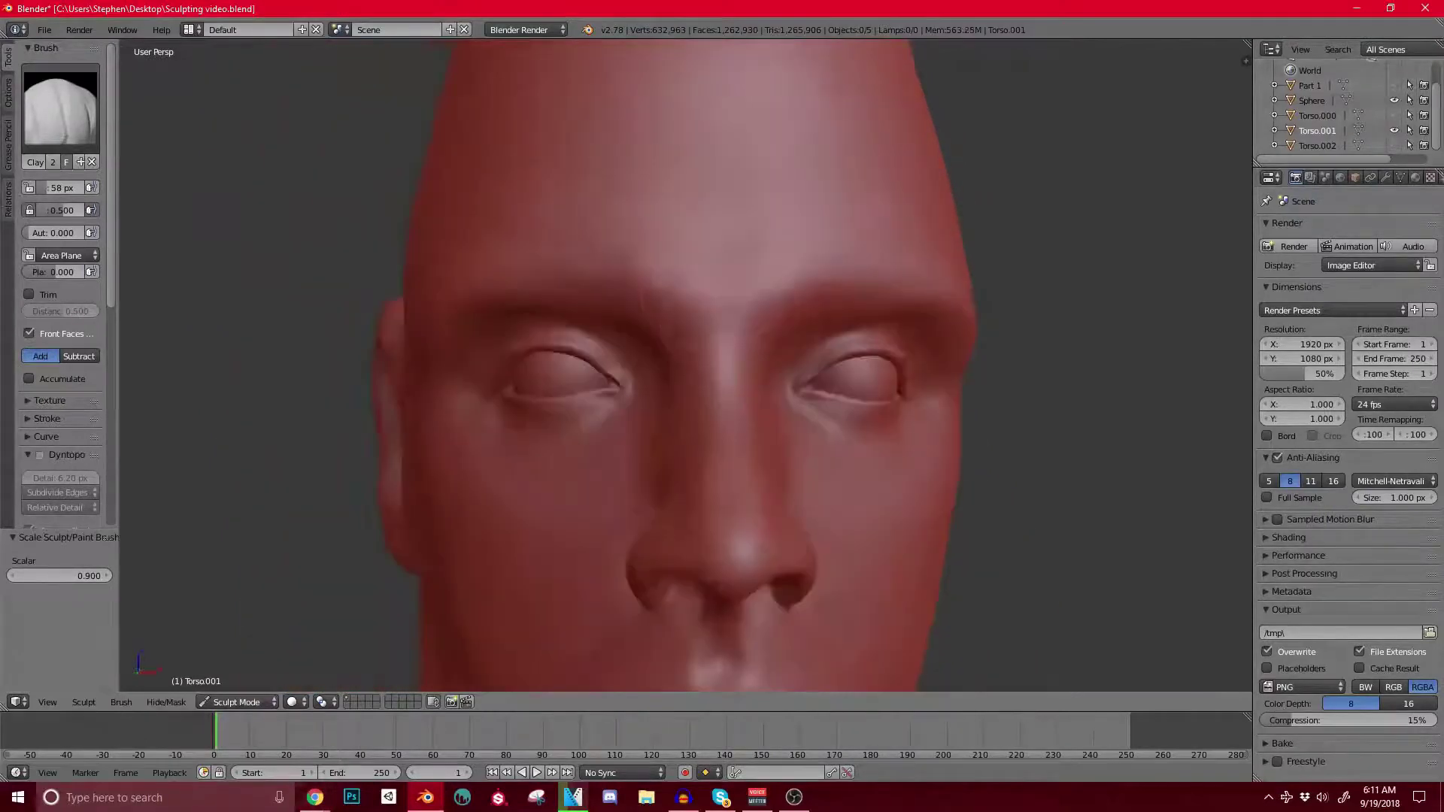
mouse_move(671, 427)
middle_down()
mouse_move(790, 466)
mouse_move(827, 424)
middle_up()
scroll(945, 413, down, 3)
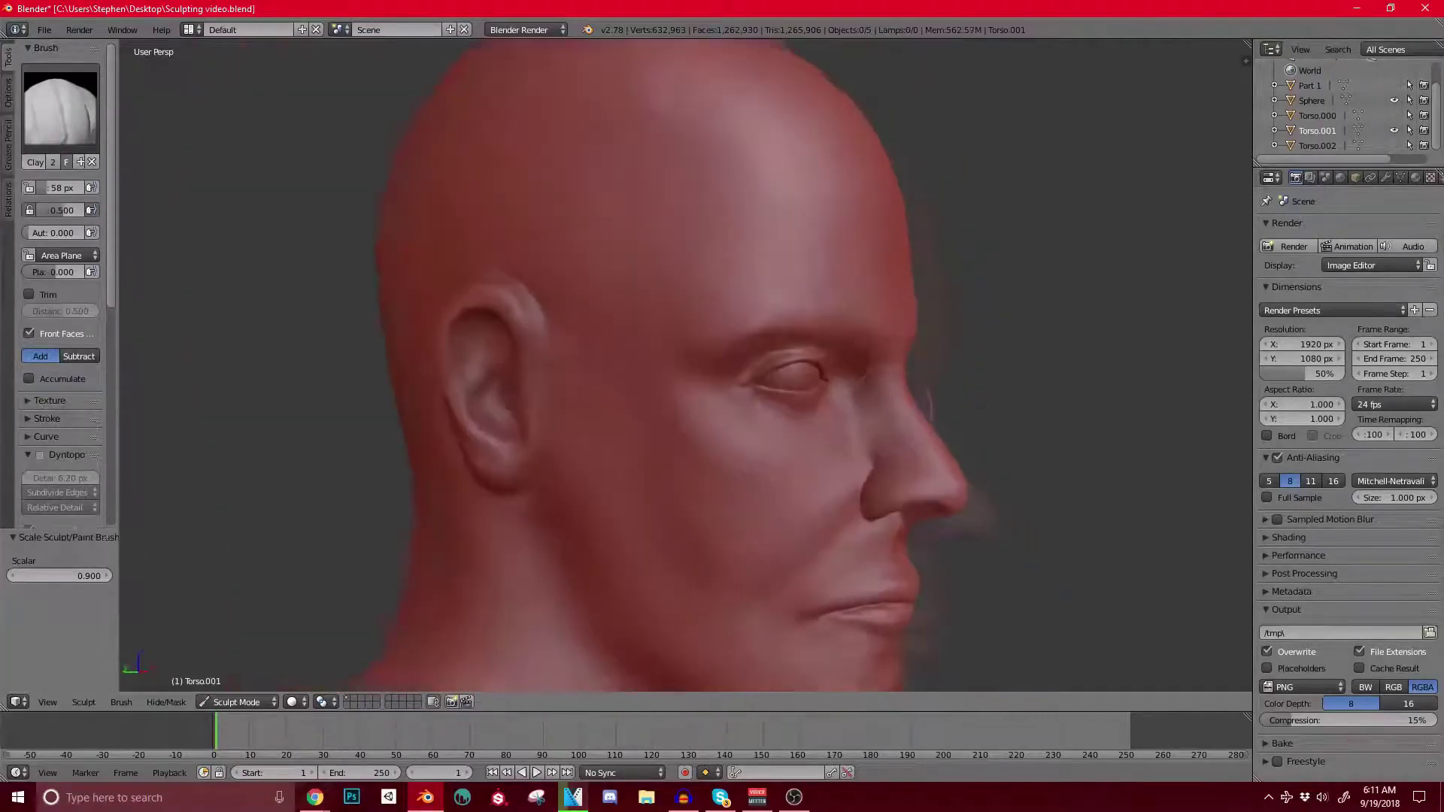
mouse_move(945, 413)
middle_down()
mouse_move(949, 376)
mouse_move(824, 369)
middle_up()
scroll(925, 368, down, 1)
scroll(866, 384, down, 1)
scroll(912, 338, up, 2)
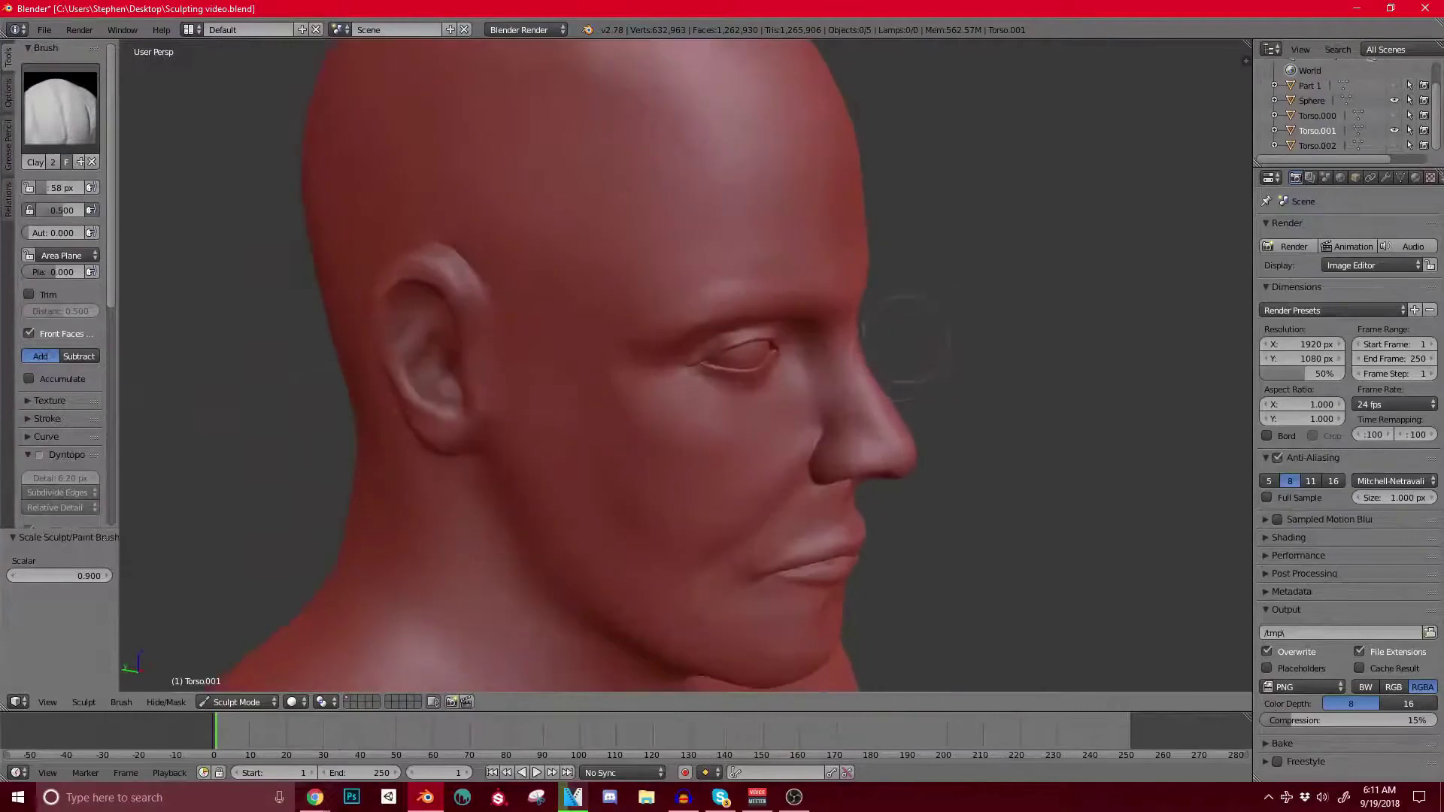
Step: Adjust the profile of the nose bridge and lower forehead with the Grab brush enlarged to 128 px
mouse_move(912, 339)
shift+middle_down()
mouse_move(725, 455)
mouse_move(752, 470)
mouse_move(704, 399)
shift+middle_up()
key(g)
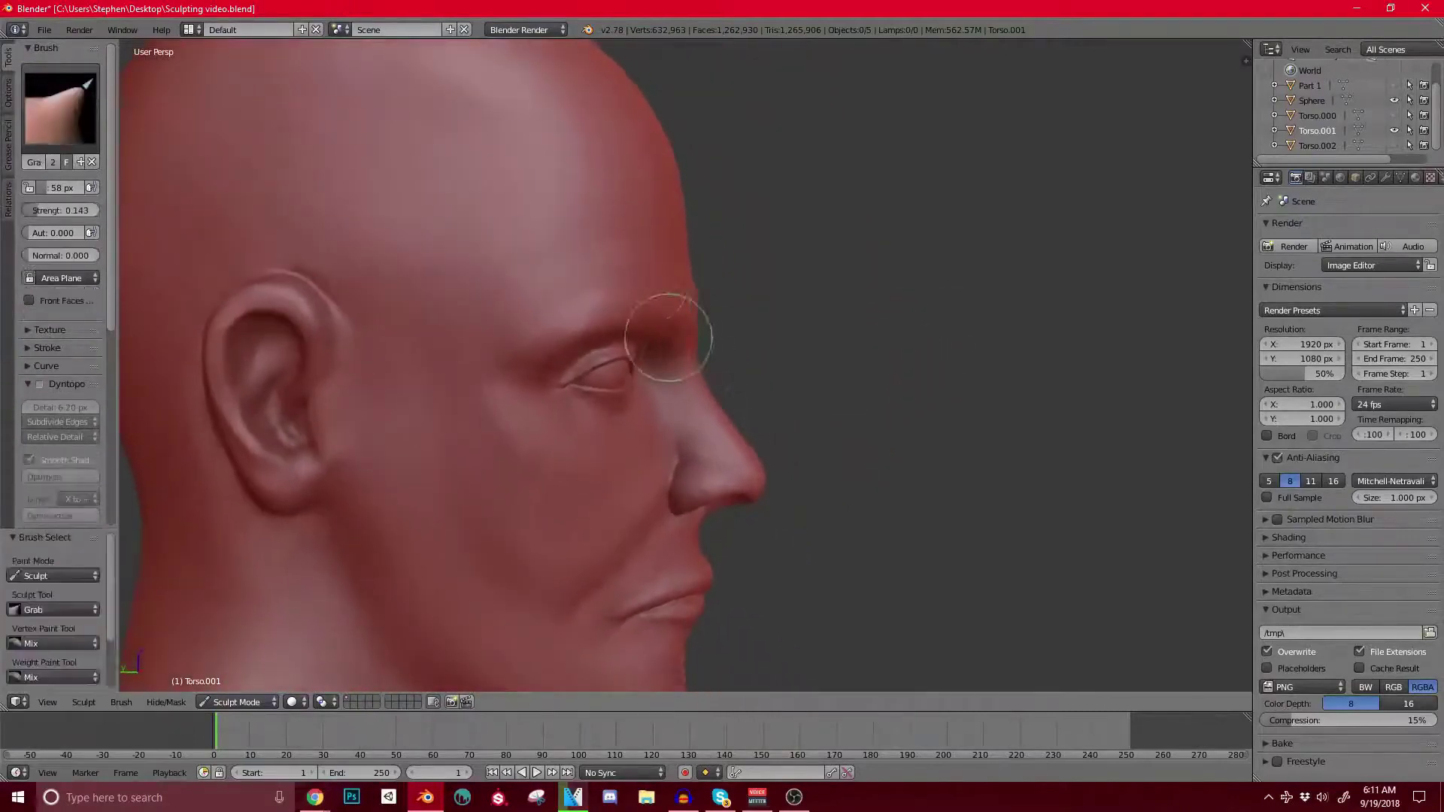
key(bracketright)
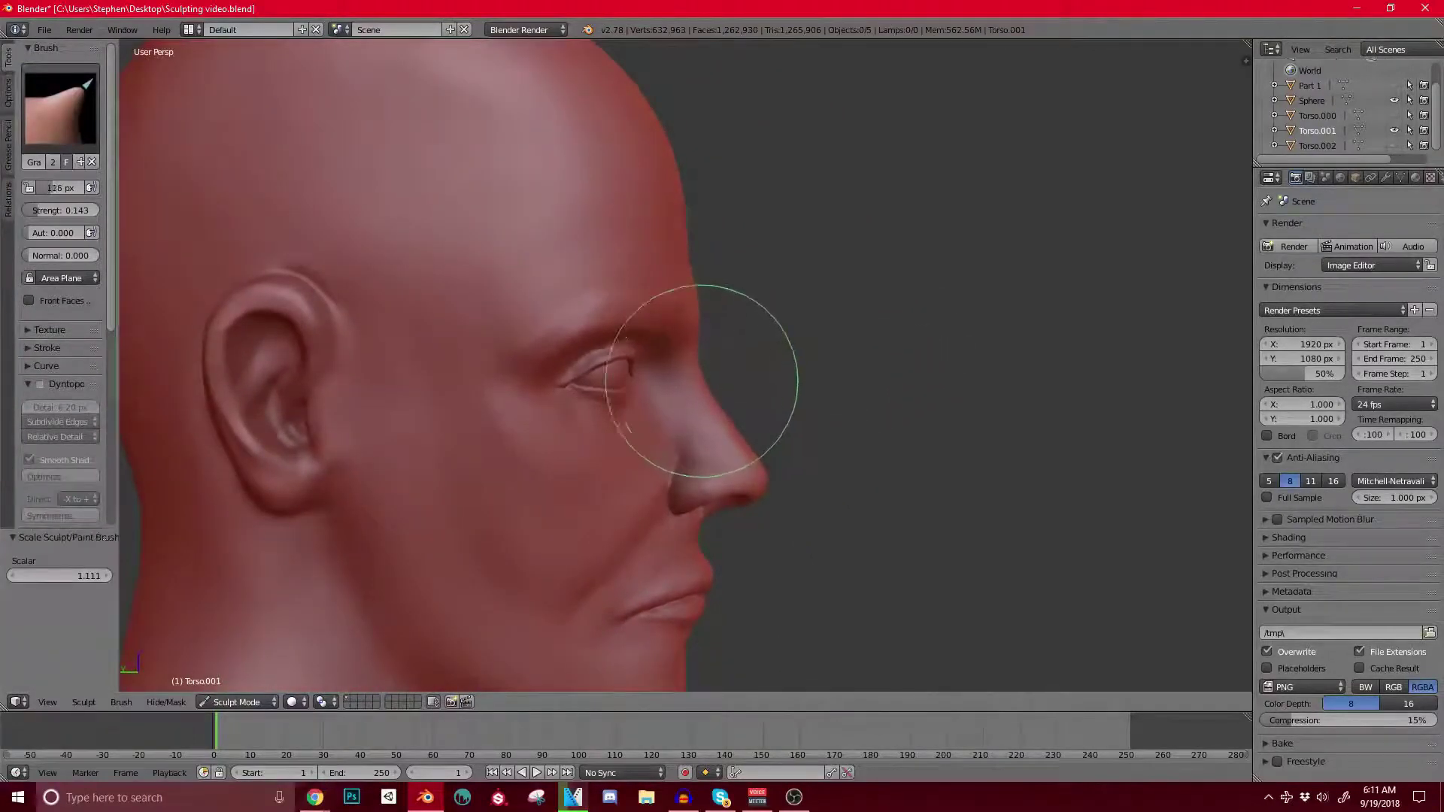
key(bracketright)
key(bracketright)
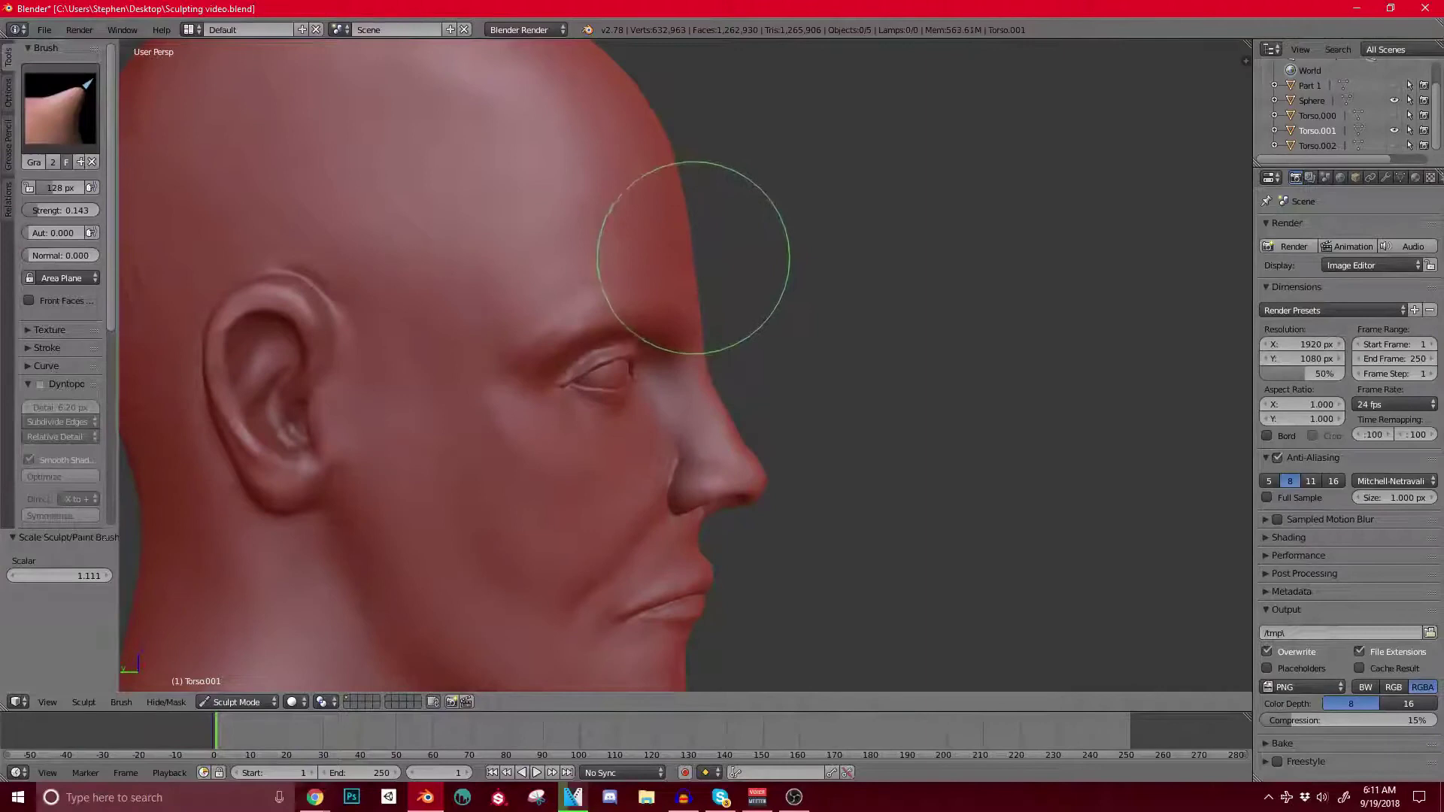
Step: Build up the root of the nose between the brows with the Clay brush reduced to 52 px
mouse_move(690, 377)
middle_down()
mouse_move(771, 331)
mouse_move(632, 382)
middle_up()
click(60, 105)
click(176, 197)
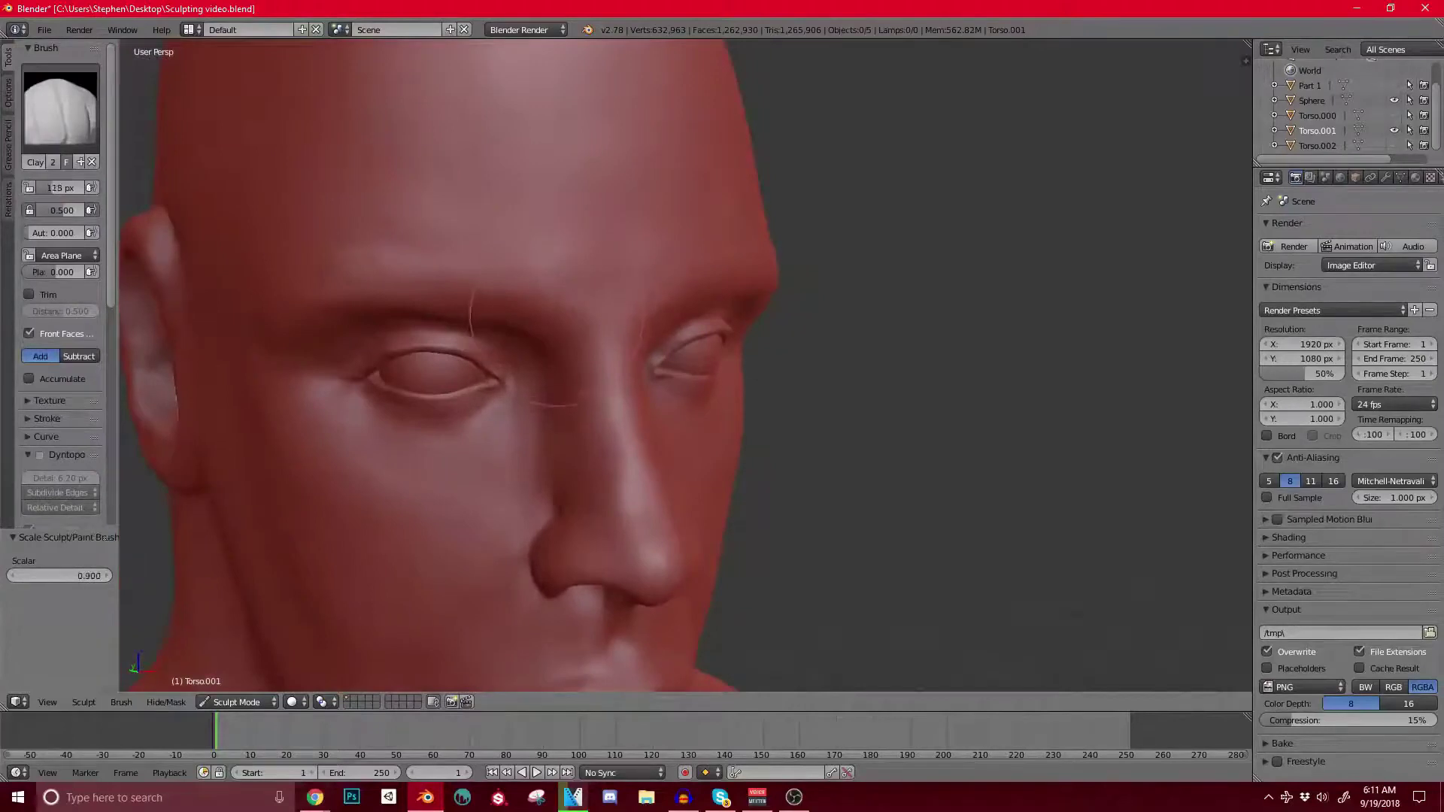
key(bracketleft)
key(bracketleft)
key(bracketleft)
key(bracketleft)
key(bracketleft)
key(bracketleft)
key(bracketleft)
key(bracketleft)
middle_drag(625, 391, 641, 338)
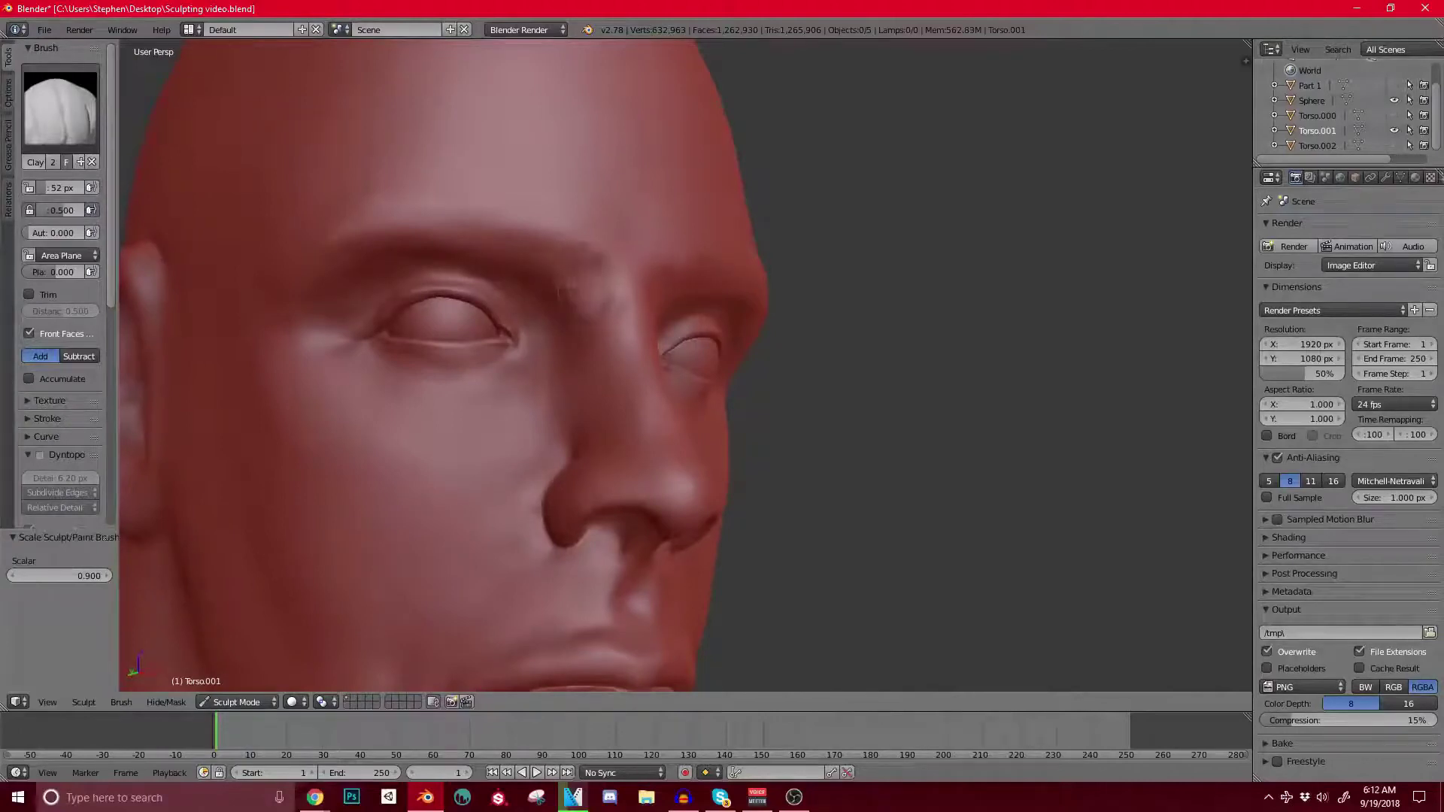
drag(617, 289, 595, 319)
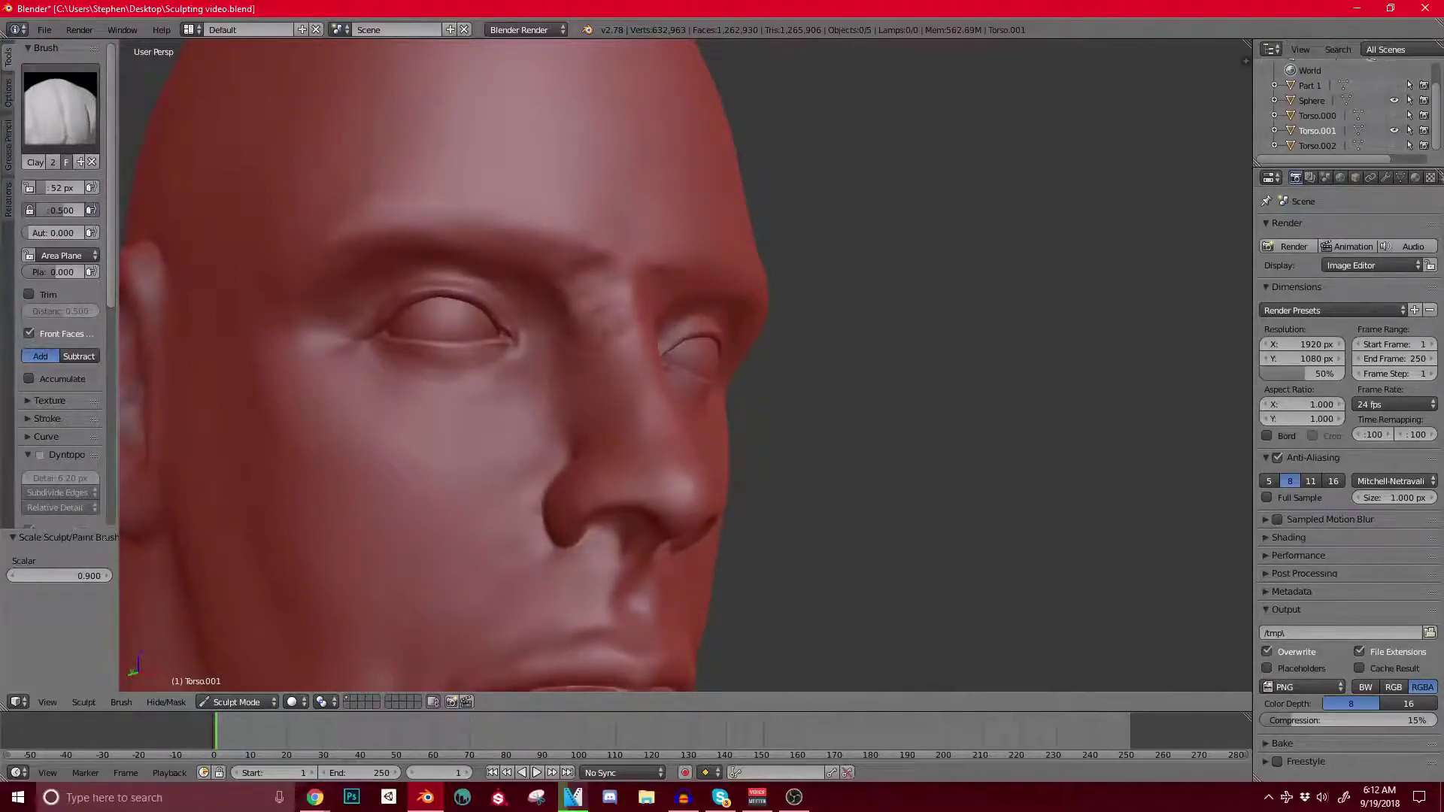
Step: Add volume to the inner end of the brow ridge and along it above the eye with the Clay brush
mouse_move(655, 316)
middle_down()
mouse_move(794, 387)
mouse_move(662, 361)
mouse_move(669, 307)
mouse_move(602, 216)
mouse_move(512, 210)
mouse_move(549, 143)
middle_up()
scroll(624, 229, down, 5)
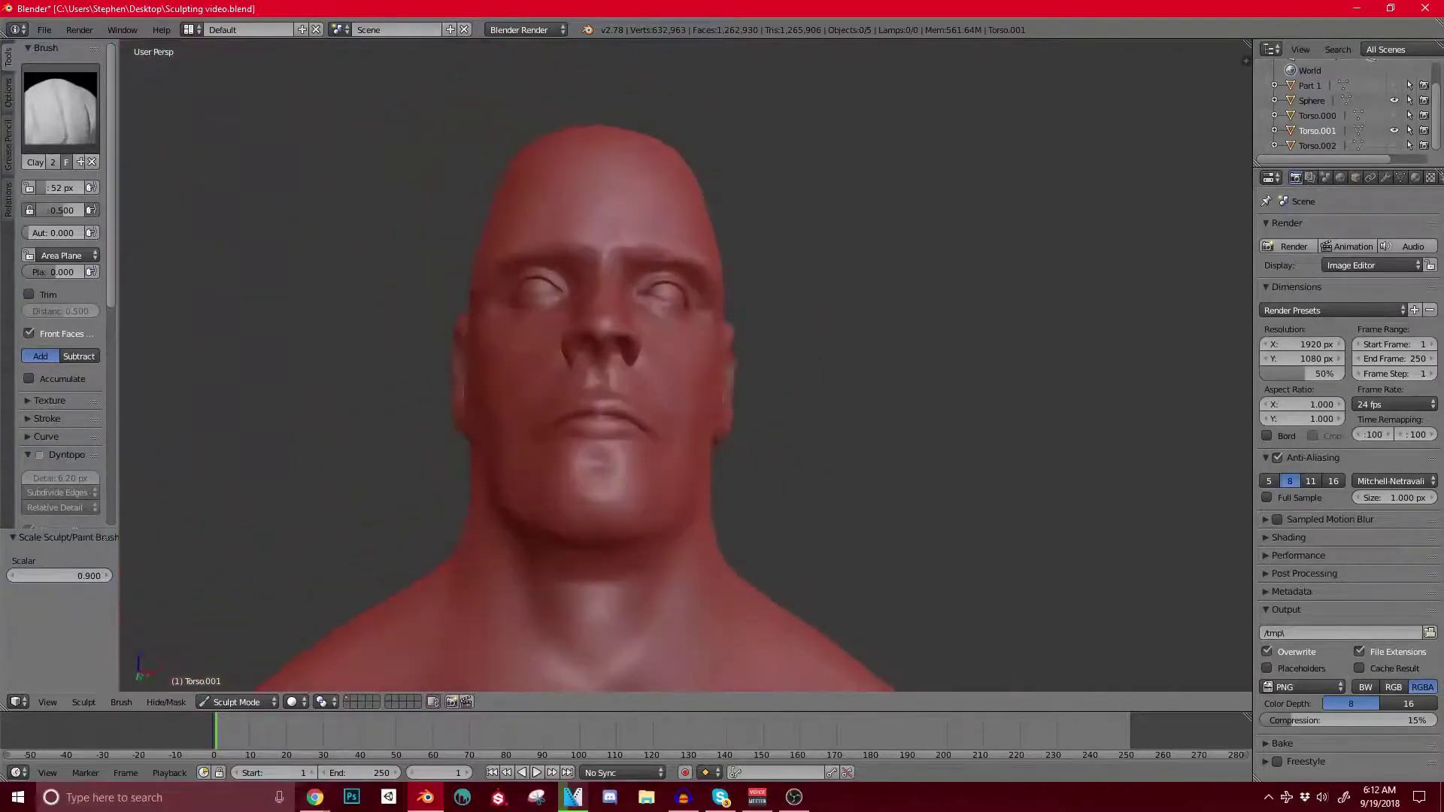
middle_drag(632, 195, 557, 271)
scroll(560, 272, up, 5)
middle_drag(645, 261, 590, 226)
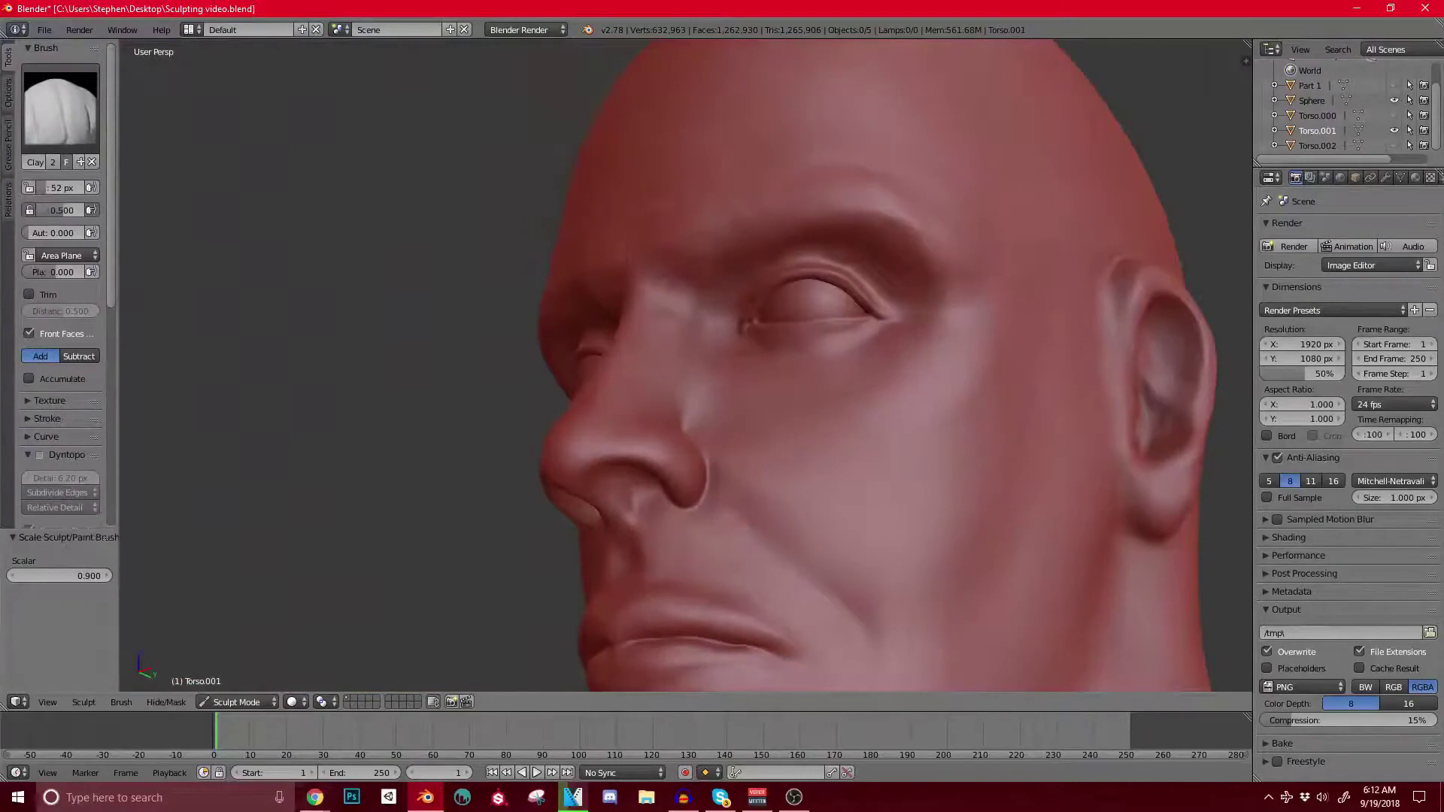
mouse_move(730, 226)
mouse_down()
mouse_move(737, 209)
mouse_move(789, 218)
mouse_up()
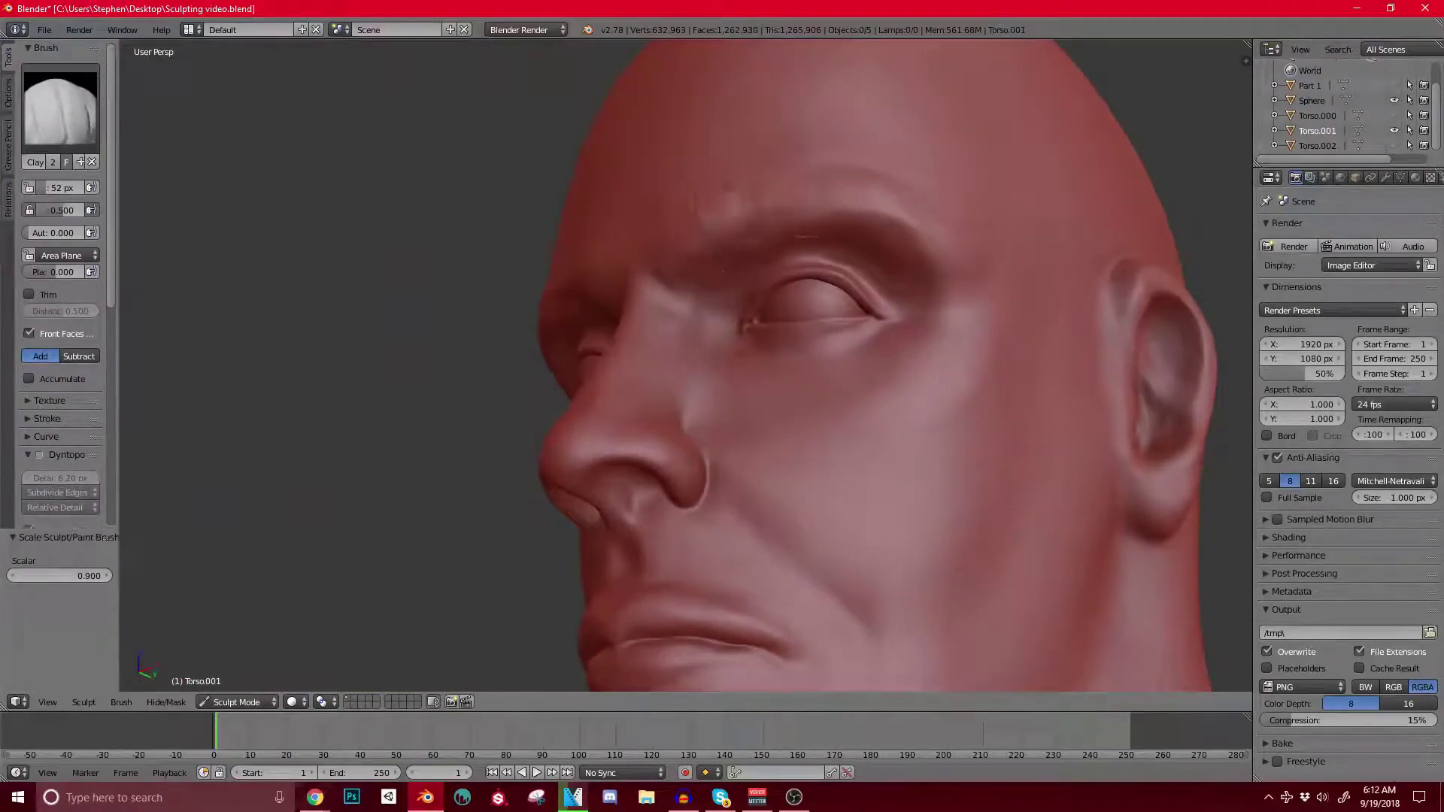
scroll(853, 237, down, 1)
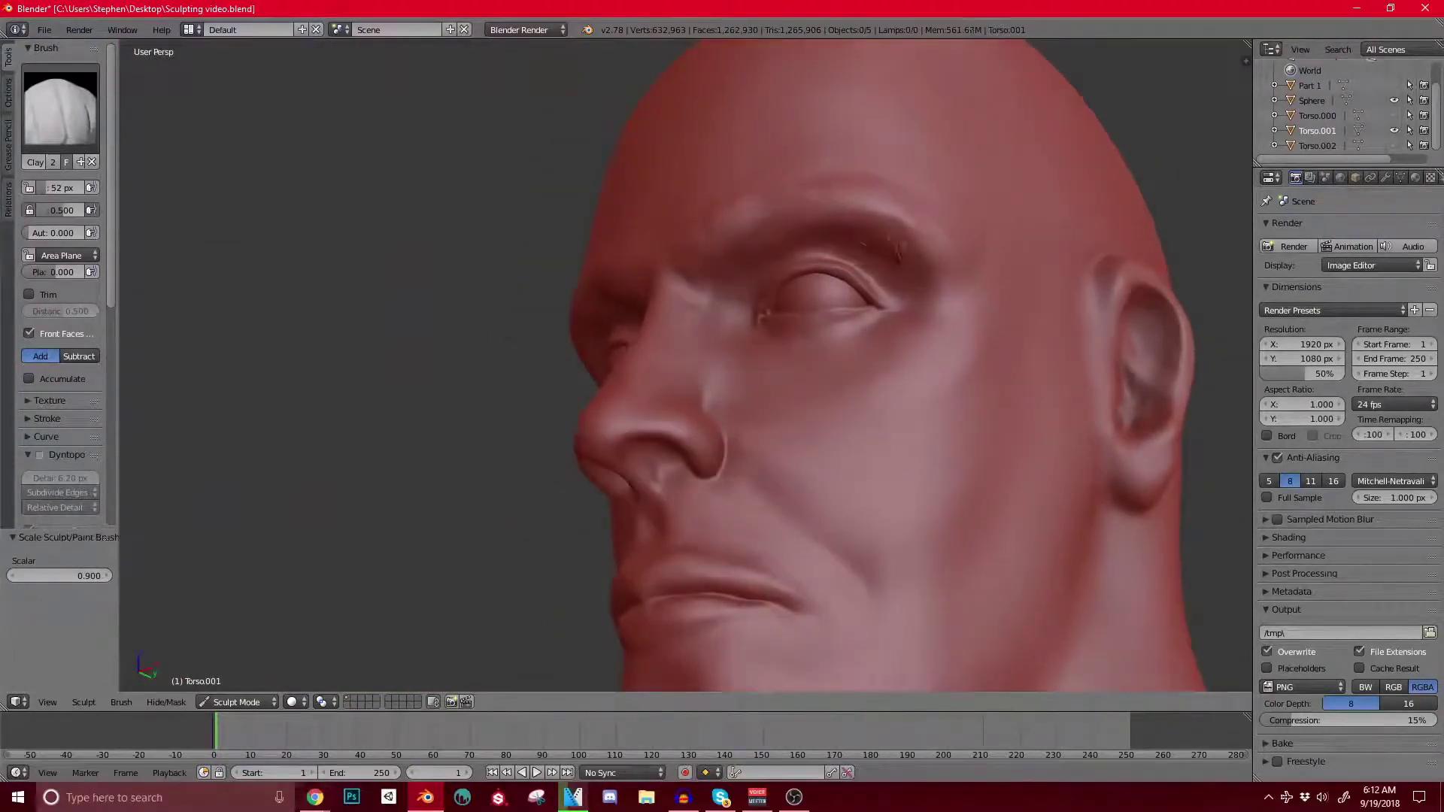
scroll(745, 263, down, 3)
mouse_move(744, 263)
middle_down()
mouse_move(668, 241)
mouse_move(782, 274)
mouse_move(655, 264)
mouse_move(683, 270)
middle_up()
scroll(765, 294, up, 3)
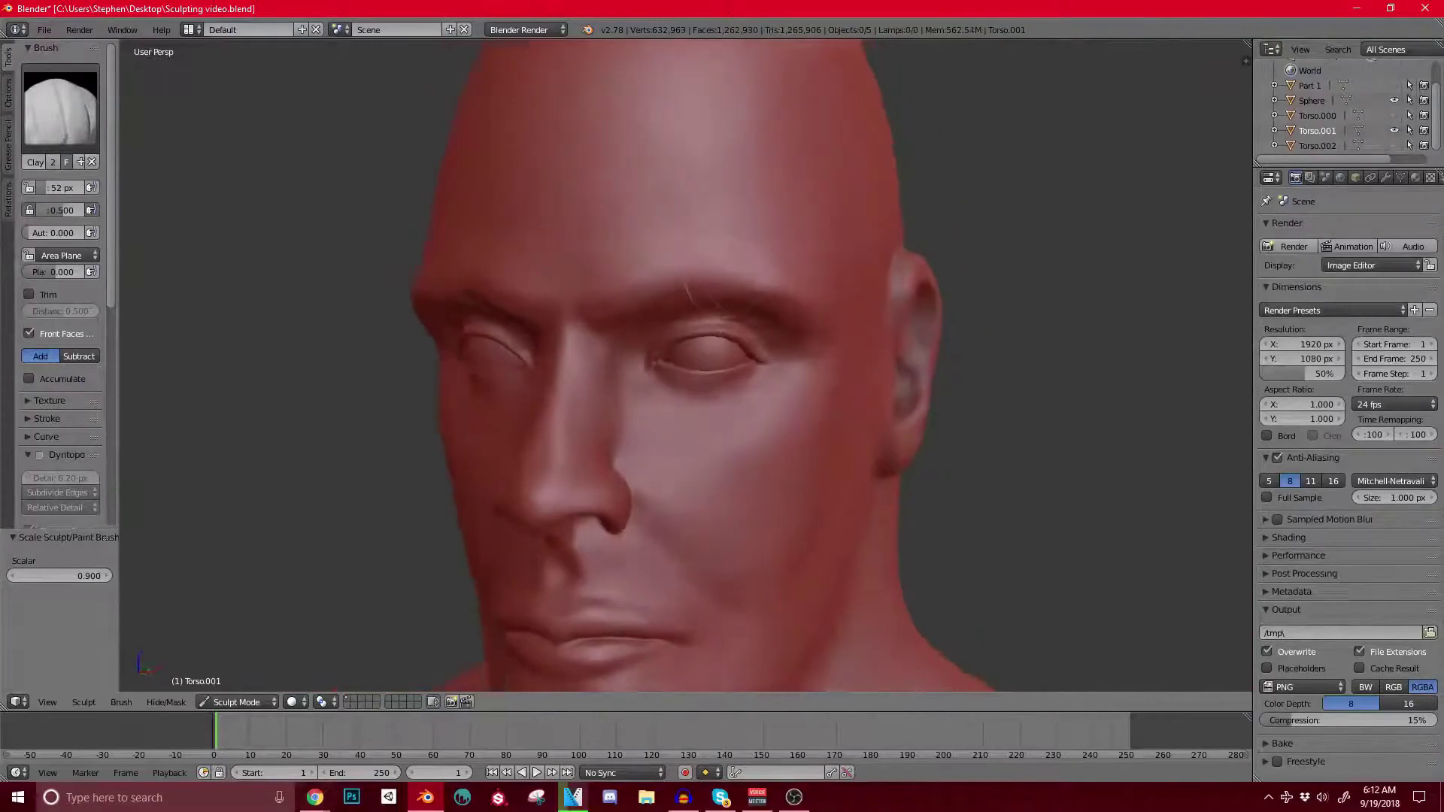
Step: Fill out the area directly below the lower eyelid with the Clay brush at 52 px
middle_drag(763, 309, 632, 318)
scroll(667, 306, up, 3)
scroll(671, 297, down, 3)
scroll(644, 271, up, 2)
scroll(681, 336, up, 2)
scroll(684, 365, up, 2)
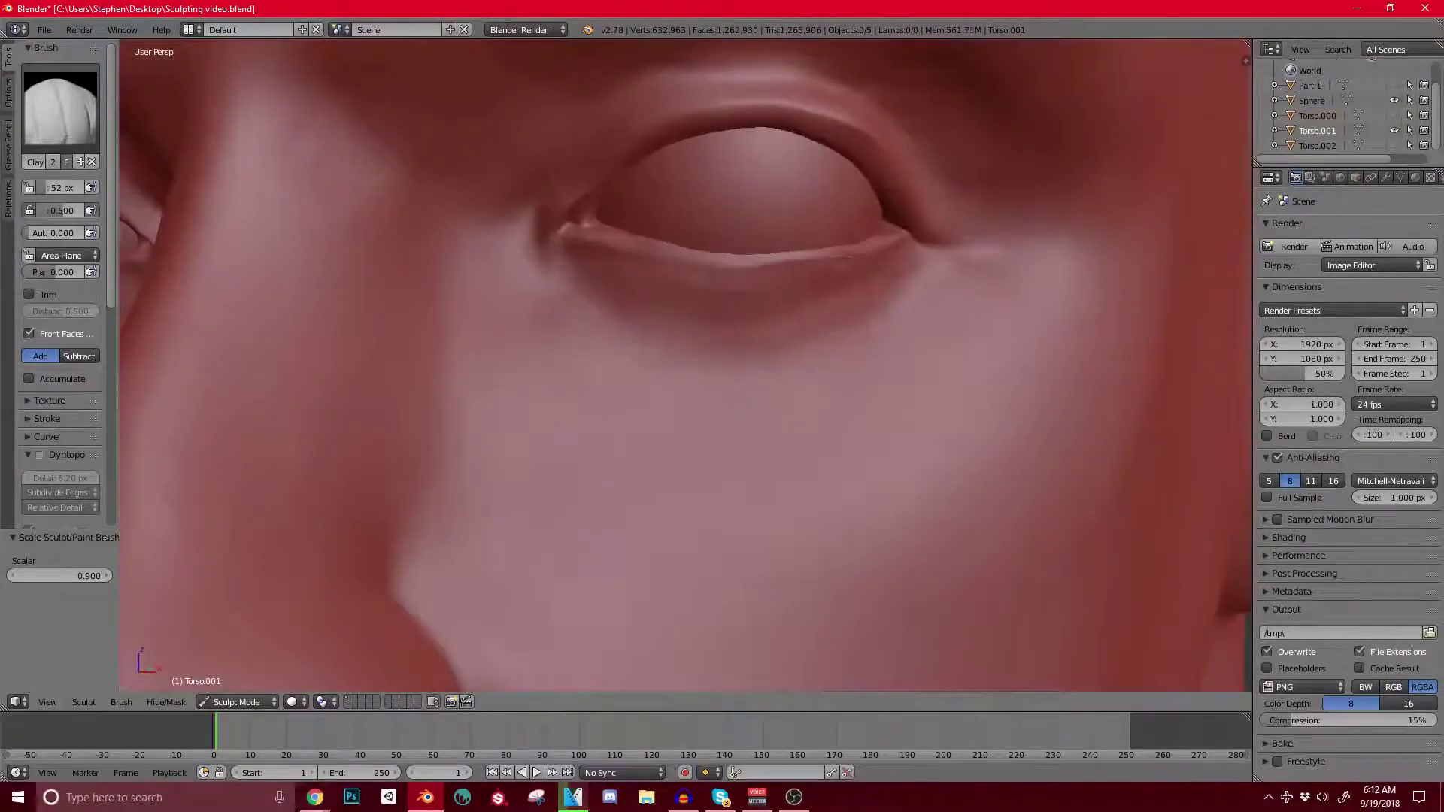
drag(645, 293, 869, 298)
middle_drag(672, 284, 832, 226)
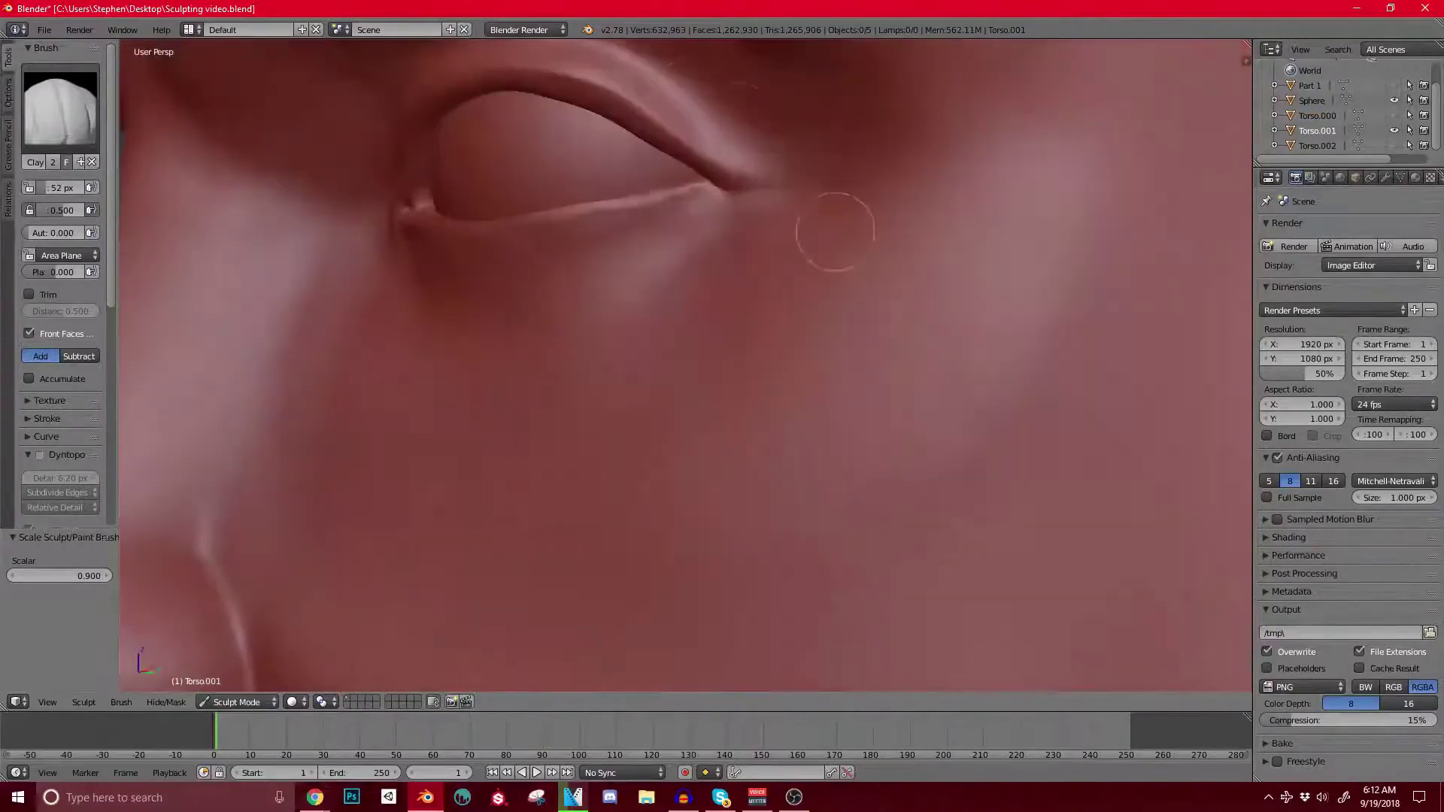
scroll(771, 158, down, 4)
middle_drag(771, 161, 857, 113)
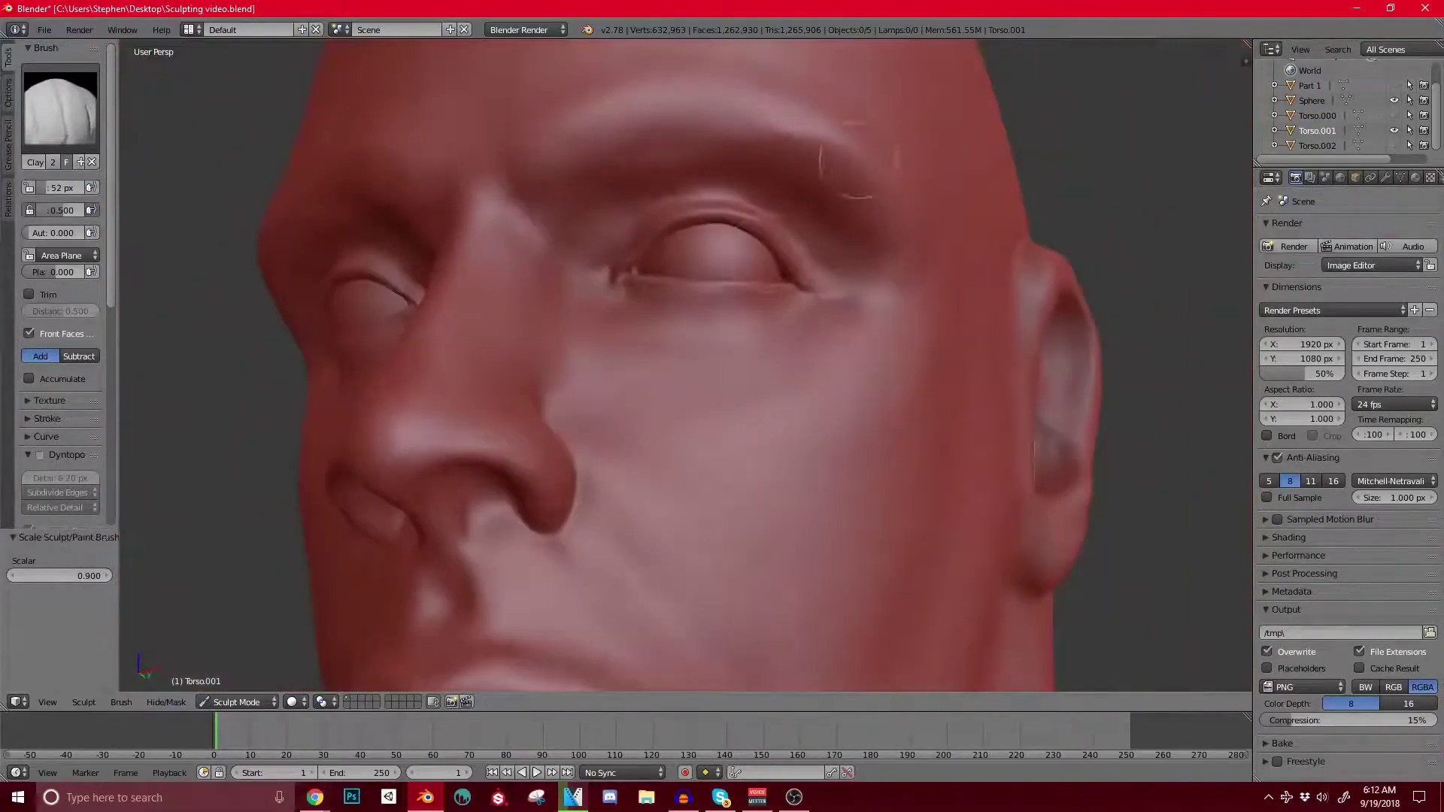
Step: Switch to the Crease brush at 52 px and refine the brow area above the eye
click(60, 105)
click(230, 190)
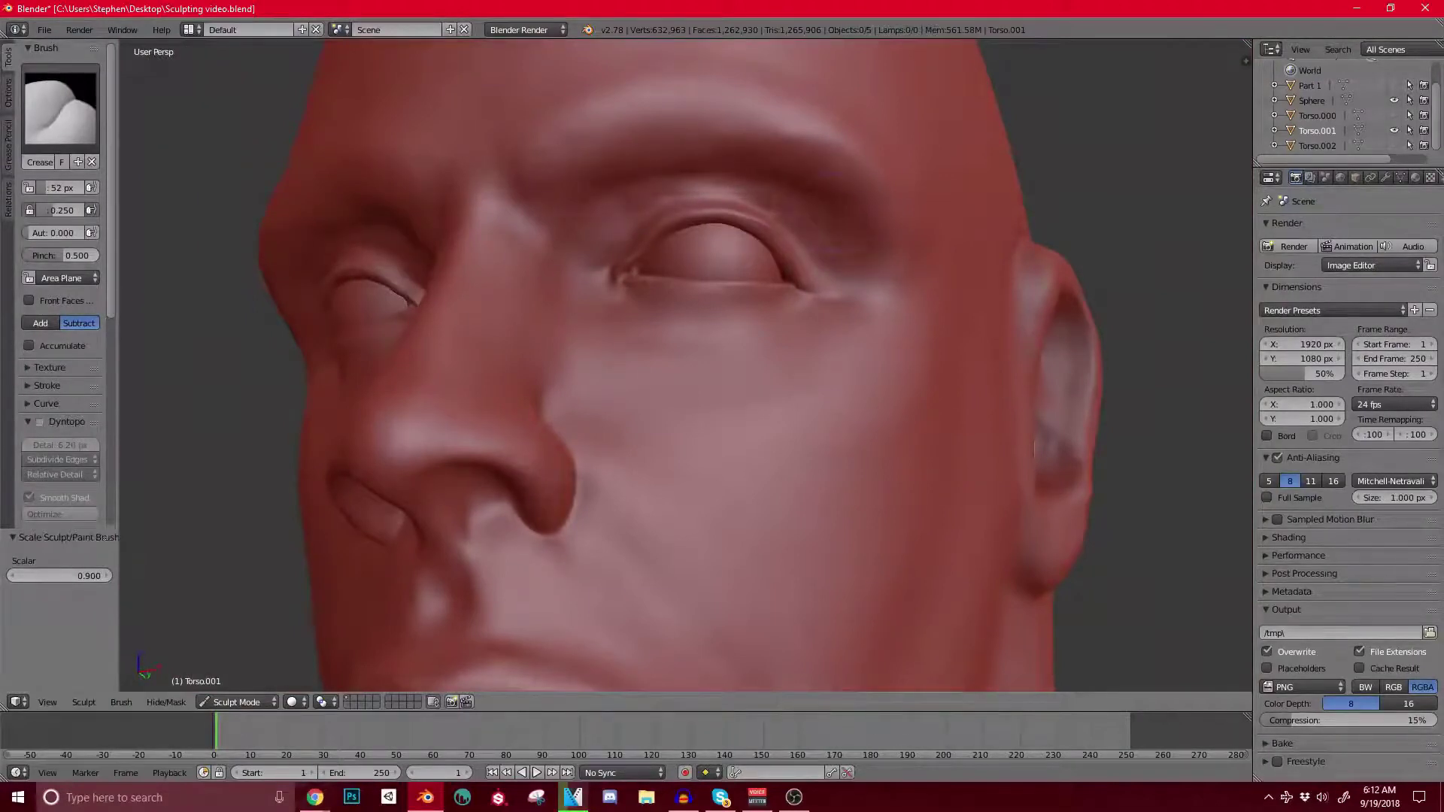
mouse_move(530, 244)
middle_down()
mouse_move(543, 262)
mouse_move(583, 246)
mouse_move(688, 249)
middle_up()
scroll(557, 244, down, 4)
drag(651, 227, 527, 211)
scroll(616, 211, down, 4)
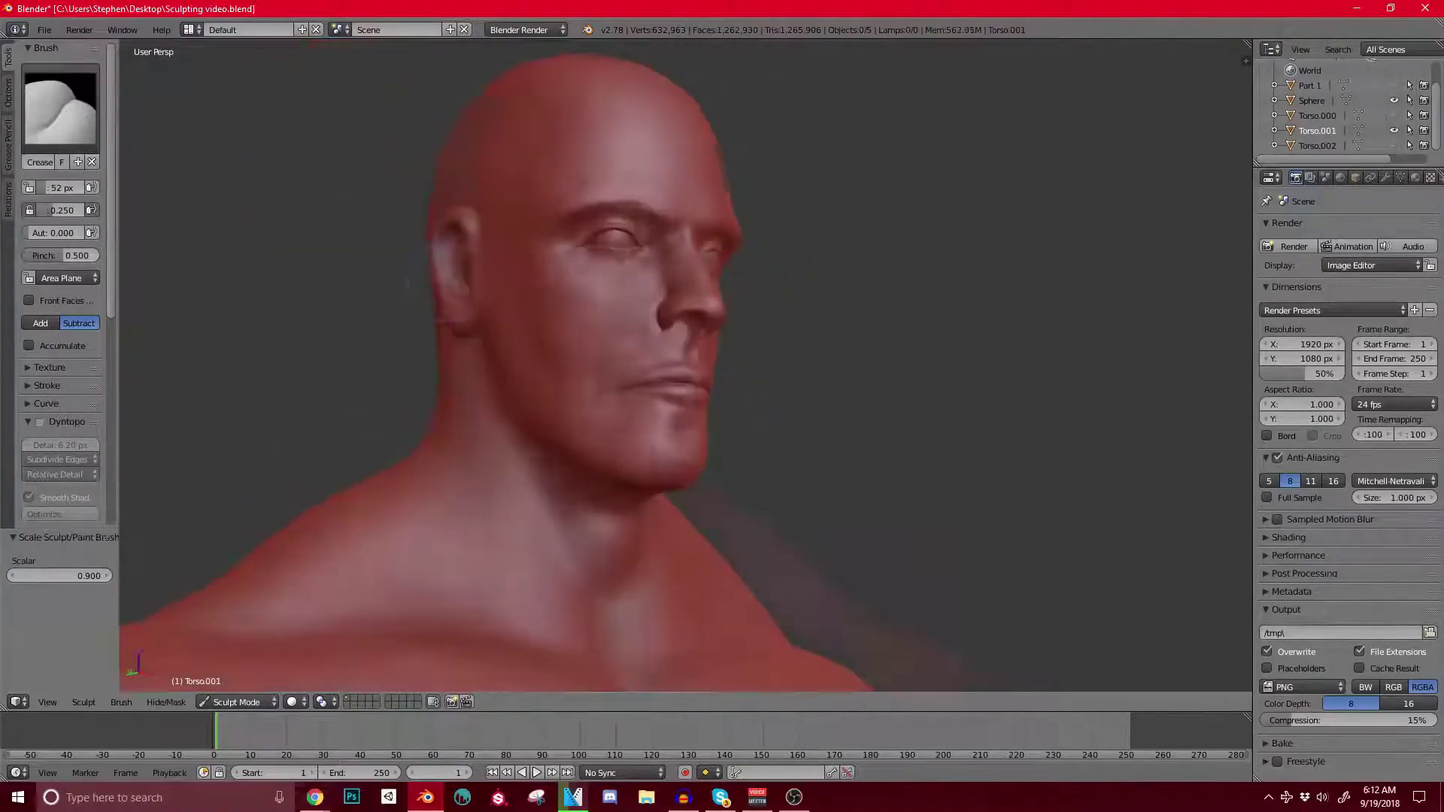
Step: Refine the transition between the jawline and the side of the neck with the Crease brush at 52 px
mouse_move(617, 212)
middle_down()
mouse_move(528, 282)
mouse_move(617, 376)
mouse_move(618, 340)
mouse_move(602, 342)
middle_up()
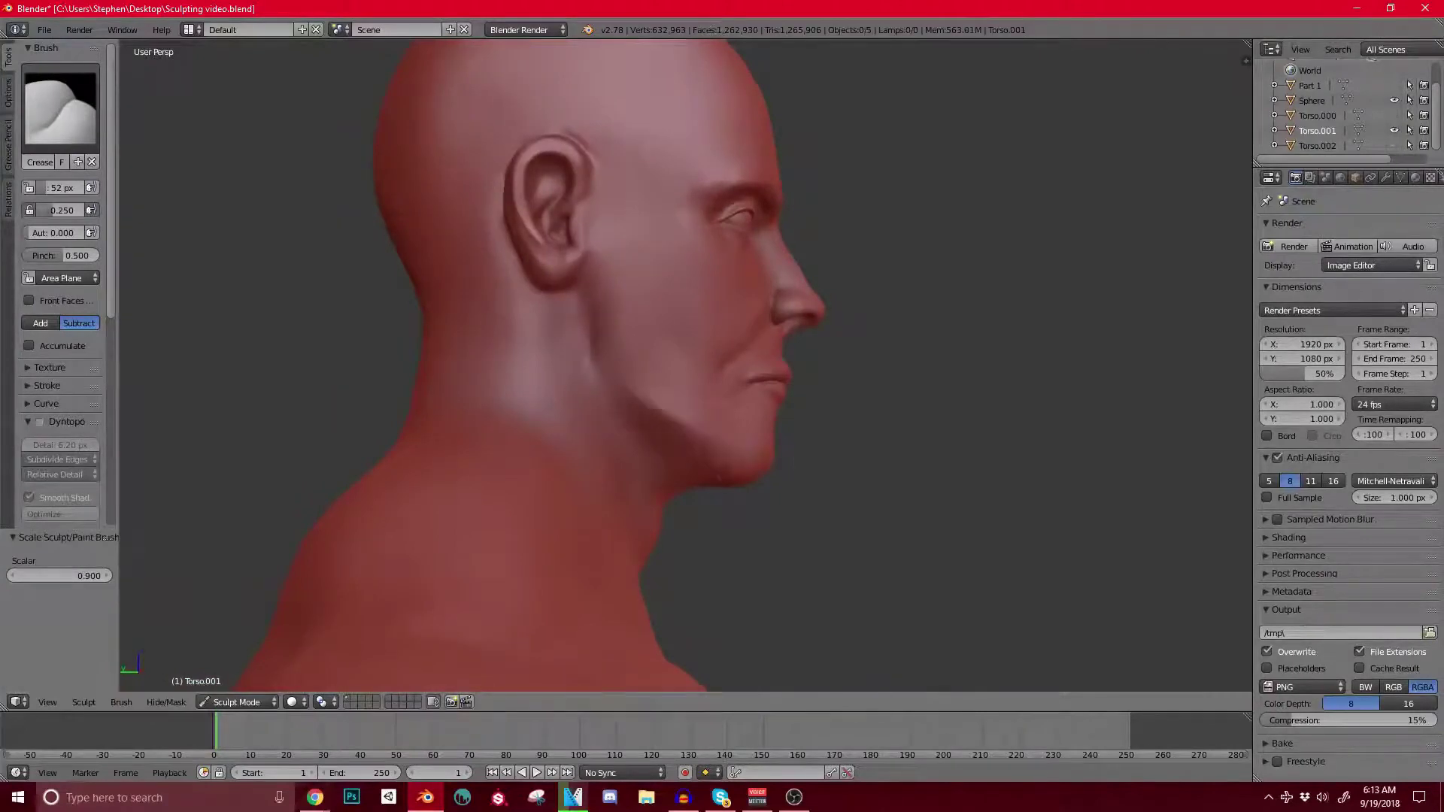
mouse_move(602, 259)
middle_down()
mouse_move(601, 433)
mouse_move(542, 361)
mouse_move(662, 376)
middle_up()
scroll(602, 361, down, 2)
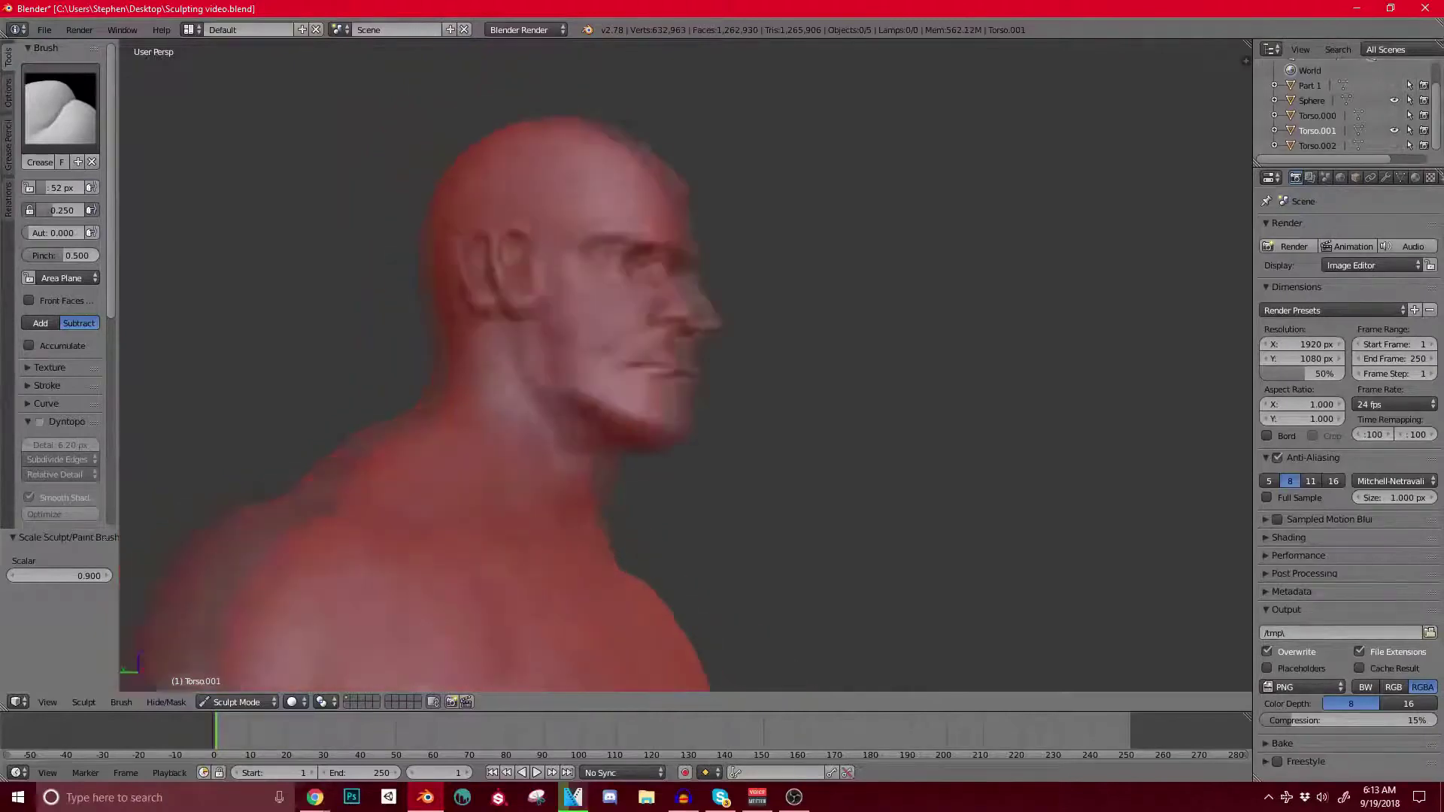
scroll(661, 361, up, 4)
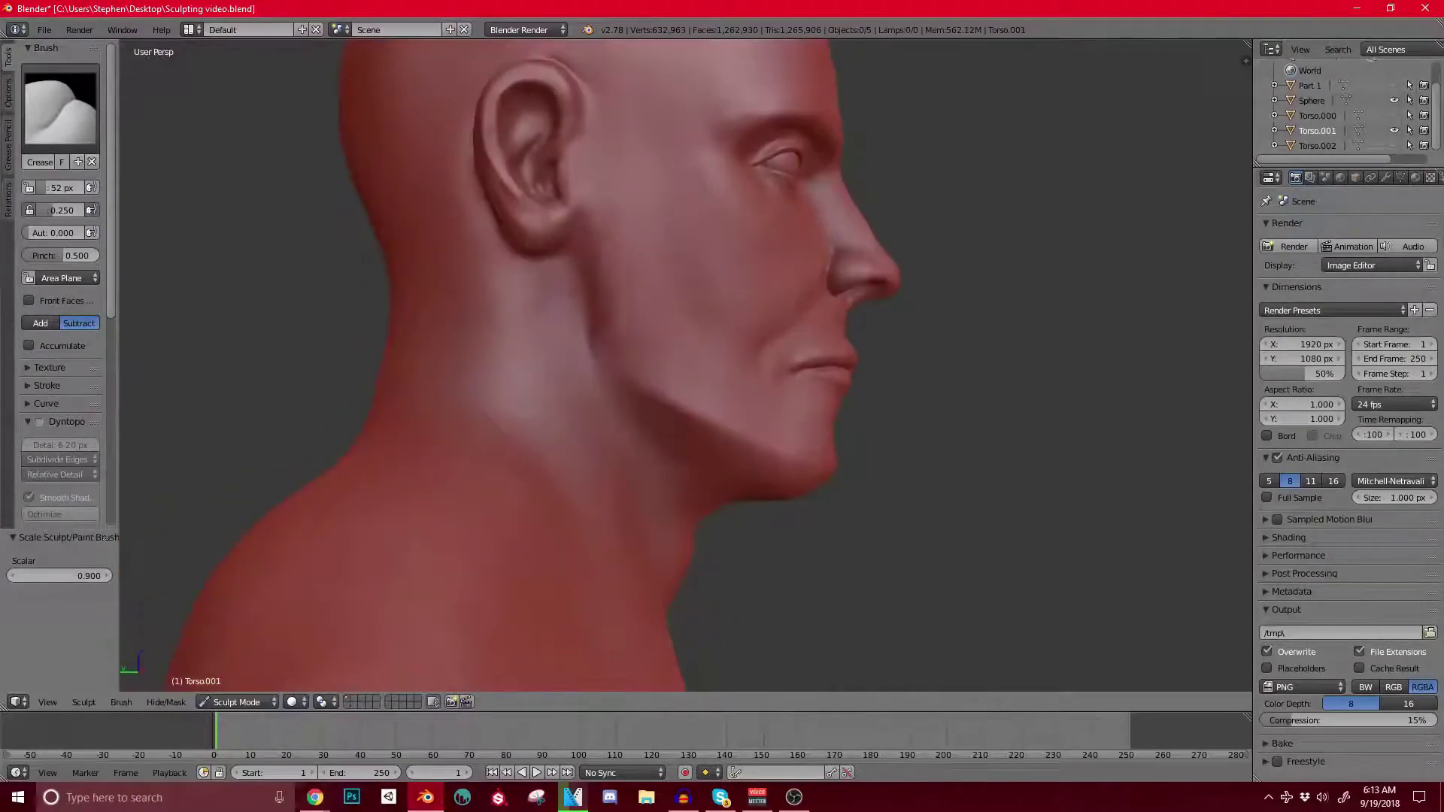
scroll(662, 361, down, 5)
middle_drag(752, 354, 613, 271)
scroll(527, 324, up, 2)
scroll(613, 301, up, 4)
drag(639, 272, 480, 382)
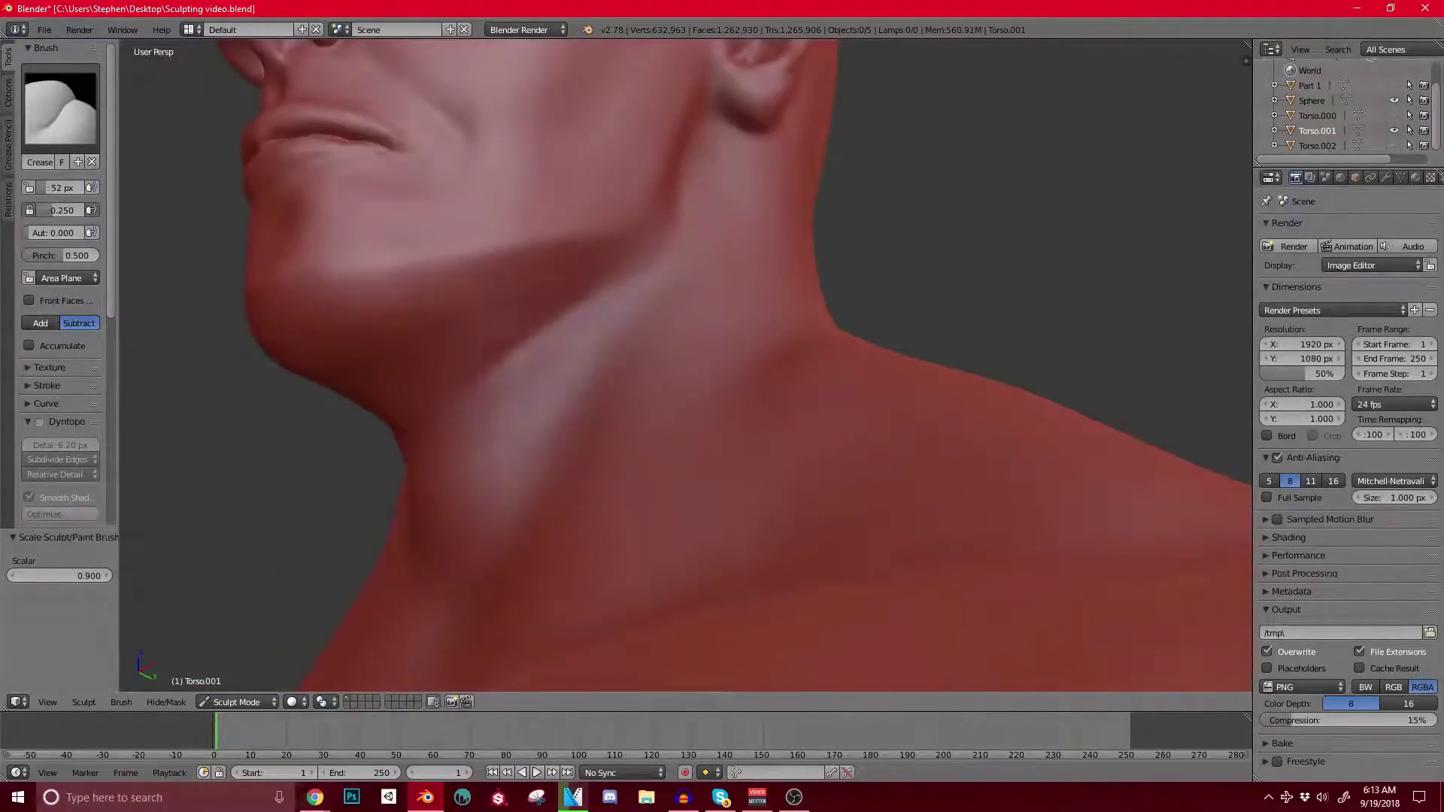
middle_drag(442, 393, 594, 397)
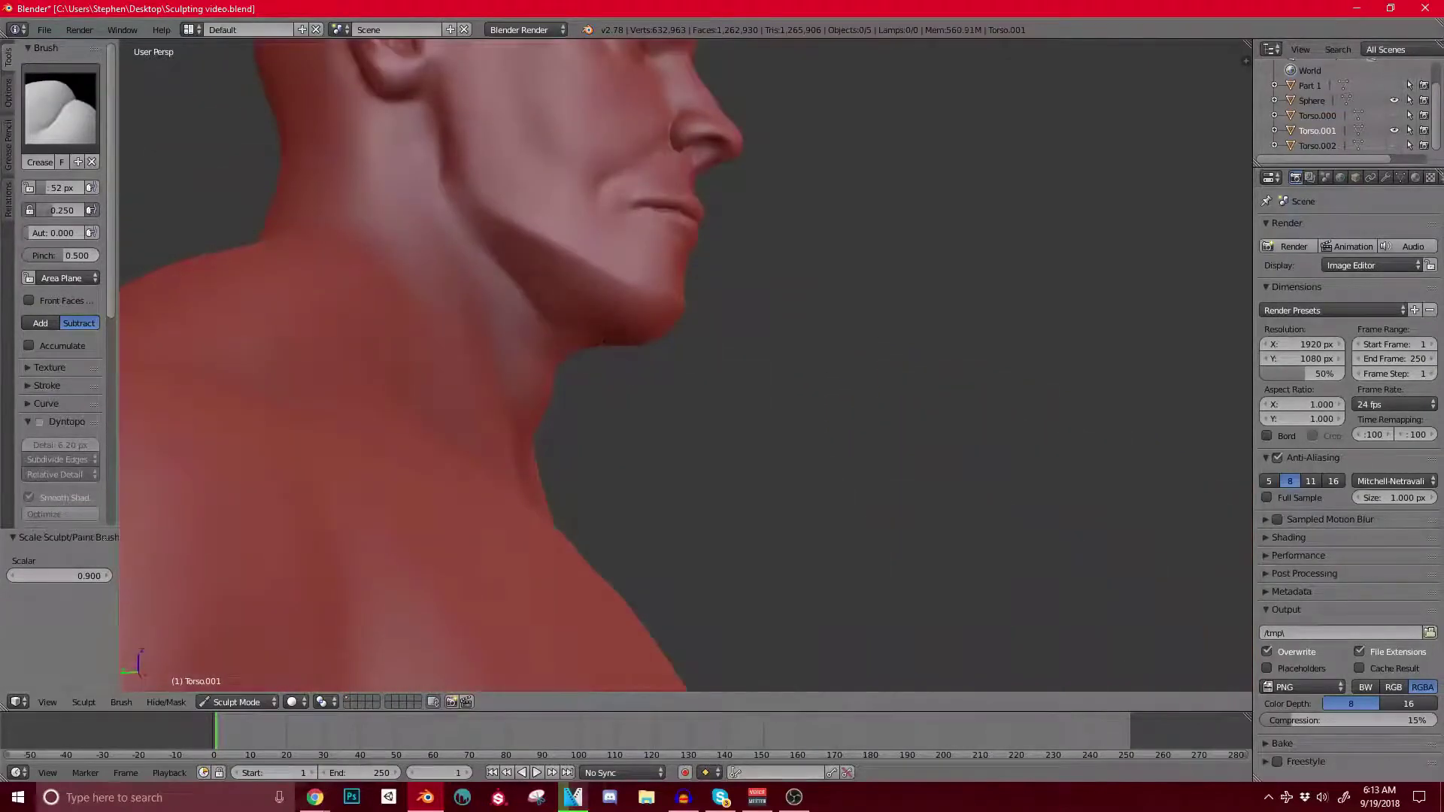
Step: Examine the jaw, neck and shoulder line in side profile, up close and from farther away
scroll(604, 341, down, 3)
mouse_move(604, 340)
middle_down()
mouse_move(665, 327)
mouse_move(659, 311)
middle_up()
scroll(660, 311, up, 3)
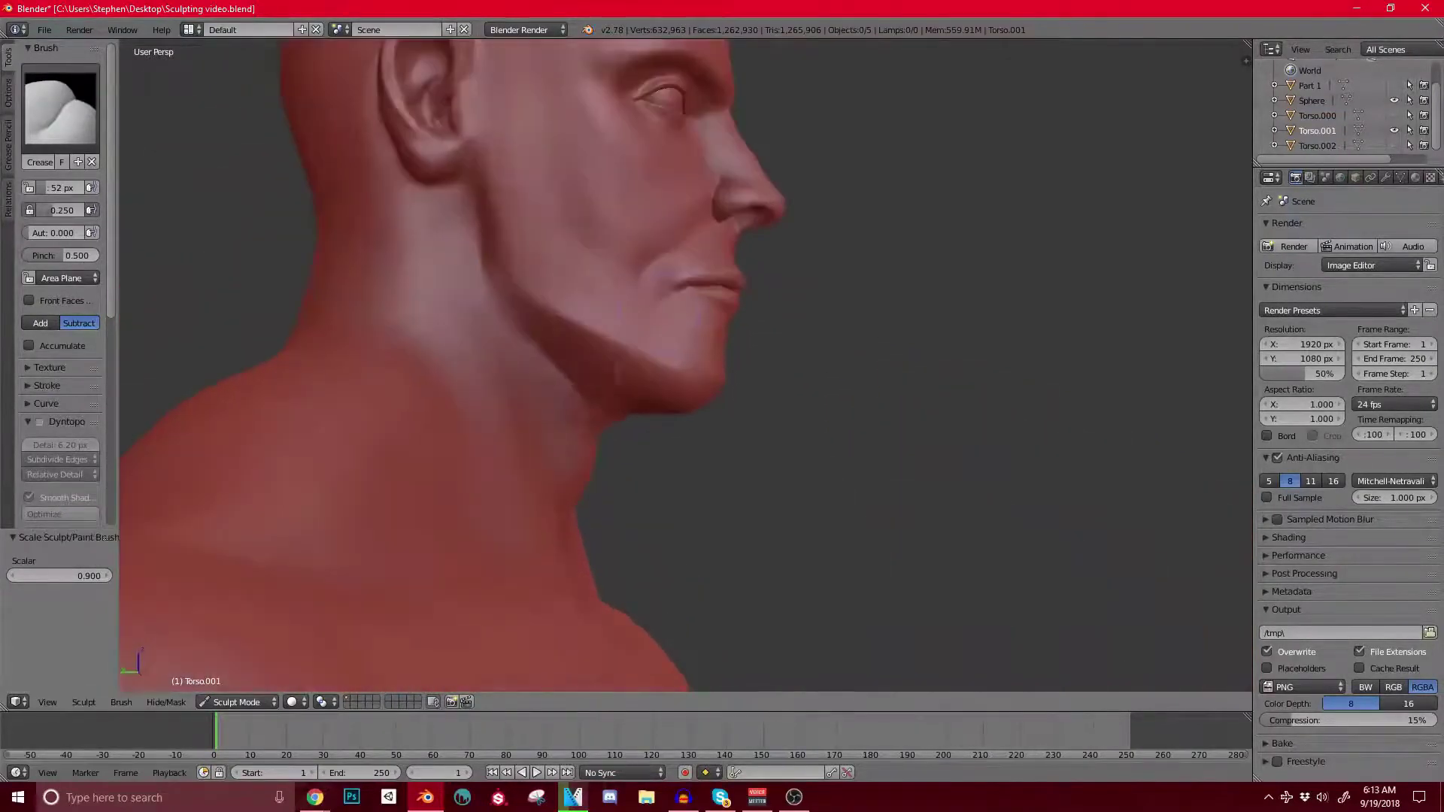
scroll(531, 375, down, 6)
mouse_move(531, 375)
middle_down()
mouse_move(495, 363)
mouse_move(451, 379)
middle_up()
middle_drag(564, 354, 545, 360)
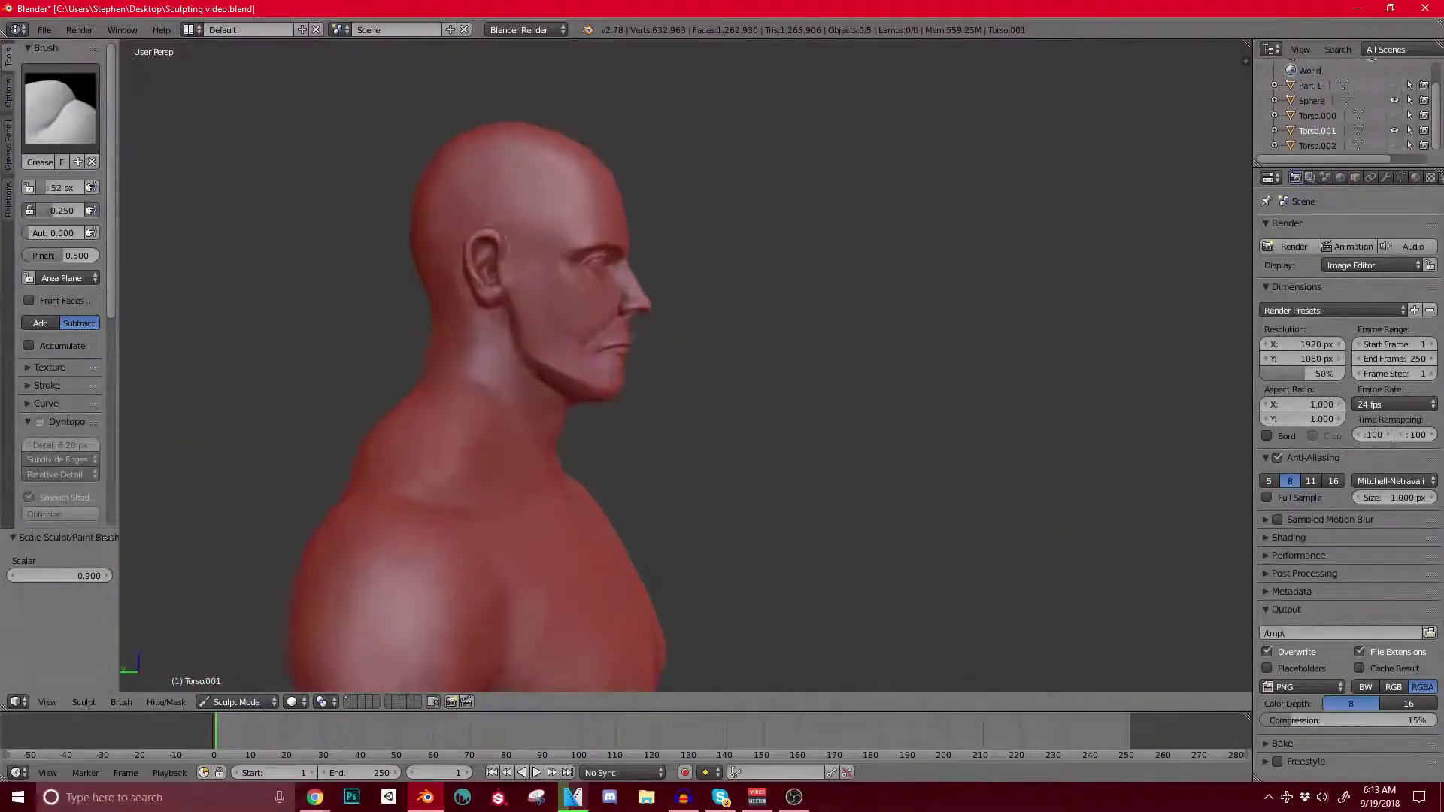
Step: Switch to the Grab brush at 127 px and check the ear, jaw and neck in both side profiles
key(g)
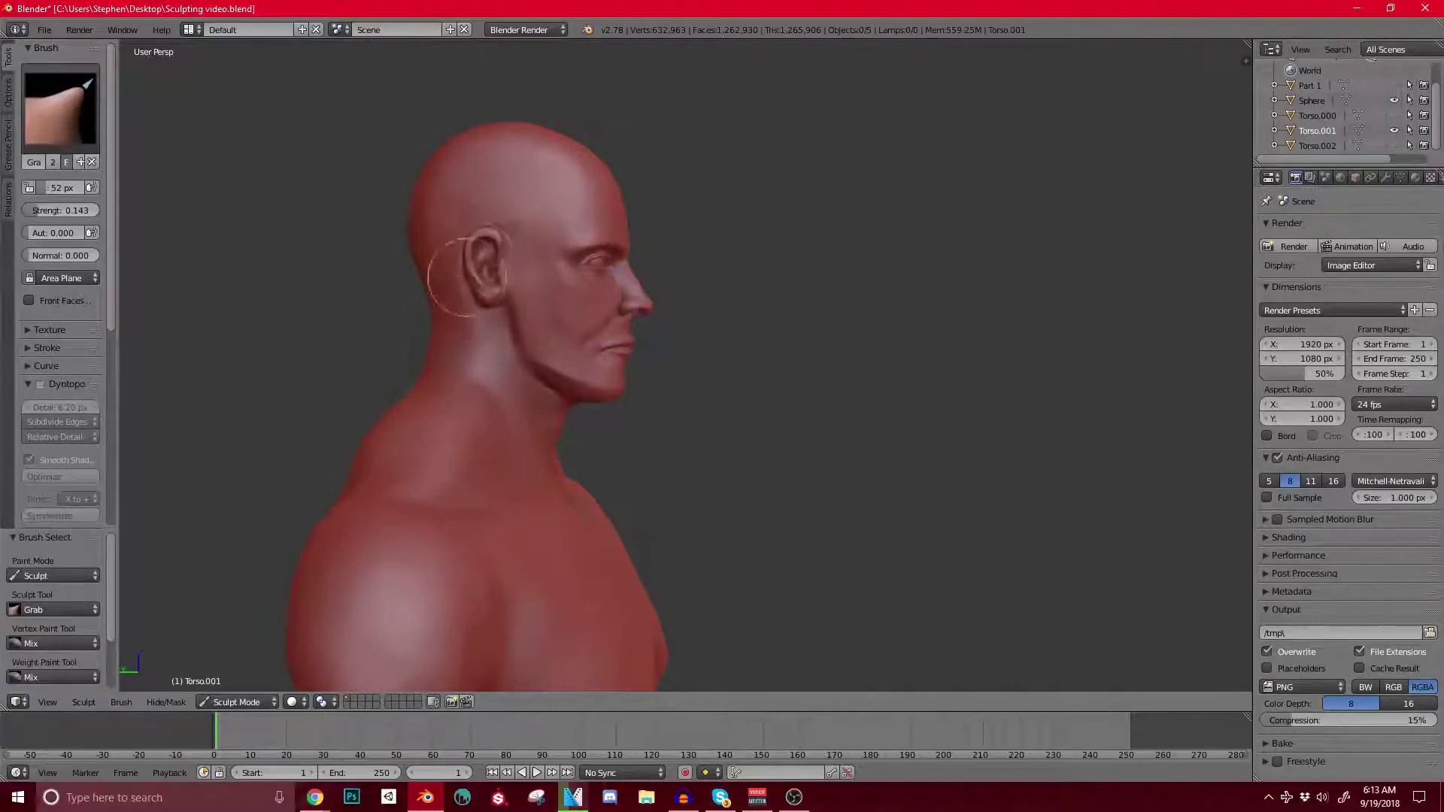
key(bracketright)
scroll(527, 226, up, 8)
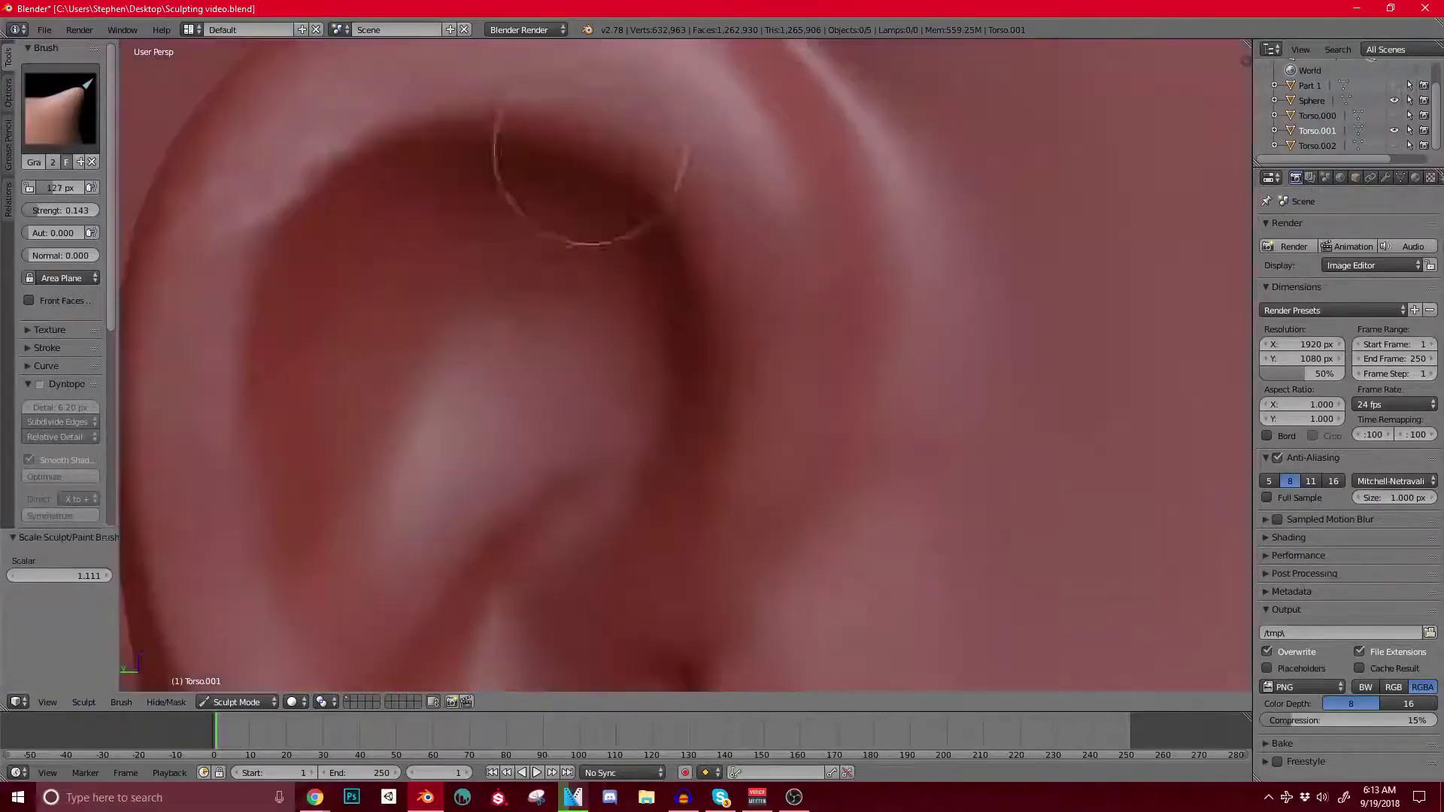
scroll(557, 241, down, 5)
shift+middle_drag(646, 313, 548, 292)
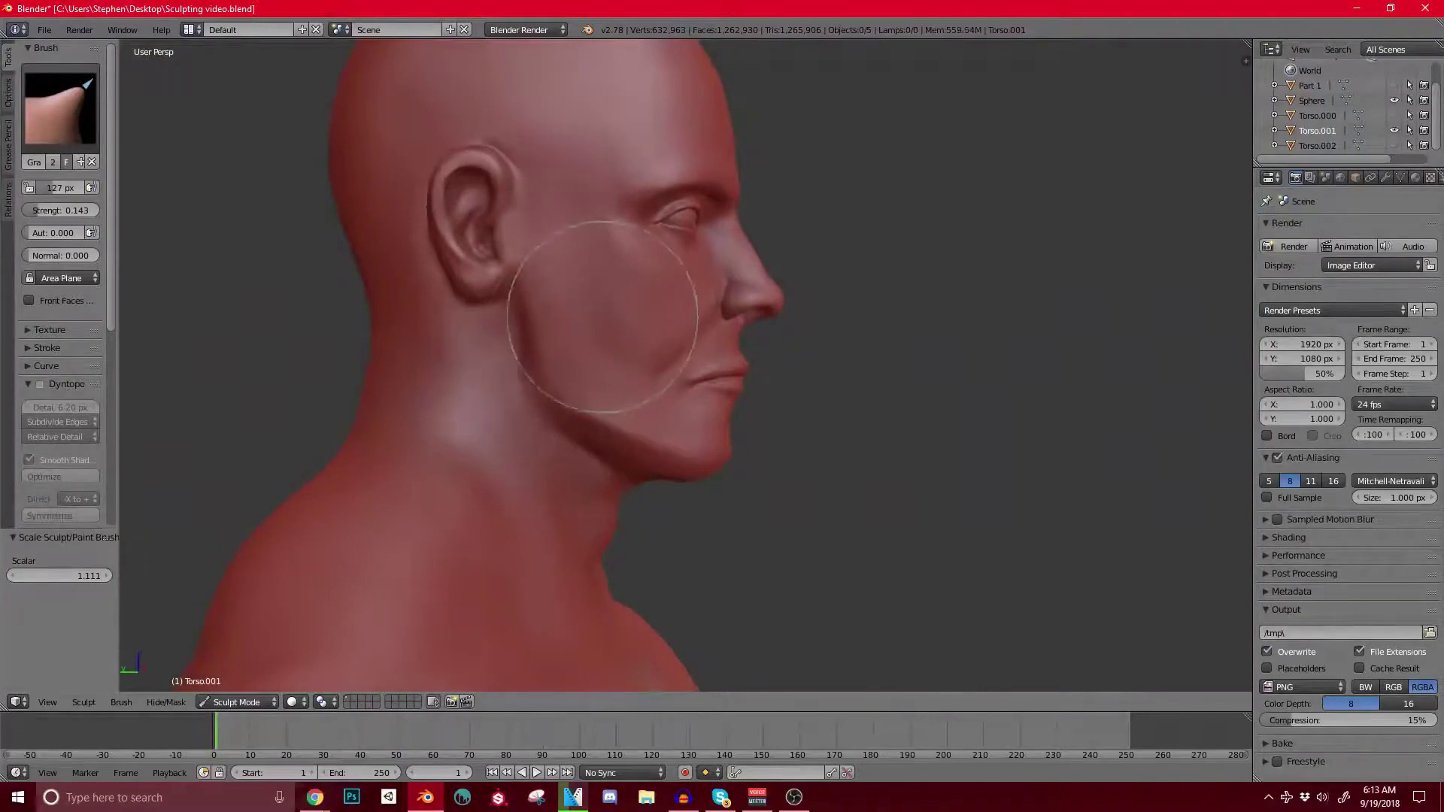
mouse_move(602, 316)
middle_down()
mouse_move(436, 308)
mouse_move(467, 241)
mouse_move(499, 232)
mouse_move(456, 286)
mouse_move(619, 319)
mouse_move(481, 353)
mouse_move(530, 350)
mouse_move(569, 373)
mouse_move(452, 387)
mouse_move(490, 554)
middle_up()
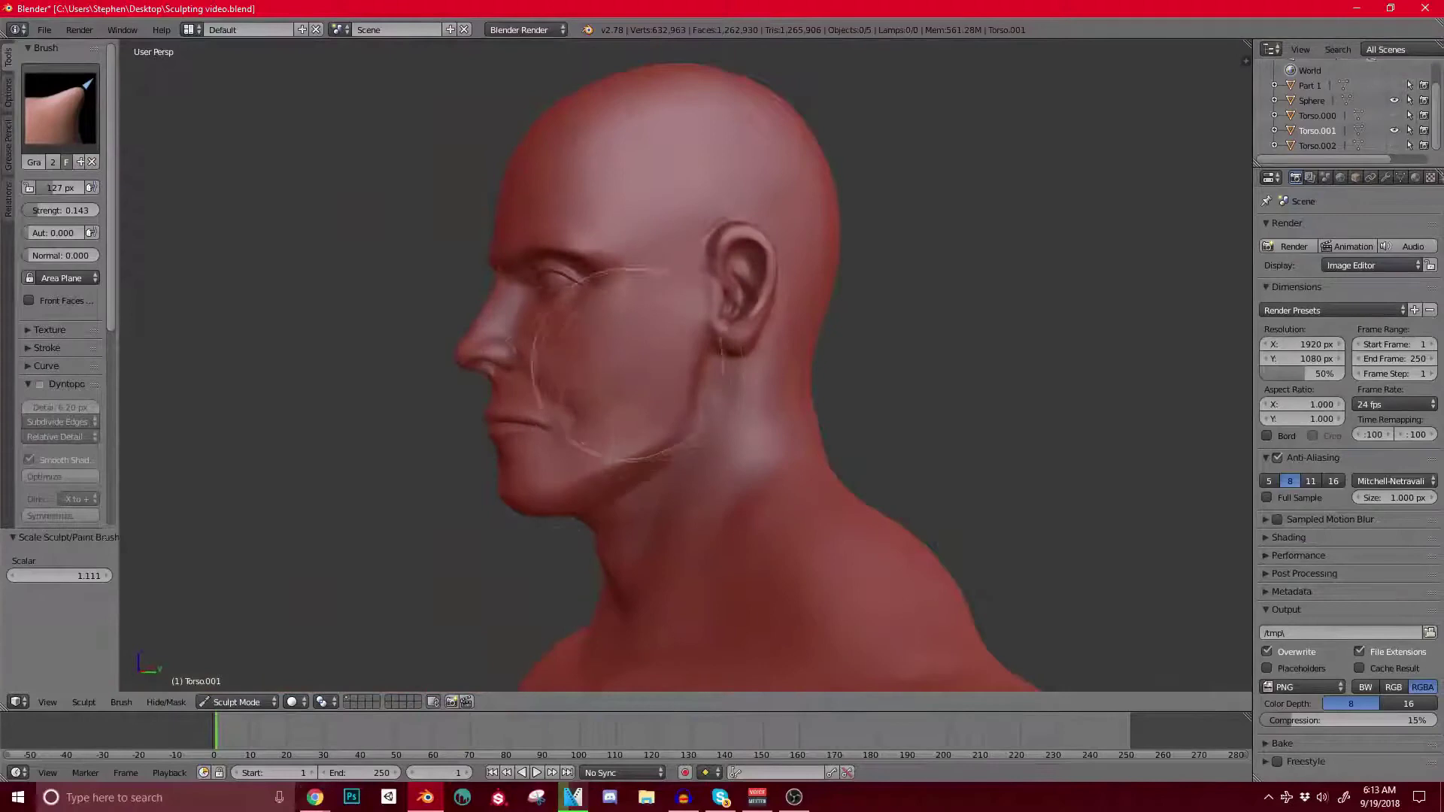
middle_drag(658, 402, 621, 464)
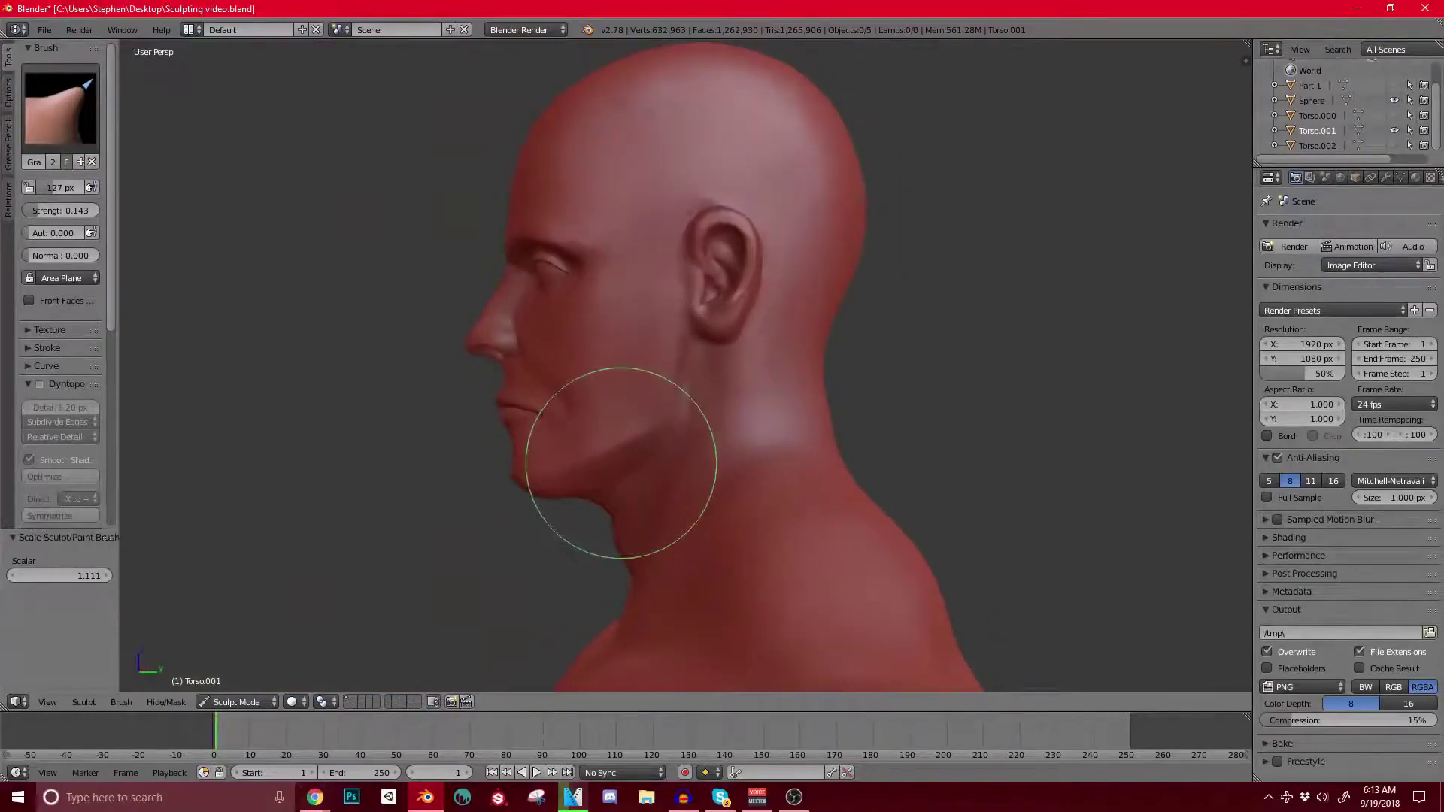
Step: Examine the face and skull shape from the front, in side profile and in three-quarter view
mouse_move(499, 361)
middle_down()
mouse_move(476, 306)
mouse_move(499, 274)
mouse_move(552, 312)
mouse_move(712, 315)
mouse_move(645, 293)
mouse_move(602, 332)
mouse_move(597, 361)
mouse_move(648, 291)
mouse_move(487, 148)
mouse_move(592, 257)
mouse_move(673, 295)
mouse_move(622, 256)
mouse_move(597, 371)
middle_up()
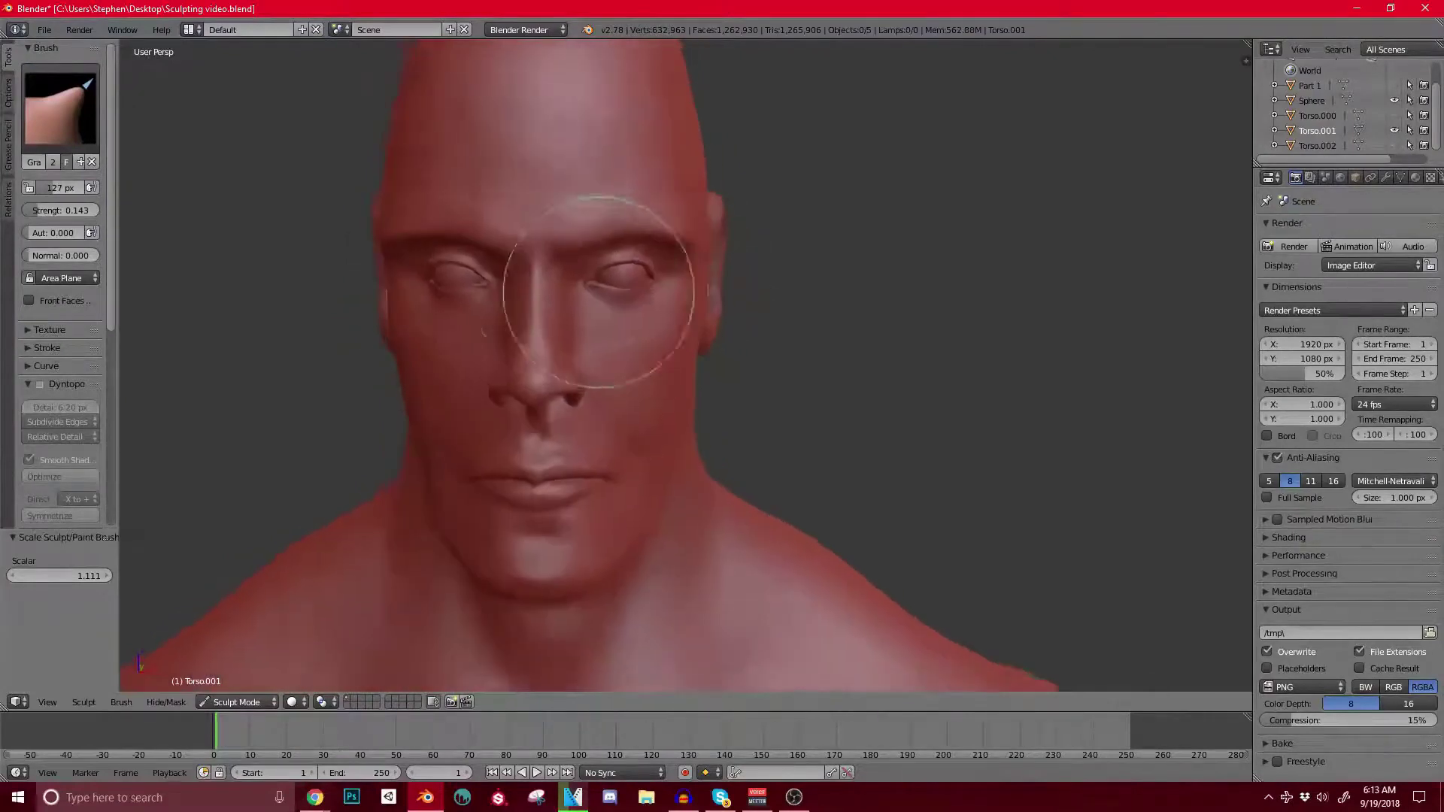
scroll(625, 255, up, 3)
mouse_move(668, 266)
middle_down()
mouse_move(565, 265)
mouse_move(662, 210)
mouse_move(644, 177)
middle_up()
scroll(516, 274, down, 3)
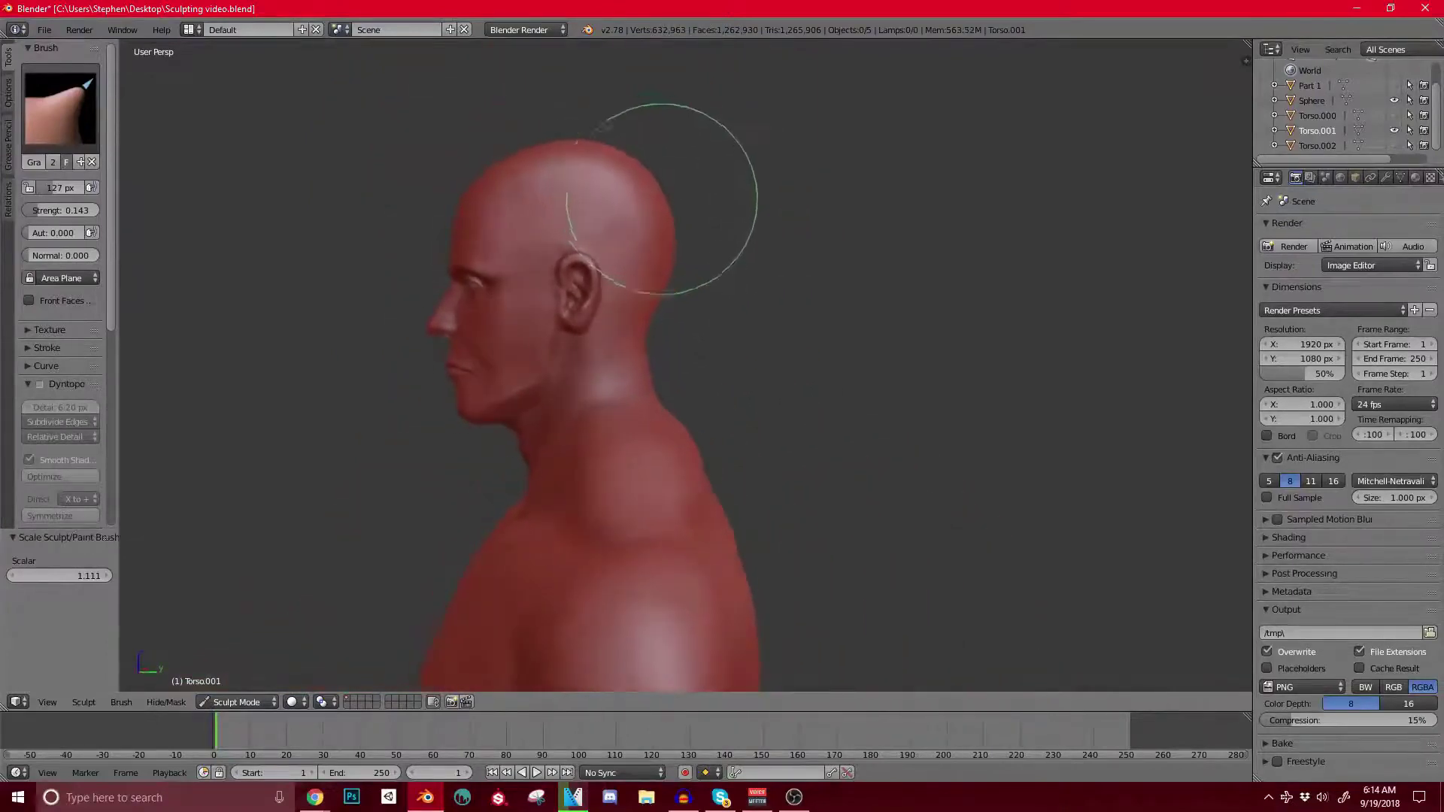
mouse_move(641, 383)
shift+middle_down()
mouse_move(635, 303)
mouse_move(698, 323)
mouse_move(639, 344)
mouse_move(715, 388)
mouse_move(786, 346)
shift+middle_up()
mouse_move(715, 195)
shift+middle_down()
mouse_move(726, 321)
mouse_move(552, 320)
mouse_move(565, 291)
mouse_move(580, 306)
shift+middle_up()
scroll(726, 320, up, 4)
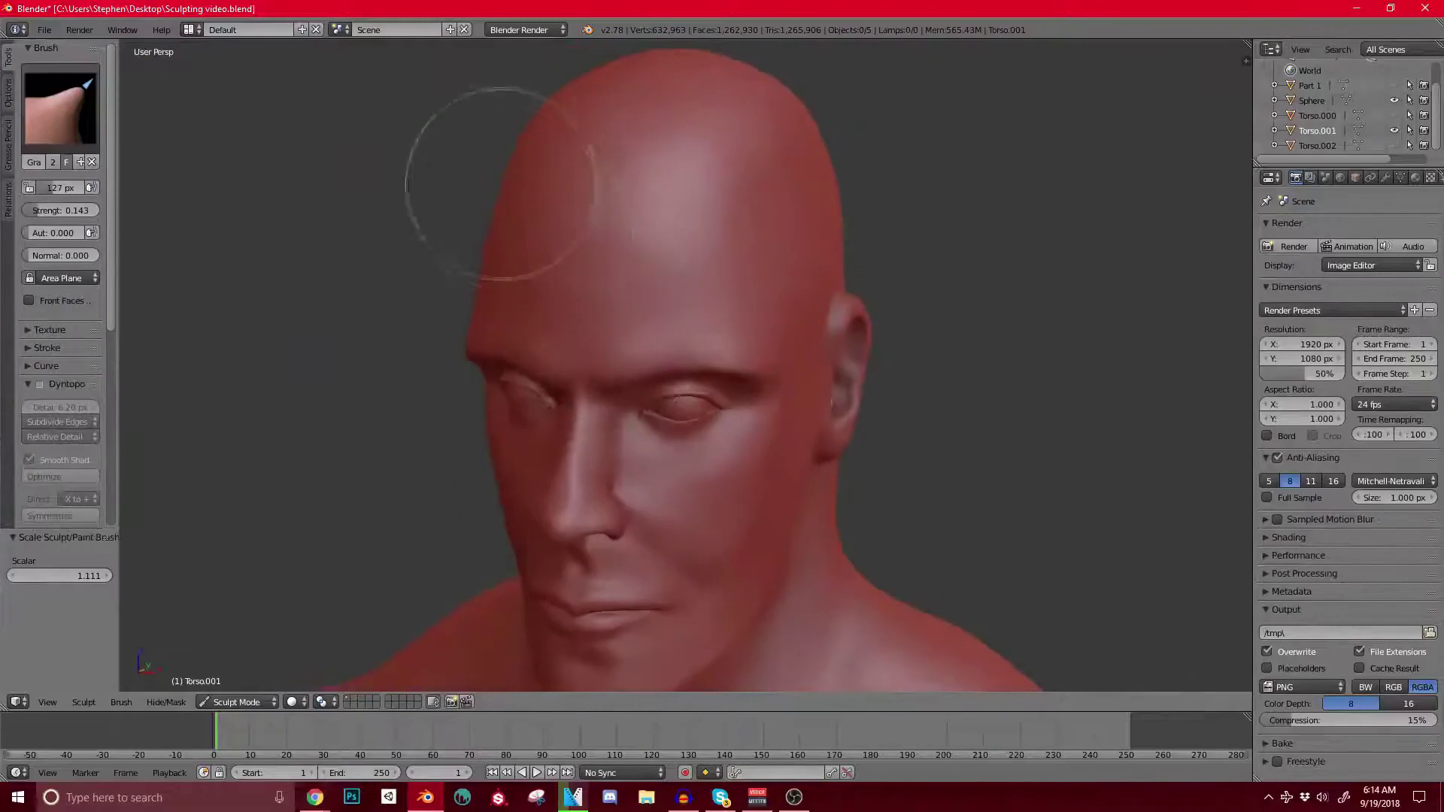
click(60, 106)
click(115, 198)
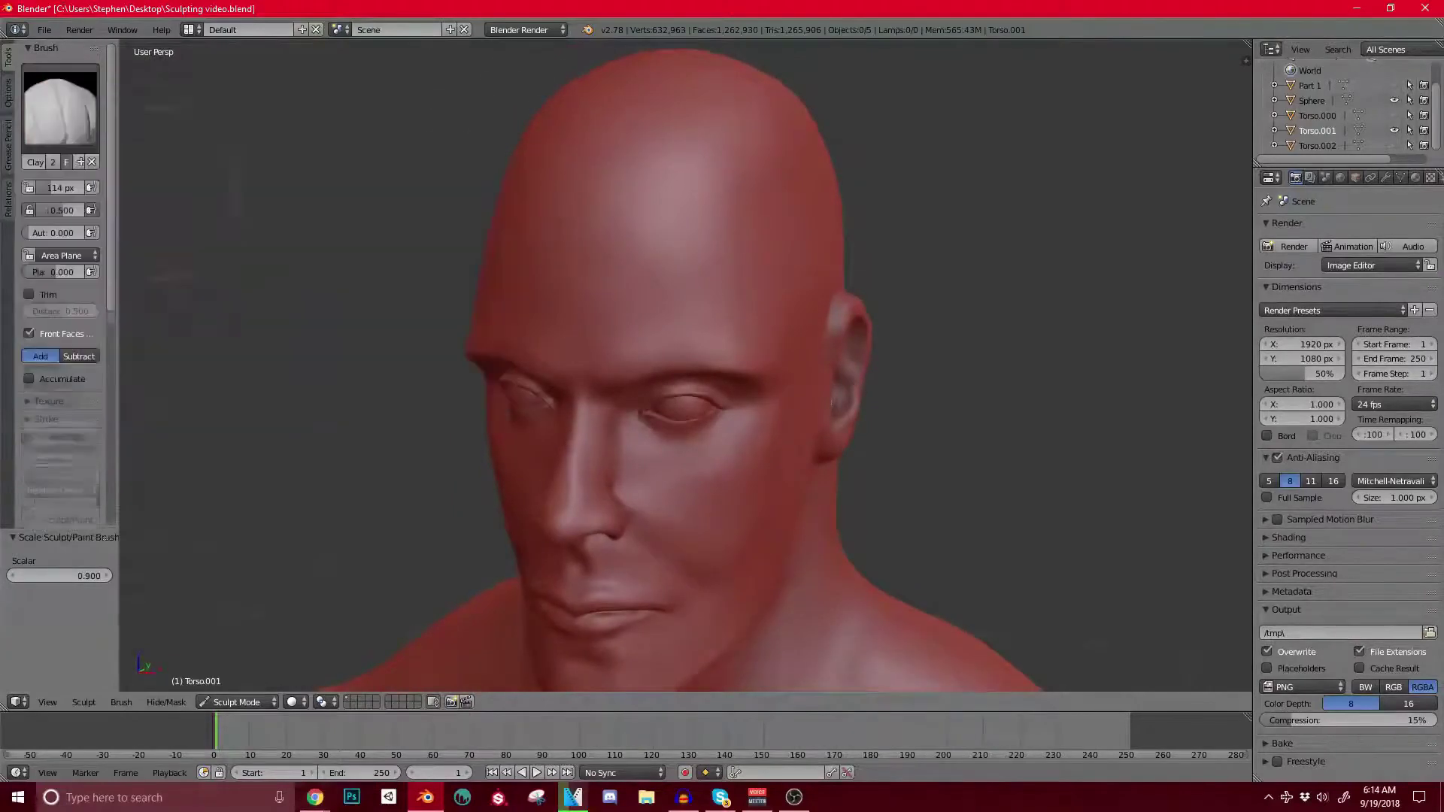
key(bracketleft)
key(bracketleft)
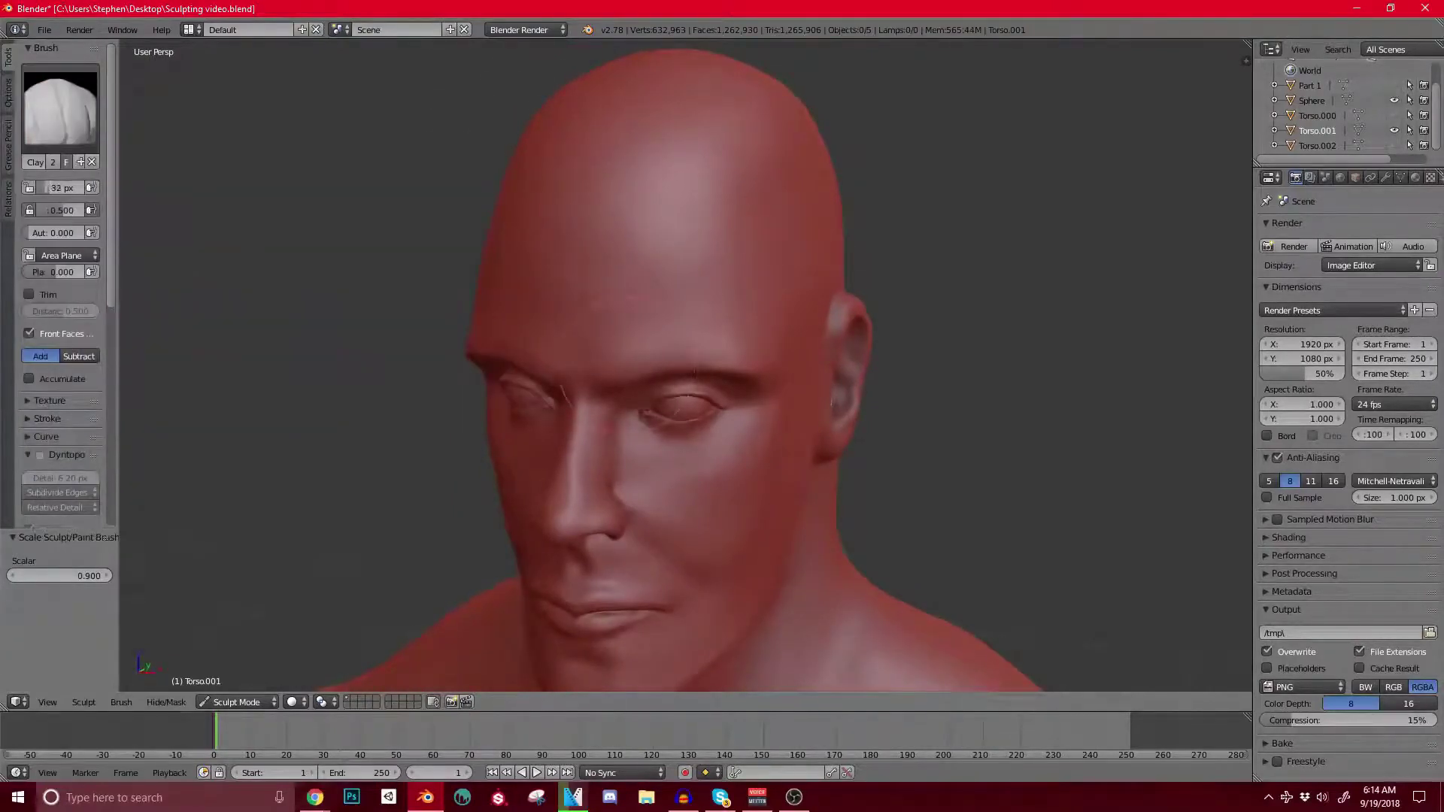
Step: Paint a mask in the shape of an eyebrow along the brow ridge with the Mask brush at 25 px
middle_drag(595, 316, 686, 297)
scroll(686, 298, up, 2)
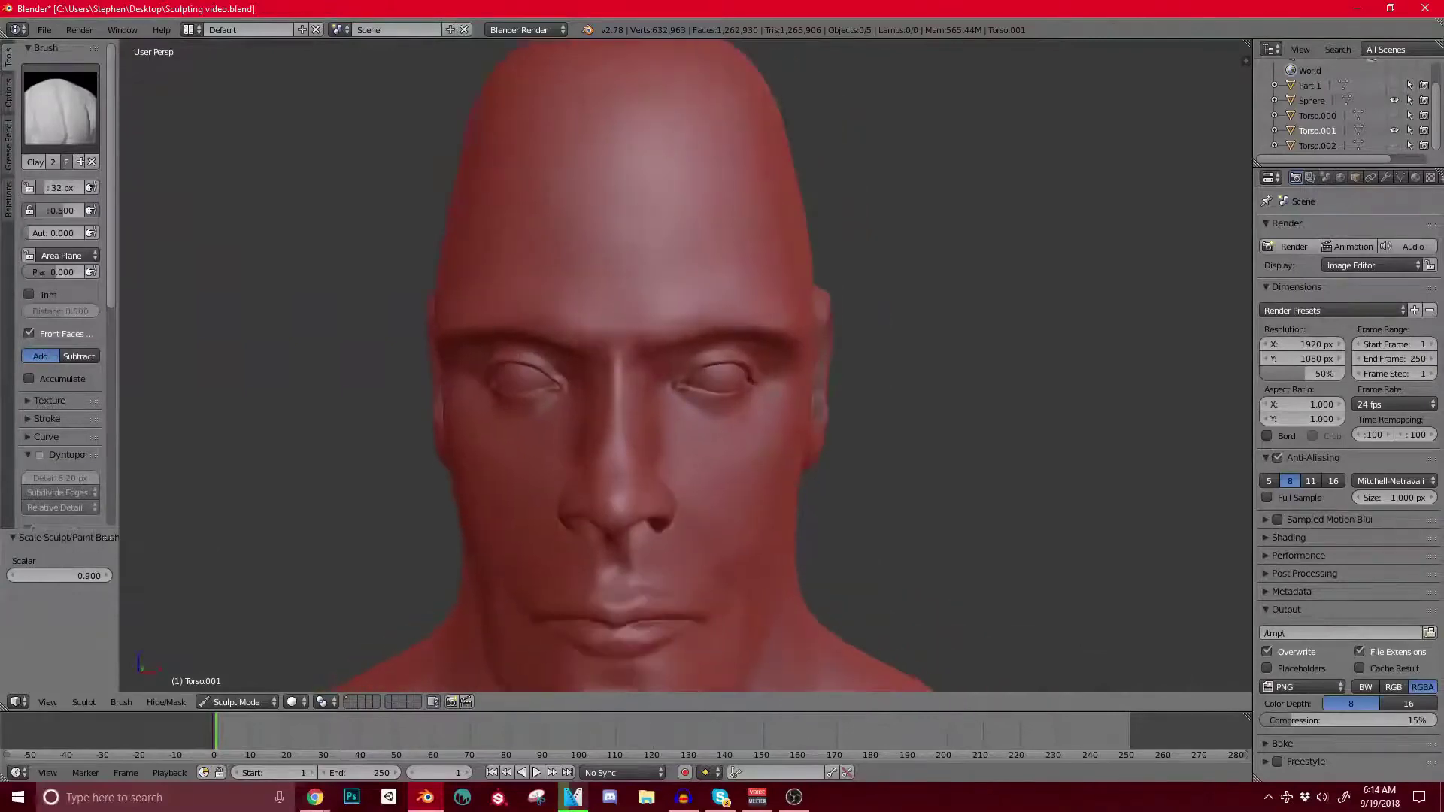
key(m)
key(bracketleft)
mouse_move(660, 349)
mouse_down()
mouse_move(656, 331)
mouse_move(703, 322)
mouse_move(665, 328)
mouse_move(790, 316)
mouse_up()
middle_drag(789, 316, 707, 299)
scroll(707, 299, up, 3)
mouse_move(537, 232)
mouse_down()
mouse_move(613, 243)
mouse_move(652, 278)
mouse_up()
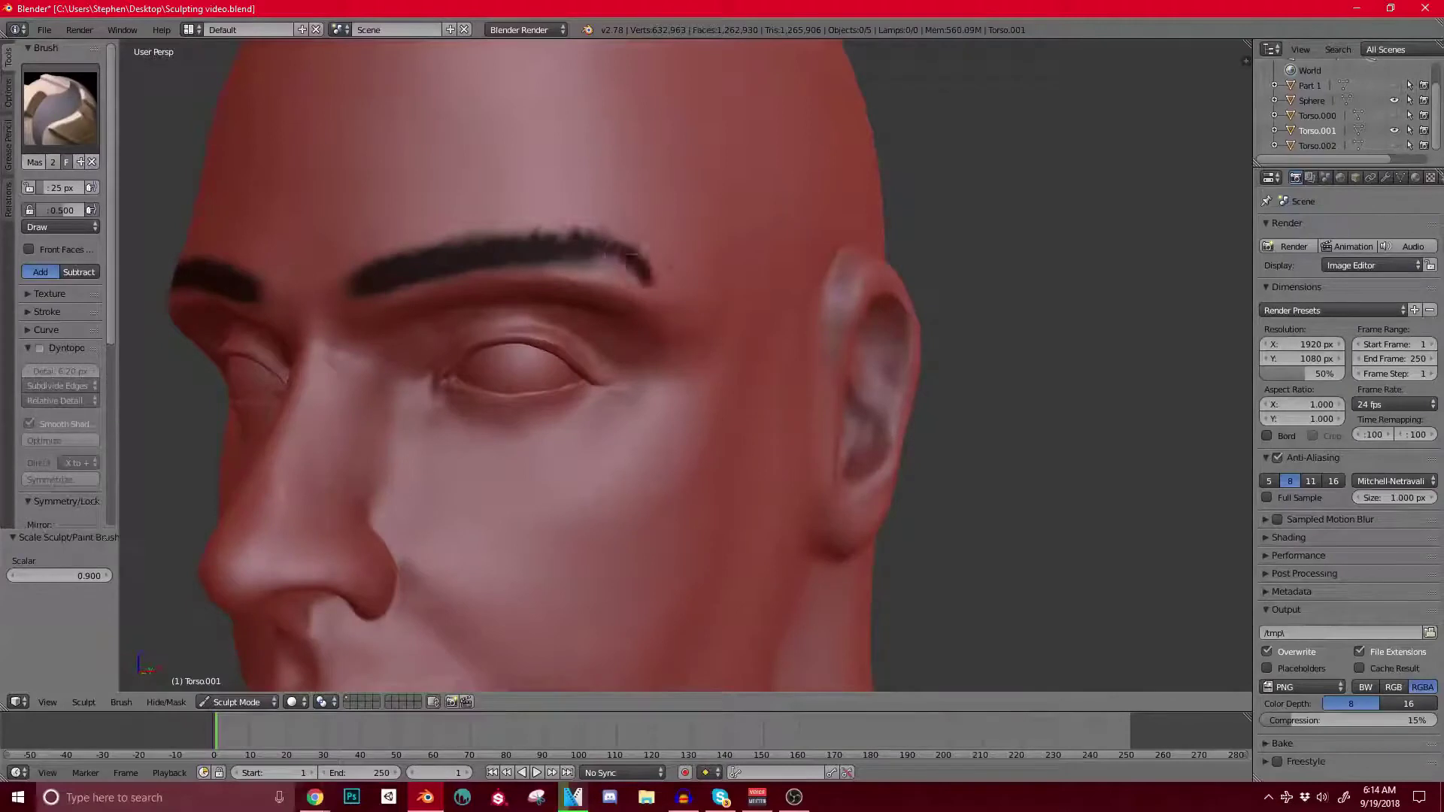
Step: Enlarge the Mask brush to 40 px and thicken the eyebrow mask from its inner end to its outer tail
key(bracketright)
key(bracketright)
mouse_move(500, 254)
mouse_down()
mouse_move(629, 272)
mouse_move(579, 242)
mouse_move(519, 237)
mouse_move(376, 263)
mouse_up()
mouse_move(560, 233)
mouse_down()
mouse_move(639, 278)
mouse_move(646, 257)
mouse_up()
scroll(647, 259, down, 6)
middle_drag(700, 263, 769, 283)
scroll(789, 278, up, 3)
scroll(768, 286, up, 2)
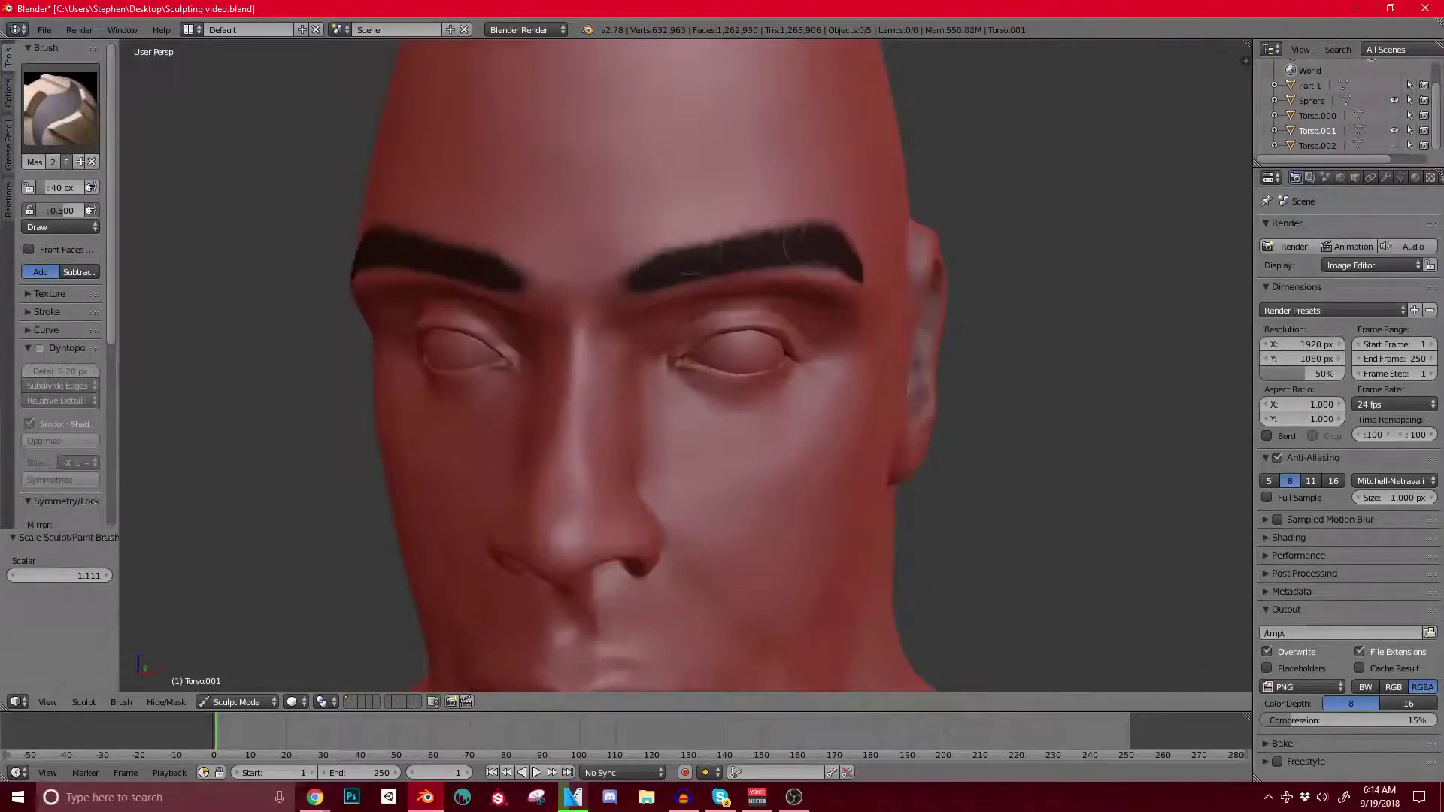
Step: Invert the mask so only the eyebrow shapes can be sculpted, and switch to the Clay Strips brush
key(ctrl+i)
click(60, 105)
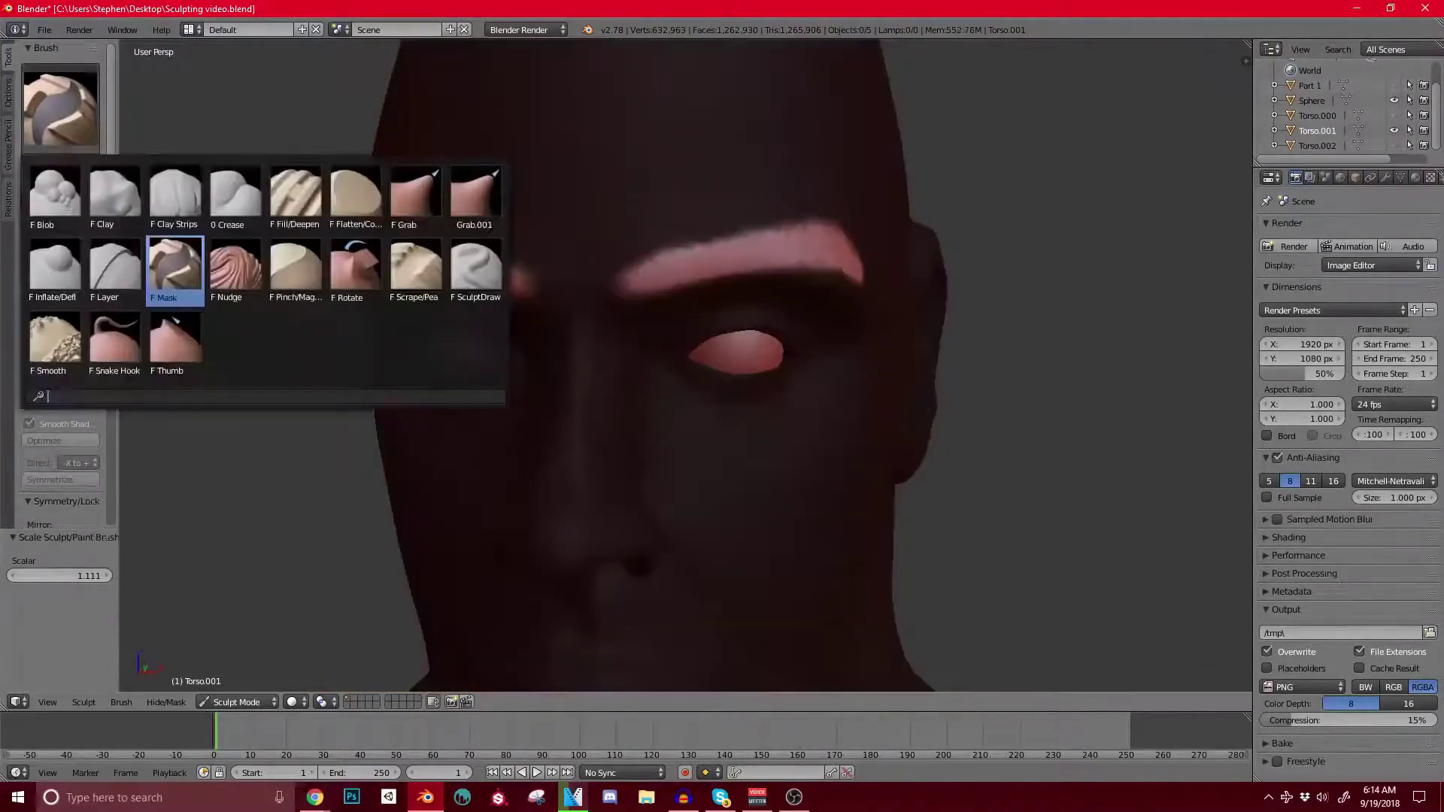
click(232, 193)
Step: Build up the unmasked eyebrow towards its outer tail with the Clay Strips brush at 53 px
scroll(735, 248, up, 3)
scroll(735, 249, down, 3)
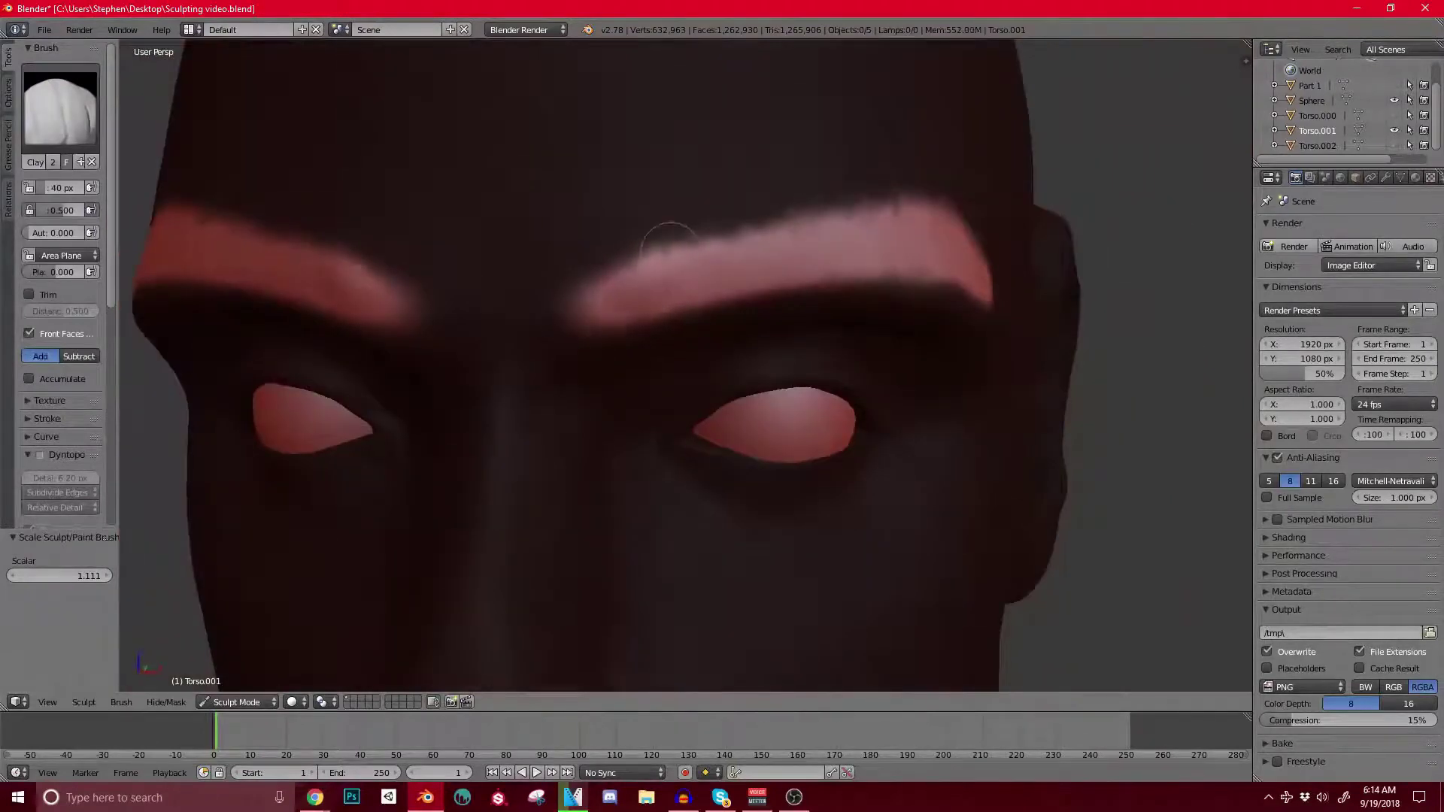
key(bracketright)
key(bracketright)
drag(677, 267, 865, 240)
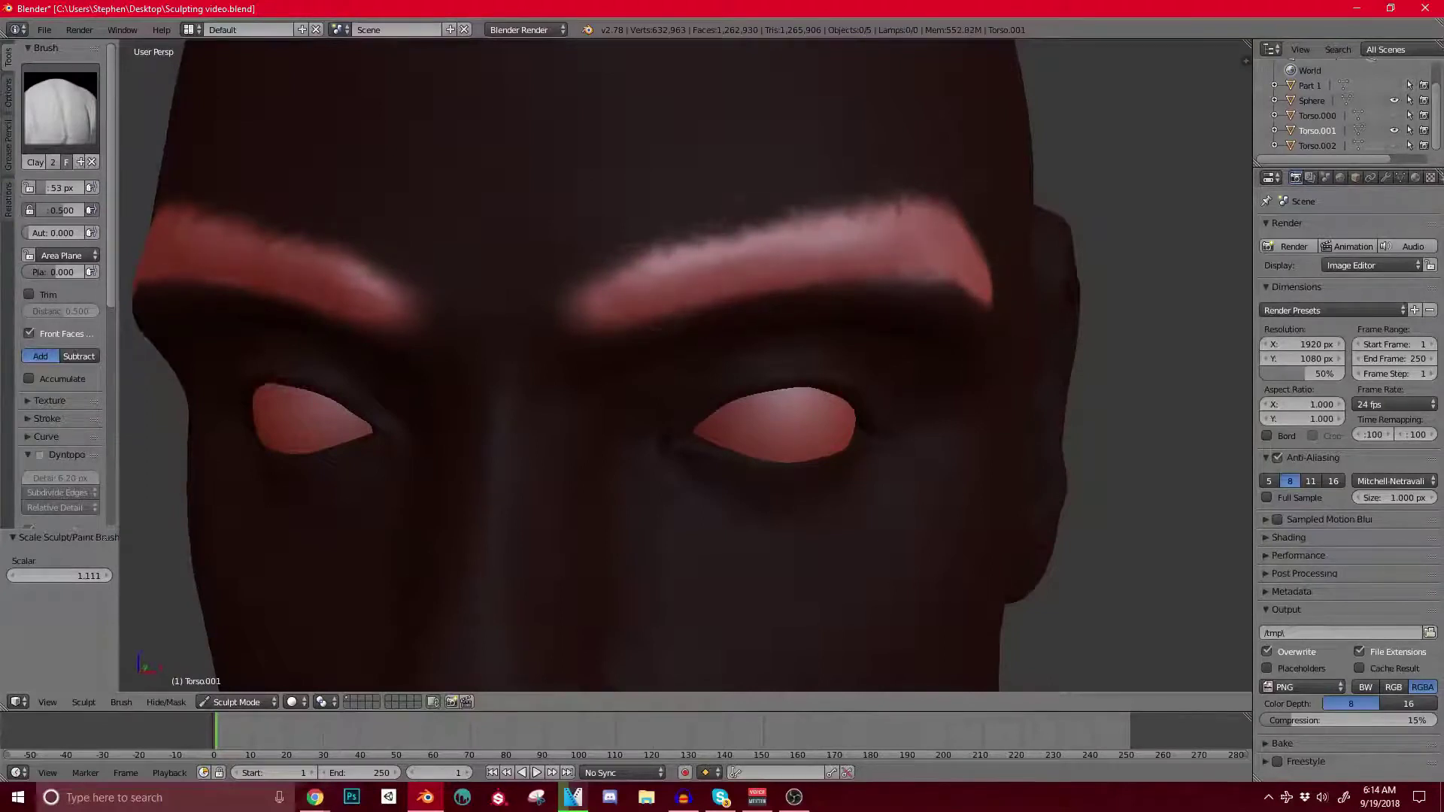
drag(850, 249, 949, 239)
mouse_move(1006, 267)
middle_down()
mouse_move(929, 273)
mouse_move(990, 313)
middle_up()
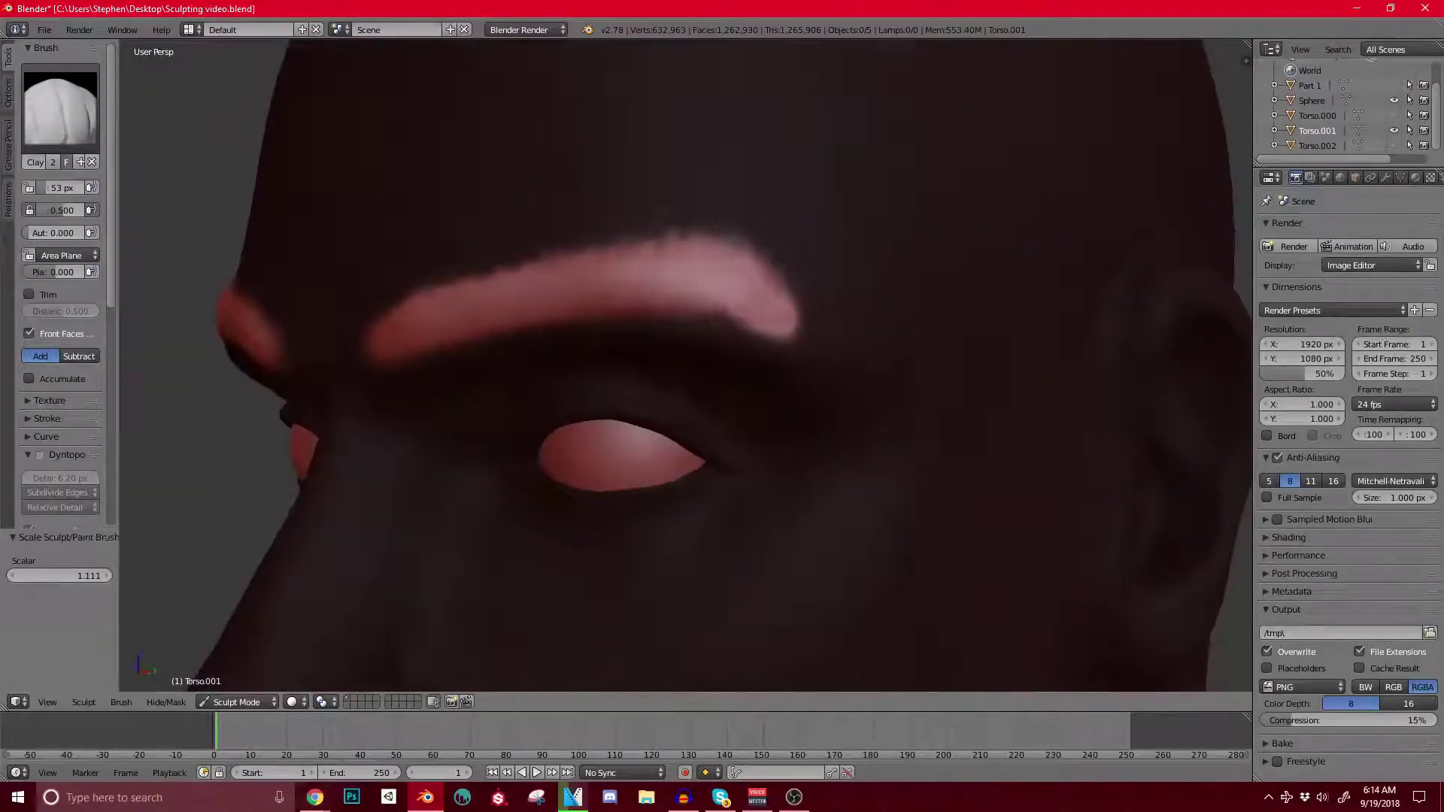
Step: Enable dynamic topology for the torso mesh and return to sculpting the eyebrow
click(39, 455)
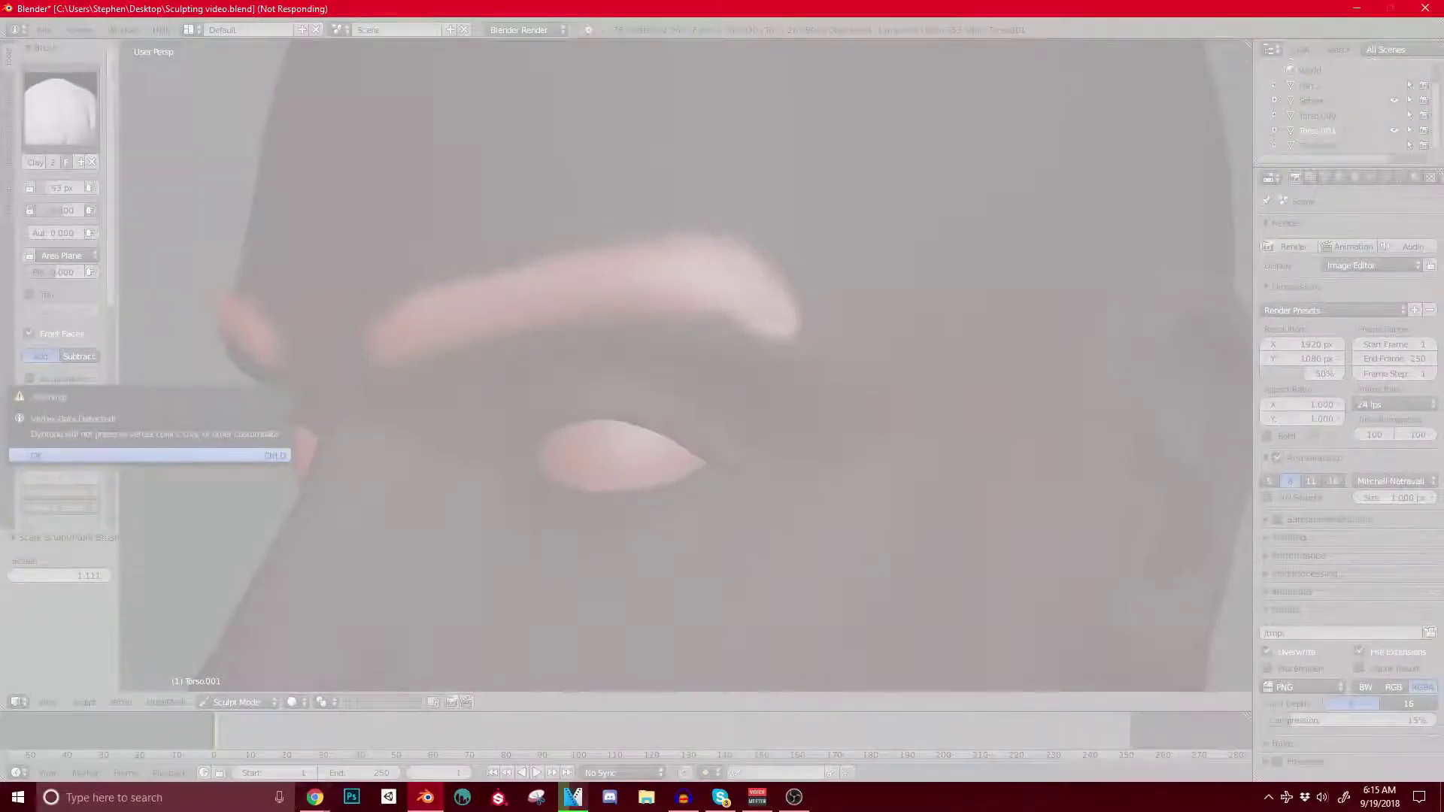
key(alt+Tab)
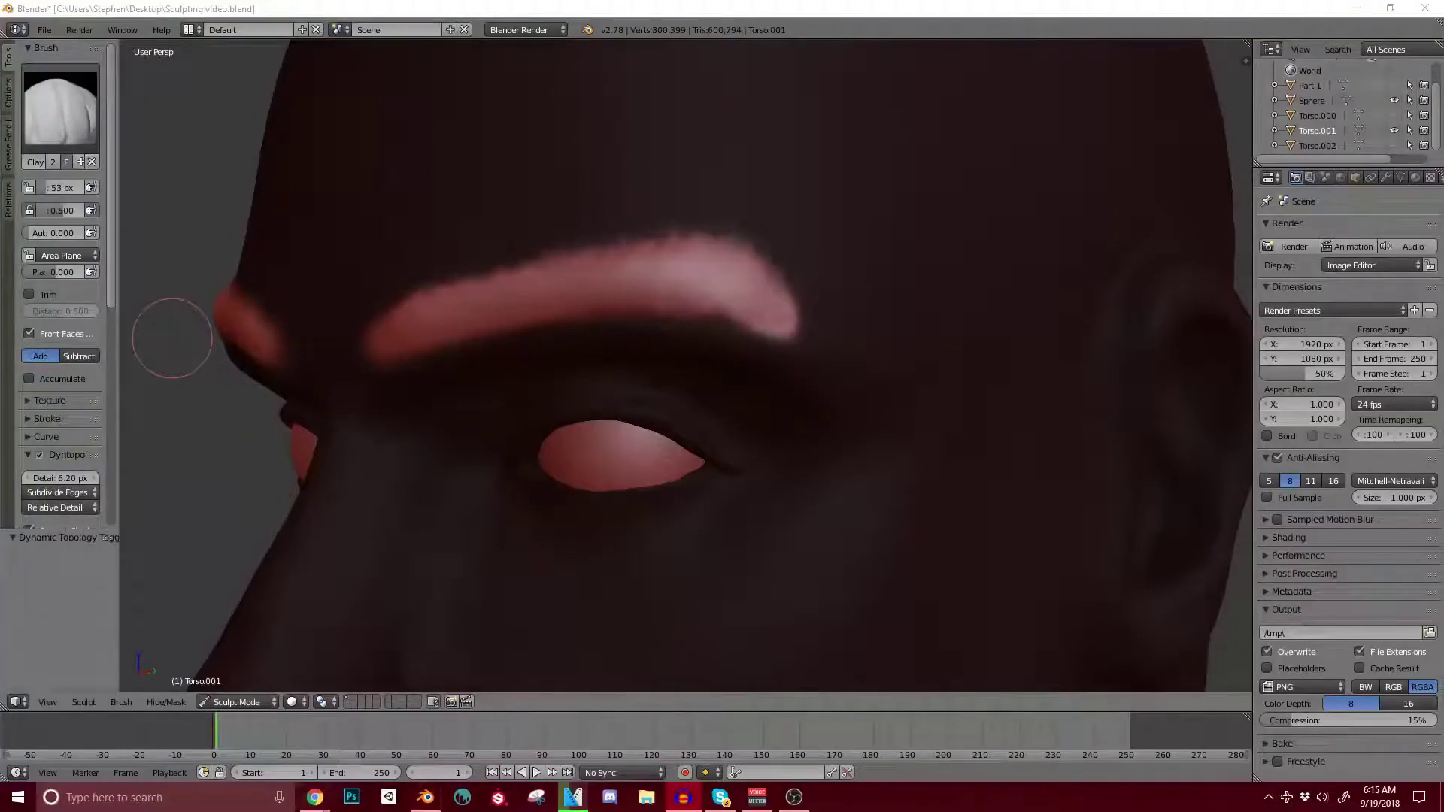
click(594, 300)
Step: Add more volume along the whole unmasked eyebrow with the Clay Strips brush at 53 px and dynamic topology
middle_drag(583, 329, 618, 325)
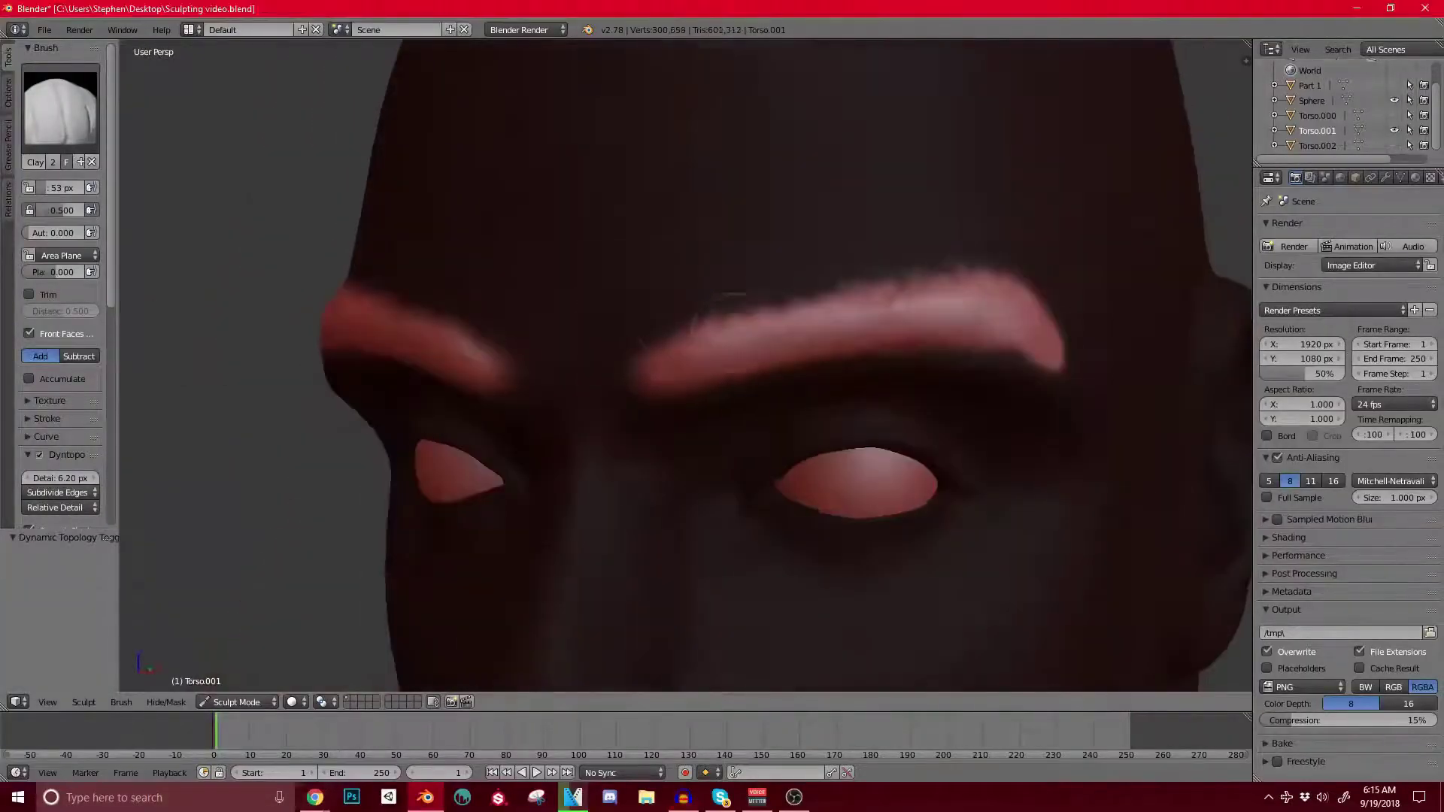
drag(696, 369, 786, 345)
shift+middle_drag(798, 347, 656, 353)
drag(662, 354, 752, 329)
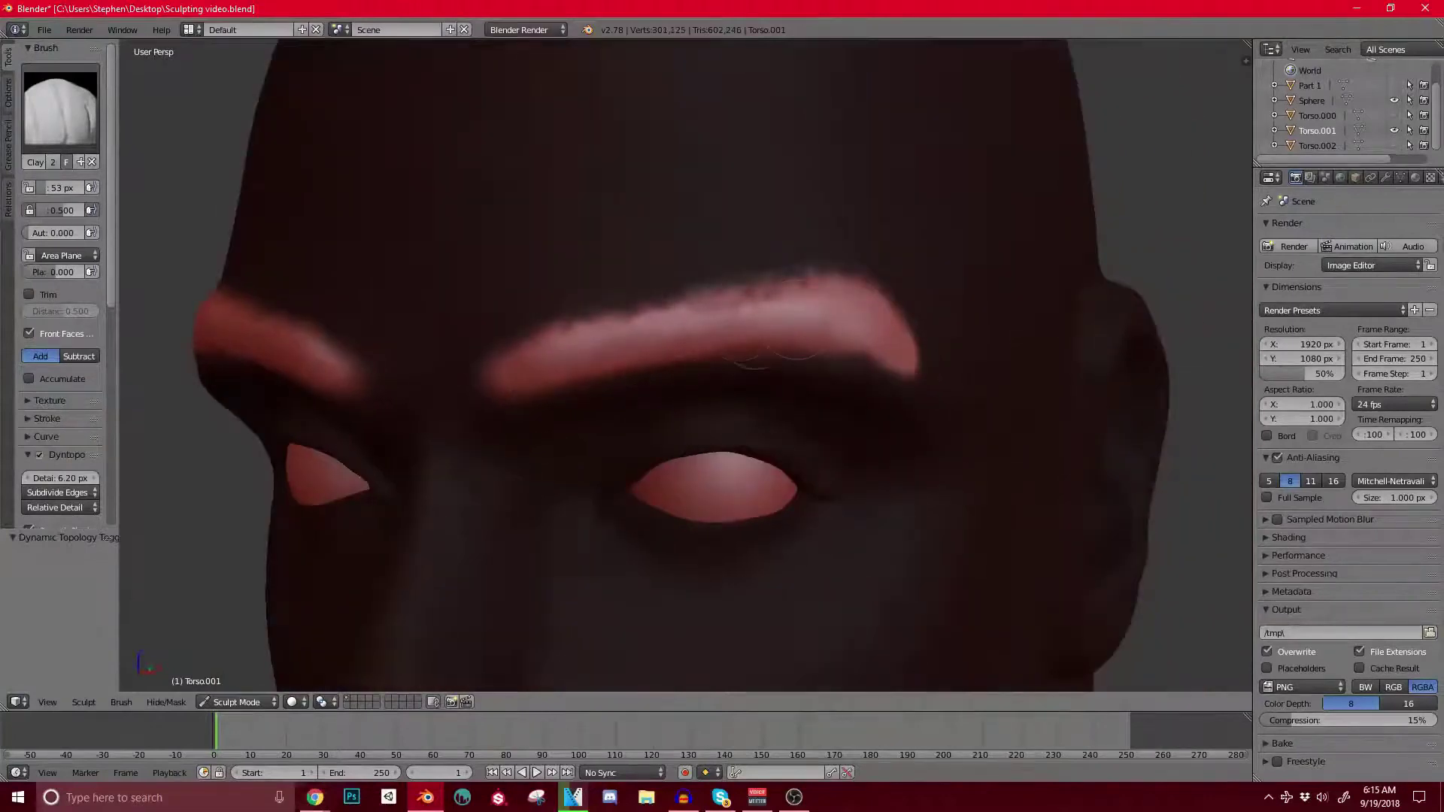
drag(853, 325, 849, 331)
drag(519, 366, 756, 316)
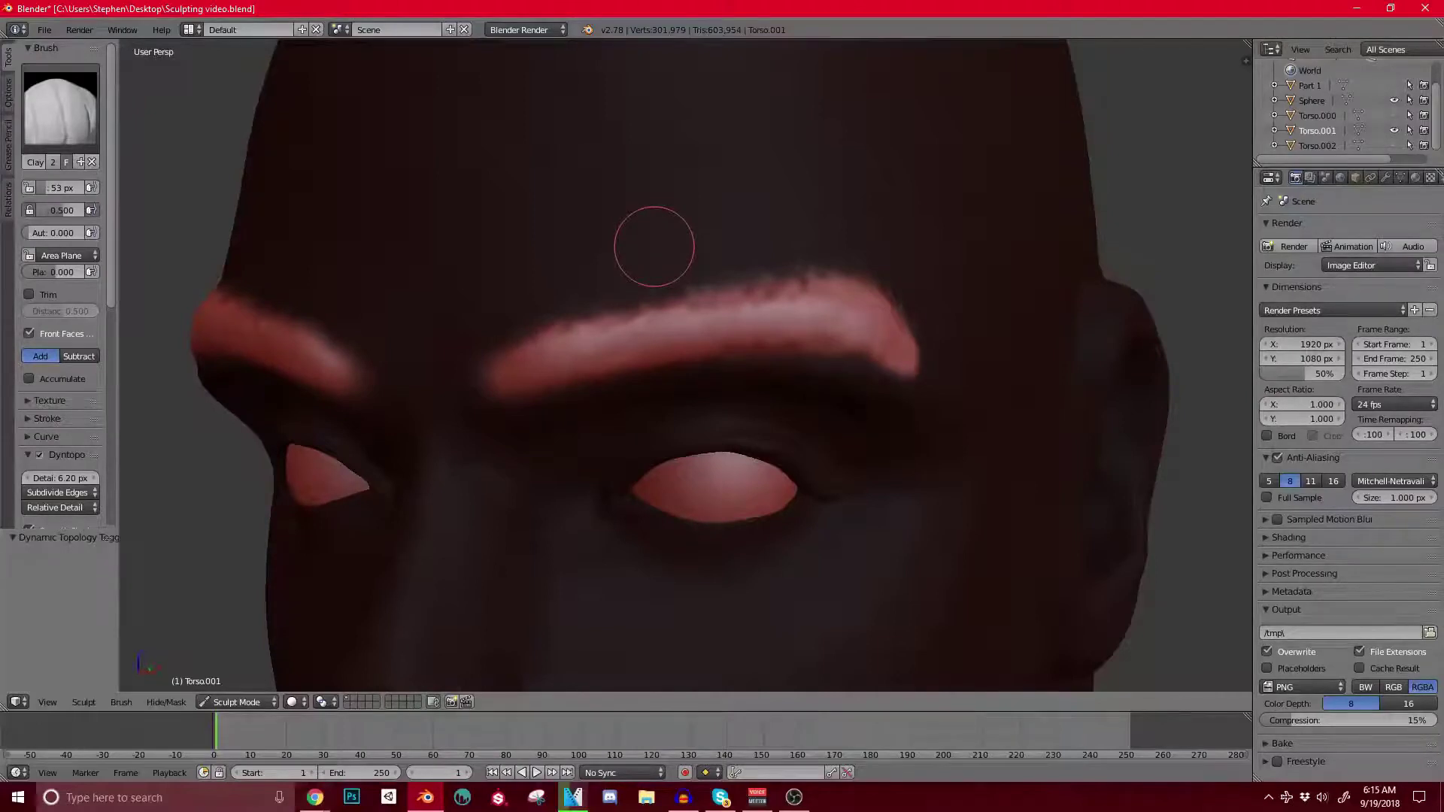
Step: Clear the mask and fill out the raised eyebrow with the Clay Strips brush at 37 px
key(alt+m)
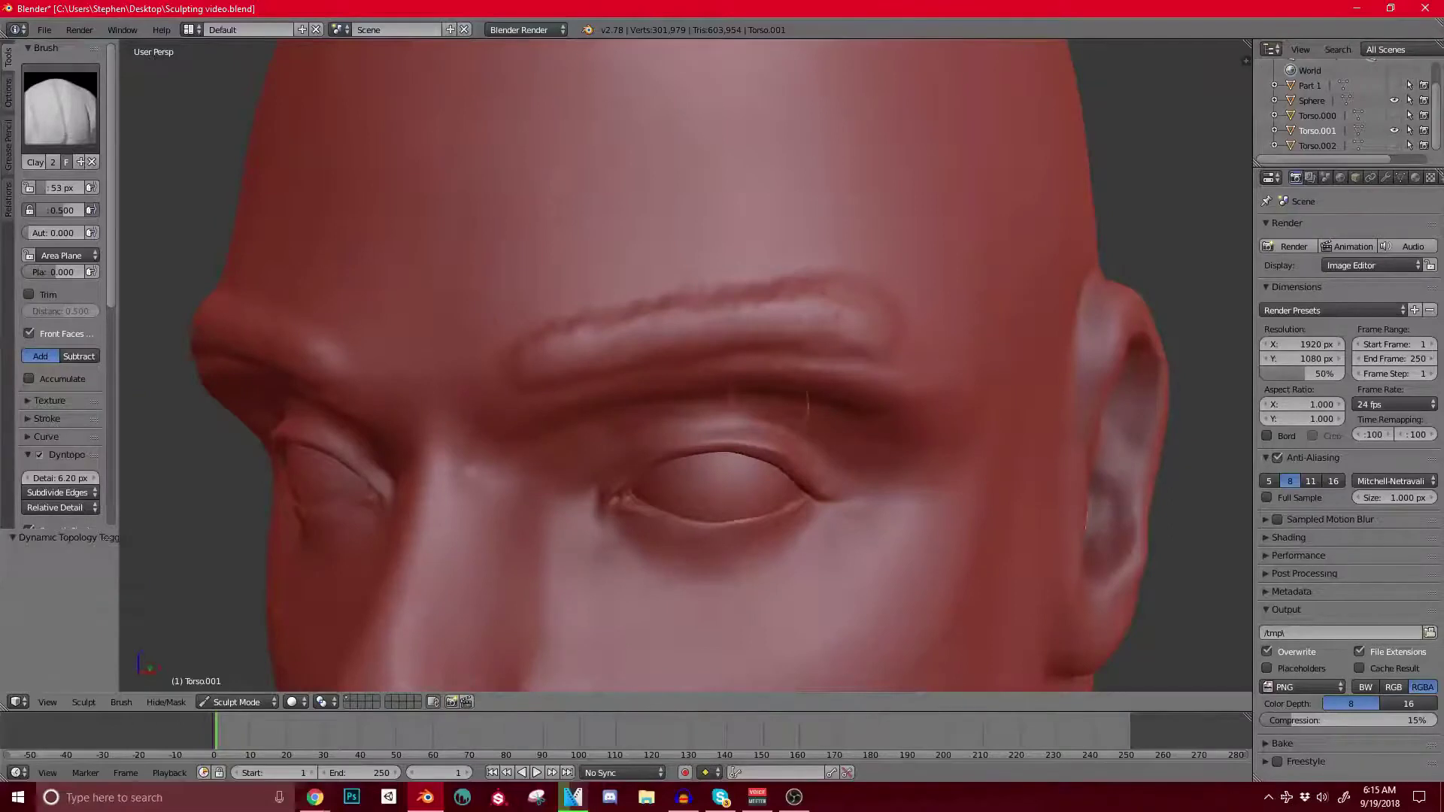
mouse_move(778, 407)
middle_down()
mouse_move(914, 444)
mouse_move(981, 381)
mouse_move(686, 441)
mouse_move(713, 432)
middle_up()
key(bracketleft)
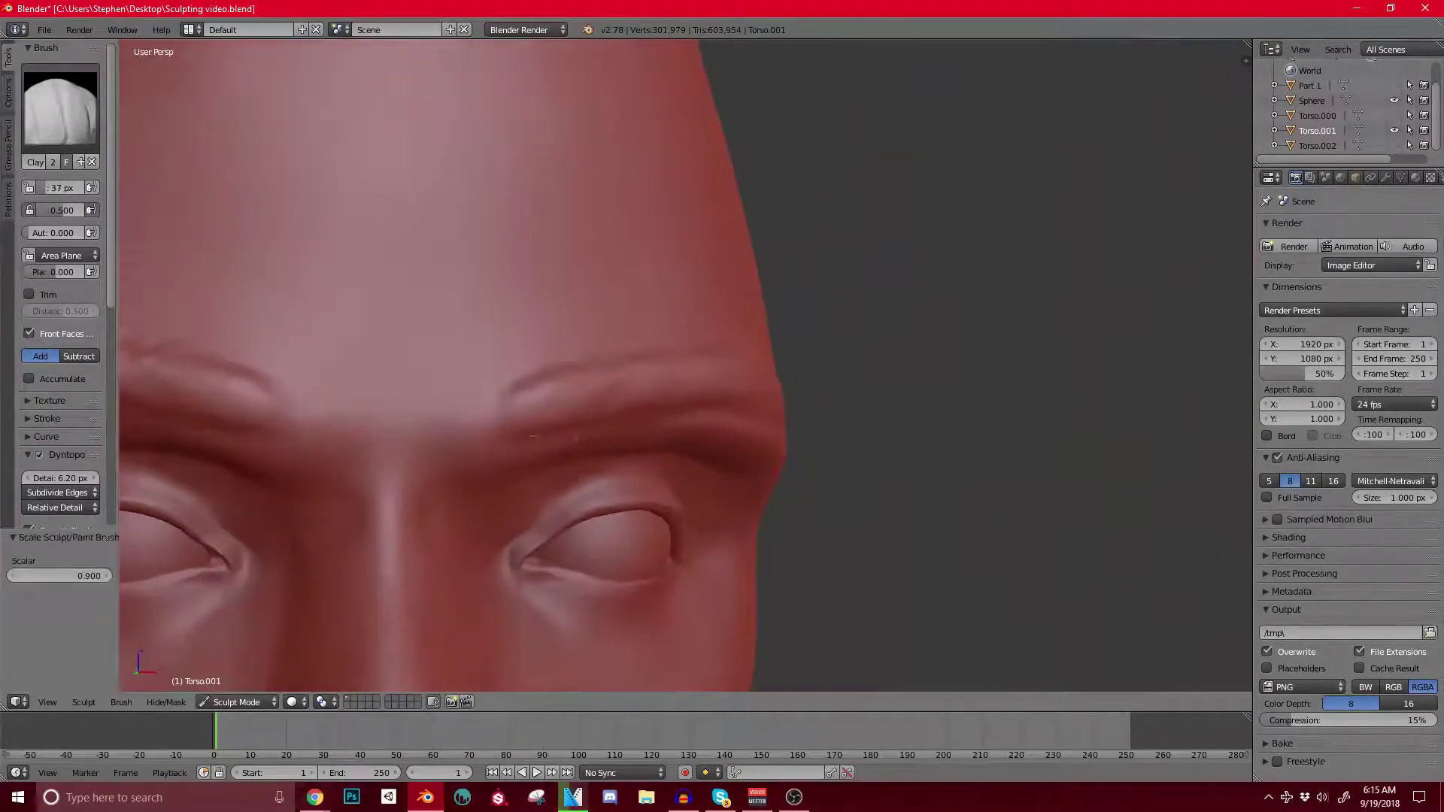
middle_drag(555, 394, 606, 373)
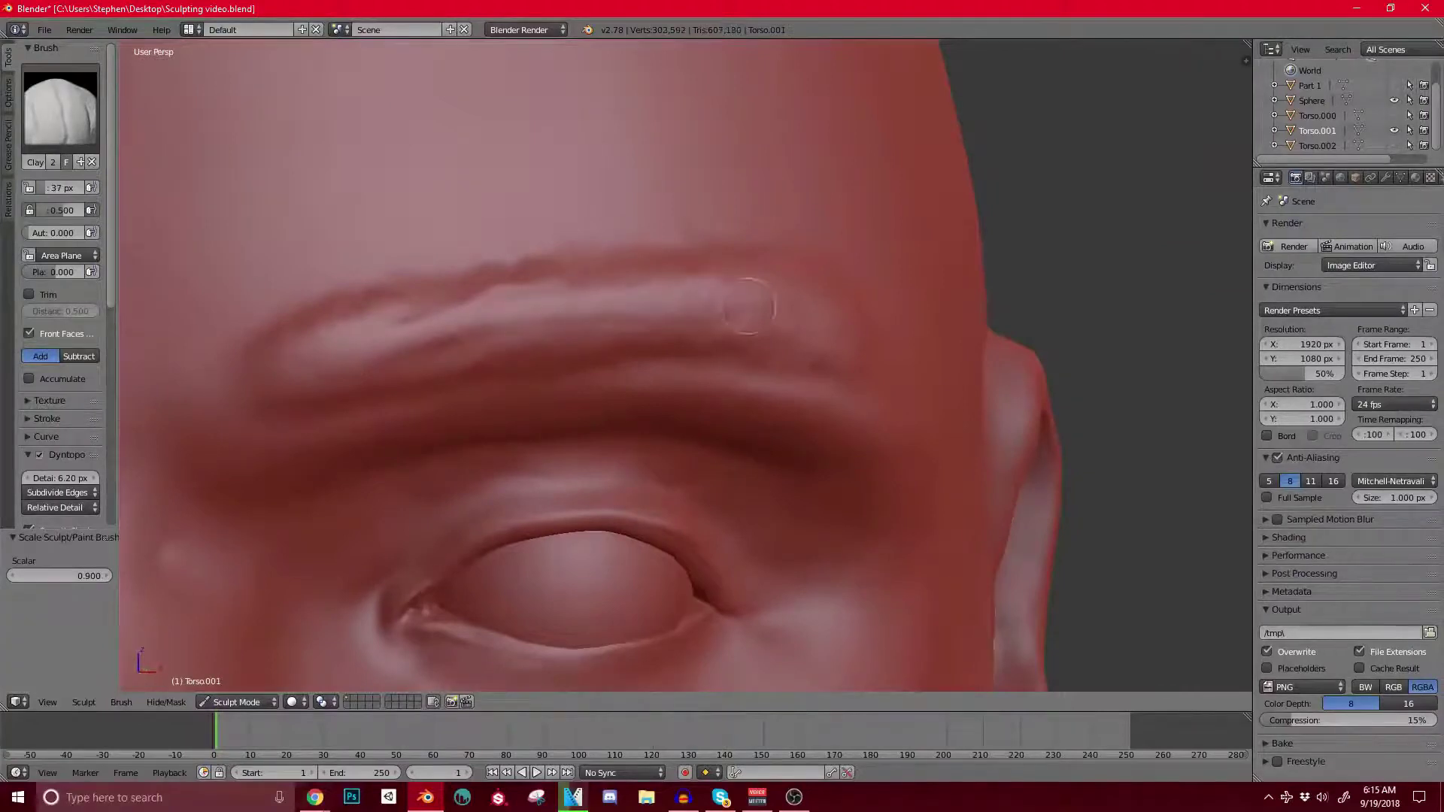
drag(697, 301, 502, 283)
mouse_move(502, 283)
middle_down()
mouse_move(535, 271)
mouse_move(486, 264)
middle_up()
scroll(486, 264, down, 1)
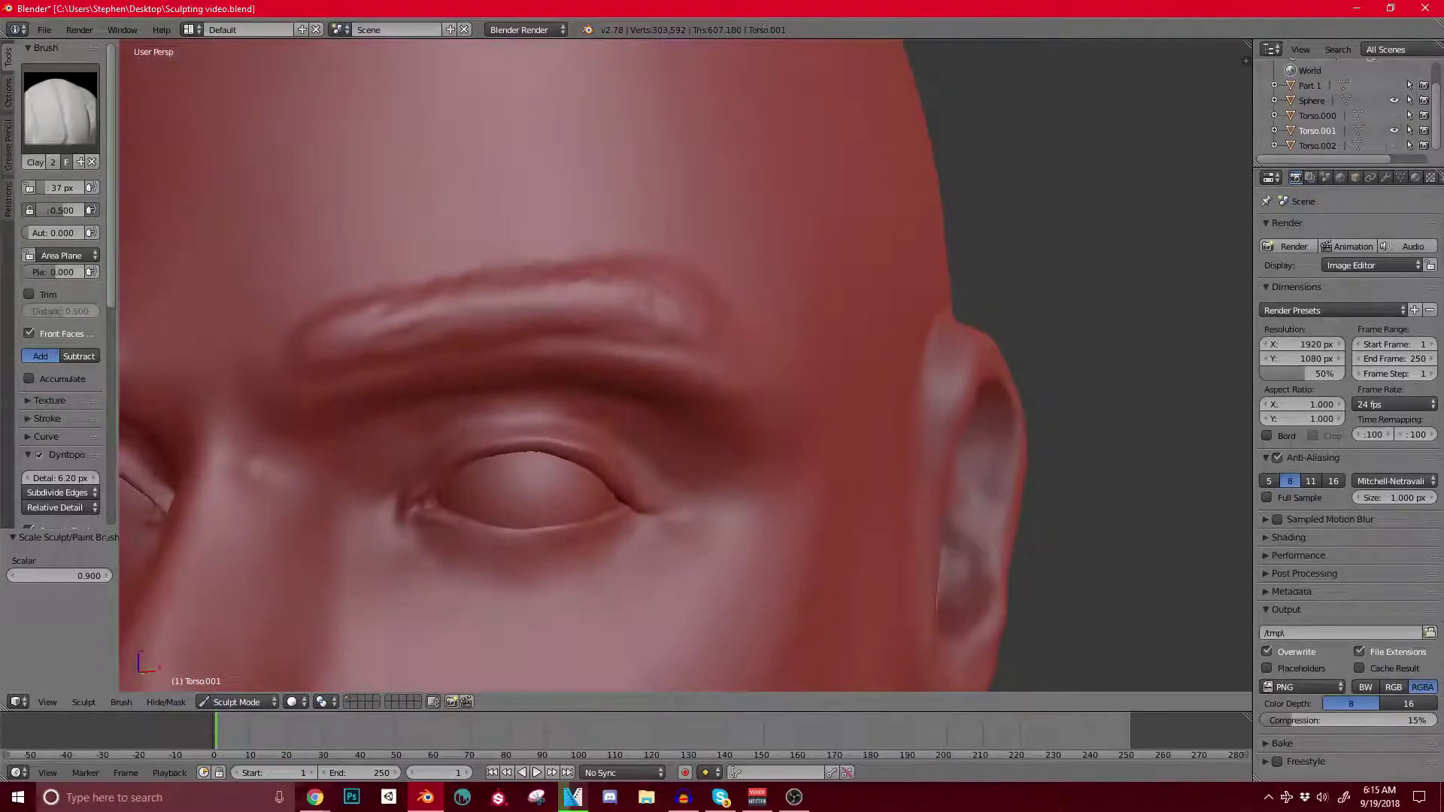
Step: Touch up the inner end of the eyebrow with Clay Strips at 37 px and check both brows from several angles
middle_drag(436, 352, 361, 354)
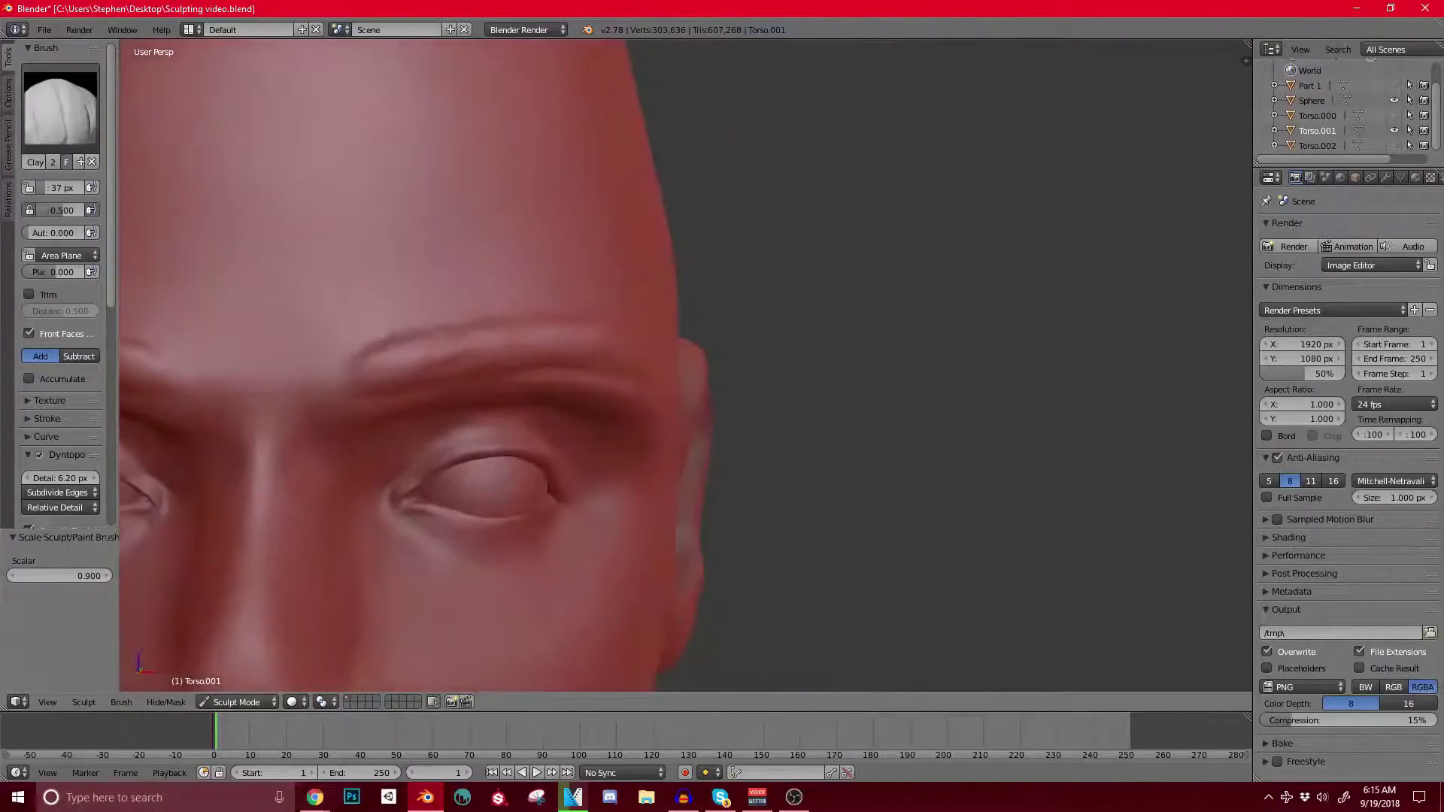
key(alt+Tab)
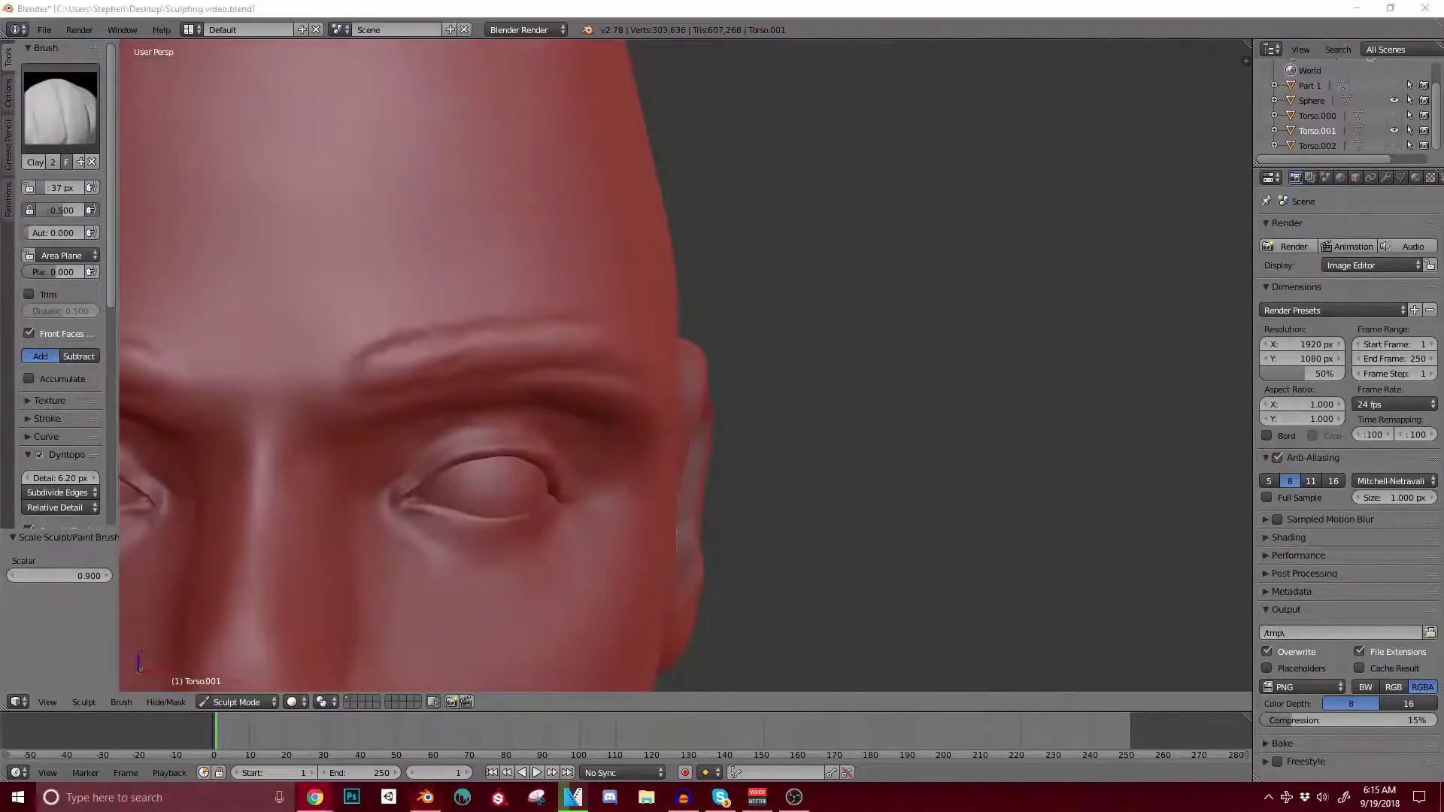
click(354, 357)
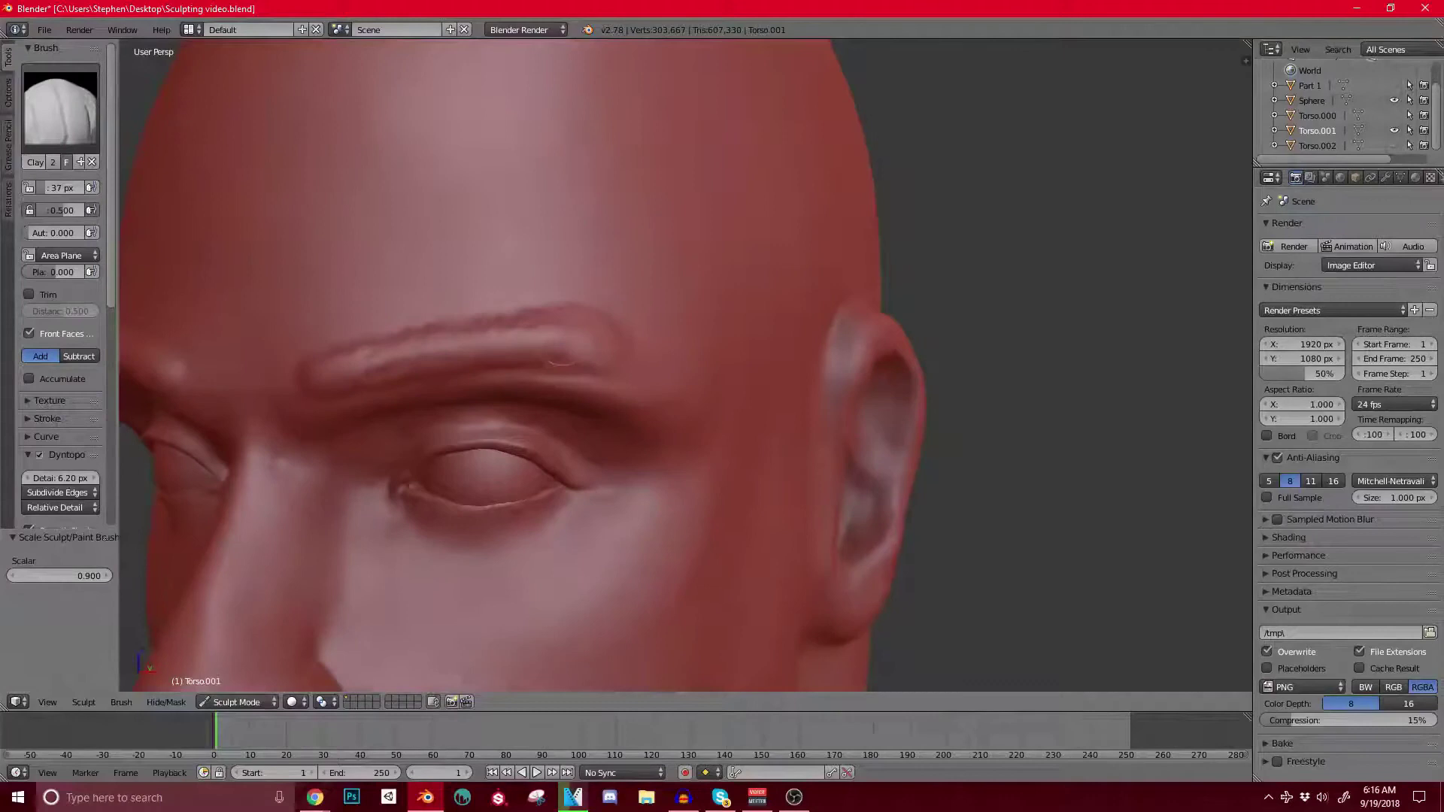
scroll(562, 338, down, 3)
middle_drag(562, 338, 718, 350)
scroll(586, 328, up, 2)
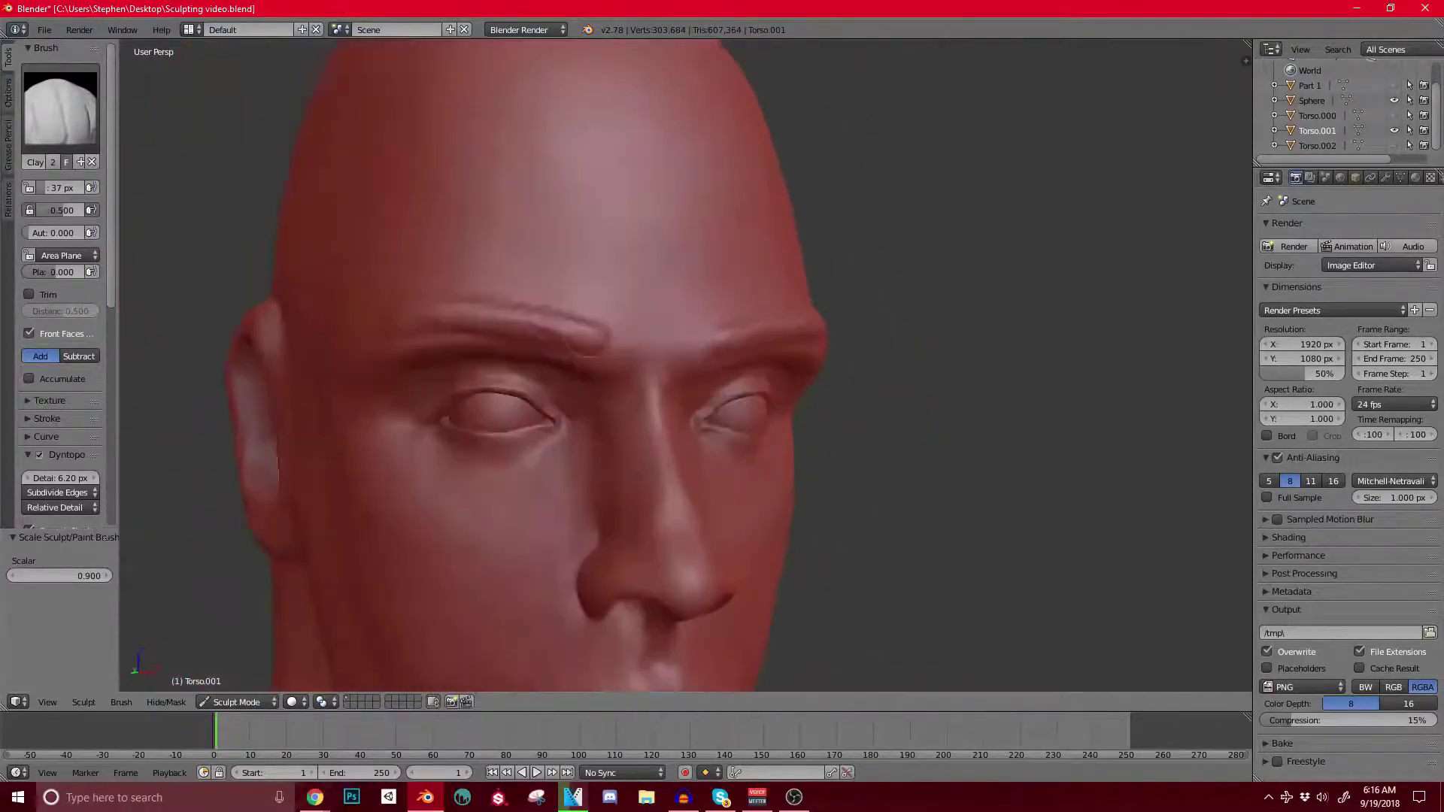
middle_drag(451, 312, 502, 308)
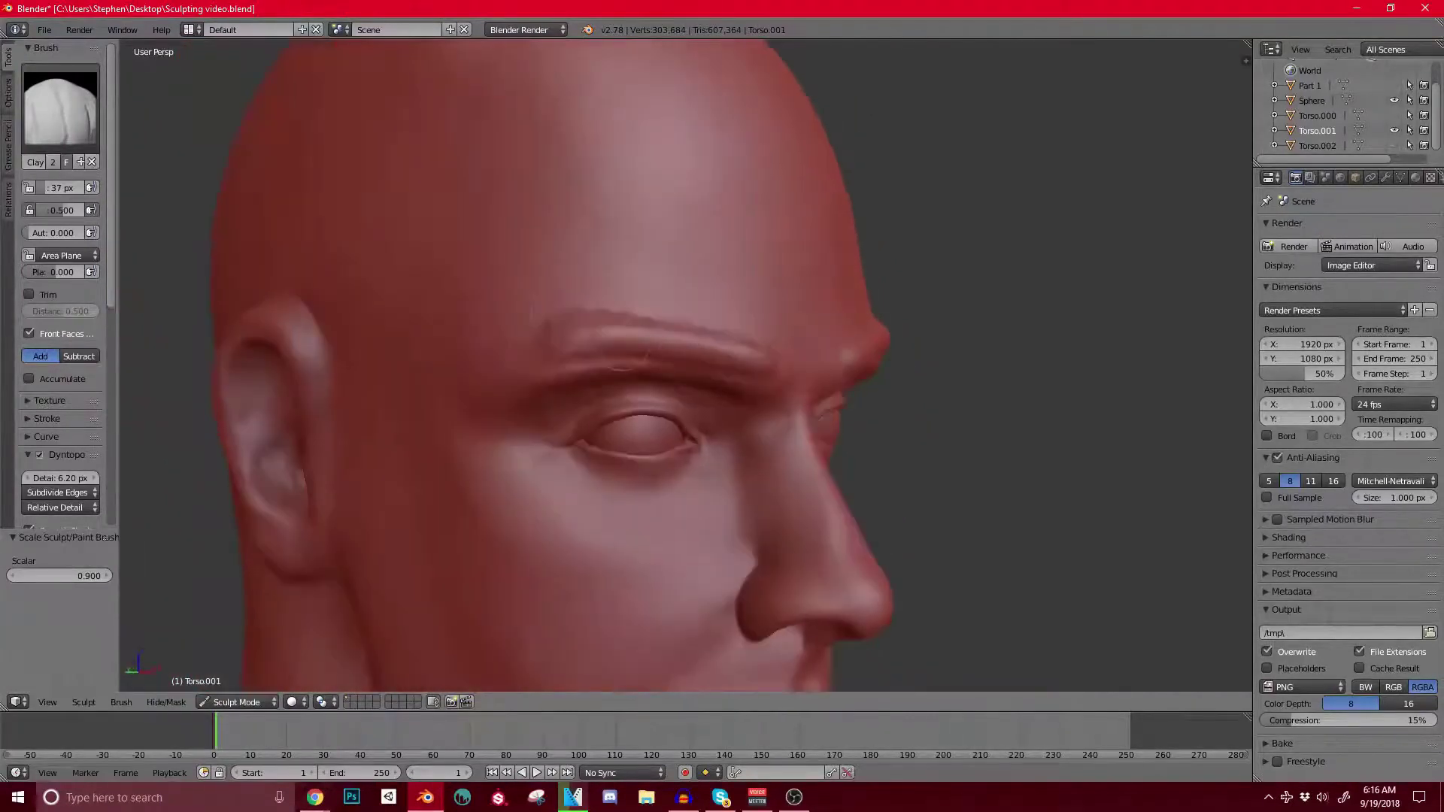
Step: Switch to the Crease brush at 37 px and turn off dynamic topology
click(60, 105)
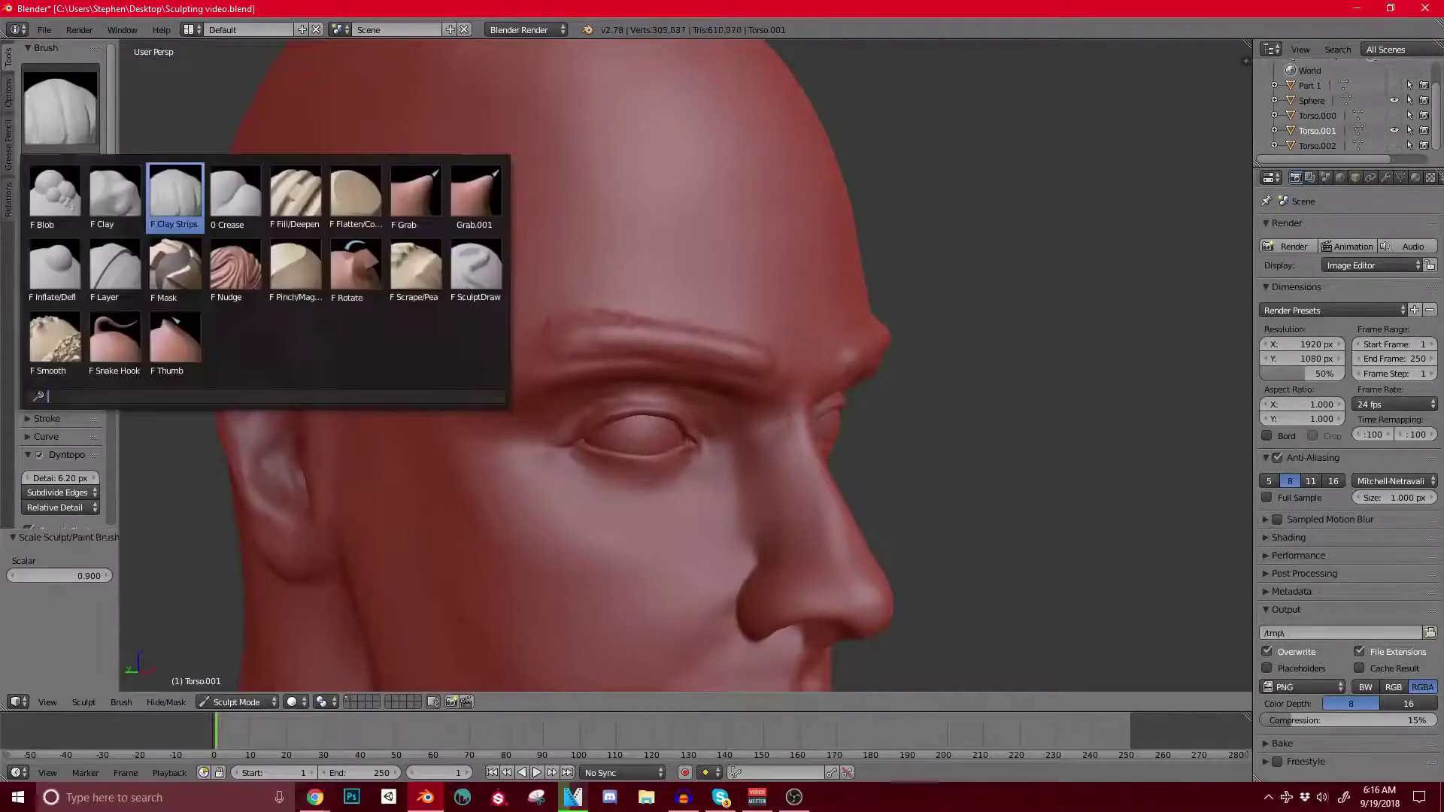
click(225, 200)
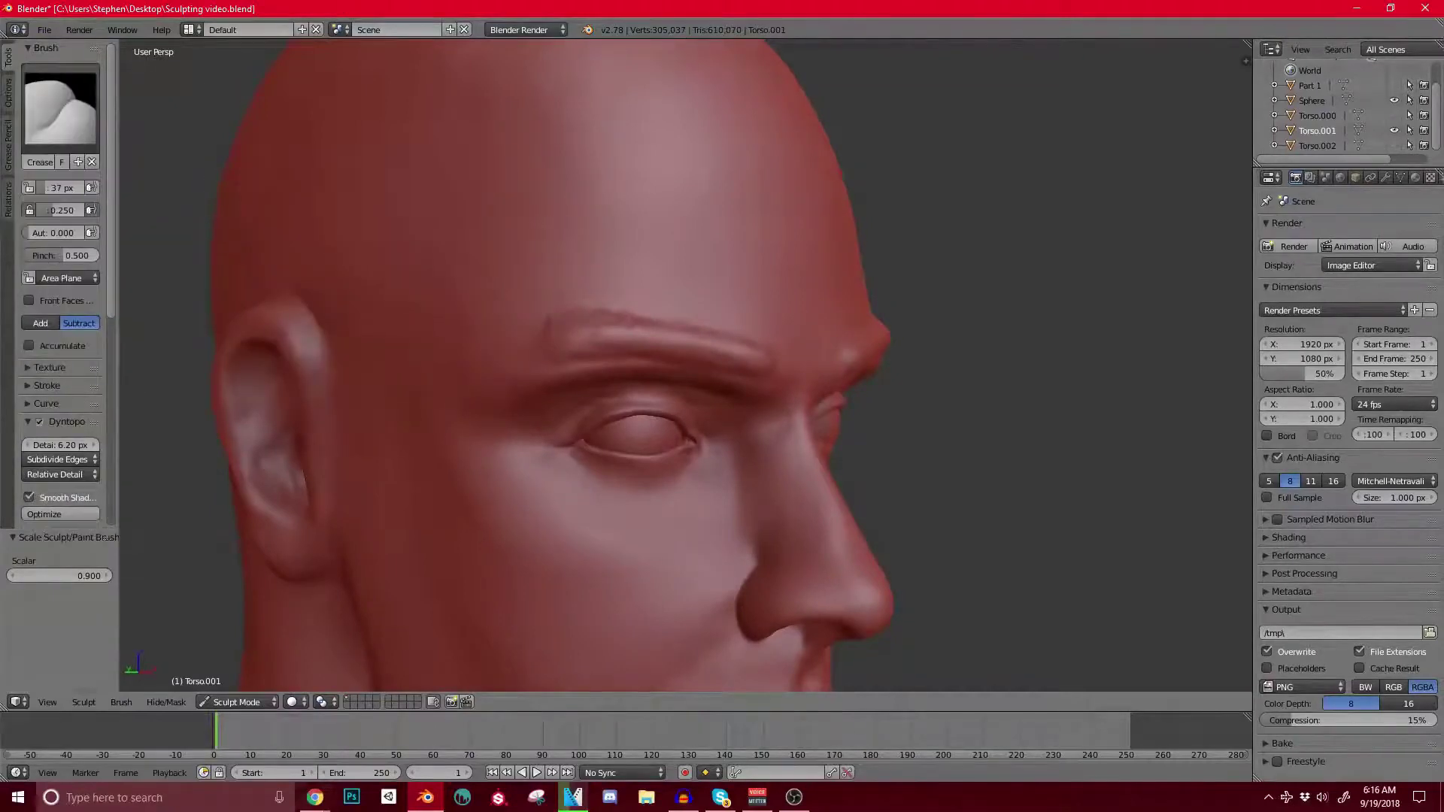
click(29, 422)
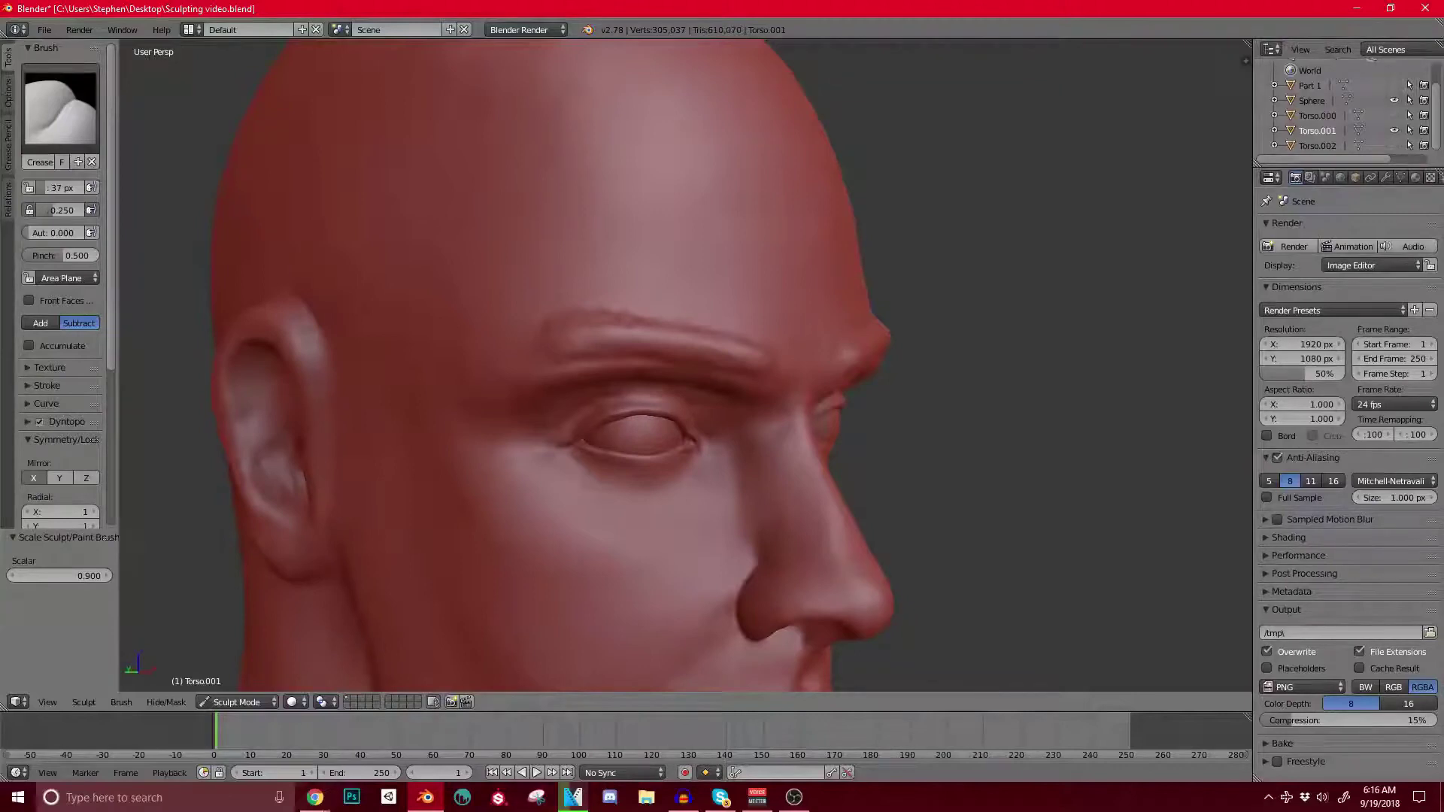
key(ctrl+d)
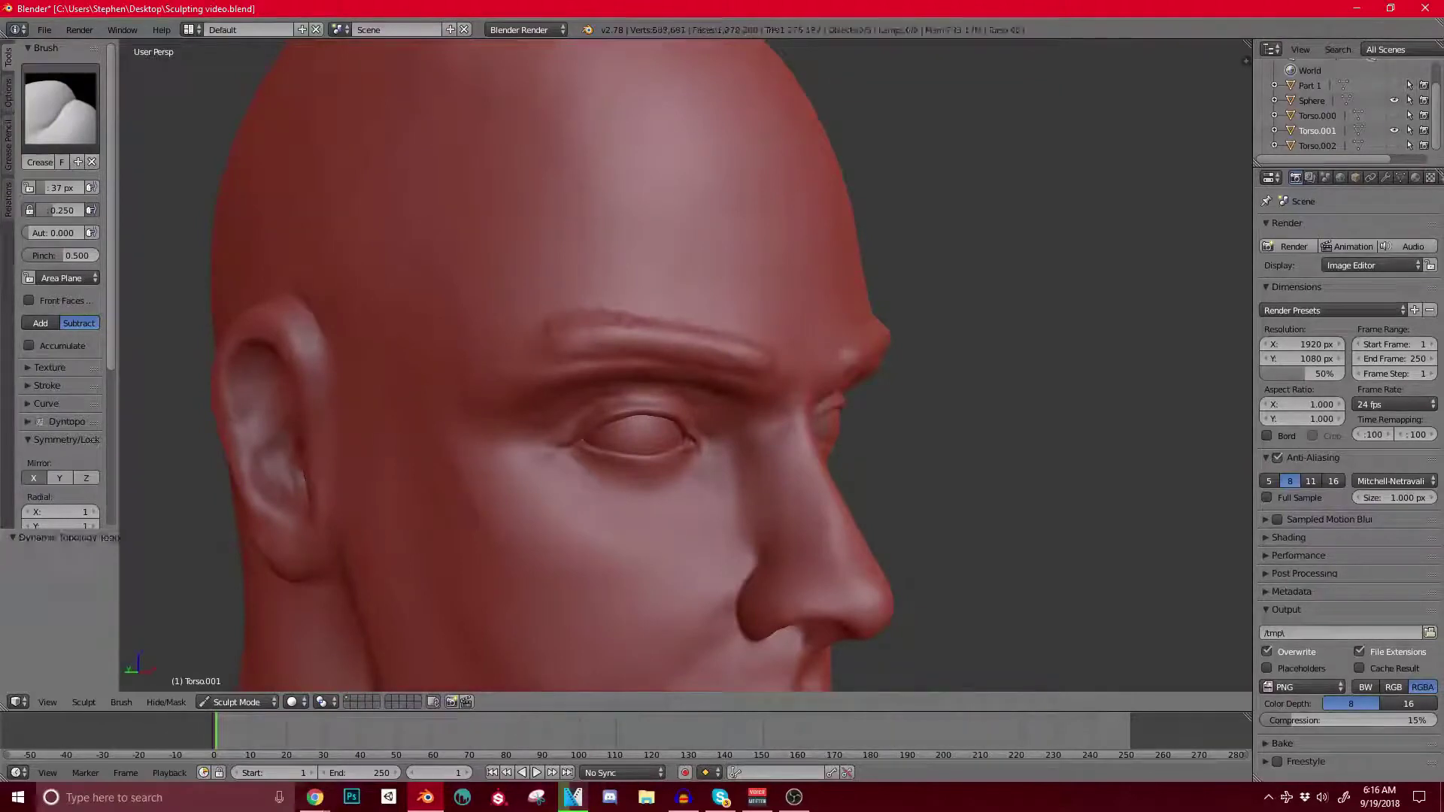
Step: Sharpen the ridge along the raised eyebrow with the Crease brush at 74 px
middle_drag(842, 300, 775, 337)
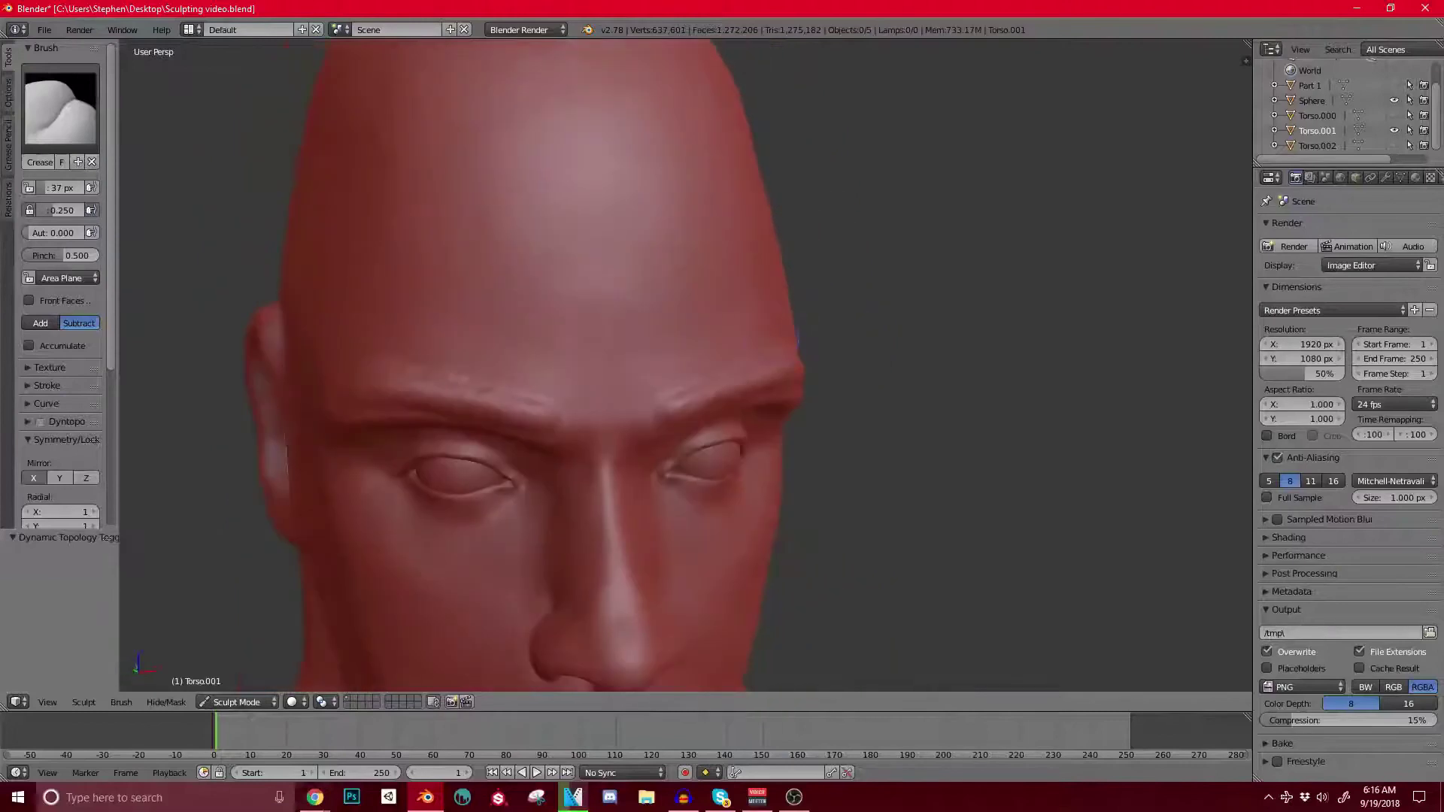
key(bracketright)
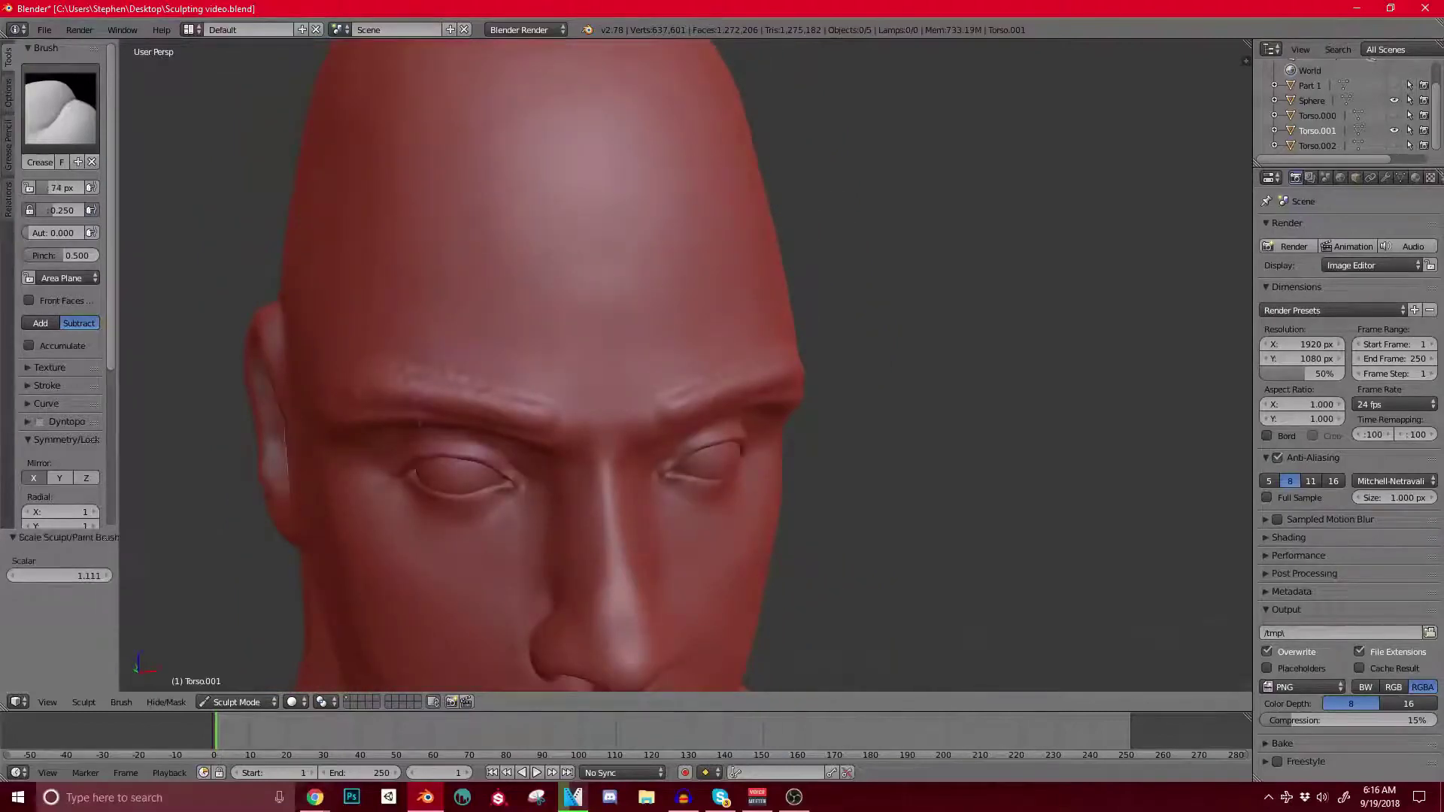
scroll(685, 365, up, 6)
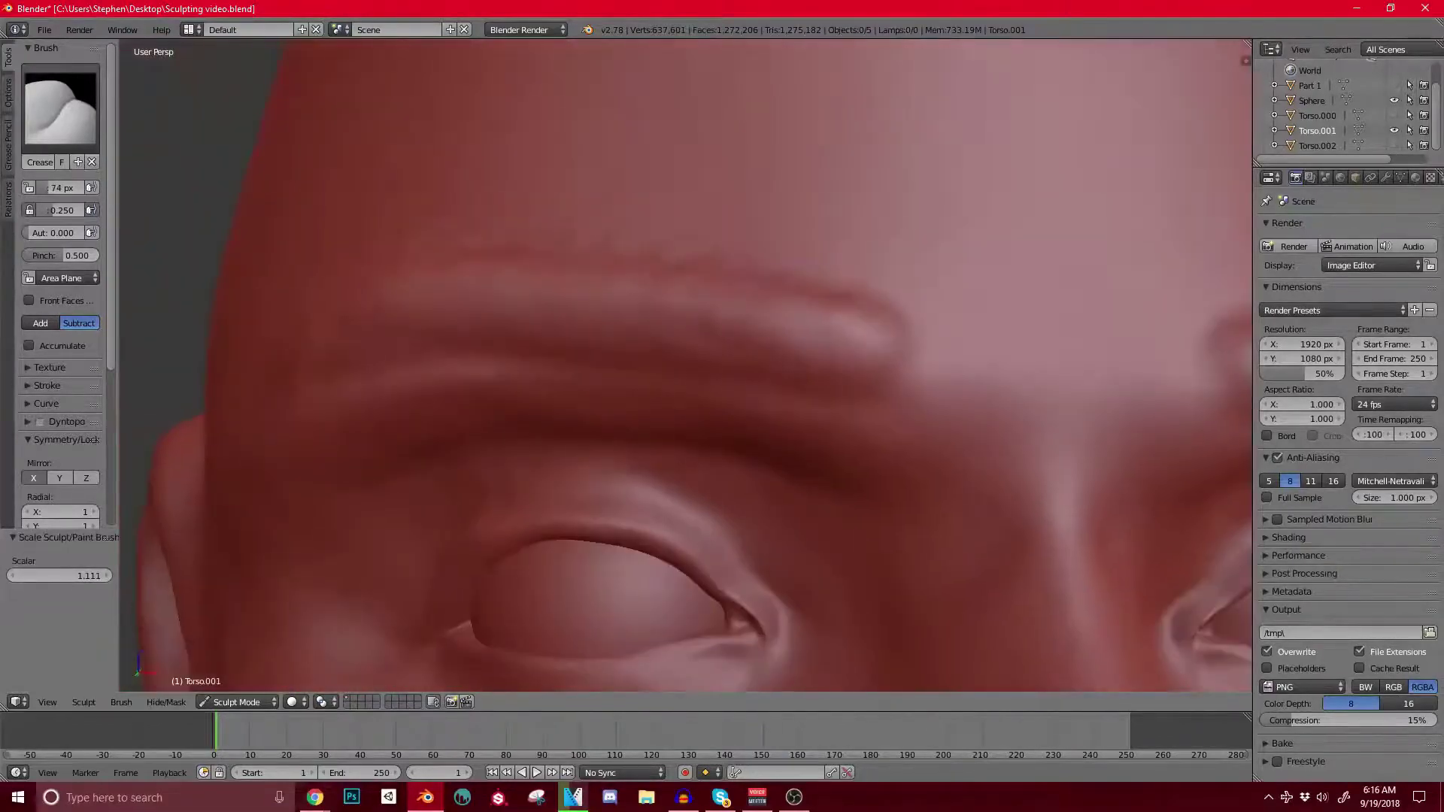
middle_drag(677, 361, 587, 323)
ctrl+drag(721, 377, 623, 369)
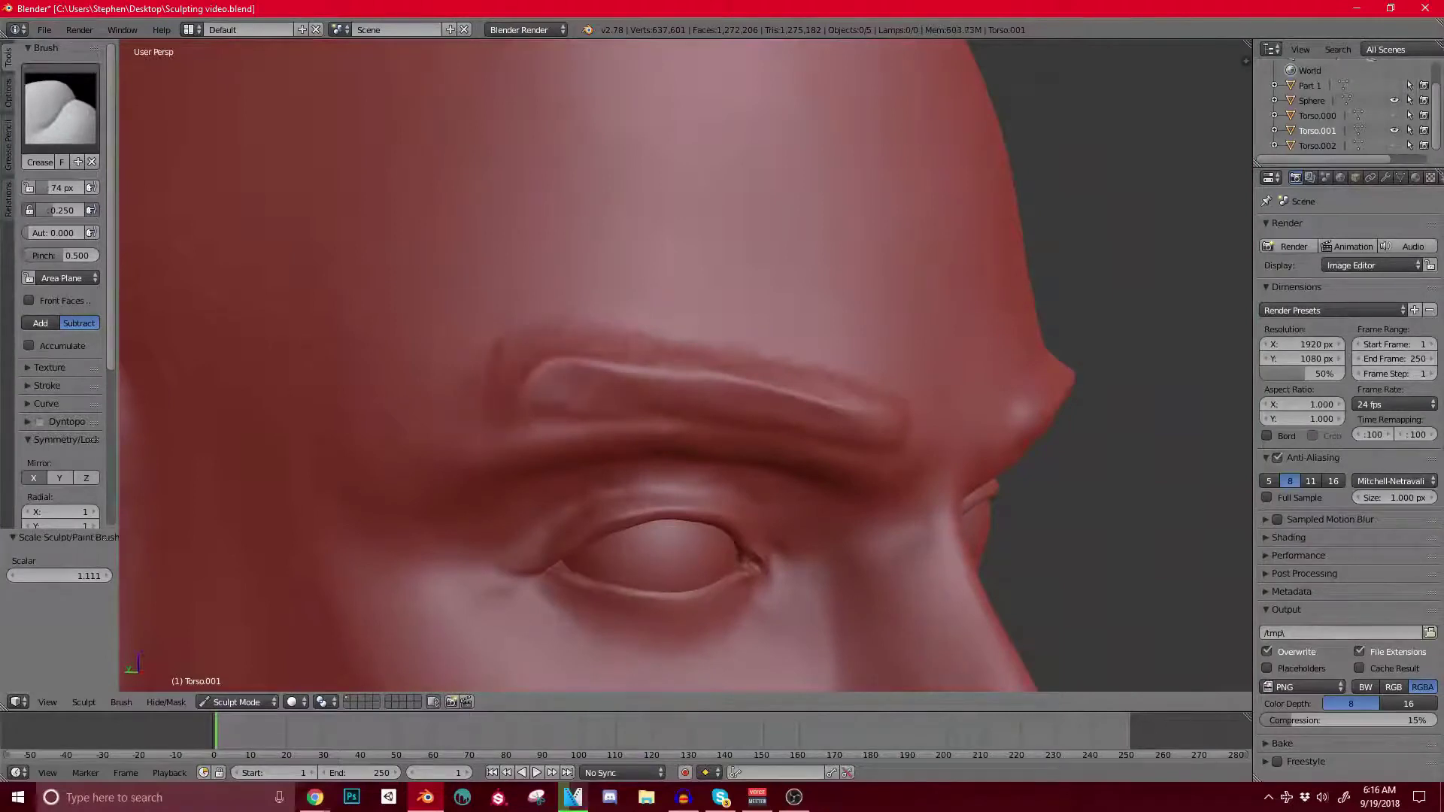
Step: Undo the last crease stroke on the eyebrow and refine its ridge with Crease at 74 px
scroll(752, 362, down, 5)
middle_drag(771, 357, 700, 367)
scroll(703, 364, up, 4)
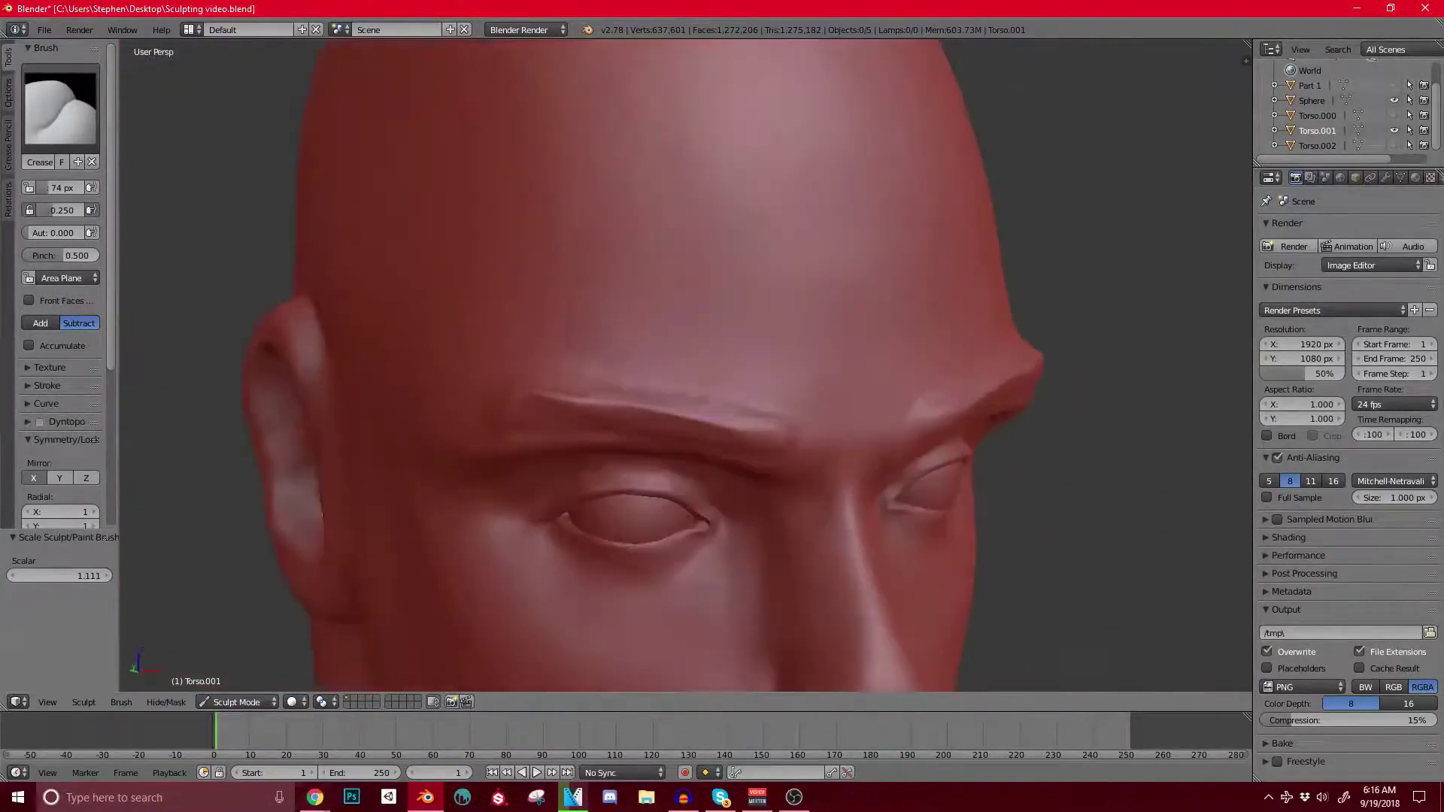
key(ctrl+z)
middle_drag(606, 443, 707, 440)
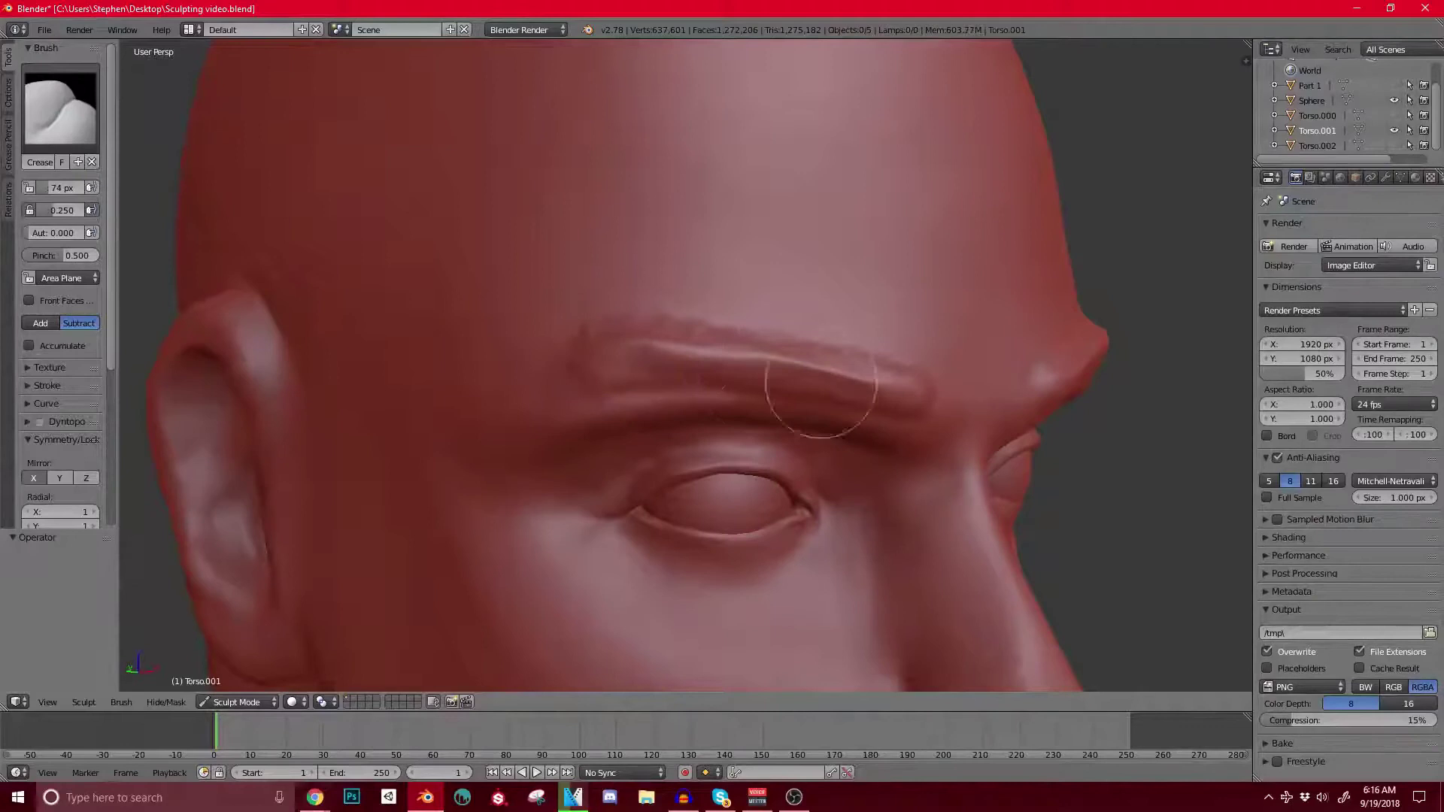
mouse_move(864, 381)
middle_down()
mouse_move(752, 331)
mouse_move(767, 351)
mouse_move(807, 354)
middle_up()
Step: Switch to the Pinch brush at 112 px and tighten the eyebrow from its inner end outward
scroll(734, 347, down, 3)
scroll(782, 357, down, 5)
middle_drag(699, 370, 523, 380)
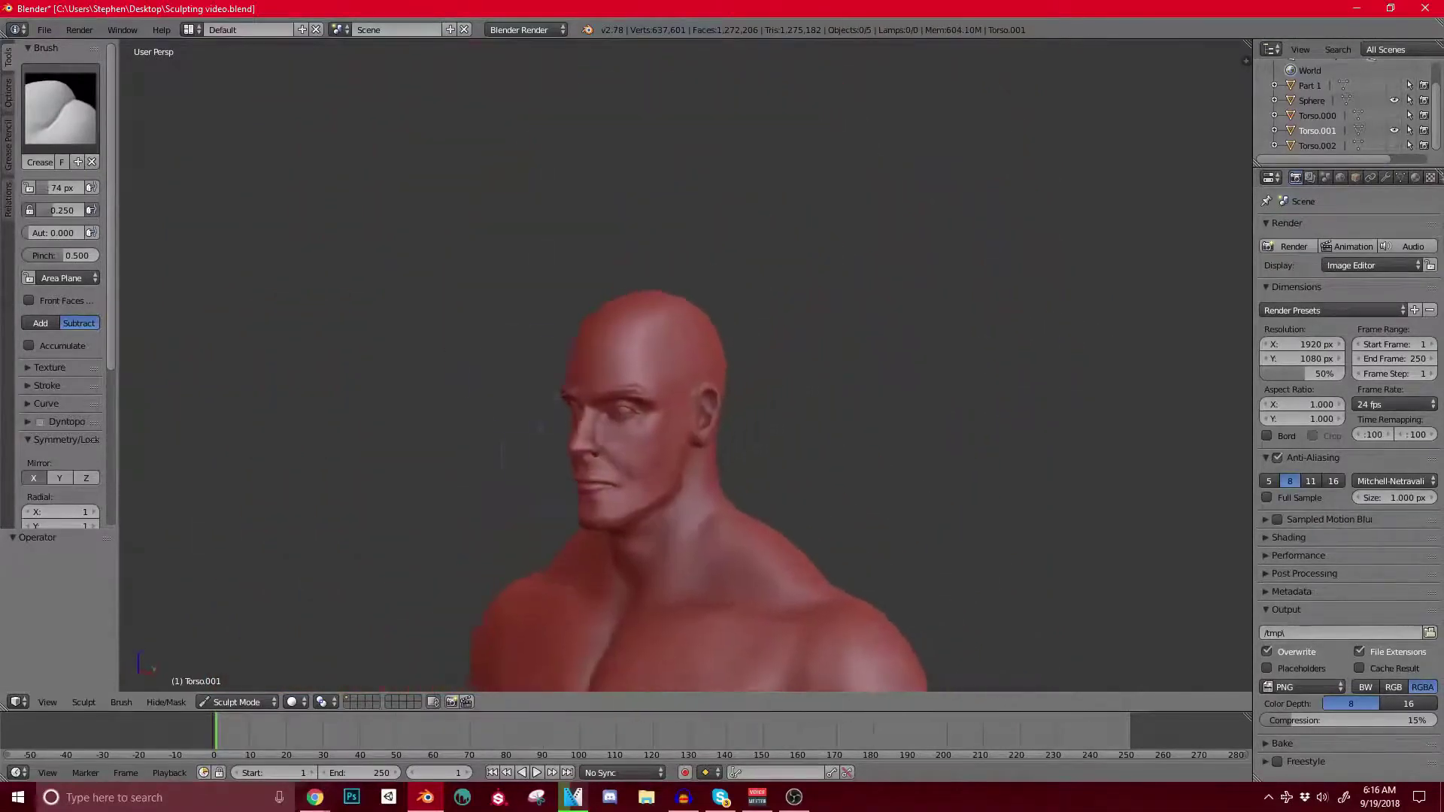
scroll(489, 409, up, 6)
mouse_move(457, 438)
middle_down()
mouse_move(625, 368)
mouse_move(361, 368)
middle_up()
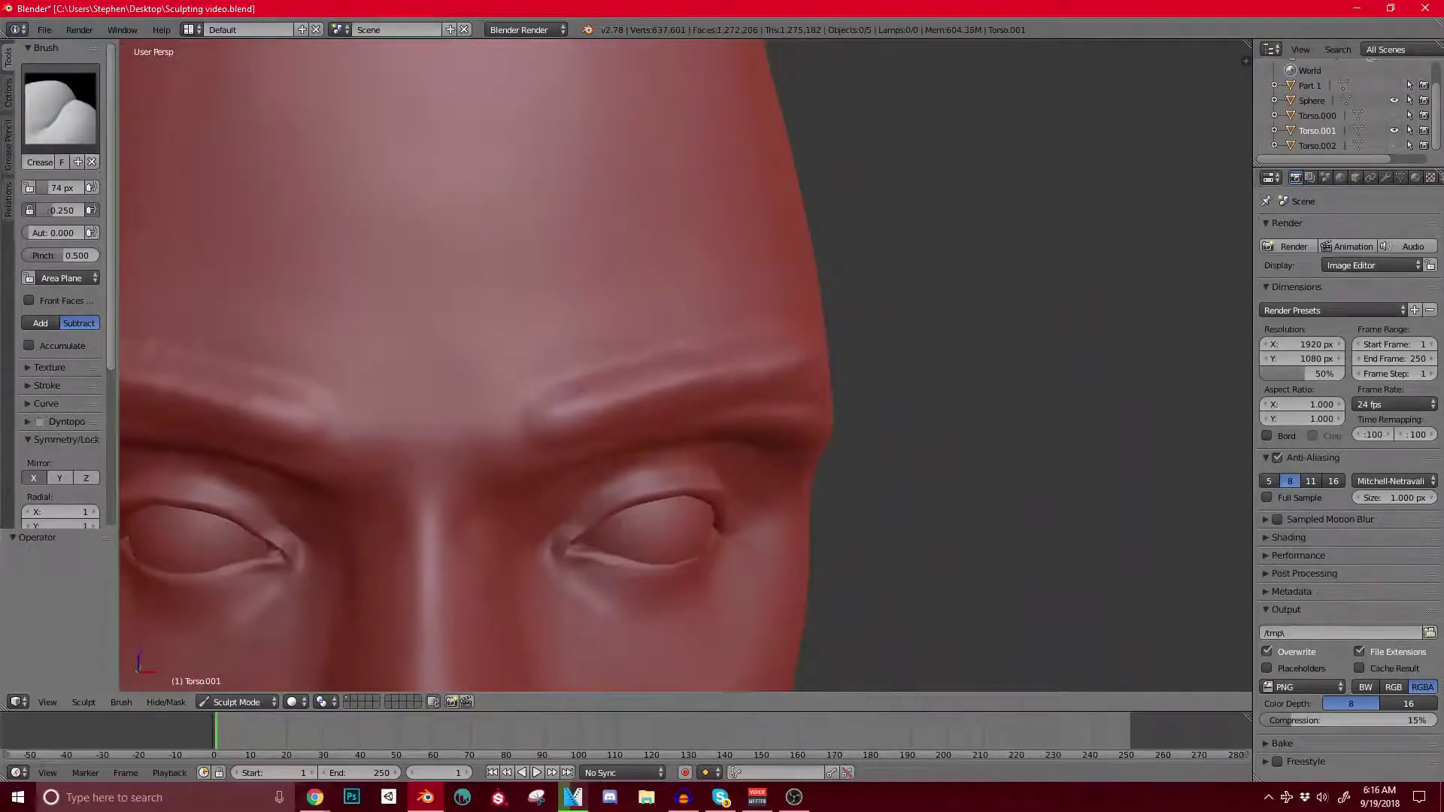
key(p)
key(bracketright)
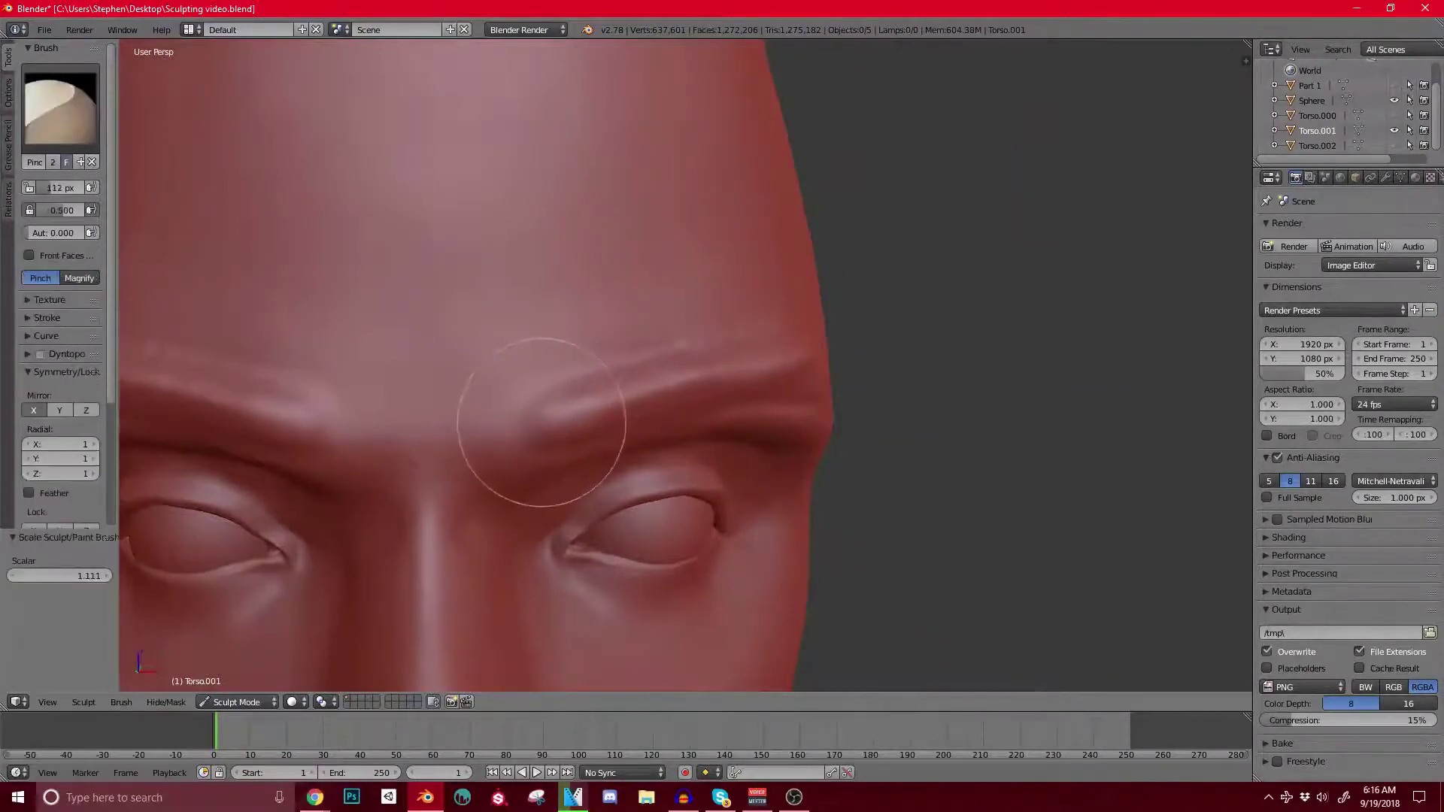
mouse_move(558, 402)
middle_down()
mouse_move(572, 421)
mouse_move(466, 421)
mouse_move(443, 443)
middle_up()
drag(439, 443, 690, 389)
Step: Adjust the shape of the brow's outer end in side view with the Grab brush at 152 px
scroll(734, 410, down, 4)
middle_drag(734, 409, 699, 413)
mouse_move(511, 414)
middle_down()
mouse_move(644, 409)
mouse_move(467, 452)
middle_up()
scroll(369, 628, down, 6)
mouse_move(365, 606)
middle_down()
mouse_move(579, 403)
mouse_move(602, 421)
mouse_move(604, 462)
middle_up()
scroll(604, 463, up, 6)
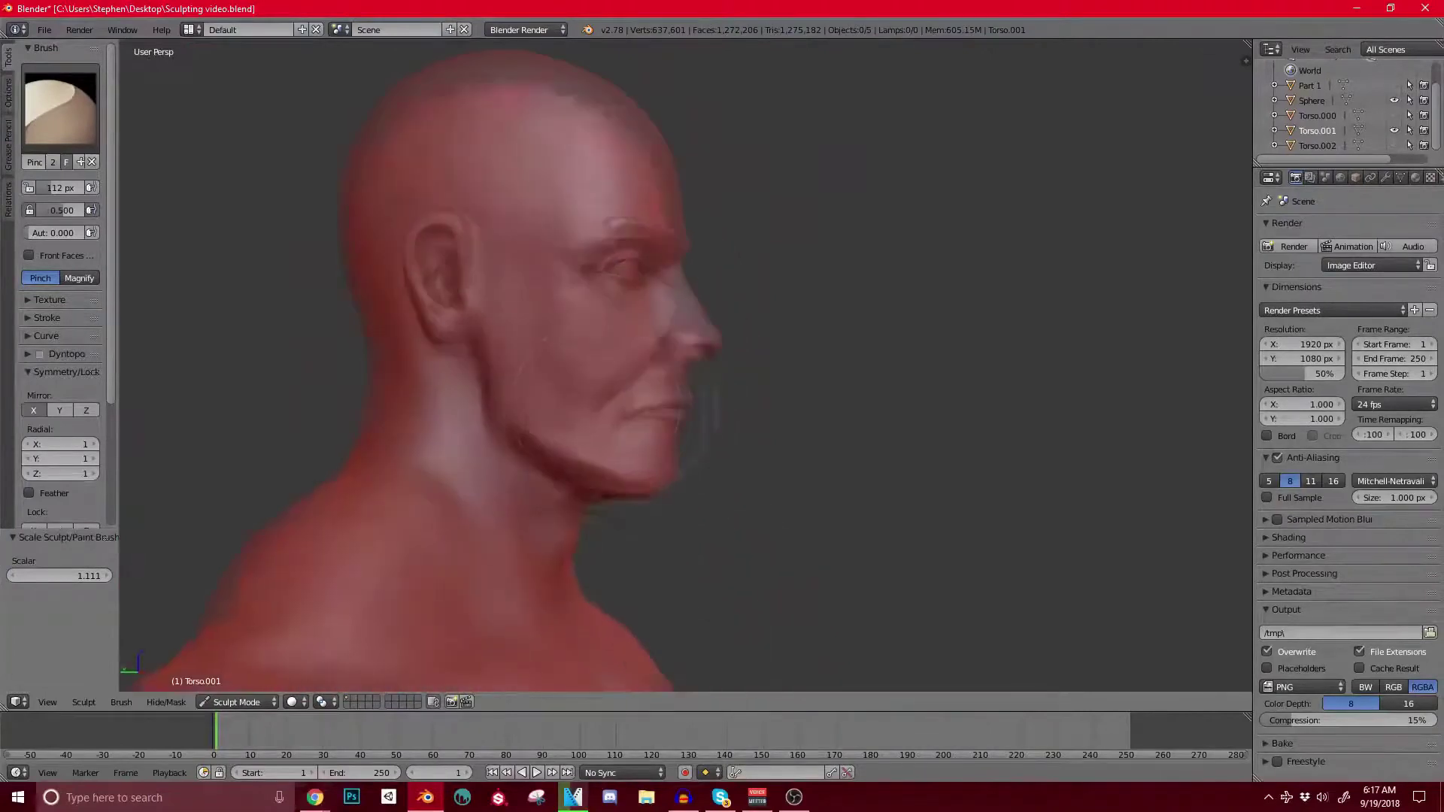
key(g)
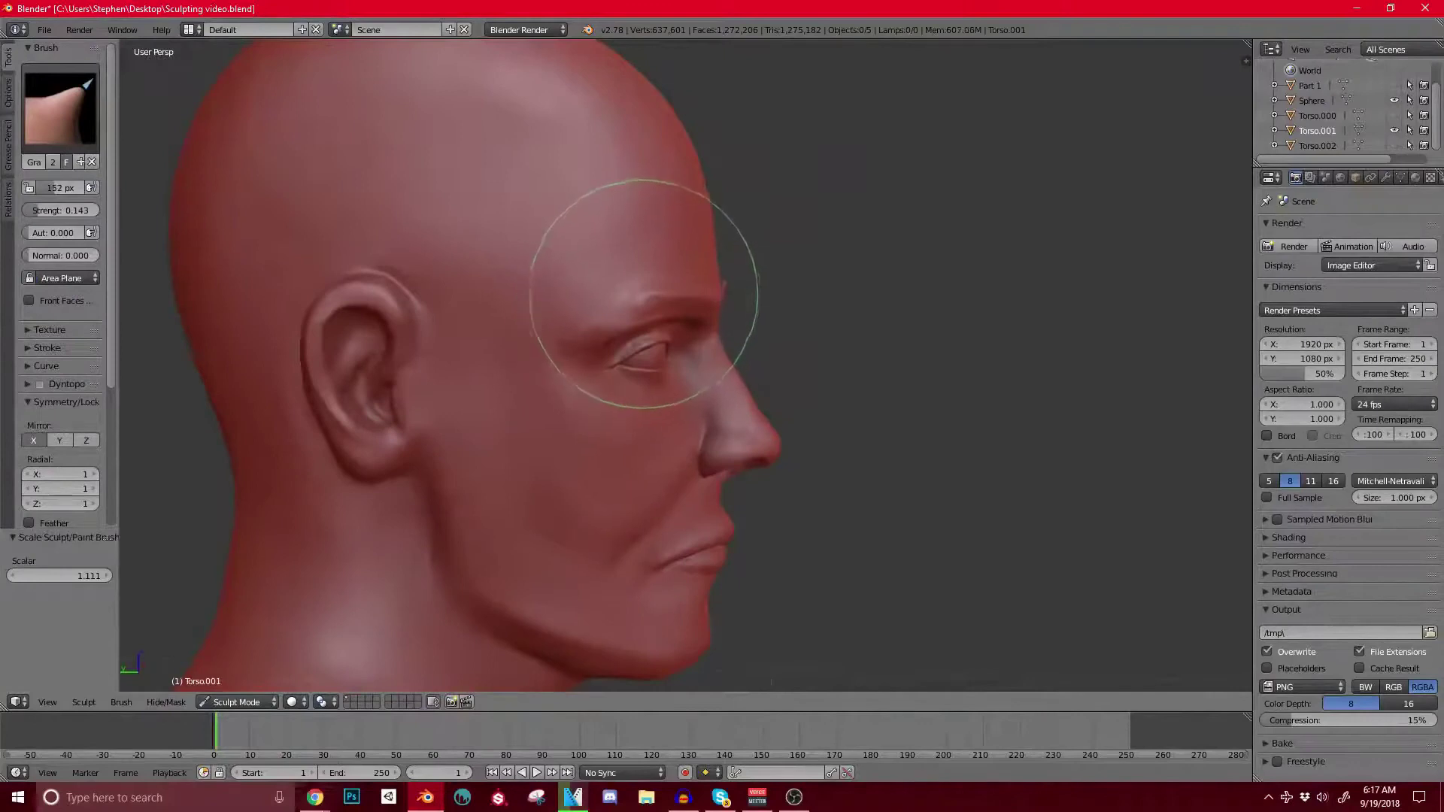
scroll(644, 355, up, 2)
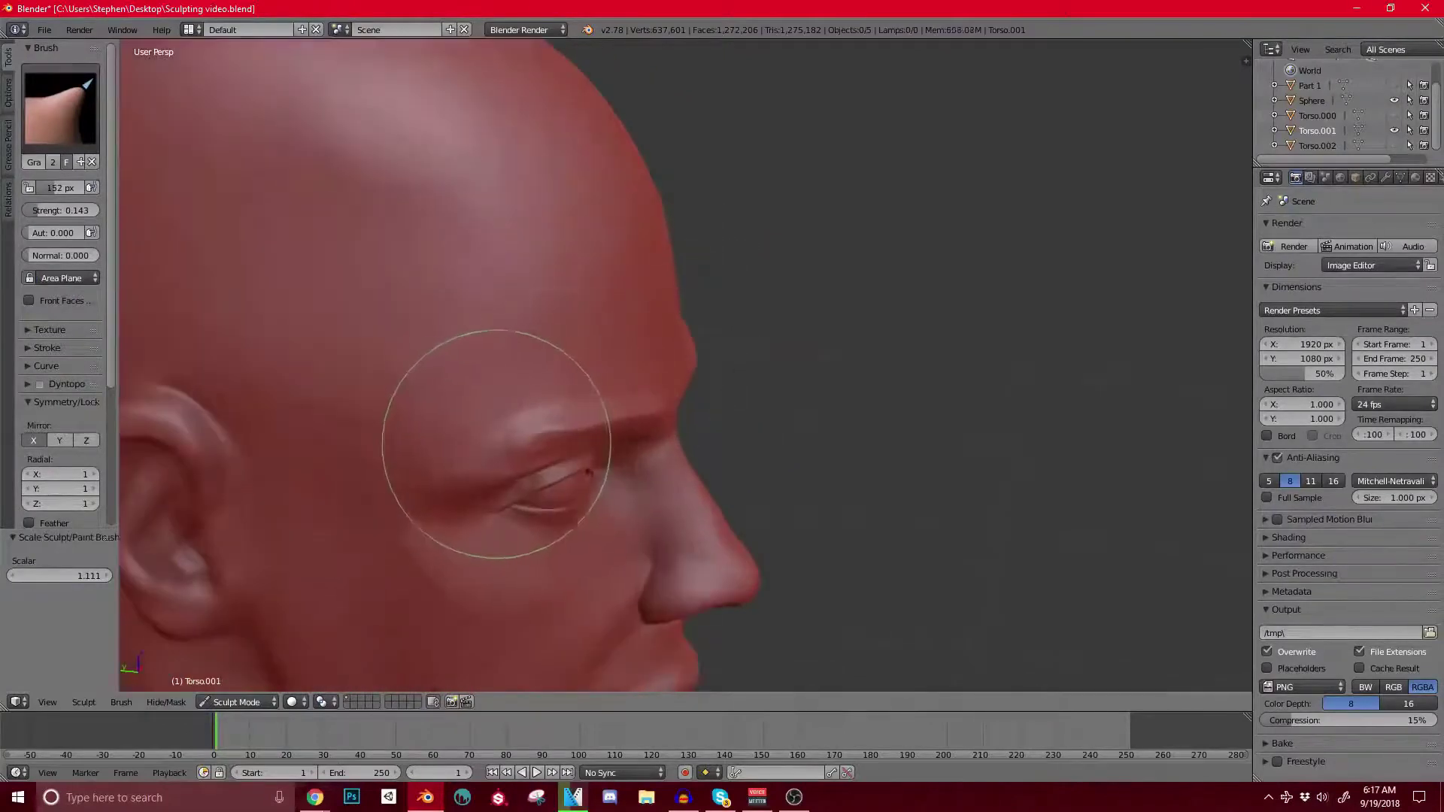
scroll(489, 452, up, 1)
Step: Fill out the eyebrow's outer end with Clay Strips at 40 px, undoing the stray stroke
click(60, 105)
click(175, 194)
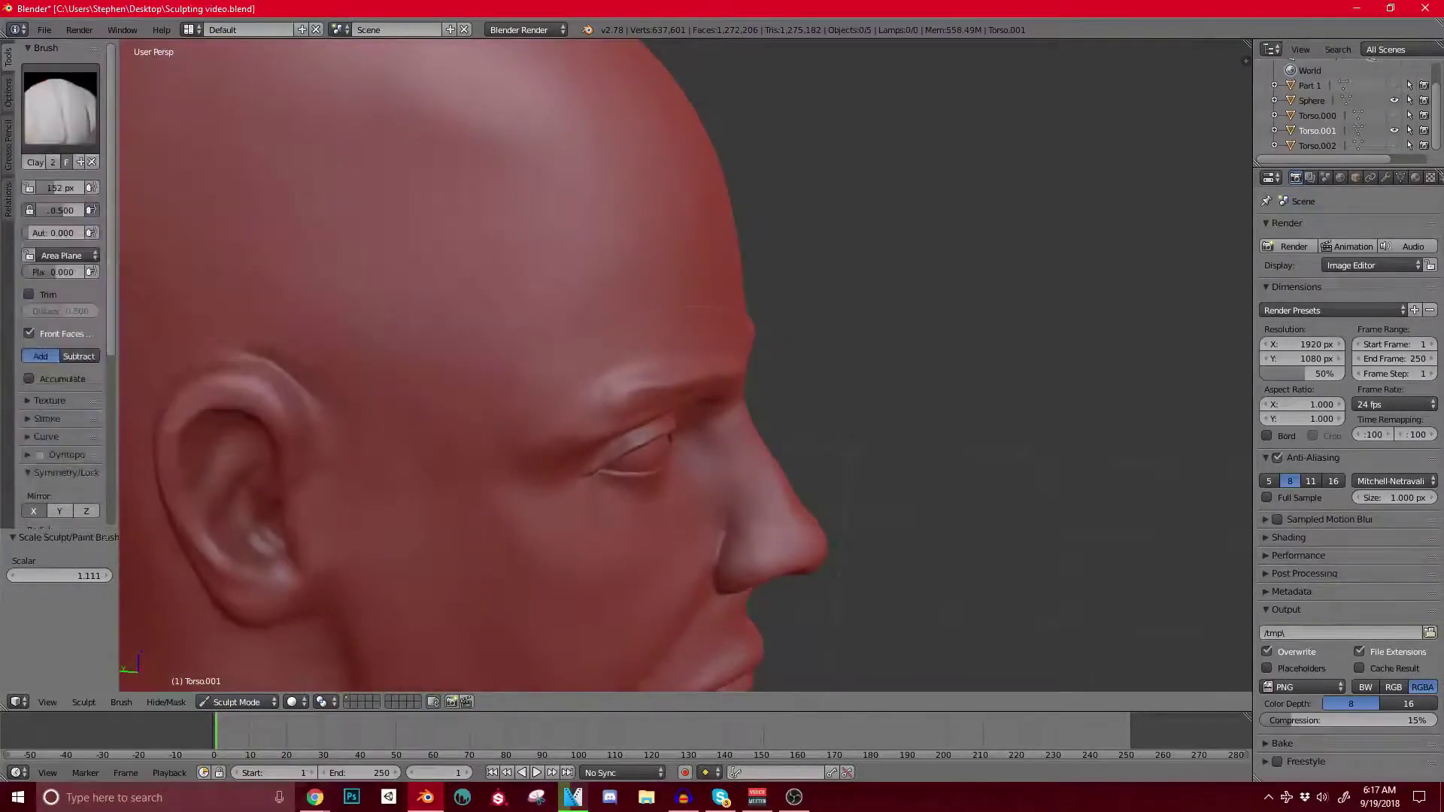
key(bracketleft)
key(ctrl+z)
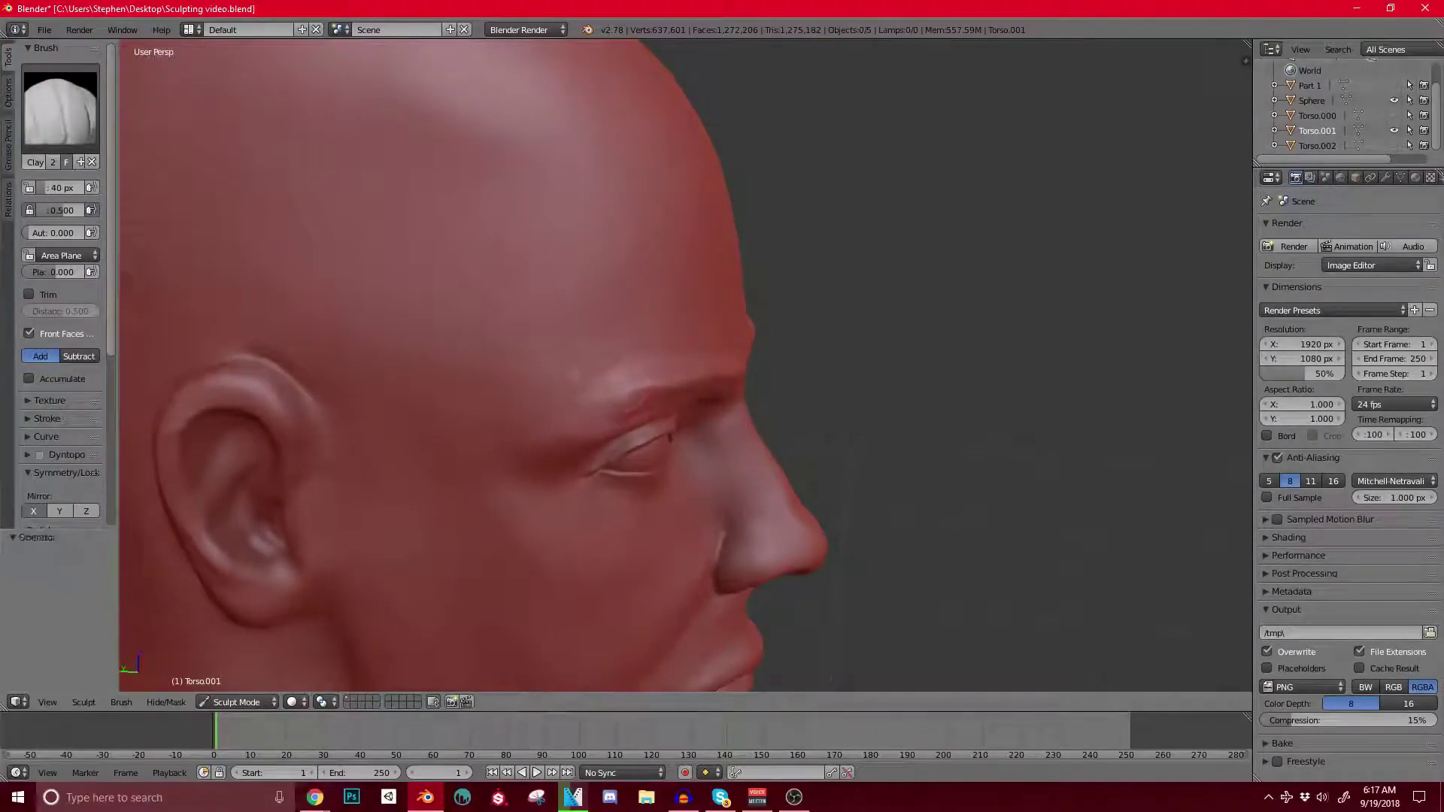
mouse_move(676, 421)
middle_down()
mouse_move(602, 376)
mouse_move(849, 493)
middle_up()
scroll(850, 493, up, 1)
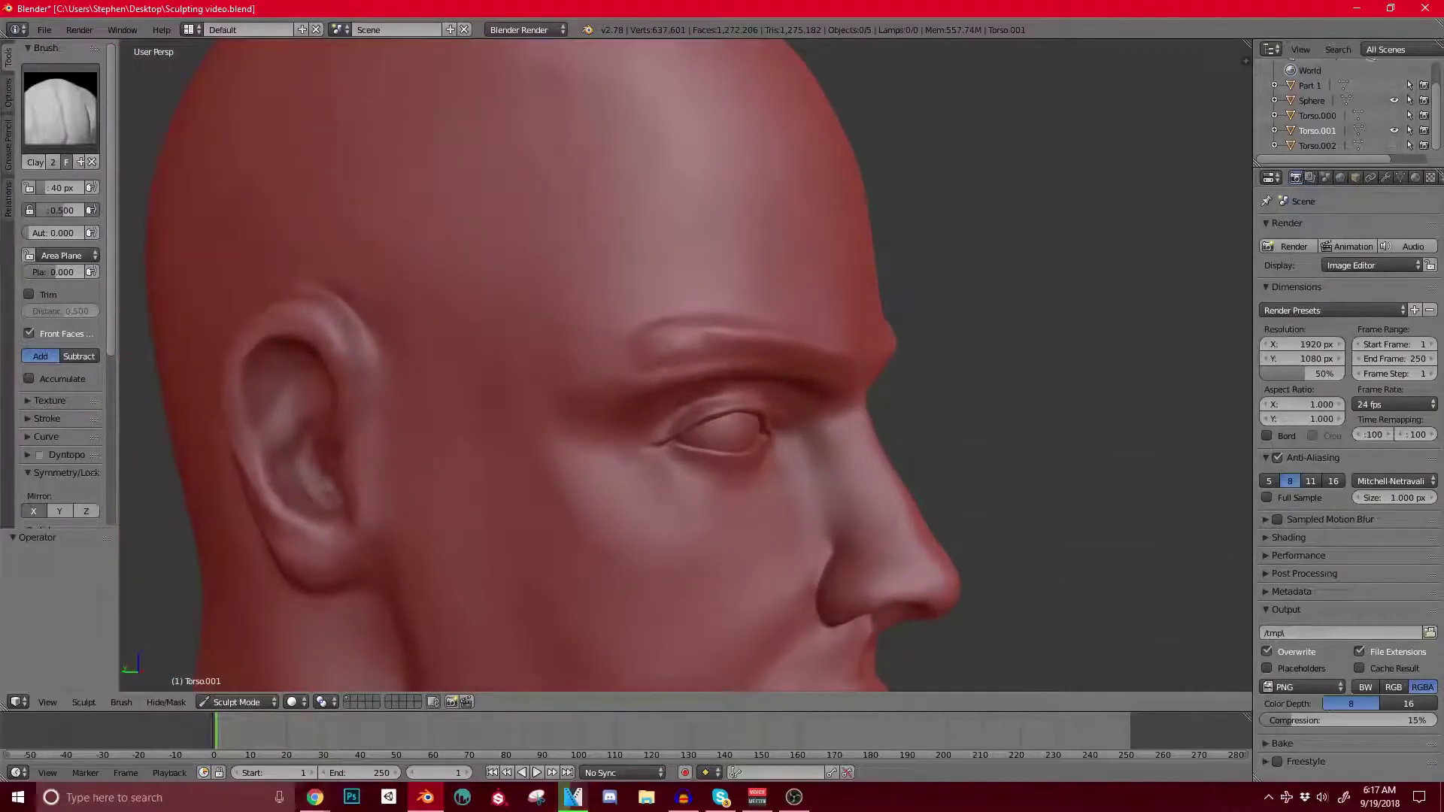
Step: Build up the tapered tail of the eyebrow with the Clay Strips brush at 28 px
key(bracketleft)
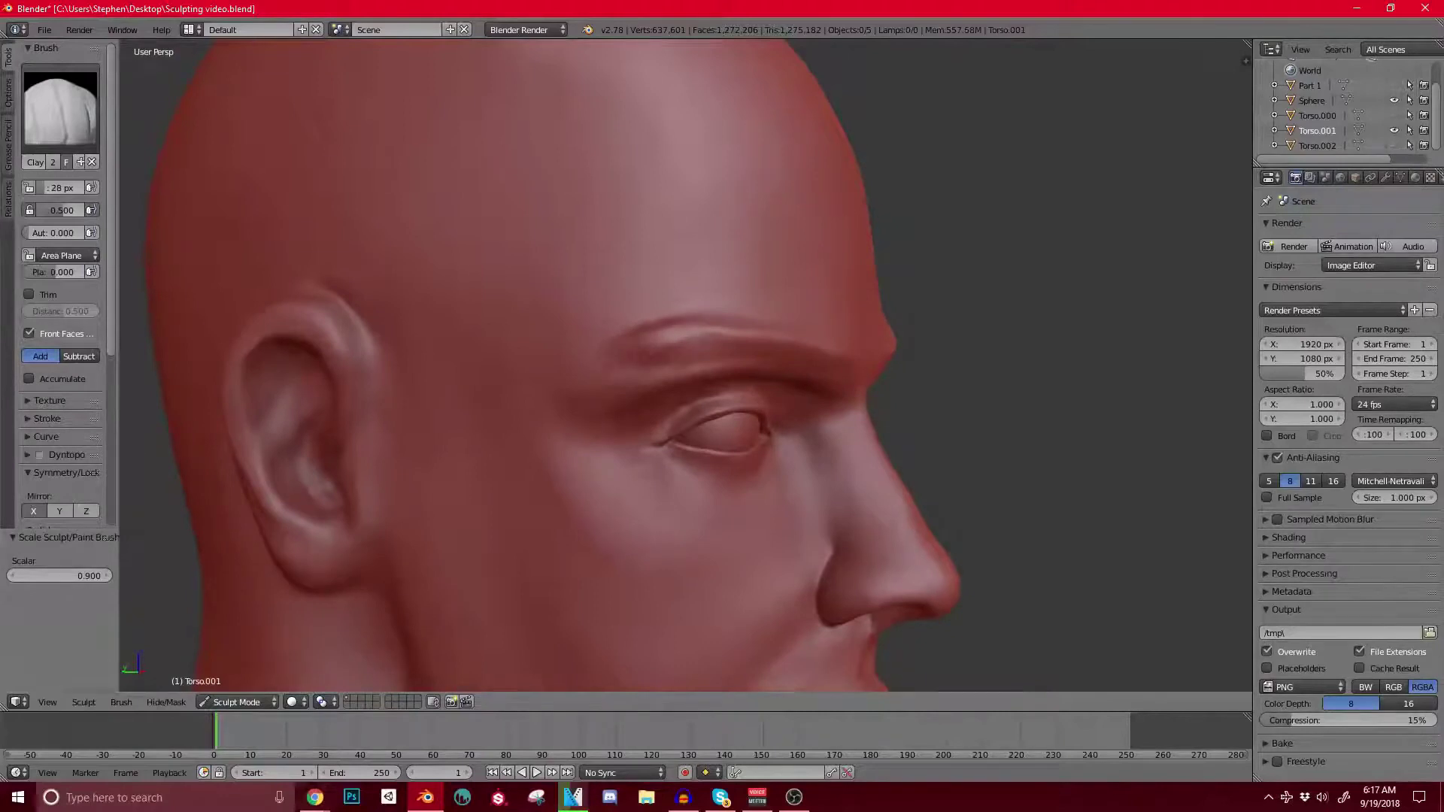
scroll(612, 345, down, 1)
mouse_move(775, 335)
middle_down()
mouse_move(613, 345)
mouse_move(790, 319)
mouse_move(902, 324)
middle_up()
shift+middle_drag(748, 248, 681, 316)
scroll(681, 316, up, 1)
Step: Switch to the Rotate brush at 28 px and soften the outer end of the eyebrow
click(60, 109)
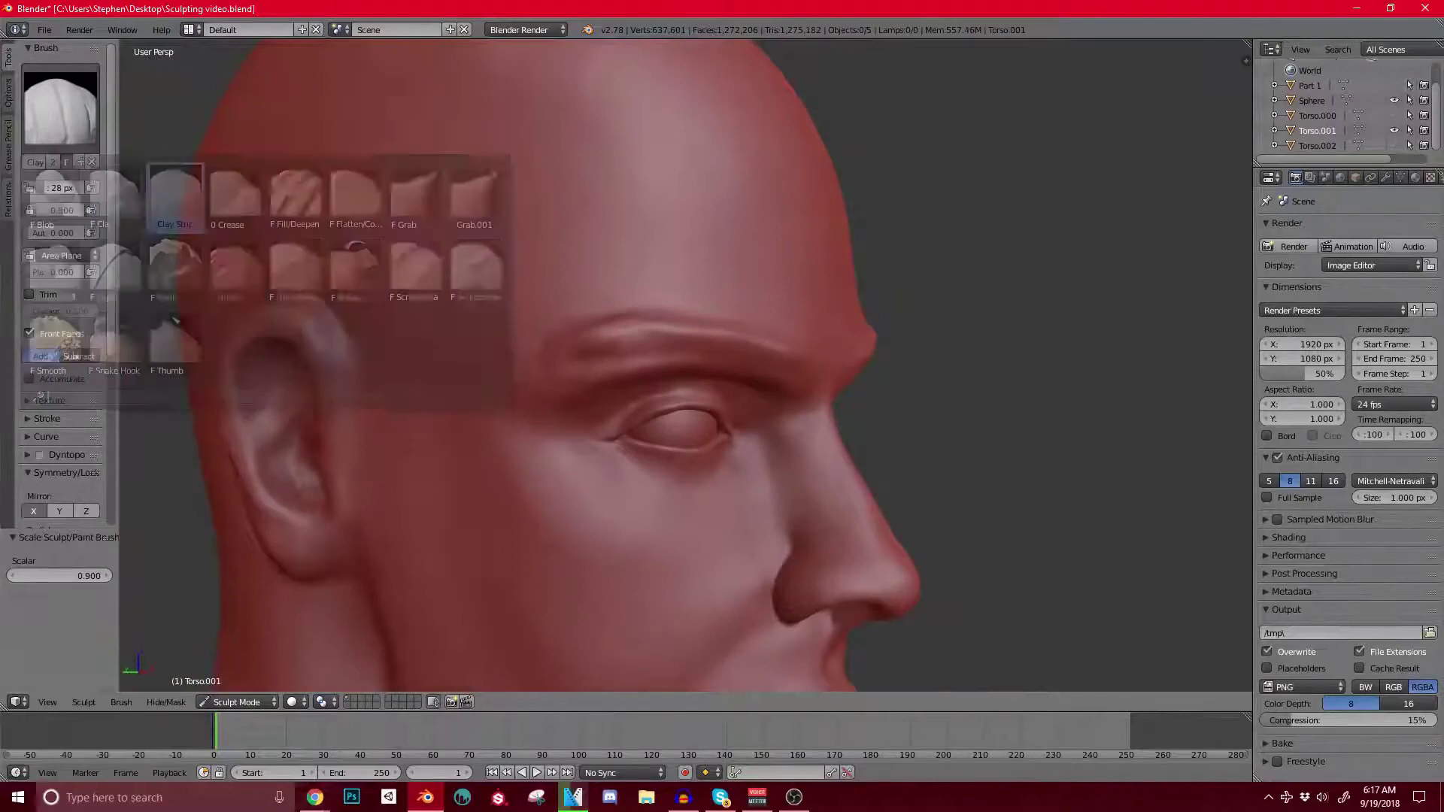
click(355, 267)
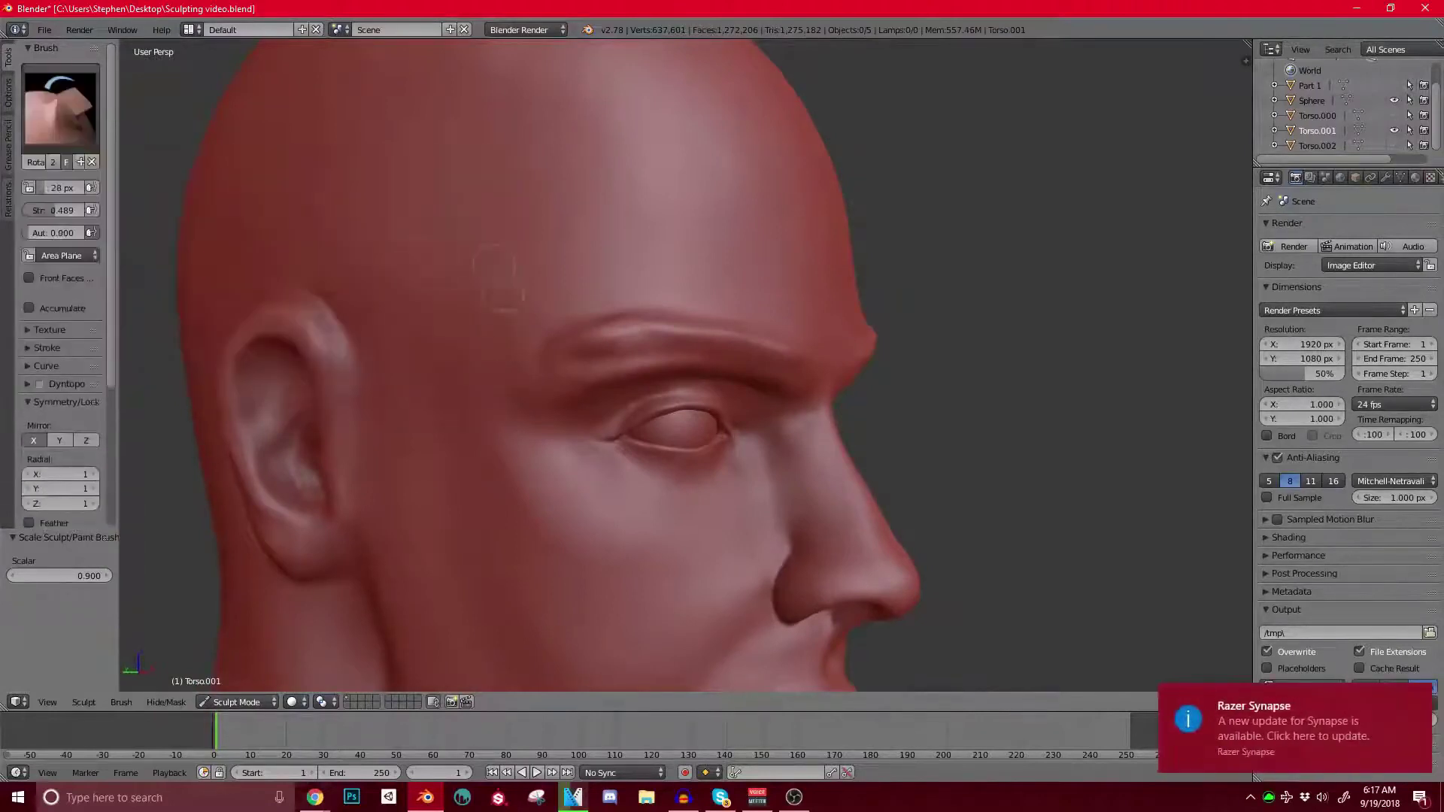
scroll(567, 339, up, 3)
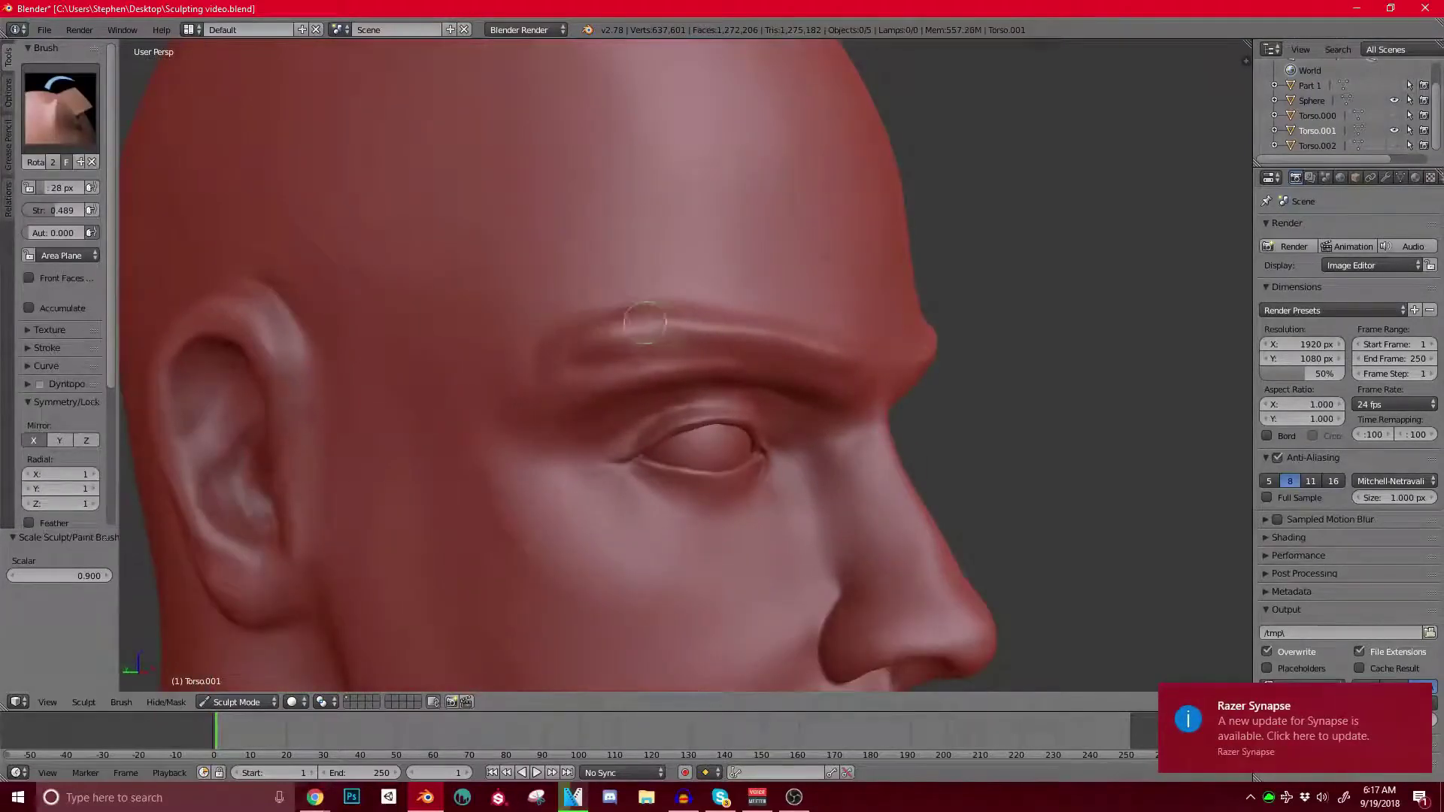
middle_drag(719, 348, 661, 334)
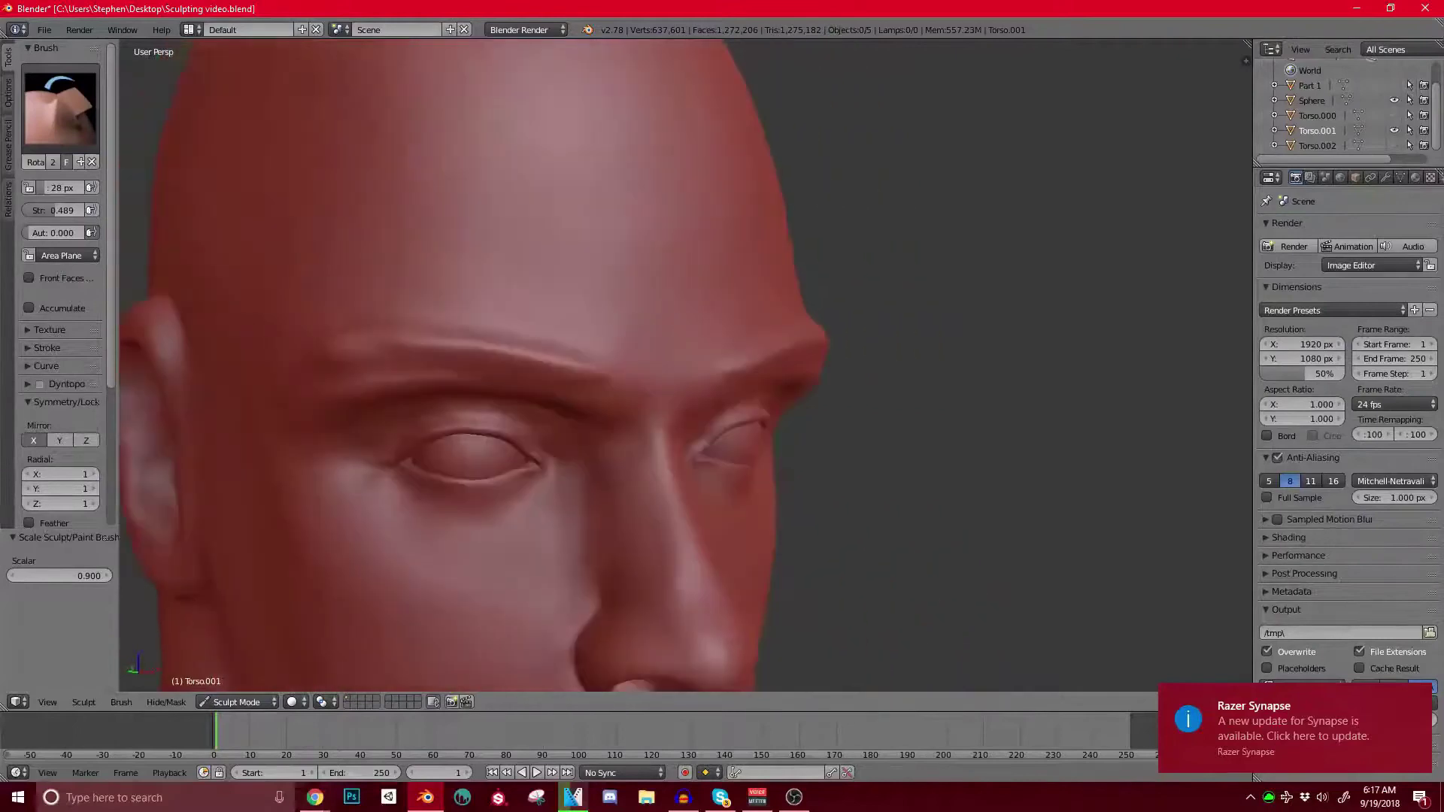
Step: Define the upper edge of the eyebrow with the Crease brush at 41 px and check both brows from the front
click(60, 109)
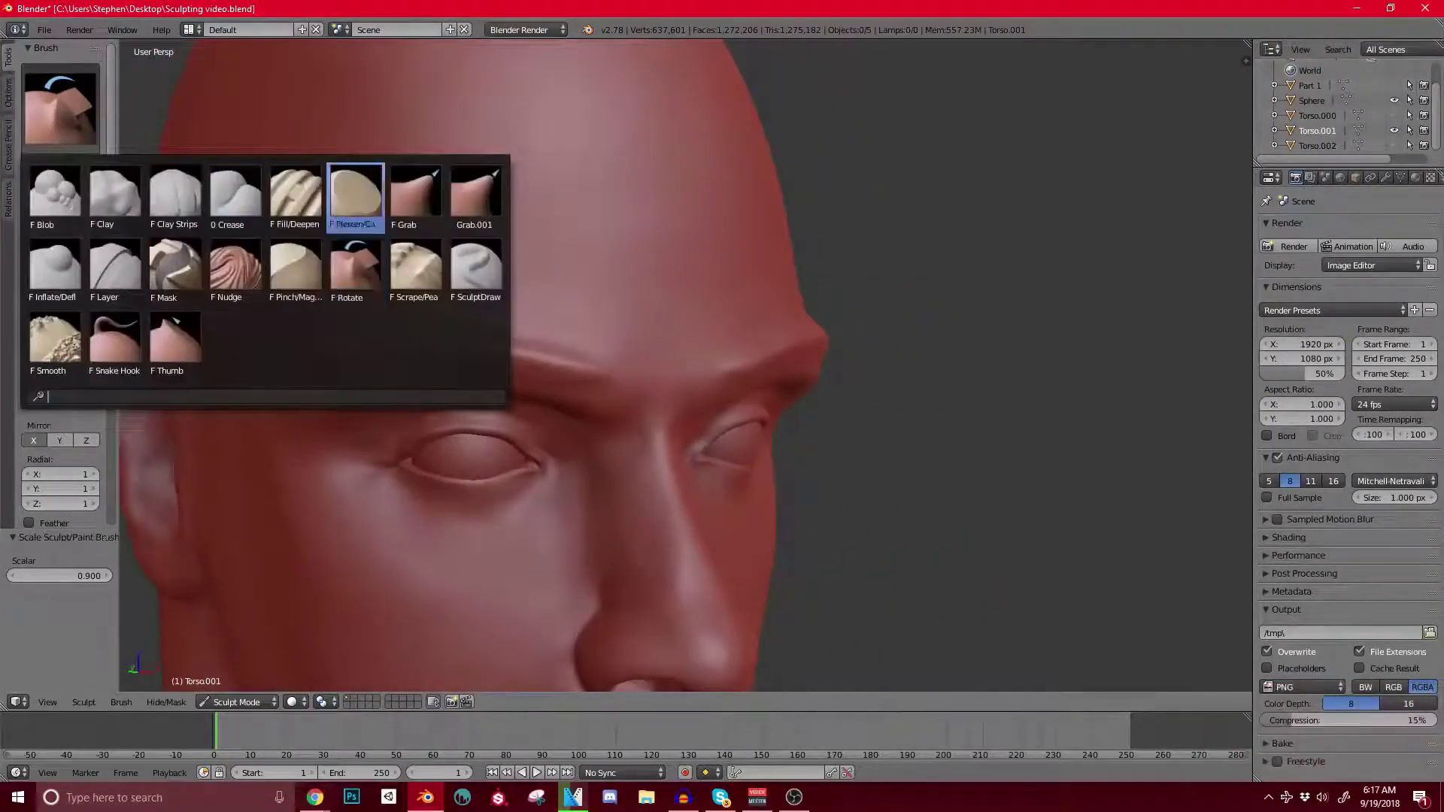
click(235, 194)
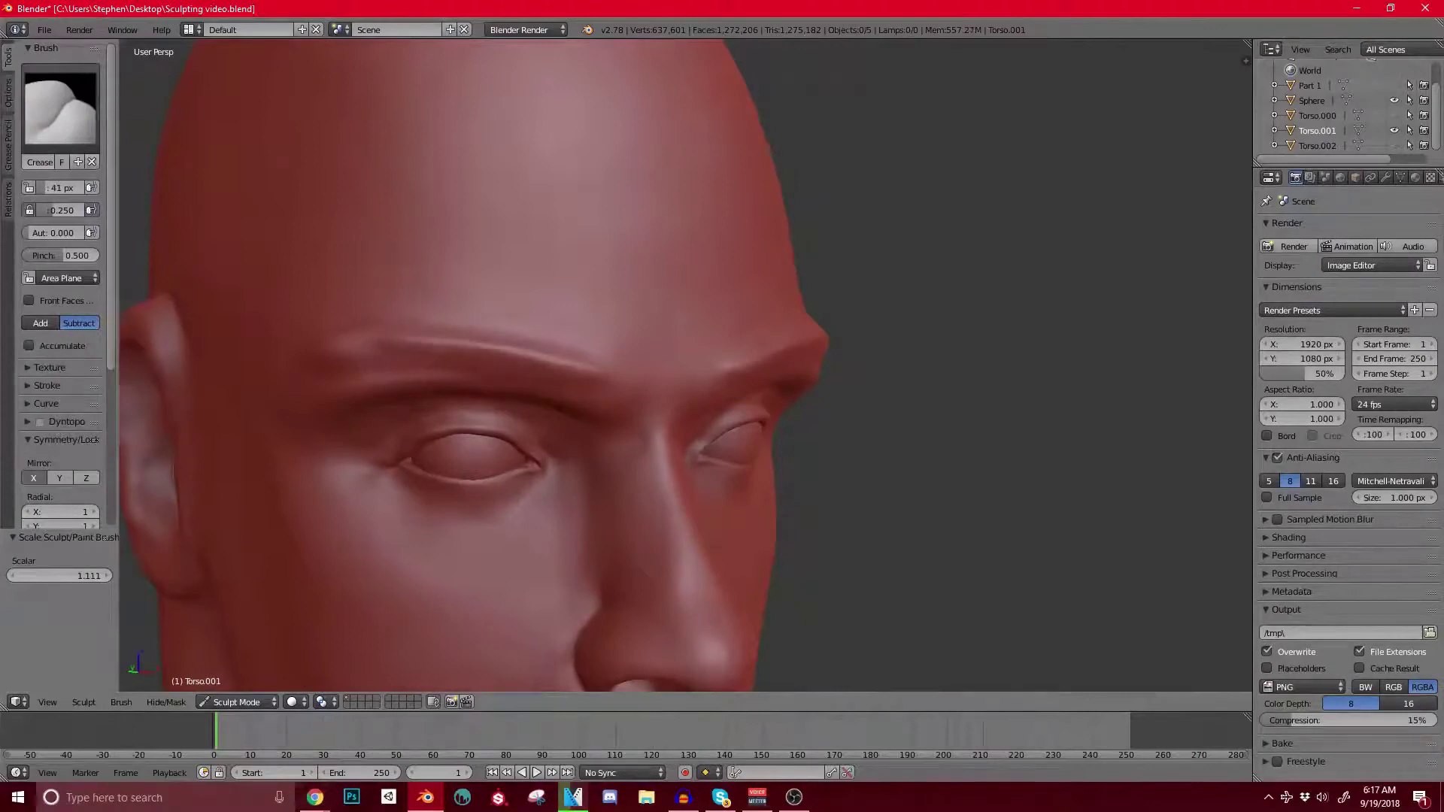
middle_drag(601, 391, 662, 389)
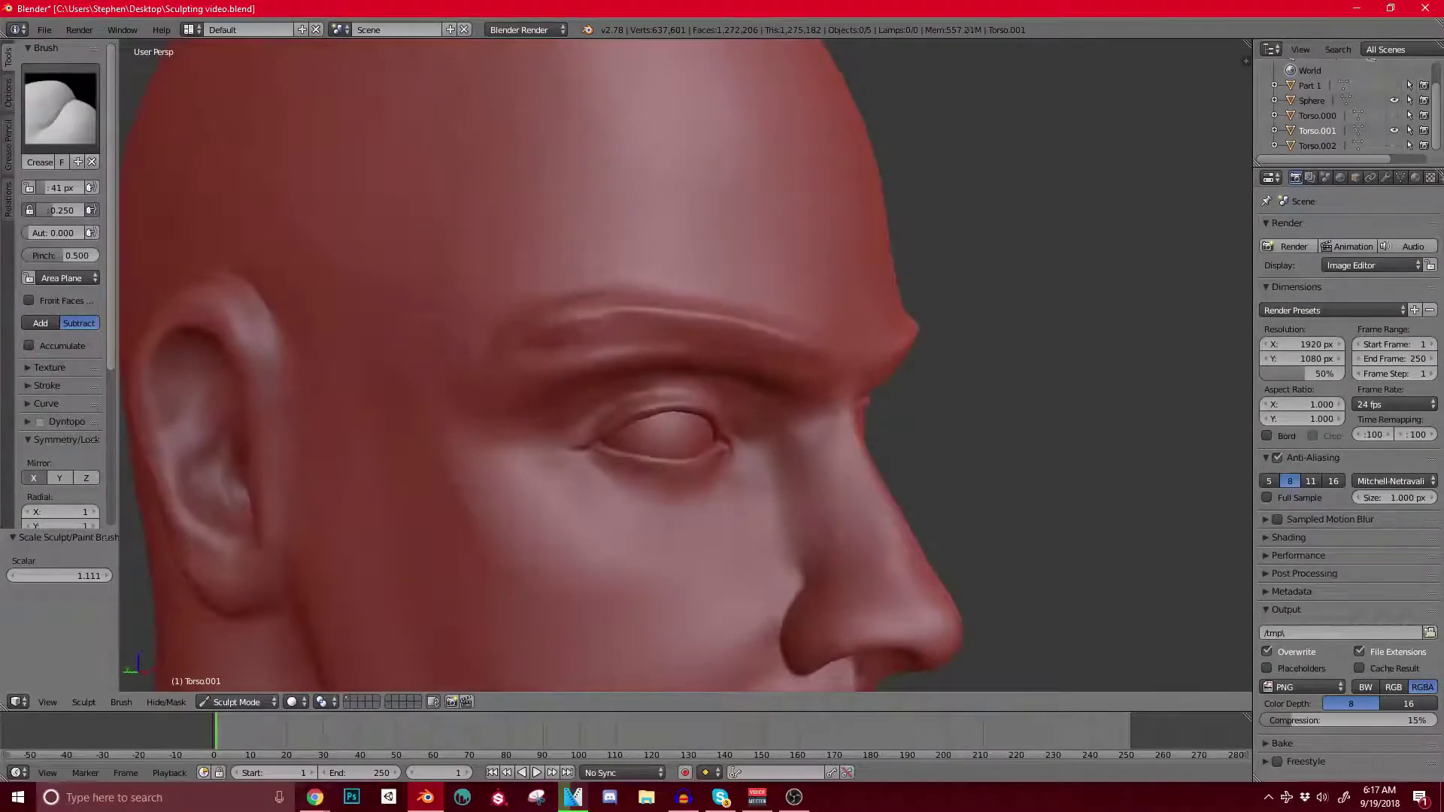
scroll(583, 312, down, 4)
middle_drag(584, 312, 470, 365)
scroll(504, 452, up, 3)
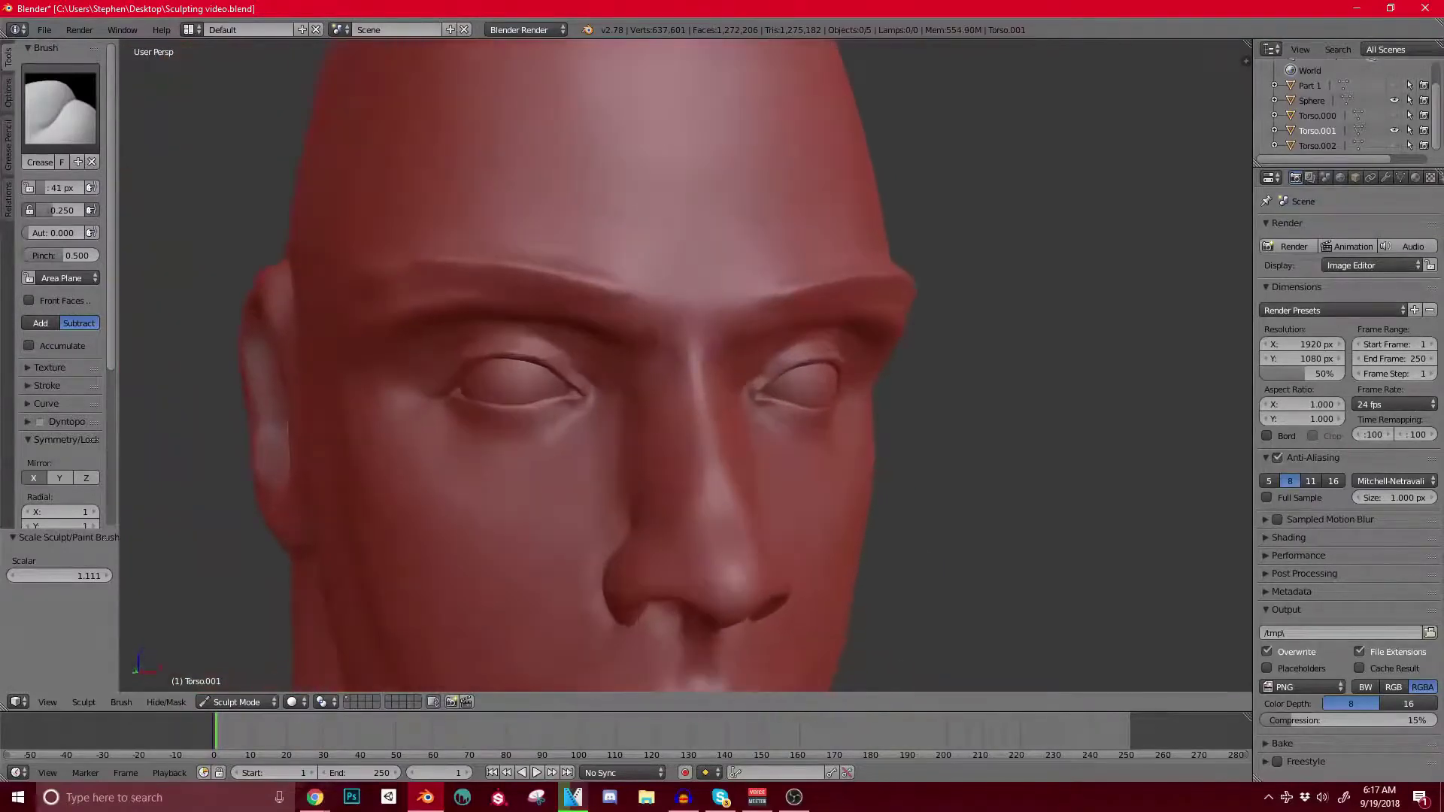
middle_drag(676, 370, 664, 339)
Step: Shape the hollow below the cheekbone with the Clay Strips brush at 41 px
click(62, 109)
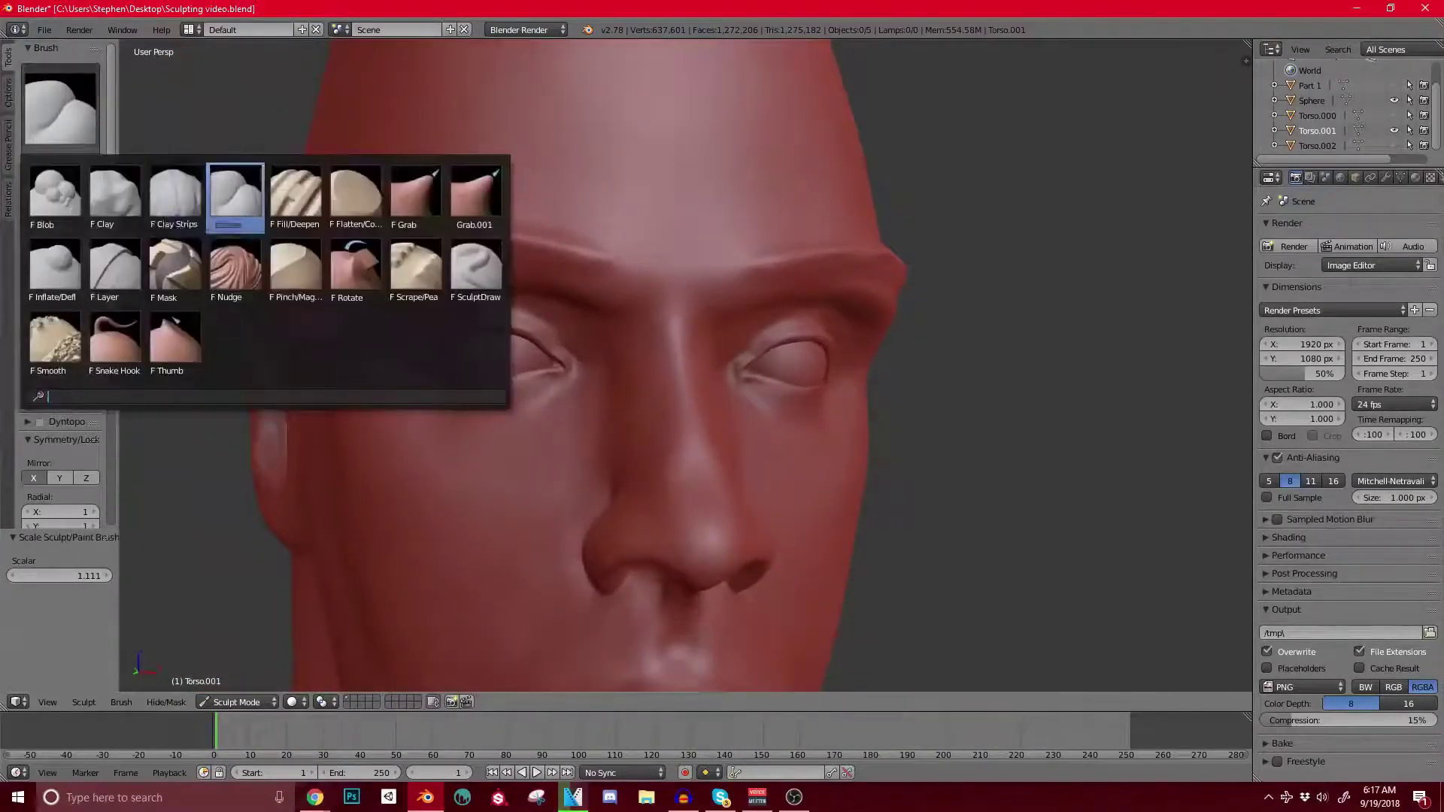
click(177, 192)
mouse_move(537, 342)
middle_down()
mouse_move(618, 376)
mouse_move(540, 406)
mouse_move(594, 403)
middle_up()
scroll(616, 403, down, 4)
scroll(699, 346, up, 2)
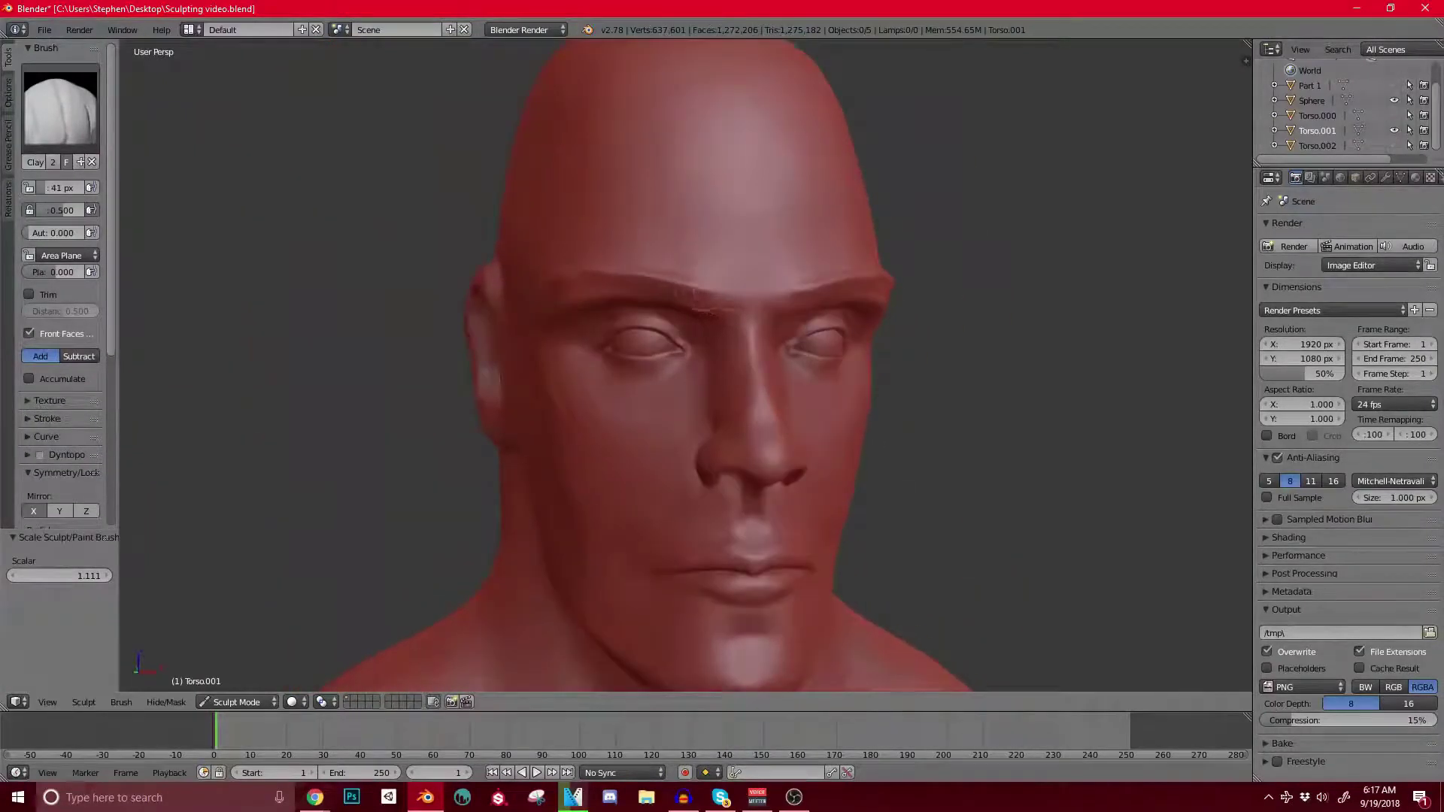
mouse_move(666, 280)
middle_down()
mouse_move(580, 312)
mouse_move(752, 316)
middle_up()
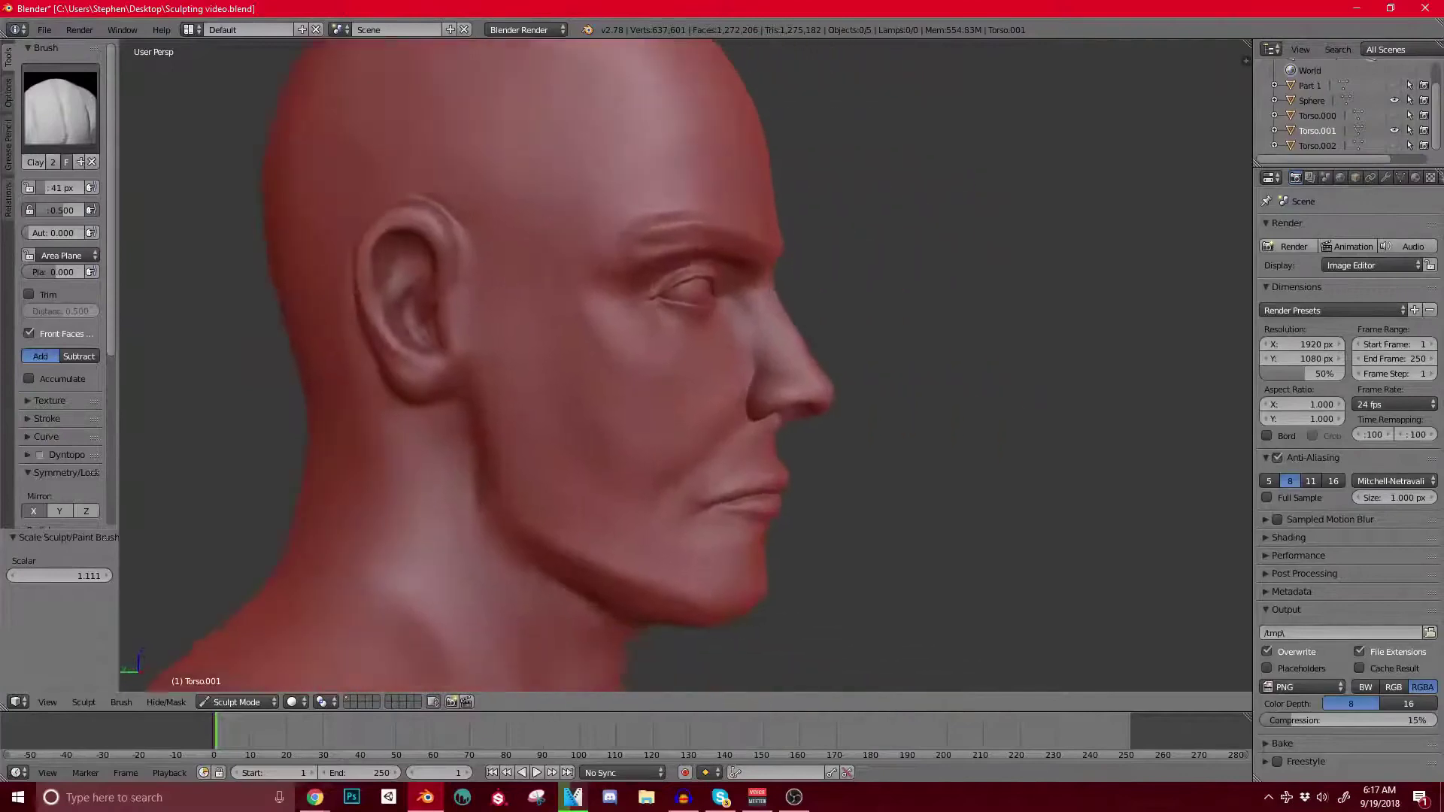
shift+middle_drag(577, 368, 556, 320)
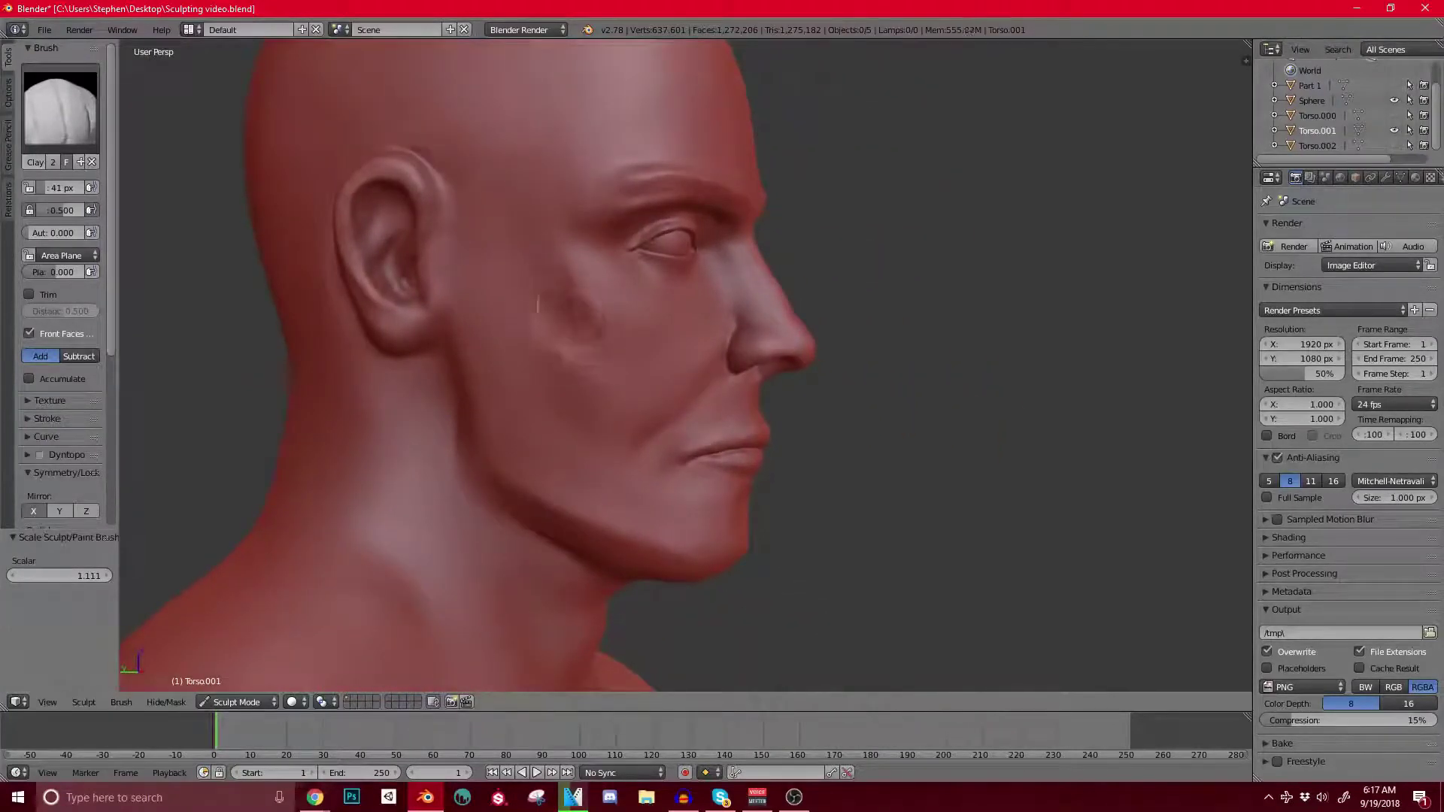
middle_drag(681, 344, 650, 338)
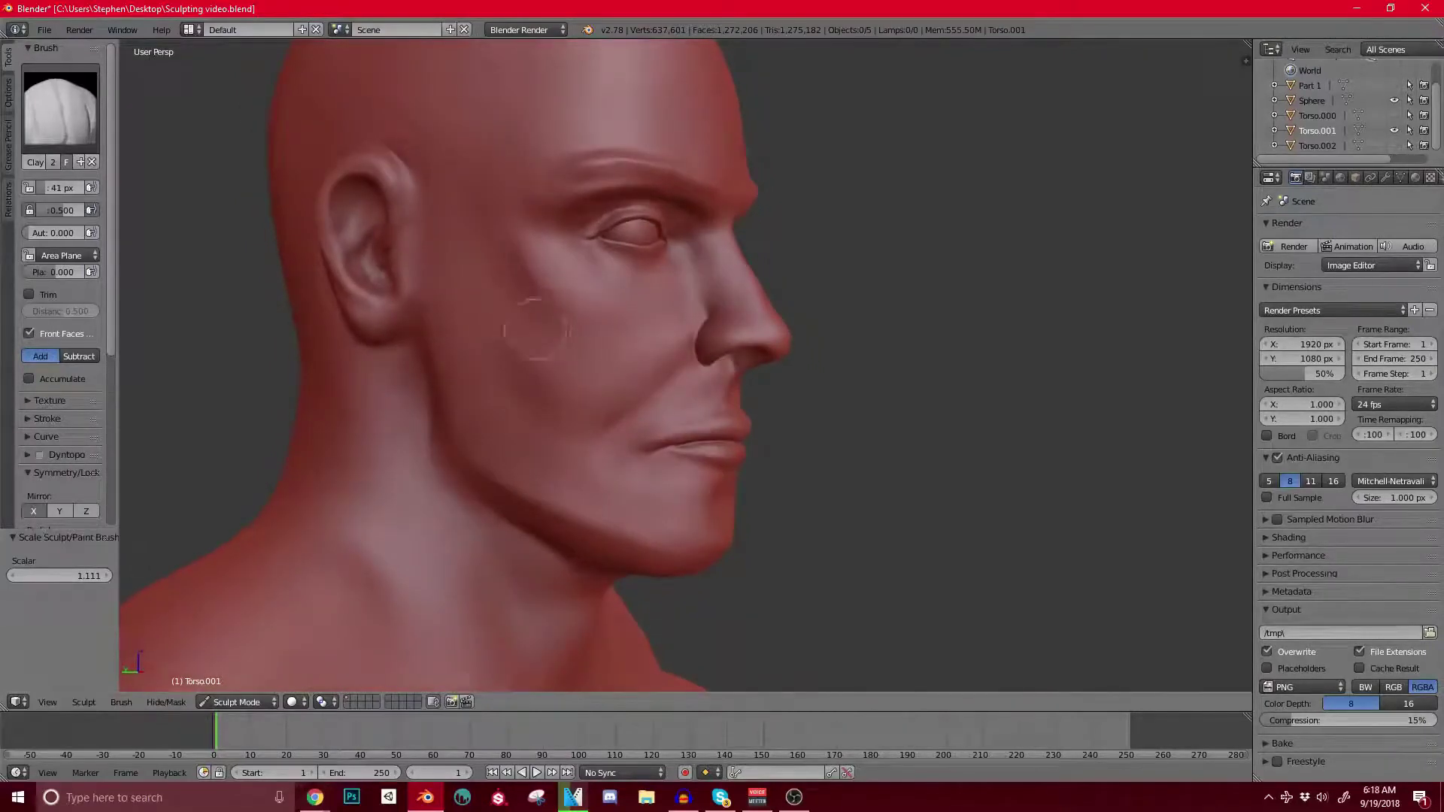
Step: Flatten the planes of the cheekbone and cheek with the Scrape brush at 41 px
click(60, 110)
click(415, 269)
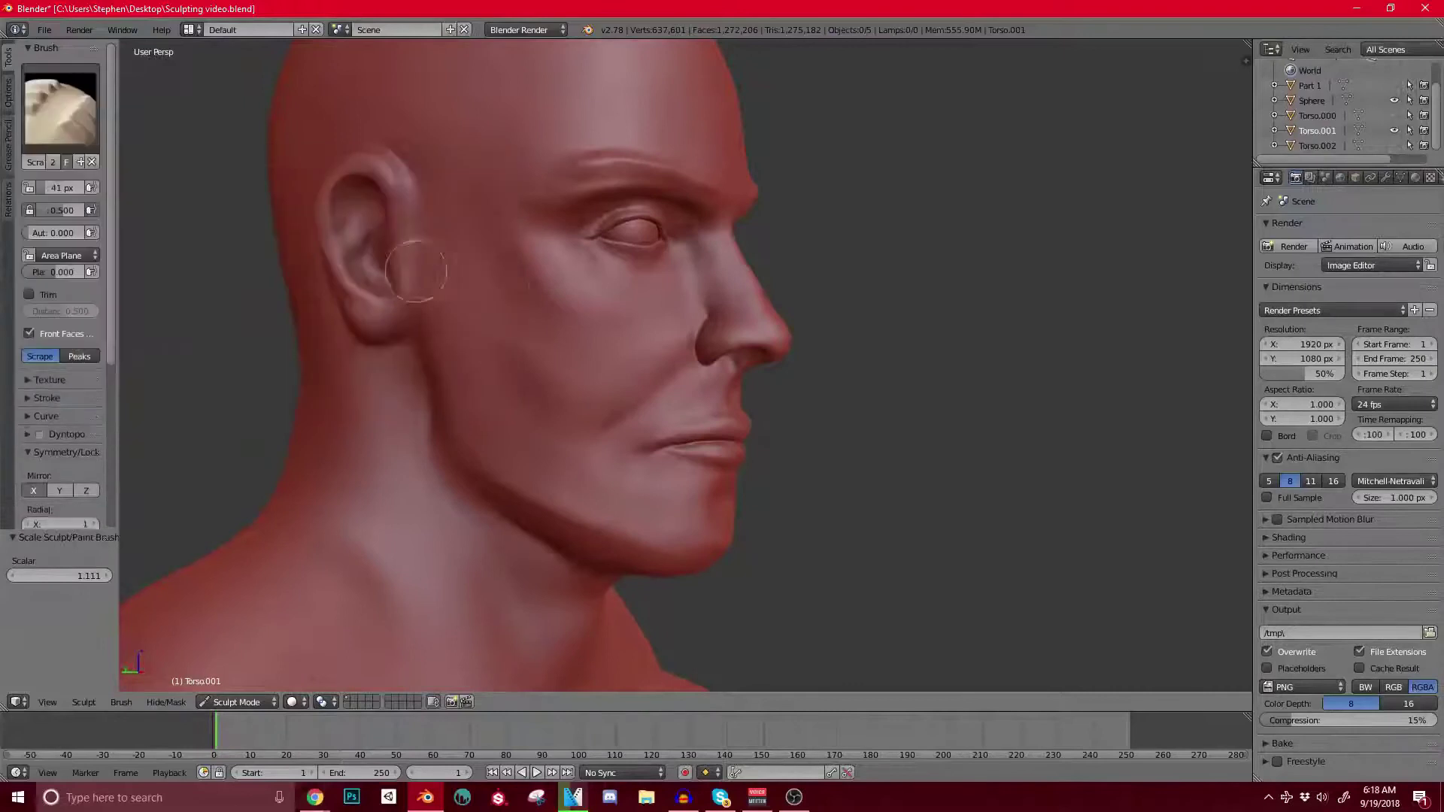
middle_drag(569, 308, 537, 313)
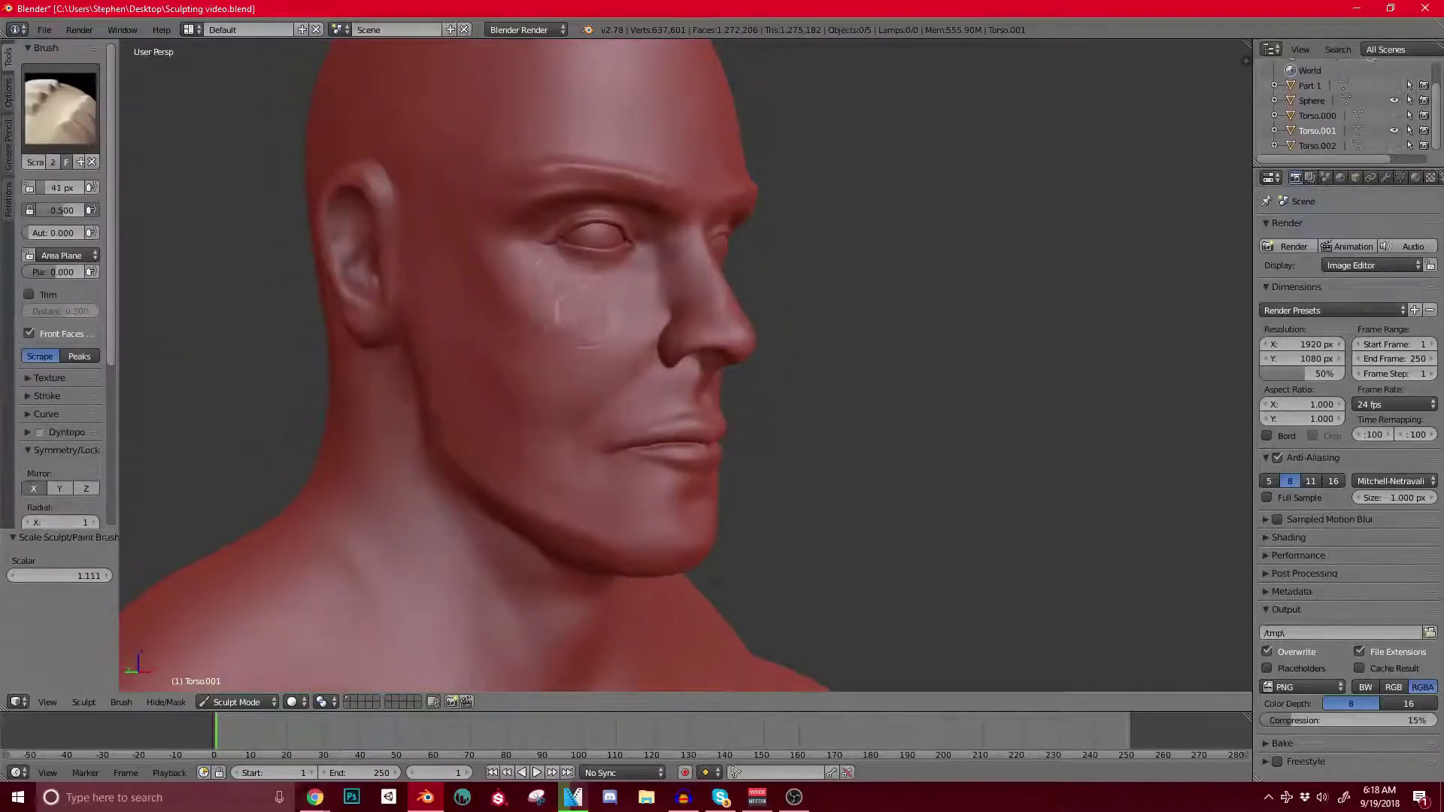
mouse_move(660, 308)
middle_down()
mouse_move(554, 323)
mouse_move(516, 303)
middle_up()
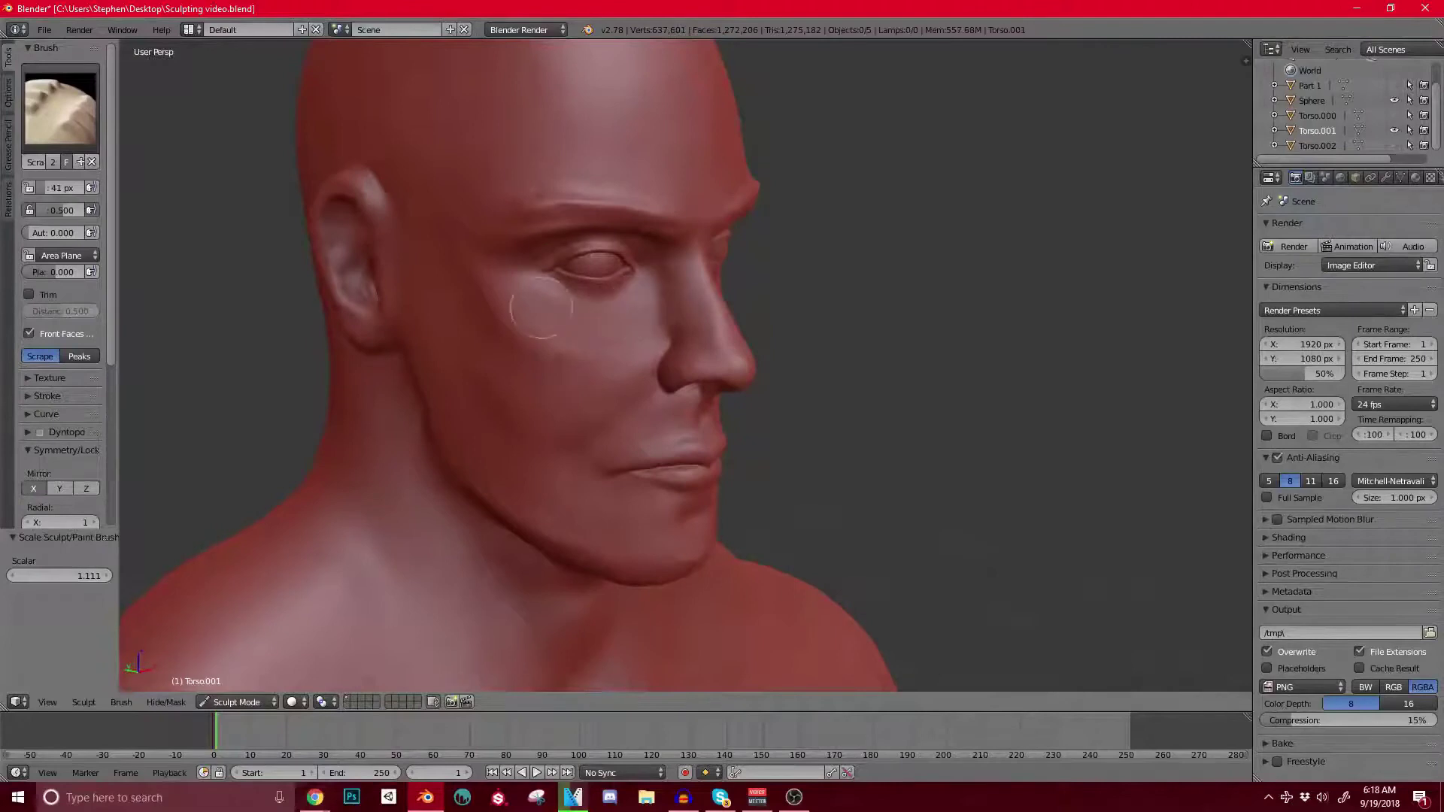
middle_drag(542, 308, 610, 270)
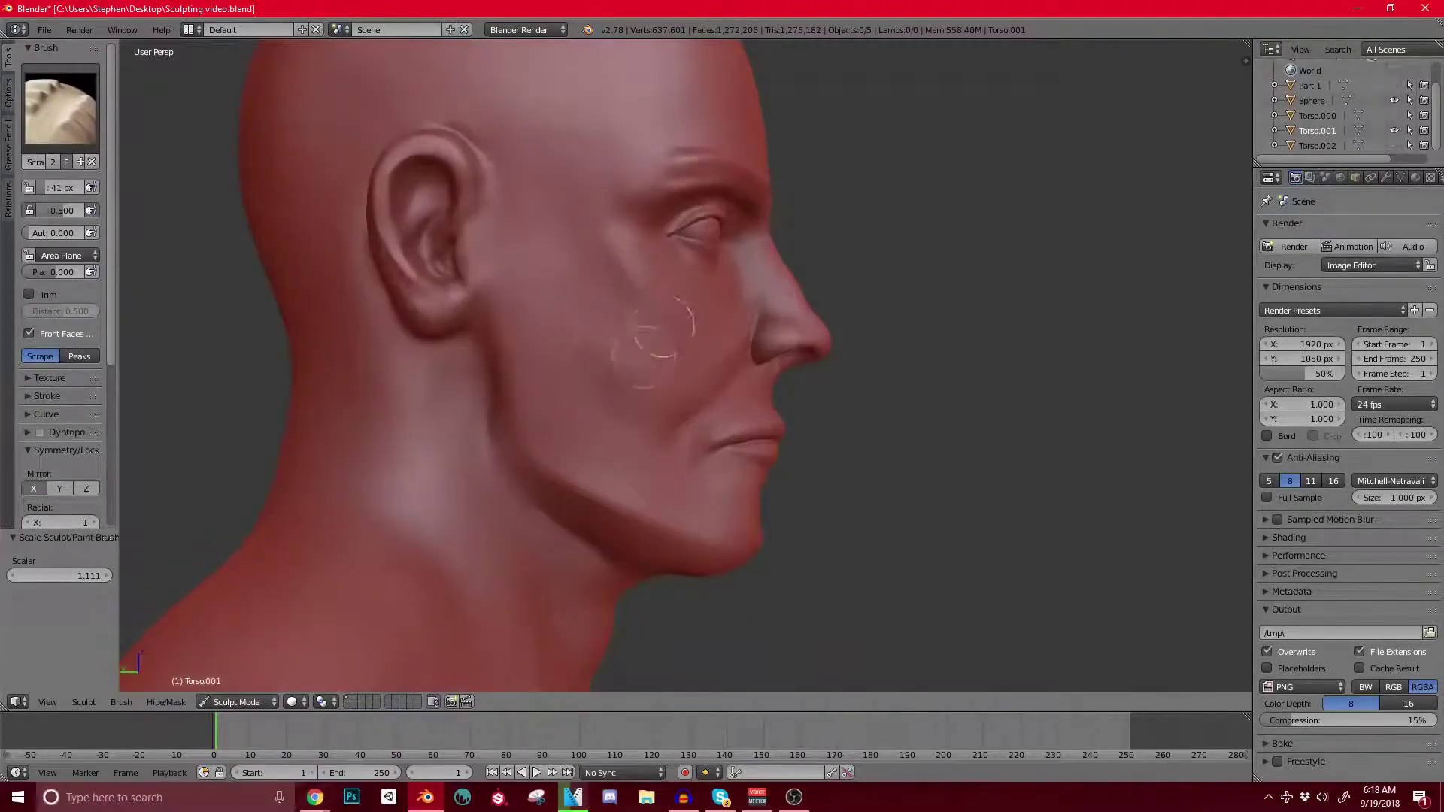
Step: Enlarge the Scrape brush to 82 px and even out the side of the skull above the ear
mouse_move(725, 332)
middle_down()
mouse_move(644, 348)
mouse_move(613, 301)
mouse_move(581, 344)
mouse_move(627, 428)
middle_up()
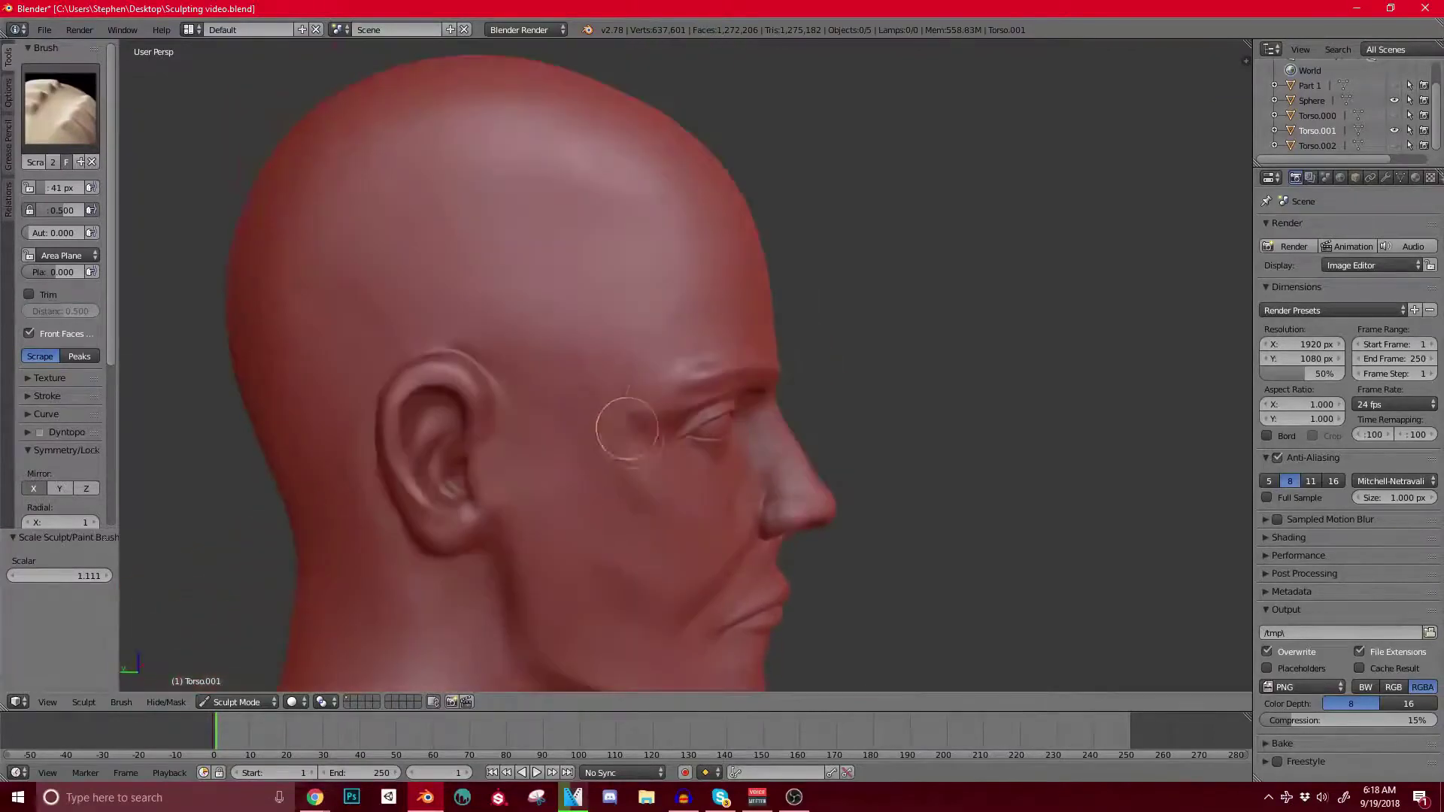
key(bracketright)
key(bracketright)
key(bracketright)
key(bracketright)
key(bracketright)
key(bracketright)
key(bracketright)
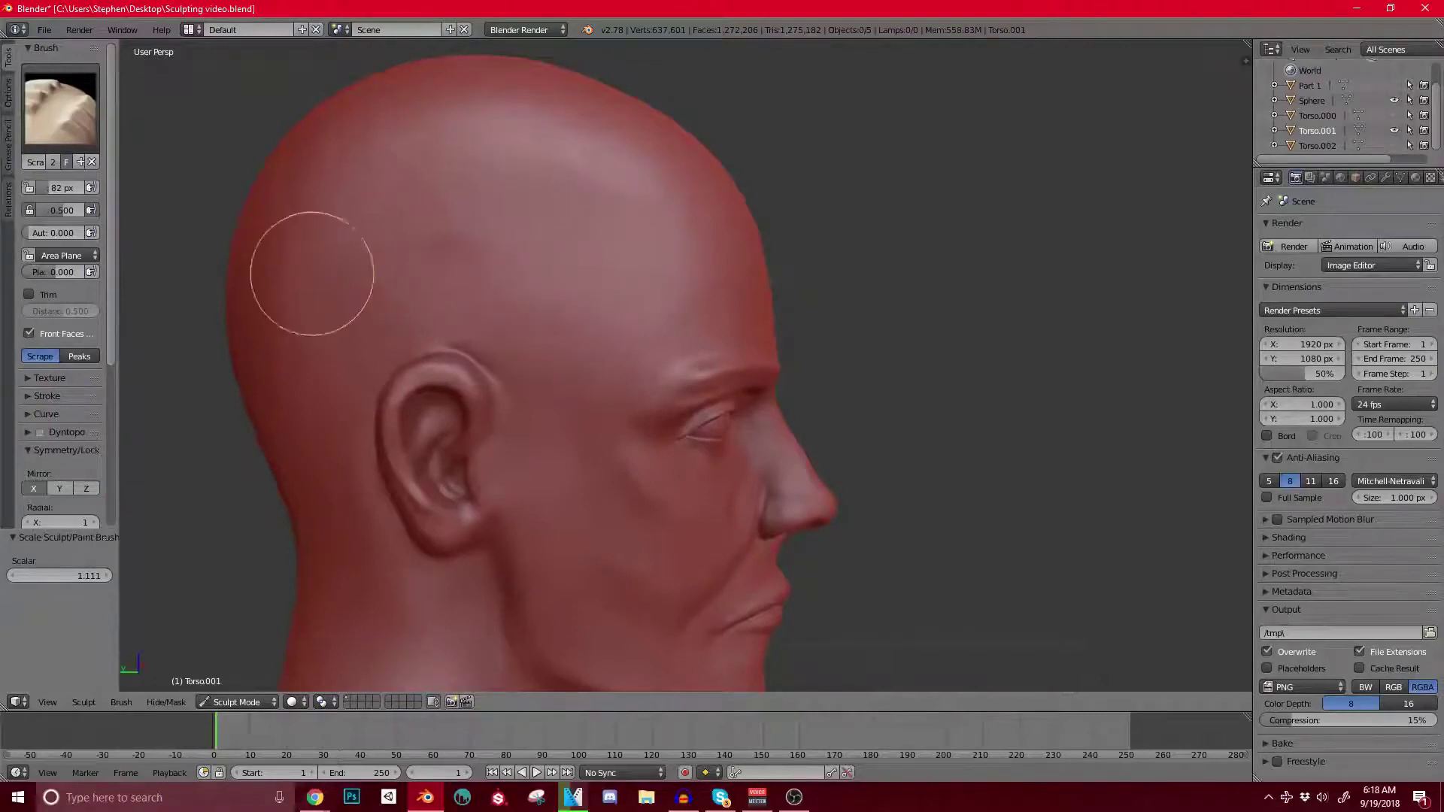
middle_drag(421, 226, 467, 249)
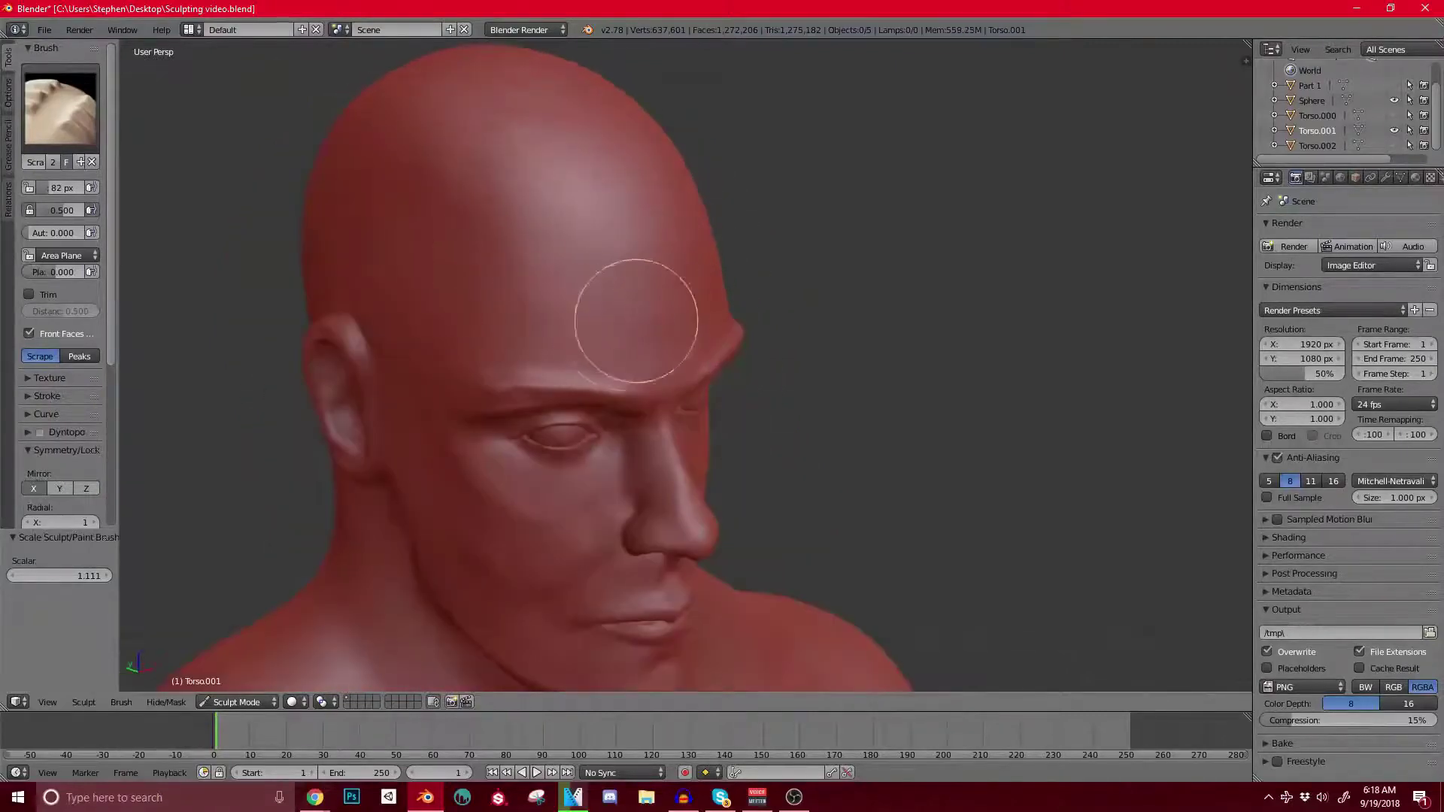
Step: Flatten the cheek beside the nose and below the eye with the Scrape brush at 82 px
mouse_move(628, 272)
middle_down()
mouse_move(686, 249)
mouse_move(651, 306)
mouse_move(564, 274)
mouse_move(544, 433)
mouse_move(567, 467)
middle_up()
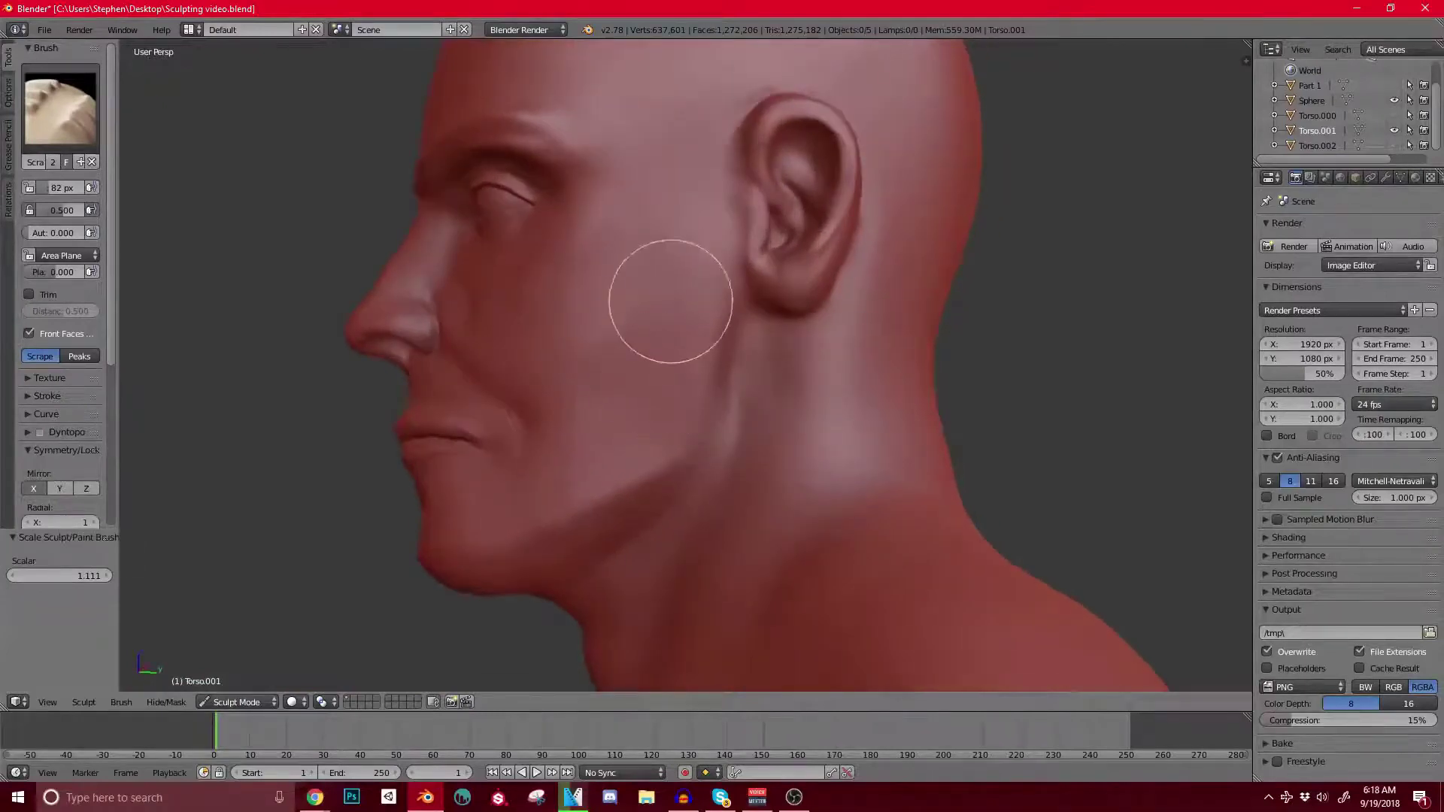
mouse_move(628, 346)
middle_down()
mouse_move(644, 406)
mouse_move(651, 213)
middle_up()
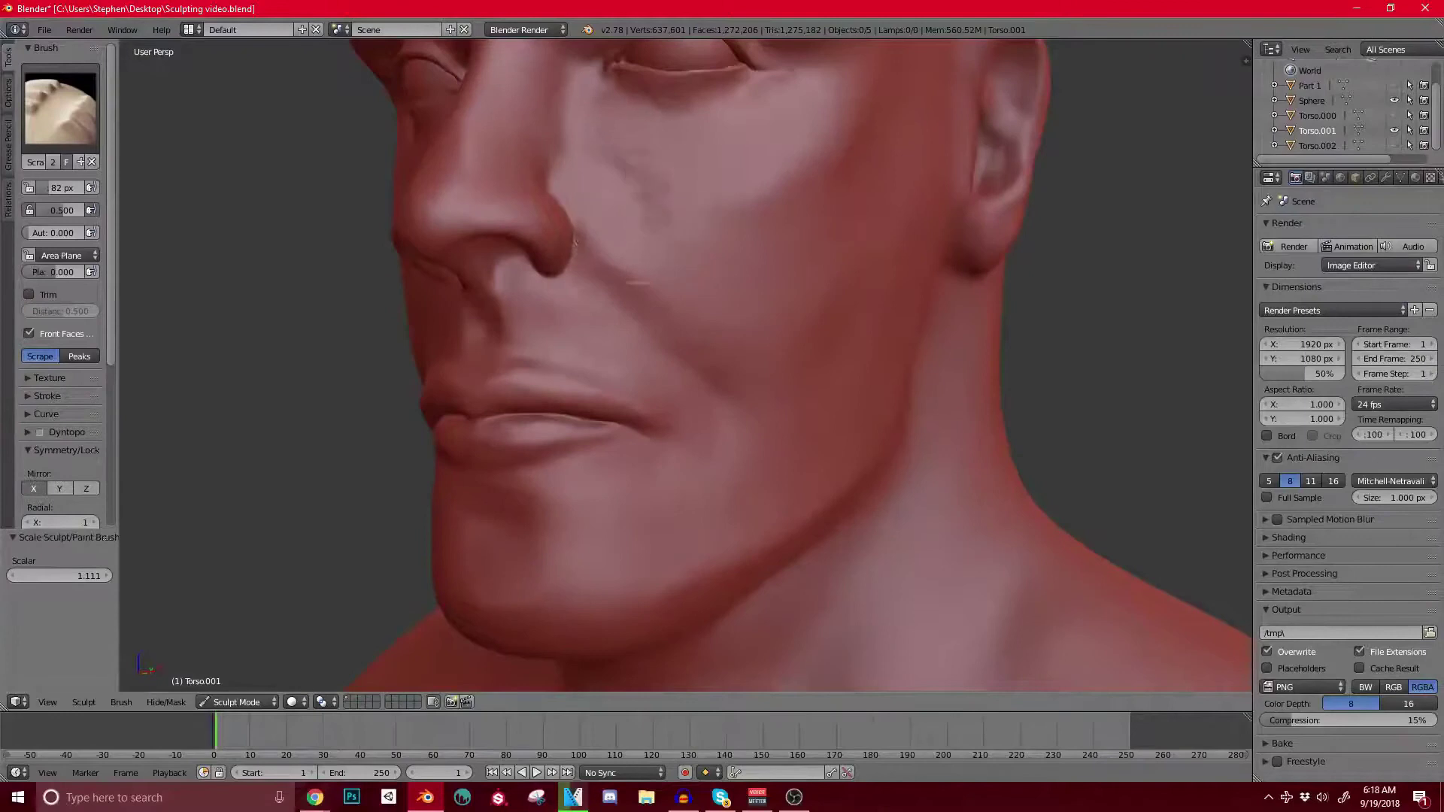
shift+middle_drag(689, 130, 665, 314)
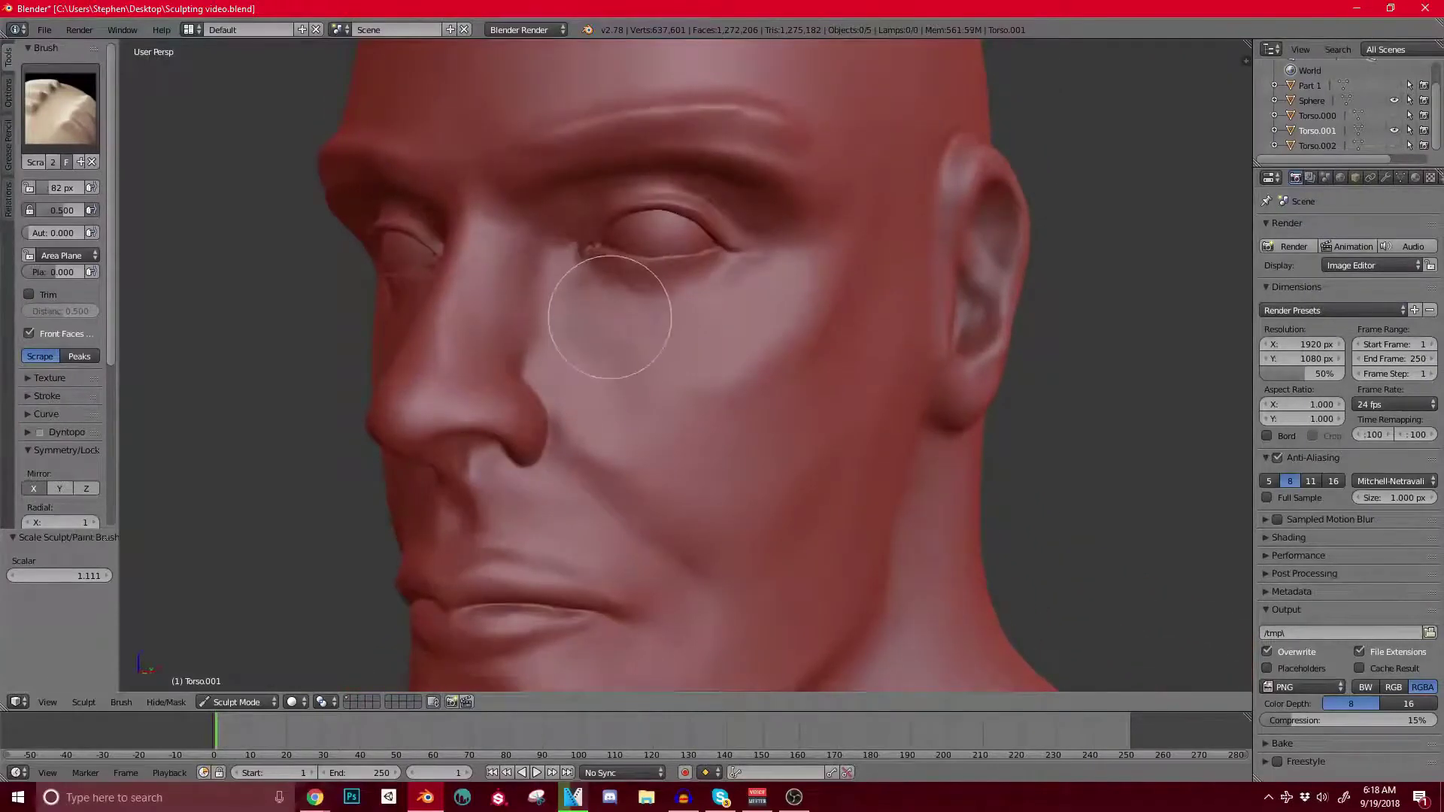
mouse_move(767, 258)
middle_down()
mouse_move(709, 323)
mouse_move(752, 316)
mouse_move(680, 278)
middle_up()
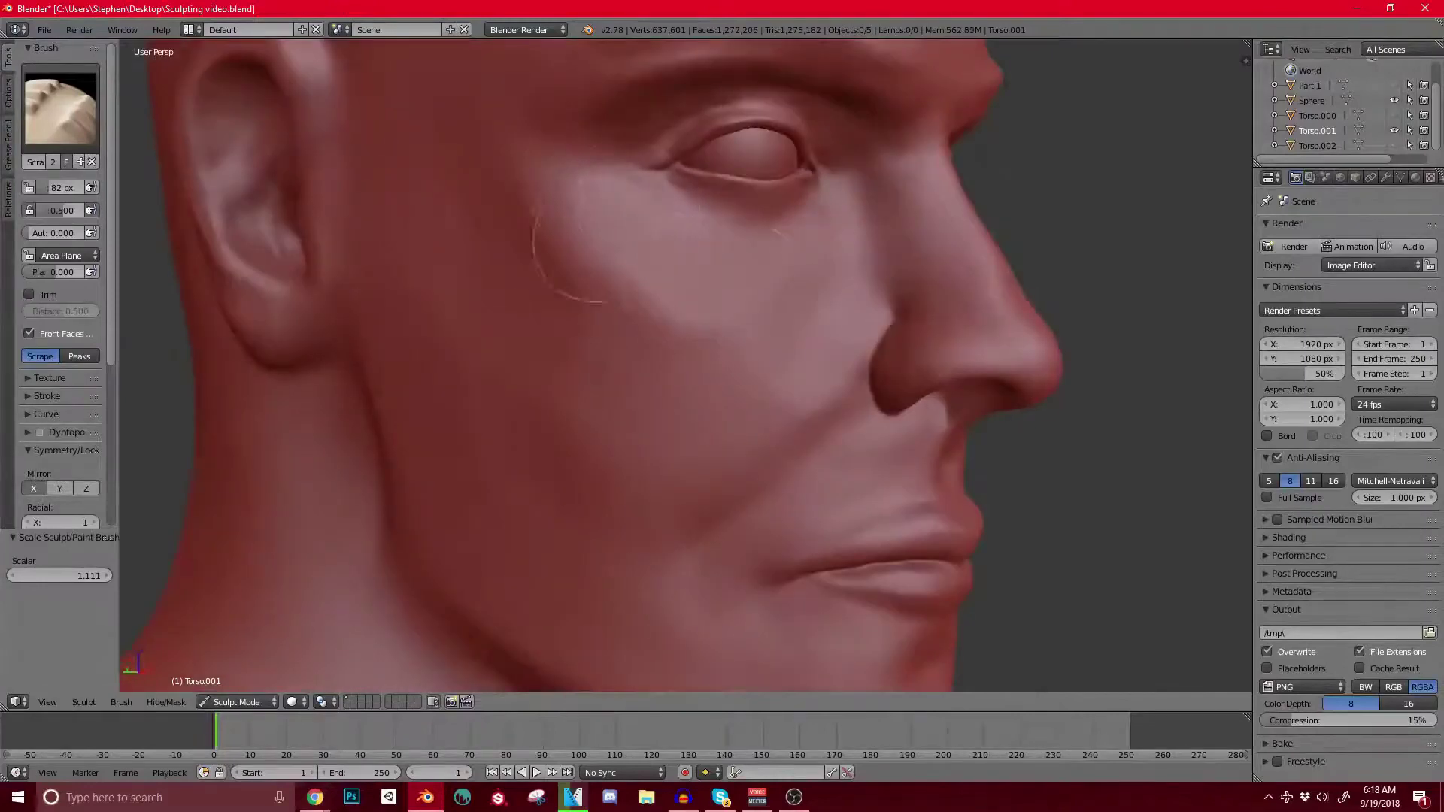
scroll(595, 243, down, 5)
scroll(670, 279, down, 4)
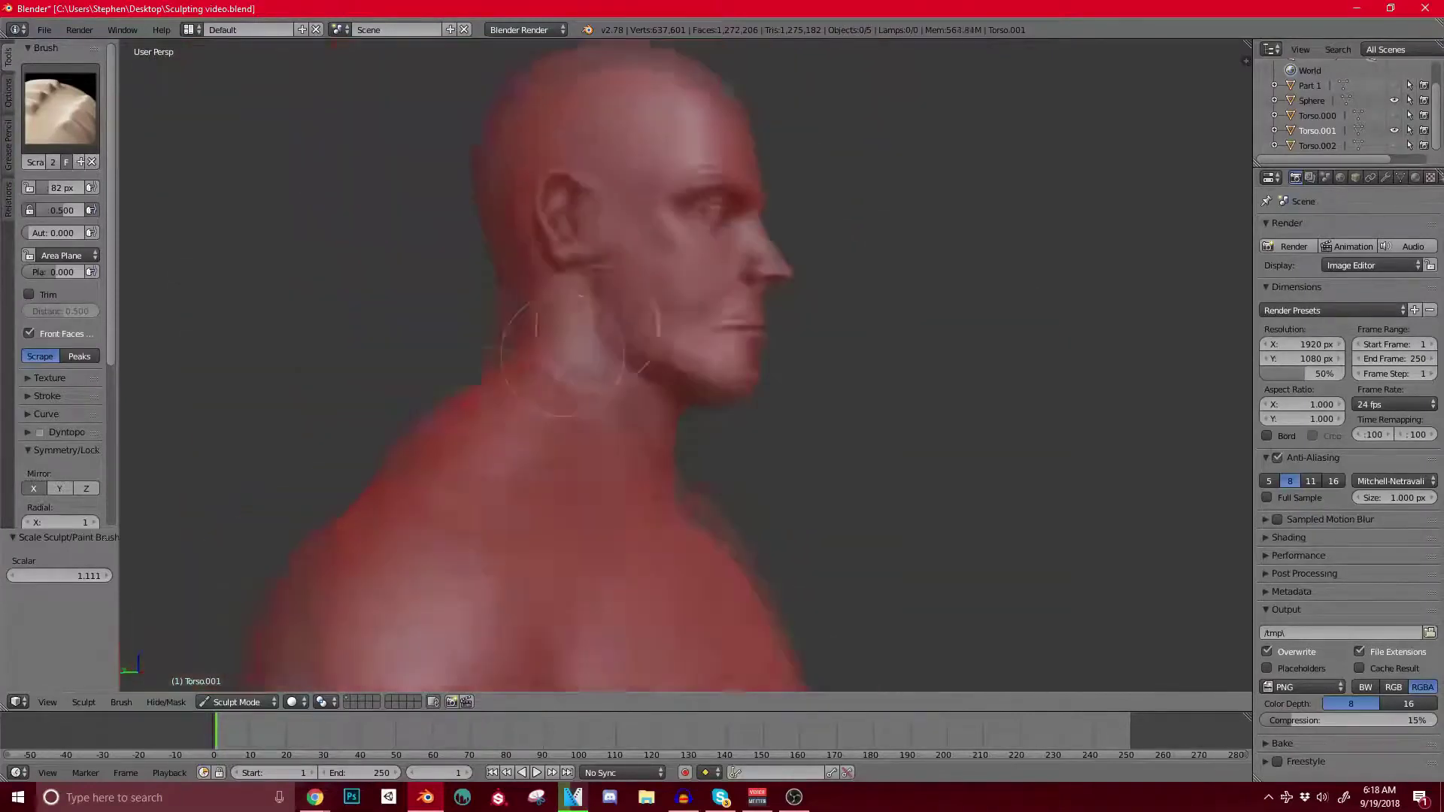
Step: Define the jawline from below the ear towards the chin with the Scrape brush, reducing it to 73 px and 46 px
scroll(677, 256, up, 8)
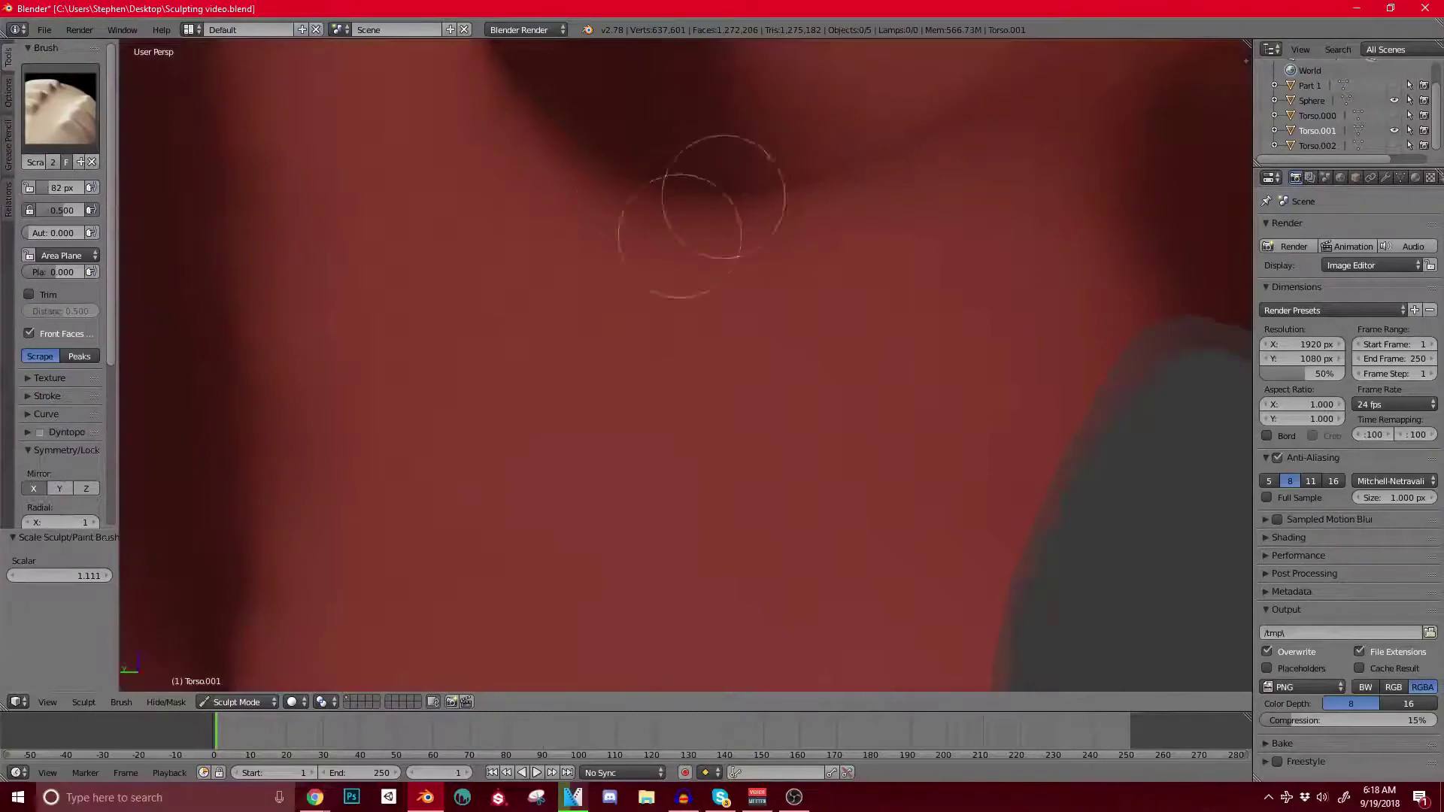
scroll(606, 286, down, 8)
scroll(621, 293, up, 5)
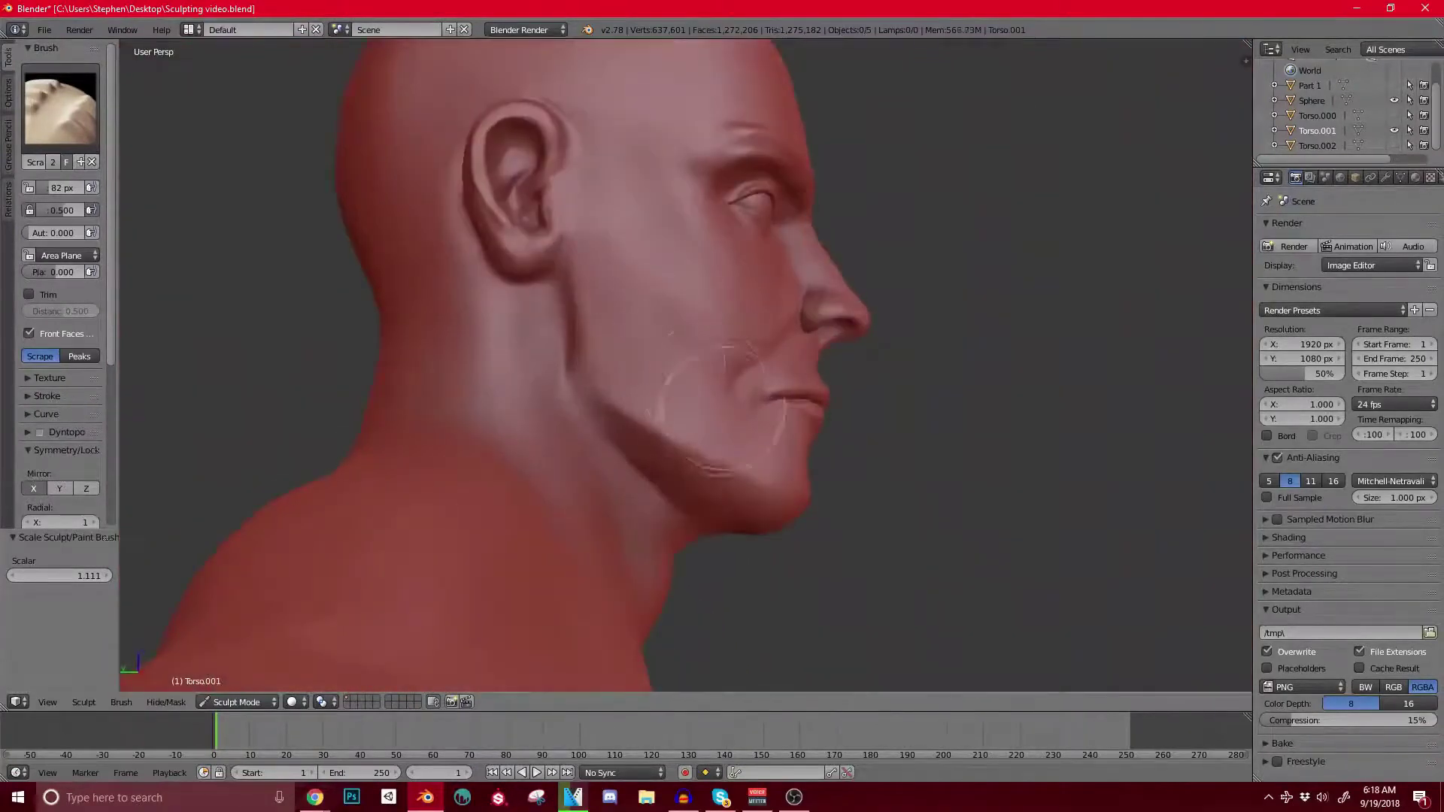
scroll(654, 340, up, 3)
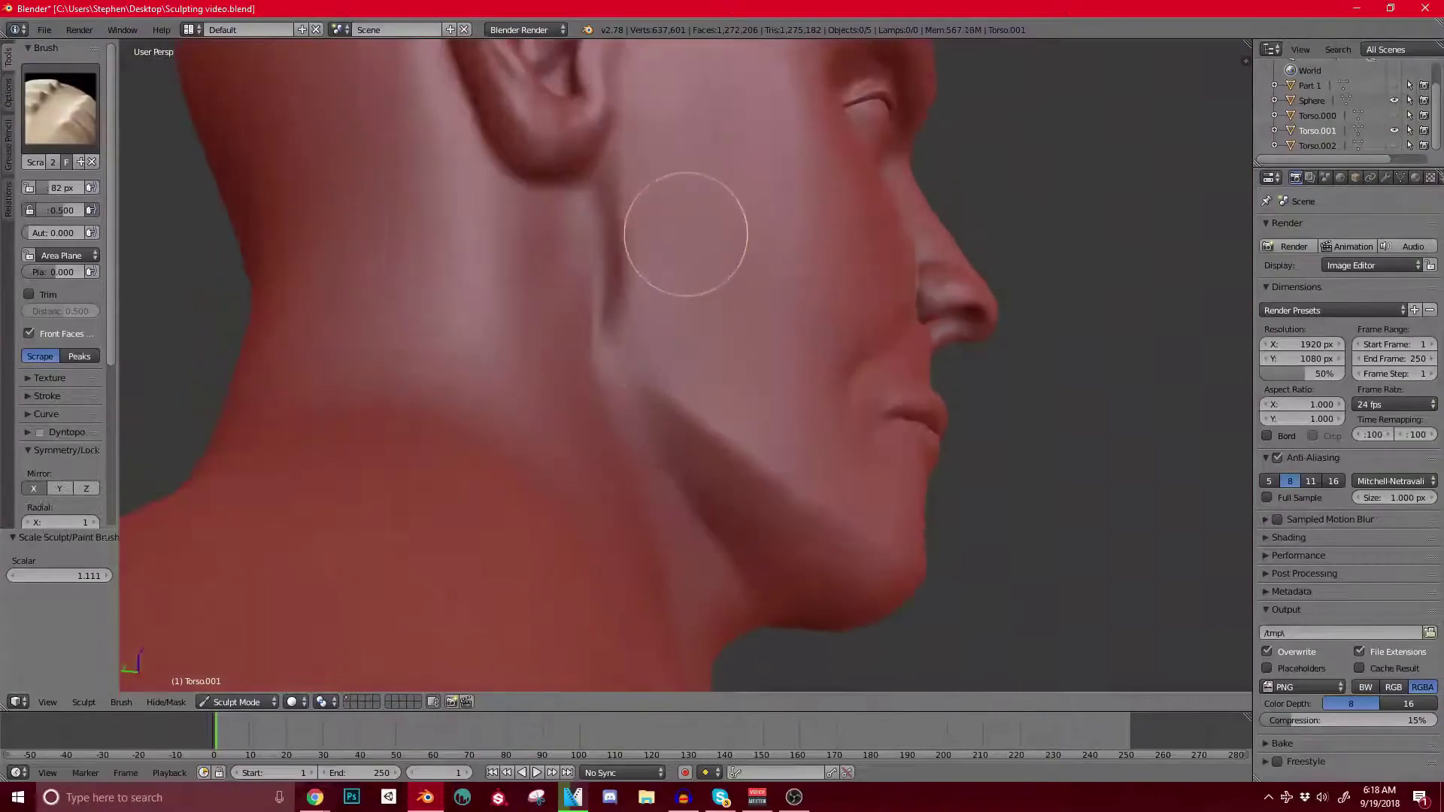
key(bracketleft)
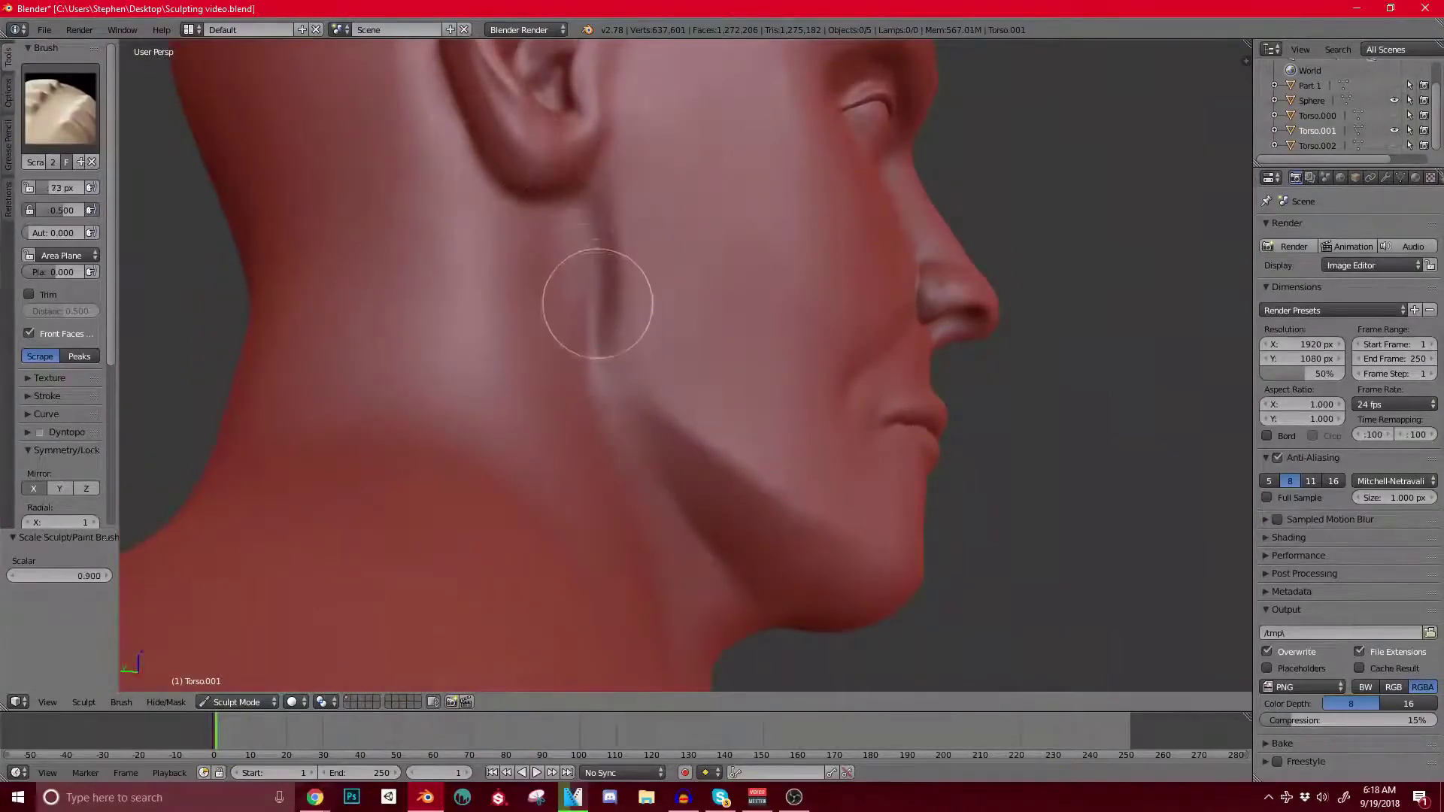
mouse_move(597, 329)
mouse_down()
mouse_move(664, 429)
mouse_move(831, 526)
mouse_up()
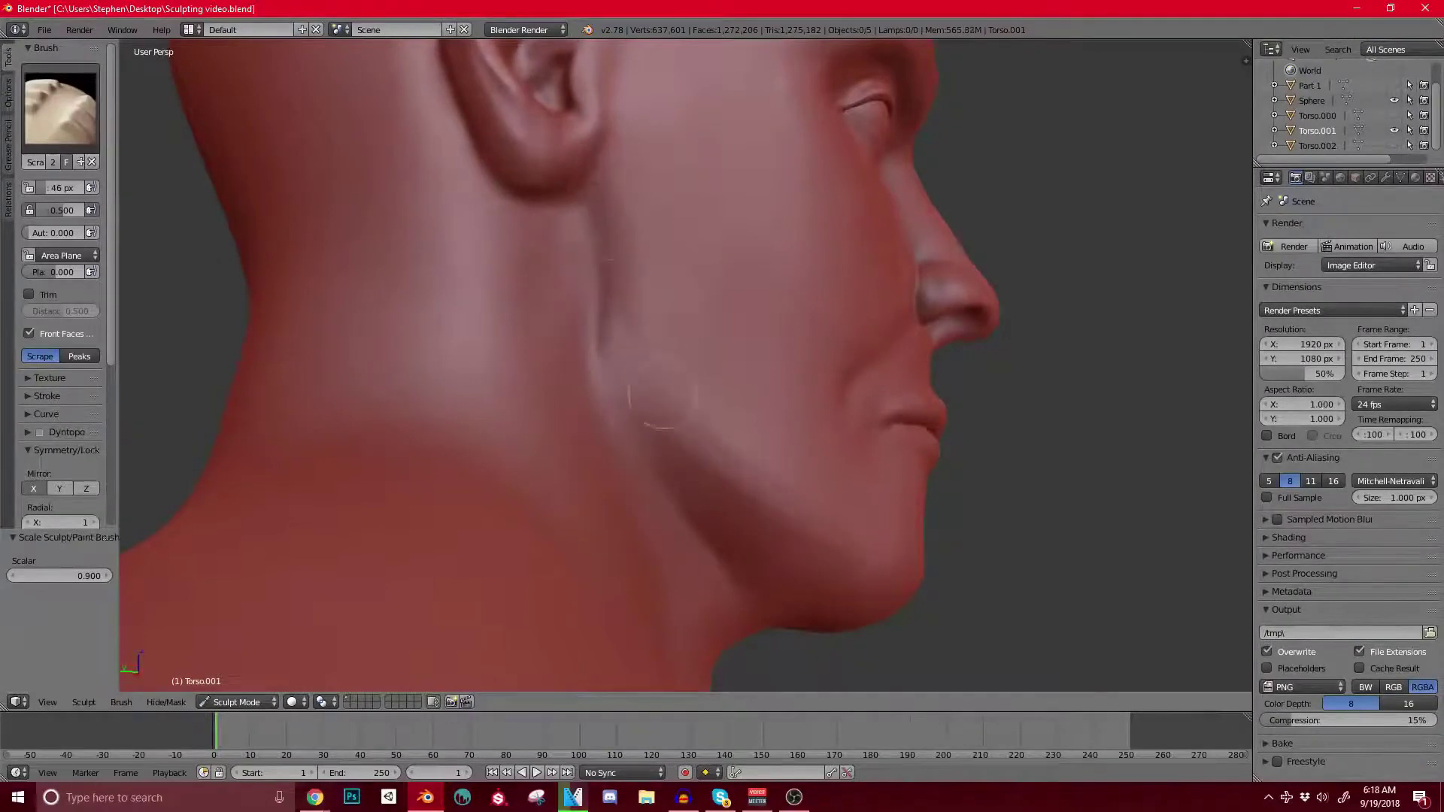
scroll(662, 395, down, 4)
middle_drag(677, 348, 642, 389)
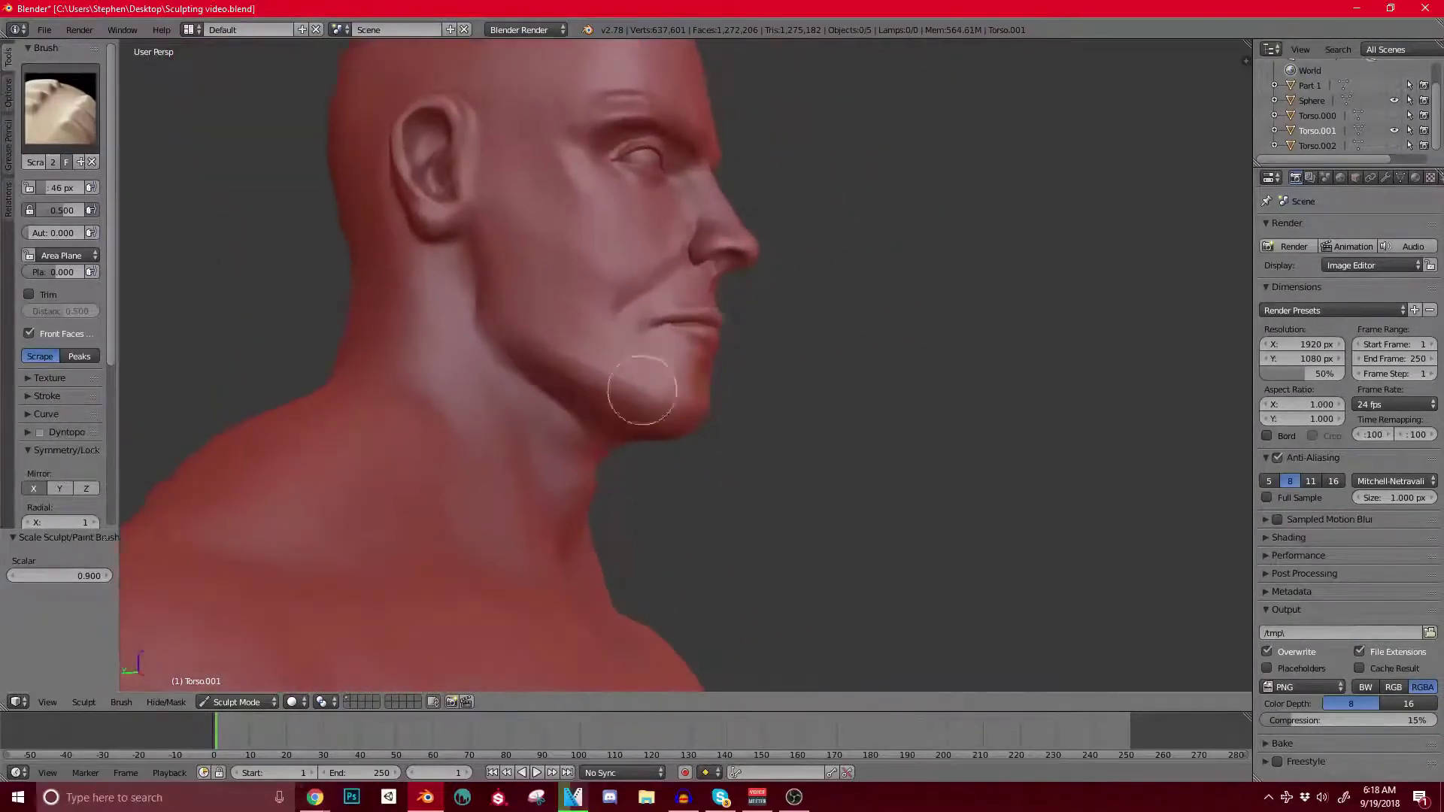
Step: Examine the head profile, chest, abdomen and arms of the whole figure from the front and side
middle_drag(747, 299, 481, 264)
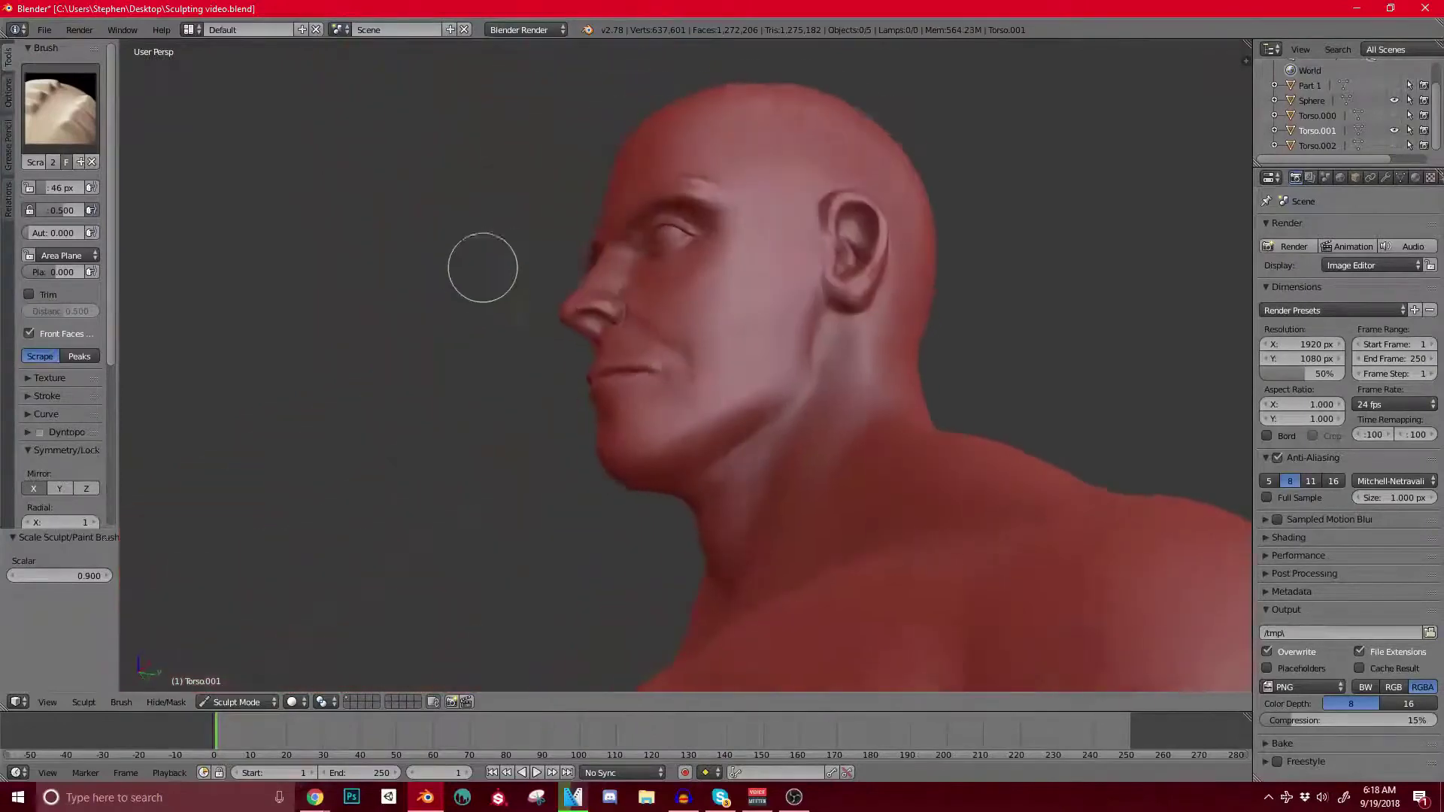
middle_drag(828, 350, 819, 388)
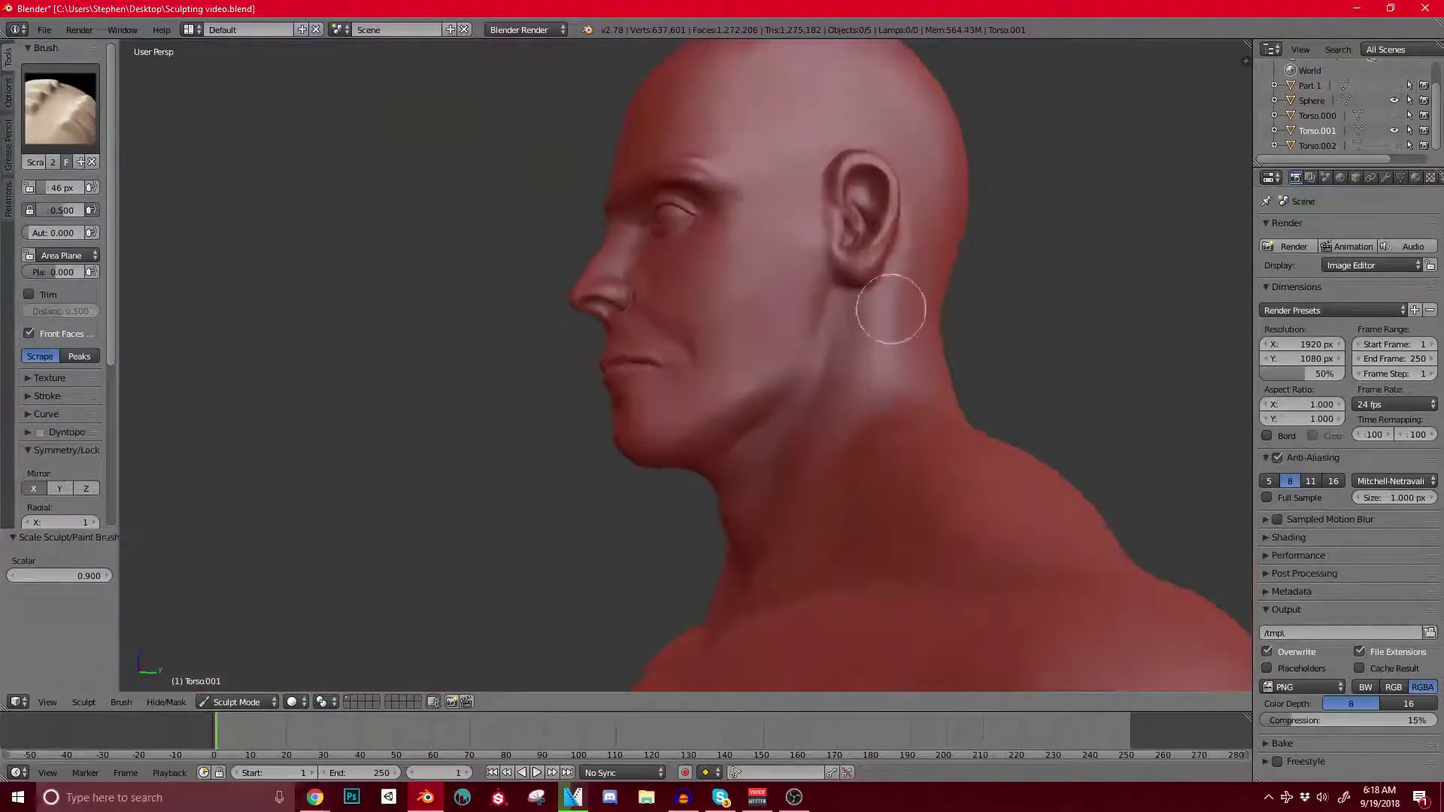
scroll(893, 309, down, 3)
middle_drag(893, 309, 967, 422)
shift+middle_drag(891, 476, 831, 240)
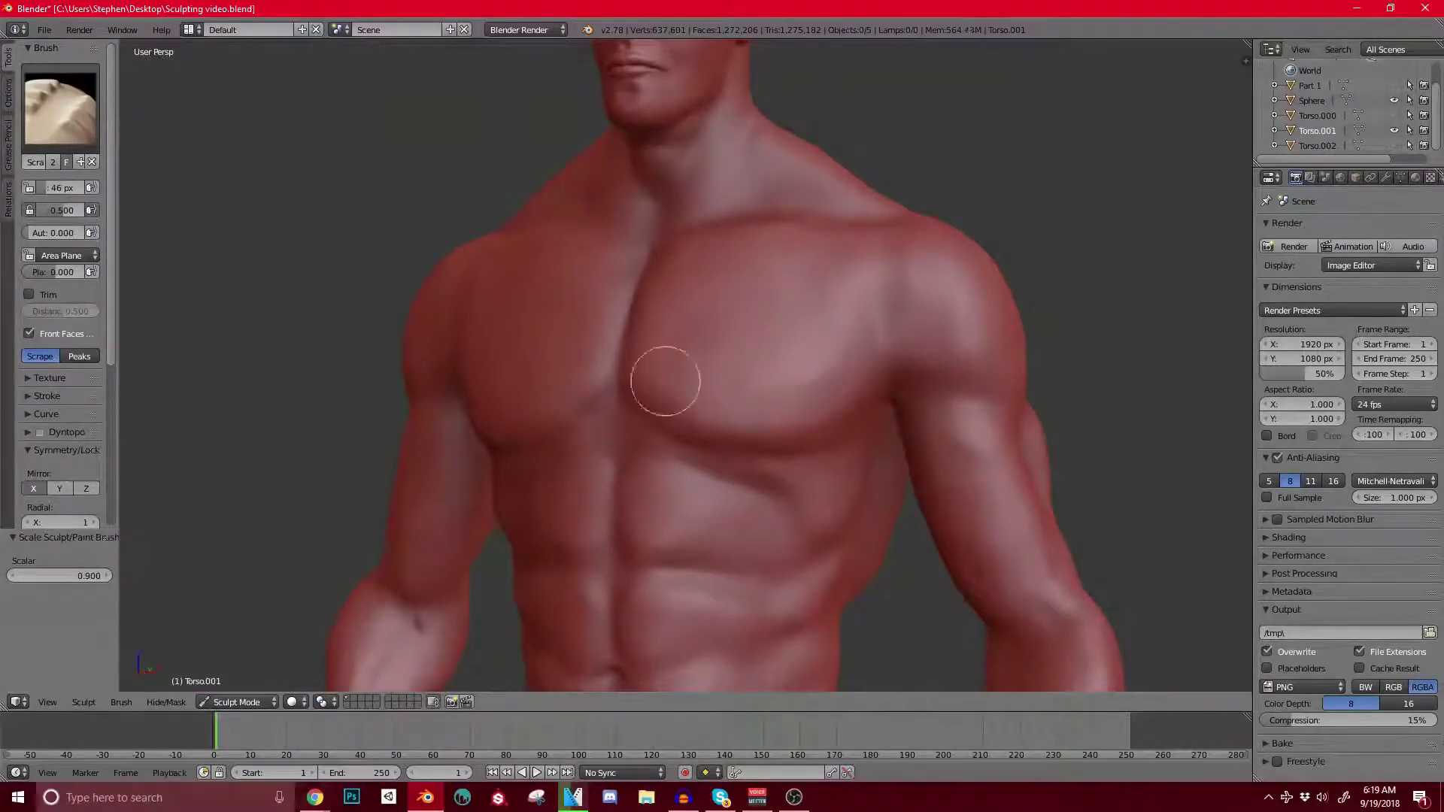
mouse_move(868, 365)
middle_down()
mouse_move(796, 258)
mouse_move(815, 336)
mouse_move(652, 300)
middle_up()
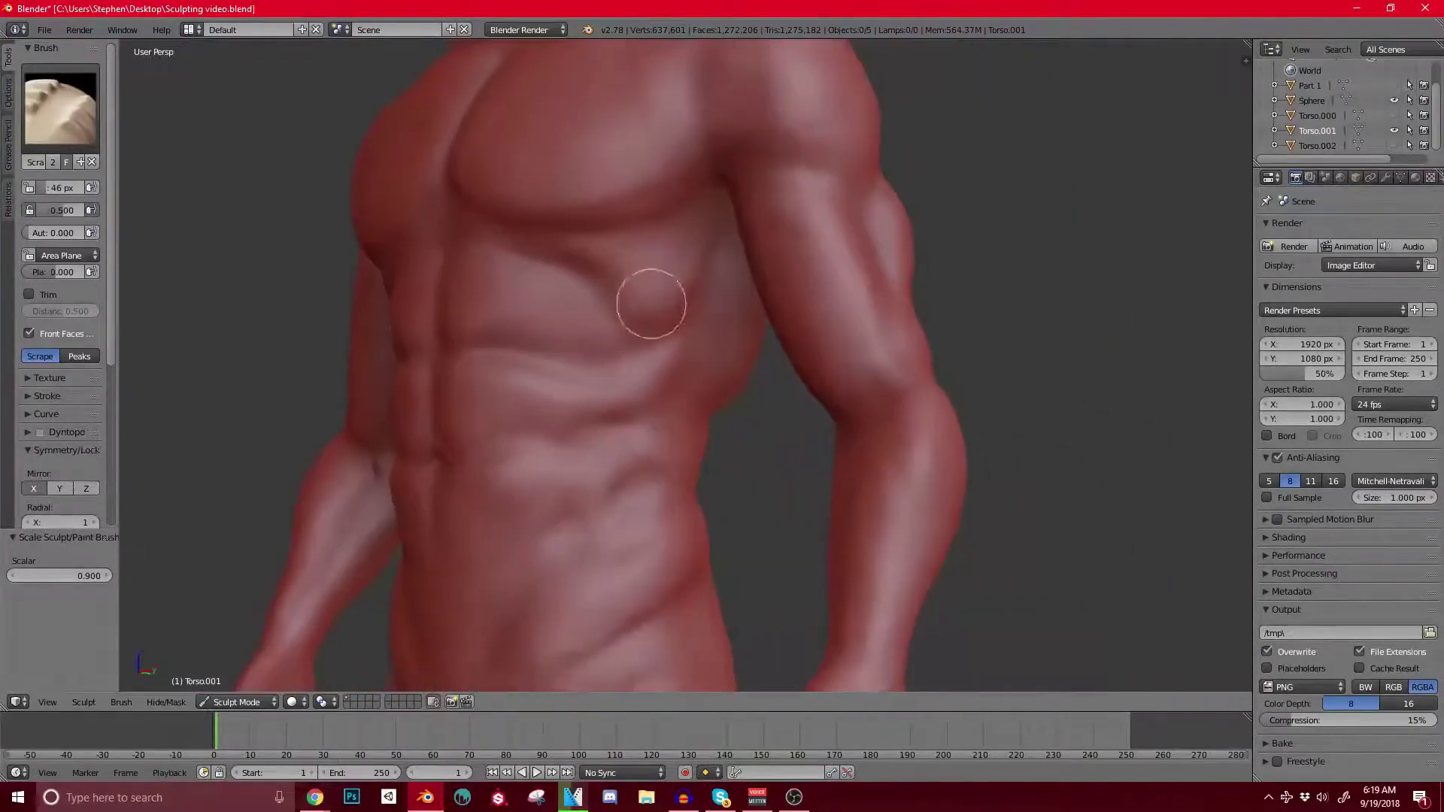
middle_drag(467, 349, 609, 281)
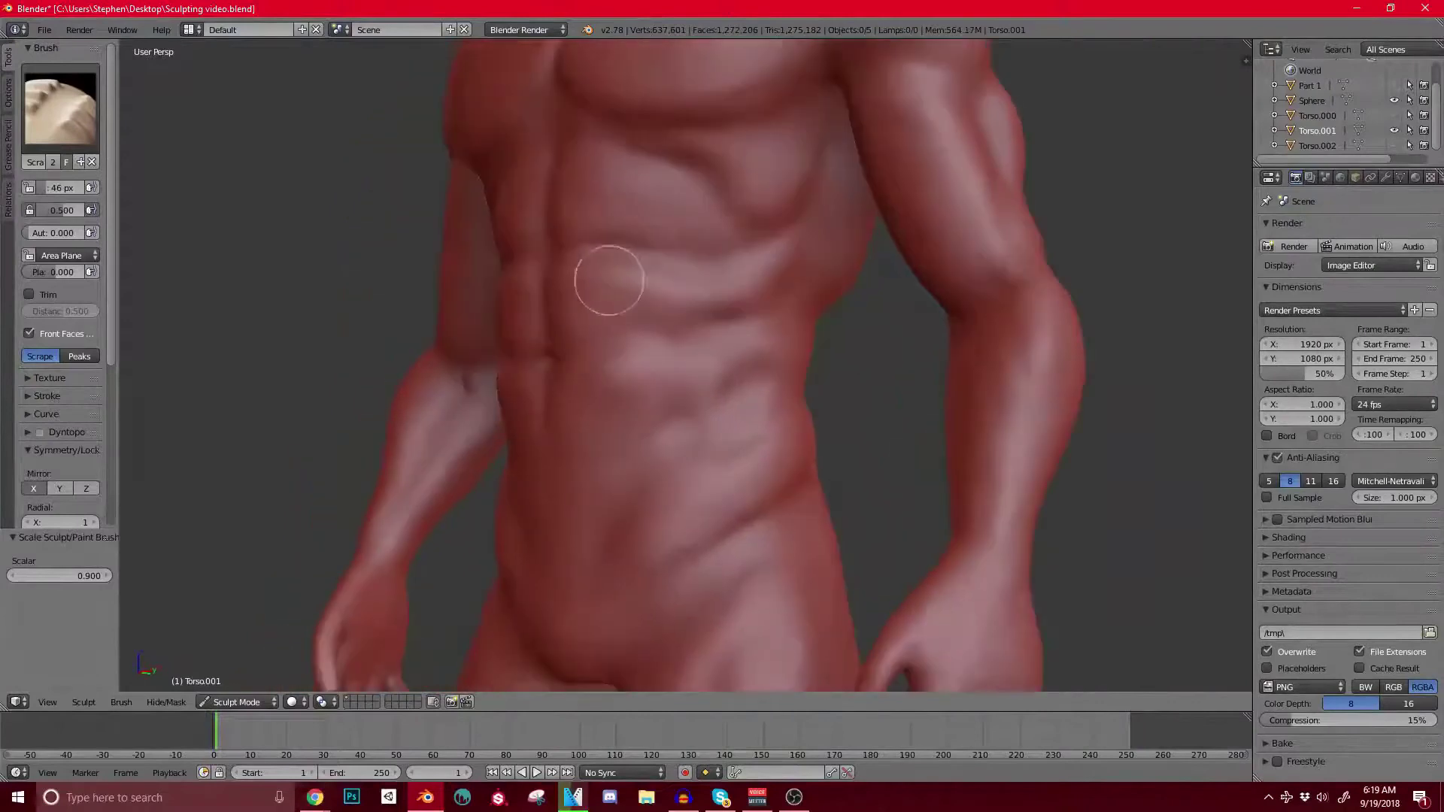
scroll(652, 234, down, 5)
shift+middle_drag(643, 341, 515, 466)
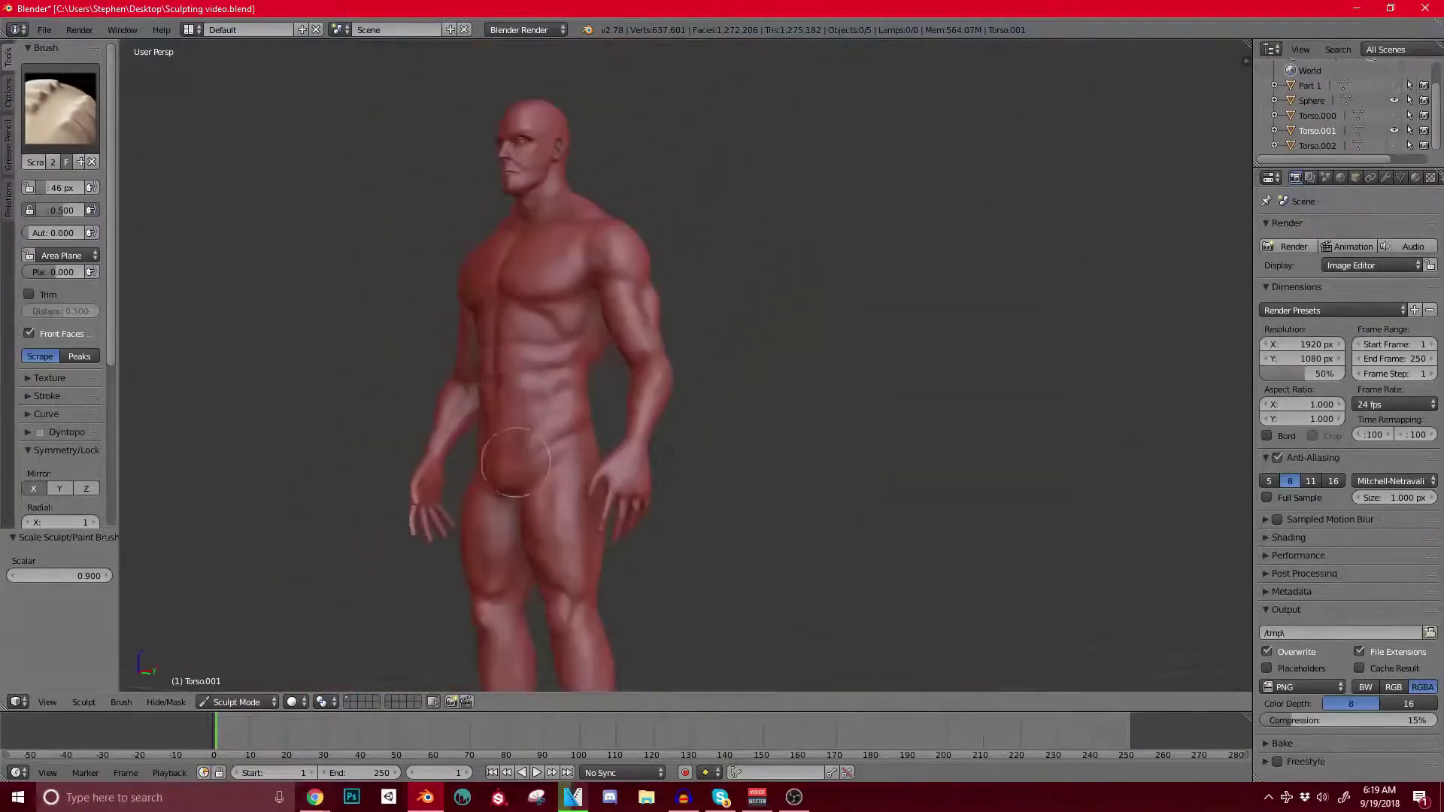
middle_drag(632, 369, 531, 371)
scroll(678, 290, up, 3)
middle_drag(669, 301, 590, 370)
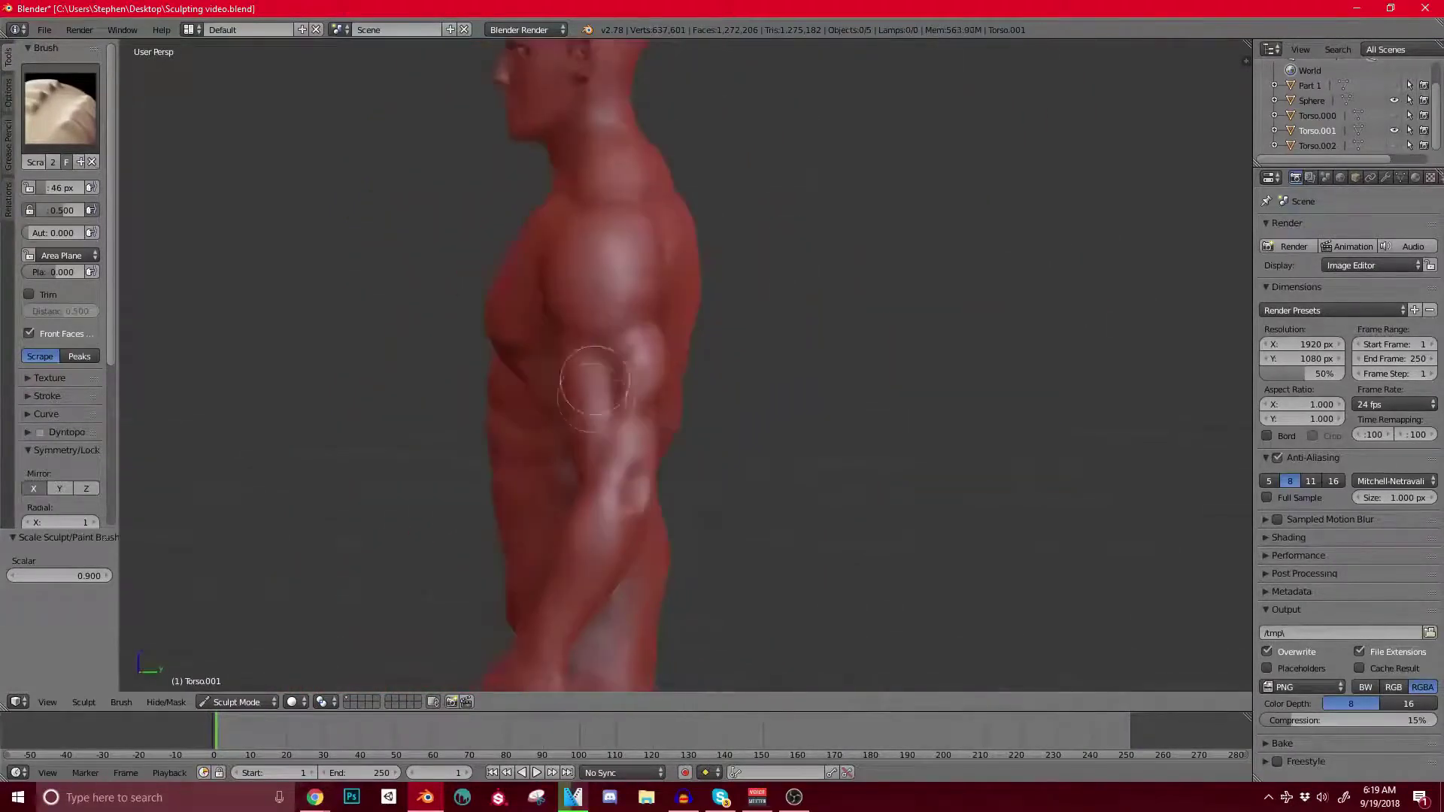
Step: Flatten the surface of the shoulder with the Scrape brush at 46 px
scroll(628, 306, up, 5)
mouse_move(739, 272)
mouse_down()
mouse_move(779, 232)
mouse_move(796, 289)
mouse_move(794, 249)
mouse_move(822, 226)
mouse_move(768, 187)
mouse_move(786, 177)
mouse_up()
scroll(749, 299, down, 5)
scroll(752, 197, down, 3)
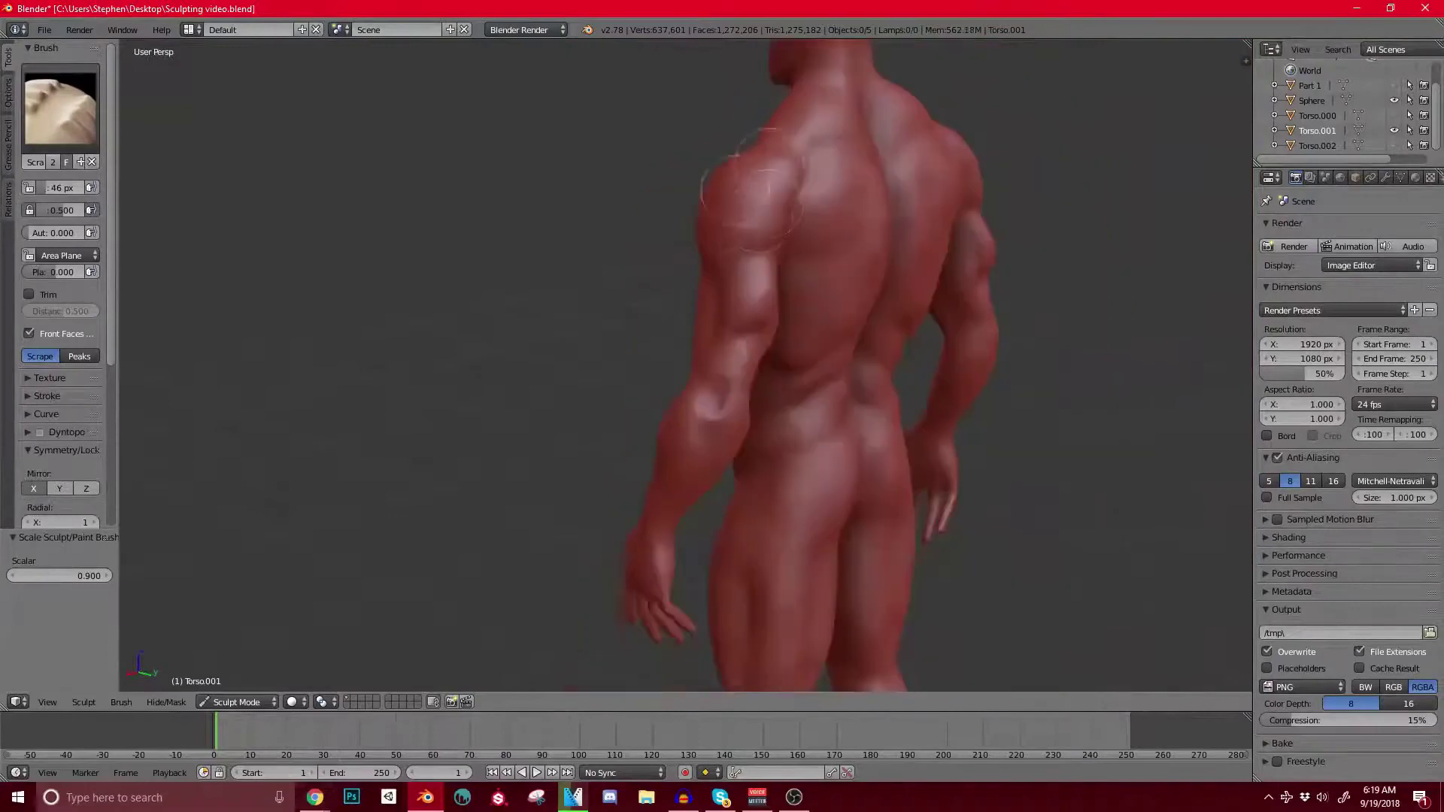
Step: Switch to the Grab brush at 92 px and adjust the side contour of the back below the armpit
mouse_move(827, 204)
middle_down()
mouse_move(662, 260)
mouse_move(687, 254)
mouse_move(673, 233)
middle_up()
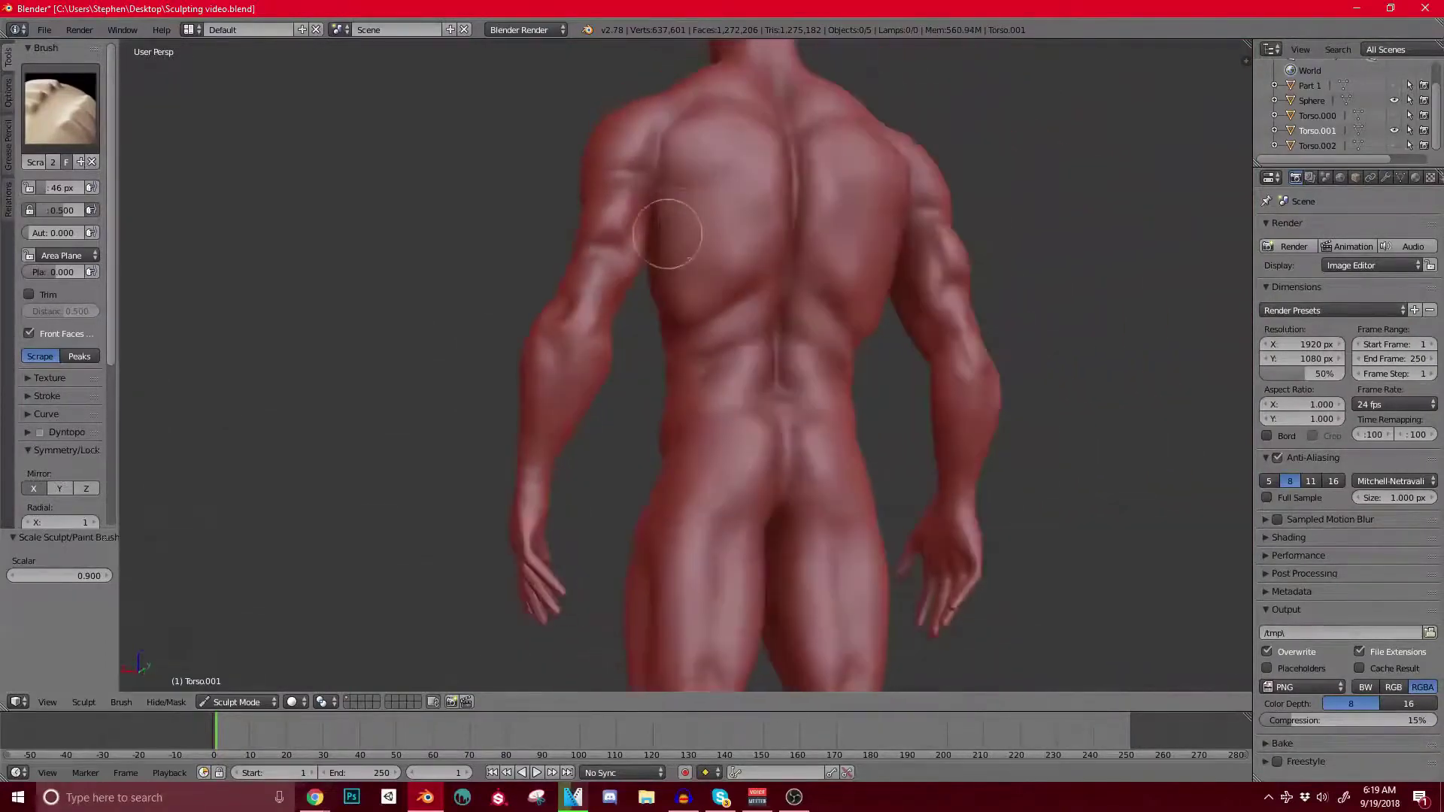
middle_drag(687, 294, 728, 235)
scroll(727, 234, up, 4)
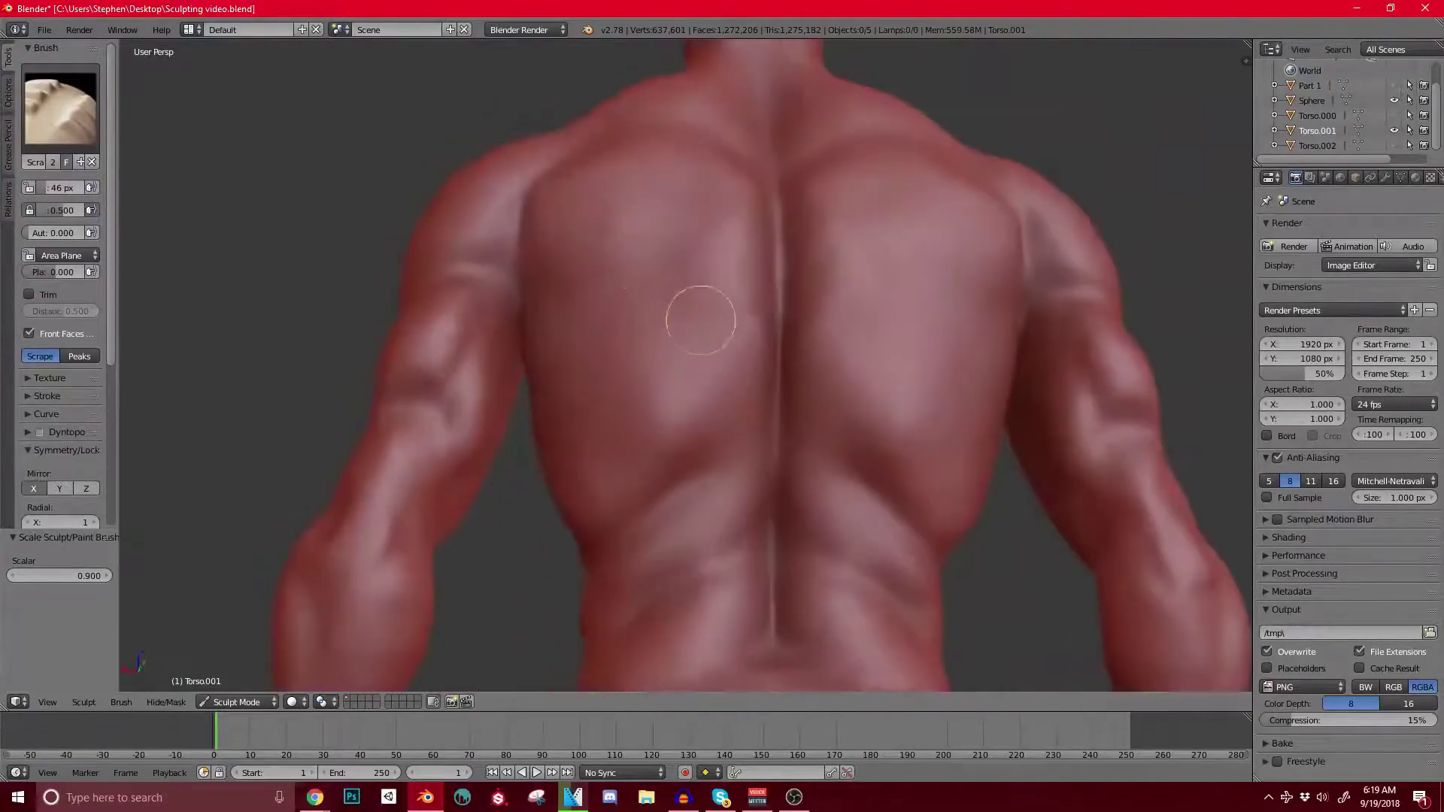
key(g)
key(bracketright)
key(bracketright)
key(bracketright)
key(bracketright)
key(bracketright)
key(bracketright)
key(bracketright)
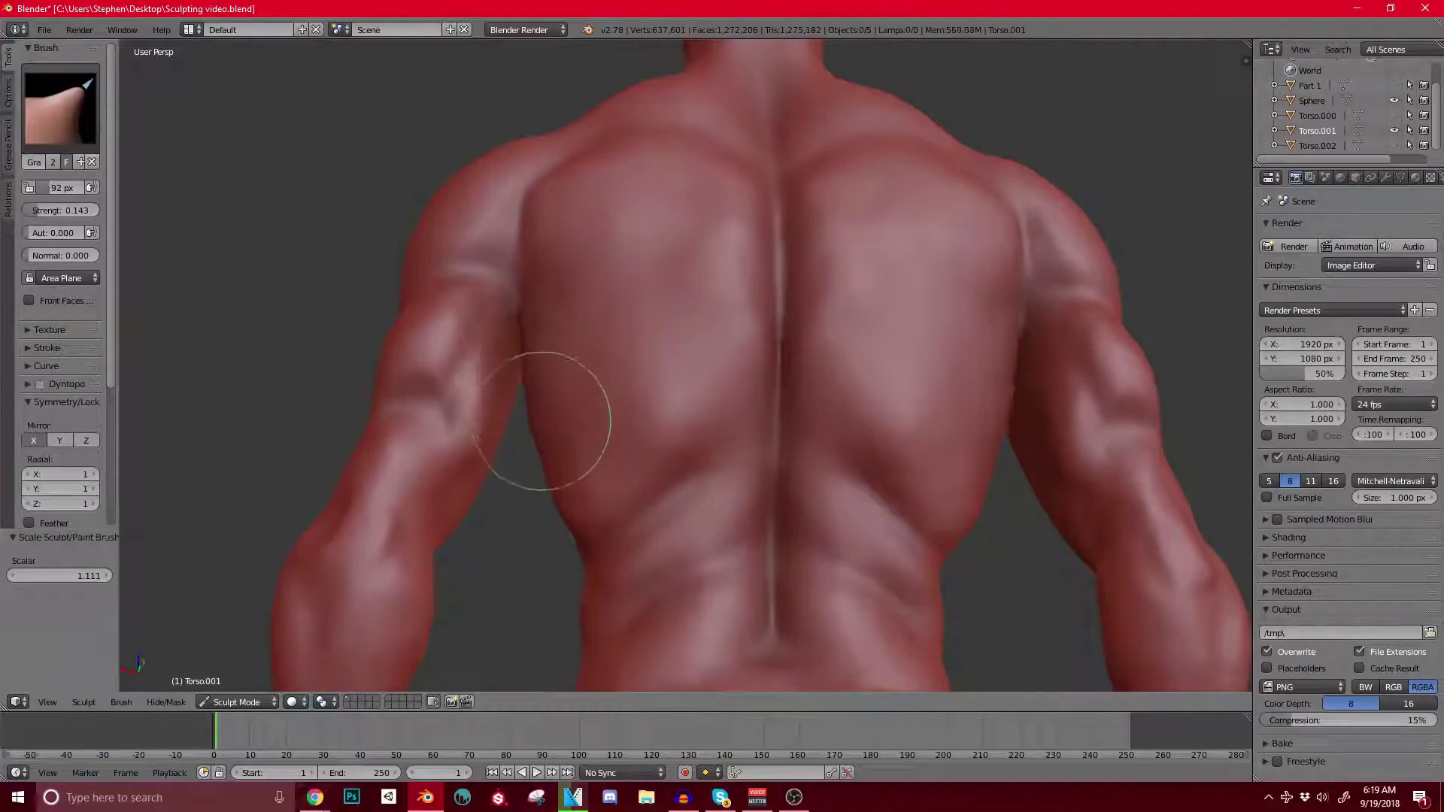
Step: Enlarge the Grab brush to 113 px and examine the neck, jaw and face from the side and front
mouse_move(549, 441)
middle_down()
mouse_move(587, 361)
mouse_move(764, 386)
mouse_move(702, 313)
mouse_move(703, 332)
mouse_move(596, 380)
mouse_move(555, 322)
mouse_move(622, 270)
mouse_move(634, 409)
middle_up()
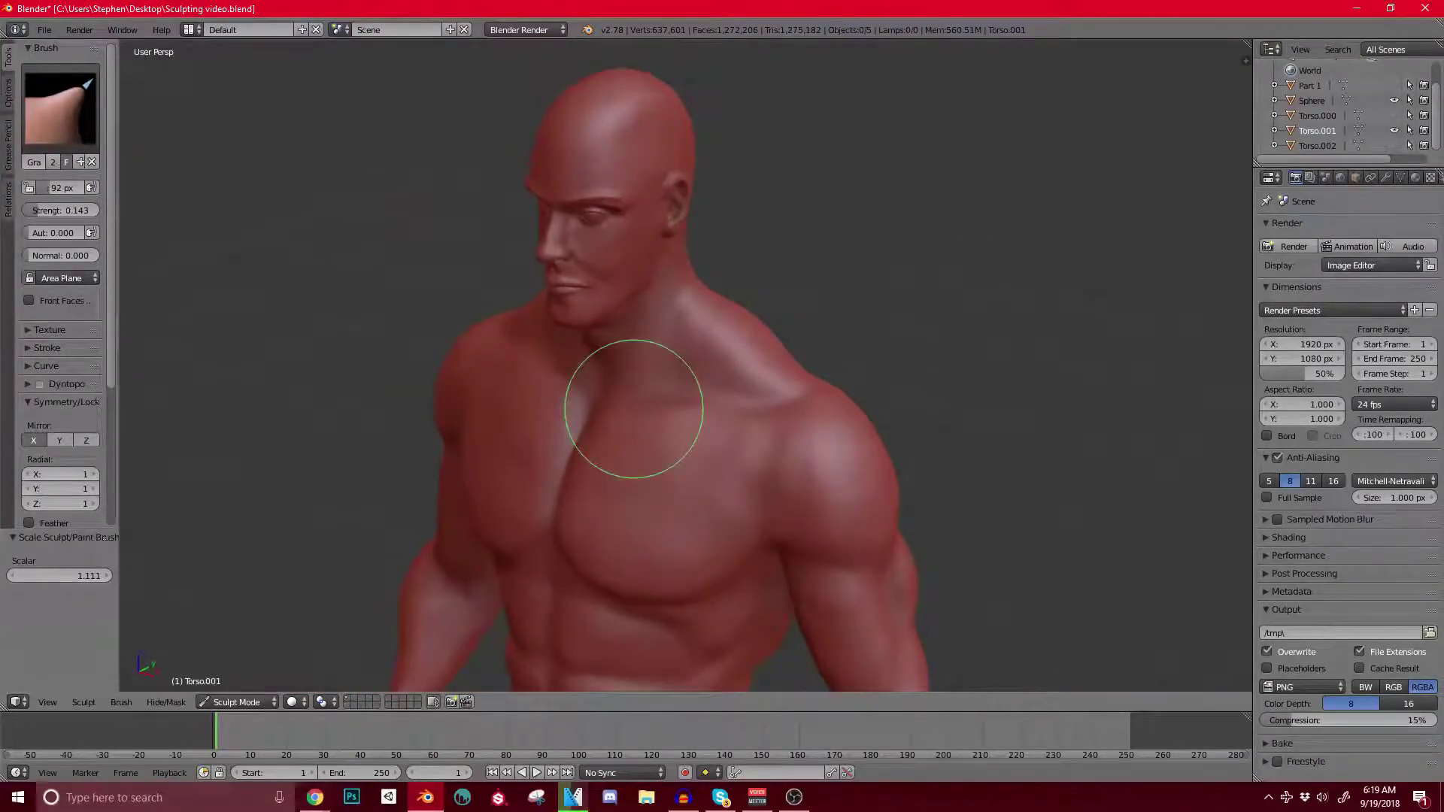
key(bracketright)
key(bracketright)
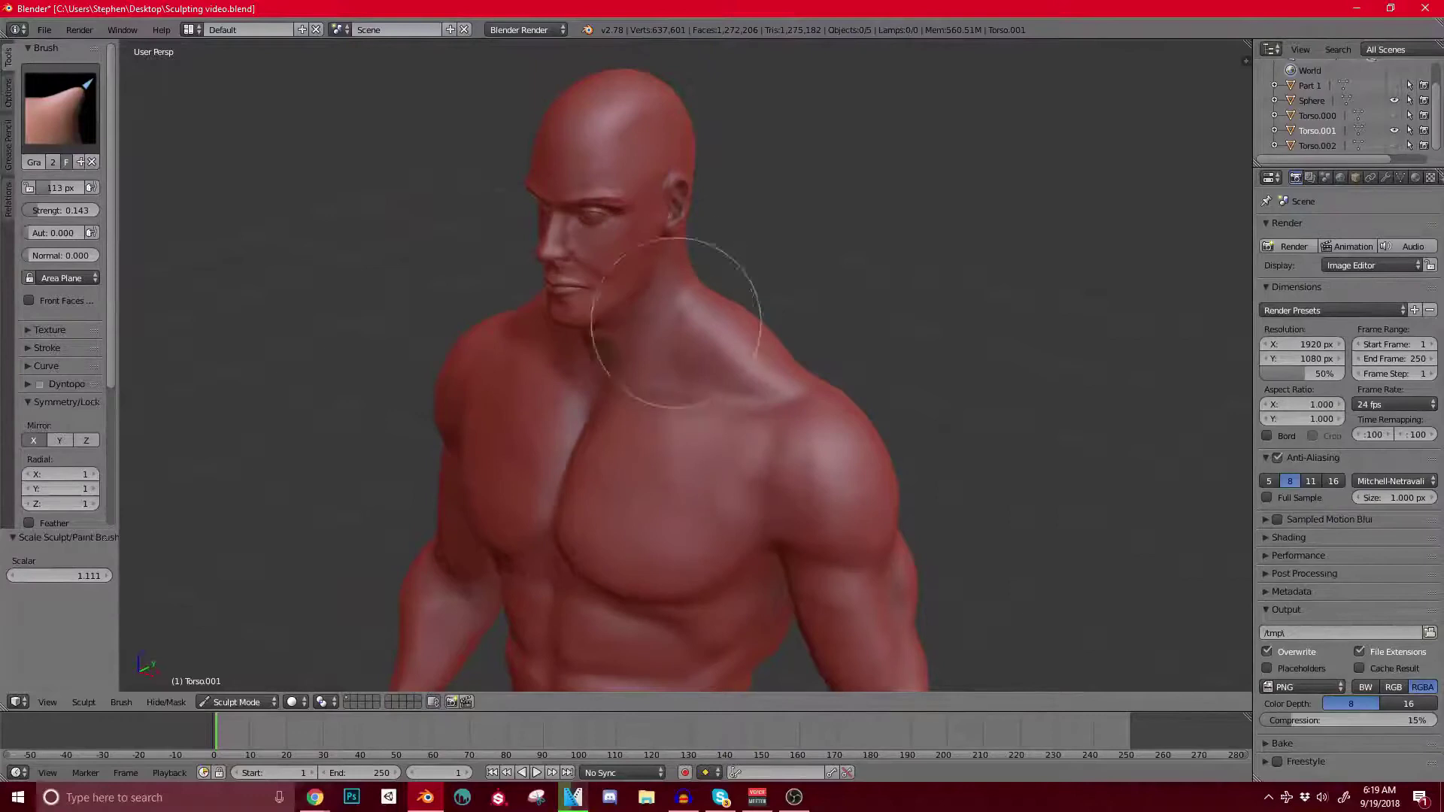
middle_drag(638, 287, 615, 253)
scroll(701, 401, up, 4)
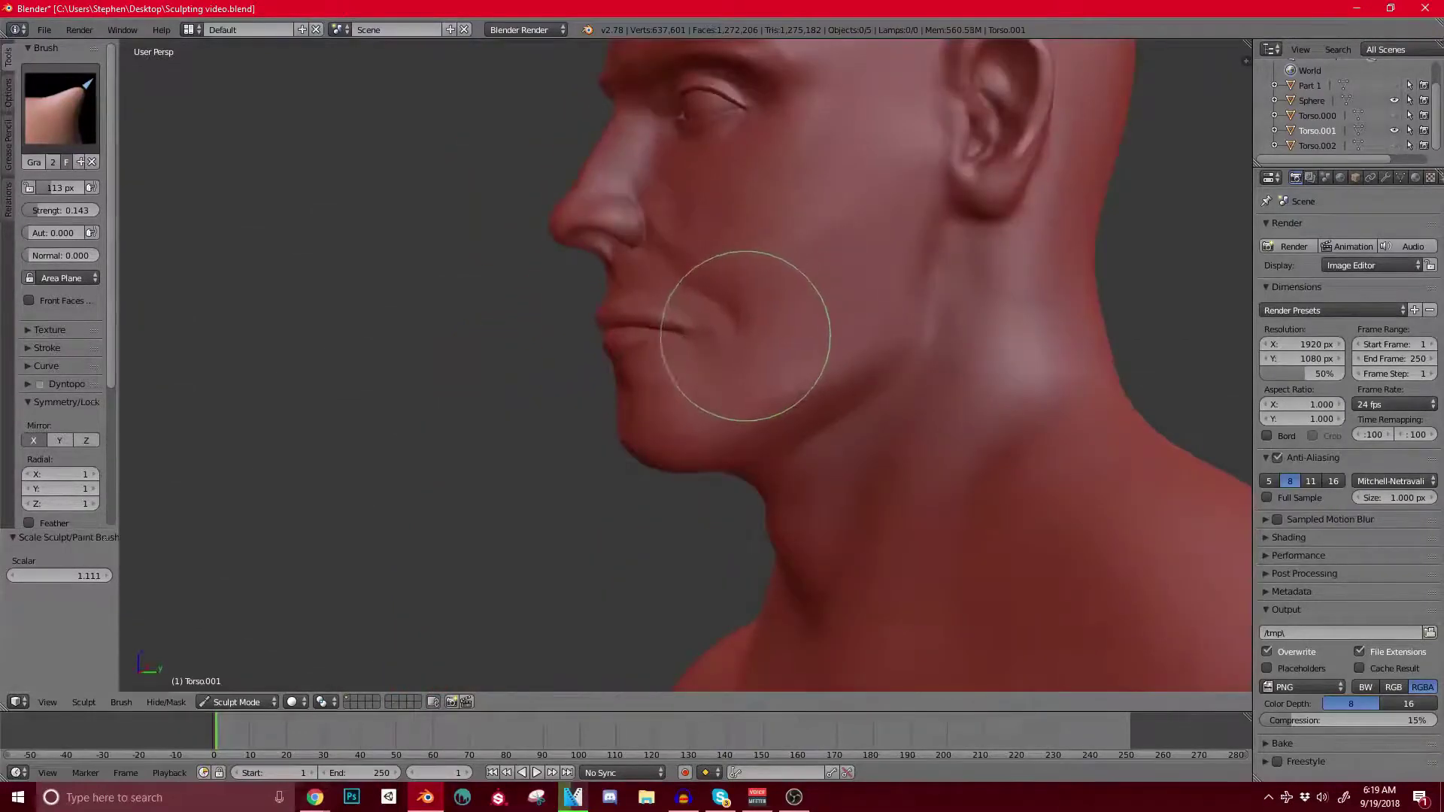
mouse_move(760, 313)
middle_down()
mouse_move(716, 256)
mouse_move(697, 310)
mouse_move(628, 399)
middle_up()
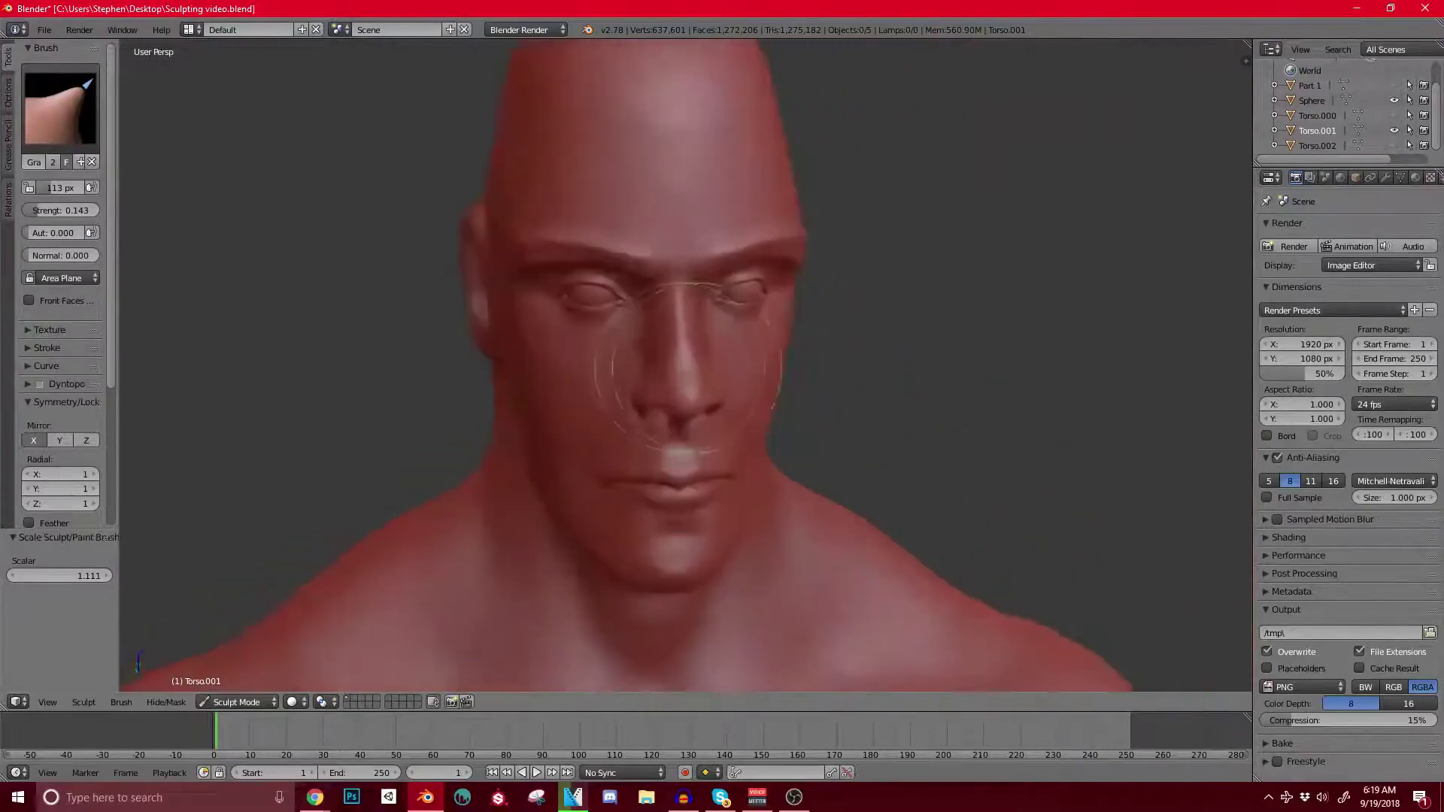
scroll(646, 263, up, 3)
middle_drag(655, 241, 704, 293)
Step: Refine the outer corner of the eye with the Clay Strips brush at 22 to 34 px and check the face from the front
click(60, 109)
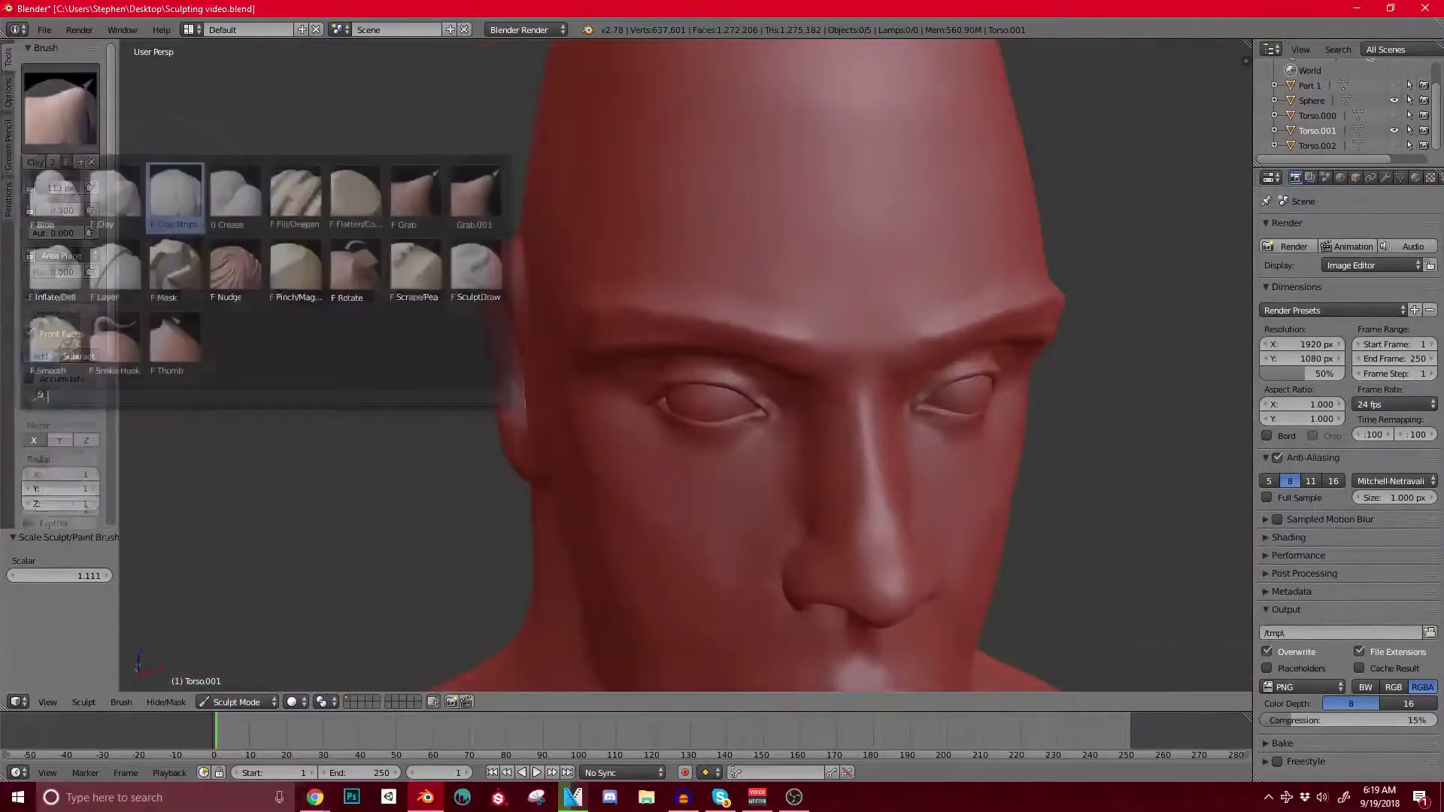
click(177, 199)
key(bracketleft)
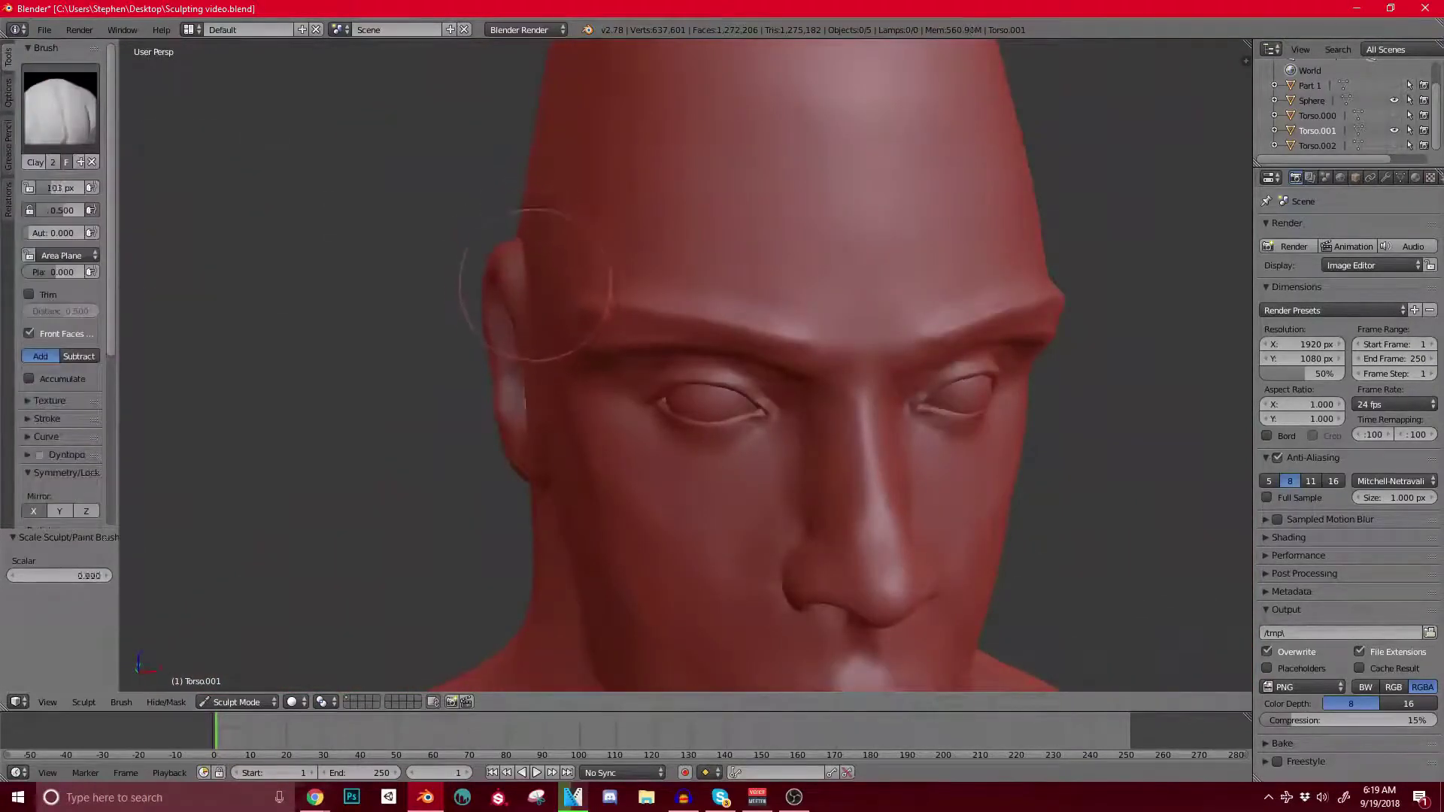
mouse_move(686, 343)
middle_down()
mouse_move(842, 297)
mouse_move(677, 339)
middle_up()
scroll(722, 323, up, 3)
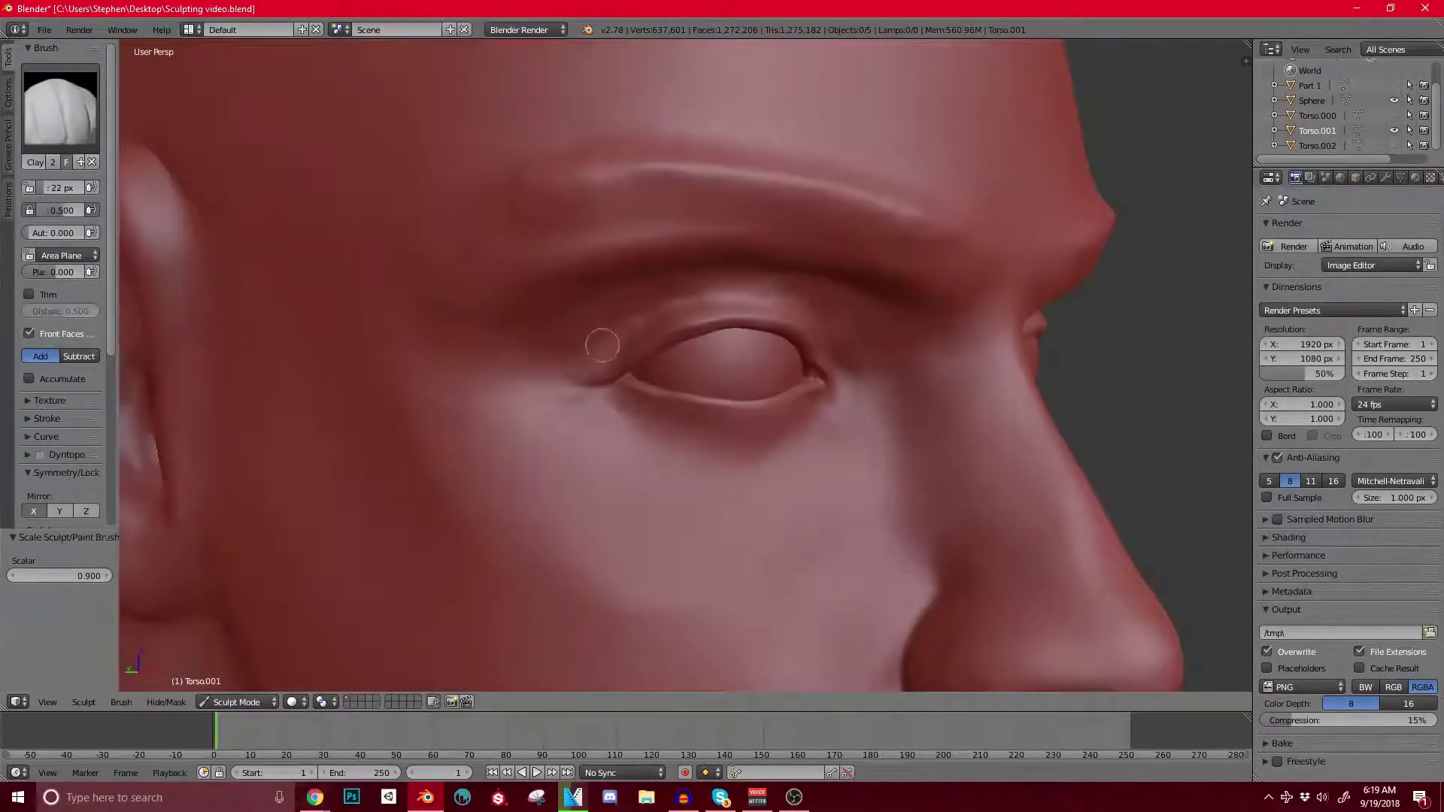
scroll(602, 344, down, 2)
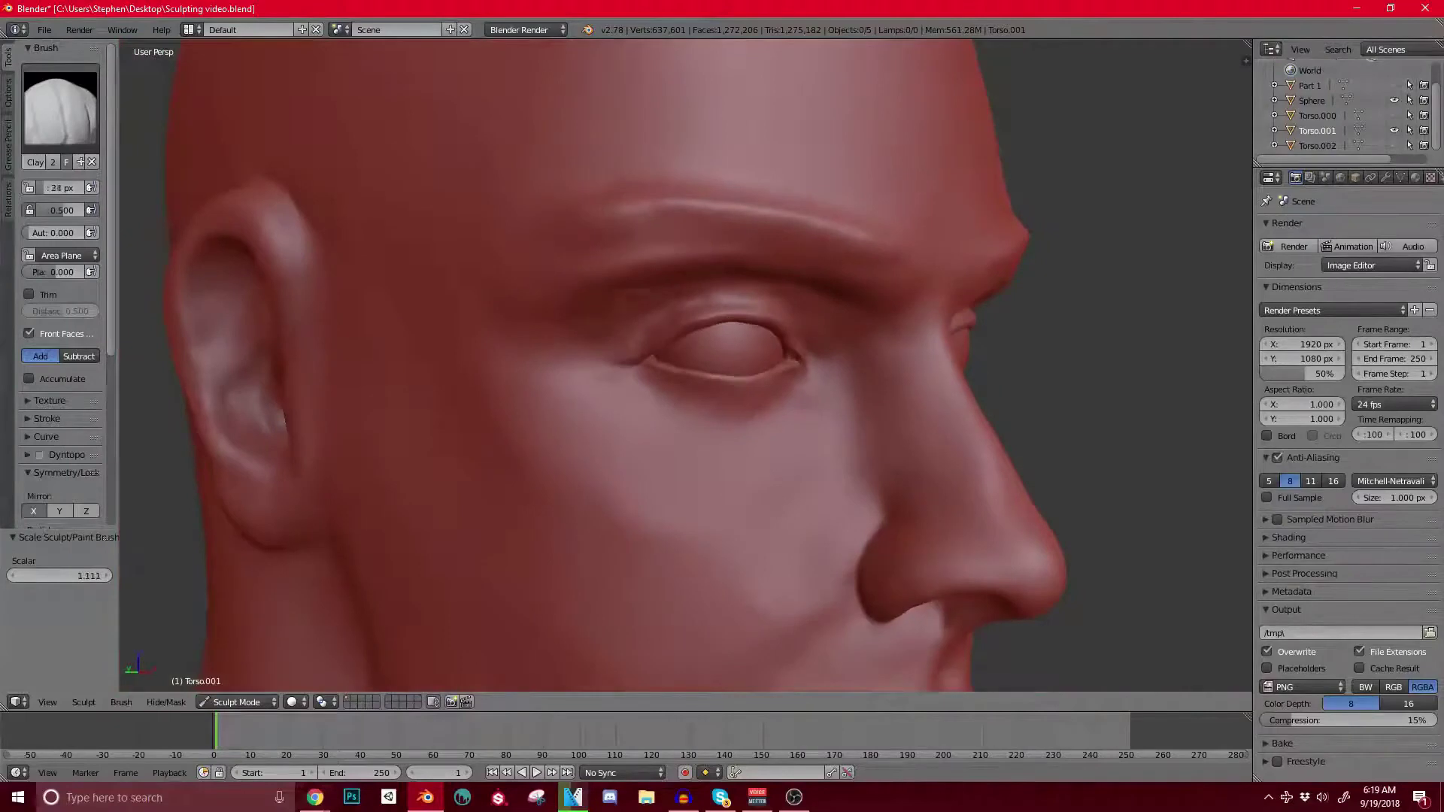
scroll(700, 249, down, 4)
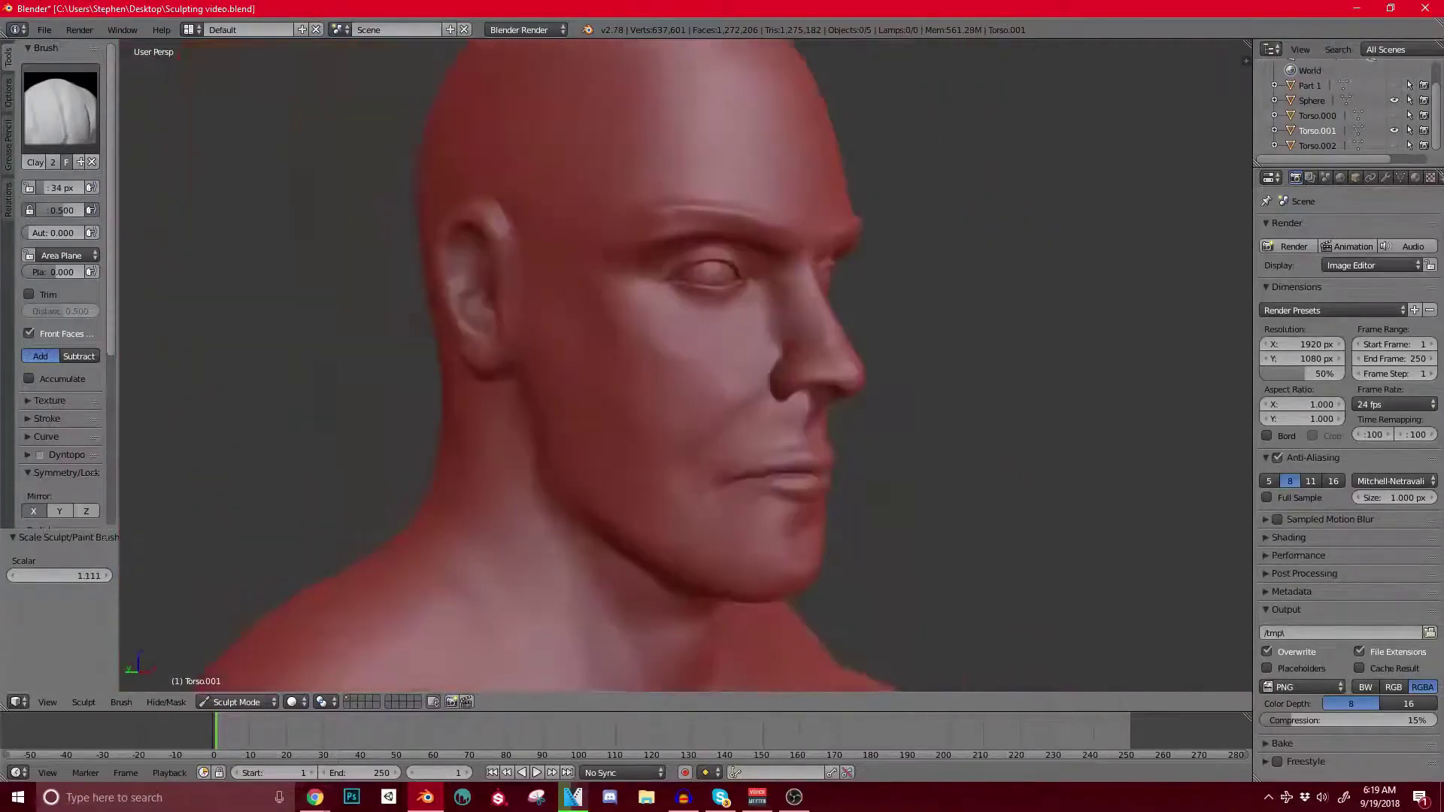
middle_drag(718, 252, 601, 261)
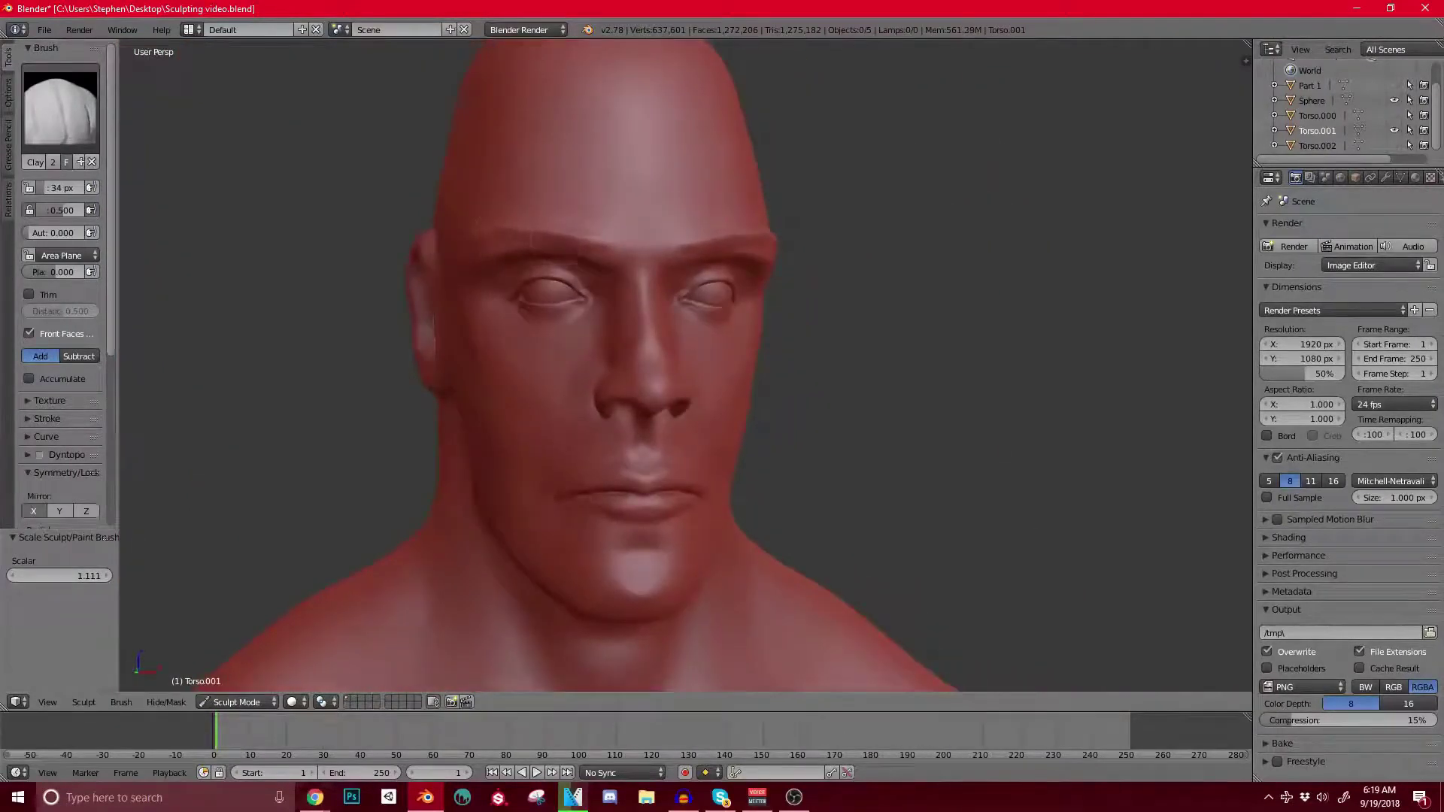
Step: Switch to the Scrape brush at 34 px and flatten the brow area above the outer corner of the eye
middle_drag(494, 250, 736, 270)
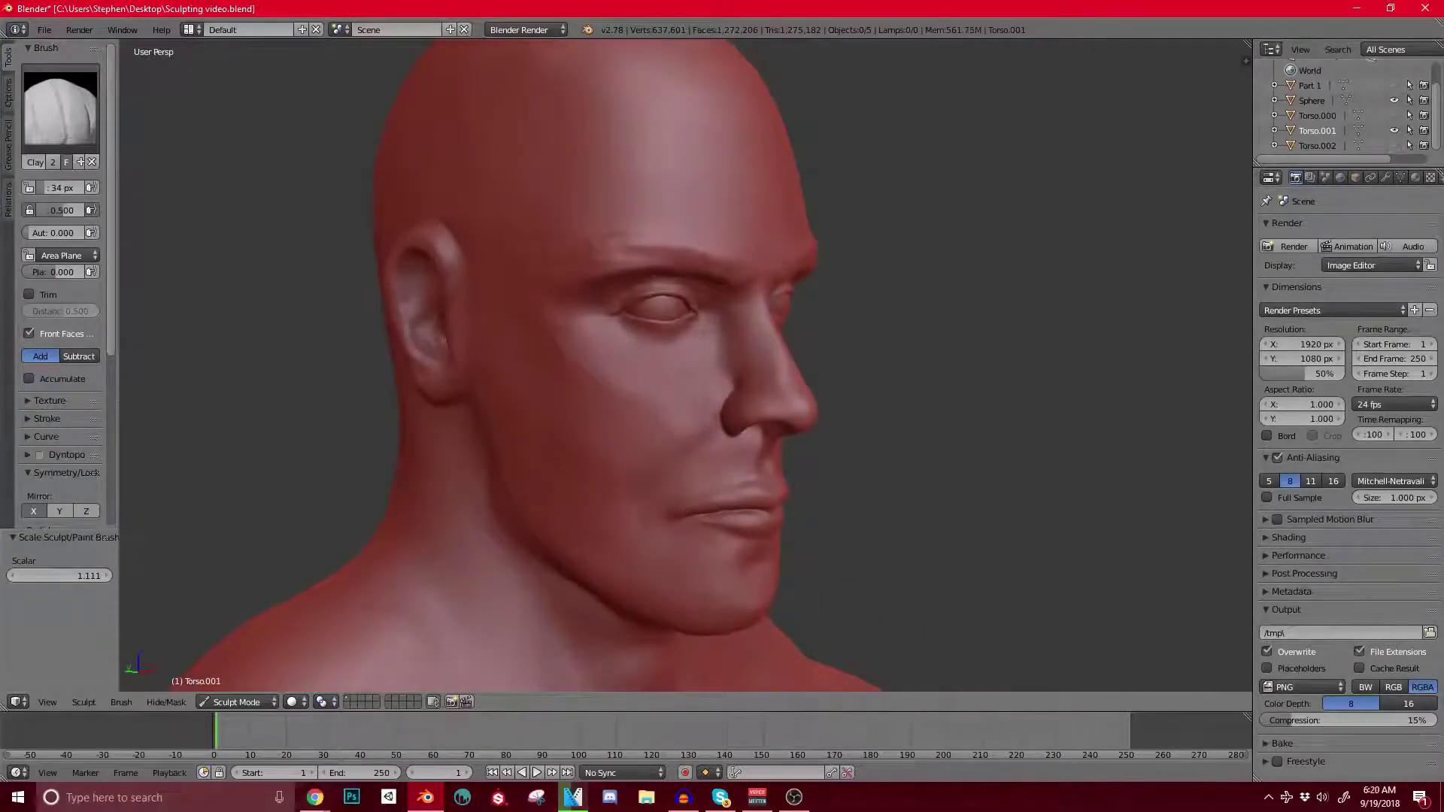
click(60, 105)
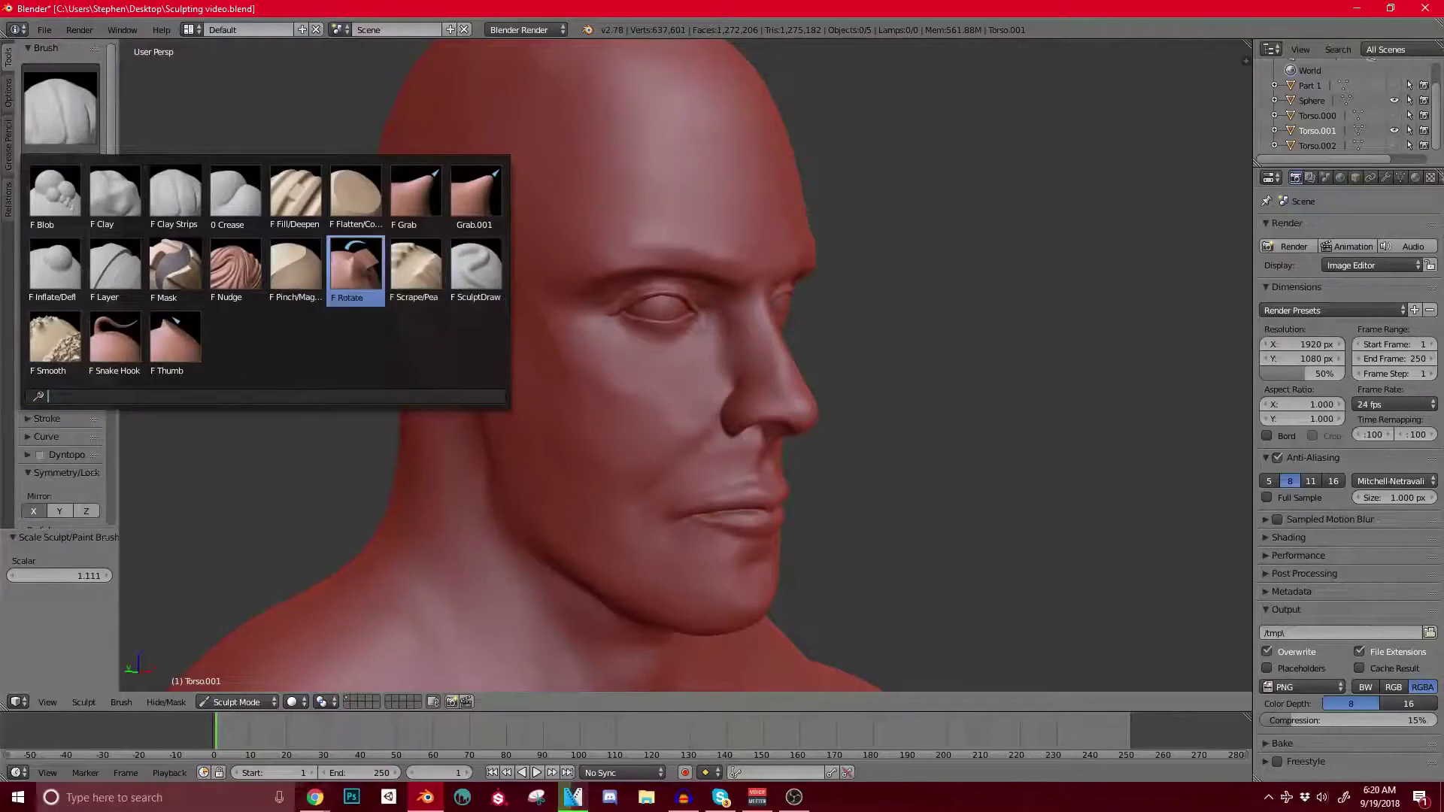
click(416, 267)
middle_drag(648, 264, 589, 241)
scroll(683, 221, up, 2)
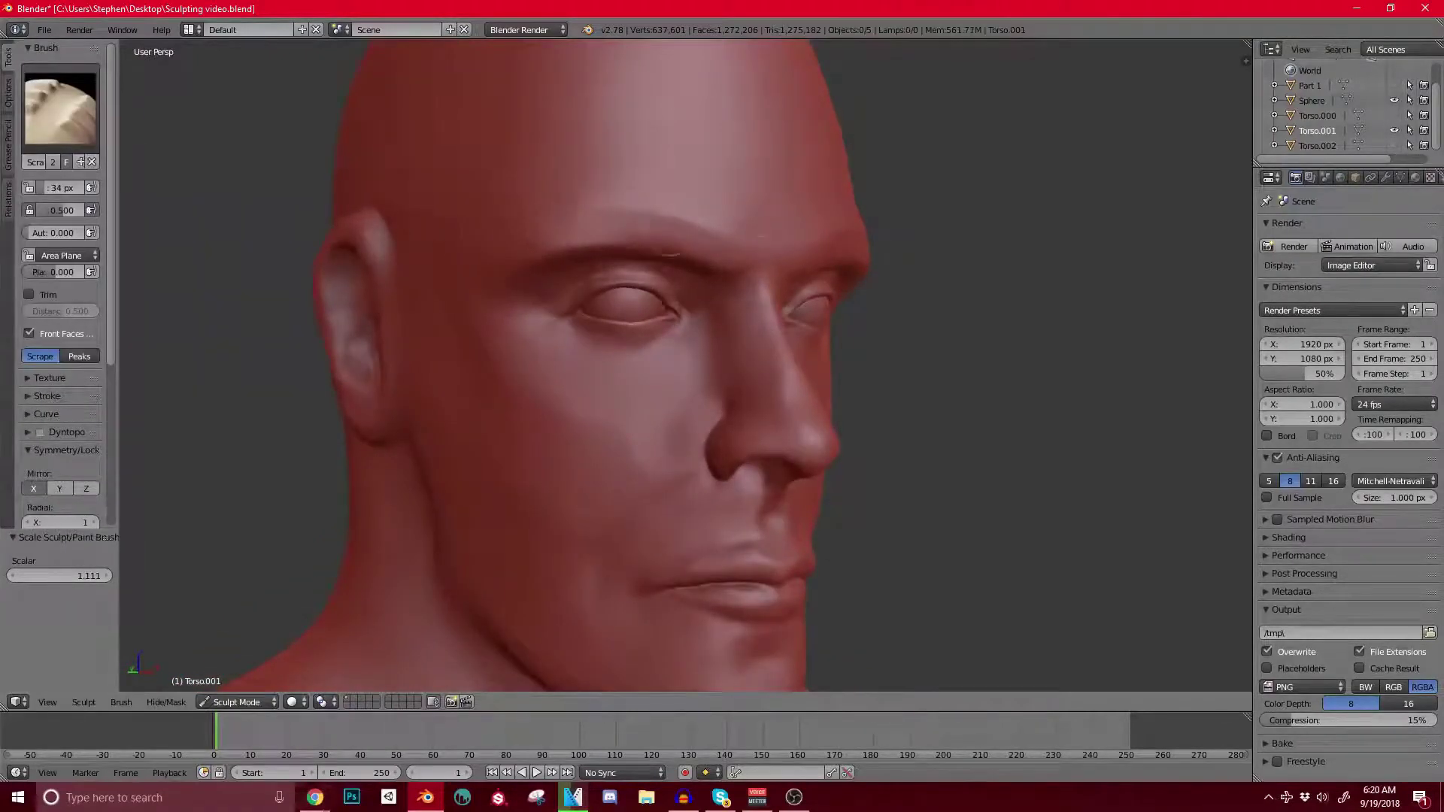
mouse_move(714, 251)
middle_down()
mouse_move(554, 284)
mouse_move(726, 252)
middle_up()
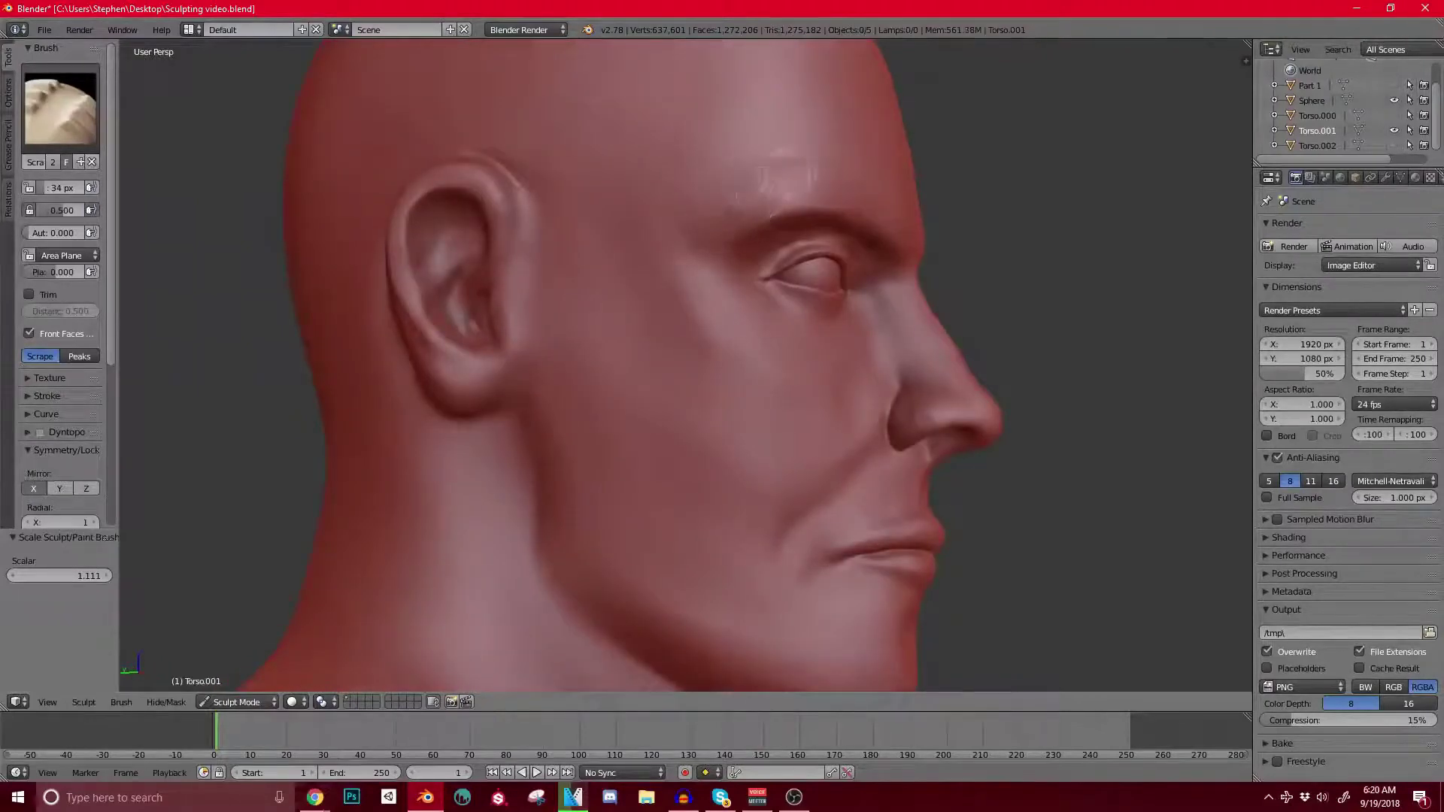
Step: Smooth down the earlobe and the upper rim of the ear with the Scrape brush at 43 to 50 px
mouse_move(649, 260)
middle_down()
mouse_move(668, 403)
mouse_move(591, 332)
mouse_move(530, 354)
middle_up()
scroll(527, 359, up, 5)
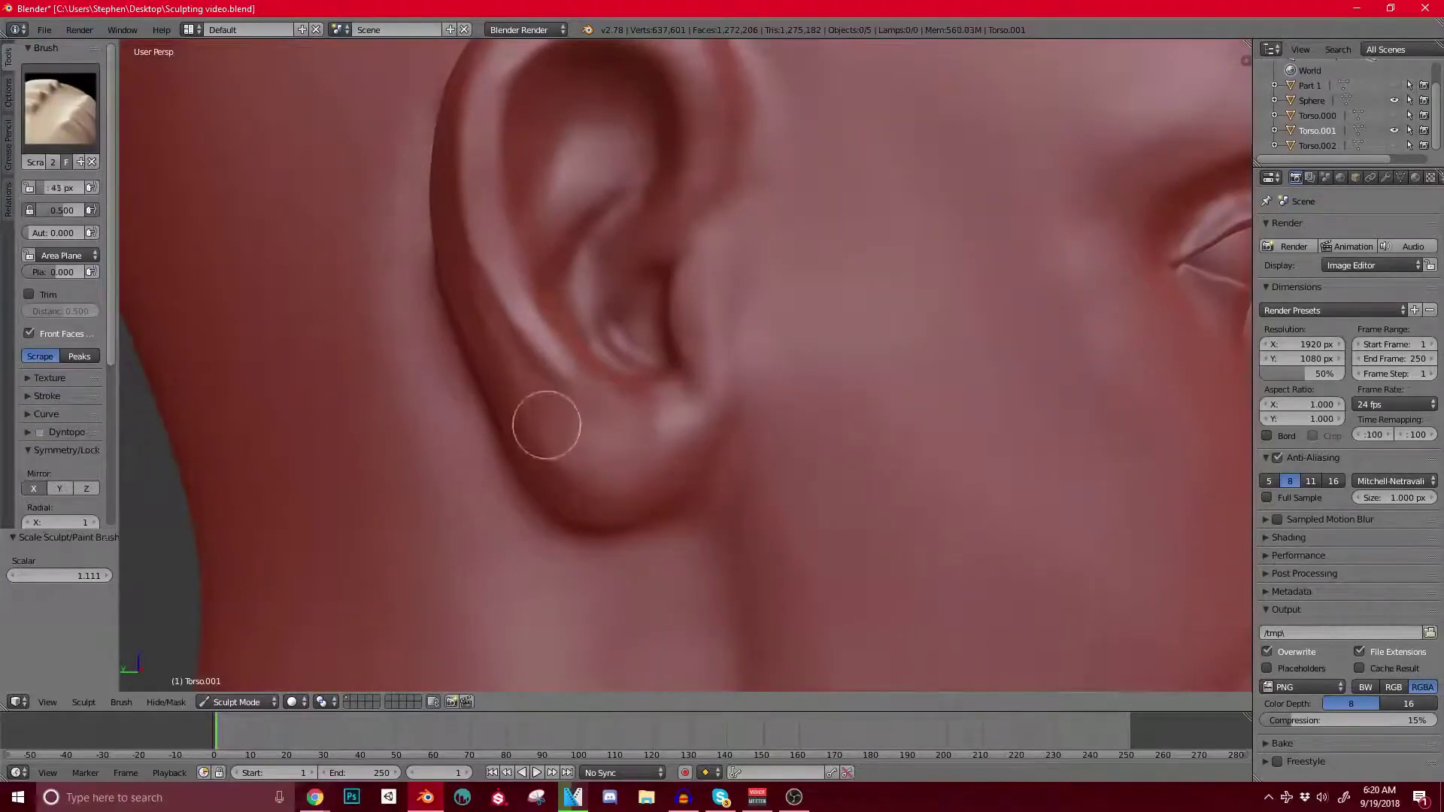
drag(547, 425, 687, 425)
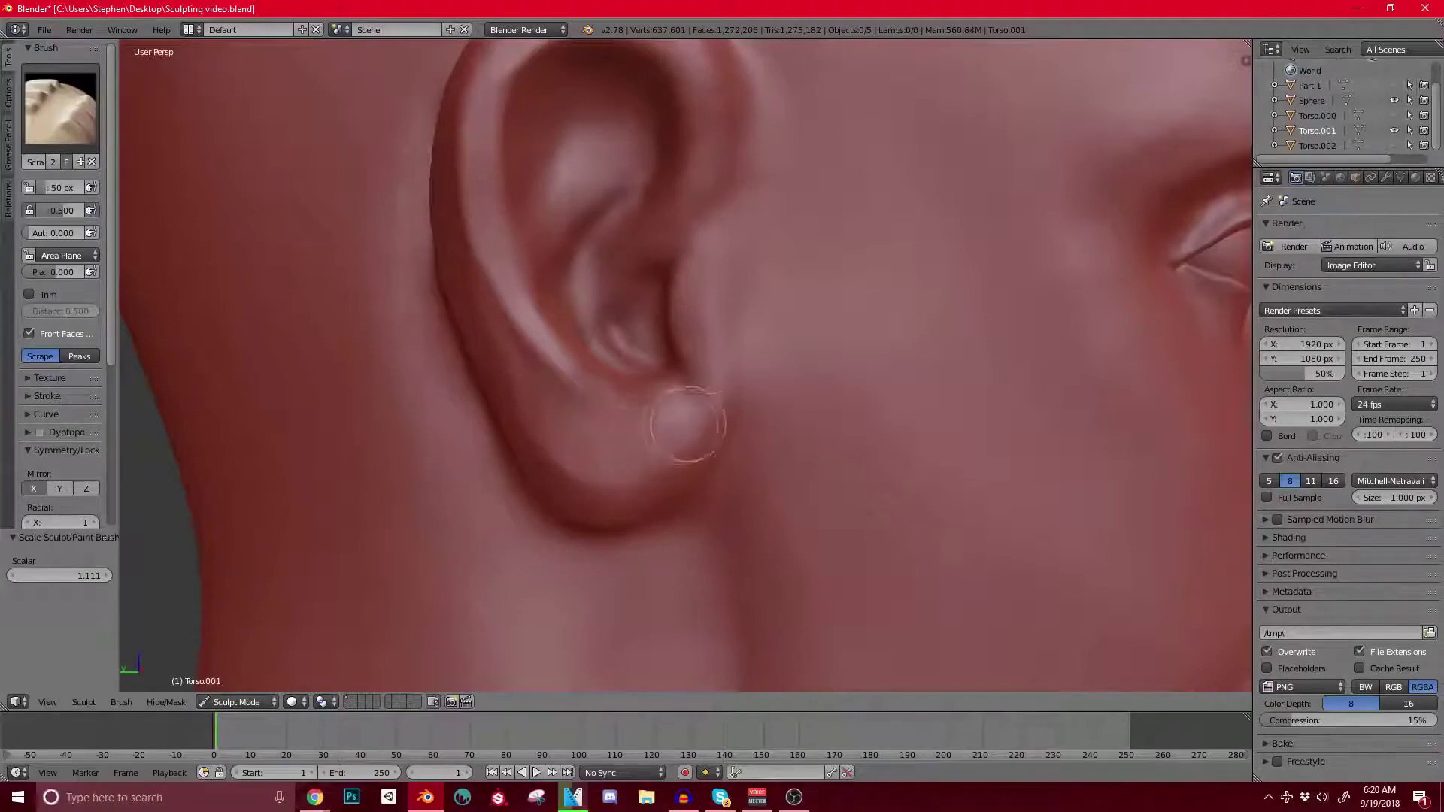
mouse_move(726, 155)
shift+middle_down()
mouse_move(728, 341)
mouse_move(711, 371)
shift+middle_up()
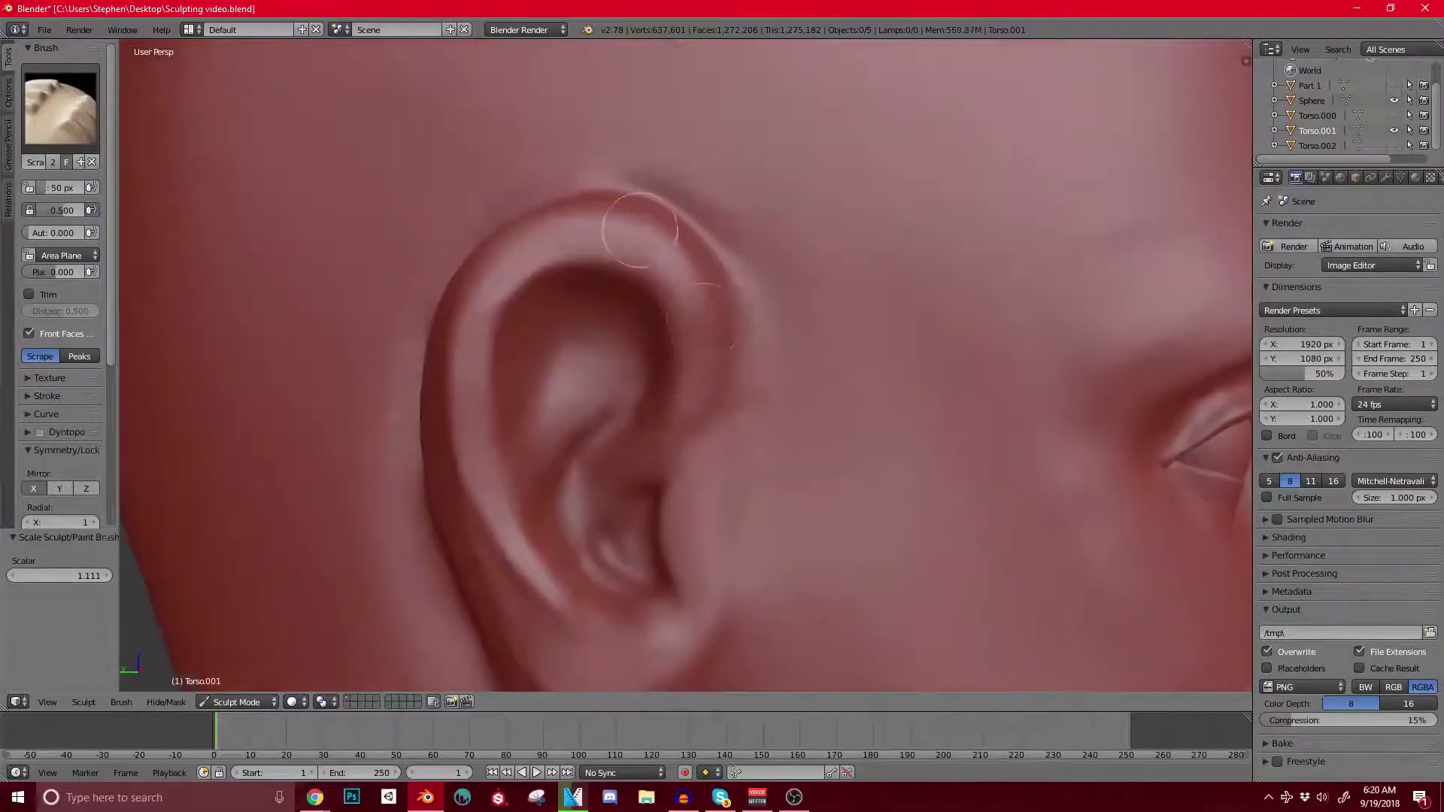
mouse_move(639, 230)
mouse_down()
mouse_move(632, 263)
mouse_move(502, 270)
mouse_move(505, 356)
mouse_up()
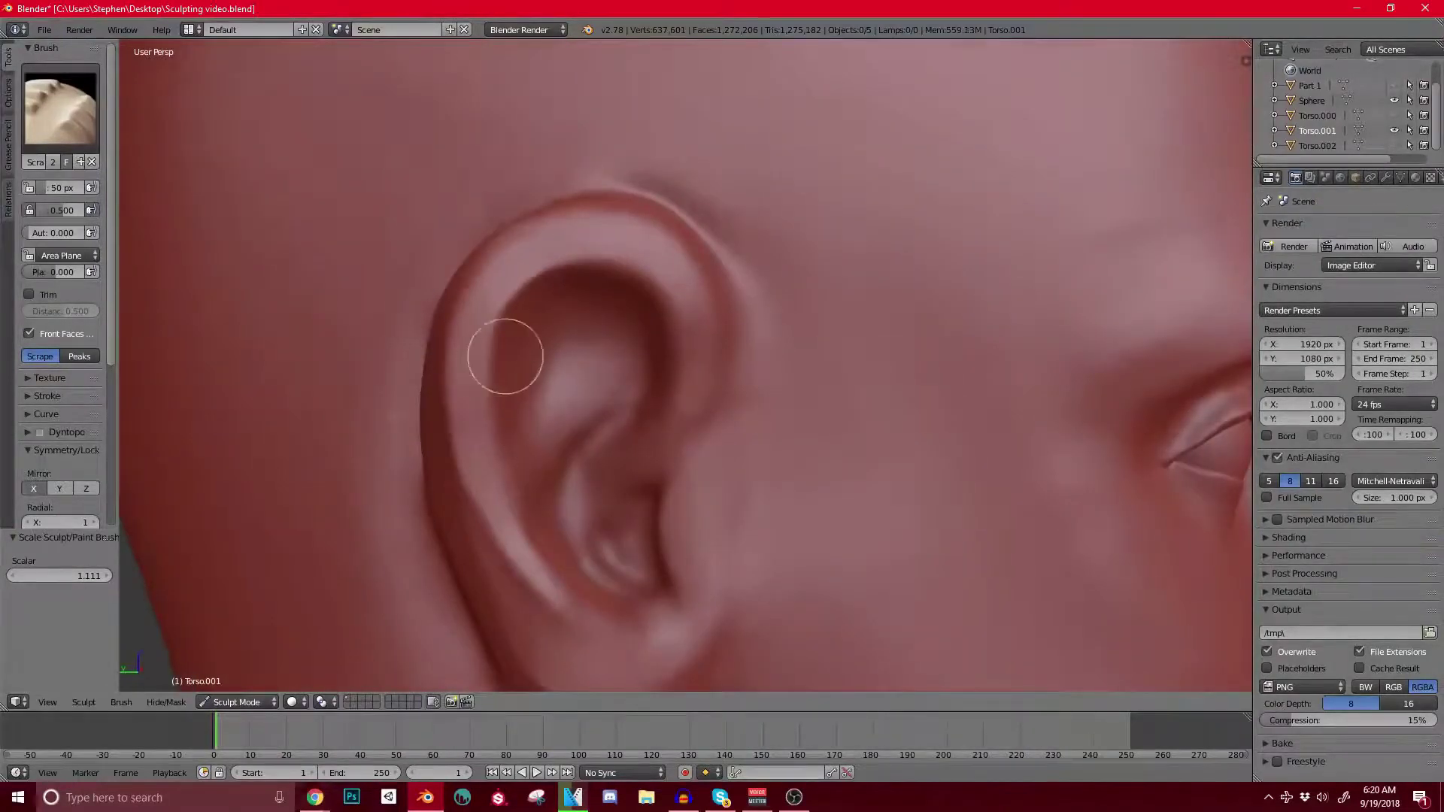
Step: Flatten the back surface of the ear from rim to lobe with the Scrape brush at 50 px
mouse_move(504, 357)
middle_down()
mouse_move(583, 301)
mouse_move(684, 184)
middle_up()
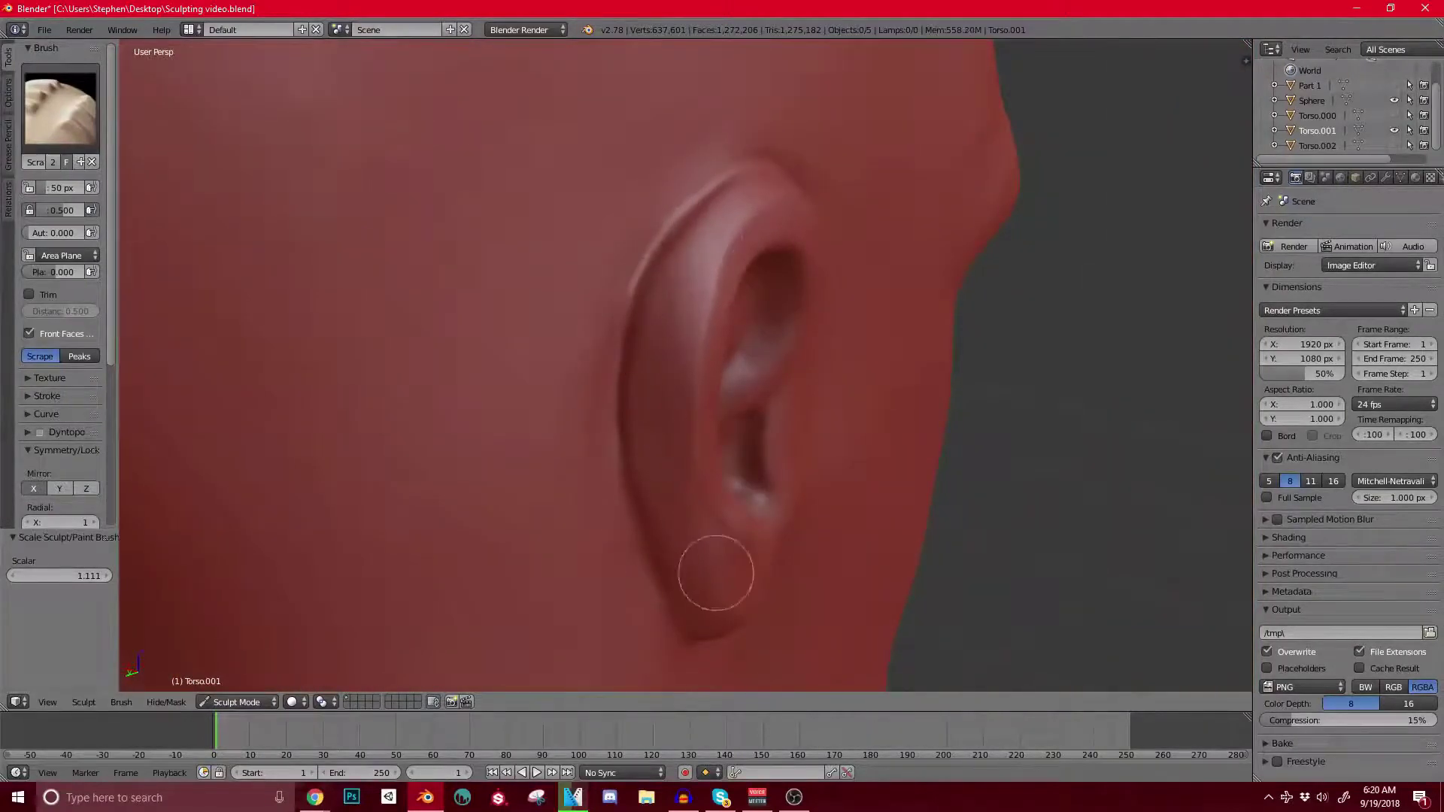
mouse_move(715, 574)
middle_down()
mouse_move(567, 377)
mouse_move(607, 409)
mouse_move(768, 225)
middle_up()
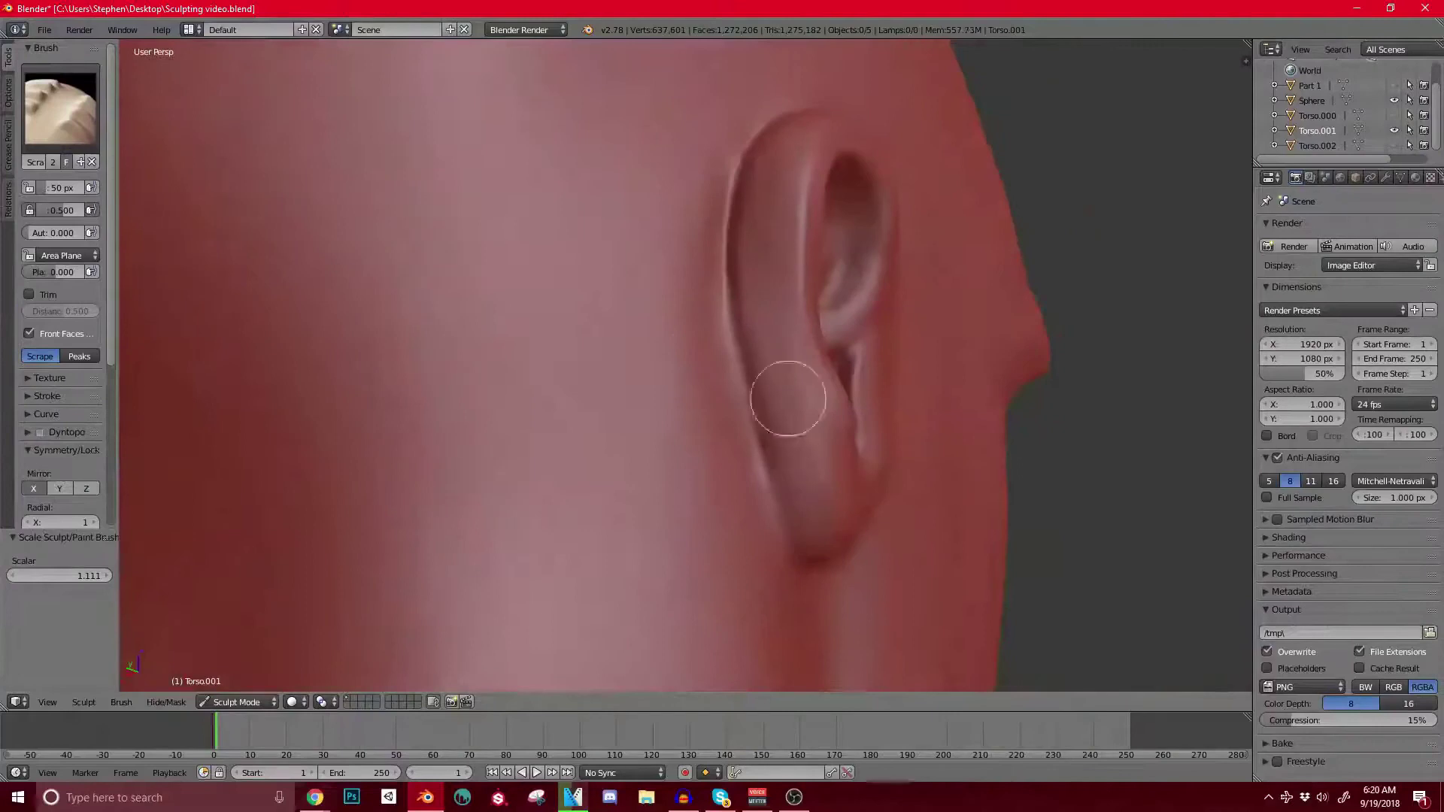
middle_drag(797, 464, 760, 239)
scroll(760, 239, down, 5)
scroll(632, 339, up, 3)
middle_drag(632, 338, 696, 277)
scroll(719, 285, up, 3)
scroll(754, 238, down, 4)
mouse_move(754, 238)
middle_down()
mouse_move(687, 311)
mouse_move(670, 284)
mouse_move(758, 258)
mouse_move(584, 238)
middle_up()
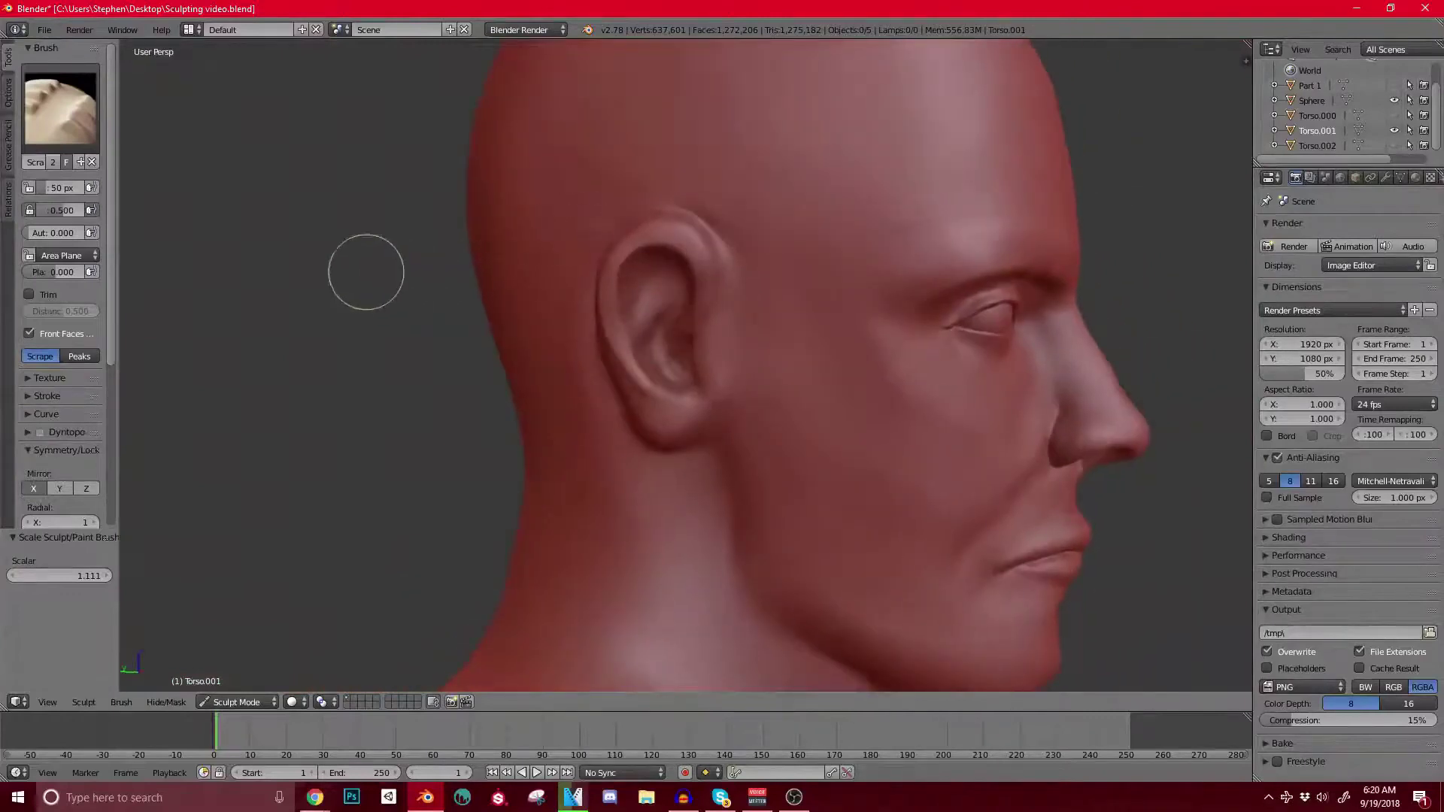
Step: Switch to the Crease brush at 50 px, strength 0.250, and carve the inner folds of the ear
click(60, 106)
click(236, 197)
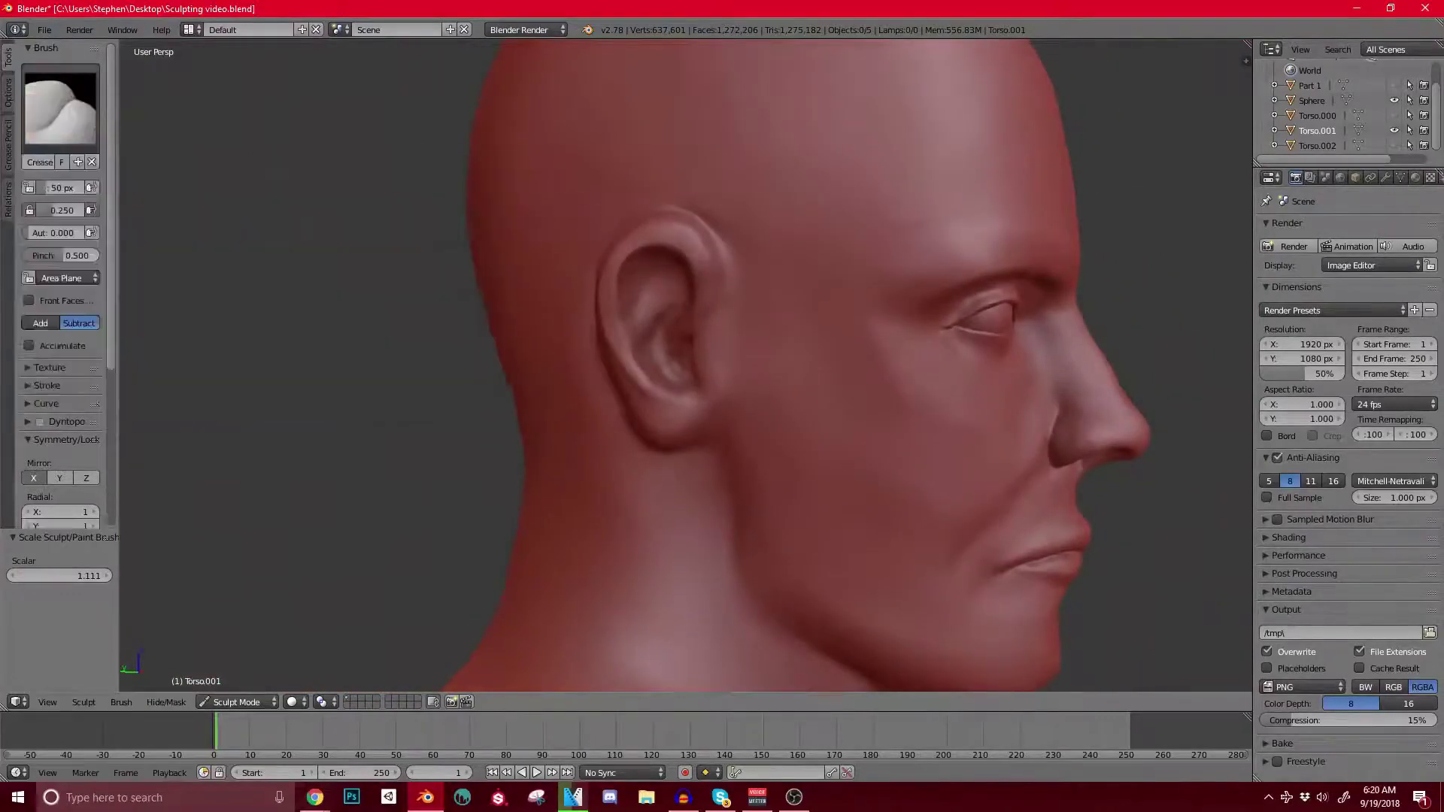
scroll(662, 331, up, 5)
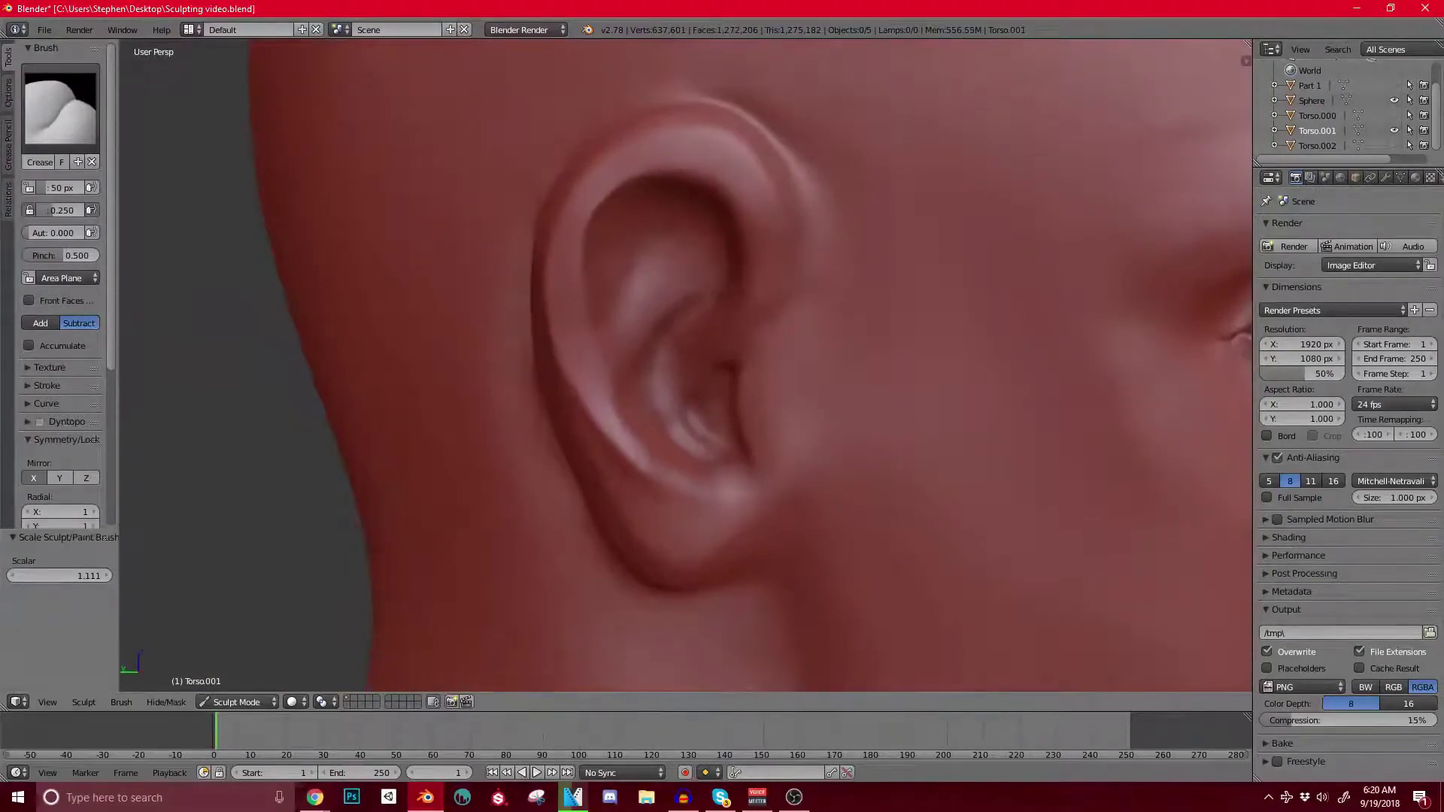
shift+middle_drag(732, 271, 607, 355)
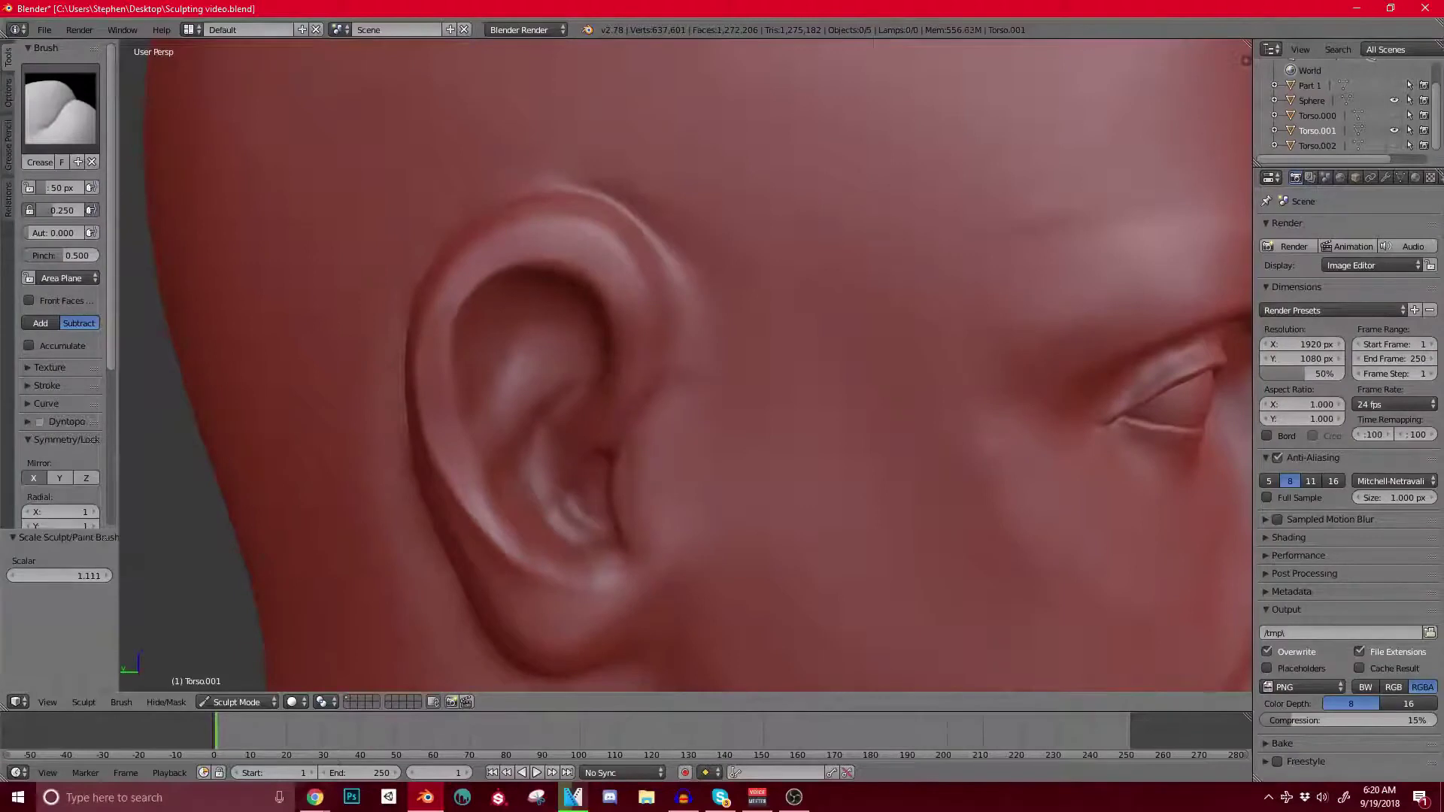
scroll(685, 365, down, 5)
scroll(684, 365, up, 6)
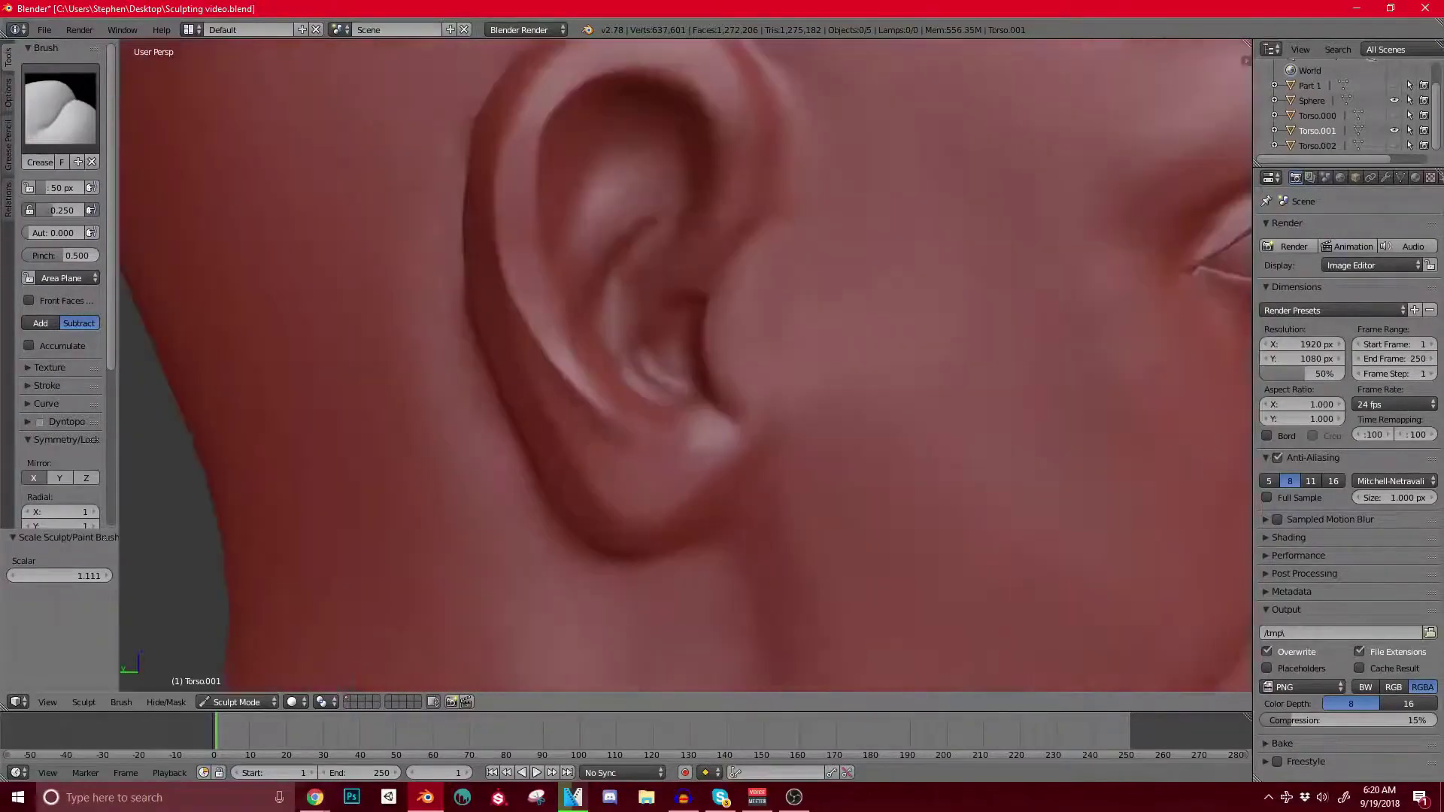
shift+middle_drag(685, 365, 653, 448)
middle_drag(639, 391, 512, 293)
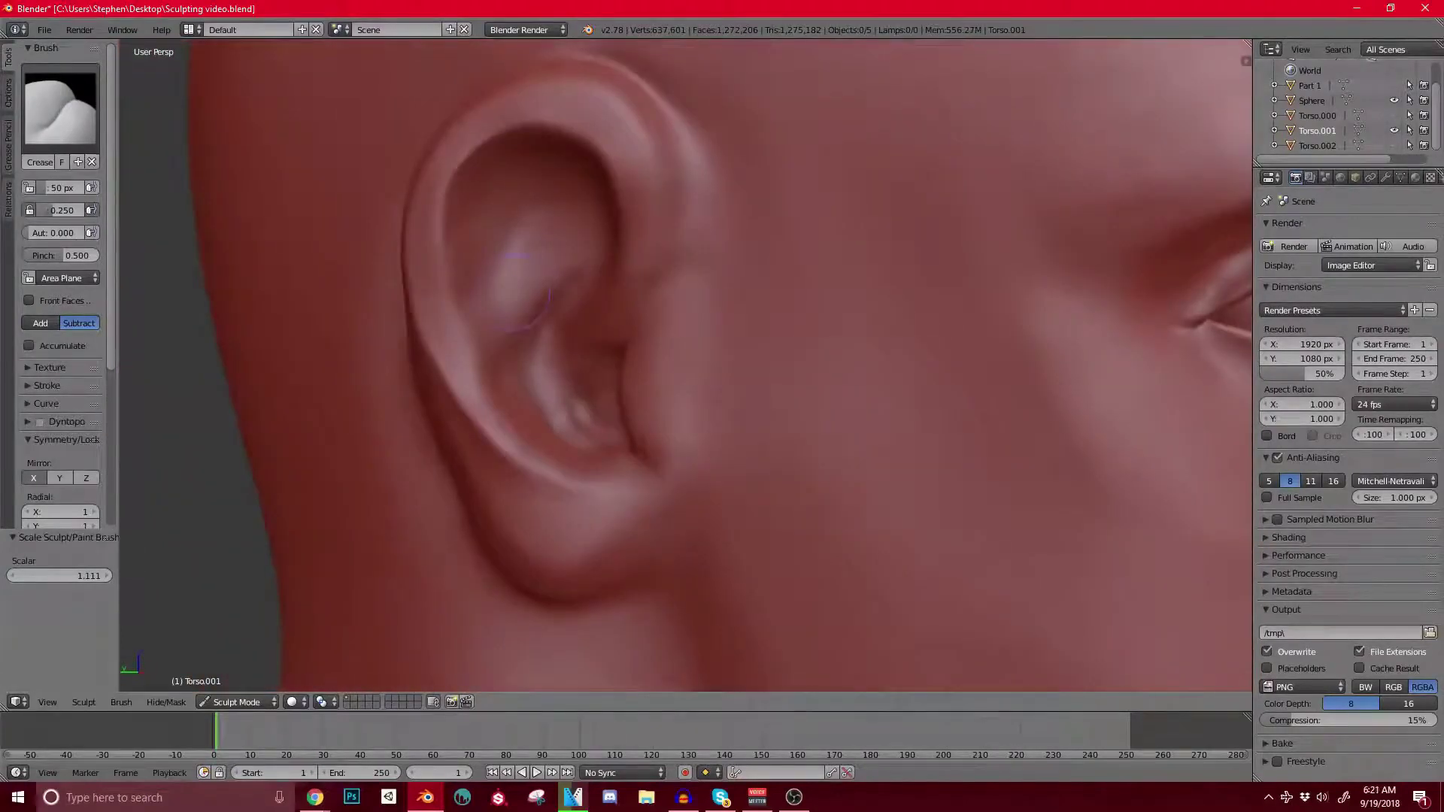
middle_drag(481, 289, 508, 338)
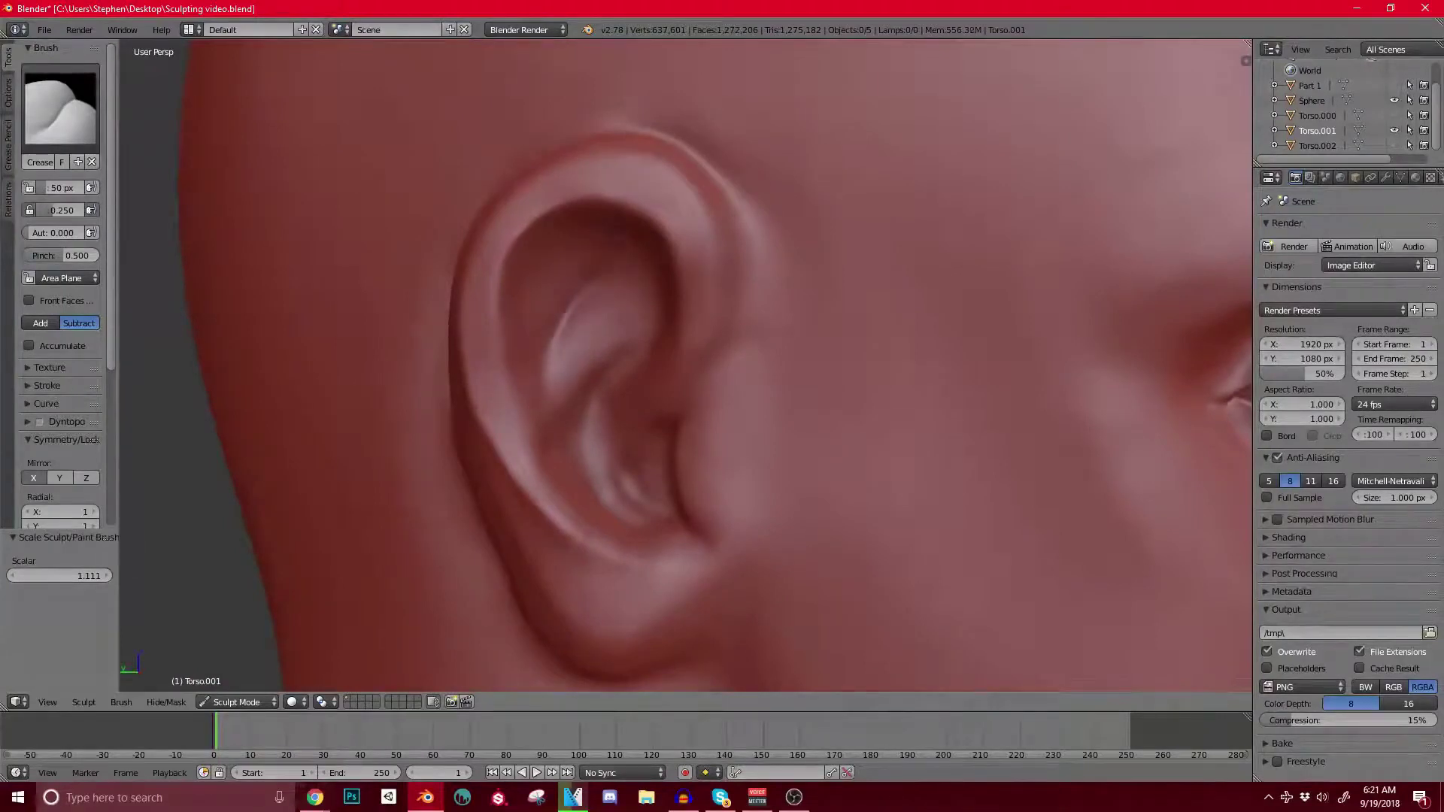
Step: Deepen the ear's inner folds above the ear canal with the Crease brush and check the ear from the side
scroll(684, 365, down, 6)
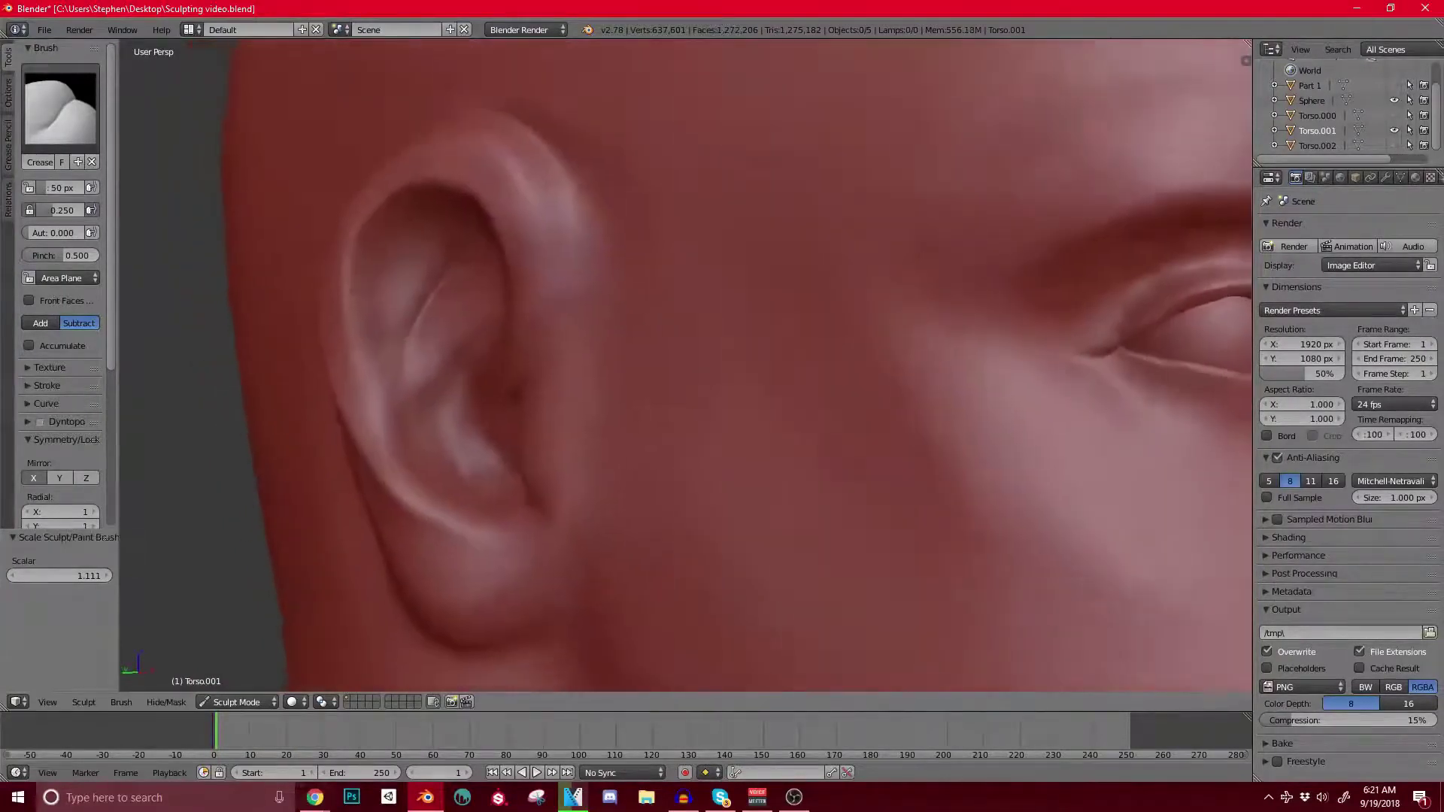
middle_drag(664, 337, 638, 358)
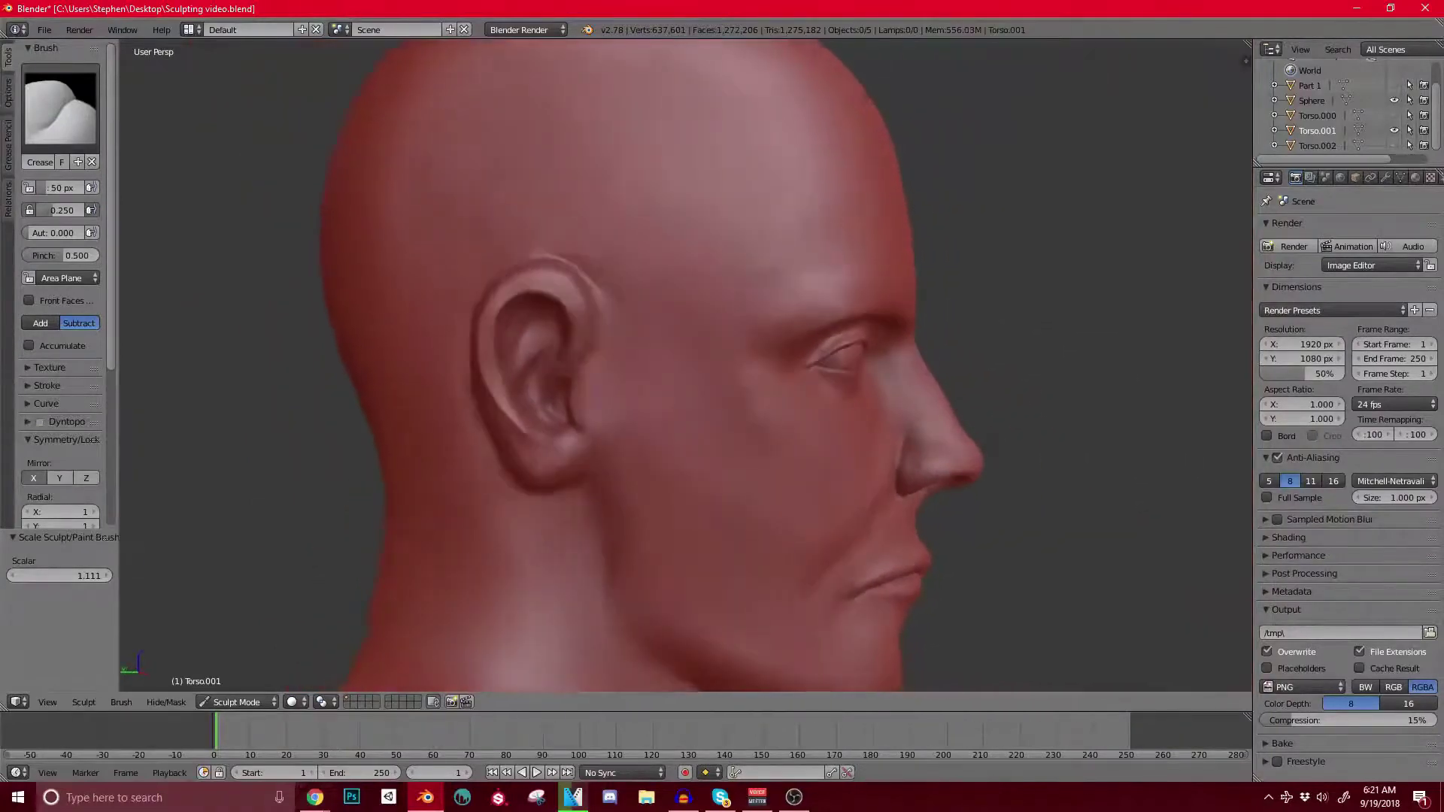
scroll(557, 397, up, 5)
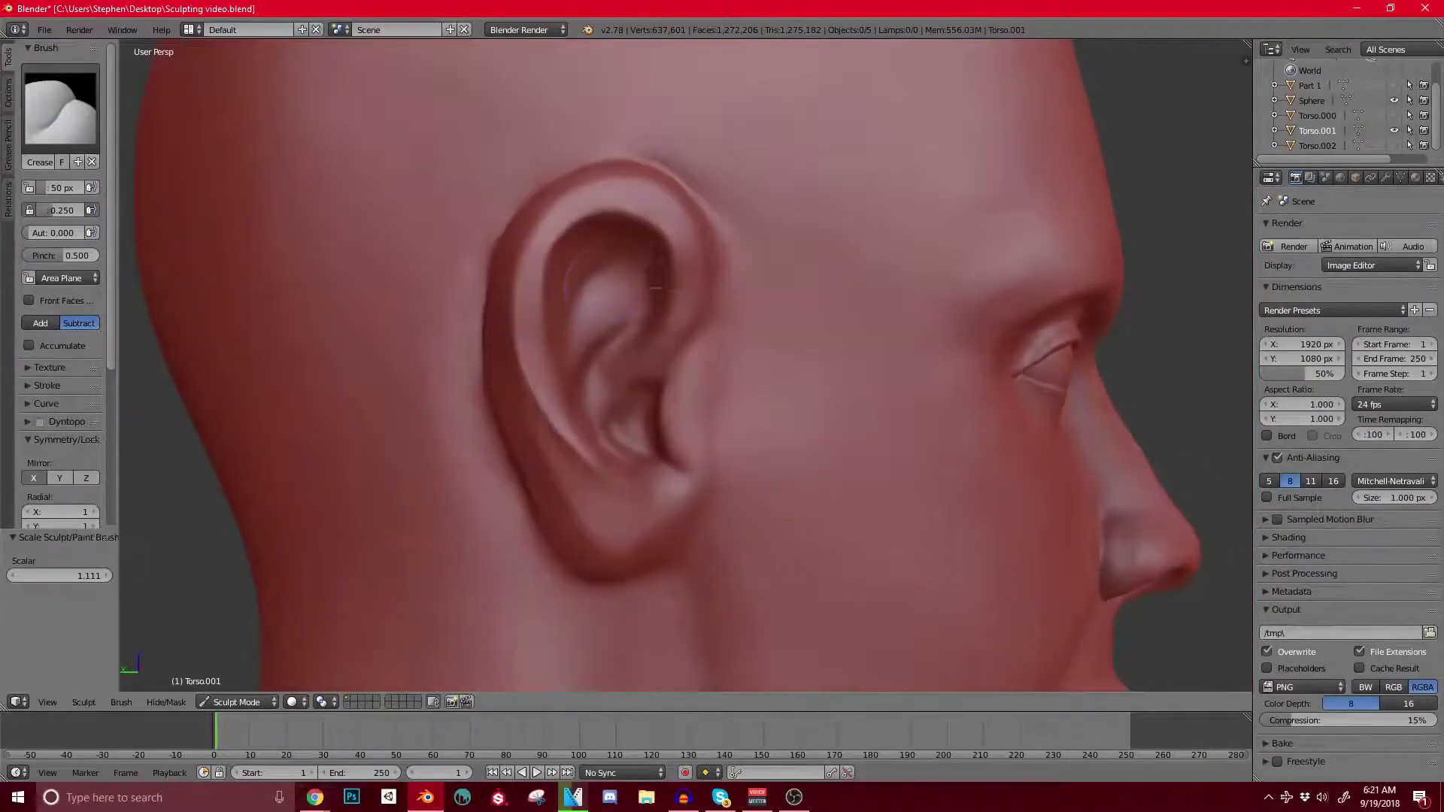
middle_drag(634, 388, 596, 348)
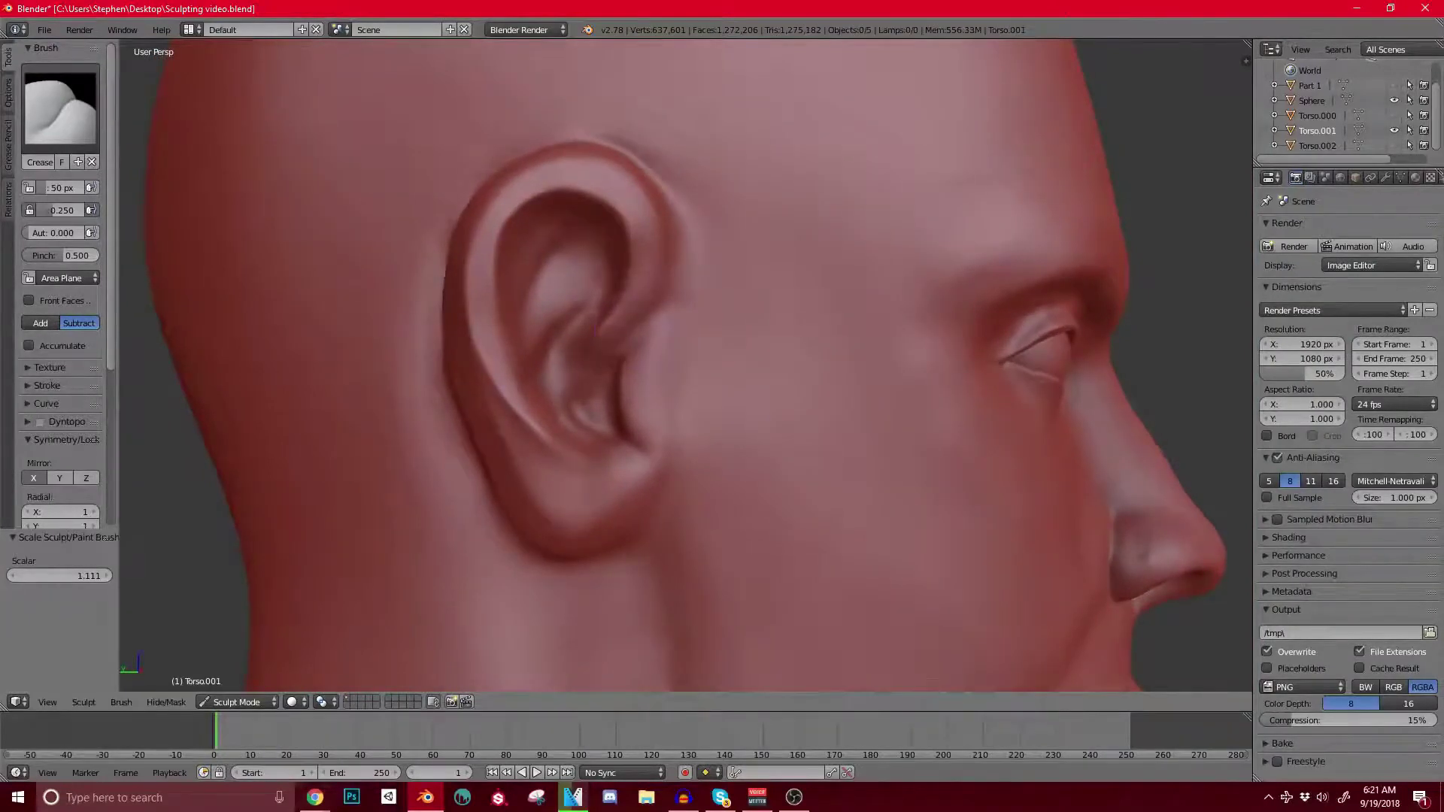
scroll(534, 335, down, 4)
mouse_move(598, 331)
middle_down()
mouse_move(534, 334)
mouse_move(537, 312)
mouse_move(587, 315)
mouse_move(590, 342)
middle_up()
scroll(537, 312, up, 4)
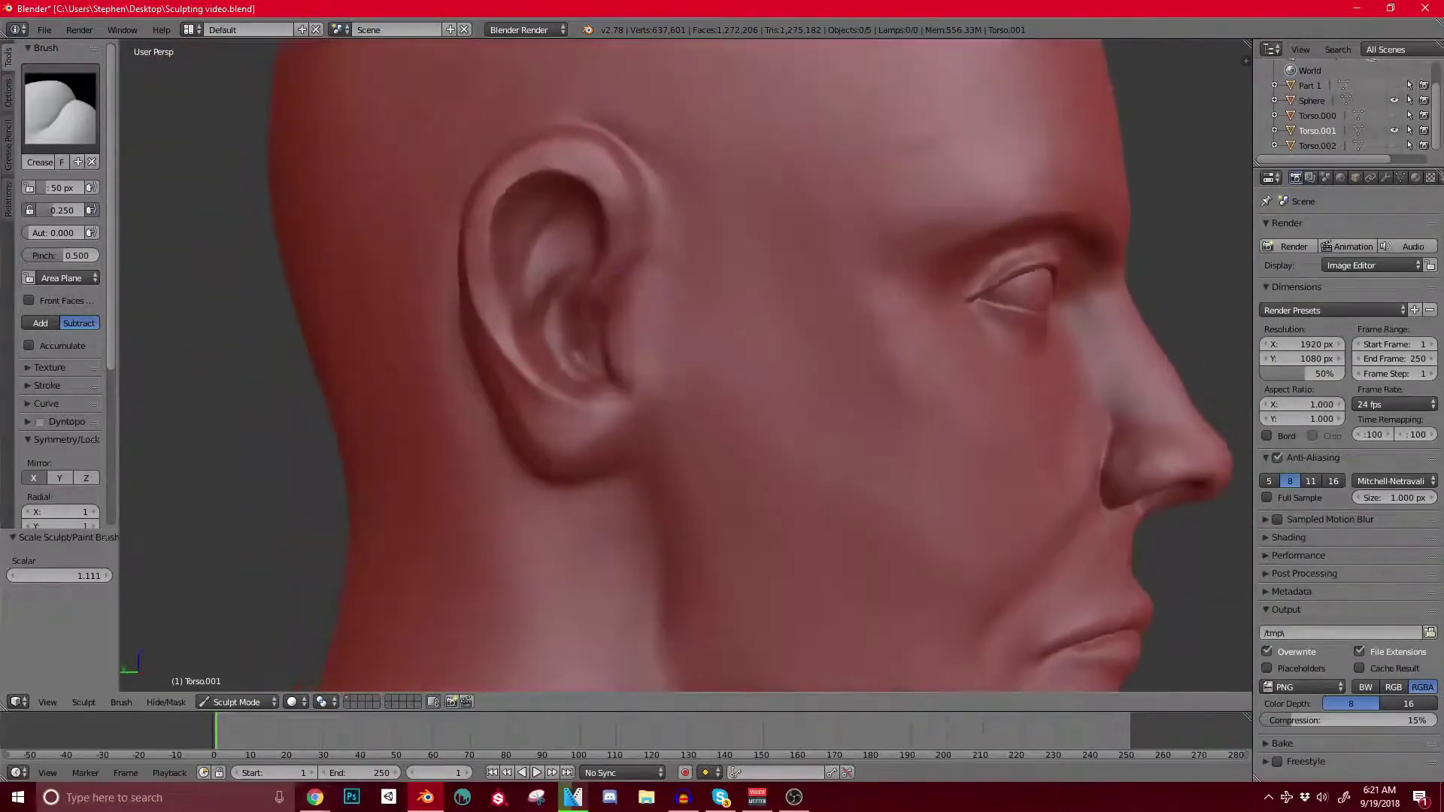
Step: Reshape the earlobe and the front edge of the ear with the Grab brush at 100 px, enlarging it to 167 px
key(g)
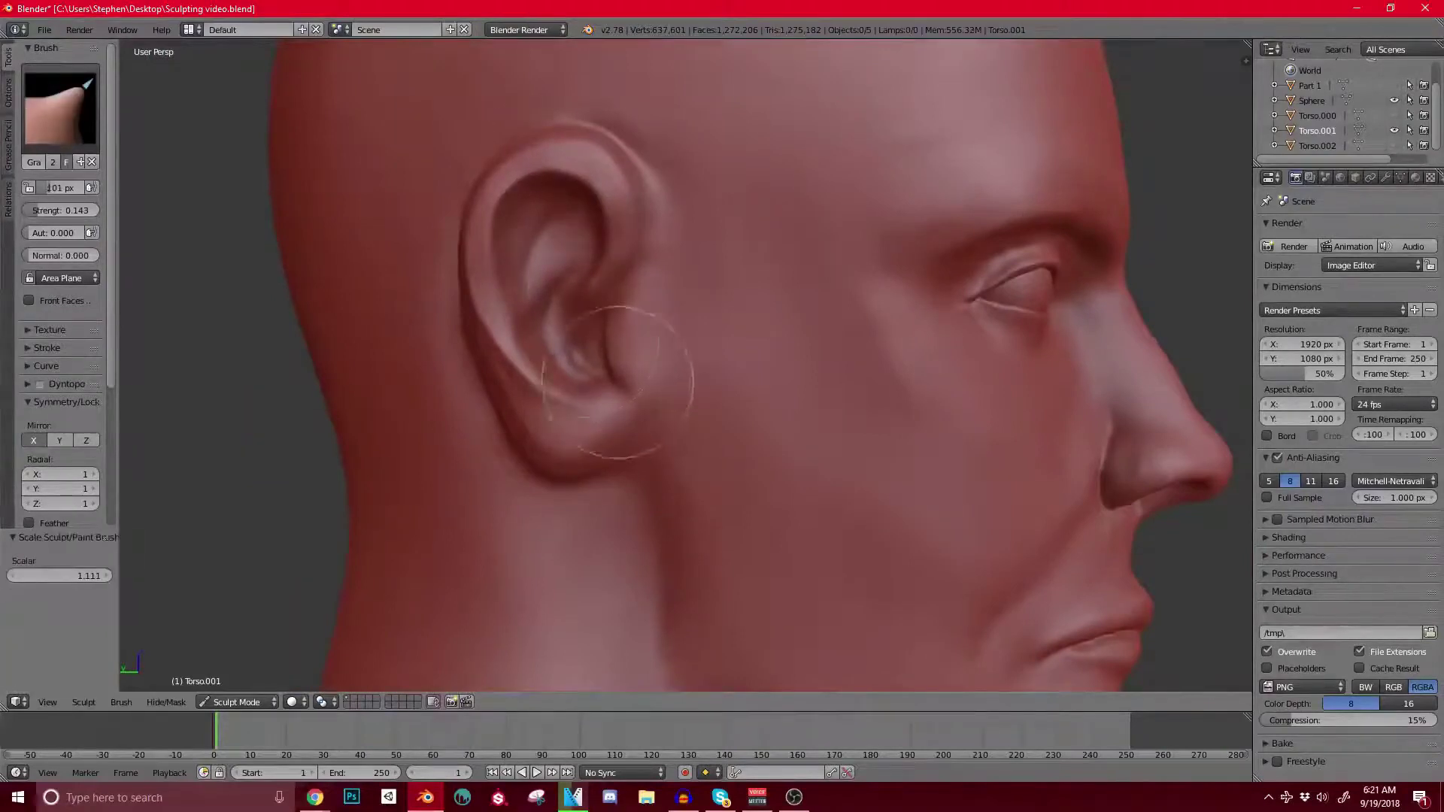
key(bracketleft)
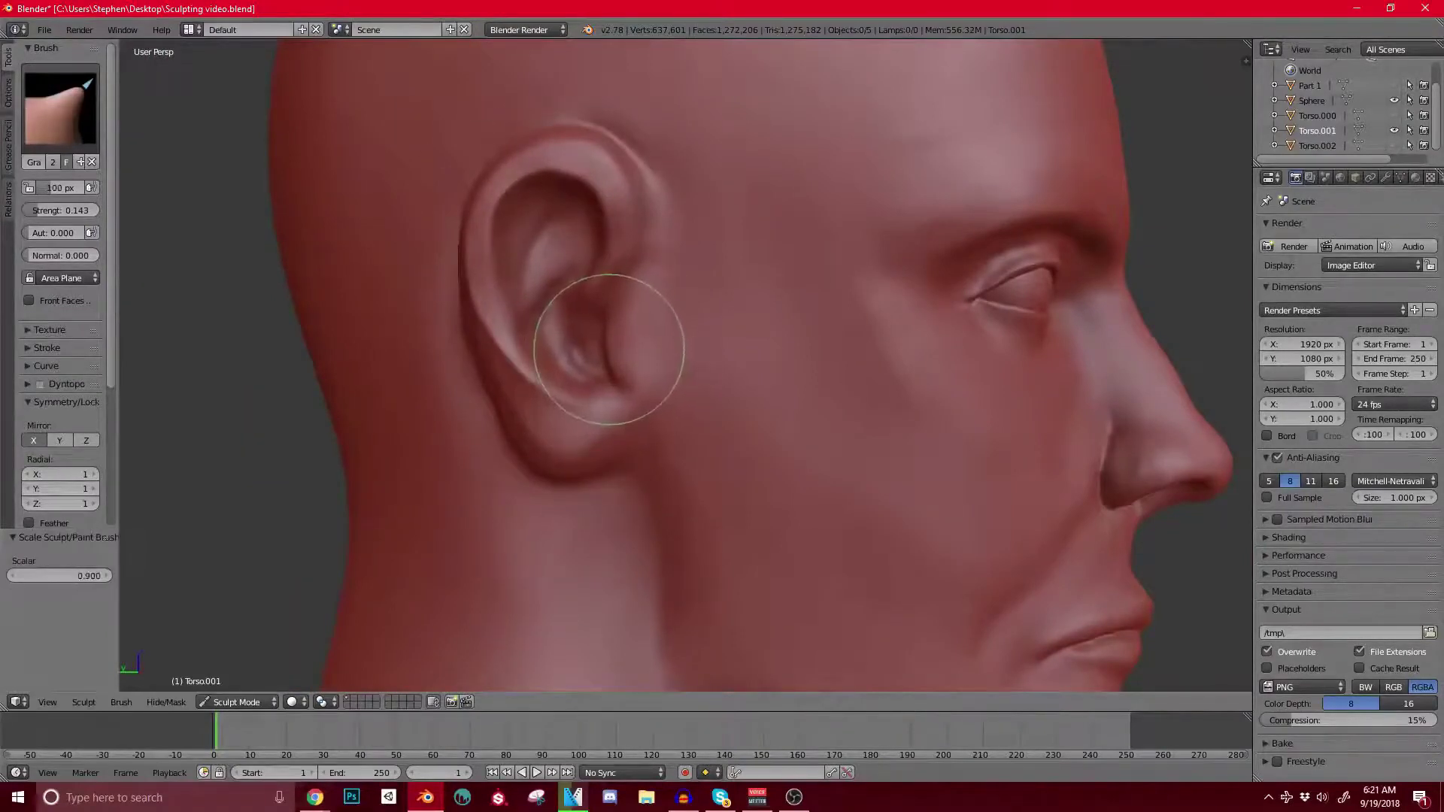
mouse_move(613, 331)
mouse_down()
mouse_move(629, 361)
mouse_move(610, 421)
mouse_up()
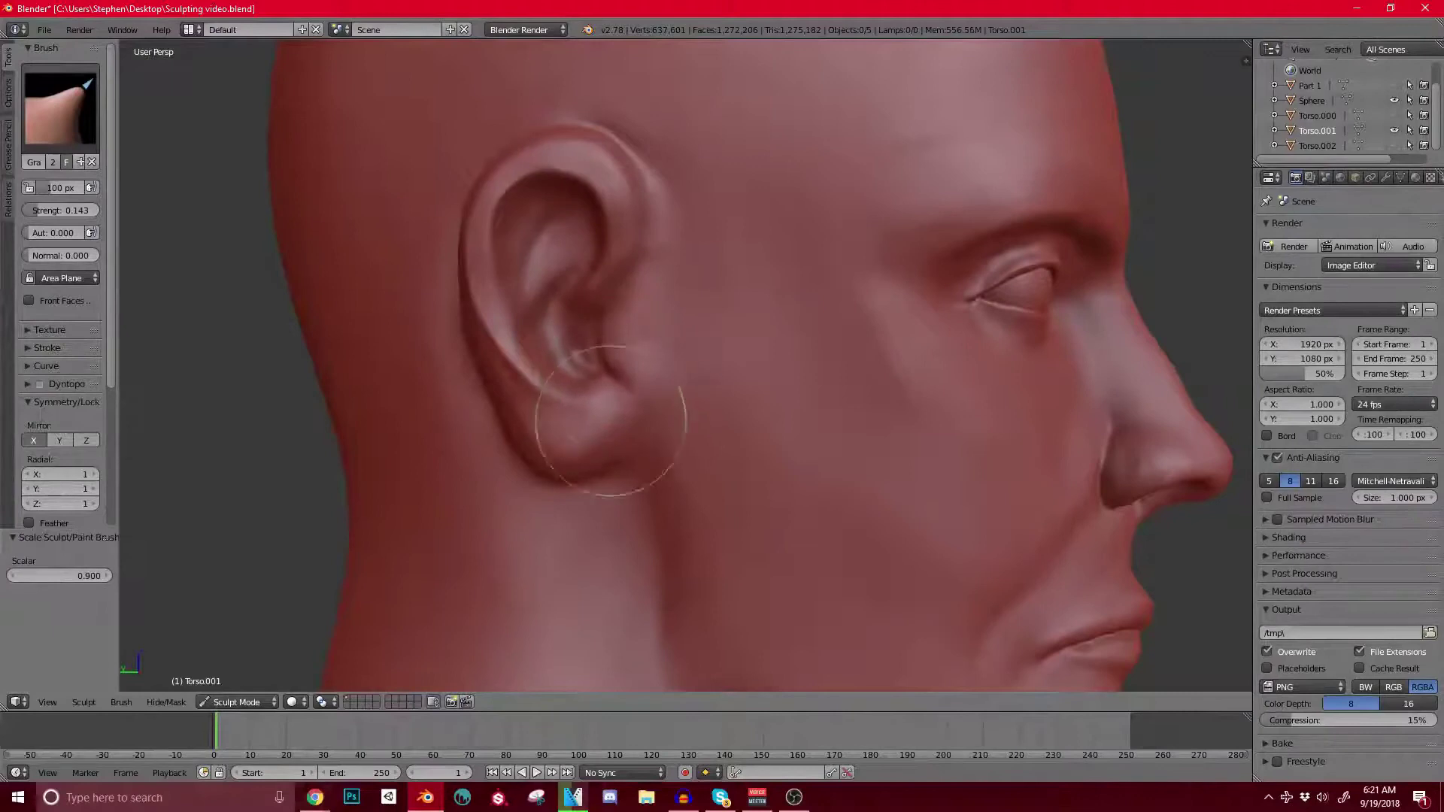
key(bracketright)
key(bracketright)
key(bracketright)
key(bracketright)
key(bracketright)
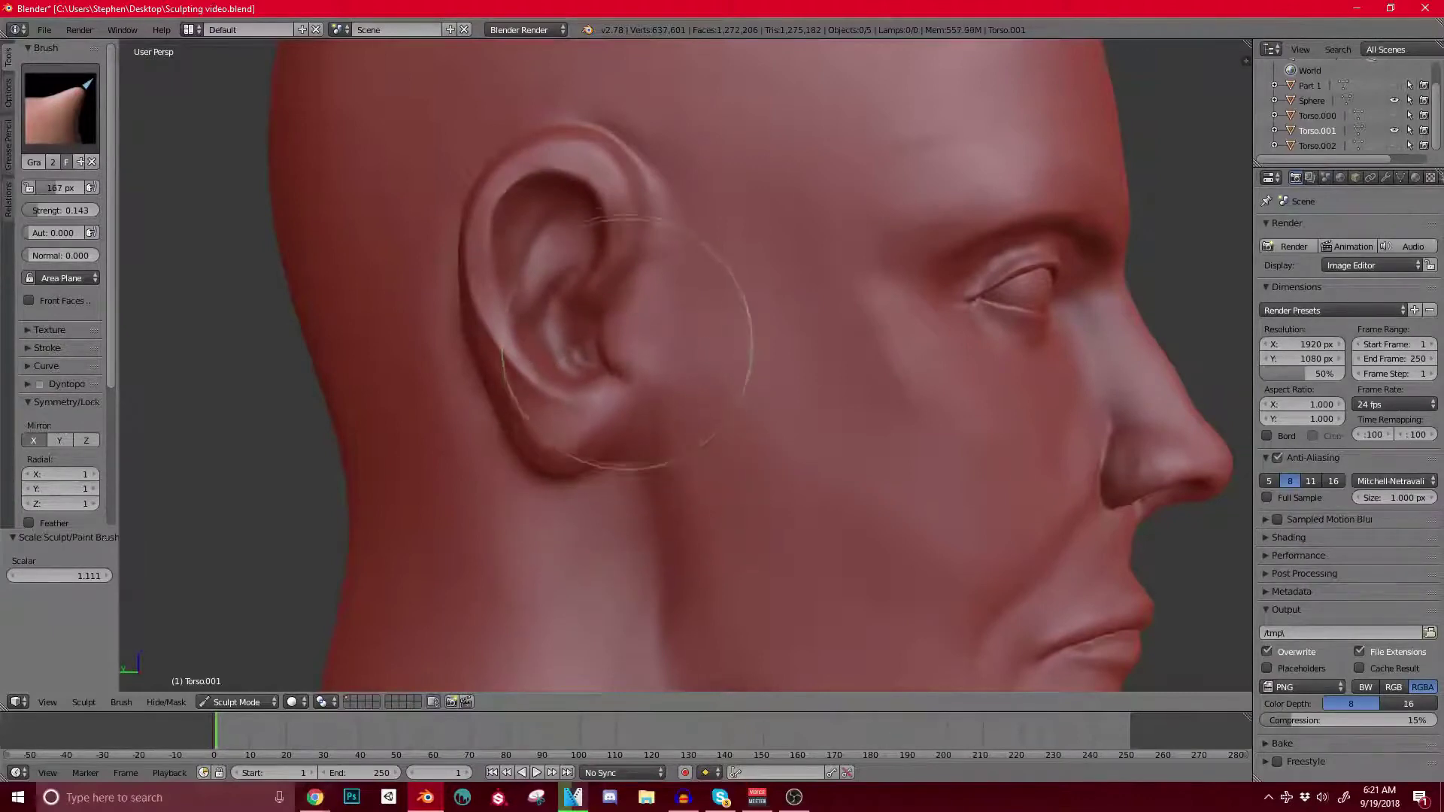
Step: Reduce the Grab brush to 56 px and adjust the small flap in front of the ear canal
key(bracketleft)
key(bracketleft)
key(bracketleft)
key(bracketleft)
key(bracketleft)
key(bracketleft)
key(bracketleft)
key(bracketleft)
key(bracketleft)
key(bracketleft)
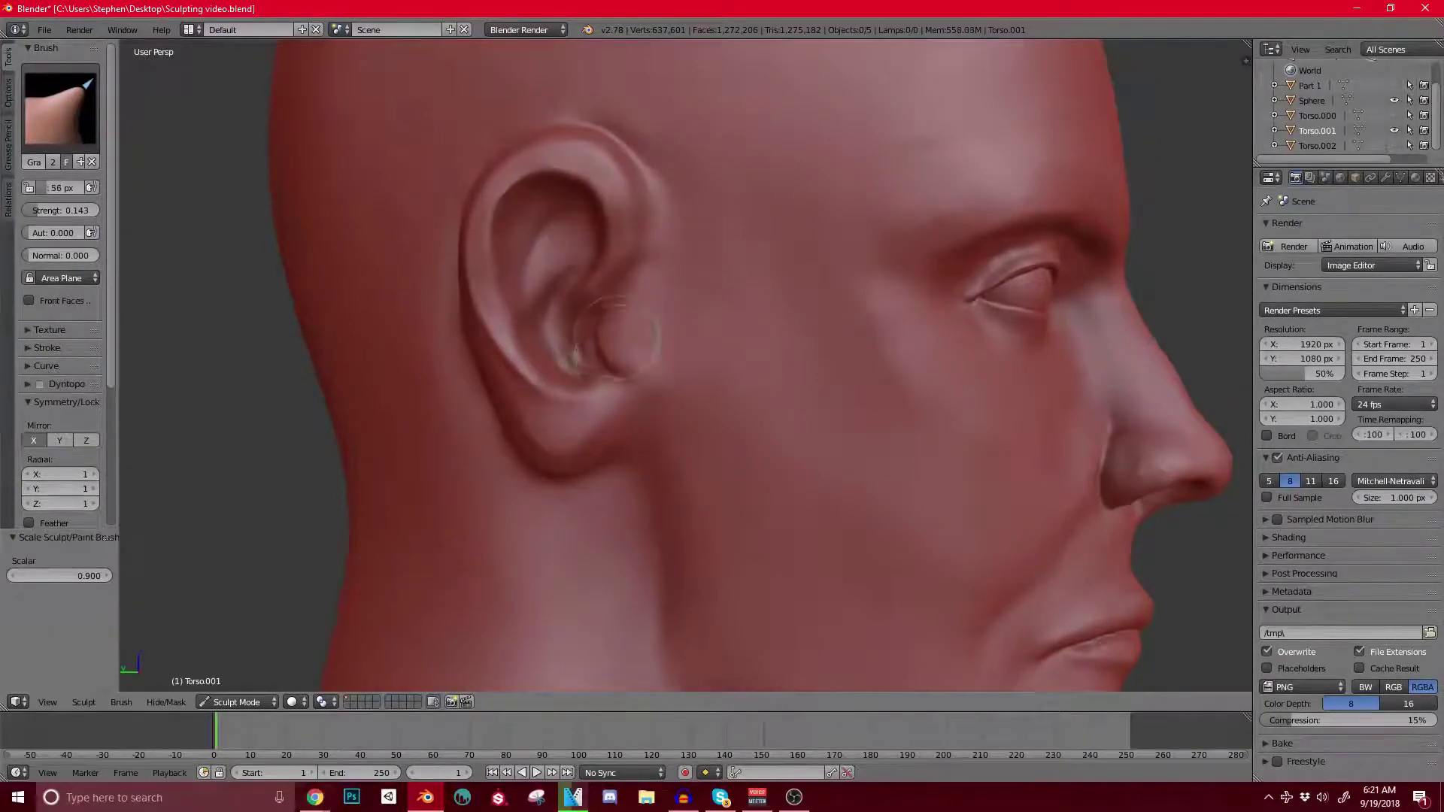
drag(618, 336, 628, 369)
Step: Switch to the Crease brush at 56 px and define the fold of the upper eyelid
click(60, 105)
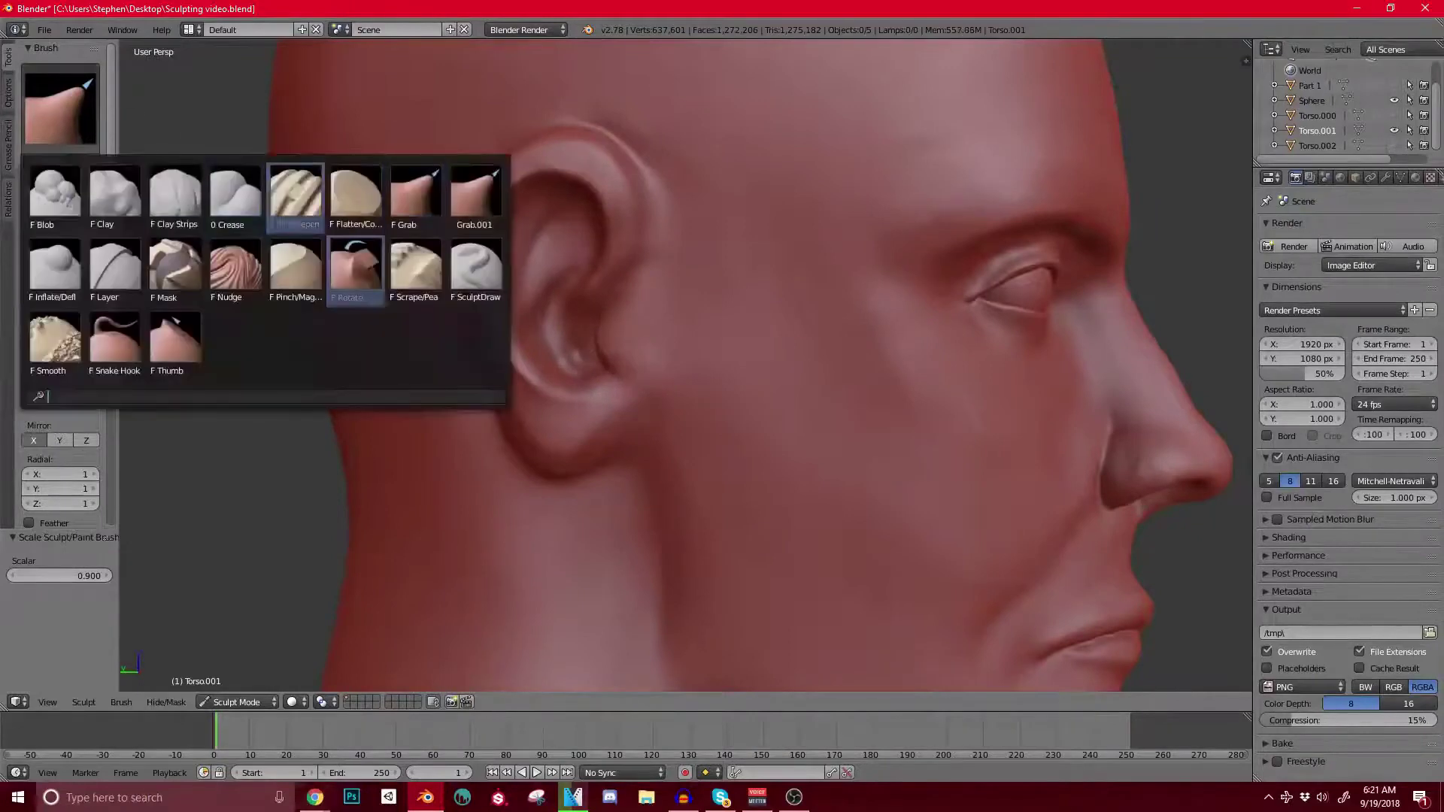
click(236, 198)
middle_drag(567, 443, 551, 379)
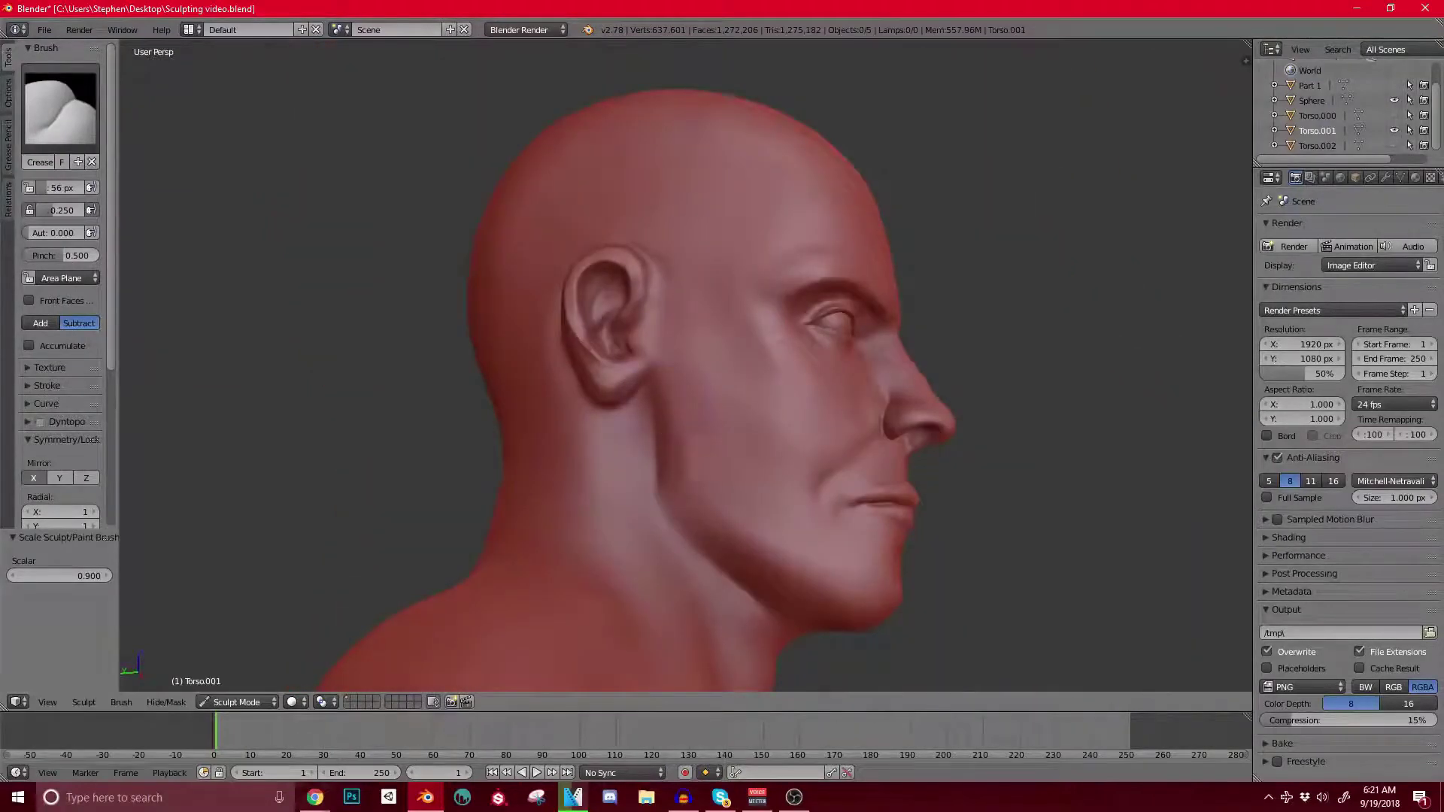
scroll(686, 376, down, 2)
scroll(684, 364, up, 8)
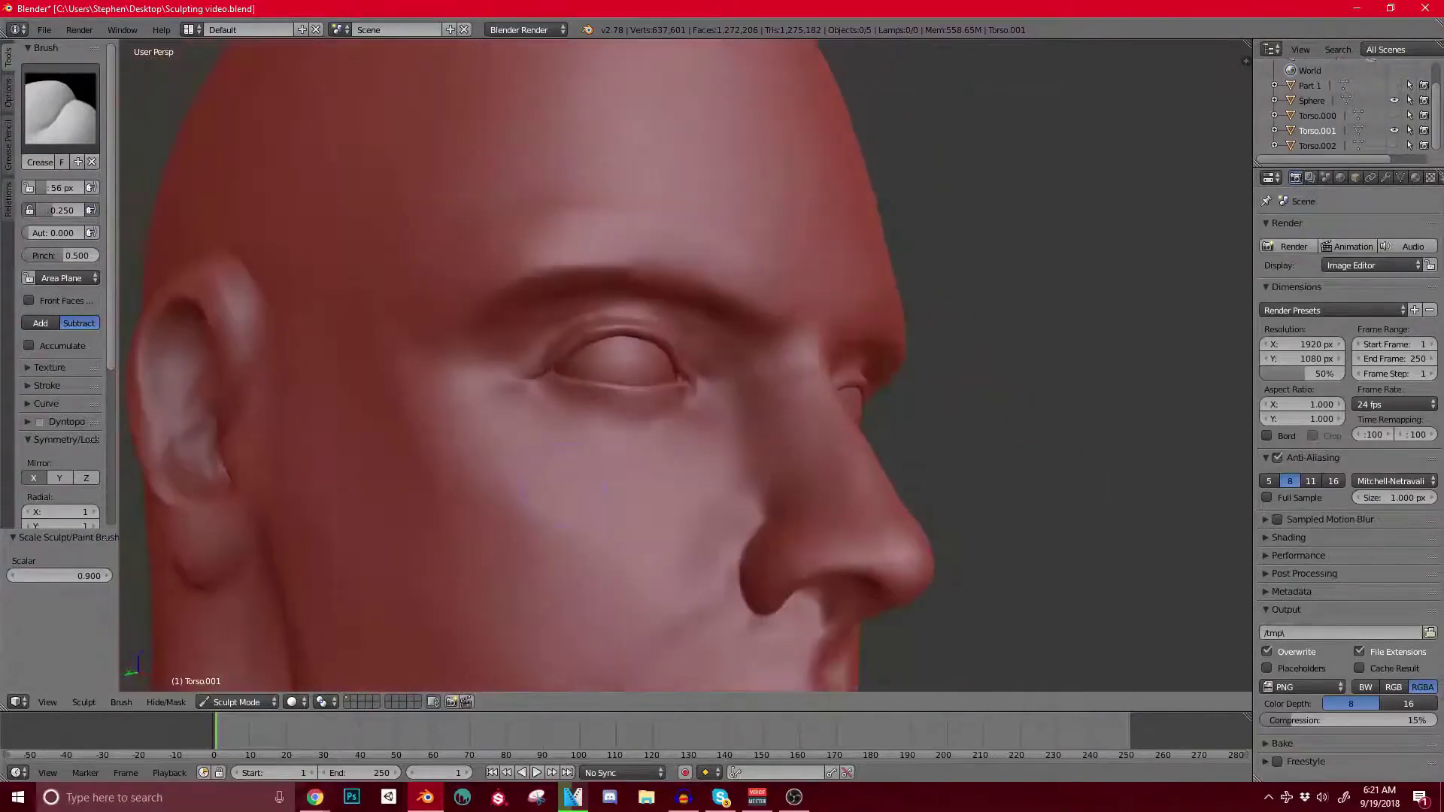
scroll(685, 365, up, 3)
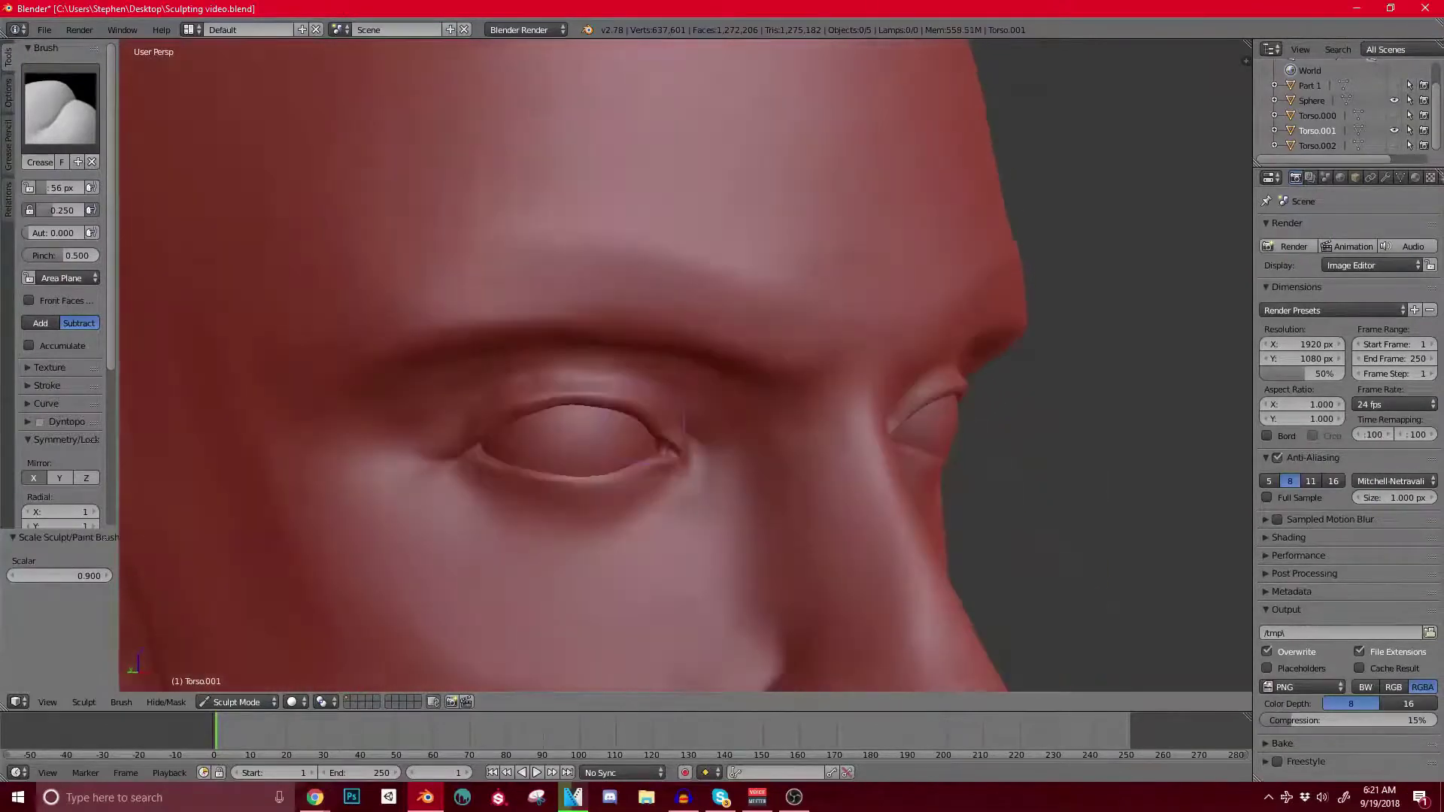
scroll(684, 365, up, 3)
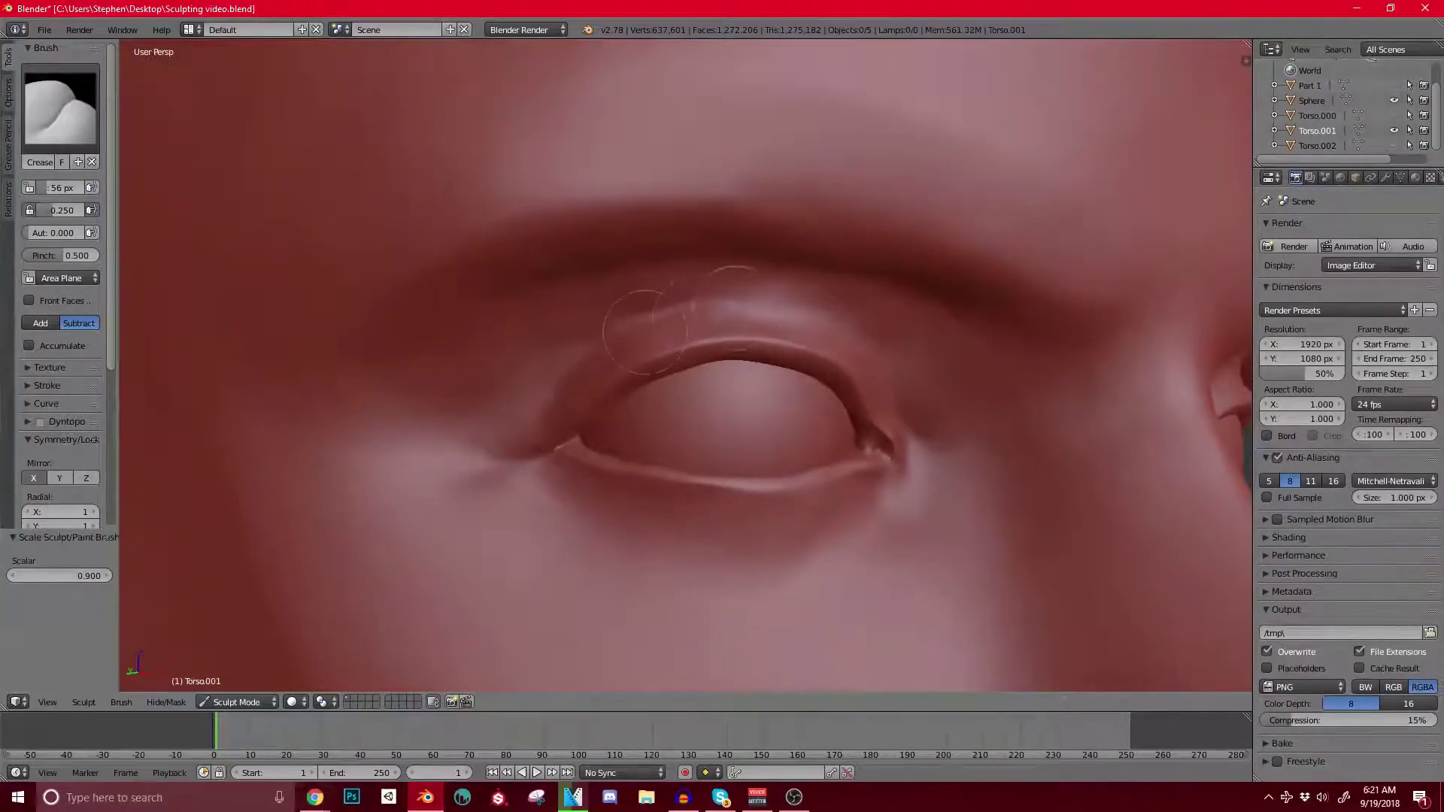
scroll(686, 366, down, 3)
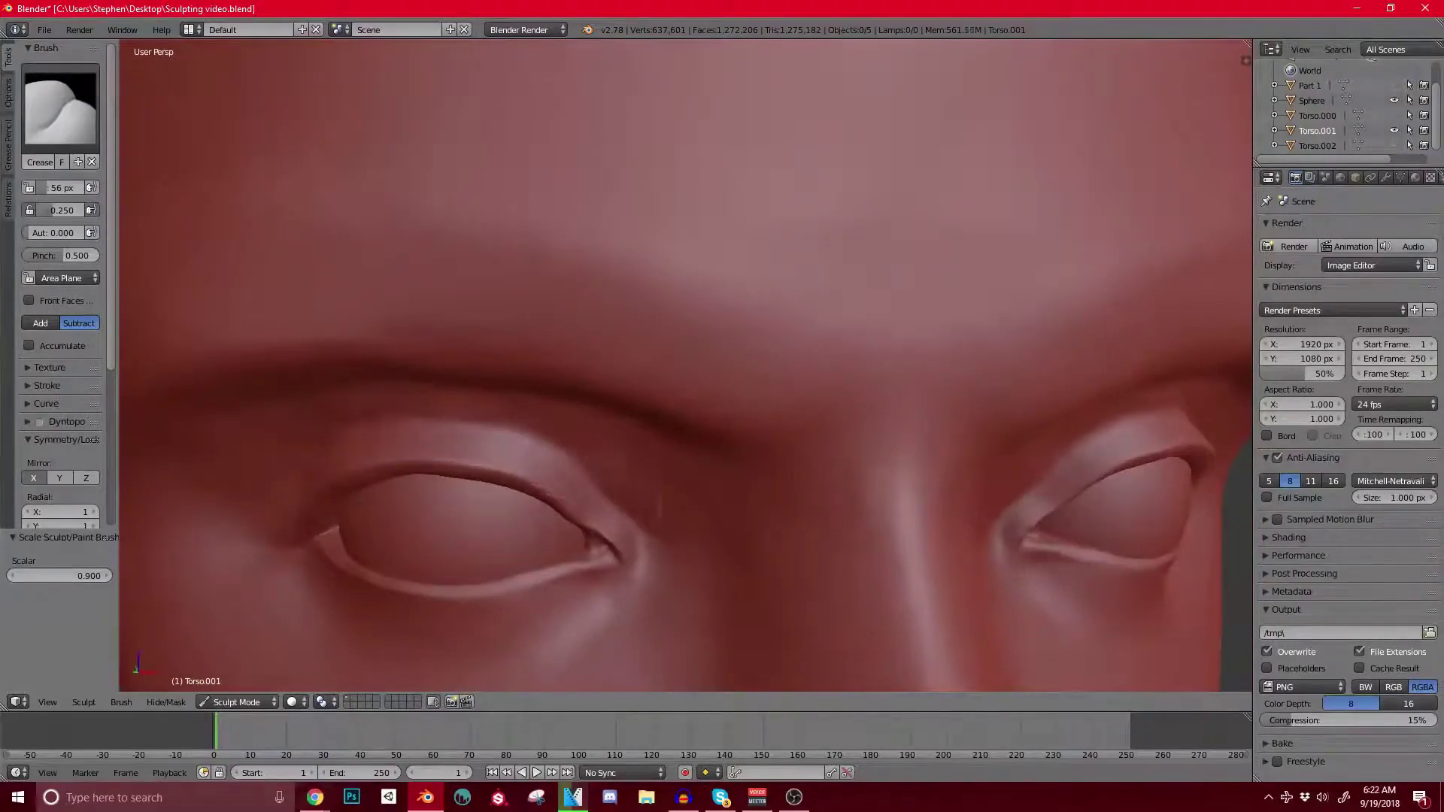
Step: Switch to the Scrape/Peaks brush and start flattening the rim of the upper eyelid, enlarging the brush from 45 to 61 px
mouse_move(659, 508)
middle_down()
mouse_move(714, 443)
mouse_move(722, 466)
mouse_move(760, 361)
mouse_move(647, 429)
mouse_move(707, 549)
middle_up()
scroll(685, 365, up, 2)
click(60, 109)
click(174, 197)
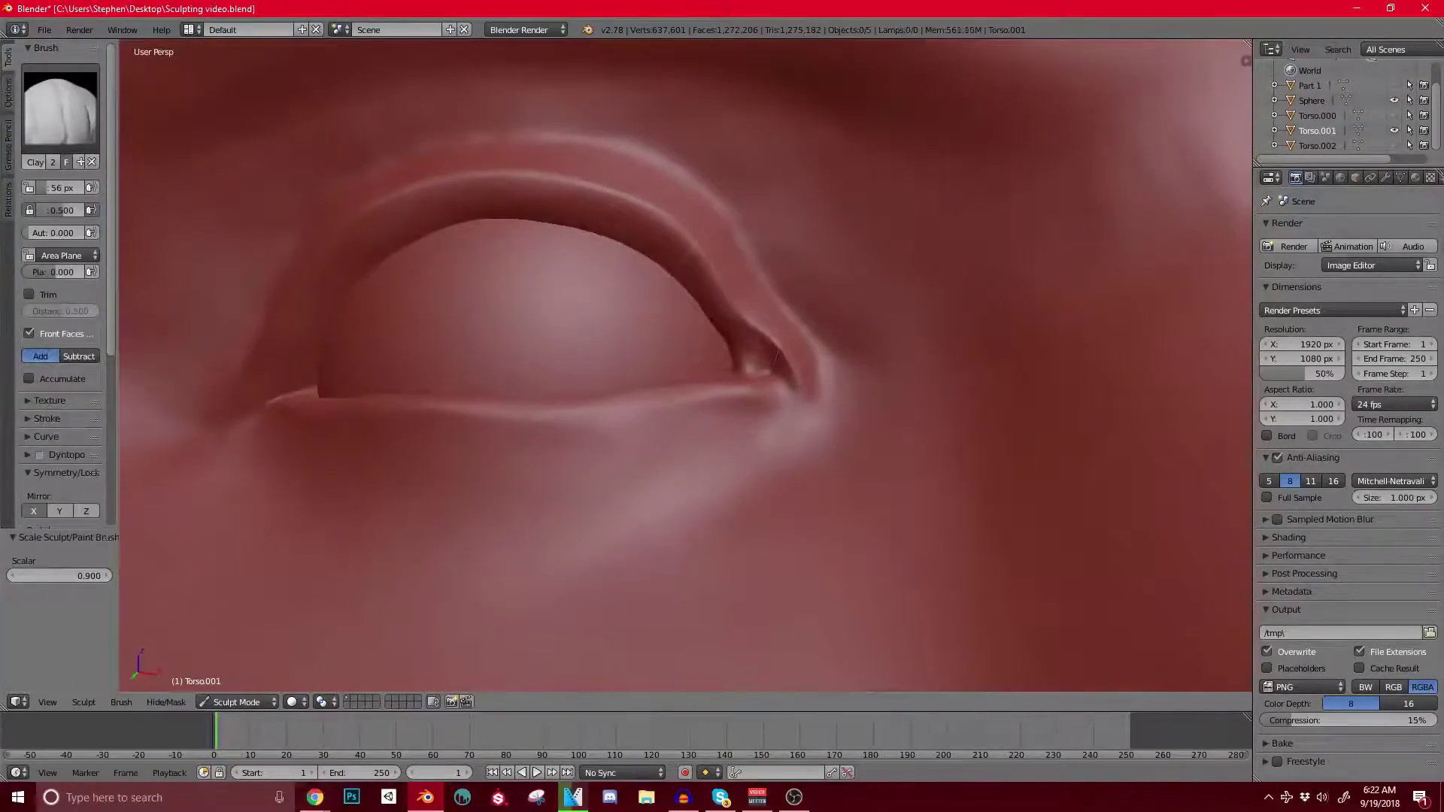
click(60, 105)
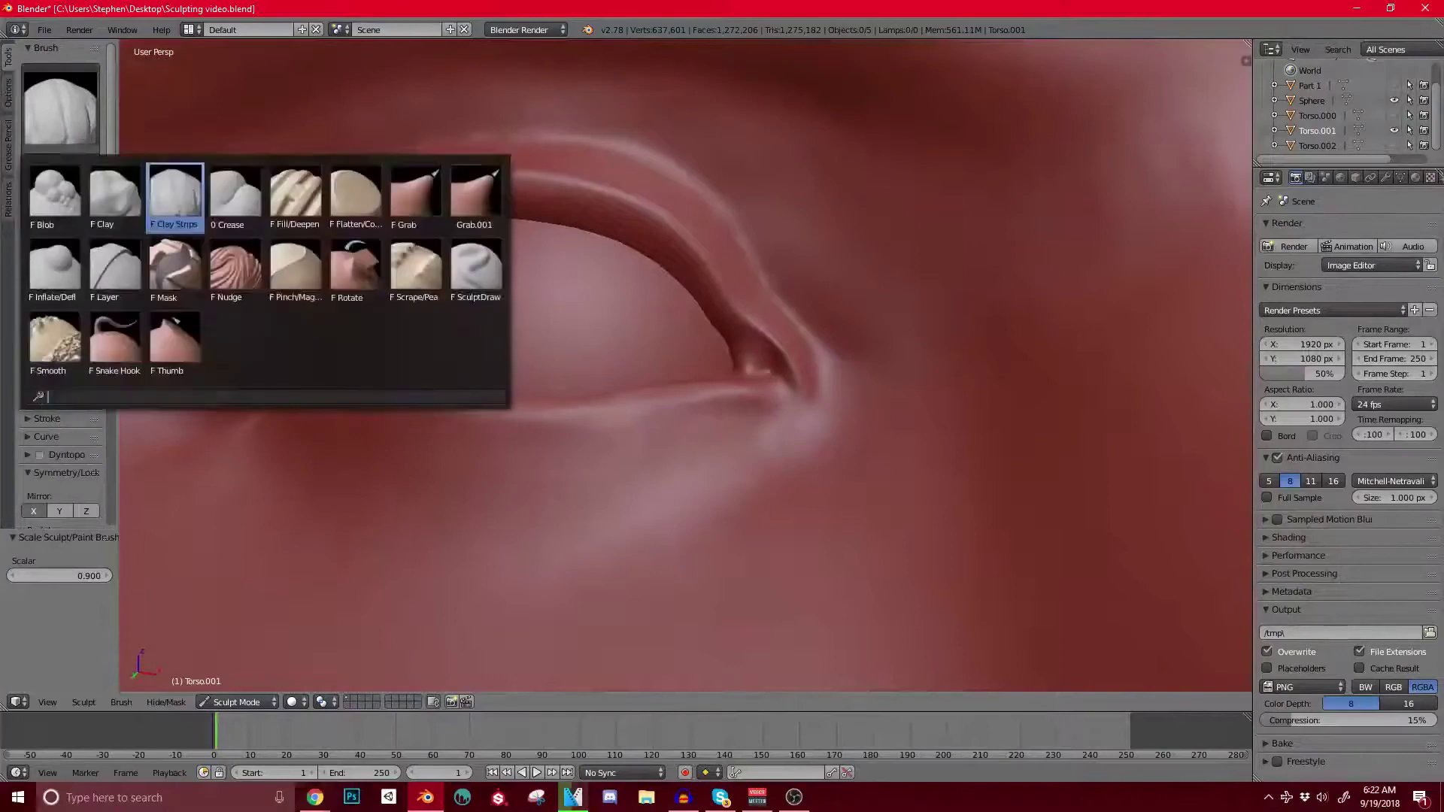
click(364, 264)
key(bracketleft)
key(bracketleft)
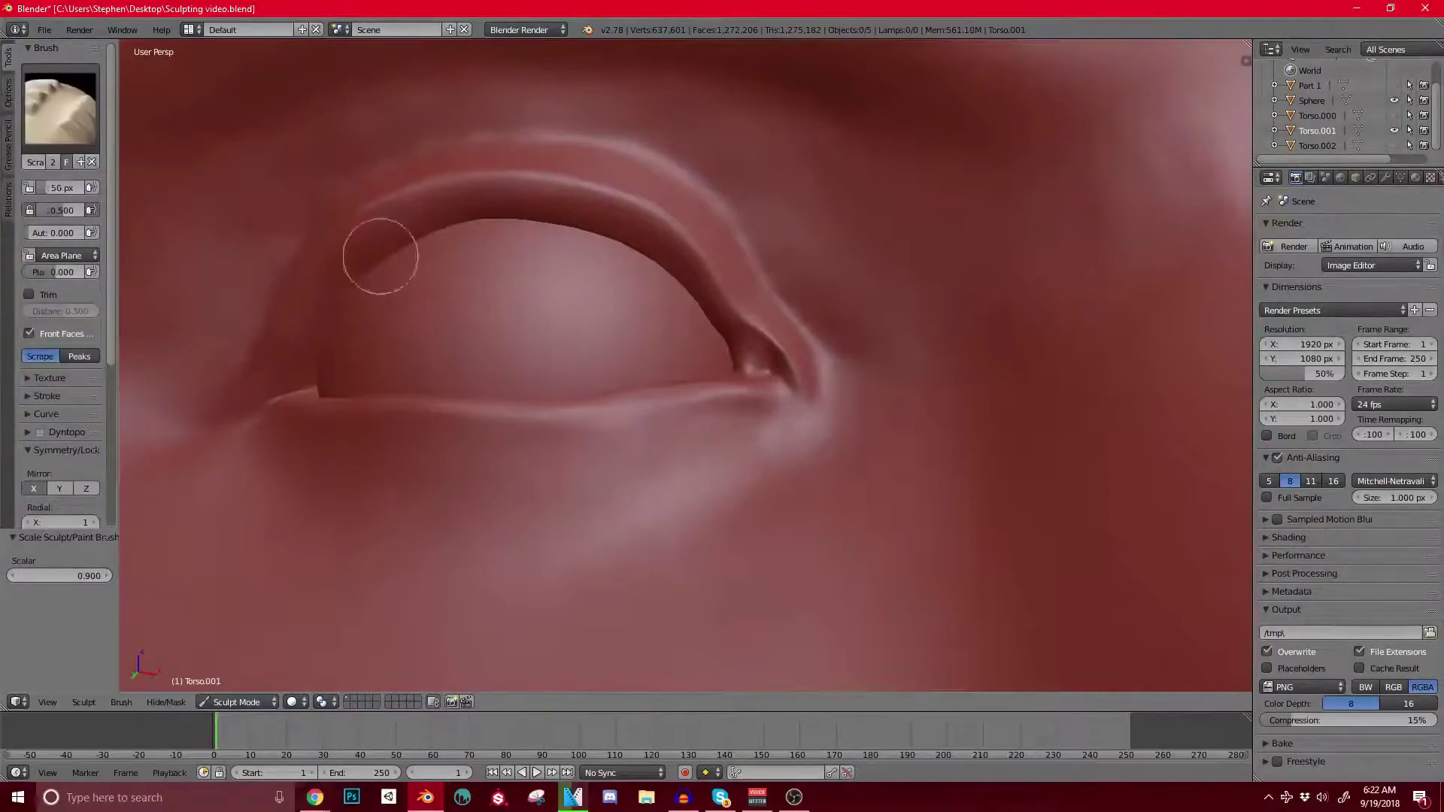
mouse_move(498, 297)
middle_down()
mouse_move(632, 329)
mouse_move(487, 182)
middle_up()
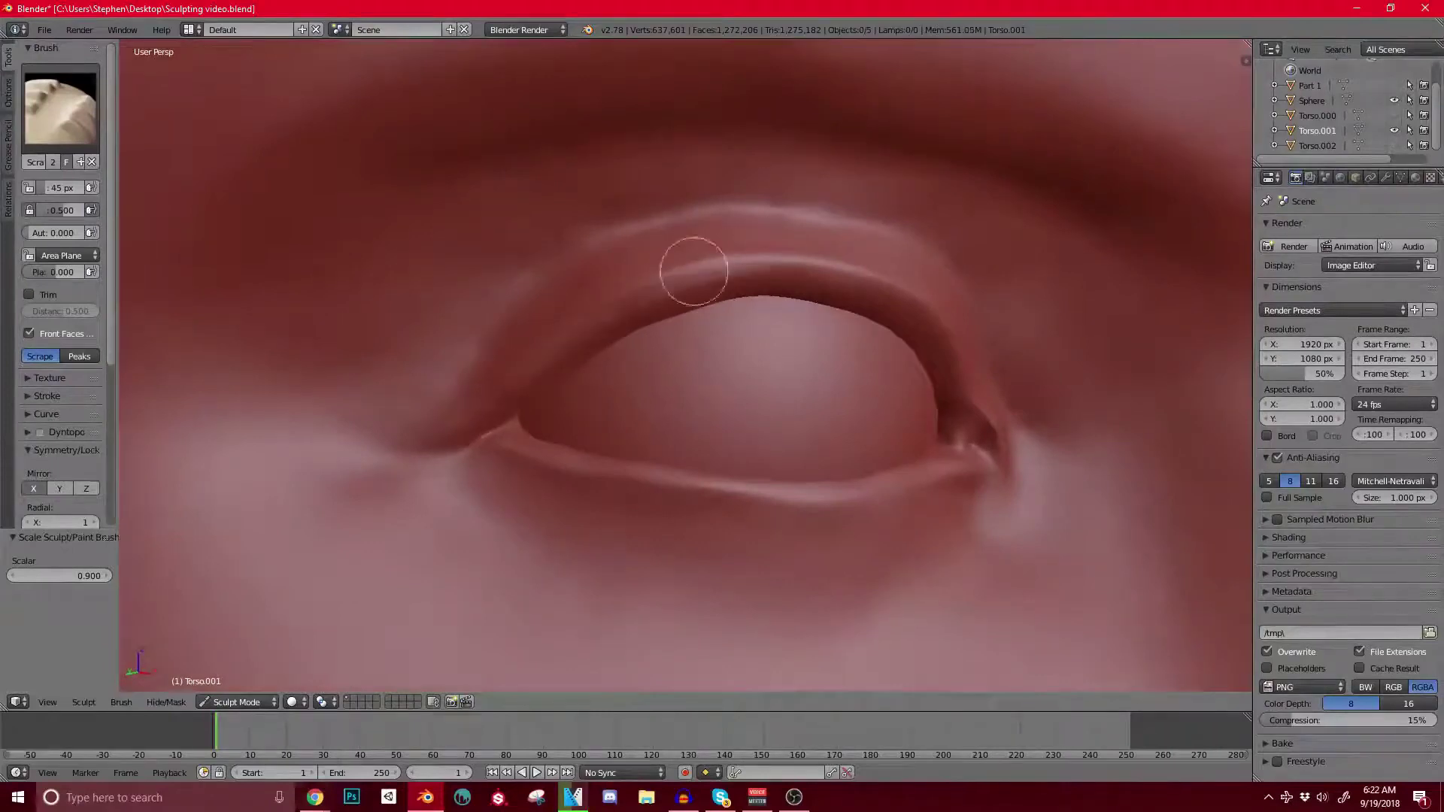
key(bracketright)
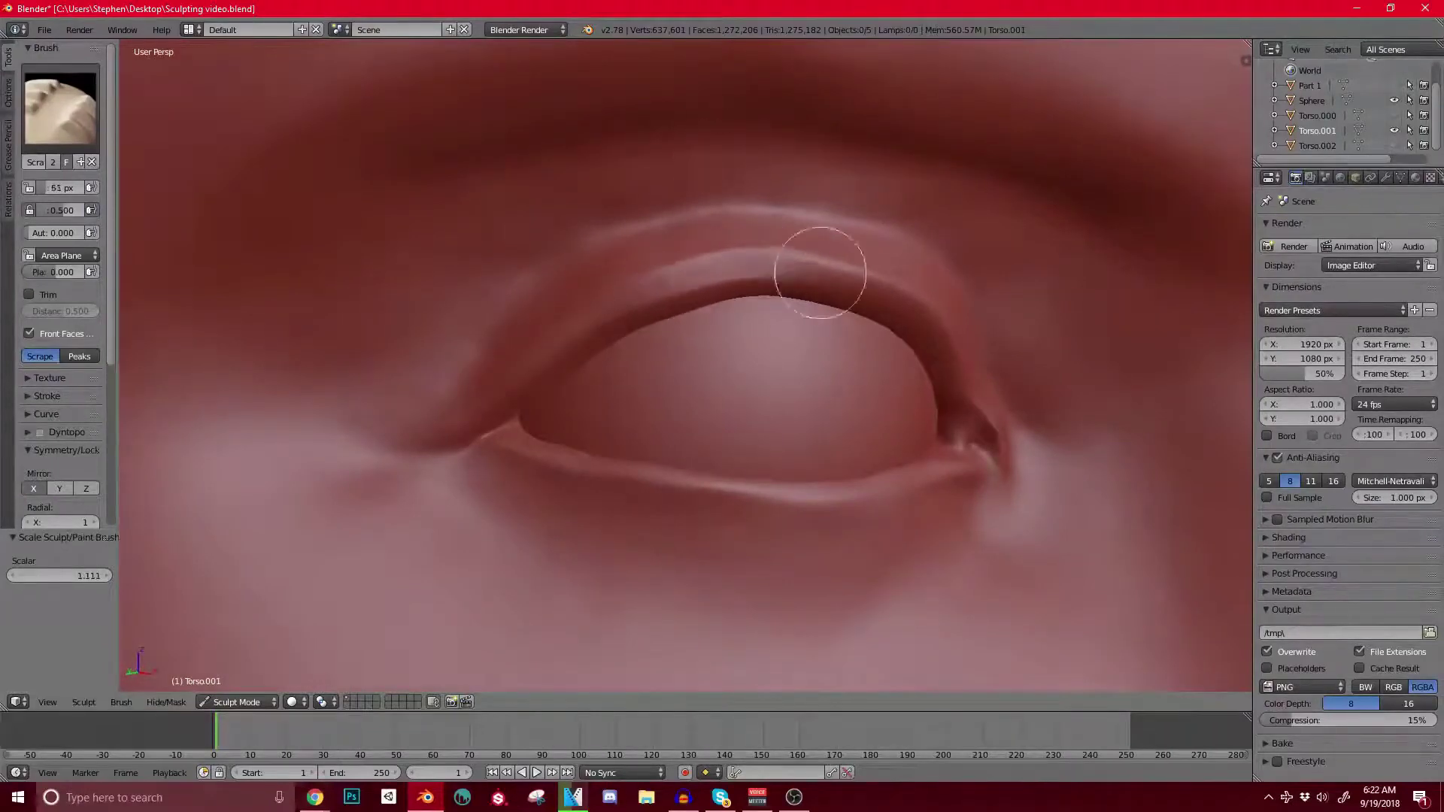
key(bracketright)
key(bracketright)
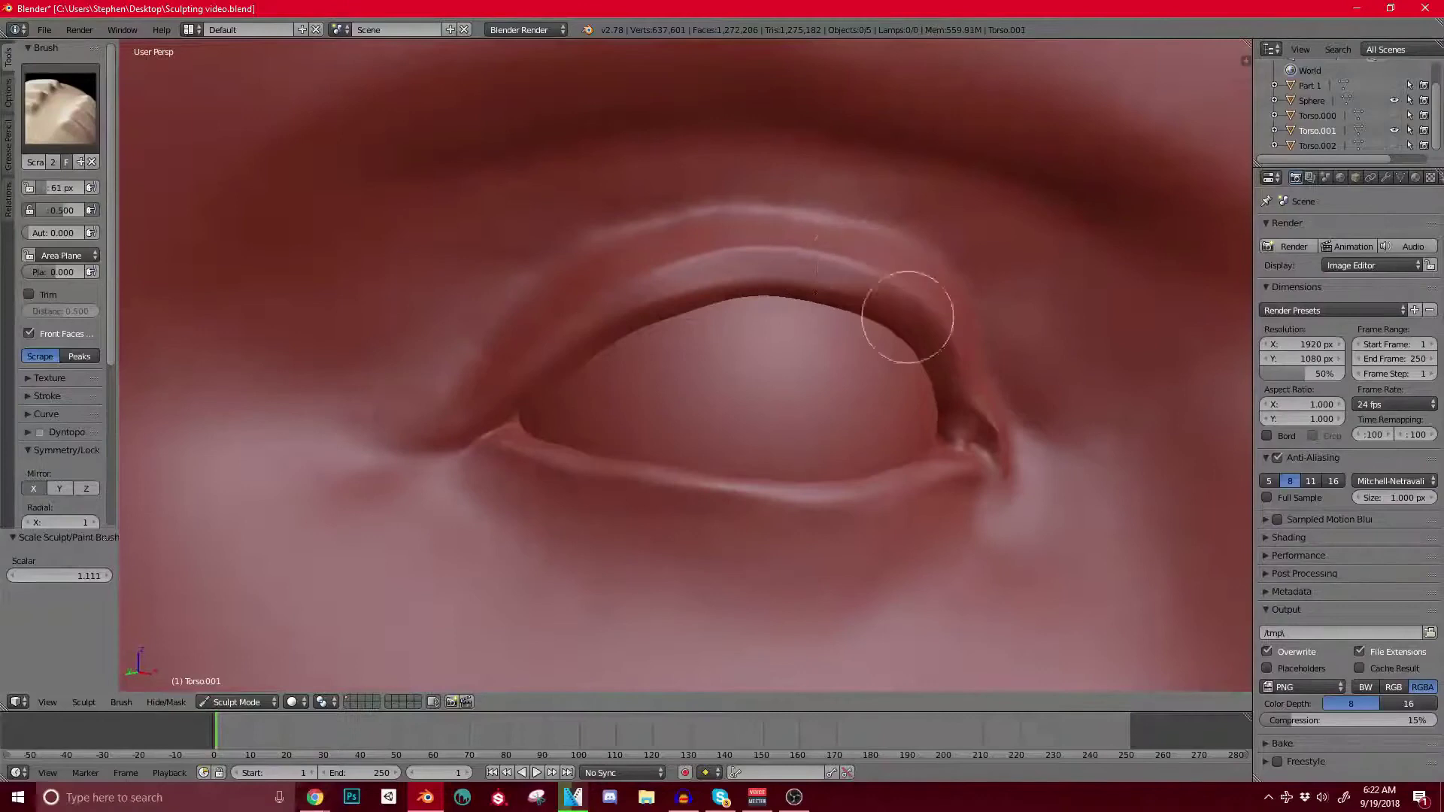
Step: Reduce the Scrape/Peaks brush to 48 px and flatten the full width of the upper eyelid
key(bracketleft)
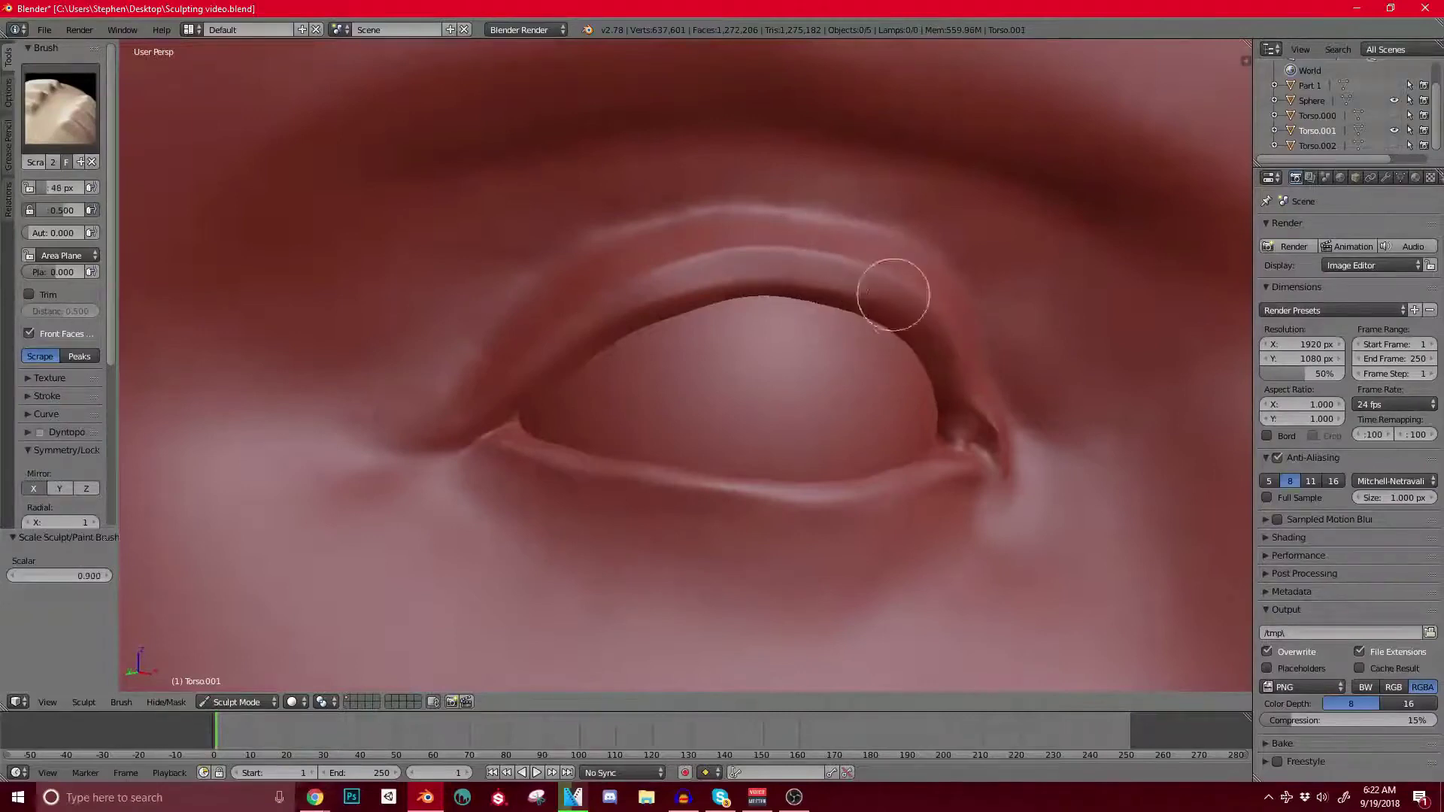
key(bracketleft)
drag(876, 271, 598, 310)
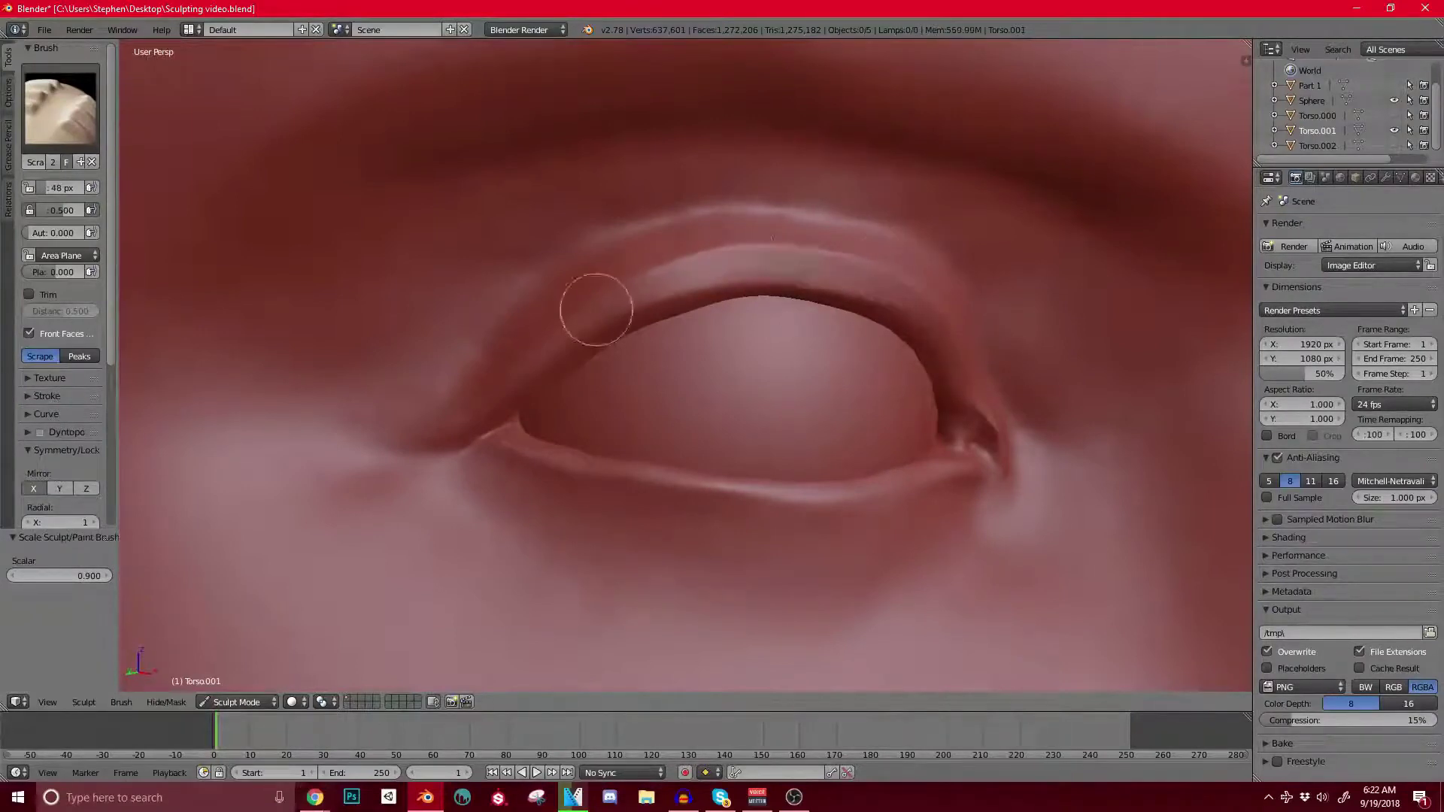
drag(856, 246, 599, 282)
Step: Scrape along the upper eyelid fold toward the inner corner of the eye with the 48 px brush
scroll(705, 290, down, 2)
middle_drag(706, 290, 675, 366)
mouse_move(675, 366)
mouse_down()
mouse_move(854, 361)
mouse_move(747, 331)
mouse_move(895, 429)
mouse_move(800, 331)
mouse_move(818, 328)
mouse_up()
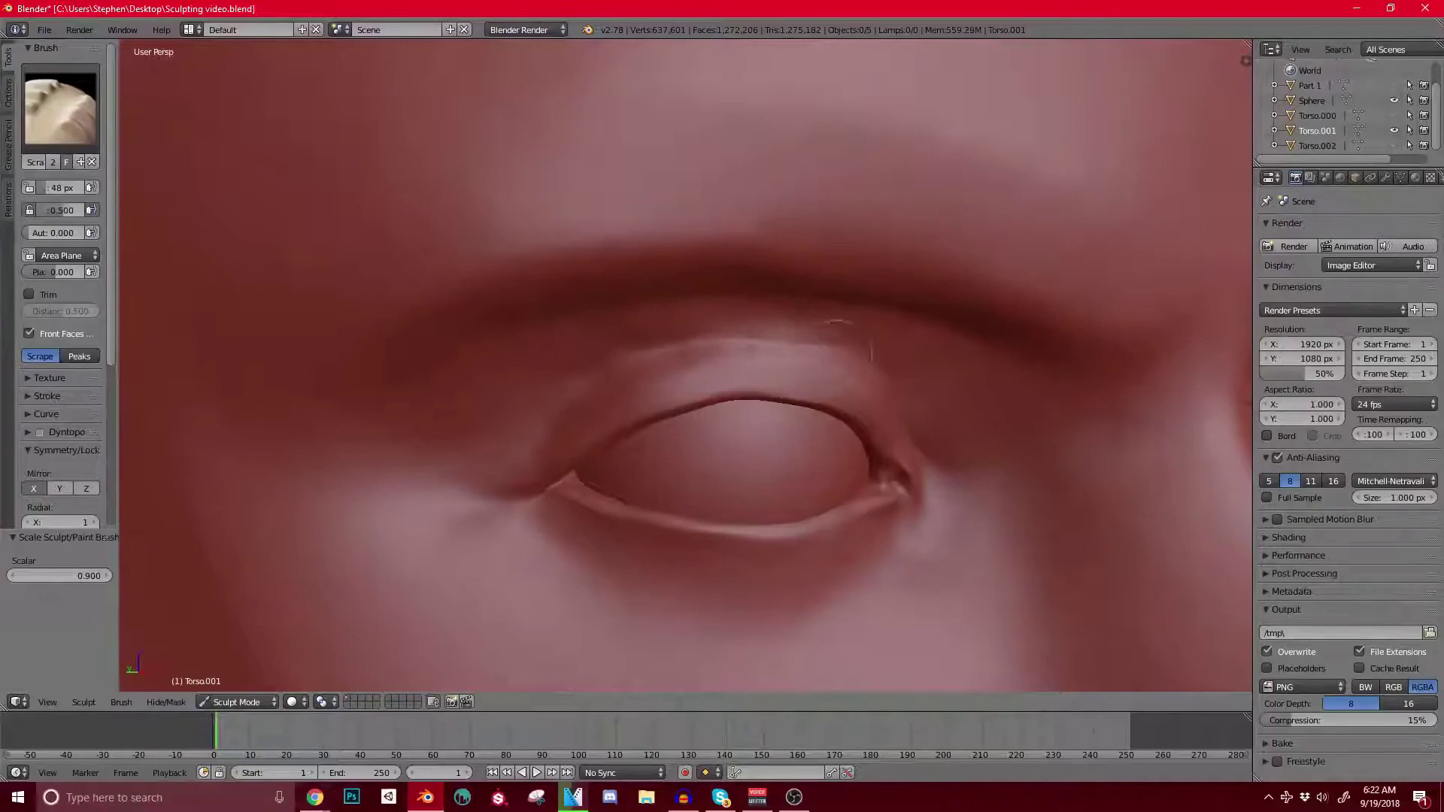
mouse_move(873, 402)
middle_down()
mouse_move(622, 394)
mouse_move(704, 438)
middle_up()
mouse_move(704, 438)
mouse_down()
mouse_move(655, 444)
mouse_move(690, 467)
mouse_move(601, 418)
mouse_move(688, 447)
mouse_up()
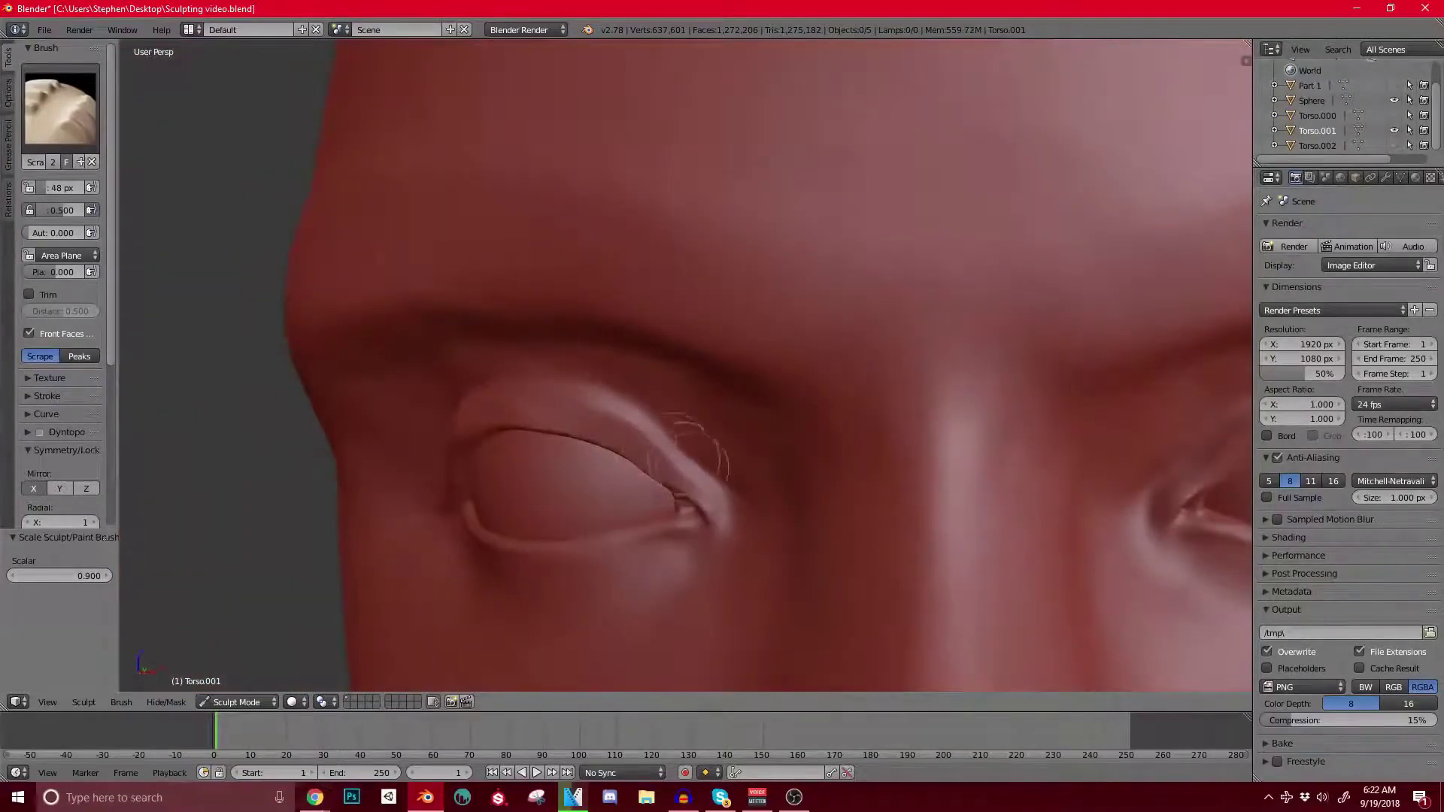
mouse_move(511, 391)
middle_down()
mouse_move(607, 368)
mouse_move(616, 331)
mouse_move(837, 385)
mouse_move(972, 374)
middle_up()
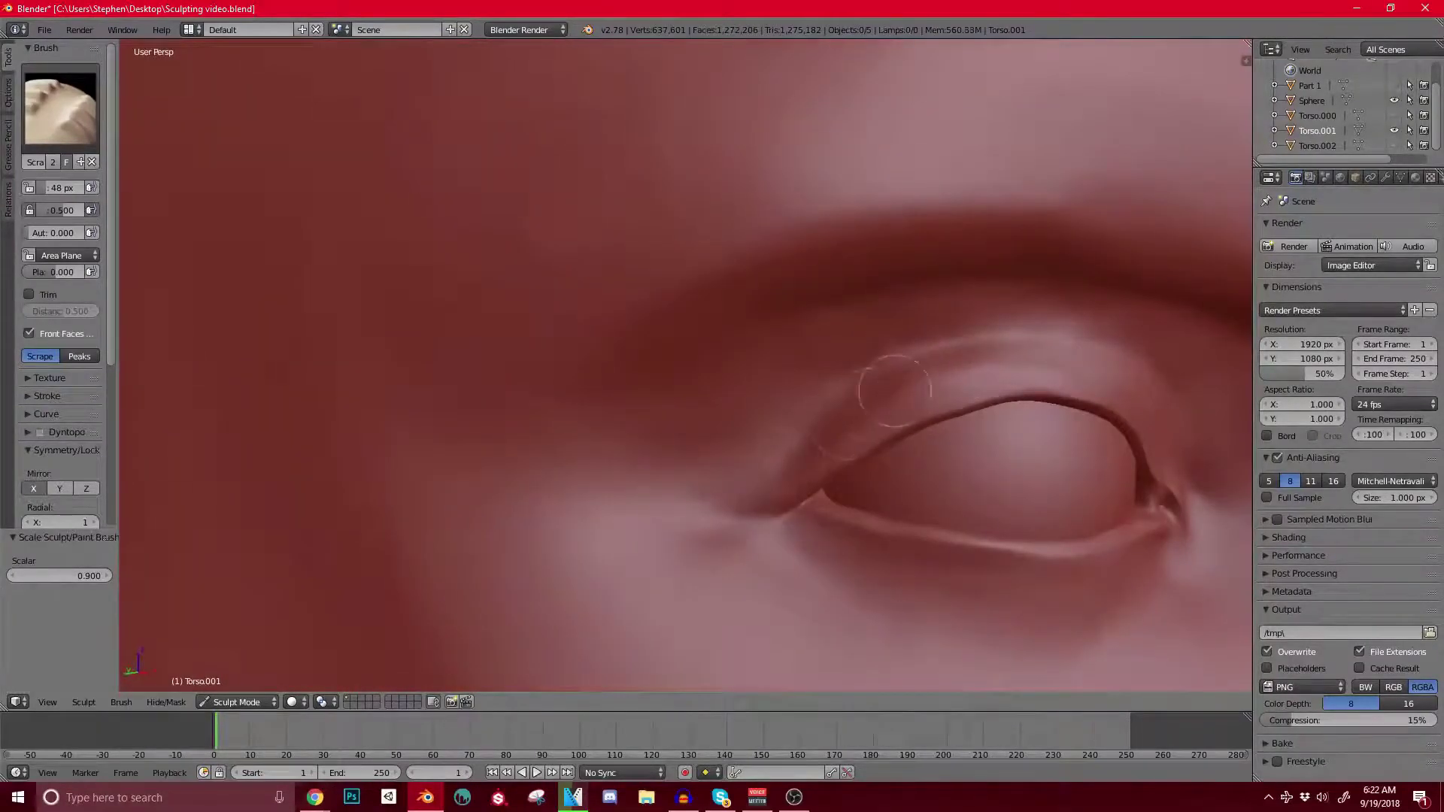
Step: Flatten the rim of the lower eyelid from the outer corner inward with the Scrape/Peaks brush at 48 px
mouse_move(820, 453)
middle_down()
mouse_move(832, 458)
mouse_move(571, 493)
mouse_move(576, 480)
middle_up()
scroll(624, 476, up, 1)
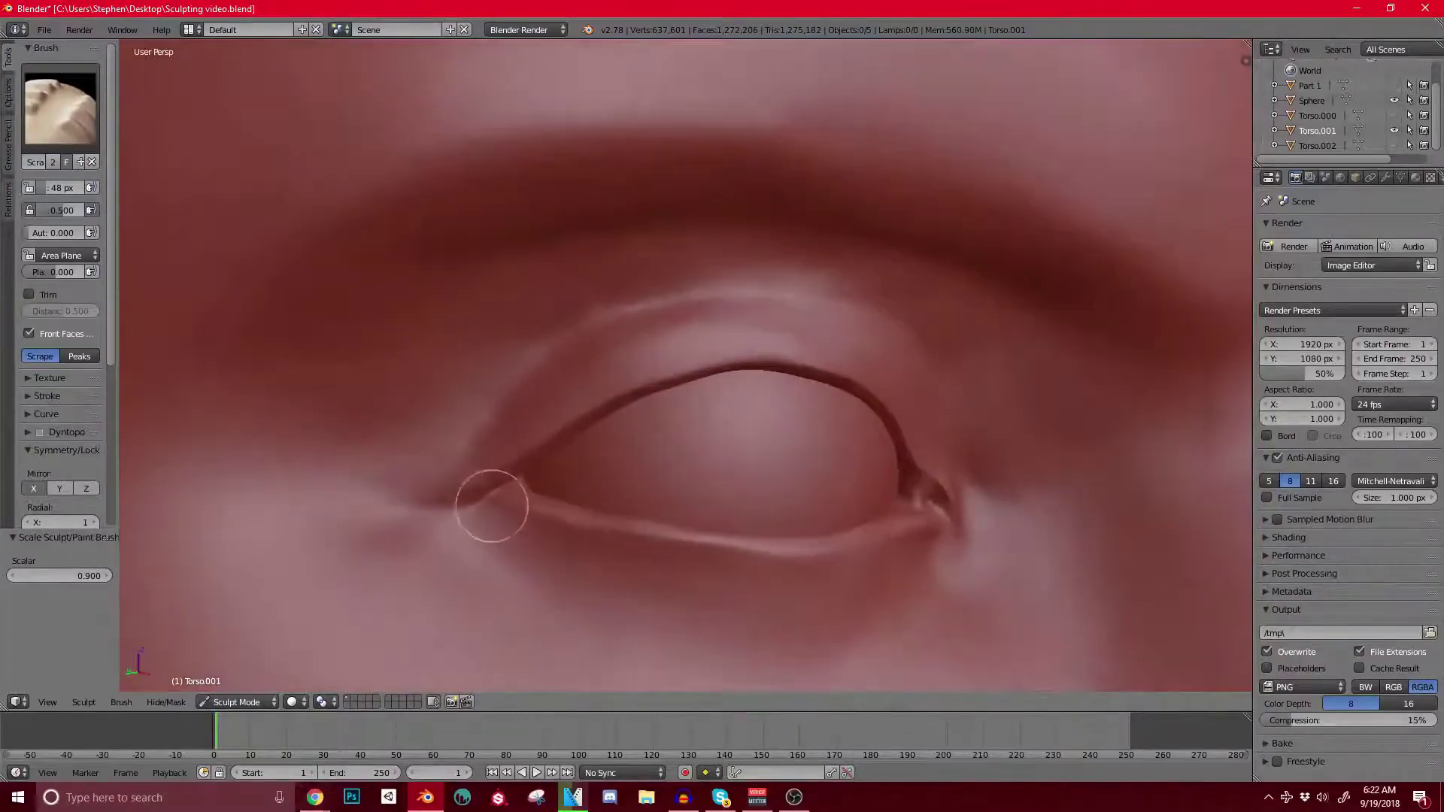
mouse_move(492, 506)
mouse_down()
mouse_move(607, 529)
mouse_move(661, 519)
mouse_move(677, 546)
mouse_move(887, 549)
mouse_move(803, 526)
mouse_move(907, 542)
mouse_move(877, 573)
mouse_move(679, 578)
mouse_move(765, 539)
mouse_up()
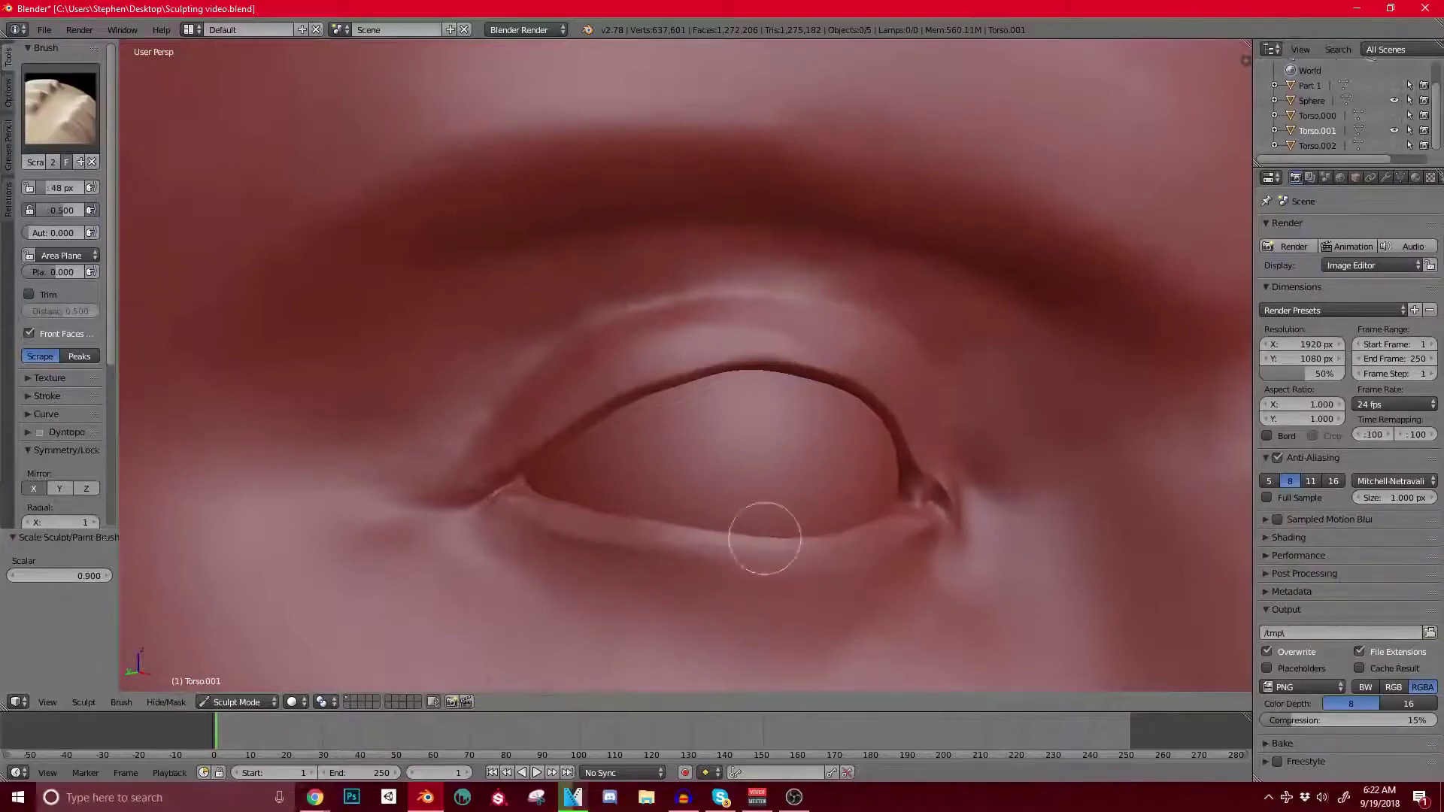
mouse_move(531, 537)
mouse_down()
mouse_move(586, 554)
mouse_move(515, 505)
mouse_up()
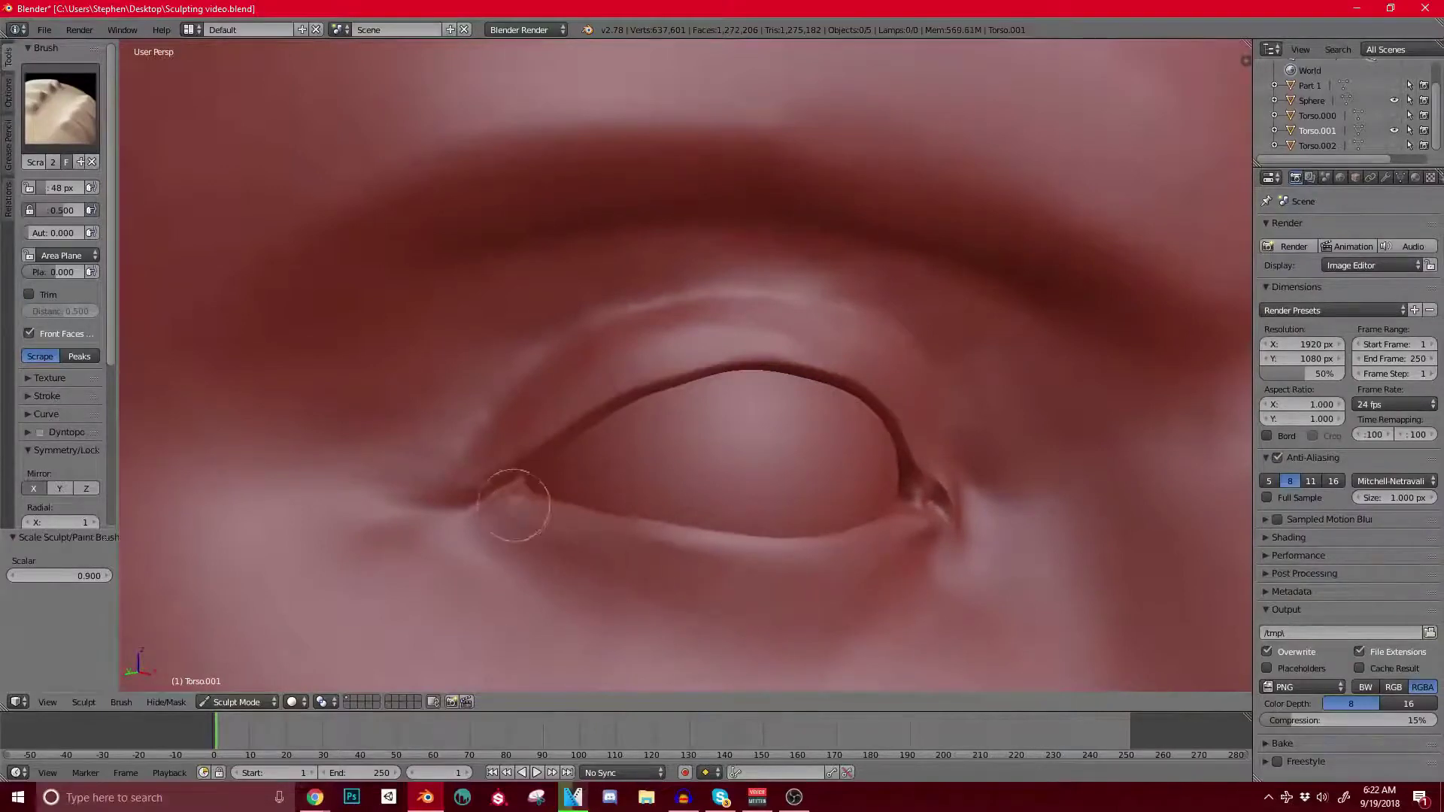
scroll(790, 527, down, 3)
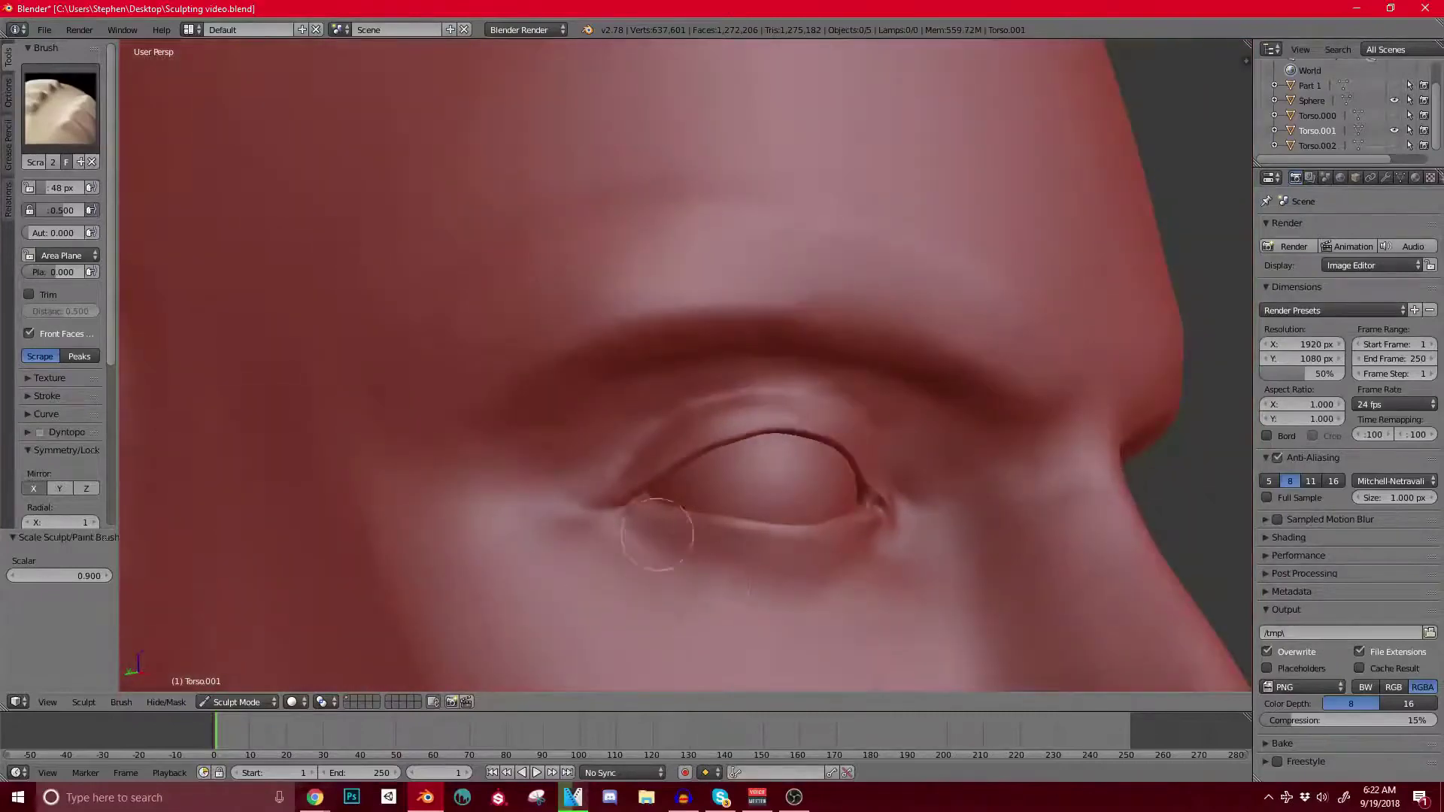
Step: Scrape the inner part of the lower eyelid near the tear duct to even out its rim
middle_drag(657, 534, 482, 543)
scroll(700, 561, down, 2)
middle_drag(699, 561, 738, 555)
scroll(738, 554, up, 3)
drag(657, 535, 668, 529)
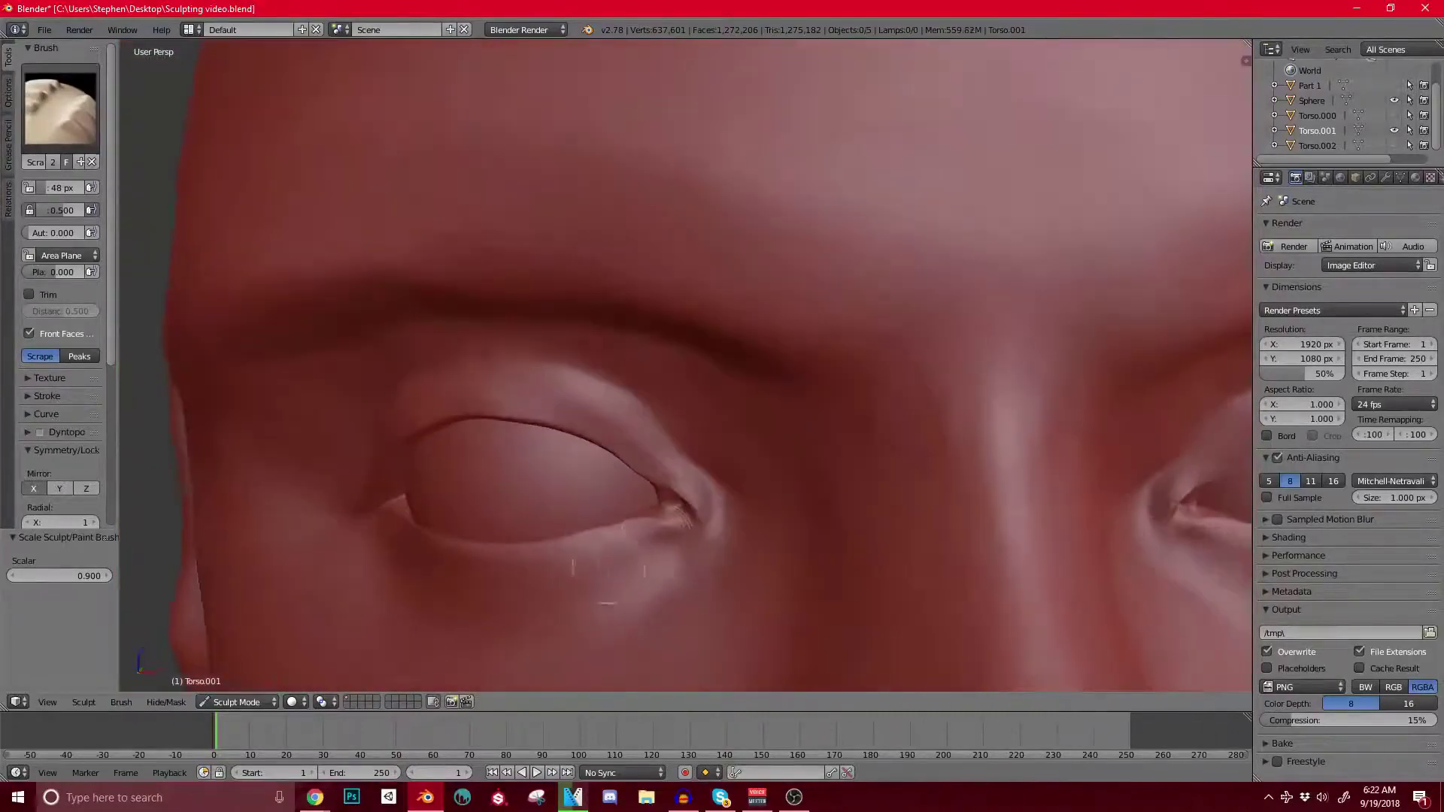
Step: Switch to the Grab brush, set its size to 102 px and adjust the upper eyelid toward the inner eye corner
scroll(667, 488, down, 4)
middle_drag(667, 488, 687, 542)
scroll(805, 441, up, 3)
mouse_move(805, 441)
middle_down()
mouse_move(645, 441)
mouse_move(675, 413)
mouse_move(655, 429)
middle_up()
scroll(675, 413, up, 2)
key(g)
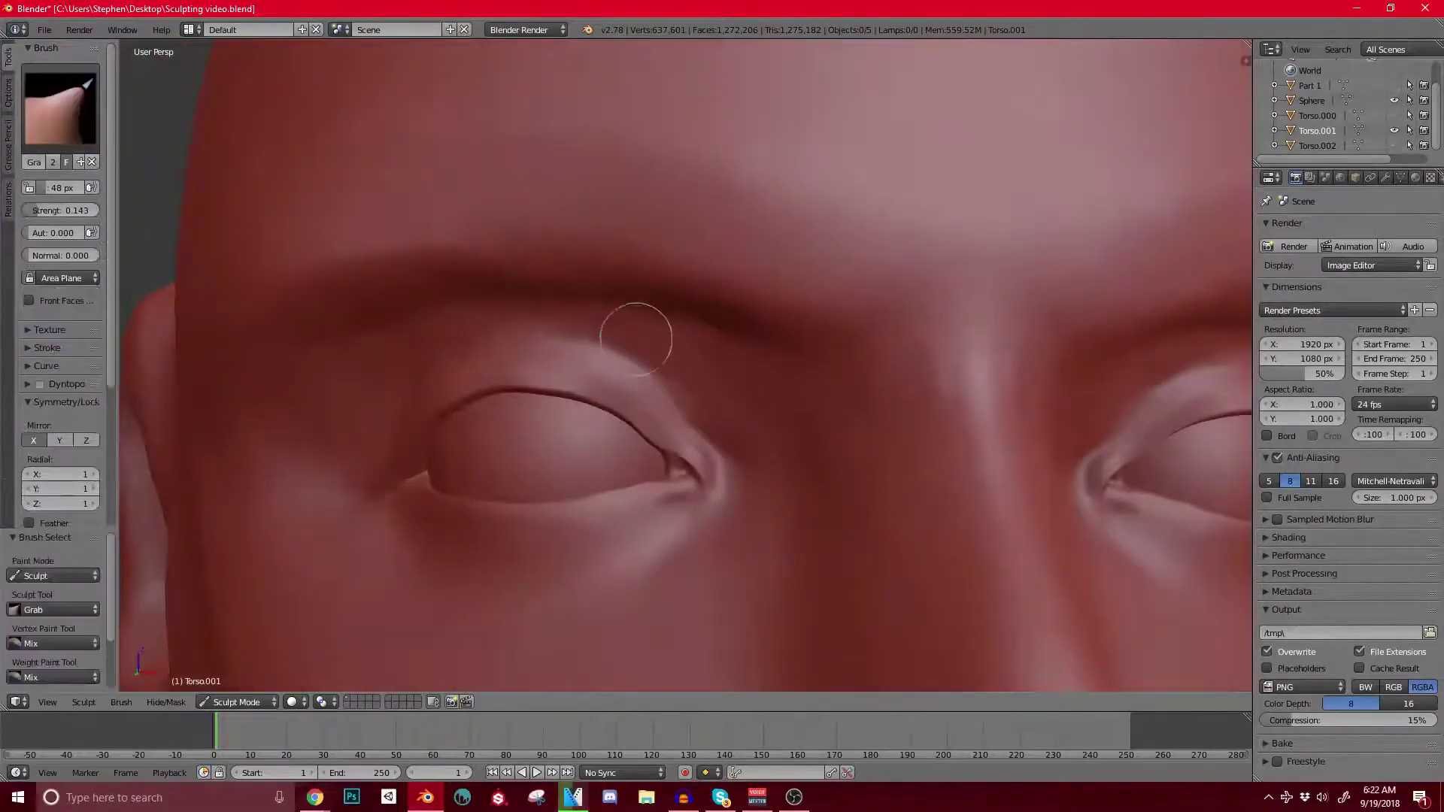
key(f)
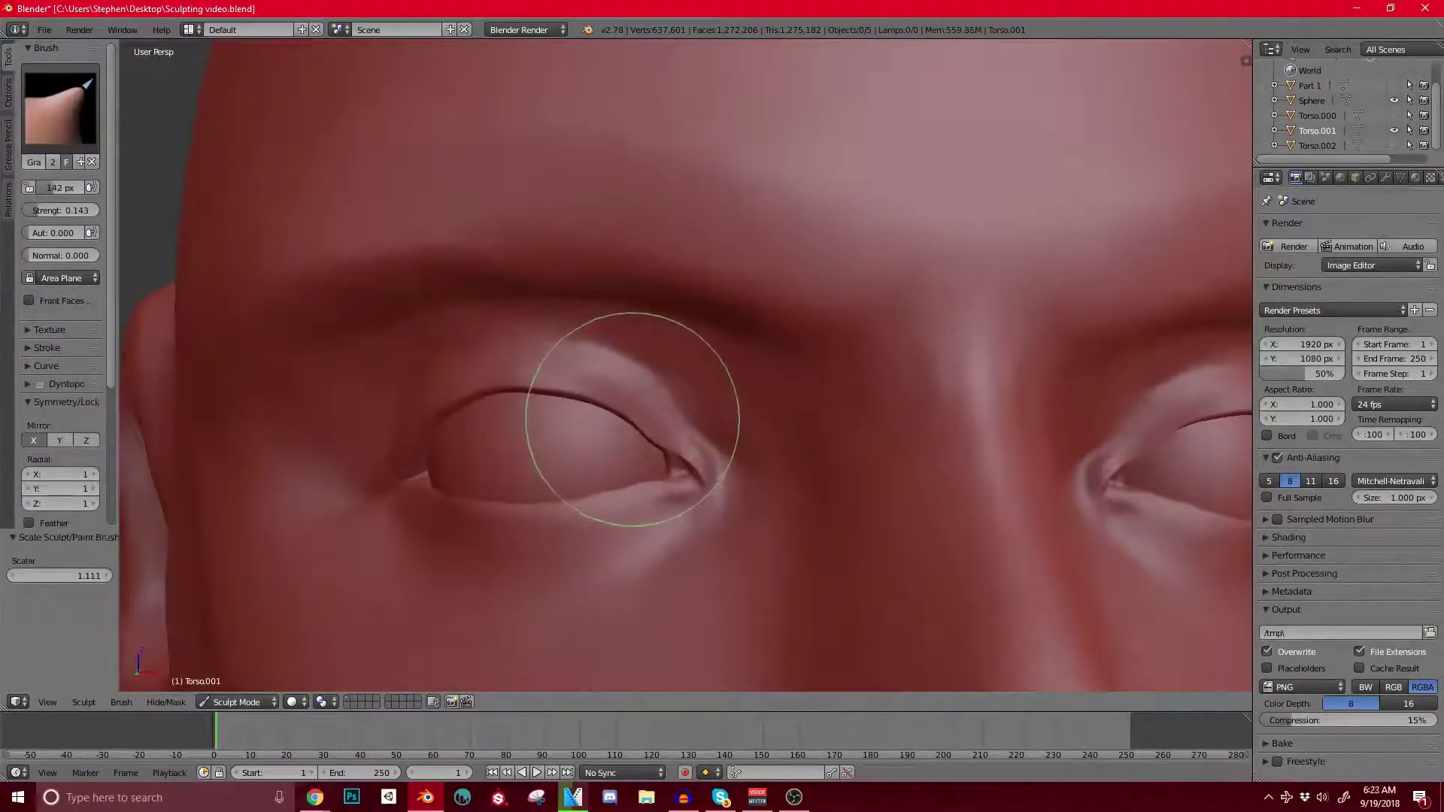
key(bracketleft)
key(bracketleft)
key(bracketleft)
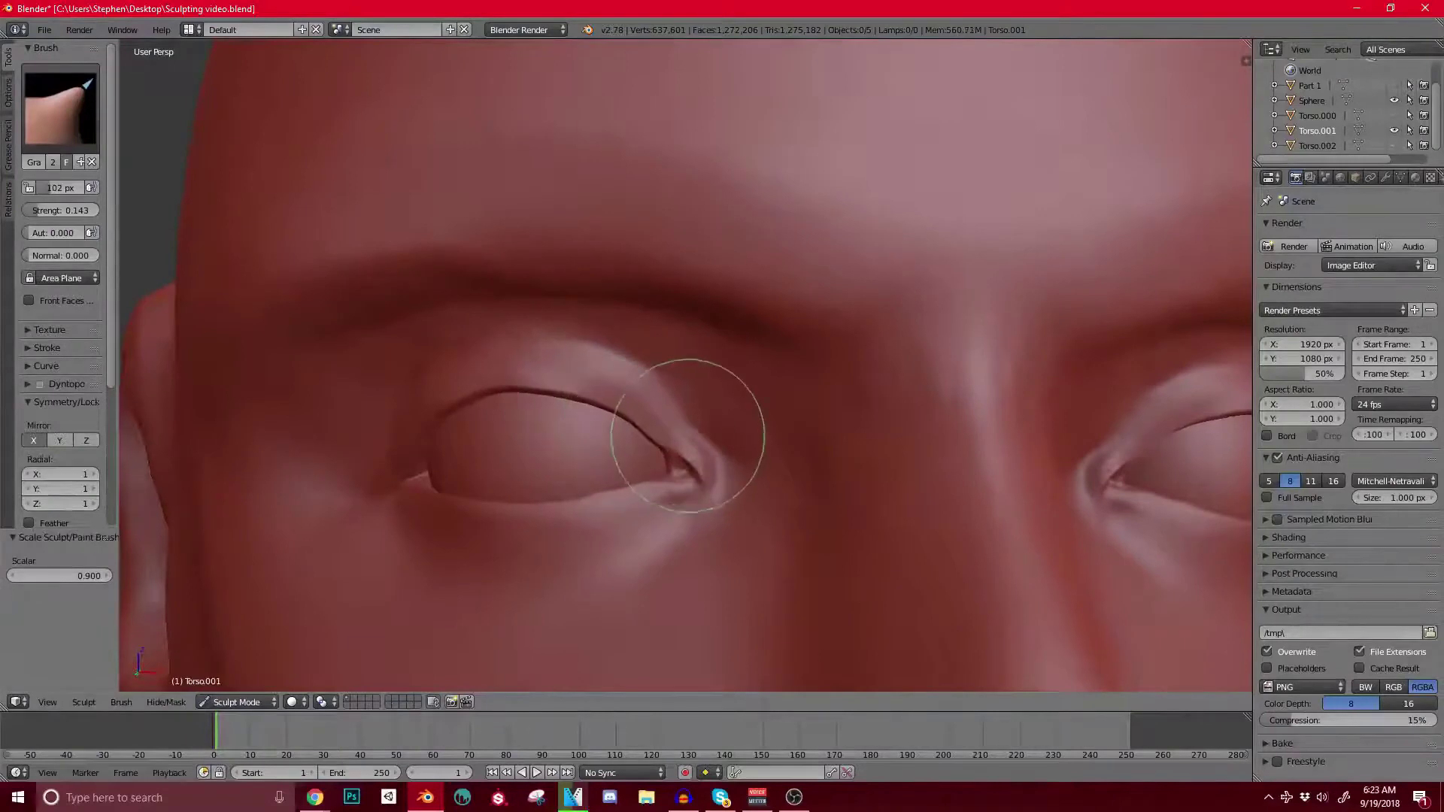
mouse_move(726, 451)
middle_down()
mouse_move(672, 441)
mouse_move(737, 387)
middle_up()
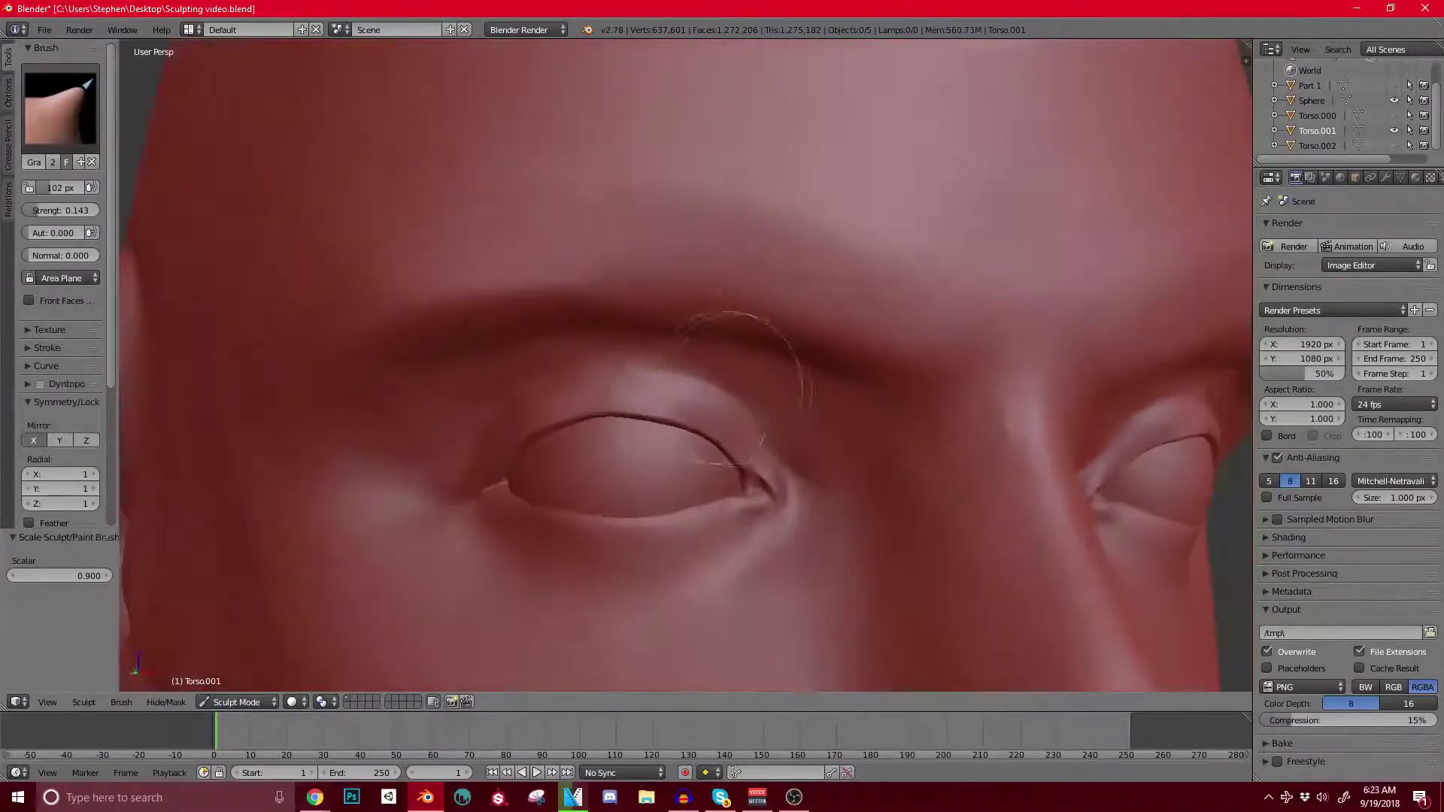
Step: Switch to the Crease brush at 102 px and carve the curved fold beneath the lower eyelid
click(60, 109)
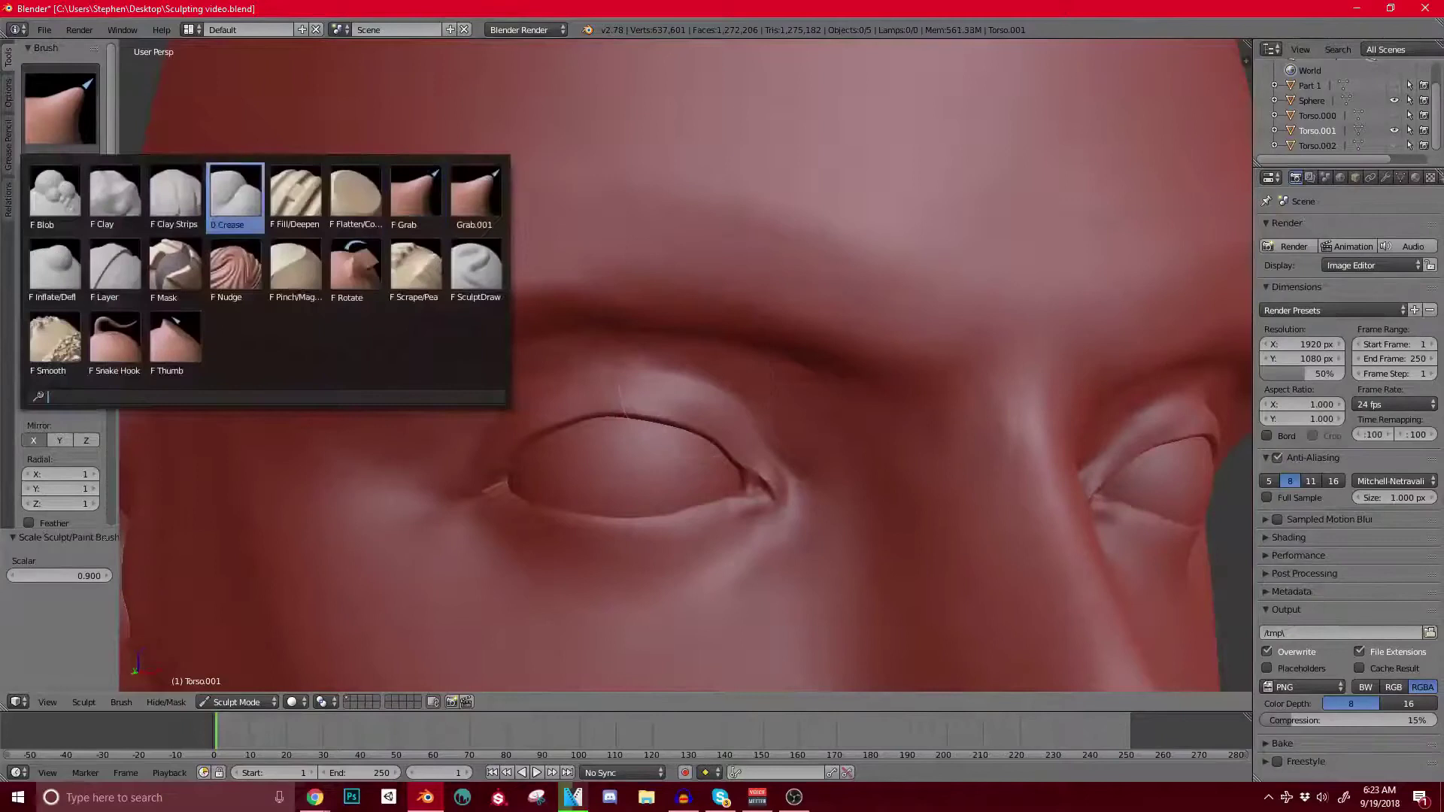
click(235, 199)
mouse_move(602, 353)
middle_down()
mouse_move(568, 347)
mouse_move(677, 338)
middle_up()
scroll(564, 346, up, 1)
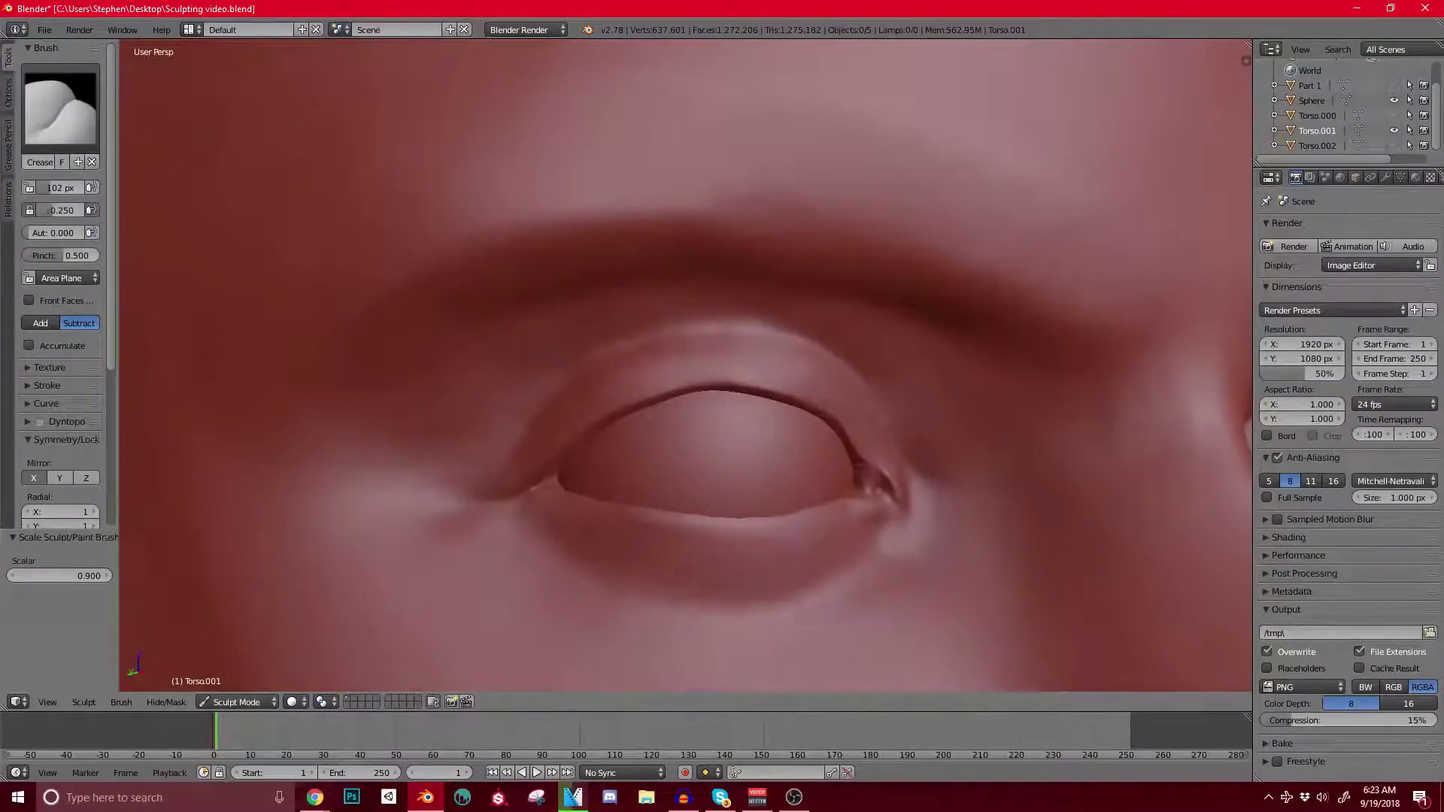
scroll(685, 365, down, 5)
scroll(703, 553, up, 2)
mouse_move(703, 549)
middle_down()
mouse_move(647, 522)
mouse_move(692, 560)
mouse_move(707, 545)
middle_up()
scroll(710, 512, up, 2)
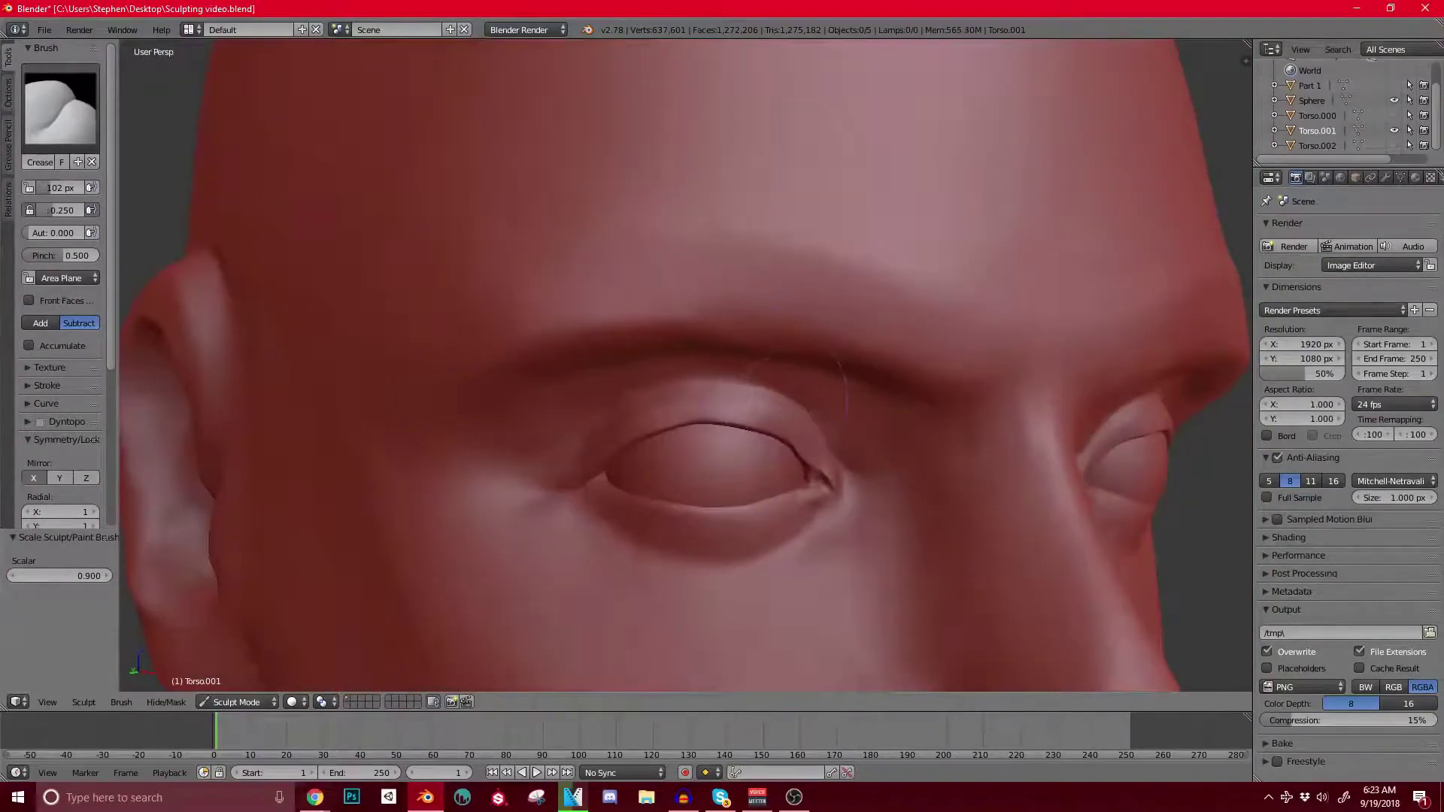
scroll(735, 323, up, 2)
scroll(774, 361, up, 2)
scroll(752, 376, down, 2)
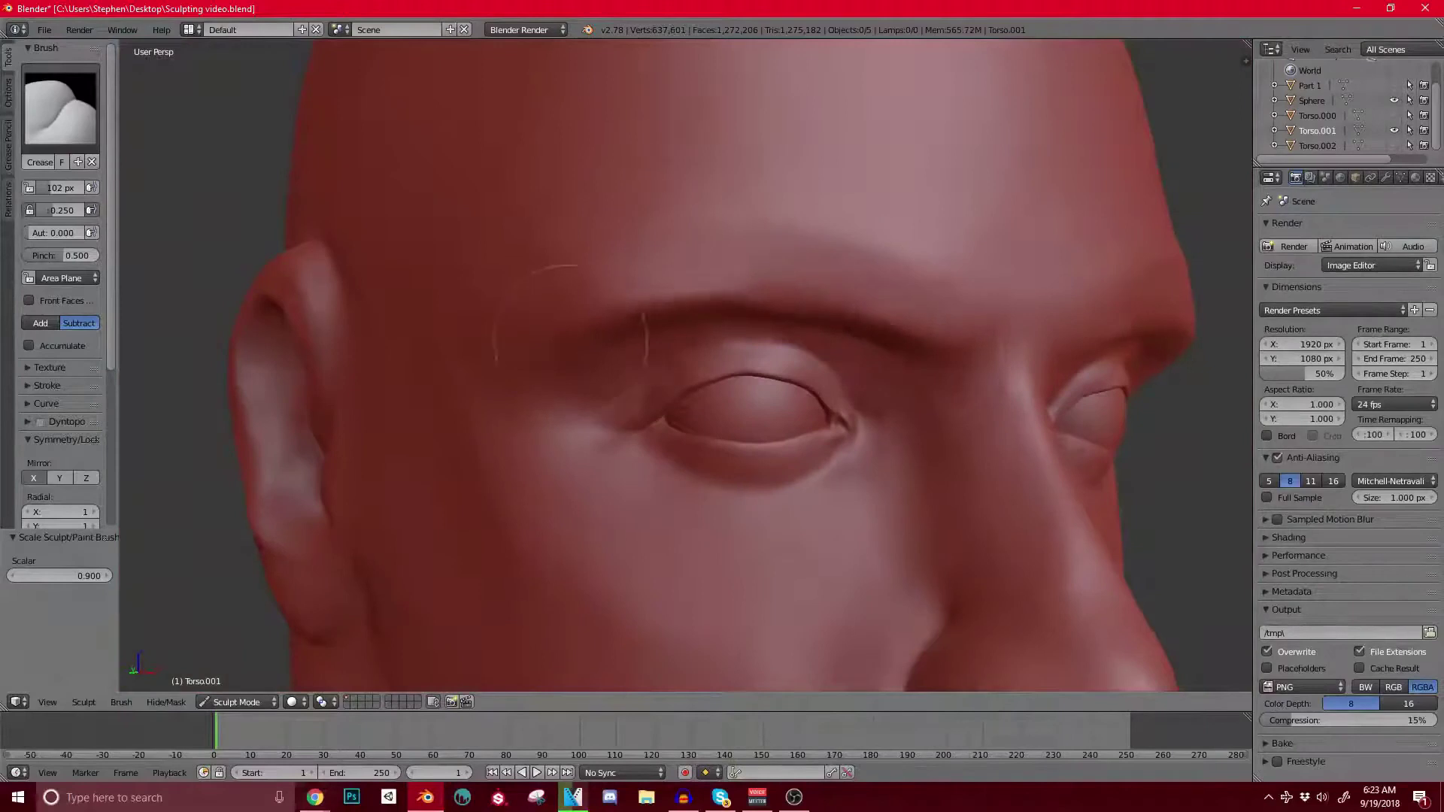
Step: Examine the eyes in relation to the whole head, then inspect the eyelids up close
scroll(699, 308, down, 4)
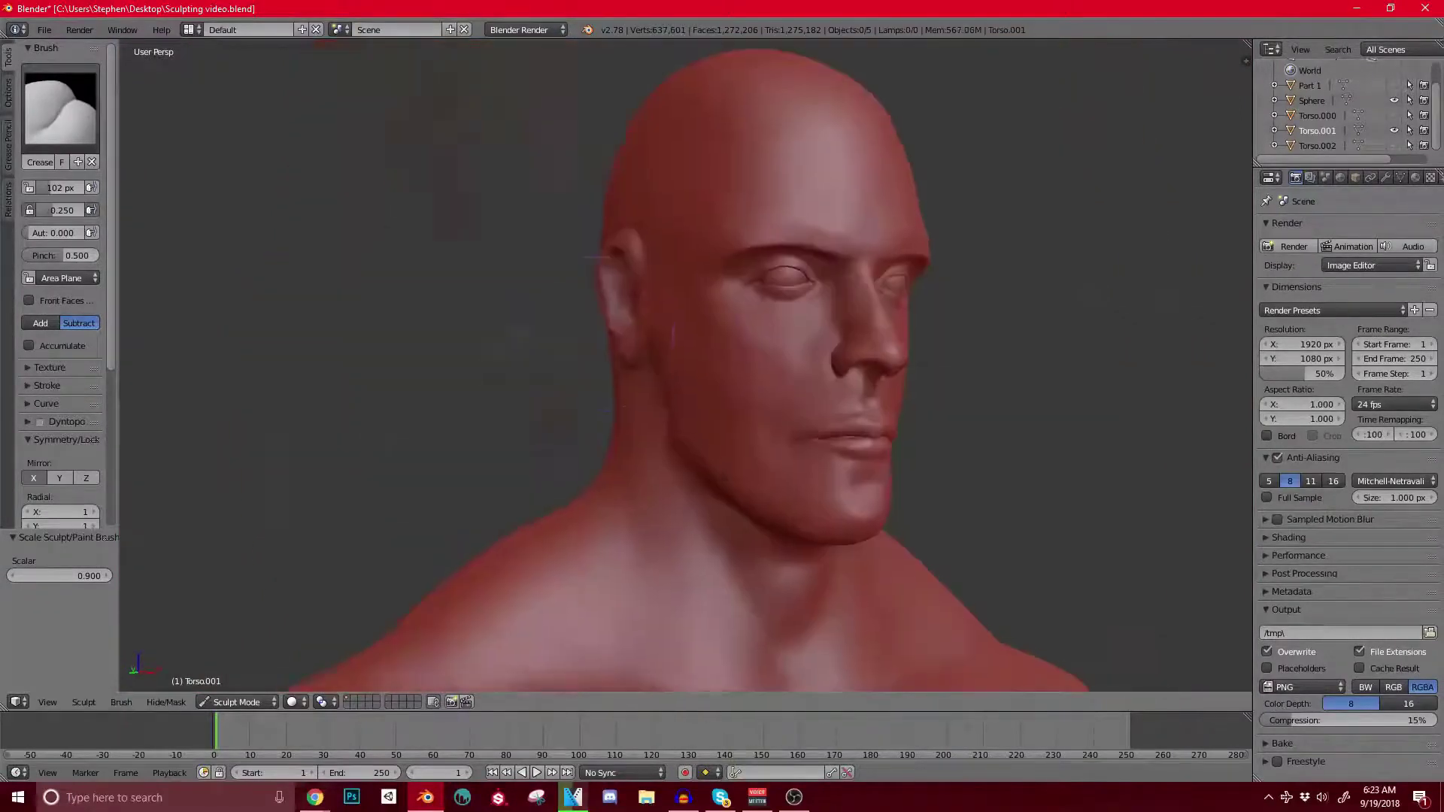
middle_drag(597, 333, 651, 328)
shift+middle_drag(813, 230, 662, 293)
scroll(664, 292, up, 3)
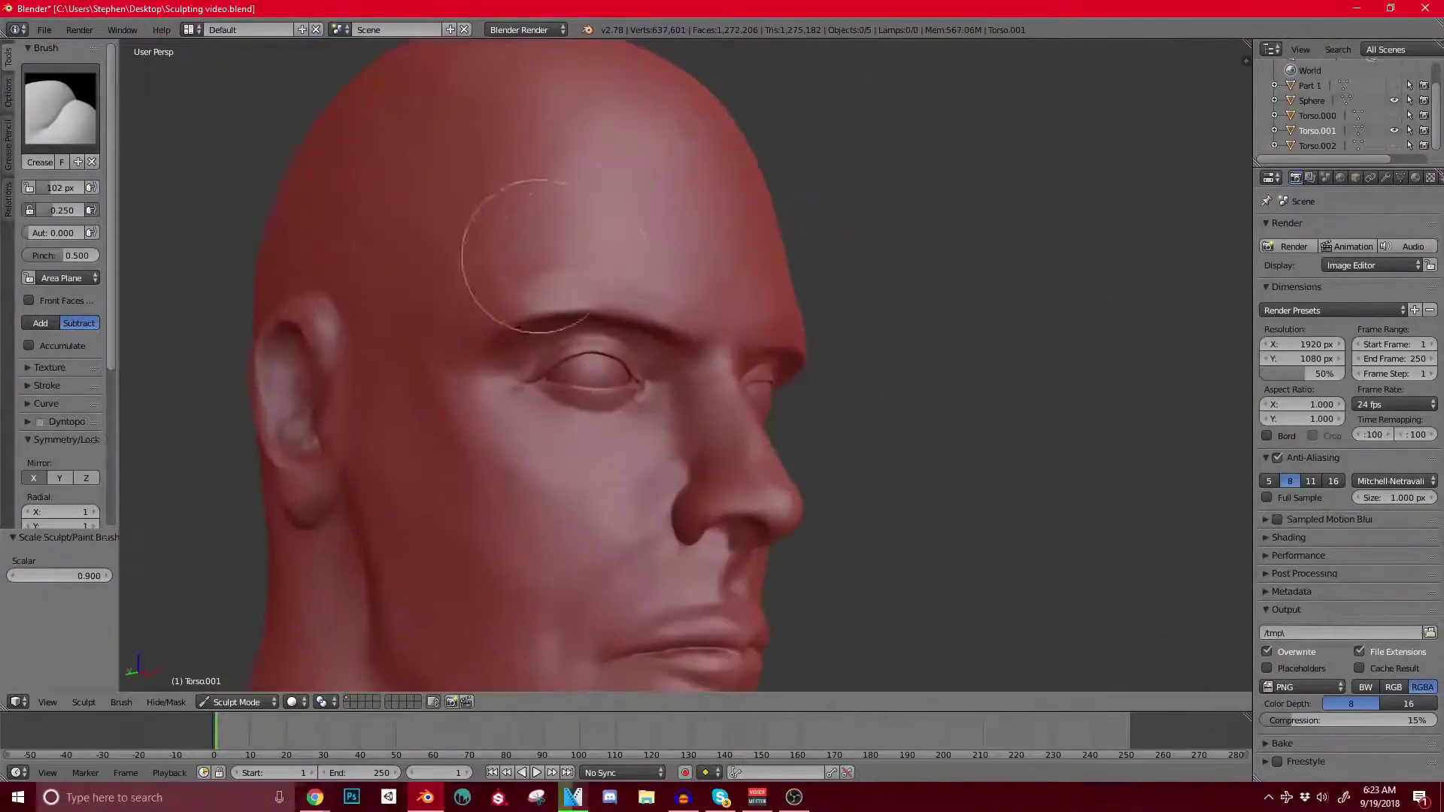
mouse_move(538, 256)
middle_down()
mouse_move(646, 270)
mouse_move(684, 306)
mouse_move(494, 332)
middle_up()
scroll(661, 290, up, 2)
scroll(602, 365, up, 2)
scroll(586, 271, up, 2)
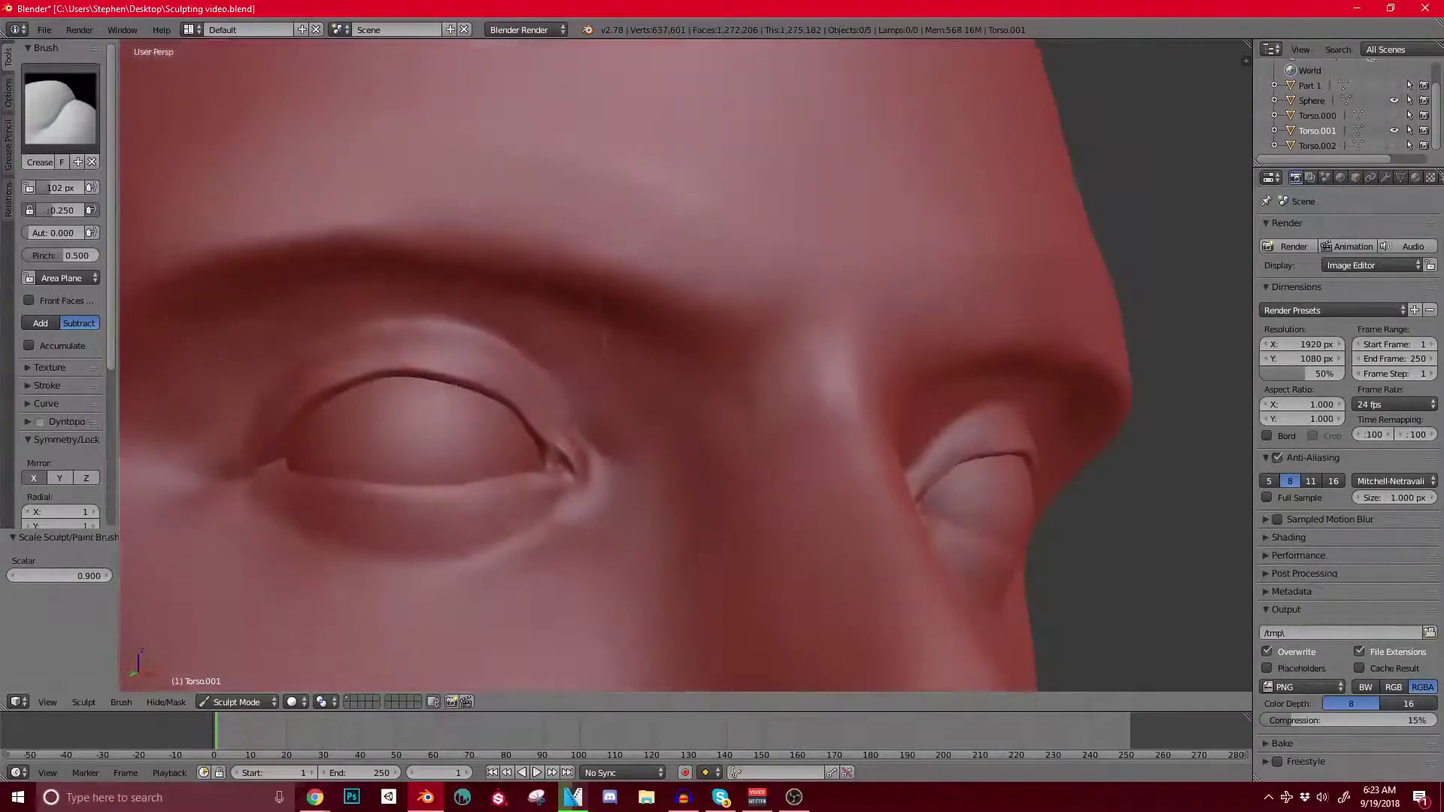
Step: Switch to the Grab brush, reduce it to 81 px and refine the area under the eye and around its inner corner
scroll(494, 332, down, 6)
mouse_move(782, 443)
middle_down()
mouse_move(559, 460)
mouse_move(636, 451)
mouse_move(675, 428)
middle_up()
scroll(675, 396, up, 2)
key(g)
key(bracketright)
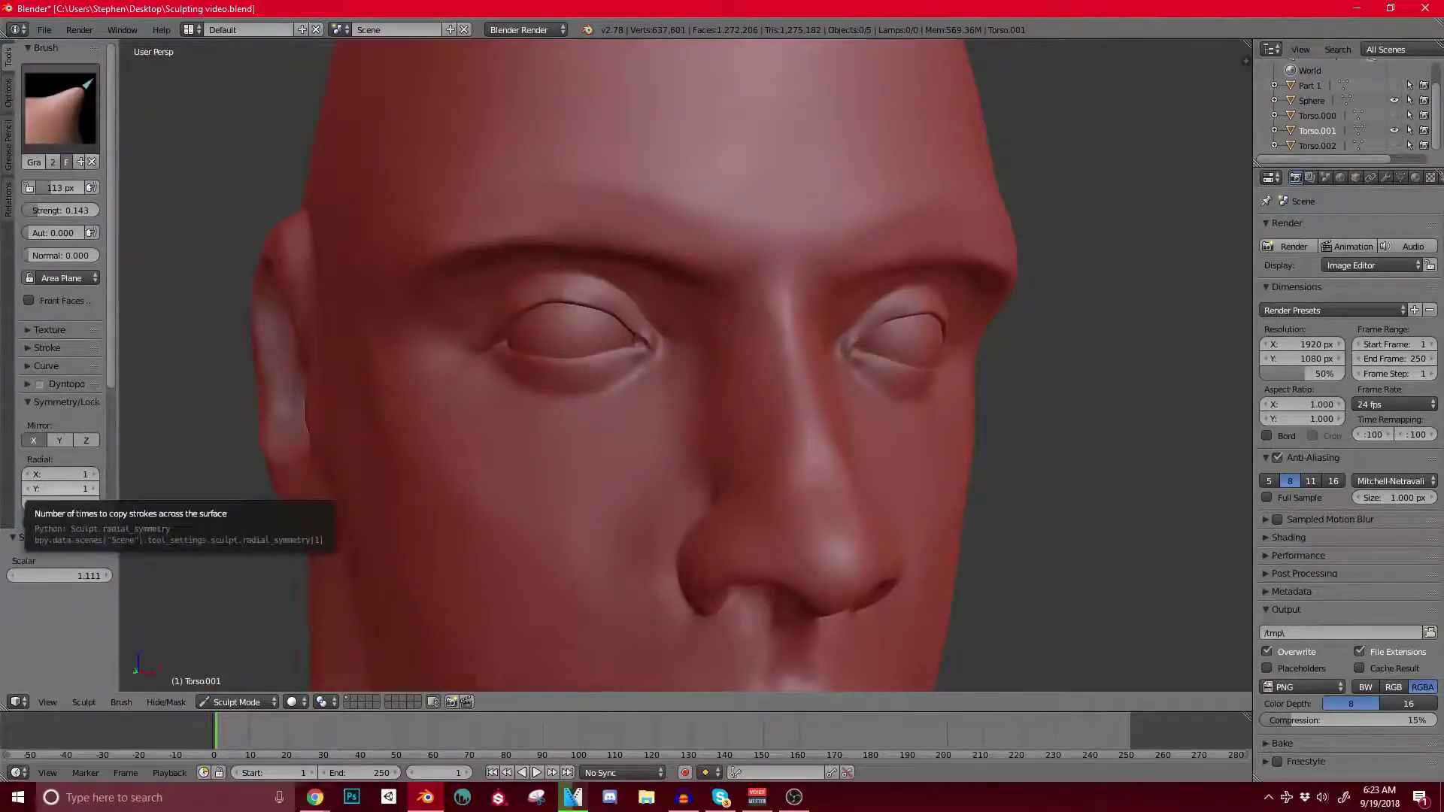
key(alt+Tab)
key(alt+Tab)
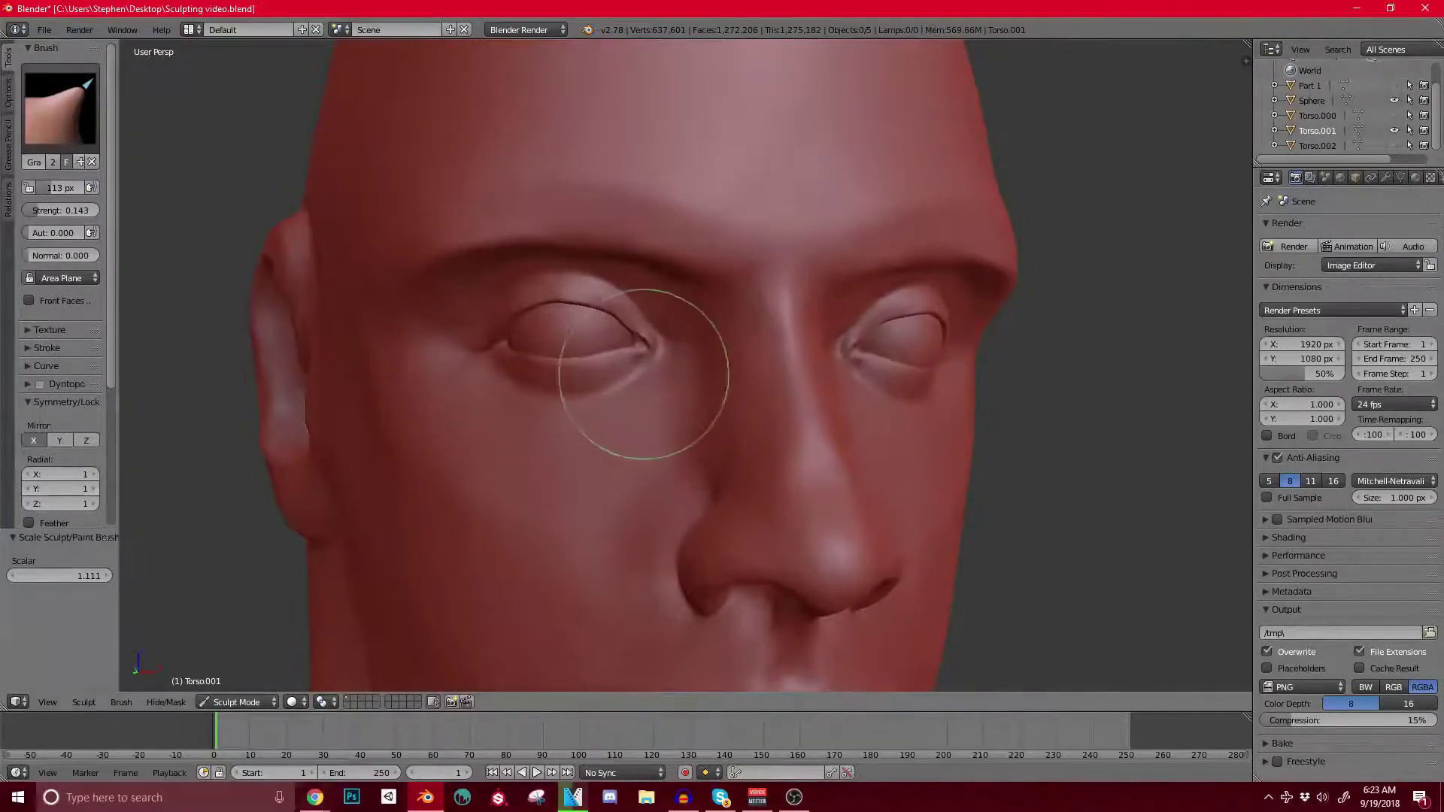
key(bracketleft)
key(bracketleft)
key(bracketleft)
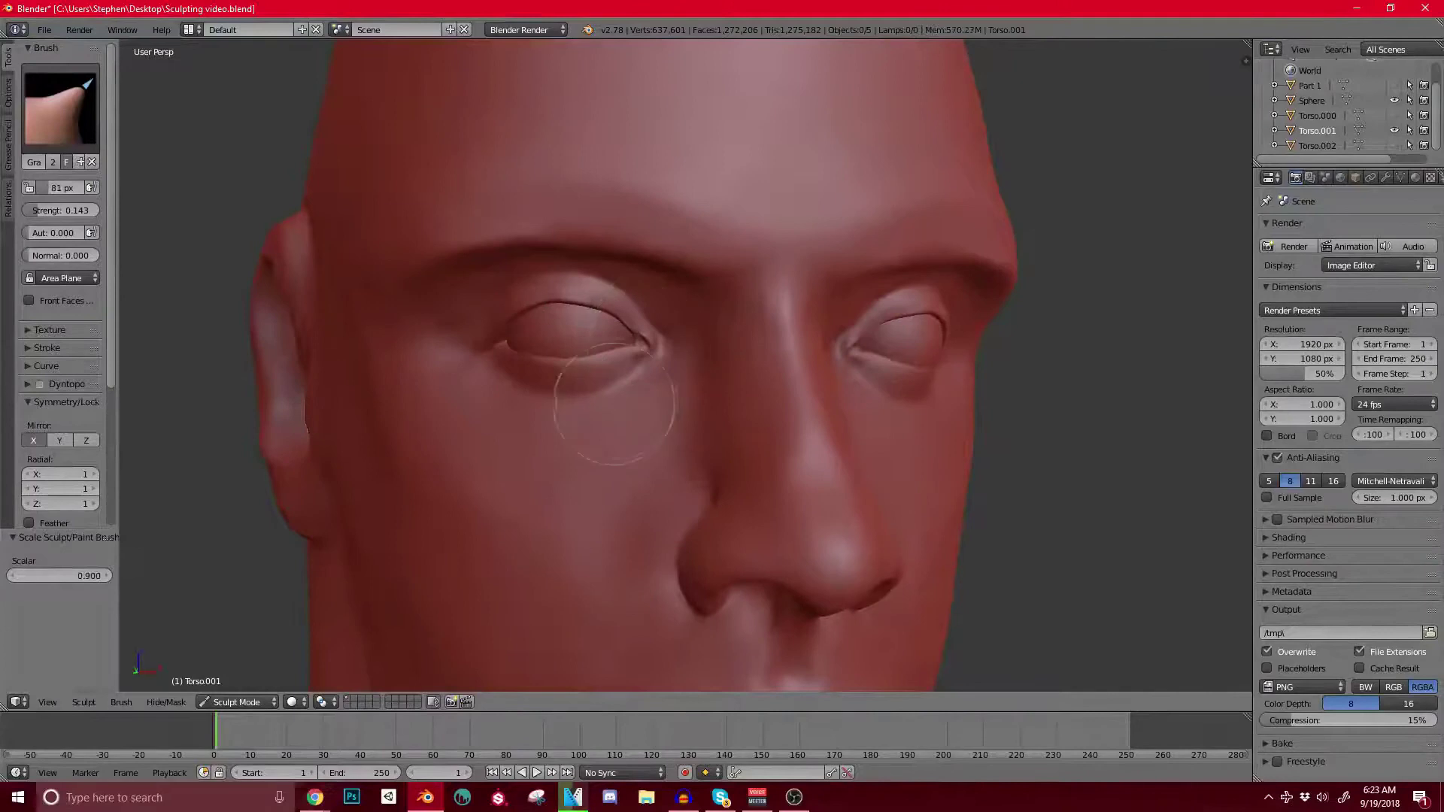
middle_drag(555, 400, 611, 396)
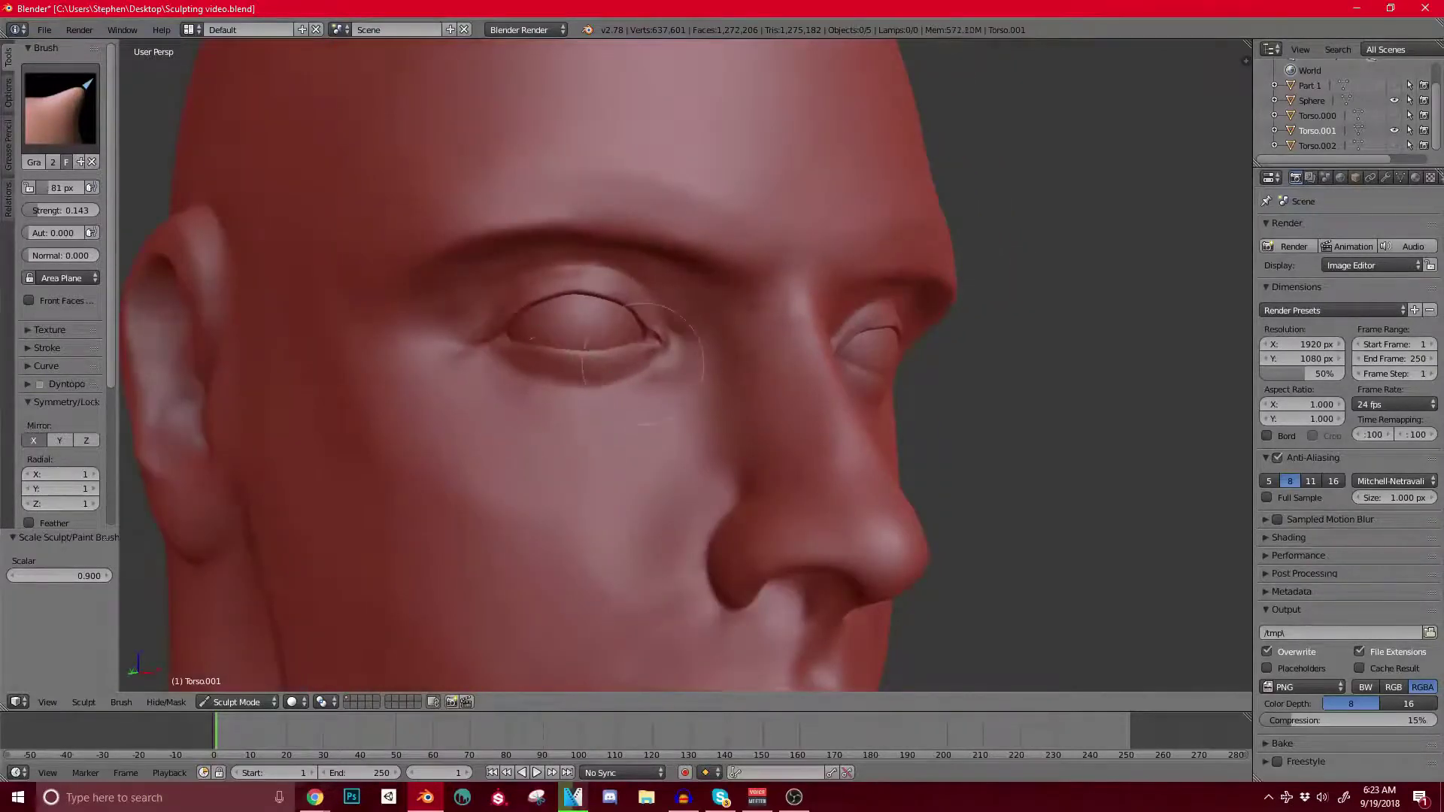
scroll(662, 346, down, 2)
middle_drag(643, 357, 557, 369)
scroll(554, 370, up, 3)
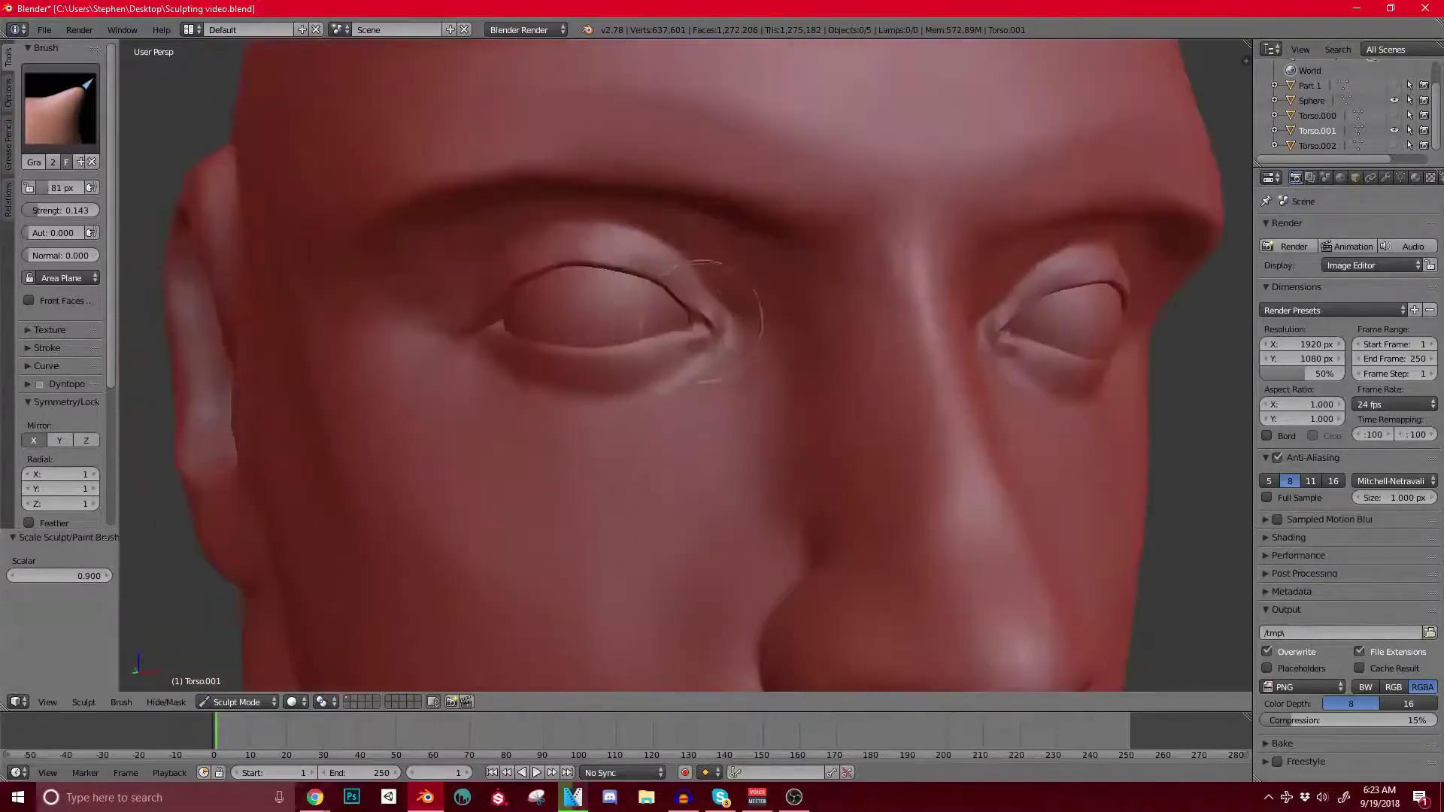
Step: Examine the figure's profile, shoulders, back and hips from several sides, enlarging the Grab brush to 280 px
scroll(718, 308, down, 6)
scroll(606, 300, down, 5)
mouse_move(574, 451)
middle_down()
mouse_move(741, 419)
mouse_move(635, 419)
mouse_move(652, 431)
middle_up()
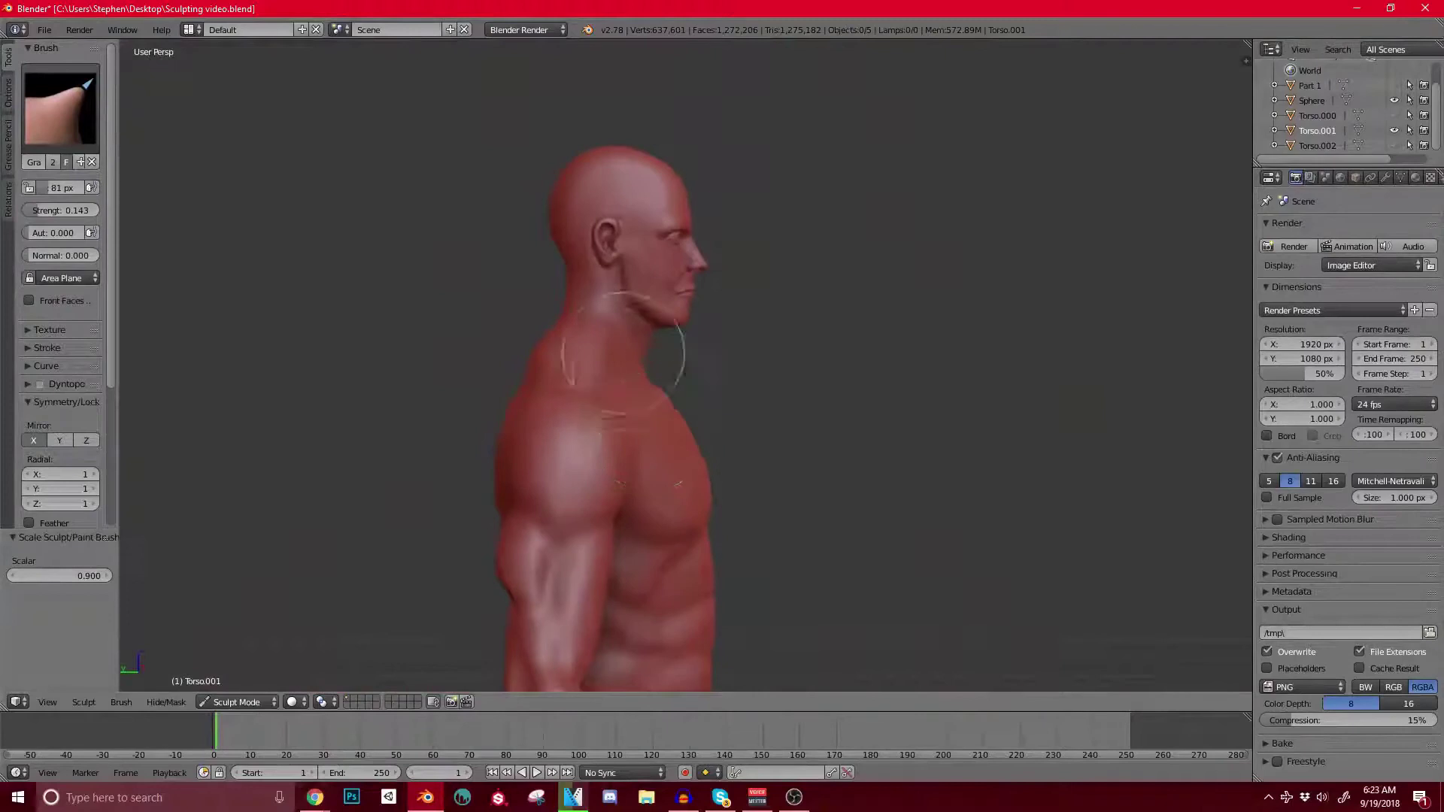
key(bracketright)
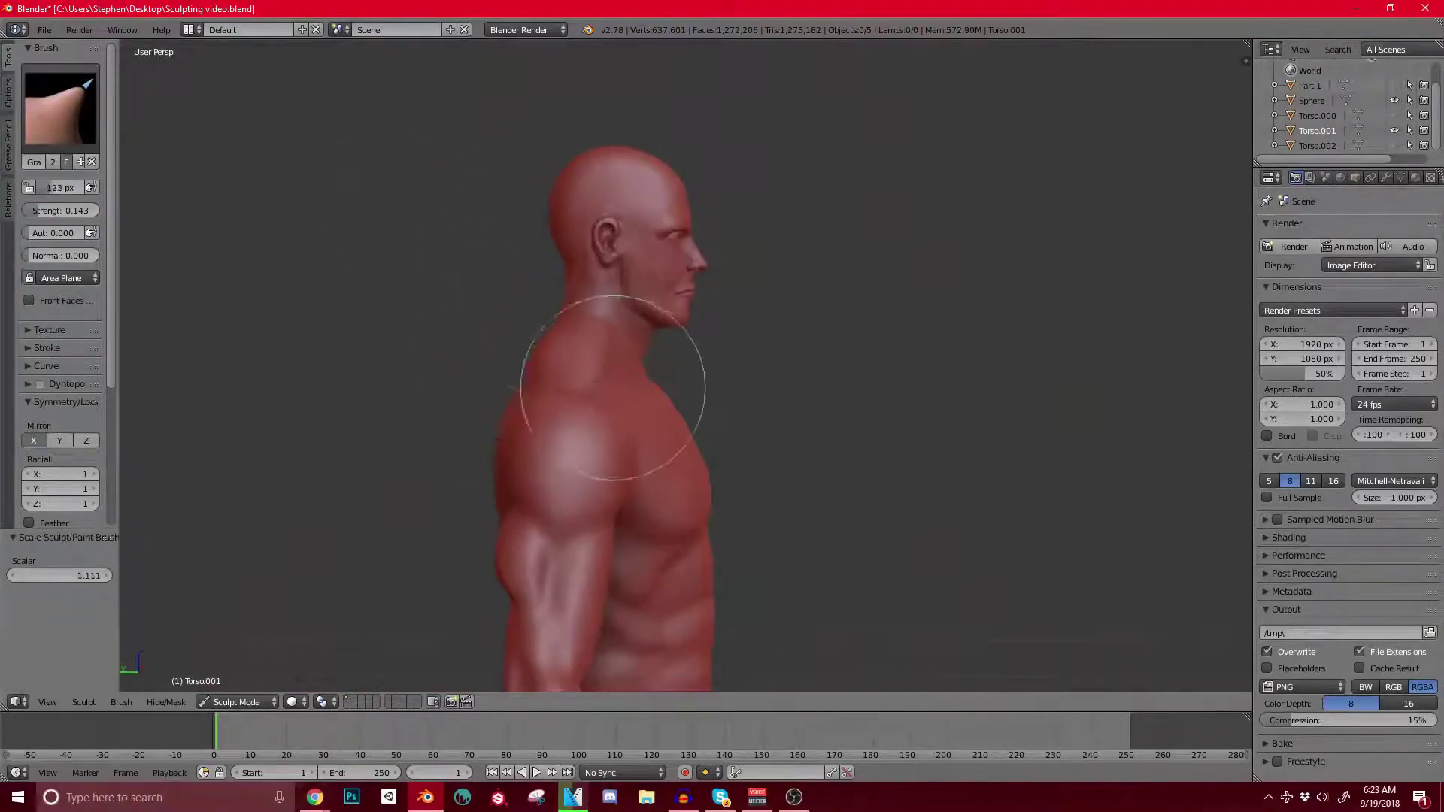
middle_drag(612, 386, 467, 349)
scroll(467, 348, up, 2)
mouse_move(632, 315)
middle_down()
mouse_move(609, 342)
mouse_move(577, 336)
mouse_move(596, 323)
mouse_move(598, 366)
middle_up()
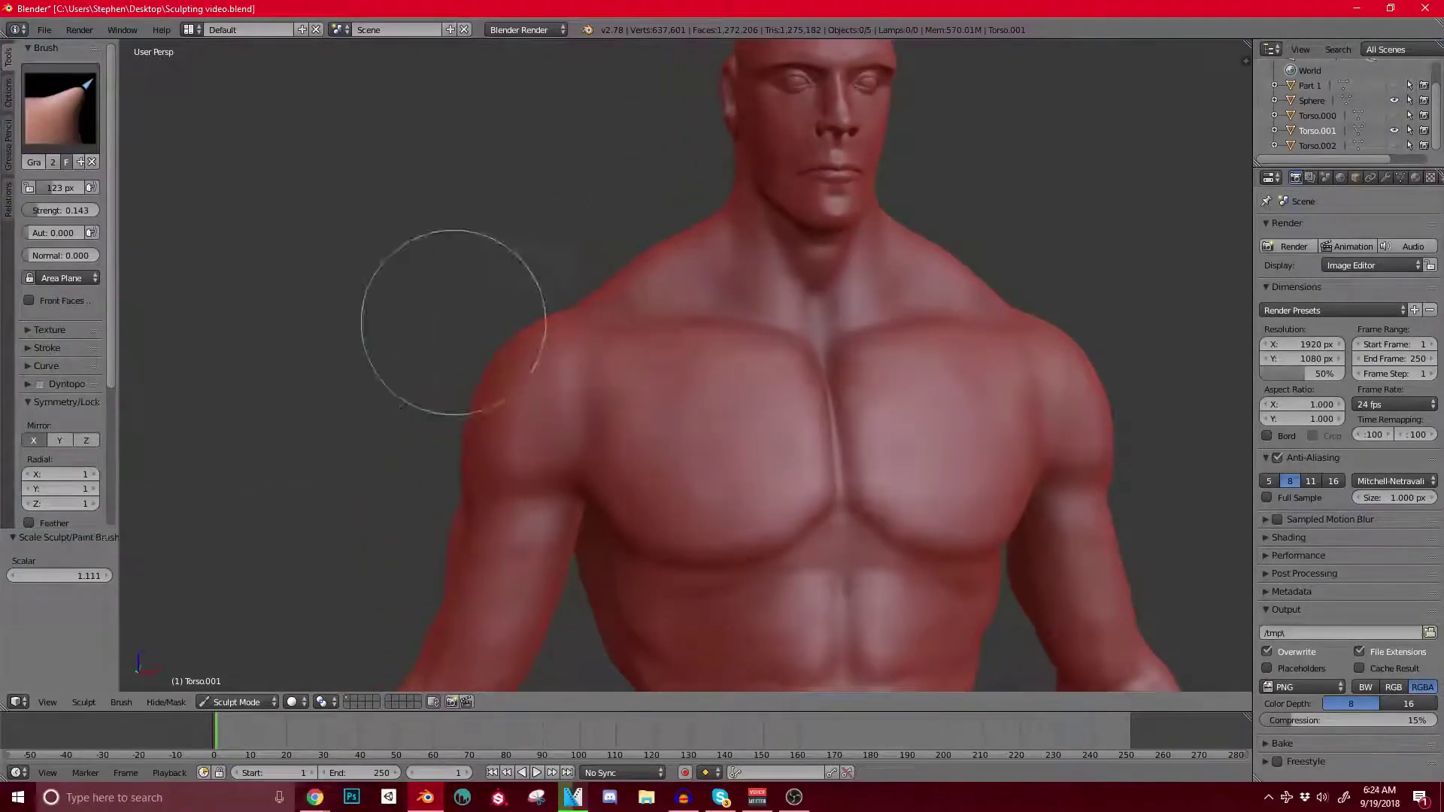
key(f)
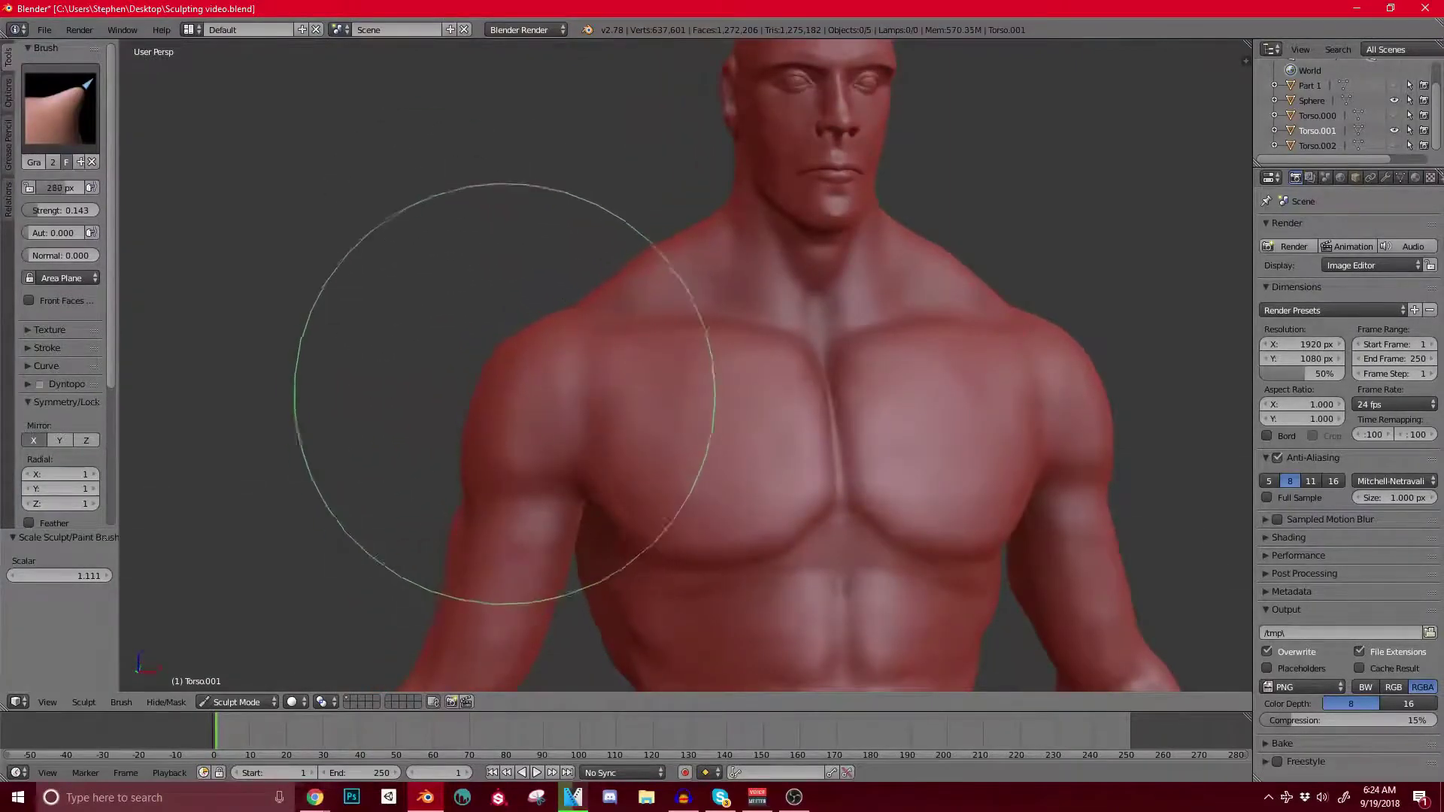
middle_drag(499, 387, 619, 419)
middle_drag(516, 418, 748, 416)
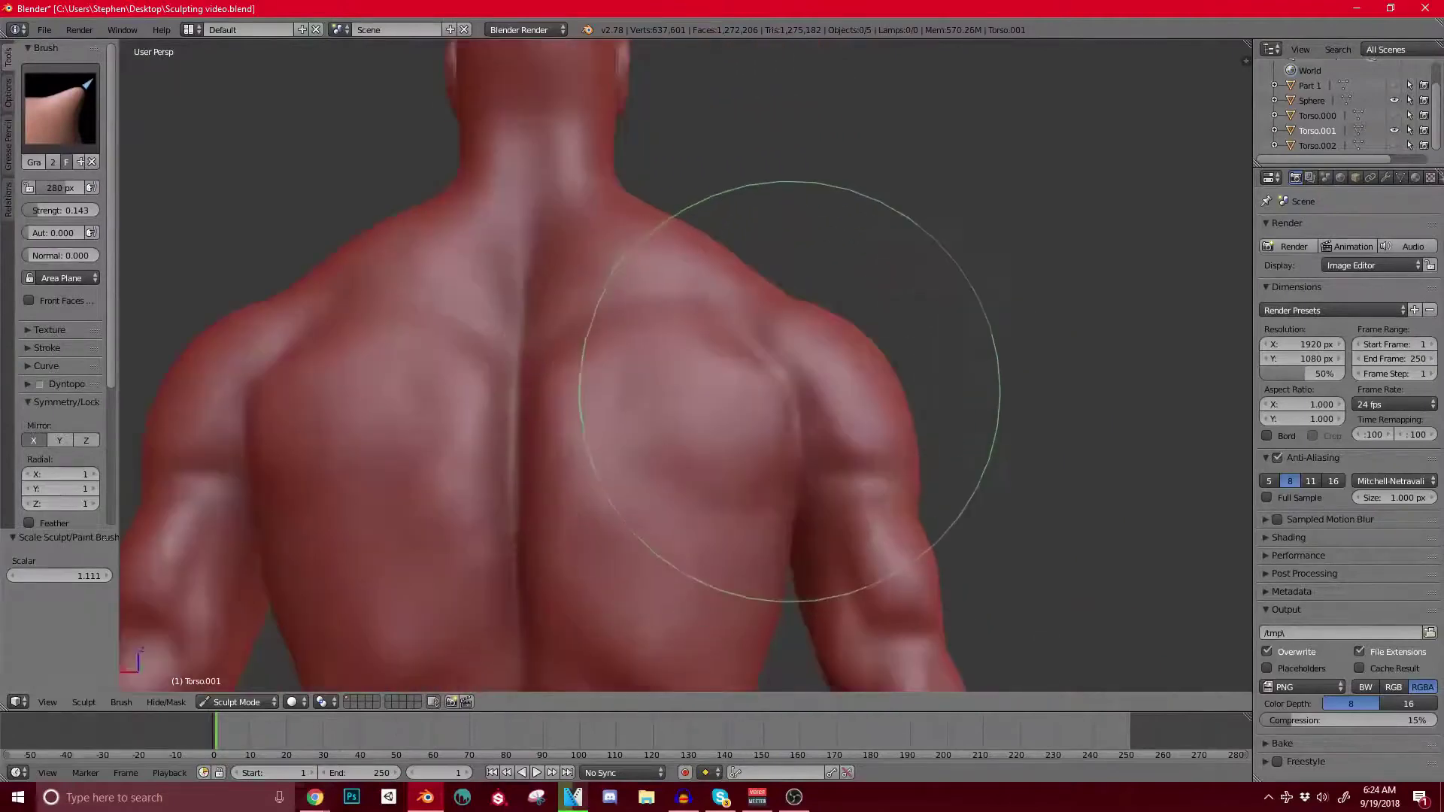
shift+middle_drag(741, 519, 677, 369)
scroll(661, 372, down, 3)
shift+middle_drag(661, 461, 664, 415)
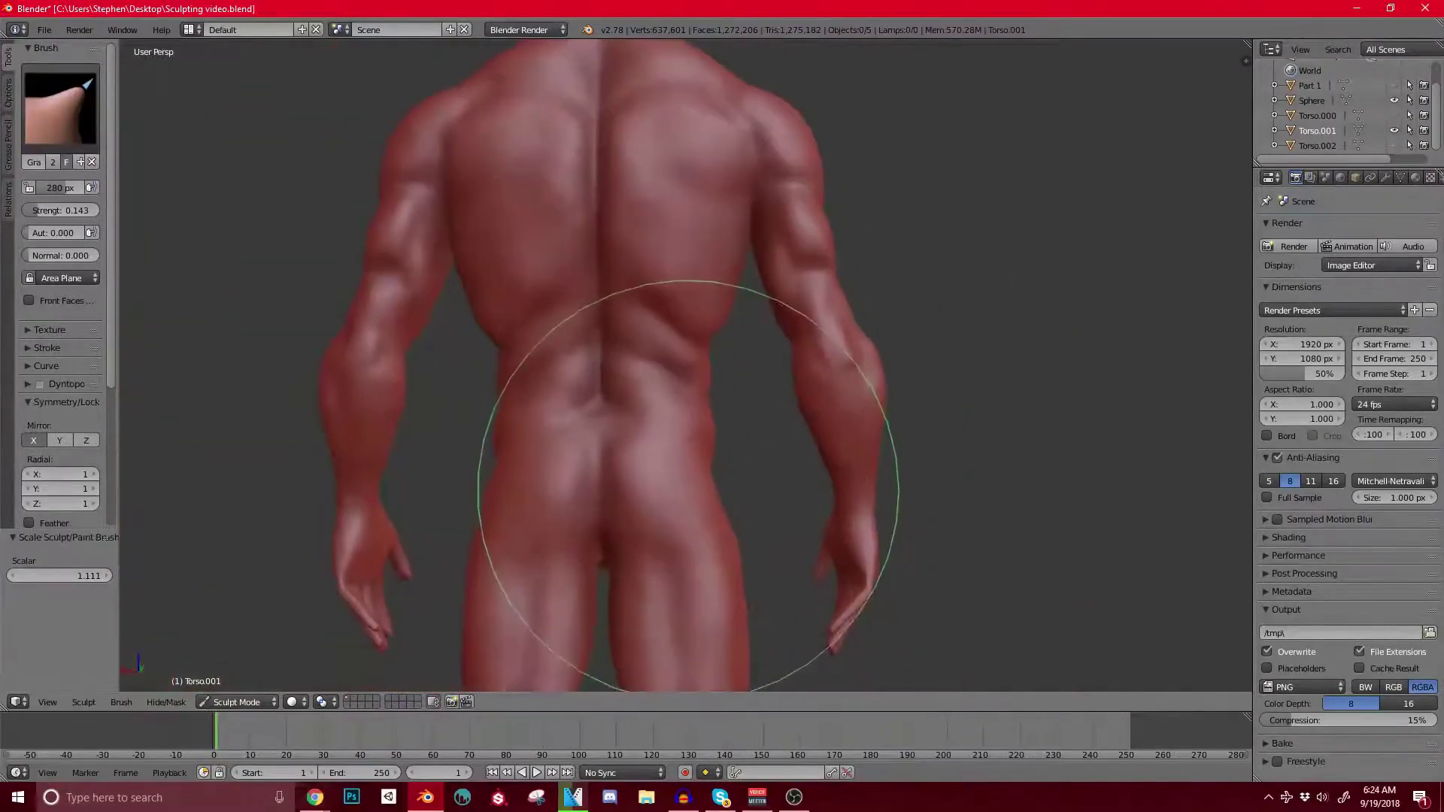
mouse_move(687, 499)
middle_down()
mouse_move(668, 493)
mouse_move(752, 471)
mouse_move(692, 414)
mouse_move(777, 380)
mouse_move(606, 350)
middle_up()
scroll(777, 381, up, 1)
Step: Switch to the Clay Strips brush at 94 px and build up rounded volume on the buttocks
click(66, 110)
click(295, 267)
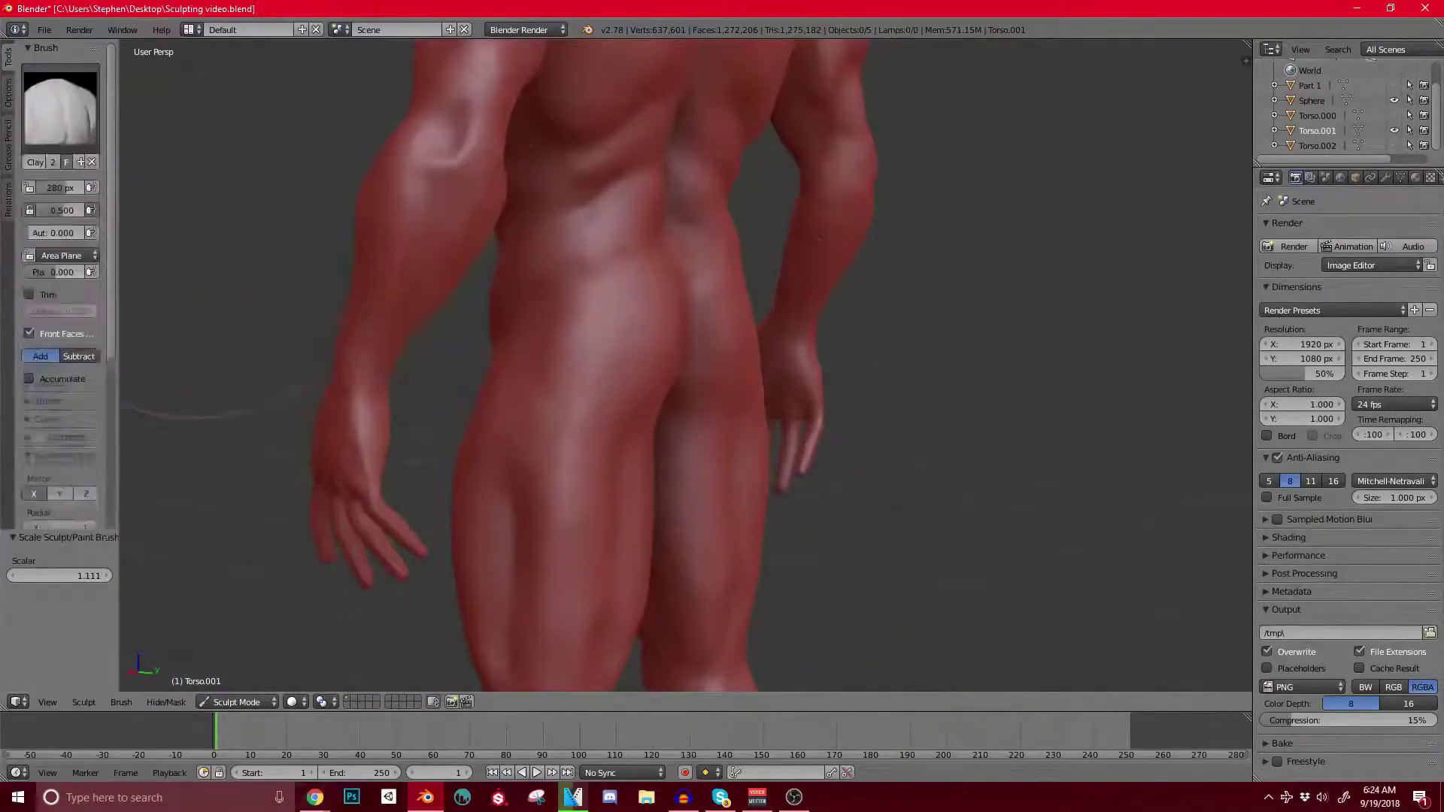
click(60, 106)
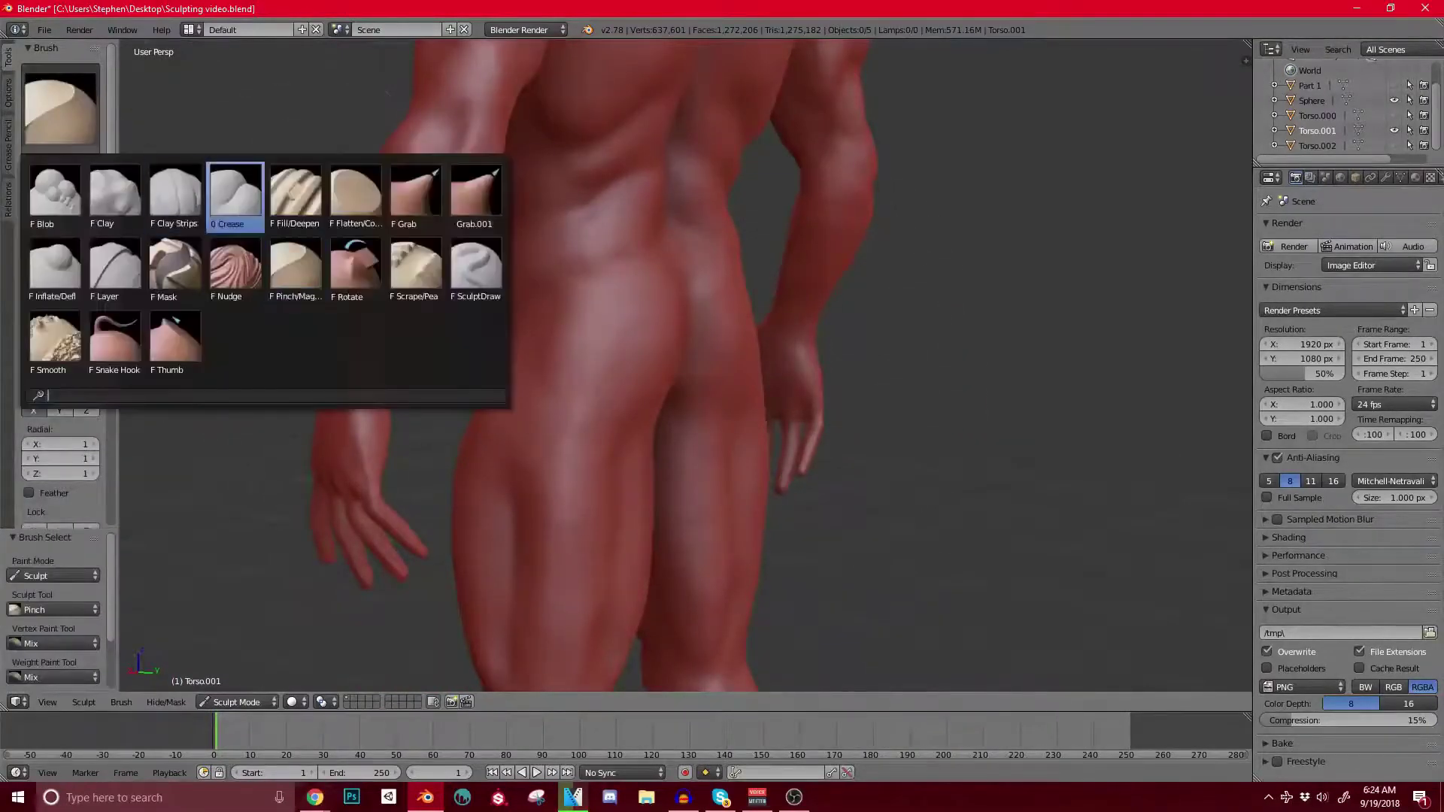
click(178, 200)
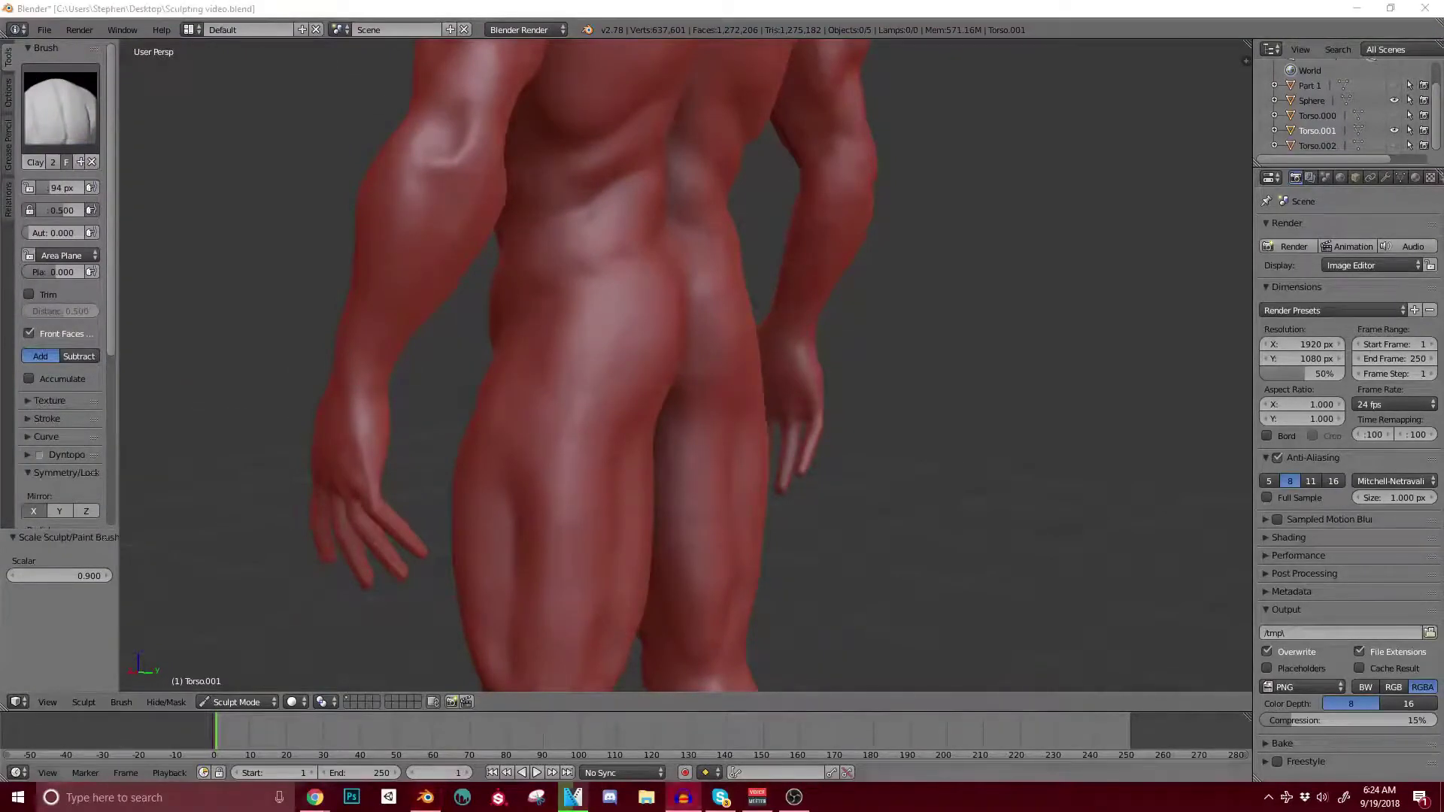
middle_drag(331, 319, 359, 290)
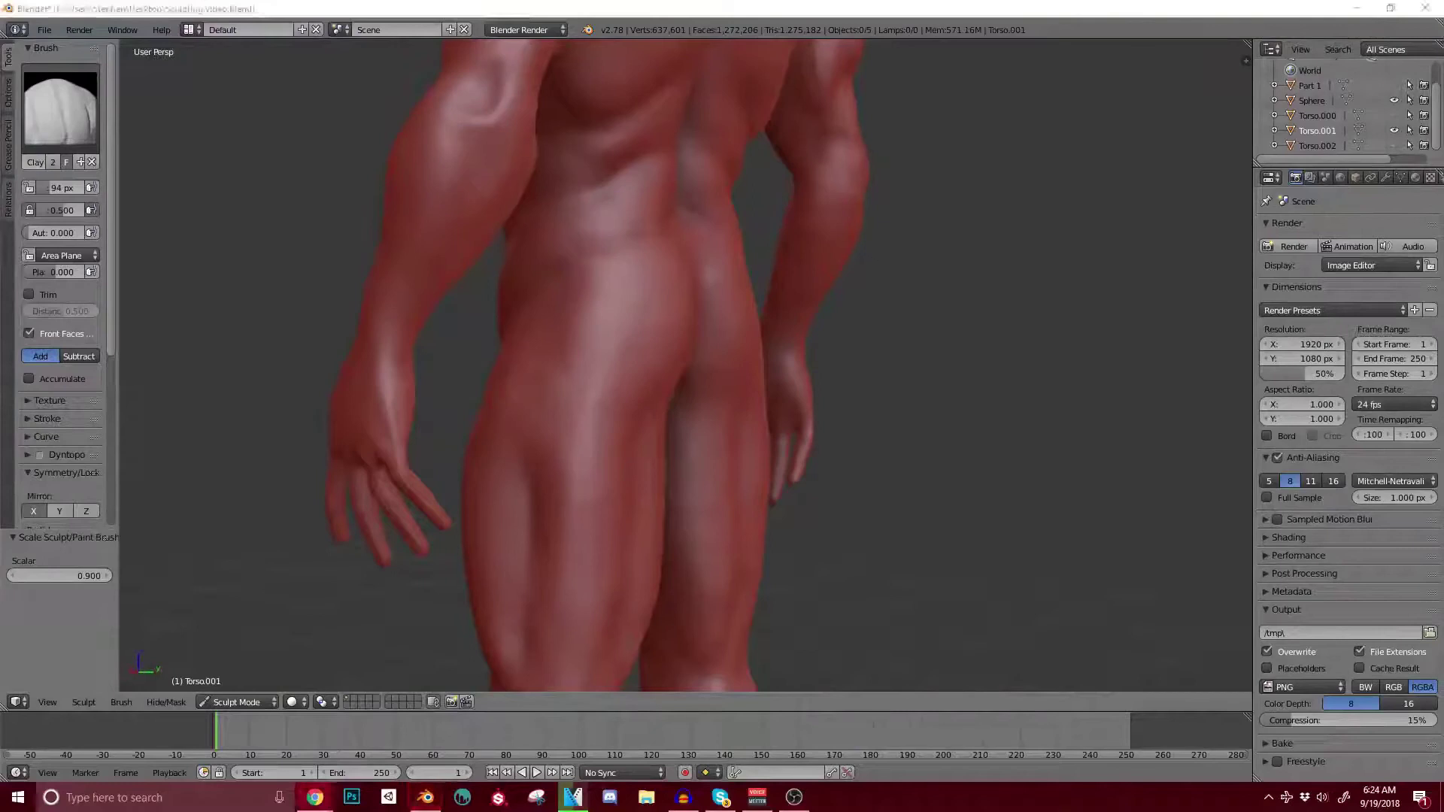
middle_drag(602, 301, 539, 301)
mouse_move(527, 297)
mouse_down()
mouse_move(554, 271)
mouse_move(532, 314)
mouse_up()
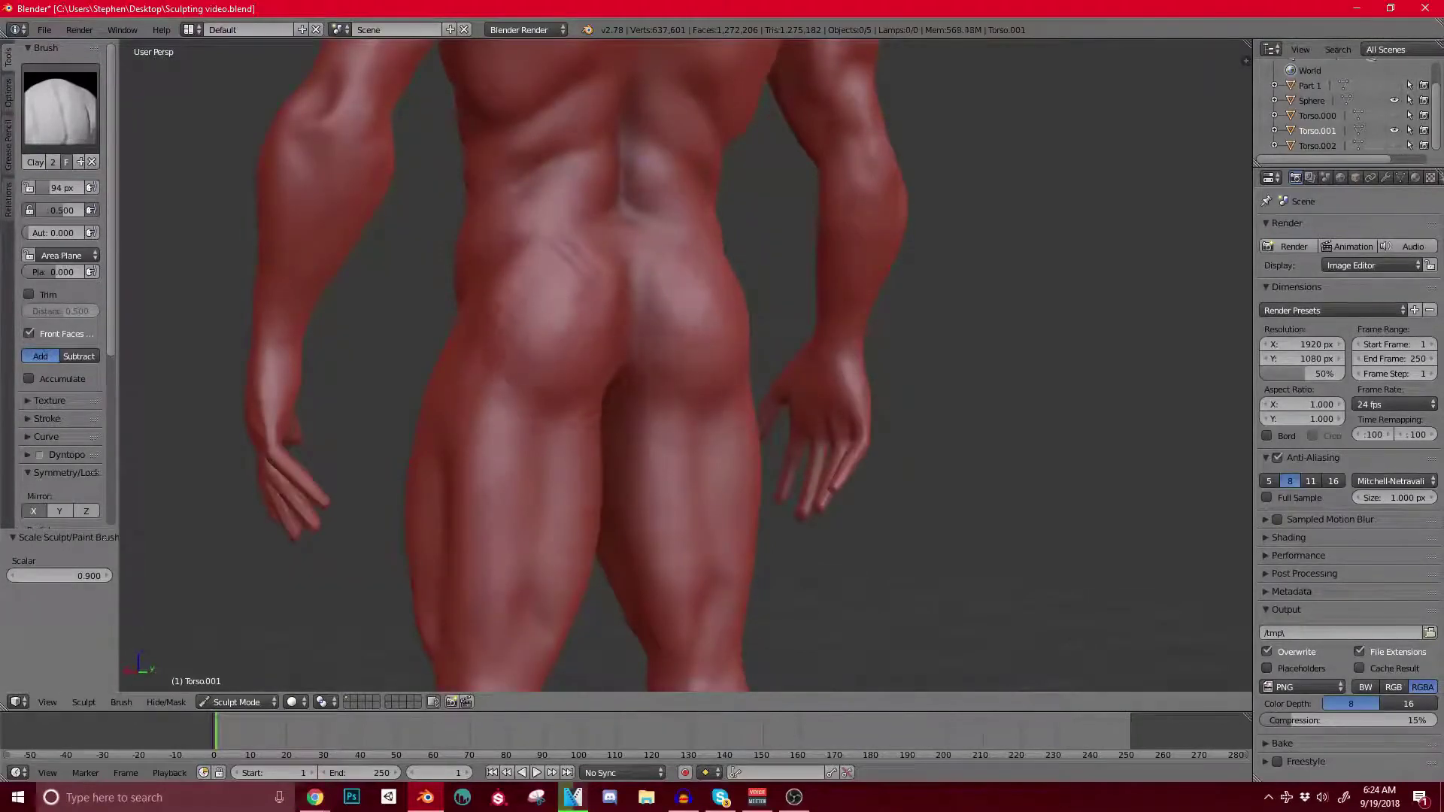
drag(573, 327, 570, 280)
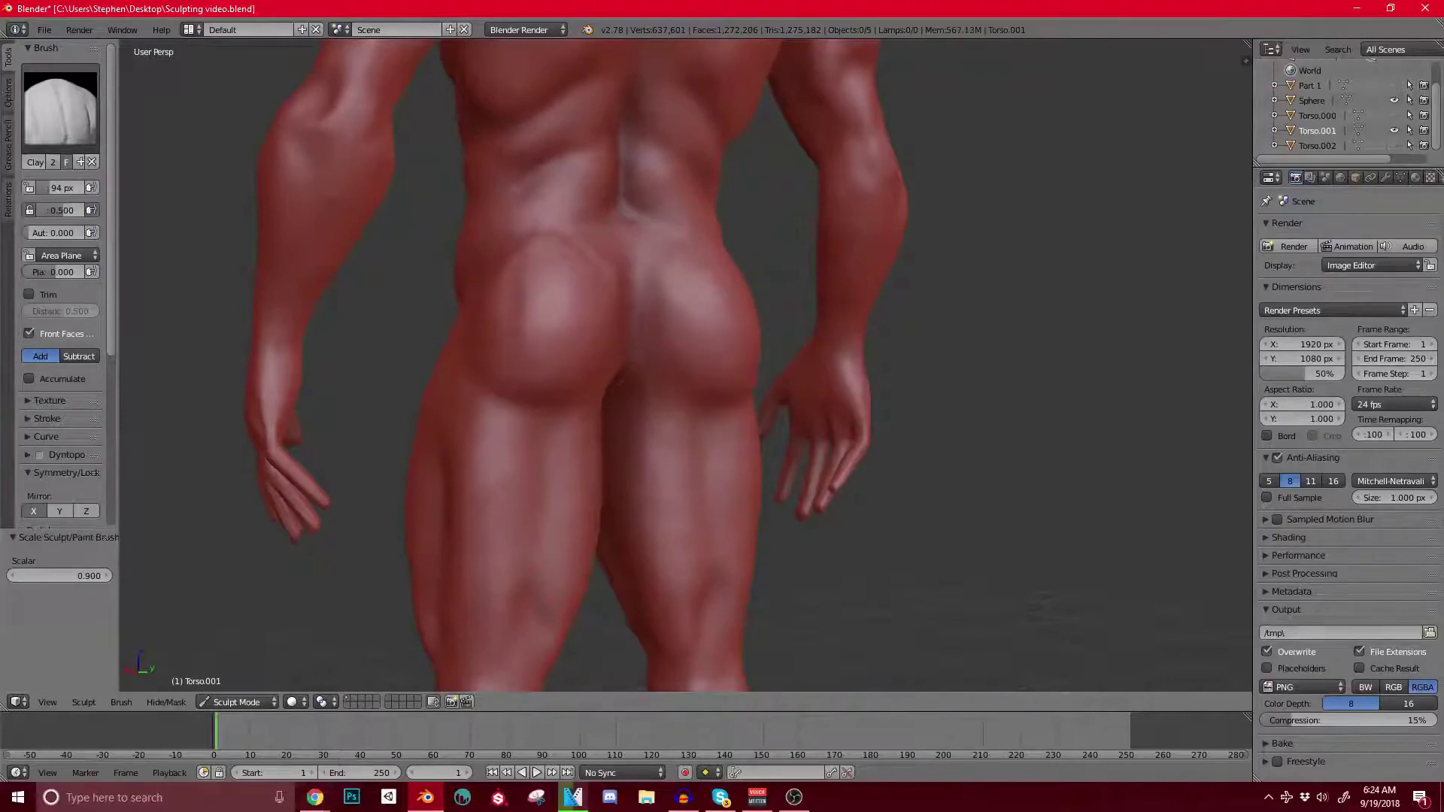
Step: Add clay over the upper buttocks and along their inner and lower edges above the thighs
mouse_move(547, 369)
middle_down()
mouse_move(700, 364)
mouse_move(556, 354)
mouse_move(530, 367)
middle_up()
scroll(538, 368, up, 3)
mouse_move(543, 297)
mouse_down()
mouse_move(568, 229)
mouse_move(605, 248)
mouse_move(621, 181)
mouse_up()
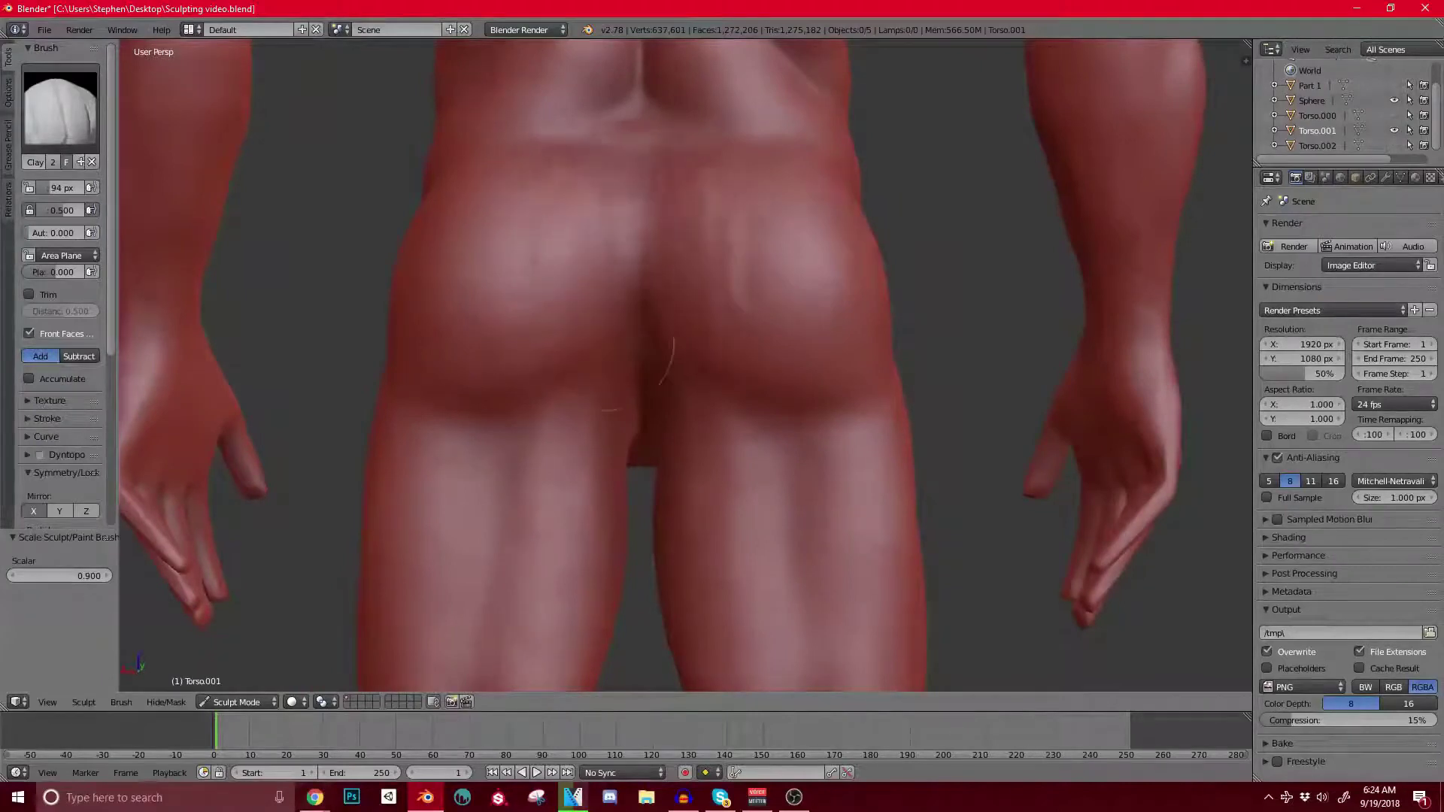
mouse_move(603, 340)
mouse_down()
mouse_move(559, 387)
mouse_move(600, 375)
mouse_move(538, 361)
mouse_up()
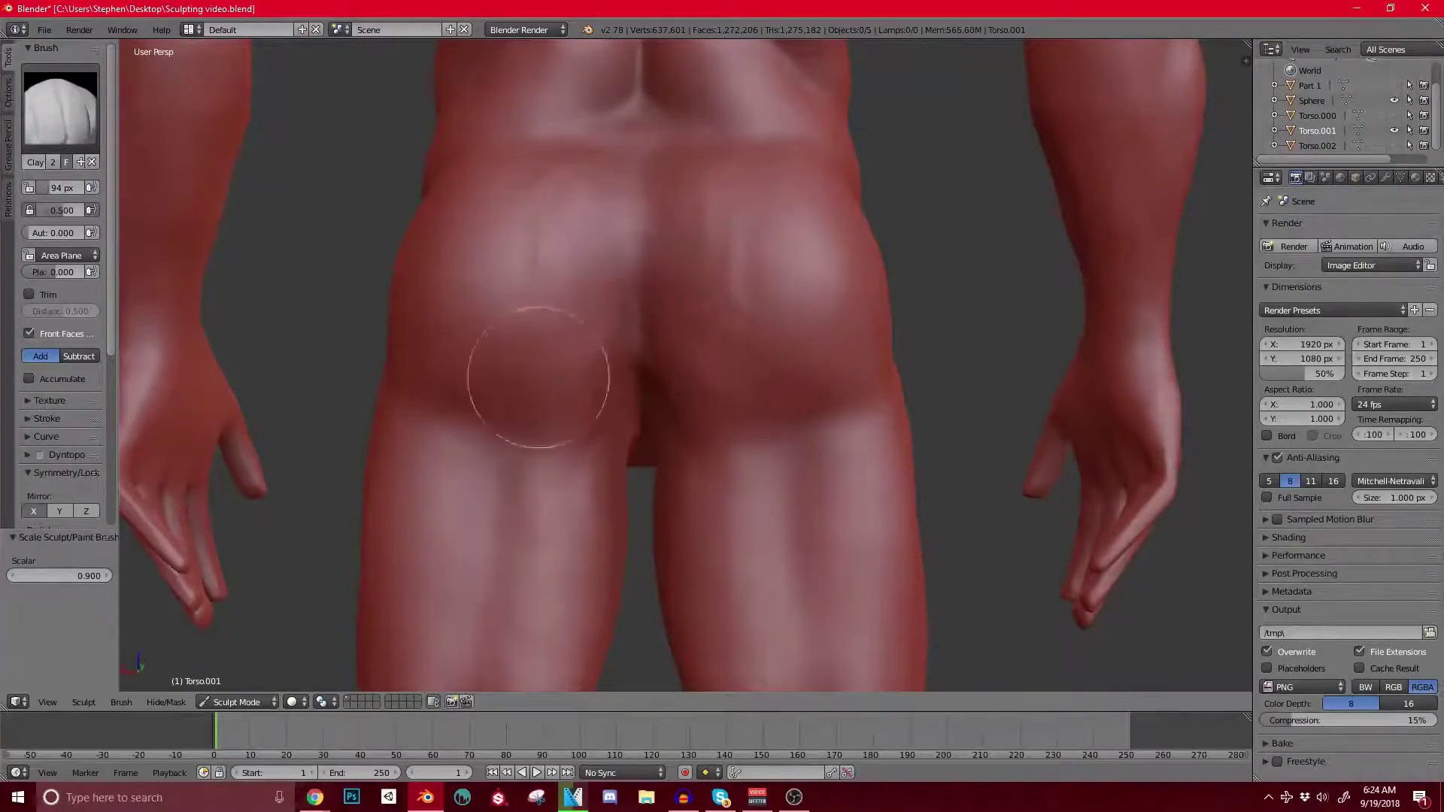
Step: Fill the upper inner buttocks beside the cleft, then smooth the added clay toward the lower fold
scroll(543, 353, down, 3)
mouse_move(543, 357)
middle_down()
mouse_move(752, 374)
mouse_move(586, 373)
middle_up()
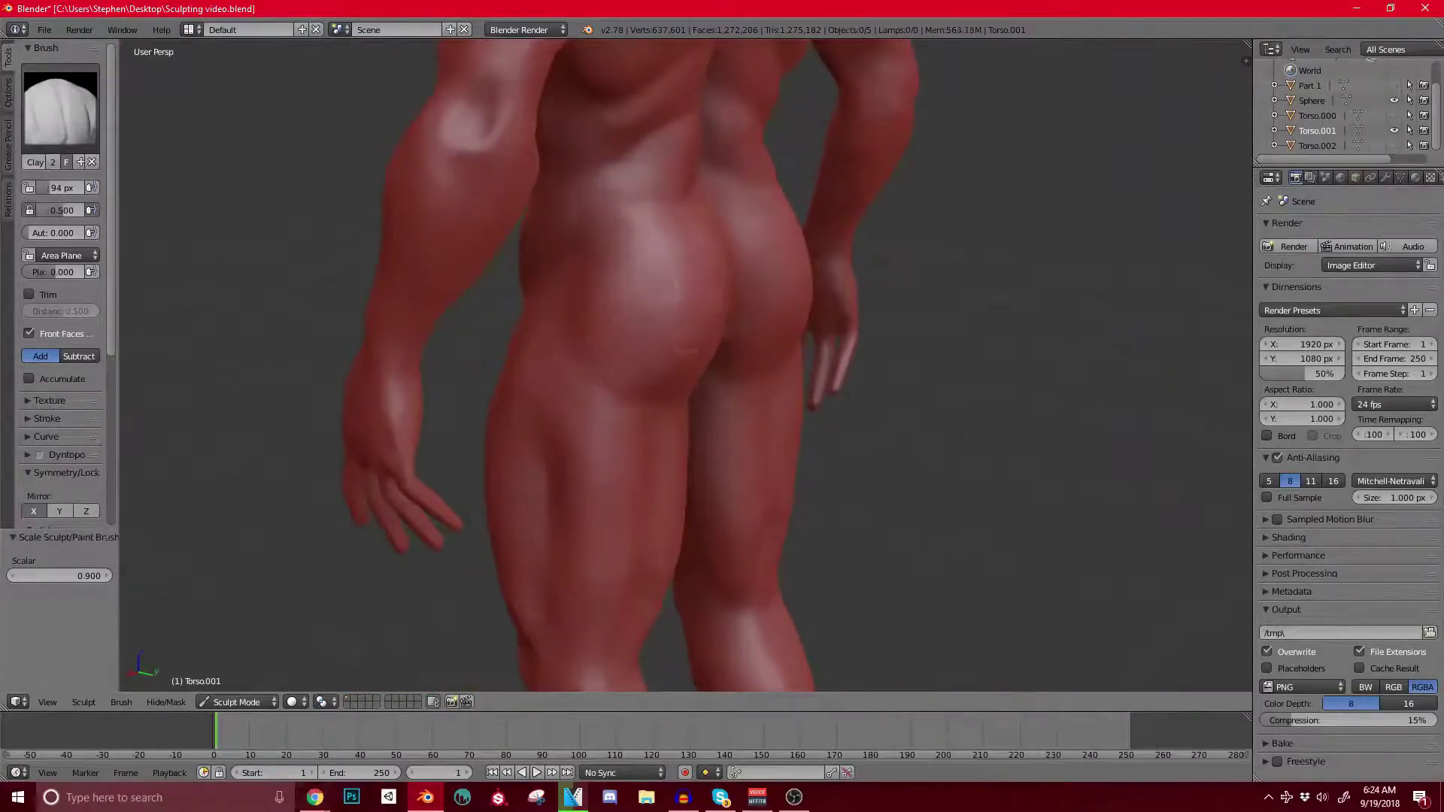
middle_drag(677, 282, 579, 285)
scroll(602, 278, up, 3)
drag(664, 197, 662, 276)
shift+drag(625, 166, 589, 345)
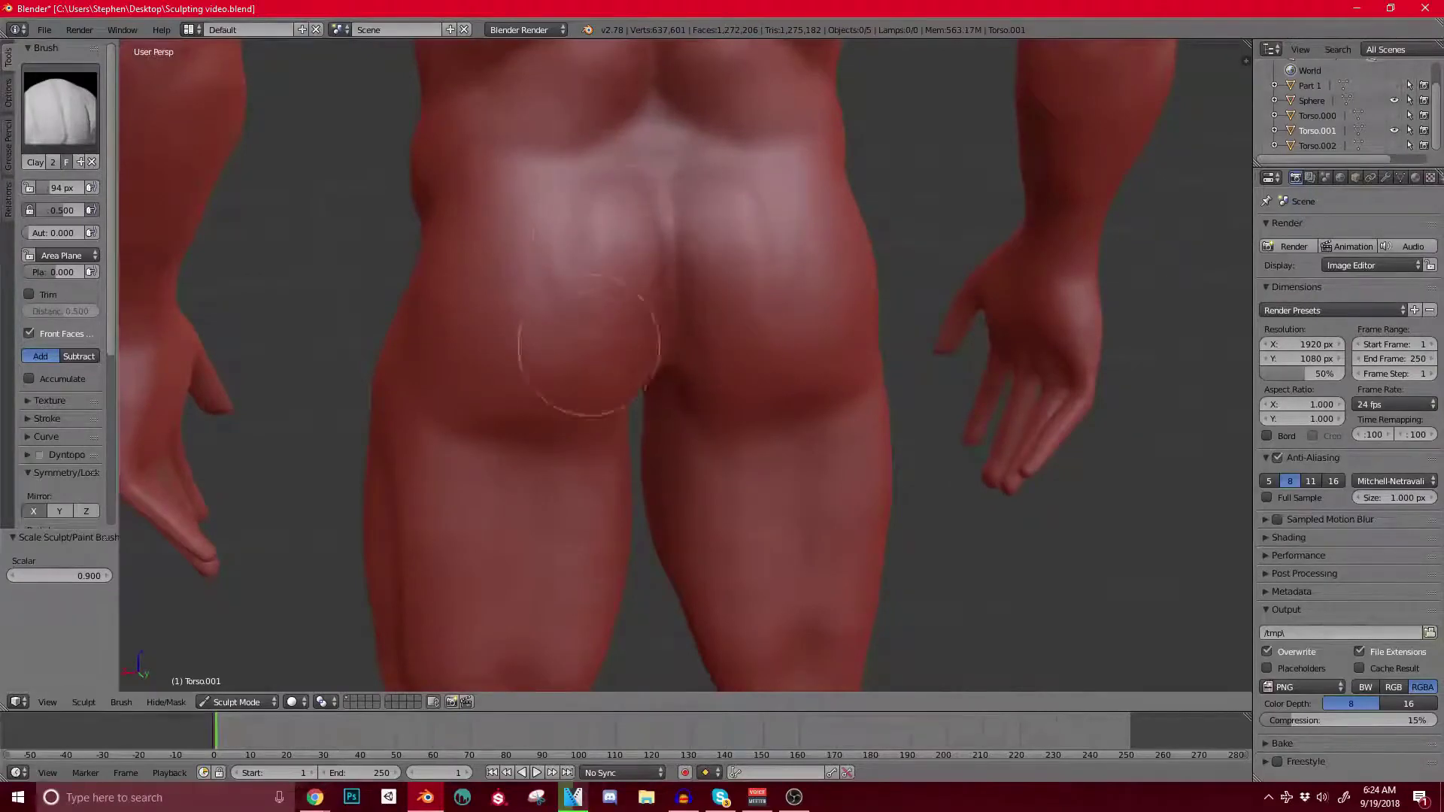
Step: Examine the whole figure from the front and inspect the abdomen and hip lines up close
scroll(583, 233, down, 3)
mouse_move(583, 240)
middle_down()
mouse_move(752, 260)
mouse_move(594, 249)
middle_up()
middle_drag(653, 333, 970, 337)
scroll(684, 365, down, 5)
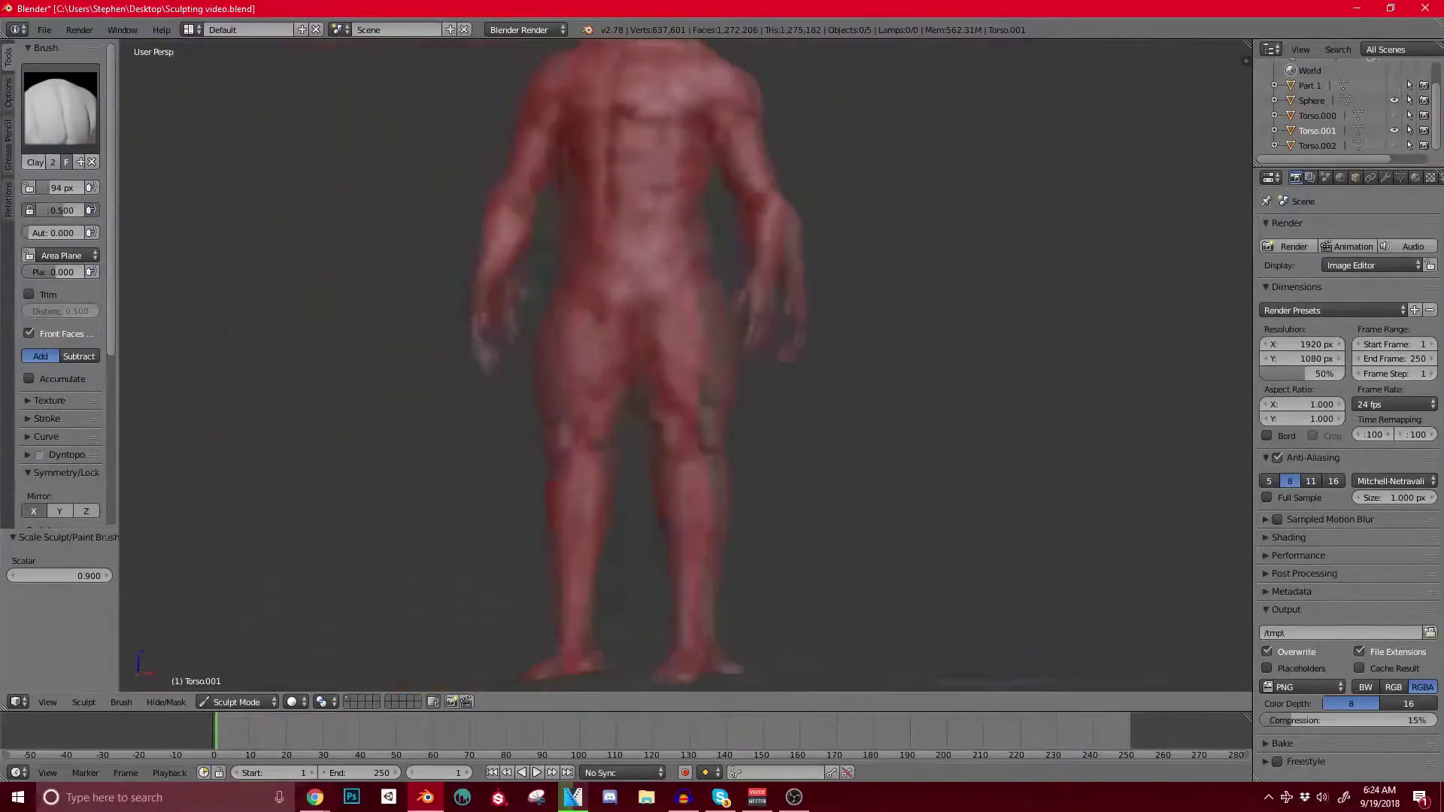
scroll(684, 365, up, 6)
middle_drag(519, 331, 439, 327)
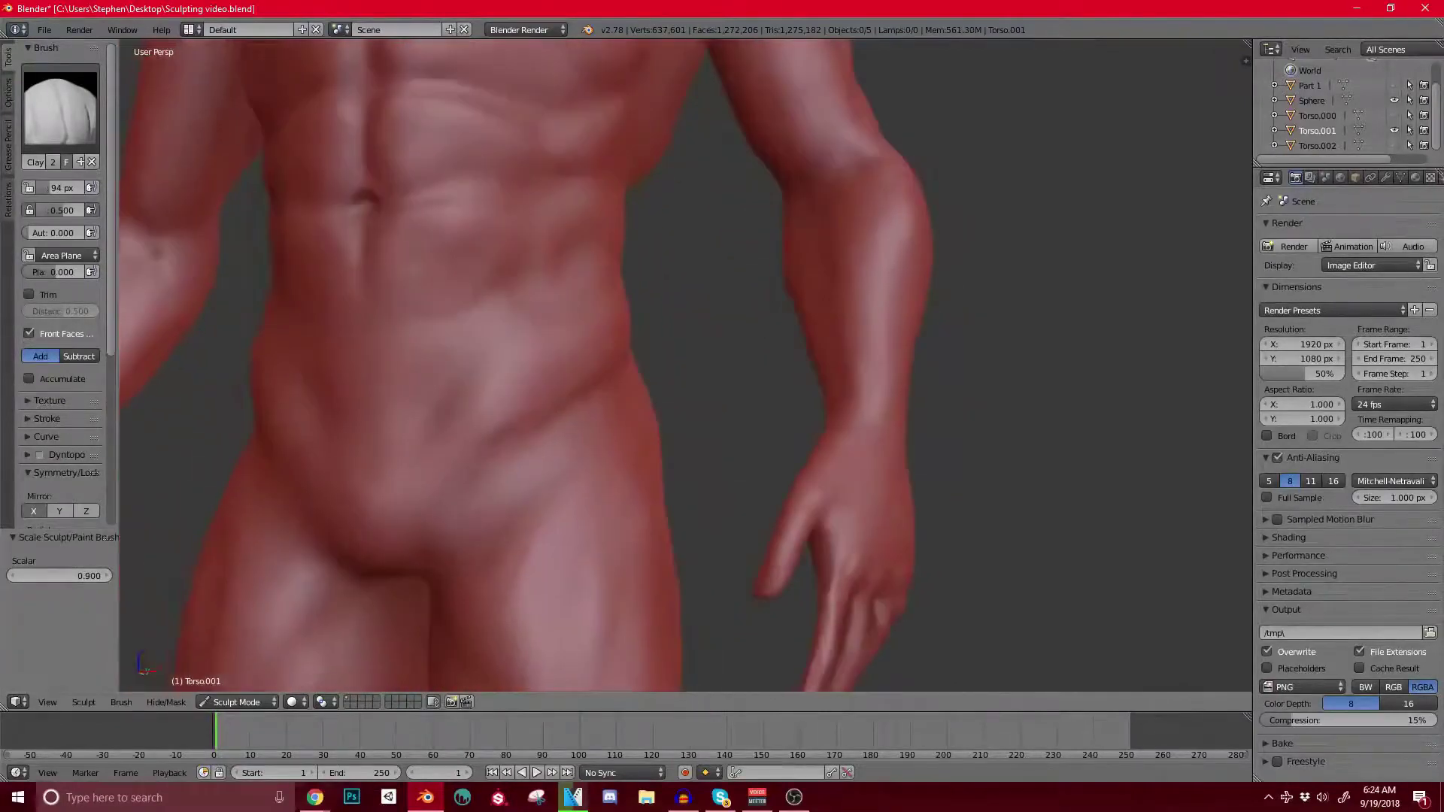
shift+middle_drag(639, 316, 683, 429)
scroll(683, 428, up, 1)
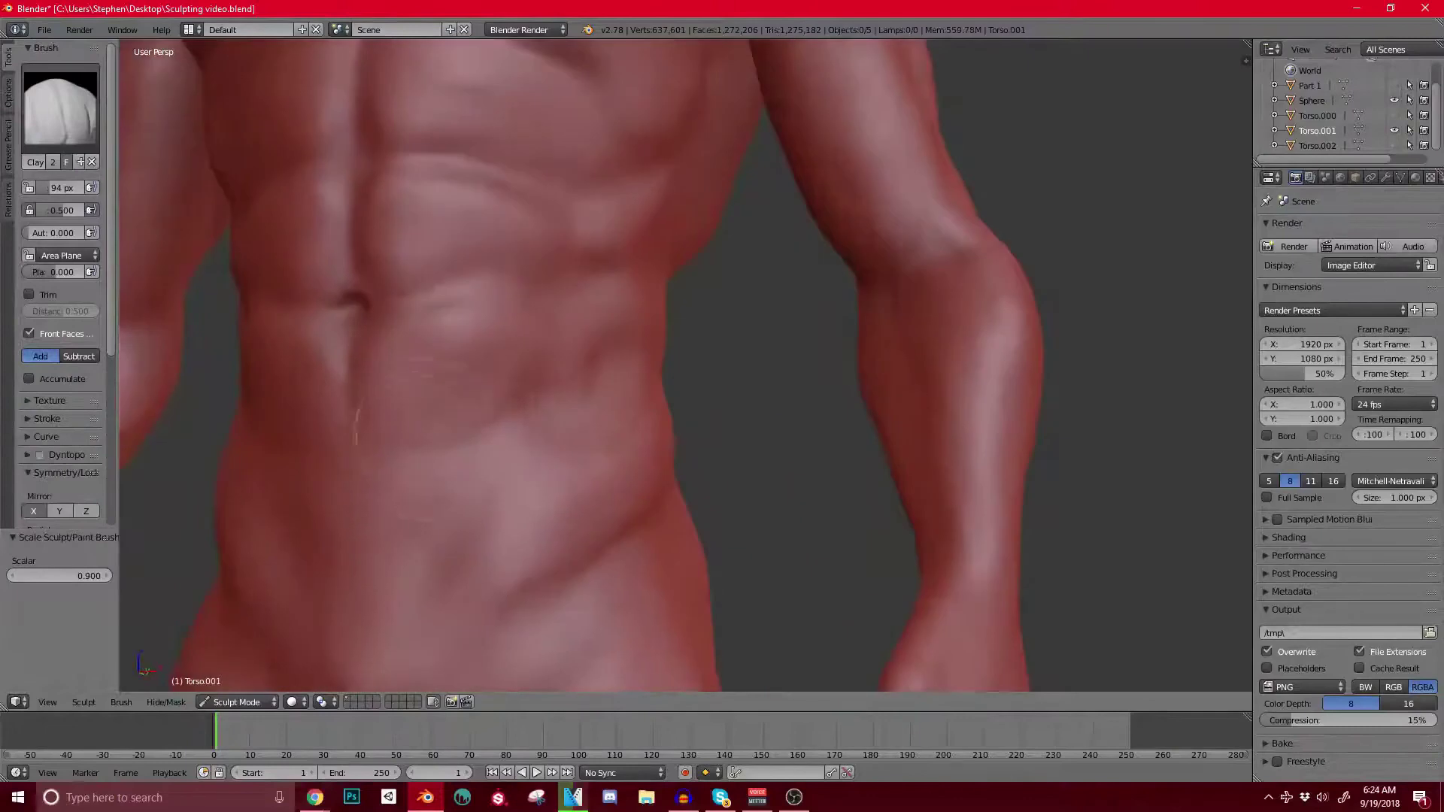
middle_drag(587, 346, 560, 497)
scroll(597, 457, down, 4)
Step: Inspect the upper arm, deltoid and outer chest from the front and side
middle_drag(461, 372, 670, 320)
scroll(622, 347, up, 1)
scroll(630, 348, up, 1)
middle_drag(632, 376, 710, 300)
middle_drag(608, 329, 606, 309)
scroll(608, 301, up, 2)
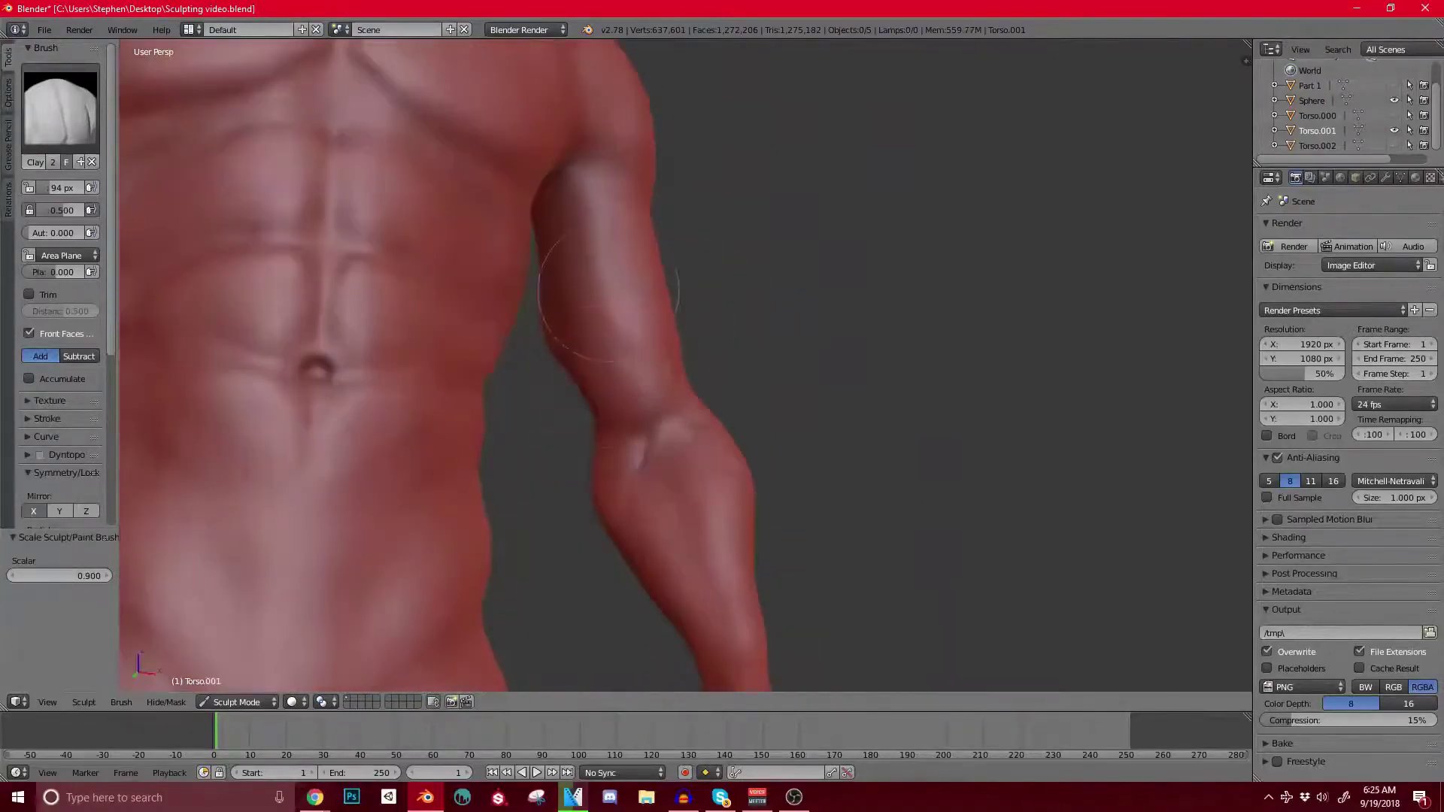
mouse_move(644, 225)
middle_down()
mouse_move(560, 338)
mouse_move(632, 351)
mouse_move(684, 308)
mouse_move(725, 338)
mouse_move(625, 226)
middle_up()
mouse_move(575, 291)
middle_down()
mouse_move(694, 303)
mouse_move(639, 299)
middle_up()
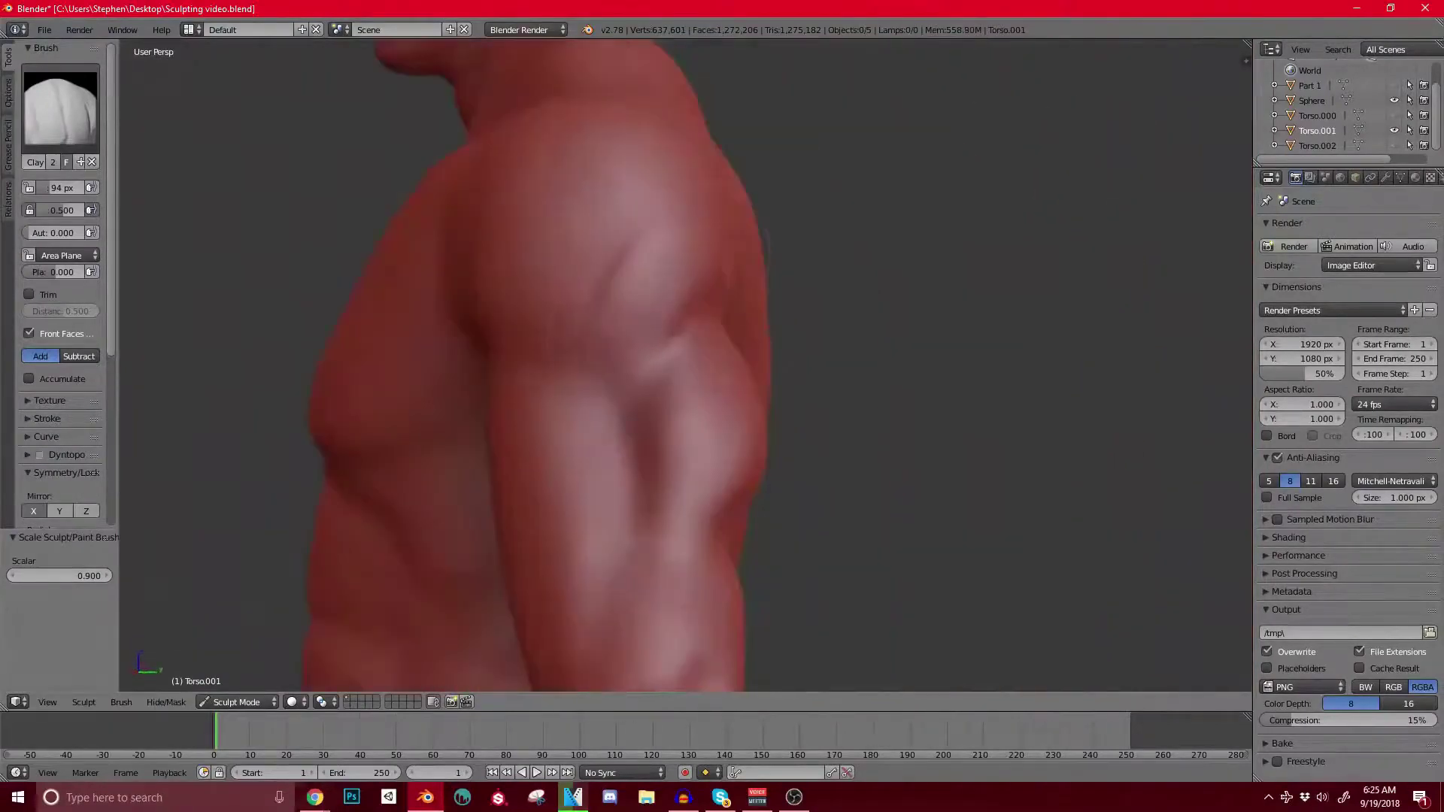
middle_drag(503, 322, 444, 320)
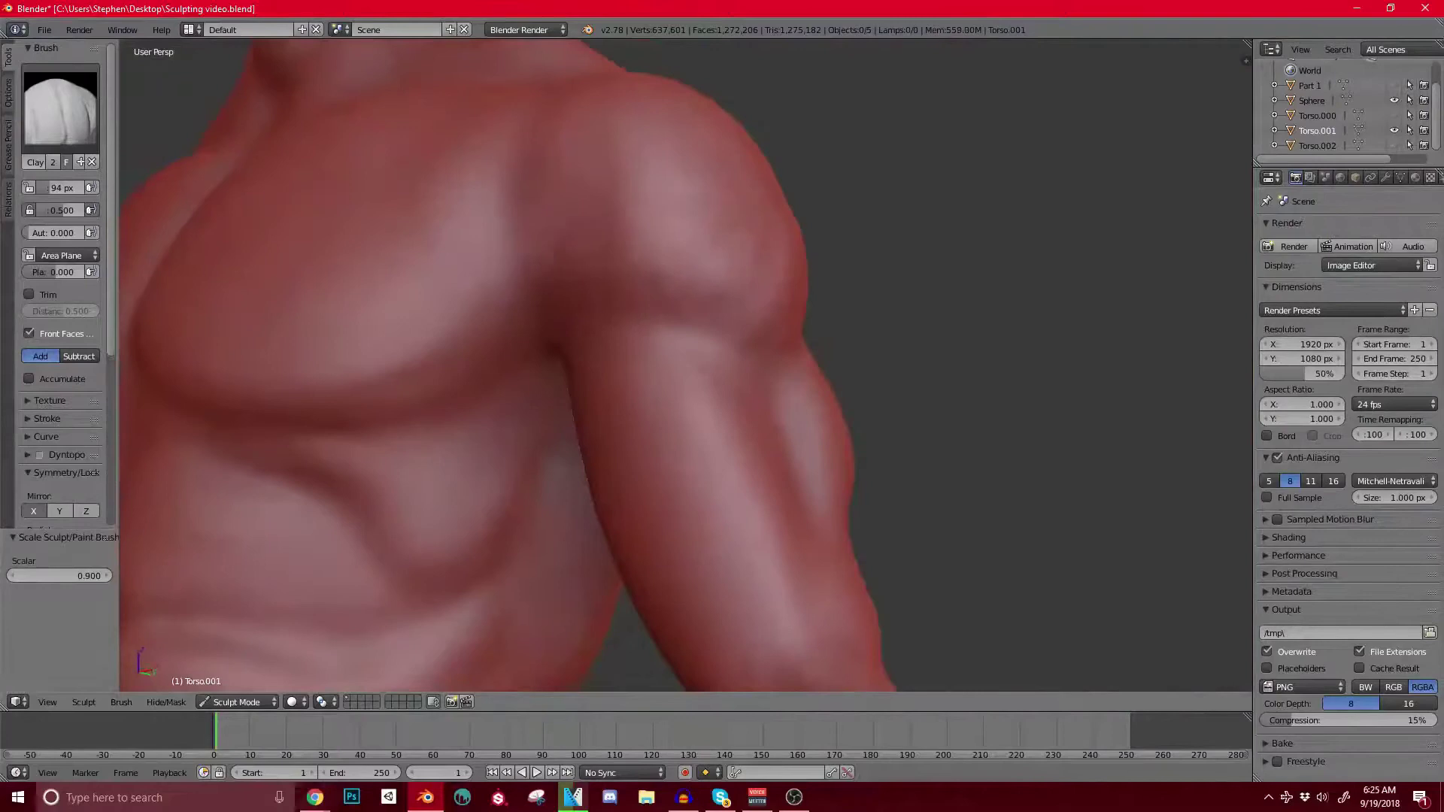
scroll(519, 226, down, 3)
middle_drag(519, 226, 527, 294)
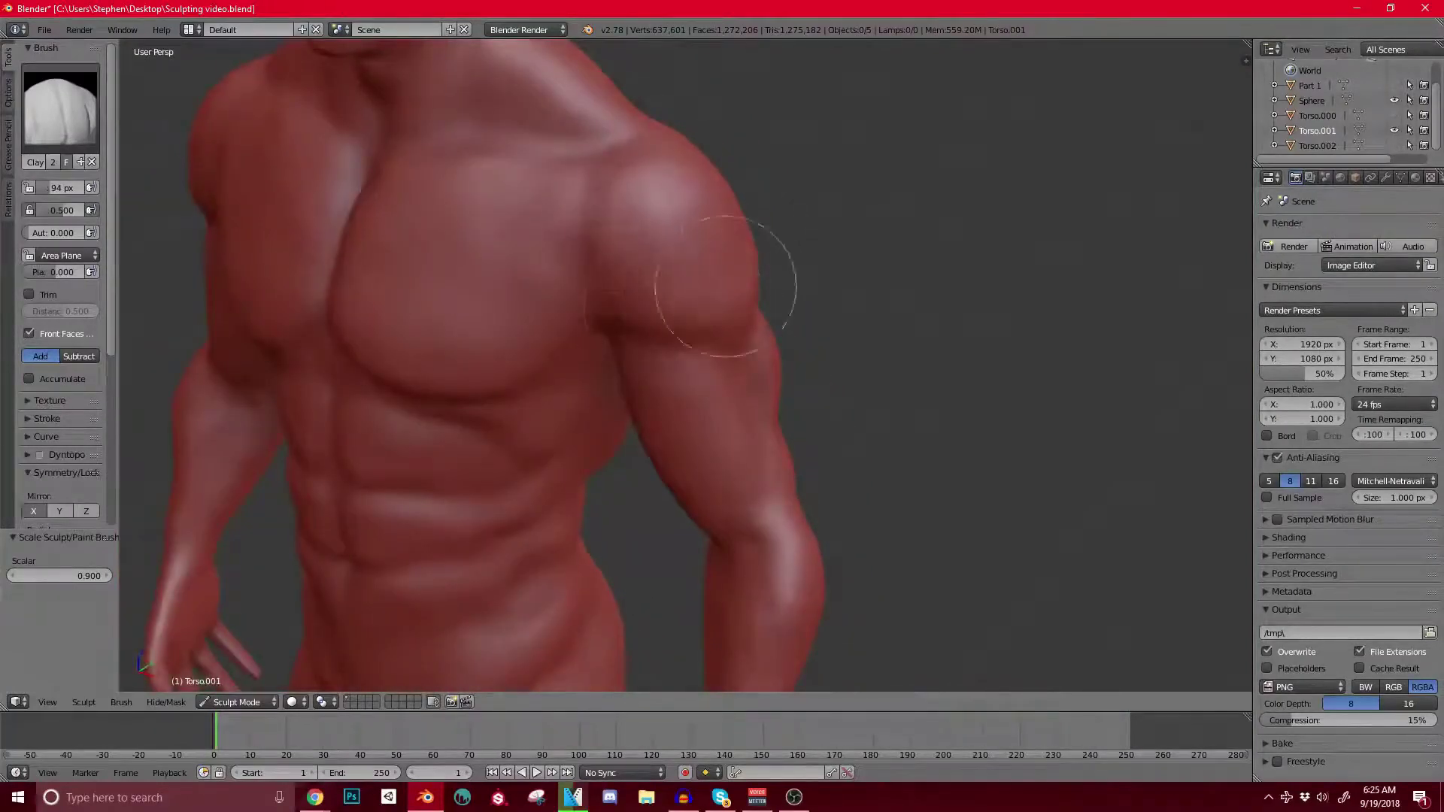
Step: Inspect the upper back, shoulder blades and spine groove, then check the torso's side profile
middle_drag(725, 285, 451, 295)
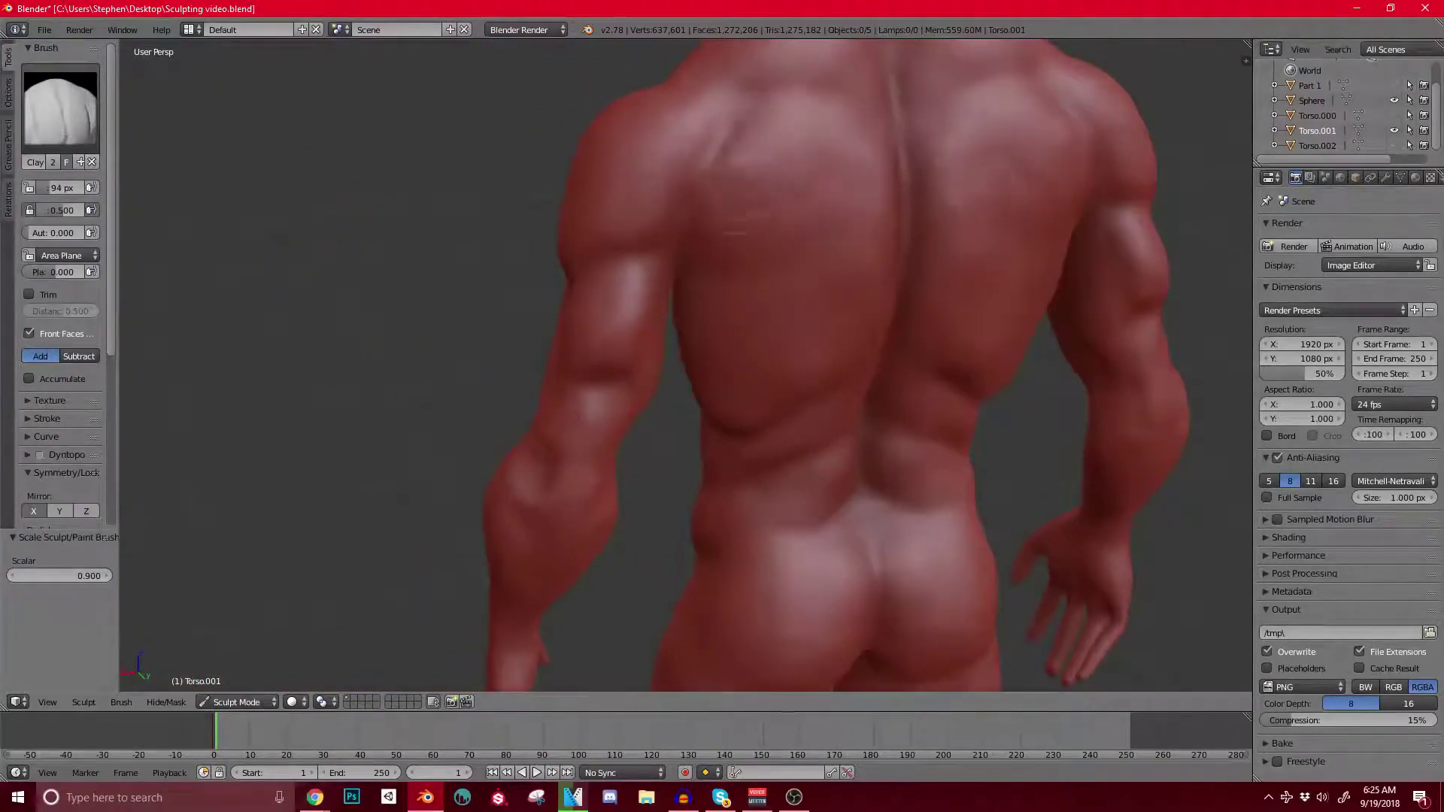
middle_drag(715, 159, 680, 159)
shift+middle_drag(681, 158, 572, 252)
shift+middle_drag(653, 128, 637, 239)
scroll(638, 239, up, 2)
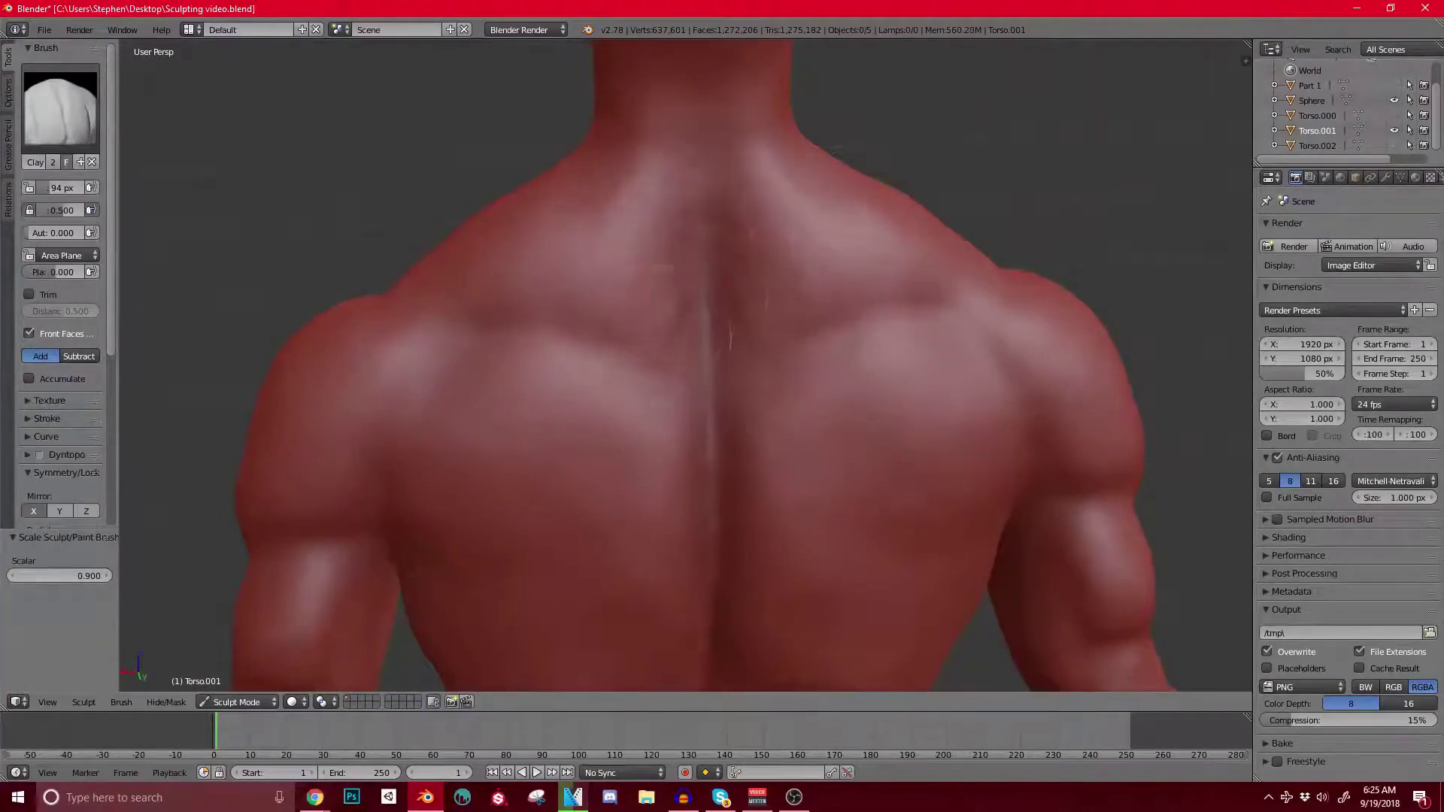
middle_drag(587, 352, 728, 355)
scroll(560, 226, down, 3)
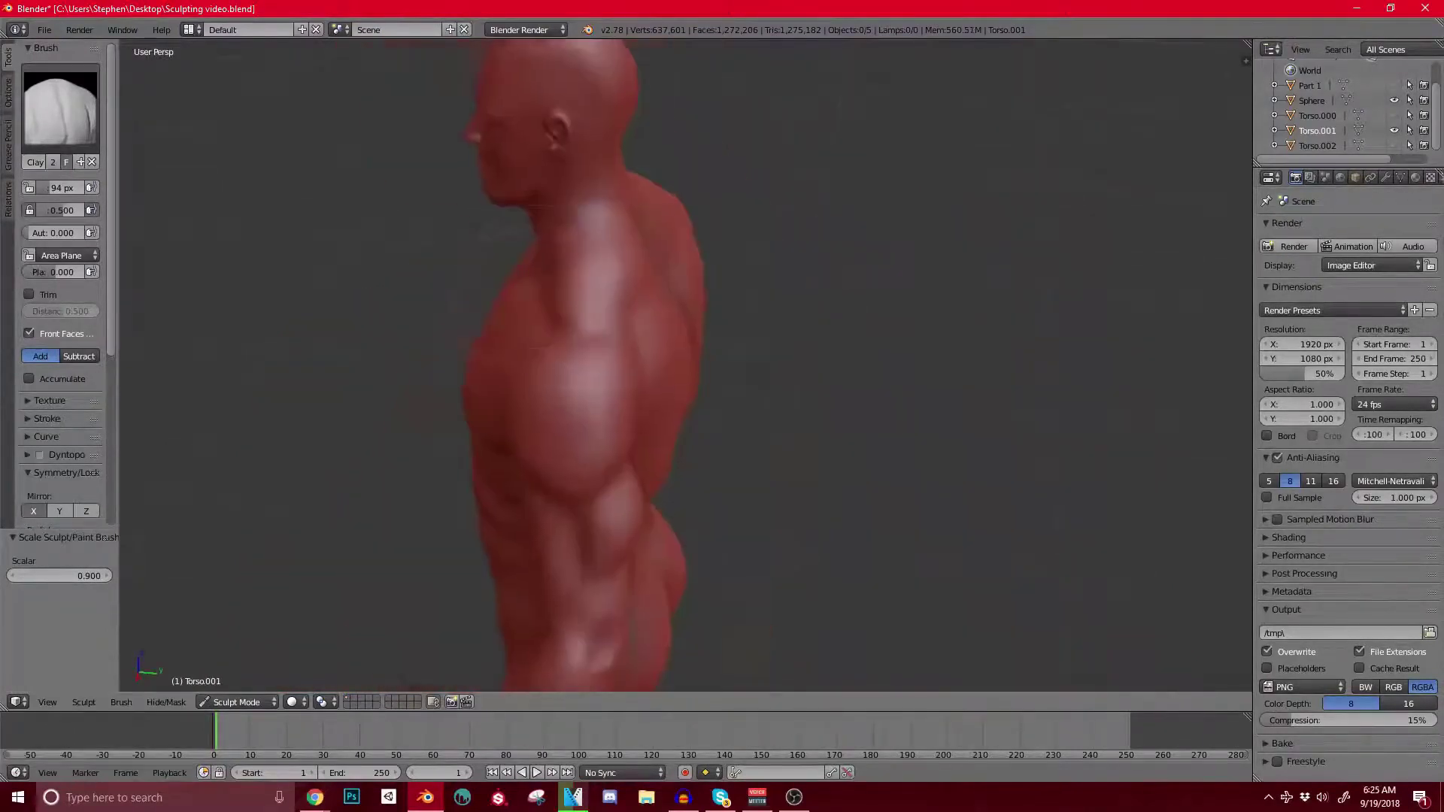
Step: Inspect the shape of the skull from above, from both sides and from behind
middle_drag(564, 226, 519, 329)
scroll(625, 334, up, 1)
scroll(625, 334, up, 2)
shift+middle_drag(519, 330, 617, 428)
middle_drag(647, 253, 629, 344)
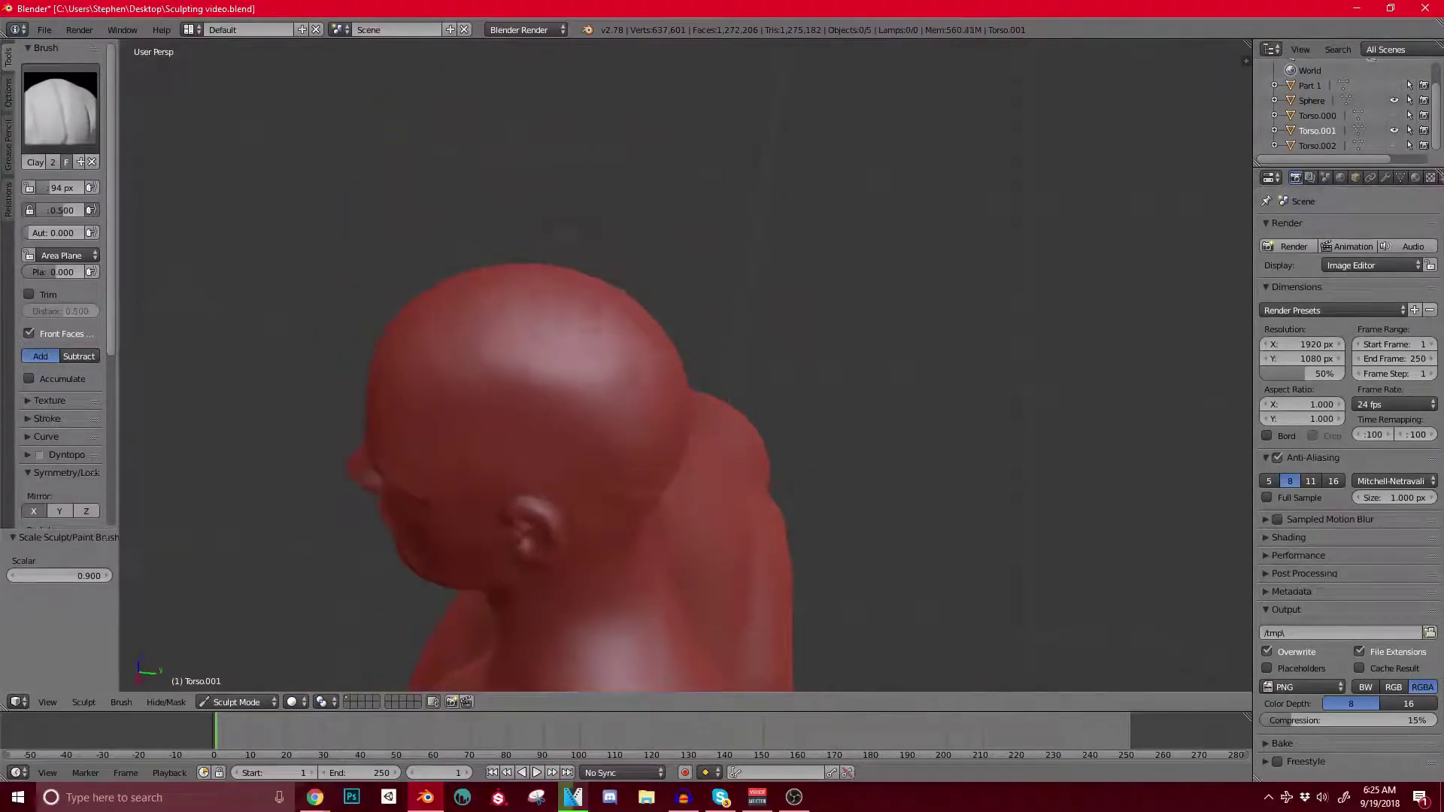
middle_drag(499, 291, 695, 317)
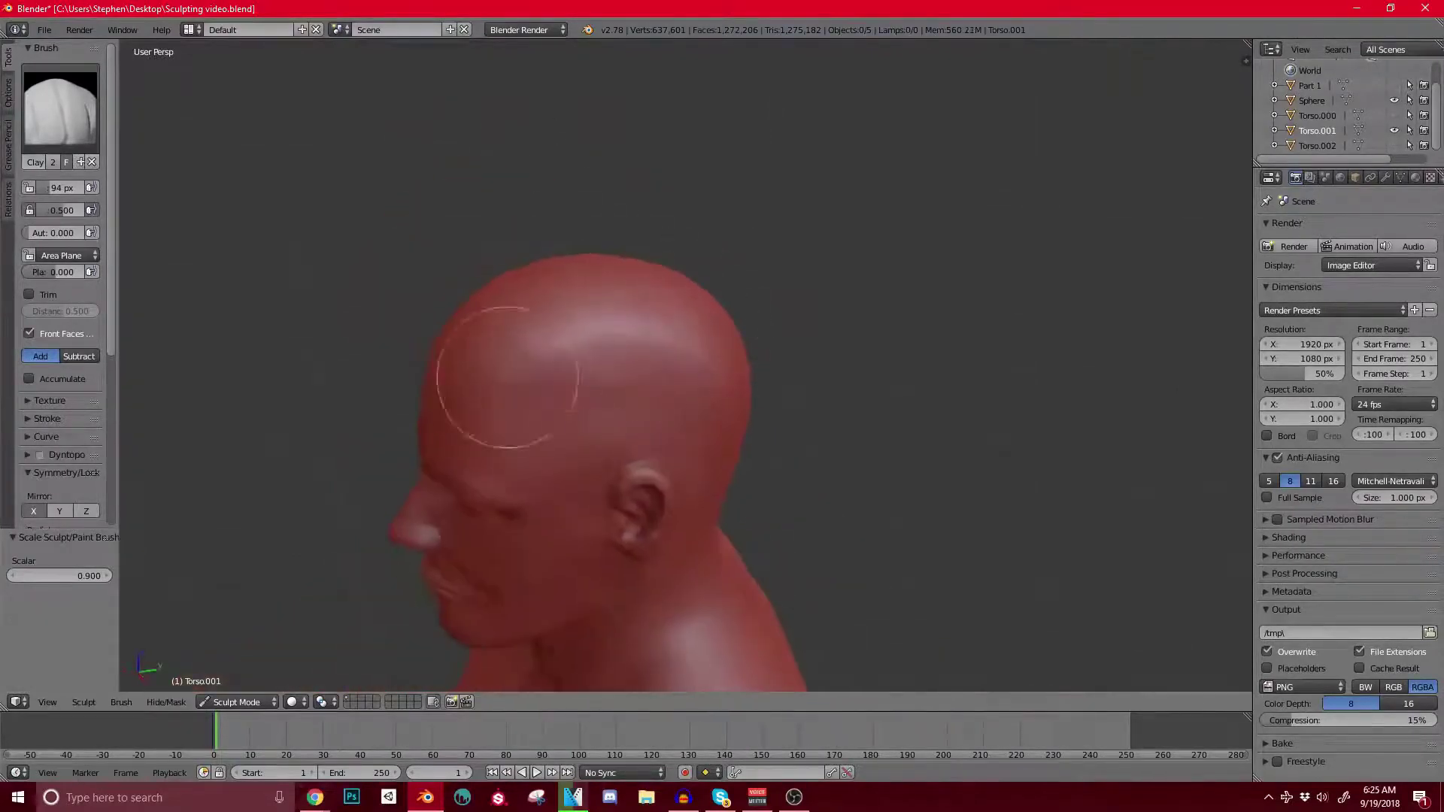
middle_drag(507, 378, 478, 301)
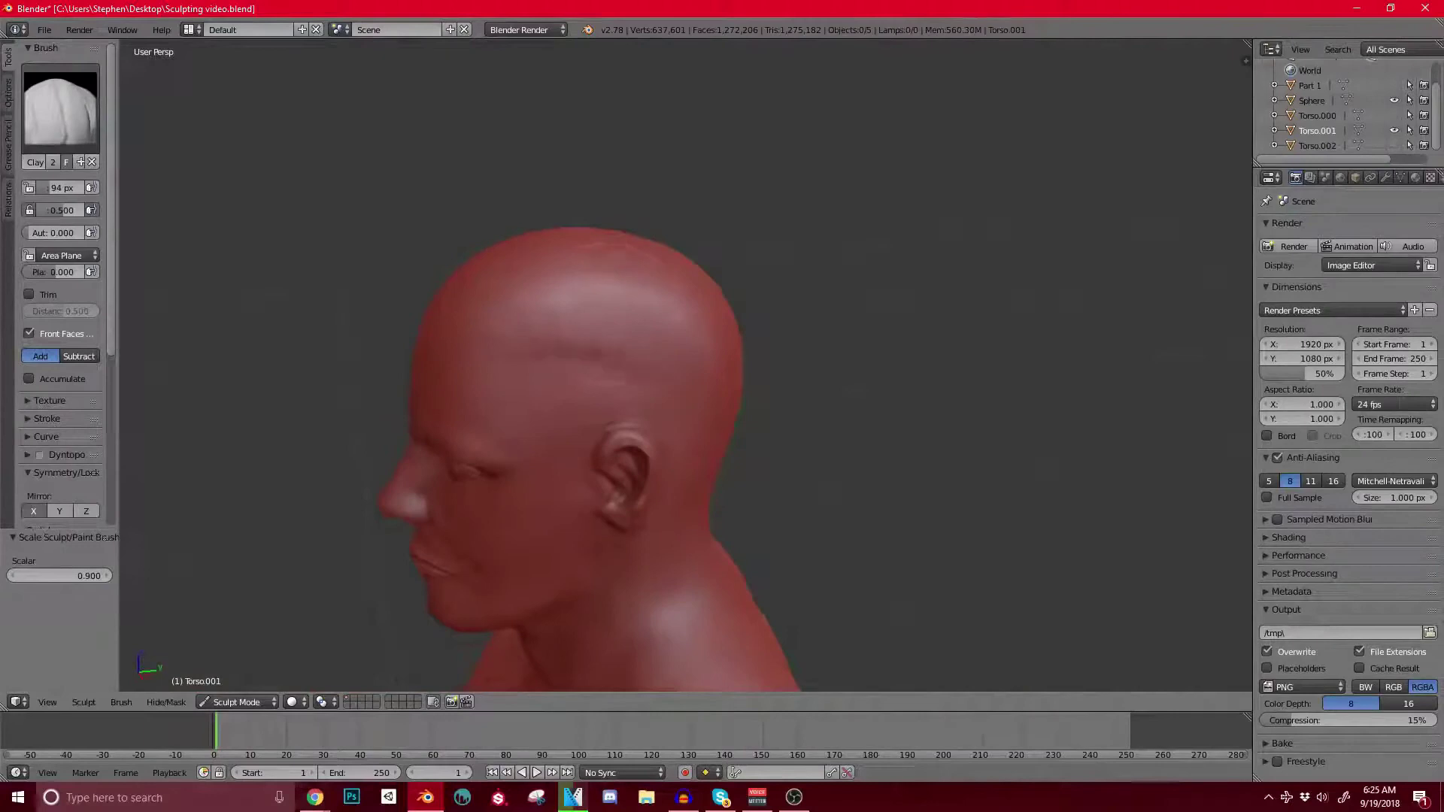
middle_drag(639, 320, 756, 259)
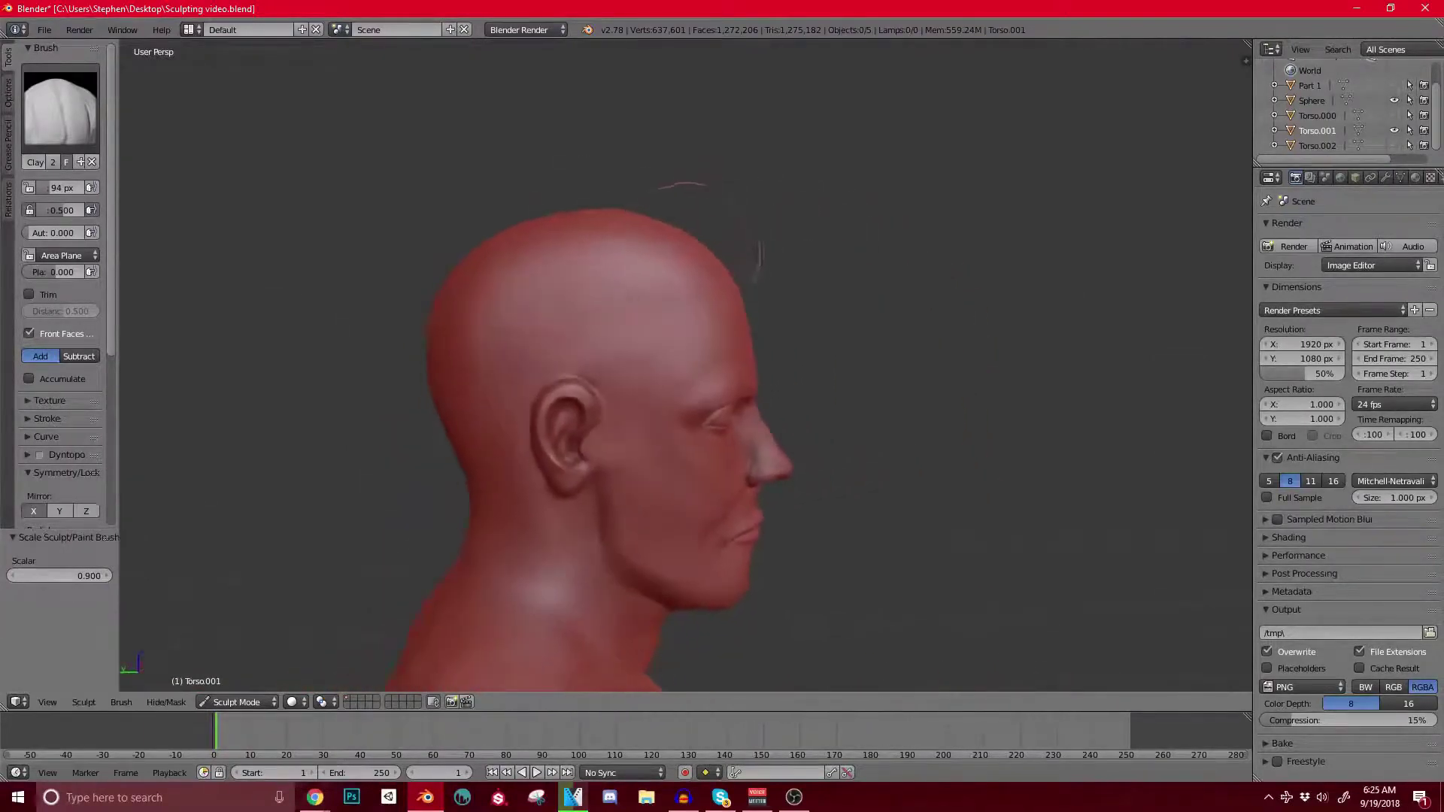
middle_drag(511, 367, 553, 342)
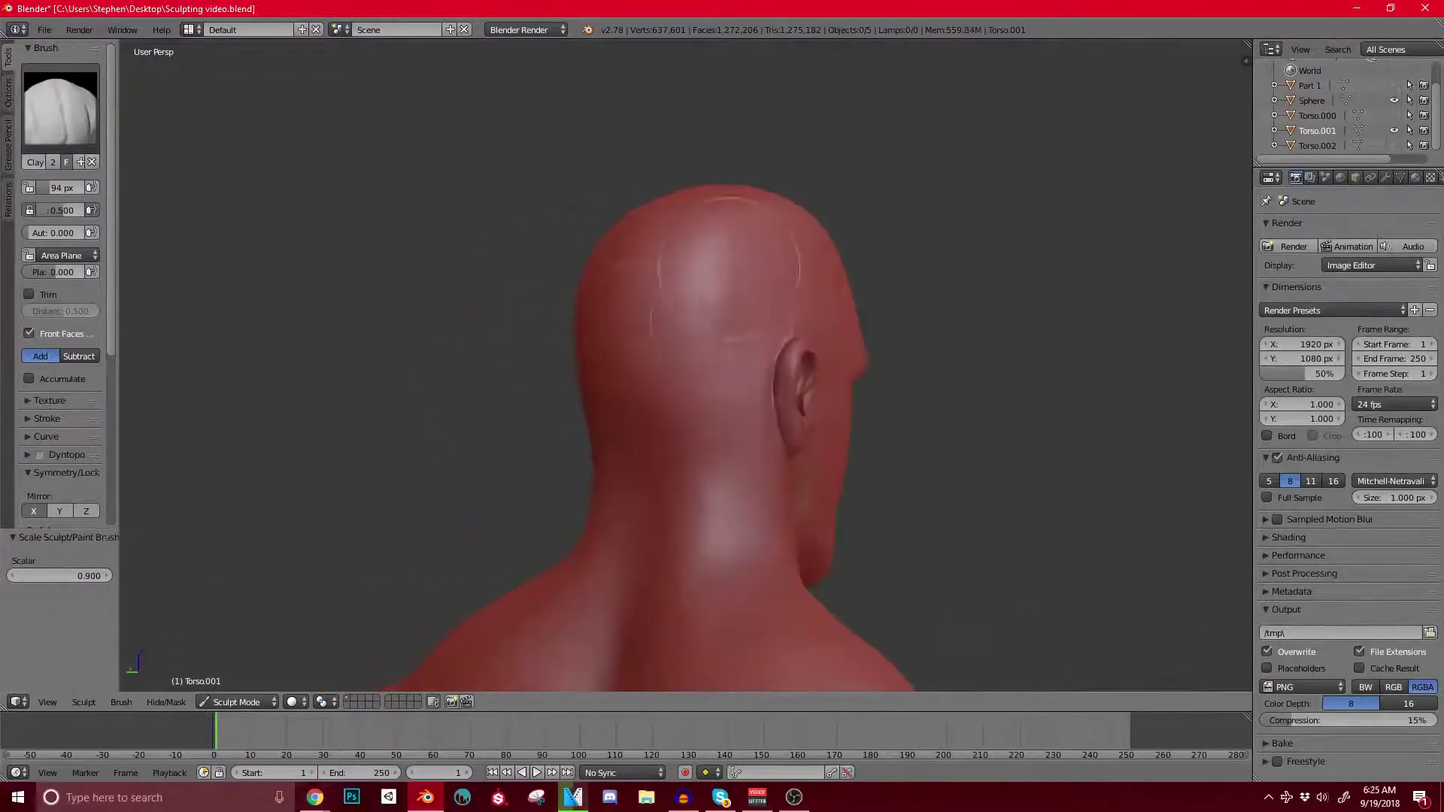
Step: Inspect the neck muscles, collarbone area and trapezius from the side, front and three-quarter angle
shift+middle_drag(722, 466, 632, 323)
middle_drag(722, 376, 601, 376)
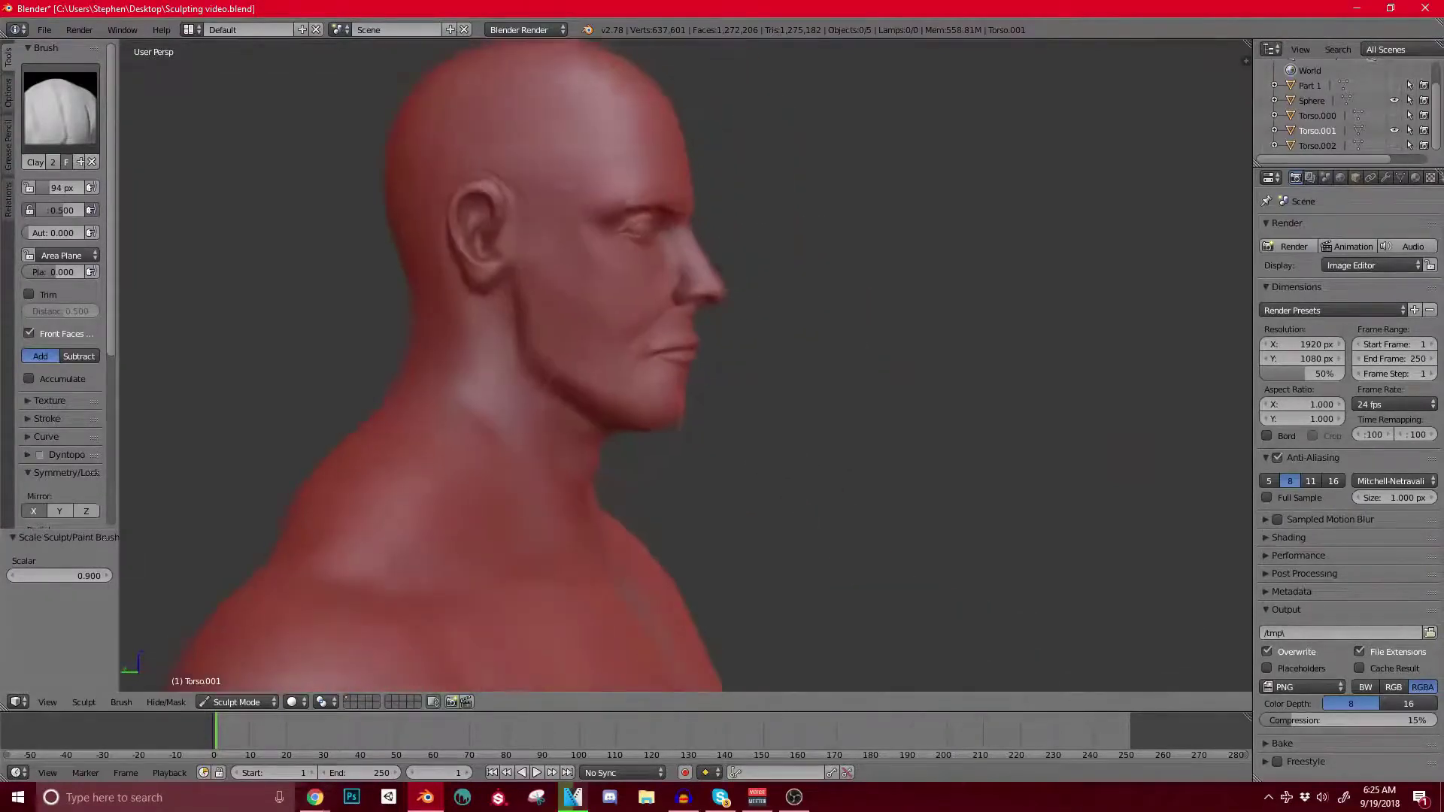
shift+middle_drag(601, 467, 643, 286)
middle_drag(662, 339, 522, 335)
scroll(685, 366, up, 3)
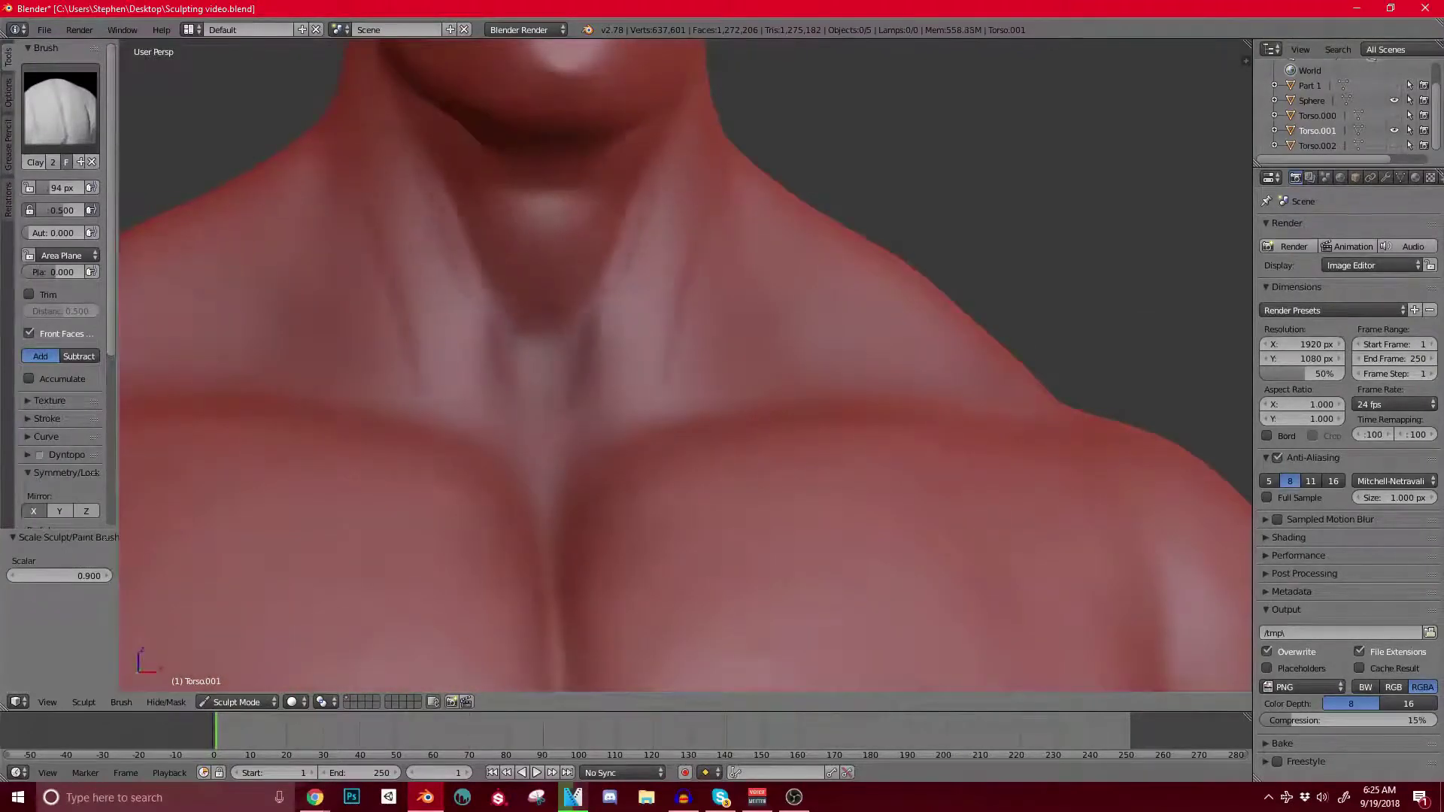
shift+middle_drag(540, 245, 450, 346)
scroll(479, 443, down, 5)
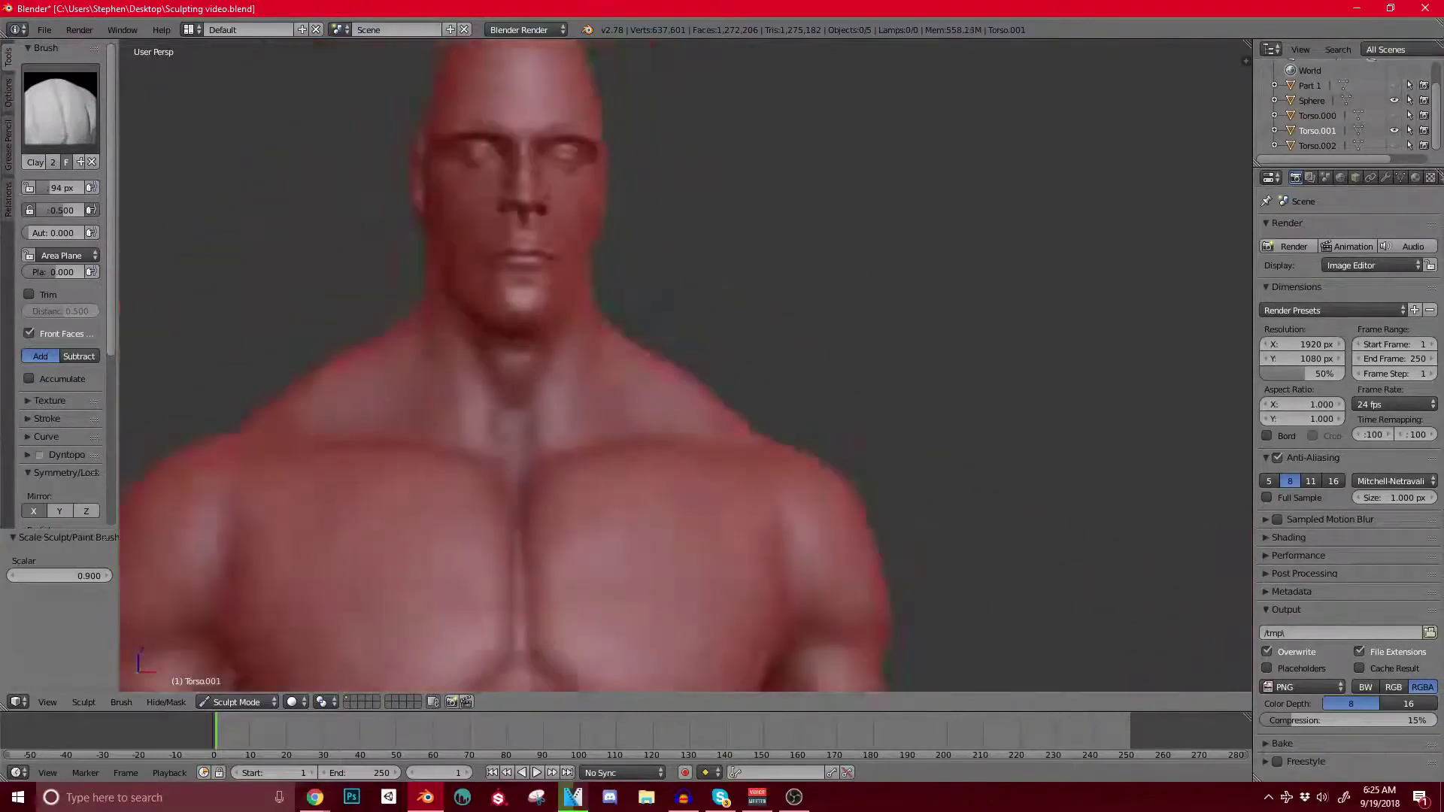
middle_drag(480, 443, 342, 464)
scroll(342, 465, up, 2)
shift+middle_drag(662, 379, 569, 321)
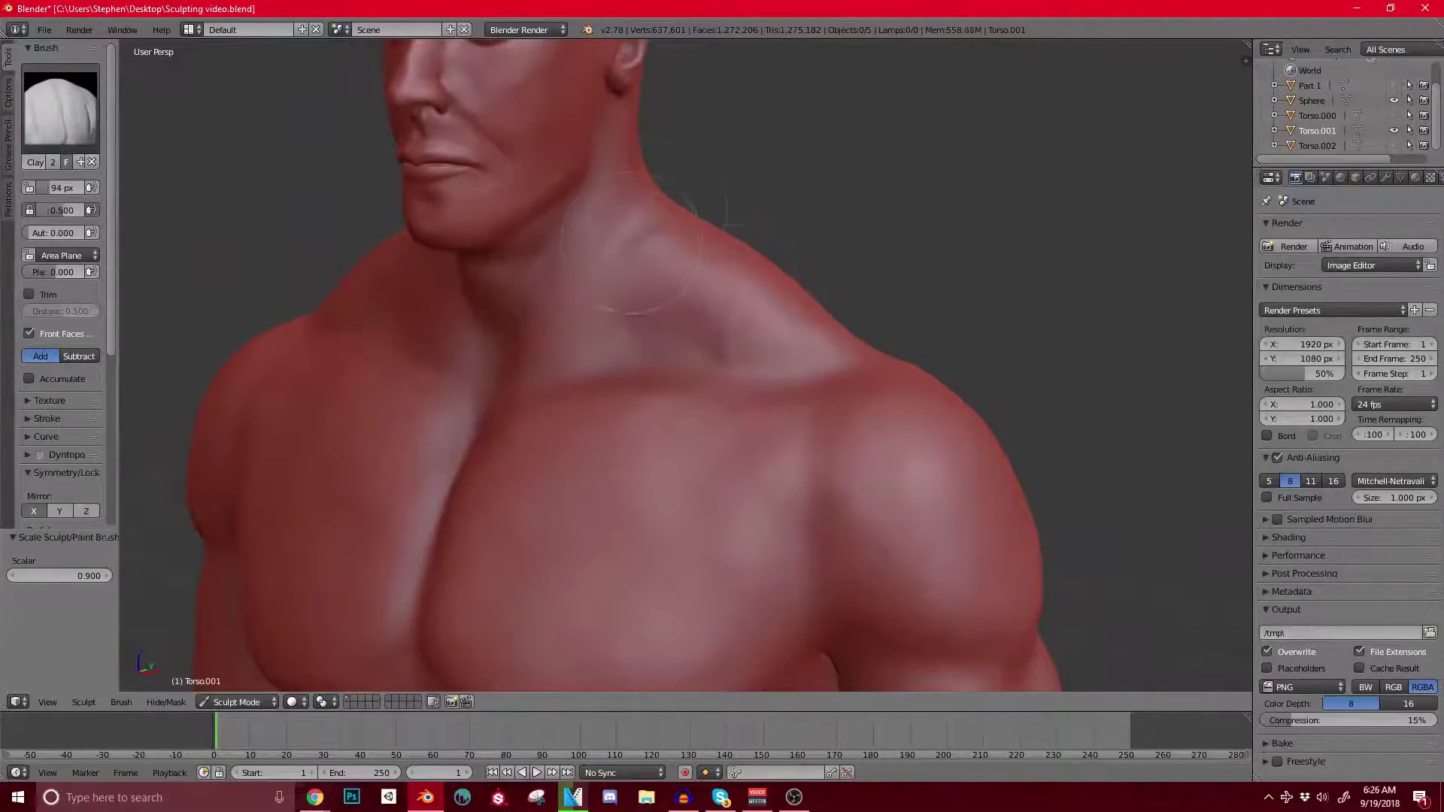
Step: Carve the inner and lower edges of both shoulder blades into the upper back with the Clay Strips brush
shift+middle_drag(632, 248, 579, 226)
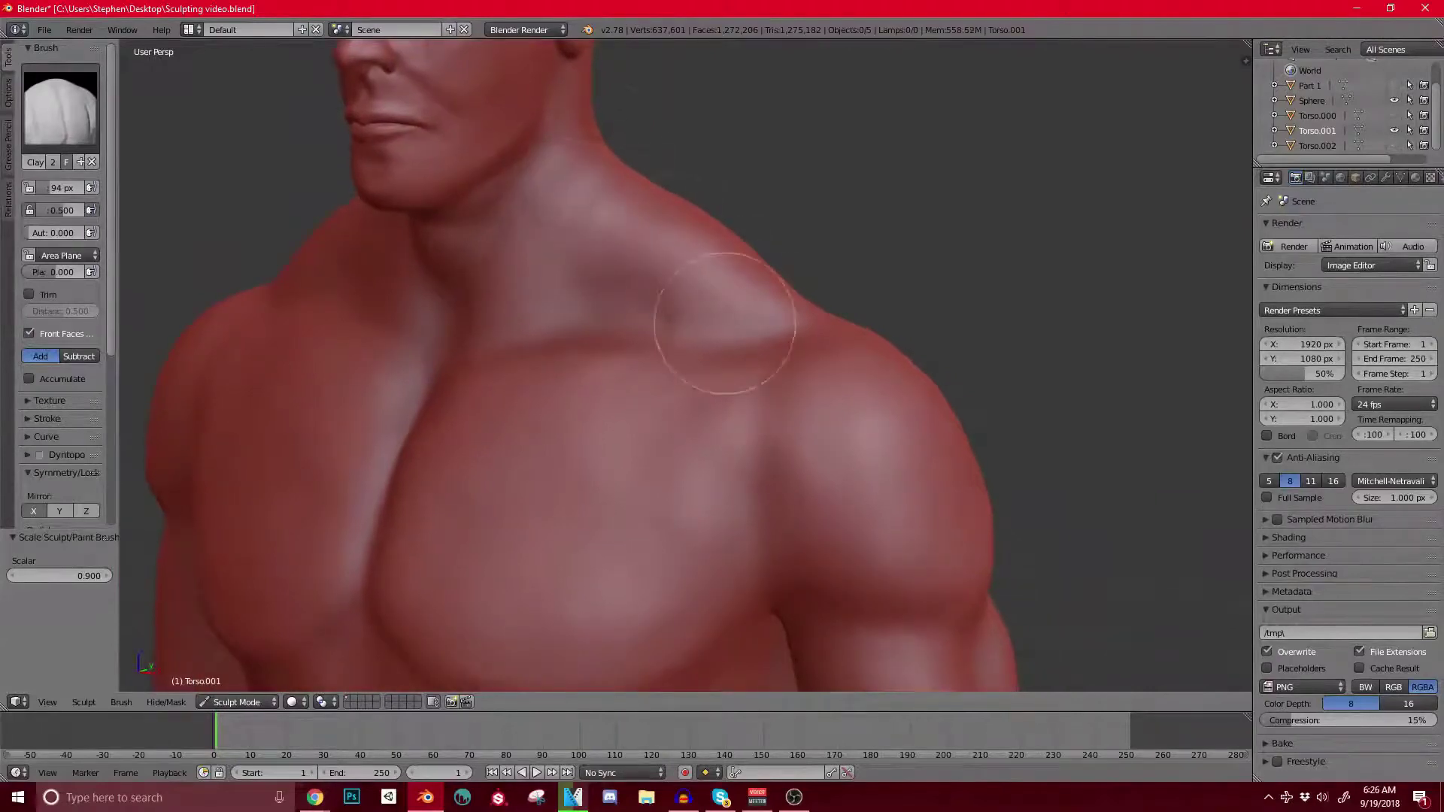
middle_drag(724, 323, 421, 331)
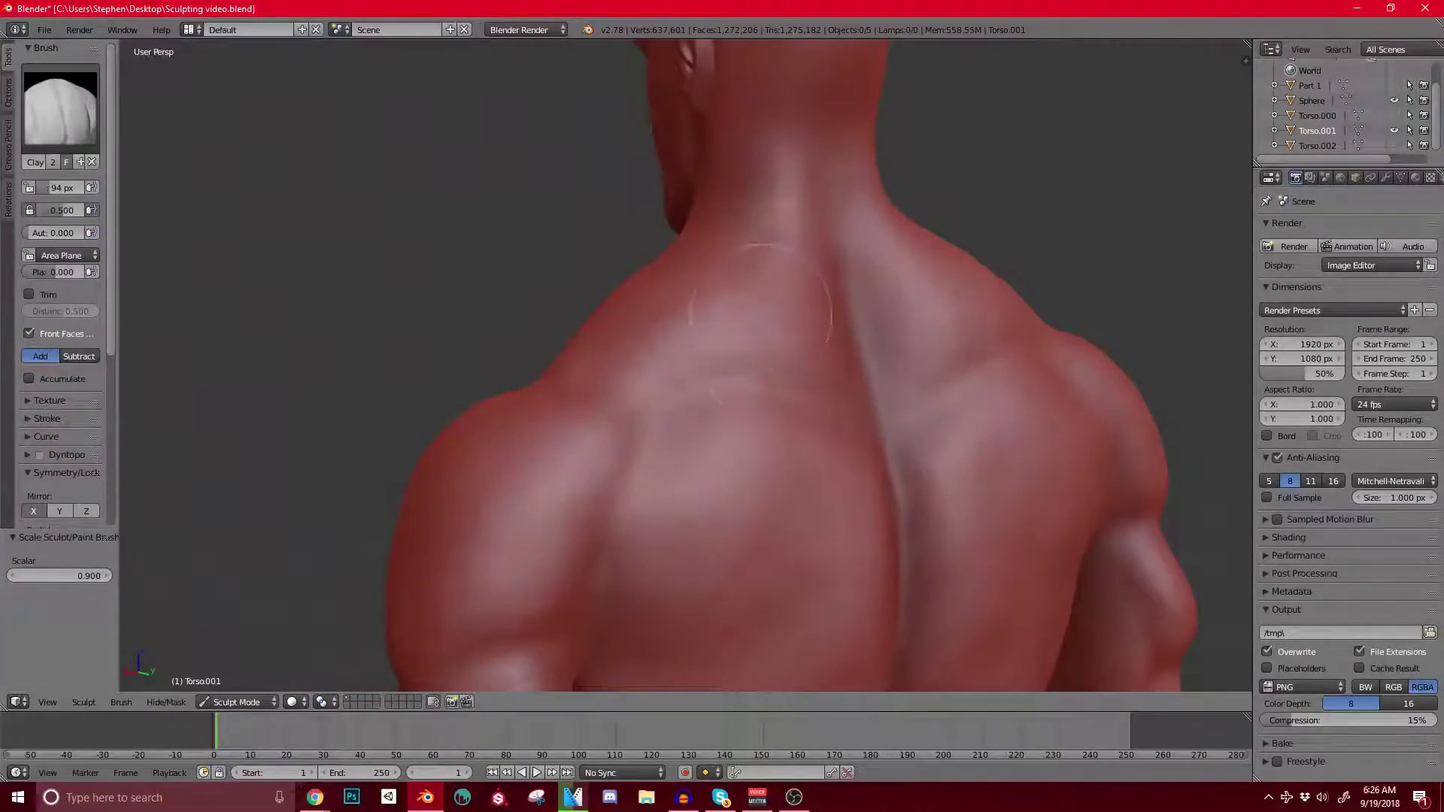
scroll(782, 297, down, 4)
mouse_move(797, 308)
shift+middle_down()
mouse_move(669, 210)
mouse_move(548, 248)
shift+middle_up()
scroll(519, 260, up, 4)
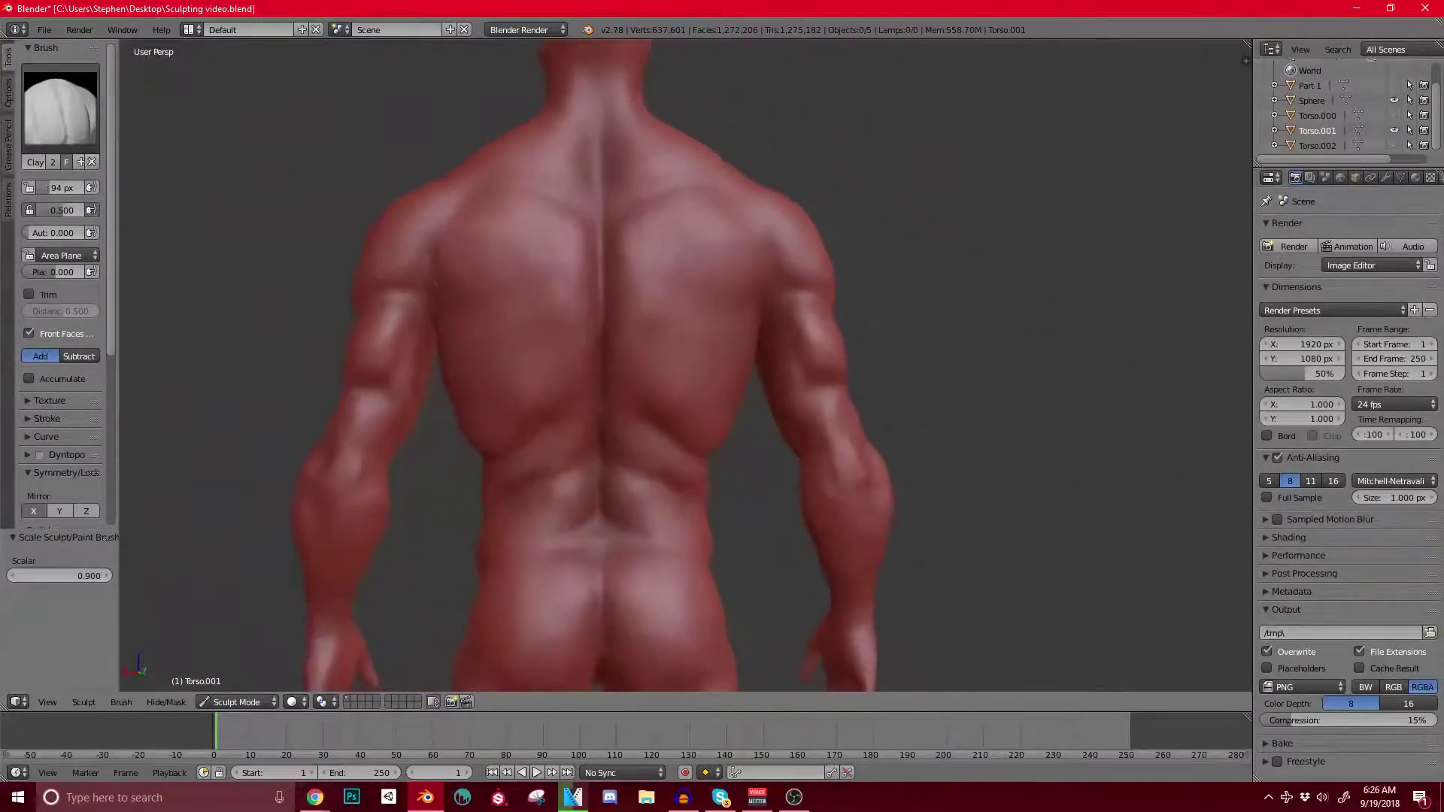
drag(899, 279, 827, 187)
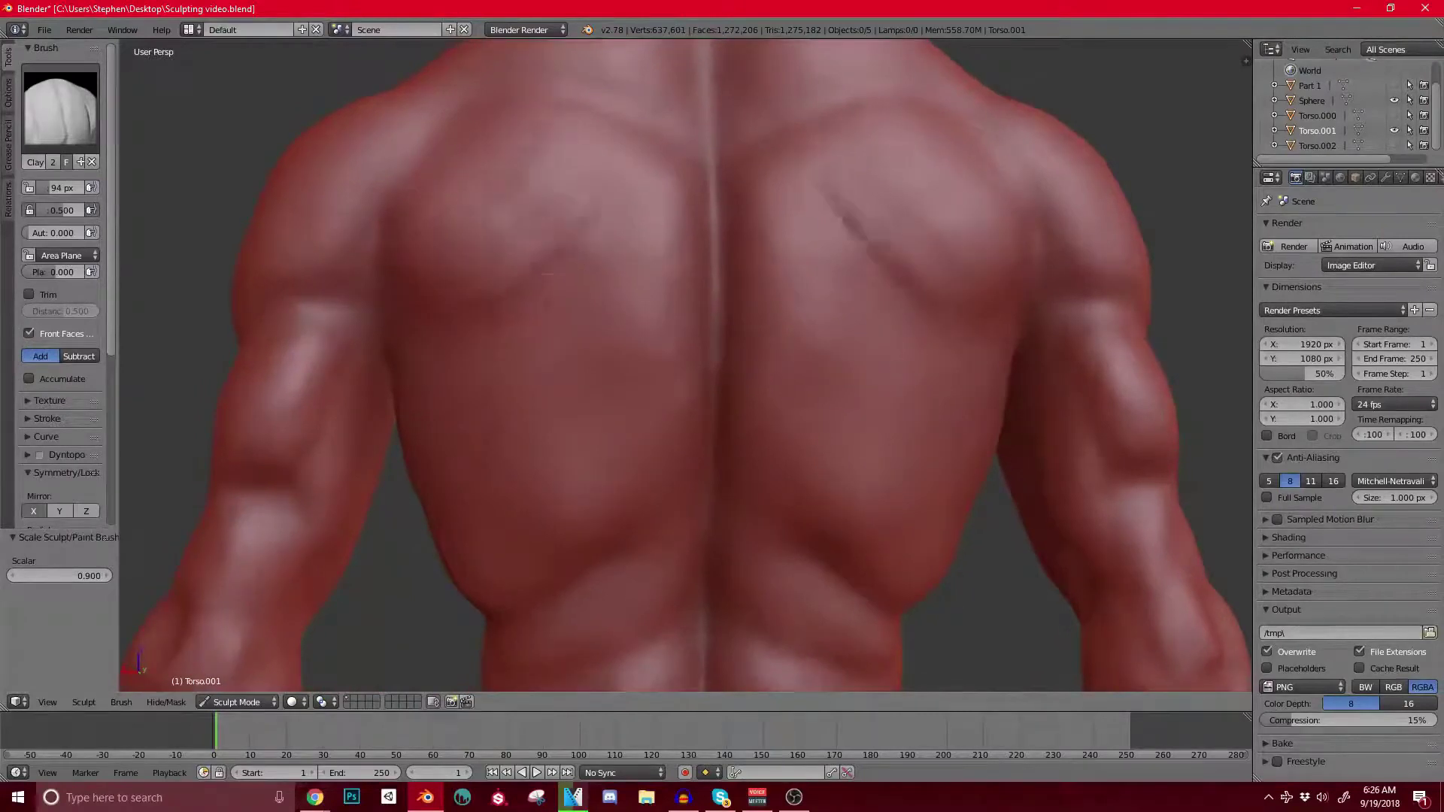
drag(457, 119, 392, 180)
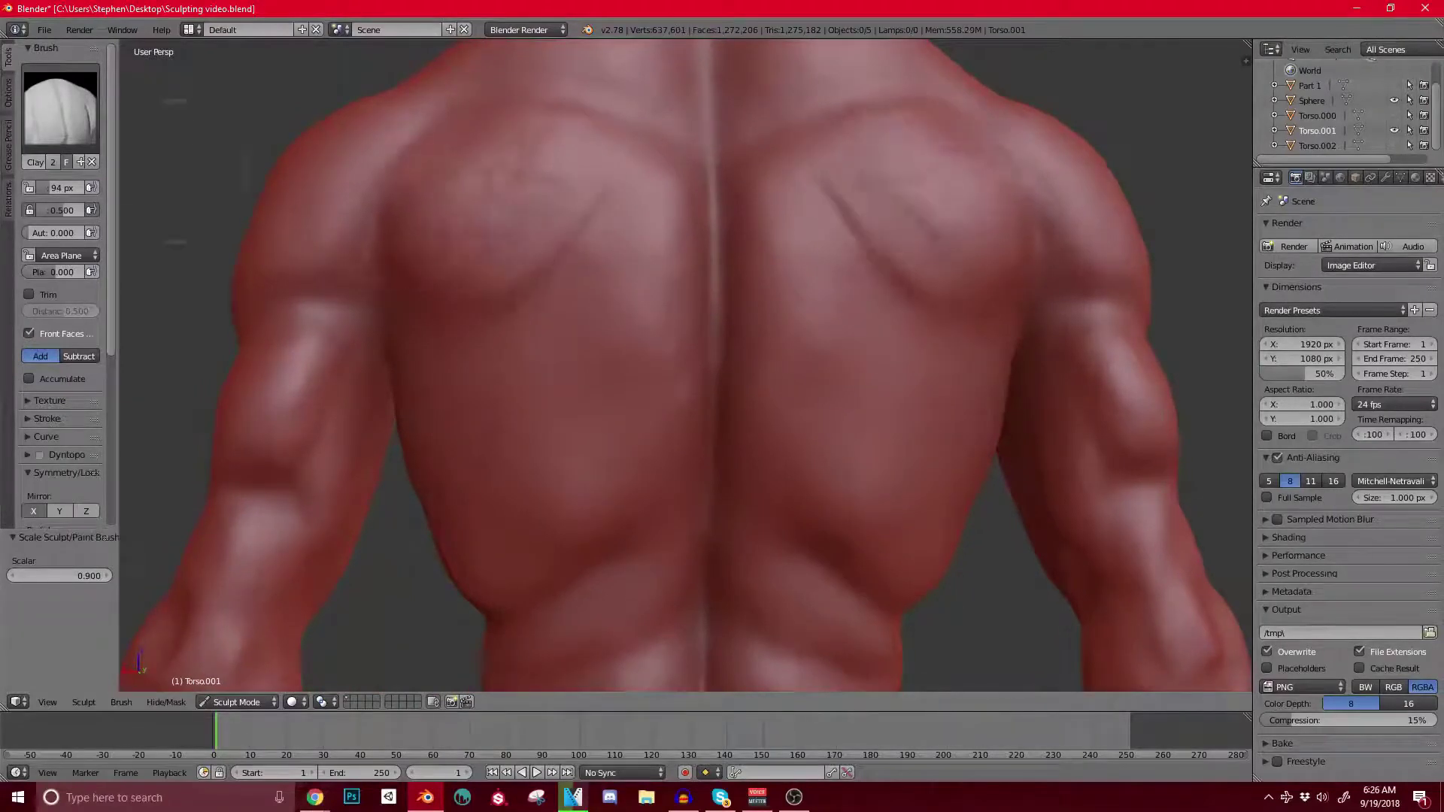
Step: Flatten and soften the shoulder blade surfaces and their carved edges with the Scrape/Peaks brush
click(60, 106)
click(416, 282)
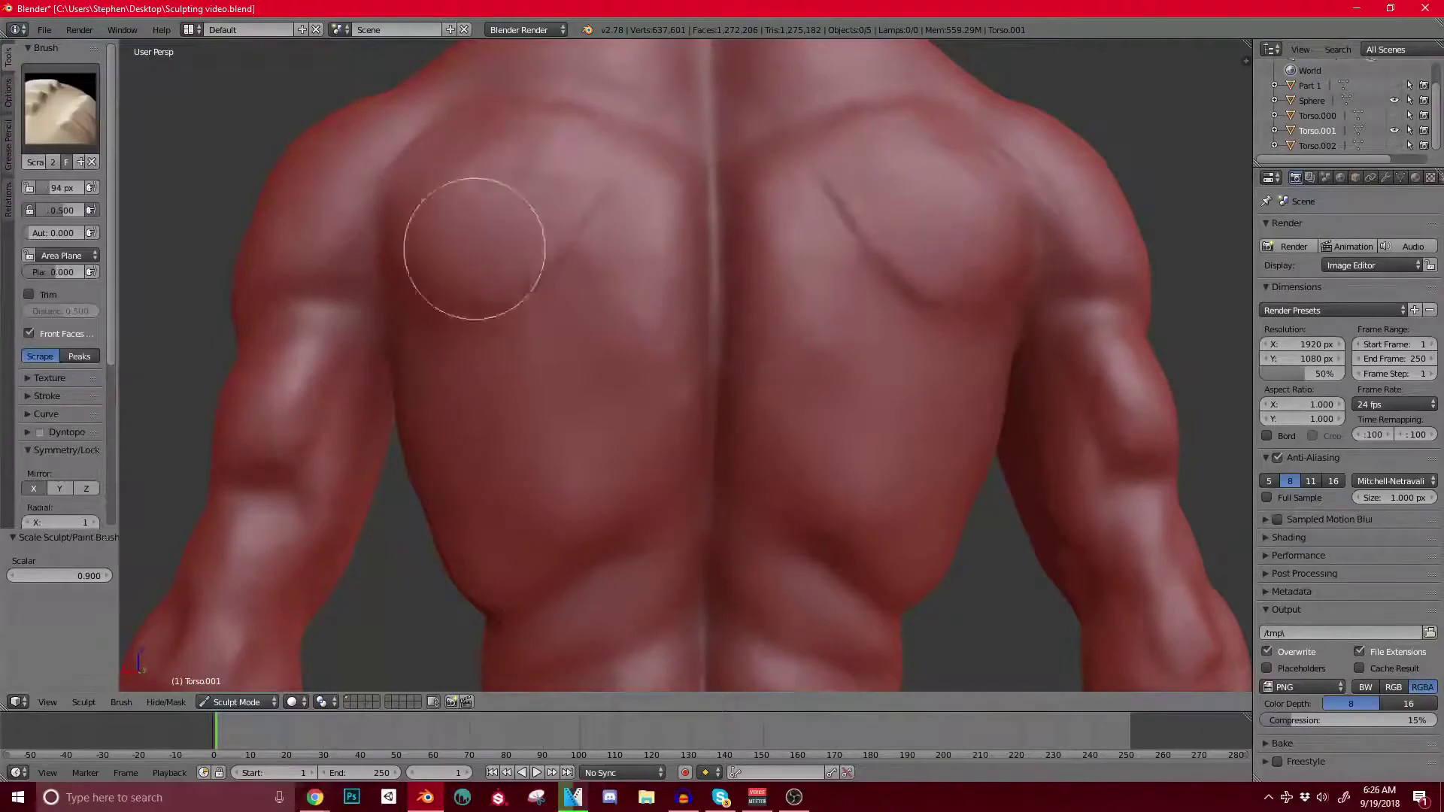
scroll(510, 197, down, 5)
mouse_move(523, 206)
middle_down()
mouse_move(549, 200)
mouse_move(506, 322)
mouse_move(502, 272)
mouse_move(559, 322)
middle_up()
scroll(502, 319, up, 5)
mouse_move(624, 421)
middle_down()
mouse_move(613, 403)
mouse_move(847, 368)
middle_up()
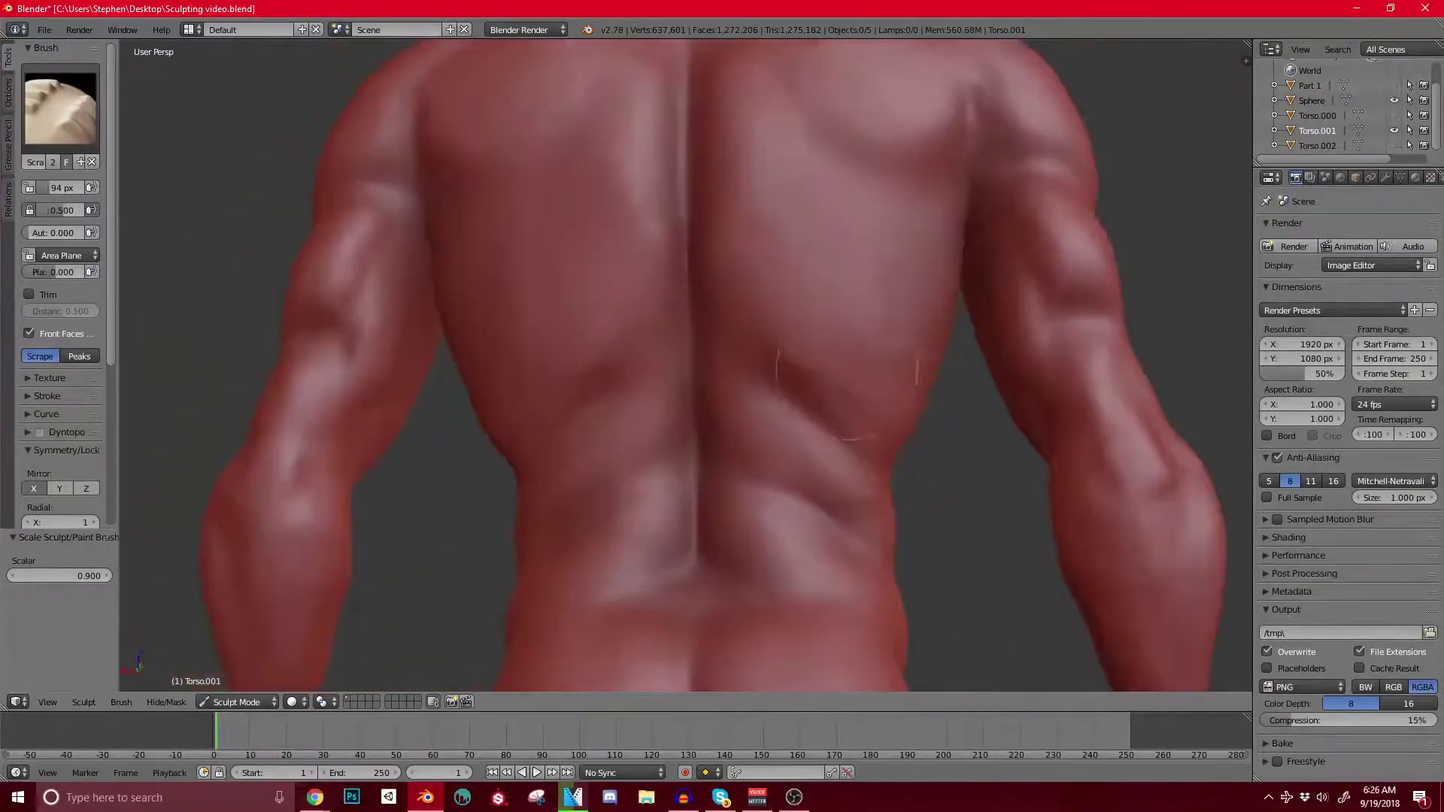
middle_drag(836, 240, 660, 316)
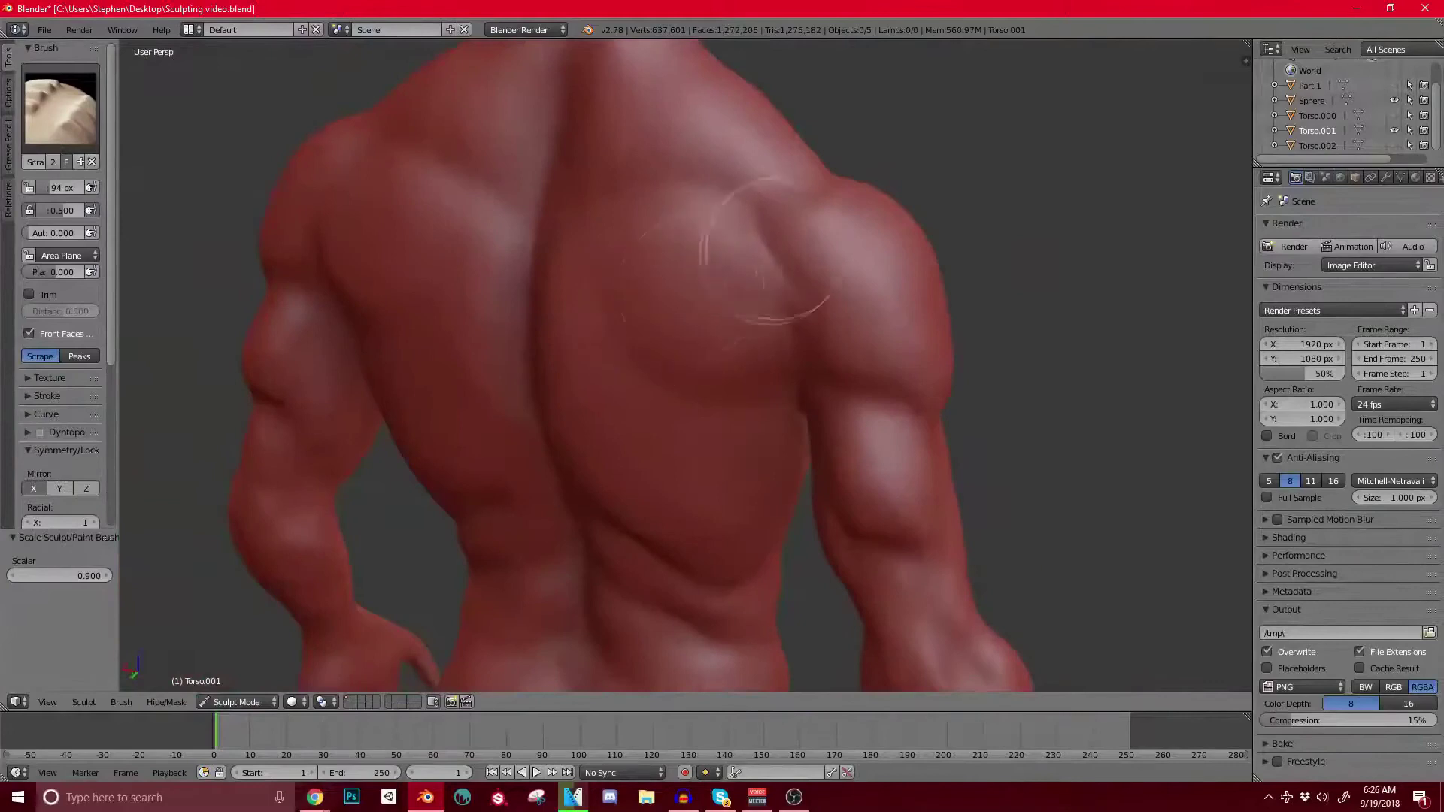
middle_drag(753, 255, 745, 359)
Step: Scrape the side of the neck where it runs into the trapezius with the Scrape/Peaks brush
middle_drag(836, 312, 641, 460)
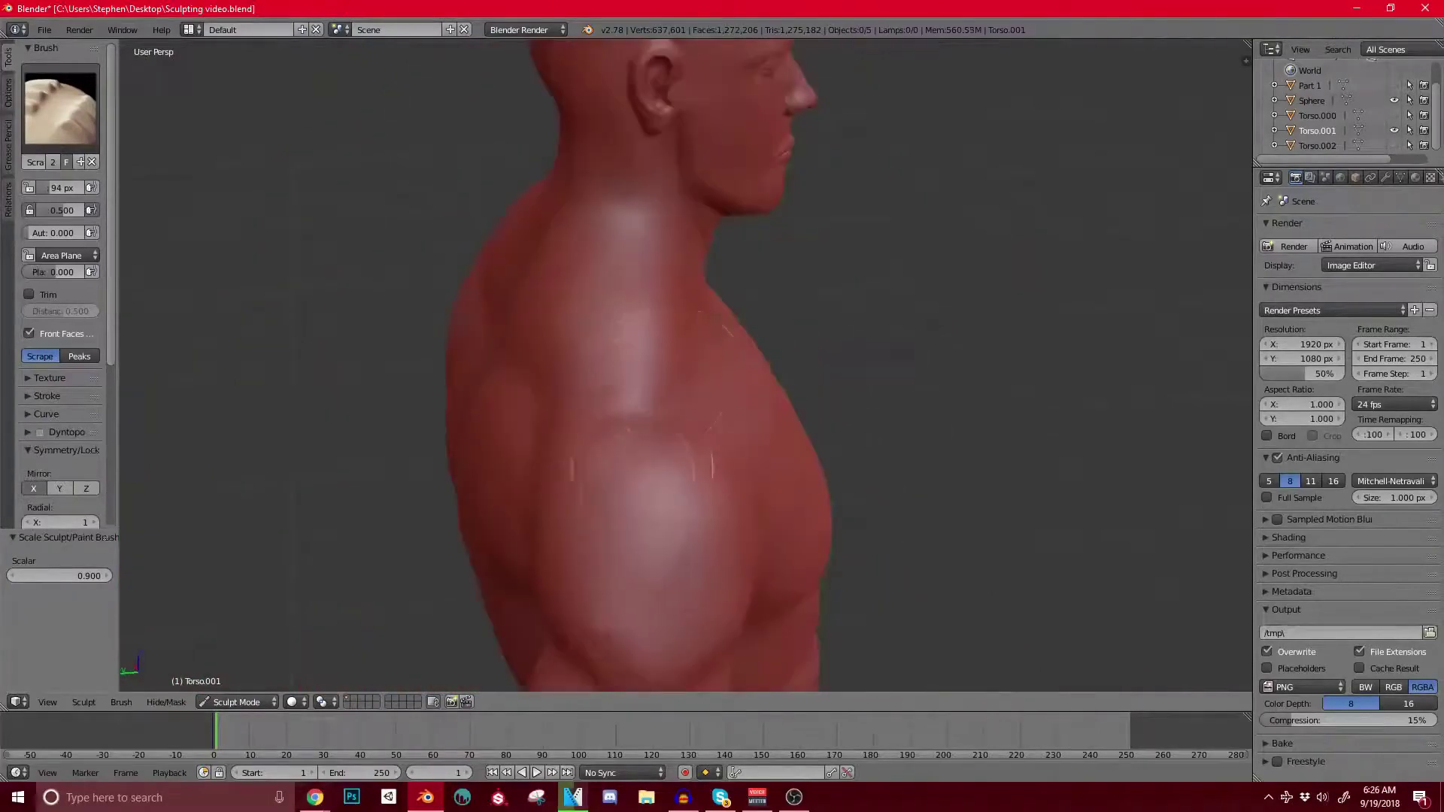
mouse_move(627, 167)
middle_down()
mouse_move(687, 274)
mouse_move(613, 199)
mouse_move(571, 264)
mouse_move(601, 316)
middle_up()
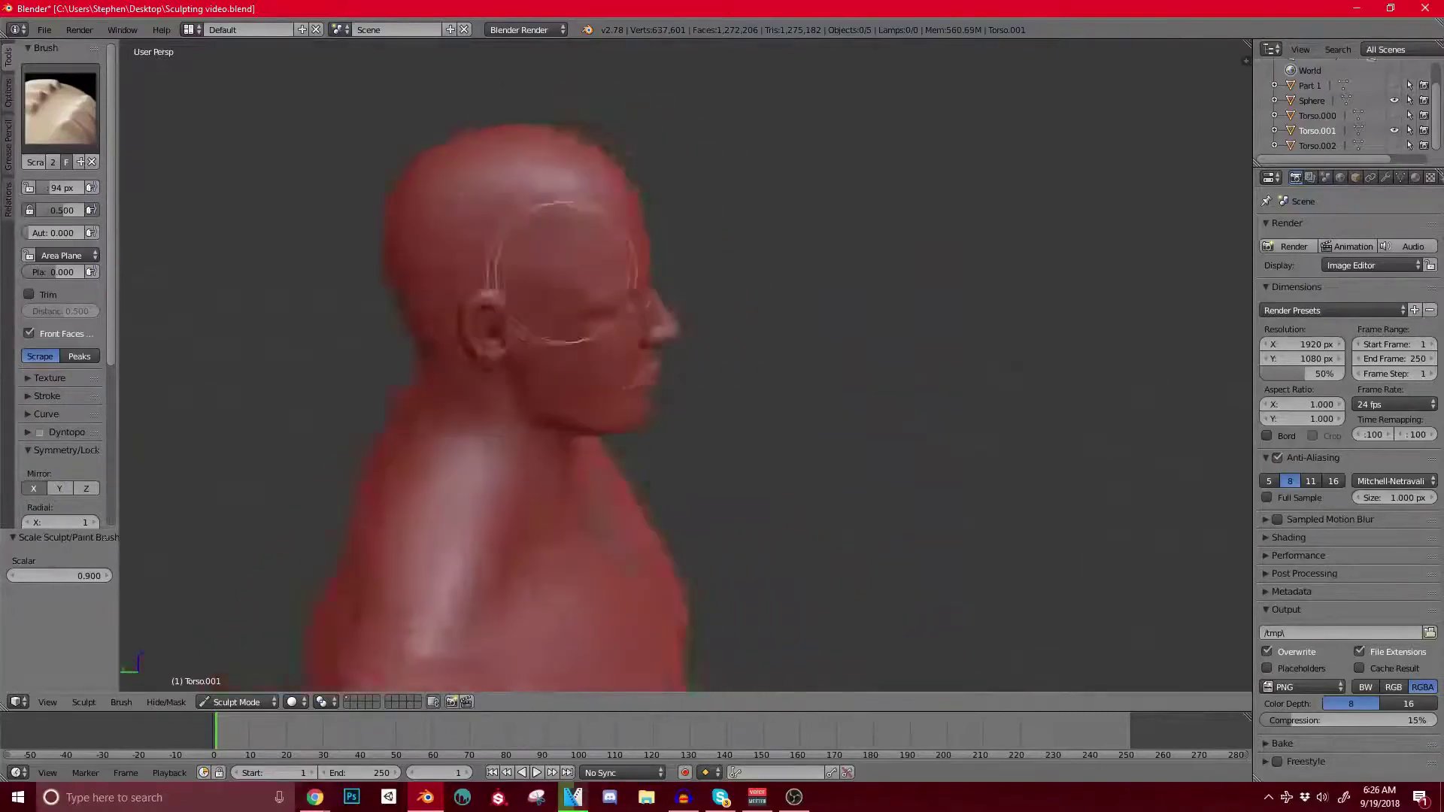
mouse_move(561, 419)
middle_down()
mouse_move(607, 371)
mouse_move(612, 451)
mouse_move(413, 378)
middle_up()
drag(413, 378, 362, 407)
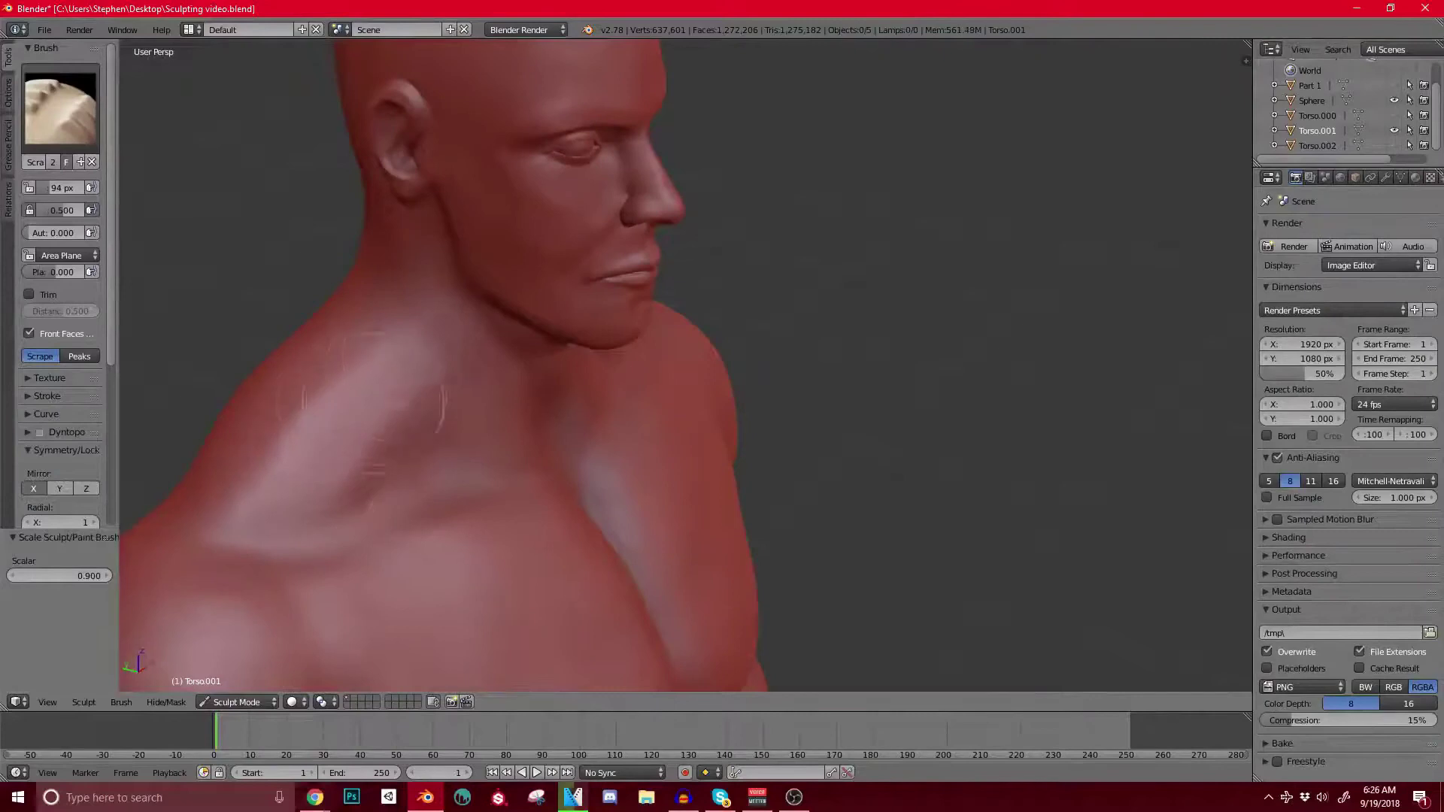
mouse_move(537, 376)
middle_down()
mouse_move(461, 355)
mouse_move(509, 386)
mouse_move(356, 399)
middle_up()
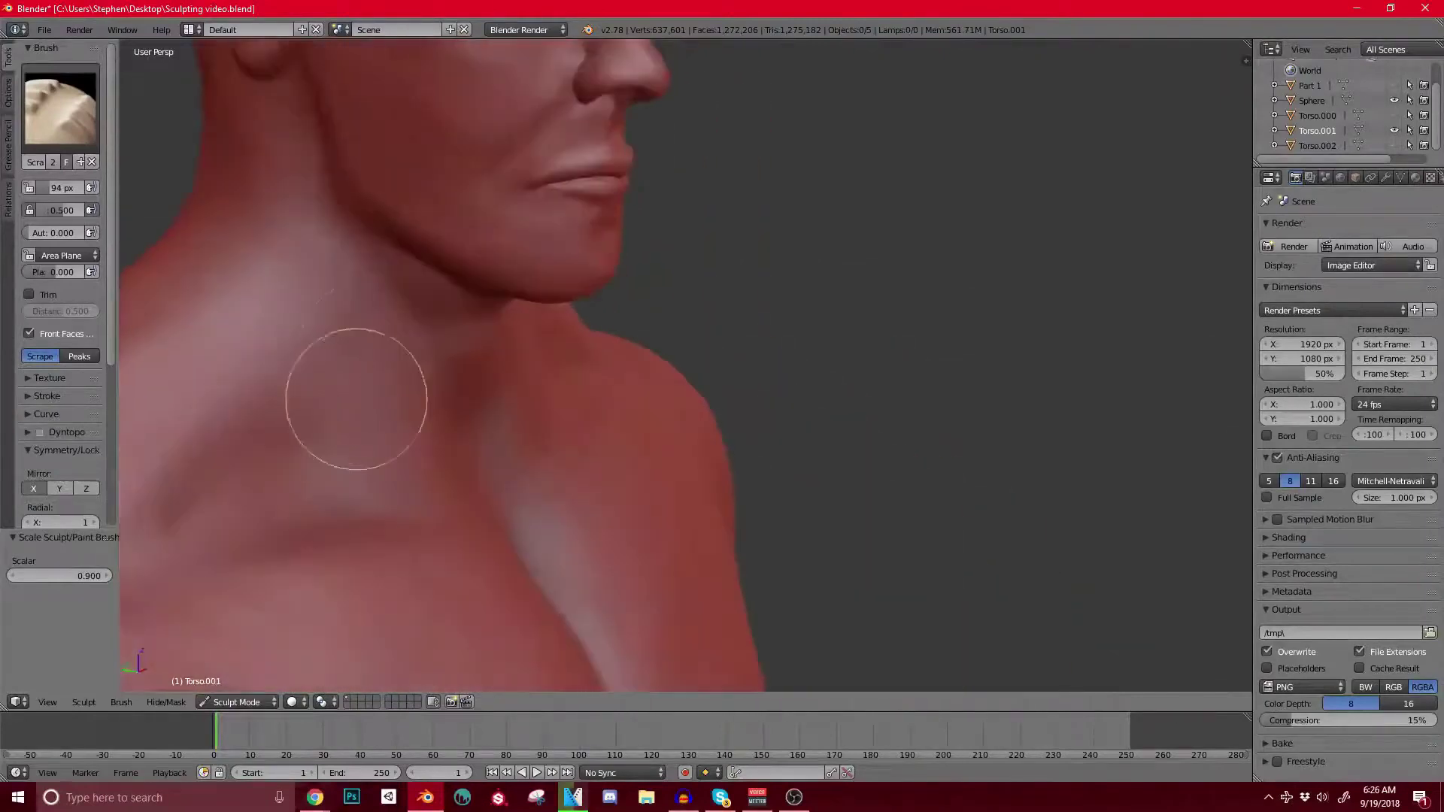
Step: Examine the chest and abdomen from the front, then the lower back and buttocks from behind
scroll(498, 384, down, 5)
mouse_move(498, 385)
middle_down()
mouse_move(493, 319)
mouse_move(431, 357)
mouse_move(489, 274)
mouse_move(458, 364)
mouse_move(564, 306)
mouse_move(478, 378)
middle_up()
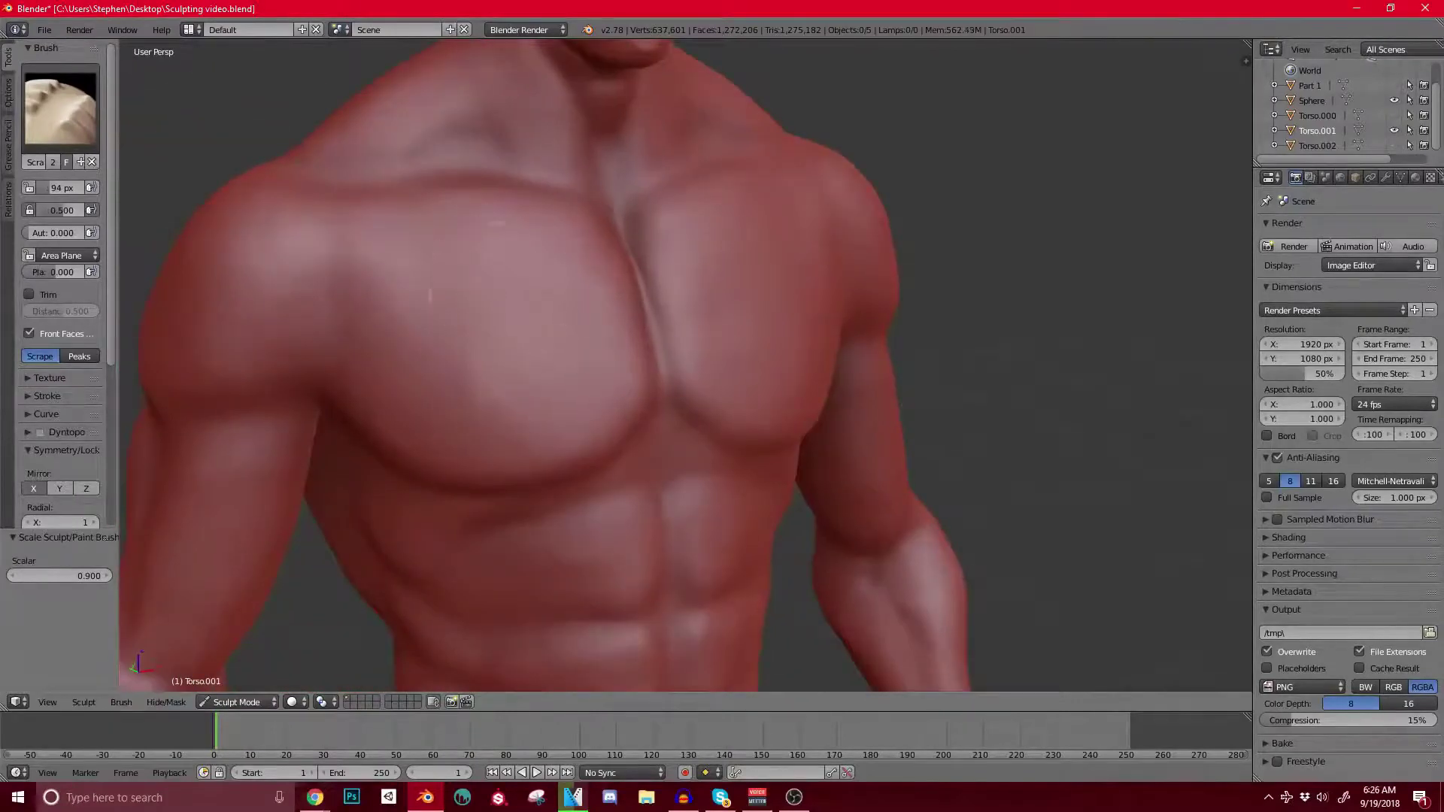
scroll(604, 313, down, 2)
mouse_move(604, 313)
middle_down()
mouse_move(494, 216)
mouse_move(715, 290)
mouse_move(448, 496)
mouse_move(613, 419)
mouse_move(580, 323)
mouse_move(612, 306)
middle_up()
scroll(448, 496, down, 3)
scroll(598, 380, up, 4)
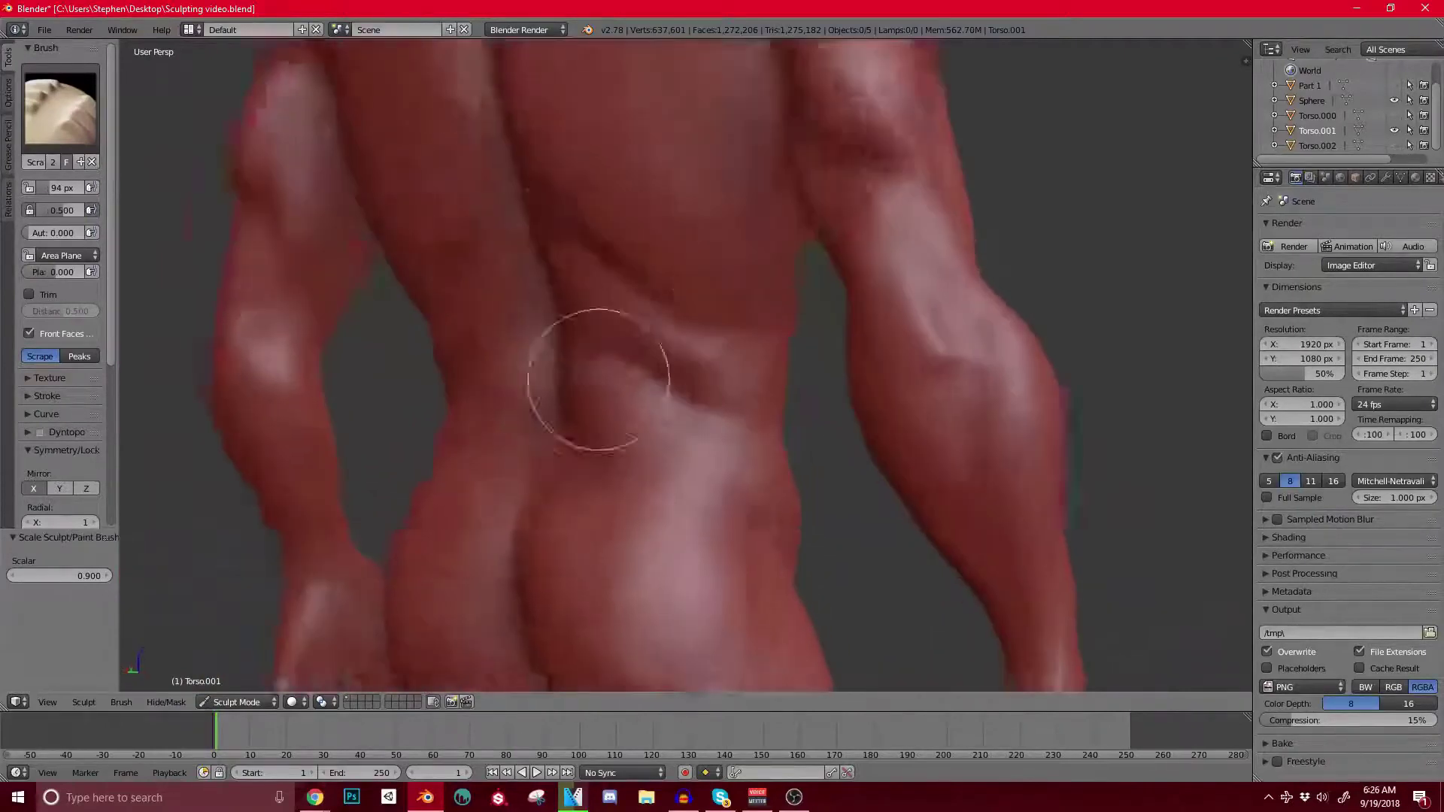
middle_drag(598, 380, 558, 357)
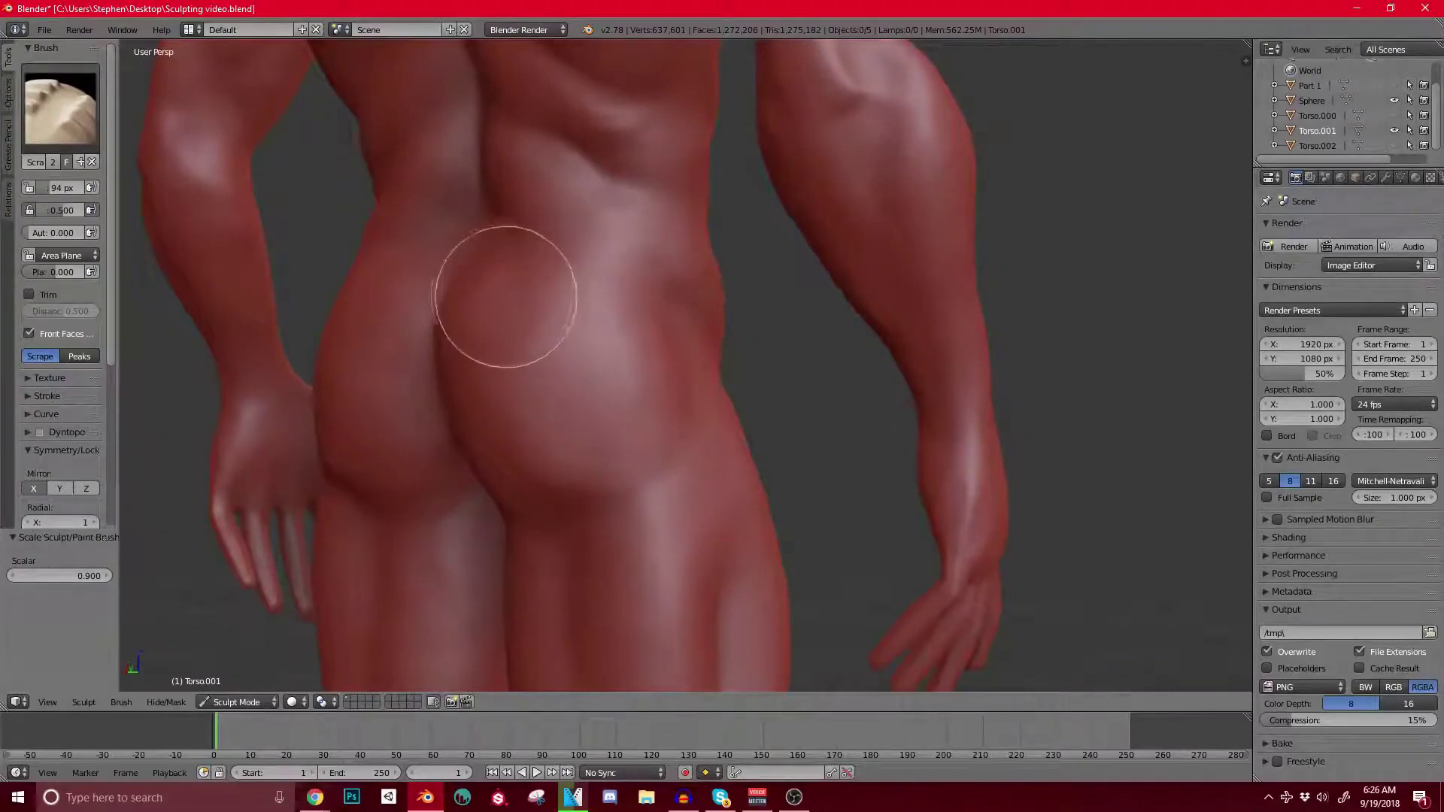
middle_drag(546, 493, 665, 456)
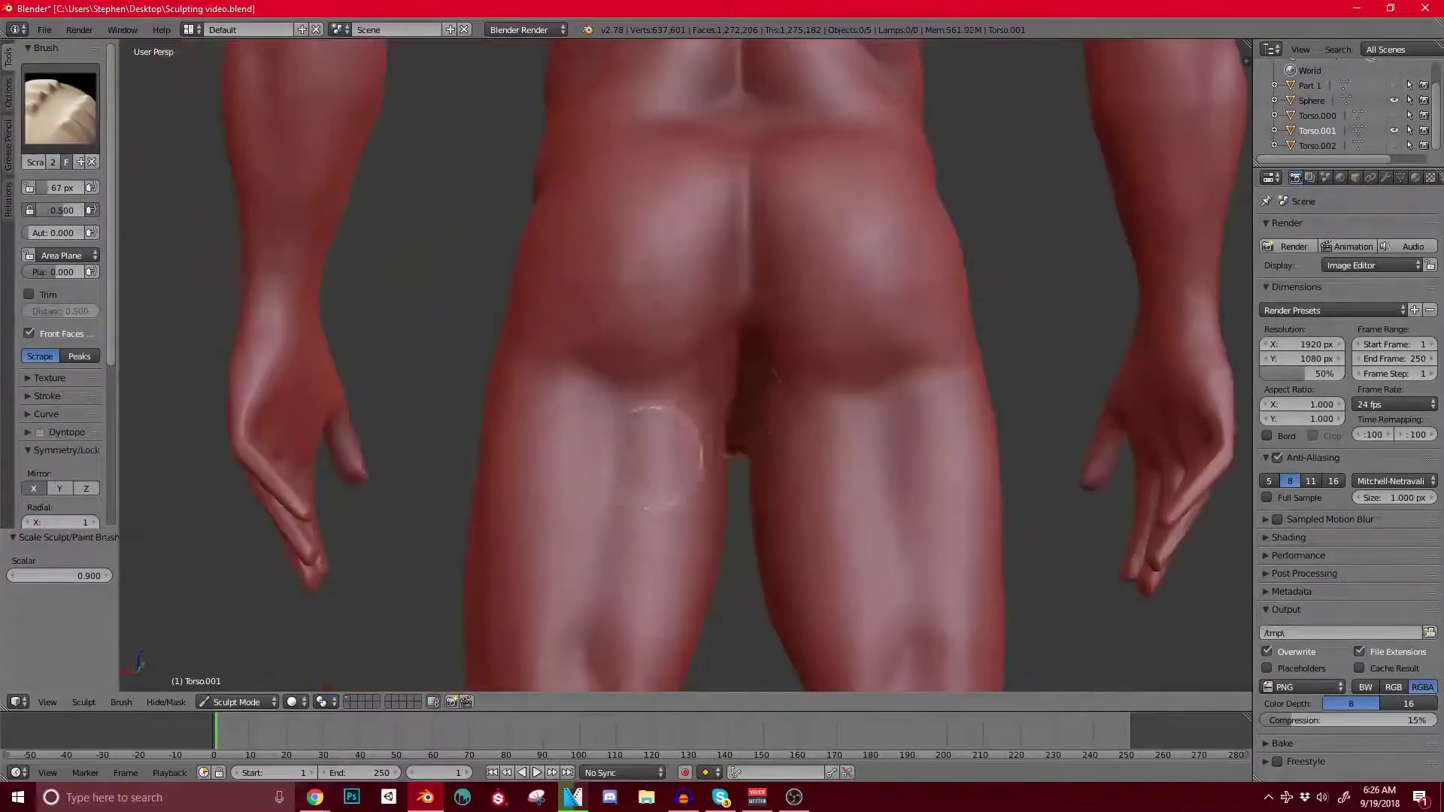
mouse_move(820, 299)
middle_down()
mouse_move(709, 313)
mouse_move(534, 392)
middle_up()
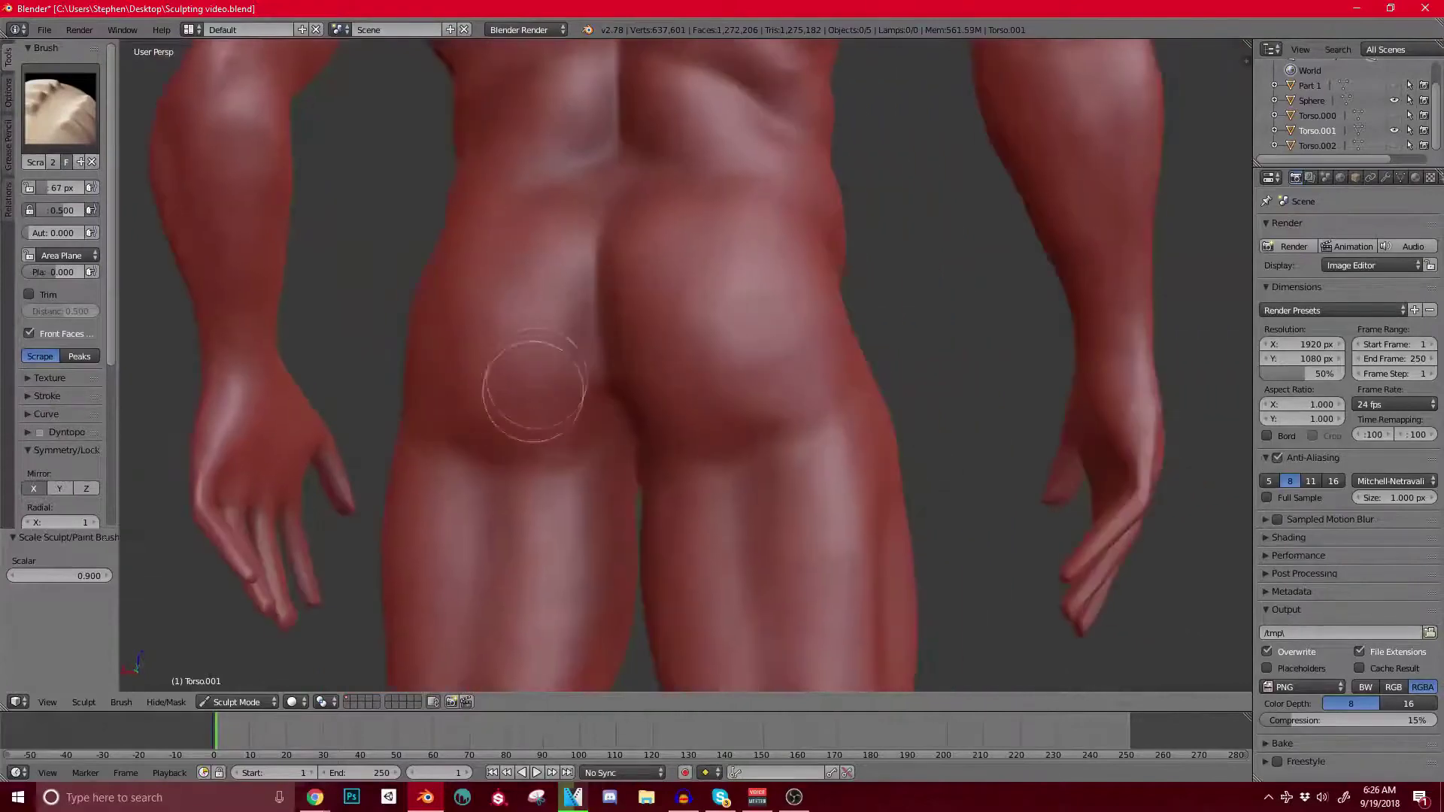
scroll(518, 265, down, 5)
middle_drag(552, 283, 496, 271)
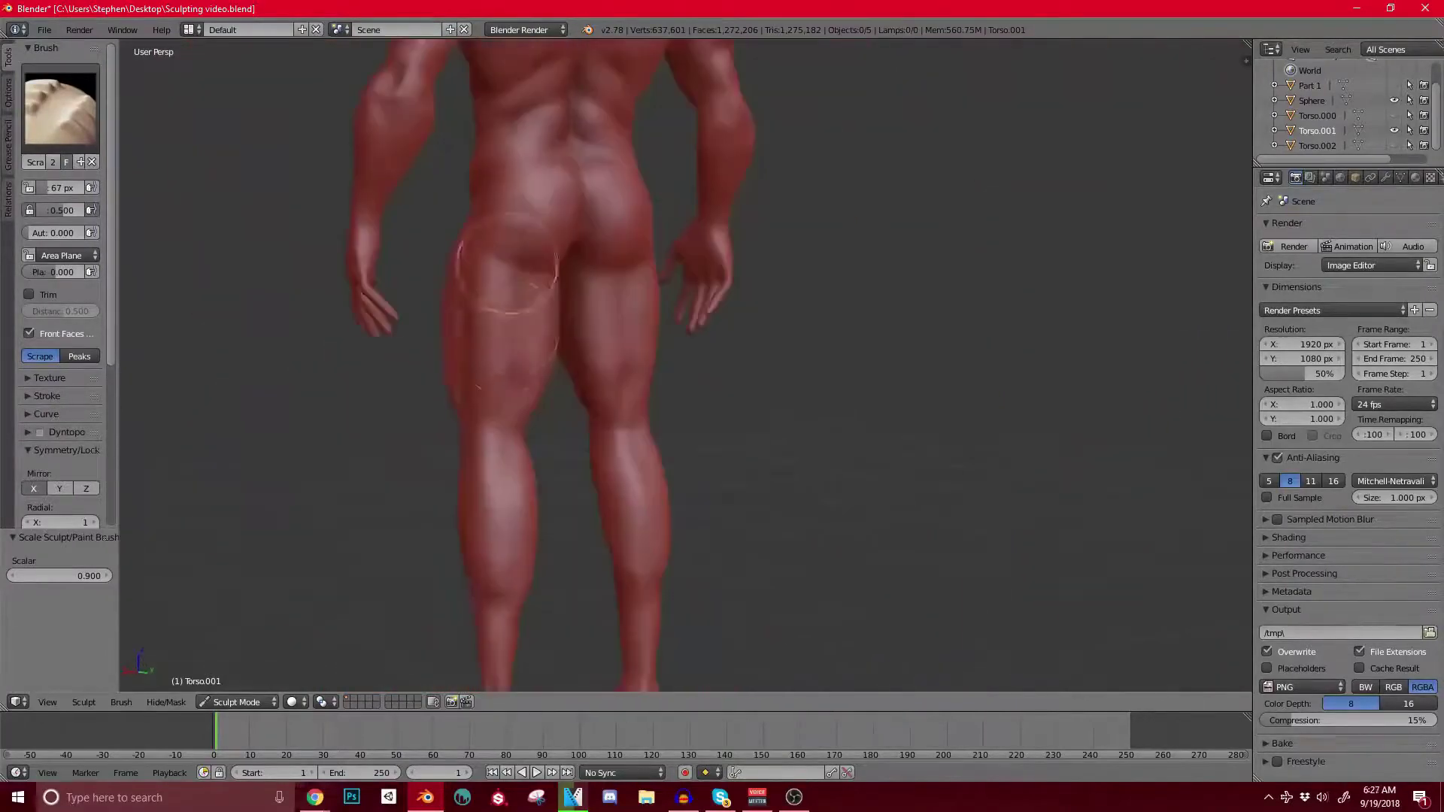
Step: Examine the calves from behind, then the kneecaps, thighs and hips from the front
scroll(512, 324, up, 2)
middle_drag(522, 345, 589, 145)
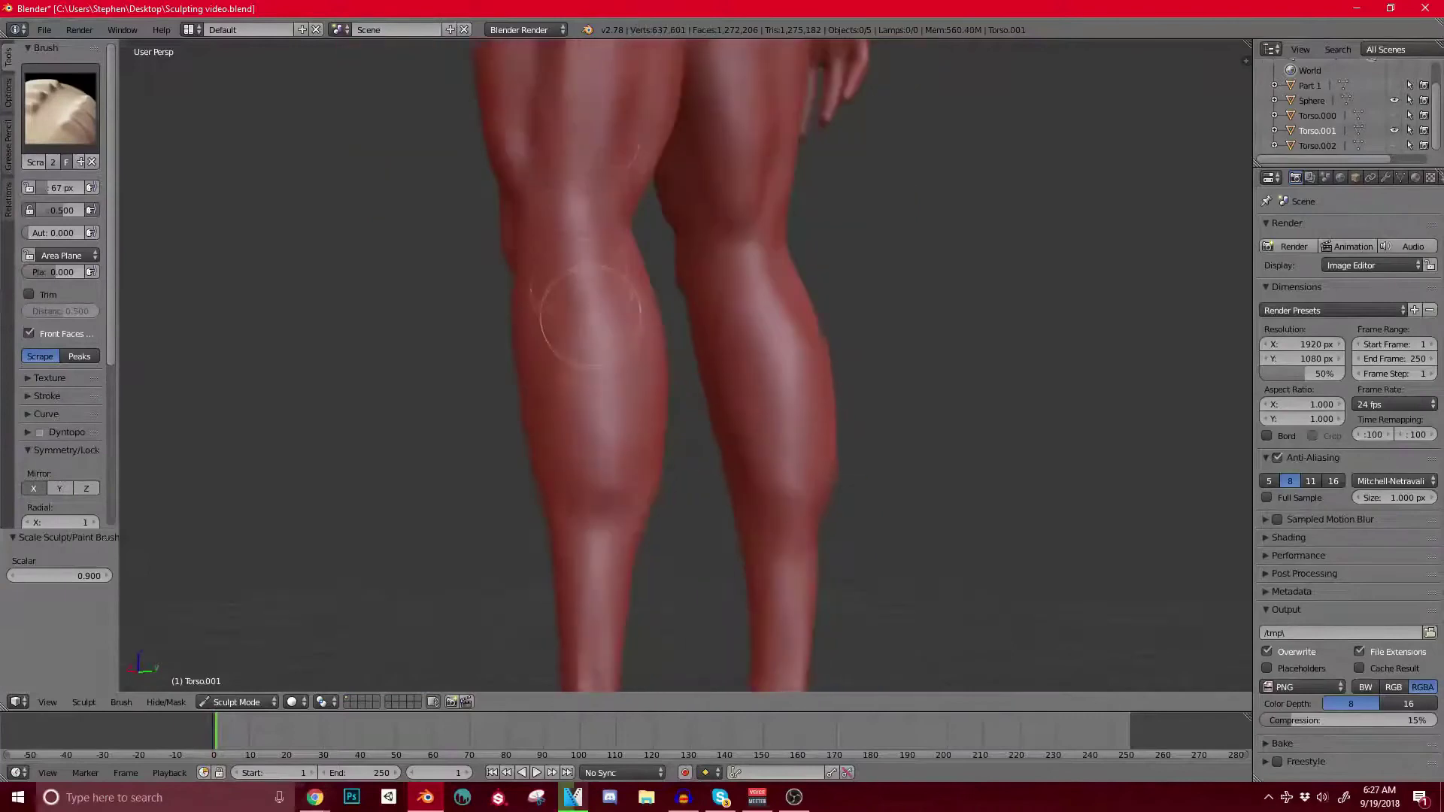
mouse_move(594, 408)
middle_down()
mouse_move(634, 425)
mouse_move(887, 360)
mouse_move(594, 376)
middle_up()
scroll(845, 345, down, 2)
scroll(722, 316, up, 3)
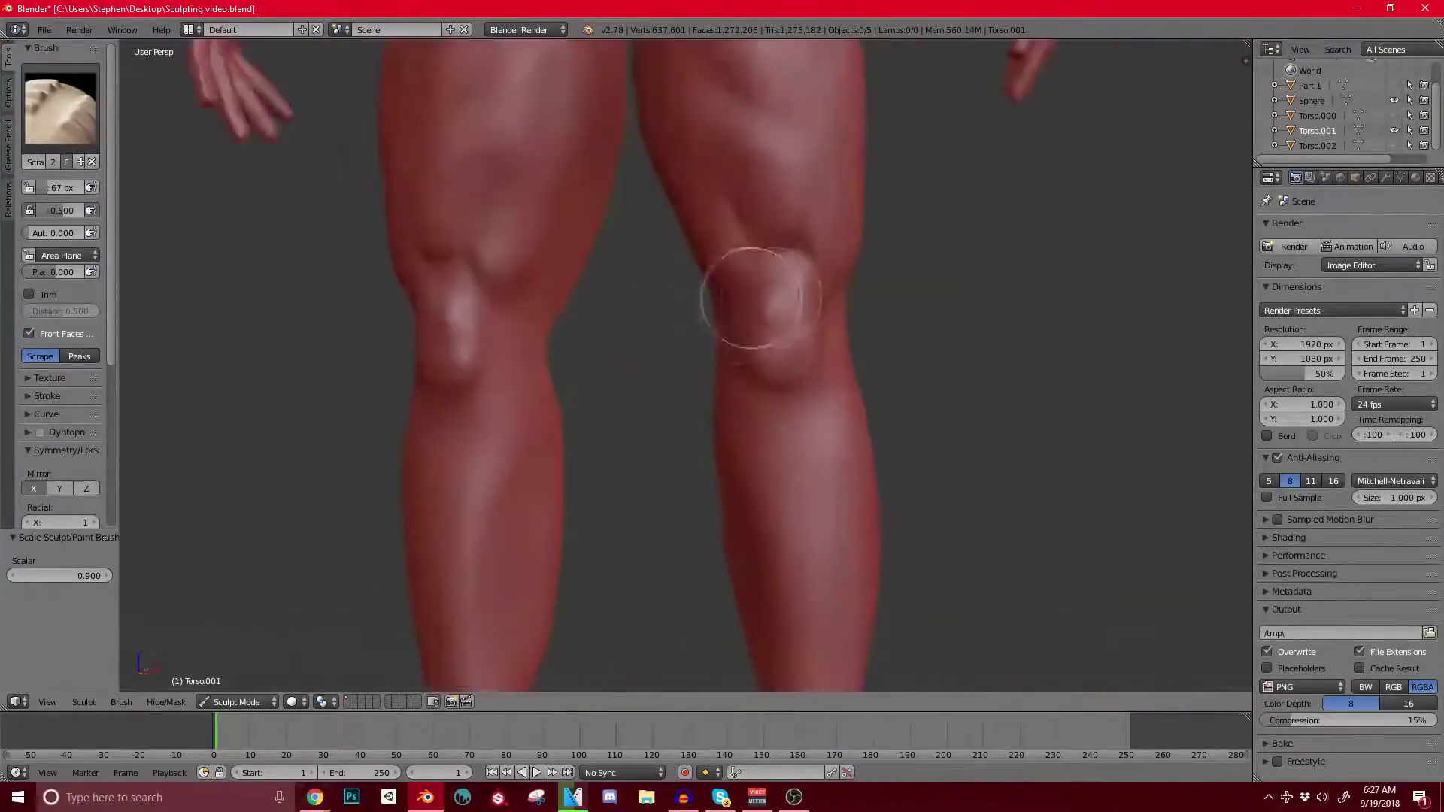
mouse_move(757, 296)
middle_down()
mouse_move(574, 386)
mouse_move(646, 376)
mouse_move(735, 312)
middle_up()
scroll(654, 384, up, 3)
scroll(639, 390, down, 6)
scroll(735, 313, up, 5)
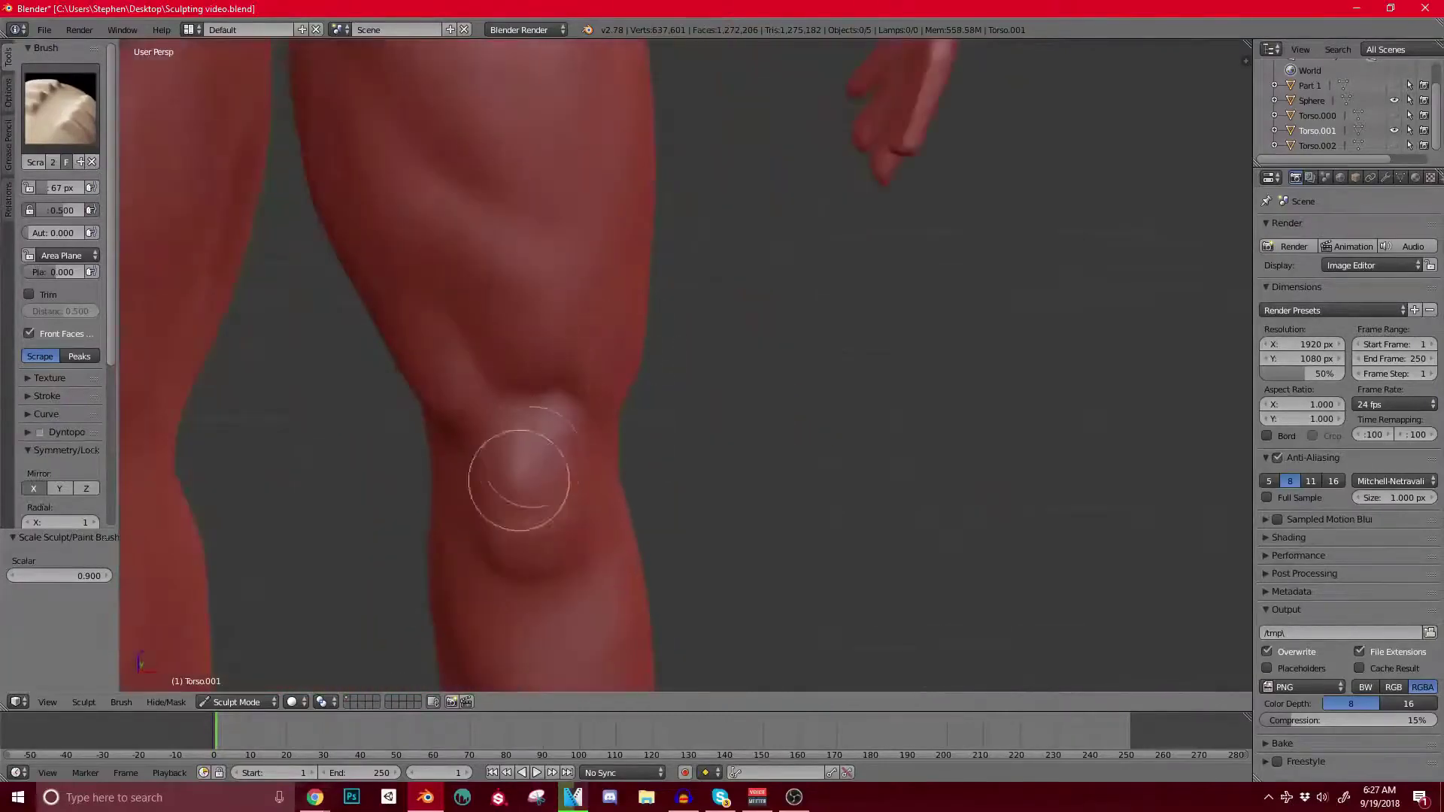
middle_drag(516, 474, 470, 343)
scroll(520, 541, down, 5)
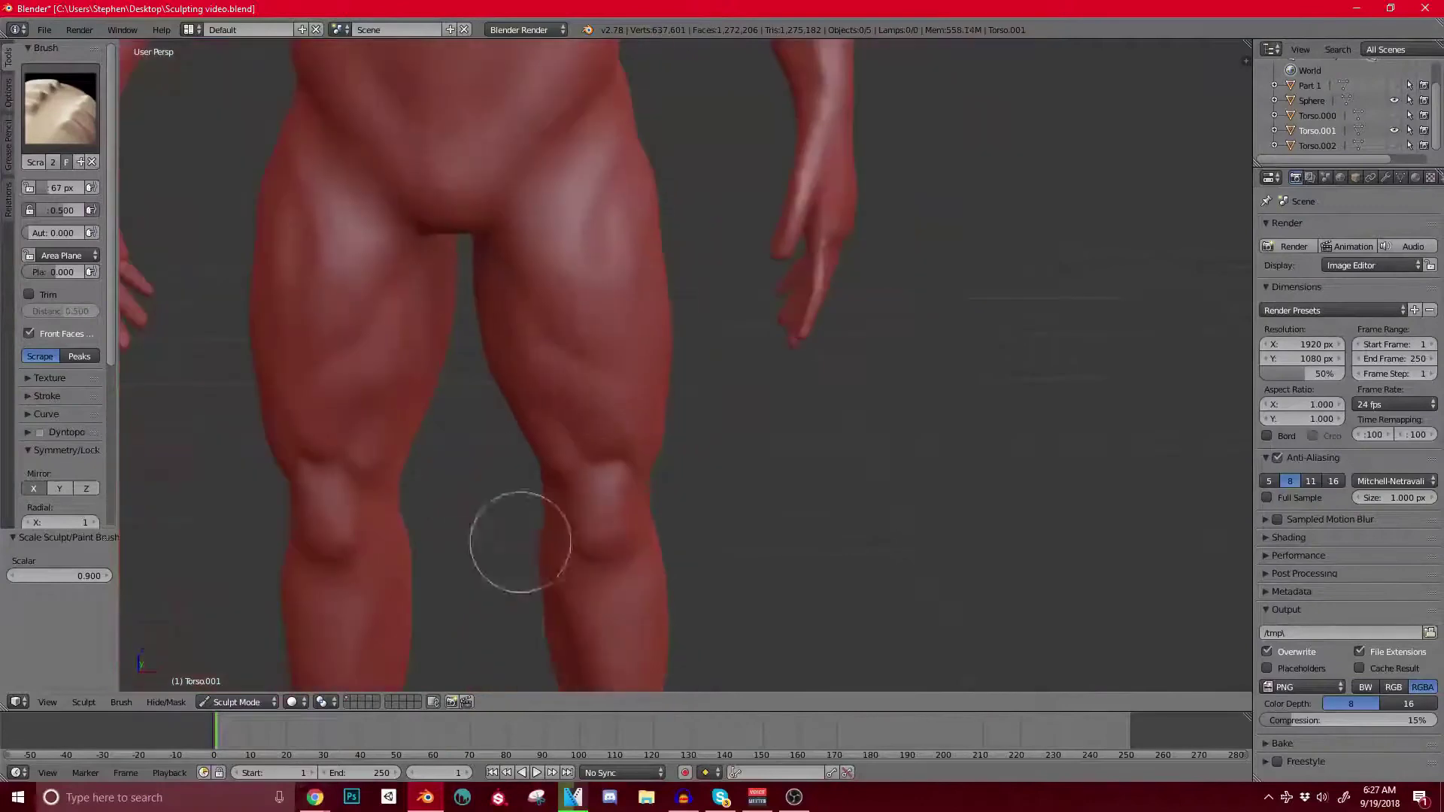
shift+middle_drag(557, 187, 630, 351)
middle_drag(630, 352, 560, 284)
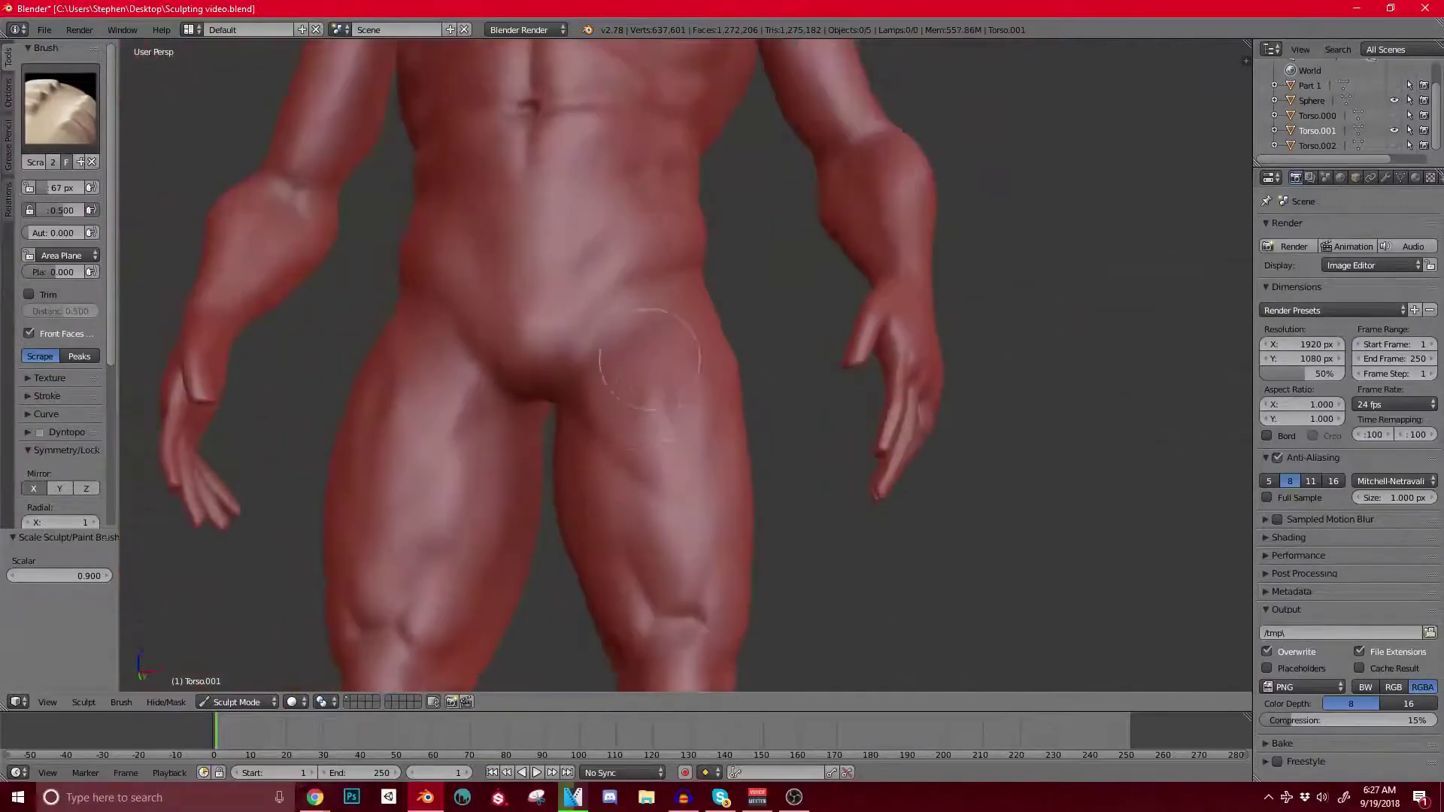
Step: Carve the groin creases between the lower abdomen and the thighs with the Clay Strips brush
click(60, 110)
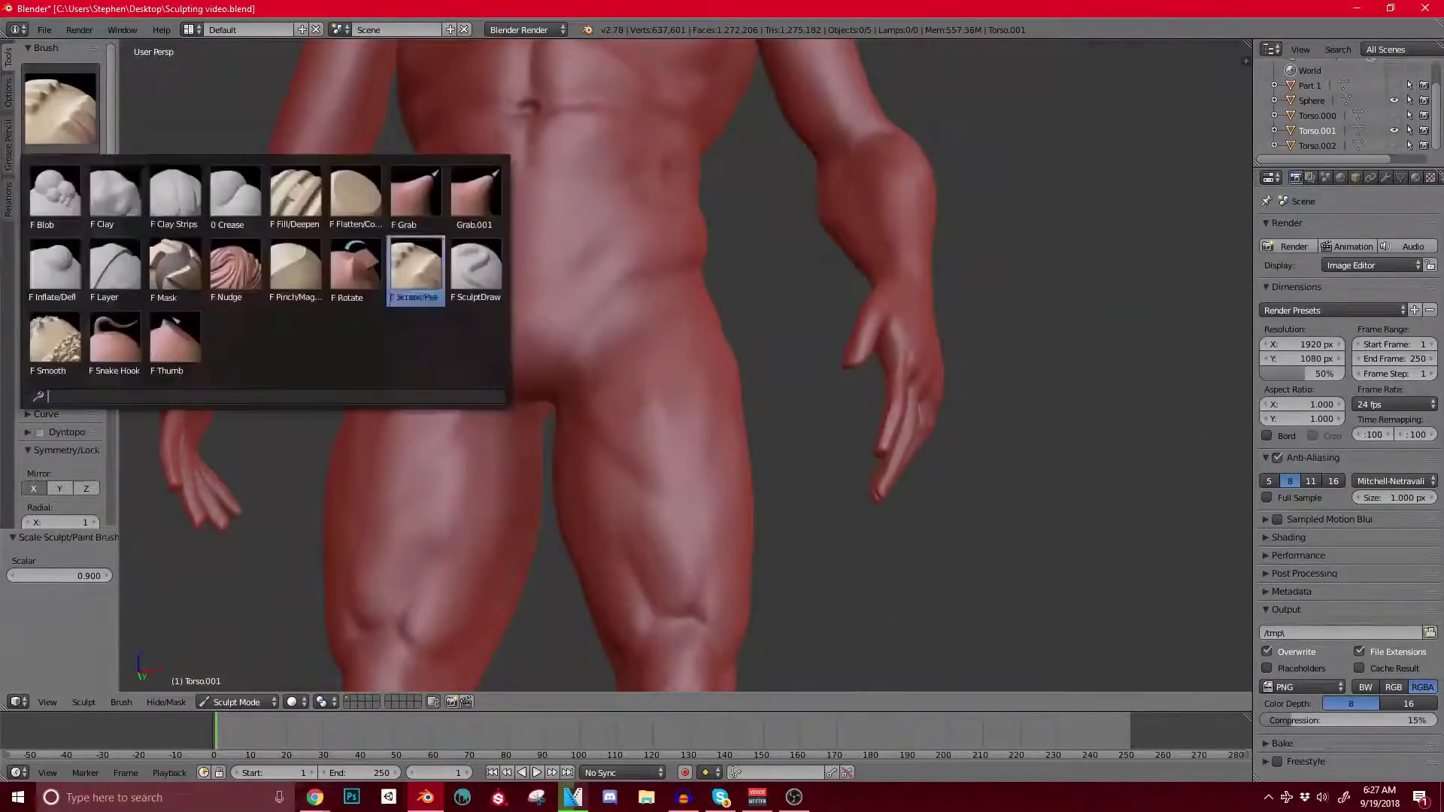
click(175, 199)
middle_drag(531, 425, 540, 357)
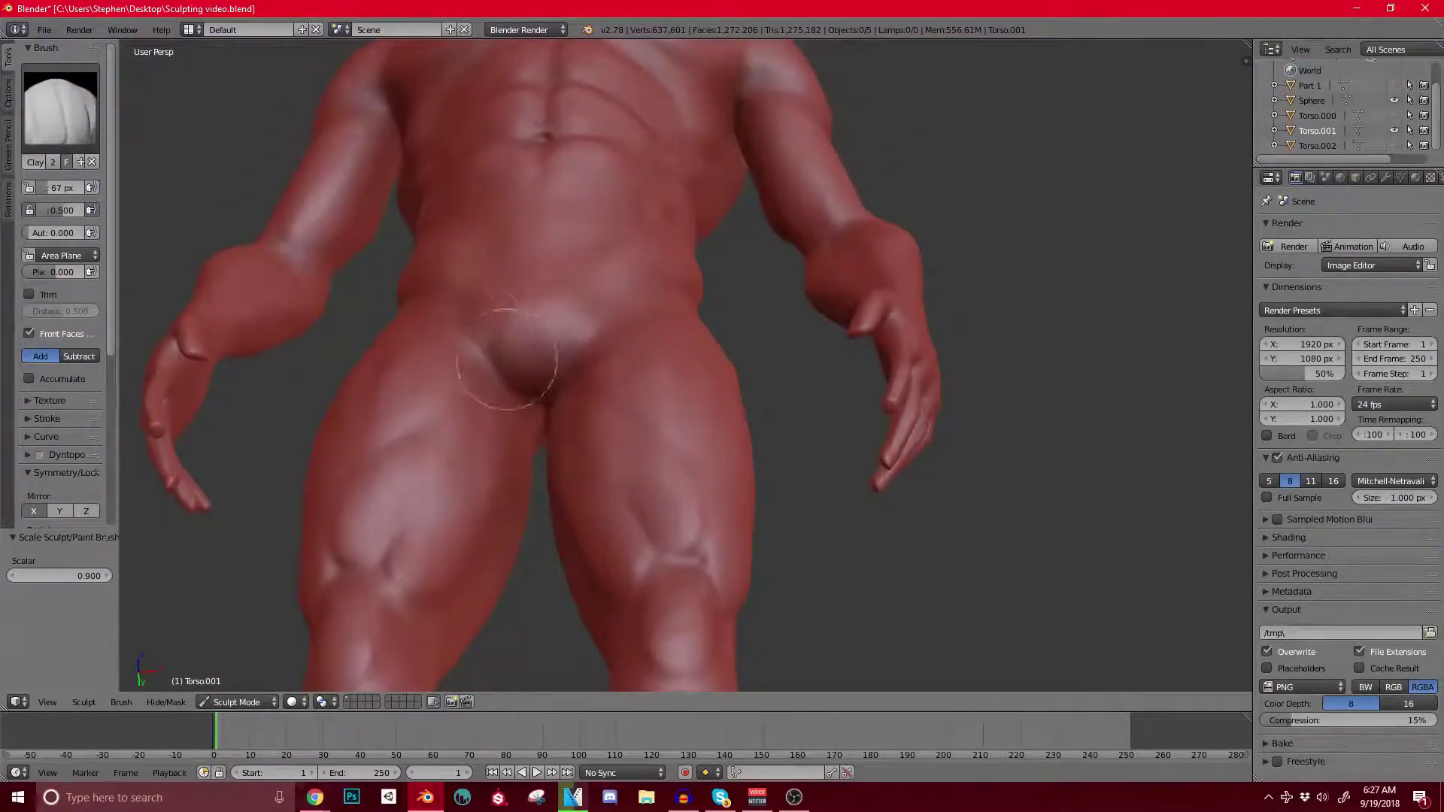
mouse_move(548, 391)
middle_down()
mouse_move(556, 475)
mouse_move(547, 380)
middle_up()
scroll(552, 414, up, 2)
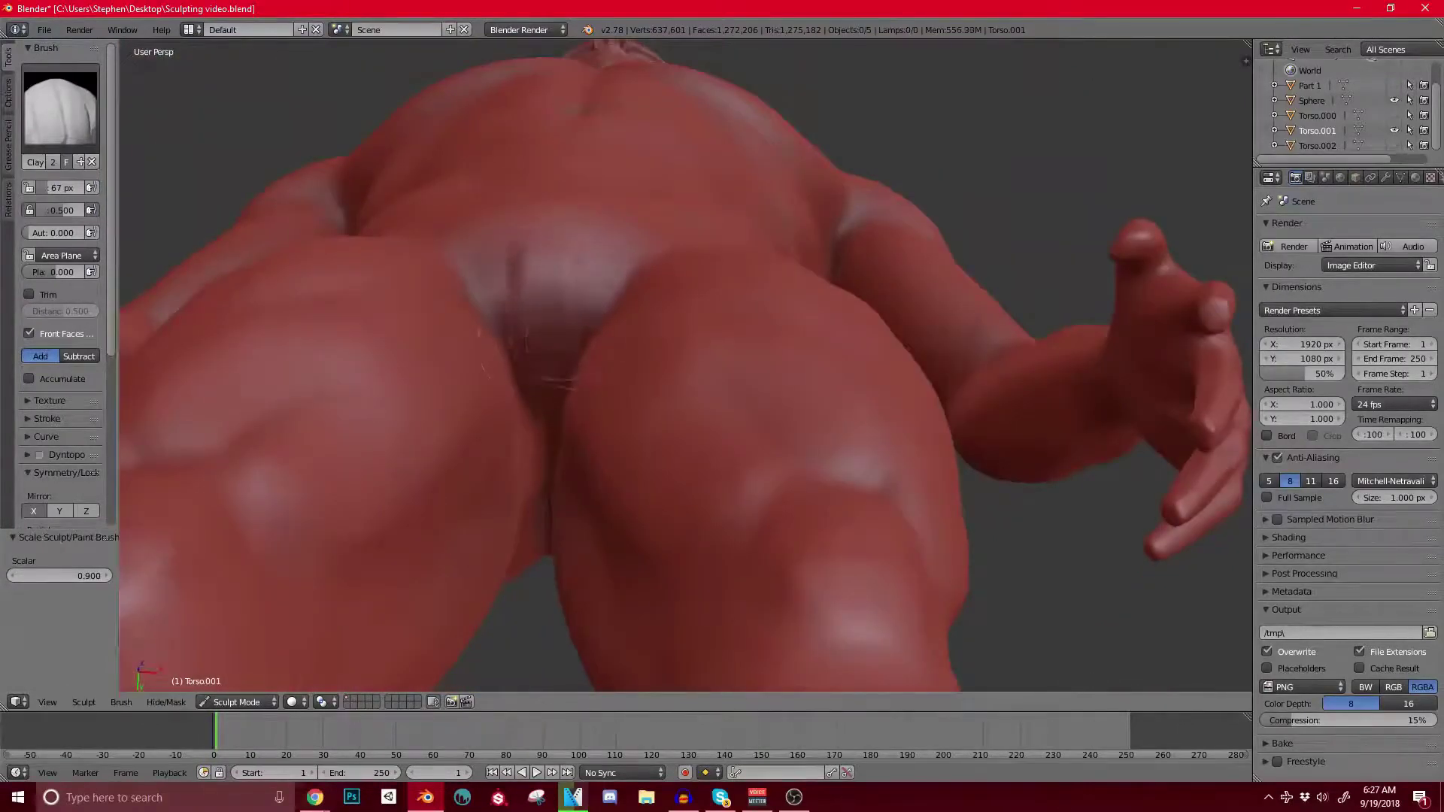
middle_drag(521, 186, 527, 256)
drag(440, 389, 403, 308)
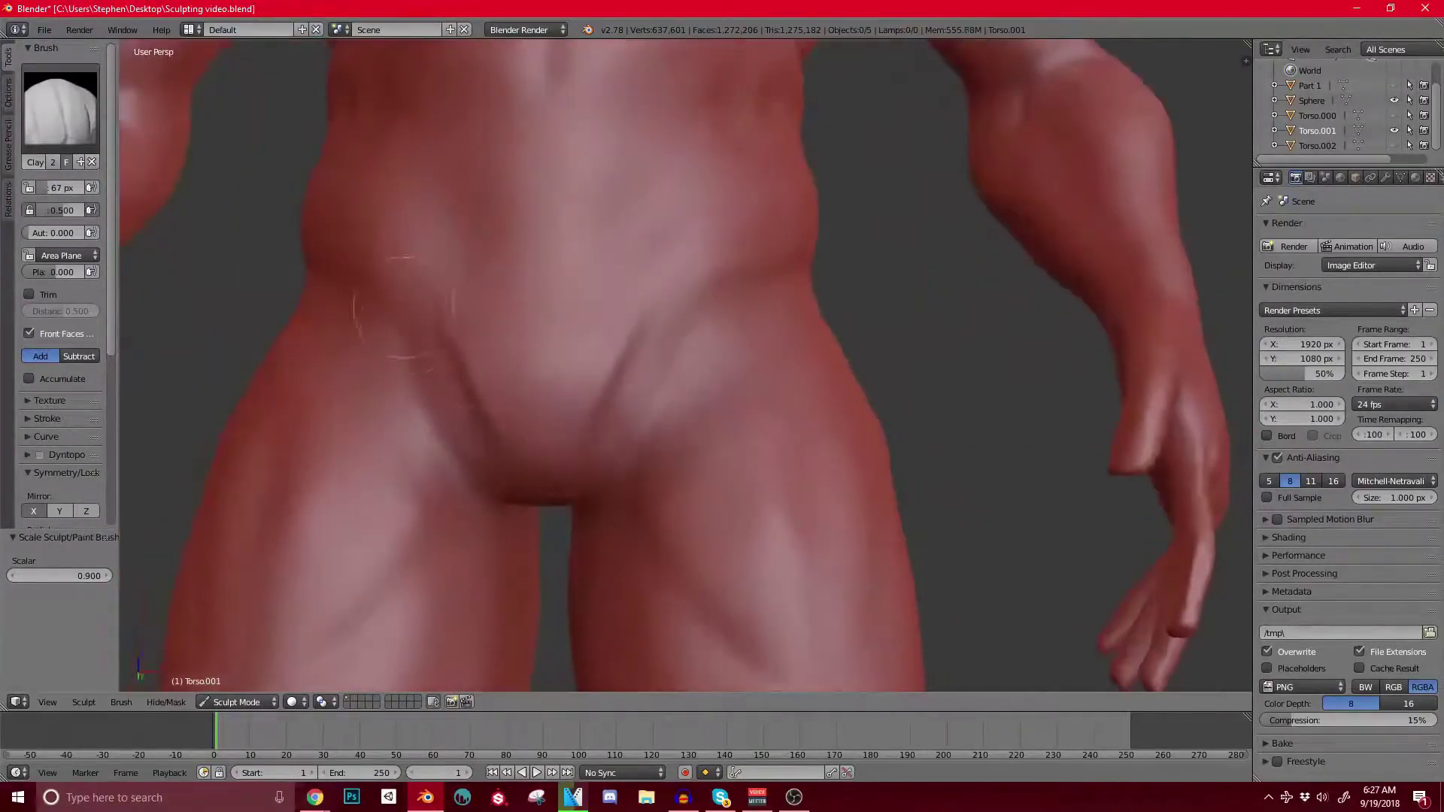
scroll(685, 365, down, 4)
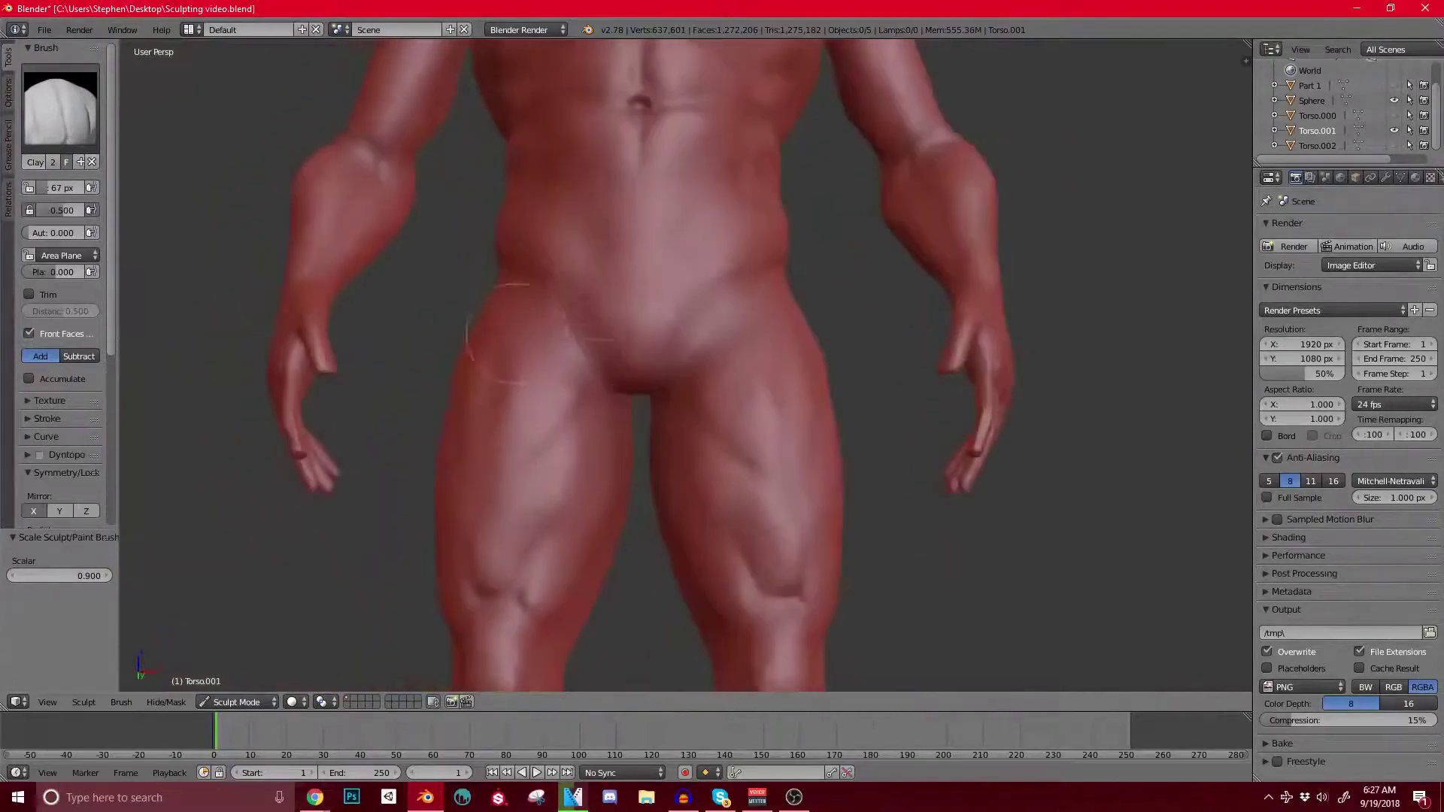
Step: Review the hips and thighs, the chest and shoulder, and the face from the front and three-quarter angles
middle_drag(519, 331, 421, 300)
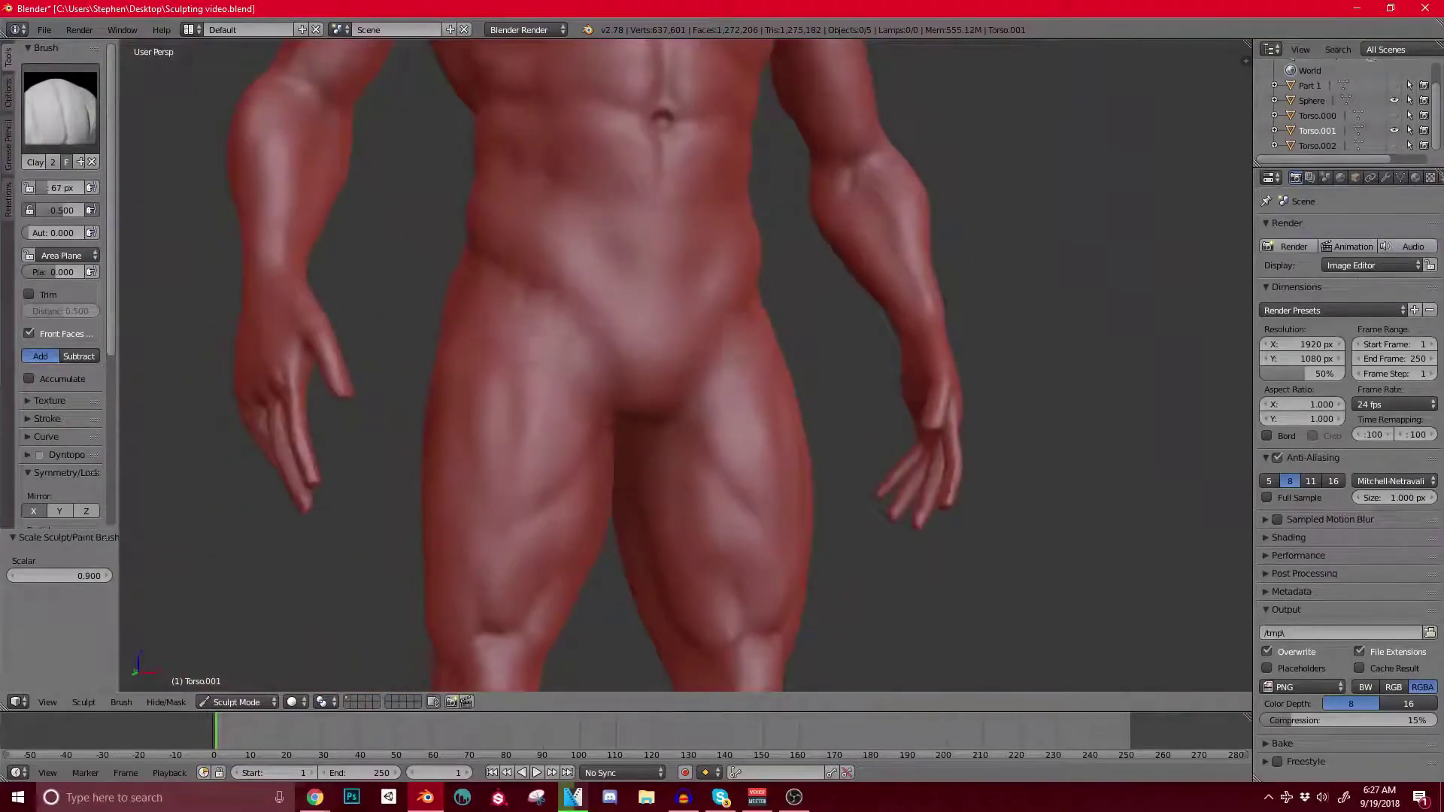
middle_drag(421, 301, 376, 297)
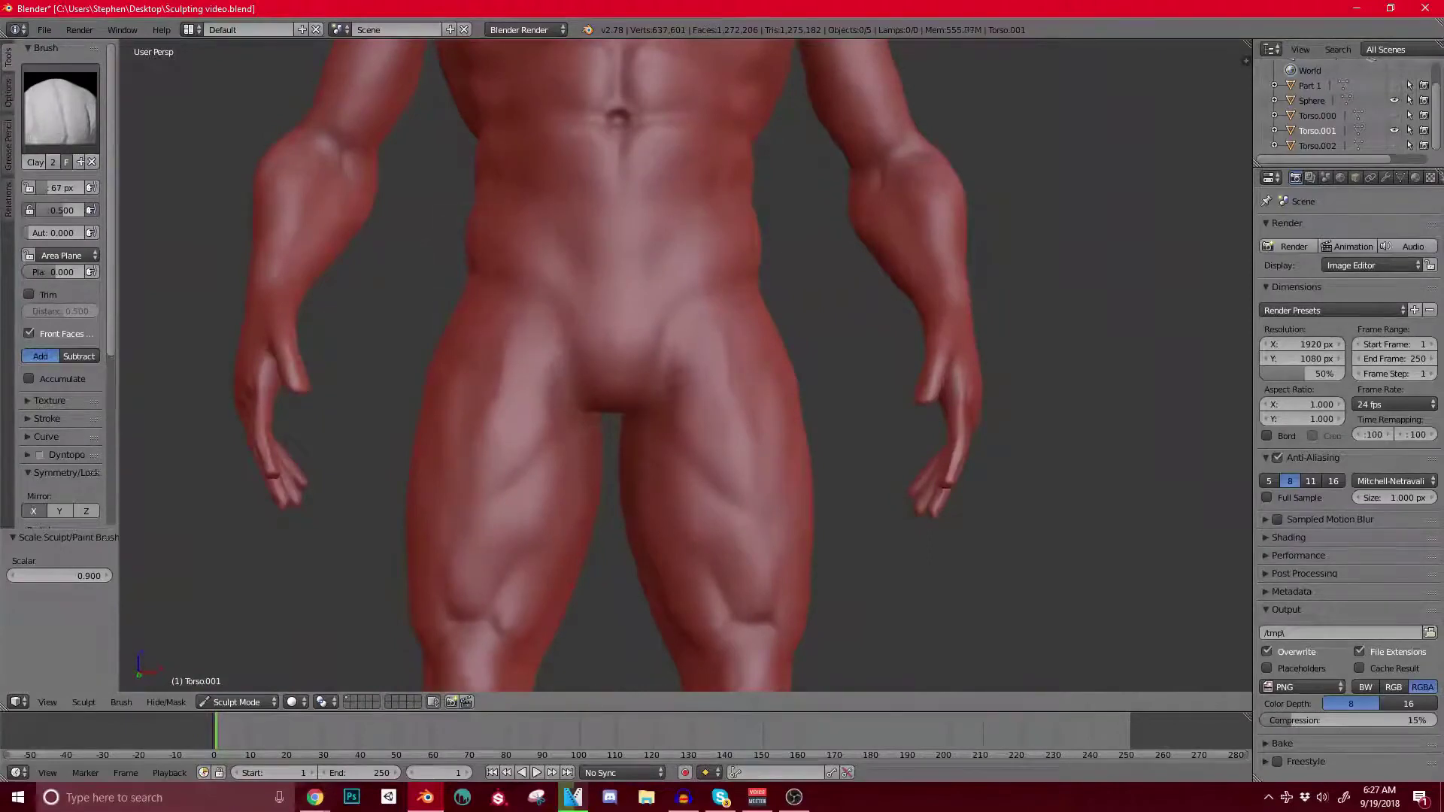
scroll(530, 259, down, 2)
middle_drag(531, 259, 508, 279)
shift+middle_drag(508, 278, 489, 448)
scroll(489, 422, up, 3)
shift+middle_drag(519, 339, 443, 560)
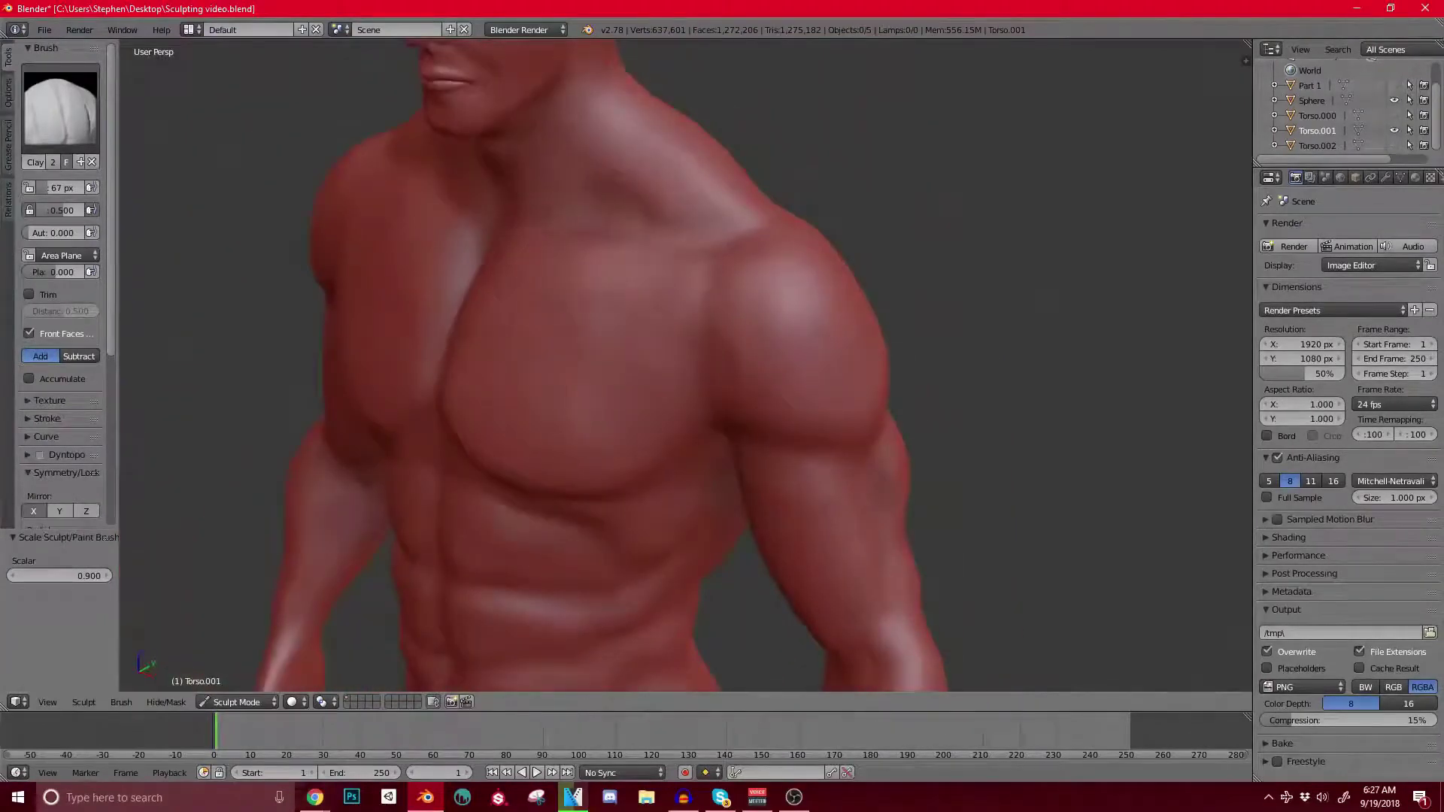
scroll(625, 255, down, 4)
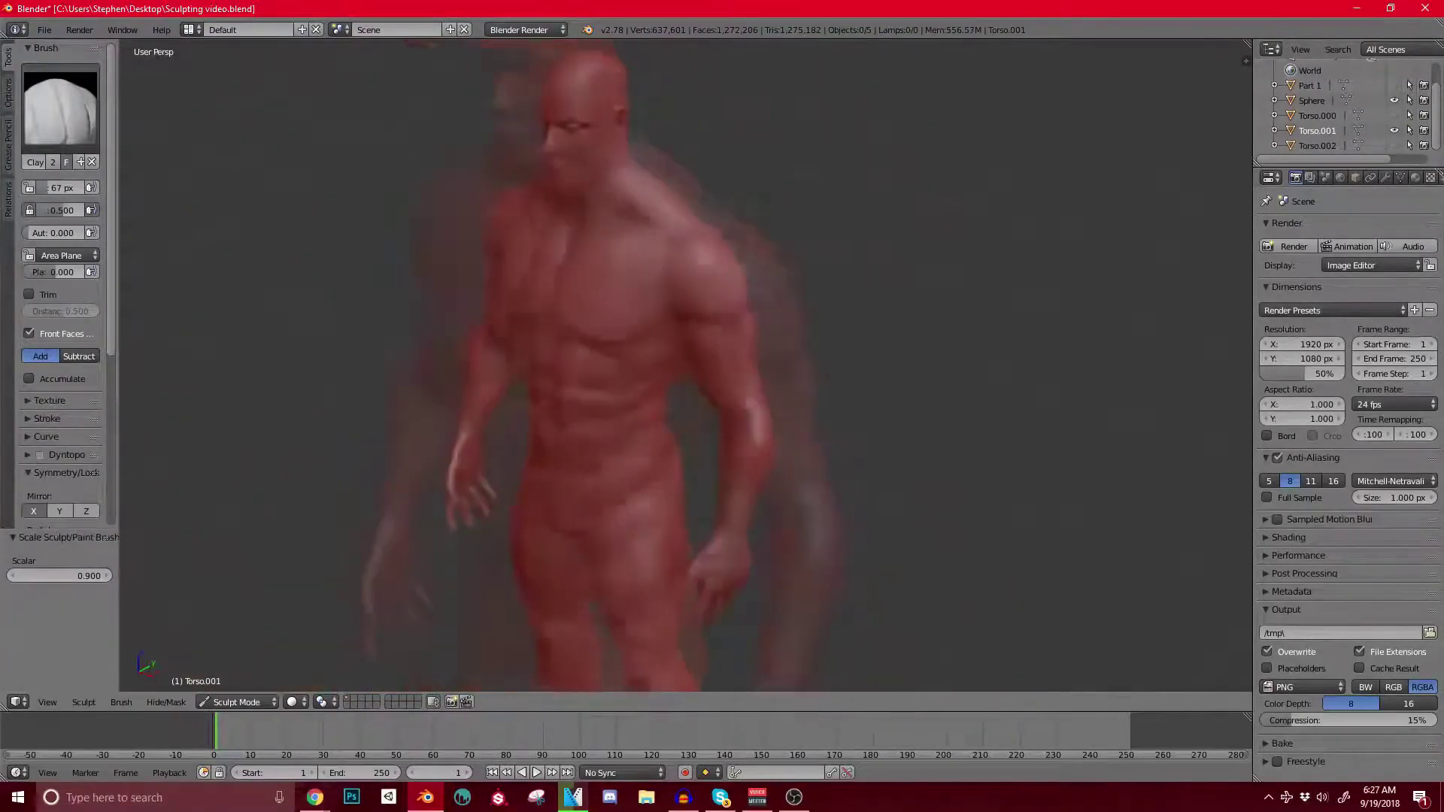
shift+middle_drag(625, 255, 639, 368)
scroll(617, 354, up, 7)
scroll(680, 232, down, 2)
shift+middle_drag(680, 232, 774, 337)
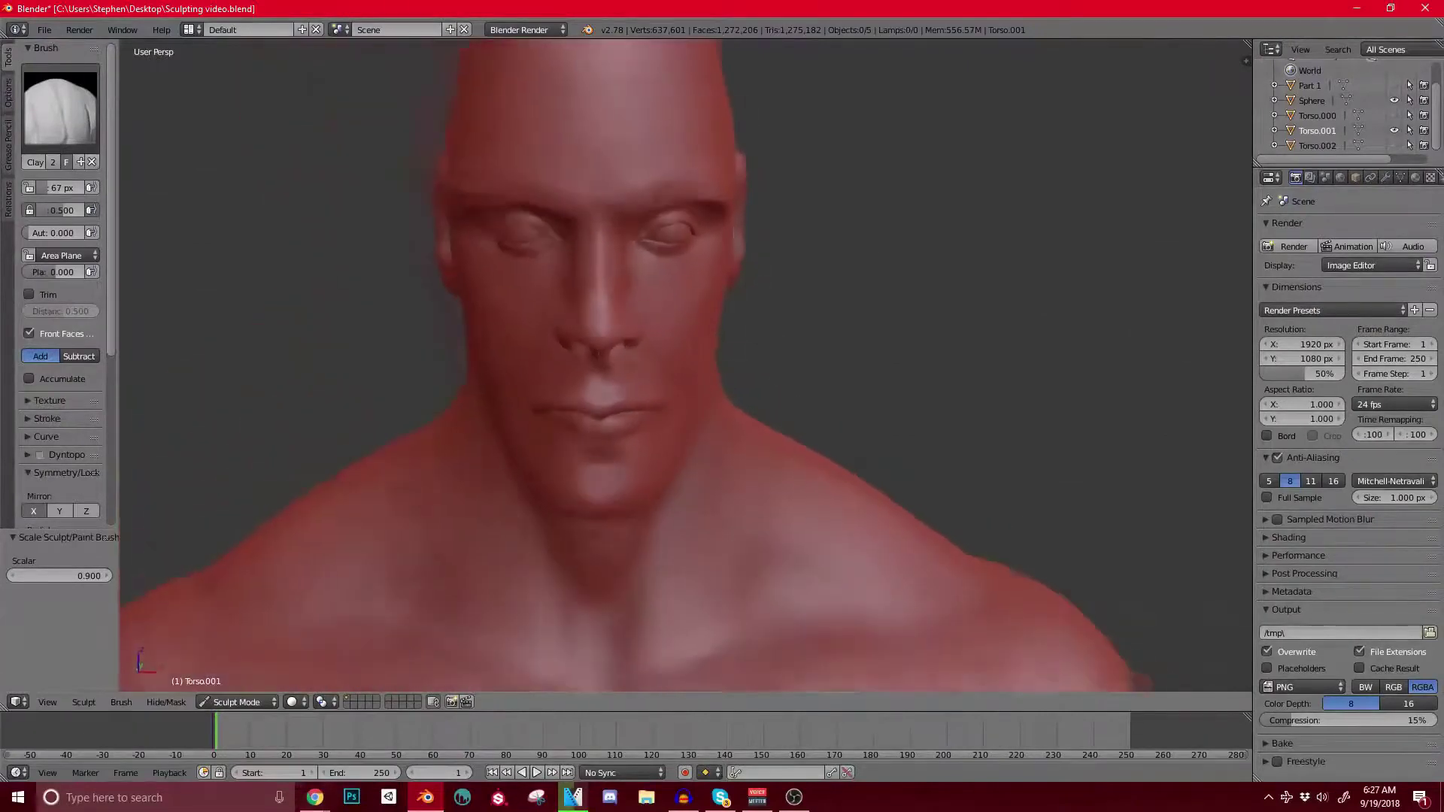
Step: Save the sculpture over the existing file Sculpting video.blend
key(ctrl+s)
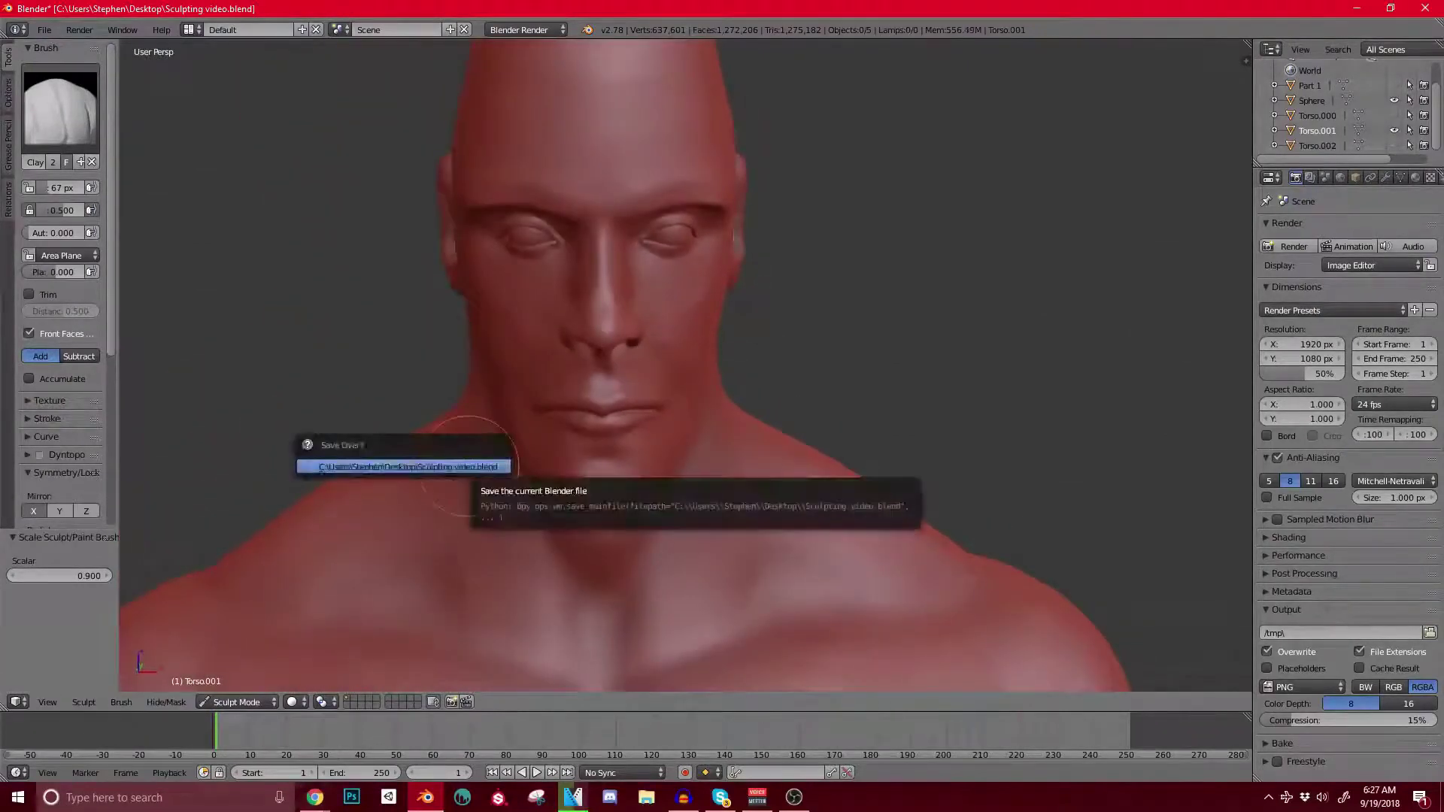
click(468, 466)
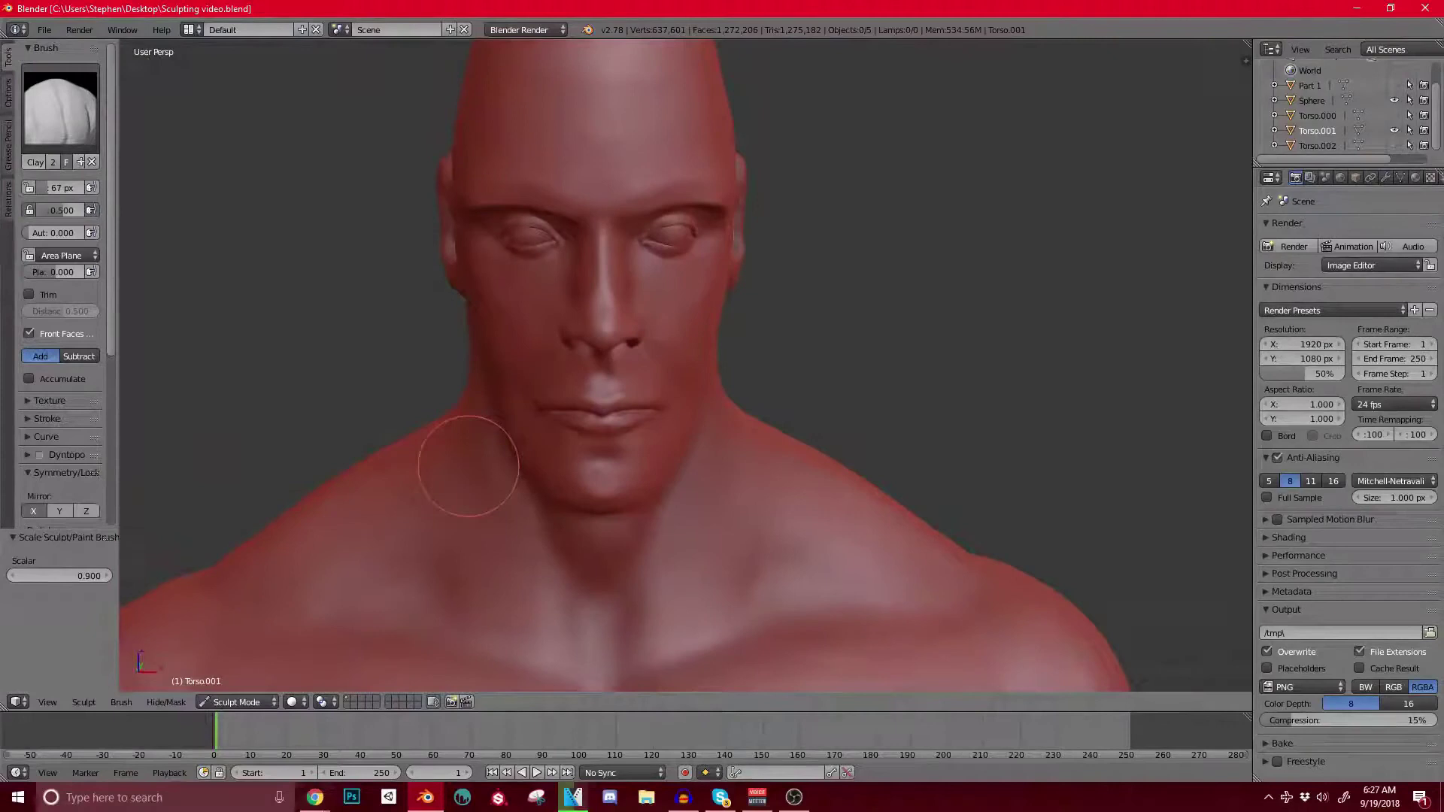
Step: Reshape the jawline and upper neck with the Grab brush enlarged to 253 px
key(g)
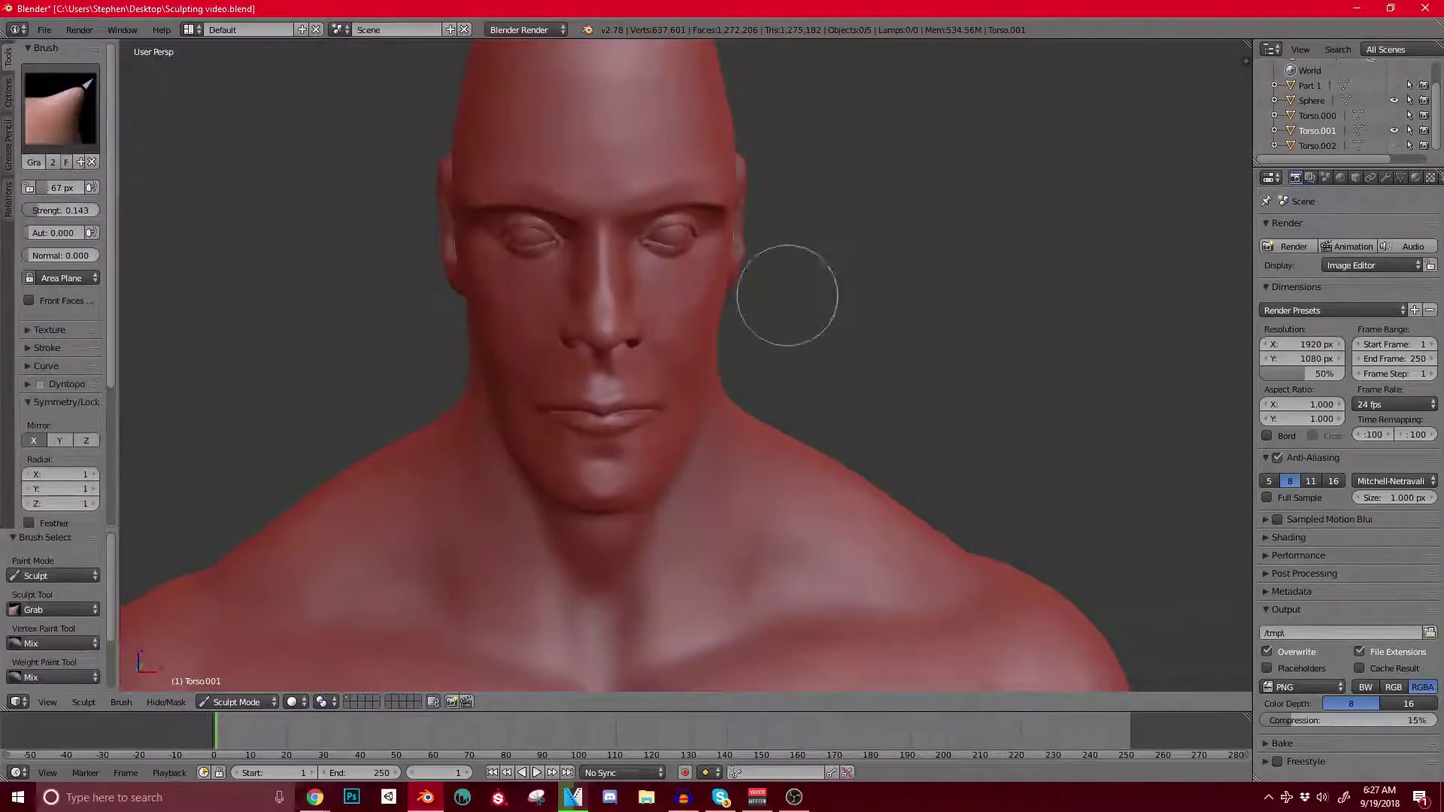
key(bracketright)
key(bracketright)
key(bracketright)
key(bracketright)
key(bracketright)
key(bracketright)
key(bracketright)
key(bracketright)
key(bracketright)
key(bracketright)
key(bracketright)
key(bracketright)
key(bracketright)
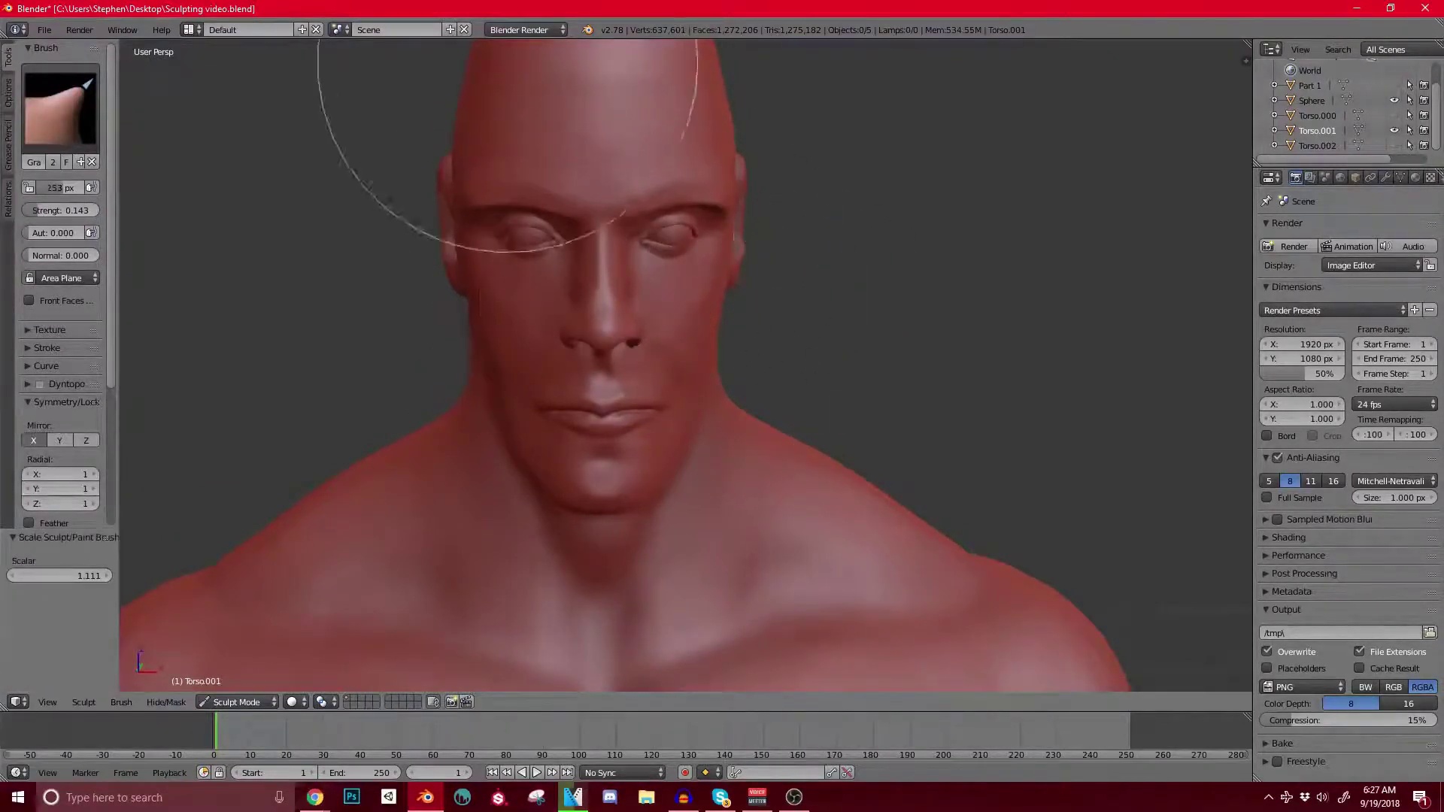
mouse_move(679, 340)
middle_down()
mouse_move(587, 323)
mouse_move(764, 323)
mouse_move(665, 371)
mouse_move(580, 364)
middle_up()
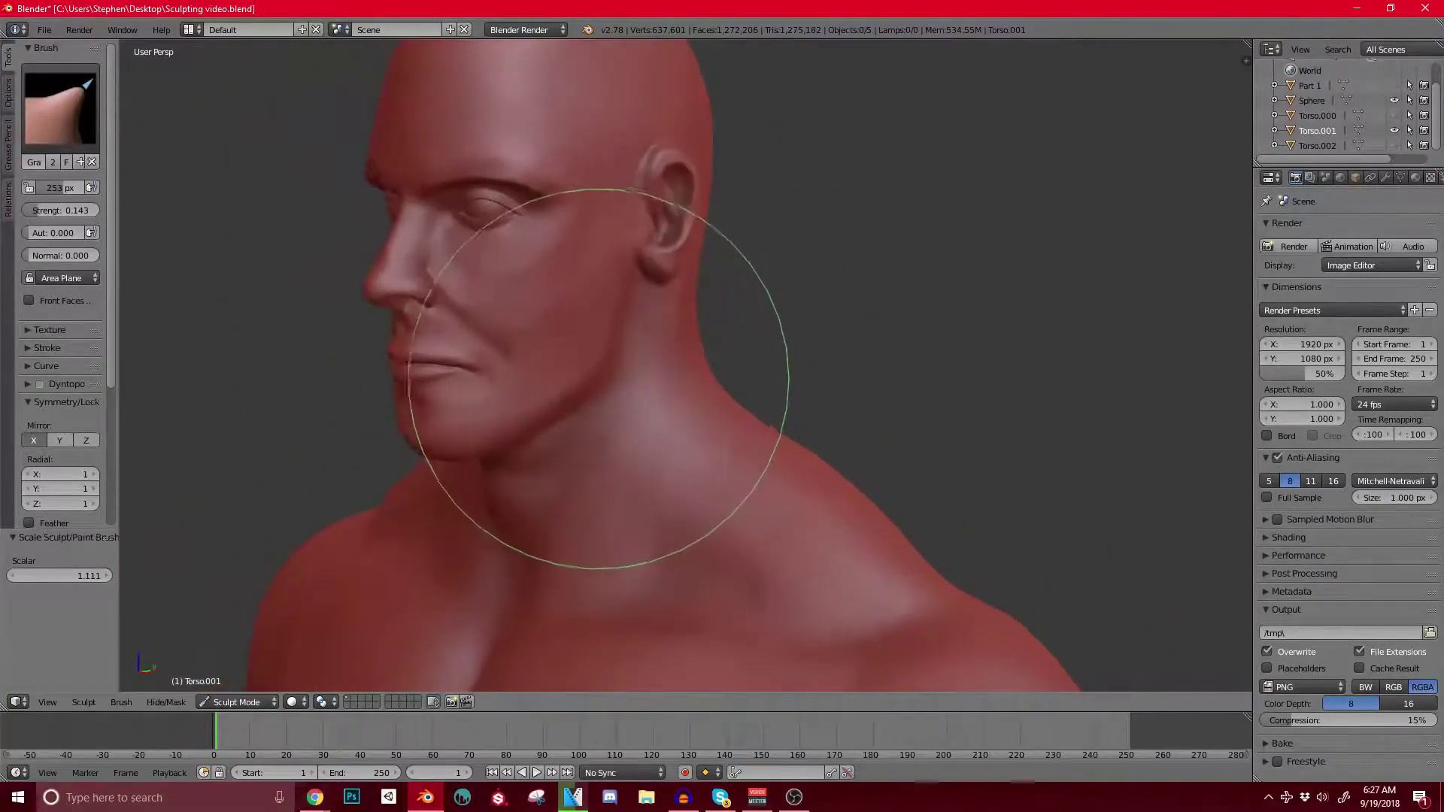
drag(604, 364, 600, 361)
middle_drag(599, 360, 797, 409)
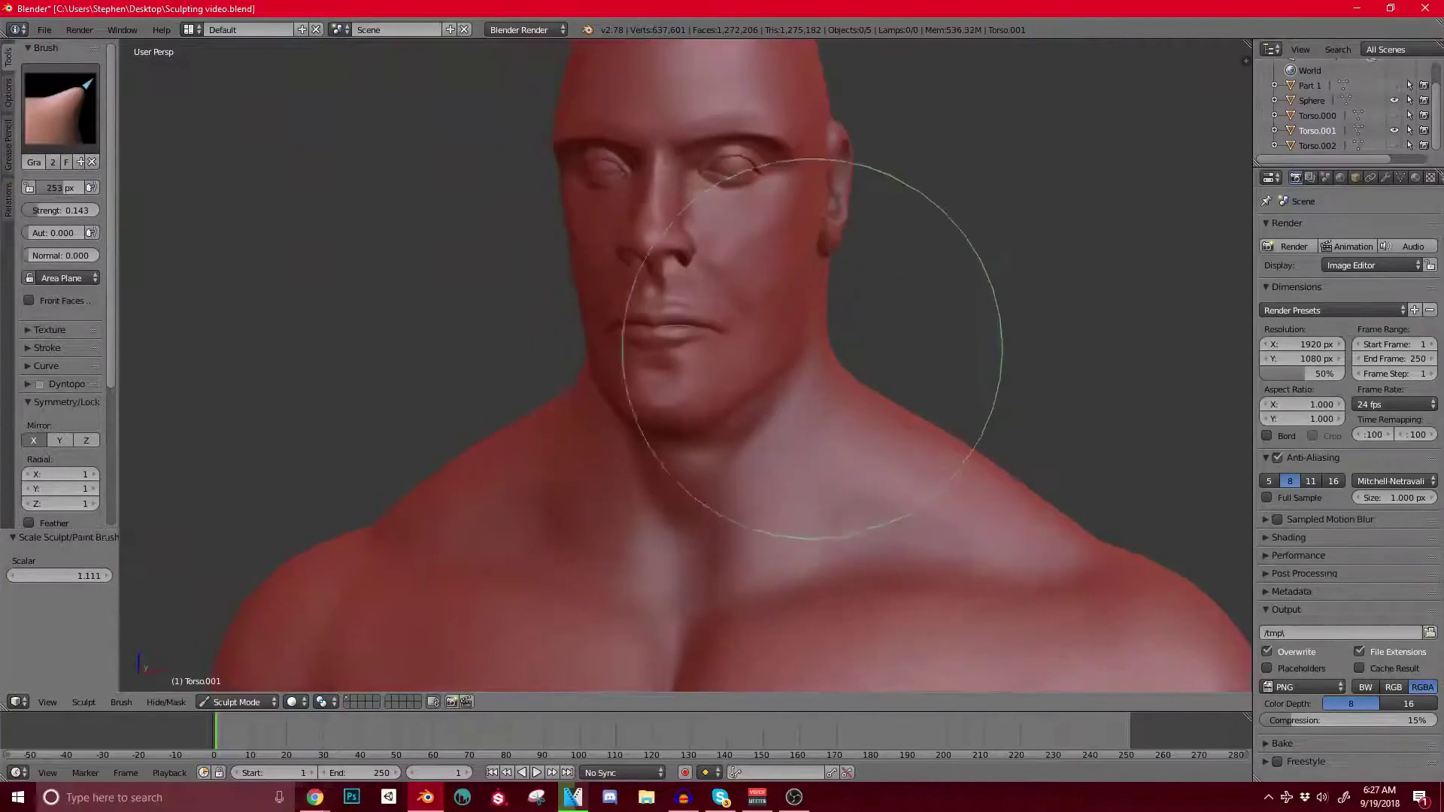
mouse_move(812, 356)
middle_down()
mouse_move(757, 323)
mouse_move(629, 386)
middle_up()
drag(630, 370, 596, 380)
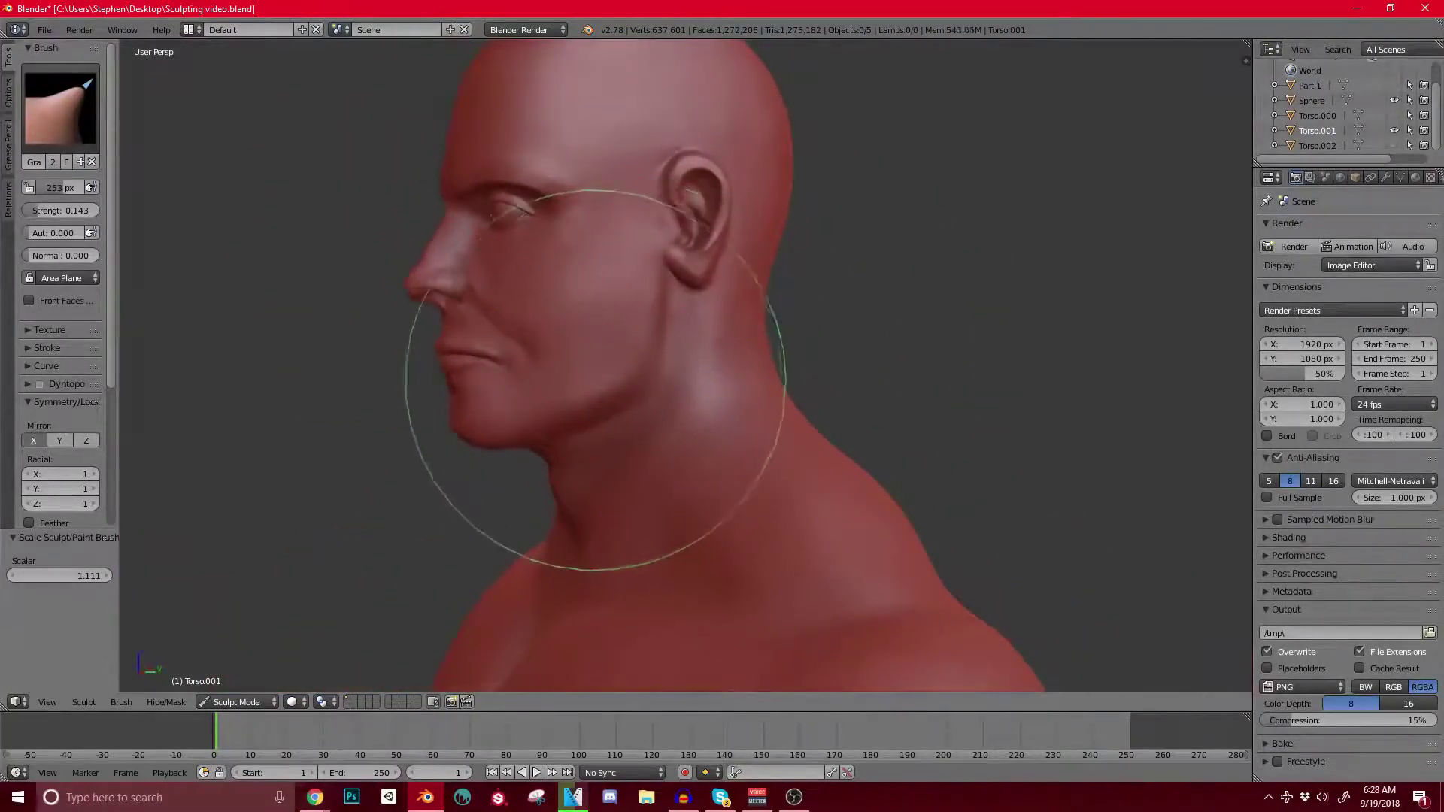
Step: Adjust the chin and throat in profile with the Grab brush reduced to 132 px
mouse_move(598, 398)
middle_down()
mouse_move(725, 371)
mouse_move(661, 322)
mouse_move(752, 339)
mouse_move(490, 241)
mouse_move(467, 273)
mouse_move(523, 336)
mouse_move(477, 360)
mouse_move(574, 467)
mouse_move(660, 522)
mouse_move(677, 490)
mouse_move(595, 481)
mouse_move(516, 436)
mouse_move(503, 404)
mouse_move(556, 377)
middle_up()
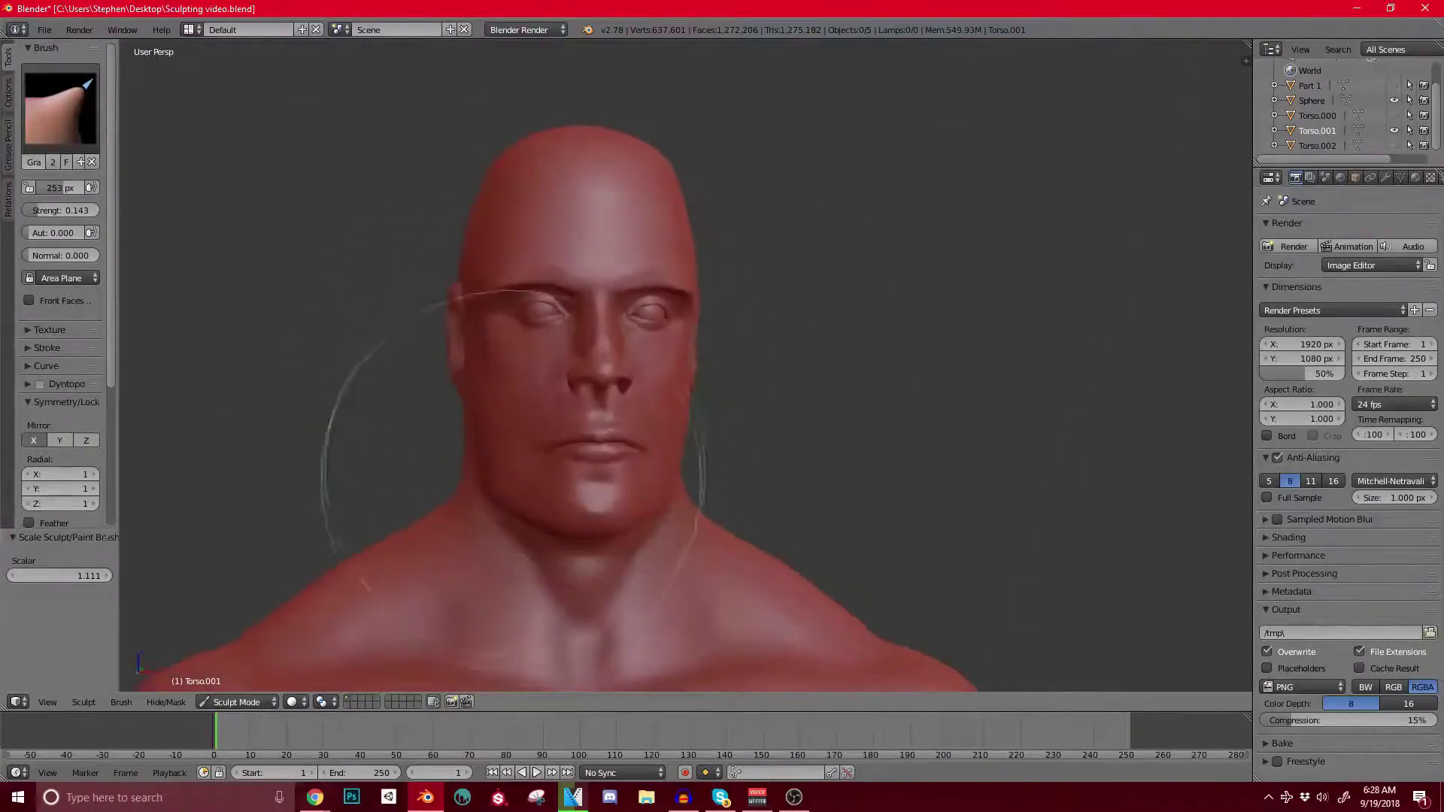
mouse_move(522, 548)
middle_down()
mouse_move(711, 492)
mouse_move(602, 466)
middle_up()
key(bracketleft)
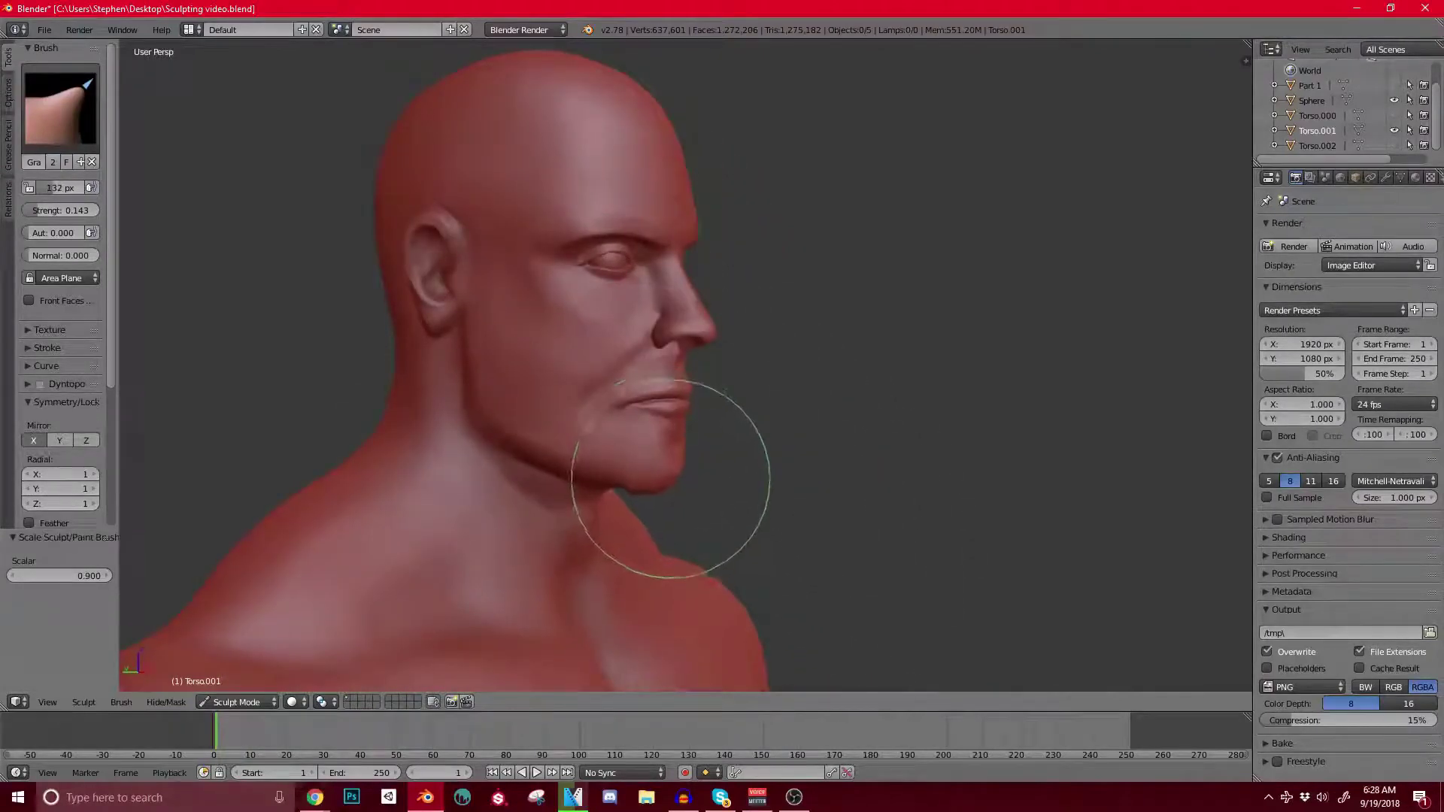
scroll(679, 480, up, 1)
middle_drag(678, 480, 732, 422)
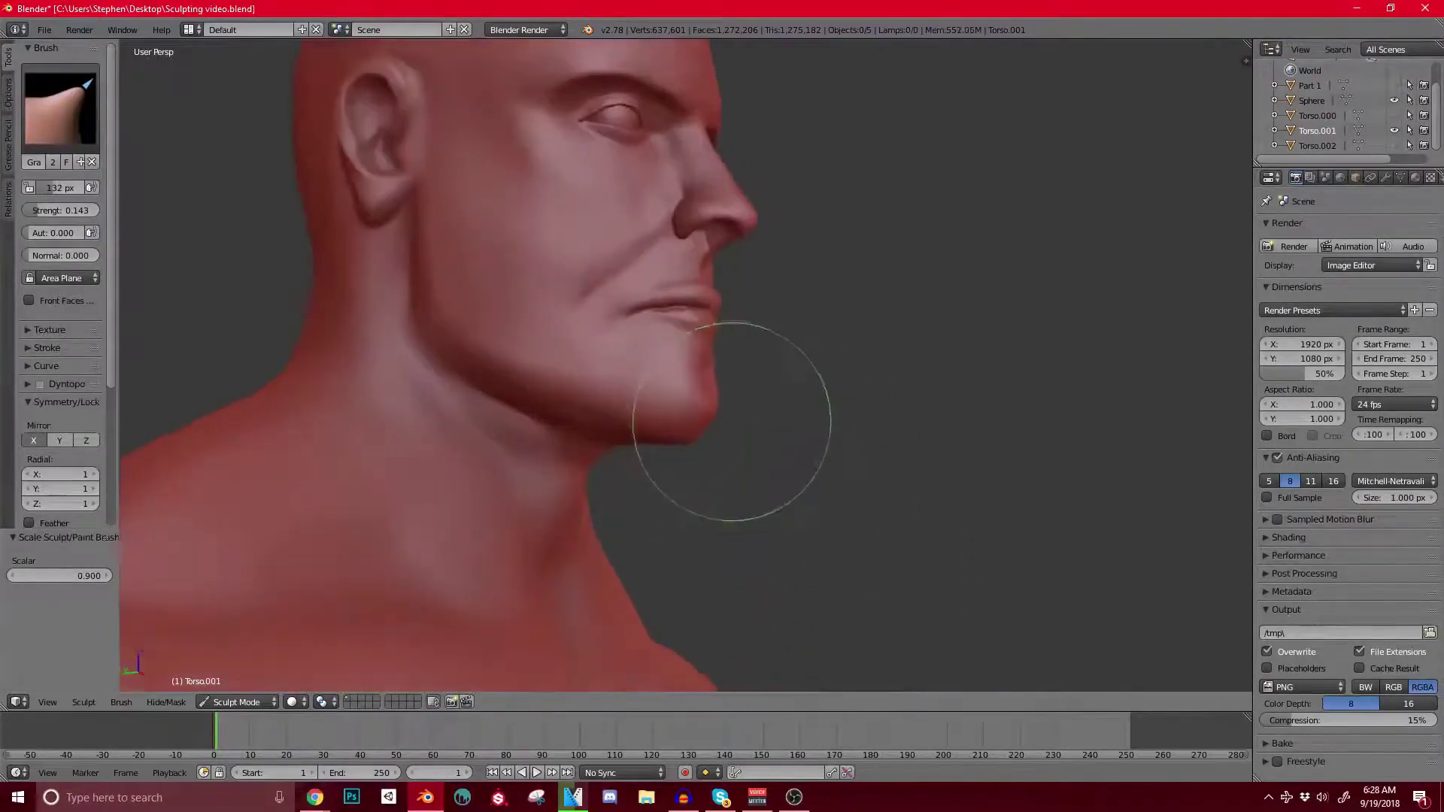
scroll(686, 387, up, 2)
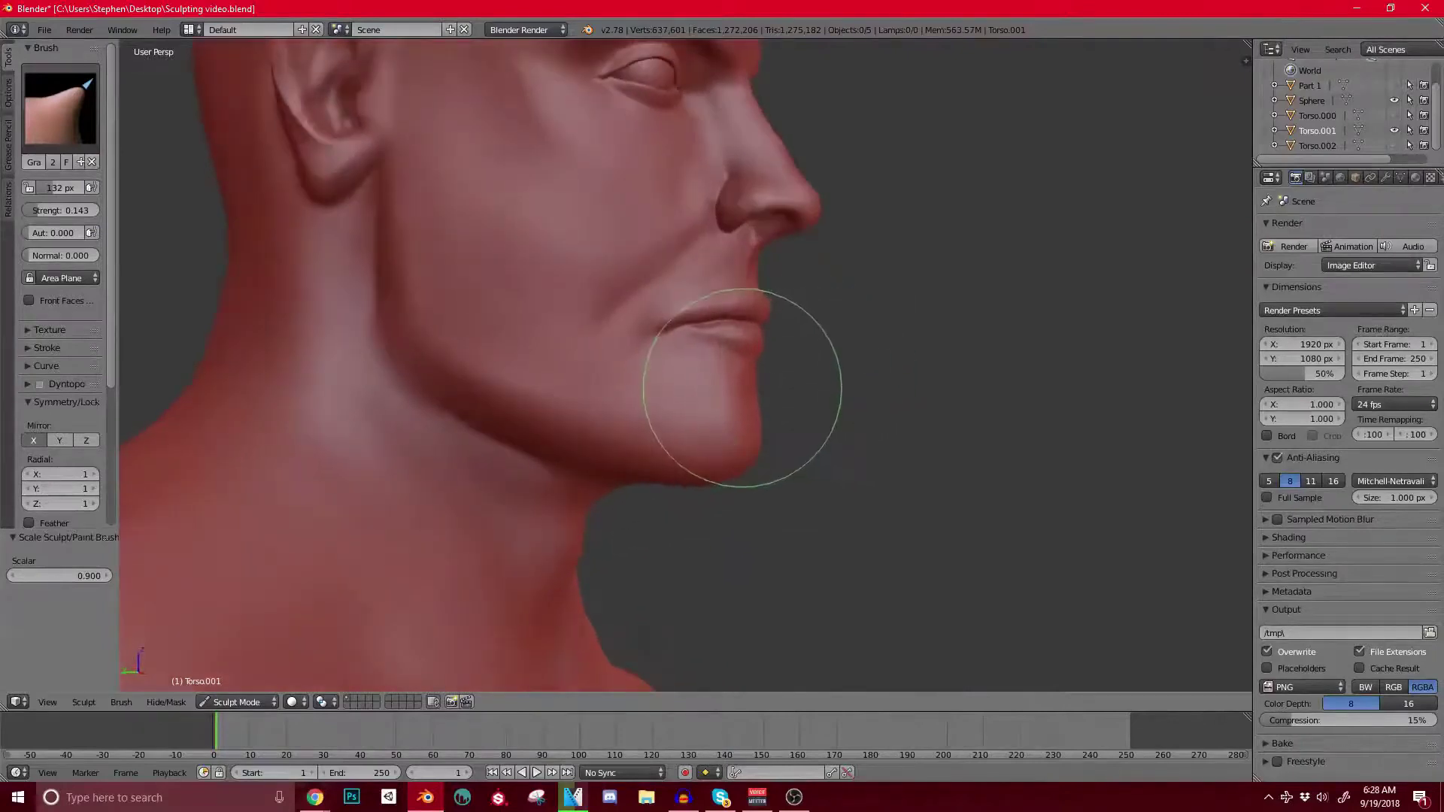
Step: Adjust the profile of the head and neck with the Grab brush enlarged to 273 px
scroll(732, 388, down, 3)
mouse_move(644, 403)
middle_down()
mouse_move(419, 381)
mouse_move(481, 384)
middle_up()
scroll(614, 360, up, 2)
key(bracketright)
key(bracketright)
key(bracketright)
key(bracketright)
key(bracketright)
key(bracketright)
key(bracketright)
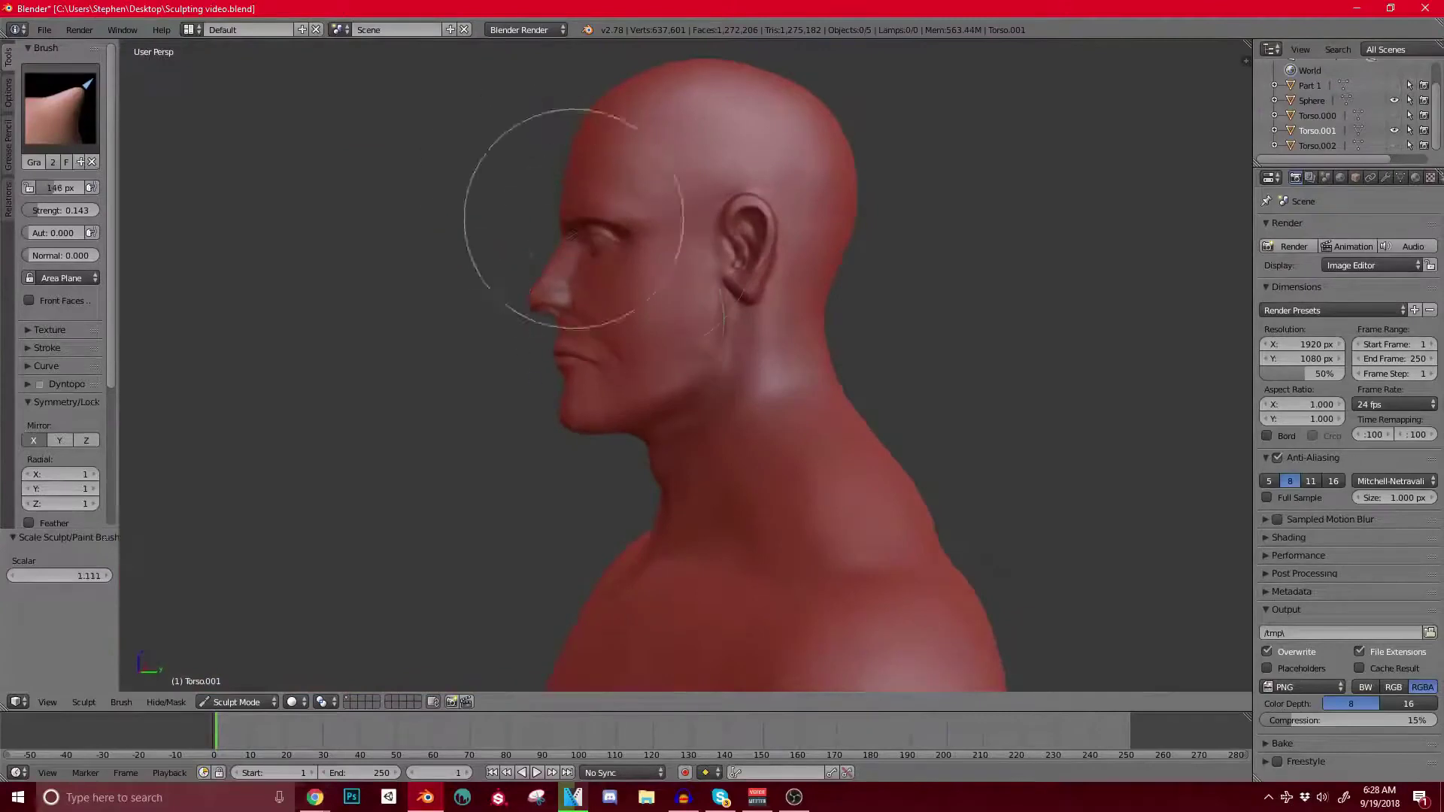
scroll(644, 419, up, 3)
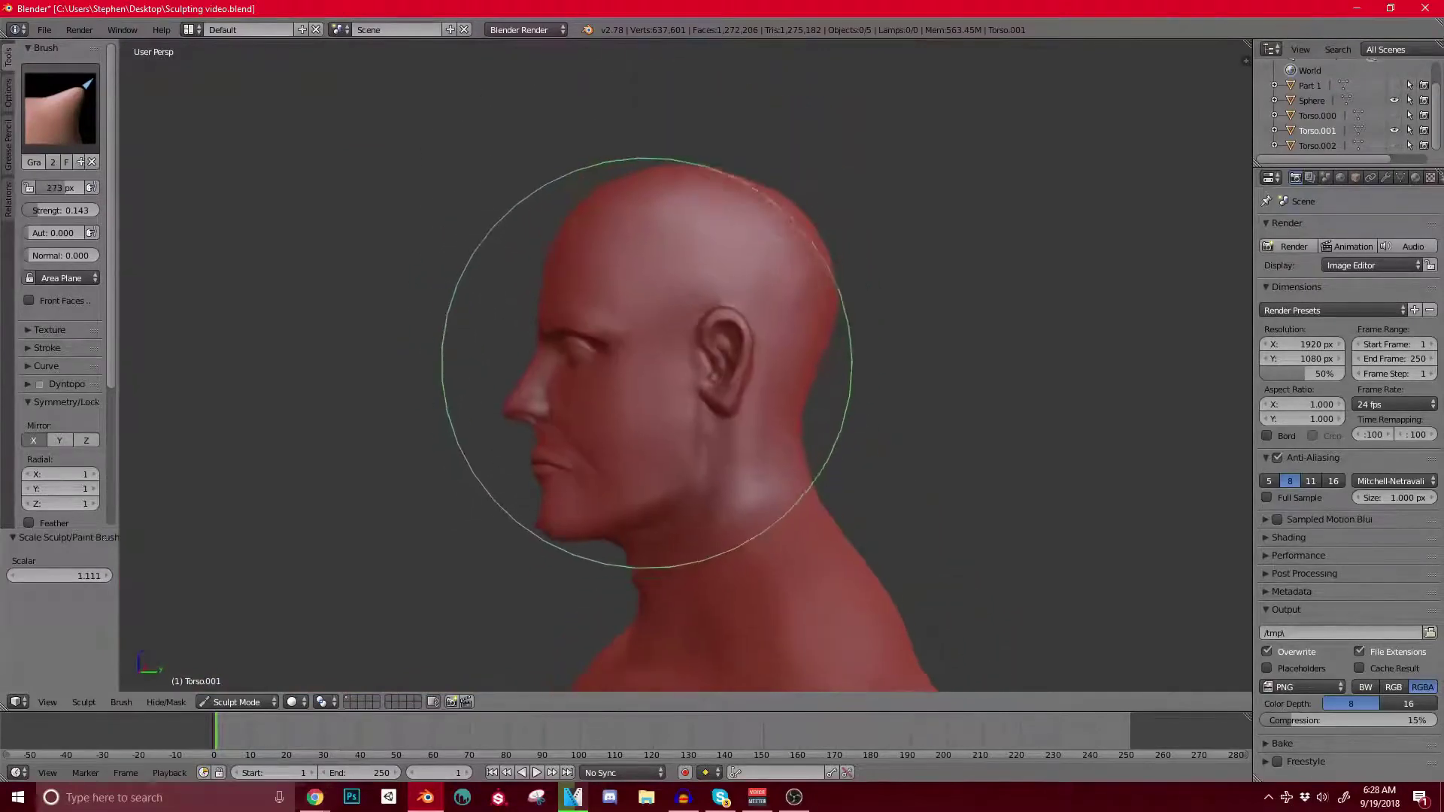
shift+middle_drag(572, 524, 563, 520)
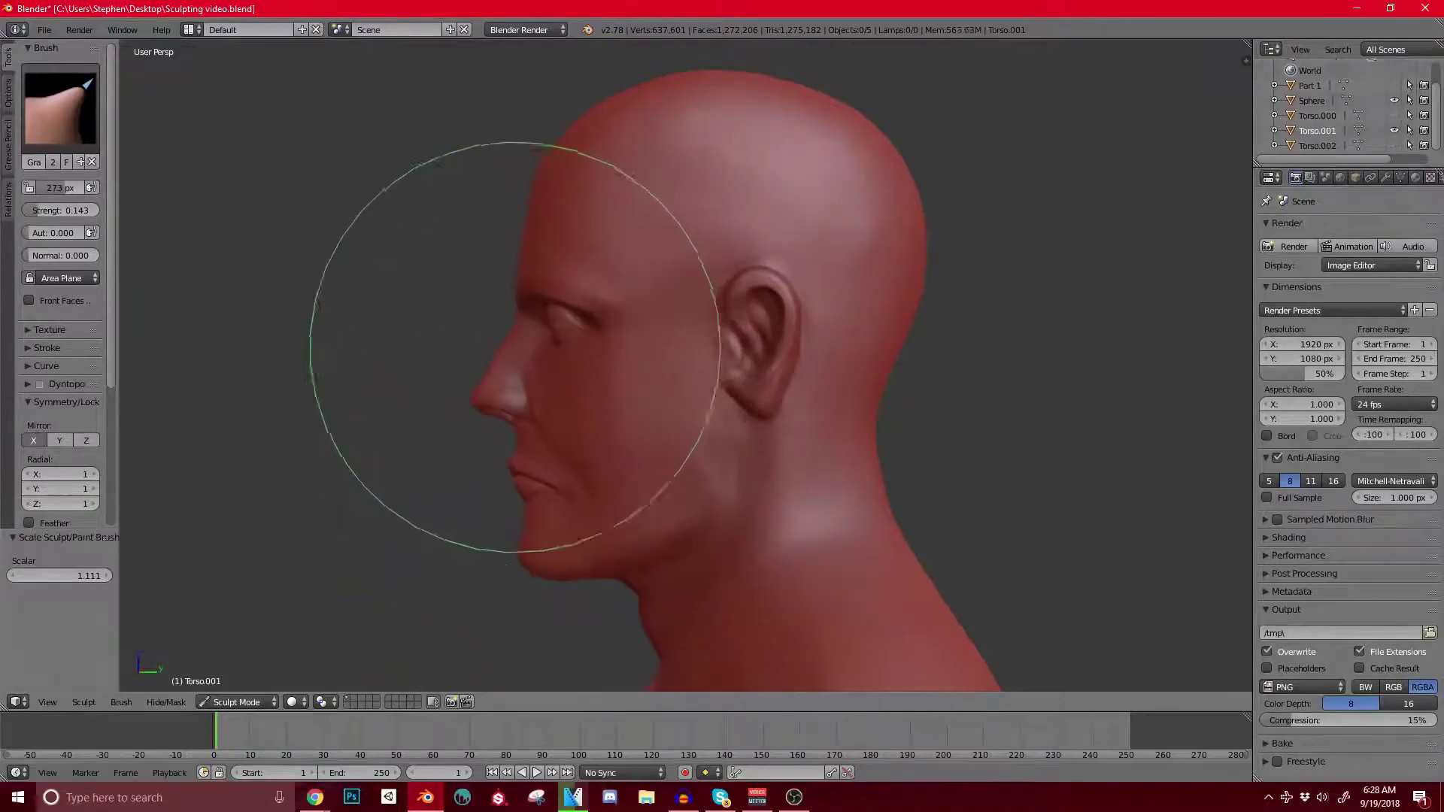
middle_drag(629, 422, 606, 532)
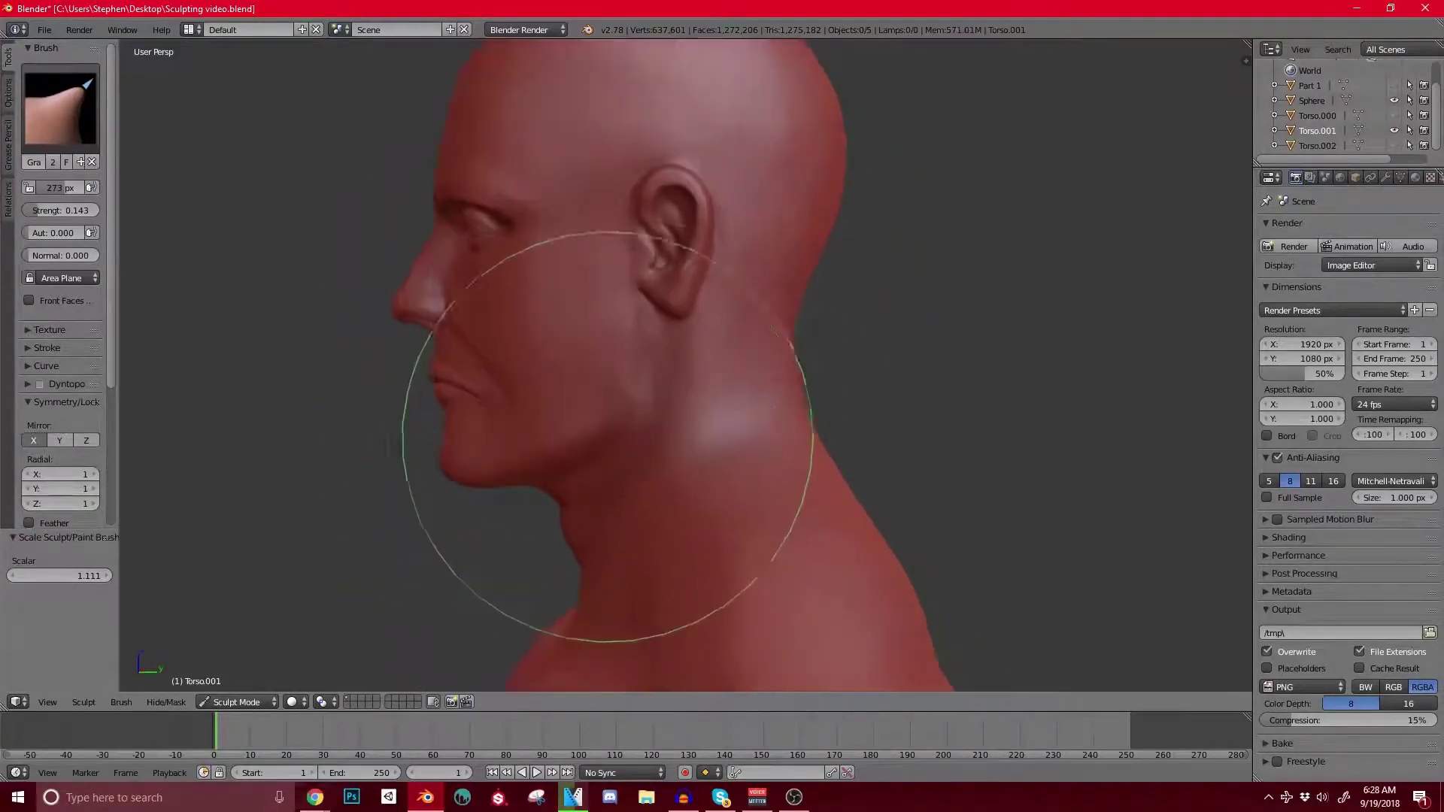
mouse_move(629, 467)
middle_down()
mouse_move(672, 419)
mouse_move(638, 506)
middle_up()
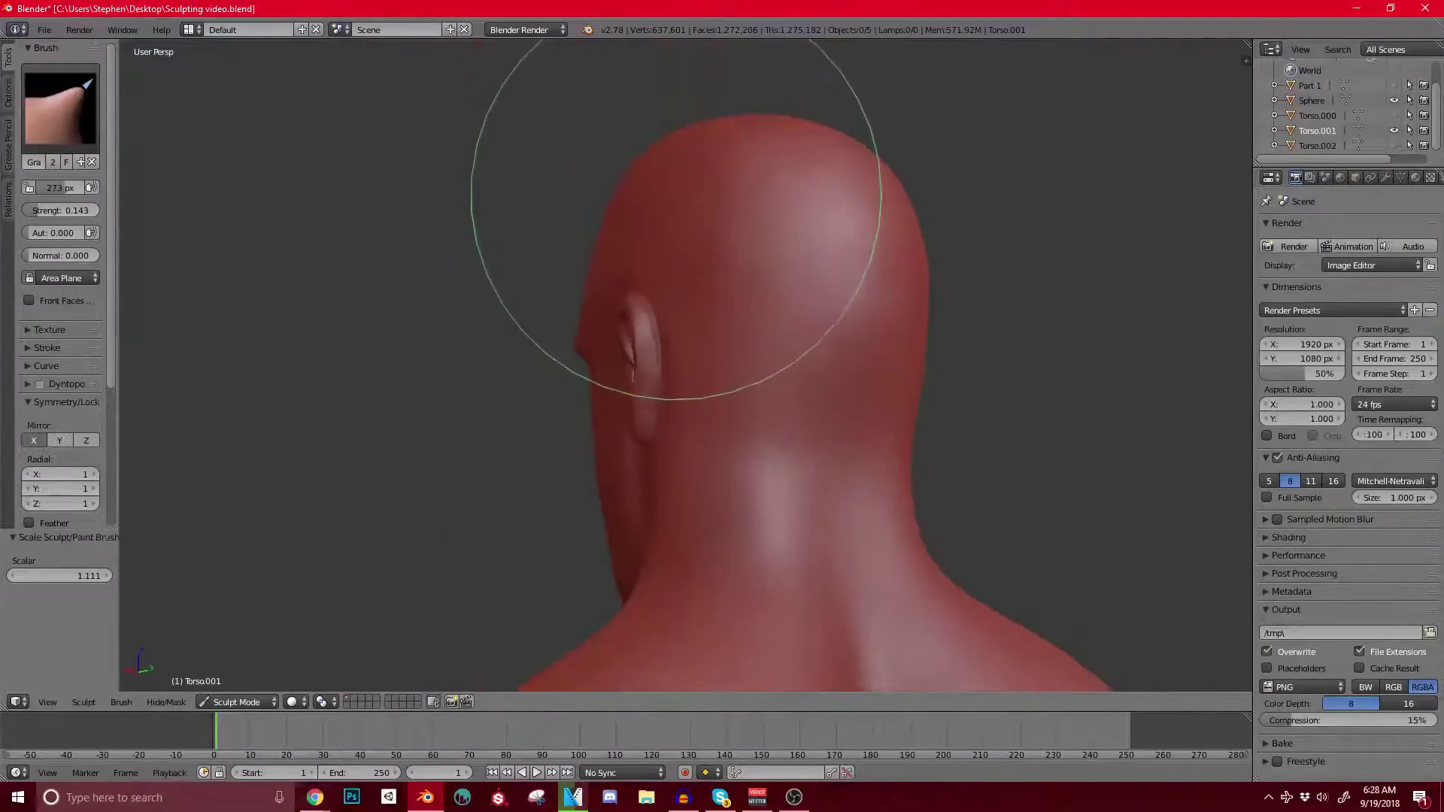
Step: Adjust the side of the face around the temple and cheek with the Grab brush reduced to 160 px
mouse_move(670, 167)
middle_down()
mouse_move(654, 193)
mouse_move(750, 355)
mouse_move(590, 284)
mouse_move(661, 306)
mouse_move(706, 261)
mouse_move(710, 278)
middle_up()
scroll(711, 277, up, 2)
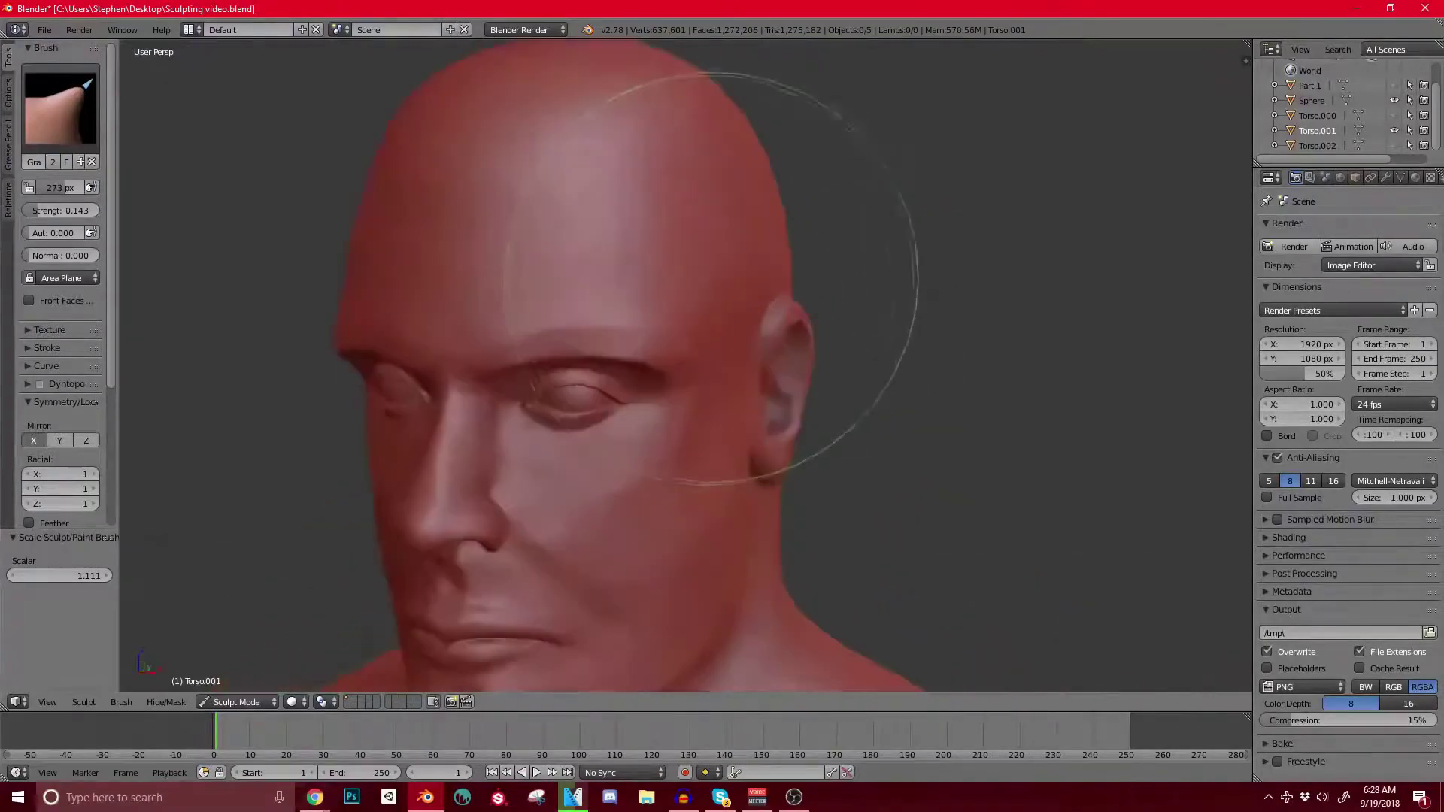
key(bracketleft)
key(bracketleft)
key(bracketleft)
key(bracketleft)
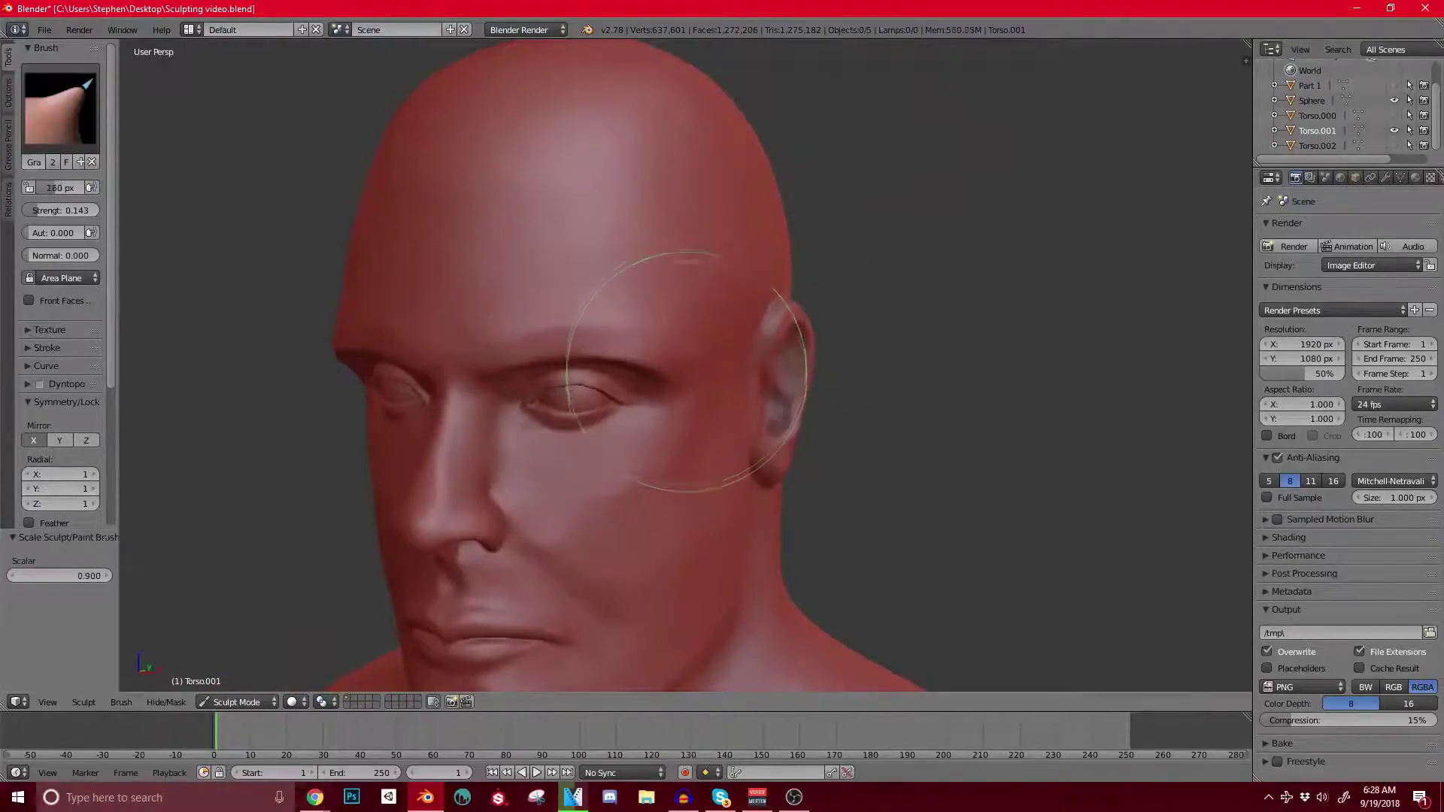
mouse_move(681, 382)
middle_down()
mouse_move(753, 377)
mouse_move(755, 397)
mouse_move(735, 381)
mouse_move(718, 461)
mouse_move(652, 466)
mouse_move(802, 485)
mouse_move(612, 471)
mouse_move(499, 484)
middle_up()
scroll(503, 477, up, 2)
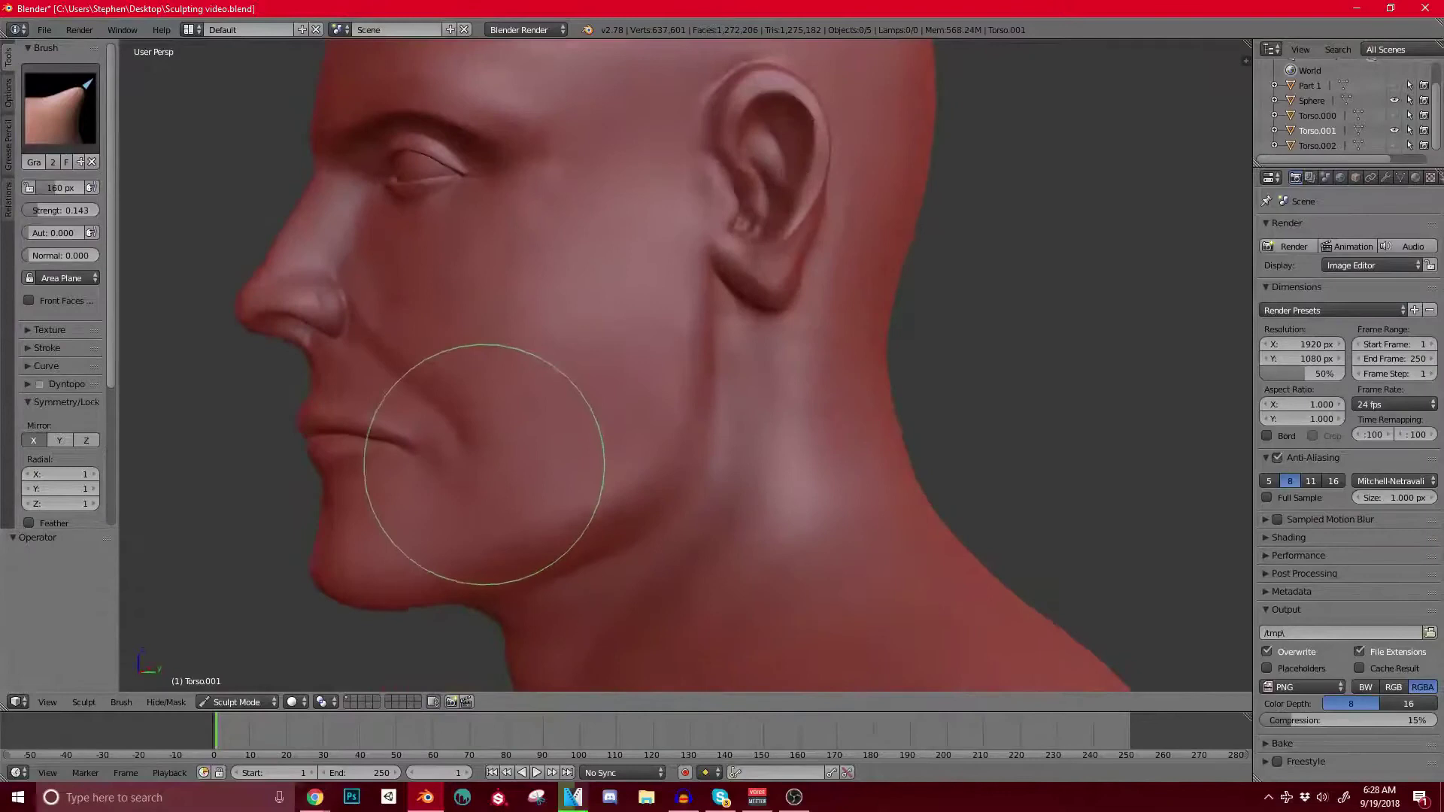
Step: Examine the nose bridge, brow ridge and eye sockets in profile from both sides of the head
mouse_move(380, 381)
middle_down()
mouse_move(451, 412)
mouse_move(723, 414)
mouse_move(692, 458)
mouse_move(645, 429)
mouse_move(649, 416)
mouse_move(767, 323)
mouse_move(693, 412)
middle_up()
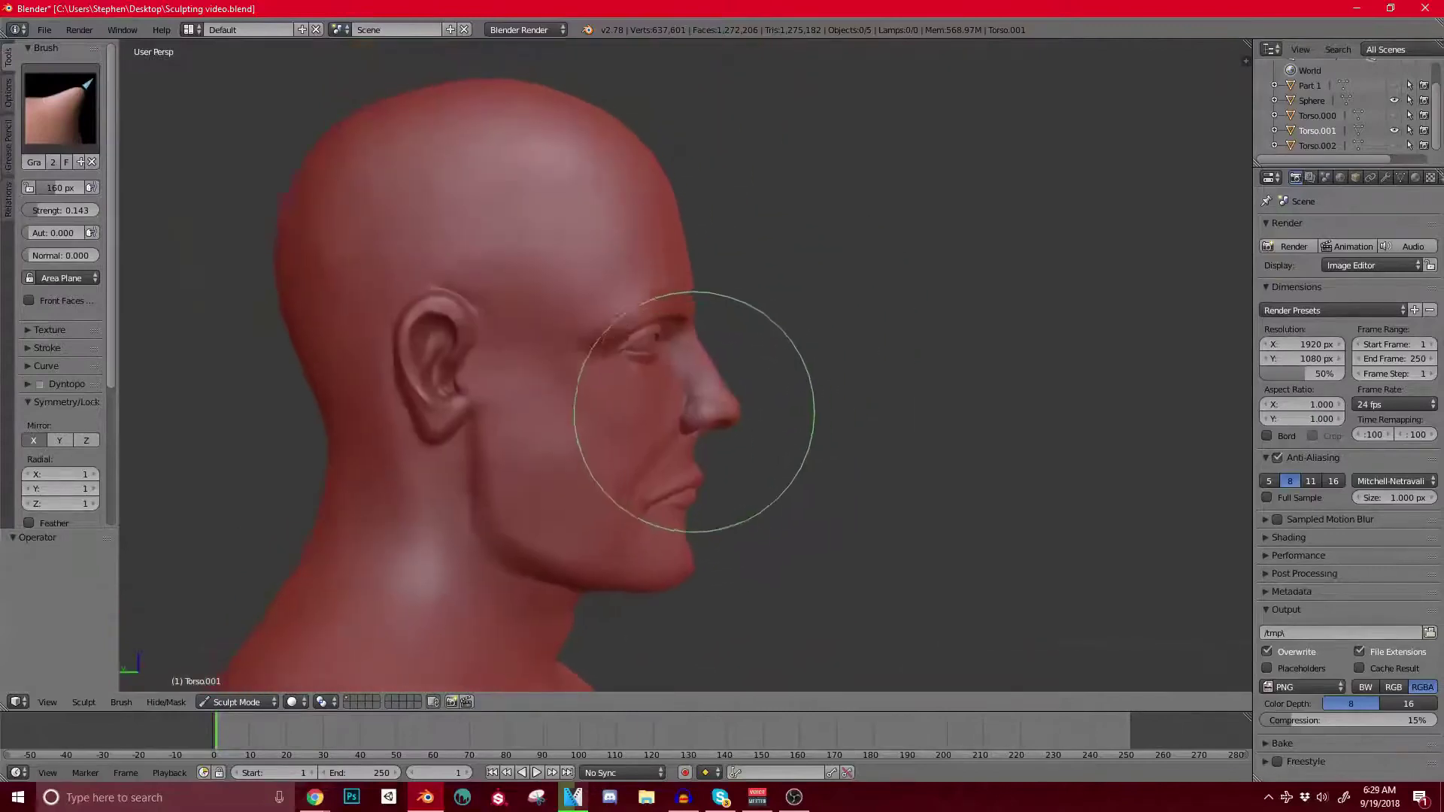
scroll(694, 411, up, 5)
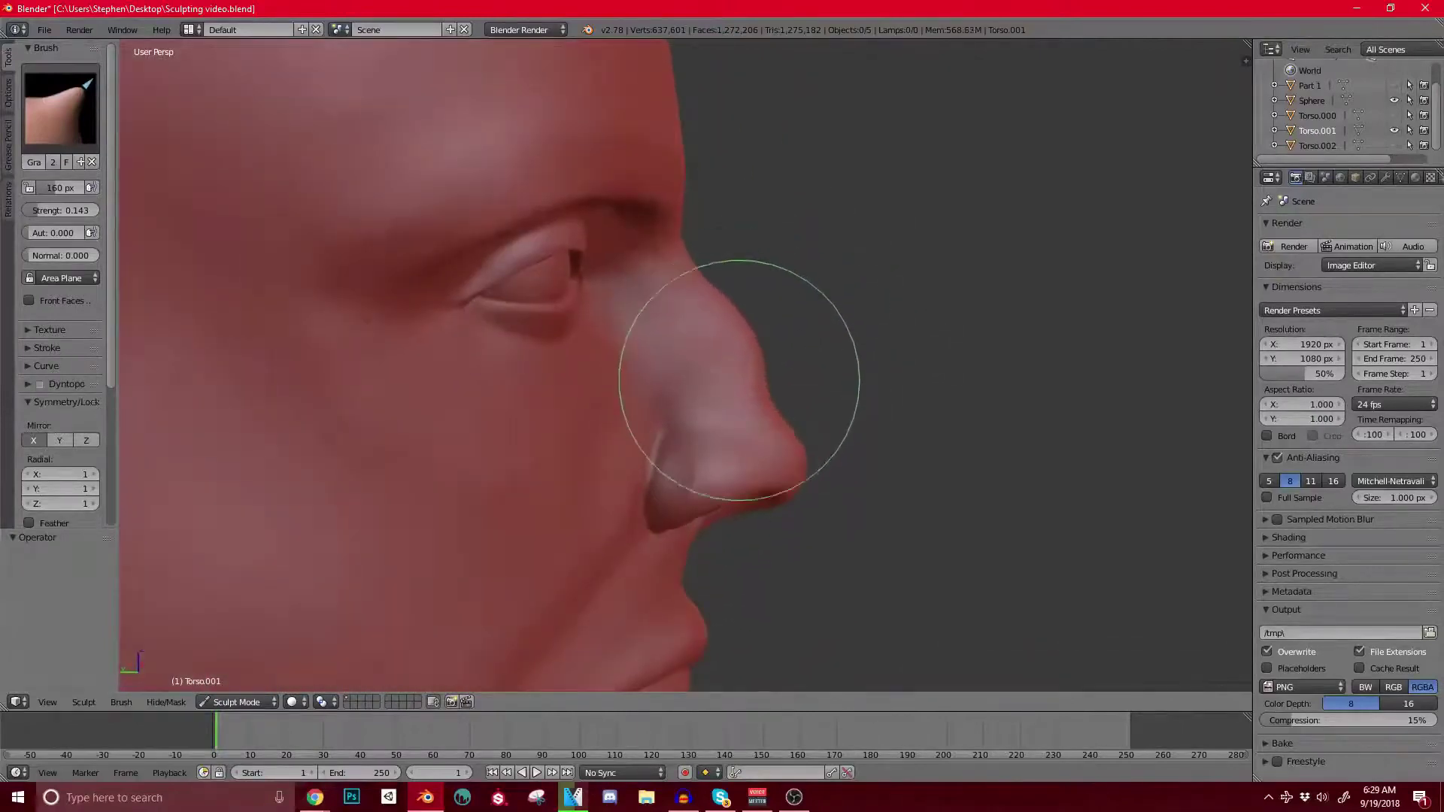
scroll(775, 356, down, 5)
middle_drag(783, 361, 494, 309)
scroll(548, 361, up, 2)
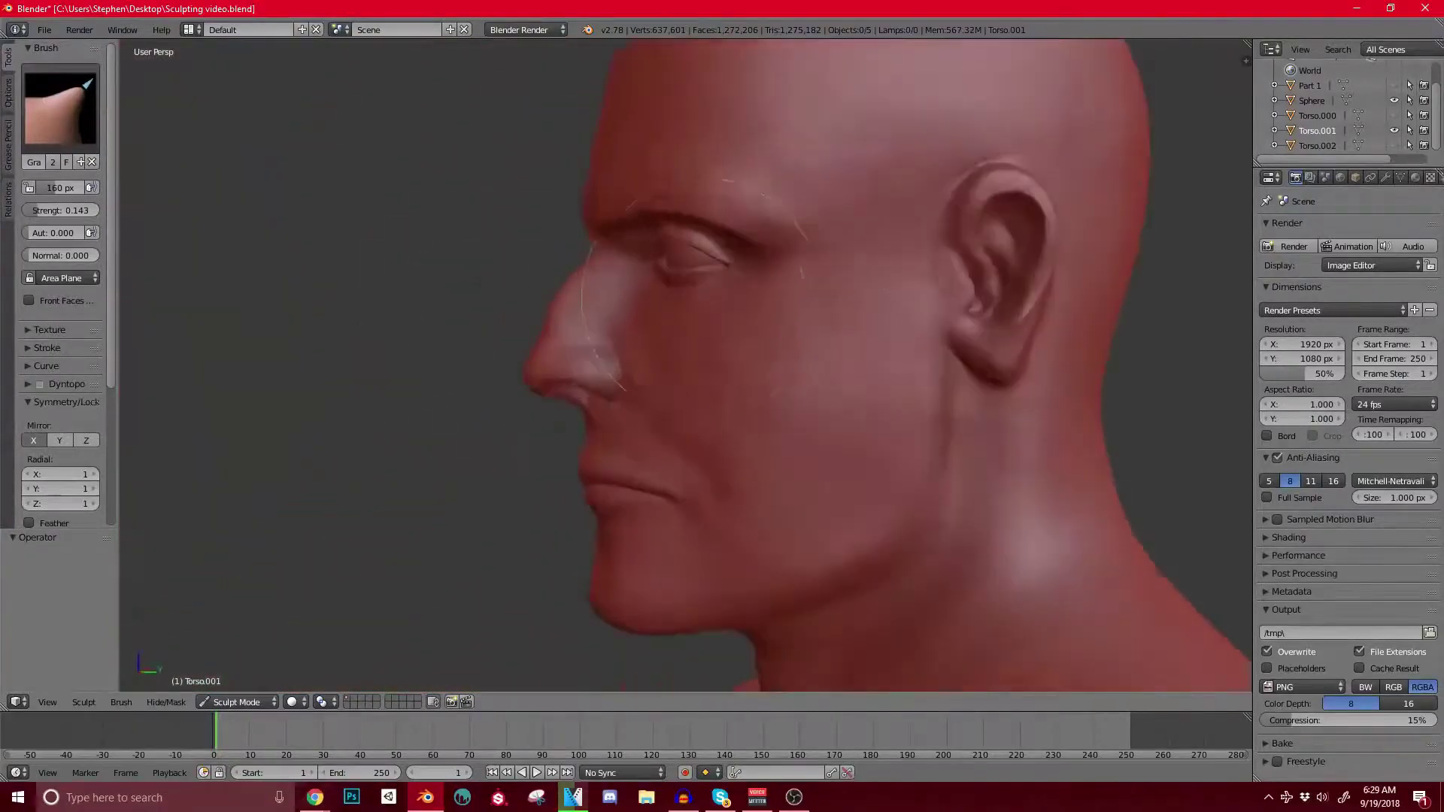
shift+middle_drag(656, 340, 698, 454)
scroll(651, 331, up, 2)
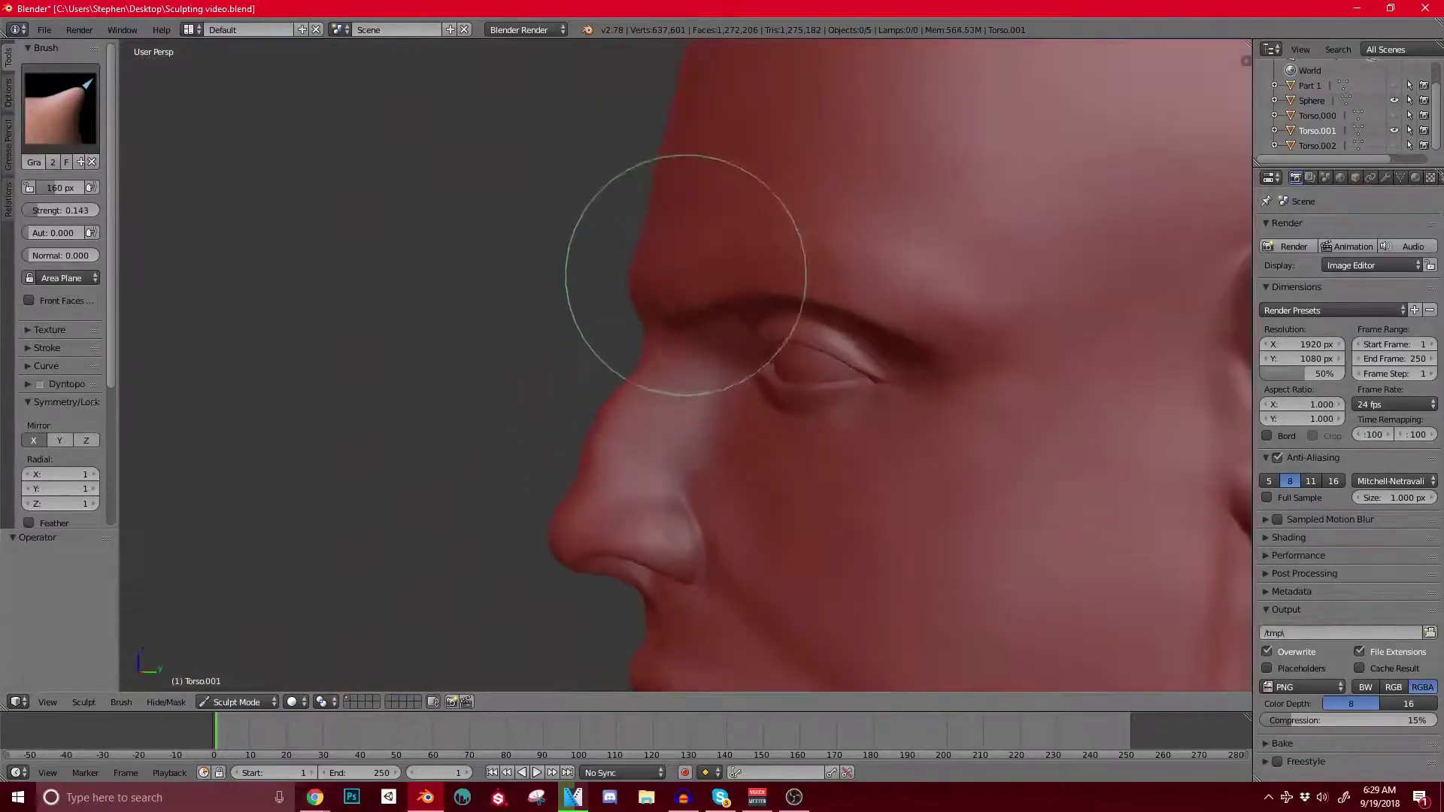
scroll(686, 275, down, 2)
mouse_move(686, 275)
middle_down()
mouse_move(760, 246)
mouse_move(683, 348)
mouse_move(716, 334)
middle_up()
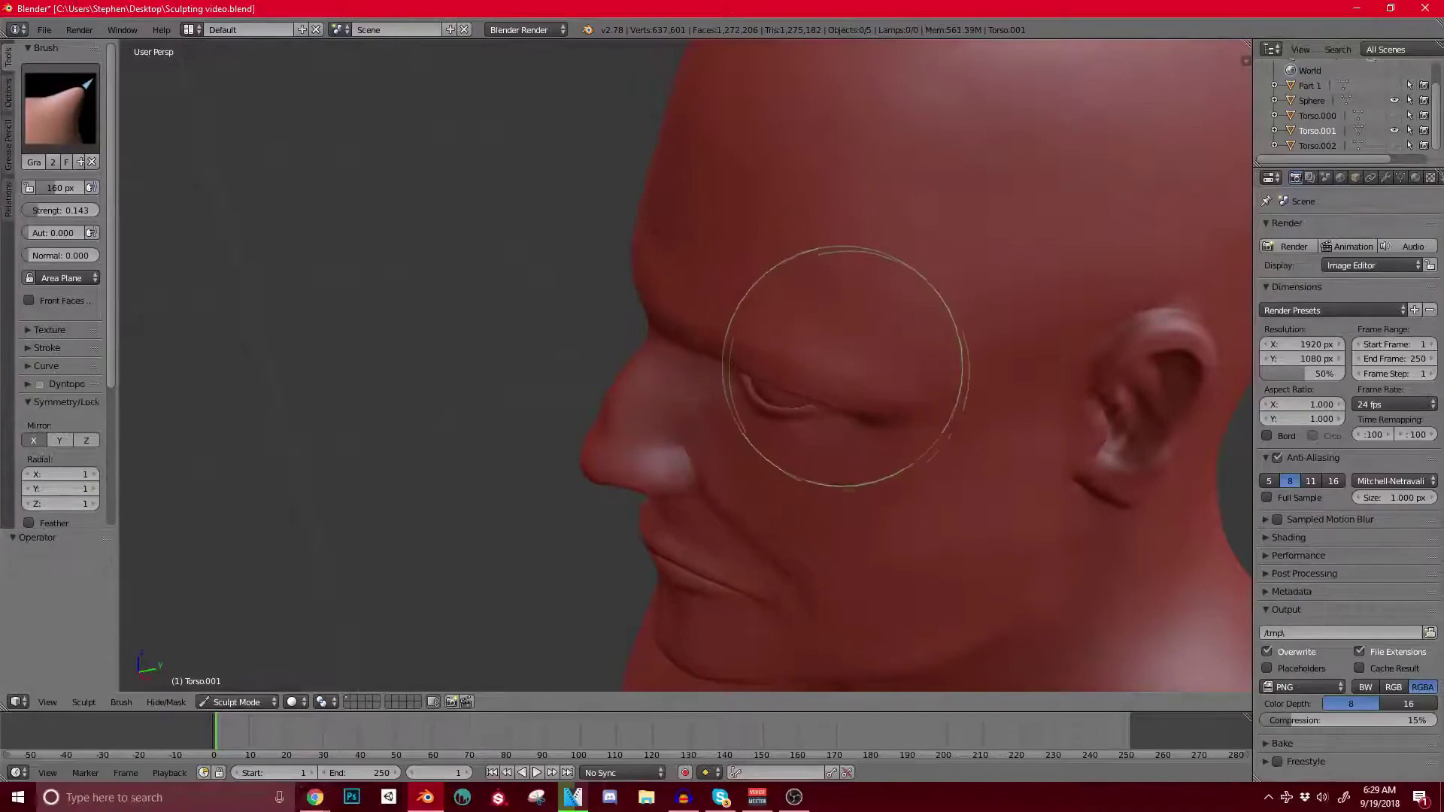
middle_drag(631, 312, 966, 258)
scroll(654, 383, up, 3)
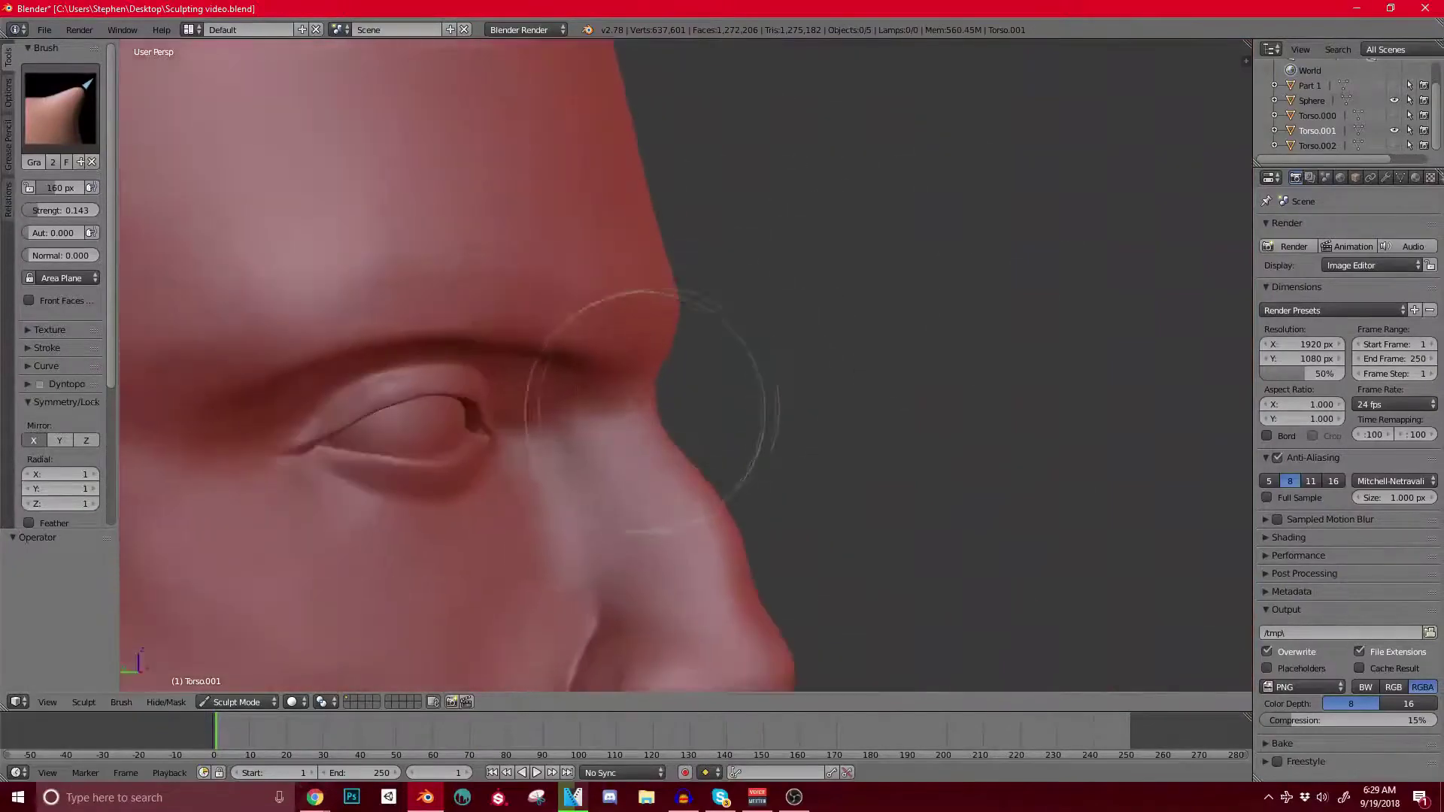
Step: Examine the sculpted head in profile and three-quarter view, checking the nose, ear and eye area
scroll(653, 410, down, 3)
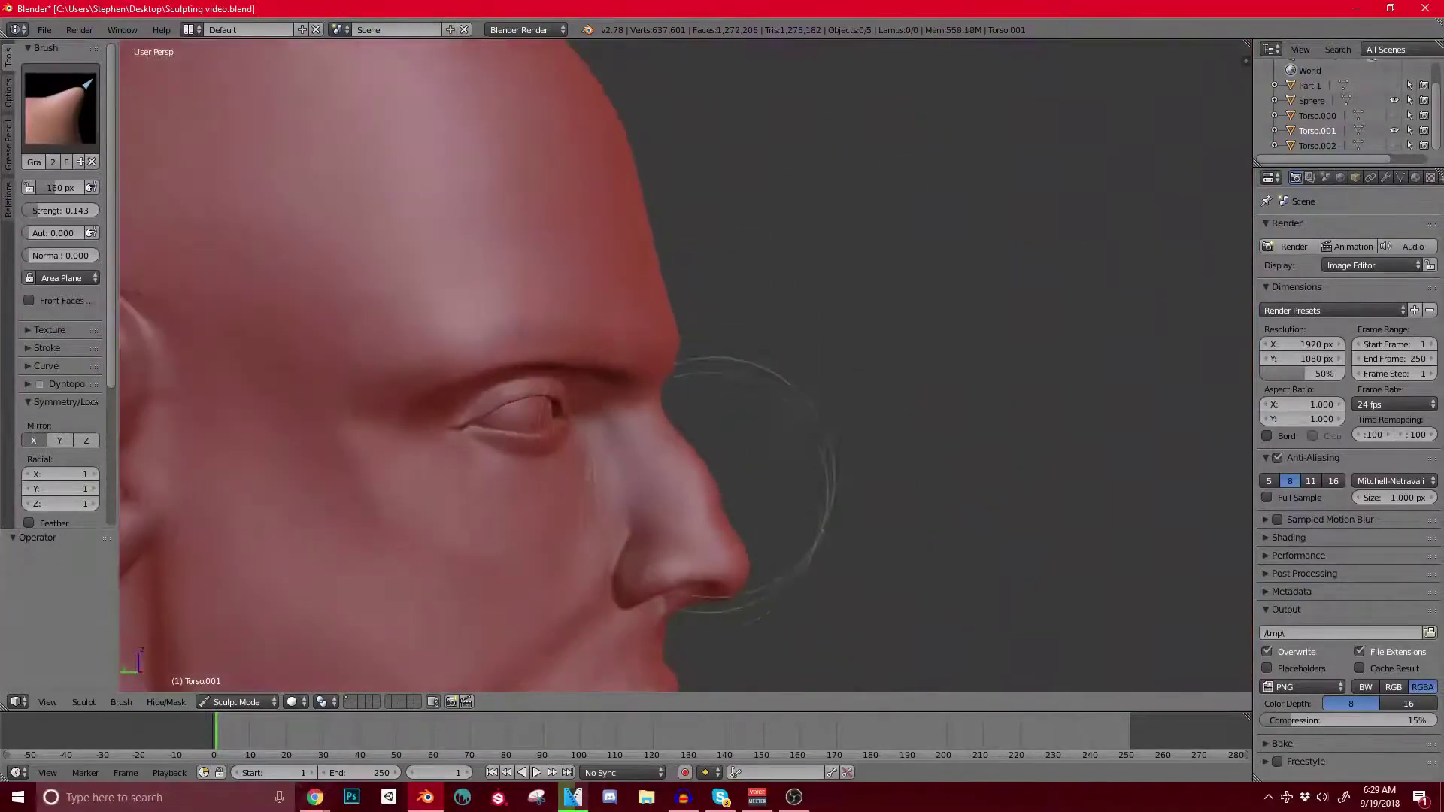
scroll(752, 466, down, 2)
mouse_move(757, 451)
middle_down()
mouse_move(562, 437)
mouse_move(537, 459)
mouse_move(580, 371)
mouse_move(725, 516)
mouse_move(692, 451)
mouse_move(749, 493)
mouse_move(796, 393)
mouse_move(646, 312)
mouse_move(443, 312)
mouse_move(516, 316)
mouse_move(670, 419)
mouse_move(658, 432)
mouse_move(531, 367)
middle_up()
scroll(531, 367, up, 3)
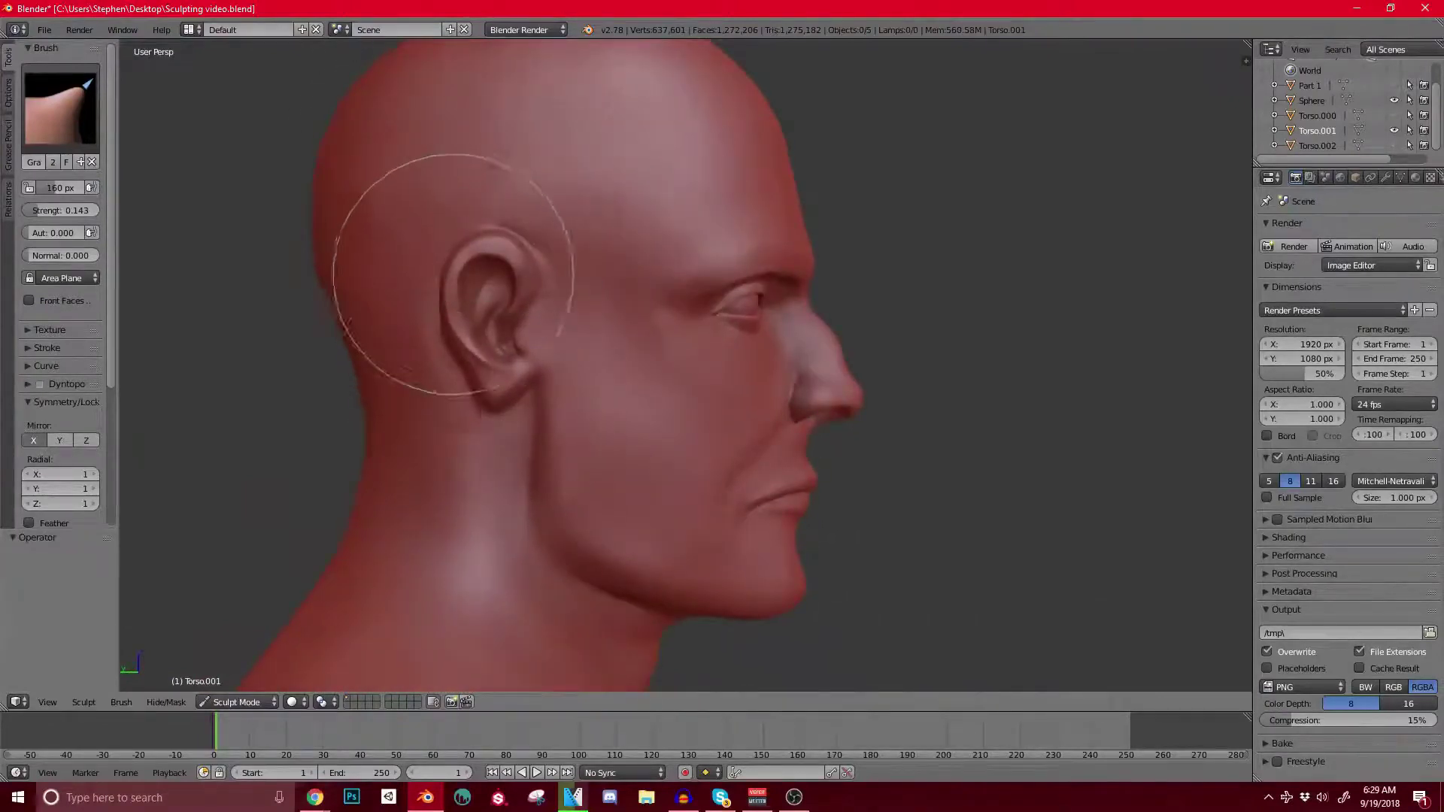
key(bracketright)
key(bracketright)
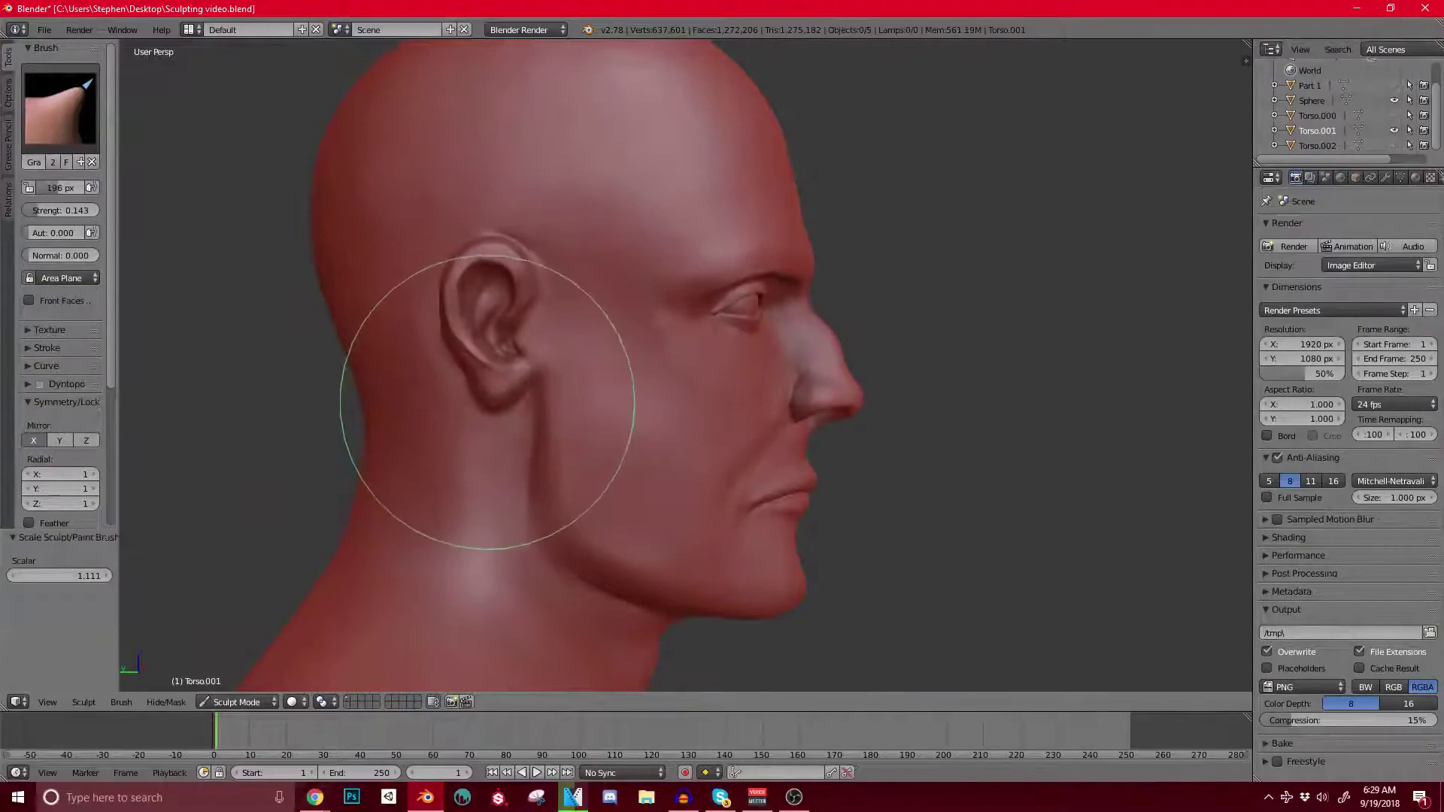
scroll(527, 344, down, 3)
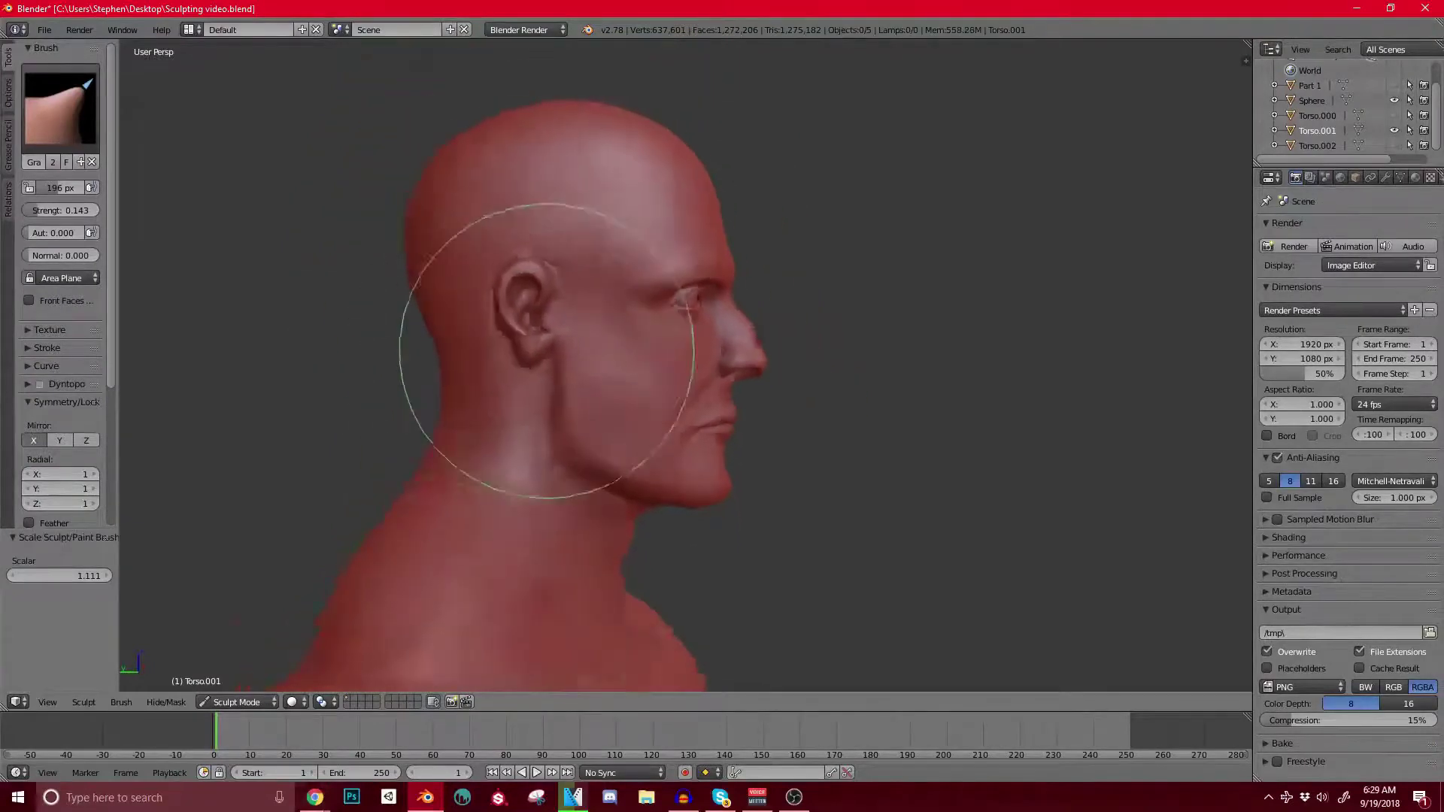
mouse_move(547, 351)
middle_down()
mouse_move(533, 324)
mouse_move(496, 319)
mouse_move(415, 398)
mouse_move(532, 354)
mouse_move(512, 313)
mouse_move(571, 323)
middle_up()
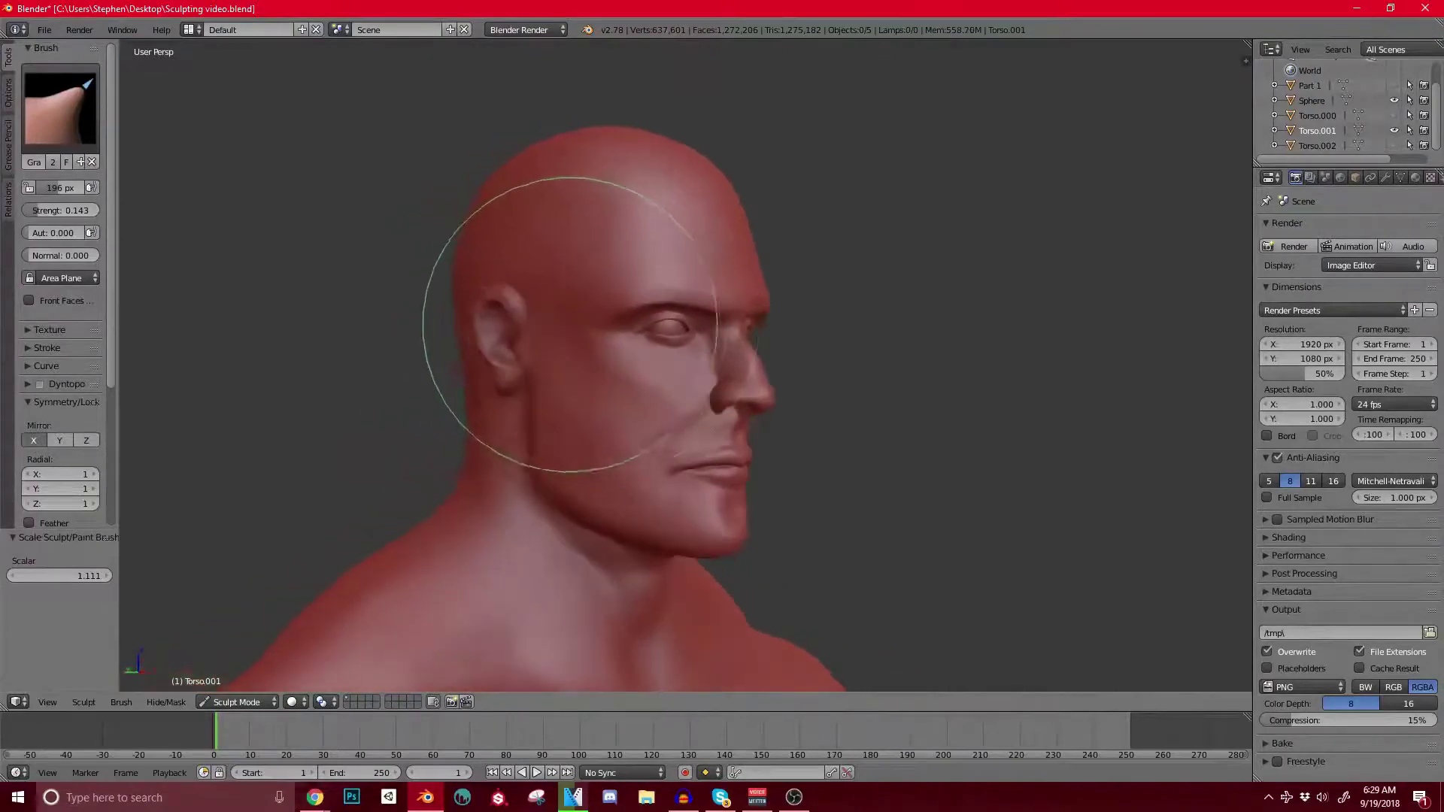
scroll(587, 339, up, 5)
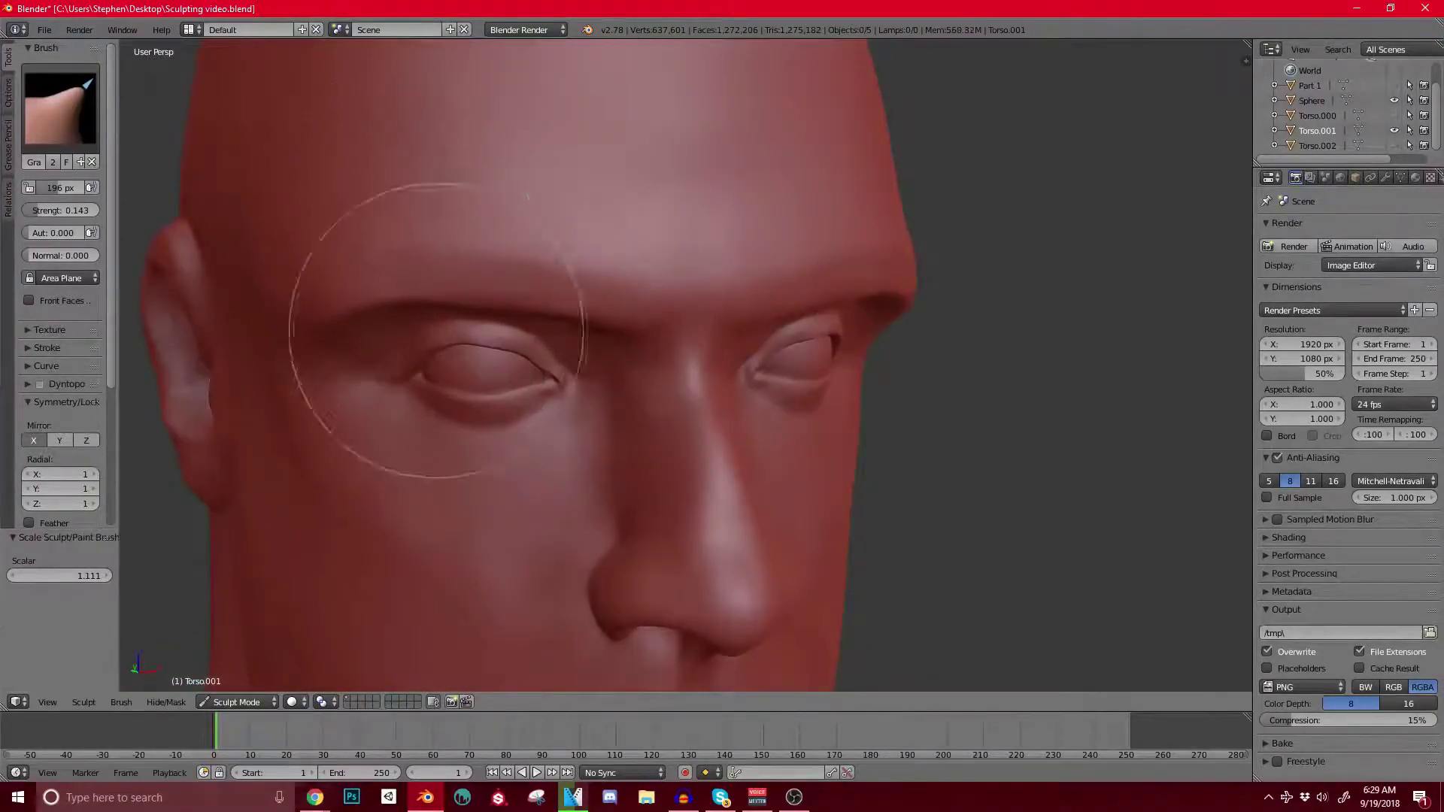
key(bracketleft)
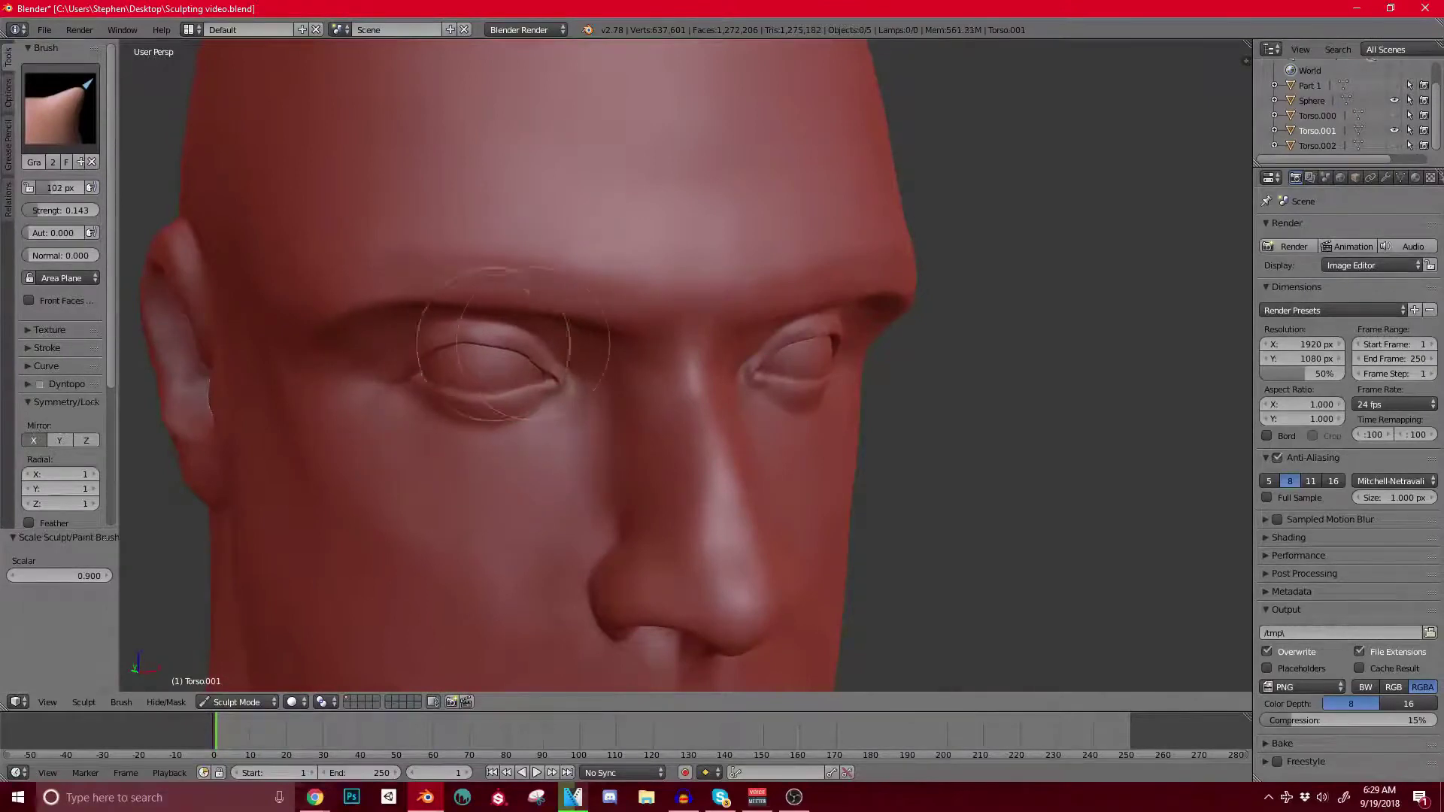
Step: Examine the whole figure from the side and the back, checking the proportions of torso and arms
scroll(493, 342, down, 3)
mouse_move(489, 387)
middle_down()
mouse_move(634, 342)
mouse_move(591, 368)
mouse_move(538, 331)
middle_up()
scroll(719, 343, down, 4)
scroll(572, 275, up, 7)
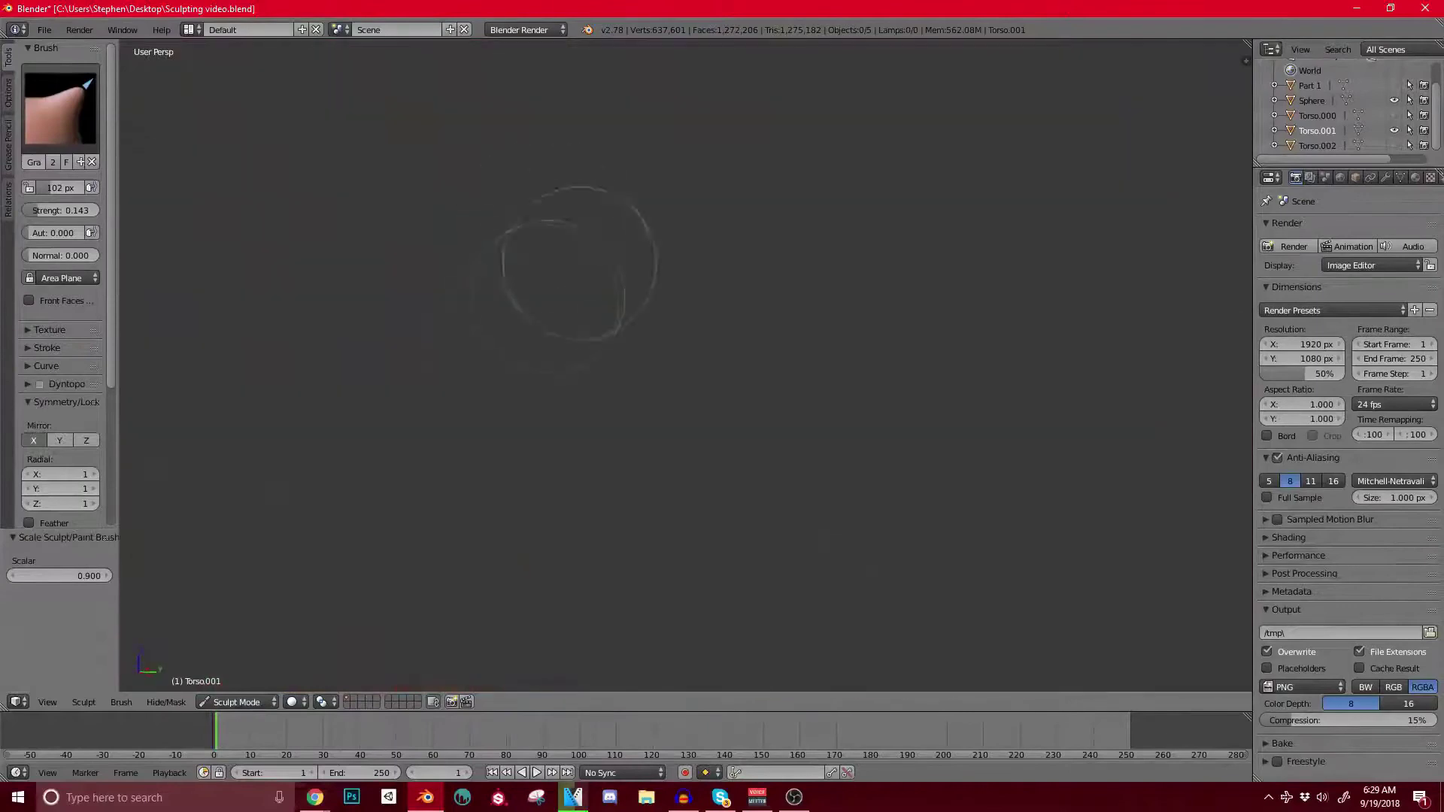
scroll(579, 263, down, 8)
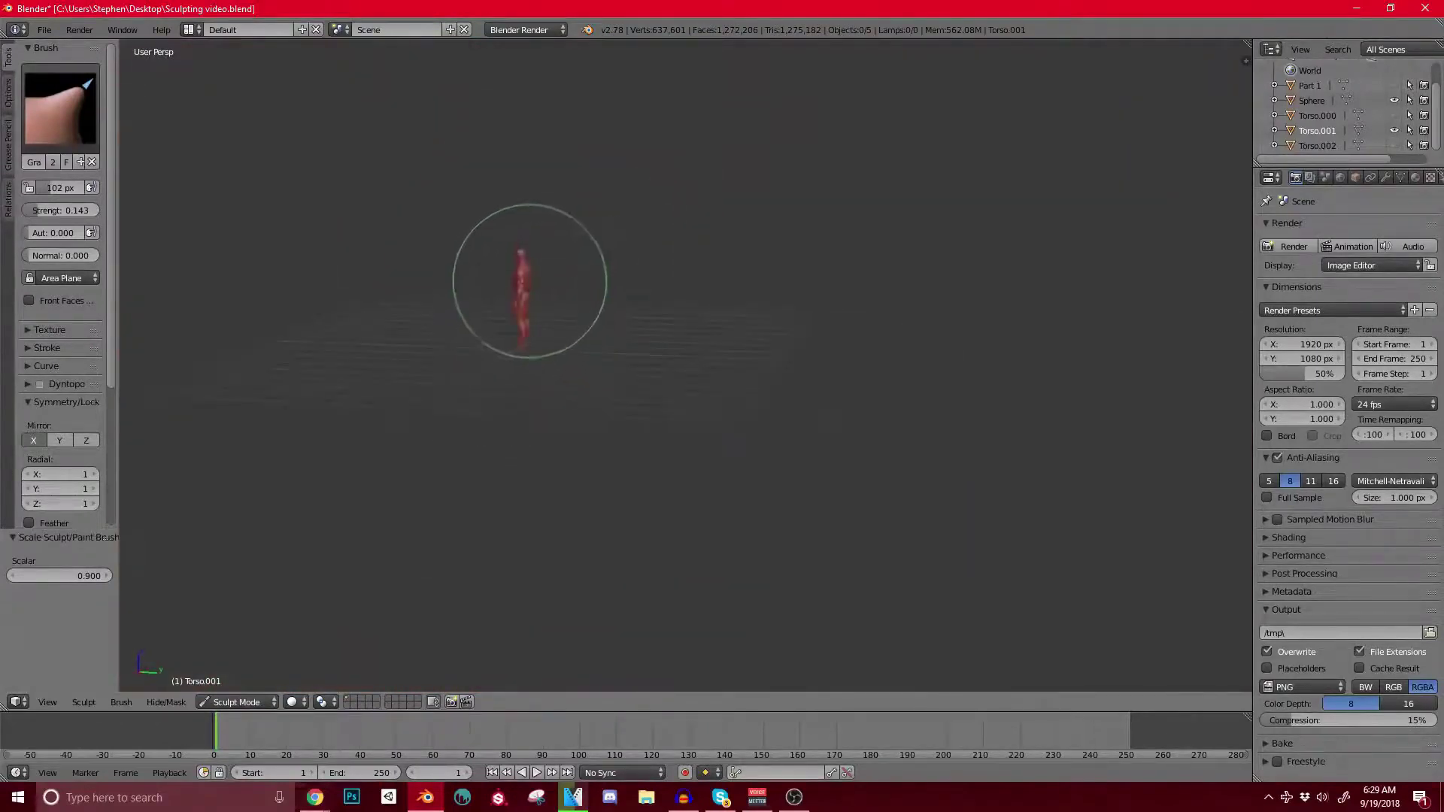
middle_drag(529, 281, 551, 287)
scroll(789, 339, up, 10)
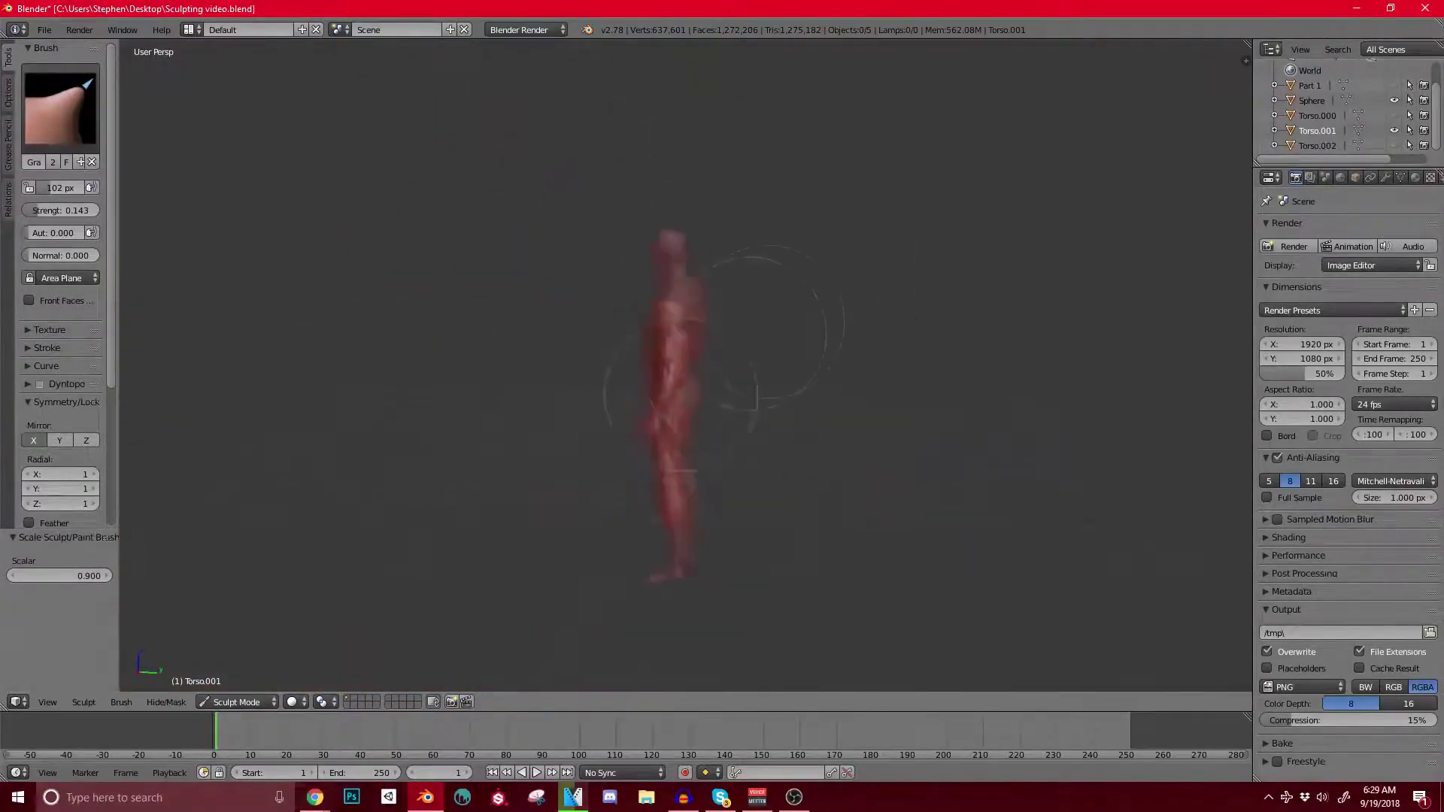
middle_drag(705, 328, 760, 320)
scroll(729, 278, up, 5)
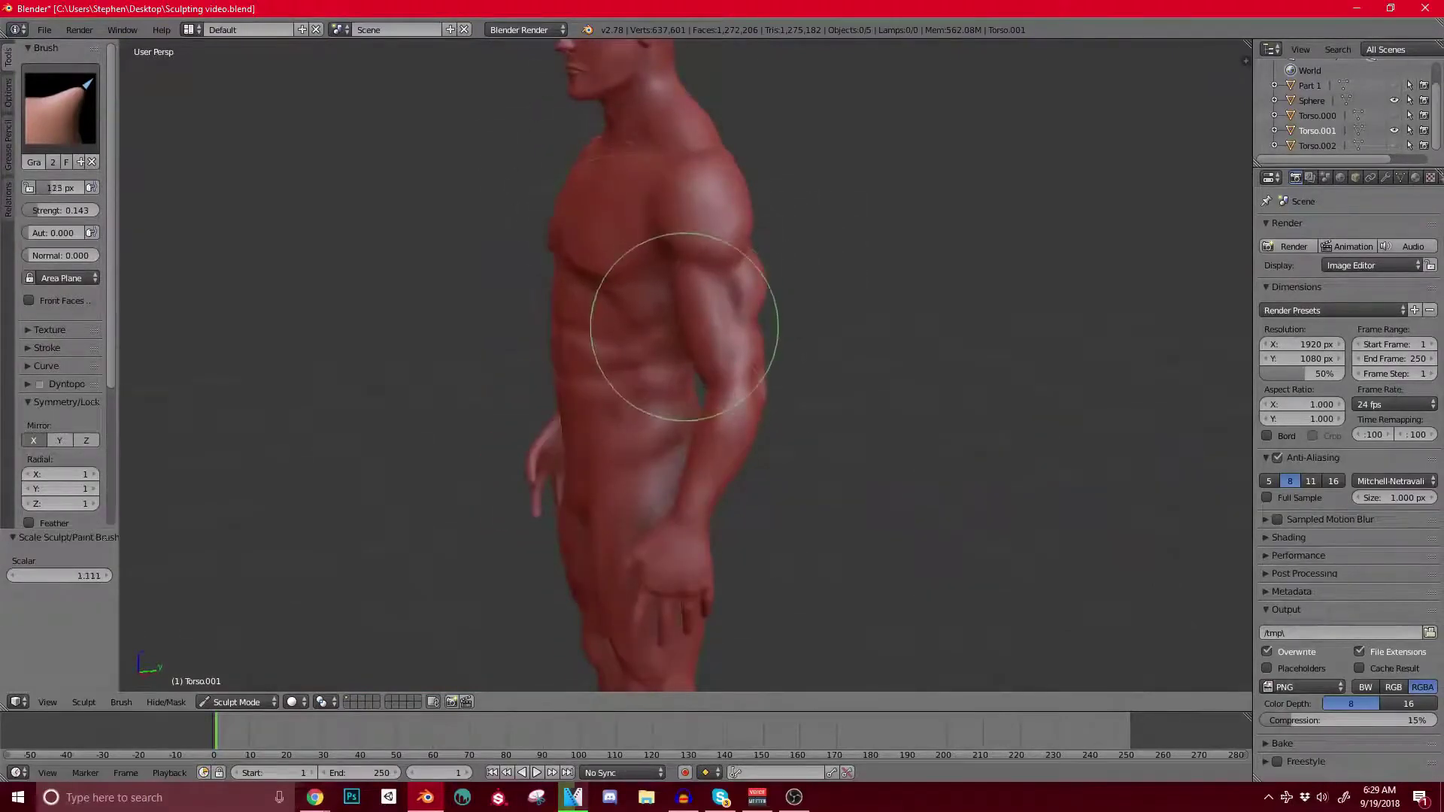
mouse_move(674, 327)
middle_down()
mouse_move(644, 371)
mouse_move(666, 324)
middle_up()
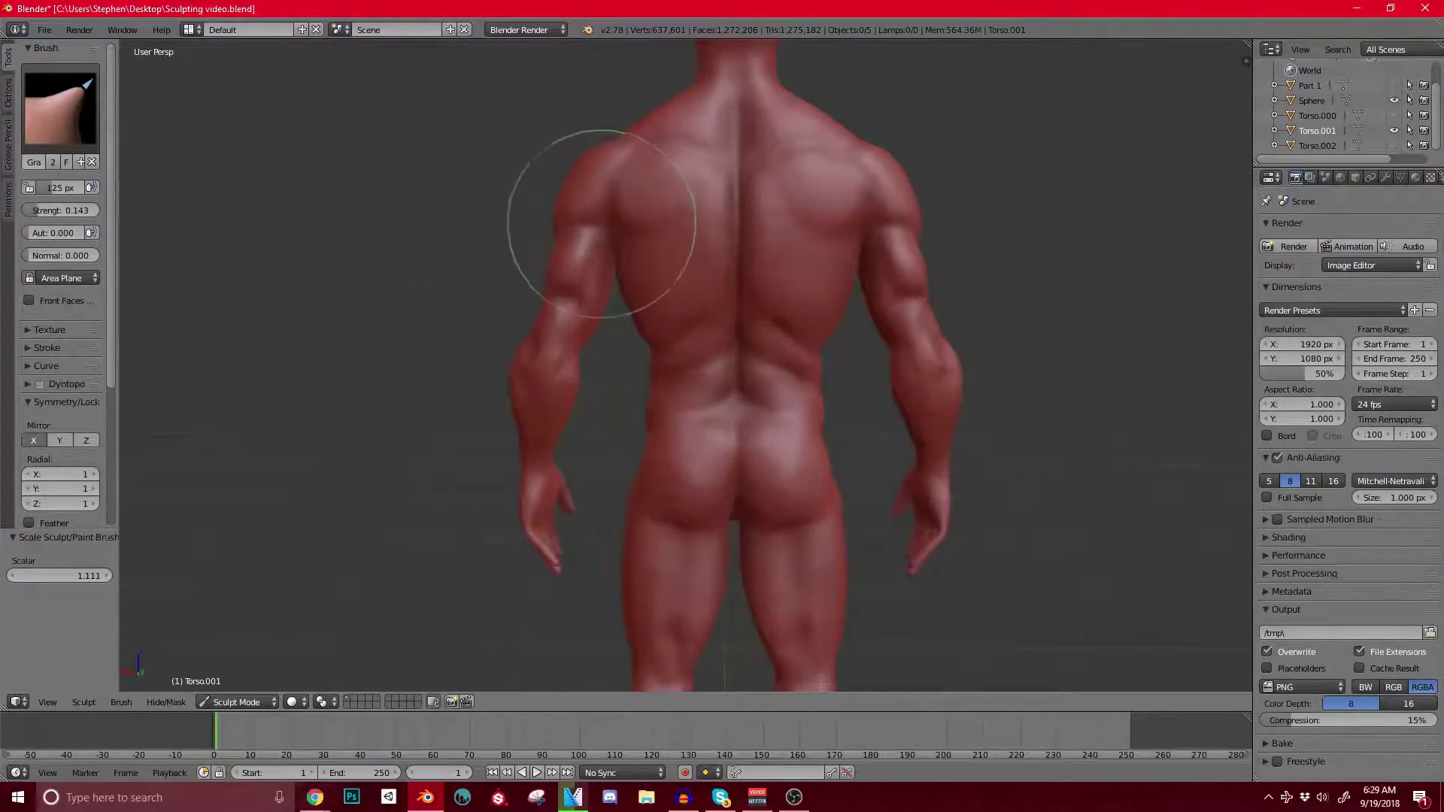
Step: Try to raise the shoulder slope beside the neck with the Grab brush at 125 px
scroll(646, 346, down, 4)
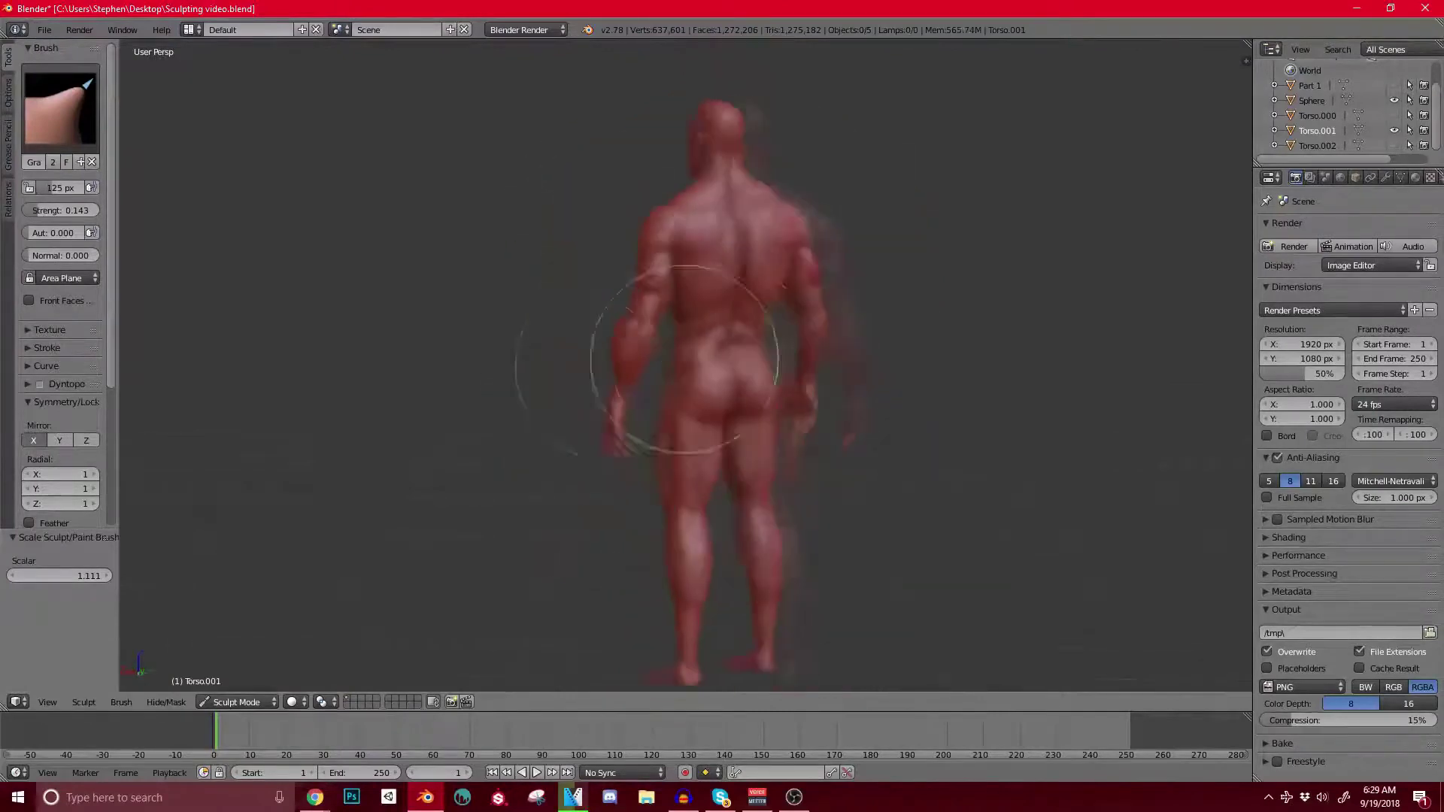
middle_drag(629, 338, 680, 346)
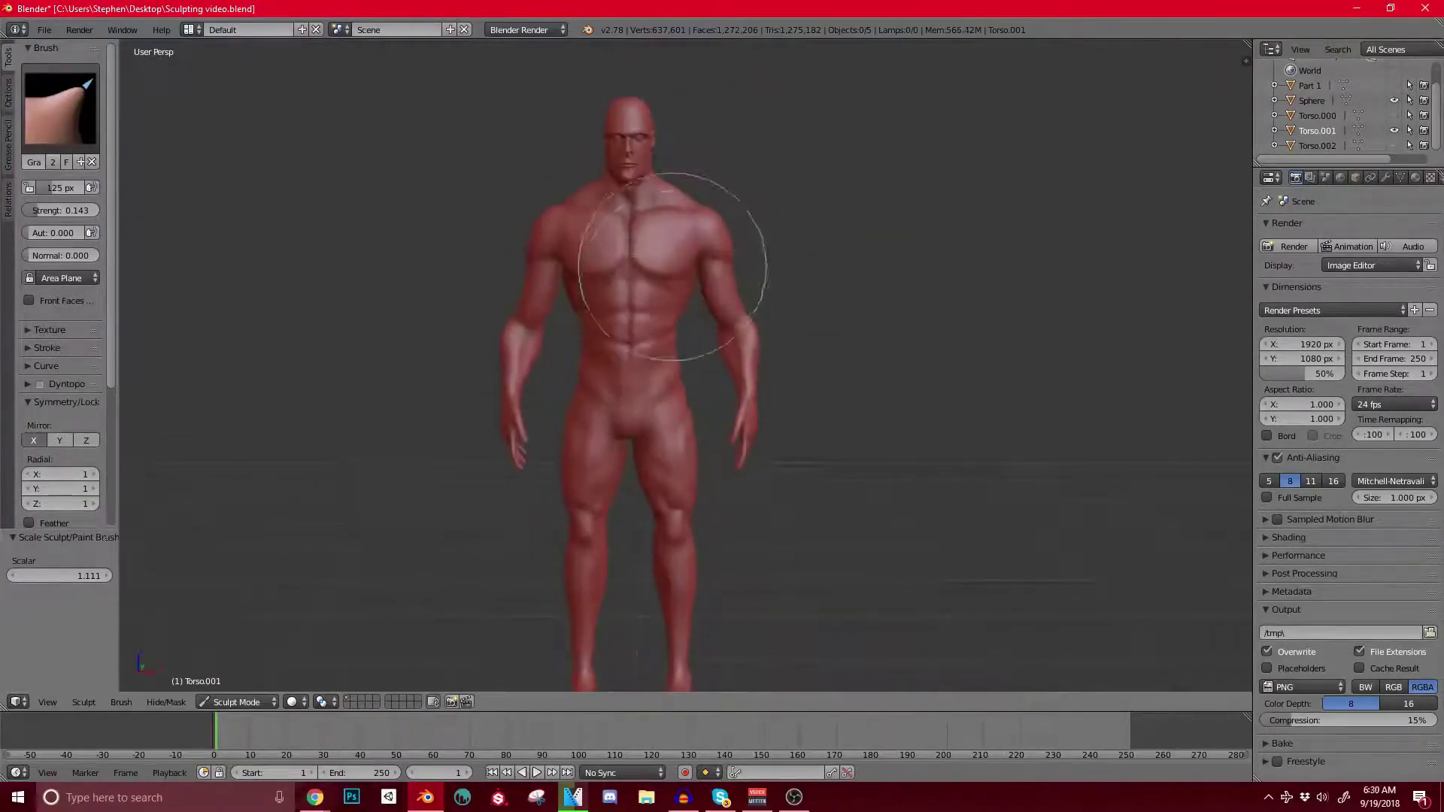
drag(676, 205, 677, 193)
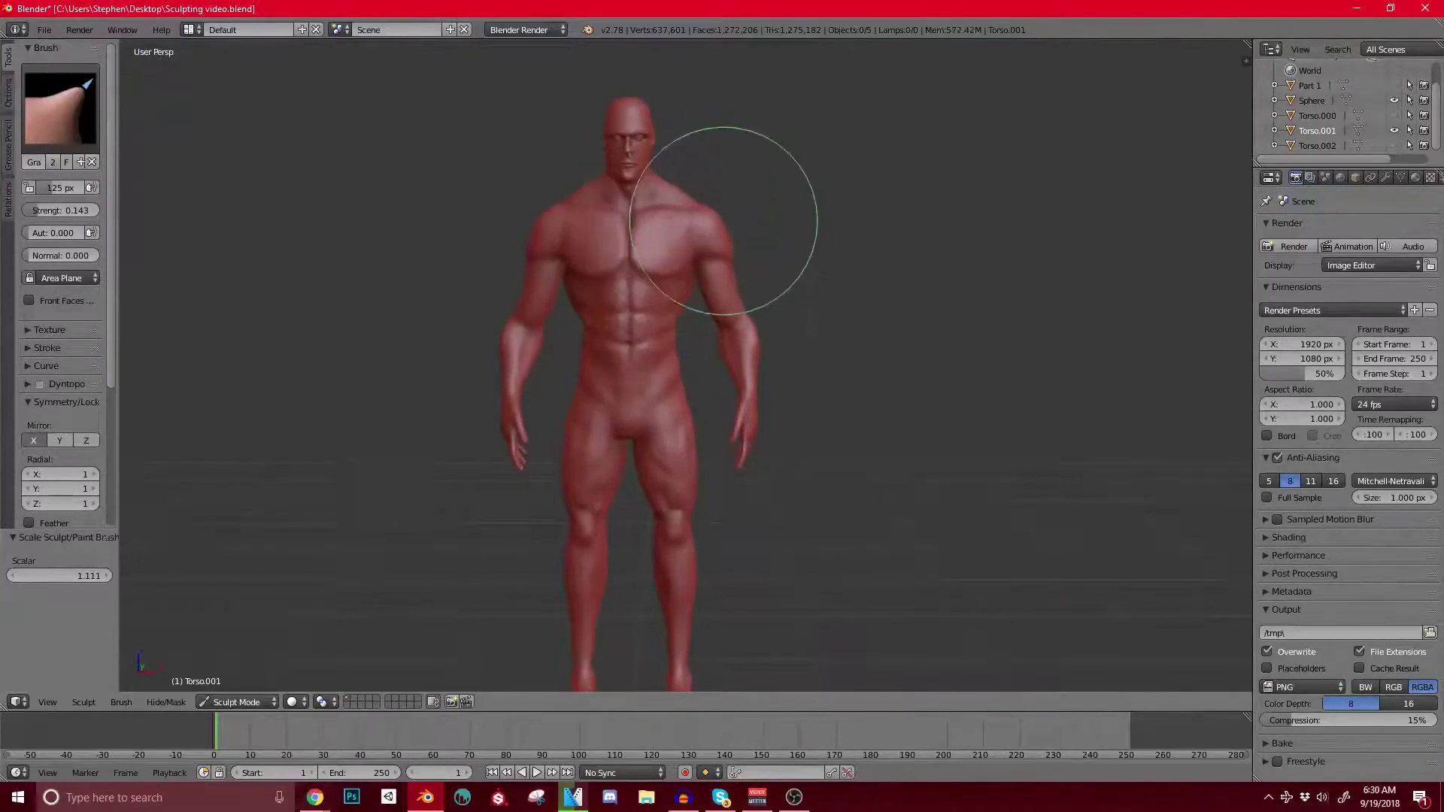
key(ctrl+z)
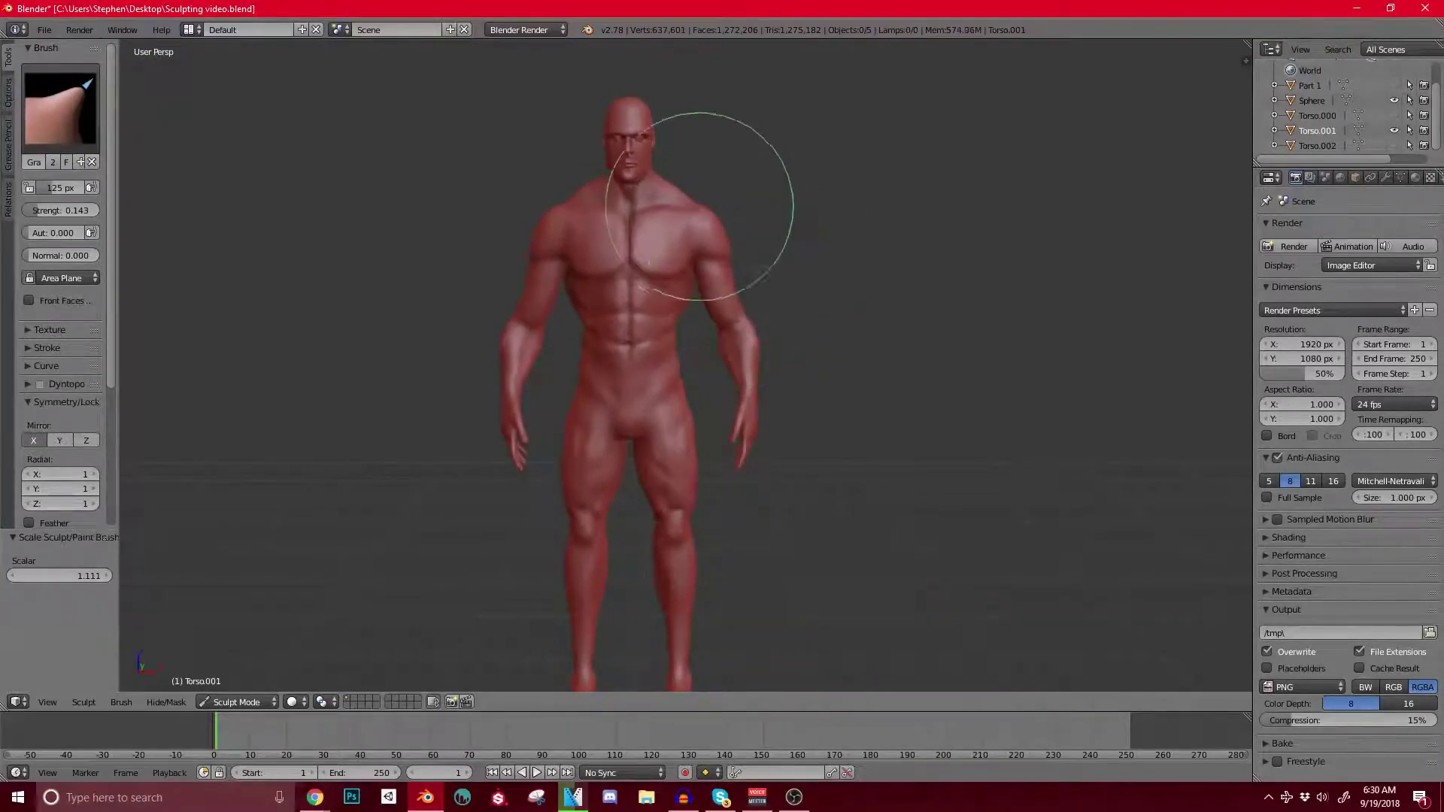
Step: Push the outer contour of the forearms slightly inward below the elbows with the Grab brush at 125 px
mouse_move(666, 344)
middle_down()
mouse_move(764, 313)
mouse_move(735, 284)
mouse_move(684, 300)
mouse_move(671, 282)
mouse_move(580, 274)
middle_up()
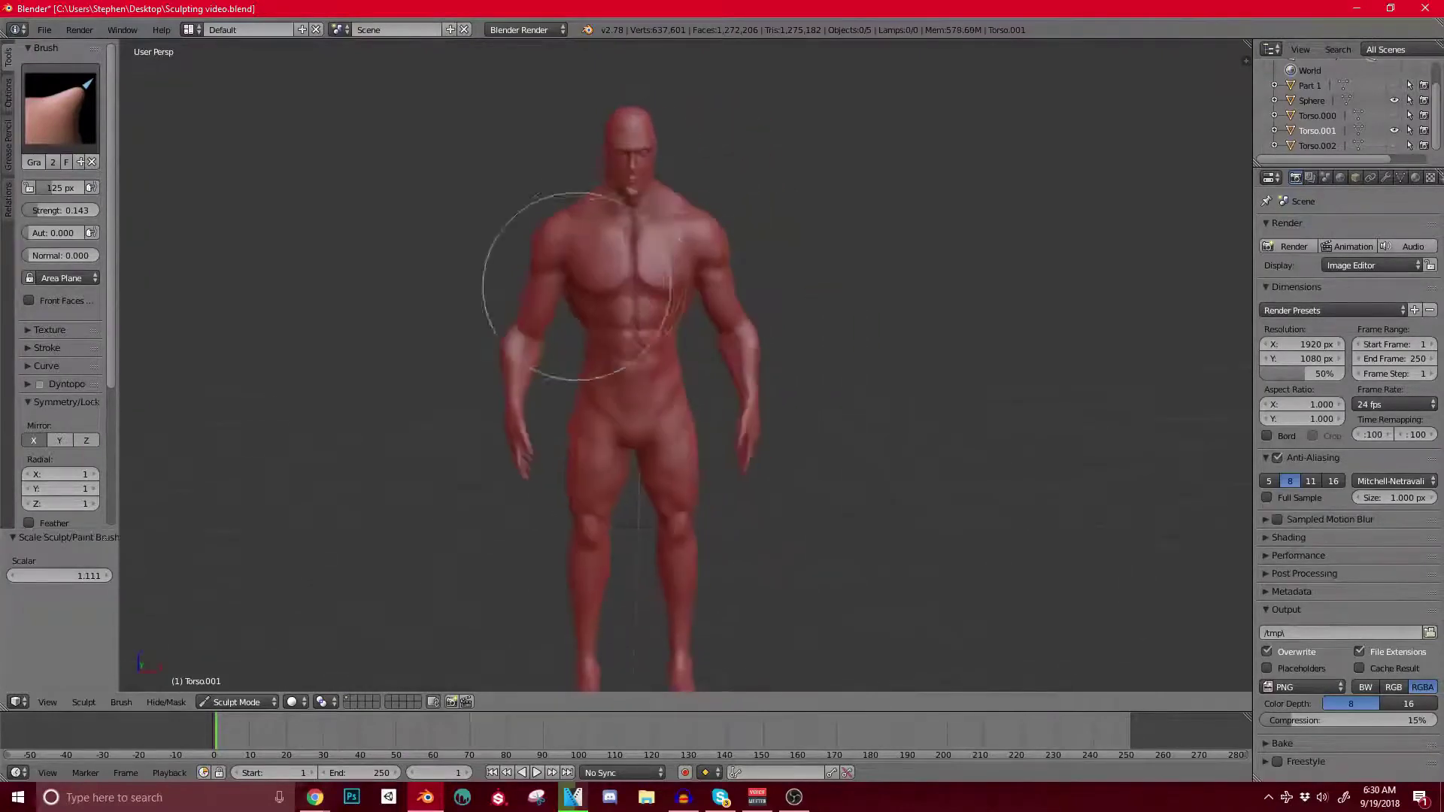
scroll(662, 242, up, 4)
middle_drag(661, 242, 805, 306)
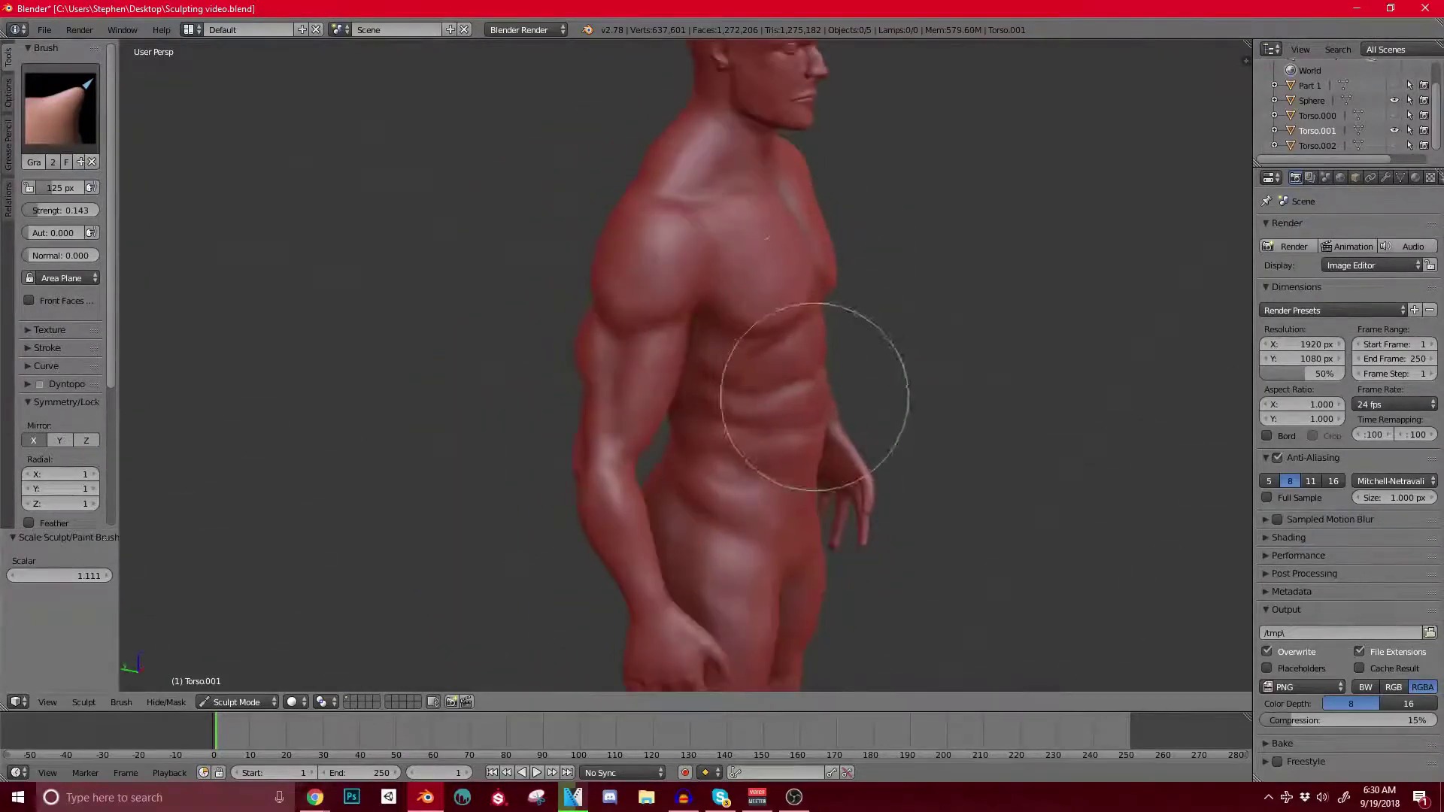
mouse_move(796, 452)
middle_down()
mouse_move(801, 275)
mouse_move(548, 241)
middle_up()
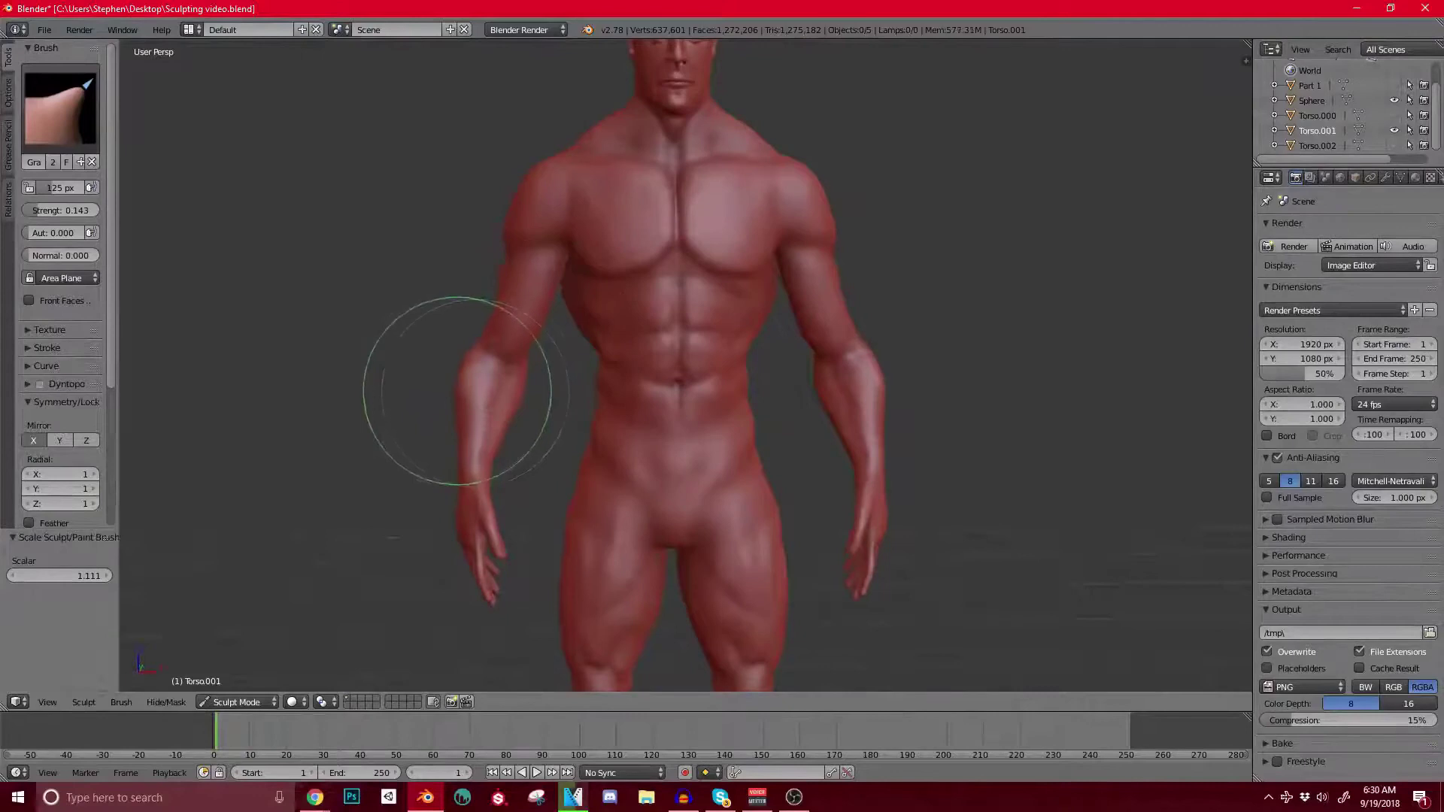
mouse_move(459, 391)
mouse_down()
mouse_move(523, 403)
mouse_move(473, 387)
mouse_move(524, 314)
mouse_up()
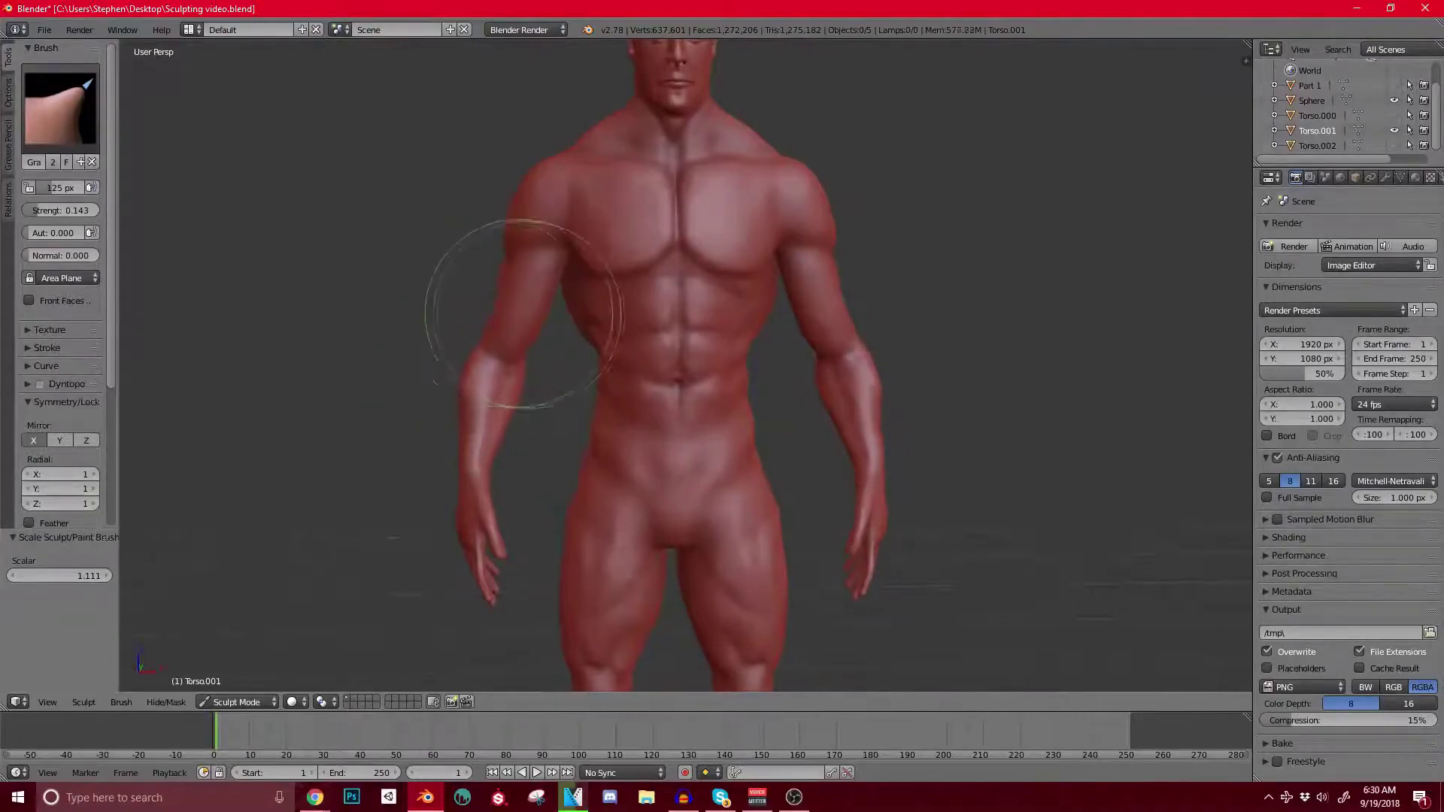
Step: Examine the arm from the side, the upper body from the front, and the head in profile
middle_drag(544, 323, 694, 376)
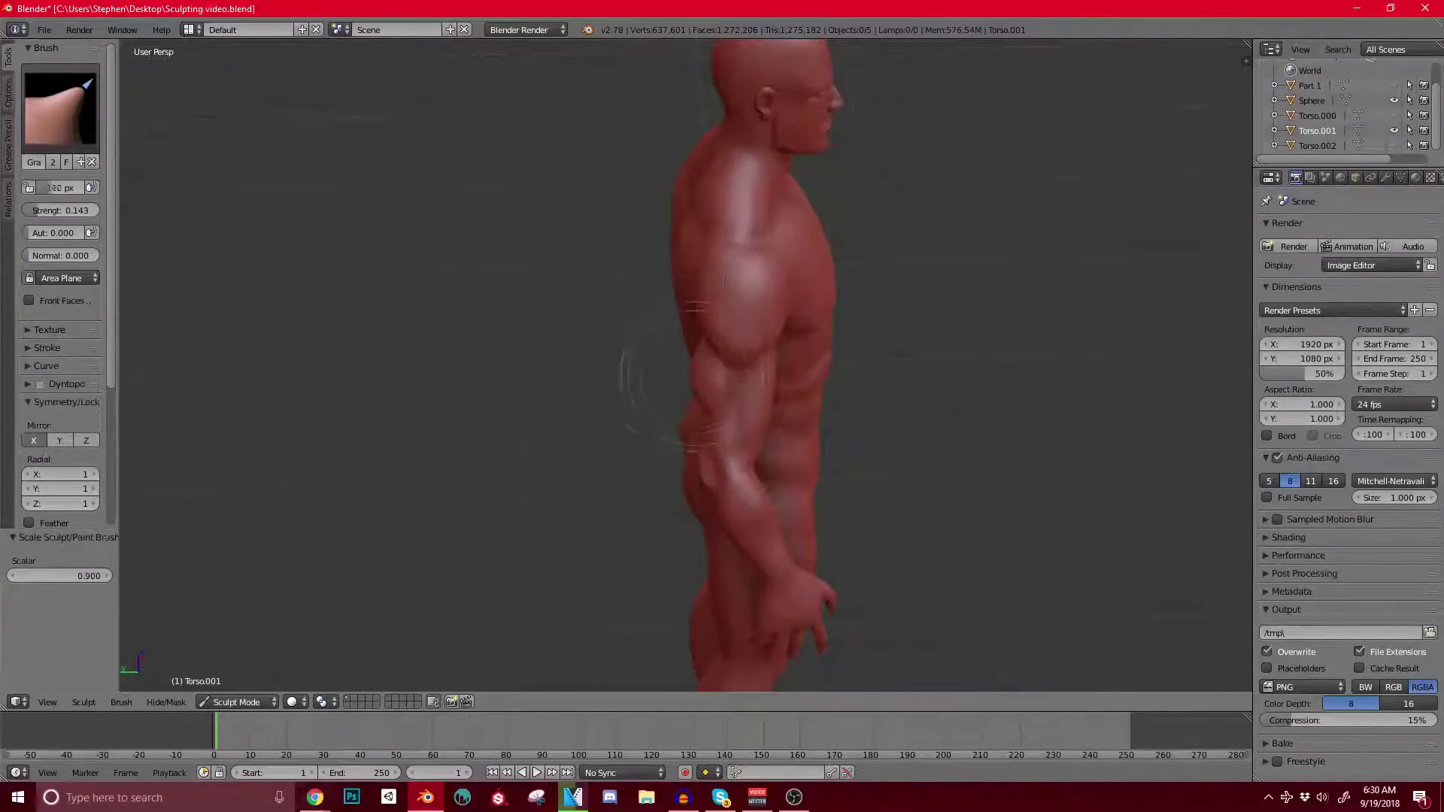
mouse_move(710, 367)
middle_down()
mouse_move(693, 353)
mouse_move(621, 363)
middle_up()
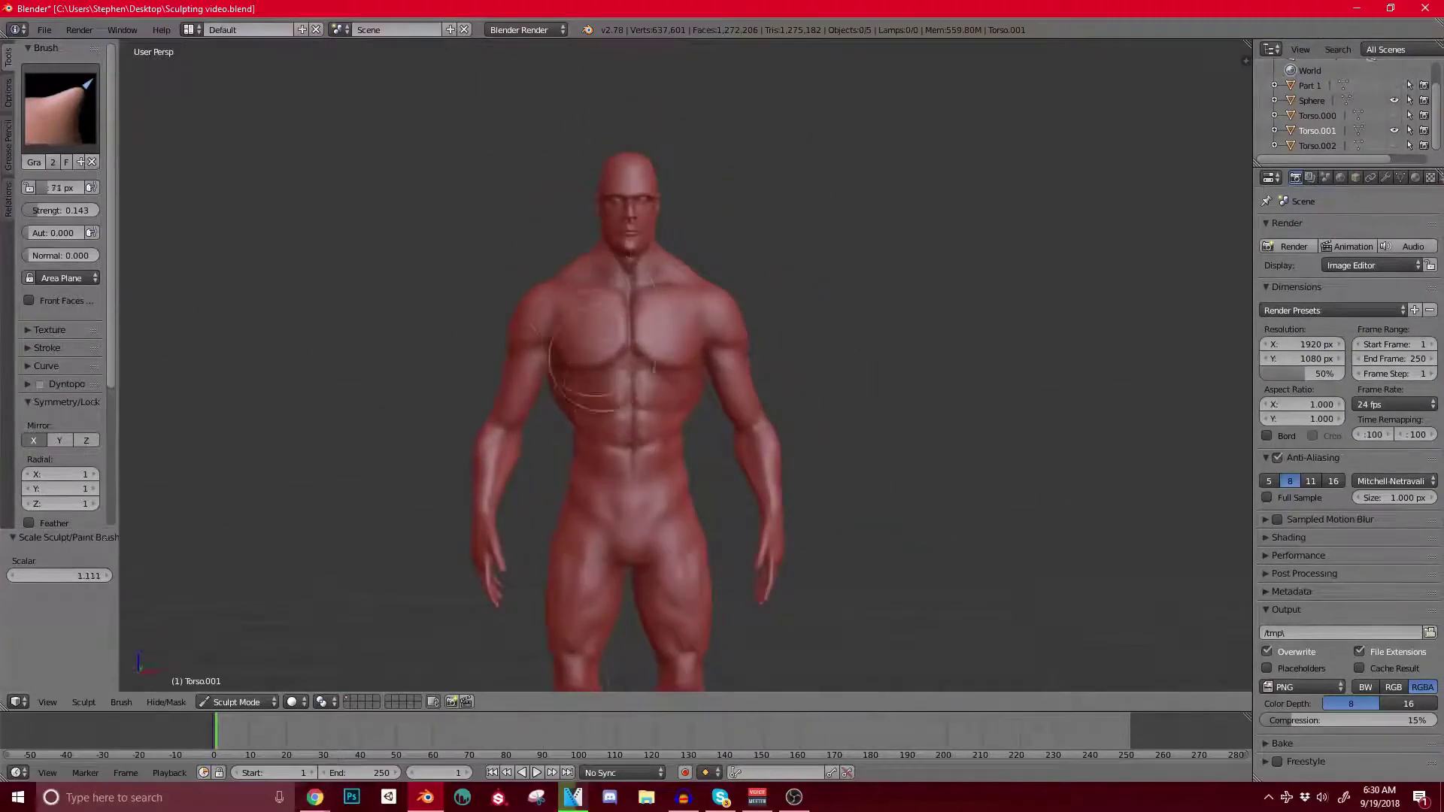
scroll(702, 258, up, 5)
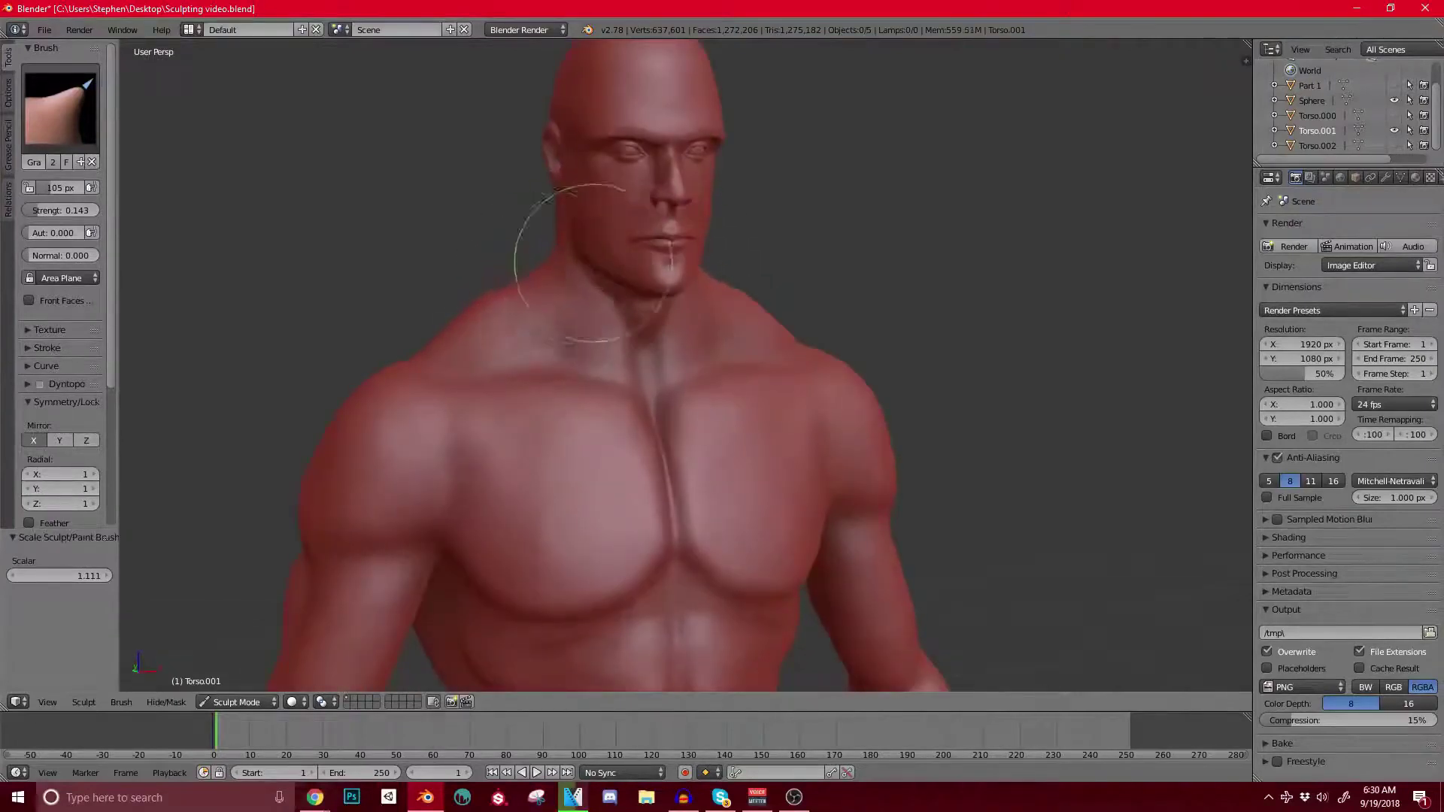
middle_drag(590, 264, 732, 304)
middle_drag(681, 236, 715, 274)
scroll(718, 228, up, 5)
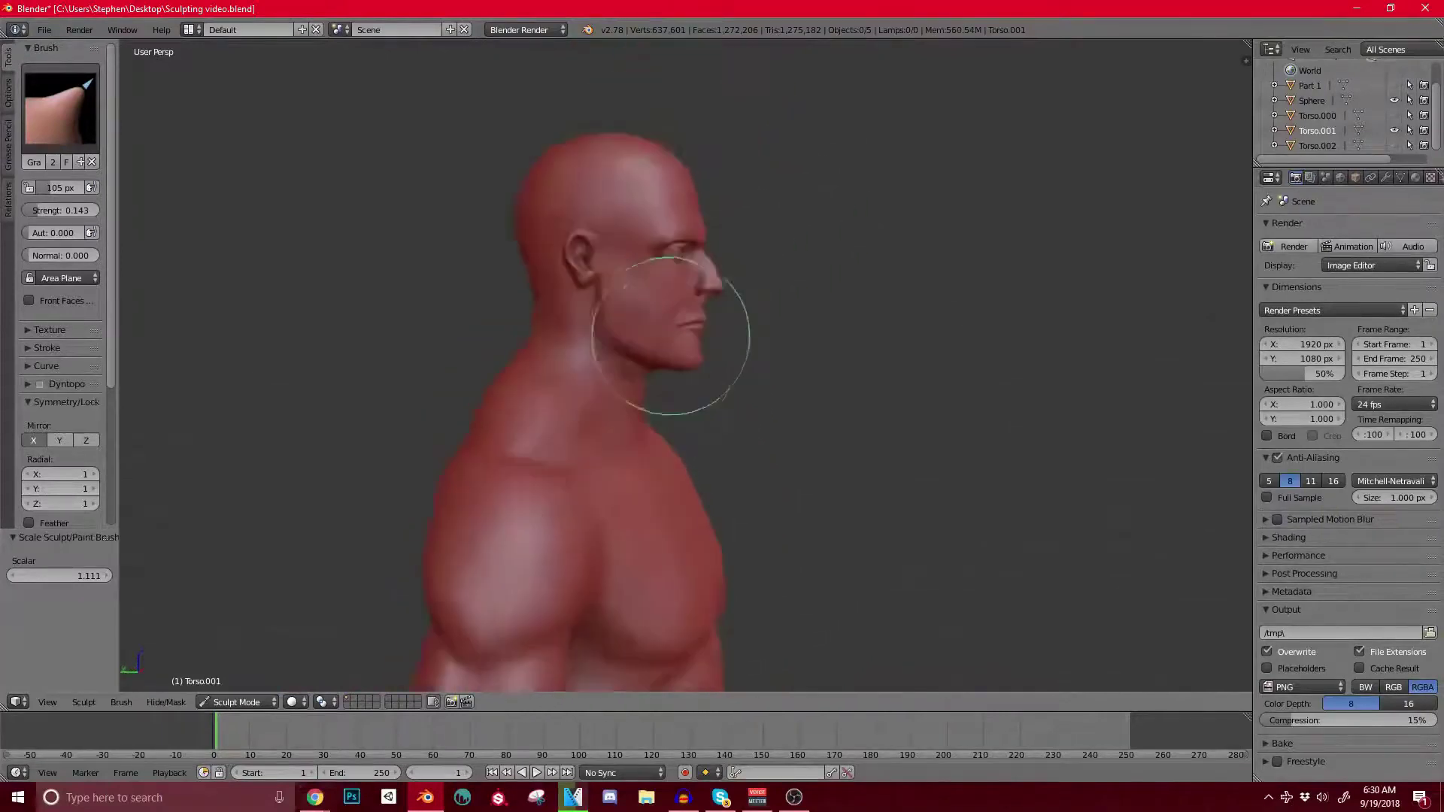
shift+middle_drag(754, 105, 717, 182)
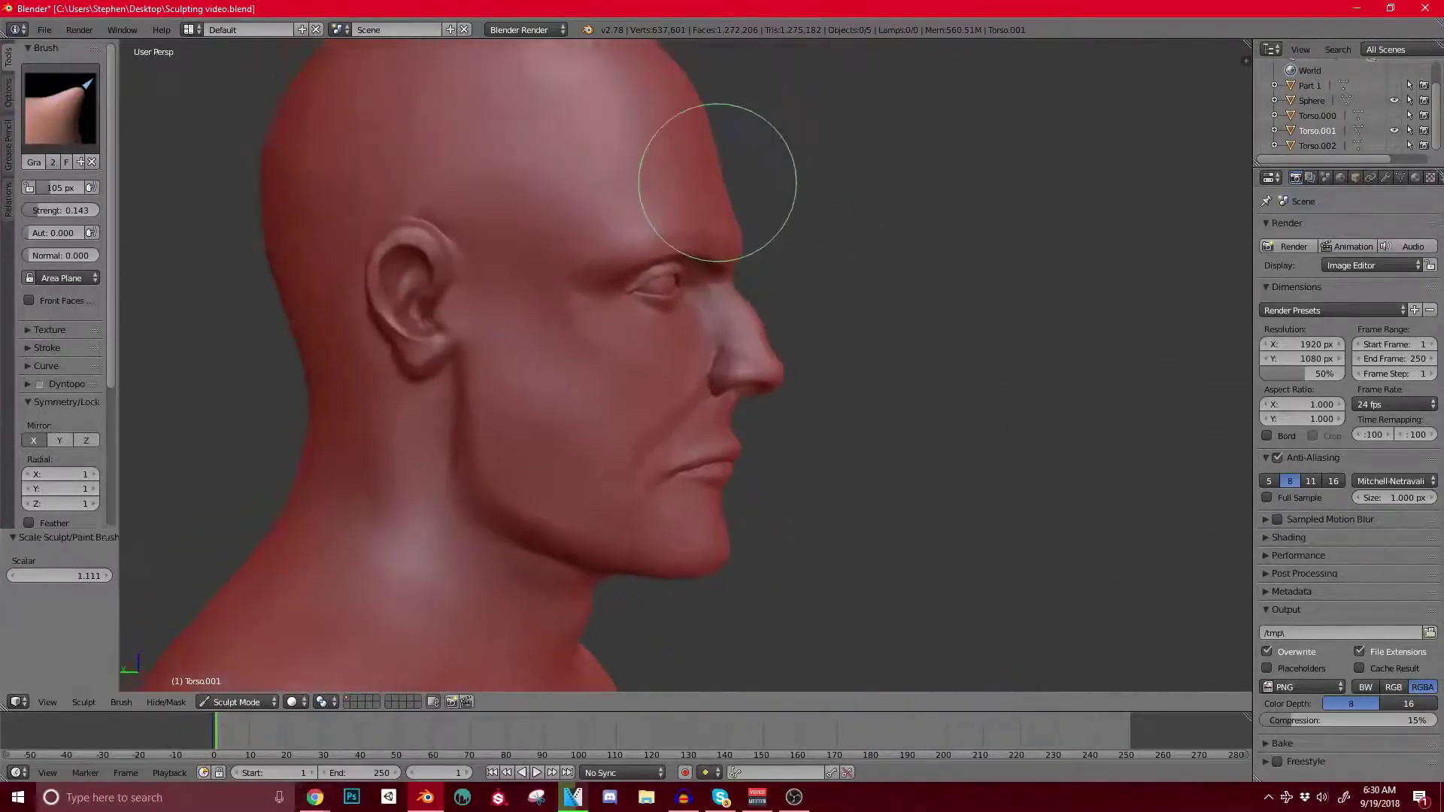
shift+middle_drag(701, 96, 707, 125)
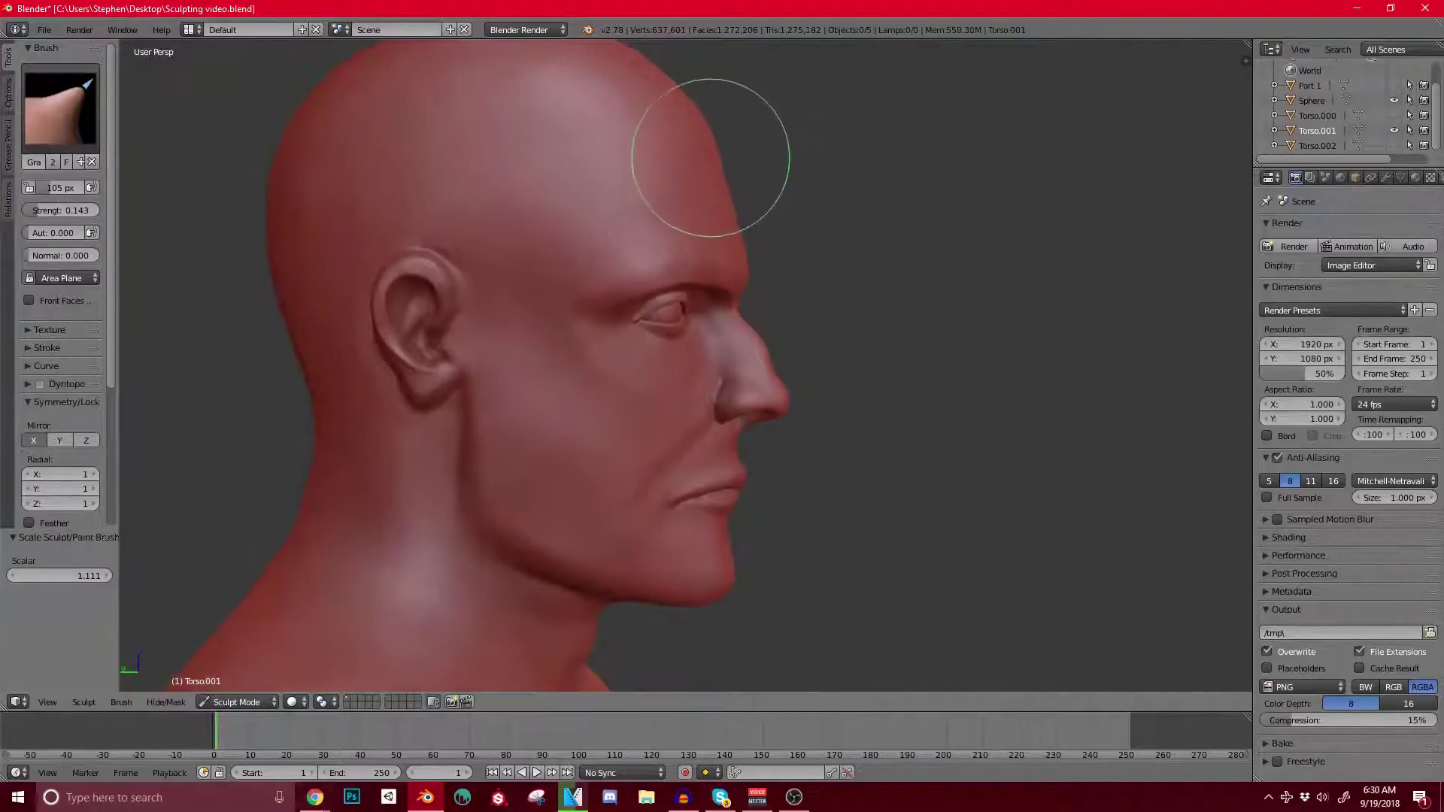
scroll(744, 252, down, 3)
middle_drag(734, 177, 677, 213)
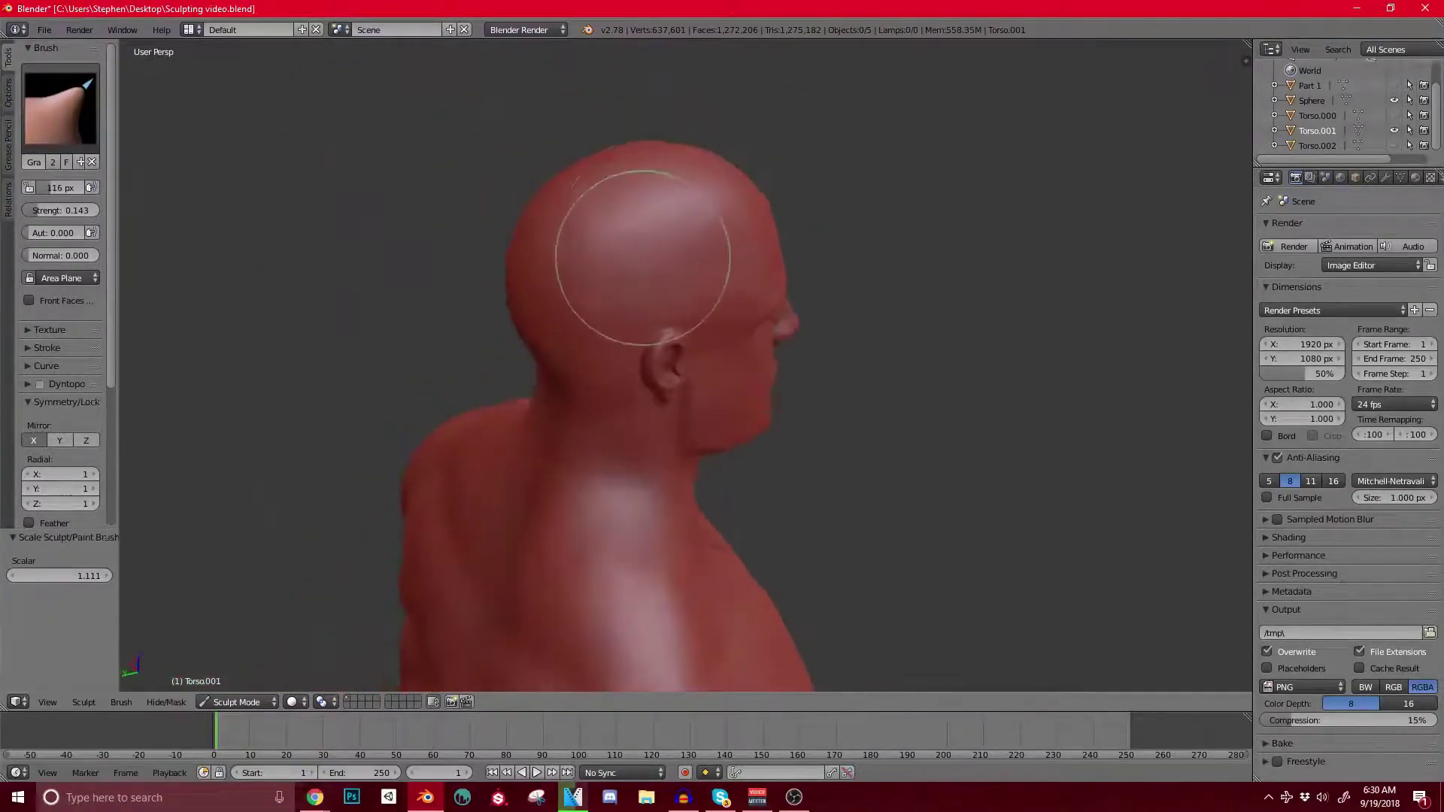
Step: Push the trapezius beside the base of the neck downward with the Grab brush at 193 px
middle_drag(591, 272, 451, 161)
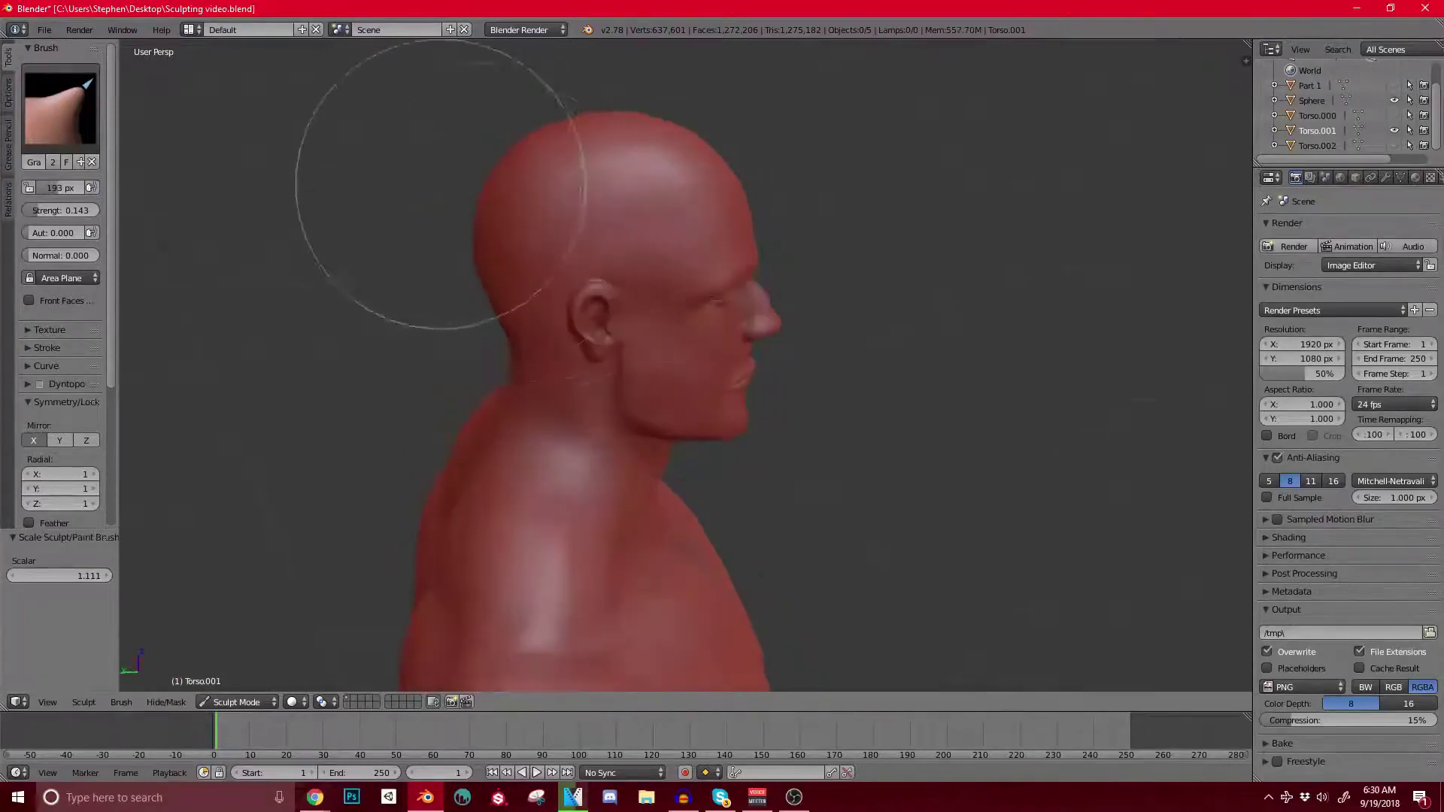
middle_drag(477, 255, 498, 259)
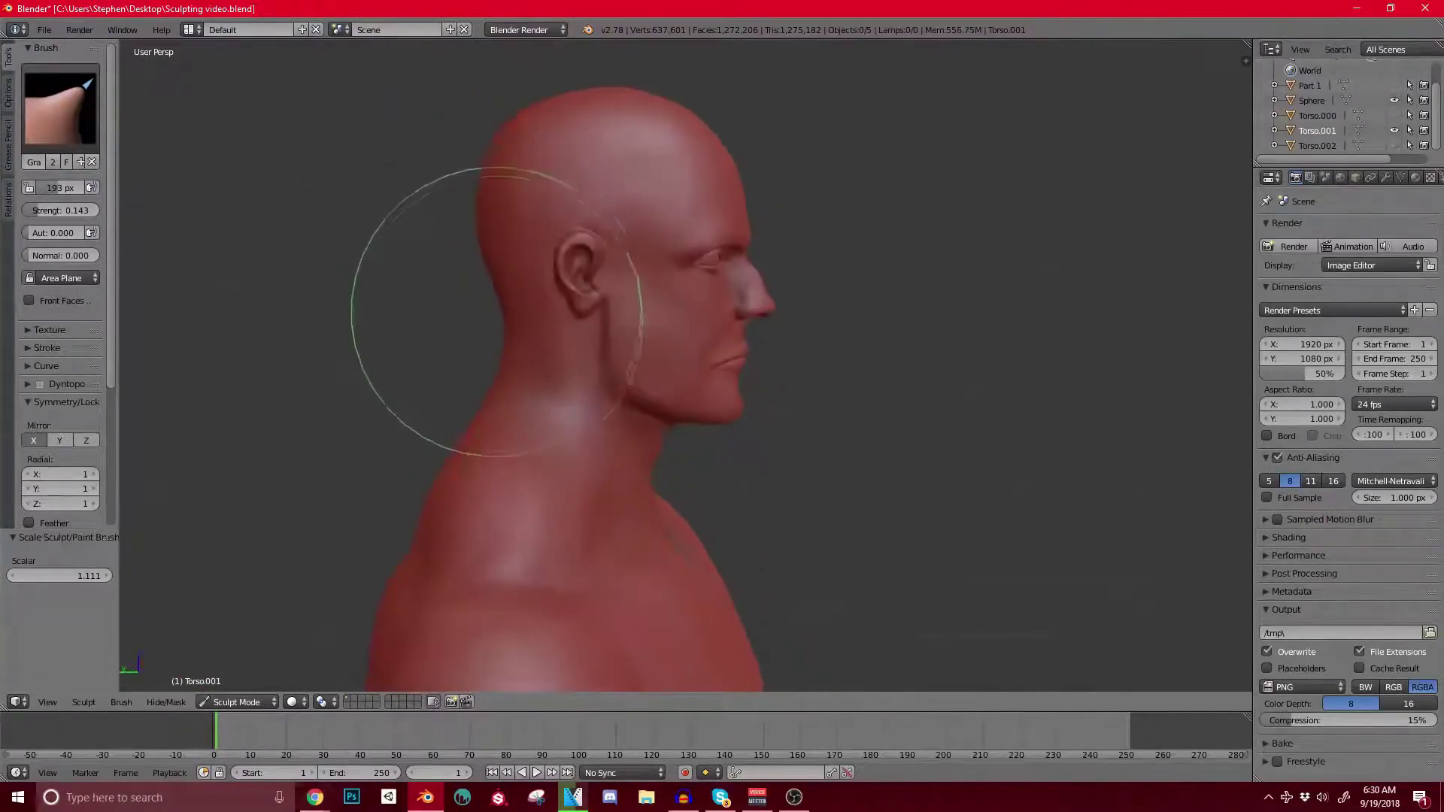
shift+middle_drag(564, 416, 551, 312)
middle_drag(583, 370, 533, 381)
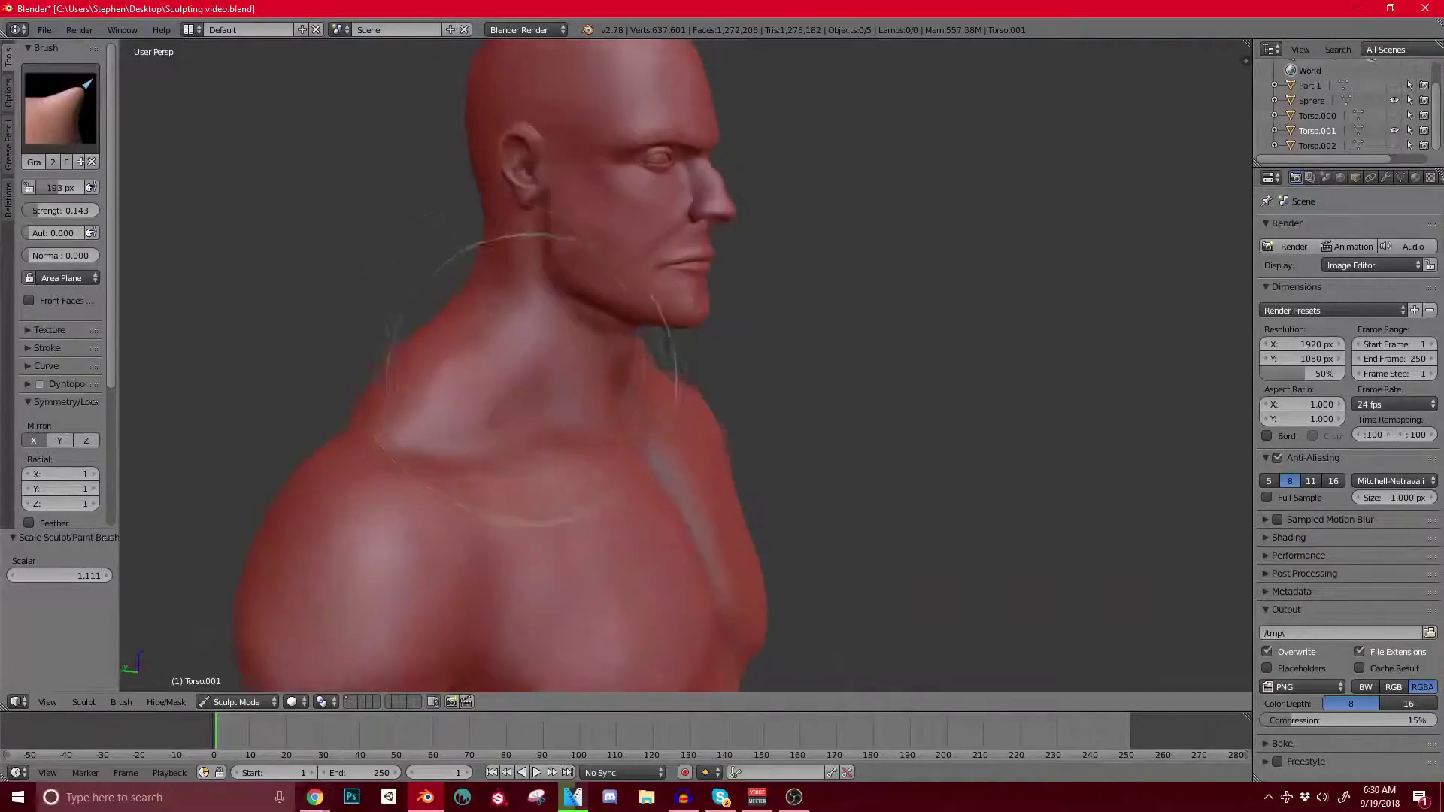
drag(499, 329, 500, 386)
Step: Enlarge the Grab brush to 185 px and pull the chin slightly forward in profile
mouse_move(581, 452)
shift+middle_down()
mouse_move(580, 220)
mouse_move(806, 489)
mouse_move(628, 419)
shift+middle_up()
middle_drag(540, 288, 693, 371)
scroll(675, 301, up, 3)
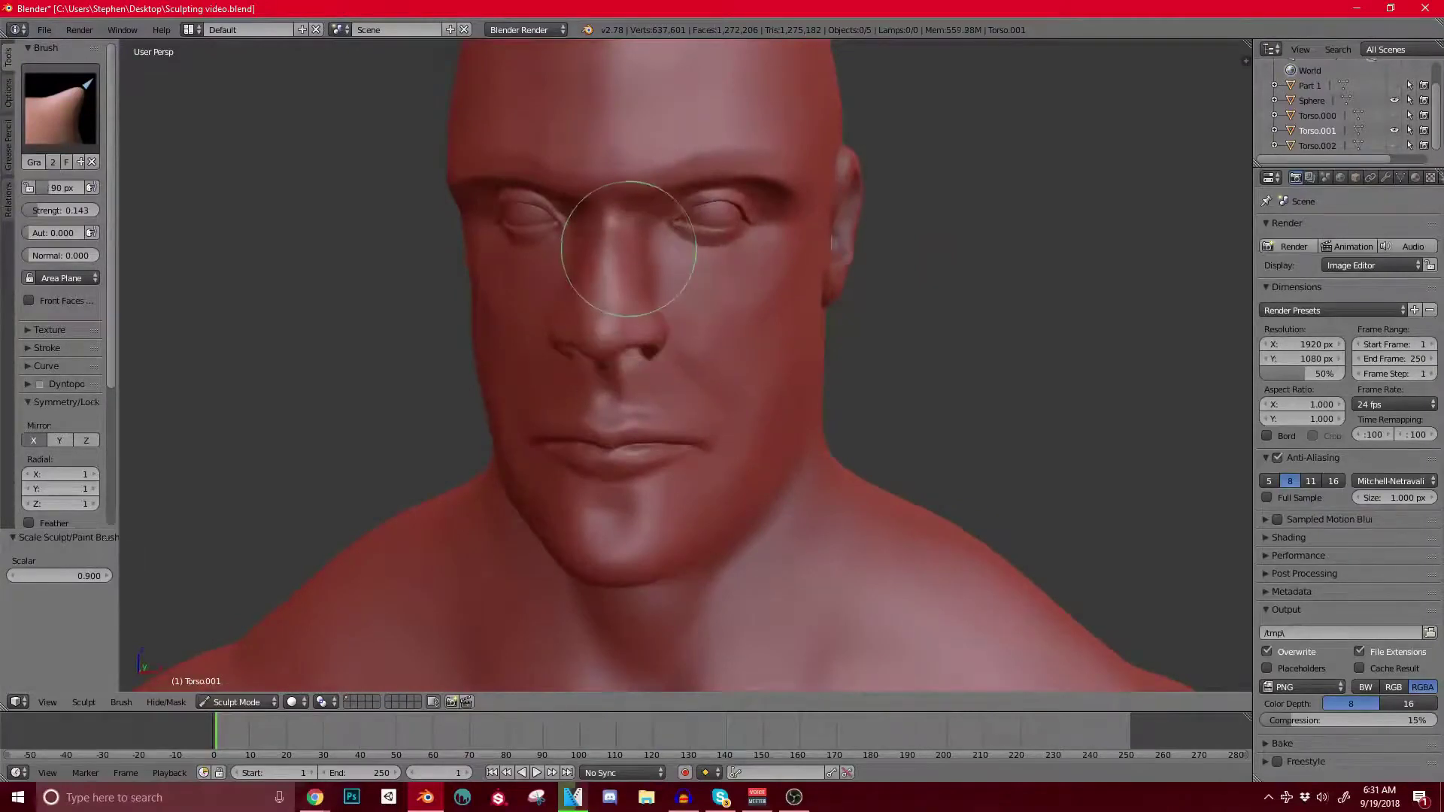
middle_drag(655, 265, 615, 308)
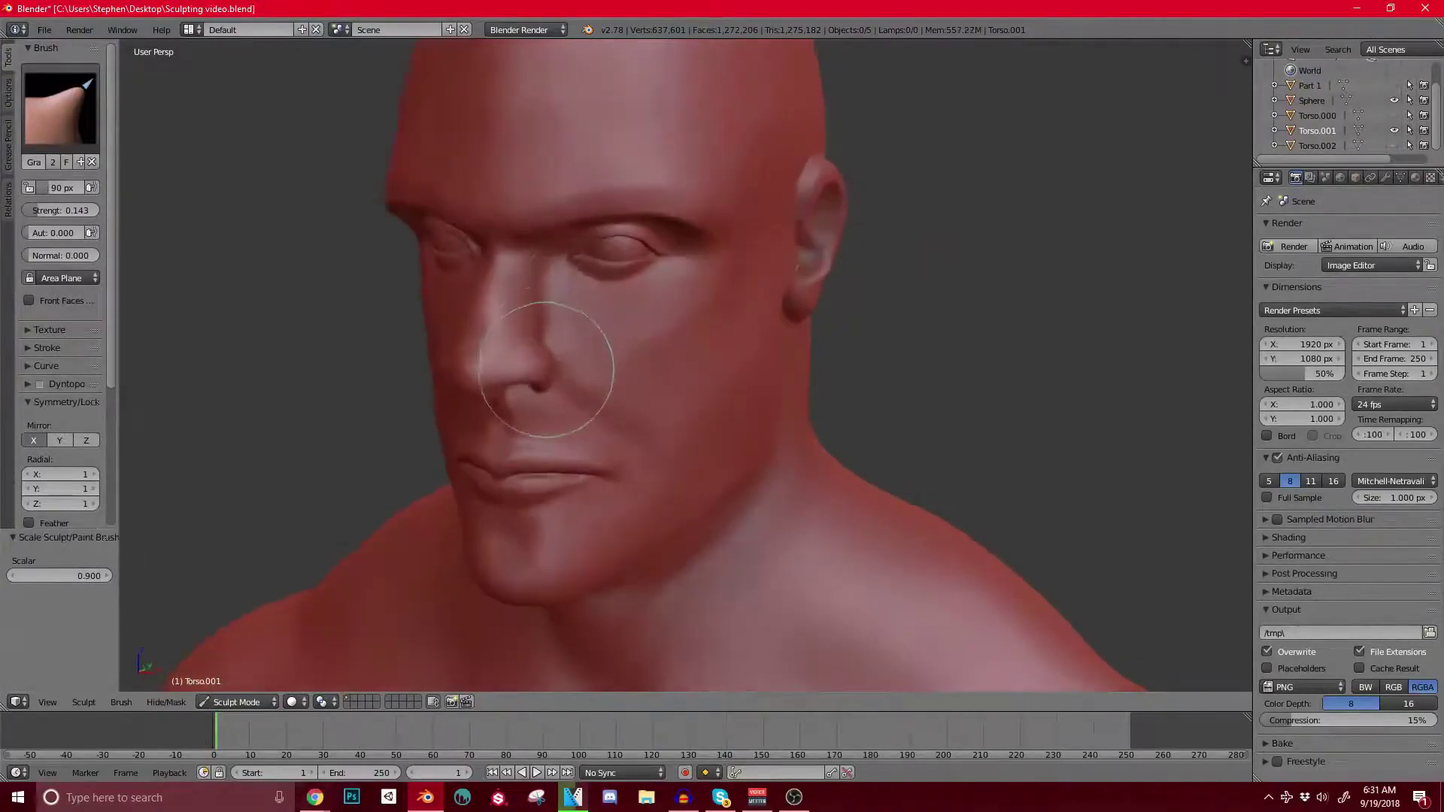
middle_drag(560, 381, 690, 366)
middle_drag(809, 366, 587, 427)
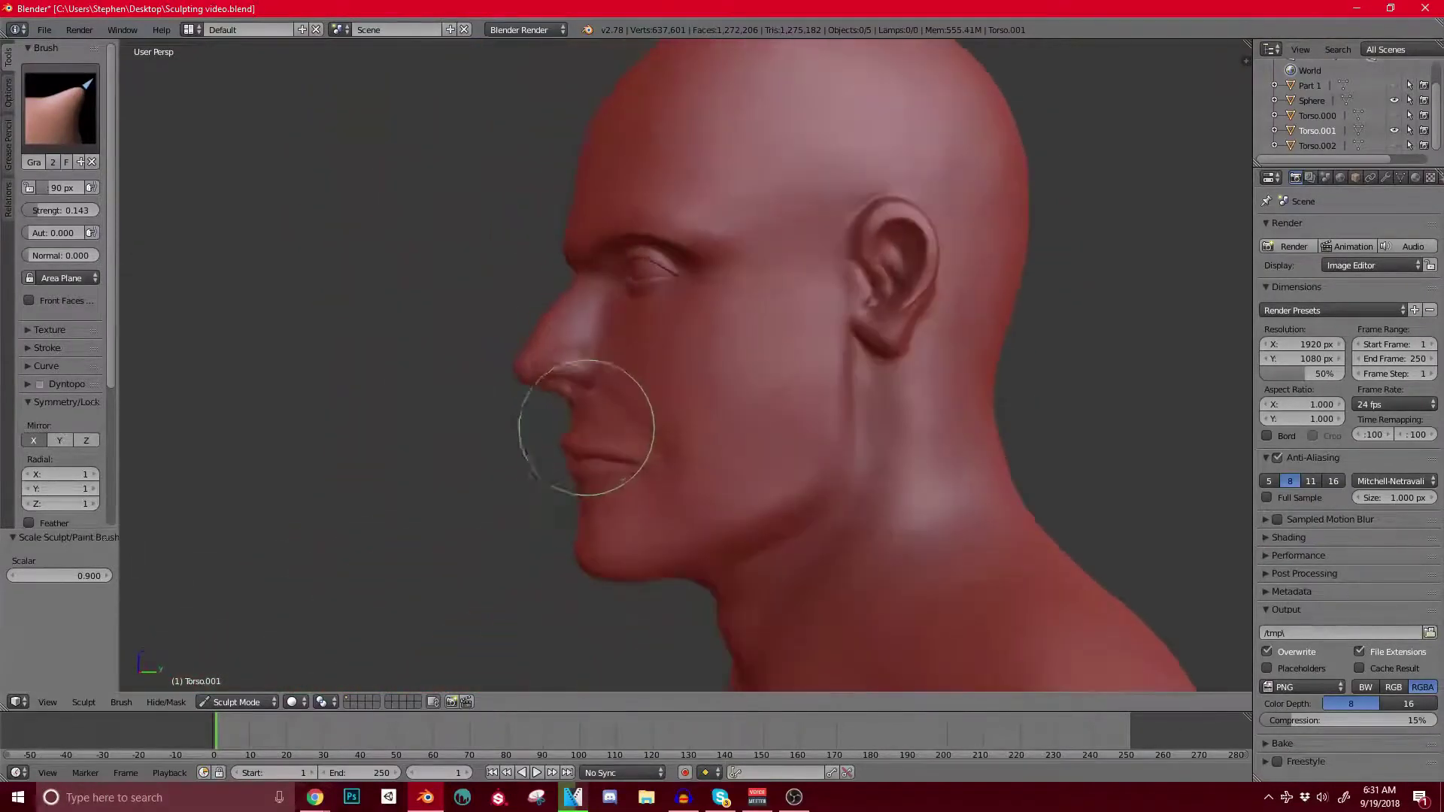
key(bracketright)
key(bracketright)
key(bracketright)
key(bracketright)
key(bracketright)
key(bracketright)
drag(606, 558, 589, 551)
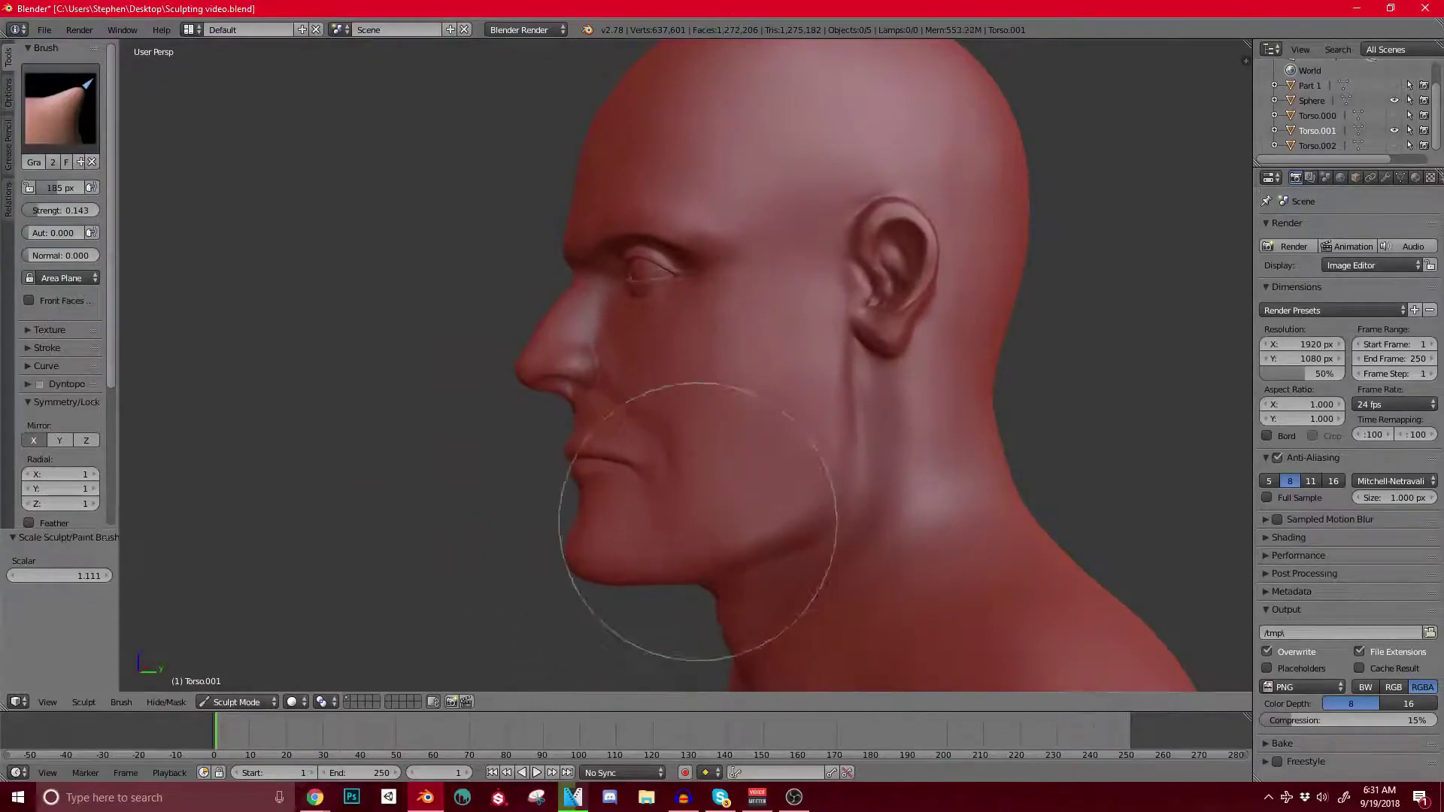
mouse_move(767, 467)
middle_down()
mouse_move(681, 470)
mouse_move(902, 452)
mouse_move(715, 451)
middle_up()
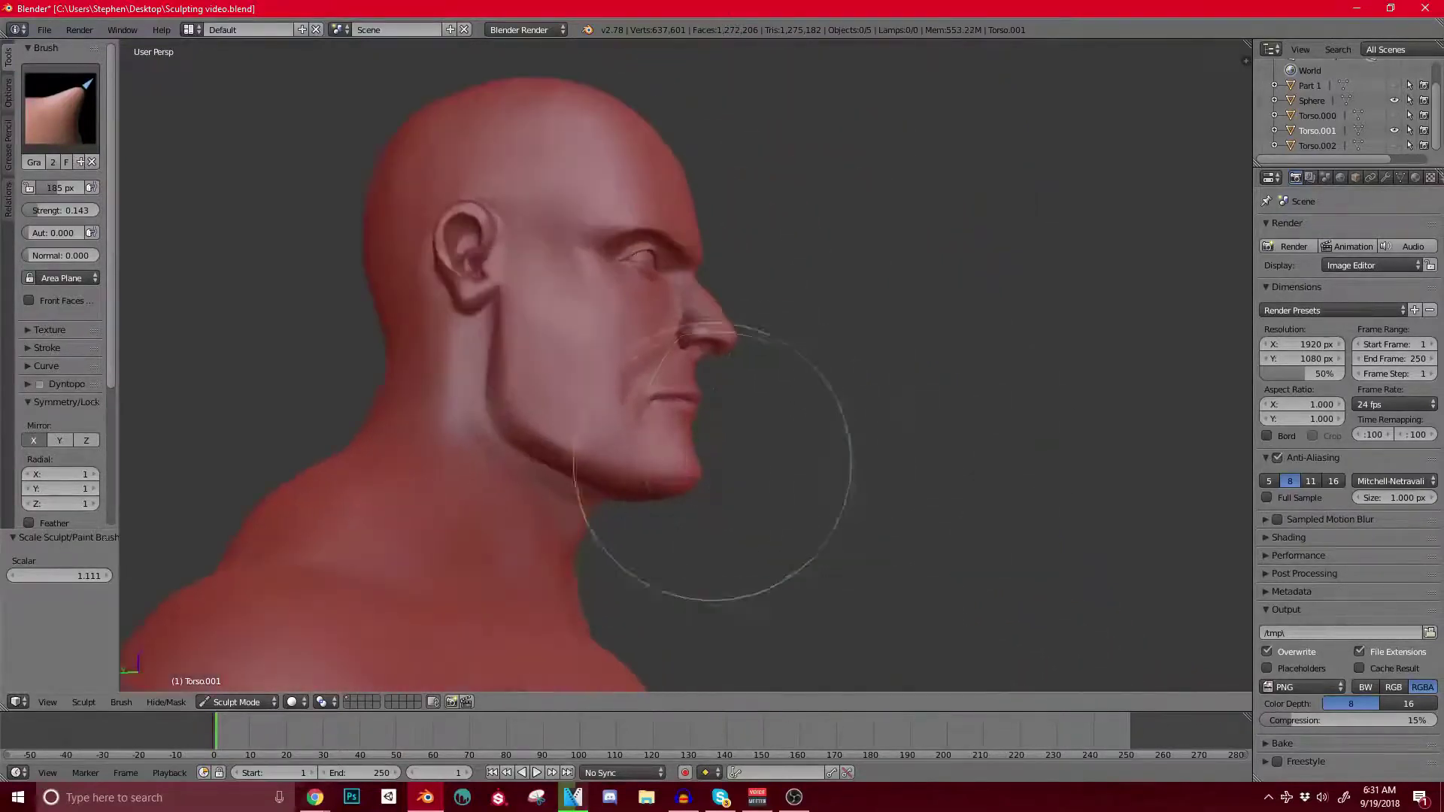
Step: Pull the chin and lips slightly forward and down in profile with the Grab brush at 185 px
scroll(753, 462, up, 2)
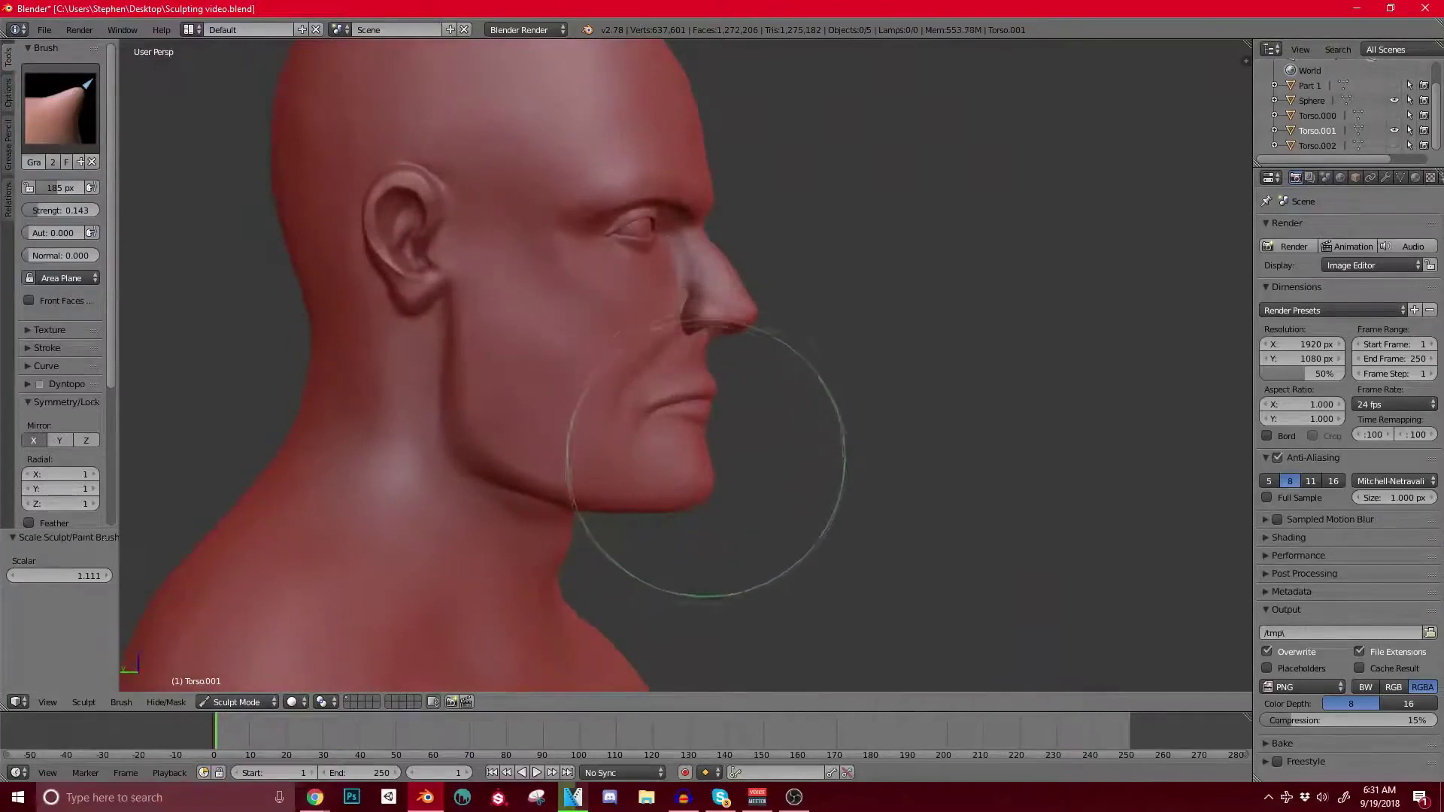
drag(707, 458, 708, 470)
drag(699, 381, 704, 386)
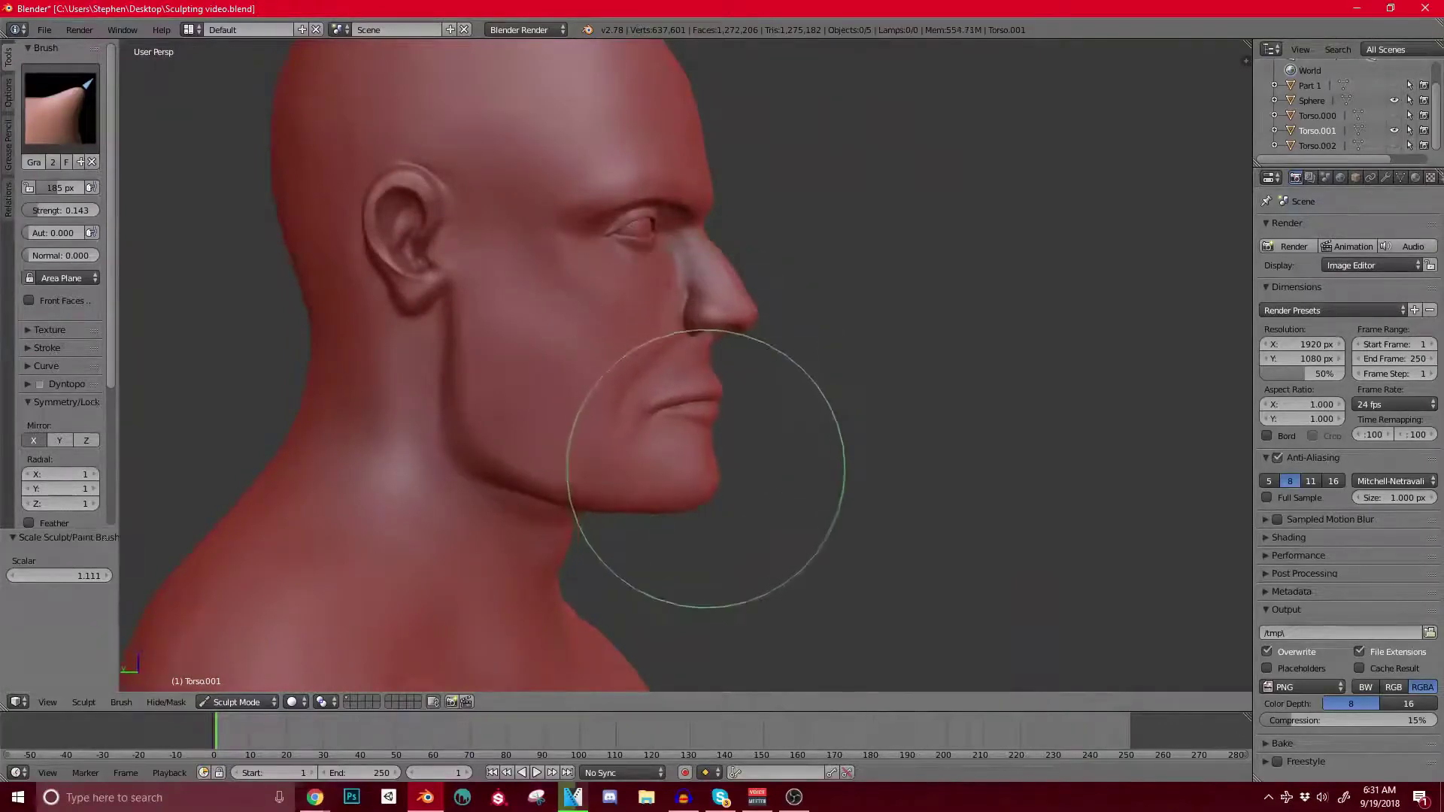
middle_drag(706, 468, 726, 406)
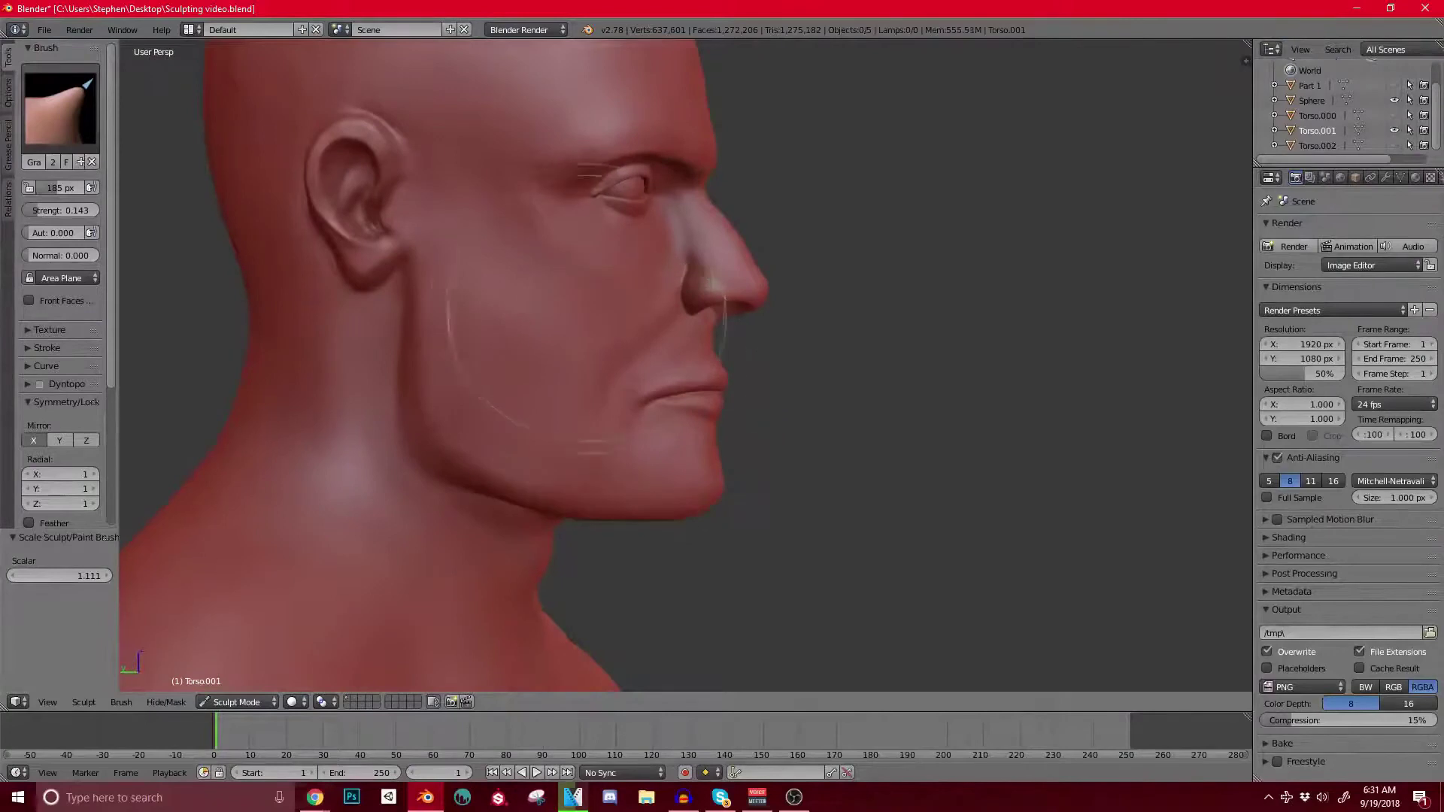
Step: Select the Crease brush and examine the nose wing and nostril from the side and the front
mouse_move(647, 394)
middle_down()
mouse_move(681, 376)
mouse_move(711, 398)
mouse_move(694, 386)
mouse_move(580, 506)
mouse_move(658, 519)
mouse_move(662, 413)
mouse_move(700, 376)
mouse_move(696, 313)
middle_up()
click(60, 105)
click(234, 197)
scroll(696, 312, up, 2)
middle_drag(669, 432, 684, 431)
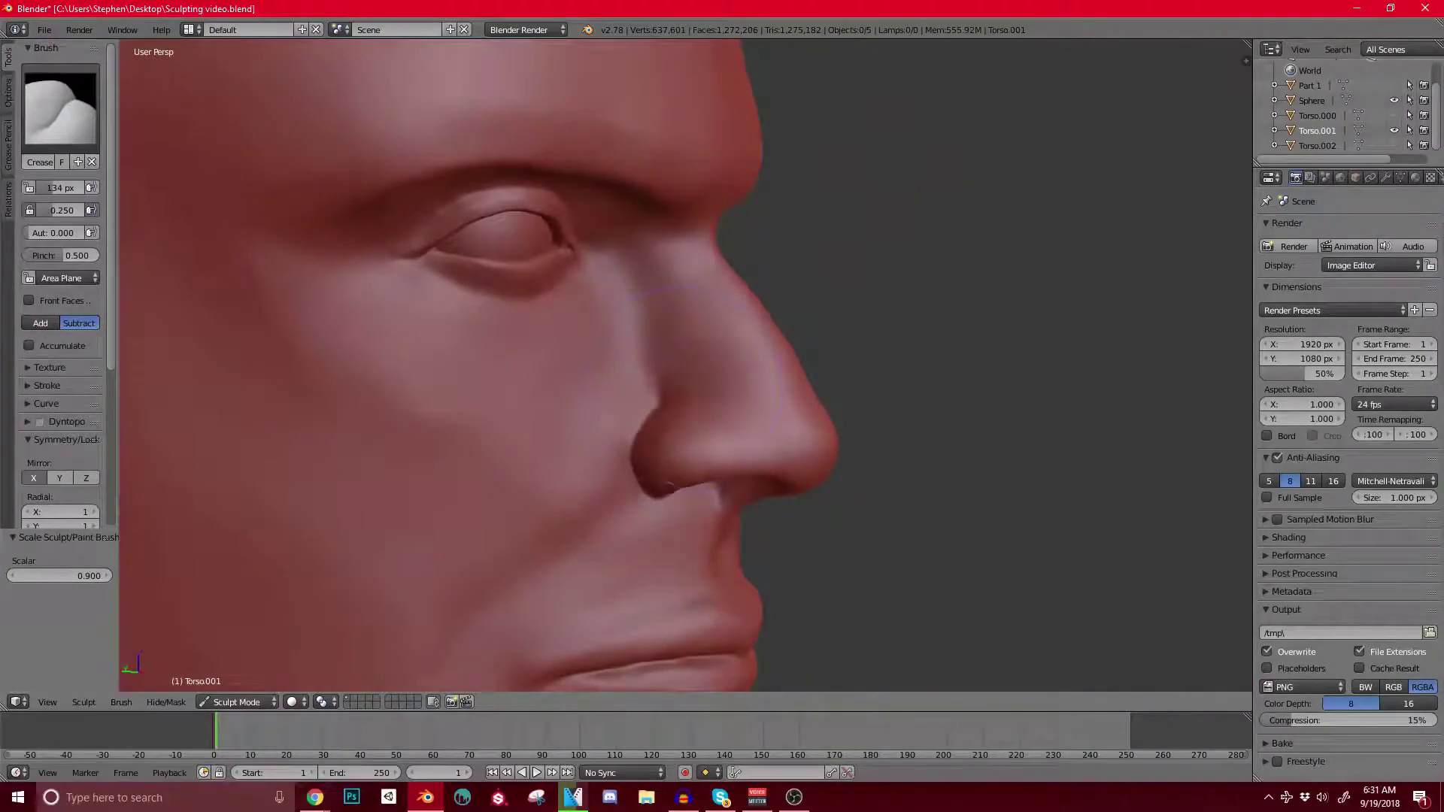
middle_drag(730, 391, 707, 373)
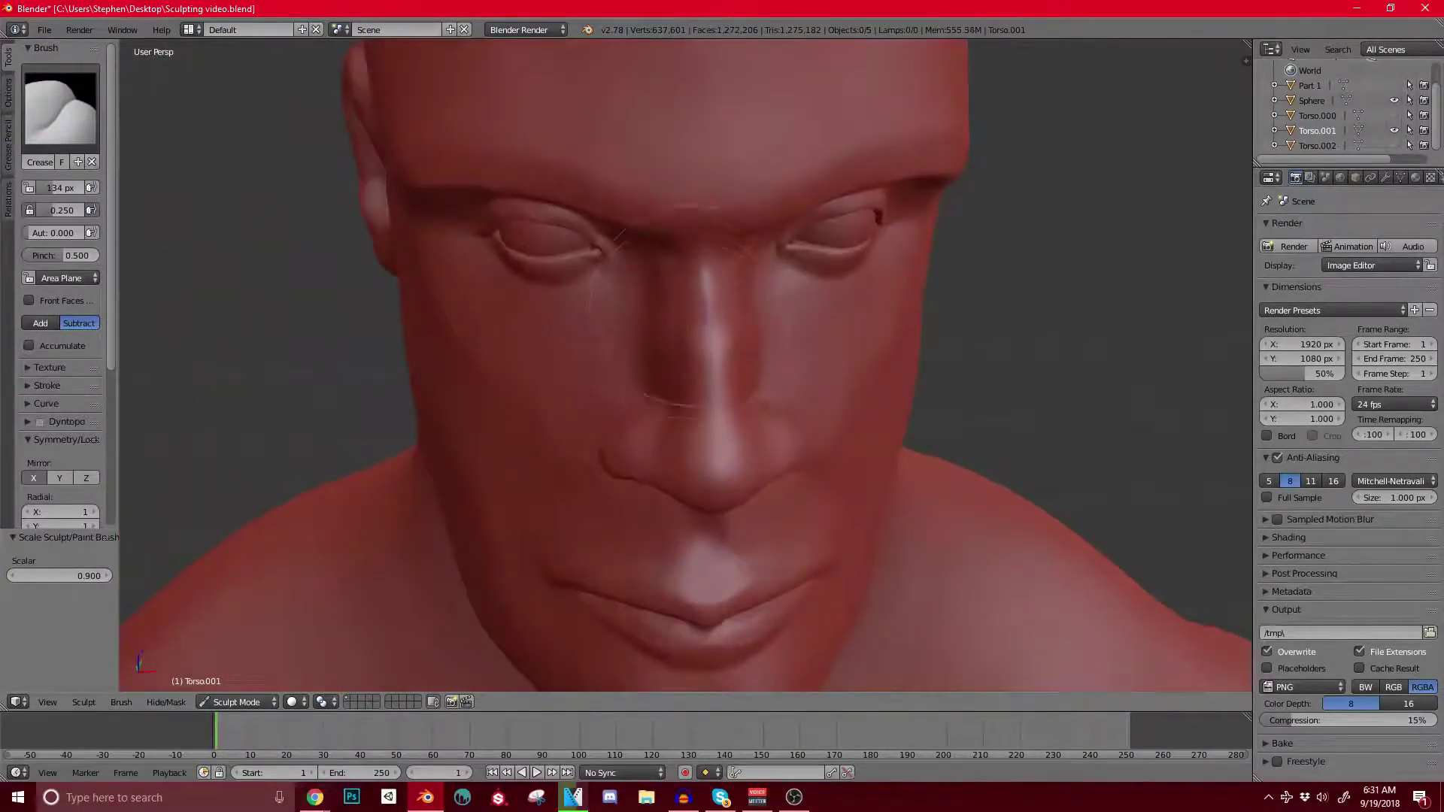
Step: Flatten the ridge along the bridge of the nose with the Scrape/Peaks brush
middle_drag(722, 294, 744, 289)
click(60, 105)
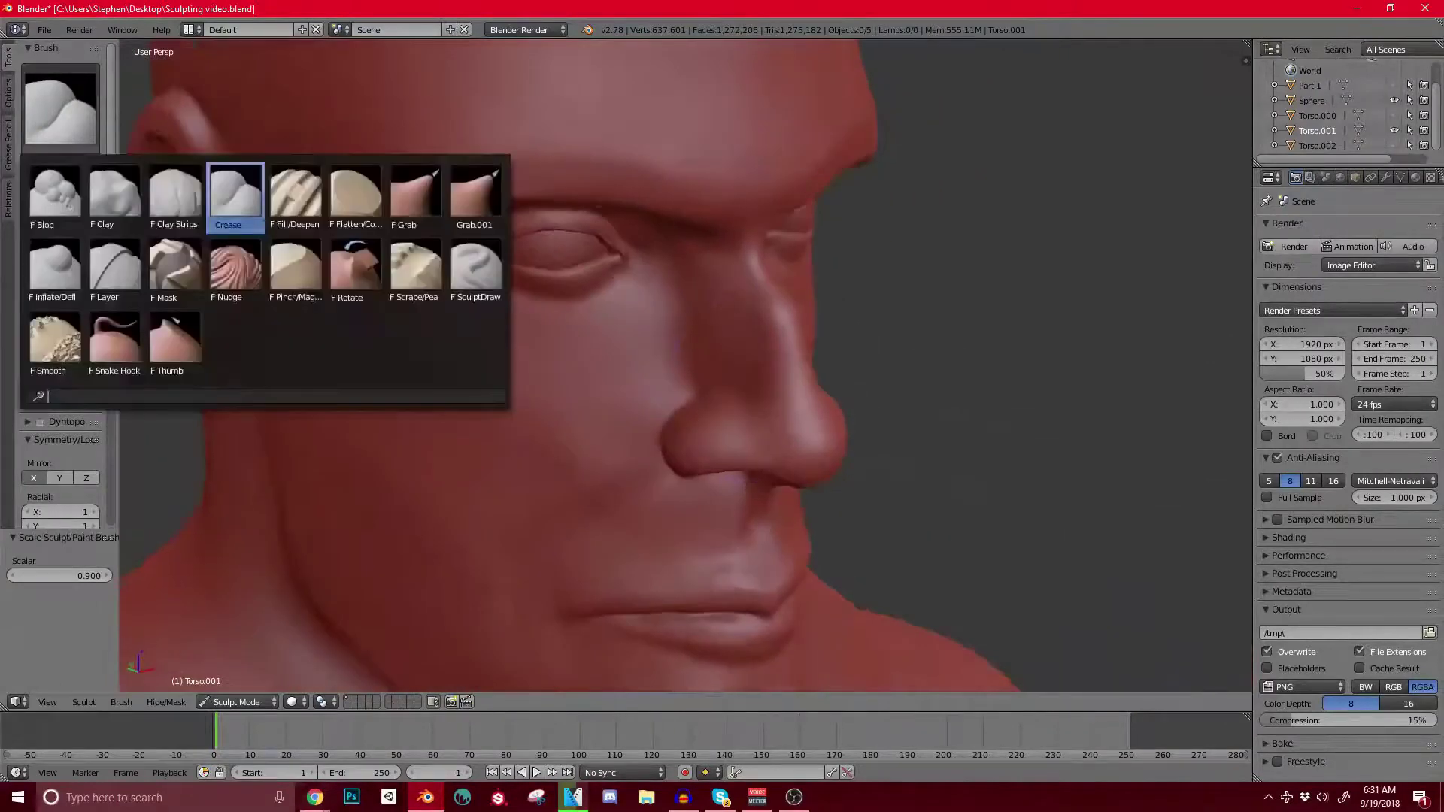
click(413, 284)
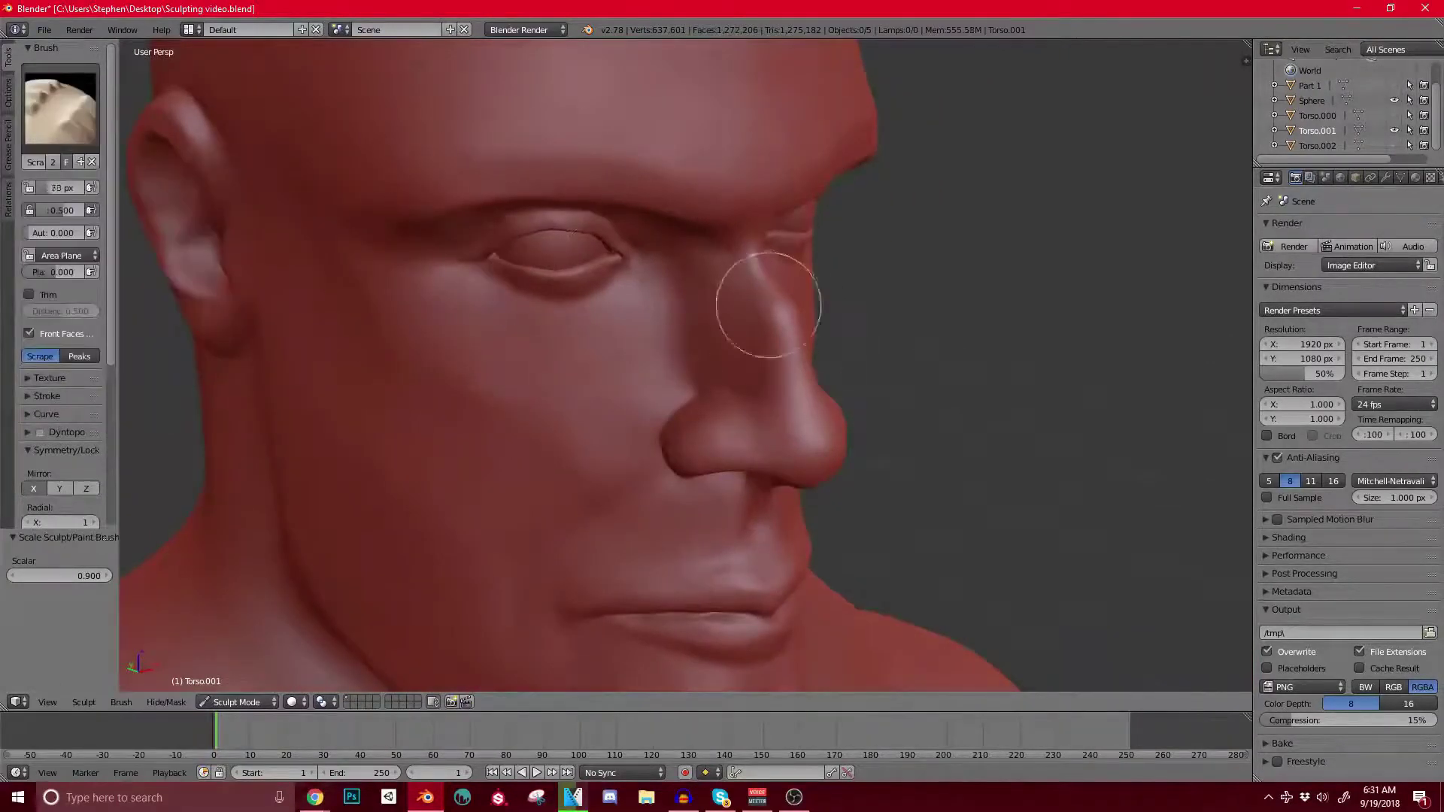
drag(773, 297, 807, 409)
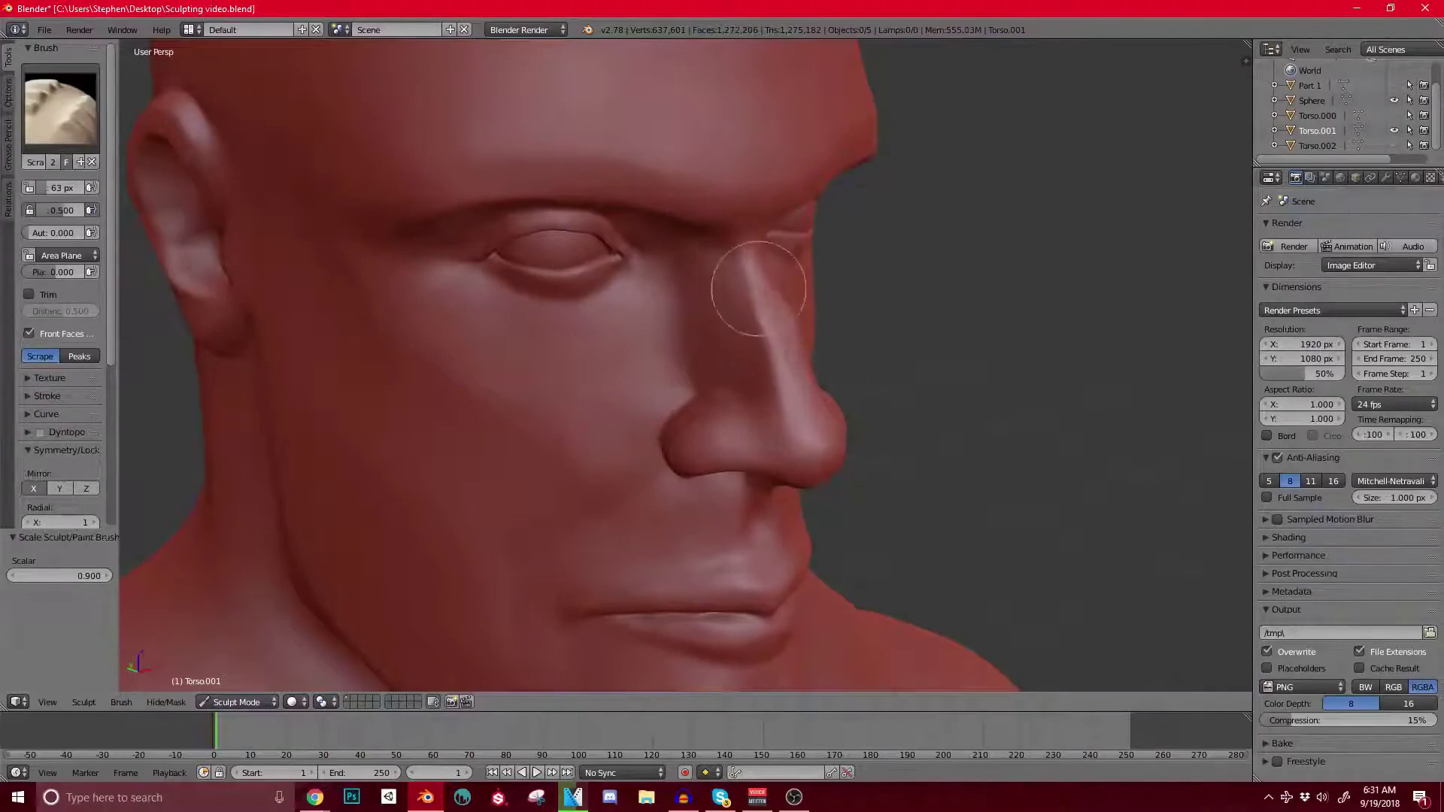
Step: Examine the nose from the side, below and front, and the face in profile
scroll(667, 274, down, 3)
middle_drag(667, 273, 719, 297)
scroll(786, 267, up, 4)
scroll(719, 297, up, 3)
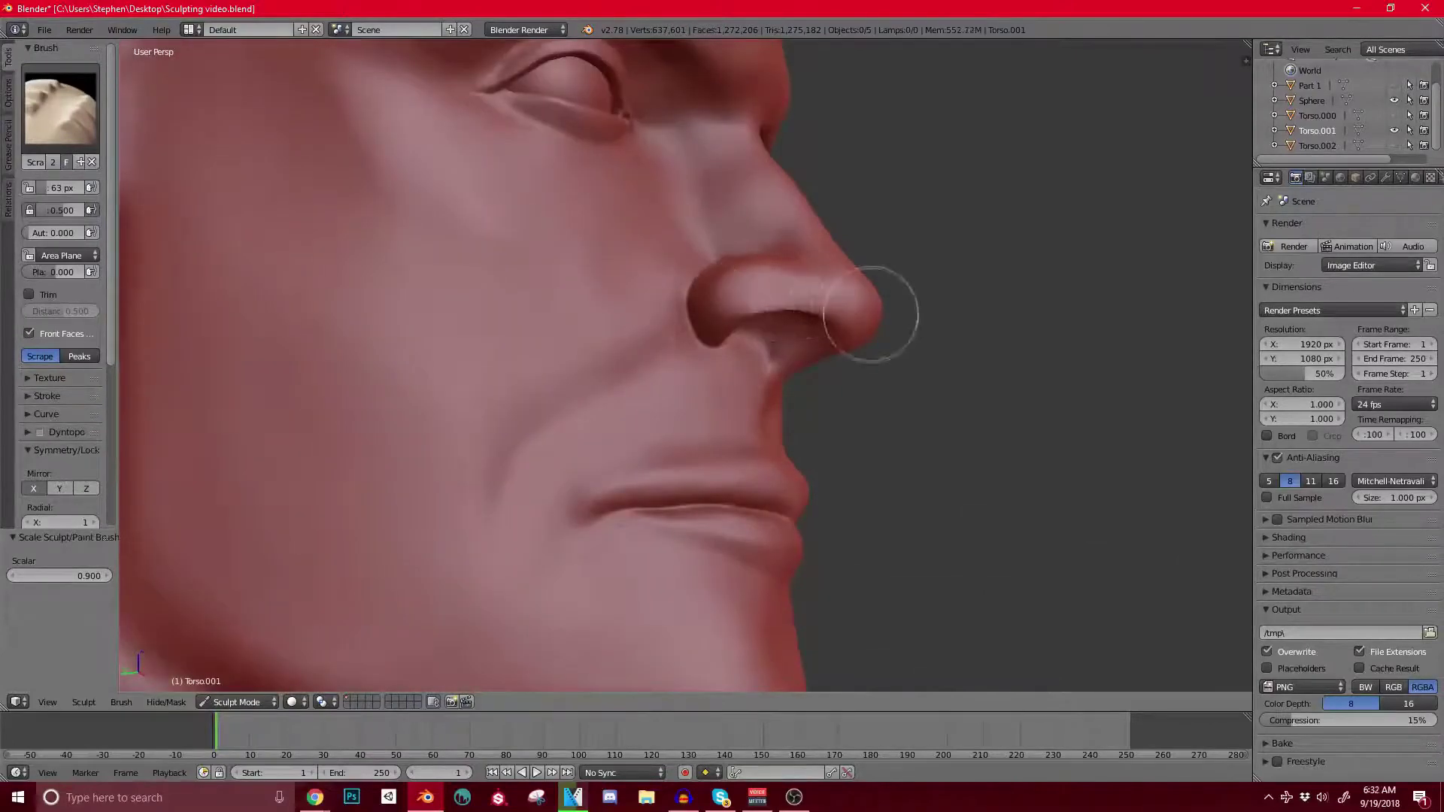
middle_drag(871, 315, 681, 312)
scroll(684, 280, up, 2)
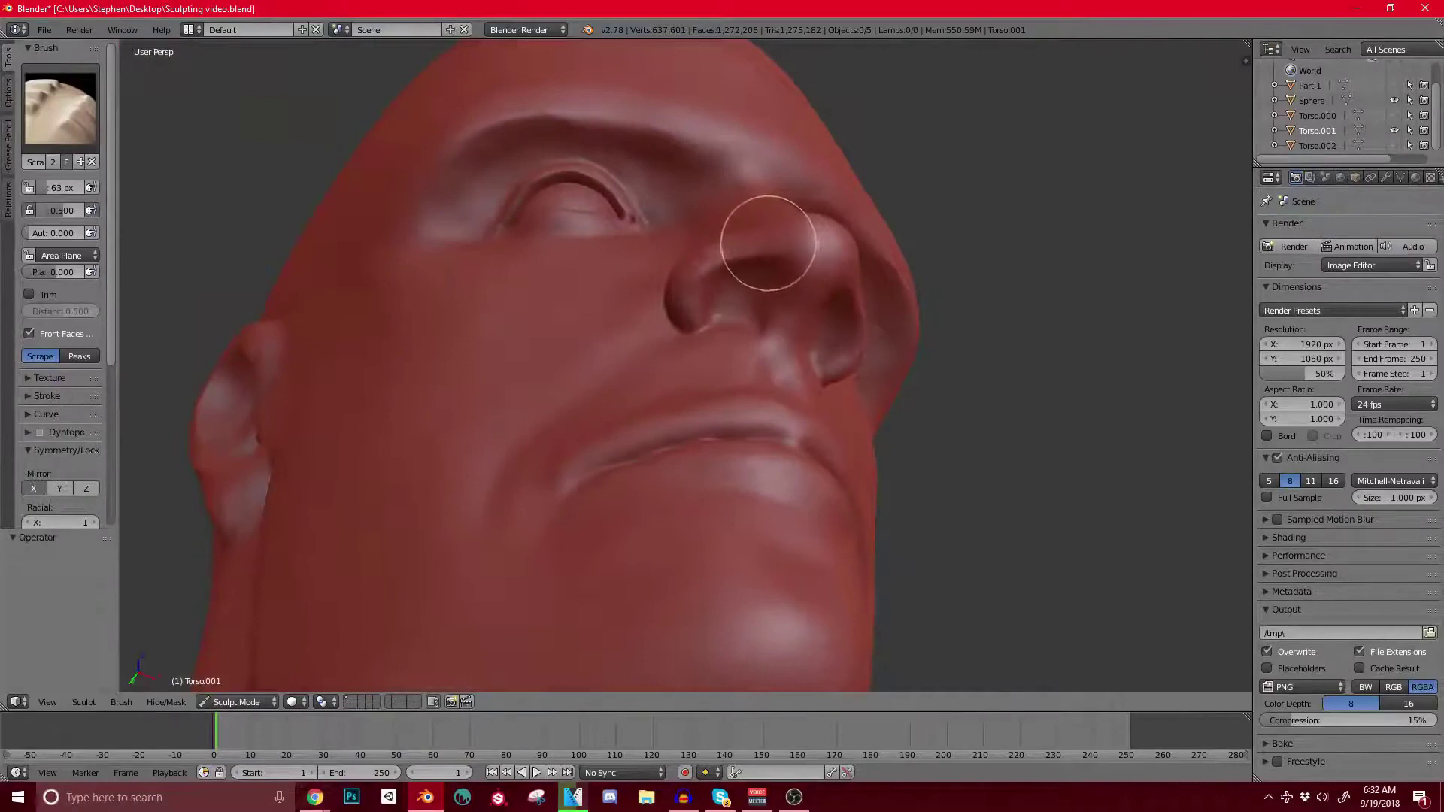
mouse_move(768, 243)
middle_down()
mouse_move(774, 297)
mouse_move(818, 292)
mouse_move(801, 293)
middle_up()
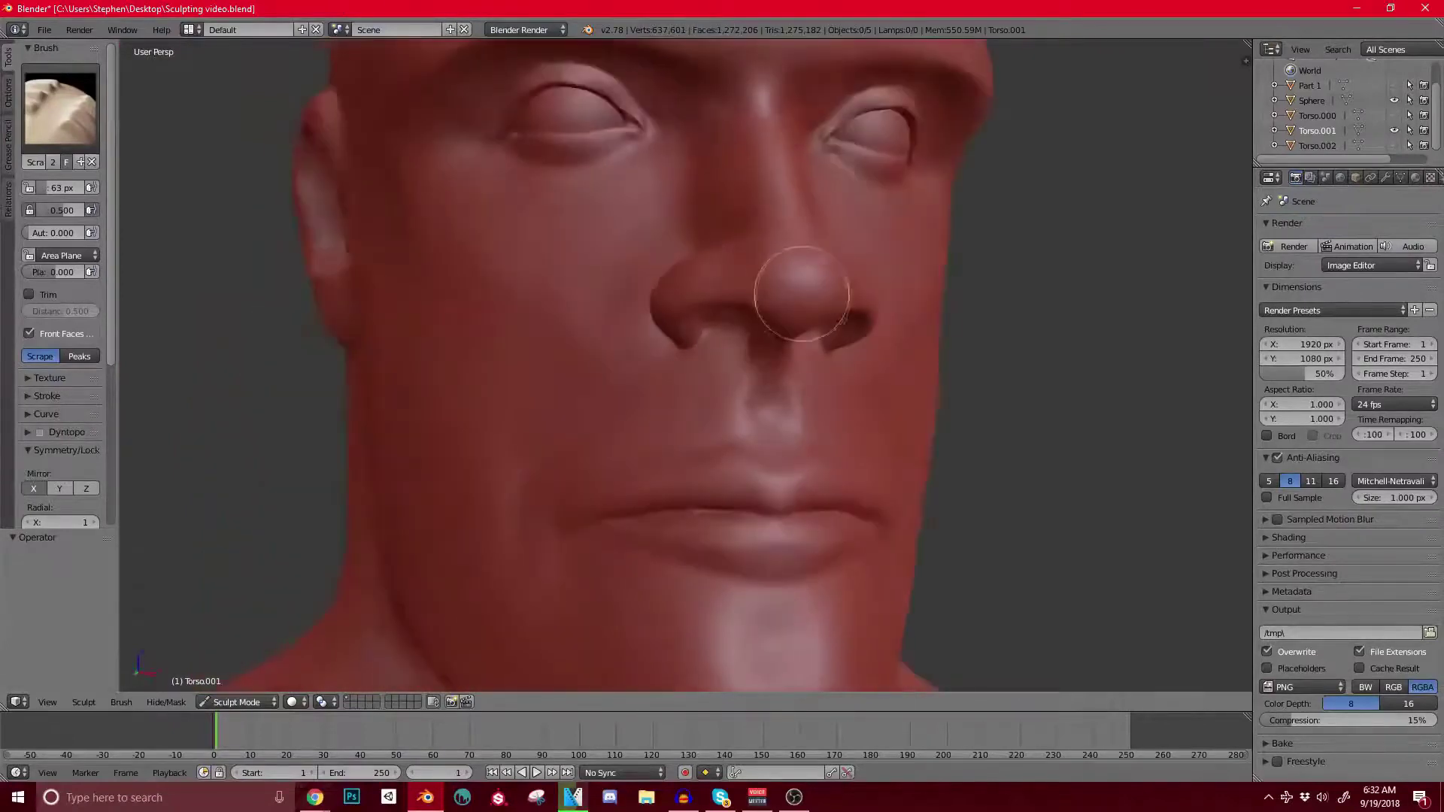
middle_drag(704, 254, 791, 316)
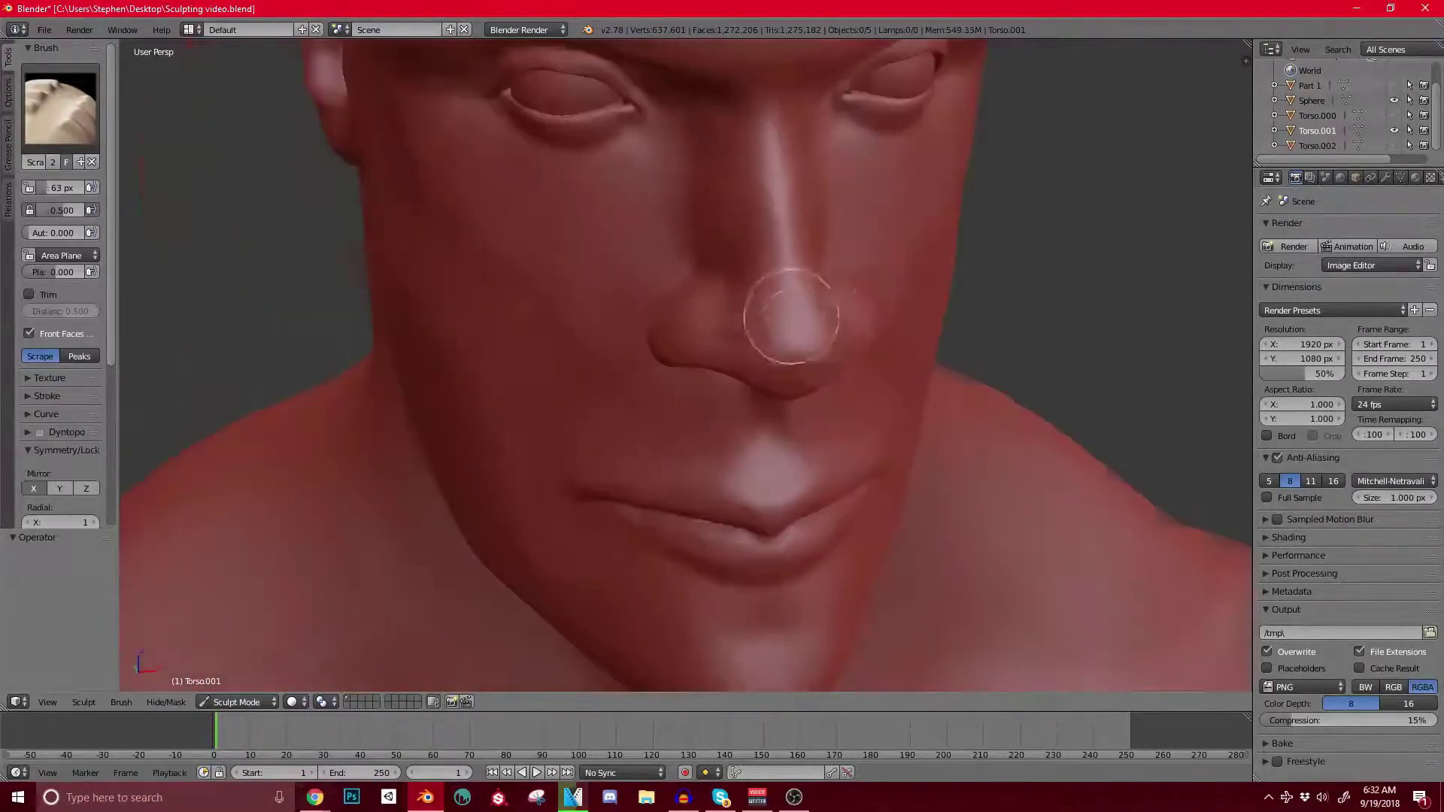
middle_drag(755, 81, 729, 322)
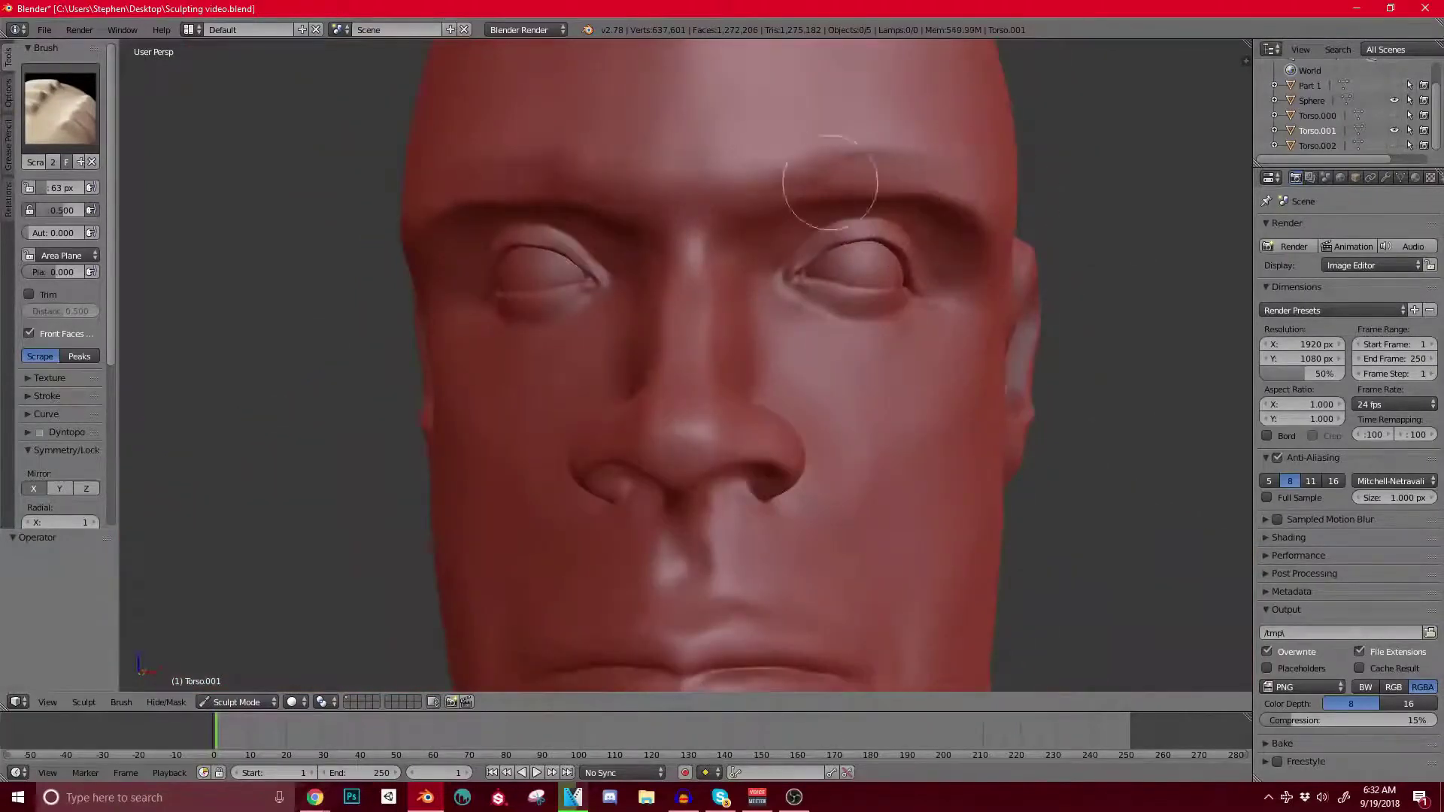
middle_drag(870, 123, 567, 110)
scroll(568, 109, up, 3)
Step: Switch to the Grab brush, enlarge it to 141 px and push the side of the upper head slightly inward
key(g)
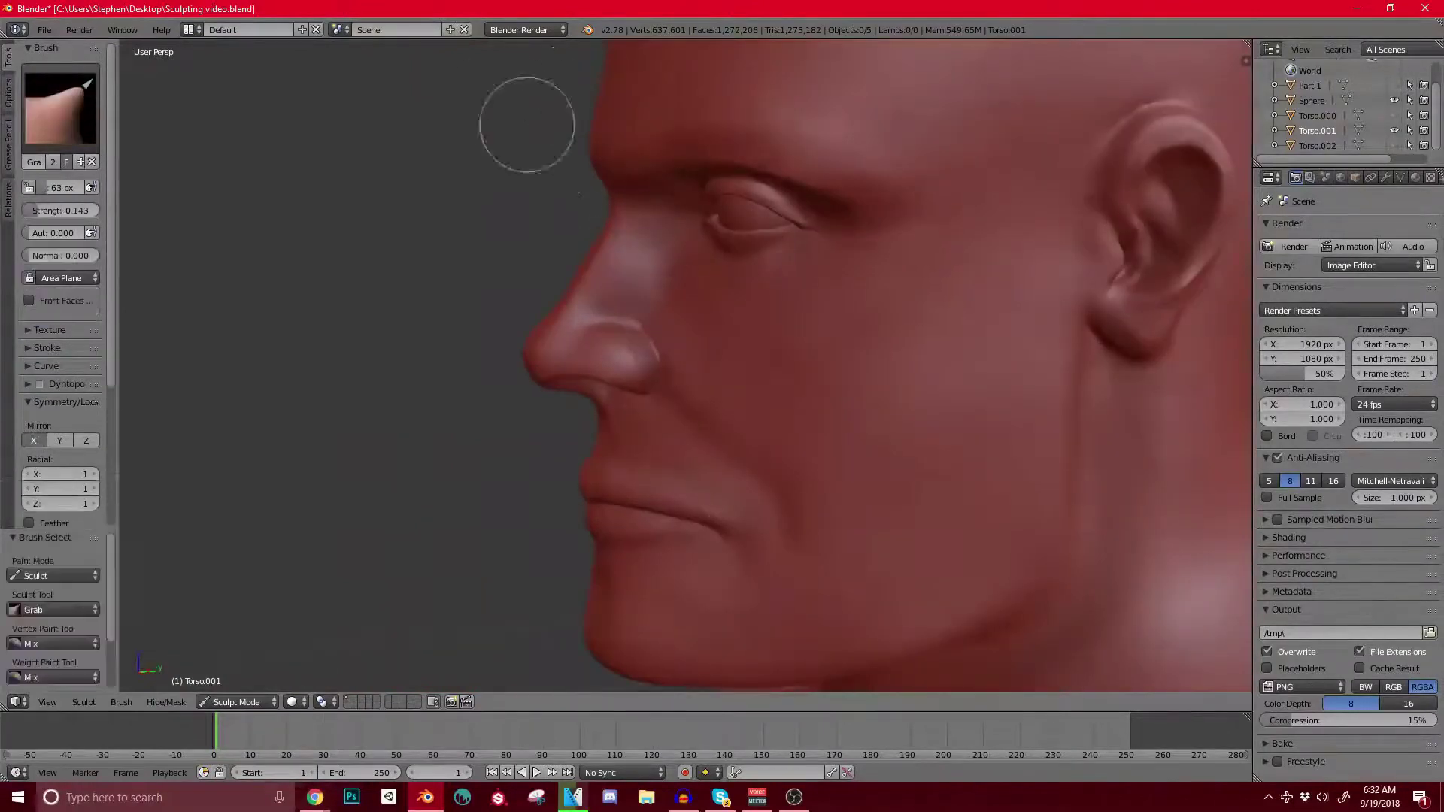
key(bracketright)
key(bracketright)
key(bracketright)
key(bracketright)
key(bracketright)
key(bracketright)
key(bracketright)
key(bracketright)
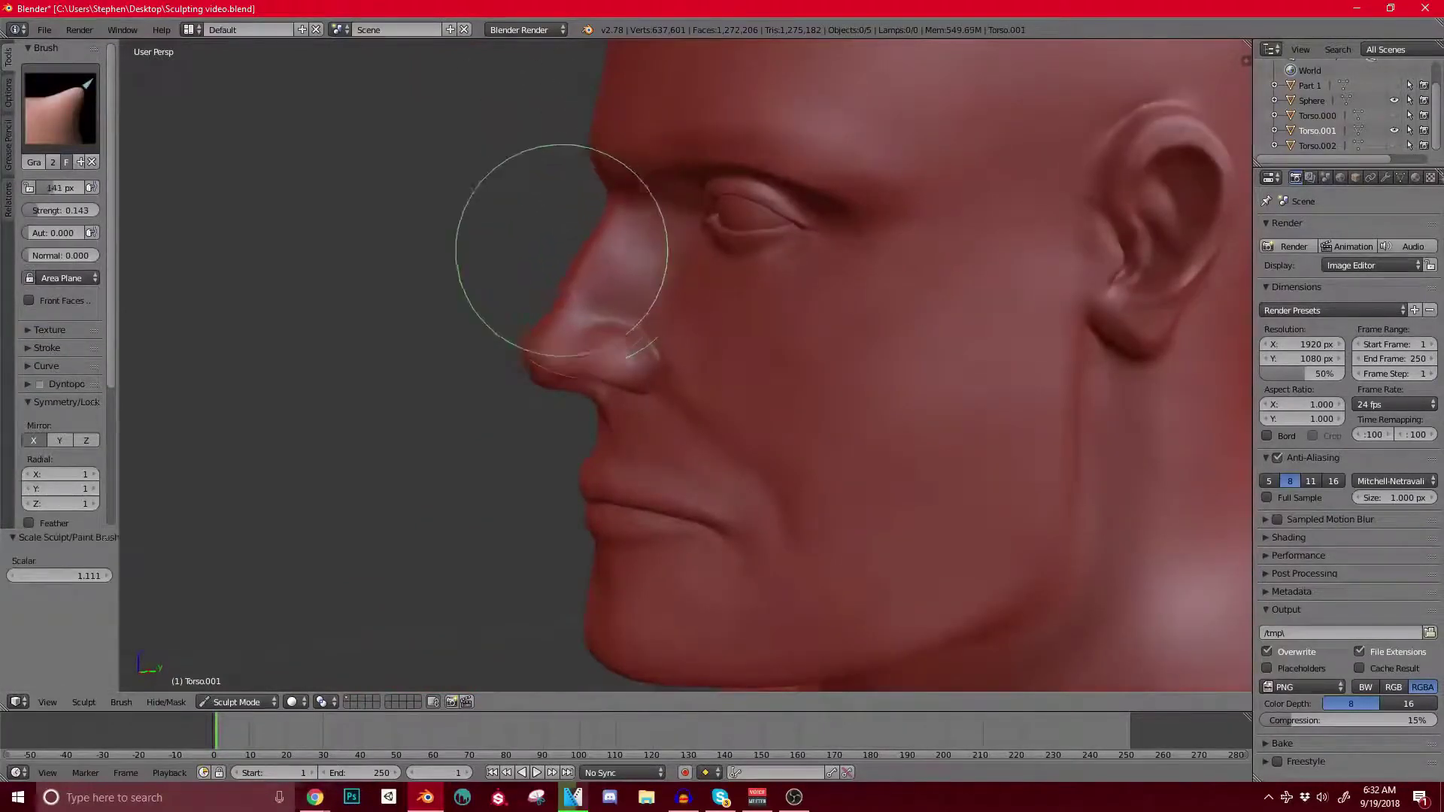
middle_drag(645, 322, 737, 361)
scroll(641, 290, down, 2)
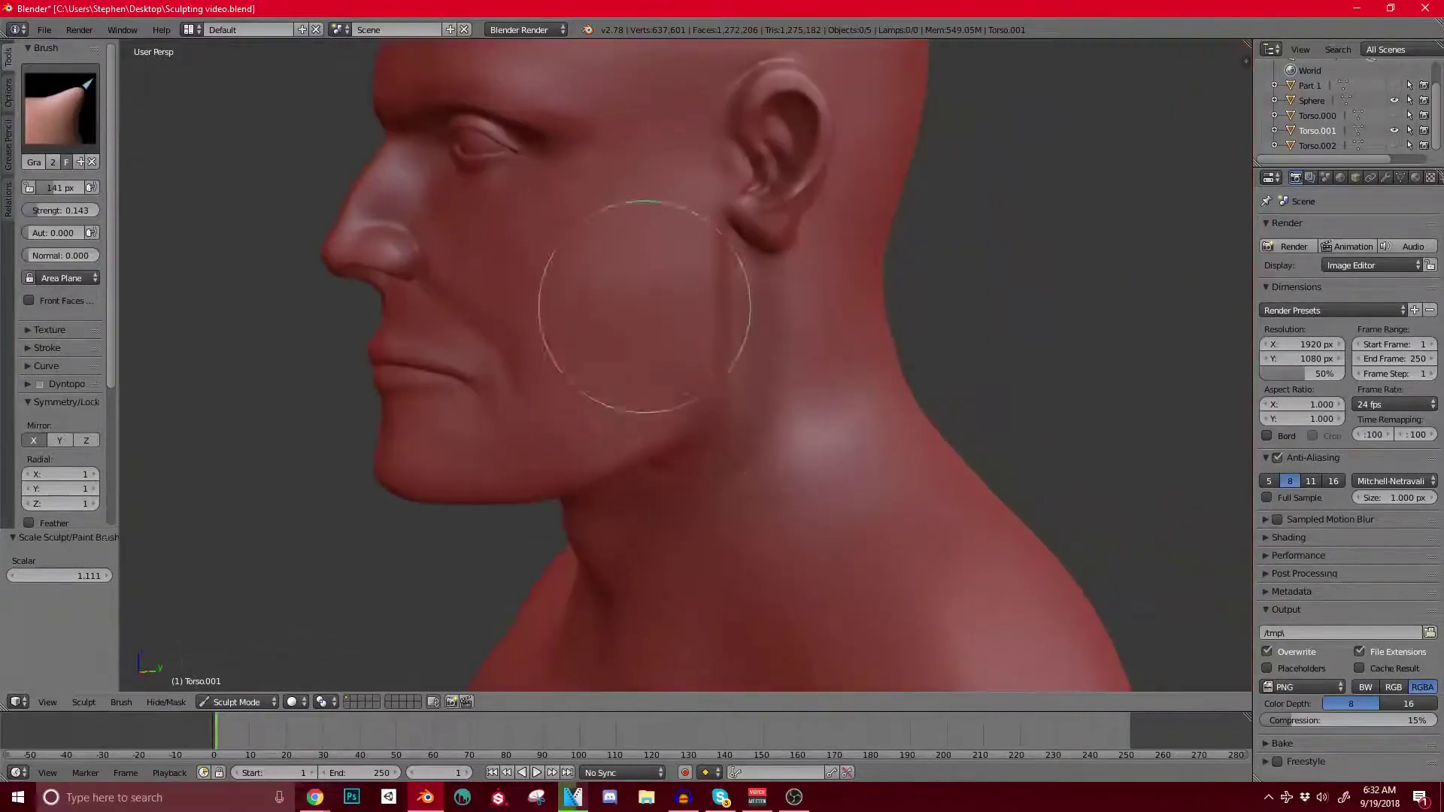
scroll(603, 306, down, 2)
middle_drag(603, 306, 859, 183)
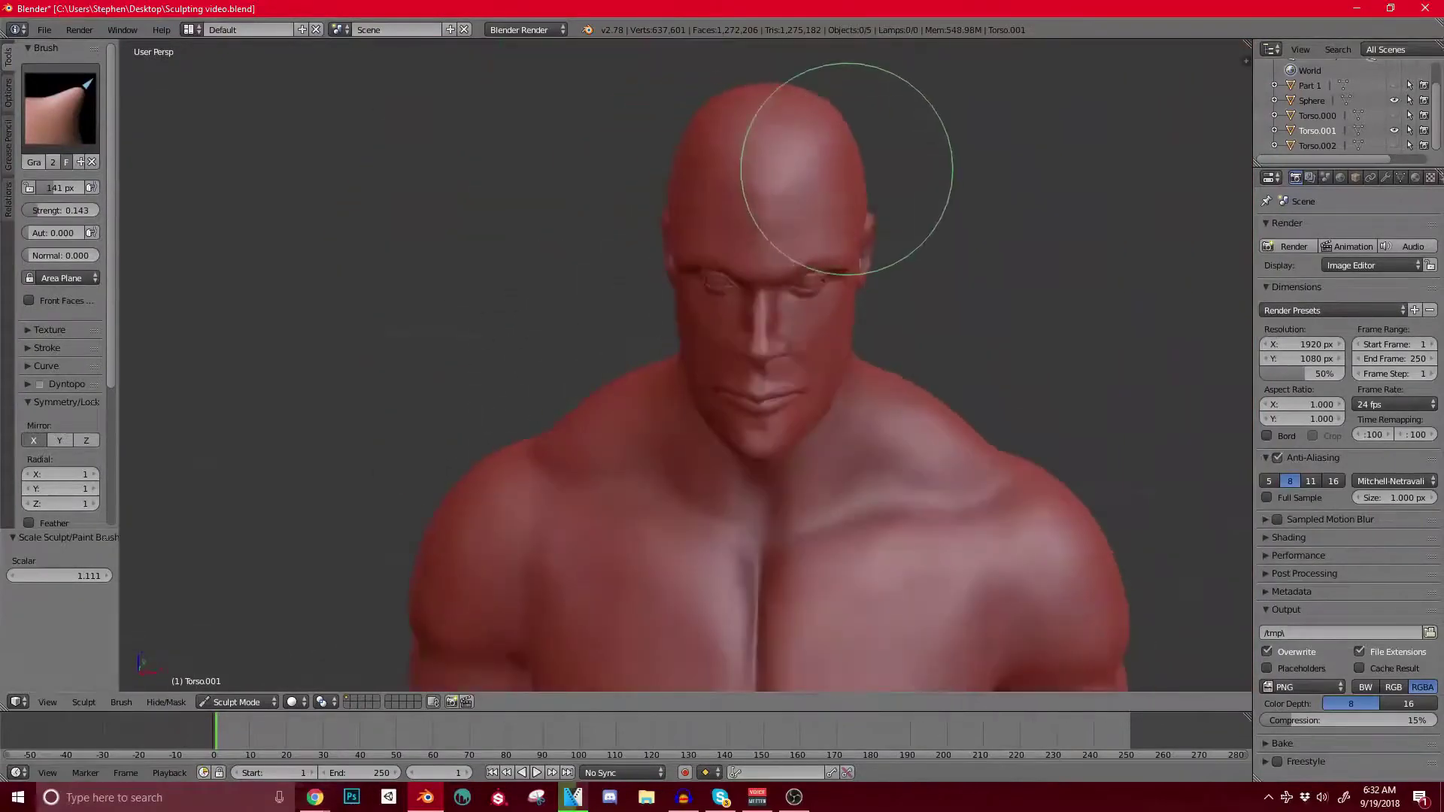
middle_drag(741, 192, 748, 153)
drag(748, 154, 760, 145)
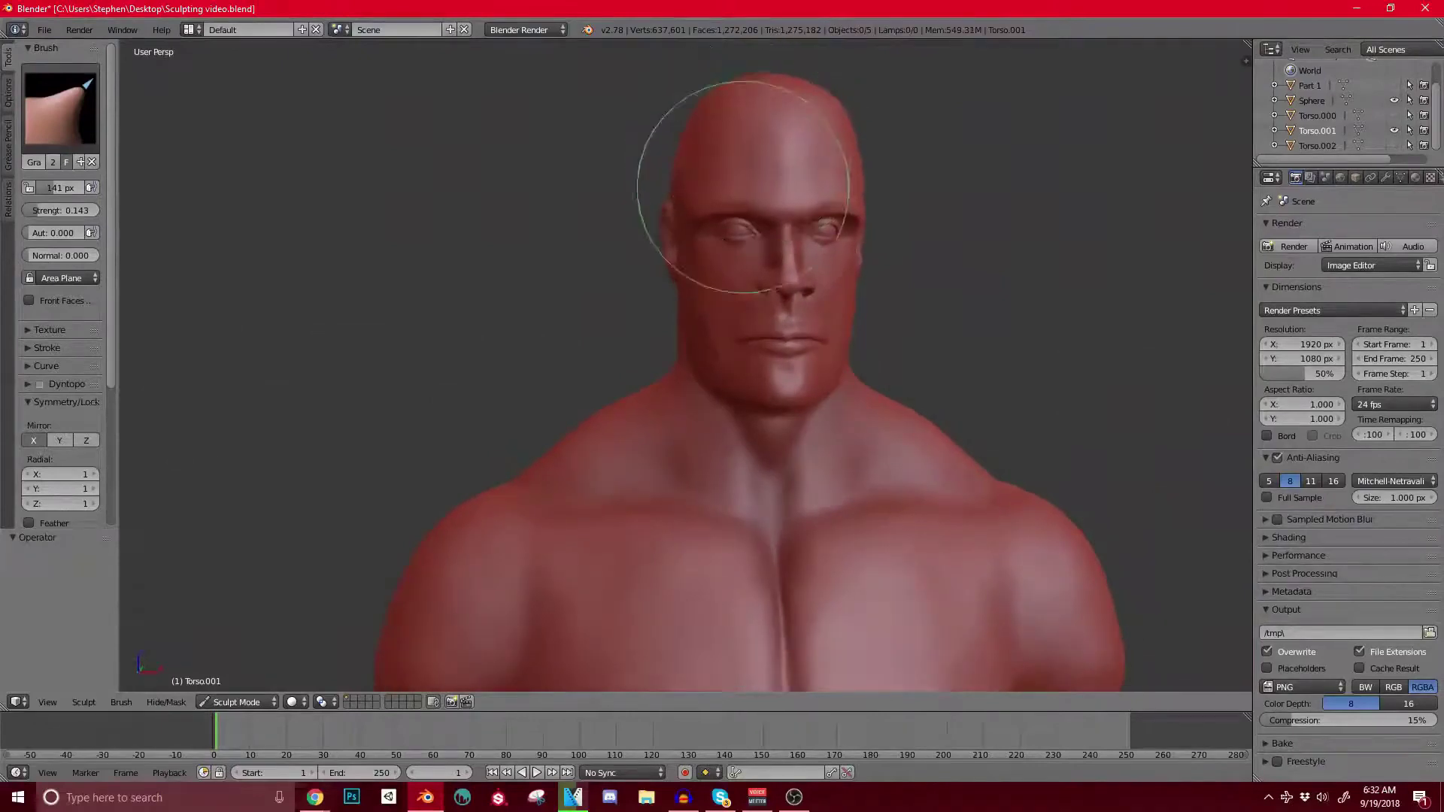
Step: Enlarge the Grab brush to 192 px with the head viewed in profile
mouse_move(687, 214)
middle_down()
mouse_move(822, 284)
mouse_move(767, 322)
middle_up()
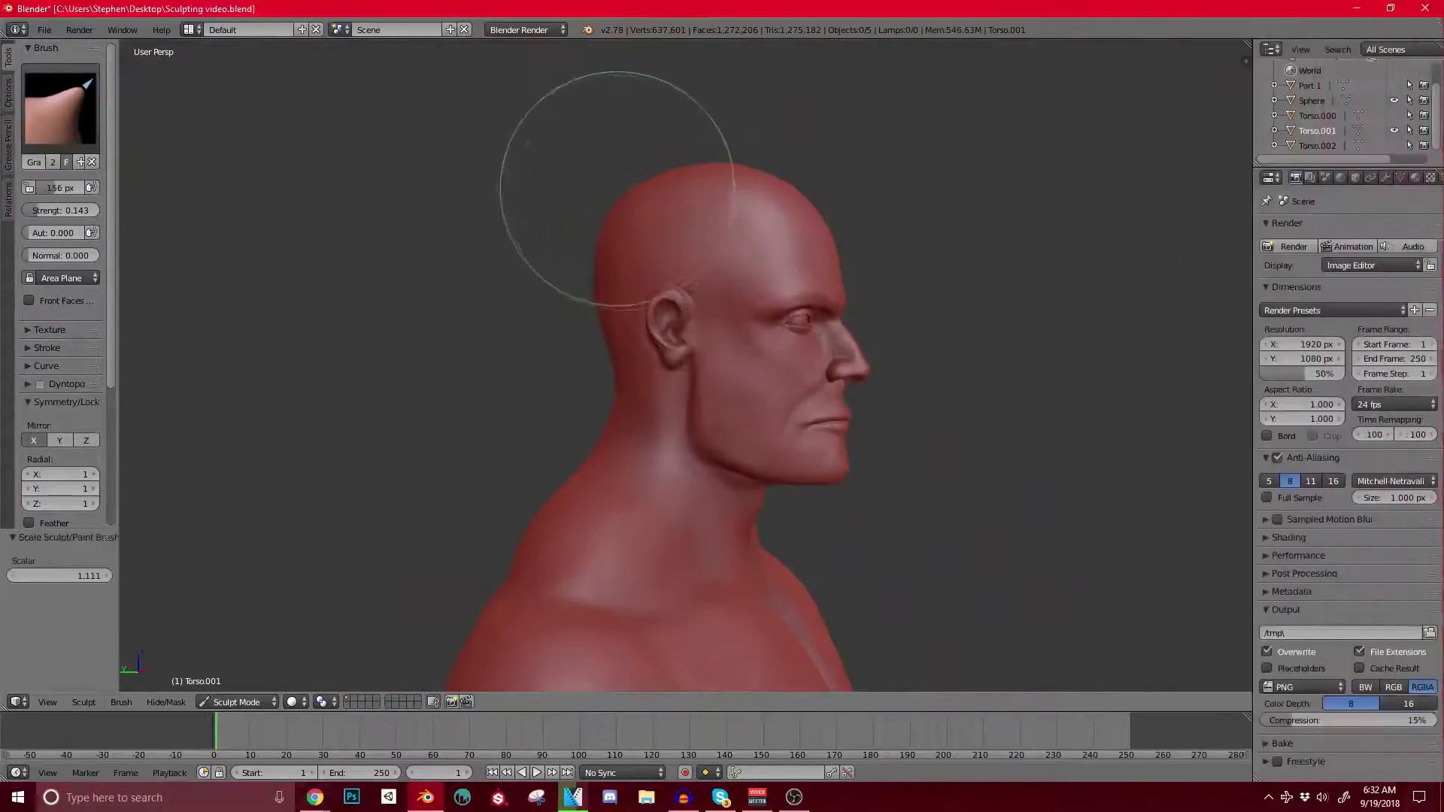
key(bracketright)
key(bracketright)
key(bracketright)
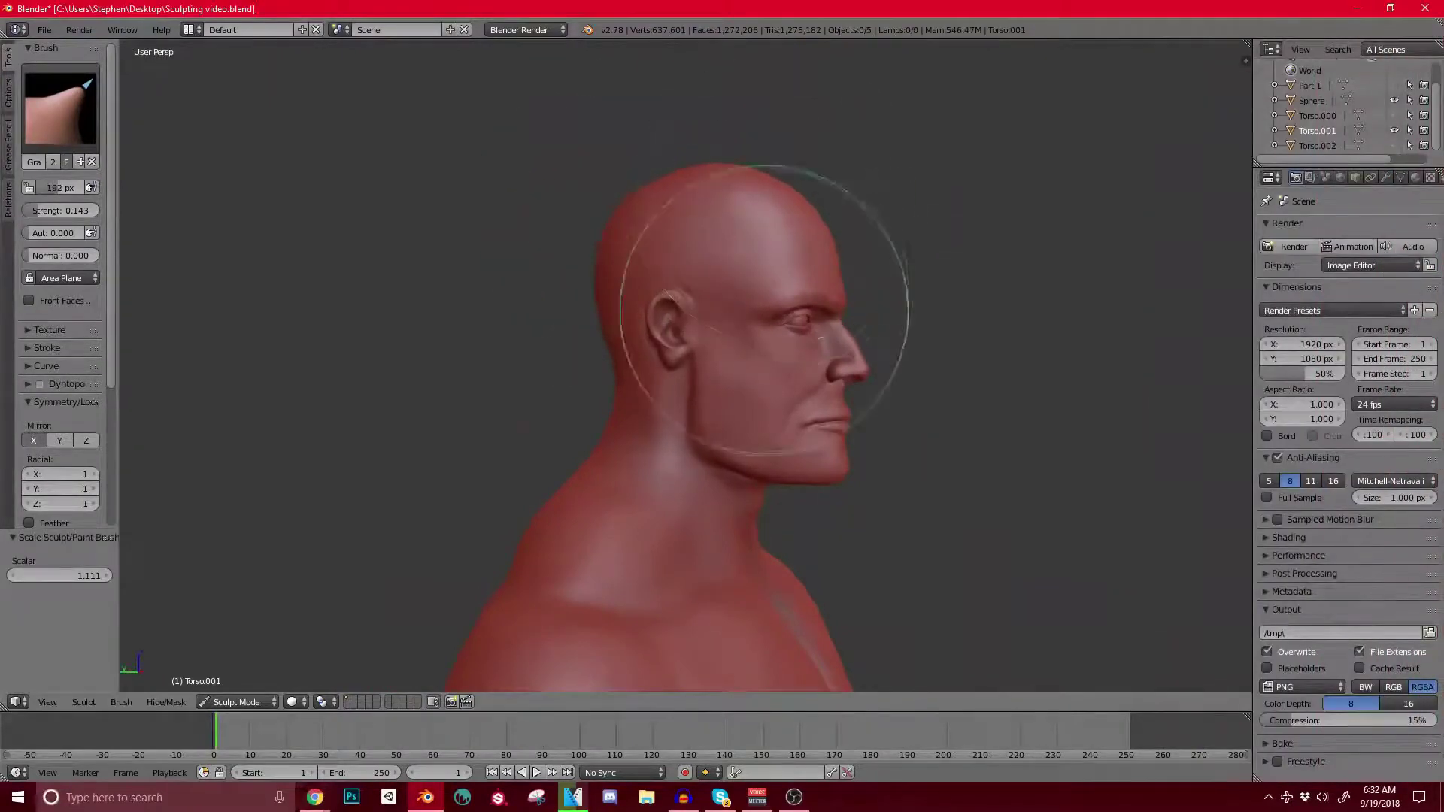
Step: Examine the chest, shoulders, arms and hips of the figure from the front and at an angle
mouse_move(757, 341)
middle_down()
mouse_move(630, 305)
mouse_move(597, 419)
mouse_move(613, 481)
middle_up()
scroll(612, 481, down, 5)
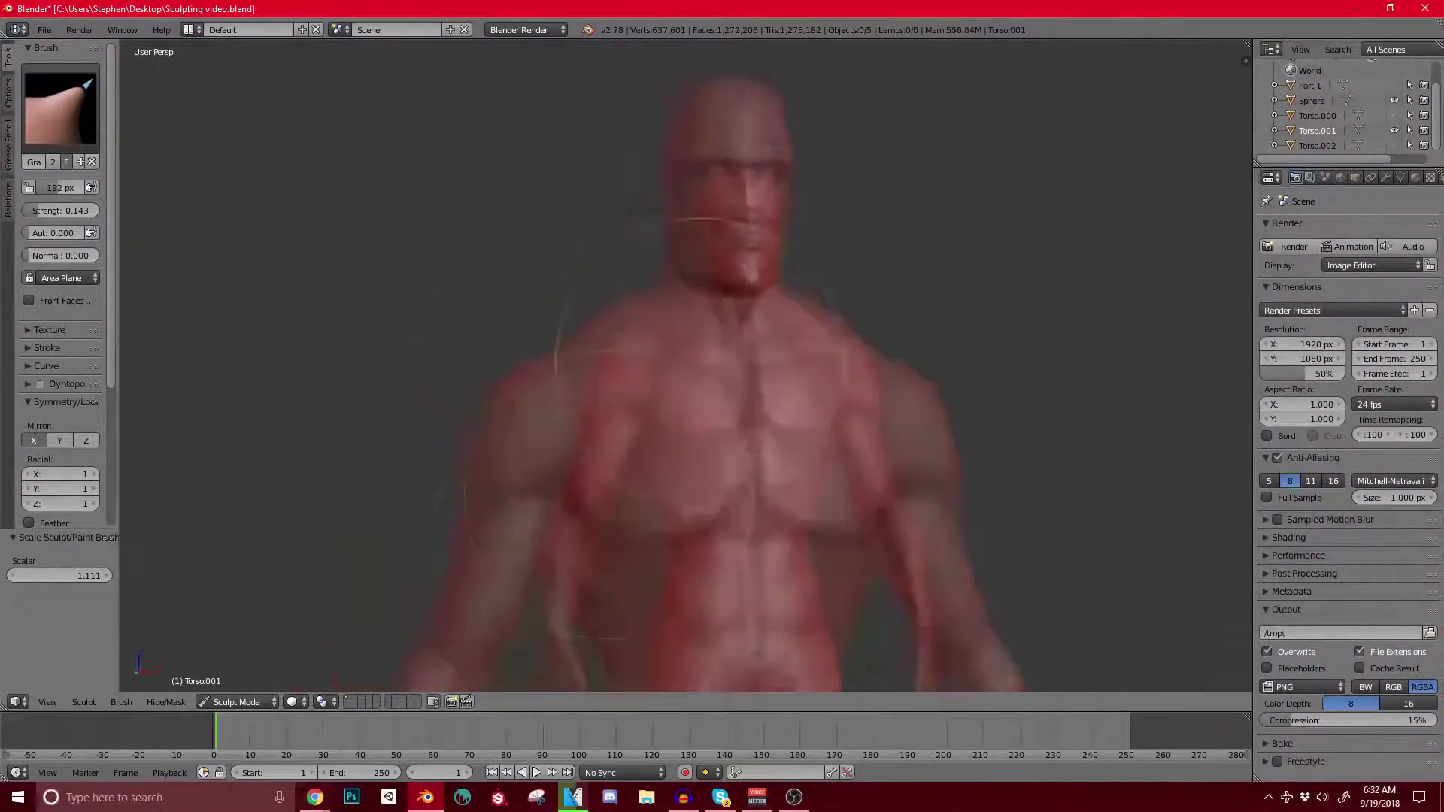
scroll(774, 306, up, 2)
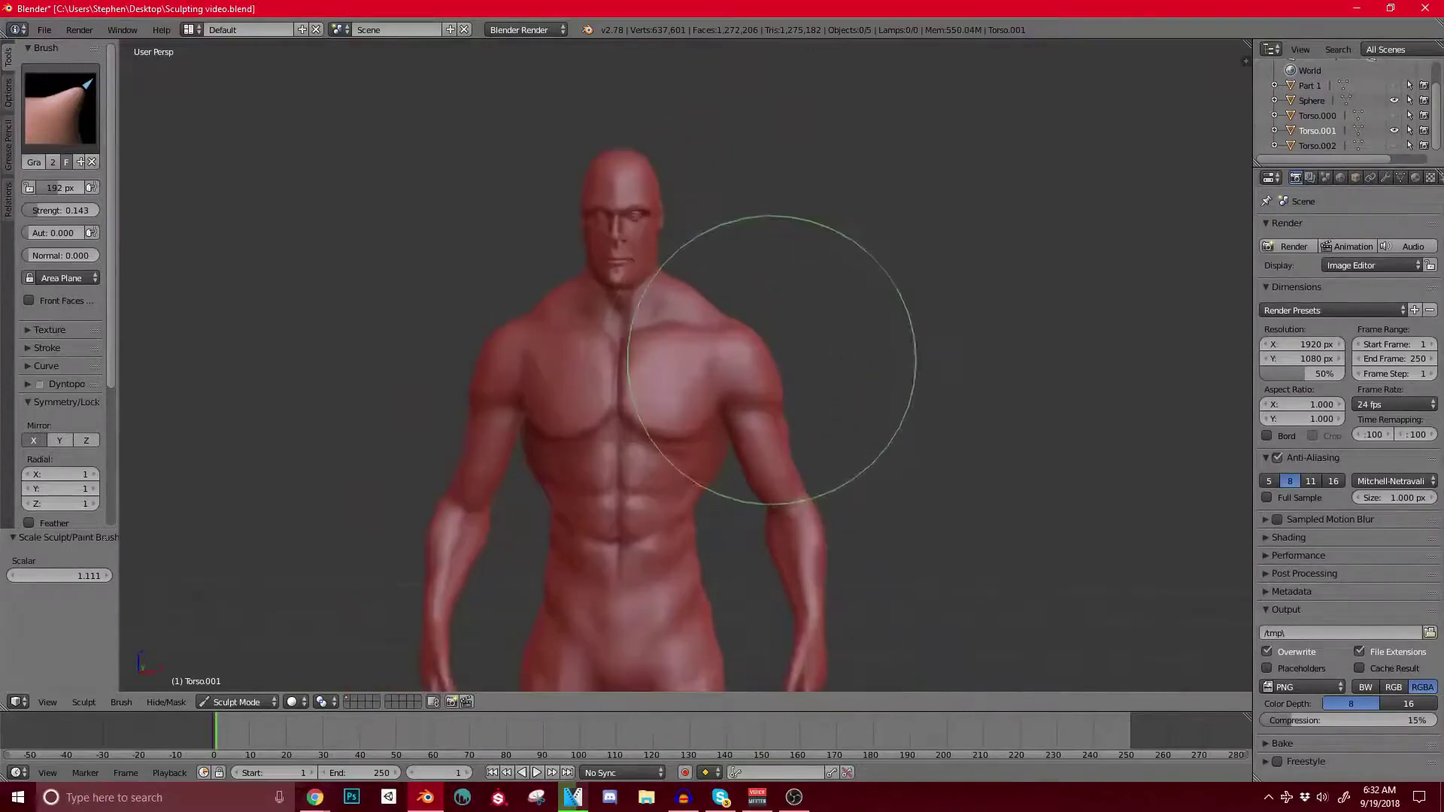
middle_drag(799, 352, 737, 376)
scroll(738, 376, up, 2)
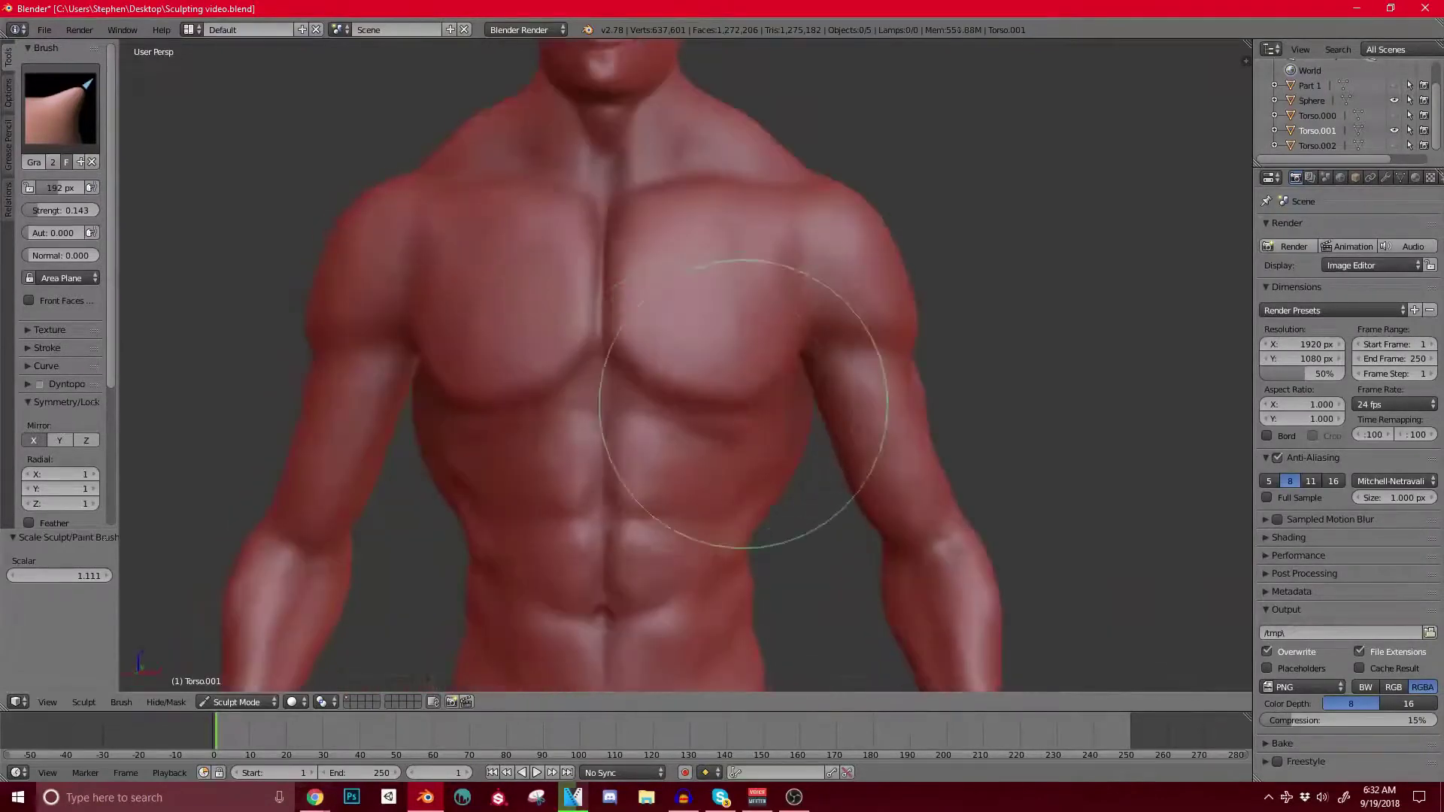
middle_drag(785, 388, 797, 438)
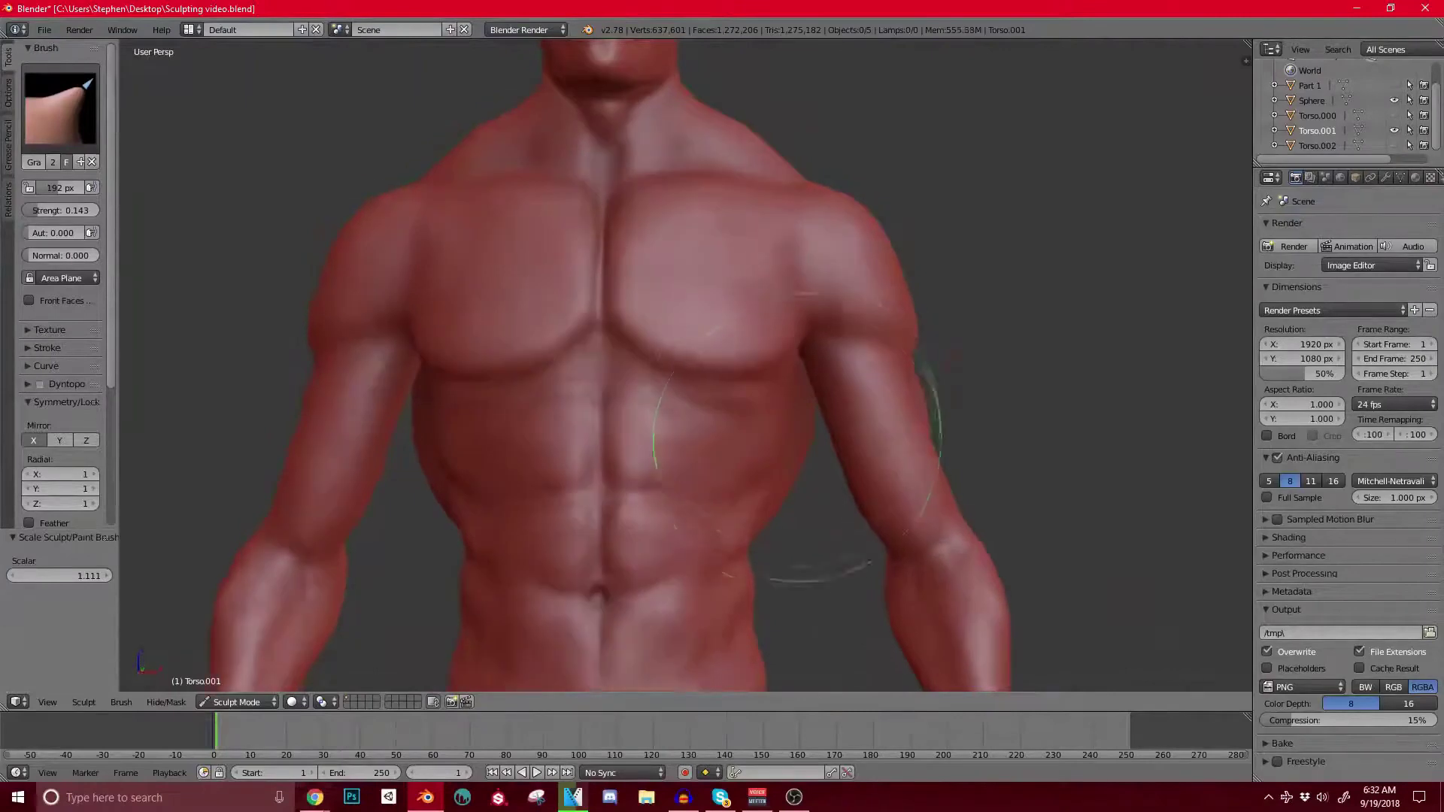
middle_drag(613, 320, 682, 288)
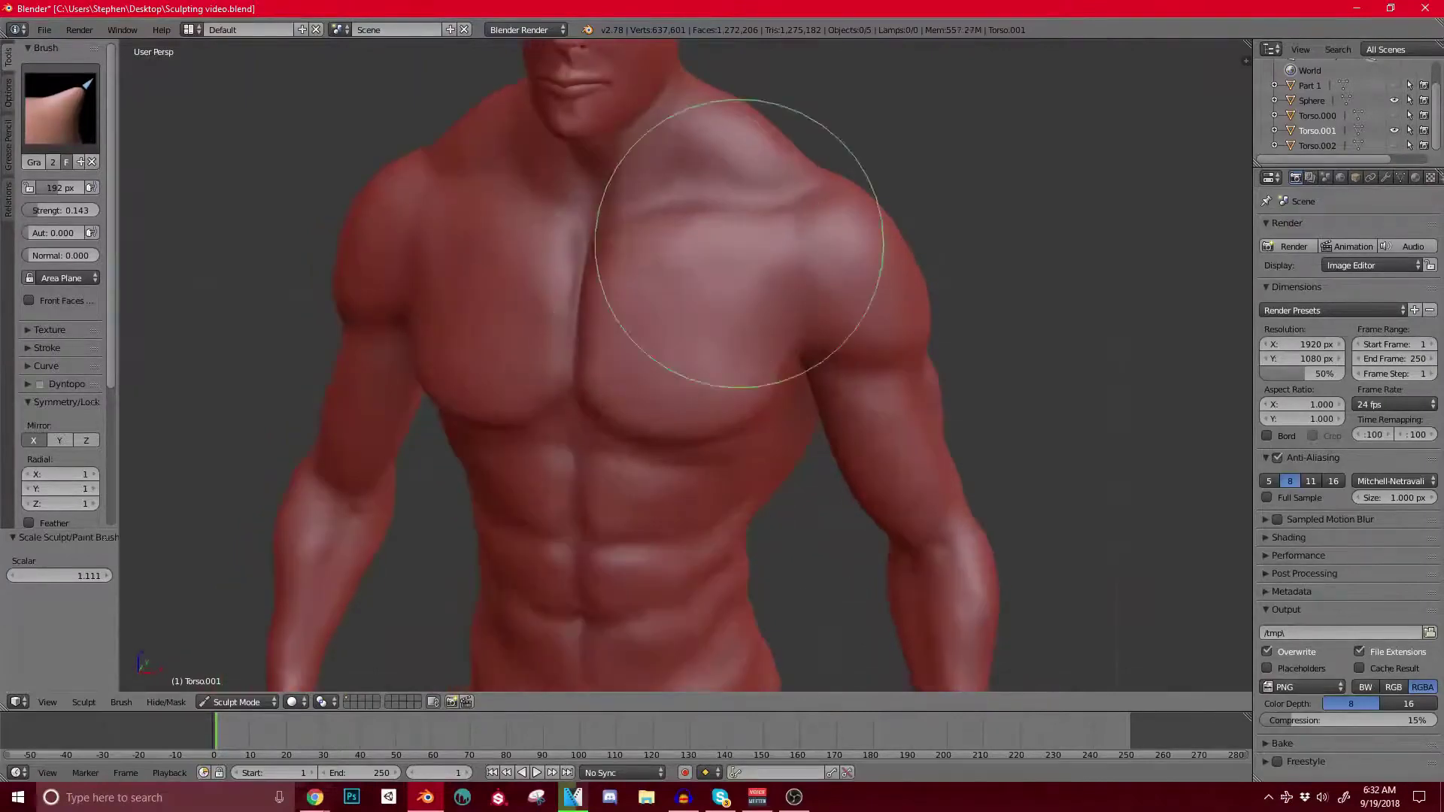
middle_drag(740, 243, 570, 272)
mouse_move(591, 440)
middle_down()
mouse_move(516, 313)
mouse_move(685, 350)
middle_up()
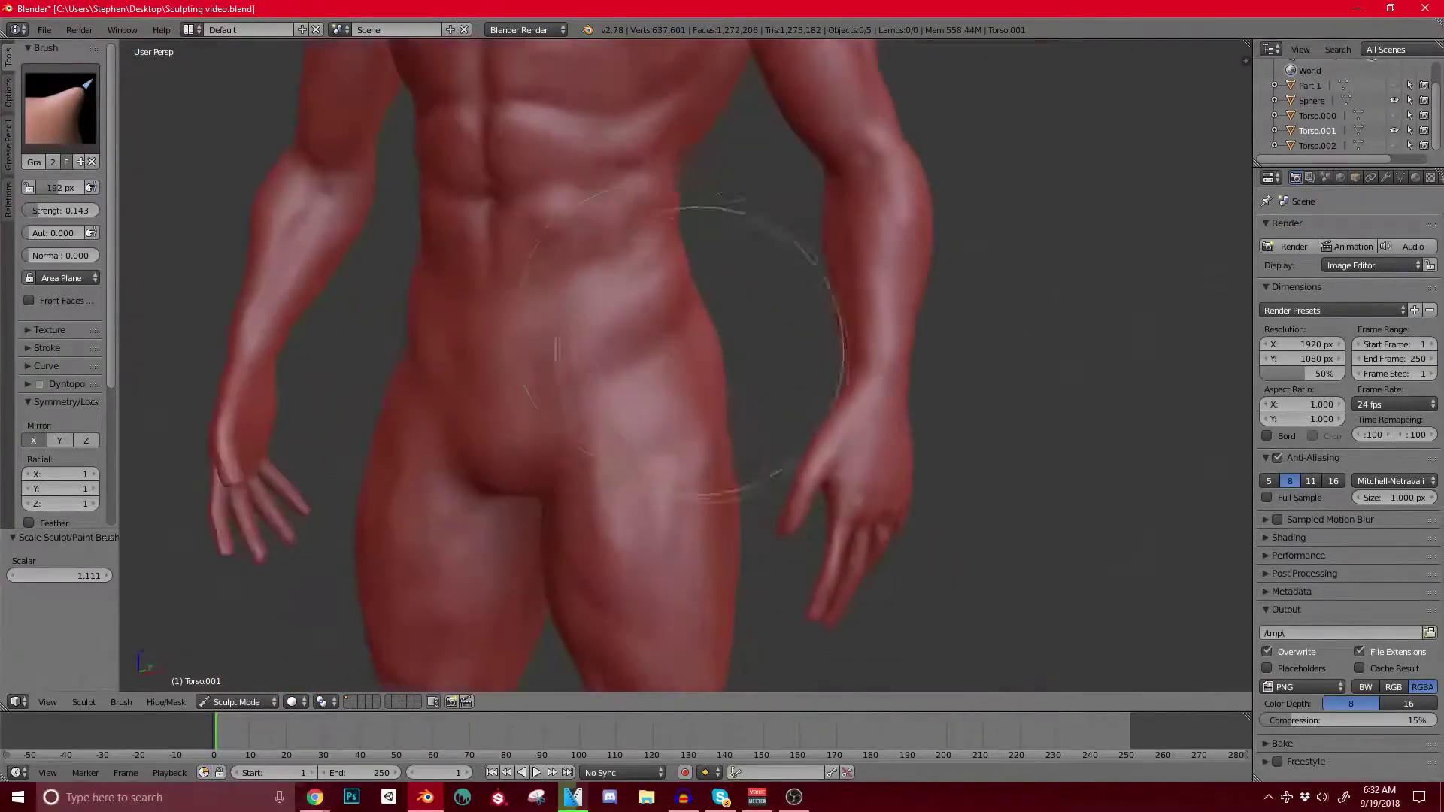
Step: Examine the legs and back from behind, and the jaw, neck and upper body from the side
mouse_move(640, 201)
middle_down()
mouse_move(686, 193)
mouse_move(629, 323)
mouse_move(741, 193)
mouse_move(846, 291)
mouse_move(824, 323)
mouse_move(754, 324)
mouse_move(692, 201)
middle_up()
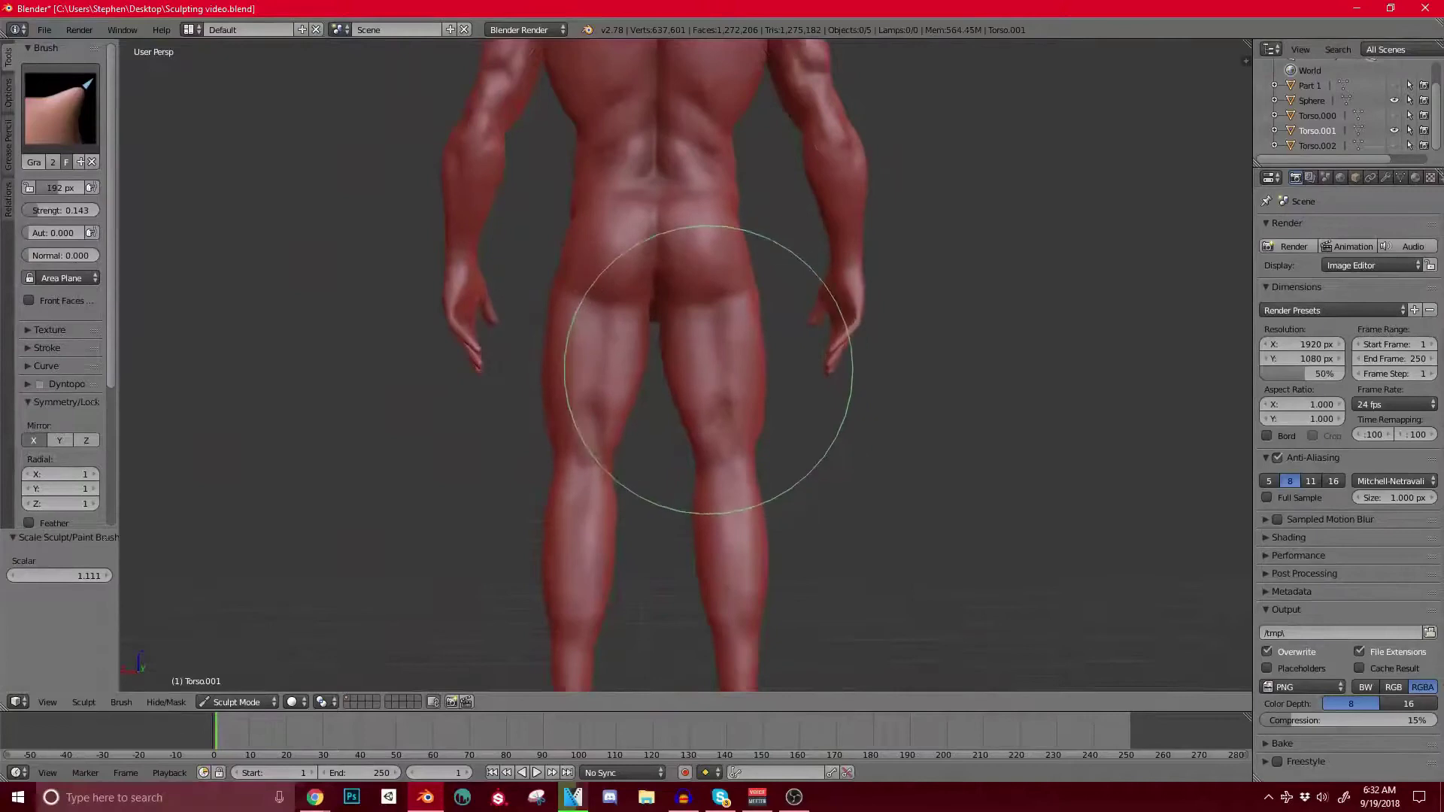
mouse_move(580, 232)
middle_down()
mouse_move(627, 378)
mouse_move(693, 284)
mouse_move(629, 419)
mouse_move(613, 313)
mouse_move(590, 387)
mouse_move(680, 364)
mouse_move(585, 389)
mouse_move(416, 342)
mouse_move(492, 364)
middle_up()
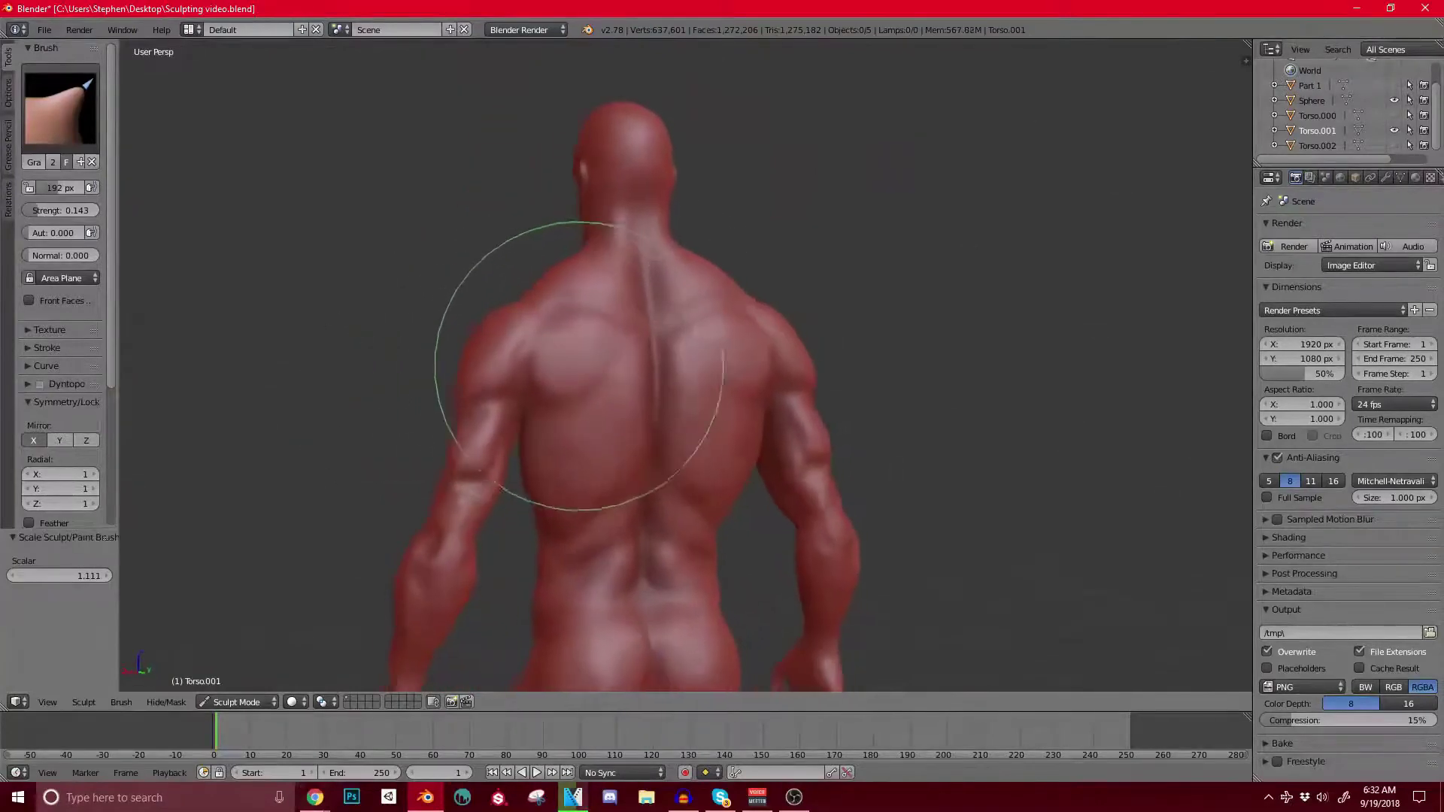
middle_drag(561, 364, 707, 370)
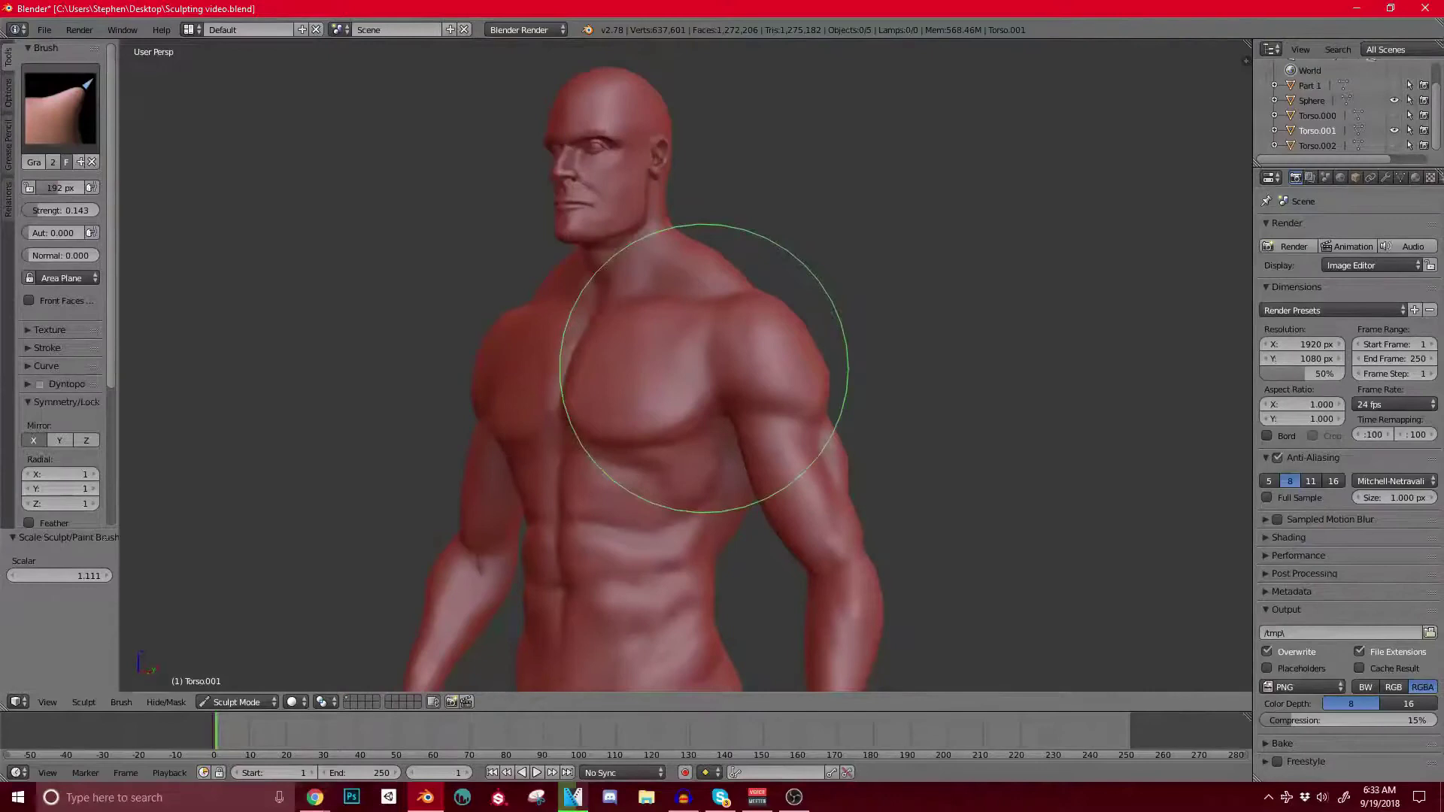
mouse_move(665, 252)
middle_down()
mouse_move(625, 255)
mouse_move(630, 334)
mouse_move(613, 303)
mouse_move(533, 272)
mouse_move(582, 339)
mouse_move(526, 351)
middle_up()
scroll(630, 334, up, 4)
scroll(524, 289, down, 3)
scroll(553, 338, up, 4)
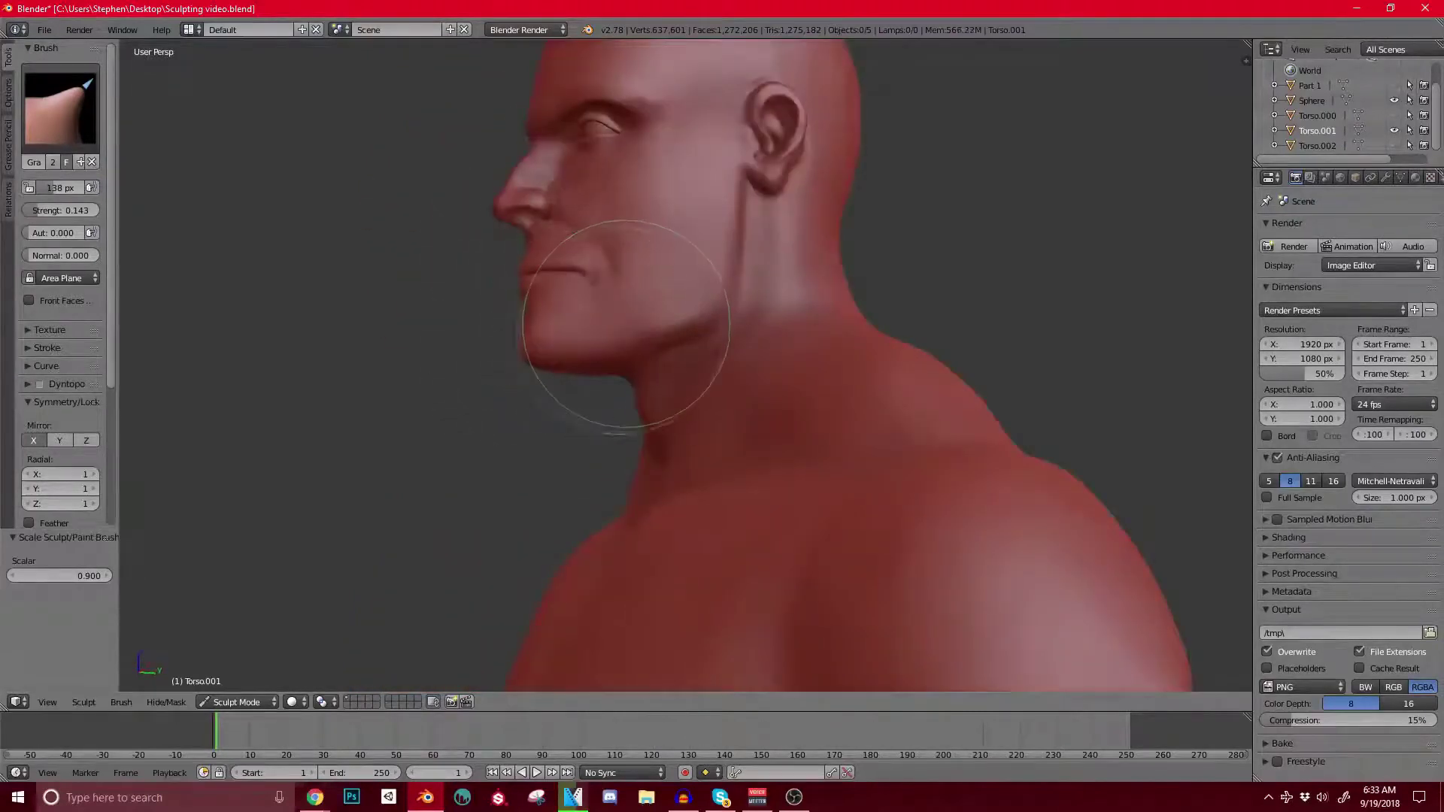
scroll(698, 301, down, 2)
mouse_move(704, 301)
middle_down()
mouse_move(665, 322)
mouse_move(699, 325)
middle_up()
scroll(694, 332, down, 4)
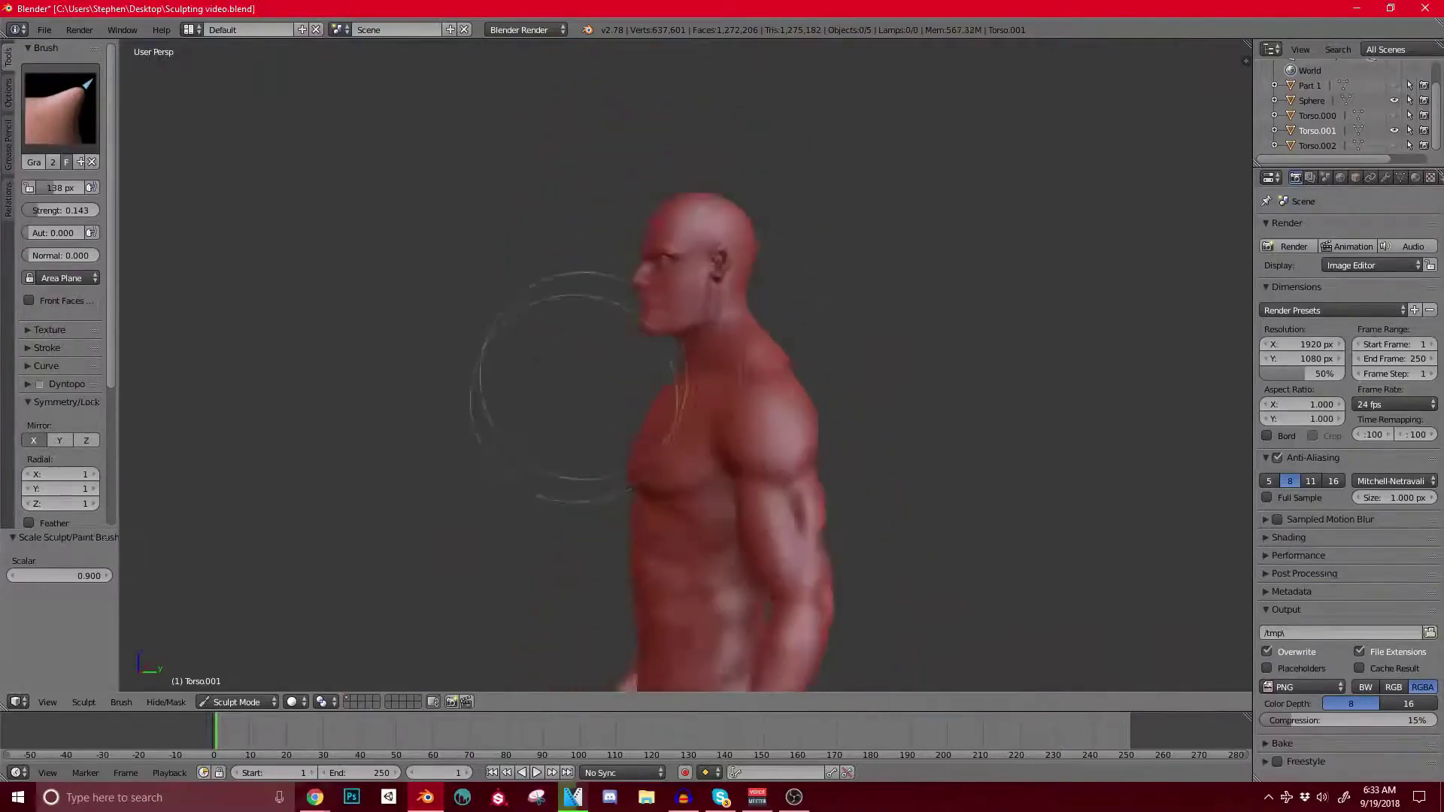
Step: Examine the eyes, brow and cheekbones up close from both sides of the face
middle_drag(585, 388, 882, 241)
scroll(786, 275, up, 5)
shift+middle_drag(741, 209, 748, 361)
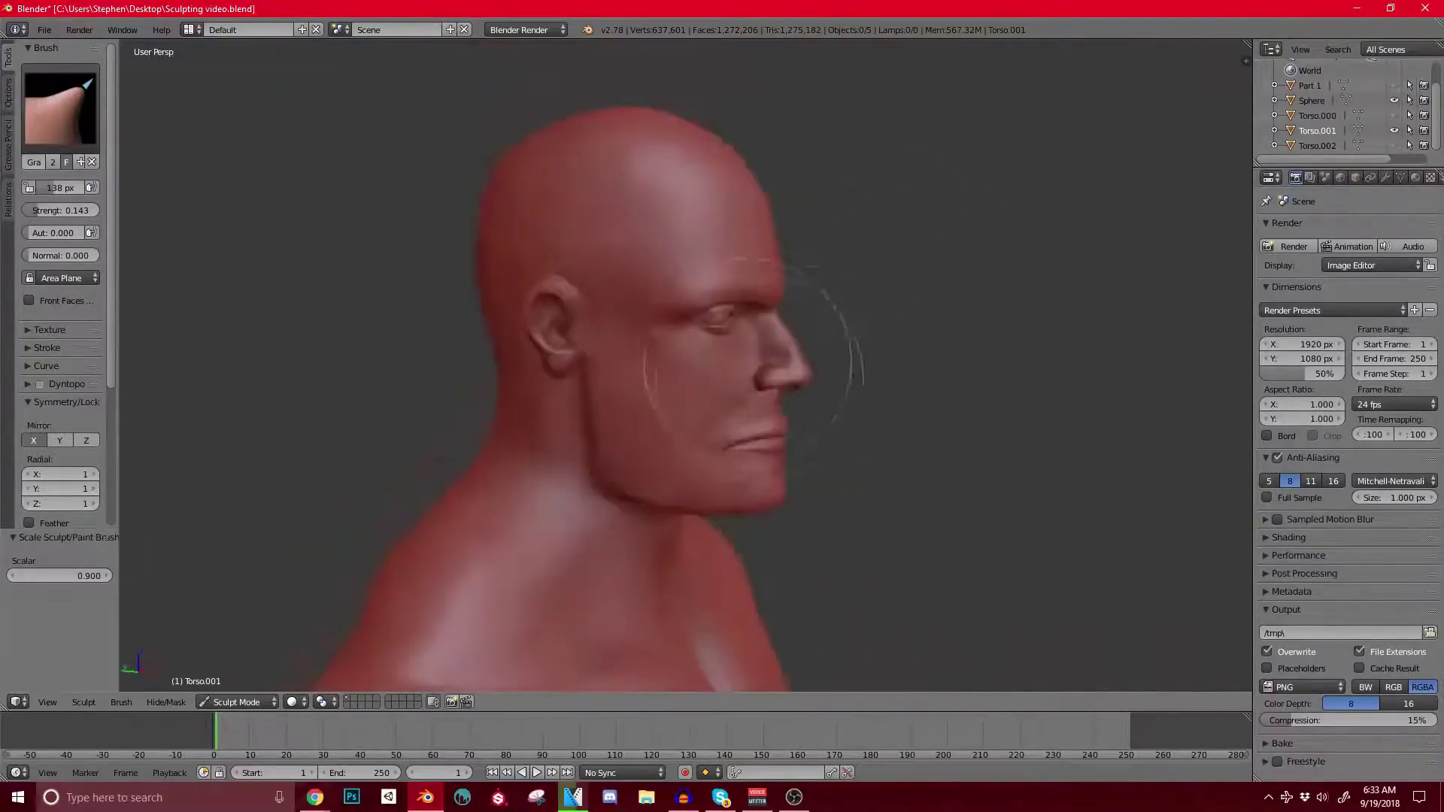
scroll(760, 331, up, 5)
middle_drag(812, 286, 733, 352)
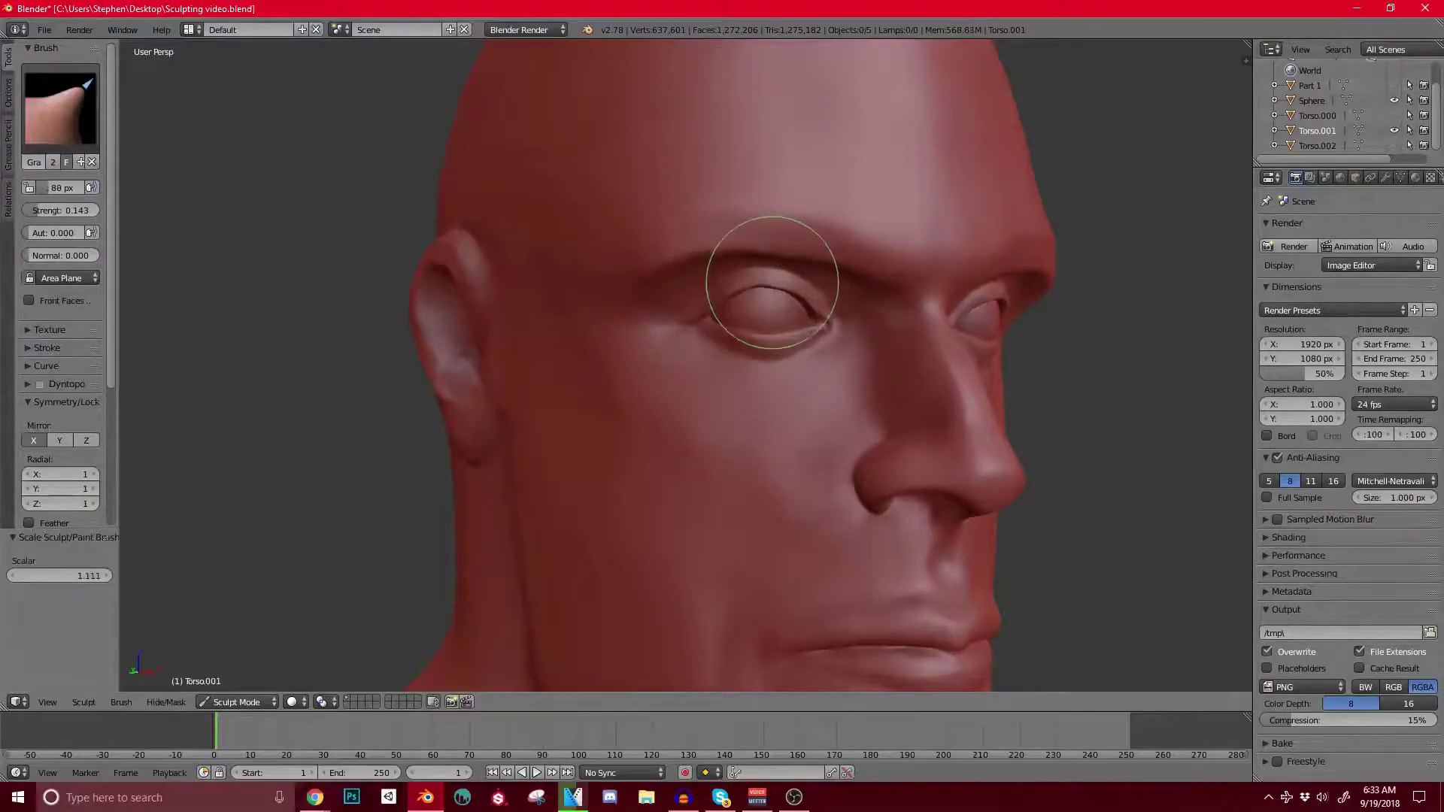
scroll(693, 451, down, 3)
middle_drag(693, 451, 687, 371)
scroll(887, 322, up, 3)
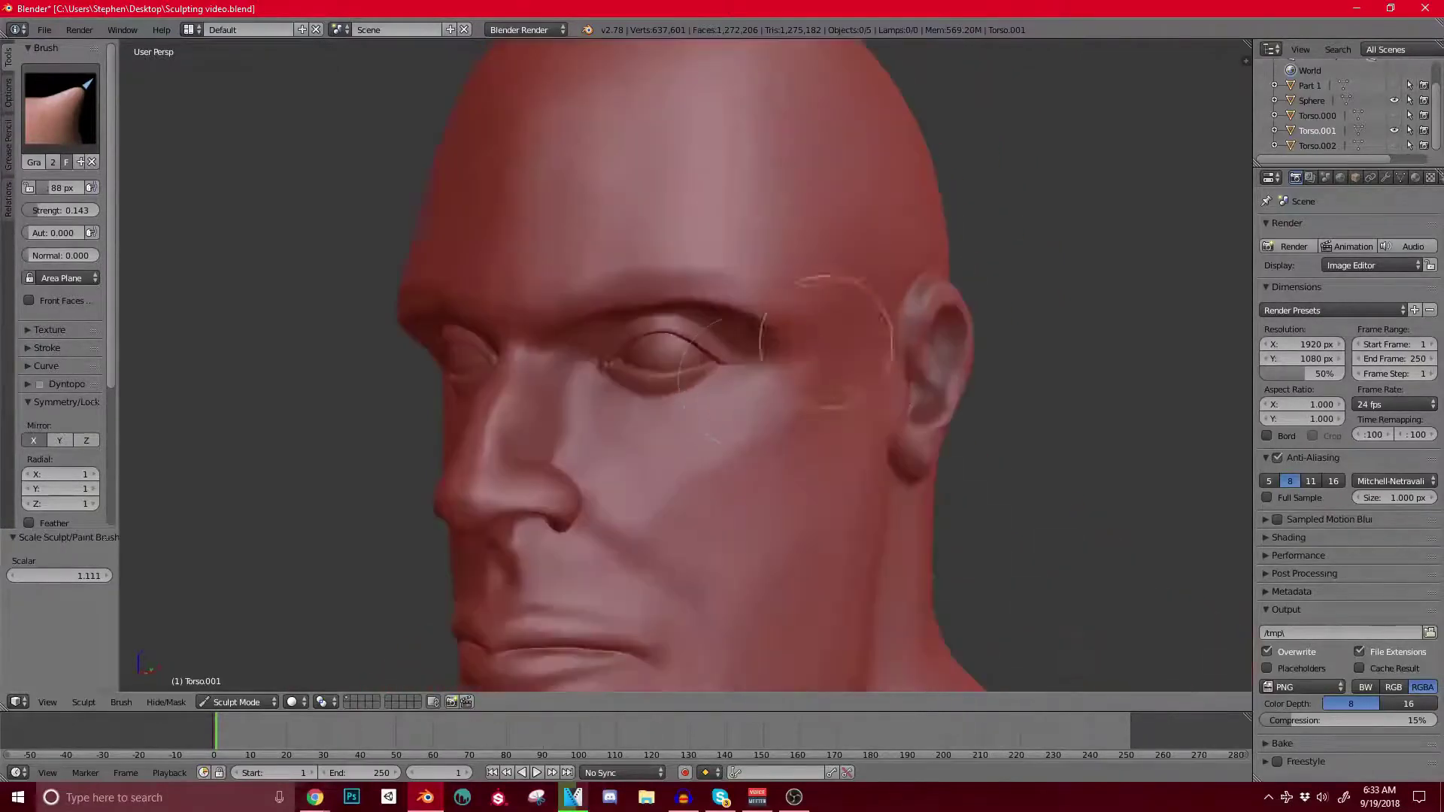
mouse_move(887, 323)
middle_down()
mouse_move(722, 383)
mouse_move(724, 333)
middle_up()
scroll(724, 332, up, 1)
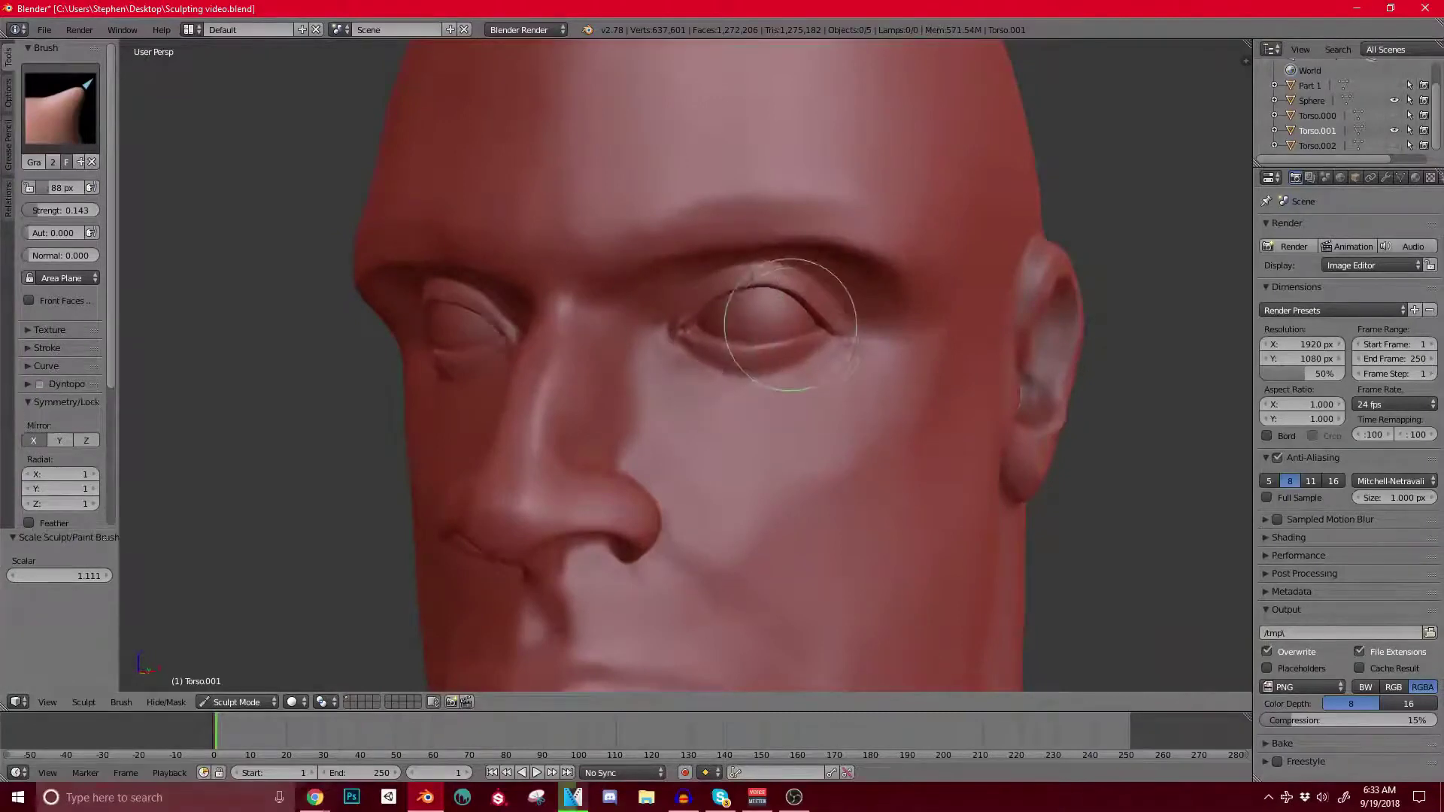
Step: Pull the lower eyelid slightly outward and up near the outer eye corner with the 88 px Grab brush
mouse_move(813, 305)
middle_down()
mouse_move(806, 419)
mouse_move(661, 361)
mouse_move(870, 339)
mouse_move(835, 308)
middle_up()
scroll(897, 299, up, 3)
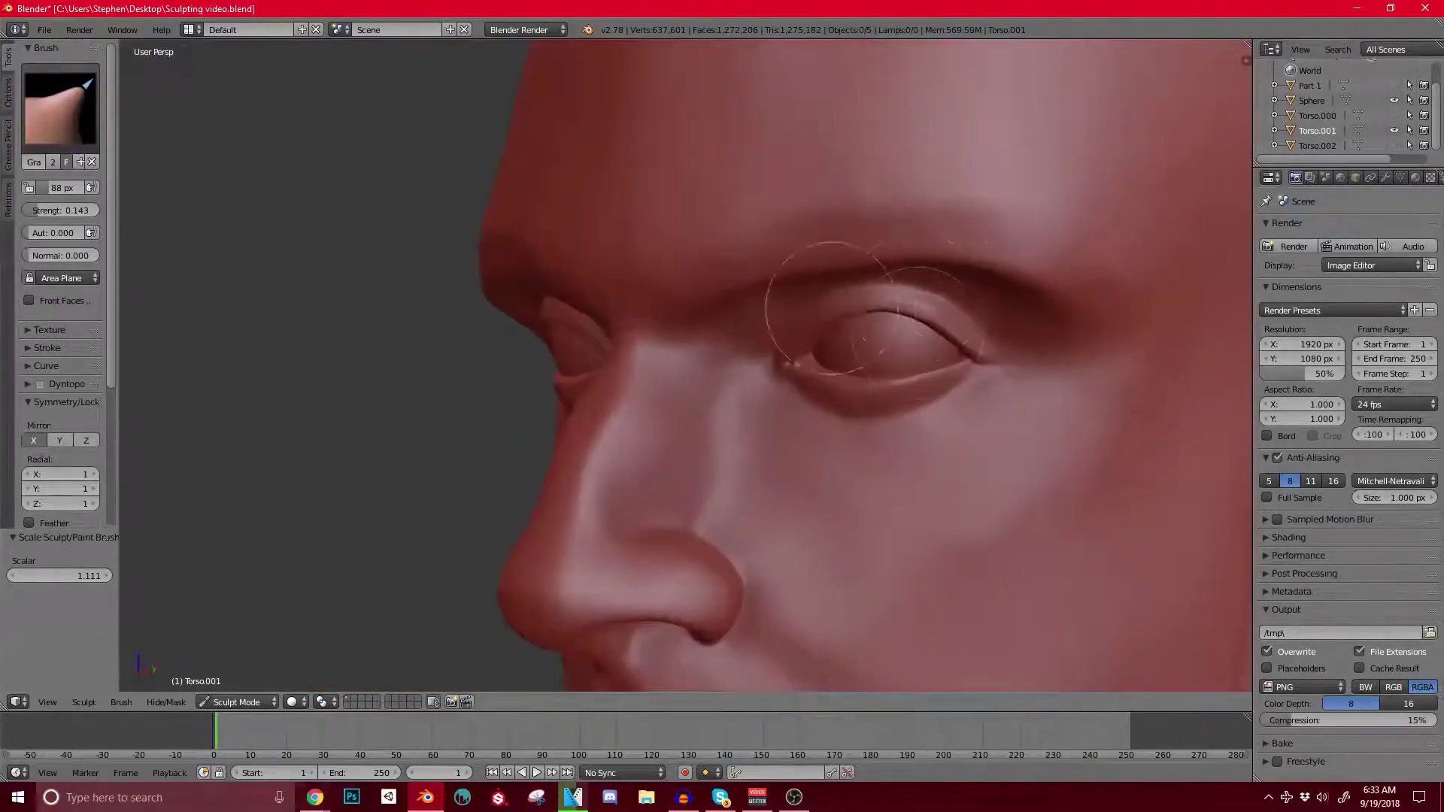
drag(918, 384, 948, 368)
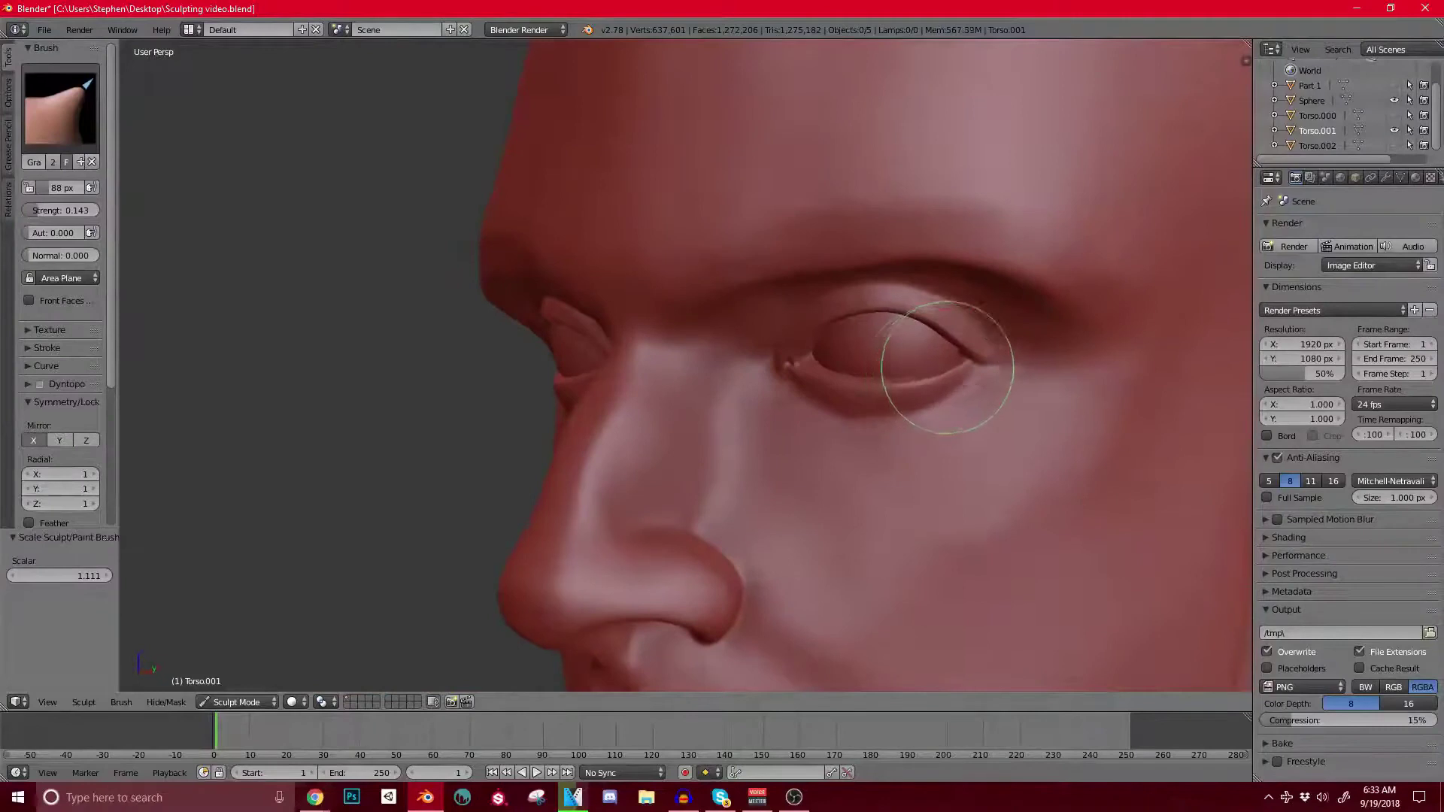
Step: Examine the eyes and nose from the front, and the face, jaw and neck in profile
middle_drag(947, 367, 983, 364)
mouse_move(1057, 324)
middle_down()
mouse_move(1021, 331)
mouse_move(939, 309)
middle_up()
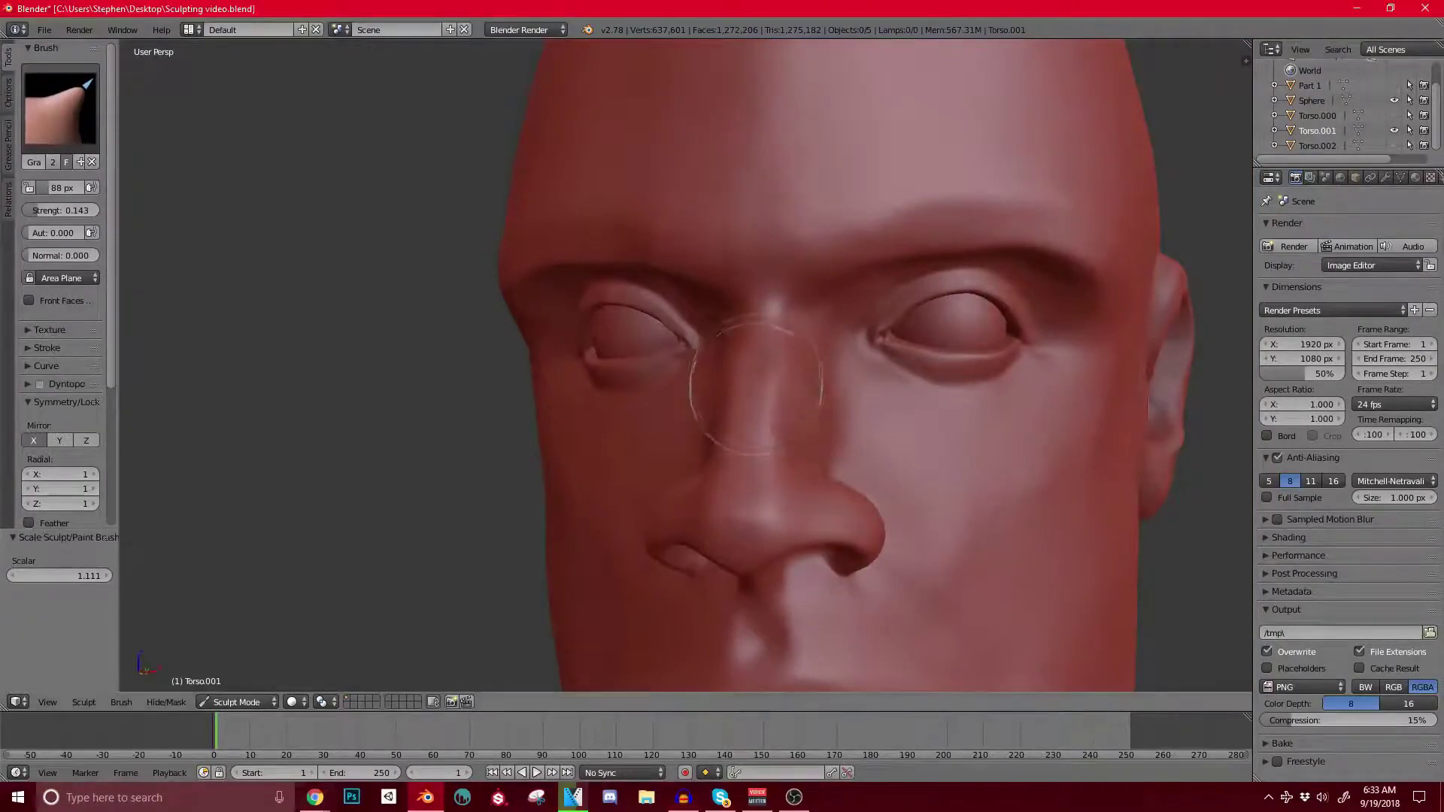
middle_drag(709, 371, 903, 241)
middle_drag(1051, 229, 867, 324)
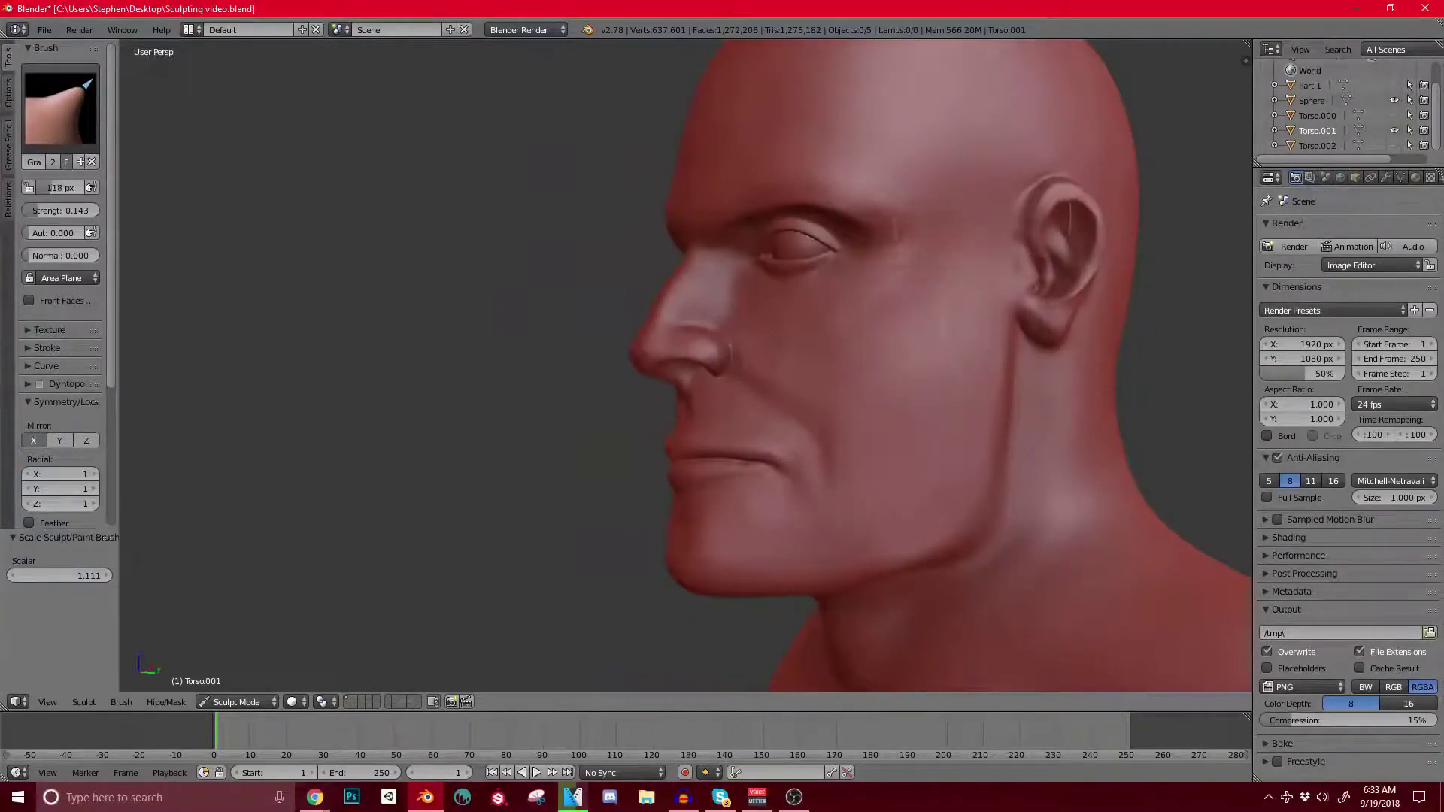
mouse_move(1028, 323)
middle_down()
mouse_move(903, 273)
mouse_move(895, 322)
mouse_move(804, 429)
mouse_move(742, 467)
mouse_move(822, 328)
middle_up()
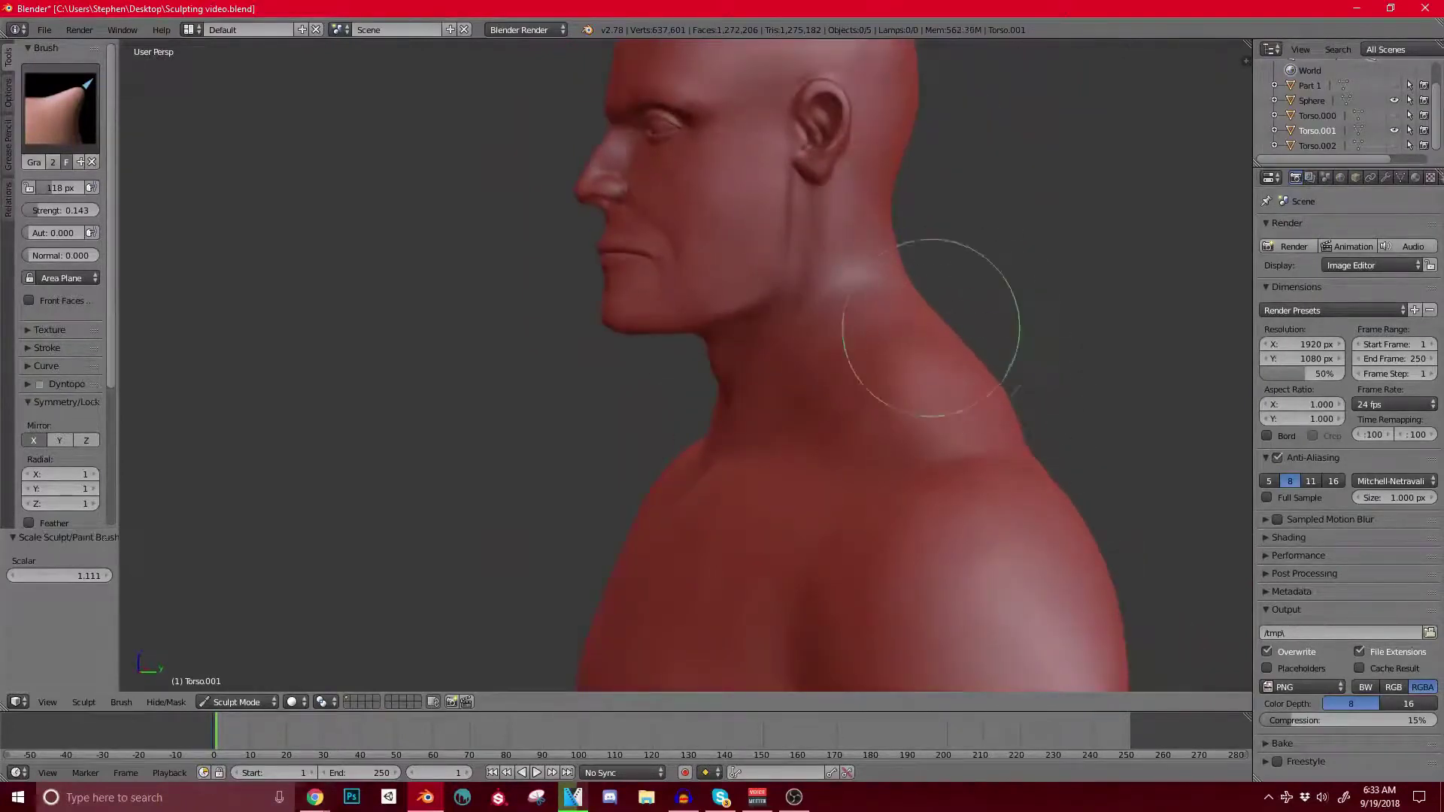
middle_drag(945, 329, 766, 333)
scroll(611, 356, up, 3)
middle_drag(643, 352, 632, 306)
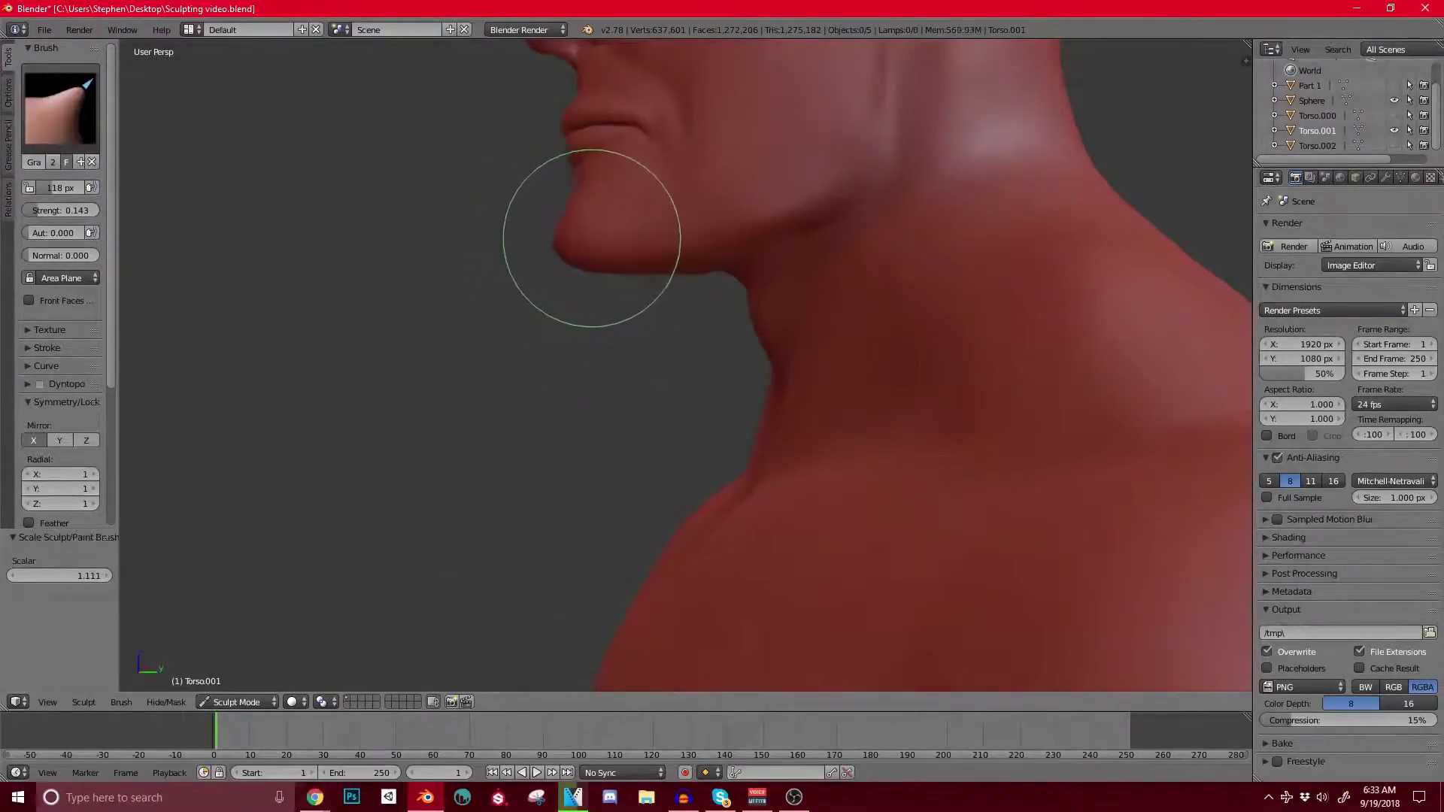
Step: Examine the chin, jawline and neck transition at an angle from both sides of the figure
scroll(604, 292, down, 3)
middle_drag(604, 293, 661, 370)
scroll(677, 348, up, 3)
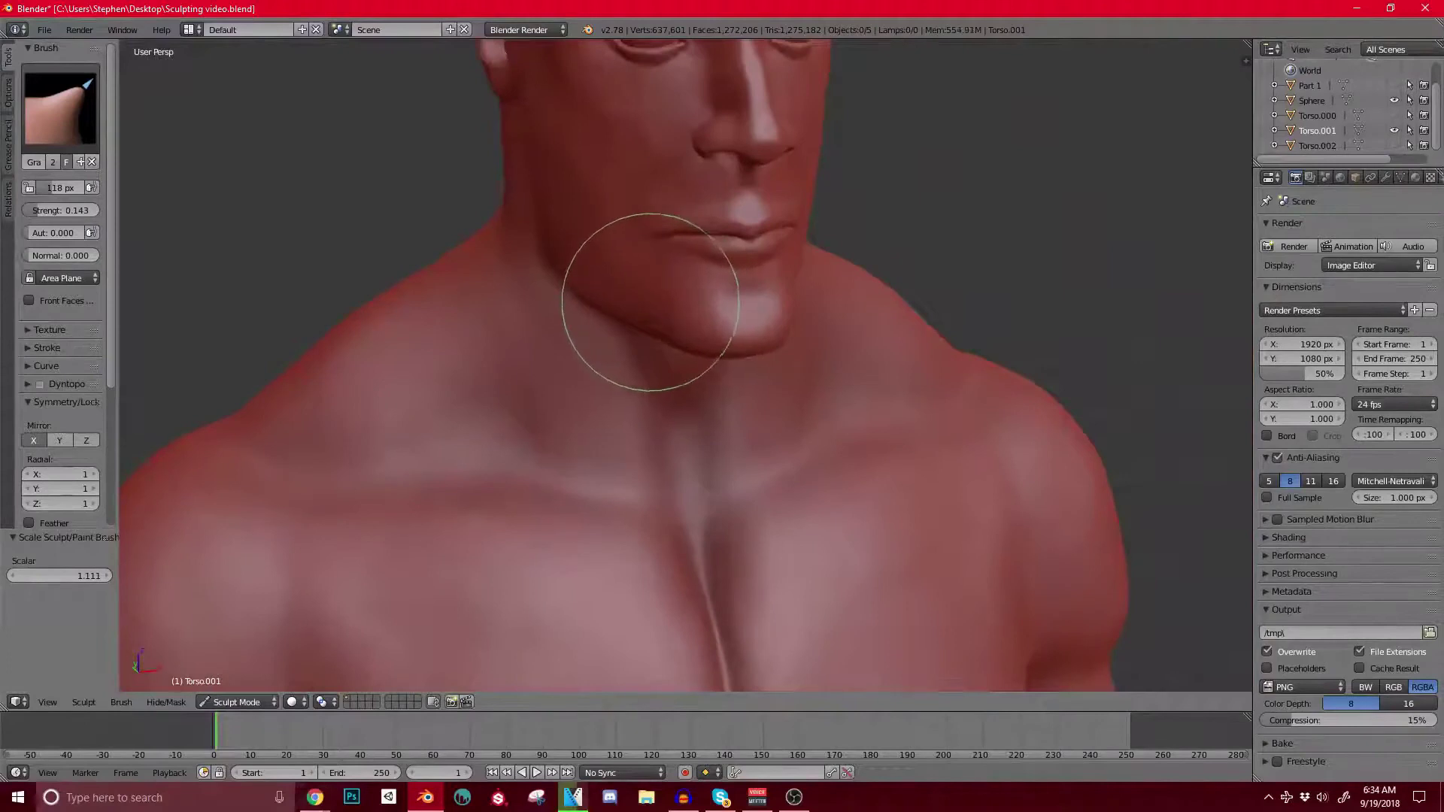
mouse_move(644, 331)
middle_down()
mouse_move(591, 316)
mouse_move(684, 332)
mouse_move(564, 331)
middle_up()
scroll(591, 316, down, 3)
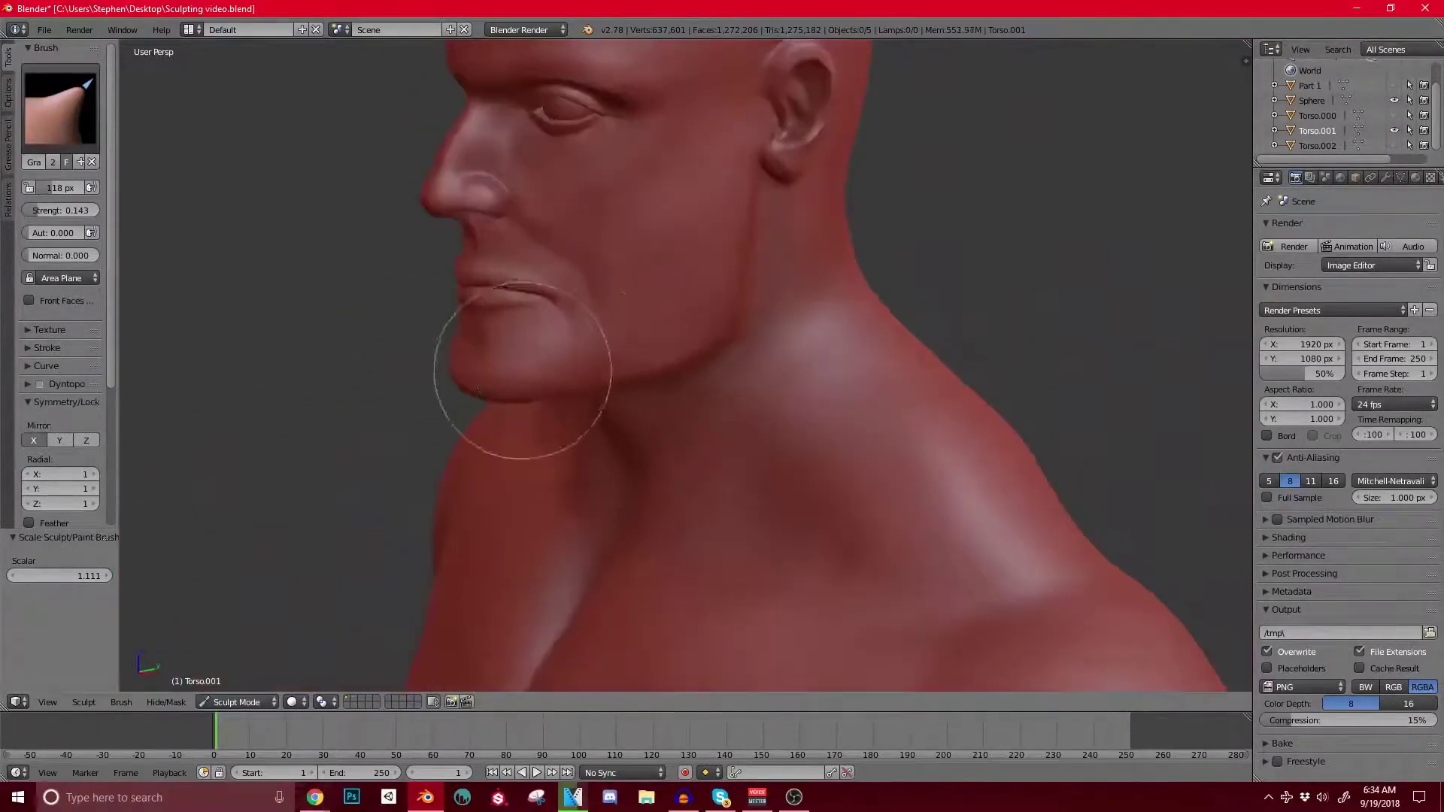
scroll(841, 353, up, 3)
scroll(841, 353, down, 3)
middle_drag(767, 349, 631, 359)
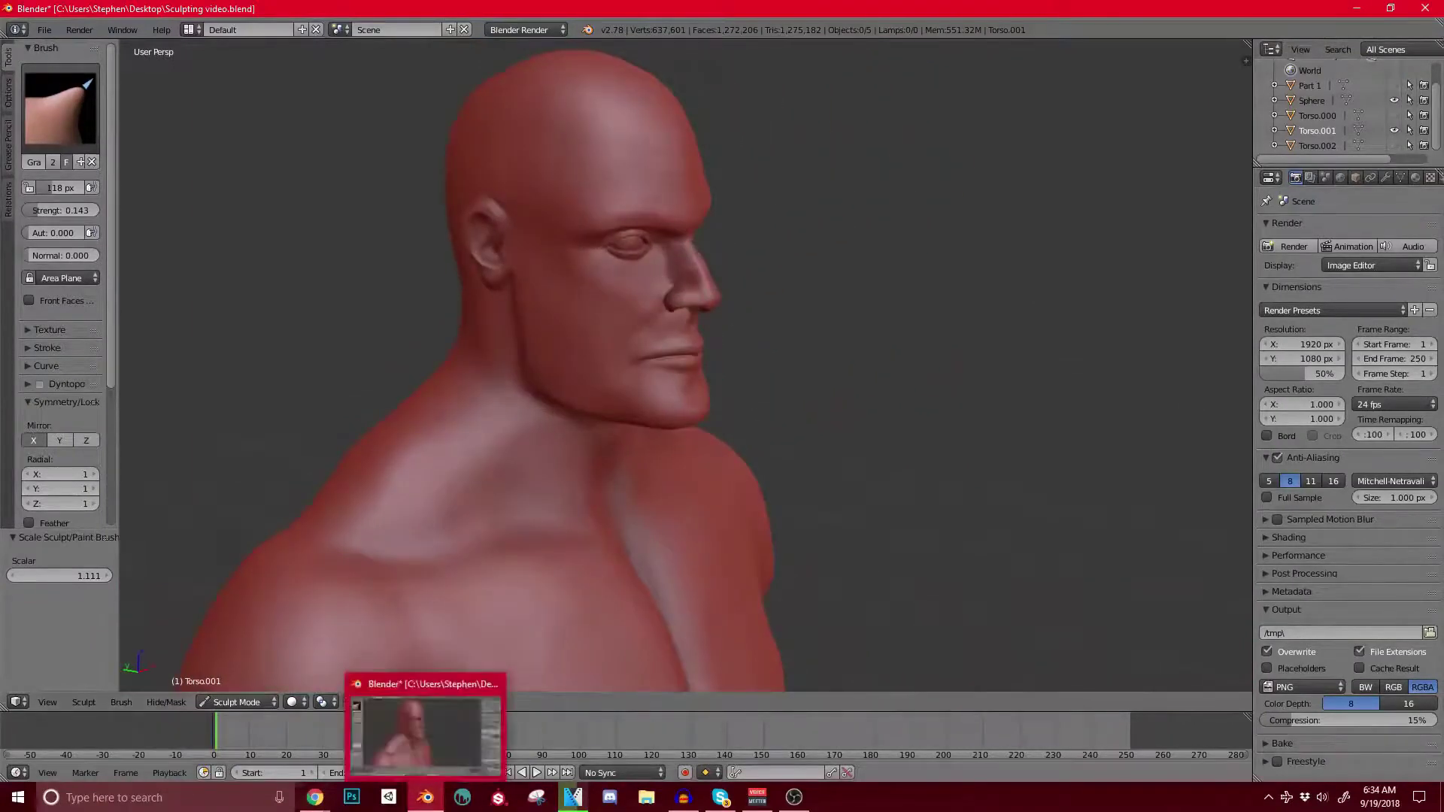
right_click(425, 797)
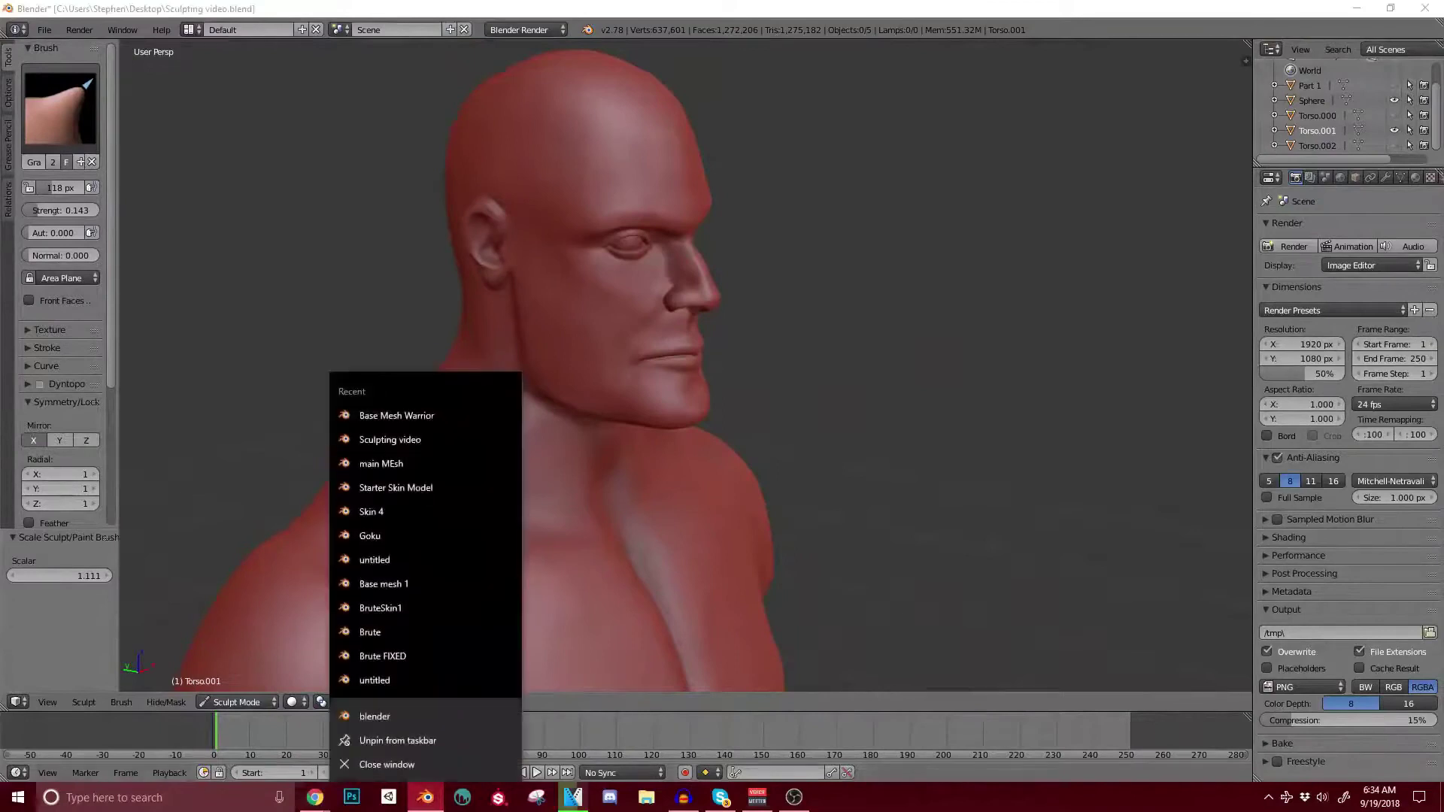
click(422, 715)
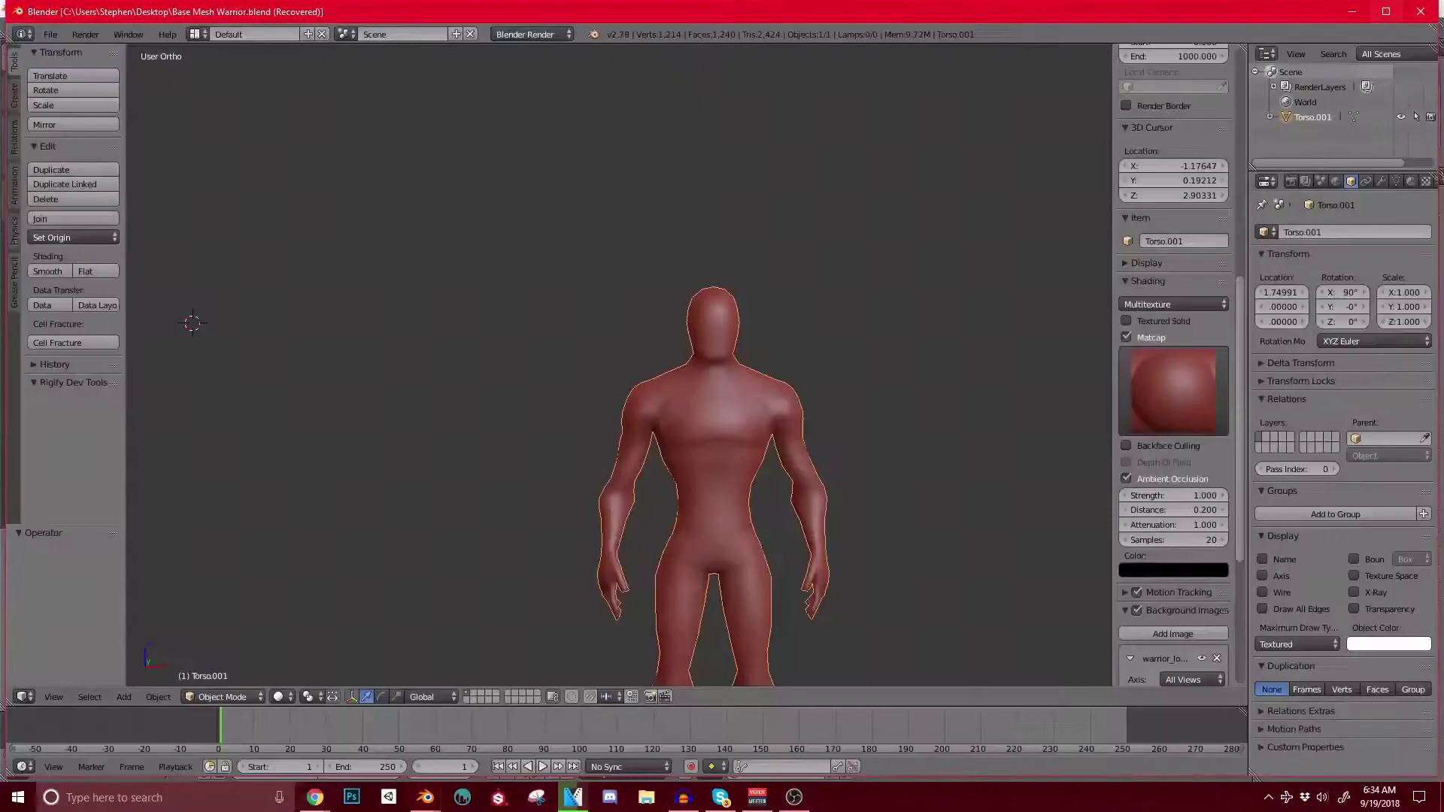
key(ctrl+q)
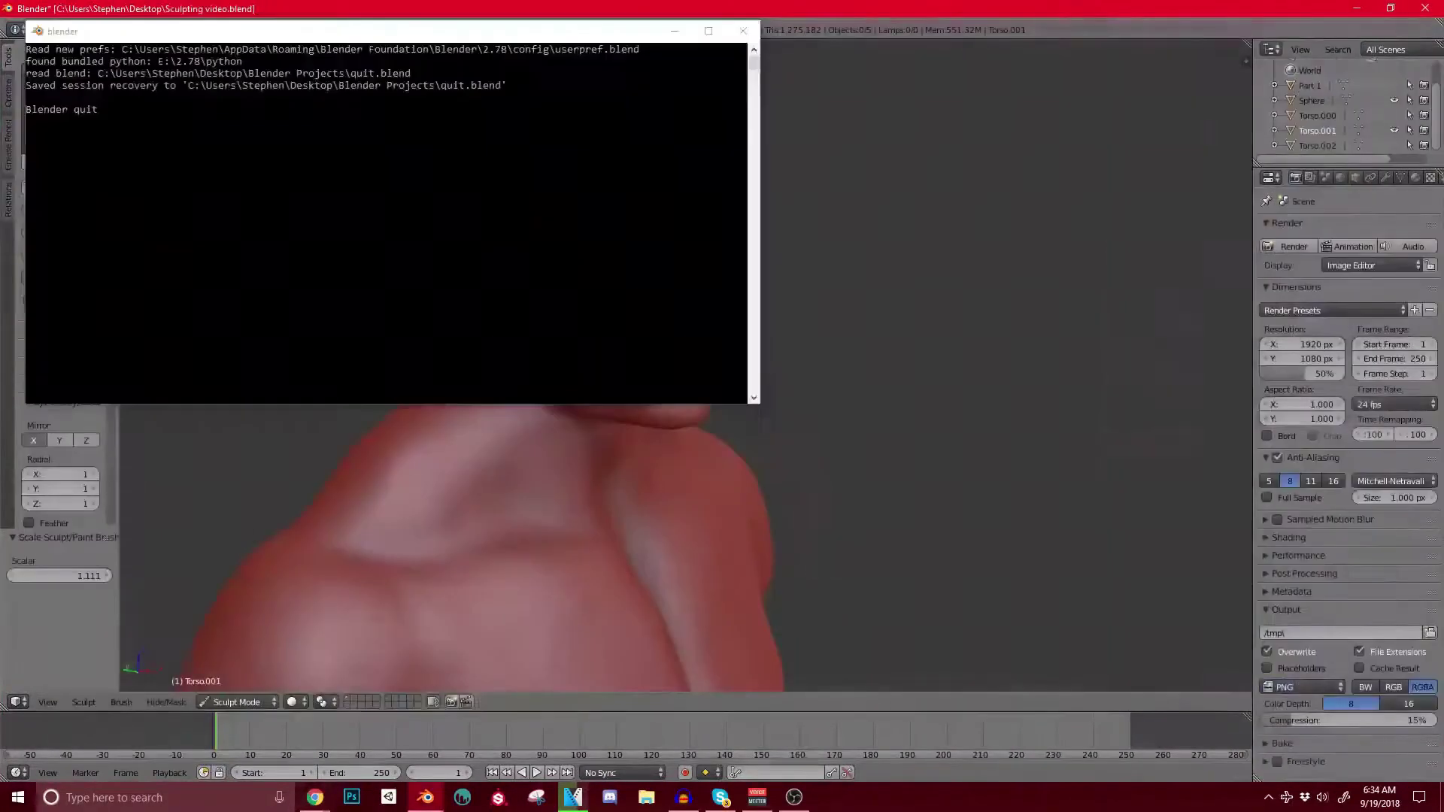
Step: Open the backup Sculpting video.blend1 from the desktop and view its figure's upper body from the front
click(1357, 8)
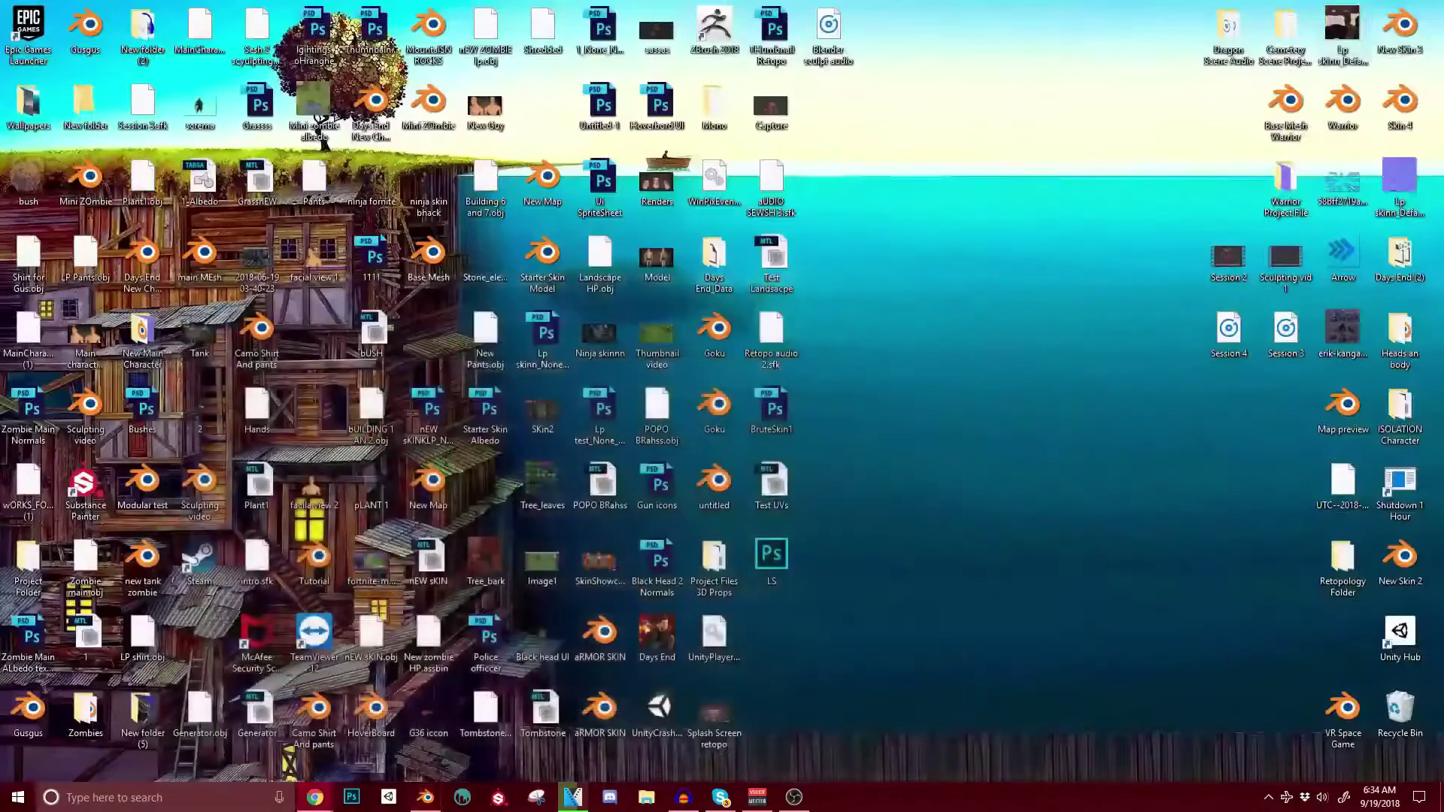
double_click(713, 482)
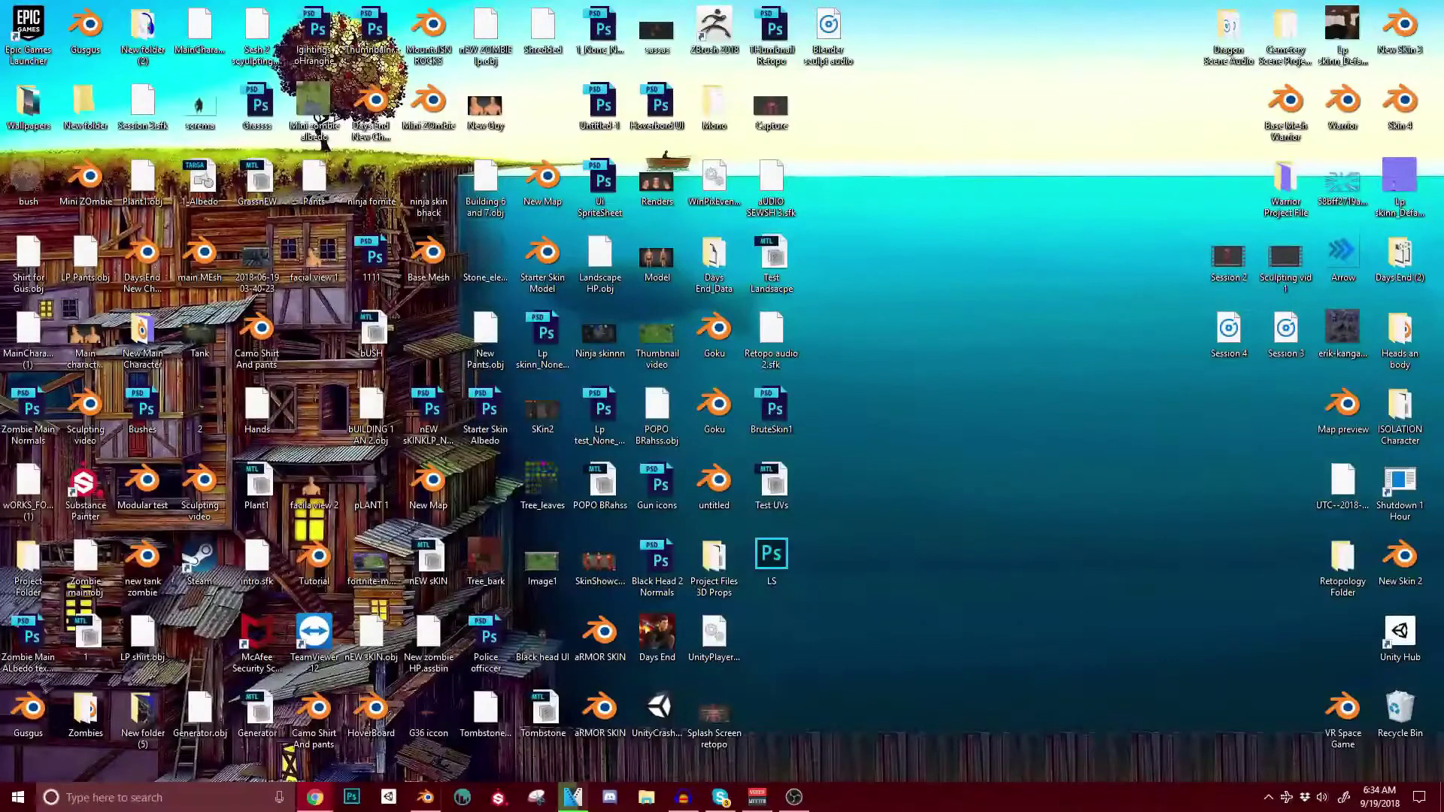
double_click(90, 413)
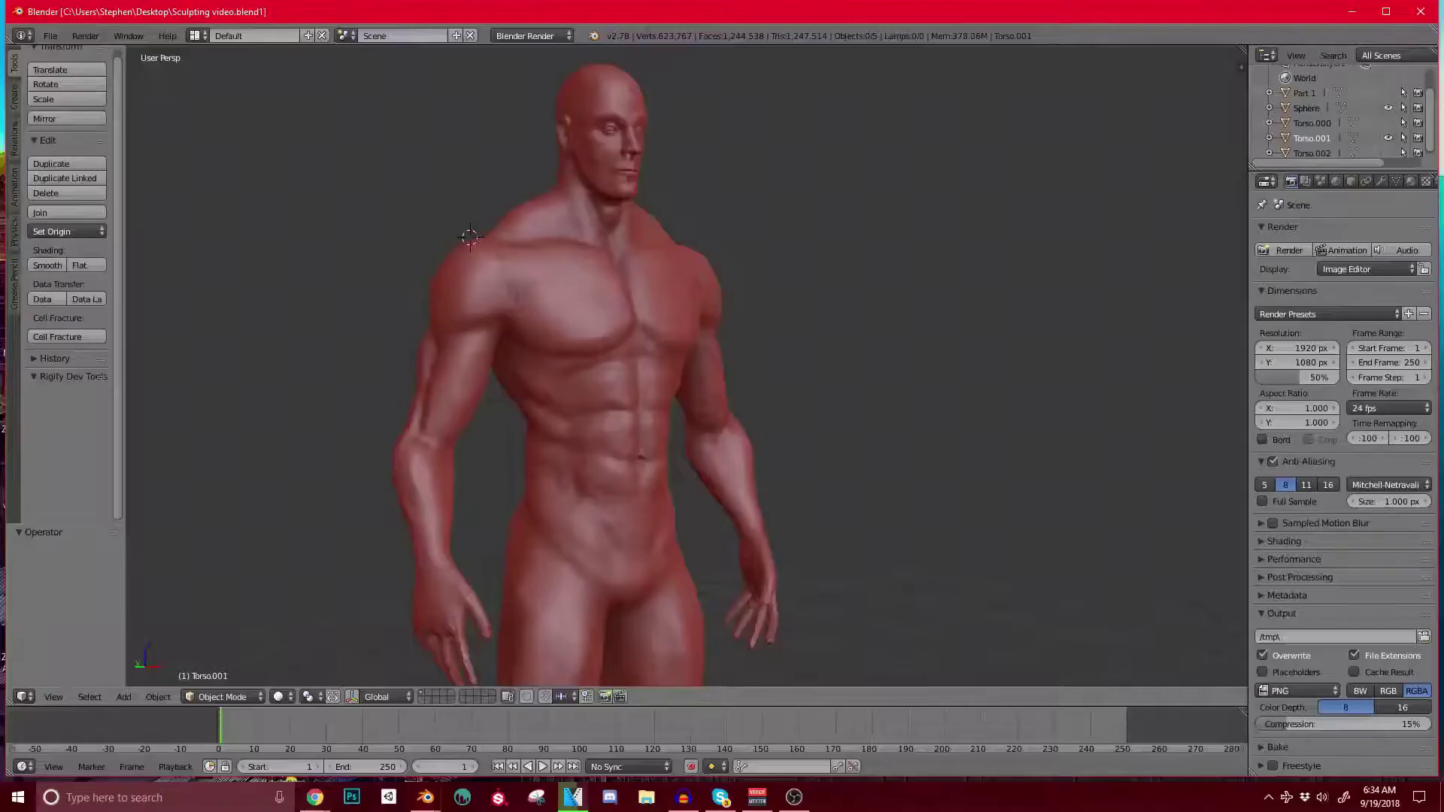
scroll(687, 366, up, 3)
middle_drag(687, 365, 618, 482)
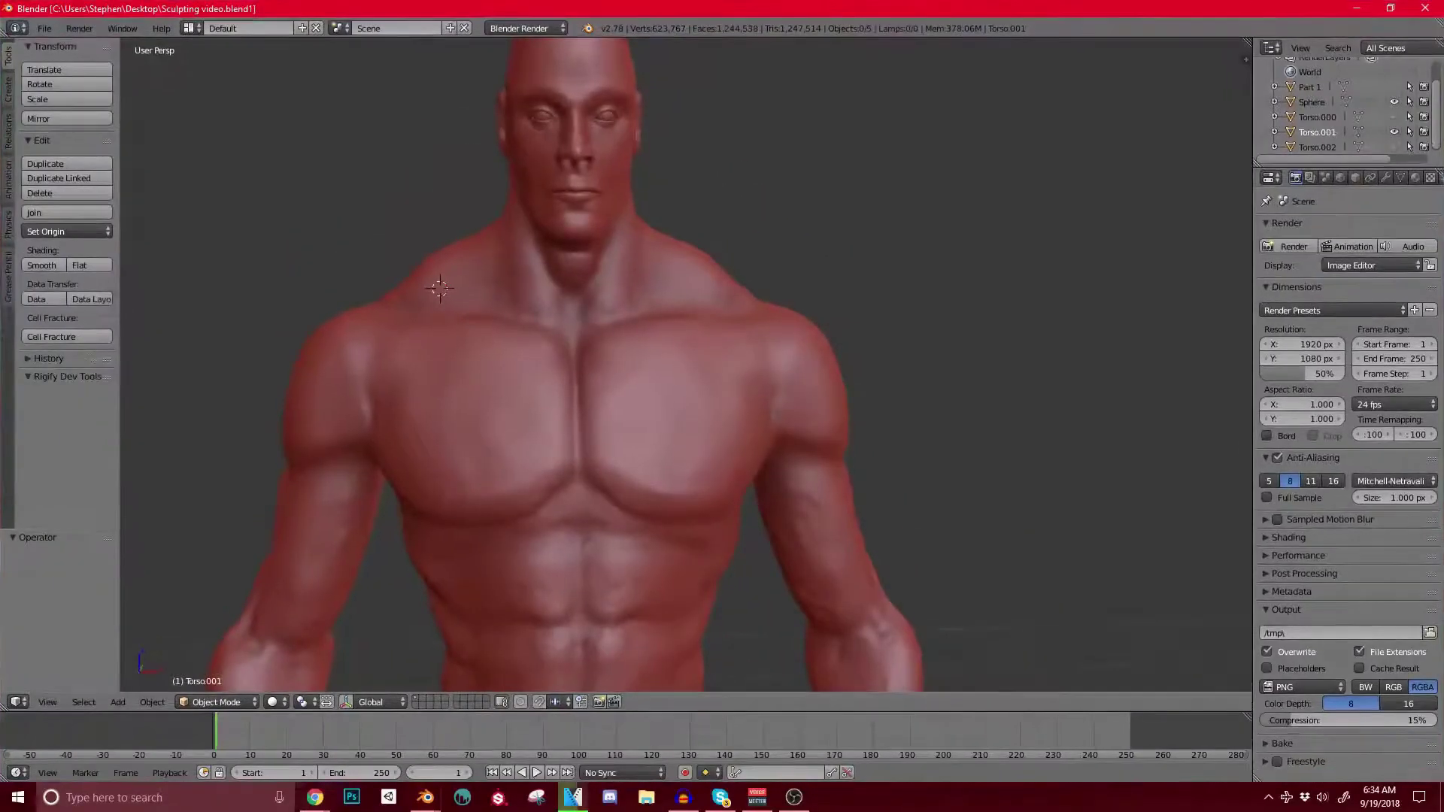
Step: Open Sculpting video.blend from the desktop in another window and switch its figure to Object Mode
click(1356, 8)
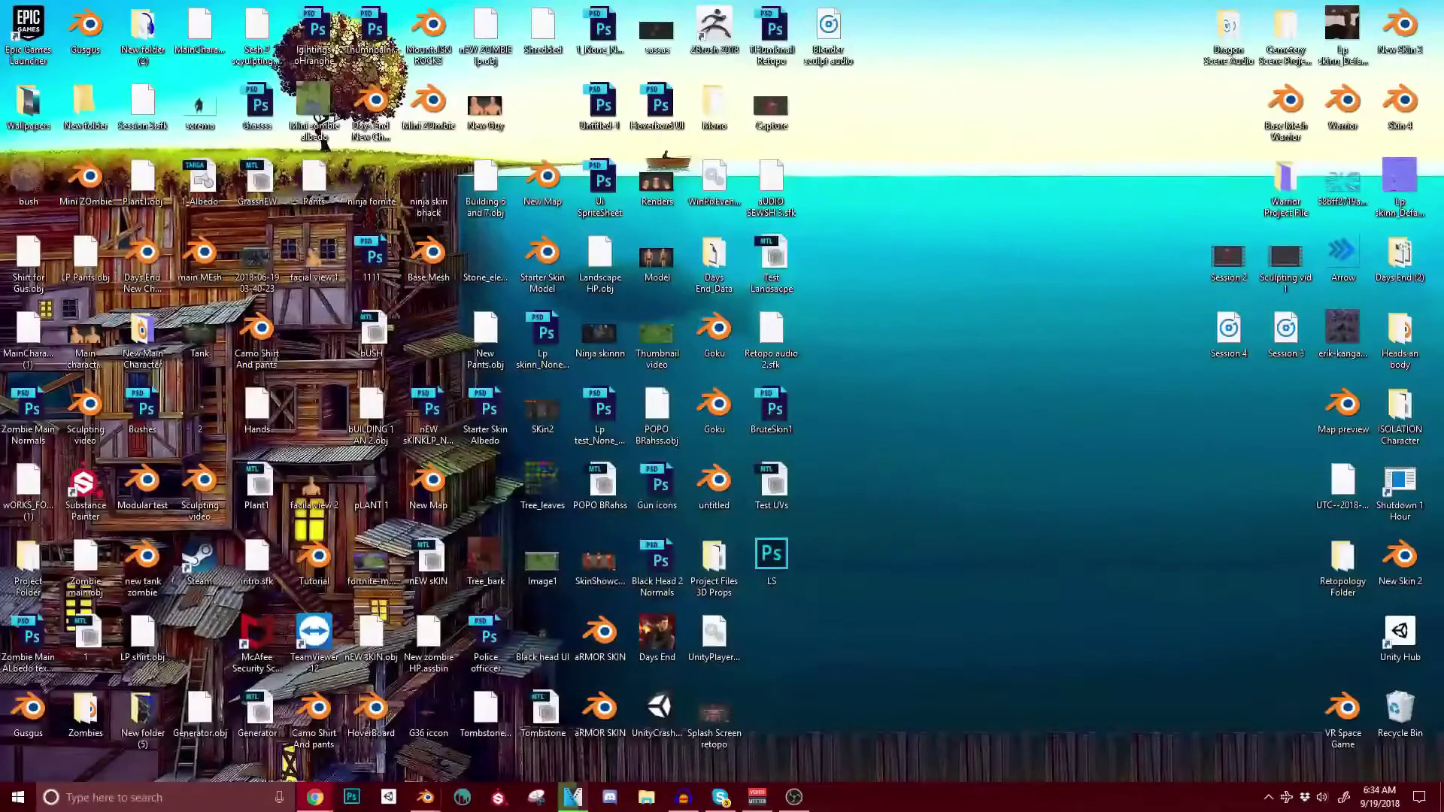
double_click(199, 485)
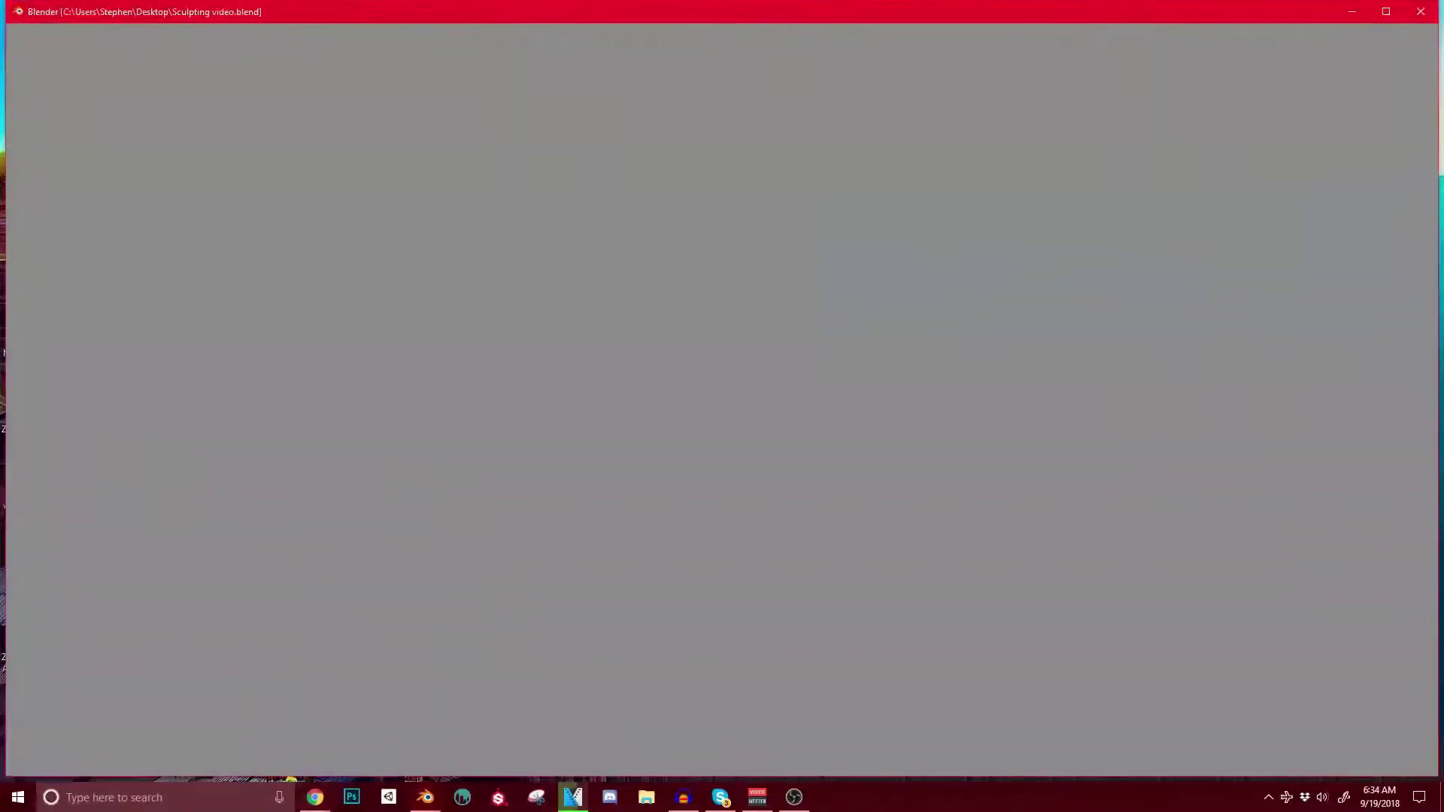
scroll(685, 364, down, 7)
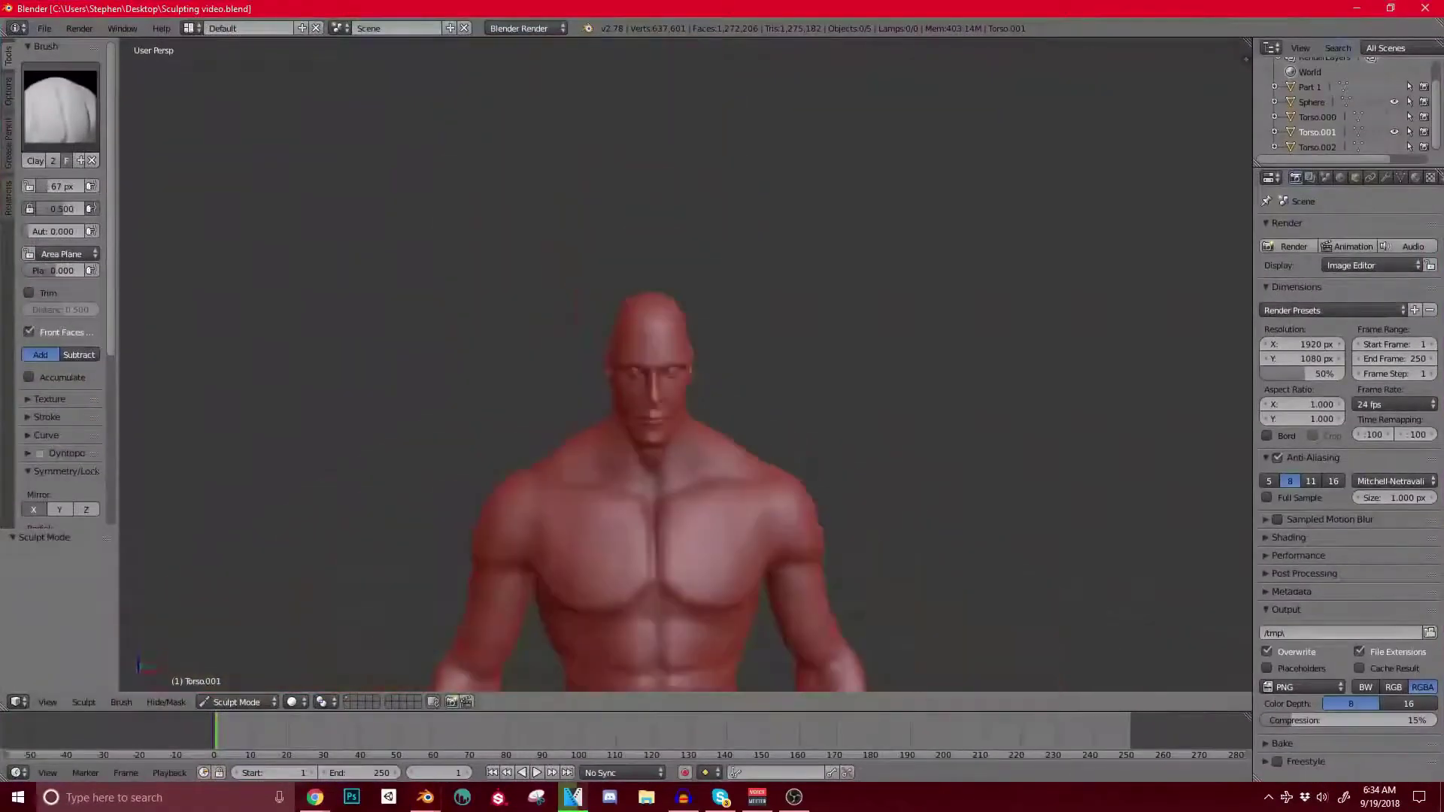
middle_drag(685, 365, 594, 368)
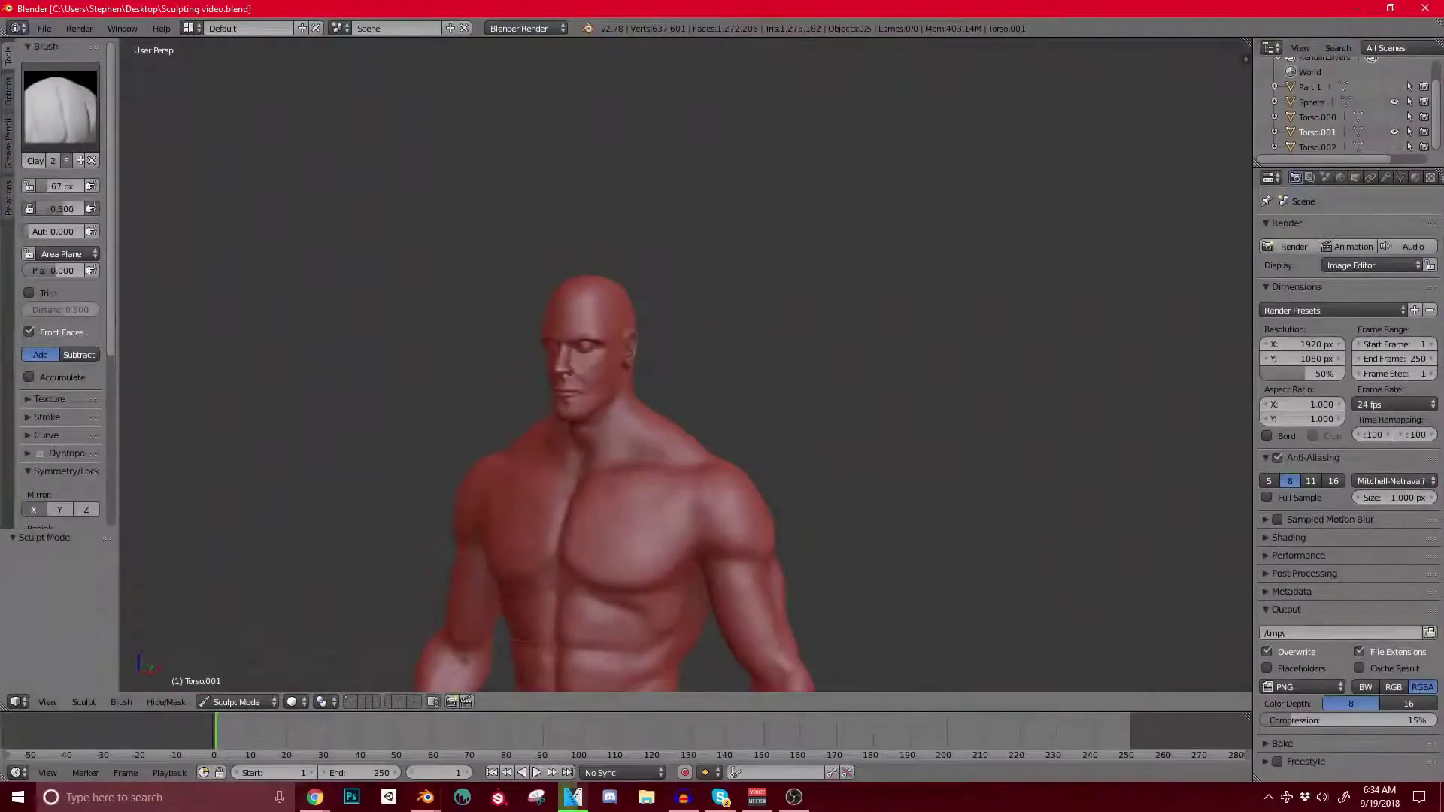
click(236, 702)
click(241, 685)
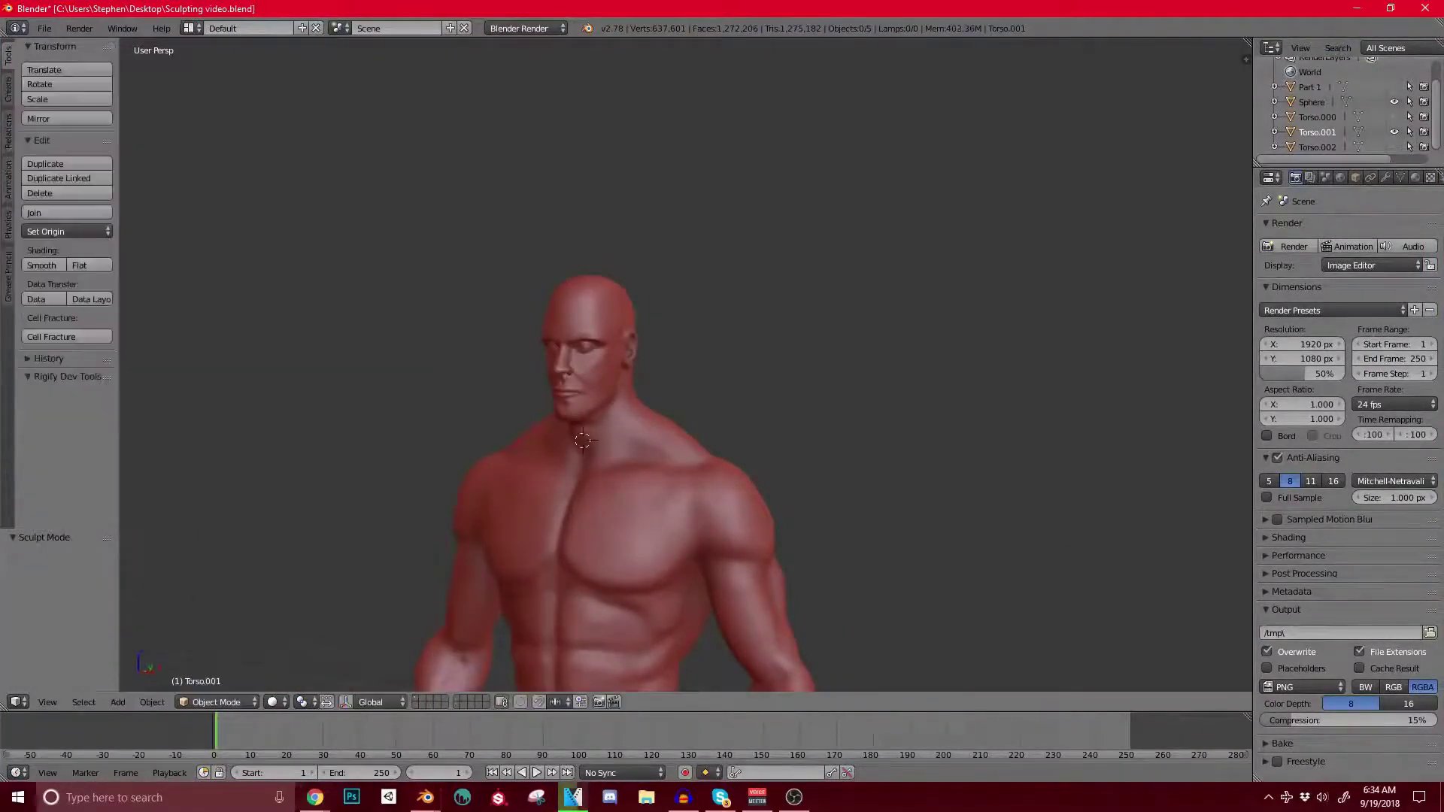
Step: View the head and shoulders of the saved figure up close from the front
shift+middle_drag(602, 527, 895, 526)
key(a)
key(a)
scroll(790, 342, up, 3)
middle_drag(895, 527, 647, 494)
scroll(835, 519, up, 2)
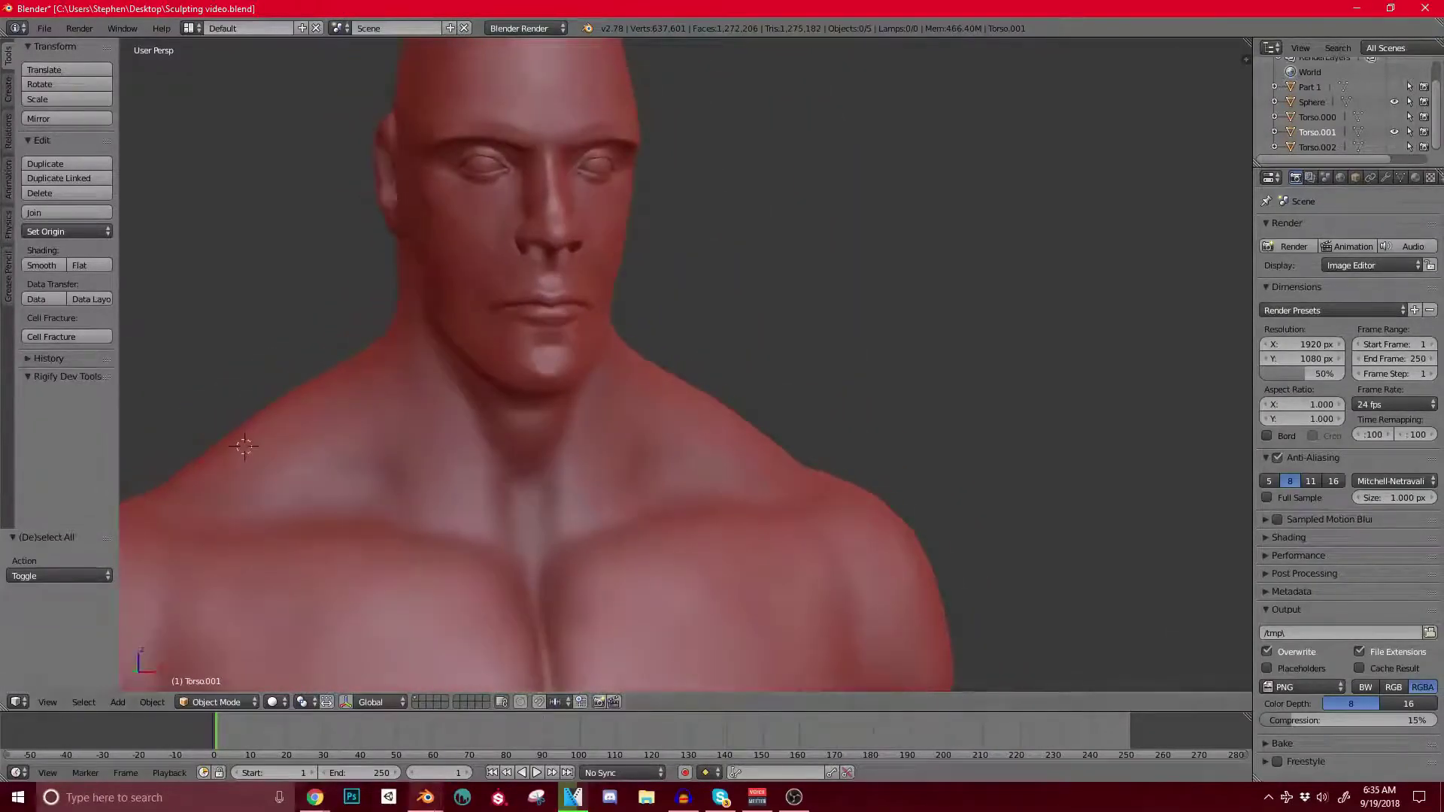
Step: Close the Blender window holding the backup Sculpting video.blend1
mouse_move(425, 797)
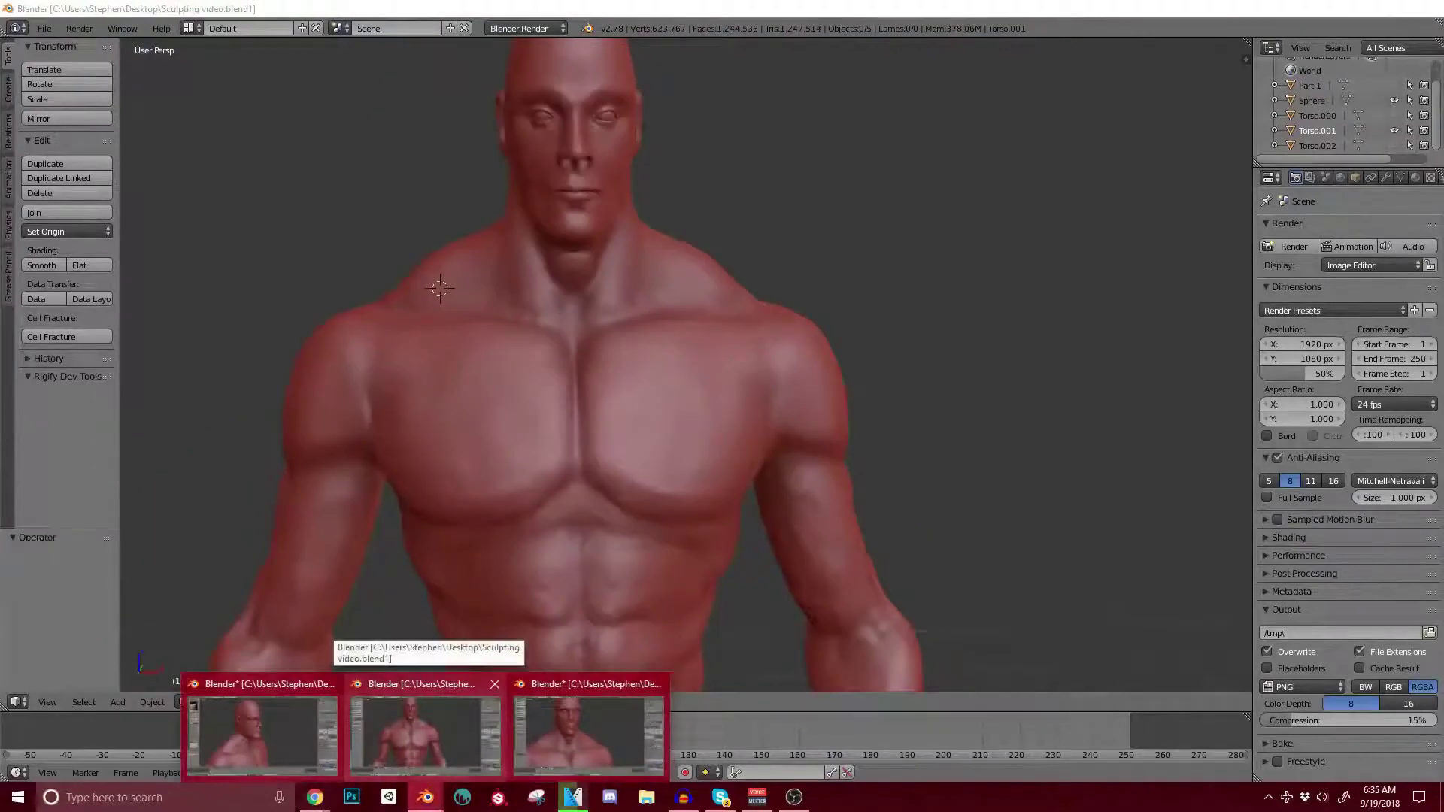
click(425, 733)
click(1425, 8)
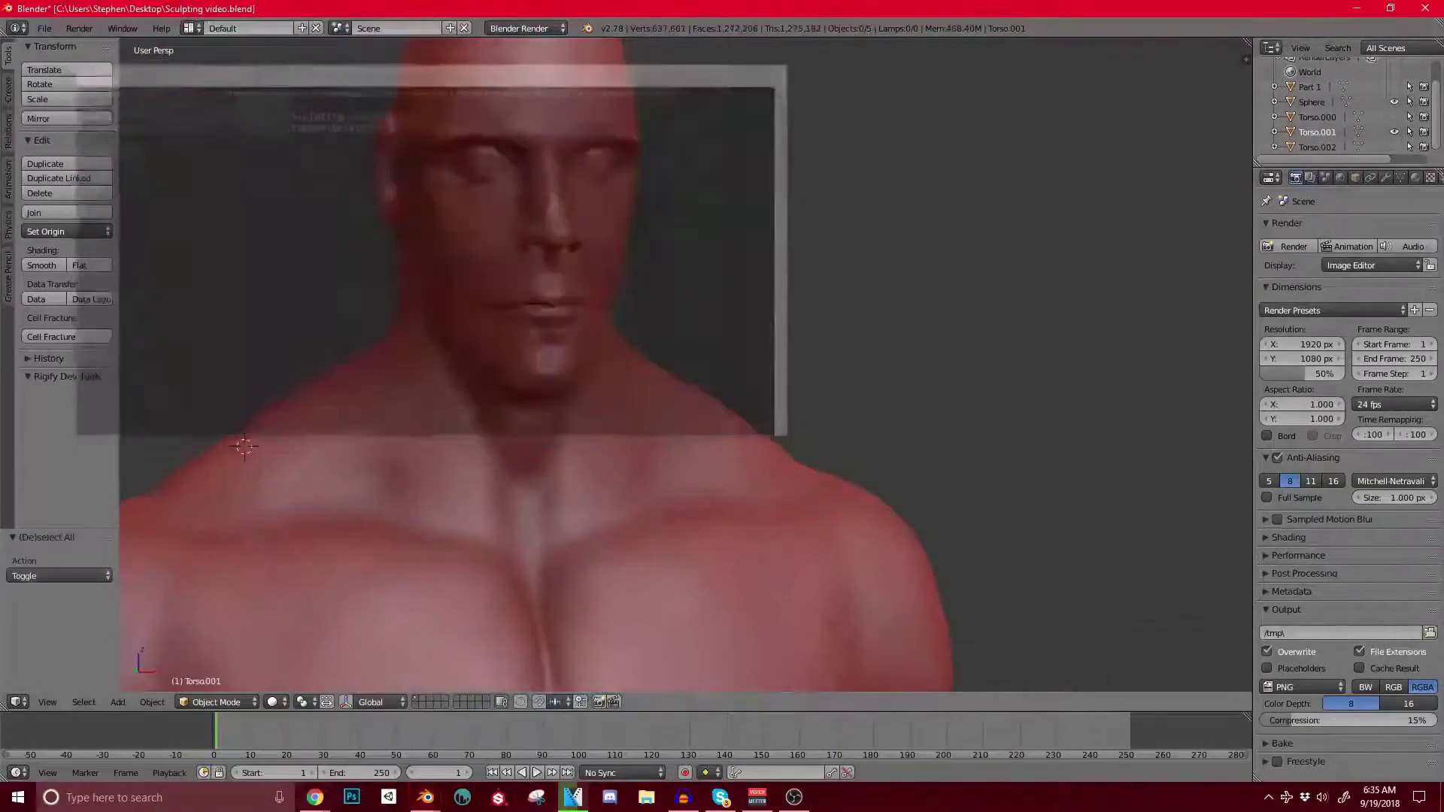
Step: Compare the head and neck in profile between the currently edited sculpt and the saved version's window
click(425, 797)
click(344, 733)
mouse_move(790, 336)
middle_down()
mouse_move(671, 344)
mouse_move(767, 387)
mouse_move(805, 435)
mouse_move(661, 462)
middle_up()
scroll(707, 349, up, 2)
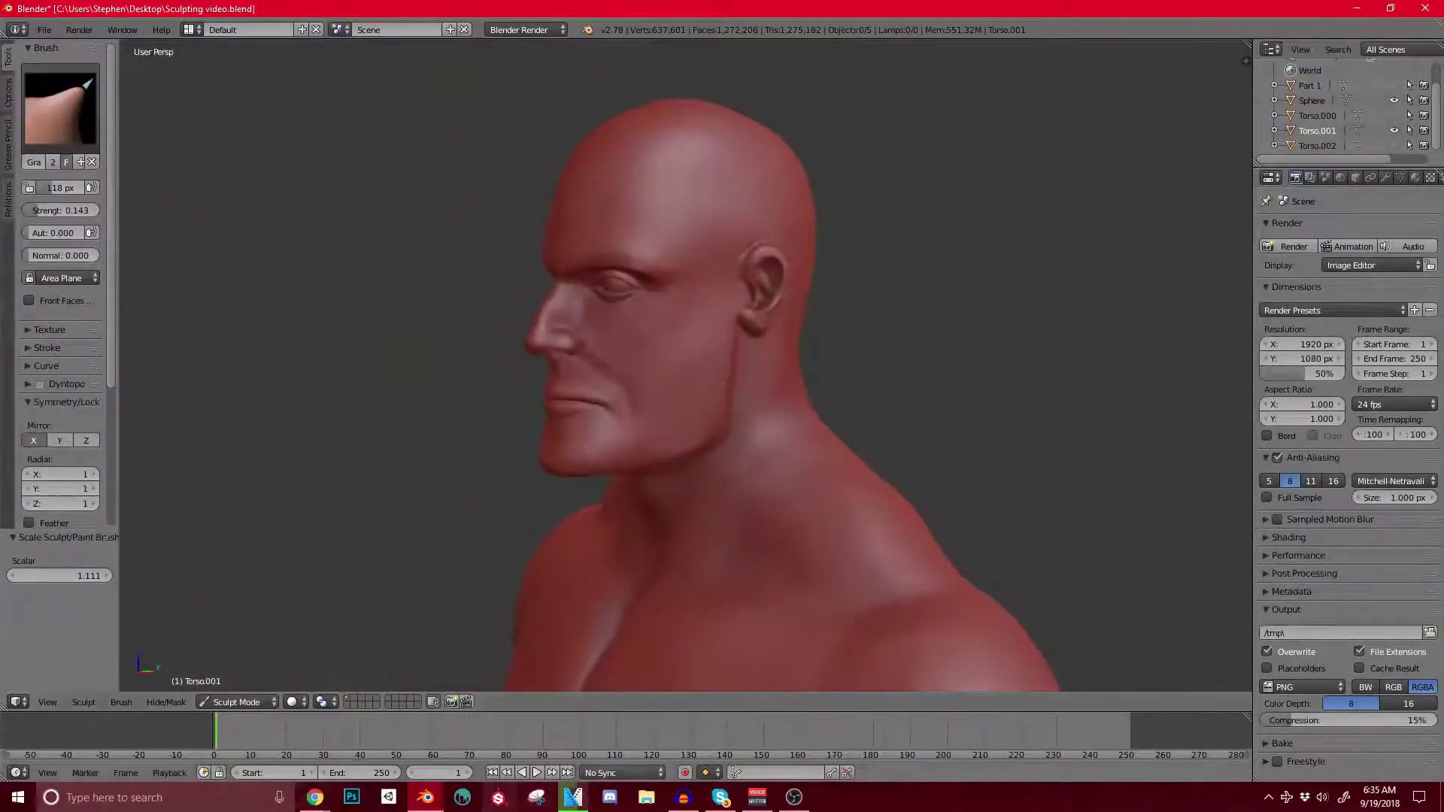
click(425, 797)
click(503, 734)
middle_drag(244, 446, 835, 401)
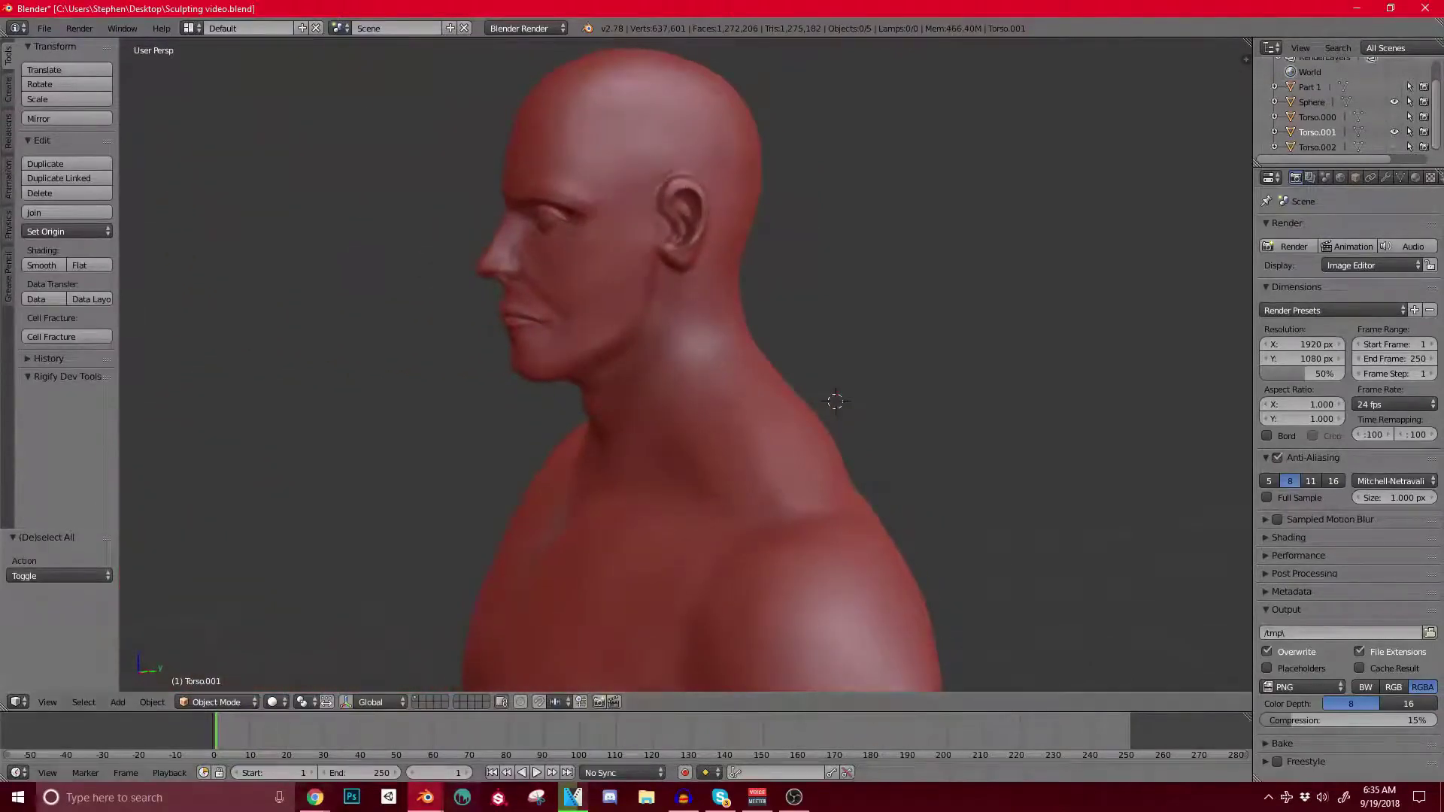
mouse_move(425, 798)
click(504, 726)
middle_drag(436, 597, 508, 543)
Step: Enlarge the Grab brush to 178 px with the head and neck viewed in profile
key(bracketright)
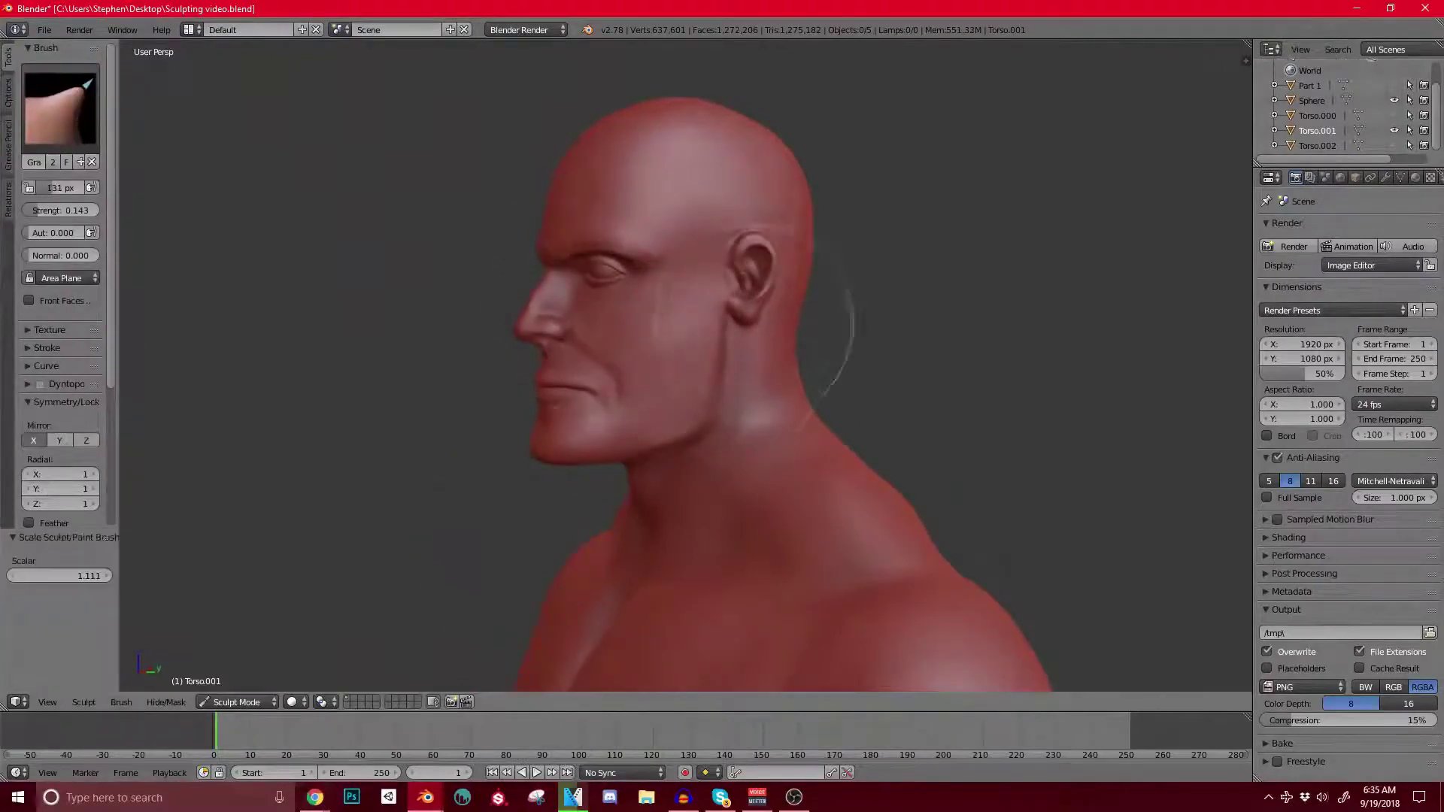
middle_drag(654, 447, 633, 280)
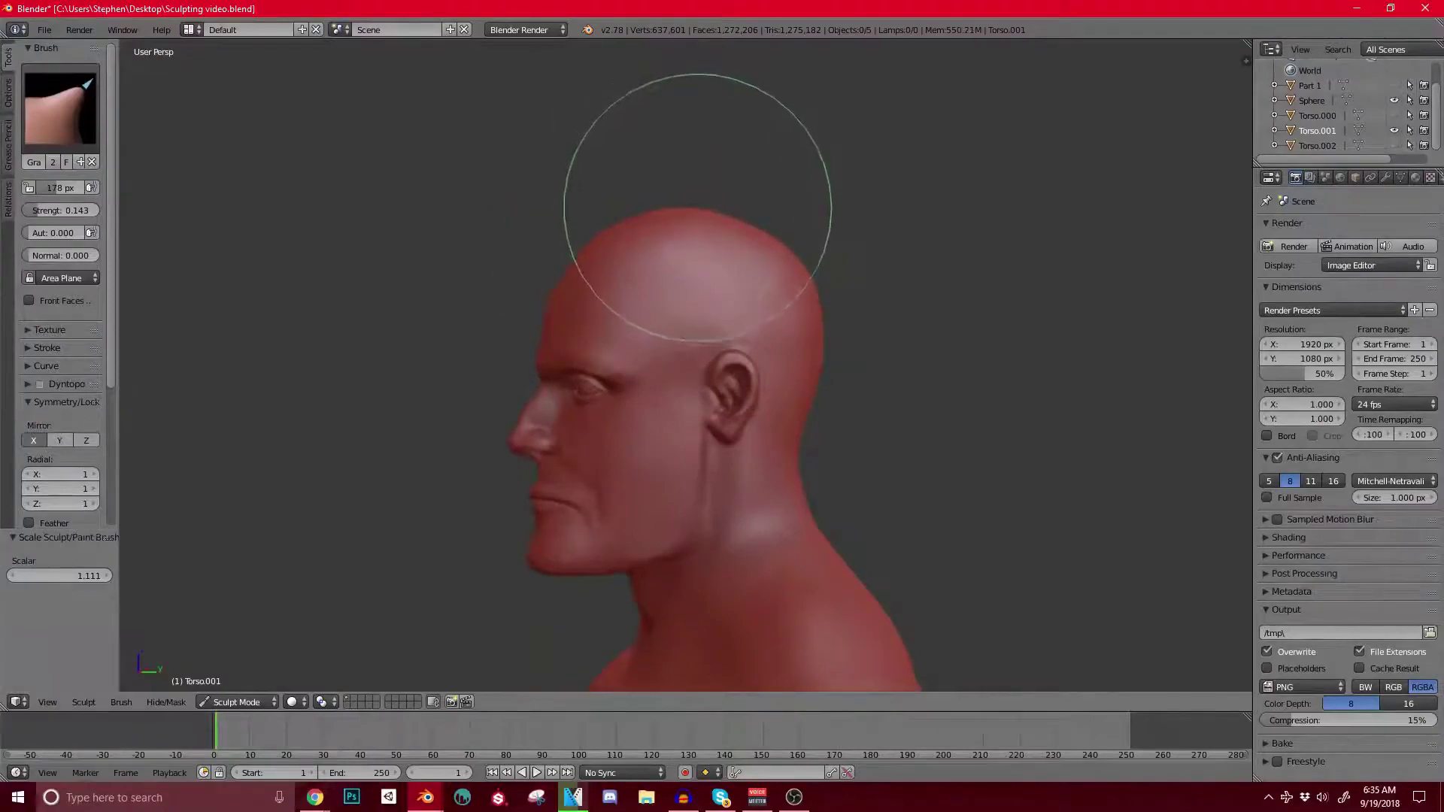
mouse_move(737, 290)
middle_down()
mouse_move(674, 453)
mouse_move(713, 358)
middle_up()
scroll(713, 357, up, 1)
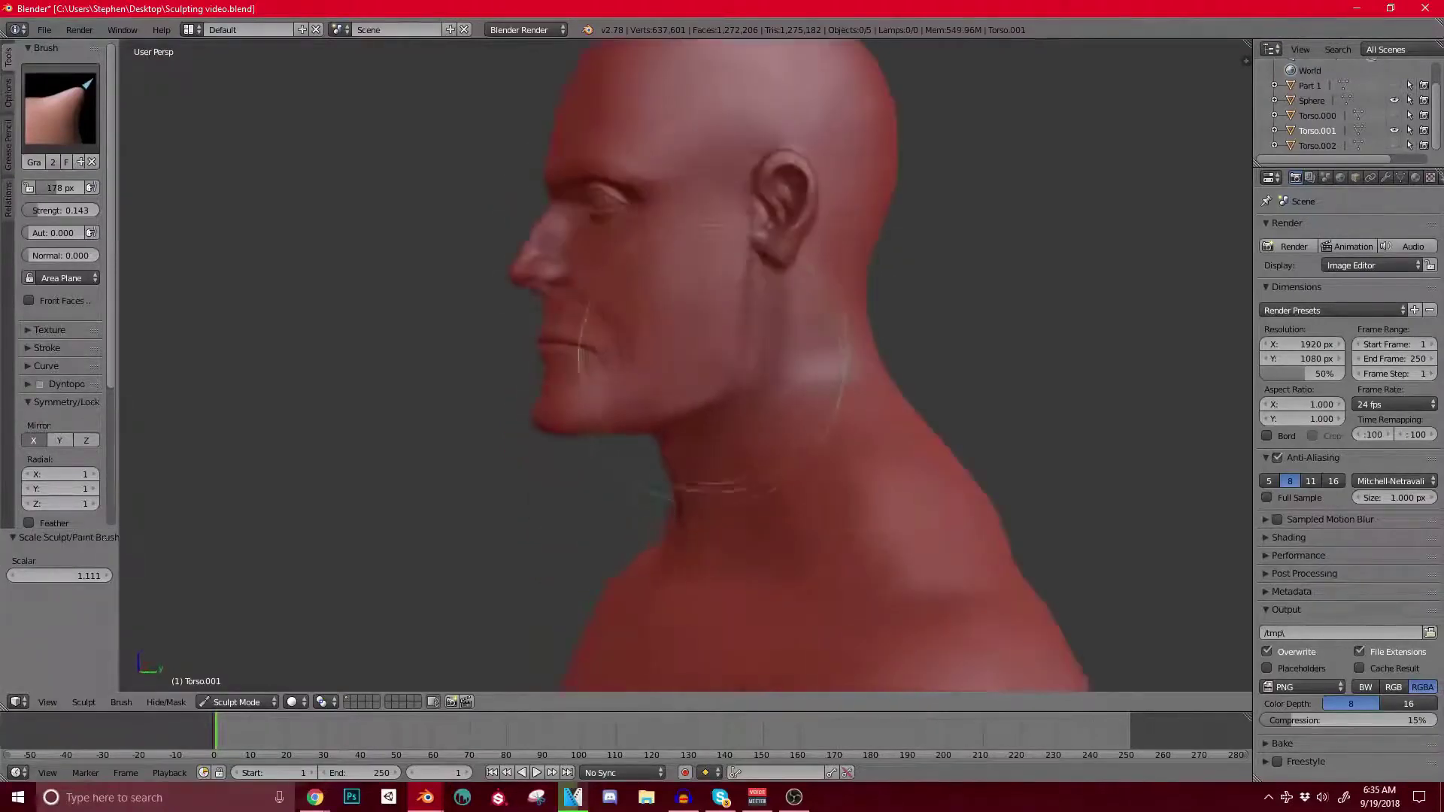
Step: Try to pull the jaw corner and upper neck forward with the Grab brush, and undo the stroke
drag(753, 399, 728, 390)
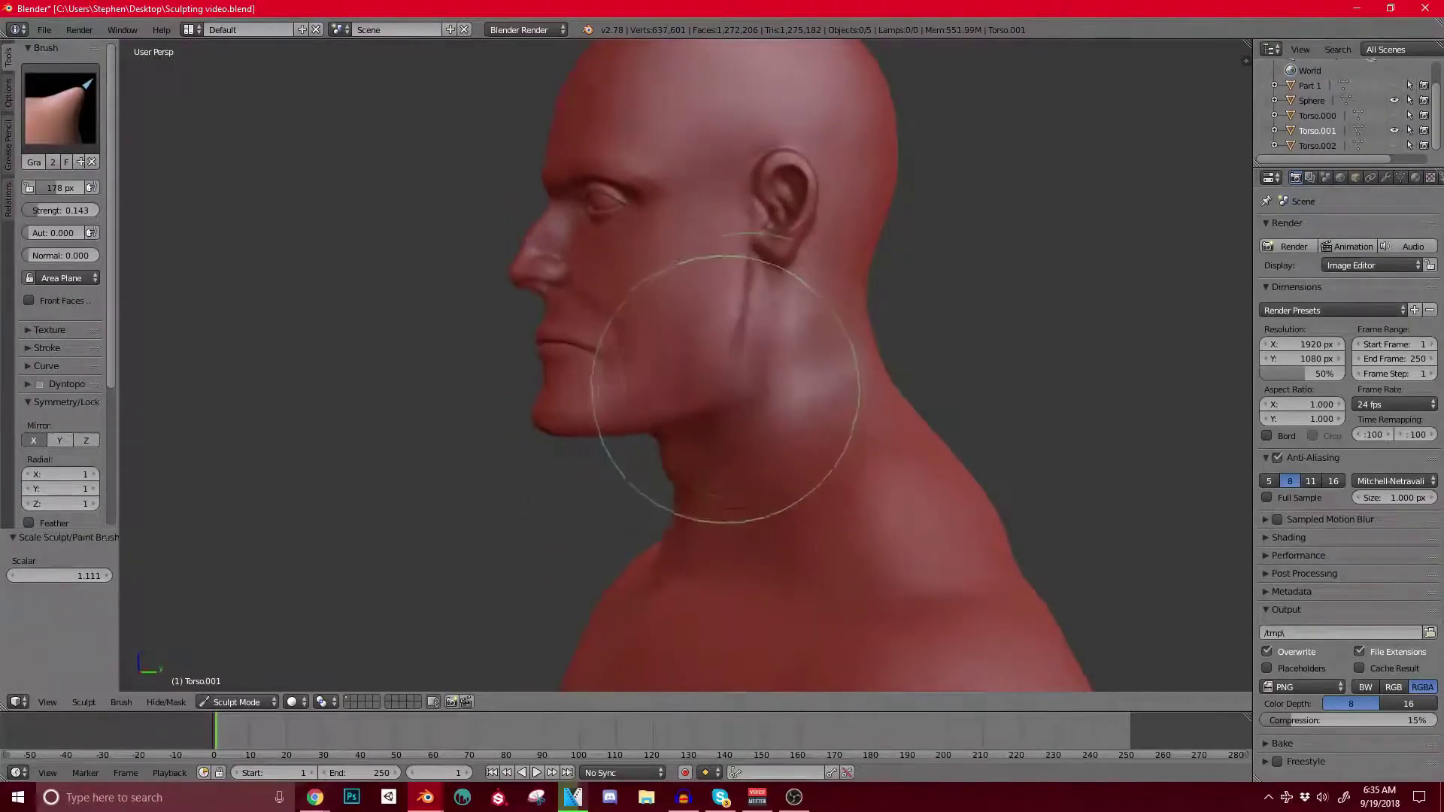
mouse_move(728, 390)
middle_down()
mouse_move(780, 425)
mouse_move(752, 373)
middle_up()
key(ctrl+z)
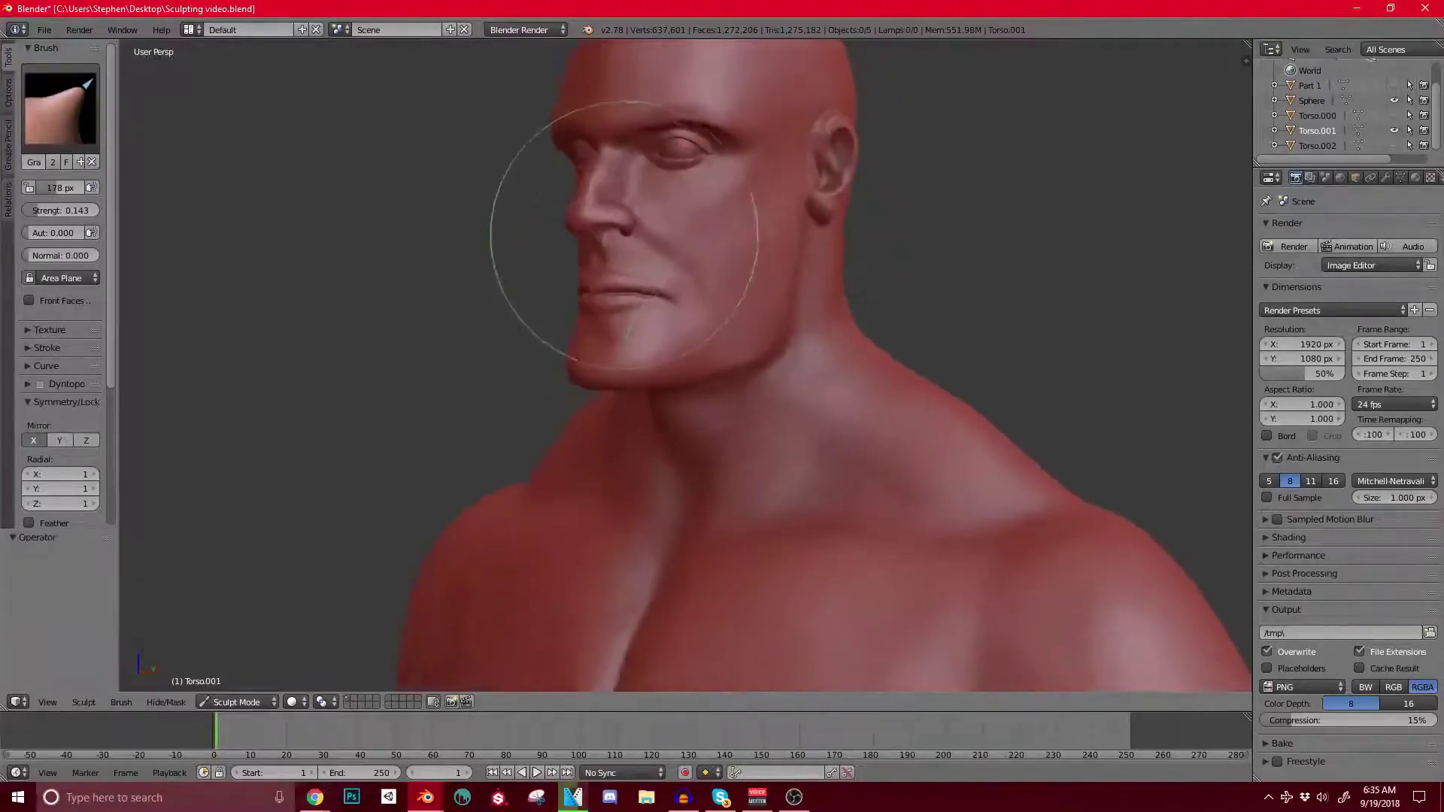
Step: Examine the jaw, neck, brow and nose profile from both sides of the head
middle_drag(466, 374, 752, 361)
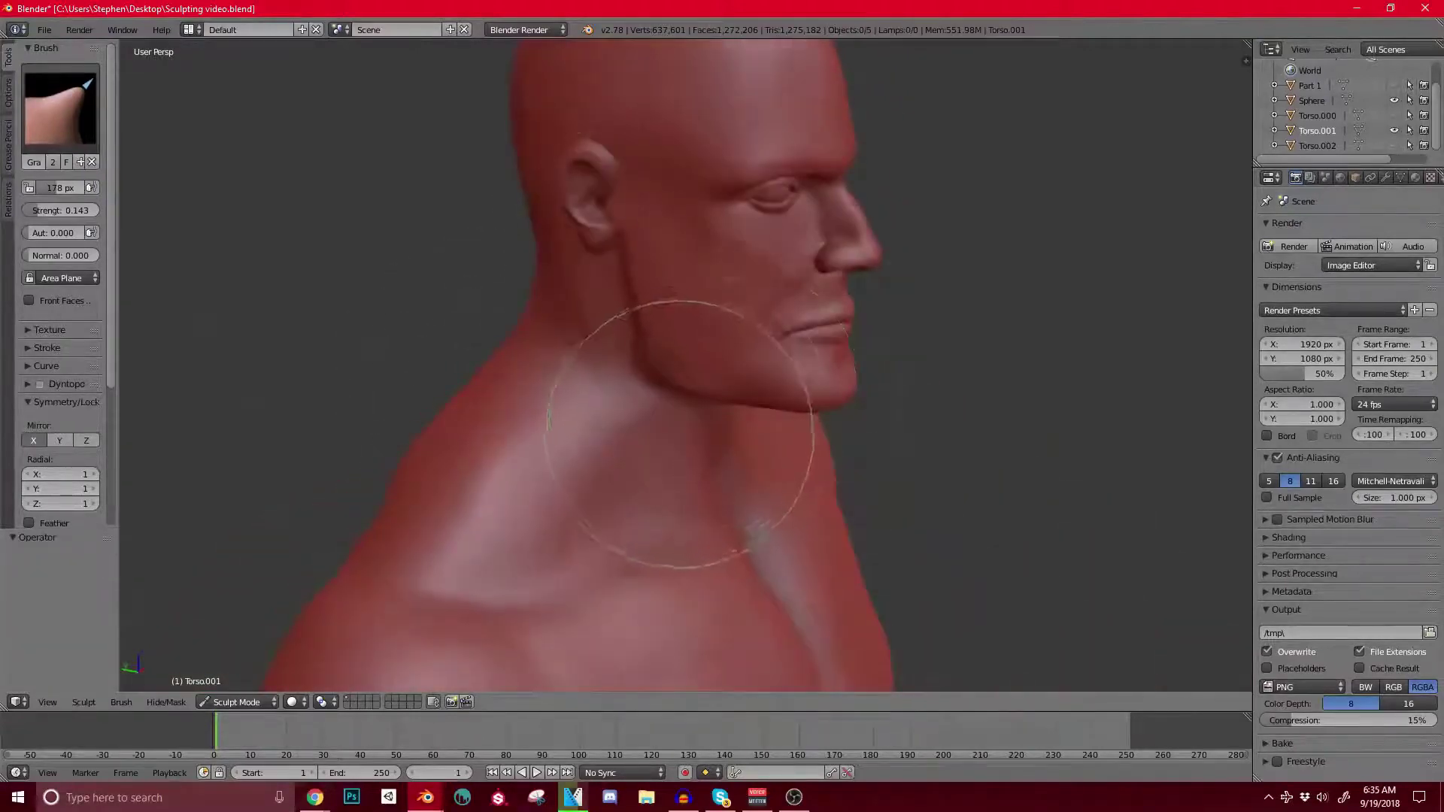
middle_drag(680, 434, 715, 380)
mouse_move(812, 290)
middle_down()
mouse_move(735, 326)
mouse_move(658, 320)
mouse_move(676, 355)
mouse_move(661, 355)
middle_up()
scroll(786, 295, up, 3)
scroll(668, 444, up, 3)
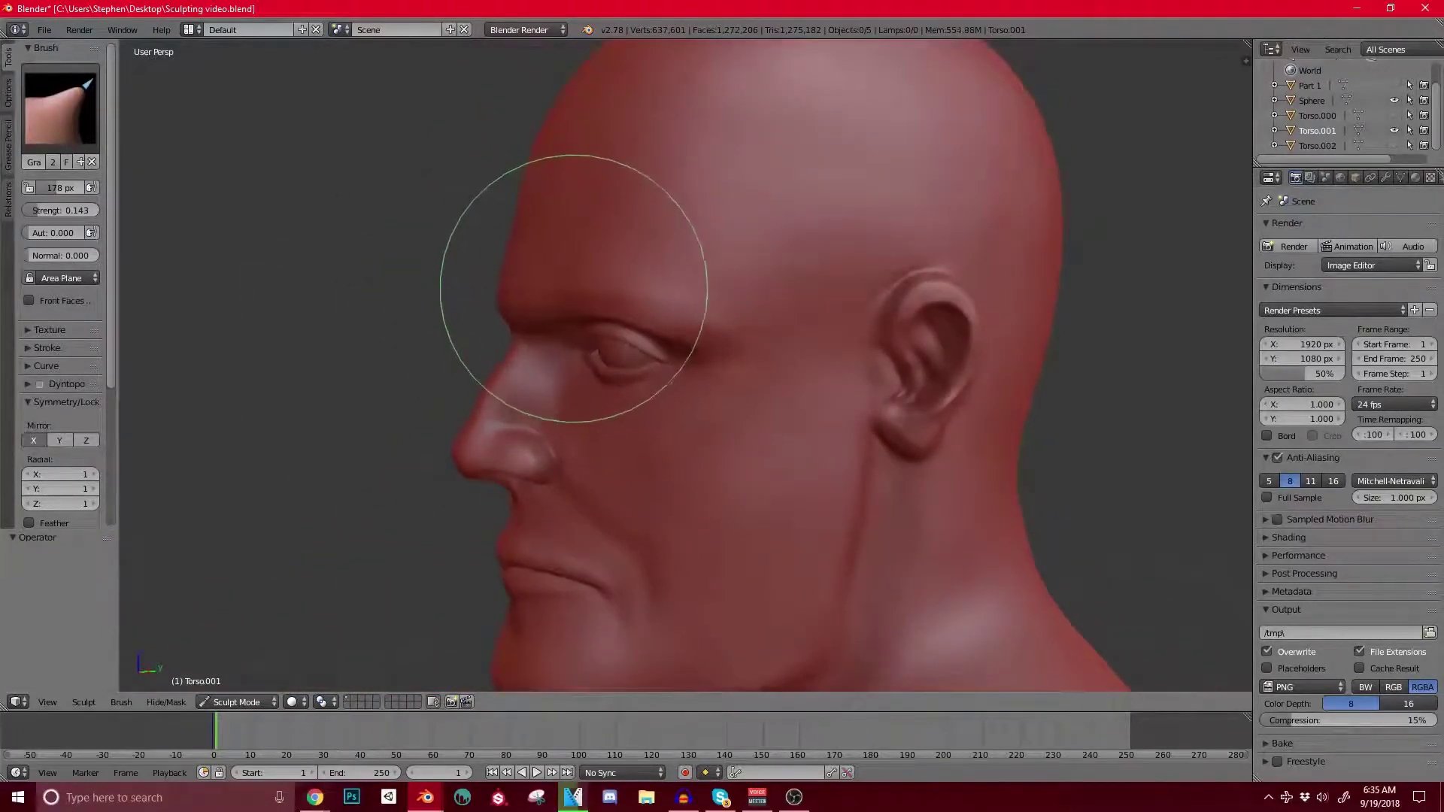
scroll(602, 315, down, 3)
middle_drag(596, 354, 747, 386)
scroll(690, 258, up, 2)
scroll(748, 387, up, 4)
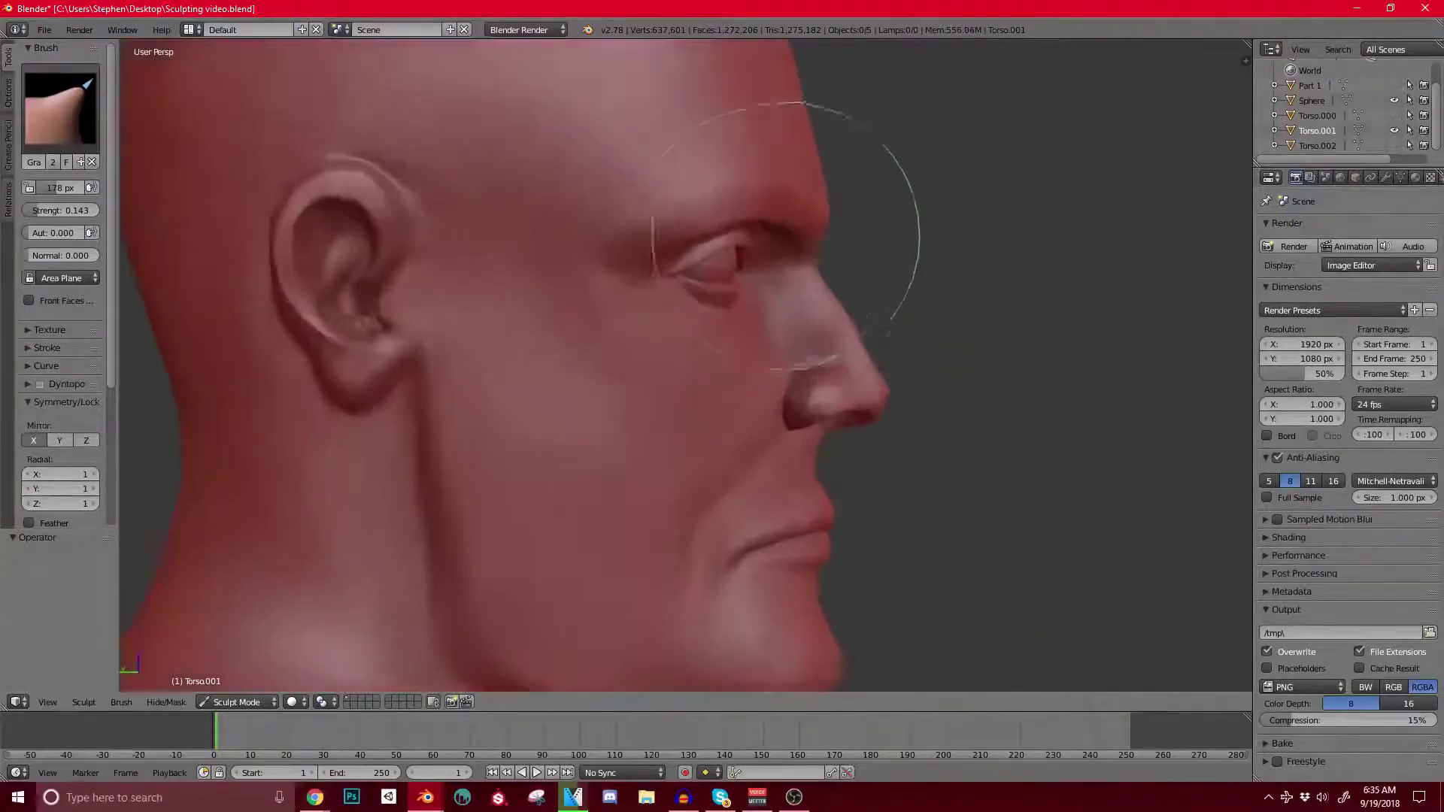
scroll(735, 274, down, 2)
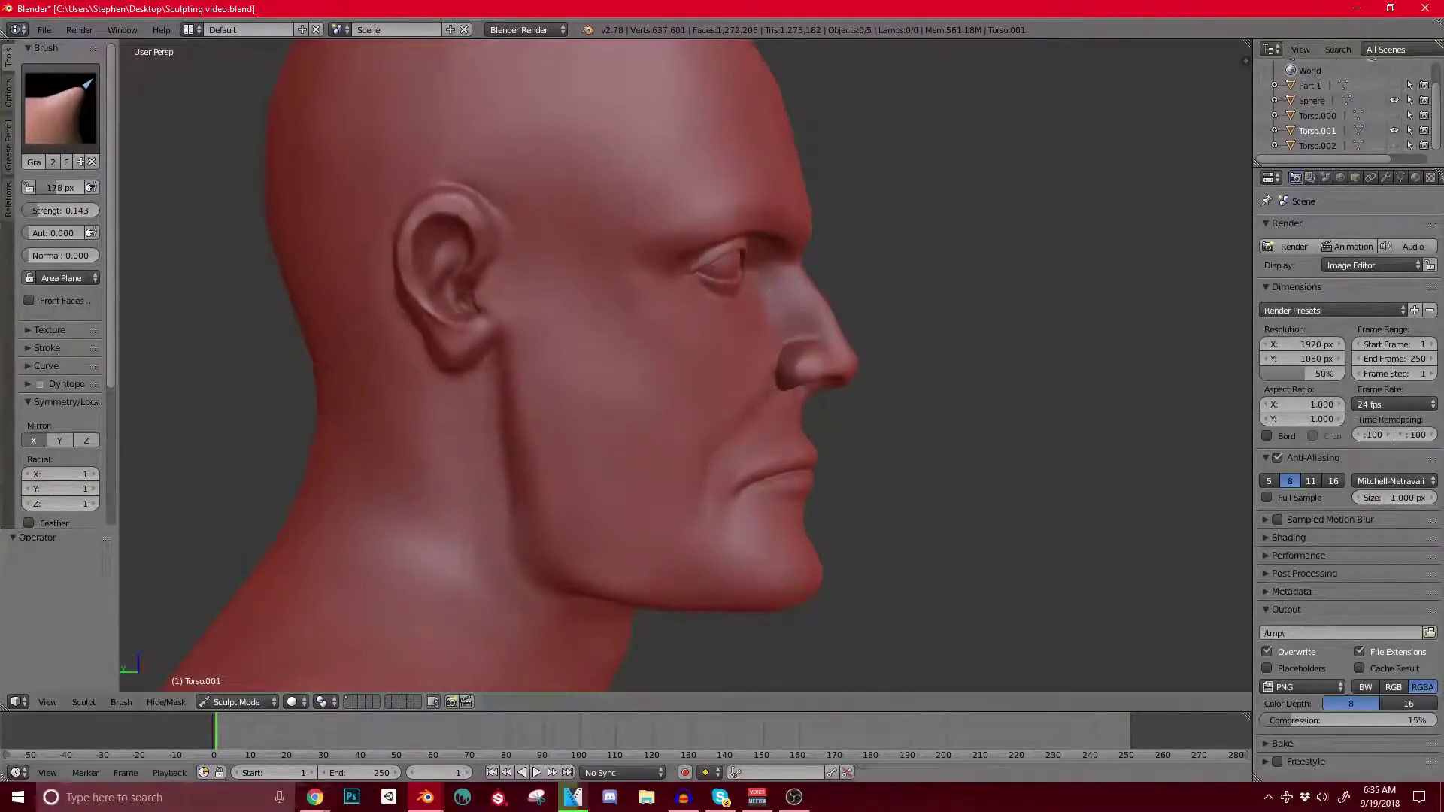
Step: Switch to the other sculpt window and examine the face, jaw and neck there from a three-quarter view
click(424, 798)
click(502, 733)
middle_drag(602, 421, 797, 425)
scroll(758, 292, up, 2)
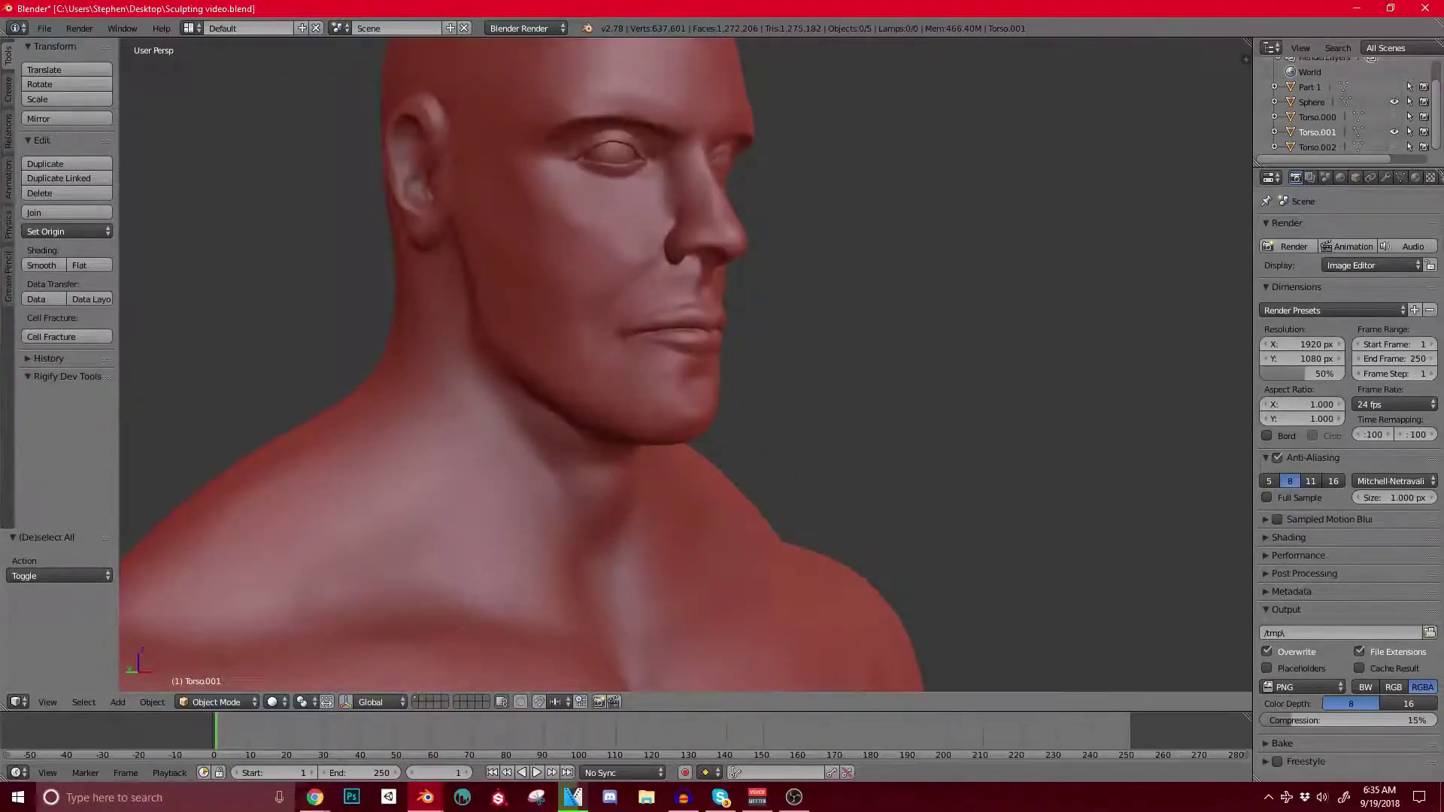
middle_drag(752, 369, 805, 365)
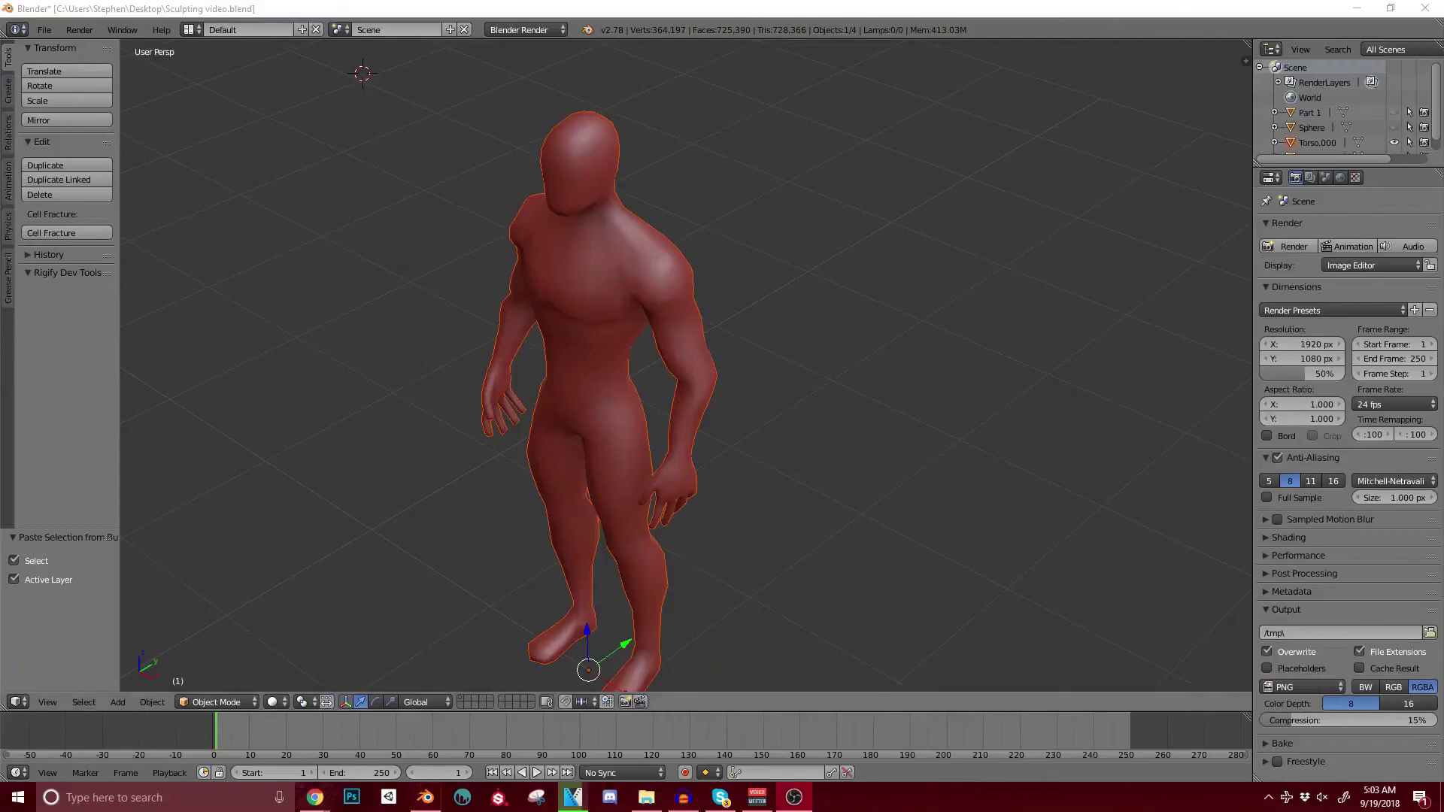
Step: Open the full-body base mesh in Edit Mode with face selection, viewed orthographically from the front
middle_drag(572, 406, 602, 410)
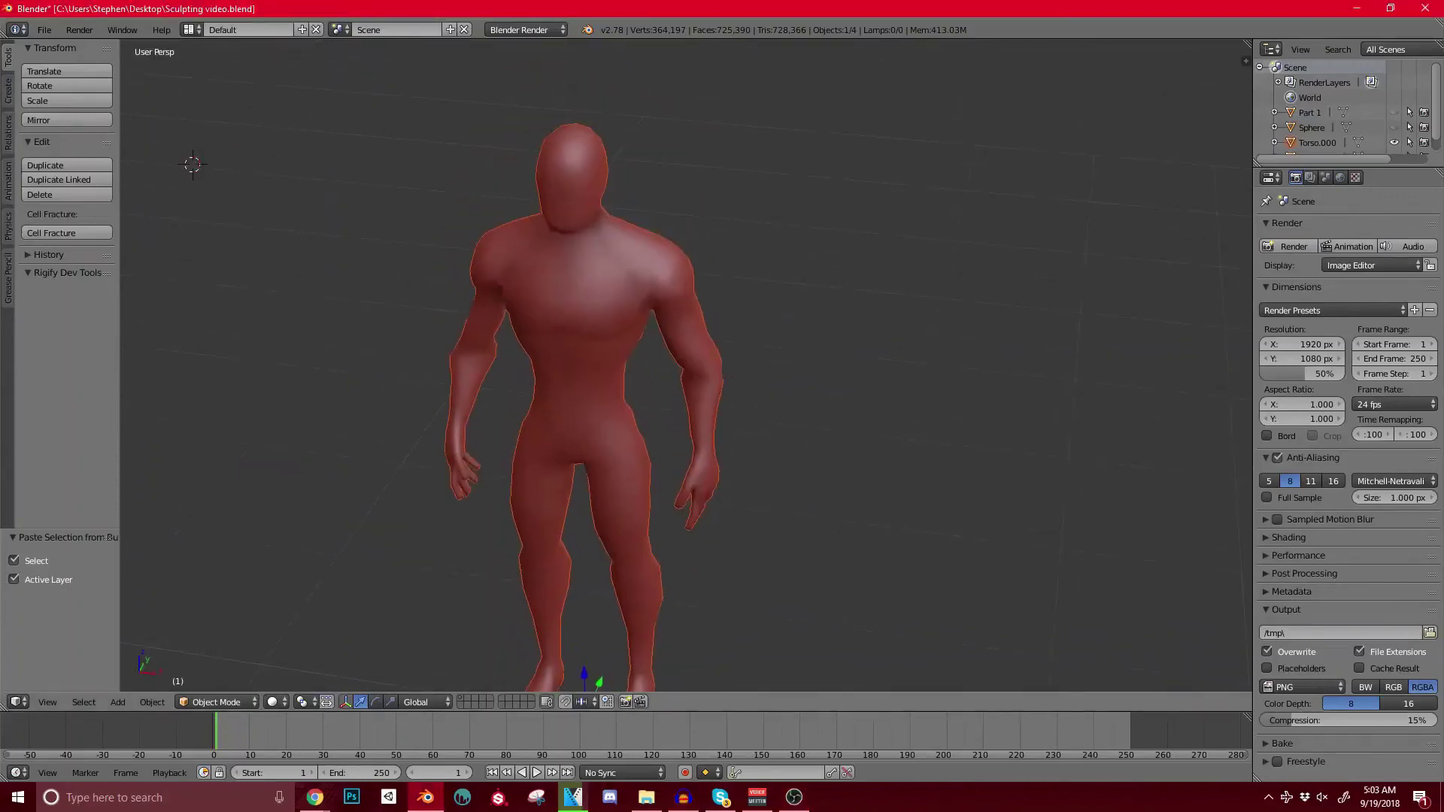
right_click(598, 377)
key(Tab)
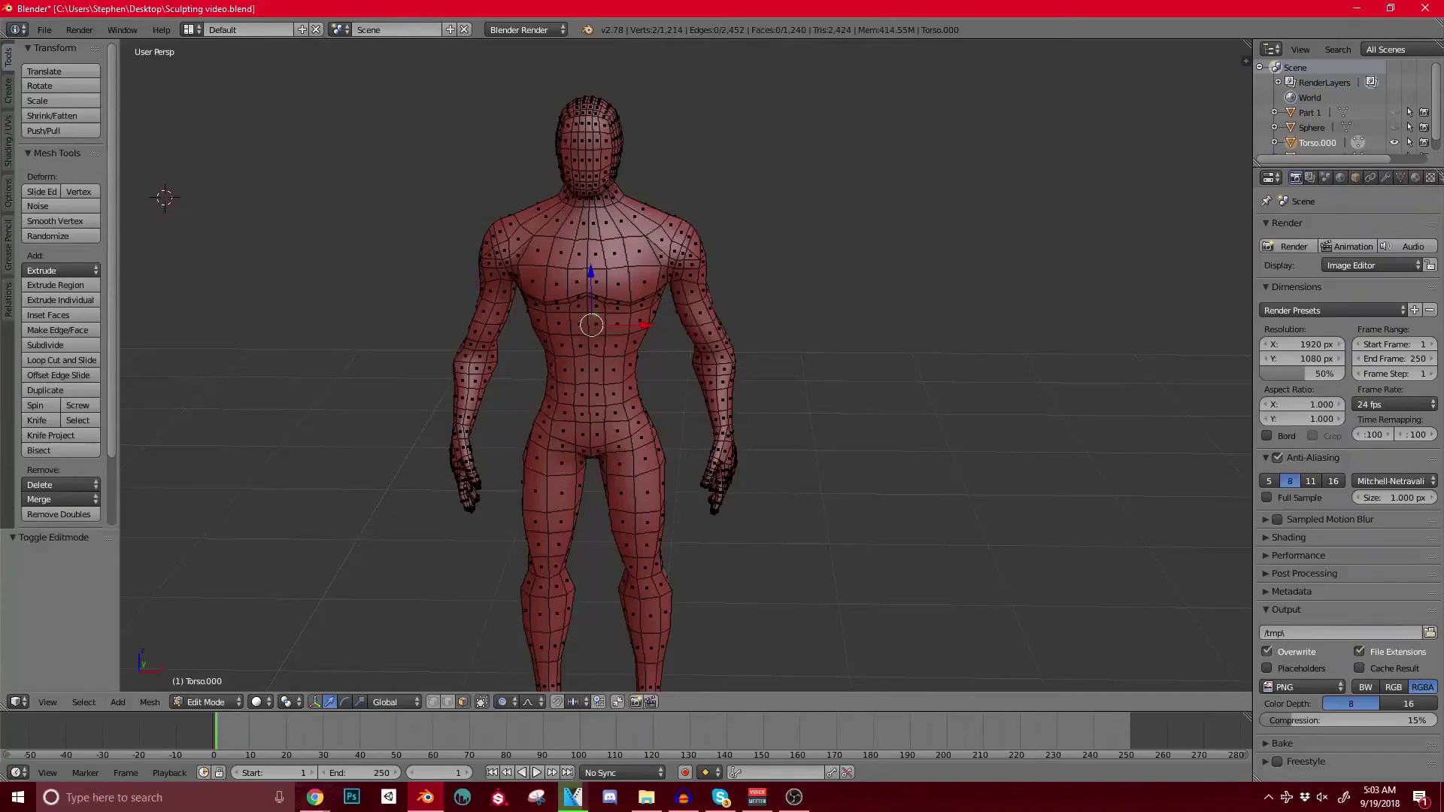
key(KP_1)
key(3)
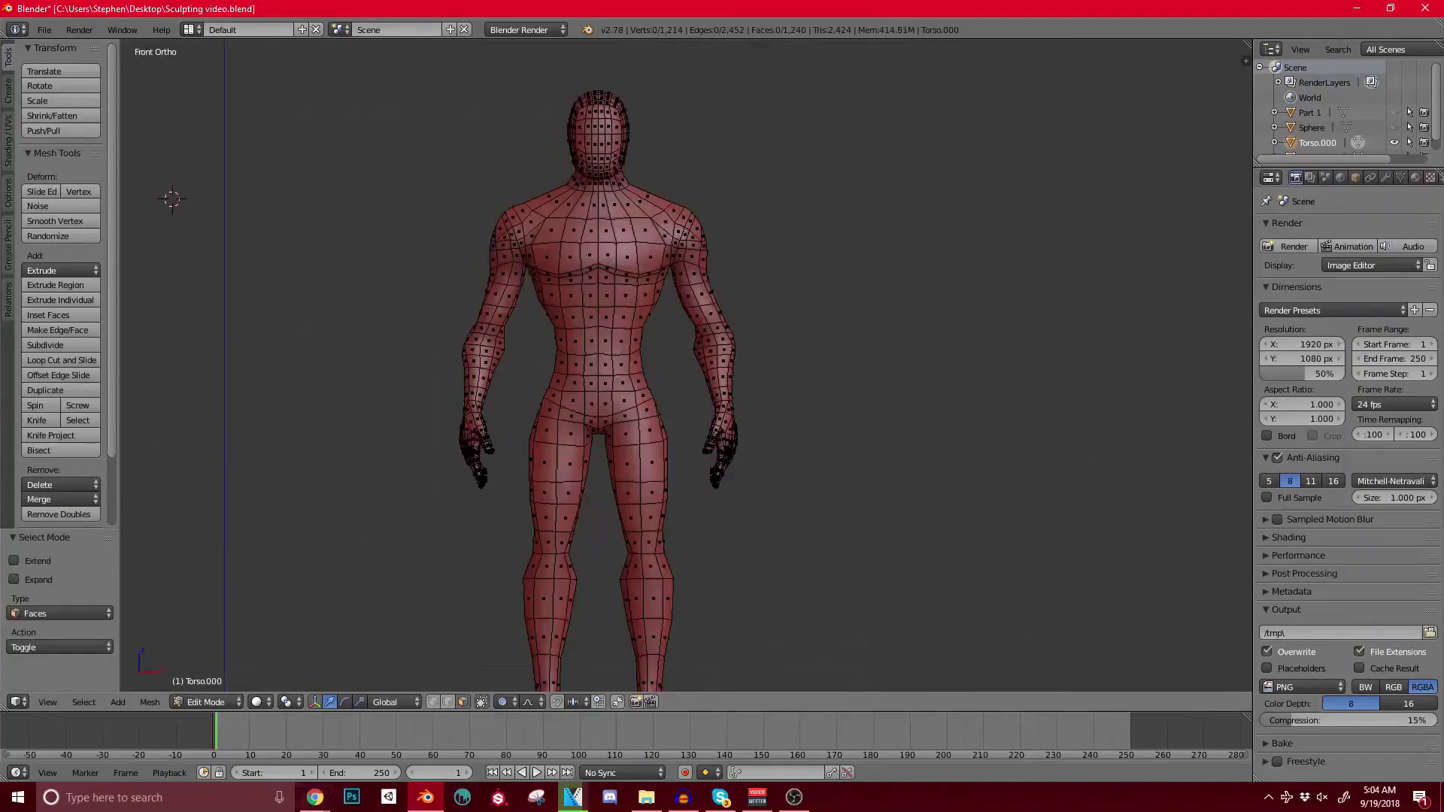
Step: Box-select the torso and upper-arm faces of the body, front and back, in wireframe display
scroll(696, 374, up, 2)
key(z)
key(Tab)
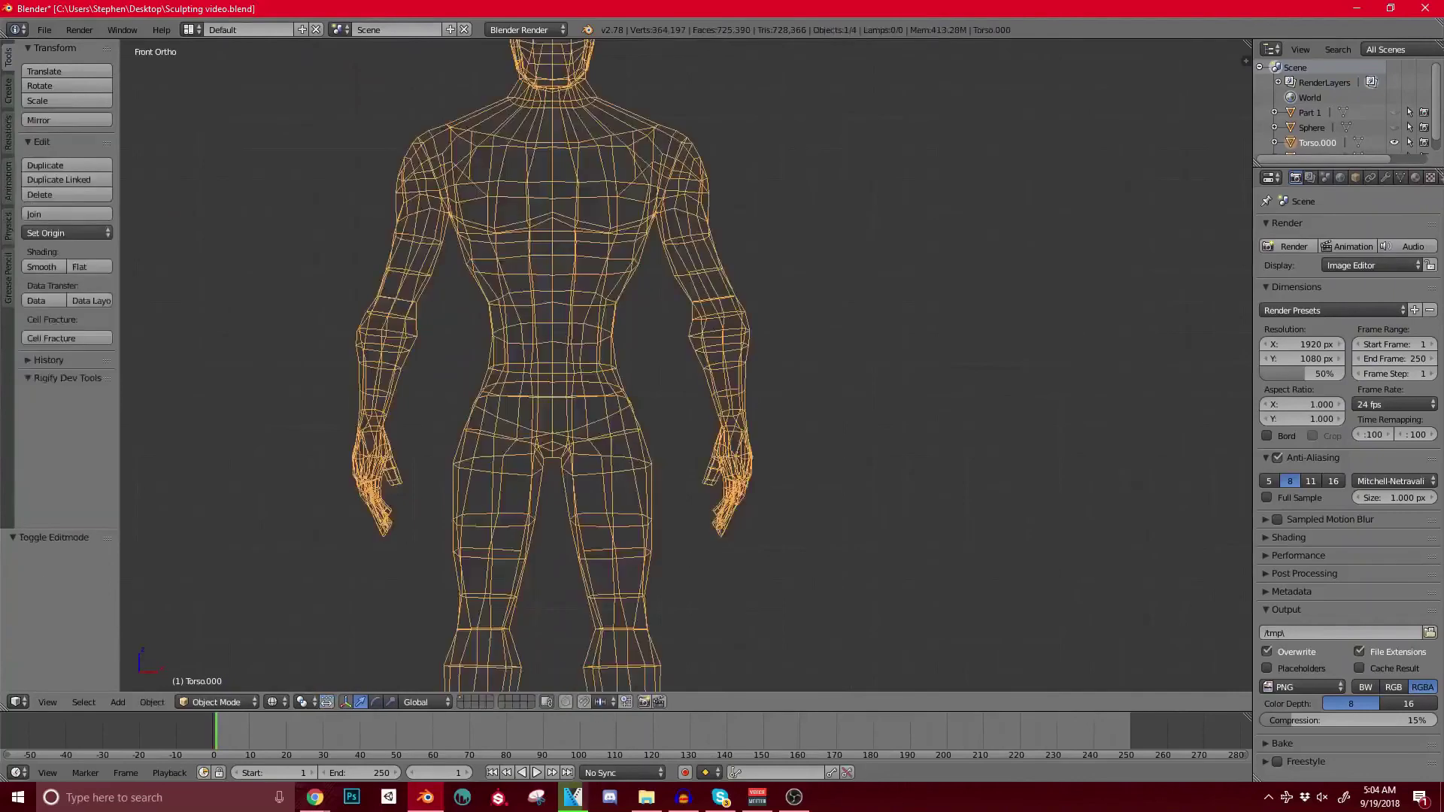
key(z)
key(Tab)
key(z)
shift+middle_drag(650, 321, 722, 412)
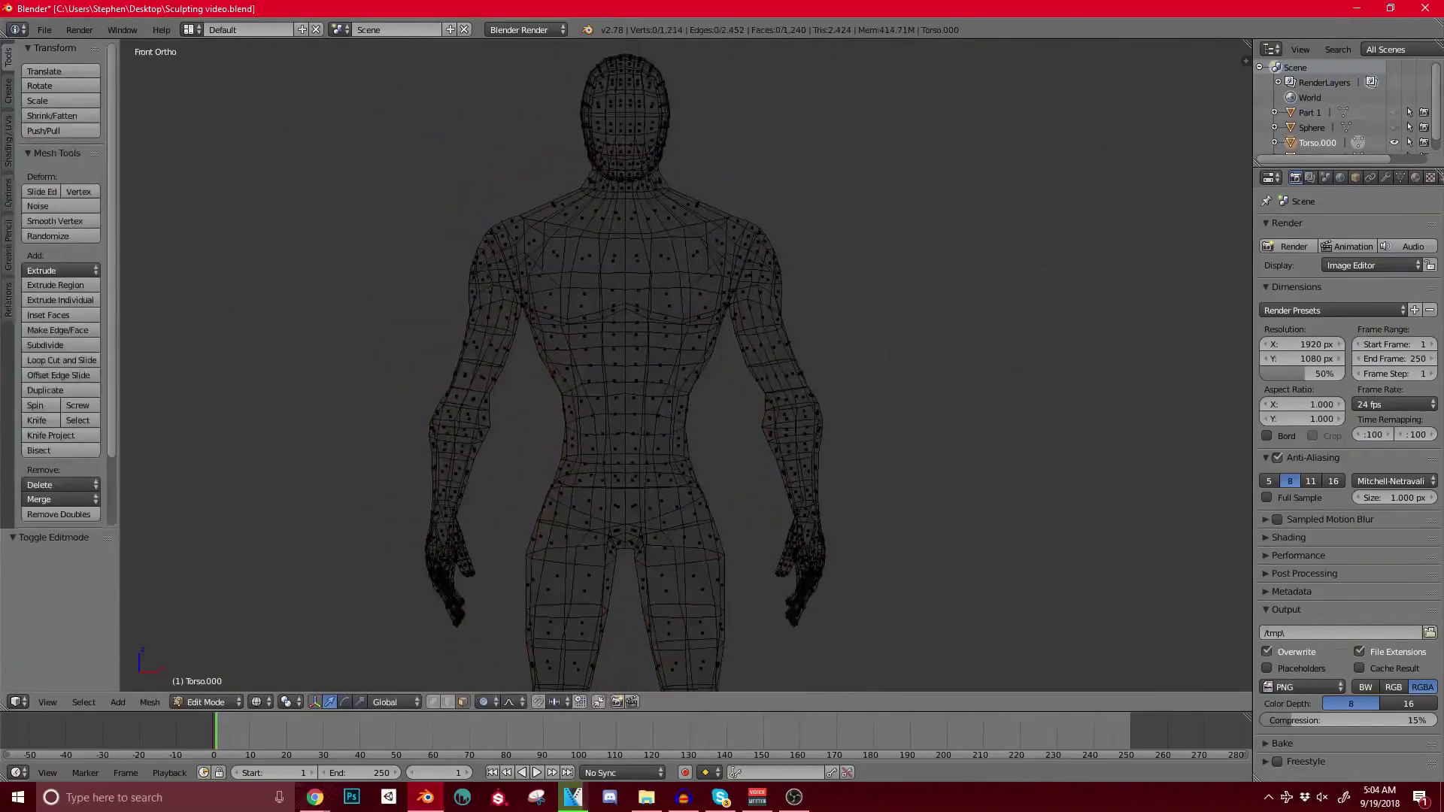
key(b)
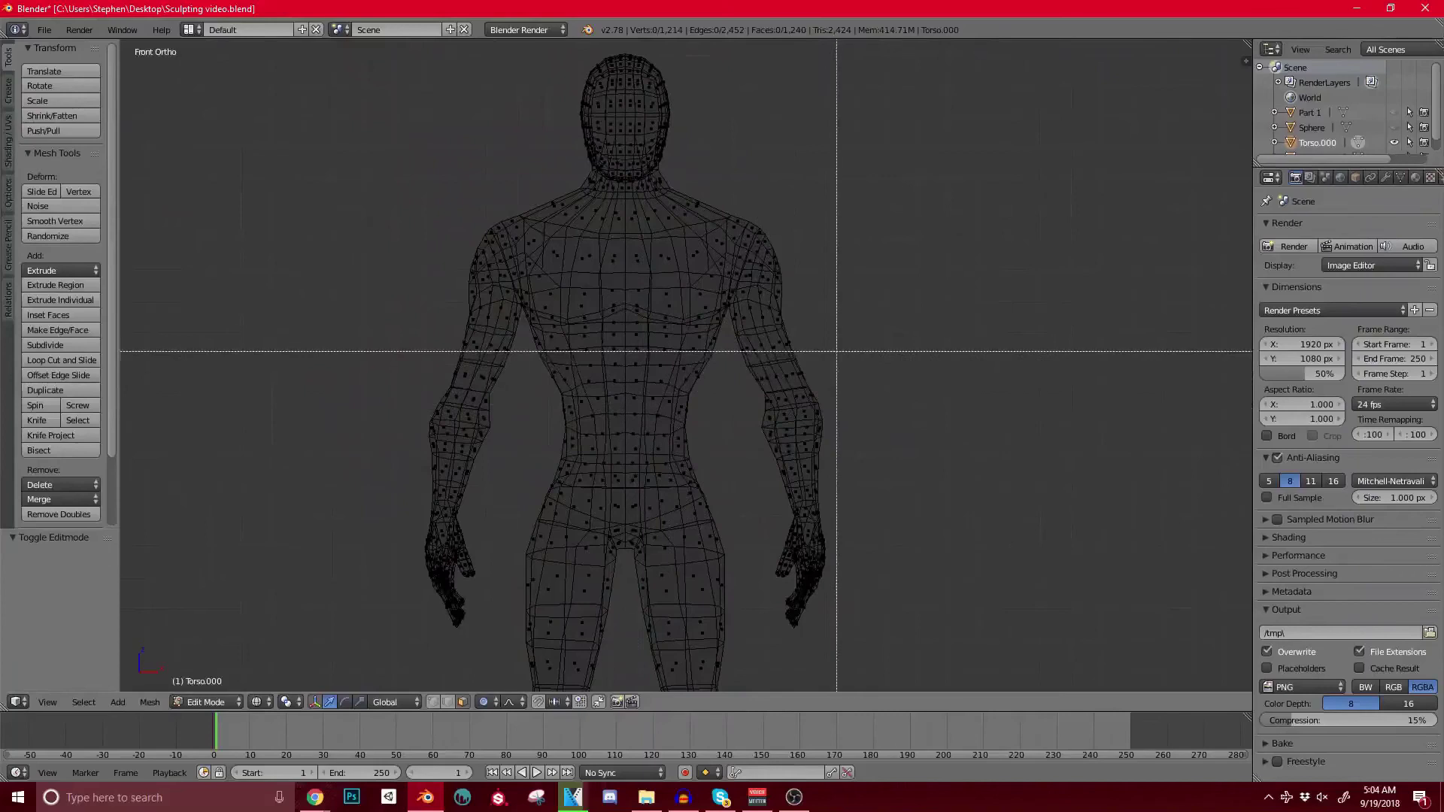
mouse_move(724, 474)
mouse_down()
mouse_move(554, 458)
mouse_move(525, 421)
mouse_move(503, 229)
mouse_move(527, 205)
mouse_up()
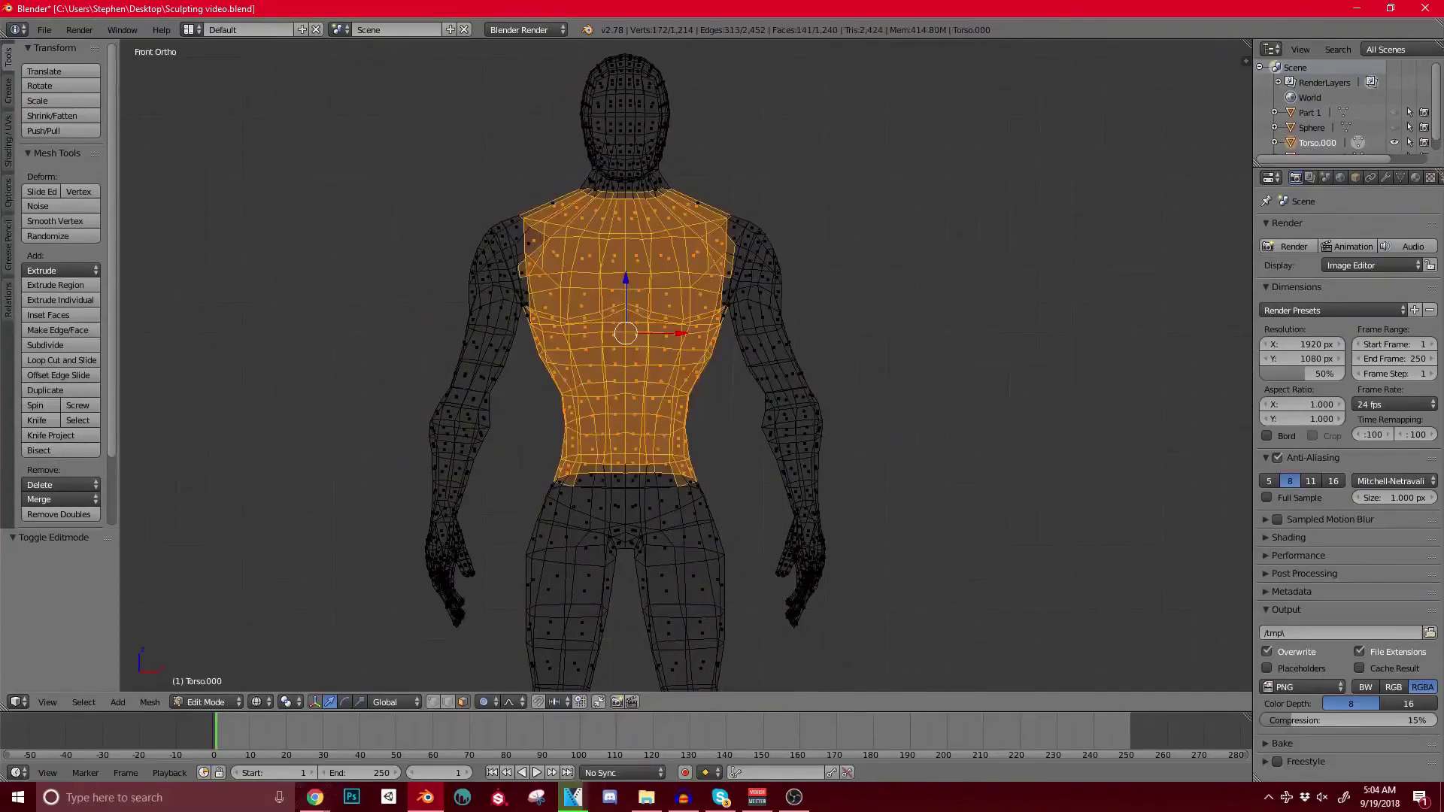
key(b)
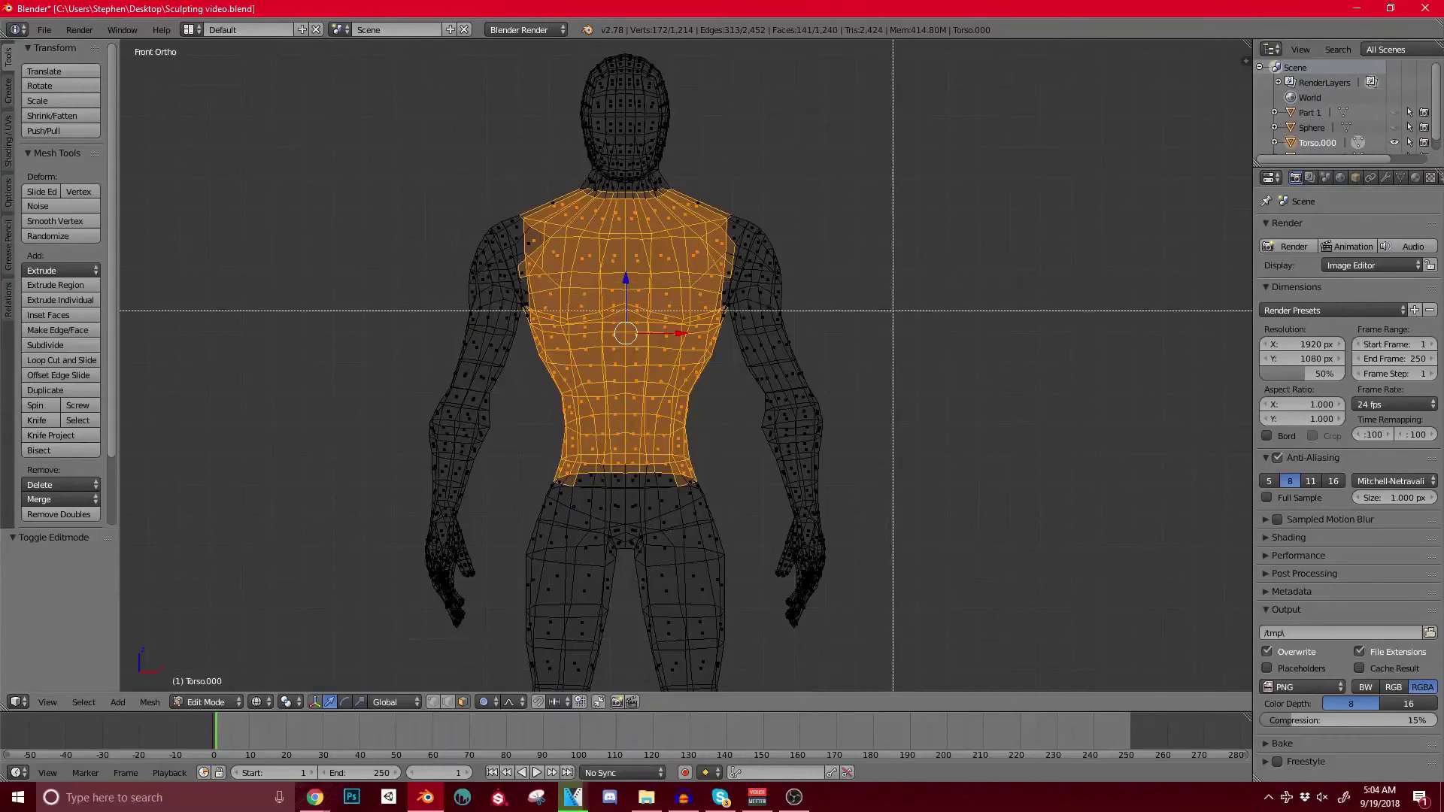
drag(909, 328, 148, 194)
Step: Return to solid display and add the missing faces along the front of the waistline to the selection
mouse_move(699, 432)
middle_down()
mouse_move(582, 455)
mouse_move(621, 464)
middle_up()
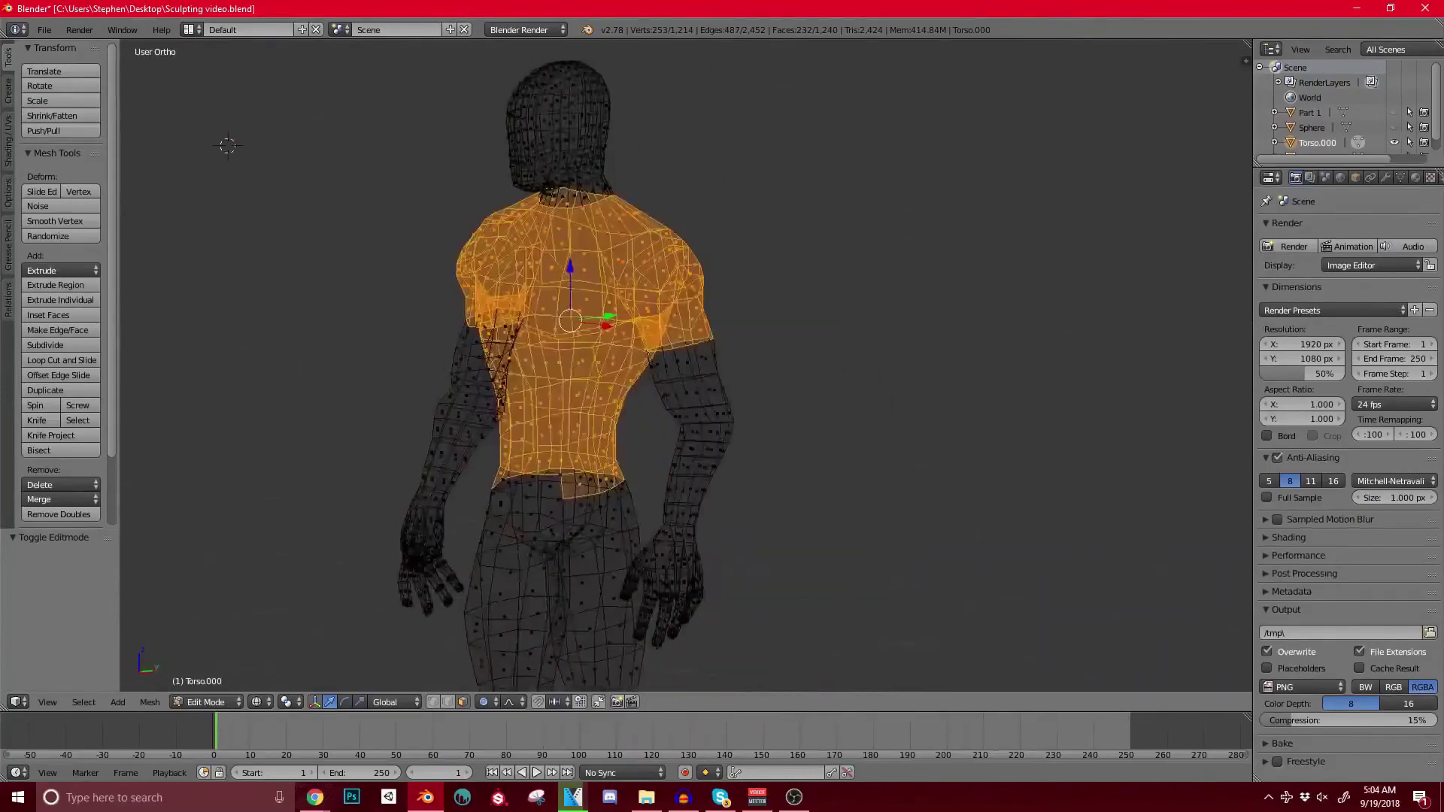
key(z)
scroll(621, 463, up, 3)
shift+right_click(498, 489)
shift+right_click(464, 487)
shift+right_click(440, 483)
shift+right_click(421, 478)
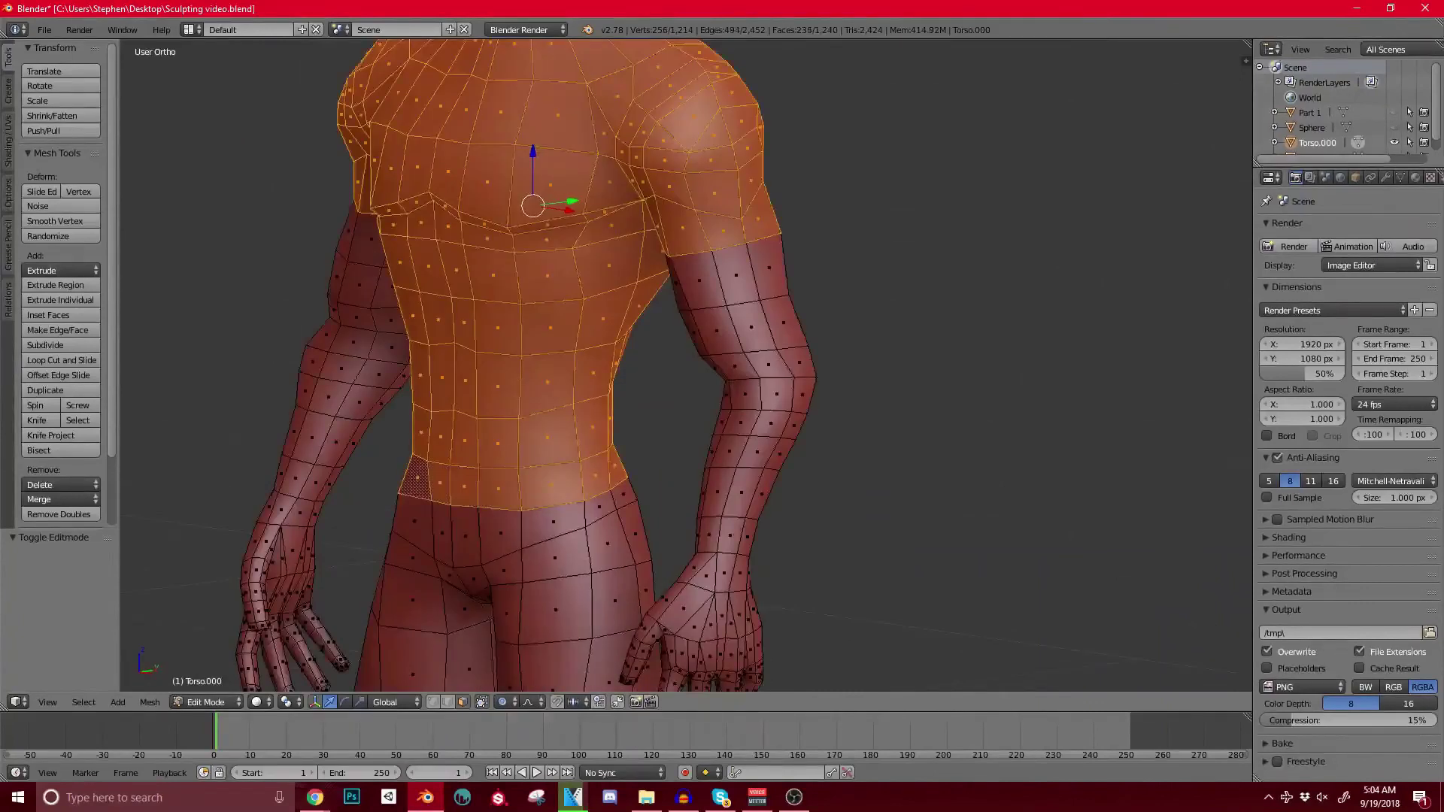
Step: Duplicate the selected torso and upper-arm faces in place and separate them into their own object
middle_drag(451, 482, 870, 425)
scroll(539, 472, down, 2)
middle_drag(902, 376, 1076, 376)
key(shift+d)
key(Escape)
key(space)
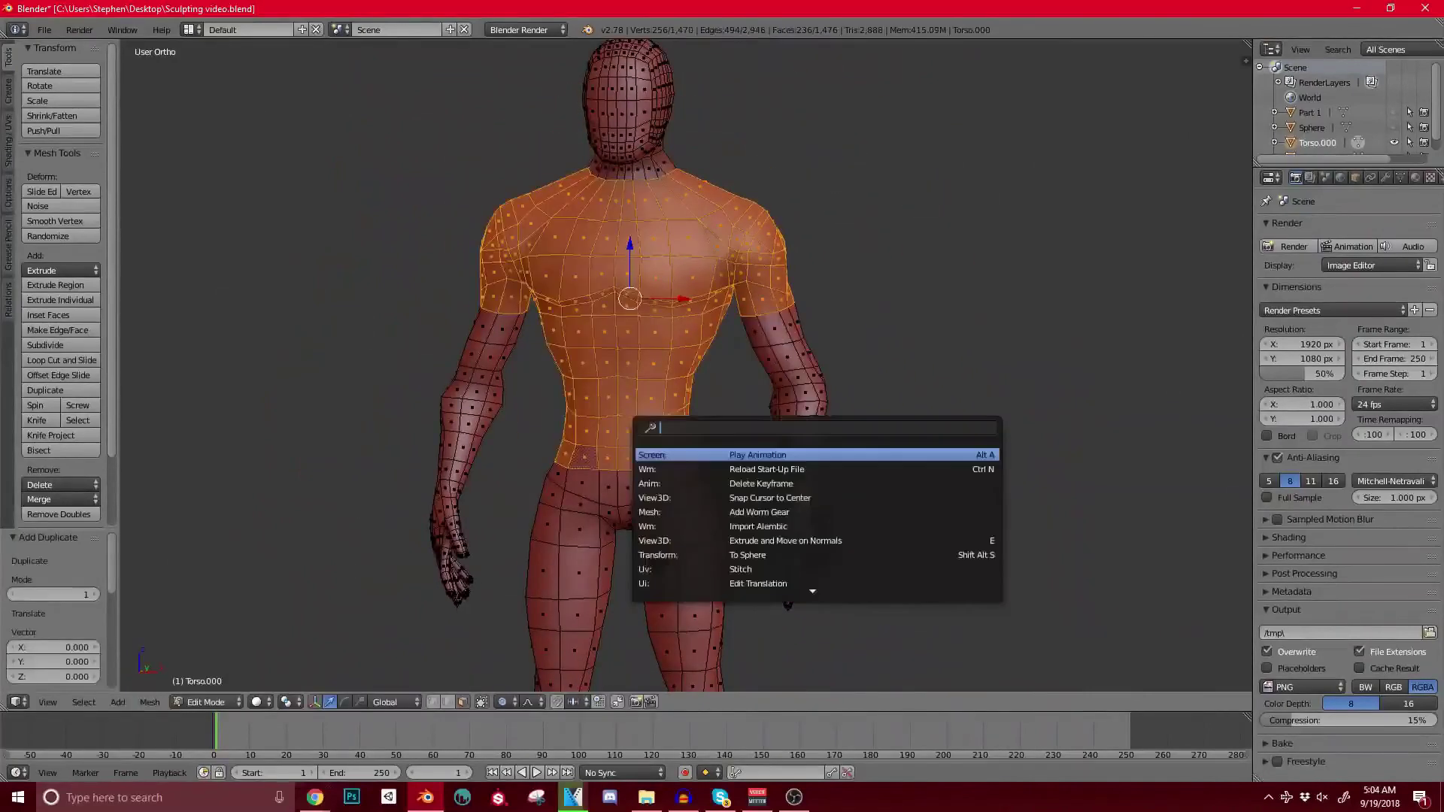
text(SEP)
key(Return)
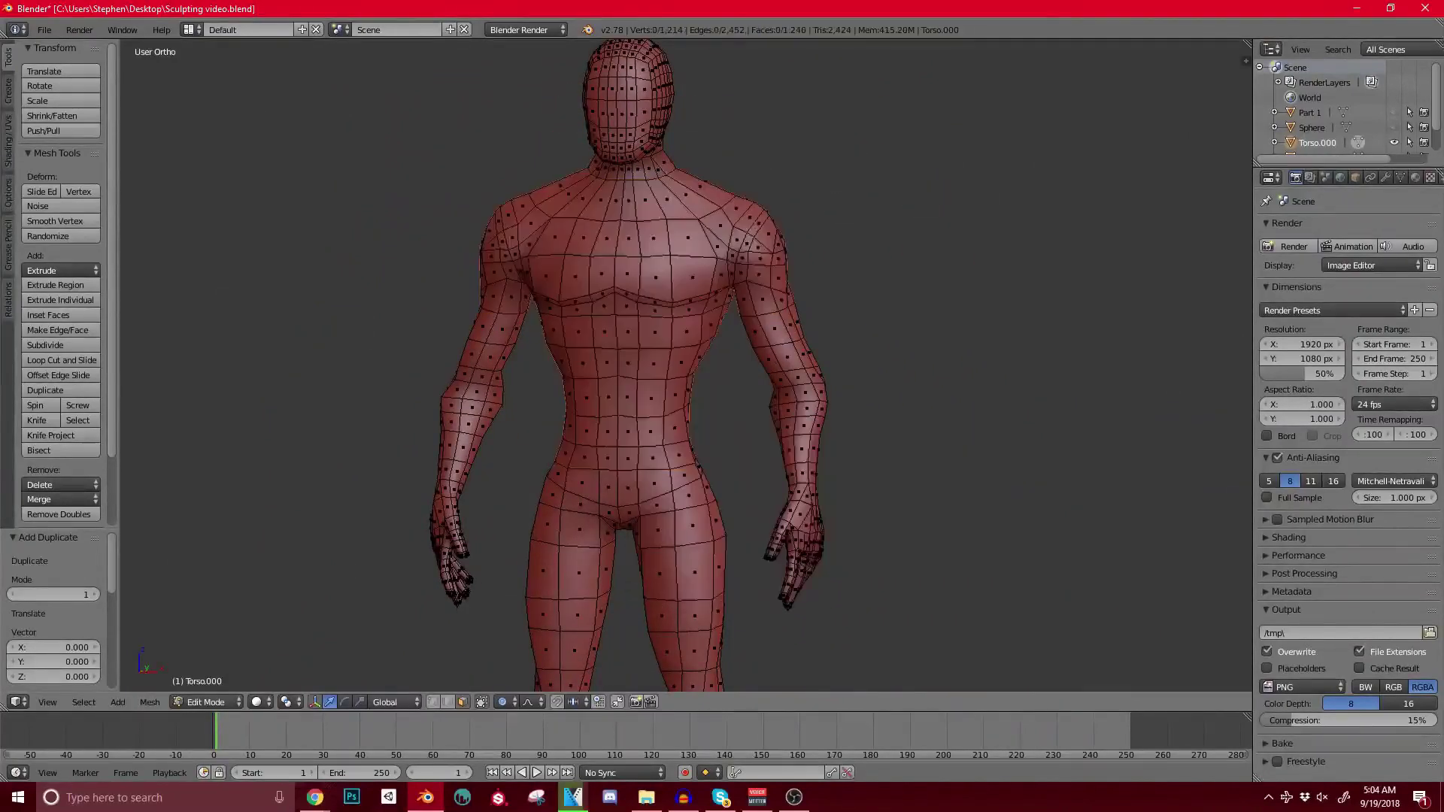
Step: Hide the full body in Object Mode and select the separated torso piece
key(Tab)
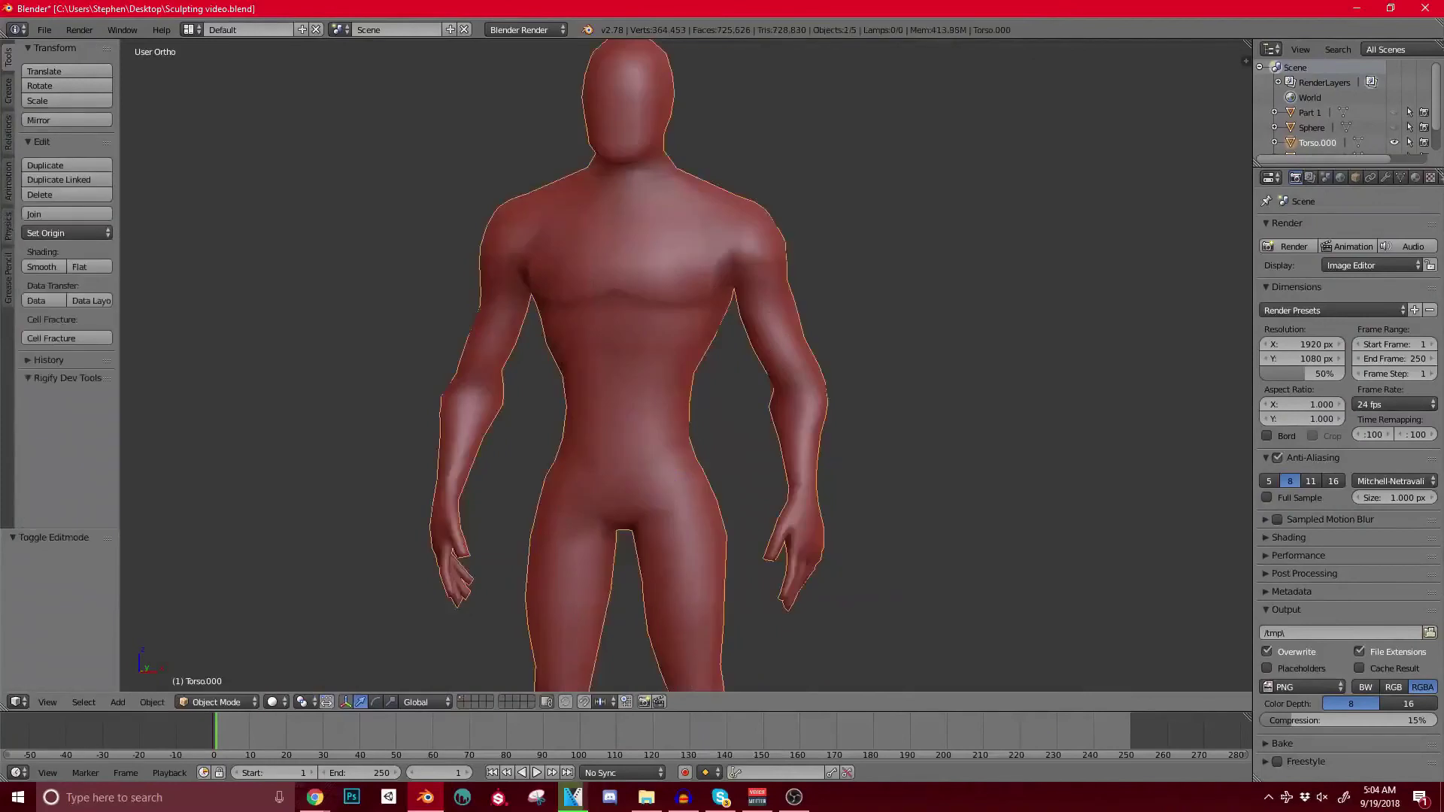
key(h)
right_click(640, 323)
middle_drag(640, 324, 207, 361)
scroll(207, 361, up, 2)
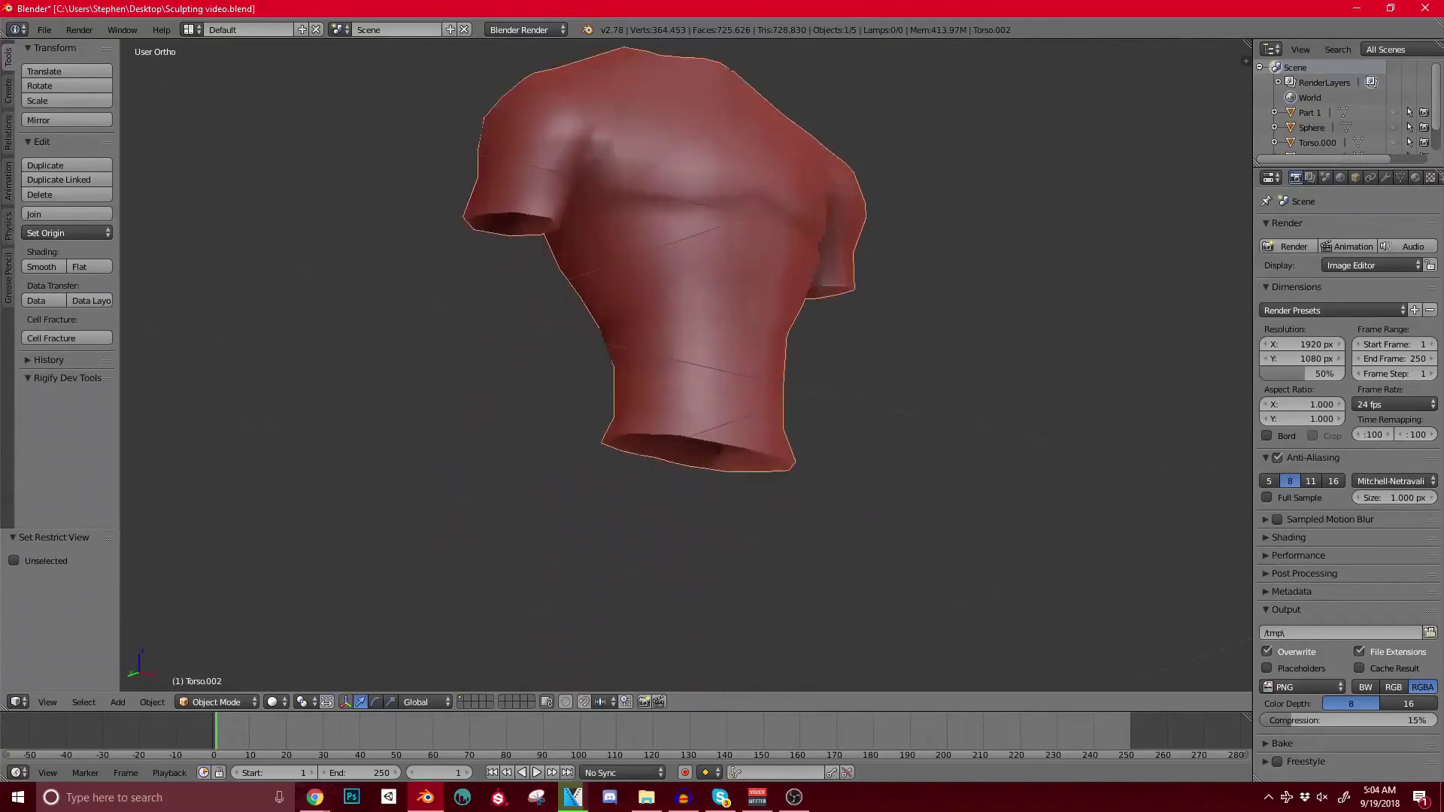
middle_drag(677, 361, 626, 362)
Step: Extrude all faces of the torso piece in place and offset them slightly with Shrink/Fatten to give the shell thickness
key(Tab)
scroll(626, 363, up, 2)
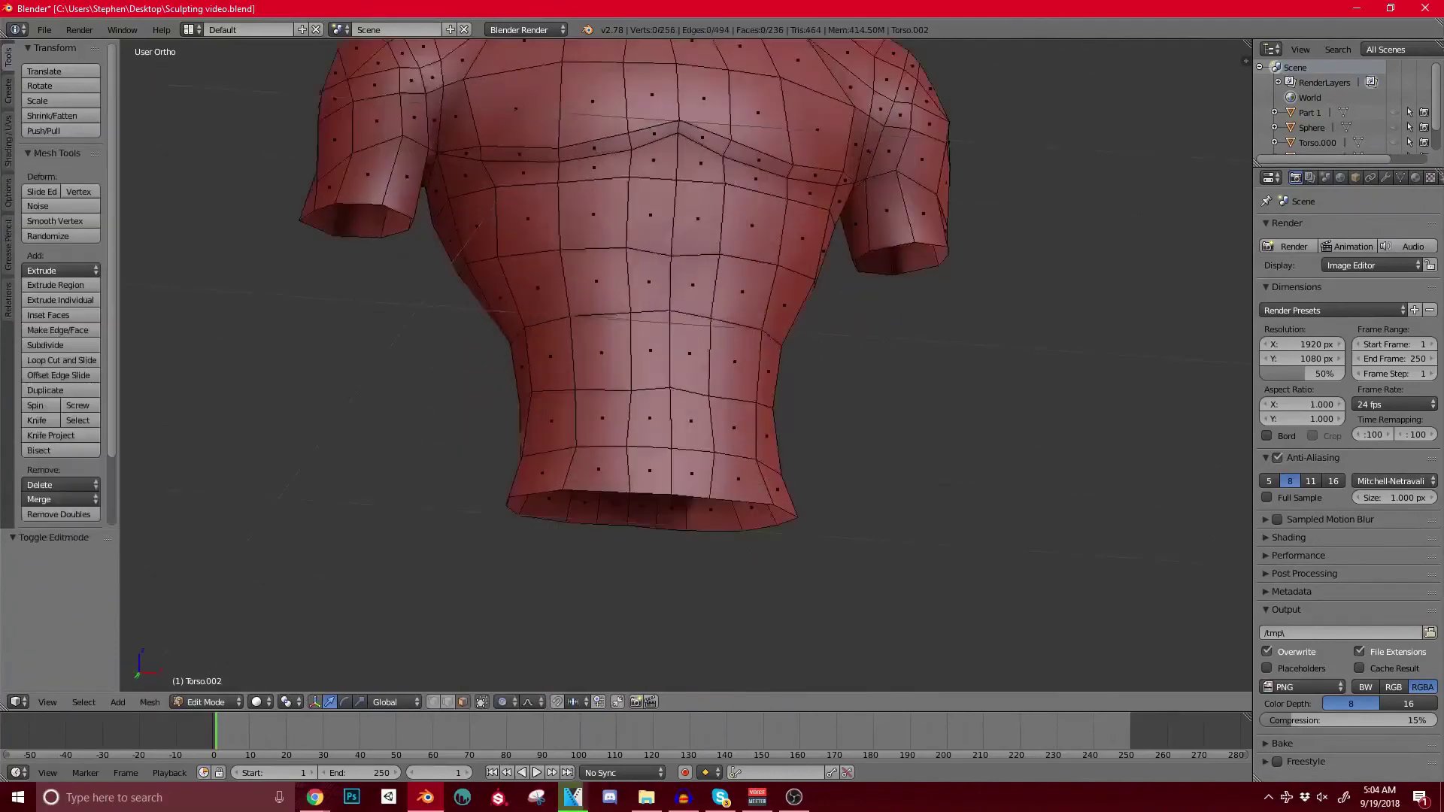
key(a)
key(e)
right_click(722, 364)
key(alt+s)
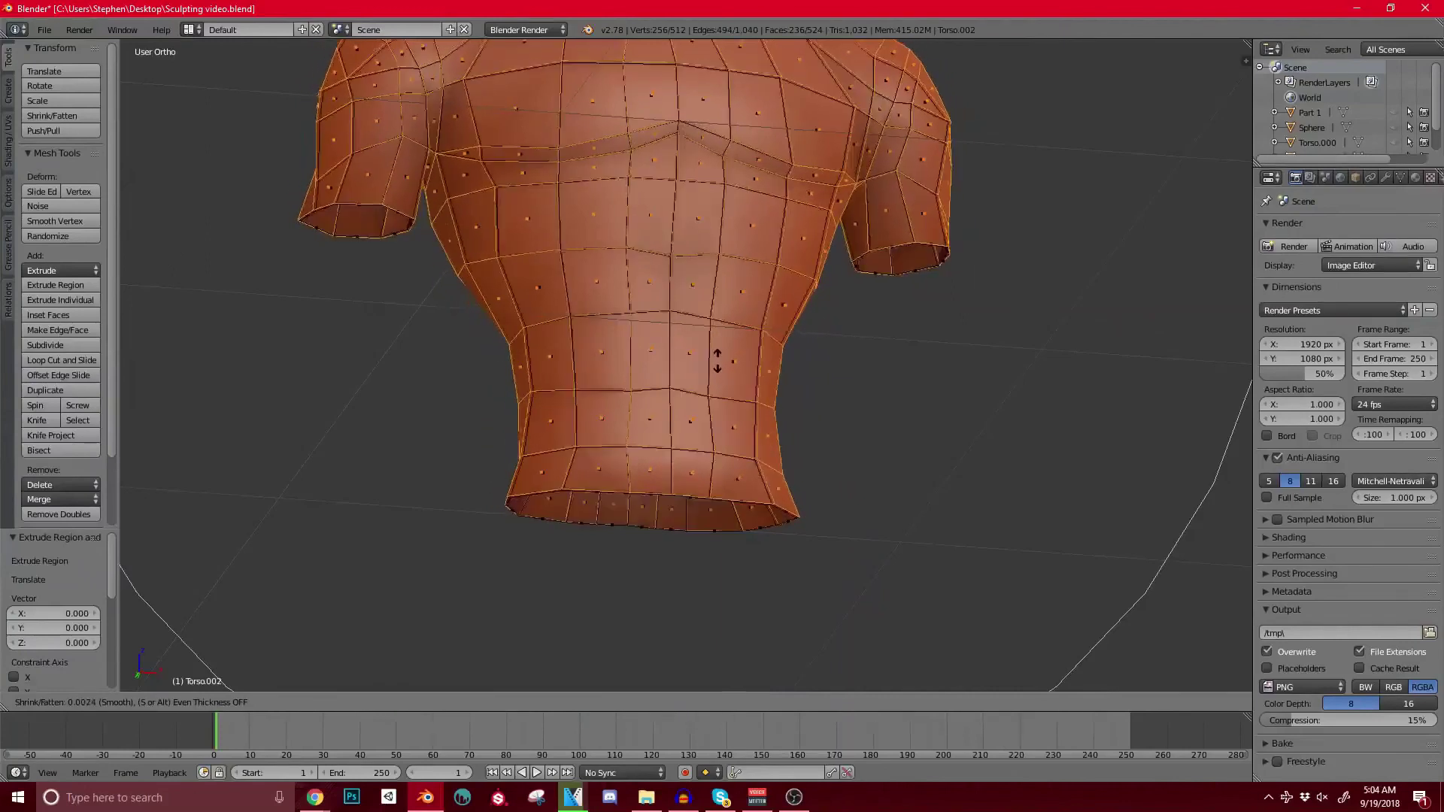
click(719, 361)
key(Tab)
middle_drag(719, 361, 695, 218)
middle_drag(647, 150, 647, 511)
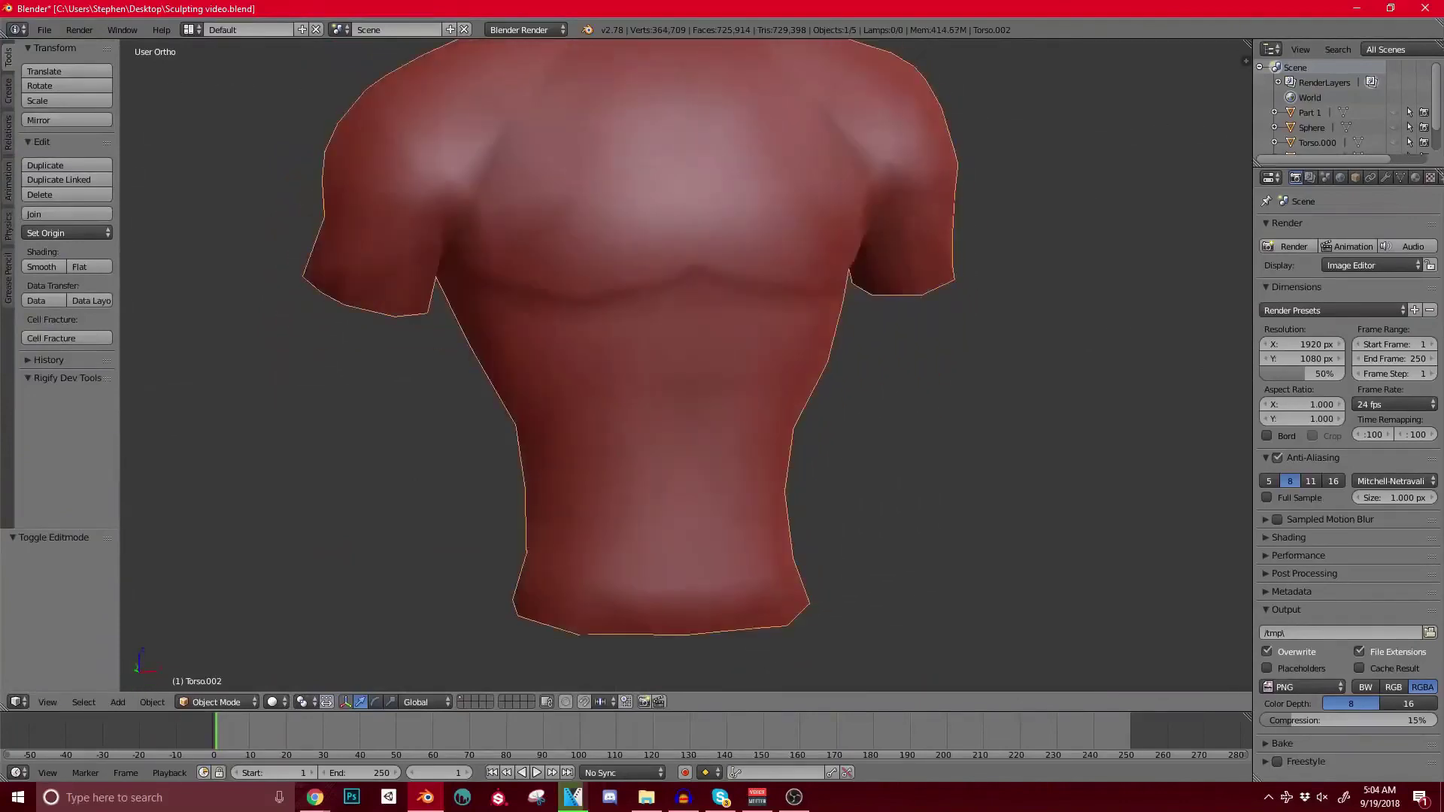
Step: Put the torso piece in Sculpt Mode, enable Dyntopo and choose the Clay brush
click(216, 702)
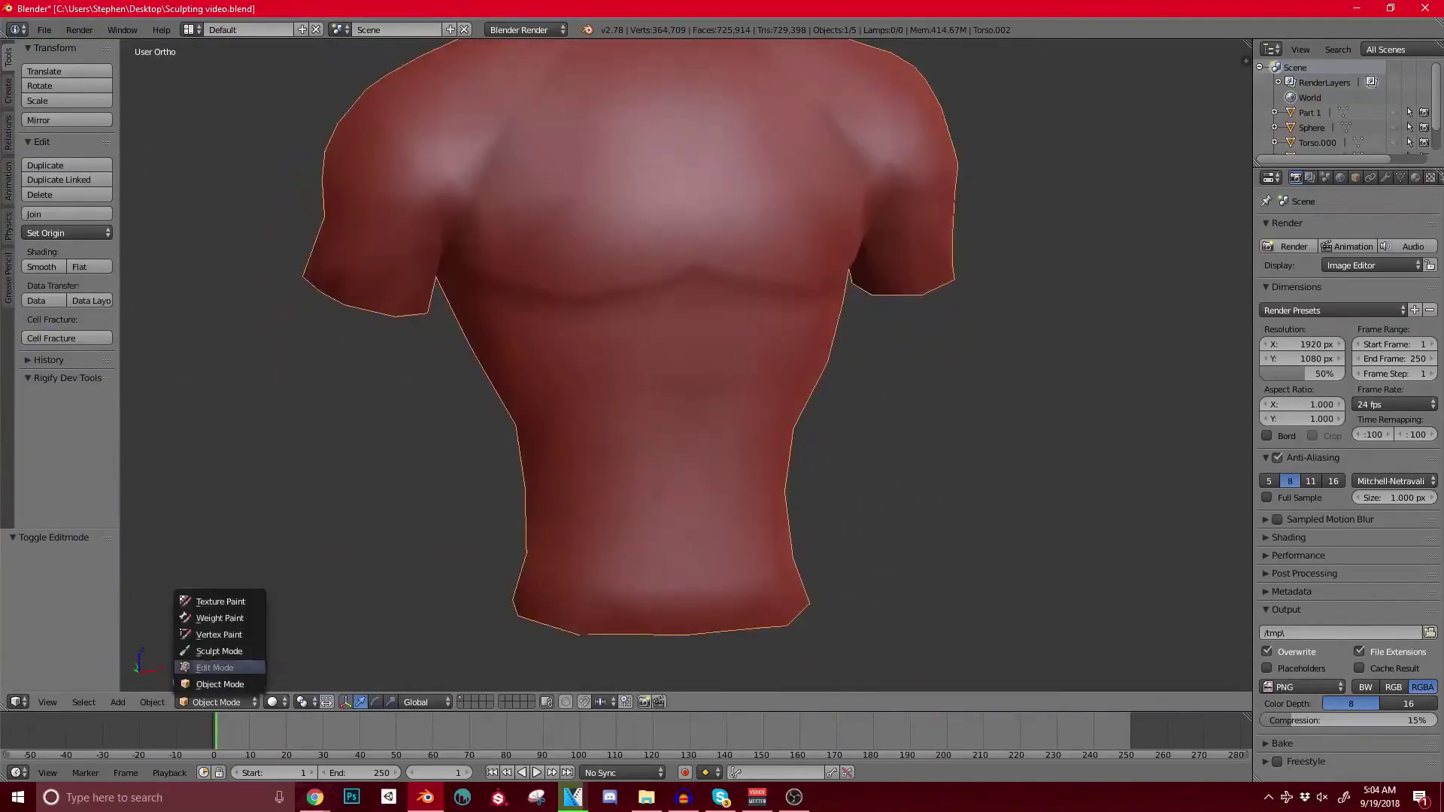
click(233, 654)
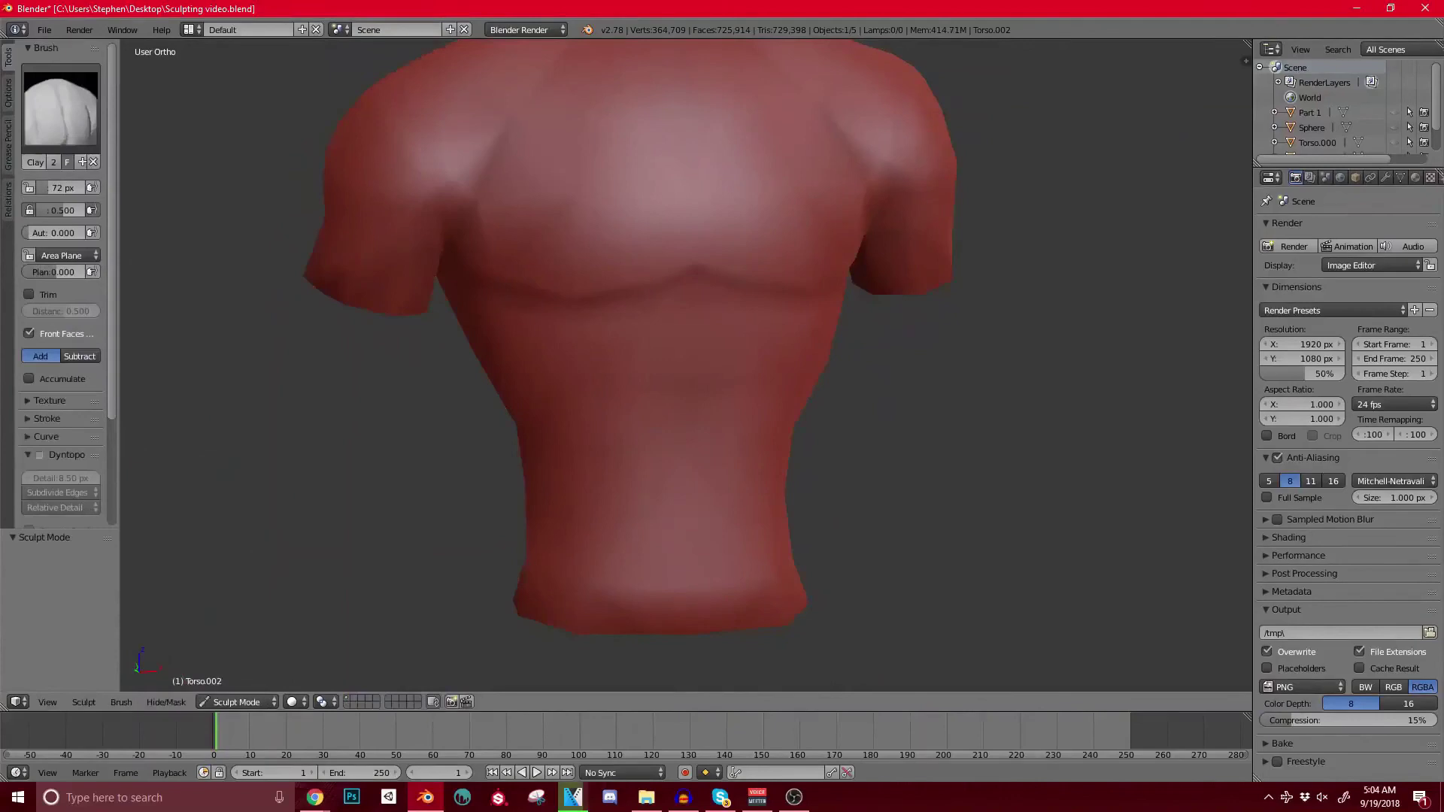
click(40, 455)
click(45, 460)
click(60, 109)
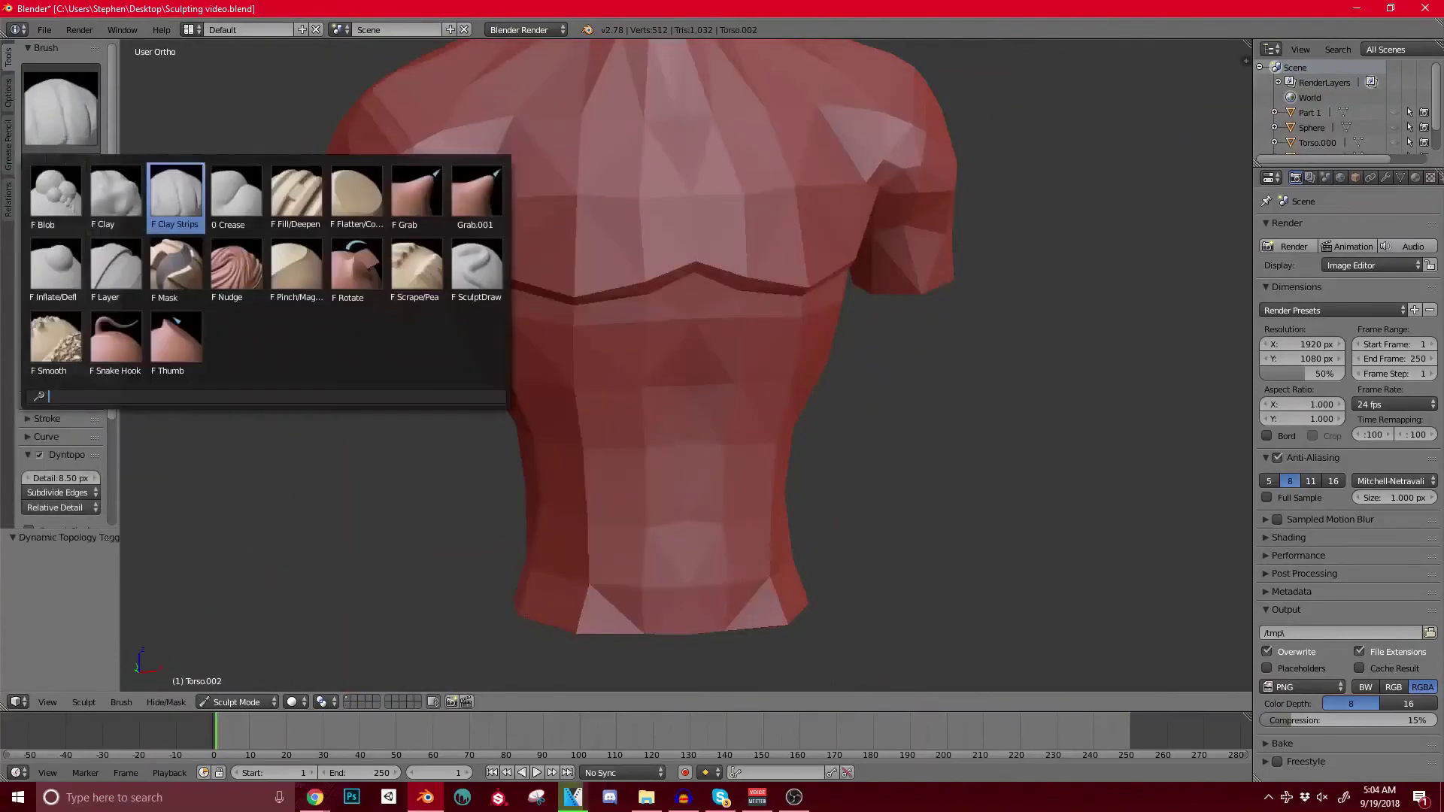
click(115, 193)
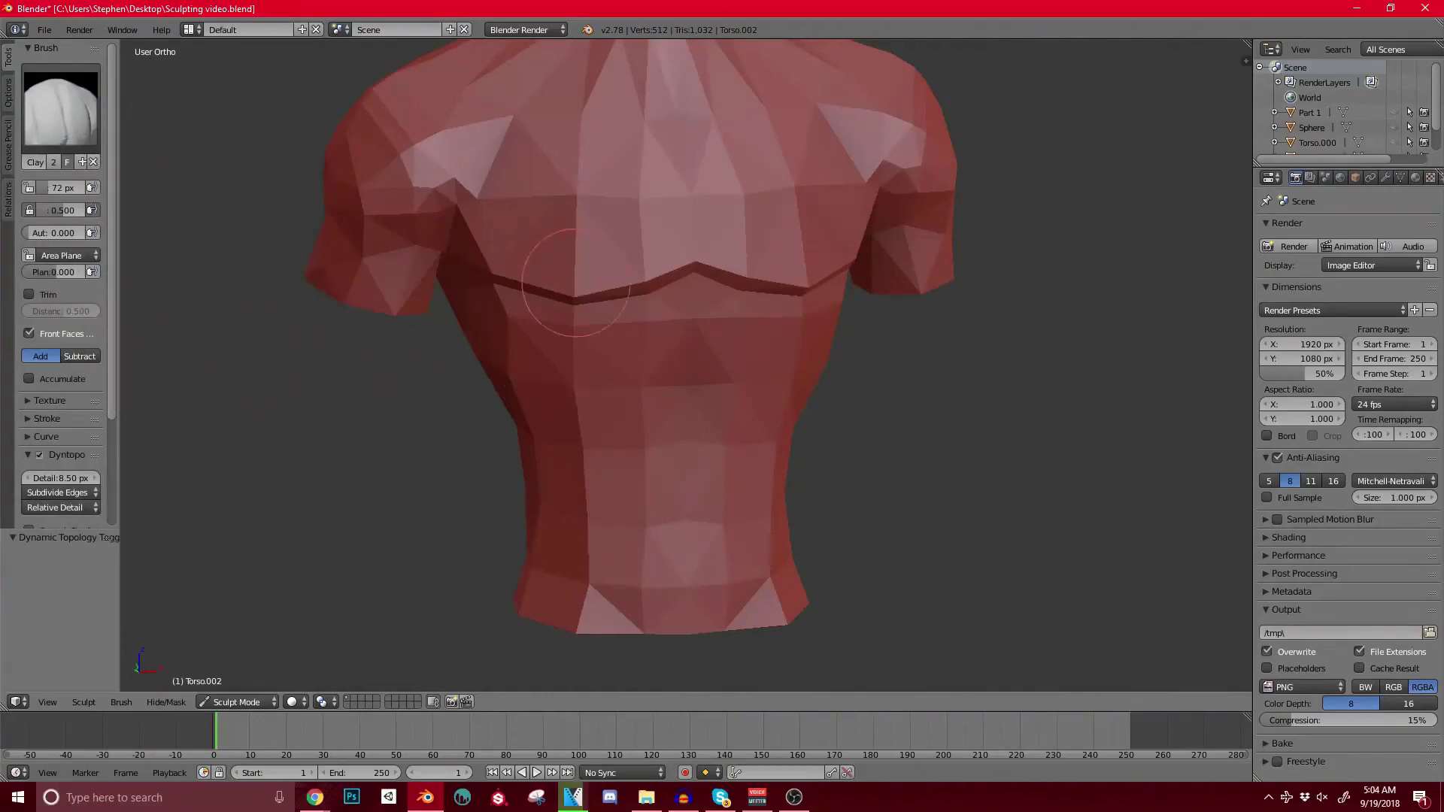
Step: Build up and soften the faceted chest and collar area of the torso piece with the 72 px Clay brush
mouse_move(613, 357)
mouse_down()
mouse_move(500, 289)
mouse_move(467, 237)
mouse_move(526, 259)
mouse_move(774, 241)
mouse_move(661, 284)
mouse_move(430, 263)
mouse_move(429, 197)
mouse_move(370, 129)
mouse_move(538, 160)
mouse_up()
ctrl+middle_drag(539, 160, 577, 219)
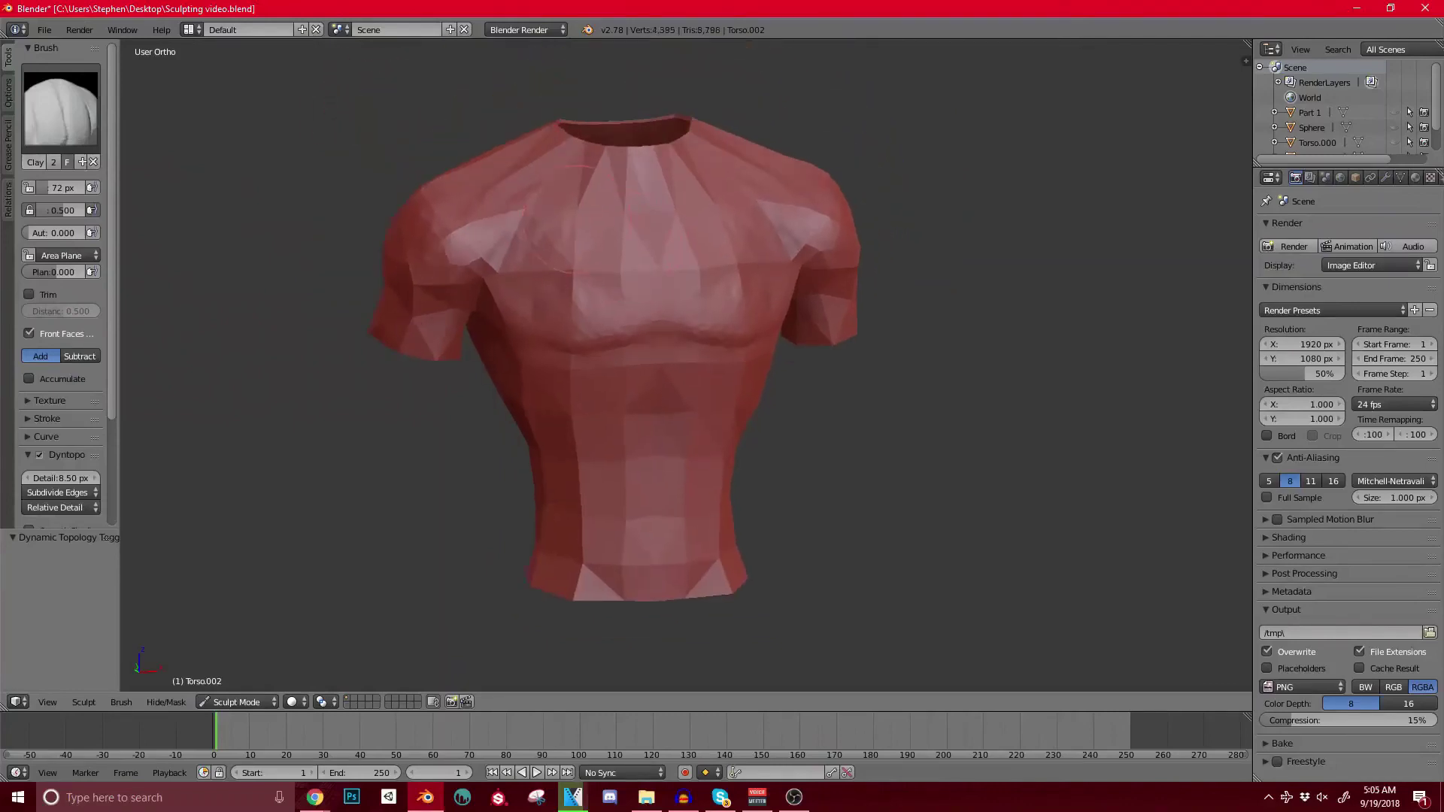
mouse_move(573, 194)
mouse_down()
mouse_move(636, 194)
mouse_move(522, 176)
mouse_up()
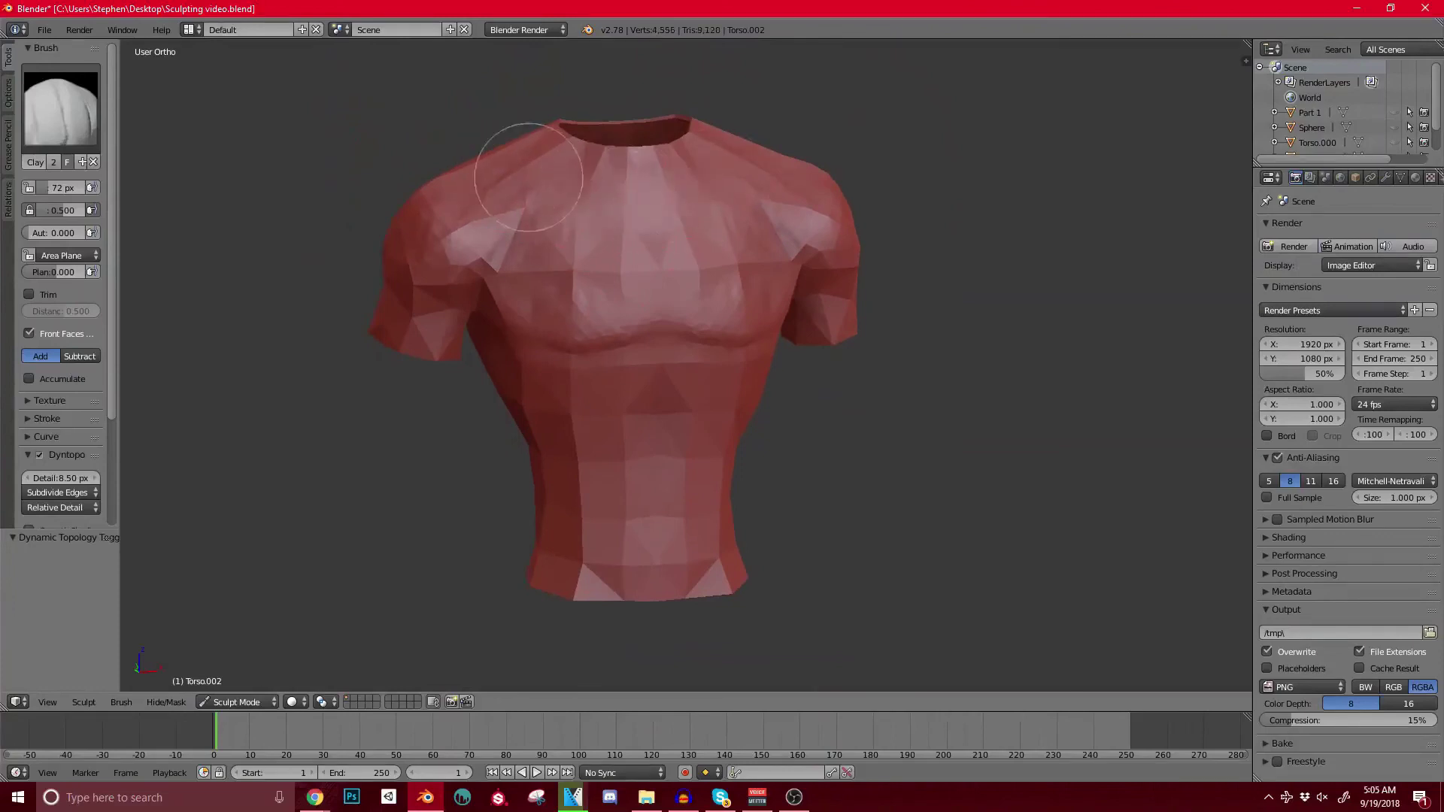
middle_drag(522, 176, 541, 172)
mouse_move(677, 301)
mouse_down()
mouse_move(612, 283)
mouse_move(575, 226)
mouse_up()
mouse_move(576, 226)
middle_down()
mouse_move(580, 193)
mouse_move(715, 242)
mouse_move(672, 252)
middle_up()
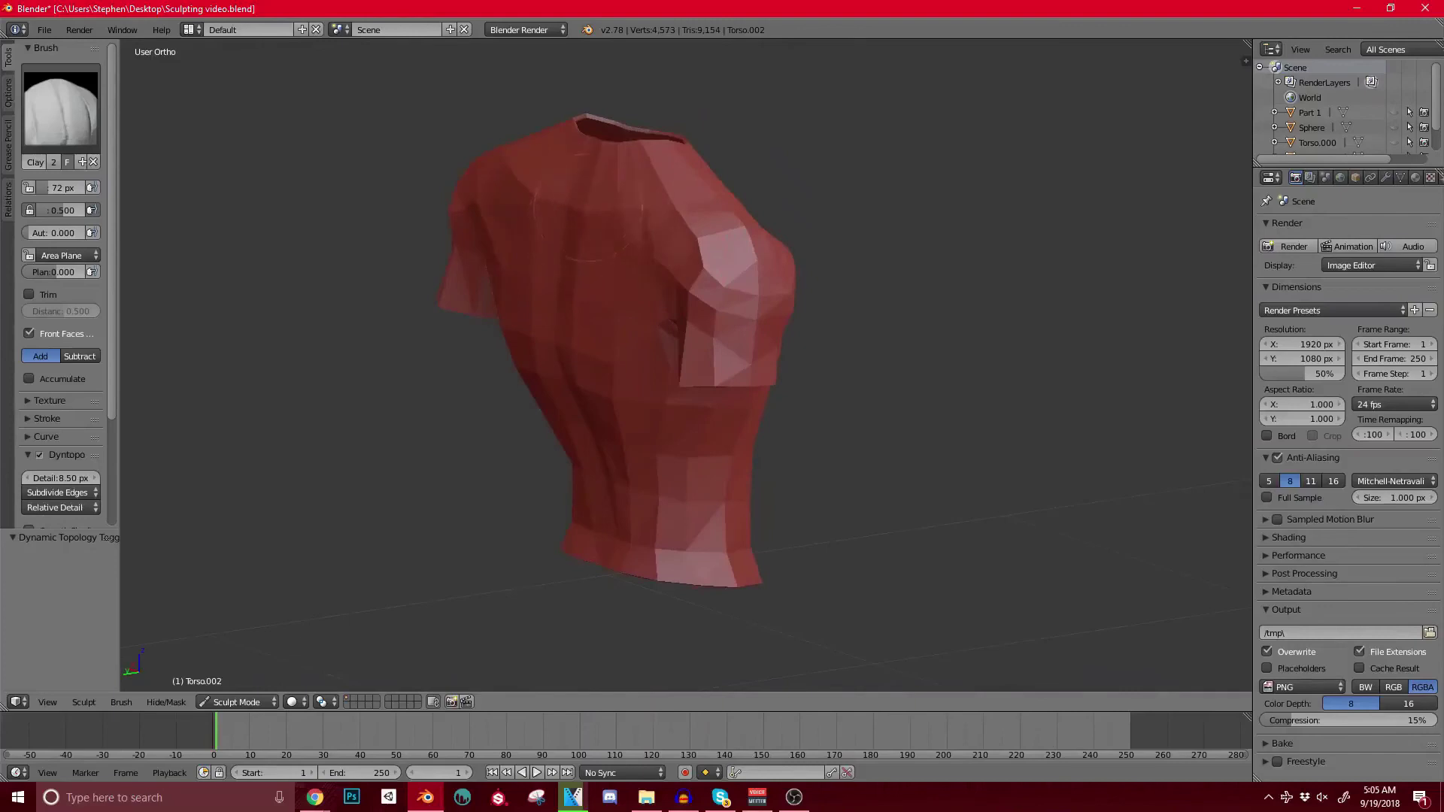
Step: Sculpt and smooth the faceted back and shoulders of the torso piece into rounded surfaces
mouse_move(554, 221)
mouse_down()
mouse_move(543, 286)
mouse_move(625, 215)
mouse_move(624, 307)
mouse_up()
middle_drag(623, 307, 850, 203)
shift+drag(526, 290, 471, 211)
middle_drag(470, 211, 711, 252)
drag(710, 252, 707, 228)
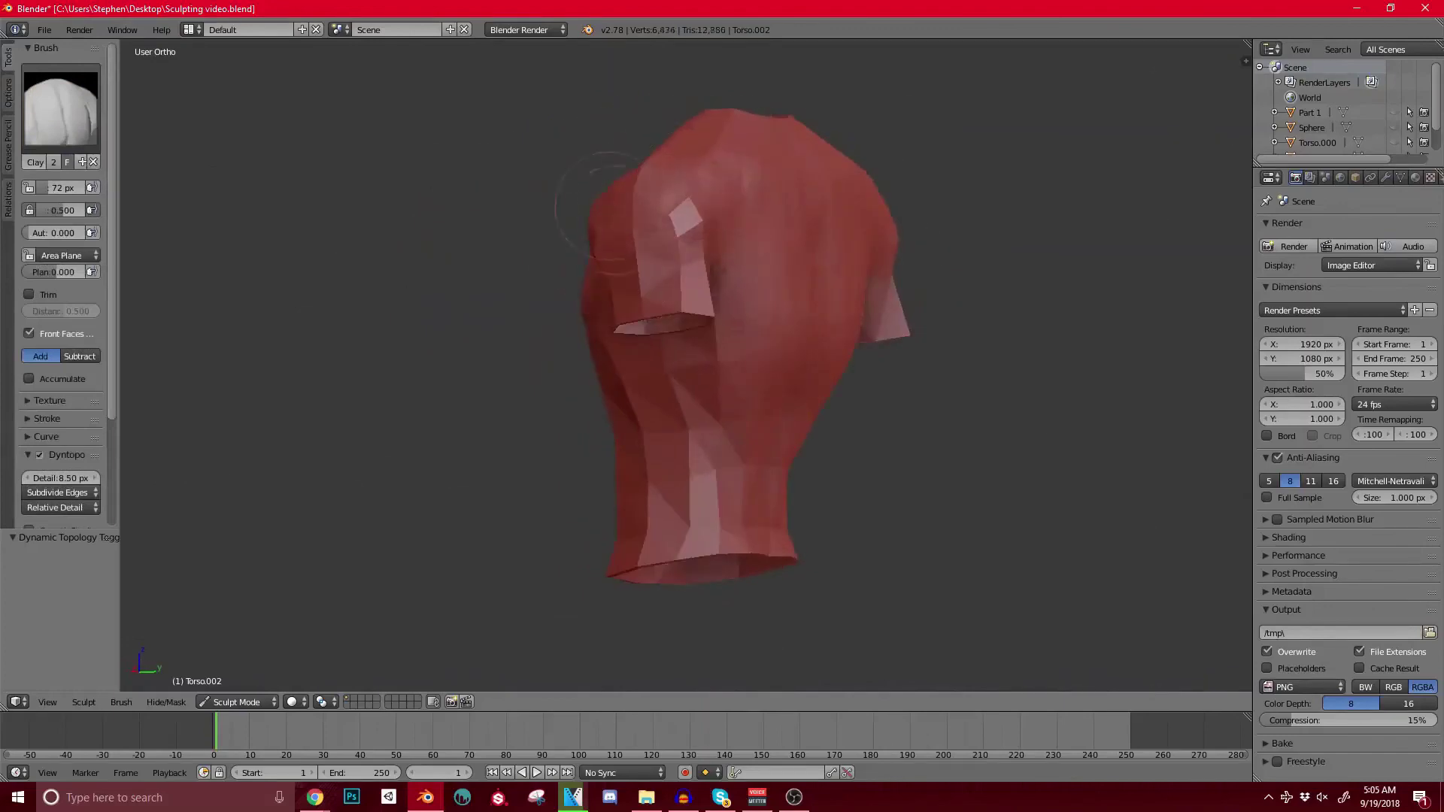
middle_drag(609, 207, 718, 250)
mouse_move(811, 269)
mouse_down()
mouse_move(789, 240)
mouse_move(799, 258)
mouse_up()
middle_drag(856, 186, 892, 165)
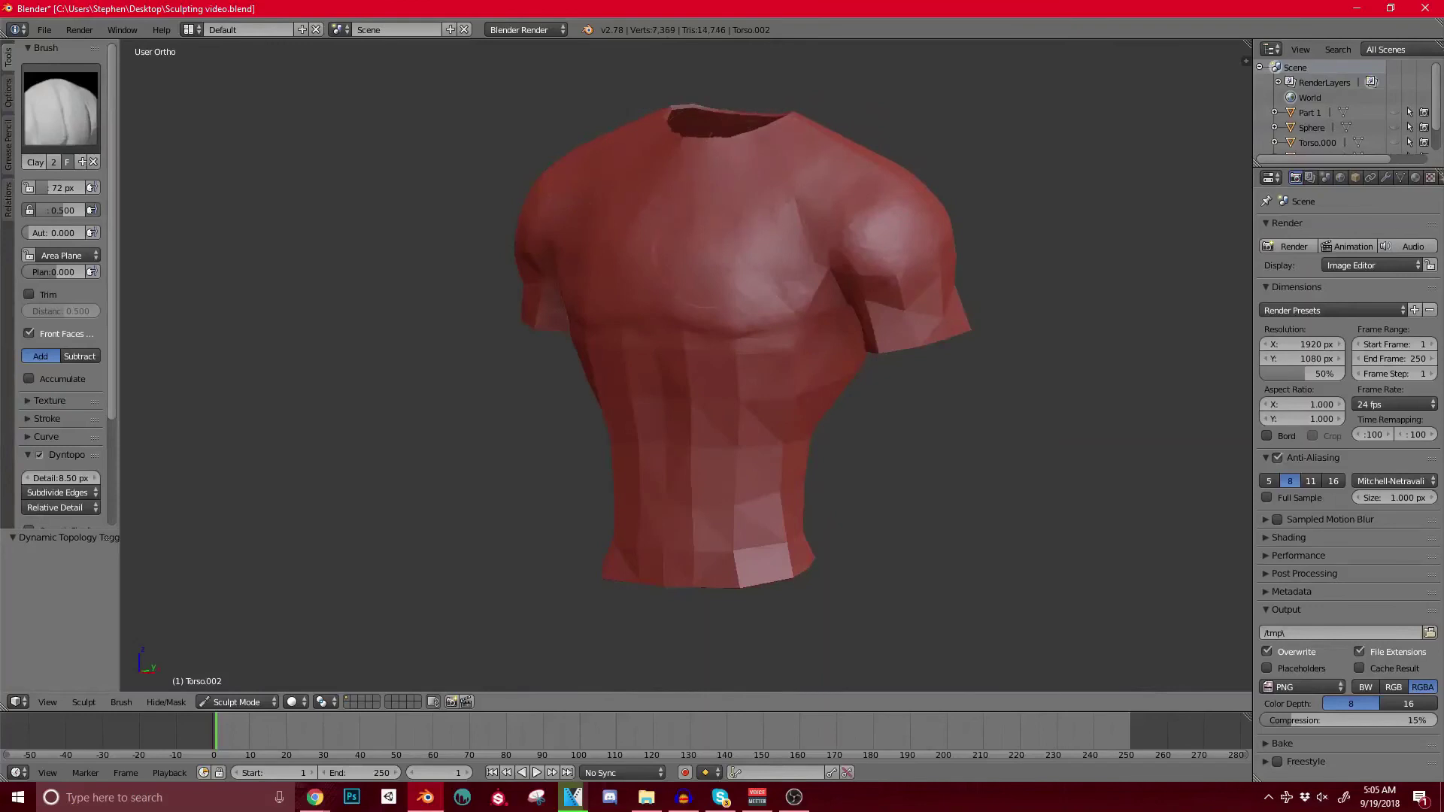
Step: Sculpt over the abdomen and lower back of the torso piece to soften the hard facets
middle_drag(661, 200, 644, 208)
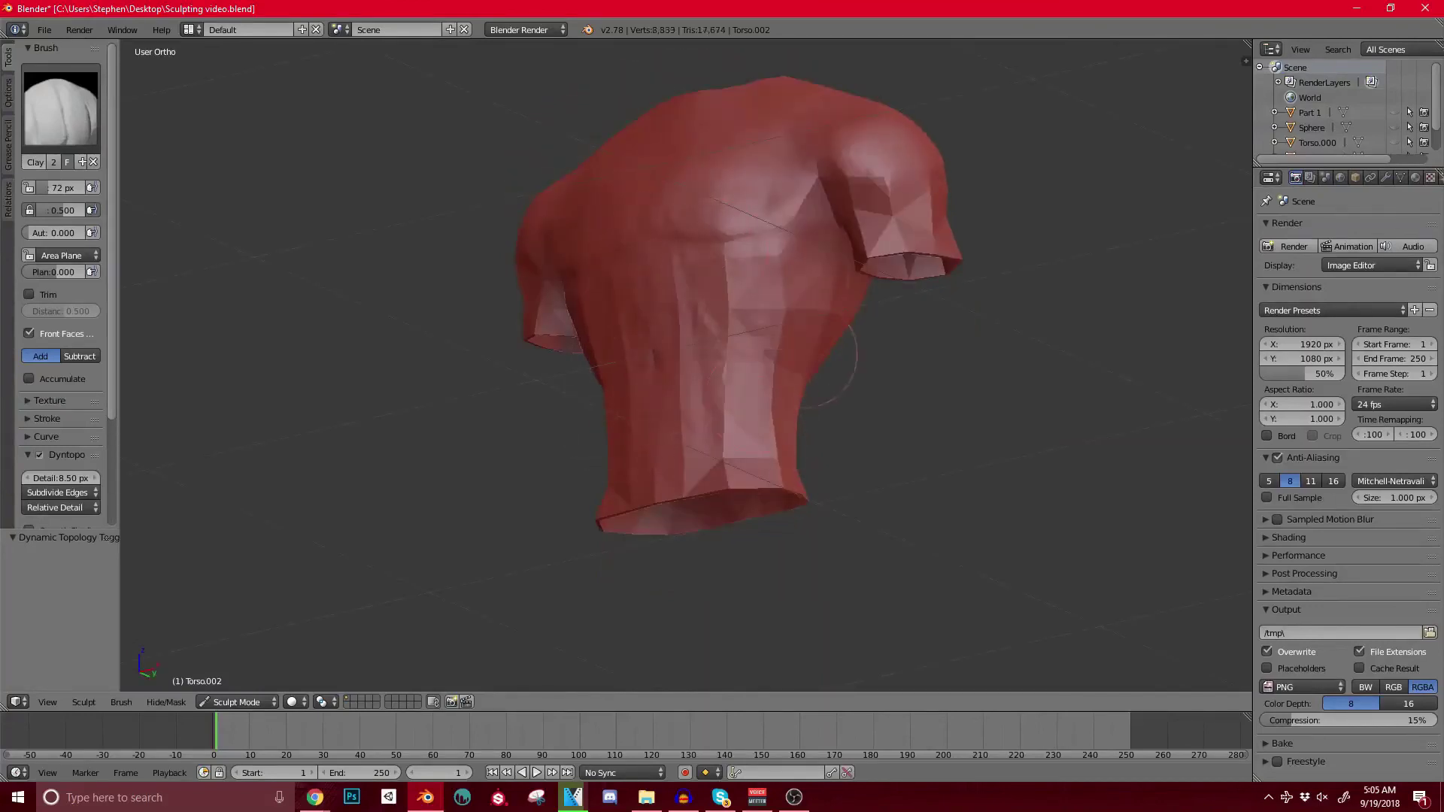
mouse_move(820, 355)
middle_down()
mouse_move(723, 355)
mouse_move(699, 325)
mouse_move(681, 327)
middle_up()
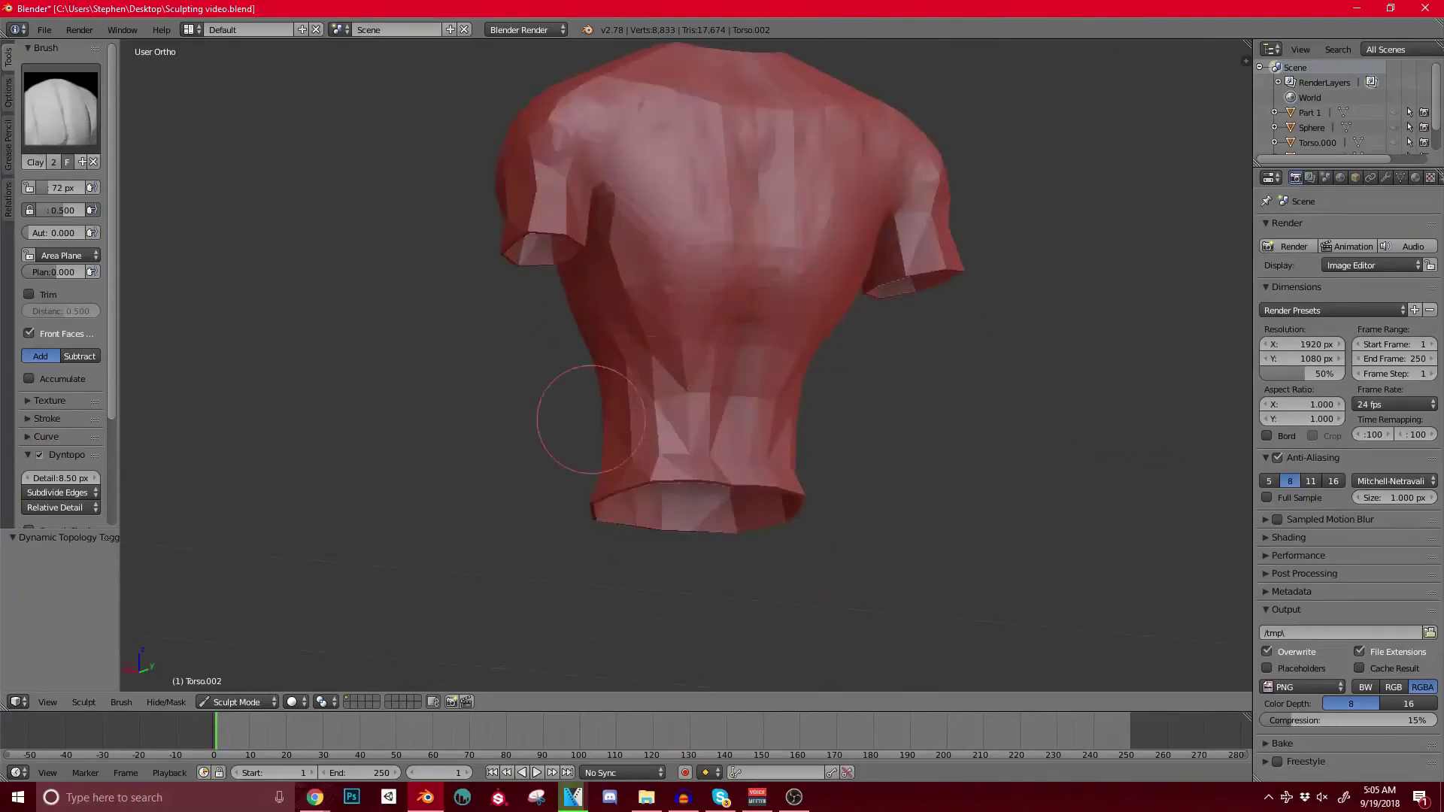
drag(574, 419, 624, 443)
key(alt+Tab)
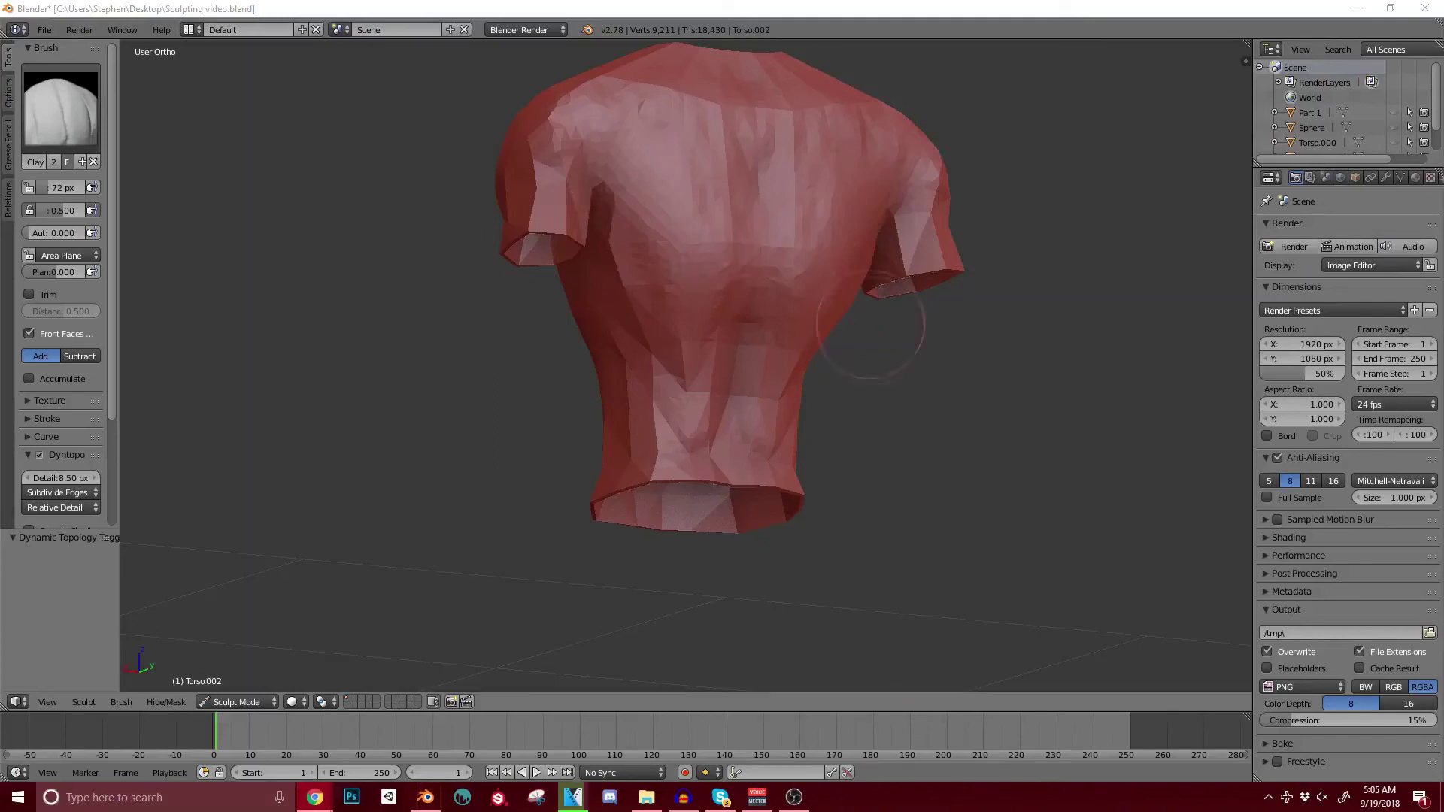
Step: Pull the sides of the waist outward in front view with the Grab brush enlarged to 197 px
middle_drag(847, 348, 880, 434)
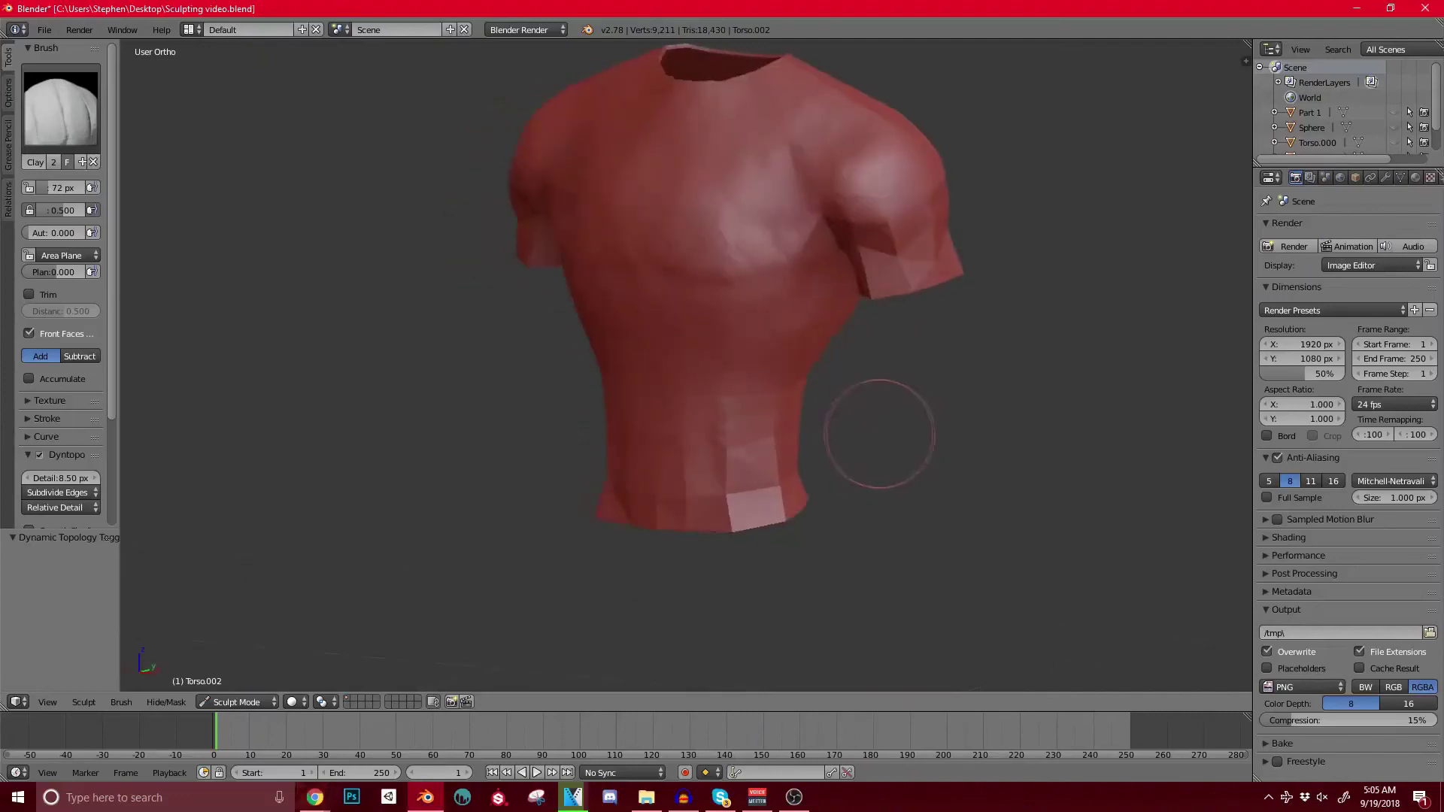
key(KP_1)
key(g)
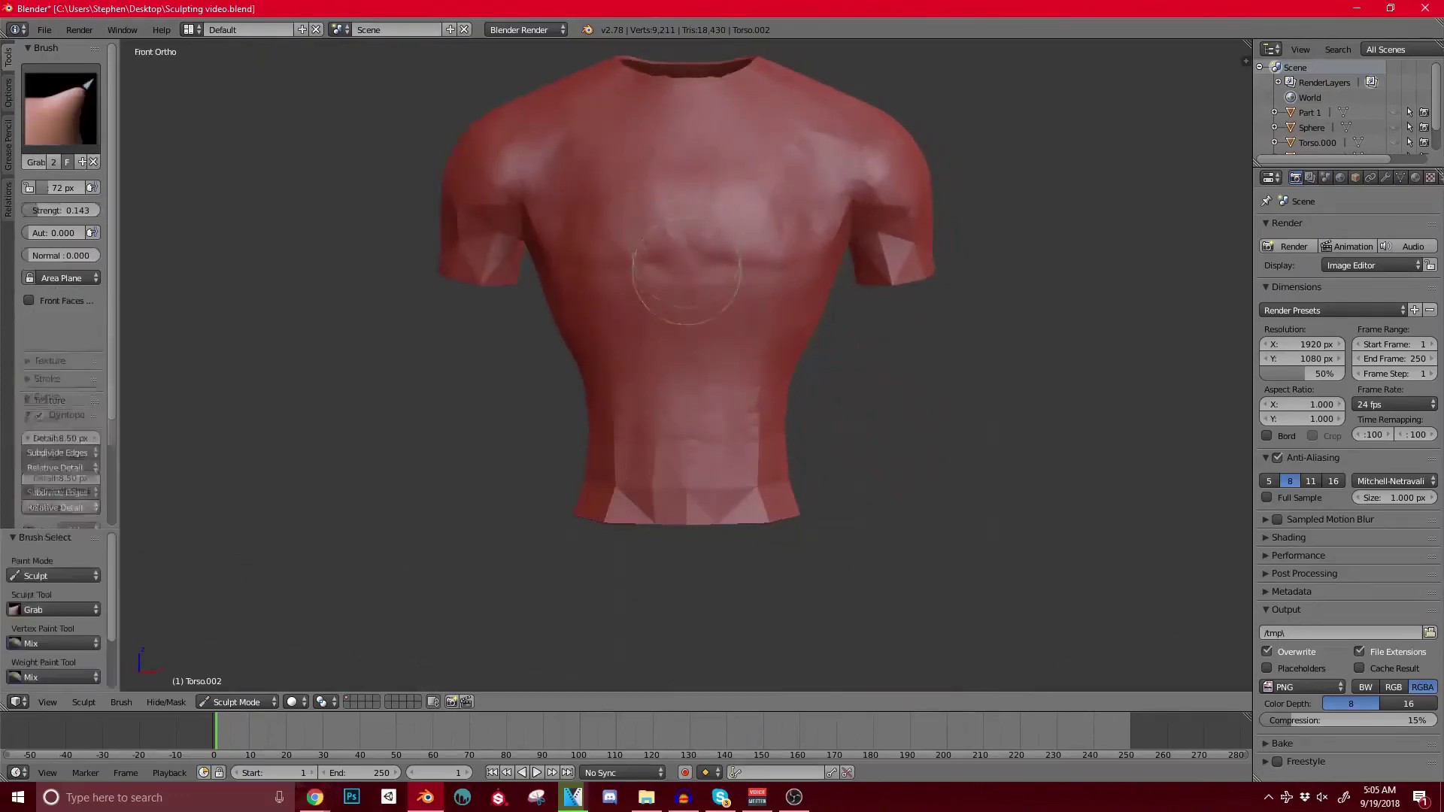
key(bracketright)
key(bracketright)
key(bracketright)
key(bracketright)
key(bracketright)
key(bracketright)
key(bracketright)
key(bracketright)
key(bracketright)
key(bracketright)
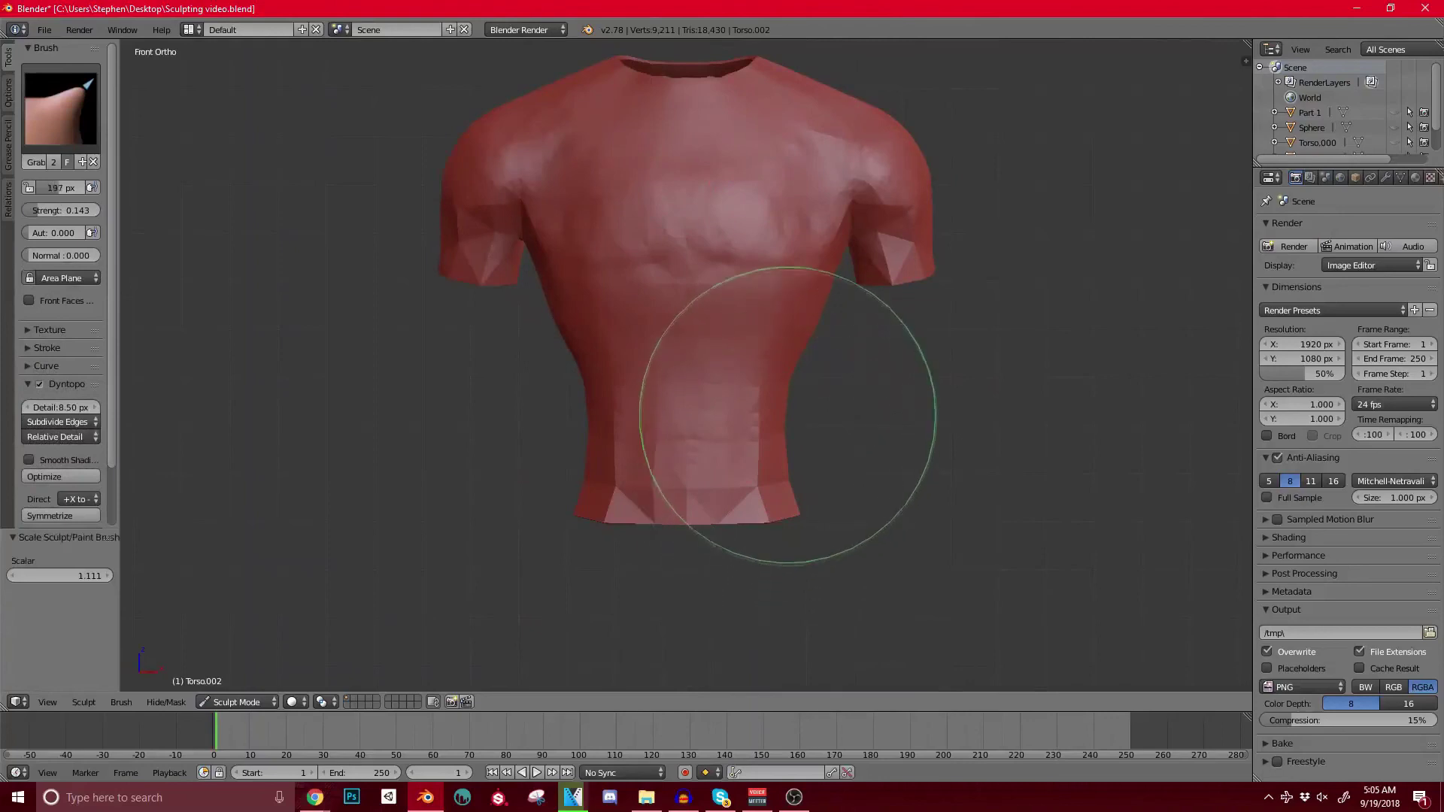
mouse_move(783, 416)
mouse_down()
mouse_move(848, 396)
mouse_move(831, 370)
mouse_move(854, 380)
mouse_up()
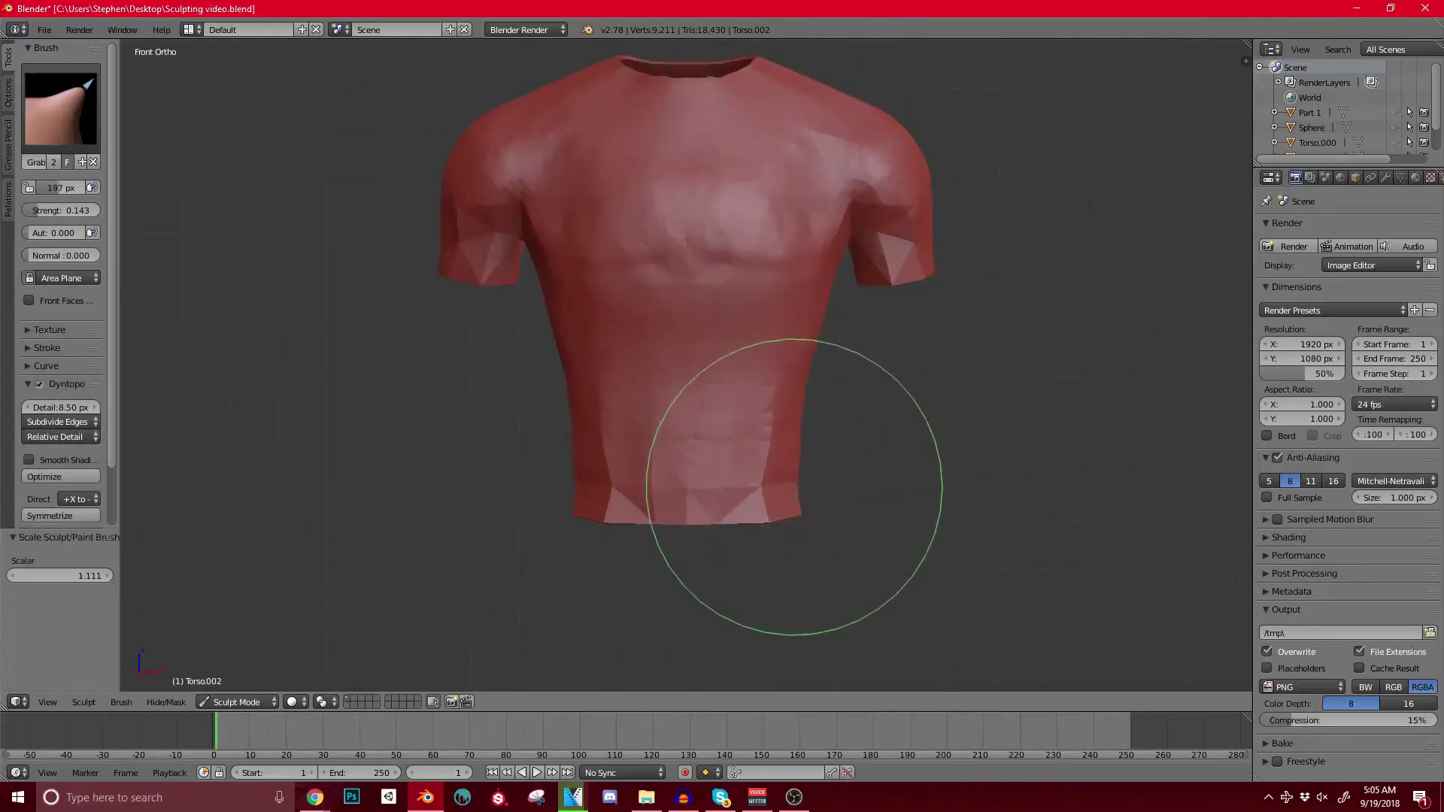
Step: Widen the lower waist and hem of the torso piece further with the 197 px Grab brush
drag(794, 487, 831, 494)
drag(774, 402, 791, 388)
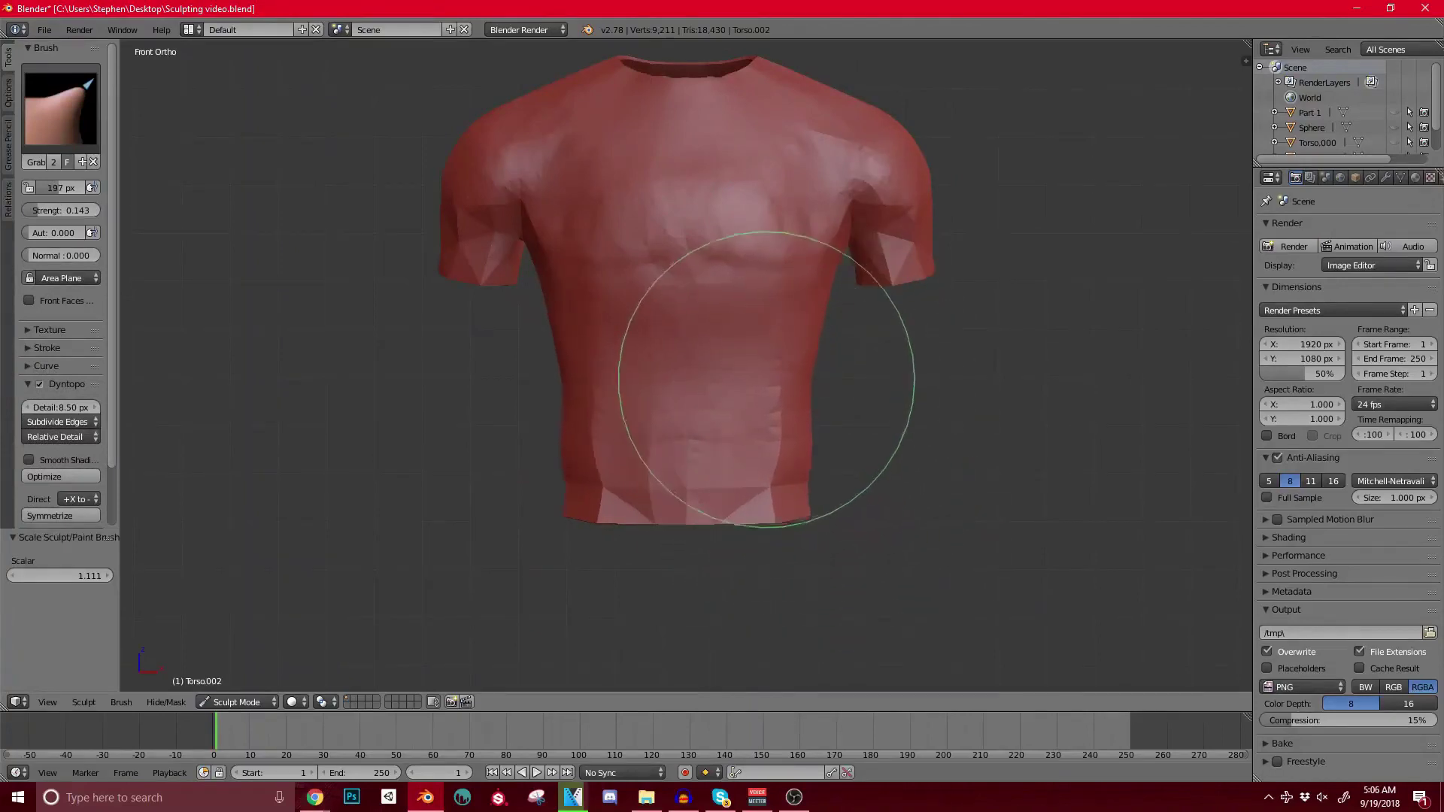
Step: Soften the facets along the lower front hem of the torso piece with the Clay brush reduced to 73 px
click(60, 105)
click(176, 197)
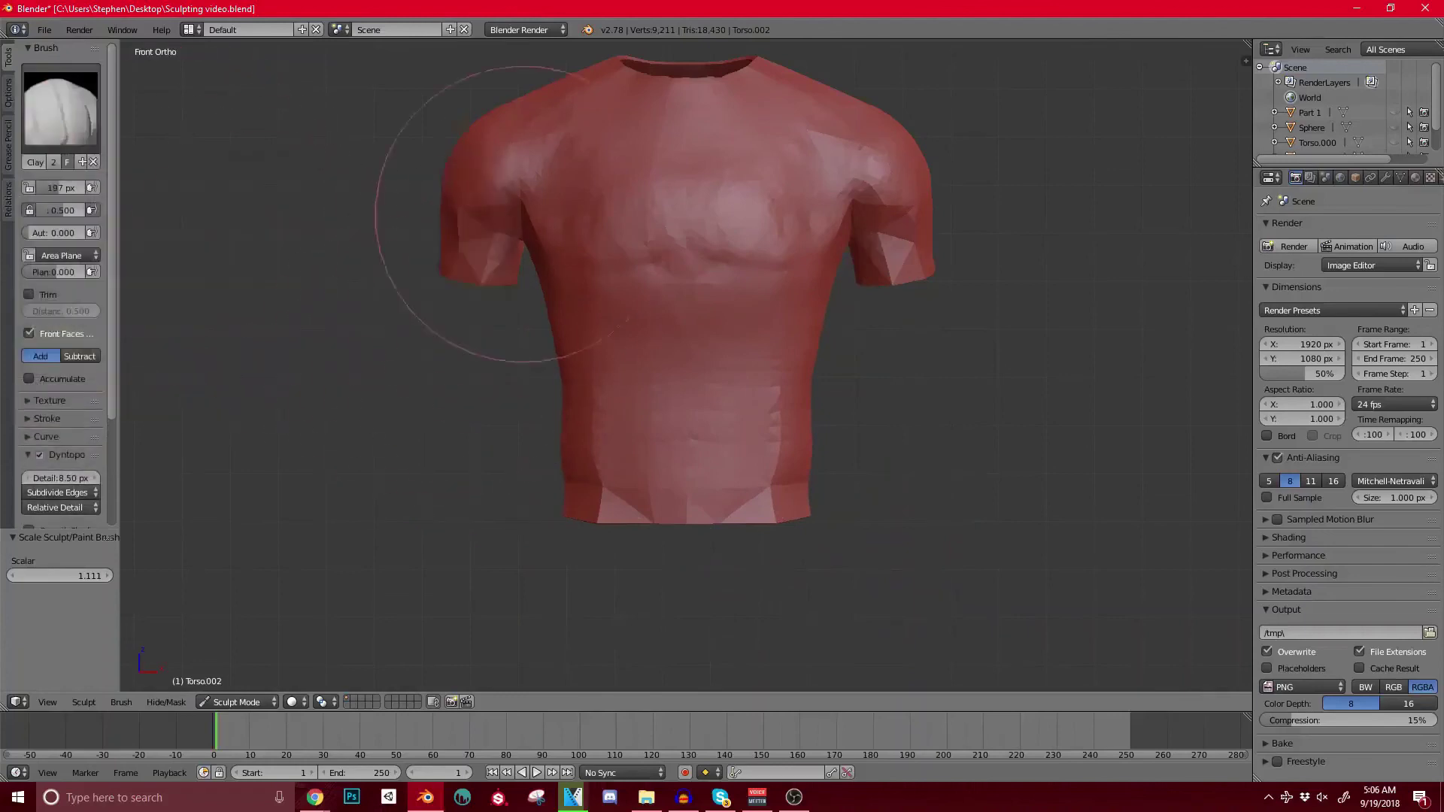
key(bracketleft)
key(bracketleft)
key(bracketleft)
key(bracketleft)
key(bracketleft)
key(bracketleft)
key(bracketleft)
key(bracketleft)
key(bracketleft)
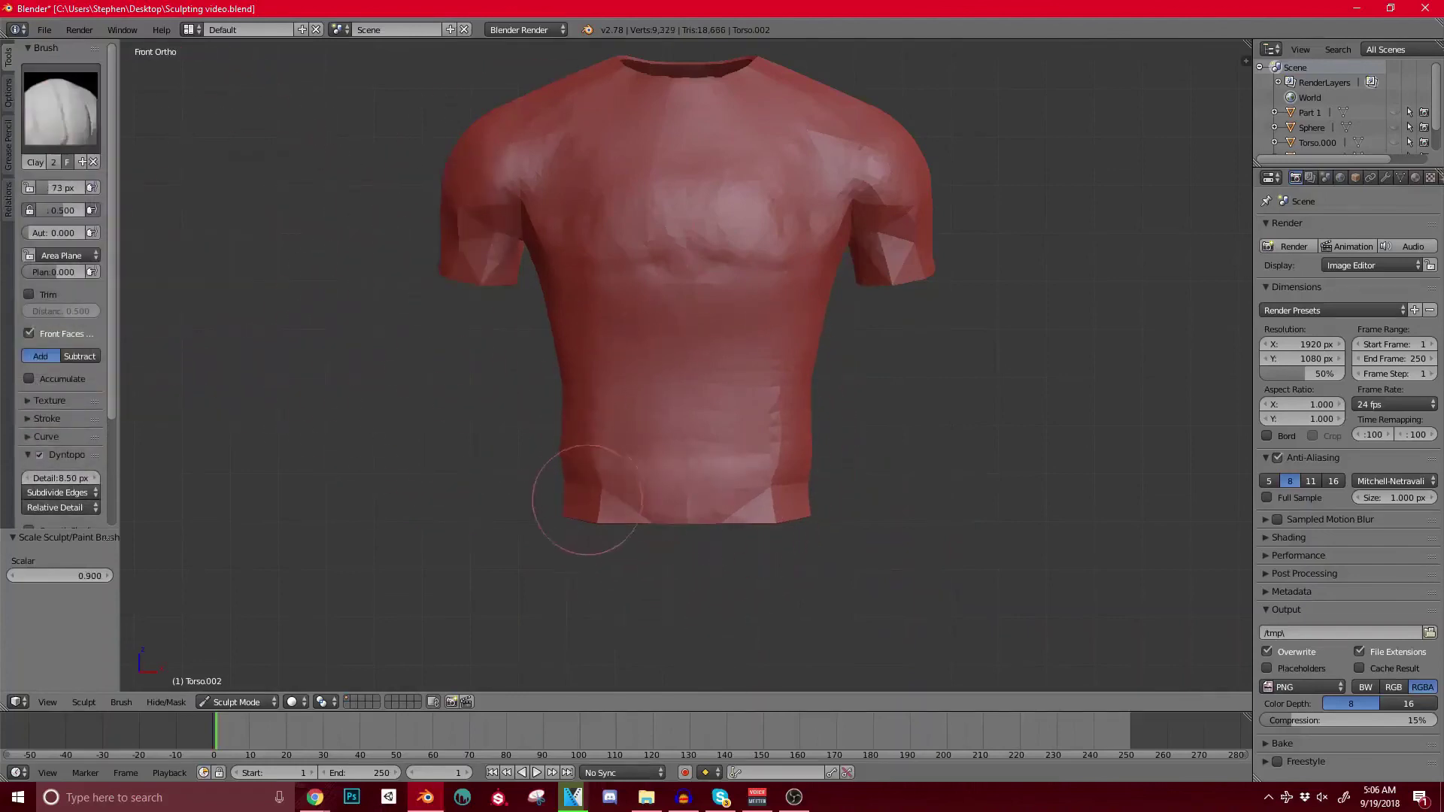
mouse_move(588, 500)
mouse_down()
mouse_move(761, 479)
mouse_move(577, 485)
mouse_up()
middle_drag(577, 485, 716, 463)
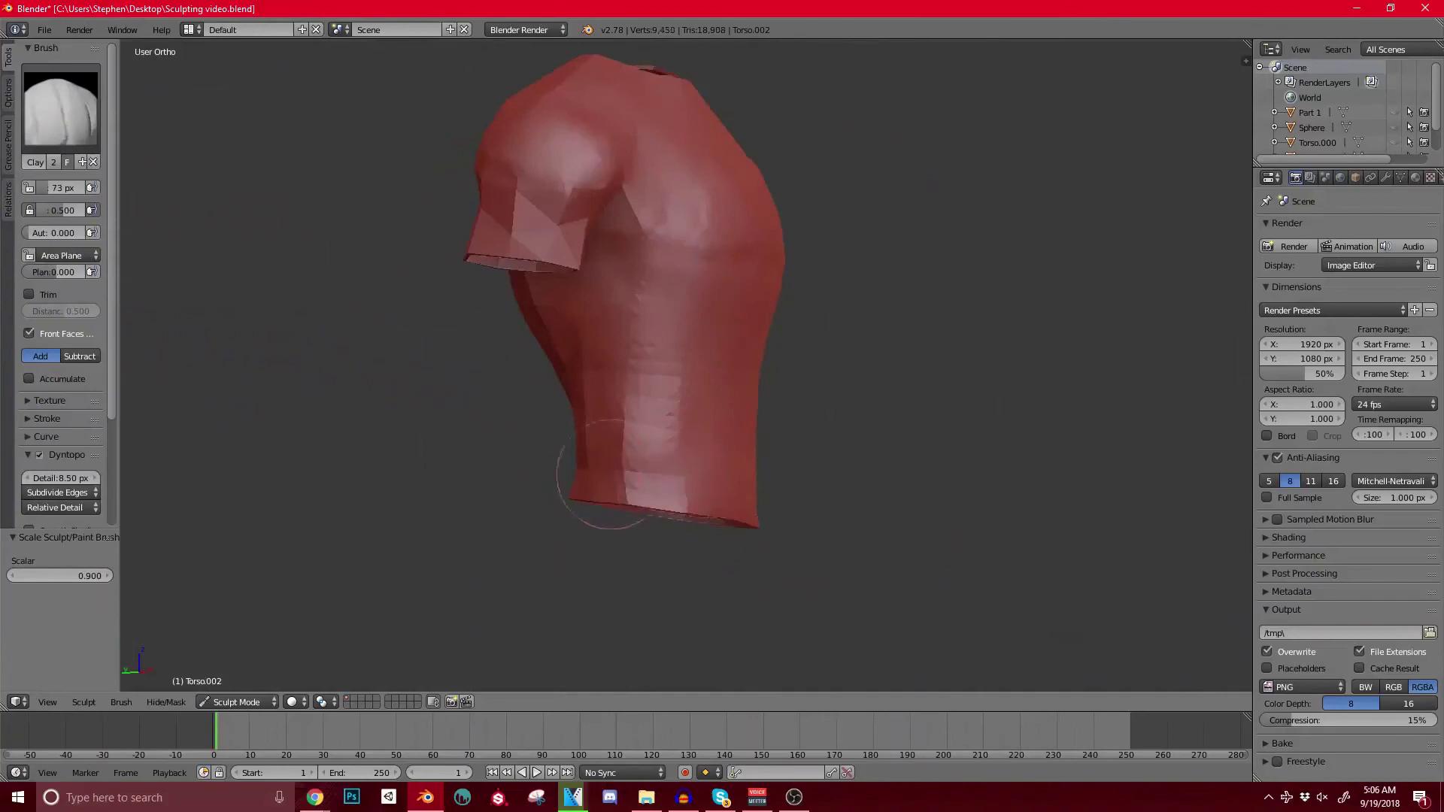
Step: Smooth and fill out the faceted backs of both sleeves with the 73 px Clay brush
middle_drag(590, 404, 692, 258)
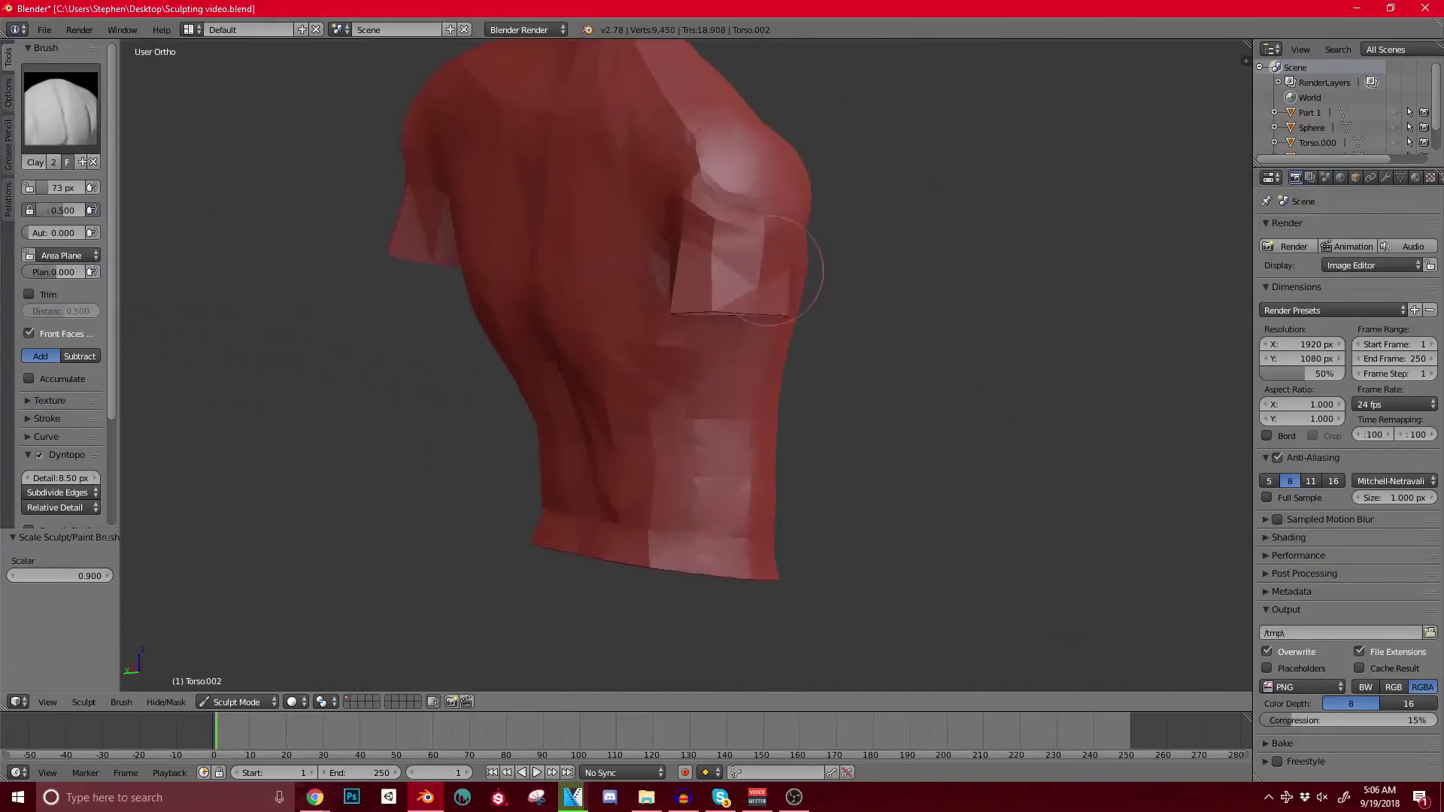
shift+drag(760, 273, 690, 235)
middle_drag(690, 235, 785, 241)
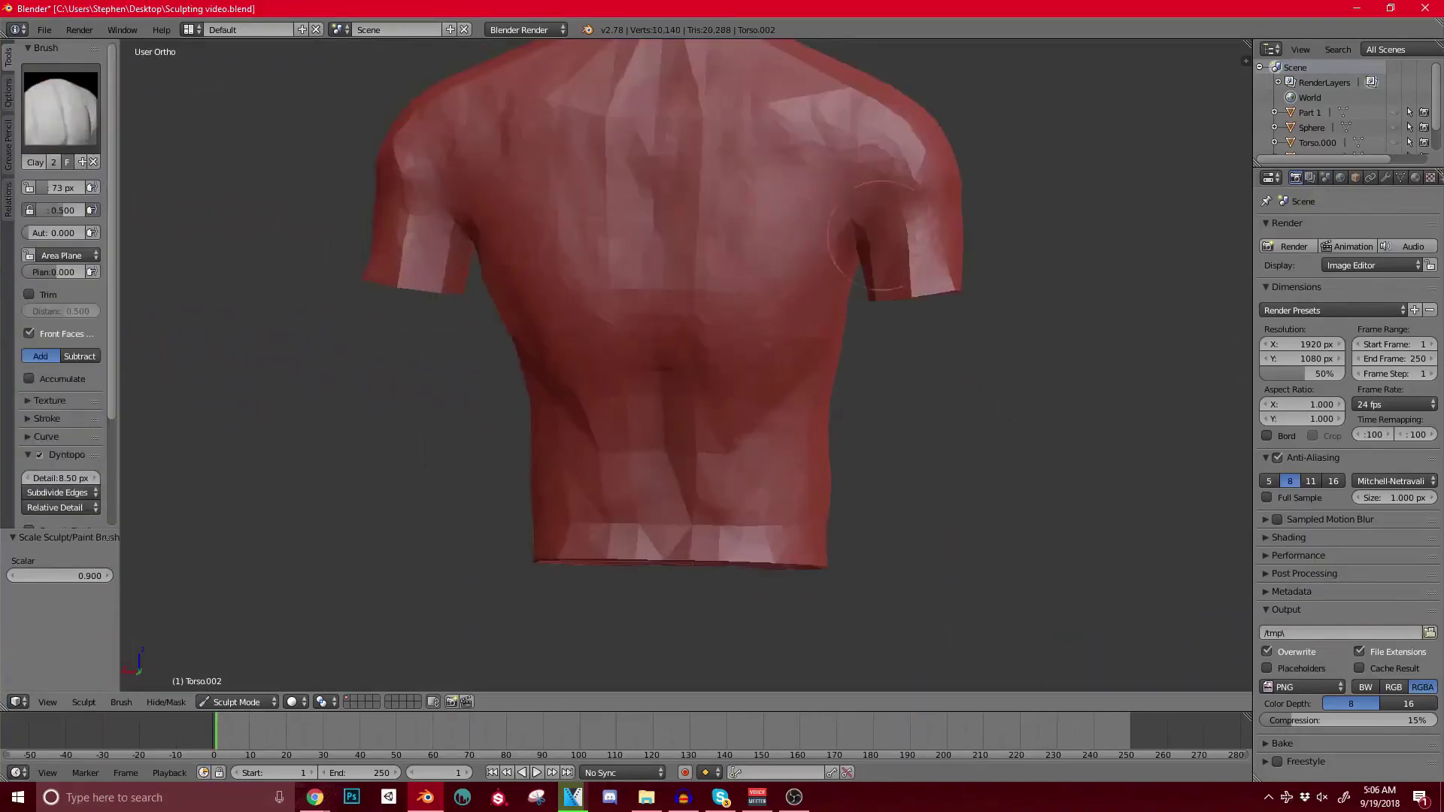
ctrl+middle_drag(877, 268, 885, 247)
drag(893, 273, 944, 263)
shift+middle_drag(591, 274, 820, 286)
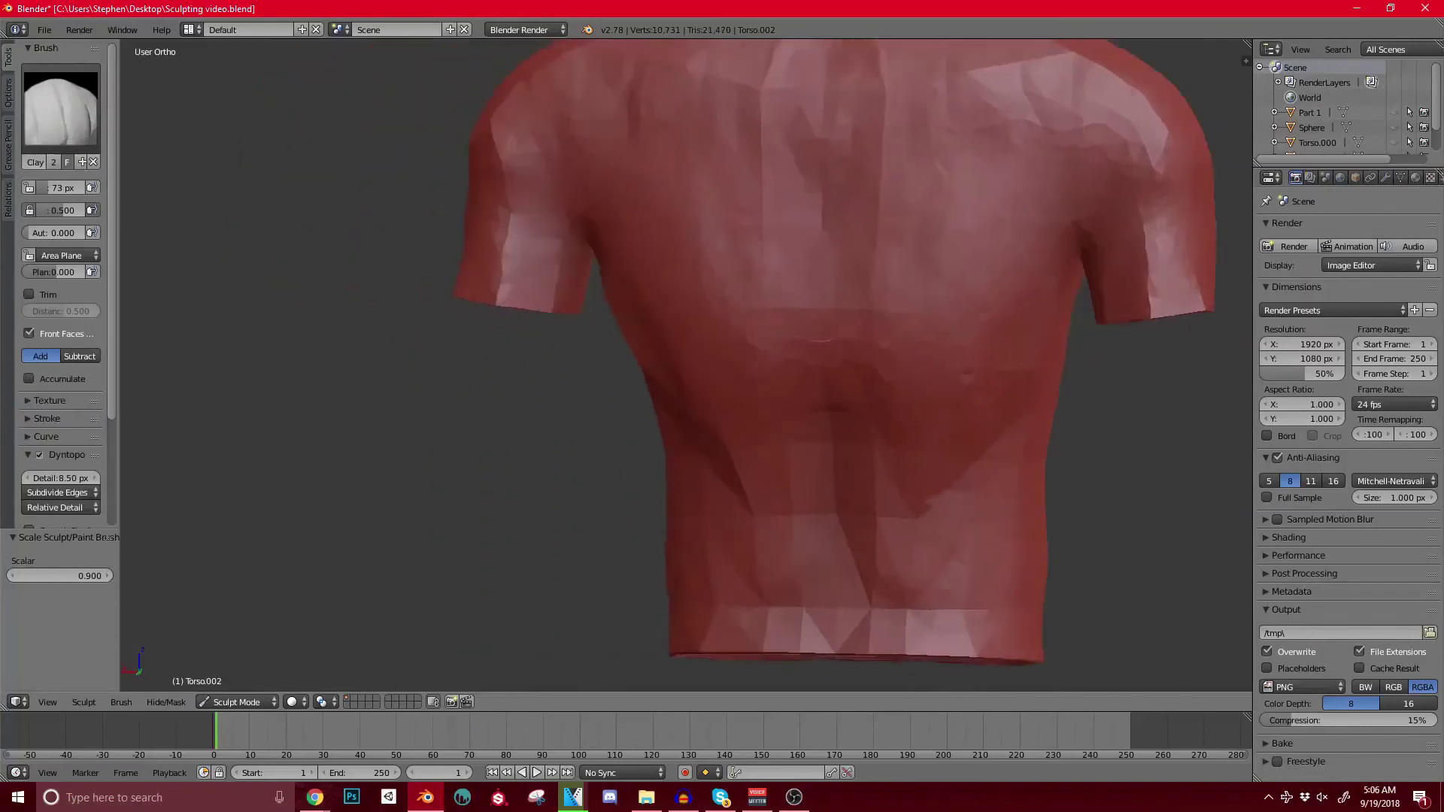
drag(573, 259, 573, 291)
Step: Sculpt and smooth the hard-edged hollows along the side of the lower back into a rounded surface
middle_drag(751, 398, 733, 388)
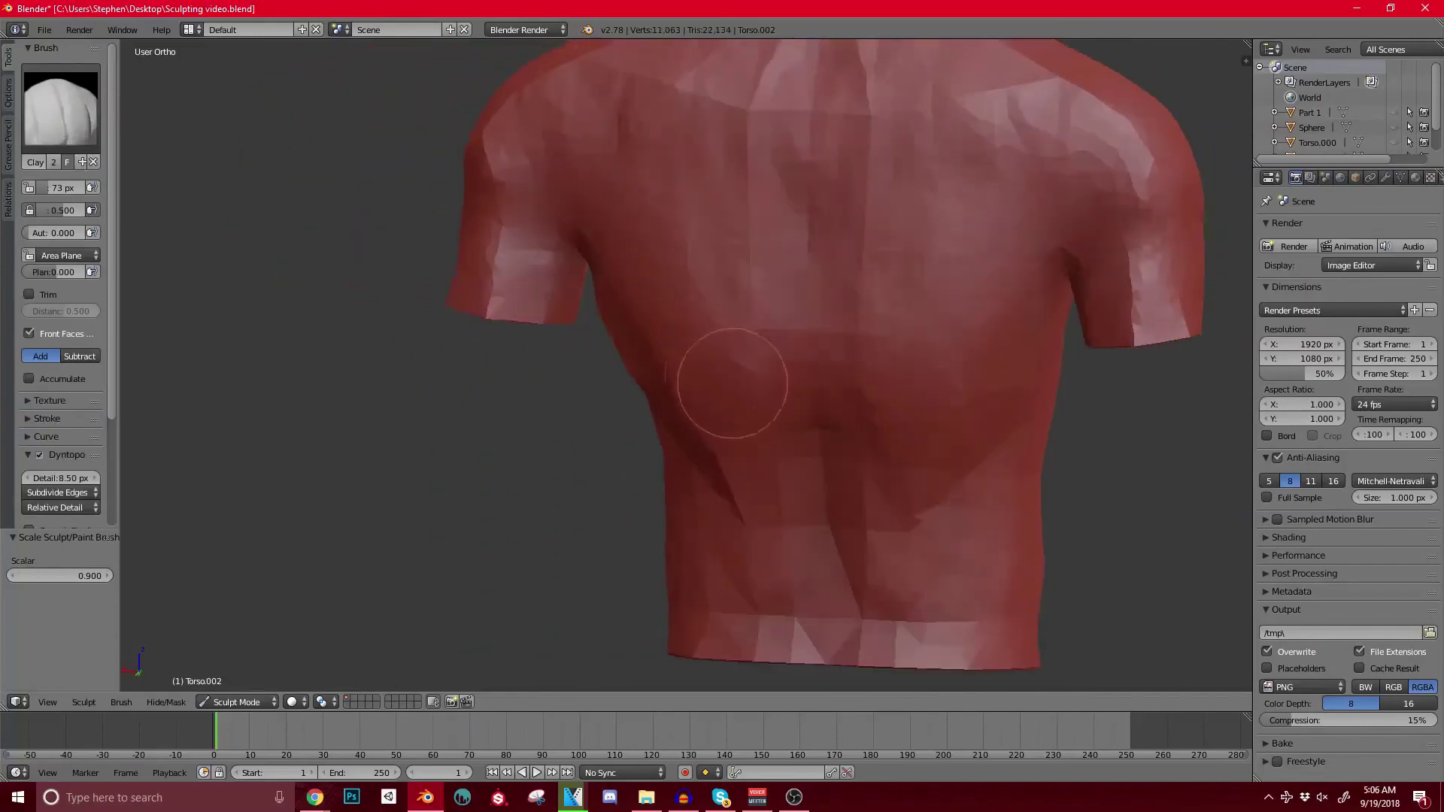
drag(645, 362, 719, 487)
scroll(719, 487, down, 3)
mouse_move(719, 481)
middle_down()
mouse_move(689, 417)
mouse_move(780, 396)
middle_up()
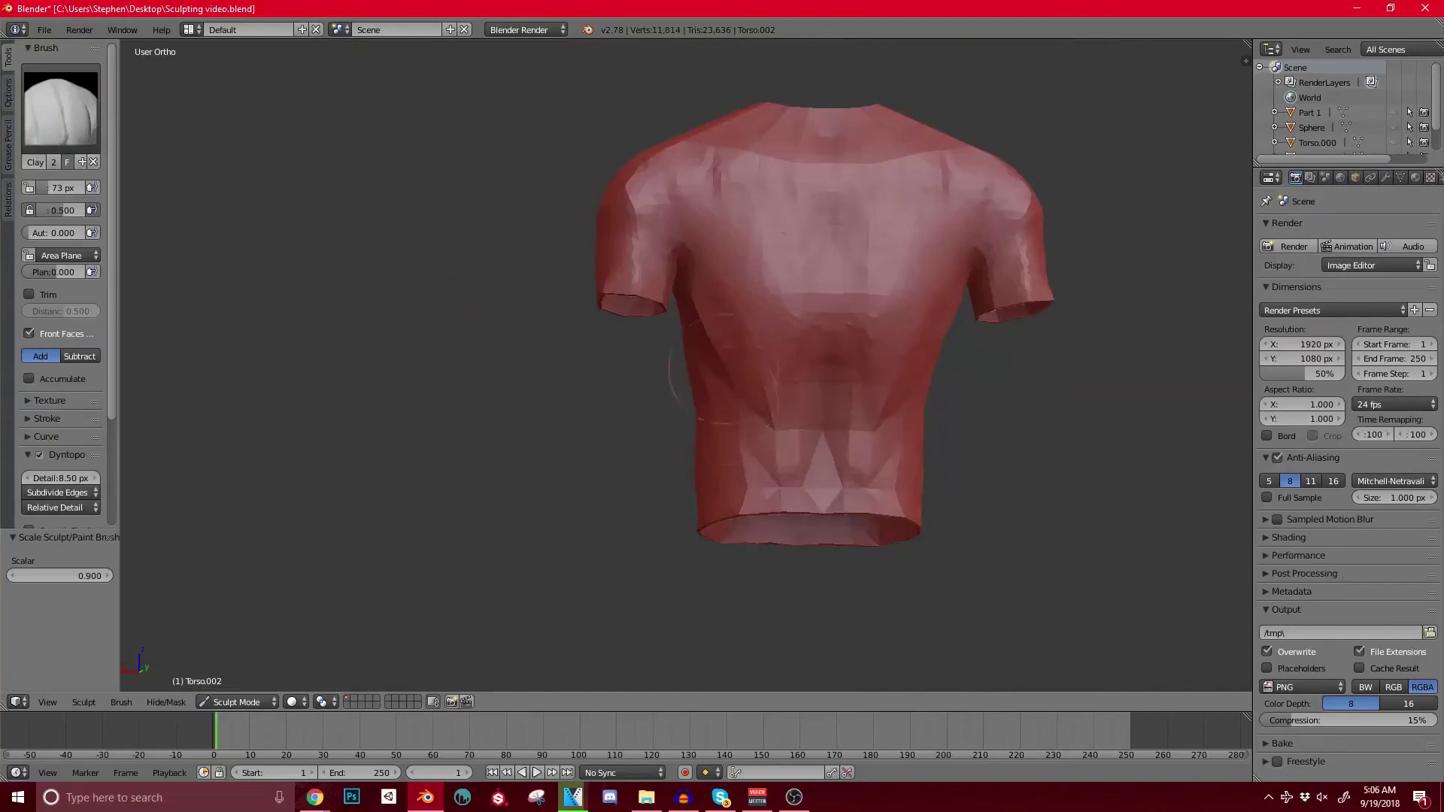
mouse_move(724, 369)
shift+mouse_down()
mouse_move(732, 299)
mouse_move(706, 292)
mouse_move(782, 390)
shift+mouse_up()
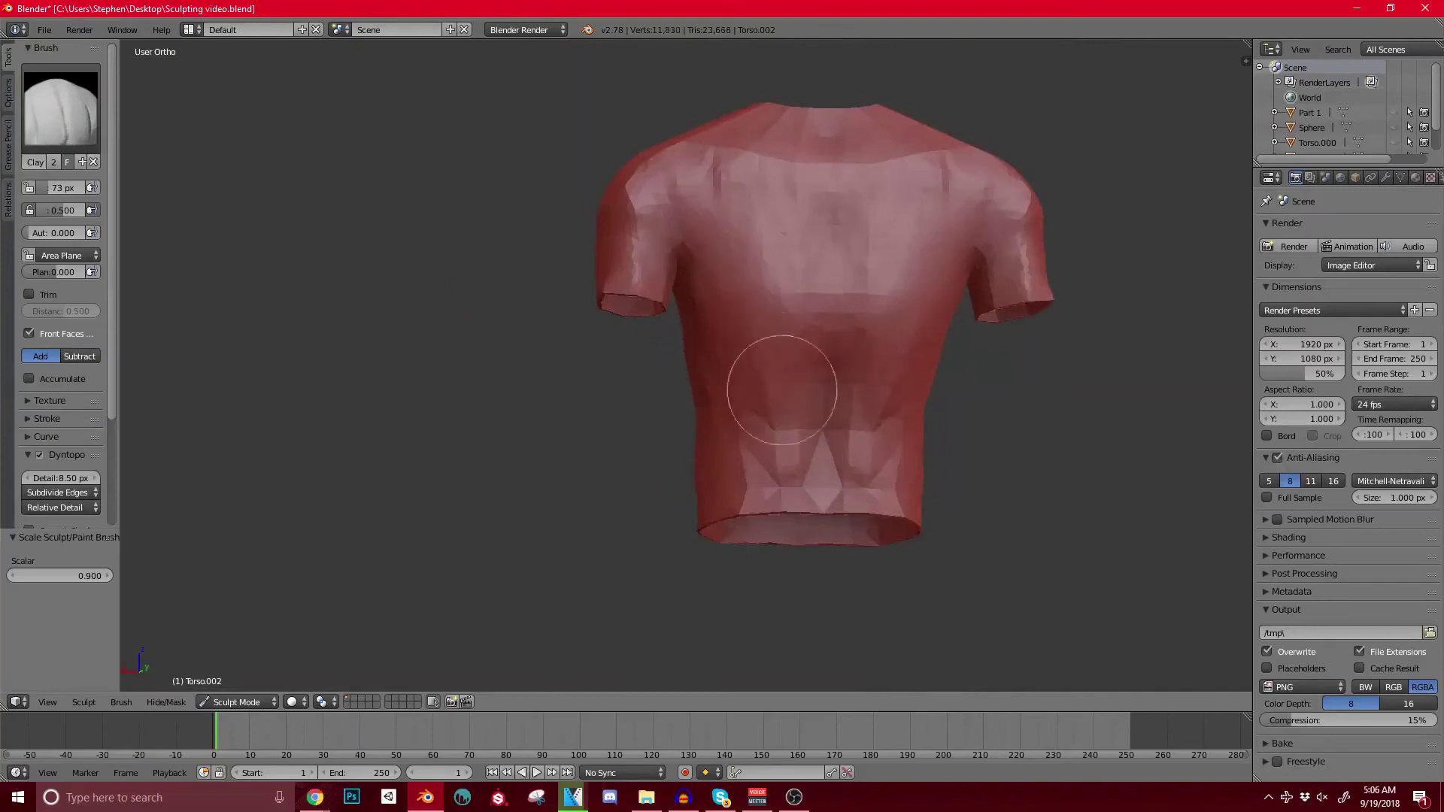
Step: Round off the faceted shoulder top and outer sleeve with the 73 px Clay brush
mouse_move(782, 390)
middle_down()
mouse_move(741, 282)
mouse_move(746, 226)
middle_up()
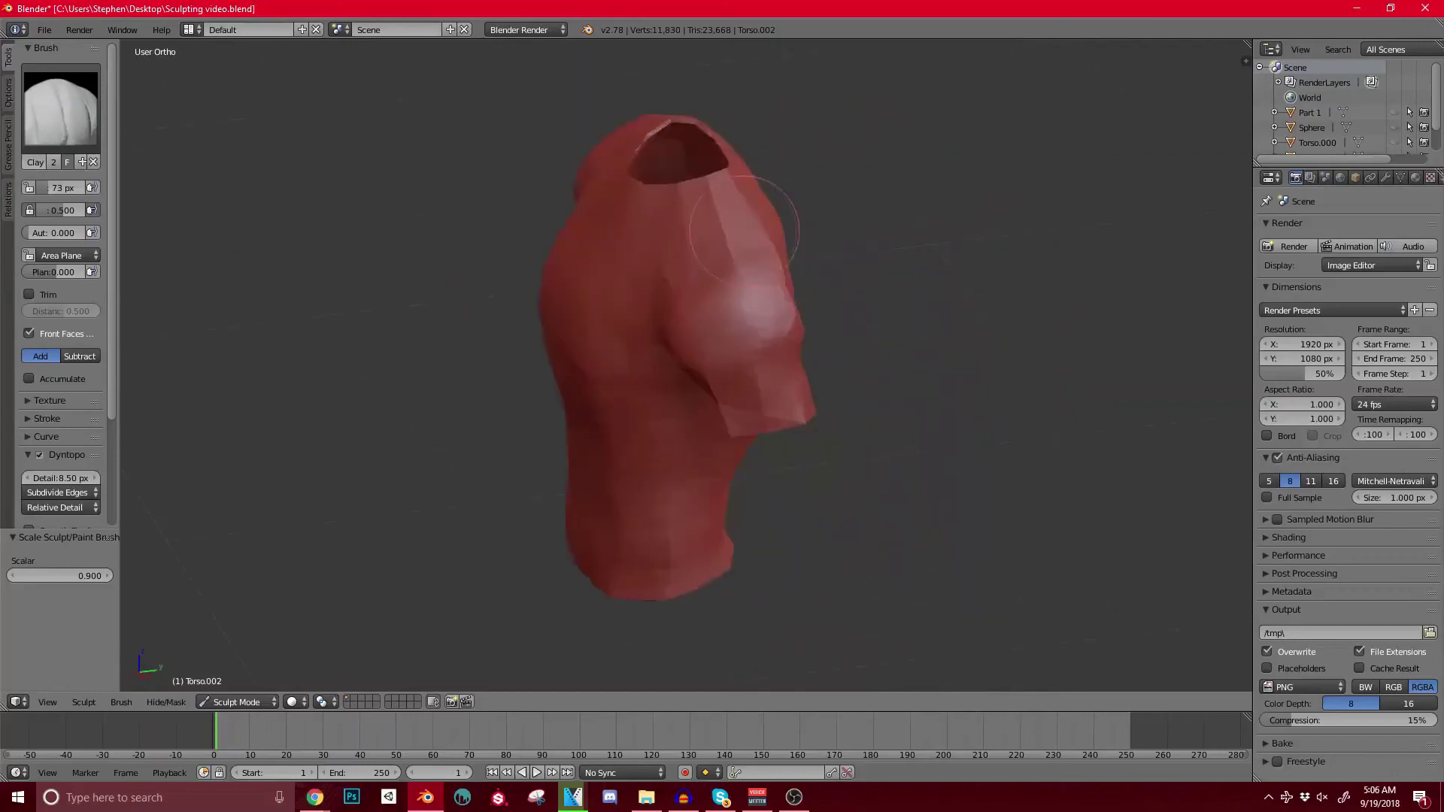
drag(698, 218, 797, 279)
middle_drag(658, 421, 741, 357)
scroll(741, 346, up, 3)
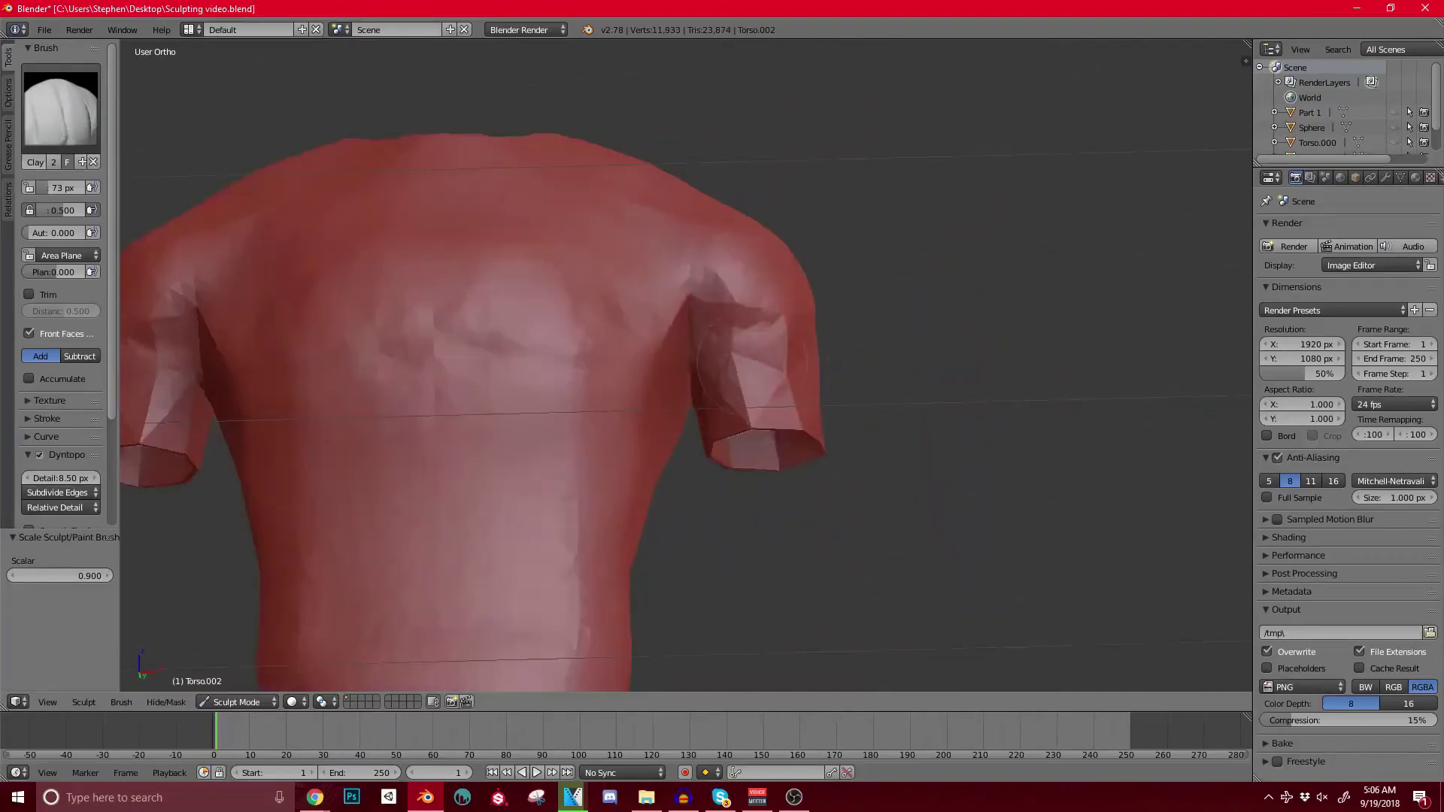
middle_drag(739, 311, 756, 251)
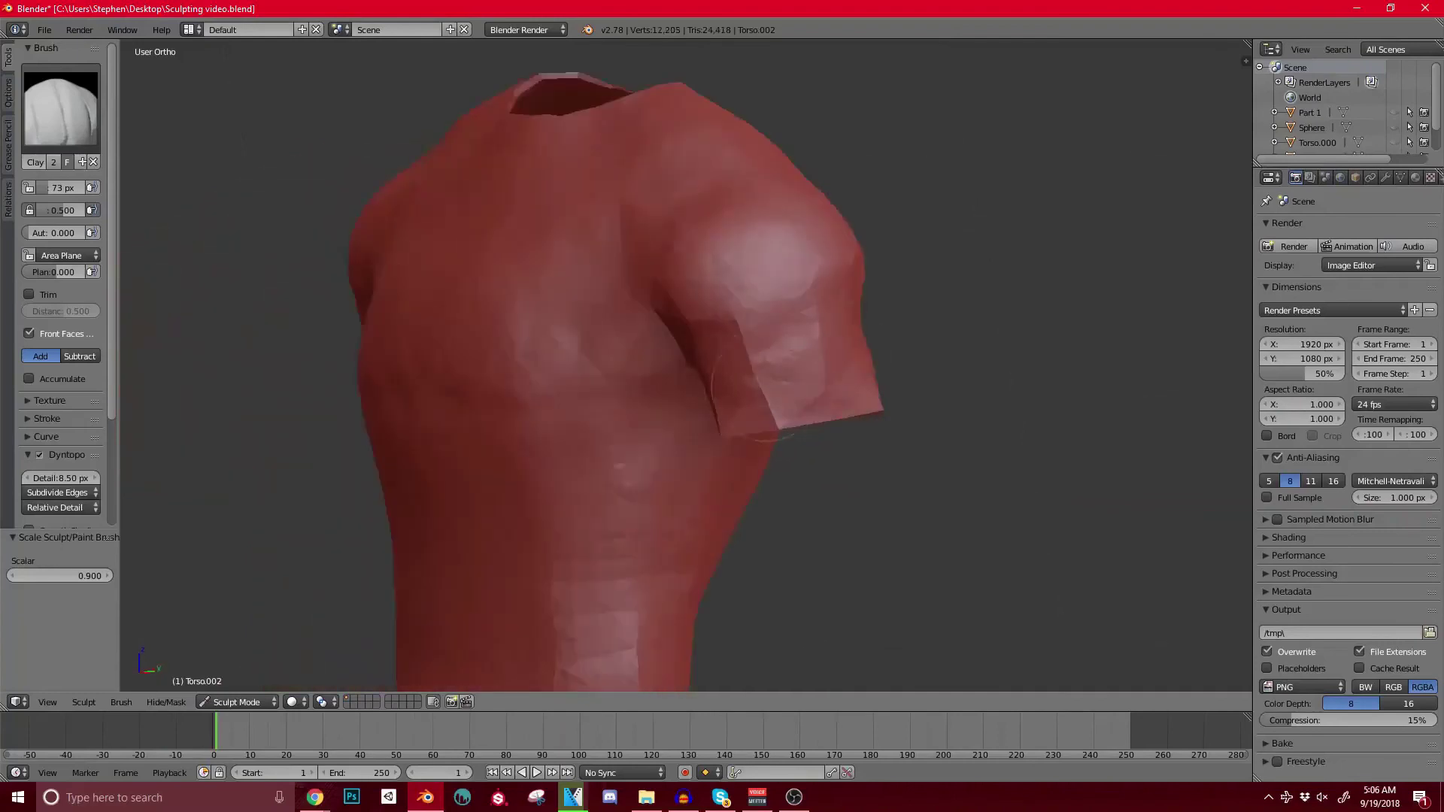
drag(796, 368, 741, 381)
Step: Soften the remaining facets on the lower back just above the hem with the Clay brush
mouse_move(741, 381)
middle_down()
mouse_move(709, 369)
mouse_move(748, 376)
mouse_move(722, 391)
mouse_move(680, 372)
mouse_move(748, 419)
mouse_move(684, 335)
mouse_move(628, 315)
mouse_move(756, 369)
mouse_move(548, 300)
mouse_move(666, 347)
middle_up()
scroll(680, 372, down, 2)
scroll(765, 370, down, 5)
scroll(748, 419, up, 5)
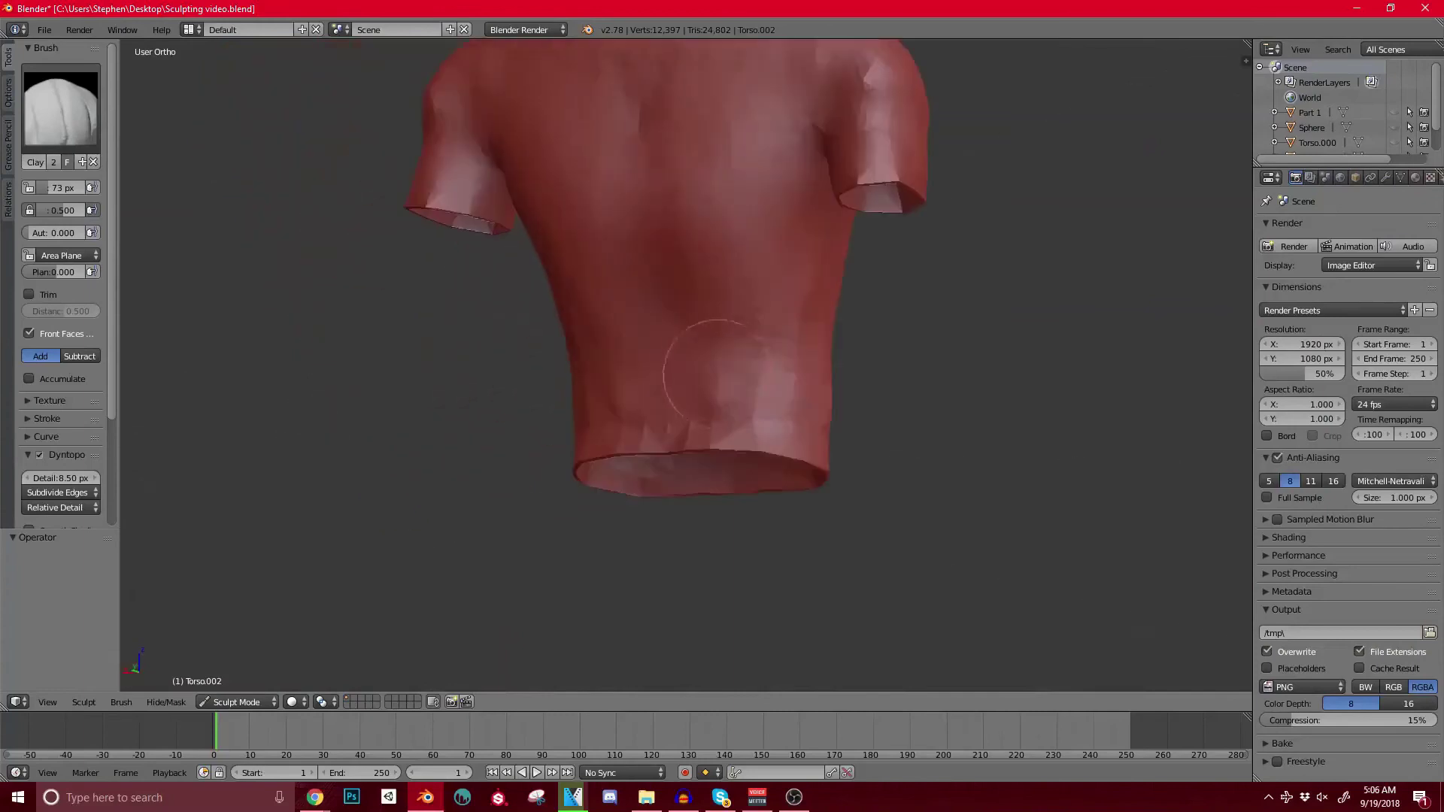
mouse_move(658, 412)
mouse_down()
mouse_move(670, 393)
mouse_move(654, 377)
mouse_up()
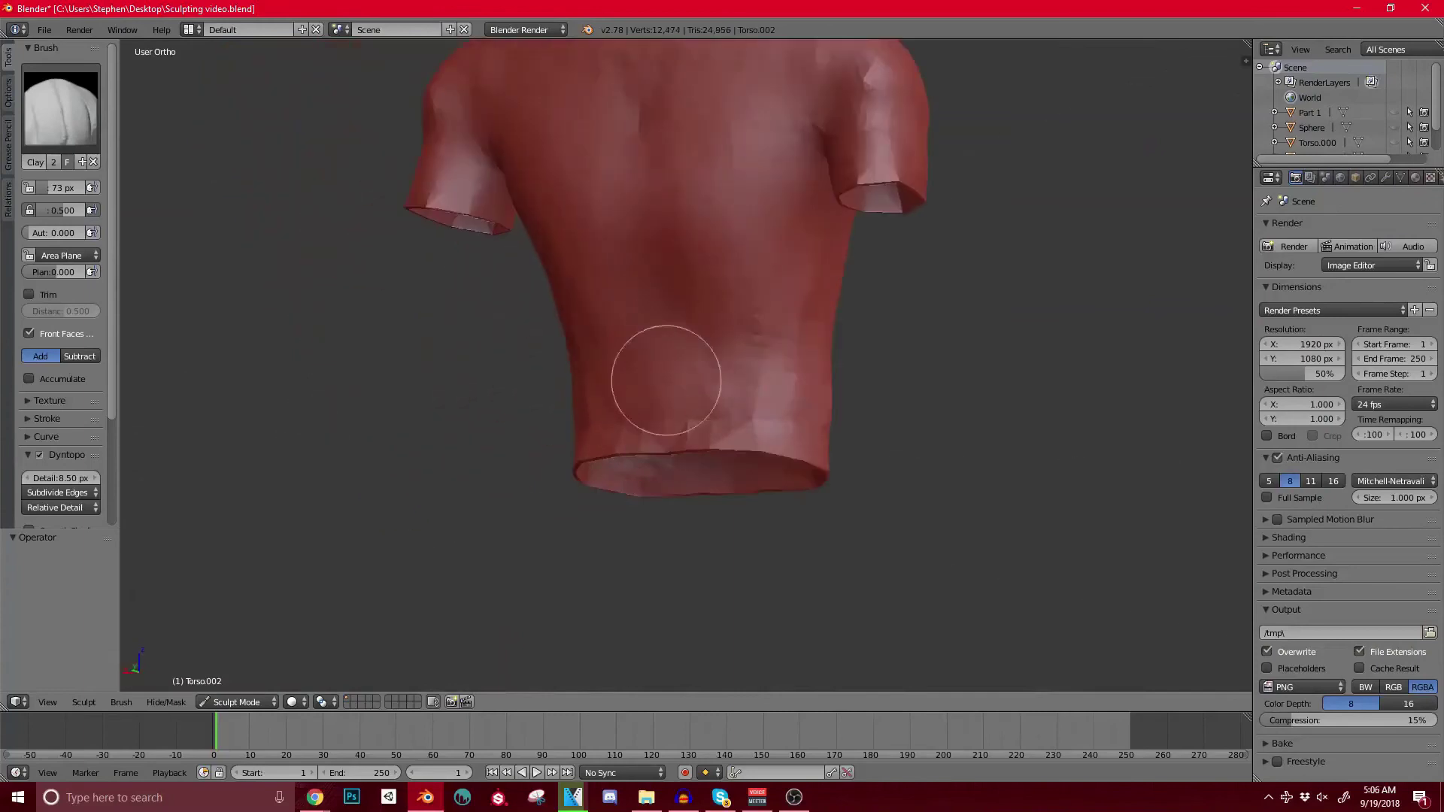
Step: Expand the symmetry settings, try a Clay stroke on the middle of the chest, and undo it
scroll(613, 306, down, 4)
mouse_move(613, 306)
middle_down()
mouse_move(929, 274)
mouse_move(842, 370)
middle_up()
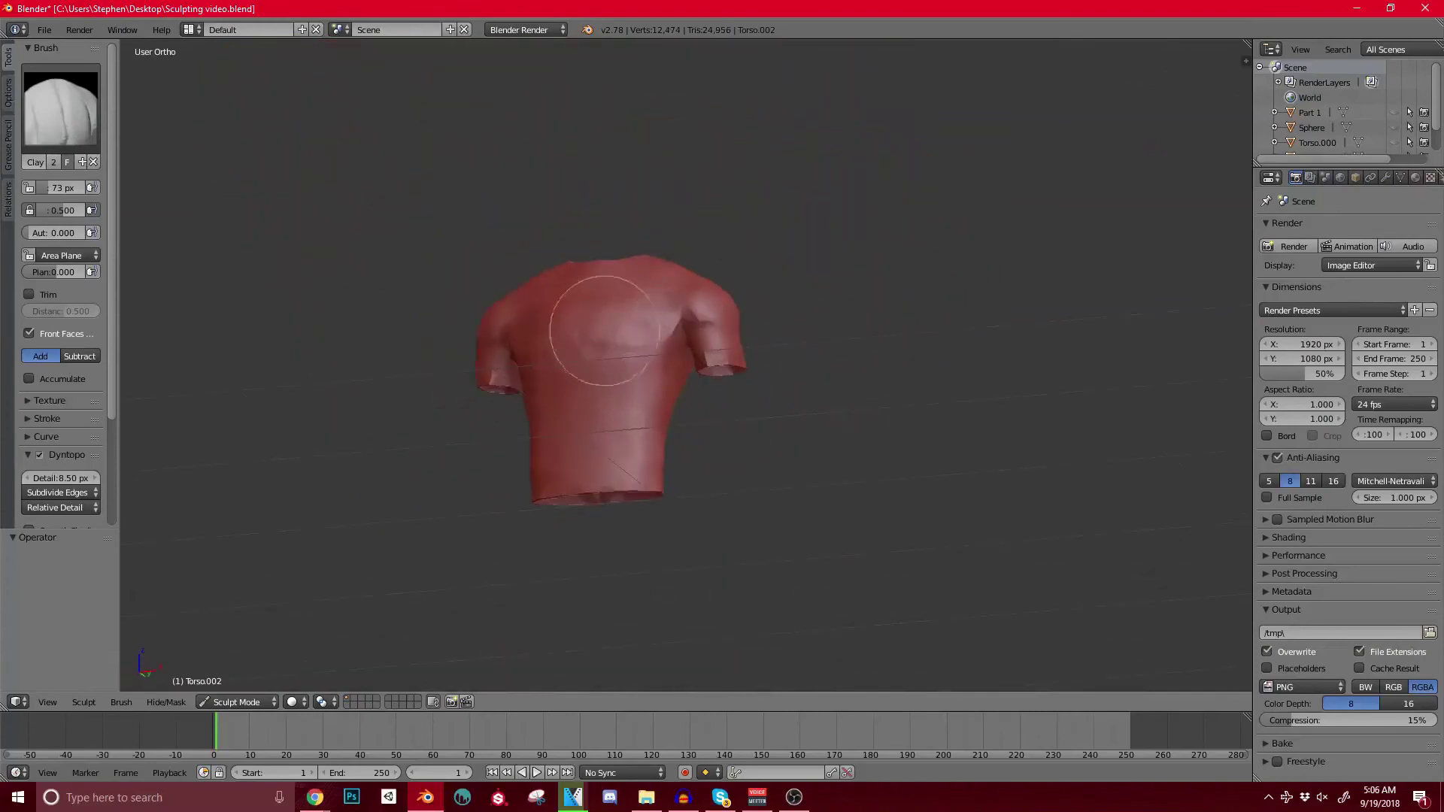
mouse_move(596, 322)
middle_down()
mouse_move(756, 410)
mouse_move(629, 354)
middle_up()
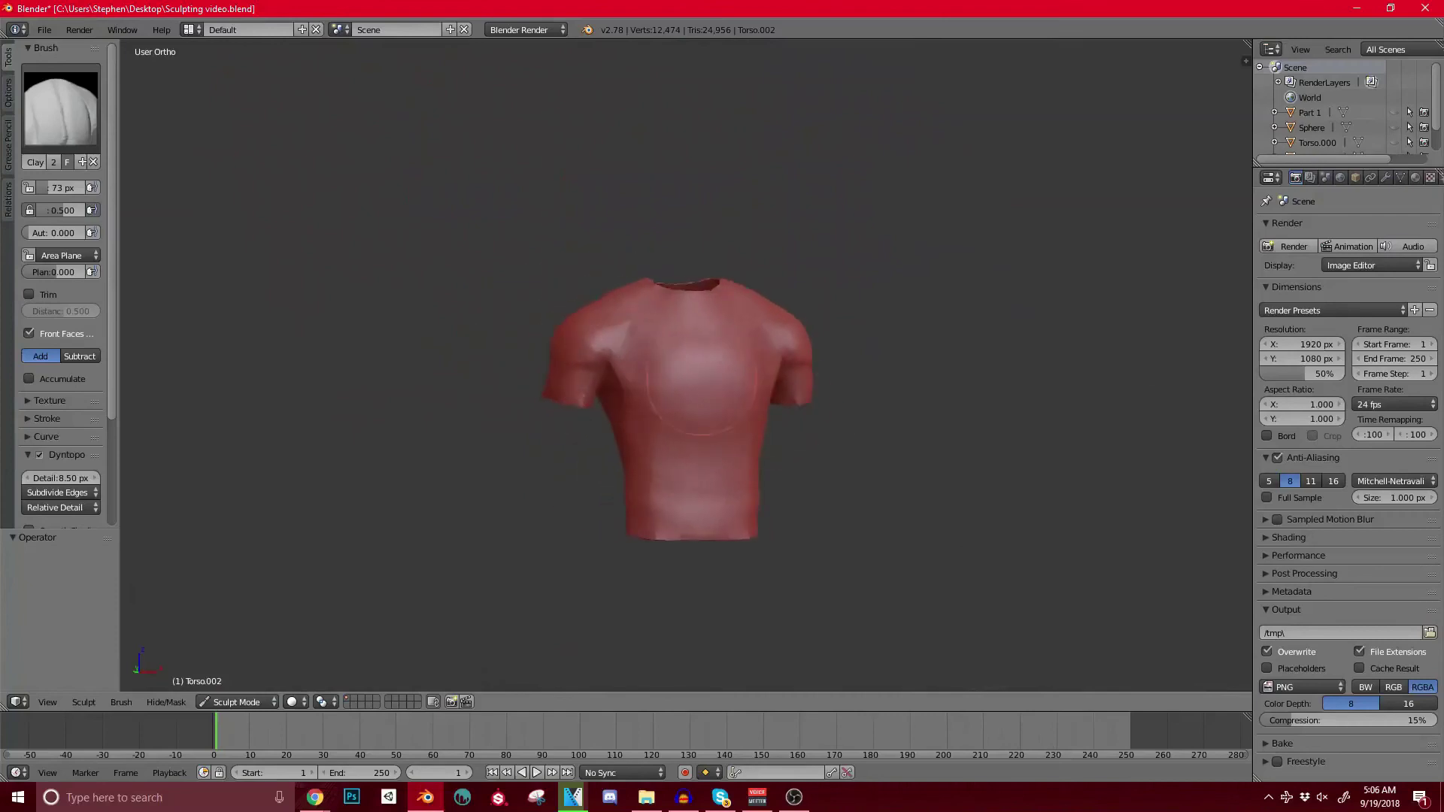
scroll(615, 389, up, 3)
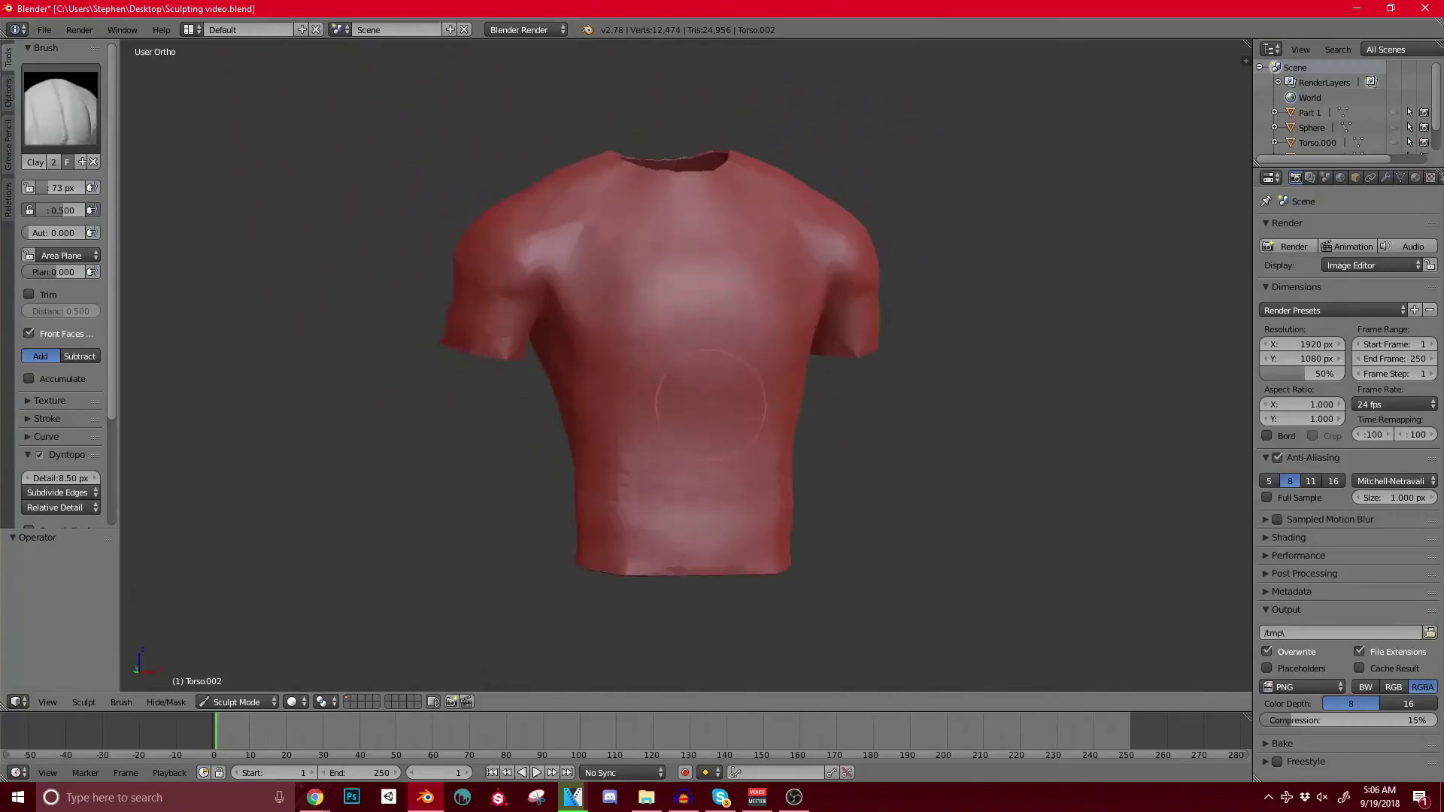
scroll(710, 404, up, 3)
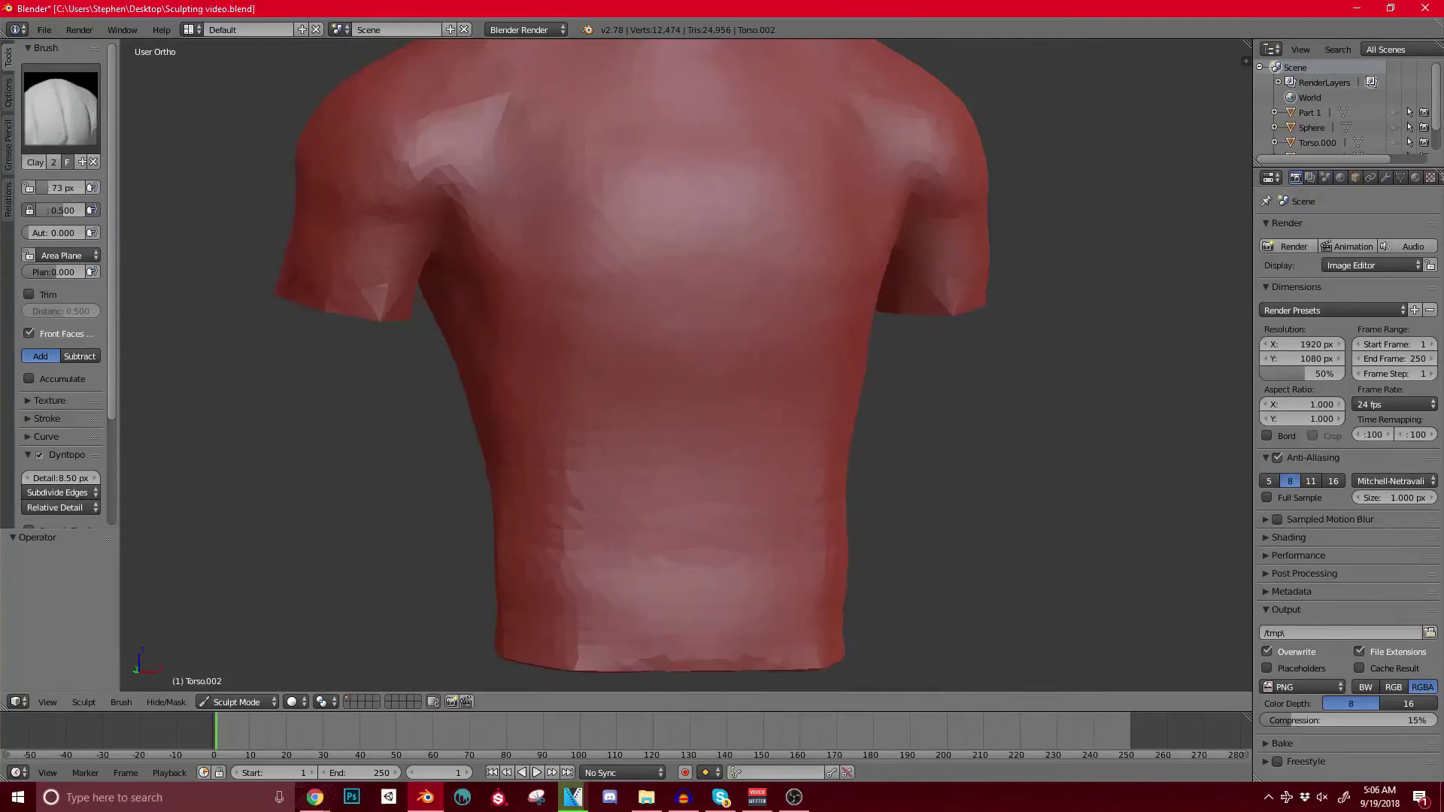
scroll(94, 489, down, 4)
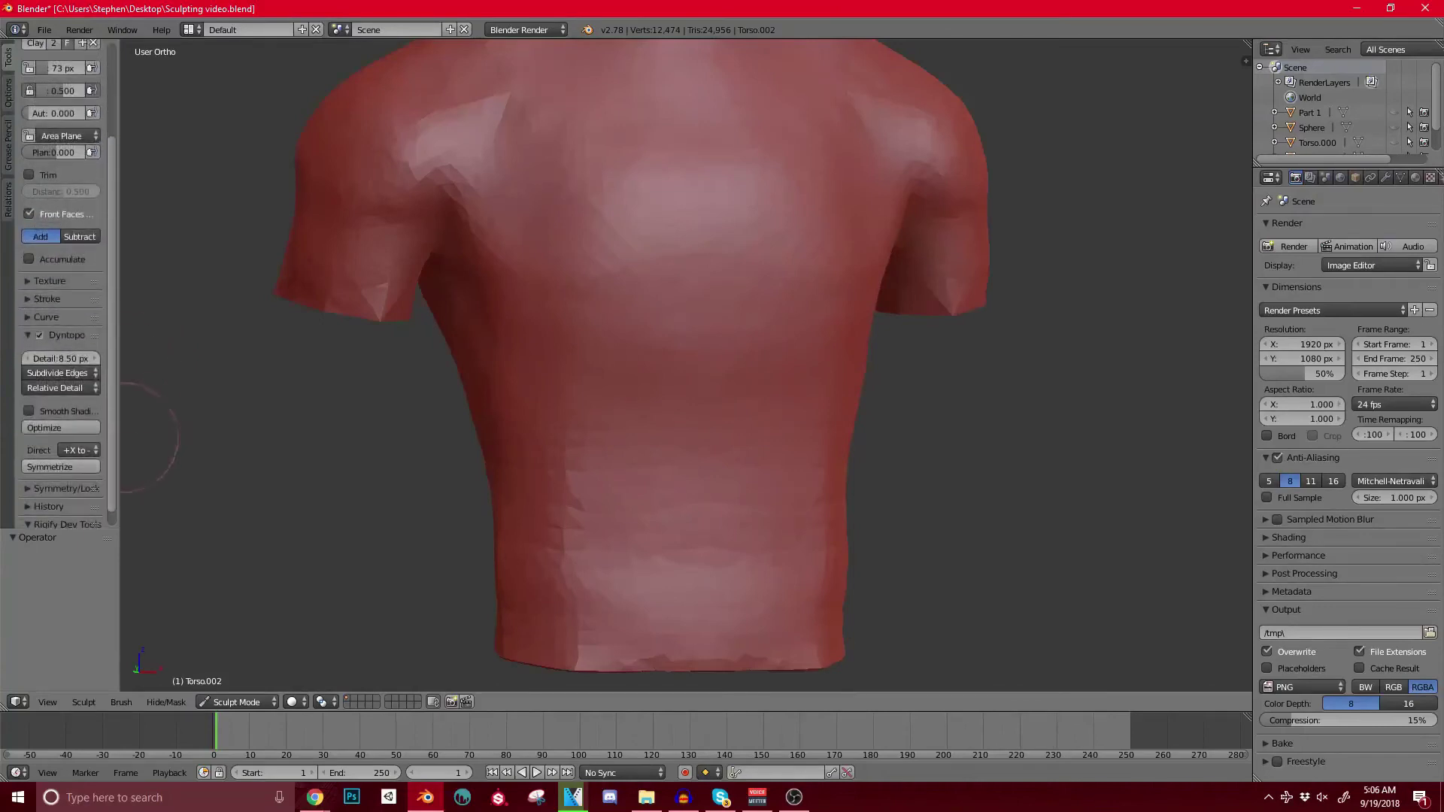
scroll(95, 489, down, 1)
click(95, 471)
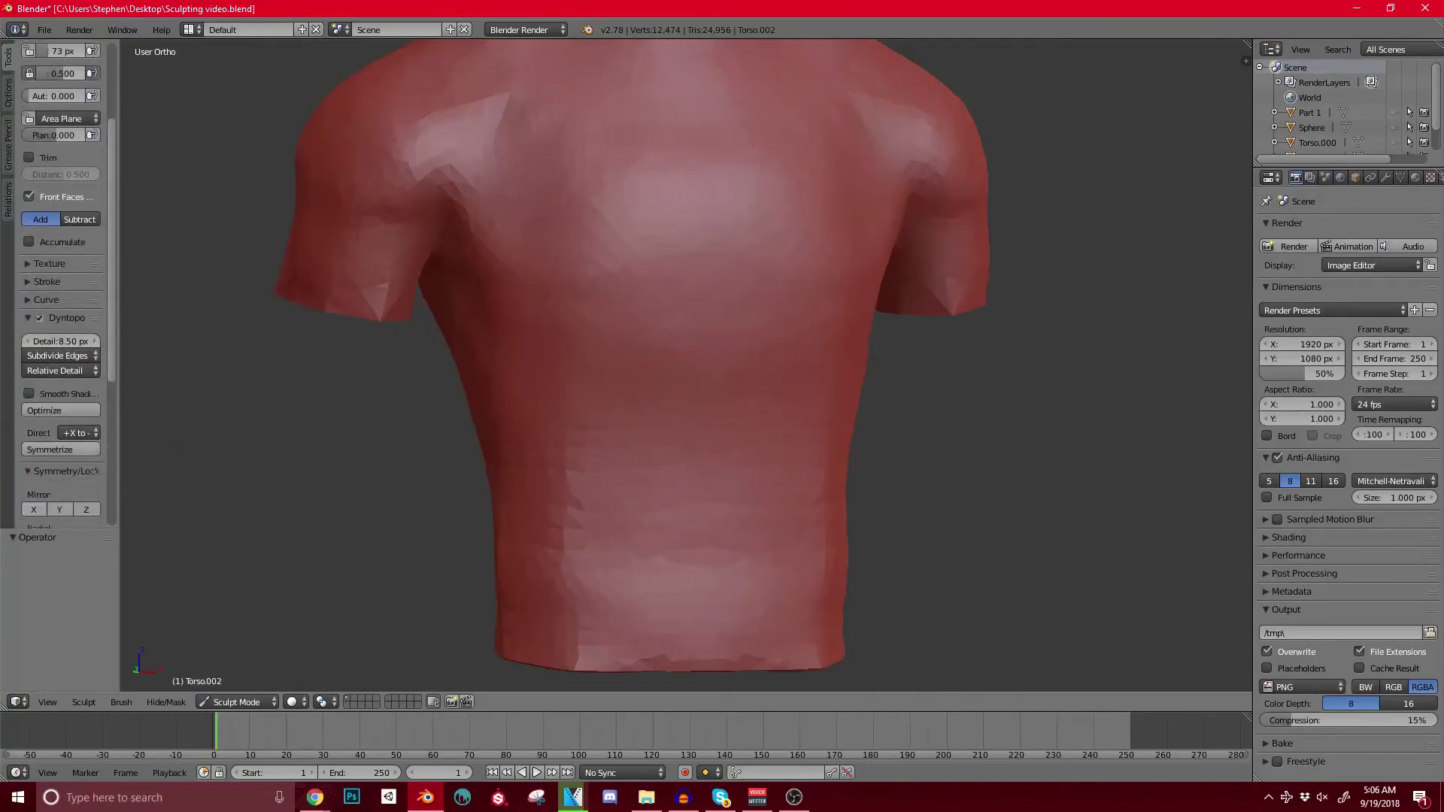
scroll(94, 471, down, 7)
mouse_move(686, 243)
mouse_down()
mouse_move(608, 277)
mouse_move(658, 182)
mouse_up()
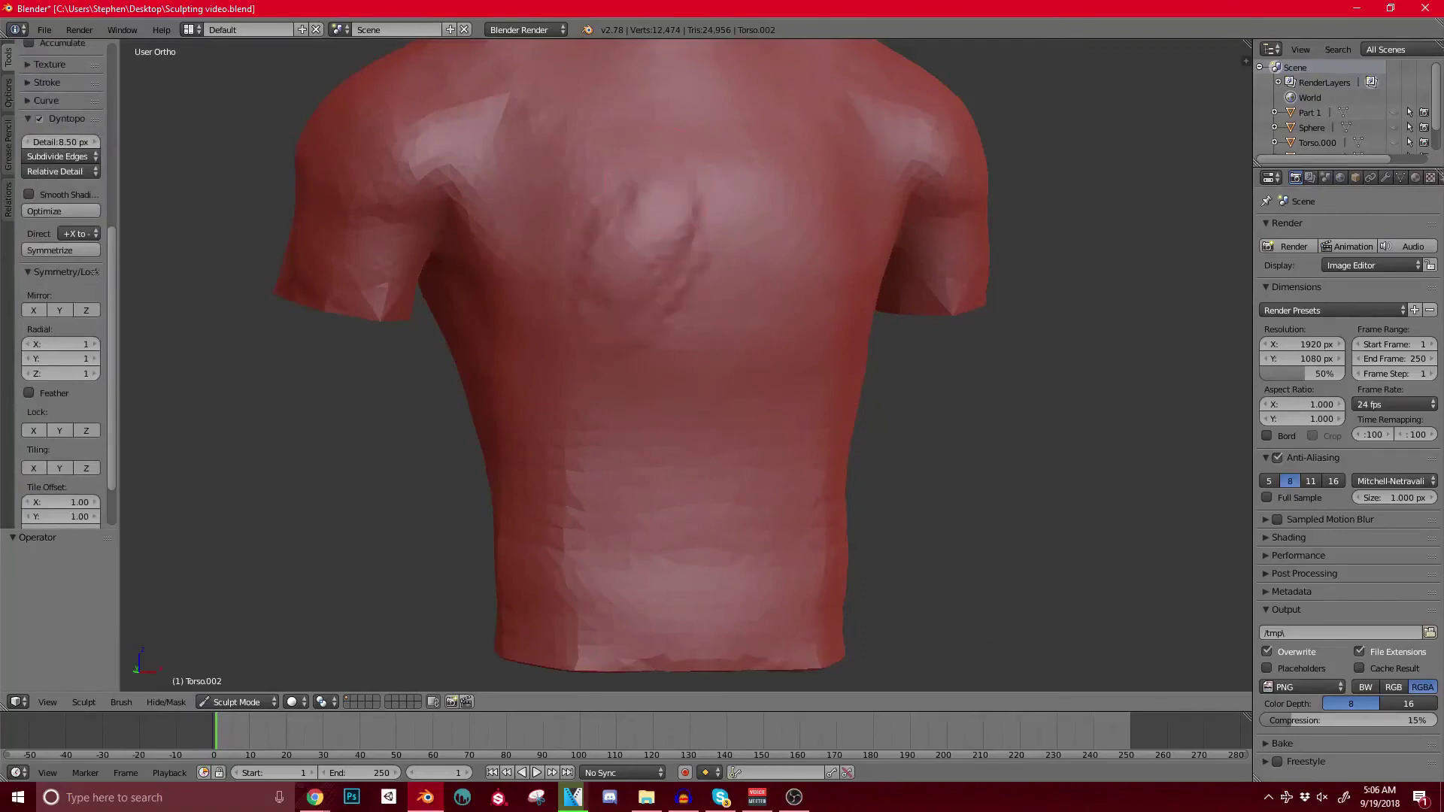
key(ctrl+z)
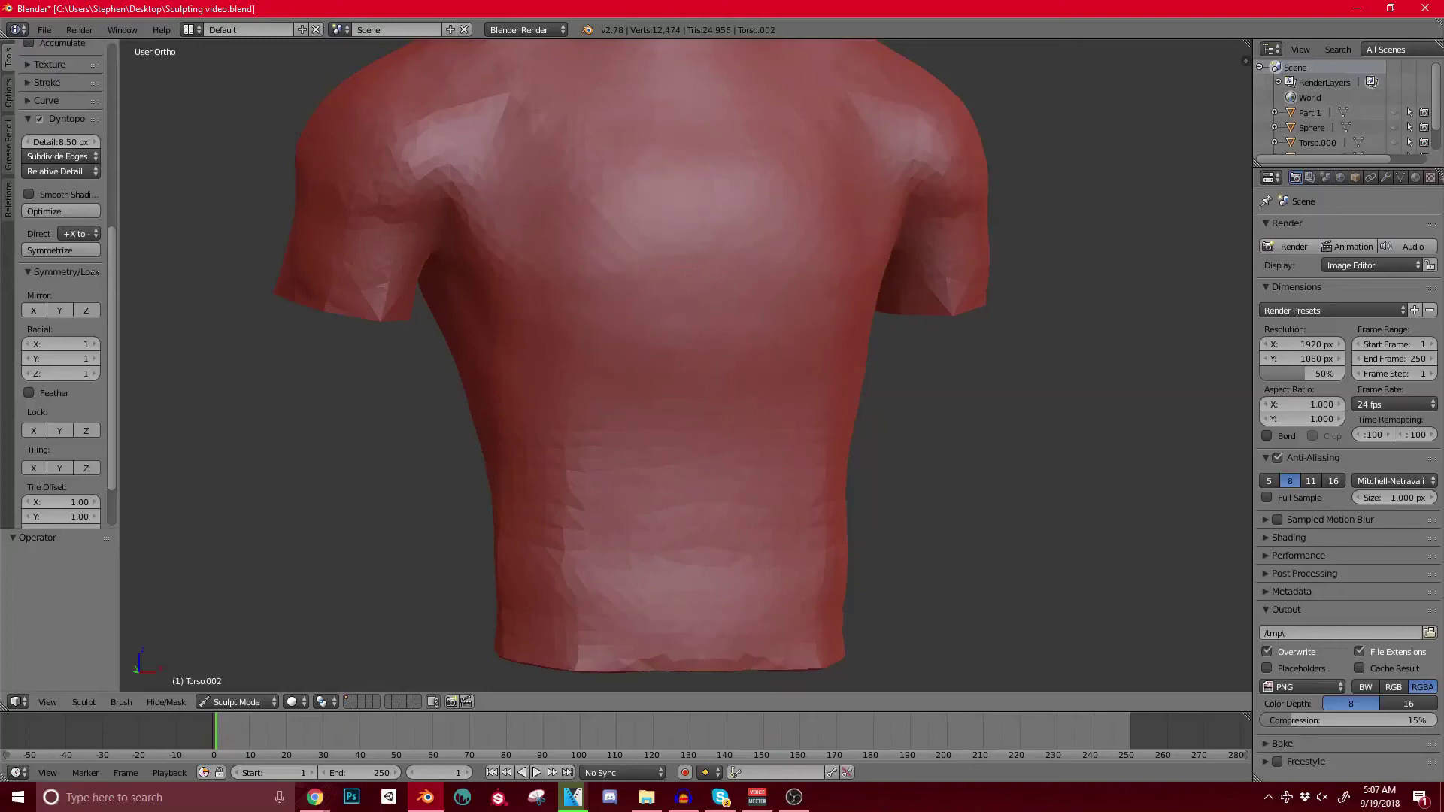
Step: Sculpt vertical cloth folds down the side below the armpit with the SculptDraw brush reduced to 32 px
scroll(64, 301, up, 8)
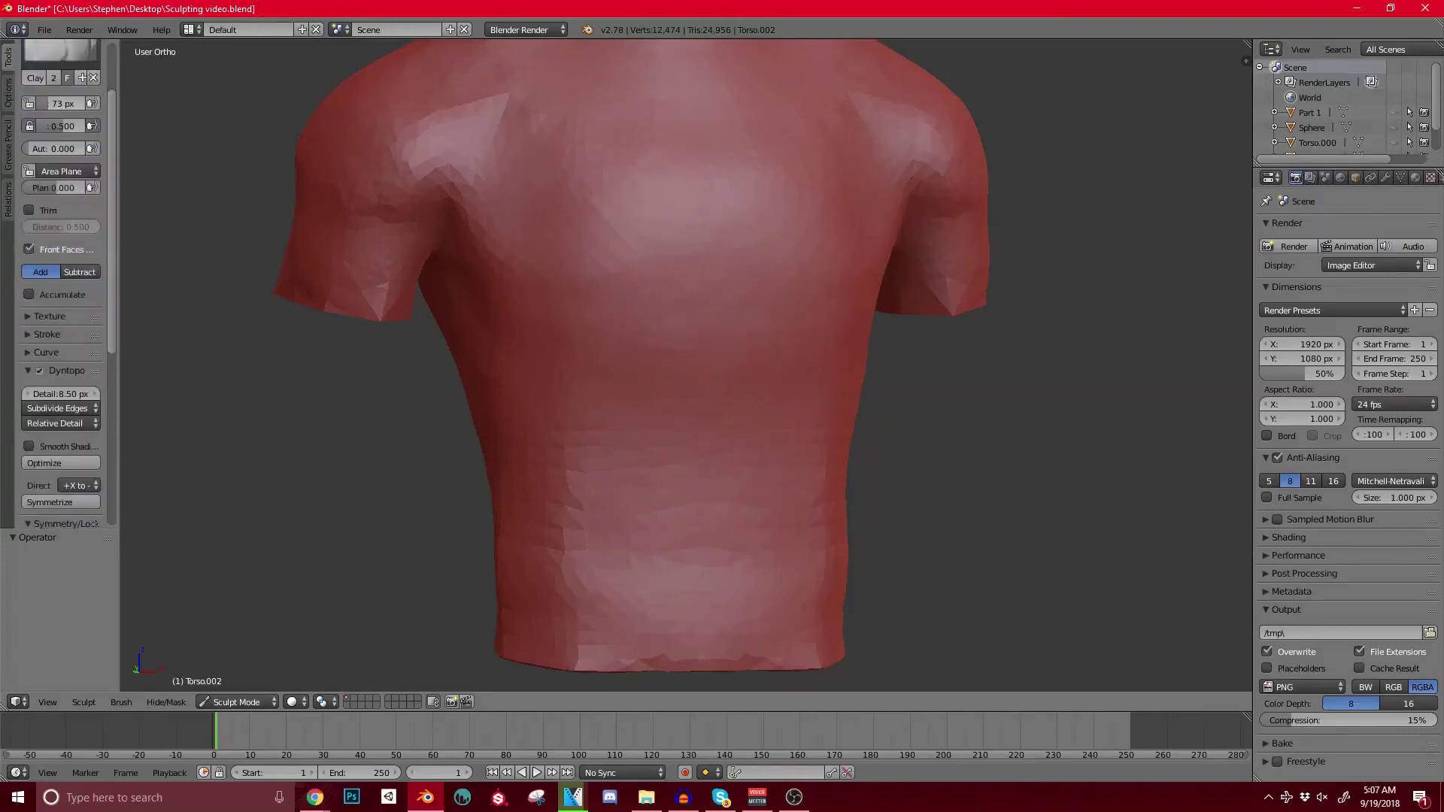
scroll(64, 225, up, 2)
click(60, 97)
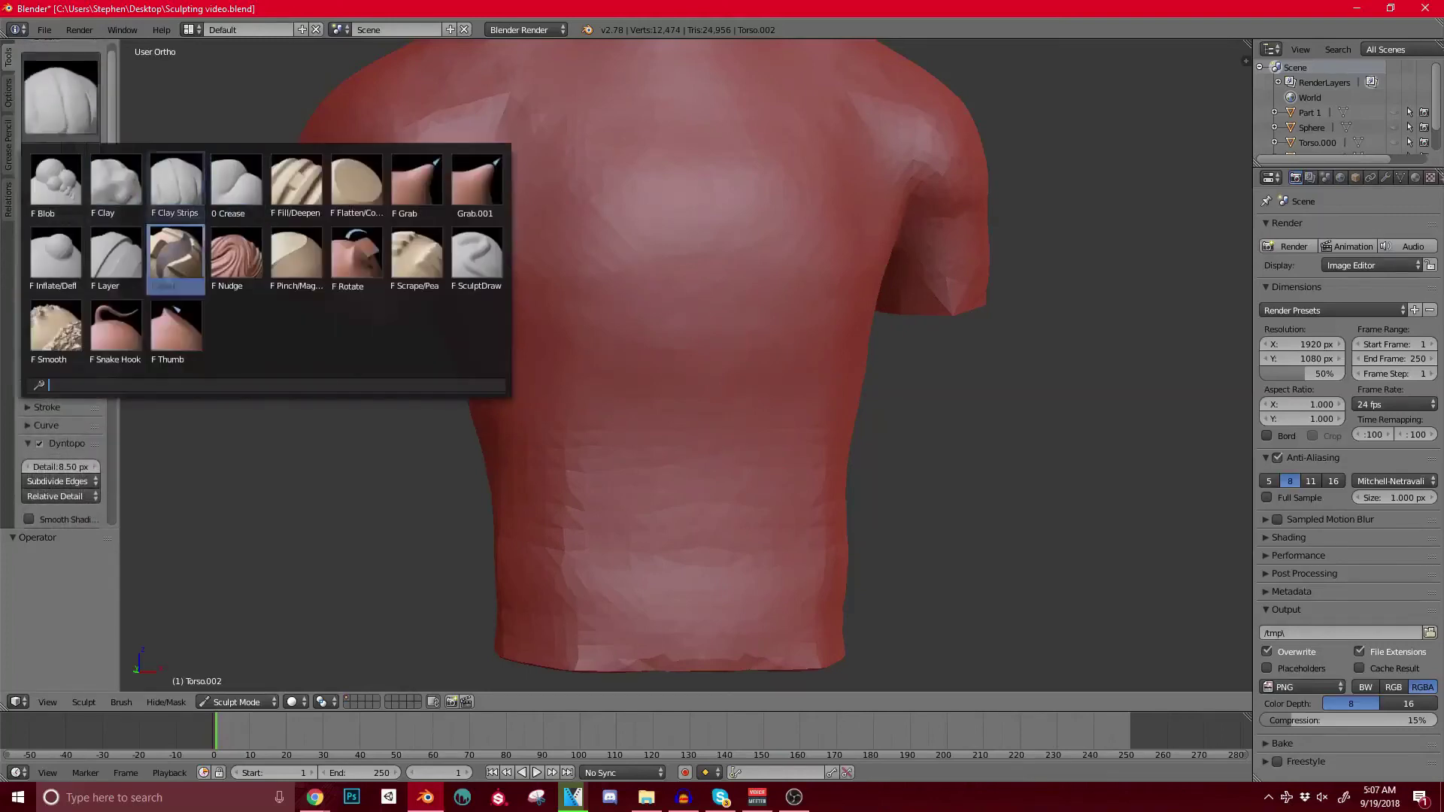
click(477, 259)
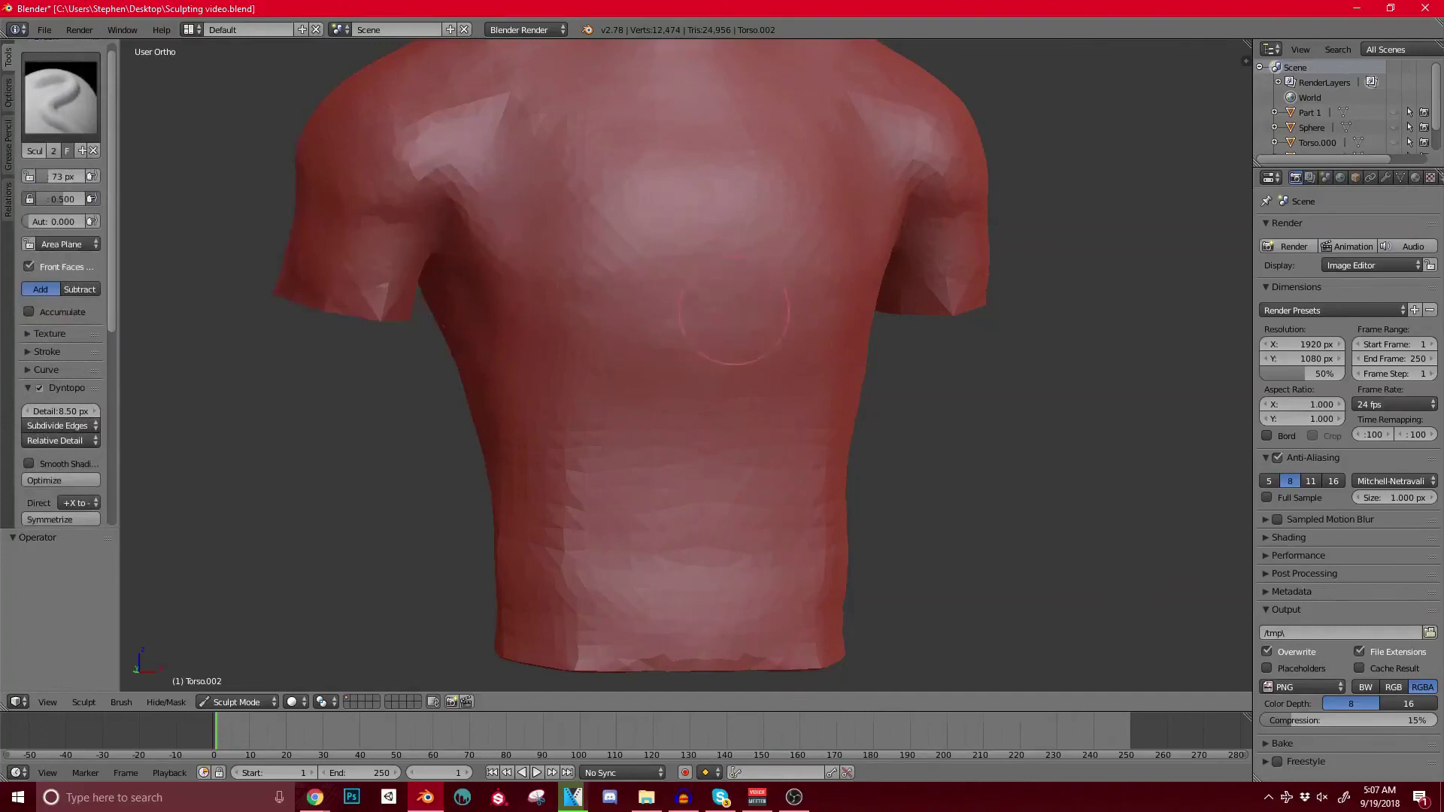
key(bracketleft)
key(bracketleft)
key(bracketleft)
key(bracketleft)
key(bracketleft)
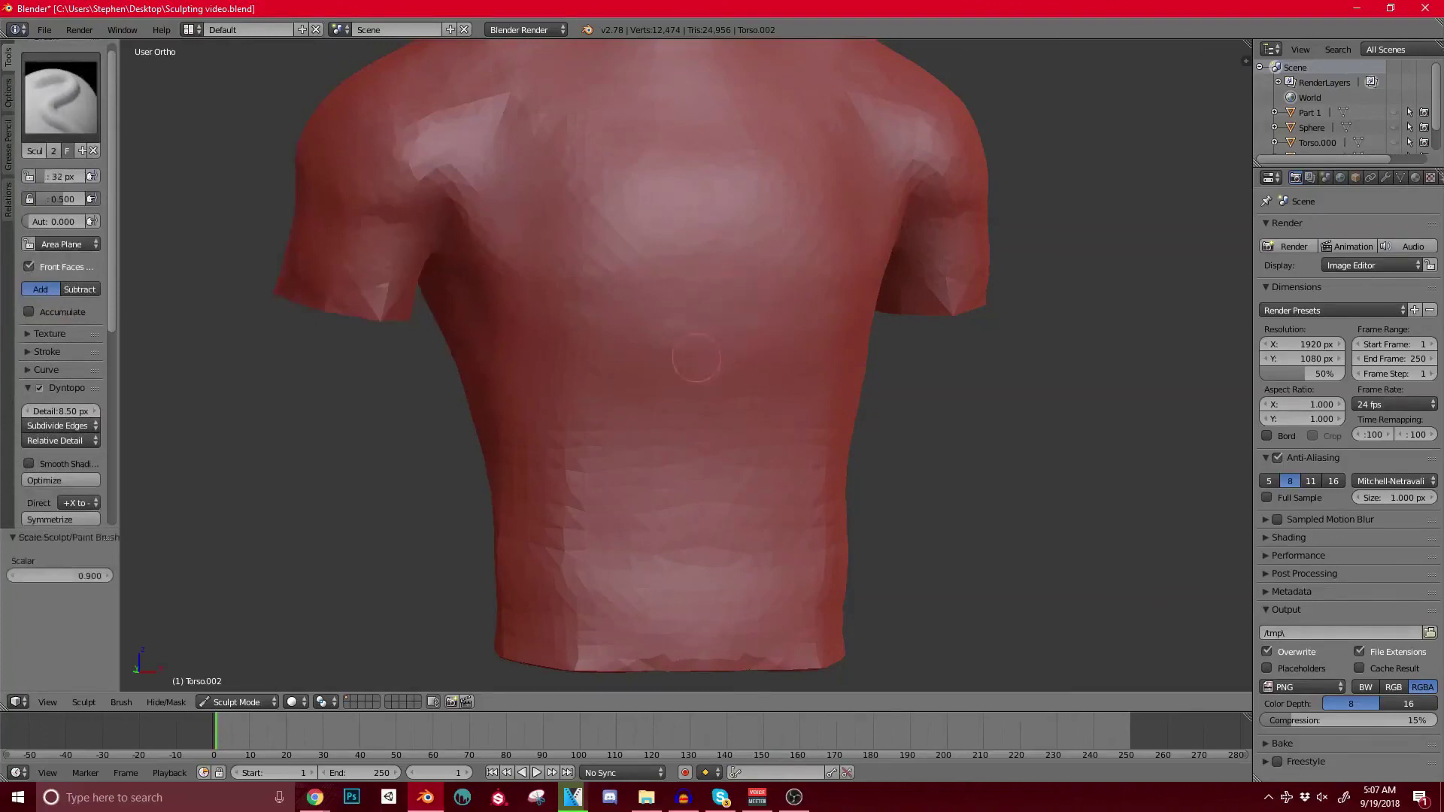
middle_drag(608, 384, 631, 380)
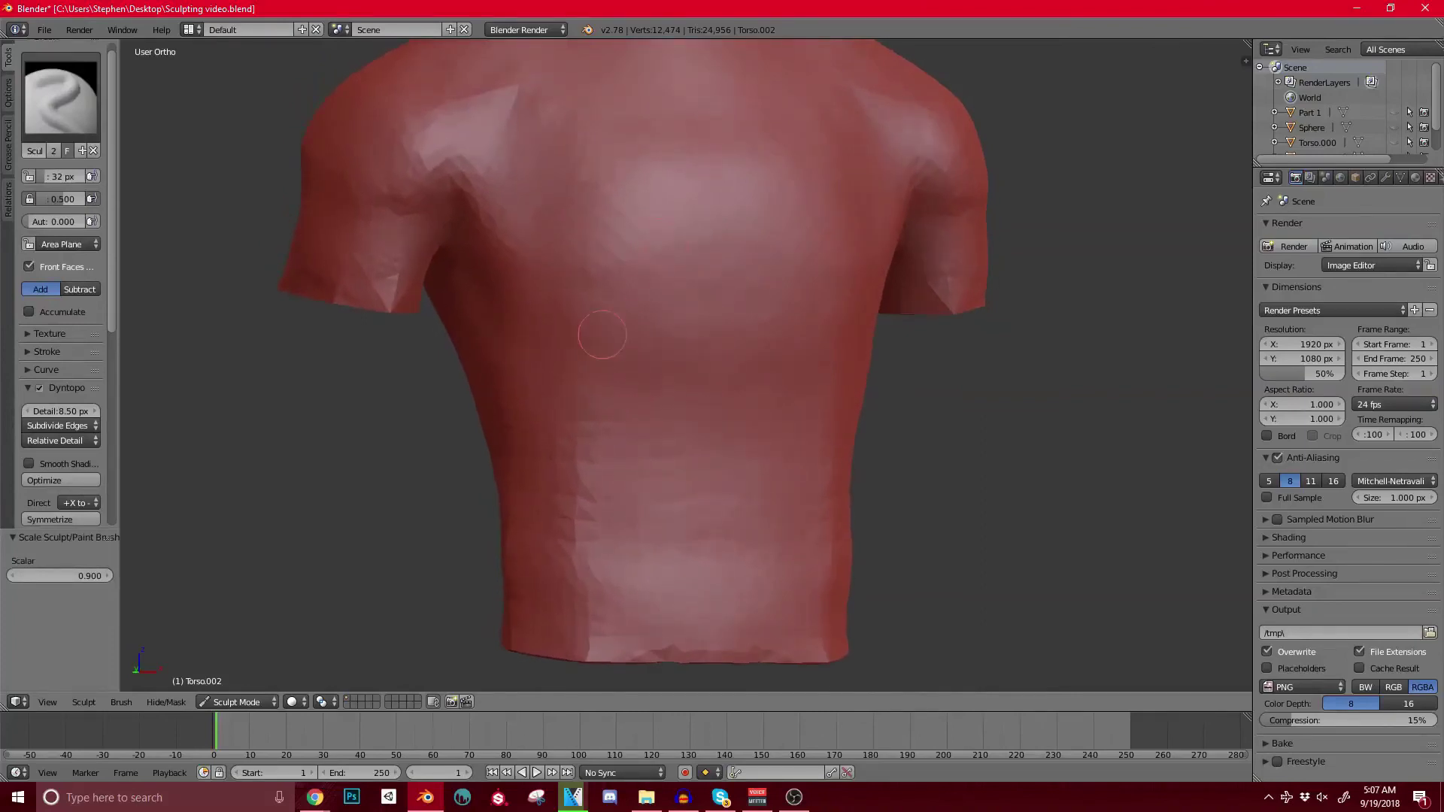
middle_drag(566, 361, 649, 355)
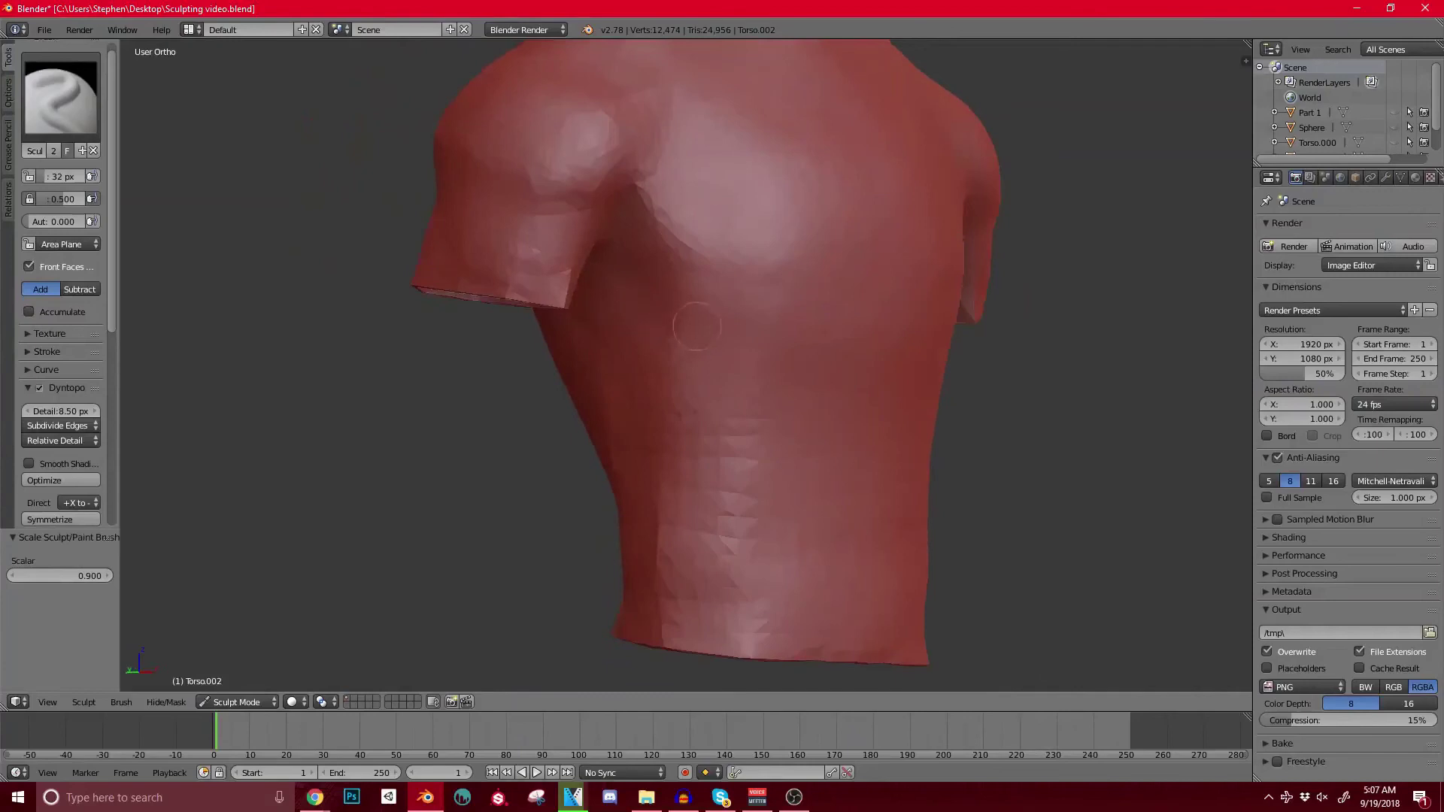
middle_drag(605, 309, 645, 251)
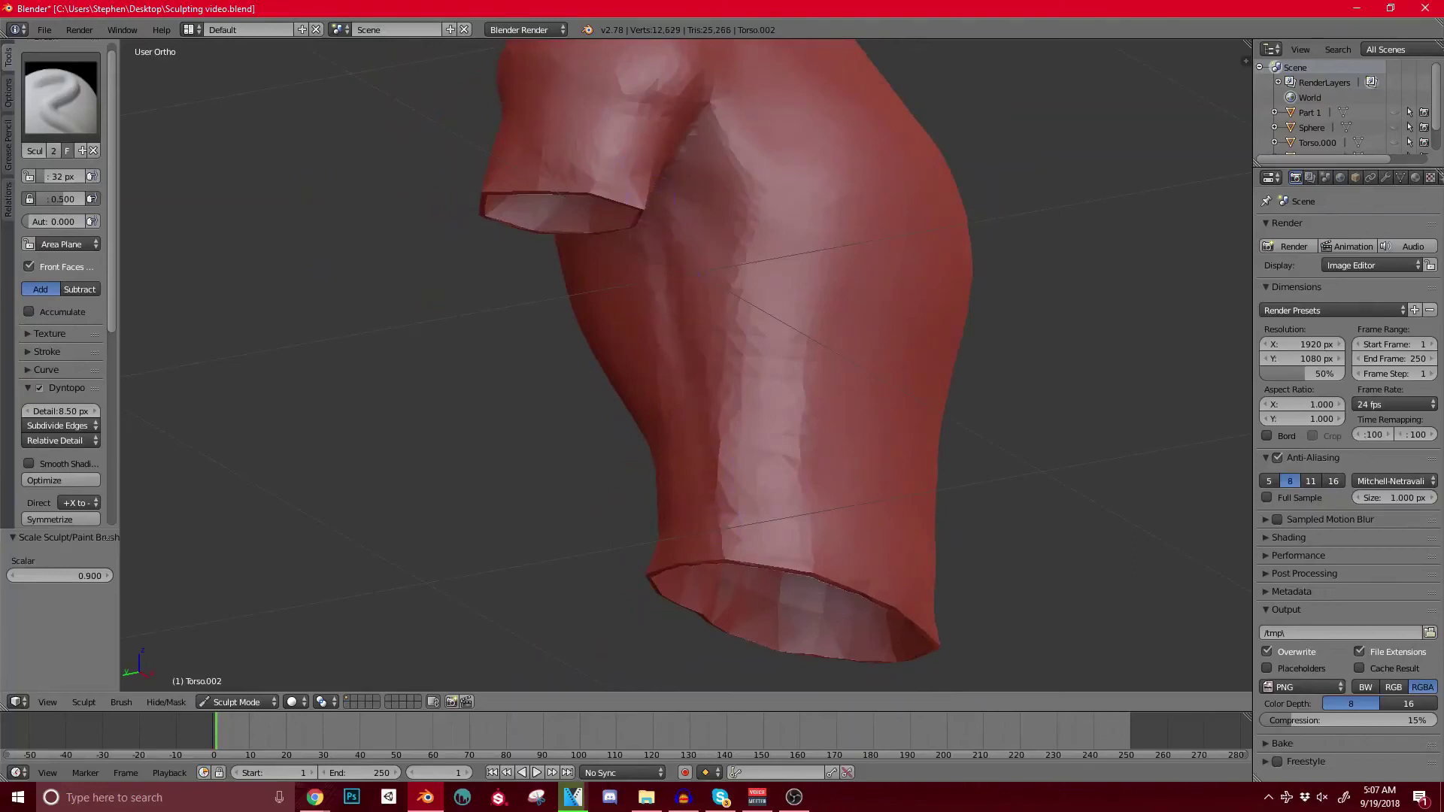
Step: Sculpt fine folds around the front of the armpit with the SculptDraw brush reduced to 17 px
mouse_move(680, 215)
middle_down()
mouse_move(612, 200)
mouse_move(686, 211)
middle_up()
mouse_move(686, 301)
middle_down()
mouse_move(759, 263)
mouse_move(699, 338)
mouse_move(662, 353)
mouse_move(677, 384)
middle_up()
mouse_move(624, 252)
middle_down()
mouse_move(561, 230)
mouse_move(515, 248)
middle_up()
drag(509, 253, 532, 241)
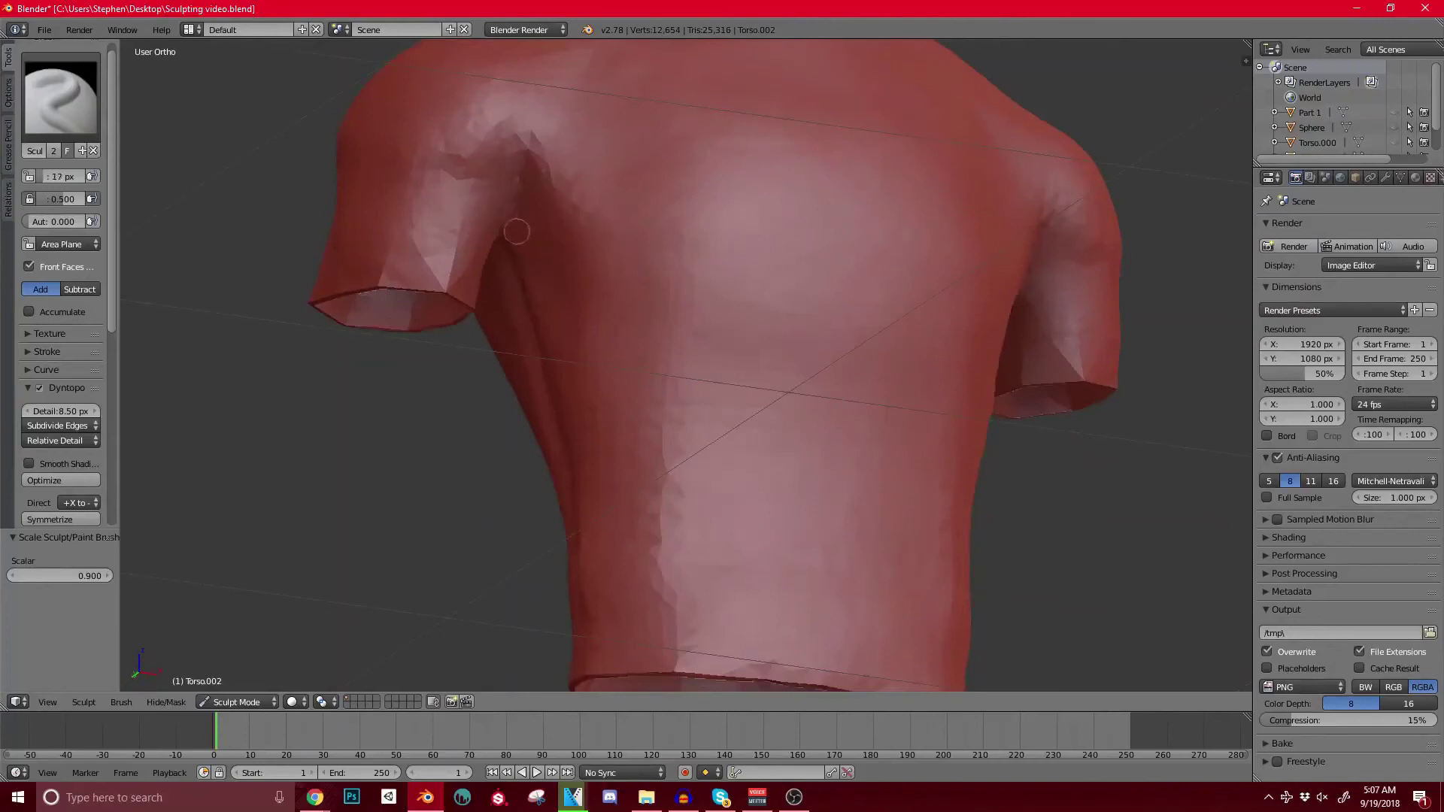
drag(531, 147, 547, 175)
Step: Carve a crease from the front of the armpit up toward the shoulder with the 17 px SculptDraw brush inverted
scroll(551, 167, down, 6)
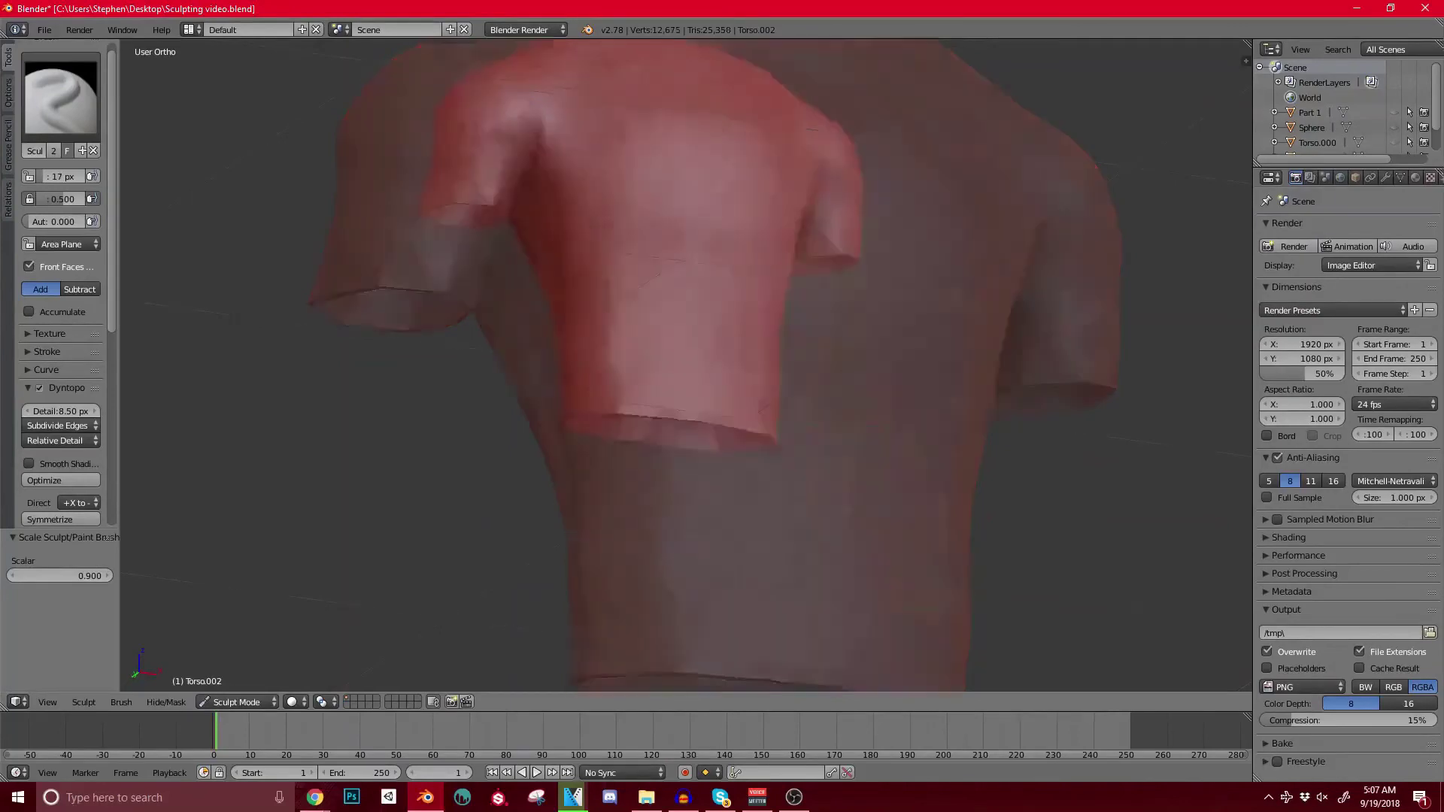
middle_drag(551, 167, 623, 314)
scroll(570, 204, up, 6)
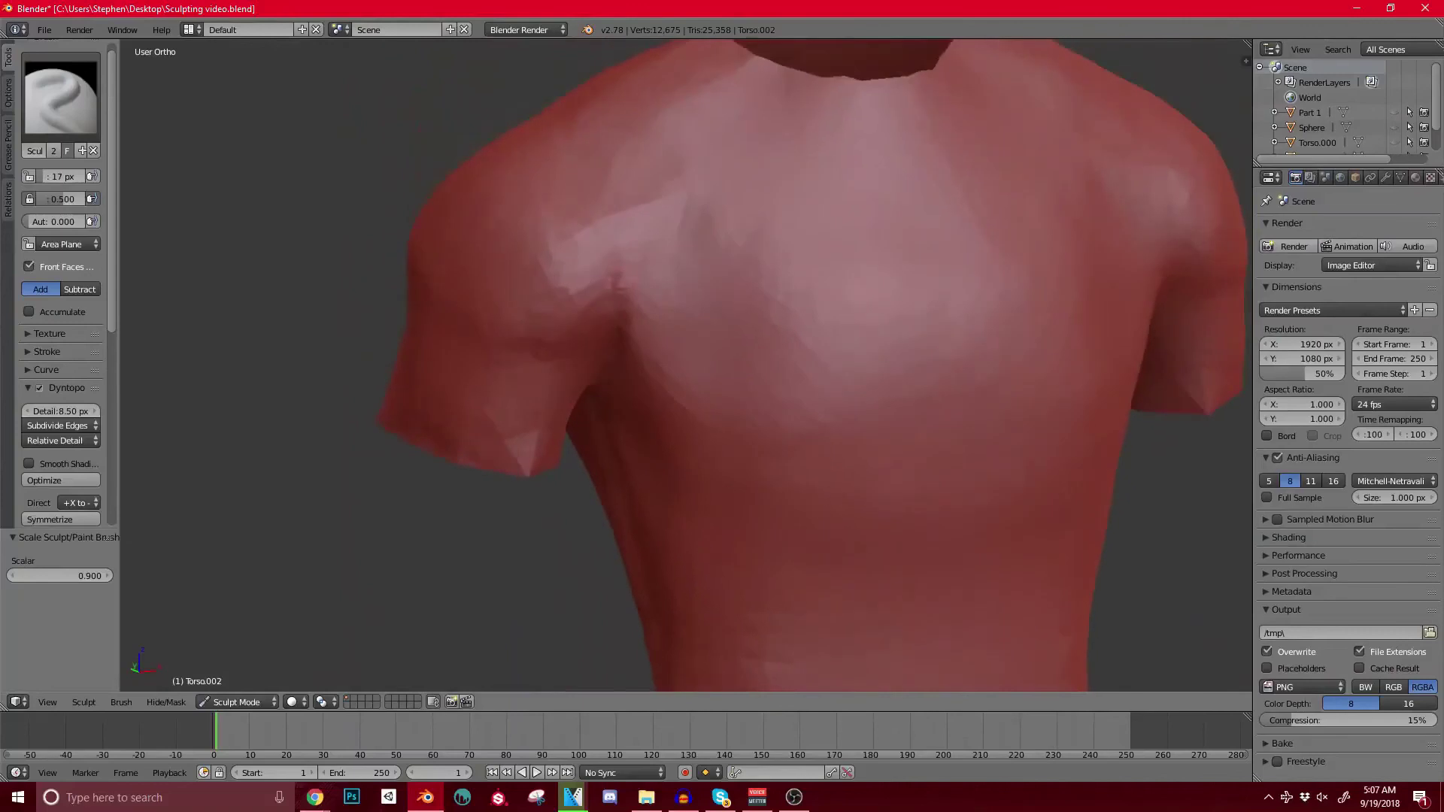
ctrl+drag(621, 336, 594, 254)
Step: Sculpt the sleeve crease behind the armpit and up over the top of the shoulder with the 17 px SculptDraw brush
scroll(594, 254, down, 4)
middle_drag(598, 252, 828, 235)
mouse_move(827, 234)
shift+middle_down()
mouse_move(564, 294)
mouse_move(609, 200)
shift+middle_up()
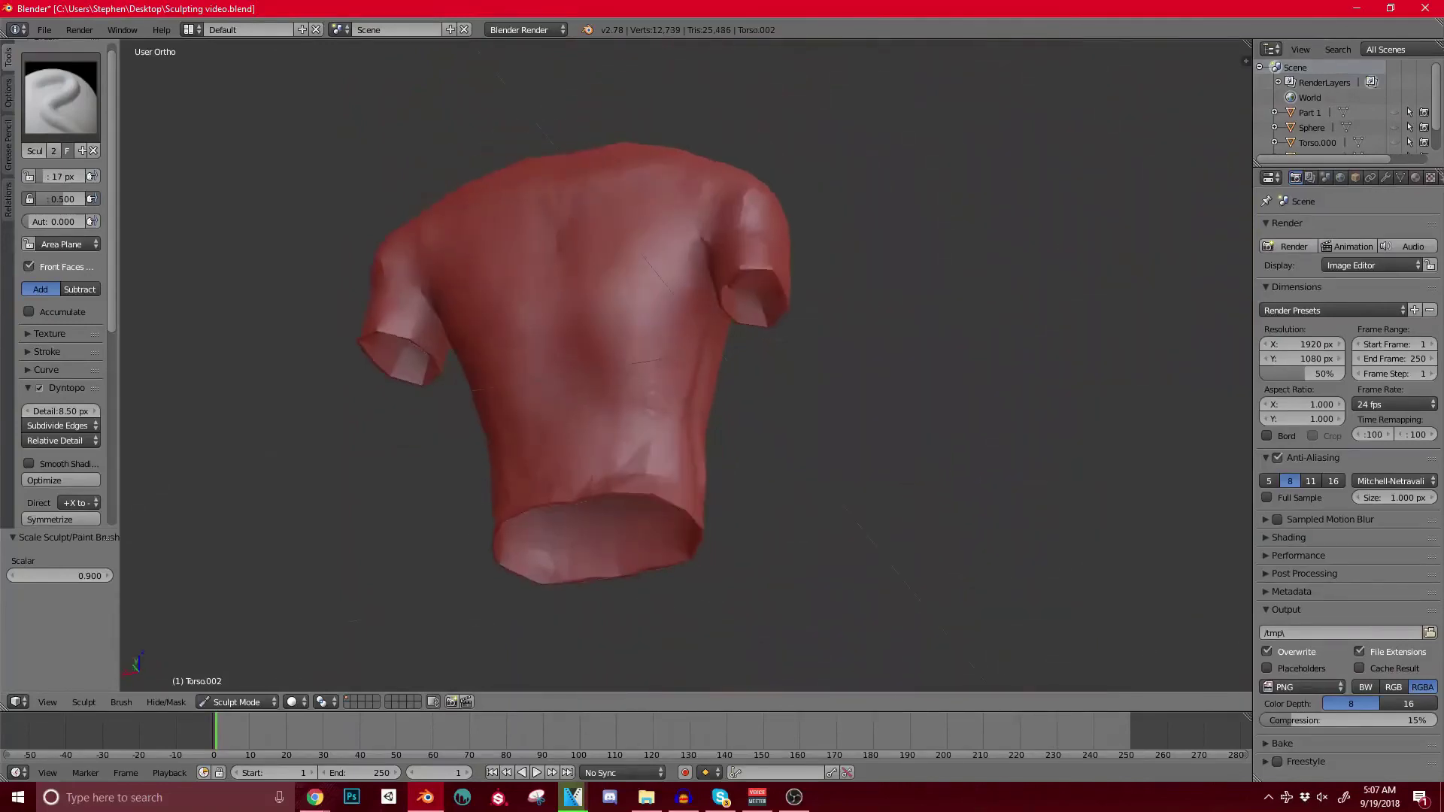
scroll(733, 316, up, 2)
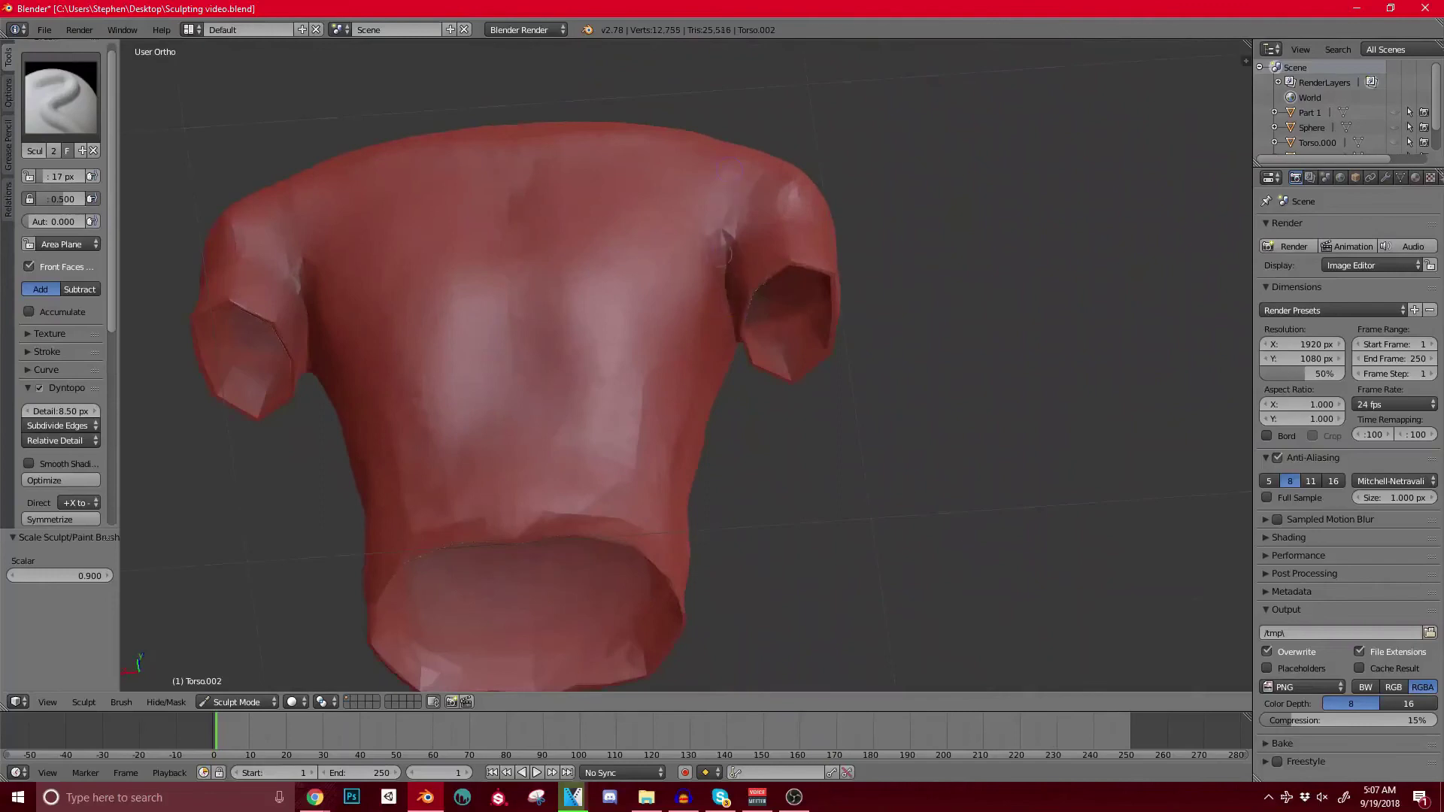
click(724, 241)
mouse_move(723, 241)
middle_down()
mouse_move(713, 291)
mouse_move(739, 243)
middle_up()
click(717, 258)
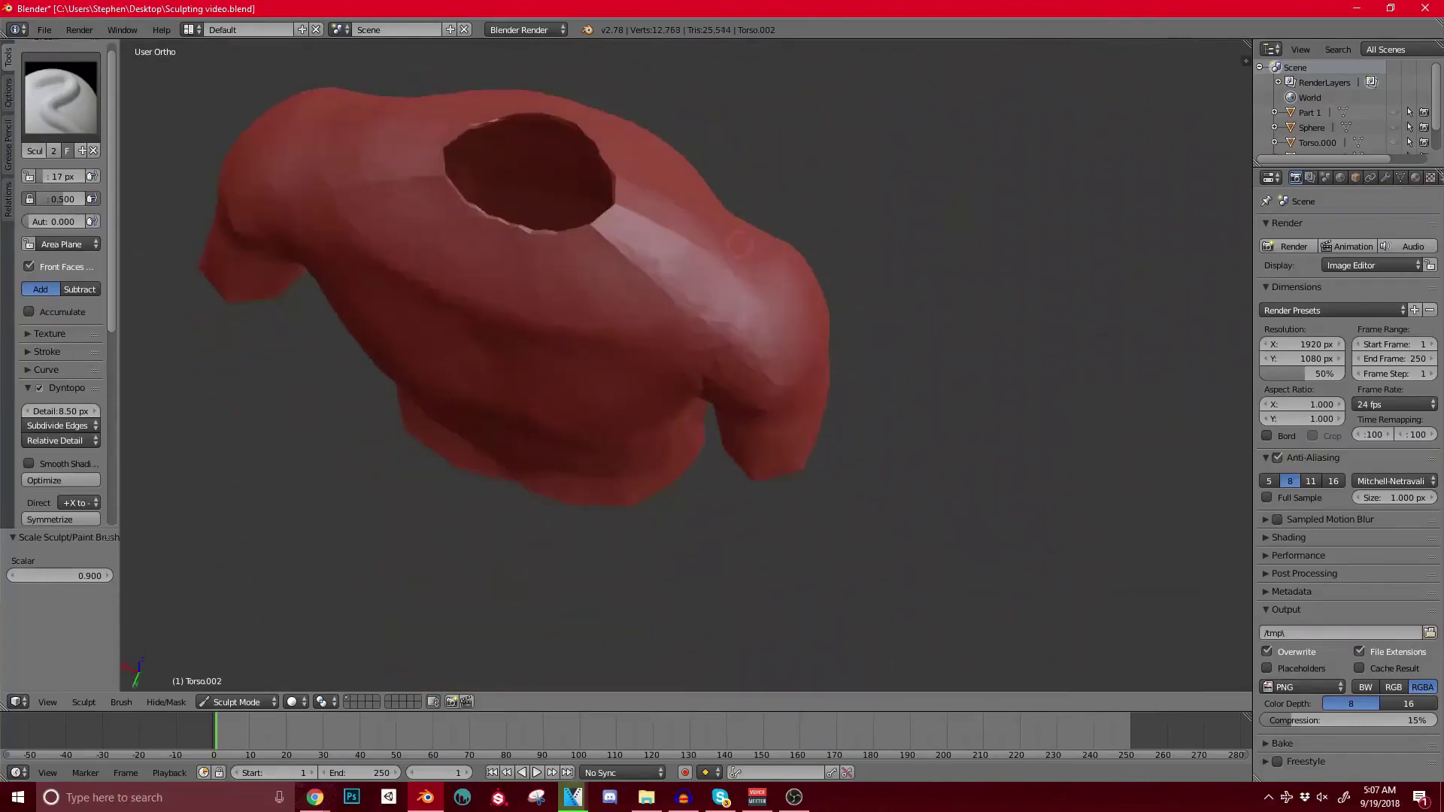
drag(740, 295, 732, 321)
key(KP_2)
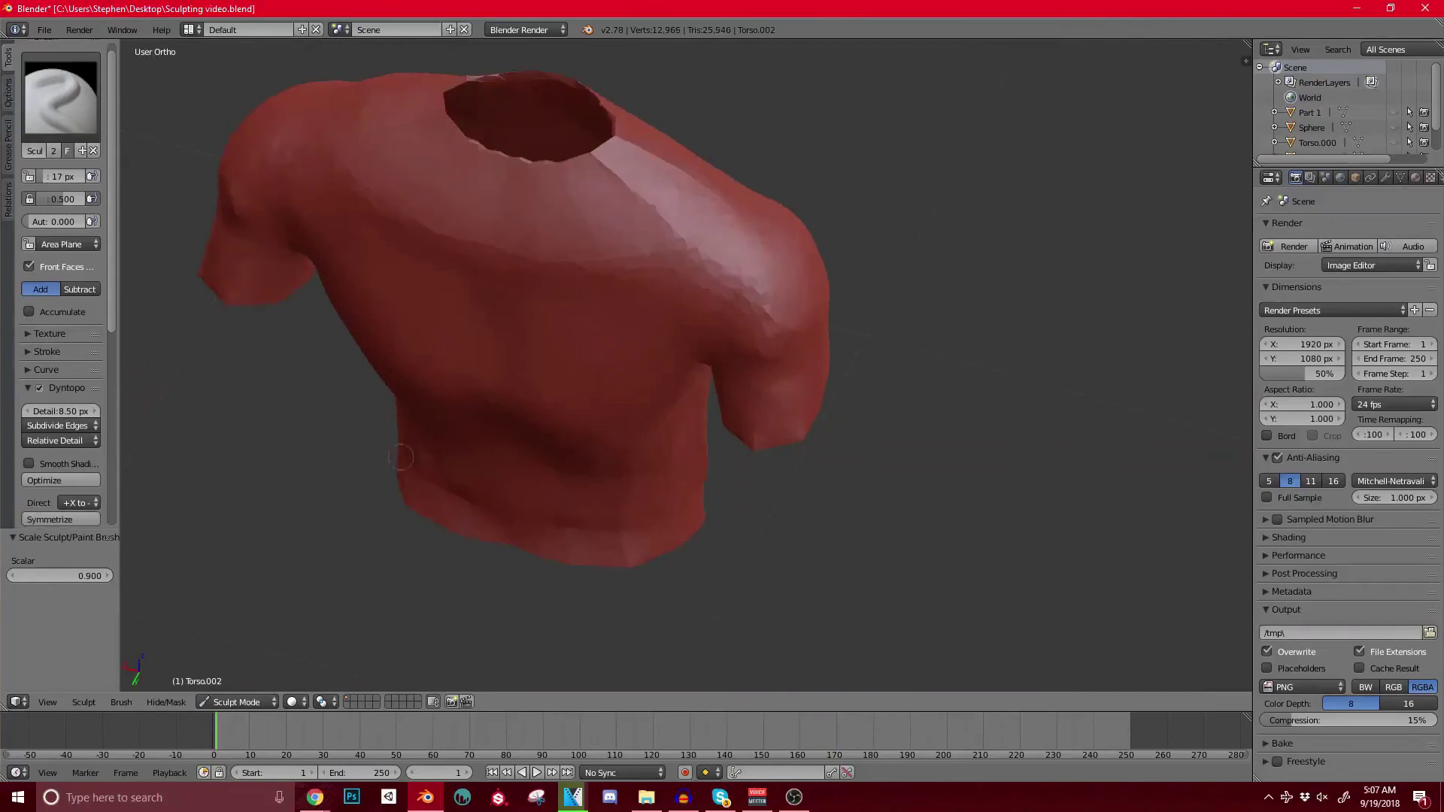
Step: Set the symmetrize direction to -X to +X and symmetrize the shirt to mirror the sleeve crease onto the opposite shoulder
click(80, 503)
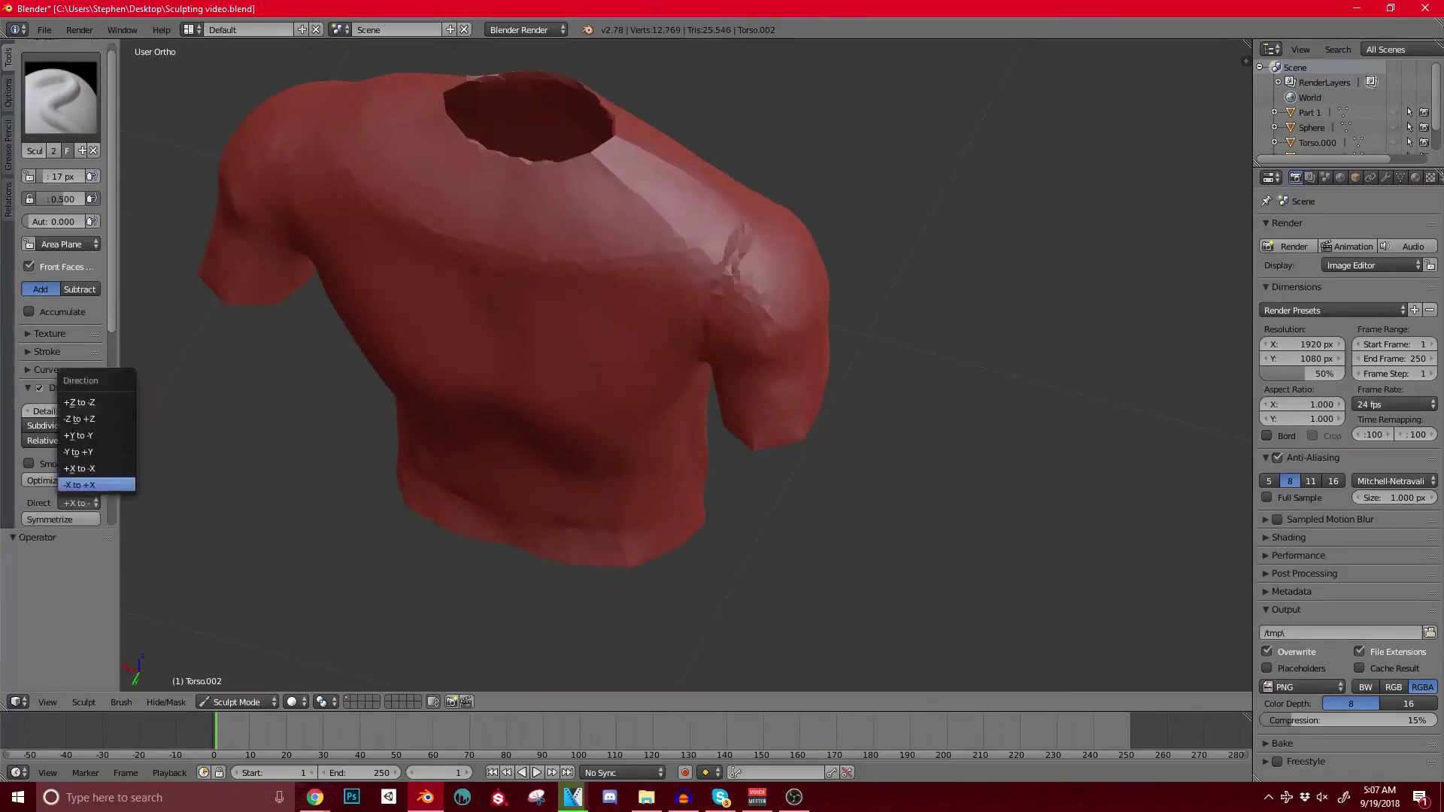
click(79, 485)
click(49, 519)
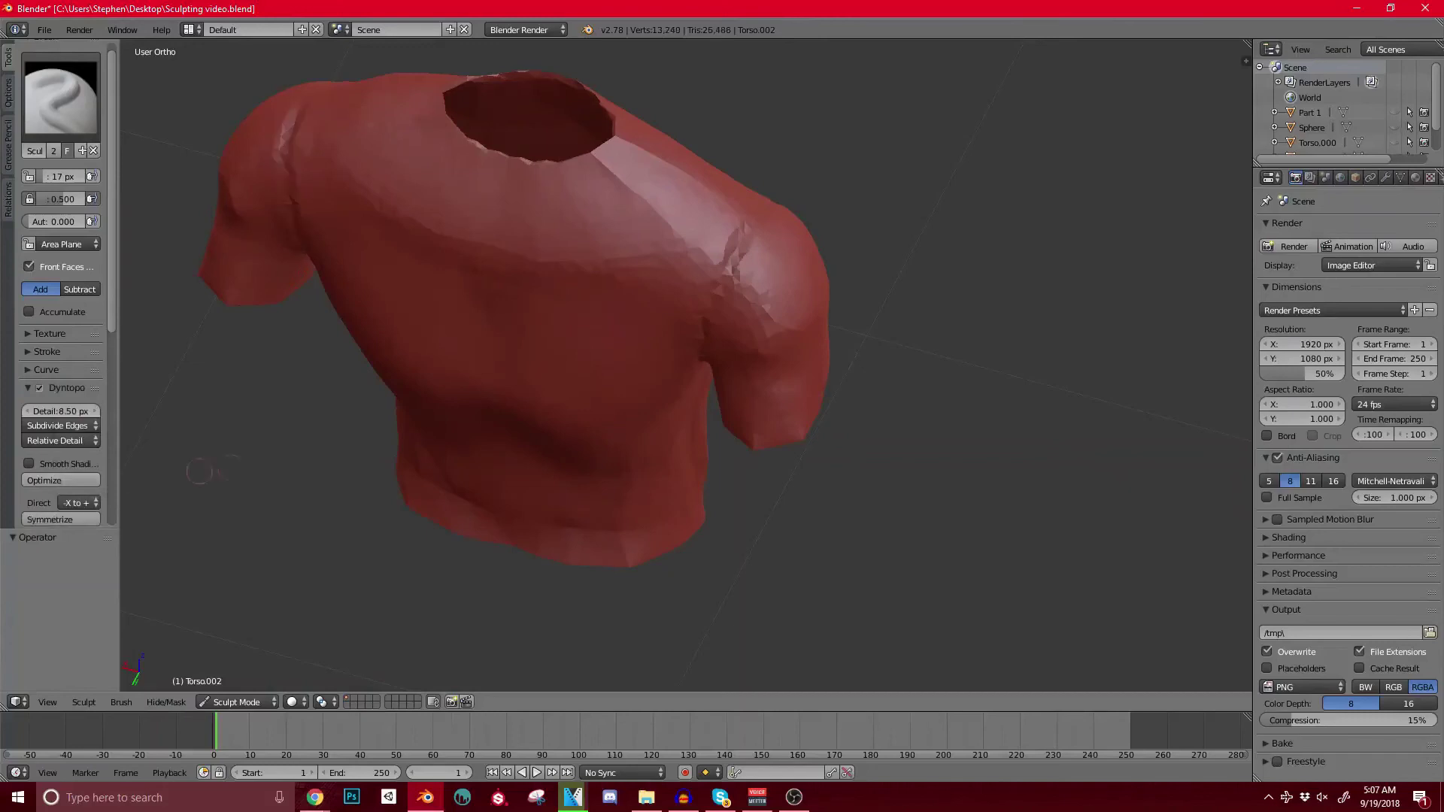
middle_drag(194, 477, 244, 256)
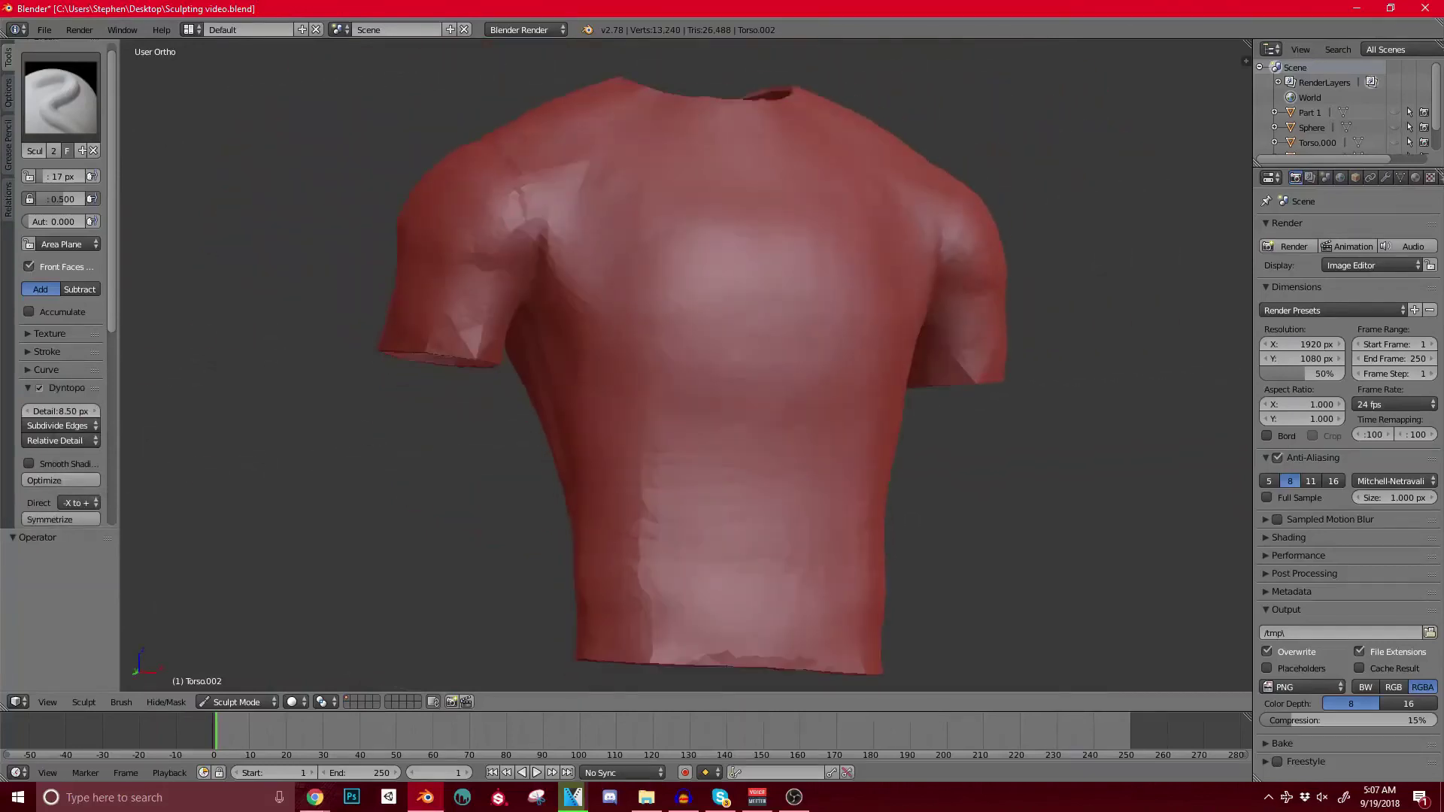
Step: Touch up the vertical cloth fold down the shirt's side below the sleeve with the 17 px SculptDraw brush
scroll(530, 199, down, 5)
middle_drag(511, 341, 474, 342)
scroll(477, 331, up, 3)
middle_drag(696, 330, 569, 263)
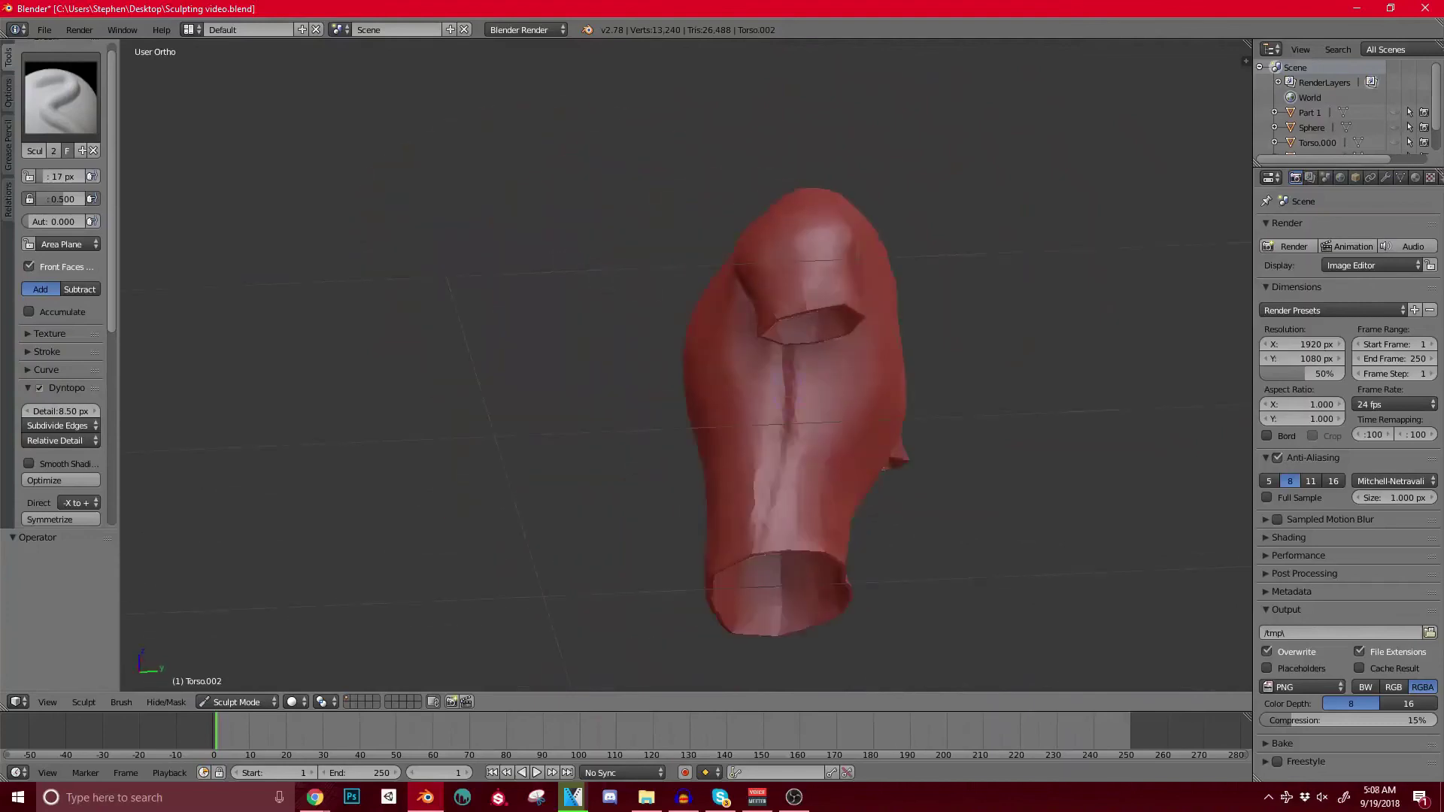
drag(788, 443, 767, 543)
mouse_move(767, 543)
middle_down()
mouse_move(586, 526)
mouse_move(835, 557)
middle_up()
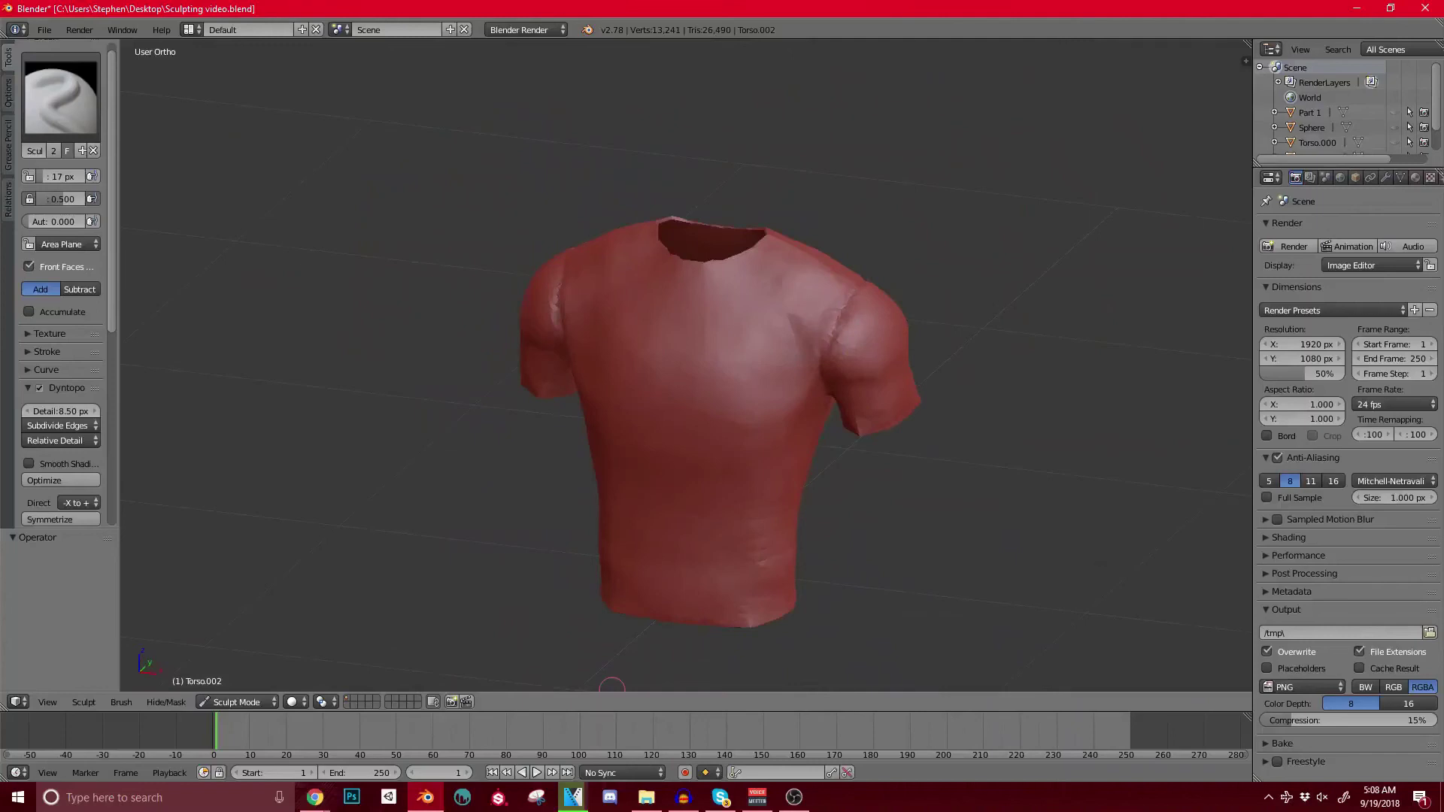
Step: Sculpt a diagonal fold down one side of the back with the SculptDraw brush at 34 px and Dyntopo detail at 7.50 px
middle_drag(620, 352, 741, 445)
scroll(742, 445, up, 2)
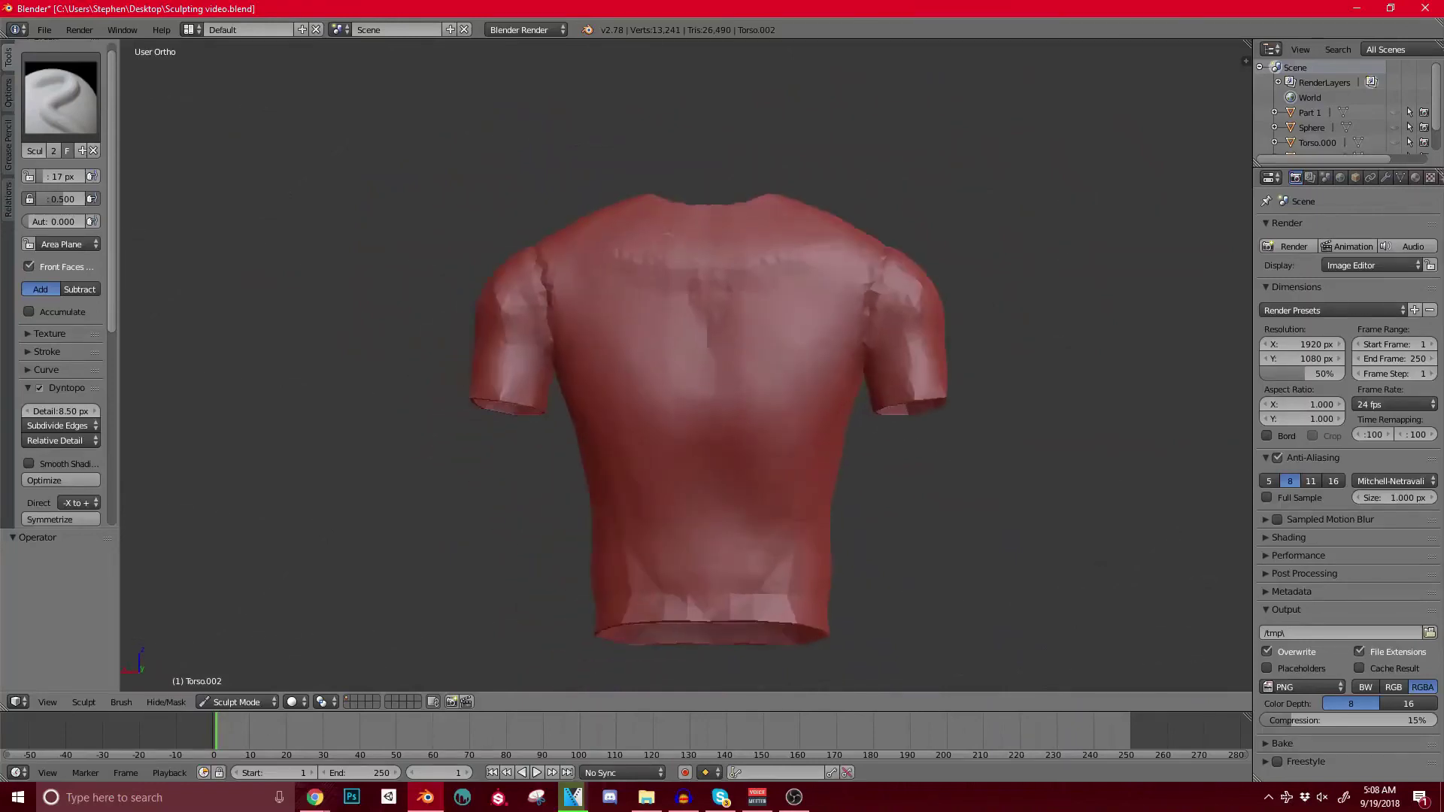
key(bracketright)
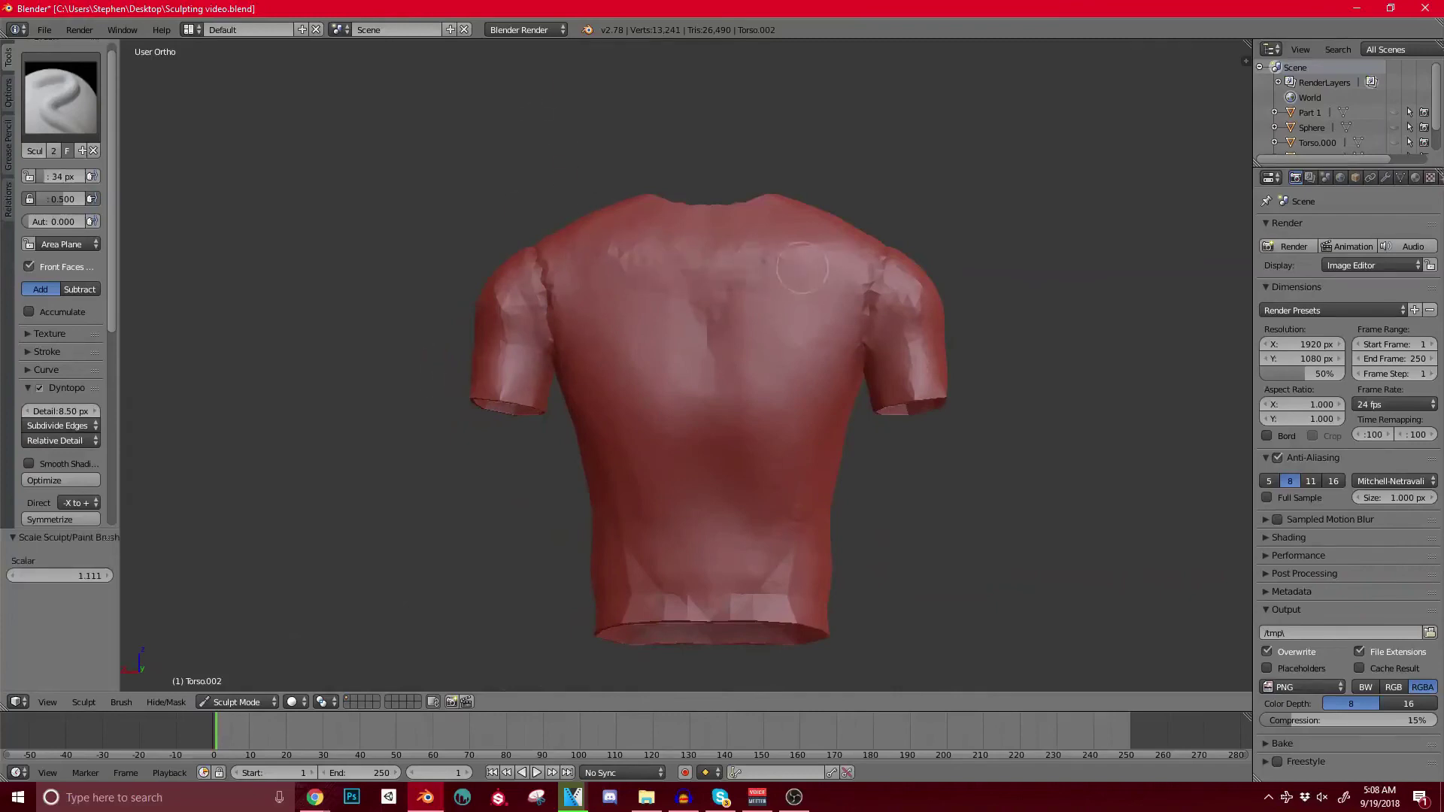
drag(62, 411, 53, 411)
middle_drag(541, 454, 519, 324)
scroll(628, 433, up, 1)
middle_drag(638, 488, 618, 478)
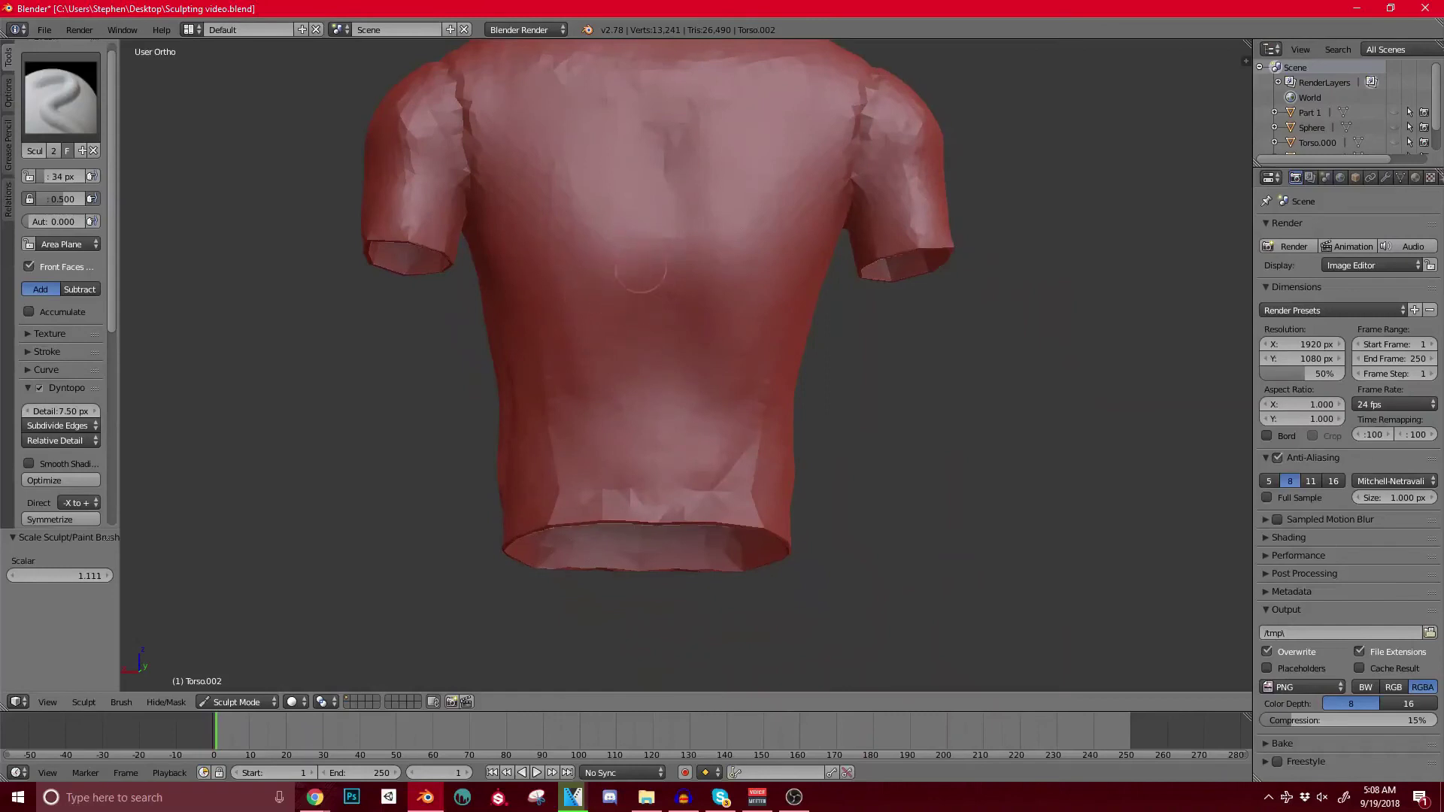
drag(597, 168, 600, 218)
mouse_move(608, 129)
mouse_down()
mouse_move(592, 215)
mouse_move(534, 356)
mouse_up()
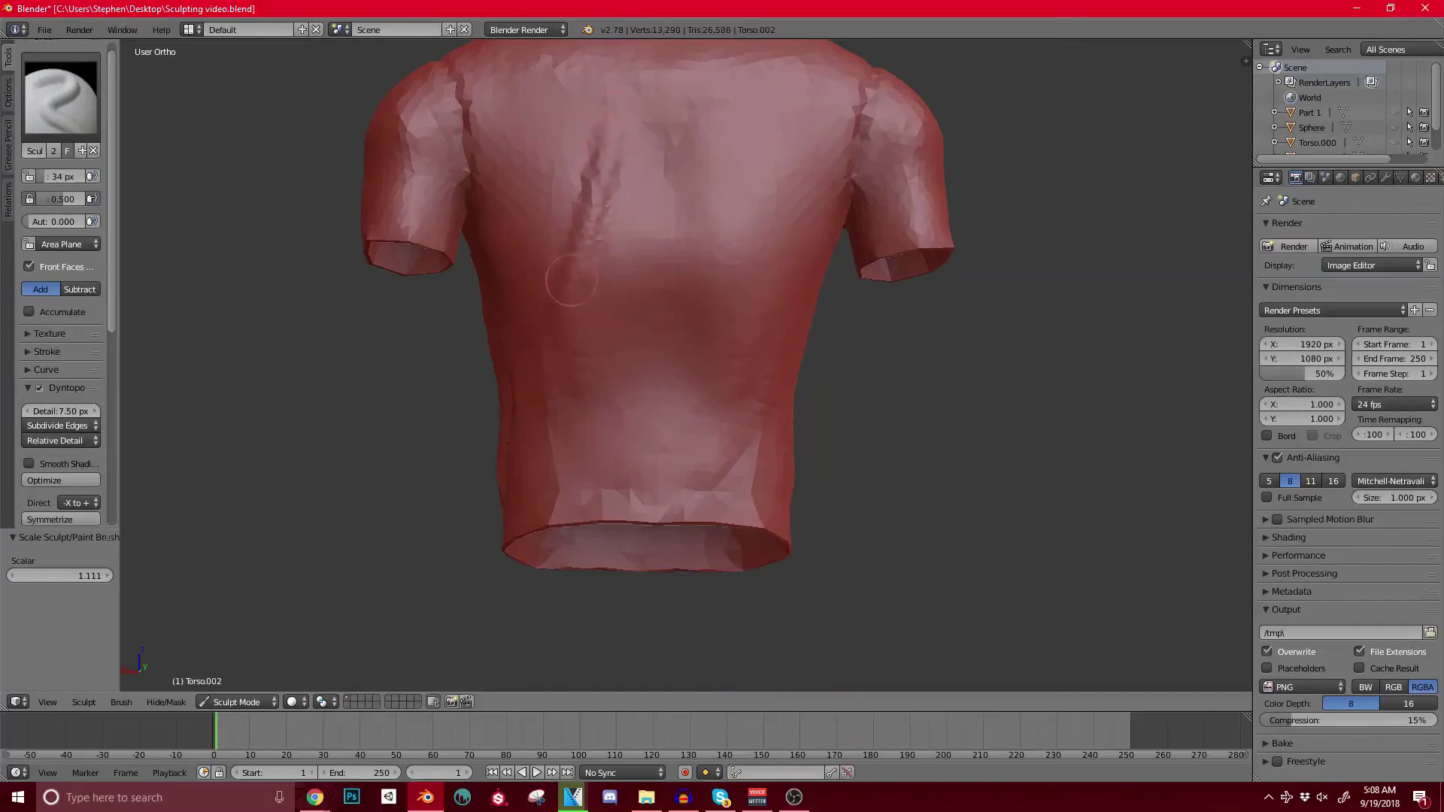
Step: Build up the diagonal back fold and add a short fold below it near the waist with the 34 px SculptDraw brush
middle_drag(571, 281, 592, 261)
mouse_move(602, 224)
mouse_down()
mouse_move(567, 283)
mouse_move(588, 368)
mouse_up()
drag(577, 218, 622, 109)
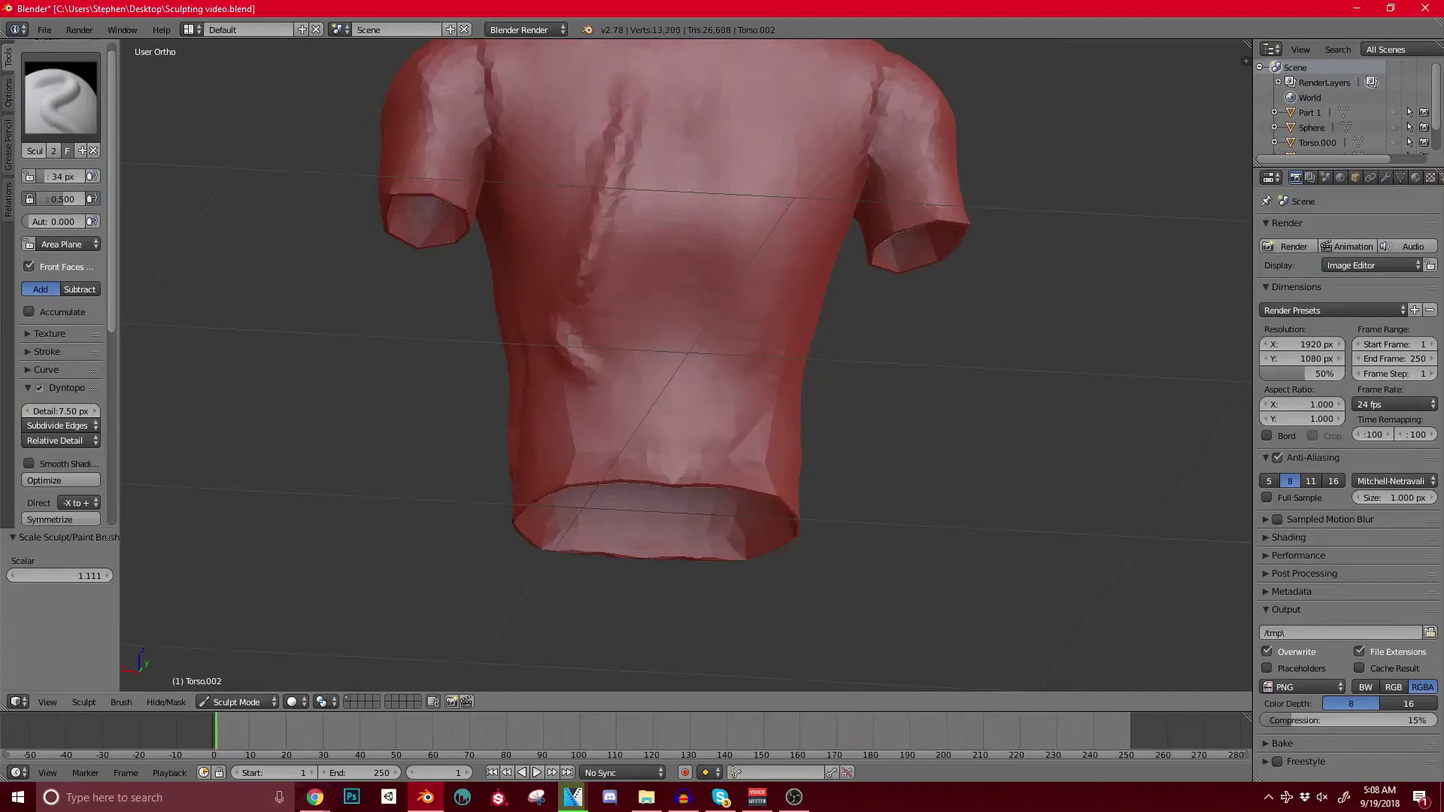
middle_drag(603, 154, 548, 181)
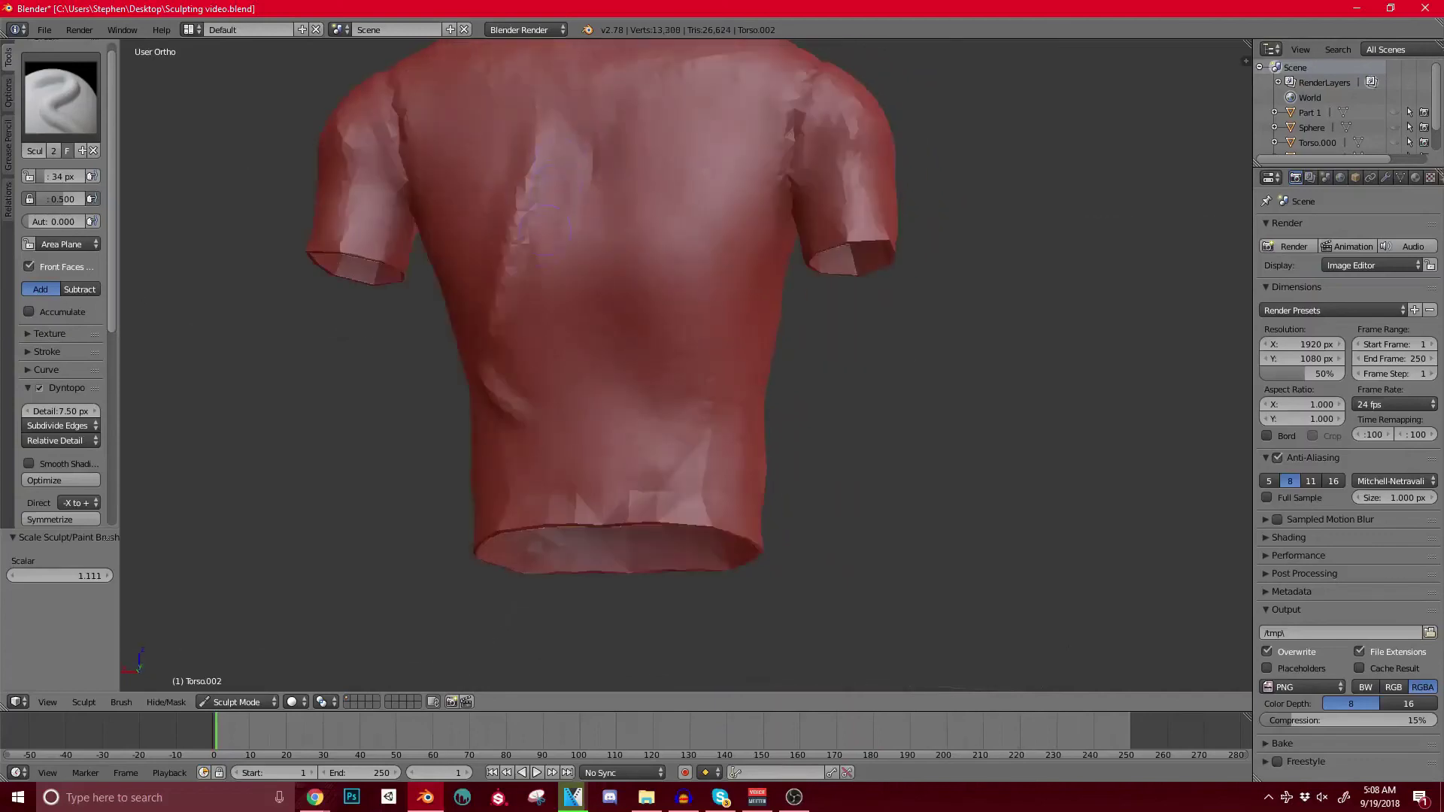
drag(578, 144, 563, 242)
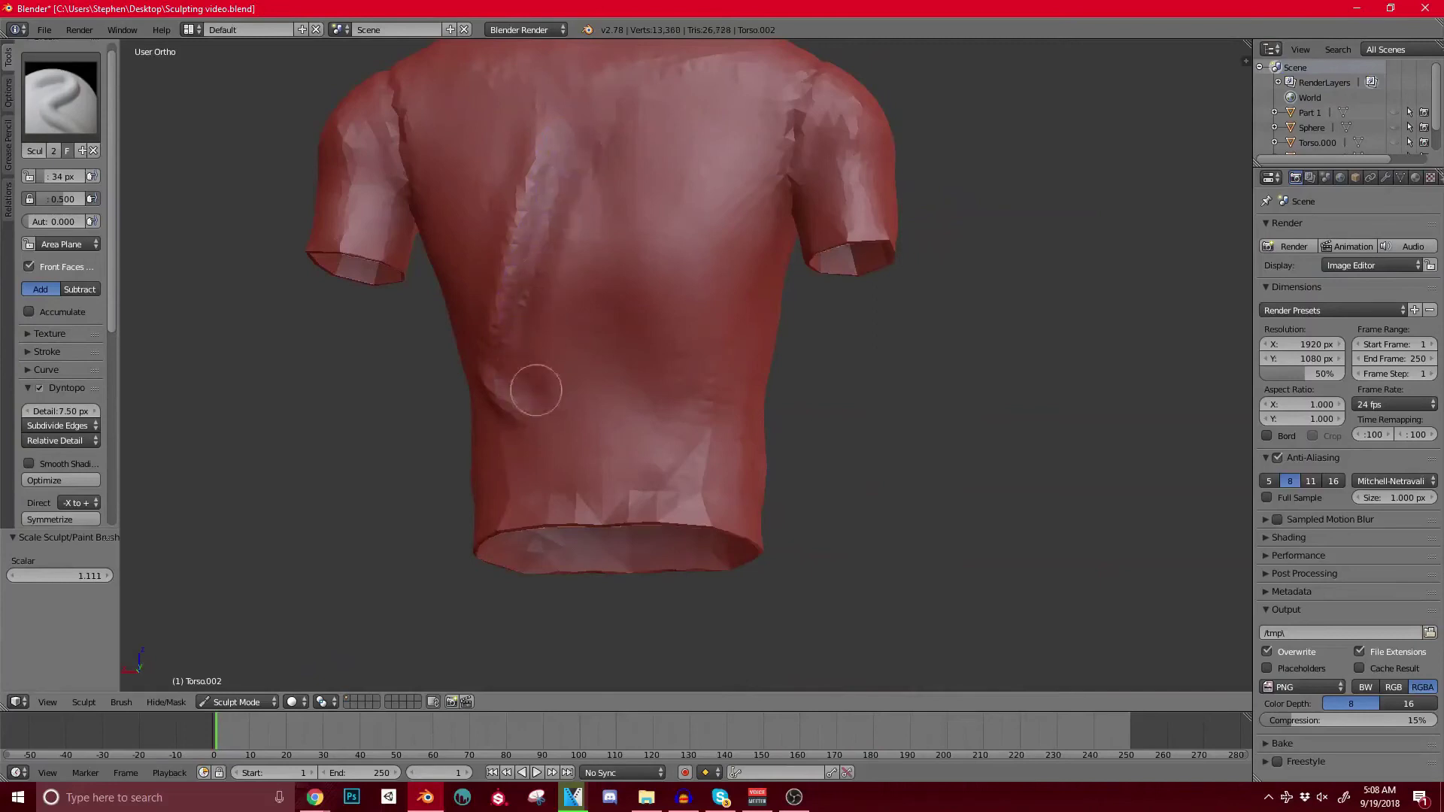
middle_drag(524, 218, 580, 322)
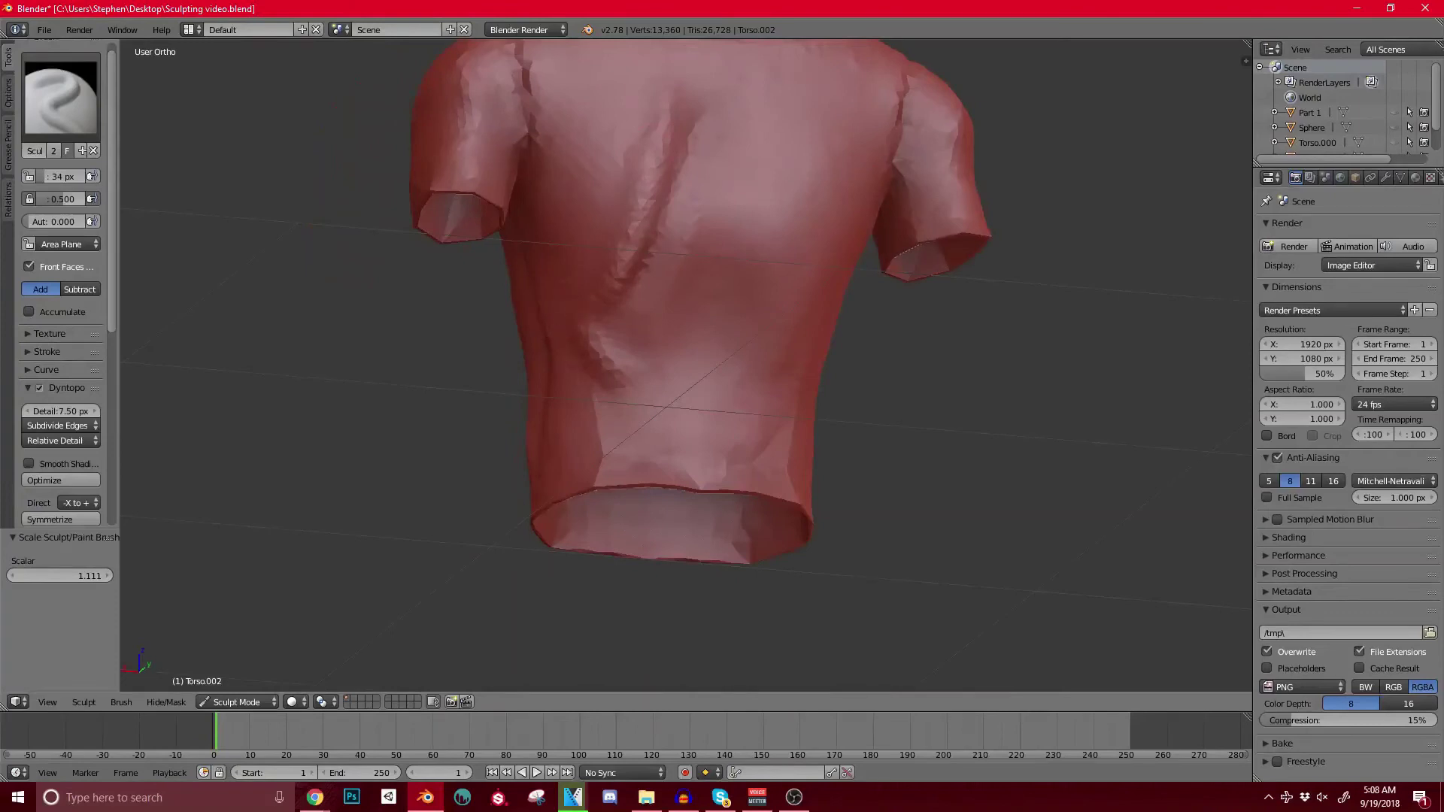
drag(638, 205, 651, 114)
Step: Refine the diagonal back fold from the shoulder blade down toward the waist with the 34 px SculptDraw brush
scroll(628, 252, down, 8)
key(KP_Decimal)
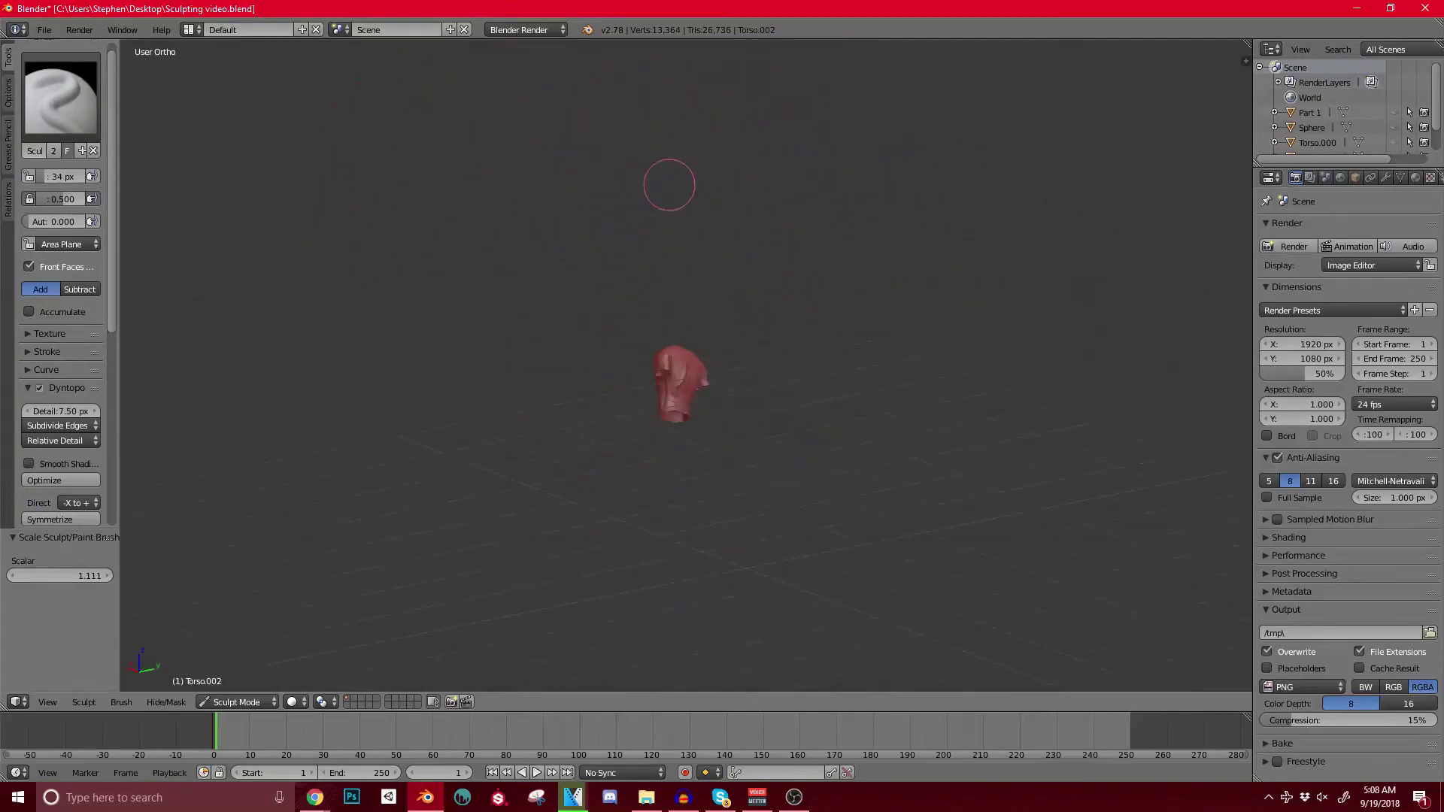
scroll(854, 194, up, 8)
mouse_move(496, 621)
shift+middle_down()
mouse_move(709, 335)
mouse_move(751, 316)
shift+middle_up()
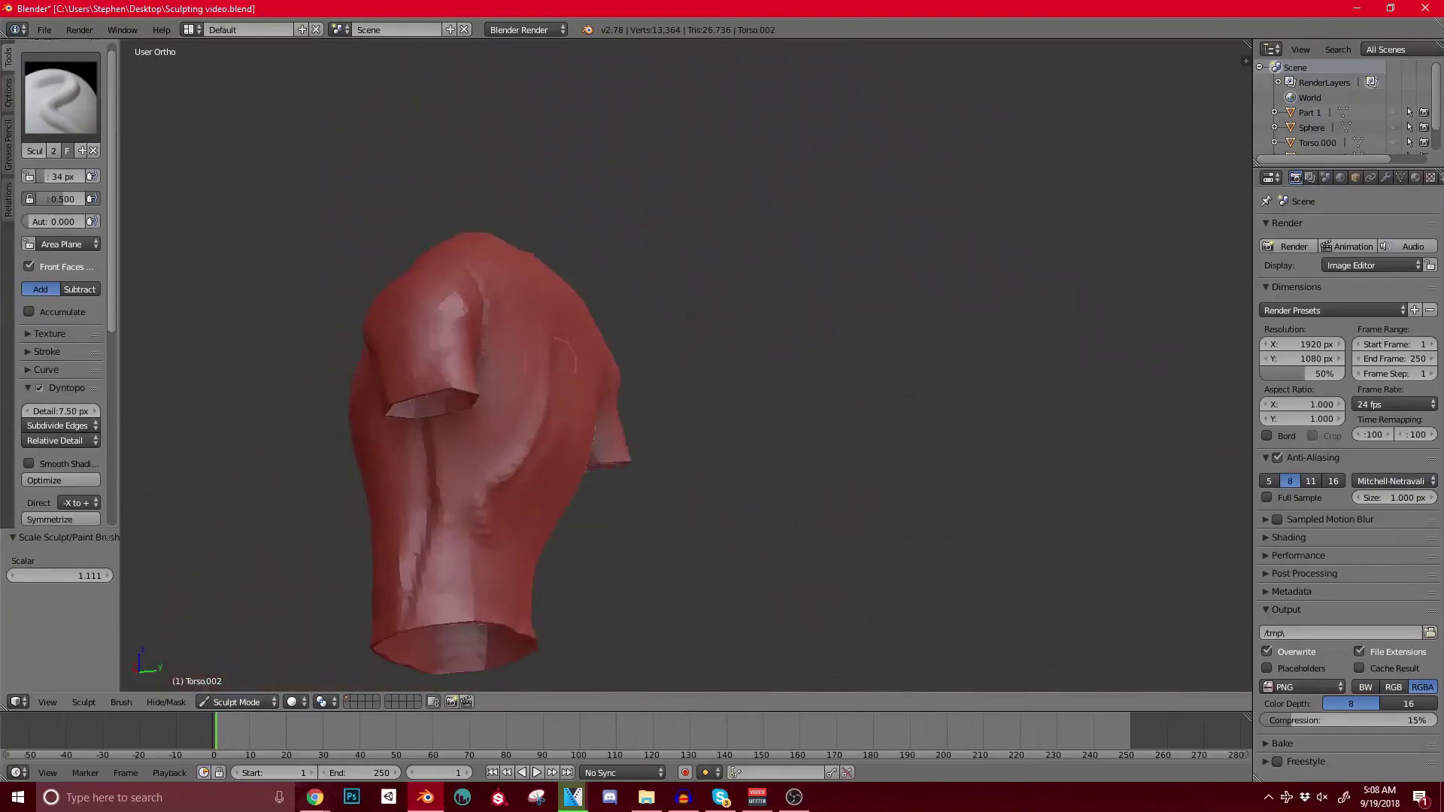
scroll(587, 436, up, 2)
mouse_move(542, 404)
middle_down()
mouse_move(590, 421)
mouse_move(575, 478)
mouse_move(527, 376)
mouse_move(557, 506)
middle_up()
drag(610, 282, 570, 476)
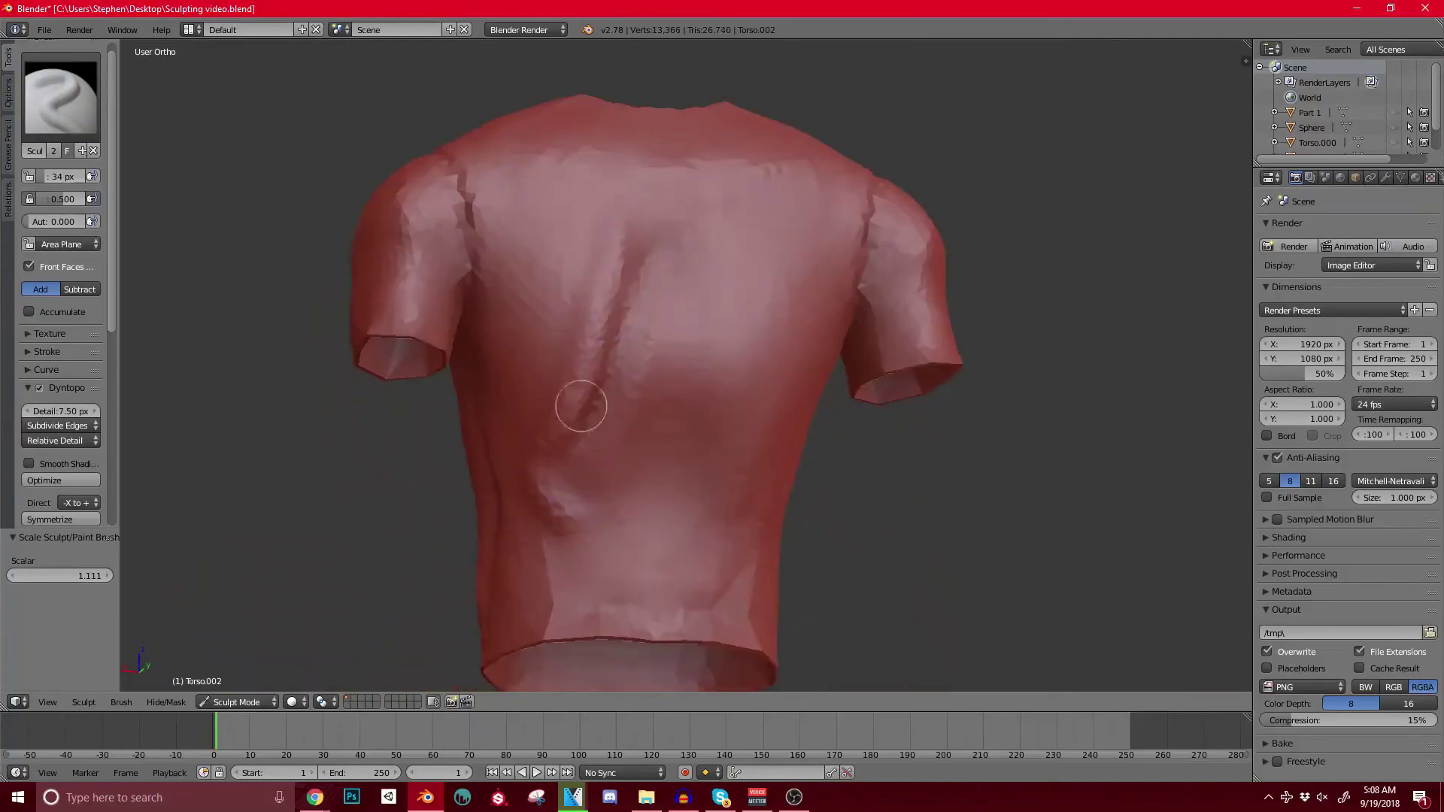
Step: Carve a second diagonal crease beside the first back fold, build up its ridge, and smooth it along its length
middle_drag(583, 403, 516, 354)
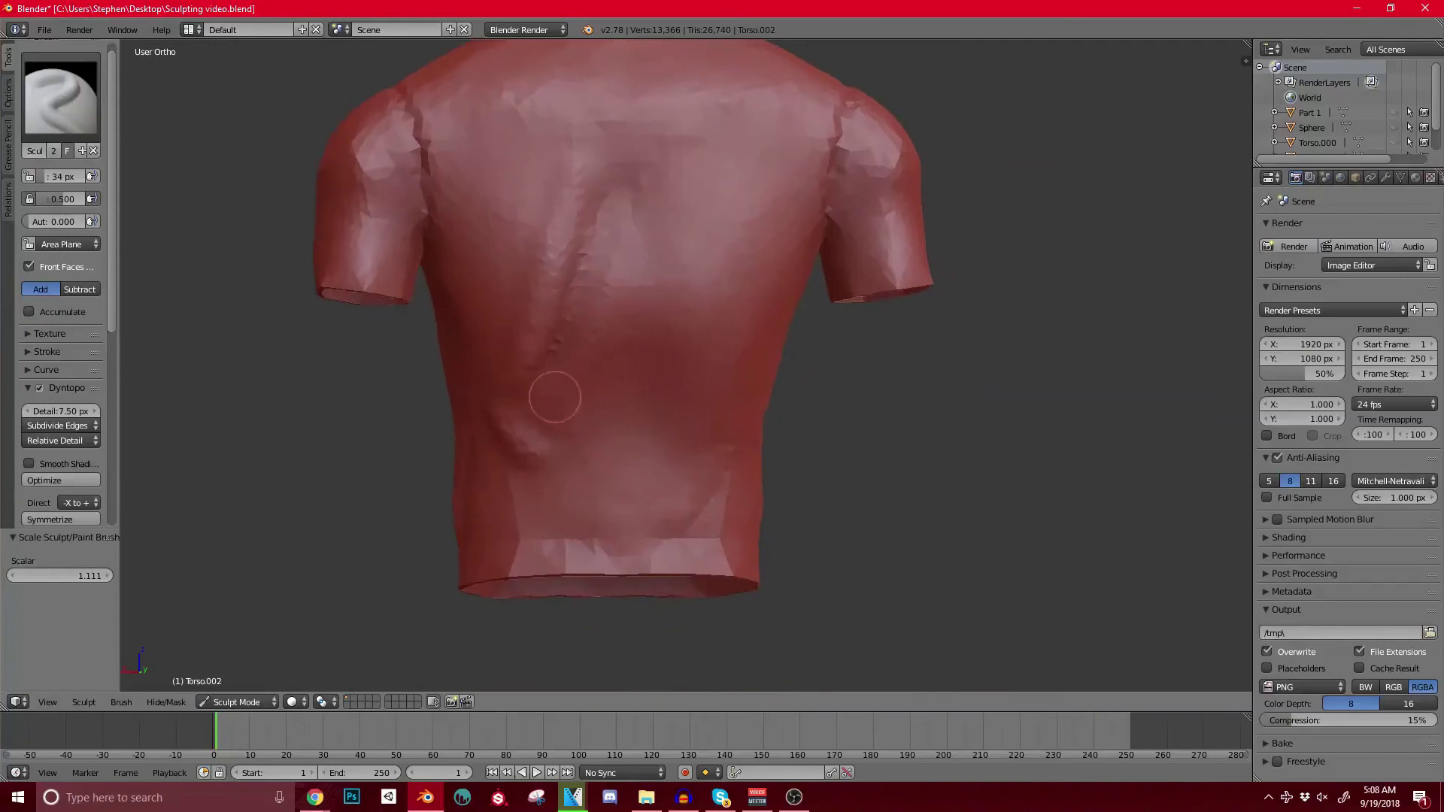
mouse_move(551, 398)
ctrl+mouse_down()
mouse_move(579, 390)
mouse_move(639, 248)
ctrl+mouse_up()
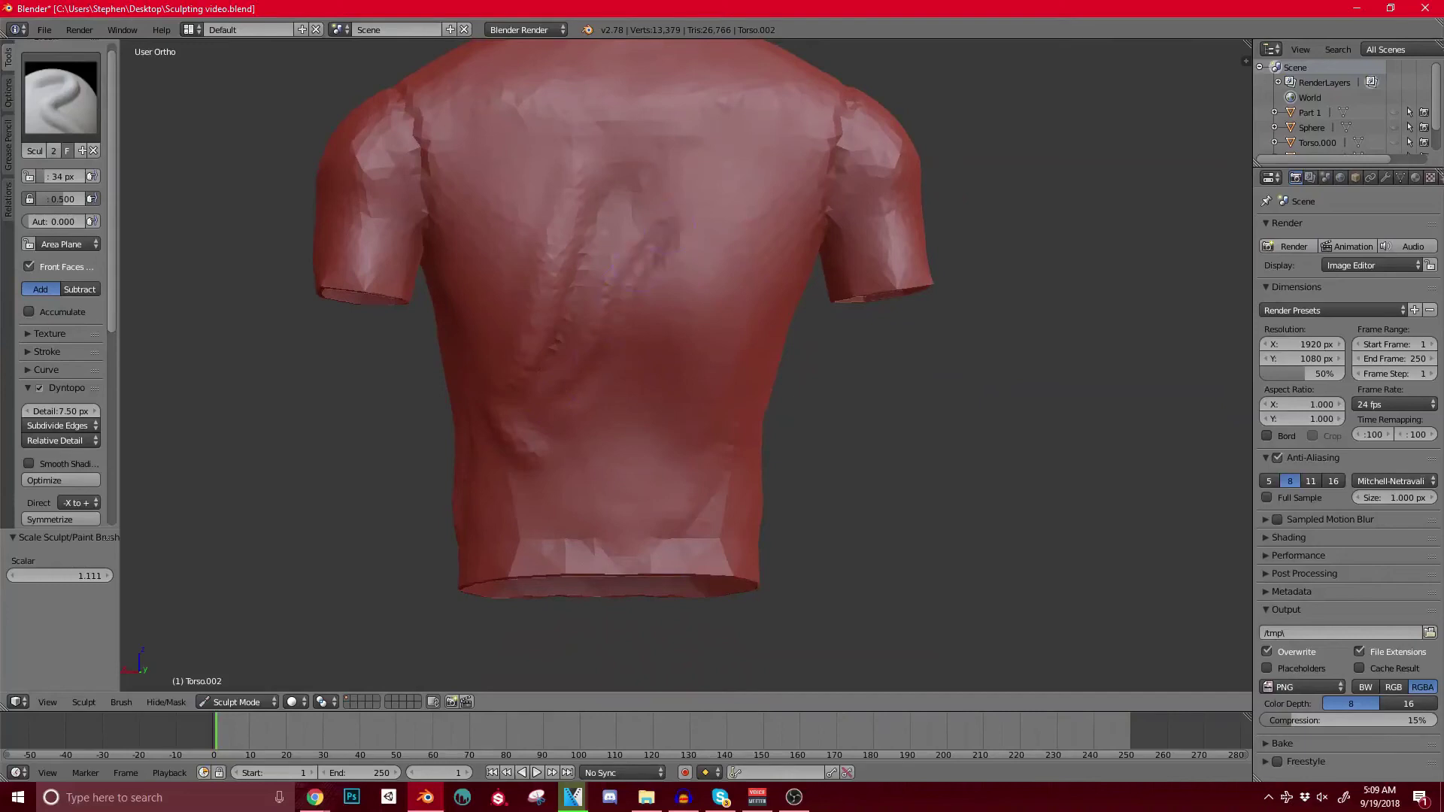
drag(606, 341, 626, 261)
mouse_move(671, 207)
shift+mouse_down()
mouse_move(661, 267)
mouse_move(655, 237)
mouse_move(616, 304)
shift+mouse_up()
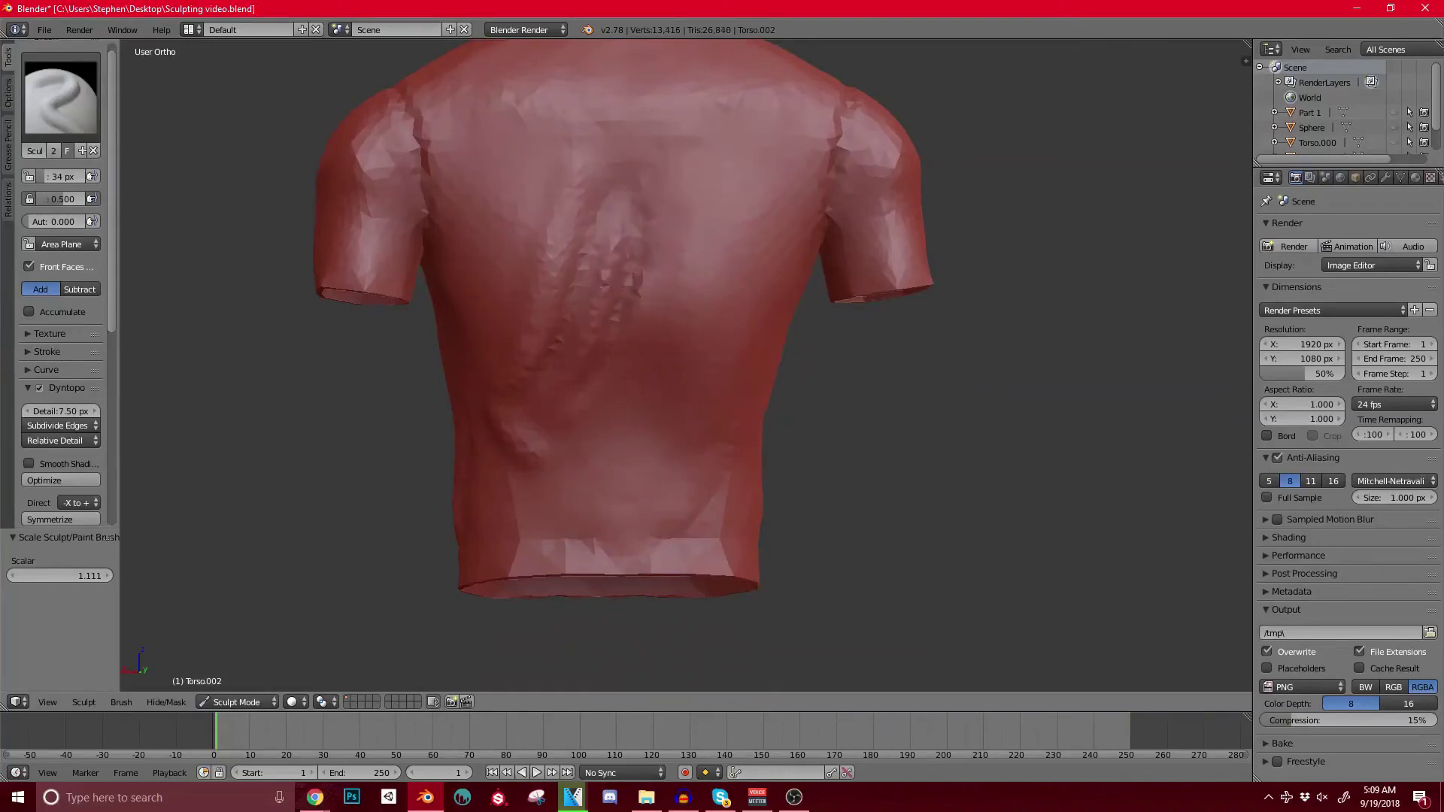
Step: Sculpt a curved fold across the lower back and soften it with smoothing strokes
scroll(576, 348, down, 4)
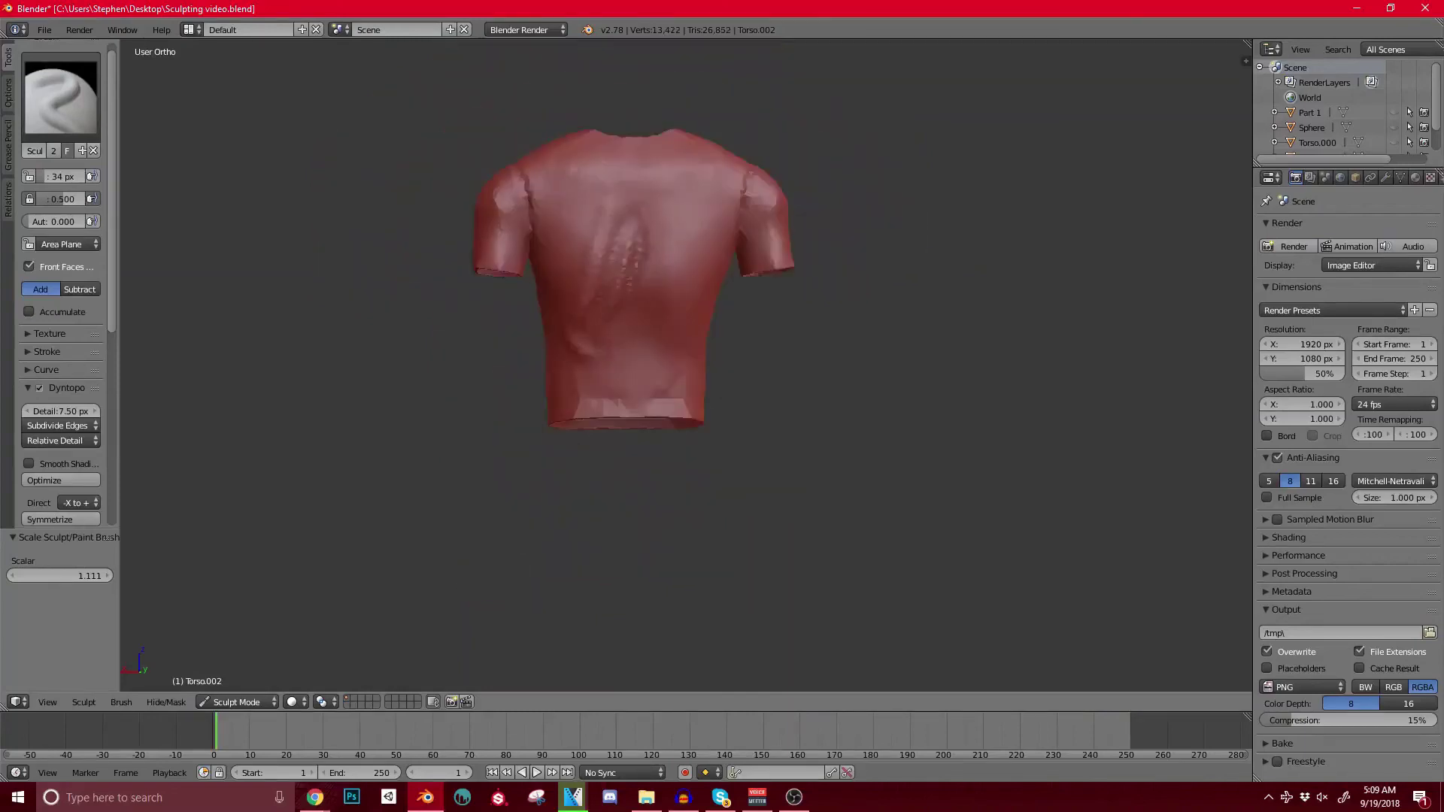
shift+middle_drag(568, 434, 483, 479)
shift+middle_drag(580, 462, 535, 426)
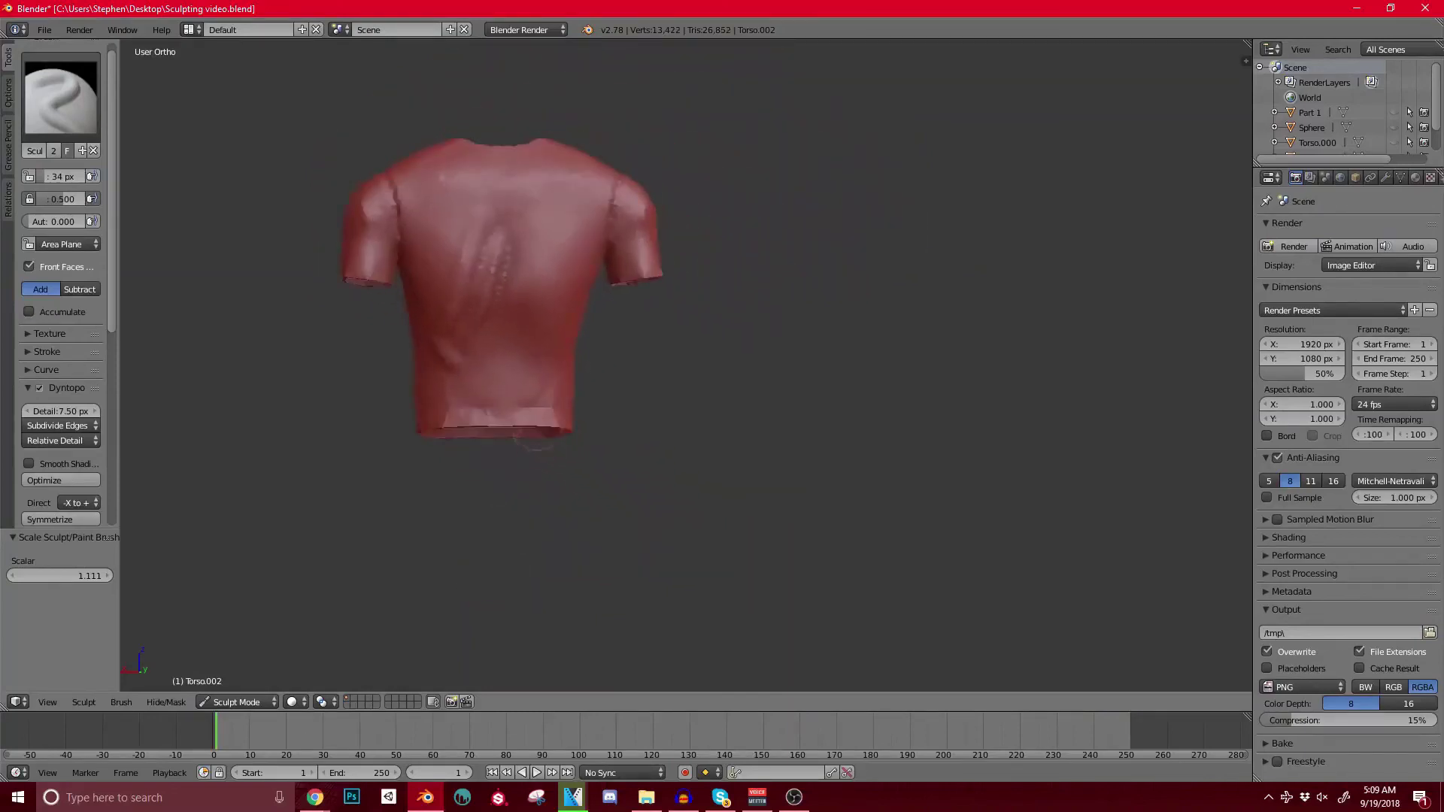
scroll(533, 441, up, 3)
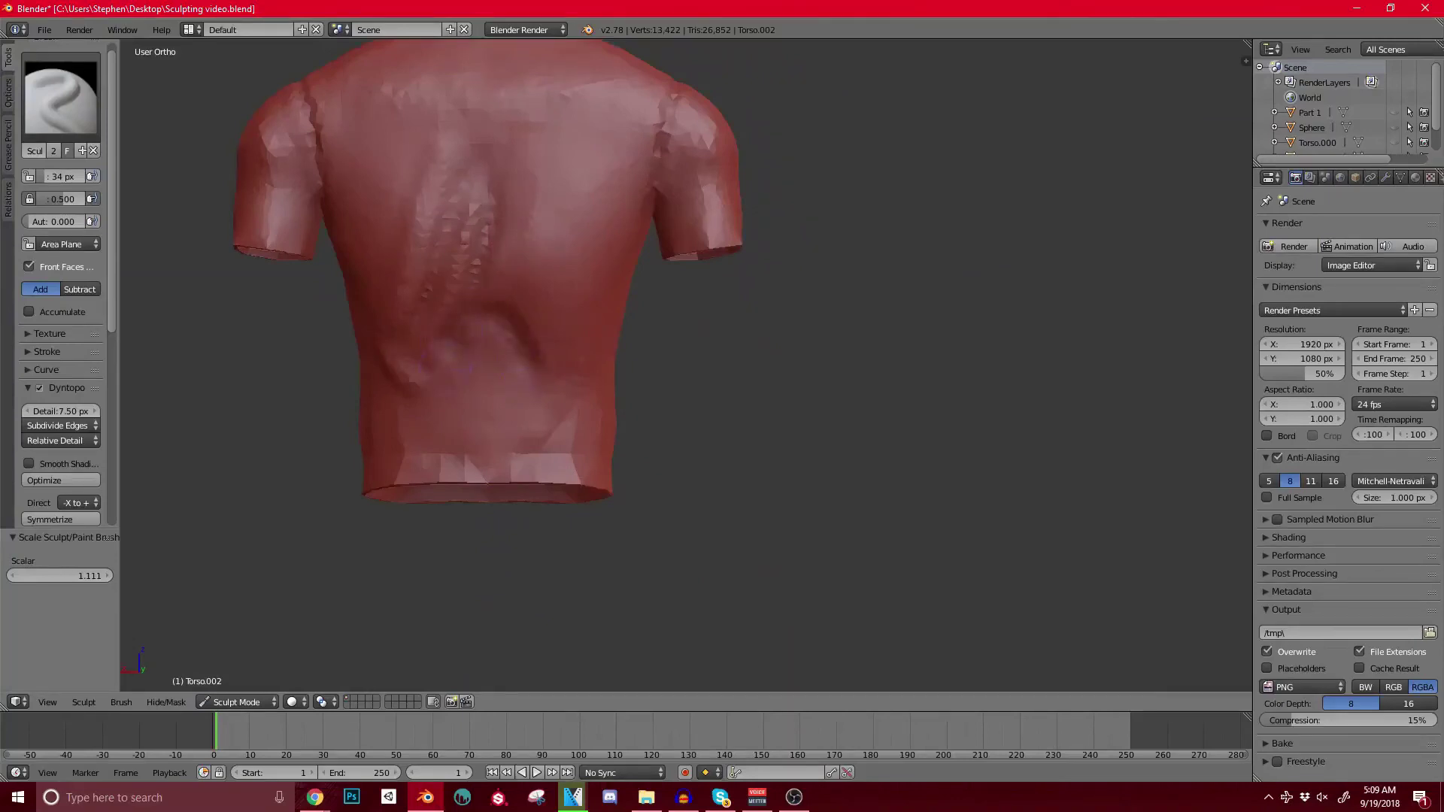
mouse_move(445, 364)
shift+mouse_down()
mouse_move(476, 337)
mouse_move(515, 349)
mouse_move(497, 325)
mouse_move(485, 333)
shift+mouse_up()
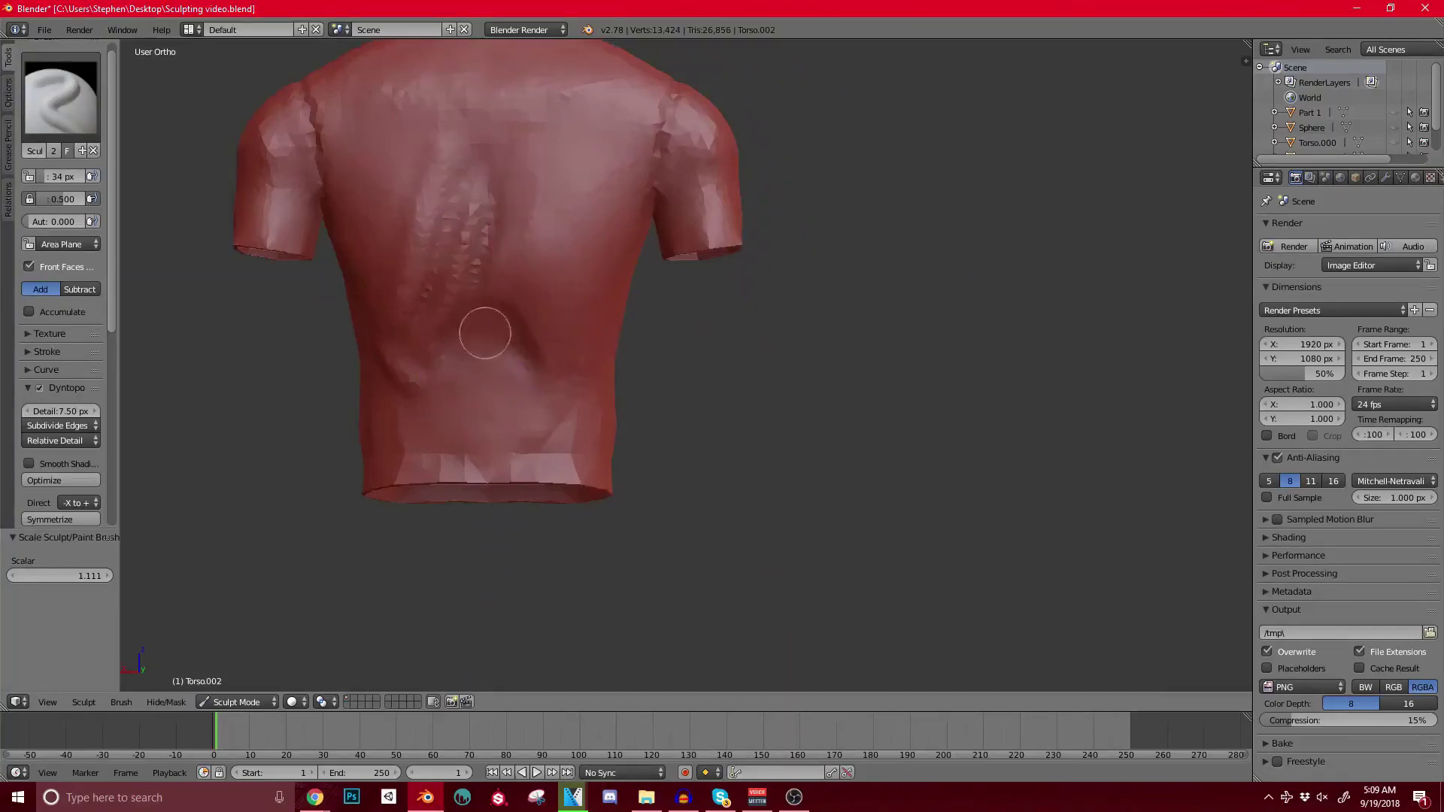
scroll(526, 353, down, 2)
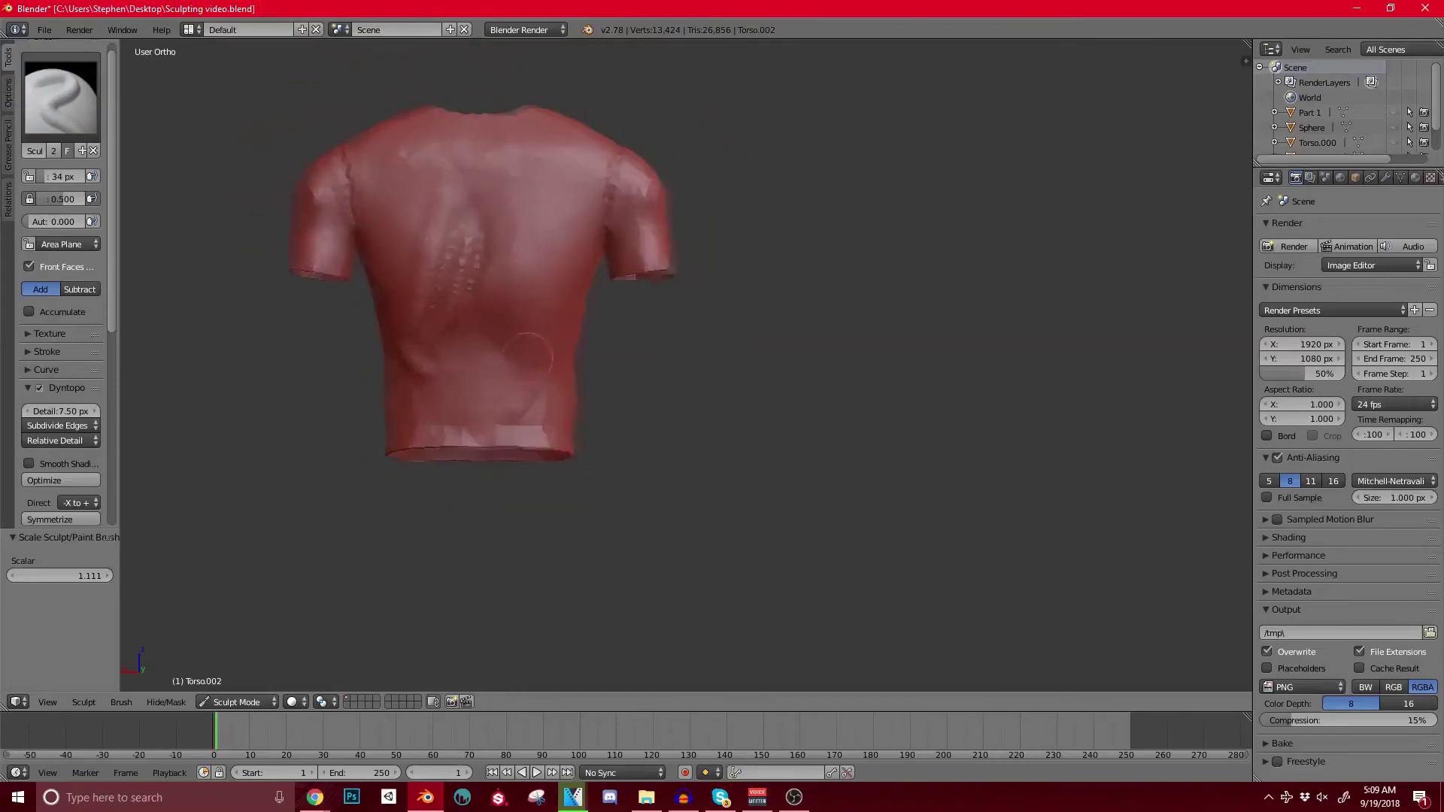
Step: Sculpt a short raised fold on the lower back, on the opposite side of the spine from the diagonal folds
middle_drag(527, 358, 625, 407)
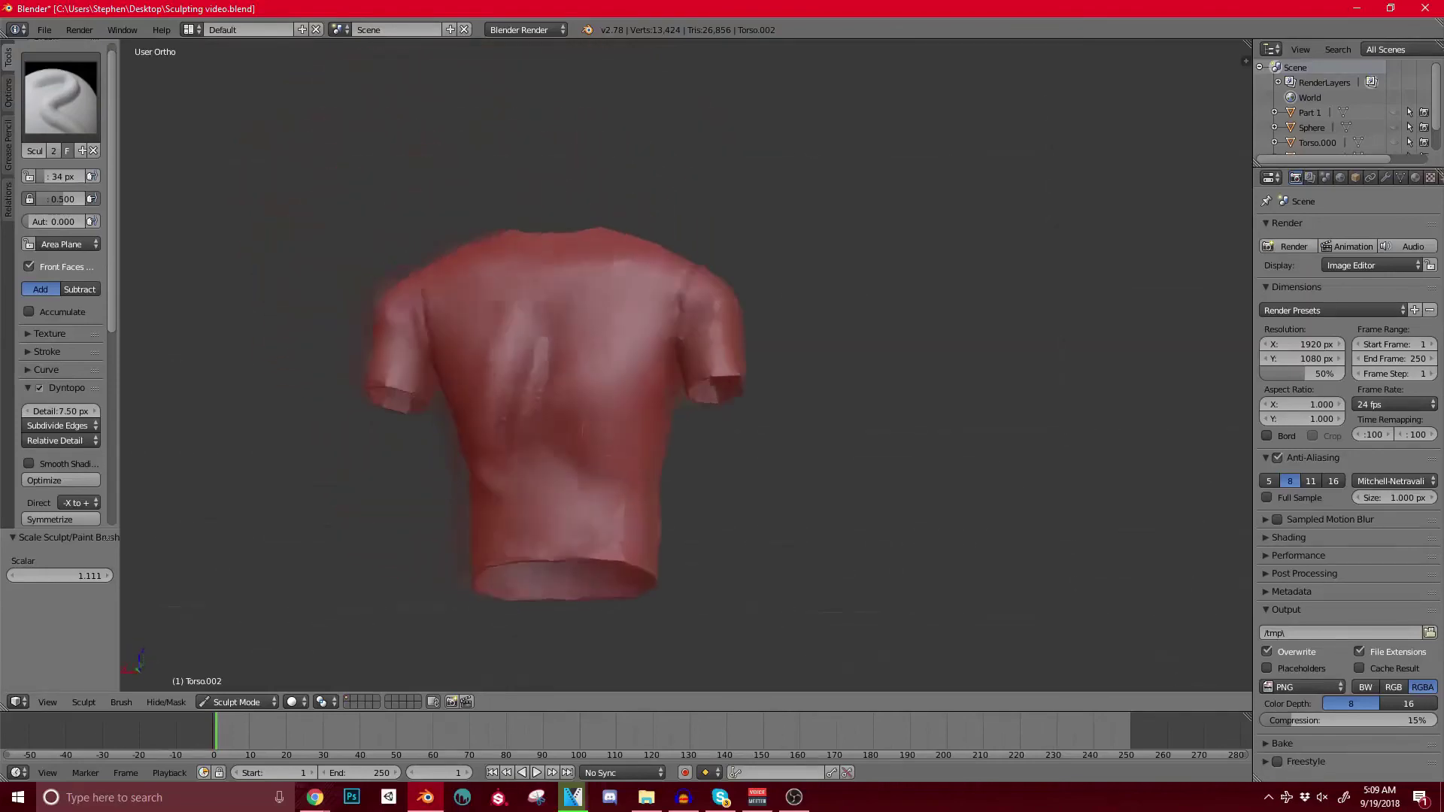
middle_drag(556, 376, 624, 346)
ctrl+middle_drag(625, 376, 538, 312)
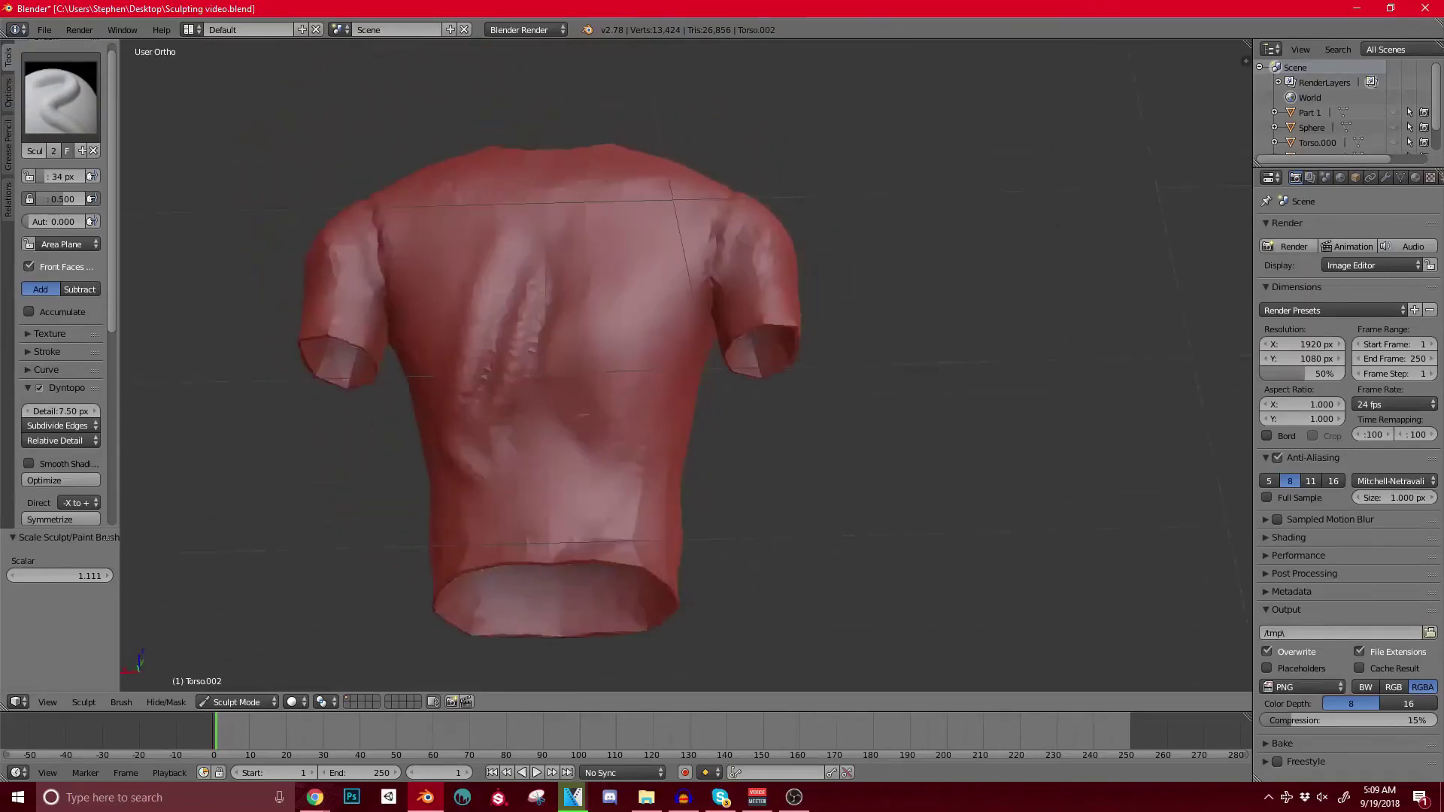
scroll(588, 443, up, 2)
mouse_move(597, 426)
mouse_down()
mouse_move(570, 464)
mouse_move(591, 434)
mouse_move(596, 479)
mouse_up()
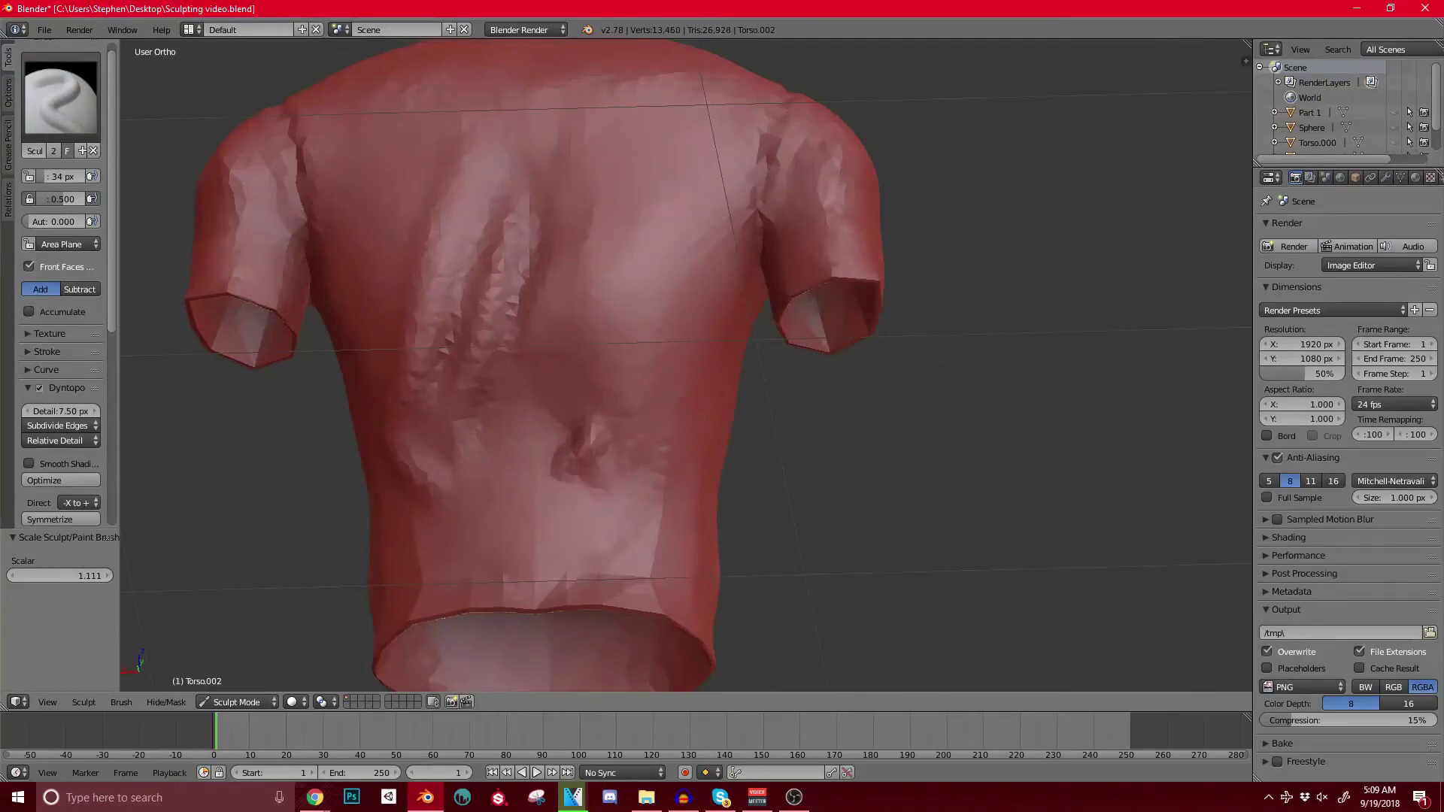
Step: Extend the short lower-back fold outward toward the side of the waist with the 34 px SculptDraw brush
middle_drag(555, 455, 600, 488)
drag(664, 374, 701, 423)
middle_drag(696, 428, 674, 418)
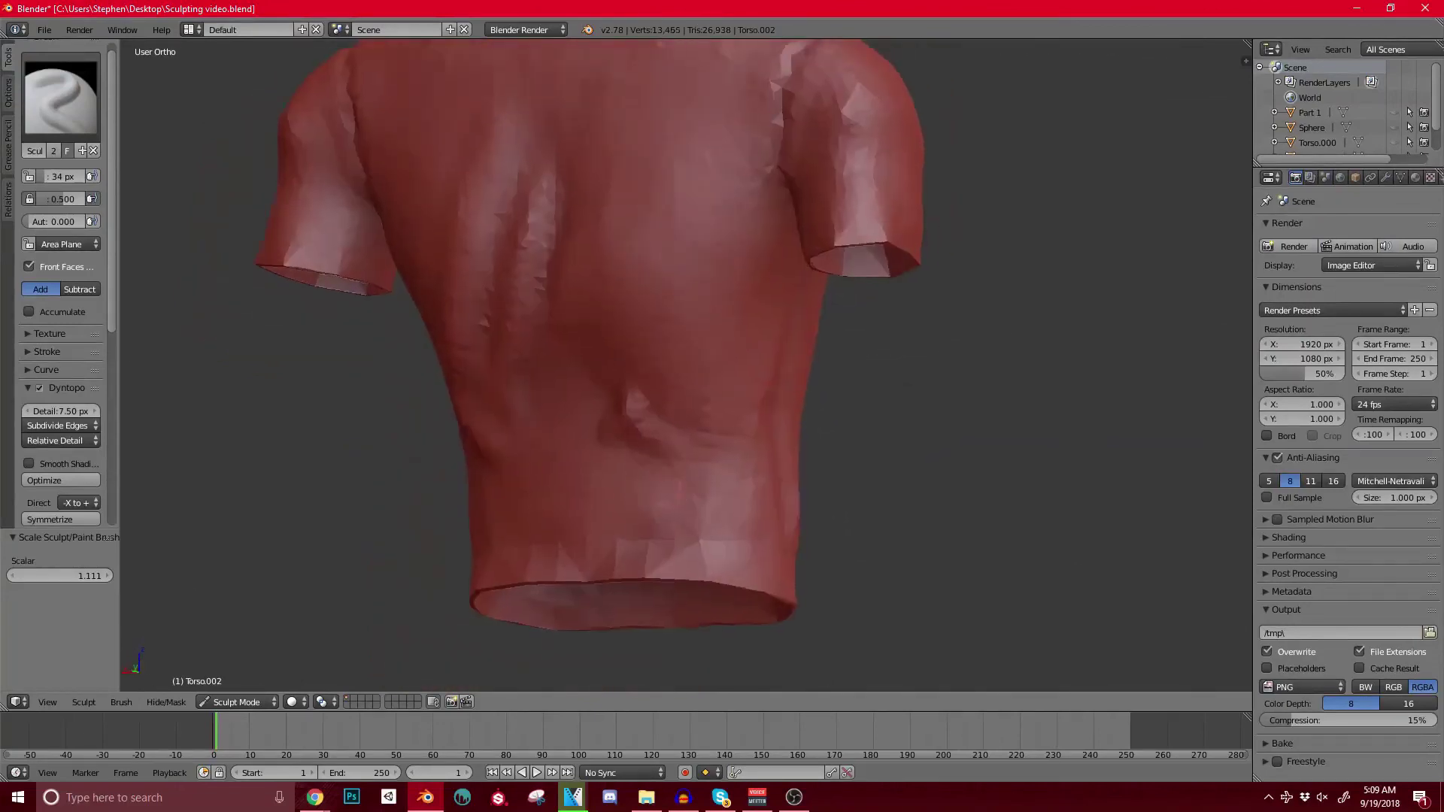
drag(630, 437, 706, 466)
mouse_move(701, 459)
middle_down()
mouse_move(805, 500)
mouse_move(647, 476)
middle_up()
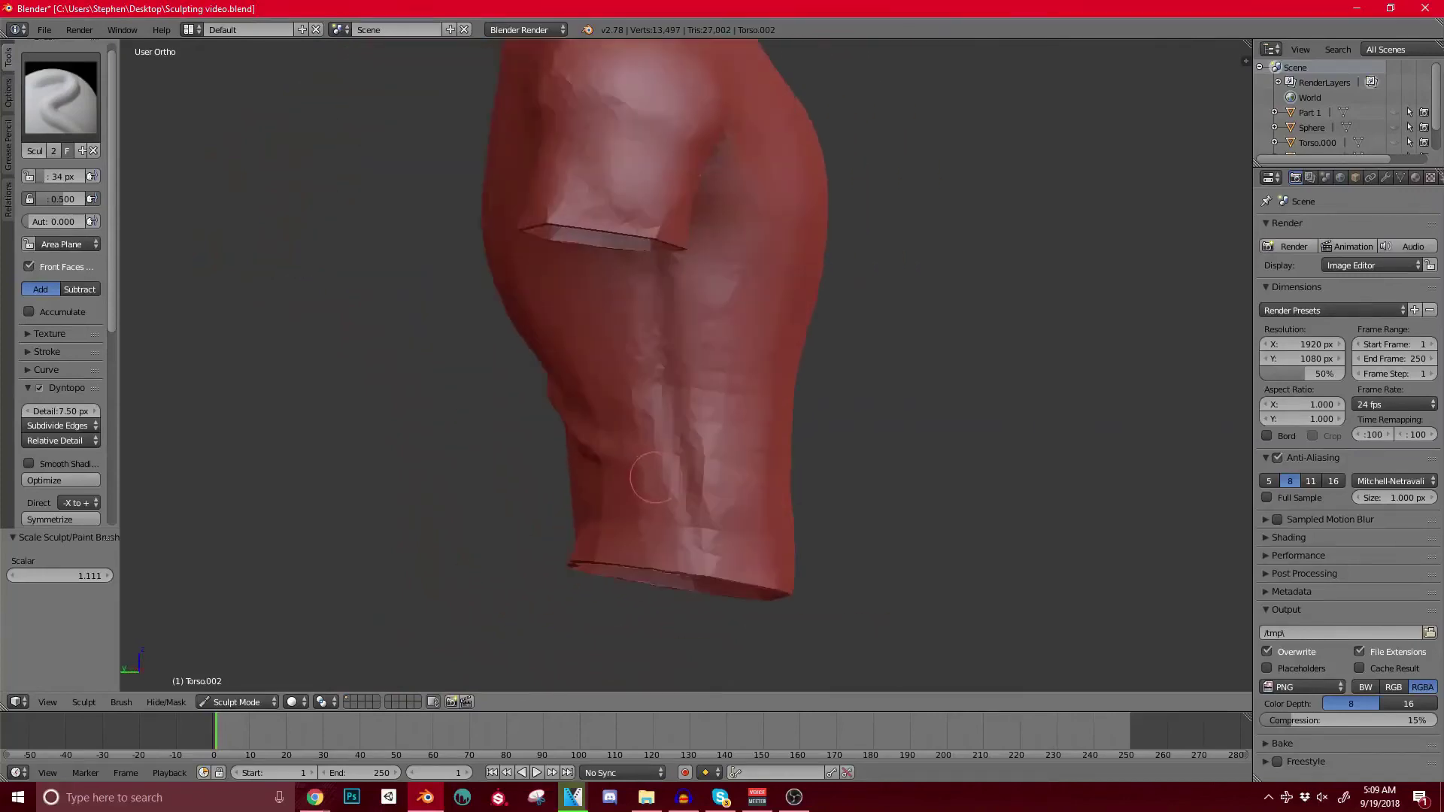
Step: Carry the waist fold around to the shirt's side and sharpen its ridge with the SculptDraw brush reduced to 21 px
scroll(659, 475, up, 1)
mouse_move(594, 449)
mouse_down()
mouse_move(718, 493)
mouse_move(677, 477)
mouse_up()
mouse_move(677, 477)
middle_down()
mouse_move(709, 471)
mouse_move(568, 457)
mouse_move(584, 457)
middle_up()
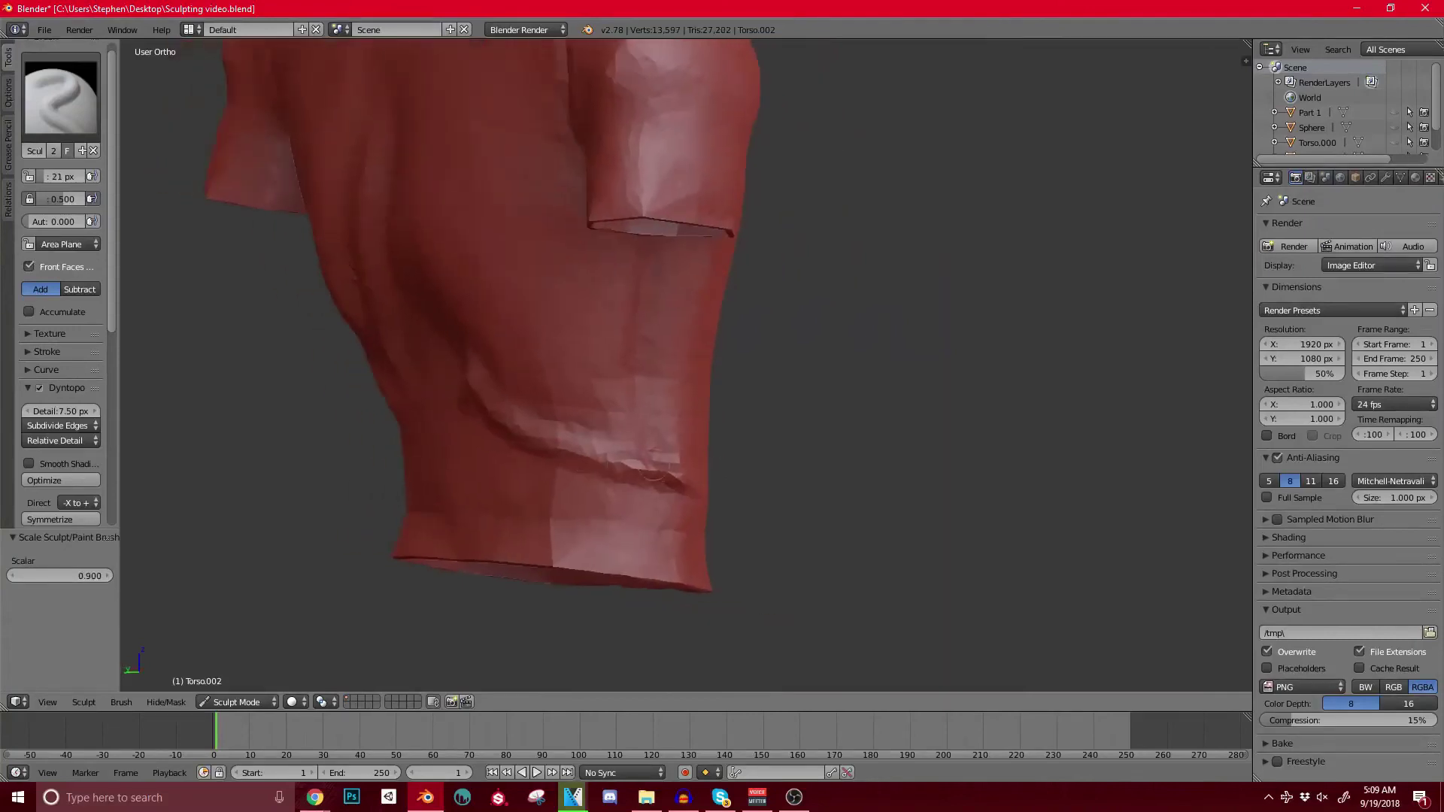
drag(584, 454, 620, 458)
shift+middle_drag(525, 450, 607, 450)
drag(616, 438, 595, 430)
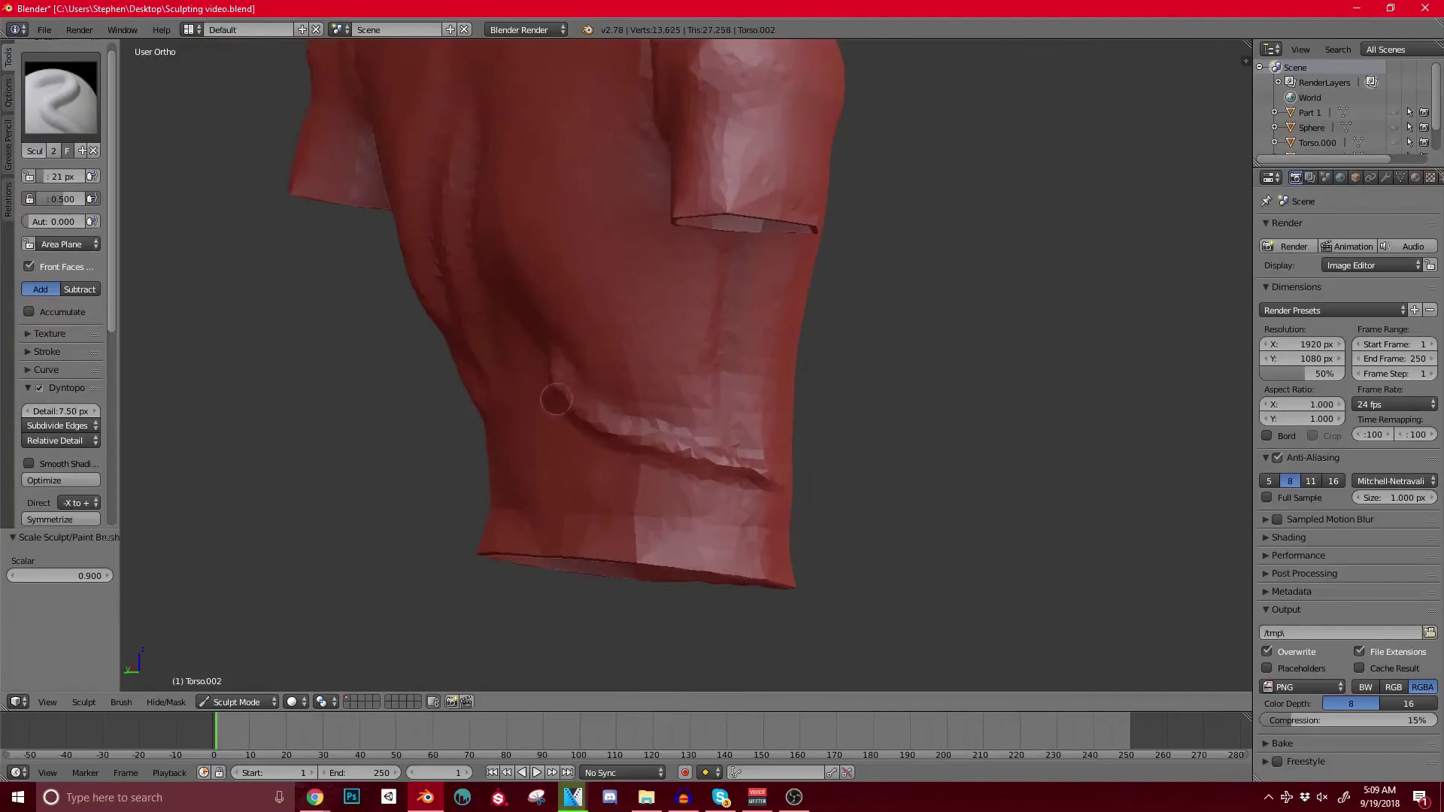
Step: Extend the inner end of the lower-back fold toward the spine with short 21 px SculptDraw strokes
middle_drag(557, 400, 657, 402)
drag(522, 416, 491, 393)
shift+middle_drag(475, 440, 567, 459)
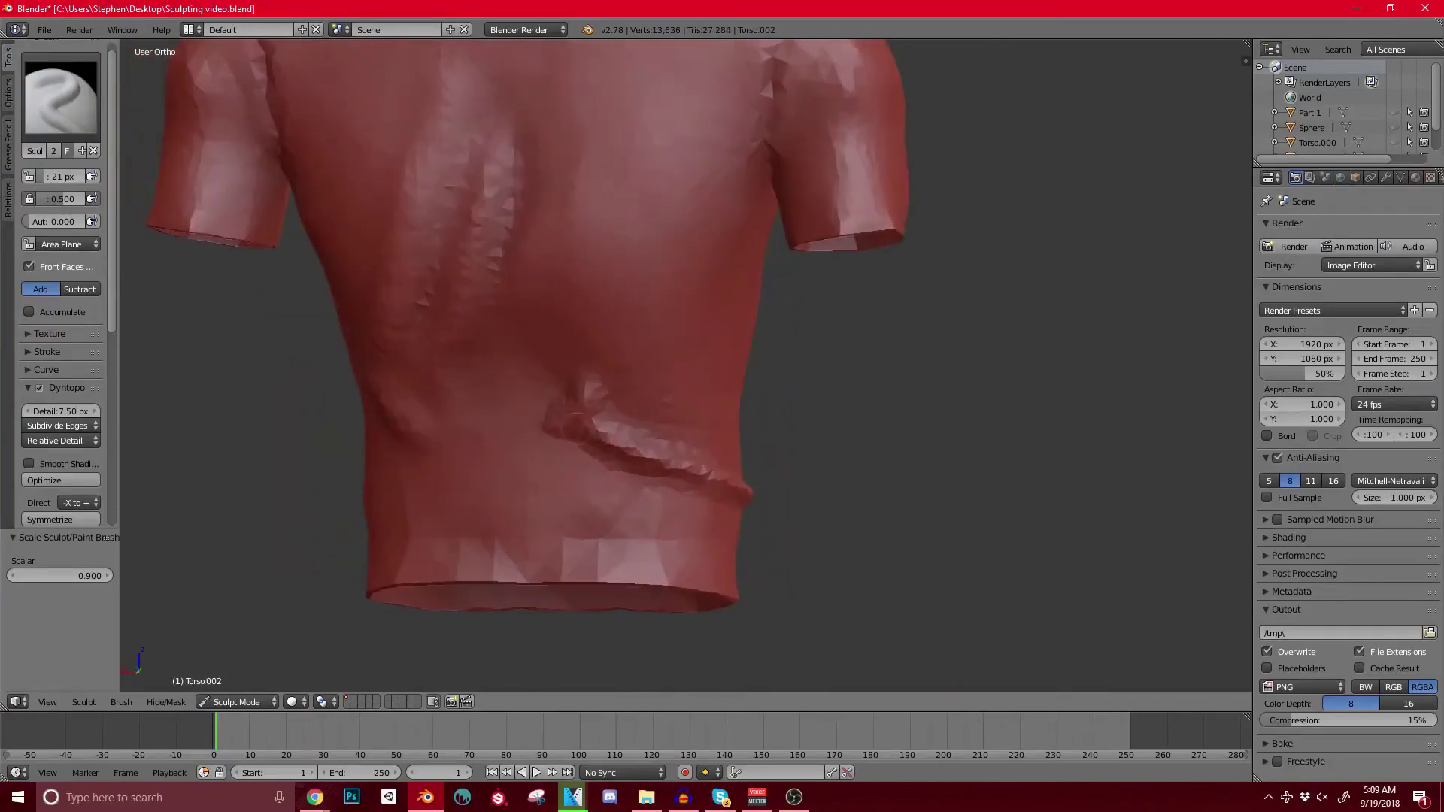
mouse_move(555, 426)
mouse_down()
mouse_move(489, 436)
mouse_move(578, 450)
mouse_move(561, 445)
mouse_up()
middle_drag(561, 445, 622, 483)
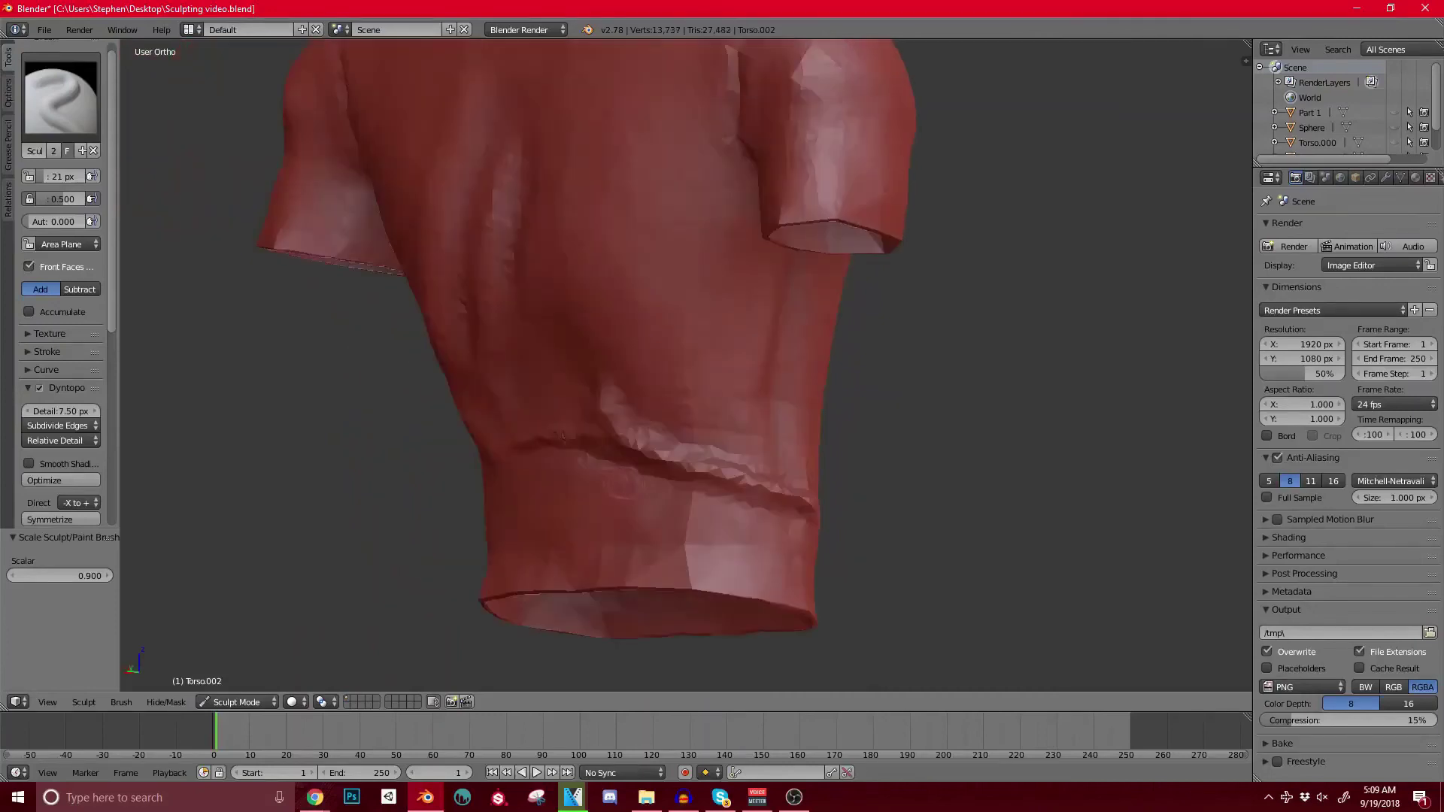
Step: Carry the waist fold further along the shirt's side and smooth its outer end
drag(700, 486, 790, 510)
middle_drag(794, 512, 696, 522)
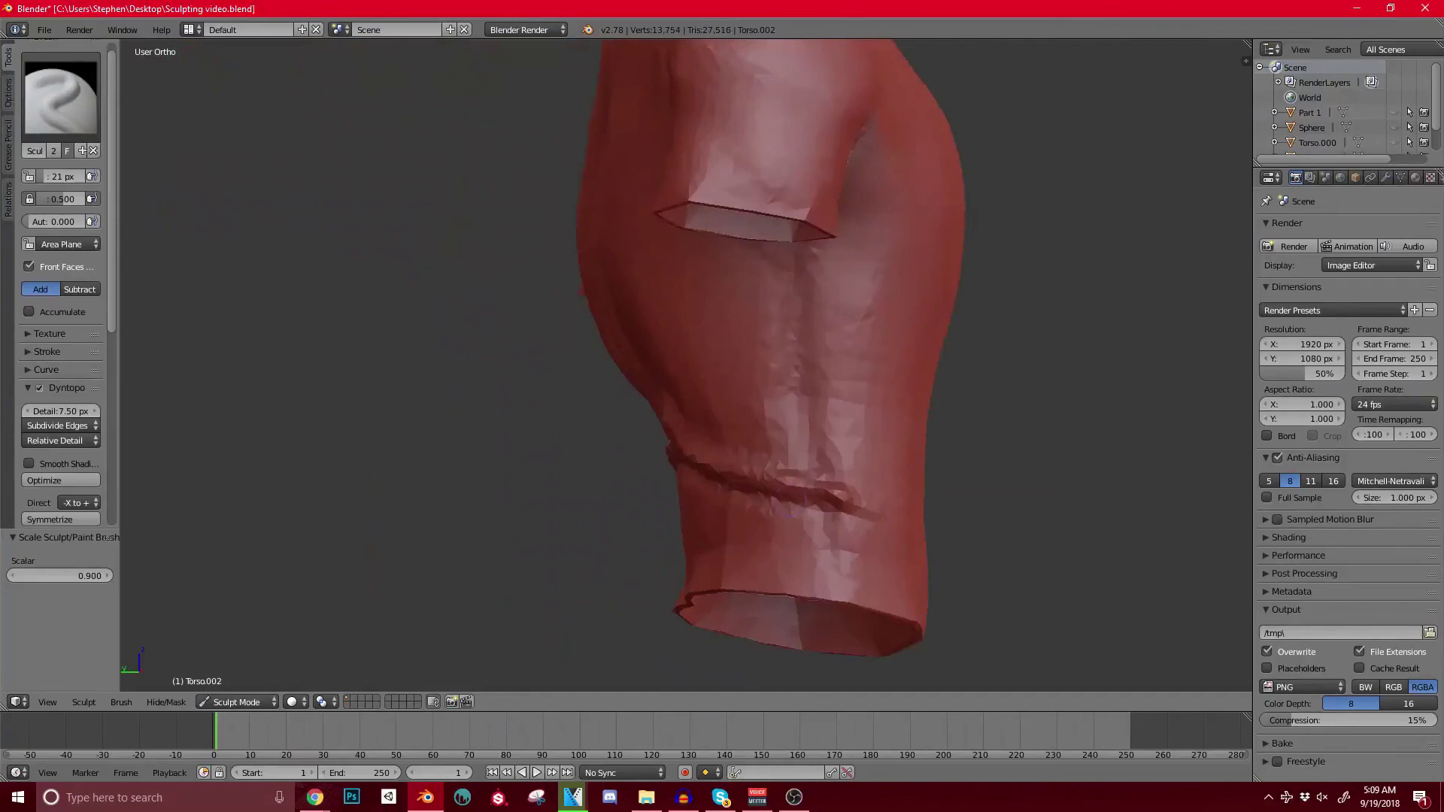
mouse_move(833, 492)
shift+mouse_down()
mouse_move(714, 468)
mouse_move(855, 502)
shift+mouse_up()
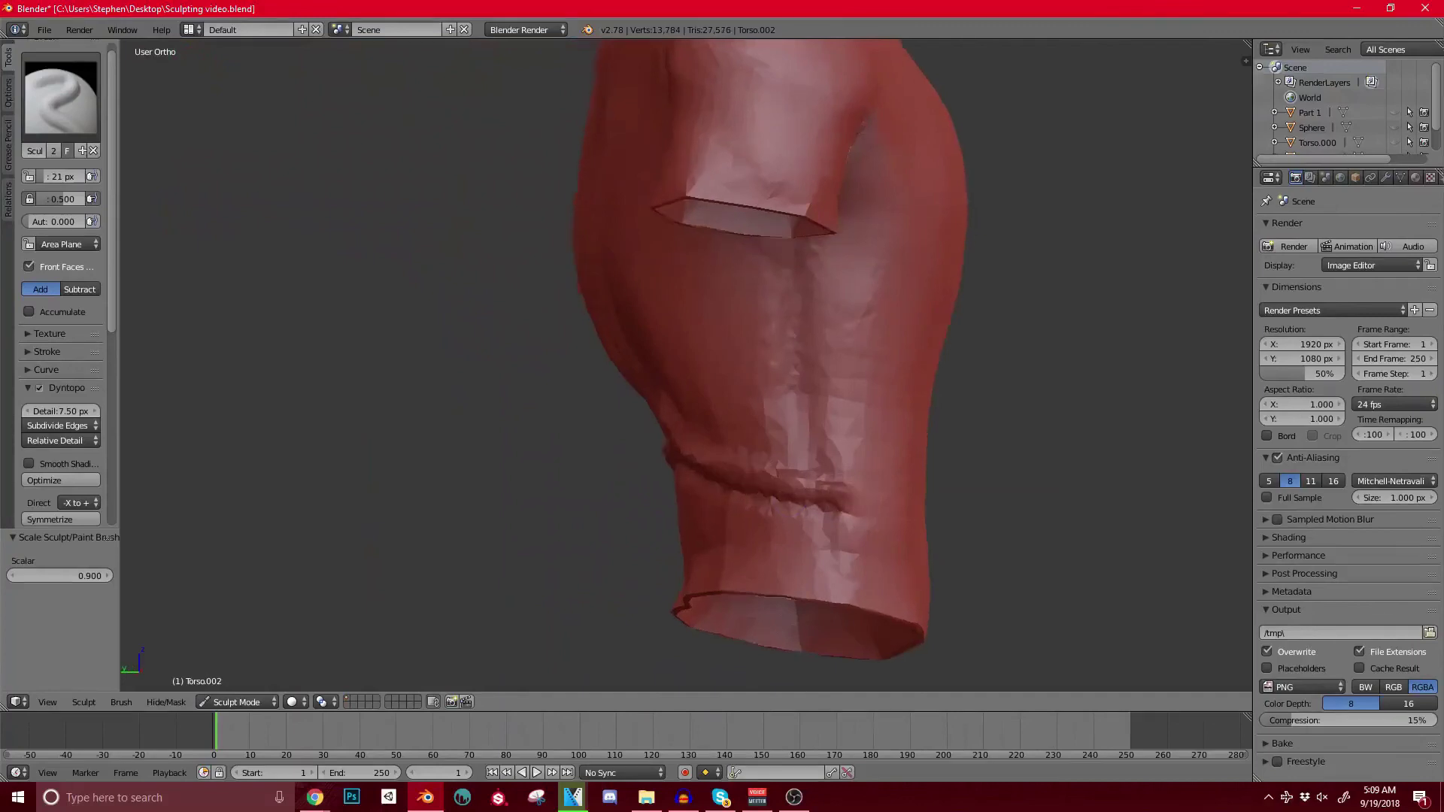
Step: Reinforce the diagonal folds on the back and extend their ridges upward with the 21 px SculptDraw brush
scroll(840, 456, down, 4)
middle_drag(525, 553, 918, 413)
scroll(611, 368, up, 4)
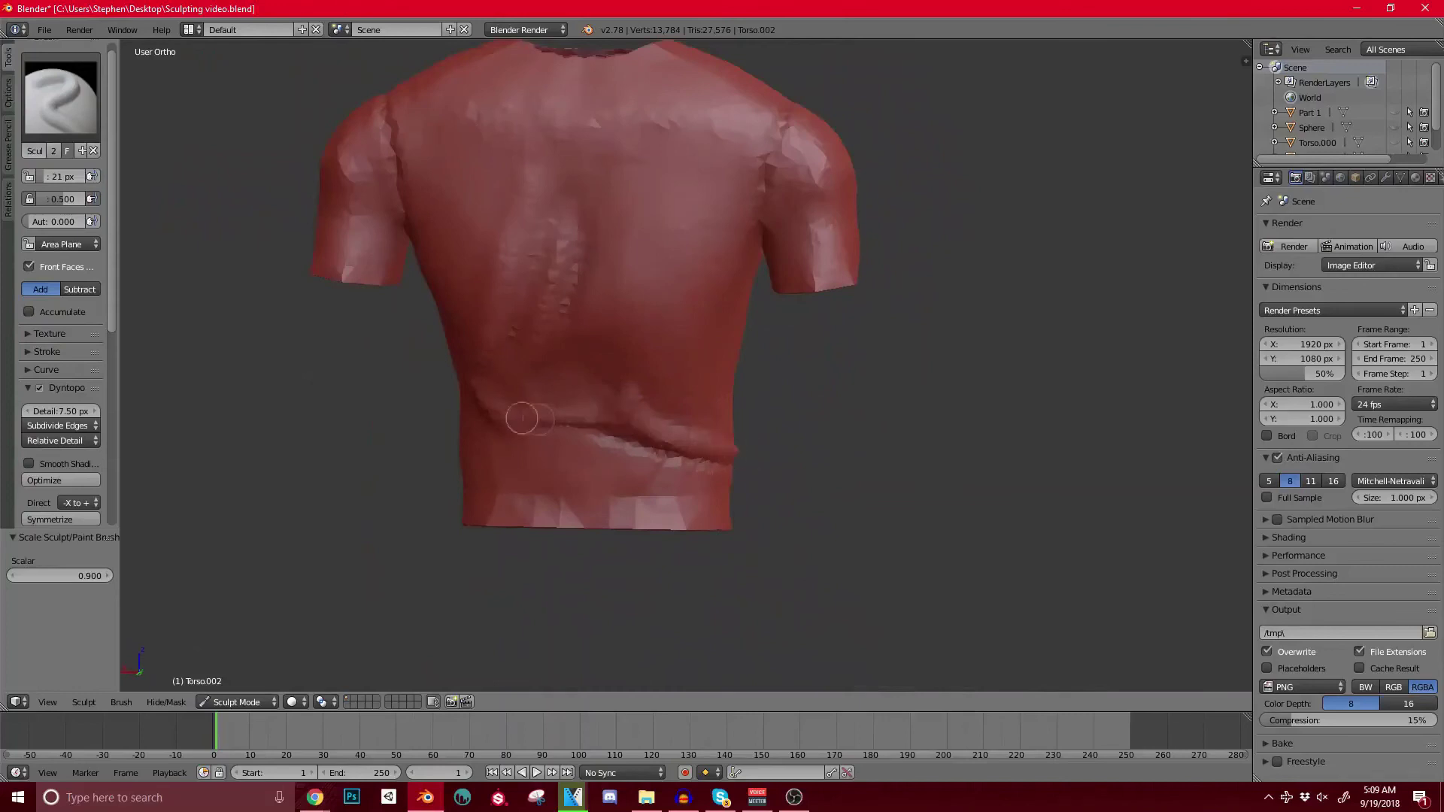
scroll(562, 372, down, 3)
scroll(560, 375, up, 3)
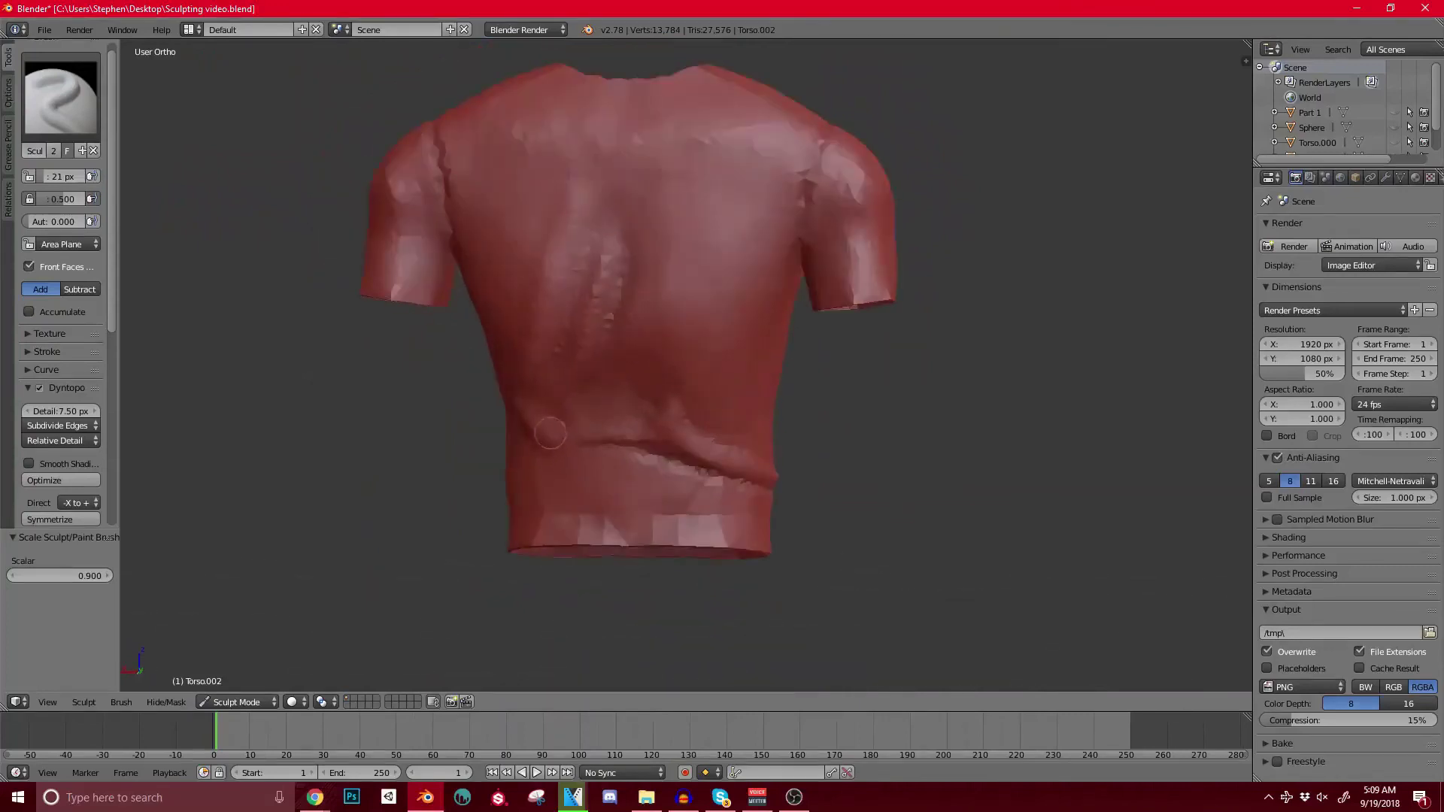
drag(572, 302, 582, 203)
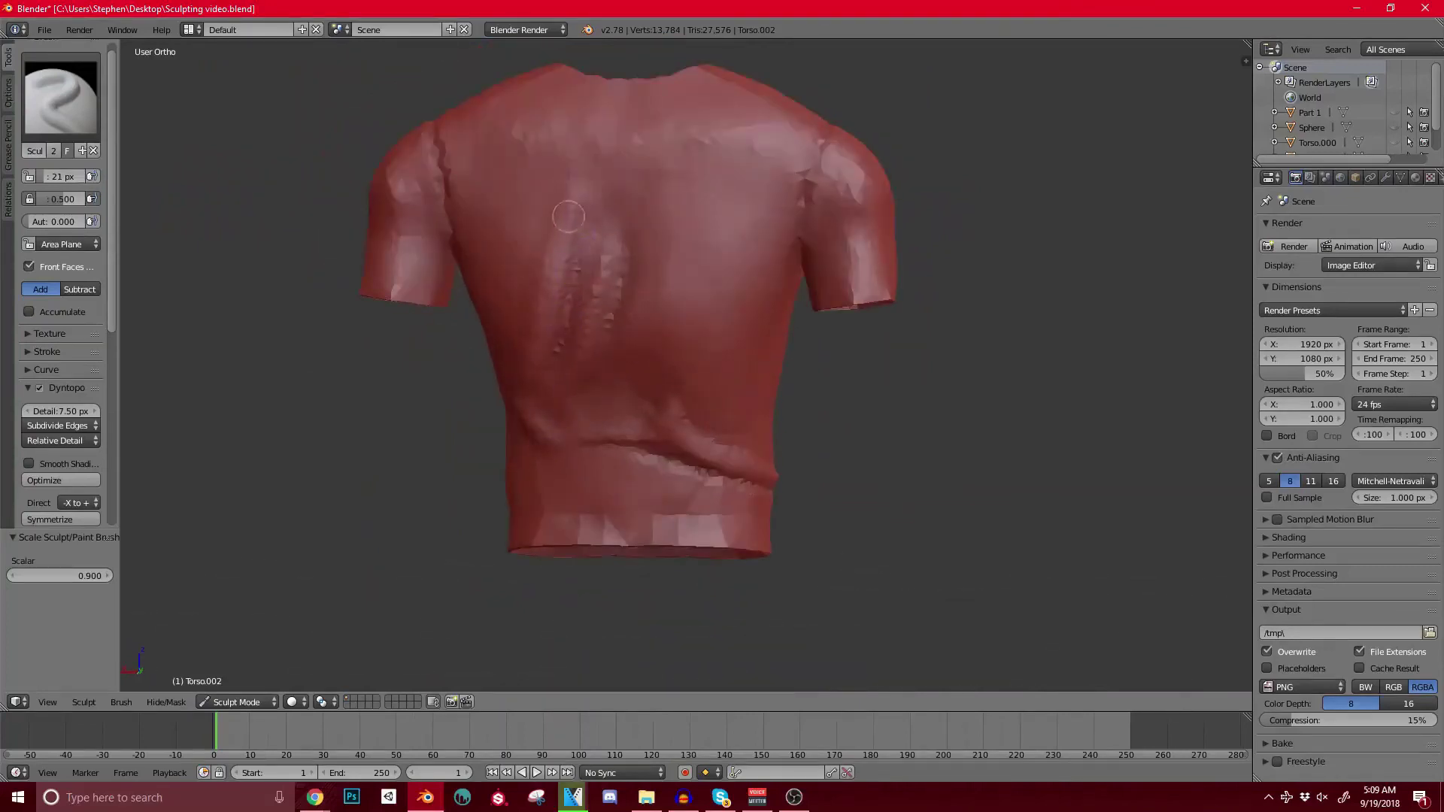
scroll(481, 413, down, 5)
middle_drag(481, 413, 485, 369)
scroll(485, 369, up, 6)
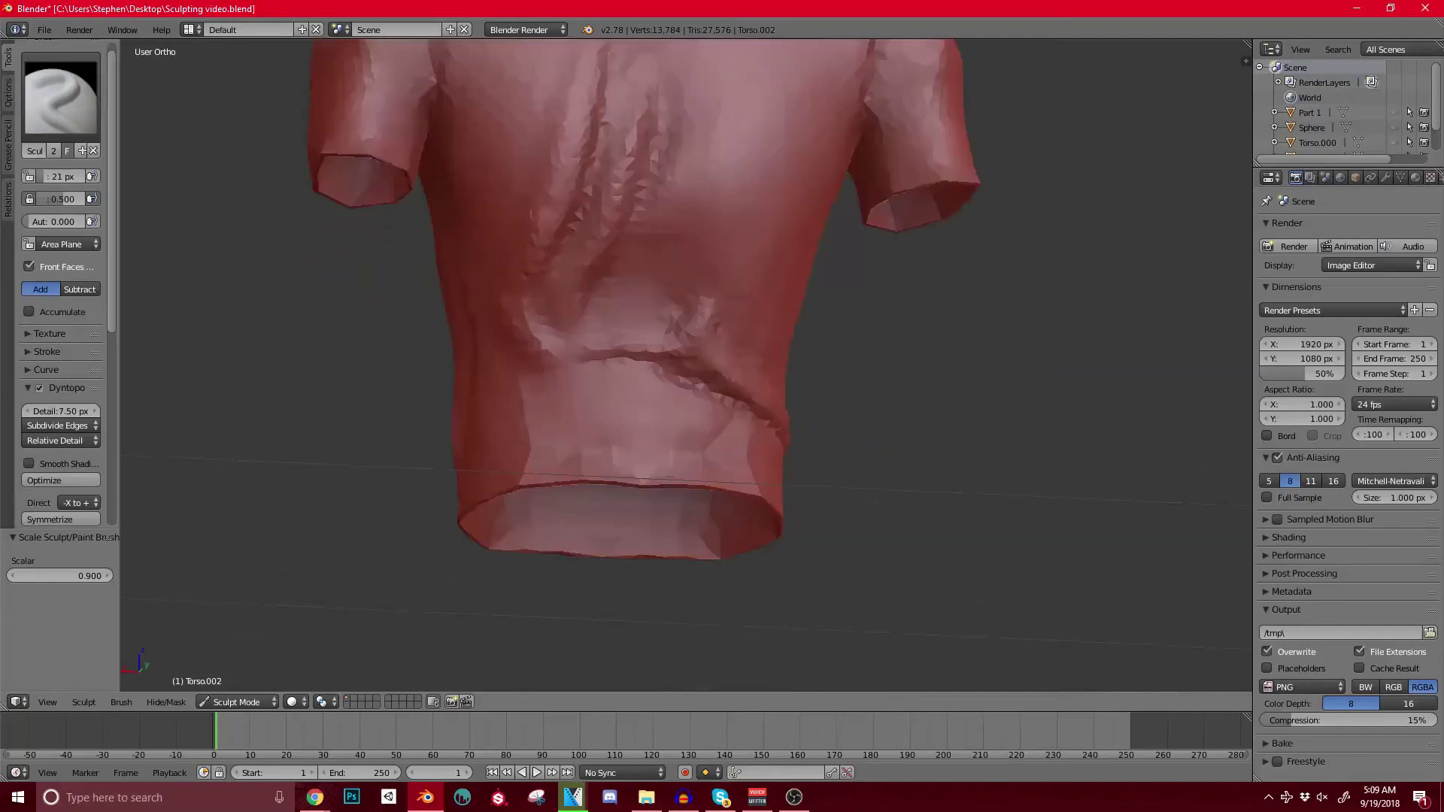
drag(539, 224, 579, 72)
Step: Raise a light diagonal fold from the figure's right ribs toward the chest with the SculptDraw brush enlarged to 23 px
shift+middle_drag(579, 98, 603, 212)
scroll(603, 212, down, 2)
mouse_move(572, 260)
middle_down()
mouse_move(646, 282)
mouse_move(691, 332)
mouse_move(602, 376)
middle_up()
scroll(647, 282, down, 1)
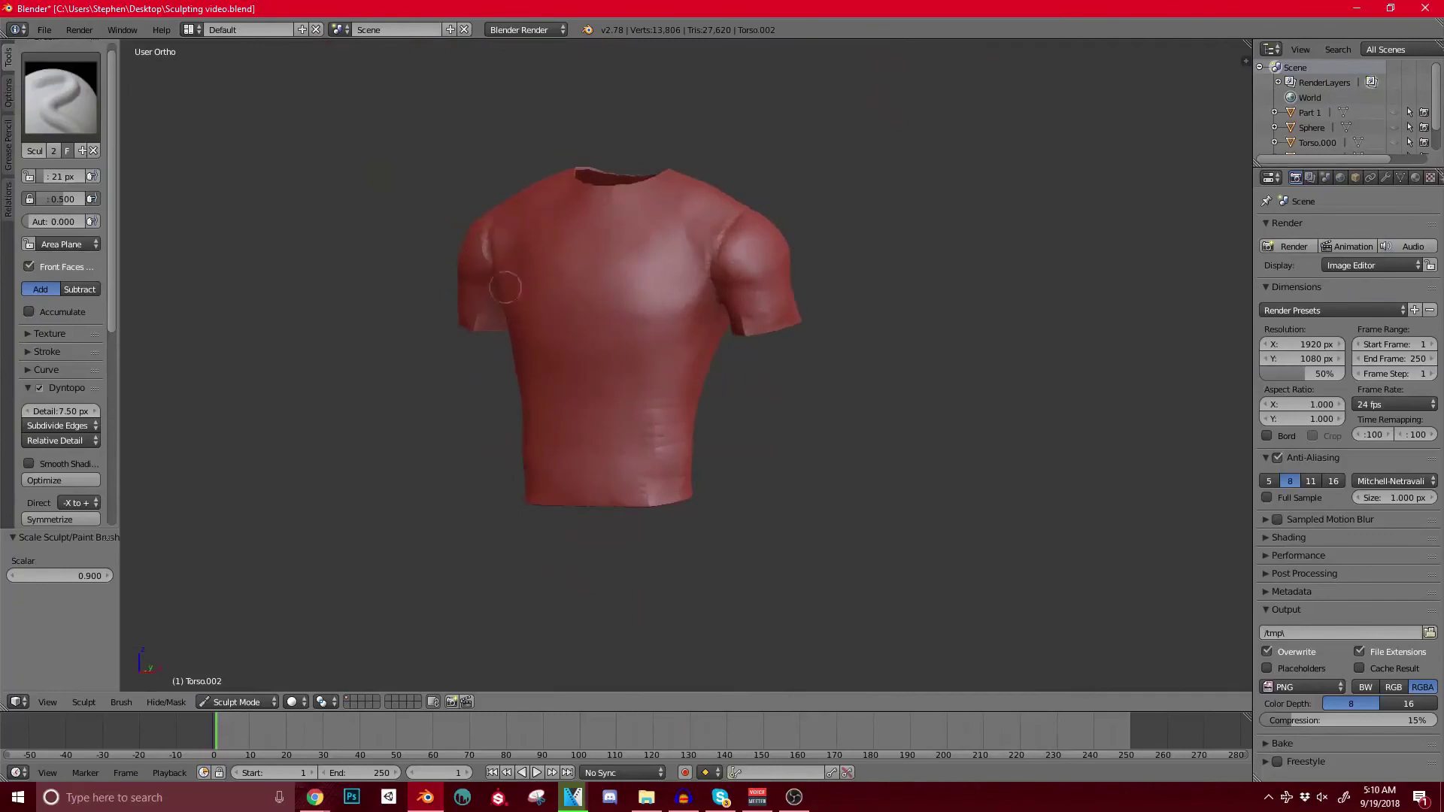
key(bracketright)
key(space)
key(Escape)
middle_drag(571, 323, 809, 289)
scroll(809, 290, up, 3)
middle_drag(647, 319, 539, 239)
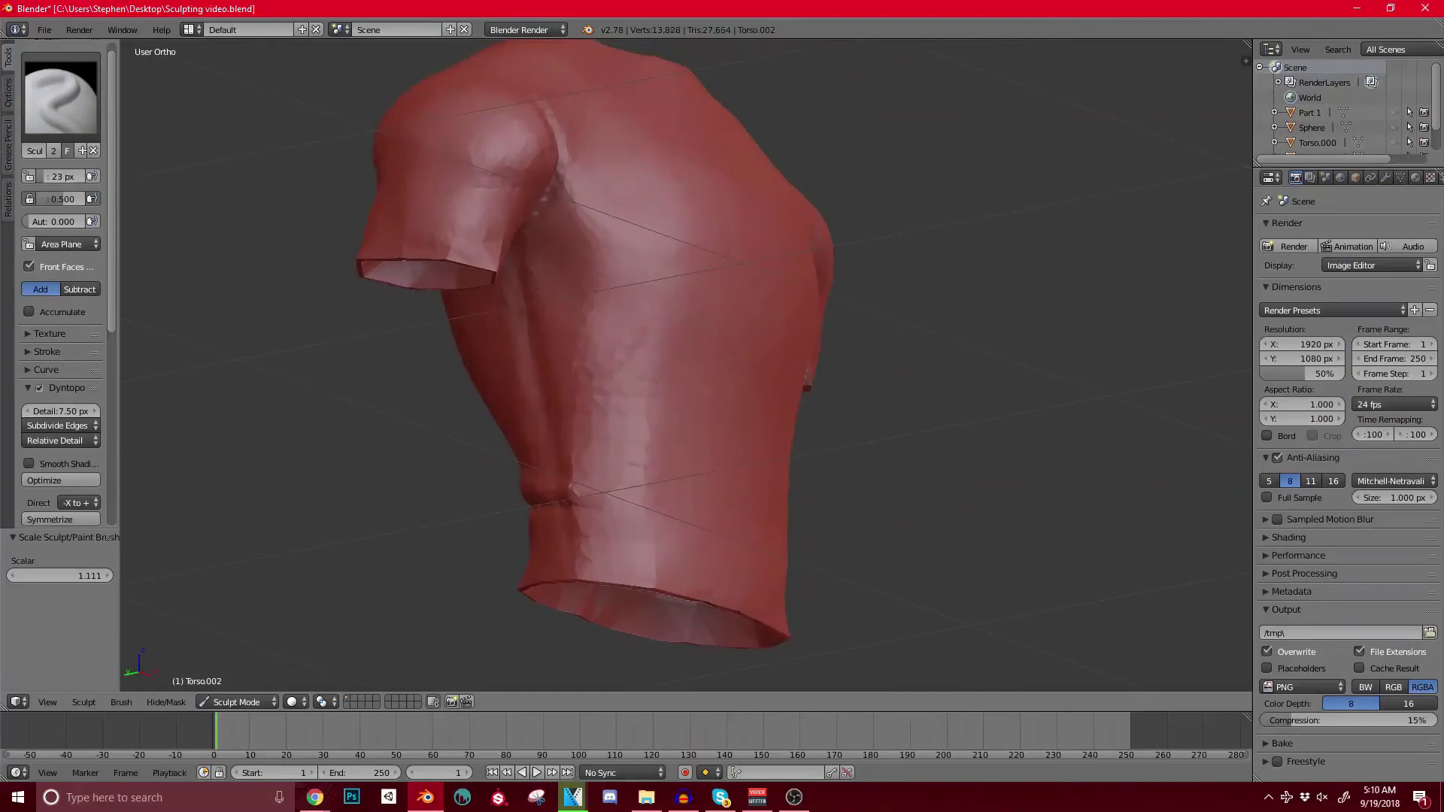
drag(632, 346, 669, 264)
middle_drag(669, 260, 591, 301)
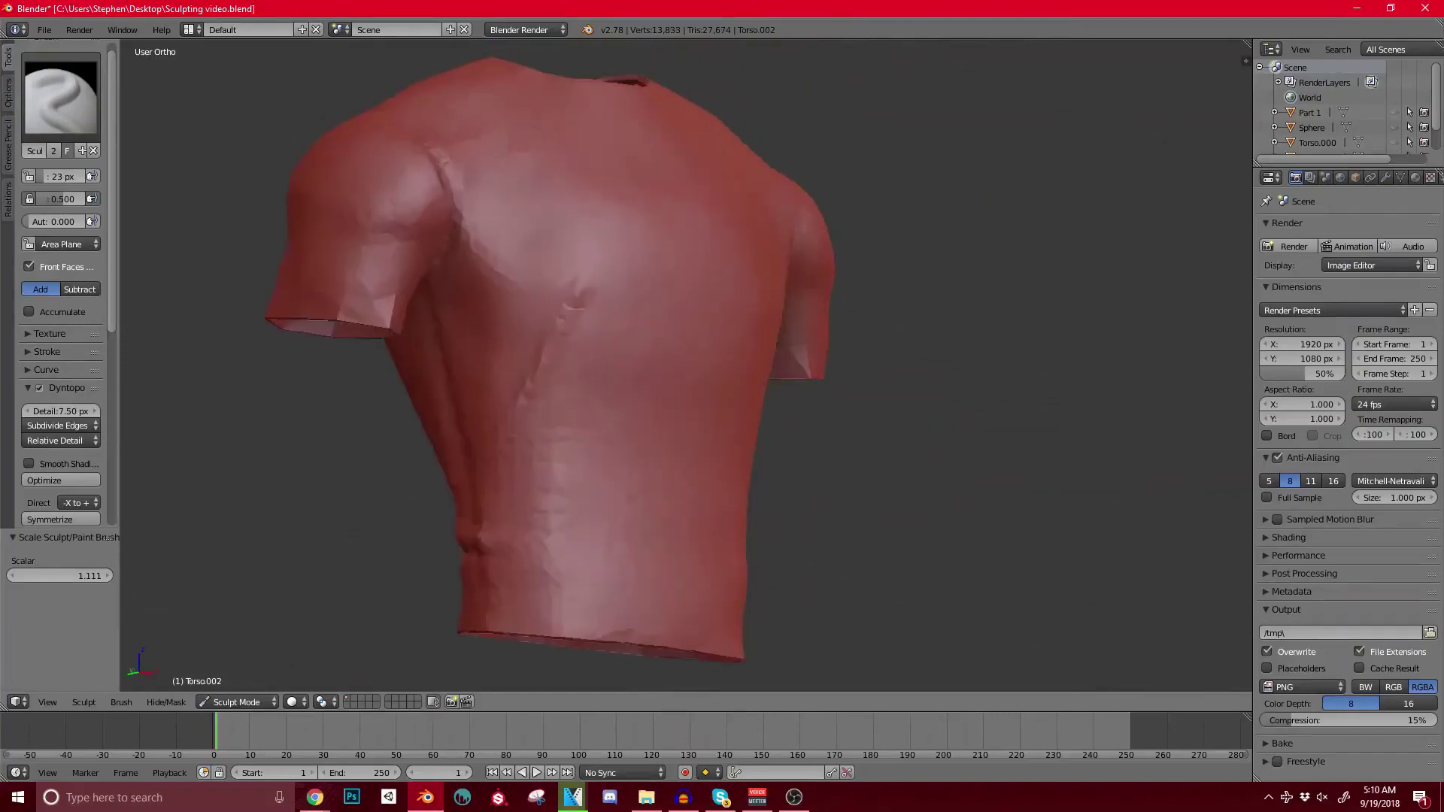
drag(523, 403, 573, 305)
Step: Strengthen and lengthen the rib fold up to the lower chest, and build up a second stroke beside it
middle_drag(573, 294, 421, 309)
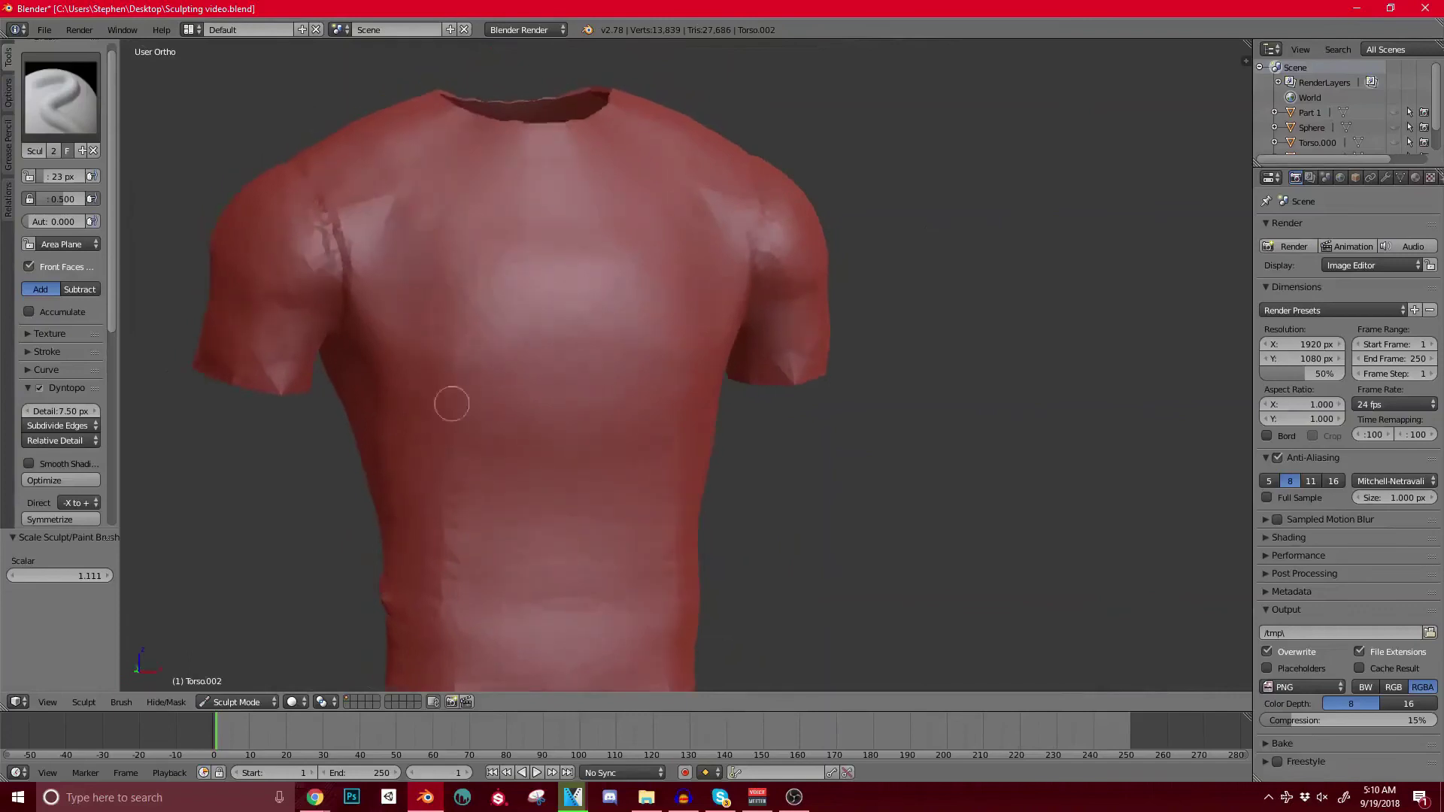
mouse_move(451, 403)
middle_down()
mouse_move(527, 391)
mouse_move(527, 367)
middle_up()
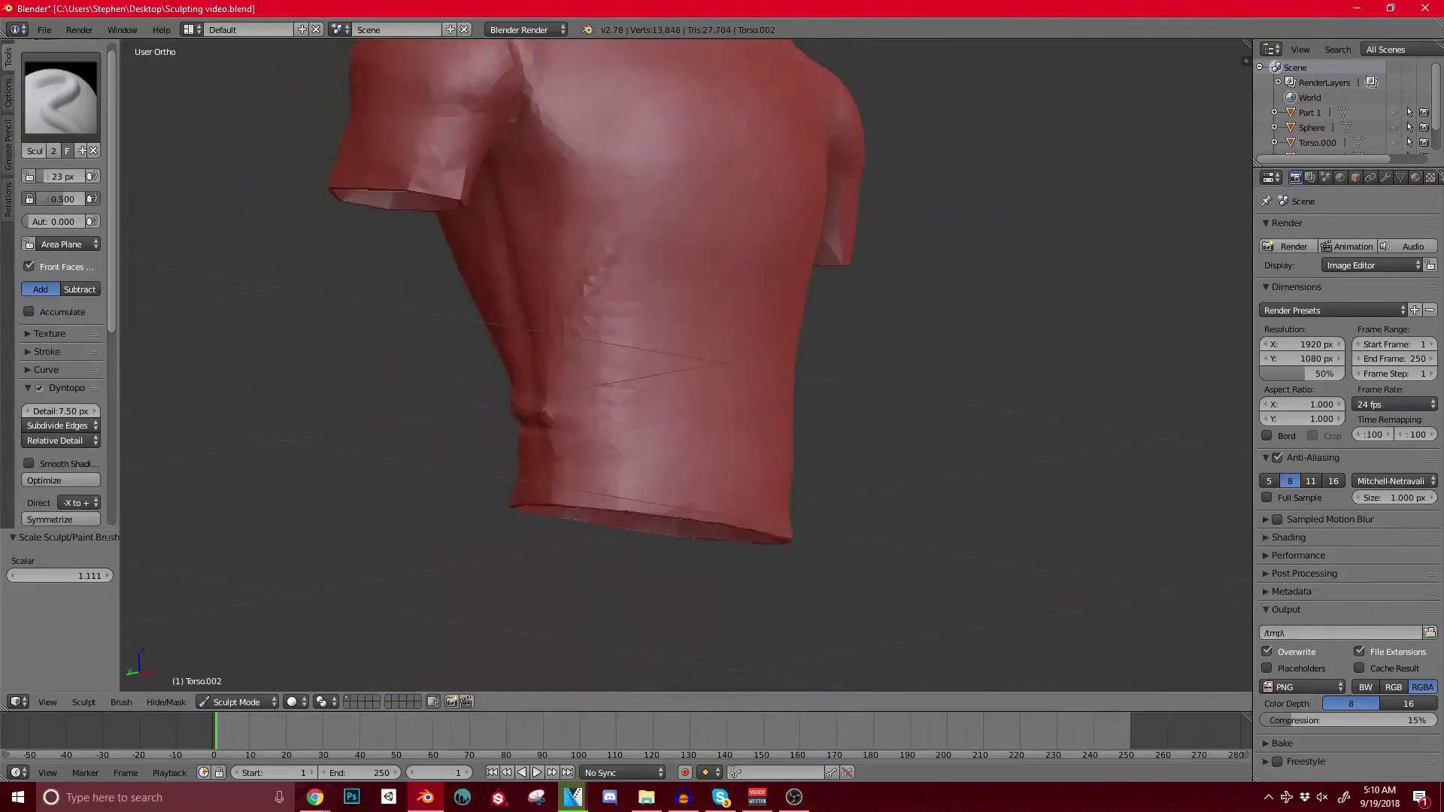
mouse_move(571, 324)
mouse_down()
mouse_move(639, 204)
mouse_move(648, 137)
mouse_up()
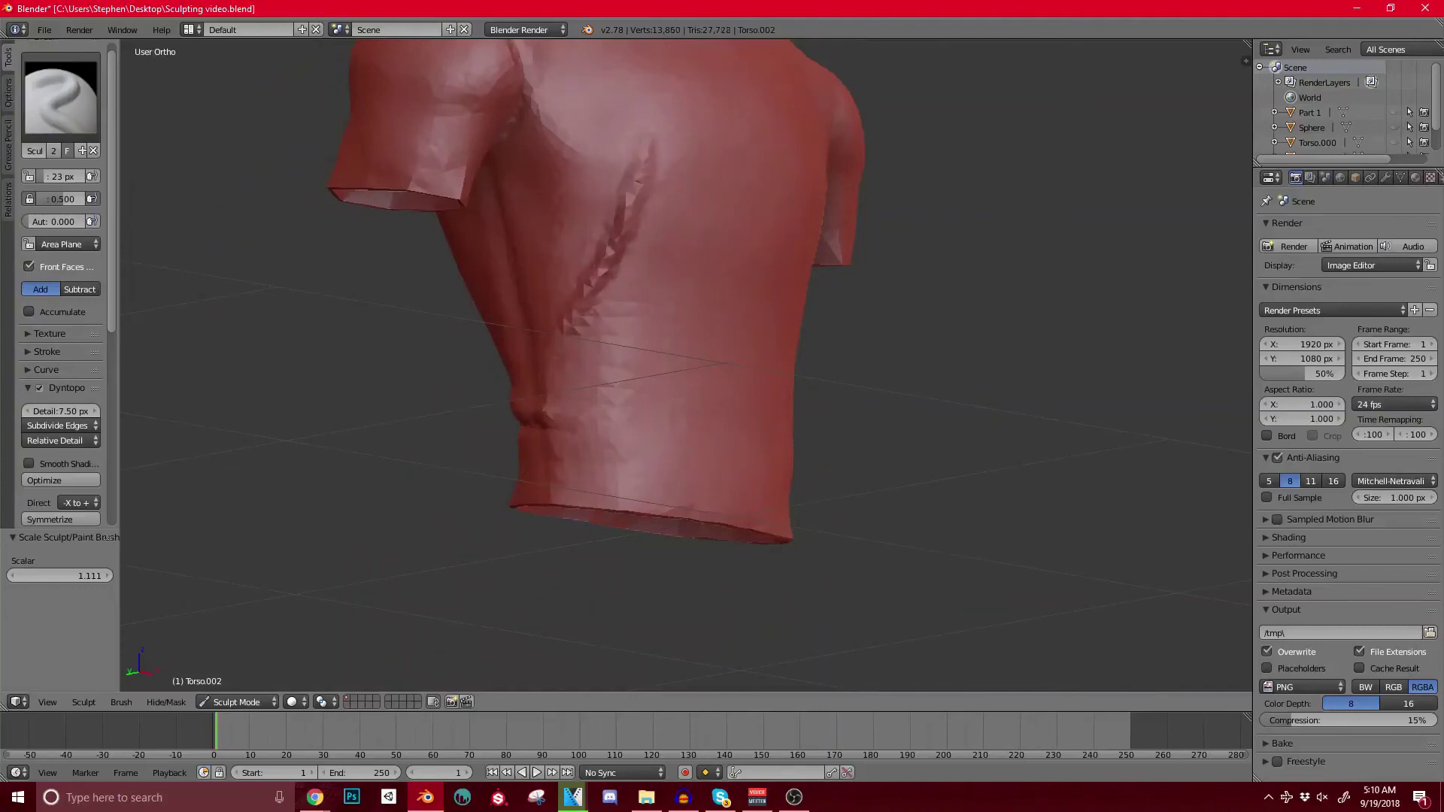
middle_drag(547, 189, 536, 178)
middle_drag(546, 367, 605, 354)
mouse_move(620, 292)
mouse_down()
mouse_move(711, 144)
mouse_move(613, 307)
mouse_move(704, 175)
mouse_move(638, 306)
mouse_move(711, 143)
mouse_up()
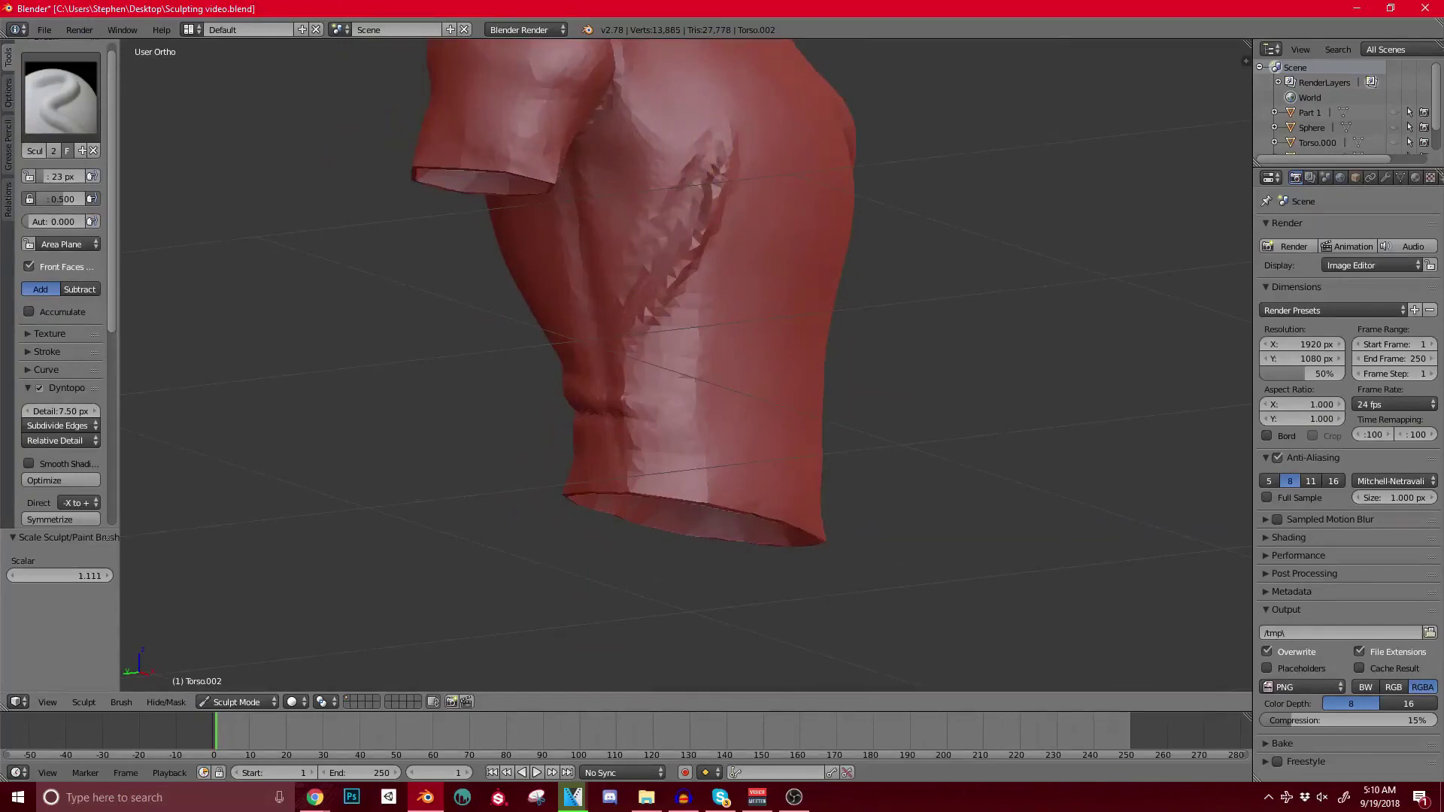
Step: Switch to the Clay brush at 48 px and build up the front and outer surface of the figure's right sleeve
click(60, 97)
click(177, 174)
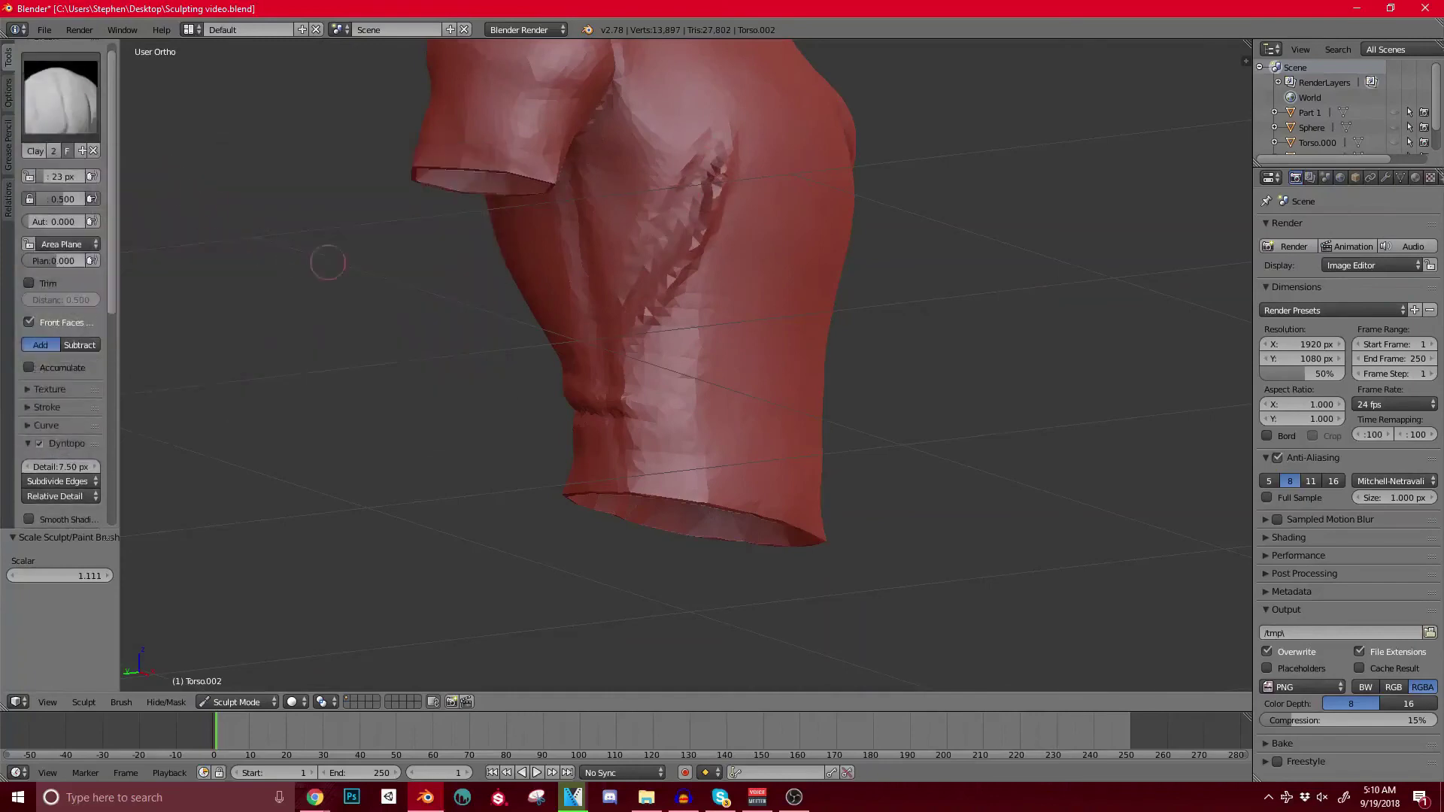
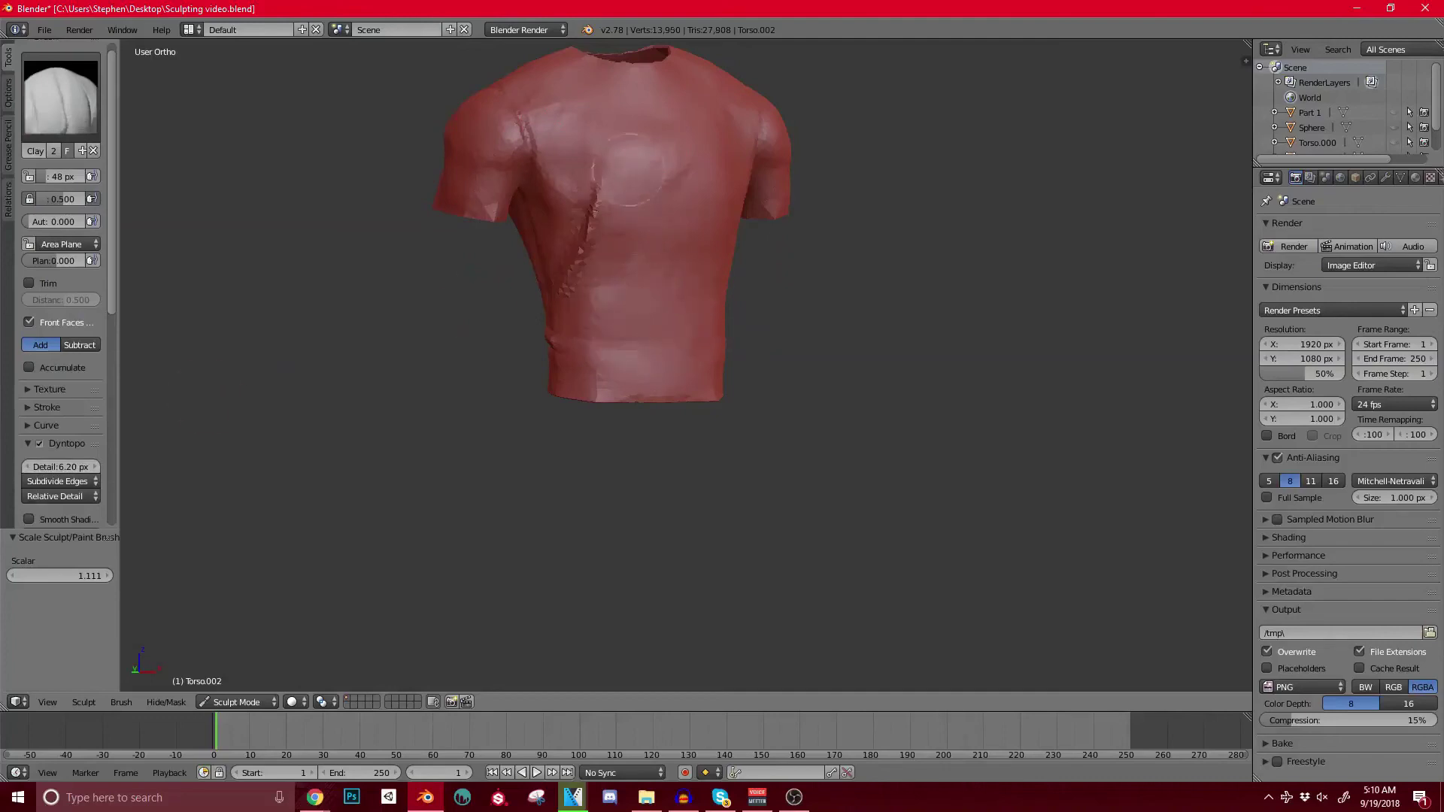
mouse_move(470, 203)
middle_down()
mouse_move(522, 203)
mouse_move(410, 346)
middle_up()
scroll(524, 203, up, 5)
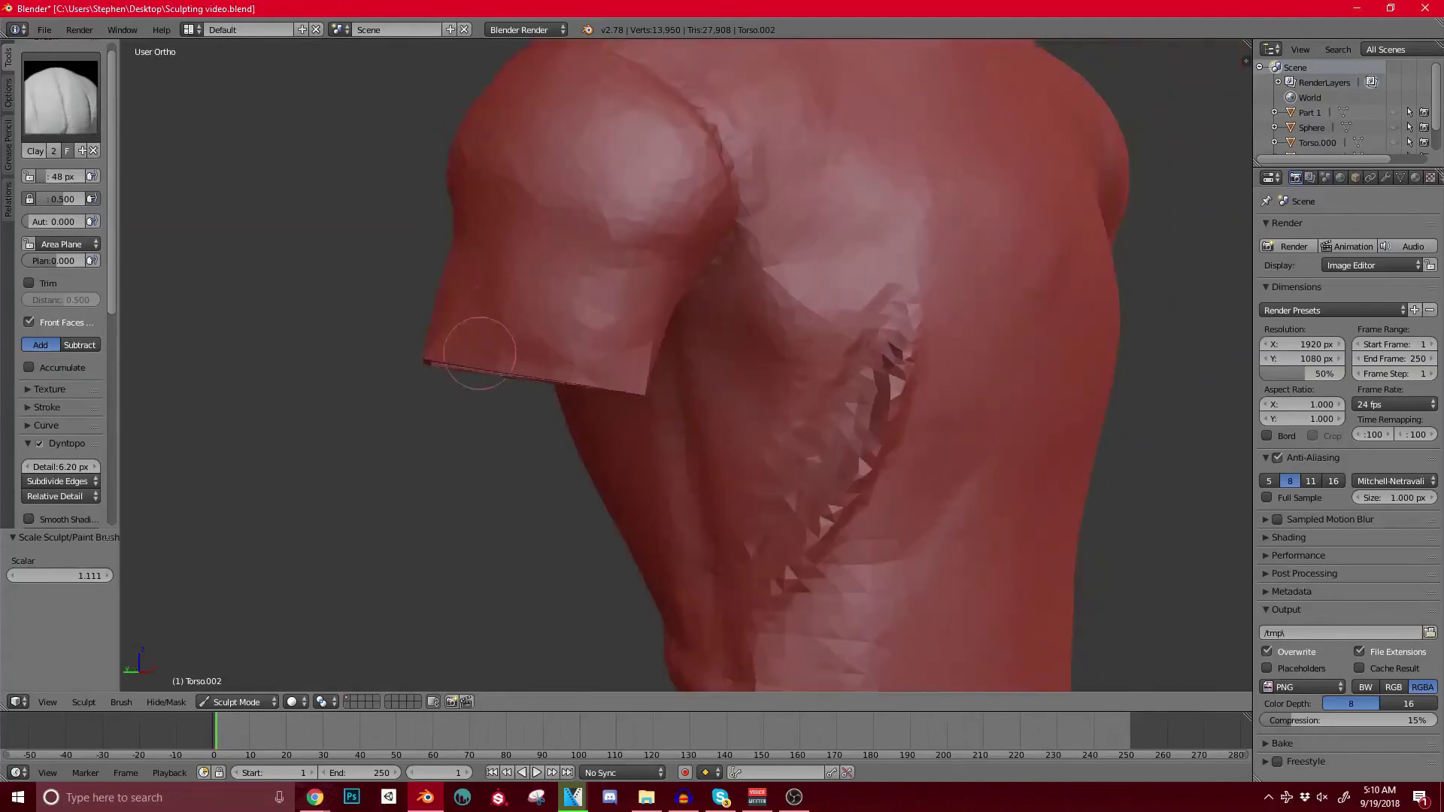
middle_drag(580, 308, 588, 309)
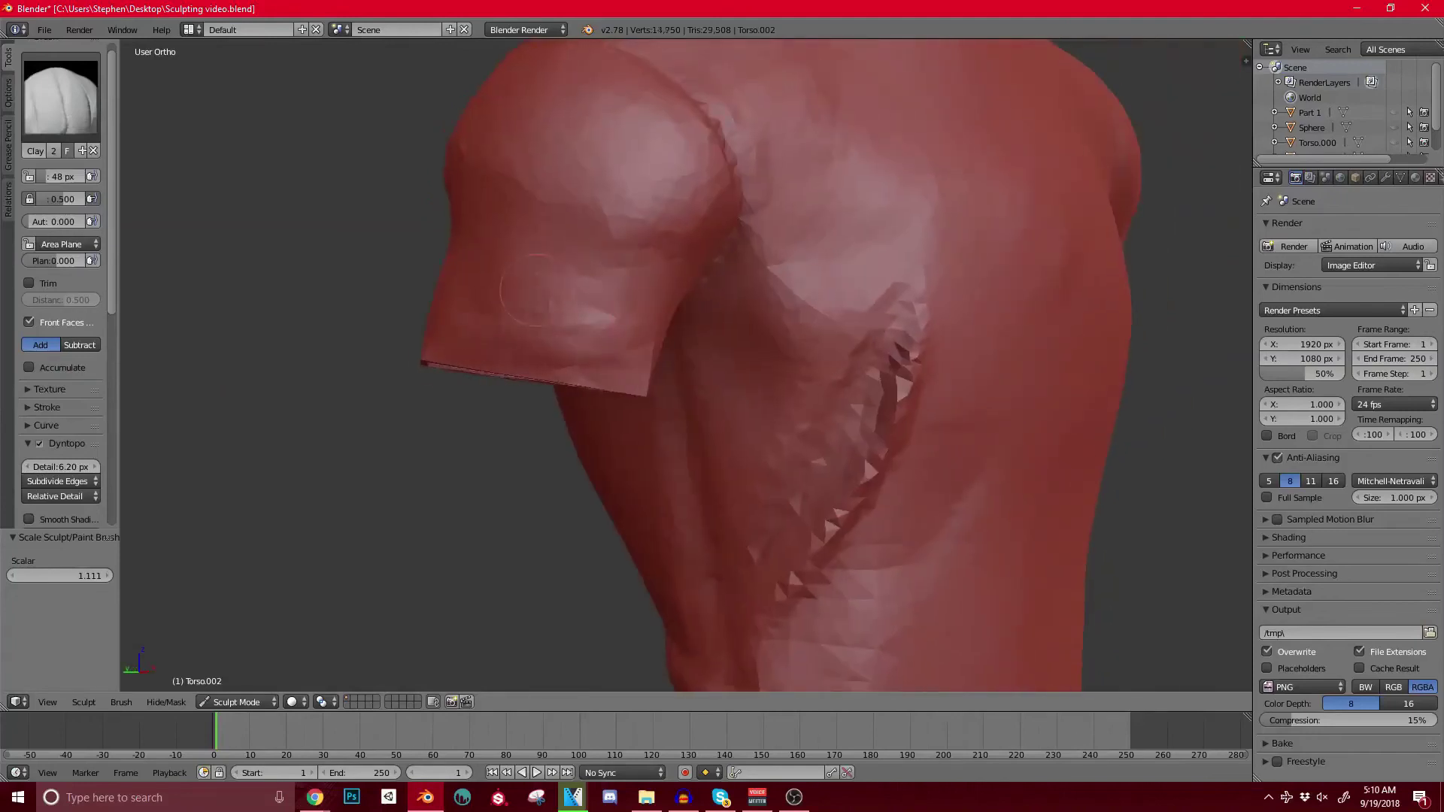
drag(568, 269, 632, 269)
scroll(639, 252, down, 1)
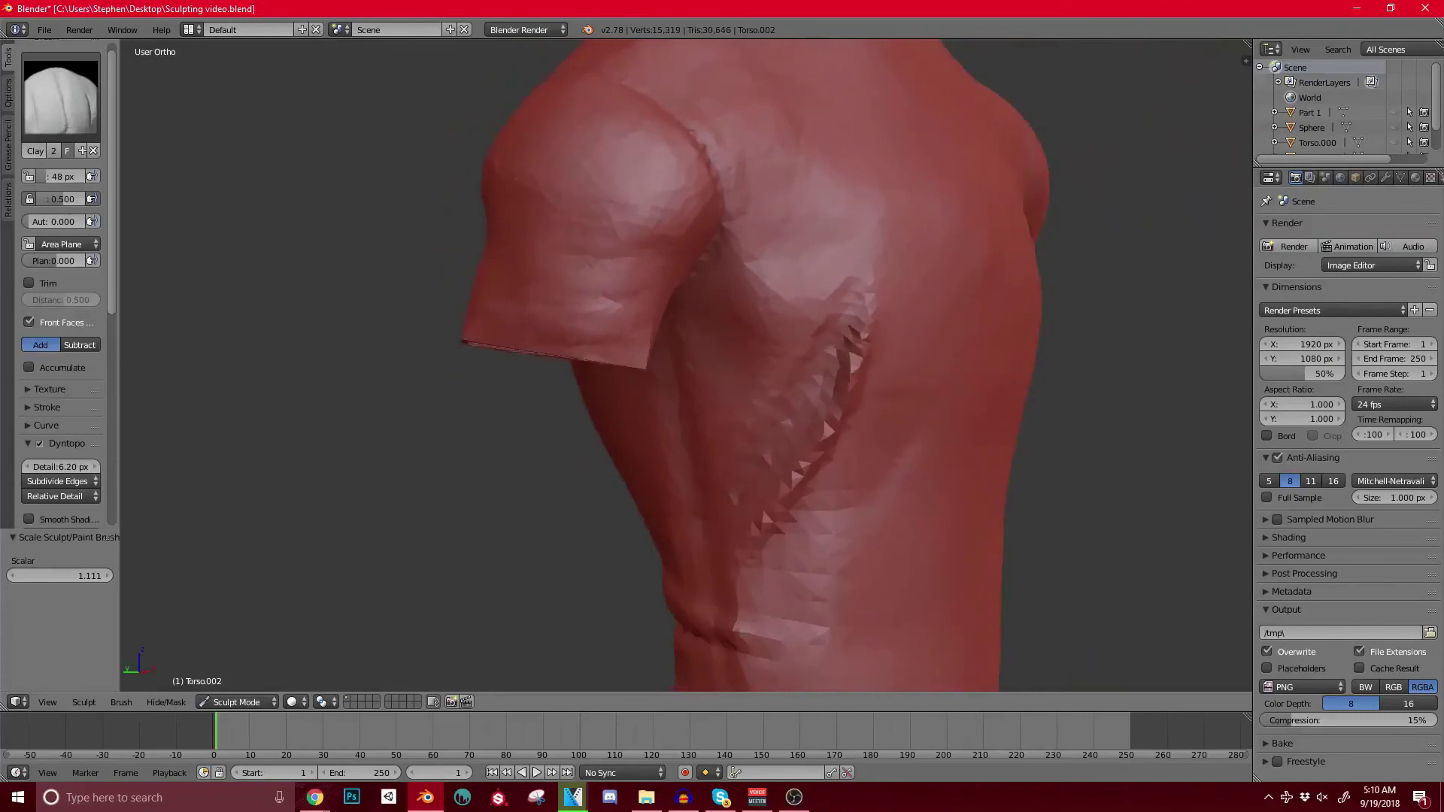
drag(594, 297, 608, 292)
mouse_move(572, 282)
middle_down()
mouse_move(372, 218)
mouse_move(460, 266)
middle_up()
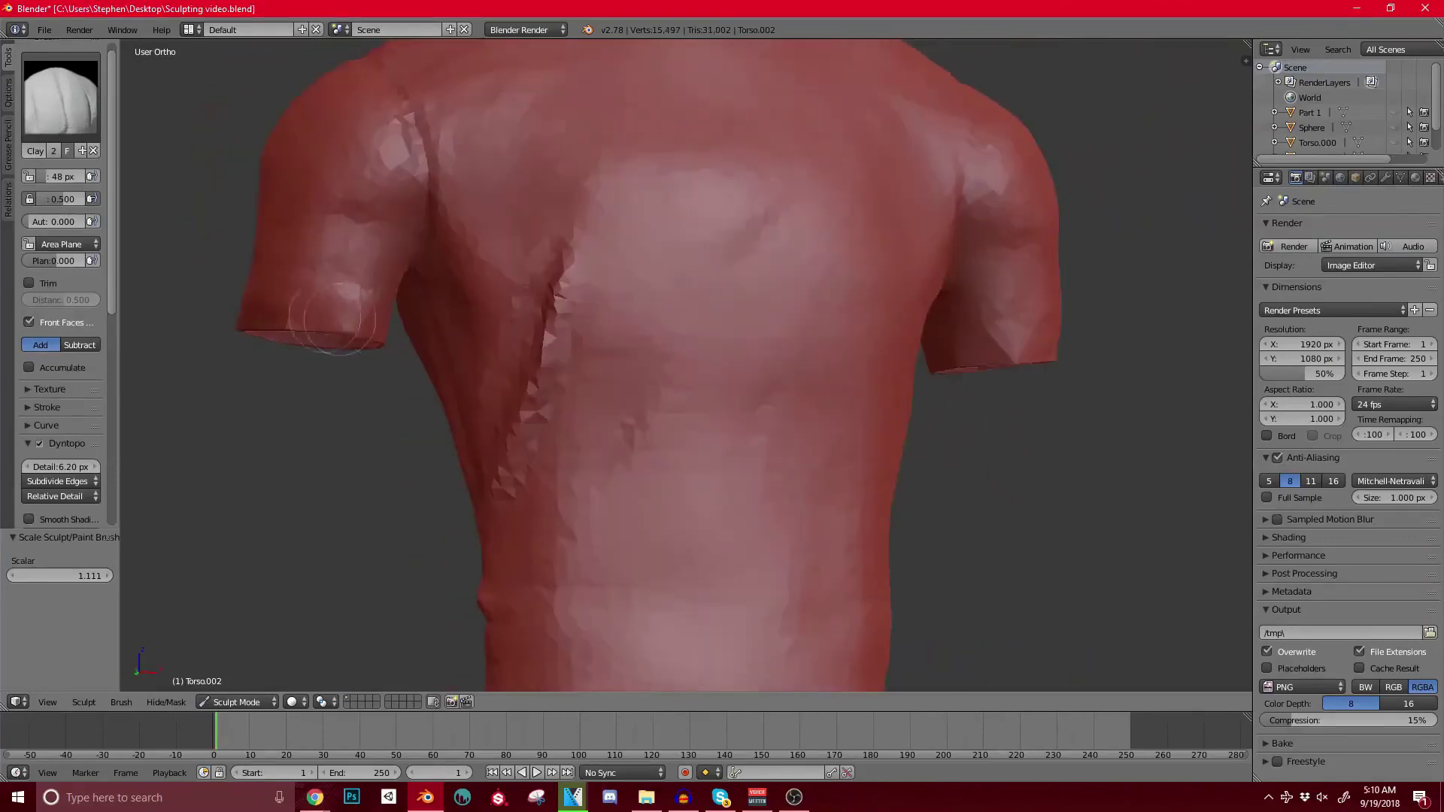
Step: Round out the shoulder cap of the figure's right sleeve with Clay strokes
middle_drag(331, 315, 365, 324)
scroll(435, 227, down, 1)
middle_drag(435, 227, 478, 269)
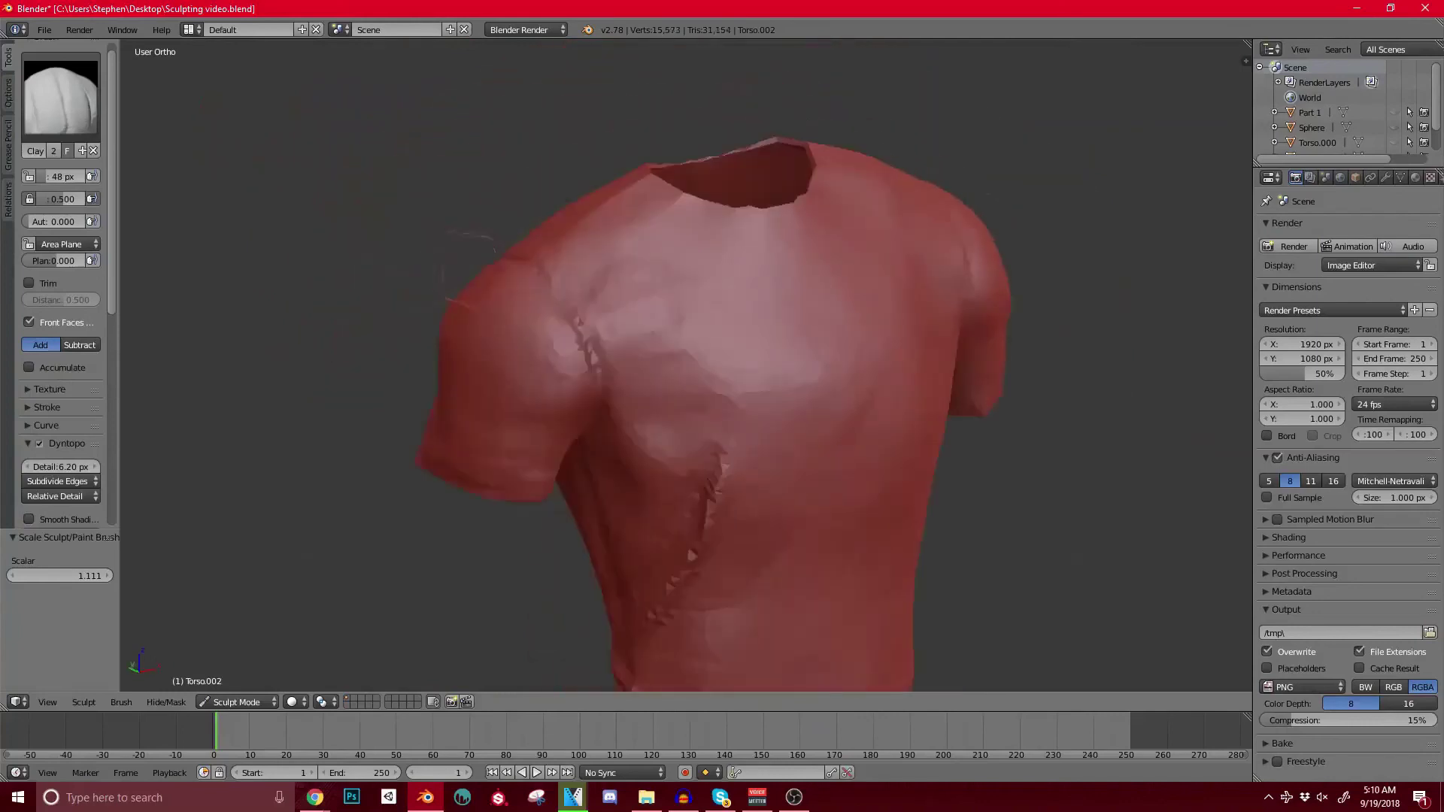
drag(479, 311, 519, 352)
middle_drag(489, 316, 523, 344)
scroll(700, 324, down, 1)
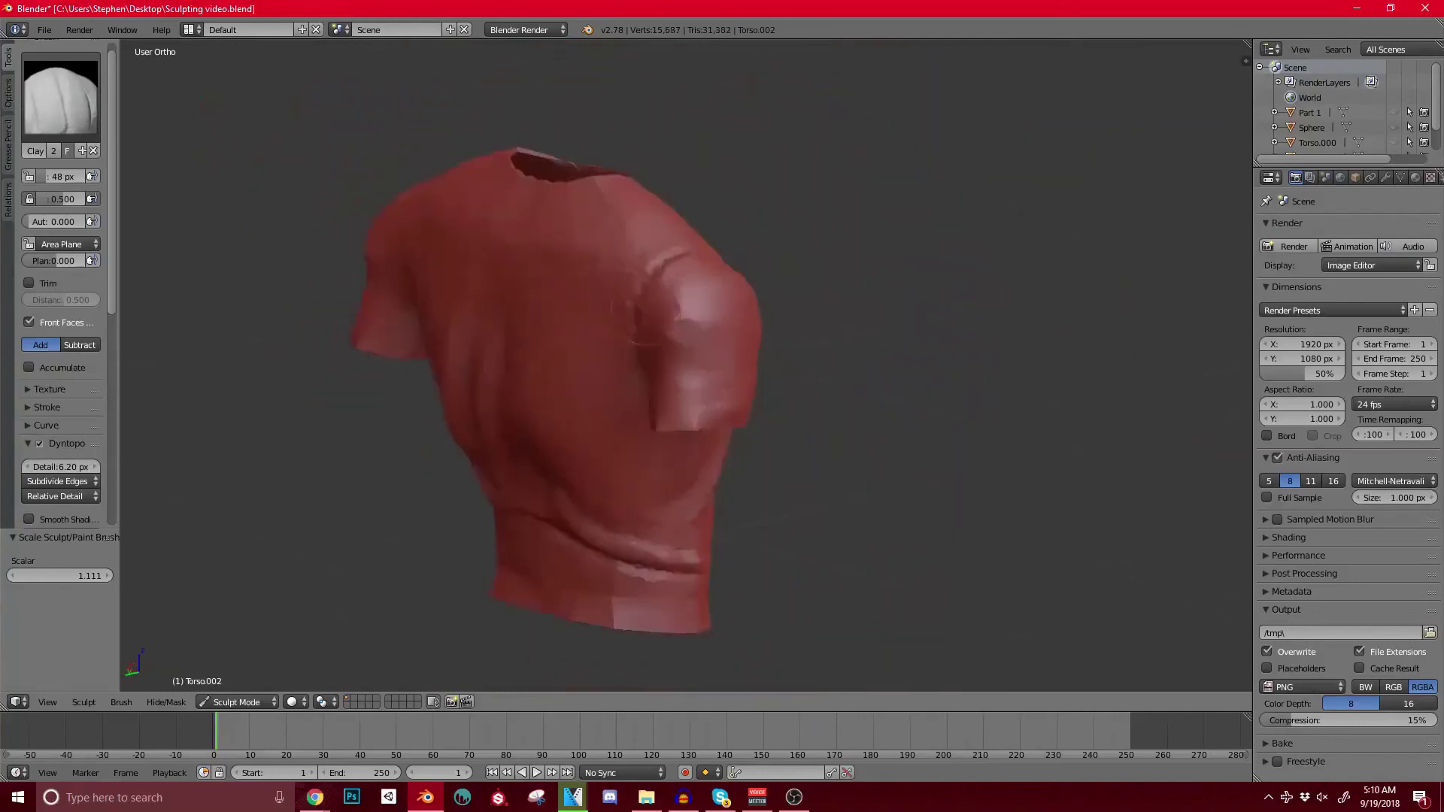
Step: Work Clay strokes over the back of the figure's right sleeve, from the hem up to the shoulder
scroll(676, 323, up, 1)
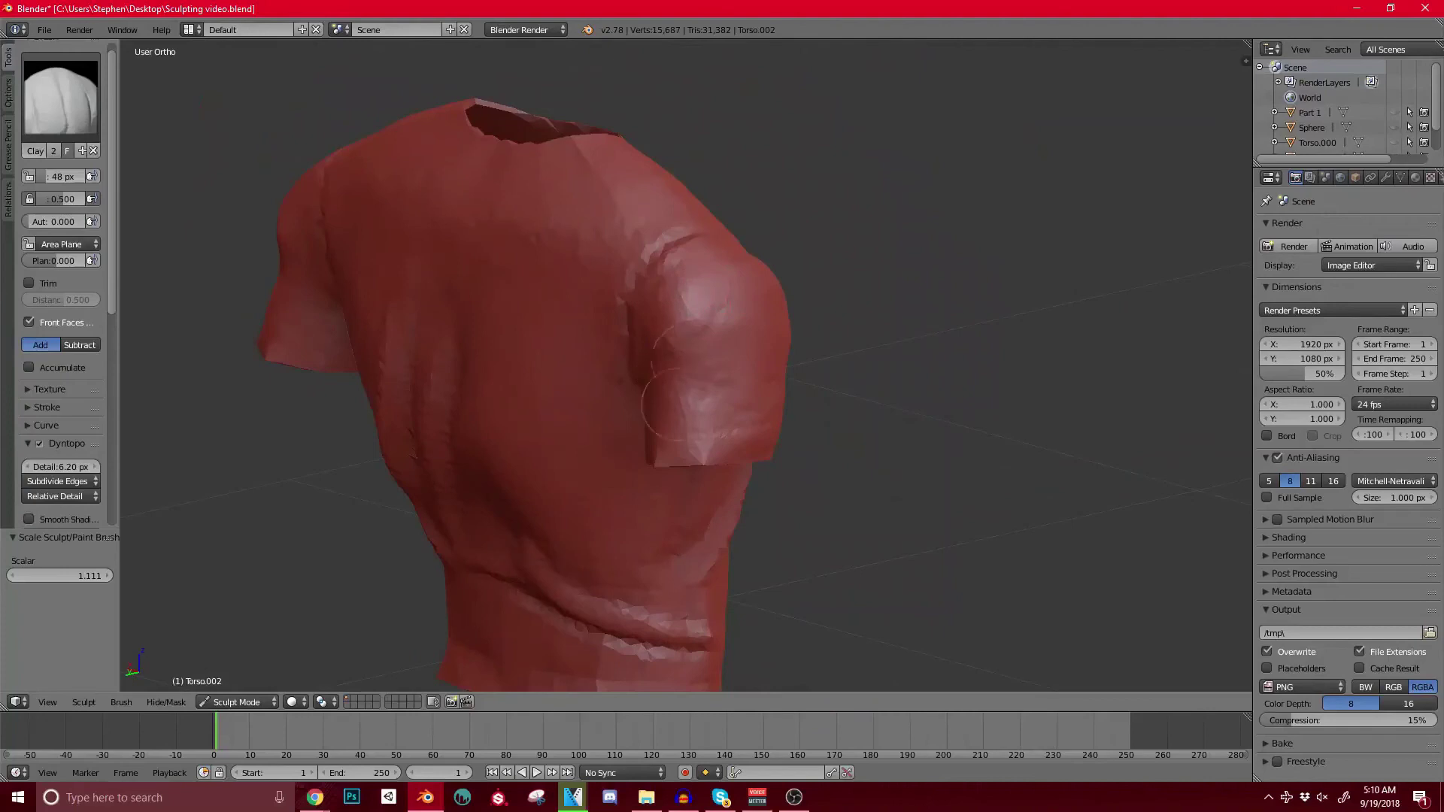
drag(730, 431, 733, 425)
middle_drag(733, 425, 872, 348)
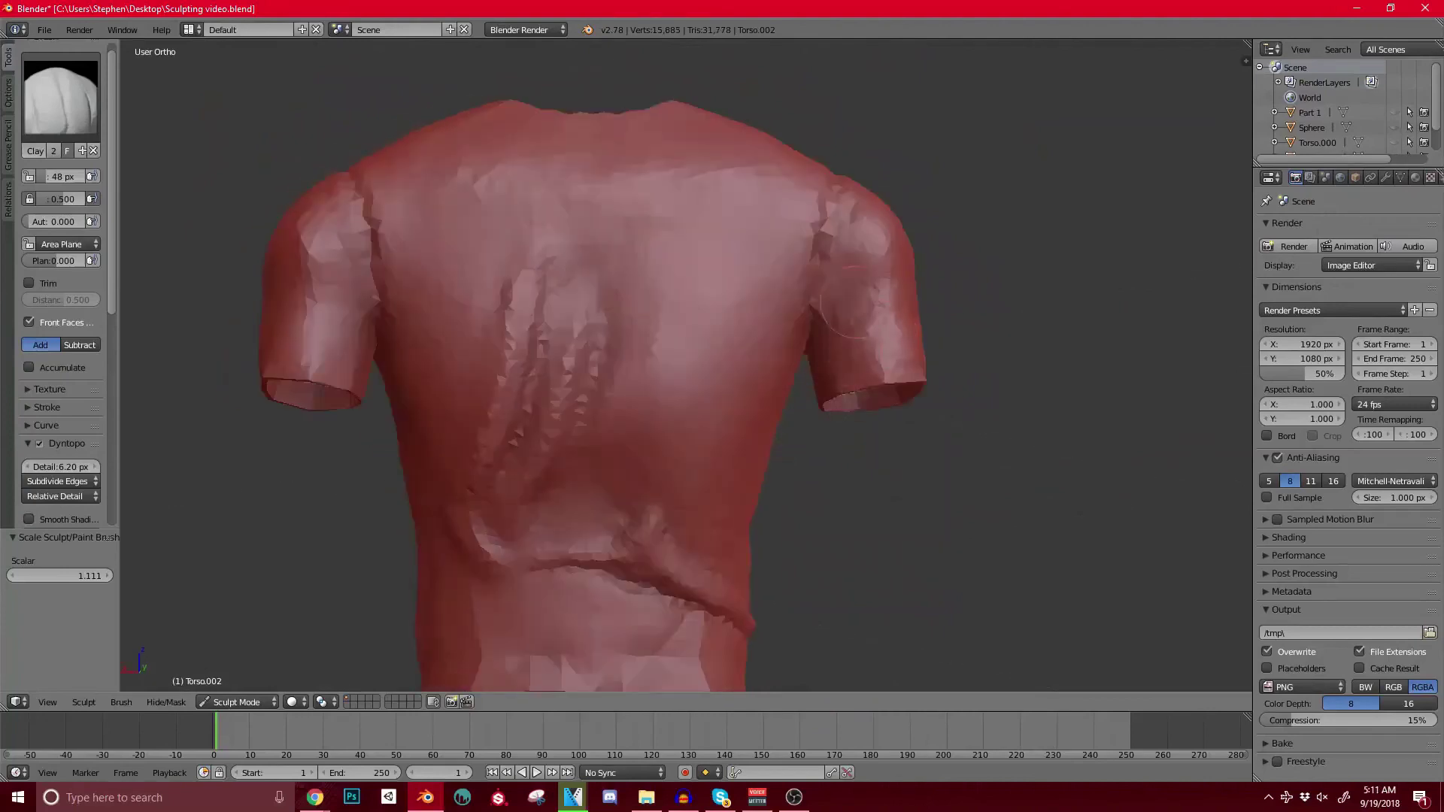
drag(861, 259, 880, 225)
Step: Refine the figure's left sleeve with Clay strokes across its back, outer side, front and inner edge
shift+middle_drag(858, 302, 933, 255)
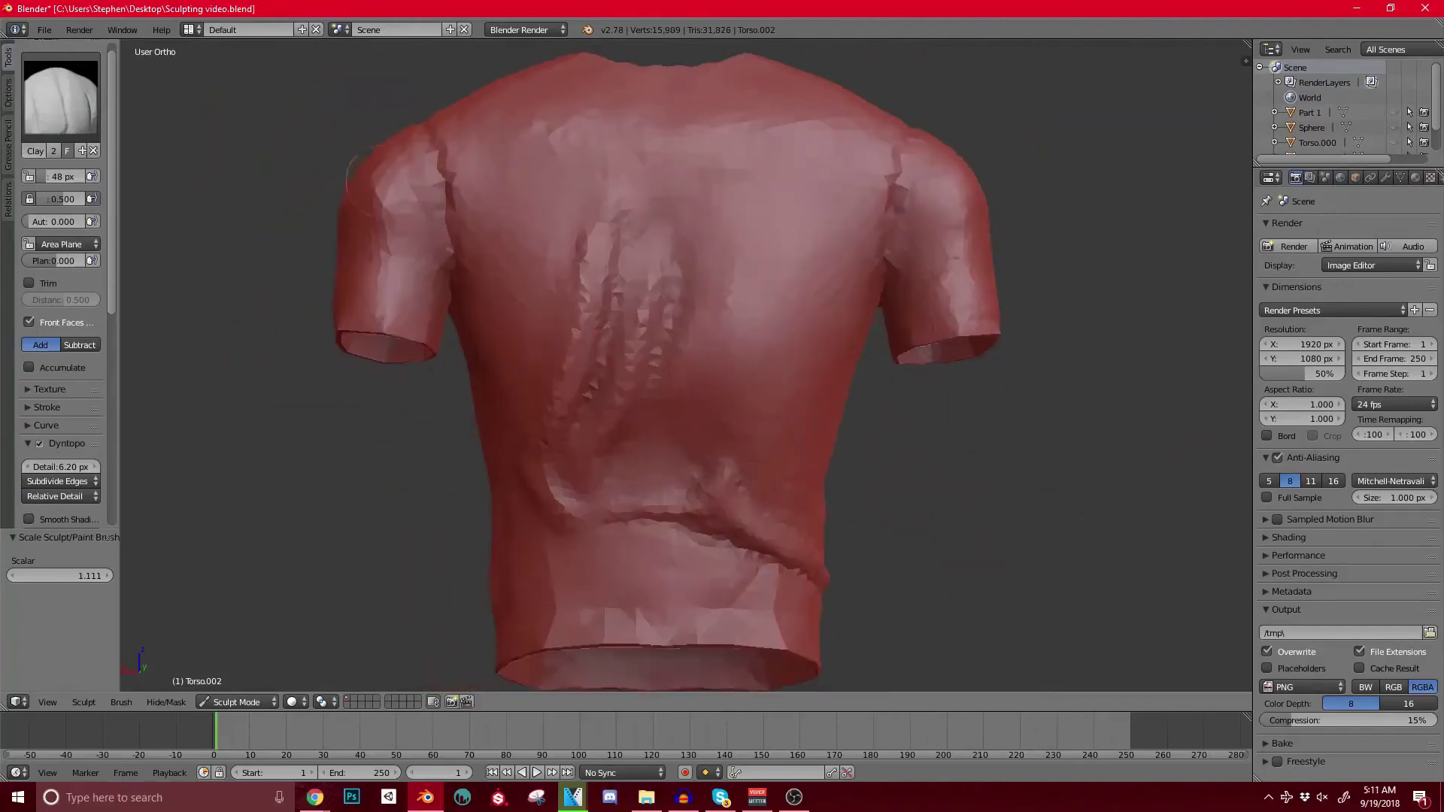
drag(357, 269, 370, 273)
middle_drag(391, 276, 658, 329)
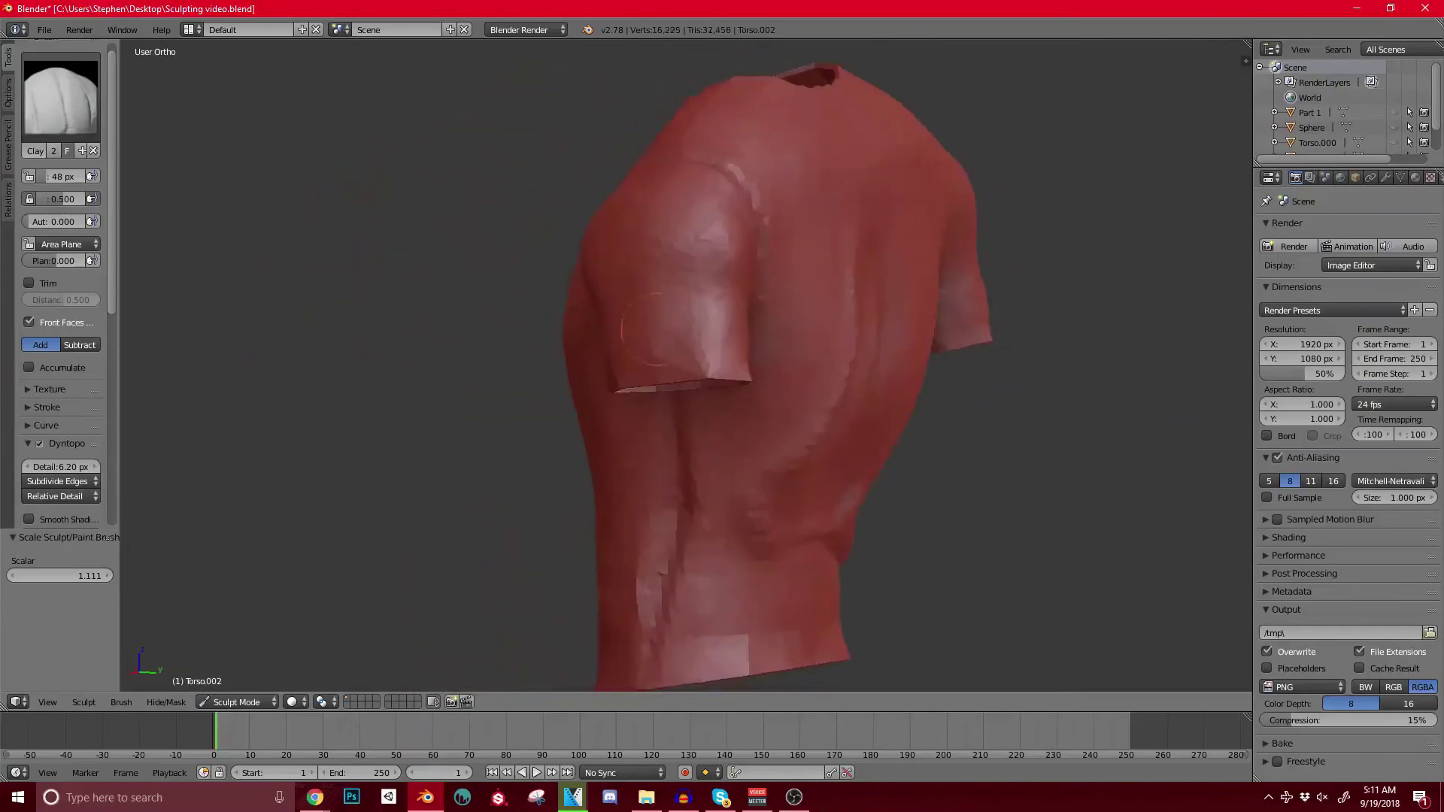
mouse_move(721, 325)
mouse_down()
mouse_move(647, 320)
mouse_move(617, 274)
mouse_move(644, 226)
mouse_up()
middle_drag(643, 226, 873, 214)
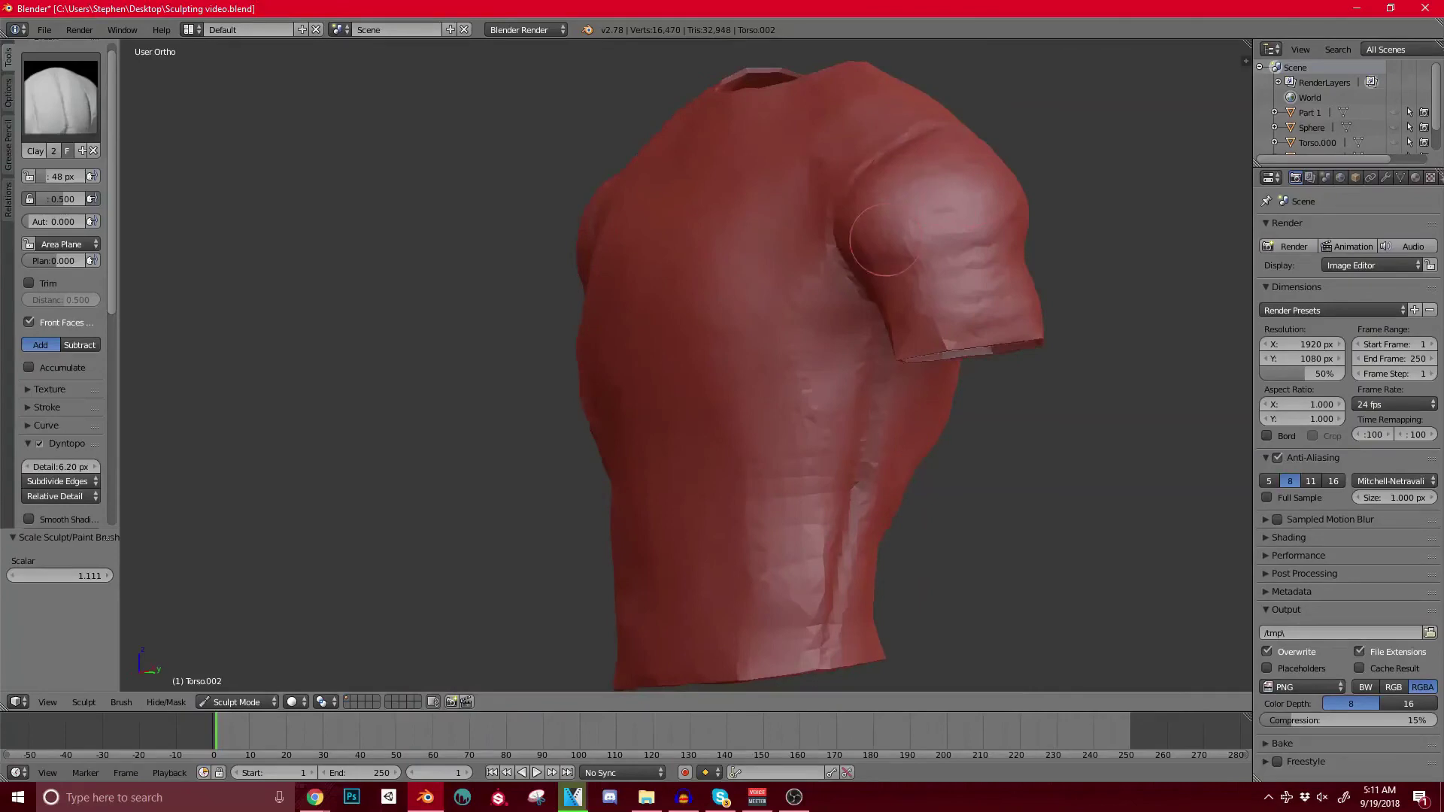
mouse_move(886, 240)
mouse_down()
mouse_move(866, 226)
mouse_move(892, 206)
mouse_move(946, 200)
mouse_move(912, 292)
mouse_up()
middle_drag(903, 291, 1006, 271)
shift+middle_drag(1007, 271, 895, 261)
drag(865, 338, 863, 340)
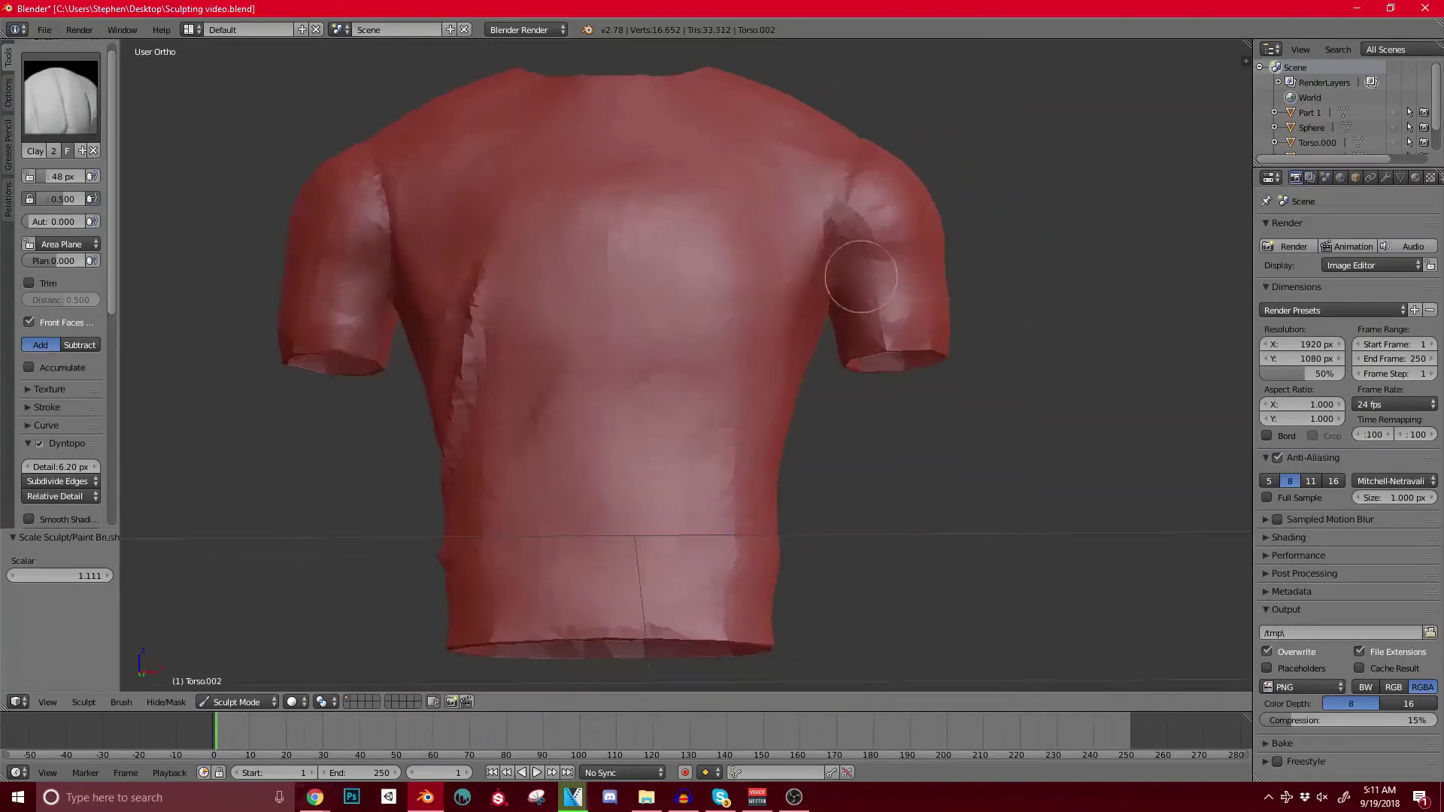
Step: Smooth the chest of the shirt and add Clay strokes over the abdomen
middle_drag(861, 277, 782, 281)
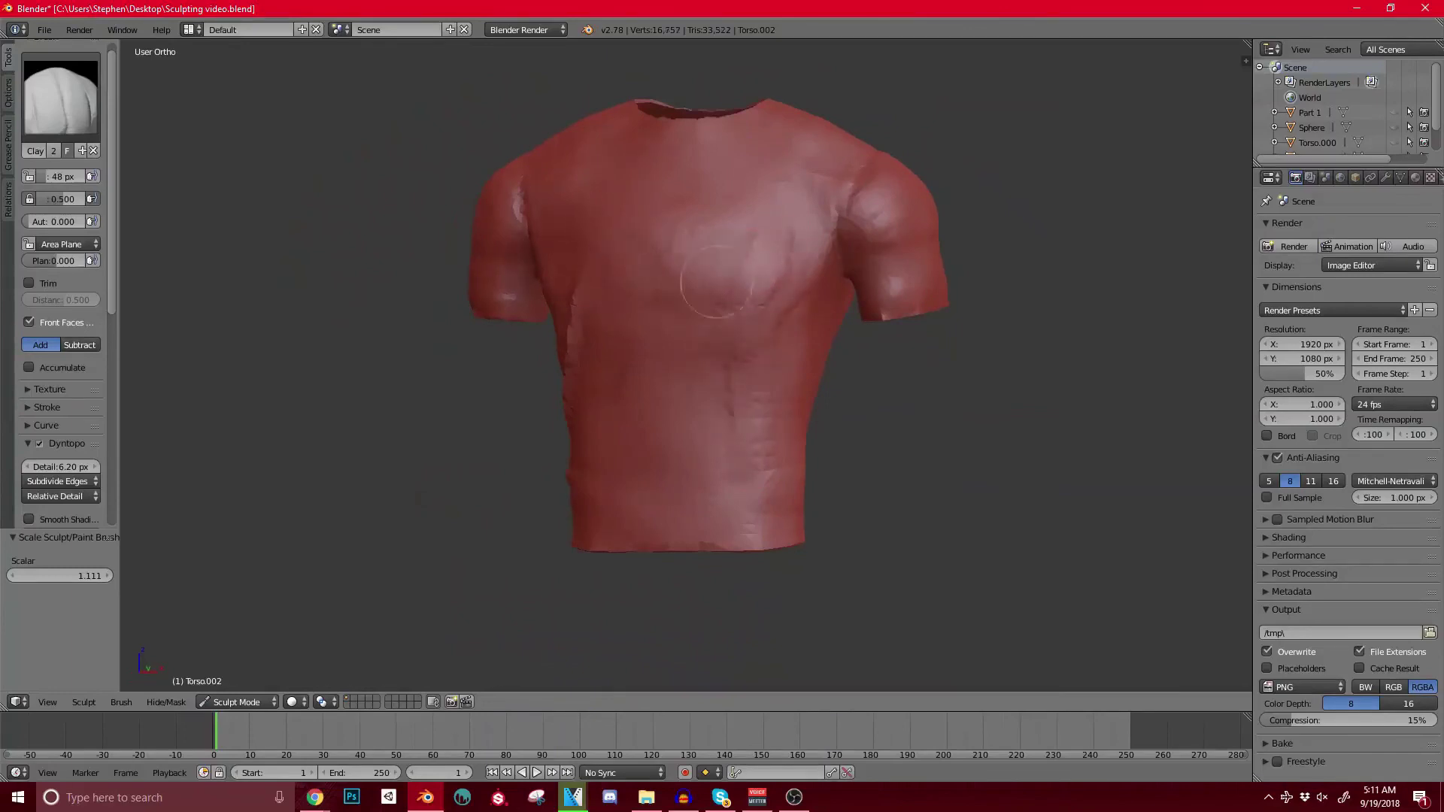
mouse_move(715, 291)
shift+mouse_down()
mouse_move(797, 251)
mouse_move(670, 281)
mouse_move(810, 303)
shift+mouse_up()
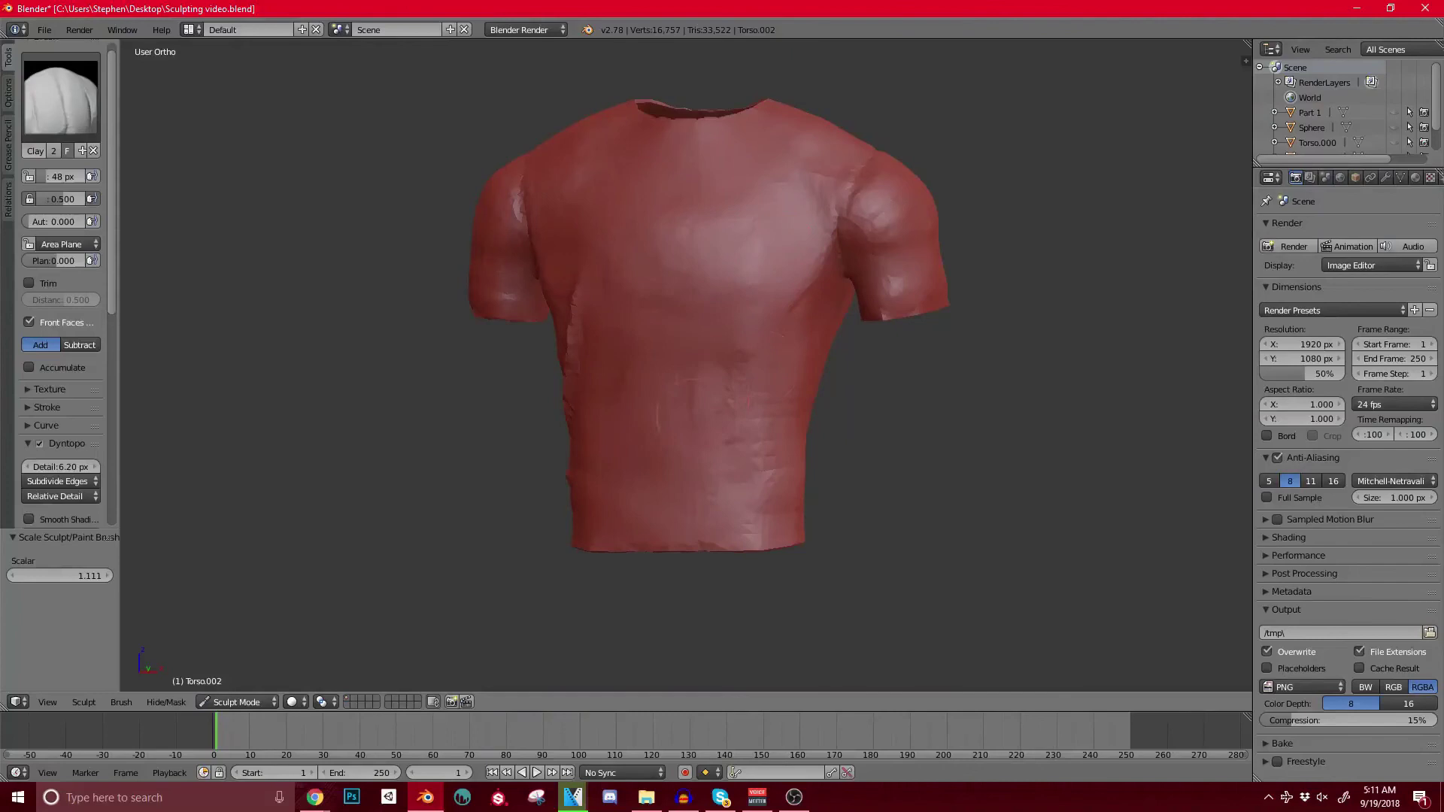
drag(598, 473, 619, 322)
Step: Refine the shirt's side below the armpit, the upper back and the shoulder tops with smoothing and Clay strokes
middle_drag(914, 477, 712, 489)
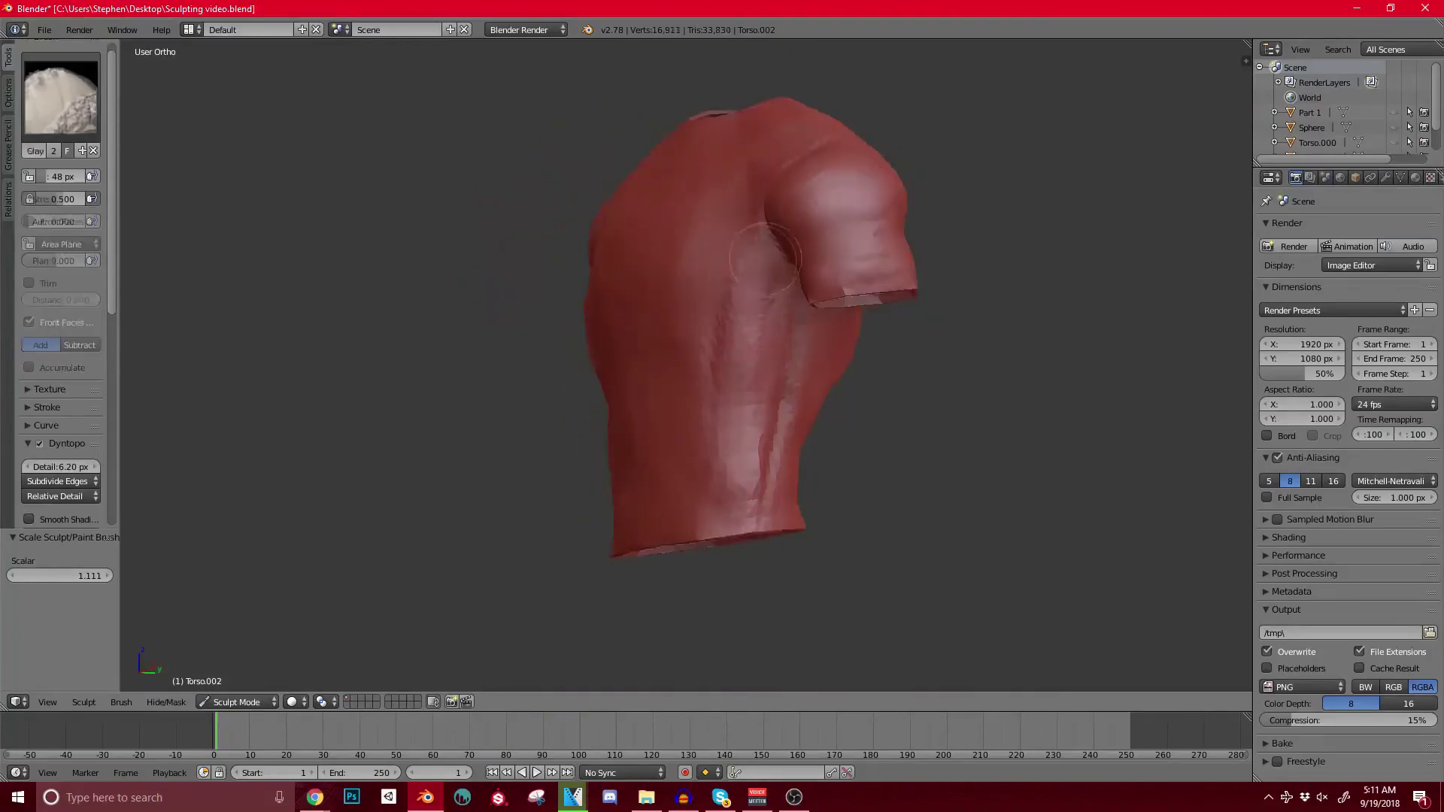
mouse_move(715, 313)
middle_down()
mouse_move(669, 318)
mouse_move(711, 321)
mouse_move(687, 314)
middle_up()
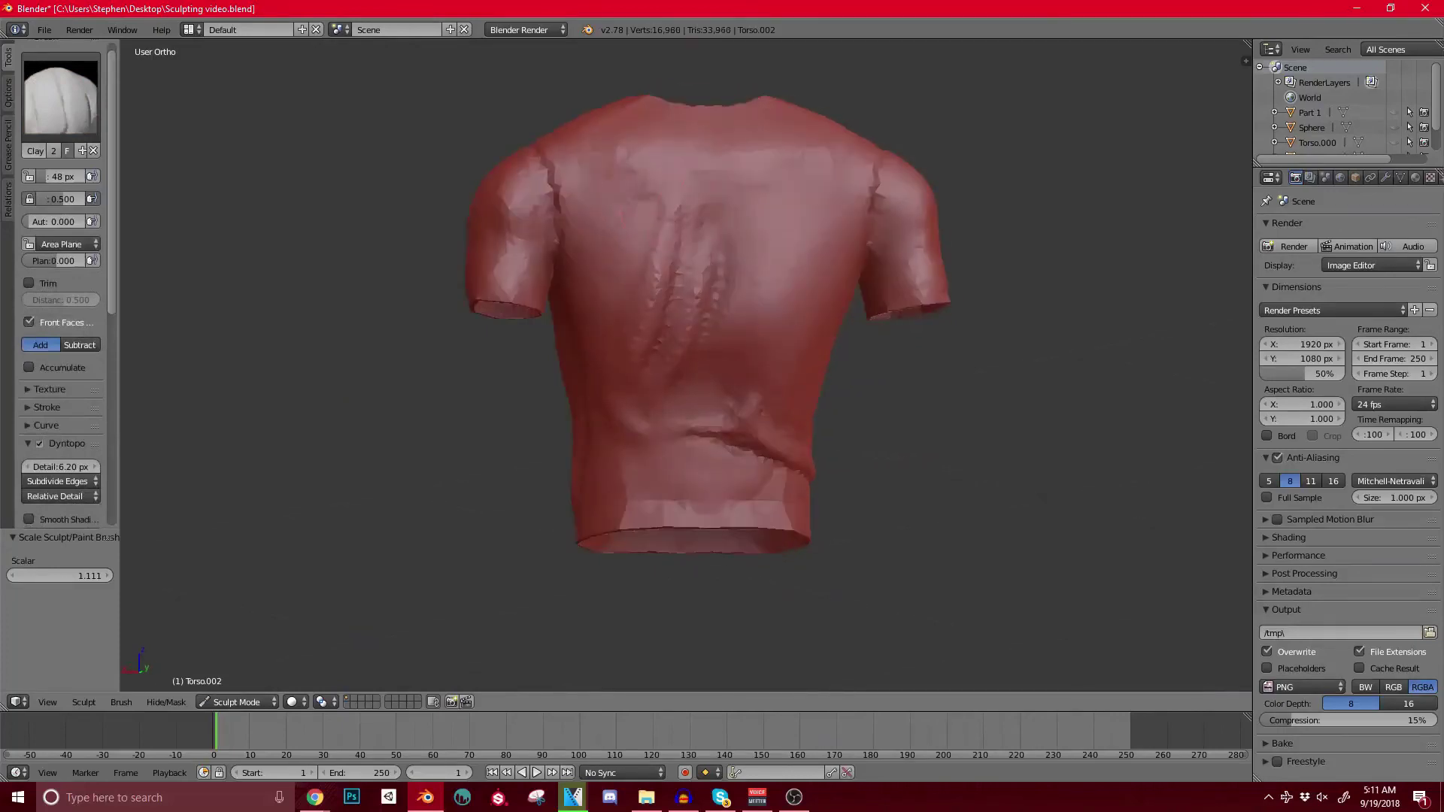
middle_drag(638, 151, 657, 211)
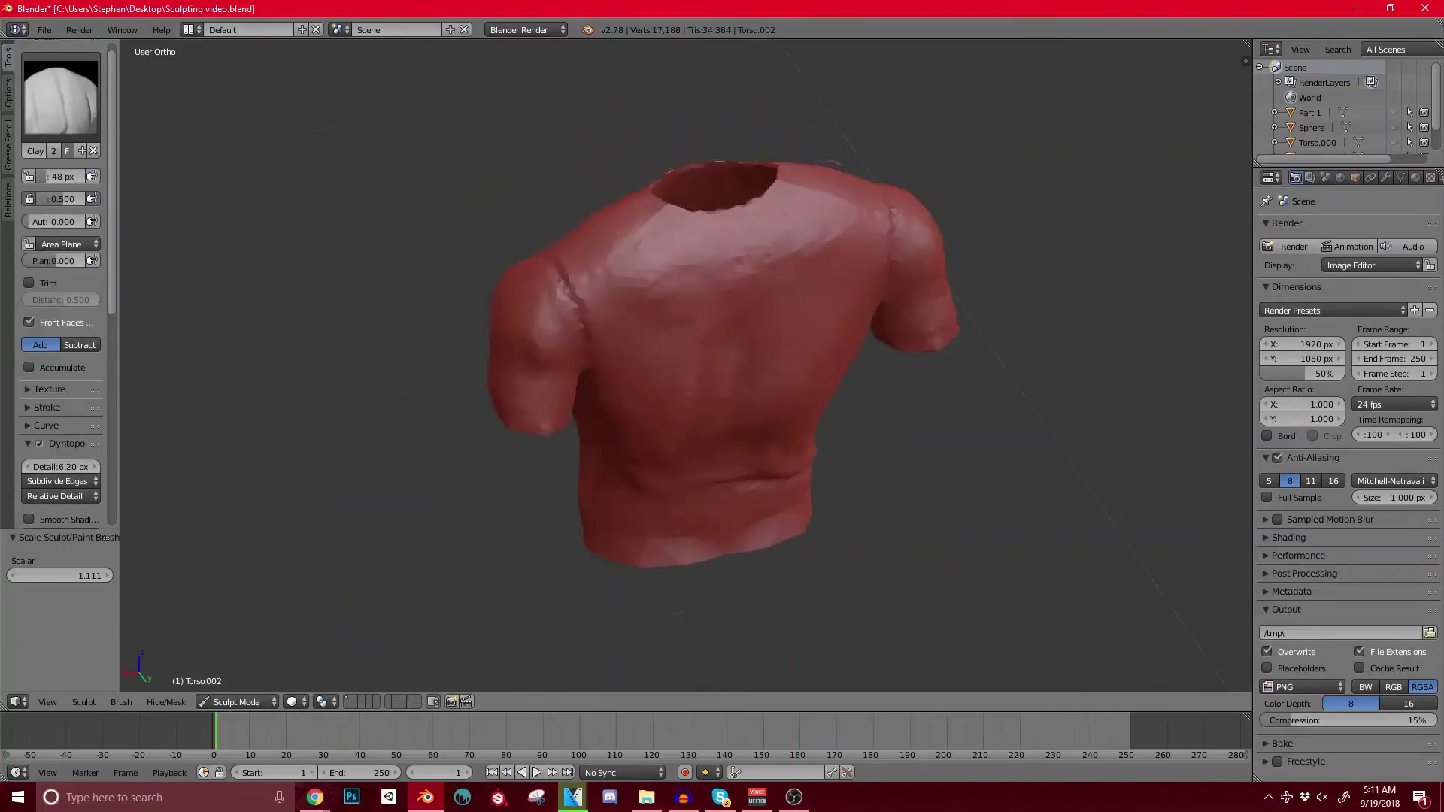
middle_drag(752, 252, 868, 247)
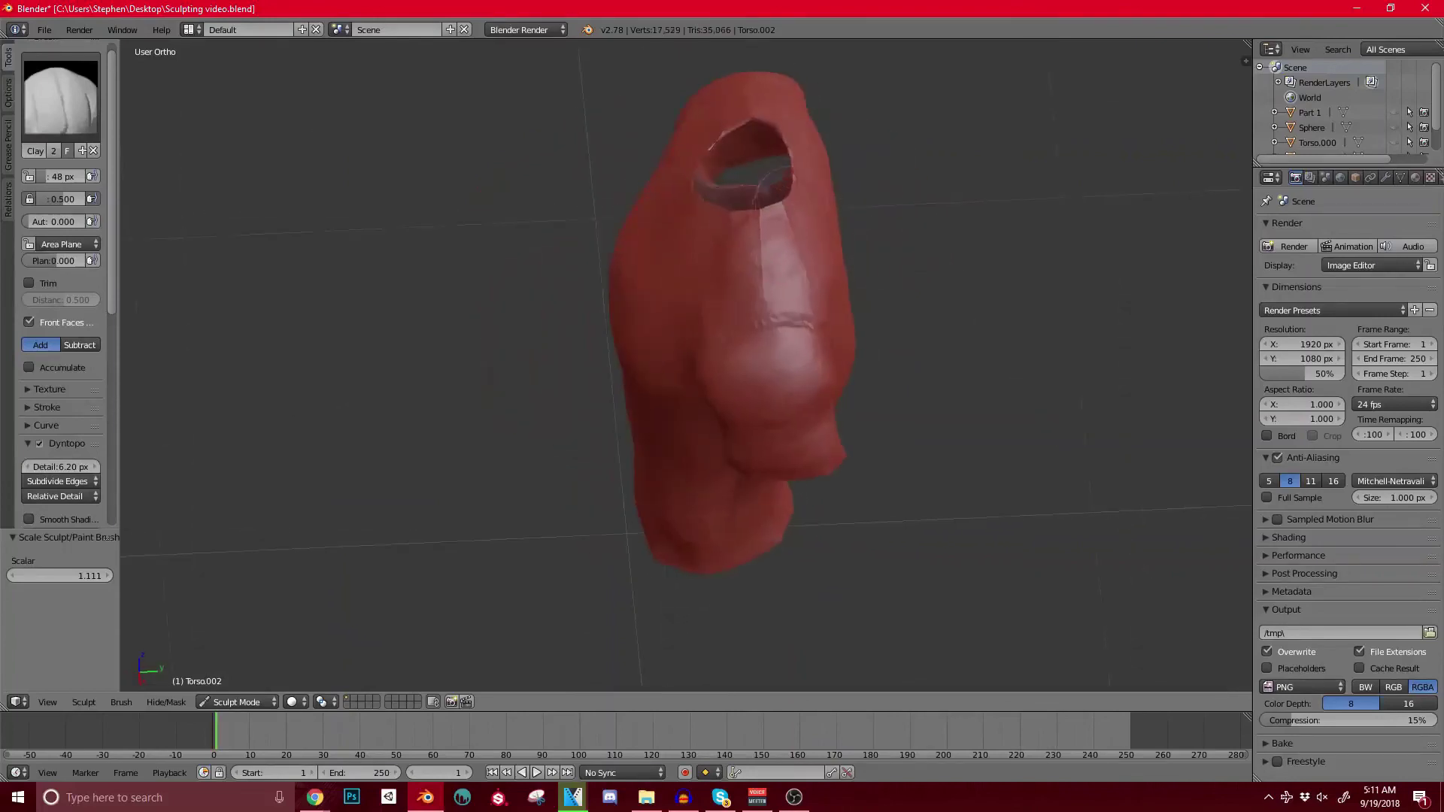
Step: Add Clay strokes along the fold running from the figure's right armpit to the waist on the shirt's front
middle_drag(716, 264, 604, 405)
scroll(649, 260, up, 5)
mouse_move(671, 298)
mouse_down()
mouse_move(698, 204)
mouse_move(678, 204)
mouse_up()
middle_drag(635, 372, 604, 422)
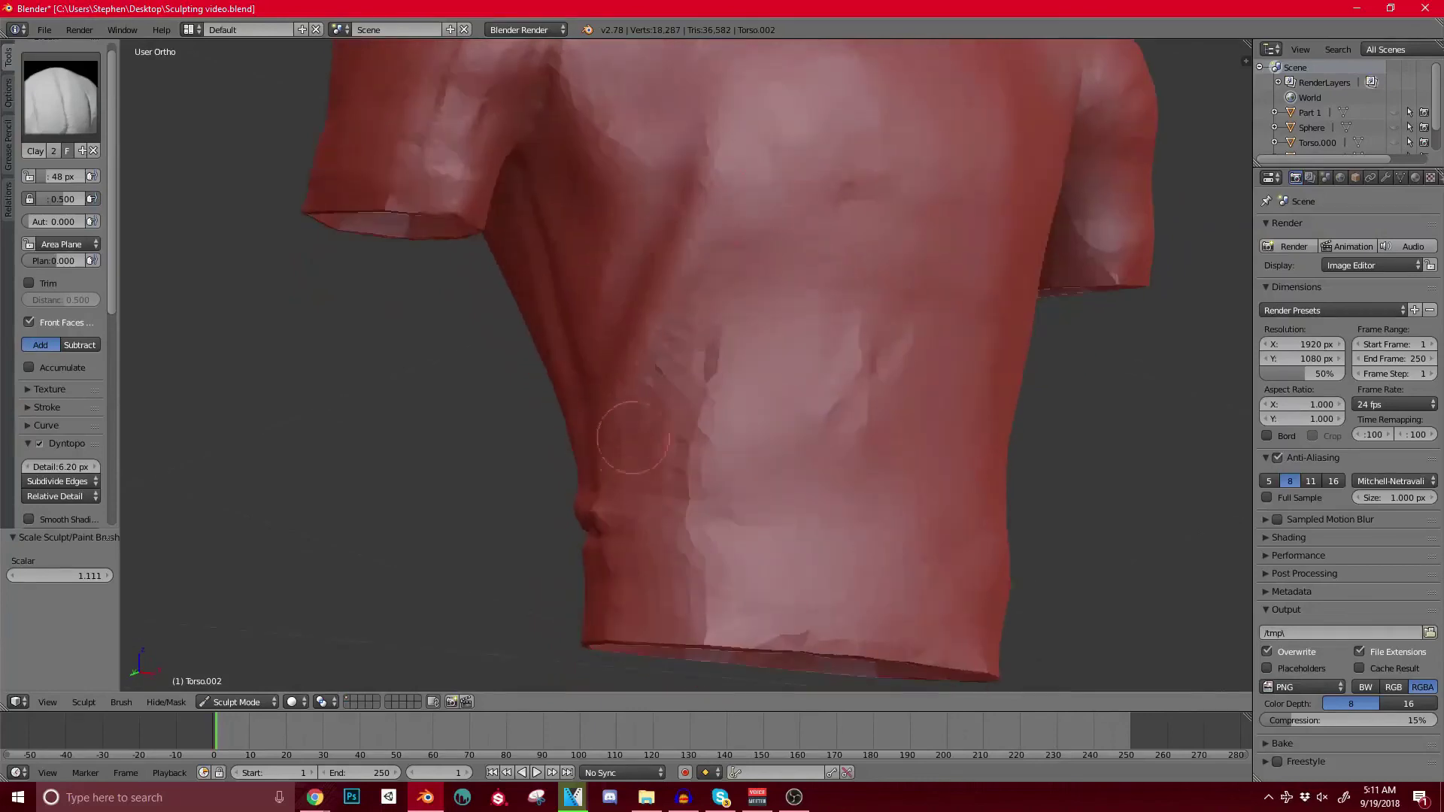
scroll(659, 368, down, 2)
drag(659, 347, 677, 366)
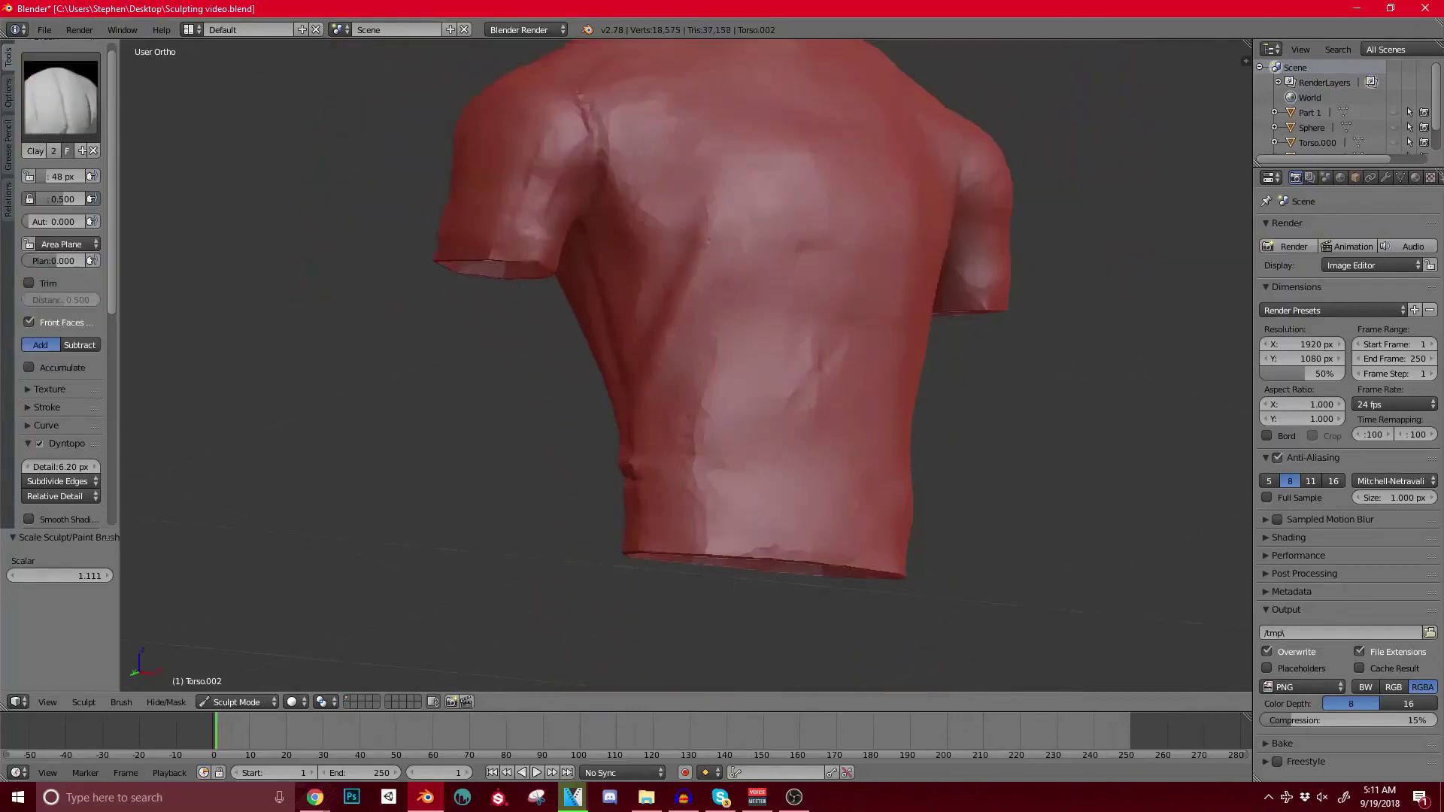
Step: Build up and soften the diagonal folds across the shirt's lower back, above the hem on the figure's right
middle_drag(812, 360, 760, 361)
middle_drag(561, 481, 673, 500)
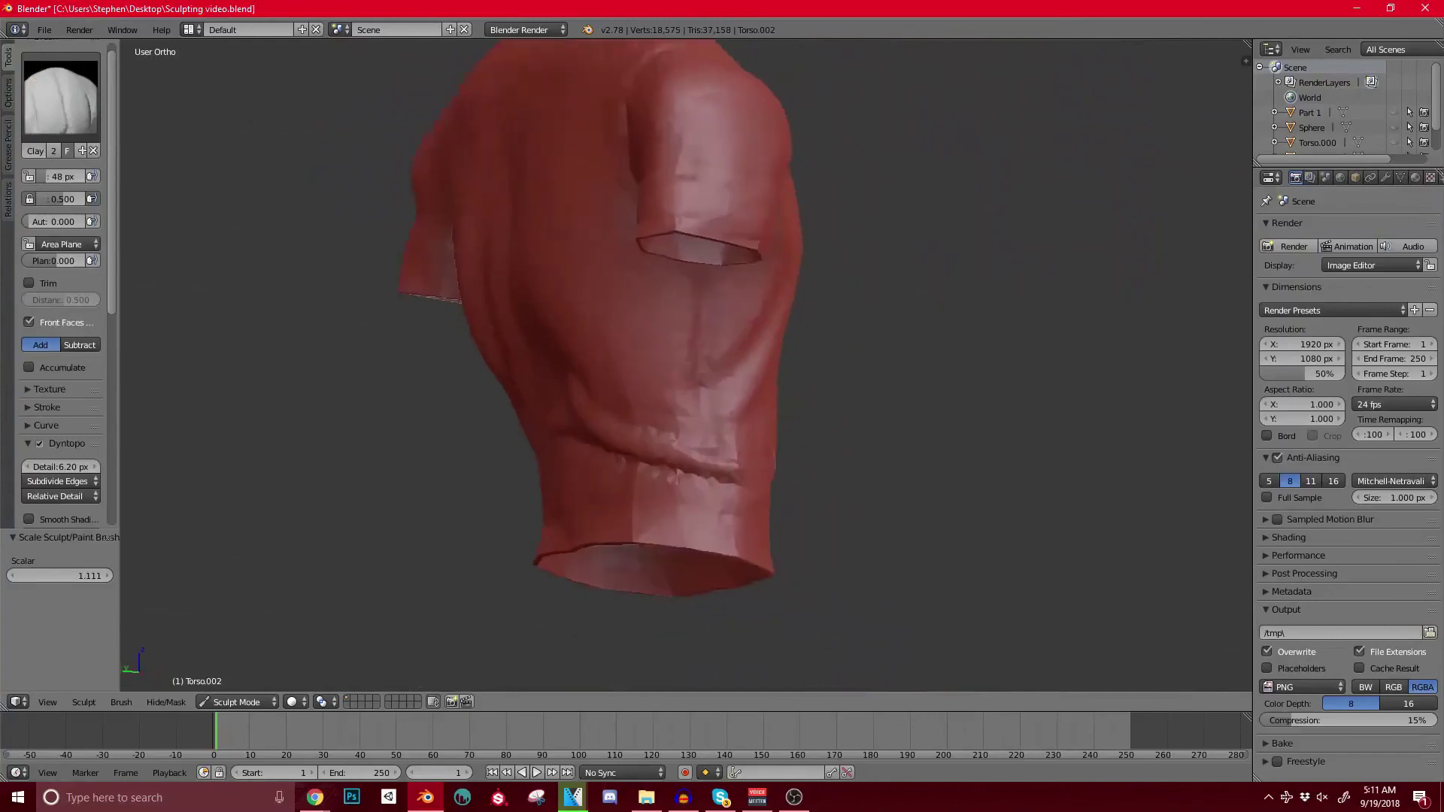
scroll(675, 505, up, 2)
middle_drag(658, 450, 591, 390)
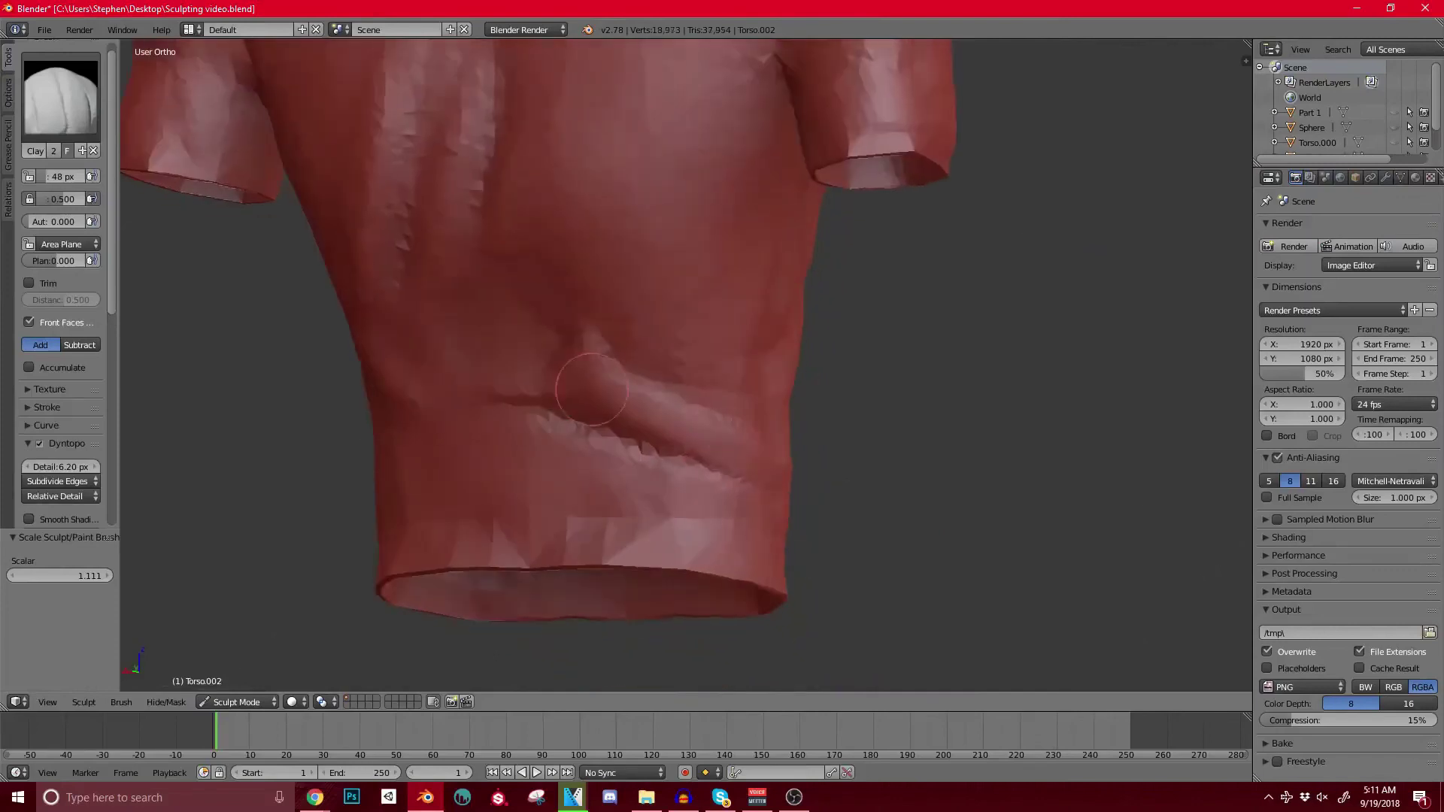
drag(667, 472, 458, 393)
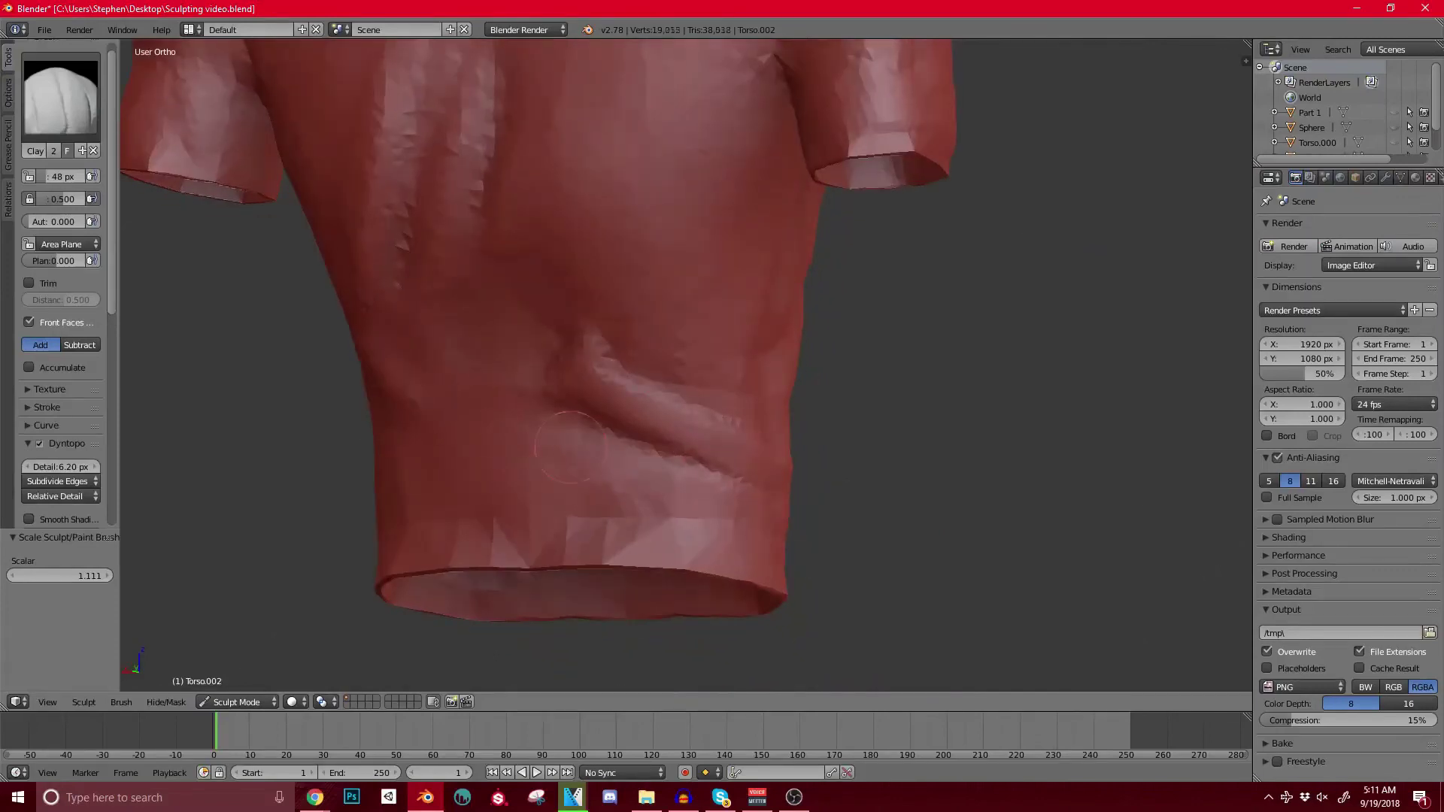
mouse_move(653, 476)
mouse_down()
mouse_move(554, 447)
mouse_move(578, 444)
mouse_up()
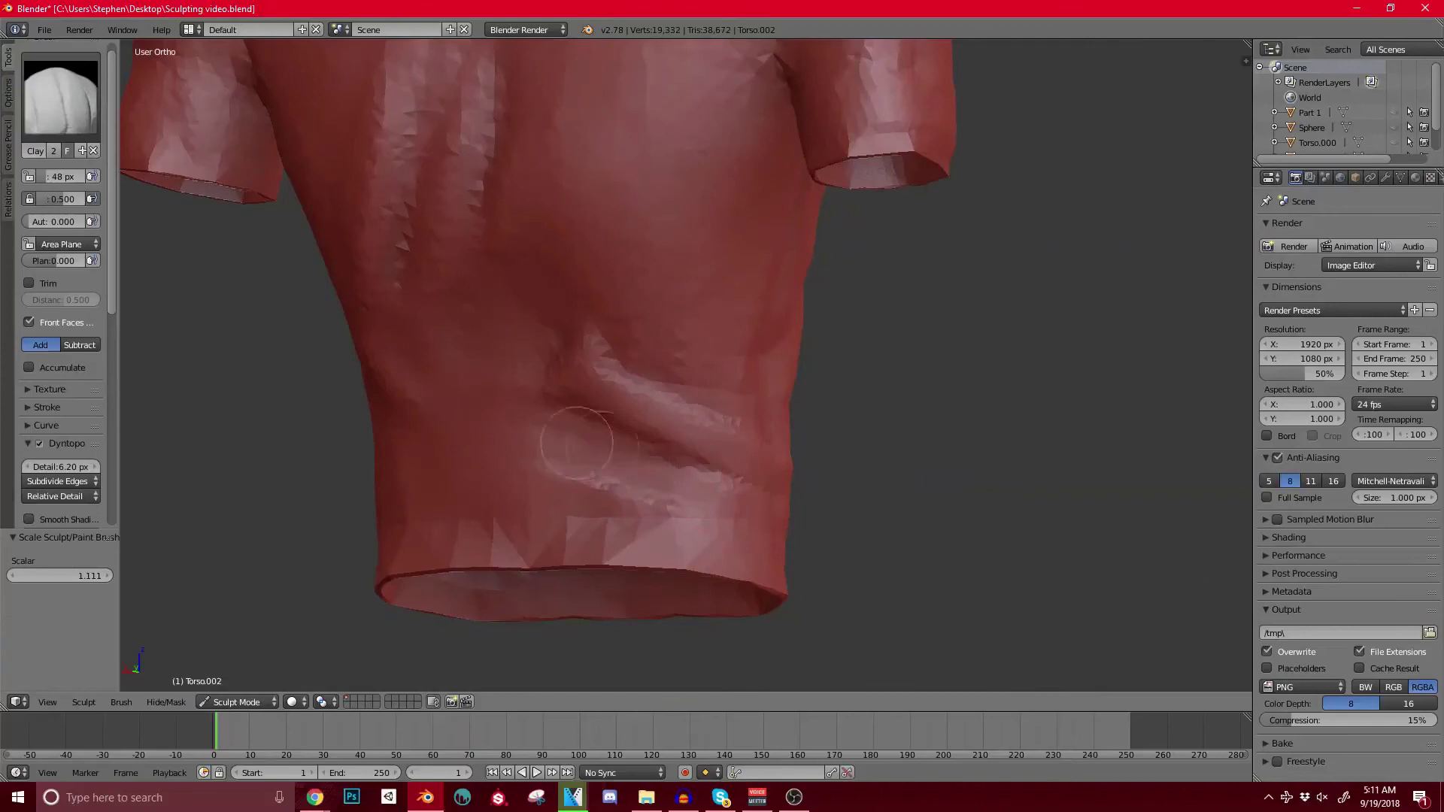
middle_drag(577, 443, 529, 421)
drag(713, 492, 598, 470)
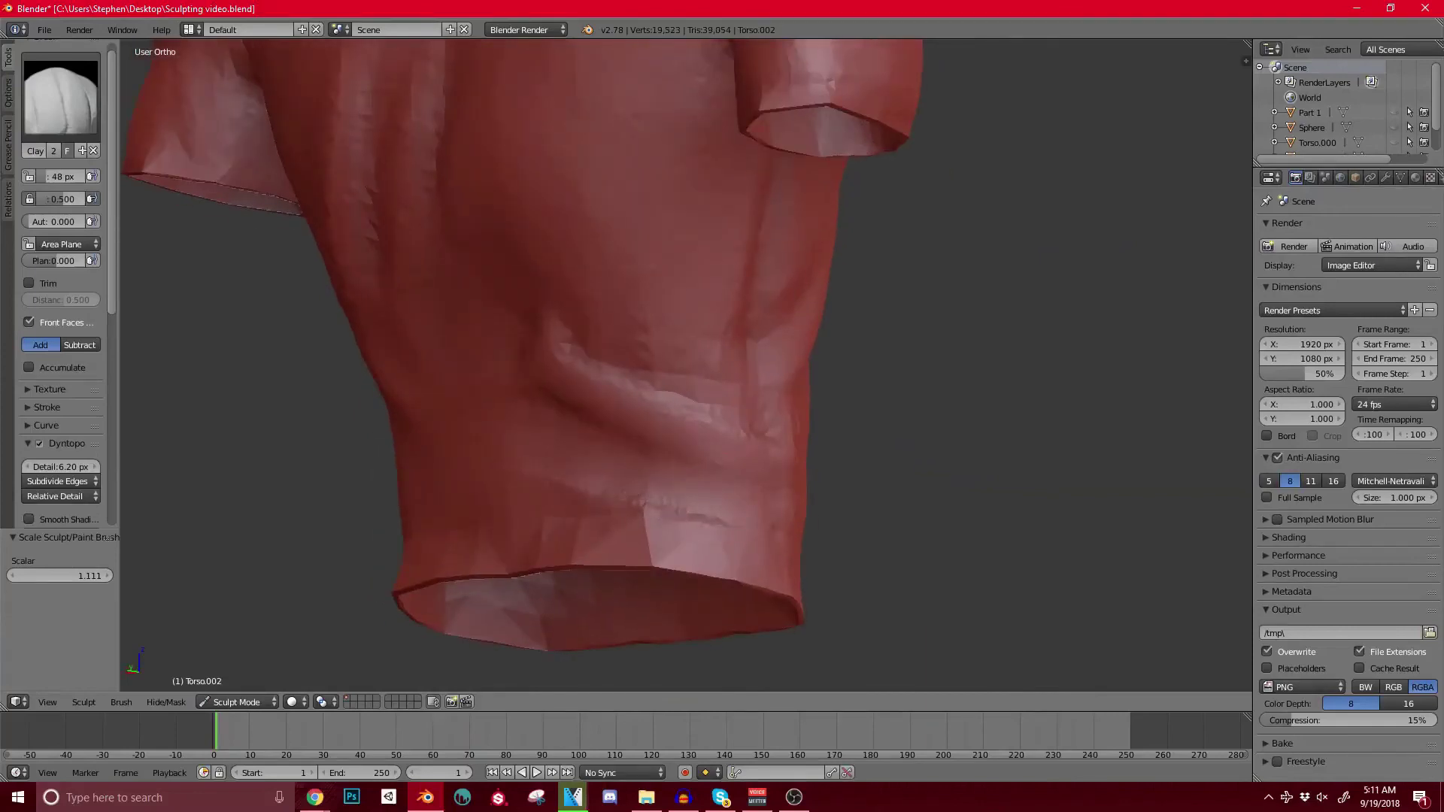
drag(715, 433, 595, 367)
Step: Switch to perspective view and rework the long vertical folds on the shirt's back with Clay strokes
mouse_move(519, 297)
shift+middle_down()
mouse_move(596, 375)
mouse_move(633, 354)
mouse_move(850, 399)
shift+middle_up()
key(KP_5)
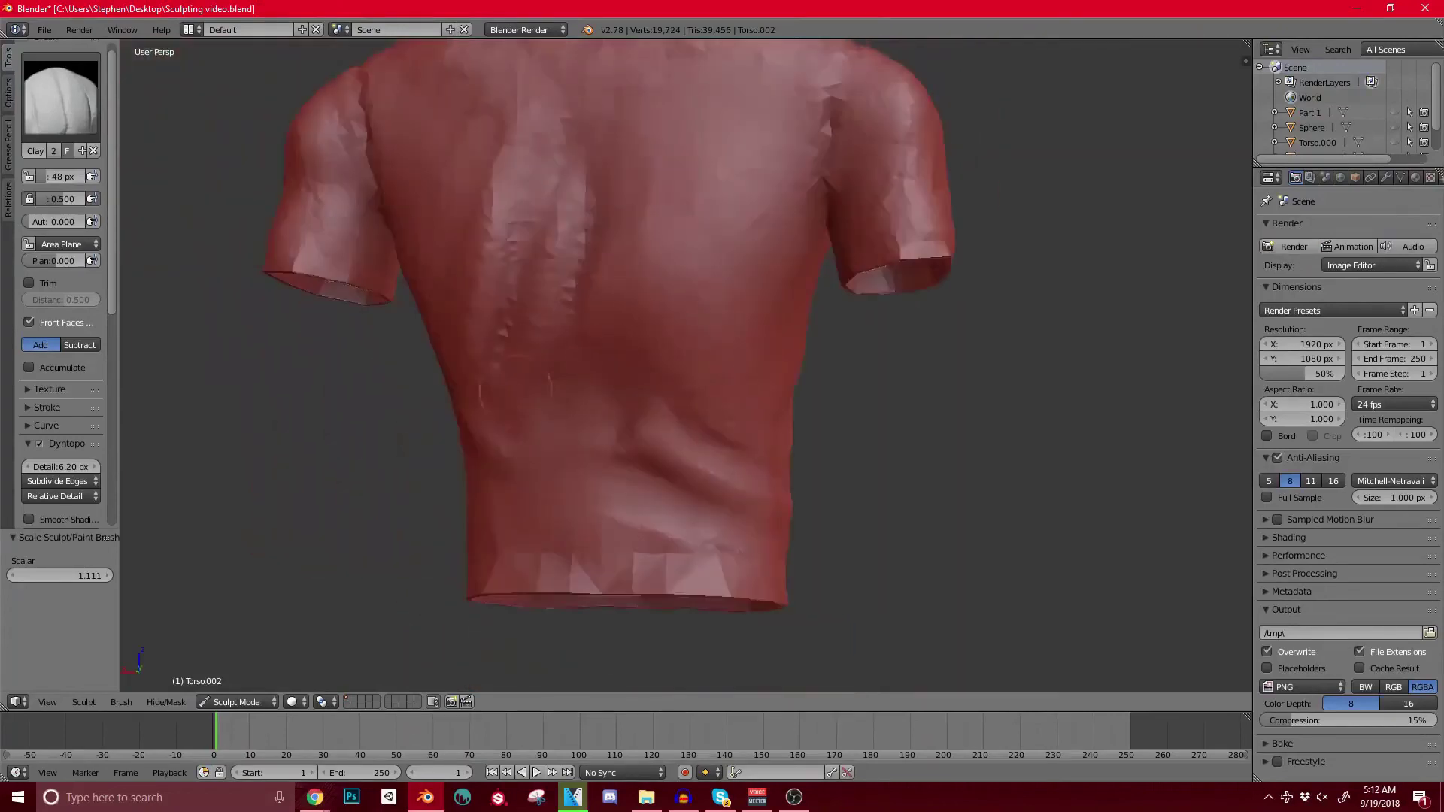
shift+middle_drag(599, 343, 651, 409)
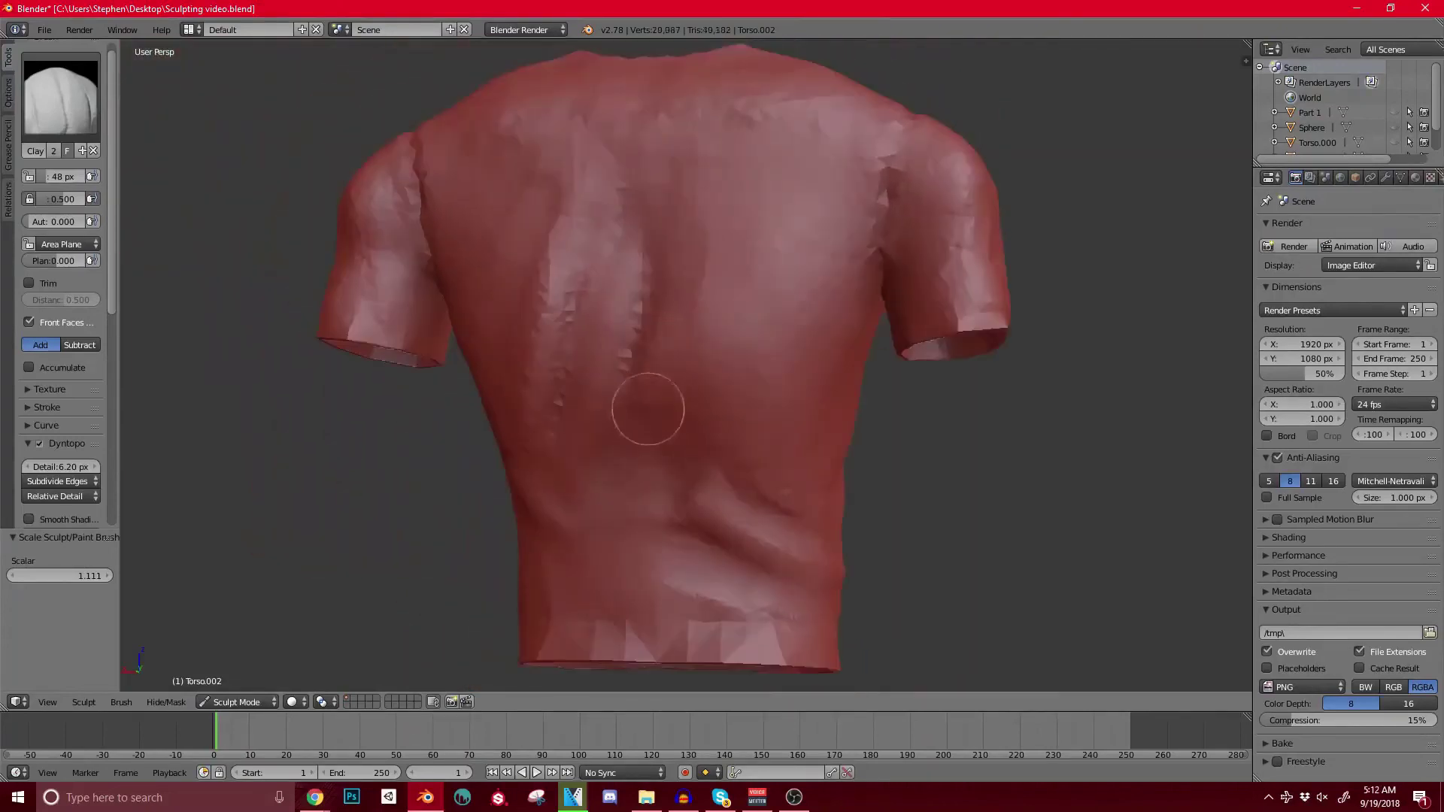
drag(620, 299, 630, 382)
middle_drag(539, 150, 471, 94)
scroll(758, 179, down, 1)
shift+middle_drag(679, 120, 685, 178)
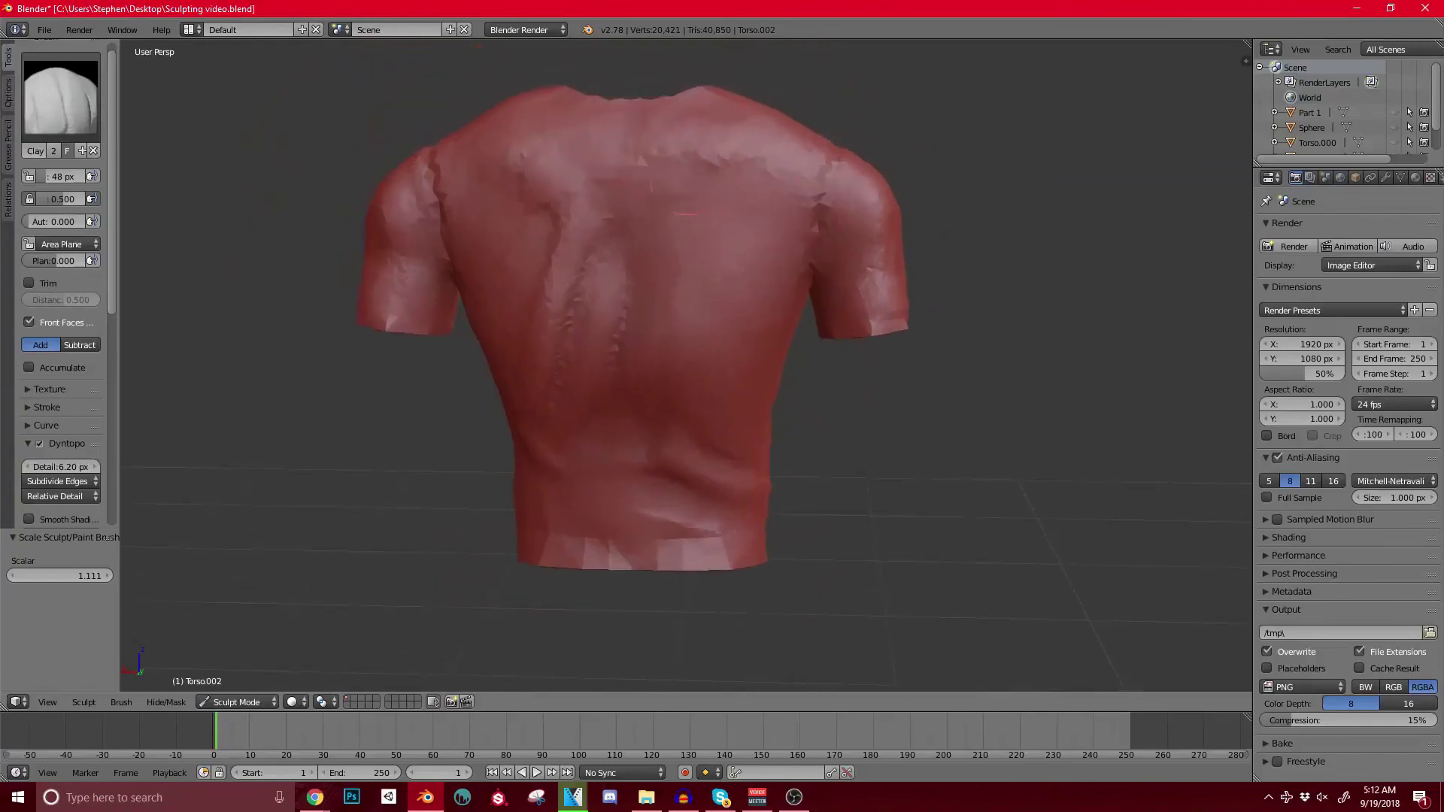
Step: Set the Dyntopo detail to 5.10 px and the brush radius to 64 px, and smooth the shirt's upper back and vertical folds
drag(60, 467, 33, 466)
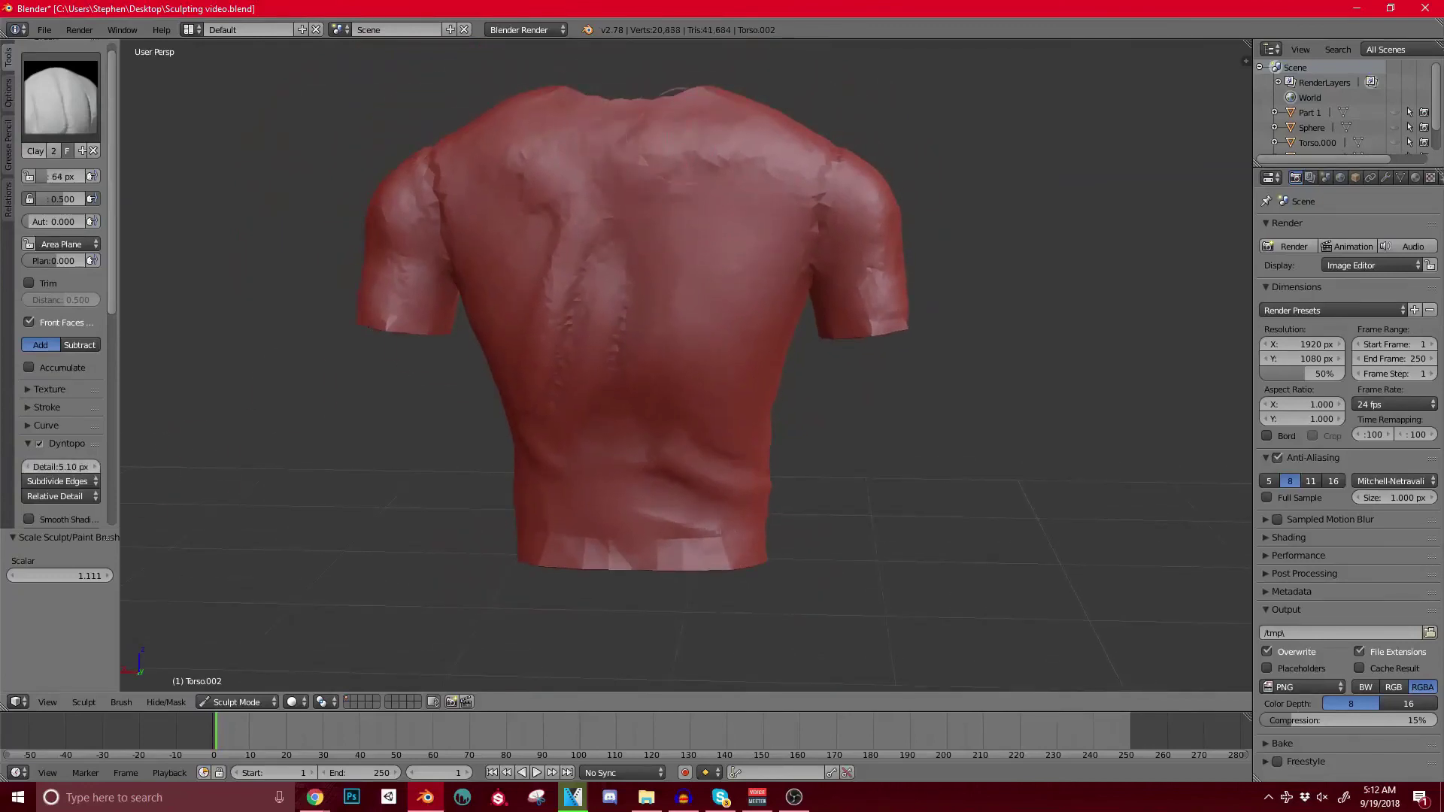
mouse_move(682, 139)
shift+mouse_down()
mouse_move(629, 183)
mouse_move(654, 238)
mouse_move(679, 200)
mouse_move(805, 135)
mouse_move(502, 139)
mouse_move(481, 157)
mouse_move(522, 213)
mouse_move(568, 226)
shift+mouse_up()
middle_drag(517, 449, 639, 278)
scroll(548, 417, up, 1)
middle_drag(541, 389, 519, 362)
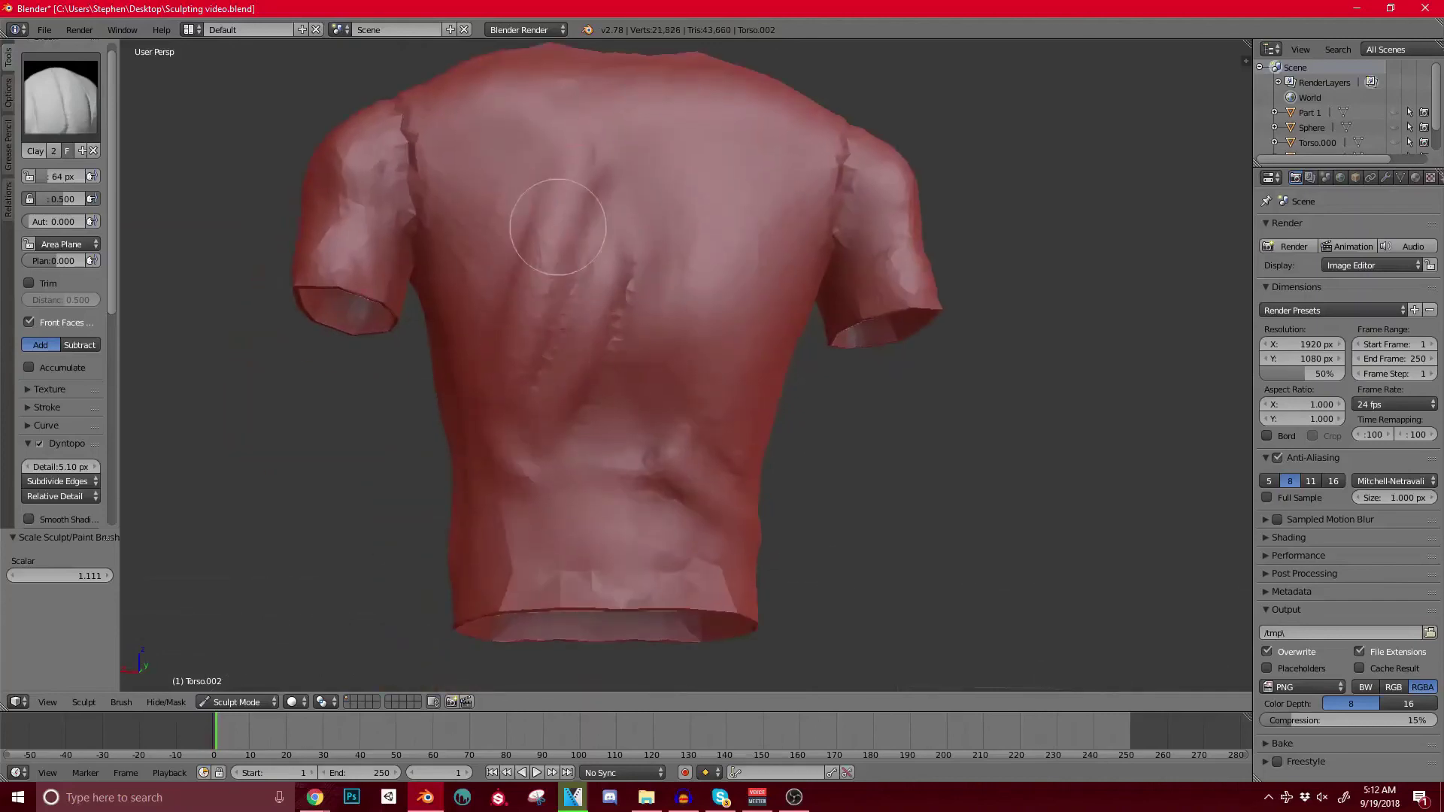
drag(536, 376, 604, 304)
shift+middle_drag(581, 359, 648, 308)
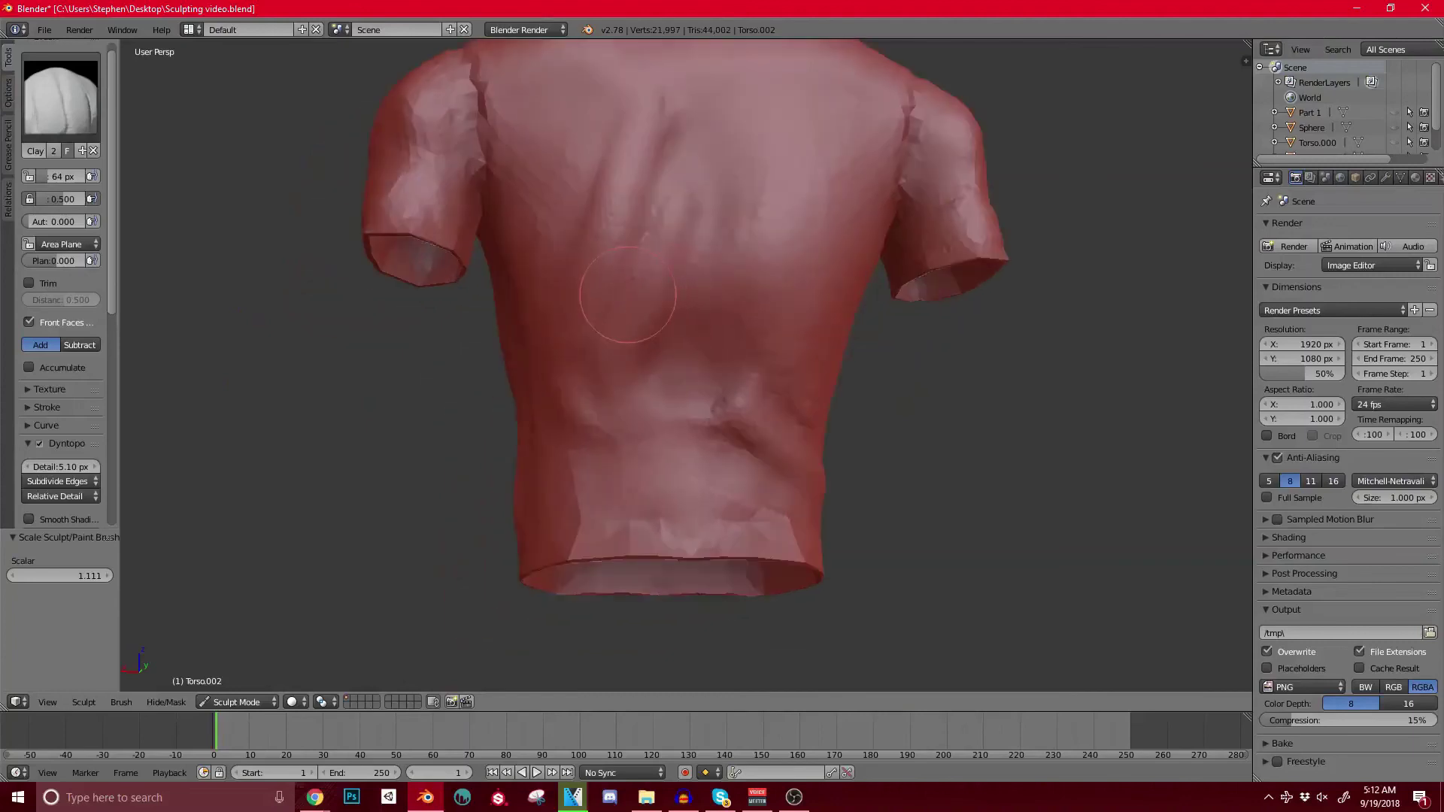
Step: Refine the outside of the figure's left sleeve and the front of the left shoulder beside the collar
middle_drag(527, 316, 662, 406)
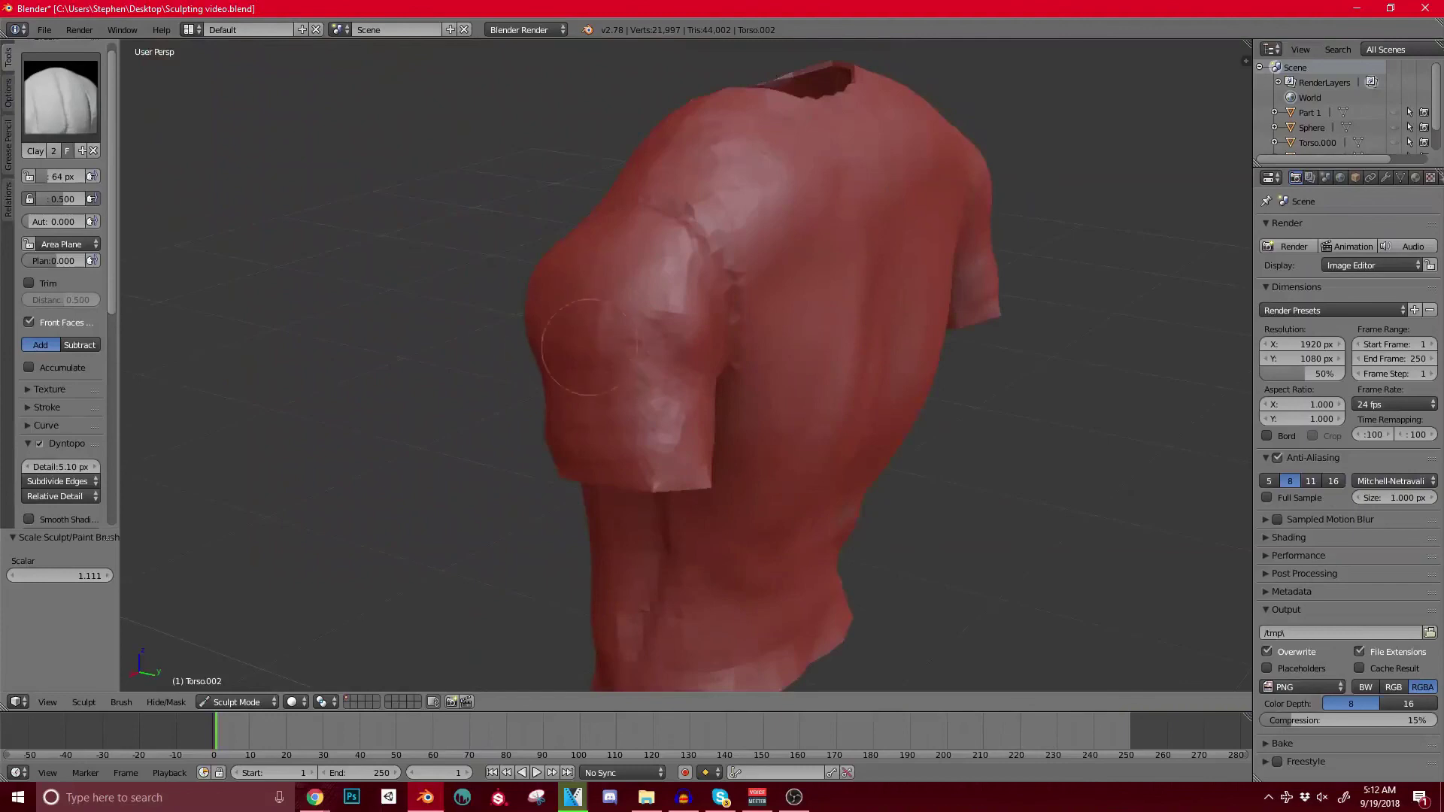
mouse_move(602, 346)
mouse_down()
mouse_move(697, 324)
mouse_move(611, 313)
mouse_move(564, 277)
mouse_up()
middle_drag(564, 277, 760, 361)
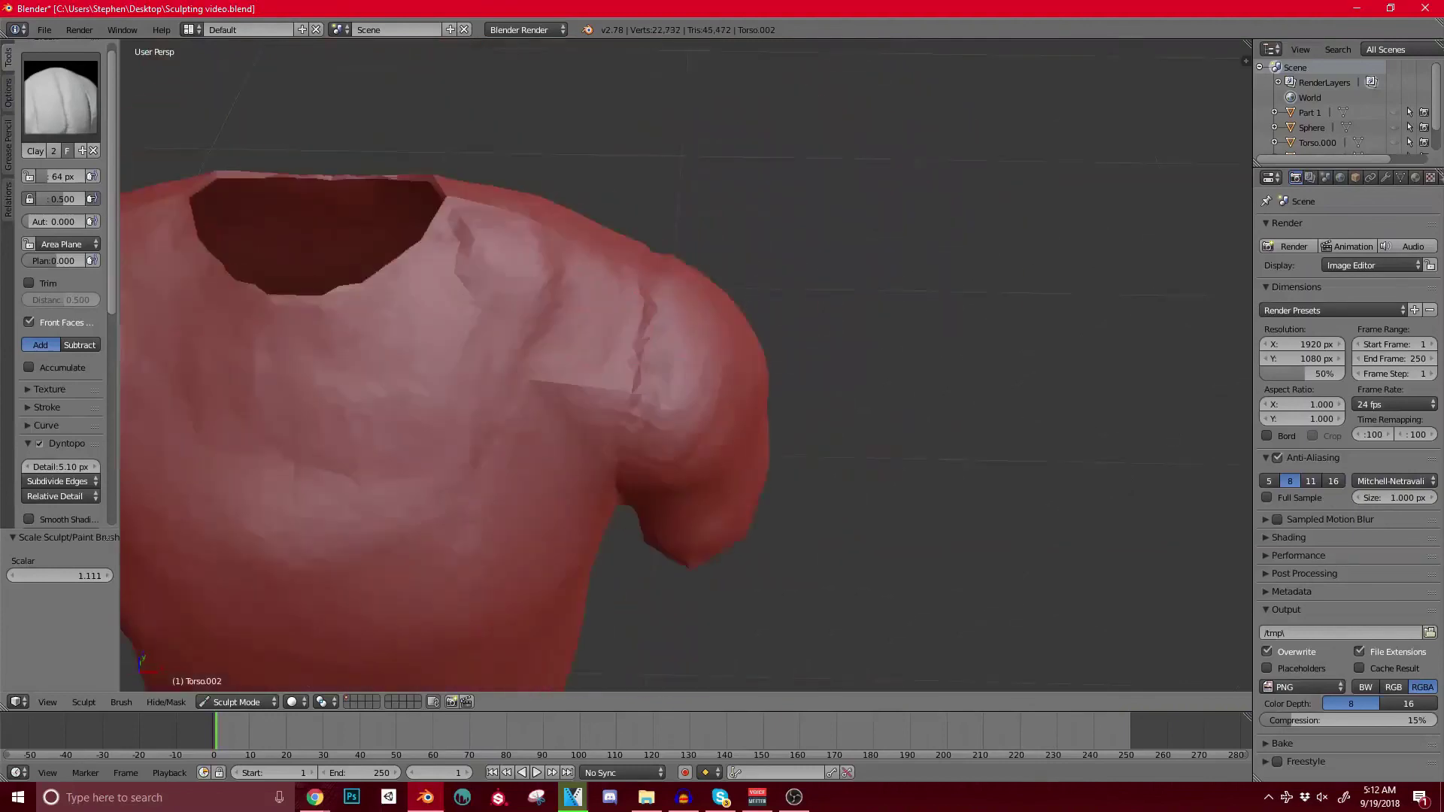
mouse_move(596, 210)
mouse_down()
mouse_move(461, 252)
mouse_move(485, 308)
mouse_move(587, 286)
mouse_move(575, 368)
mouse_up()
shift+middle_drag(575, 369, 880, 275)
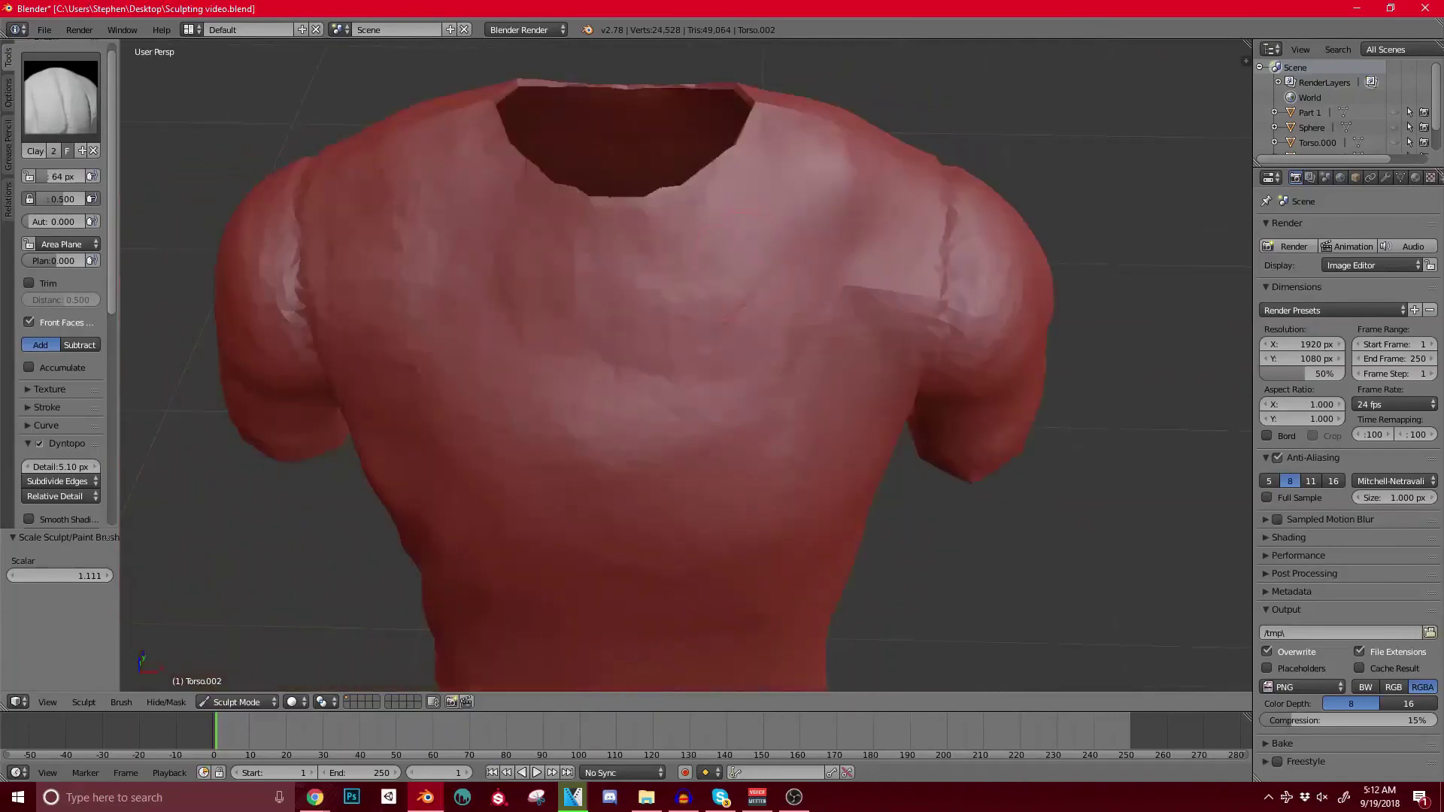
Step: Enlarge the brush radius to 86 px and even out the upper chest just below the collar
drag(706, 272, 594, 292)
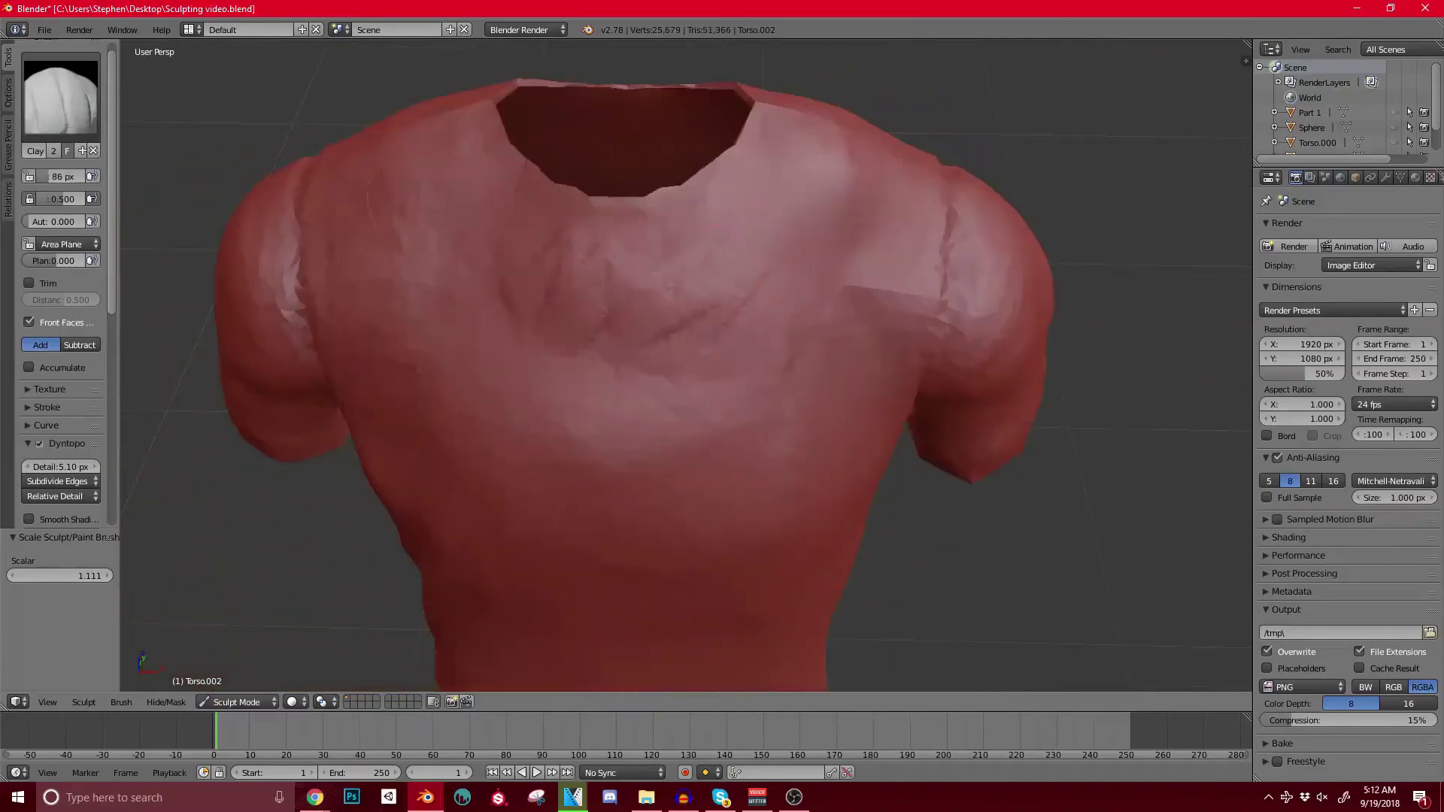
mouse_move(470, 215)
mouse_down()
mouse_move(511, 309)
mouse_move(714, 361)
mouse_move(644, 323)
mouse_move(639, 279)
mouse_up()
mouse_move(332, 210)
middle_down()
mouse_move(516, 461)
mouse_move(467, 430)
mouse_move(499, 210)
mouse_move(488, 361)
middle_up()
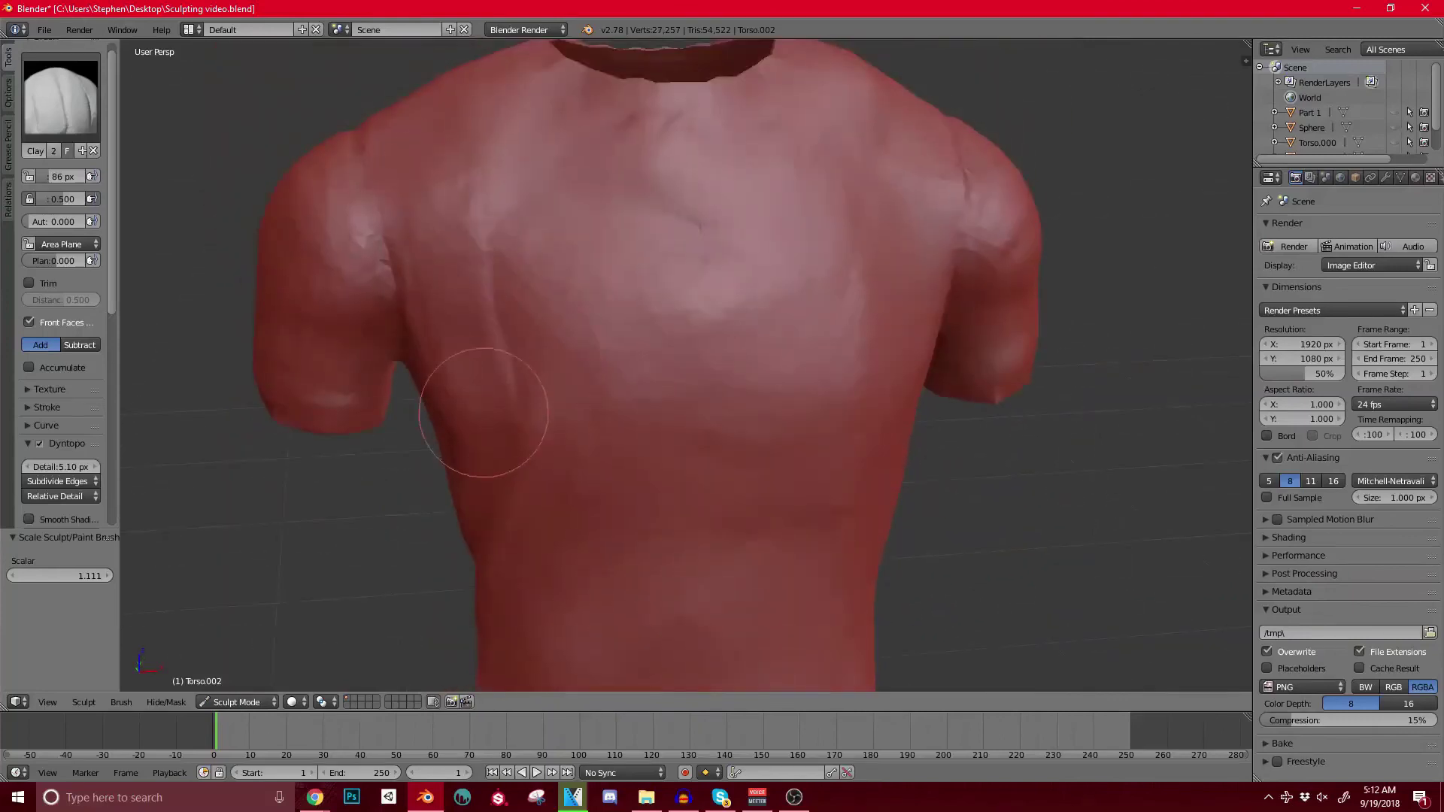
Step: Even out the shirt's chest and abdomen with broad strokes across the front
middle_drag(710, 382, 832, 388)
mouse_move(842, 380)
mouse_down()
mouse_move(930, 292)
mouse_move(797, 369)
mouse_move(624, 362)
mouse_move(428, 313)
mouse_move(586, 263)
mouse_move(873, 312)
mouse_move(493, 290)
mouse_move(445, 258)
mouse_move(535, 307)
mouse_move(557, 227)
mouse_move(726, 256)
mouse_move(641, 282)
mouse_move(586, 212)
mouse_up()
shift+middle_drag(754, 303, 733, 209)
mouse_move(484, 329)
mouse_down()
mouse_move(622, 297)
mouse_move(706, 309)
mouse_up()
middle_drag(586, 316, 613, 307)
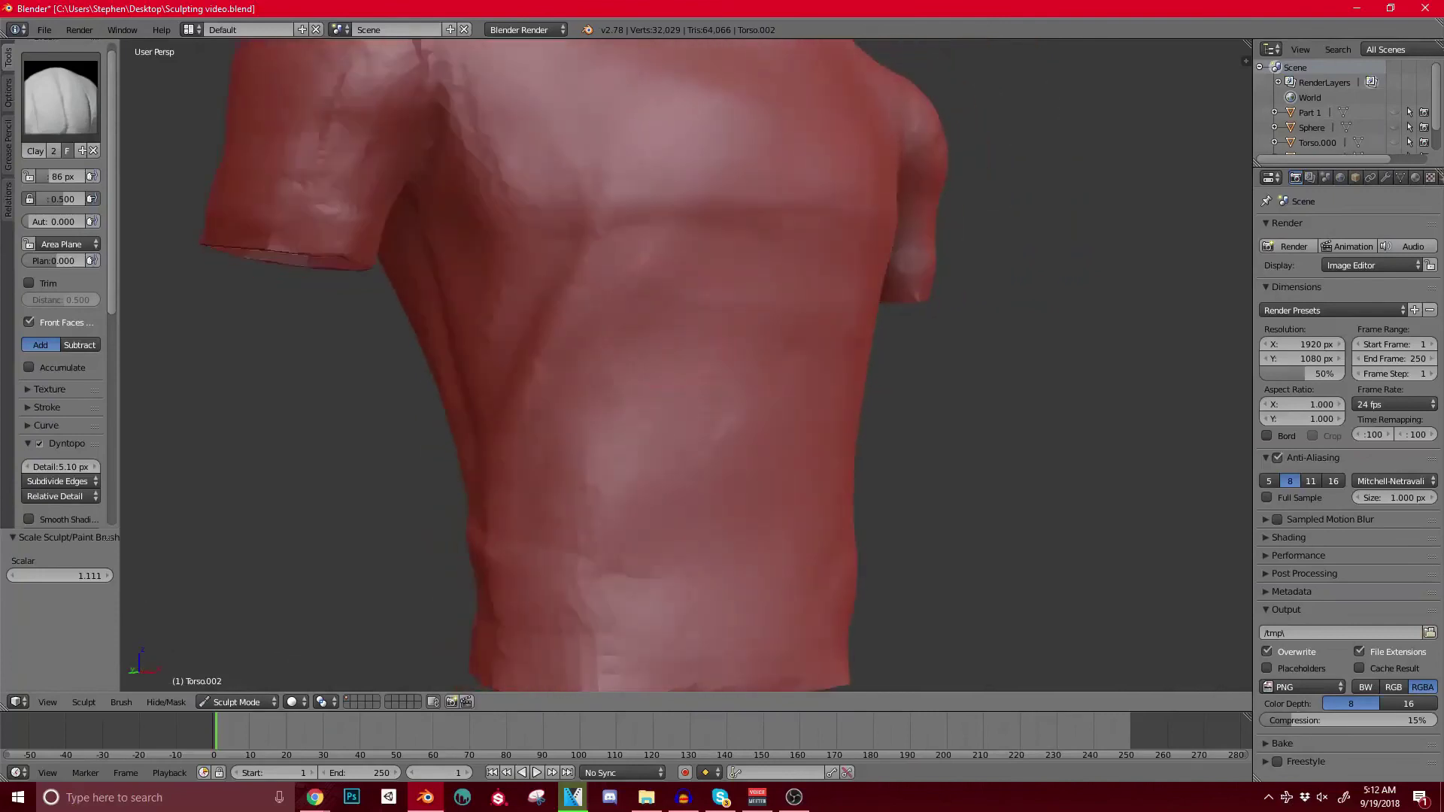
Step: Soften the folds beneath the figure's right armpit and refine the outside of the right sleeve
middle_drag(474, 235, 511, 200)
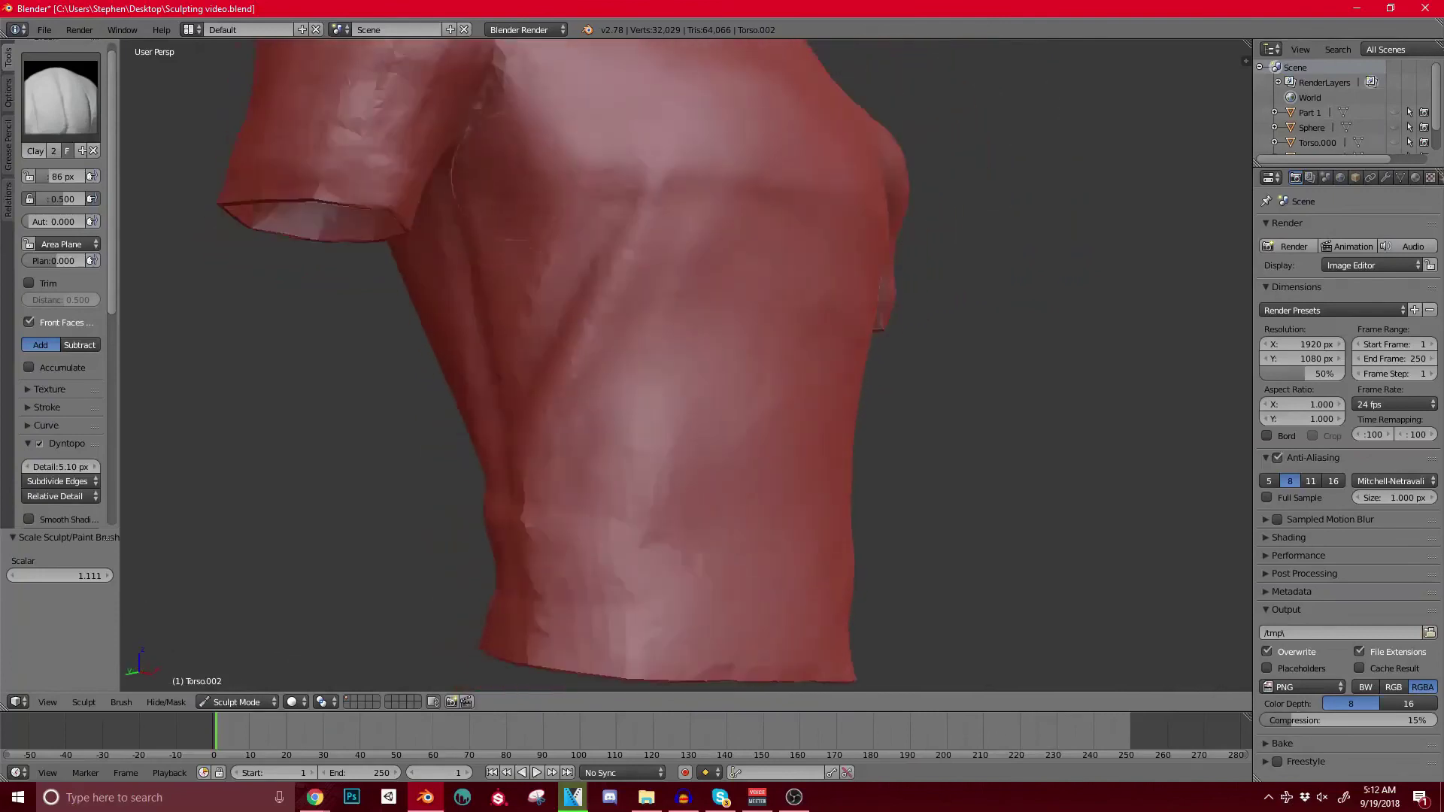
drag(532, 262, 524, 271)
middle_drag(524, 271, 560, 289)
shift+middle_drag(531, 143, 563, 316)
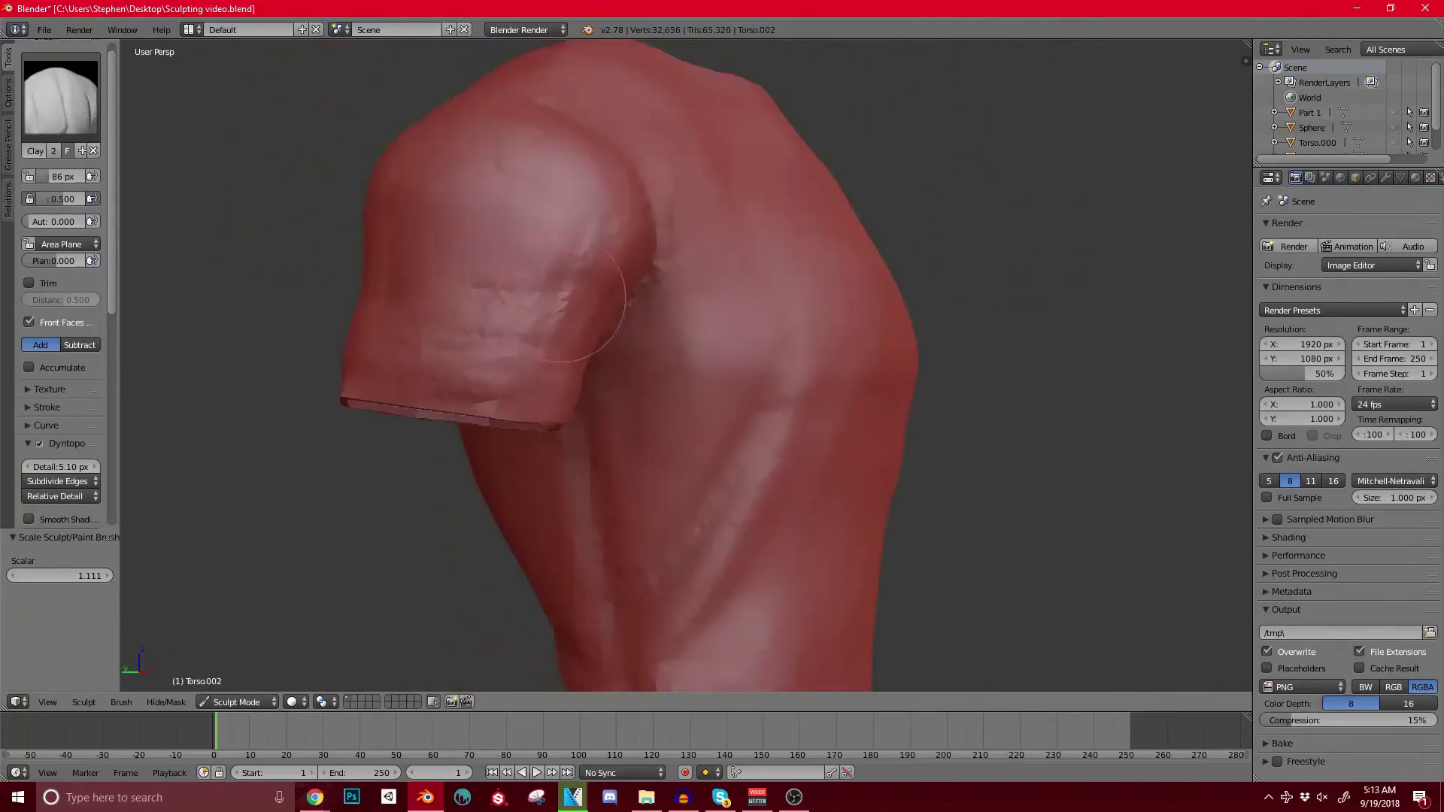
mouse_move(527, 331)
mouse_down()
mouse_move(412, 315)
mouse_move(517, 354)
mouse_move(361, 319)
mouse_up()
mouse_move(399, 306)
middle_down()
mouse_move(615, 264)
mouse_move(527, 285)
middle_up()
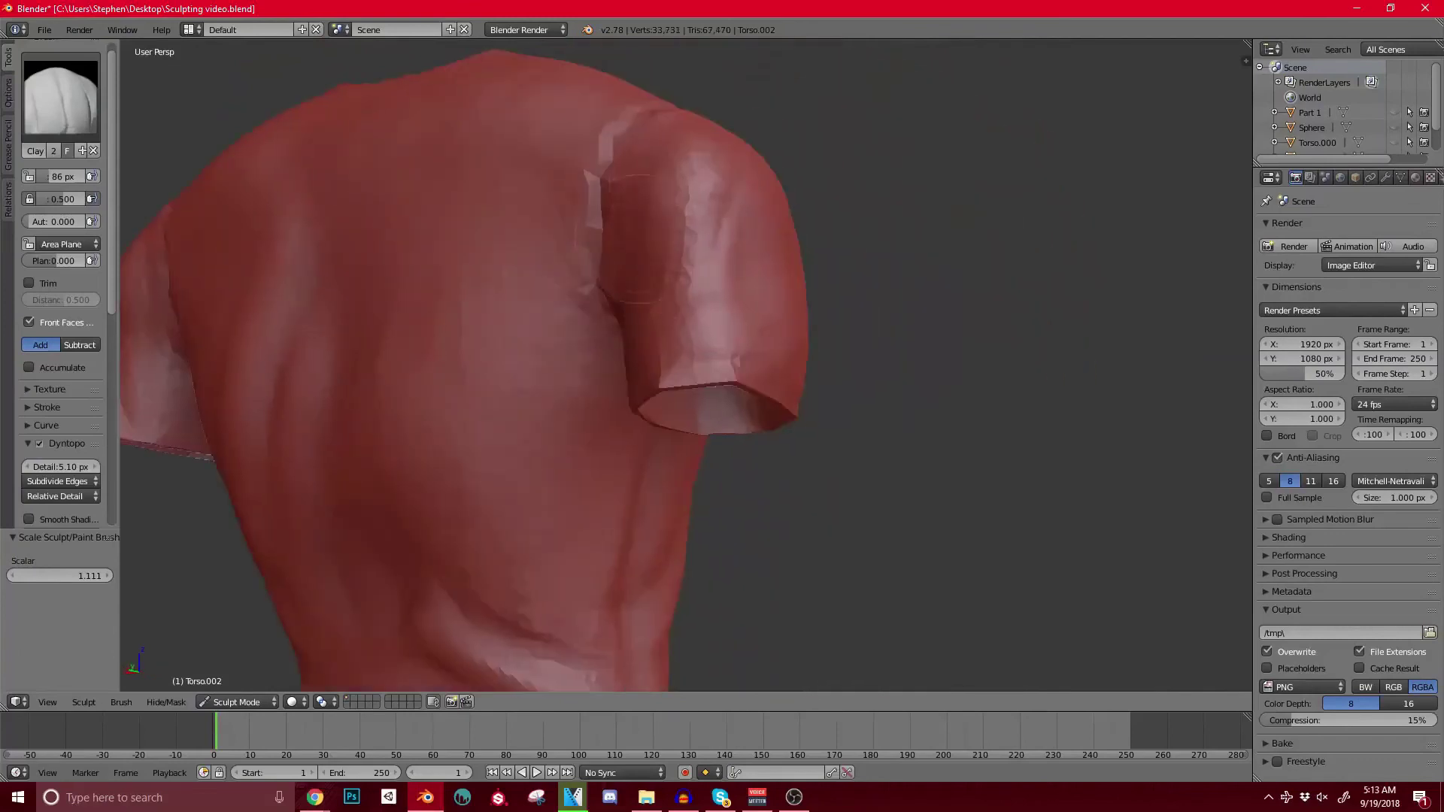
Step: Smooth the back of the figure's right sleeve and the shirt's back beside it
shift+middle_drag(719, 309, 716, 334)
scroll(707, 324, down, 1)
drag(691, 207, 665, 338)
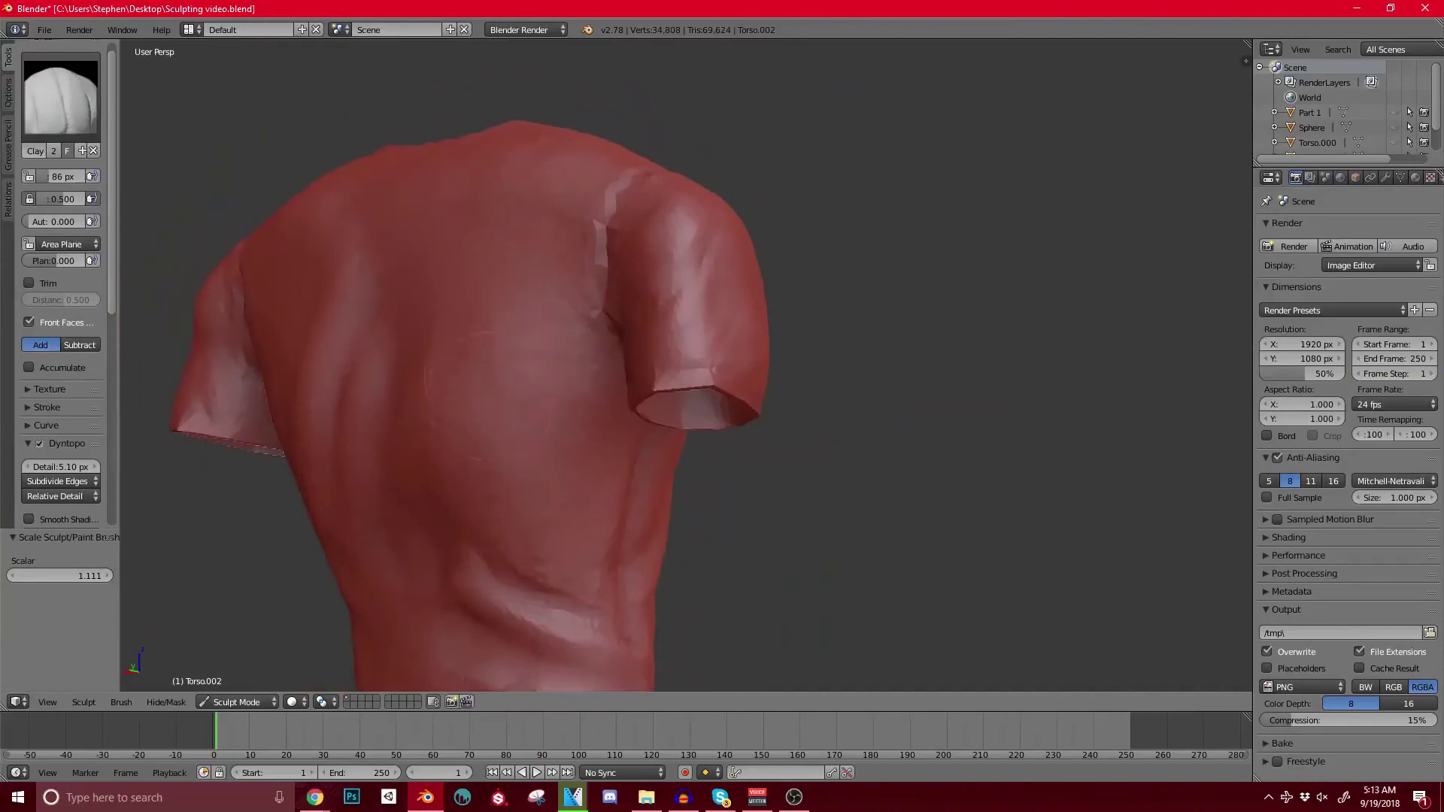
mouse_move(582, 391)
mouse_down()
mouse_move(492, 370)
mouse_move(518, 467)
mouse_up()
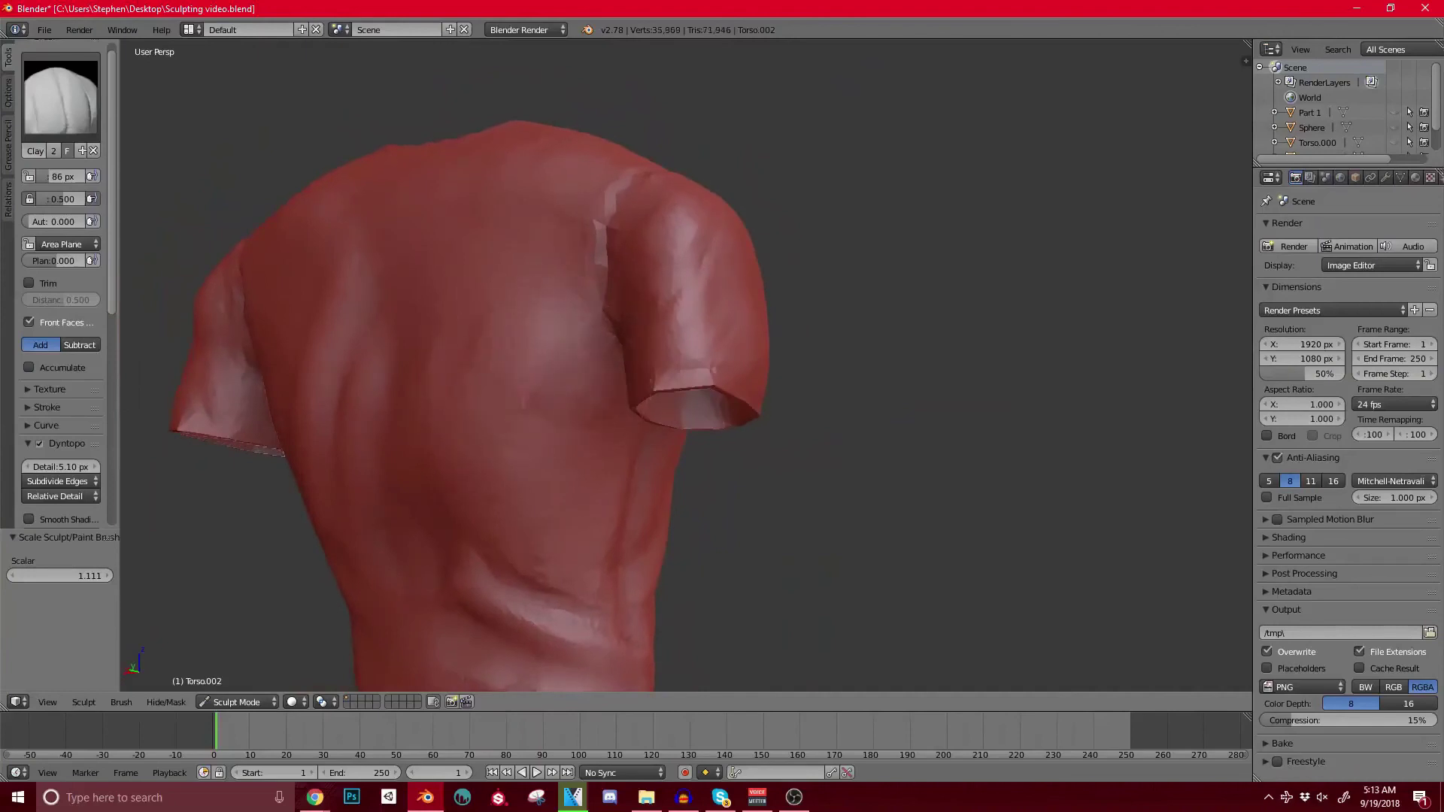
Step: Smooth the coarse facets above the shirt's back hem and blend the lower back folds around the figure's right side
shift+middle_drag(556, 522, 568, 399)
shift+middle_drag(561, 489, 648, 313)
scroll(648, 313, up, 2)
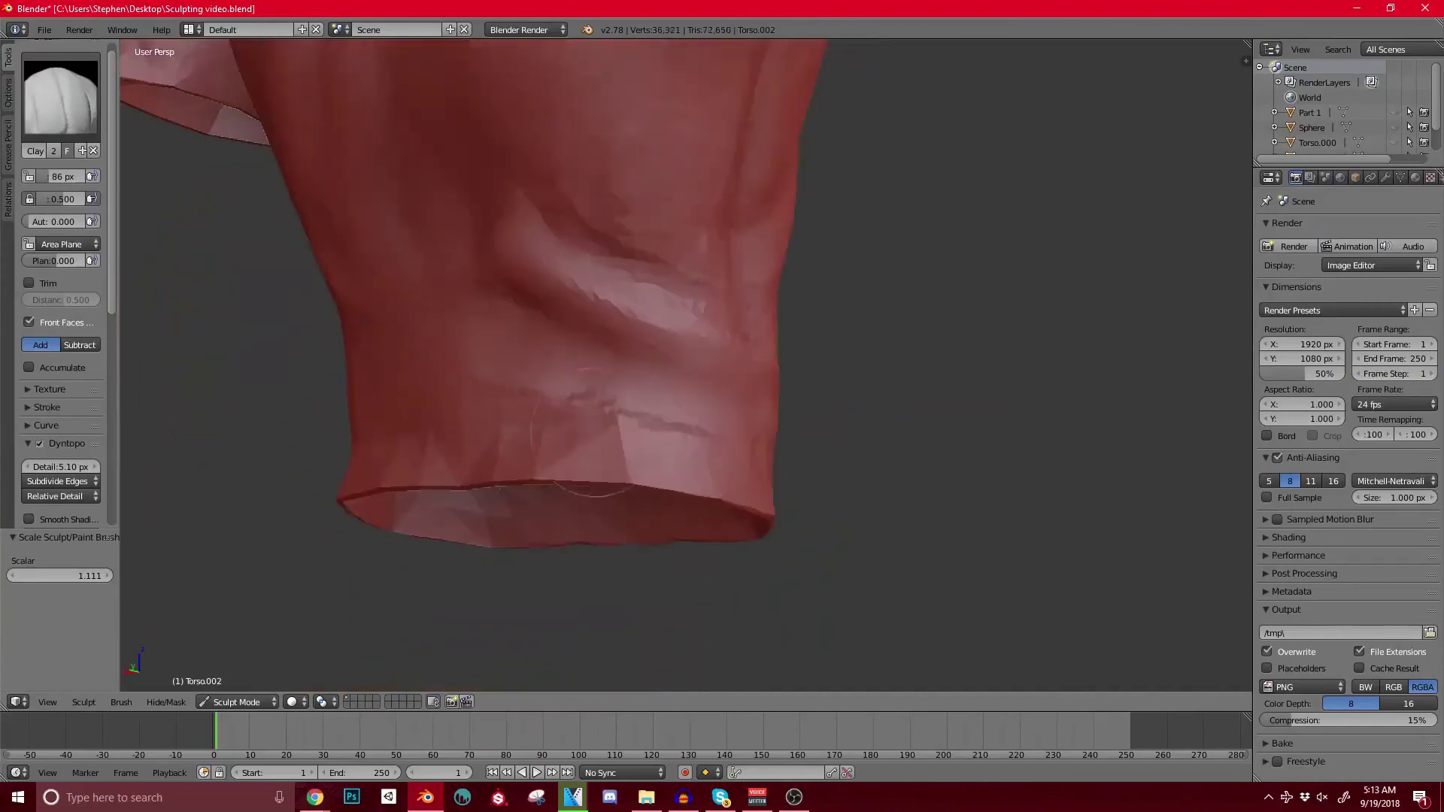
drag(359, 459, 669, 458)
middle_drag(669, 459, 617, 480)
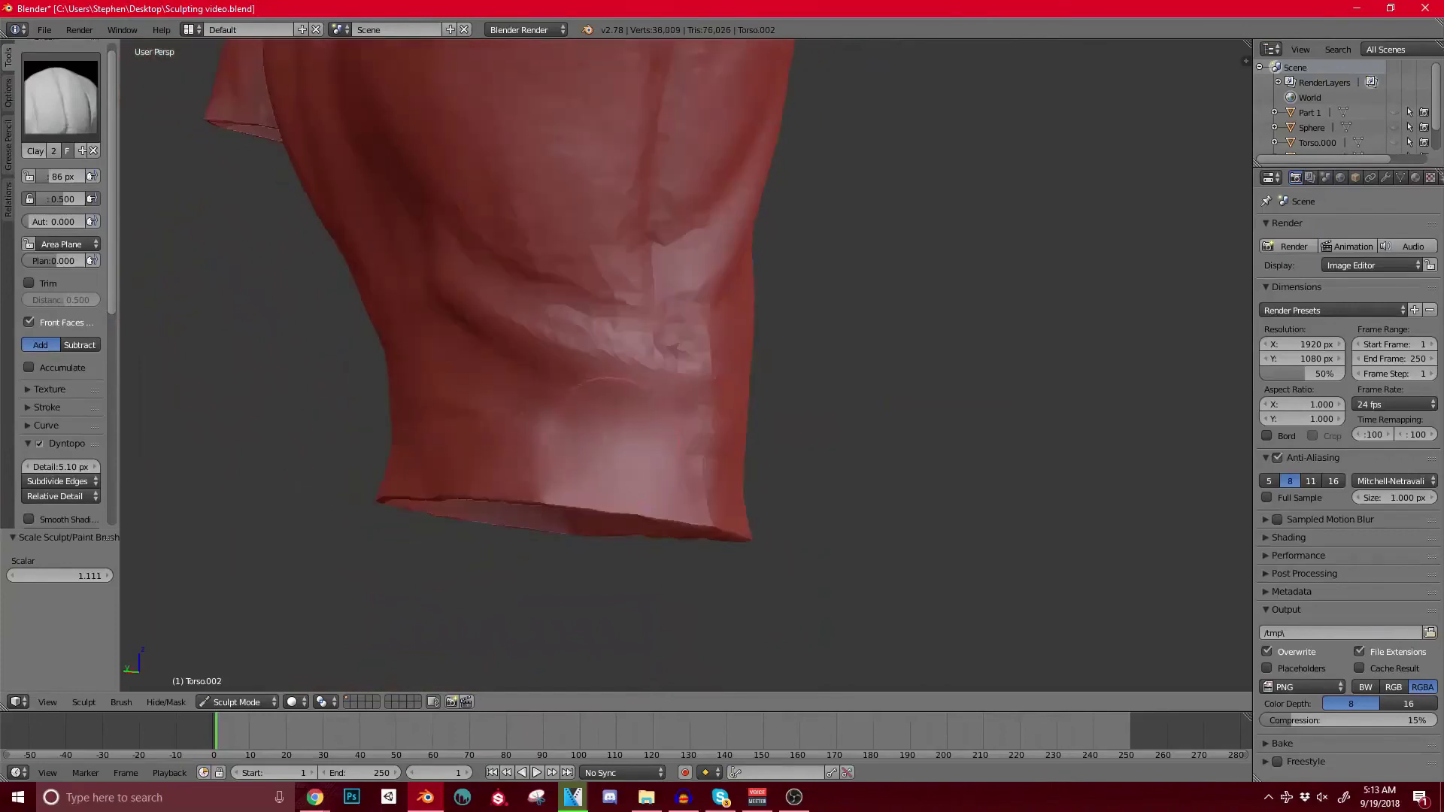
drag(481, 453, 659, 471)
mouse_move(457, 434)
mouse_down()
mouse_move(621, 380)
mouse_move(563, 322)
mouse_up()
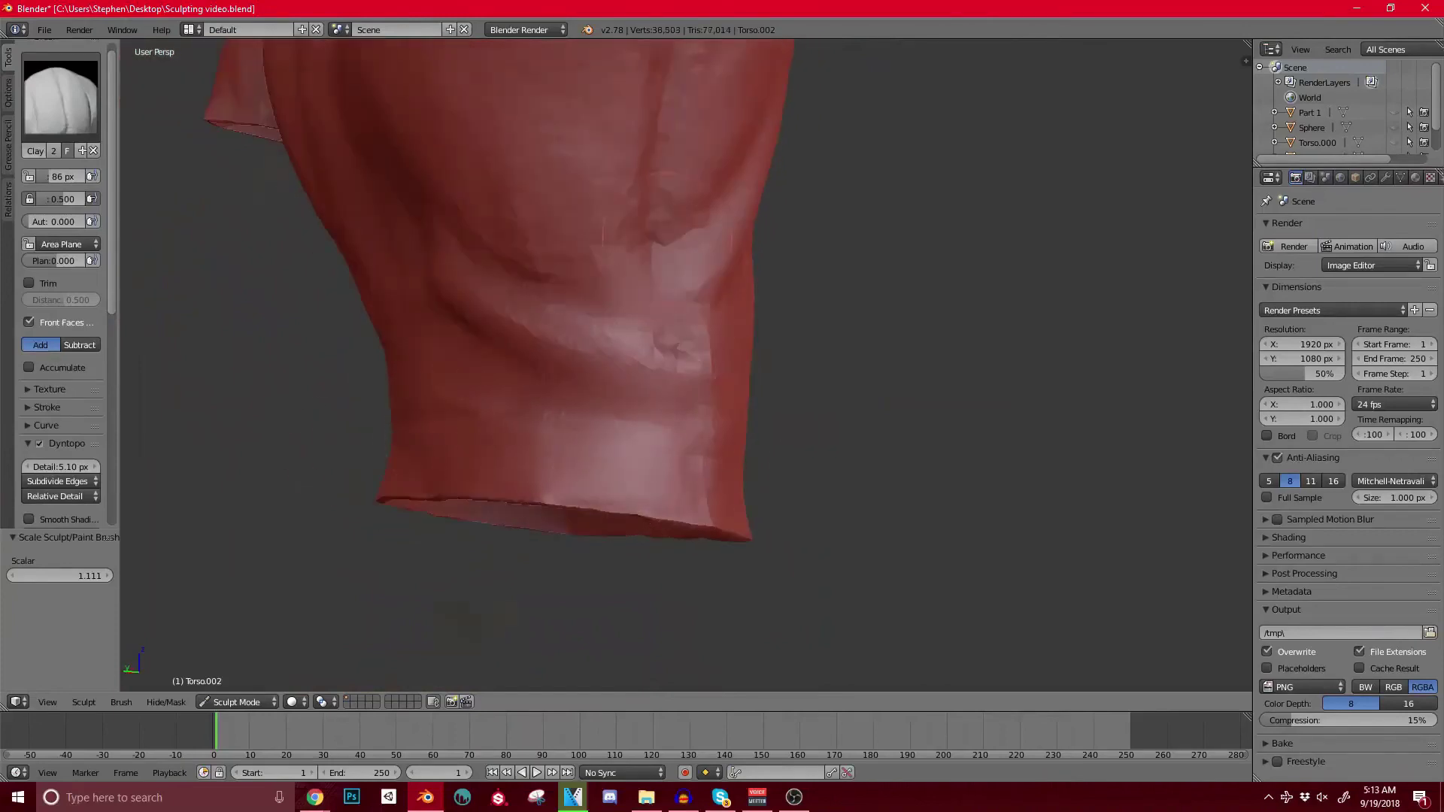
Step: Refine the shirt's right side from the waist up through the armpit and over the right shoulder
shift+middle_drag(622, 239, 628, 511)
middle_drag(642, 442, 641, 281)
drag(648, 155, 647, 220)
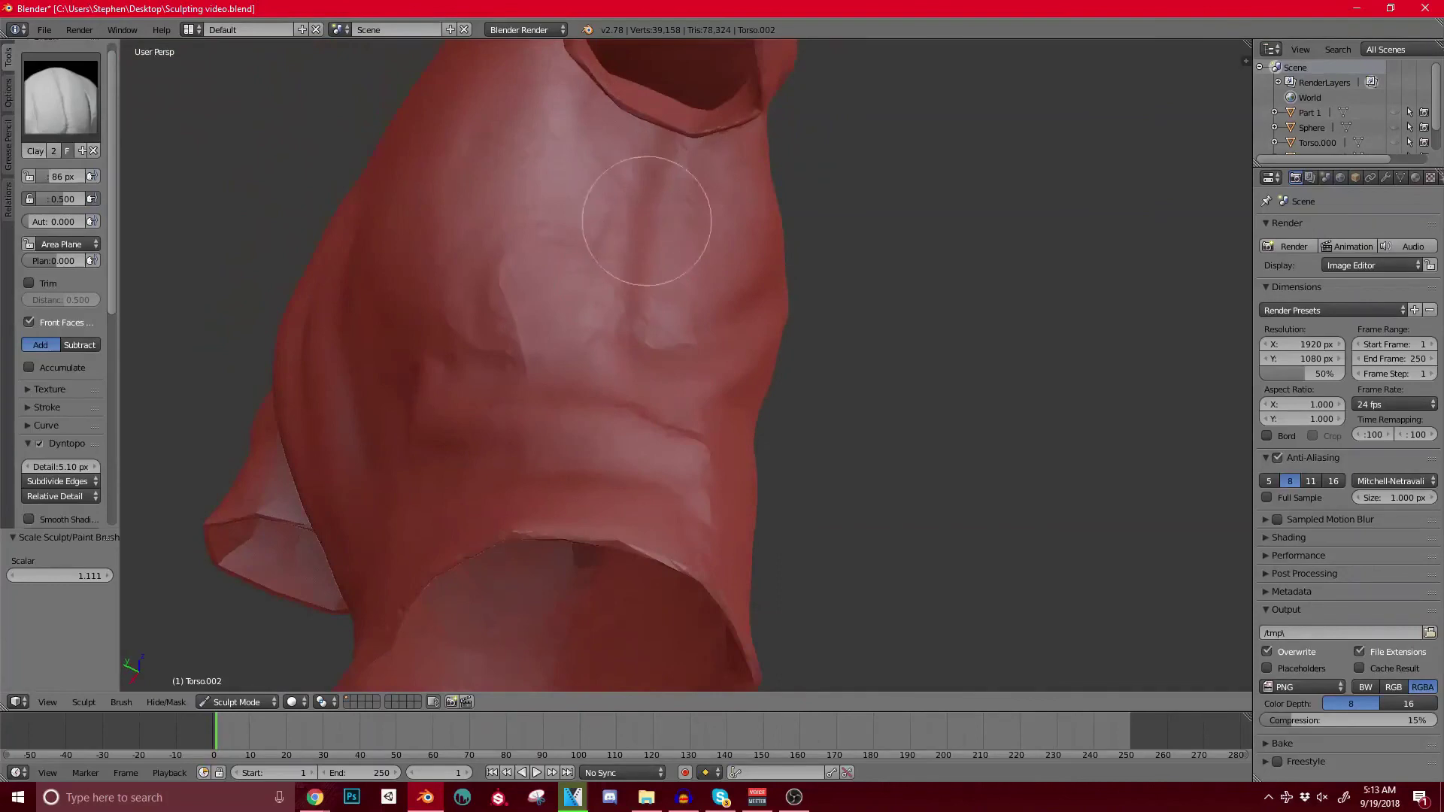
middle_drag(648, 226, 567, 353)
drag(566, 353, 587, 141)
middle_drag(587, 142, 519, 251)
drag(519, 250, 532, 169)
middle_drag(532, 169, 497, 237)
drag(479, 146, 499, 101)
shift+middle_drag(498, 101, 519, 237)
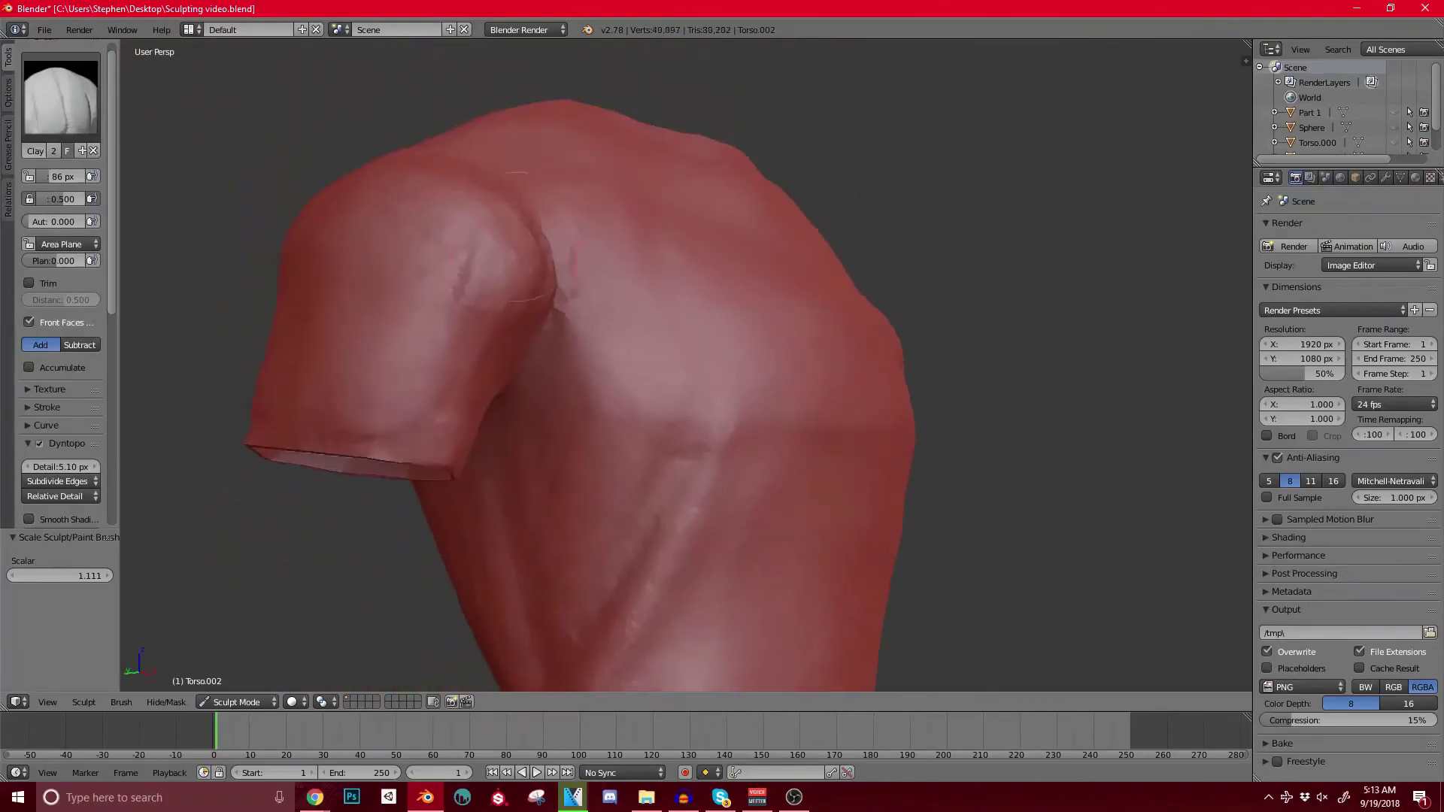
mouse_move(444, 197)
mouse_down()
mouse_move(396, 213)
mouse_move(434, 225)
mouse_up()
Step: Refine the front of the figure's left shoulder and the sleeve seam near the armpit
scroll(552, 280, down, 7)
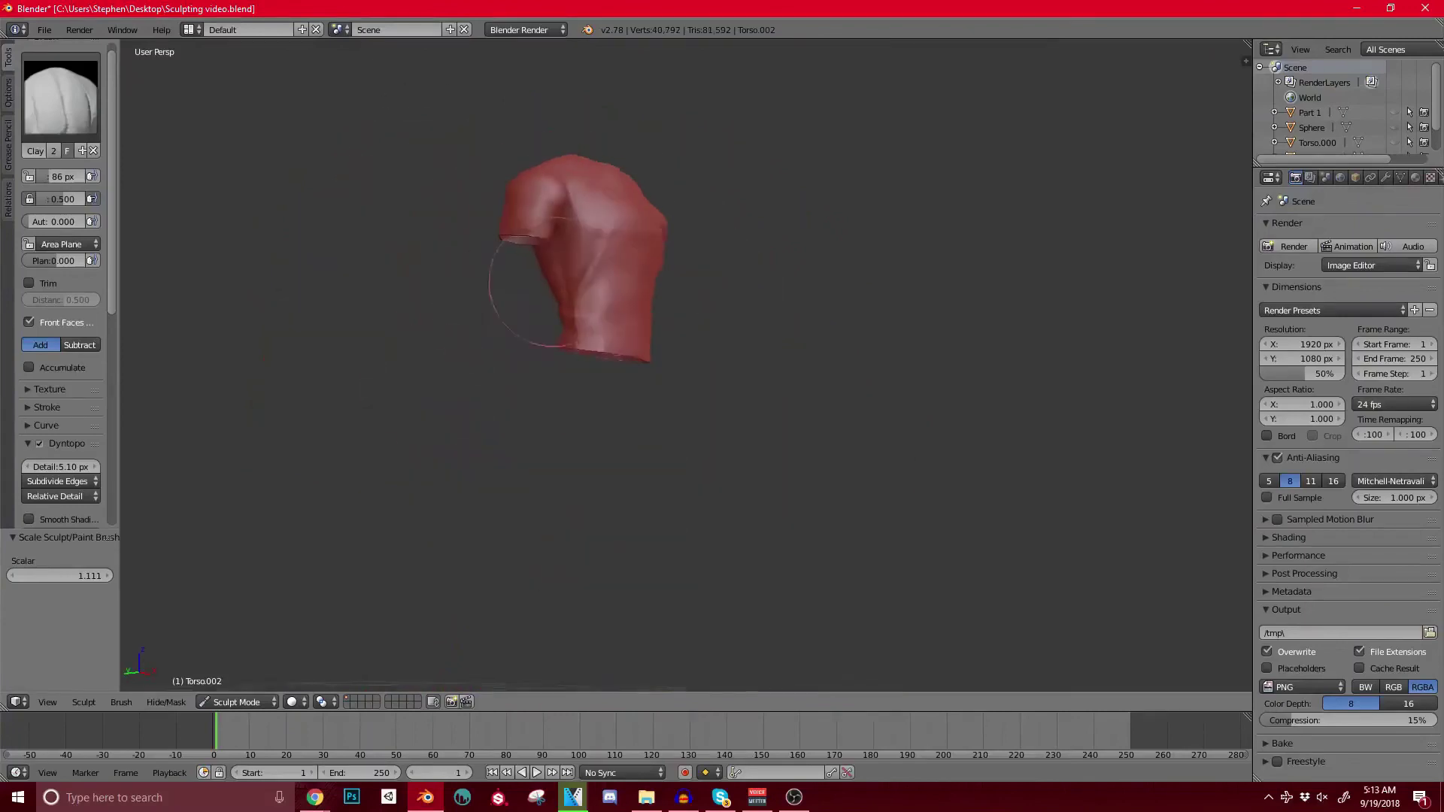
mouse_move(557, 280)
middle_down()
mouse_move(630, 242)
mouse_move(442, 333)
middle_up()
middle_drag(442, 333, 484, 329)
scroll(483, 329, up, 6)
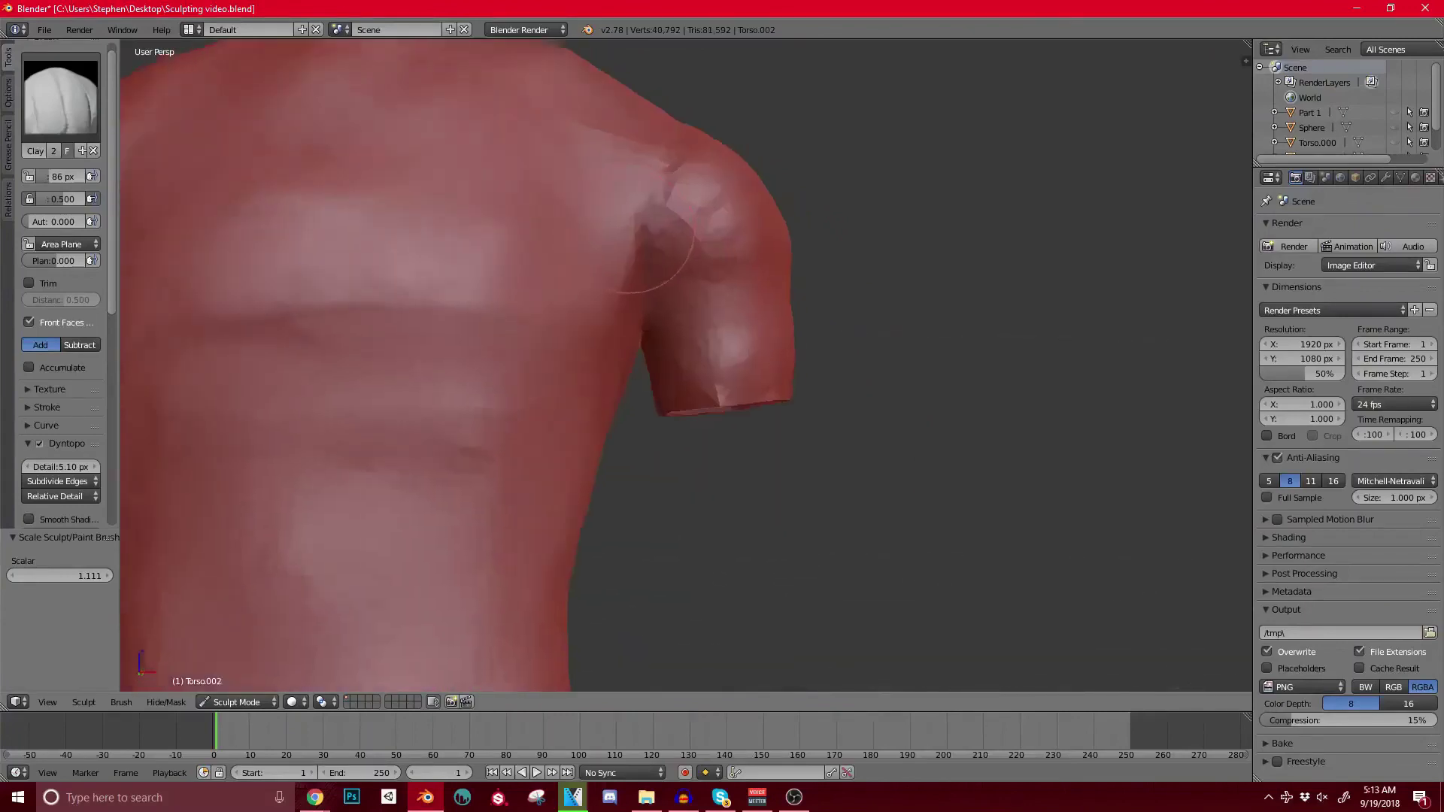
shift+middle_drag(662, 224, 570, 298)
mouse_move(576, 300)
mouse_down()
mouse_move(574, 444)
mouse_move(575, 313)
mouse_up()
middle_drag(575, 313, 601, 406)
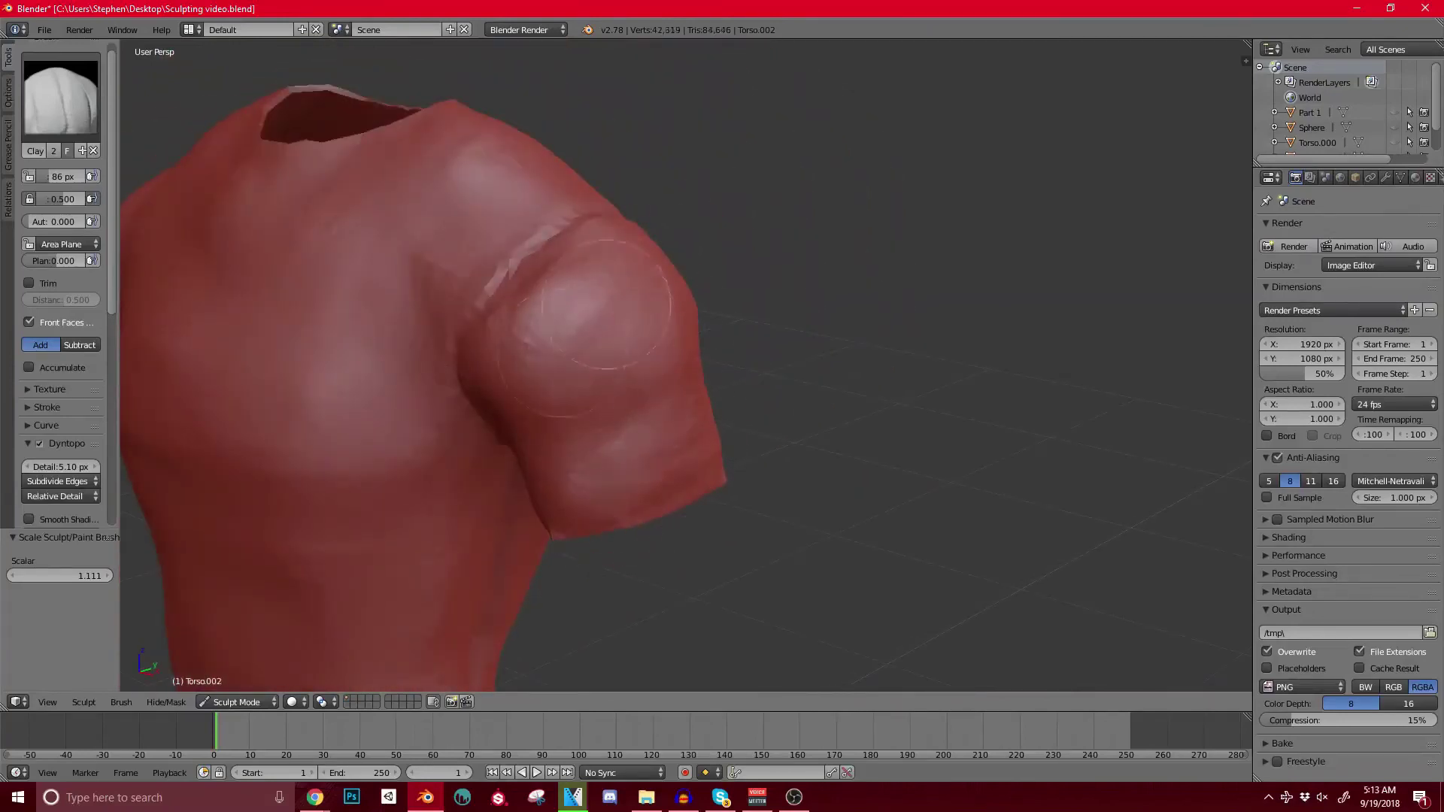
Step: Smooth the vertical folds along the shirt's front and side below the figure's left sleeve
middle_drag(602, 510, 560, 252)
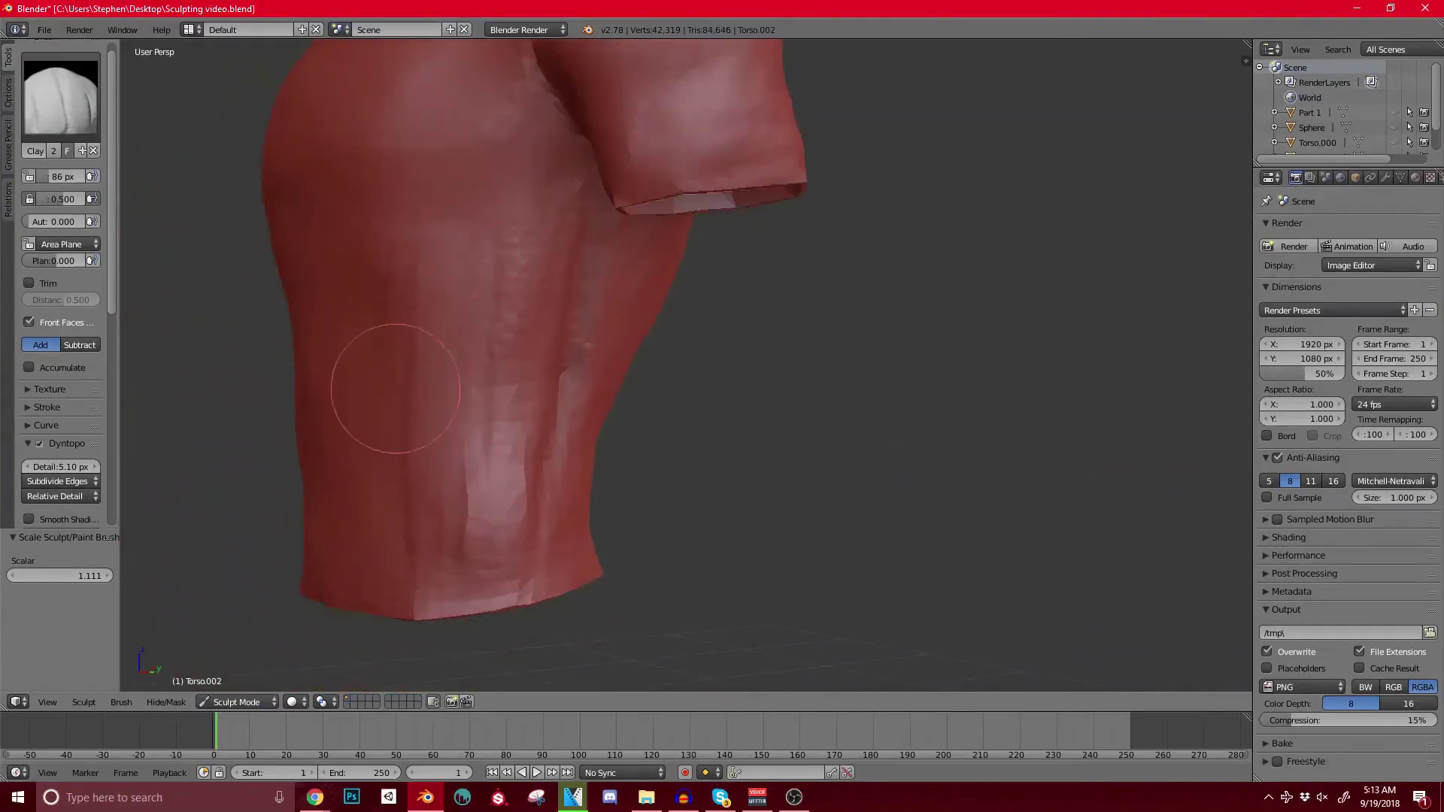
mouse_move(395, 389)
mouse_down()
mouse_move(461, 393)
mouse_move(516, 273)
mouse_move(394, 300)
mouse_move(455, 509)
mouse_up()
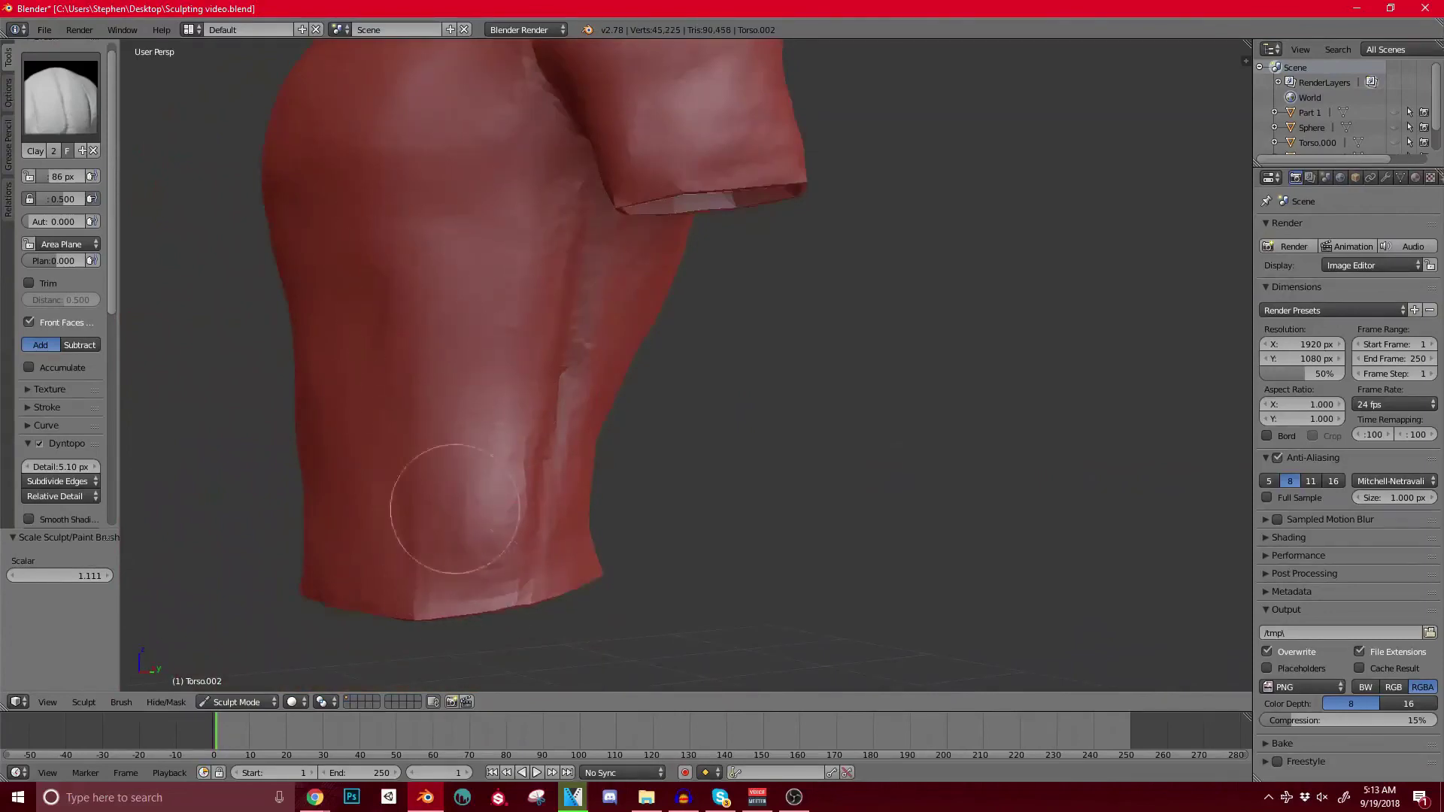
middle_drag(455, 509, 286, 399)
mouse_move(505, 321)
mouse_down()
mouse_move(493, 301)
mouse_move(481, 481)
mouse_move(511, 538)
mouse_move(540, 445)
mouse_up()
mouse_move(387, 135)
middle_down()
mouse_move(479, 369)
mouse_move(407, 369)
middle_up()
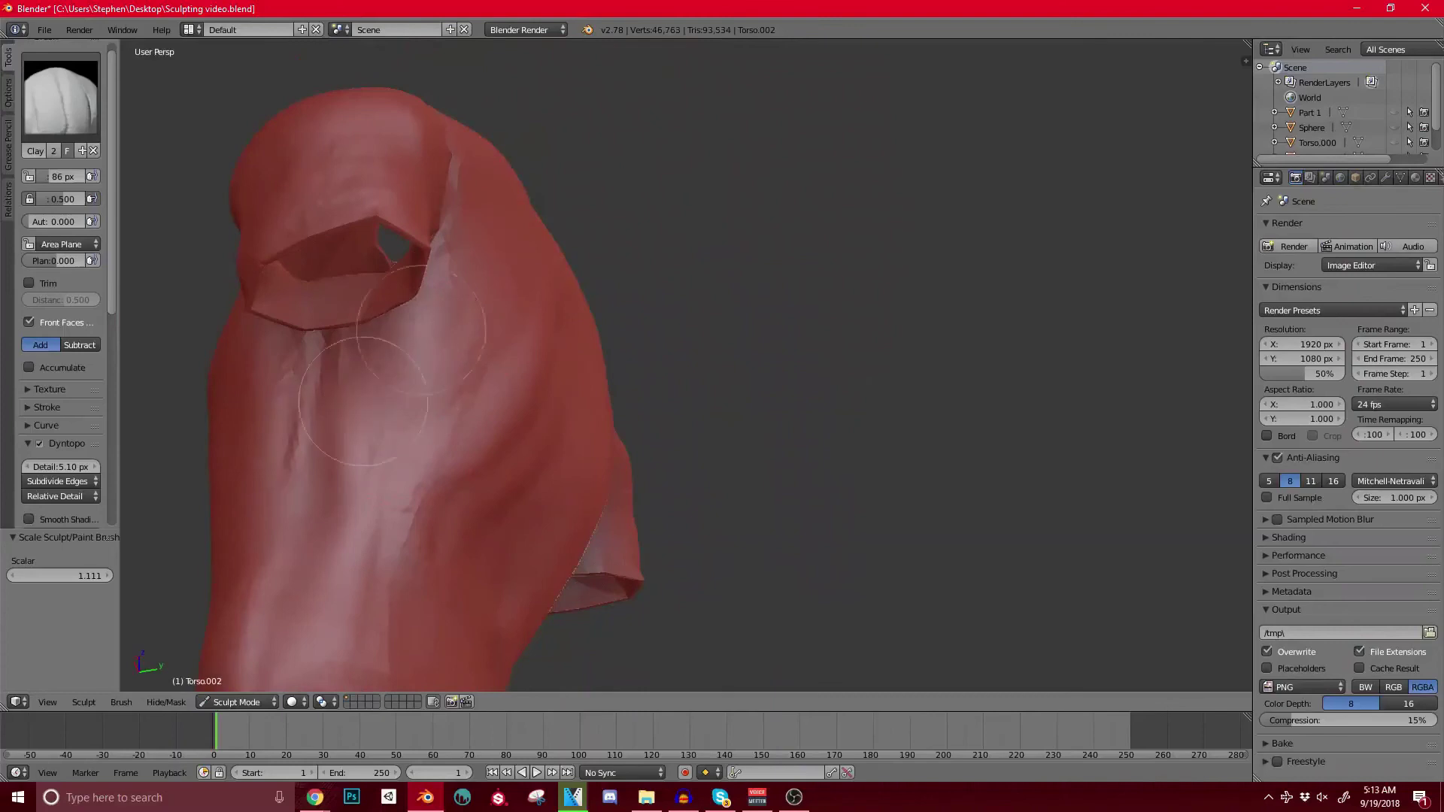
mouse_move(284, 451)
middle_down()
mouse_move(451, 403)
mouse_move(338, 406)
mouse_move(353, 245)
middle_up()
Step: Shape the folds behind the figure's left shoulder and blend them down across the middle of the shirt's back
shift+middle_drag(304, 127, 385, 219)
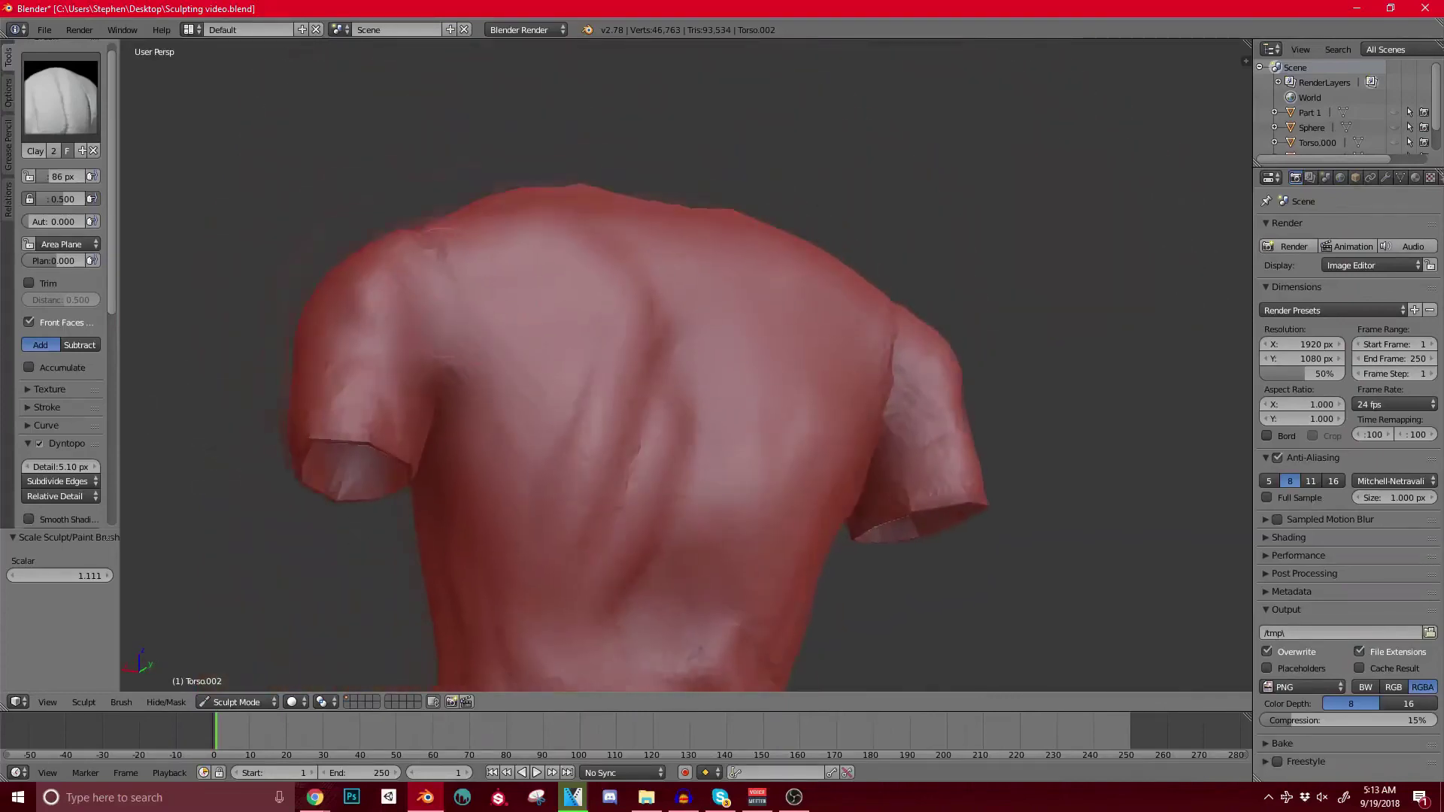
mouse_move(466, 246)
mouse_down()
mouse_move(490, 362)
mouse_move(535, 407)
mouse_move(499, 387)
mouse_move(433, 240)
mouse_up()
mouse_move(355, 350)
shift+mouse_down()
mouse_move(361, 400)
mouse_move(366, 385)
shift+mouse_up()
shift+middle_drag(594, 566, 488, 367)
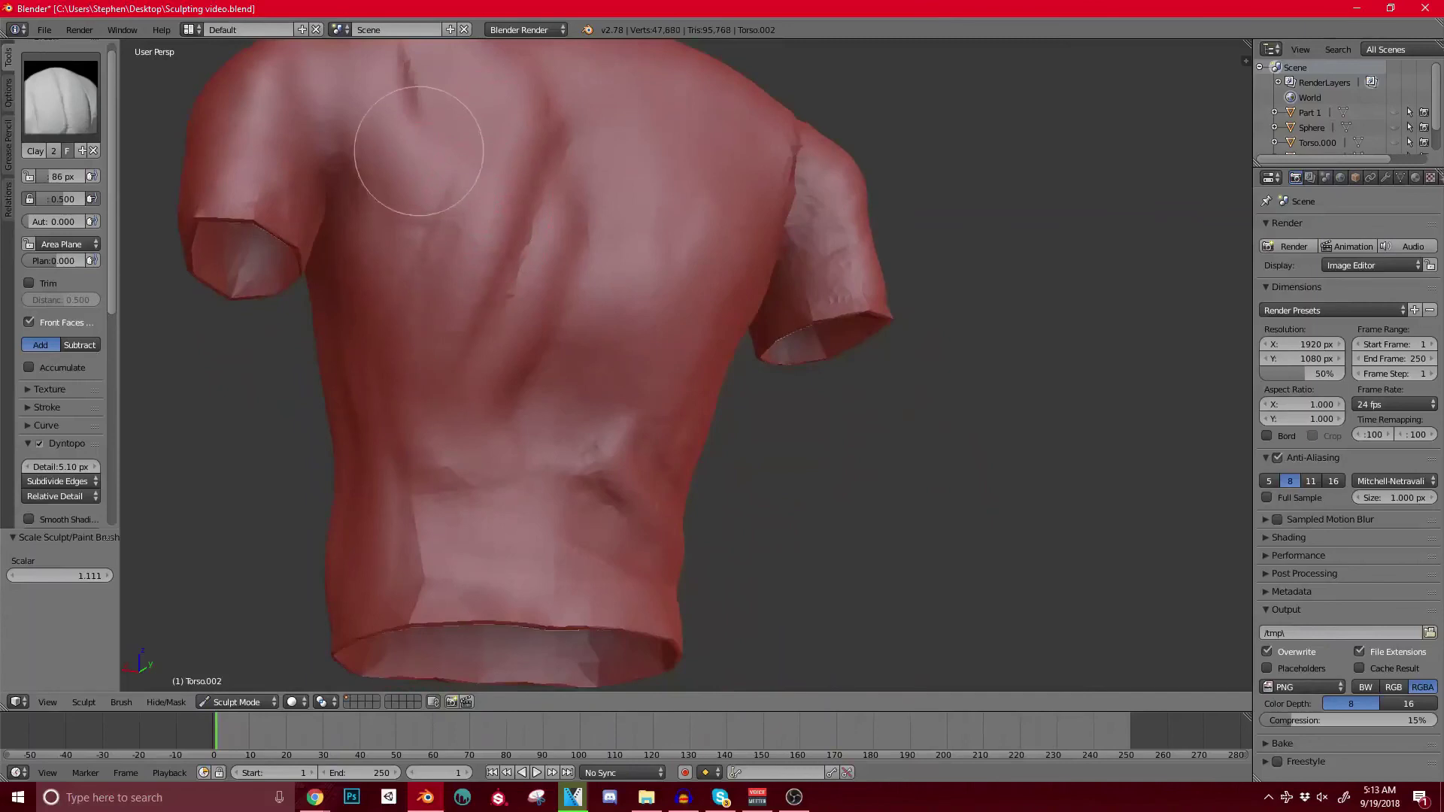
drag(419, 151, 407, 147)
mouse_move(629, 355)
mouse_down()
mouse_move(540, 460)
mouse_move(452, 458)
mouse_up()
Step: Smooth and build up the lower back folds around the figure's right side below the sleeve
mouse_move(645, 489)
middle_down()
mouse_move(178, 403)
mouse_move(419, 386)
mouse_move(466, 438)
middle_up()
drag(466, 438, 409, 380)
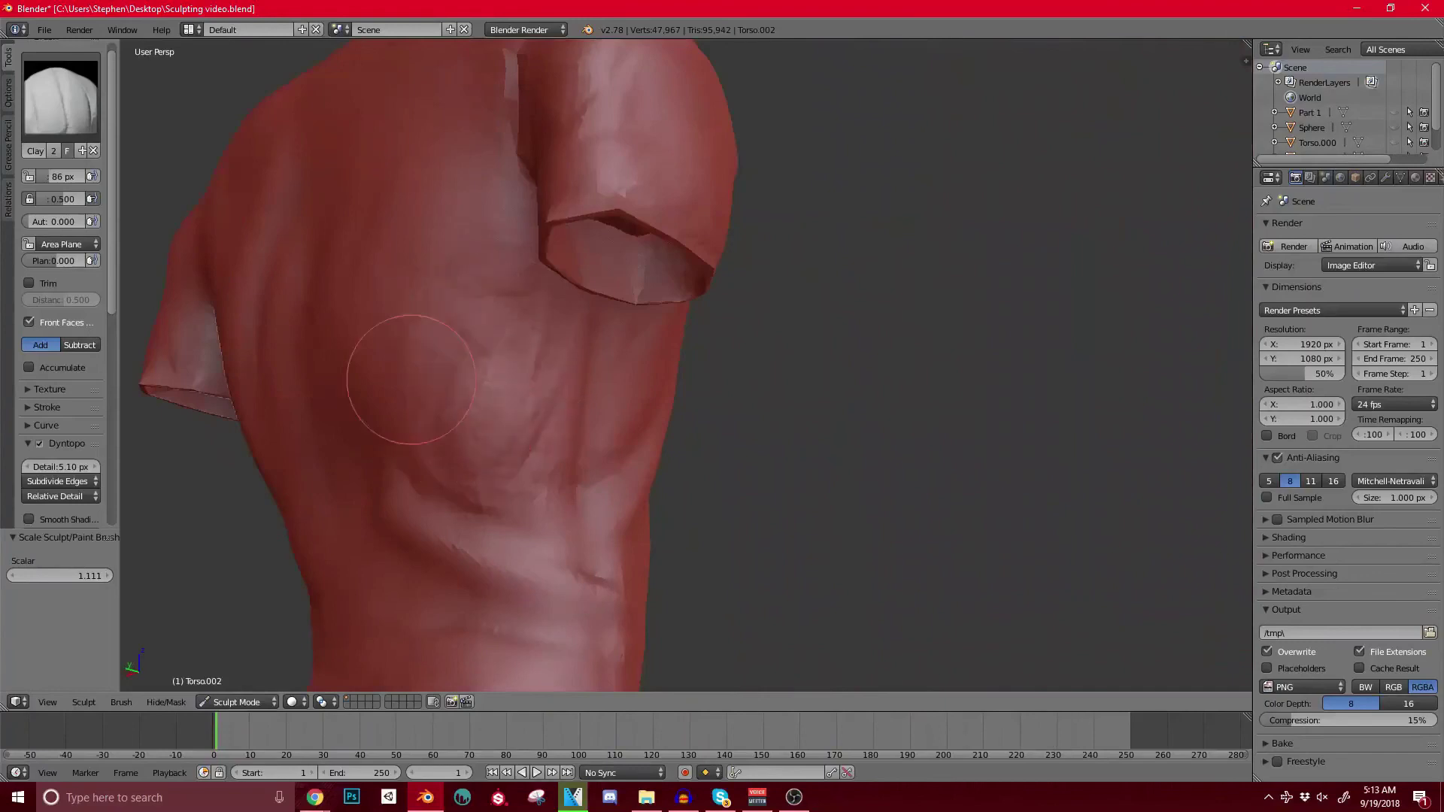
scroll(440, 346, down, 2)
mouse_move(509, 360)
middle_down()
mouse_move(537, 376)
mouse_move(422, 429)
mouse_move(579, 326)
mouse_move(560, 328)
middle_up()
scroll(406, 421, up, 4)
mouse_move(630, 331)
mouse_down()
mouse_move(671, 368)
mouse_move(679, 422)
mouse_up()
middle_drag(680, 422, 644, 436)
mouse_move(659, 455)
mouse_down()
mouse_move(660, 479)
mouse_move(595, 456)
mouse_up()
scroll(595, 456, down, 4)
mouse_move(595, 456)
middle_down()
mouse_move(602, 482)
mouse_move(751, 347)
mouse_move(699, 353)
middle_up()
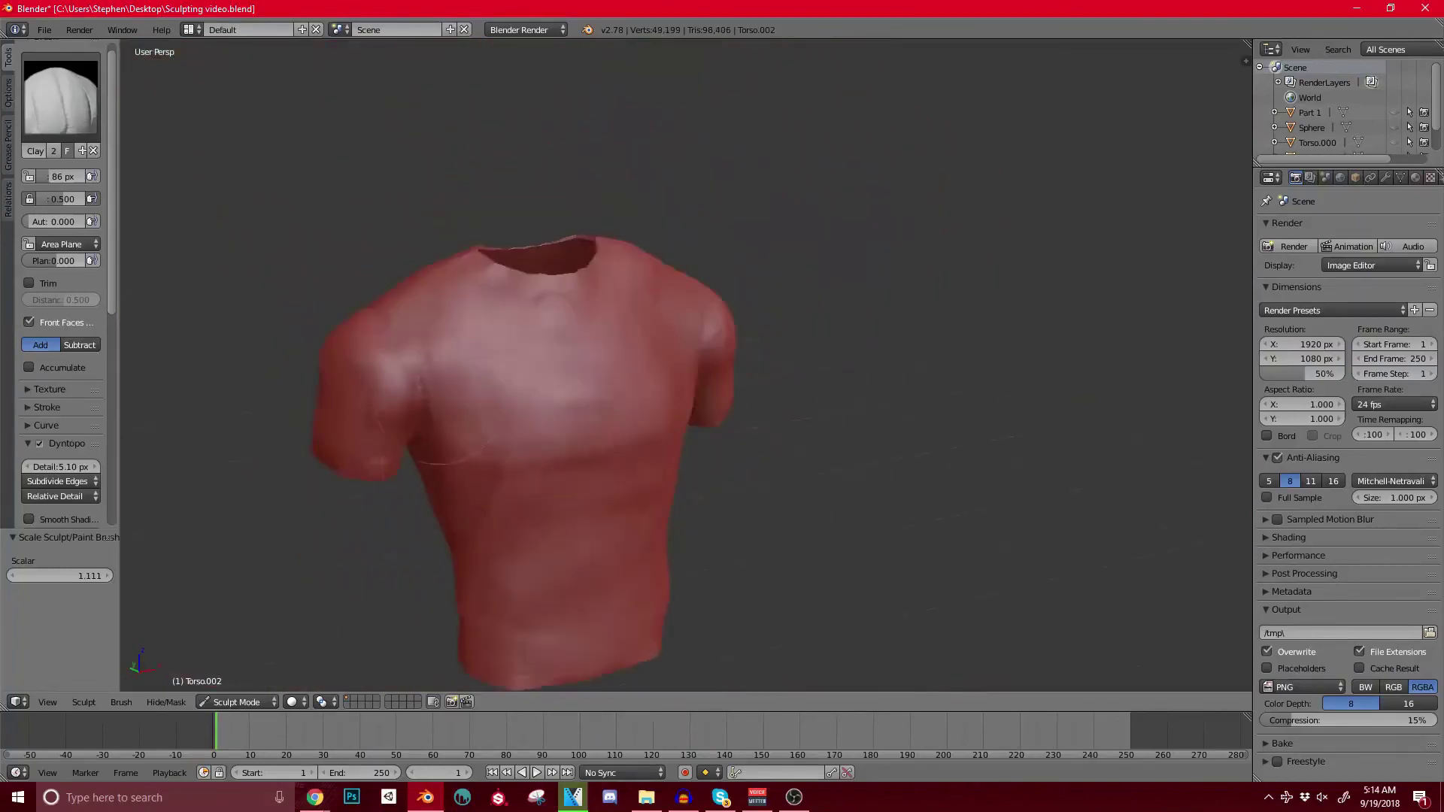
Step: Sculpt soft folds across the front of the figure's right shoulder and the upper chest just below the neckline
scroll(699, 353, up, 3)
drag(350, 259, 462, 214)
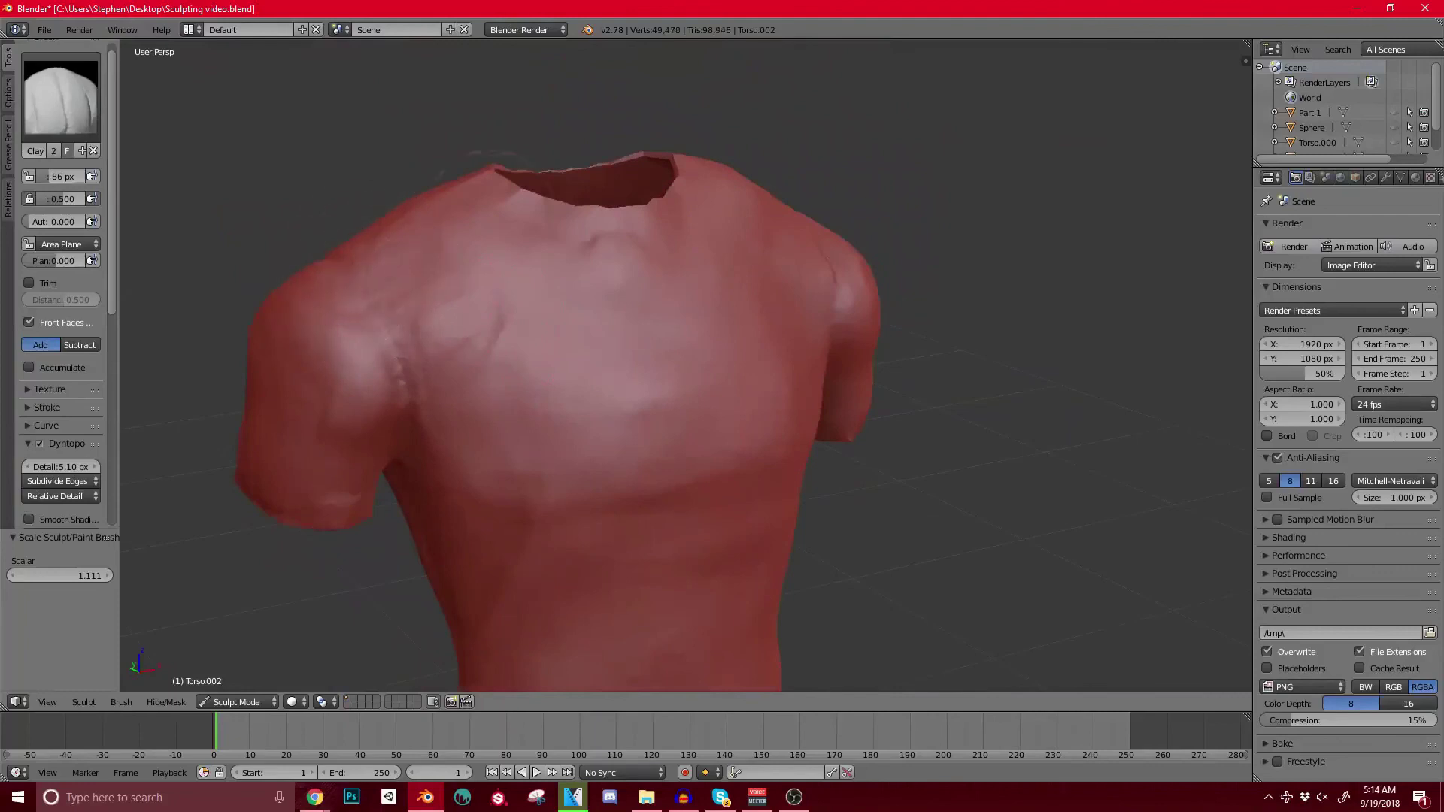
mouse_move(585, 253)
mouse_down()
mouse_move(636, 236)
mouse_move(603, 247)
mouse_move(594, 230)
mouse_up()
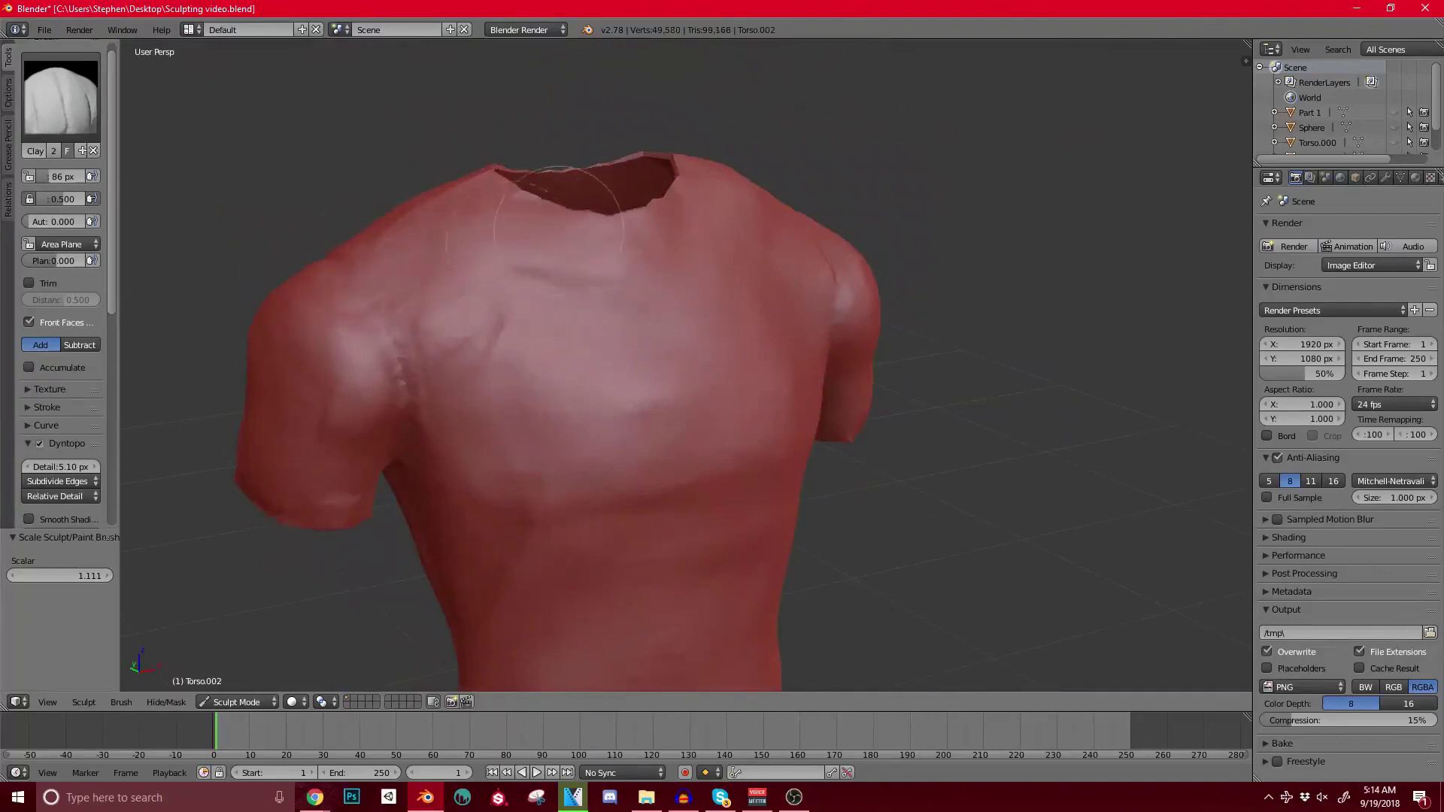
Step: Sculpt a horizontal fold across the upper back between the shoulder blades and build up the area below the collar
middle_drag(643, 139, 658, 225)
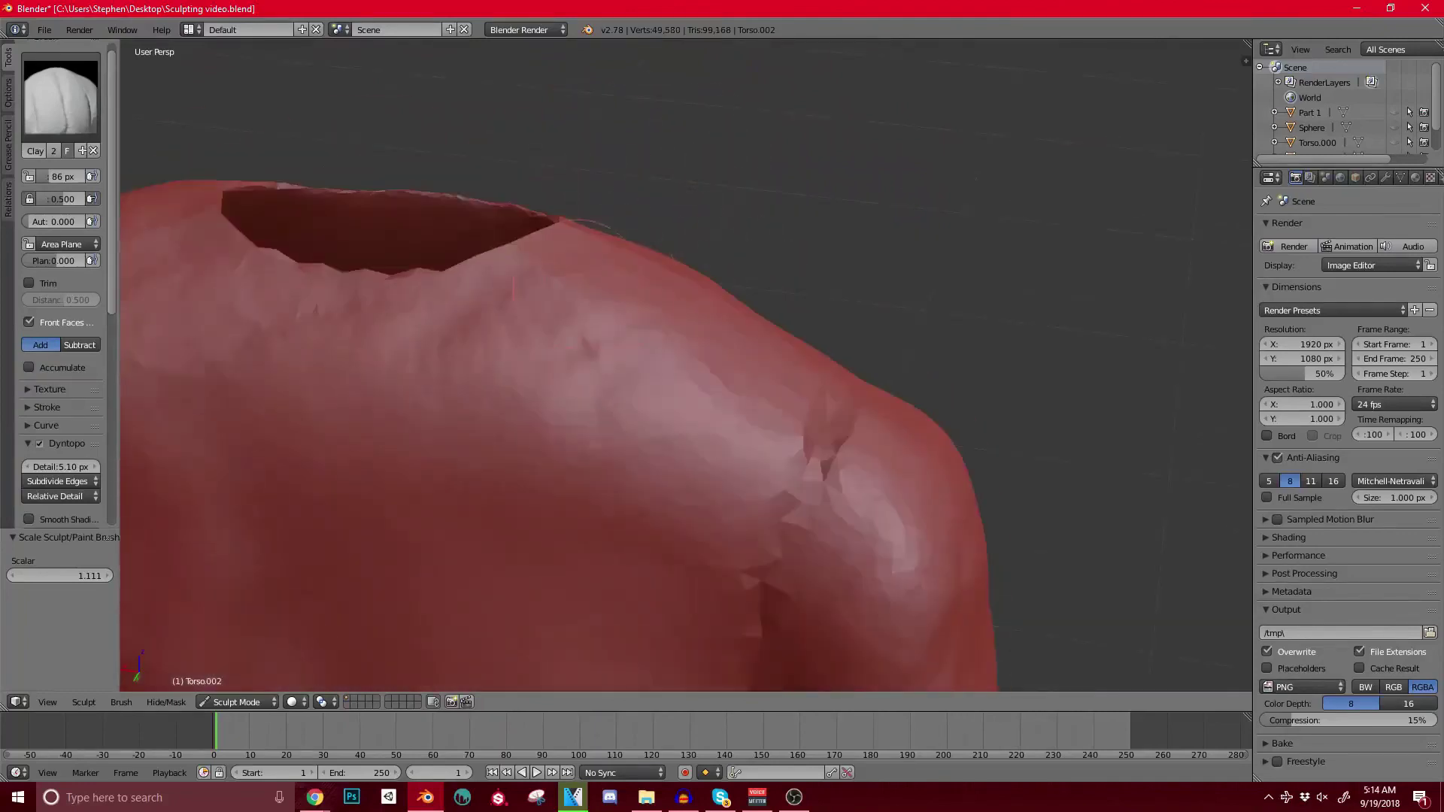
scroll(596, 254, down, 4)
middle_drag(579, 273, 618, 245)
drag(458, 312, 609, 283)
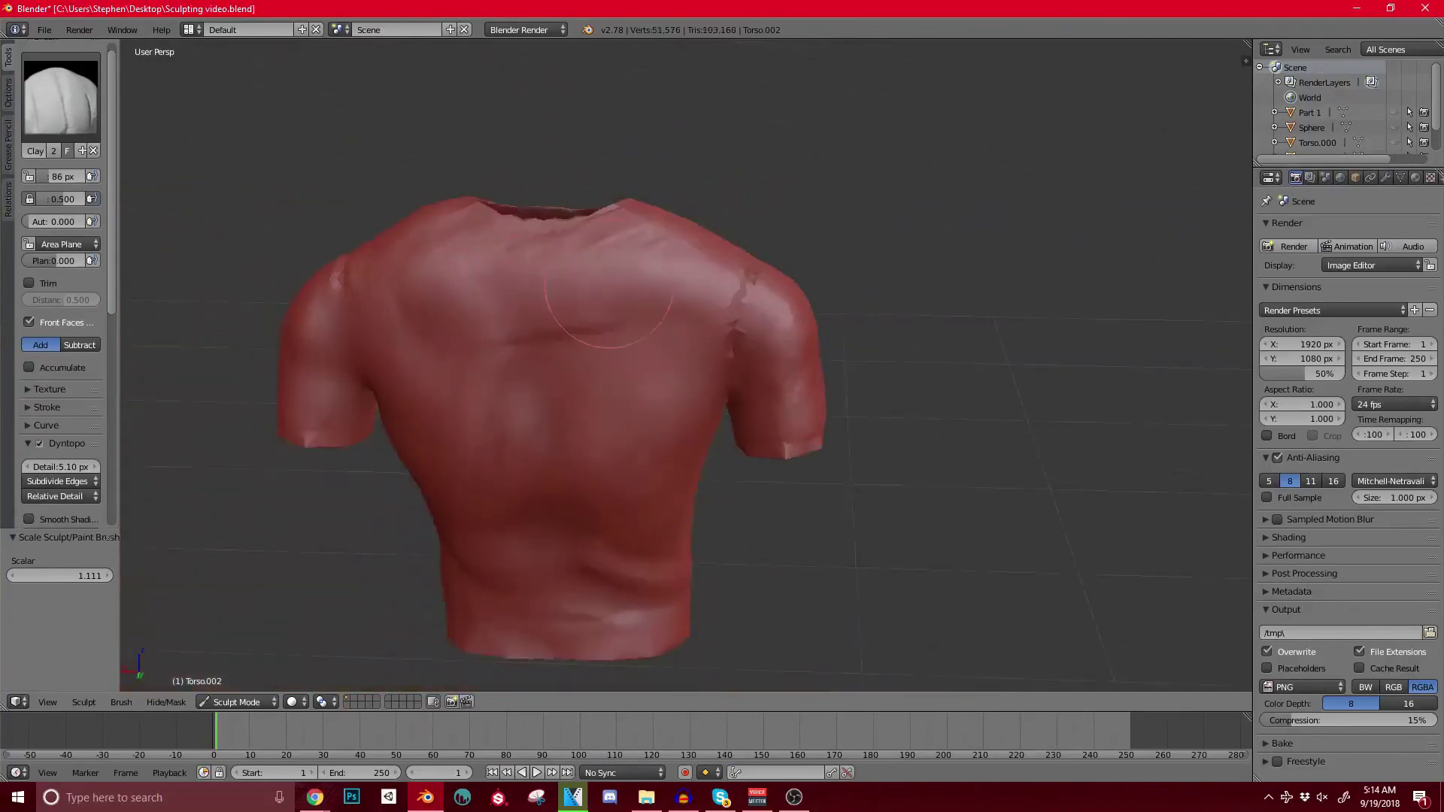
drag(428, 250, 655, 218)
Step: Smooth and shape the back of the figure's left shoulder where the sleeve meets the shirt
middle_drag(548, 248, 680, 319)
mouse_move(673, 381)
shift+mouse_down()
mouse_move(710, 399)
mouse_move(695, 384)
shift+mouse_up()
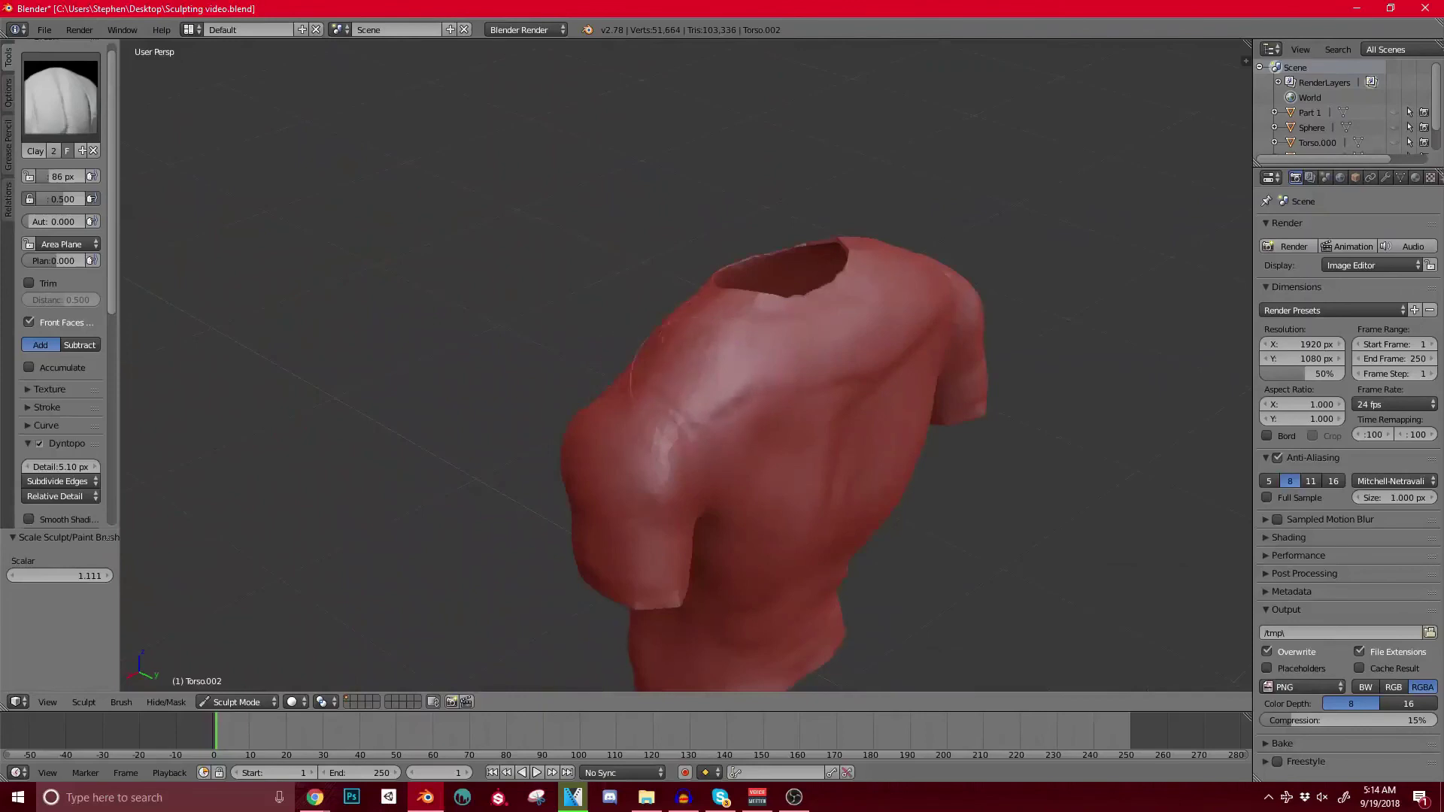
mouse_move(706, 326)
mouse_down()
mouse_move(713, 366)
mouse_move(663, 420)
mouse_up()
Step: Refine the upper-back fold near the figure's right shoulder and shape the shirt surface beside the sleeve seam
middle_drag(664, 419, 579, 384)
middle_drag(458, 425, 472, 355)
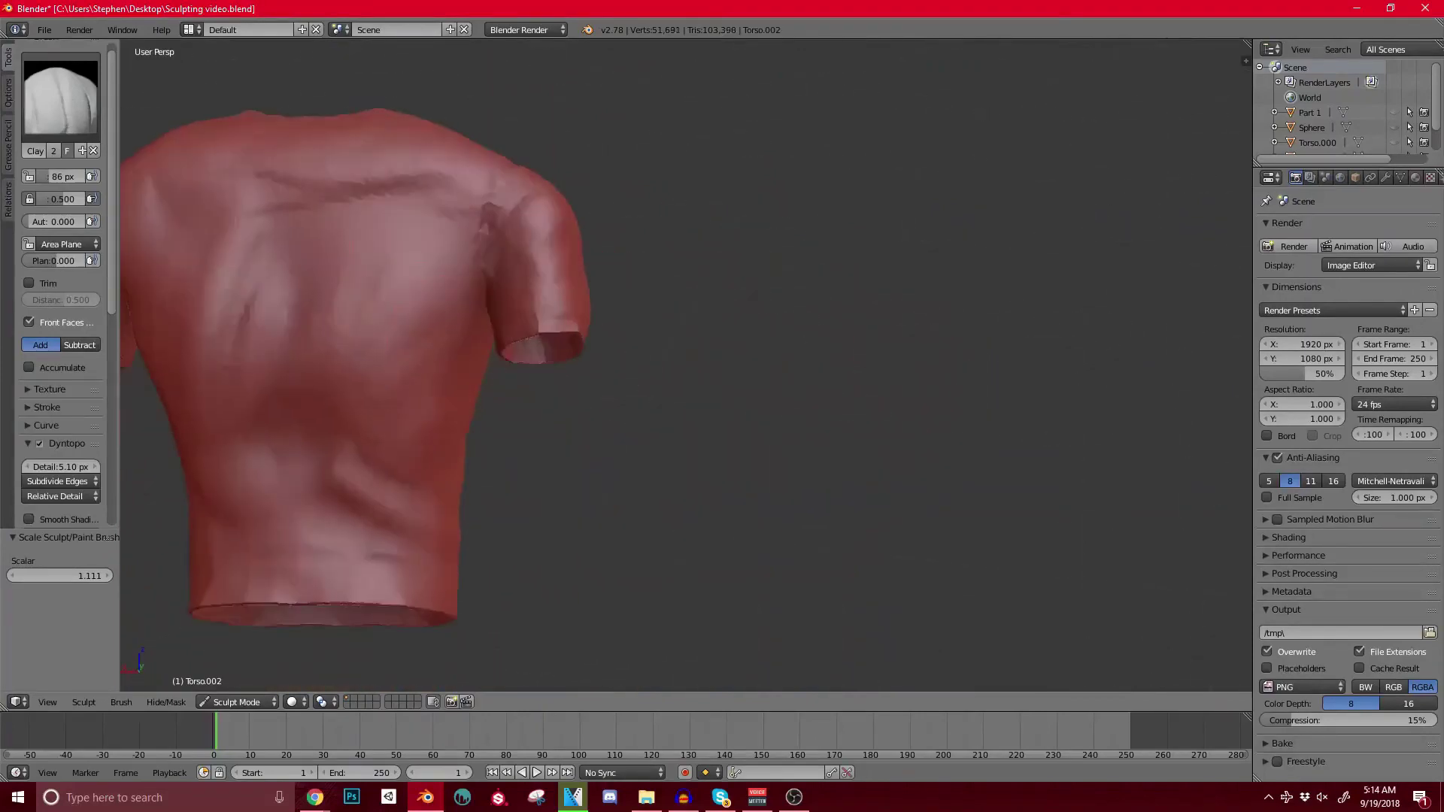
mouse_move(360, 197)
mouse_down()
mouse_move(290, 235)
mouse_move(501, 206)
mouse_move(354, 242)
mouse_move(291, 177)
mouse_move(242, 273)
mouse_move(433, 240)
mouse_up()
mouse_move(433, 241)
middle_down()
mouse_move(274, 467)
mouse_move(634, 413)
mouse_move(484, 403)
mouse_move(500, 244)
mouse_move(475, 243)
middle_up()
scroll(541, 272, up, 5)
mouse_move(581, 226)
mouse_down()
mouse_move(564, 297)
mouse_move(572, 229)
mouse_up()
scroll(613, 409, down, 5)
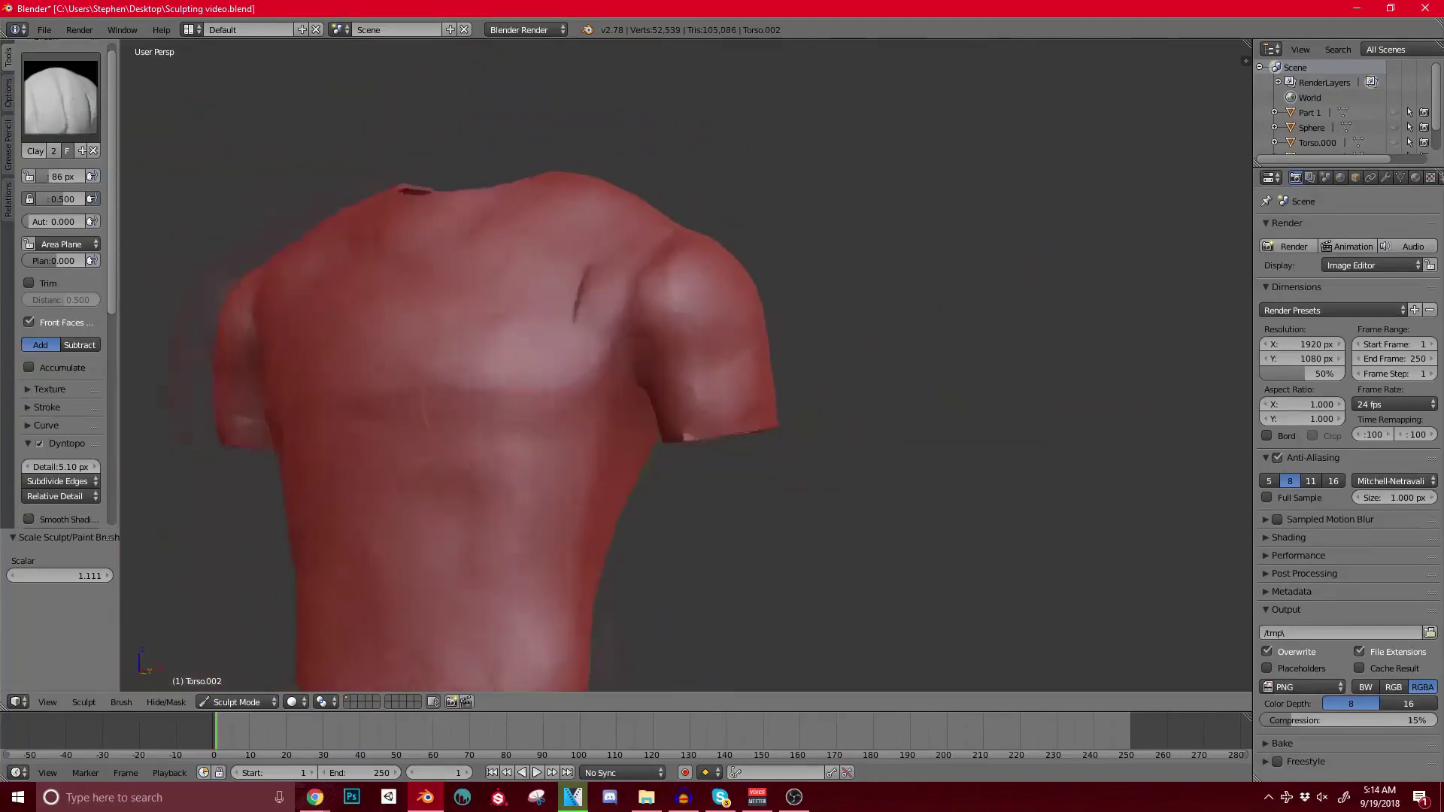
Step: Build up a diagonal fold running from below the chest to the waist on the figure's right side
middle_drag(696, 276, 353, 368)
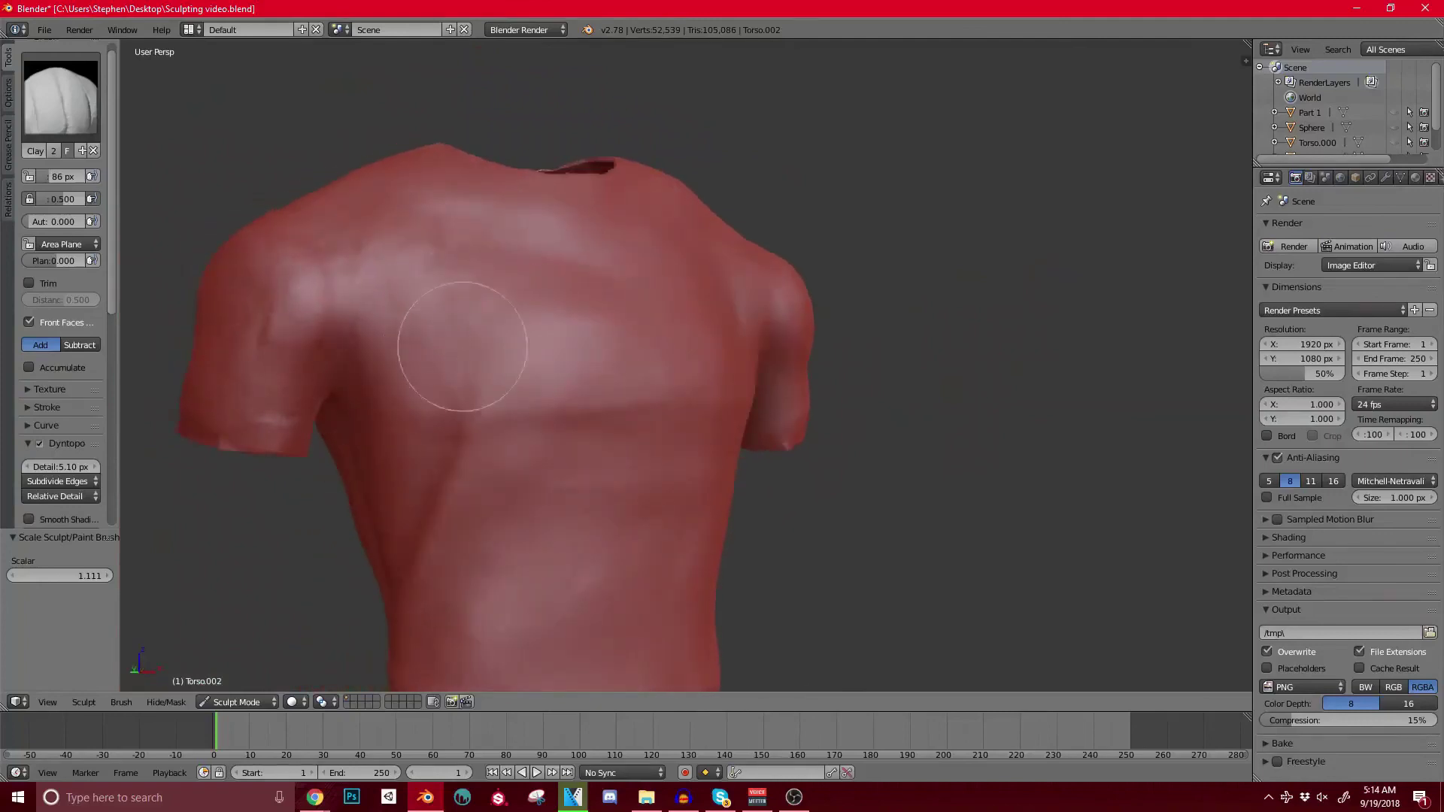
mouse_move(461, 338)
middle_down()
mouse_move(508, 421)
mouse_move(465, 252)
middle_up()
mouse_move(530, 422)
mouse_down()
mouse_move(516, 482)
mouse_move(538, 561)
mouse_move(506, 393)
mouse_move(531, 496)
mouse_move(479, 510)
mouse_up()
mouse_move(484, 579)
middle_down()
mouse_move(586, 361)
mouse_move(527, 316)
middle_up()
Step: Carve the diagonal fold on the figure's right front side deeper with the Crease brush, reducing its radius to 49 px
click(60, 96)
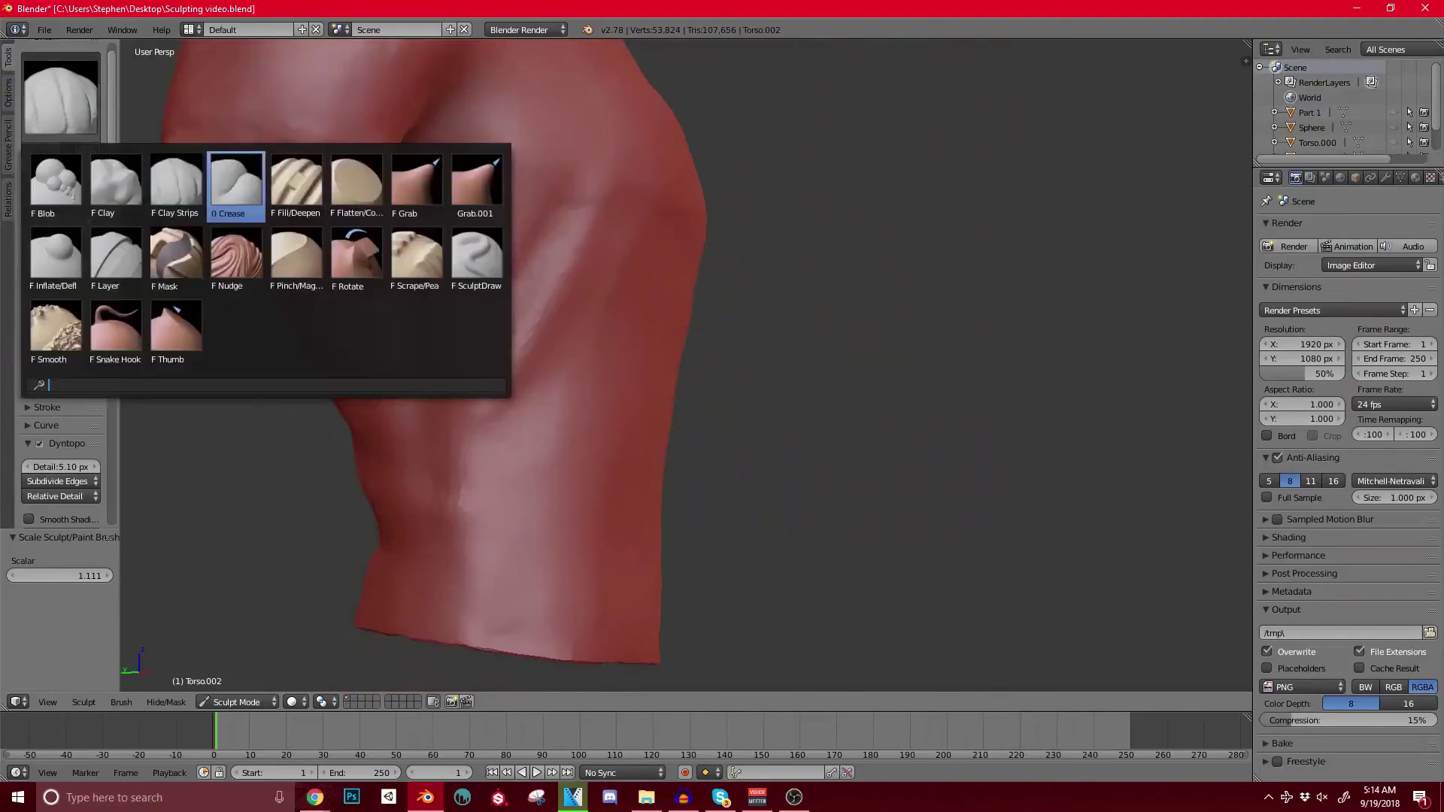
click(241, 175)
middle_drag(481, 377, 429, 406)
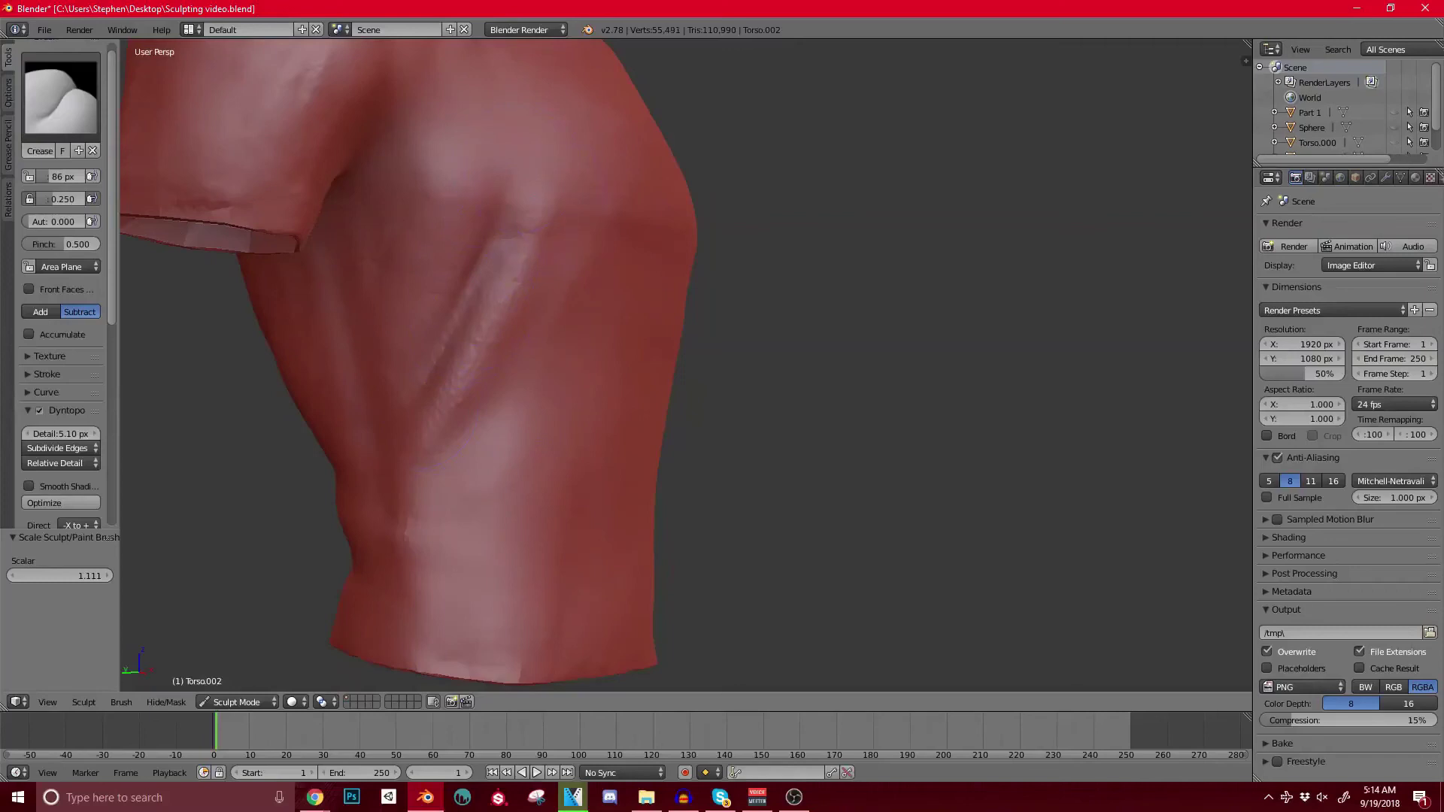
middle_drag(428, 406, 388, 421)
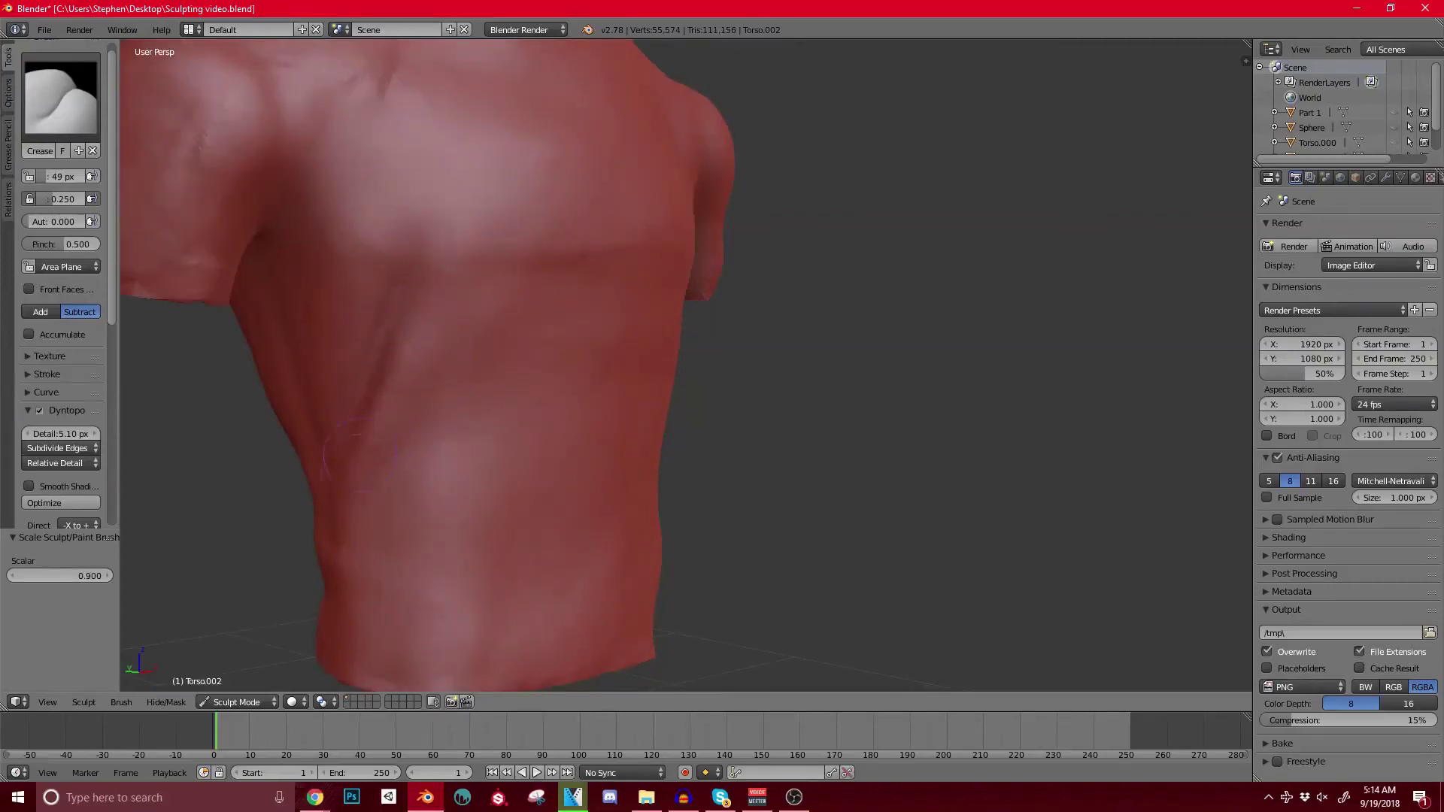
drag(412, 325, 365, 462)
scroll(343, 516, down, 4)
middle_drag(343, 516, 354, 486)
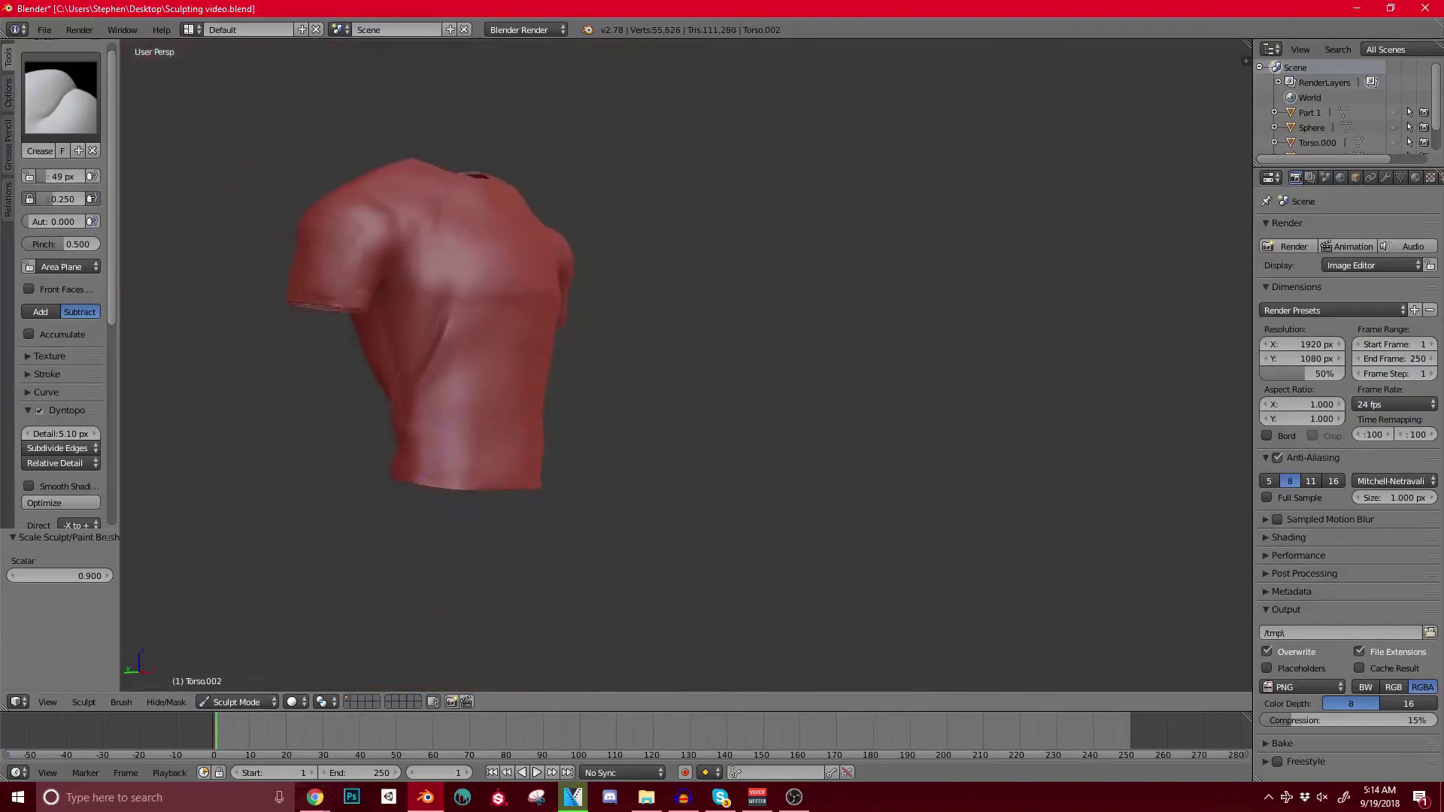
Step: Crease the curved fold across the lower back on the figure's right side
middle_drag(468, 251, 576, 177)
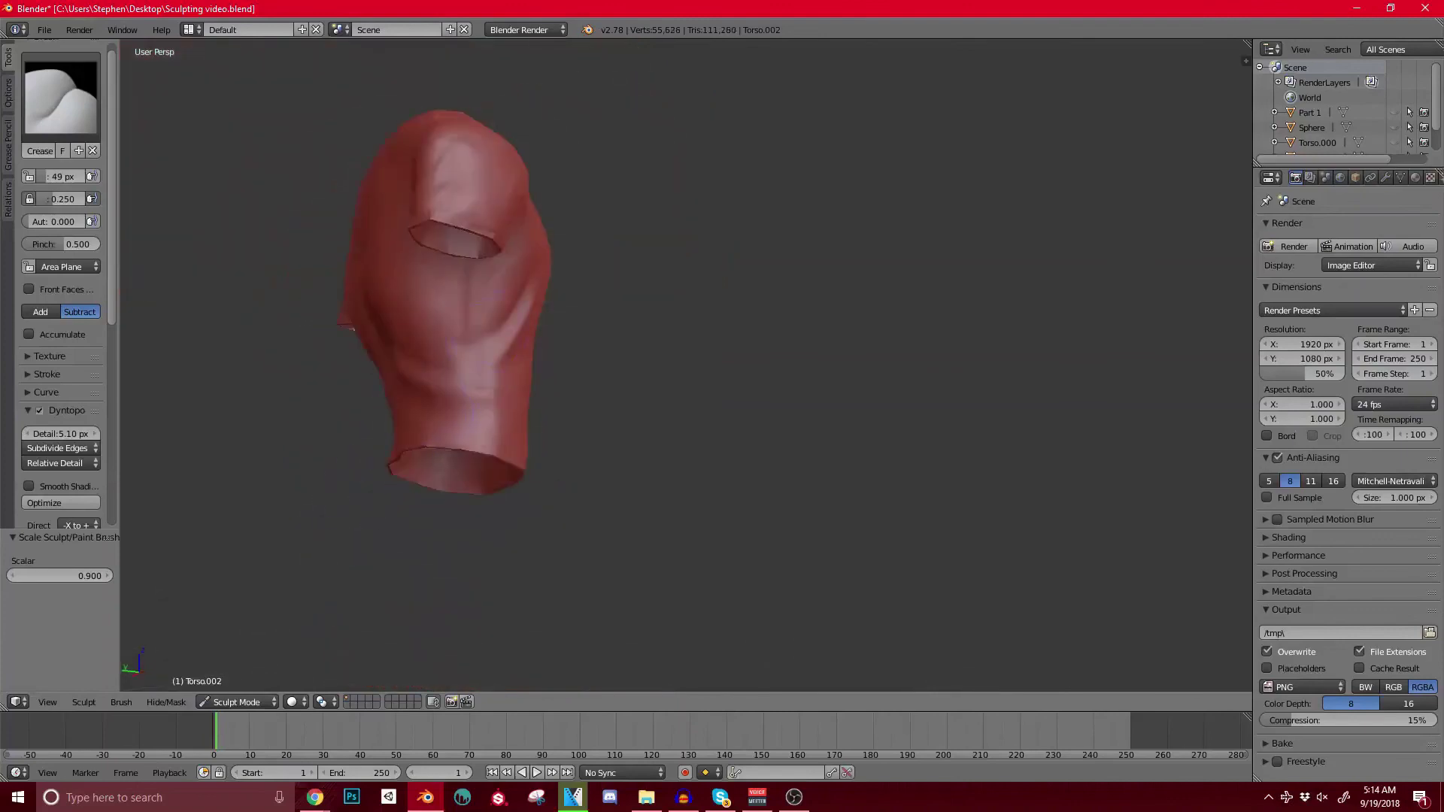
middle_drag(519, 244, 551, 243)
scroll(669, 244, up, 3)
middle_drag(495, 297, 492, 405)
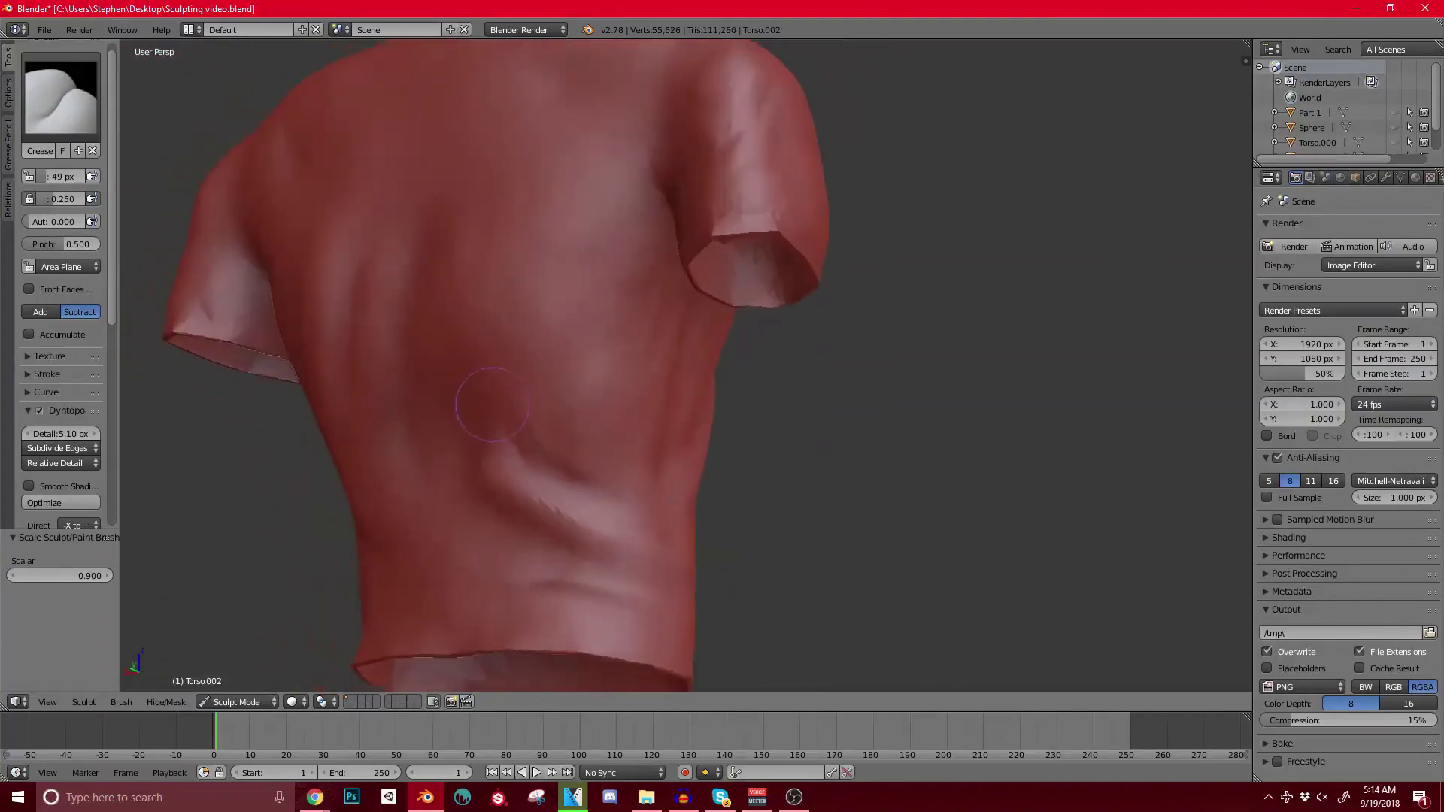
drag(498, 418, 508, 440)
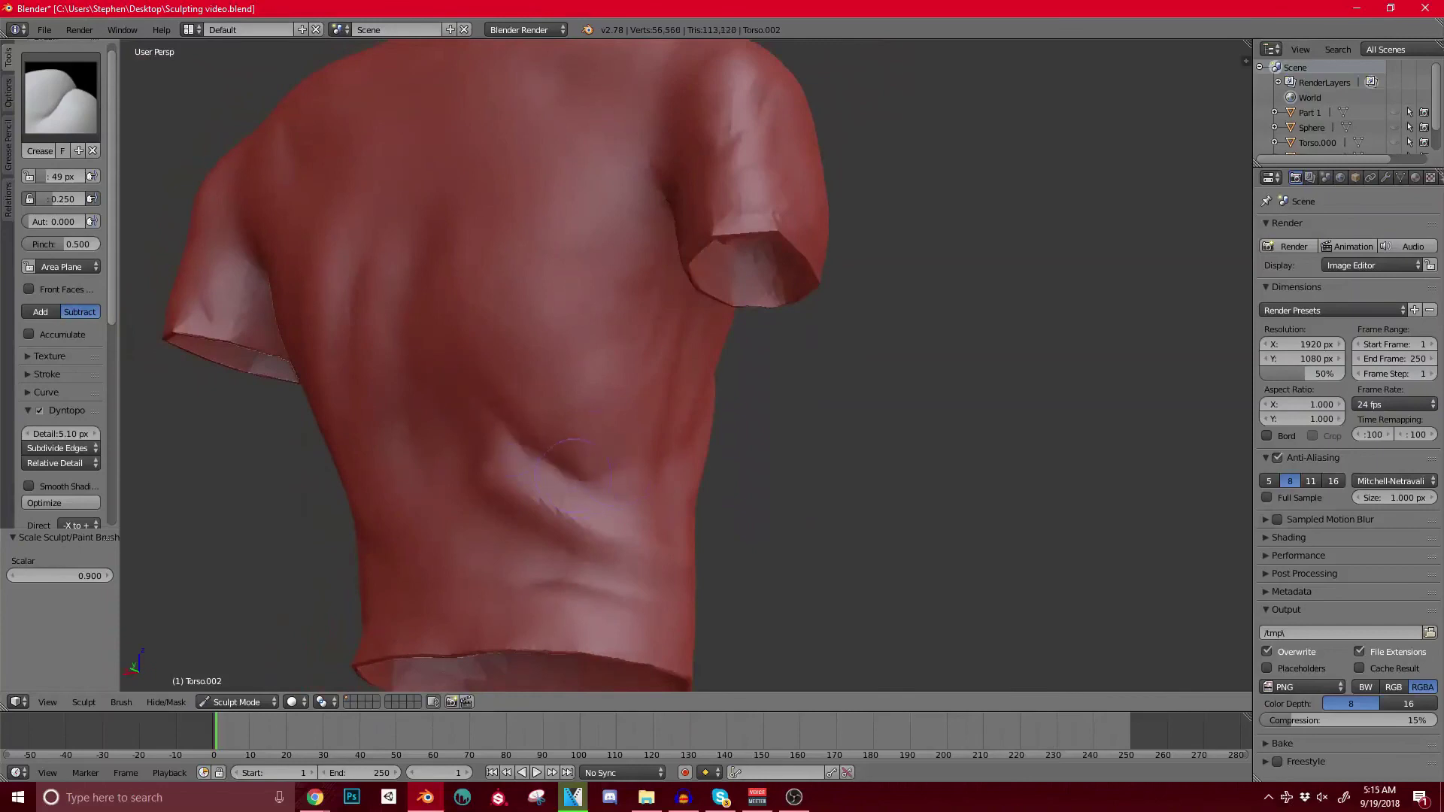
middle_drag(573, 474, 572, 457)
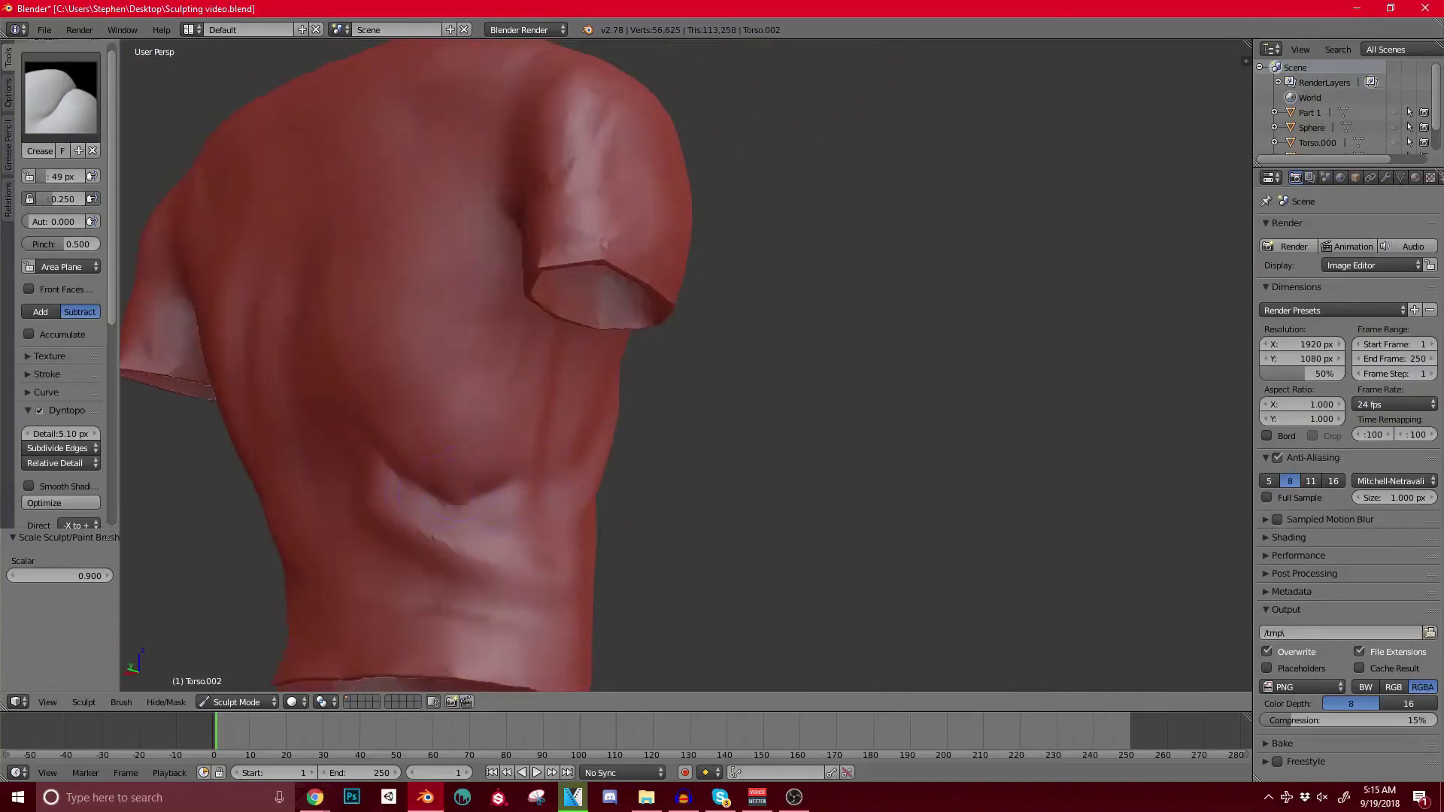
middle_drag(443, 466, 531, 440)
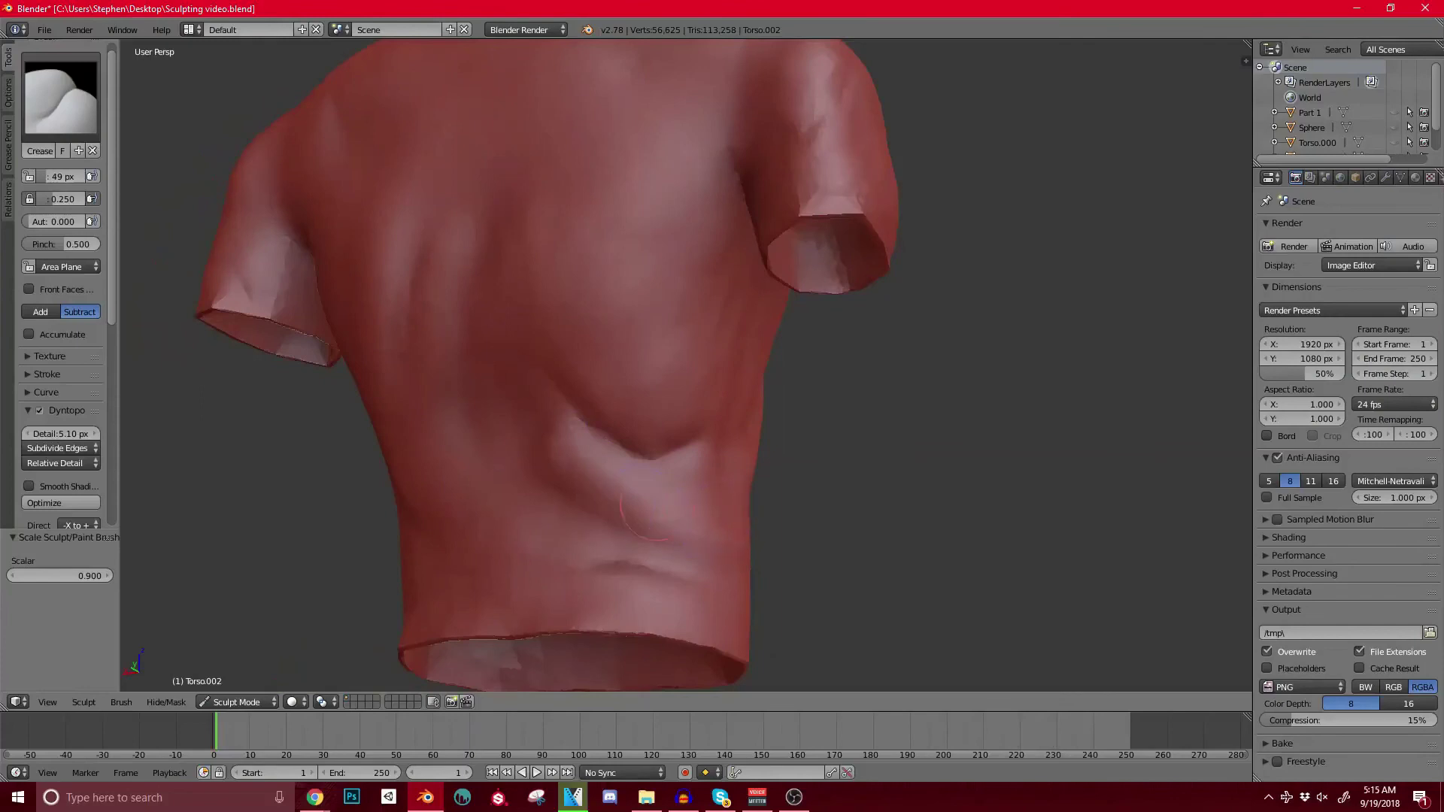
Step: Deepen the curved lower-back crease and refine the folds beneath it toward the figure's right waist
mouse_move(632, 500)
mouse_down()
mouse_move(553, 427)
mouse_move(678, 438)
mouse_up()
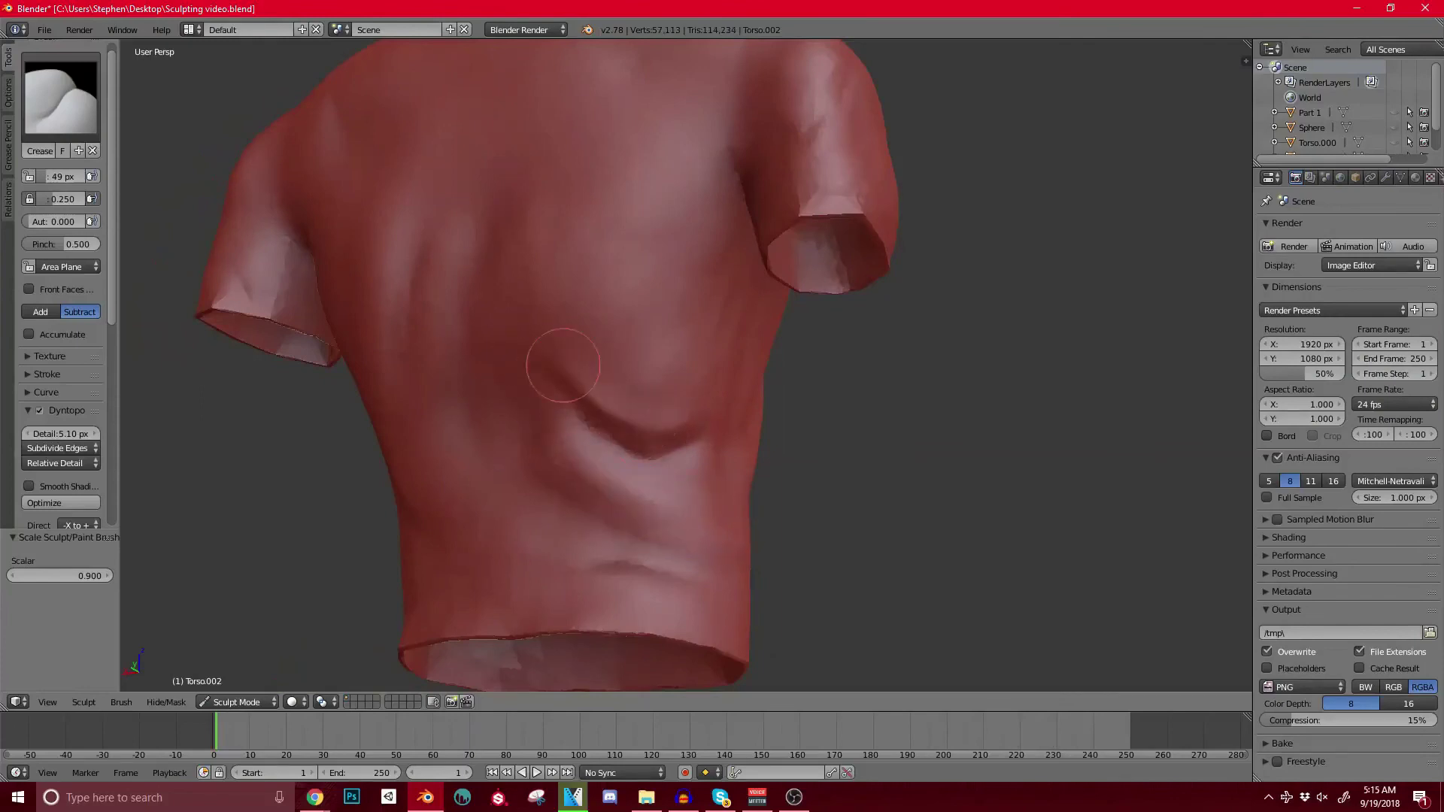
scroll(563, 365, down, 3)
middle_drag(564, 365, 711, 360)
drag(724, 386, 773, 423)
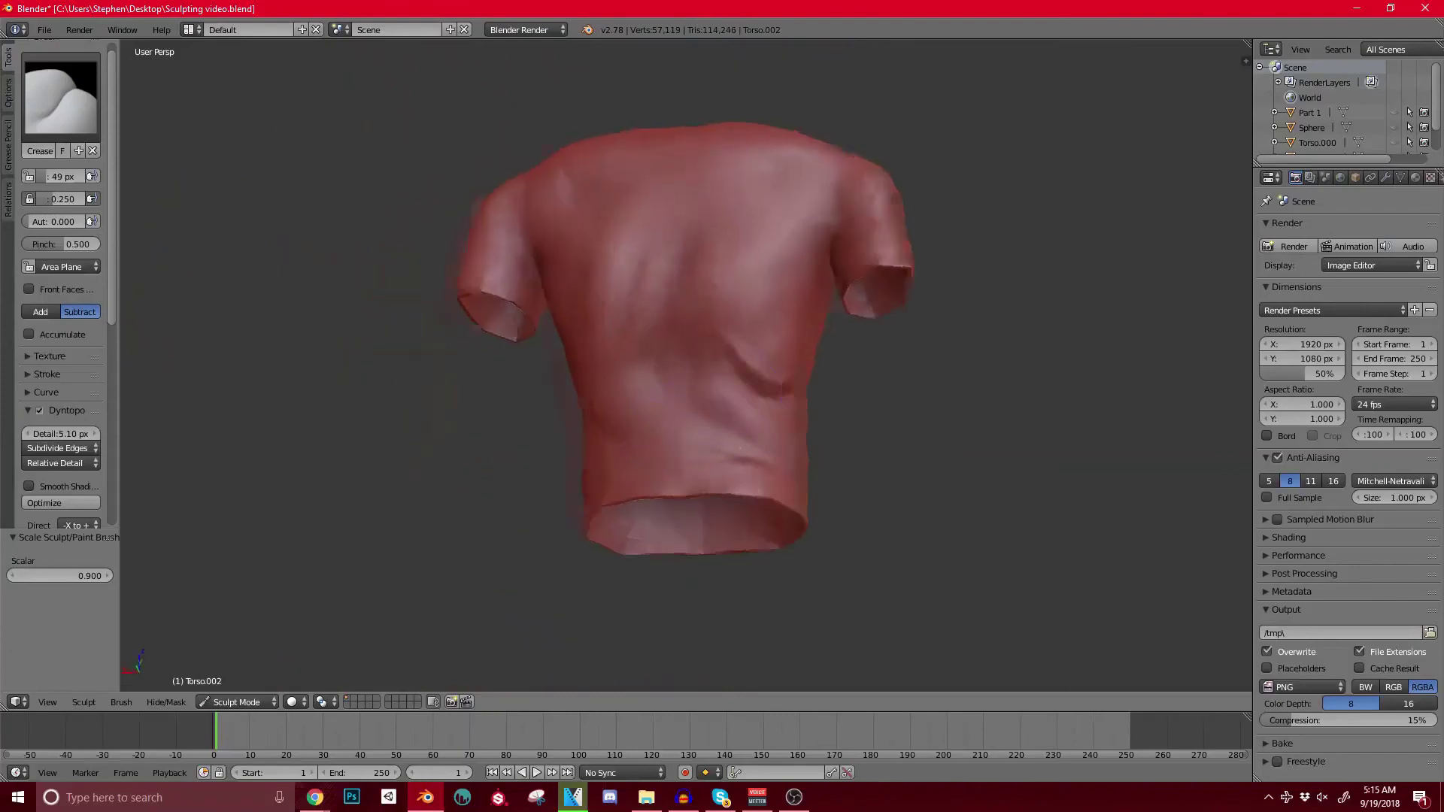
Step: Build up and smooth the cloth on both edges of the curved lower-back crease with the Clay Strips brush at 66 px
shift+middle_drag(795, 379, 653, 320)
scroll(653, 320, up, 3)
click(60, 96)
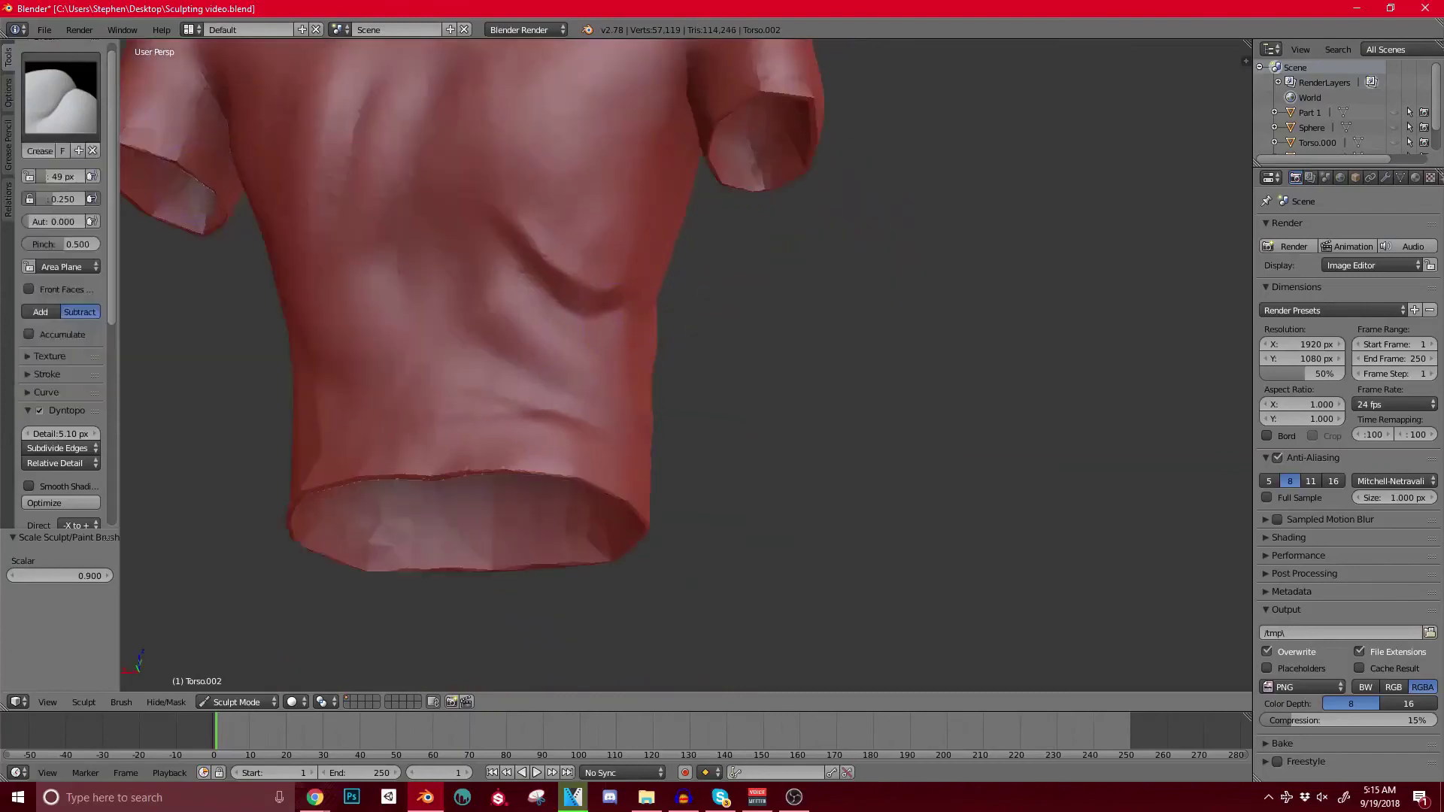
click(60, 96)
click(118, 185)
middle_drag(549, 273, 552, 252)
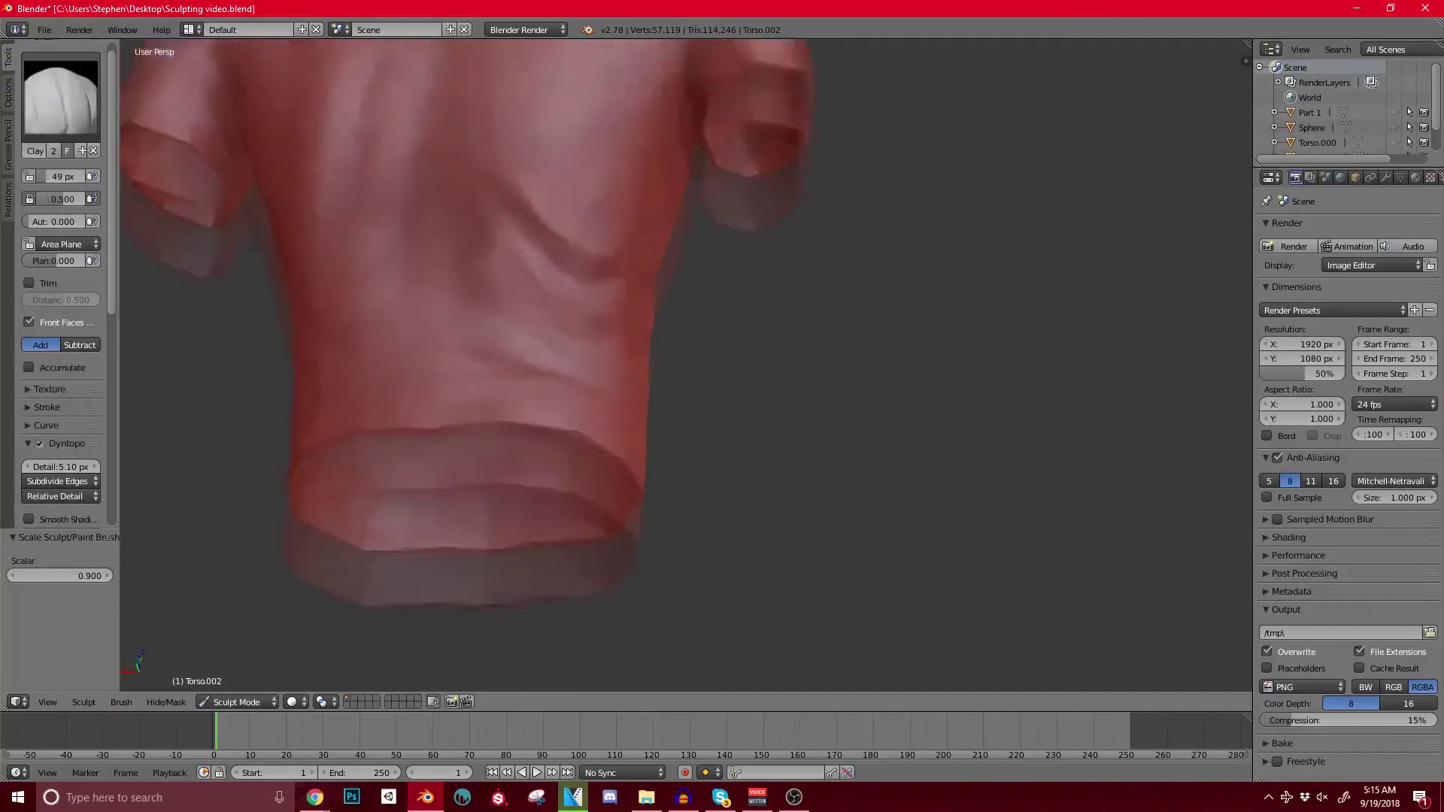
scroll(553, 252, up, 6)
scroll(552, 252, down, 8)
scroll(647, 346, up, 5)
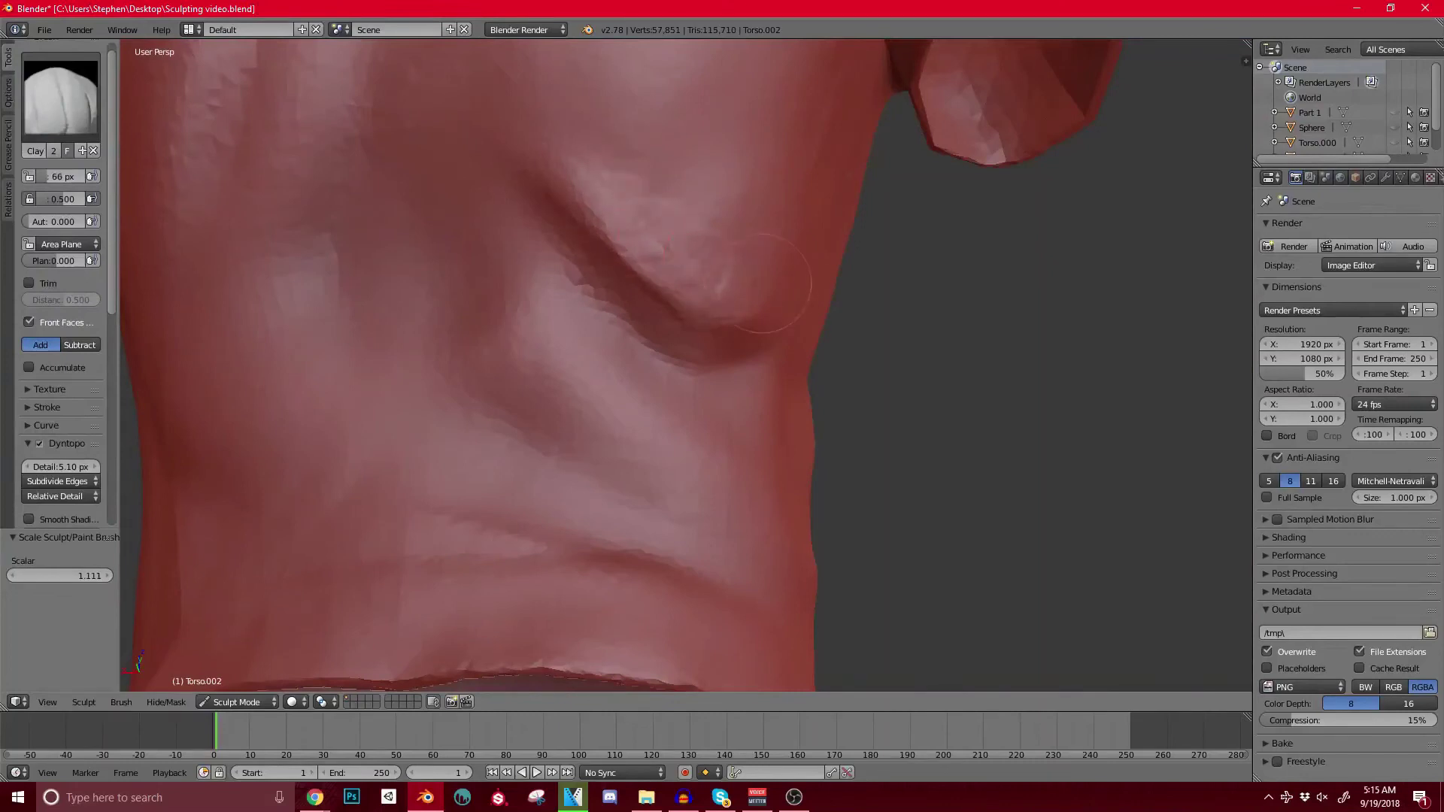
drag(635, 210, 710, 301)
mouse_move(747, 373)
shift+mouse_down()
mouse_move(574, 284)
mouse_move(594, 294)
shift+mouse_up()
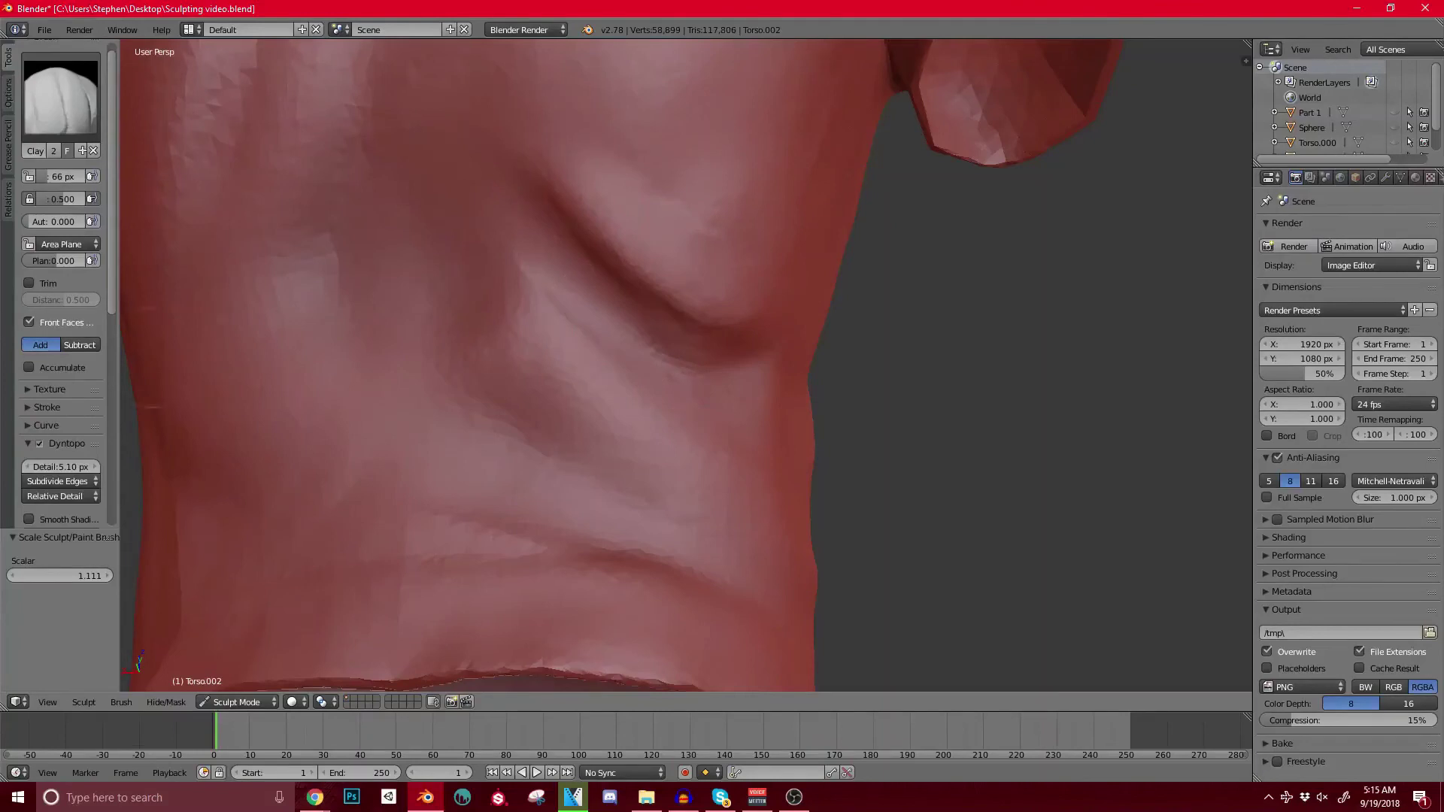
Step: Enable Smooth Shading for the dynamic topology and frame the shirt's right back side
scroll(95, 501, down, 5)
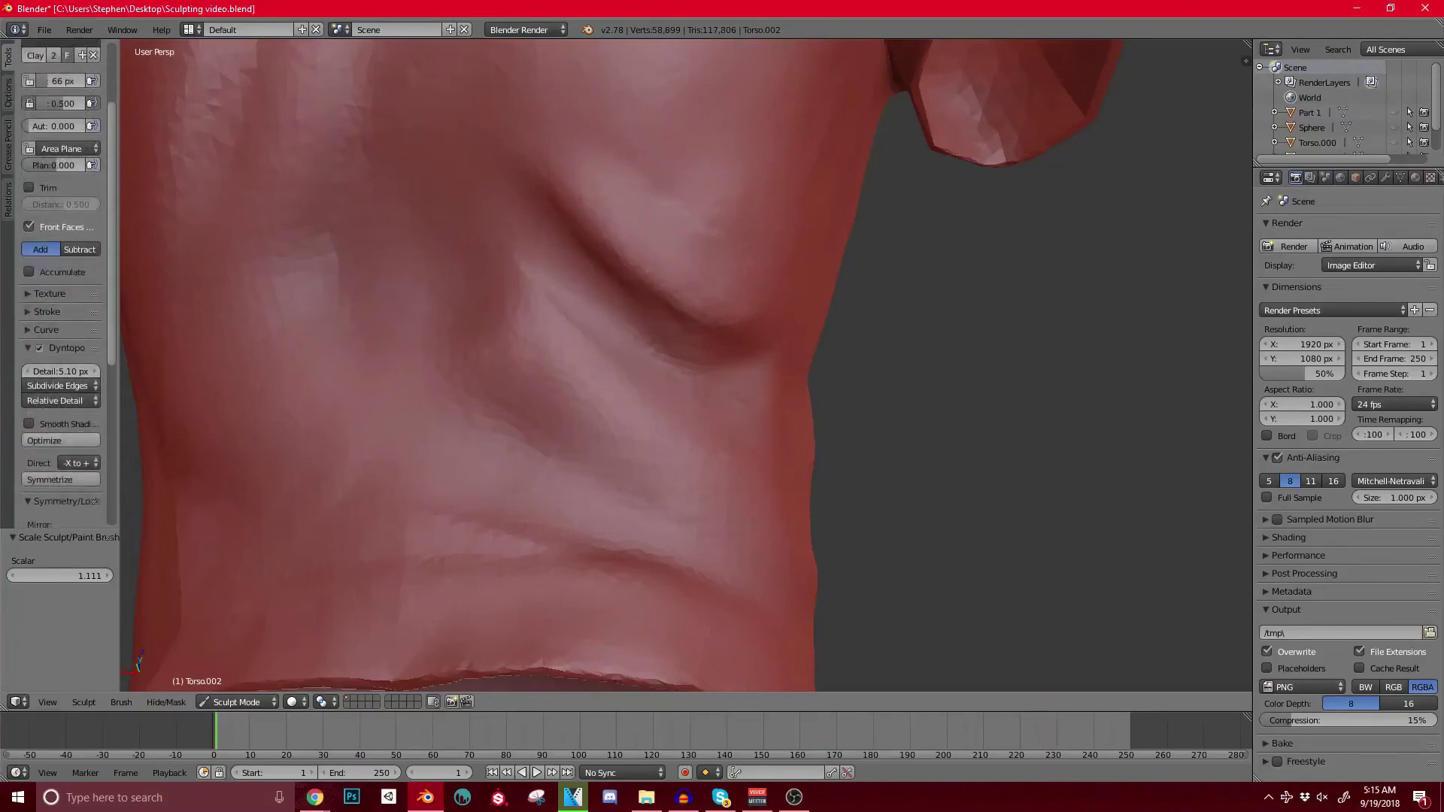
click(45, 425)
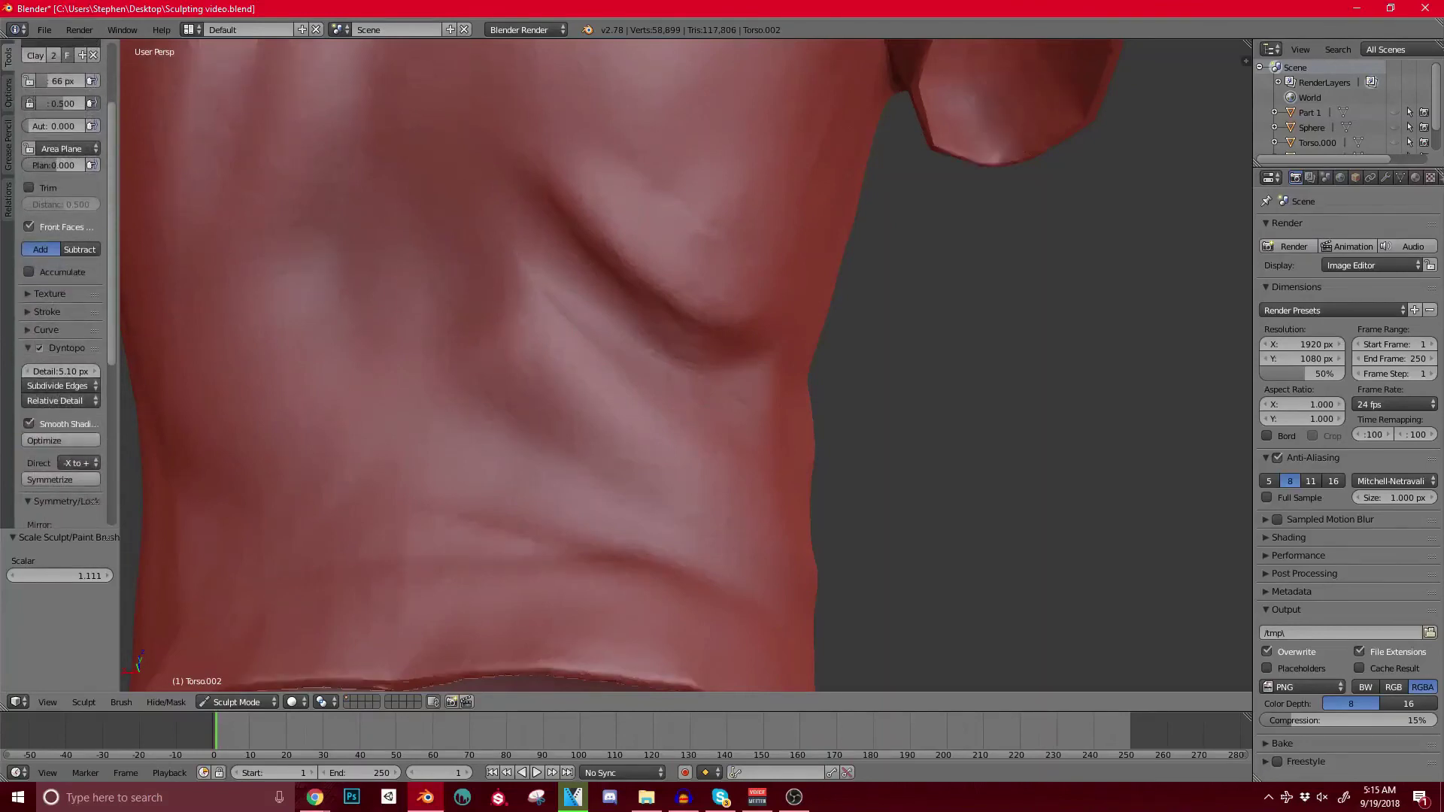
mouse_move(834, 288)
middle_down()
mouse_move(742, 339)
mouse_move(705, 330)
middle_up()
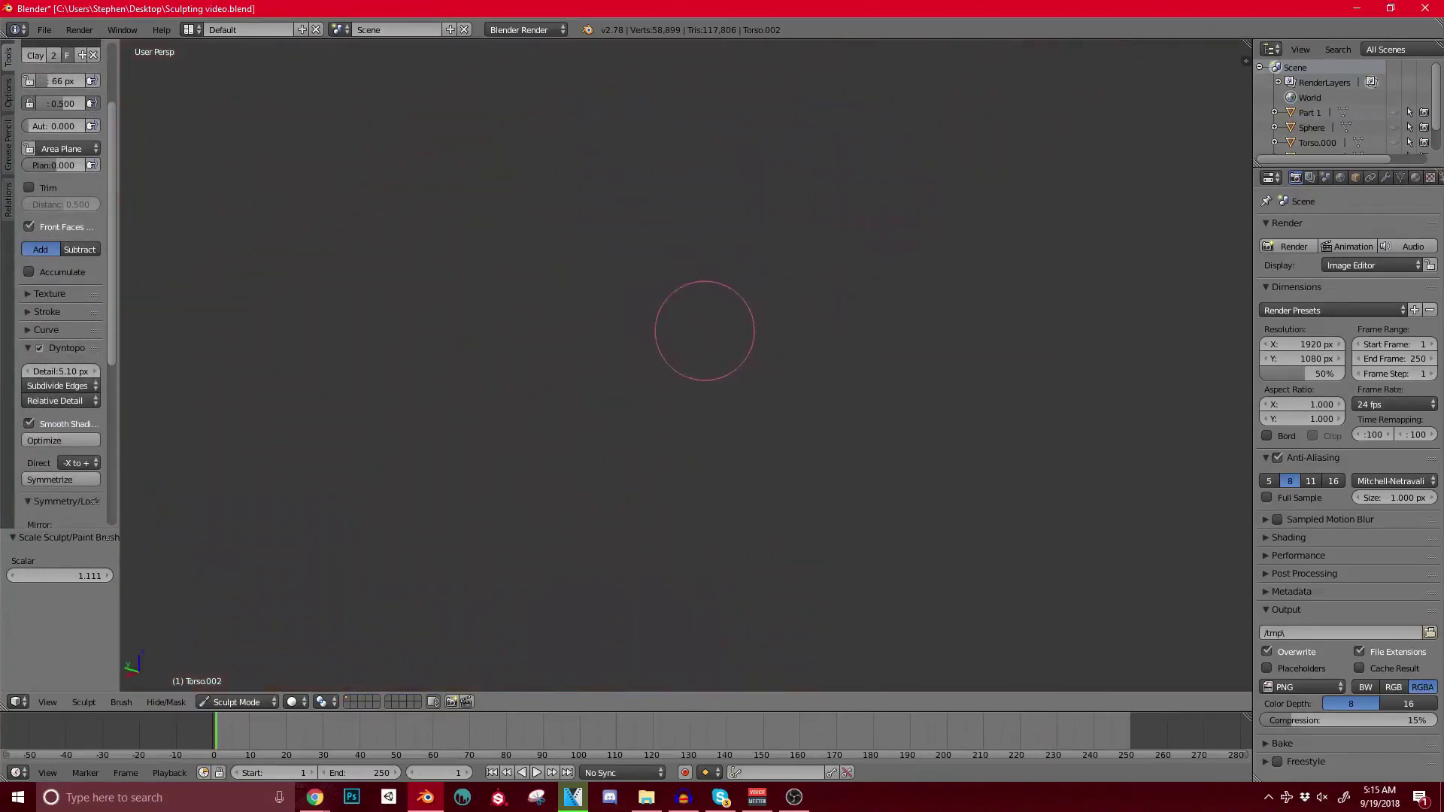
key(KP_Decimal)
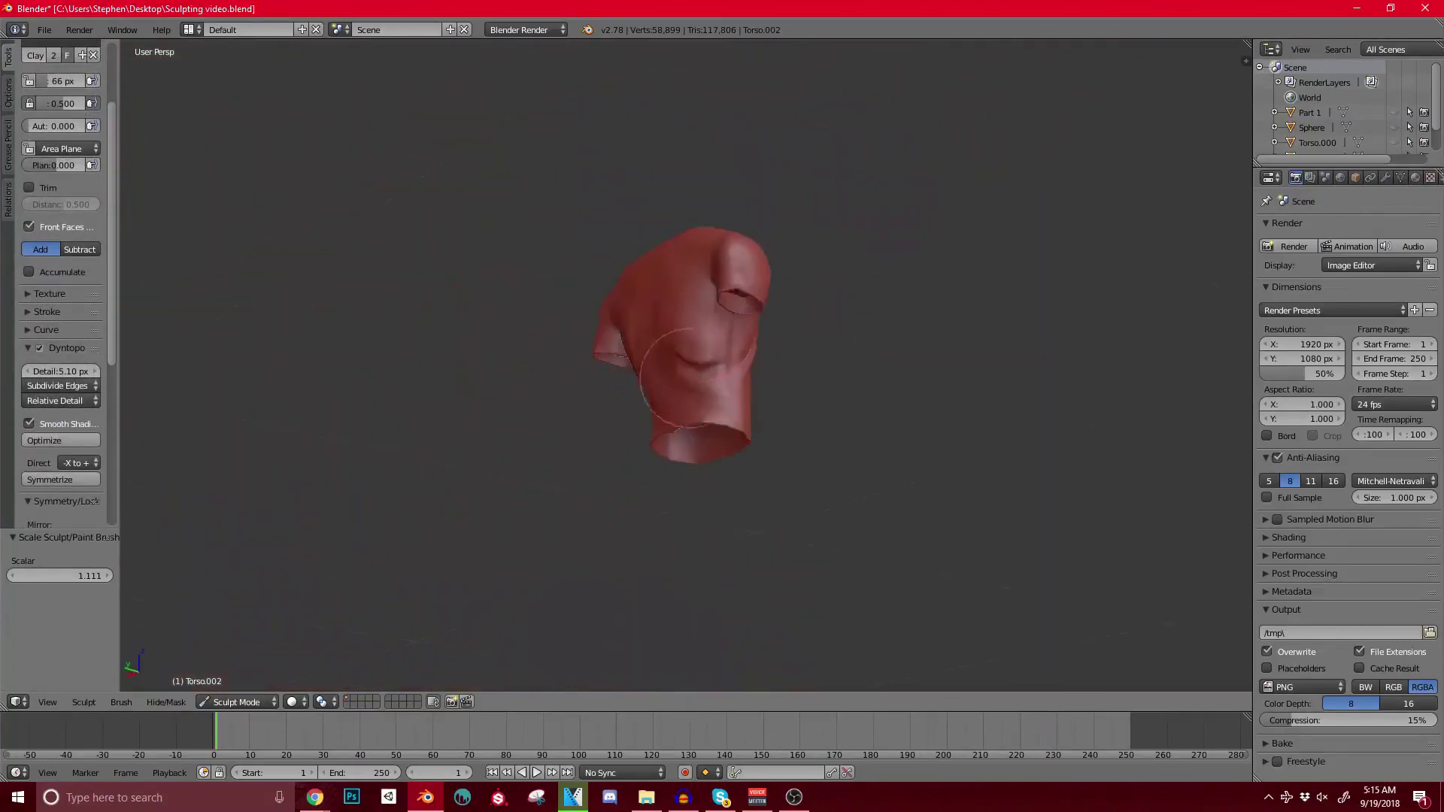
scroll(825, 305, up, 3)
scroll(826, 305, up, 8)
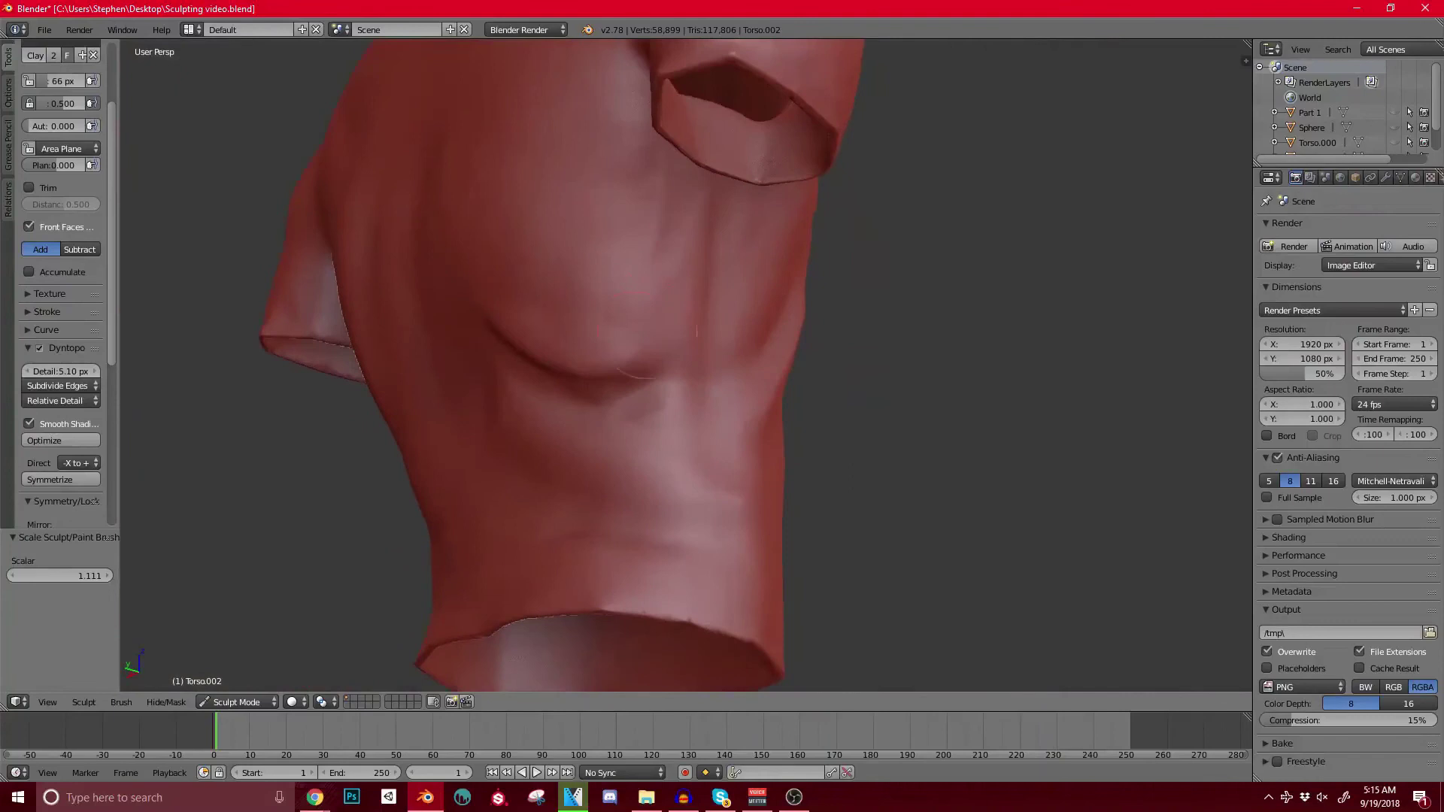
Step: Build up and smooth the cloth around the outer end of the curved lower-back crease on the right side
key(KP_Decimal)
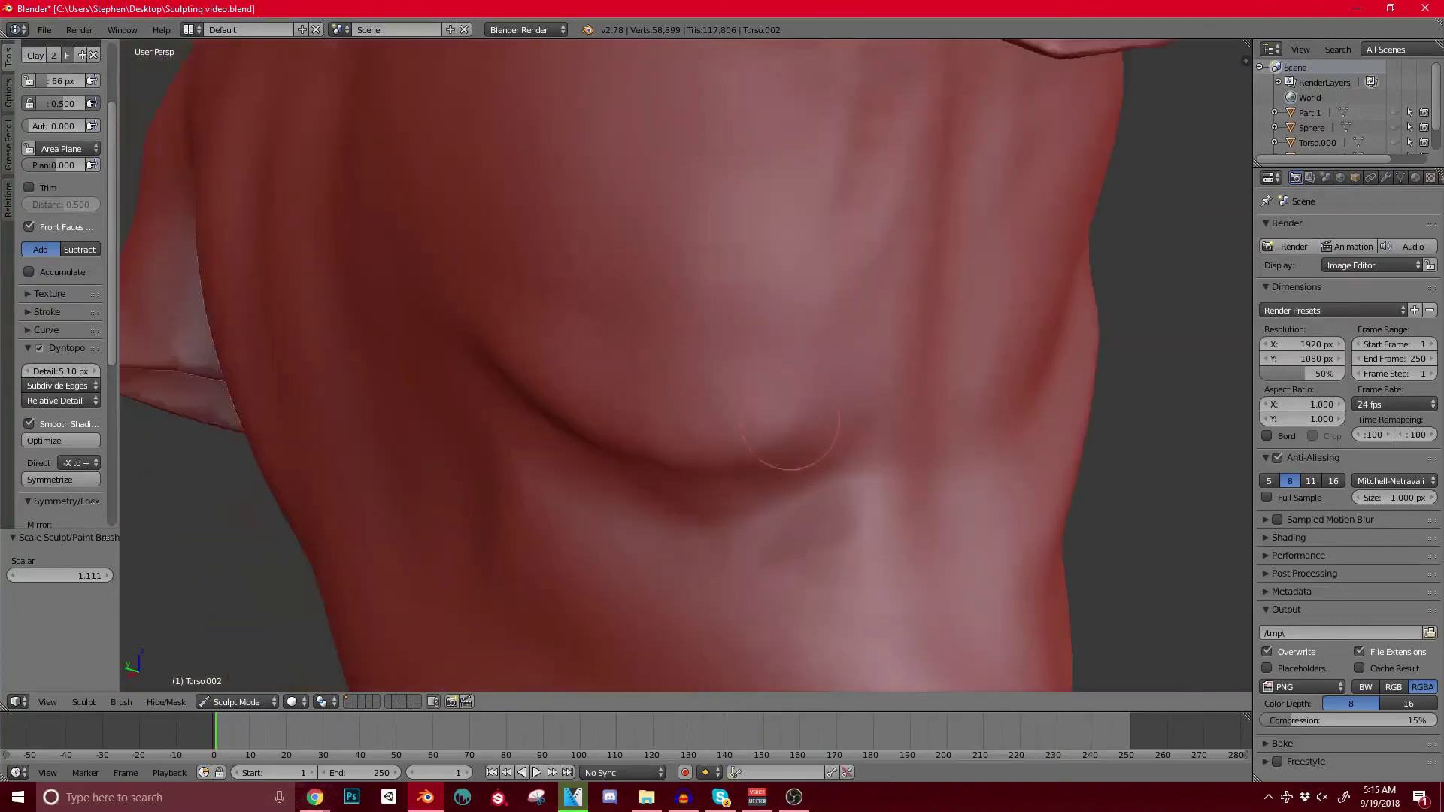
middle_drag(750, 477, 558, 278)
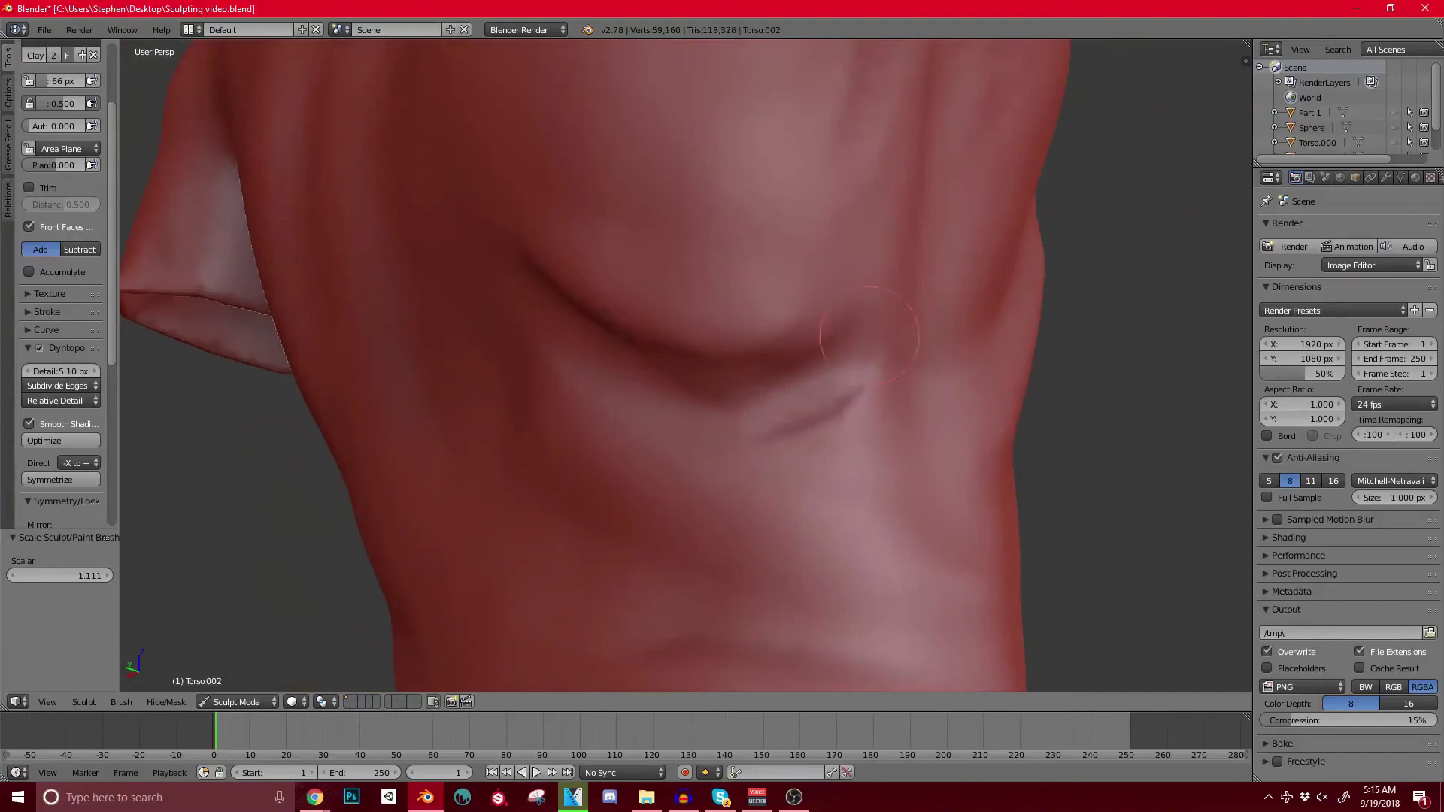
mouse_move(777, 421)
shift+mouse_down()
mouse_move(824, 425)
mouse_move(783, 303)
shift+mouse_up()
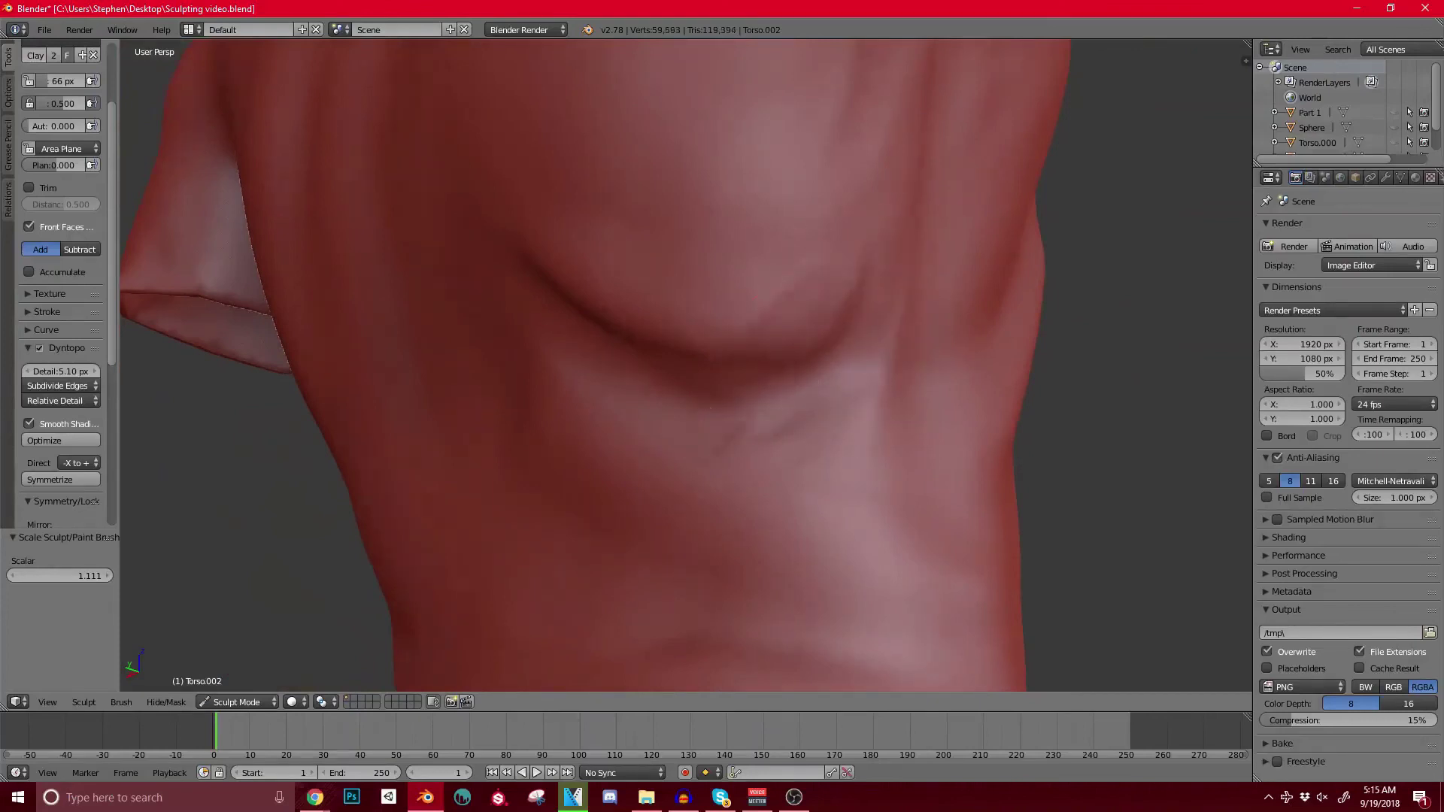
Step: Build up a second fold beneath the curved lower-back crease, running toward the figure's right waist
scroll(659, 435, down, 3)
middle_drag(647, 414, 776, 376)
scroll(677, 361, up, 2)
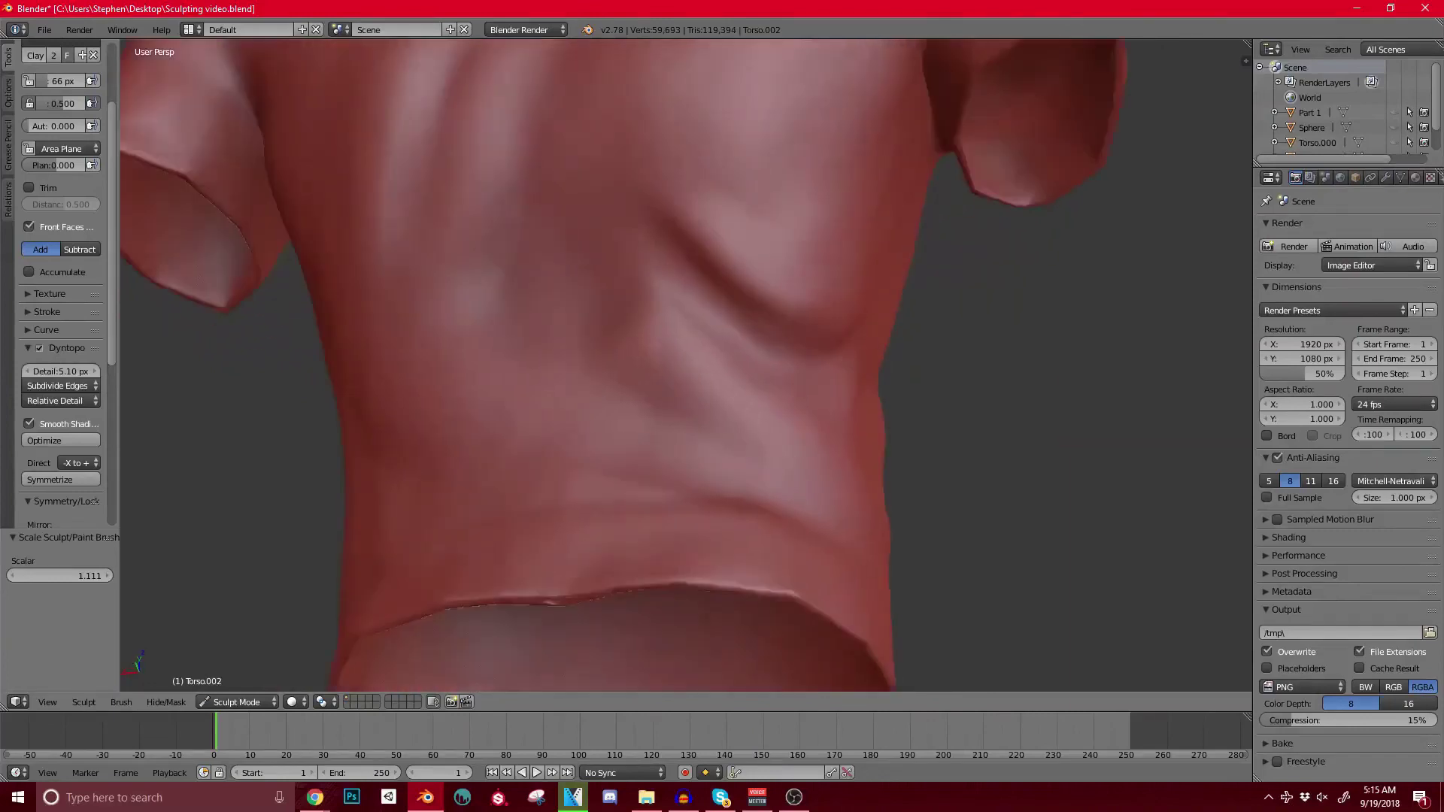
scroll(715, 312, up, 2)
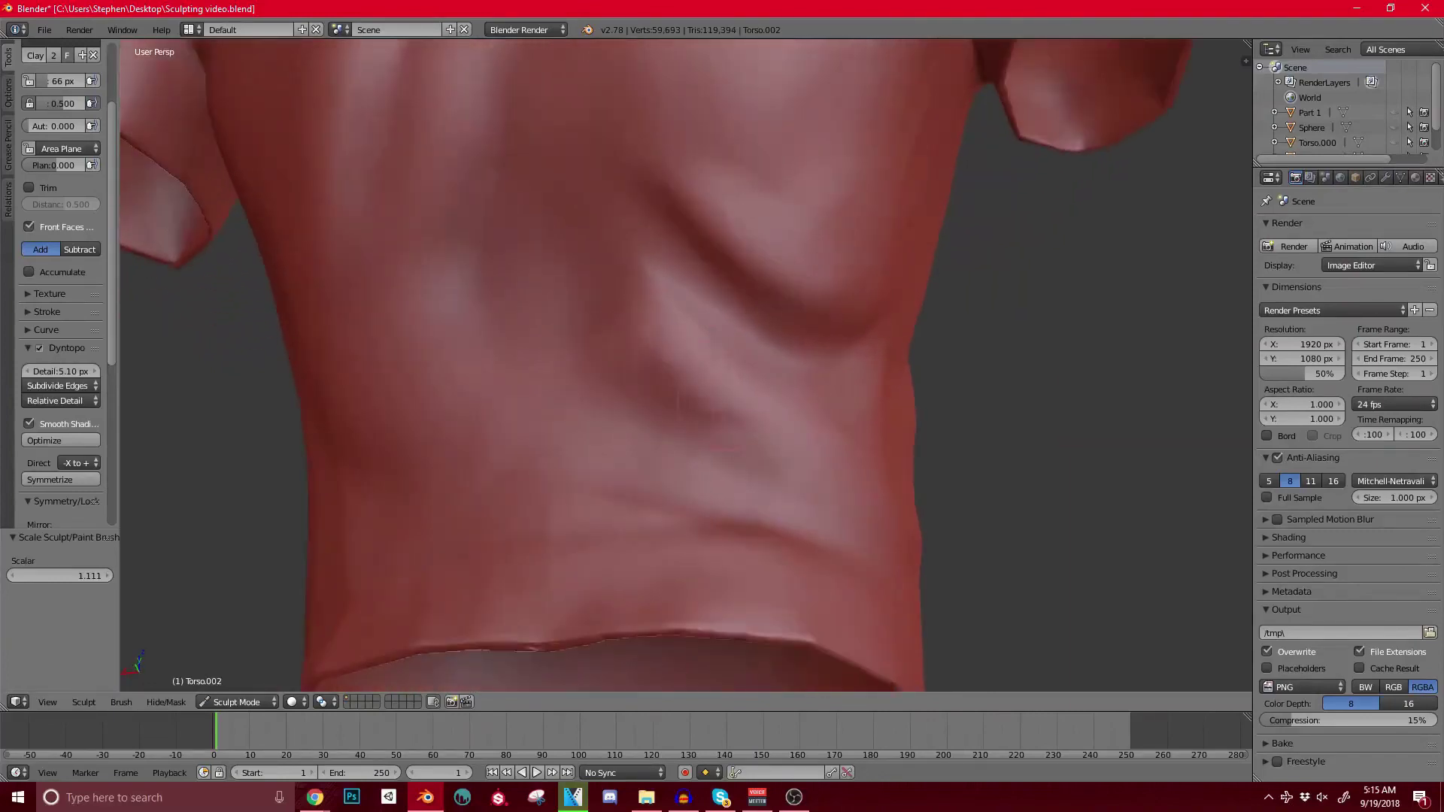
drag(727, 399, 756, 413)
mouse_move(797, 406)
middle_down()
mouse_move(754, 385)
mouse_move(645, 392)
middle_up()
drag(688, 447, 760, 474)
middle_drag(759, 474, 714, 467)
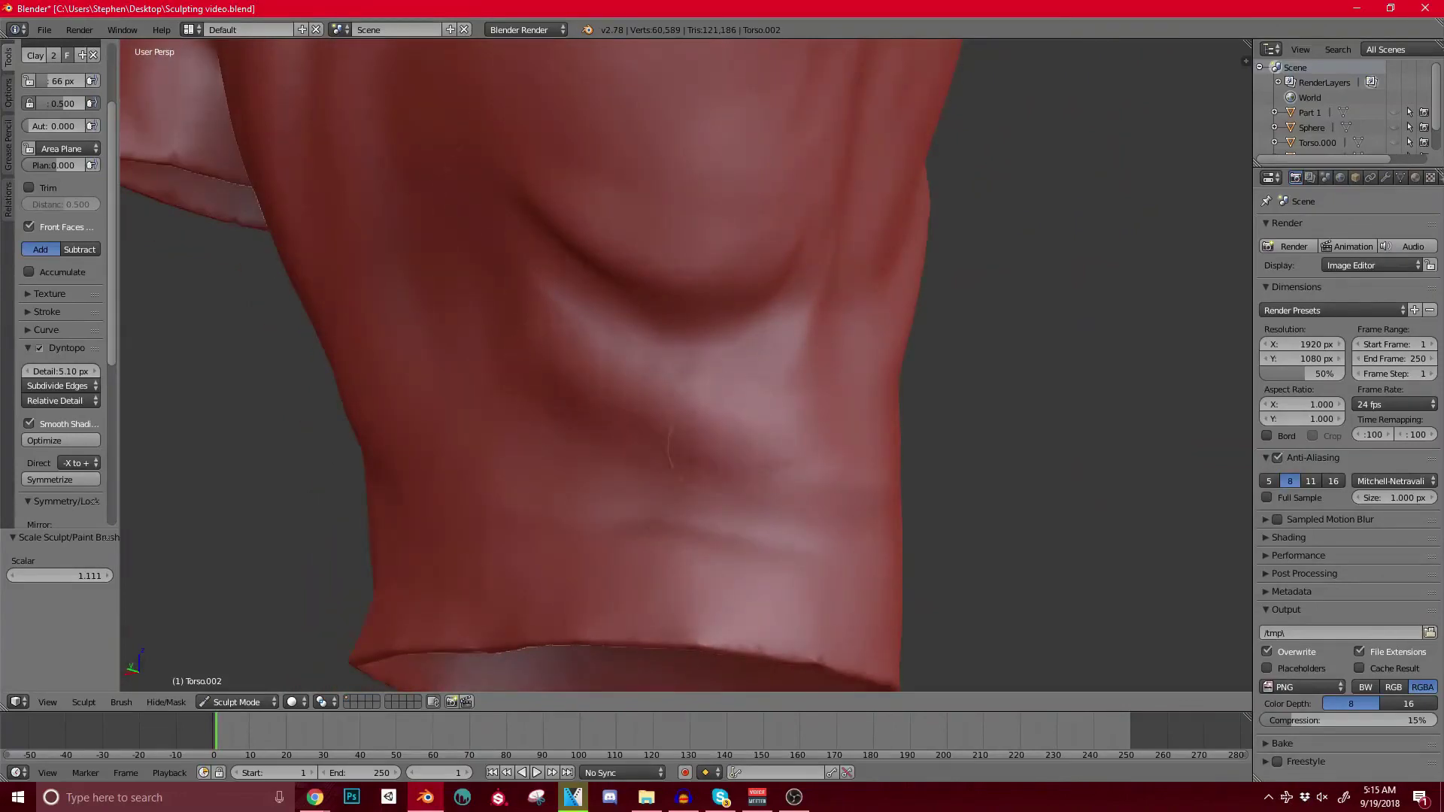
drag(717, 449, 786, 447)
Step: Thicken the second fold along its whole length, extend its upper end up the back, and smooth it
mouse_move(797, 421)
middle_down()
mouse_move(746, 430)
mouse_move(682, 402)
middle_up()
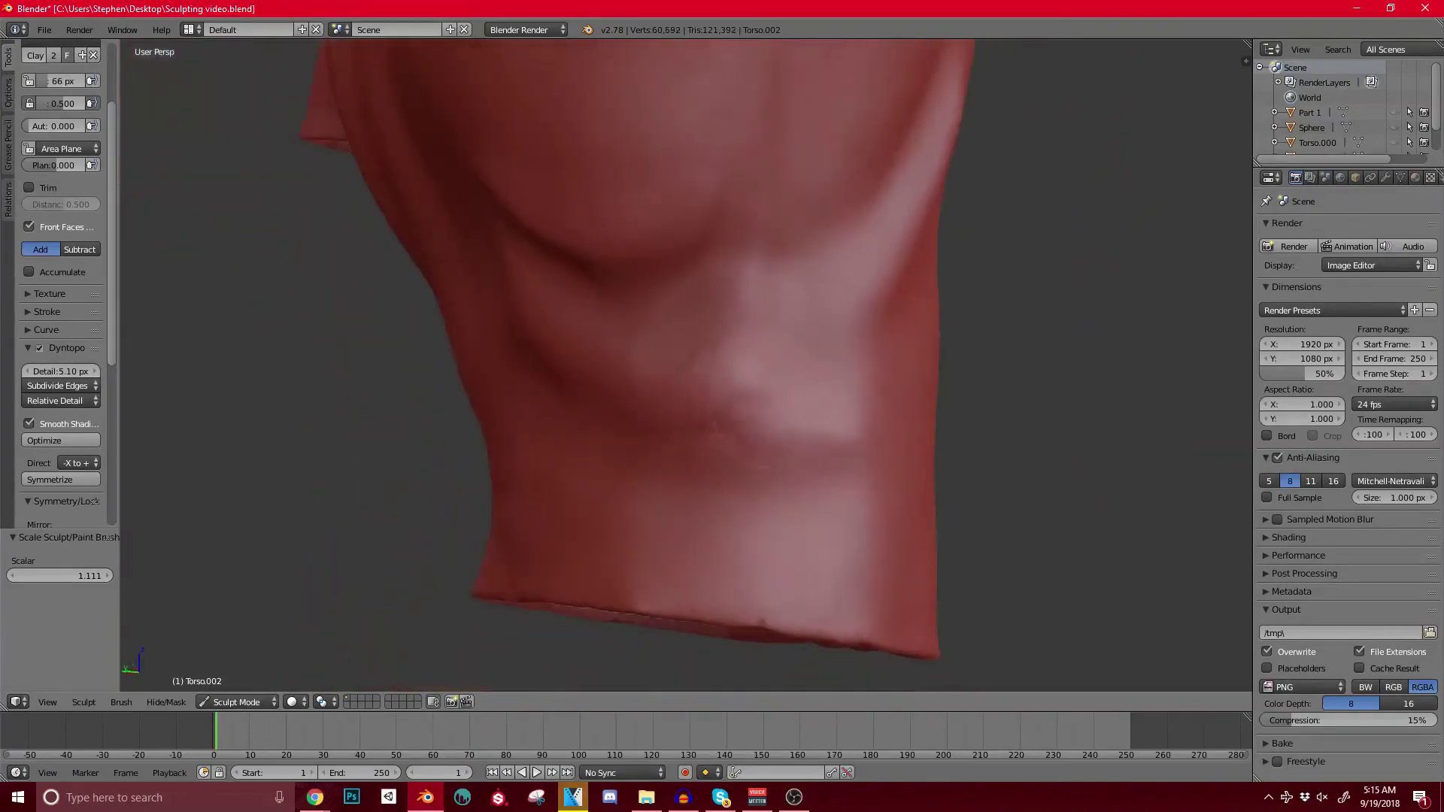
mouse_move(713, 427)
mouse_down()
mouse_move(660, 386)
mouse_move(560, 377)
mouse_up()
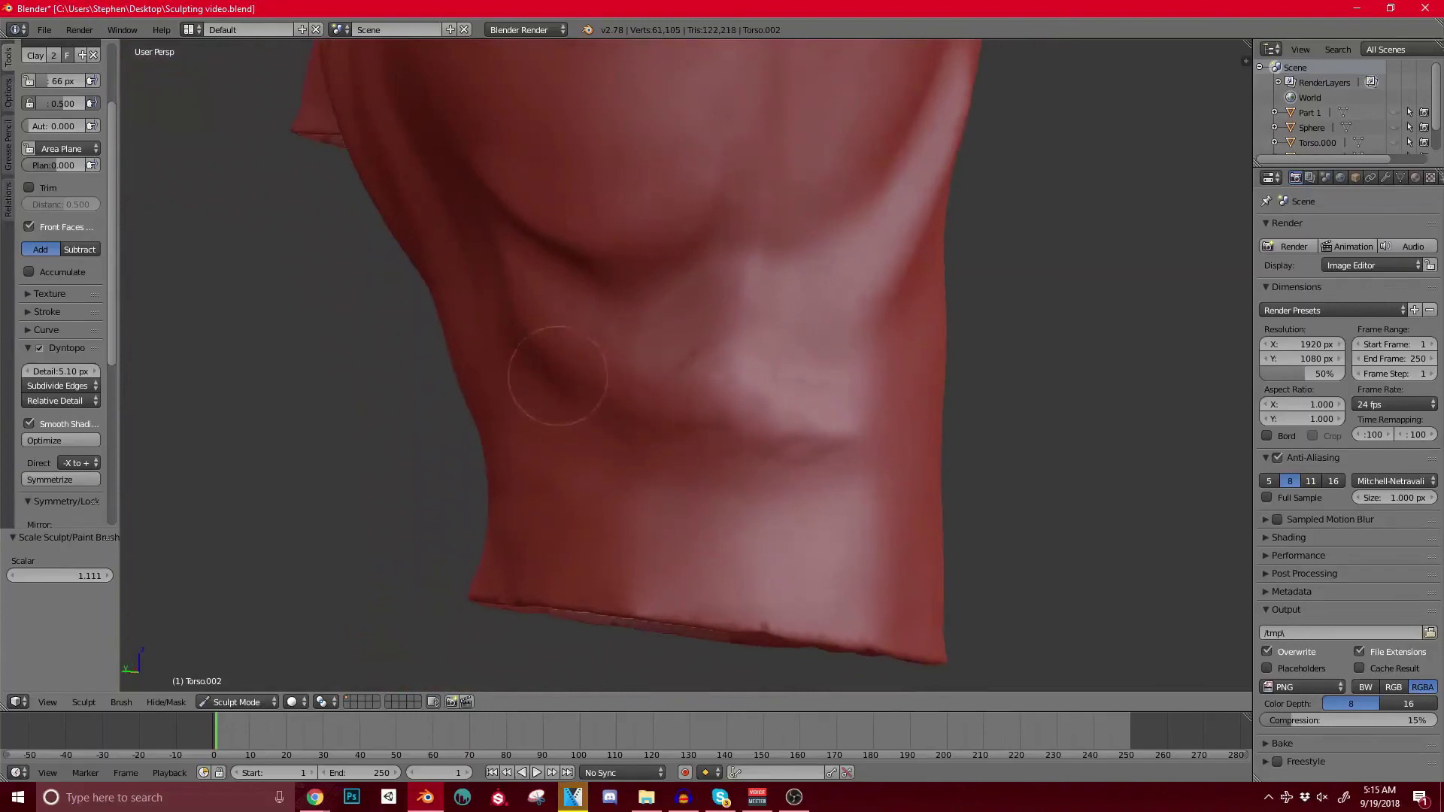
middle_drag(699, 431, 726, 414)
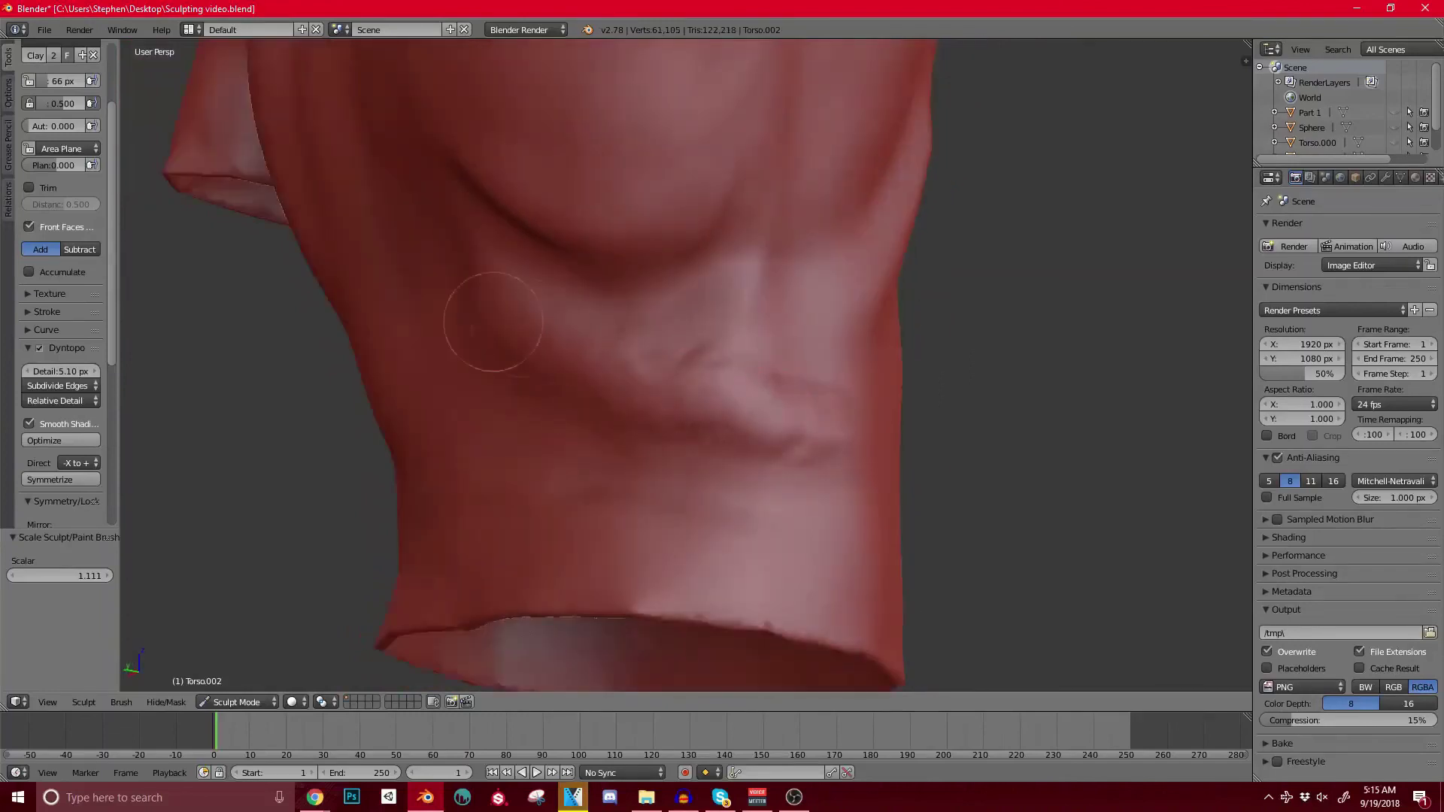
drag(494, 322, 467, 328)
mouse_move(467, 327)
middle_down()
mouse_move(575, 342)
mouse_move(684, 421)
middle_up()
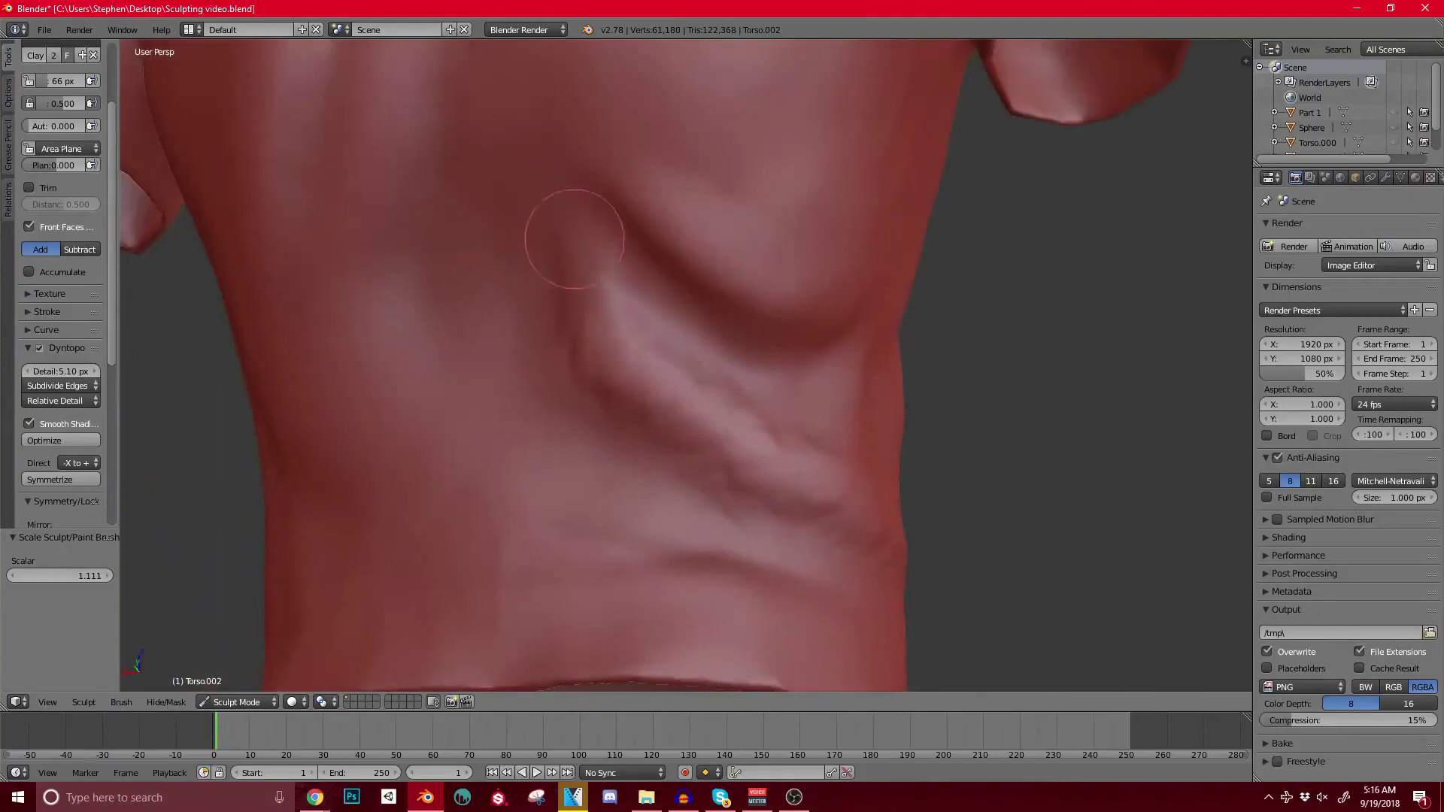
mouse_move(580, 298)
mouse_down()
mouse_move(622, 388)
mouse_move(668, 412)
mouse_up()
mouse_move(576, 264)
mouse_down()
mouse_move(763, 472)
mouse_move(844, 506)
mouse_up()
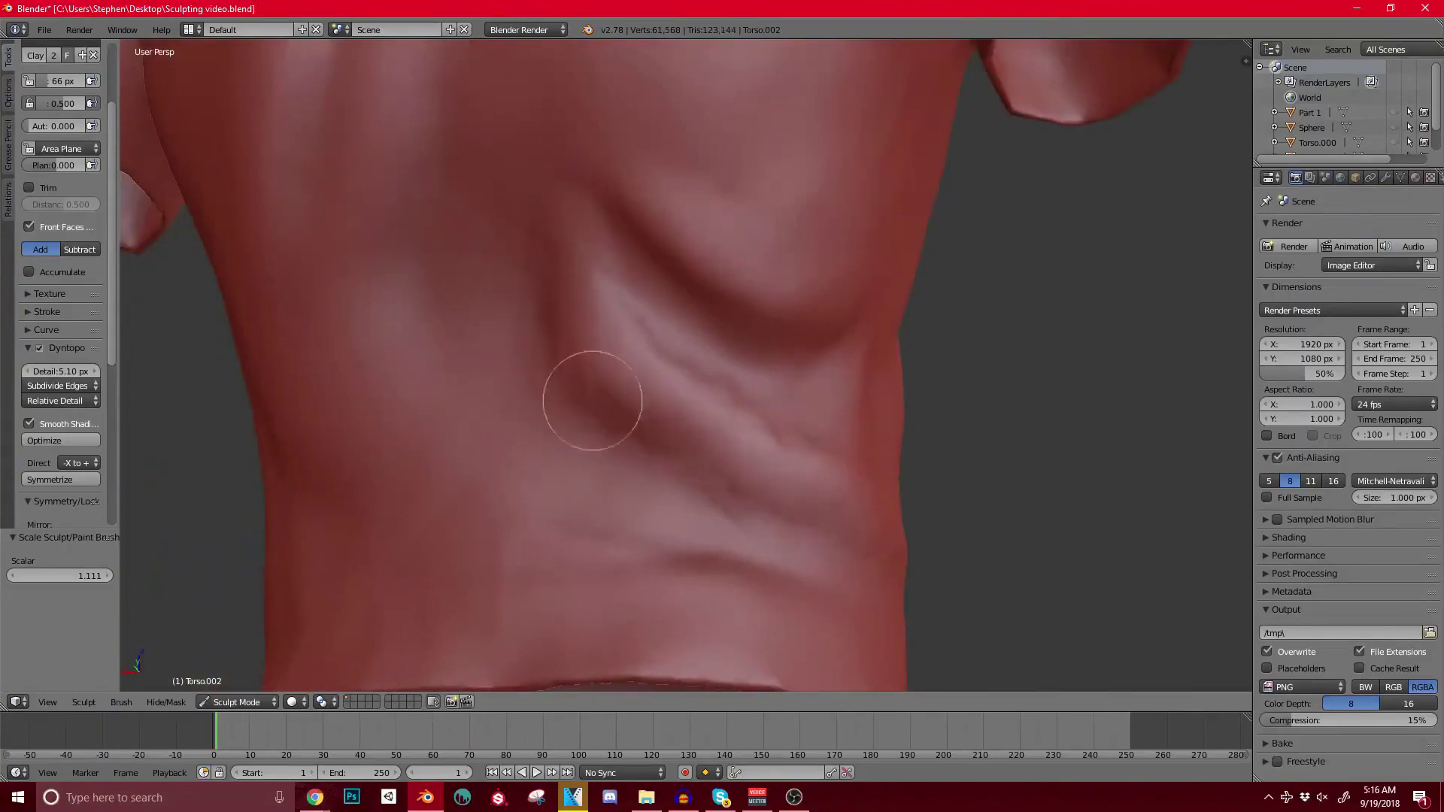
Step: Carve a sharp crease along the lower edge of the second fold with the Crease brush at 66 px
middle_drag(651, 334, 677, 467)
middle_drag(796, 490, 742, 467)
scroll(742, 467, up, 1)
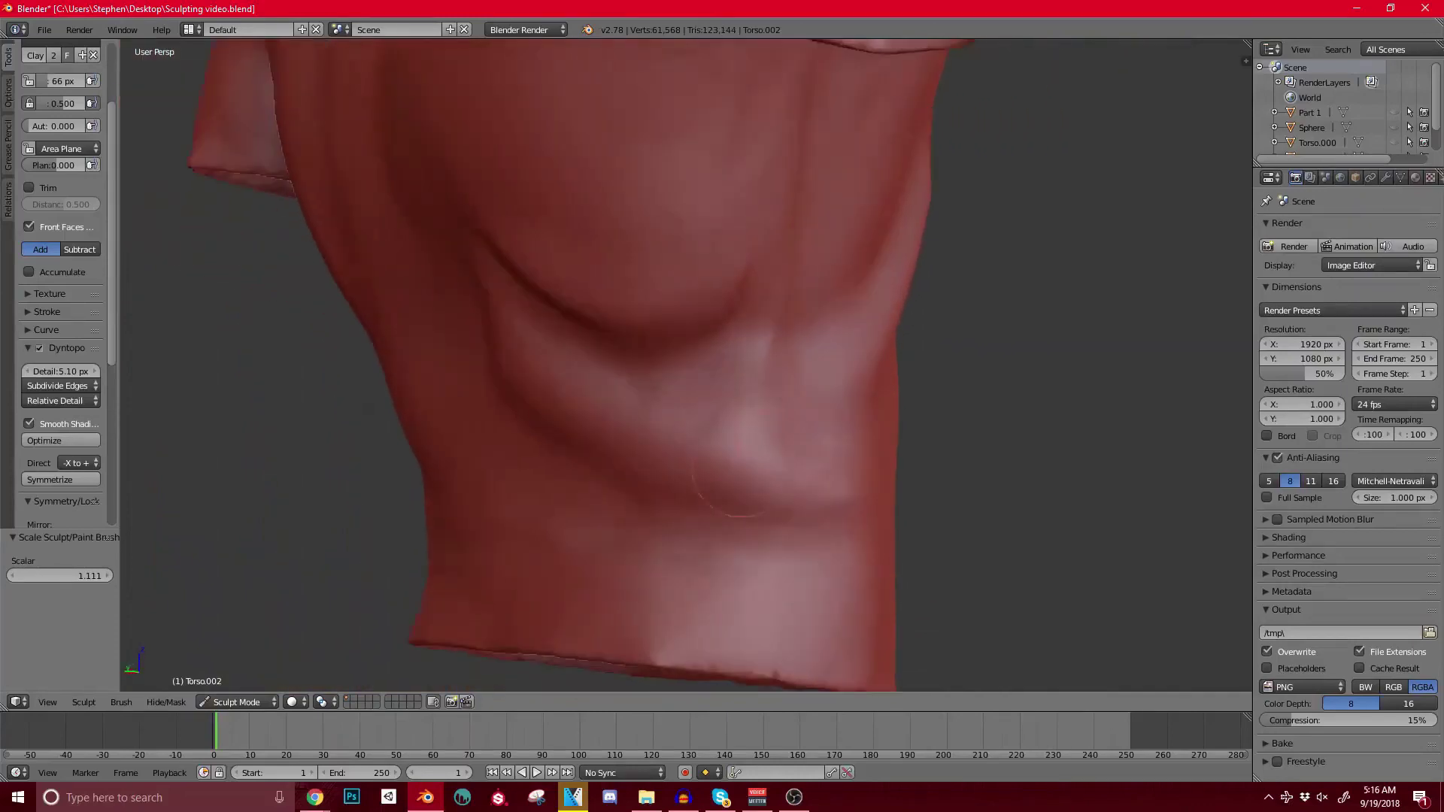
middle_drag(81, 153, 79, 255)
click(62, 105)
click(233, 190)
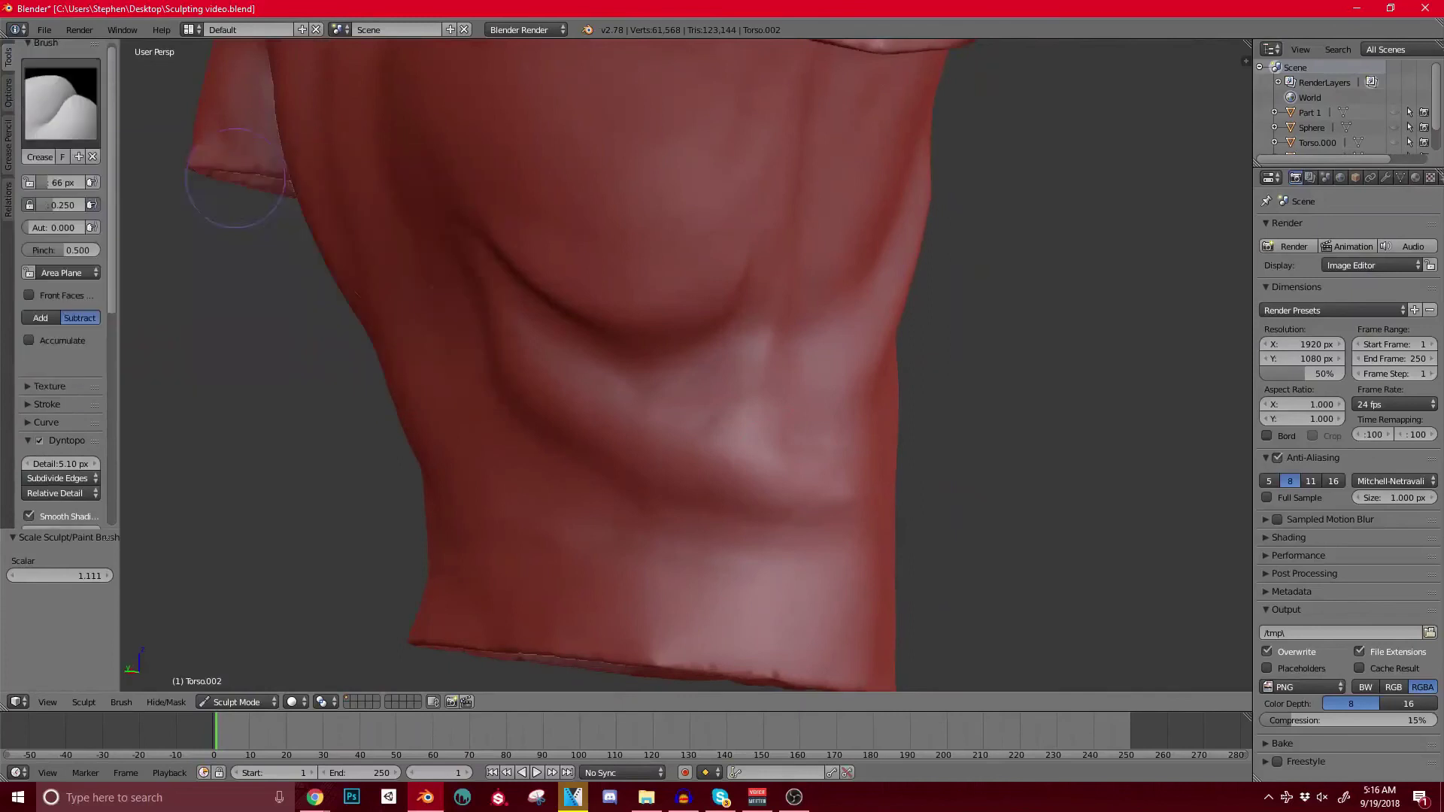
middle_drag(530, 352, 579, 328)
drag(483, 280, 533, 402)
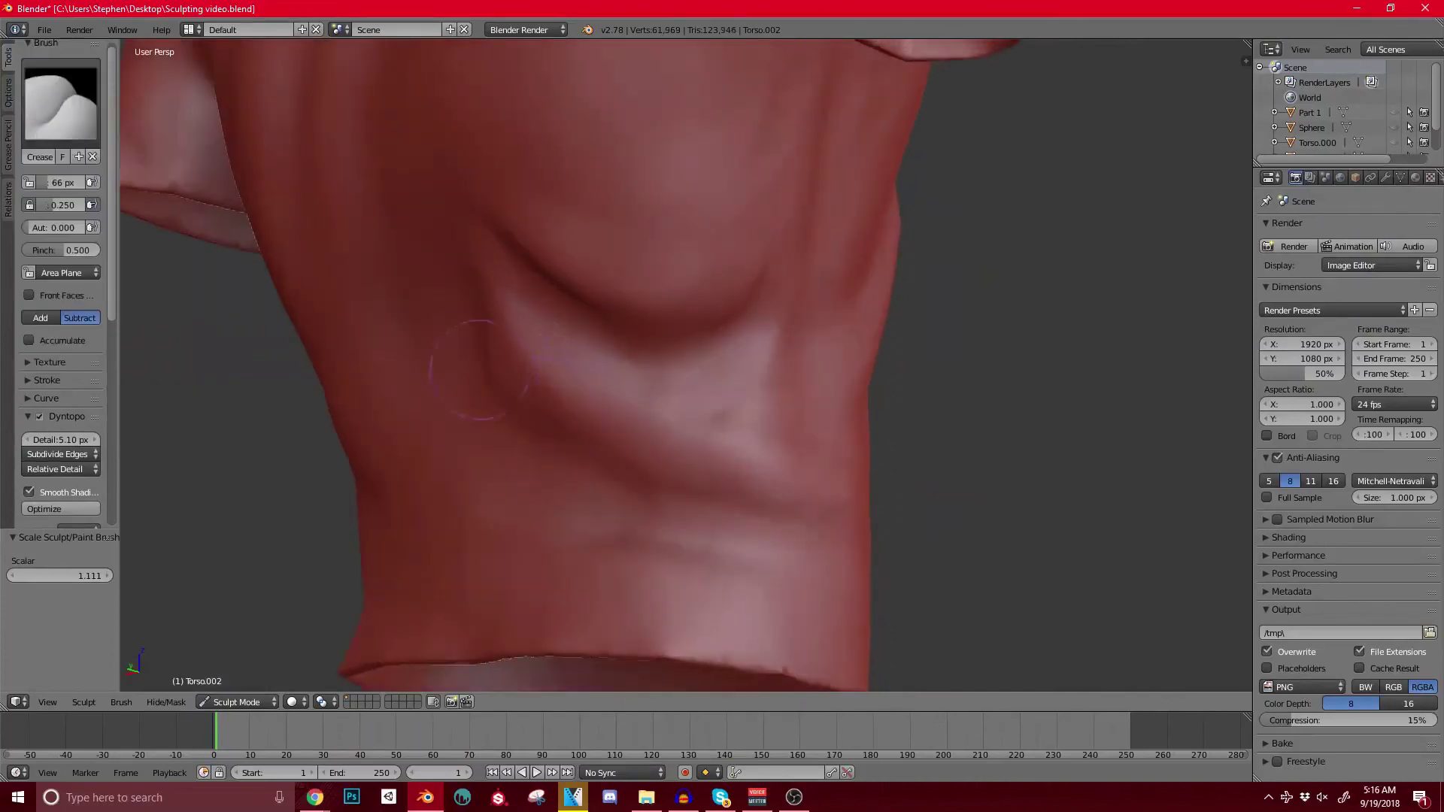
drag(484, 281, 674, 446)
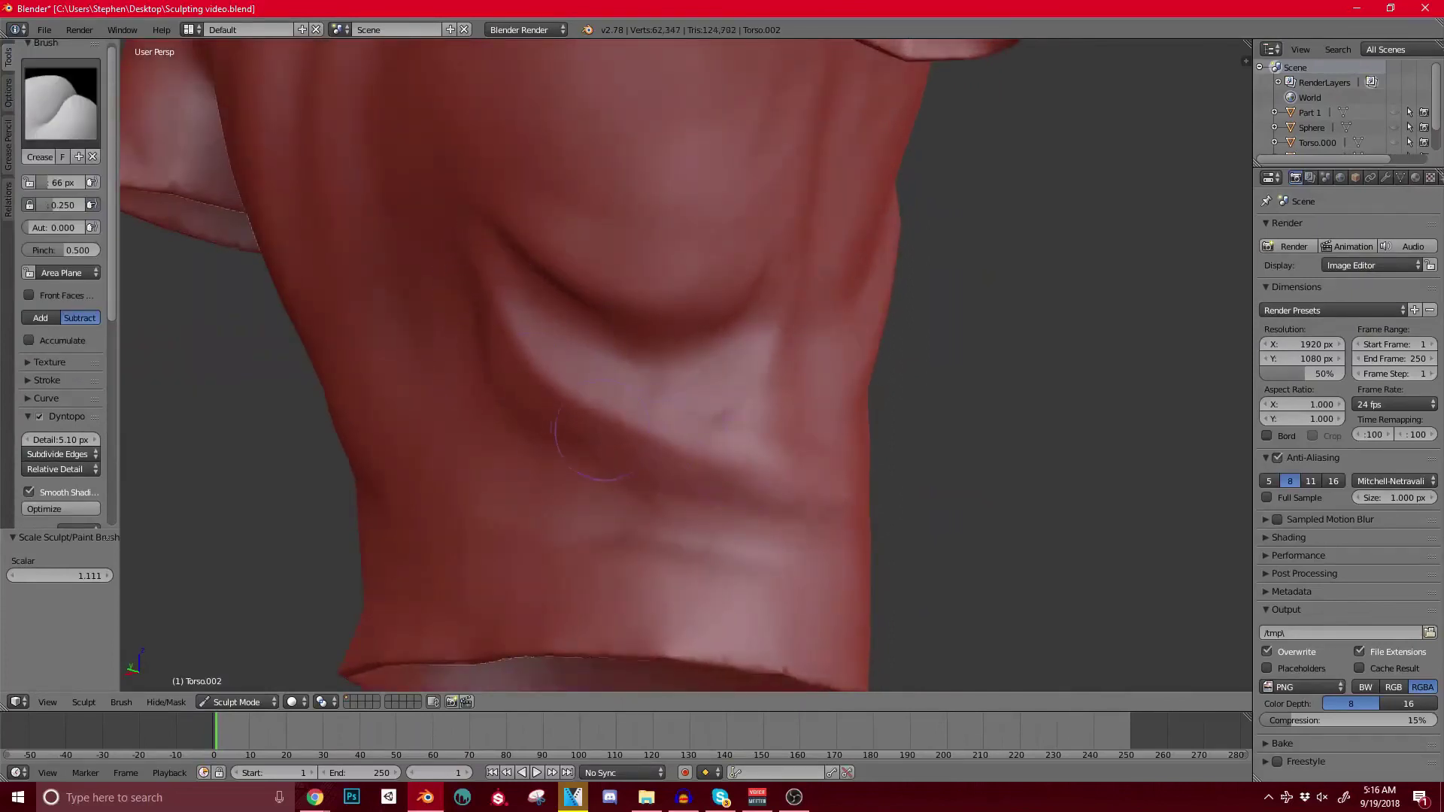
middle_drag(502, 310, 481, 270)
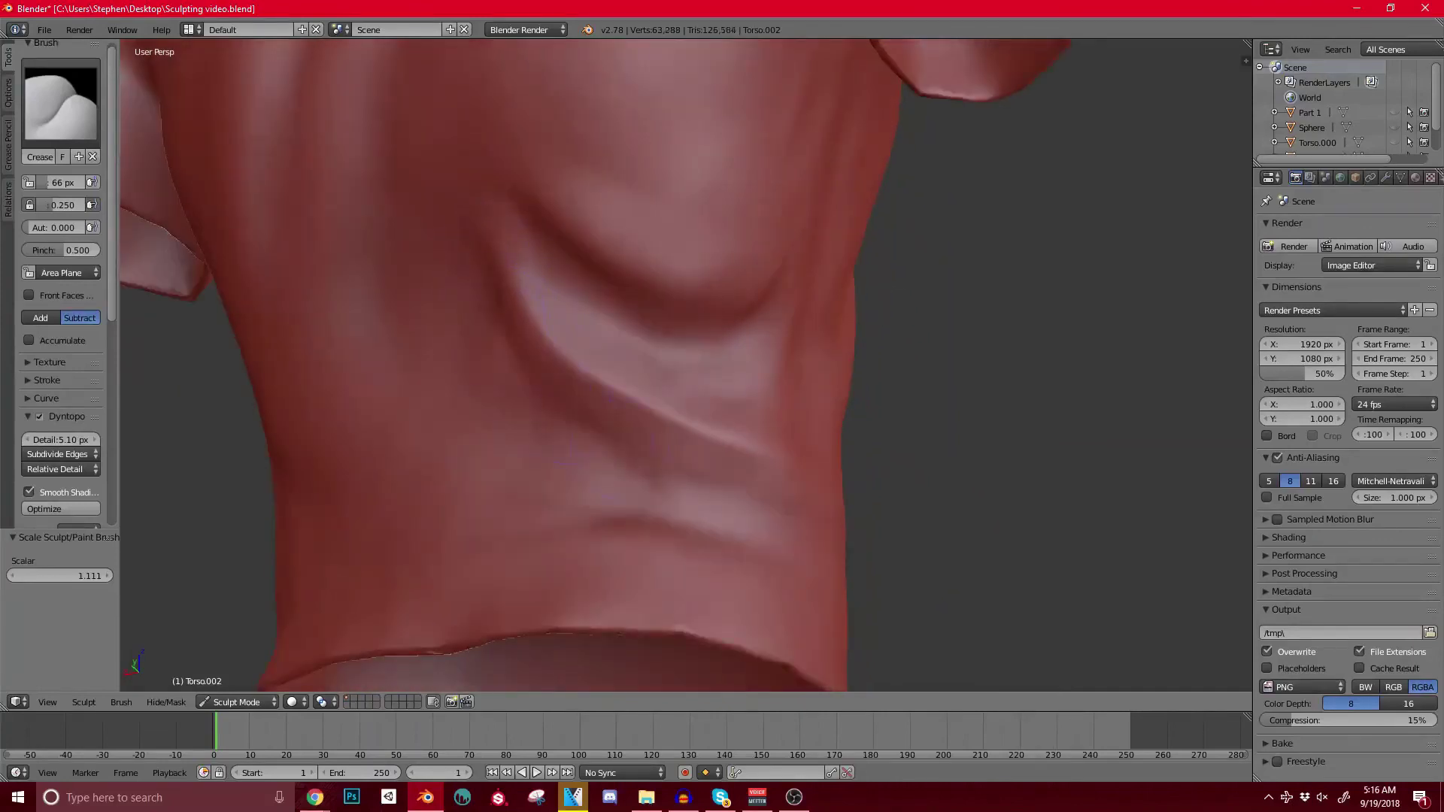
Step: Deepen the second fold's crease and extend its upper end toward the middle of the back
scroll(761, 463, down, 4)
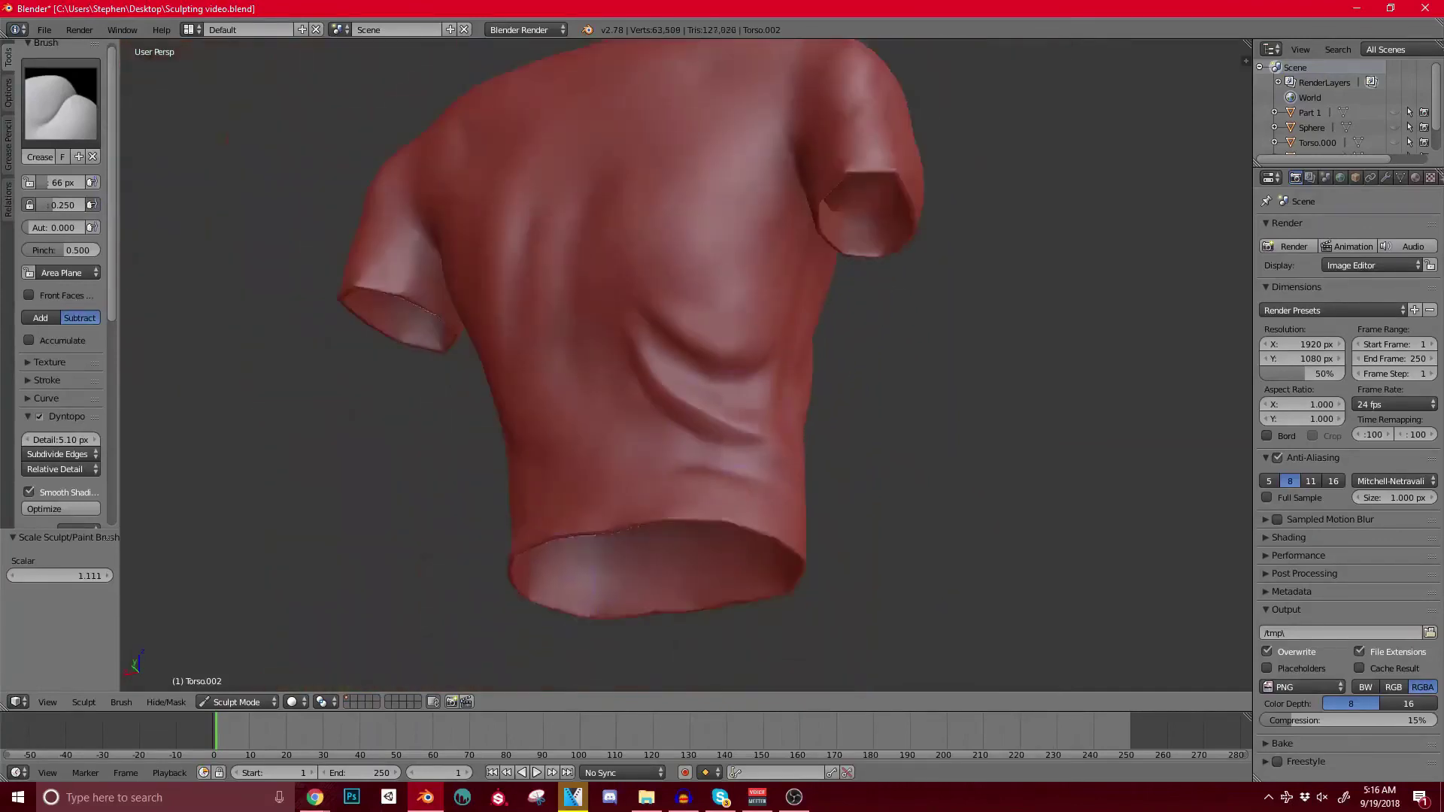
middle_drag(664, 373, 722, 391)
scroll(722, 391, up, 2)
scroll(662, 338, up, 3)
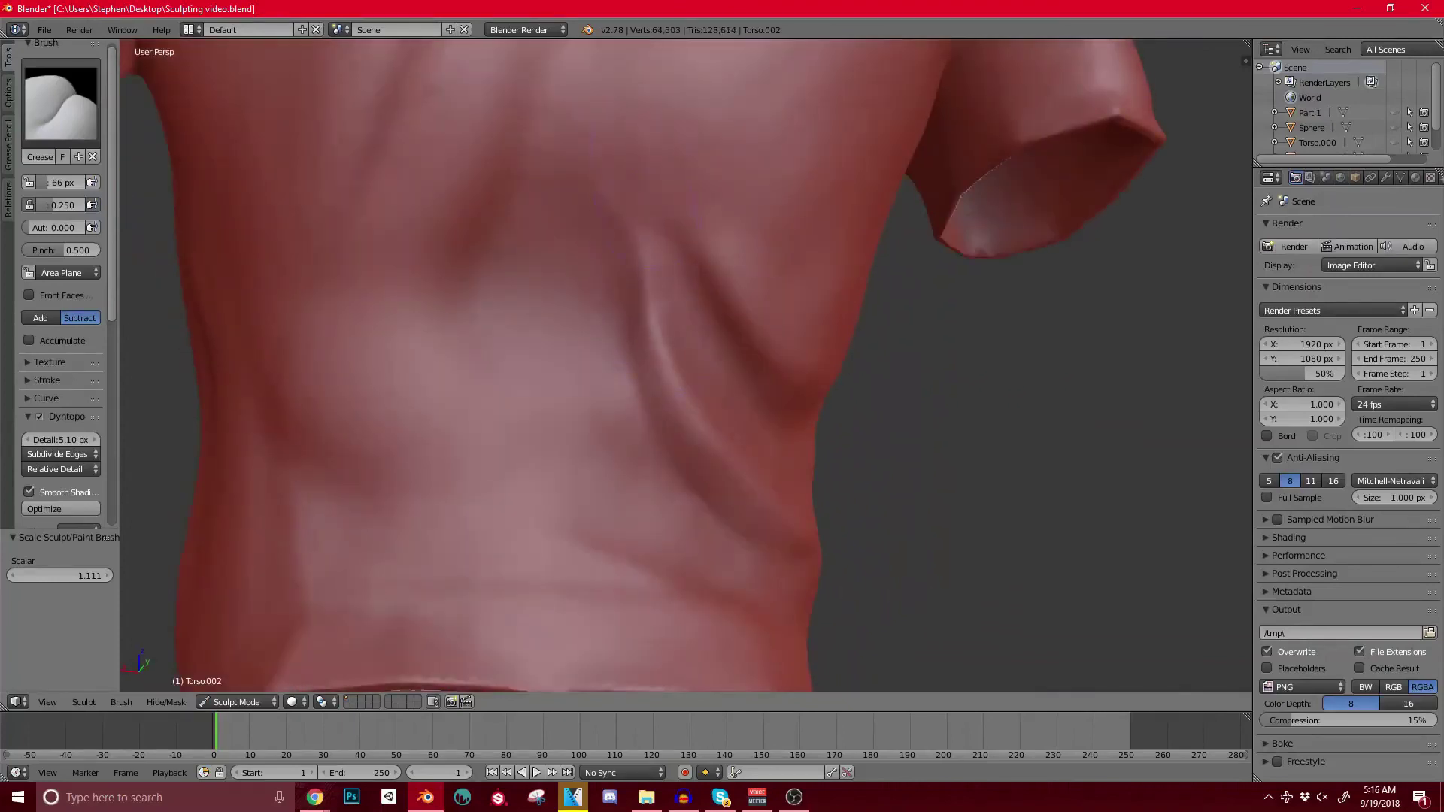
middle_drag(662, 241, 624, 279)
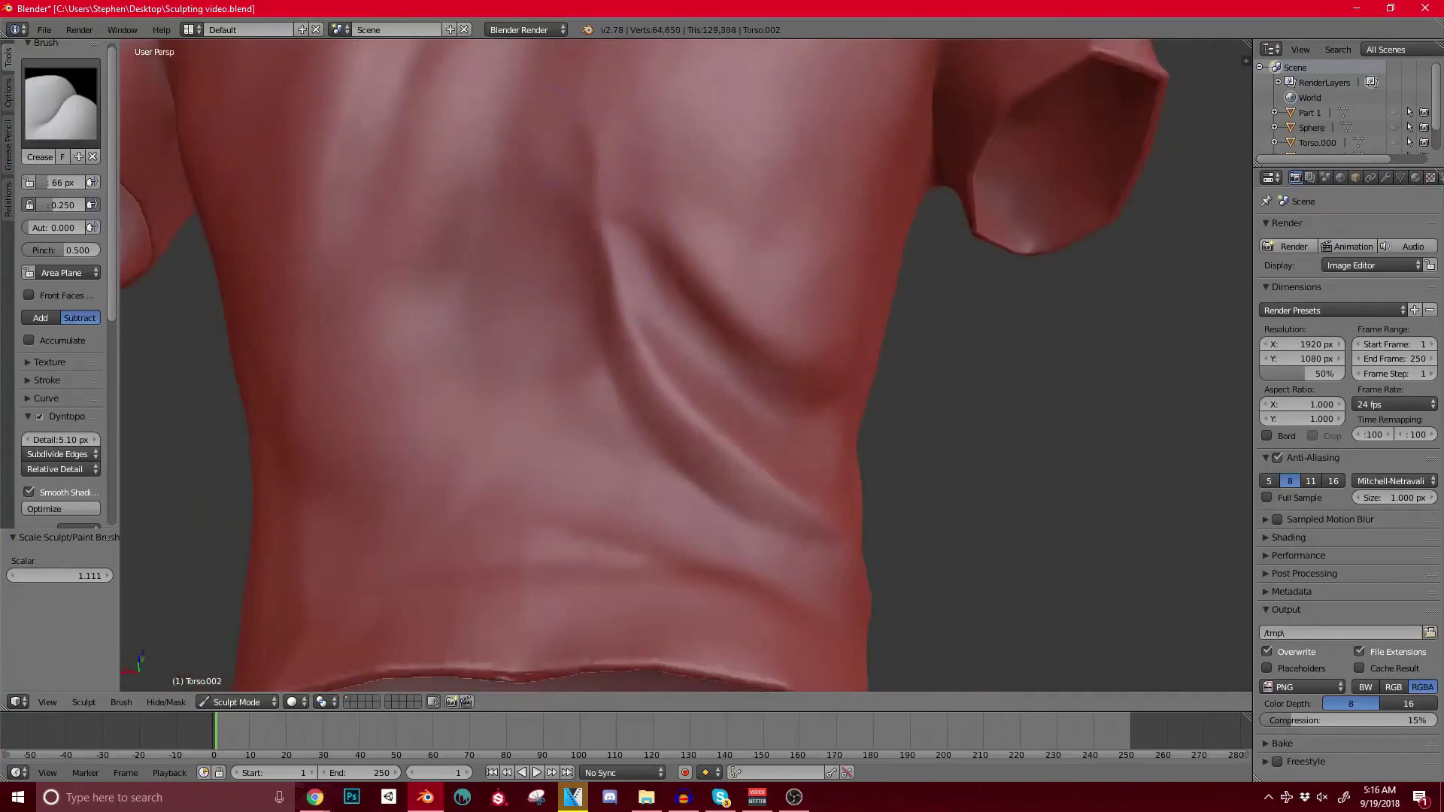
Step: Crease the vertical folds on the shirt's right side below the sleeve opening
scroll(677, 361, down, 6)
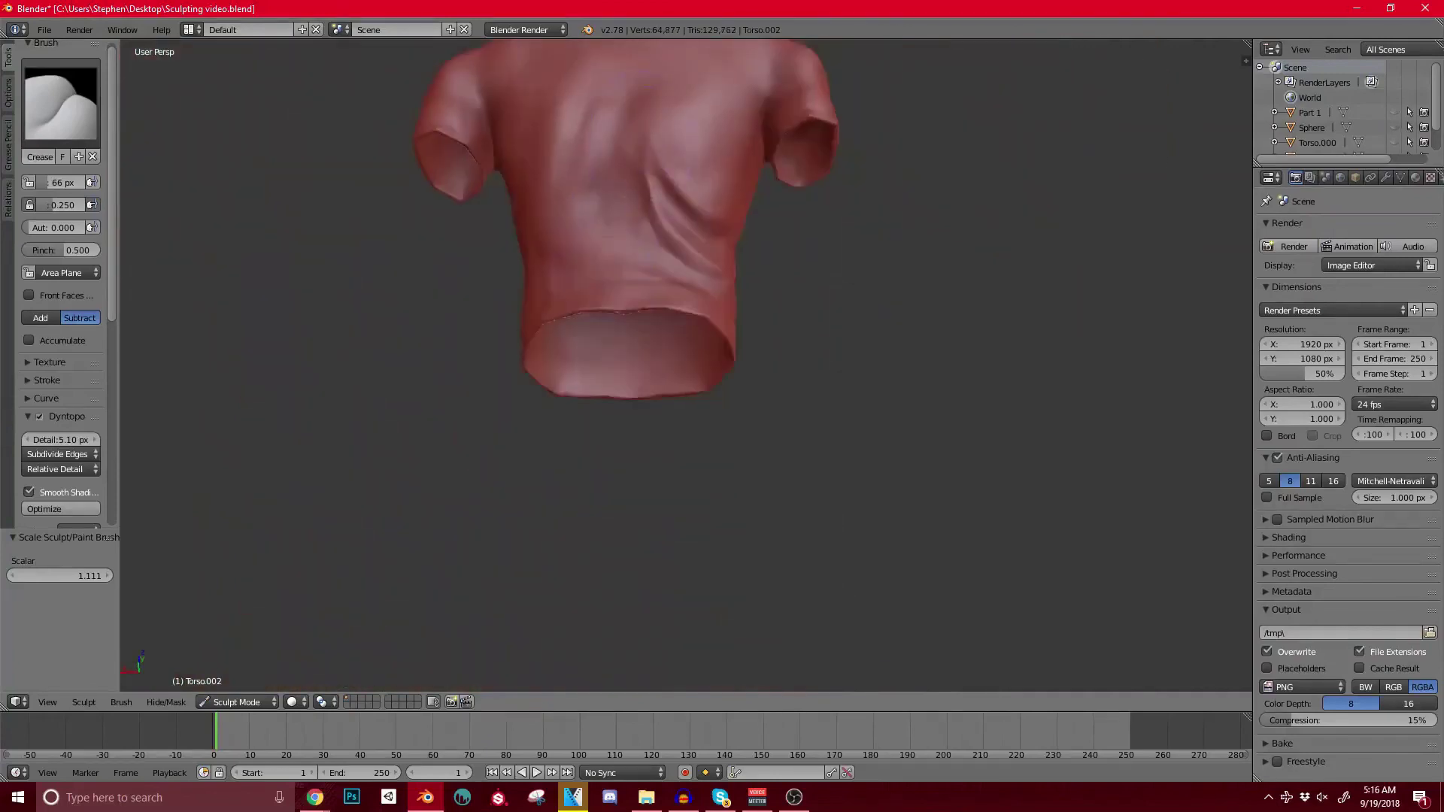
scroll(624, 316, up, 3)
middle_drag(681, 264, 641, 303)
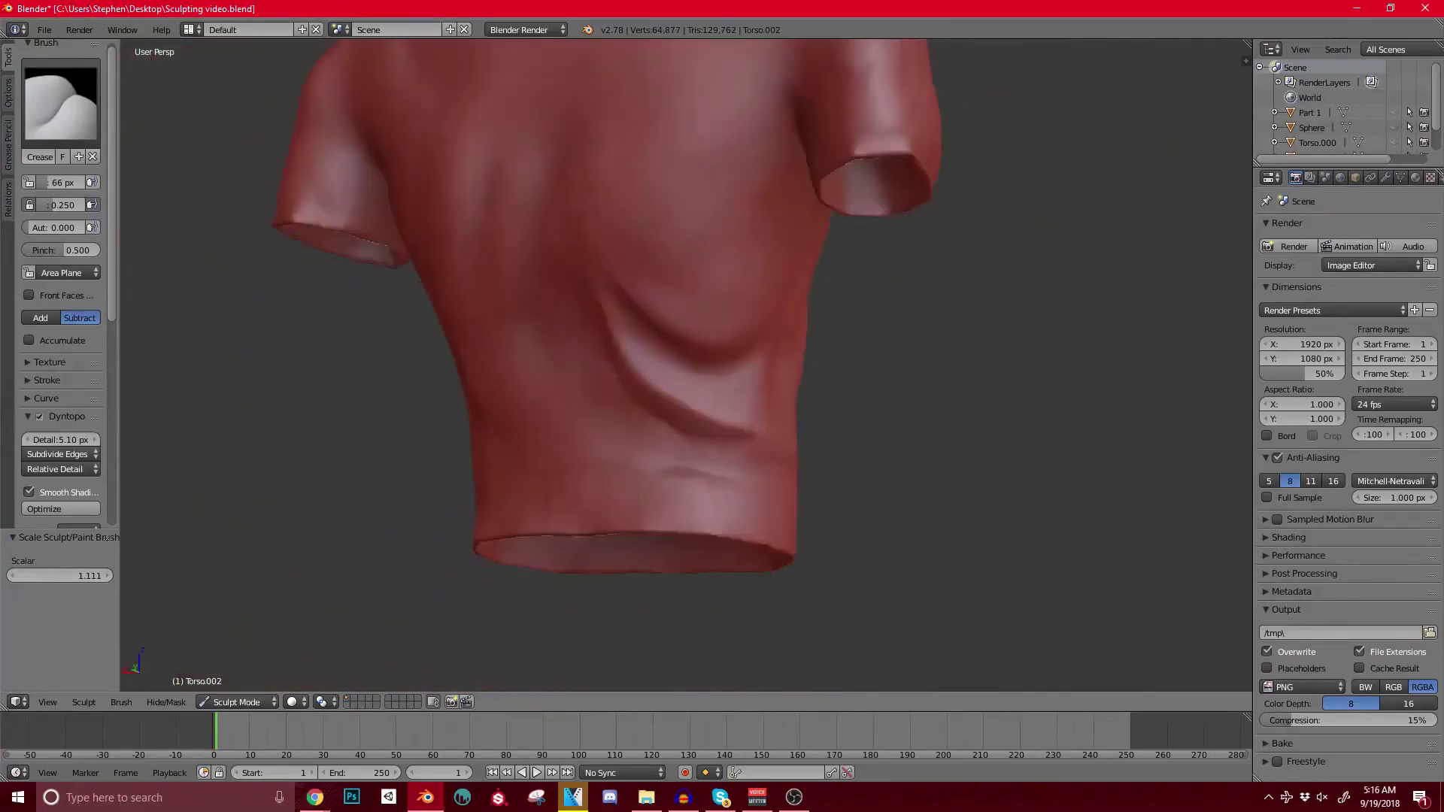
mouse_move(728, 321)
middle_down()
mouse_move(701, 329)
mouse_move(662, 385)
middle_up()
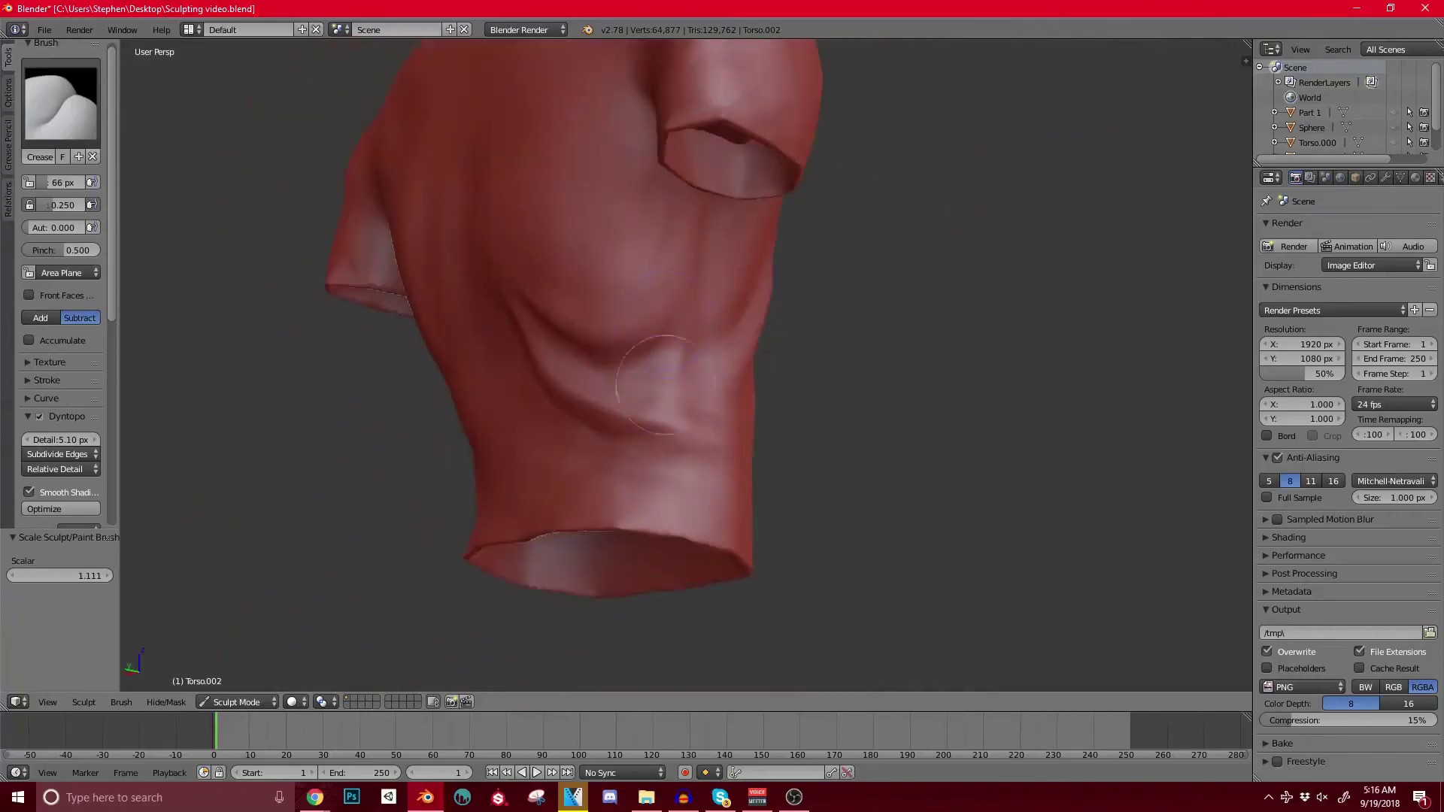
scroll(602, 361, up, 3)
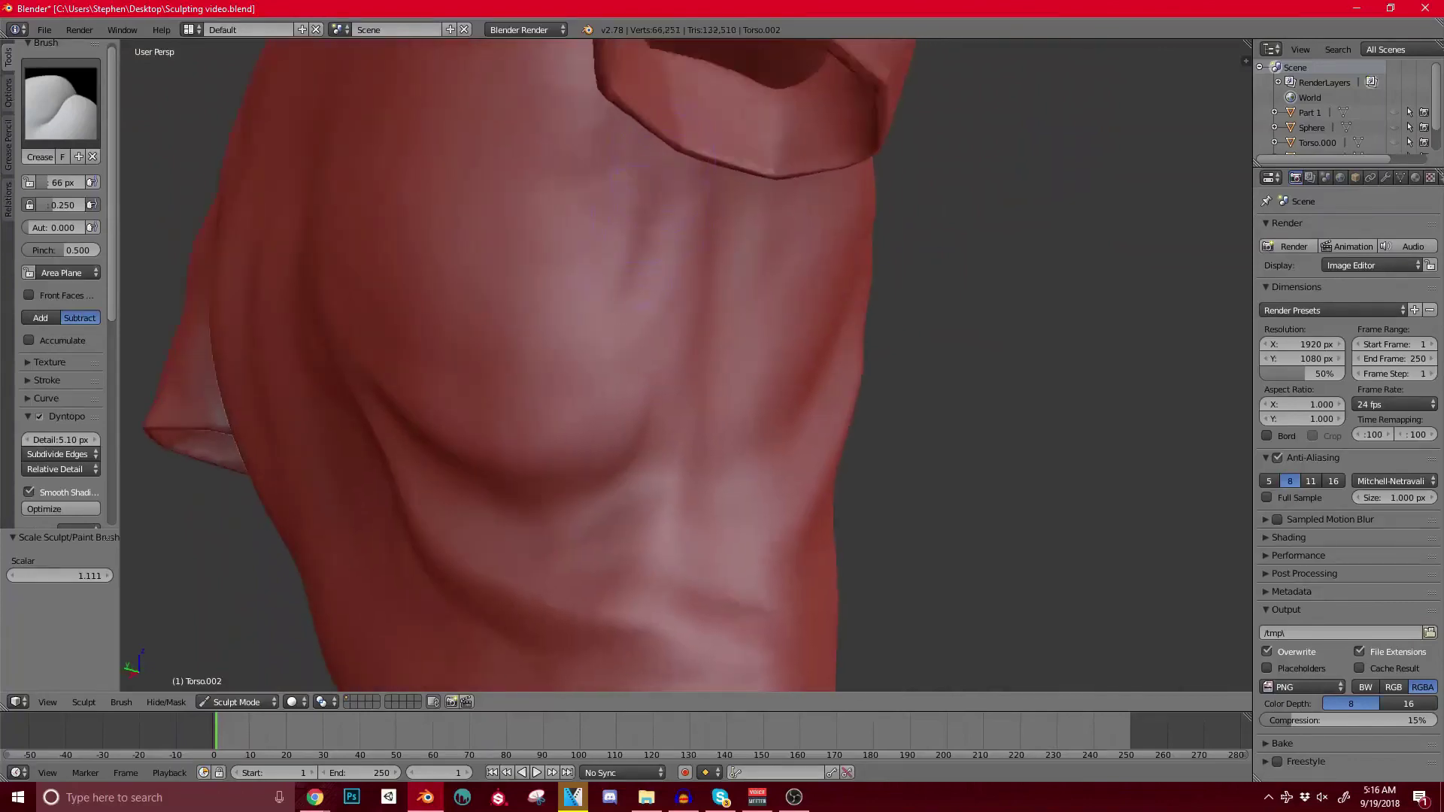
middle_drag(596, 299, 659, 277)
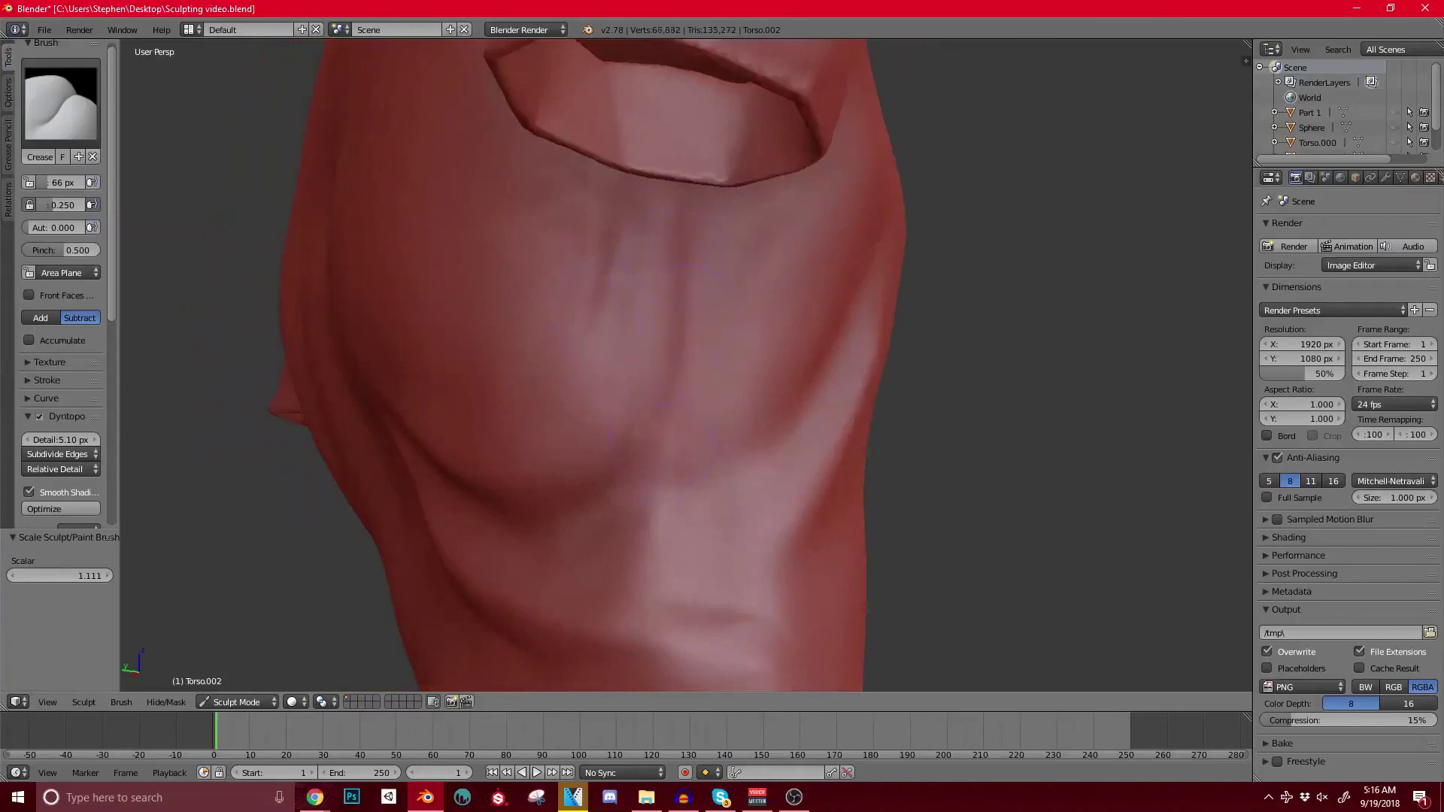
Step: Carry the underarm crease in a curve onto the back, above the curved lower-back fold
scroll(637, 347, down, 5)
middle_drag(566, 352, 641, 365)
scroll(640, 365, up, 3)
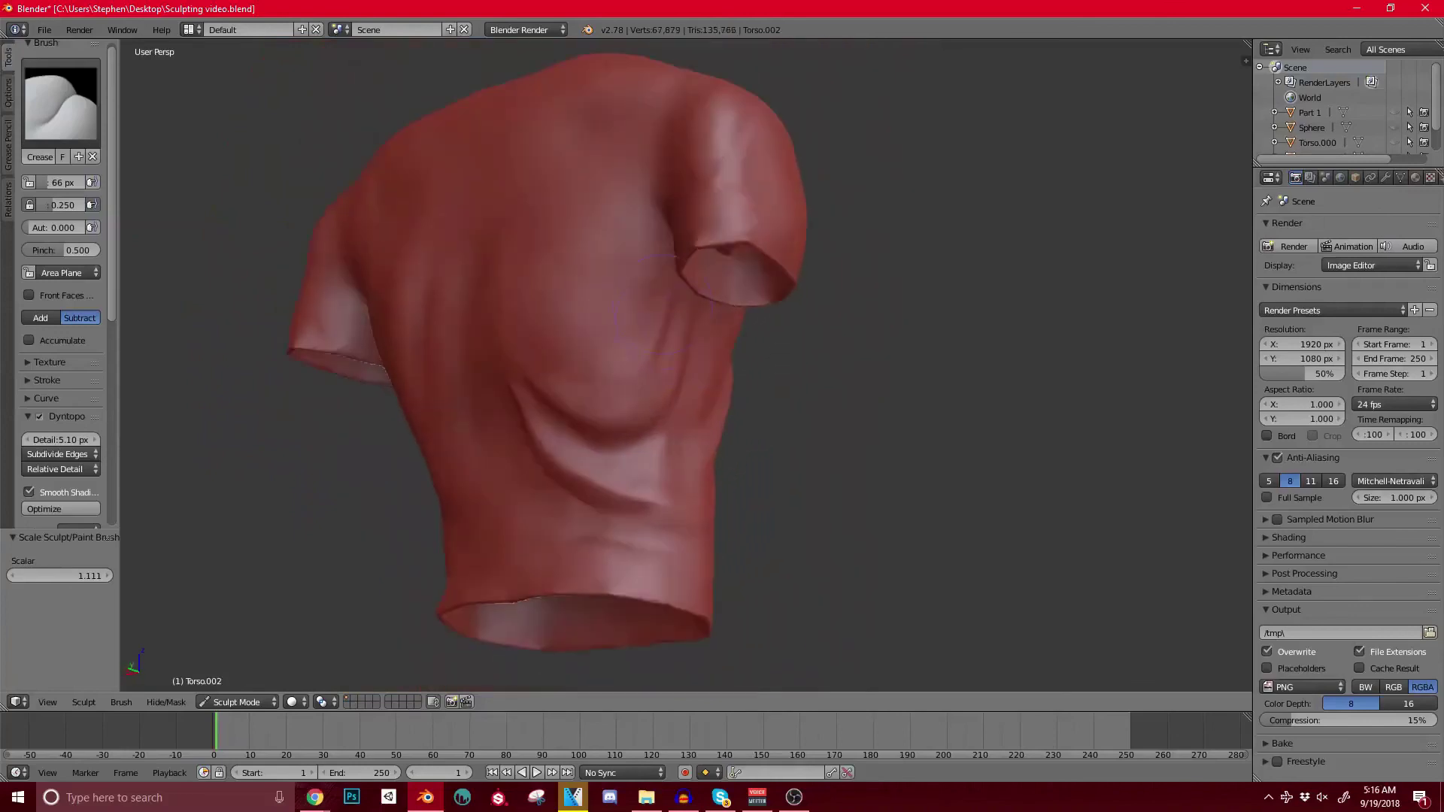
scroll(639, 361, up, 2)
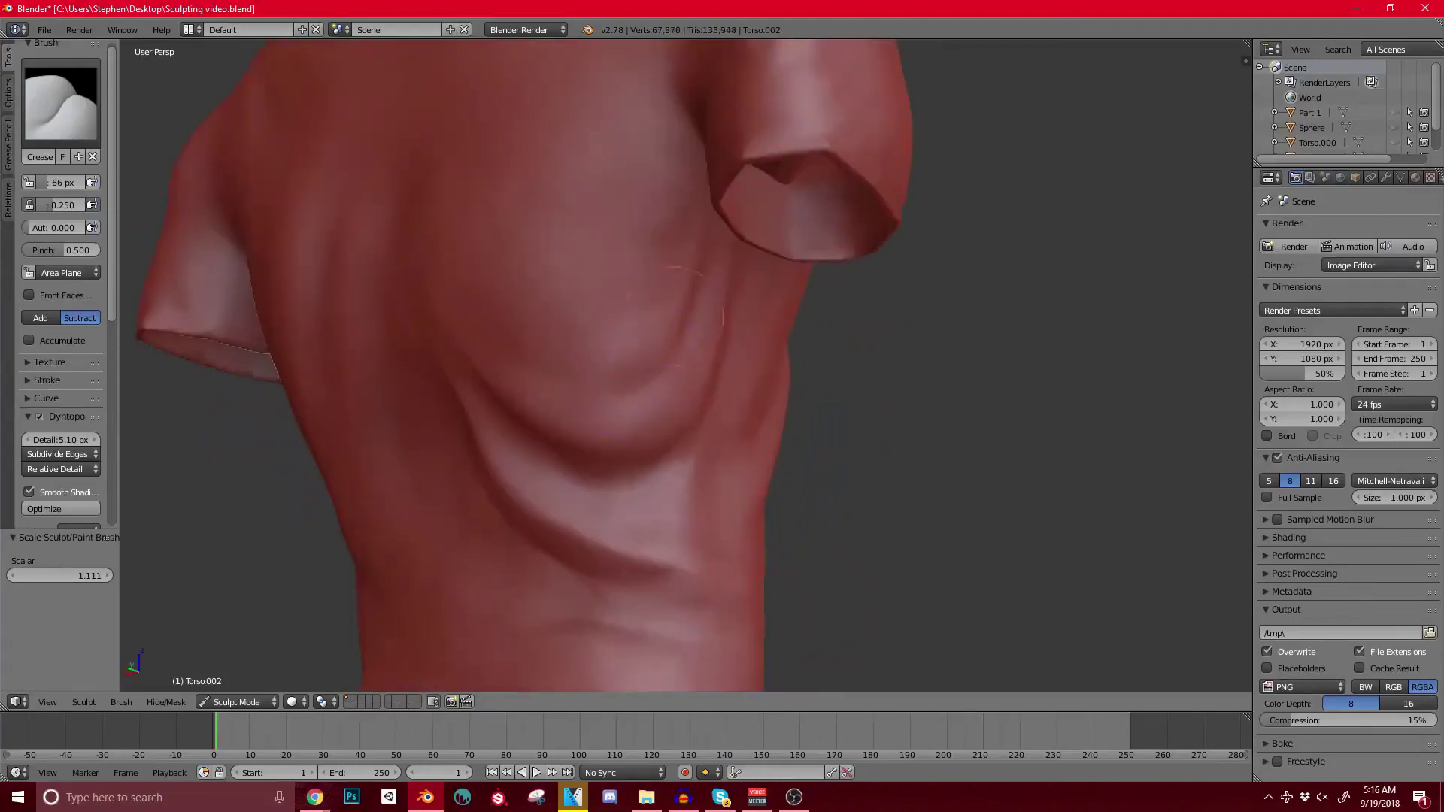
Step: Refine the creases around the right waist and sharpen the diagonal fold rising toward the chest
scroll(672, 316, down, 3)
middle_drag(642, 320, 643, 350)
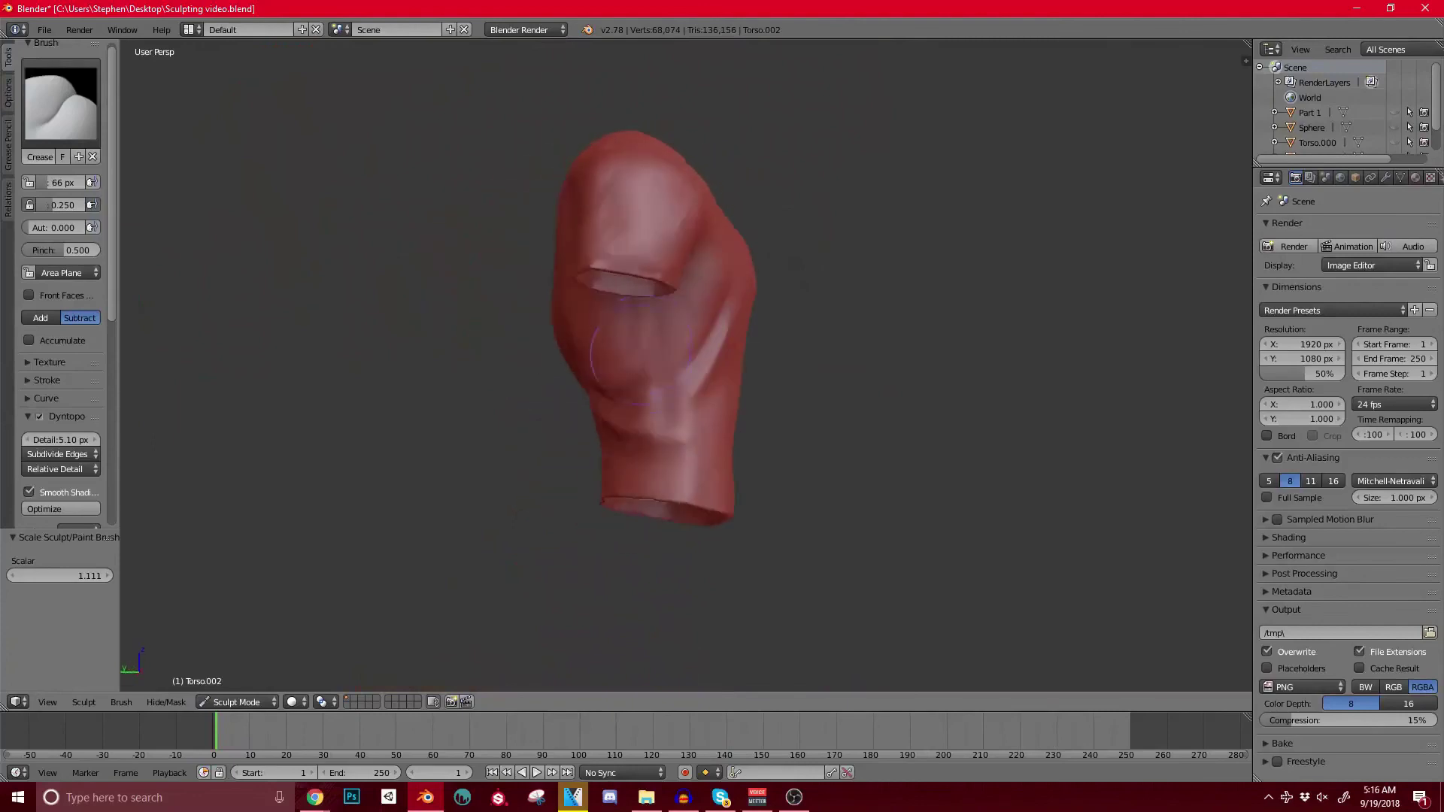
scroll(639, 350, up, 5)
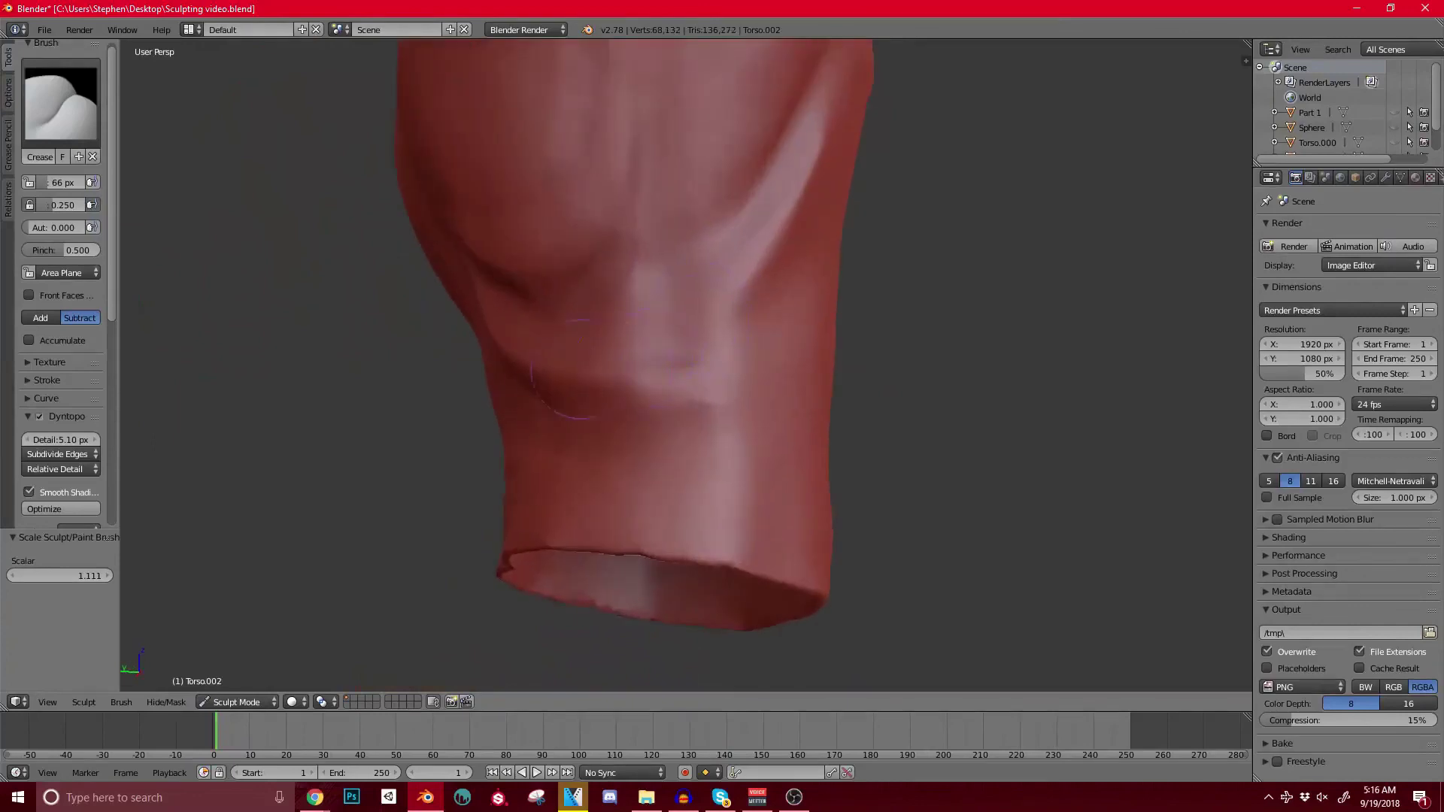
middle_drag(677, 376, 645, 366)
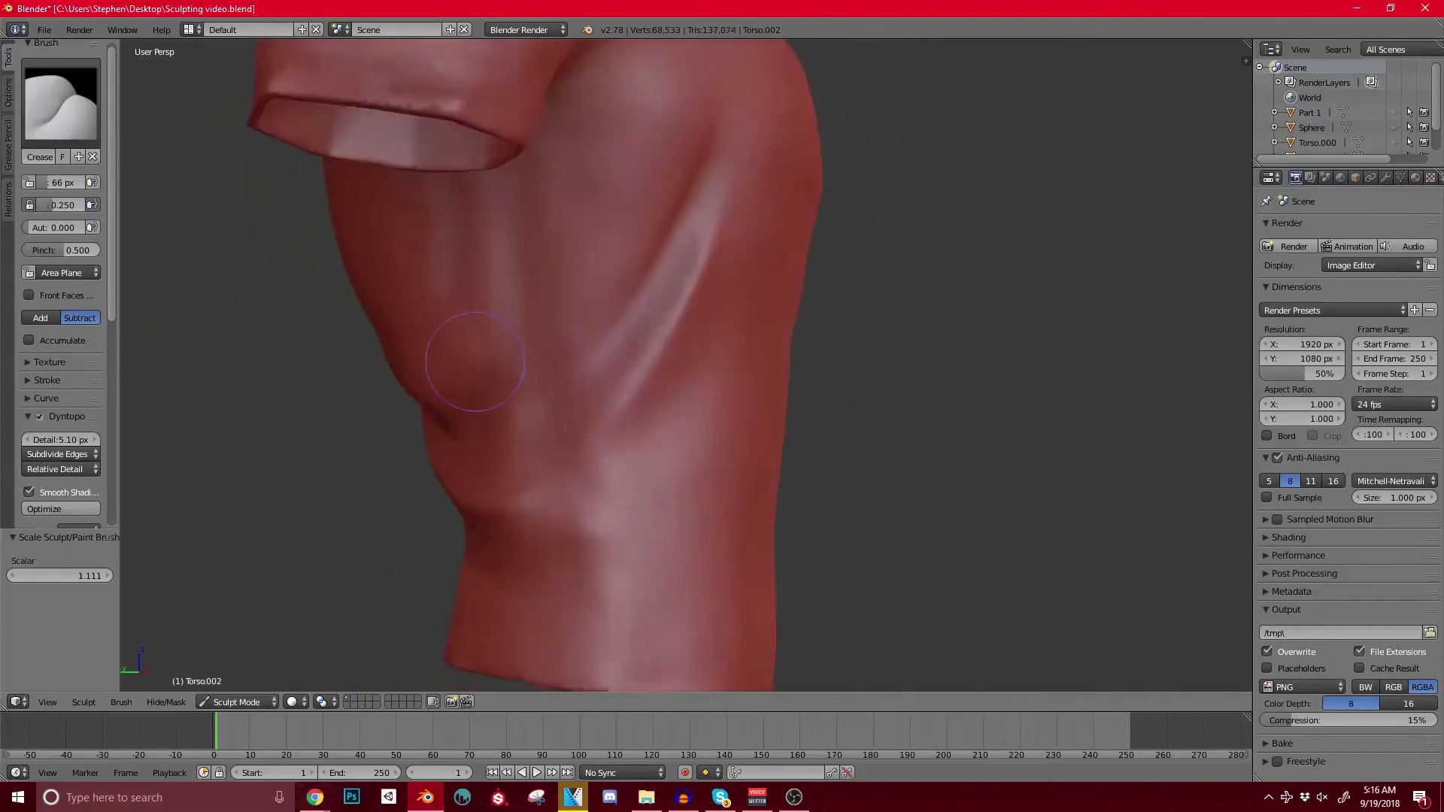
Step: Build up a ridge of cloth along the back of the right shoulder and sleeve with the Clay Strips brush at 42 px
middle_drag(475, 361, 565, 240)
mouse_move(594, 323)
middle_down()
mouse_move(632, 320)
mouse_move(588, 247)
middle_up()
click(60, 102)
click(106, 173)
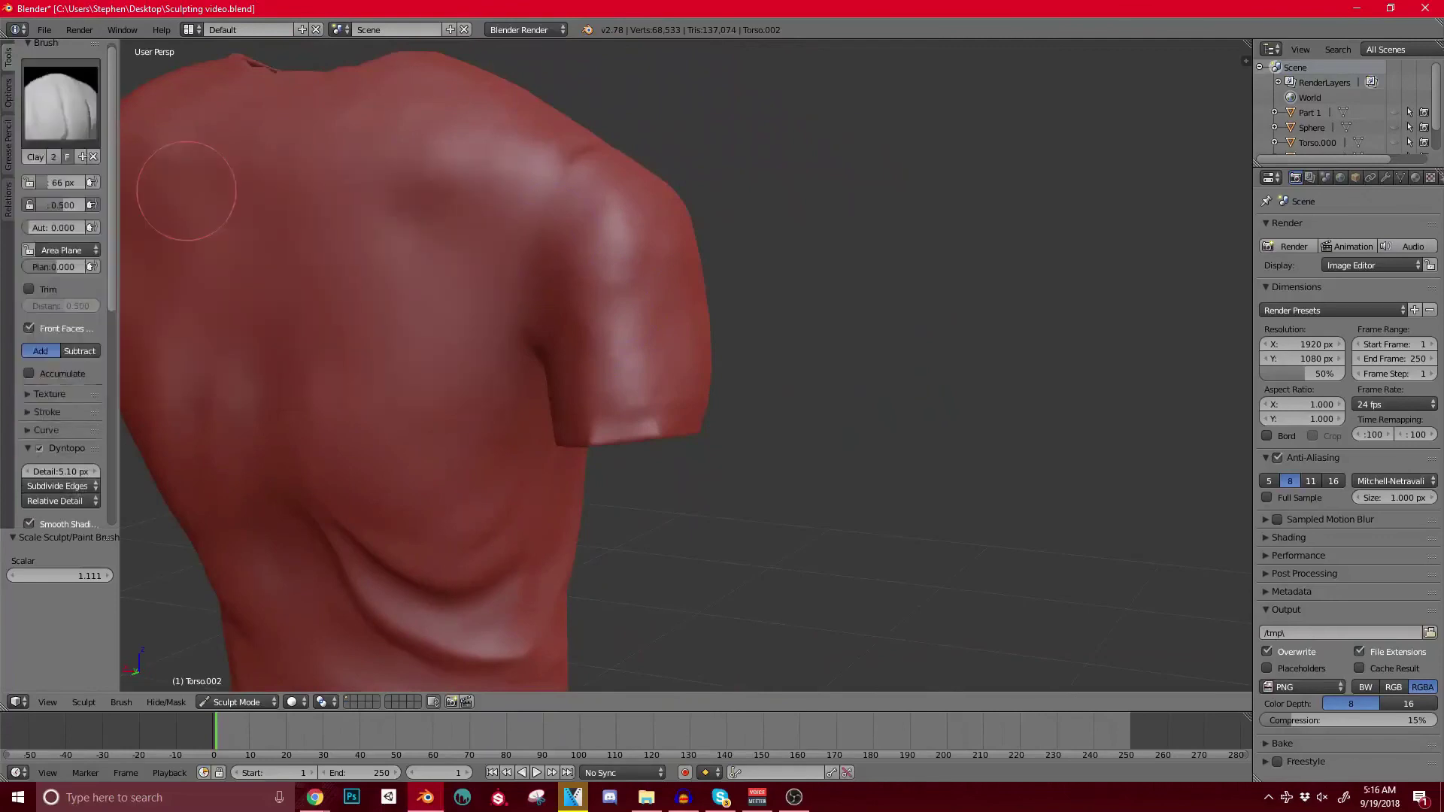
scroll(605, 331, up, 1)
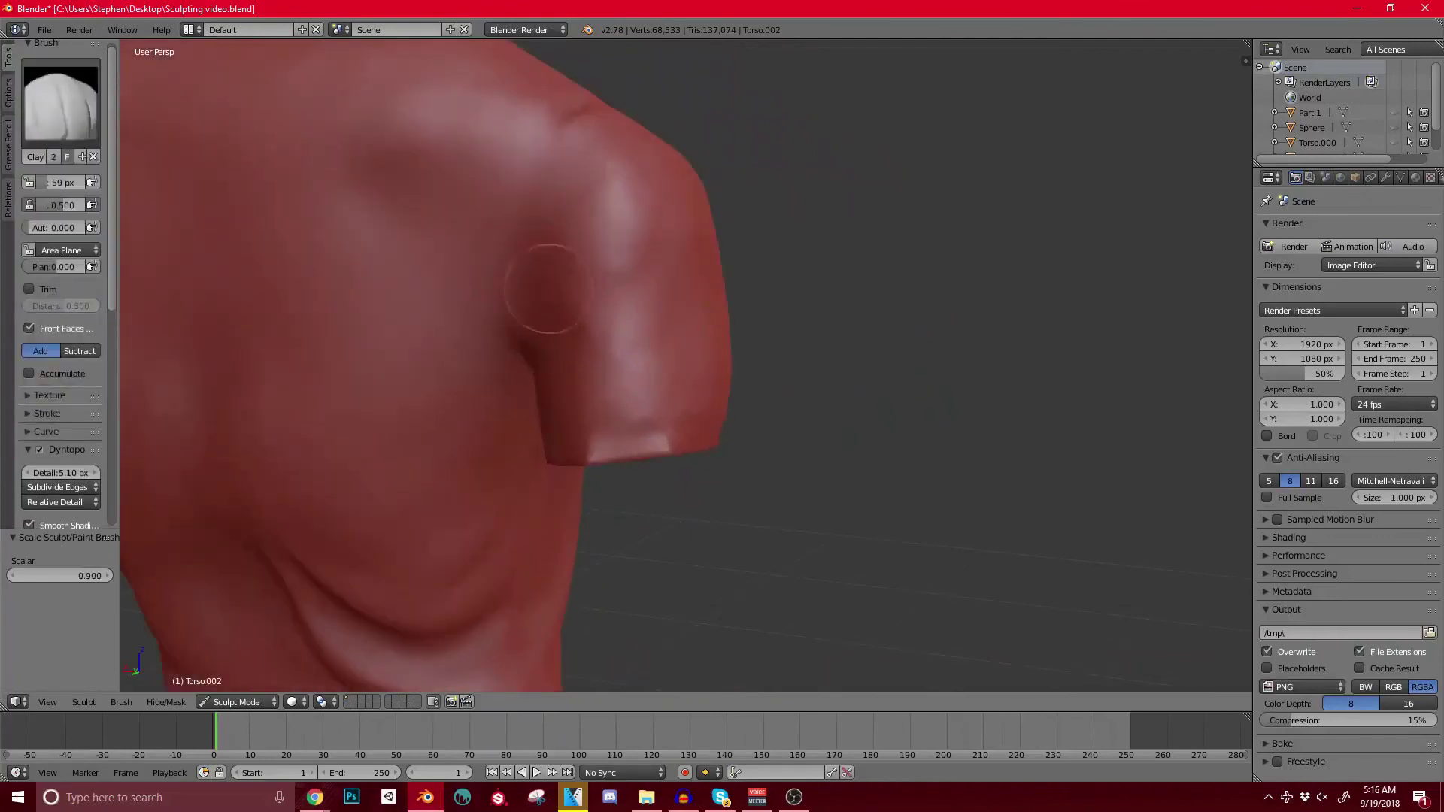
middle_drag(594, 312, 594, 270)
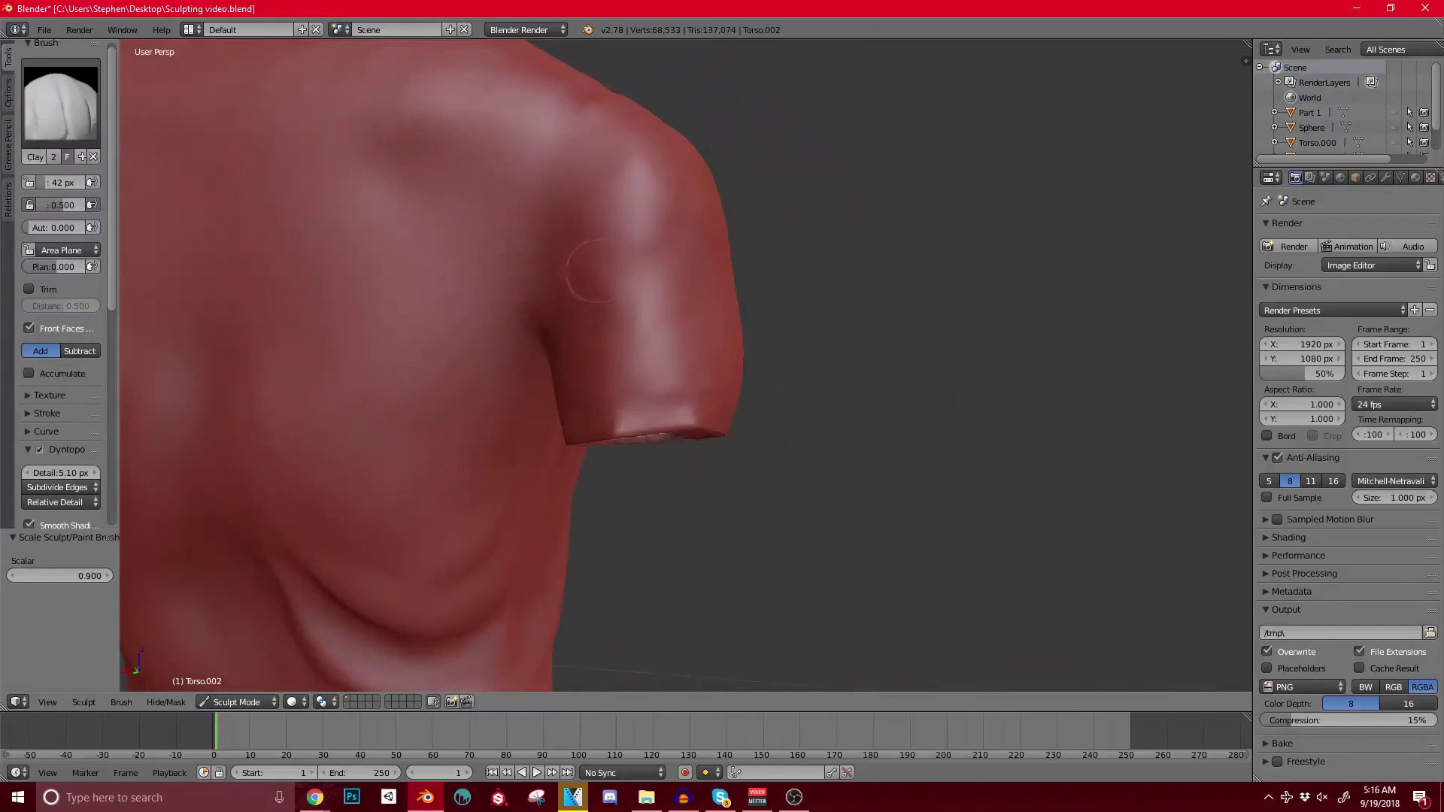
drag(620, 237, 630, 174)
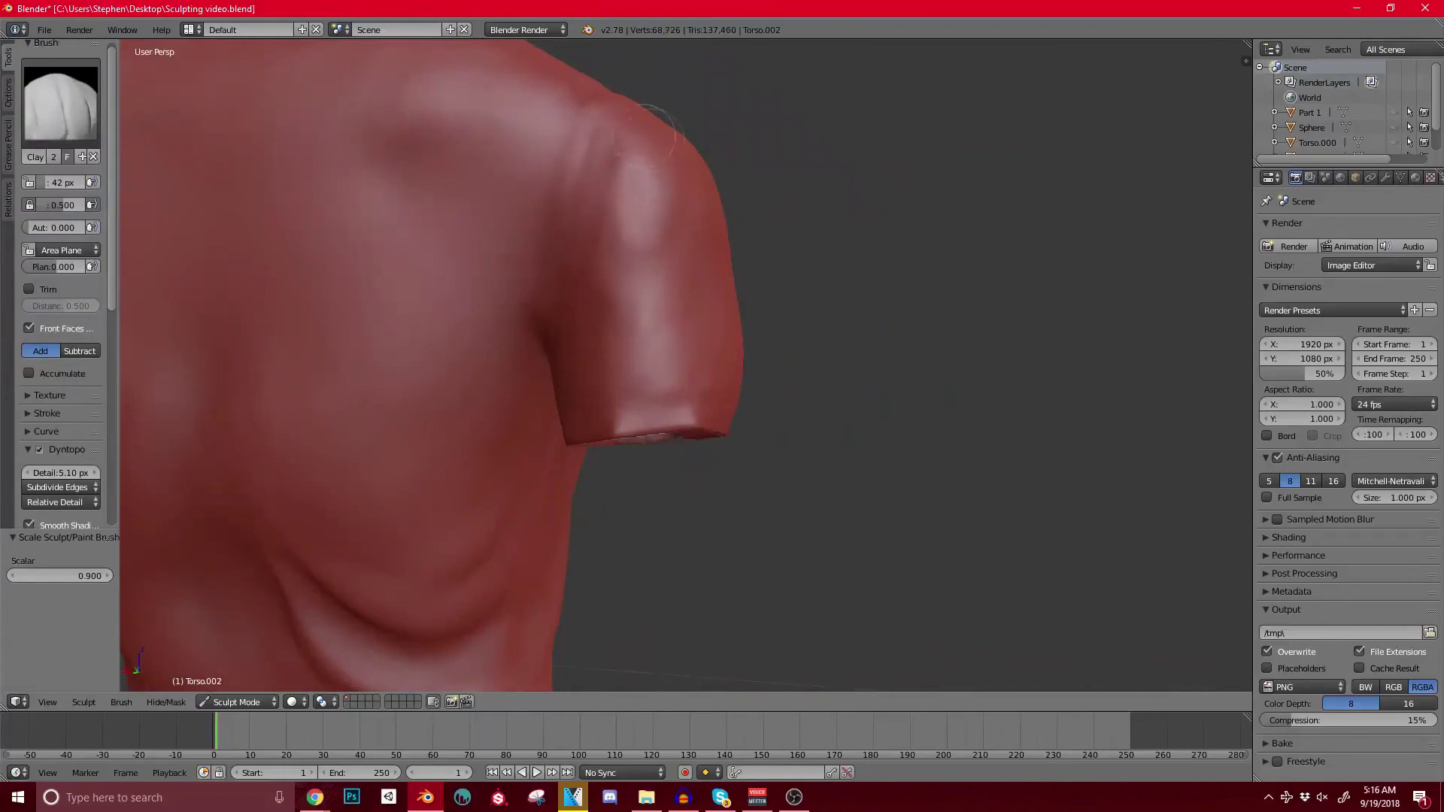
Step: Examine the shirt's overall back shape and the curved folds at its right waist
scroll(553, 289, down, 9)
middle_drag(519, 225, 605, 335)
scroll(605, 335, up, 5)
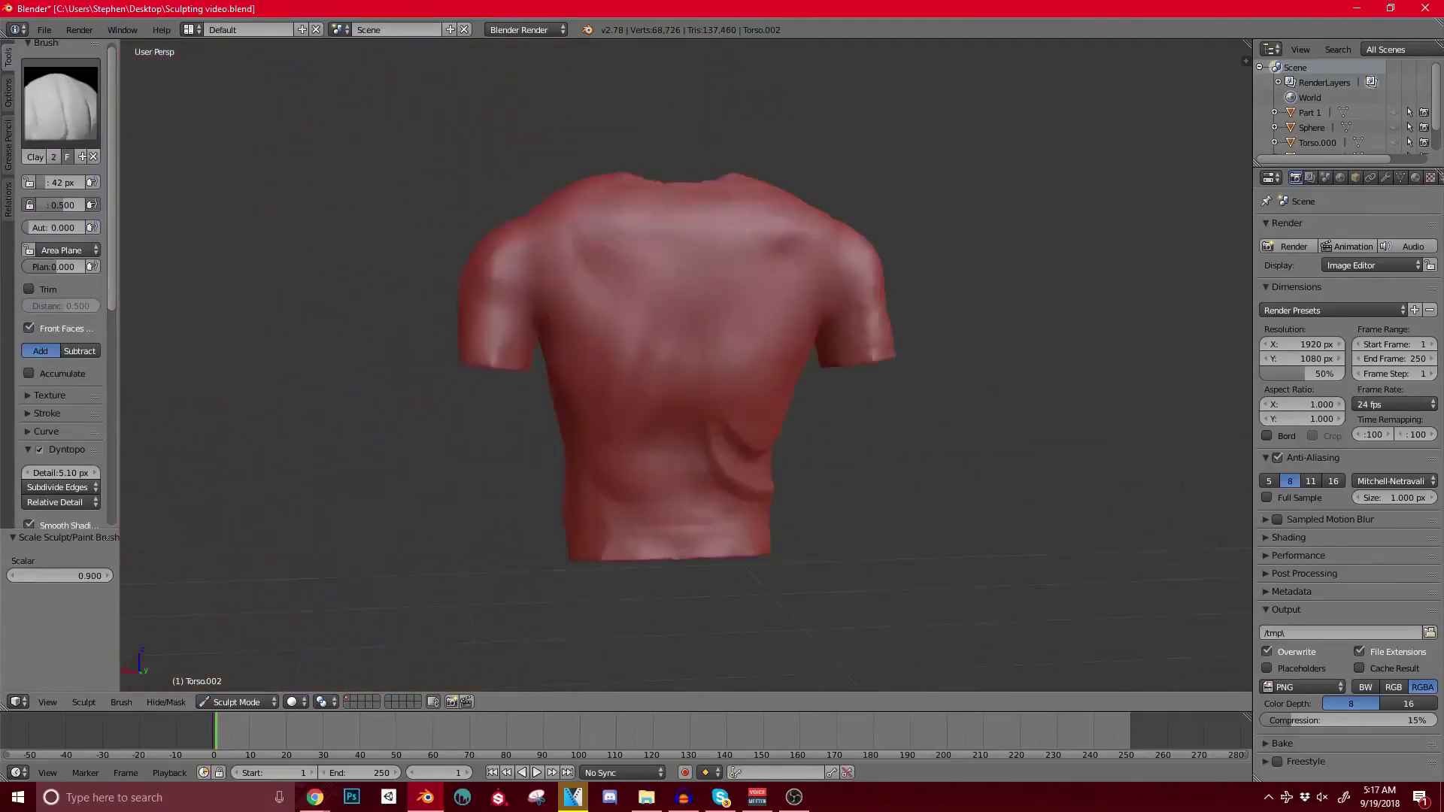
middle_drag(513, 290, 519, 203)
scroll(601, 264, up, 3)
scroll(685, 301, up, 1)
middle_drag(685, 293, 715, 314)
scroll(677, 365, up, 1)
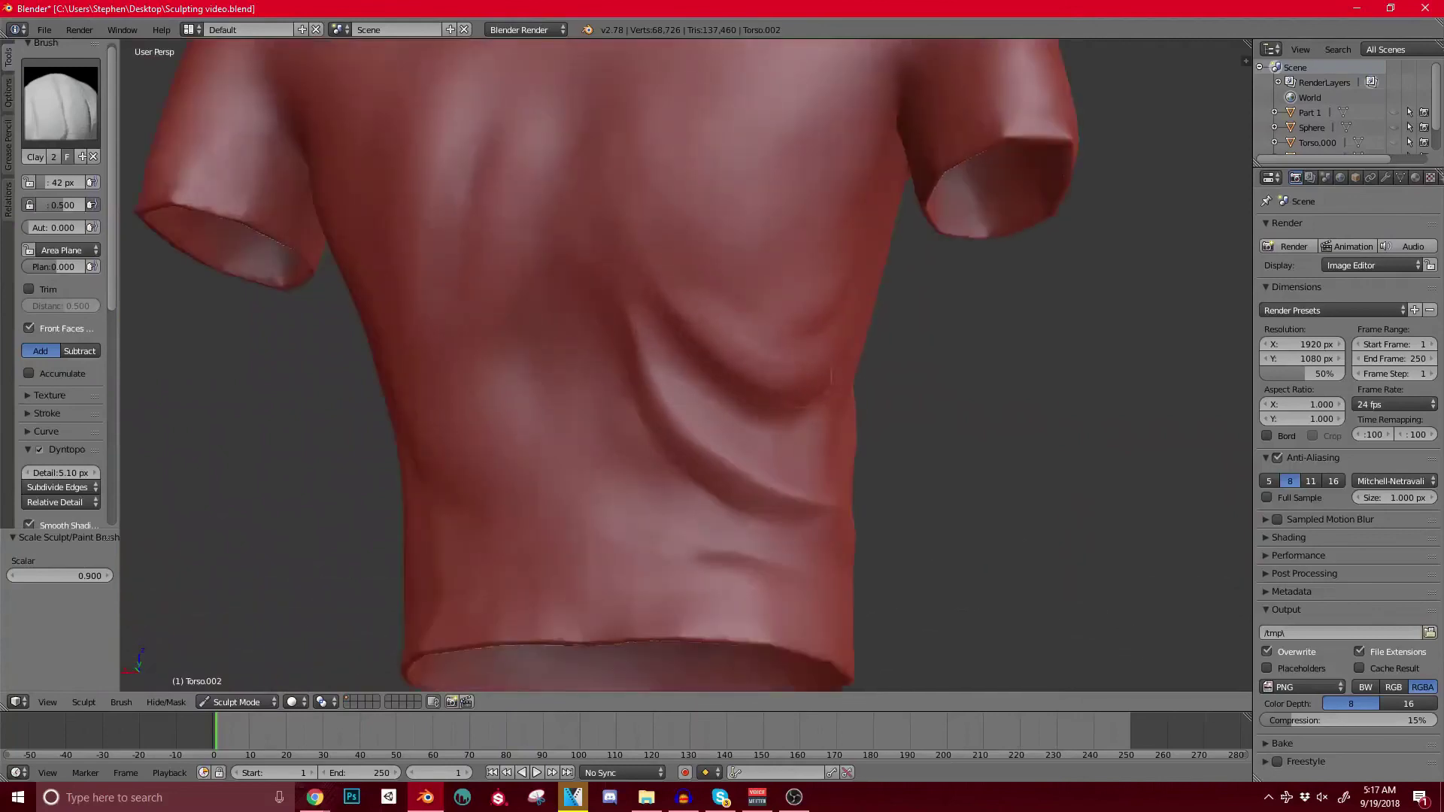
Step: Reduce the Clay Strips brush to 29 px and build up a small ridge on the back of the right sleeve
scroll(661, 288, down, 5)
scroll(745, 398, up, 4)
middle_drag(824, 361, 737, 376)
scroll(737, 376, up, 2)
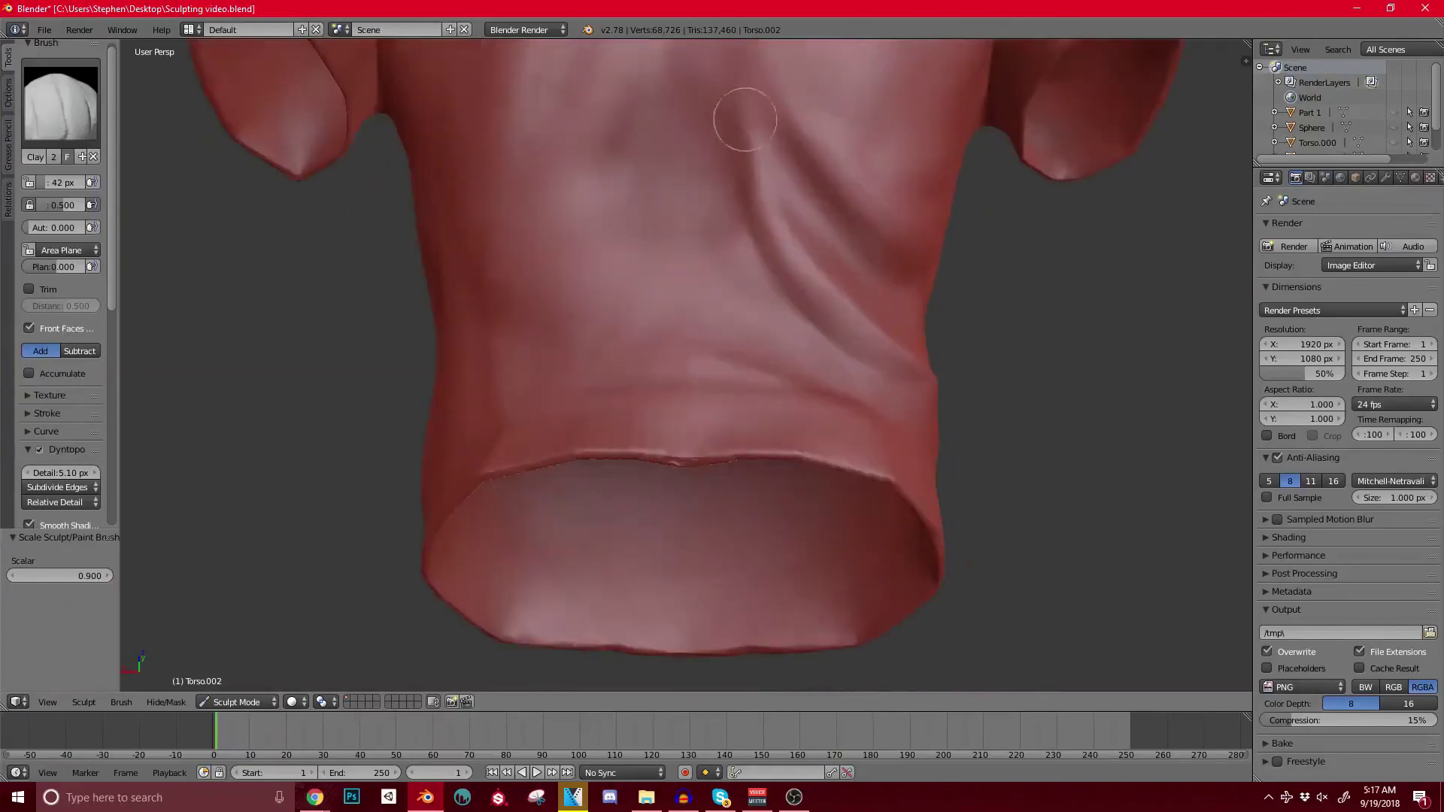
scroll(767, 196, down, 5)
scroll(790, 293, up, 6)
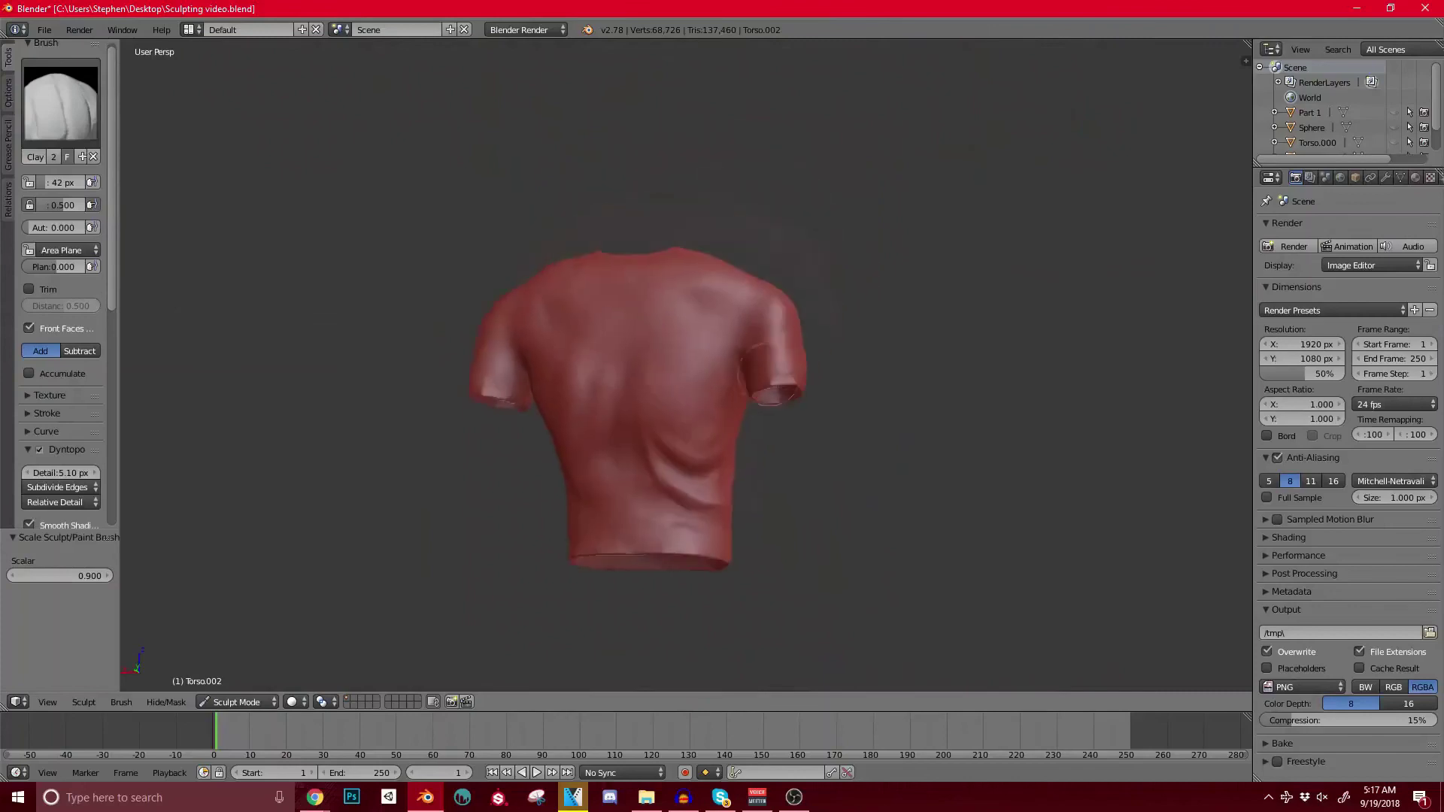
scroll(808, 276, up, 2)
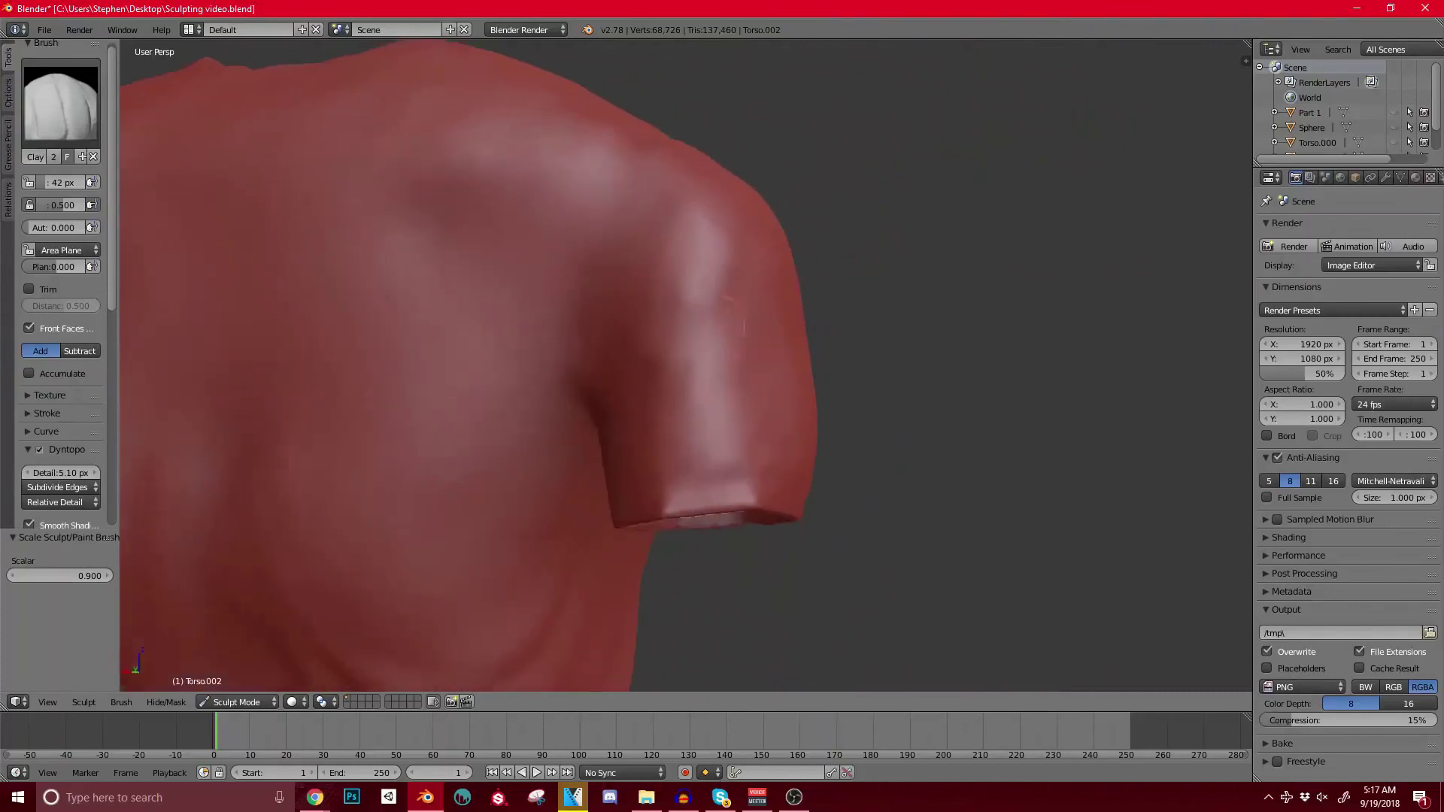
key(bracketleft)
key(bracketleft)
key(bracketleft)
drag(649, 295, 641, 359)
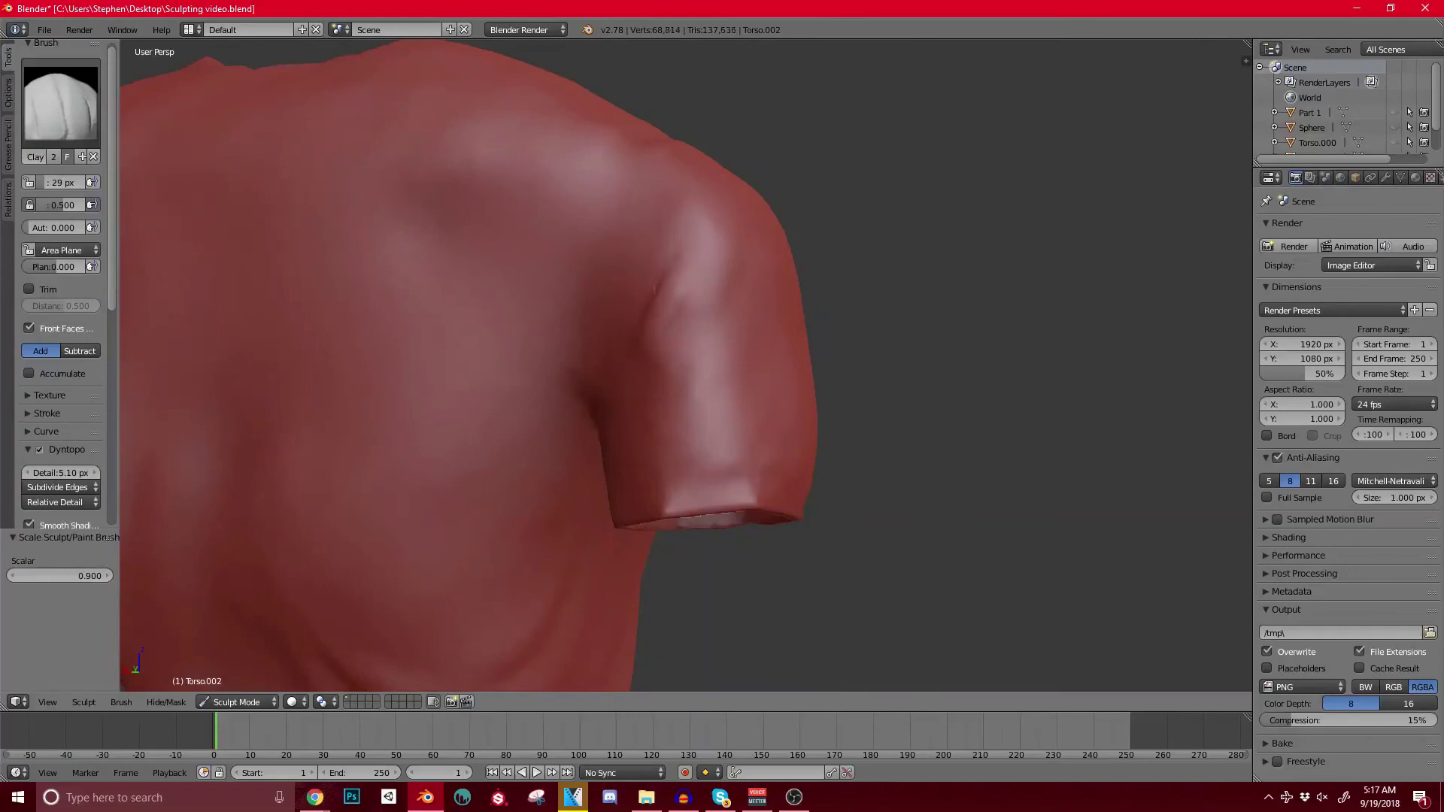
scroll(665, 316, down, 1)
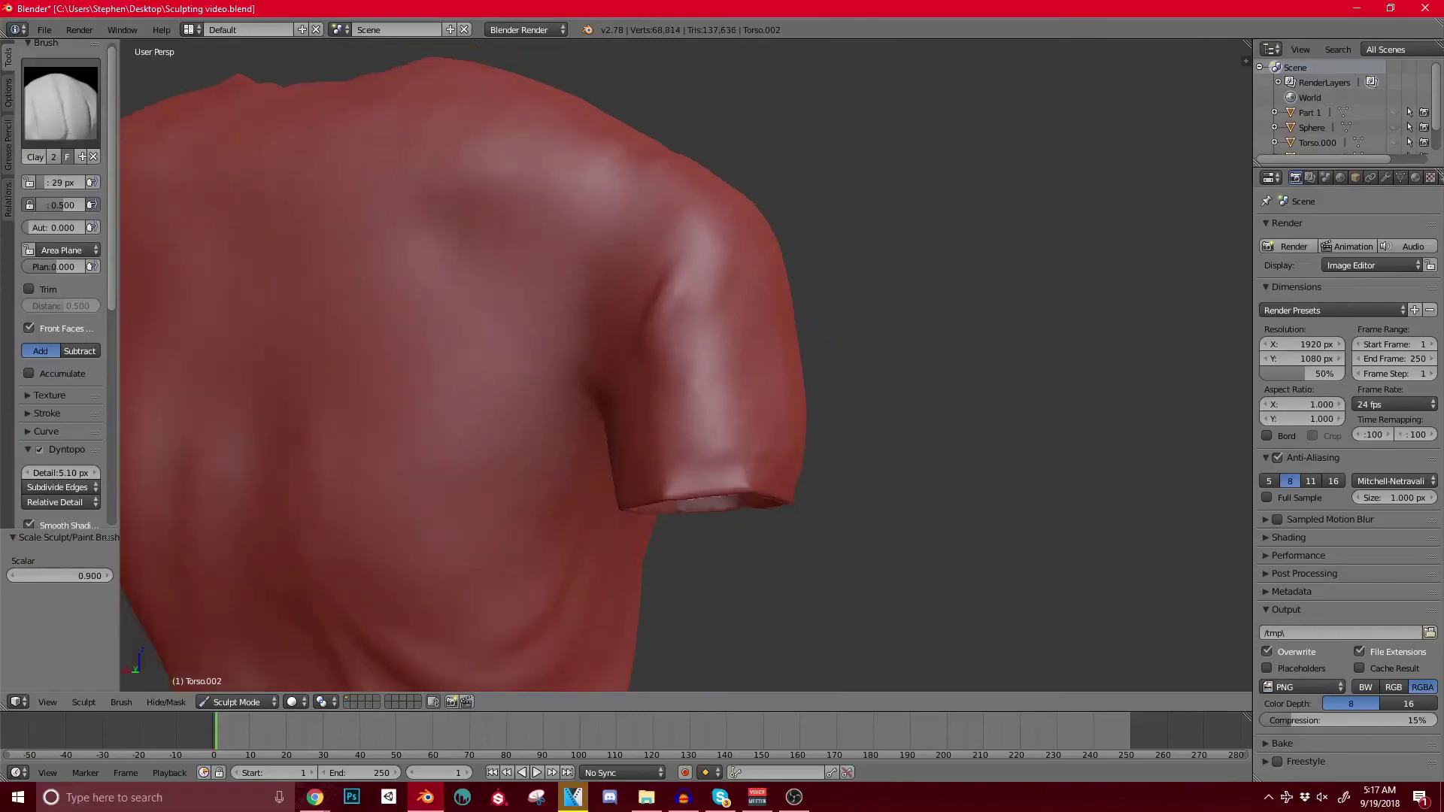
Step: Set the Dyntopo detail to 3.70 px and build up the fold on the back of the right sleeve
mouse_move(61, 473)
mouse_down()
mouse_move(47, 473)
mouse_move(75, 472)
mouse_up()
middle_drag(639, 353, 646, 342)
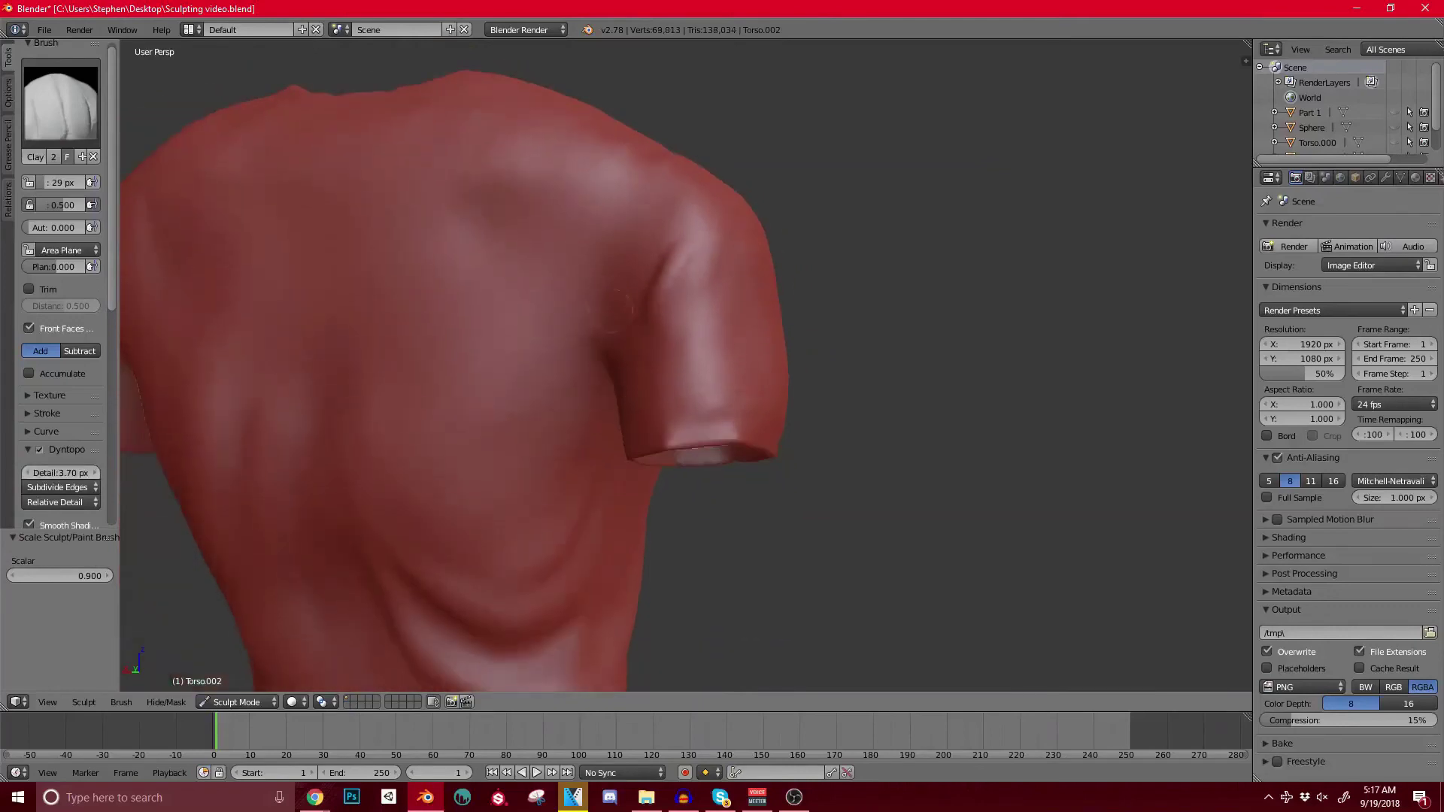
scroll(621, 320, up, 1)
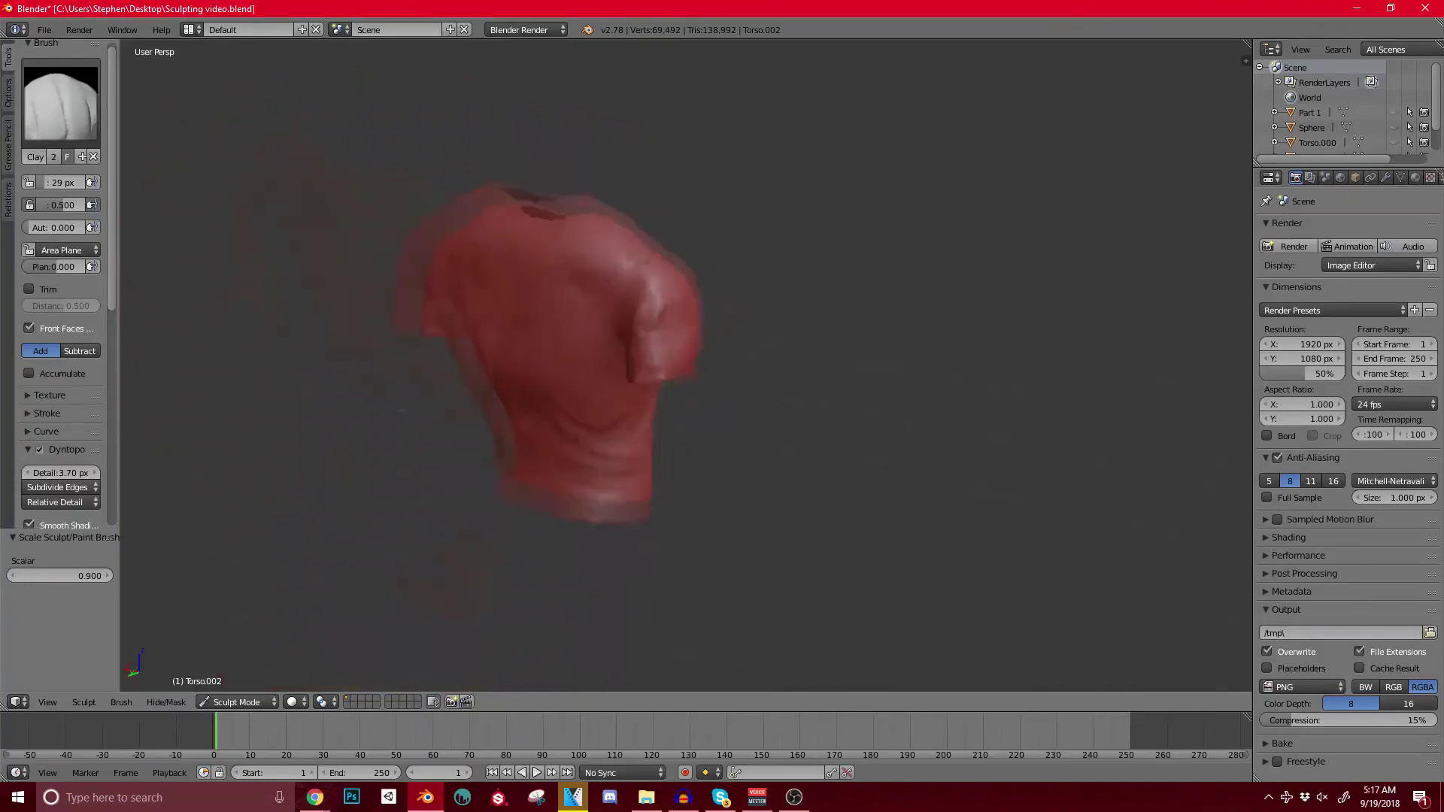
Step: Carve diagonal creases into the back of the right sleeve with the Crease brush at 29 px
click(60, 105)
click(234, 195)
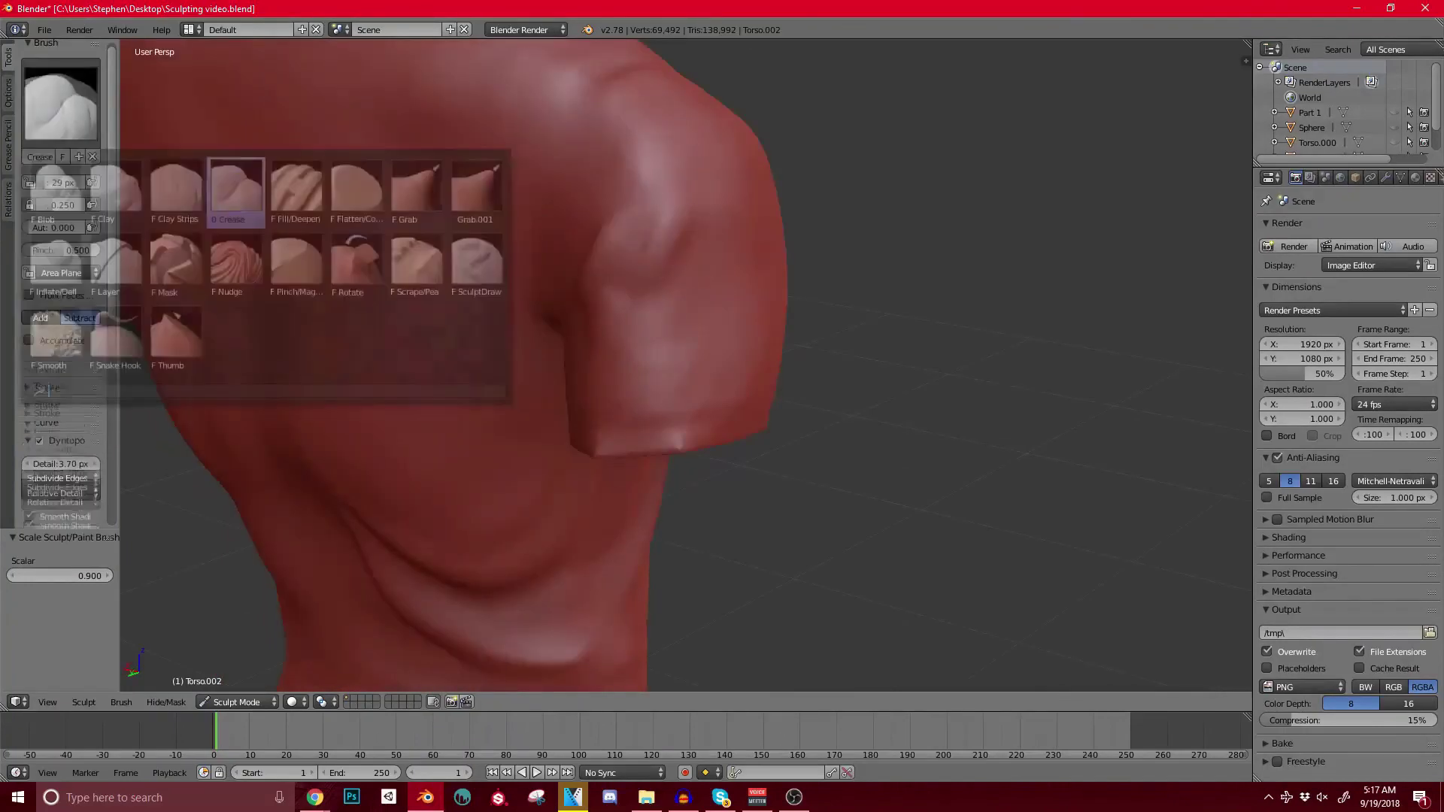
middle_drag(586, 292, 601, 343)
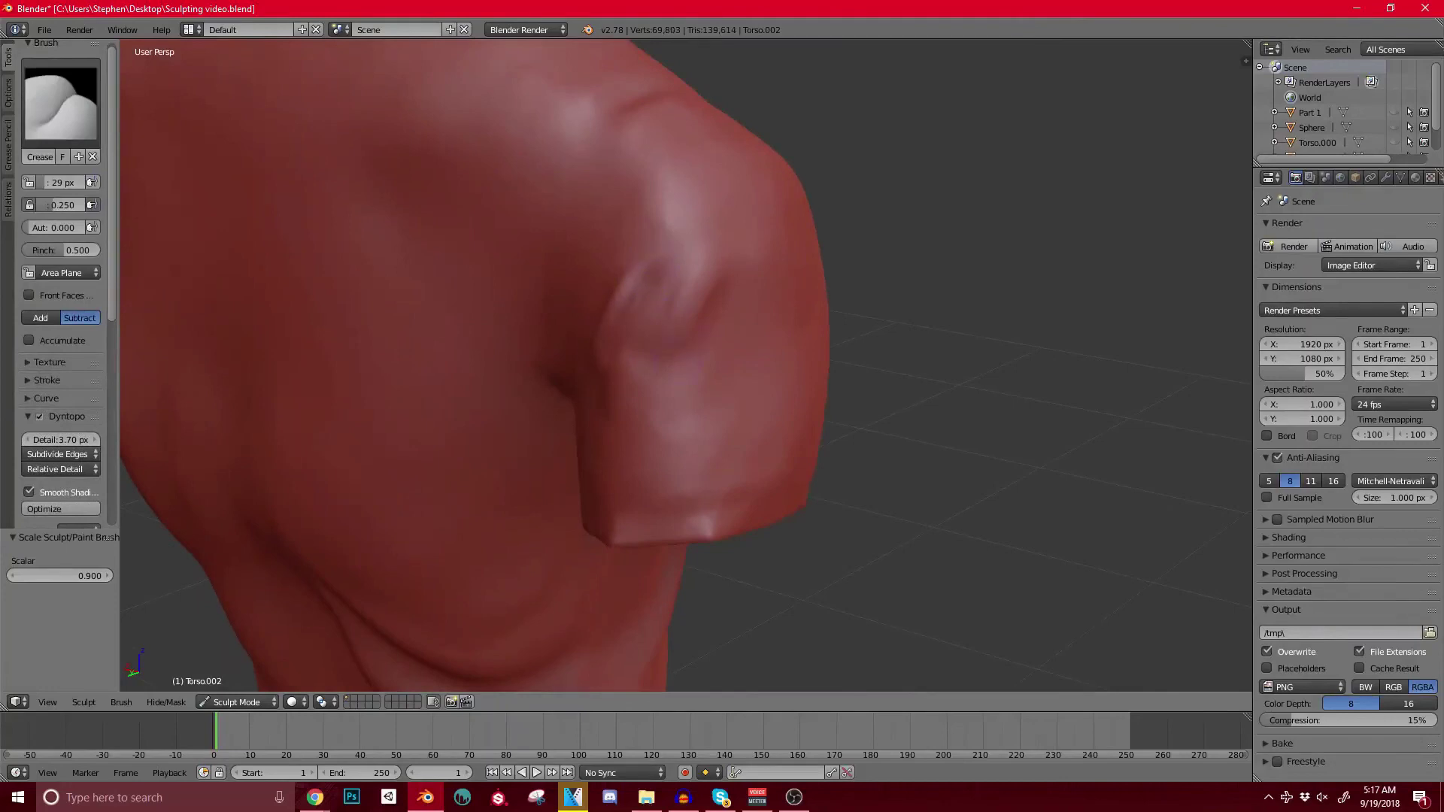
mouse_move(725, 268)
mouse_down()
mouse_move(688, 335)
mouse_move(631, 384)
mouse_move(624, 426)
mouse_up()
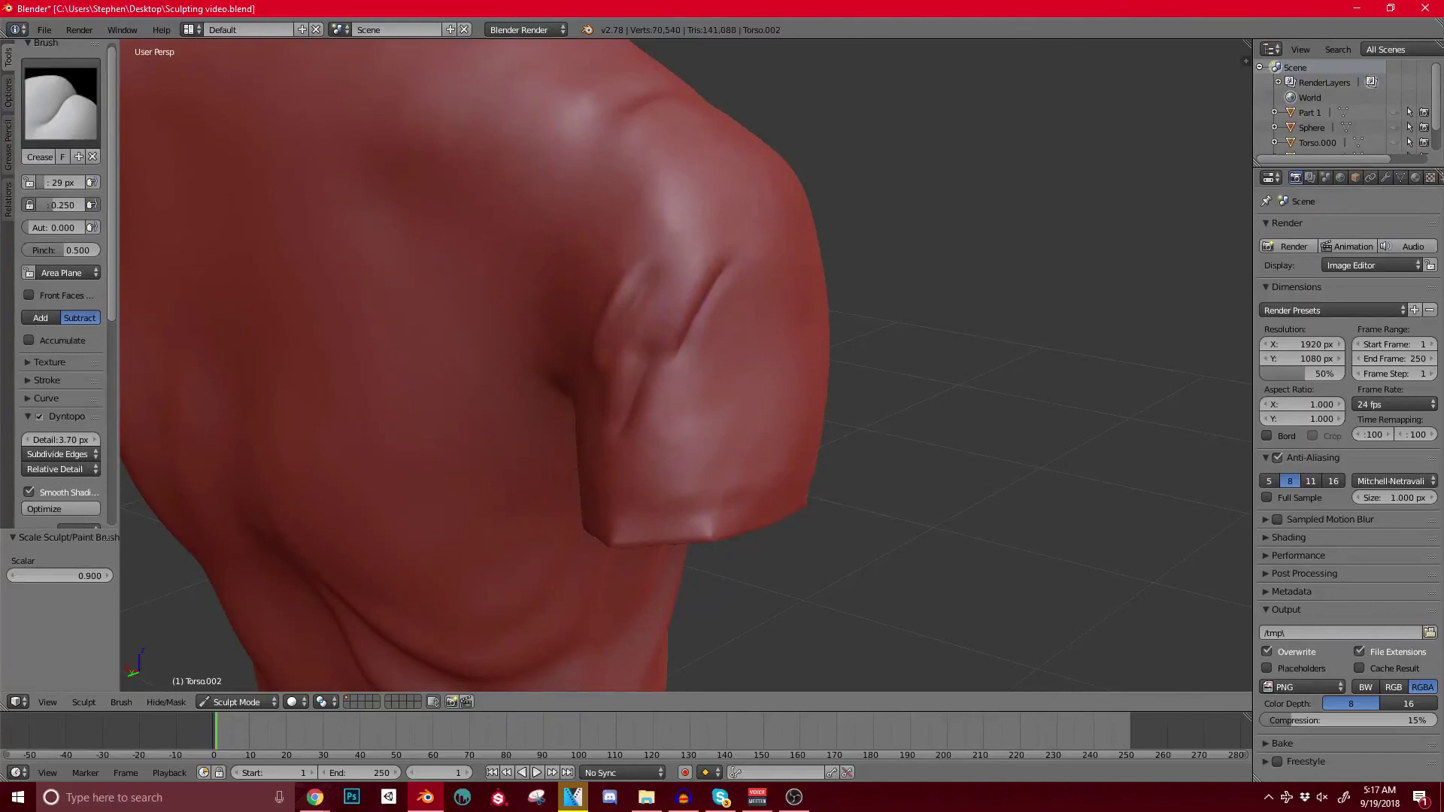
drag(683, 342, 715, 262)
middle_drag(586, 339, 605, 456)
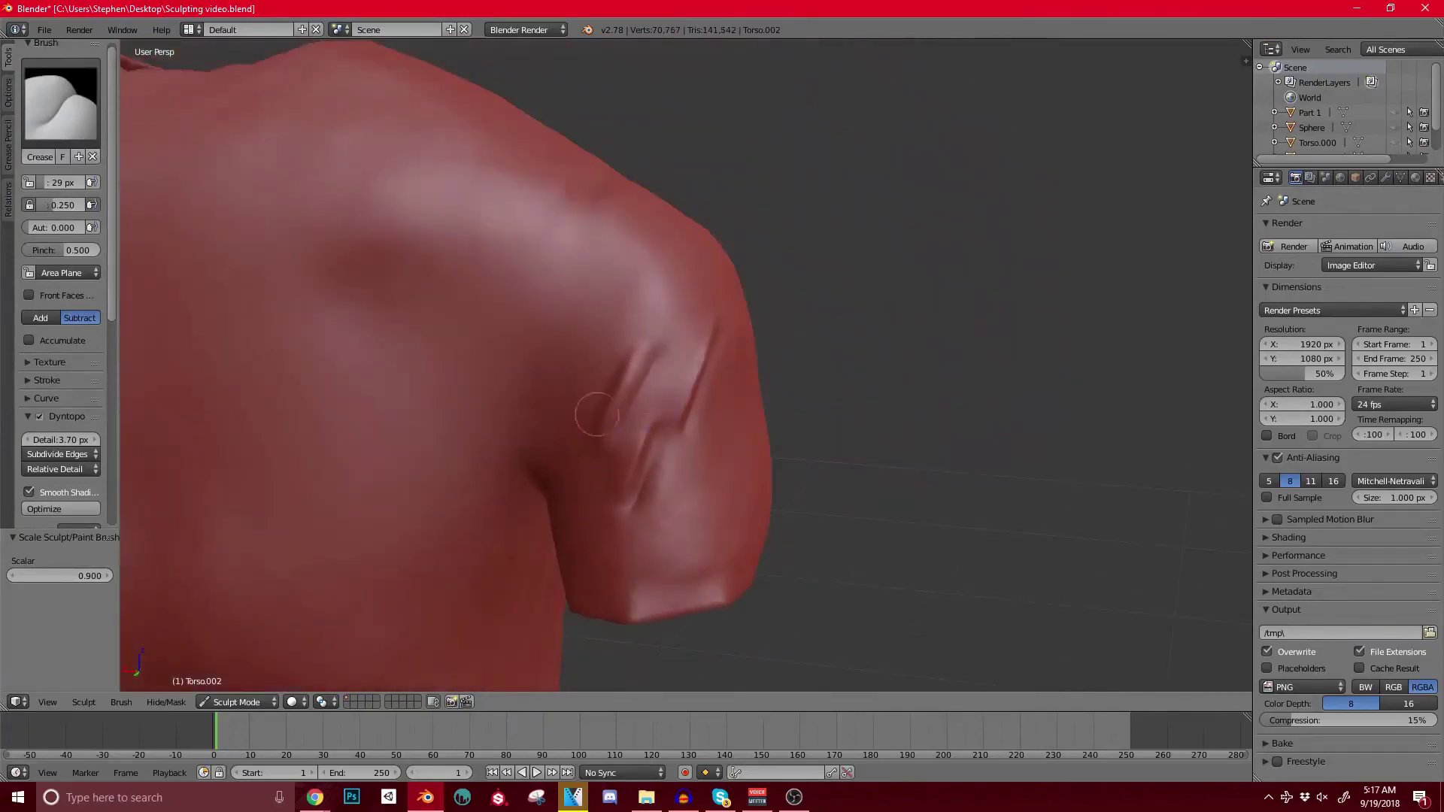
Step: Extend and sharpen the creases along the inner edge of the right sleeve's fold
drag(601, 415, 639, 363)
scroll(645, 359, down, 4)
mouse_move(649, 358)
middle_down()
mouse_move(594, 353)
mouse_move(658, 354)
mouse_move(710, 395)
mouse_move(880, 376)
mouse_move(643, 331)
mouse_move(630, 363)
mouse_move(682, 331)
middle_up()
scroll(658, 353, up, 2)
scroll(681, 319, up, 2)
drag(701, 324, 688, 353)
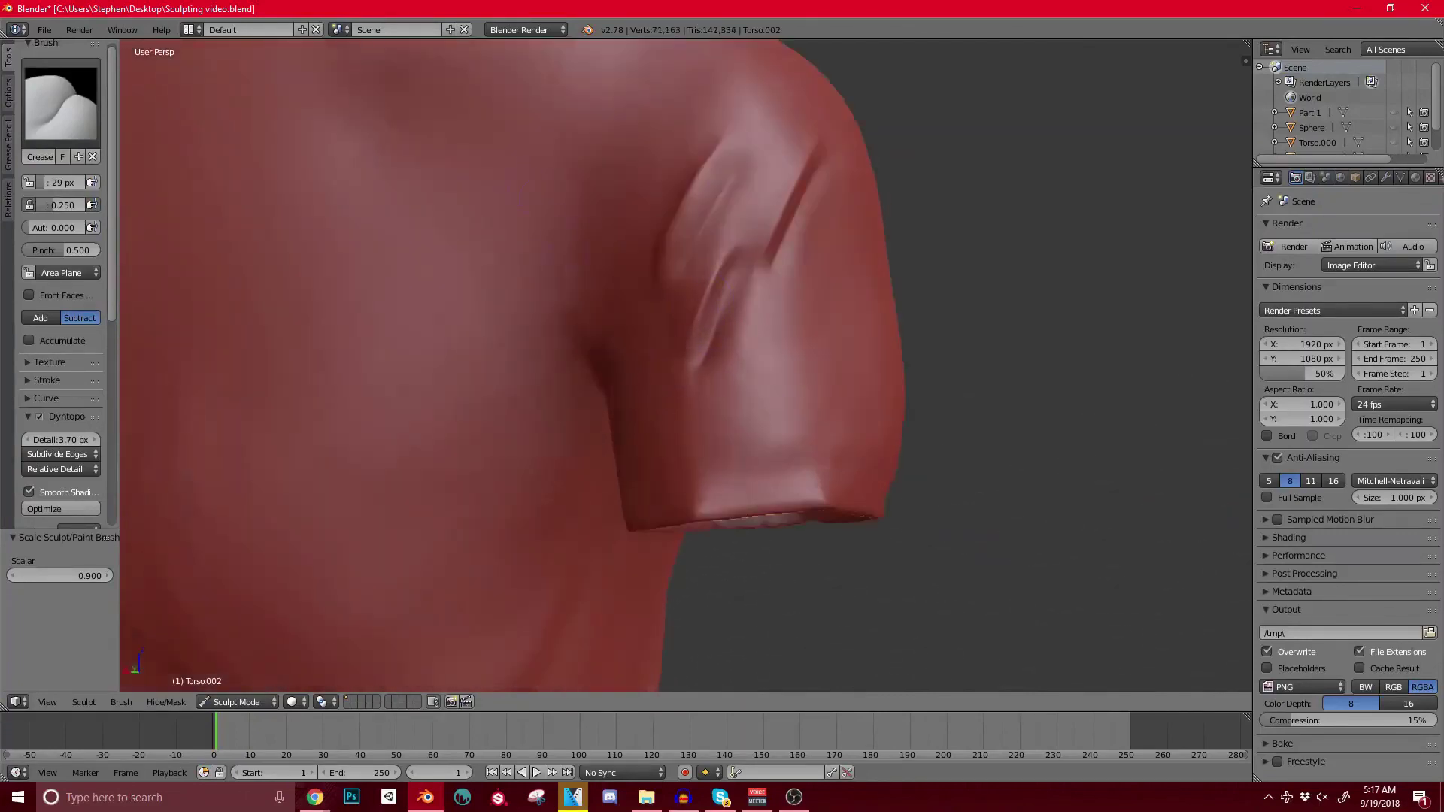
Step: Enlarge the brush to 138 px and soften the creases on the back of the right sleeve
key(bracketright)
key(bracketright)
key(bracketright)
key(bracketright)
key(bracketright)
key(bracketright)
key(bracketright)
key(bracketright)
key(bracketright)
key(bracketright)
key(bracketright)
key(bracketright)
key(bracketright)
key(bracketright)
key(bracketright)
scroll(798, 180, down, 5)
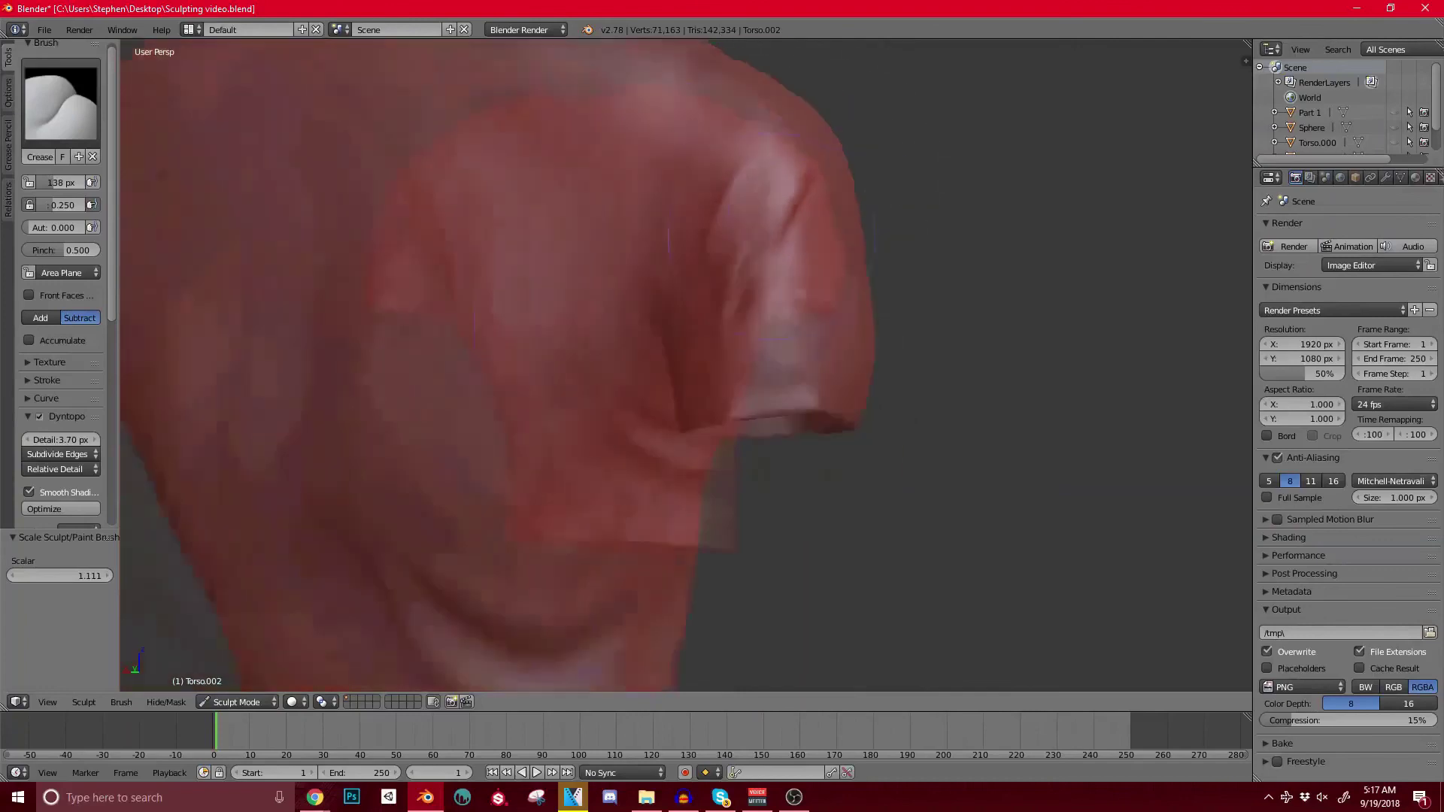
middle_drag(797, 197, 722, 262)
scroll(782, 287, up, 5)
scroll(782, 285, down, 1)
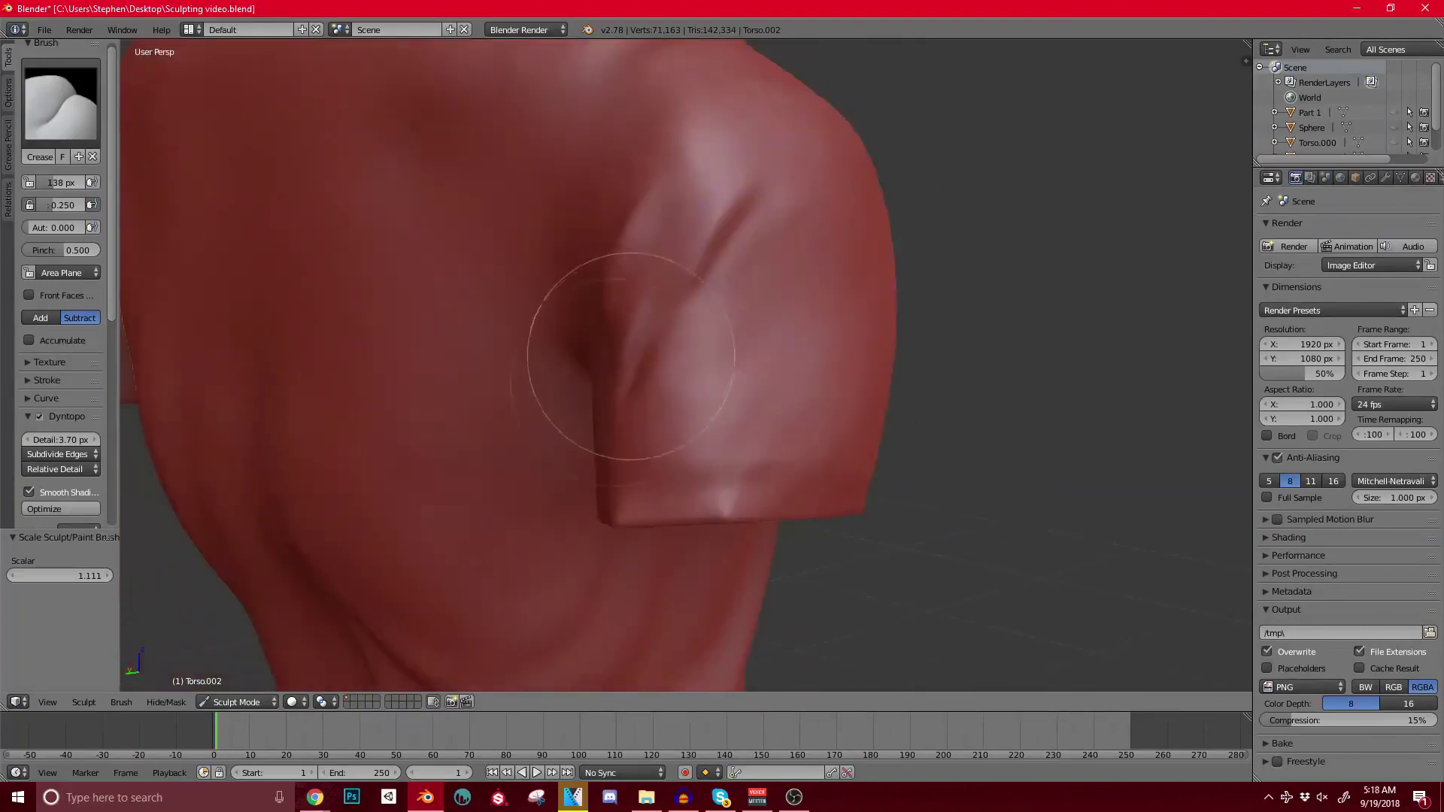
Step: Redefine the diagonal creases on the back of the right sleeve with the Crease brush at 40 px
scroll(594, 322, down, 3)
scroll(594, 322, up, 3)
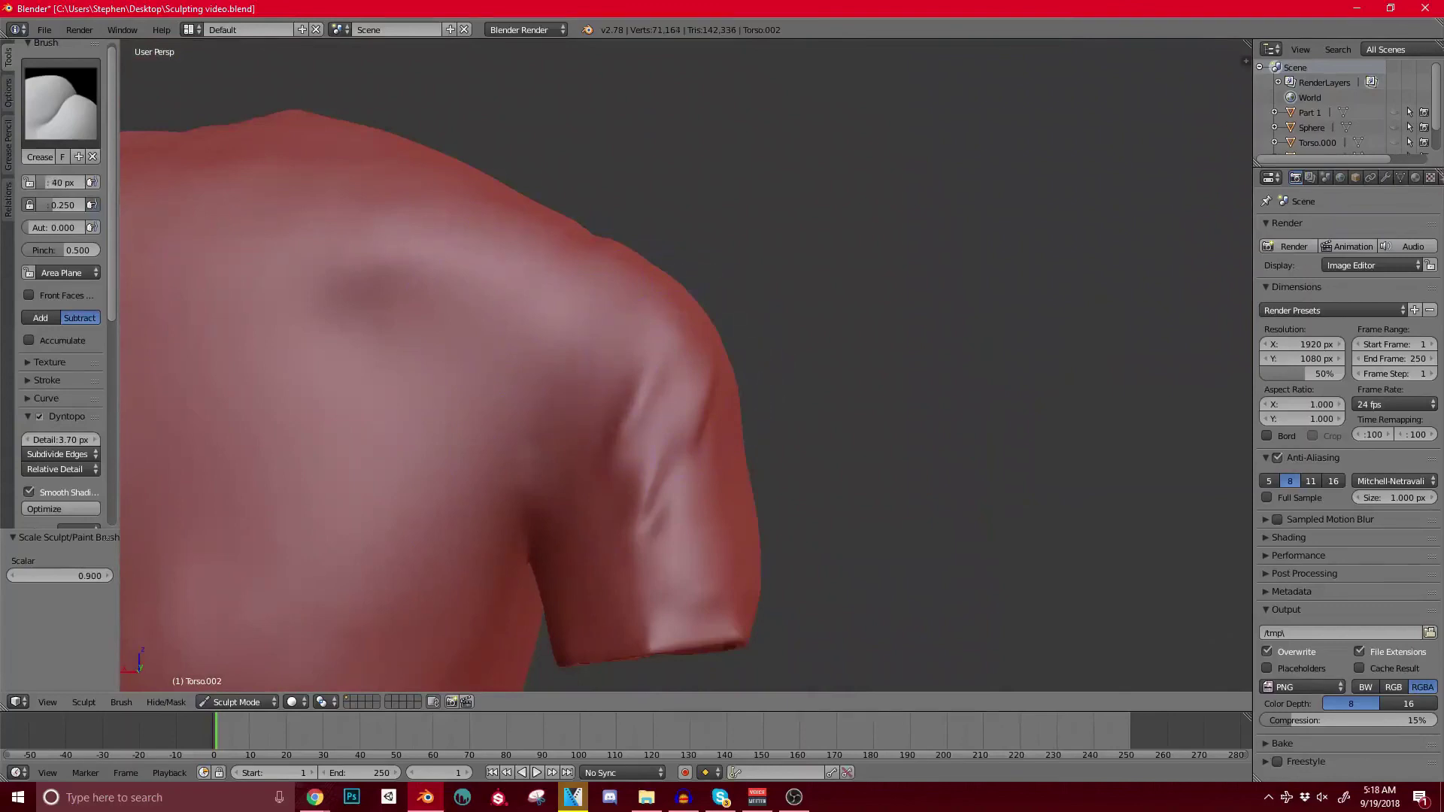
drag(613, 454, 637, 410)
middle_drag(695, 444, 618, 455)
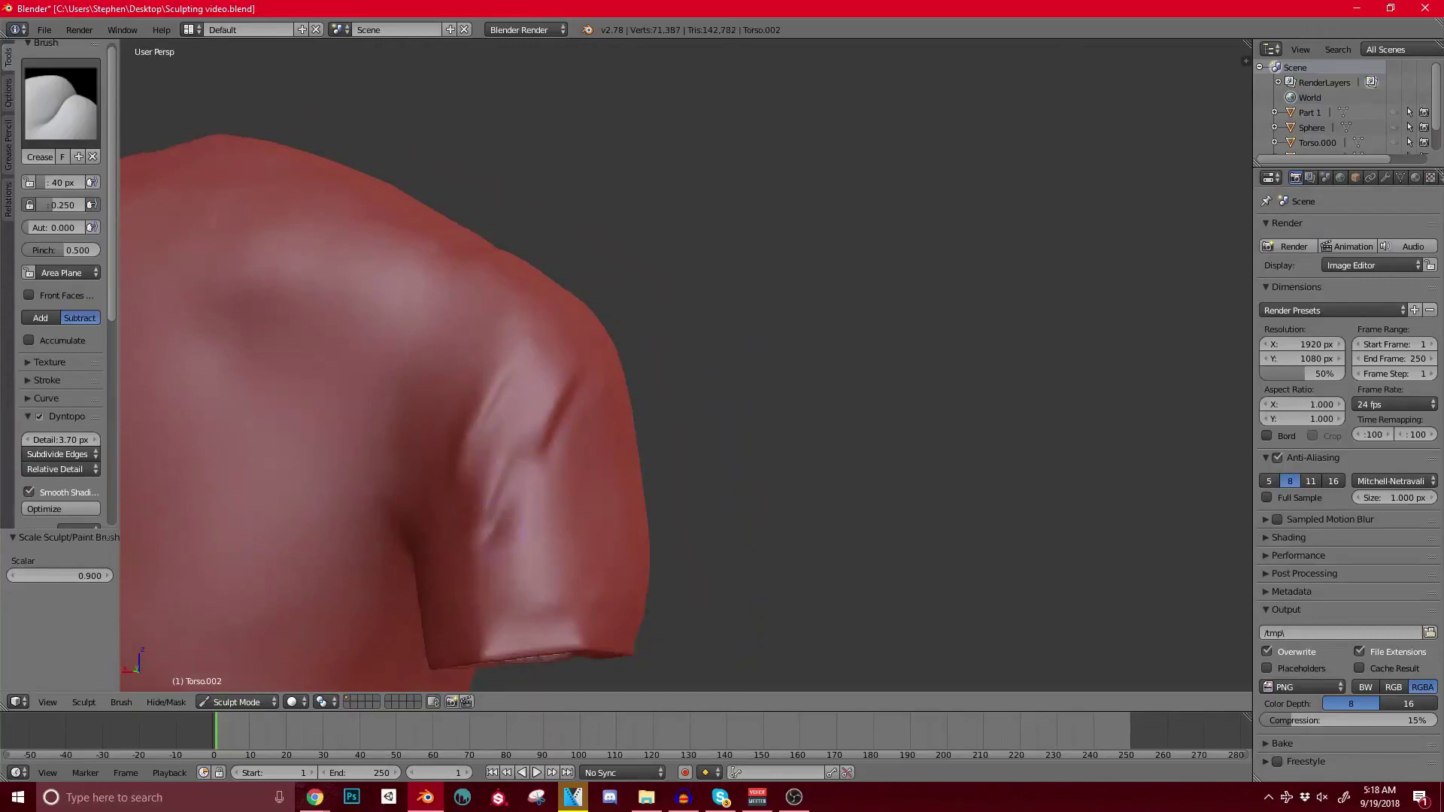
scroll(565, 416, down, 6)
middle_drag(513, 421, 594, 376)
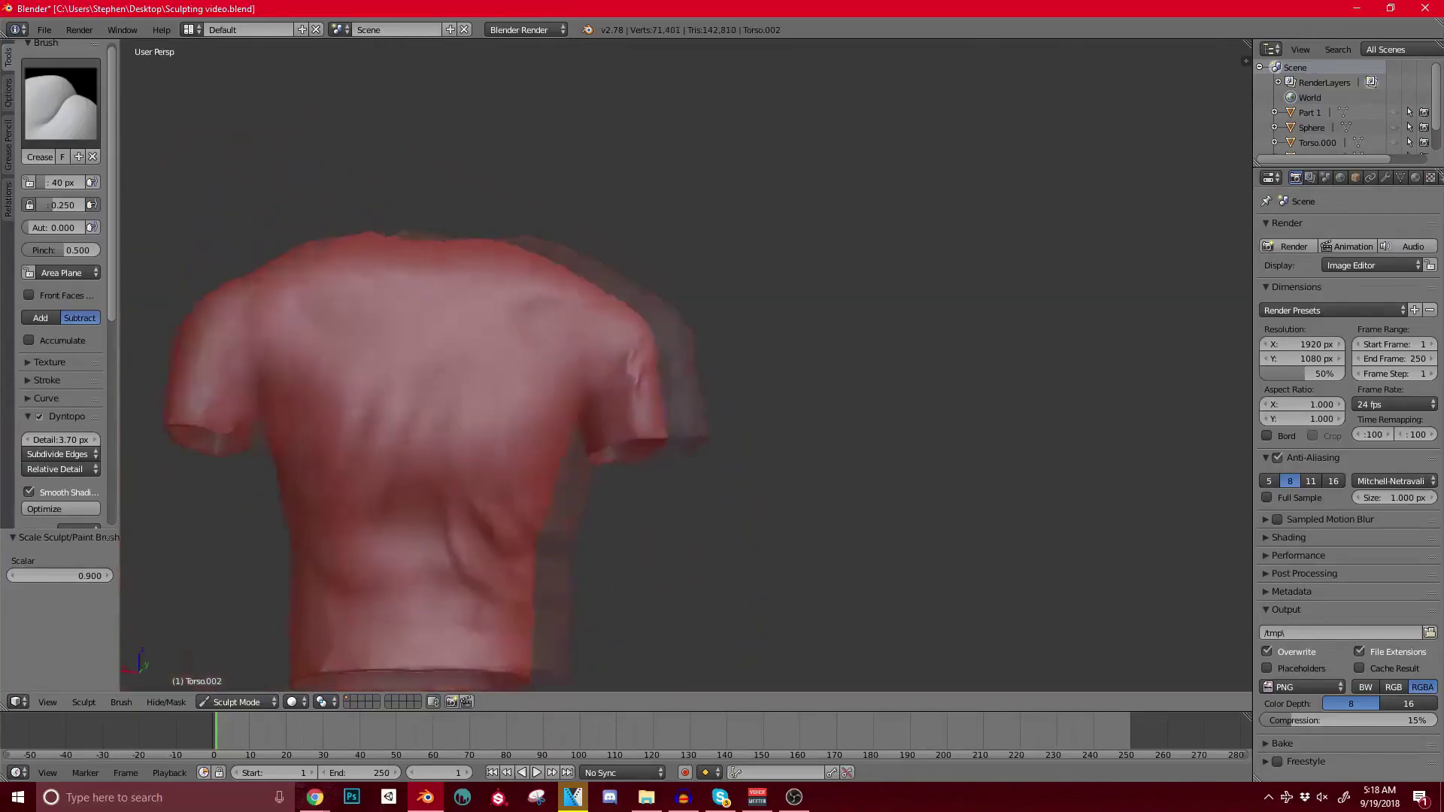
scroll(594, 376, up, 5)
drag(526, 298, 545, 354)
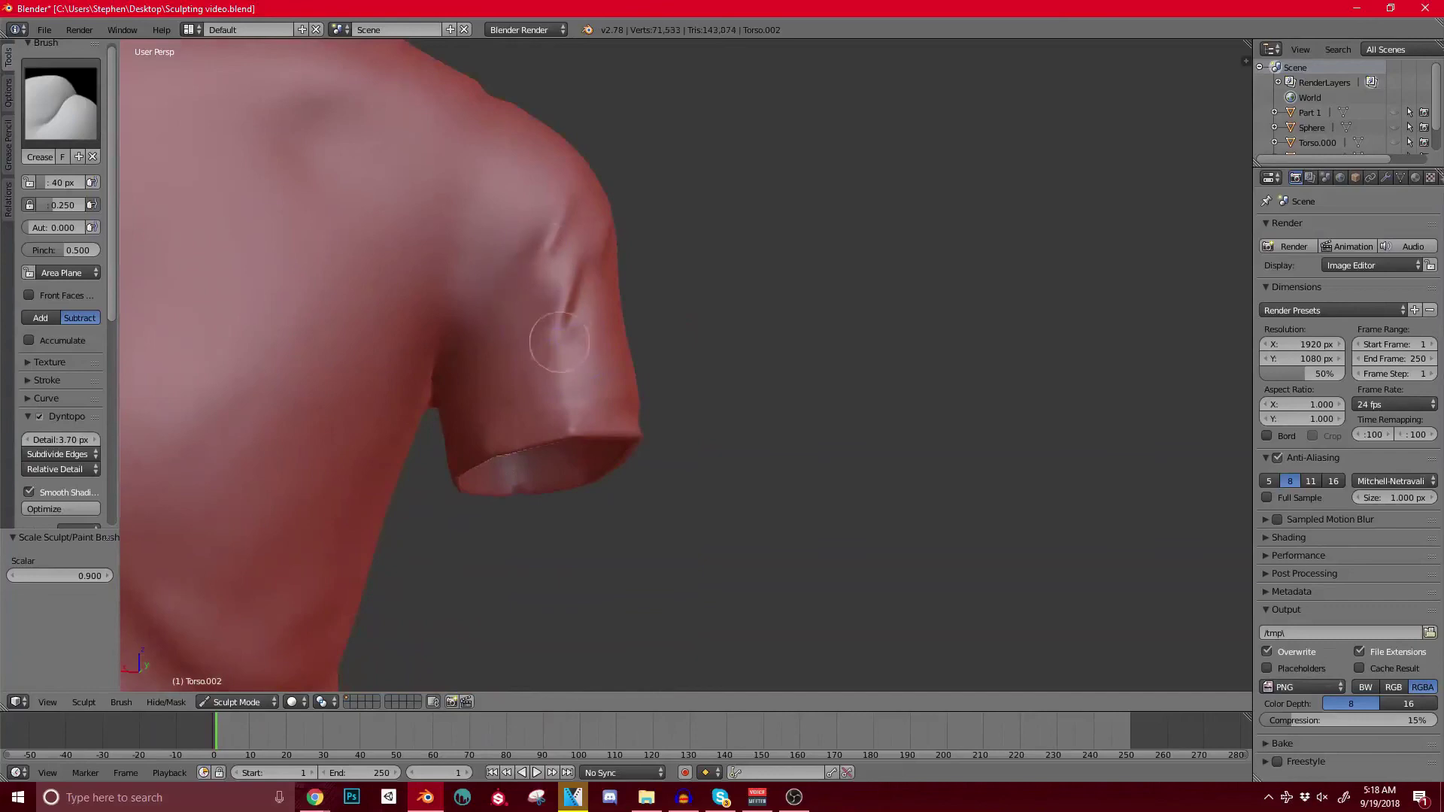
Step: Carve a curved crease from the left shoulder blade down toward the vertical folds in the middle of the back
mouse_move(545, 353)
middle_down()
mouse_move(477, 370)
mouse_move(519, 316)
mouse_move(466, 323)
mouse_move(553, 337)
mouse_move(718, 320)
mouse_move(560, 360)
mouse_move(553, 323)
mouse_move(600, 366)
mouse_move(589, 393)
middle_up()
scroll(491, 301, down, 6)
scroll(617, 318, up, 2)
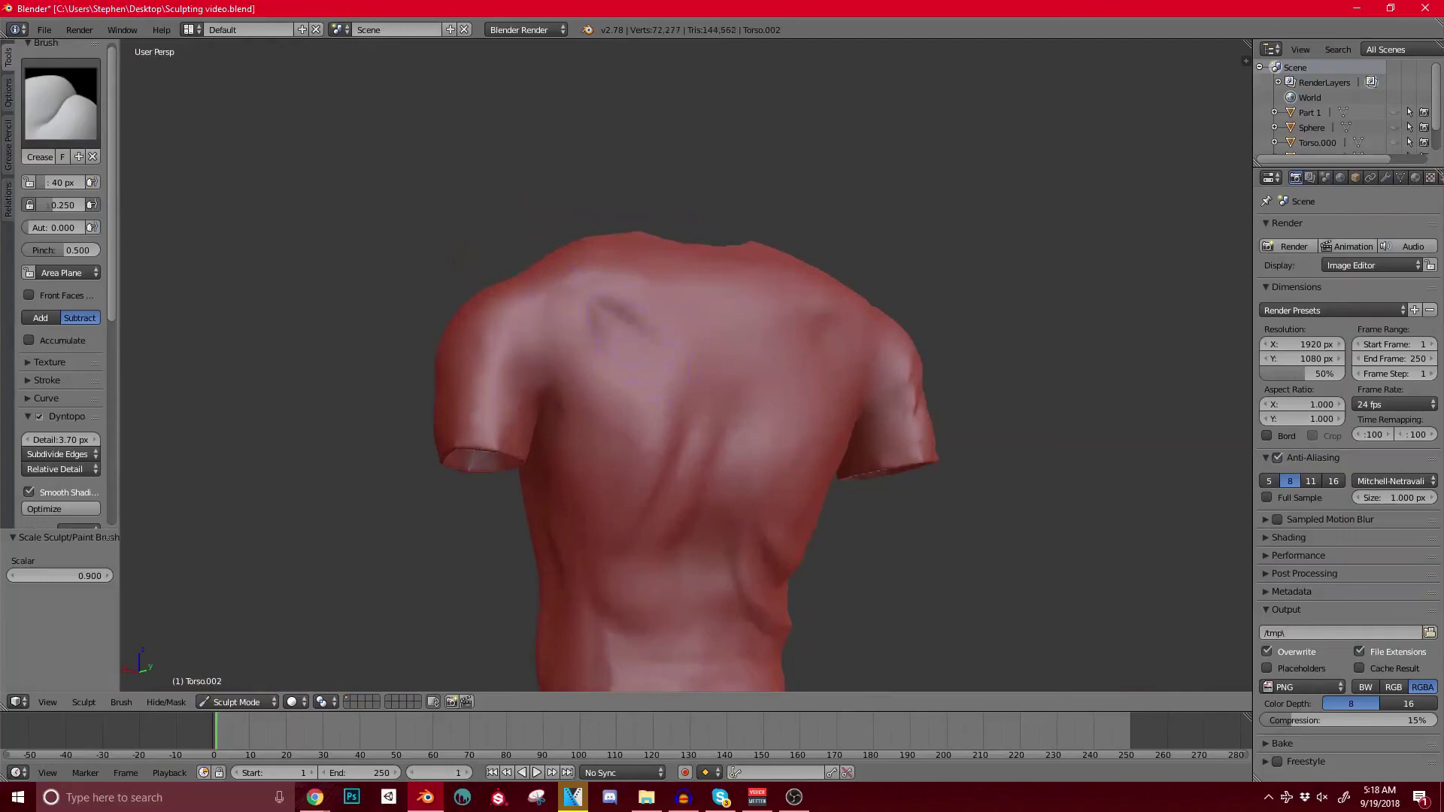
drag(678, 382, 680, 402)
middle_drag(674, 391, 617, 440)
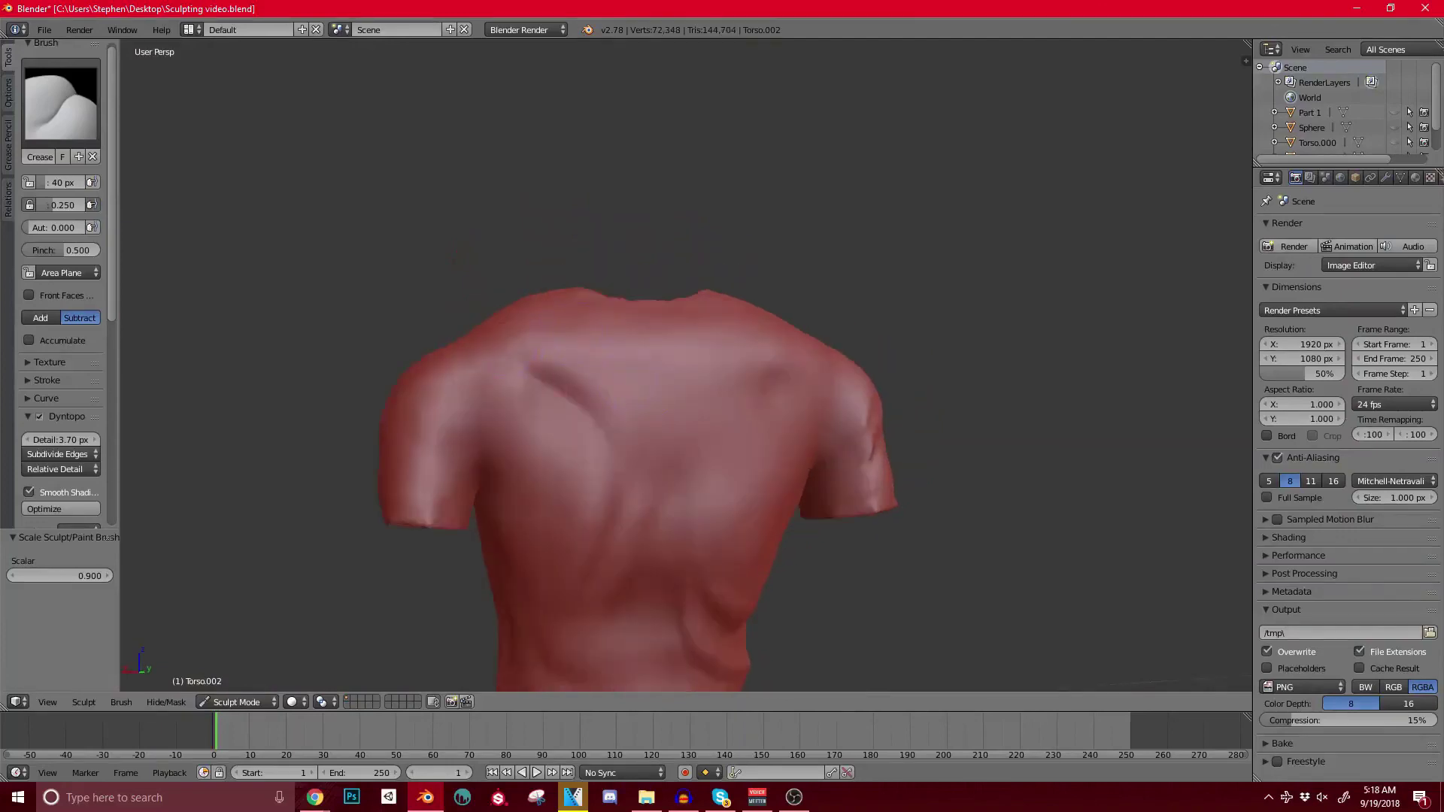
scroll(619, 444, down, 3)
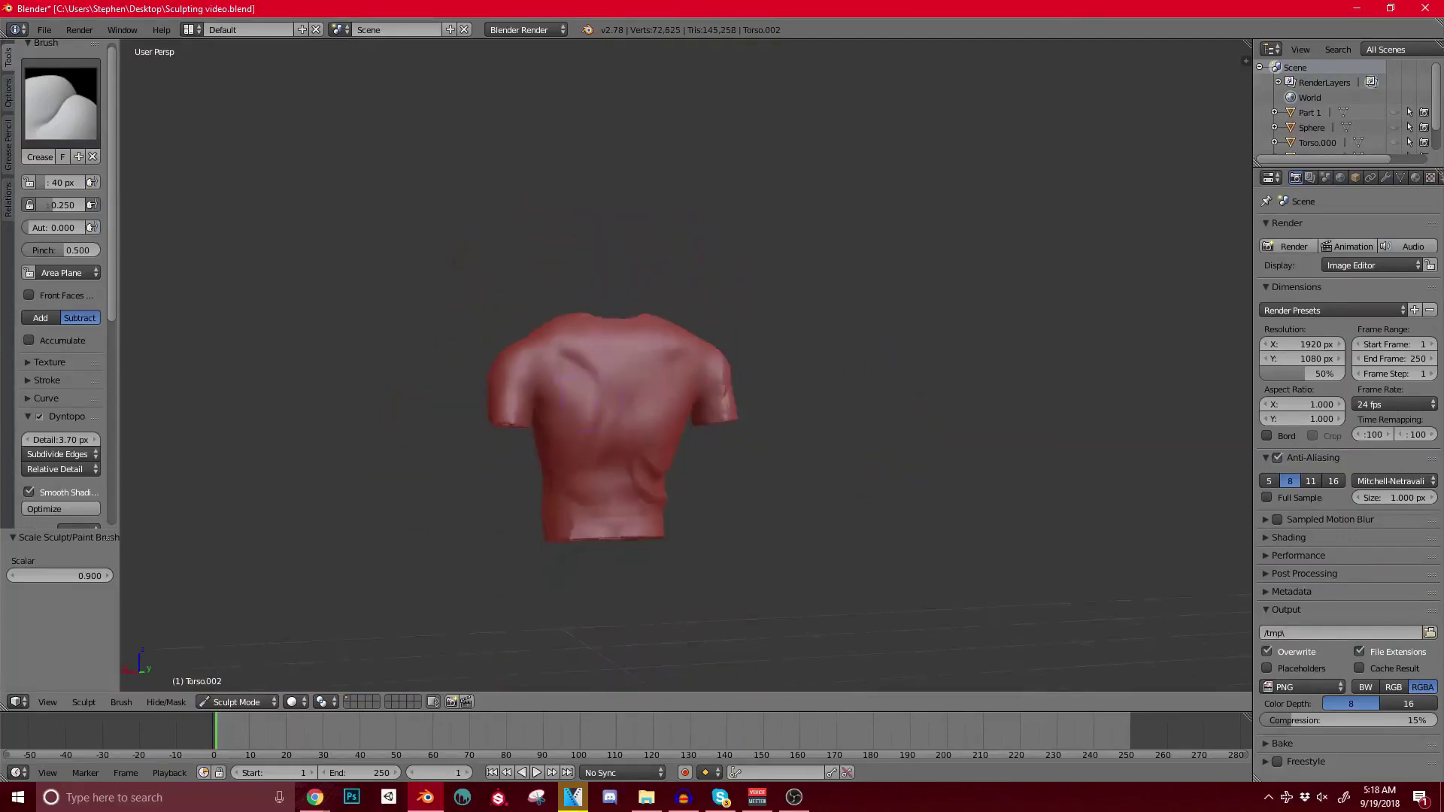
Step: Draw a thin raised fold line diagonally from the front's middle to the left waist with the SculptDraw brush at 13 px
scroll(524, 363, up, 1)
middle_drag(524, 369, 455, 362)
middle_drag(455, 362, 635, 421)
shift+middle_drag(636, 421, 523, 321)
scroll(523, 317, up, 4)
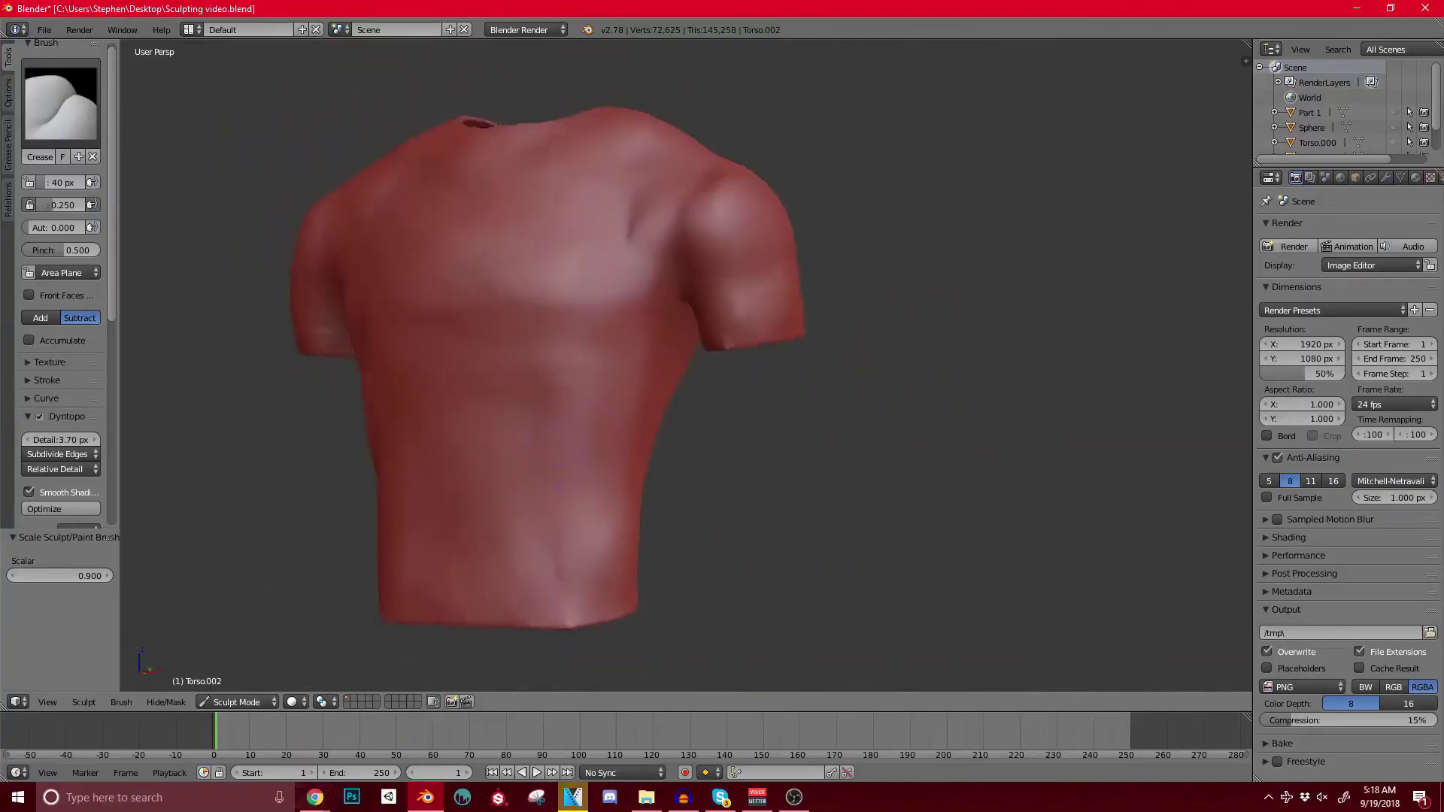
click(61, 104)
click(477, 265)
scroll(468, 341, up, 1)
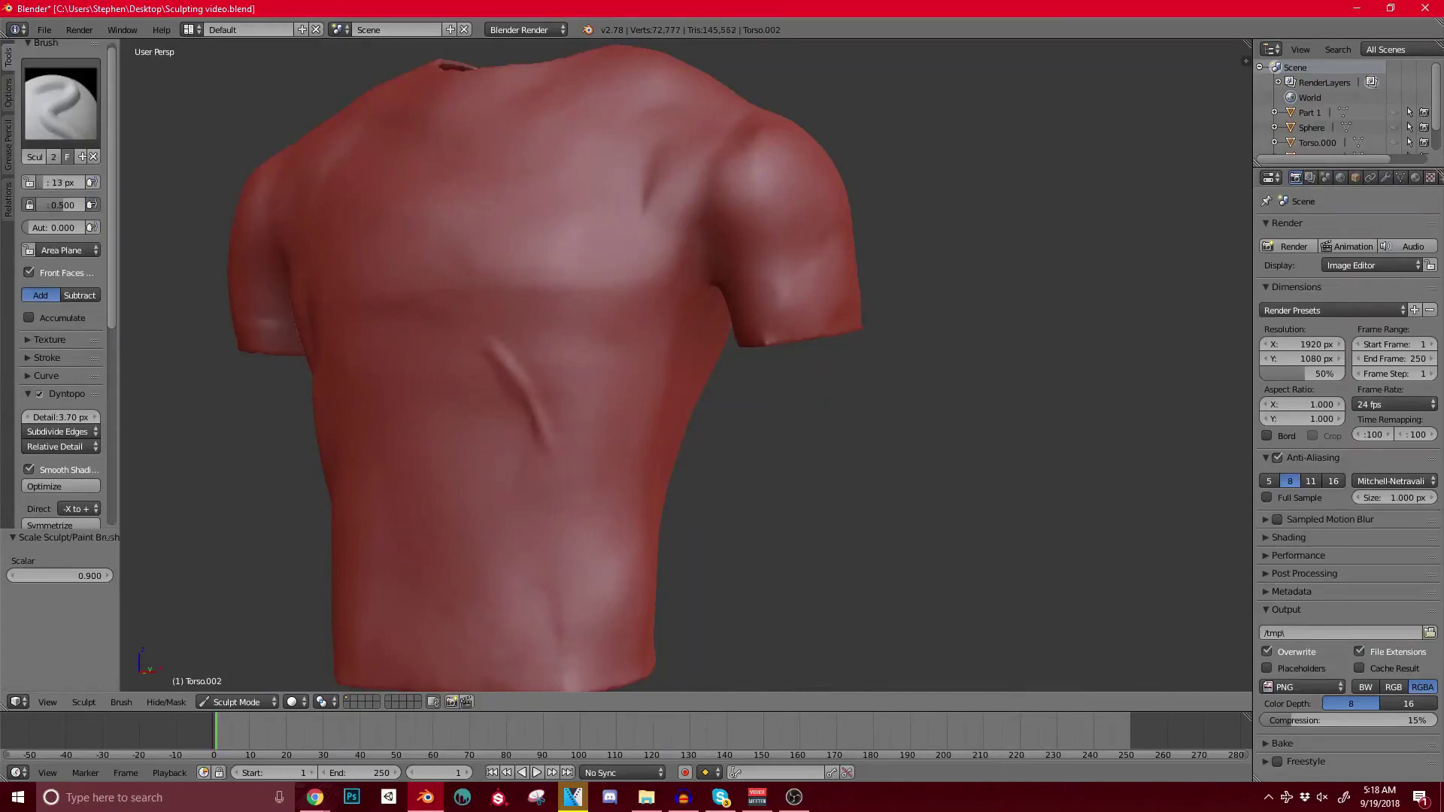
middle_drag(662, 515, 592, 514)
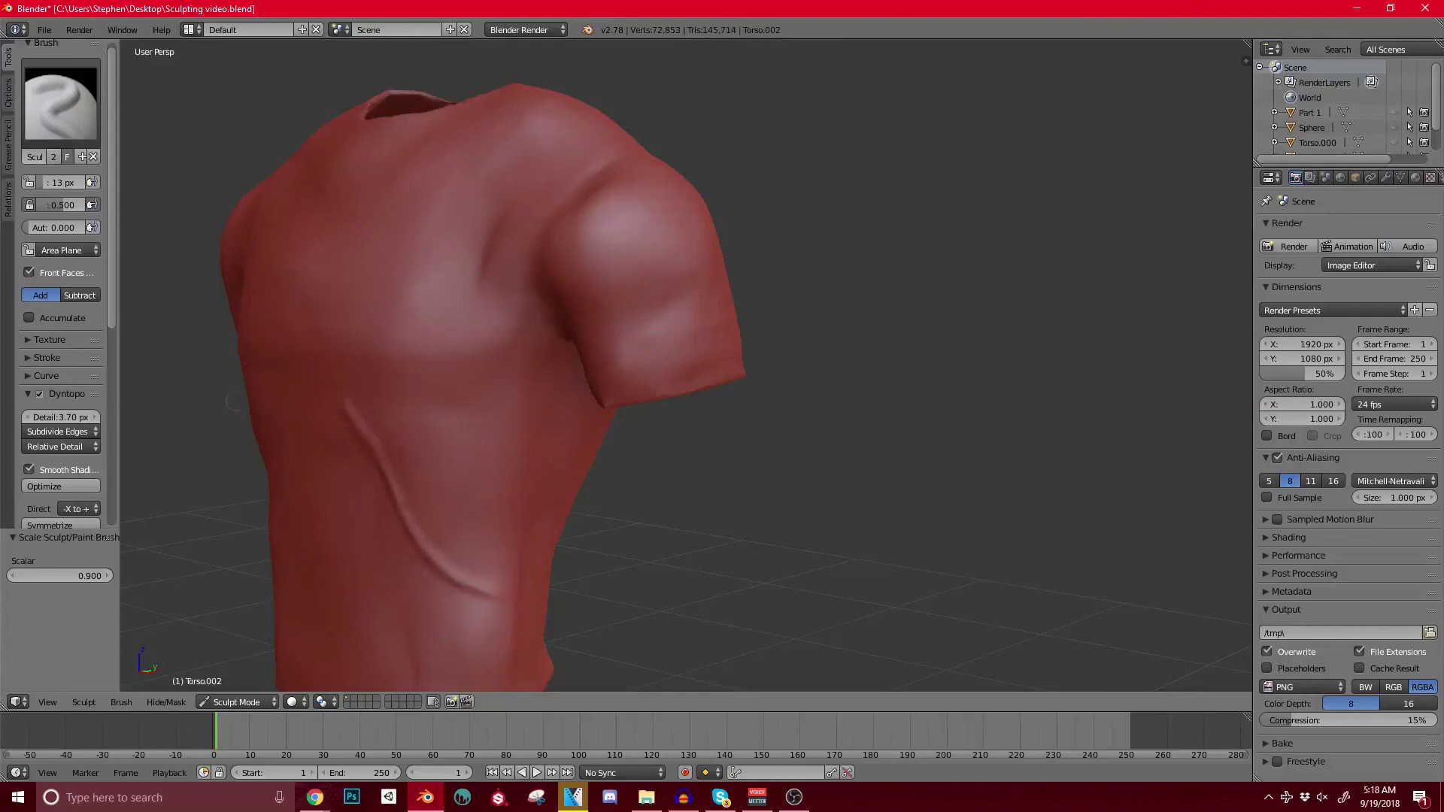
Step: Widen the thin diagonal fold line on the shirt's front with the Clay Strips brush at up to 22 px
click(60, 106)
click(176, 192)
key(bracketright)
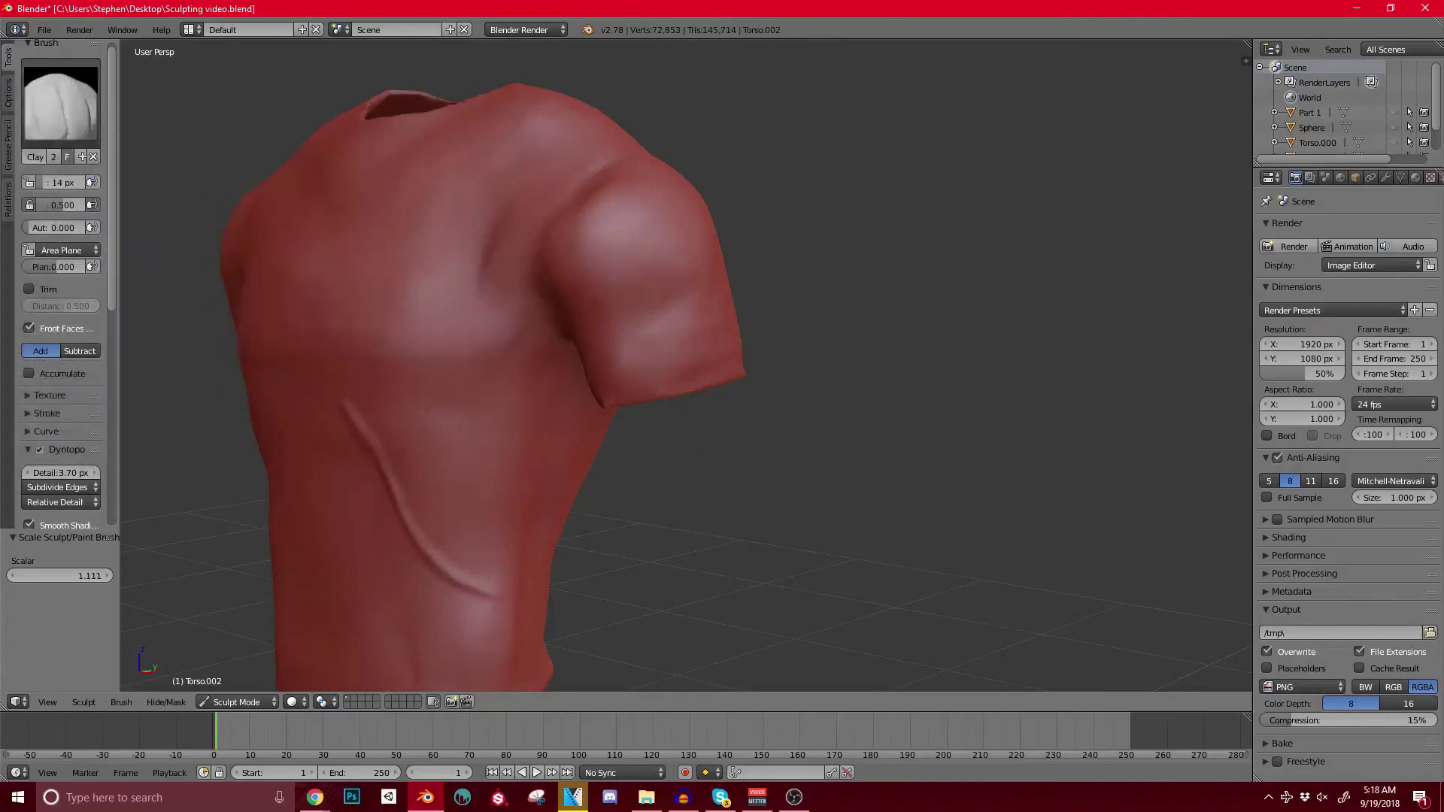
mouse_move(359, 413)
mouse_down()
mouse_move(436, 537)
mouse_move(510, 594)
mouse_up()
mouse_move(431, 516)
shift+middle_down()
mouse_move(402, 358)
mouse_move(454, 319)
shift+middle_up()
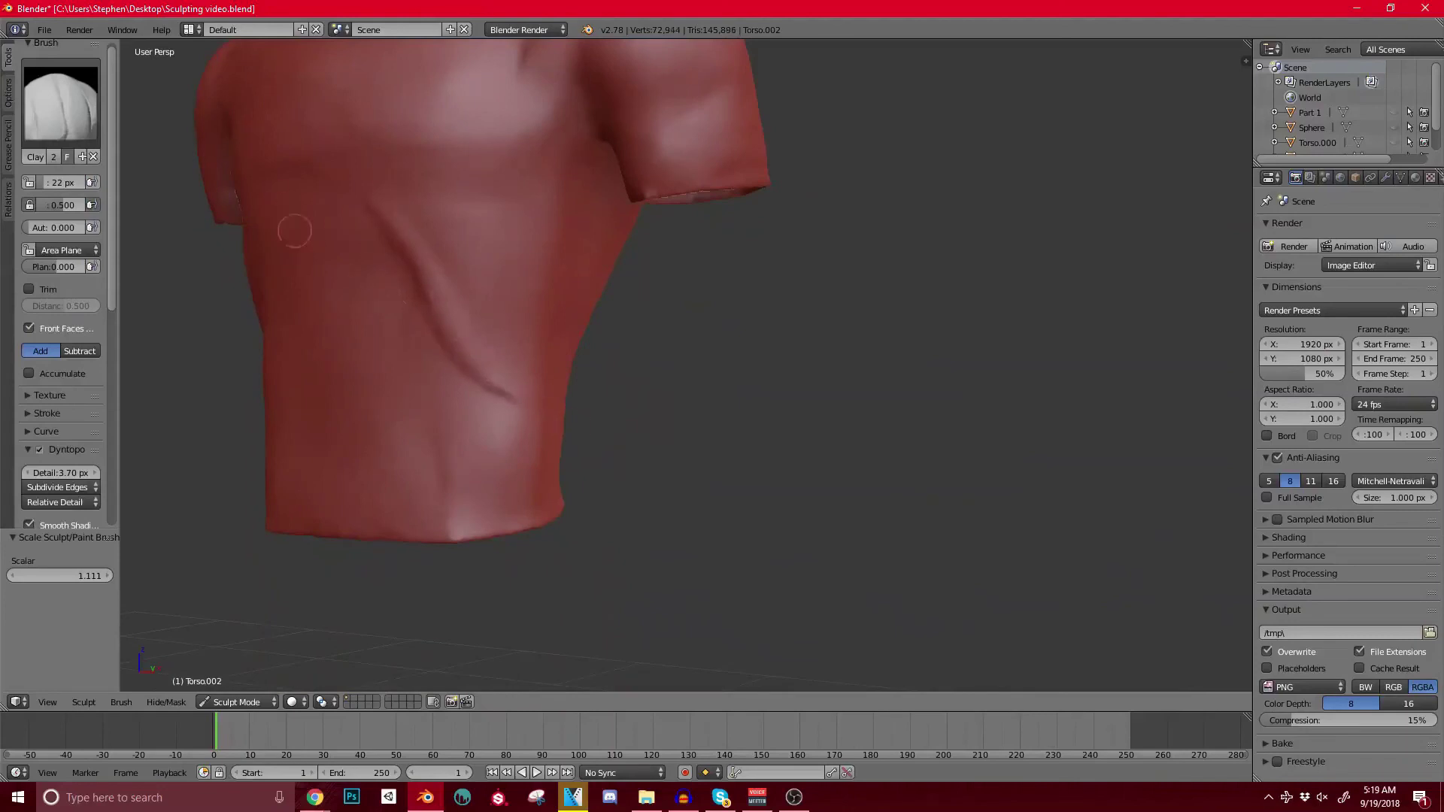
Step: Enlarge the Clay Strips brush to 34 px and build a second diagonal fold below the first at the left waist
key(bracketright)
key(bracketright)
key(bracketright)
key(bracketright)
mouse_move(414, 332)
mouse_down()
mouse_move(445, 406)
mouse_move(531, 457)
mouse_up()
drag(421, 397, 475, 446)
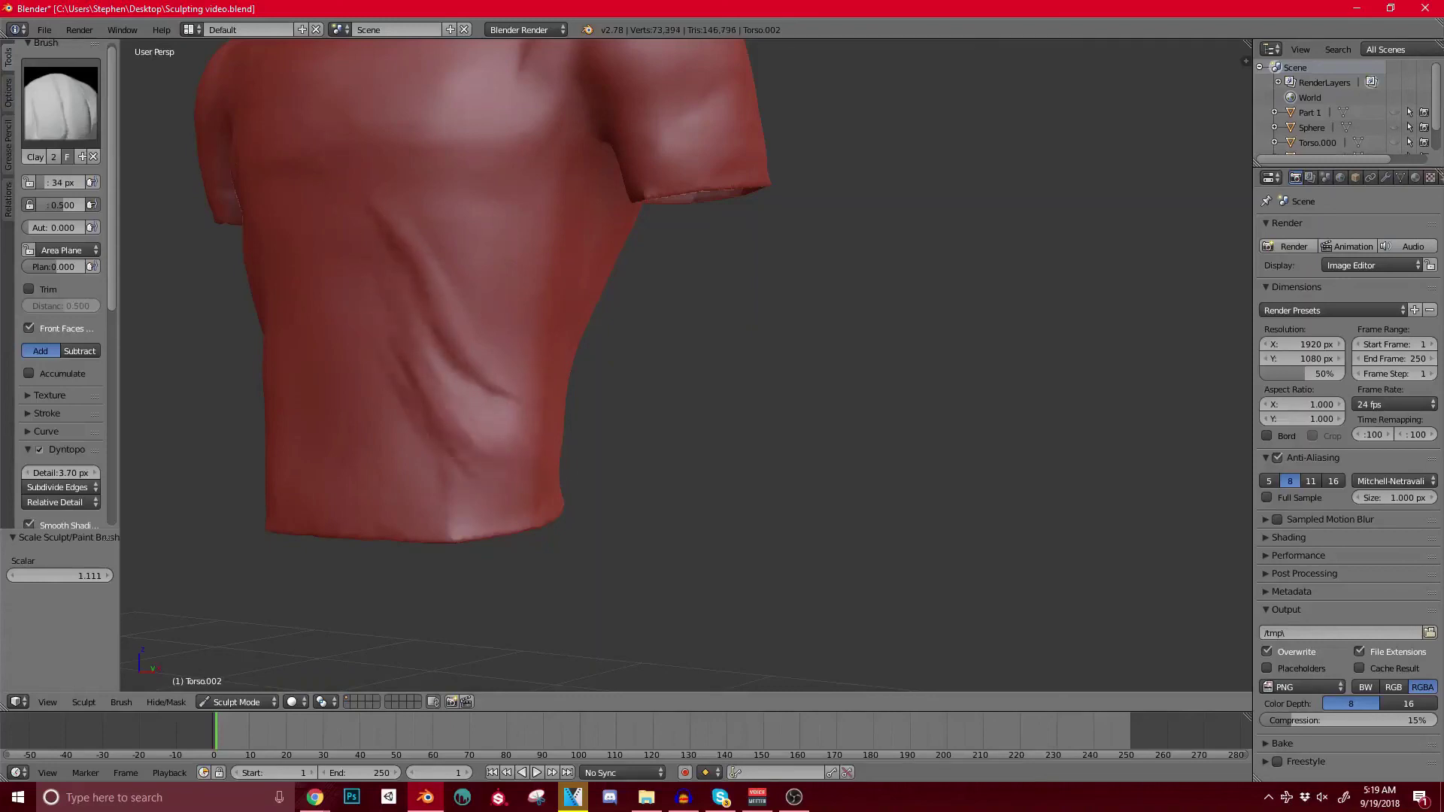
Step: Sharpen the groove along the upper diagonal front fold with the Crease brush at 34 px
middle_drag(602, 394, 353, 397)
mouse_move(730, 325)
shift+middle_down()
mouse_move(519, 378)
mouse_move(670, 376)
shift+middle_up()
scroll(602, 361, up, 2)
shift+middle_drag(485, 317, 417, 268)
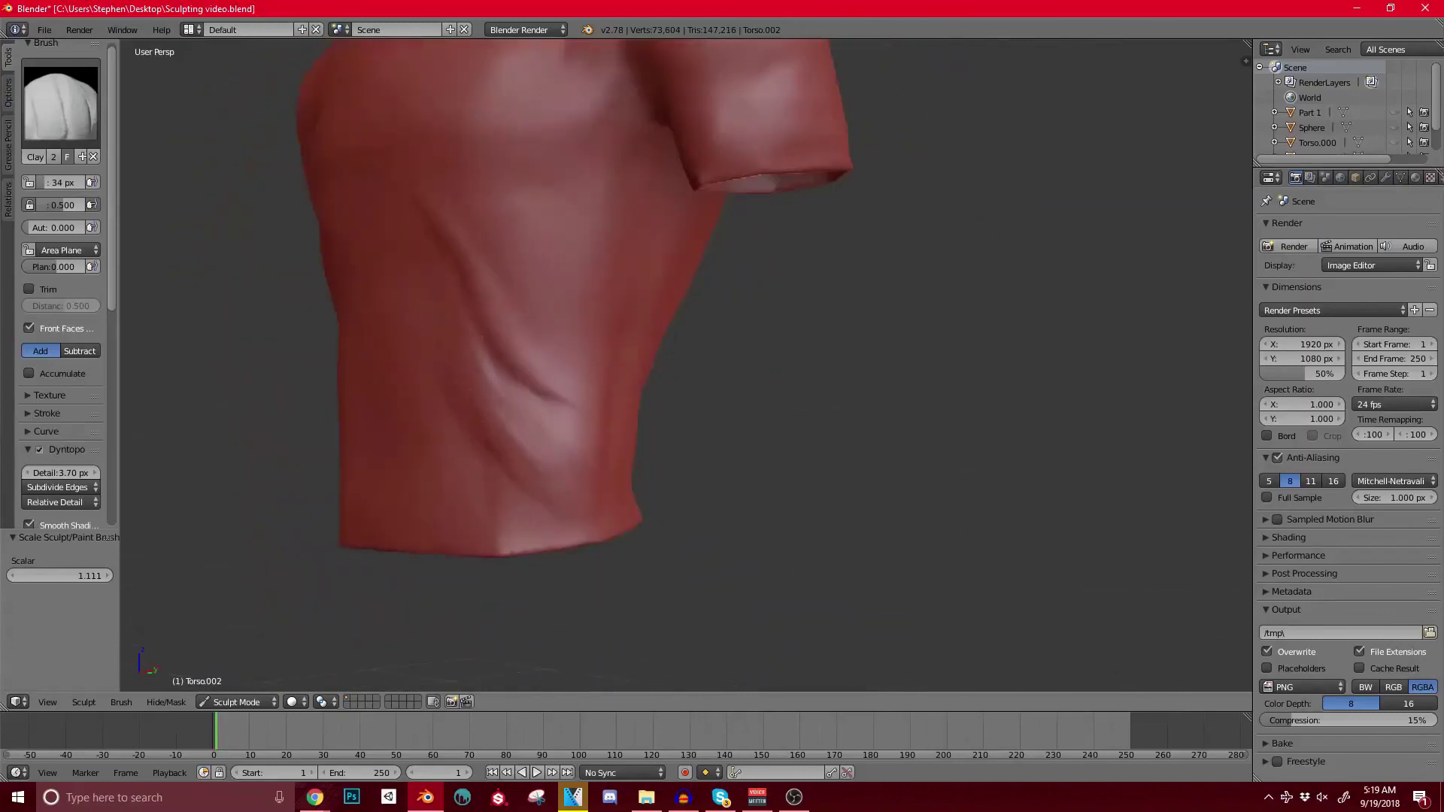
key(space)
click(297, 188)
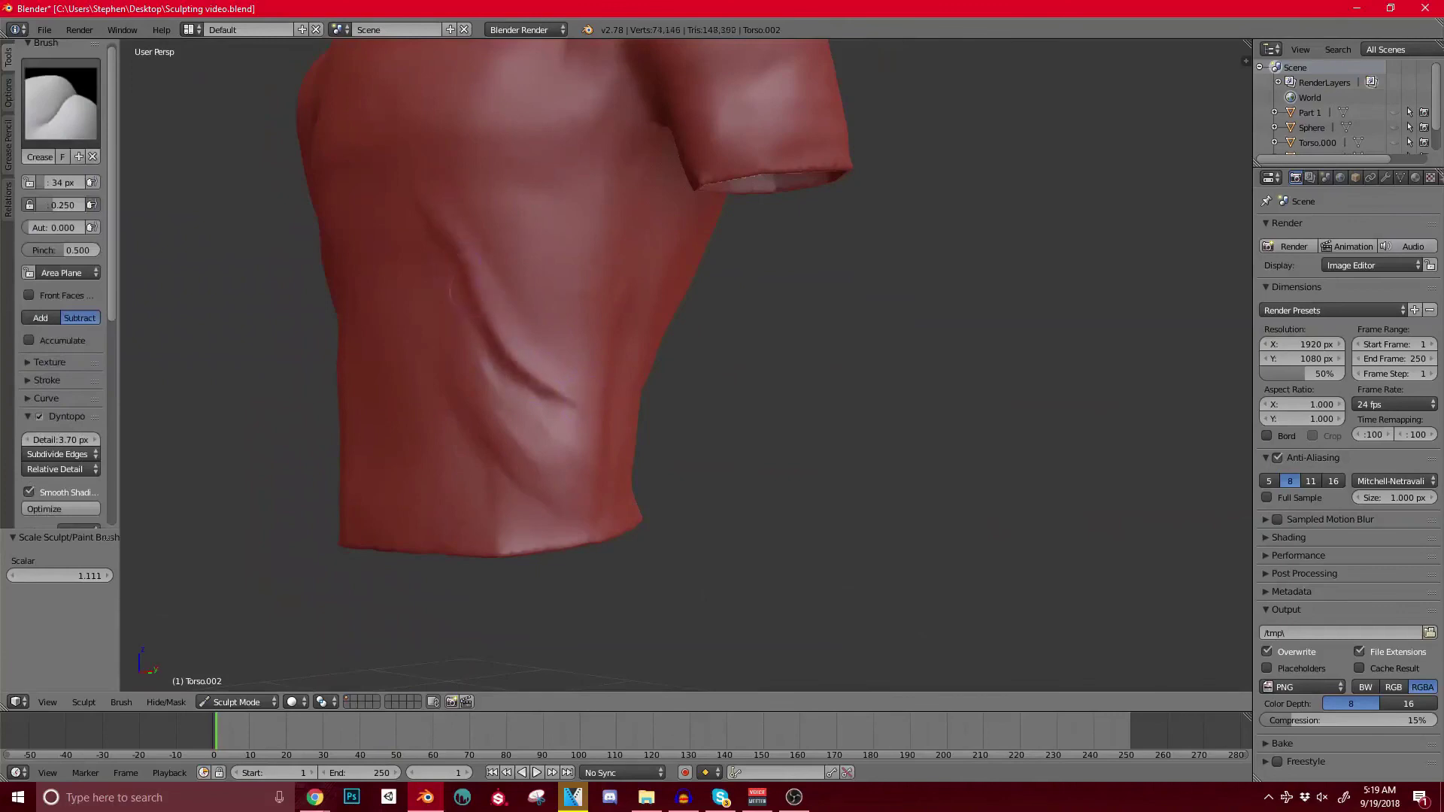
middle_drag(406, 197, 481, 156)
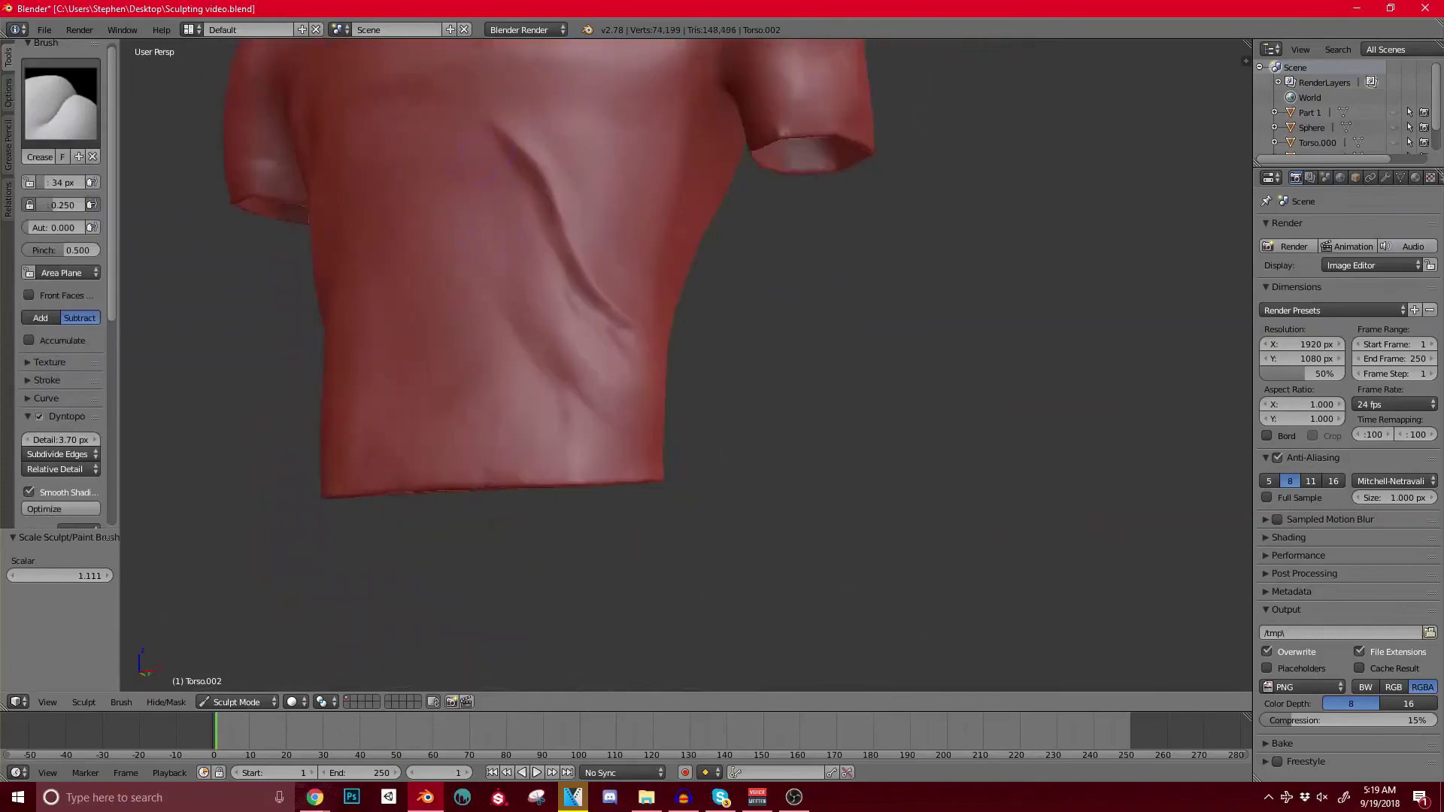
scroll(562, 279, down, 1)
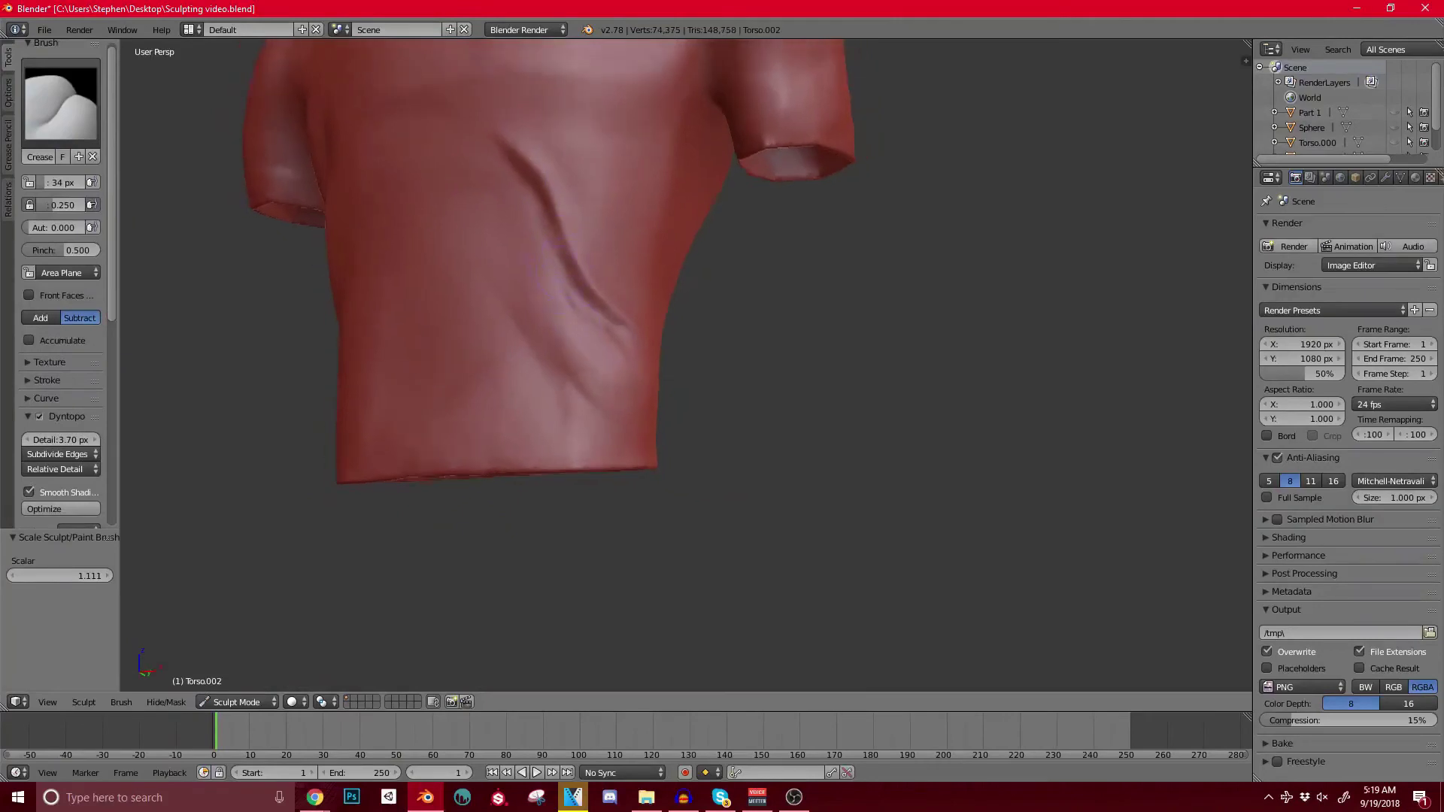
Step: Build up the lower diagonal fold on the front's left side with the Clay Strips brush at 50 px
click(72, 105)
click(176, 194)
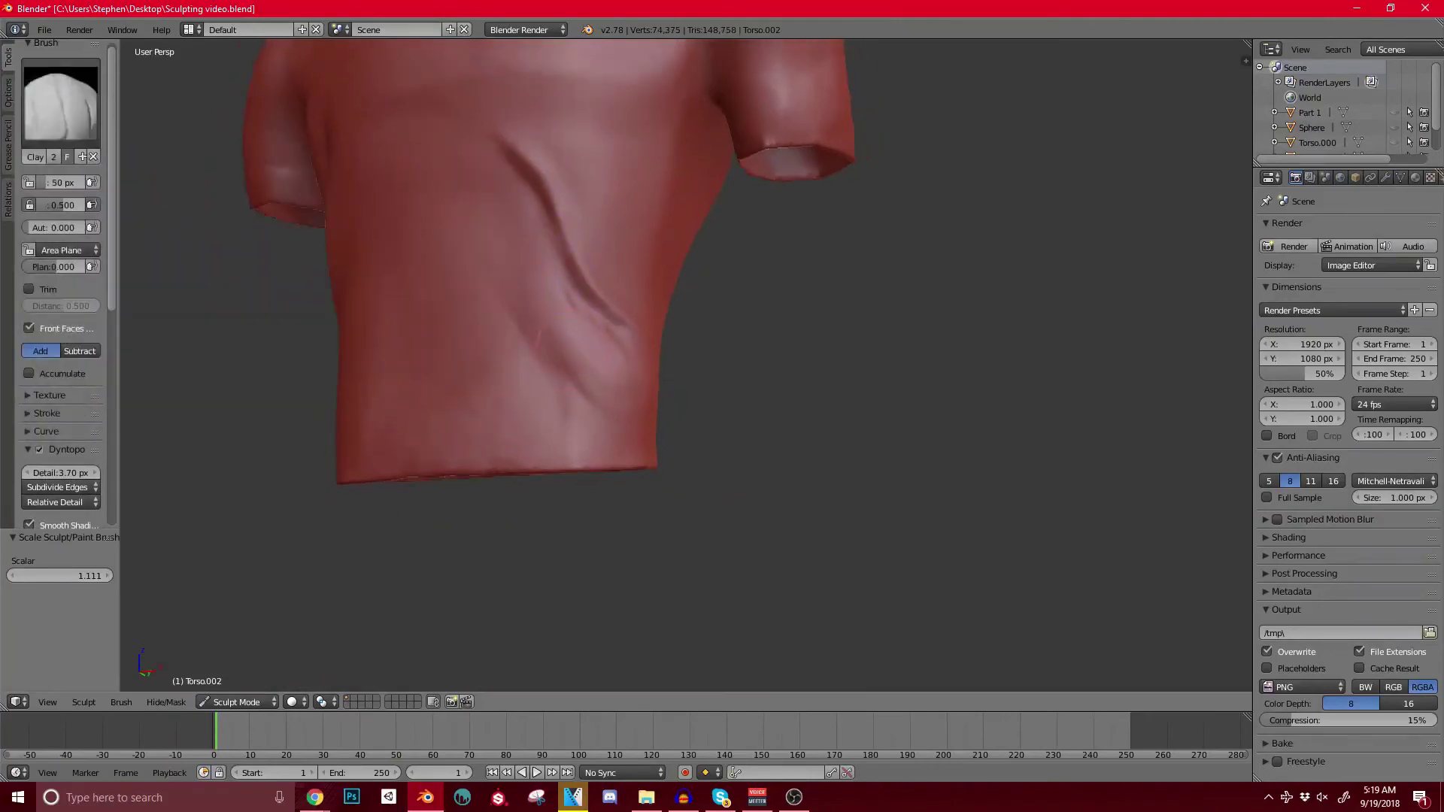
drag(538, 340, 492, 254)
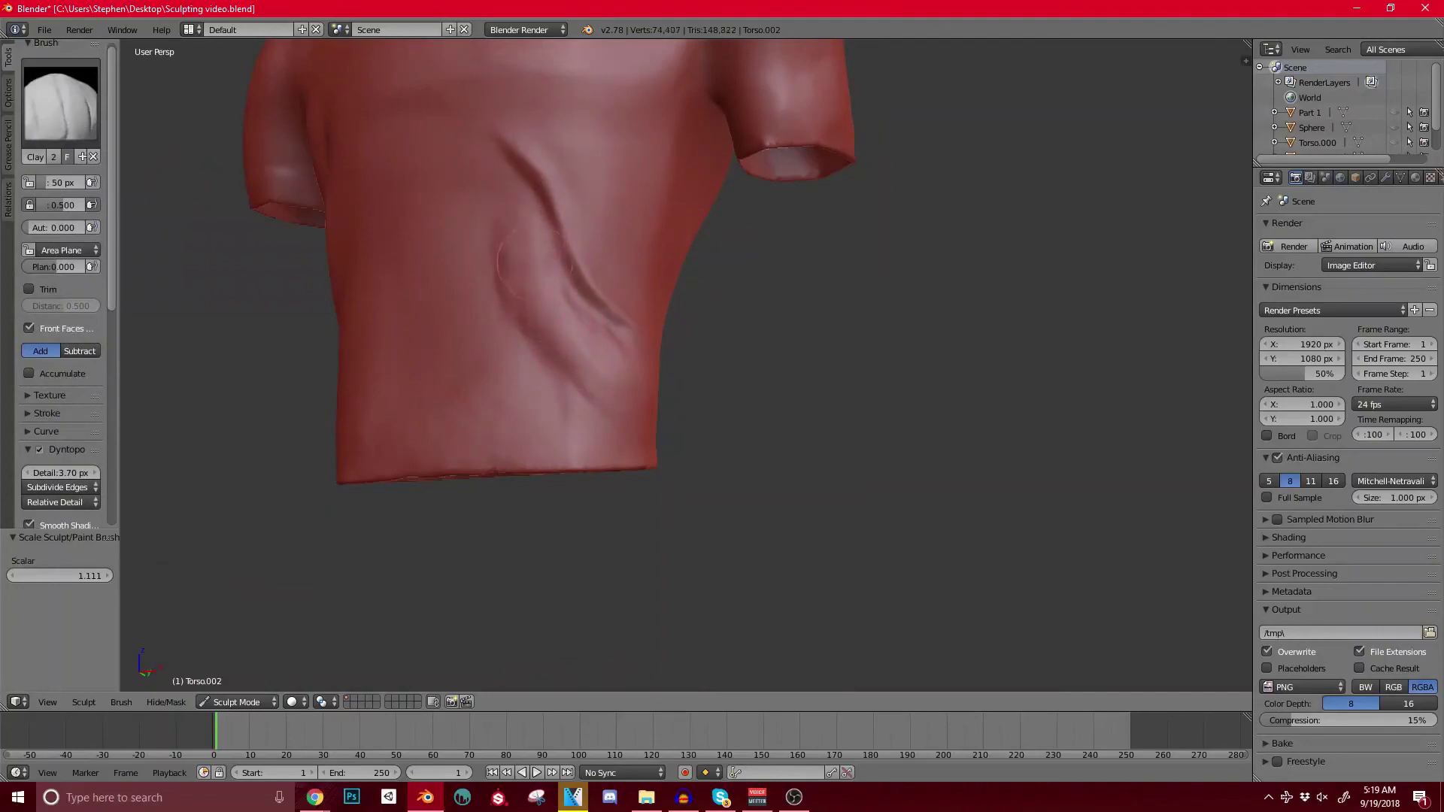
middle_drag(579, 331, 496, 383)
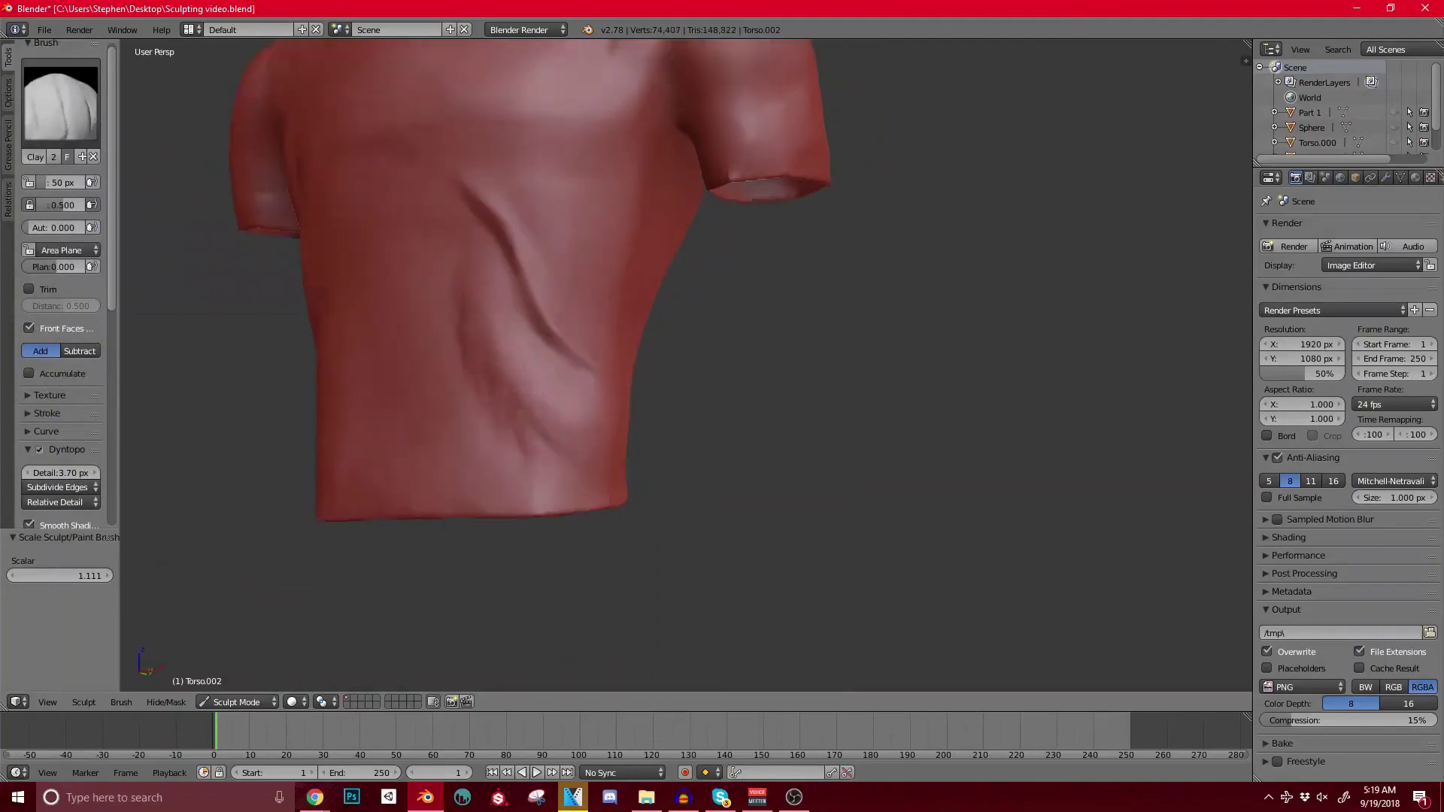
drag(519, 432, 547, 468)
mouse_move(481, 380)
mouse_down()
mouse_move(513, 445)
mouse_move(555, 474)
mouse_up()
middle_drag(661, 443, 567, 448)
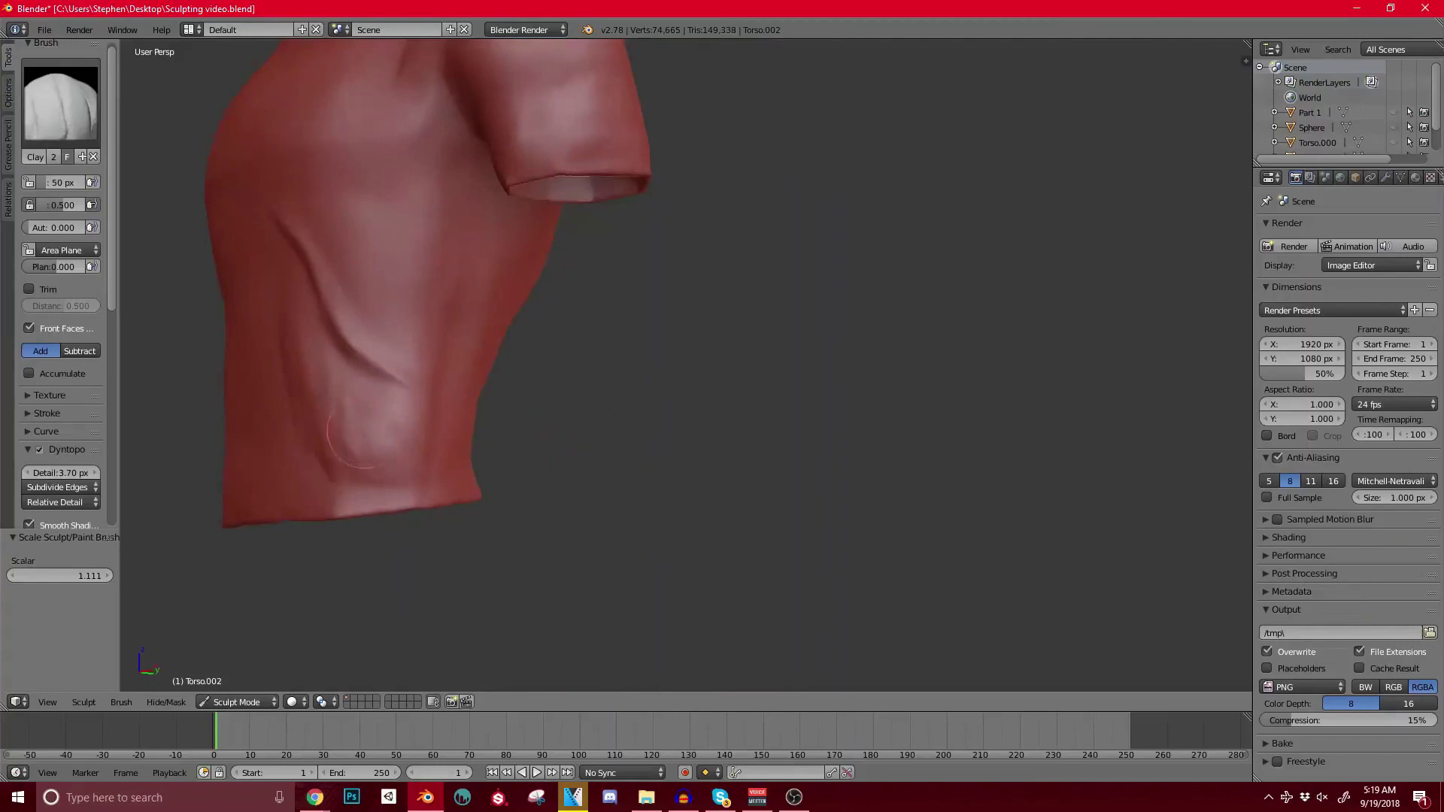
Step: Build up the cloth along the upper diagonal fold on the shirt's front with the Clay Strips brush at 50 px
middle_drag(455, 424, 564, 380)
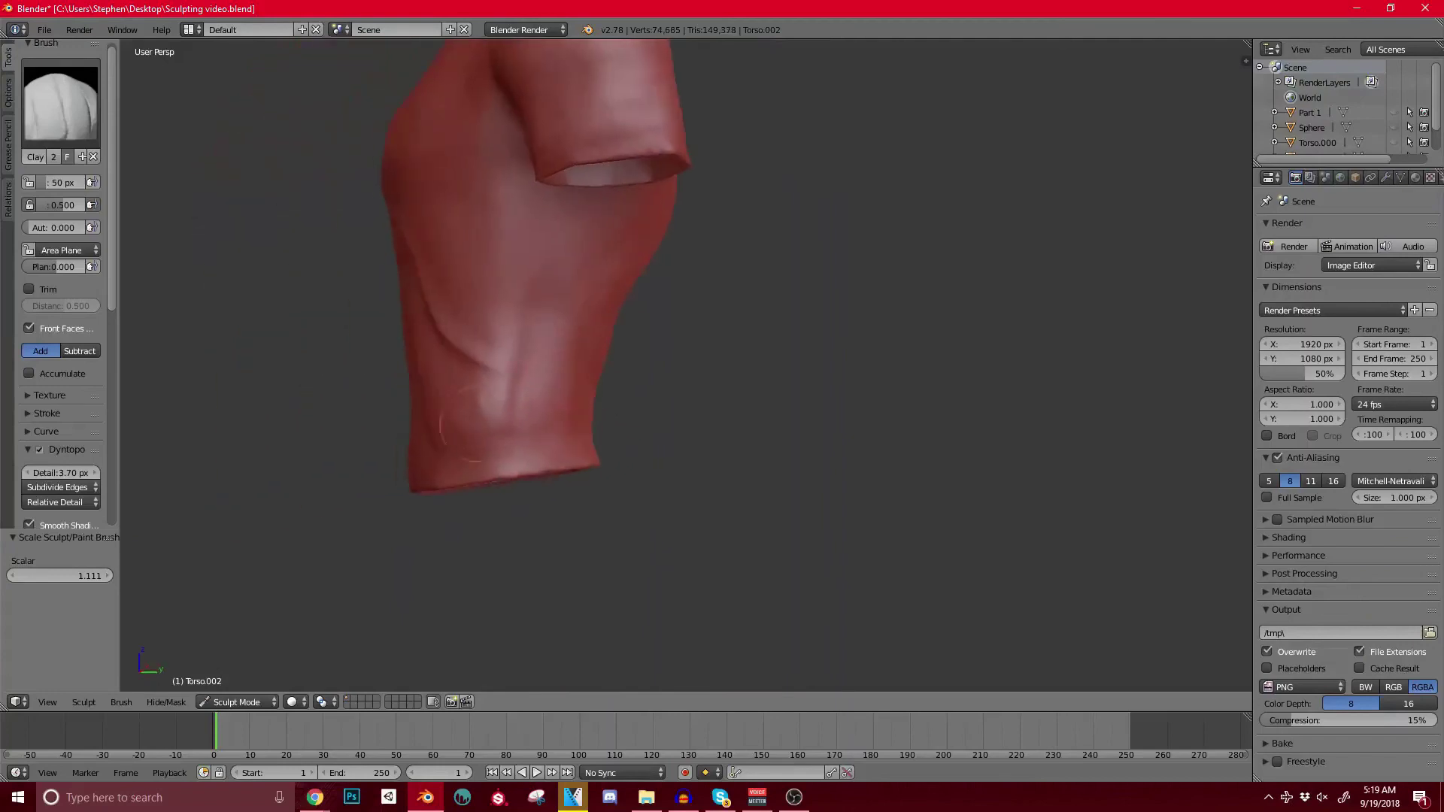
middle_drag(383, 387, 557, 413)
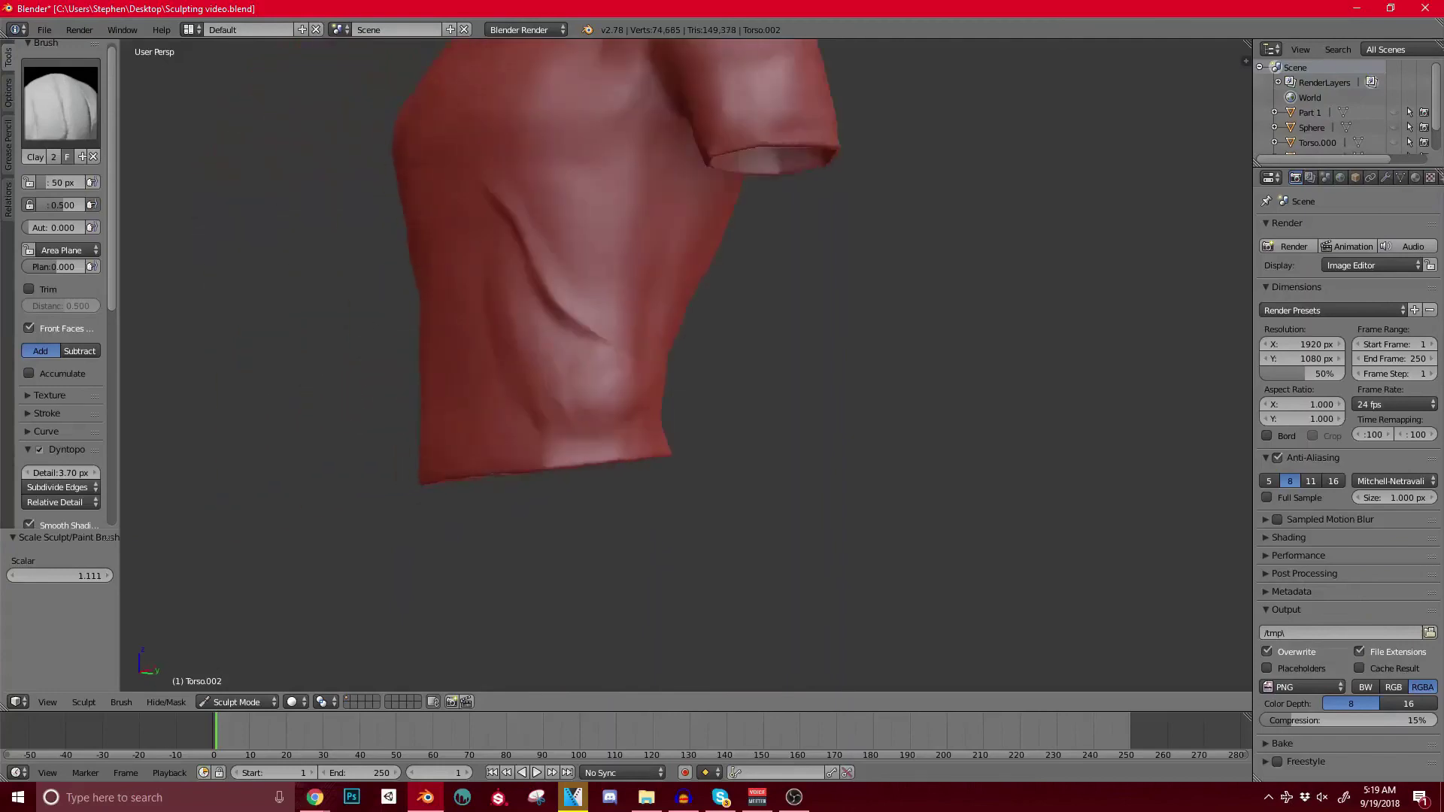
mouse_move(558, 239)
mouse_down()
mouse_move(581, 259)
mouse_move(552, 219)
mouse_move(589, 301)
mouse_up()
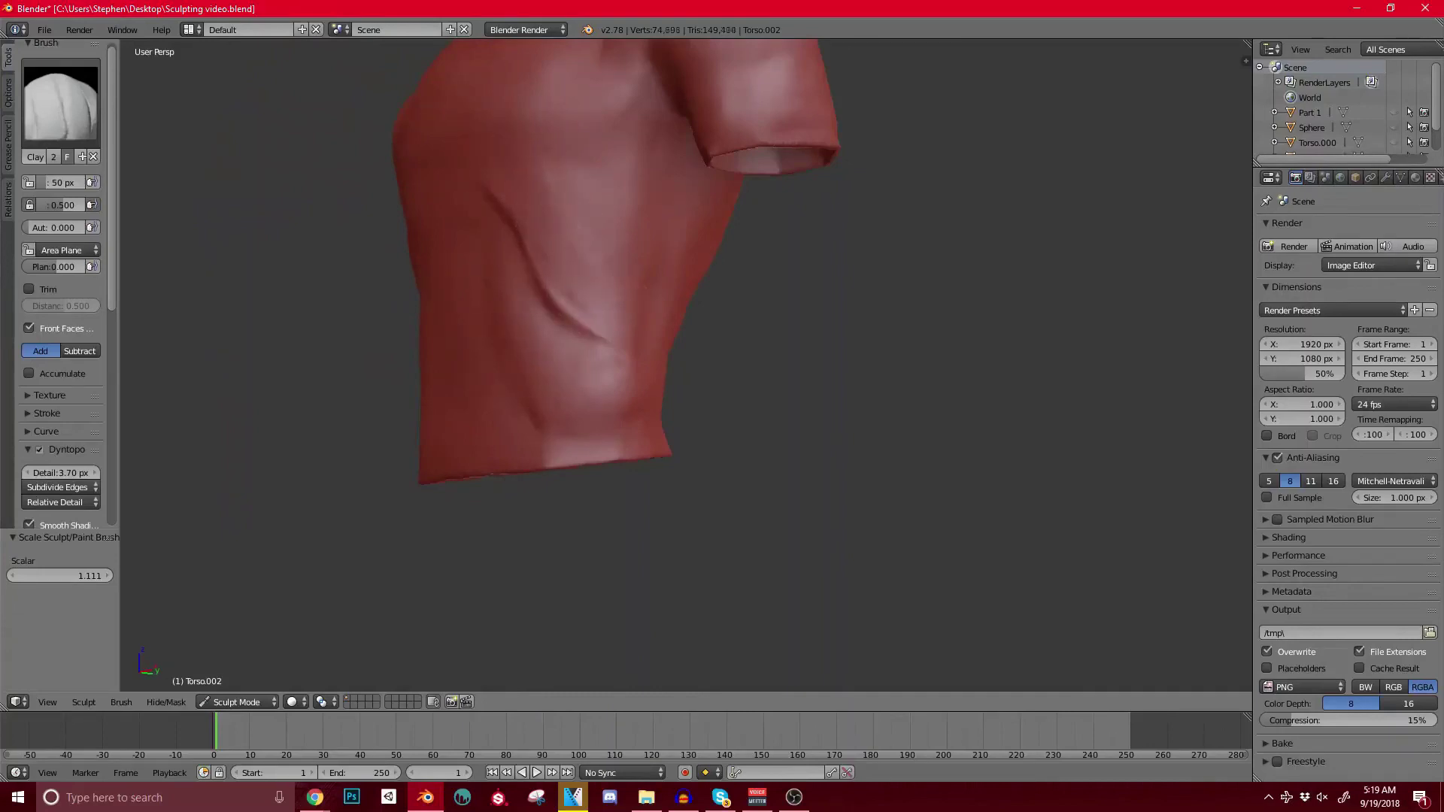
drag(515, 171, 594, 308)
mouse_move(519, 309)
middle_down()
mouse_move(639, 285)
mouse_move(560, 301)
middle_up()
scroll(557, 290, up, 2)
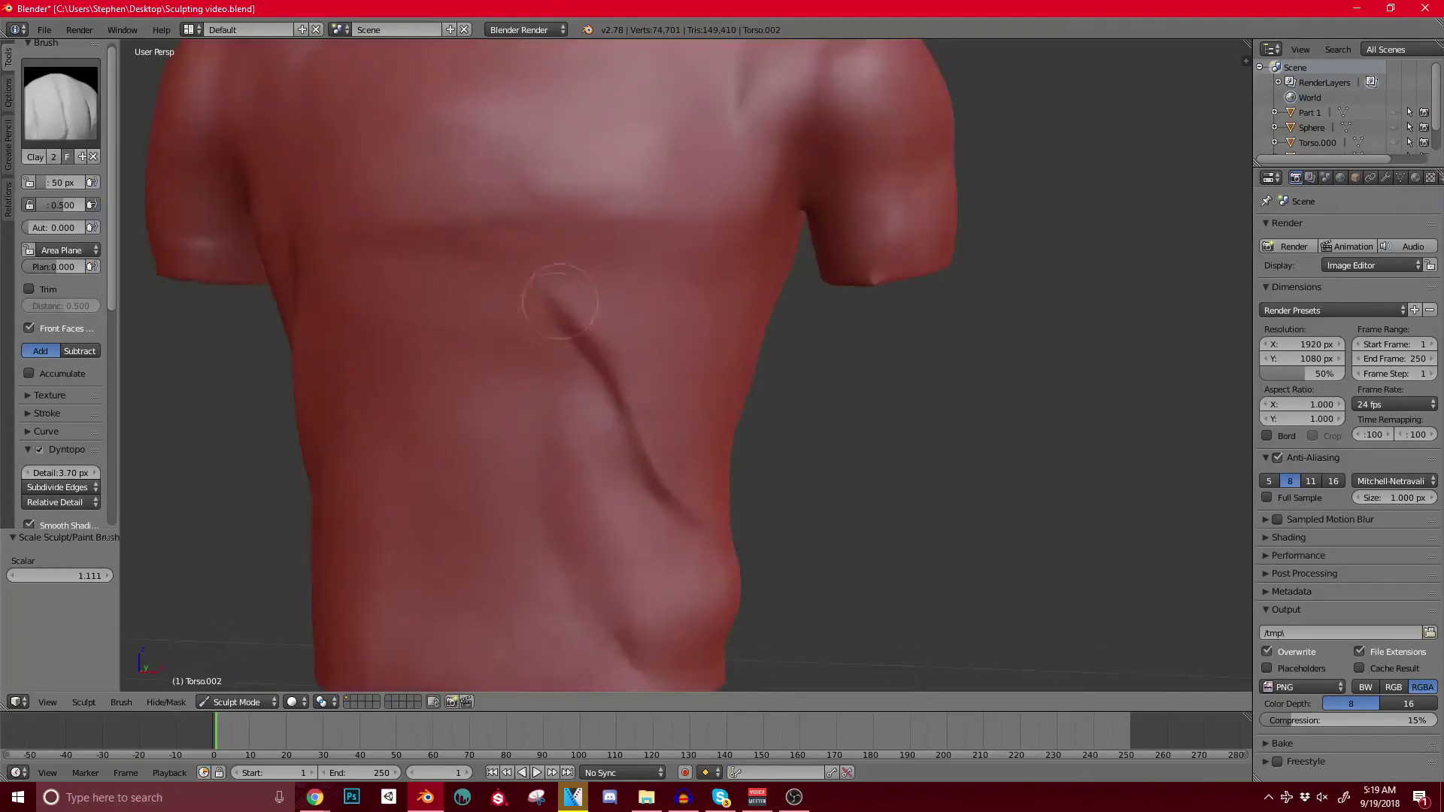
drag(549, 293, 618, 403)
scroll(618, 403, down, 1)
Step: Pull the upper end of the upper diagonal front fold into shape with the Grab brush at 112 px
key(g)
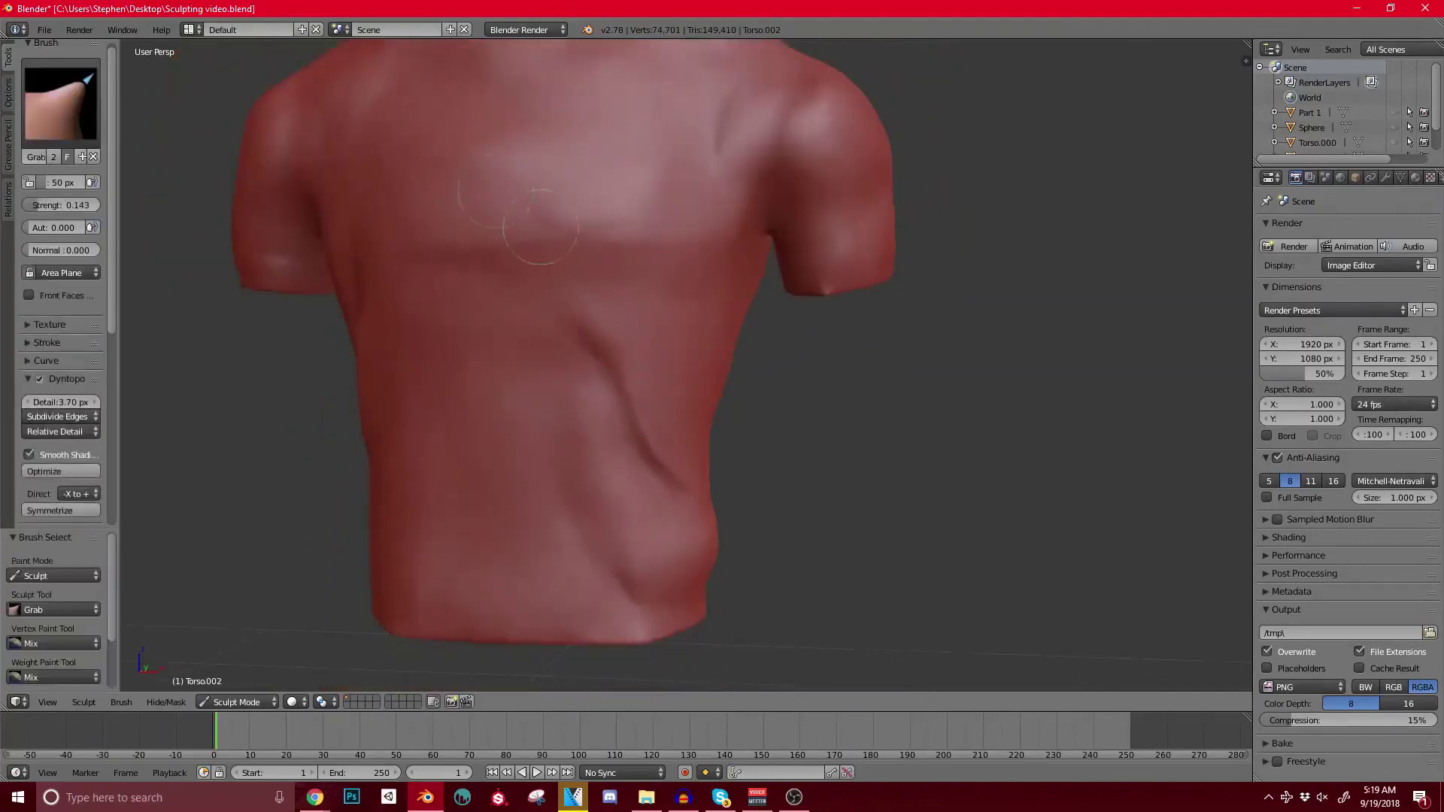
key(f)
click(555, 326)
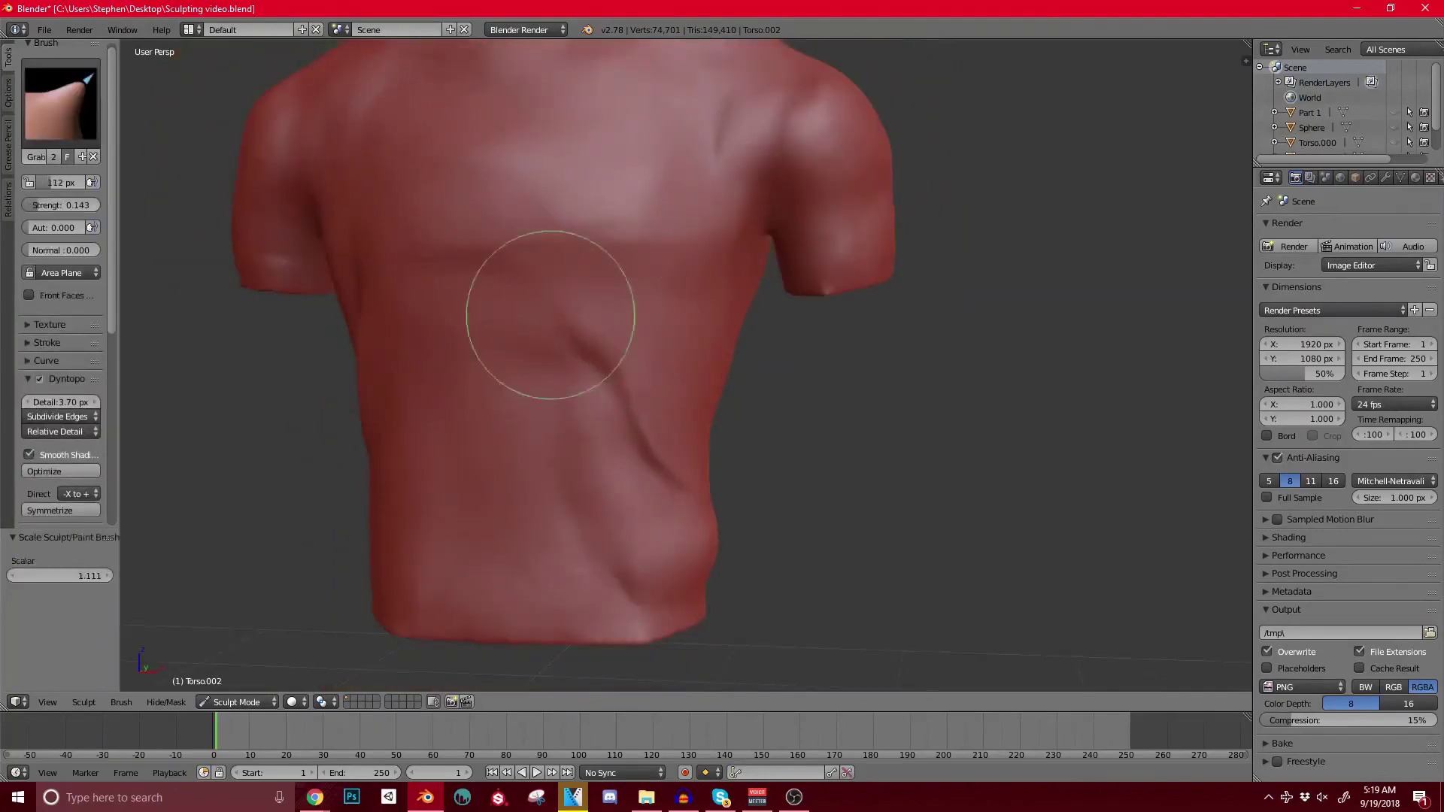
mouse_move(558, 312)
mouse_down()
mouse_move(552, 336)
mouse_move(566, 322)
mouse_up()
shift+middle_drag(700, 441, 672, 387)
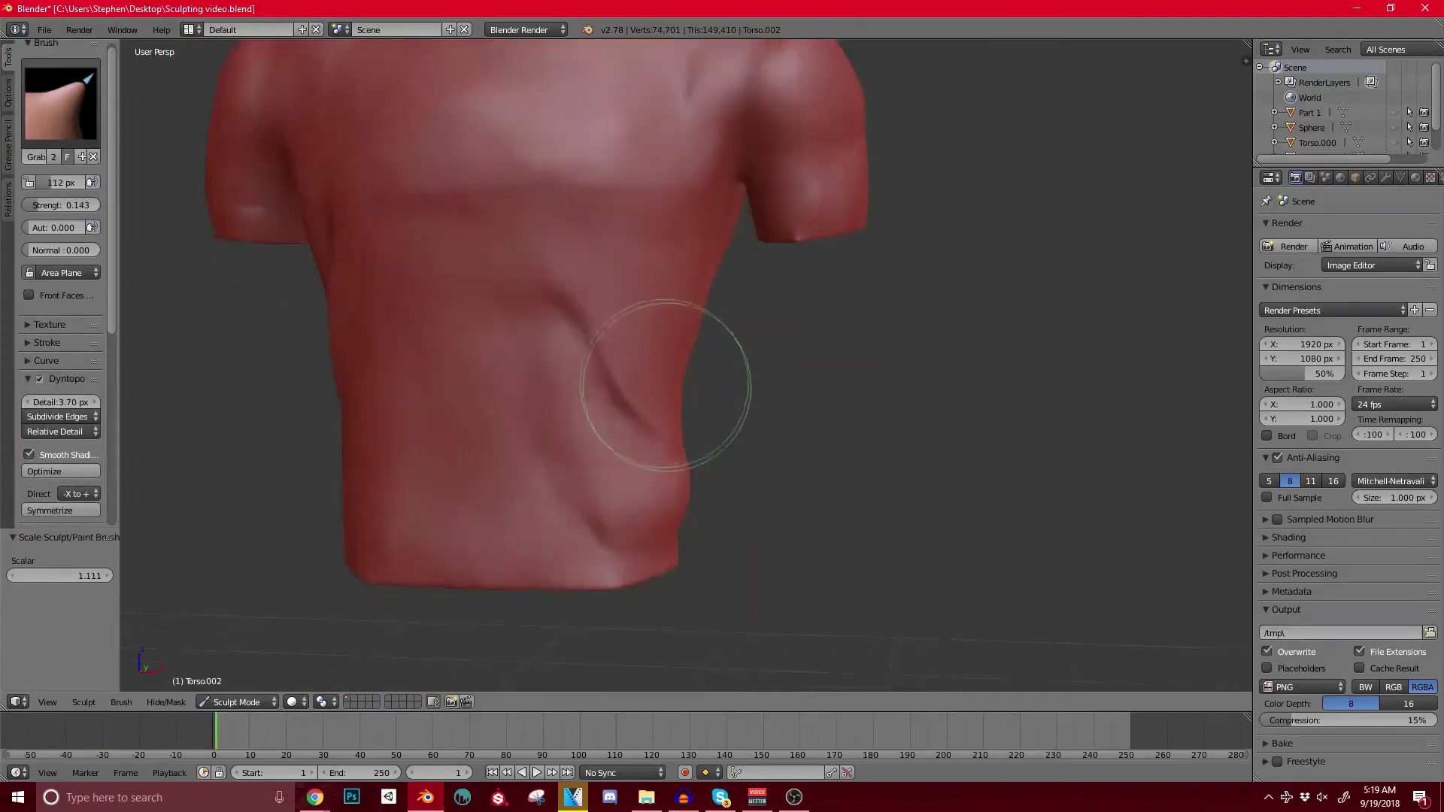
middle_drag(646, 549, 668, 528)
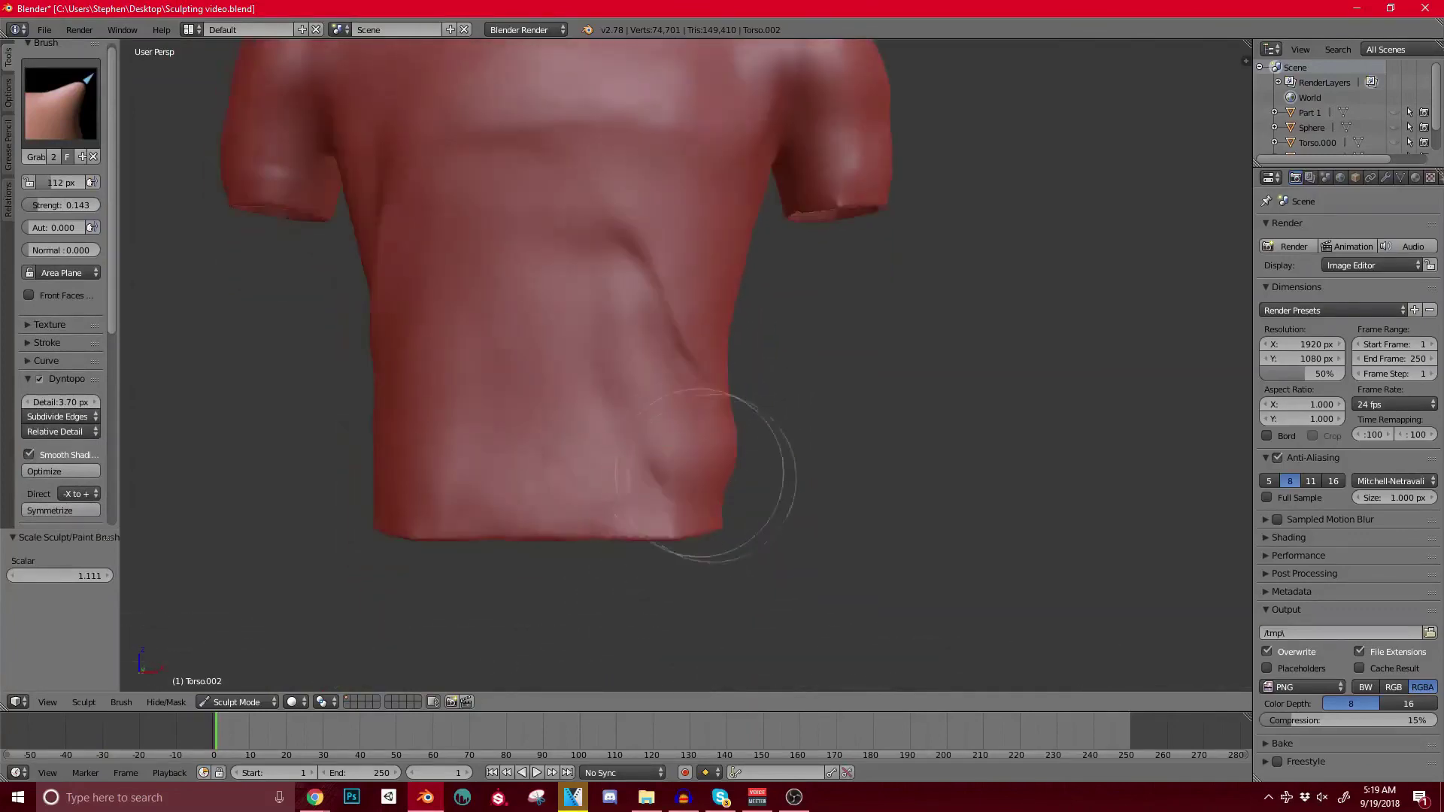
mouse_move(669, 459)
middle_down()
mouse_move(499, 371)
mouse_move(596, 361)
middle_up()
Step: Carve a curved groove above the hem around the left waist with the Crease brush at 57 px
click(60, 102)
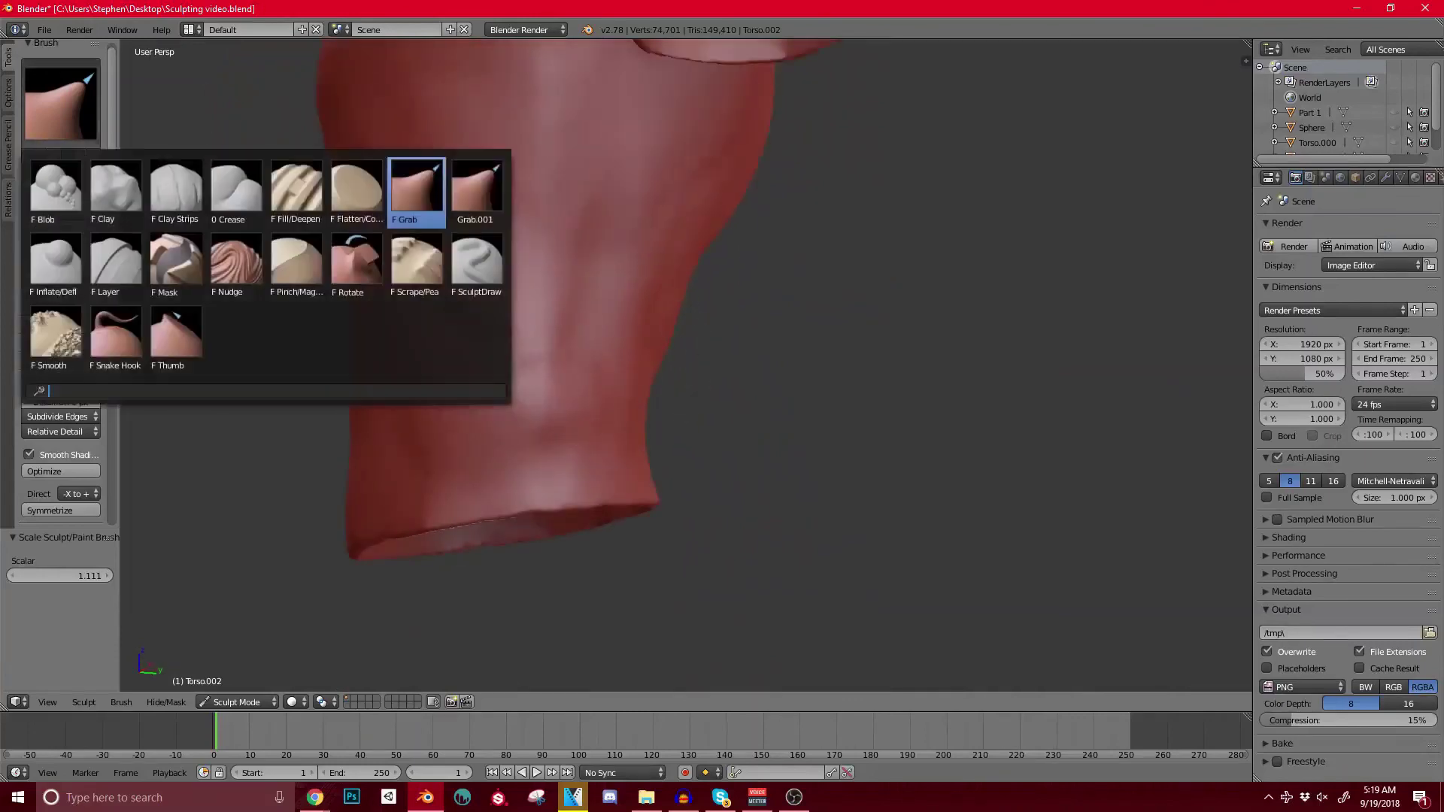
click(236, 193)
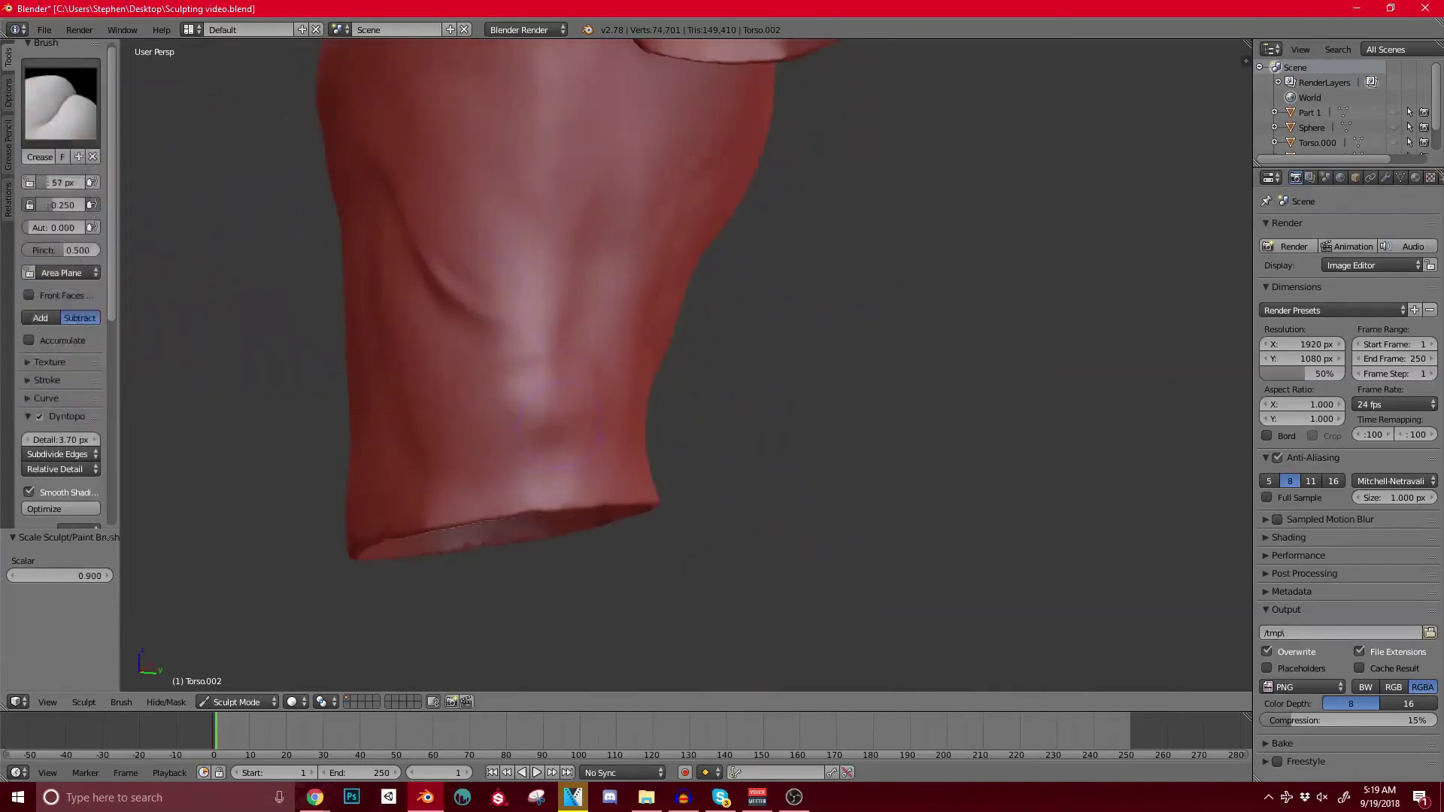
drag(552, 421, 508, 453)
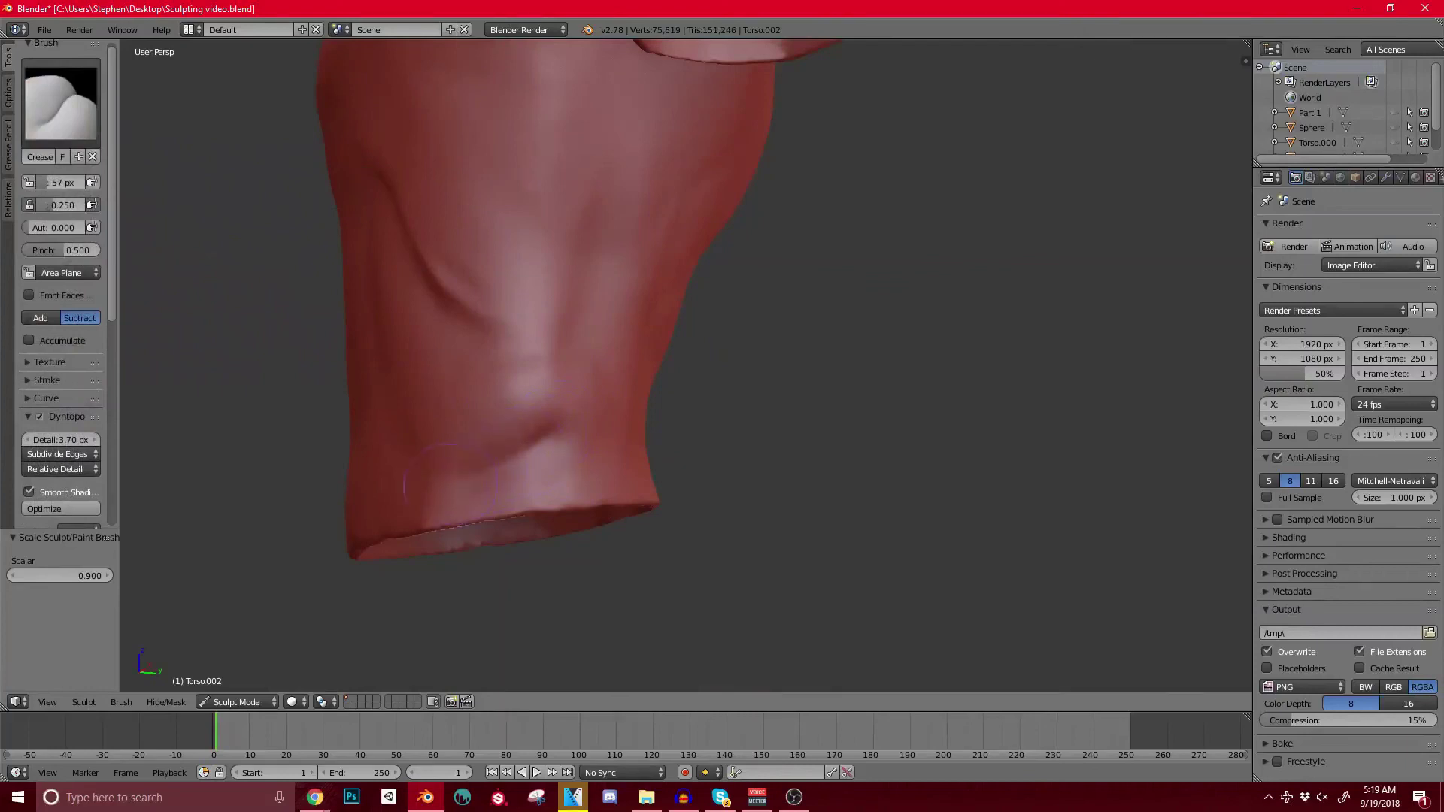
middle_drag(418, 480, 532, 442)
mouse_move(613, 388)
mouse_down()
mouse_move(538, 353)
mouse_move(688, 350)
mouse_up()
scroll(691, 347, down, 7)
middle_drag(673, 395, 540, 406)
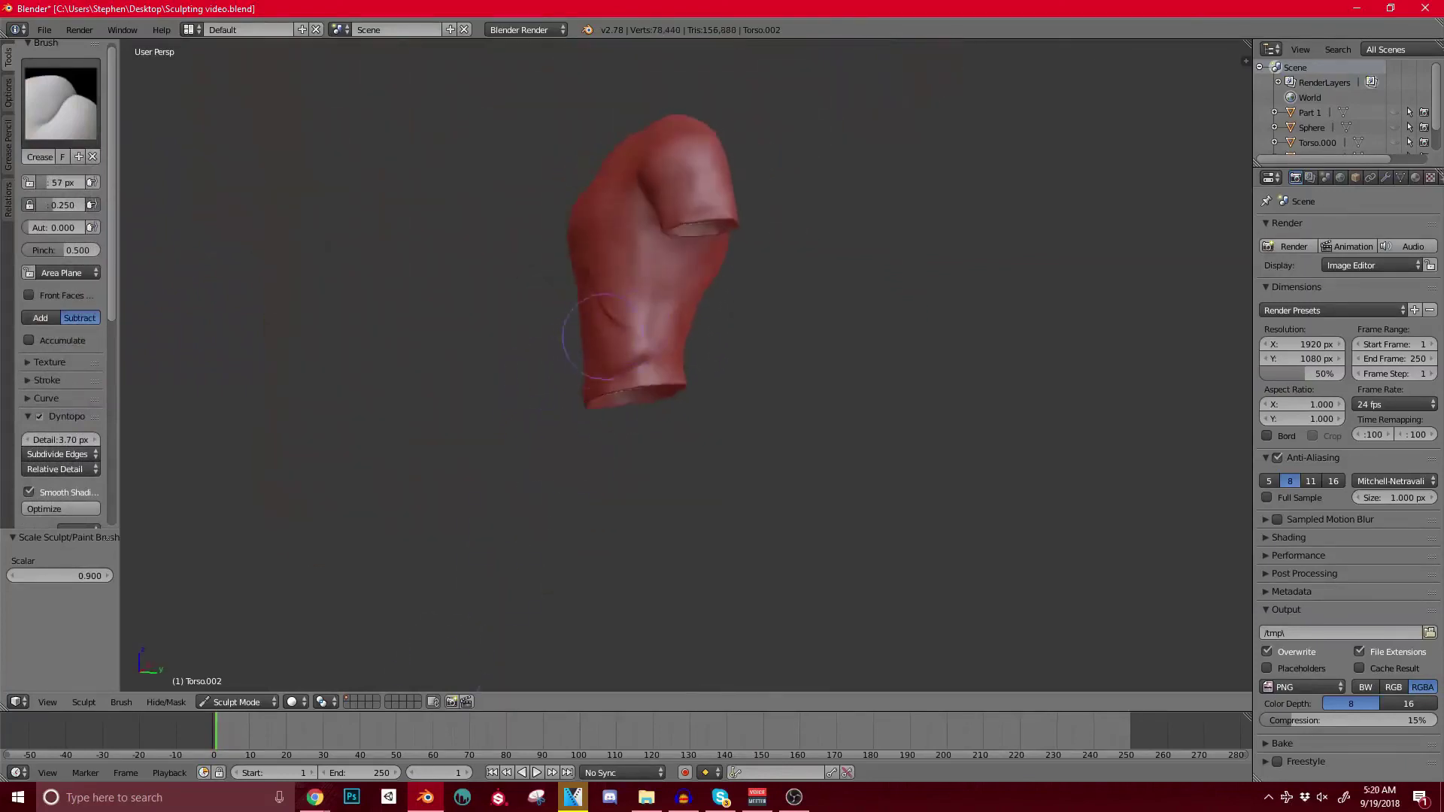
Step: Deepen and extend the side end of the waist groove above the hem with the Crease brush at 57 px
scroll(607, 342, up, 7)
drag(683, 390, 712, 411)
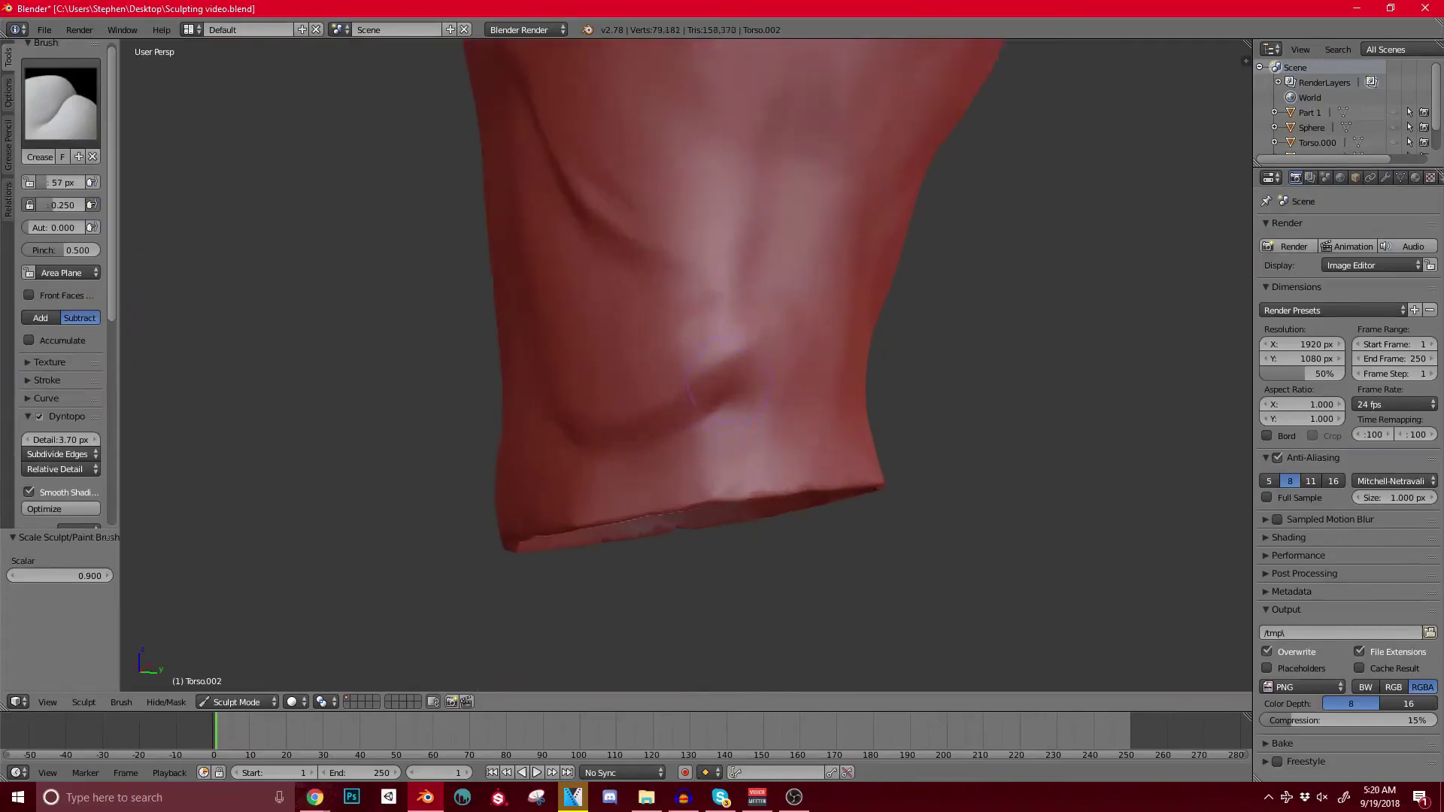
drag(747, 350, 748, 341)
scroll(741, 334, down, 4)
mouse_move(688, 323)
middle_down()
mouse_move(780, 327)
mouse_move(718, 397)
mouse_move(774, 419)
mouse_move(665, 412)
middle_up()
scroll(696, 404, up, 2)
drag(665, 383, 715, 433)
mouse_move(677, 391)
middle_down()
mouse_move(707, 384)
mouse_move(705, 357)
mouse_move(606, 338)
mouse_move(725, 413)
mouse_move(655, 421)
middle_up()
scroll(655, 362, down, 5)
scroll(681, 443, up, 3)
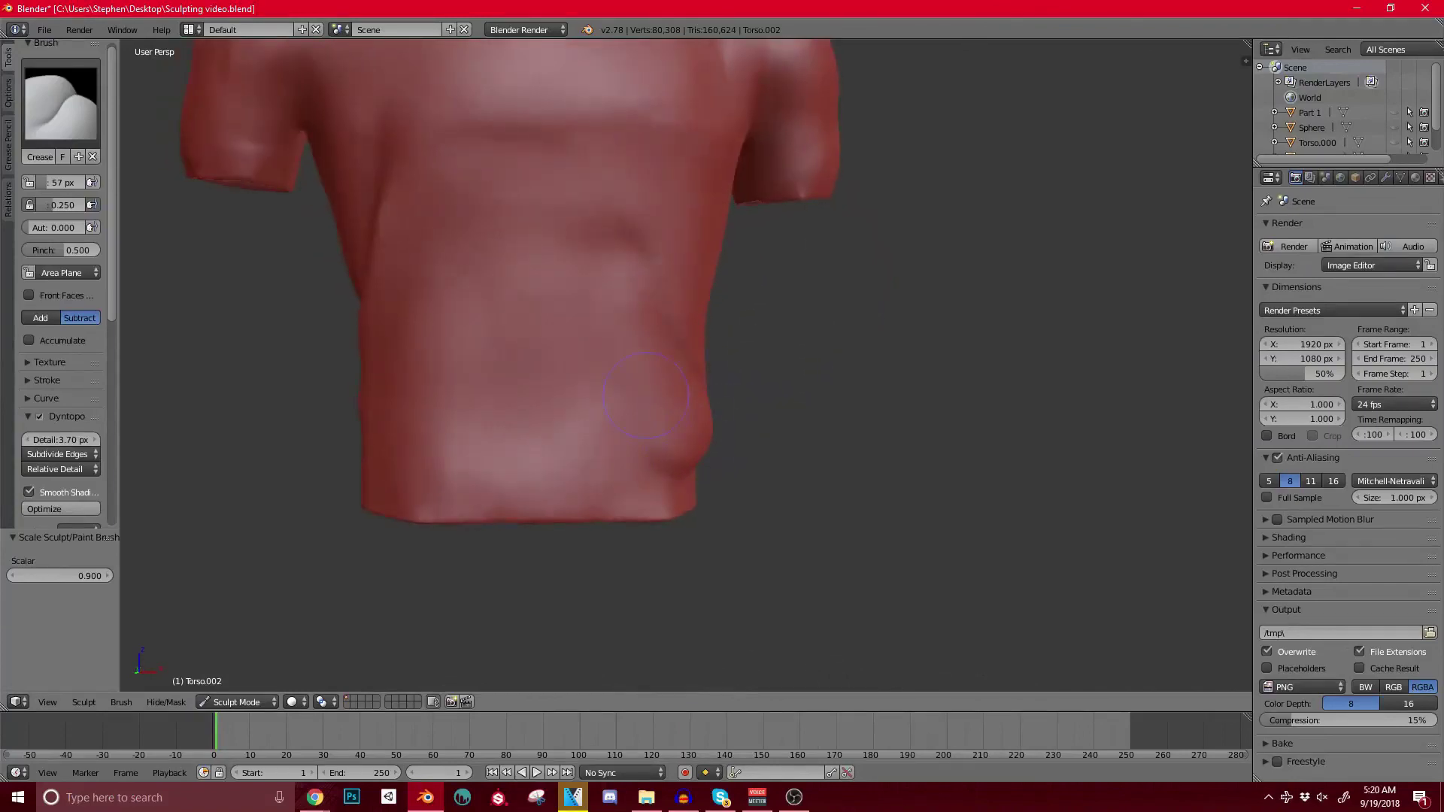
Step: Carve an arched crease across the centre of the chest, beneath the pectorals, with the Crease brush
mouse_move(616, 367)
middle_down()
mouse_move(657, 369)
mouse_move(716, 453)
middle_up()
scroll(630, 336, up, 1)
mouse_move(650, 377)
mouse_down()
mouse_move(654, 355)
mouse_move(623, 359)
mouse_up()
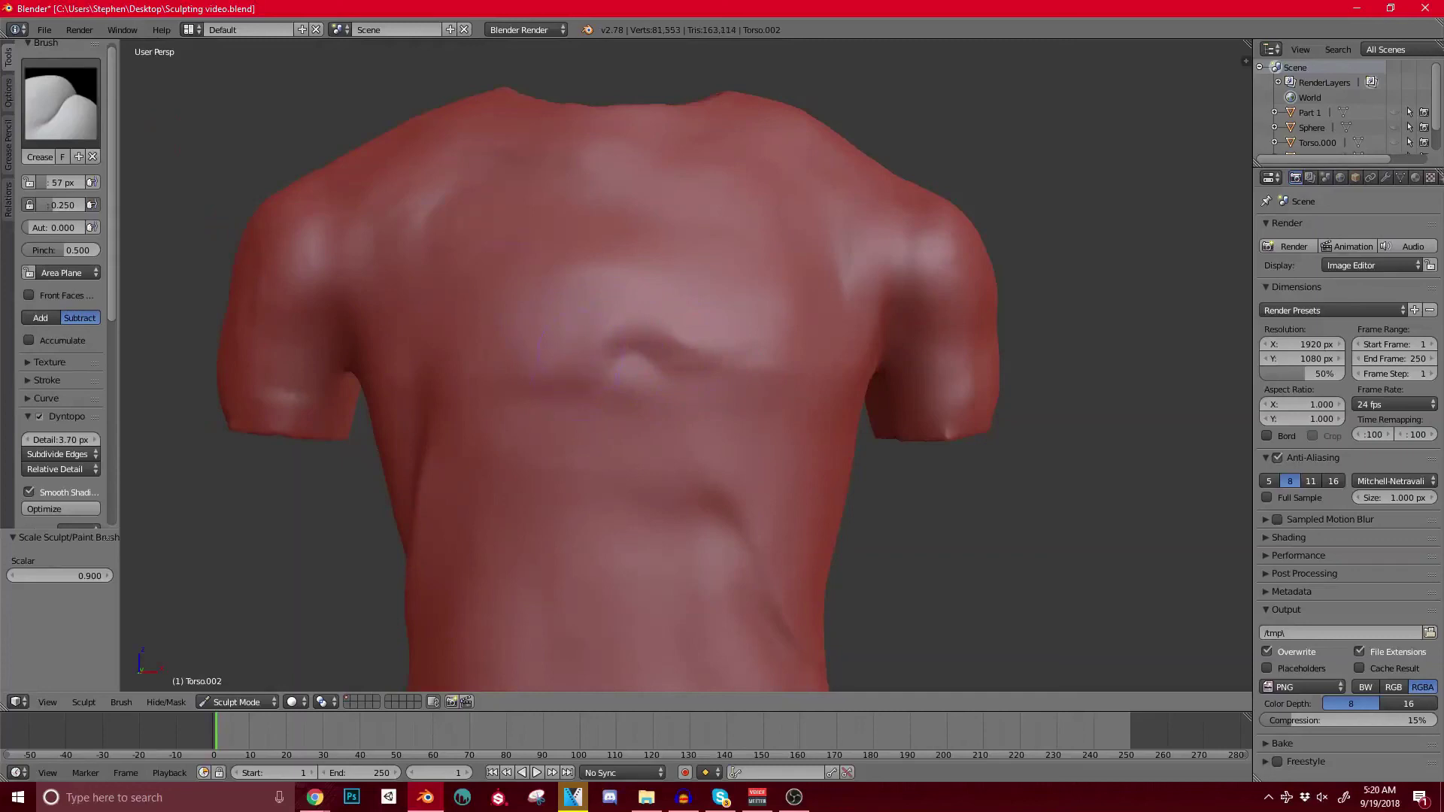
drag(633, 355, 624, 360)
middle_drag(477, 353, 601, 376)
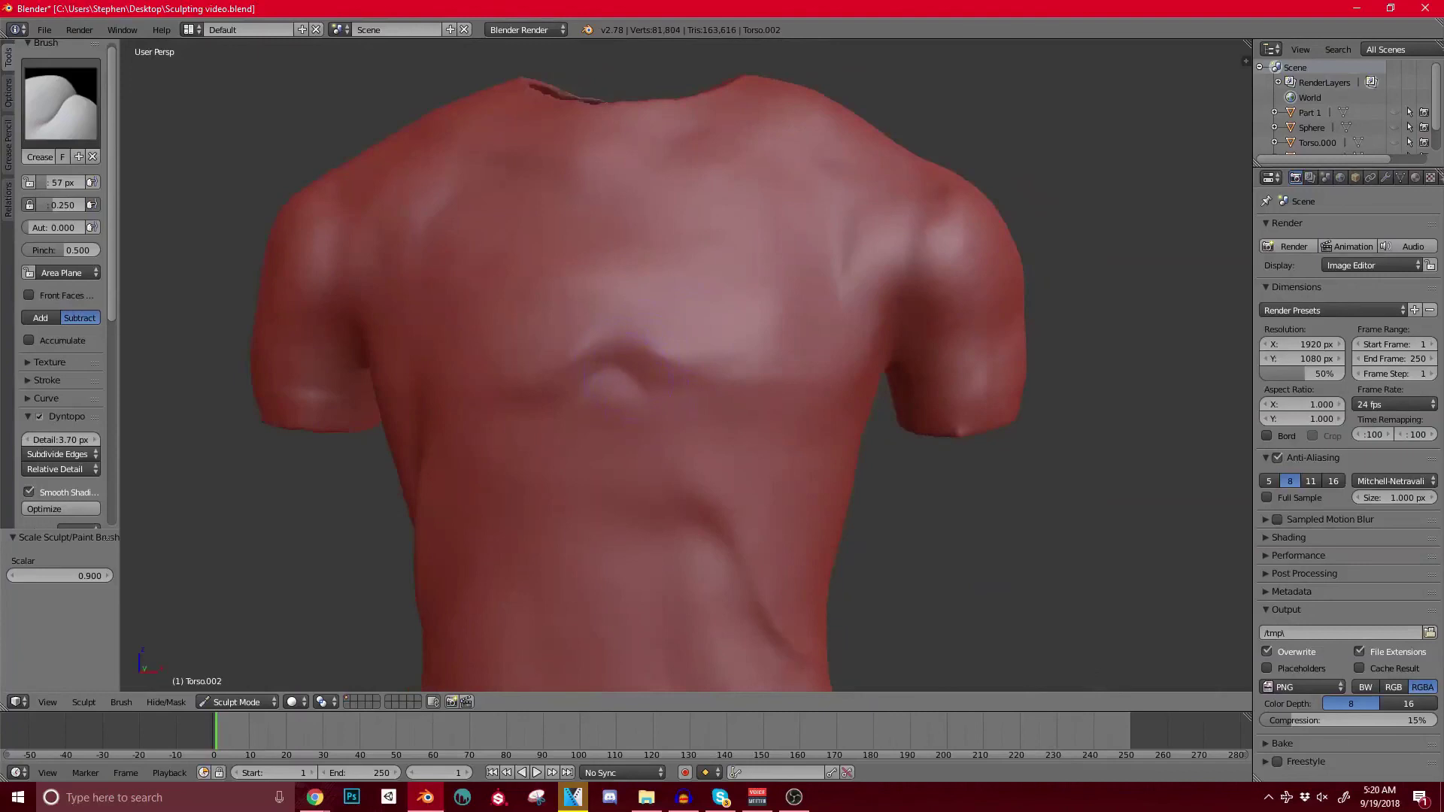
middle_drag(554, 576, 680, 405)
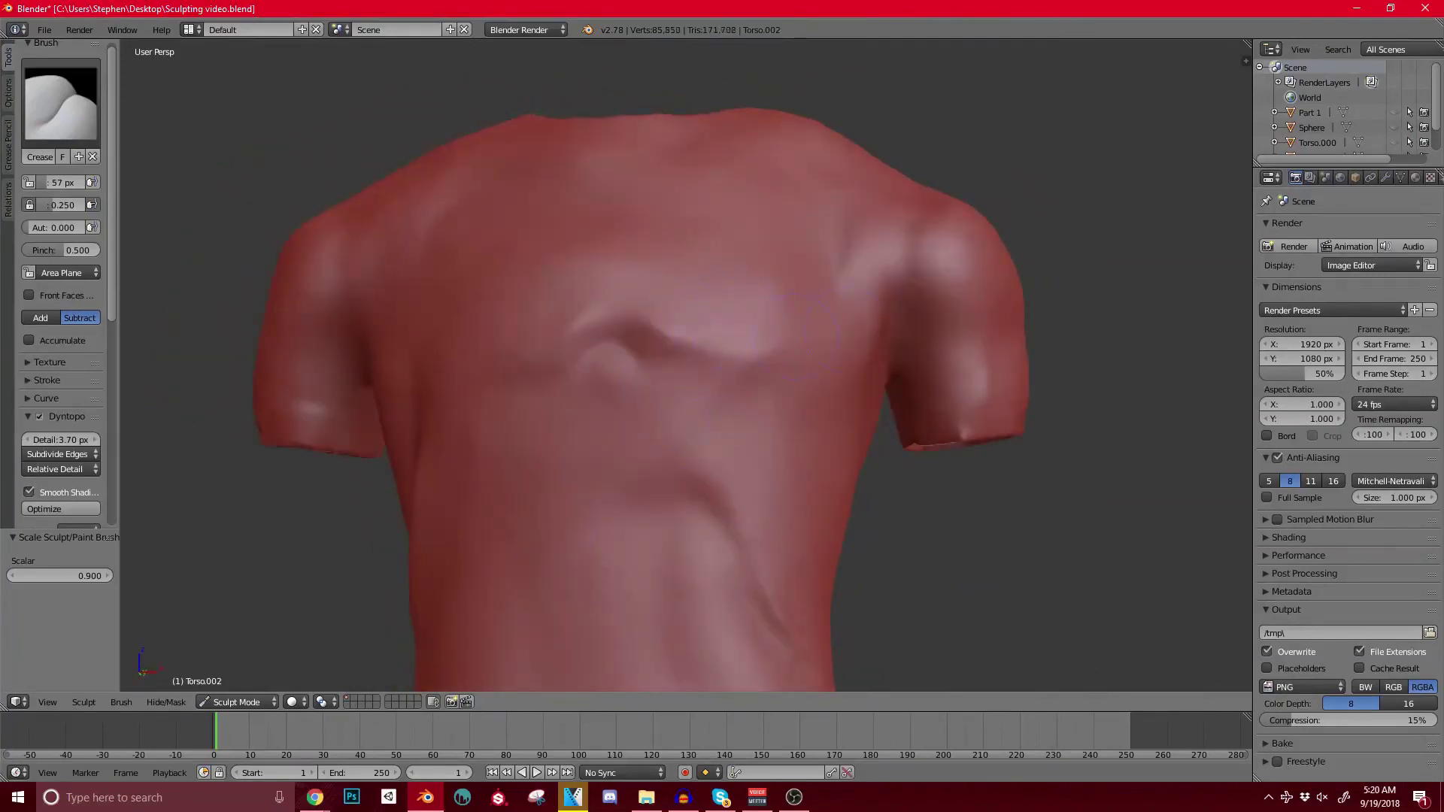
Step: Deepen the crease along the lower edge of the pectorals on both sides of the breastbone
scroll(778, 324, down, 7)
middle_drag(778, 301, 730, 350)
scroll(711, 367, up, 5)
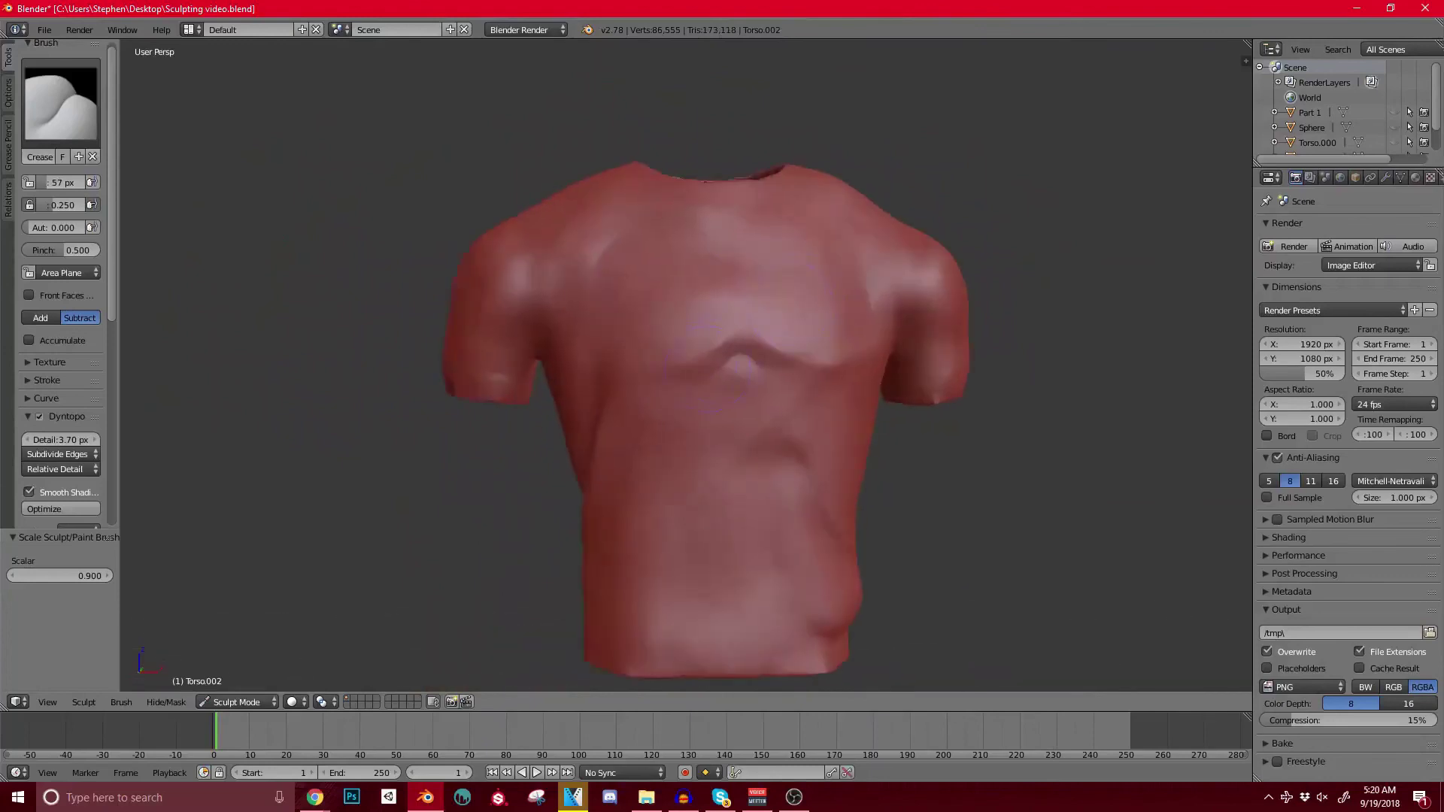
middle_drag(610, 353, 677, 353)
drag(580, 346, 738, 365)
mouse_move(677, 346)
middle_down()
mouse_move(572, 339)
mouse_move(666, 368)
middle_up()
scroll(639, 362, up, 1)
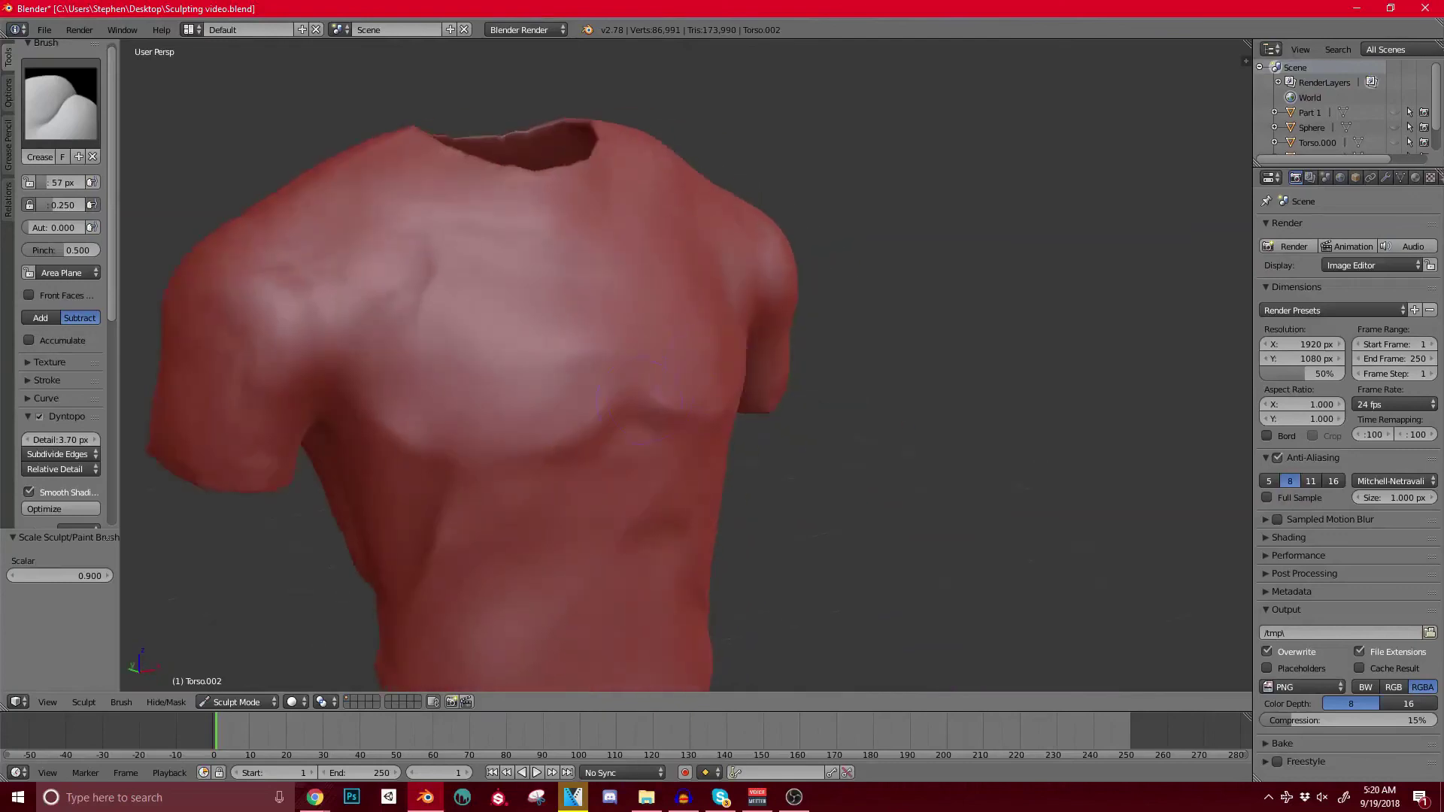
Step: Carve creases along the collarbone area on the upper chest, just below the neckline
middle_drag(558, 319, 690, 350)
scroll(690, 350, up, 2)
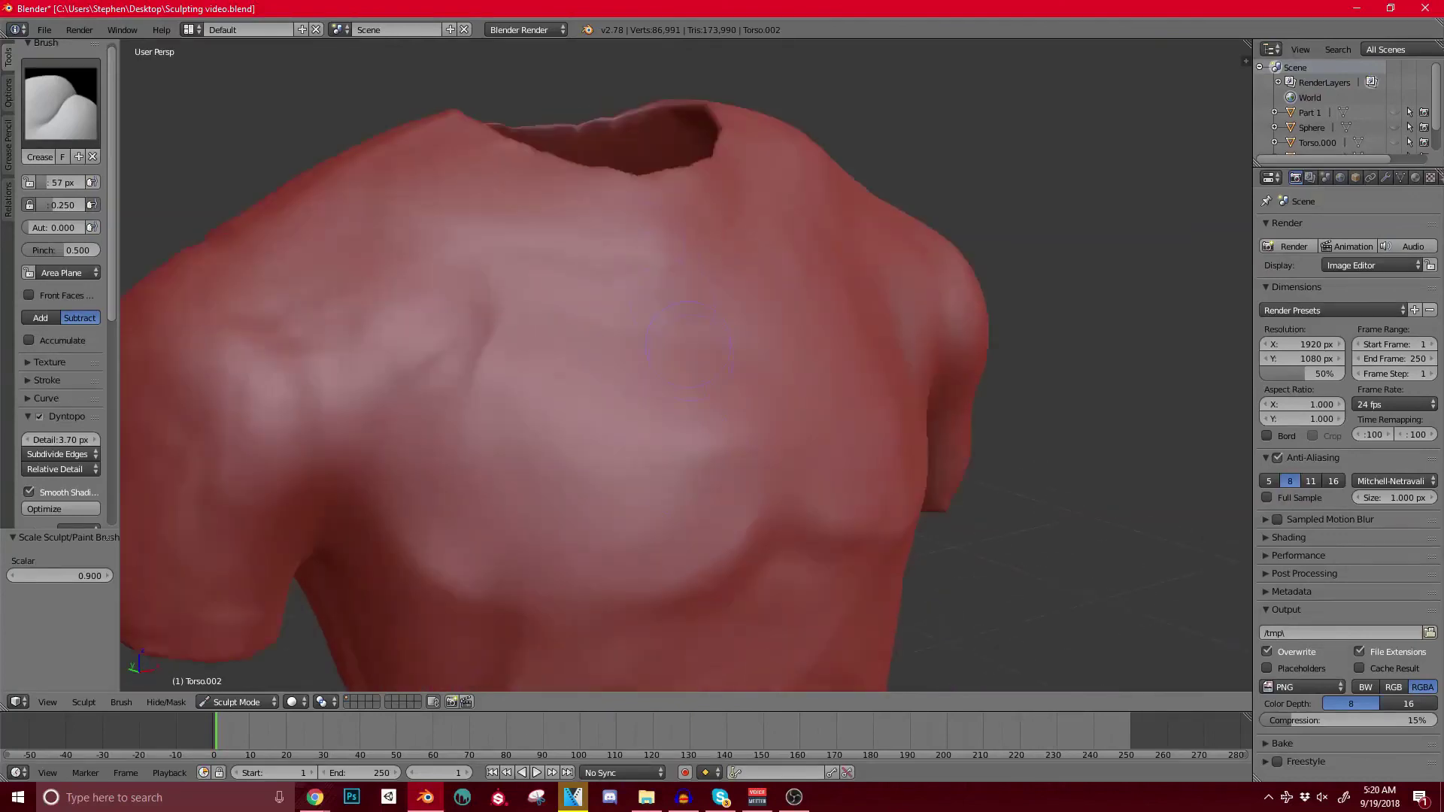
drag(634, 222, 636, 231)
mouse_move(636, 230)
middle_down()
mouse_move(566, 225)
mouse_move(686, 247)
middle_up()
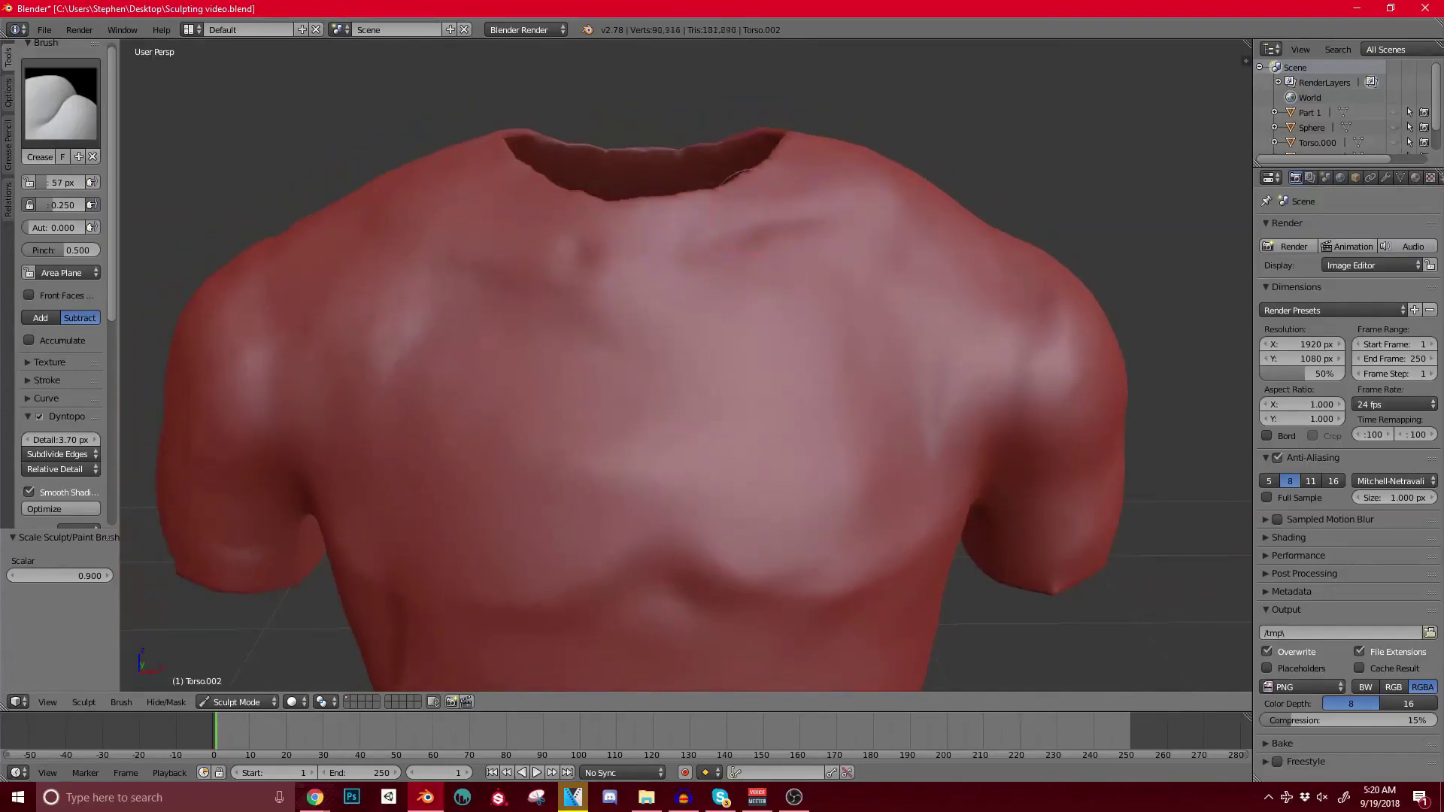
scroll(798, 197, down, 4)
middle_drag(711, 184, 790, 224)
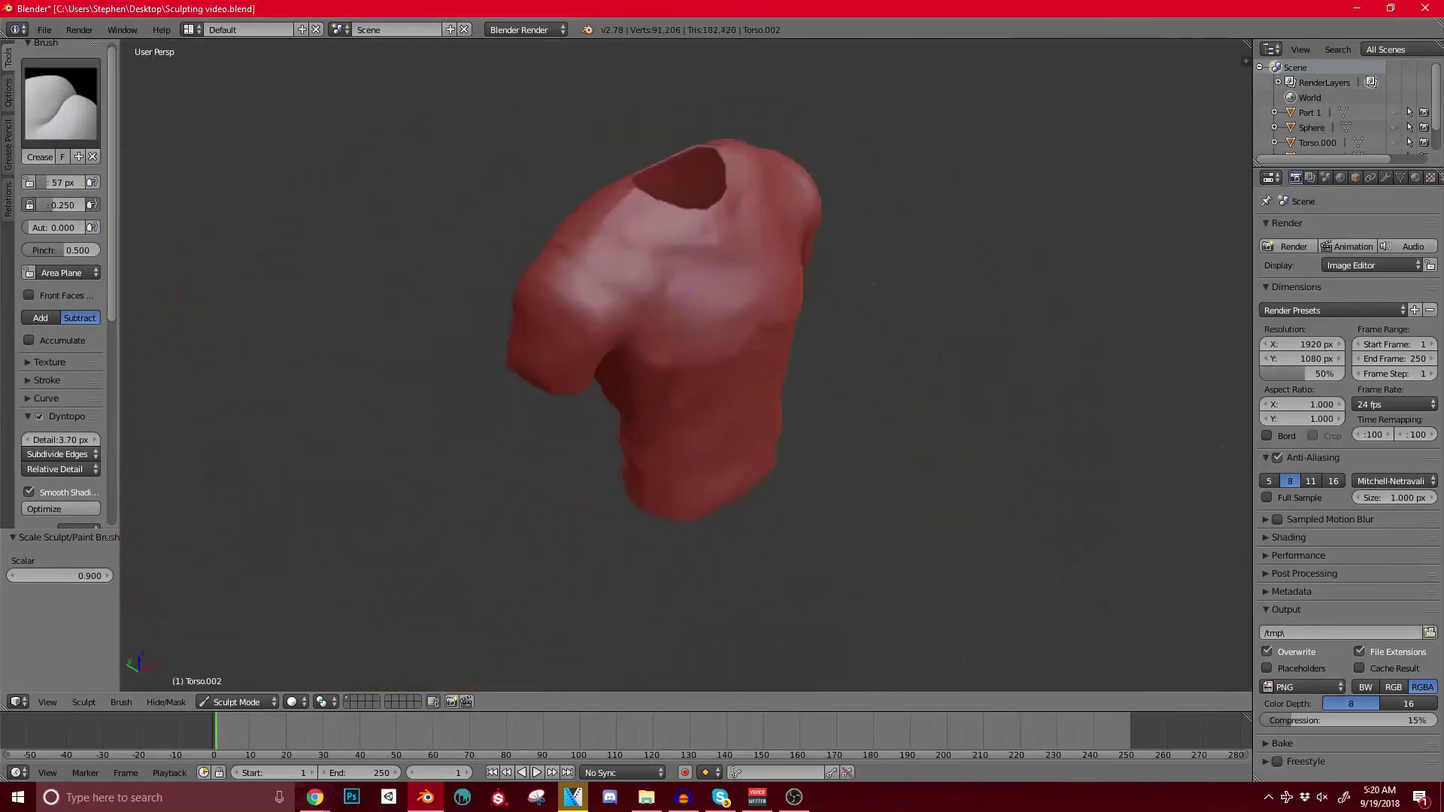
Step: Sharpen the diagonal crease below the neckline on the torso's right upper chest
scroll(696, 210, up, 7)
drag(652, 240, 681, 224)
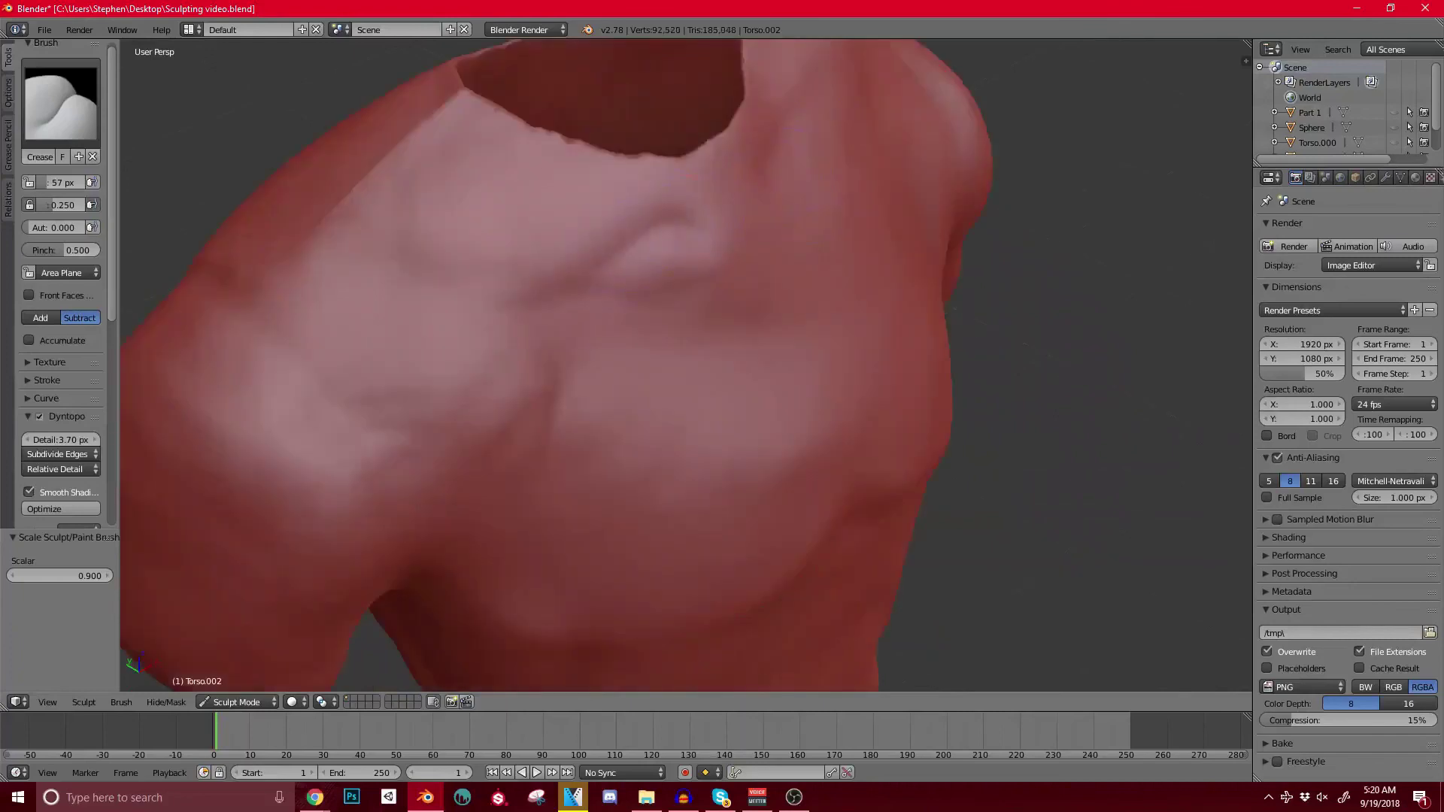
middle_drag(538, 271, 552, 267)
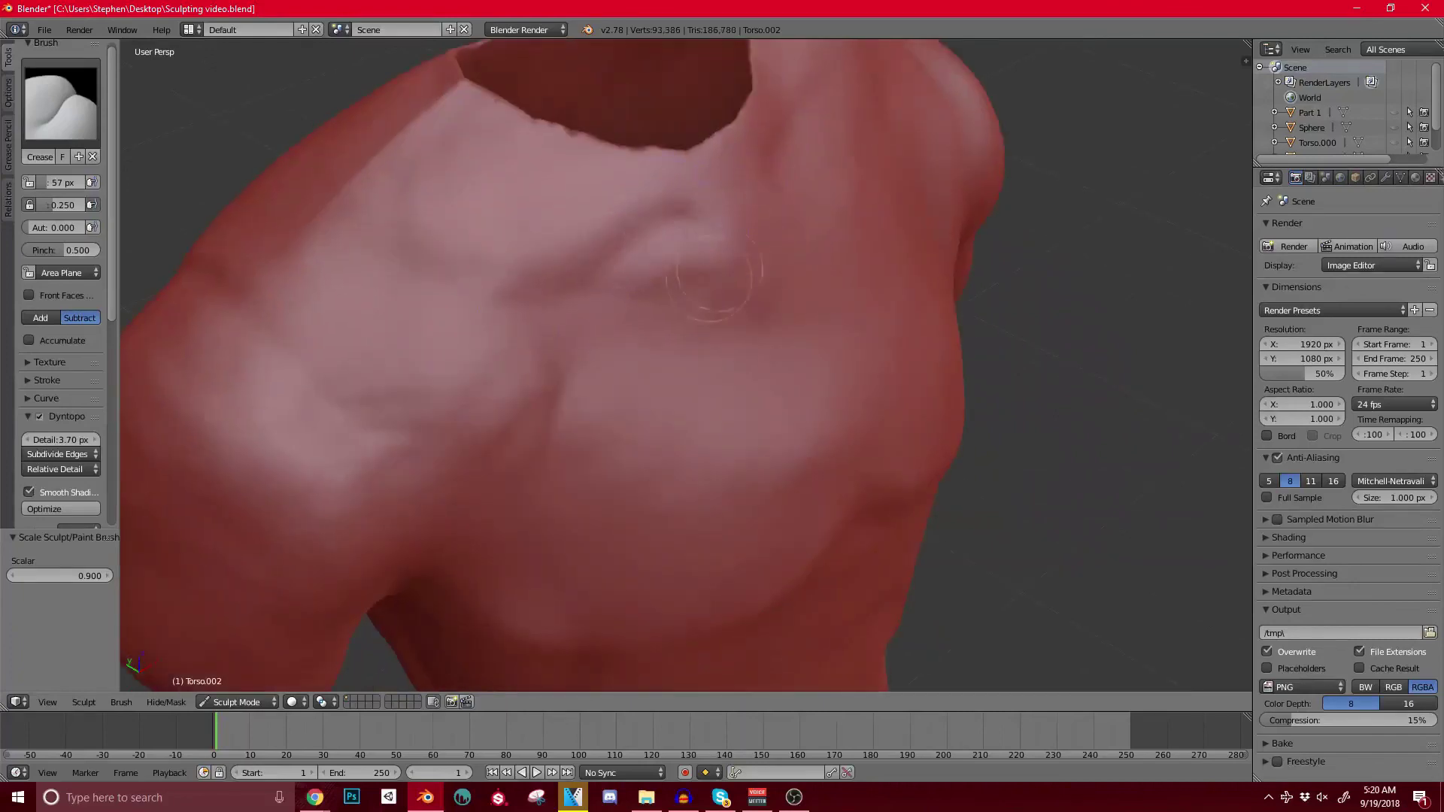
scroll(714, 279, down, 8)
middle_drag(714, 279, 681, 230)
scroll(681, 230, up, 5)
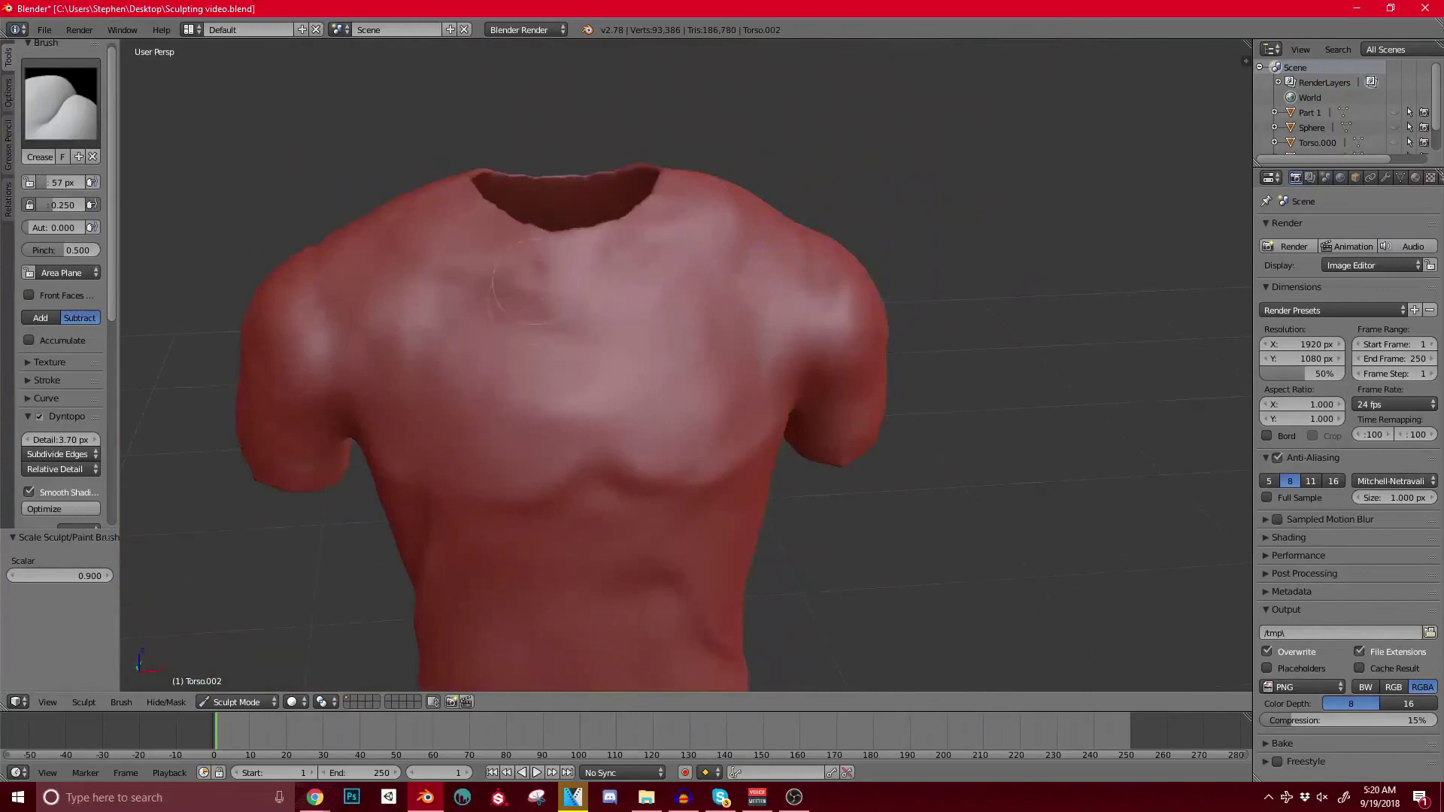
shift+middle_drag(505, 310, 629, 271)
scroll(519, 267, up, 4)
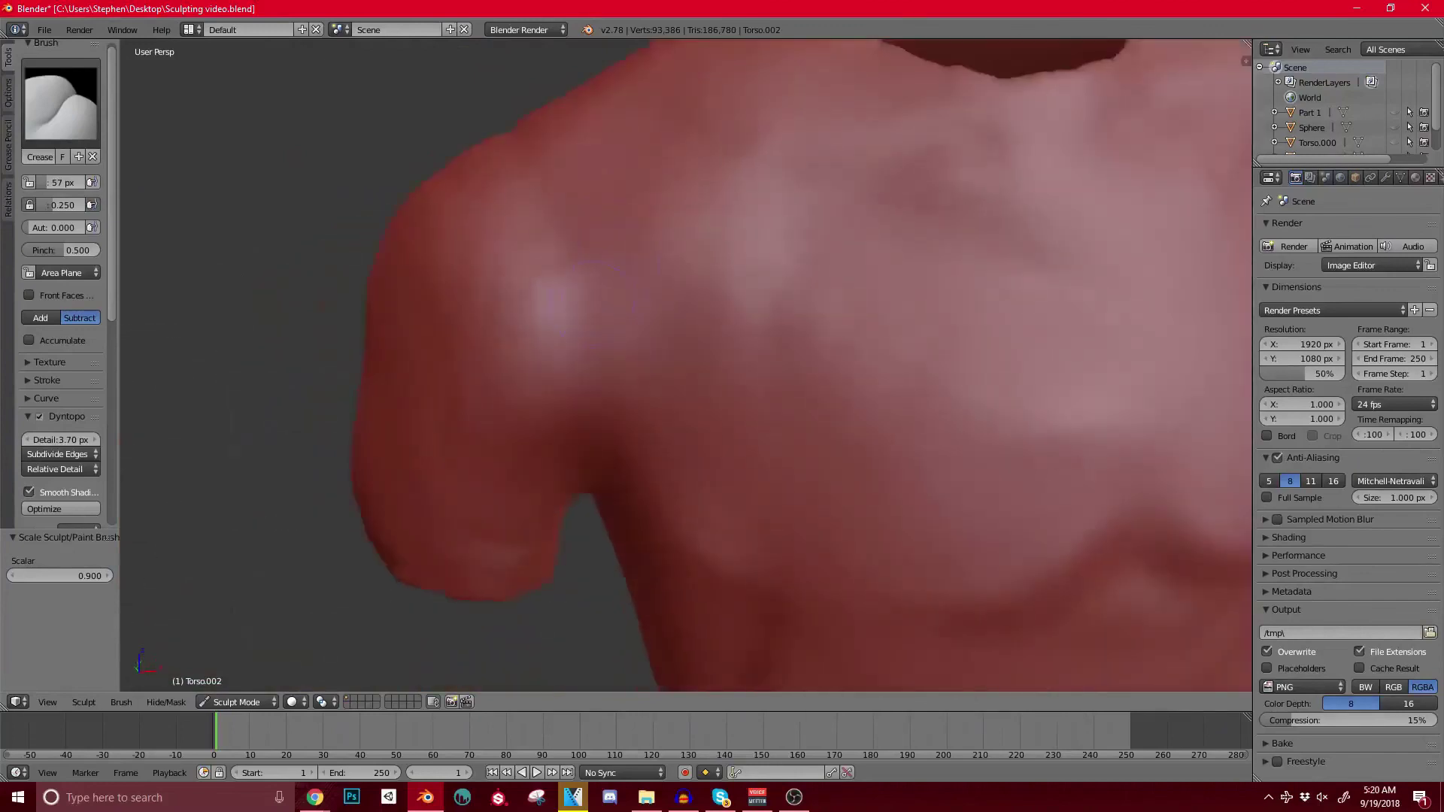
Step: Crease a curved fold into the back beneath the torso's left shoulder blade
scroll(489, 301, down, 6)
middle_drag(456, 338, 472, 219)
mouse_move(601, 305)
middle_down()
mouse_move(674, 263)
mouse_move(673, 313)
mouse_move(647, 313)
mouse_move(640, 255)
middle_up()
scroll(656, 218, down, 3)
scroll(686, 313, up, 3)
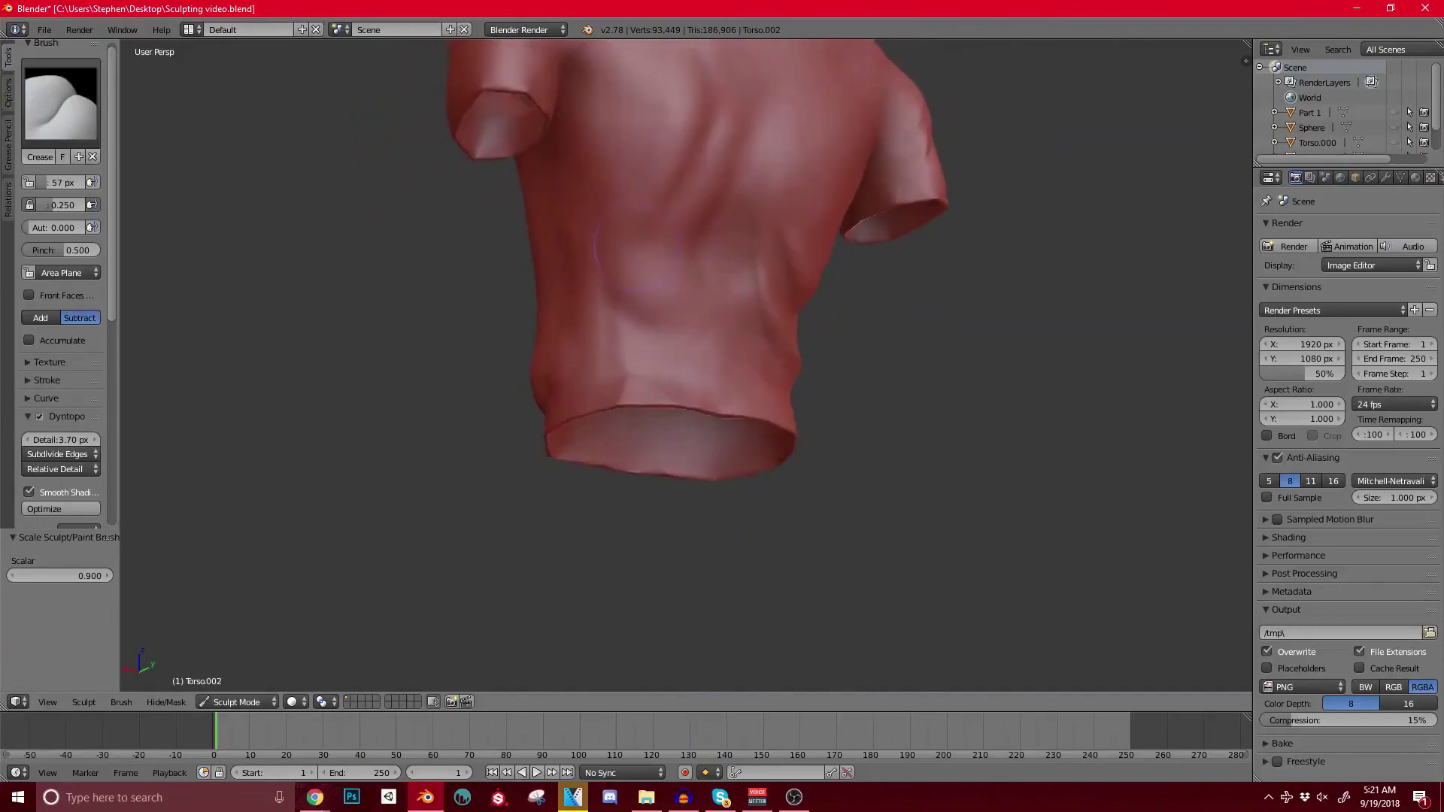
drag(601, 251, 578, 236)
middle_drag(578, 236, 667, 249)
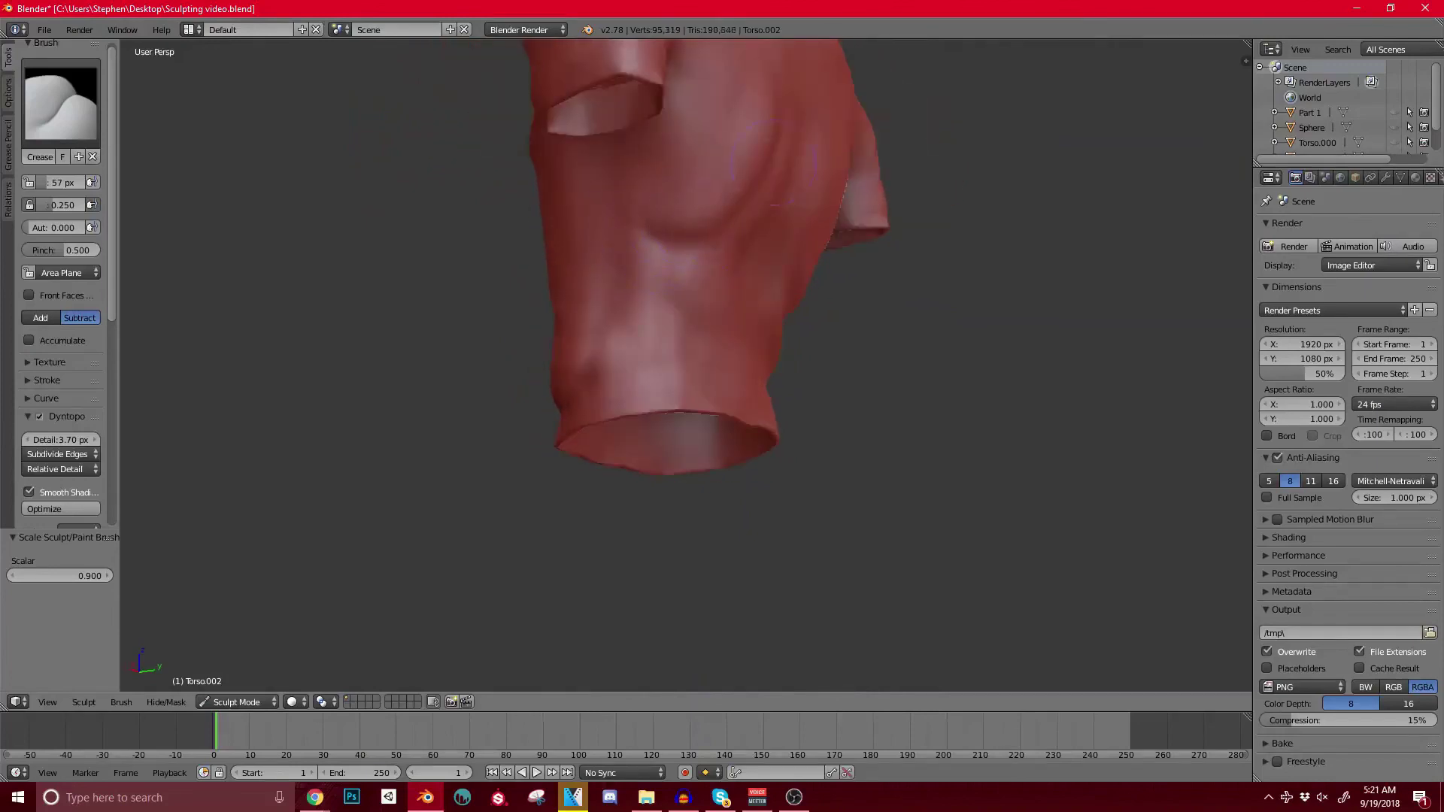
Step: Extend the back crease upward around the inner edge of the left shoulder blade
middle_drag(775, 162, 690, 301)
drag(731, 197, 728, 194)
middle_drag(728, 194, 645, 196)
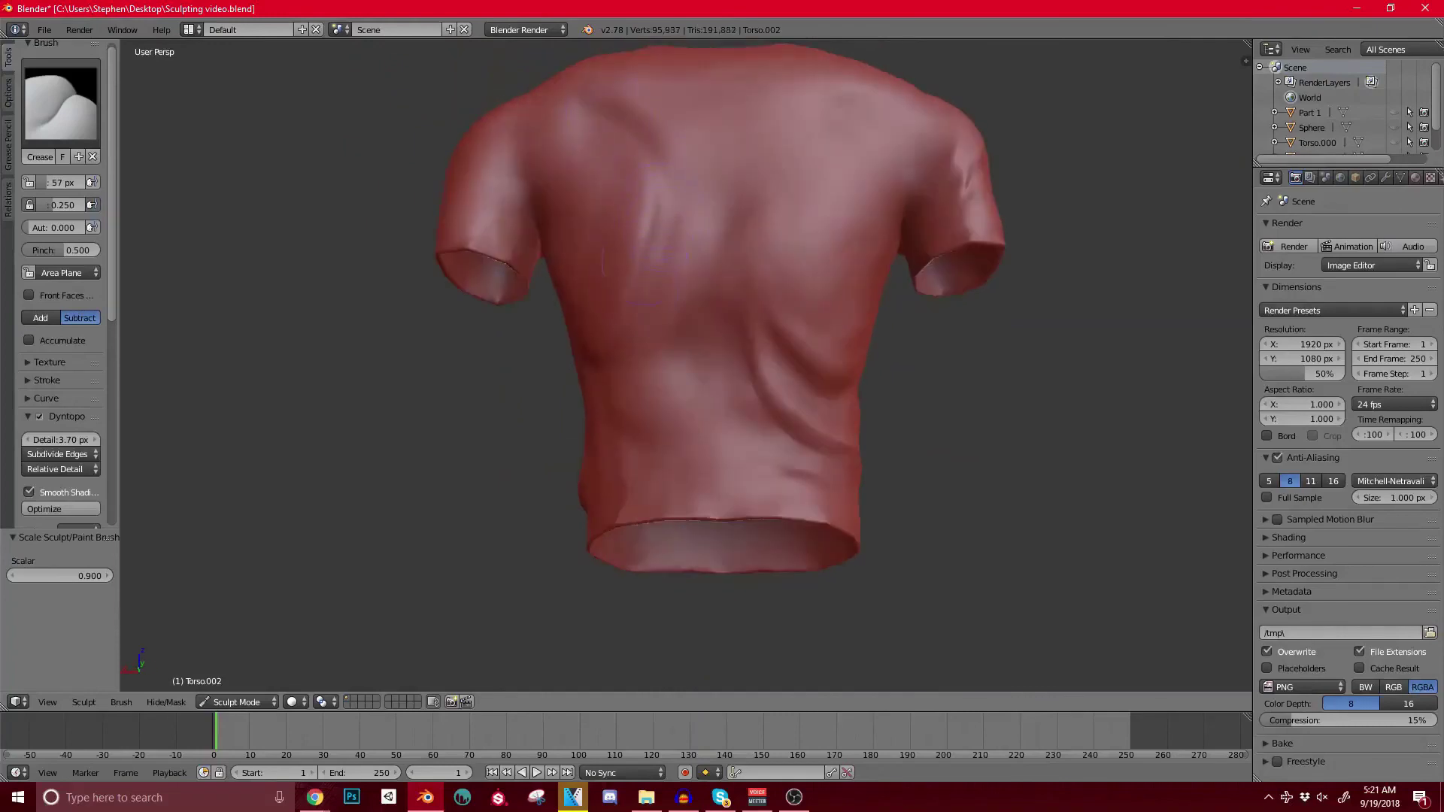
drag(645, 261, 638, 280)
middle_drag(638, 279, 770, 247)
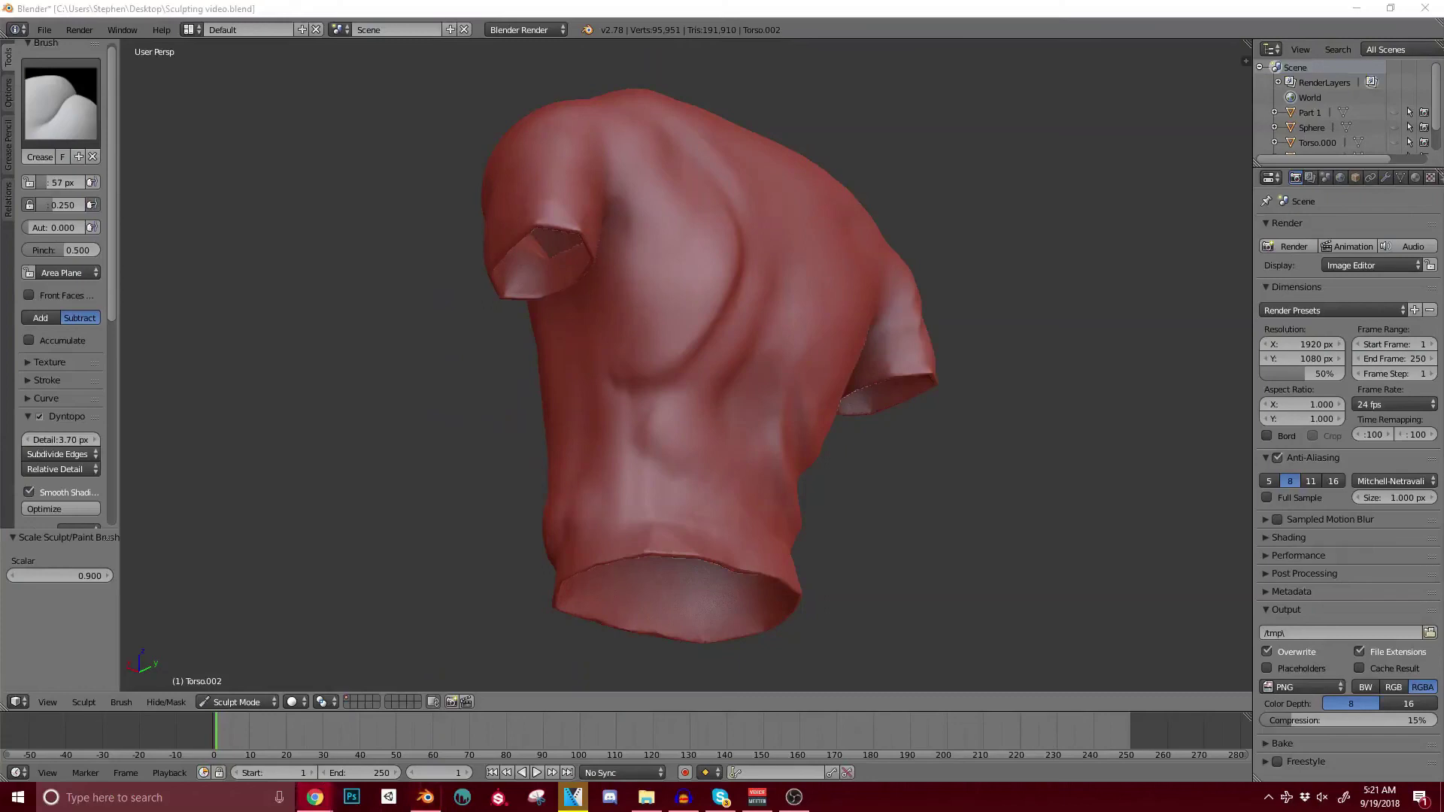
Step: Deepen the diagonal crease running down the torso's left side of the abdomen
click(645, 250)
middle_drag(645, 250, 814, 325)
drag(669, 331, 709, 356)
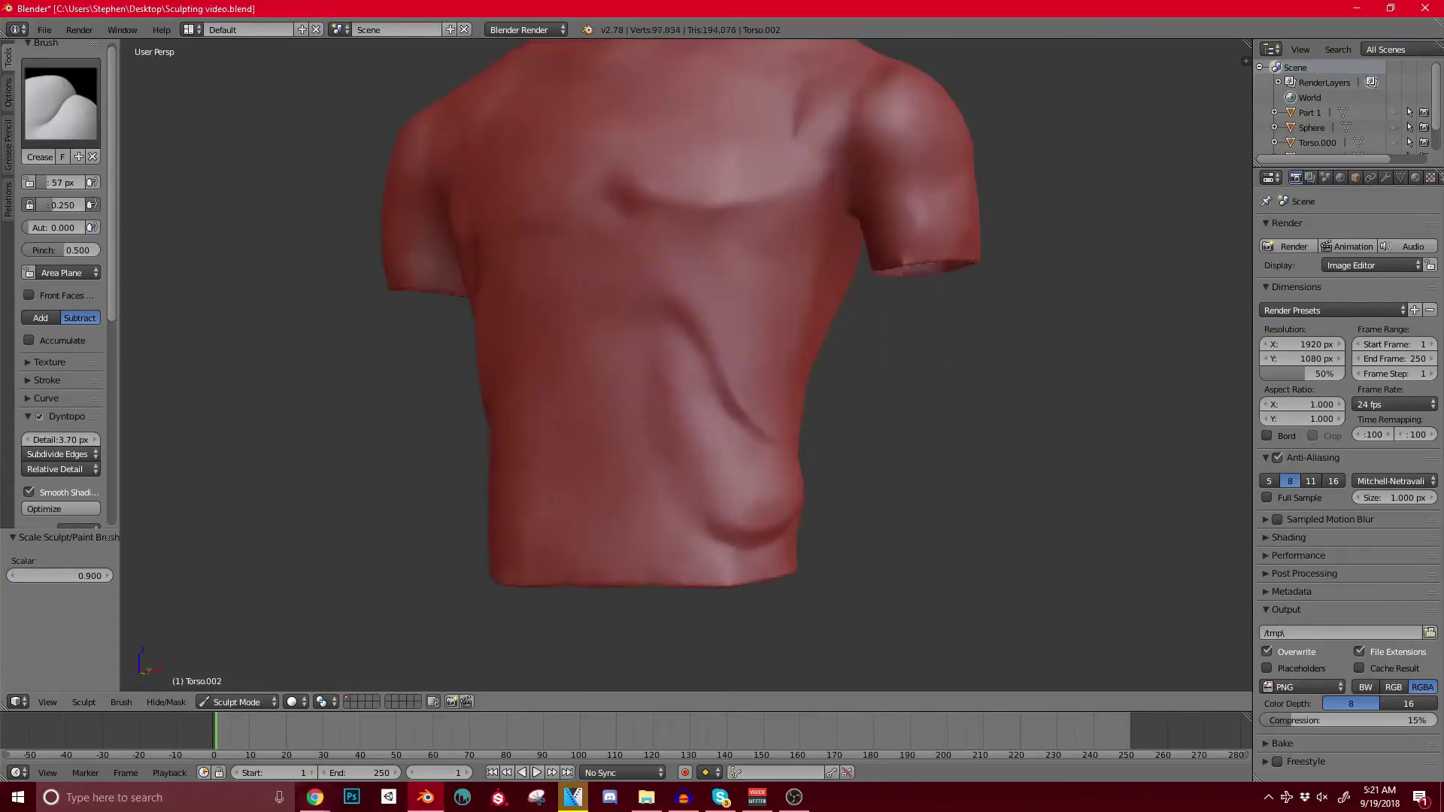
middle_drag(680, 347, 812, 360)
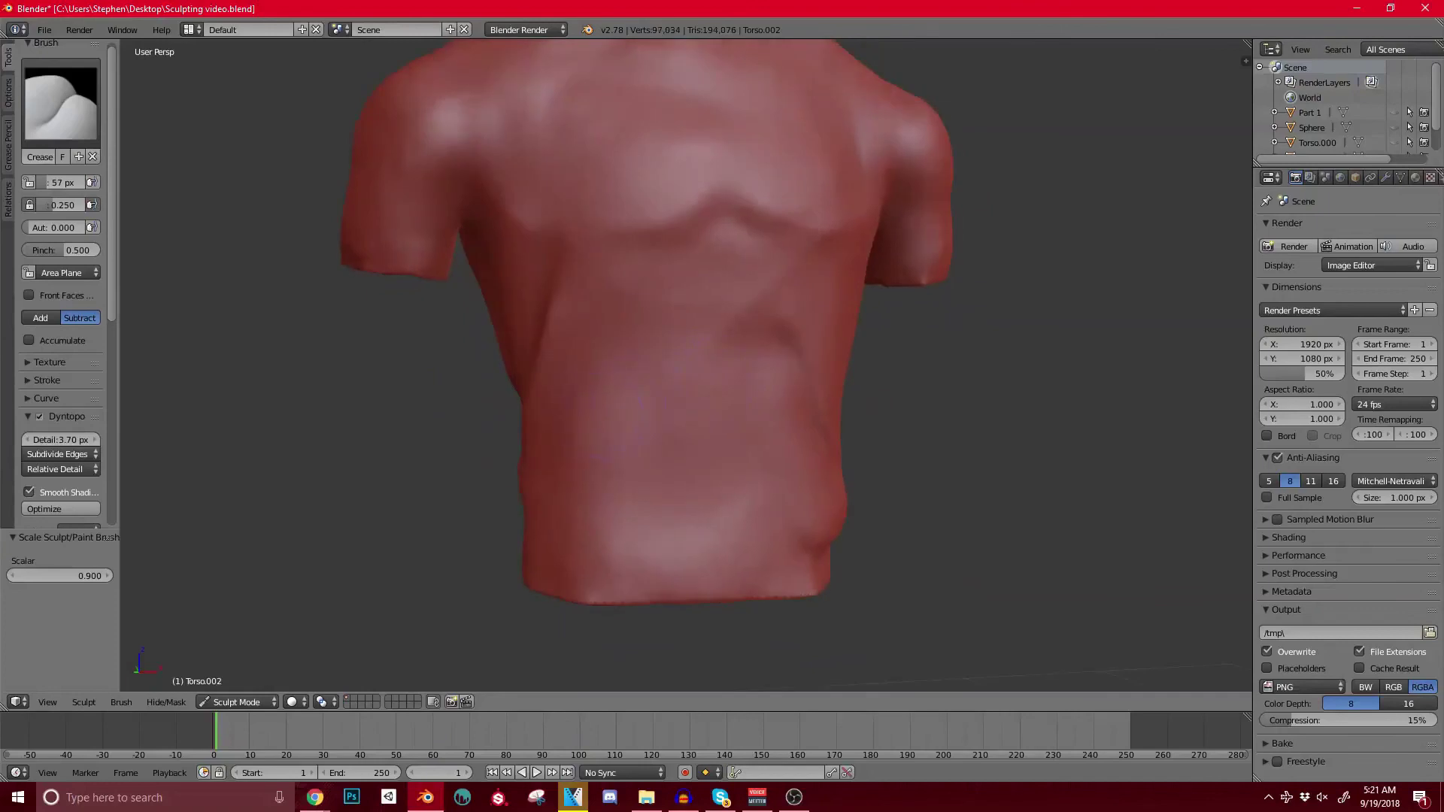
Step: Carve a diagonal crease into the torso's right side of the abdomen
drag(812, 242, 760, 303)
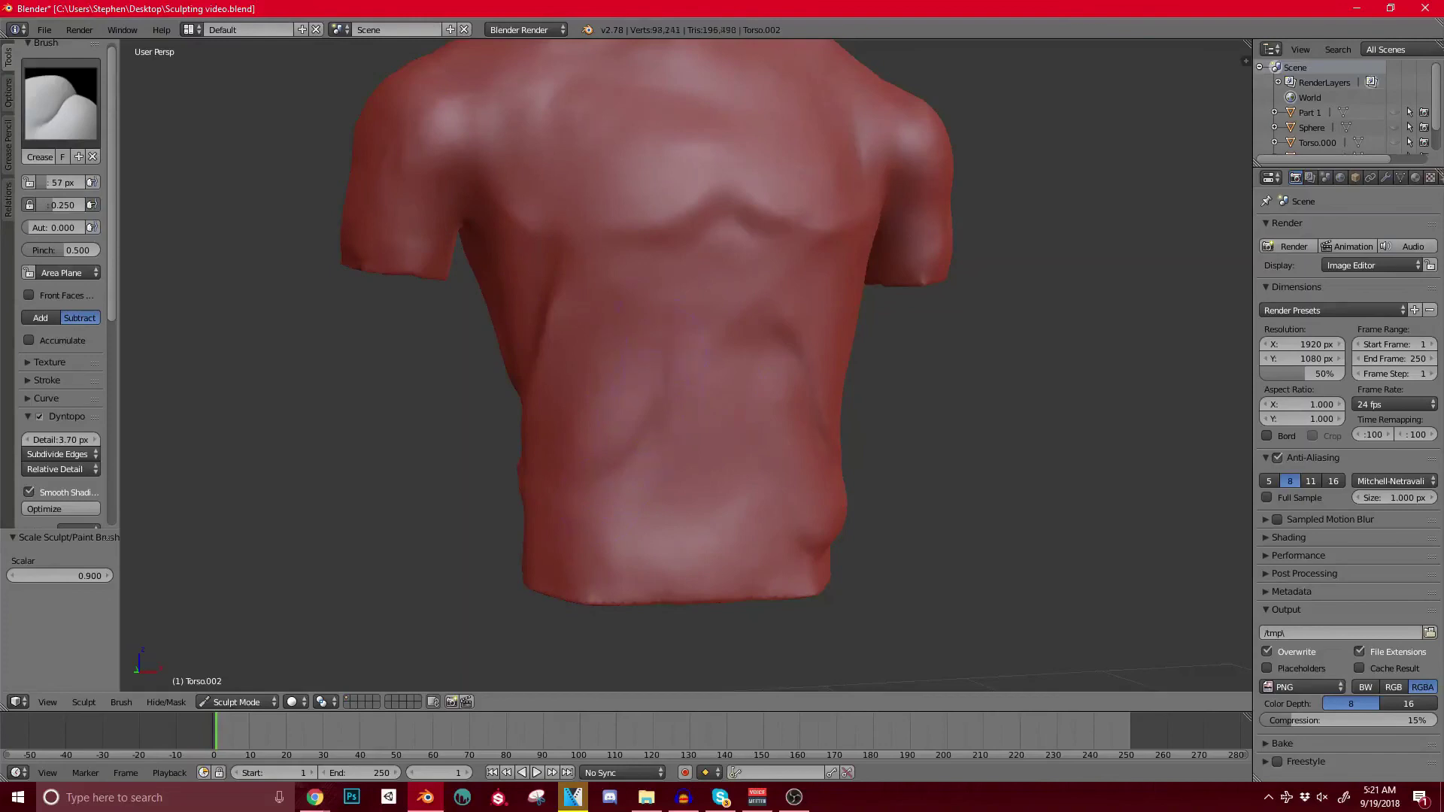
scroll(575, 485, down, 4)
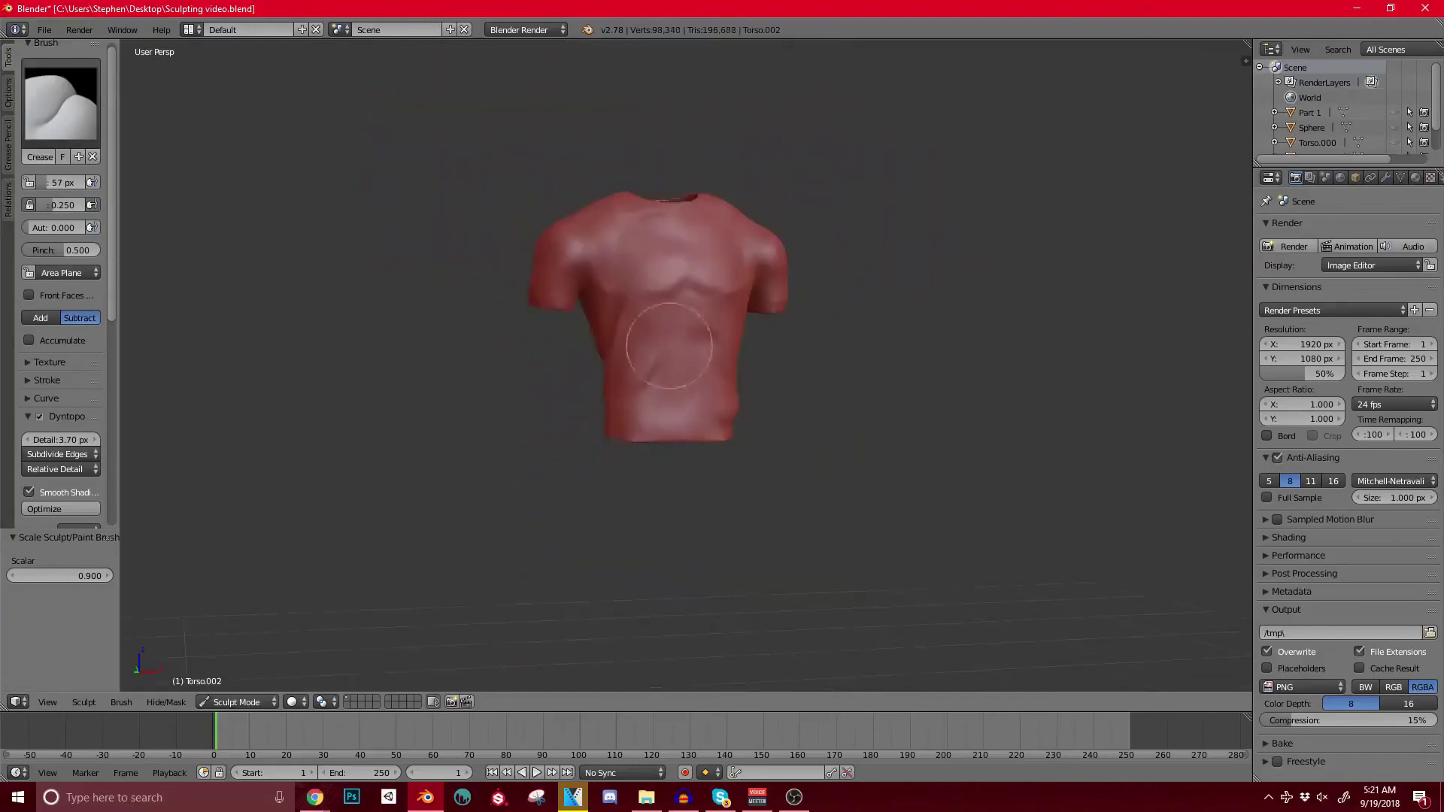
scroll(651, 294, up, 6)
middle_drag(651, 293, 609, 444)
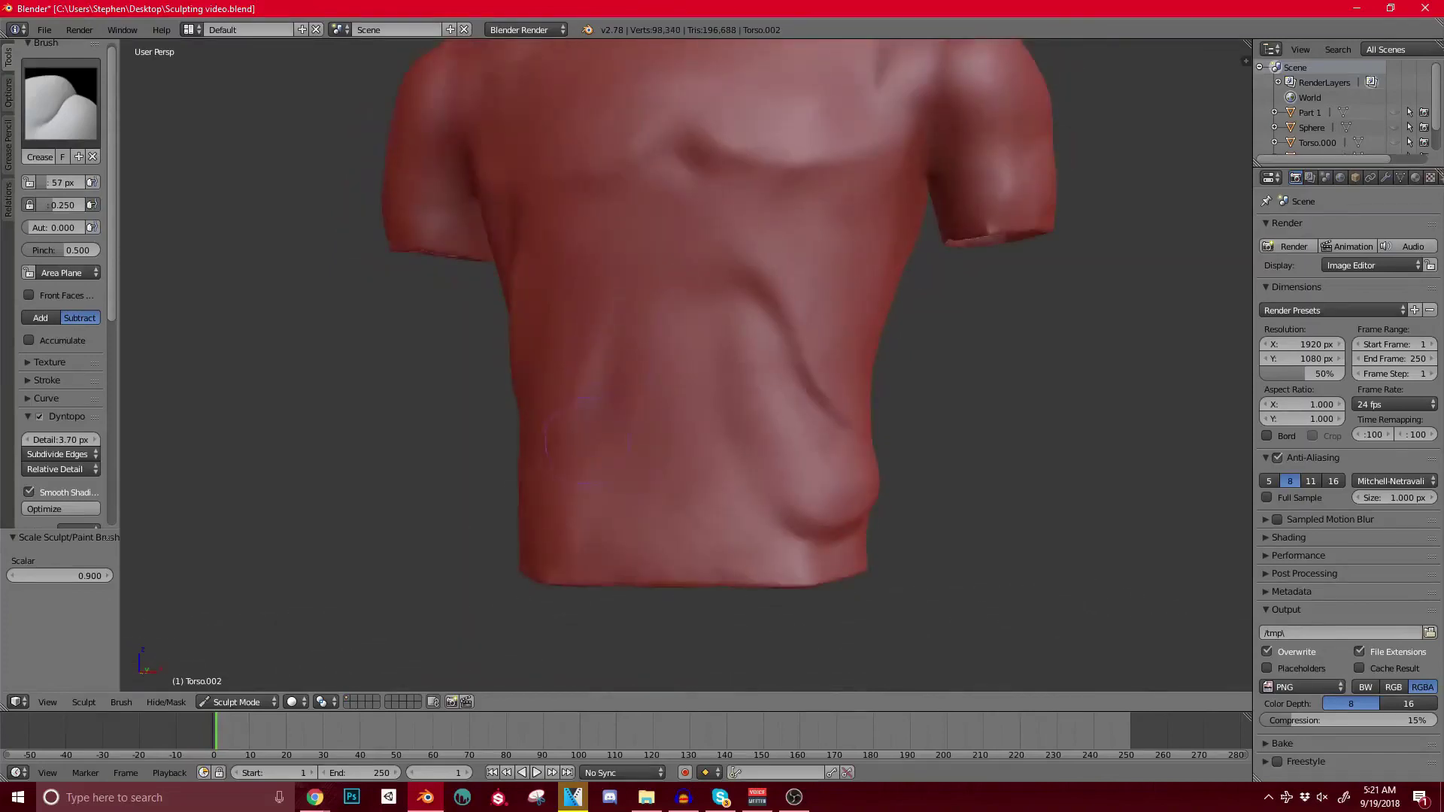
Step: Deepen the right abdominal crease and continue it as a curved fold around the side of the waist
scroll(575, 365, down, 3)
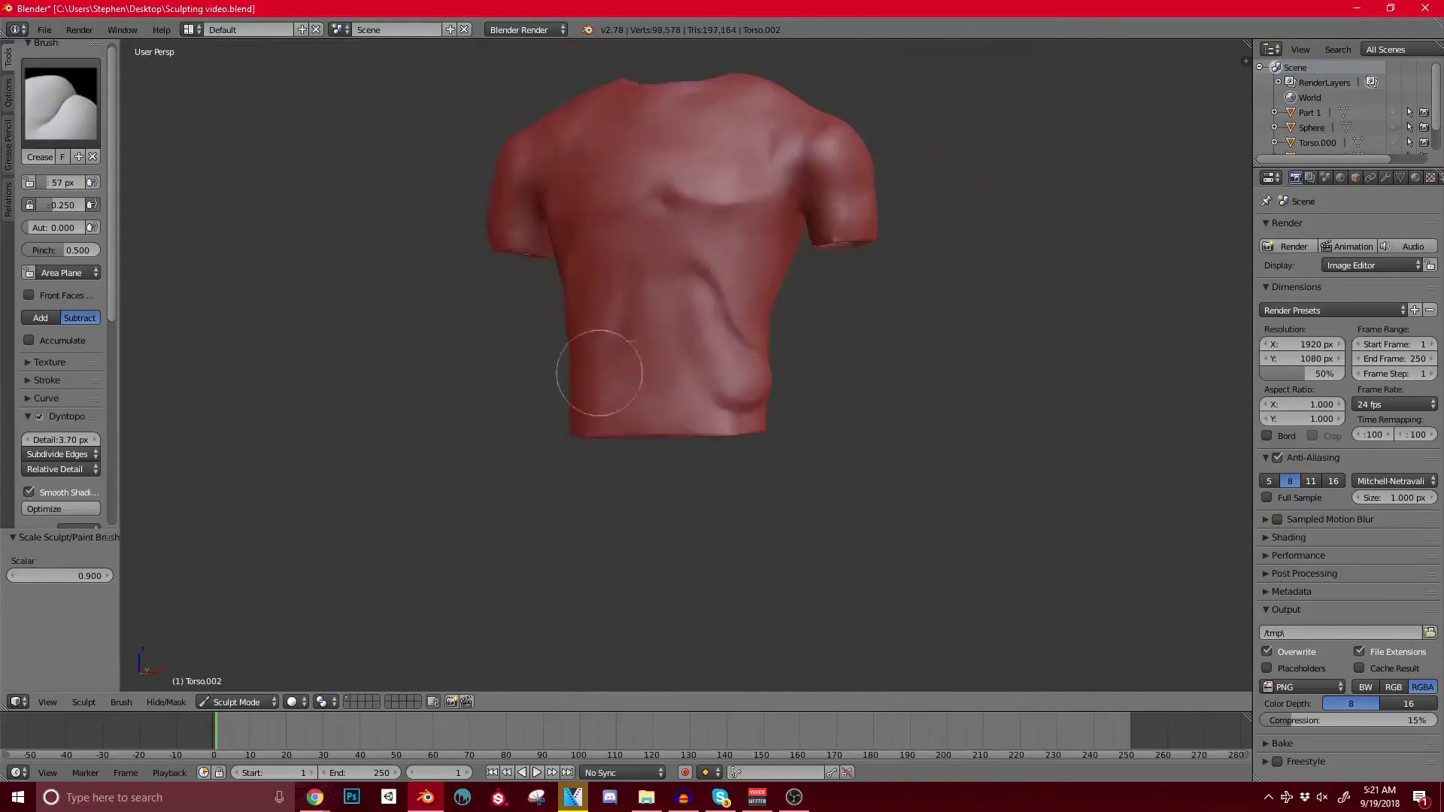
middle_drag(602, 374, 594, 391)
scroll(594, 390, up, 3)
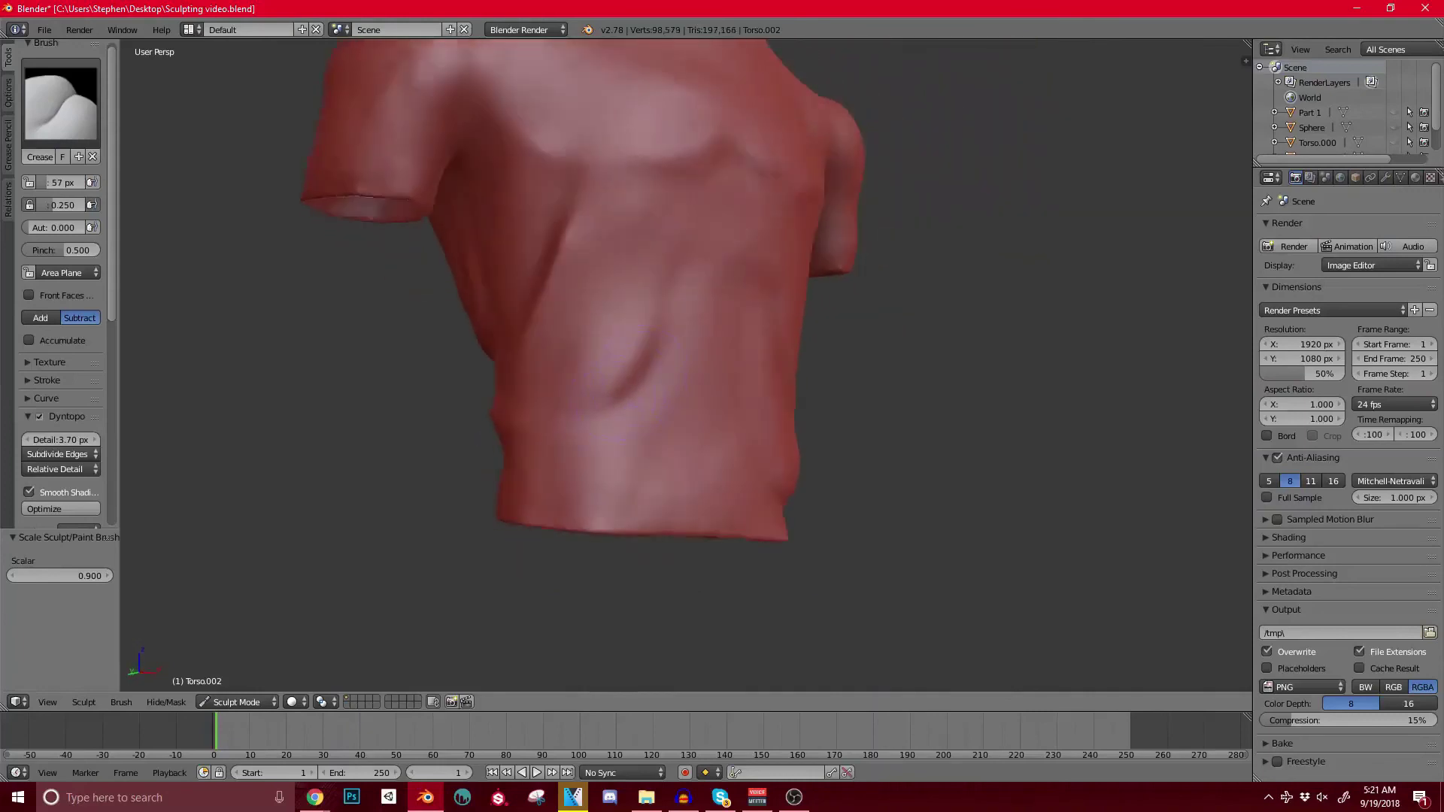
drag(637, 380, 602, 404)
middle_drag(574, 405, 626, 391)
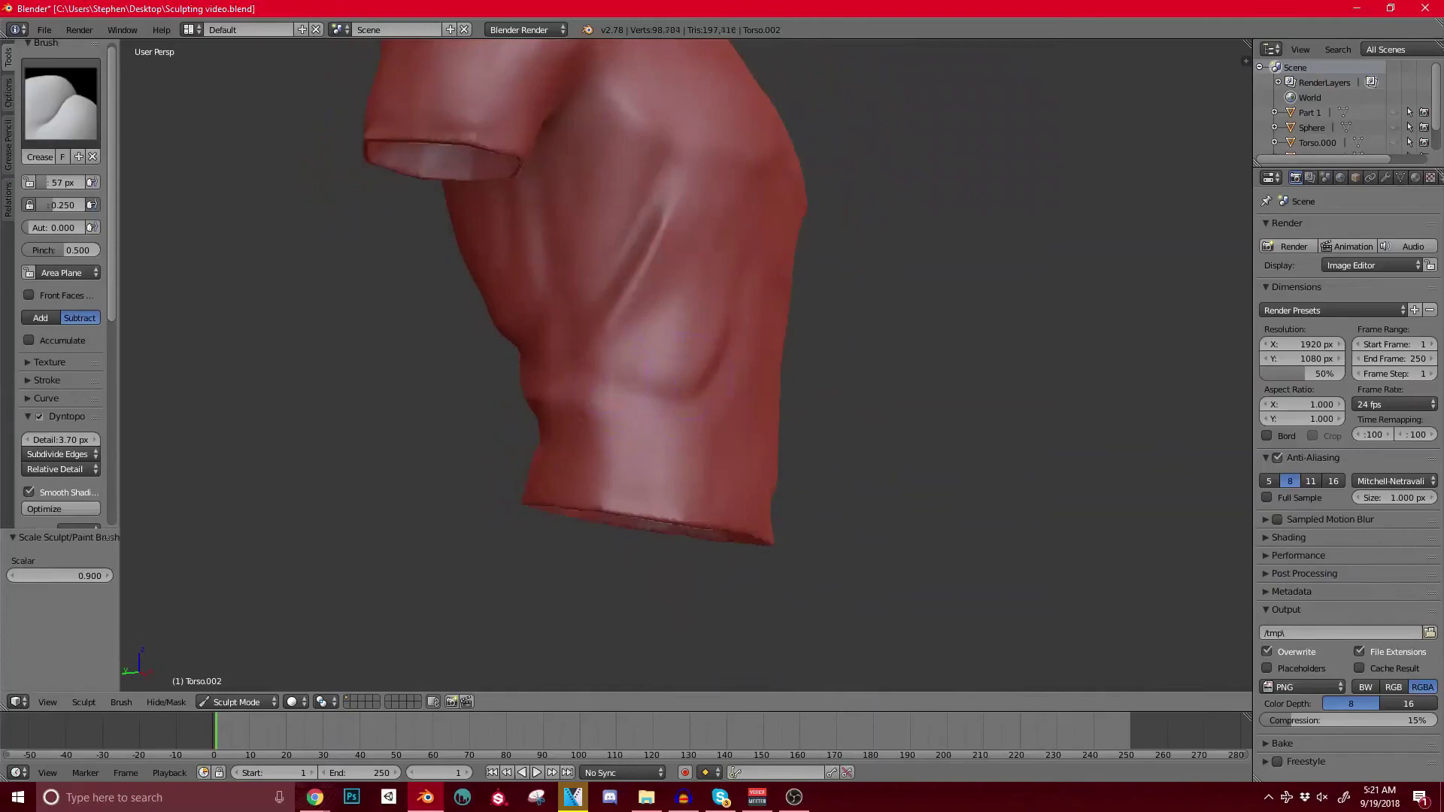
scroll(690, 374, down, 3)
middle_drag(580, 464, 600, 470)
middle_drag(602, 329, 687, 344)
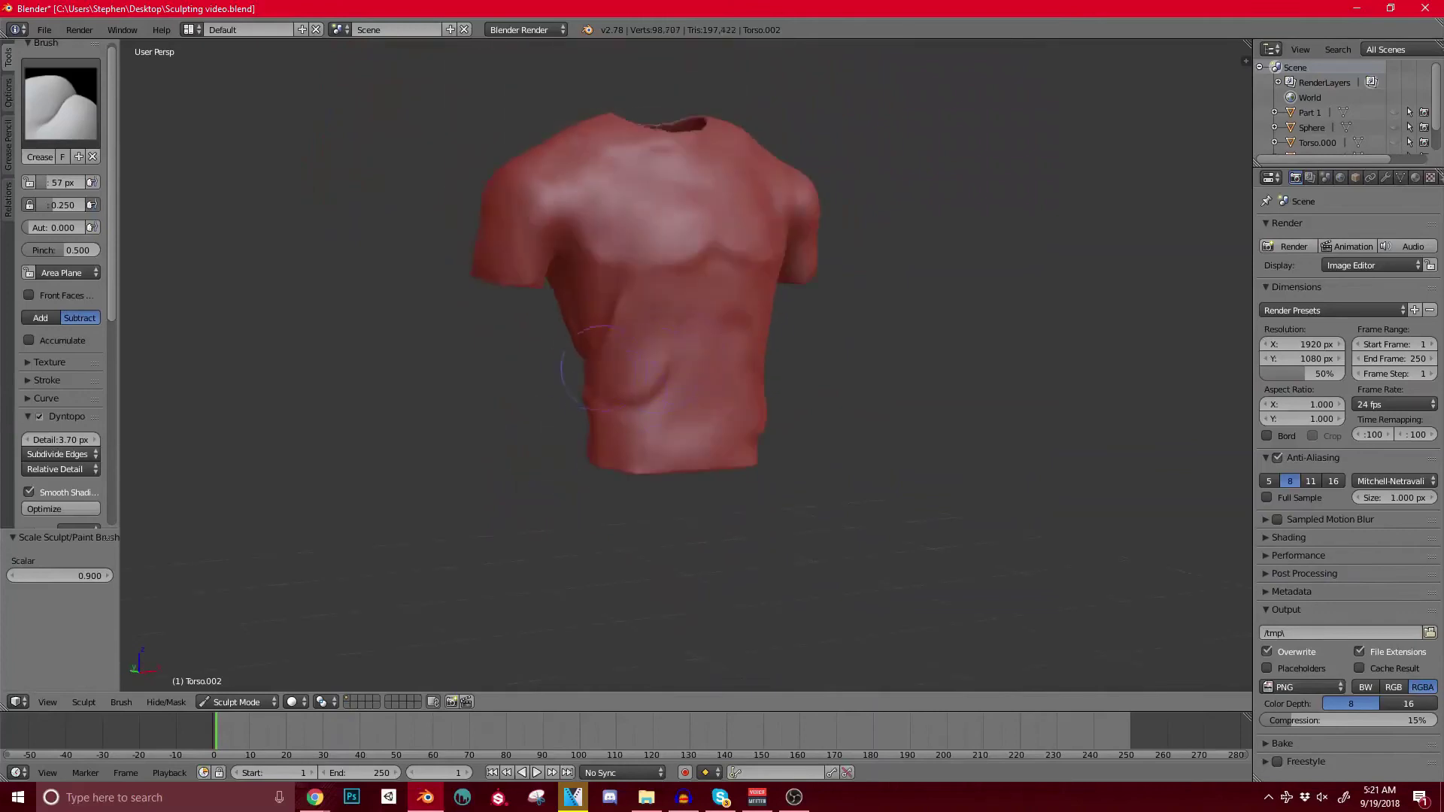
middle_drag(602, 367, 568, 309)
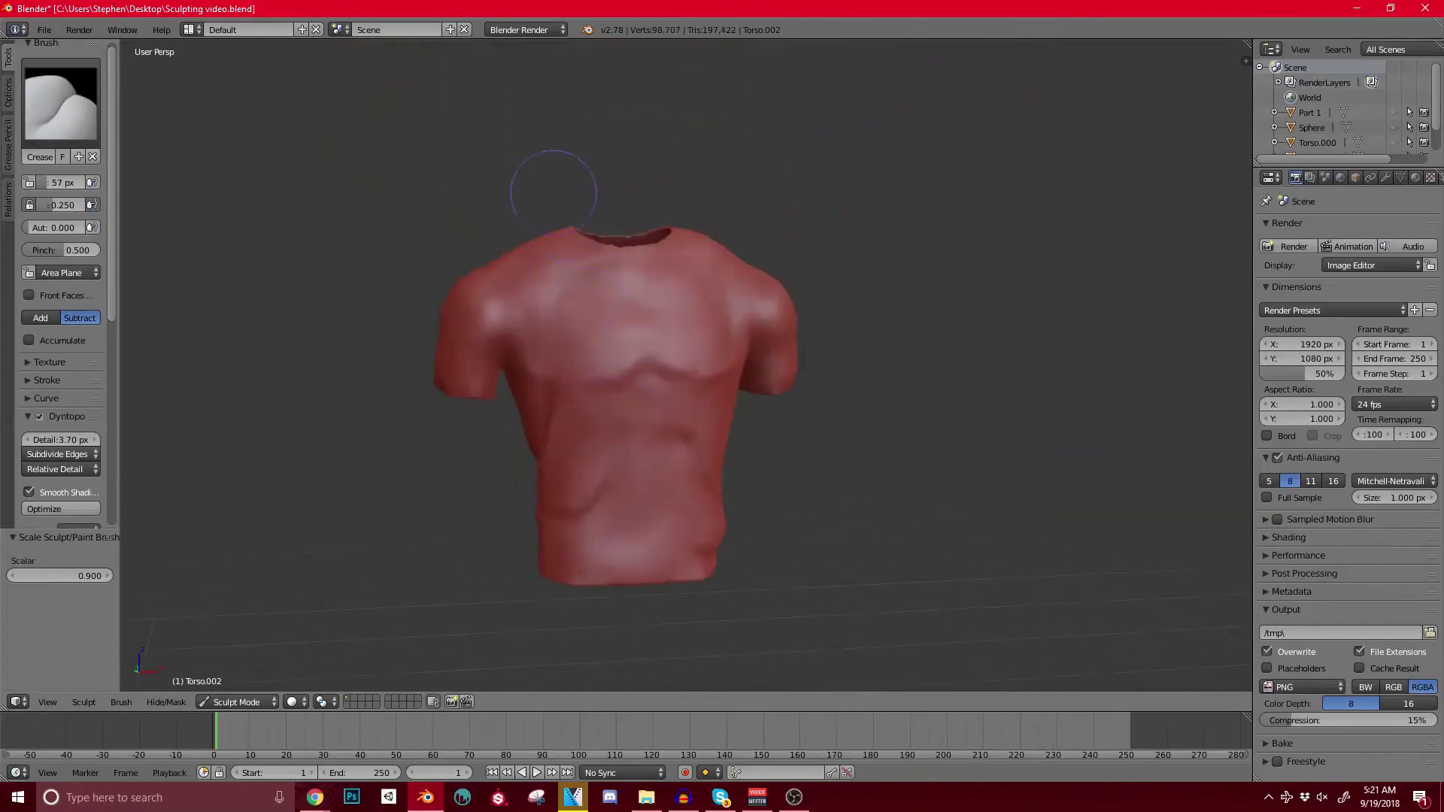
Step: Try to carve a vertical crease down the right half of the chest from below the neckline
middle_drag(553, 193, 582, 211)
scroll(587, 214, up, 2)
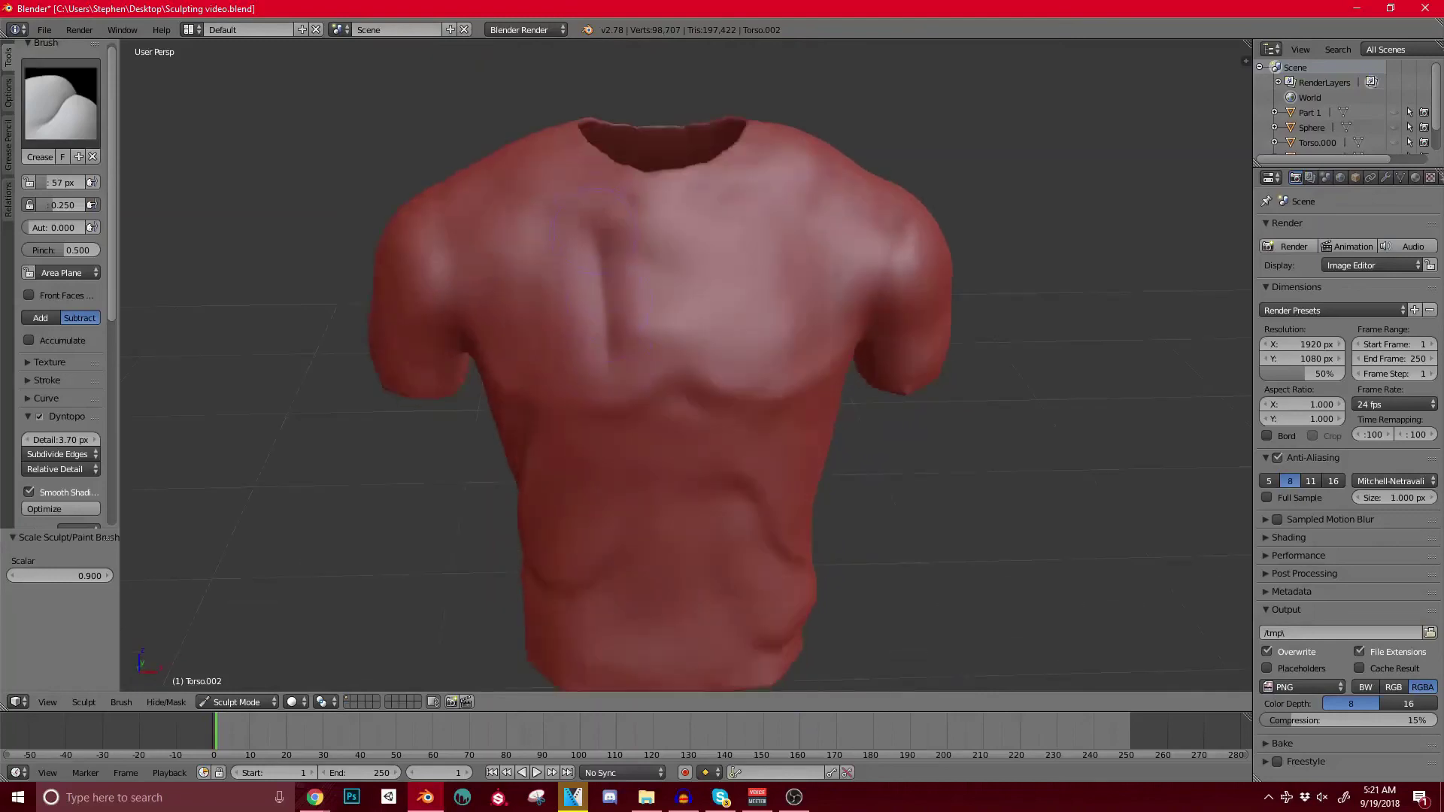
drag(629, 285, 613, 342)
scroll(599, 398, down, 4)
middle_drag(560, 451, 641, 459)
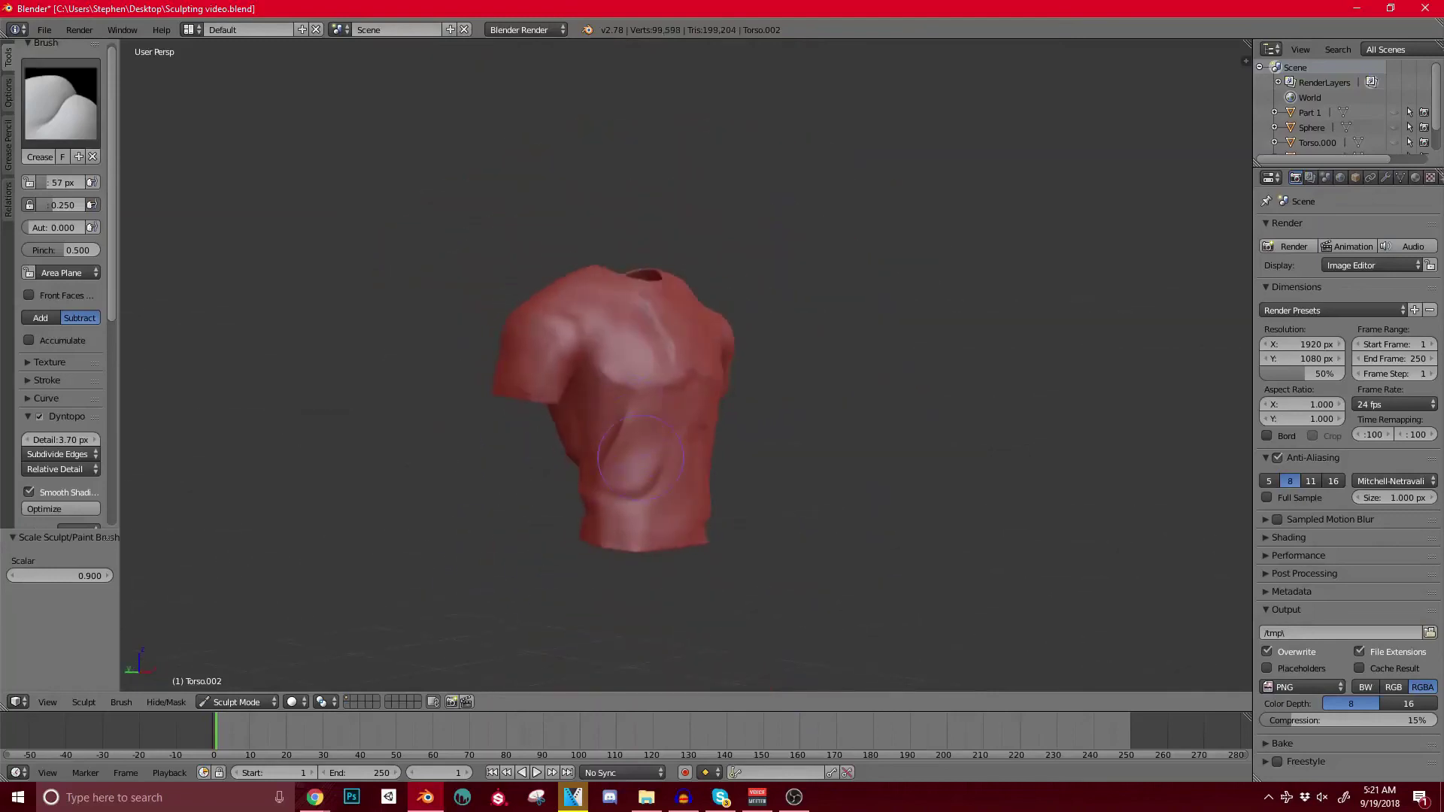
key(ctrl+z)
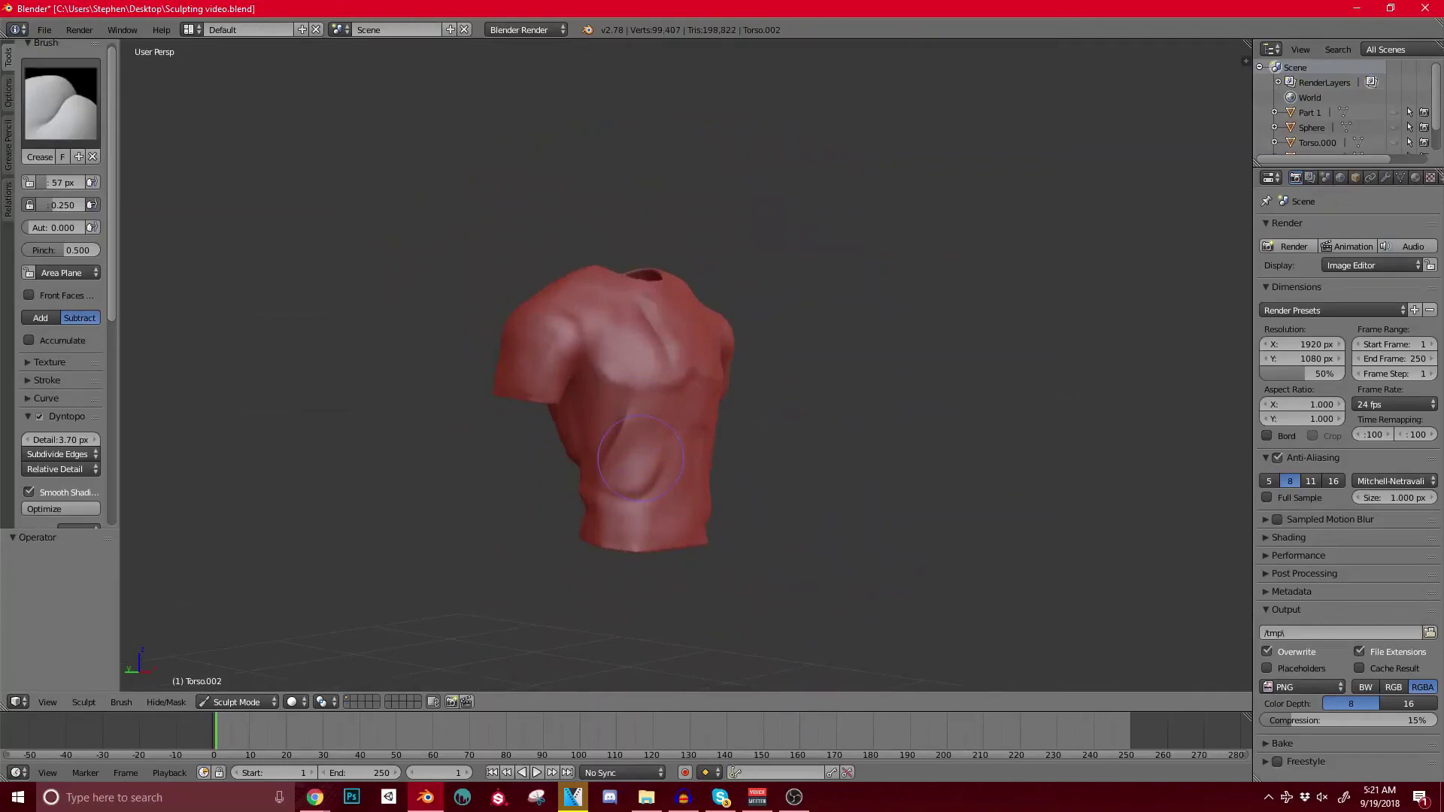
middle_drag(641, 458, 596, 444)
key(ctrl+z)
Step: Extend the right abdominal fold upward toward the ribs with the Crease brush
scroll(624, 406, up, 4)
mouse_move(710, 297)
middle_down()
mouse_move(701, 349)
mouse_move(590, 455)
middle_up()
scroll(654, 406, up, 3)
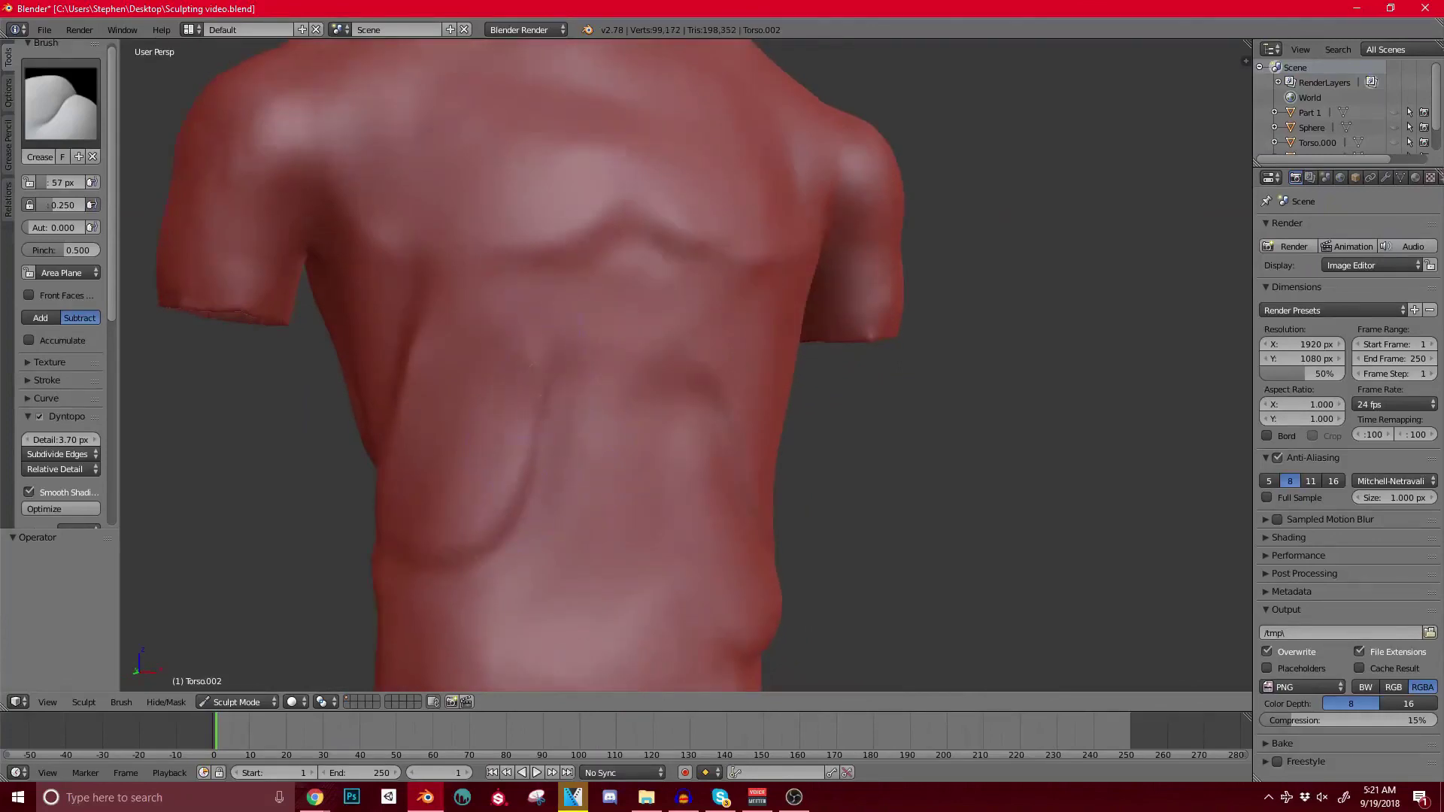
scroll(598, 429, down, 4)
middle_drag(601, 425, 678, 414)
middle_drag(619, 489, 562, 503)
scroll(587, 497, up, 2)
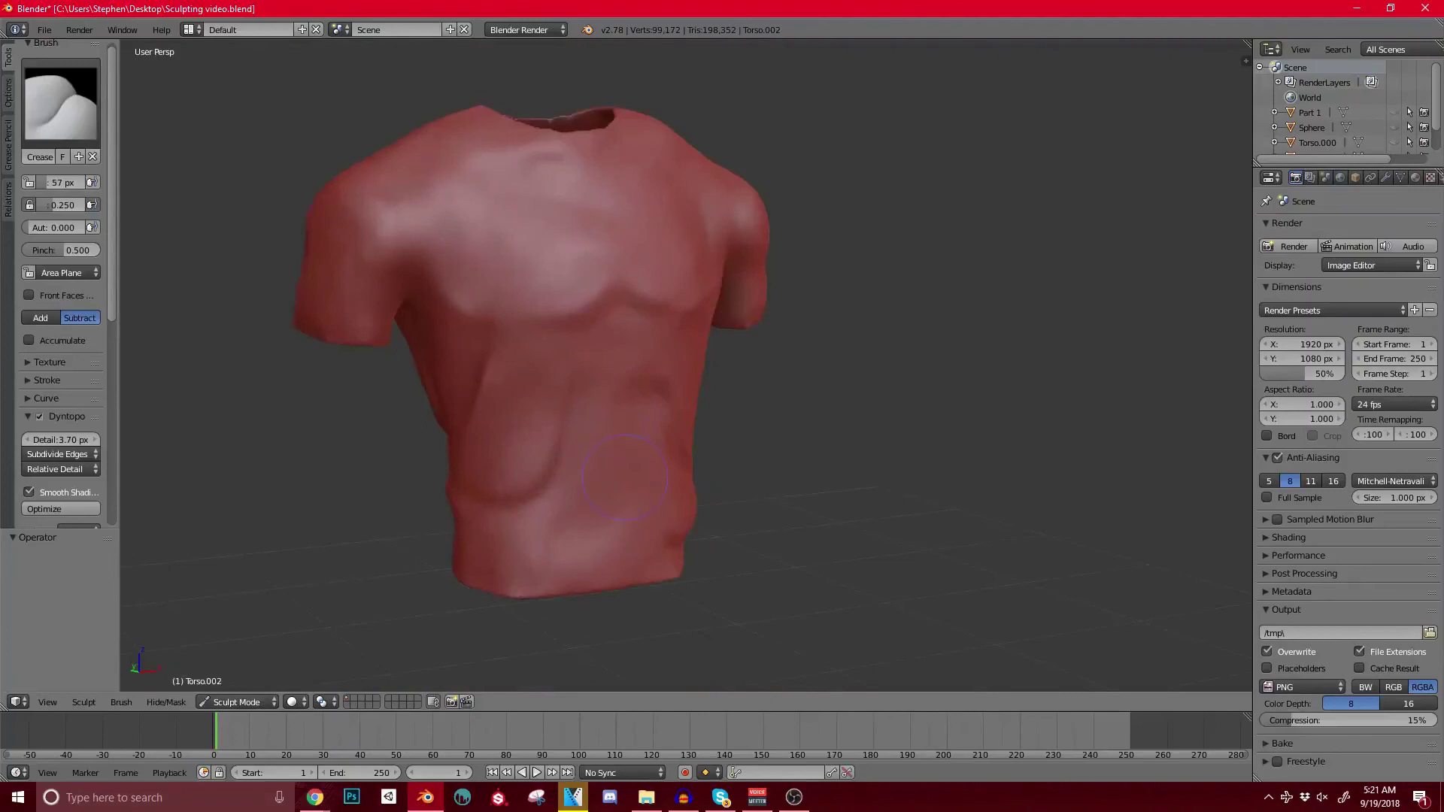
Step: Switch to the Grab brush and set its radius to 113 px for reshaping the torso's side
key(g)
key(bracketright)
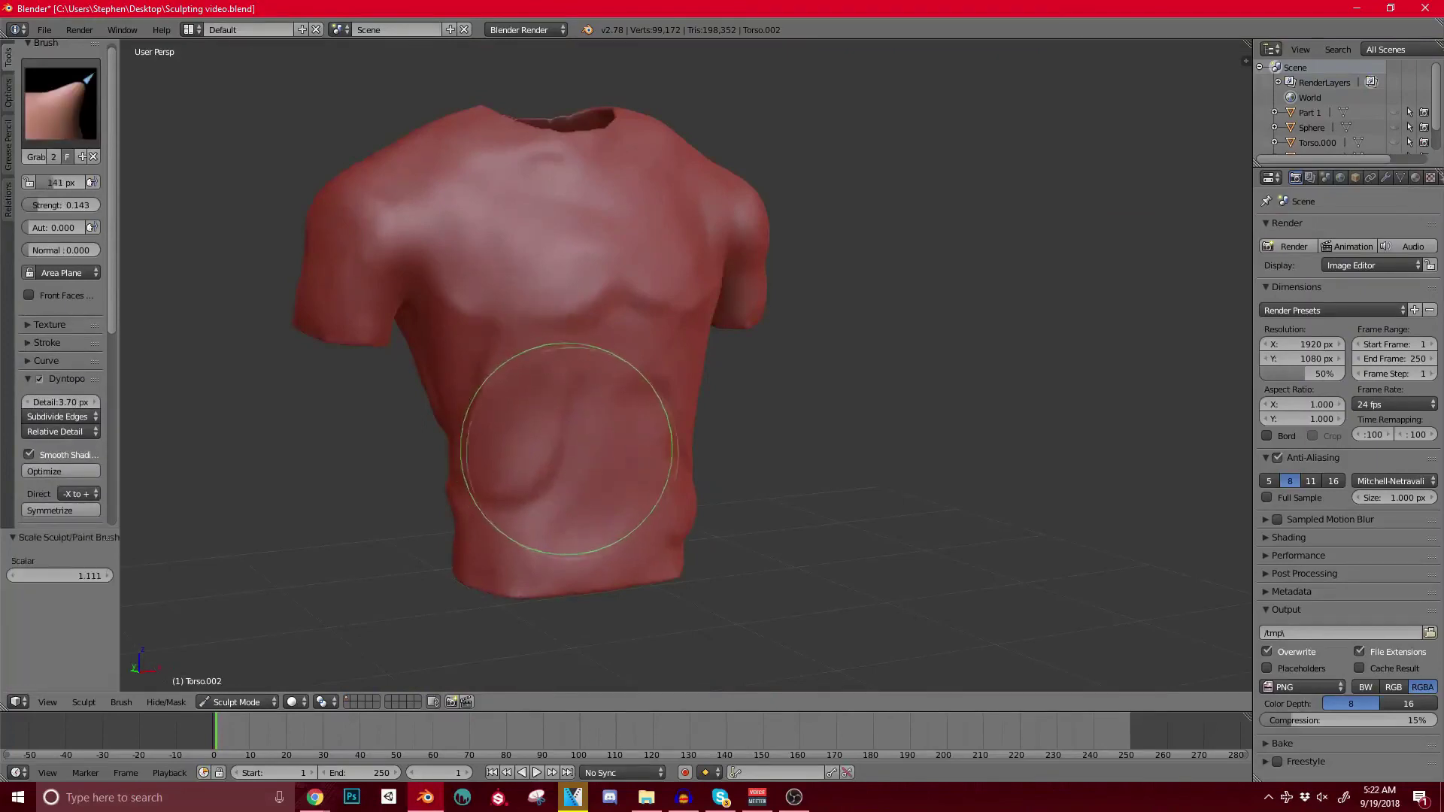
scroll(572, 449, up, 3)
mouse_move(515, 435)
middle_down()
mouse_move(534, 477)
mouse_move(654, 421)
mouse_move(580, 386)
mouse_move(608, 403)
middle_up()
scroll(542, 498, down, 5)
scroll(626, 376, up, 3)
scroll(575, 389, up, 2)
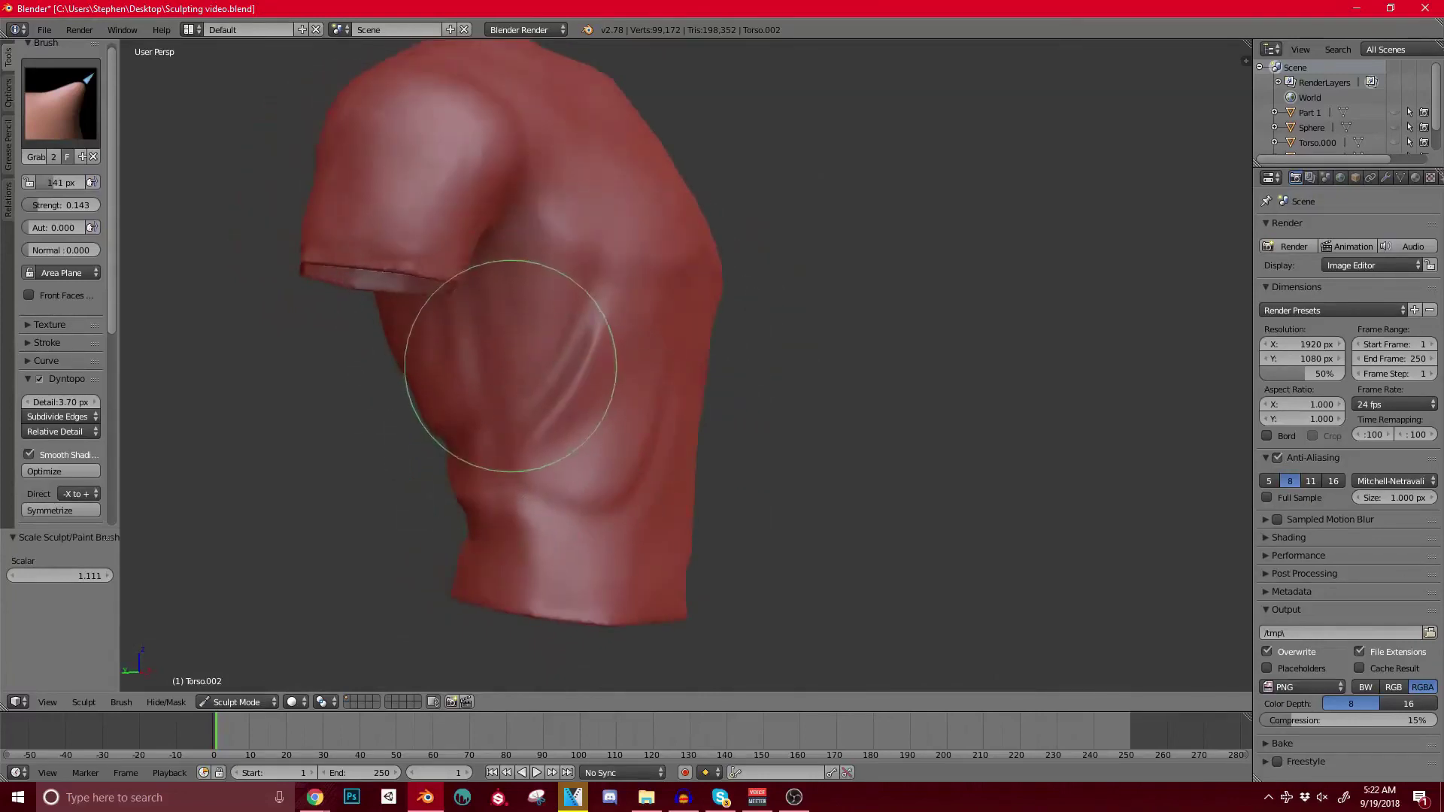
key(bracketleft)
key(bracketleft)
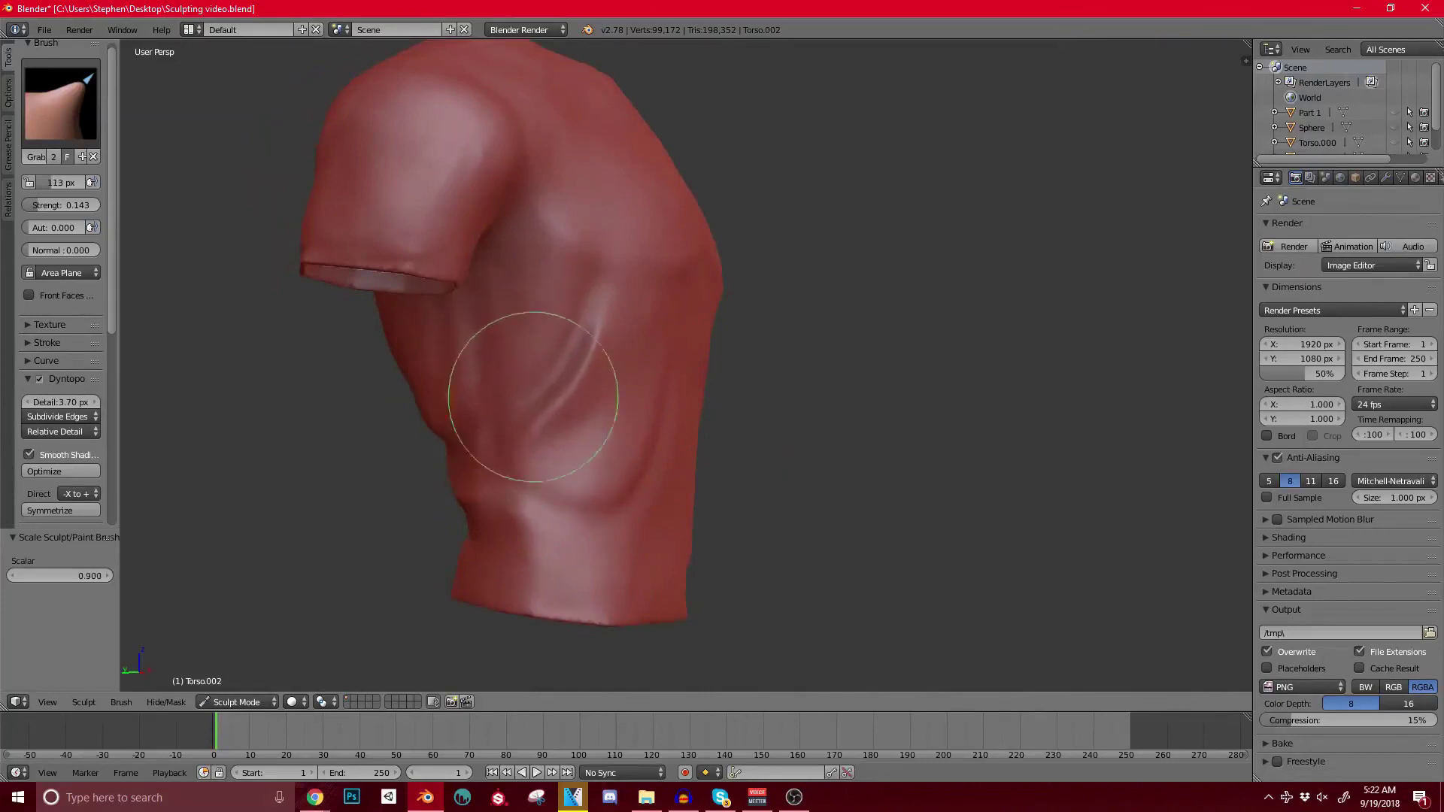
middle_drag(586, 337, 644, 248)
scroll(548, 354, down, 4)
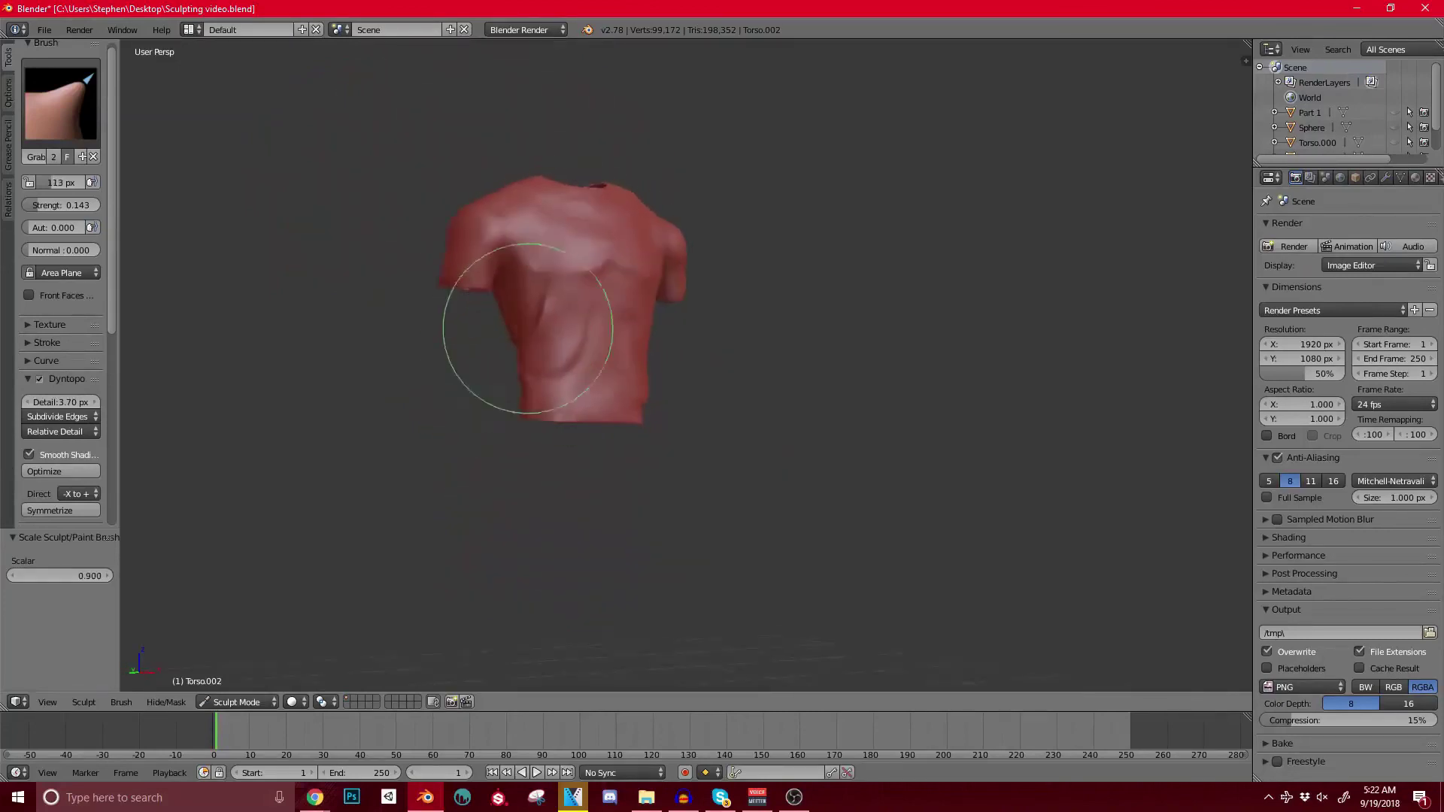
Step: Examine the sculpted folds and the torso's silhouette from the front, sides and back
middle_drag(548, 354, 580, 354)
scroll(580, 354, up, 4)
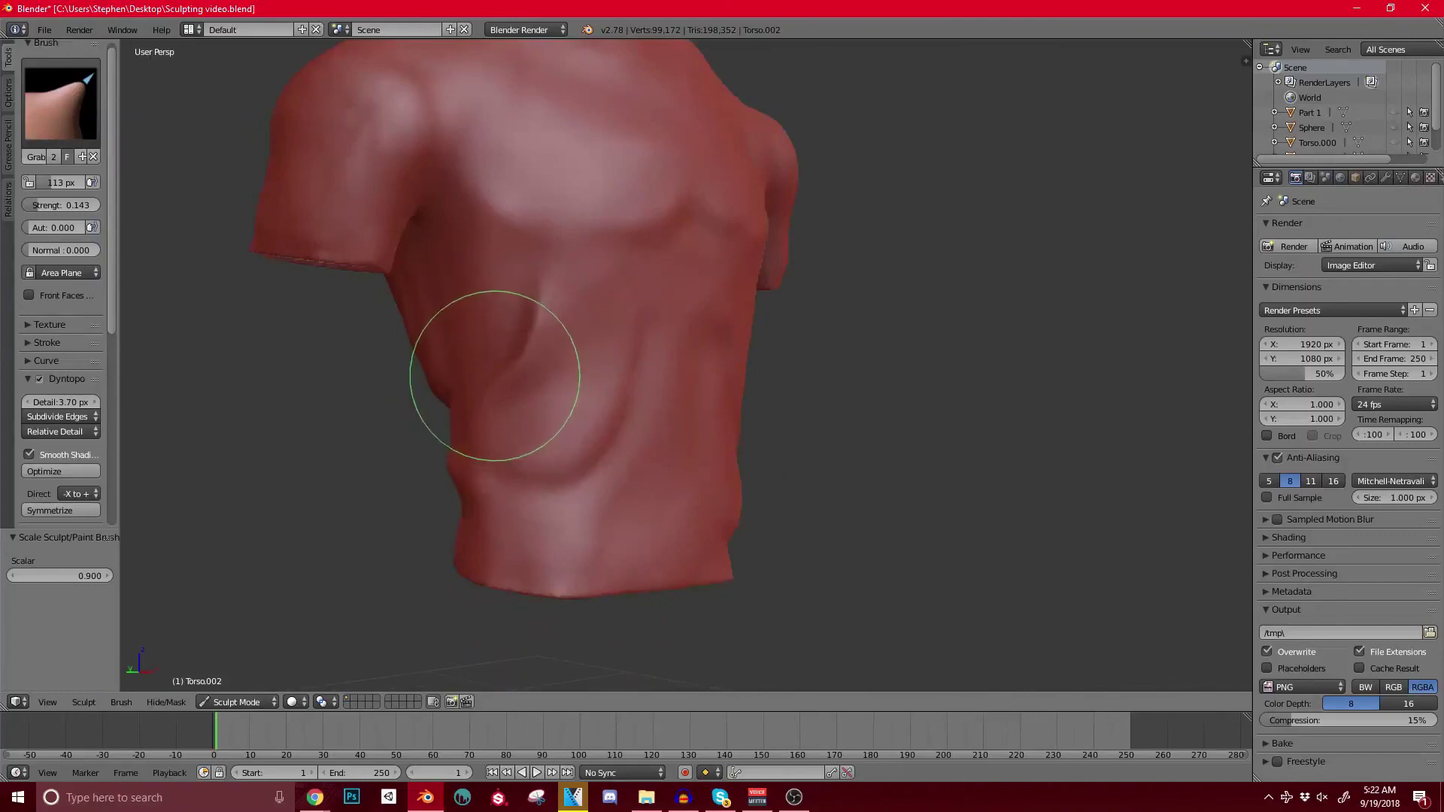
scroll(484, 386, down, 5)
middle_drag(514, 417, 687, 423)
scroll(703, 428, up, 3)
scroll(751, 368, up, 2)
scroll(573, 473, down, 4)
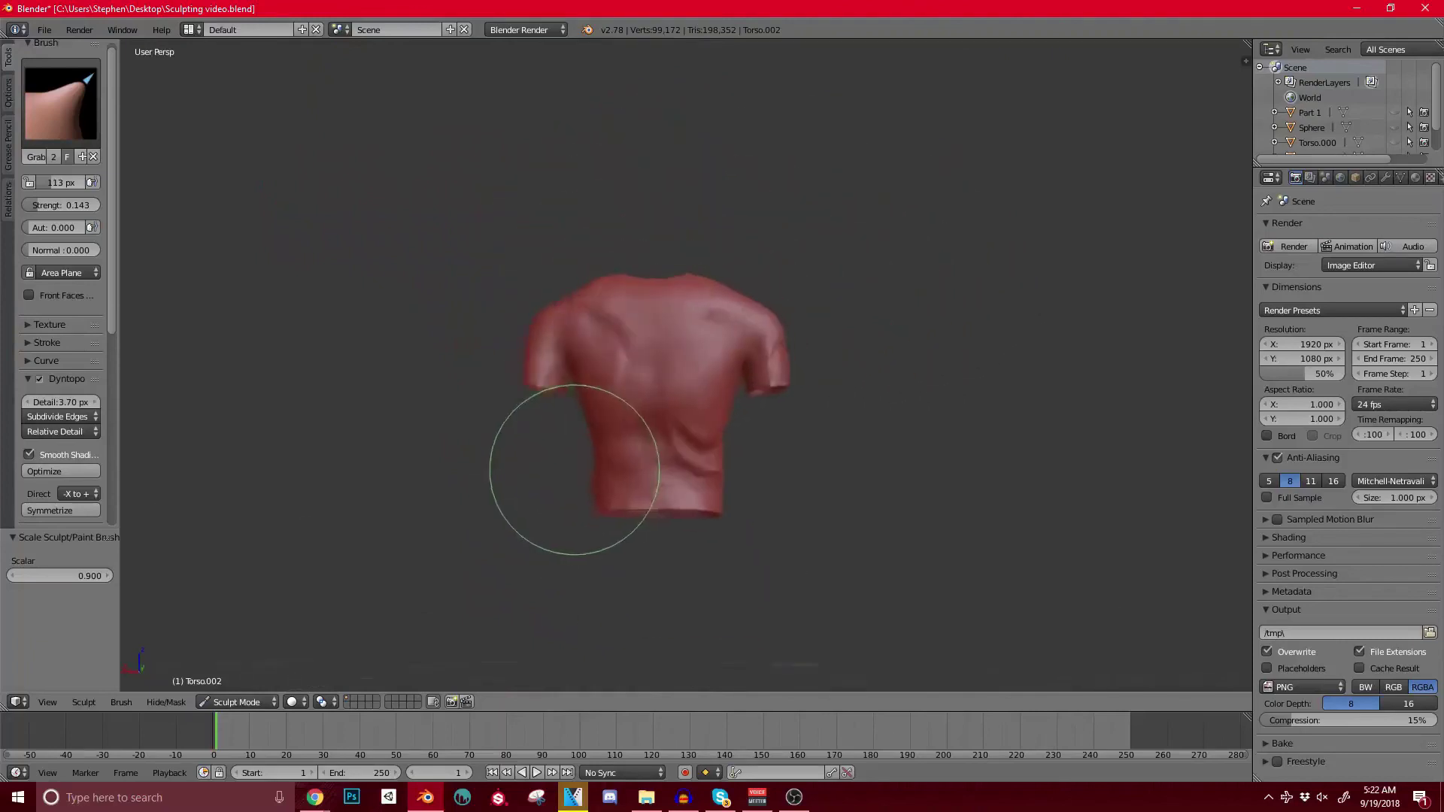
middle_drag(574, 474, 745, 406)
scroll(892, 413, up, 2)
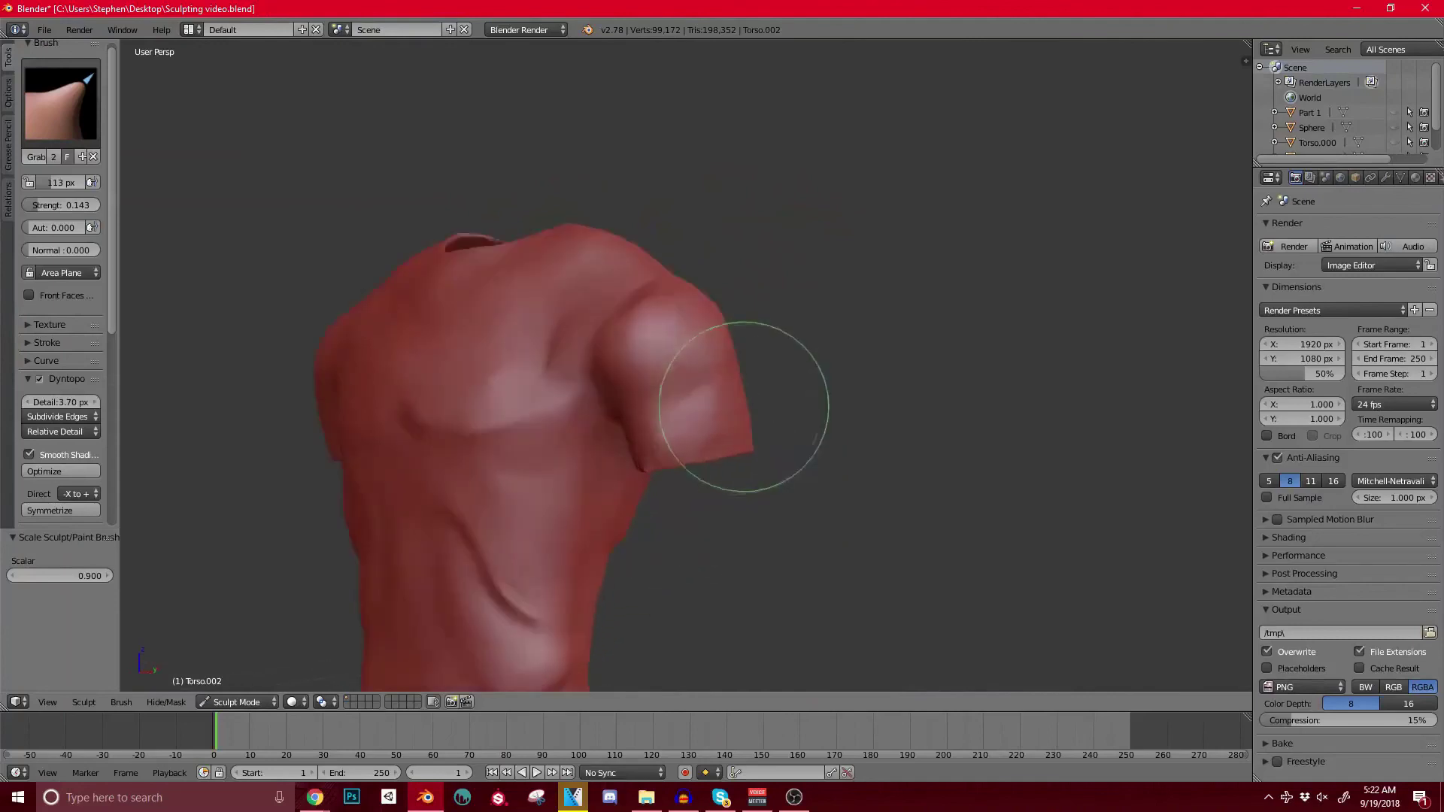
middle_drag(629, 396, 563, 328)
scroll(562, 327, down, 6)
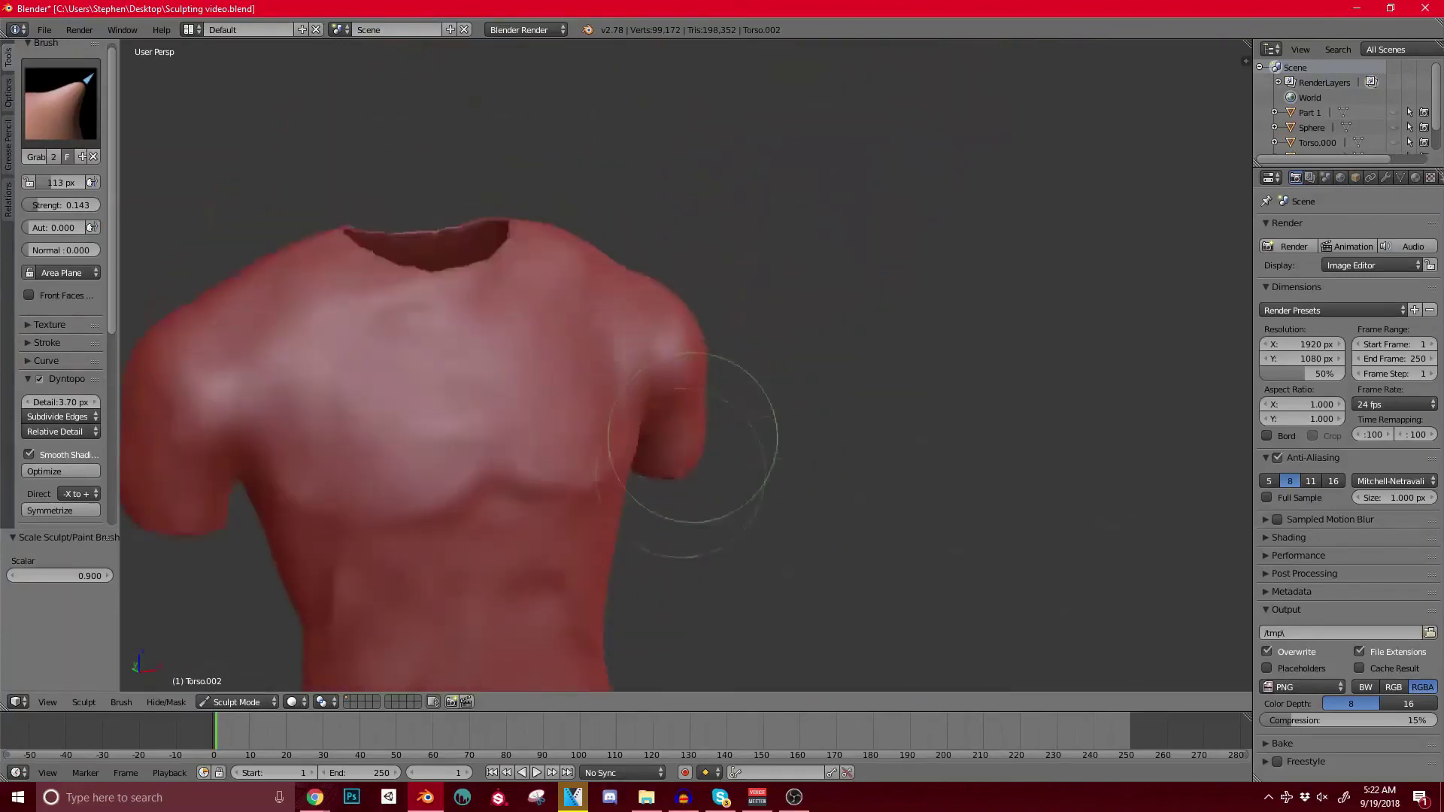
middle_drag(612, 403, 97, 128)
scroll(726, 293, up, 4)
middle_drag(526, 410, 564, 419)
Step: Switch to the Clay Strips brush and build up a broad upward stroke on the torso at 113 px radius
click(62, 104)
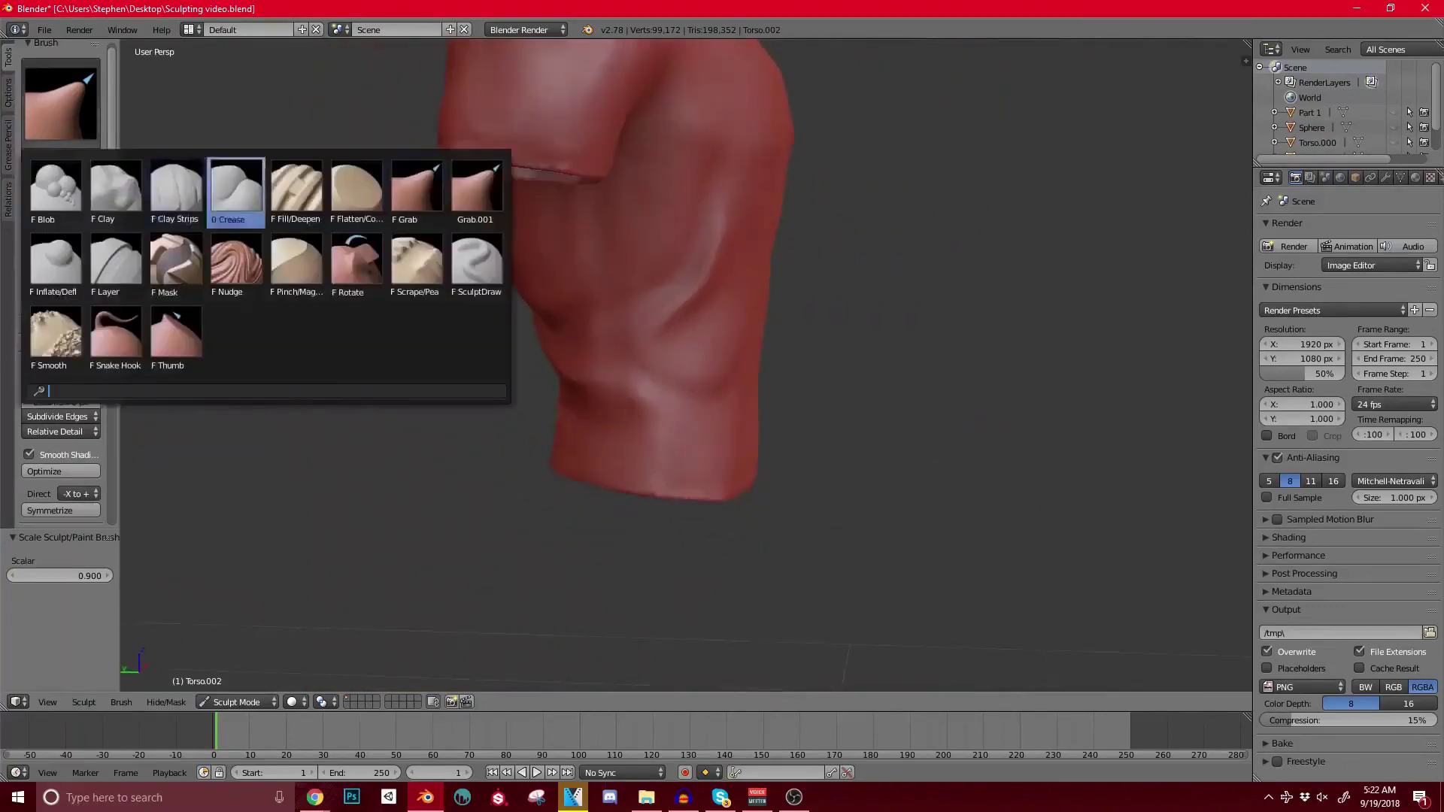
click(174, 191)
mouse_move(413, 322)
middle_down()
mouse_move(572, 317)
mouse_move(423, 355)
mouse_move(583, 343)
mouse_move(451, 349)
mouse_move(516, 377)
middle_up()
scroll(572, 317, up, 2)
scroll(451, 349, down, 3)
middle_drag(760, 395, 602, 283)
scroll(639, 361, up, 4)
drag(655, 210, 665, 127)
middle_drag(722, 203, 606, 255)
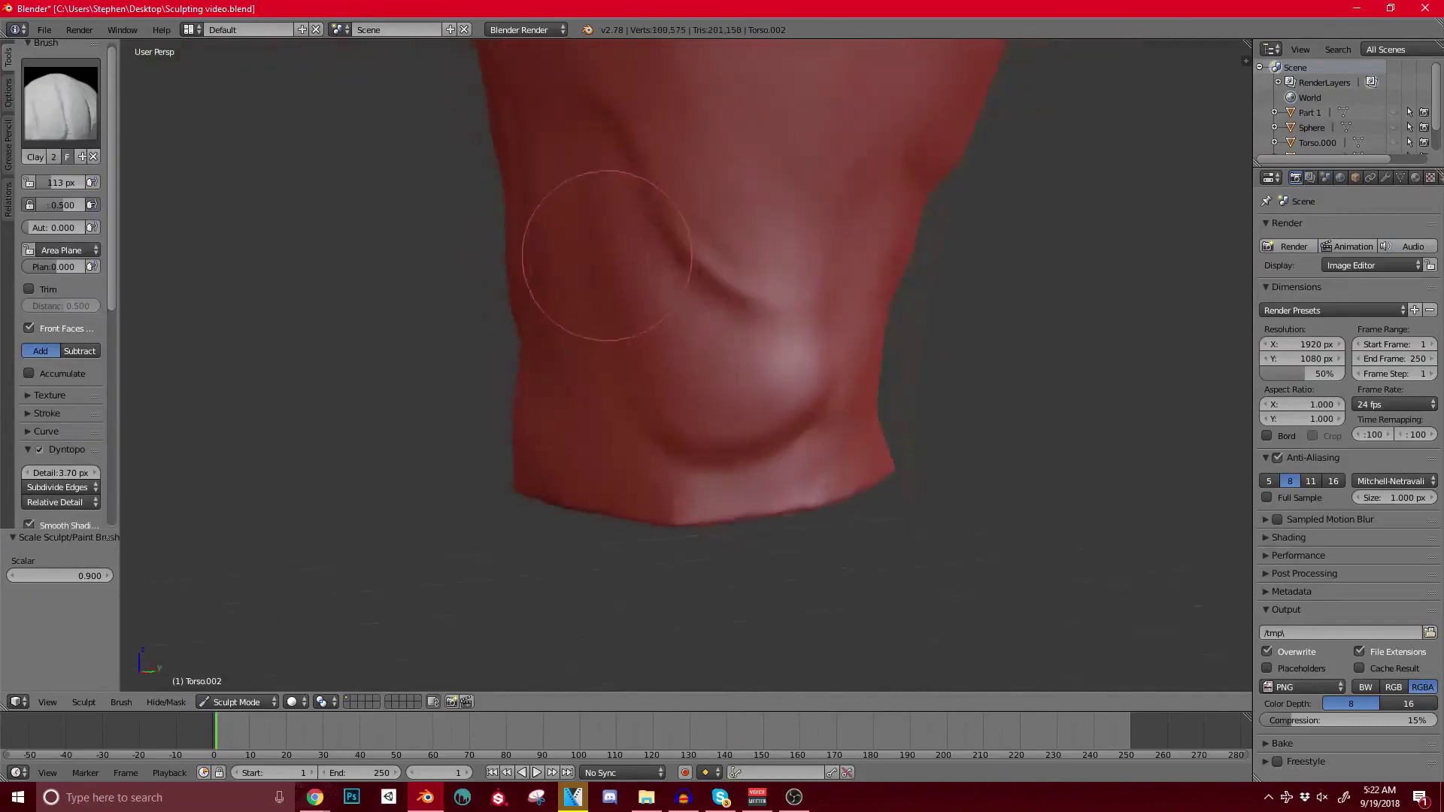
Step: Work over the left half of the lower back down toward the hem with broad Clay Strips strokes
mouse_move(827, 437)
middle_down()
mouse_move(702, 333)
mouse_move(587, 291)
mouse_move(583, 382)
middle_up()
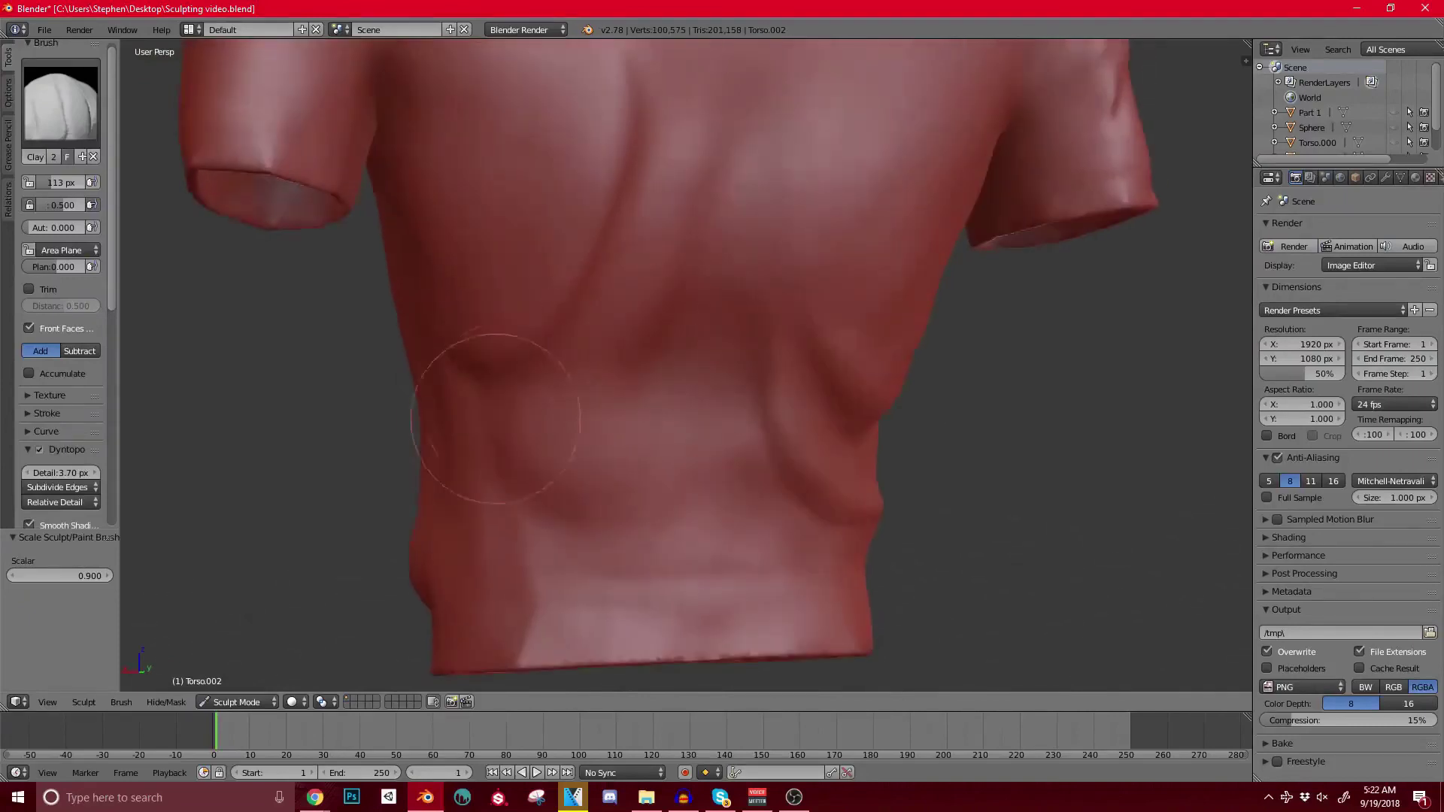
mouse_move(490, 419)
mouse_down()
mouse_move(609, 309)
mouse_move(531, 308)
mouse_move(584, 278)
mouse_move(458, 332)
mouse_move(557, 346)
mouse_move(600, 462)
mouse_move(476, 400)
mouse_move(509, 452)
mouse_move(512, 609)
mouse_up()
scroll(535, 499, down, 1)
mouse_move(574, 377)
middle_down()
mouse_move(635, 412)
mouse_move(445, 396)
mouse_move(501, 406)
middle_up()
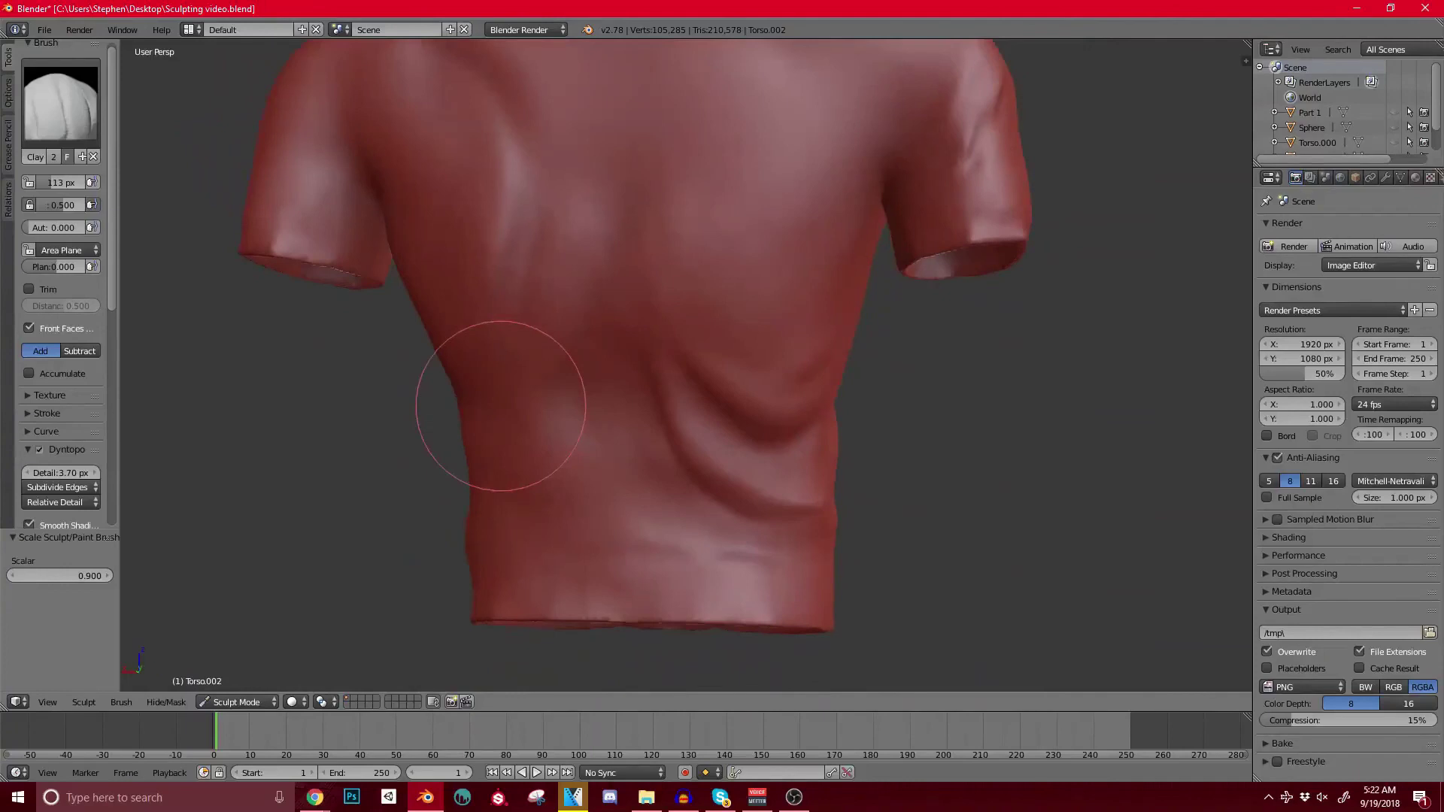
Step: Reduce the brush radius to 37 px and lay a curved fold across the left side of the mid-back
mouse_move(844, 403)
middle_down()
mouse_move(692, 403)
mouse_move(822, 387)
mouse_move(801, 412)
mouse_move(173, 195)
middle_up()
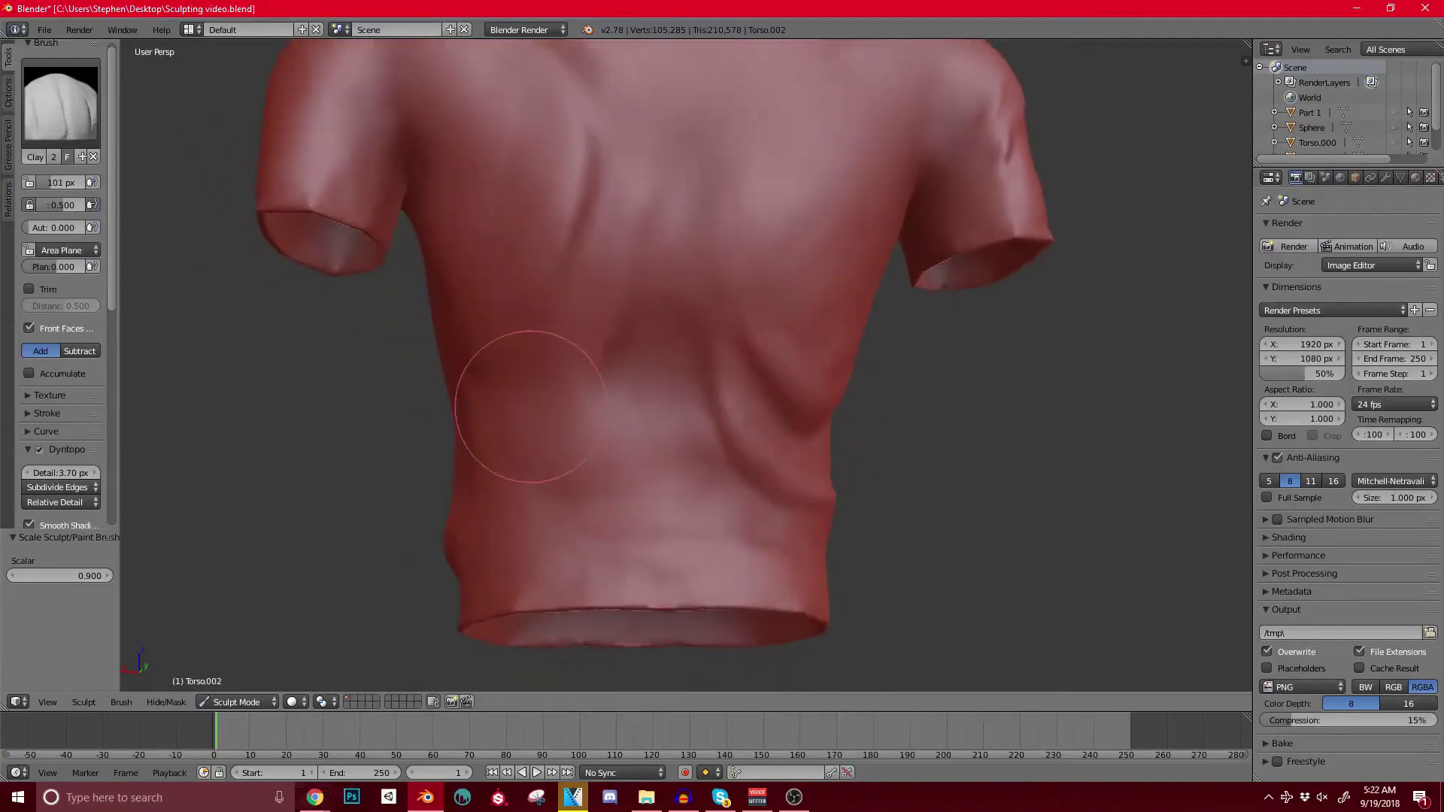
key(bracketleft)
mouse_move(720, 346)
middle_down()
mouse_move(593, 345)
mouse_move(716, 352)
mouse_move(472, 239)
middle_up()
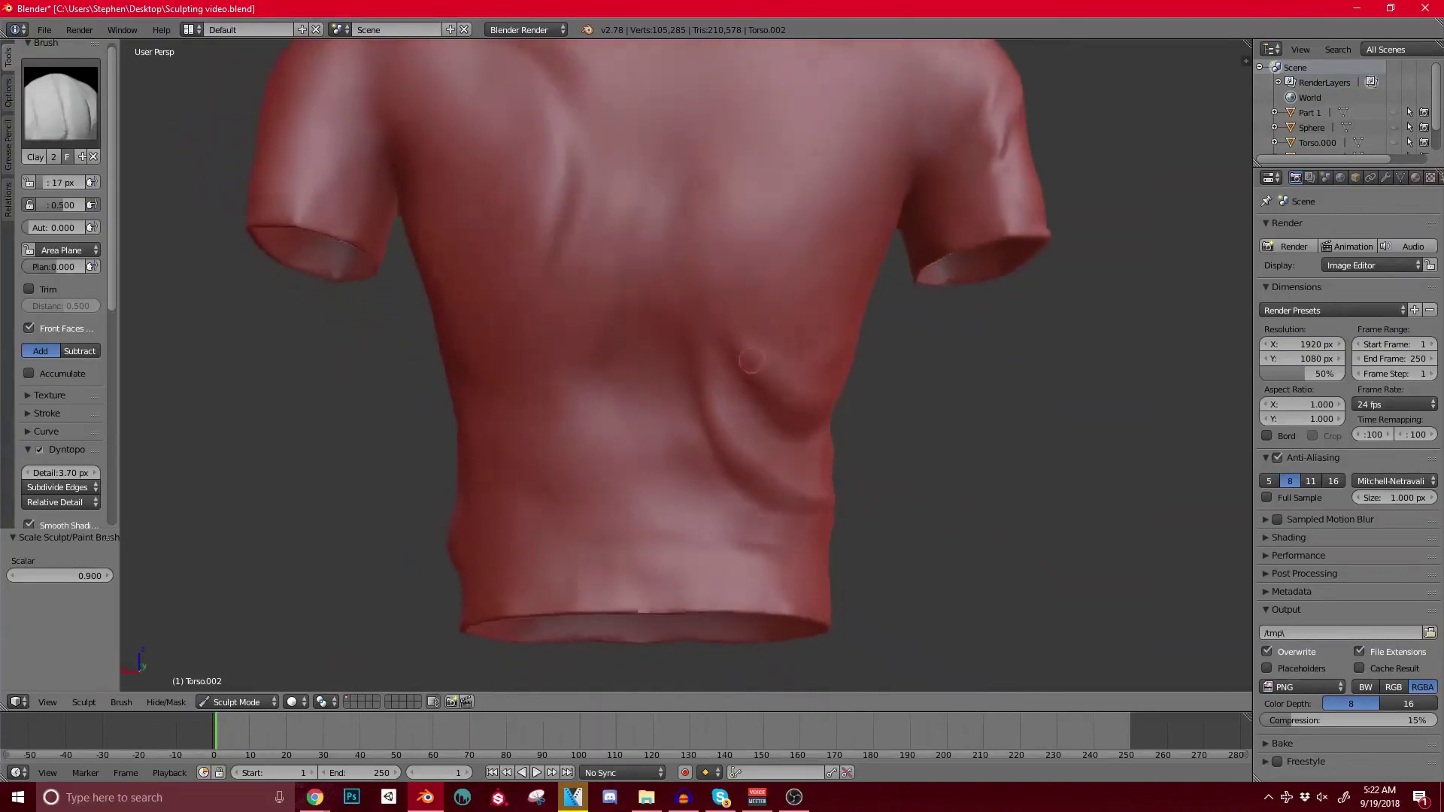
key(f)
click(579, 363)
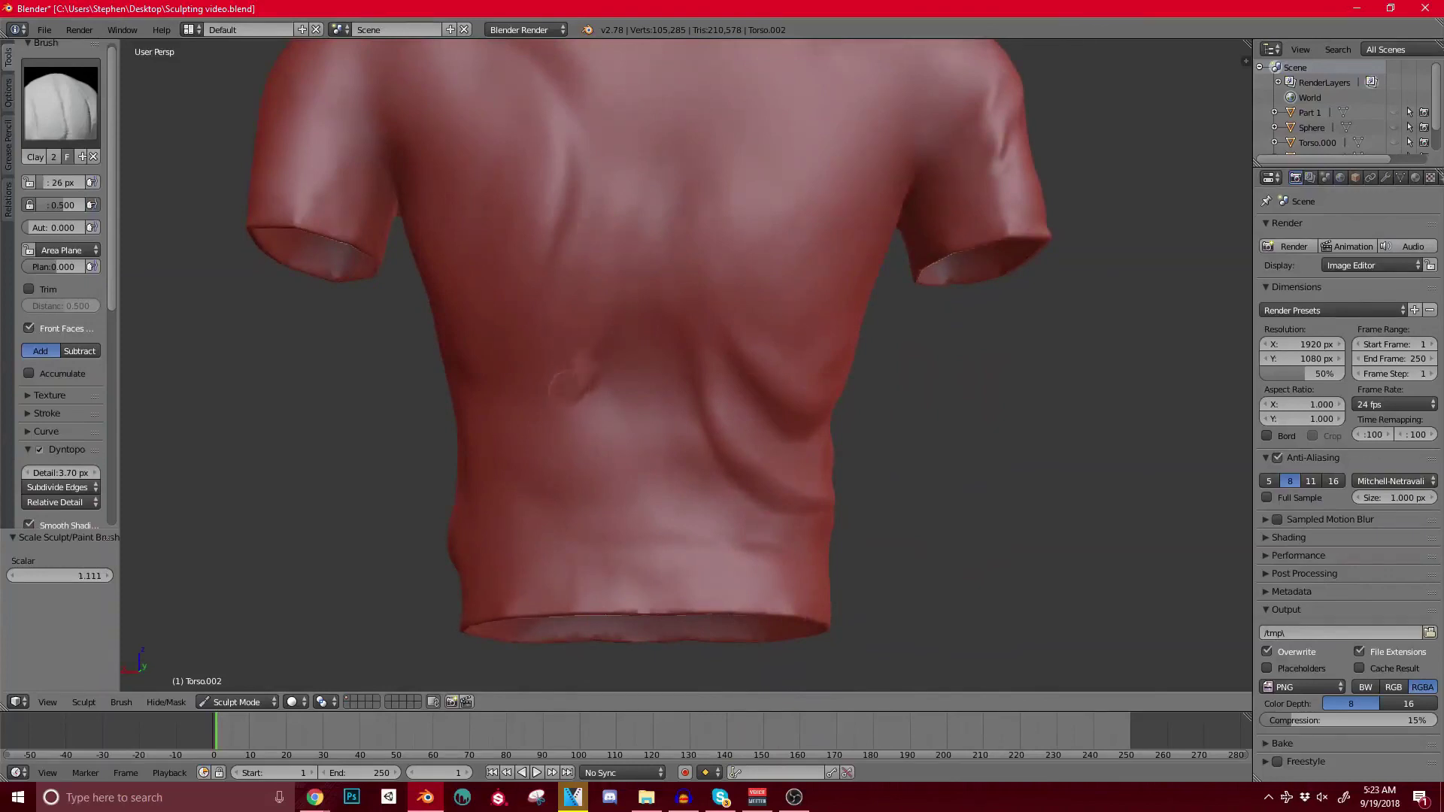
middle_drag(554, 387, 560, 371)
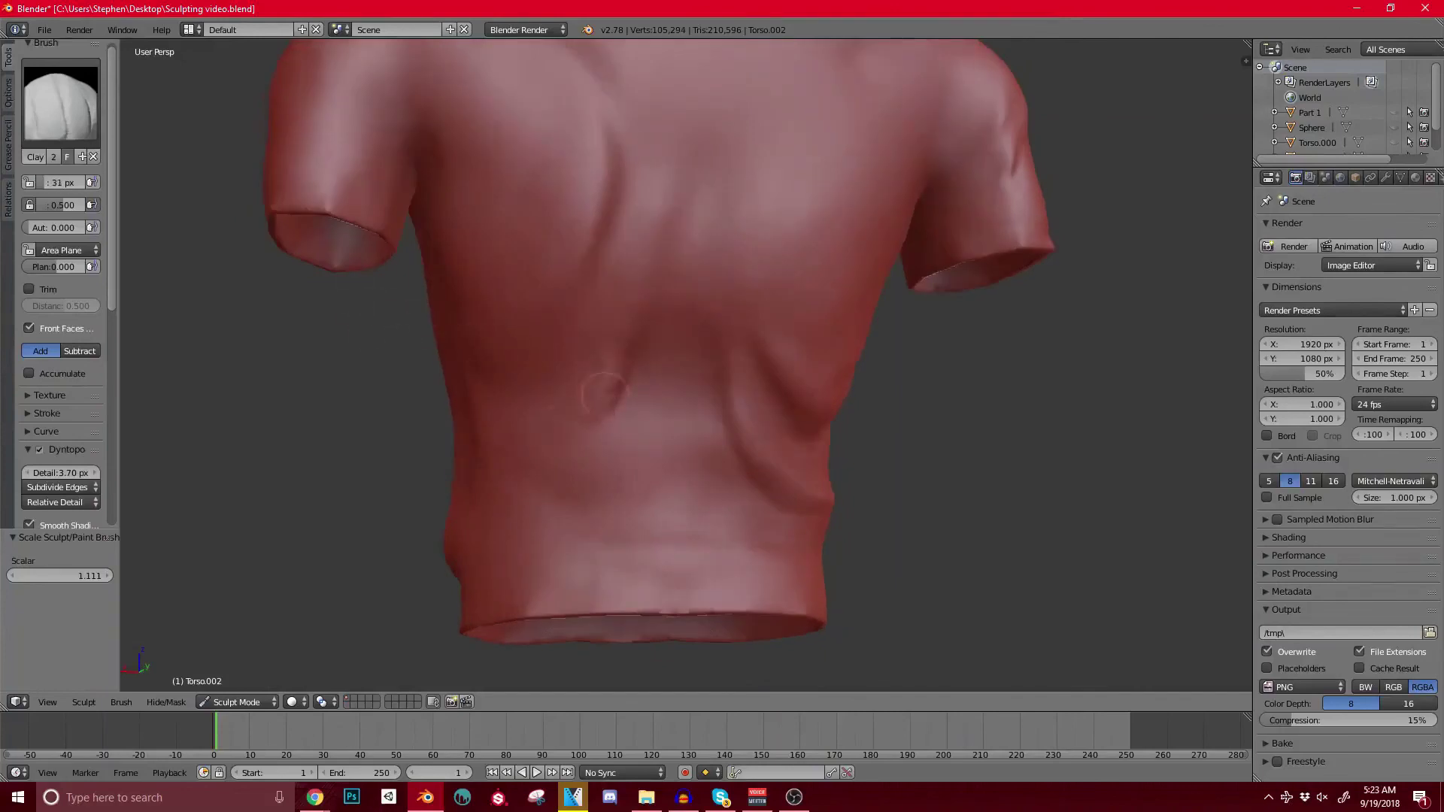
middle_drag(552, 387, 572, 360)
middle_drag(482, 358, 675, 350)
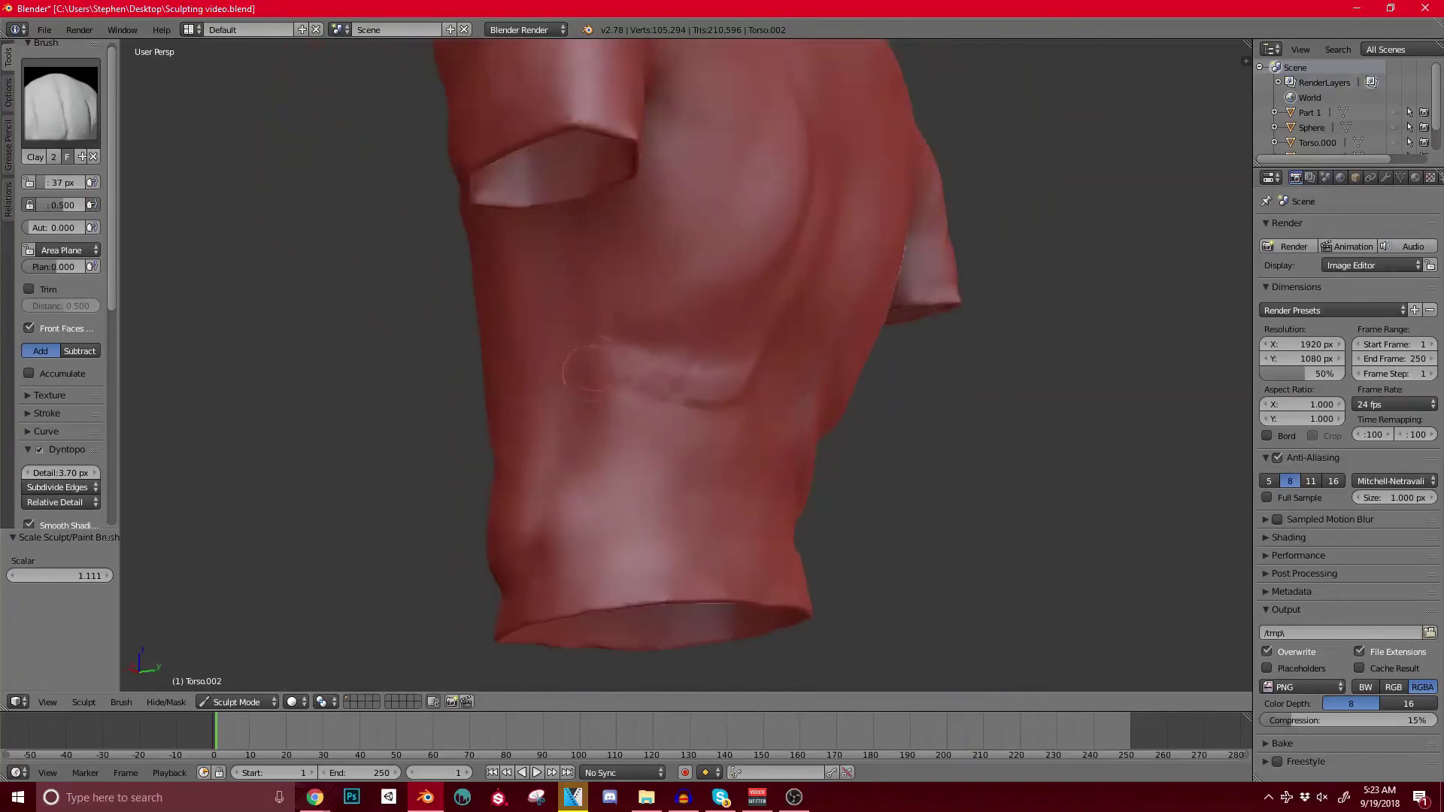
Step: Extend the new fold forward around the left side of the torso and up toward the armpit
drag(591, 373, 573, 342)
mouse_move(681, 374)
mouse_down()
mouse_move(557, 322)
mouse_move(527, 280)
mouse_up()
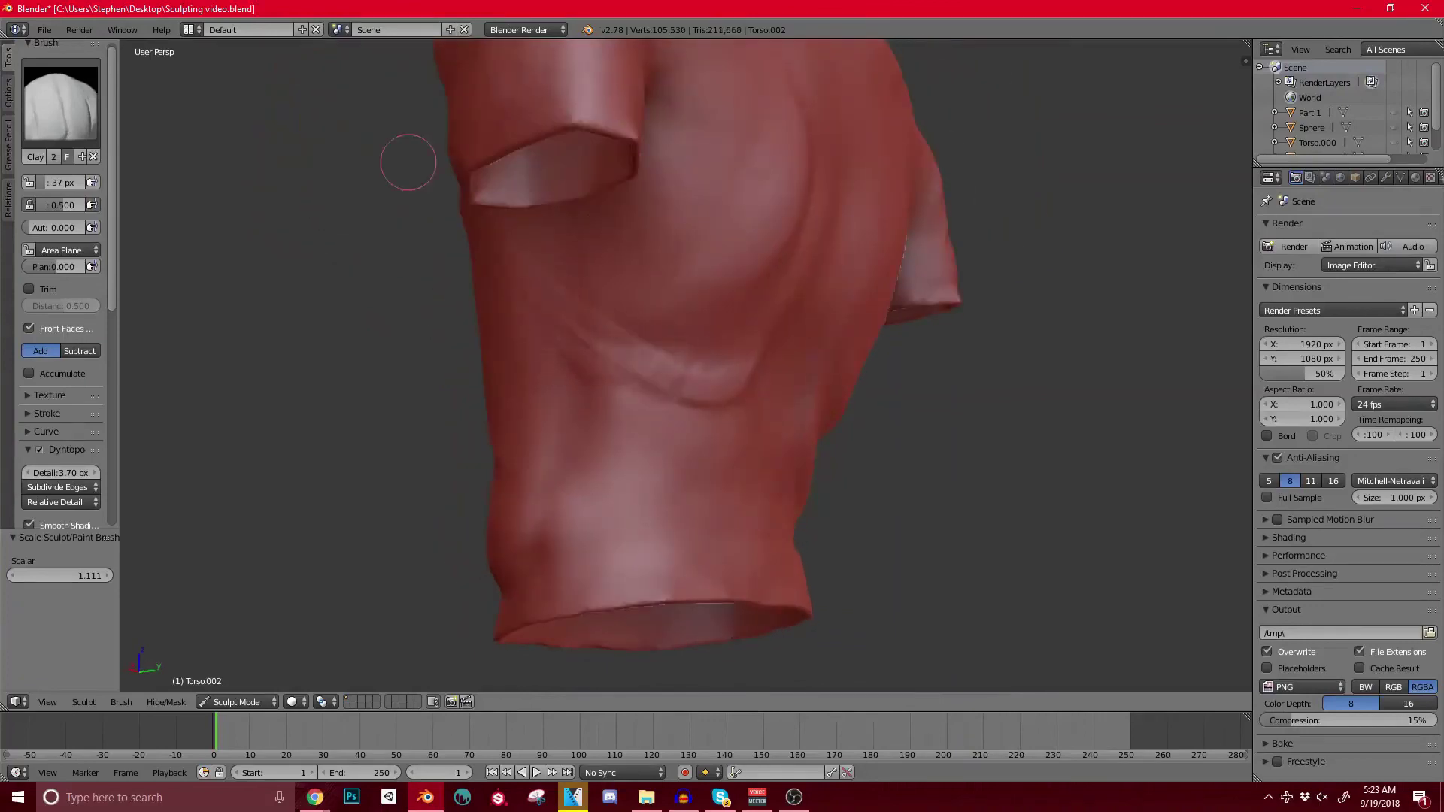
key(ctrl+z)
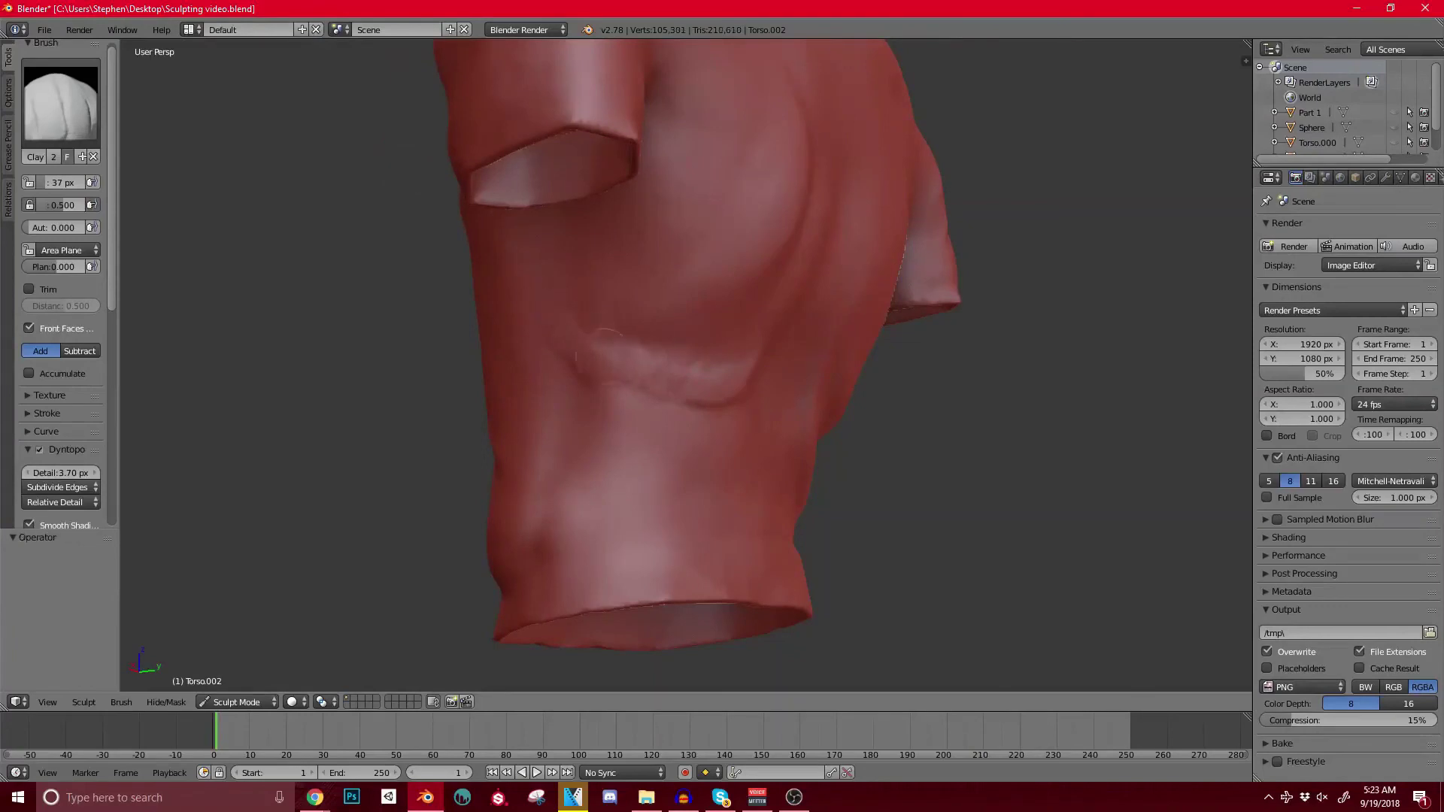
mouse_move(598, 334)
mouse_down()
mouse_move(564, 324)
mouse_move(522, 264)
mouse_up()
mouse_move(522, 264)
middle_down()
mouse_move(338, 300)
mouse_move(635, 240)
middle_up()
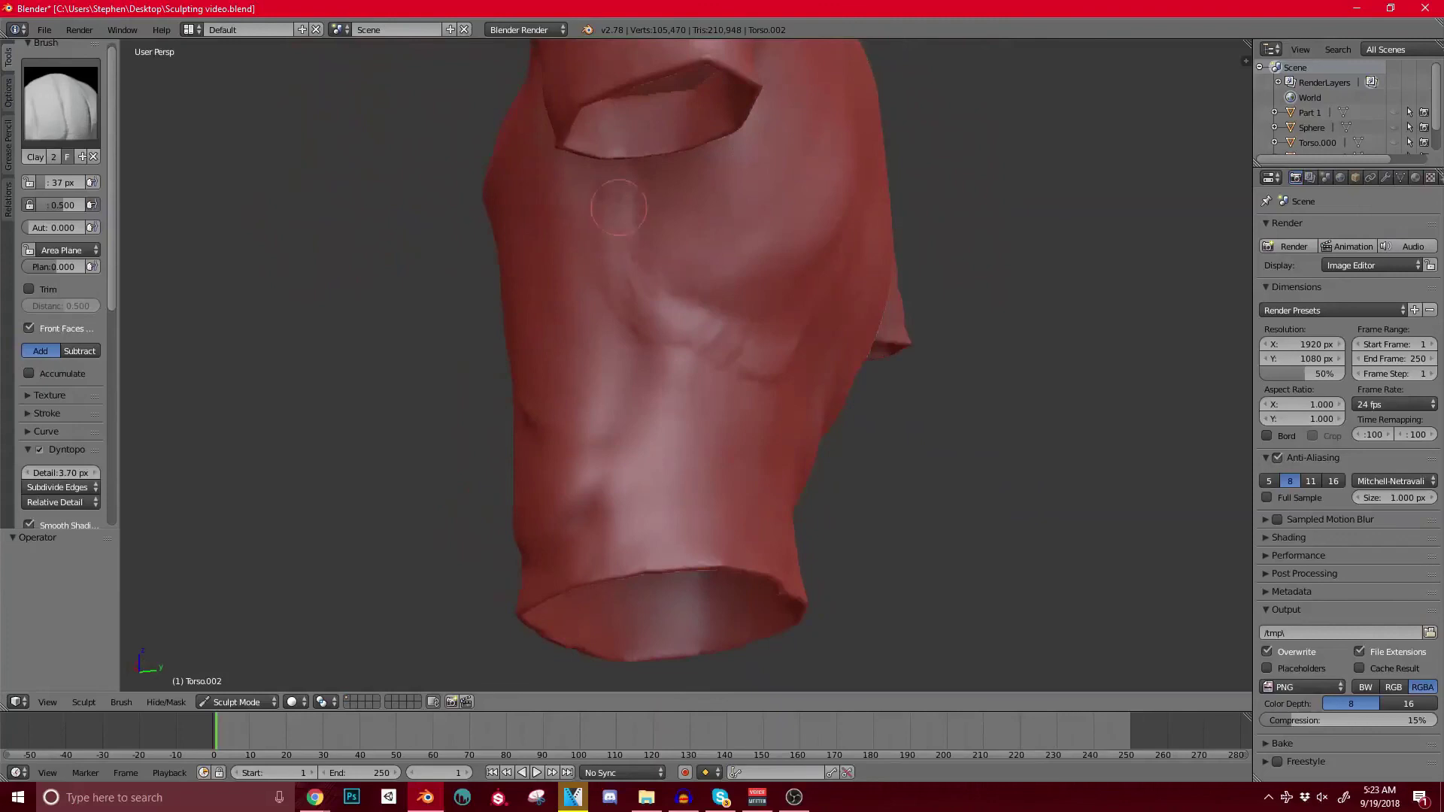
mouse_move(641, 260)
mouse_down()
mouse_move(667, 315)
mouse_move(622, 292)
mouse_up()
Step: Refine the fold and carry its inner end up toward the spine, setting the brush radius to 34 px
middle_drag(760, 340, 572, 339)
drag(547, 363, 591, 310)
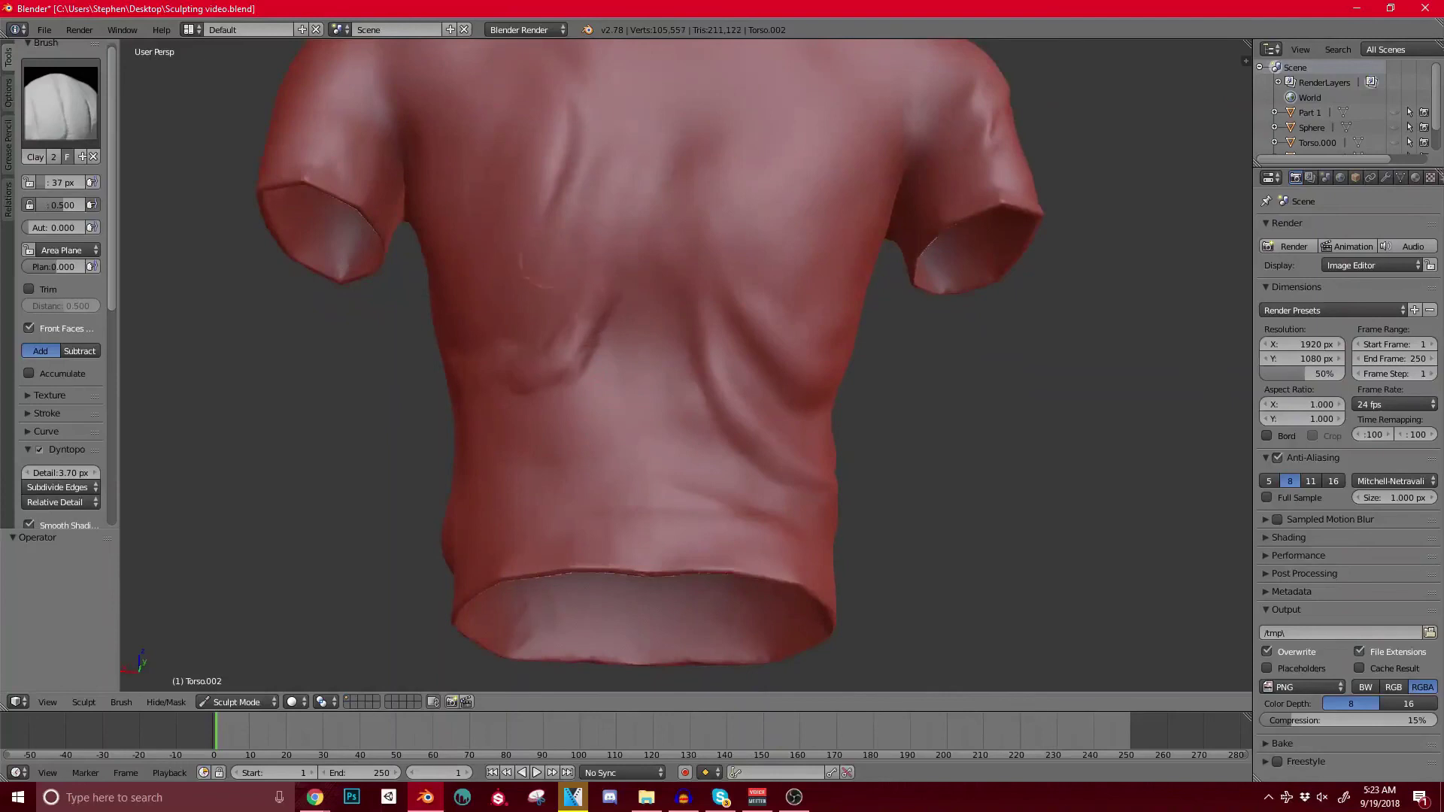
key(bracketleft)
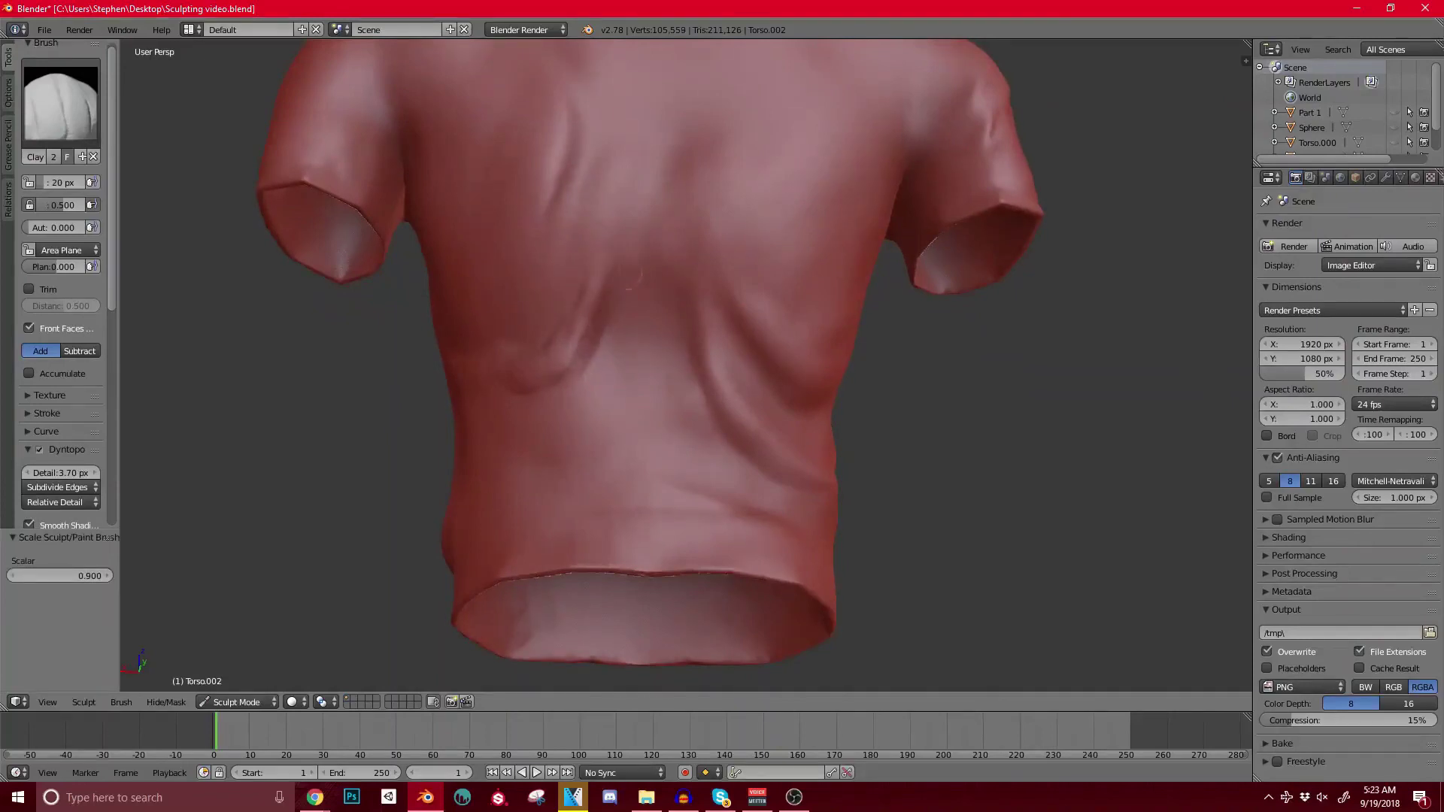
middle_drag(613, 303, 629, 320)
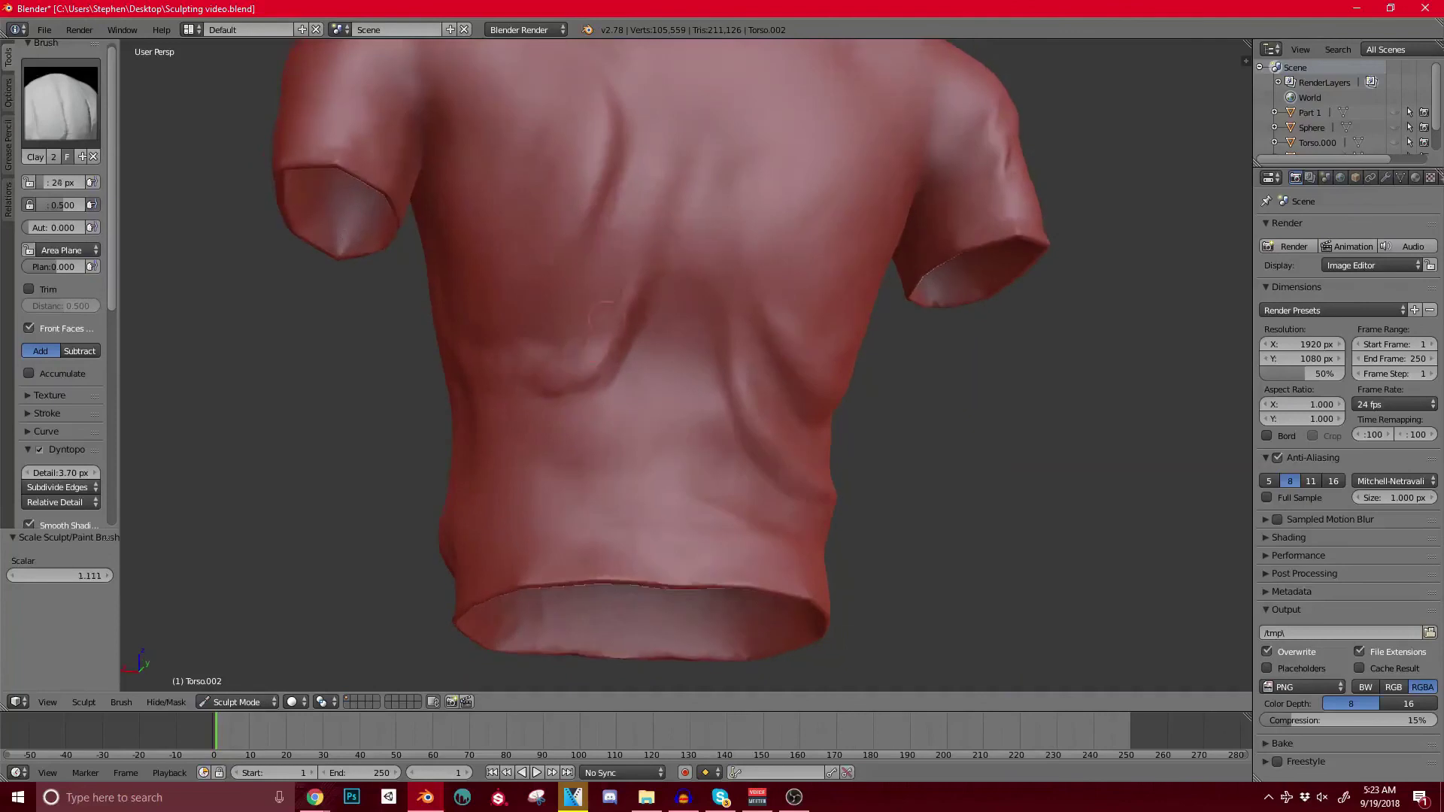
middle_drag(624, 363, 676, 337)
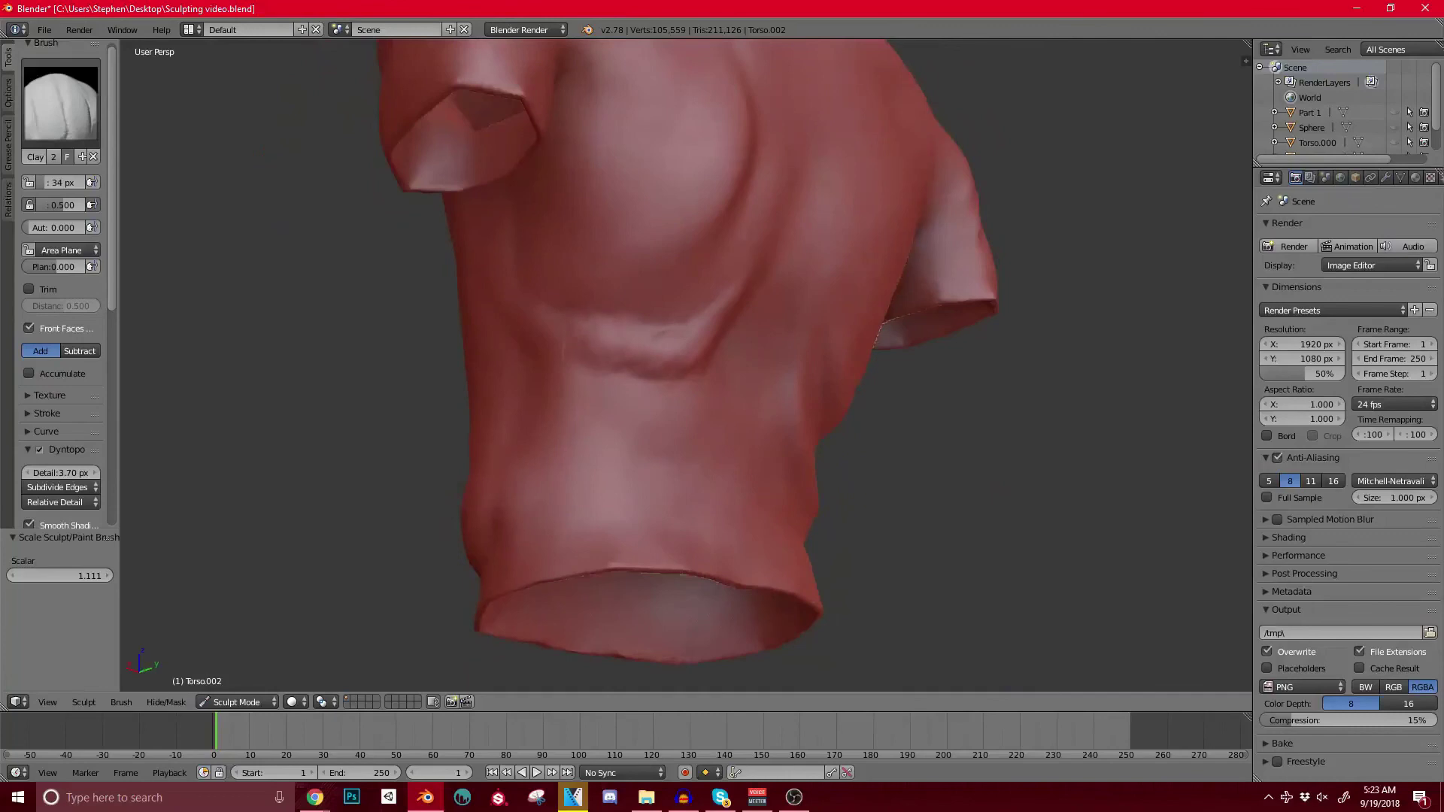
middle_drag(540, 335, 610, 293)
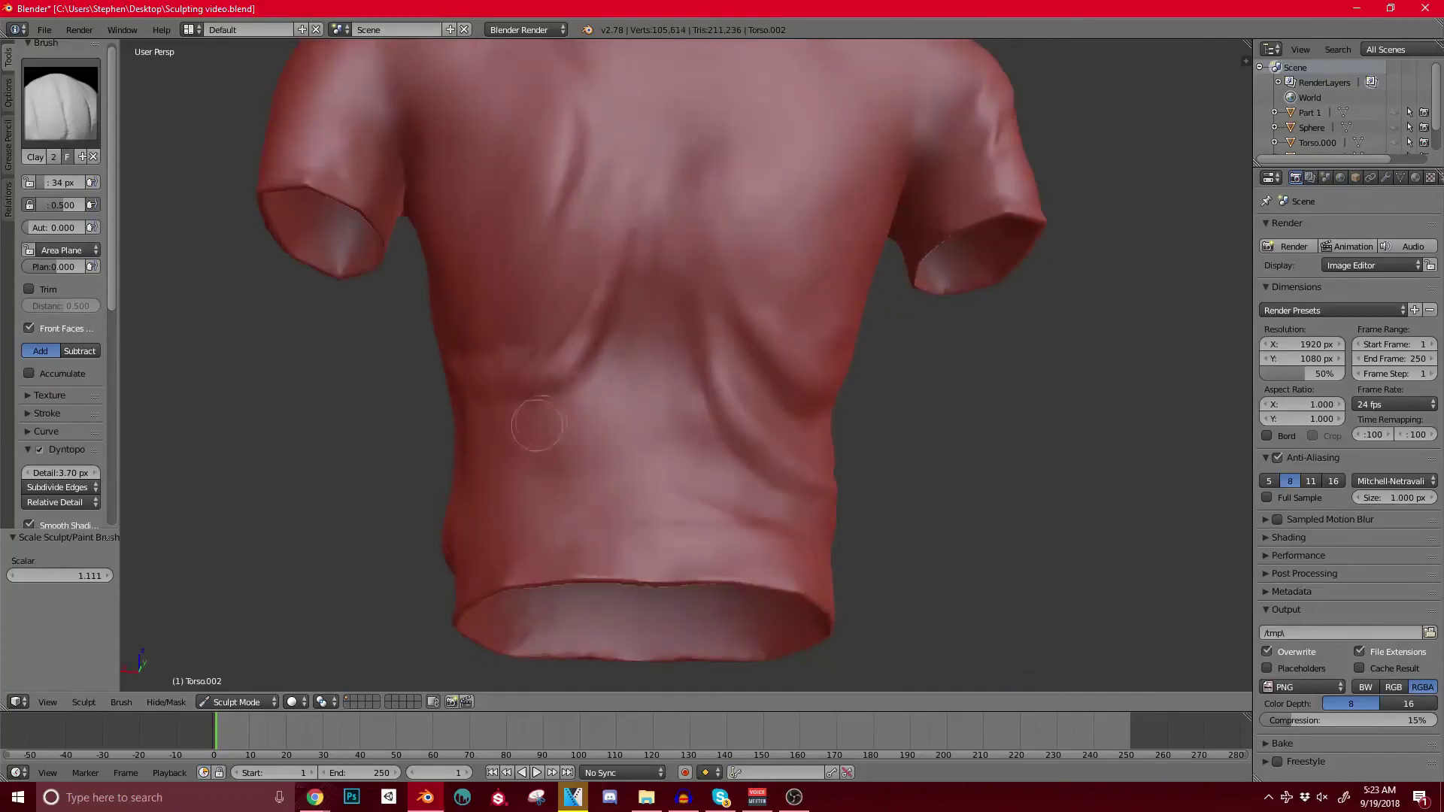
Step: Start a second fold just beneath the first on the left side of the waist with short Clay Strips strokes
mouse_move(536, 426)
middle_down()
mouse_move(560, 410)
mouse_move(585, 327)
middle_up()
drag(645, 355, 537, 347)
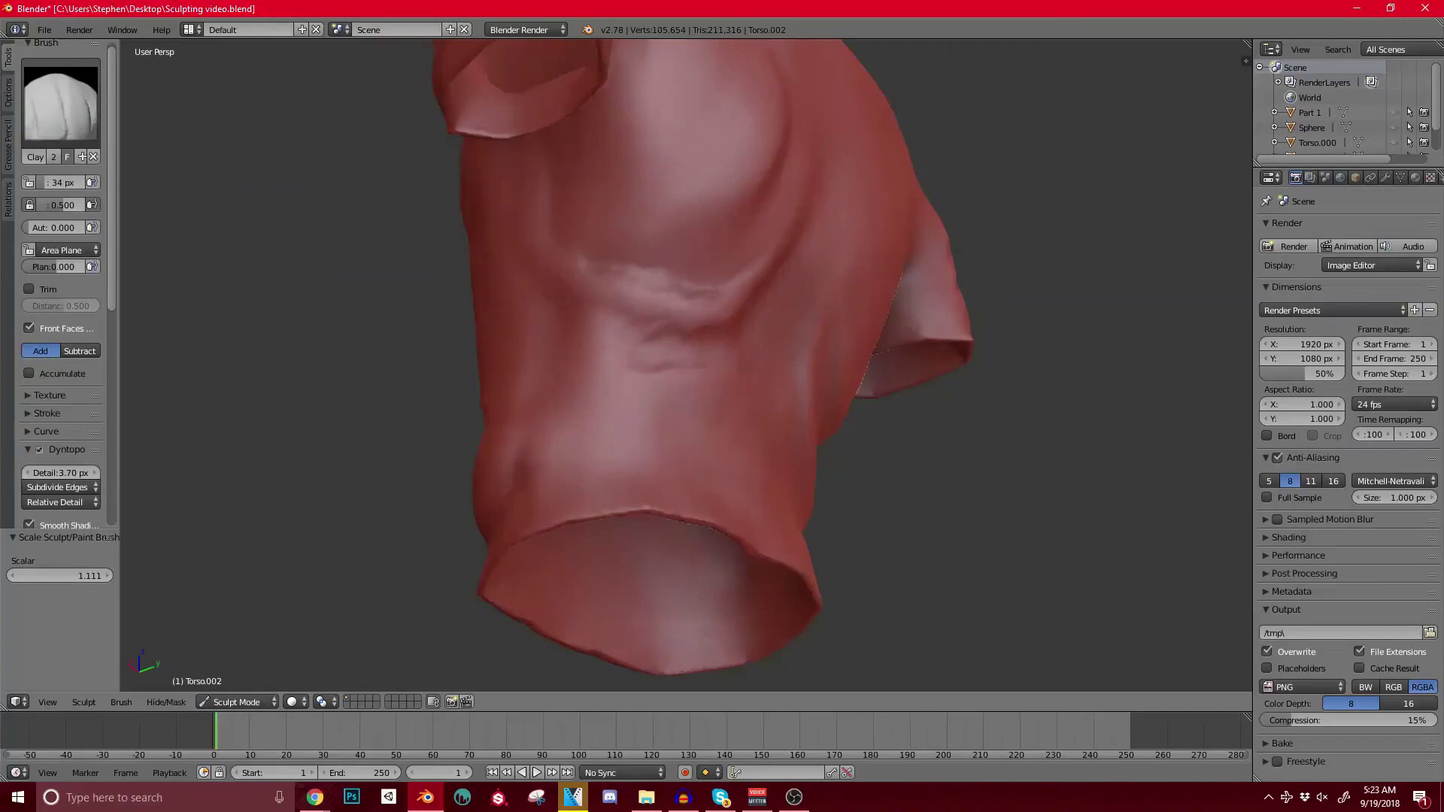
drag(656, 346, 607, 337)
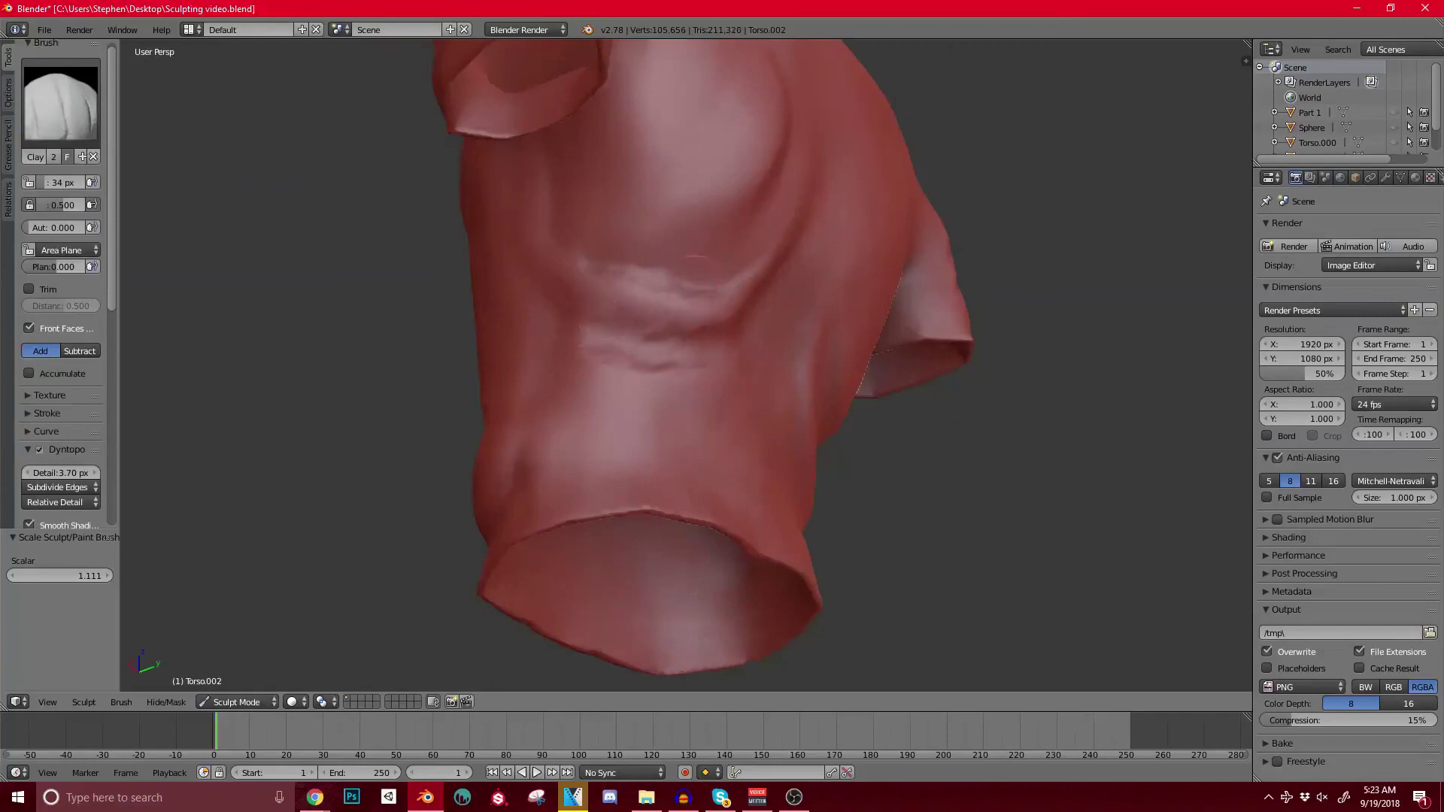
middle_drag(521, 235, 549, 229)
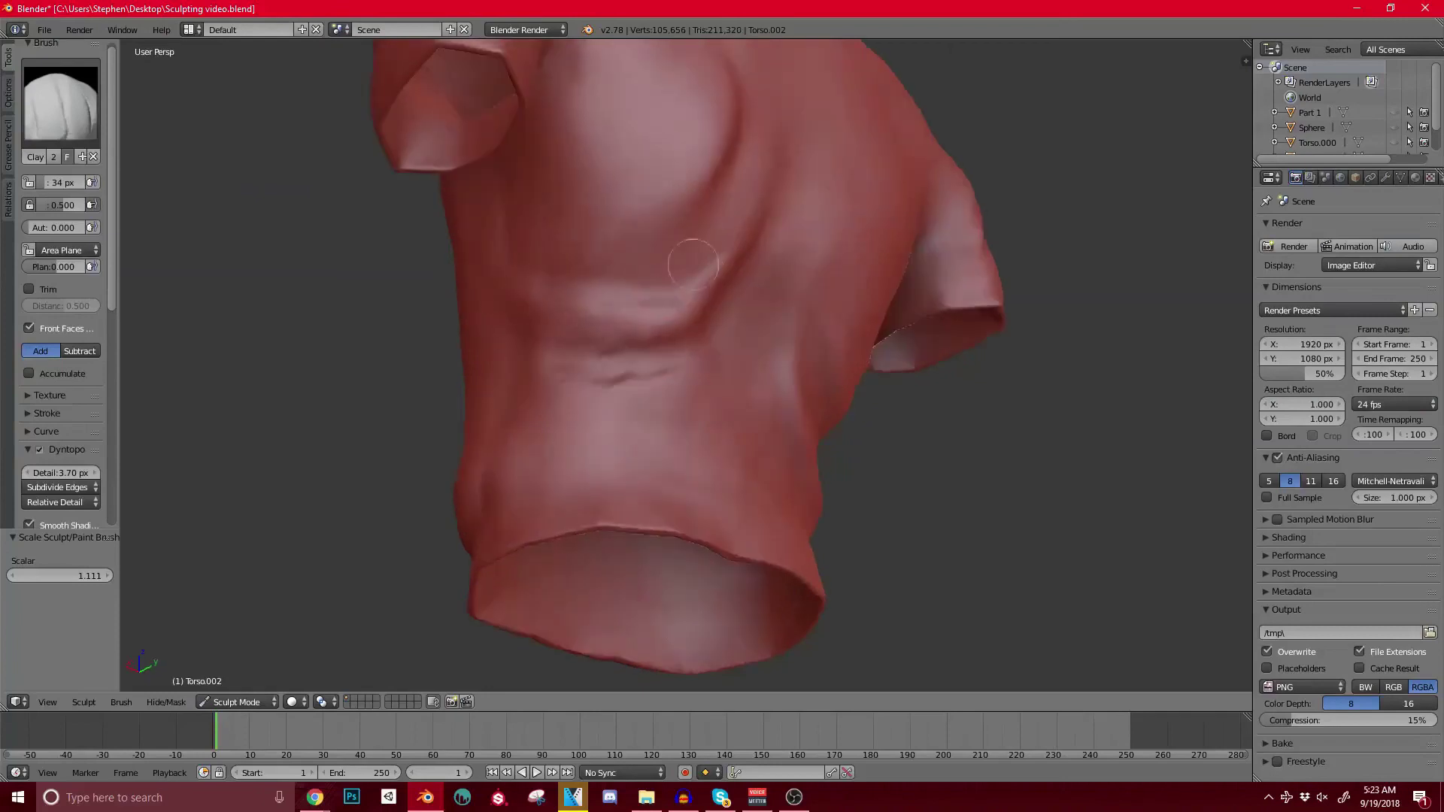
middle_drag(712, 263, 713, 237)
drag(572, 385, 477, 376)
Step: Thicken the second fold and continue it forward and upward around the left side of the waist
middle_drag(478, 376, 613, 338)
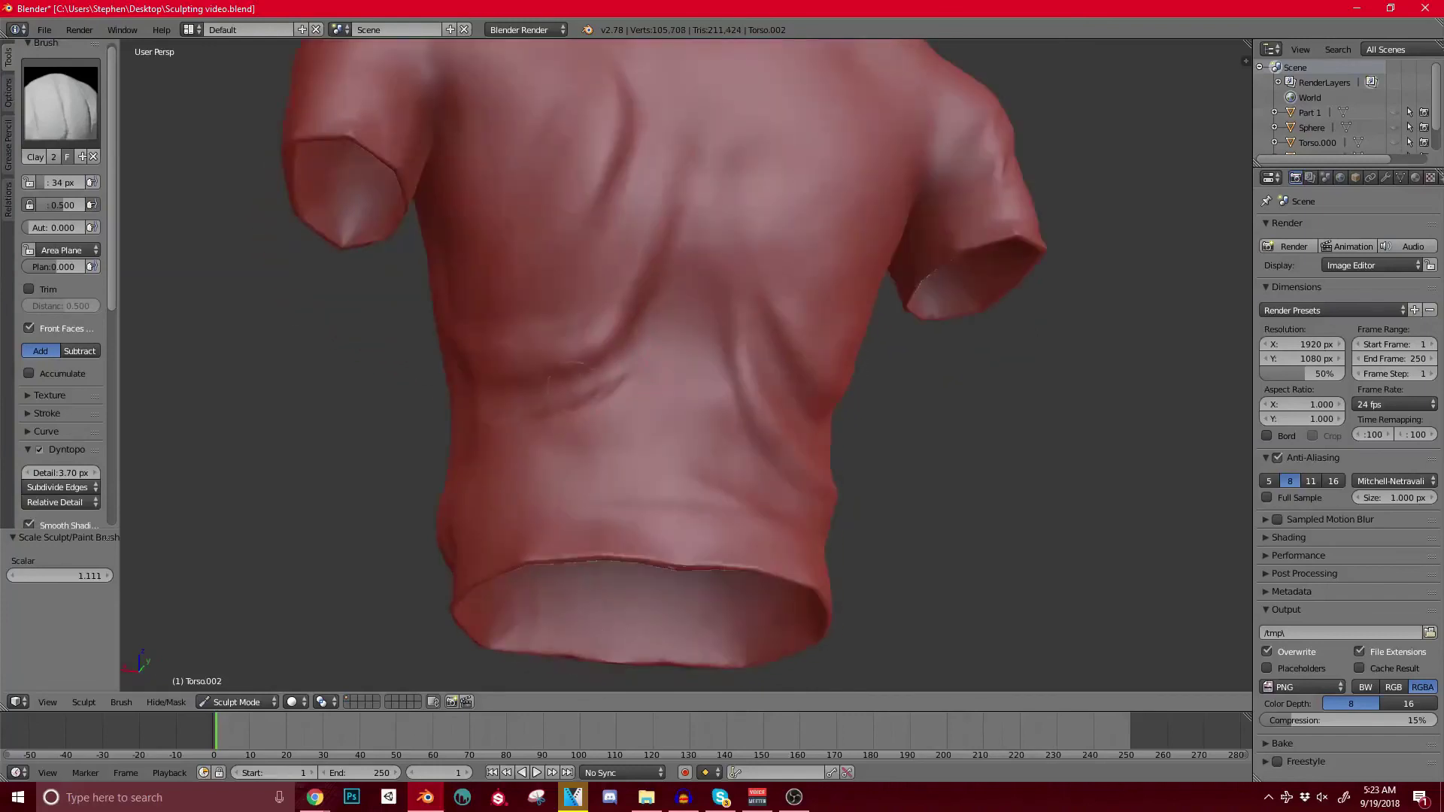
drag(549, 376, 484, 403)
middle_drag(484, 403, 644, 391)
drag(587, 388, 552, 380)
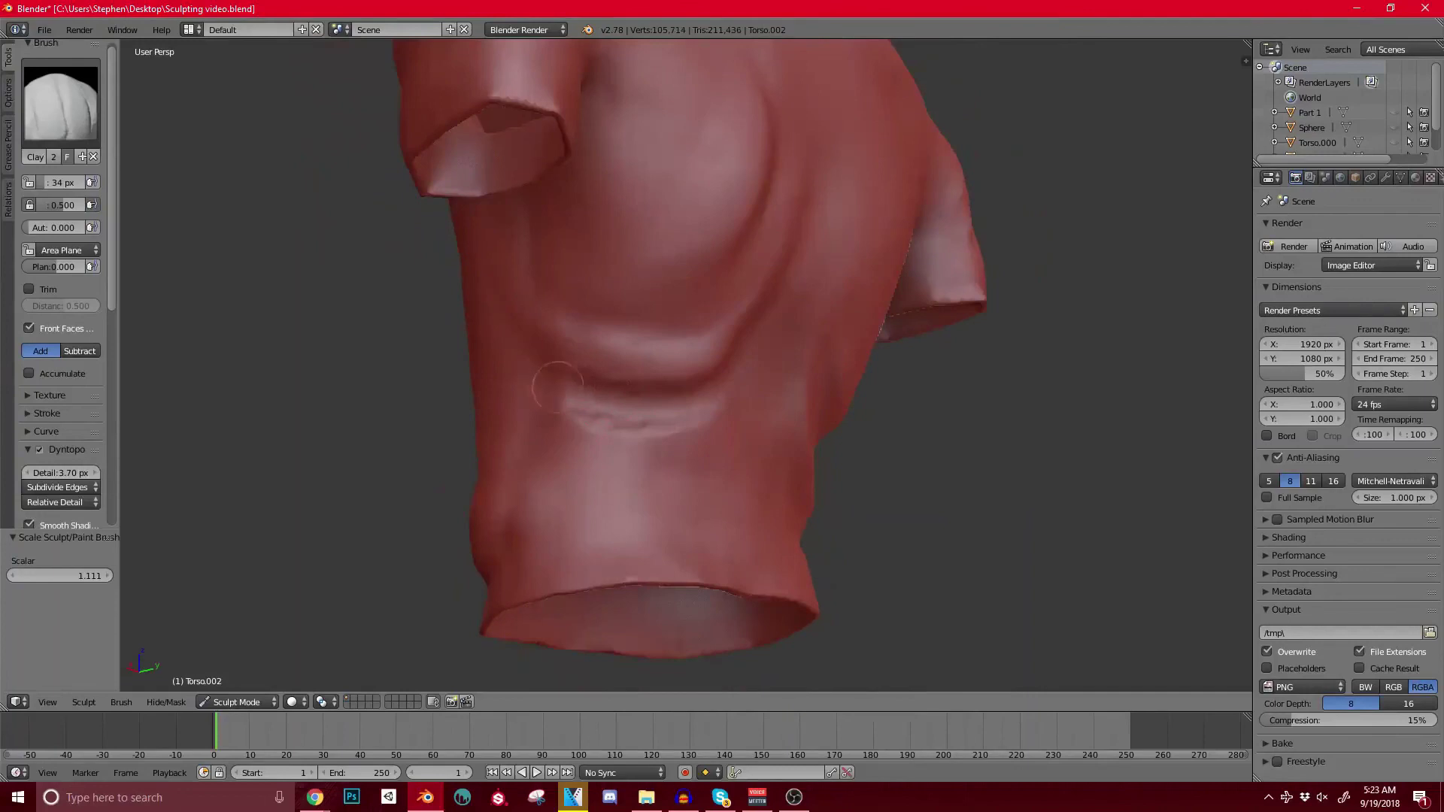
middle_drag(632, 386, 672, 402)
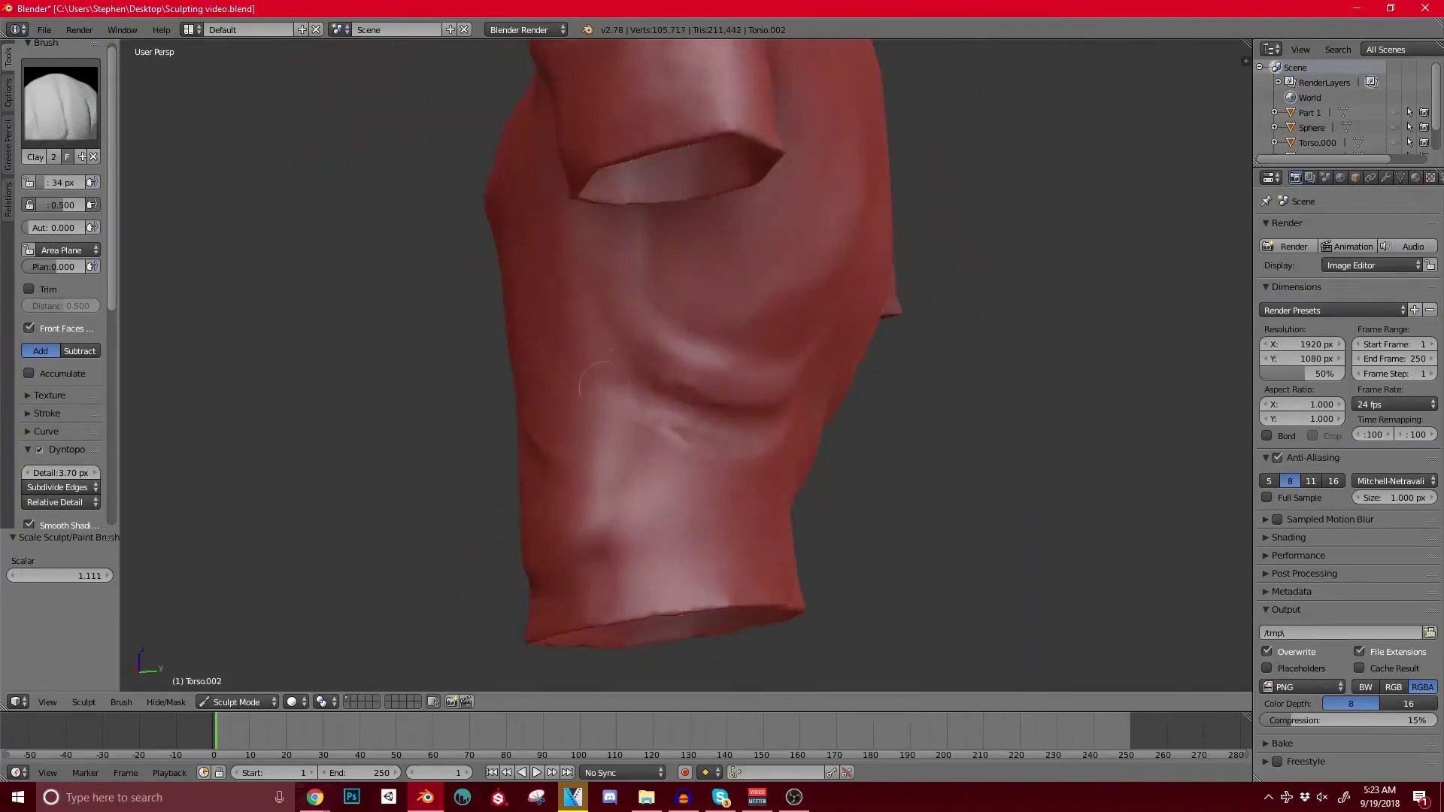
mouse_move(602, 383)
mouse_down()
mouse_move(602, 350)
mouse_move(613, 367)
mouse_up()
middle_drag(655, 382, 567, 331)
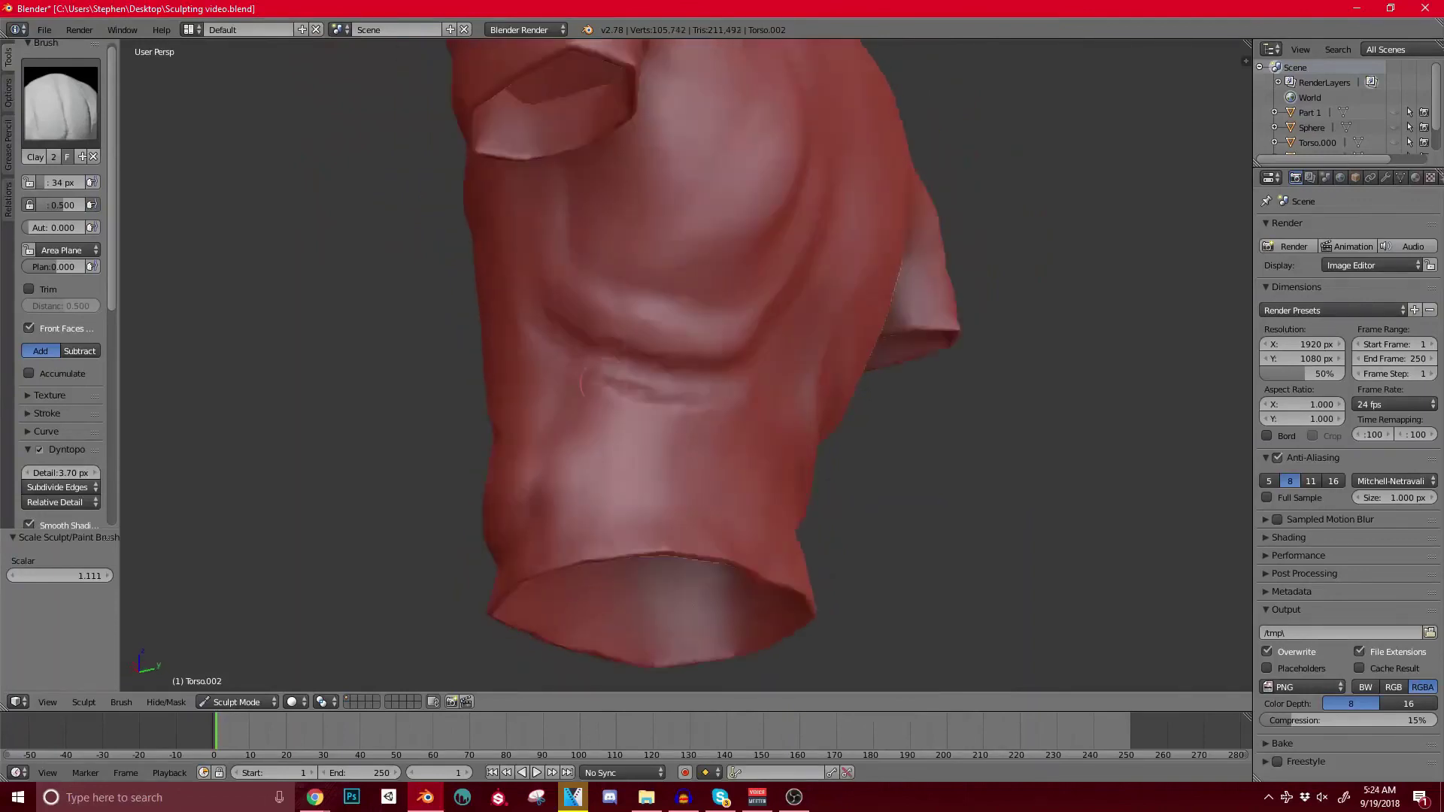
drag(575, 331, 562, 317)
Step: Build up the second fold's ridge and curve its inner end up toward the spine, enlarging the brush to 41 px
mouse_move(562, 319)
middle_down()
mouse_move(661, 380)
mouse_move(527, 389)
middle_up()
scroll(707, 367, up, 1)
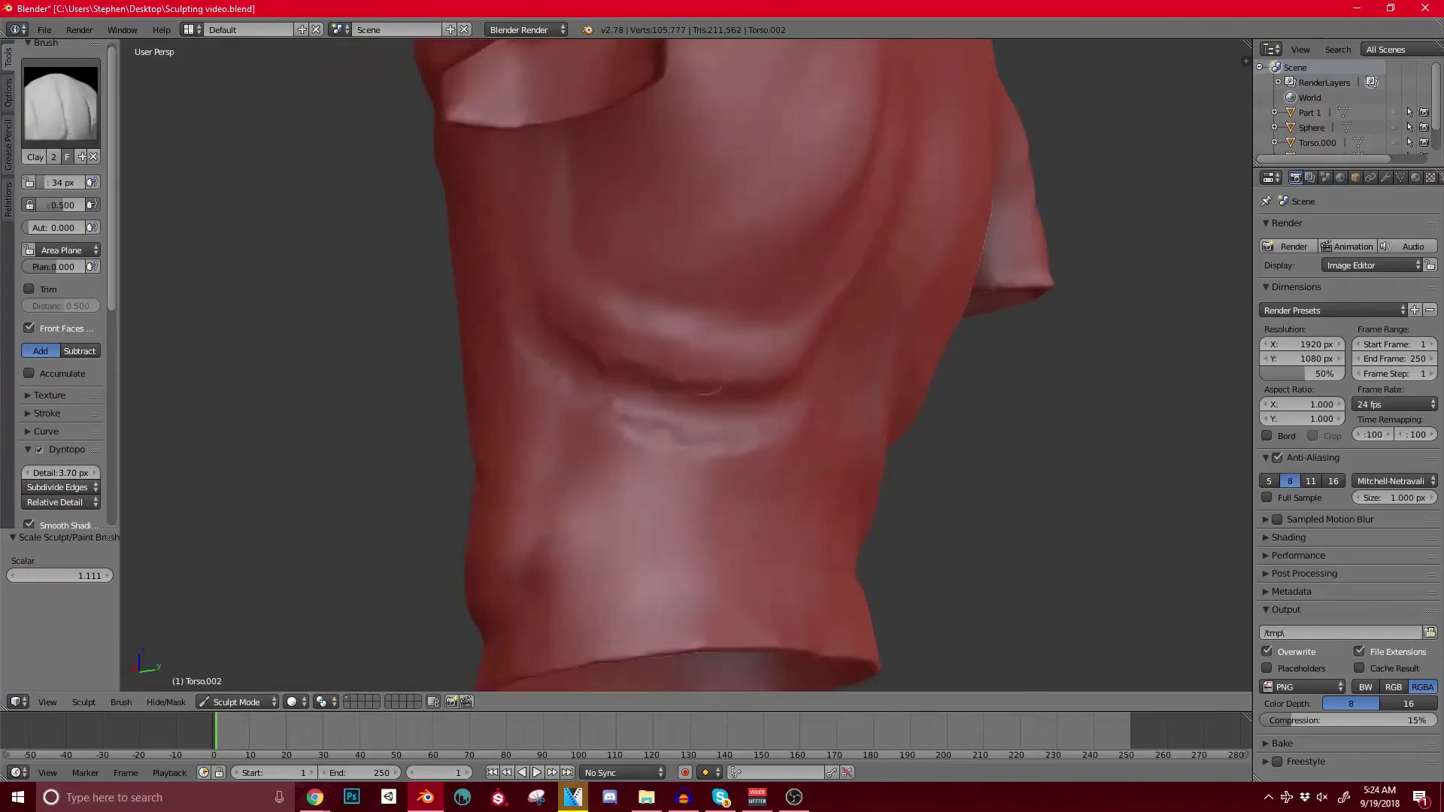
drag(588, 431, 605, 389)
middle_drag(656, 399, 588, 393)
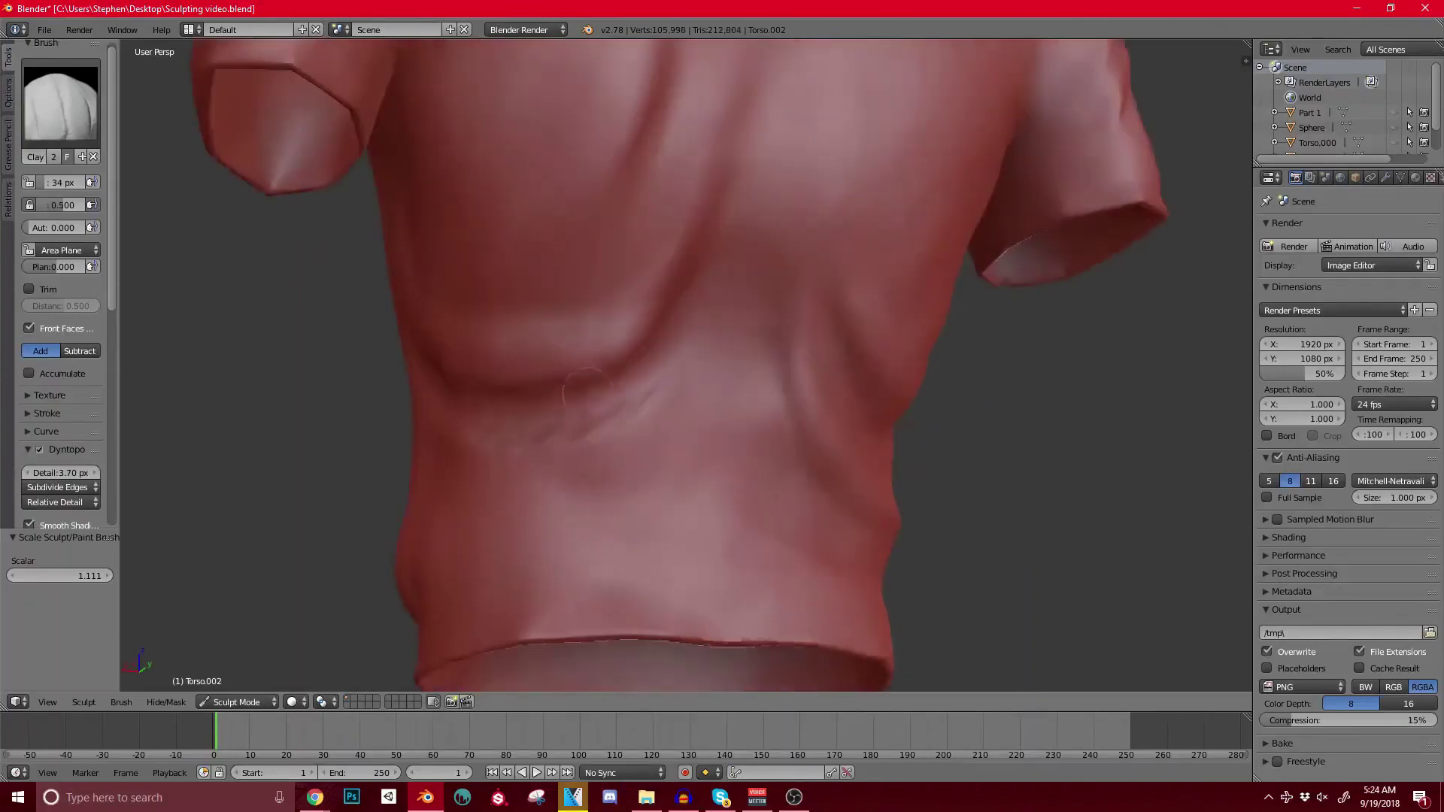
middle_drag(683, 330, 653, 331)
mouse_move(604, 436)
mouse_down()
mouse_move(620, 402)
mouse_move(615, 453)
mouse_up()
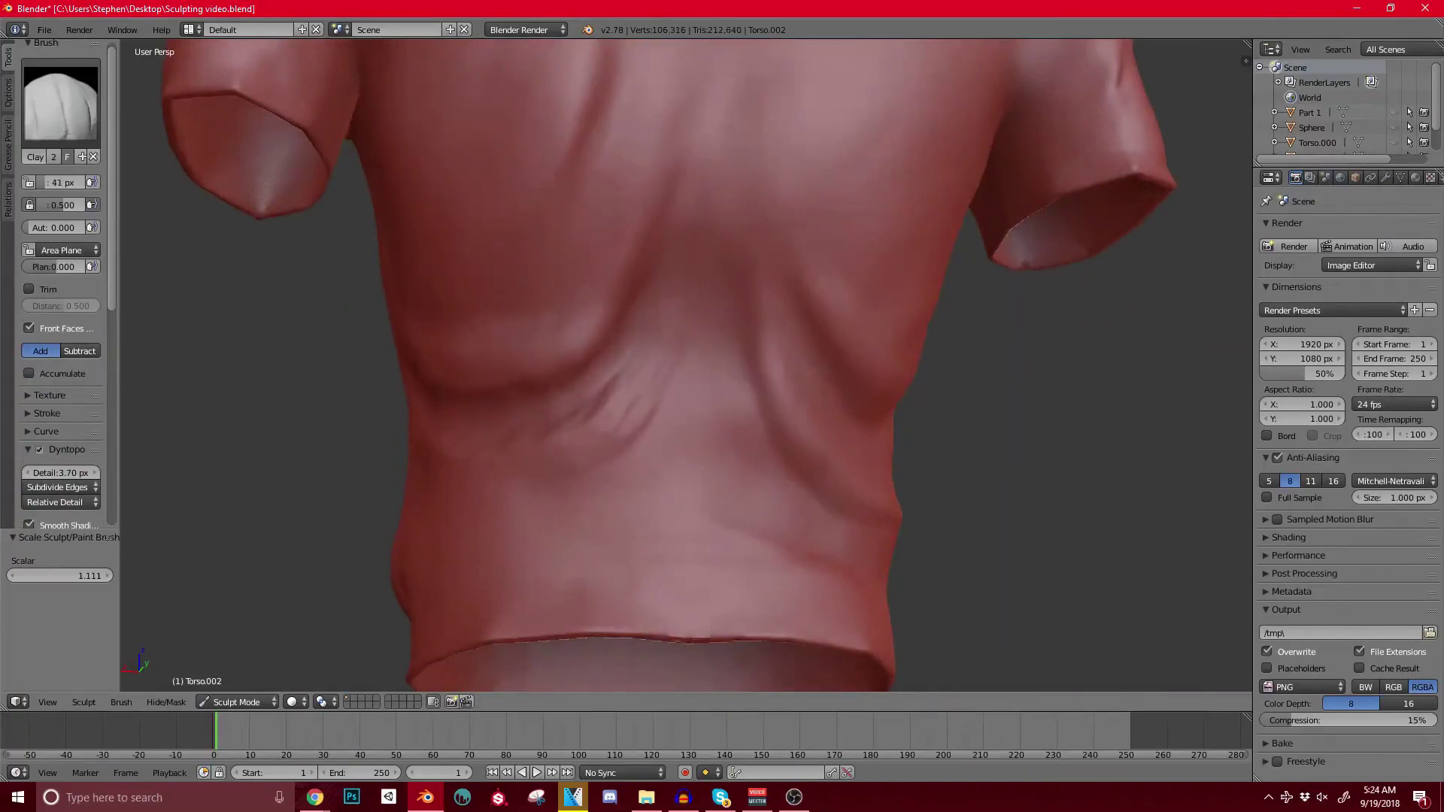
drag(652, 401, 618, 450)
Step: Raise the front end of the second fold toward the ribs and add clay along its lower edge
mouse_move(618, 444)
middle_down()
mouse_move(707, 451)
mouse_move(629, 421)
middle_up()
scroll(655, 436, down, 2)
scroll(629, 421, up, 2)
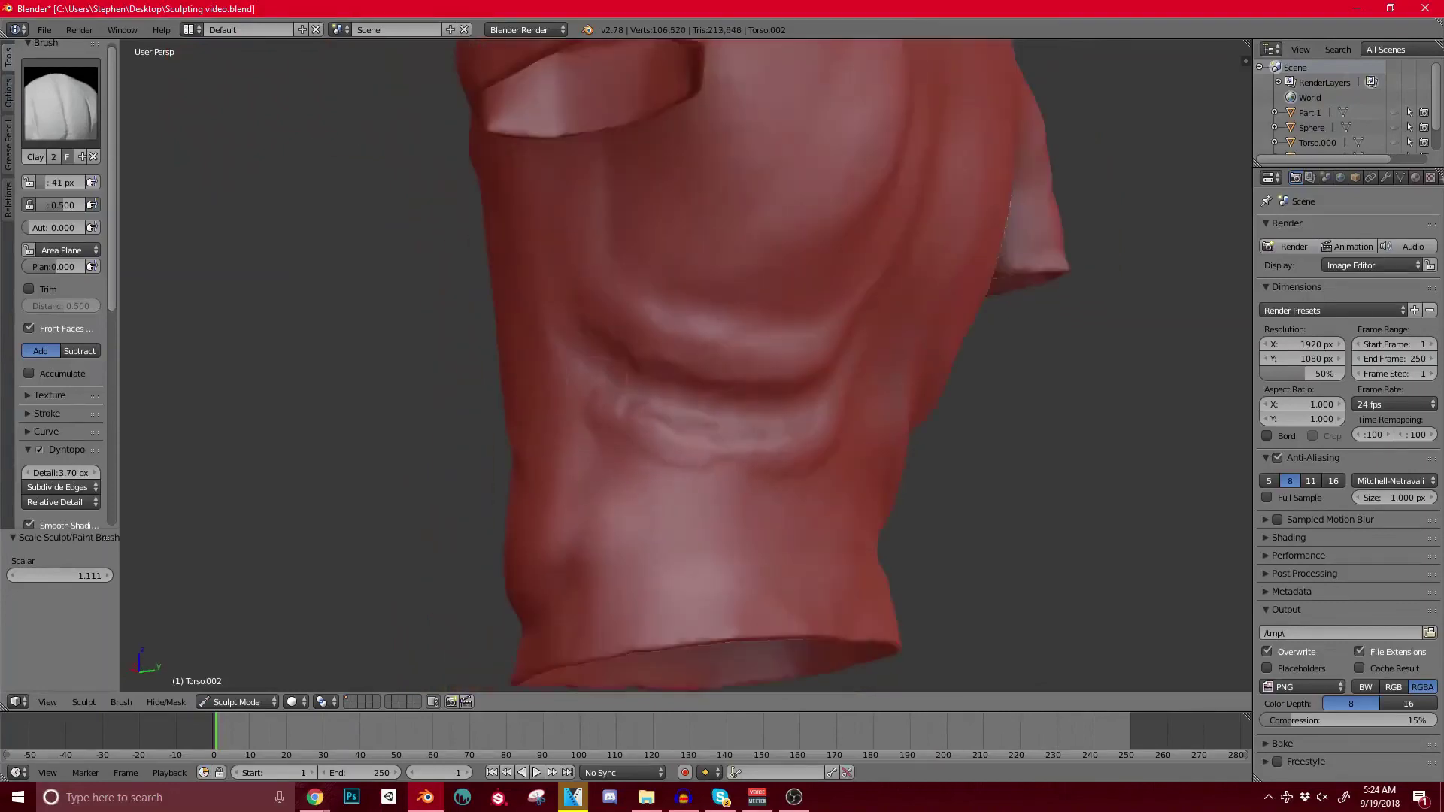
drag(577, 361, 550, 328)
drag(688, 478, 695, 464)
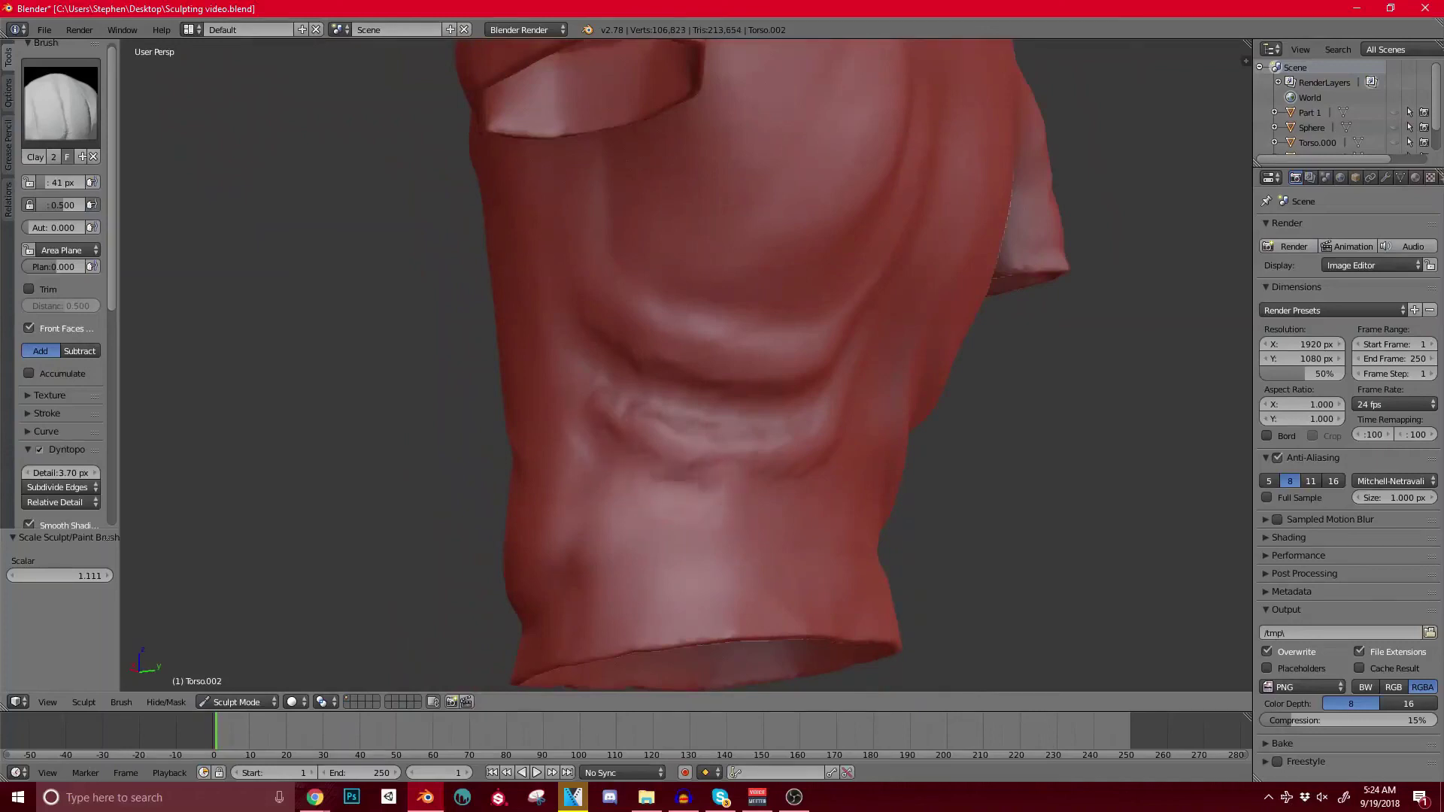
Step: Add short Clay Strips strokes for a smaller wrinkle below the second fold on the left lower back
middle_drag(783, 490, 607, 467)
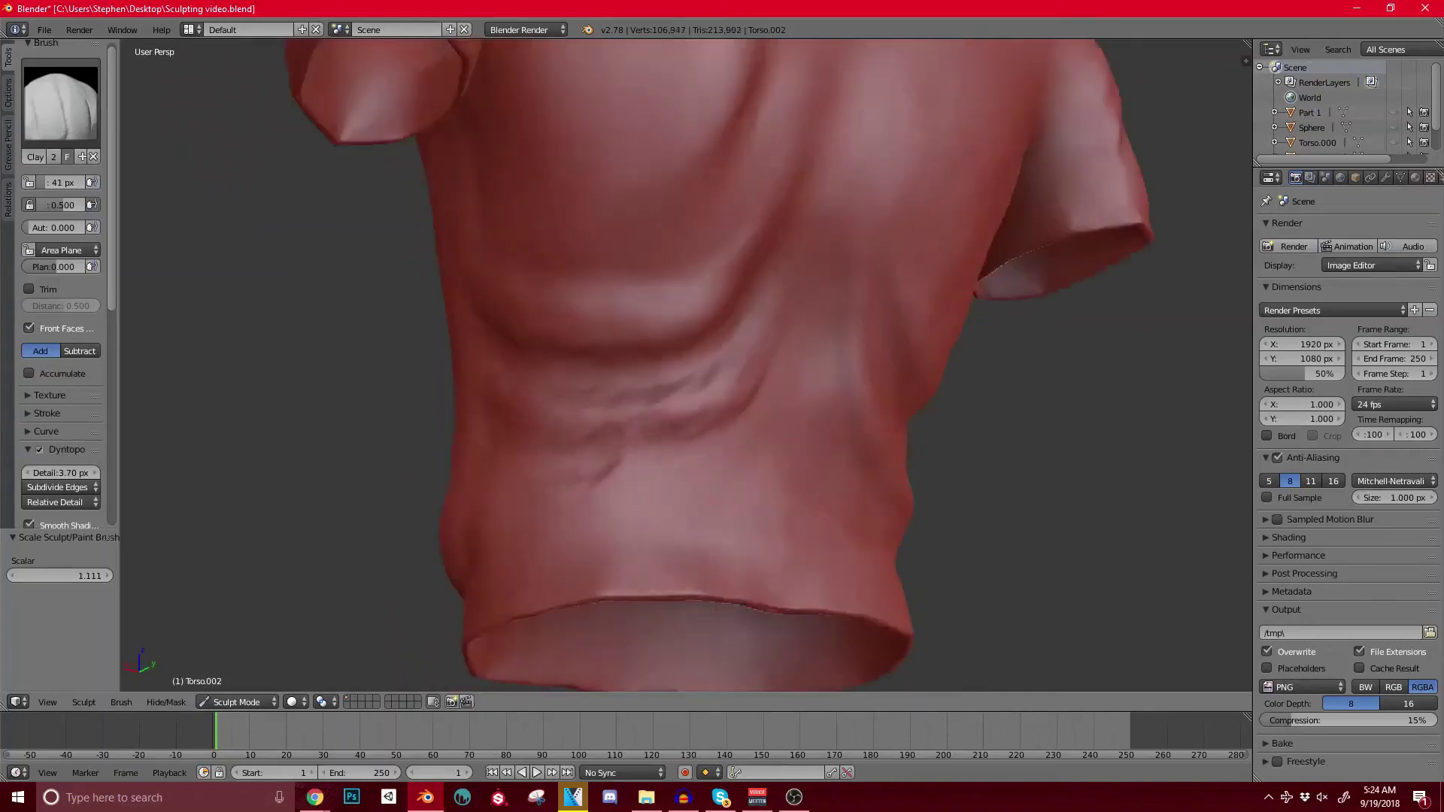
middle_drag(711, 422, 613, 409)
drag(577, 446, 644, 359)
scroll(640, 355, down, 2)
middle_drag(639, 355, 714, 359)
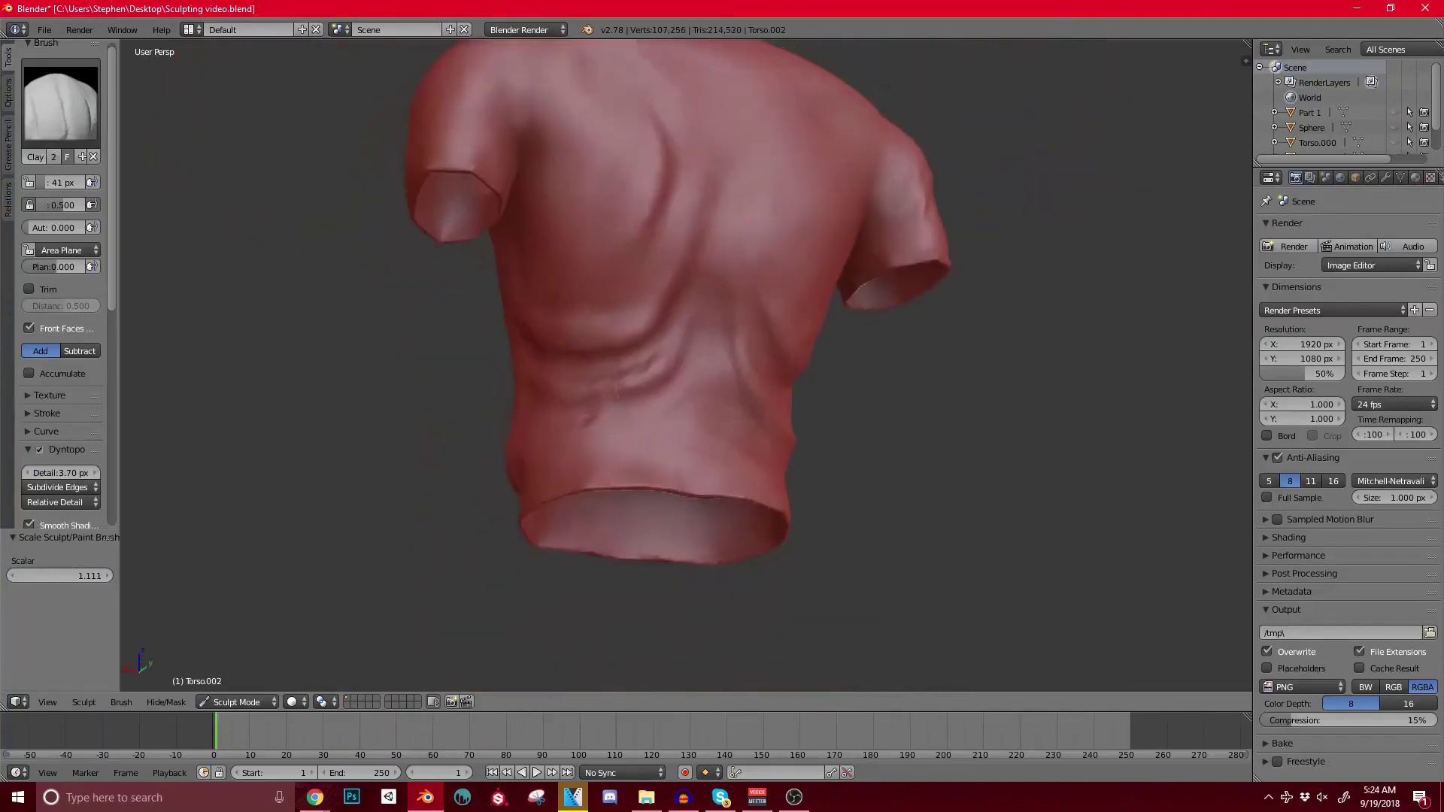
Step: Extend the small wrinkle below the second fold around the left lower back with short Clay Strips strokes
scroll(714, 360, up, 2)
drag(596, 449, 572, 462)
middle_drag(521, 472, 621, 480)
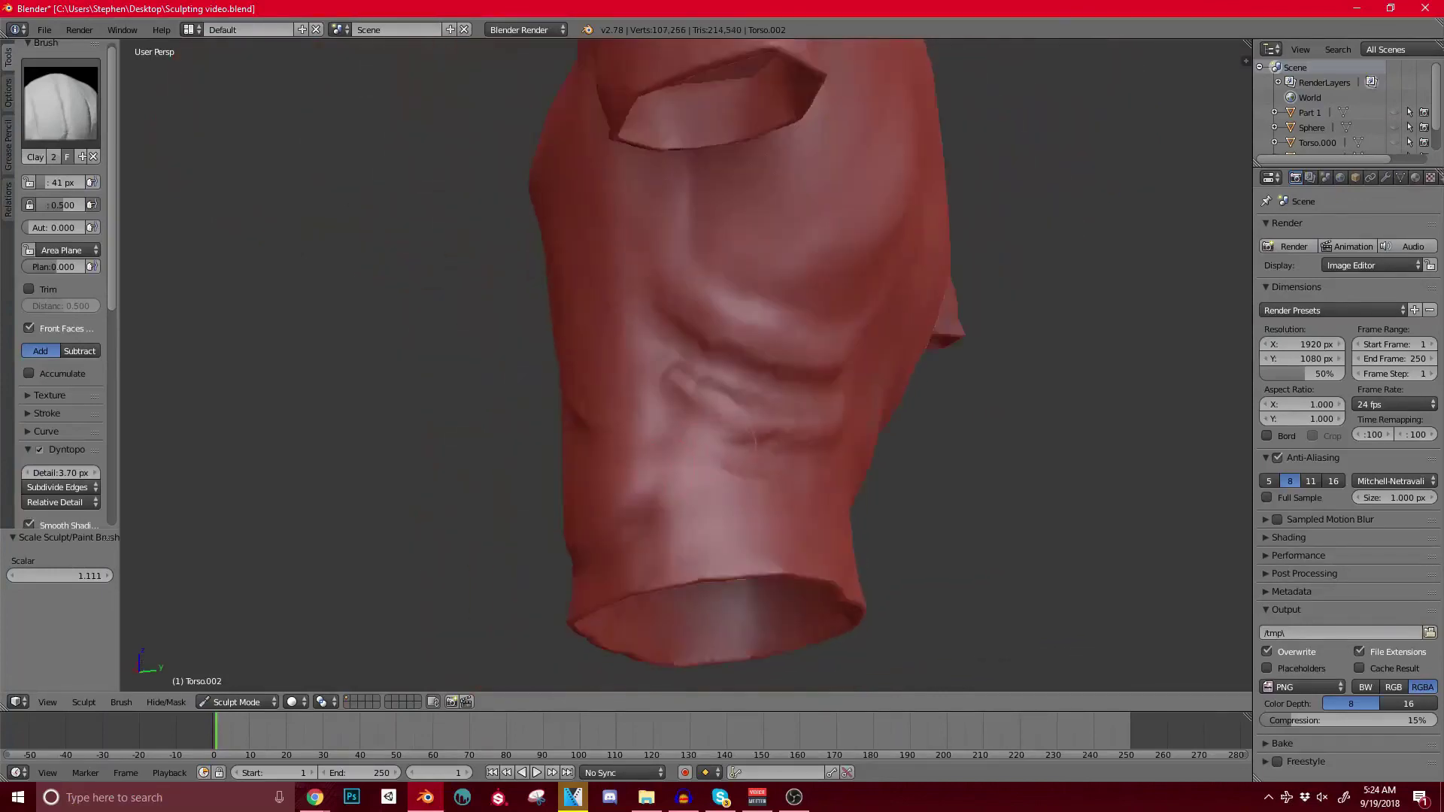
drag(725, 440, 694, 423)
mouse_move(772, 450)
mouse_down()
mouse_move(690, 412)
mouse_move(723, 434)
mouse_up()
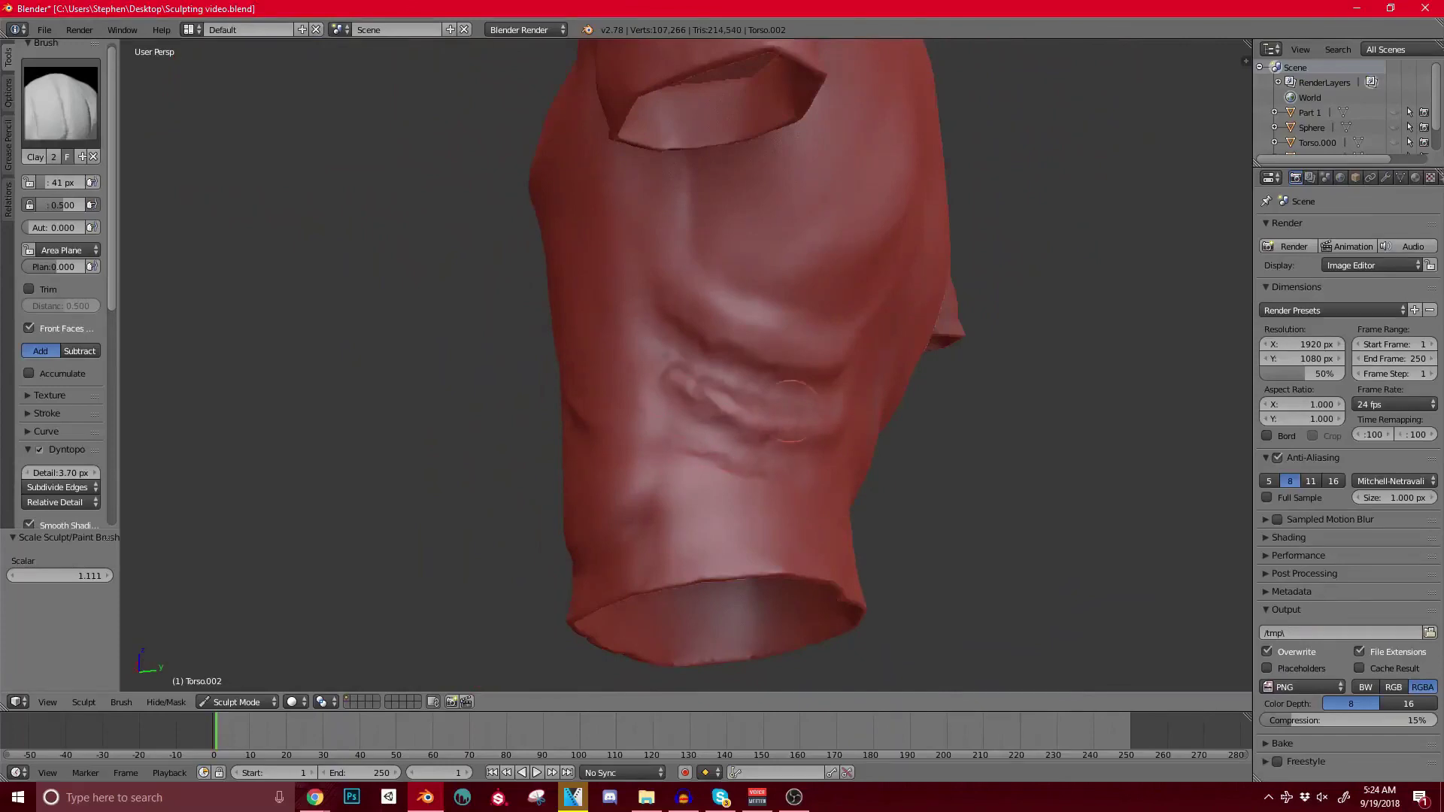
middle_drag(689, 460, 722, 466)
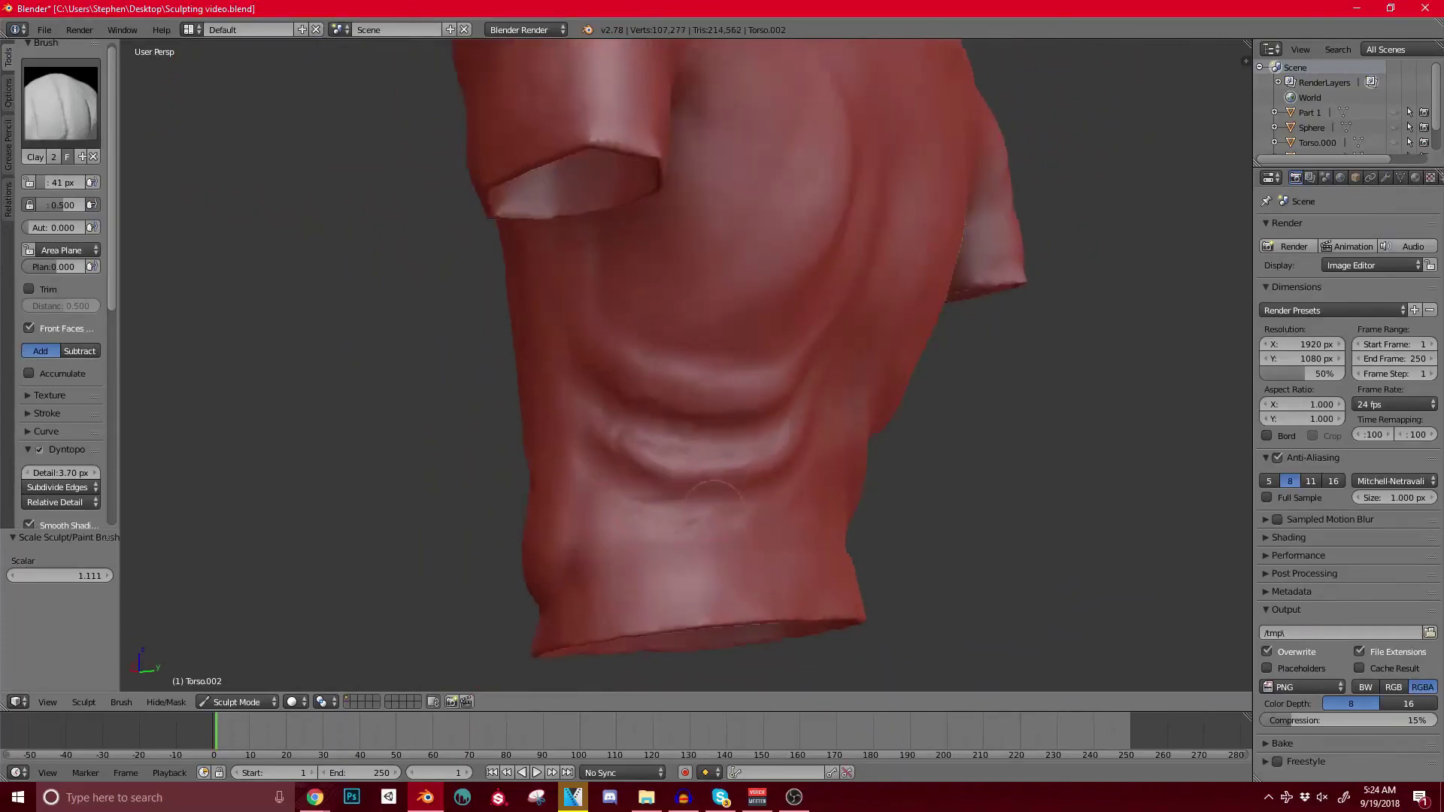
drag(755, 489, 760, 493)
middle_drag(761, 493, 579, 512)
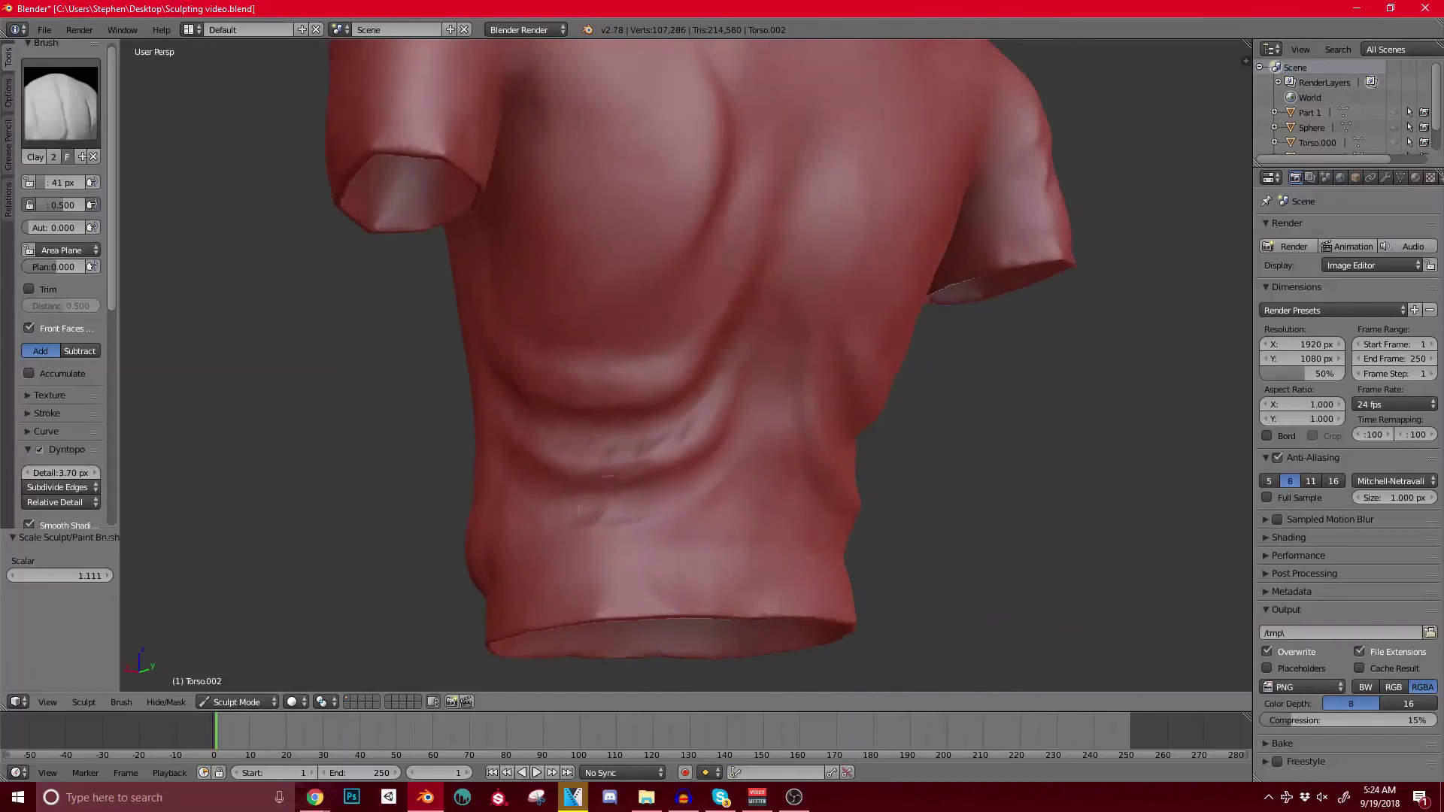
Step: Build up diagonal wrinkles from the left lower back toward the spine and thicken the upper fold's front end
scroll(671, 458, up, 5)
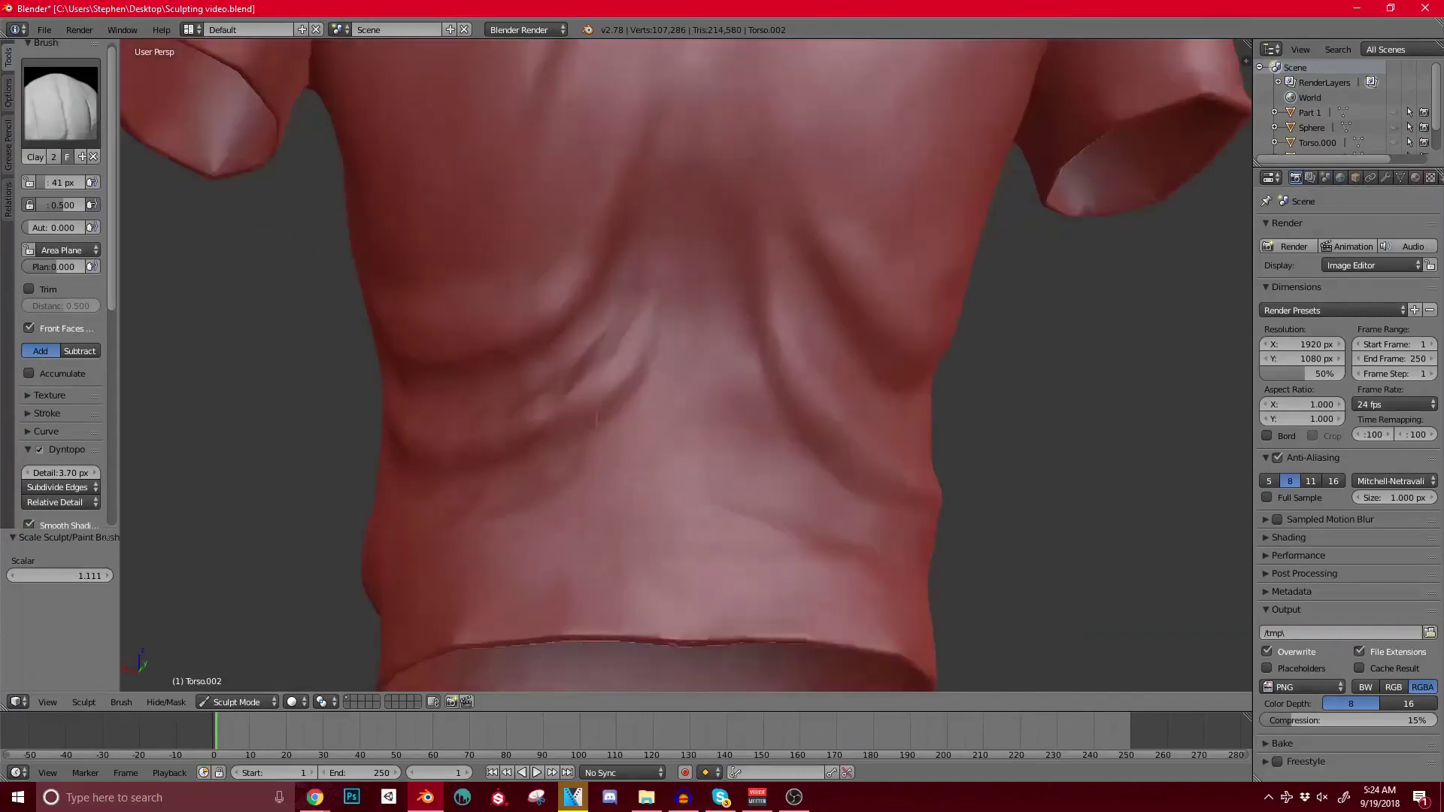
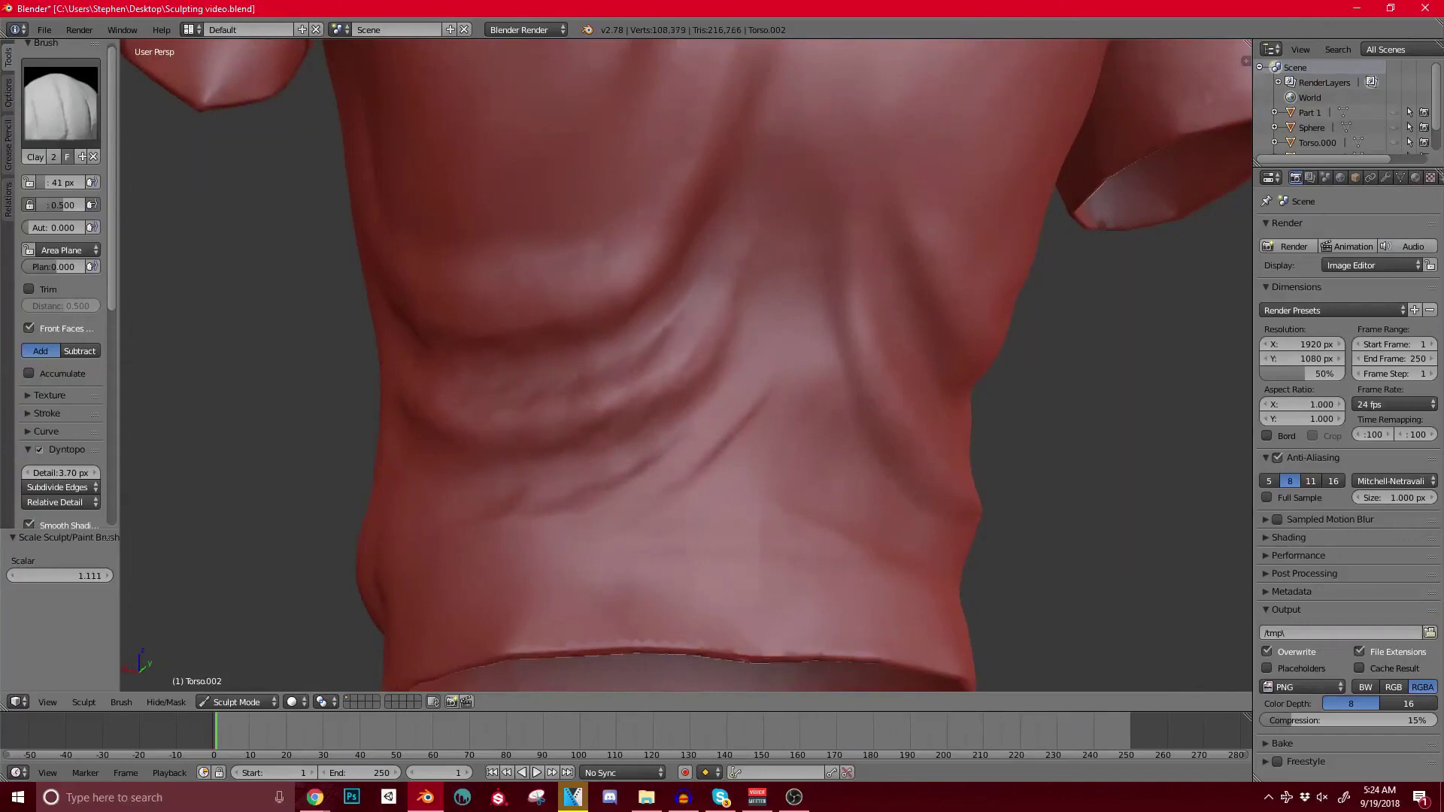
drag(718, 293, 642, 395)
scroll(576, 301, down, 3)
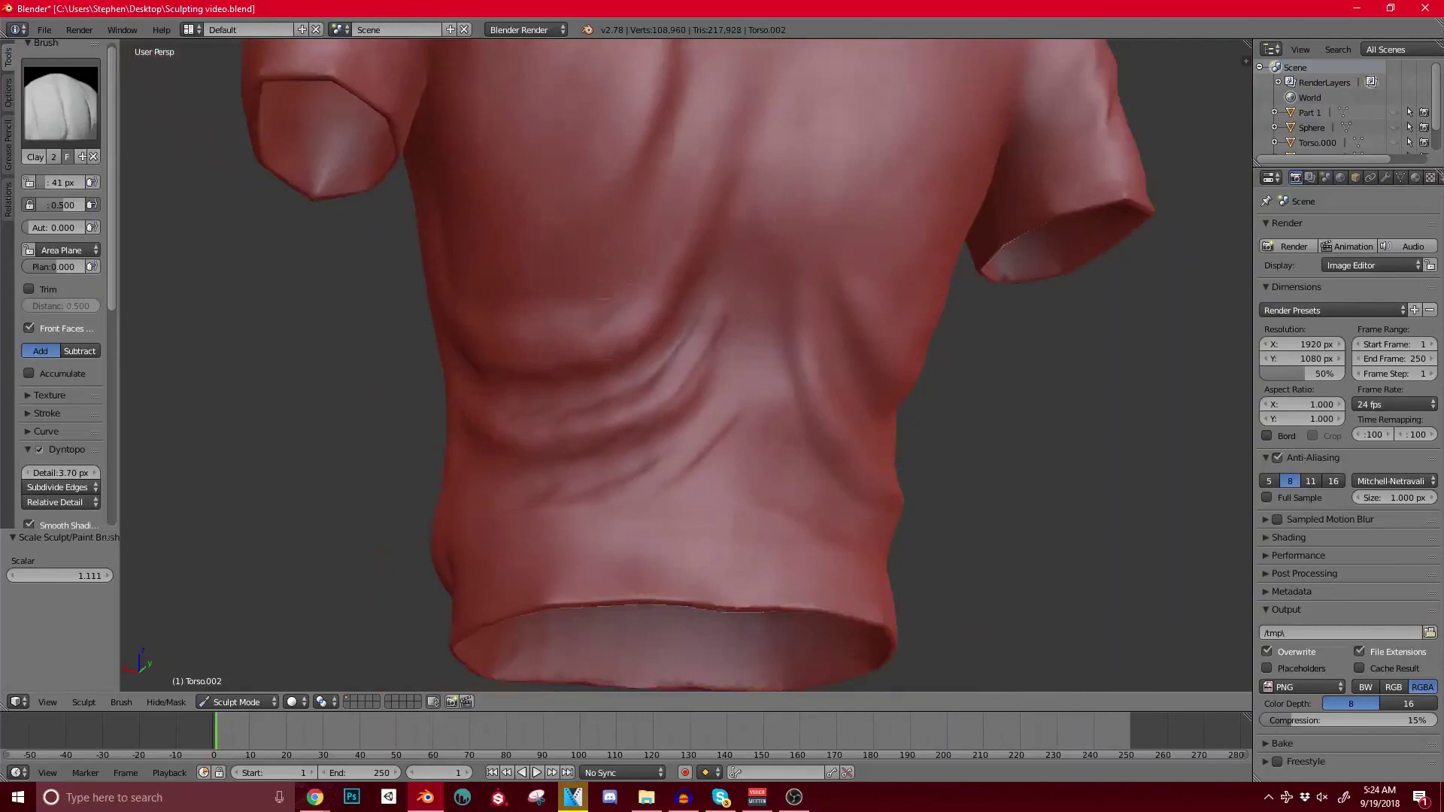
middle_drag(604, 330, 643, 335)
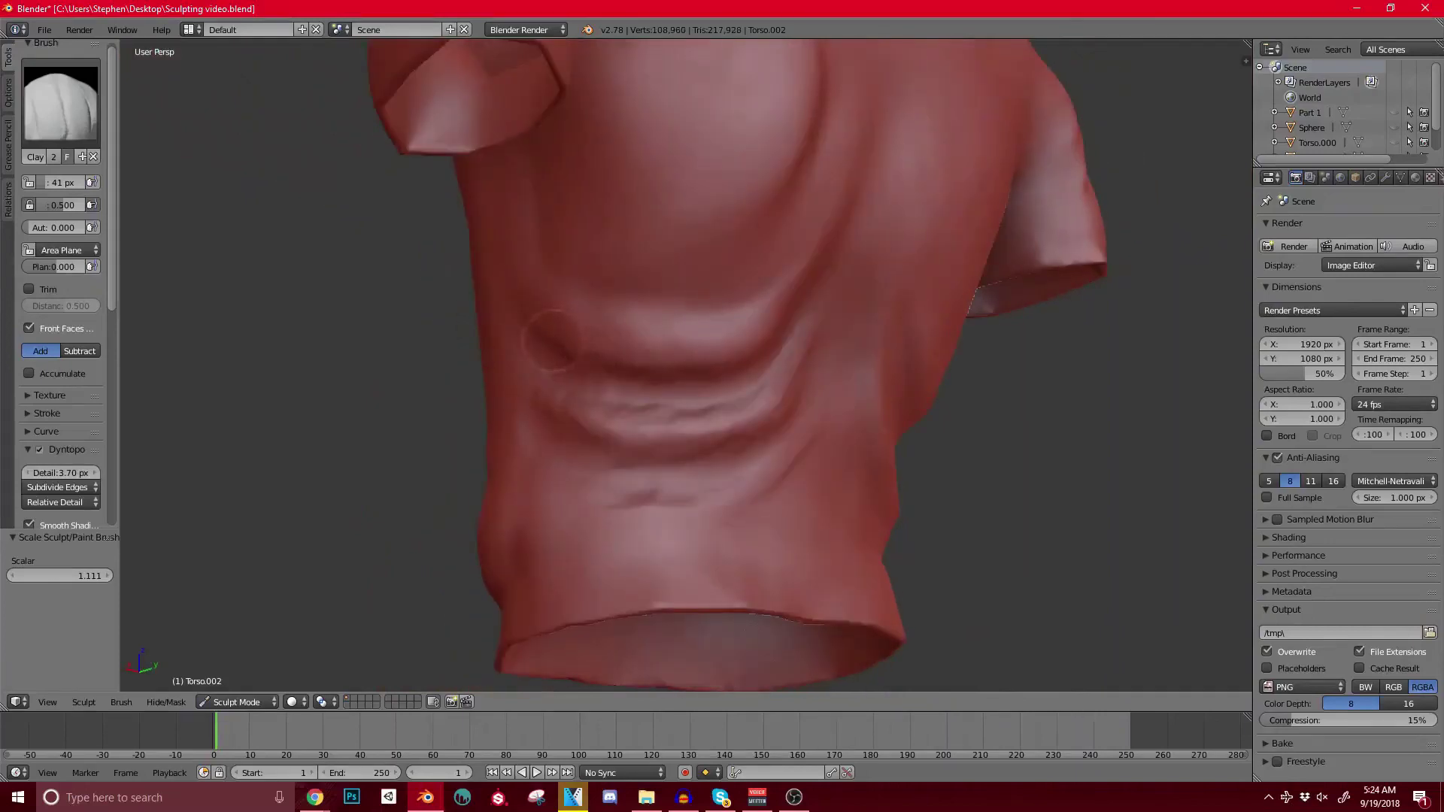
middle_drag(550, 340, 602, 342)
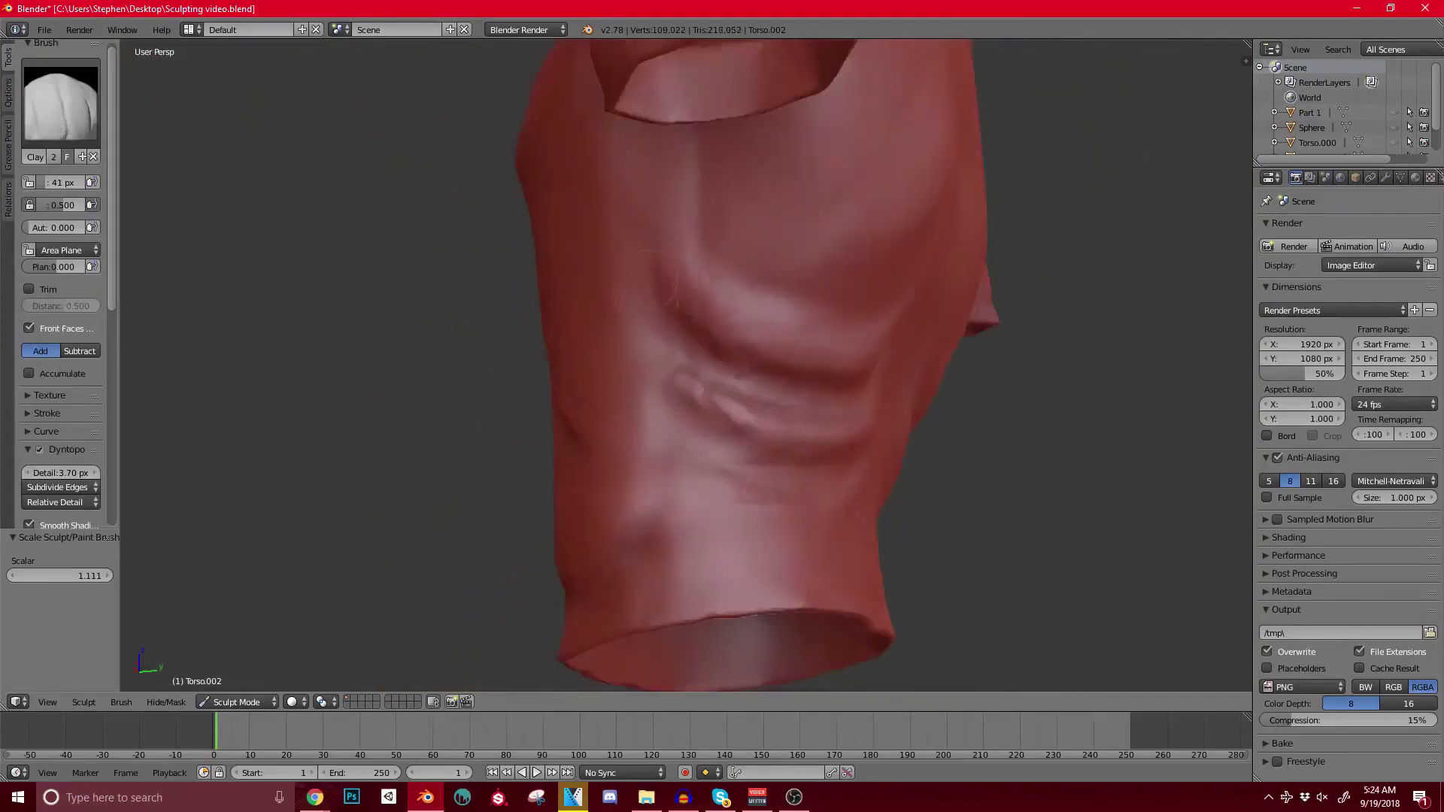
drag(648, 281, 661, 206)
Step: Use the Crease brush in Subtract mode to sharpen the grooves under the waist folds on the left side
click(60, 102)
click(239, 198)
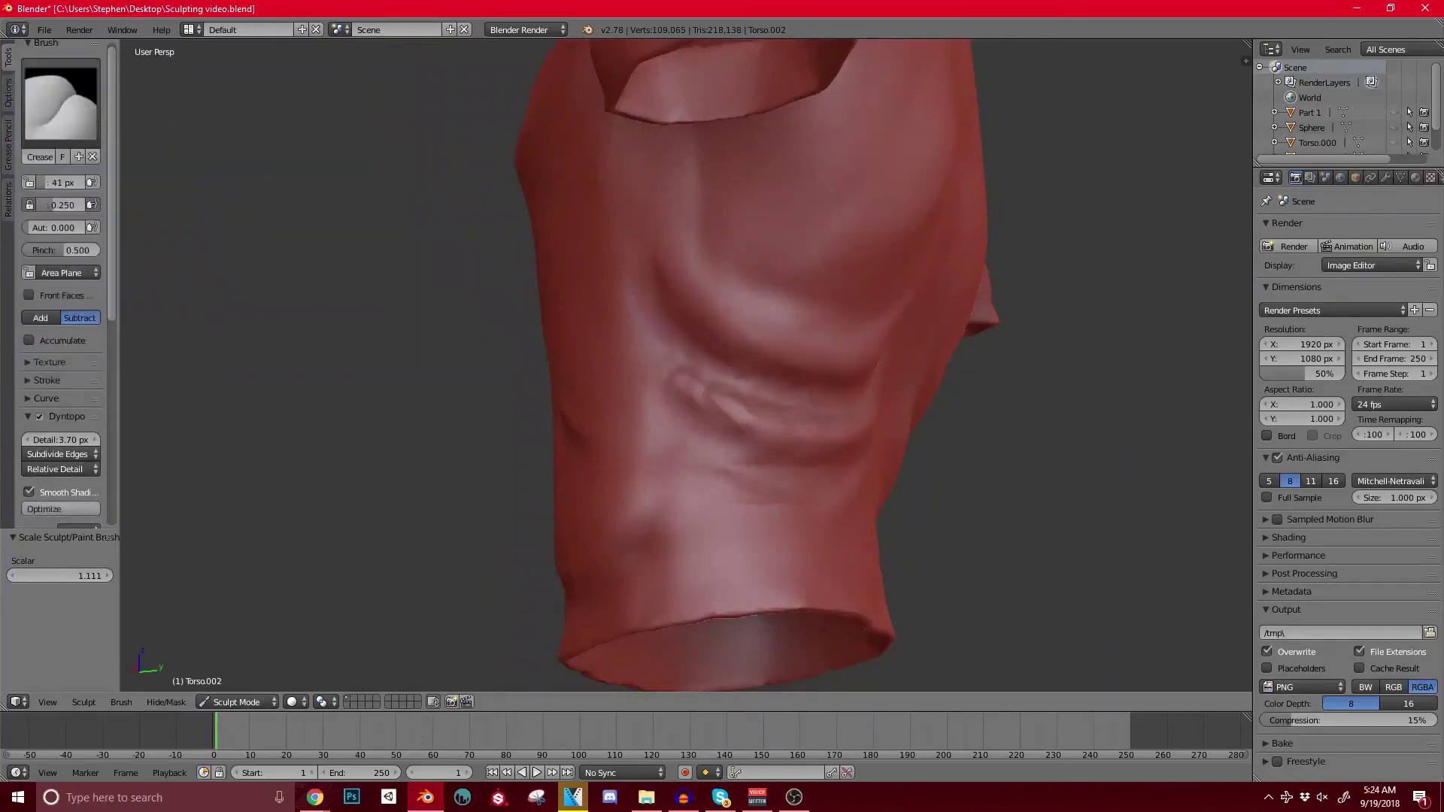
drag(683, 352, 724, 372)
middle_drag(825, 357, 799, 359)
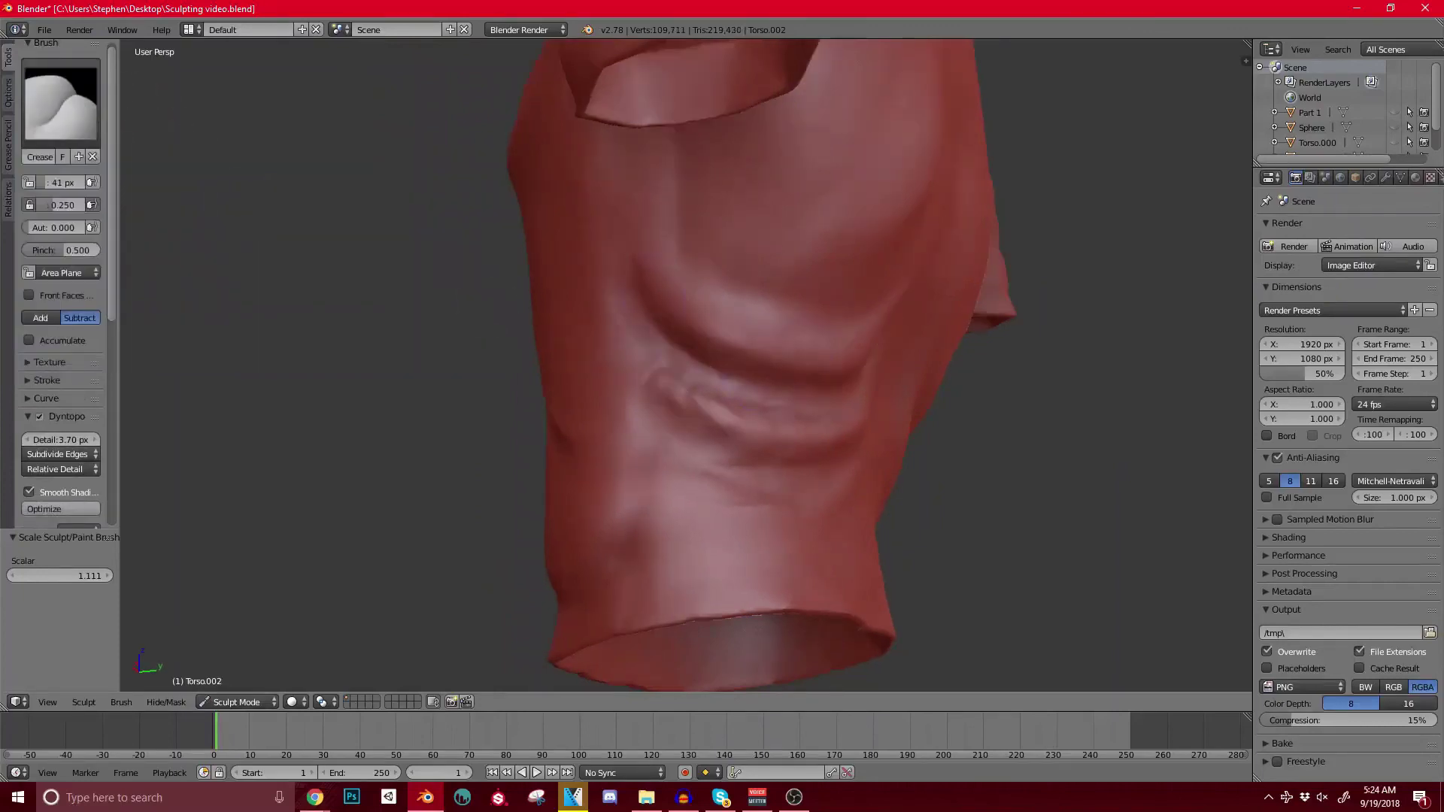
drag(758, 475, 799, 485)
middle_drag(790, 456, 750, 439)
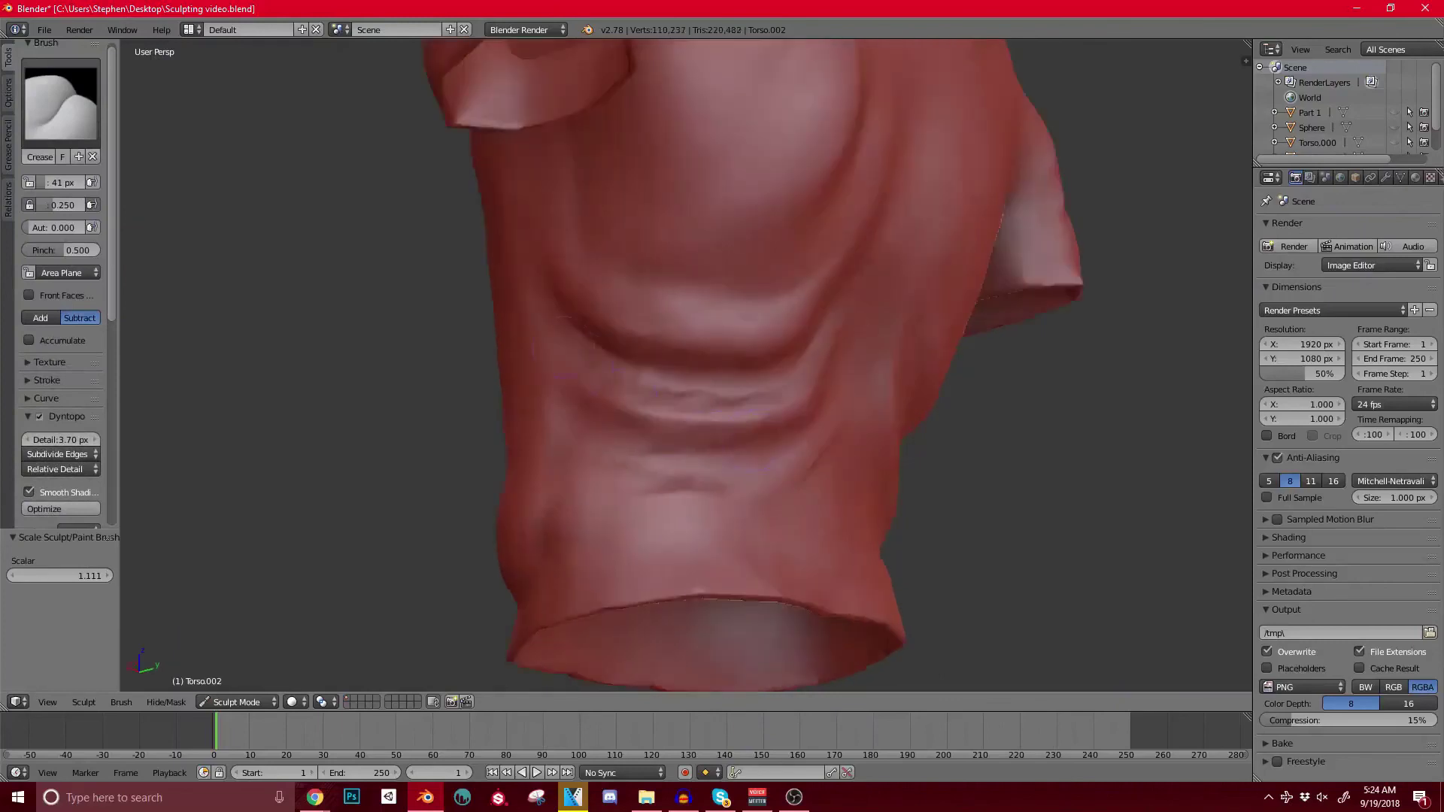
Step: Deepen the grooves between the left back folds and along their inner ends near the spine with the Crease brush
drag(841, 351, 824, 353)
drag(658, 409, 690, 396)
middle_drag(690, 396, 586, 383)
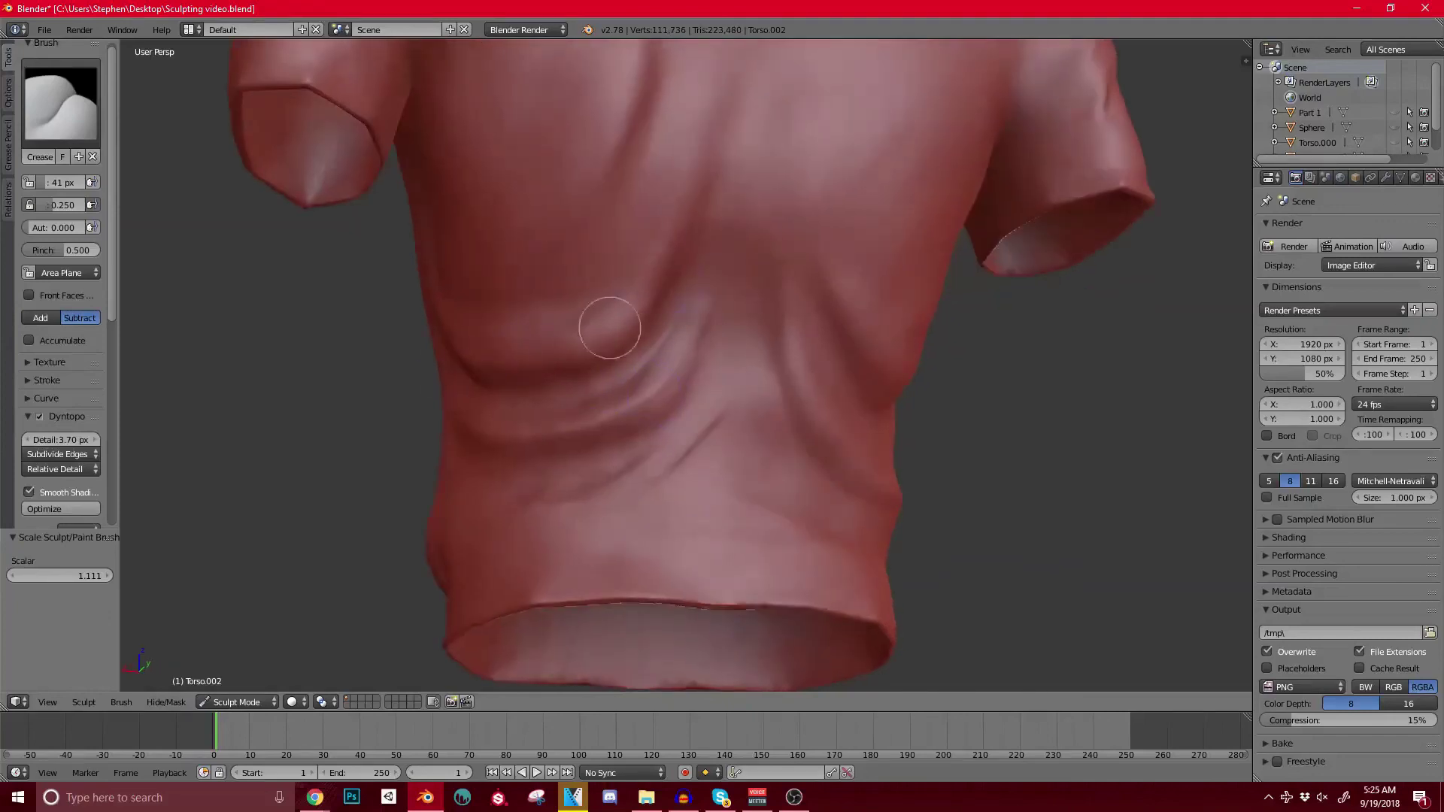
scroll(683, 171, down, 4)
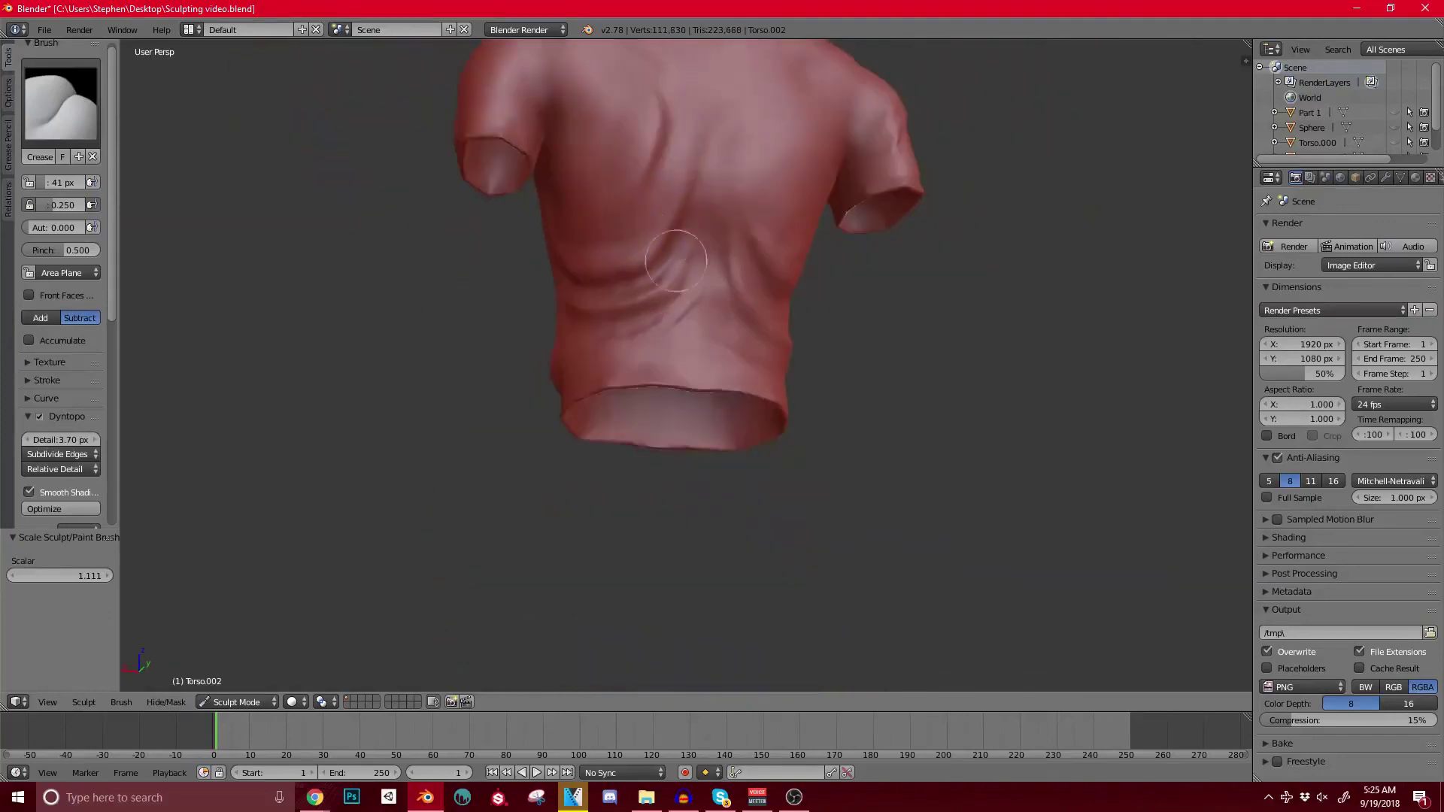
drag(674, 258, 676, 294)
Step: Build up the left side of the waist around the folds' front ends with the Clay Strips brush at 91 px
mouse_move(577, 328)
middle_down()
mouse_move(725, 304)
mouse_move(810, 308)
mouse_move(555, 182)
middle_up()
scroll(549, 226, up, 3)
click(60, 101)
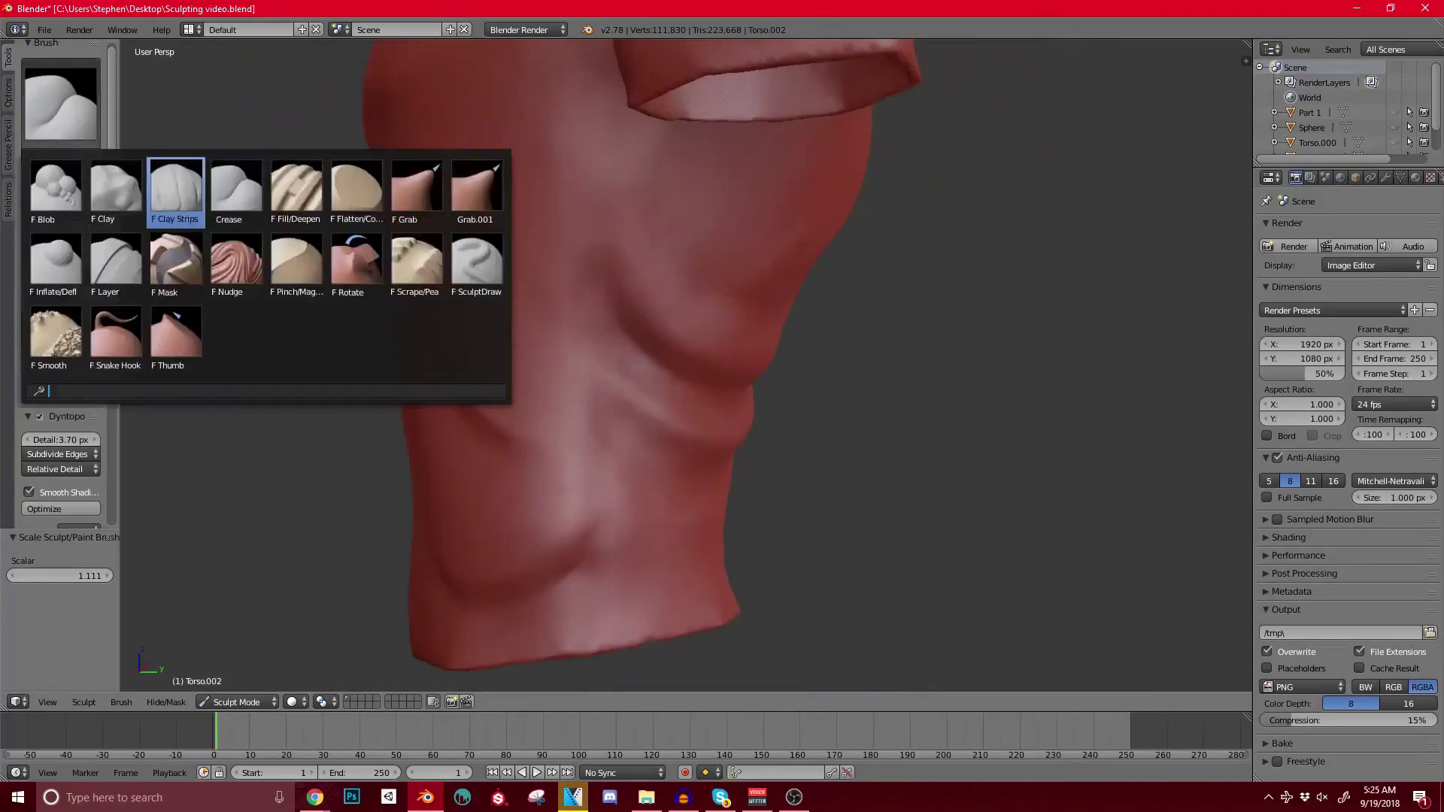
click(178, 182)
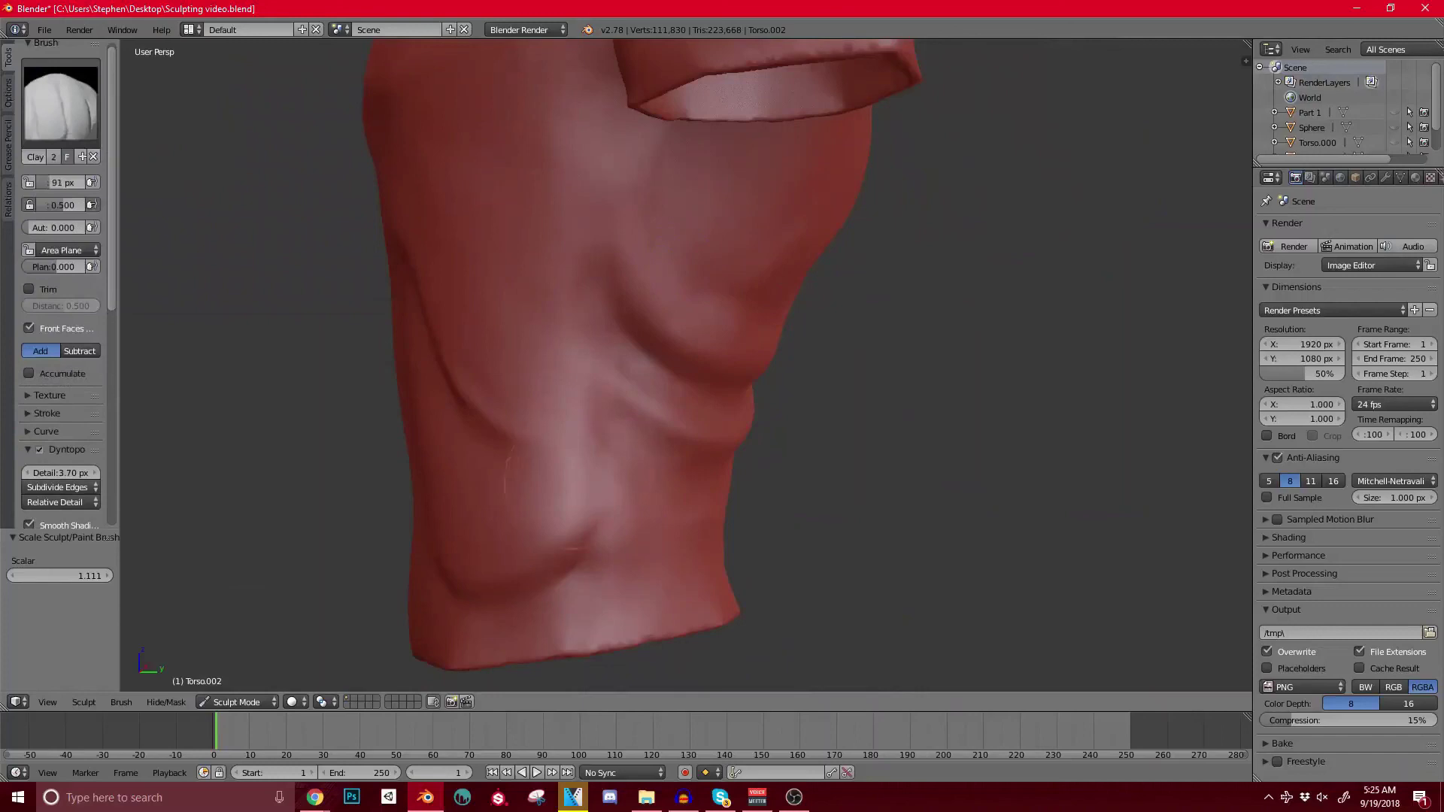
drag(575, 470, 580, 501)
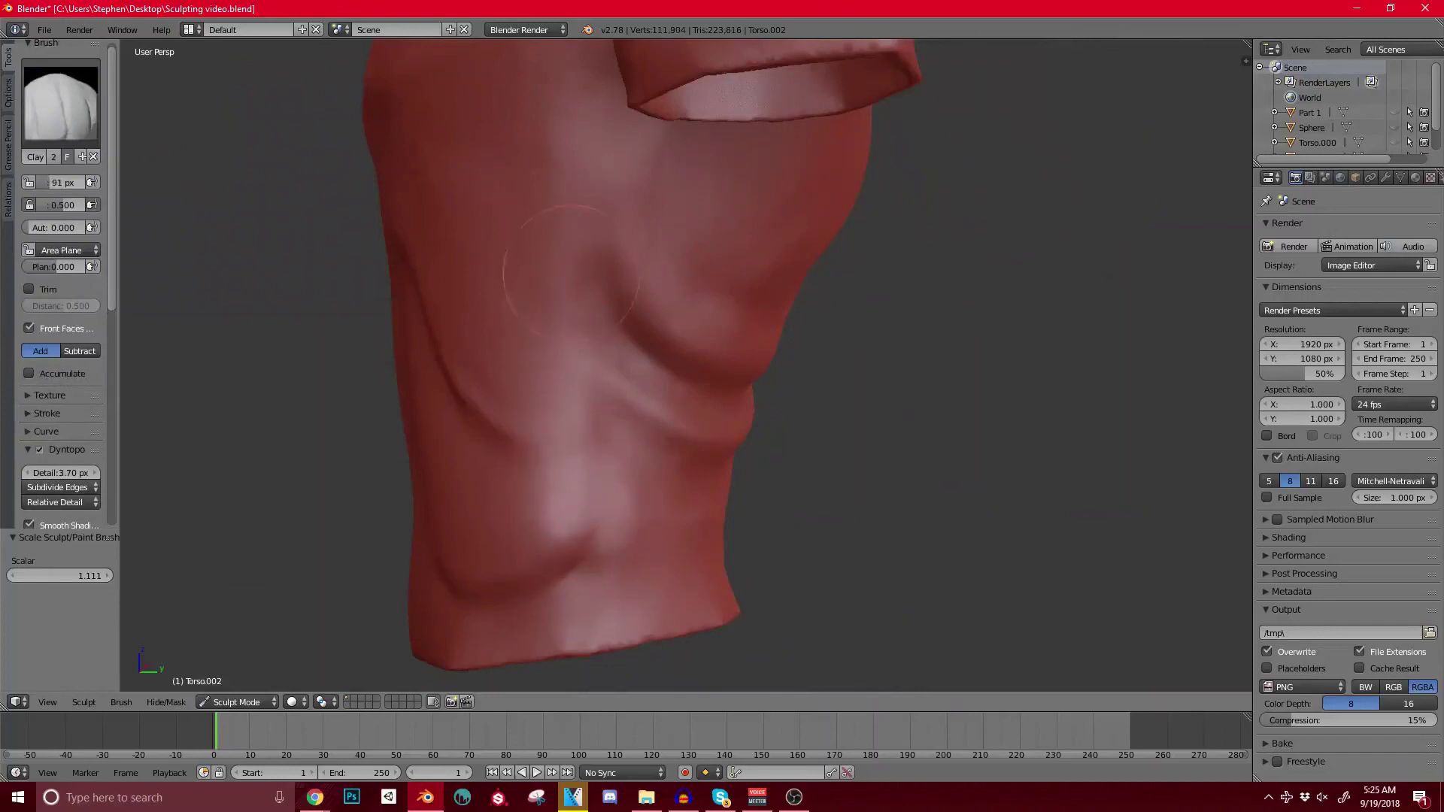
mouse_move(573, 273)
mouse_down()
mouse_move(588, 316)
mouse_move(590, 193)
mouse_move(645, 177)
mouse_up()
scroll(572, 248, up, 3)
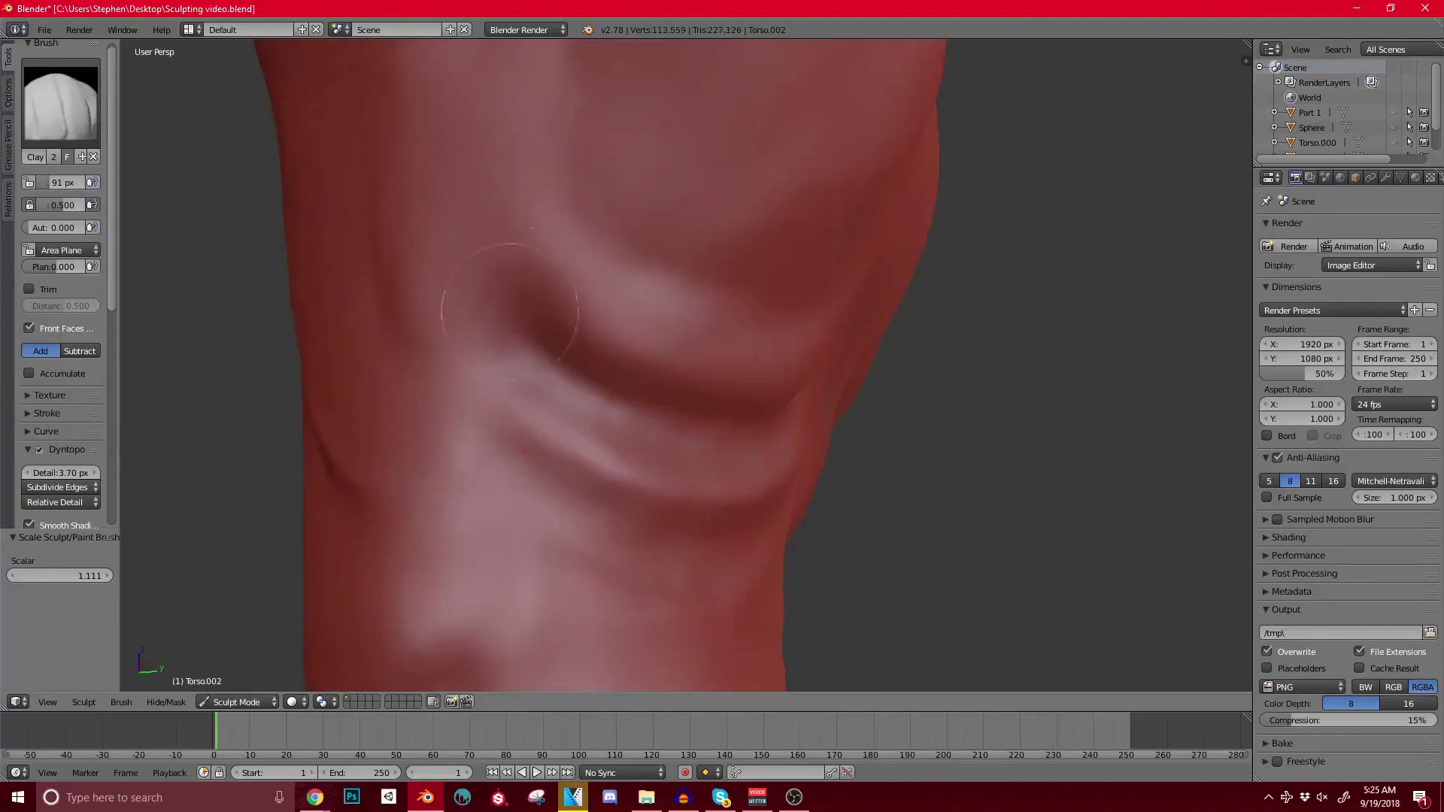
scroll(511, 309, down, 4)
middle_drag(511, 309, 553, 316)
scroll(526, 316, up, 2)
middle_drag(512, 235, 410, 241)
drag(673, 437, 681, 453)
Step: Fill in and soften the creases over both shoulder blades with broad Clay Strips strokes
scroll(602, 455, down, 5)
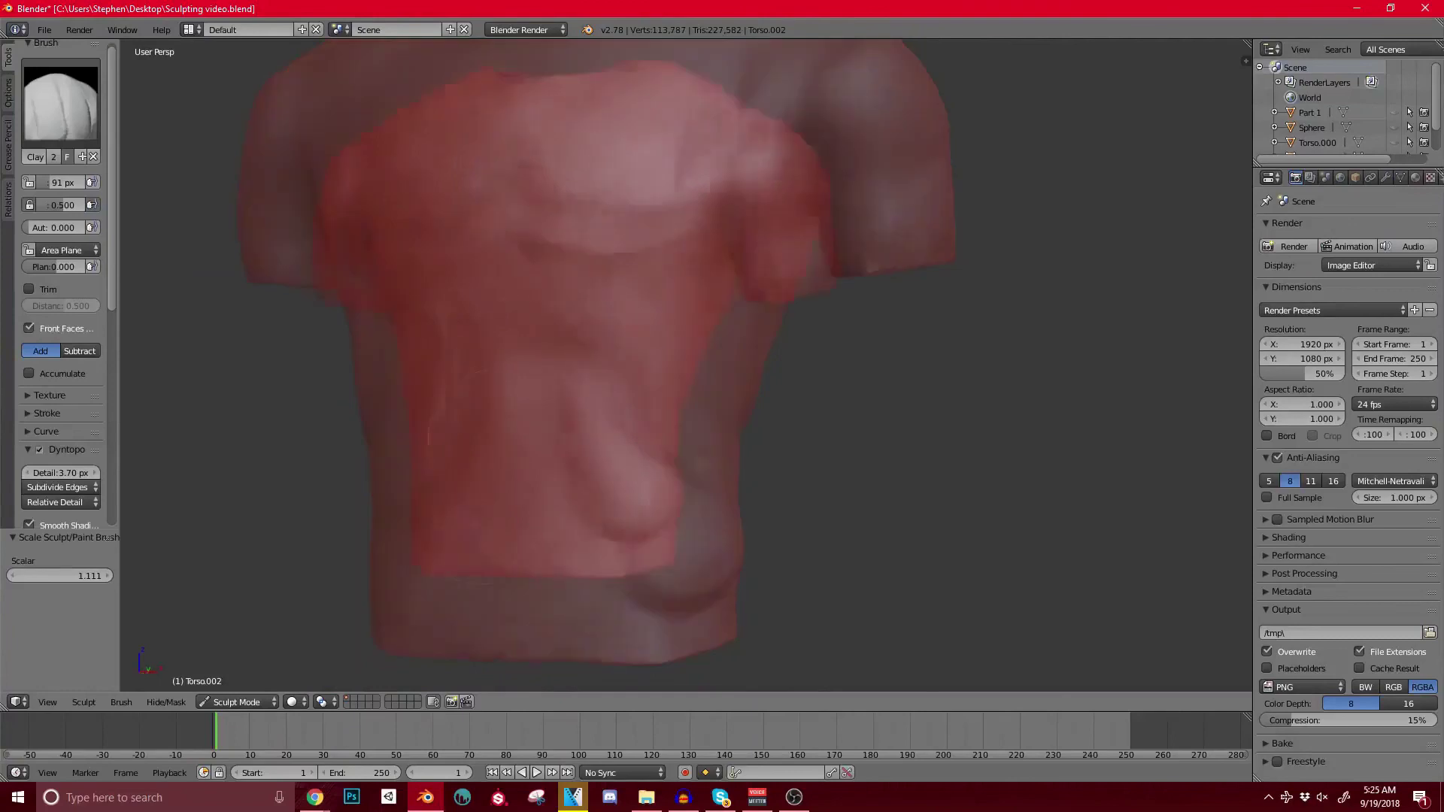
mouse_move(527, 461)
middle_down()
mouse_move(612, 477)
mouse_move(623, 464)
middle_up()
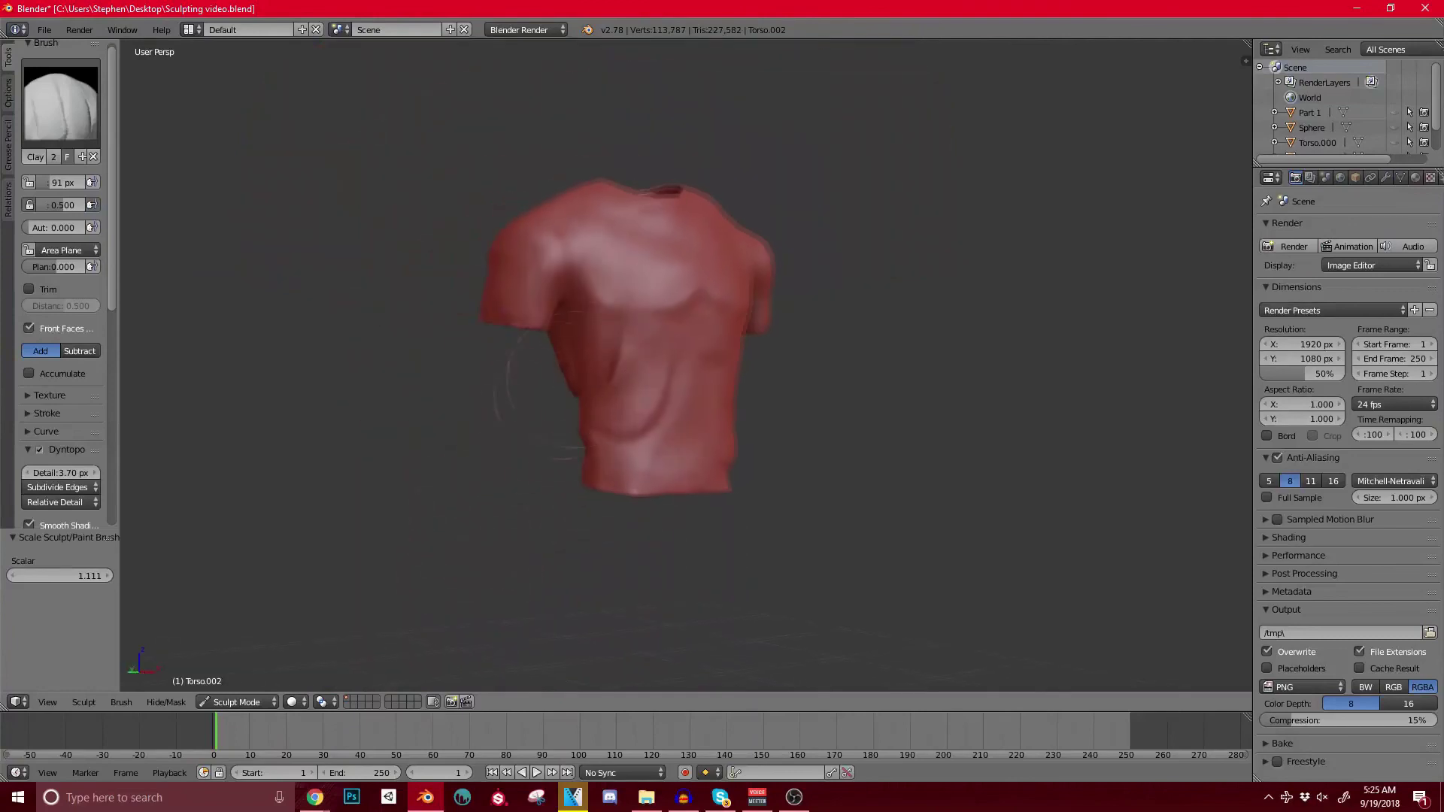
shift+middle_drag(578, 328, 557, 457)
scroll(534, 406, up, 2)
mouse_move(522, 354)
middle_down()
mouse_move(699, 399)
mouse_move(714, 363)
mouse_move(635, 232)
middle_up()
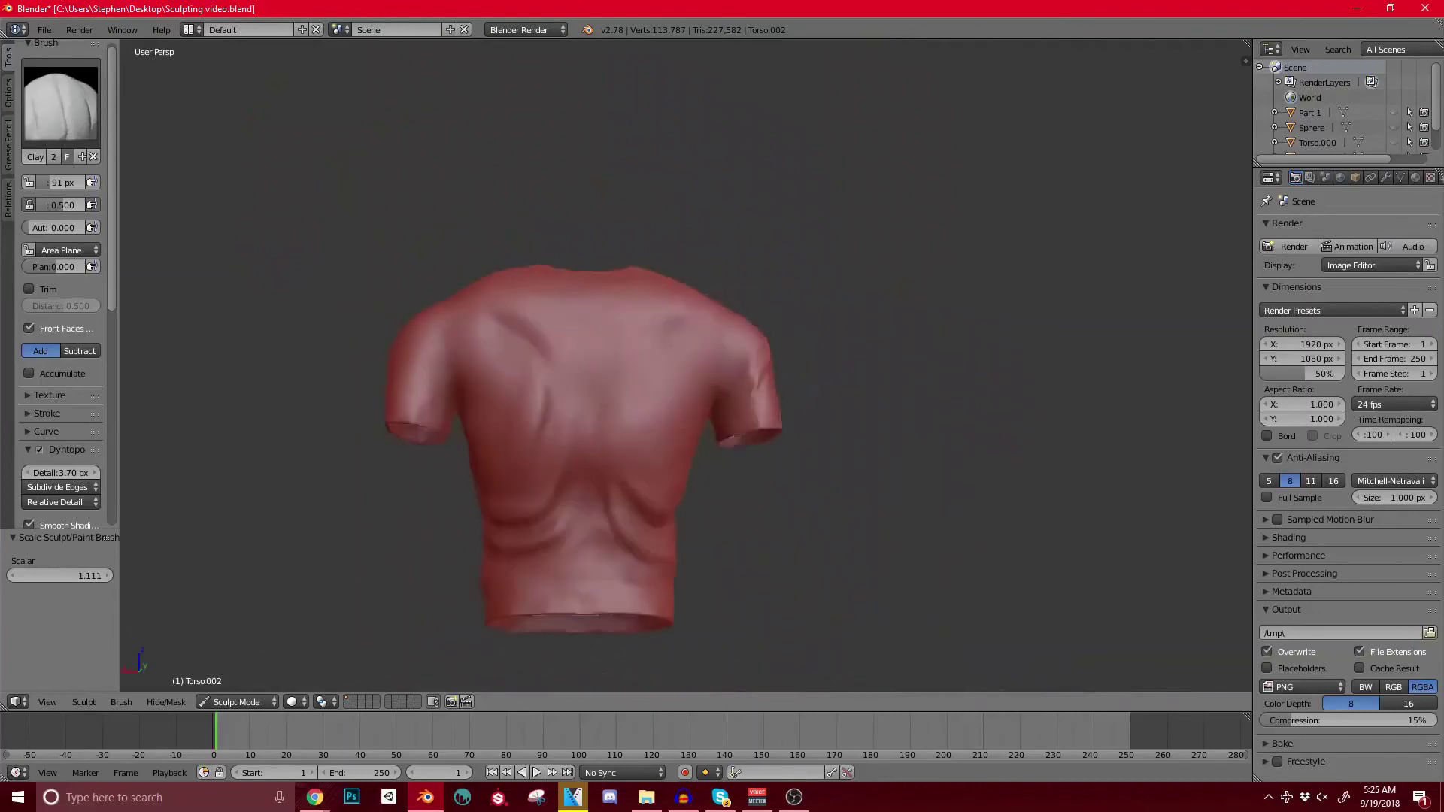
scroll(635, 232, up, 2)
scroll(635, 232, up, 3)
drag(680, 301, 602, 234)
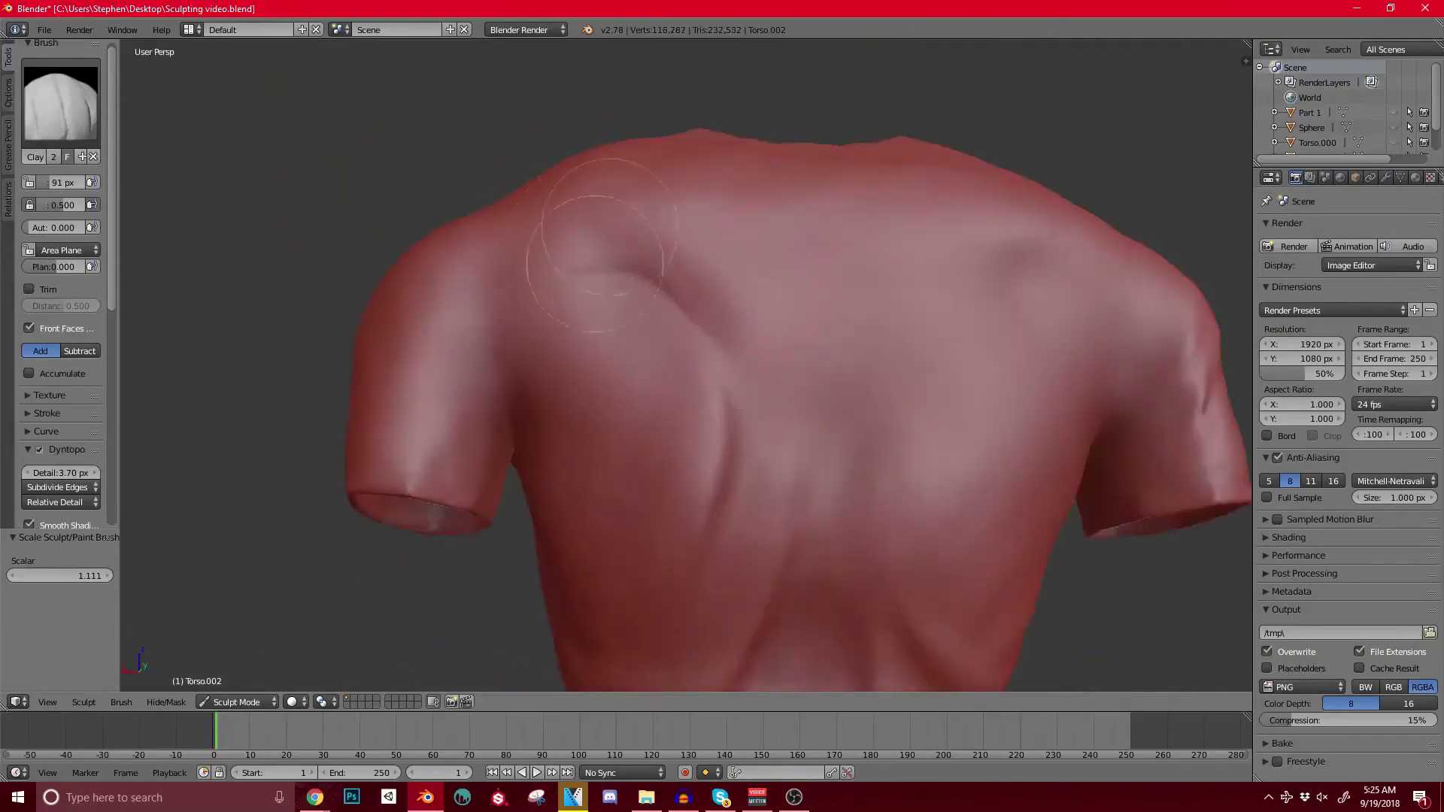
shift+middle_drag(970, 293, 616, 286)
drag(677, 297, 711, 241)
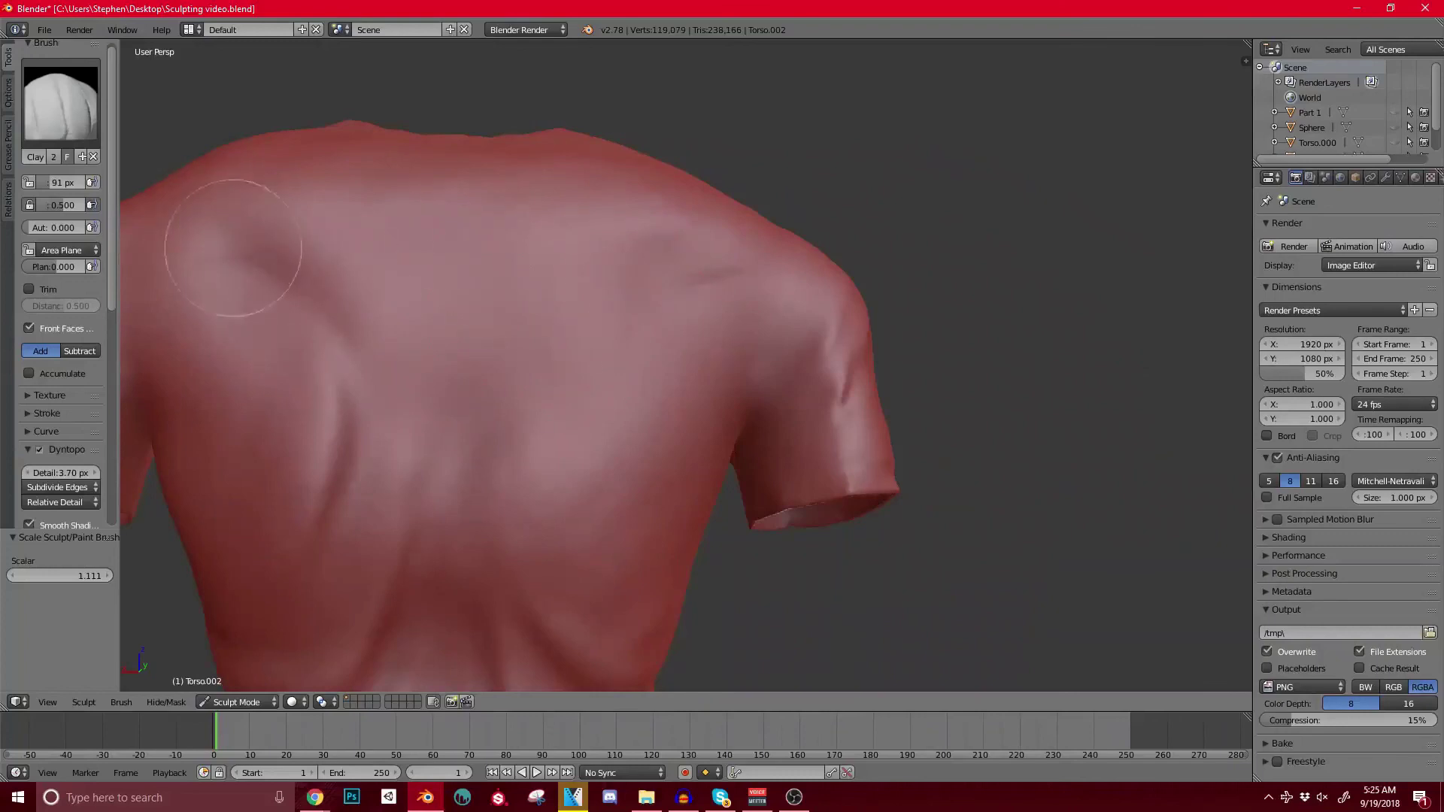
Step: Blend the small wrinkles on the lower back into the surface below the second fold
scroll(431, 314, down, 1)
mouse_move(431, 321)
middle_down()
mouse_move(457, 391)
mouse_move(512, 331)
middle_up()
middle_drag(360, 435, 351, 396)
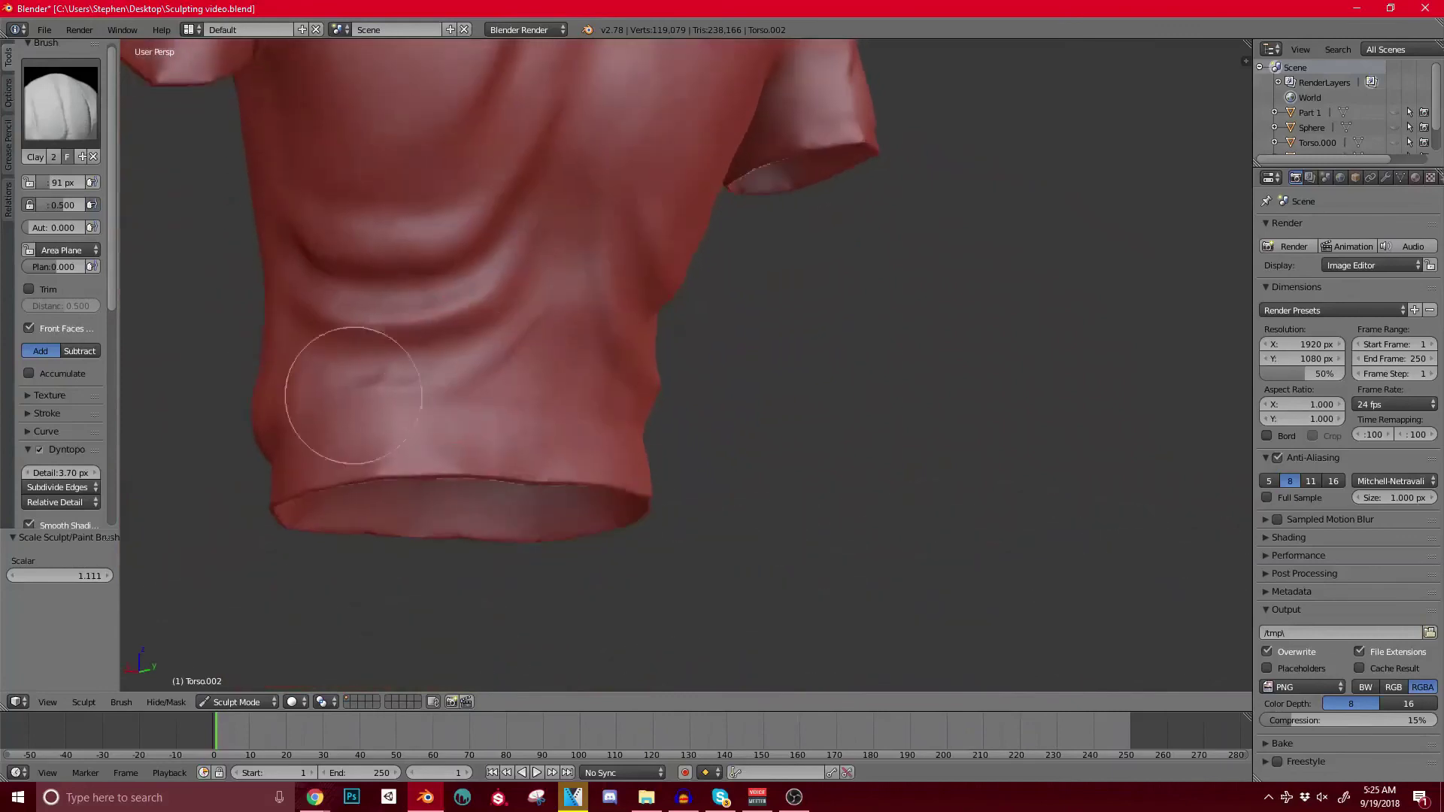
middle_drag(499, 383, 449, 380)
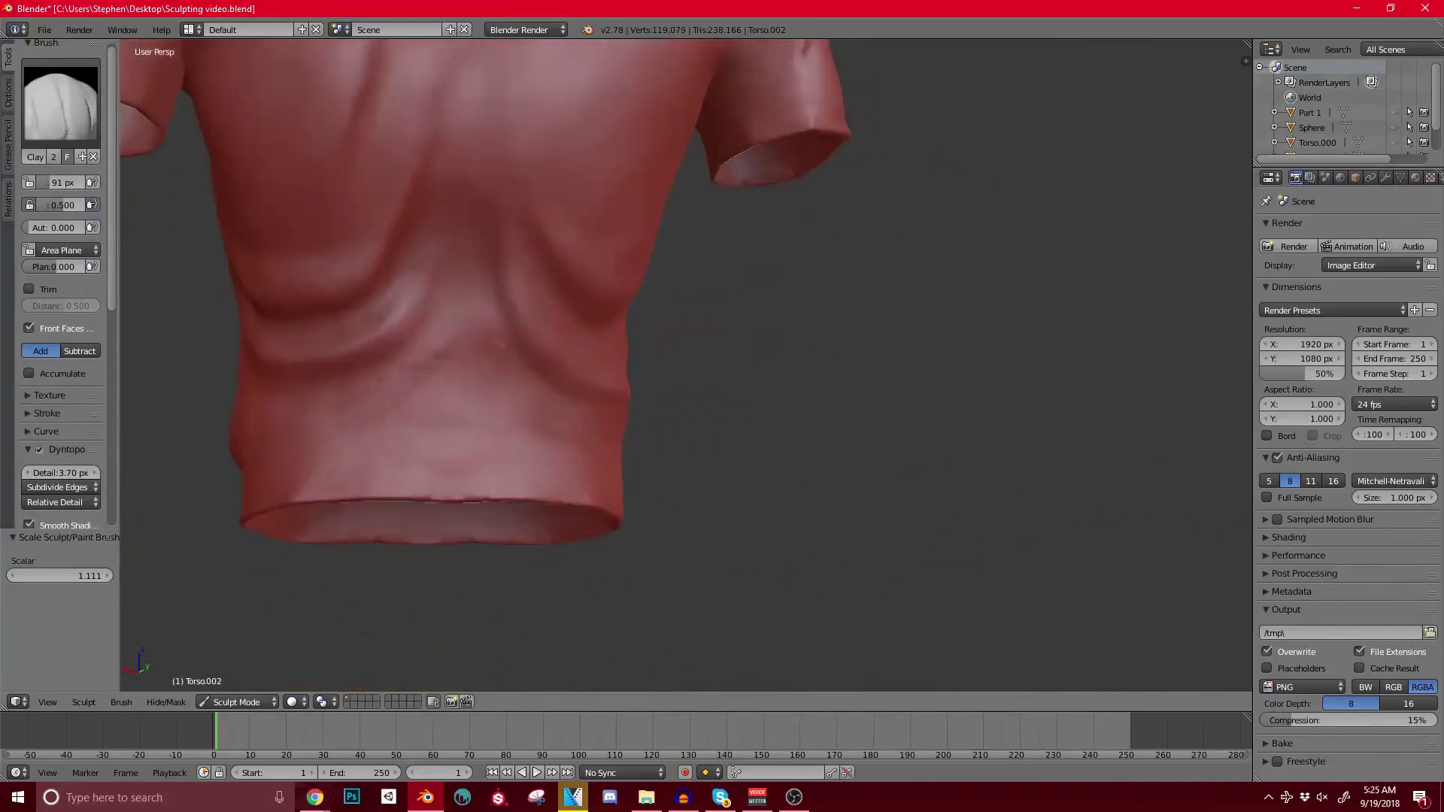
drag(442, 403, 410, 406)
mouse_move(405, 408)
middle_down()
mouse_move(518, 387)
mouse_move(399, 519)
middle_up()
scroll(398, 500, up, 3)
scroll(459, 289, down, 5)
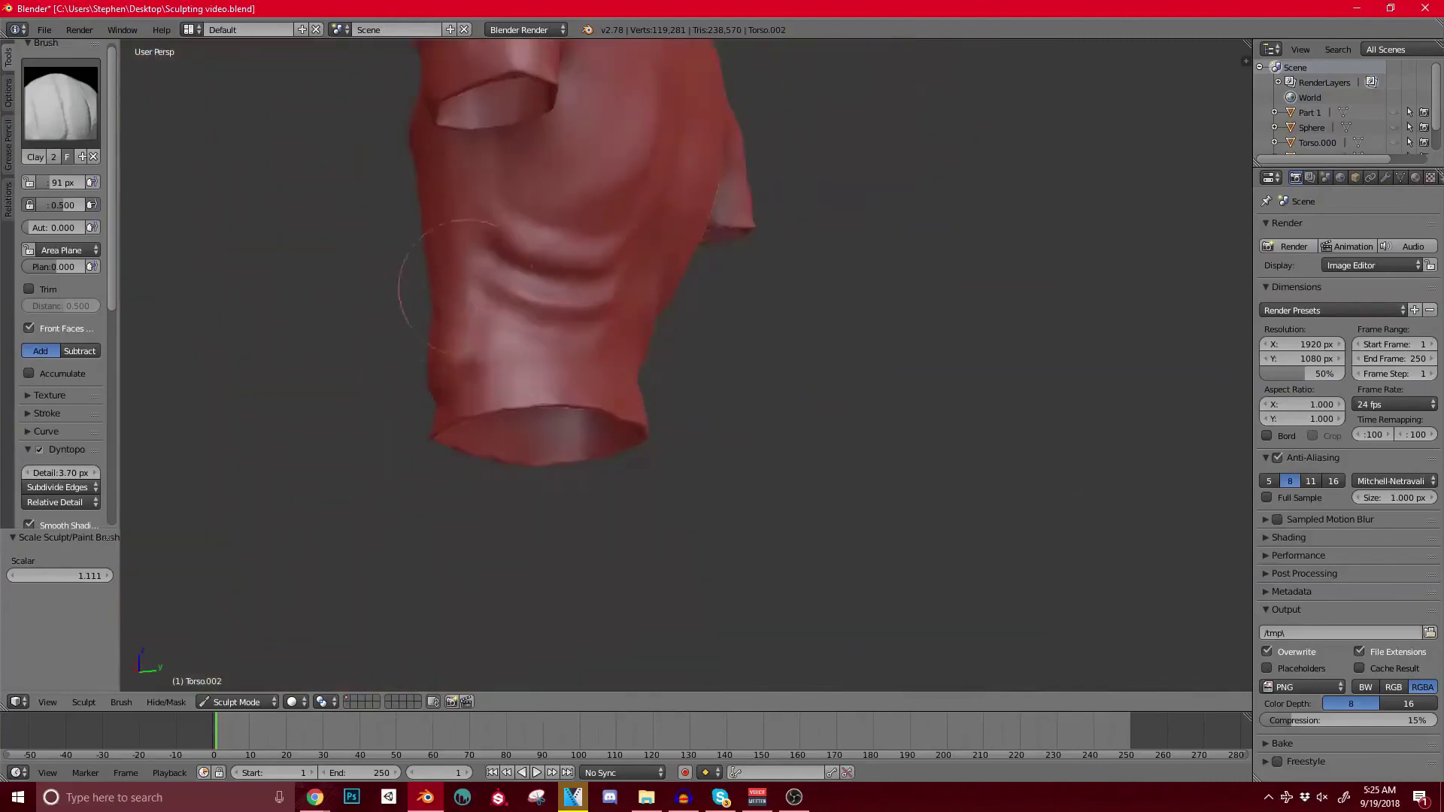
Step: Extend the upper fold's front end up the left ribs and build up clay along its groove
mouse_move(468, 293)
middle_down()
mouse_move(662, 336)
mouse_move(462, 339)
middle_up()
scroll(474, 320, up, 5)
shift+middle_drag(755, 572, 530, 428)
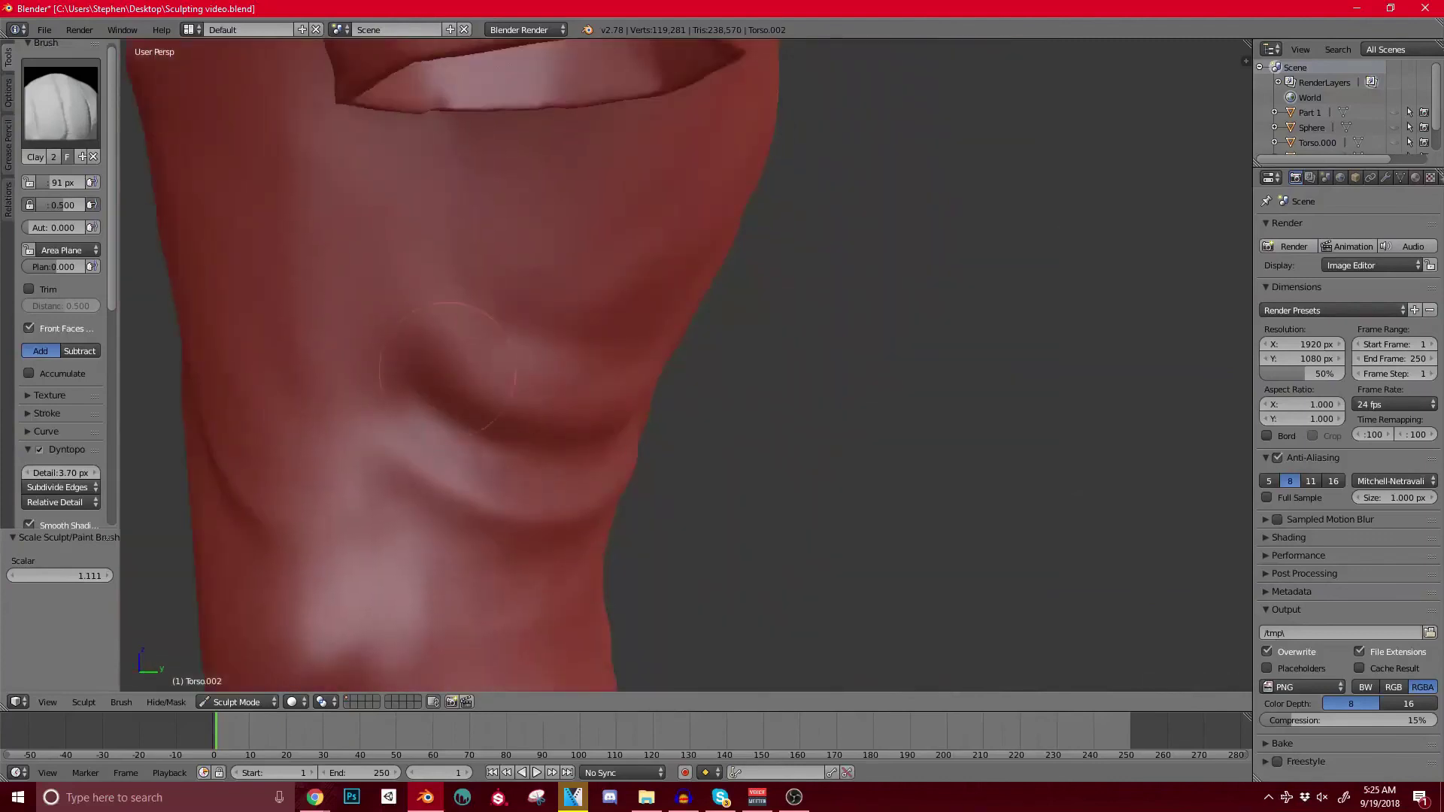
drag(466, 391, 346, 263)
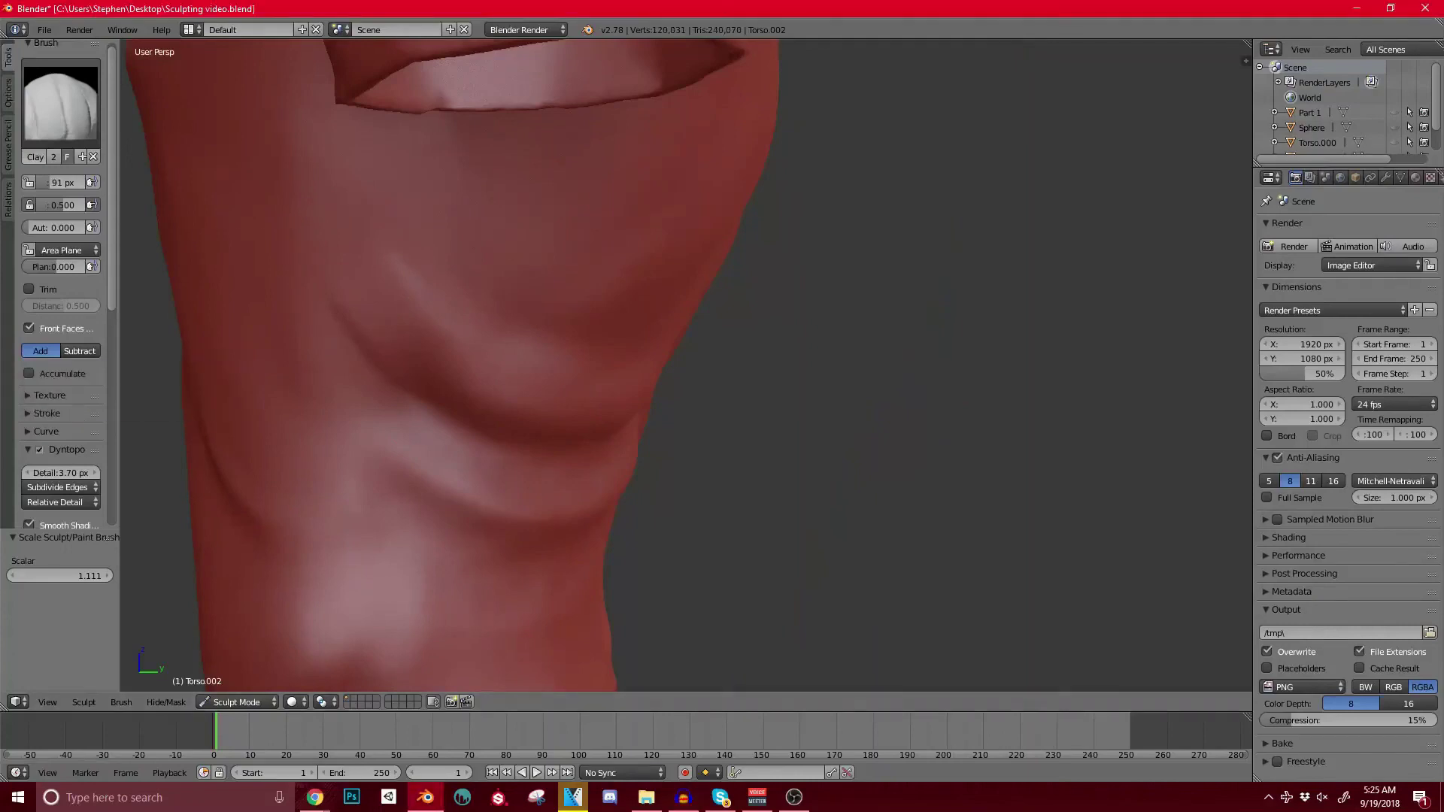
mouse_move(360, 316)
mouse_down()
mouse_move(414, 380)
mouse_move(415, 329)
mouse_up()
scroll(524, 278, down, 7)
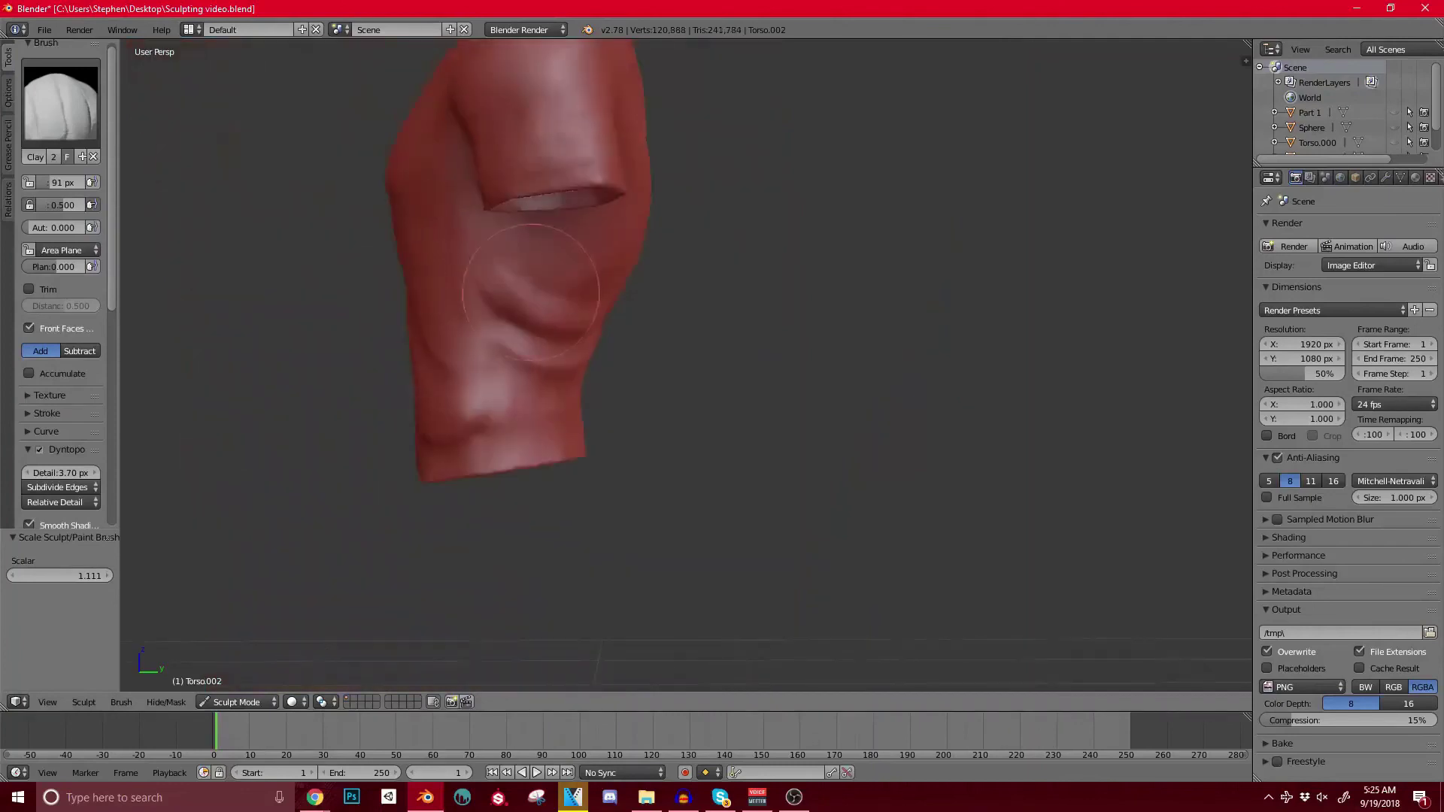
Step: Work Clay Strips strokes over the lower chest on both sides to reshape the fabric around the pectorals
mouse_move(524, 269)
middle_down()
mouse_move(556, 278)
mouse_move(458, 317)
mouse_move(560, 316)
middle_up()
scroll(458, 318, up, 1)
shift+middle_drag(714, 315, 451, 335)
scroll(451, 335, up, 1)
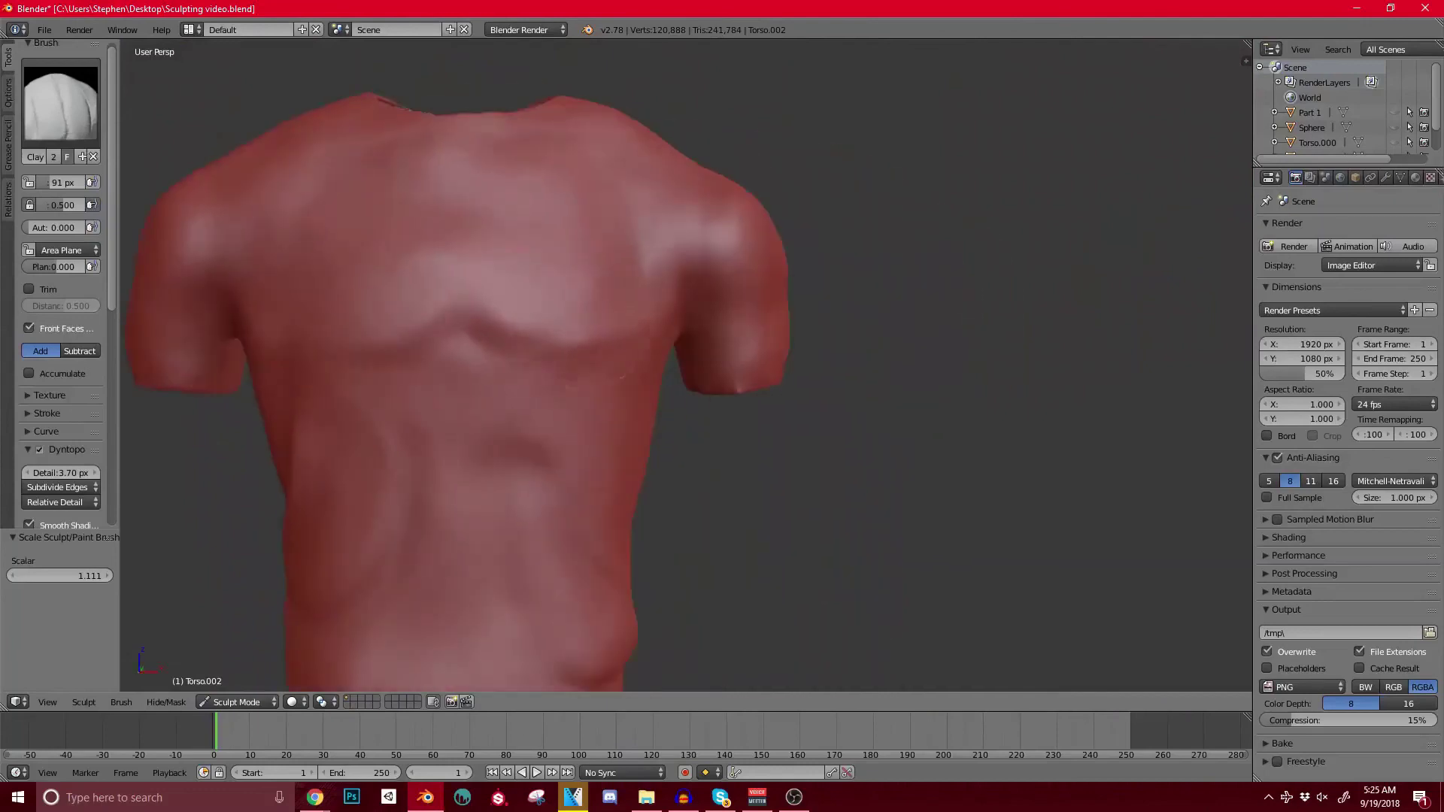
drag(589, 319, 654, 314)
middle_drag(489, 309, 562, 299)
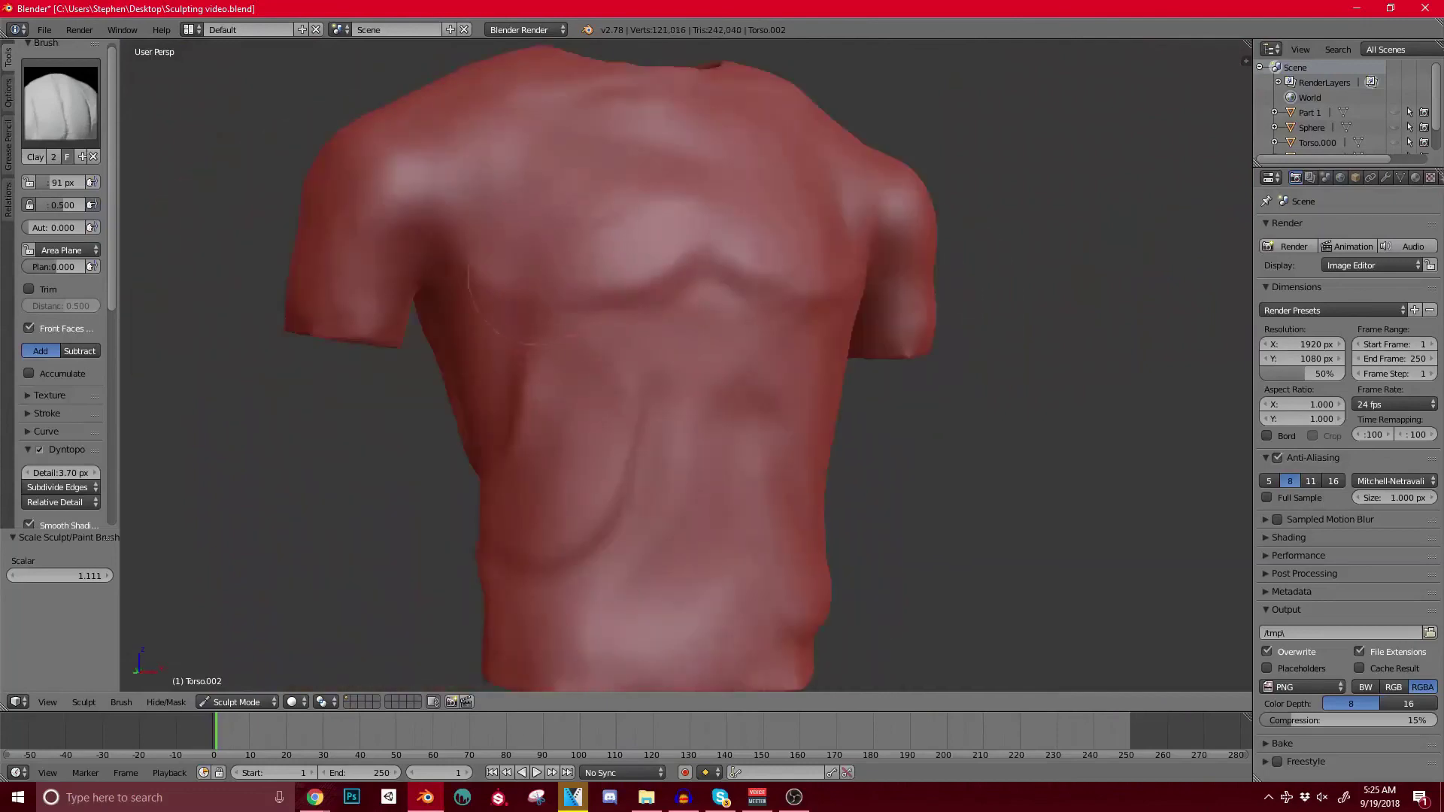
drag(464, 254, 628, 256)
middle_drag(639, 226, 595, 246)
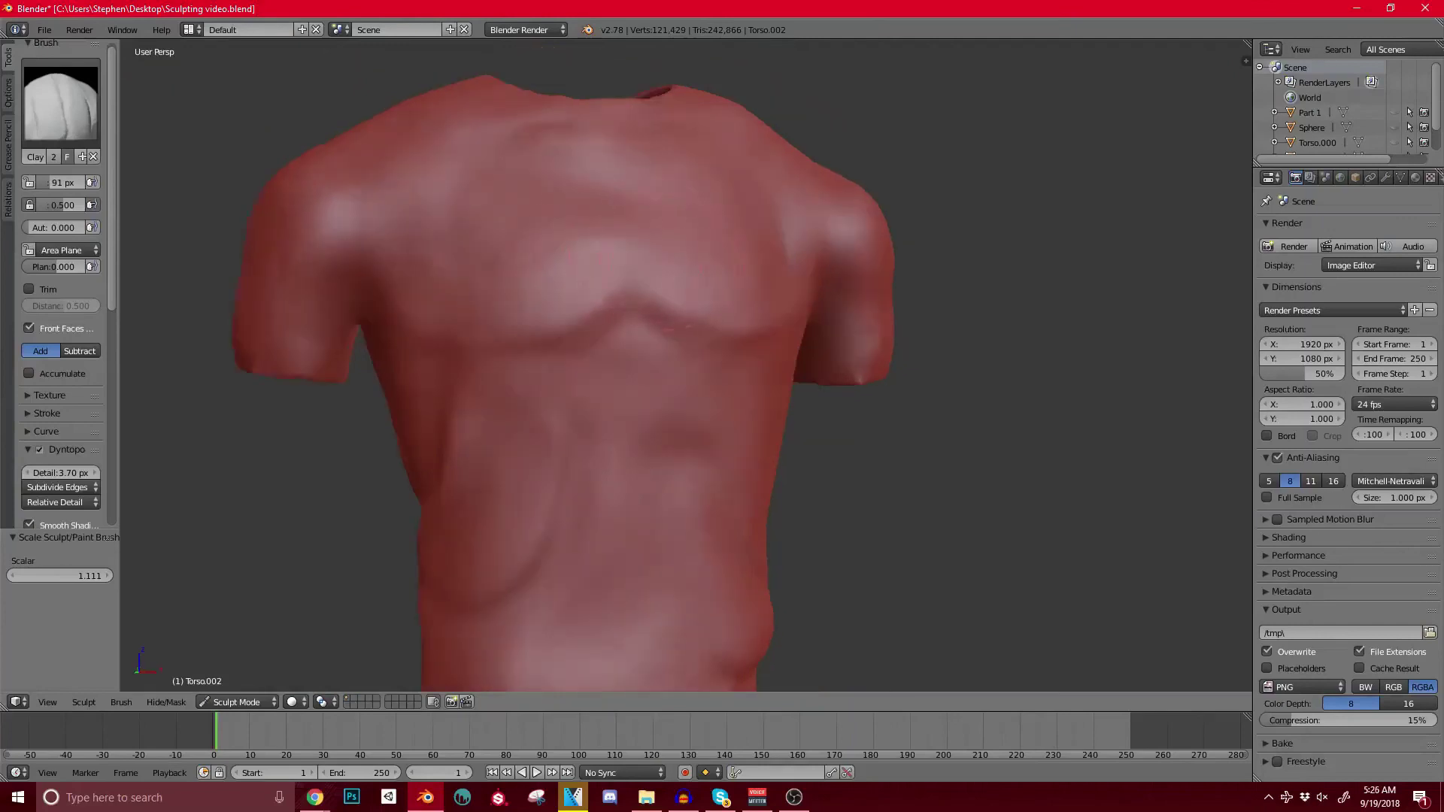
Step: Switch to the Crease brush, reduce its size to 51 px, and sharpen the crease under the pectorals
middle_drag(440, 286, 372, 343)
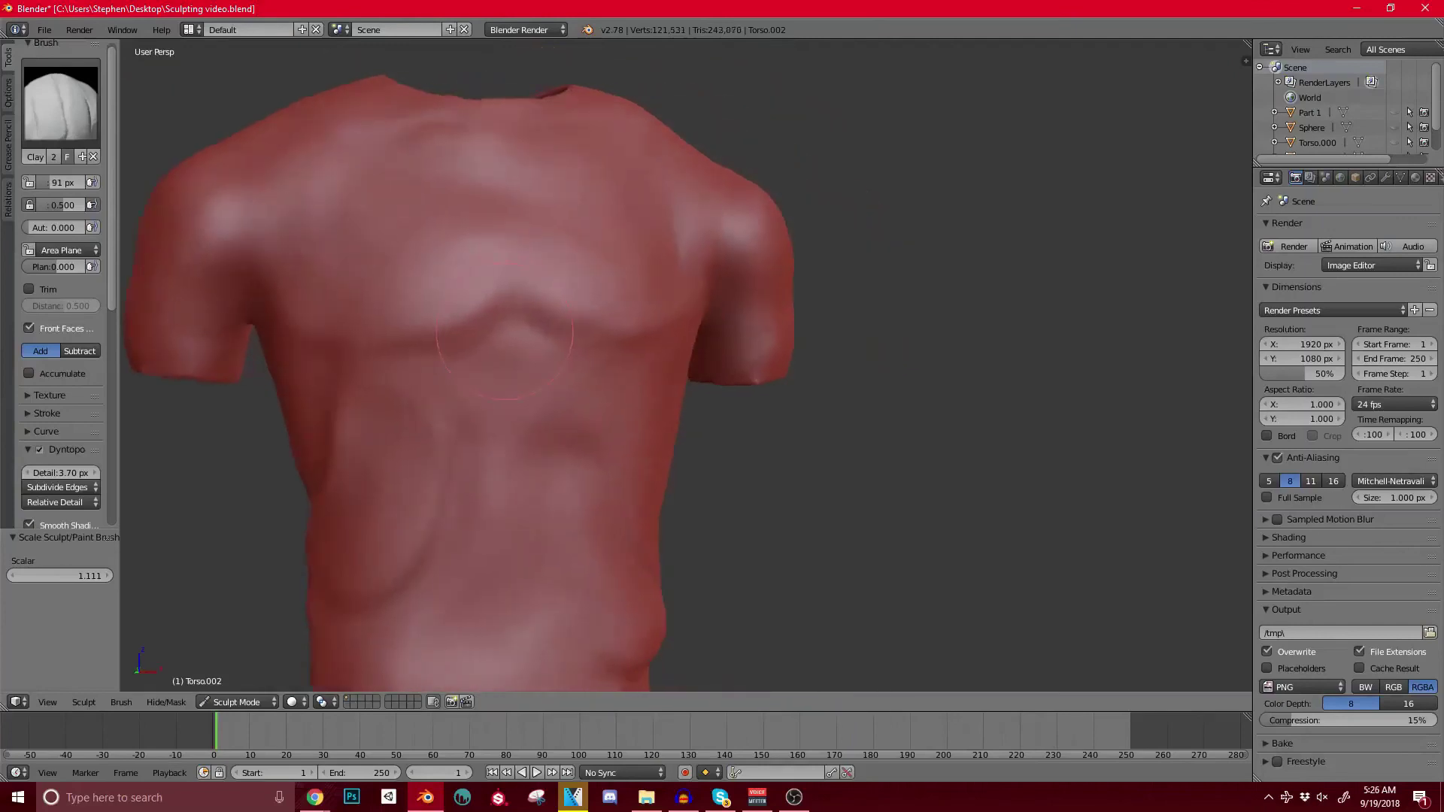
middle_drag(587, 360, 468, 341)
scroll(467, 340, down, 5)
middle_drag(645, 300, 520, 323)
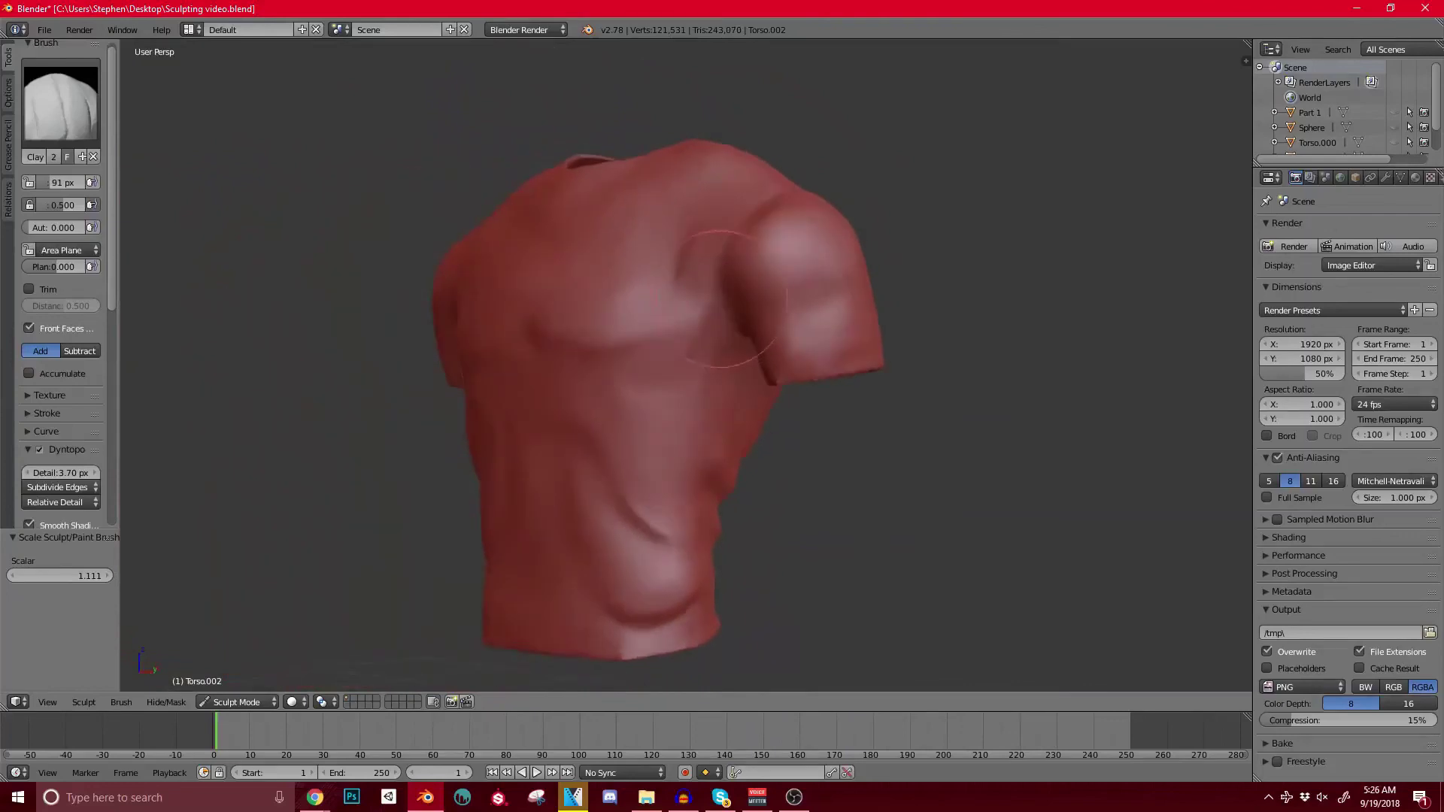
scroll(520, 323, up, 4)
click(60, 102)
click(232, 188)
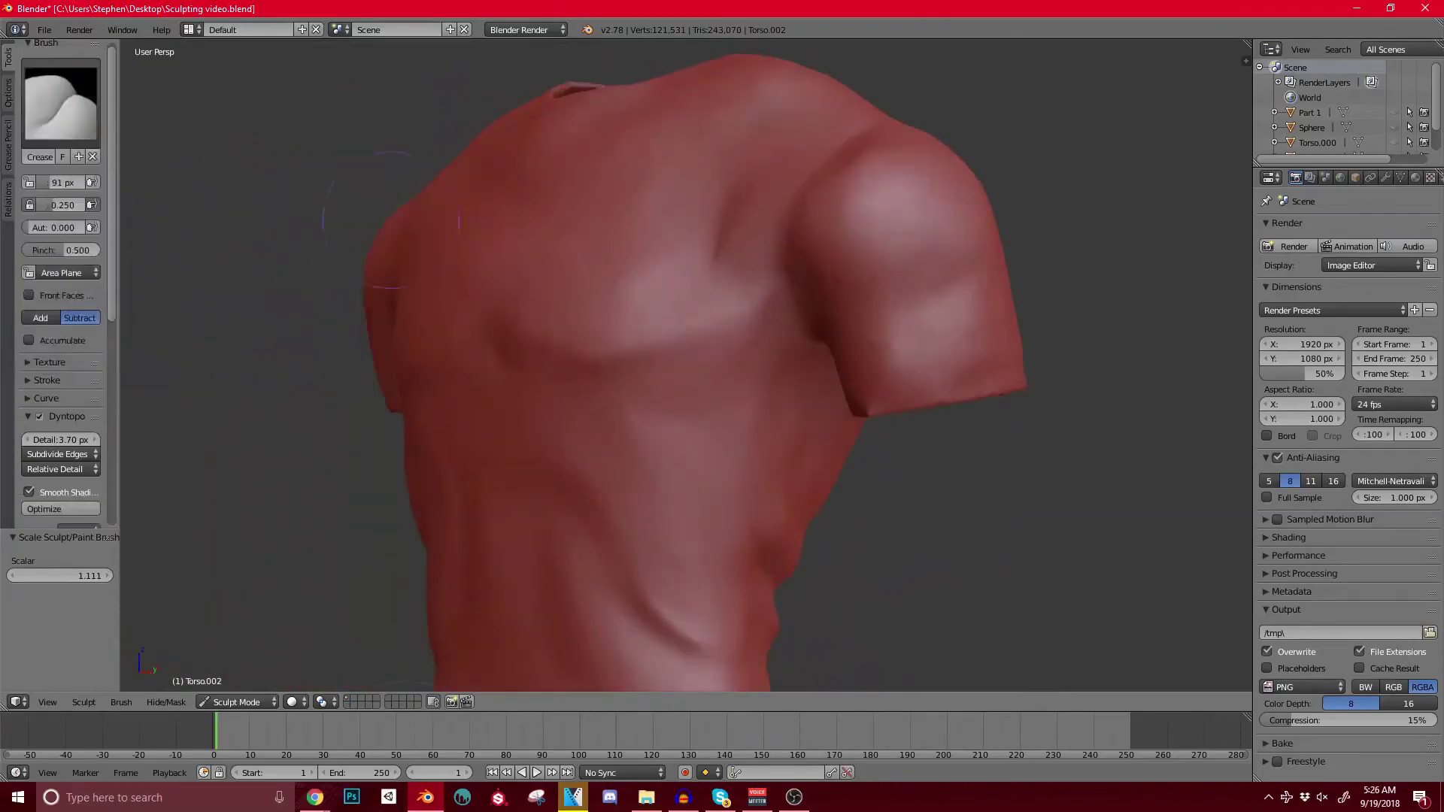
click(581, 352)
scroll(580, 354, down, 4)
middle_drag(581, 359, 451, 316)
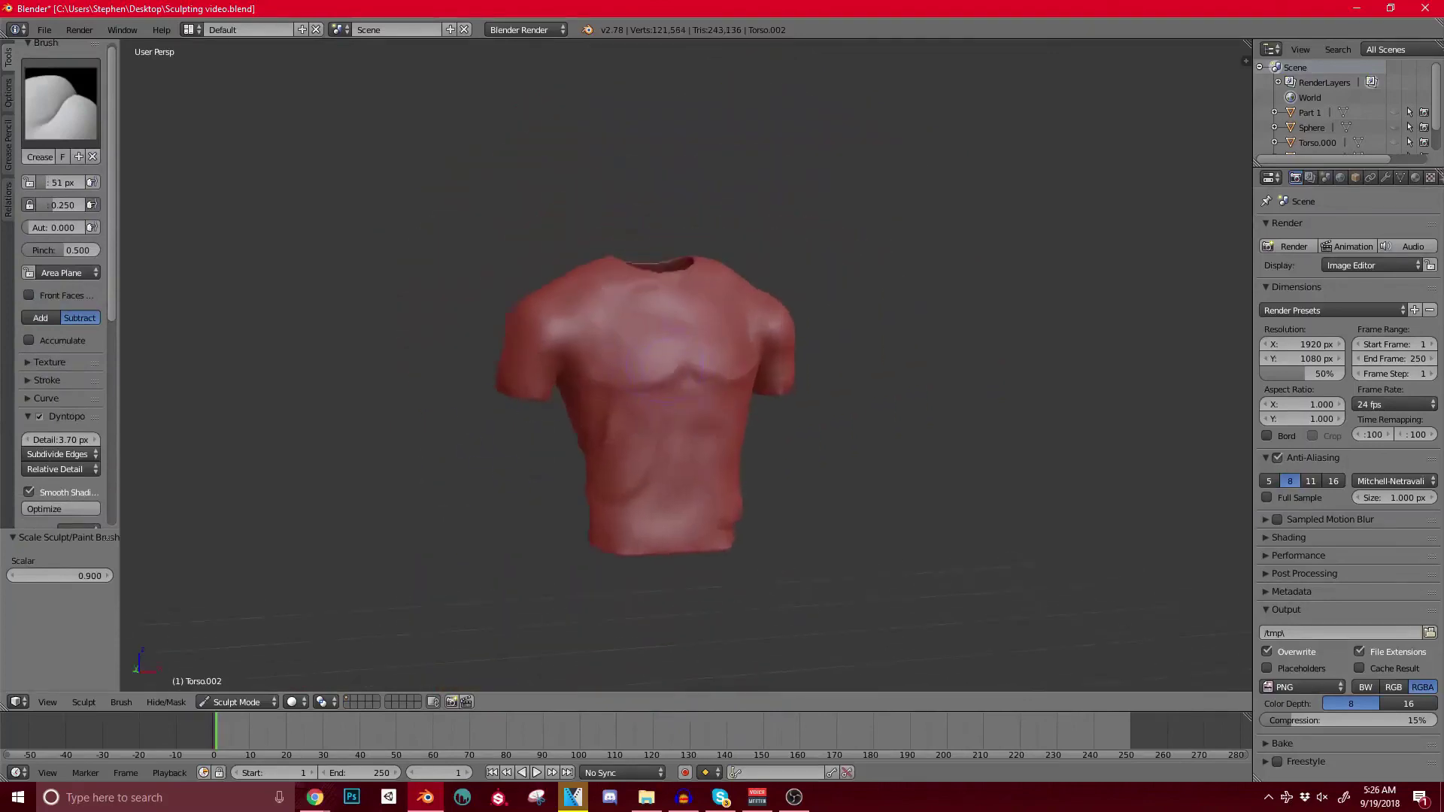
scroll(421, 288, up, 4)
key(KP_1)
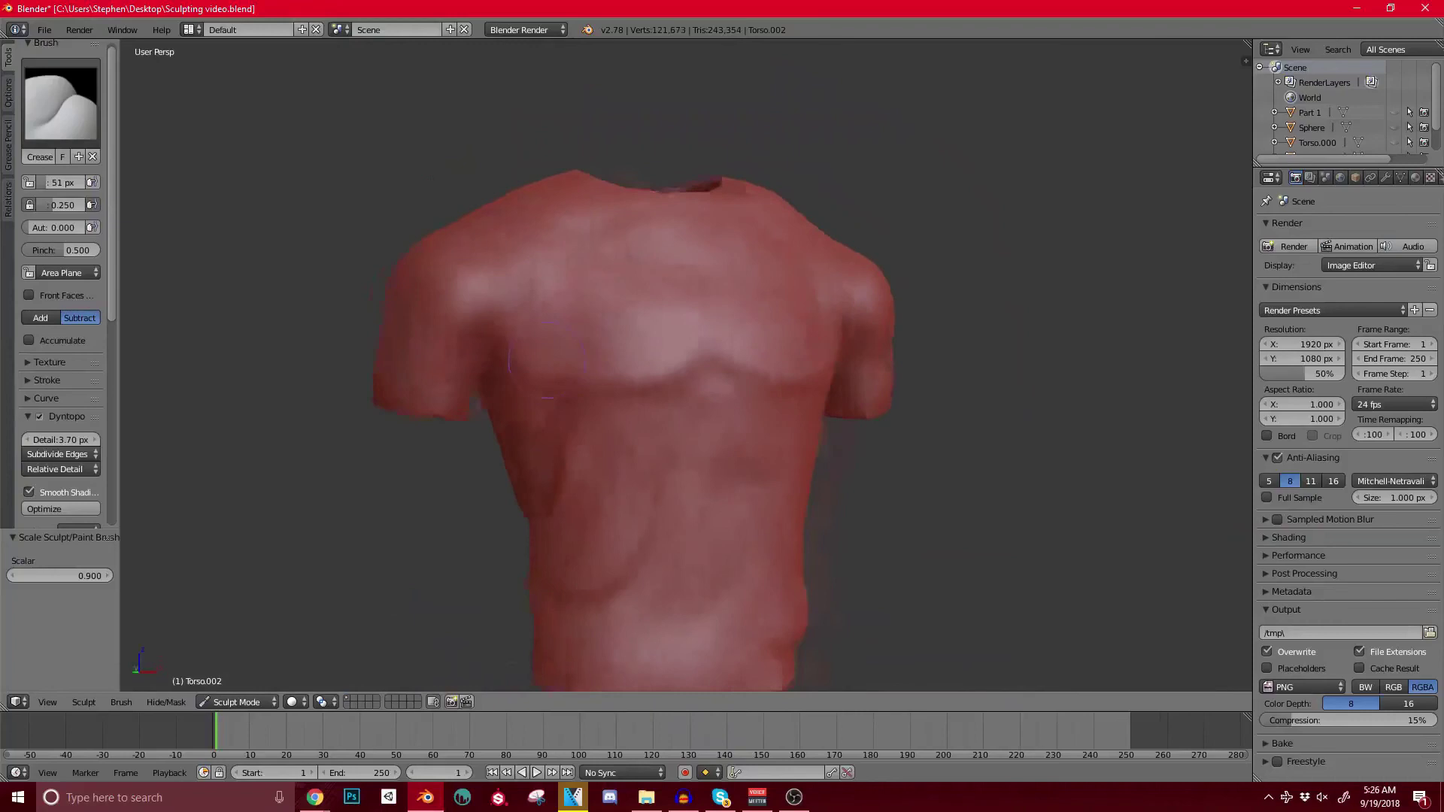
Step: Continue the under-chest crease from the middle of the chest outward toward the left armpit
middle_drag(425, 350, 768, 365)
drag(629, 391, 680, 410)
middle_drag(681, 410, 730, 422)
mouse_move(549, 410)
middle_down()
mouse_move(613, 368)
mouse_move(558, 331)
middle_up()
middle_drag(688, 380, 621, 361)
middle_drag(519, 361, 519, 312)
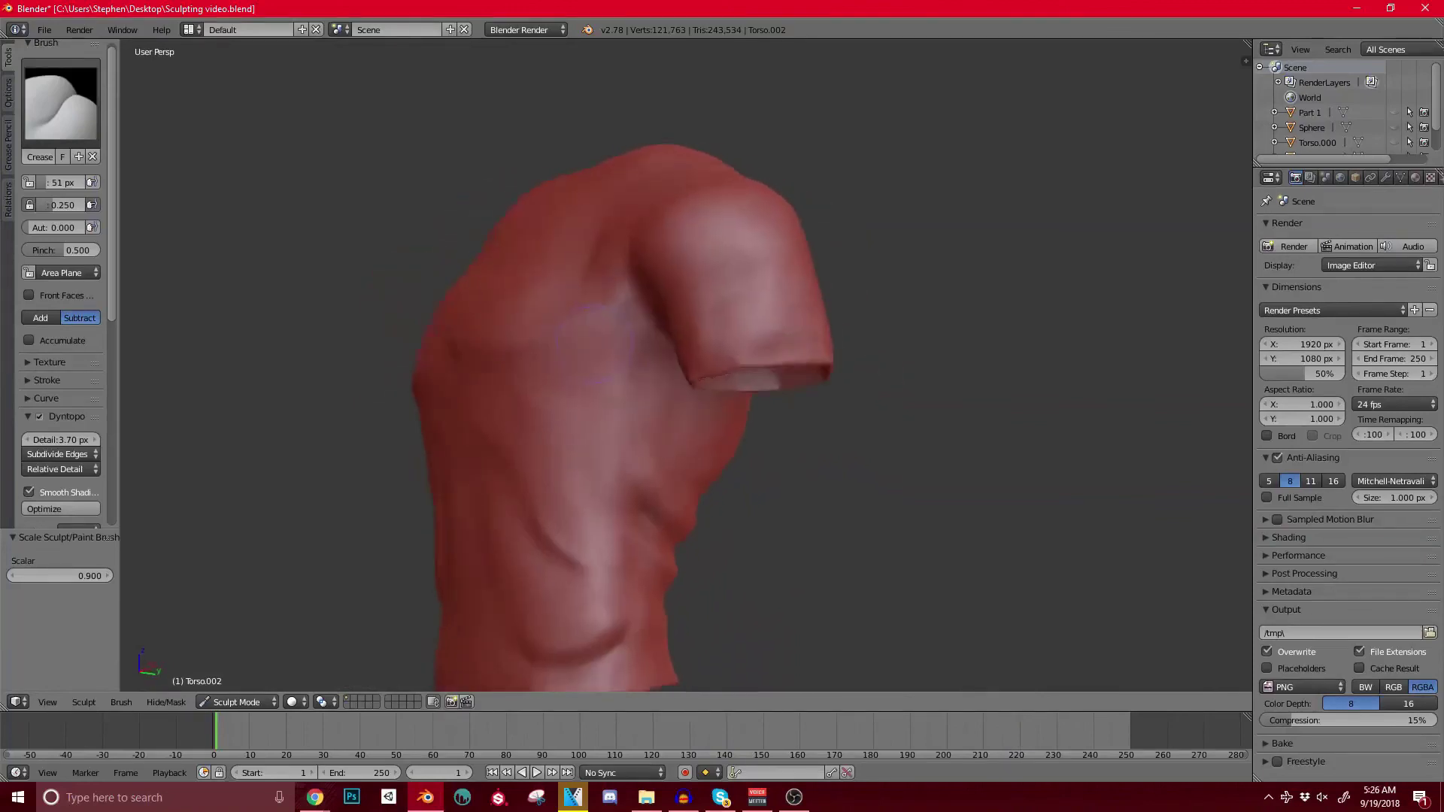
middle_drag(545, 376, 602, 350)
scroll(615, 344, up, 2)
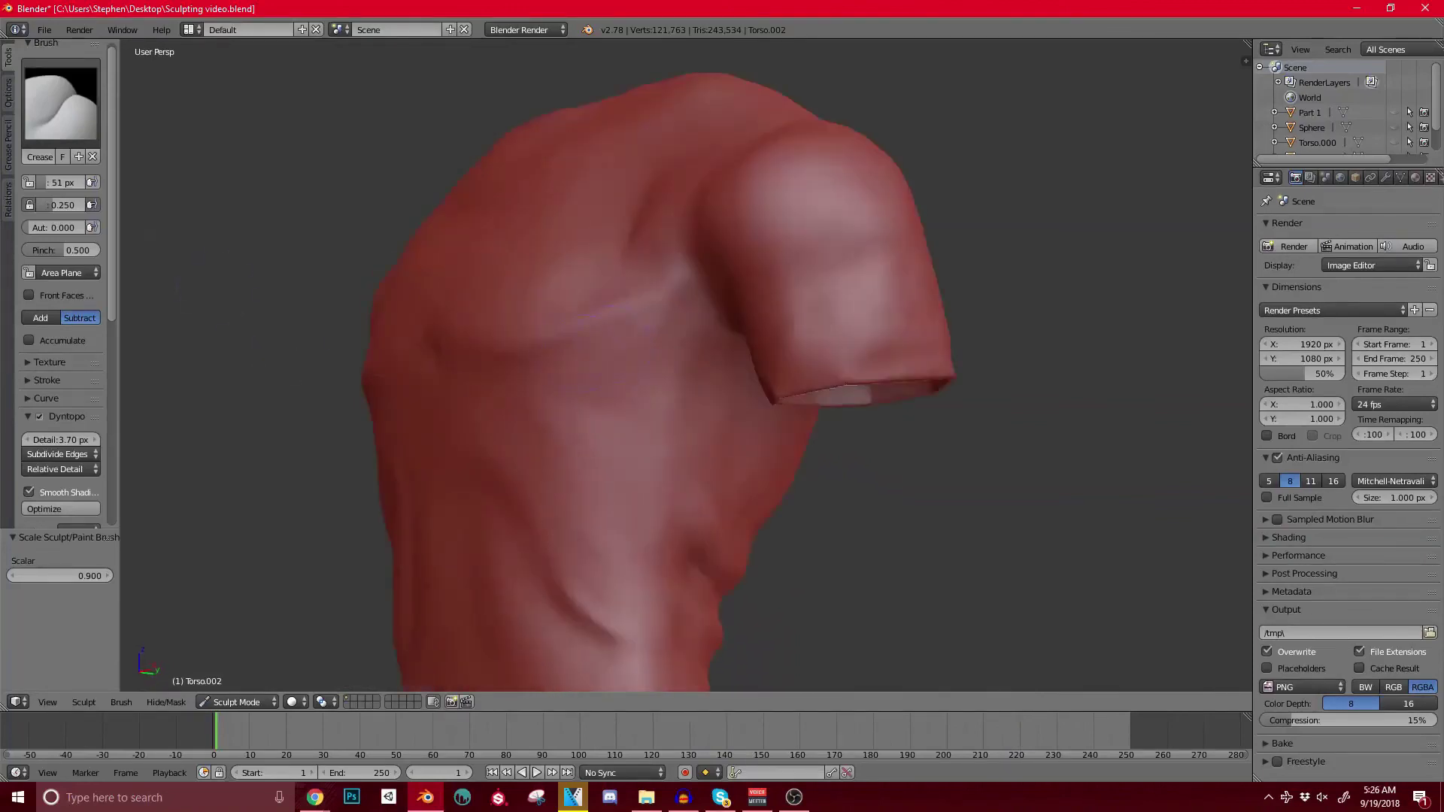
Step: Carve a diagonal fold from the left pectoral's lower edge down across the ribs using a 17 px Clay Strips brush
click(60, 101)
click(174, 189)
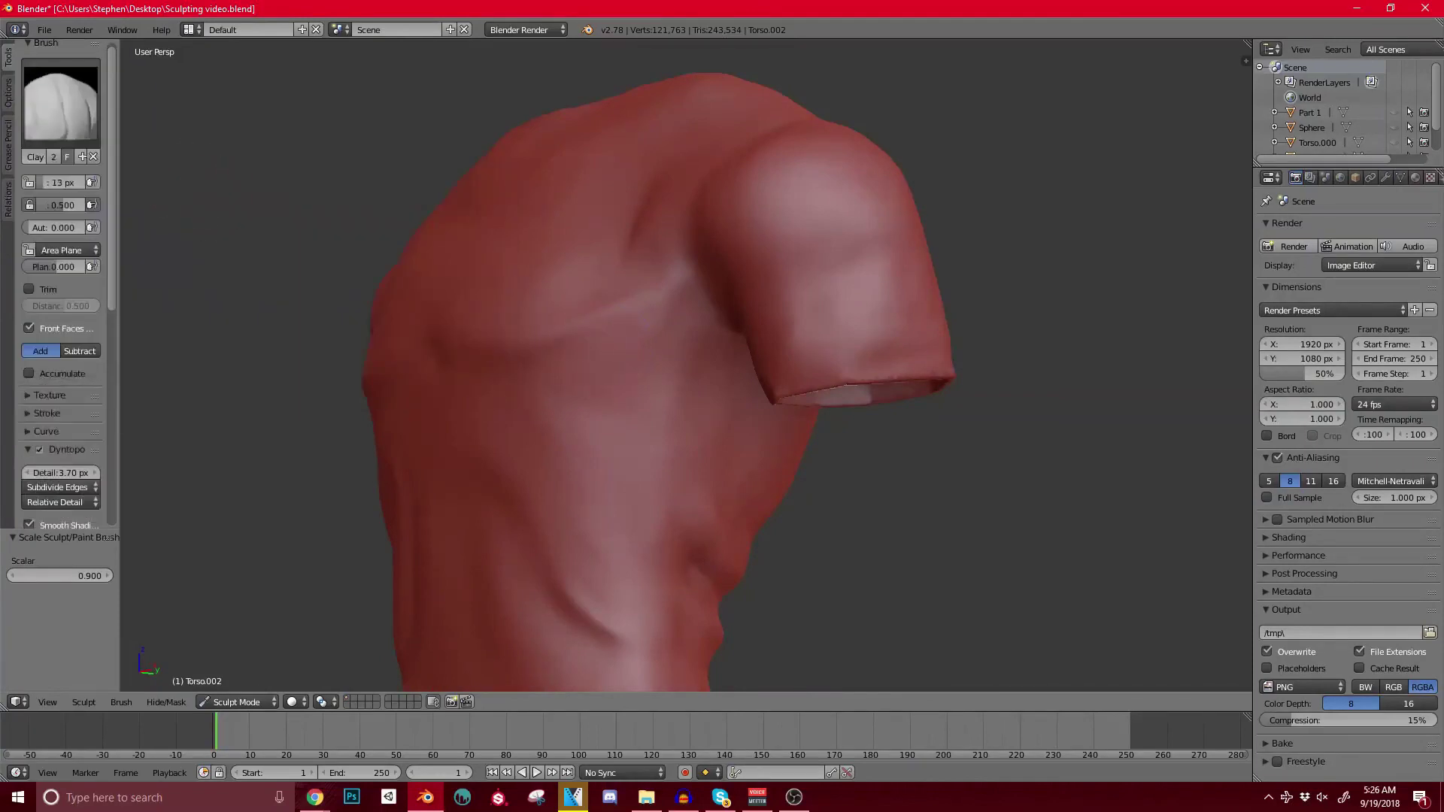
middle_drag(666, 384, 568, 349)
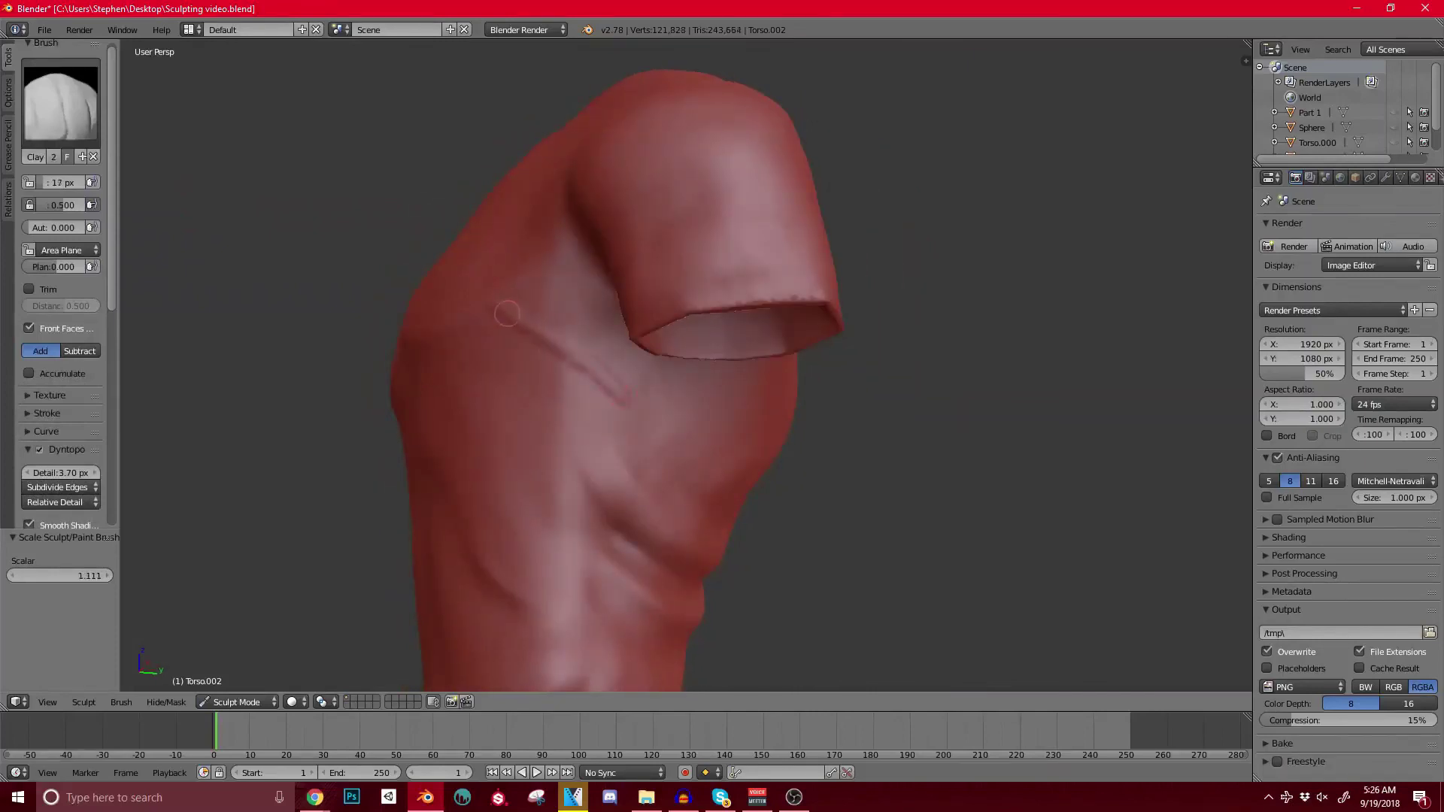
middle_drag(507, 313, 594, 324)
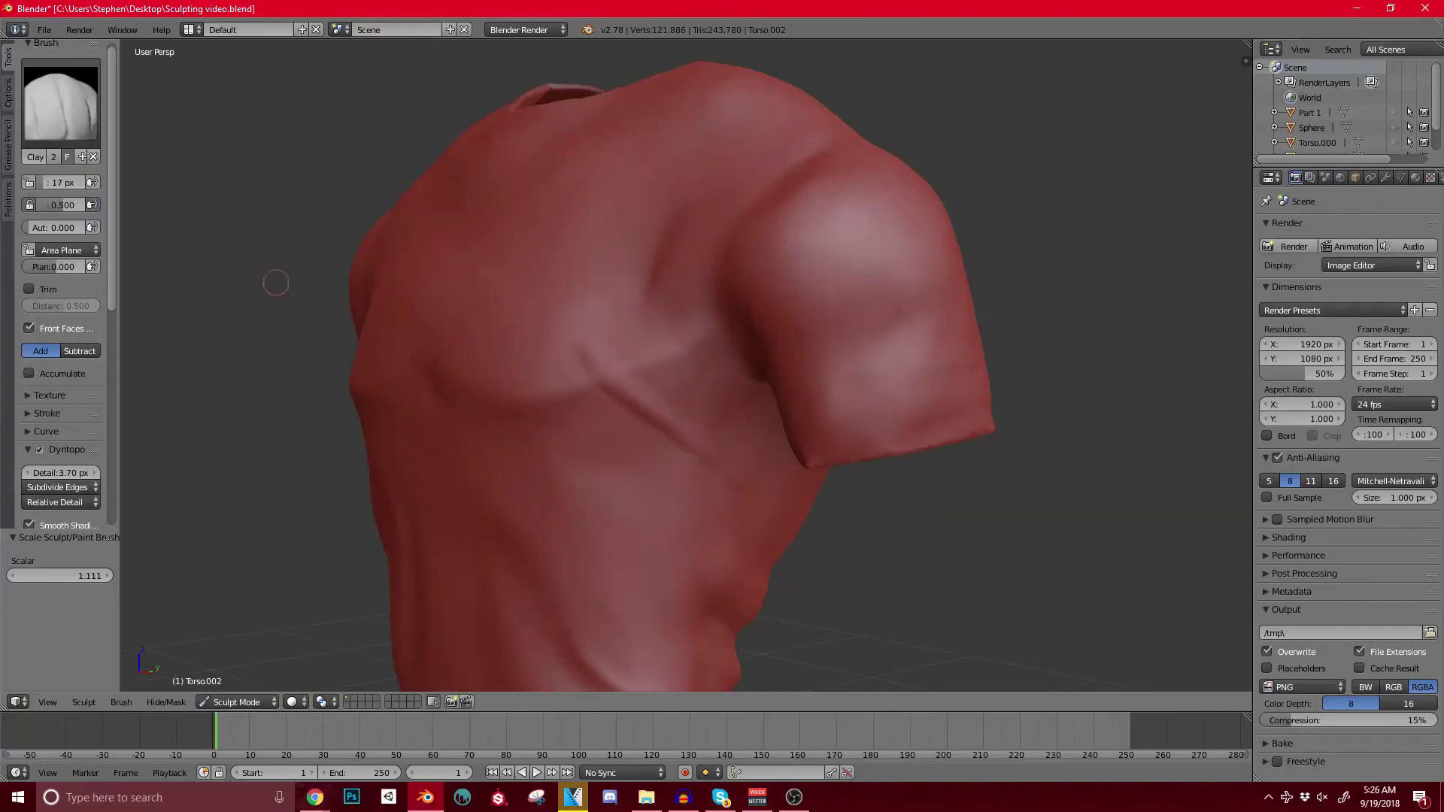
Step: Sharpen the diagonal fold below the left pectoral with the Crease brush at 34 px and add a parallel crease beneath it
click(60, 101)
click(233, 202)
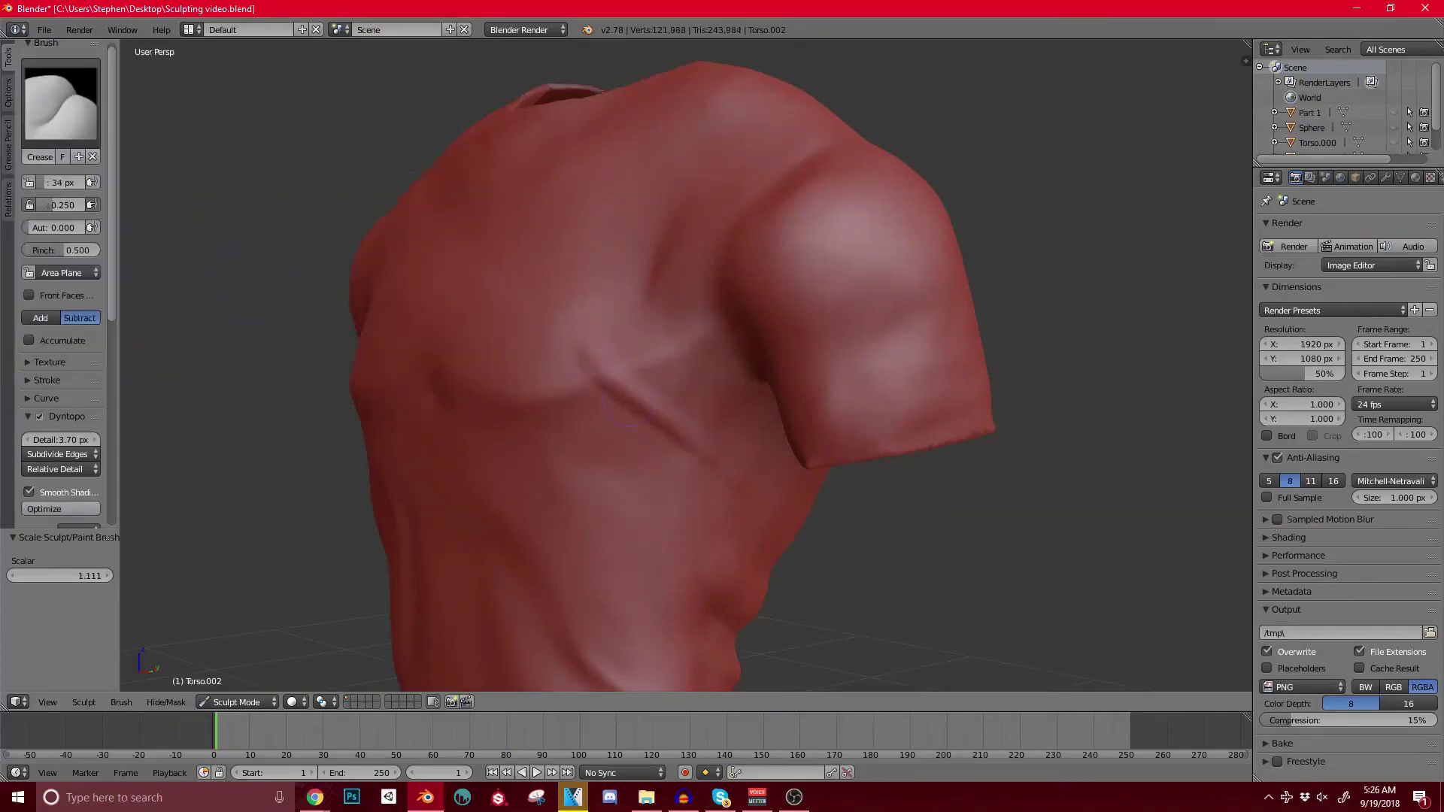
drag(733, 471, 742, 486)
drag(639, 410, 672, 431)
scroll(673, 412, down, 3)
mouse_move(613, 241)
middle_down()
mouse_move(696, 225)
mouse_move(639, 218)
middle_up()
scroll(631, 331, up, 2)
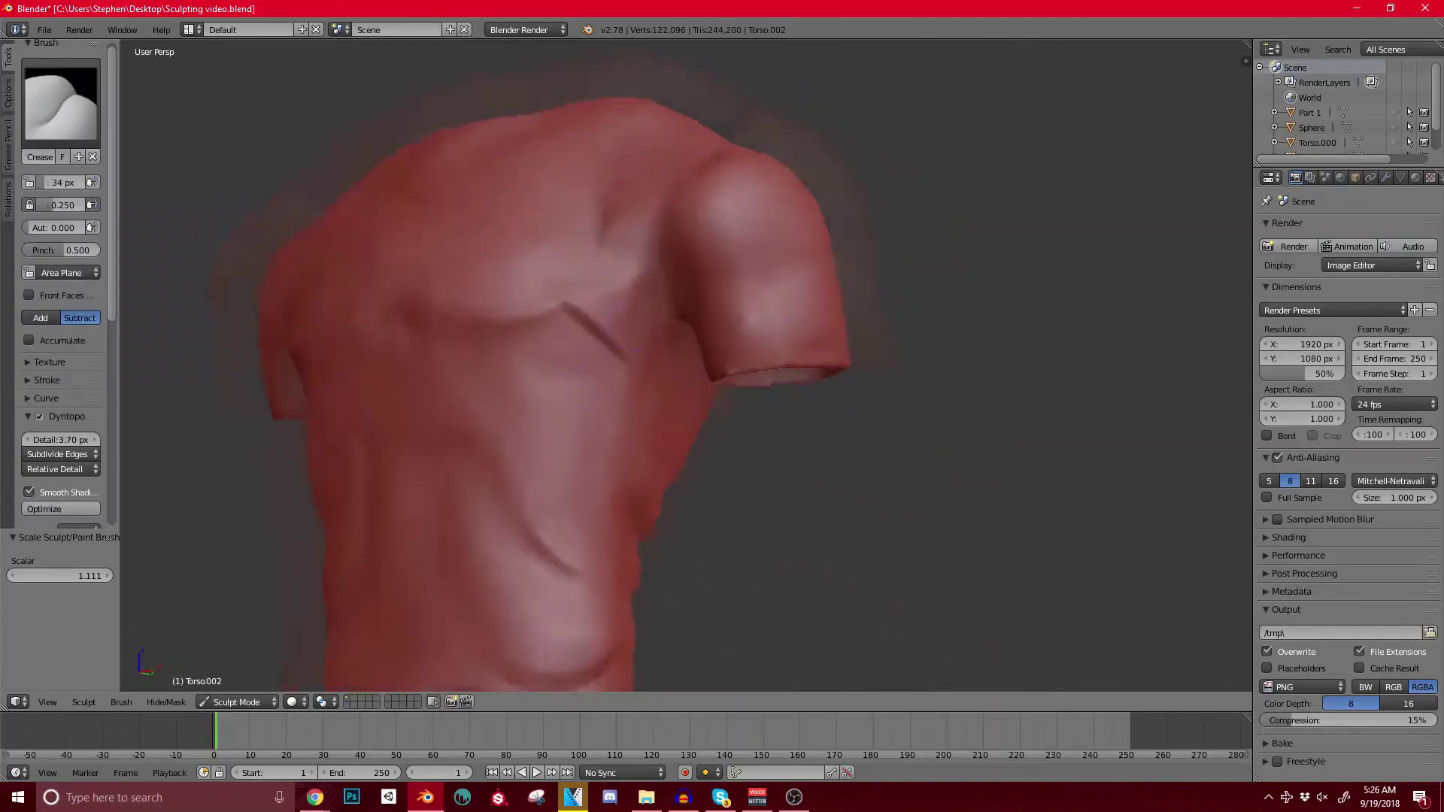
scroll(676, 361, up, 3)
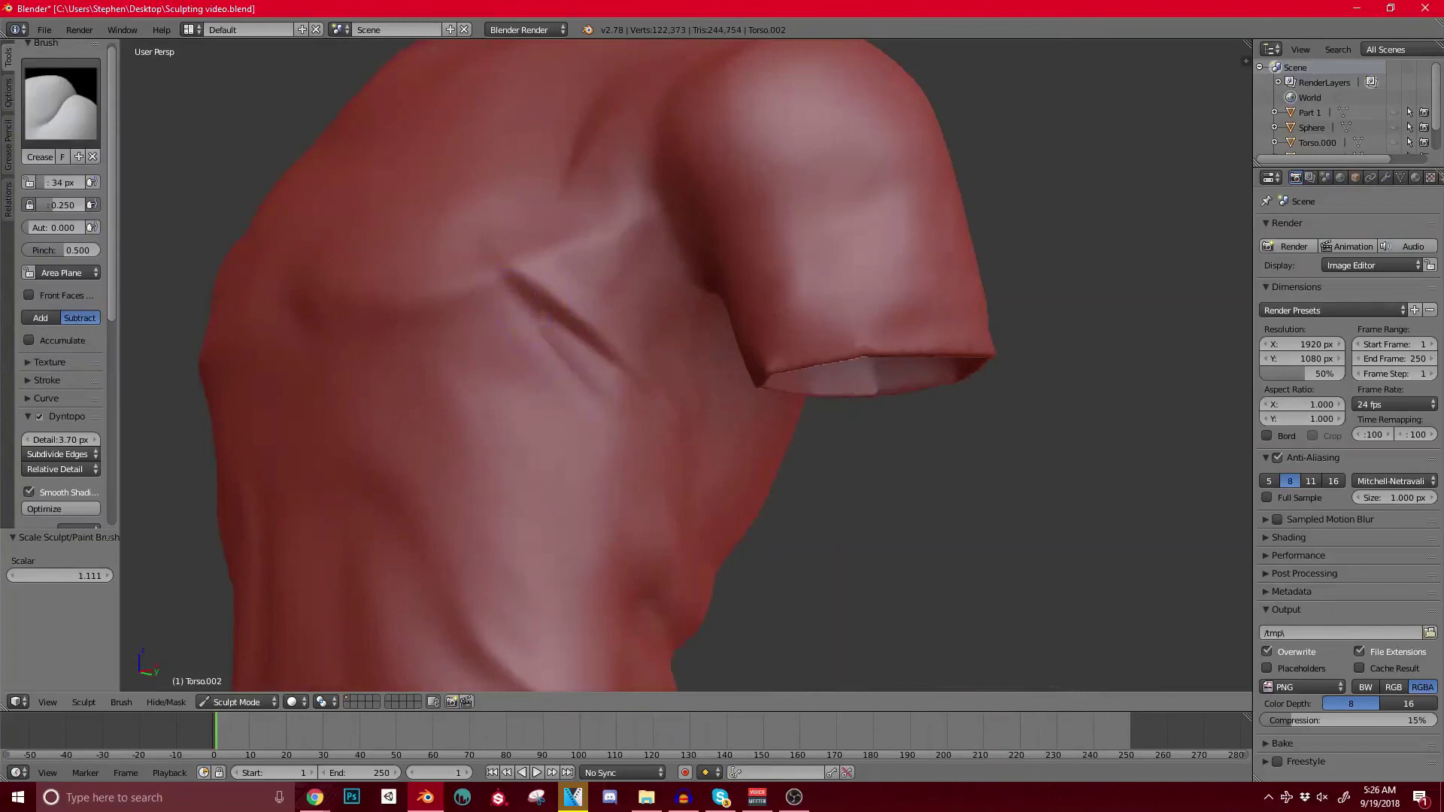
scroll(658, 376, down, 4)
middle_drag(639, 354, 715, 379)
scroll(676, 368, up, 1)
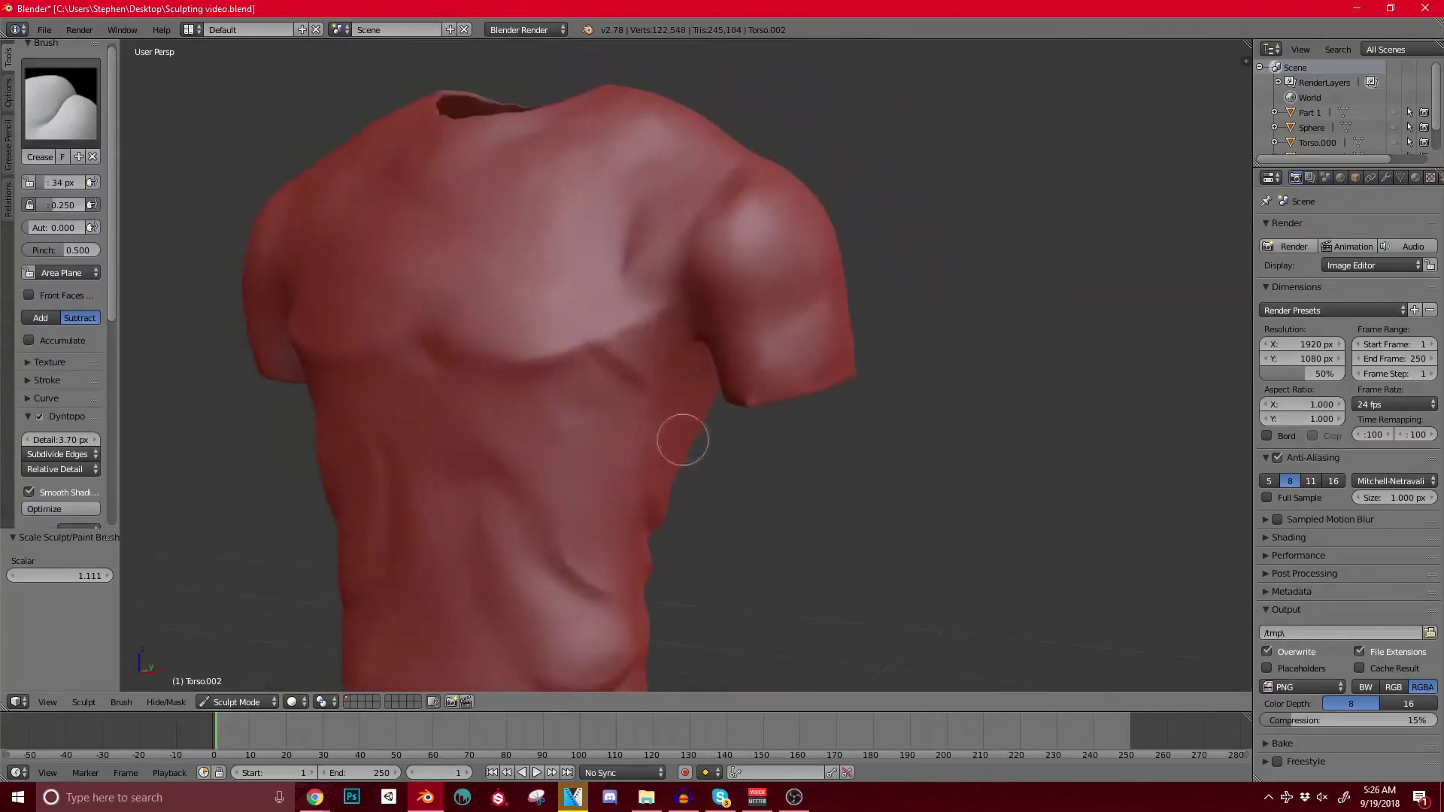
Step: Crease the line where the left sleeve meets the chest, branching small wrinkles over the front of the shoulder
mouse_move(680, 438)
middle_down()
mouse_move(554, 355)
mouse_move(648, 388)
middle_up()
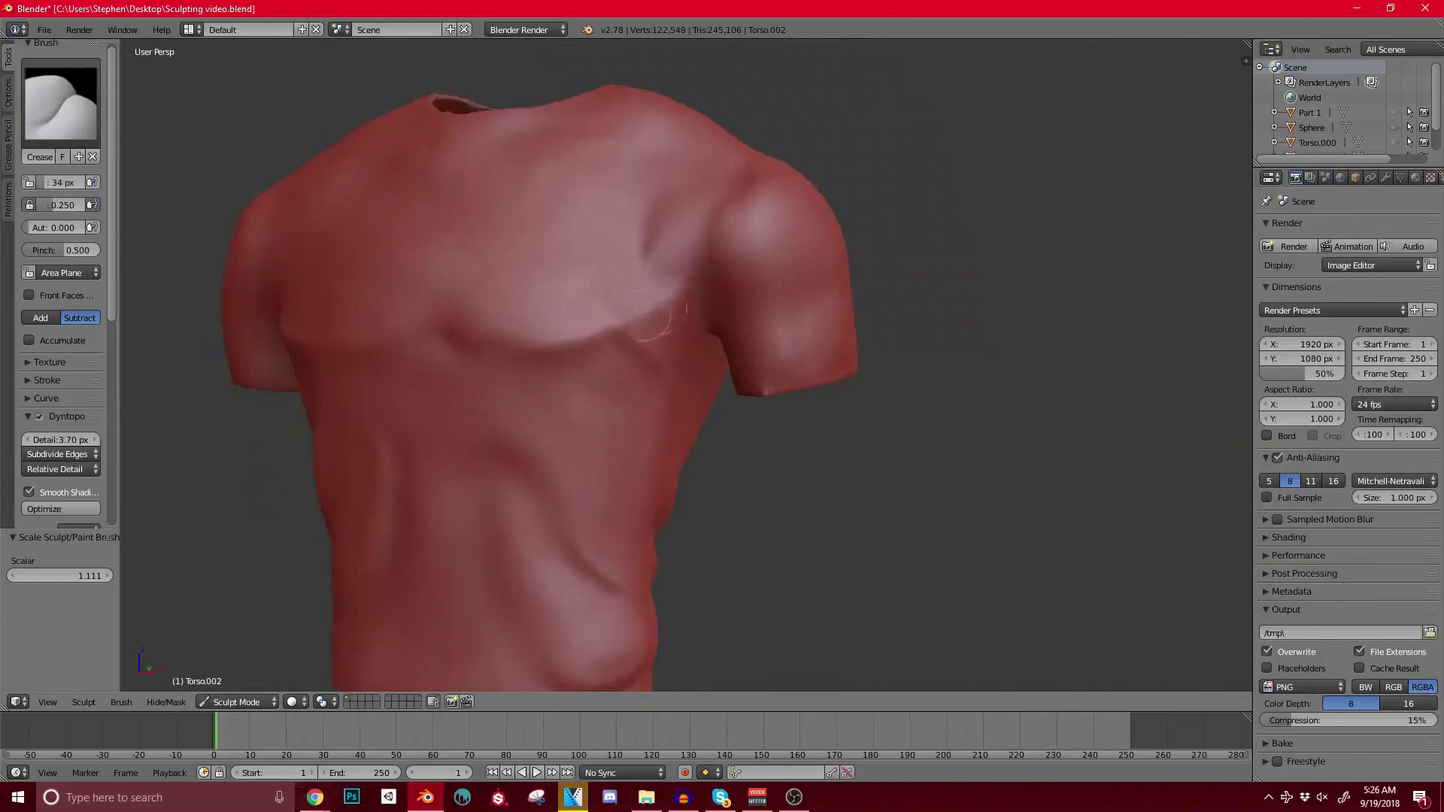
mouse_move(680, 316)
middle_down()
mouse_move(673, 333)
mouse_move(602, 328)
mouse_move(662, 326)
middle_up()
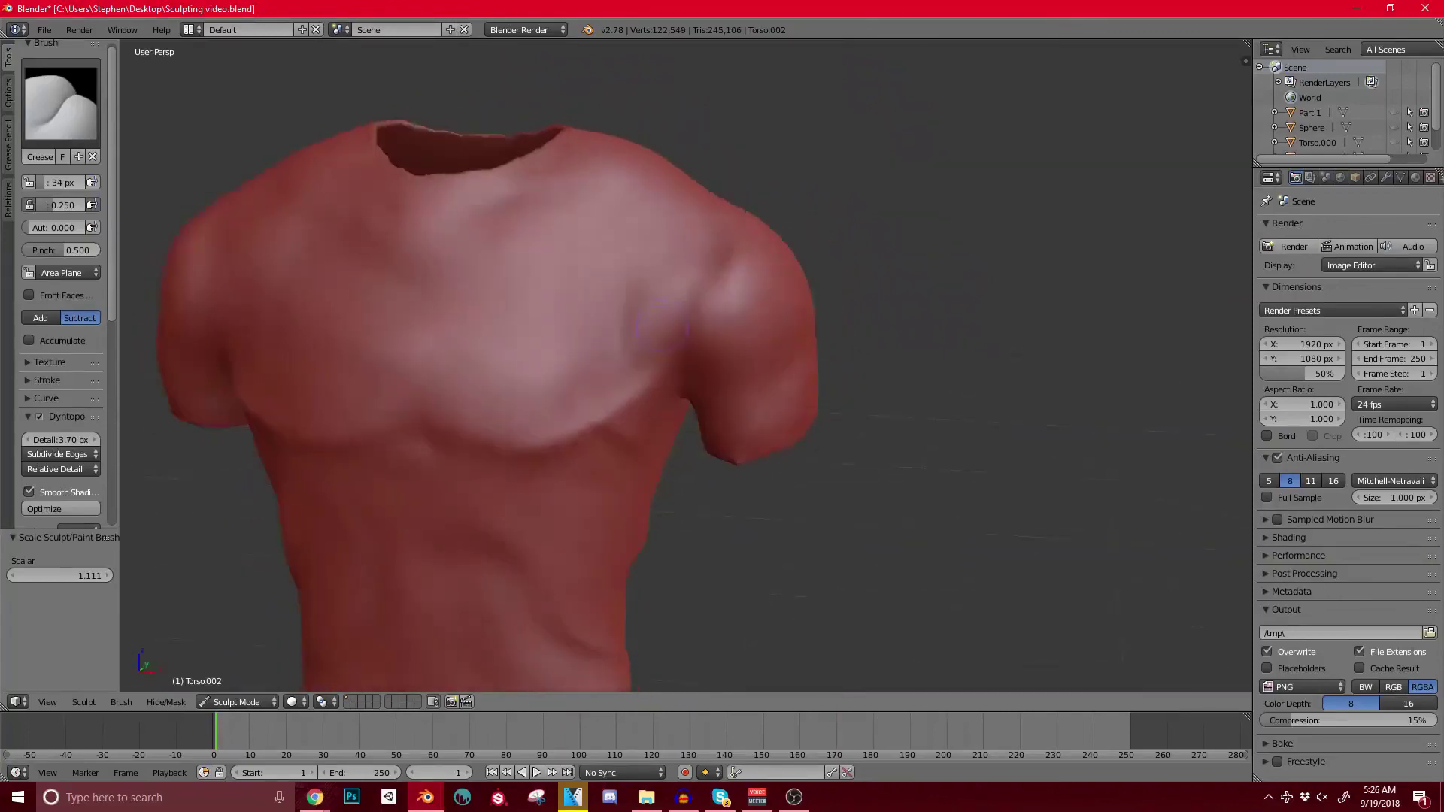
drag(698, 275, 689, 306)
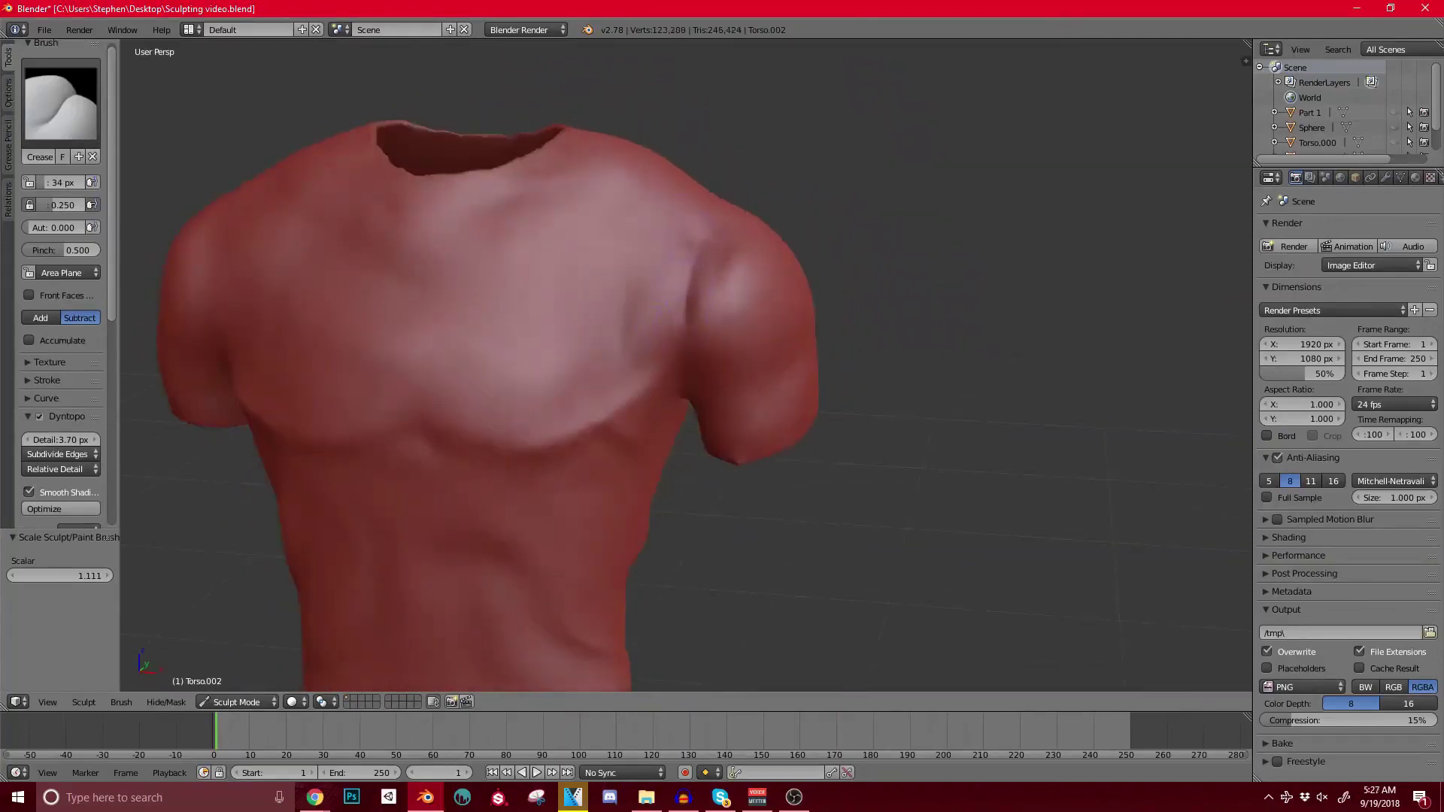
drag(701, 252, 688, 316)
middle_drag(699, 308, 647, 331)
scroll(662, 324, up, 2)
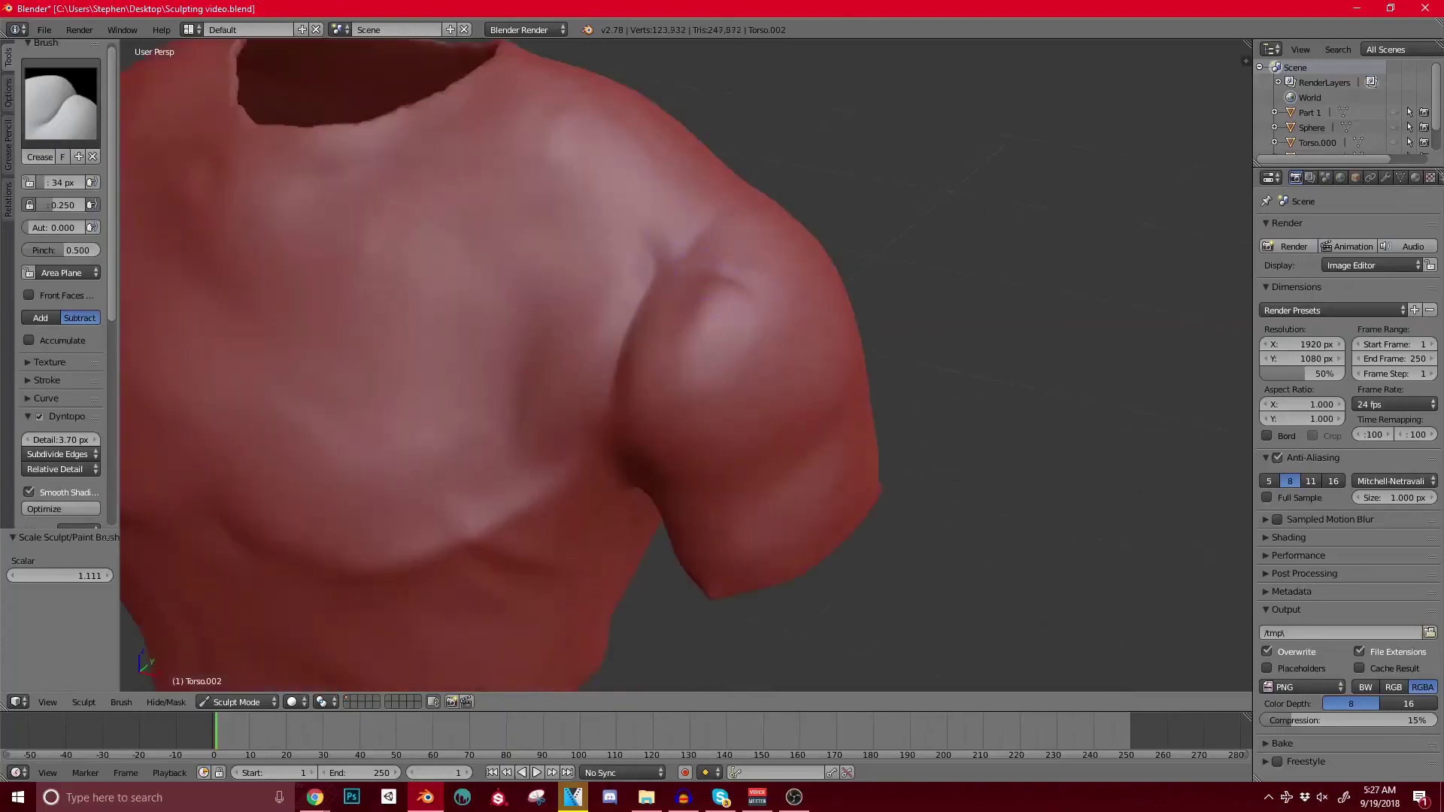
scroll(666, 320, down, 5)
mouse_move(666, 319)
middle_down()
mouse_move(639, 339)
mouse_move(711, 304)
mouse_move(666, 322)
middle_up()
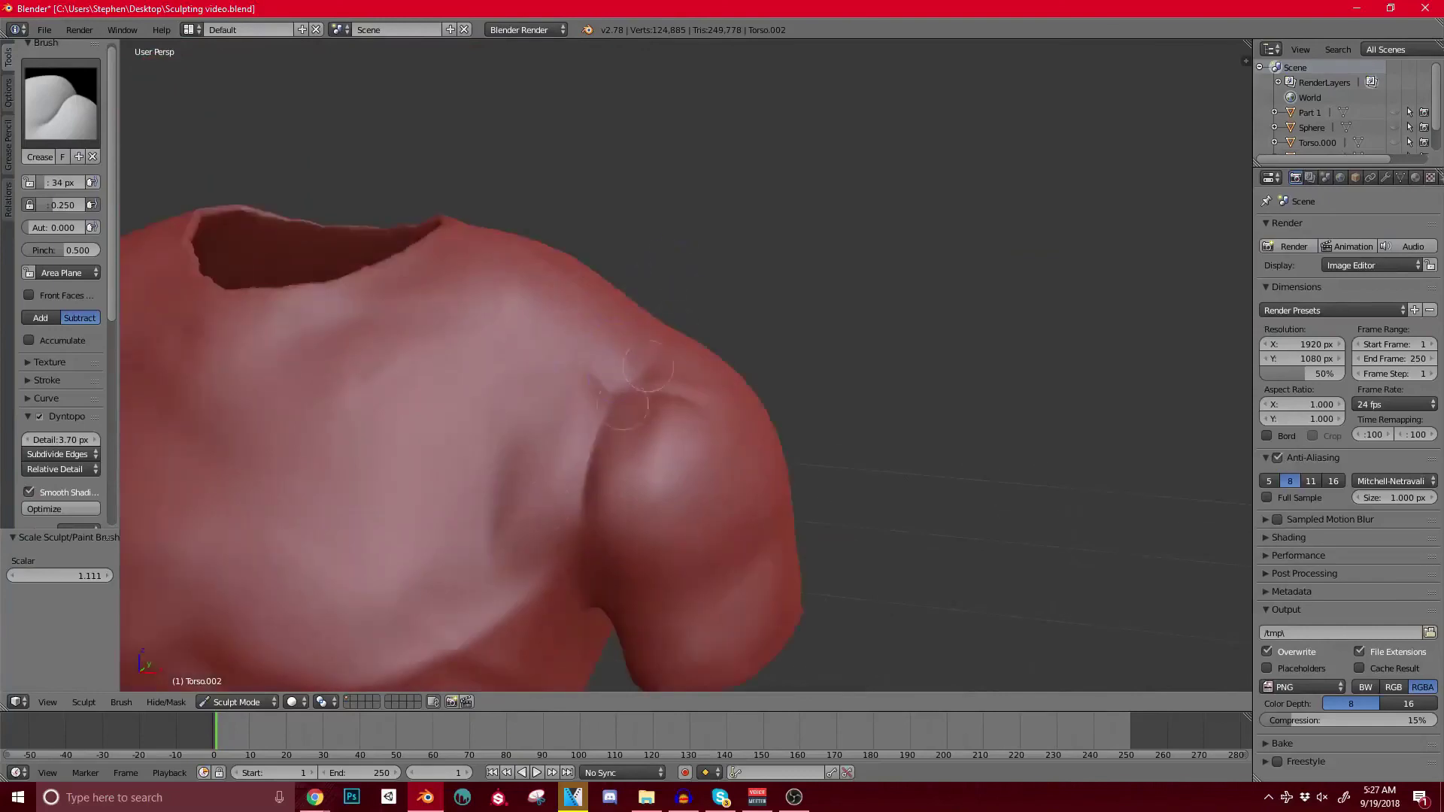
scroll(533, 555, down, 4)
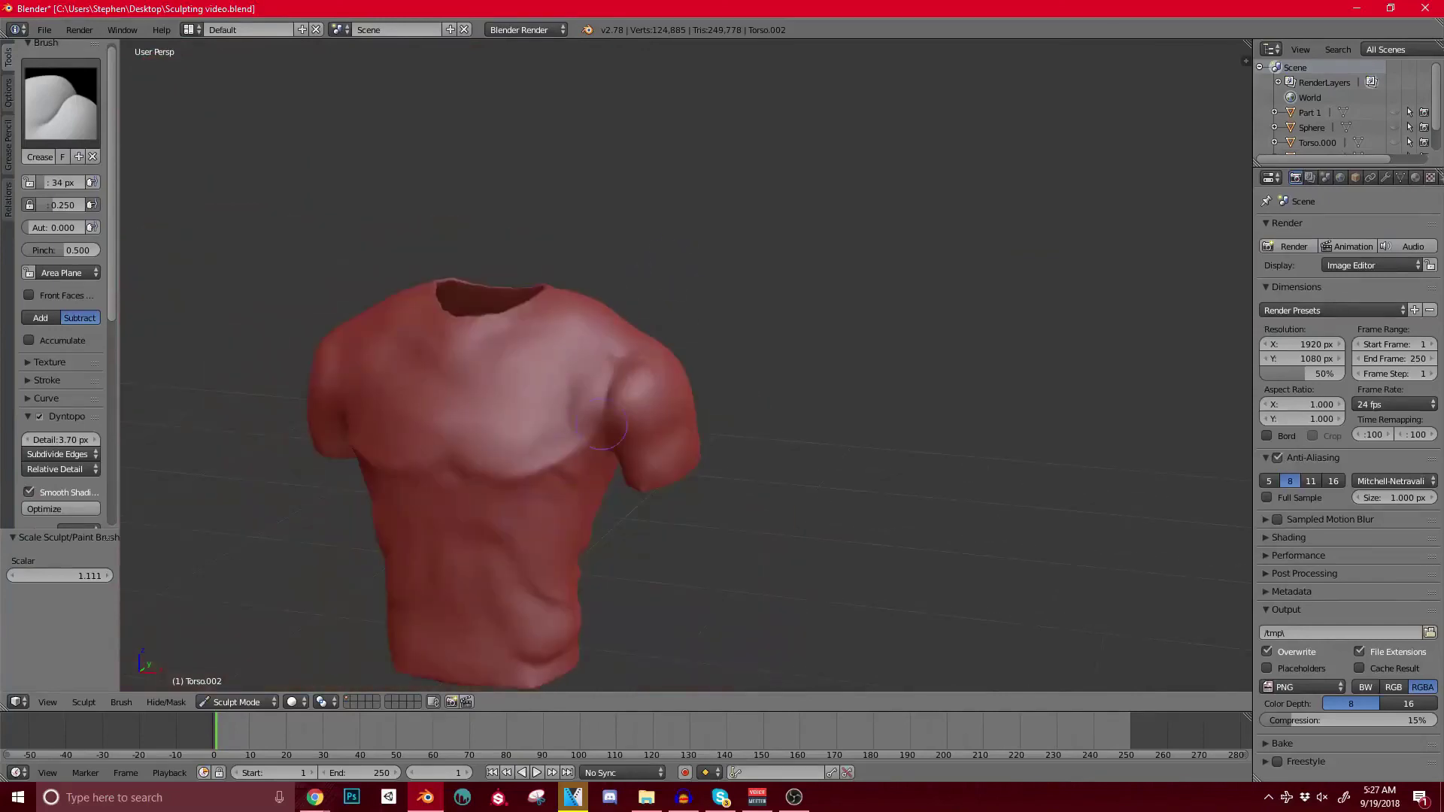
Step: Crease the line between the chest and the right sleeve, from the top of the shoulder toward the armpit
middle_drag(482, 473, 576, 461)
scroll(576, 460, up, 3)
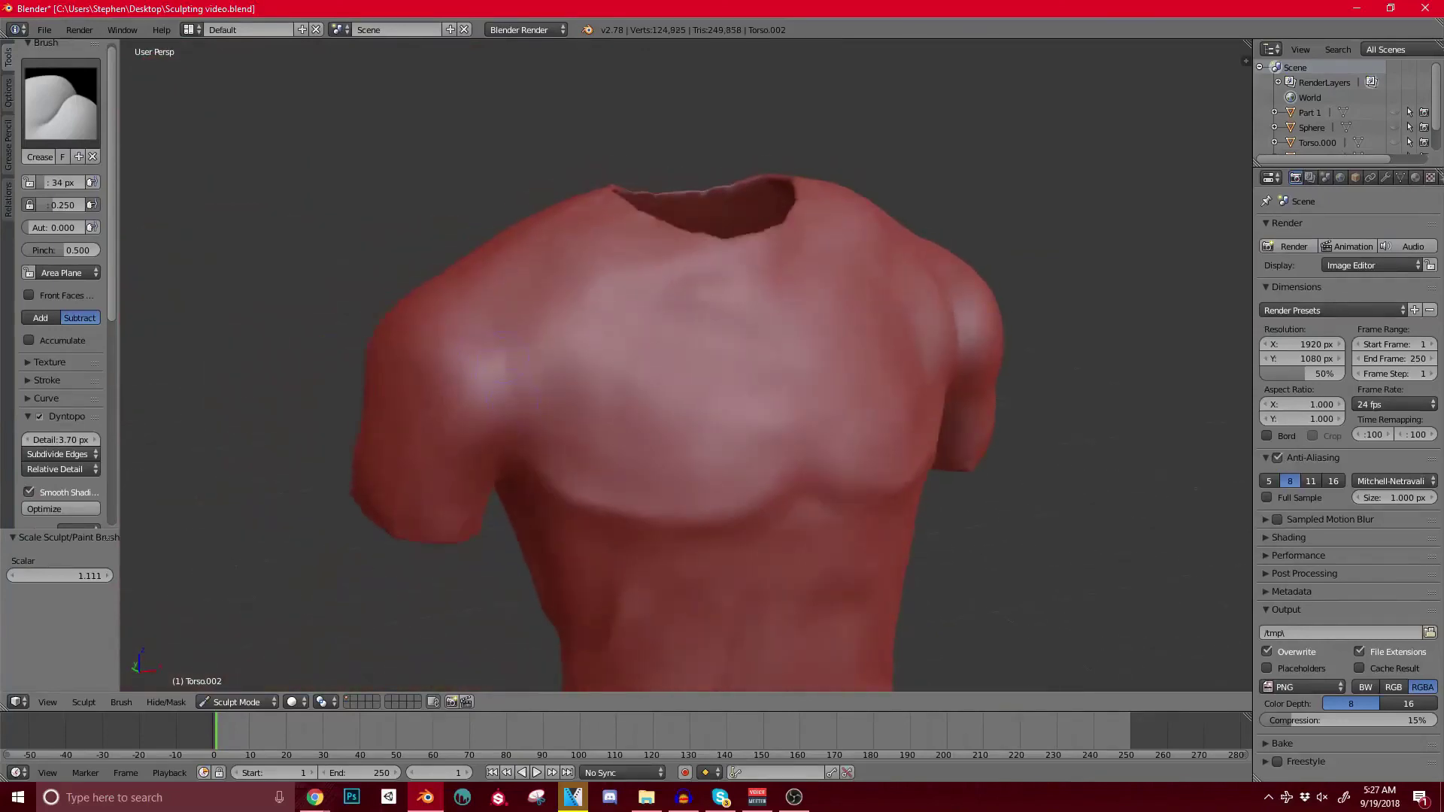
drag(511, 380, 511, 353)
mouse_move(530, 331)
middle_down()
mouse_move(466, 376)
mouse_move(489, 324)
mouse_move(536, 307)
middle_up()
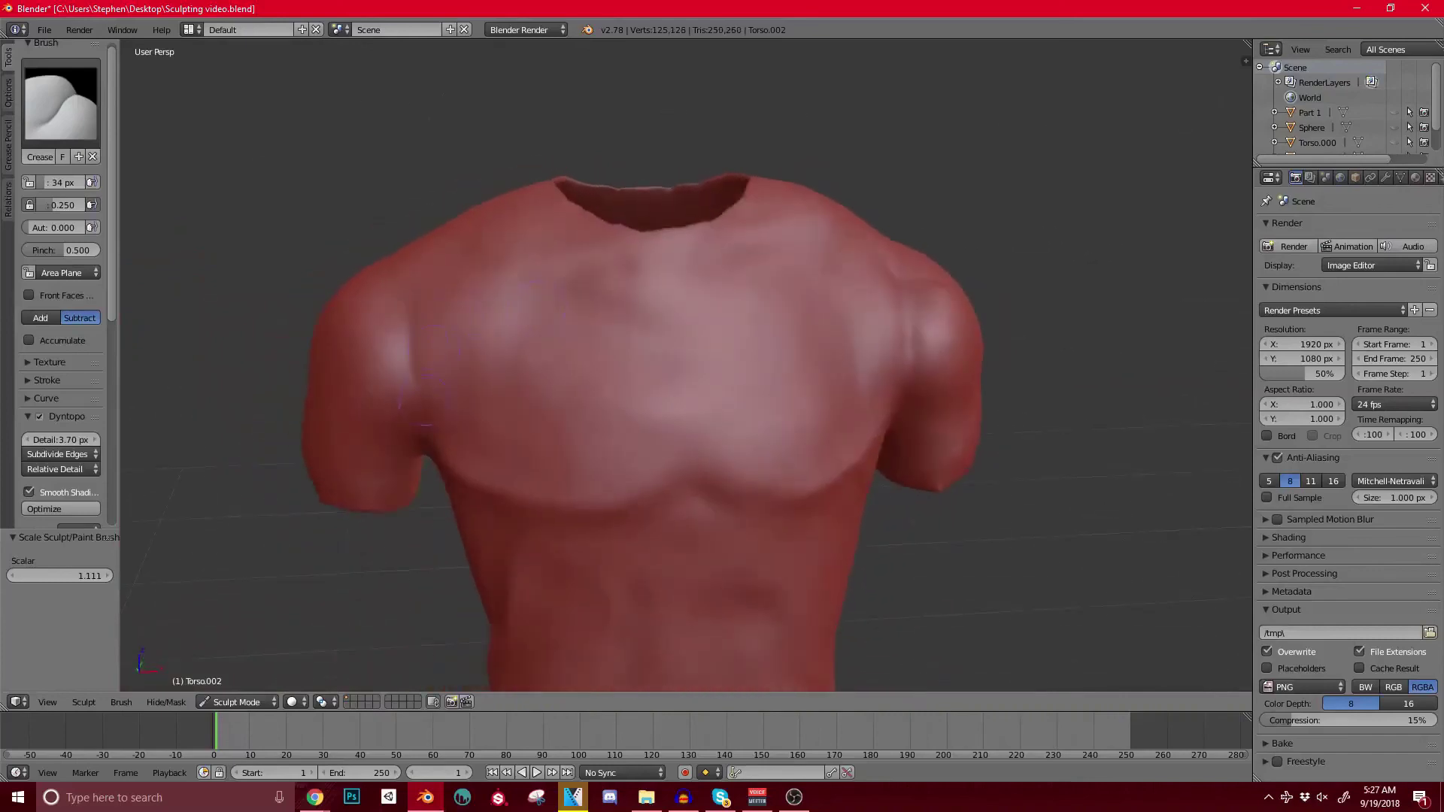
middle_drag(406, 297, 504, 526)
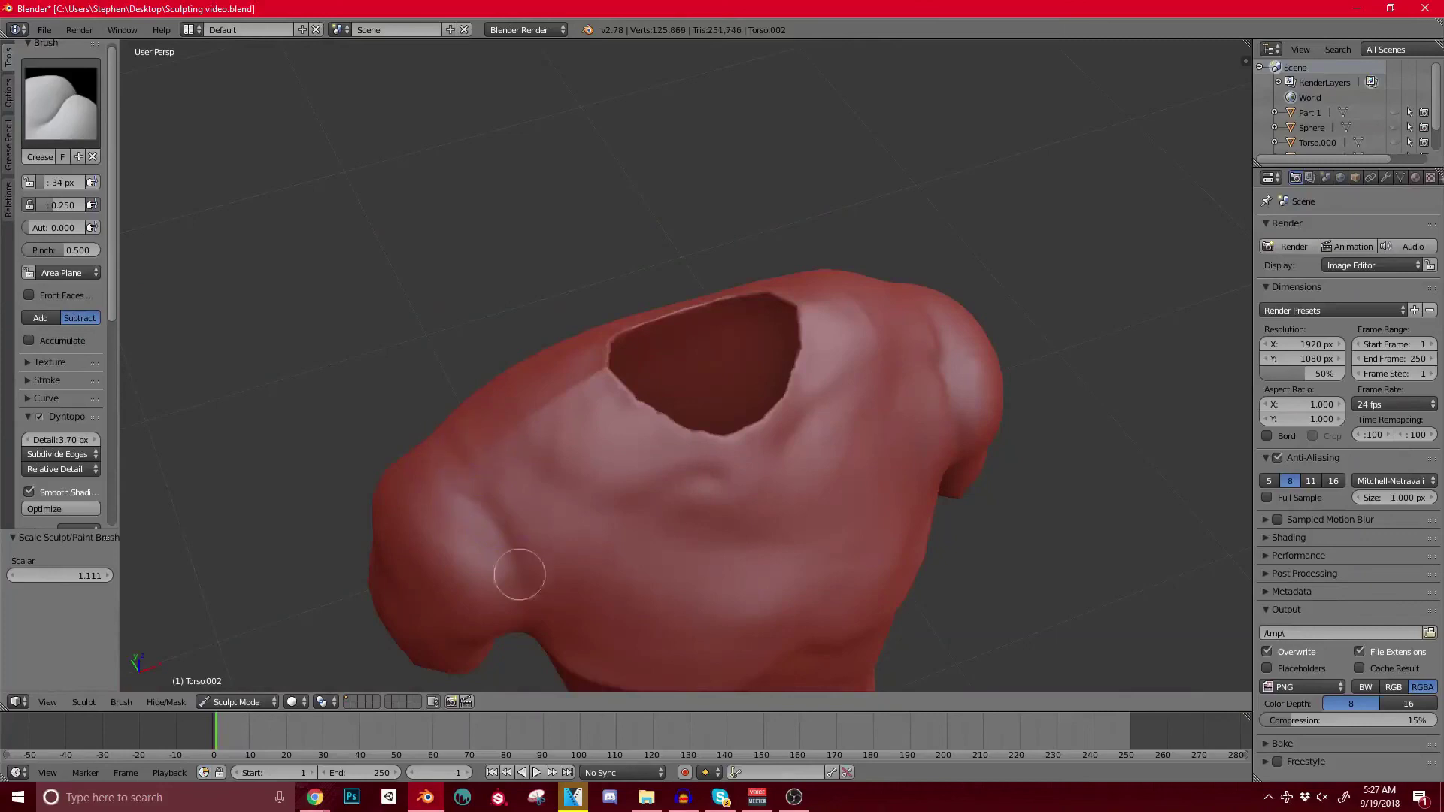
mouse_move(519, 575)
middle_down()
mouse_move(476, 435)
mouse_move(462, 202)
mouse_move(496, 218)
middle_up()
scroll(466, 214, down, 4)
shift+middle_drag(574, 338, 572, 240)
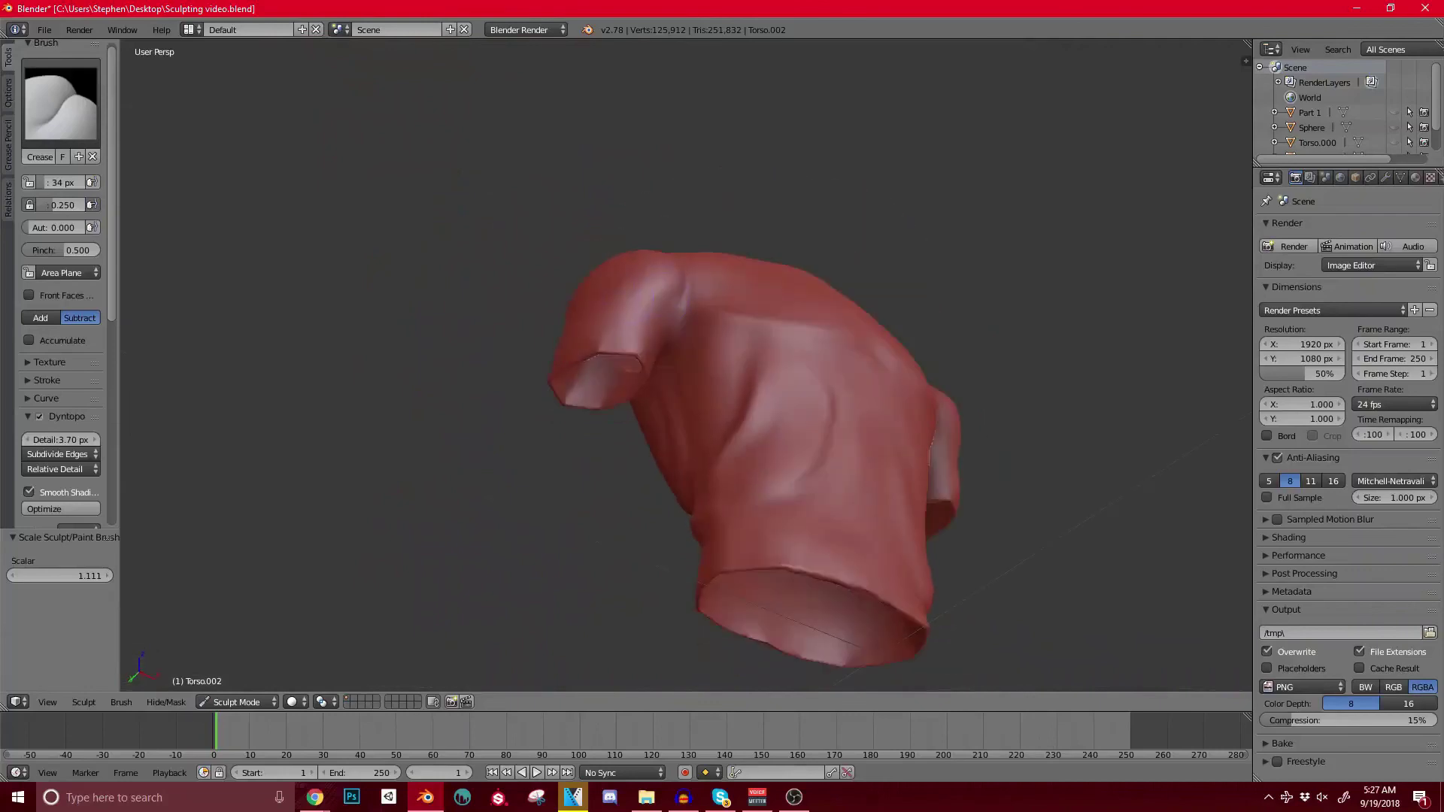
Step: Flatten the raised folds on the right side of the abdomen and the right chest edge using the Scrape brush at 41 px
click(61, 103)
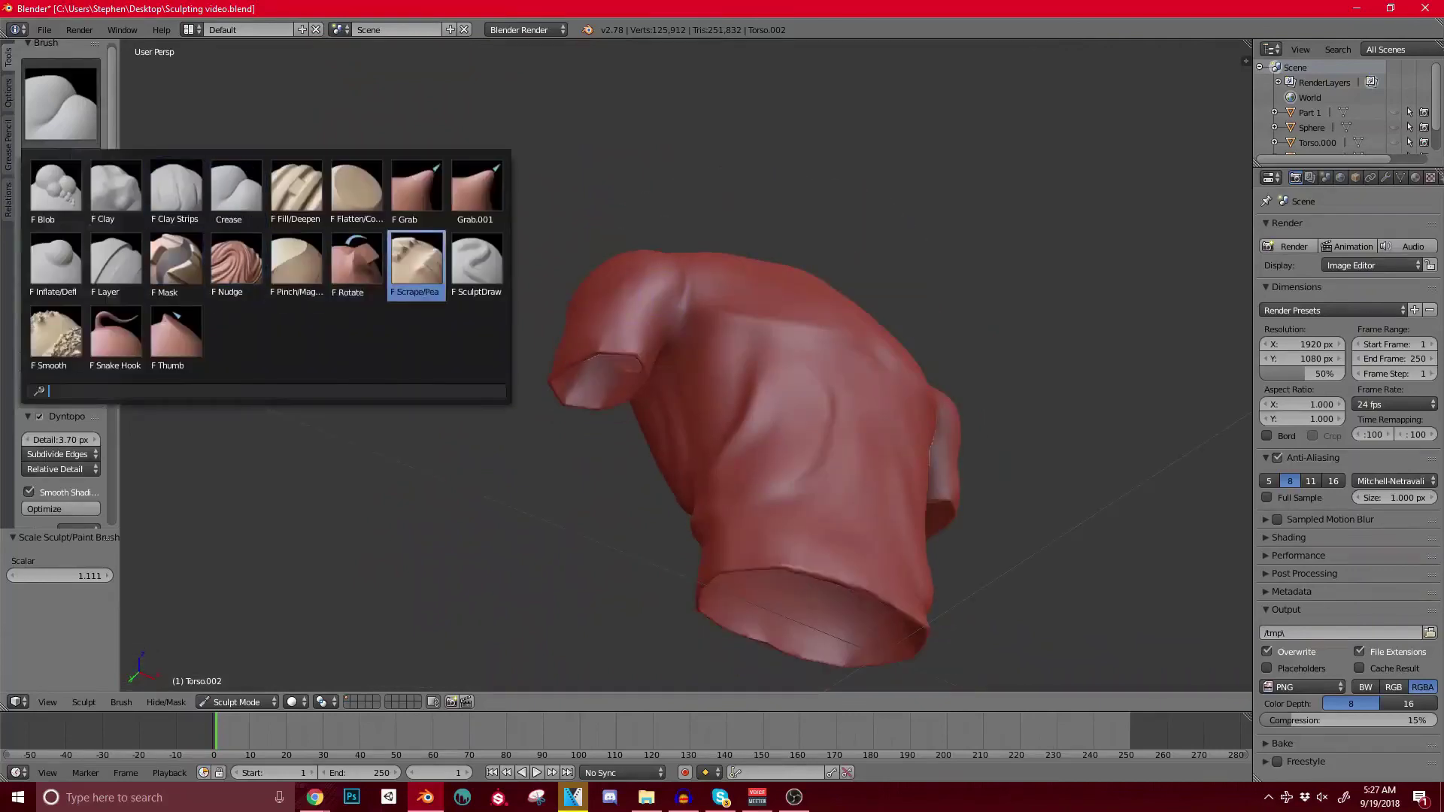
click(416, 263)
middle_drag(712, 376, 775, 435)
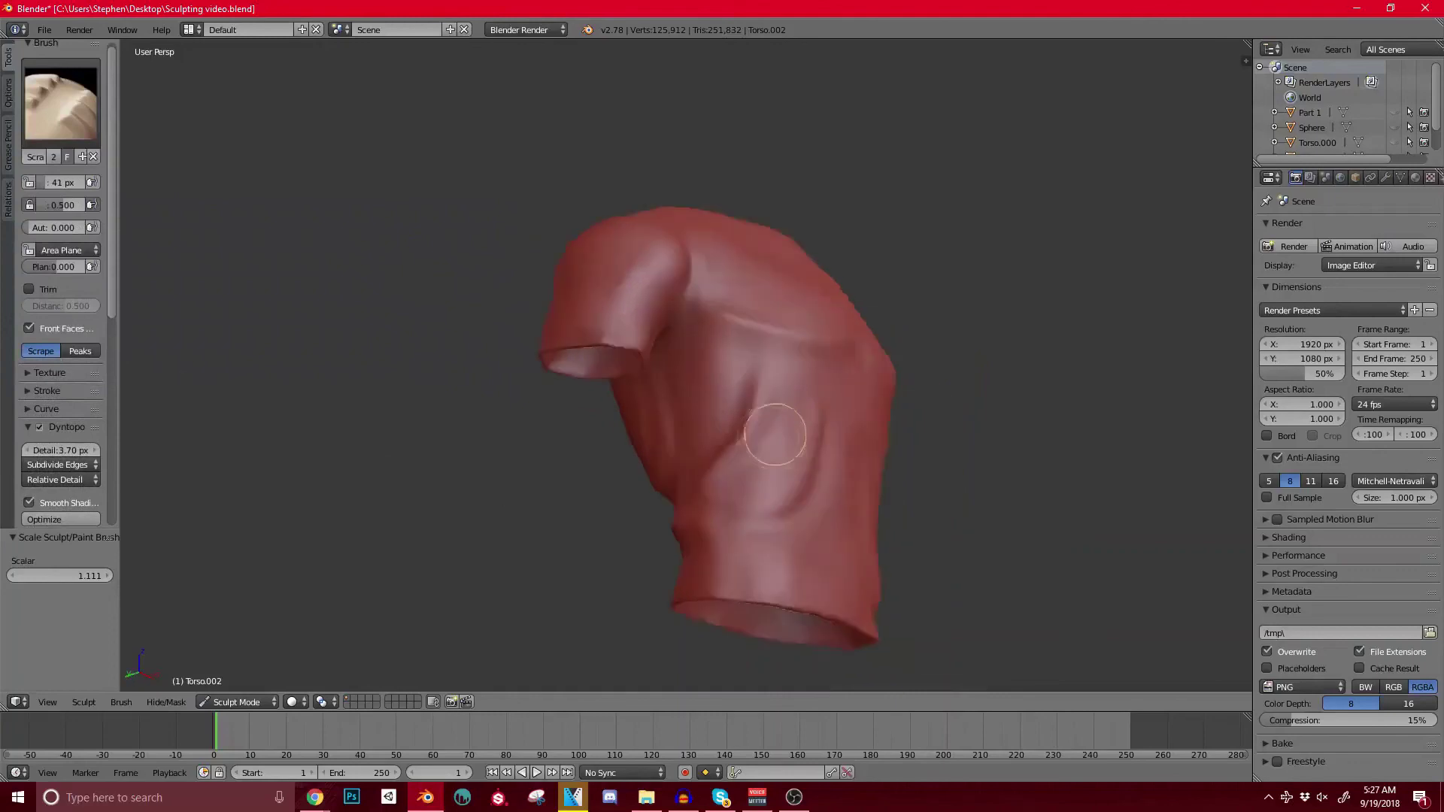
scroll(738, 433, up, 3)
mouse_move(682, 470)
mouse_down()
mouse_move(740, 435)
mouse_move(797, 307)
mouse_up()
mouse_move(774, 433)
shift+middle_down()
mouse_move(728, 312)
mouse_move(693, 352)
shift+middle_up()
mouse_move(700, 435)
mouse_down()
mouse_move(763, 412)
mouse_move(839, 280)
mouse_up()
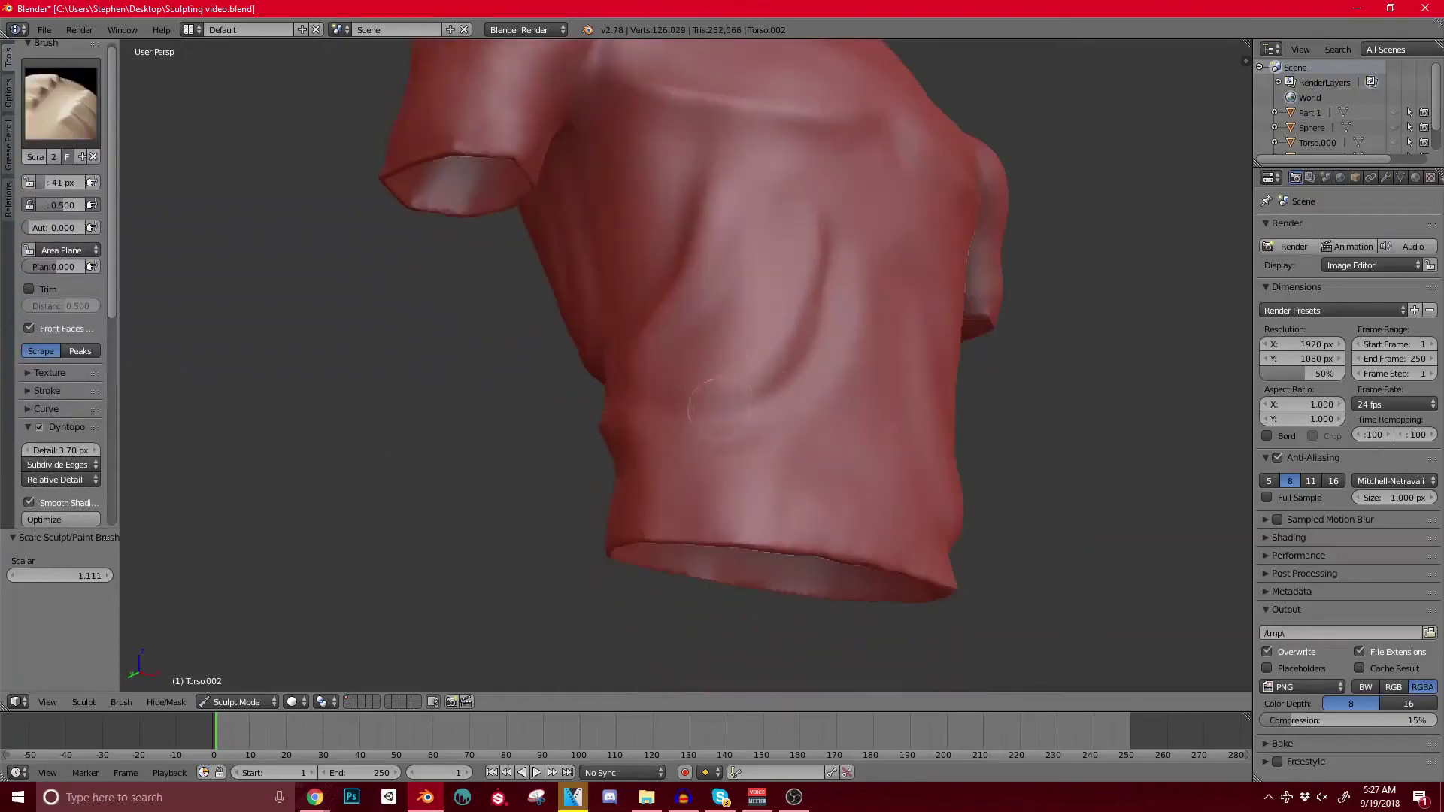
drag(720, 407, 798, 261)
shift+middle_drag(733, 331, 728, 526)
mouse_move(638, 285)
mouse_down()
mouse_move(867, 292)
mouse_move(729, 313)
mouse_up()
Step: Scrape along the crease under the left pectoral and the diagonal folds running down the left ribs
mouse_move(729, 313)
middle_down()
mouse_move(938, 351)
mouse_move(589, 313)
middle_up()
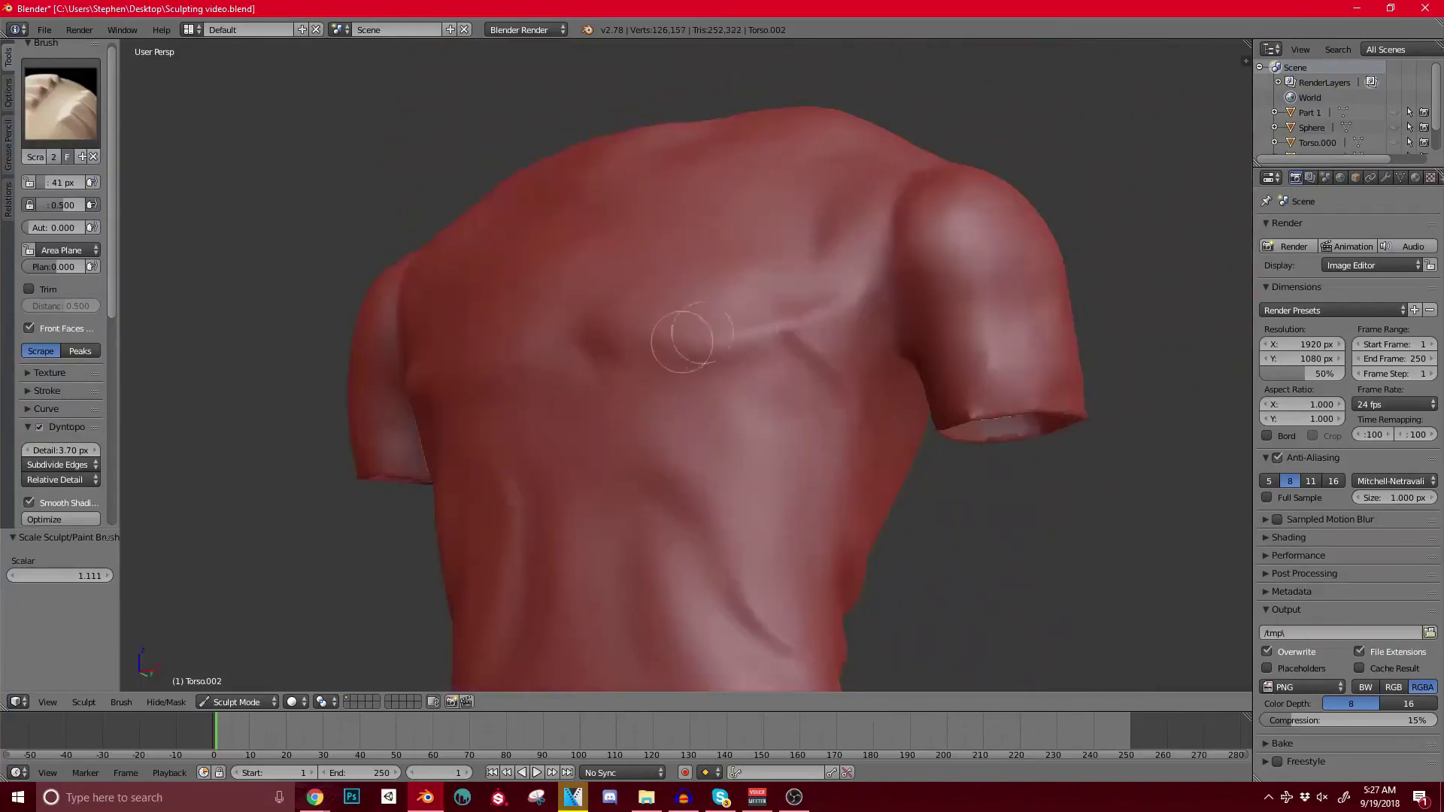
drag(682, 342, 790, 306)
mouse_move(883, 377)
middle_down()
mouse_move(799, 306)
mouse_move(534, 438)
mouse_move(644, 370)
middle_up()
drag(645, 371, 667, 426)
mouse_move(667, 426)
middle_down()
mouse_move(702, 442)
mouse_move(512, 373)
middle_up()
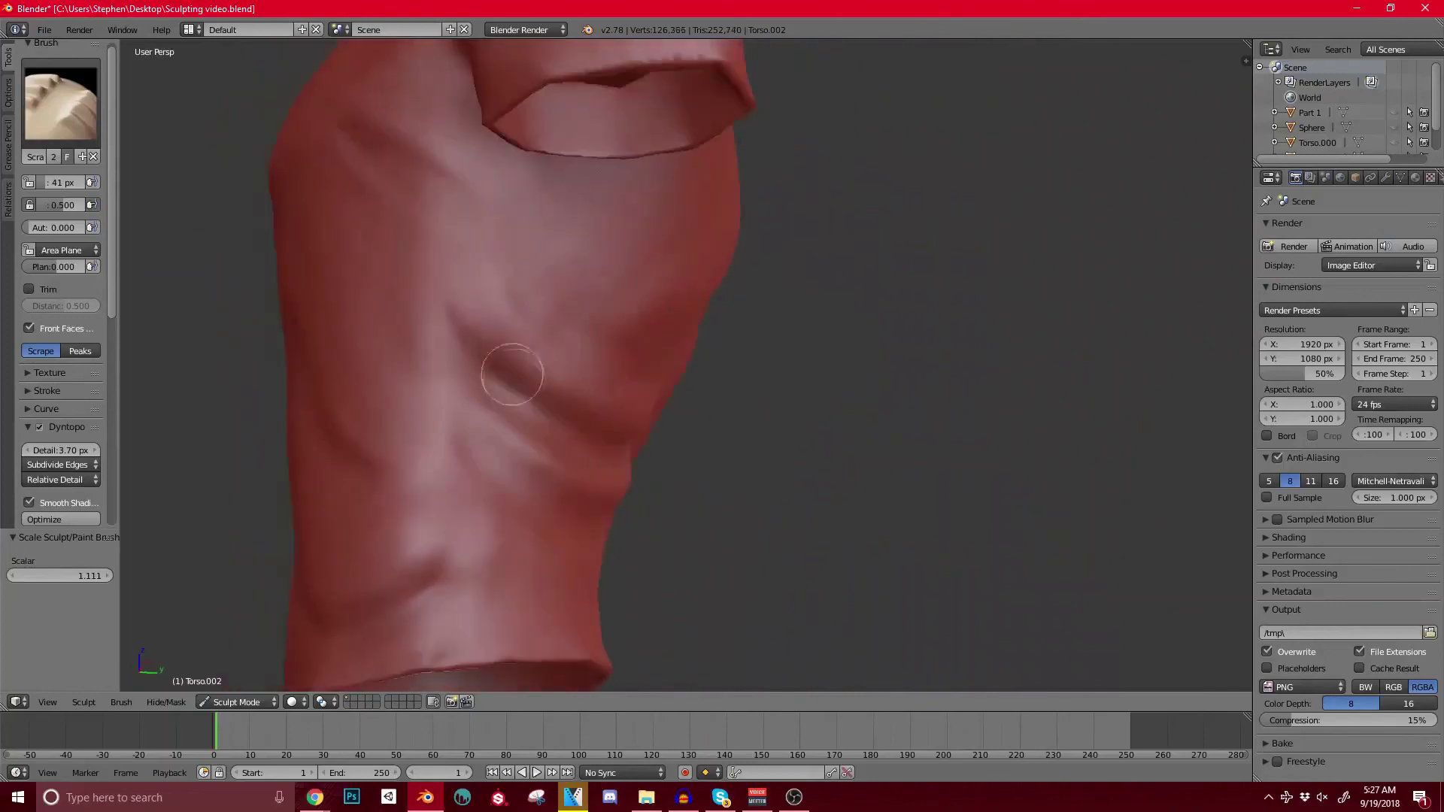
drag(470, 289, 607, 418)
mouse_move(606, 418)
middle_down()
mouse_move(561, 371)
mouse_move(608, 408)
middle_up()
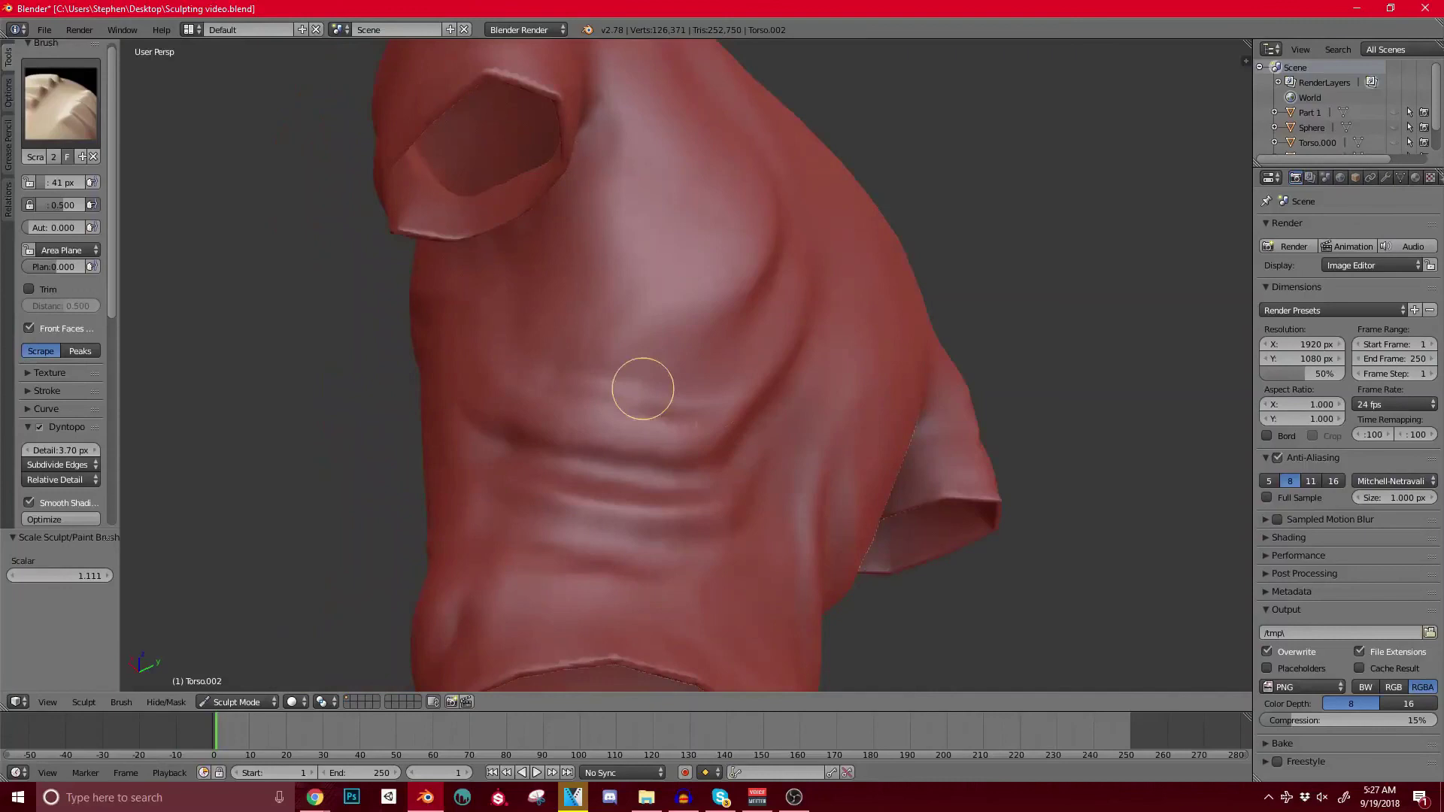
Step: Scrape the ridges of the left waist folds and the long fold running up the left side of the back
mouse_move(643, 389)
mouse_down()
mouse_move(693, 381)
mouse_move(712, 402)
mouse_up()
middle_drag(711, 402, 647, 357)
middle_drag(773, 249, 723, 295)
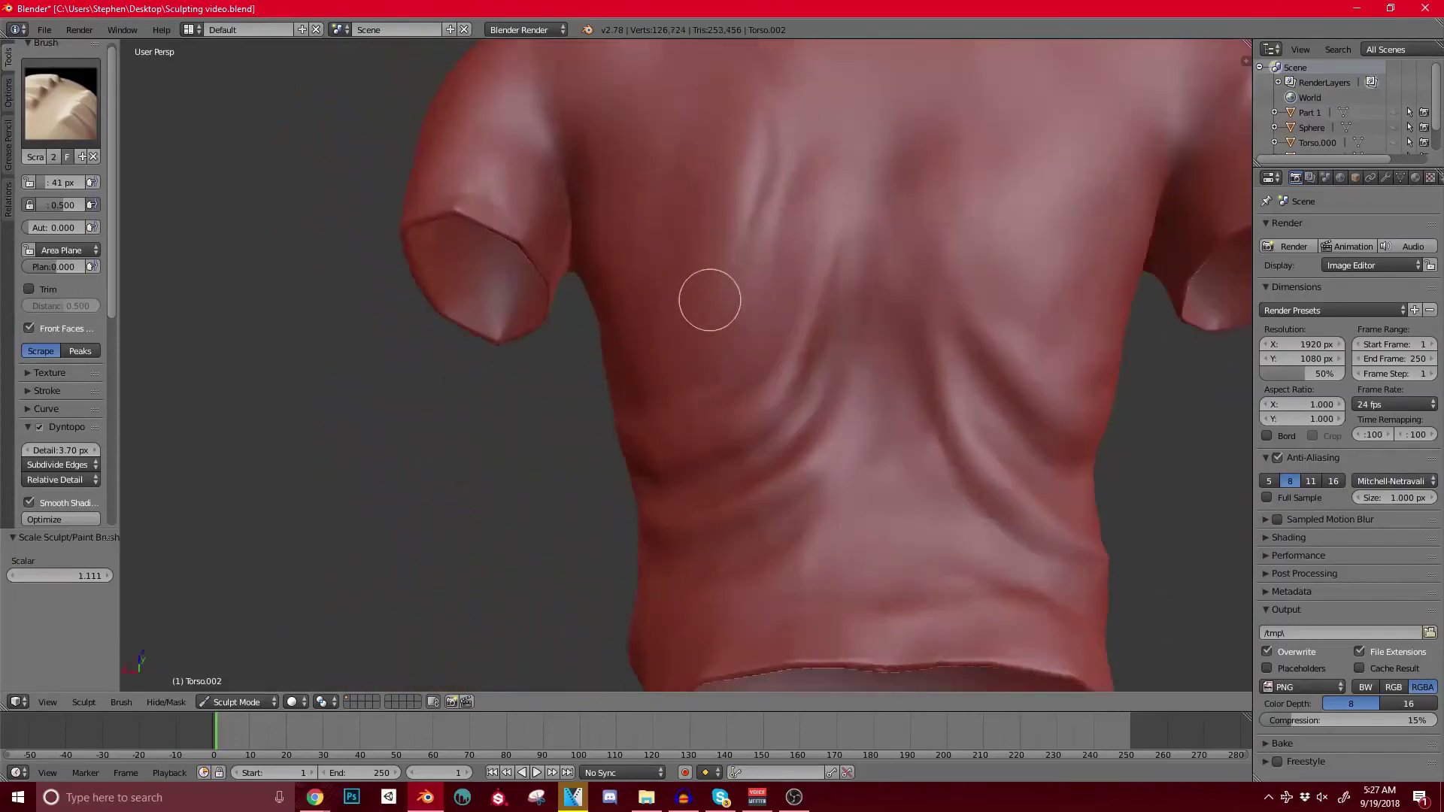
drag(710, 300, 757, 69)
middle_drag(828, 264, 617, 463)
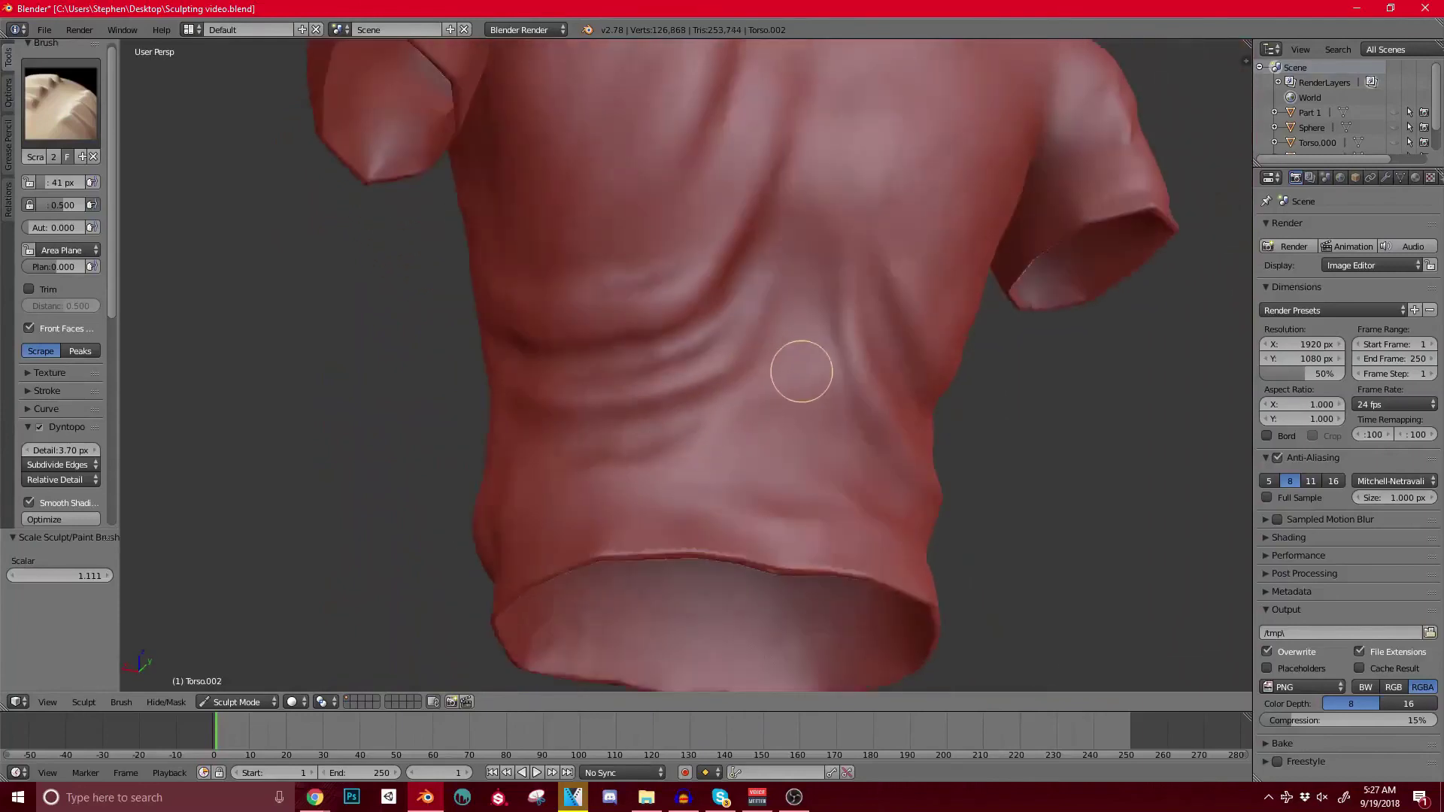
Step: Scrape the curved folds sweeping from the middle of the back around the right side of the waist
mouse_move(803, 374)
middle_down()
mouse_move(715, 416)
mouse_move(749, 379)
middle_up()
mouse_move(761, 293)
mouse_down()
mouse_move(833, 393)
mouse_move(922, 460)
mouse_up()
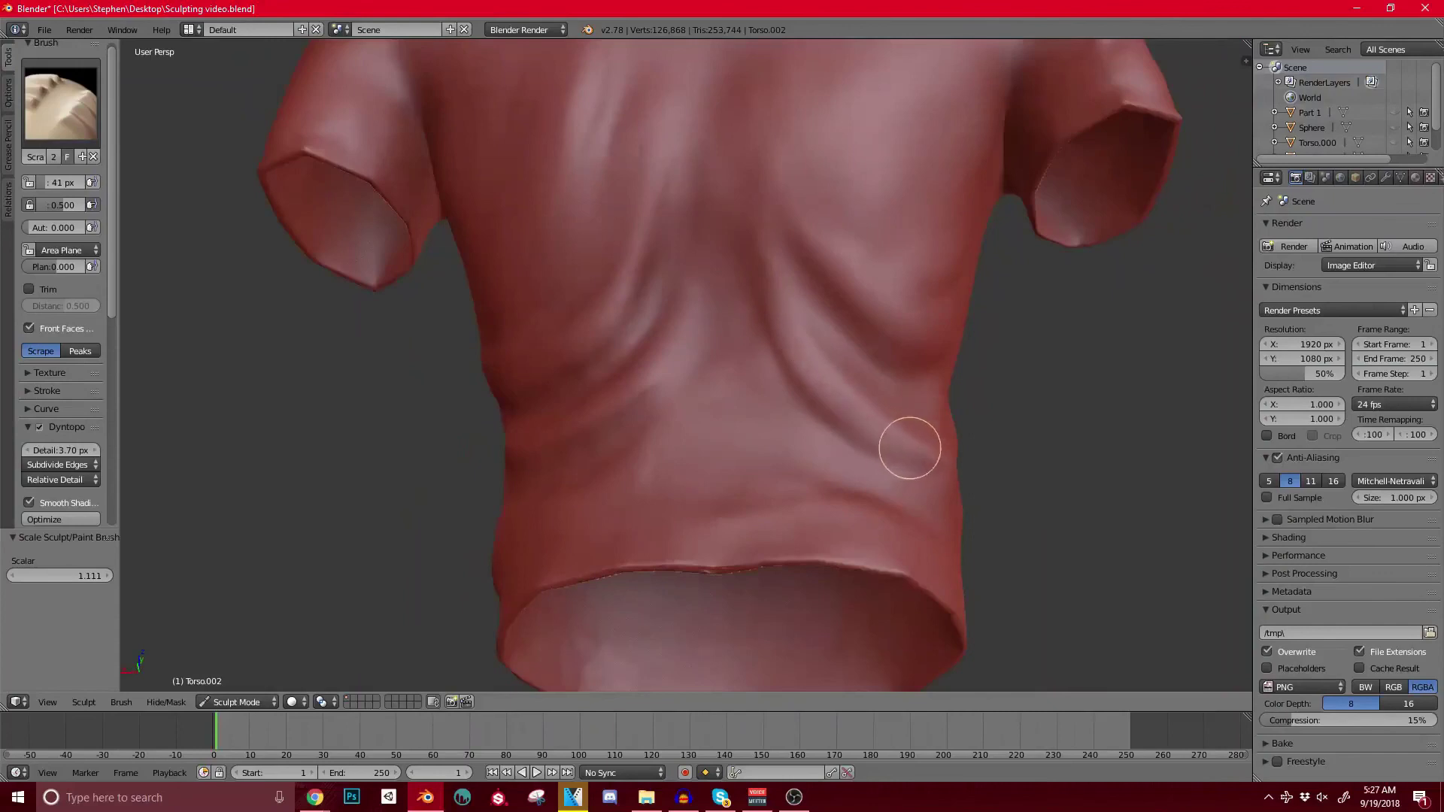
middle_drag(925, 447, 800, 480)
middle_drag(778, 264, 877, 310)
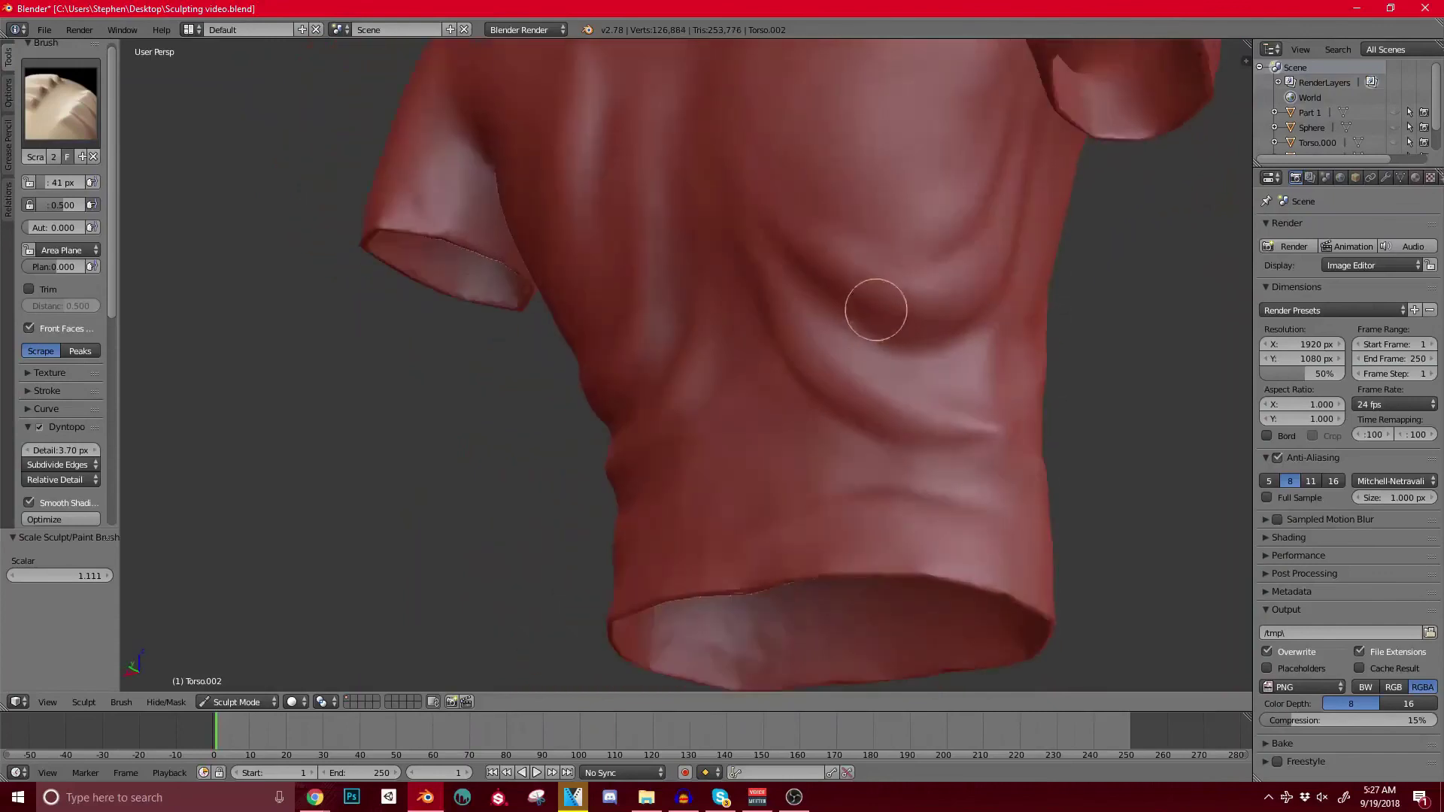
drag(793, 237, 966, 329)
drag(874, 298, 1023, 278)
mouse_move(1023, 278)
middle_down()
mouse_move(959, 273)
mouse_move(949, 316)
middle_up()
Step: Scrape the upward-running folds along the right side of the torso with long strokes and check the whole shirt
mouse_move(810, 356)
mouse_down()
mouse_move(975, 237)
mouse_move(846, 308)
mouse_move(920, 77)
mouse_up()
scroll(955, 151, down, 4)
mouse_move(911, 252)
middle_down()
mouse_move(880, 196)
mouse_move(767, 293)
mouse_move(786, 296)
middle_up()
scroll(787, 297, up, 2)
mouse_move(705, 275)
mouse_down()
mouse_move(803, 187)
mouse_move(797, 128)
mouse_up()
mouse_move(809, 143)
shift+middle_down()
mouse_move(794, 267)
mouse_move(893, 354)
mouse_move(735, 151)
shift+middle_up()
mouse_move(734, 151)
mouse_down()
mouse_move(877, 152)
mouse_move(801, 120)
mouse_up()
middle_drag(788, 76, 863, 213)
scroll(936, 301, down, 3)
mouse_move(932, 293)
middle_down()
mouse_move(850, 230)
mouse_move(765, 201)
mouse_move(772, 246)
middle_up()
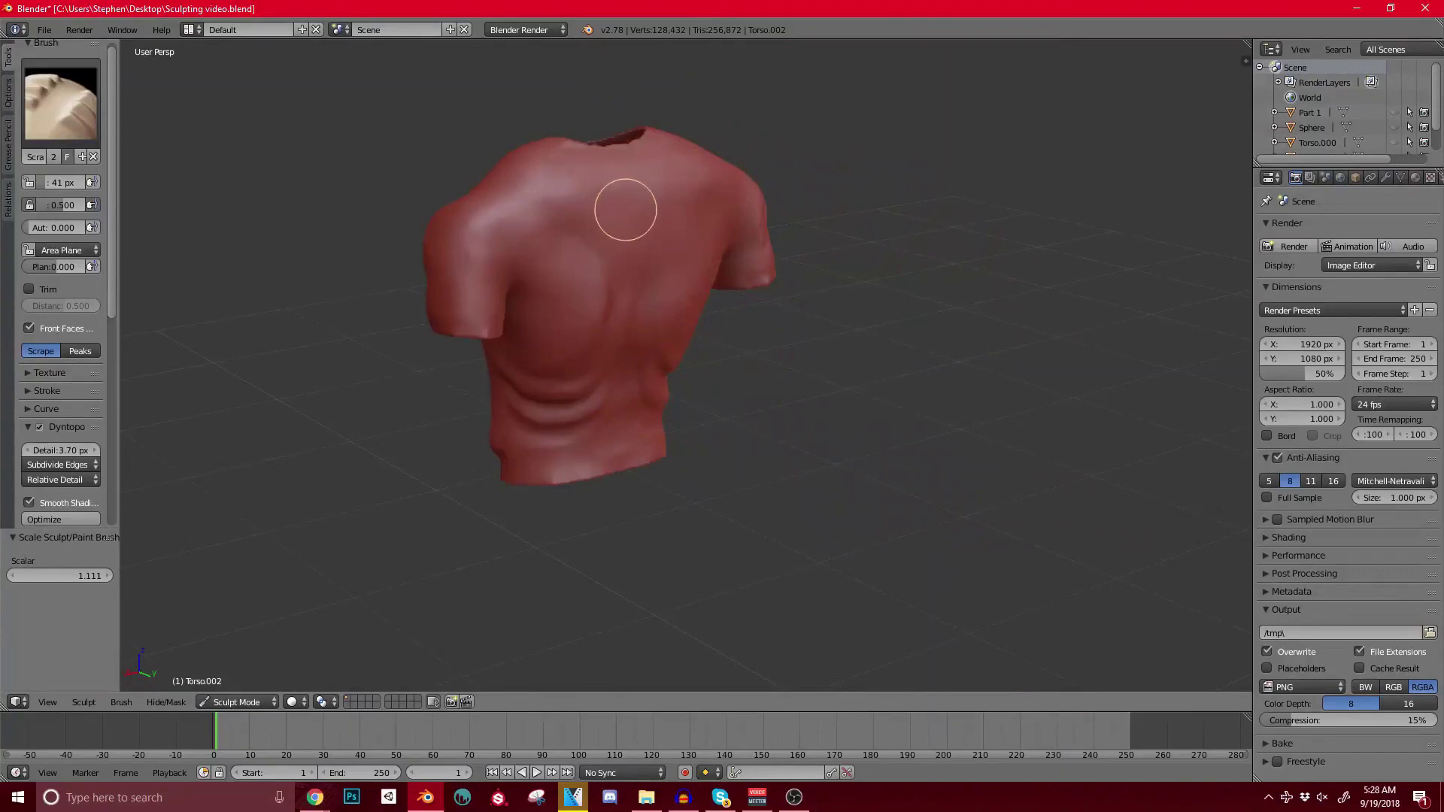
Step: Scrape the upper chest, the area around the neckline and the shoulder tops with the 41 px brush
mouse_move(635, 316)
middle_down()
mouse_move(723, 352)
mouse_move(774, 349)
mouse_move(751, 290)
mouse_move(706, 309)
mouse_move(688, 266)
mouse_move(661, 316)
middle_up()
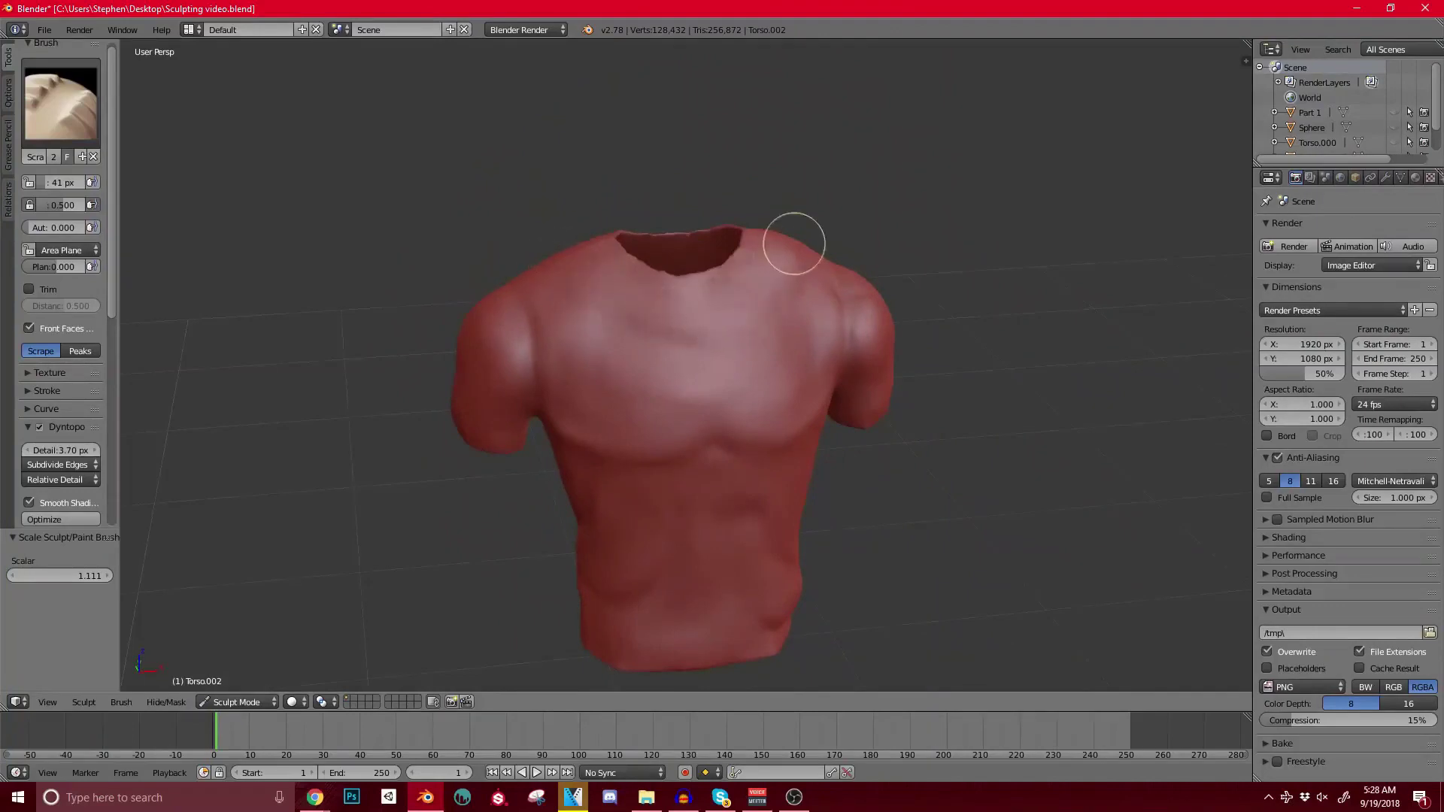
middle_drag(784, 241, 764, 306)
mouse_move(742, 339)
mouse_down()
mouse_move(655, 376)
mouse_move(692, 393)
mouse_up()
mouse_move(693, 394)
middle_down()
mouse_move(773, 329)
mouse_move(715, 291)
mouse_move(709, 391)
middle_up()
scroll(709, 391, up, 3)
drag(724, 293, 603, 300)
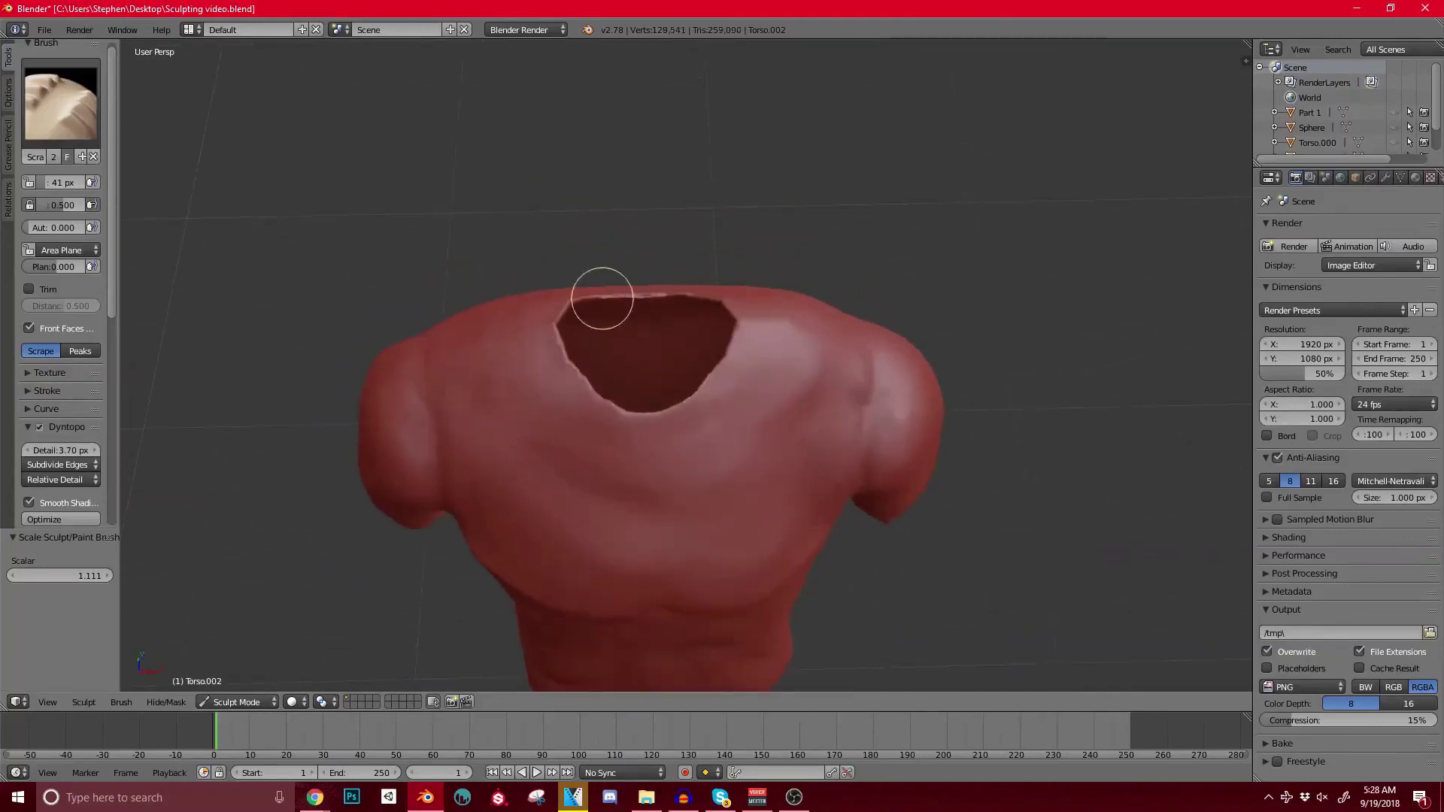
middle_drag(484, 345, 696, 360)
mouse_move(697, 359)
mouse_down()
mouse_move(612, 428)
mouse_move(661, 406)
mouse_up()
mouse_move(661, 406)
middle_down()
mouse_move(850, 384)
mouse_move(712, 371)
mouse_move(564, 264)
mouse_move(732, 372)
middle_up()
scroll(732, 371, up, 1)
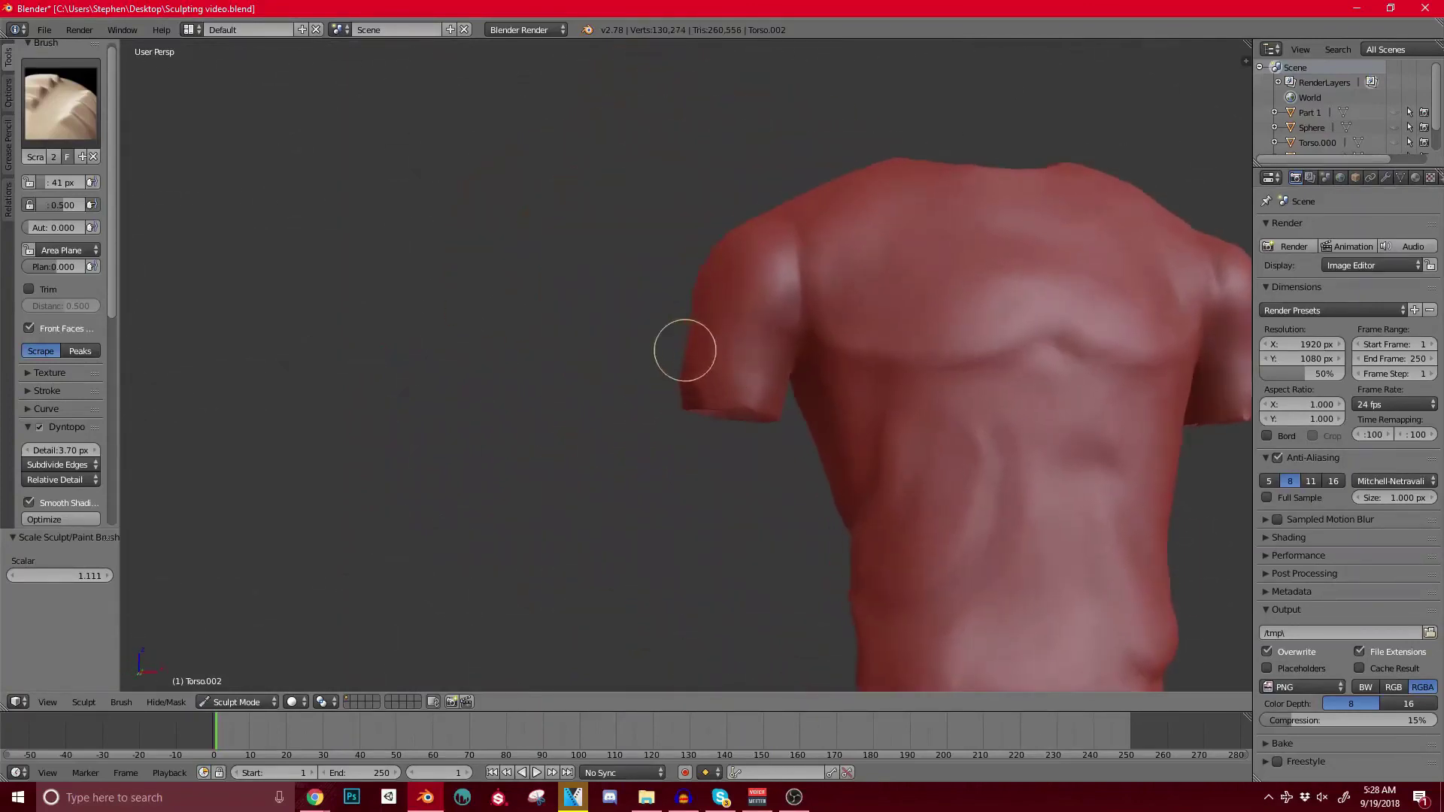
Step: Reshape the sleeve and its opening using the Grab brush enlarged to 101 px
key(g)
key(f)
click(667, 393)
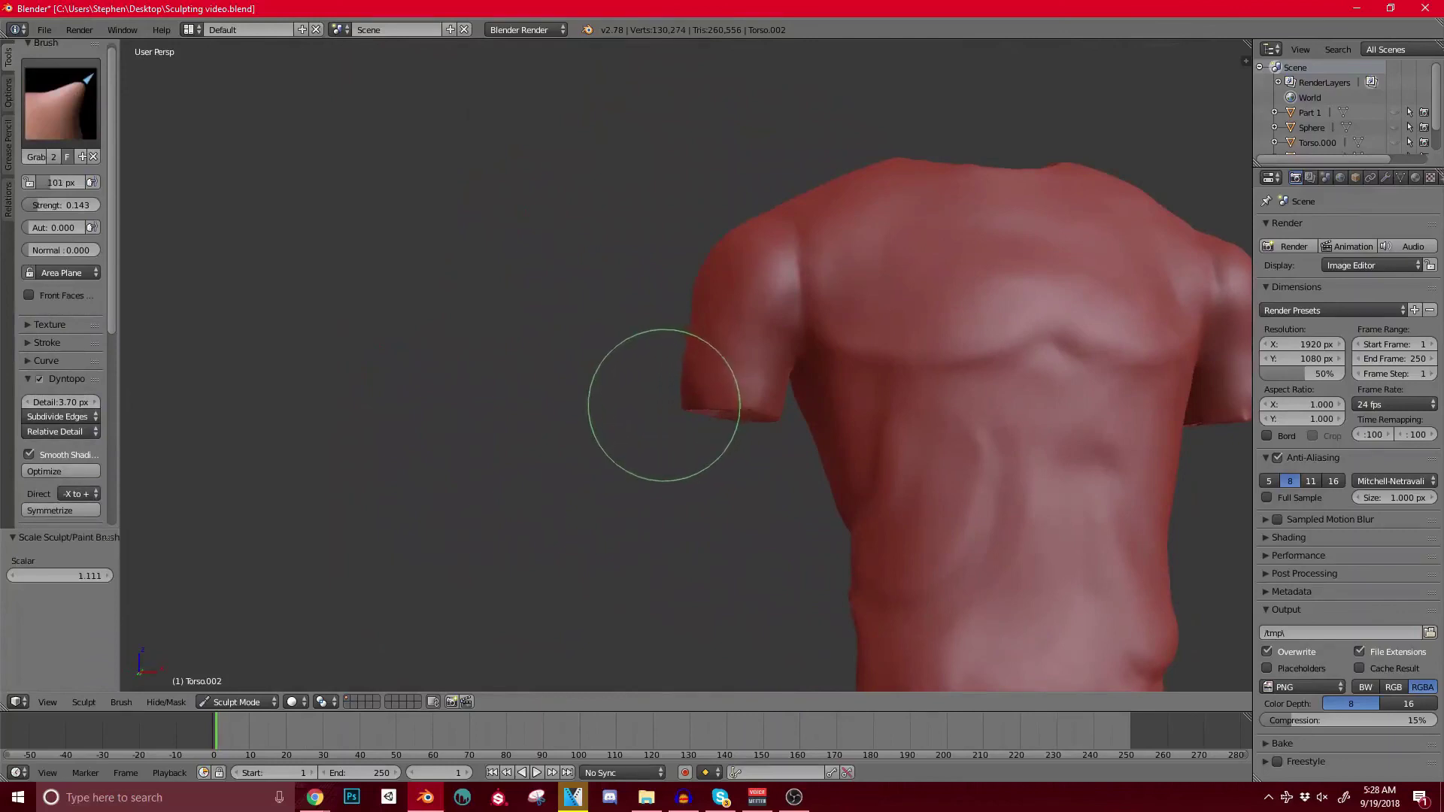
middle_drag(666, 409, 700, 380)
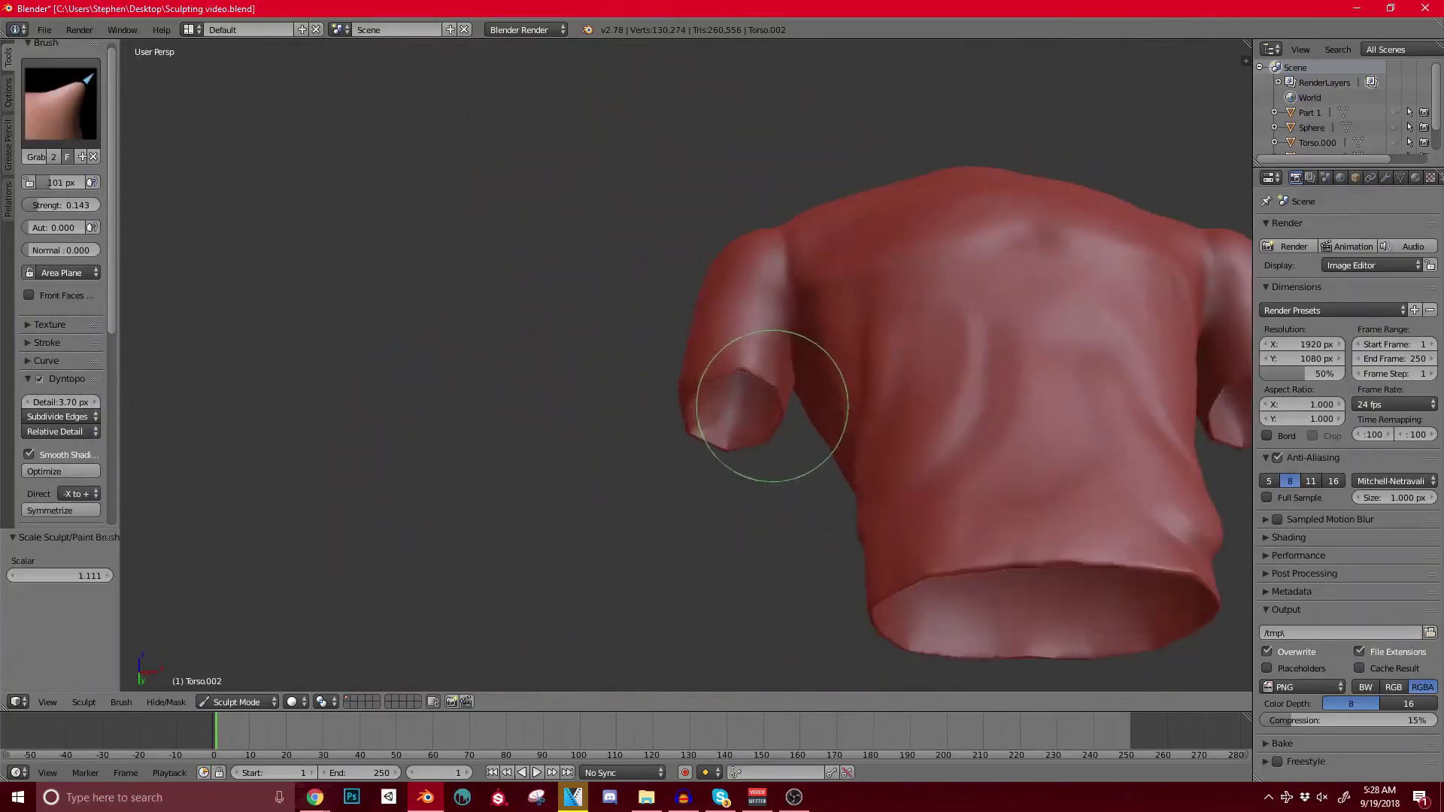
middle_drag(774, 406, 780, 480)
mouse_move(902, 421)
middle_down()
mouse_move(761, 412)
mouse_move(789, 381)
mouse_move(689, 384)
middle_up()
drag(872, 349, 883, 323)
mouse_move(887, 342)
middle_down()
mouse_move(764, 403)
mouse_move(870, 413)
mouse_move(805, 380)
mouse_move(636, 426)
mouse_move(662, 448)
middle_up()
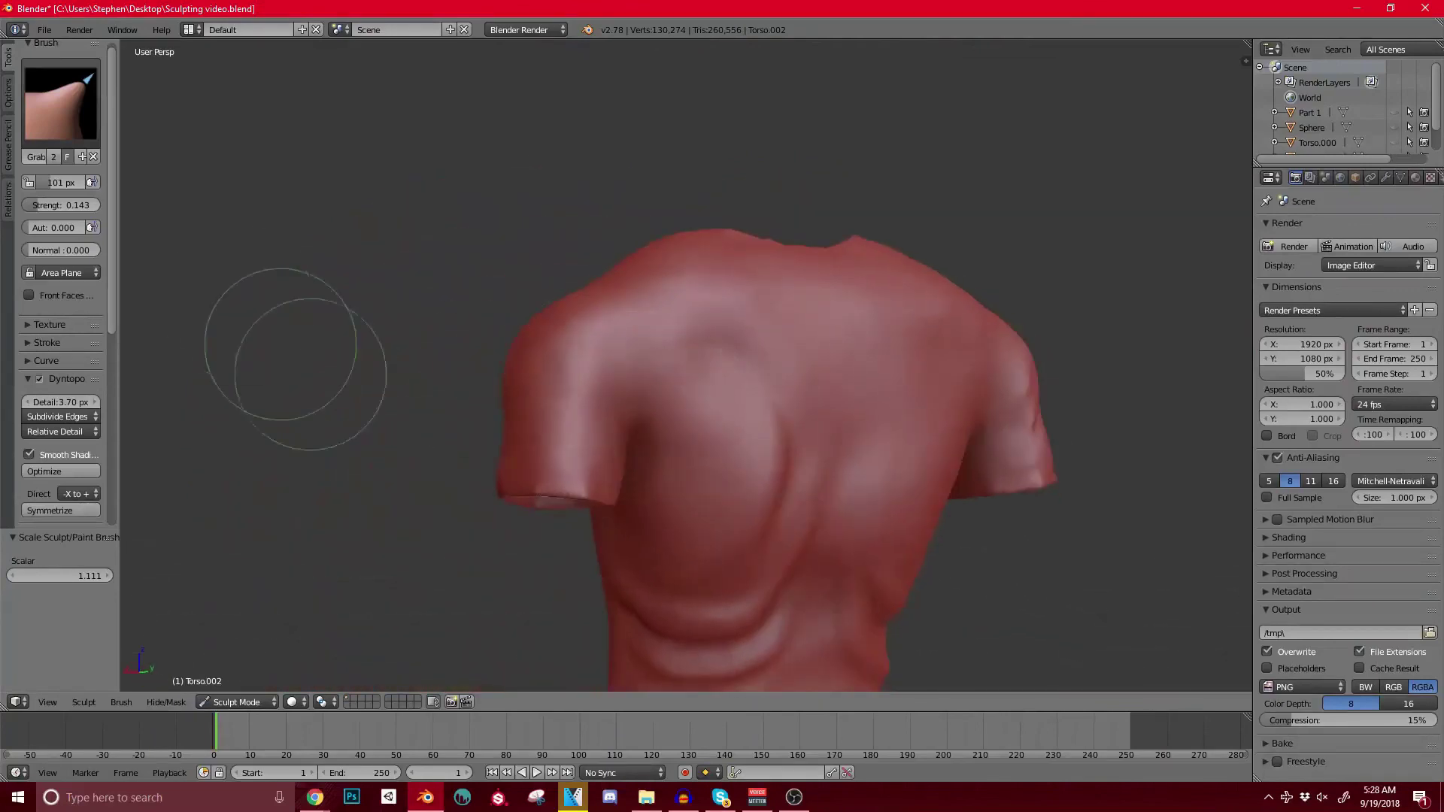
Step: Sculpt horizontal wrinkles across the lower left sleeve using the SculptDraw brush at 17 px
click(60, 102)
click(477, 263)
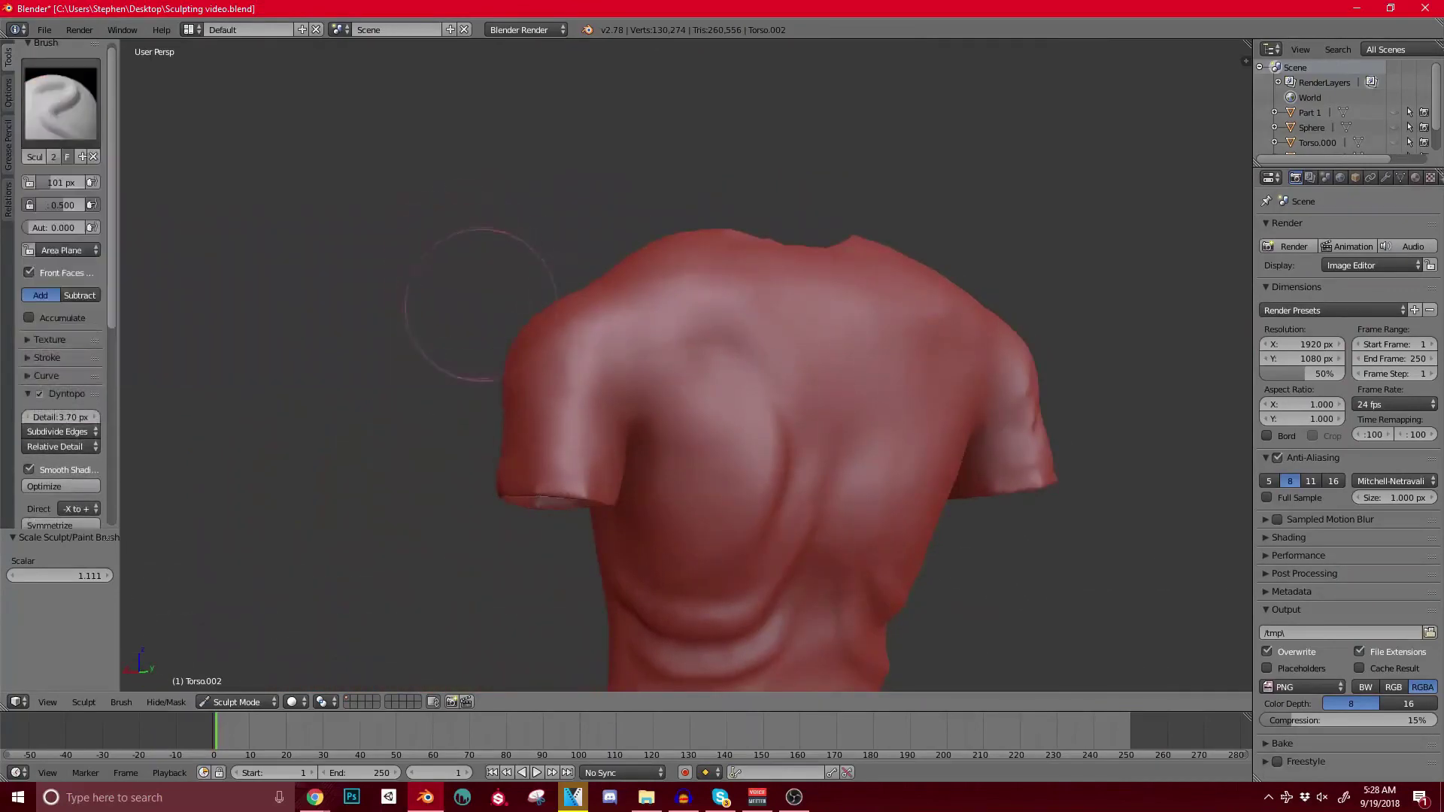
key(space)
key(bracketleft)
key(bracketleft)
key(bracketleft)
key(bracketleft)
key(bracketleft)
key(bracketleft)
key(bracketleft)
key(bracketleft)
key(bracketleft)
key(bracketleft)
key(bracketleft)
key(bracketleft)
key(bracketleft)
key(bracketleft)
key(bracketleft)
middle_drag(532, 431, 558, 430)
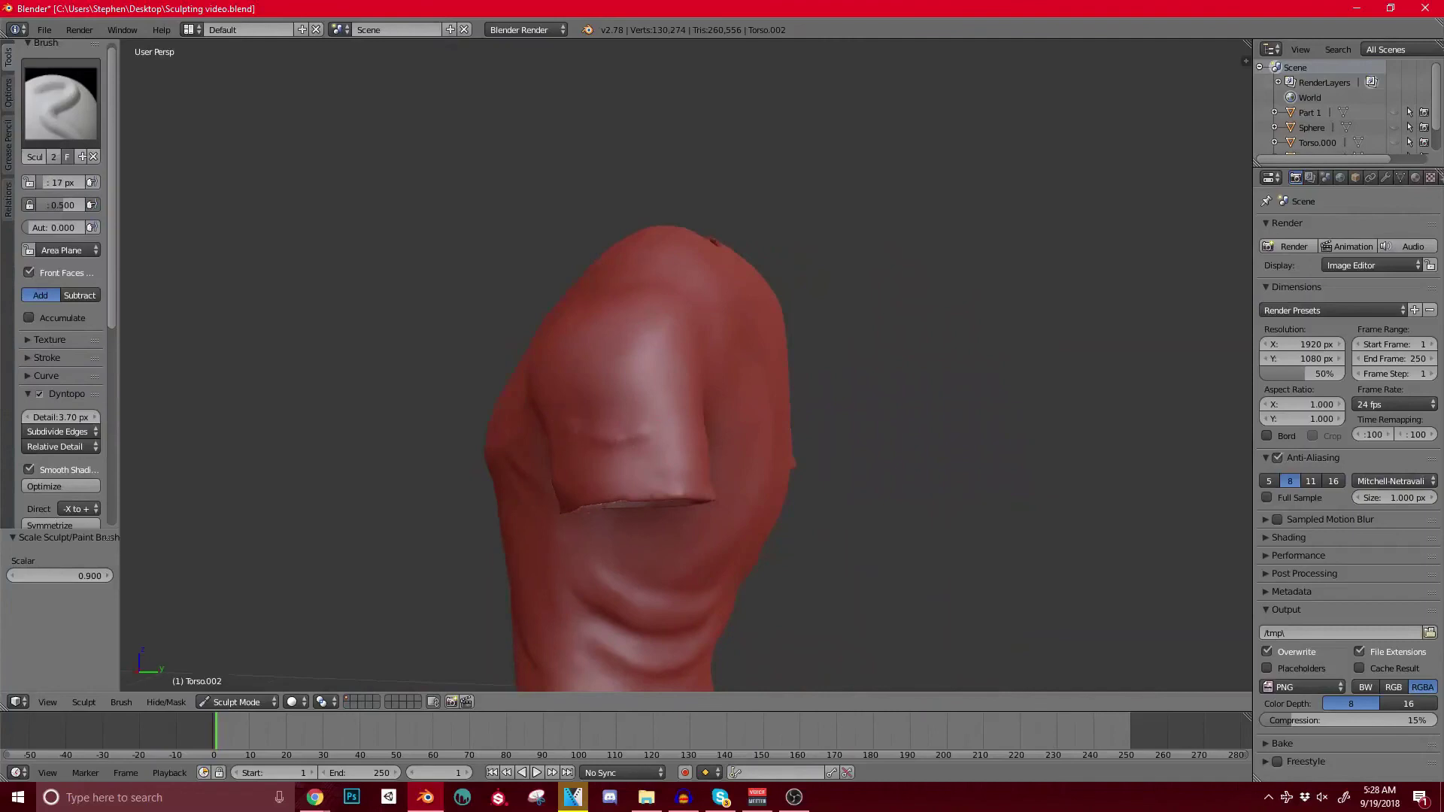
mouse_move(558, 430)
middle_down()
mouse_move(681, 467)
mouse_move(764, 418)
mouse_move(527, 455)
middle_up()
click(757, 413)
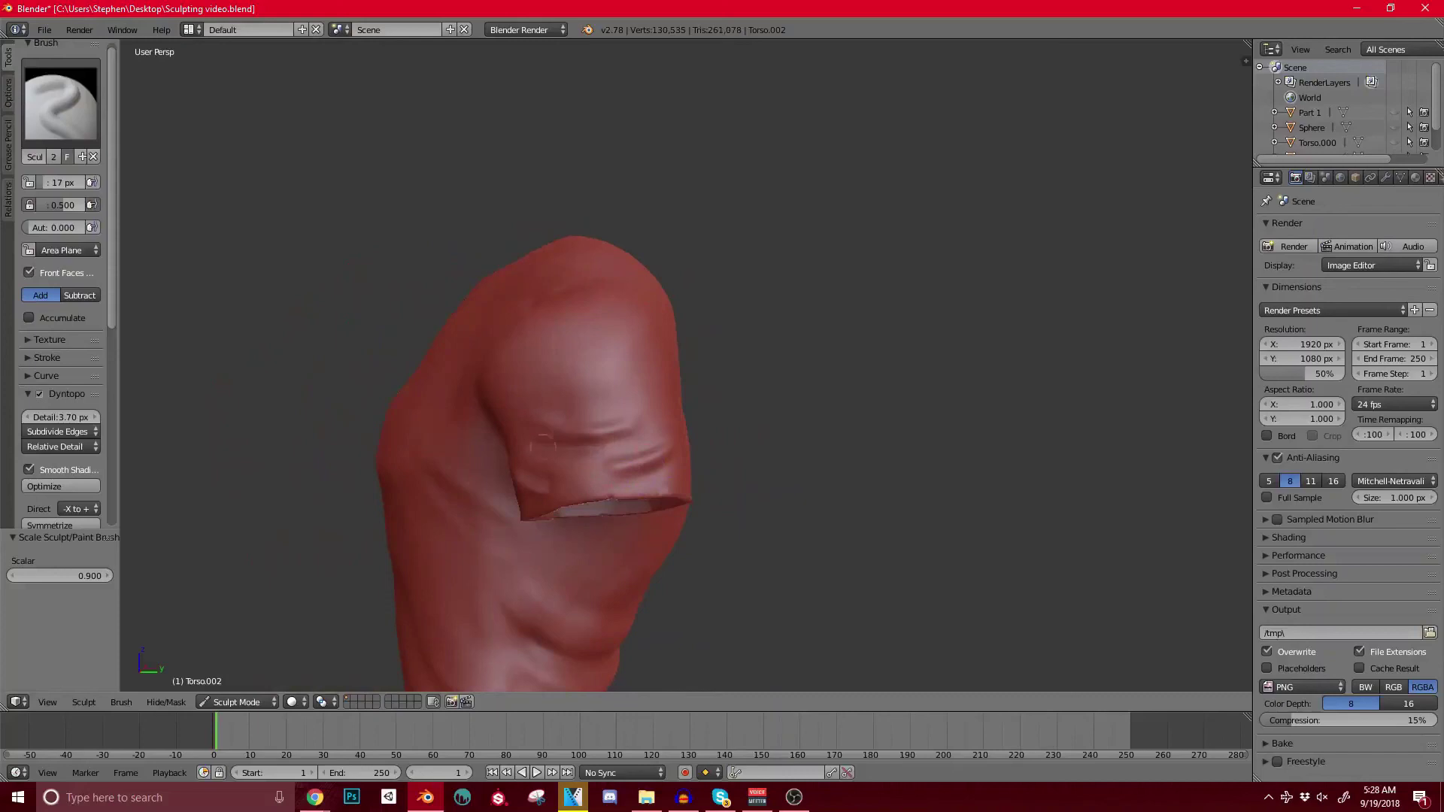
Step: Undo the last sculpting change and refine the folds above the left sleeve's hem
scroll(641, 423, down, 6)
middle_drag(644, 427, 744, 429)
scroll(763, 354, up, 2)
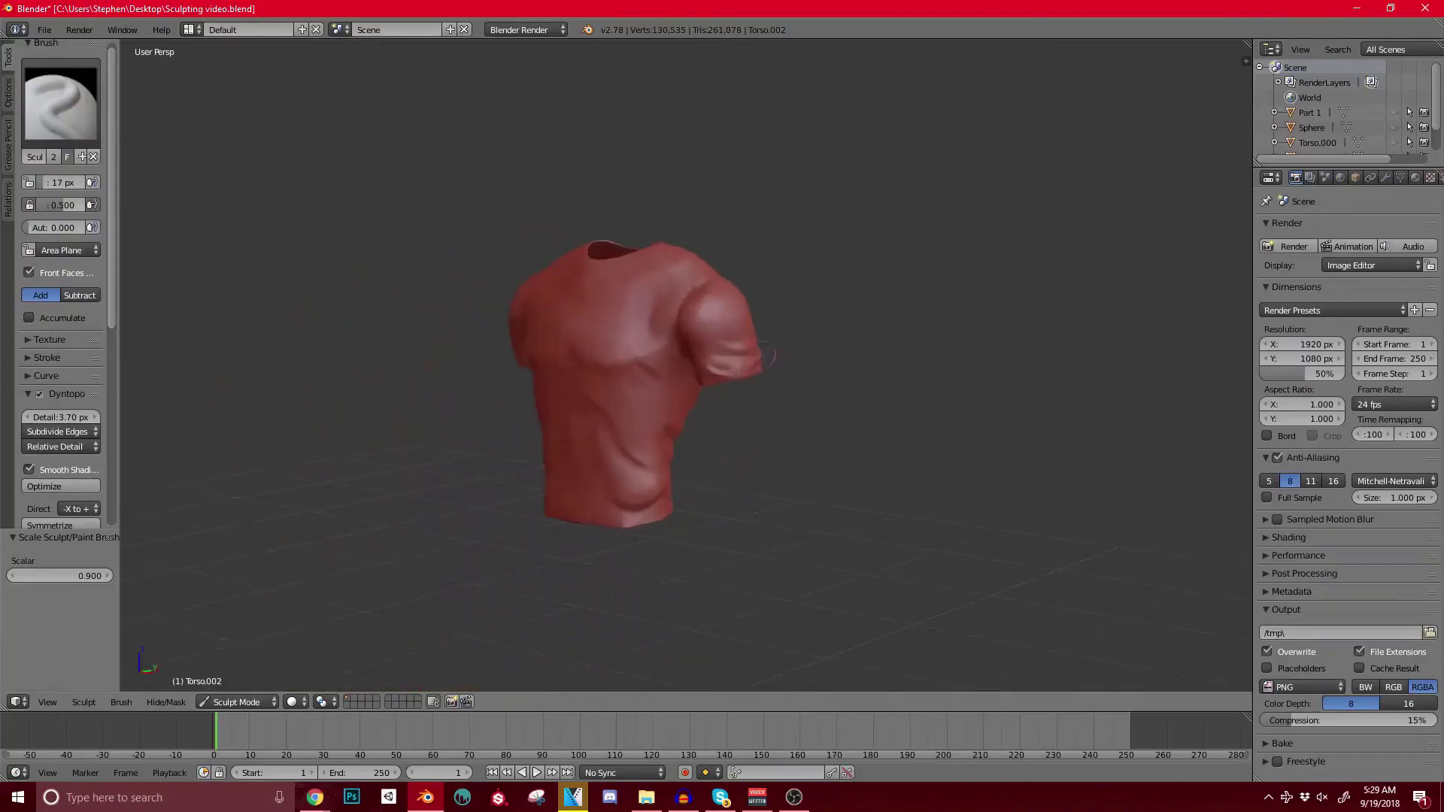
middle_drag(828, 352, 752, 387)
scroll(796, 277, down, 5)
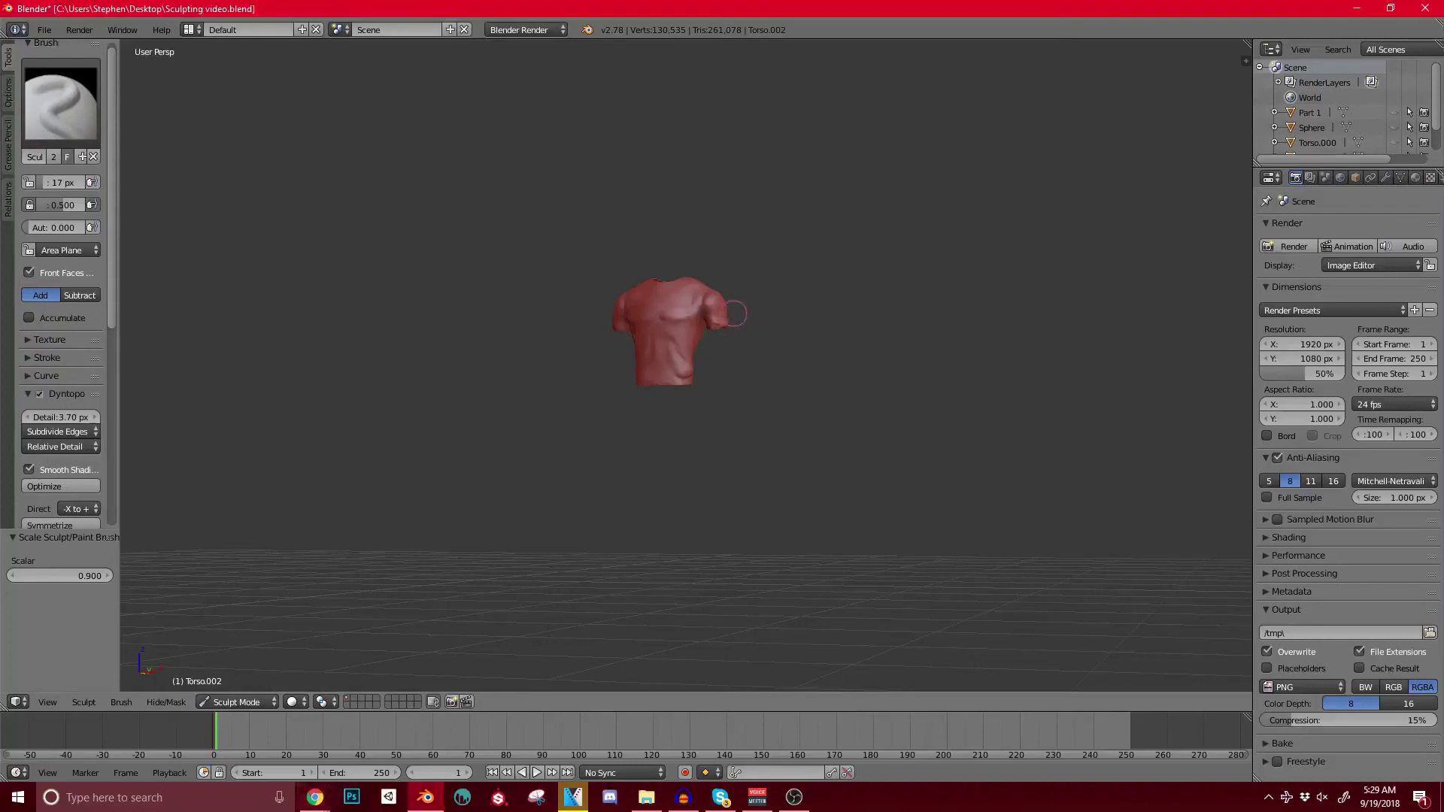
scroll(861, 231, up, 4)
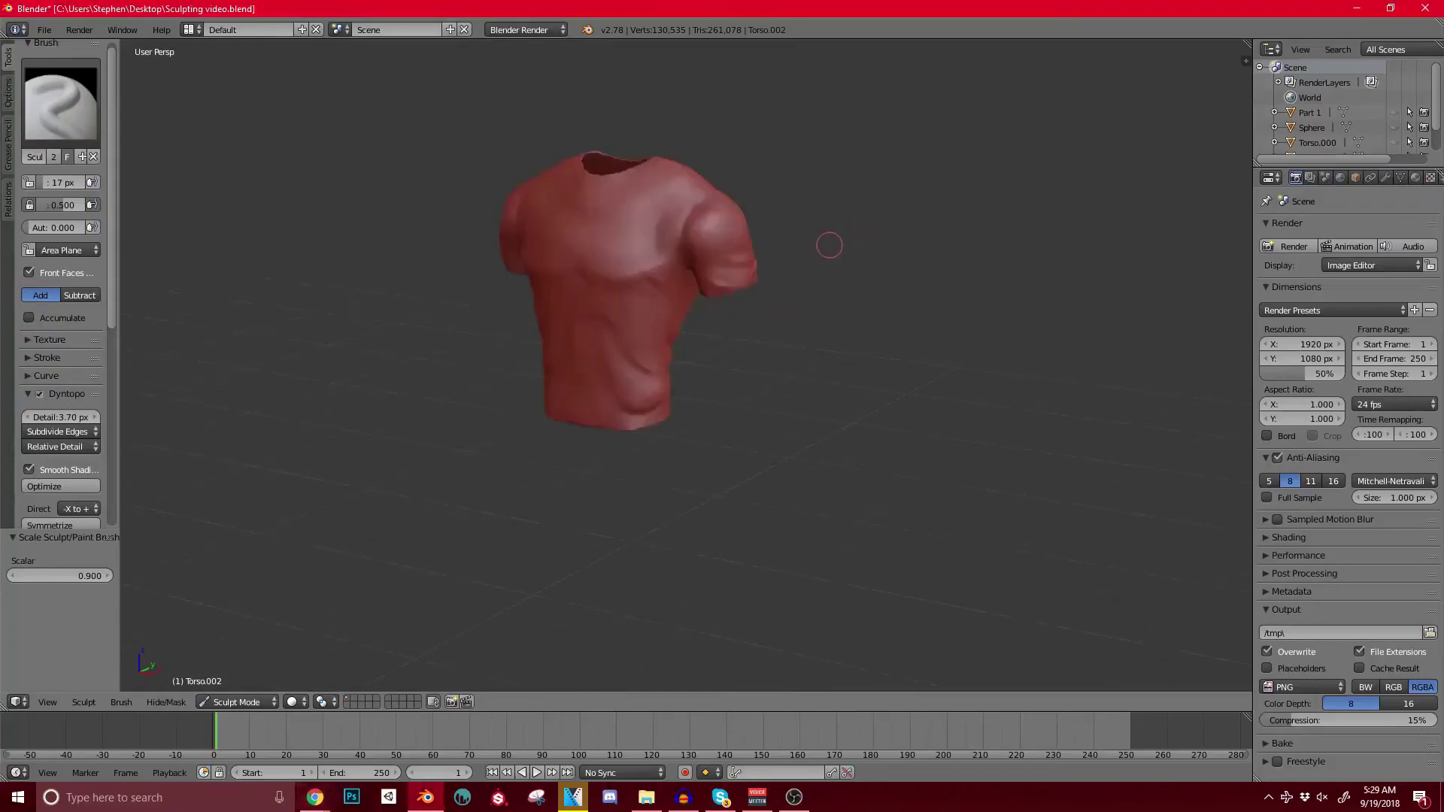
key(ctrl+z)
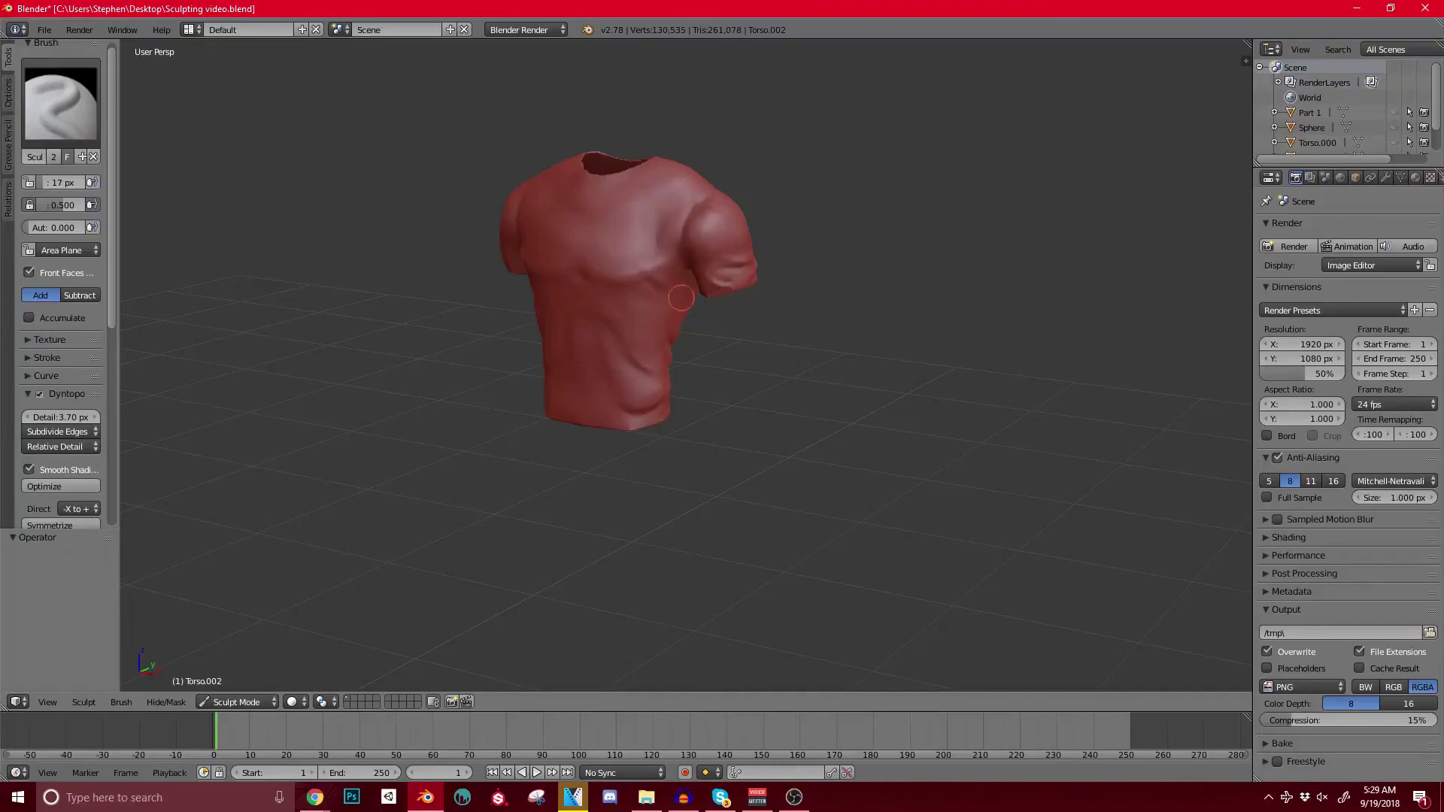
mouse_move(779, 289)
middle_down()
mouse_move(774, 313)
mouse_move(864, 283)
mouse_move(660, 355)
middle_up()
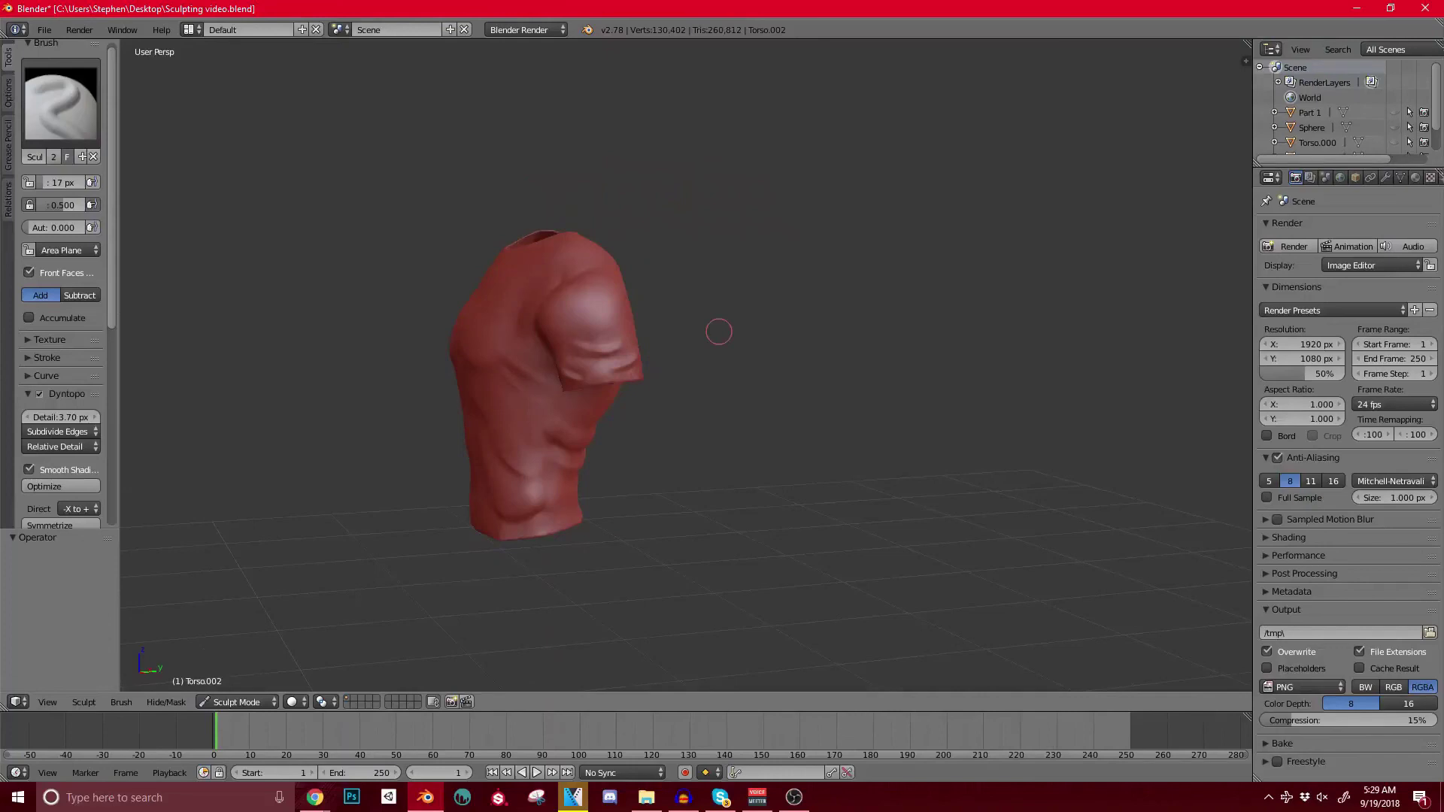
scroll(583, 278, down, 2)
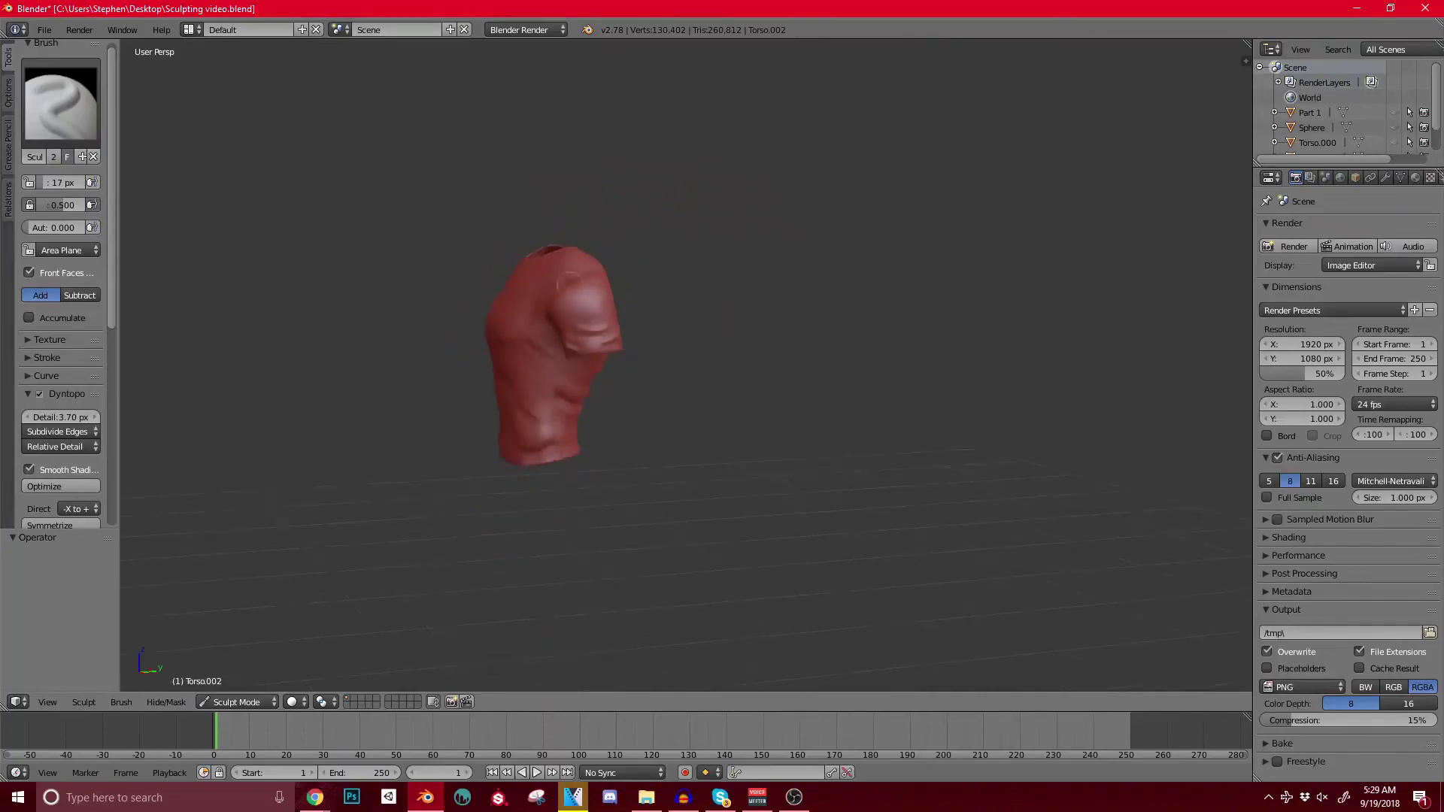
middle_drag(579, 278, 633, 301)
scroll(629, 295, up, 3)
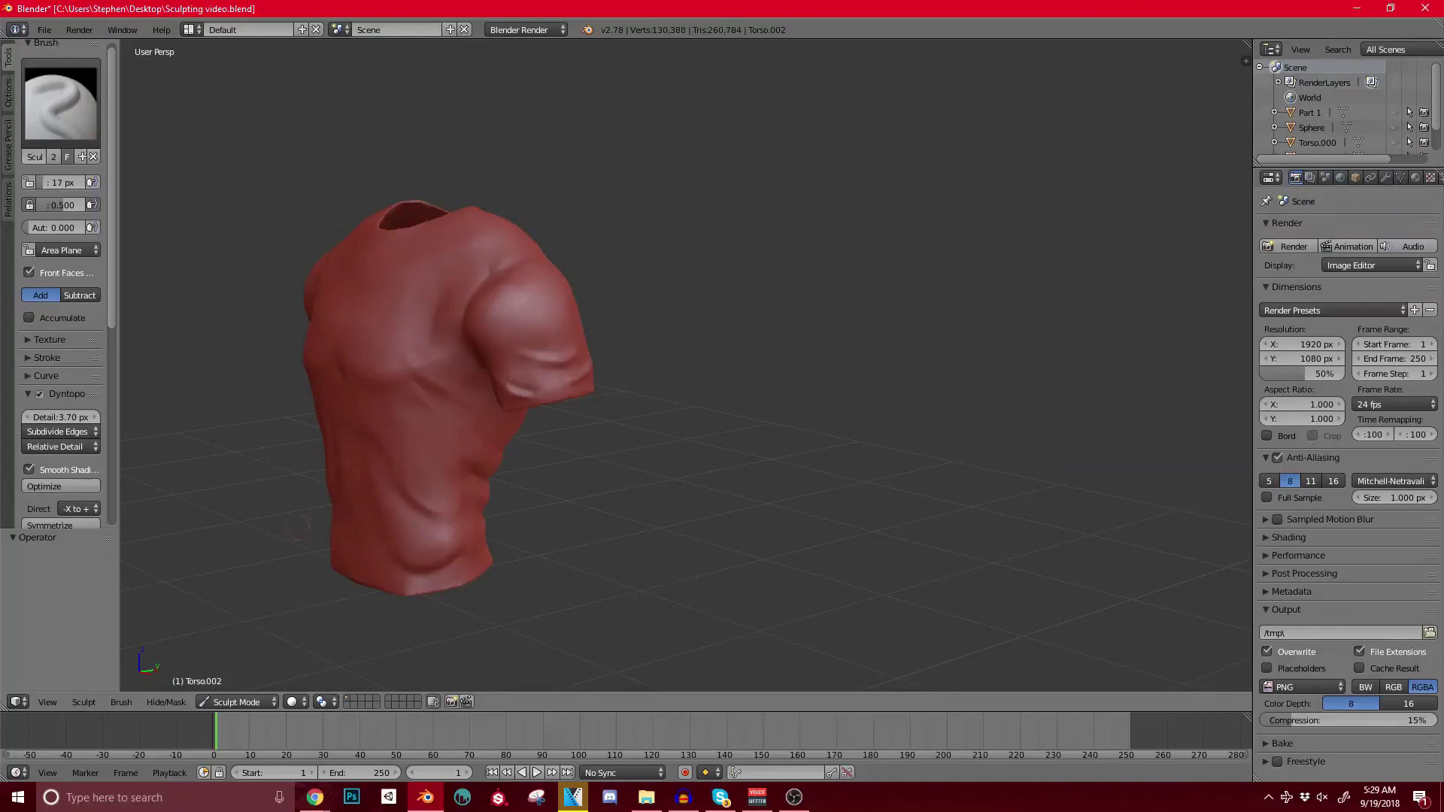
Step: Soften the wrinkles on the left sleeve, enlarging the brush to 82 px
key(alt+Tab)
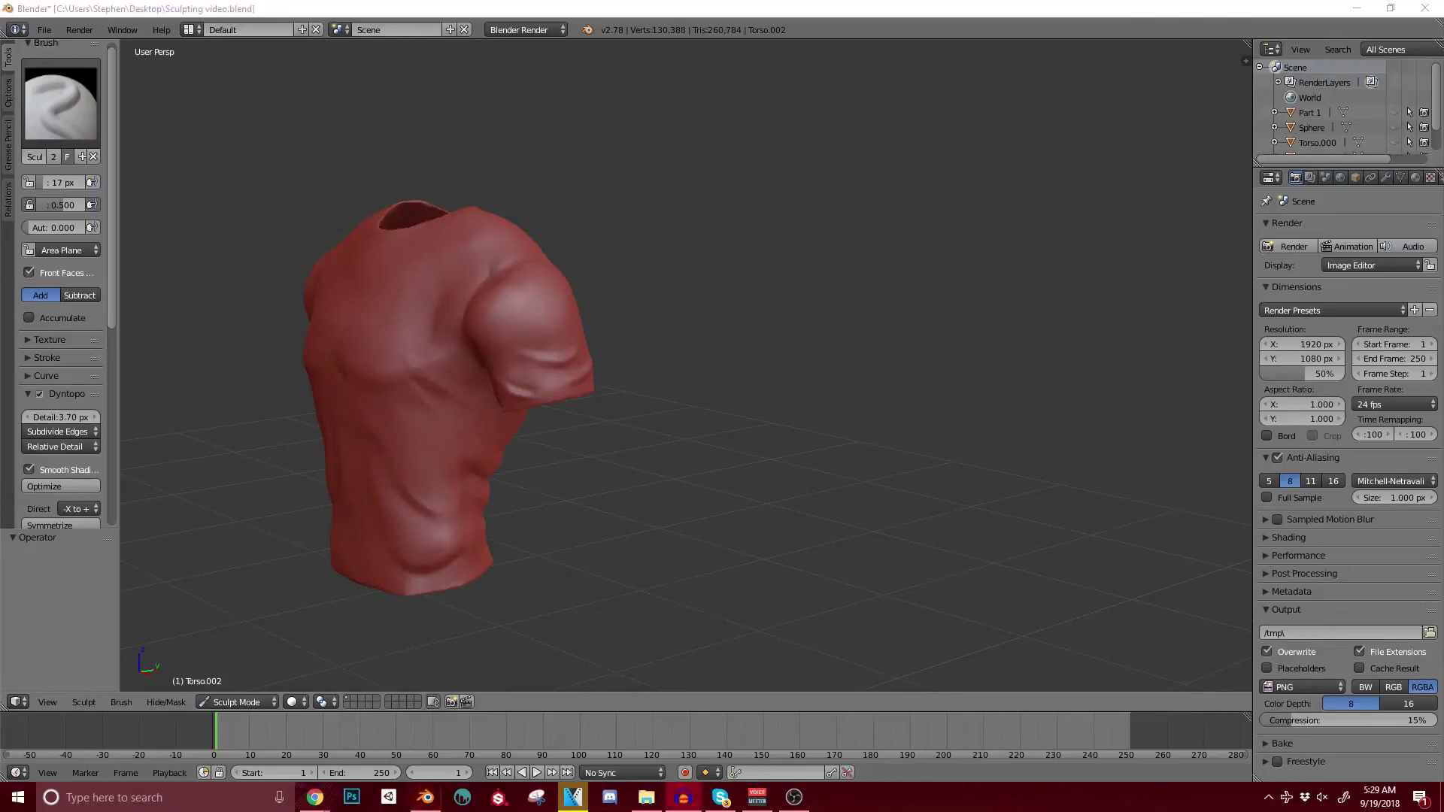
key(alt+Tab)
scroll(722, 324, up, 3)
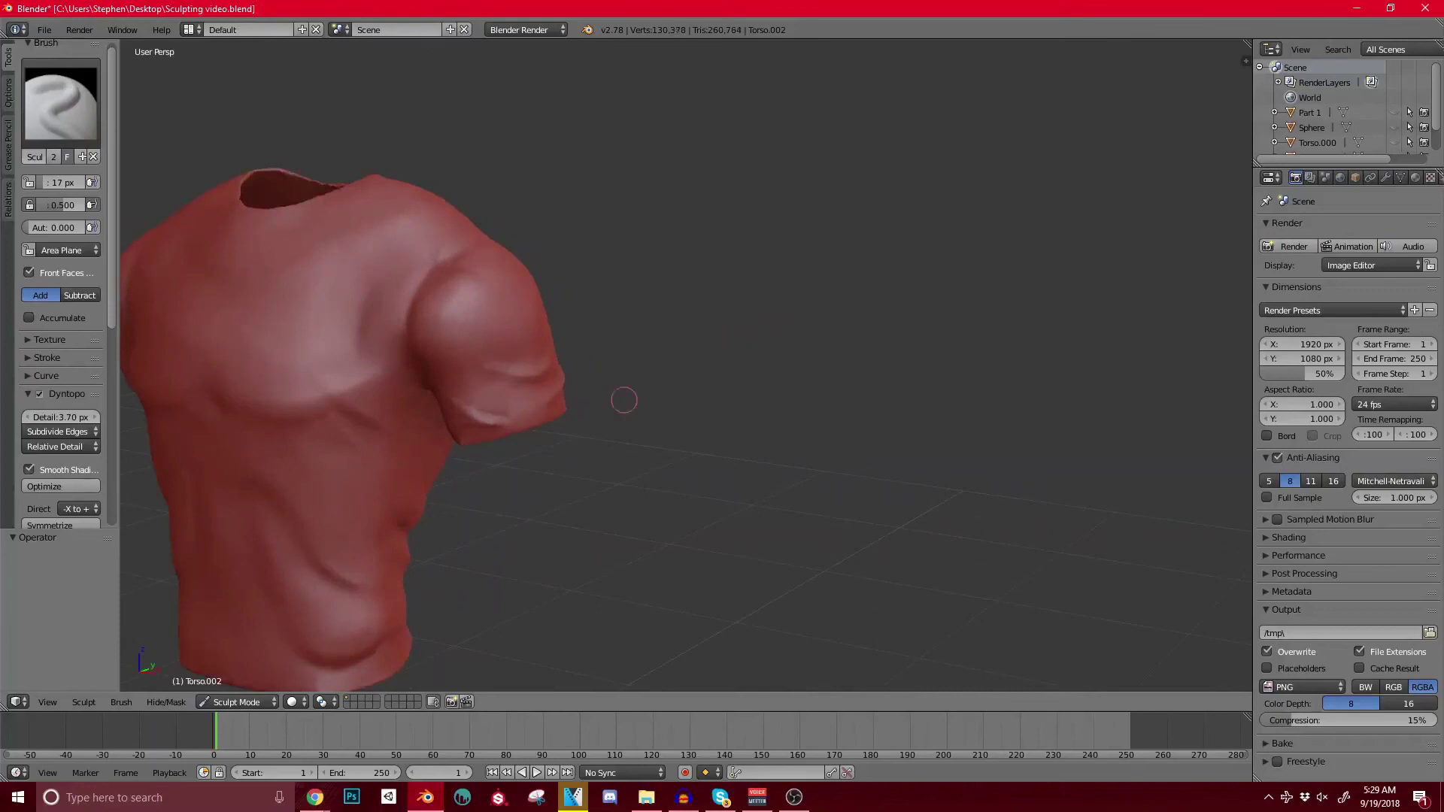
middle_drag(661, 426, 737, 390)
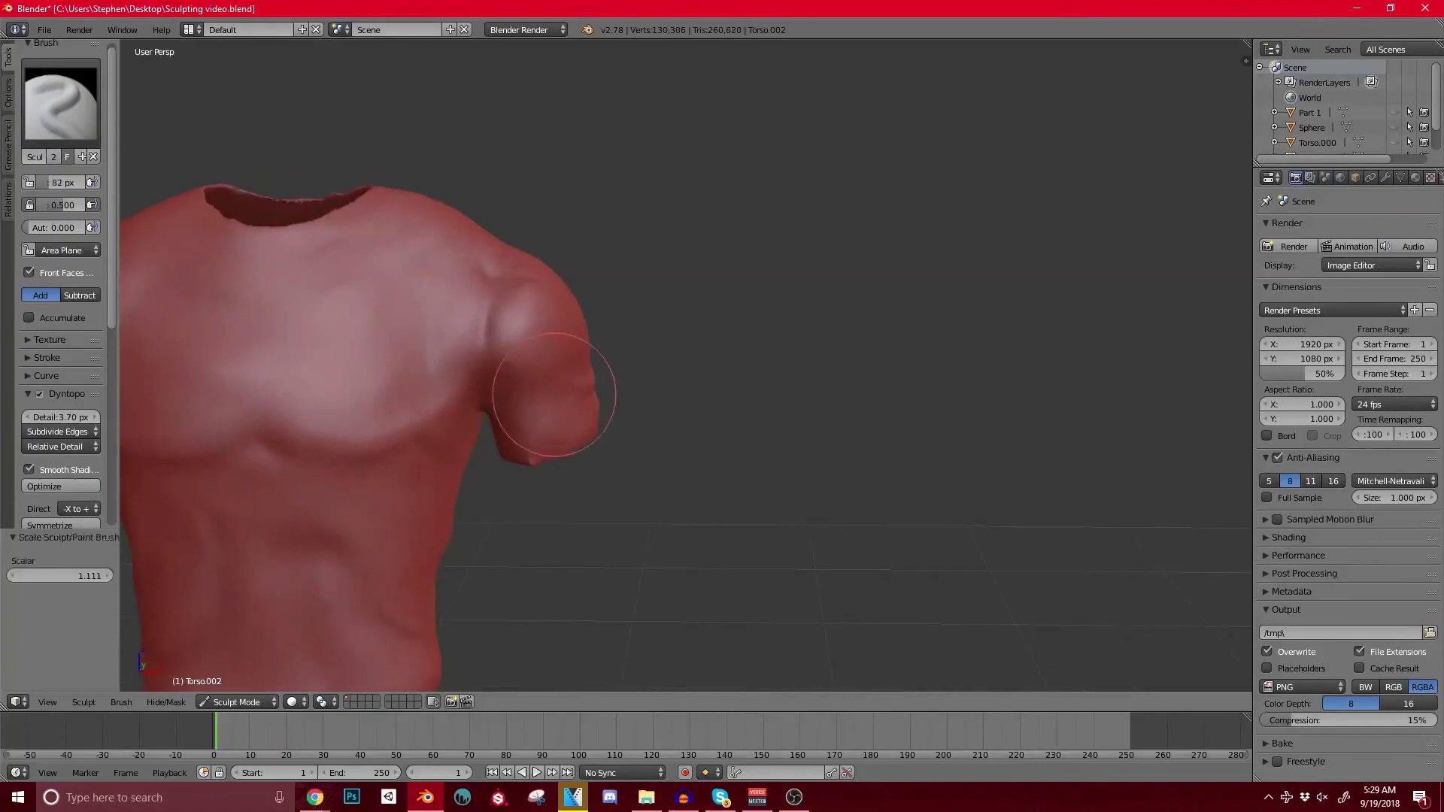
Step: Build up the left sleeve and both shoulder caps with the Clay Strips brush at 82 px
click(62, 106)
click(175, 192)
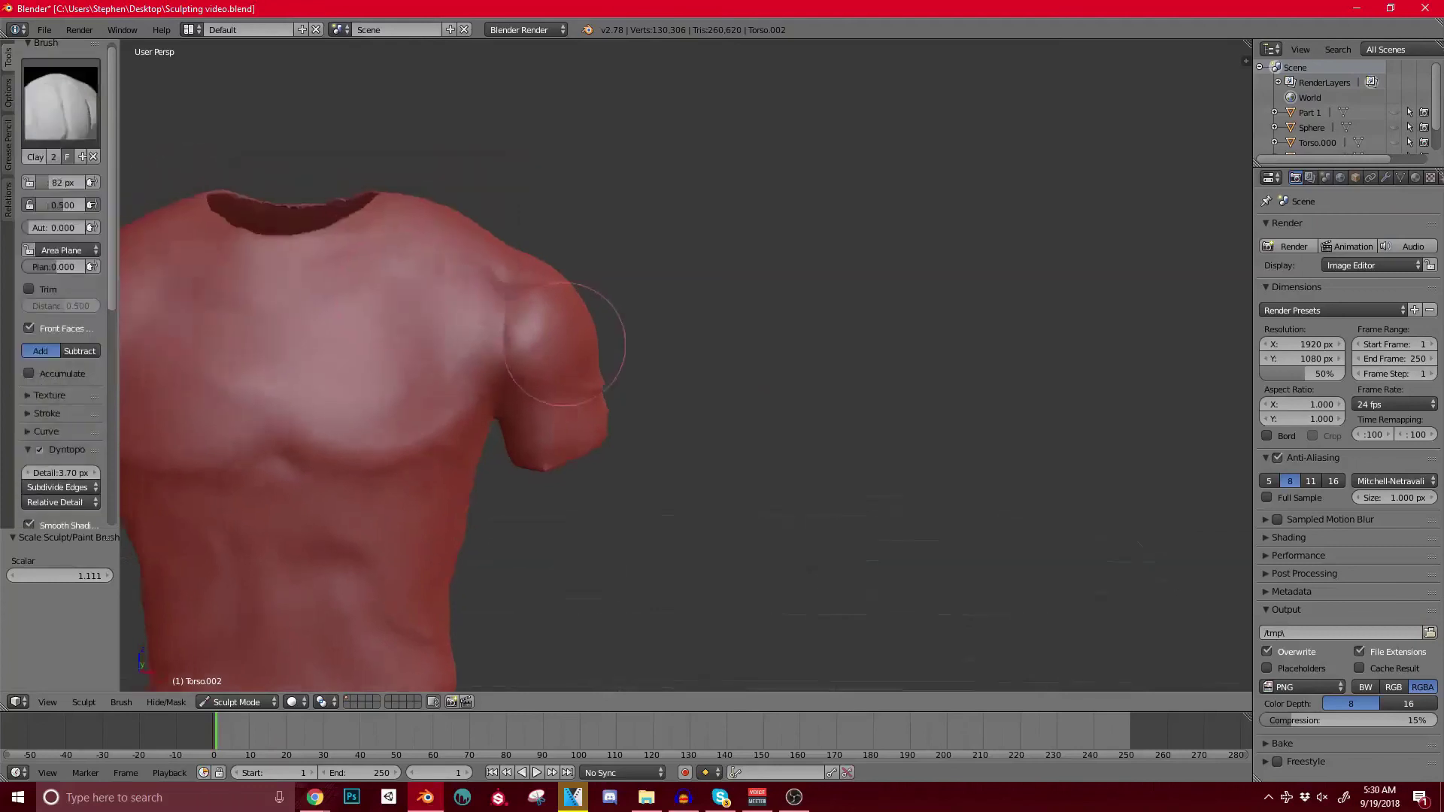
middle_drag(578, 342, 516, 373)
scroll(516, 372, up, 1)
drag(514, 355, 590, 352)
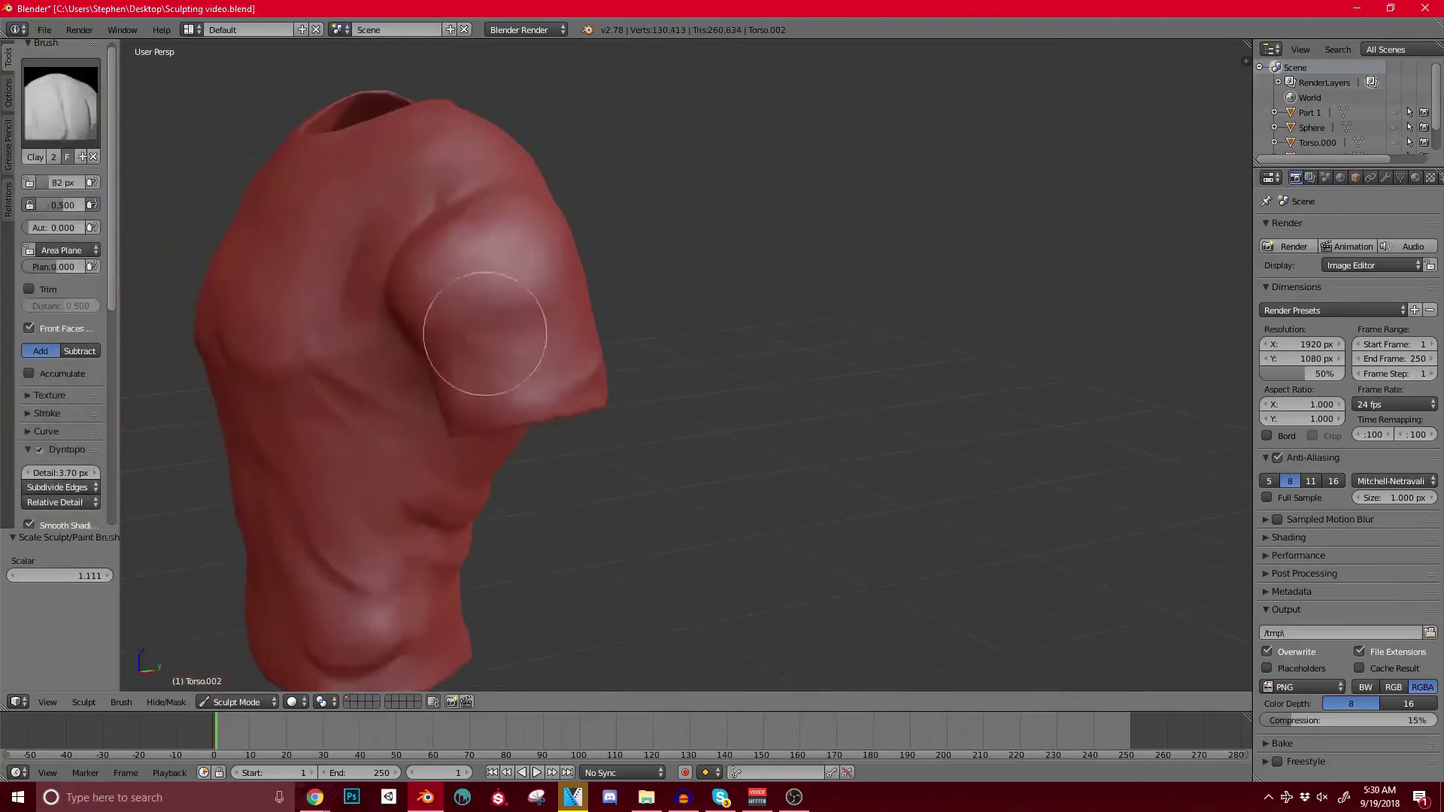
middle_drag(467, 339, 516, 321)
drag(462, 239, 525, 226)
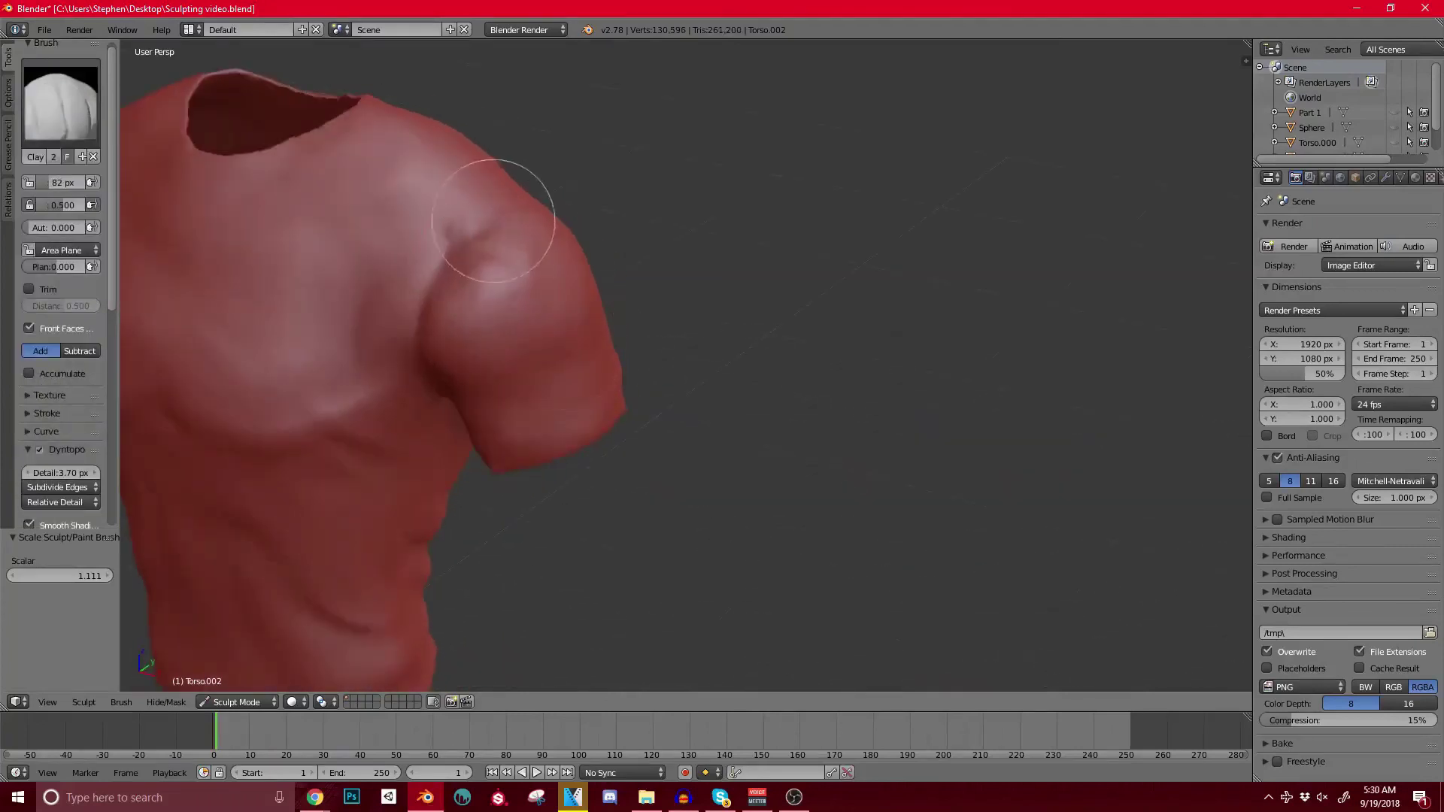
middle_drag(525, 226, 433, 293)
drag(428, 293, 361, 297)
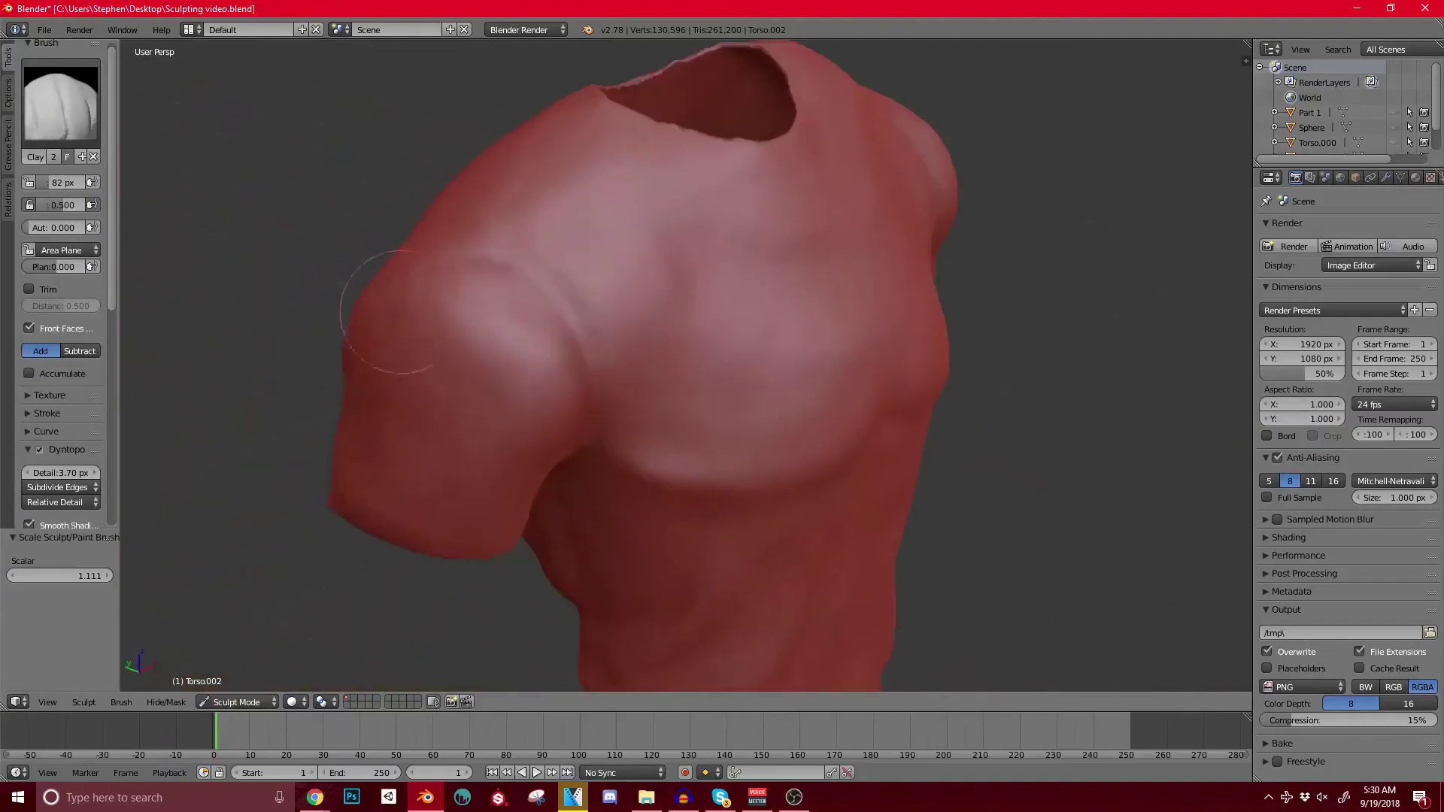
Step: Switch to SculptDraw, test a seam stroke at the right shoulder and set the Dyntopo detail size to 3.00 px
click(60, 102)
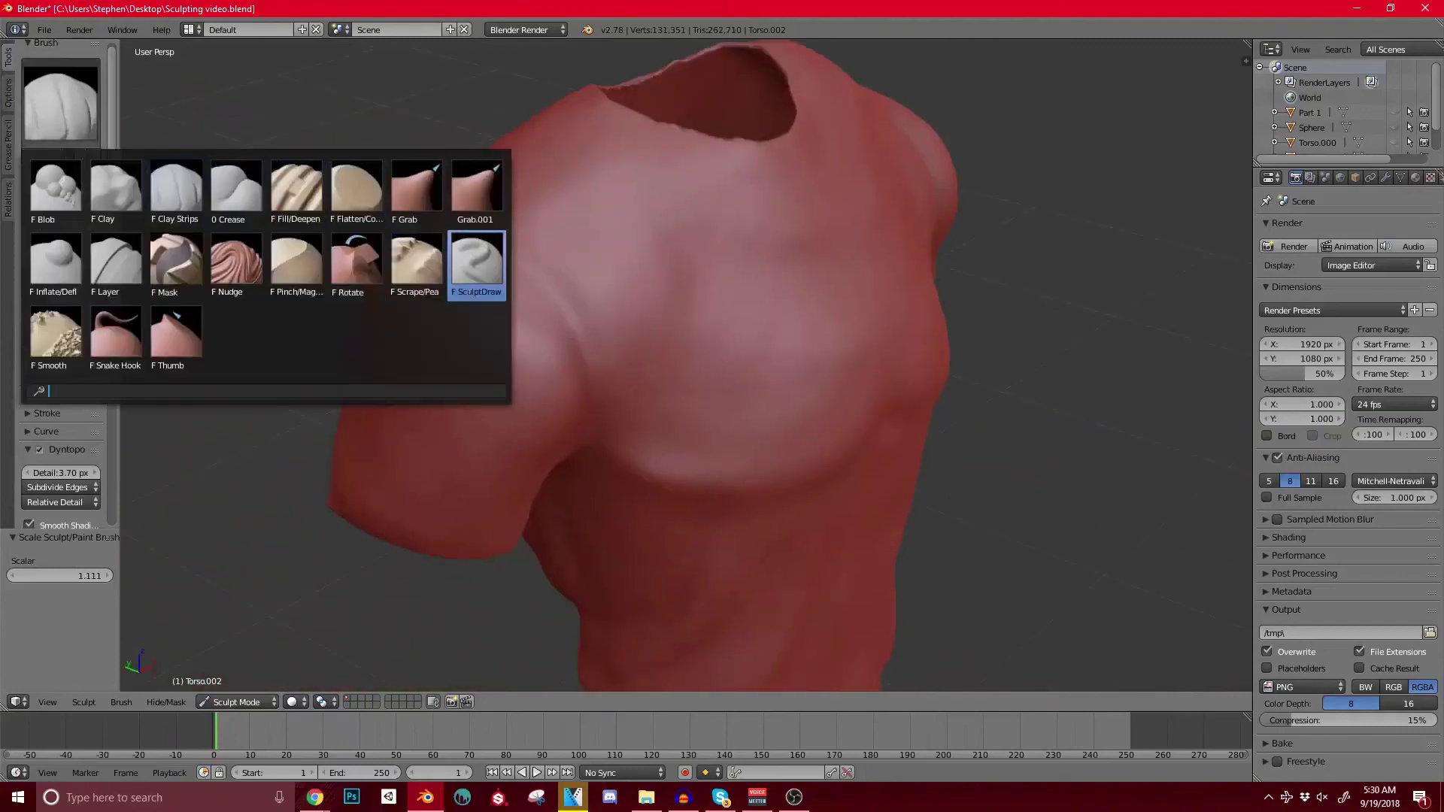
click(476, 262)
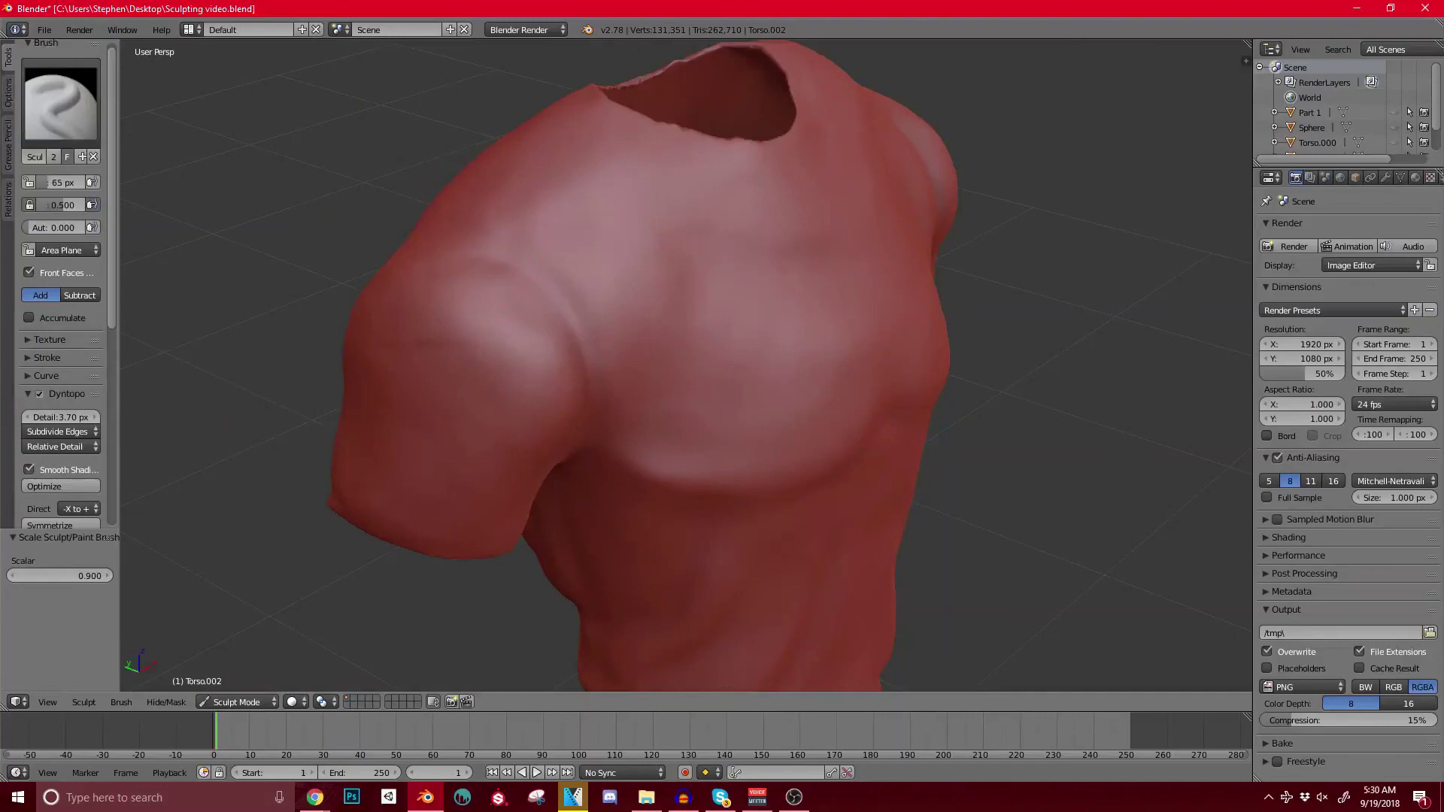
scroll(94, 400, down, 5)
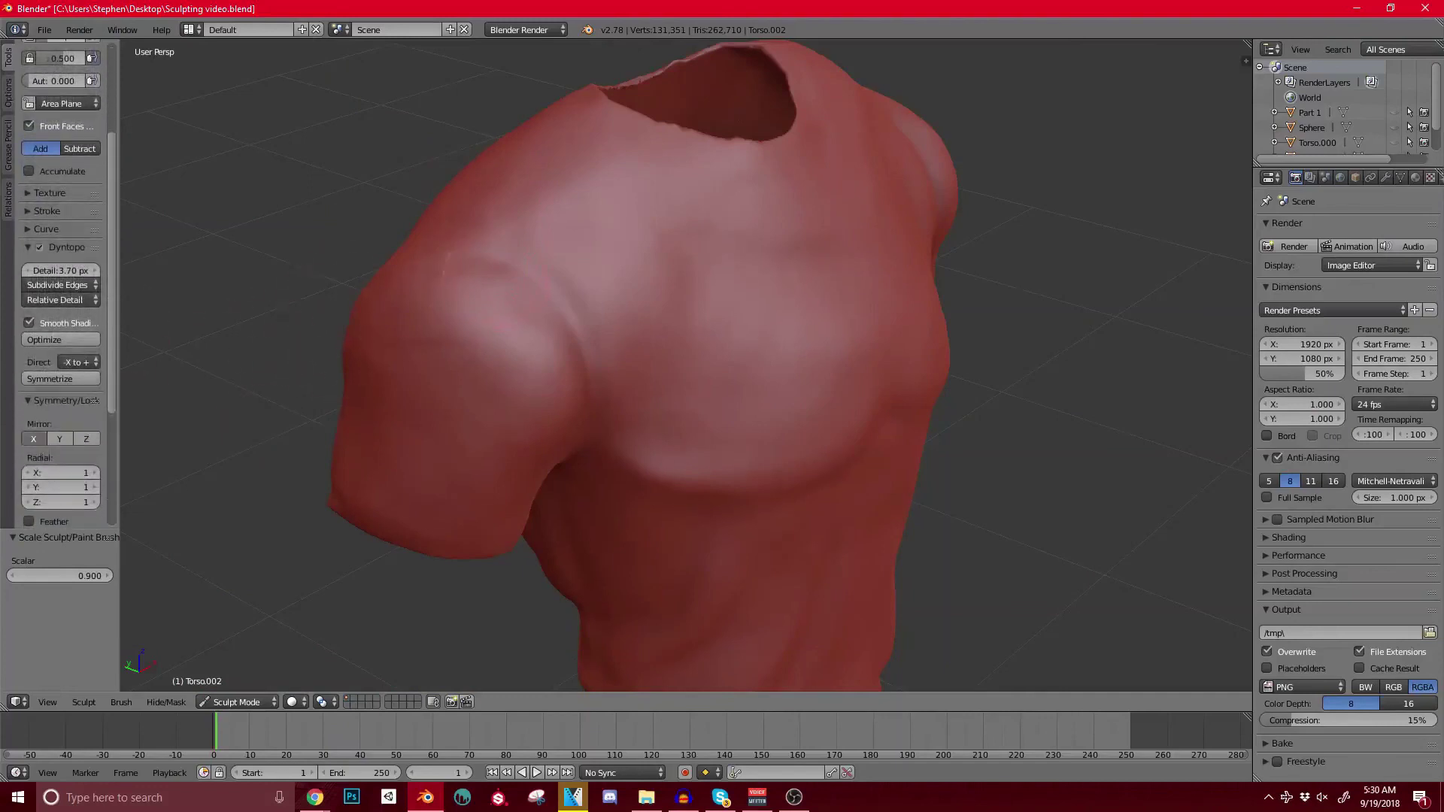
middle_drag(493, 265, 496, 290)
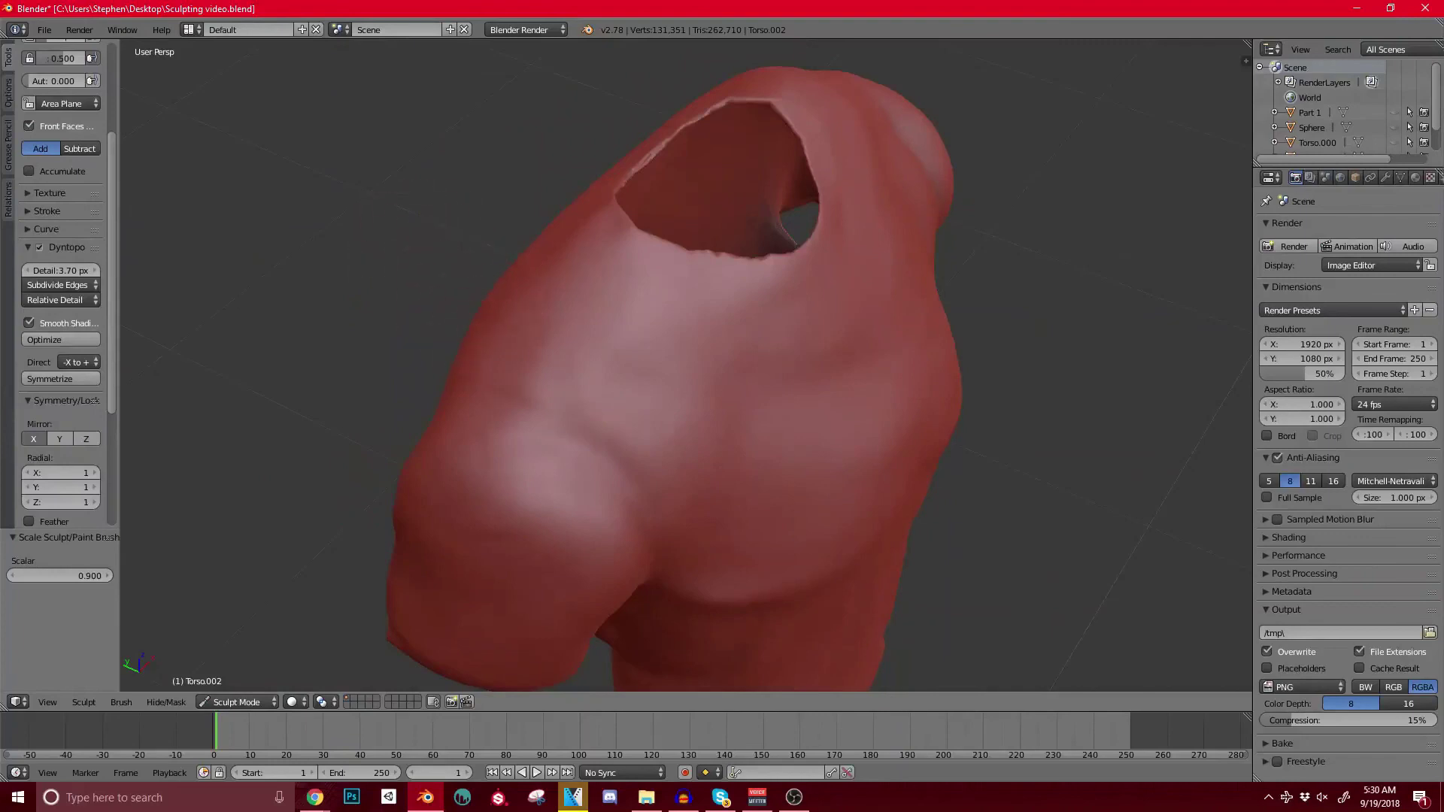
middle_drag(662, 361, 608, 357)
scroll(519, 343, up, 2)
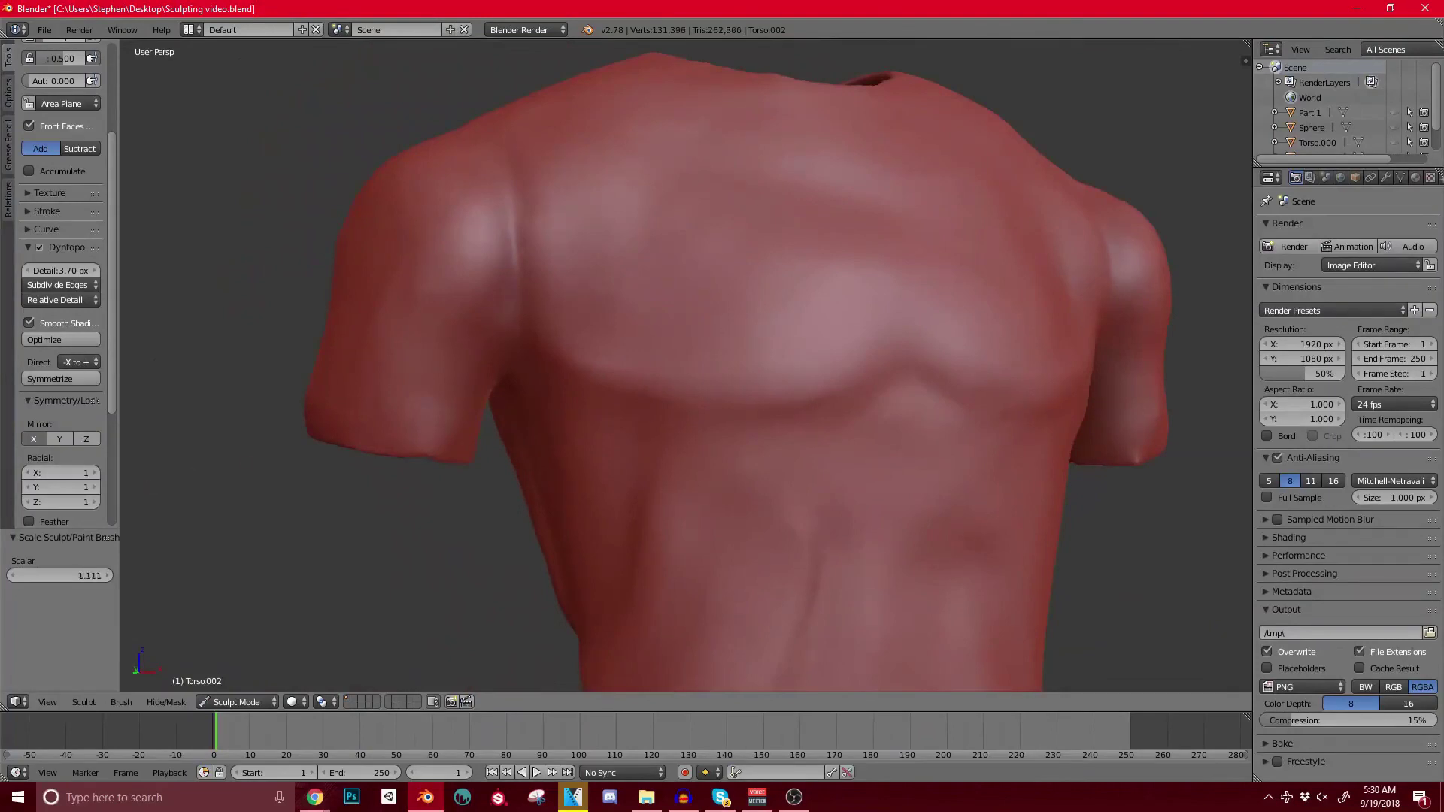
drag(61, 271, 58, 270)
Step: Draw a thin sleeve seam along the front of the right shoulder and over its top
middle_drag(497, 136, 502, 201)
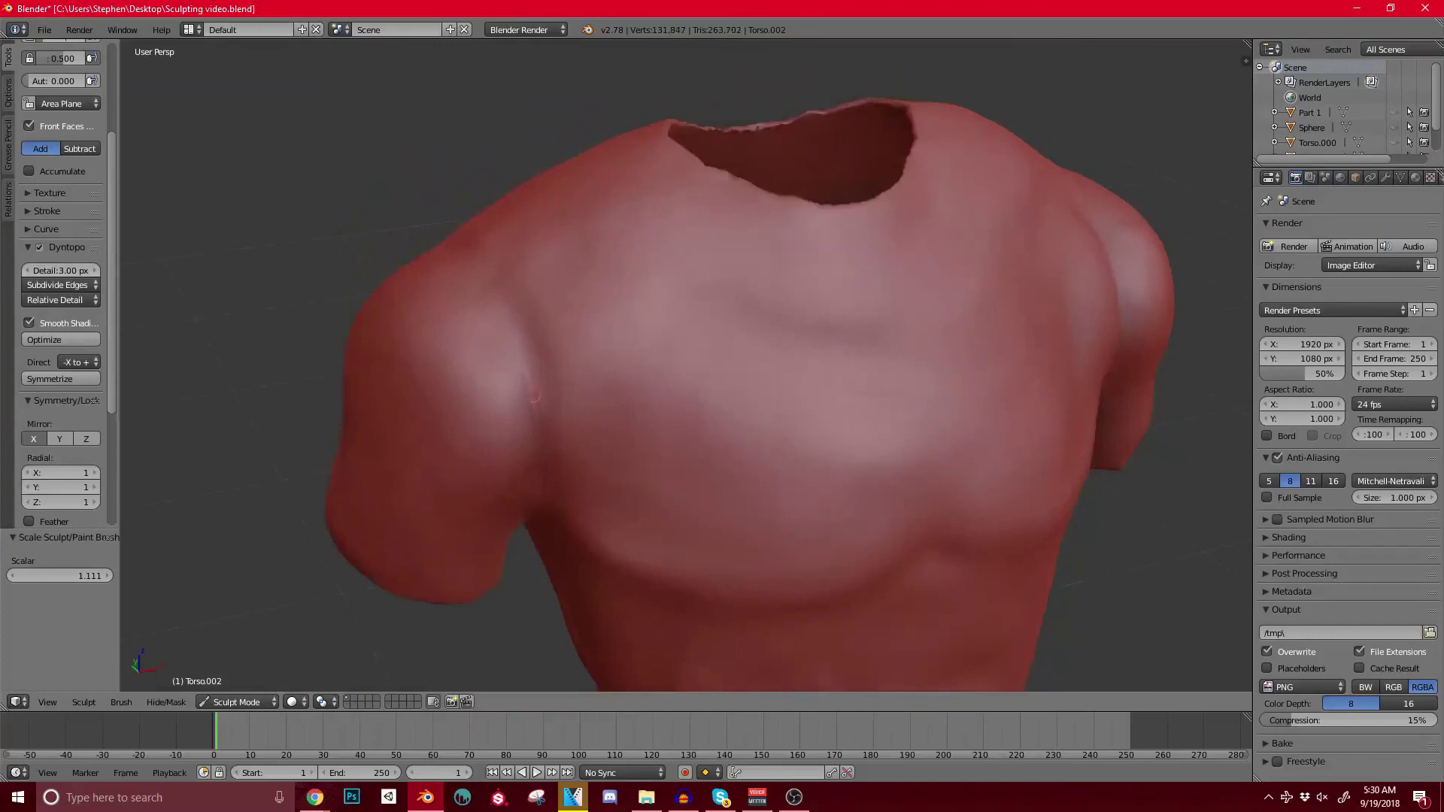
middle_drag(677, 316, 714, 315)
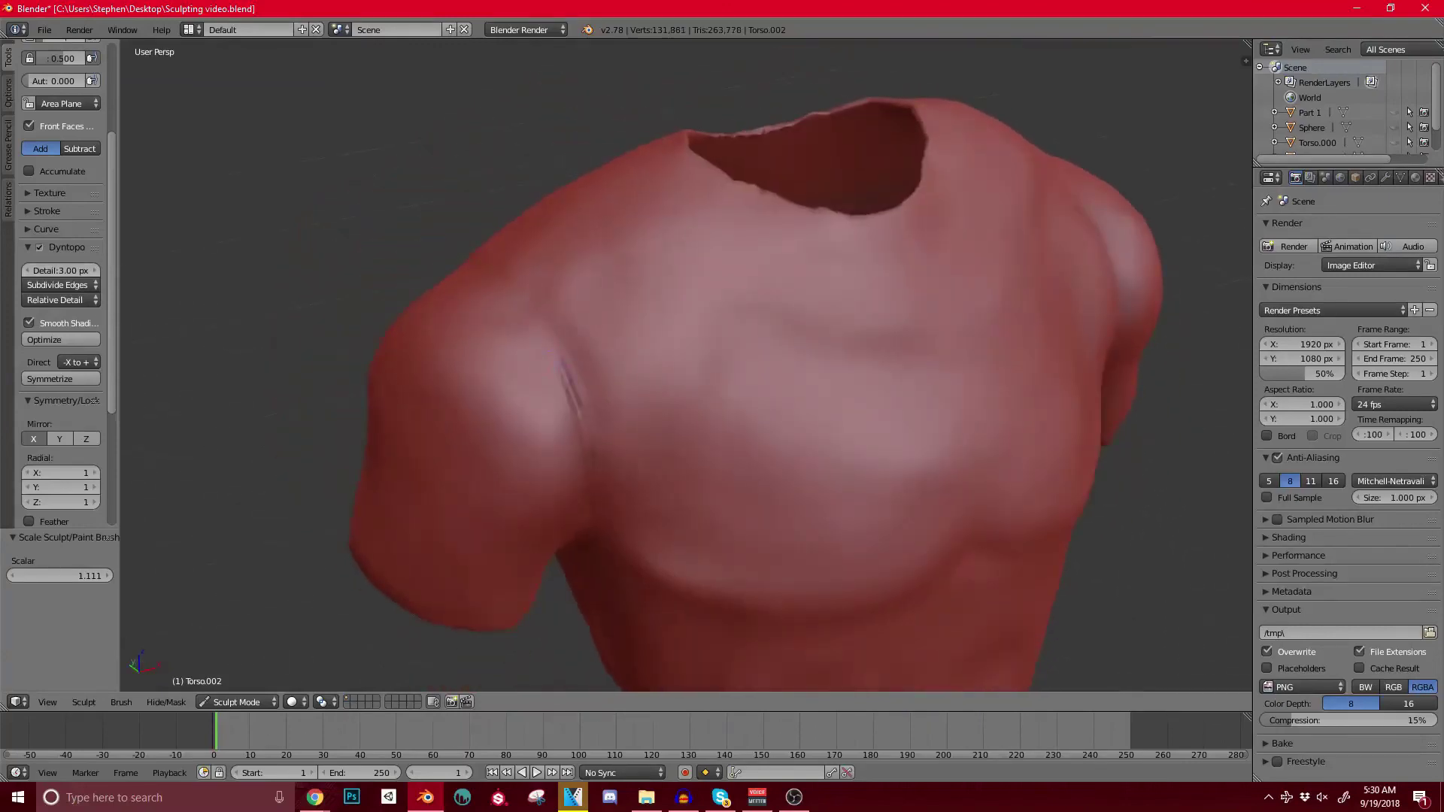
middle_drag(556, 361, 647, 399)
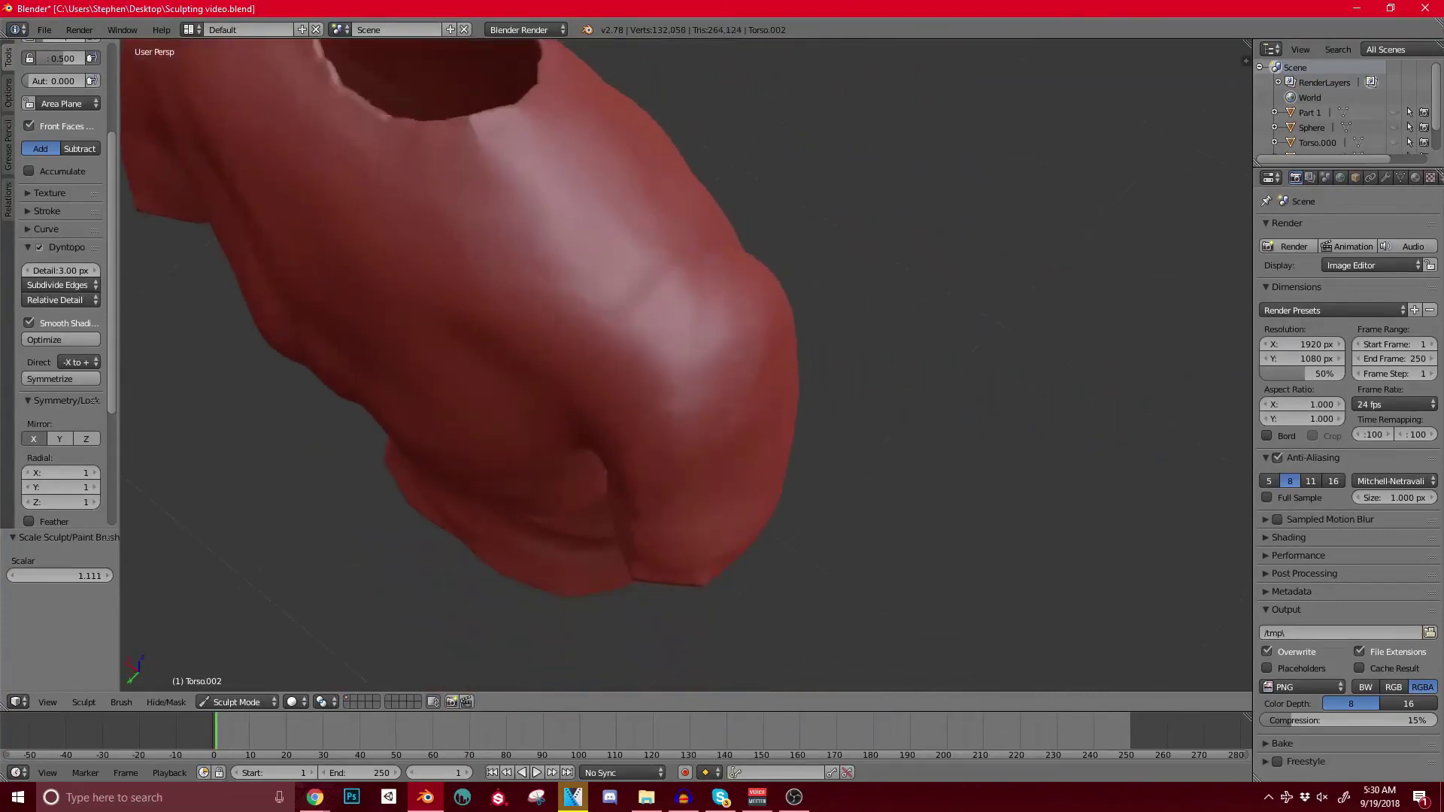
drag(648, 287, 640, 297)
middle_drag(640, 297, 714, 192)
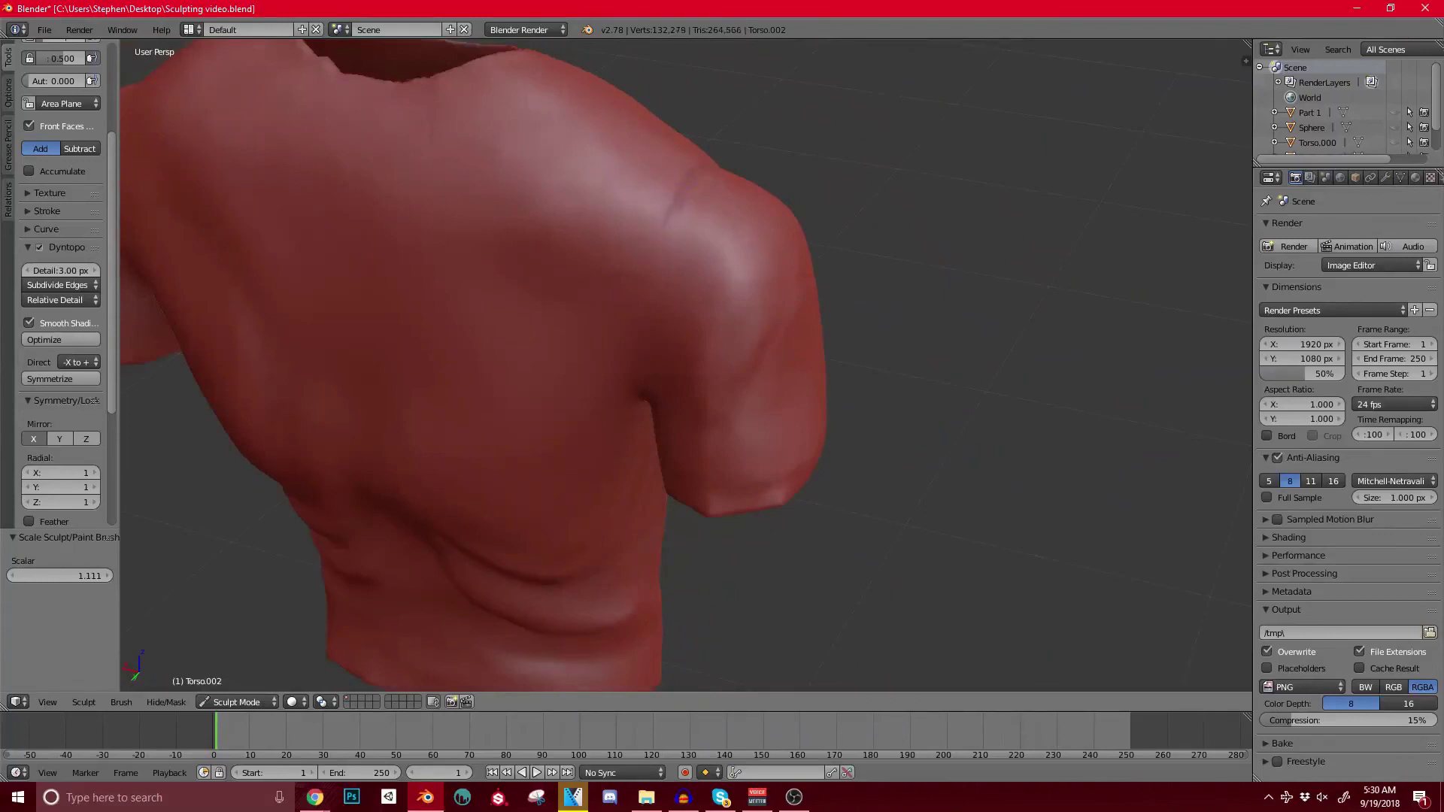
Step: Continue the sleeve seam down the back of the right shoulder and around underneath the armpit
middle_drag(639, 314, 628, 300)
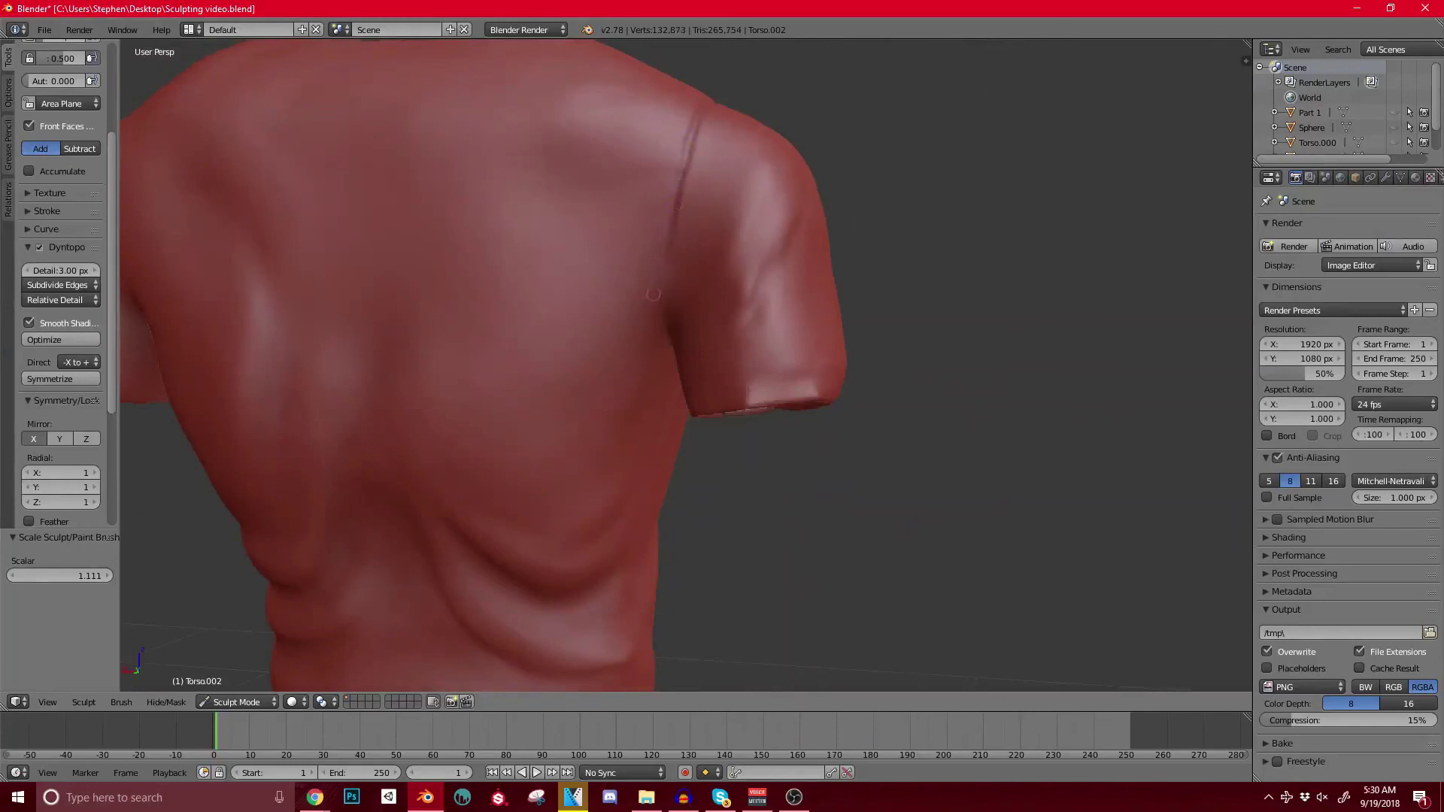
middle_drag(652, 294, 455, 319)
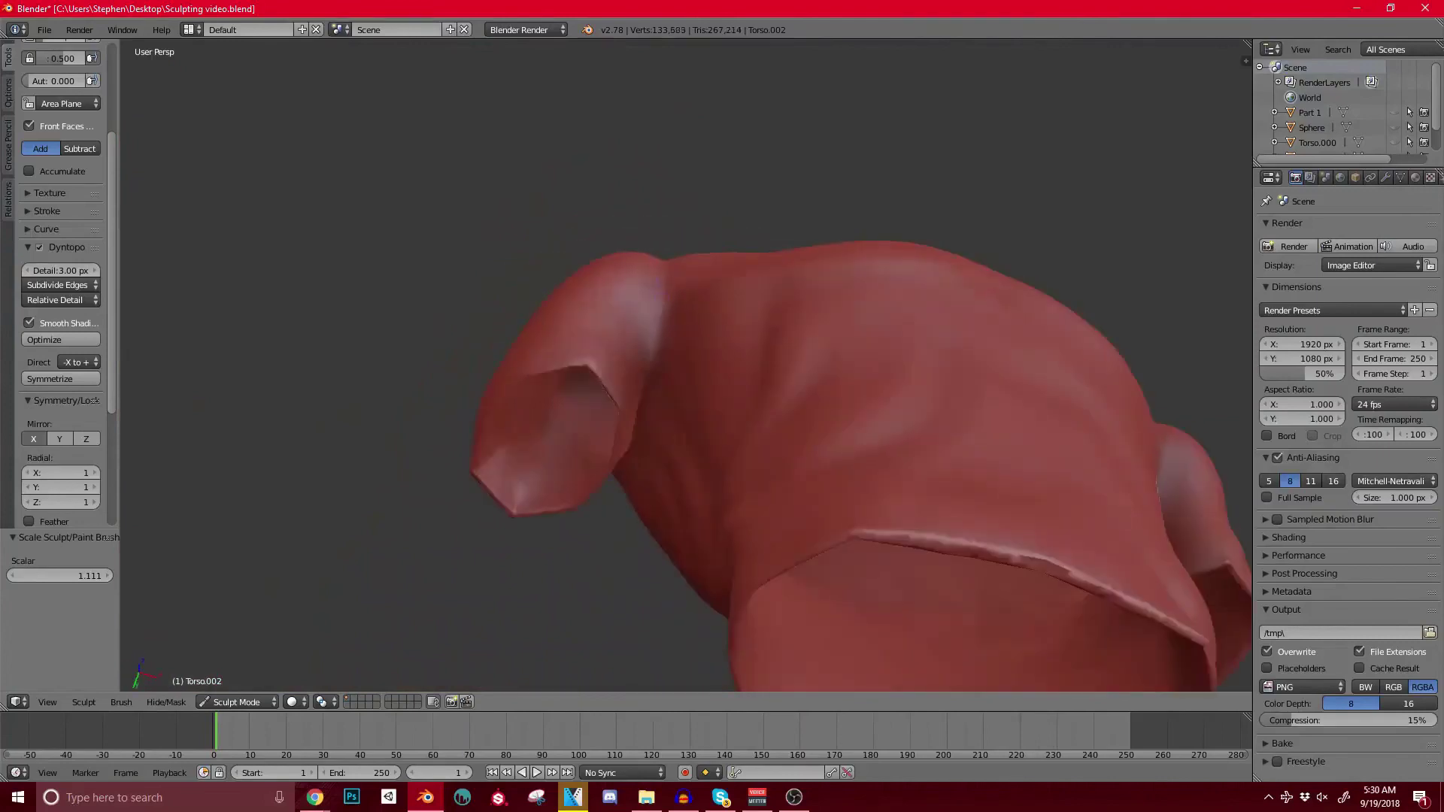
middle_drag(602, 300, 655, 316)
middle_drag(451, 309, 608, 198)
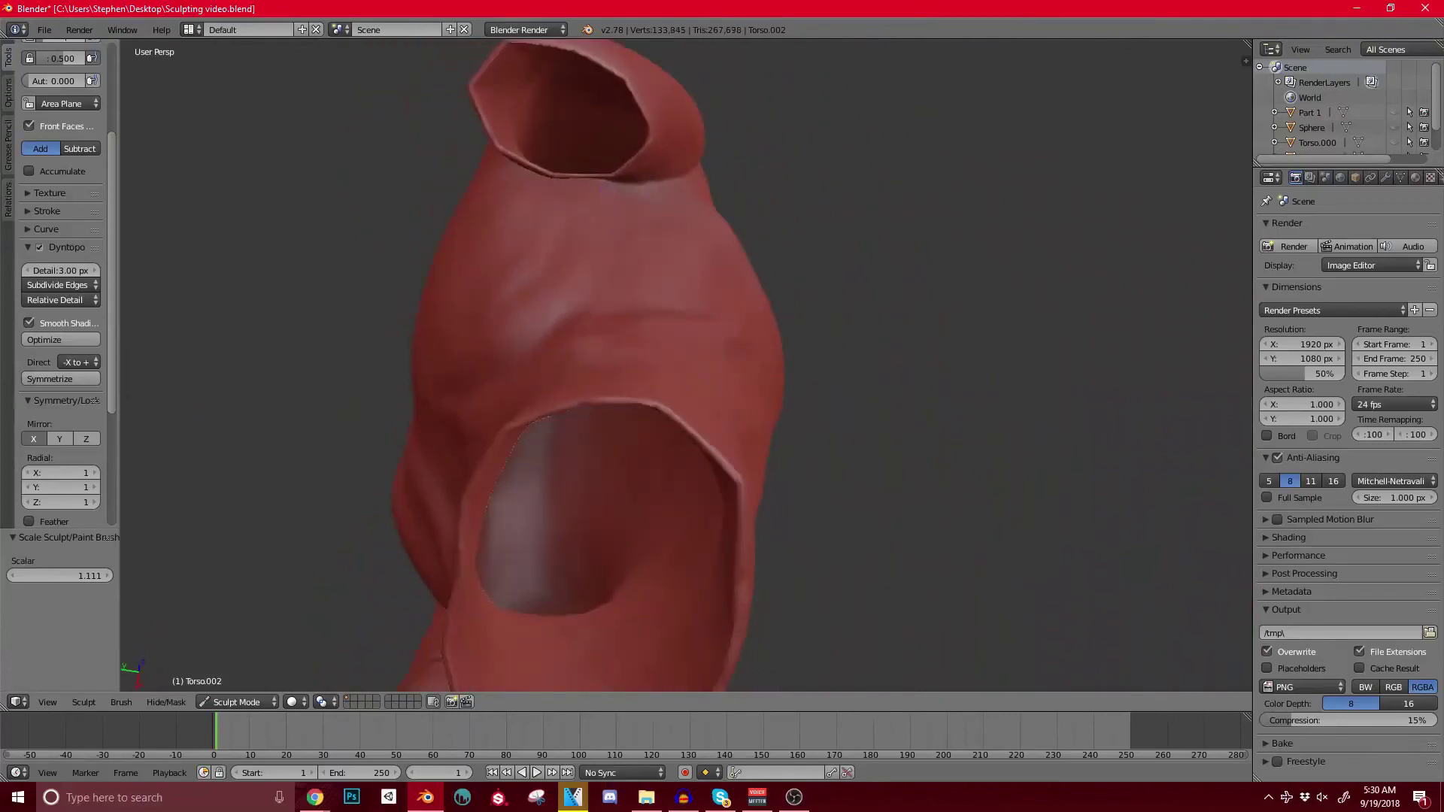
Step: Draw a thin side seam from the right armpit down the side of the torso to the shirt's hem
middle_drag(606, 301, 601, 336)
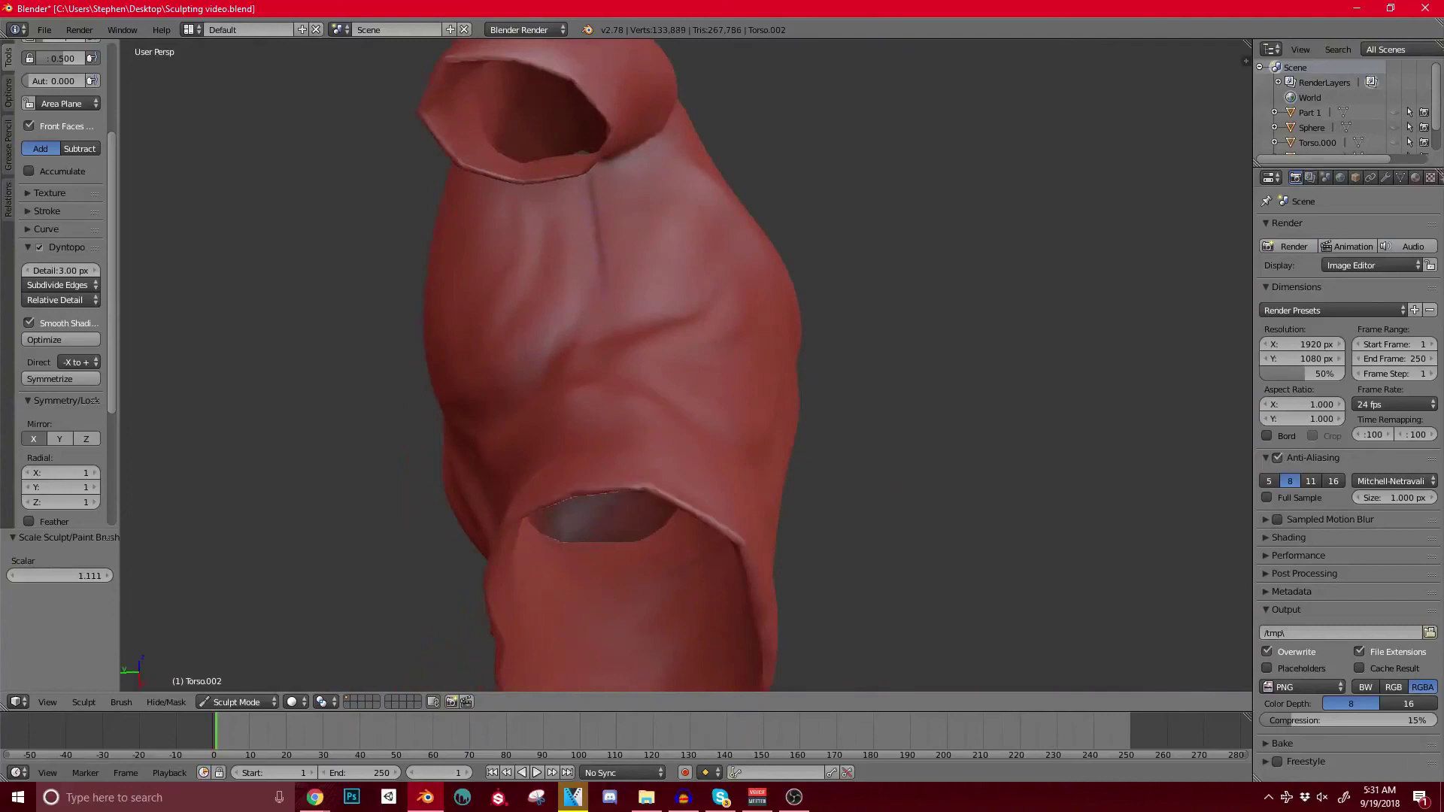
middle_drag(549, 264, 538, 256)
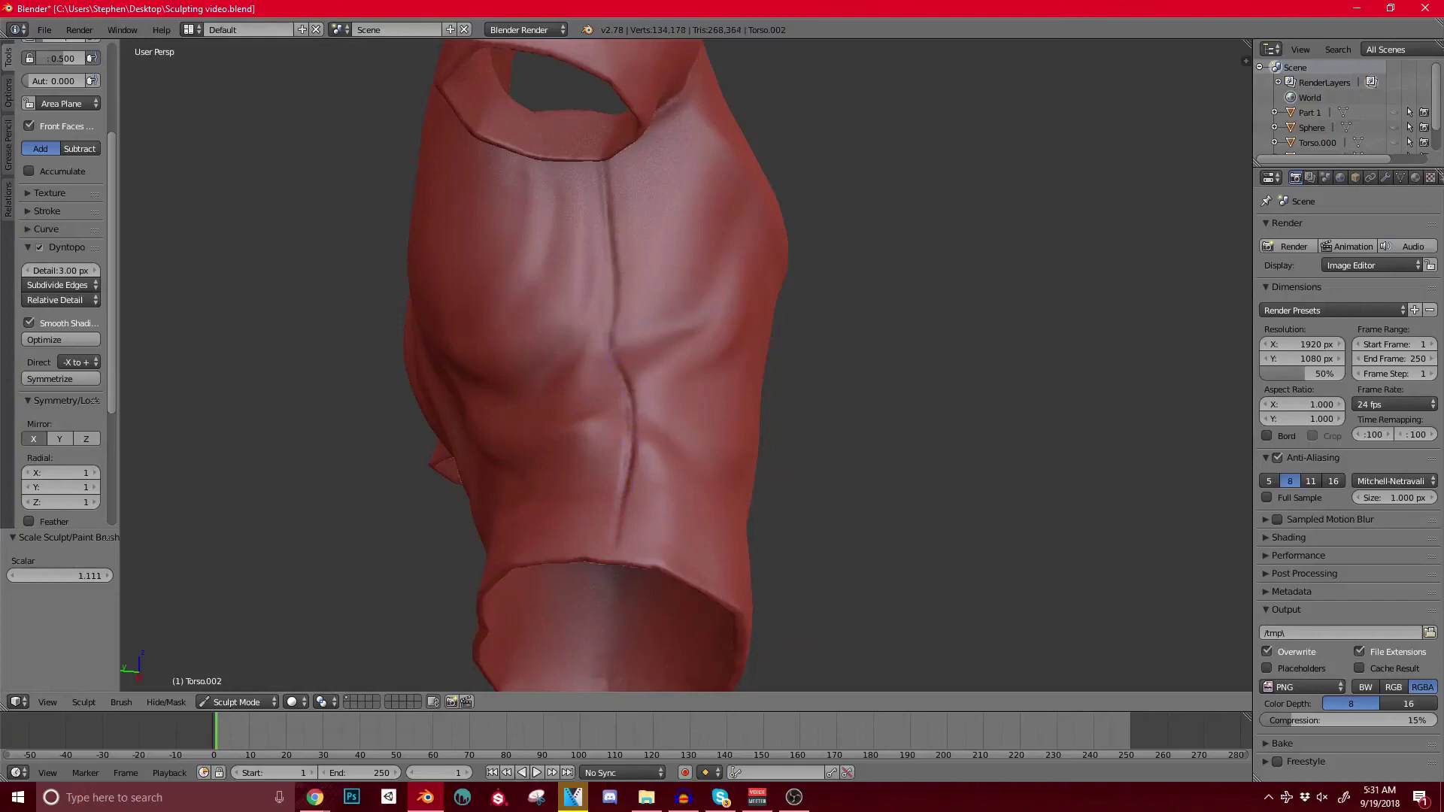
scroll(616, 272, down, 9)
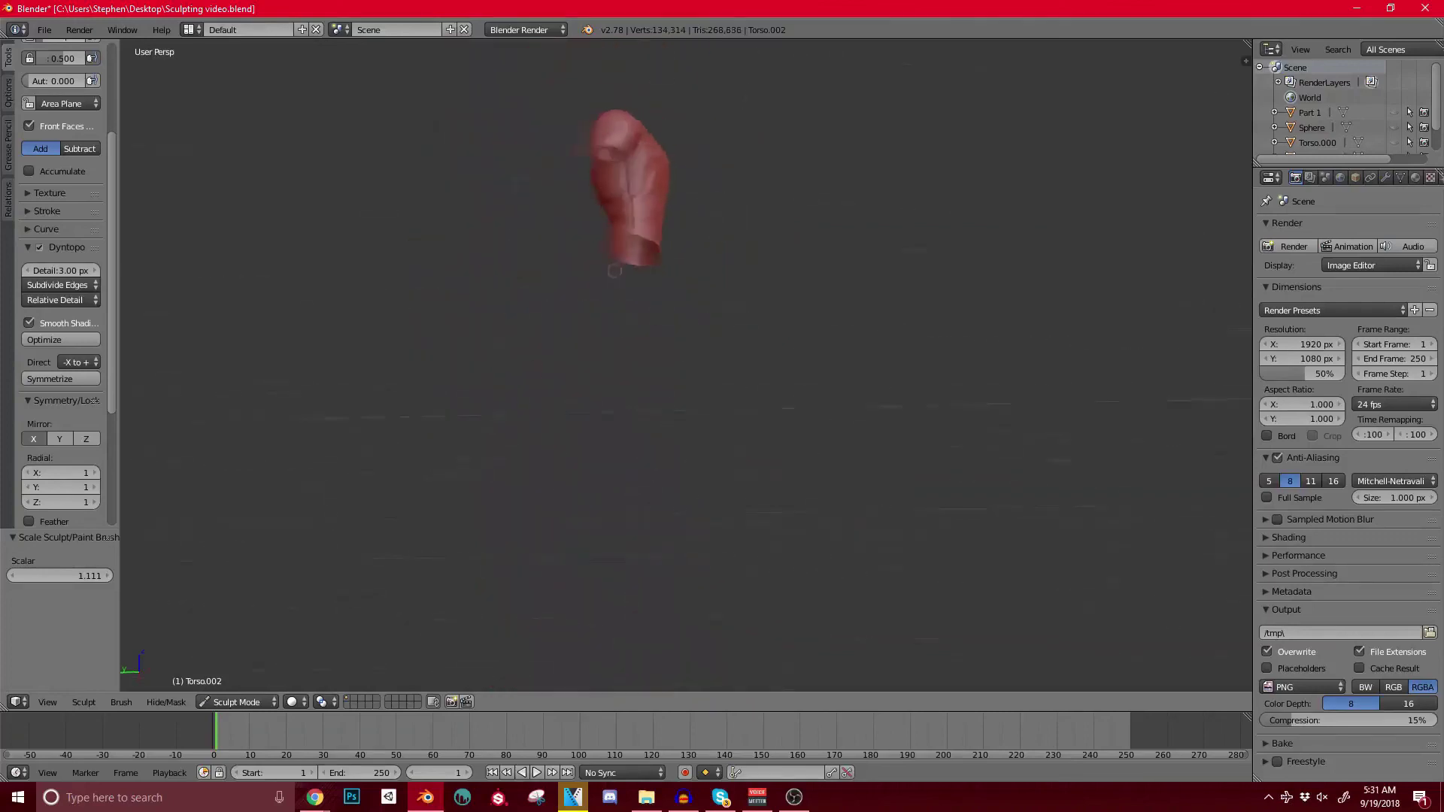
middle_drag(616, 272, 562, 197)
shift+middle_drag(563, 198, 507, 379)
scroll(507, 378, up, 8)
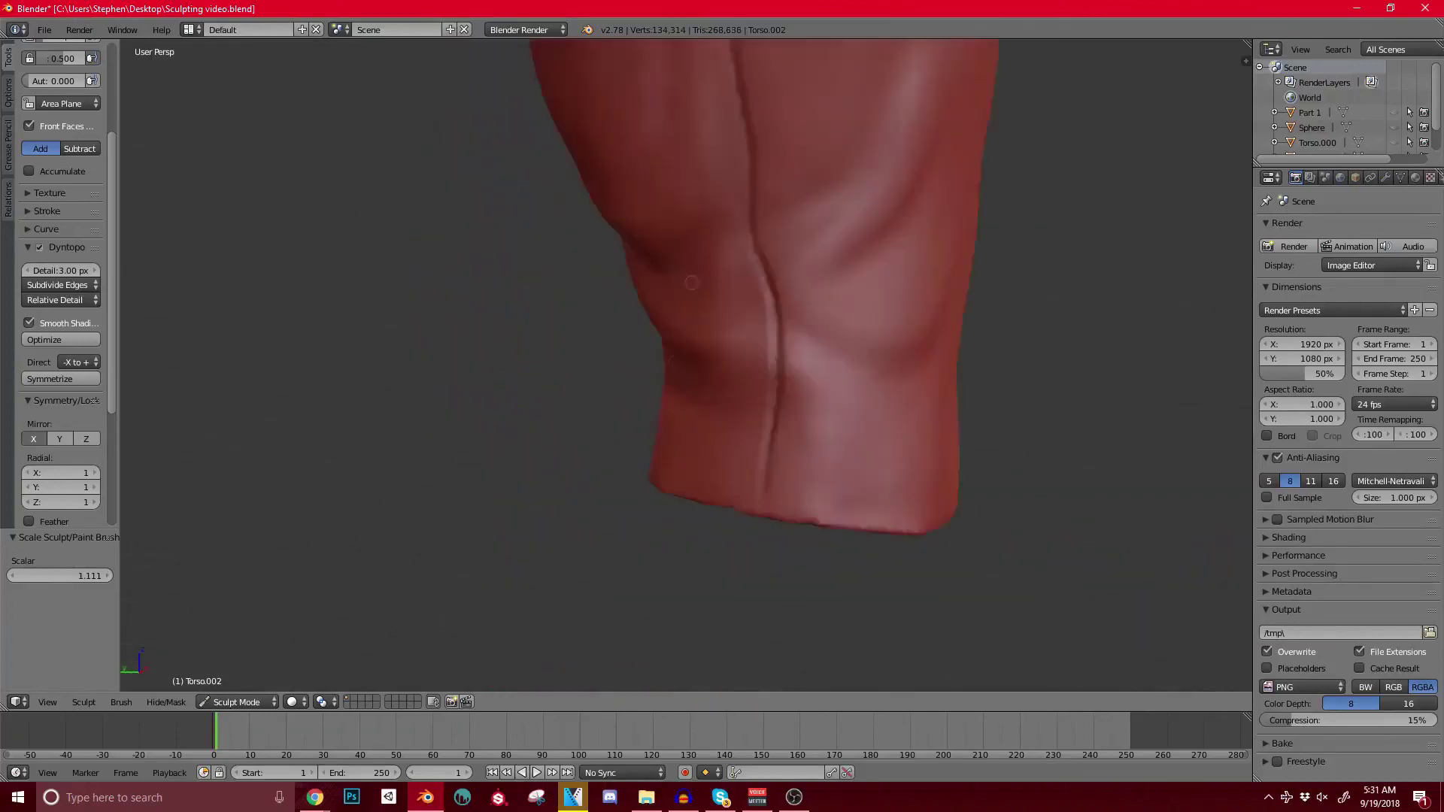
drag(577, 454, 572, 481)
shift+middle_drag(583, 316, 583, 666)
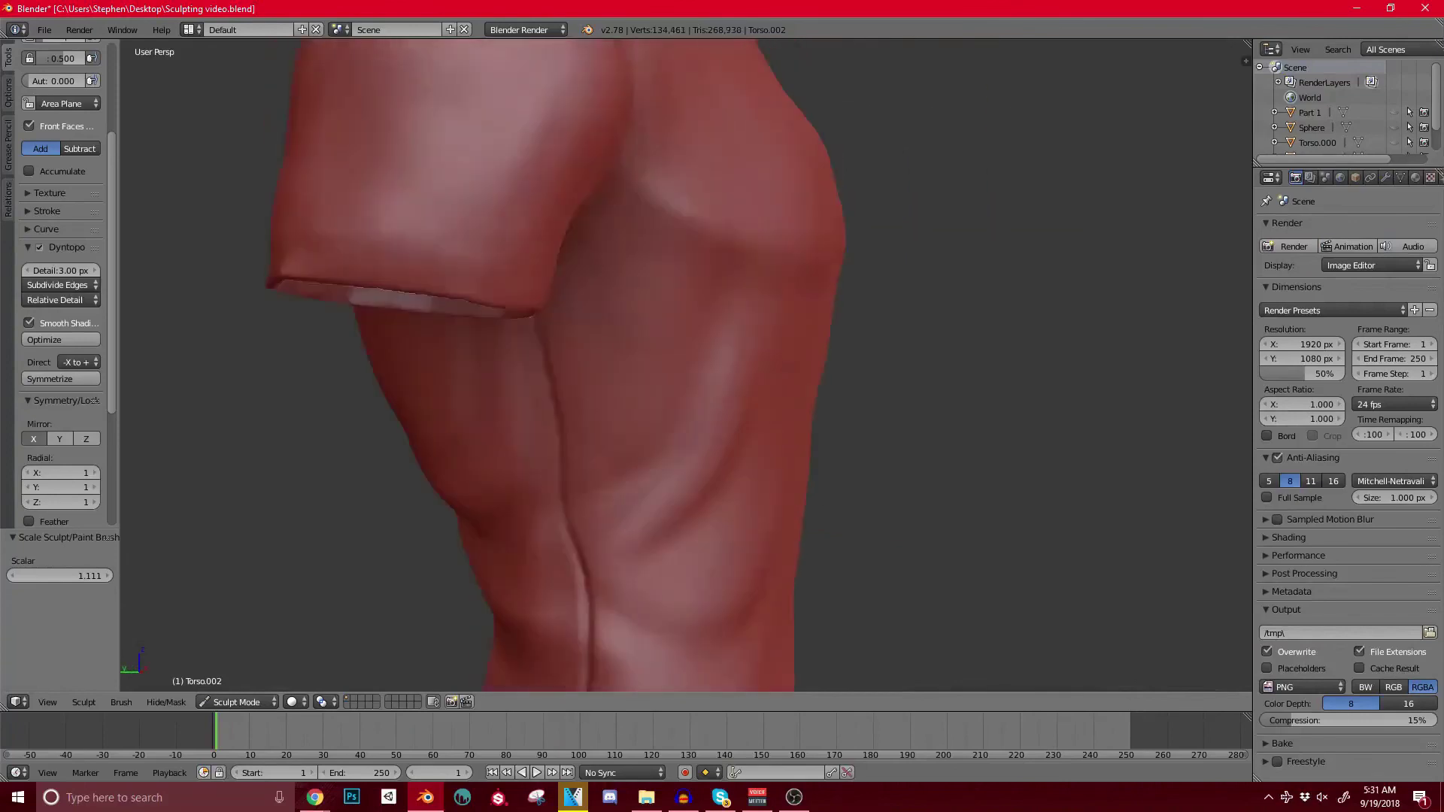
Step: Retouch the sleeve seam along the front of the left shoulder
mouse_move(595, 376)
middle_down()
mouse_move(587, 421)
mouse_move(443, 429)
middle_up()
mouse_move(443, 361)
shift+middle_down()
mouse_move(447, 519)
mouse_move(695, 521)
mouse_move(553, 485)
shift+middle_up()
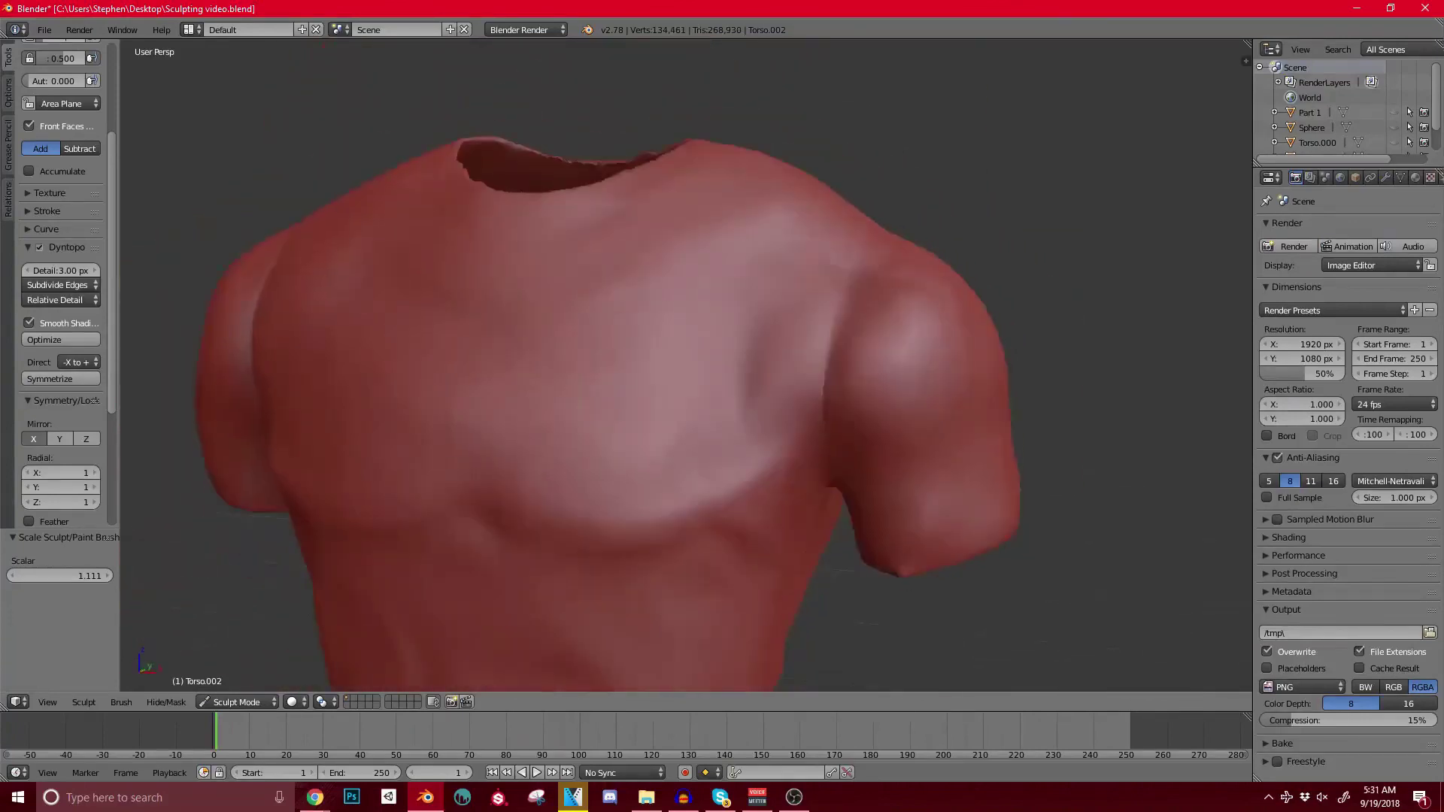
shift+middle_drag(662, 421, 531, 500)
scroll(534, 466, up, 2)
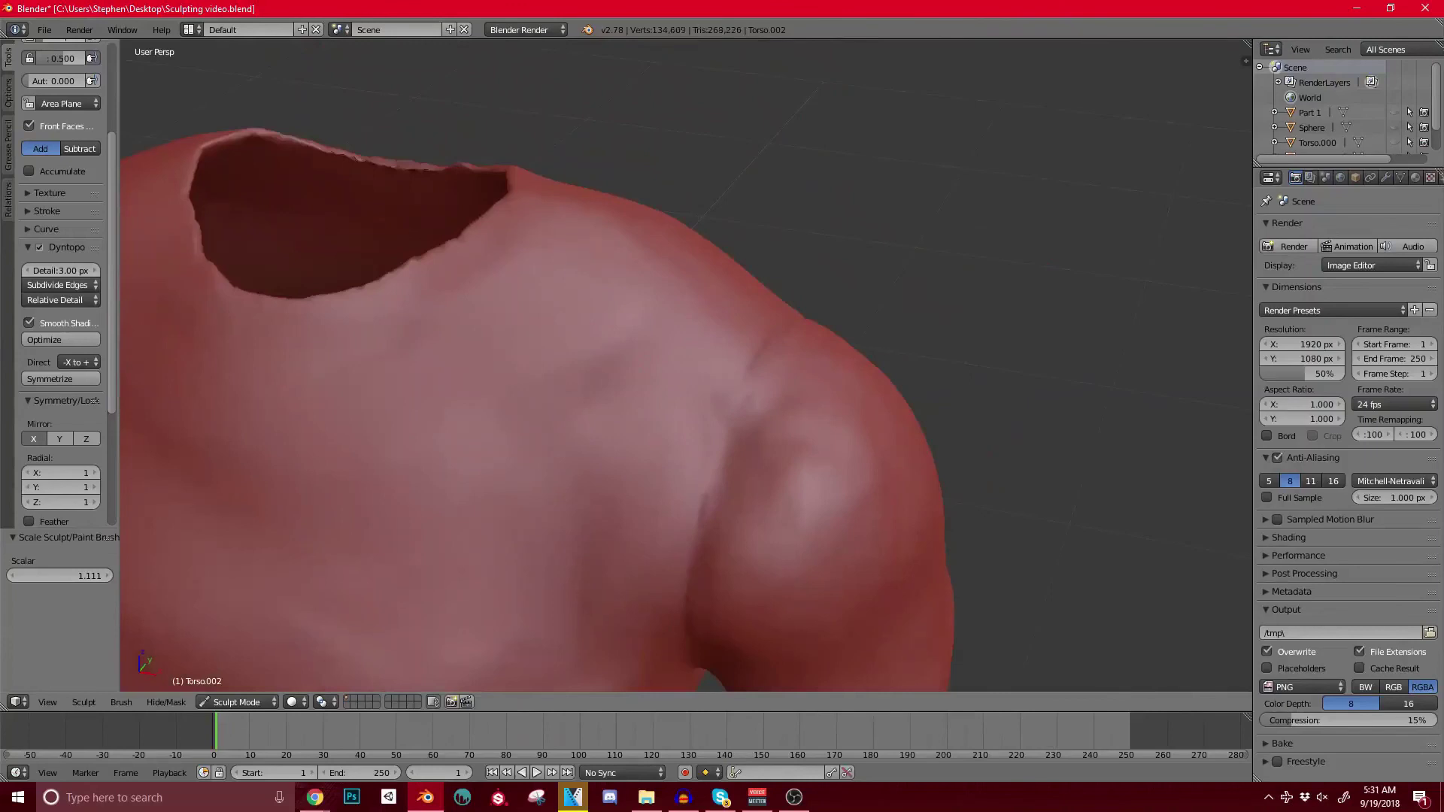
drag(710, 493, 732, 411)
Step: Turn off X mirroring and bridge the gap in the left side seam just above the hem
shift+middle_drag(726, 542, 719, 188)
mouse_move(718, 377)
middle_down()
mouse_move(677, 316)
mouse_move(481, 293)
middle_up()
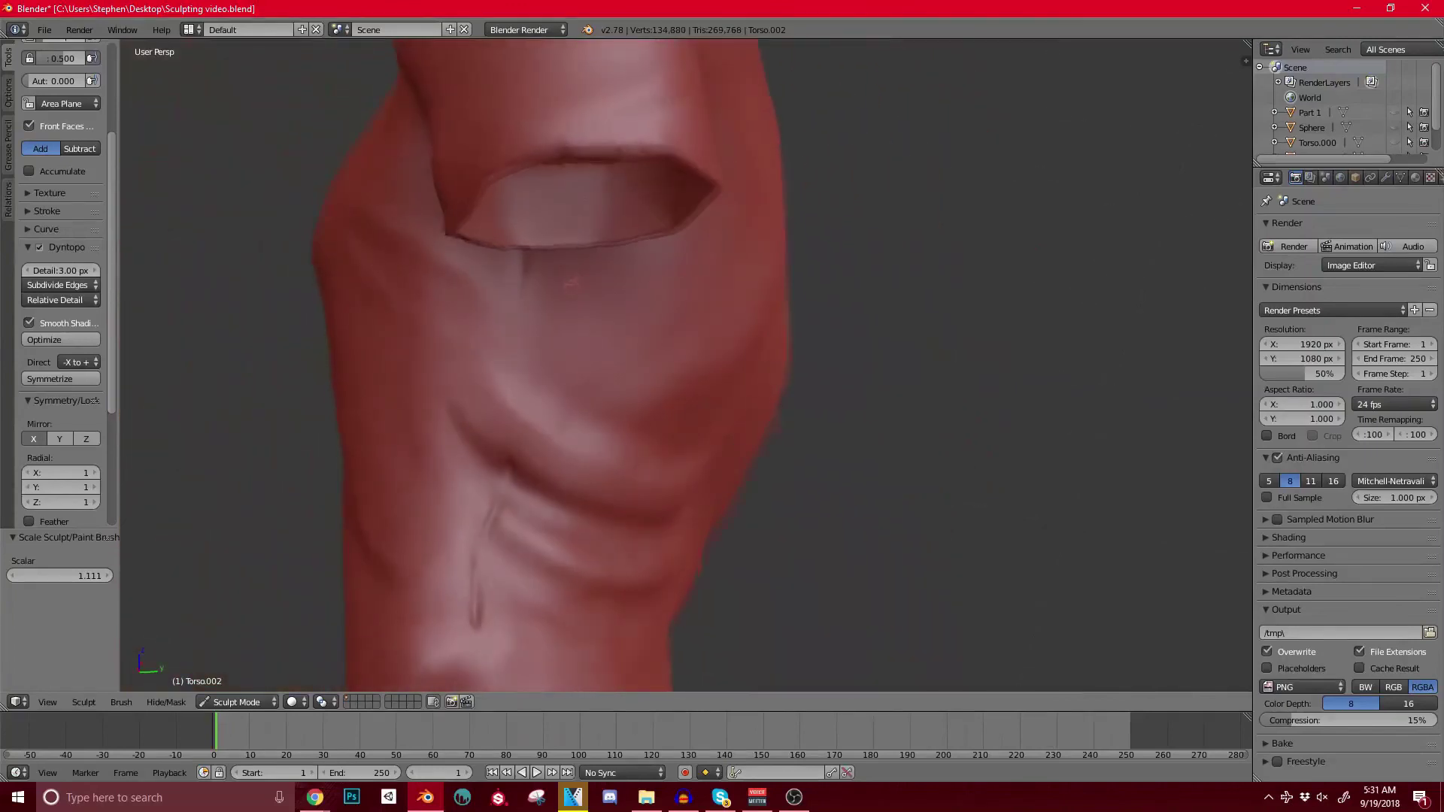
shift+middle_drag(512, 481, 633, 345)
scroll(633, 319, down, 2)
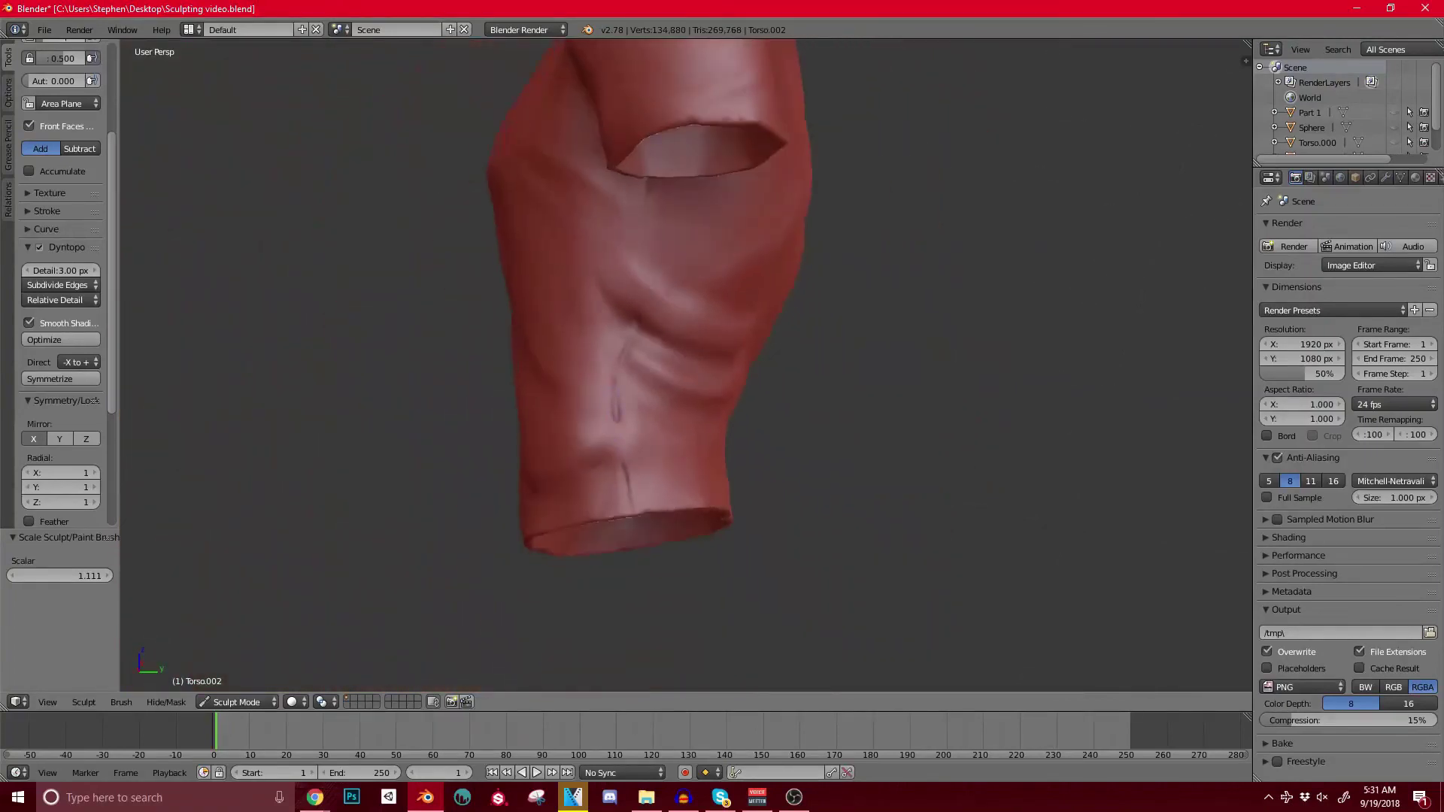
click(34, 439)
scroll(680, 434, up, 2)
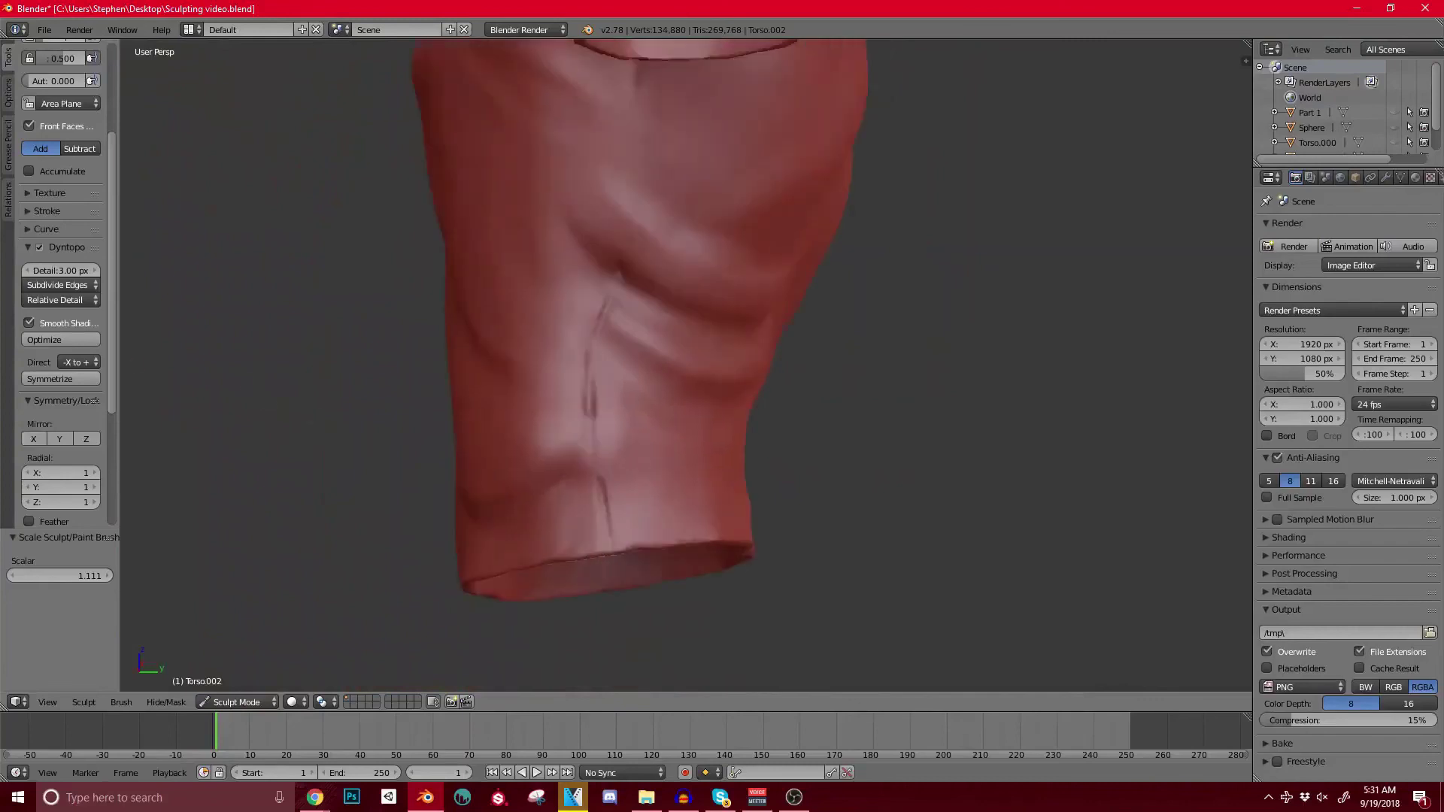
drag(589, 415, 597, 458)
drag(589, 373, 591, 434)
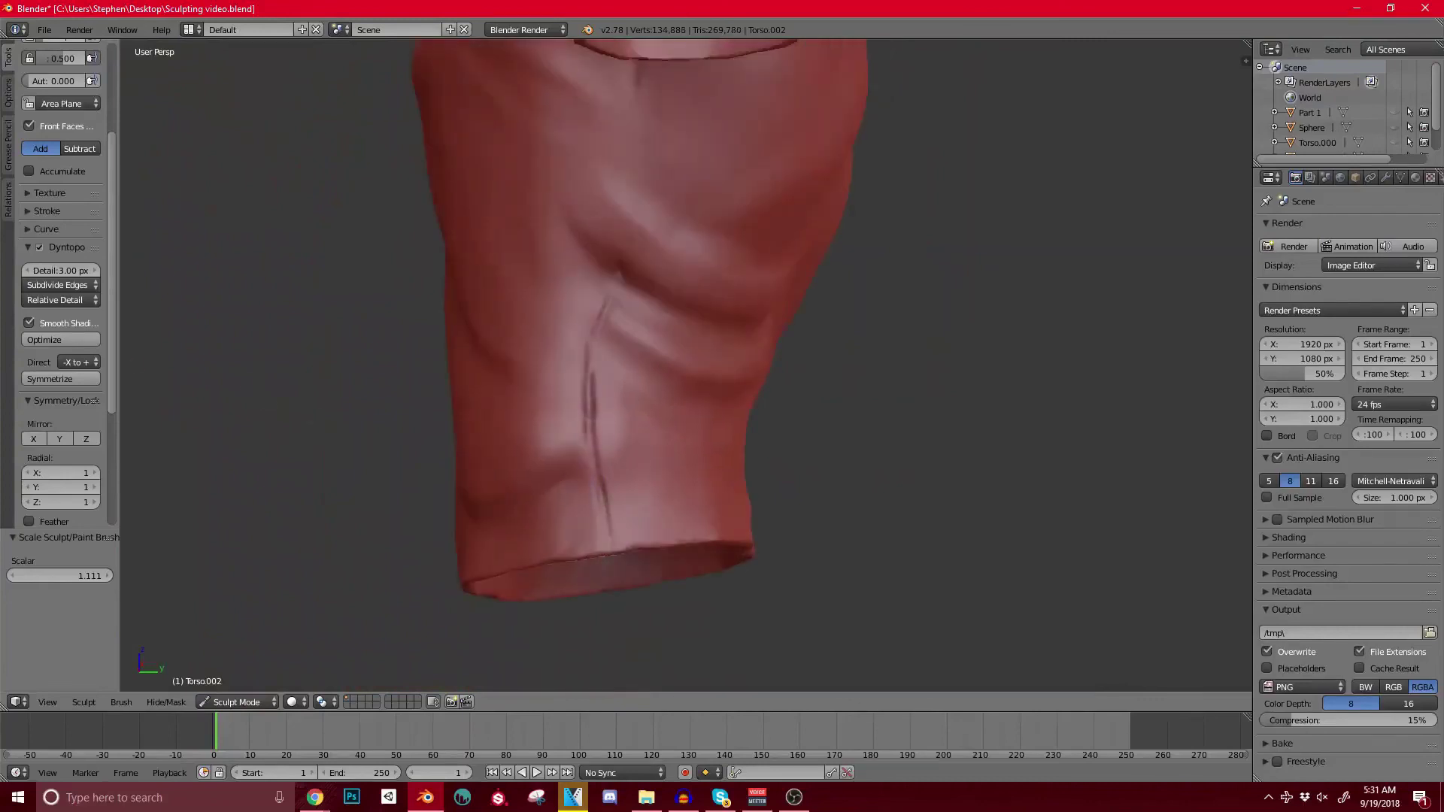
Step: Continue the left side seam across the waist fold and up to the armpit
middle_drag(624, 316, 626, 340)
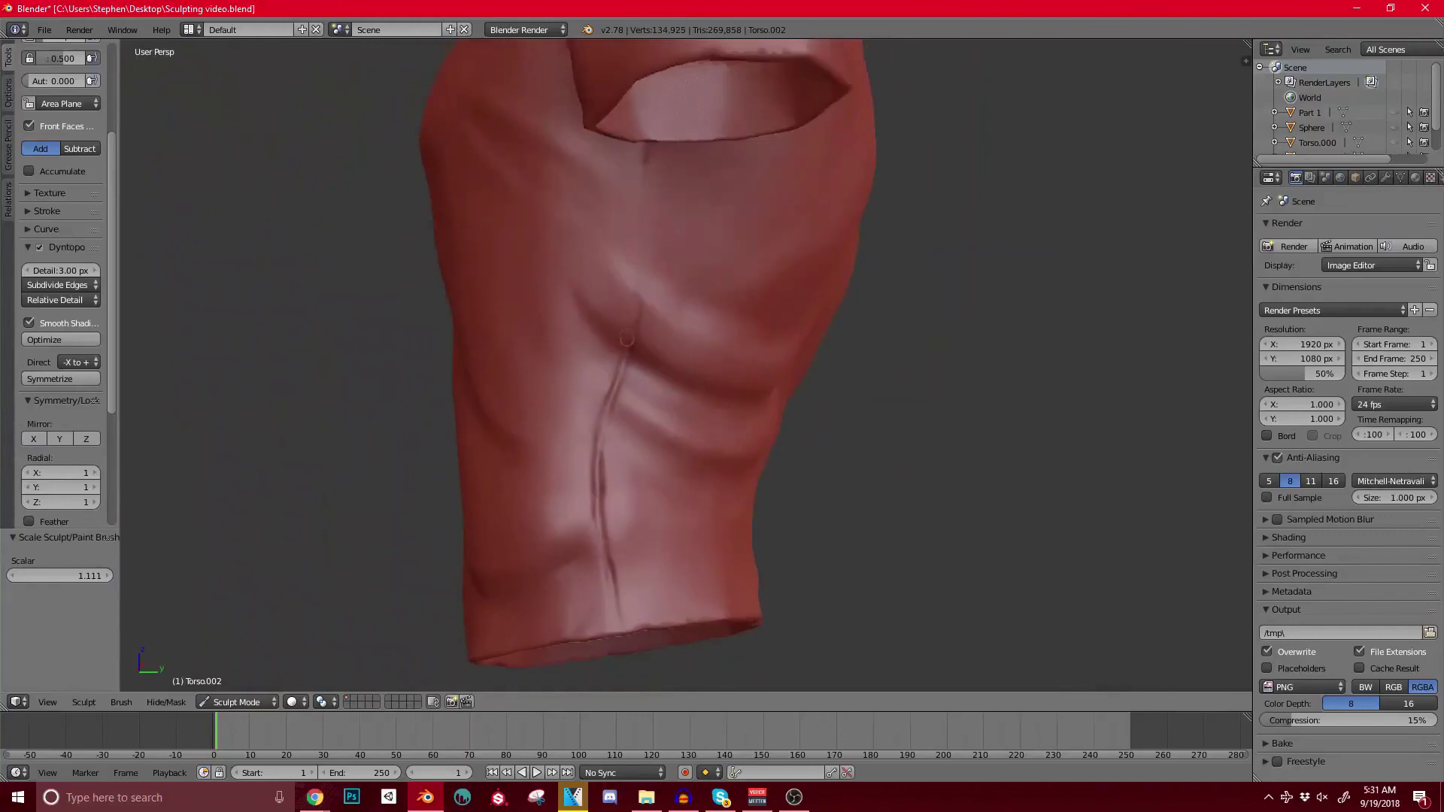
drag(636, 288, 645, 153)
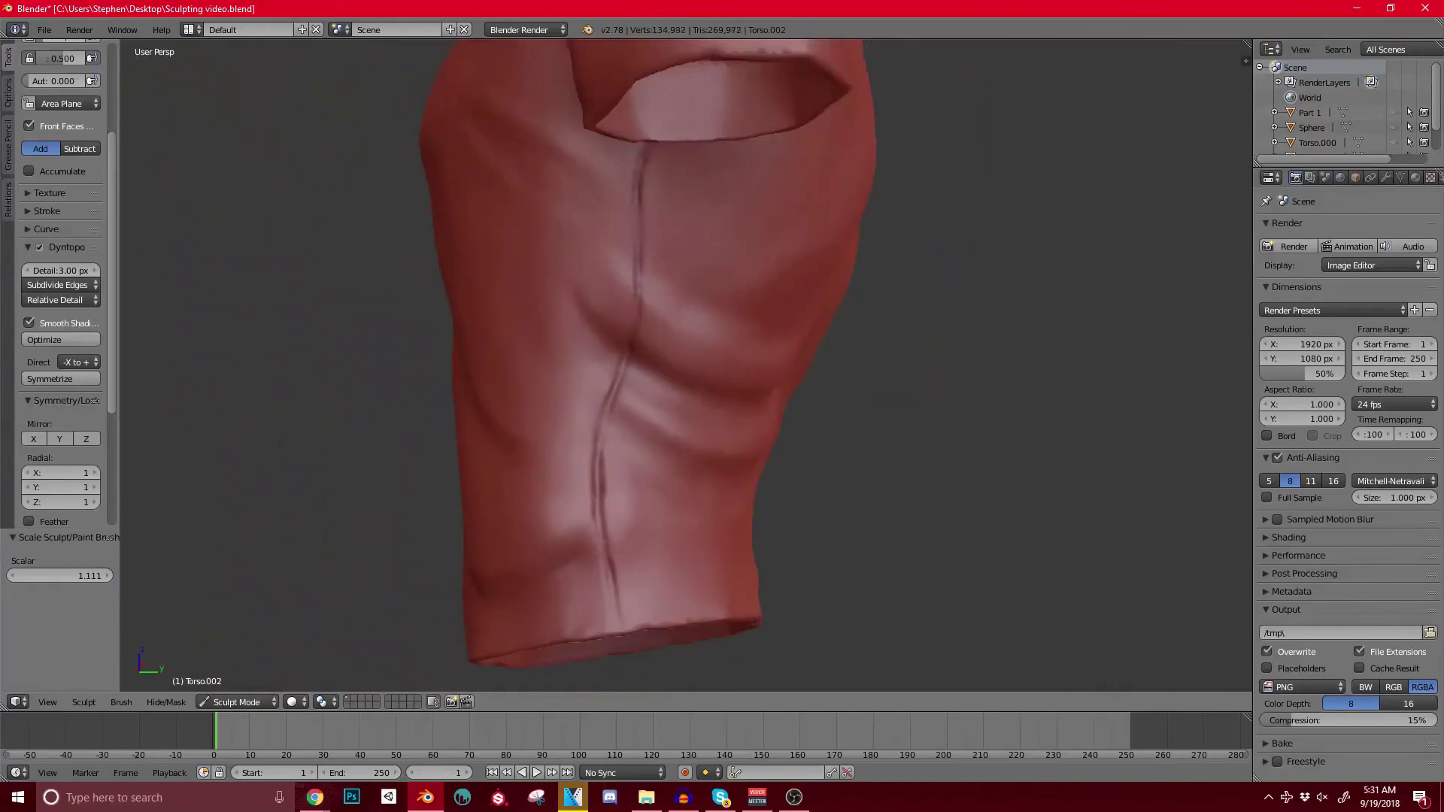
mouse_move(645, 154)
shift+middle_down()
mouse_move(655, 326)
mouse_move(653, 248)
shift+middle_up()
drag(665, 241, 672, 225)
scroll(670, 226, down, 2)
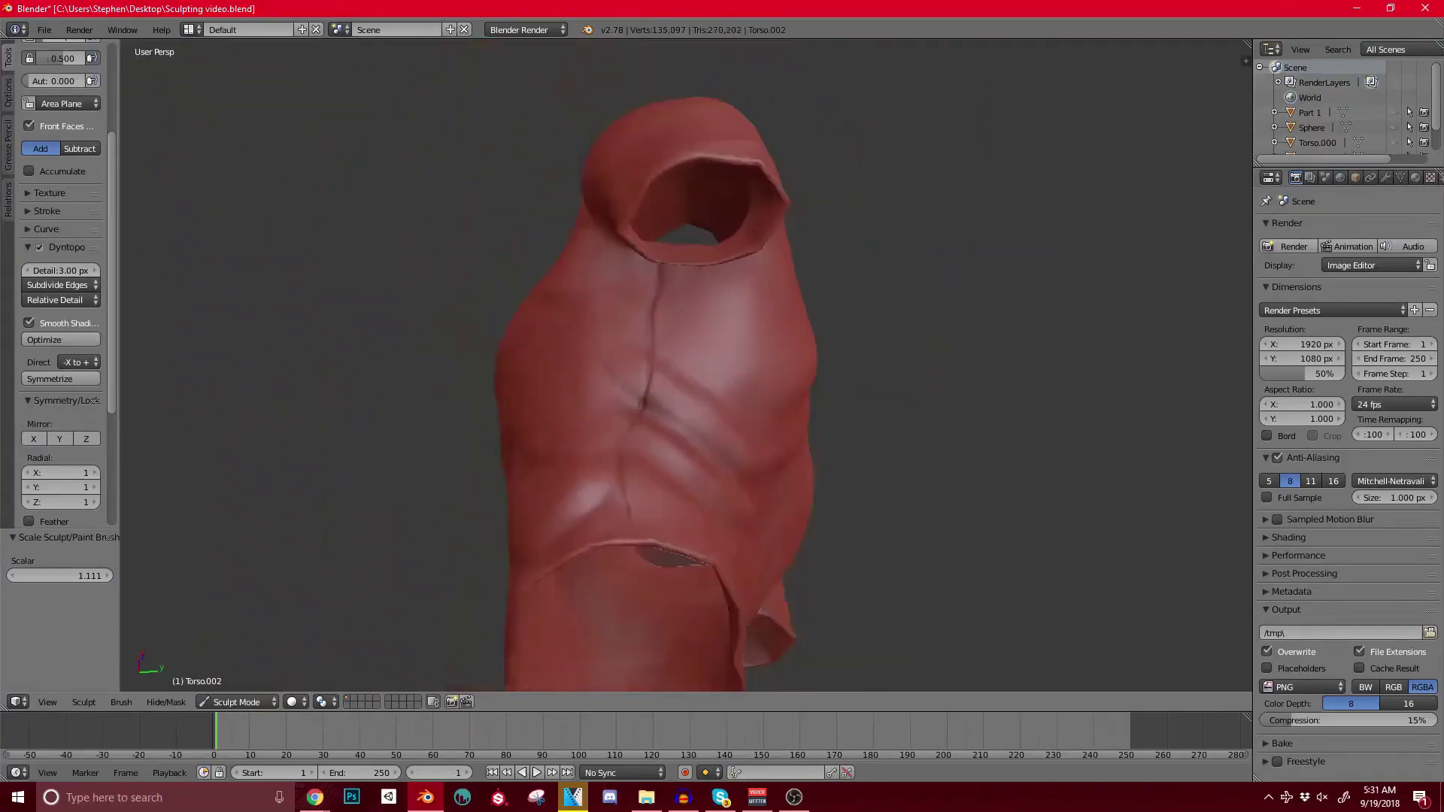
Step: Fill in the weak parts of the sleeve seam over the top and back of the left shoulder
mouse_move(642, 406)
middle_down()
mouse_move(802, 364)
mouse_move(854, 381)
mouse_move(595, 421)
middle_up()
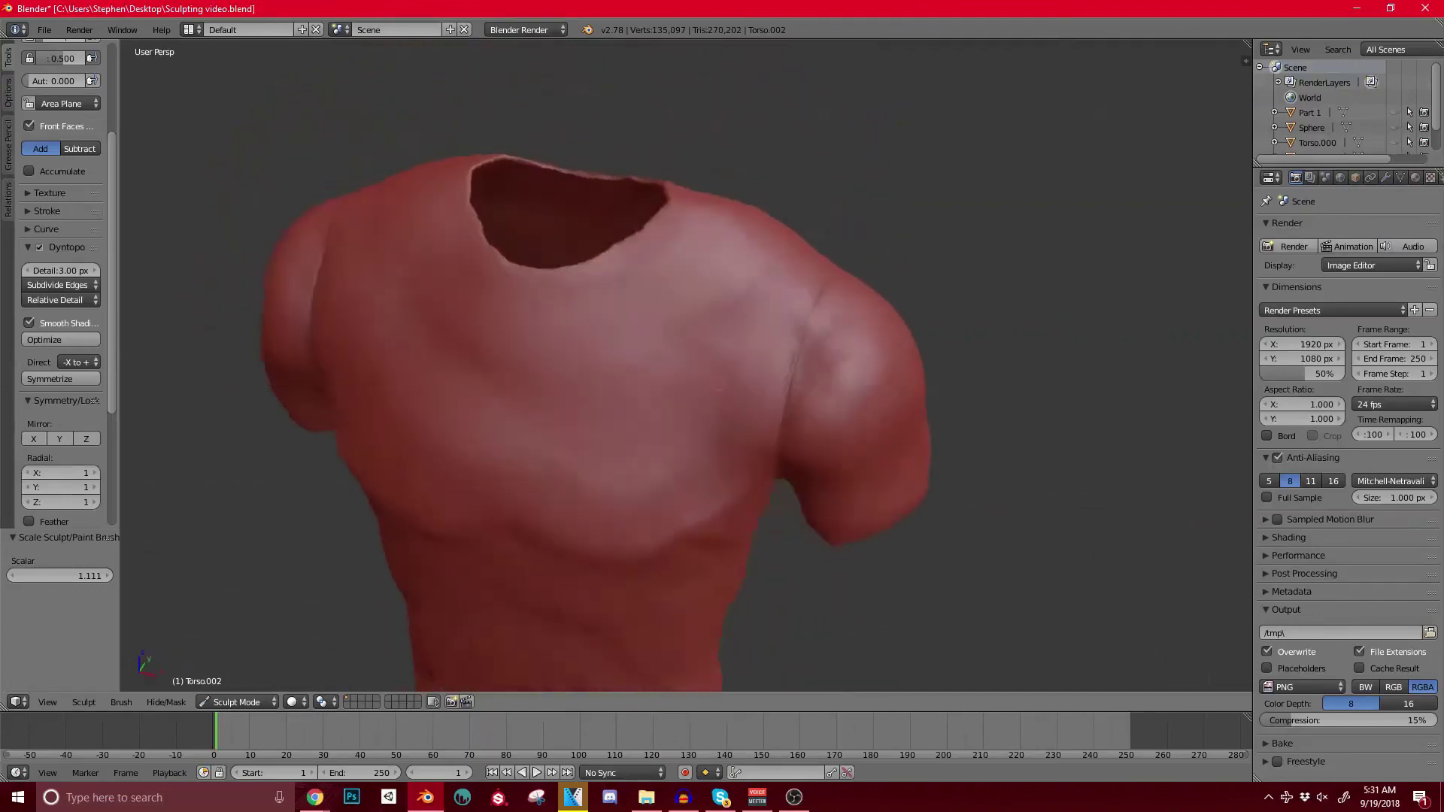
scroll(594, 421, up, 4)
click(844, 319)
mouse_move(843, 320)
middle_down()
mouse_move(806, 287)
mouse_move(557, 258)
mouse_move(669, 303)
middle_up()
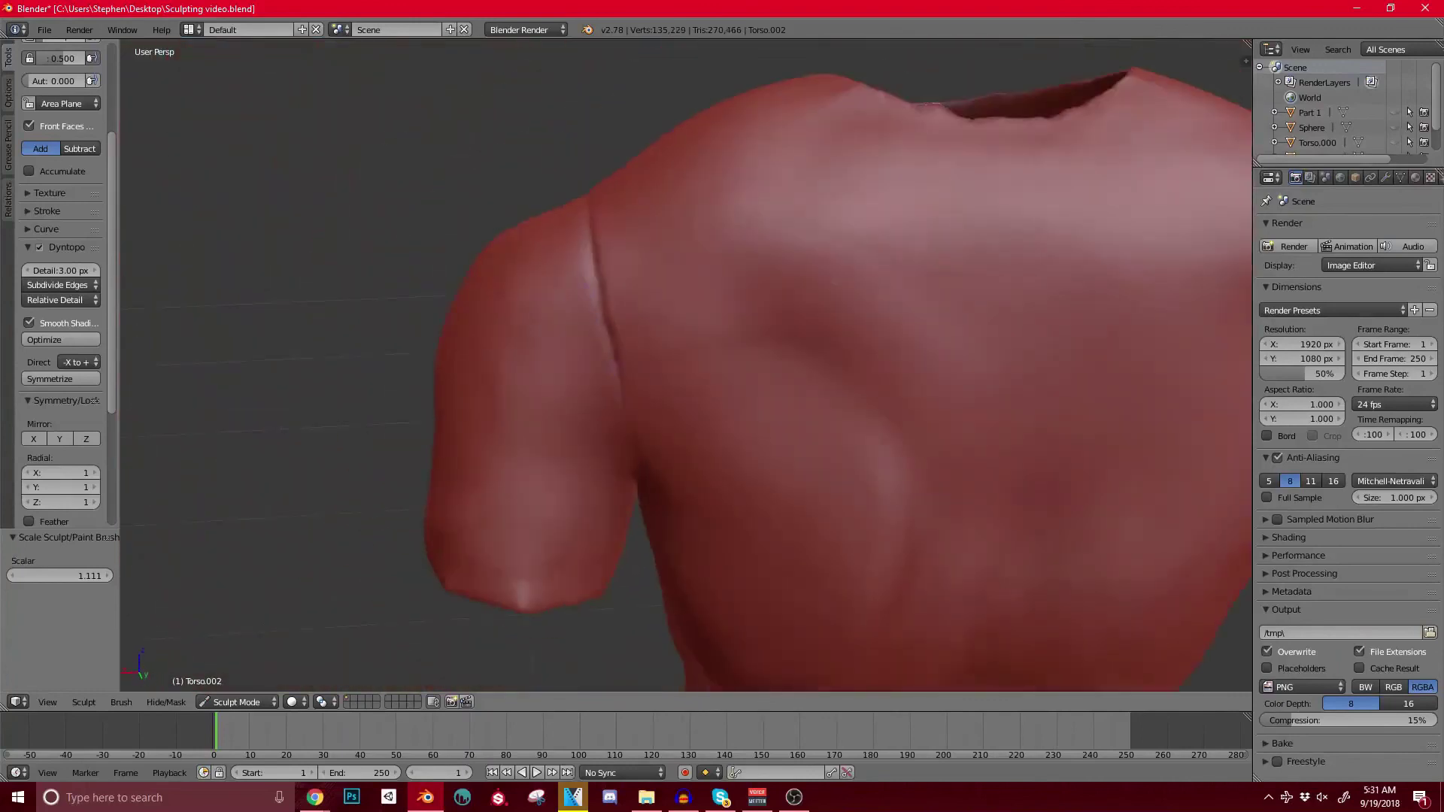
scroll(640, 459, up, 4)
drag(616, 316, 622, 328)
scroll(637, 292, down, 5)
middle_drag(642, 291, 635, 239)
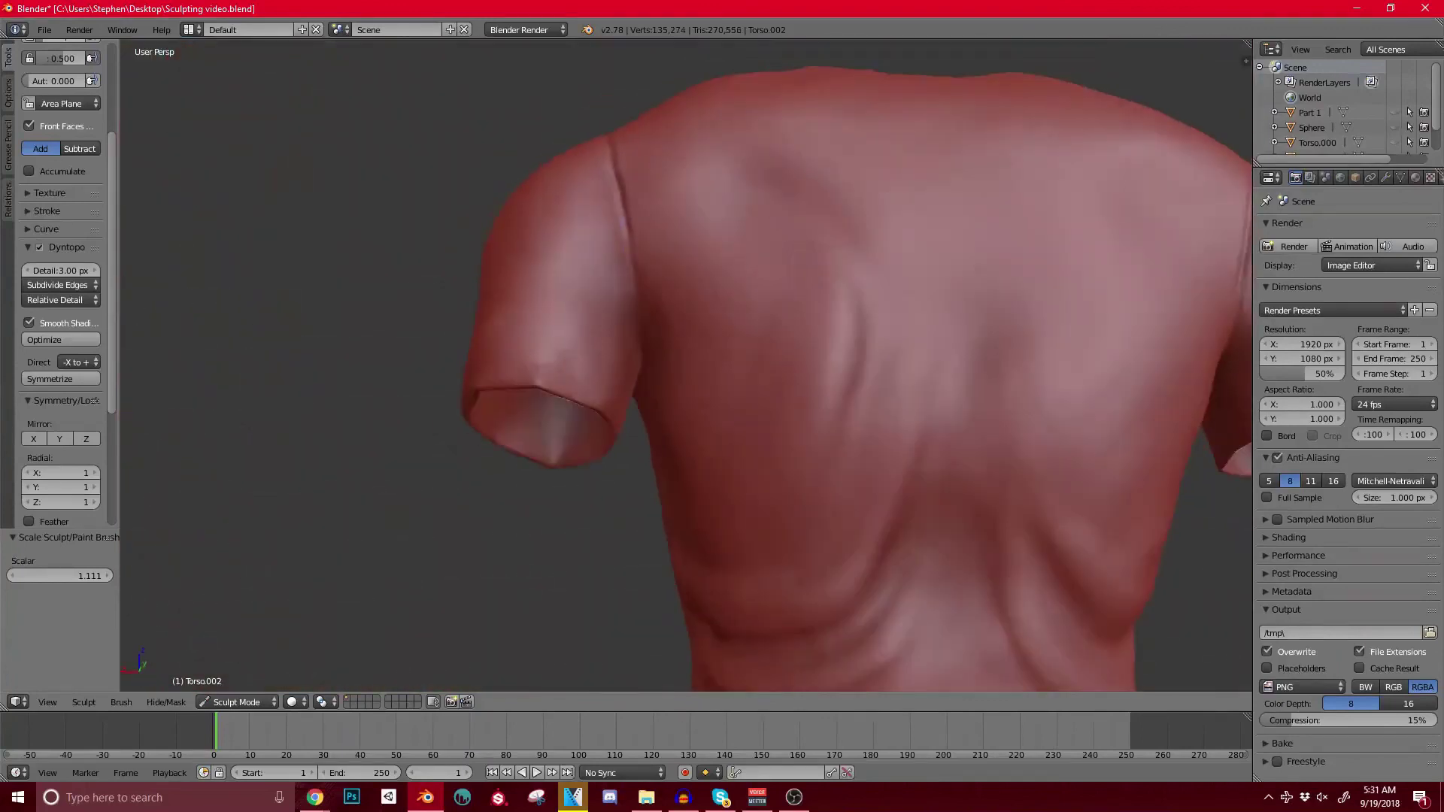
Step: Touch up the sleeve seam at the back of the right shoulder
scroll(636, 330, down, 5)
middle_drag(637, 330, 790, 526)
scroll(843, 444, up, 3)
scroll(790, 526, up, 3)
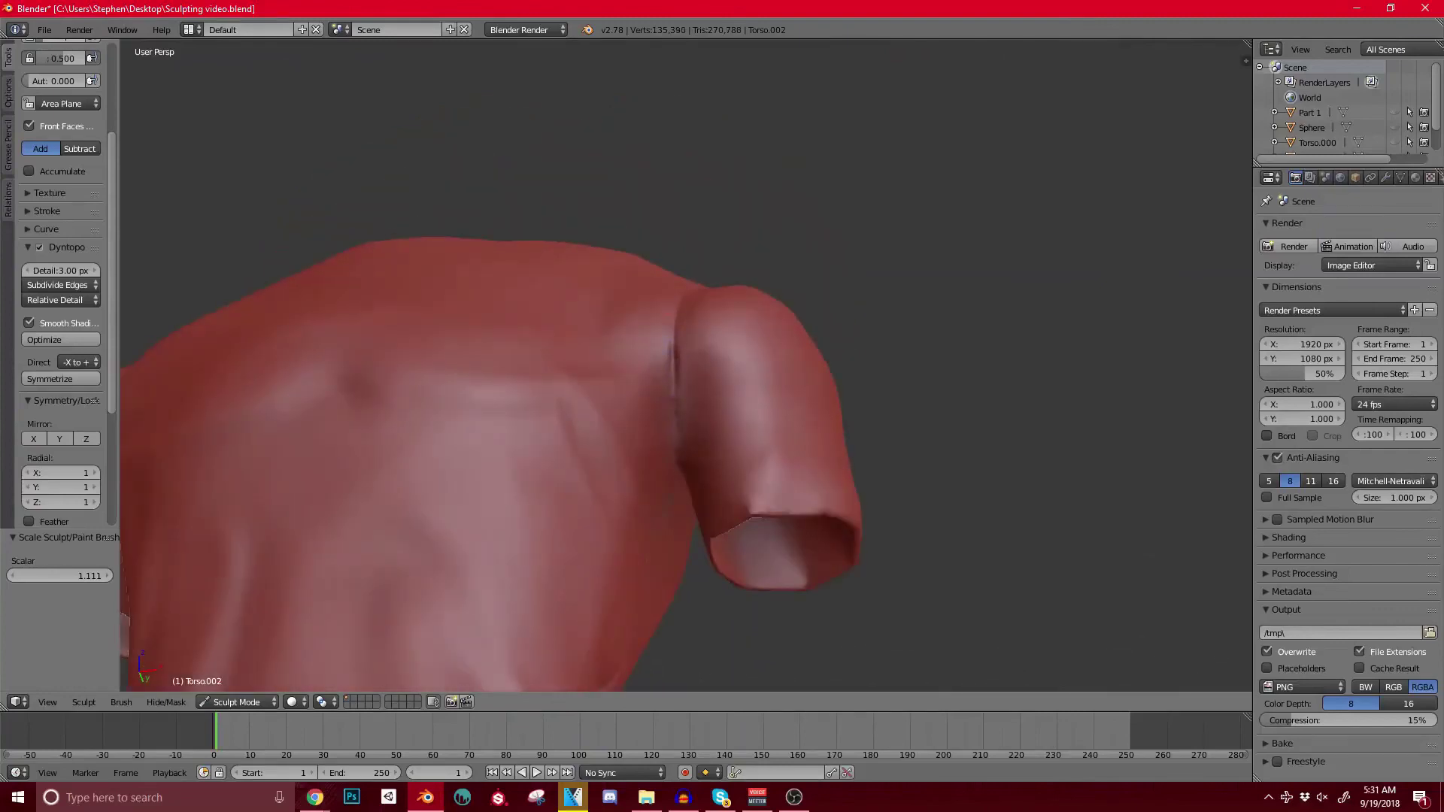
scroll(679, 254, down, 3)
middle_drag(679, 254, 640, 398)
scroll(639, 399, up, 2)
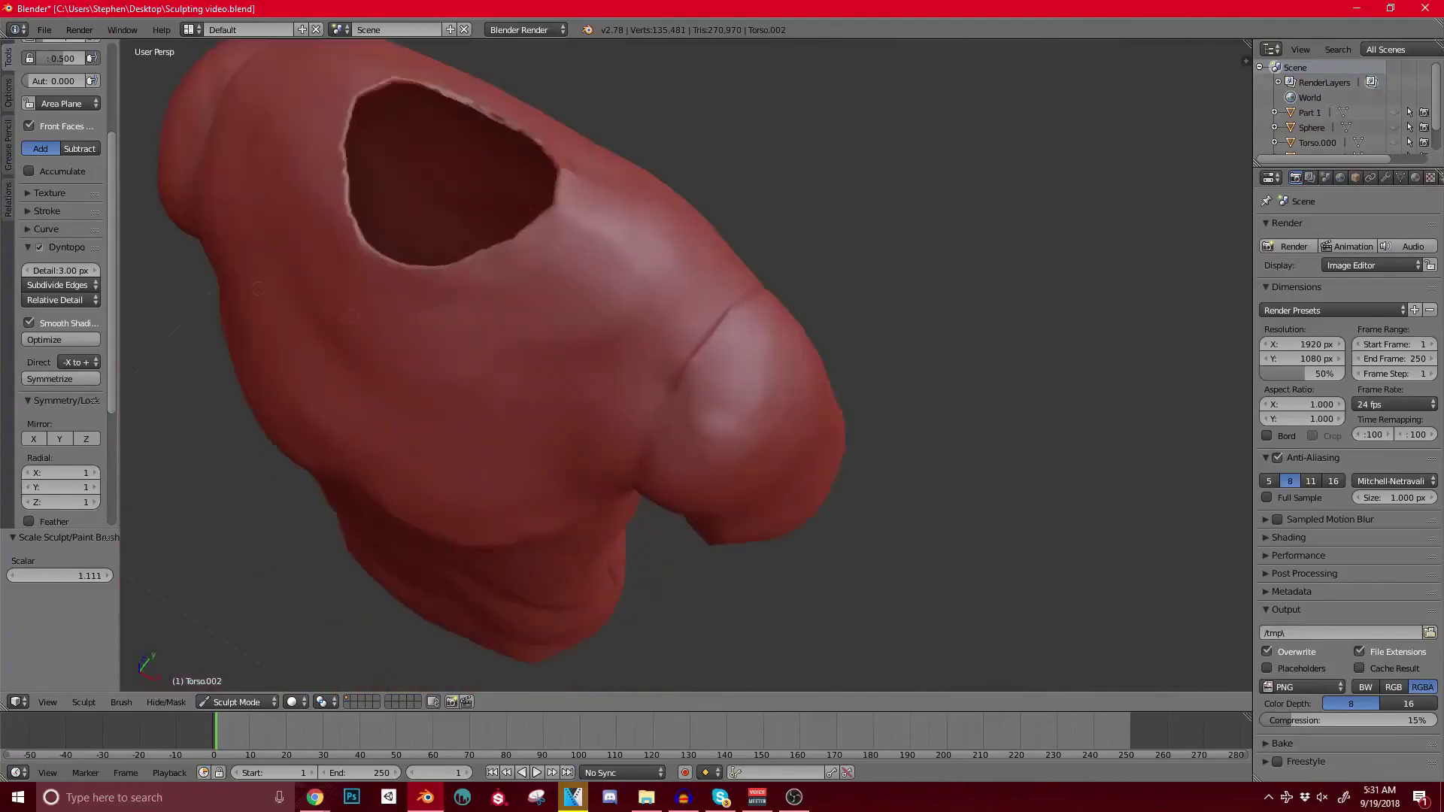
Step: Switch to the Crease brush at 47 px and deepen the sleeve seam along the front and top of the left shoulder
scroll(94, 401, up, 5)
click(60, 101)
click(235, 192)
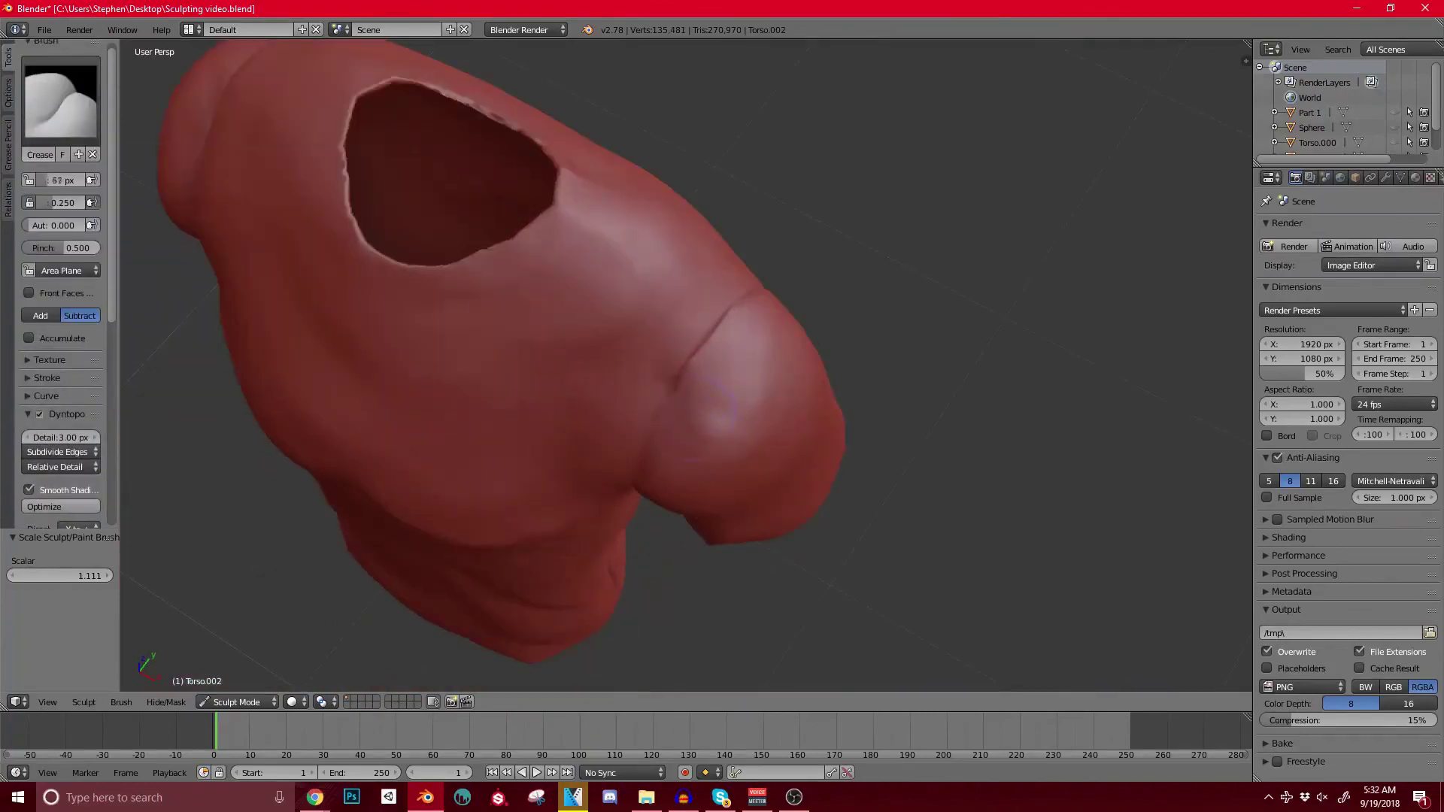
scroll(701, 397, up, 4)
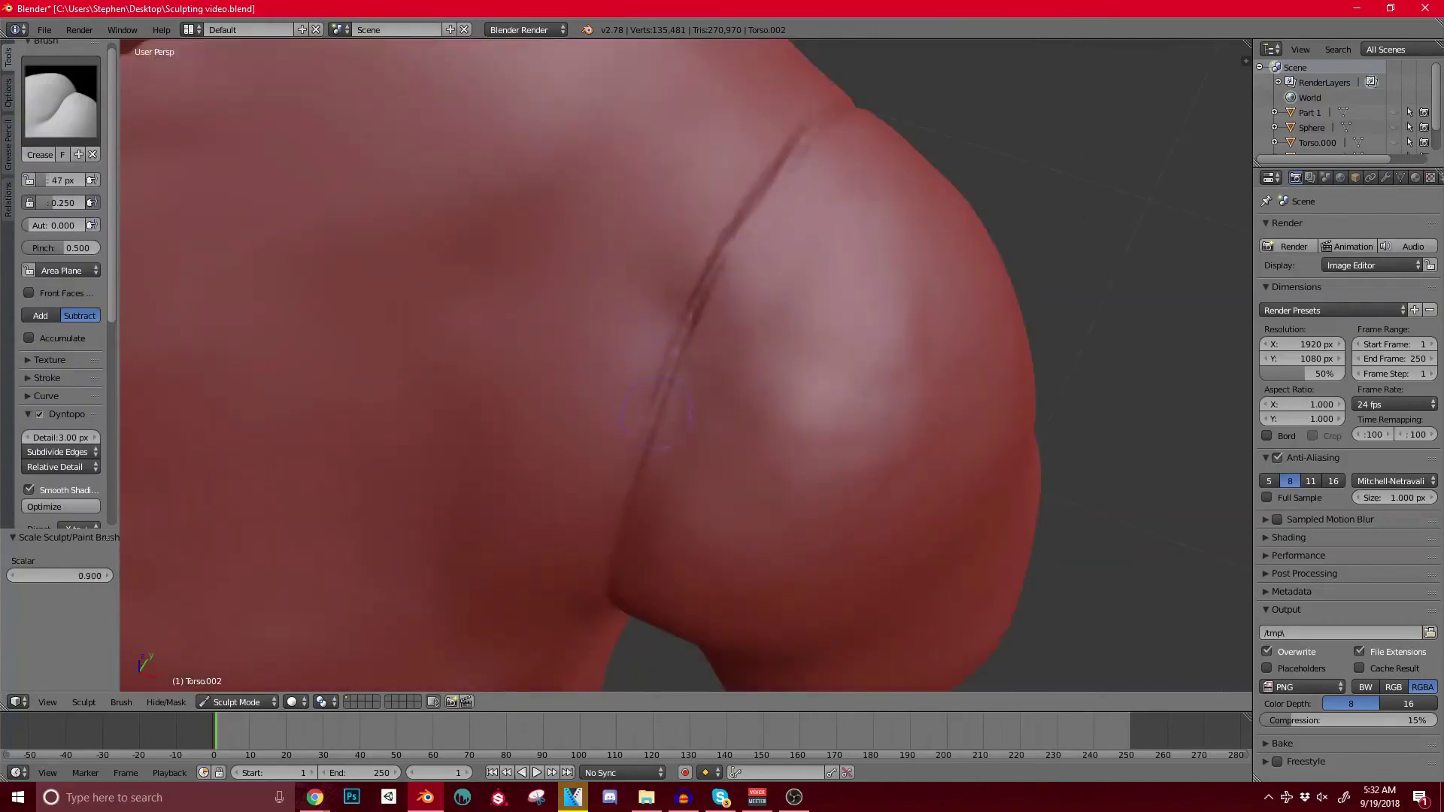
drag(660, 412, 722, 259)
mouse_move(722, 259)
middle_down()
mouse_move(741, 289)
mouse_move(646, 300)
middle_up()
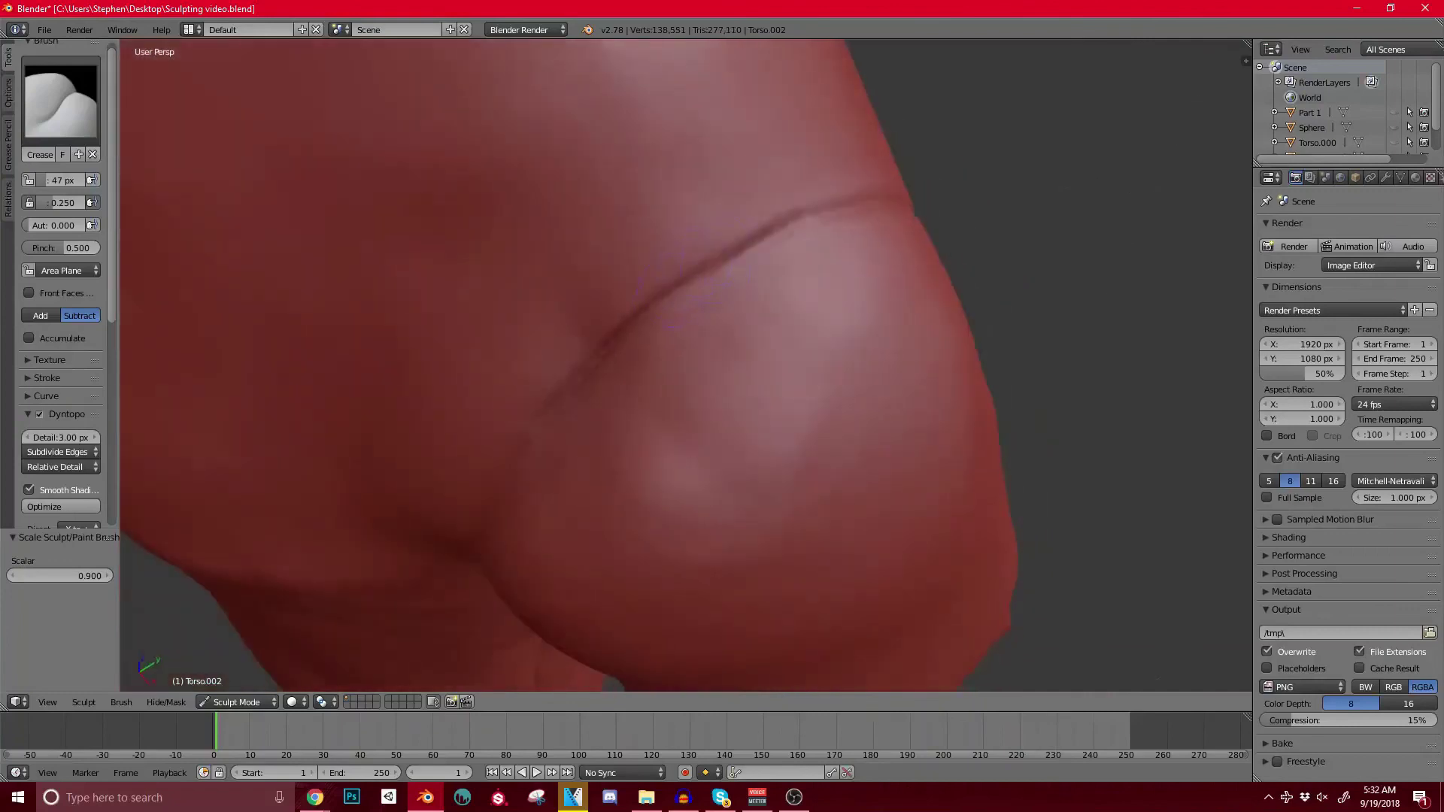
drag(665, 295, 824, 218)
middle_drag(827, 226, 648, 275)
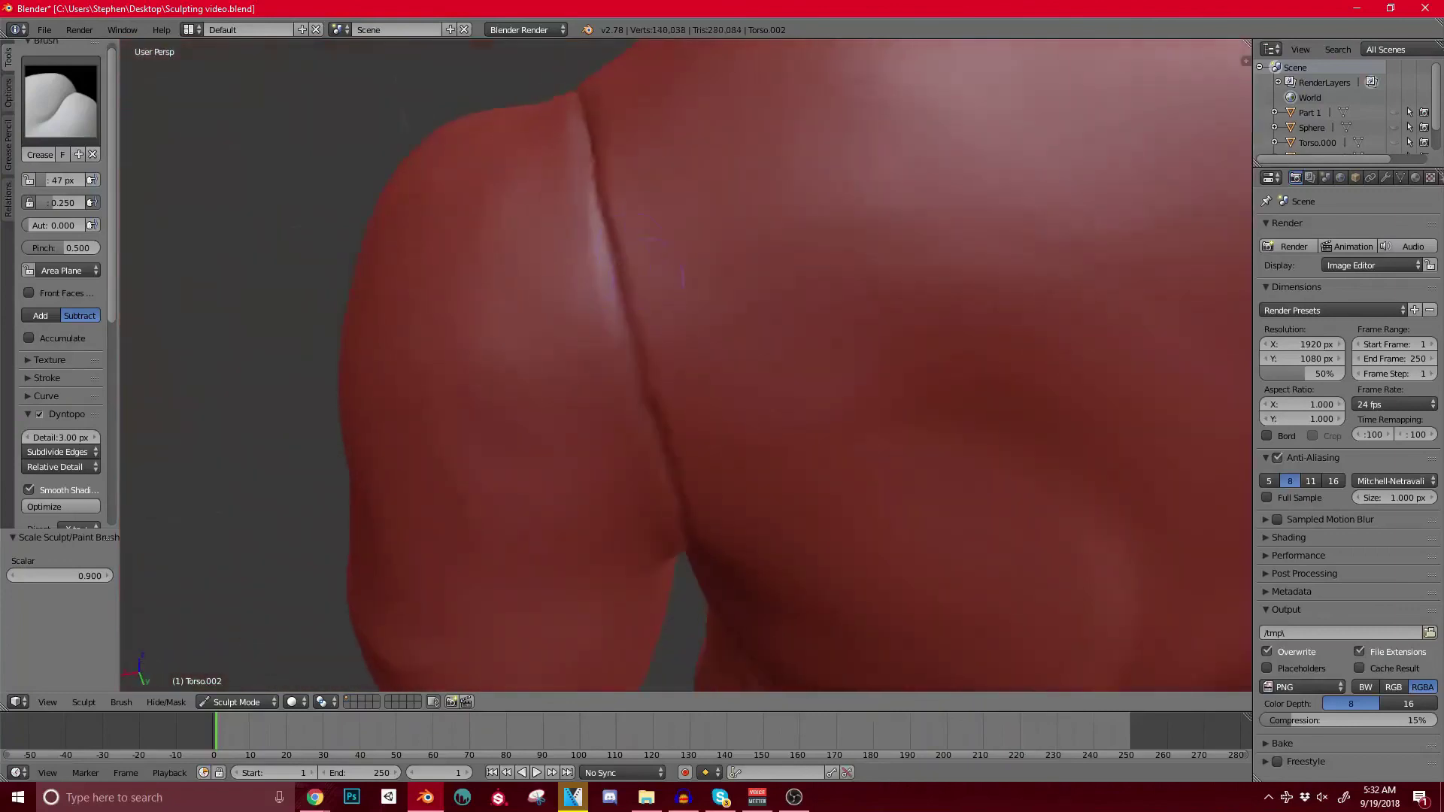
Step: Crease the sleeve seam down the back of the left shoulder and into the armpit
drag(619, 293, 677, 512)
middle_drag(677, 511, 617, 249)
scroll(616, 236, down, 1)
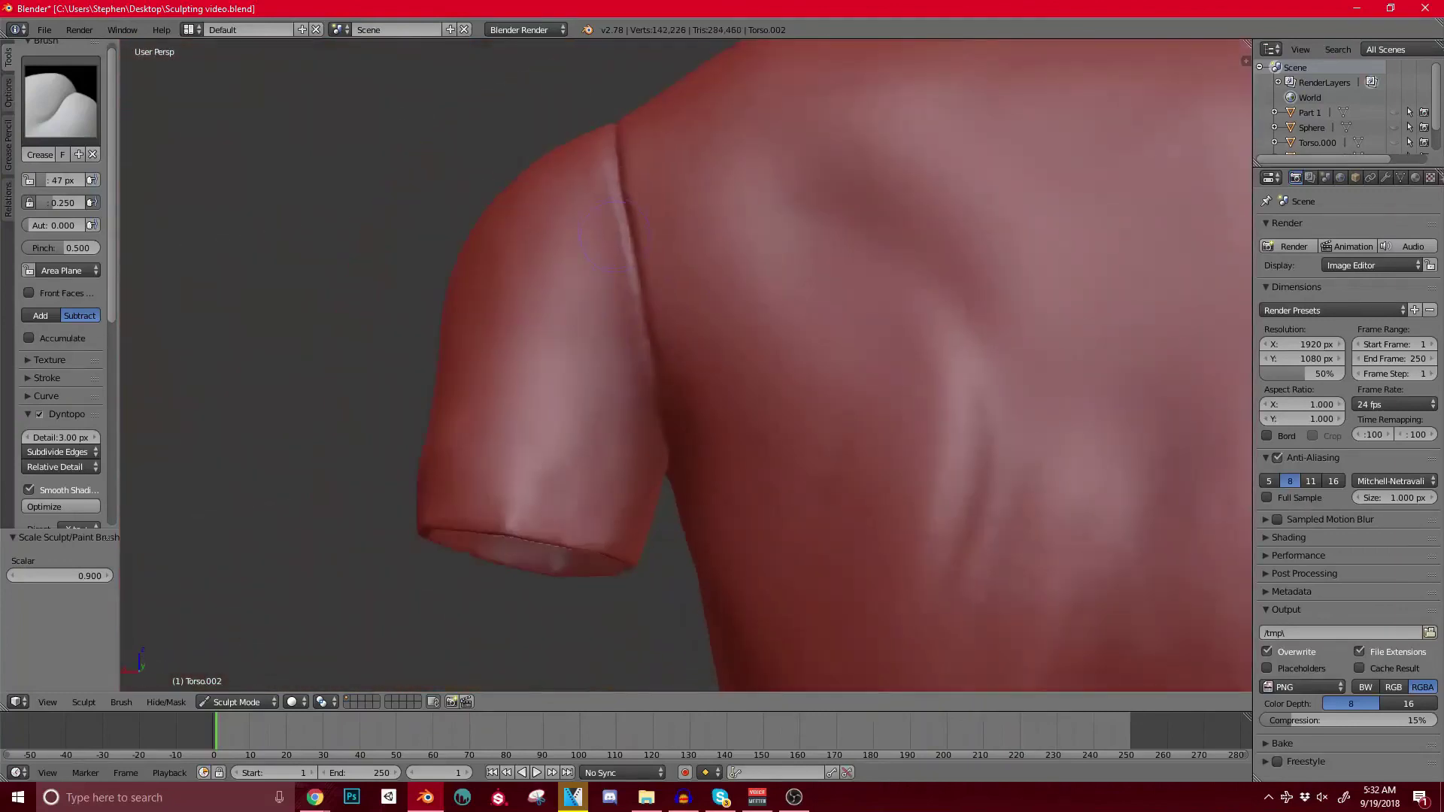
drag(631, 308, 667, 400)
middle_drag(666, 400, 673, 338)
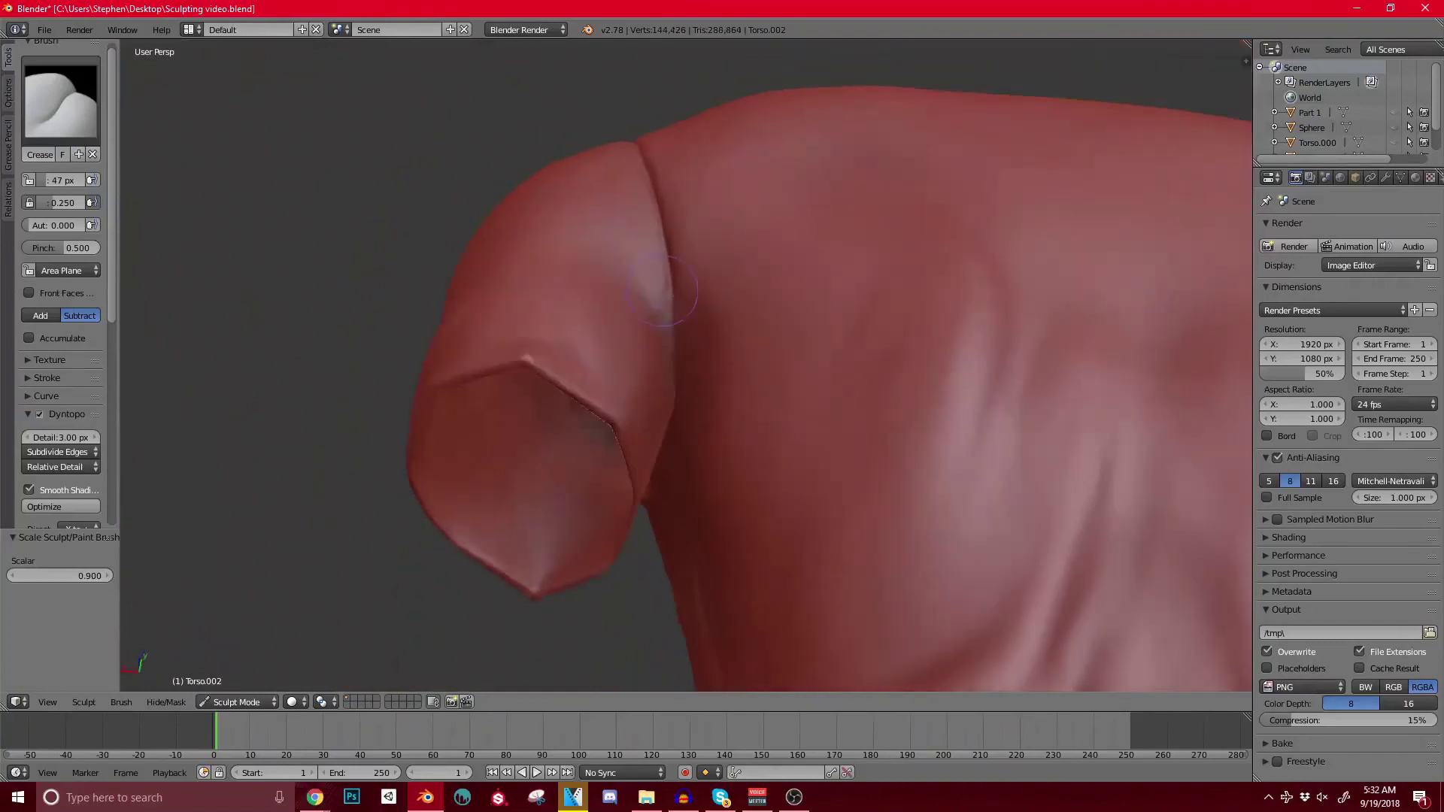
drag(670, 331, 634, 418)
mouse_move(560, 308)
middle_down()
mouse_move(697, 267)
mouse_move(704, 248)
middle_up()
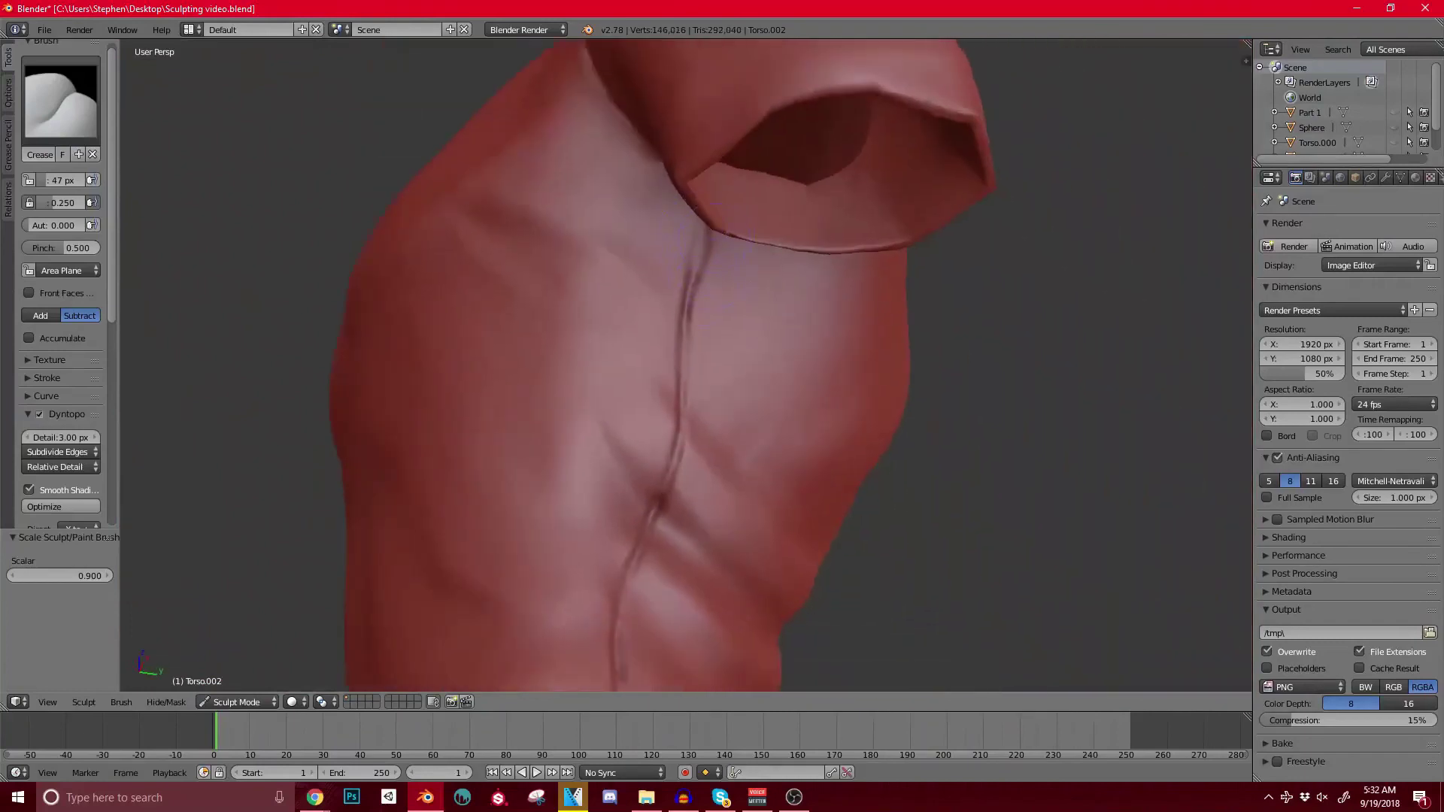
Step: Crease the left side seam from the armpit down to the hem
drag(703, 289, 673, 477)
middle_drag(674, 478, 624, 354)
mouse_move(625, 354)
mouse_down()
mouse_move(602, 500)
mouse_move(621, 639)
mouse_up()
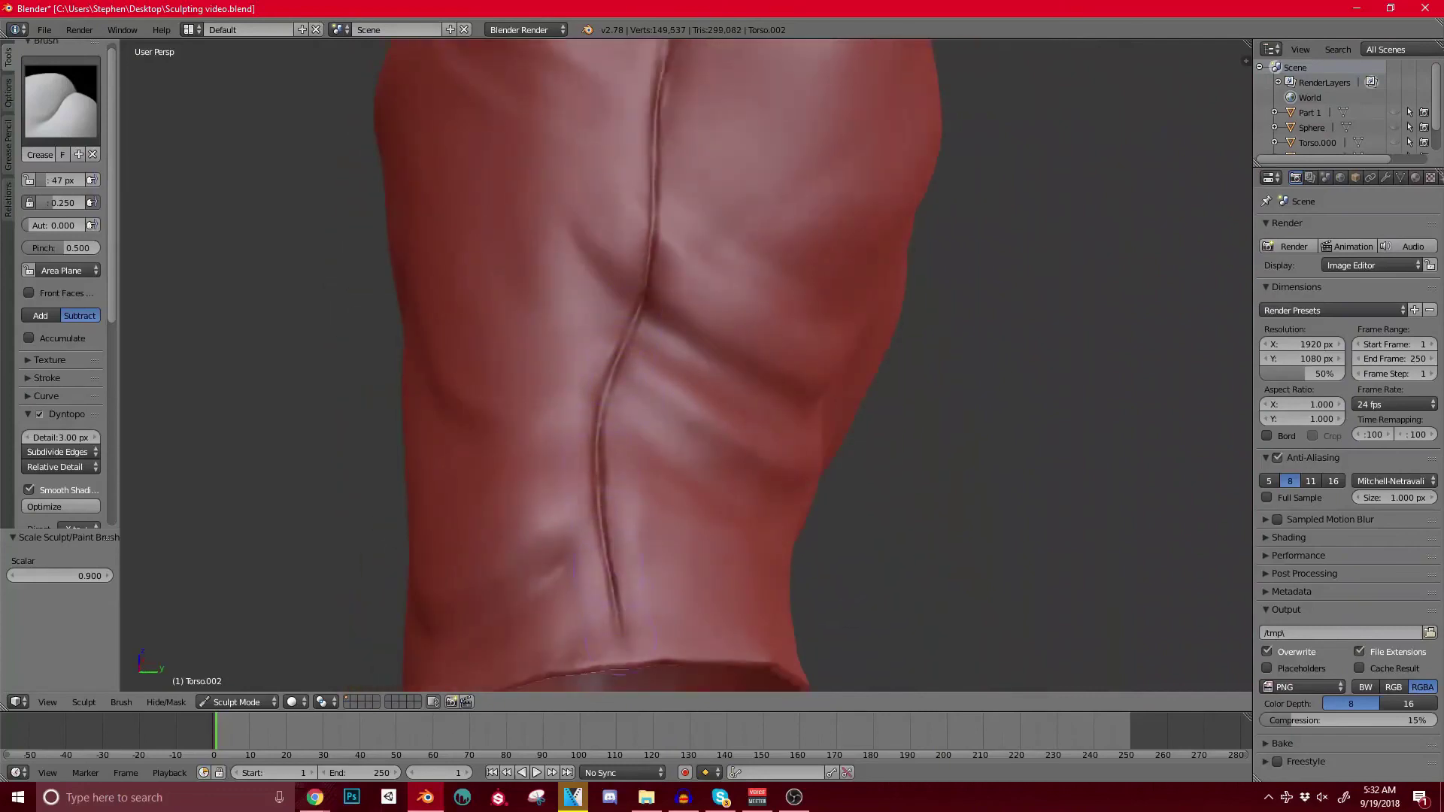
middle_drag(621, 639, 637, 353)
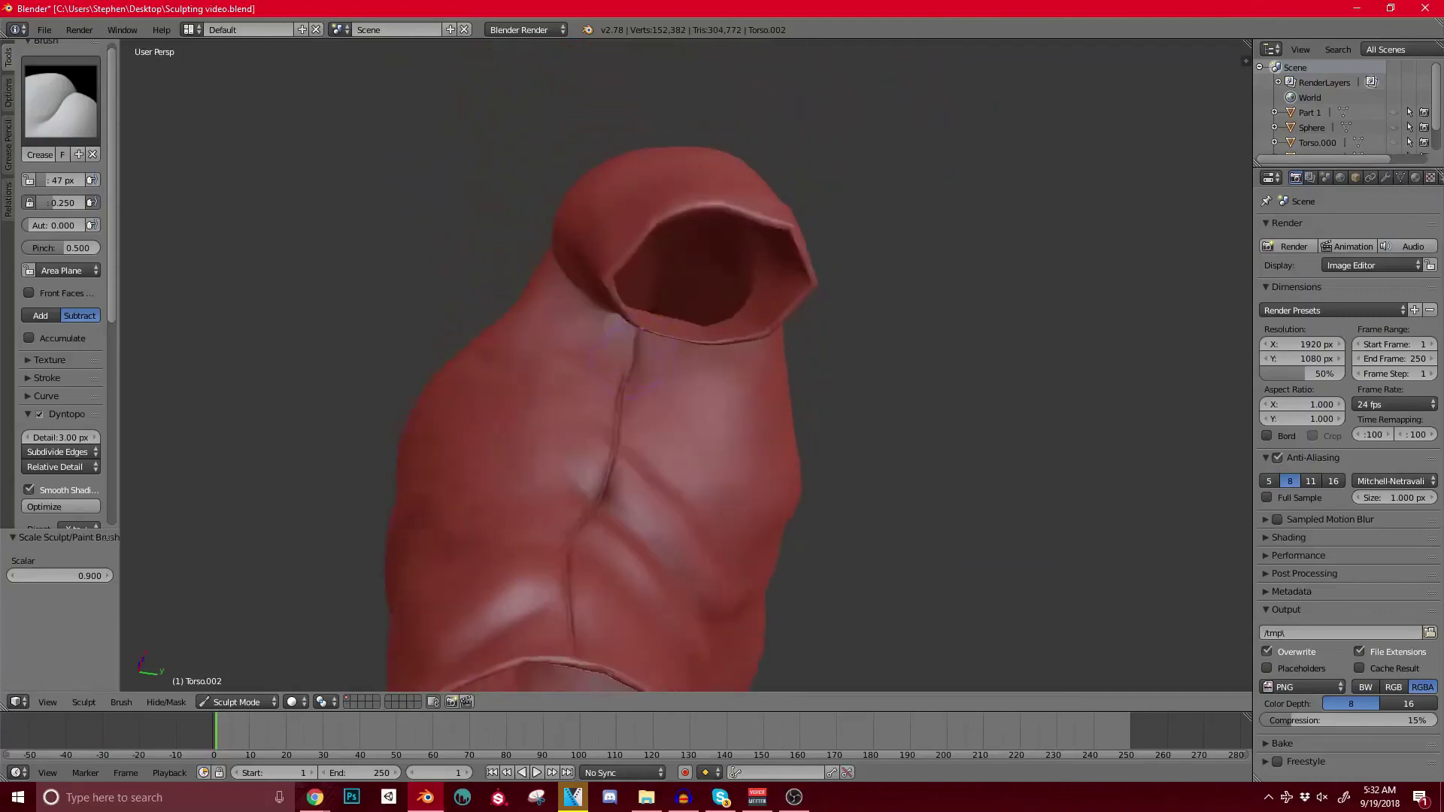
Step: Crease the front of the left sleeve seam from the armpit up toward the shoulder top
scroll(637, 350, up, 2)
mouse_move(653, 295)
middle_down()
mouse_move(741, 308)
mouse_move(696, 402)
middle_up()
drag(686, 403, 682, 222)
middle_drag(682, 222, 689, 316)
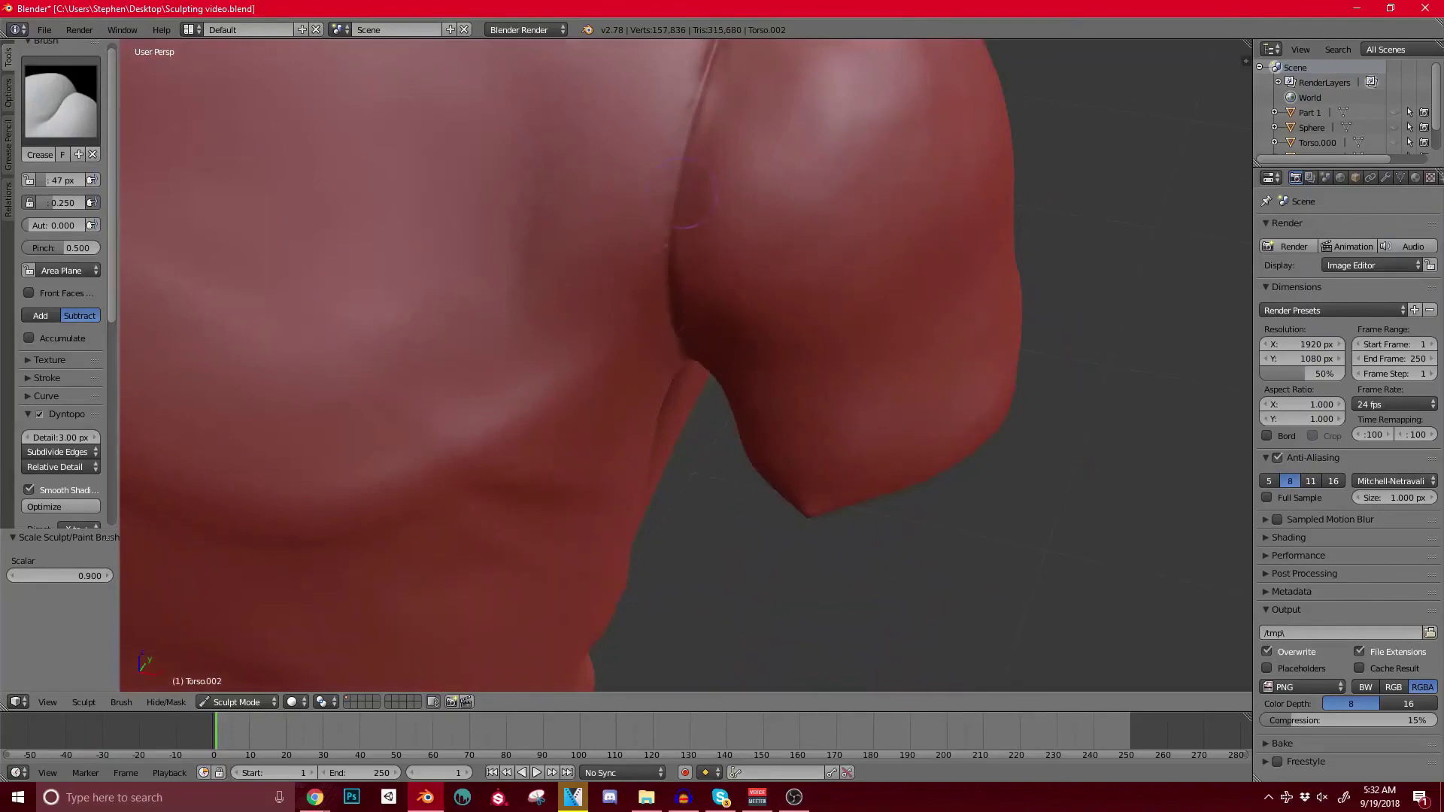
drag(690, 164, 716, 61)
shift+middle_drag(719, 60, 685, 227)
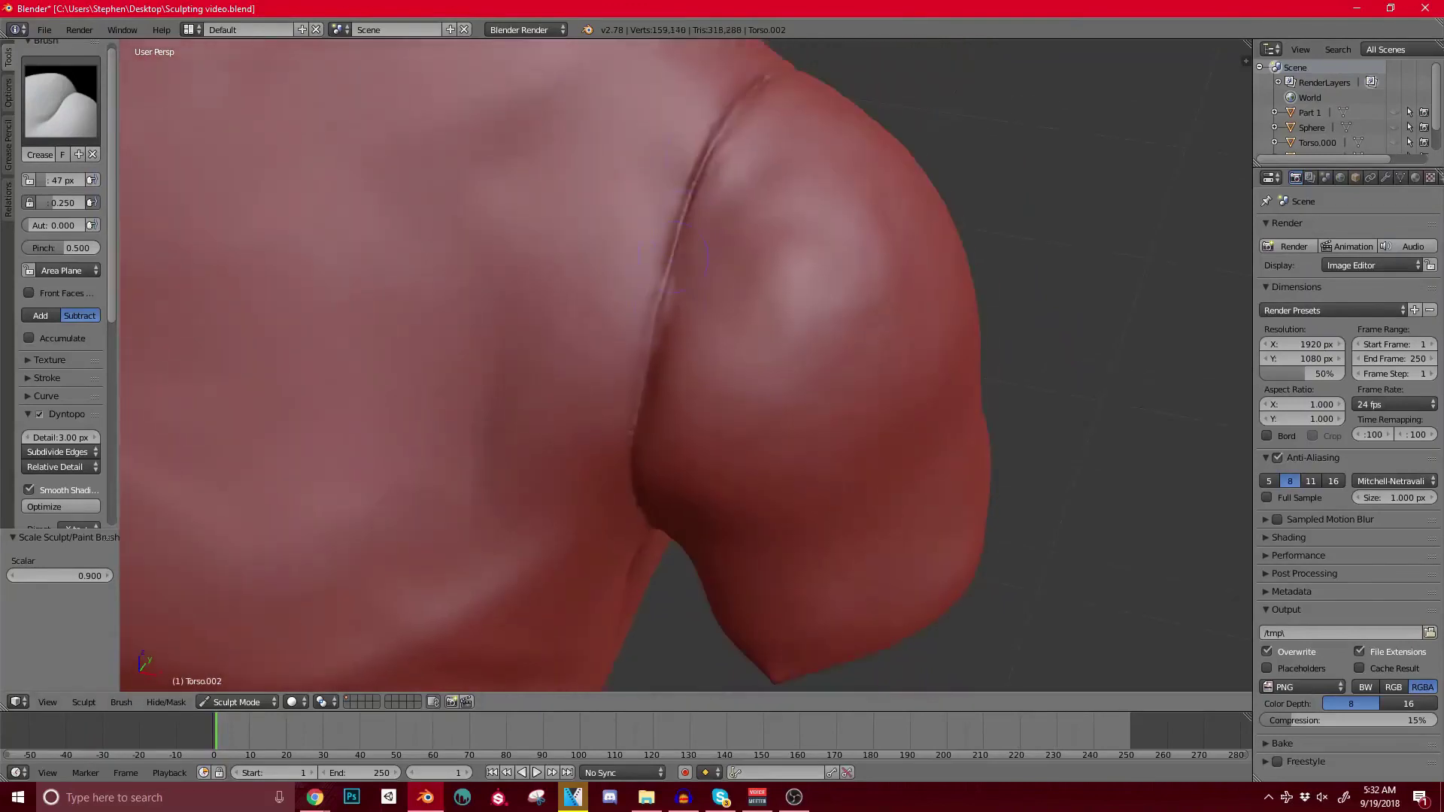
drag(675, 256, 696, 188)
Step: Switch to the Pinch brush at 124 px and tighten the front of the left sleeve seam down to the armpit
scroll(677, 241, down, 4)
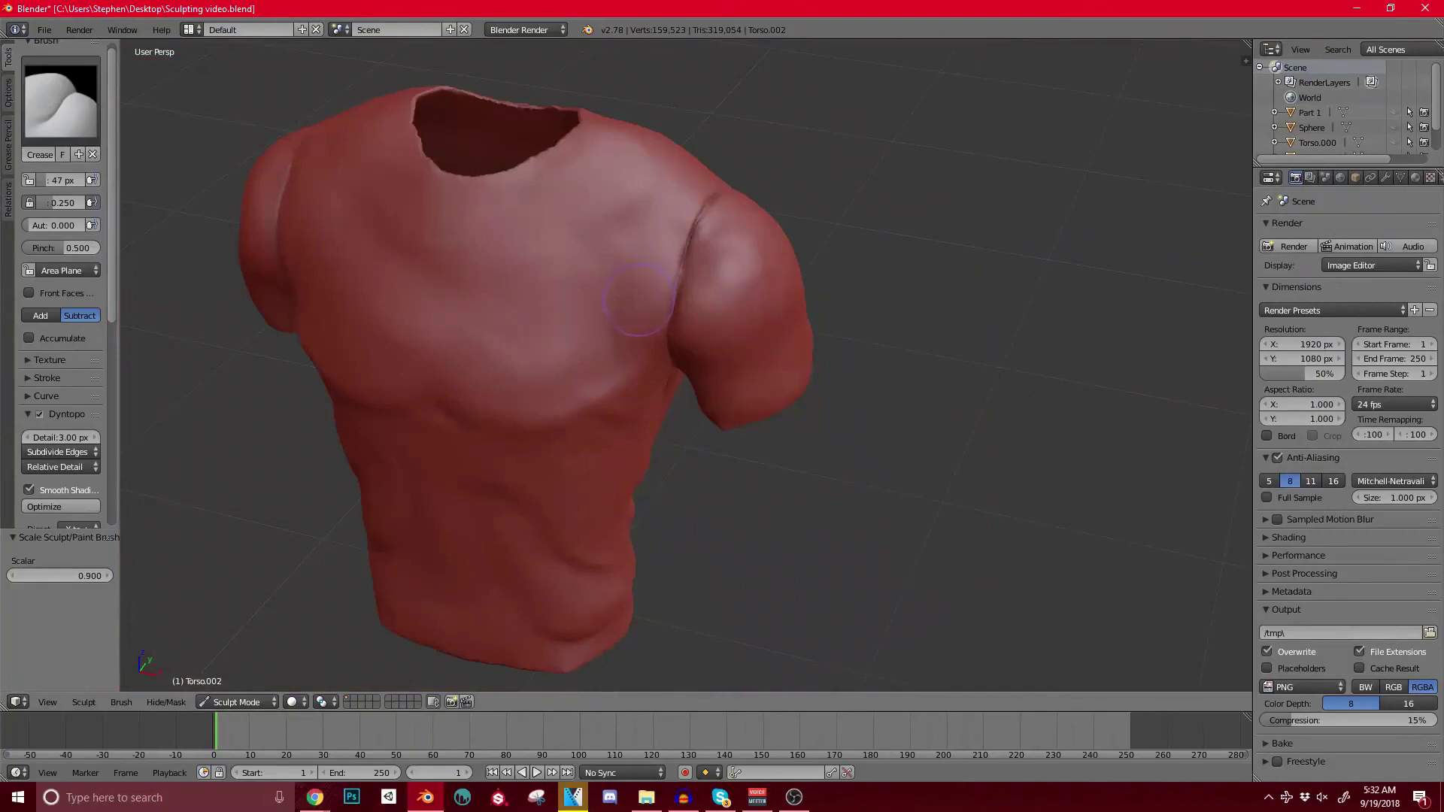
key(p)
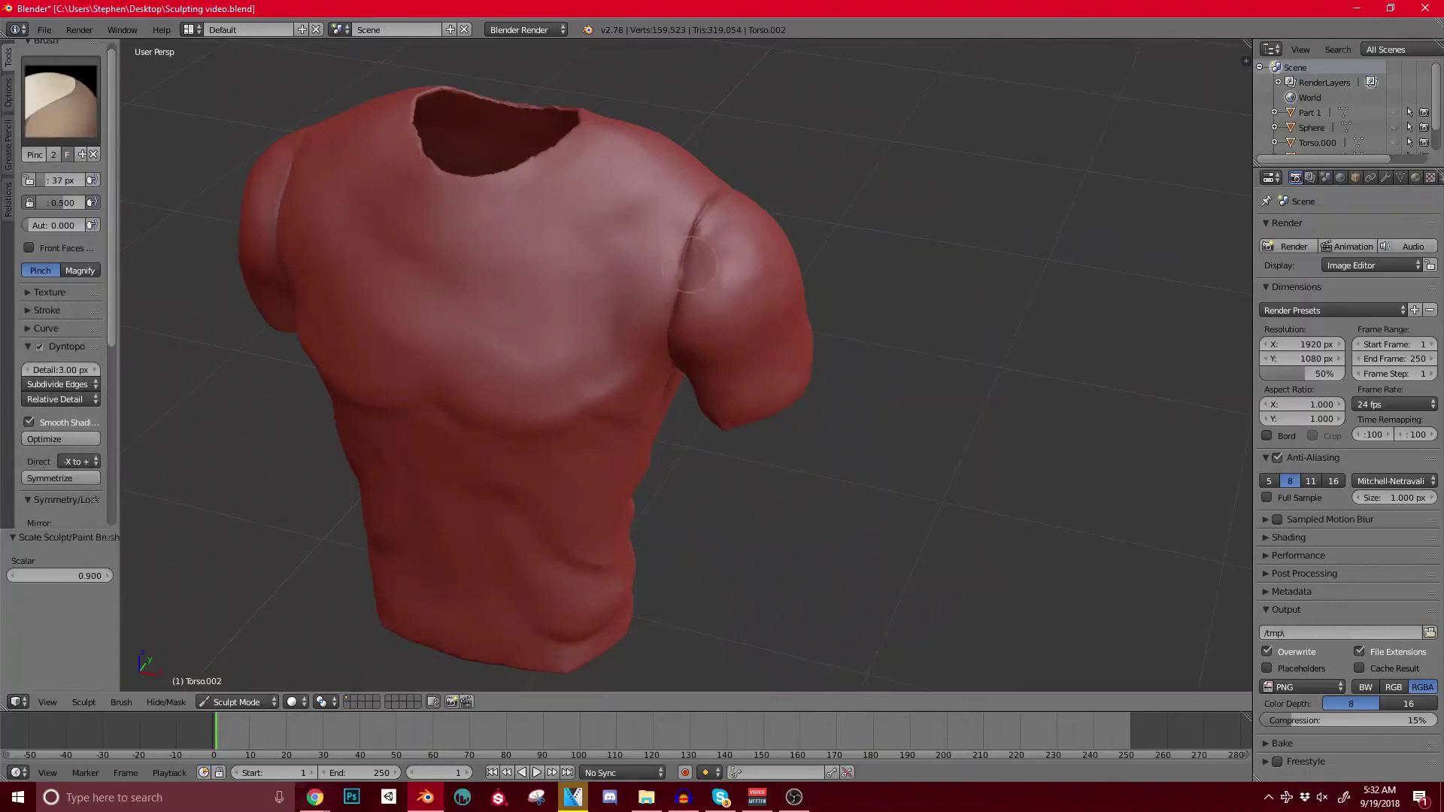
scroll(692, 264, up, 8)
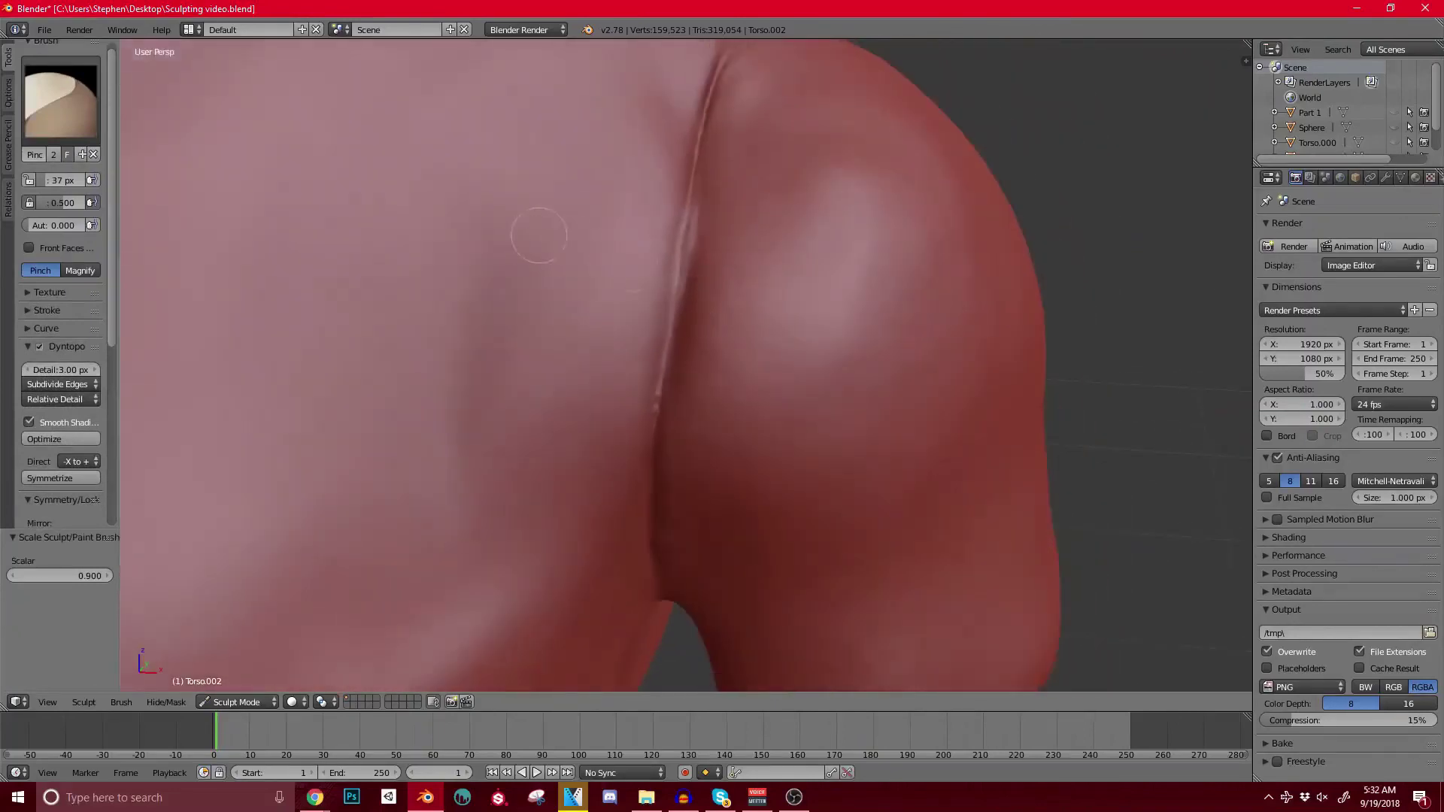
key(bracketright)
key(bracketright)
key(bracketright)
key(bracketright)
key(bracketright)
key(bracketright)
key(bracketright)
key(bracketright)
key(bracketright)
key(bracketright)
key(bracketright)
key(bracketright)
mouse_move(691, 250)
mouse_down()
mouse_move(687, 203)
mouse_move(654, 499)
mouse_move(677, 371)
mouse_move(676, 482)
mouse_up()
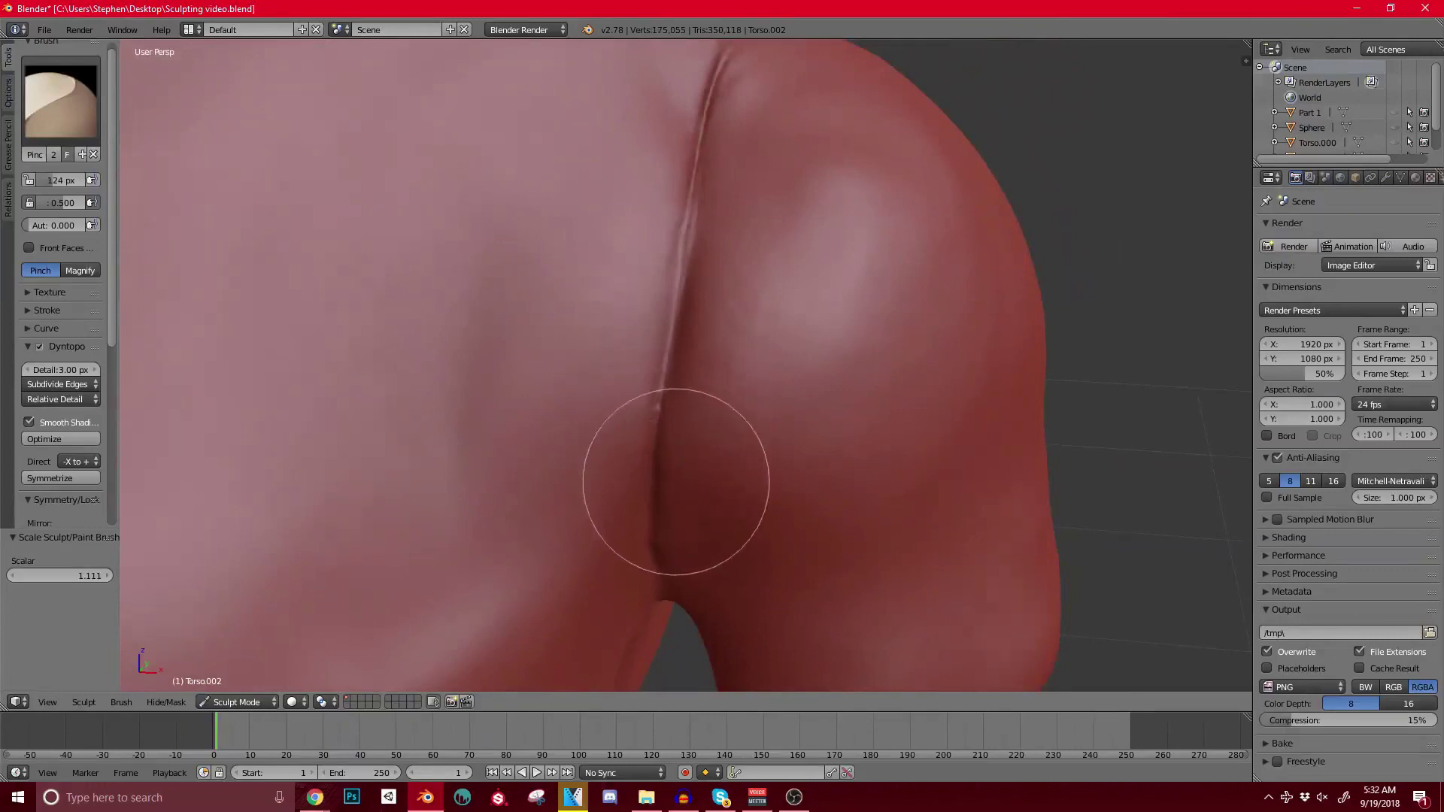
middle_drag(675, 482, 677, 413)
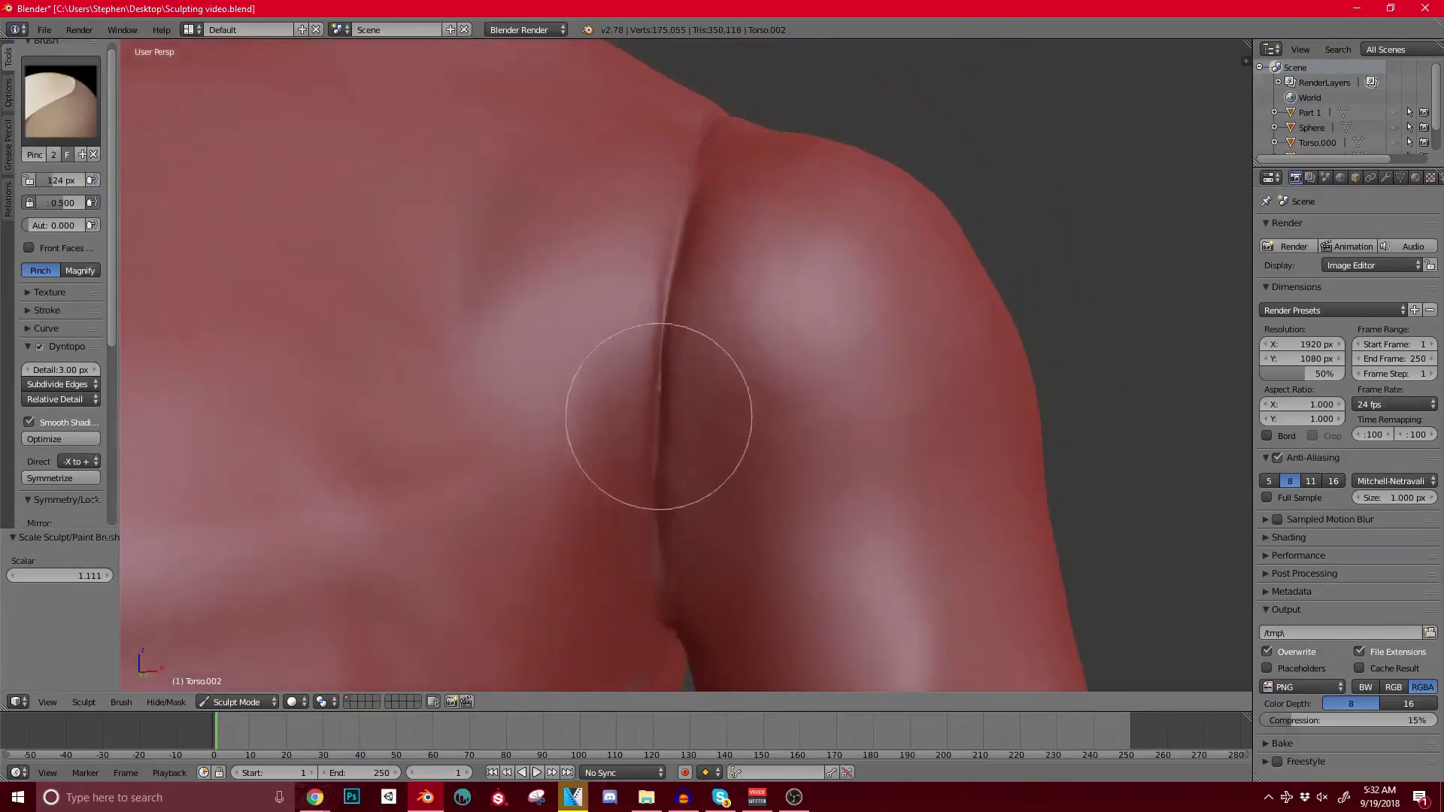
drag(659, 417, 667, 531)
Step: Pinch the left sleeve seam over the top of the shoulder and down its back
middle_drag(703, 218, 717, 294)
mouse_move(719, 274)
mouse_down()
mouse_move(707, 293)
mouse_move(723, 178)
mouse_move(749, 165)
mouse_up()
shift+middle_drag(749, 165, 686, 366)
mouse_move(686, 367)
mouse_down()
mouse_move(718, 218)
mouse_move(687, 293)
mouse_up()
mouse_move(765, 286)
middle_down()
mouse_move(584, 322)
mouse_move(654, 358)
mouse_move(668, 451)
middle_up()
drag(668, 452, 603, 274)
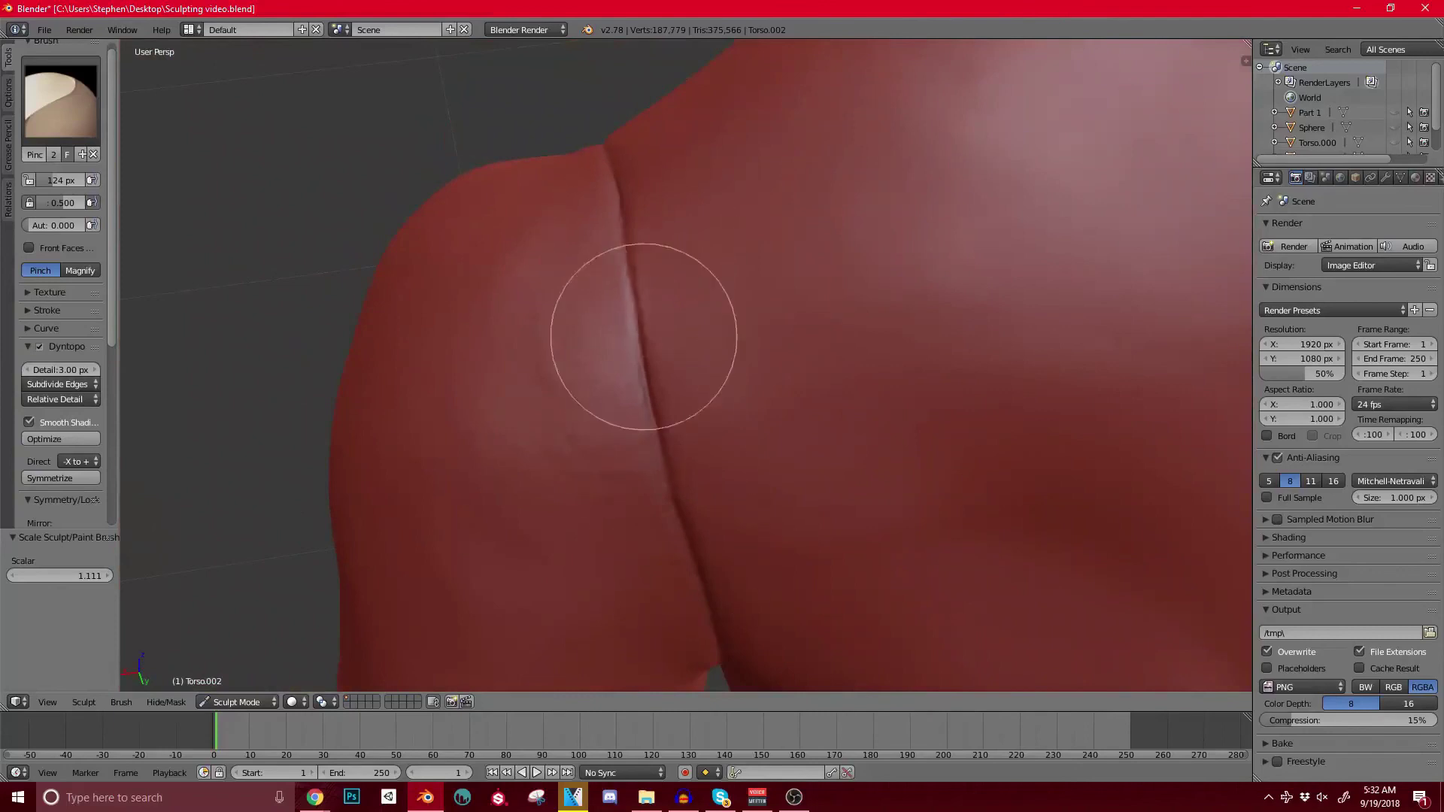
drag(644, 337, 687, 451)
middle_drag(689, 505, 653, 376)
mouse_move(606, 184)
mouse_down()
mouse_move(655, 490)
mouse_move(612, 284)
mouse_move(609, 120)
mouse_up()
Step: Tighten the left sleeve seam again at the front of the shoulder with the Pinch brush
scroll(647, 430, down, 5)
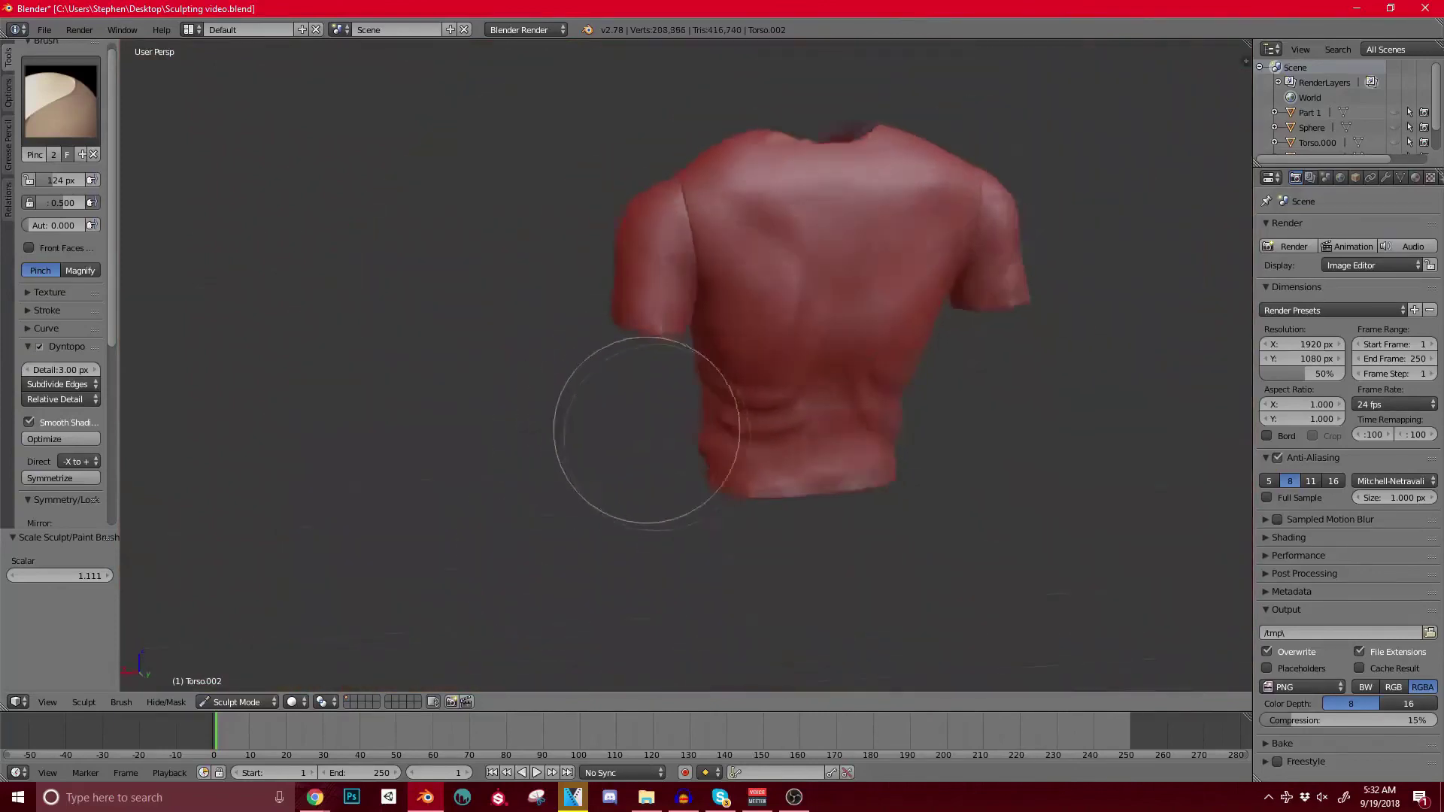
middle_drag(647, 430, 760, 345)
scroll(791, 289, up, 5)
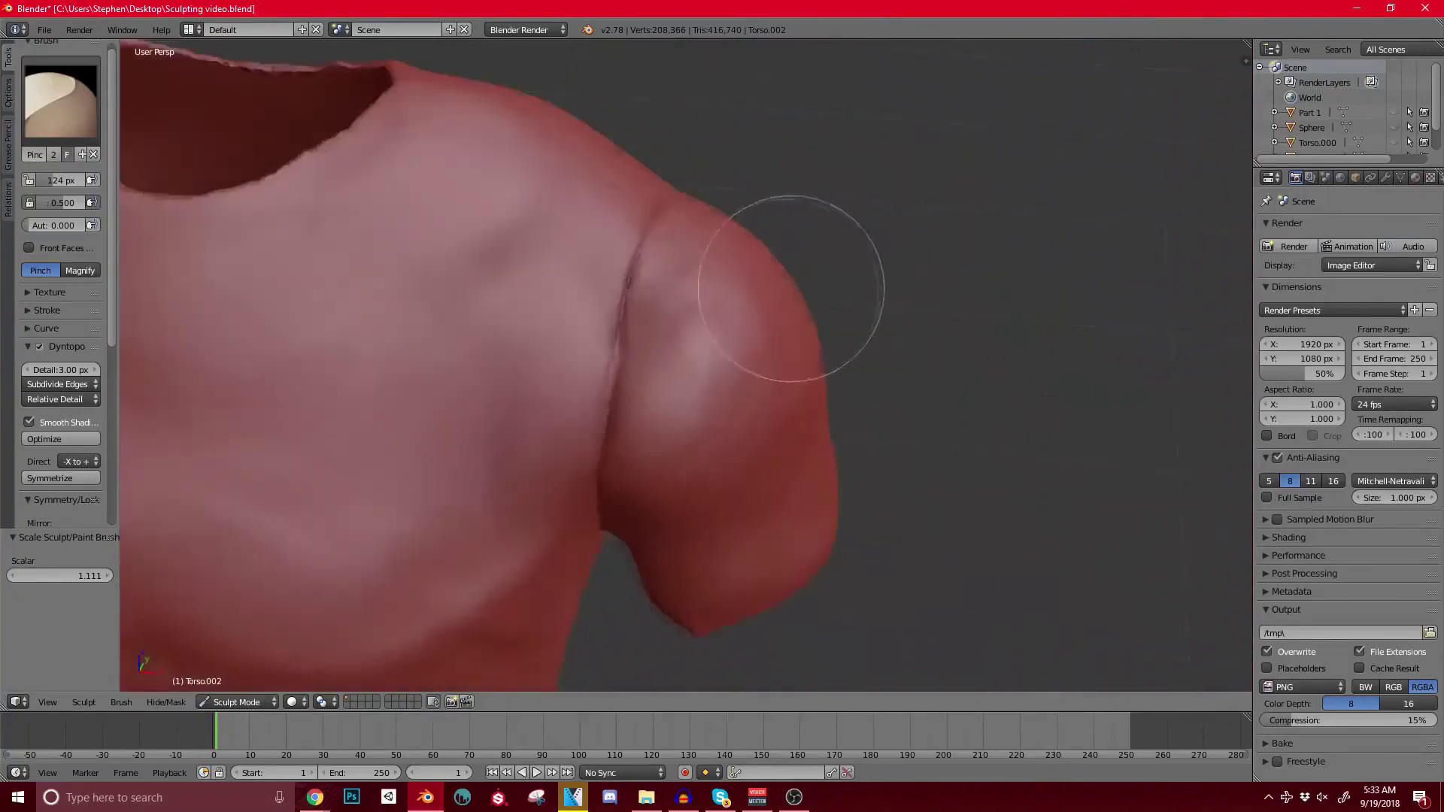
middle_drag(792, 289, 702, 323)
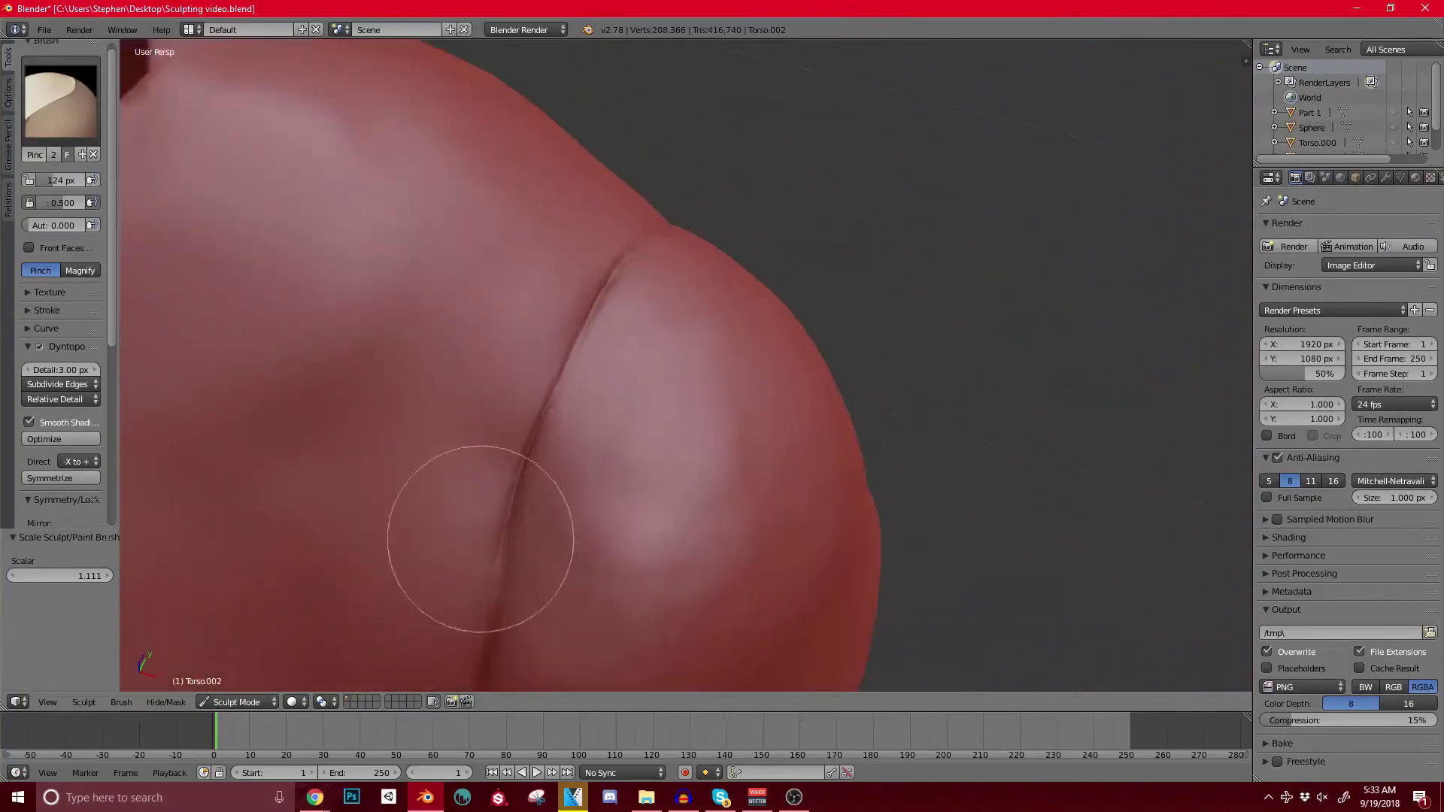
drag(481, 539, 500, 526)
Step: Pinch the back of the left sleeve seam down into the underside of the armpit
mouse_move(500, 526)
middle_down()
mouse_move(413, 336)
mouse_move(574, 393)
mouse_move(627, 302)
middle_up()
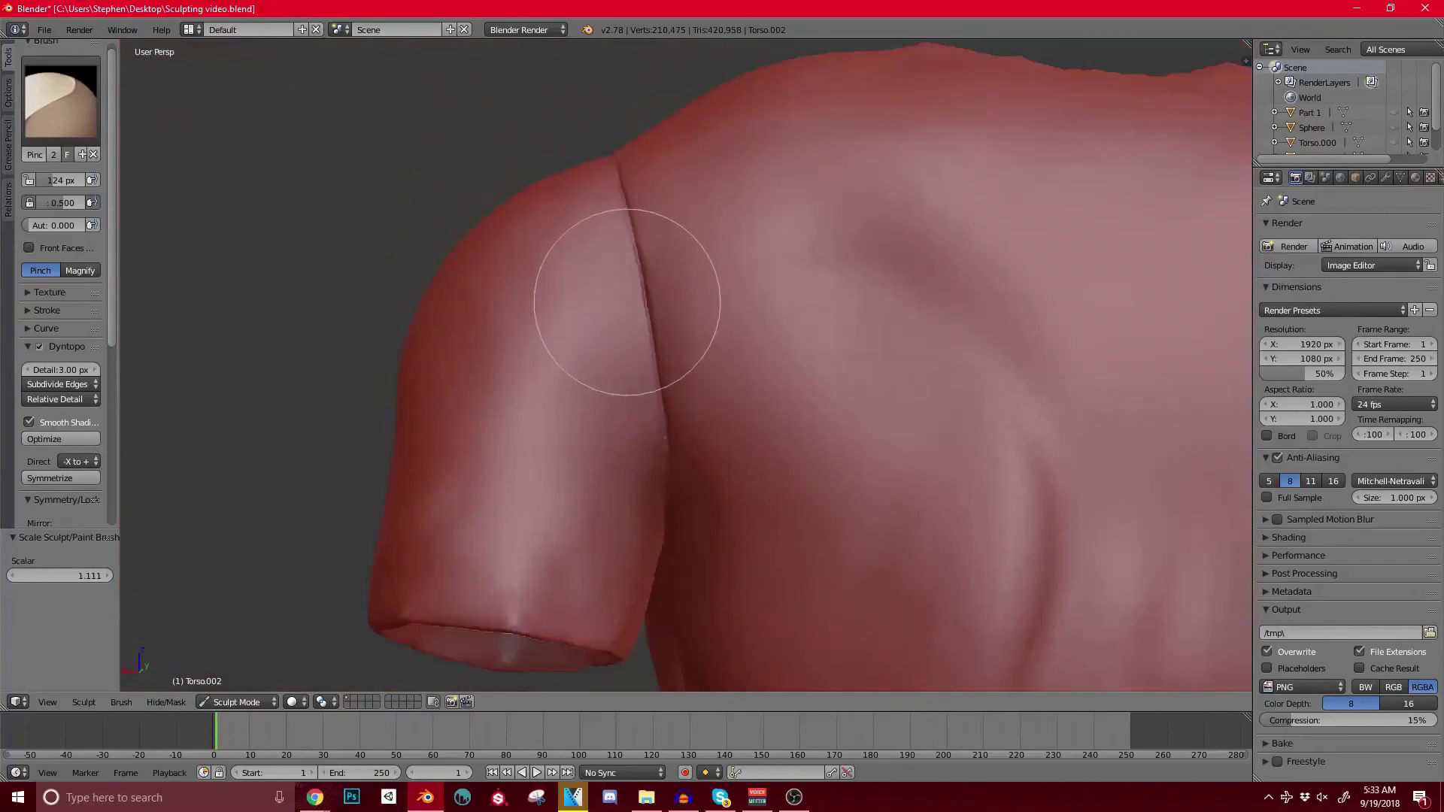
mouse_move(627, 300)
mouse_down()
mouse_move(649, 383)
mouse_move(662, 364)
mouse_up()
middle_drag(662, 364, 682, 314)
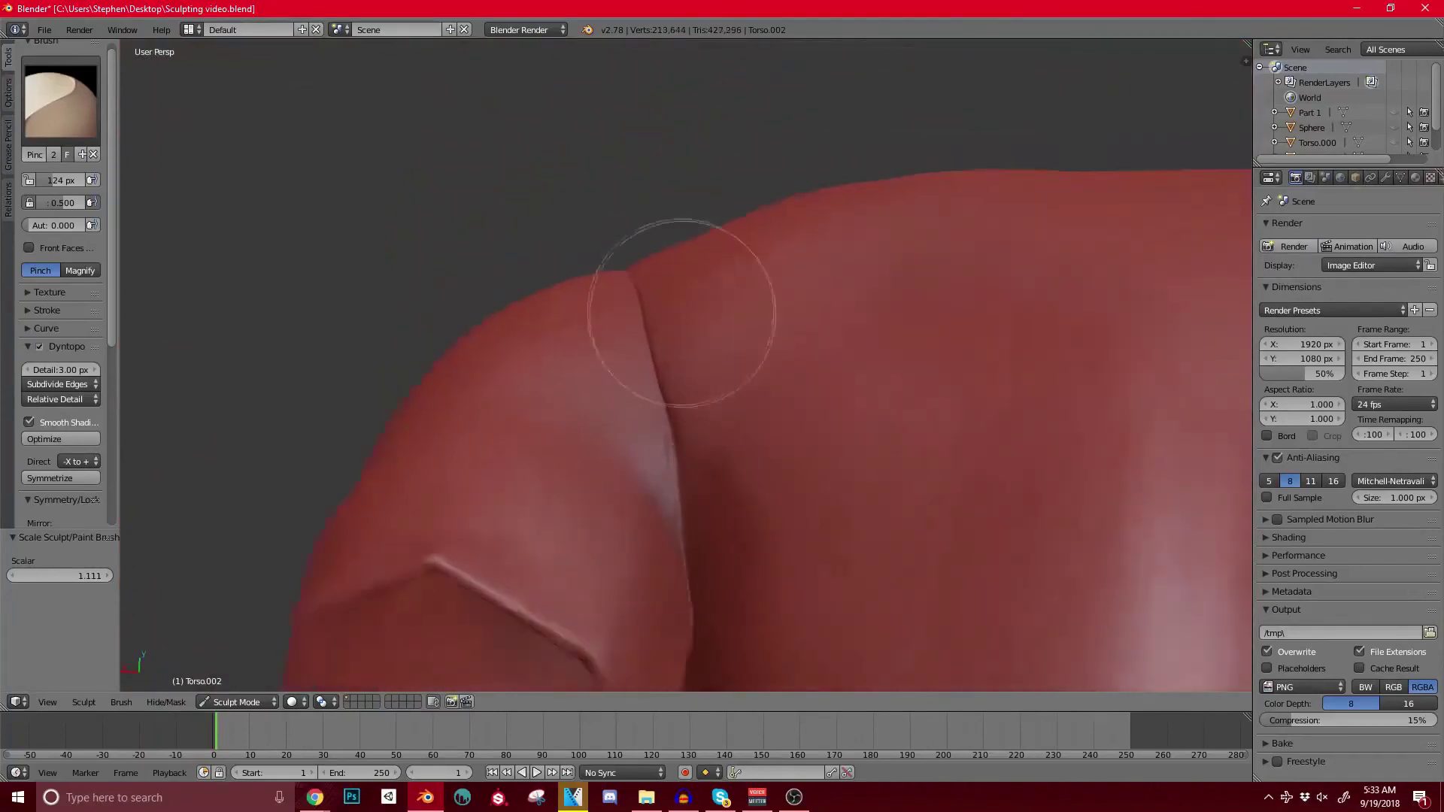
drag(681, 313, 670, 484)
mouse_move(670, 484)
middle_down()
mouse_move(789, 397)
mouse_move(670, 413)
mouse_move(825, 380)
mouse_move(687, 419)
middle_up()
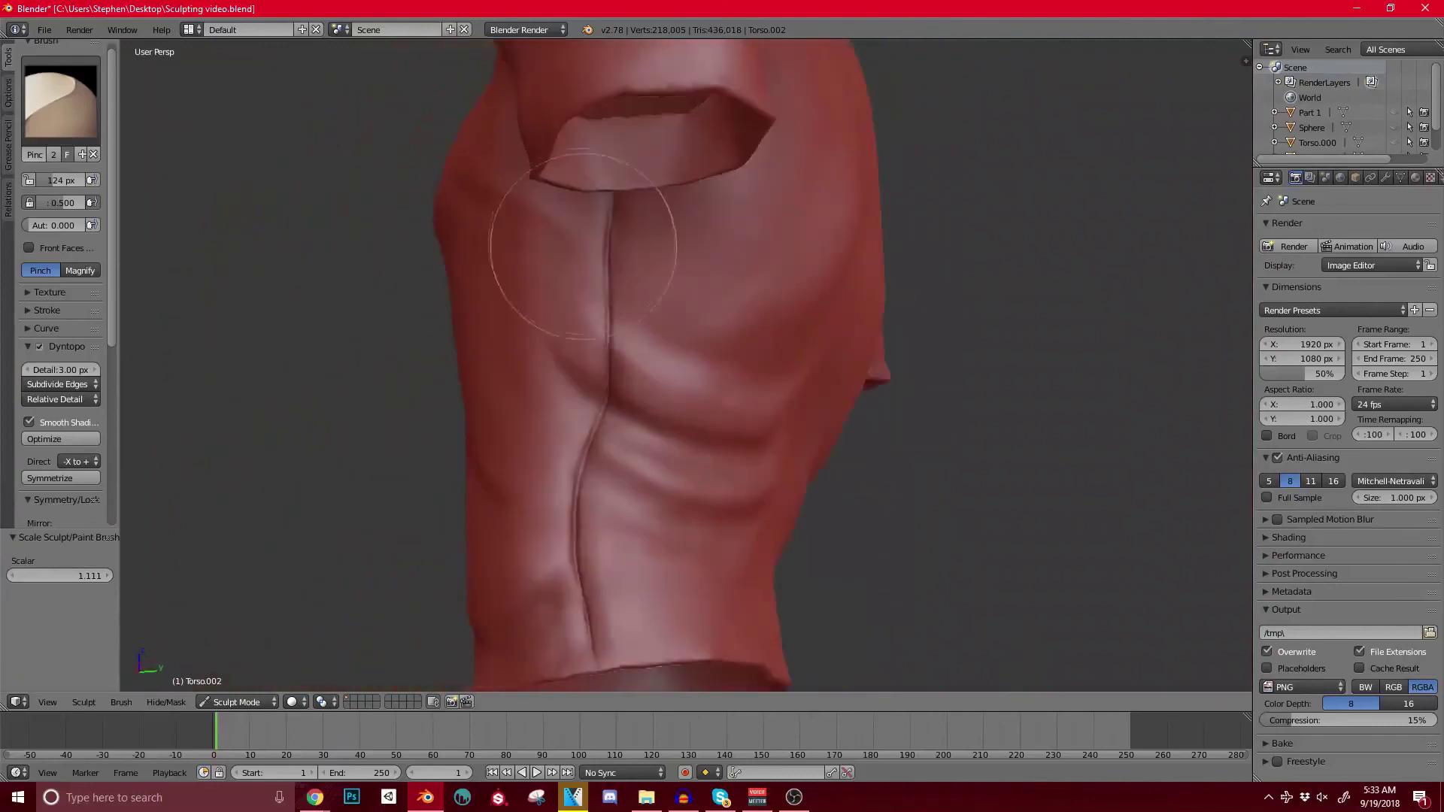
Step: Reduce the Pinch brush to 45 px and tighten the left side seam between the armpit and the hem
key(bracketleft)
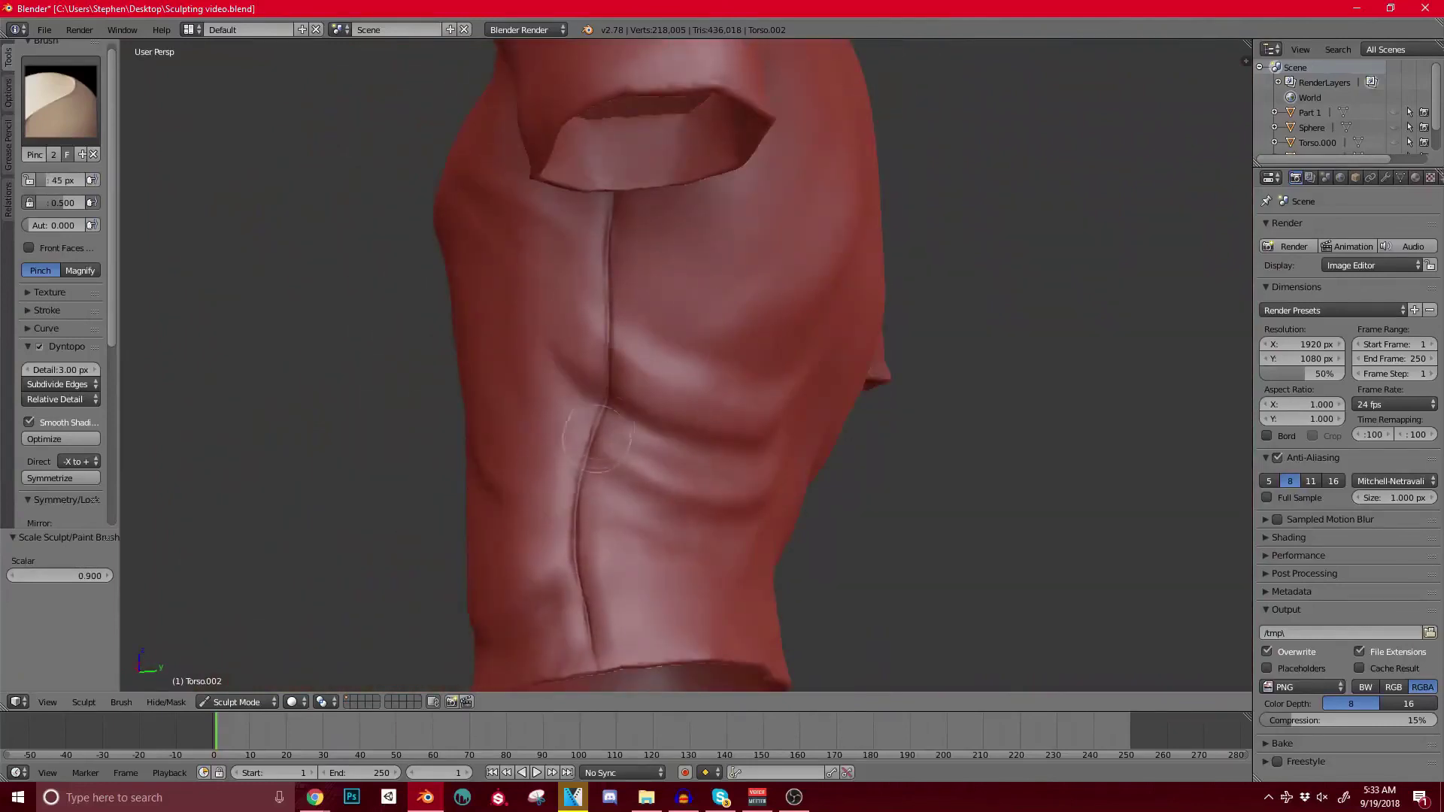
mouse_move(584, 541)
mouse_down()
mouse_move(591, 652)
mouse_move(579, 570)
mouse_up()
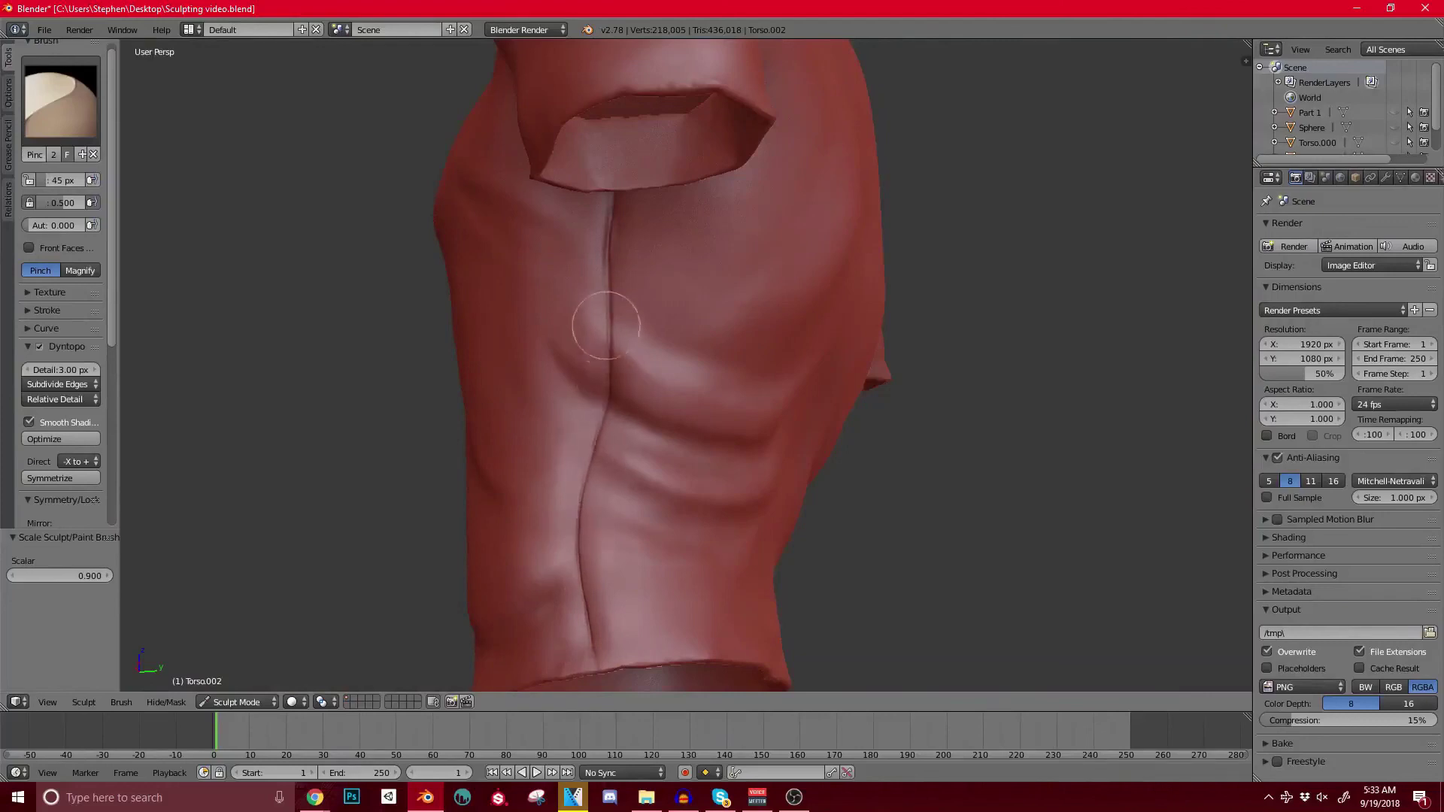
middle_drag(605, 240, 600, 313)
scroll(649, 276, up, 5)
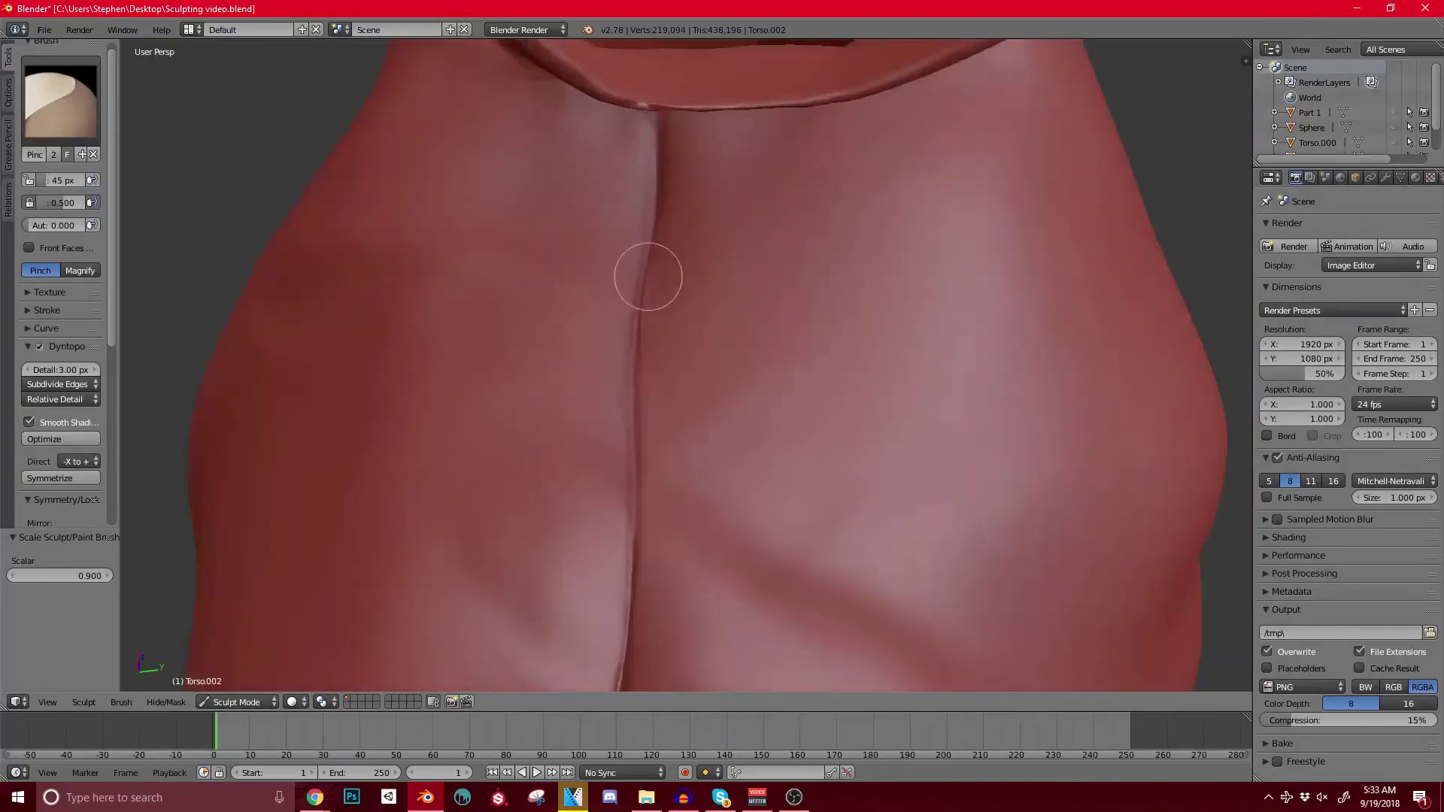
scroll(602, 371, down, 5)
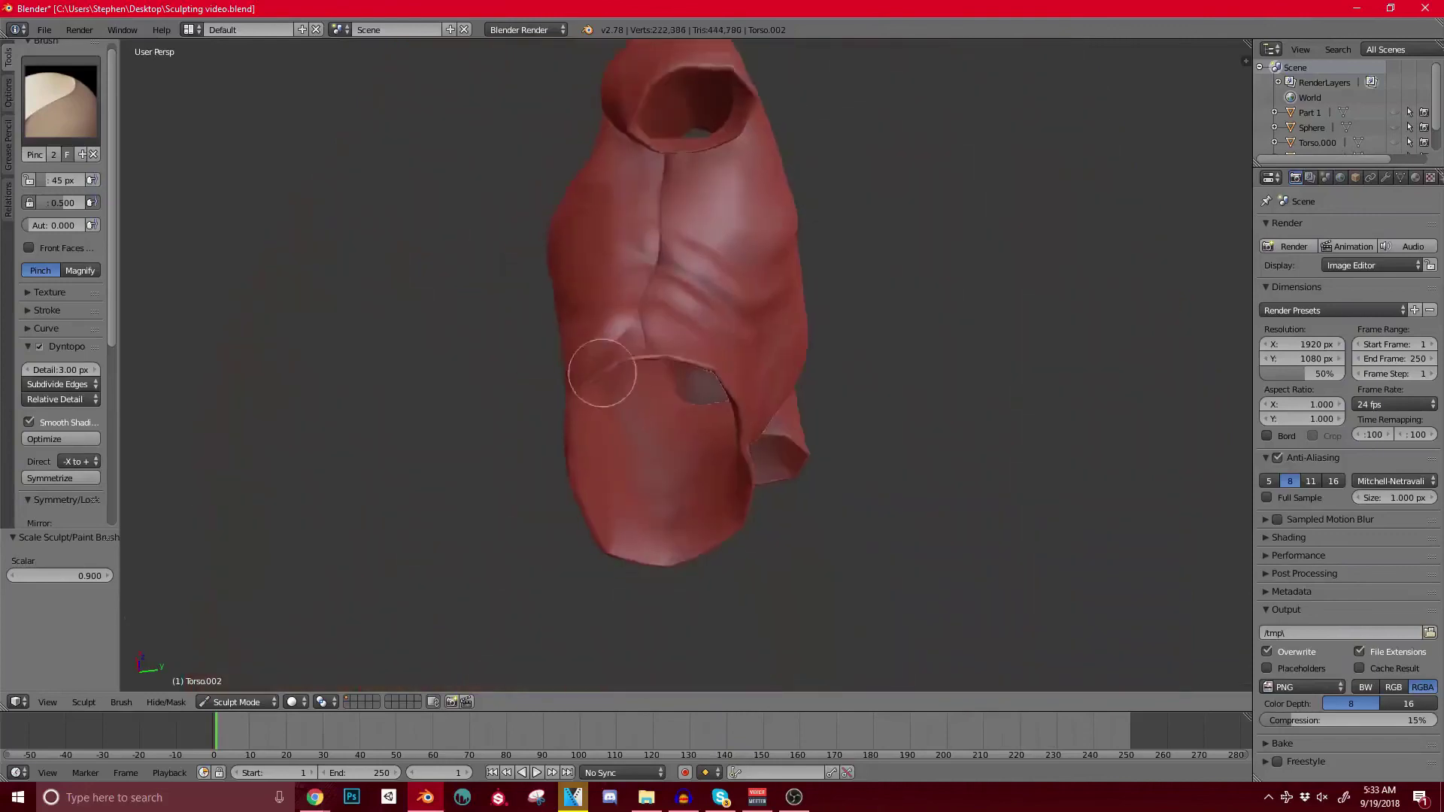
middle_drag(603, 371, 677, 413)
scroll(648, 455, up, 5)
drag(649, 456, 661, 455)
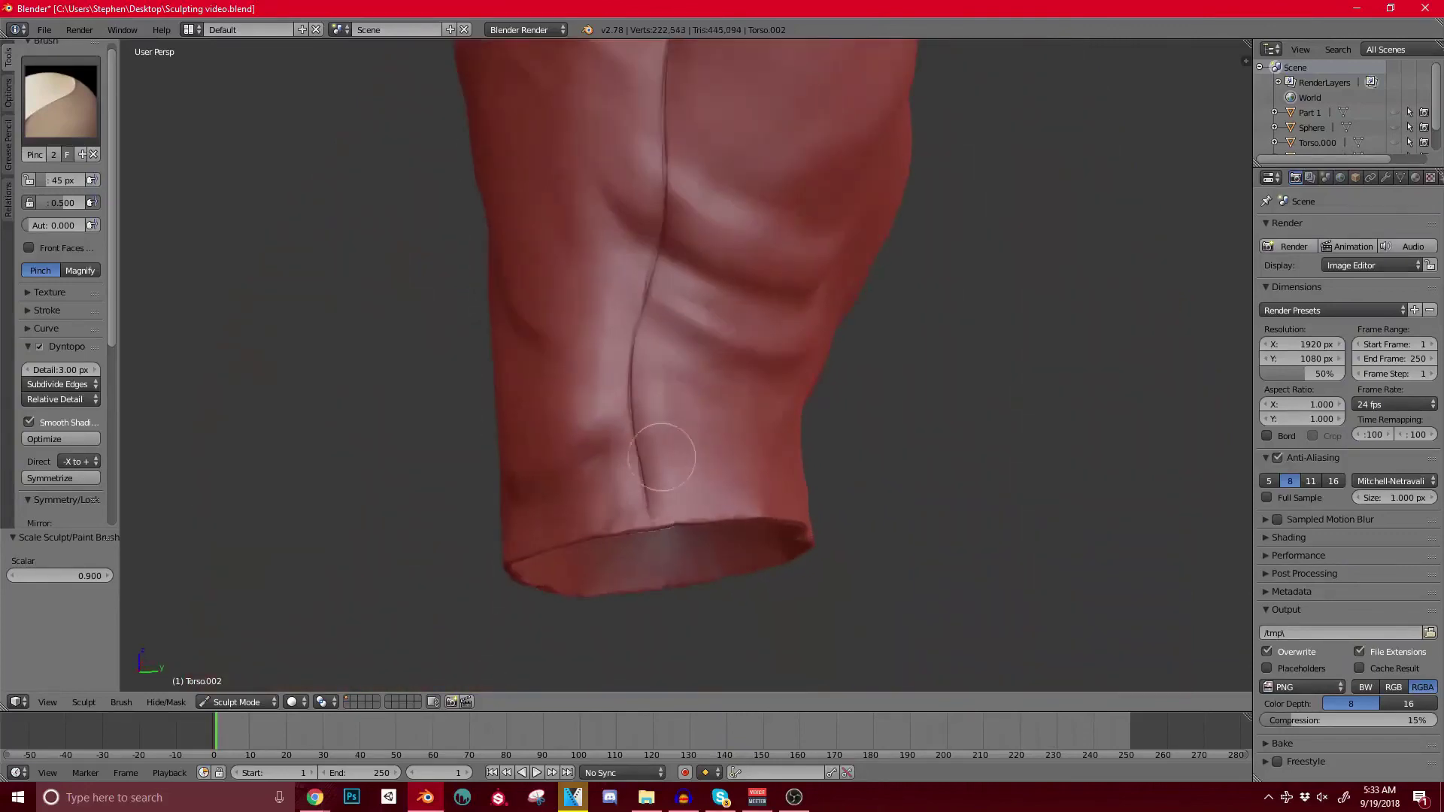
Step: Examine the chest, neckline and both sleeve seams from the front and side
mouse_move(661, 454)
middle_down()
mouse_move(571, 471)
mouse_move(777, 499)
middle_up()
shift+middle_drag(786, 320, 629, 636)
scroll(628, 635, down, 5)
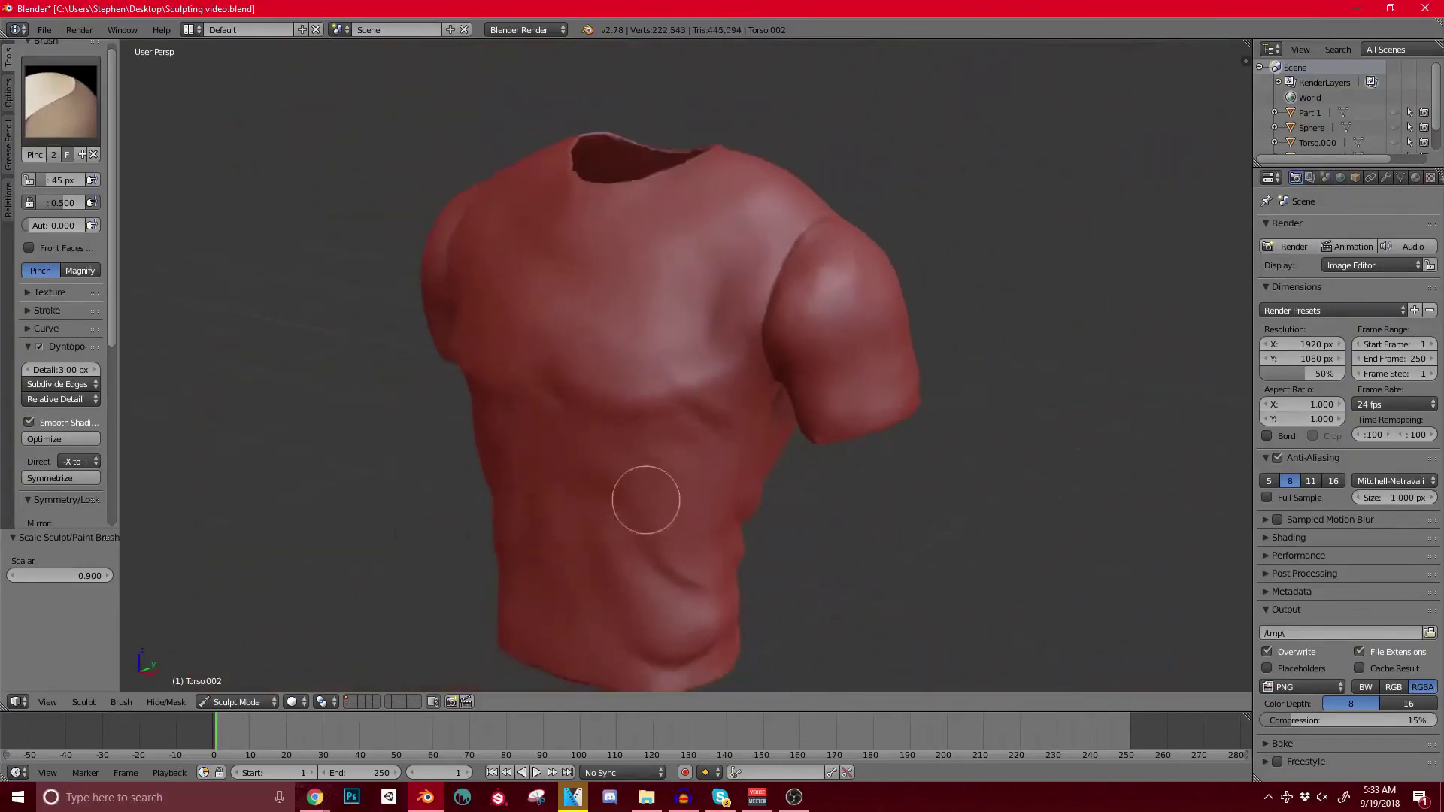
middle_drag(645, 499, 590, 425)
scroll(589, 425, up, 4)
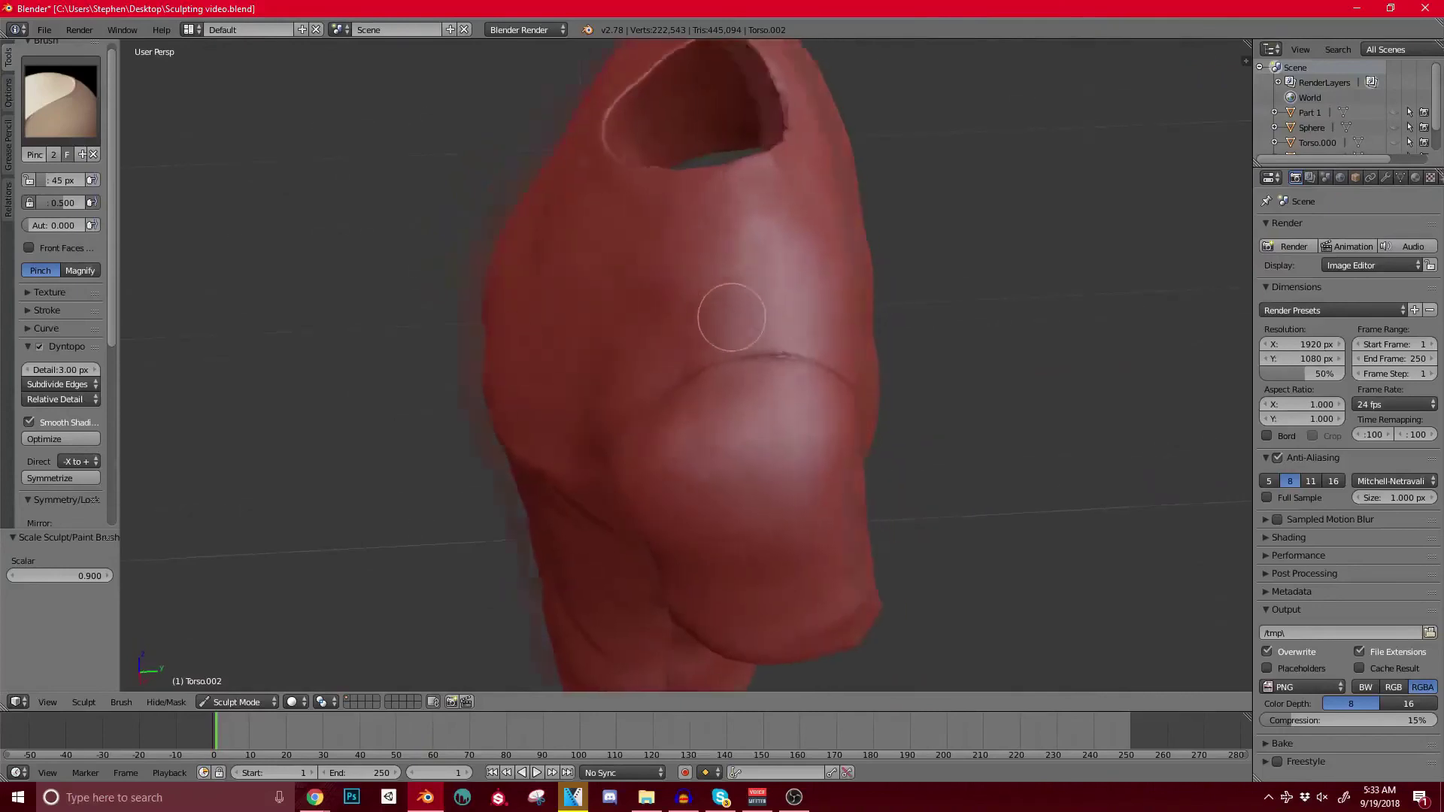
scroll(632, 103, up, 2)
scroll(677, 280, down, 5)
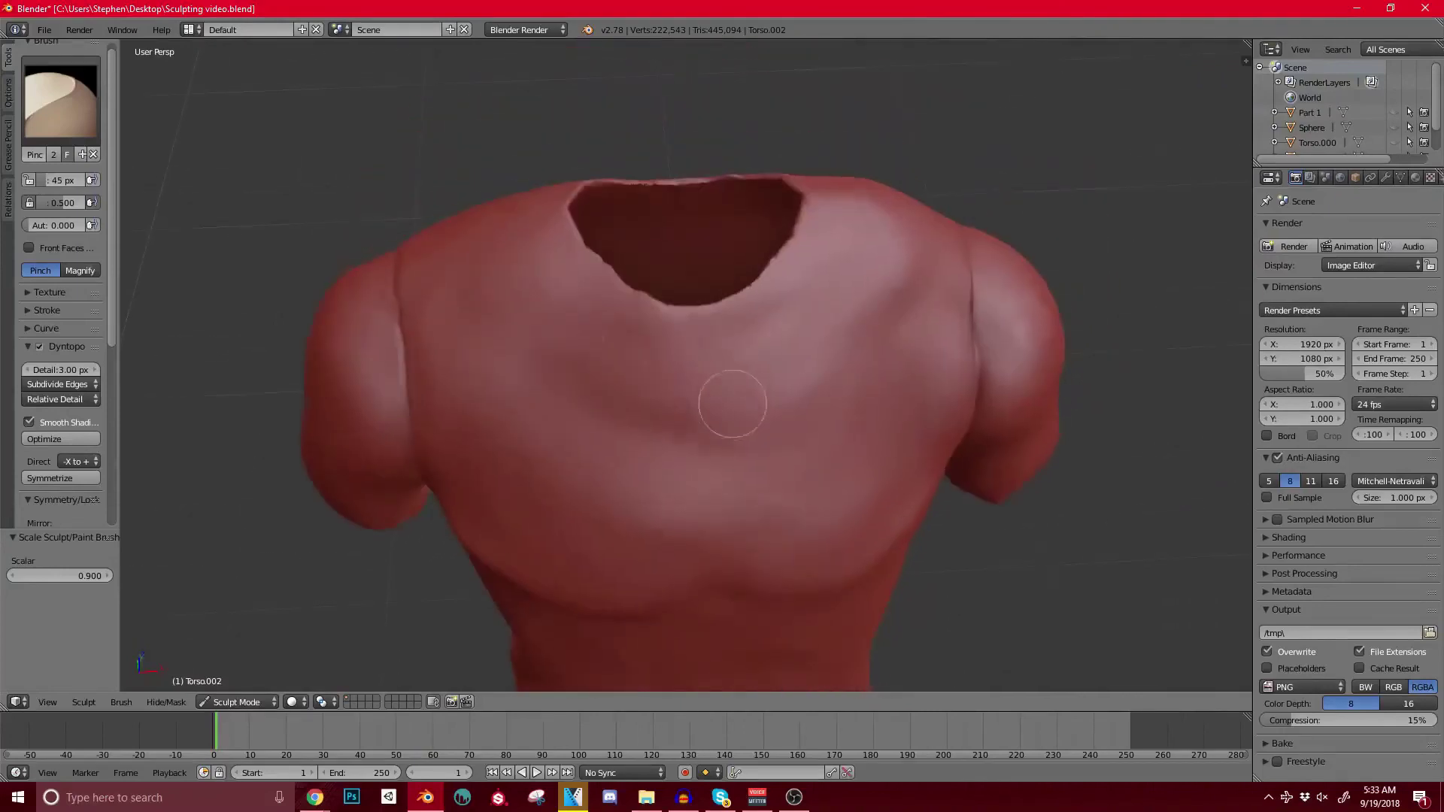
middle_drag(525, 349, 421, 301)
Step: Switch to the Crease brush at 50 px and carve the right sleeve seam along the front and over the shoulder top
click(60, 102)
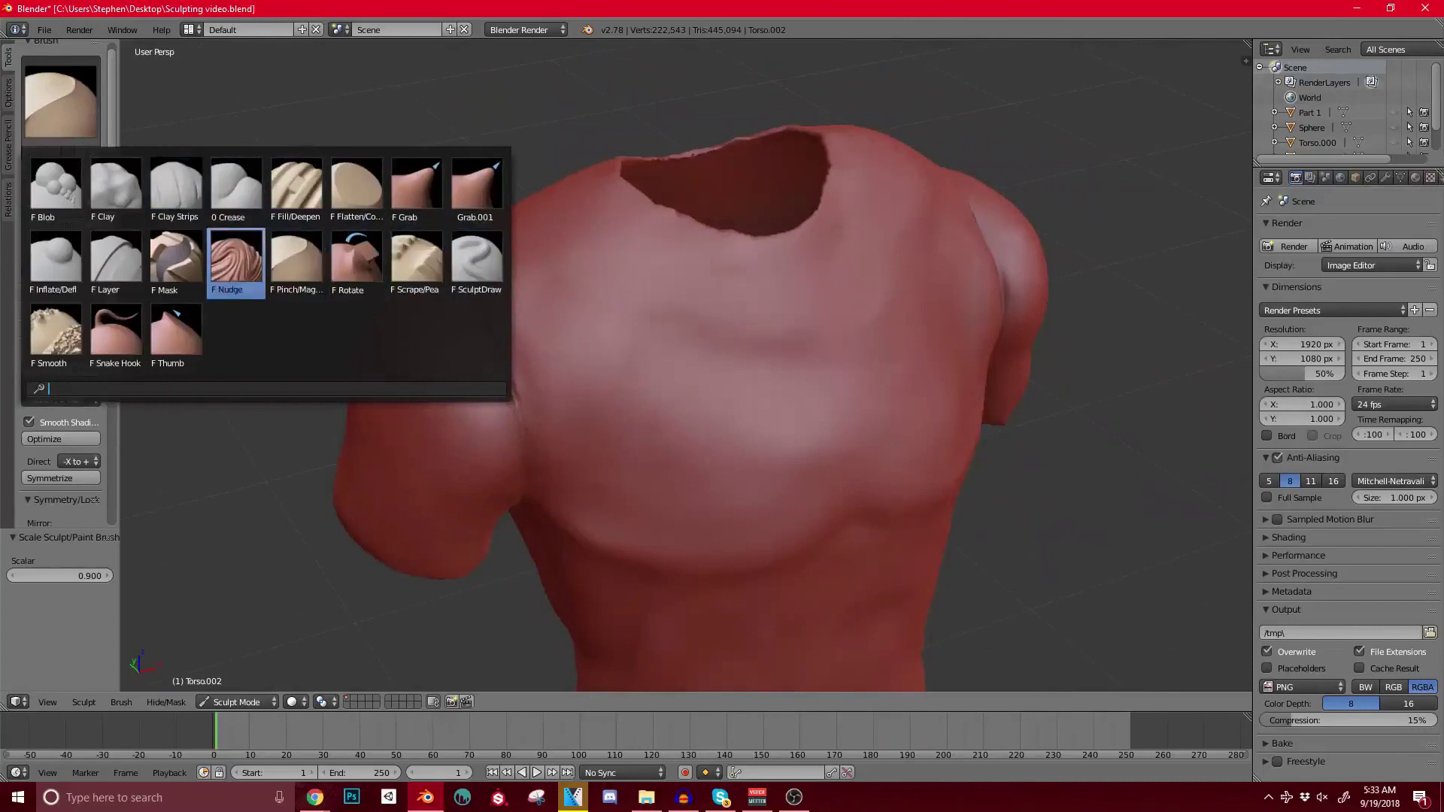
click(236, 190)
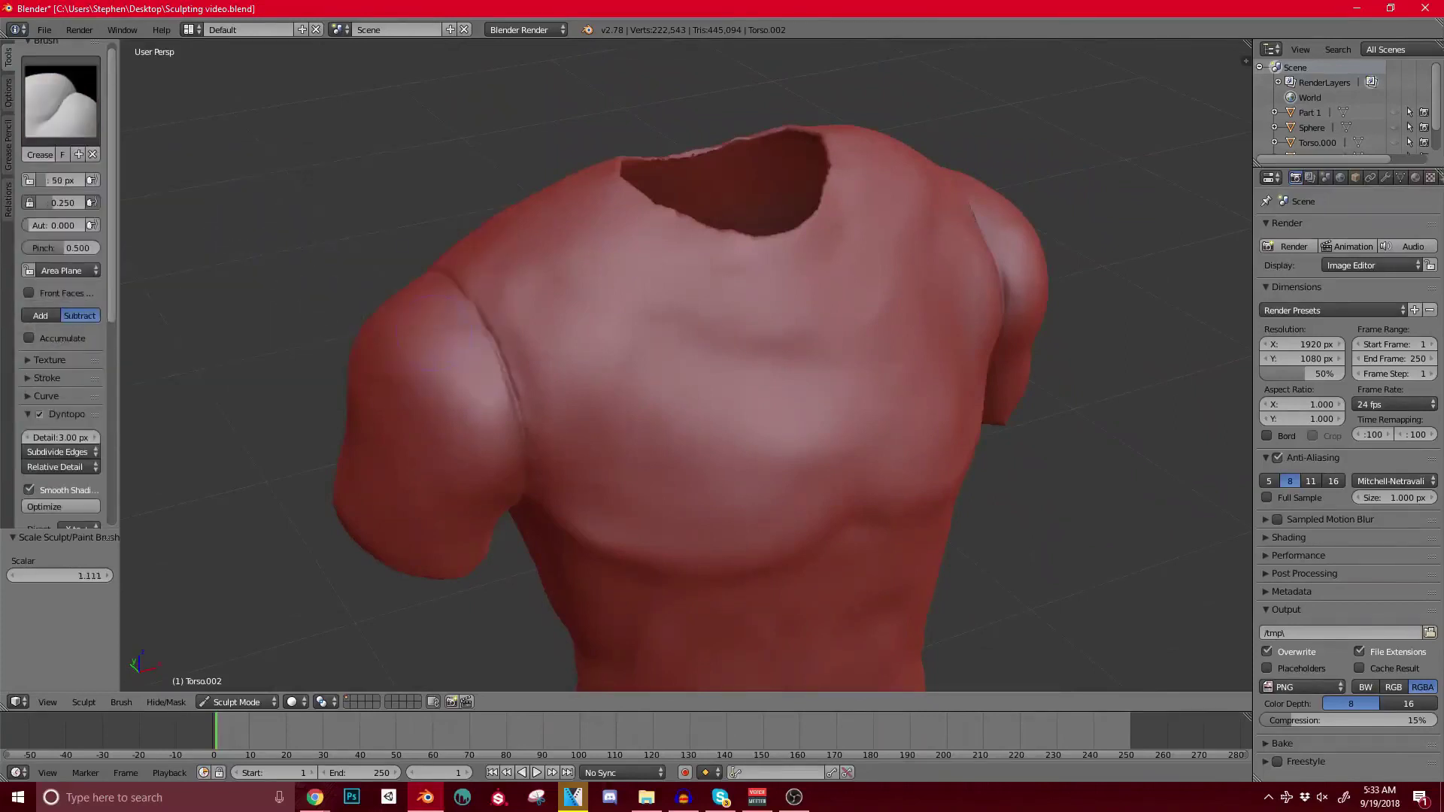
key(space)
key(Escape)
middle_drag(514, 344, 431, 376)
scroll(431, 376, up, 3)
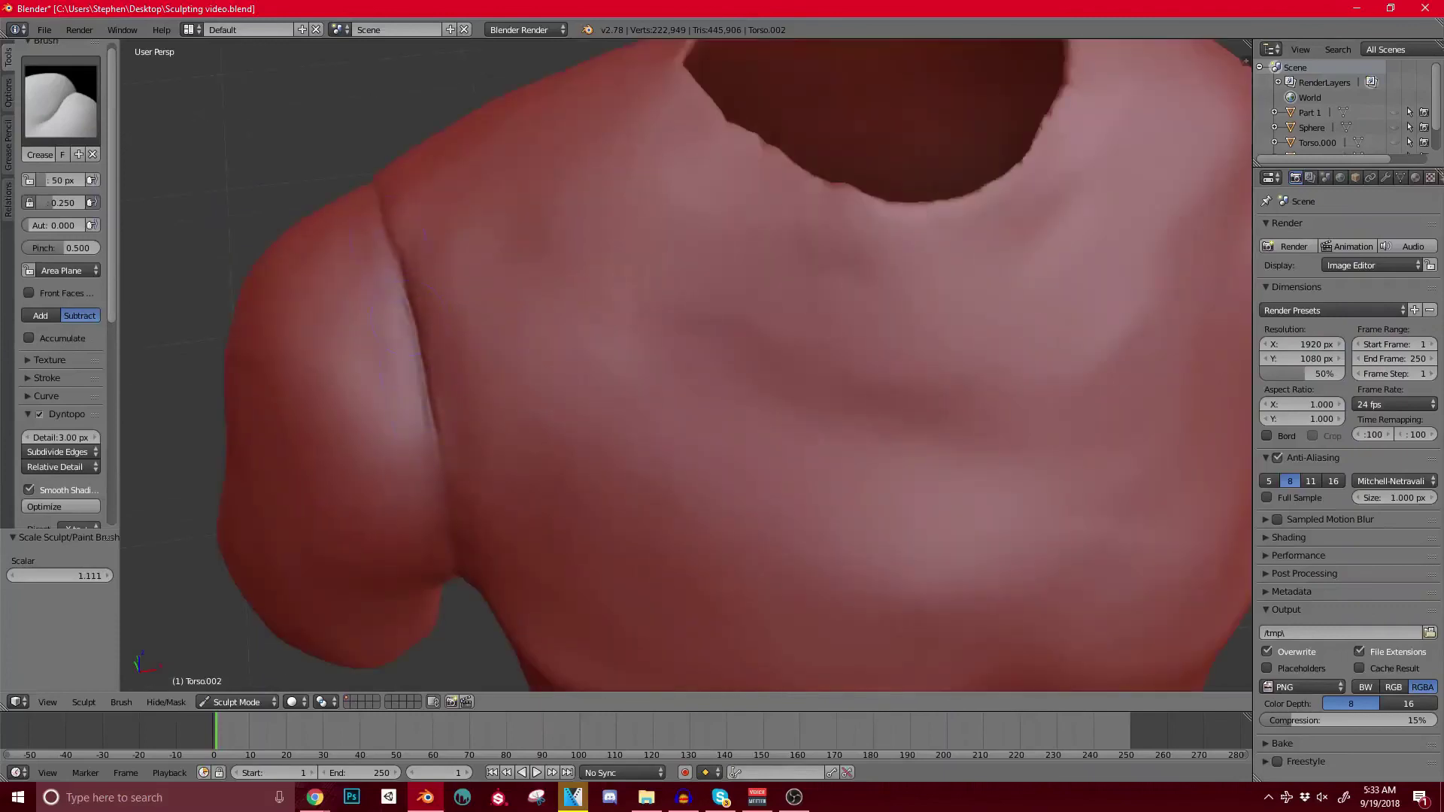
mouse_move(377, 220)
middle_down()
mouse_move(700, 248)
mouse_move(639, 180)
mouse_move(661, 199)
middle_up()
drag(674, 189, 667, 201)
drag(665, 199, 606, 252)
Step: Crease the right sleeve seam down the back of the shoulder toward the armpit
middle_drag(662, 241, 675, 169)
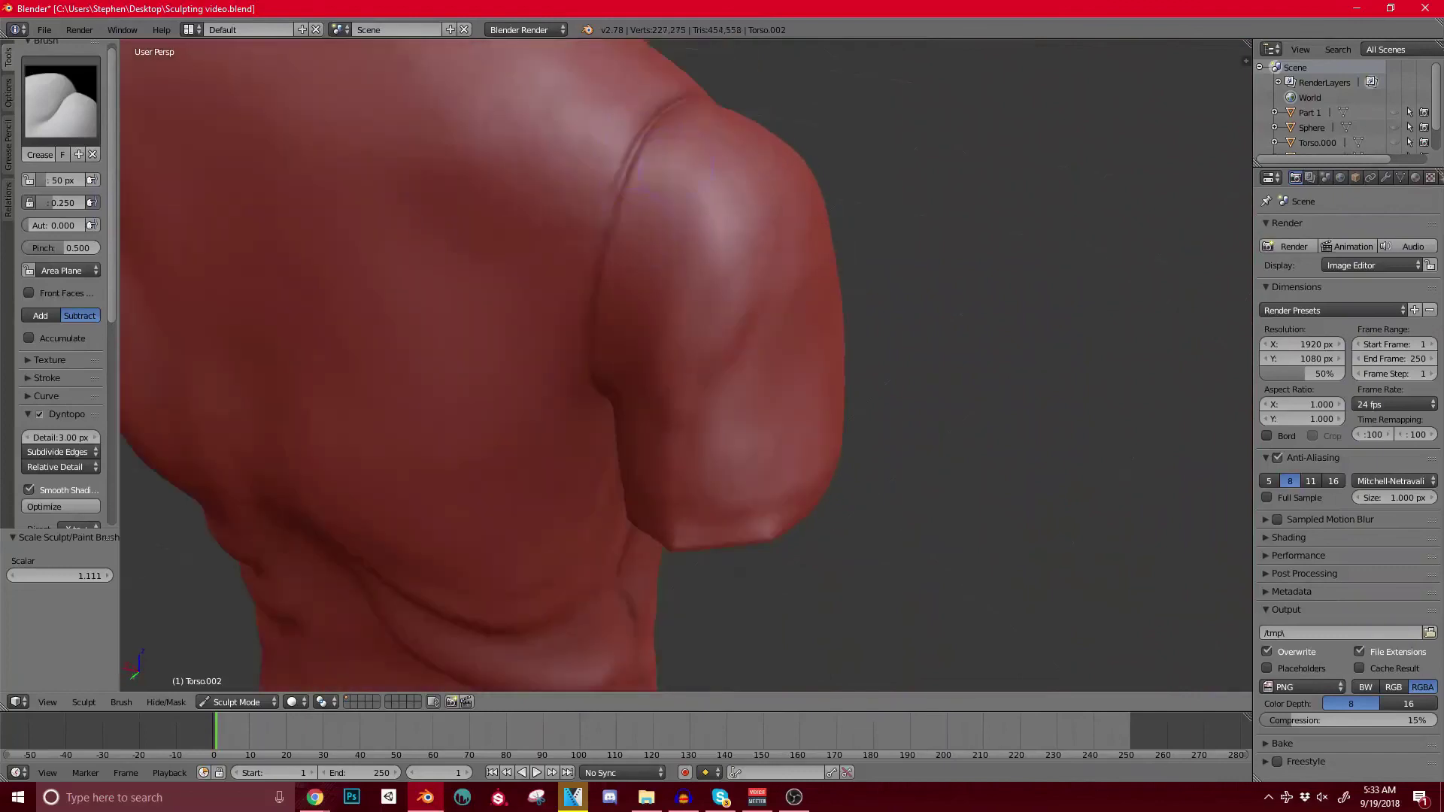
drag(641, 136, 613, 219)
middle_drag(587, 263, 635, 180)
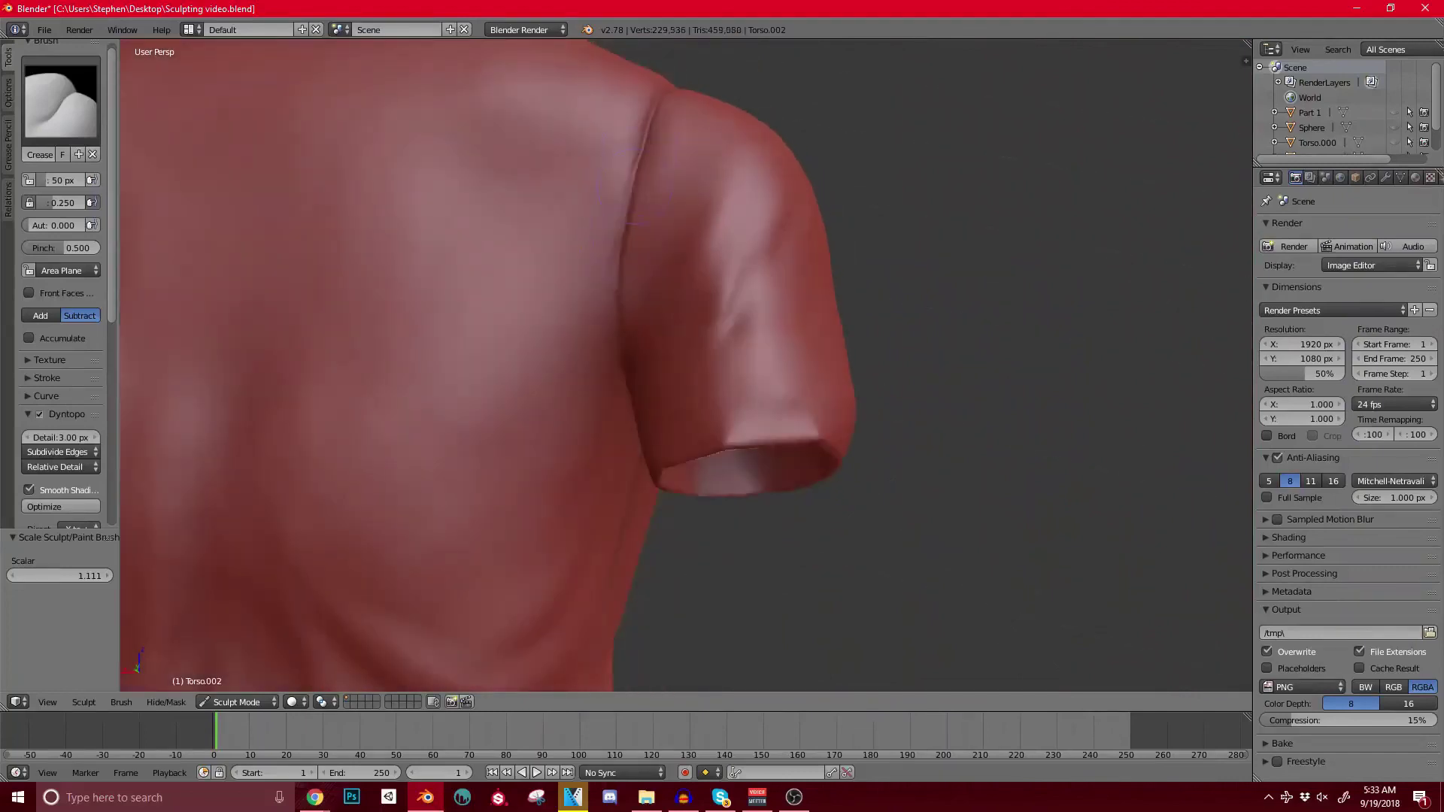
middle_drag(611, 331, 636, 203)
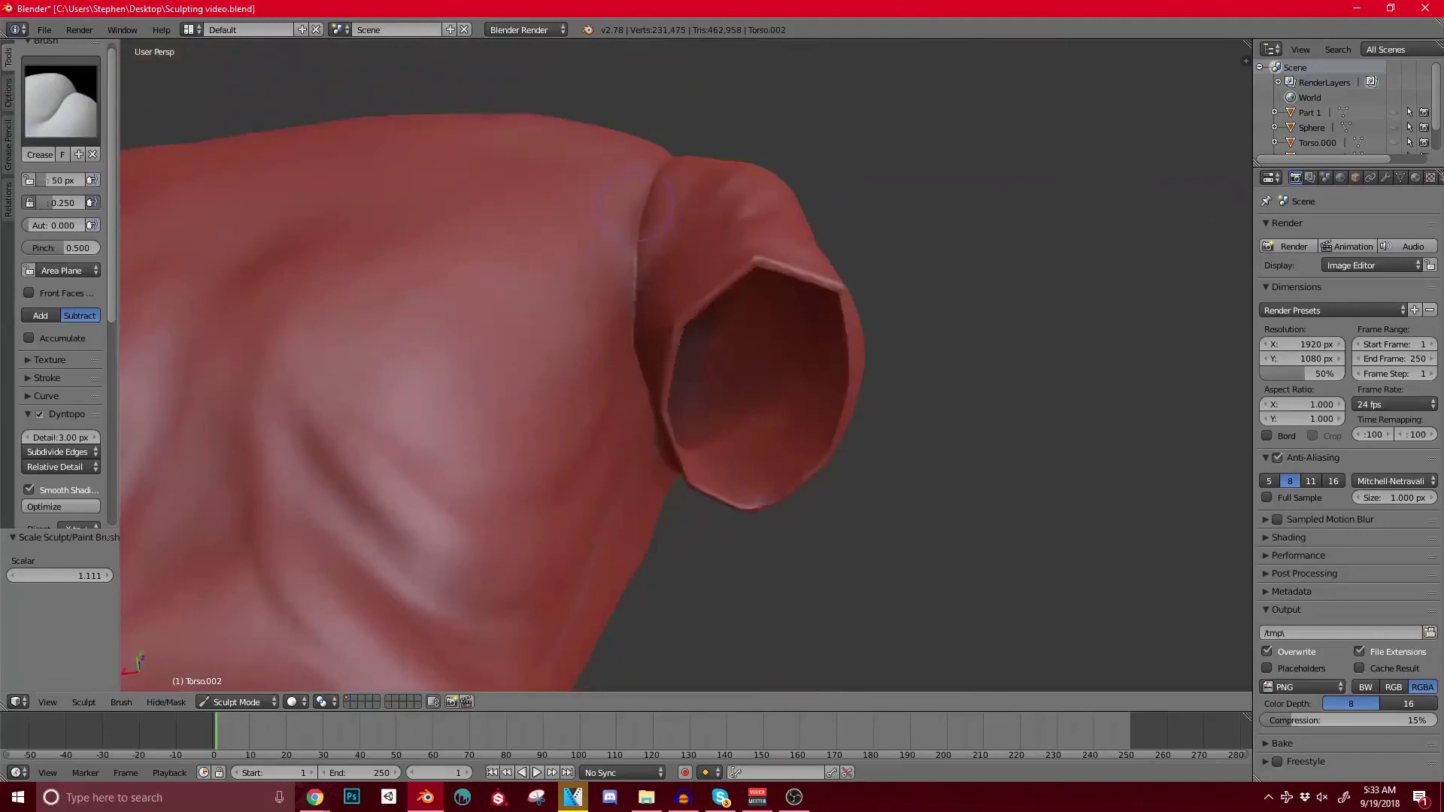
Step: Deepen the front of the right sleeve seam and carry the crease into the armpit
middle_drag(639, 358, 400, 381)
drag(754, 166, 752, 297)
middle_drag(752, 298, 646, 218)
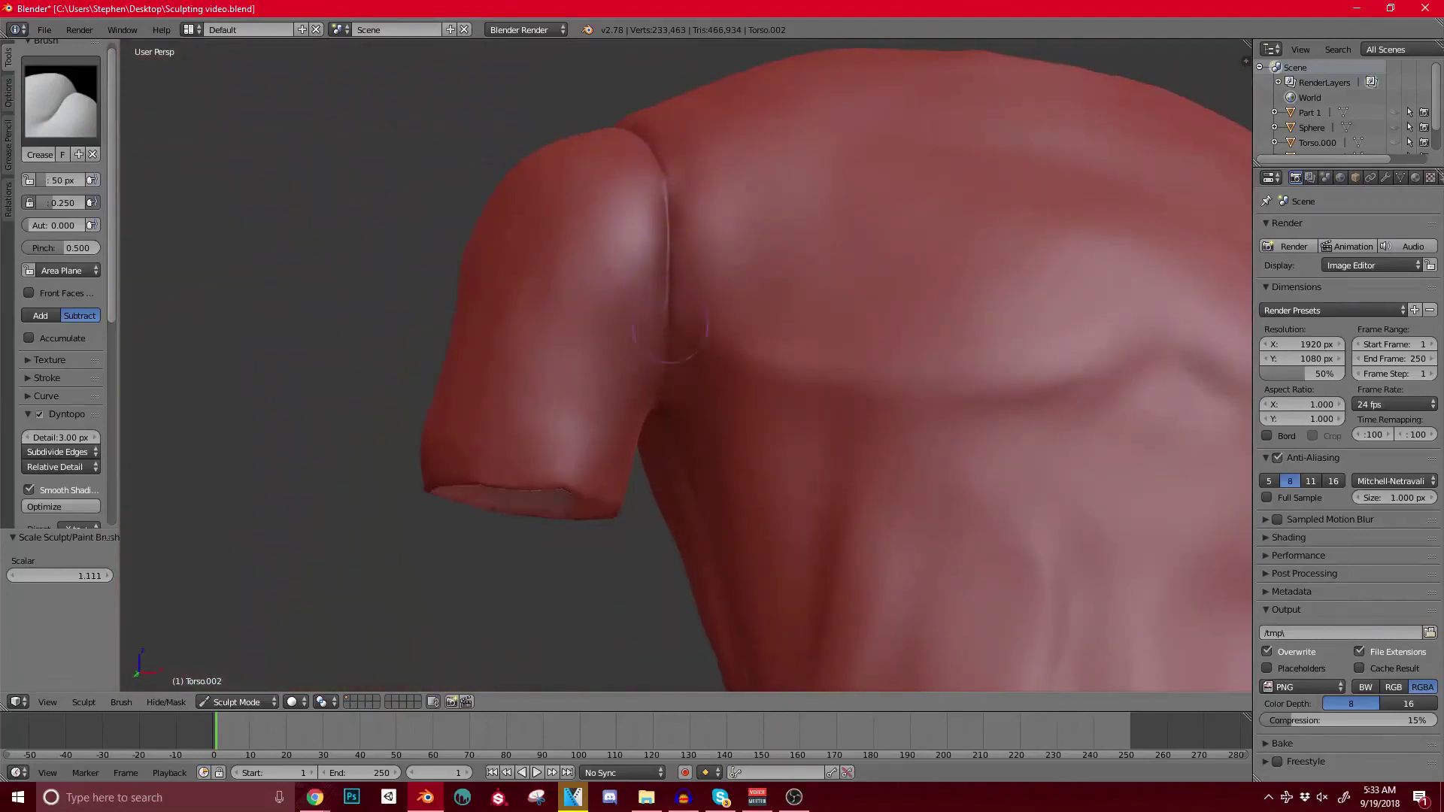
middle_drag(671, 436, 668, 252)
drag(668, 252, 683, 187)
Step: Crease the right side seam from the armpit down to the hem
mouse_move(684, 187)
middle_down()
mouse_move(714, 302)
mouse_move(729, 225)
mouse_move(756, 387)
middle_up()
drag(756, 388, 727, 268)
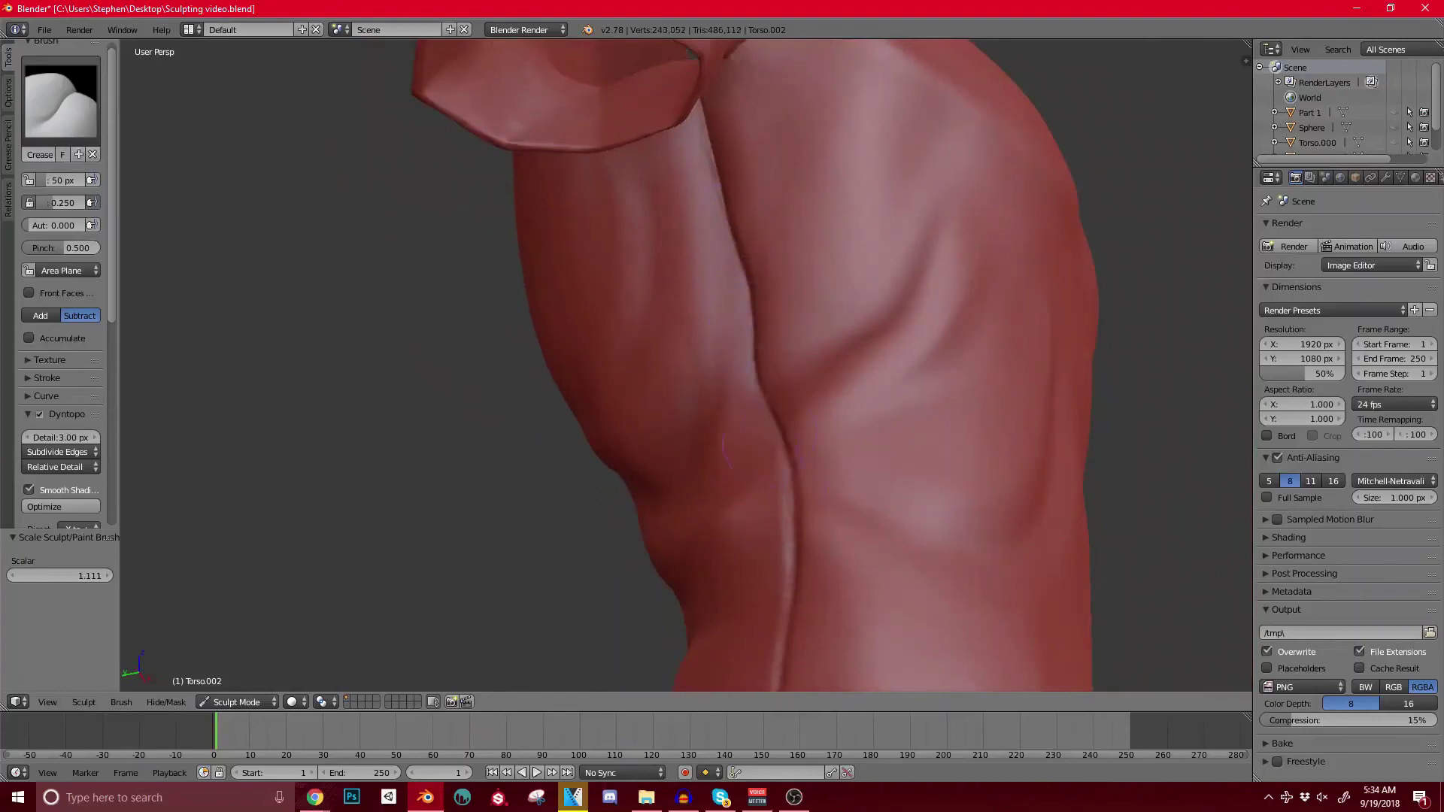
middle_drag(726, 448, 756, 388)
middle_drag(760, 452, 776, 467)
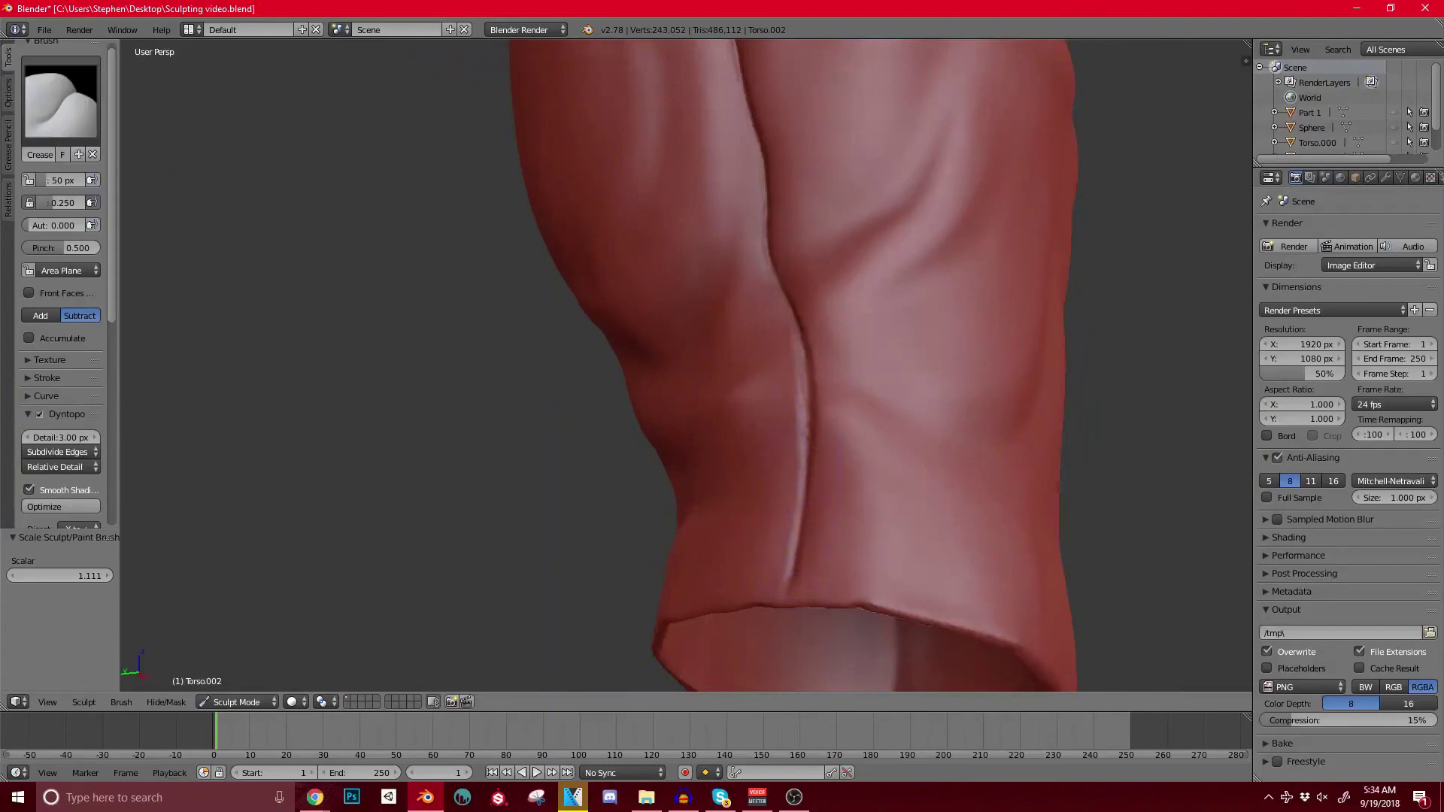
Step: Try a short vertical crease on the front of the waist beside the right side seam, and undo it
mouse_move(895, 421)
shift+middle_down()
mouse_move(745, 428)
mouse_move(692, 459)
shift+middle_up()
drag(750, 384, 750, 335)
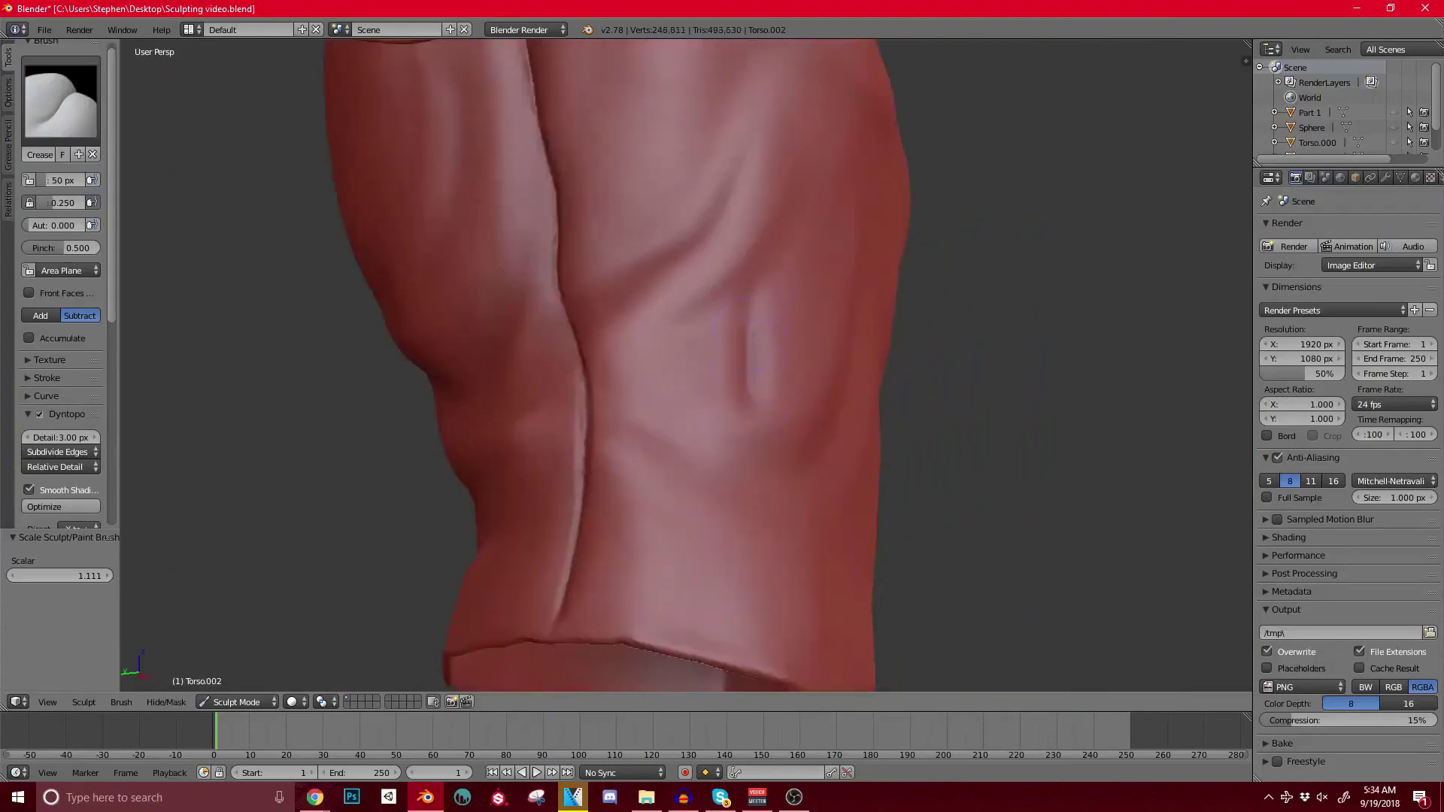
drag(774, 256, 733, 181)
middle_drag(733, 181, 632, 376)
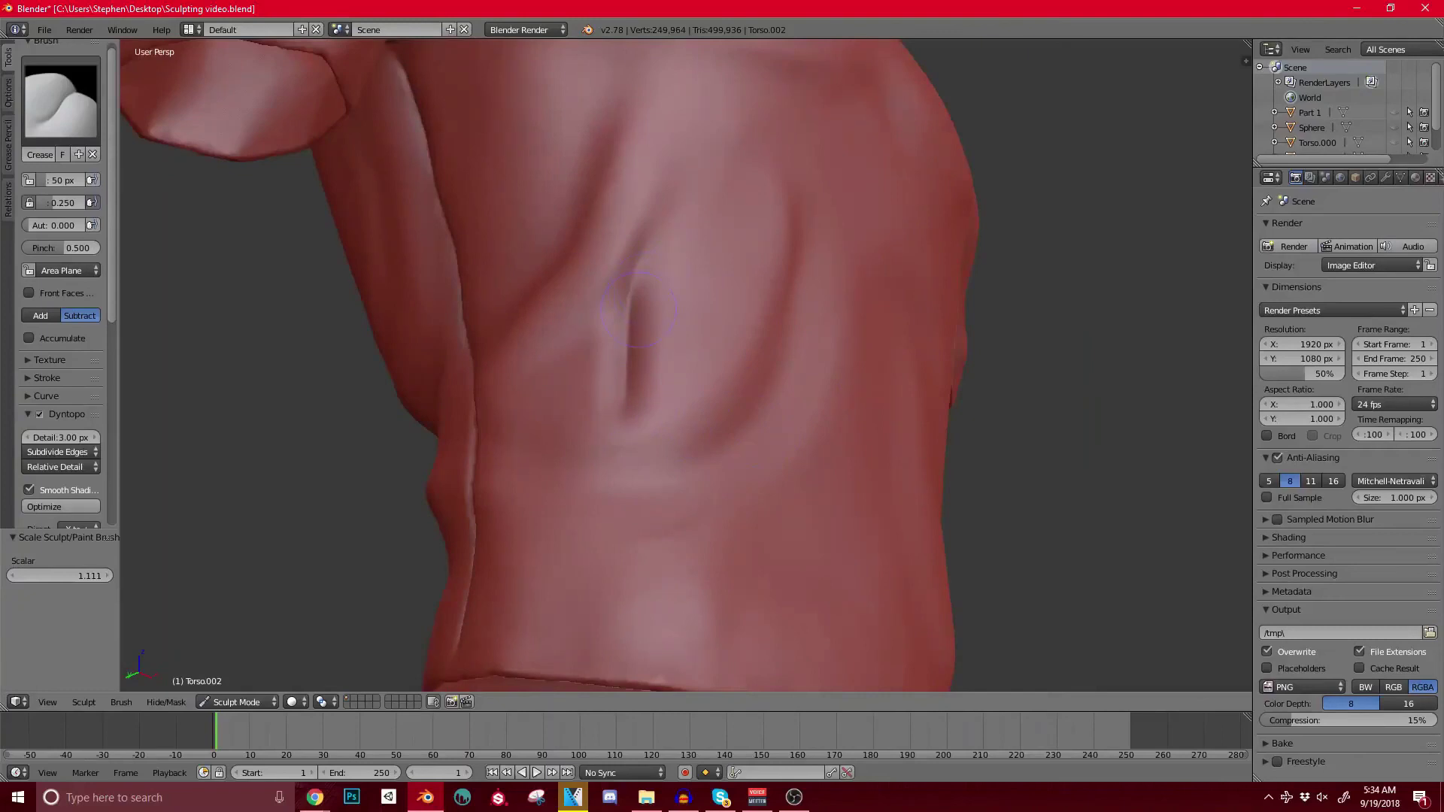
key(ctrl+z)
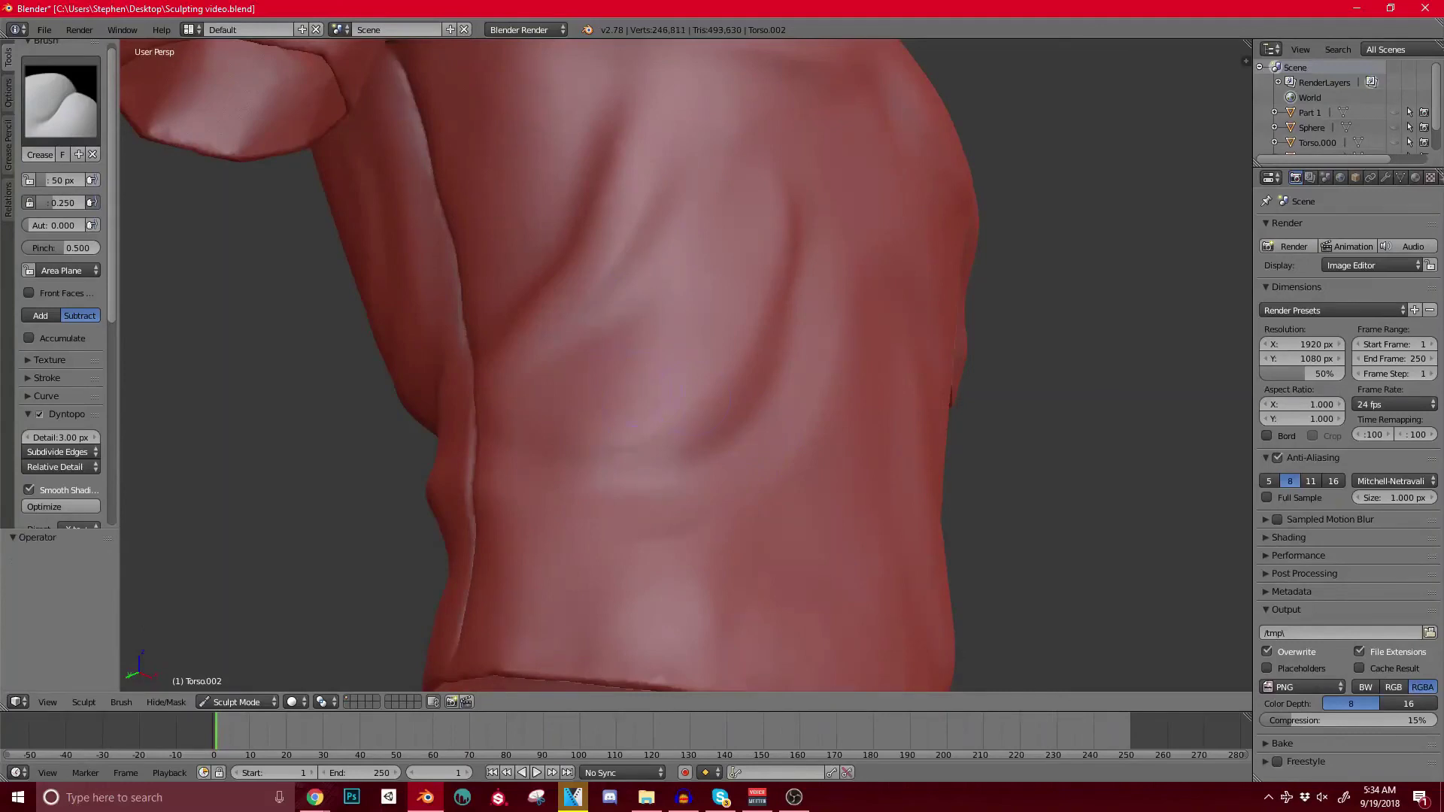
Step: Touch up the creasing around the right side seam where the waist folds meet it
middle_drag(654, 406, 647, 452)
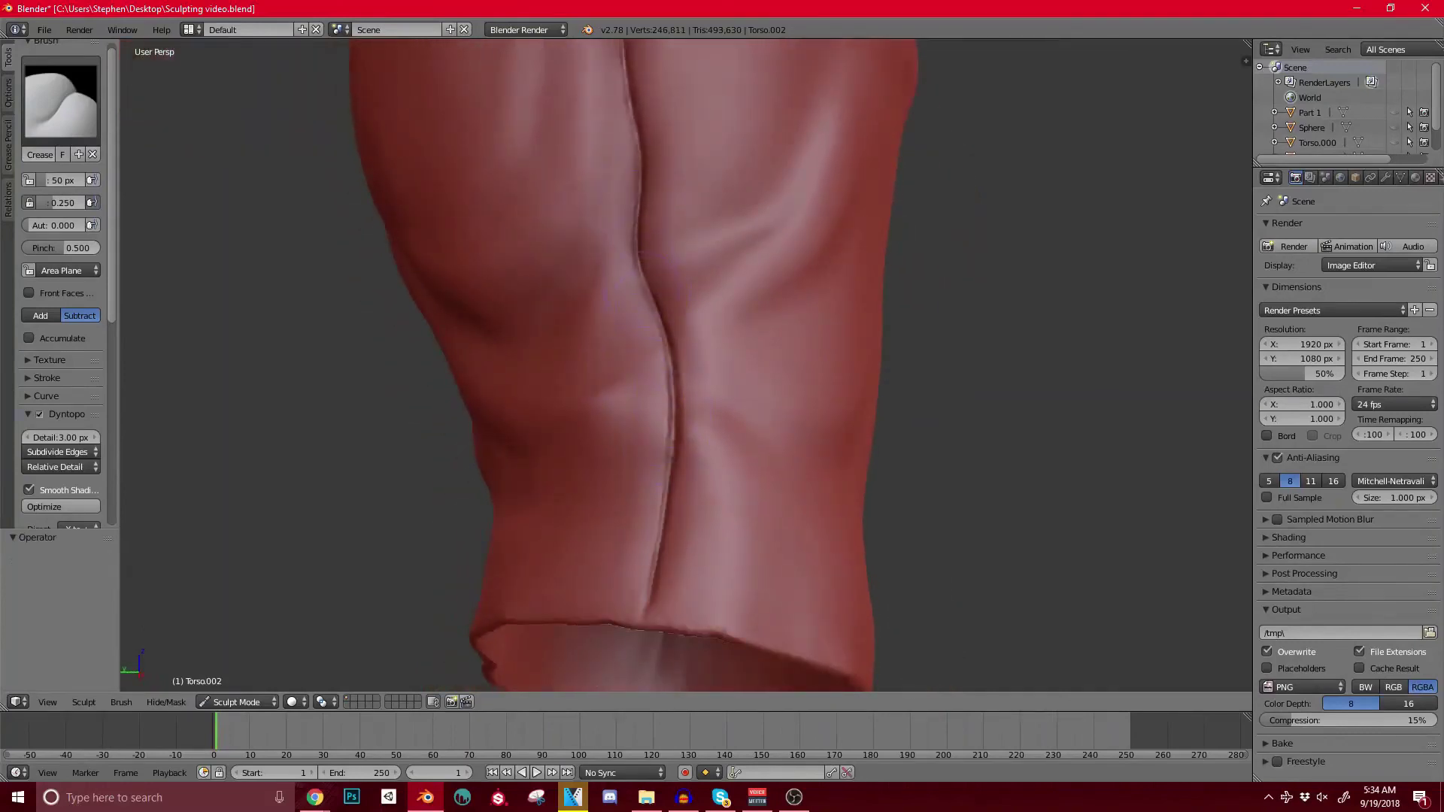
scroll(649, 527, down, 4)
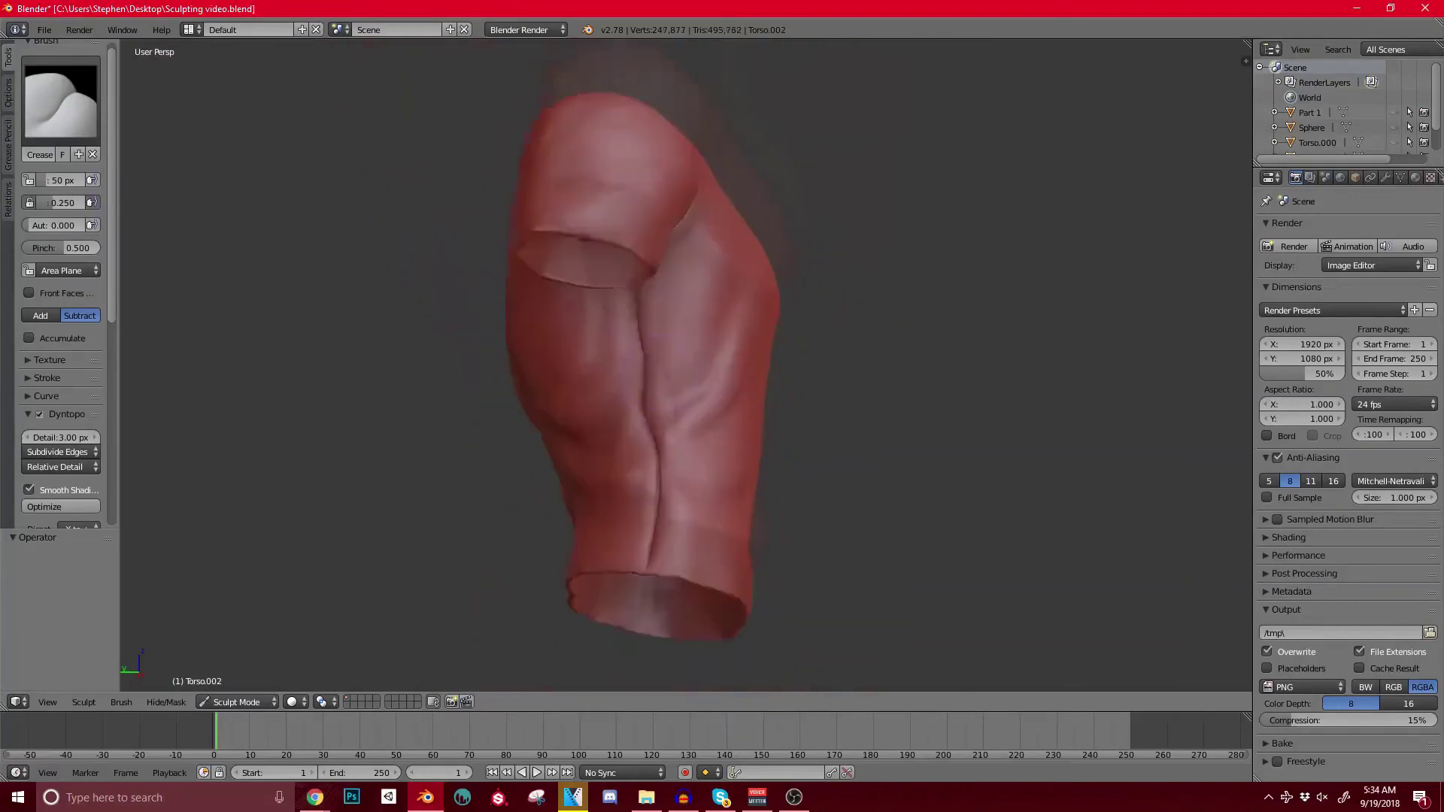
middle_drag(636, 274, 726, 362)
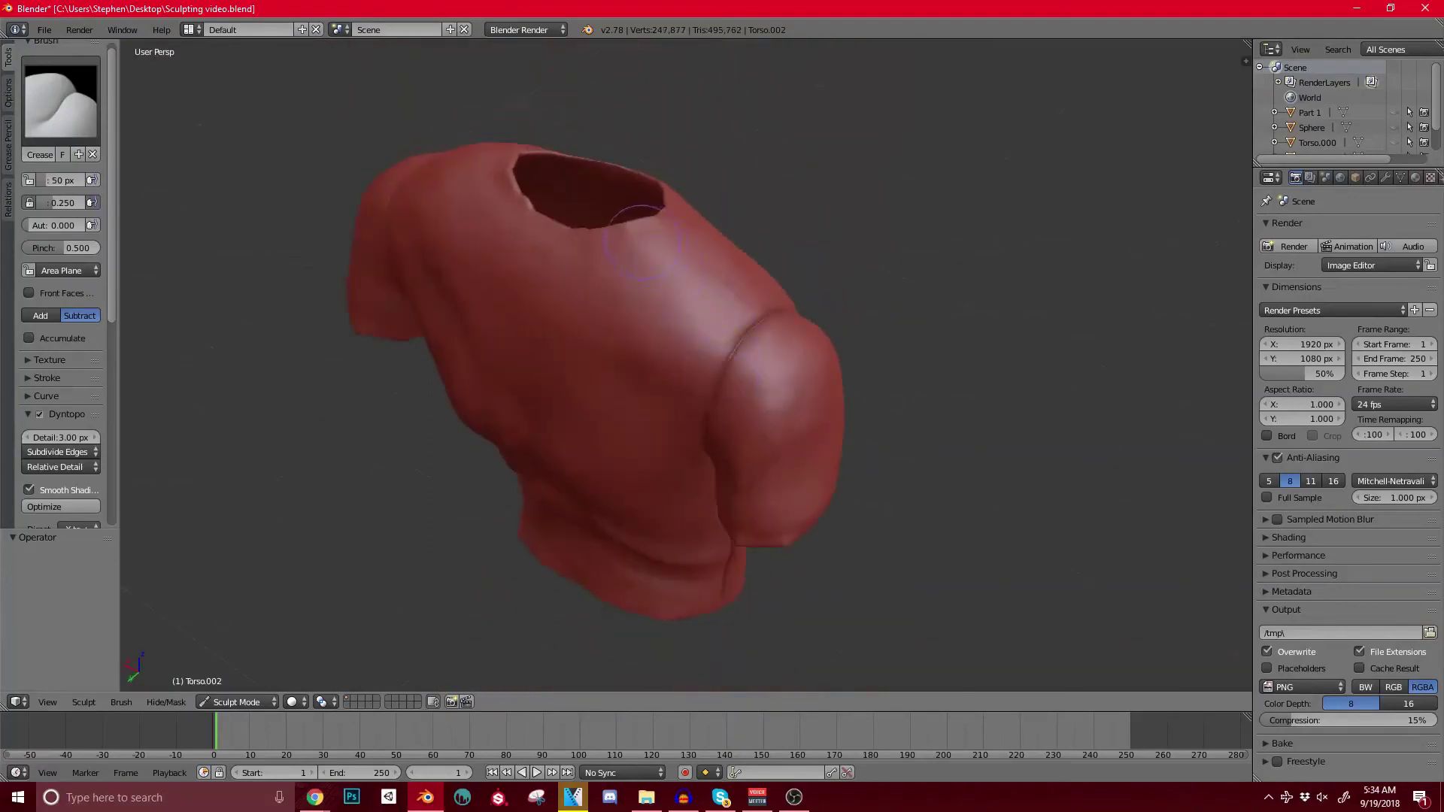
Step: Pinch the back of the right sleeve seam up to the shoulder with the Pinch brush at a 45 px radius
key(p)
key(bracketleft)
scroll(775, 331, up, 5)
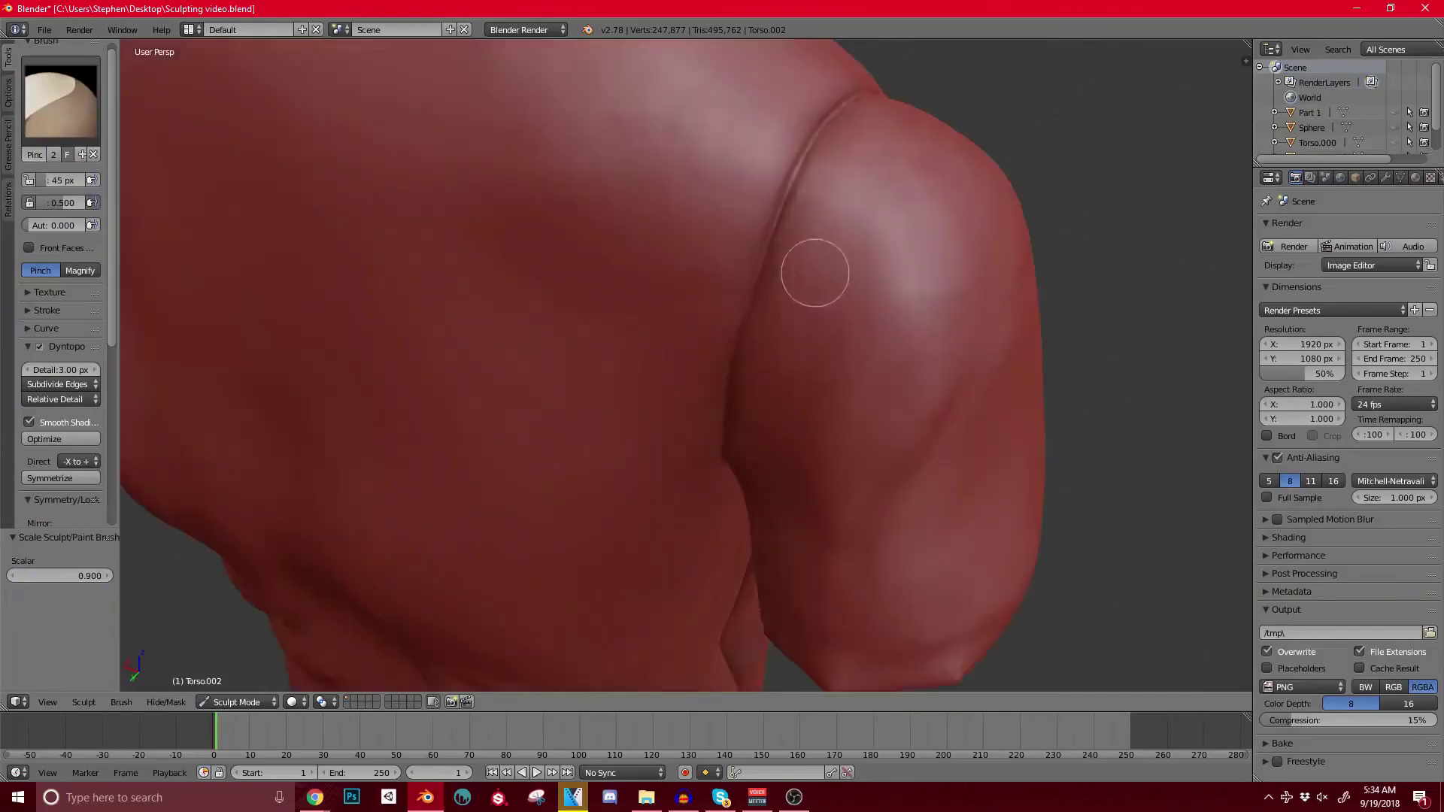
mouse_move(735, 394)
mouse_down()
mouse_move(745, 312)
mouse_move(841, 124)
mouse_up()
middle_drag(725, 382, 760, 280)
shift+middle_drag(846, 99, 772, 316)
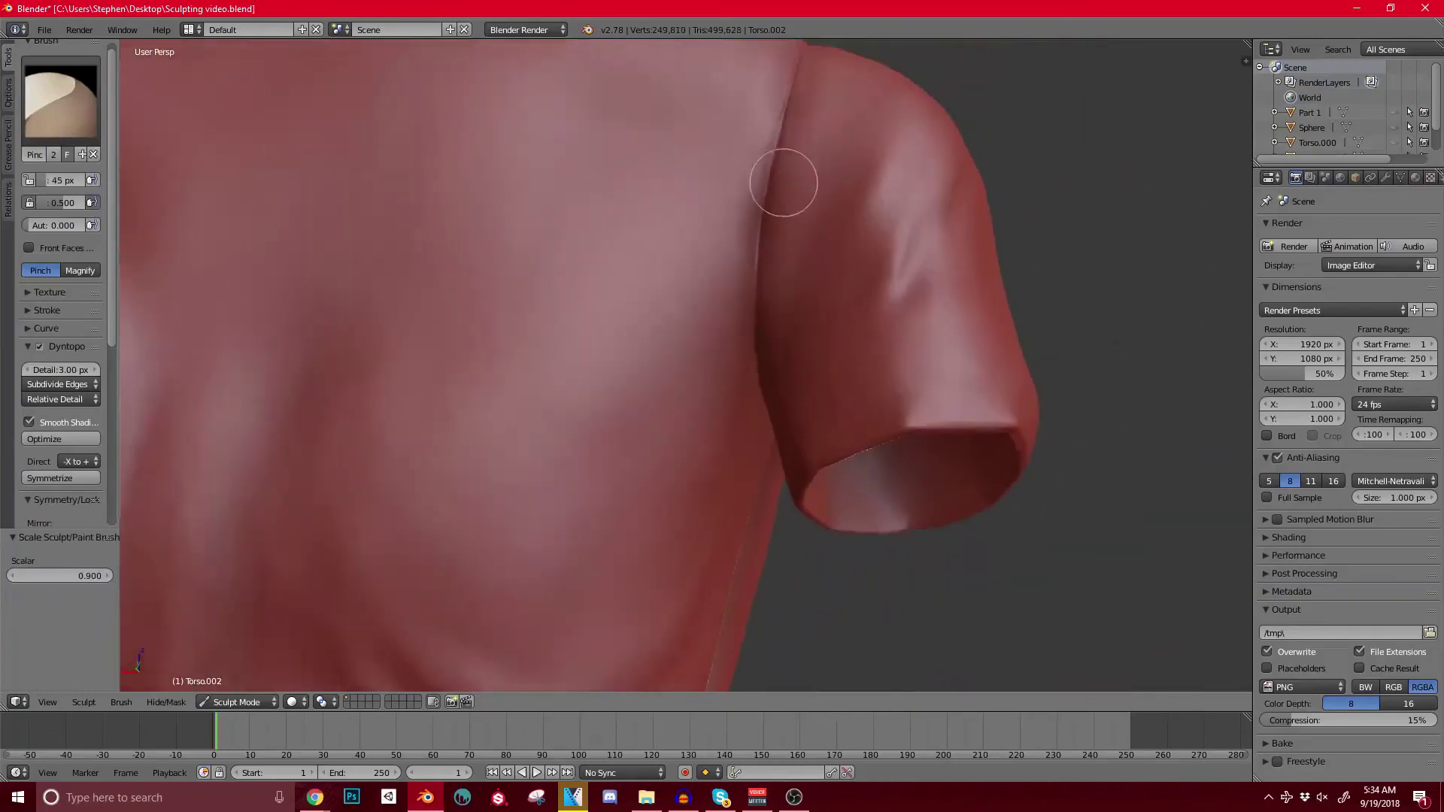
drag(757, 252, 803, 65)
Step: Pinch the front of the right sleeve seam from the shoulder top toward the armpit
mouse_move(820, 167)
middle_down()
mouse_move(693, 251)
mouse_move(713, 315)
middle_up()
drag(496, 261, 667, 418)
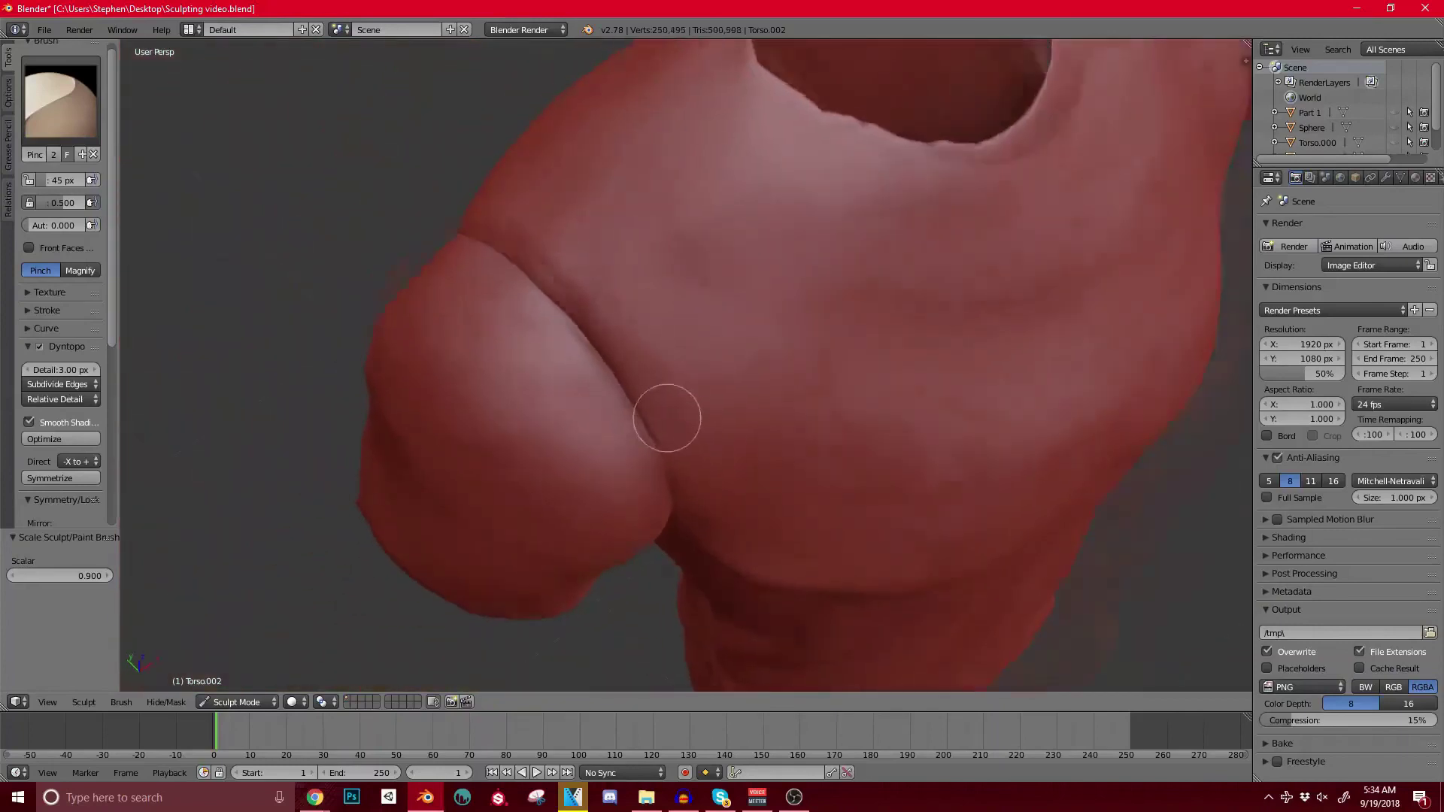
middle_drag(666, 419, 564, 284)
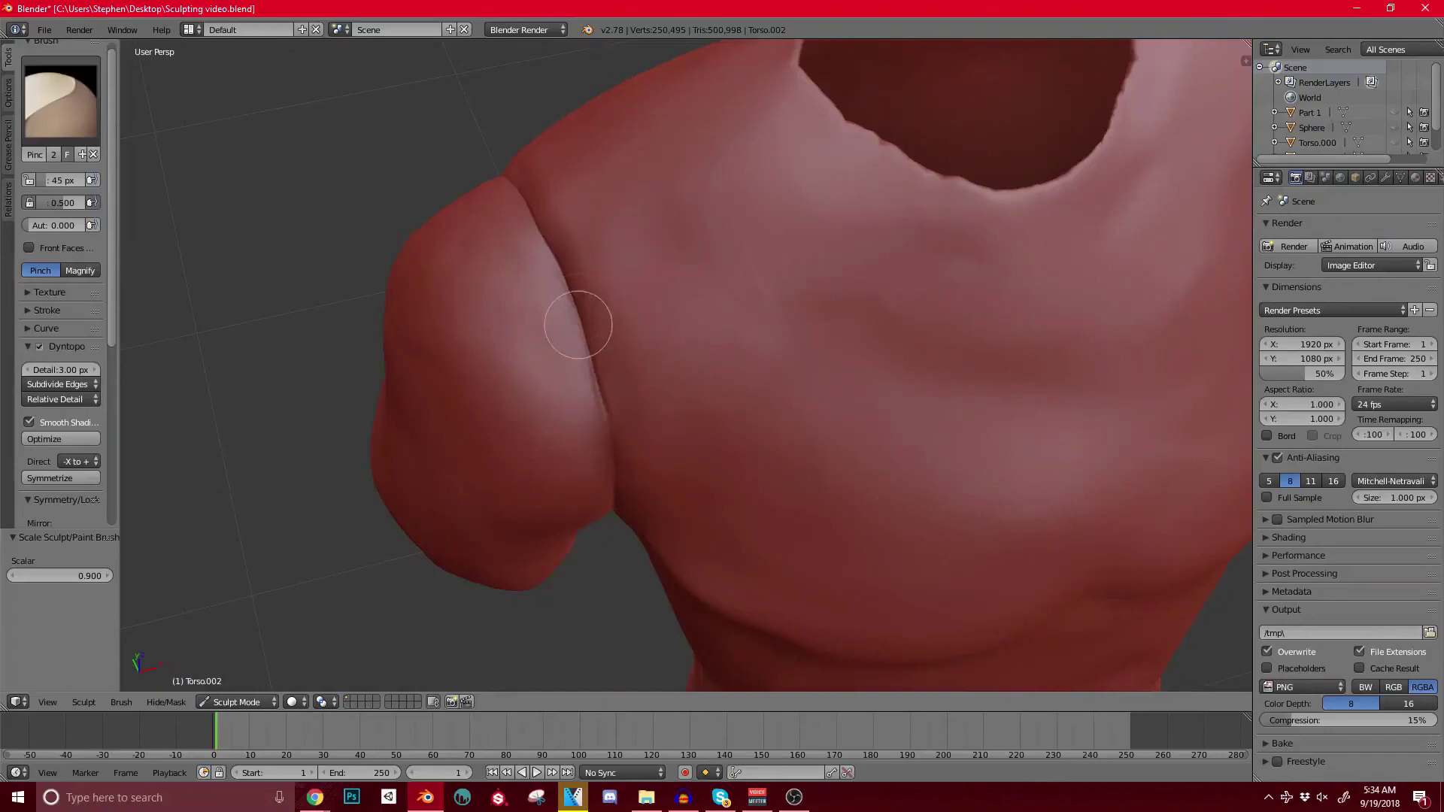
Step: Pinch the right side seam from the ribs down to the hem to sharpen its crease
middle_drag(579, 324, 654, 269)
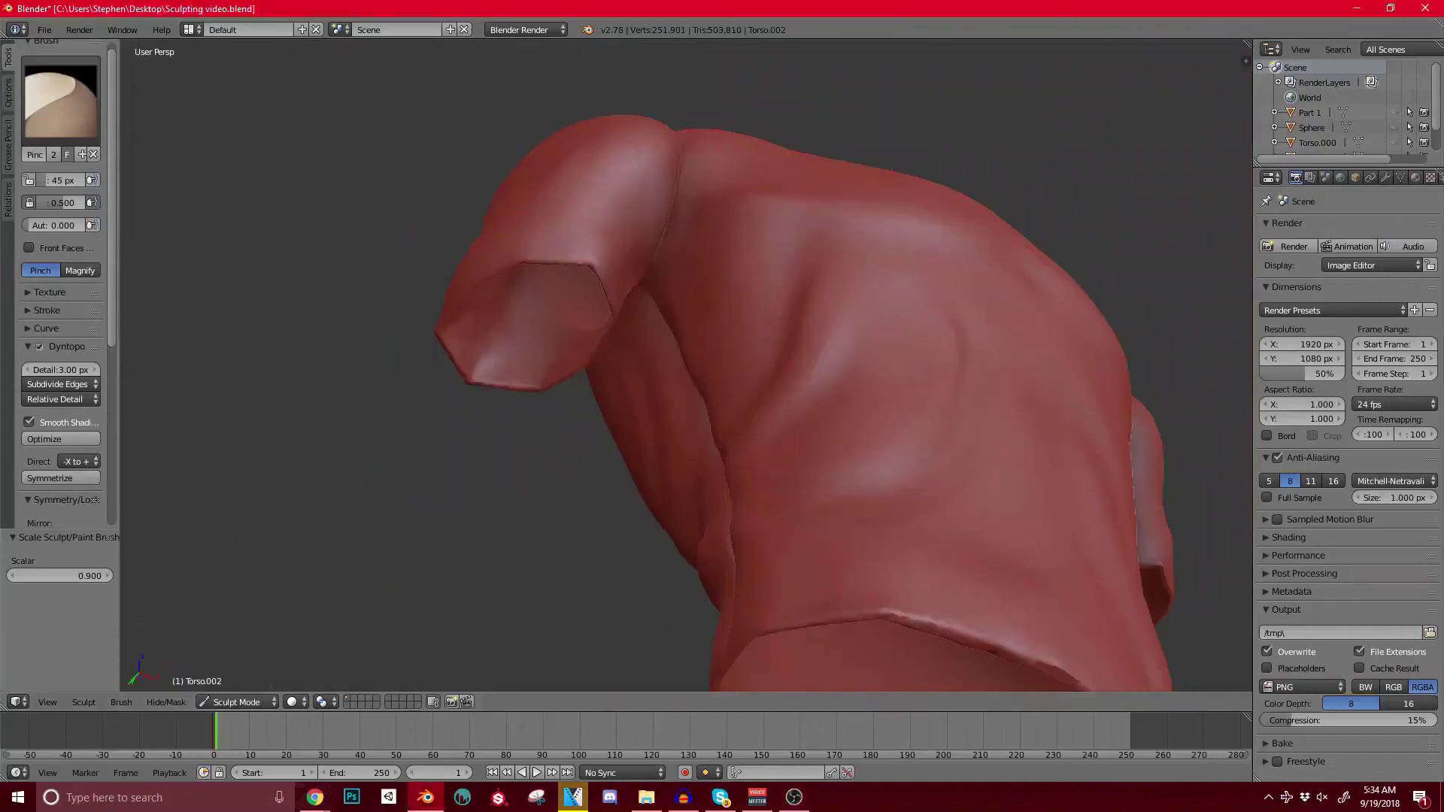
middle_drag(745, 330, 771, 348)
drag(716, 353, 746, 493)
mouse_move(747, 497)
shift+middle_down()
mouse_move(693, 362)
mouse_move(716, 346)
shift+middle_up()
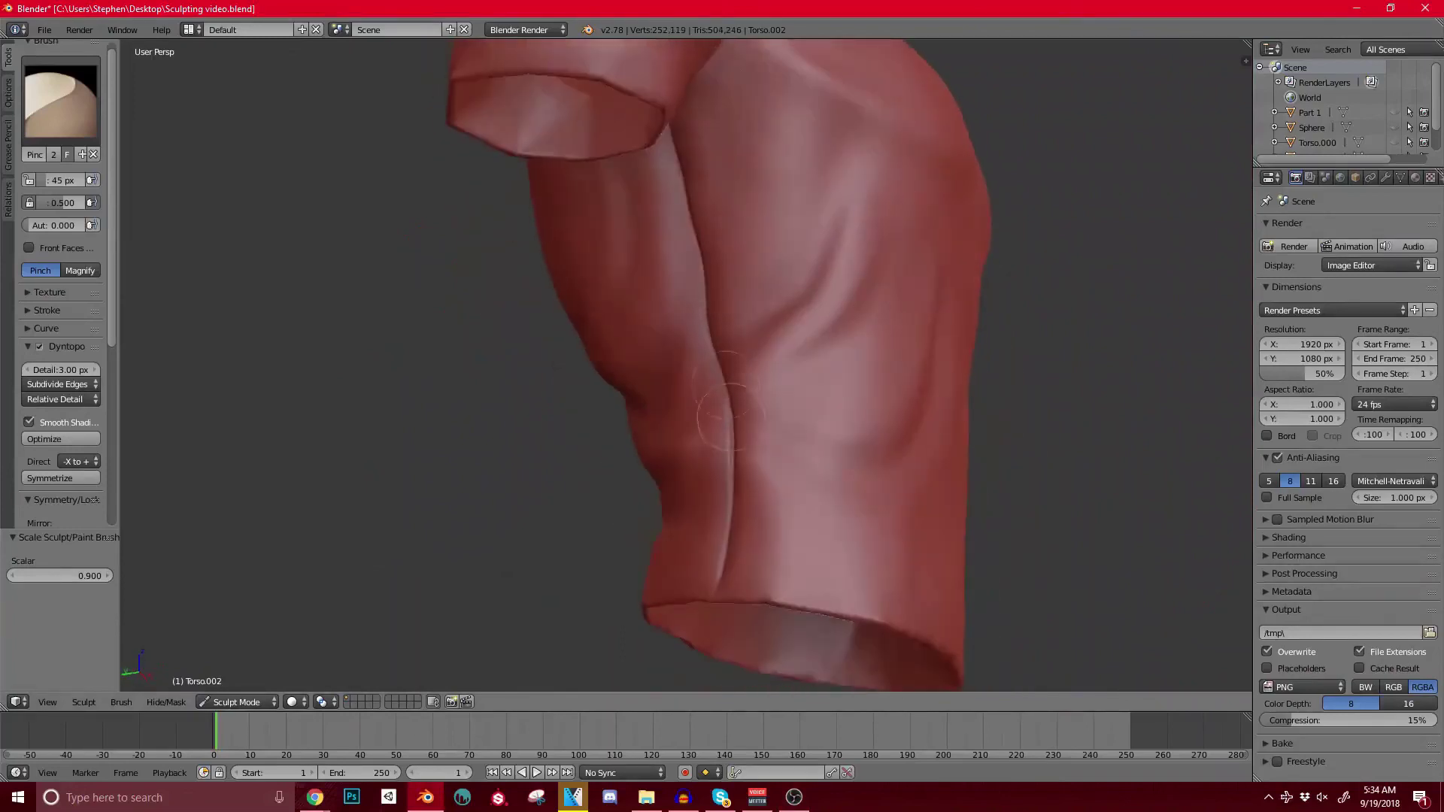
drag(735, 449, 702, 599)
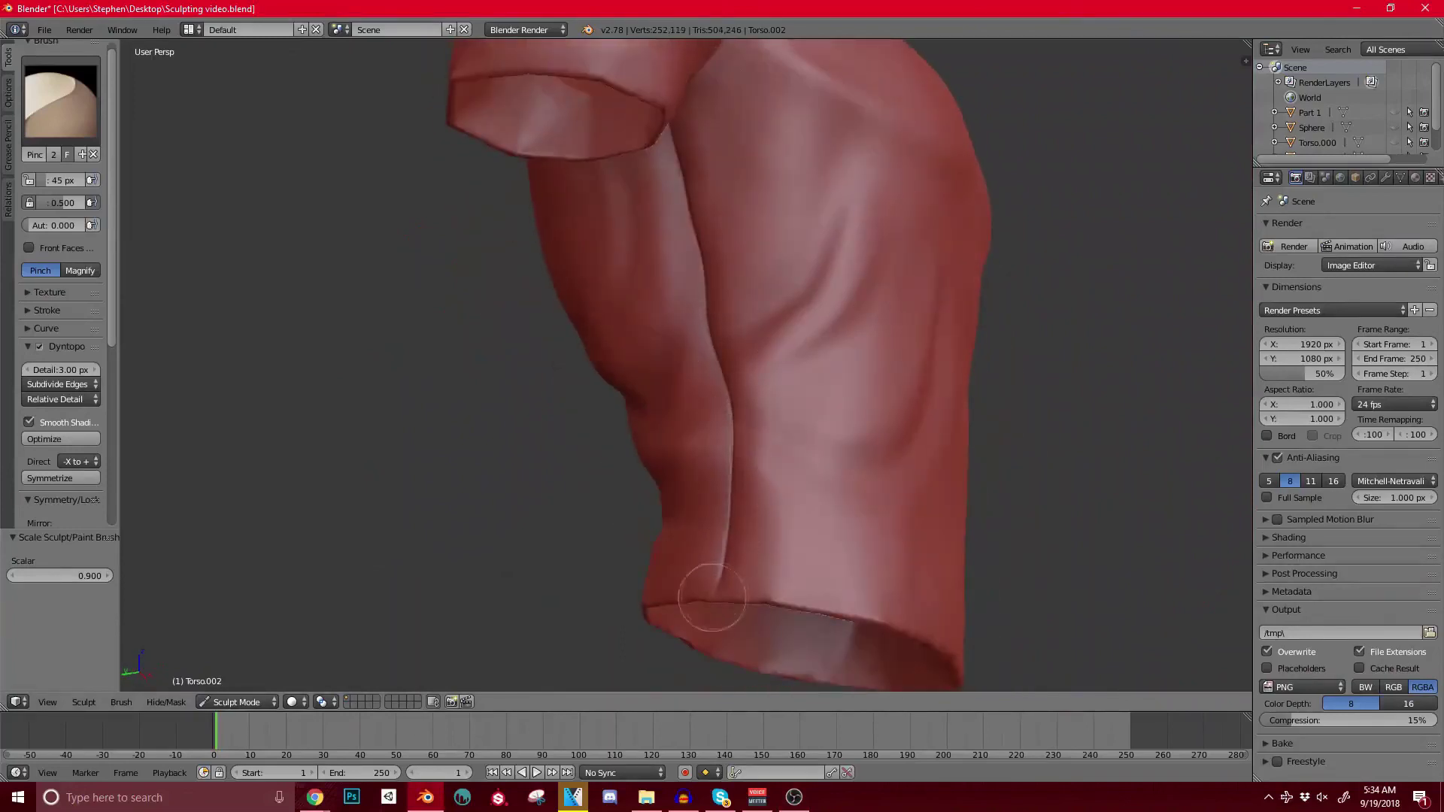
middle_drag(702, 600, 758, 434)
middle_drag(896, 283, 876, 218)
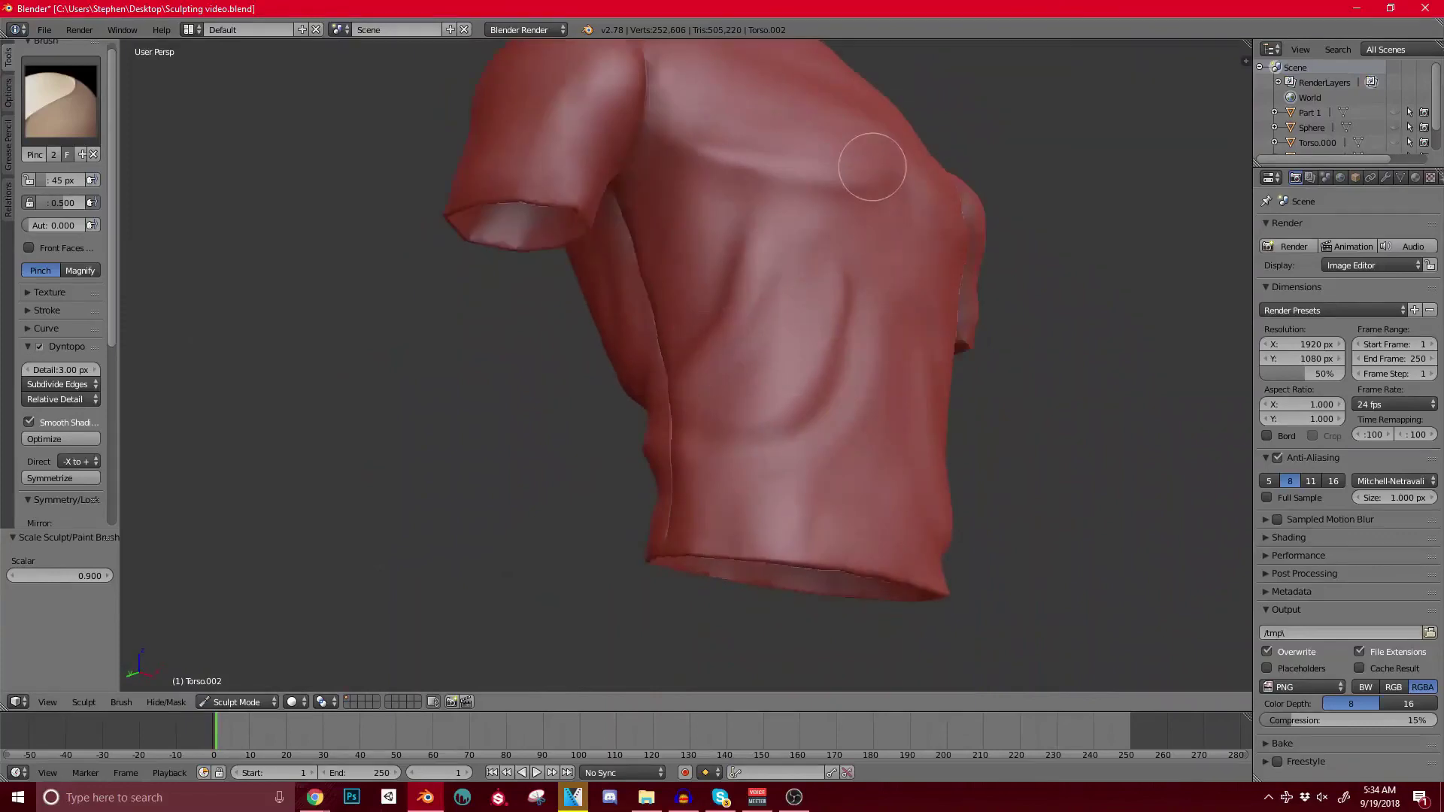
key(alt+Tab)
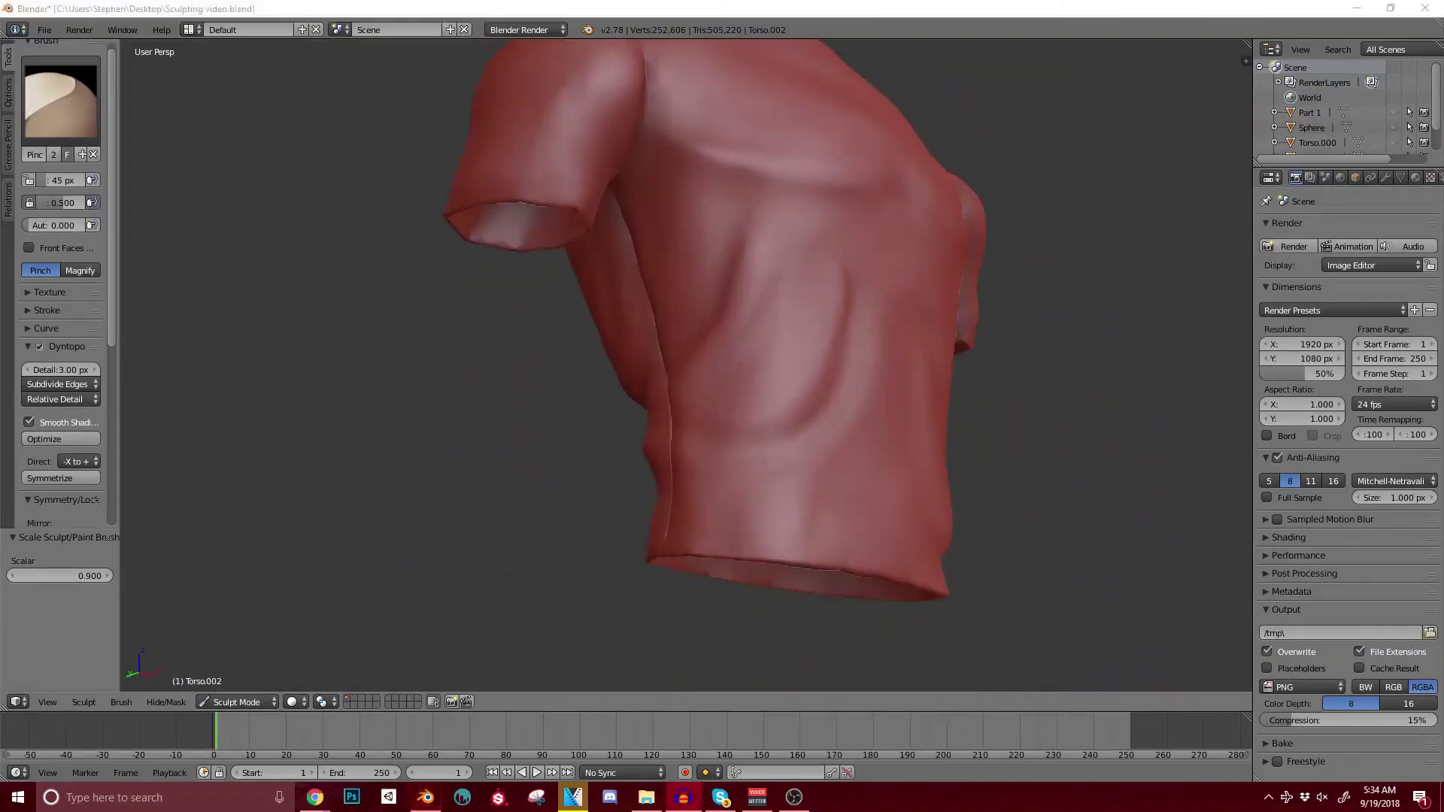
Step: Flatten the right side and the centre of the chest with the Scrape brush at a 55 px radius
middle_drag(645, 283, 560, 339)
click(60, 102)
click(417, 275)
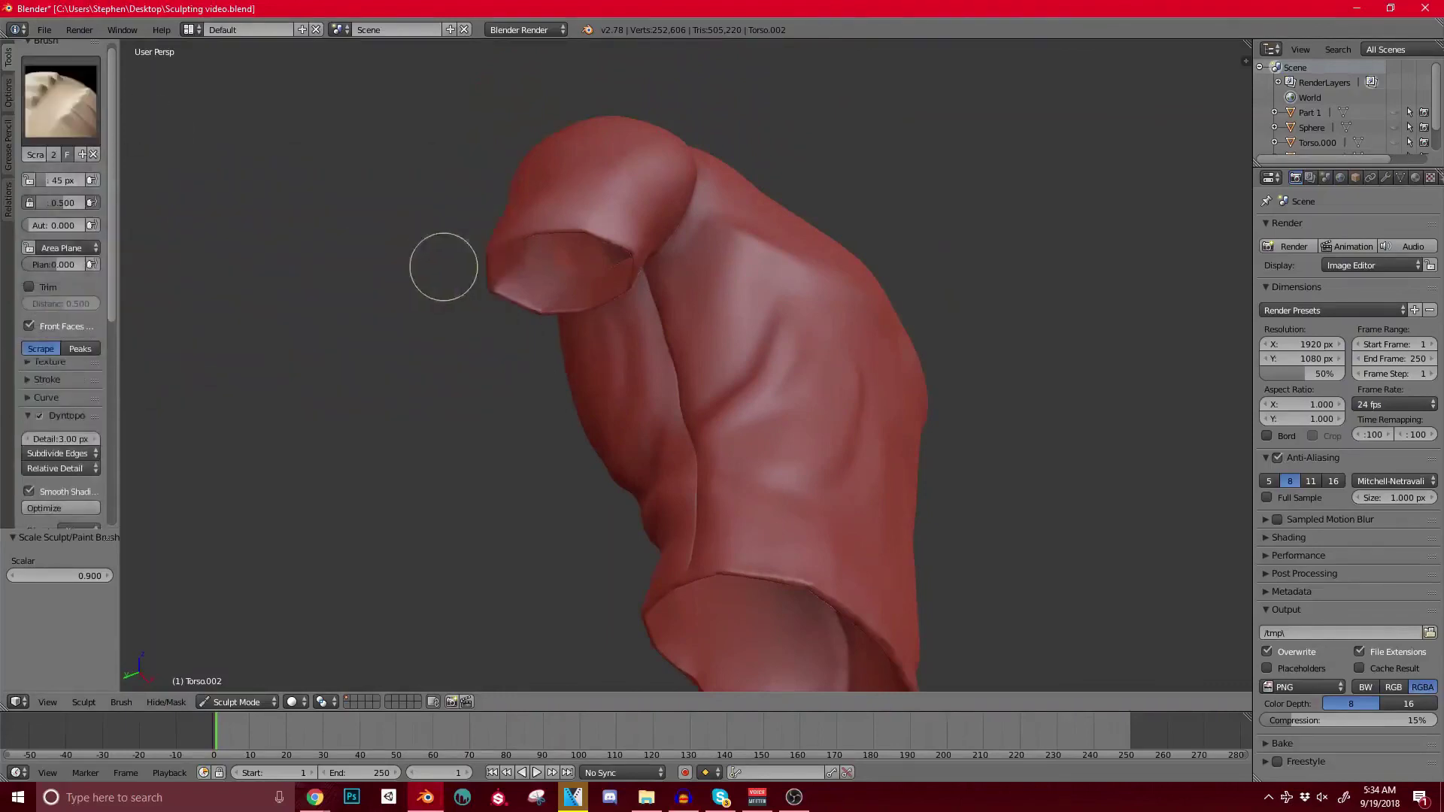
middle_drag(442, 264, 615, 336)
key(bracketright)
key(bracketright)
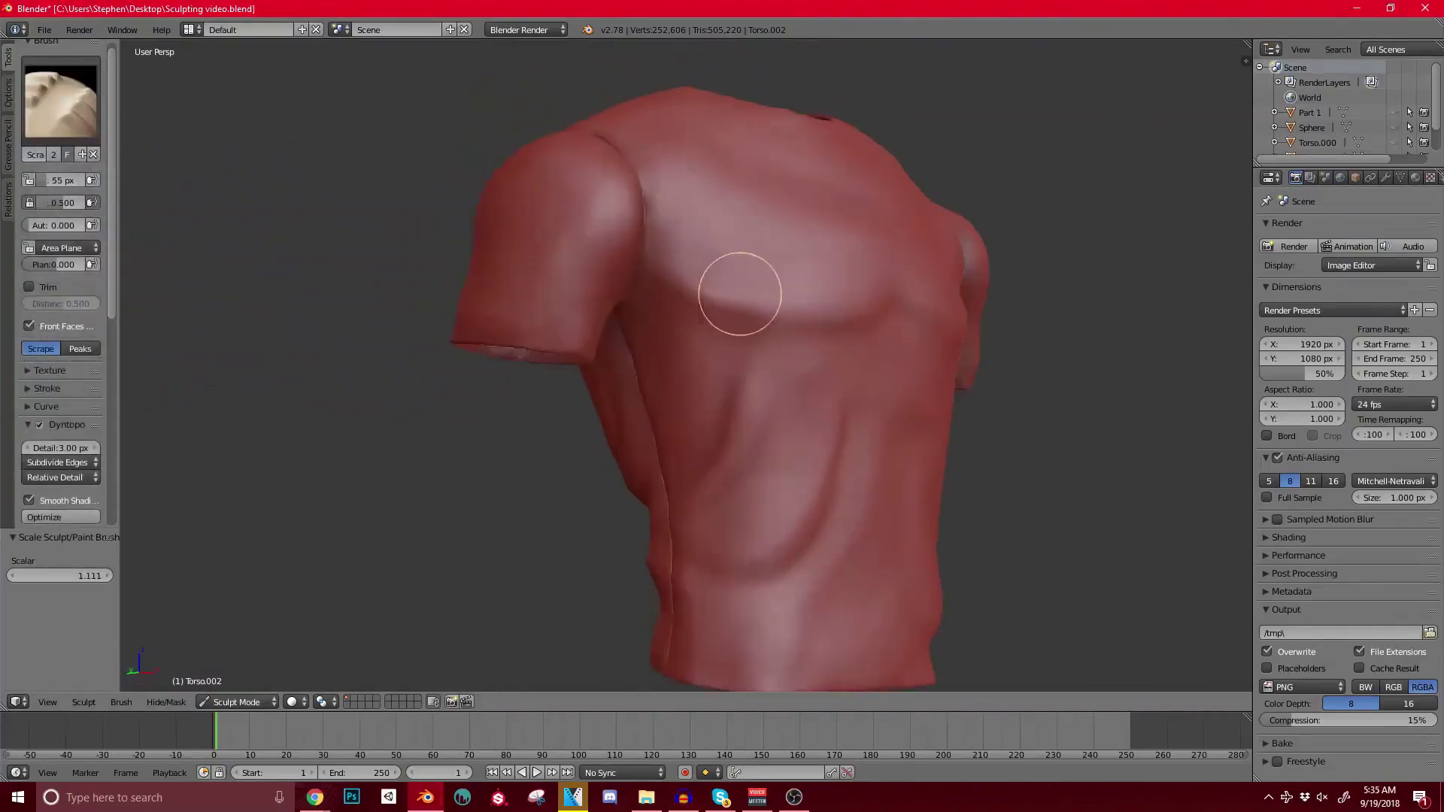
middle_drag(700, 316, 761, 240)
scroll(761, 240, up, 3)
mouse_move(606, 248)
mouse_down()
mouse_move(740, 264)
mouse_move(670, 278)
mouse_up()
mouse_move(973, 271)
middle_down()
mouse_move(783, 322)
mouse_move(715, 319)
middle_up()
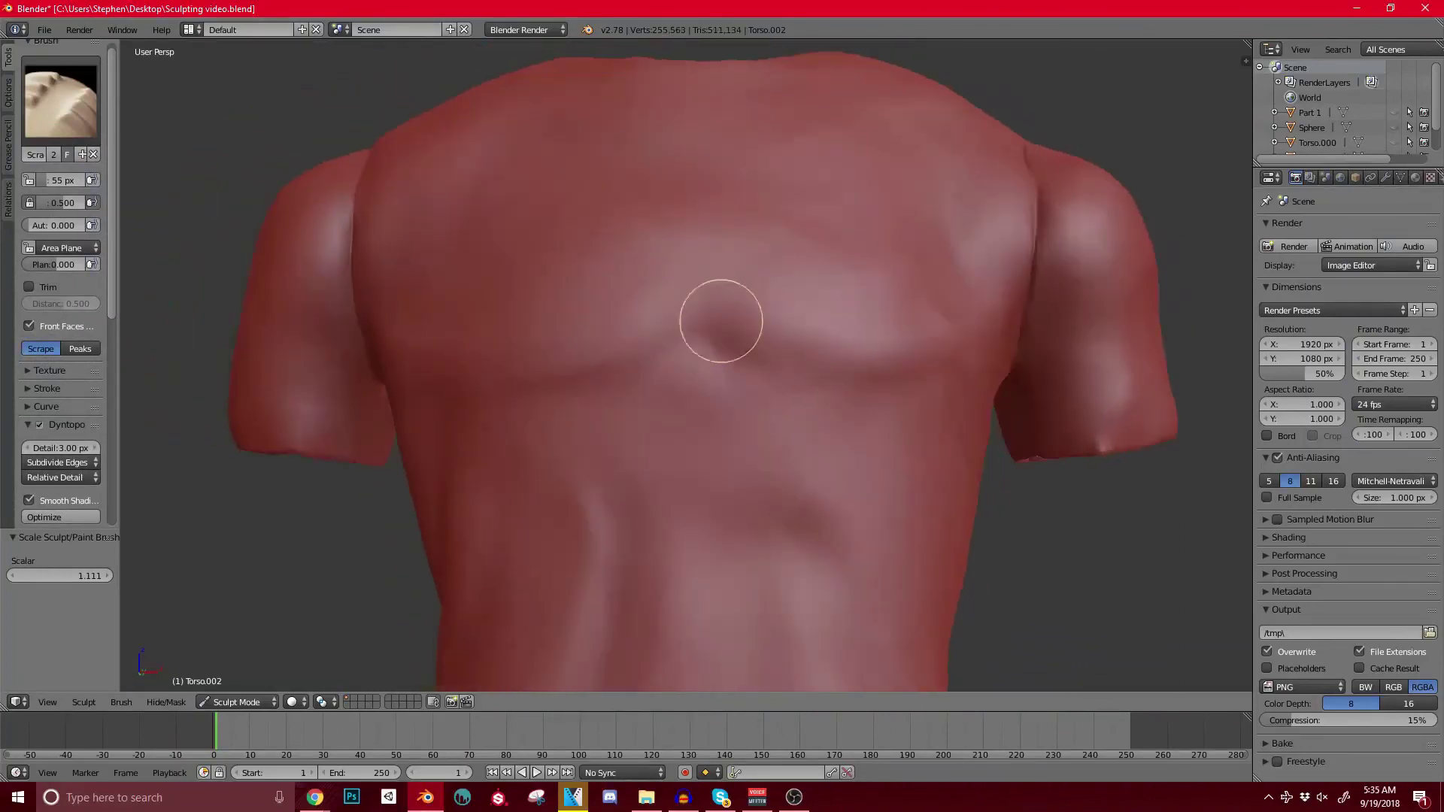
drag(716, 319, 807, 330)
Step: Scrape the upper chest below the neckline and the top of the left shoulder beside the neck opening
scroll(807, 329, down, 5)
mouse_move(675, 517)
middle_down()
mouse_move(835, 467)
mouse_move(783, 471)
mouse_move(898, 393)
middle_up()
middle_drag(838, 338, 799, 296)
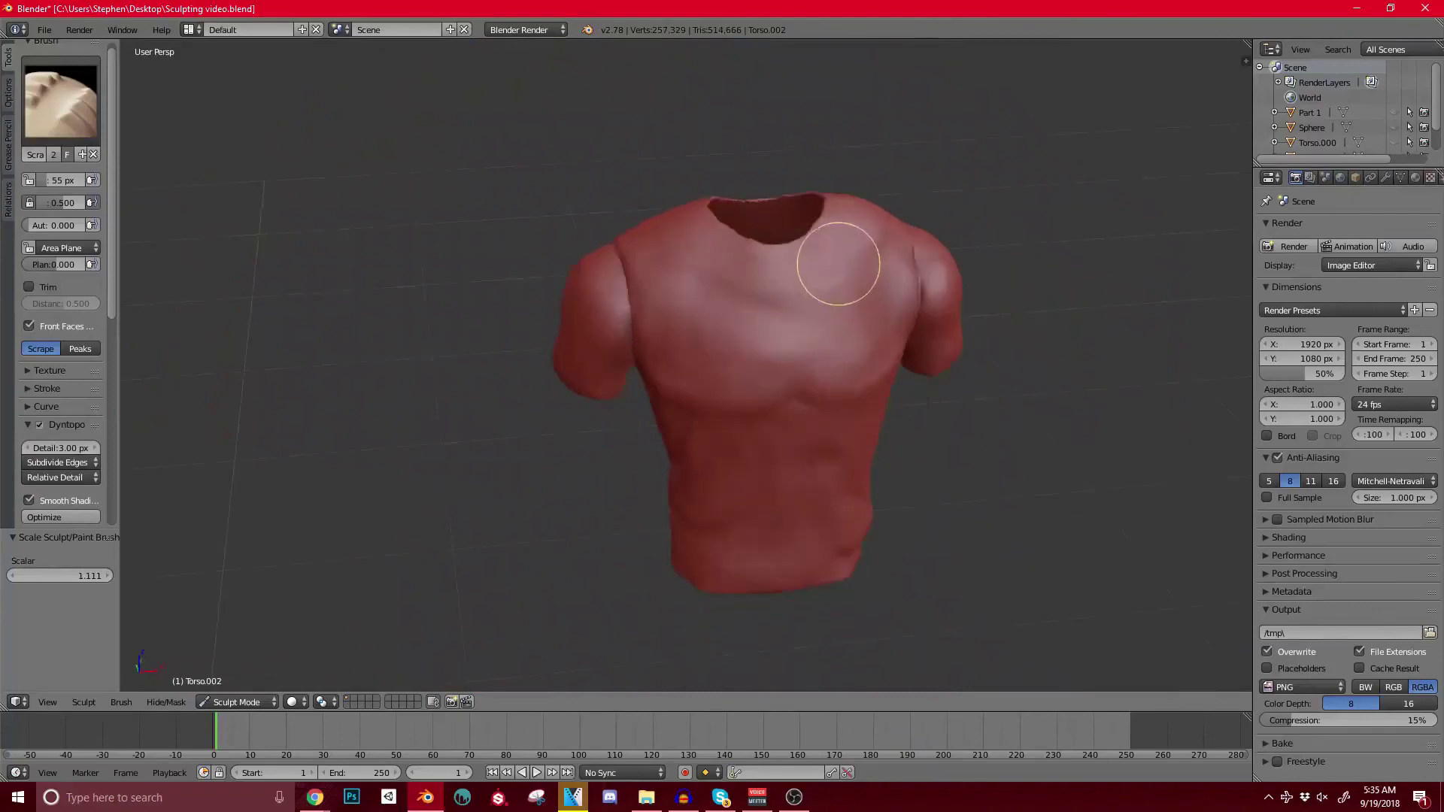
drag(759, 296, 785, 286)
middle_drag(880, 201, 809, 237)
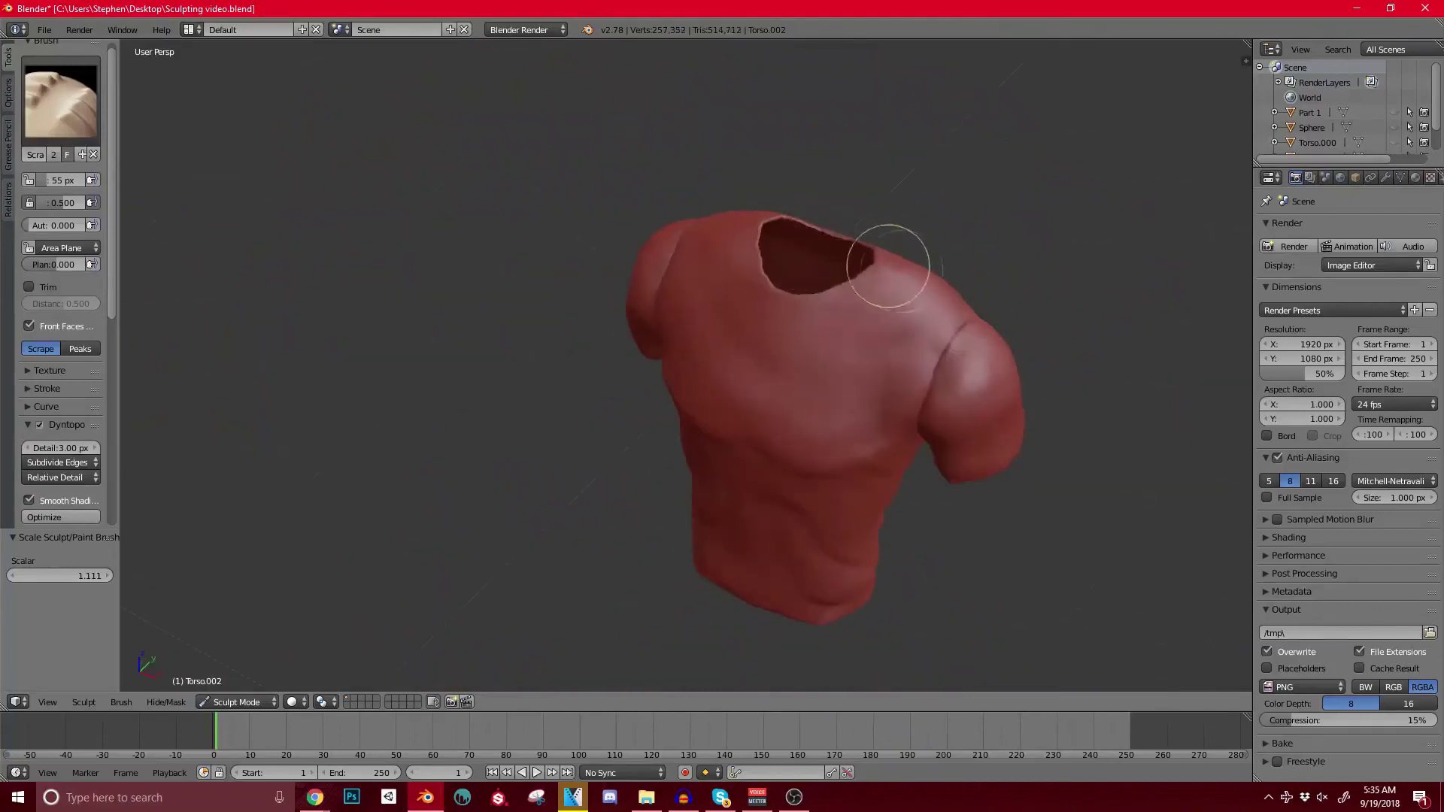
mouse_move(913, 275)
mouse_down()
mouse_move(895, 302)
mouse_move(906, 248)
mouse_up()
mouse_move(905, 248)
middle_down()
mouse_move(854, 300)
mouse_move(712, 235)
mouse_move(760, 275)
middle_up()
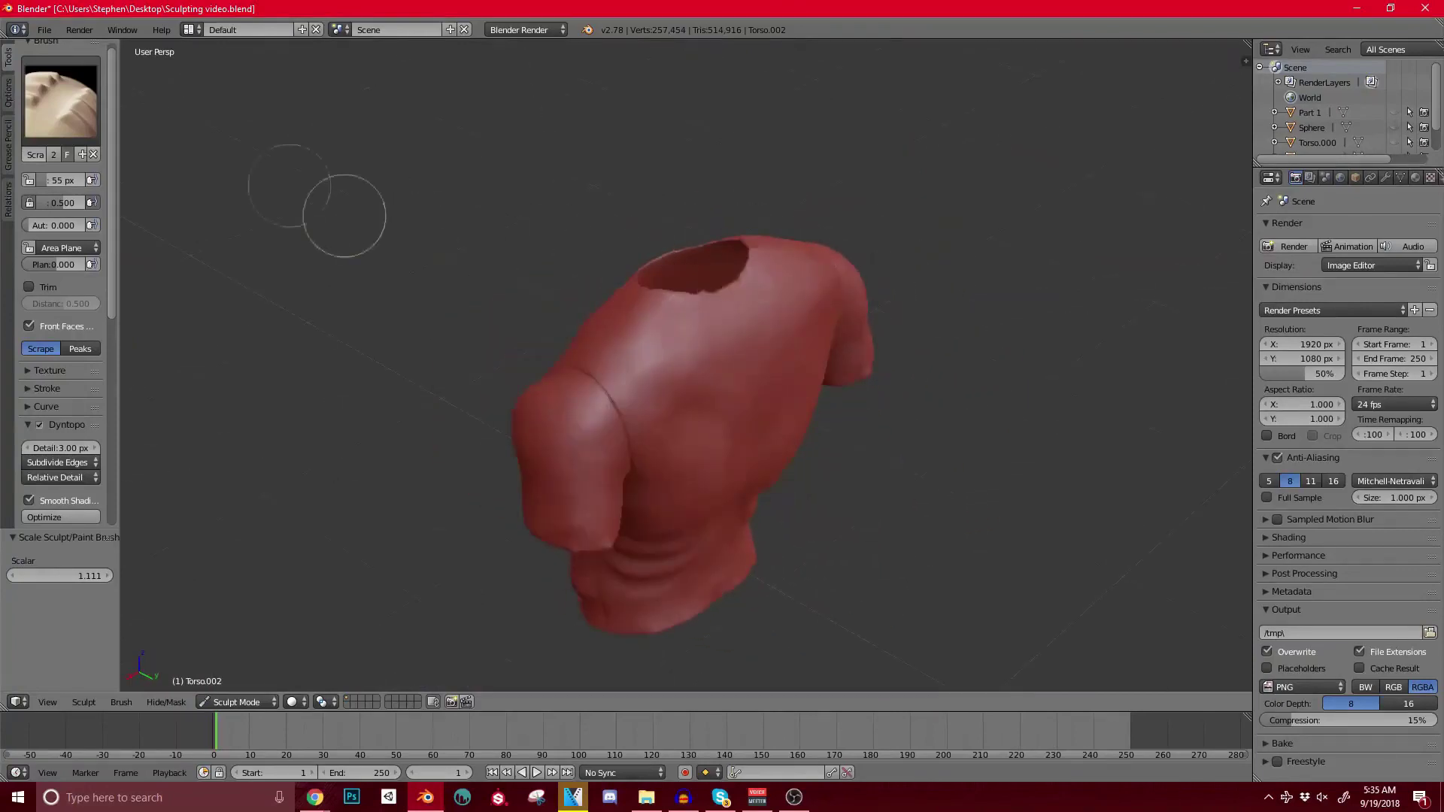
Step: Build up clay on the shirt's back and across the area between the shoulder blades, using a 74 px clay brush
click(61, 97)
click(176, 188)
middle_drag(571, 323, 466, 278)
scroll(466, 301, up, 3)
drag(455, 312, 452, 451)
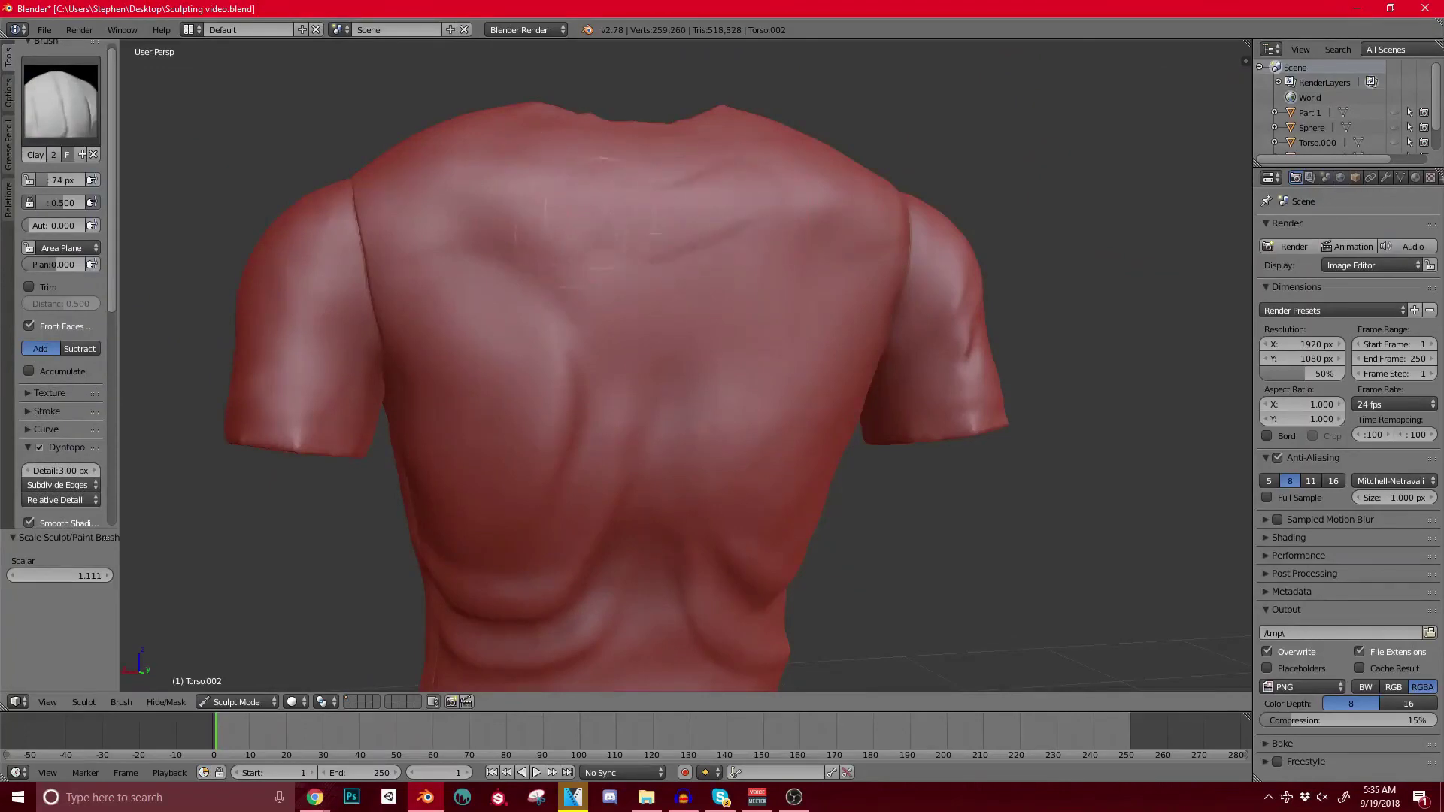
middle_drag(602, 354, 589, 351)
mouse_move(624, 240)
mouse_down()
mouse_move(696, 239)
mouse_move(582, 242)
mouse_move(735, 227)
mouse_move(624, 230)
mouse_move(643, 222)
mouse_up()
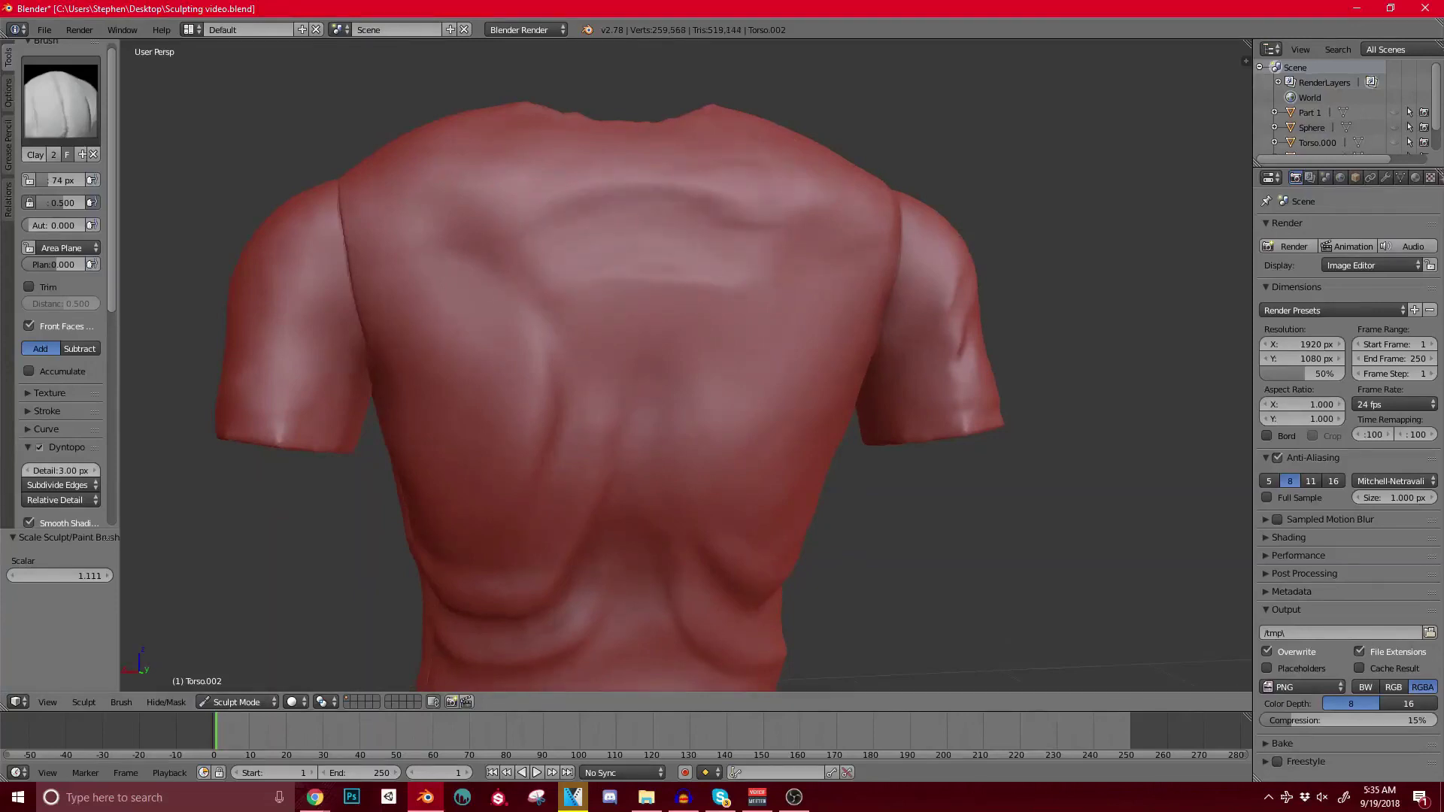
Step: Set the dynamic topology detail size to 6.20 px and build up a horizontal fold across the upper back below the neckline
drag(60, 471, 76, 470)
mouse_move(541, 177)
mouse_down()
mouse_move(643, 159)
mouse_move(774, 201)
mouse_up()
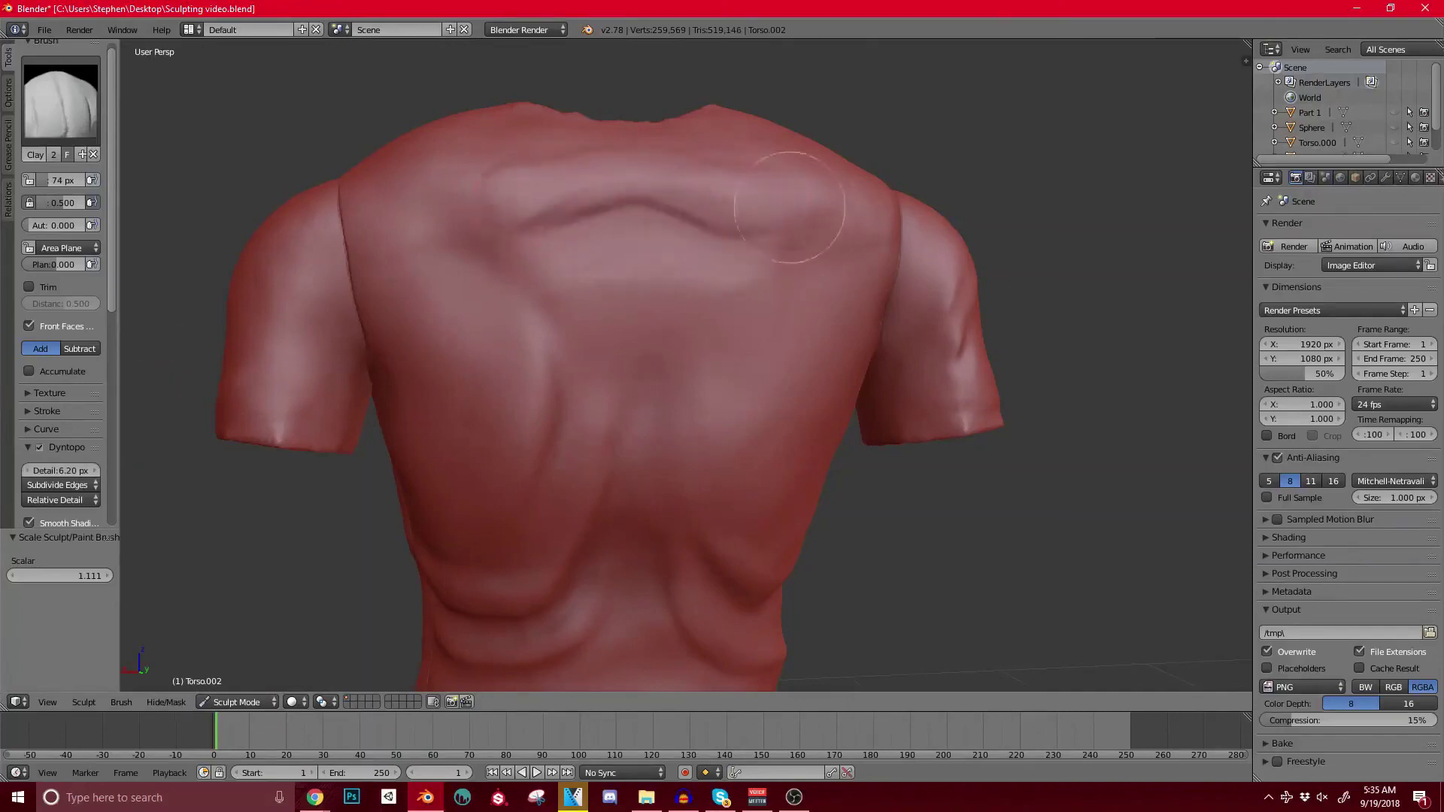
middle_drag(724, 201, 692, 272)
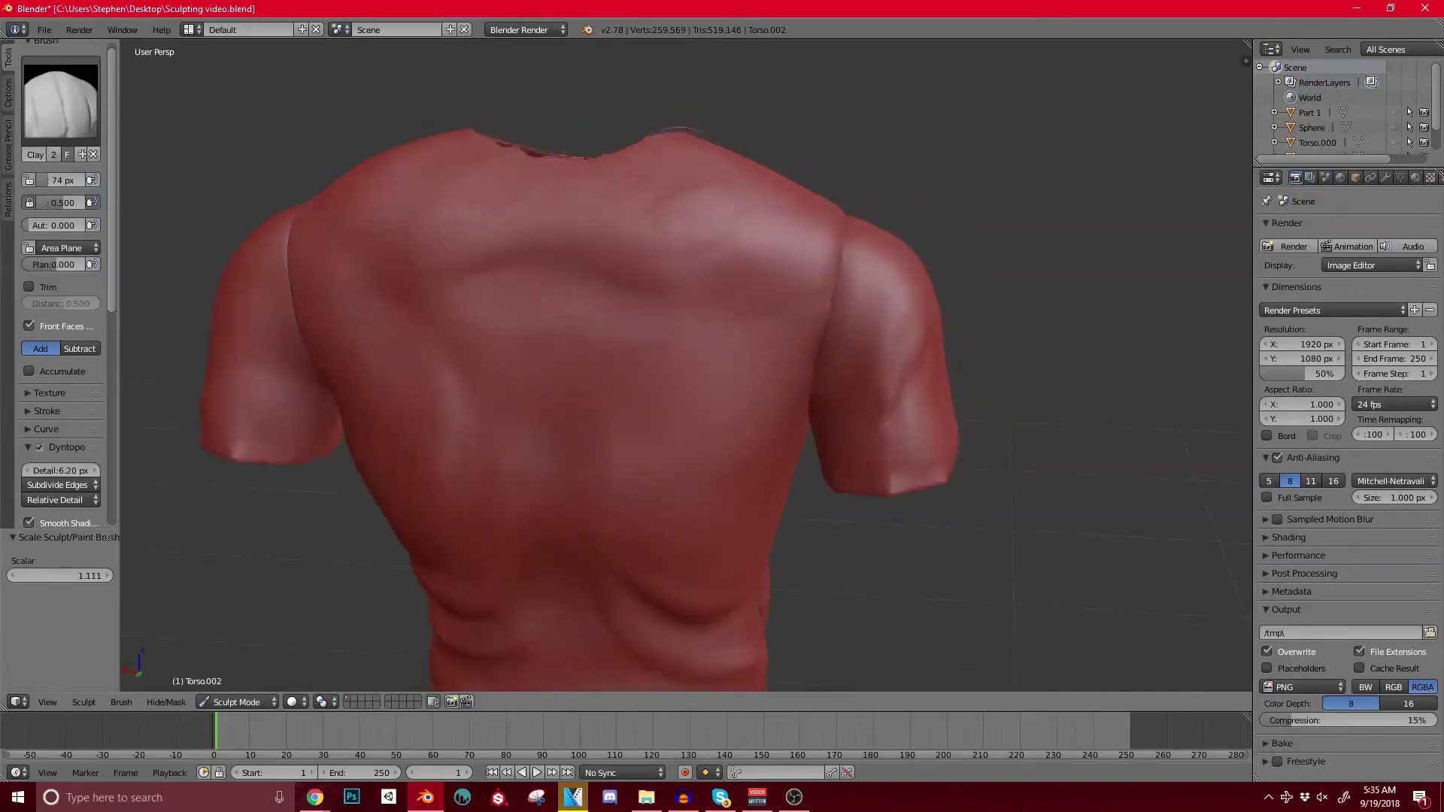
middle_drag(564, 225, 526, 241)
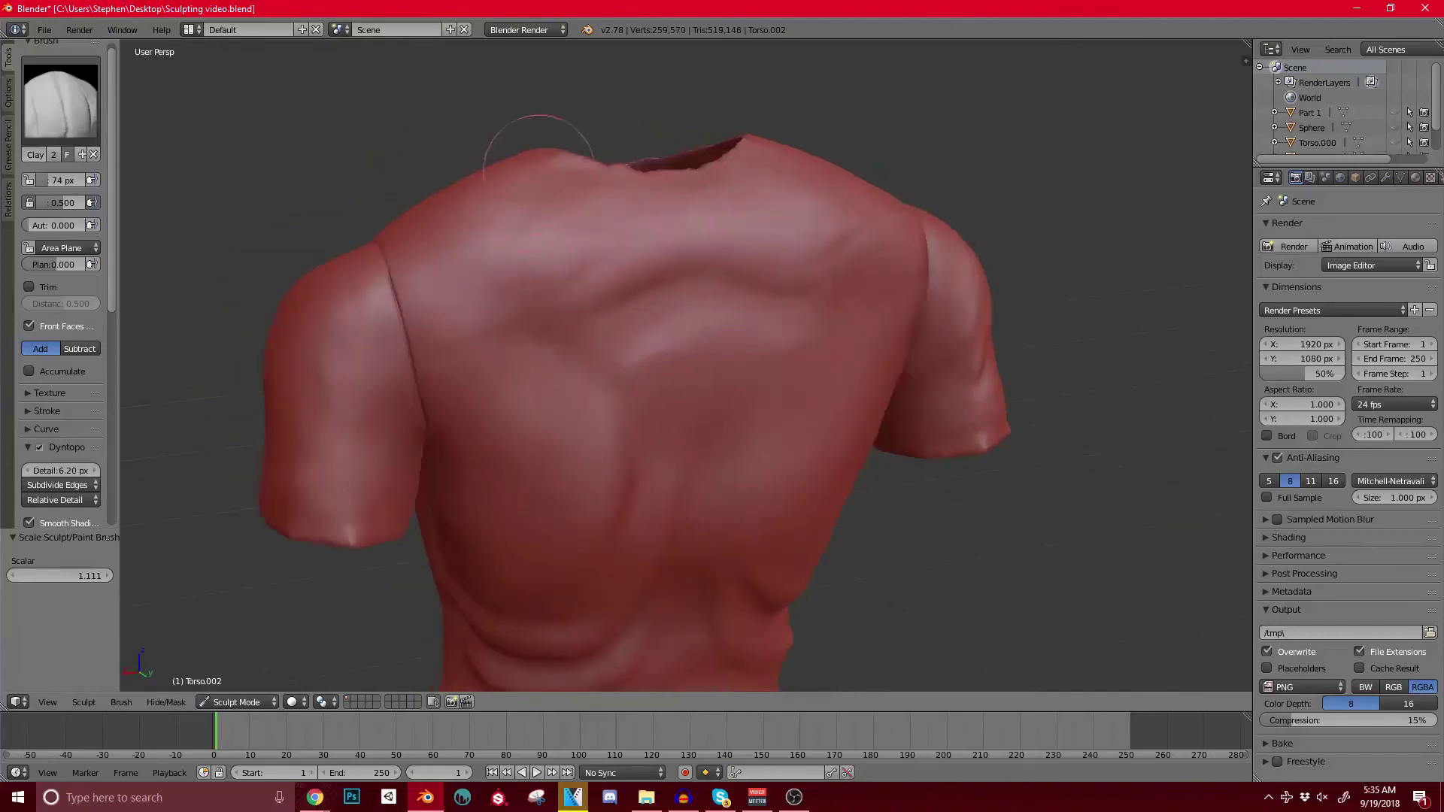
middle_drag(580, 193, 551, 210)
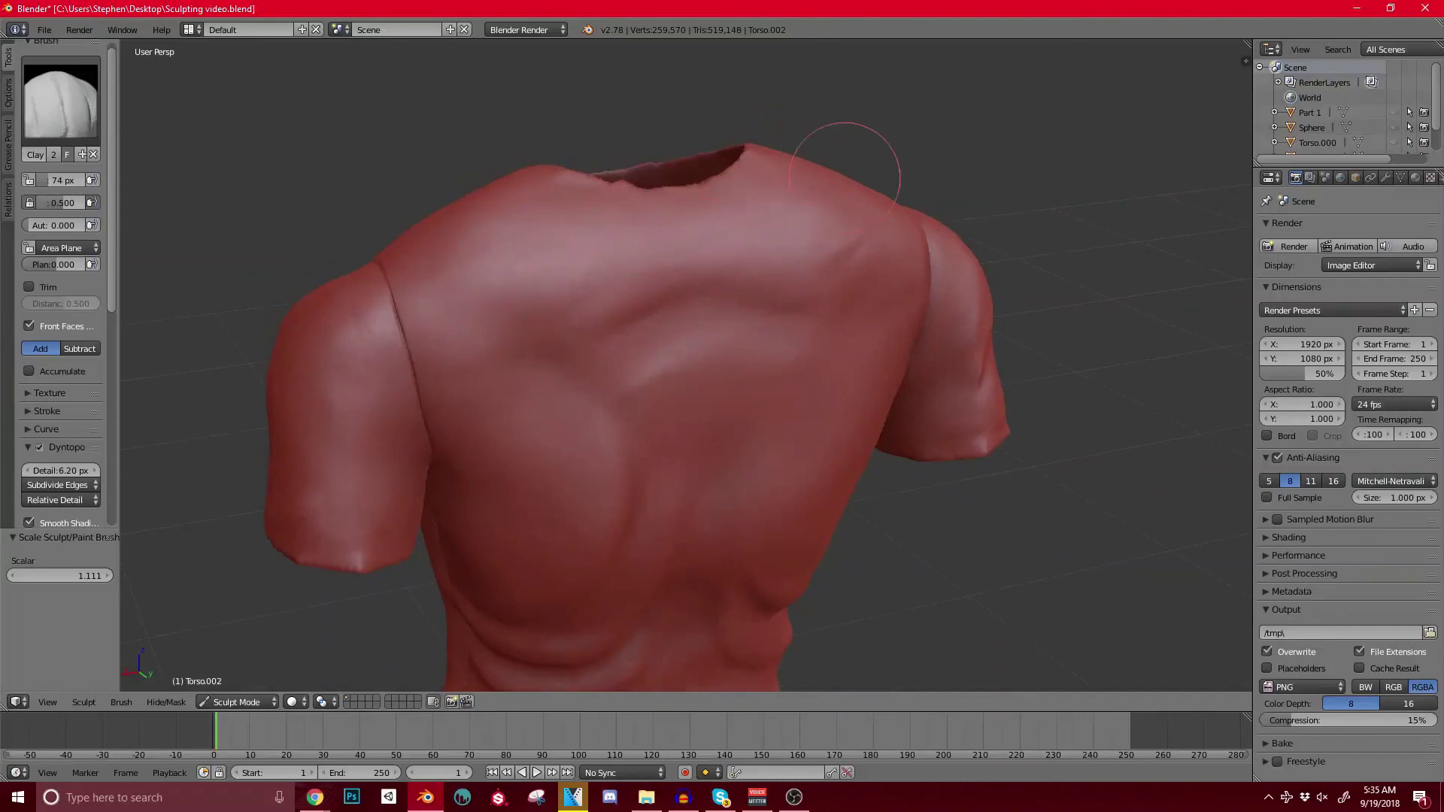
scroll(1339, 105, down, 2)
Step: Hide the Torso.002 shirt, show the Torso.001 body and save the Blender file
click(1393, 145)
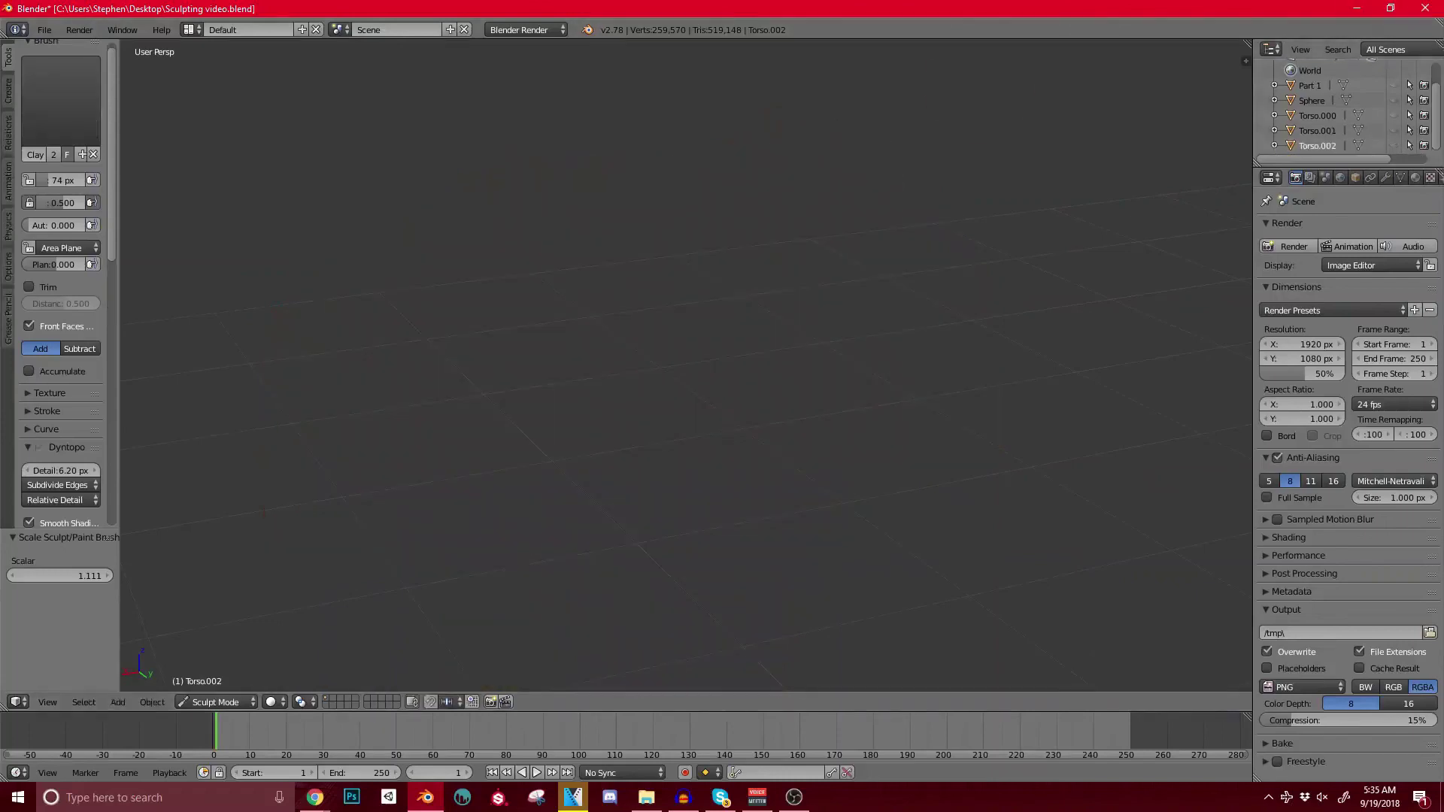
click(1394, 130)
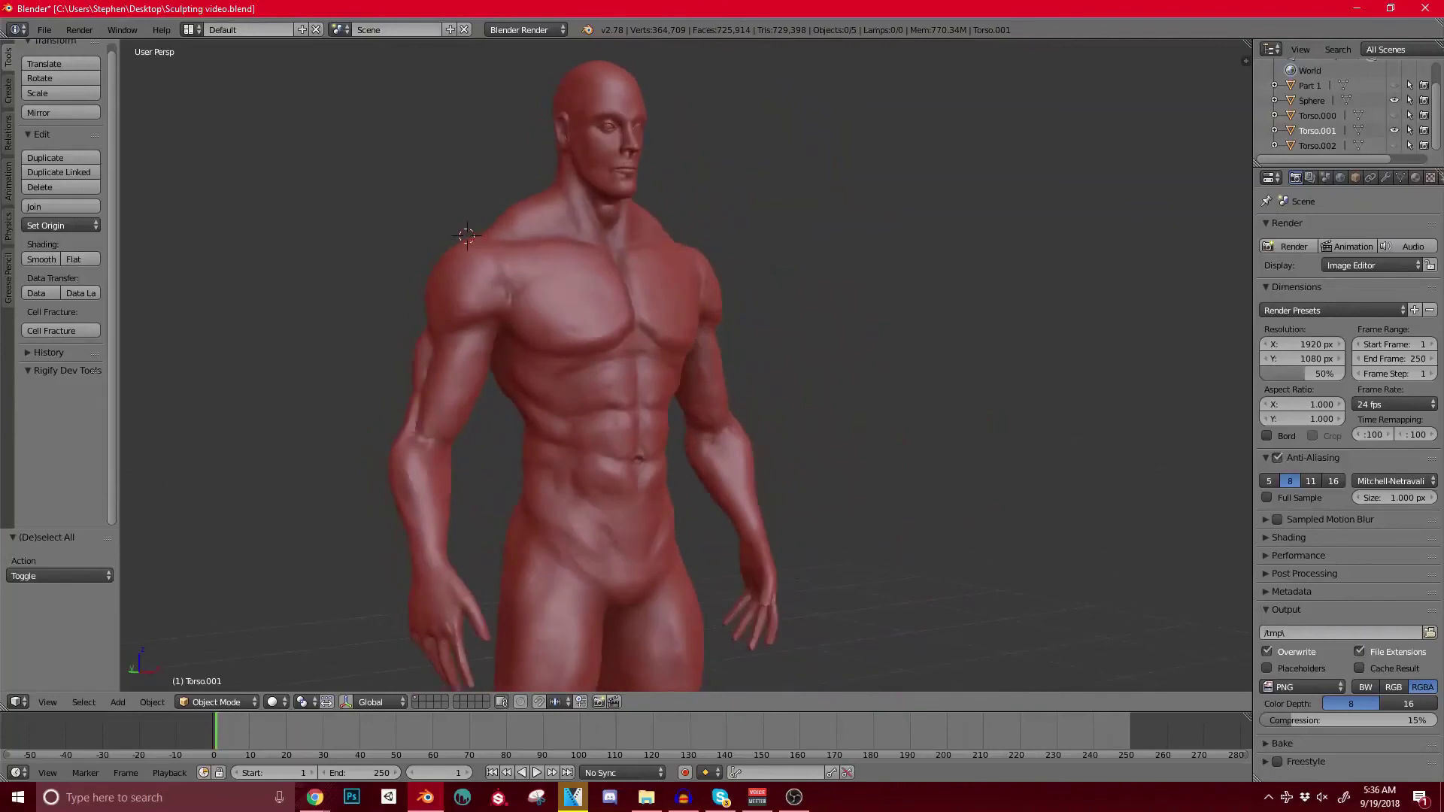
click(45, 30)
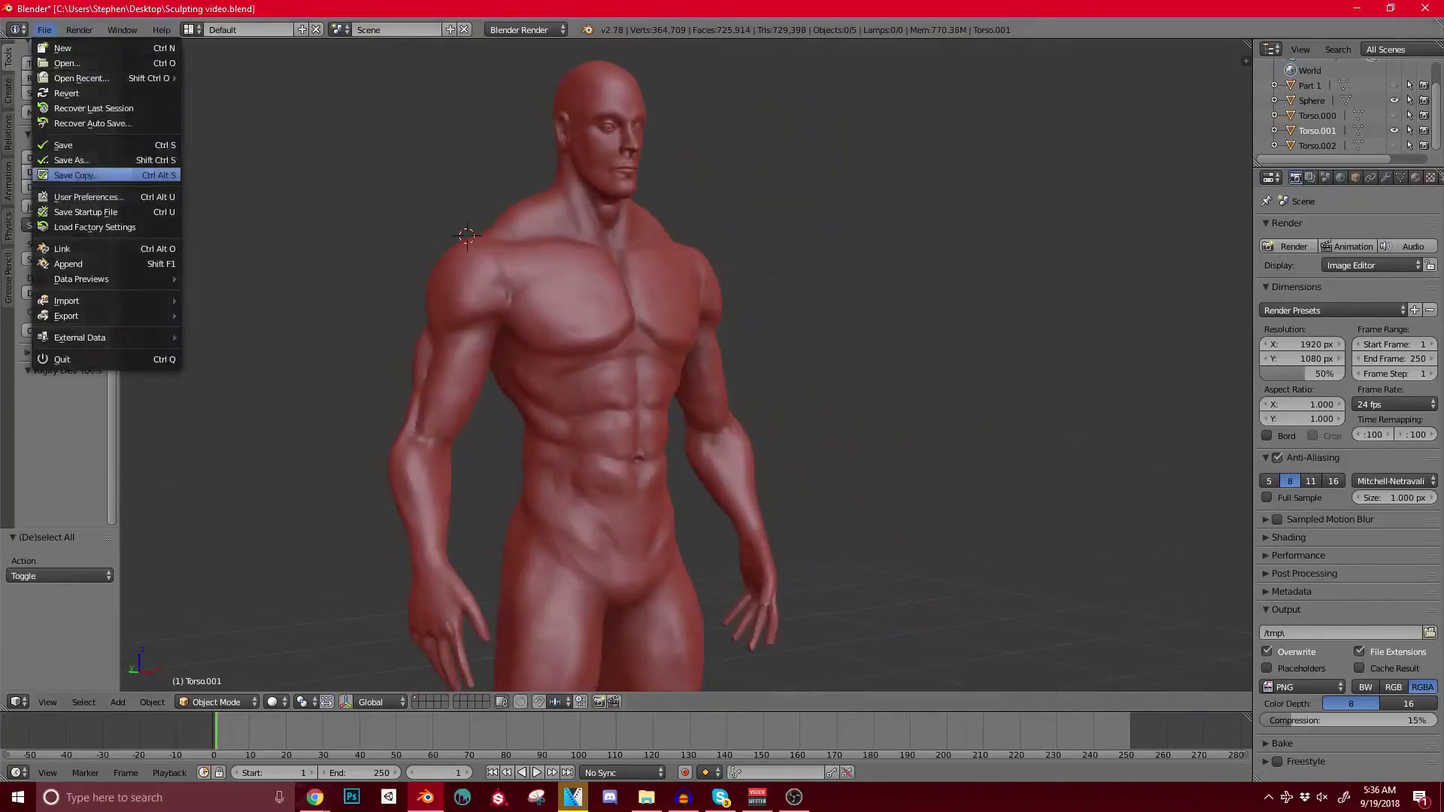
key(Return)
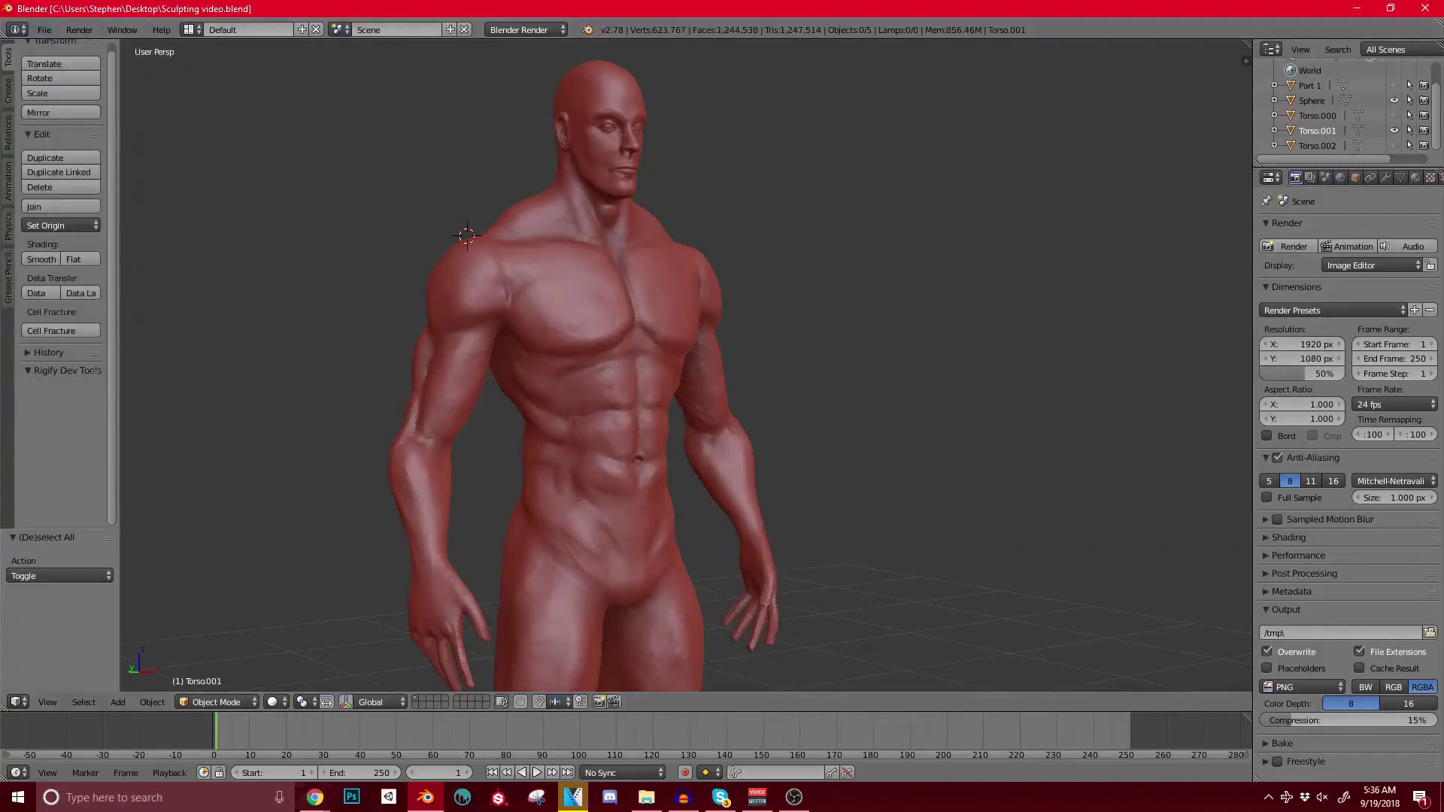
Step: Hide the body meshes, show the Torso.002 shirt and return it to Sculpt Mode
key(h)
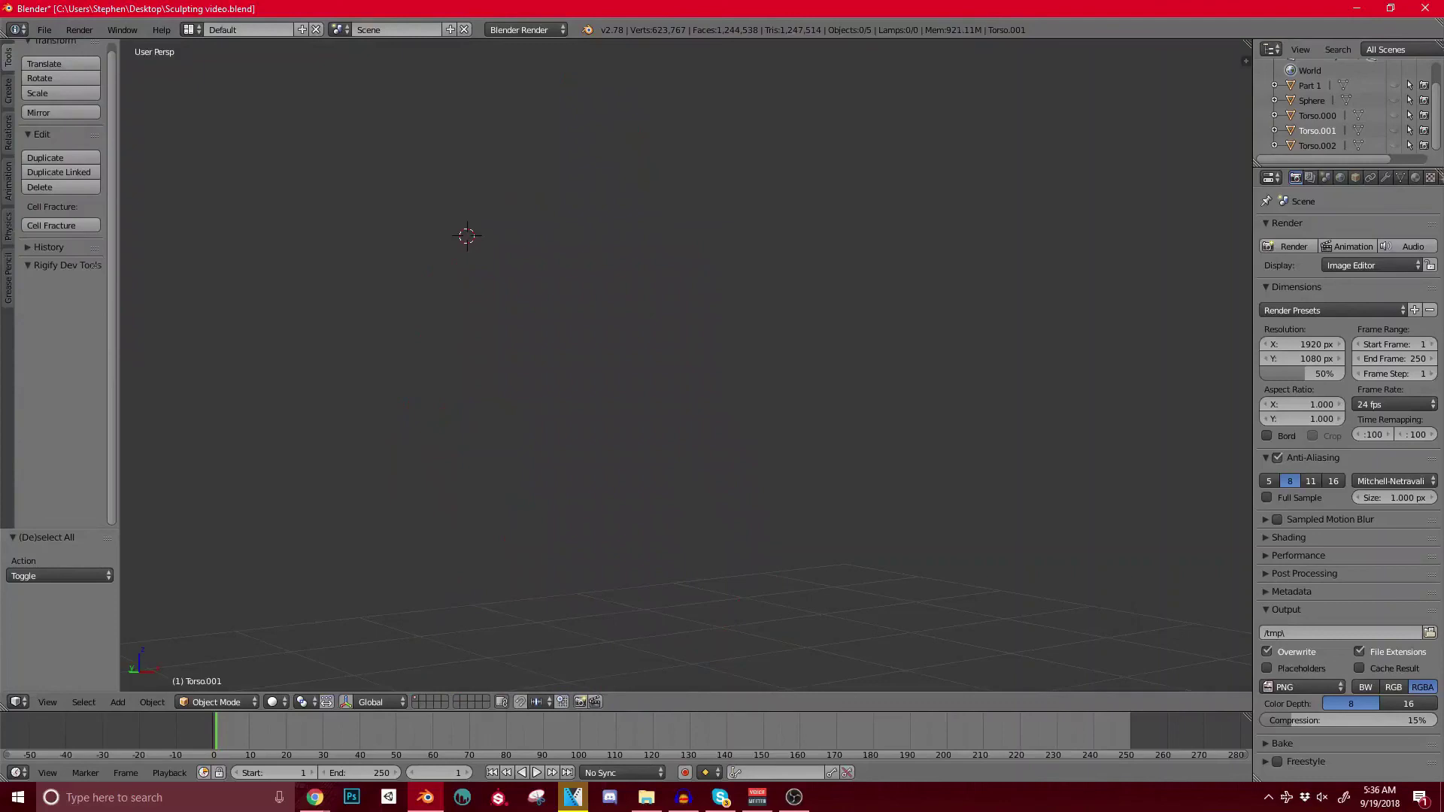
click(1394, 145)
click(1394, 145)
click(1394, 145)
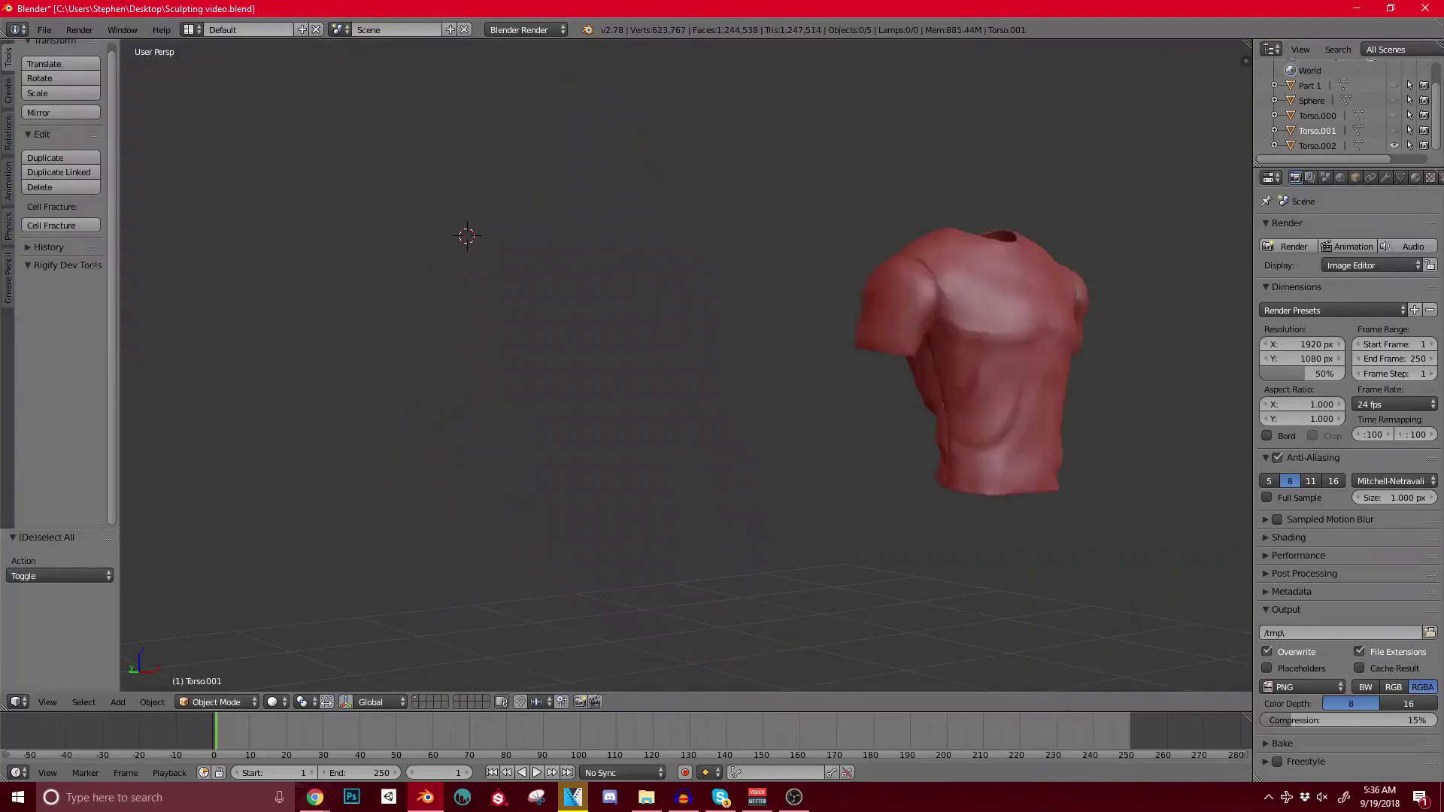
middle_drag(1075, 376, 1022, 382)
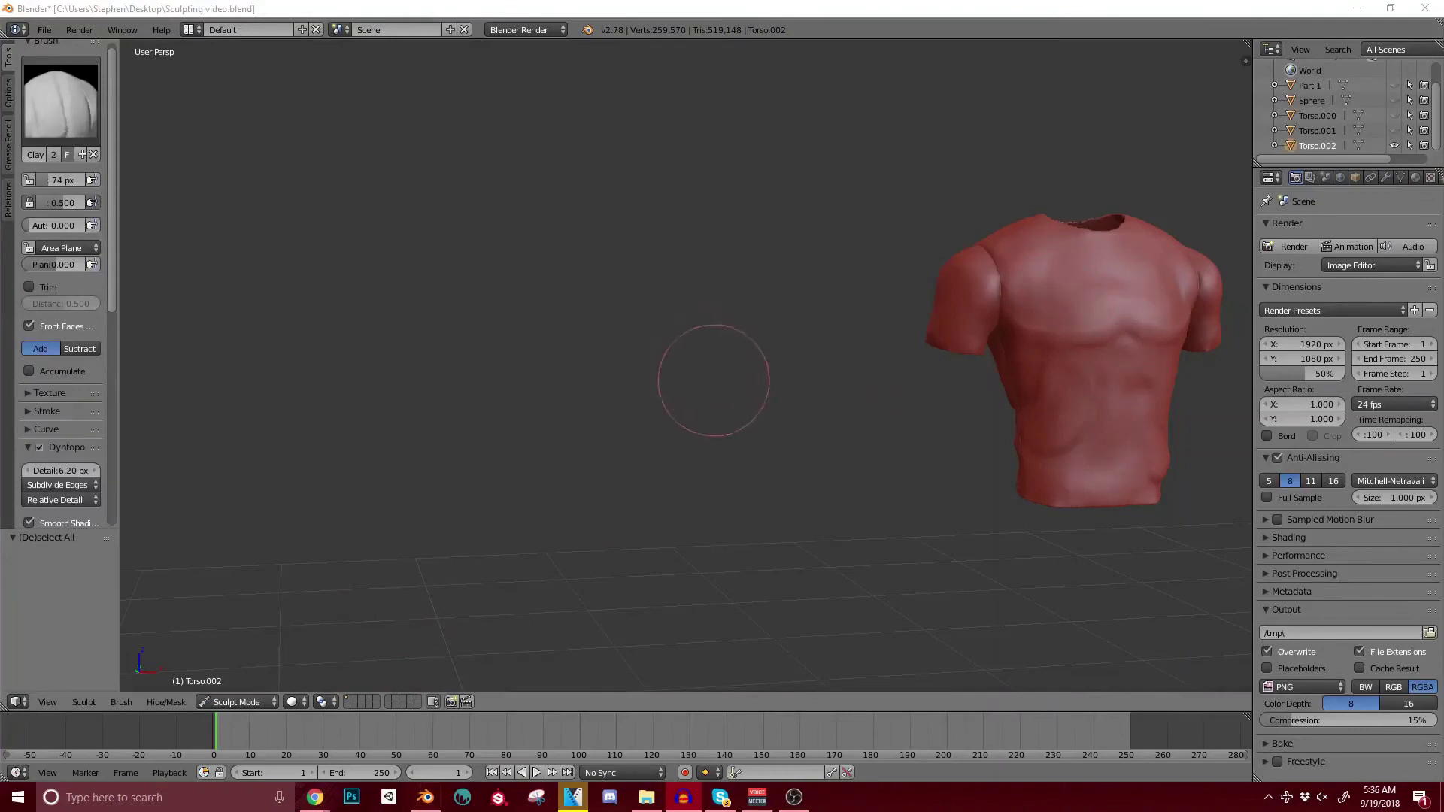
click(706, 339)
Step: Sculpt a small clay fold on the front of the left shoulder between the neckline and the sleeve seam
middle_drag(813, 348, 765, 339)
shift+middle_drag(1004, 299, 634, 357)
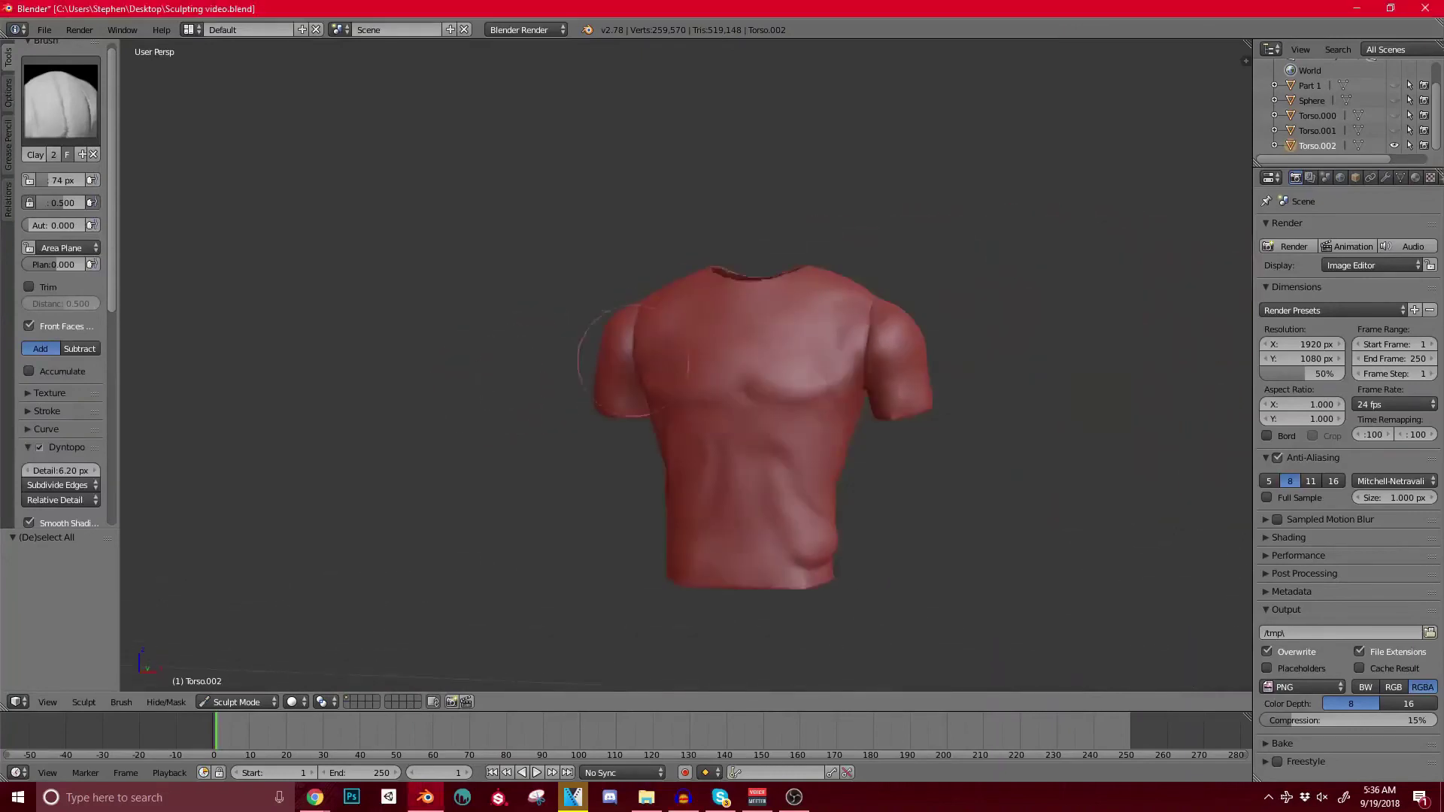
scroll(718, 403, up, 3)
middle_drag(910, 373, 760, 459)
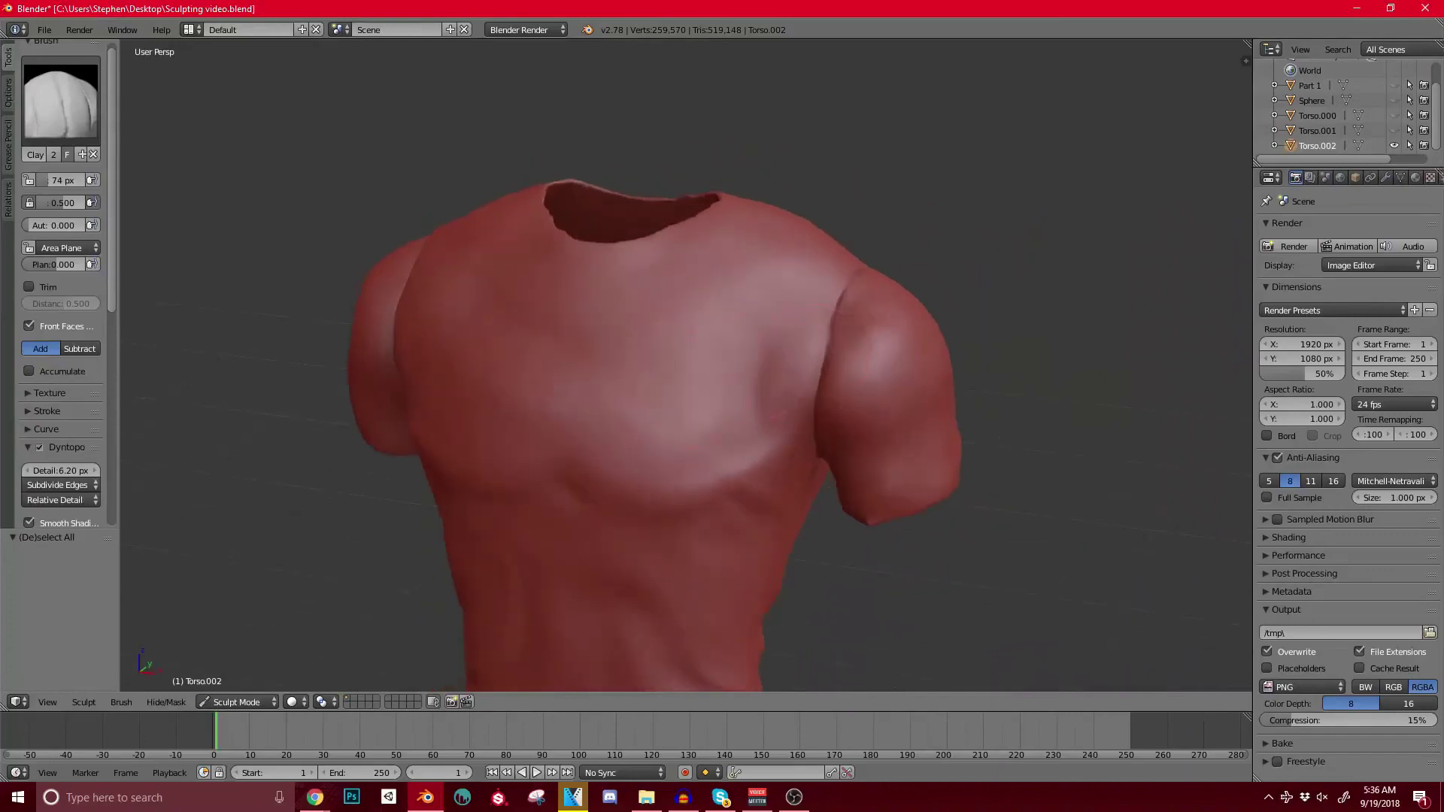
middle_drag(794, 280, 799, 308)
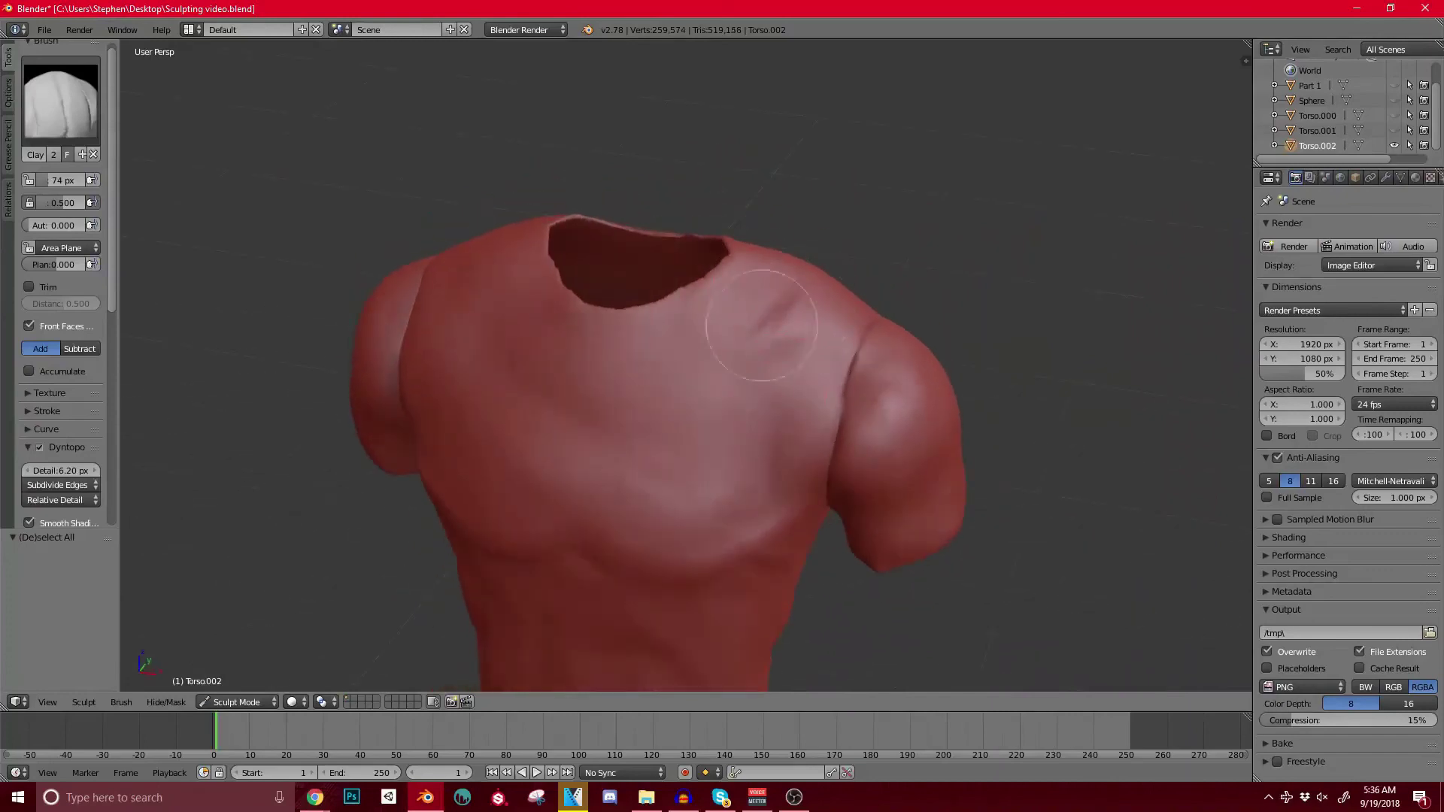
middle_drag(741, 241, 752, 276)
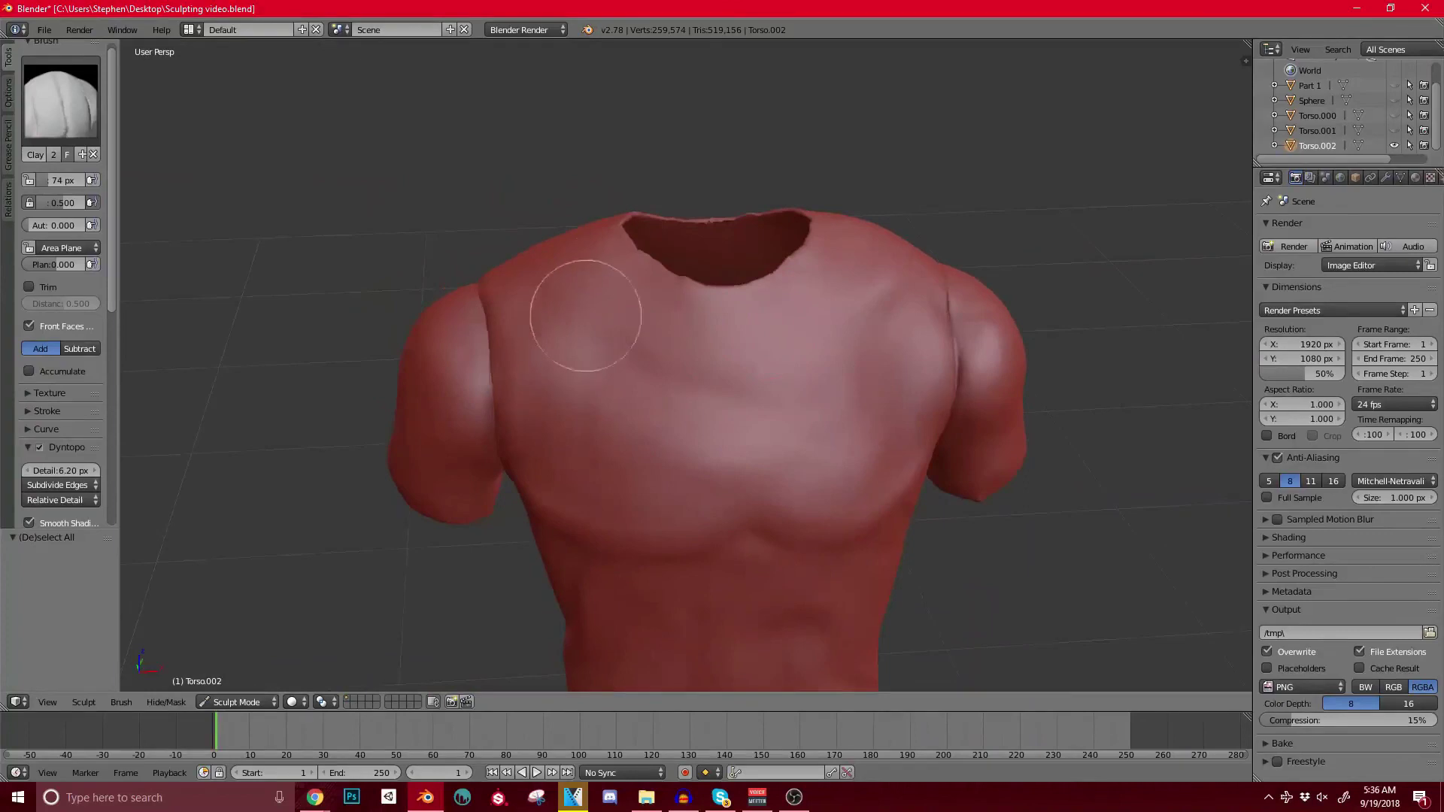
Step: Build up clay between the shoulder blades beneath the horizontal fold on the upper back
mouse_move(579, 313)
middle_down()
mouse_move(772, 396)
mouse_move(699, 354)
middle_up()
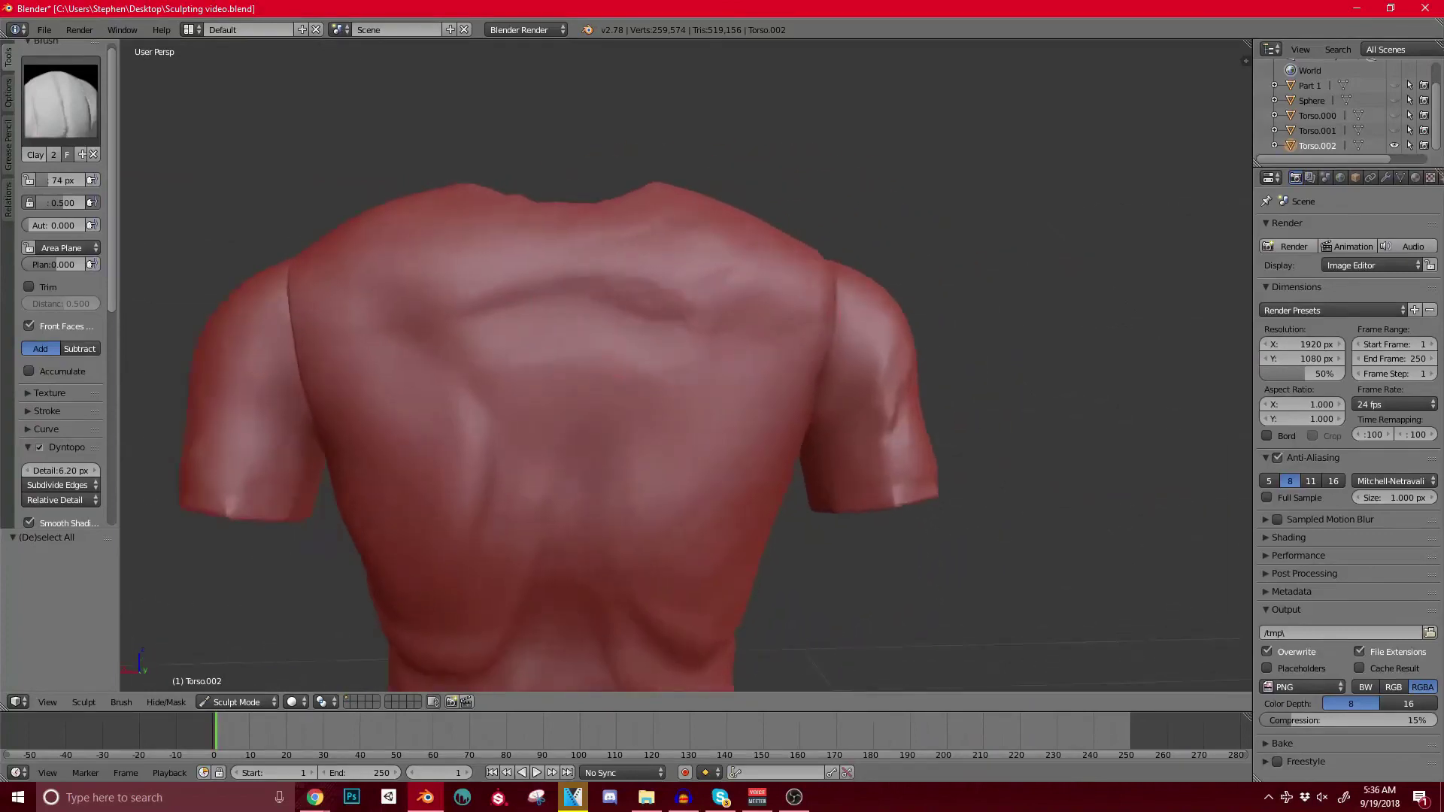
scroll(695, 351, up, 3)
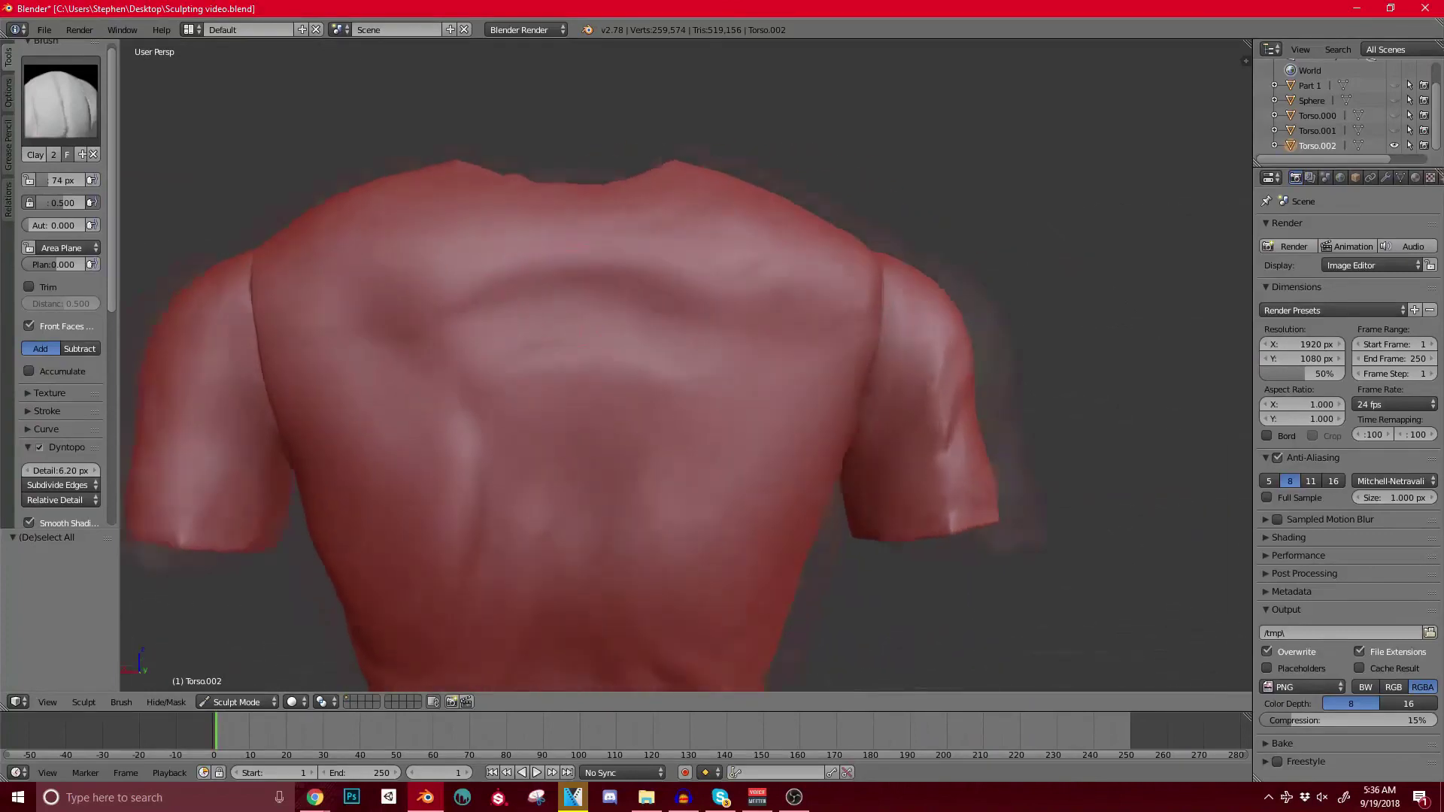
mouse_move(541, 376)
mouse_down()
mouse_move(627, 382)
mouse_move(639, 325)
mouse_move(534, 409)
mouse_move(514, 290)
mouse_move(677, 259)
mouse_move(468, 328)
mouse_up()
drag(600, 364, 665, 369)
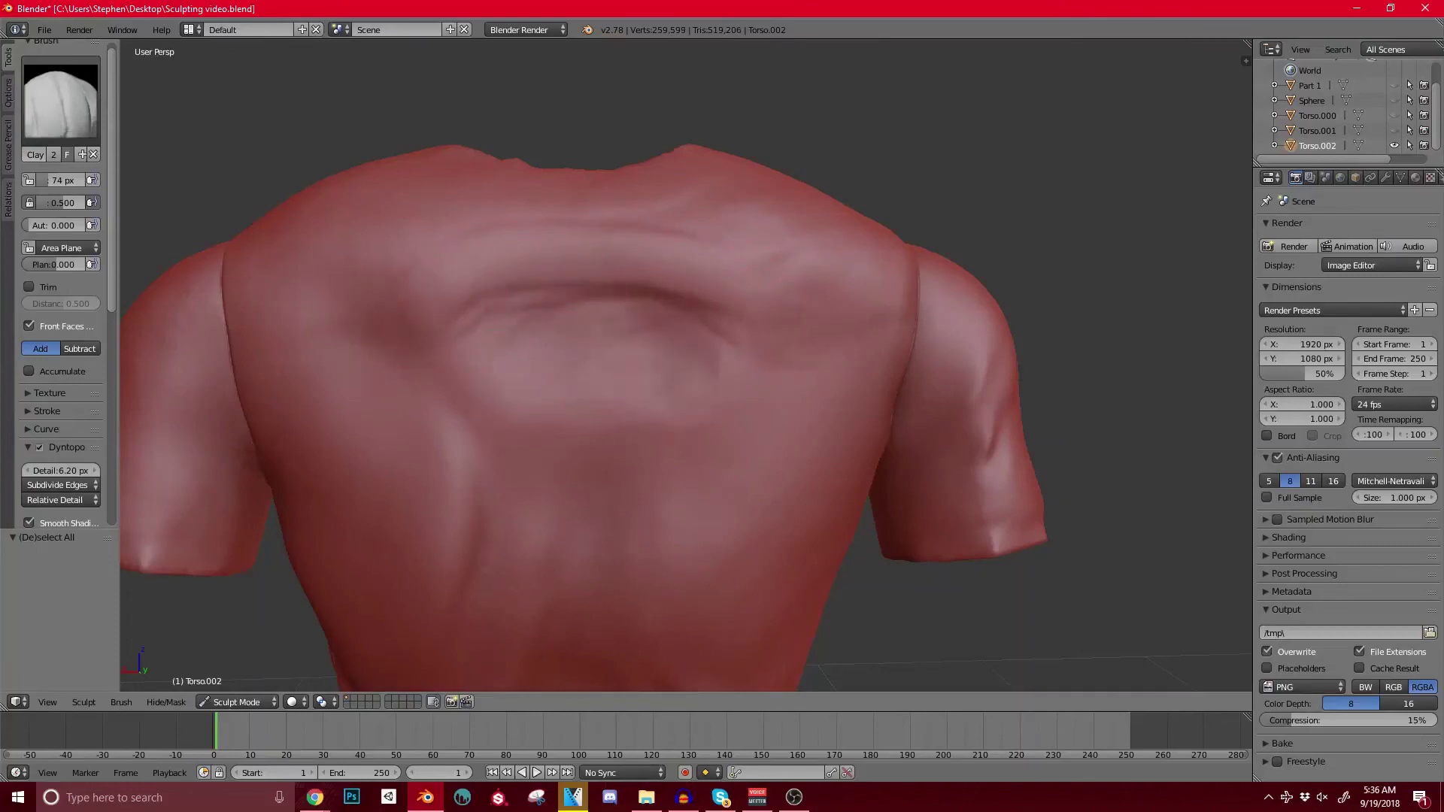
Step: Shape the area beneath the upper back's horizontal fold with clay strokes into an oval hollow with curved folds along its lower rim
mouse_move(527, 334)
mouse_down()
mouse_move(639, 324)
mouse_move(521, 328)
mouse_move(613, 321)
mouse_up()
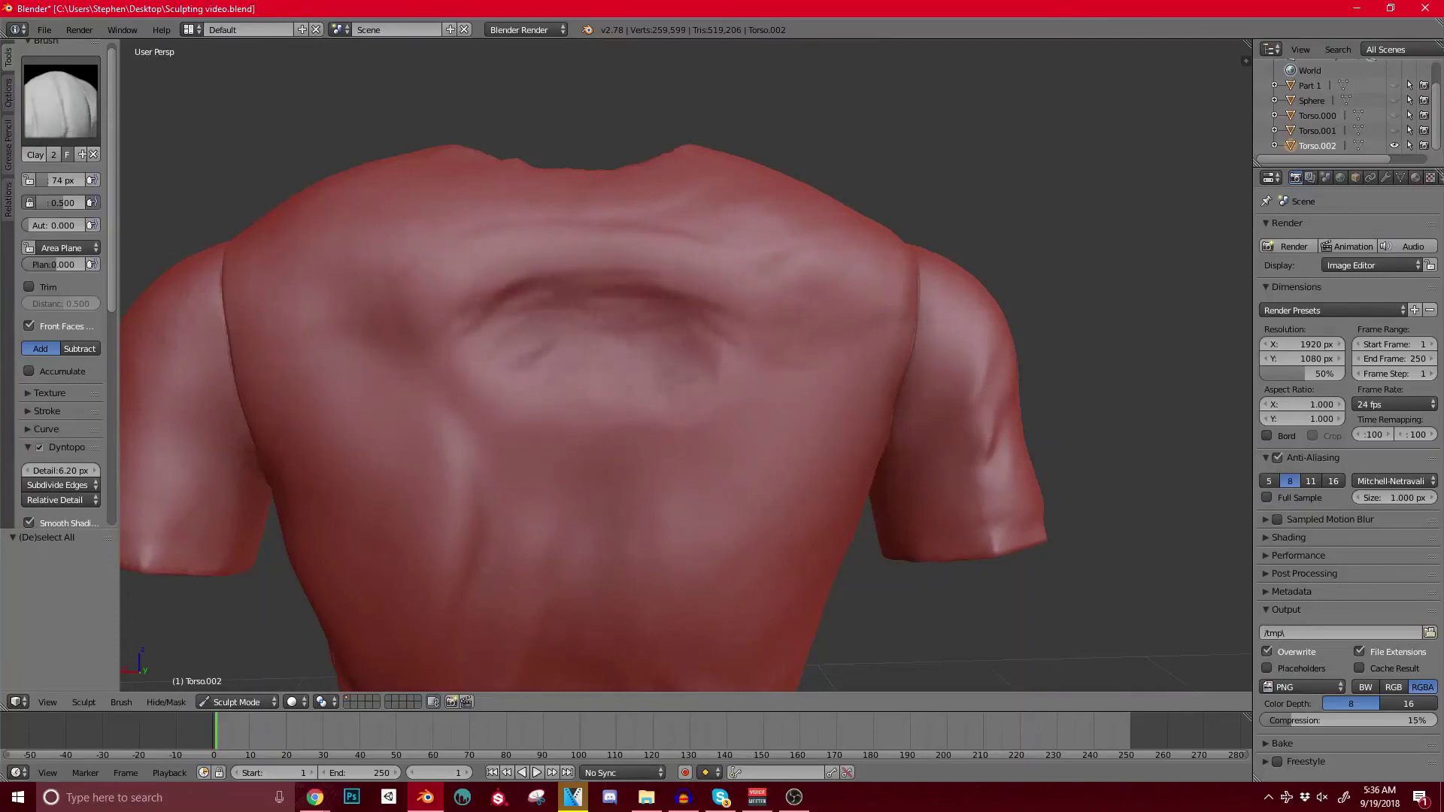
mouse_move(498, 342)
mouse_down()
mouse_move(579, 308)
mouse_move(496, 305)
mouse_up()
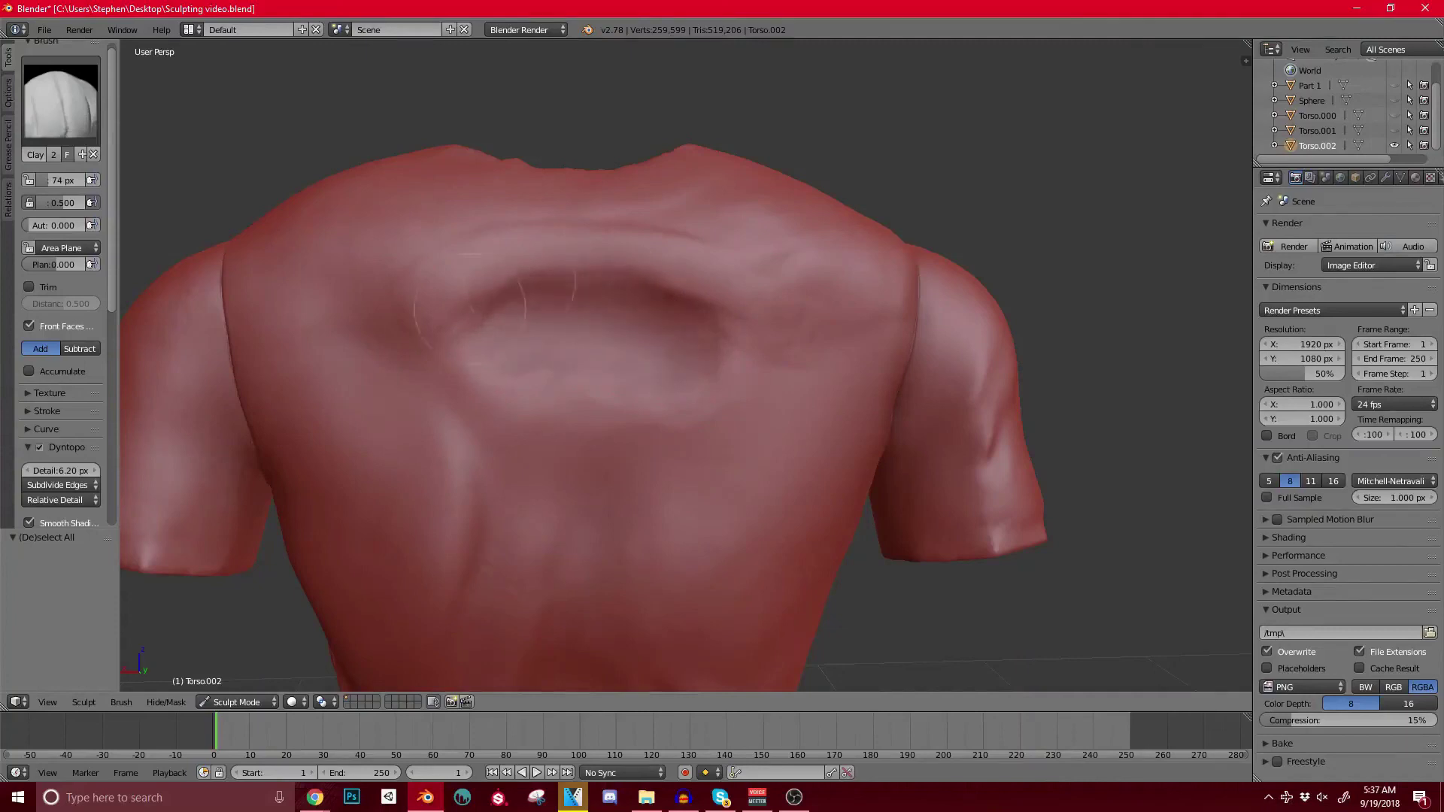
middle_drag(497, 316, 639, 259)
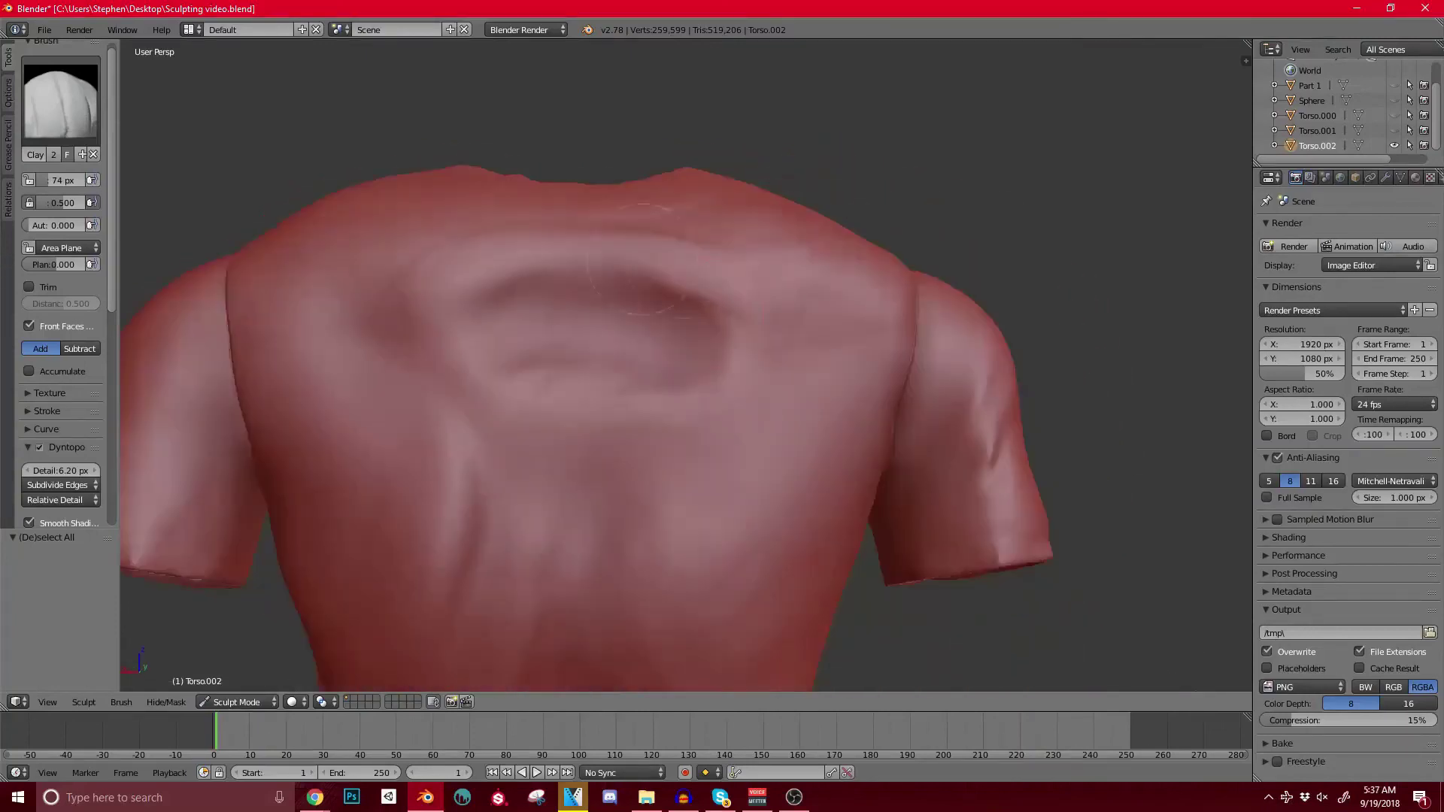
scroll(686, 390, up, 2)
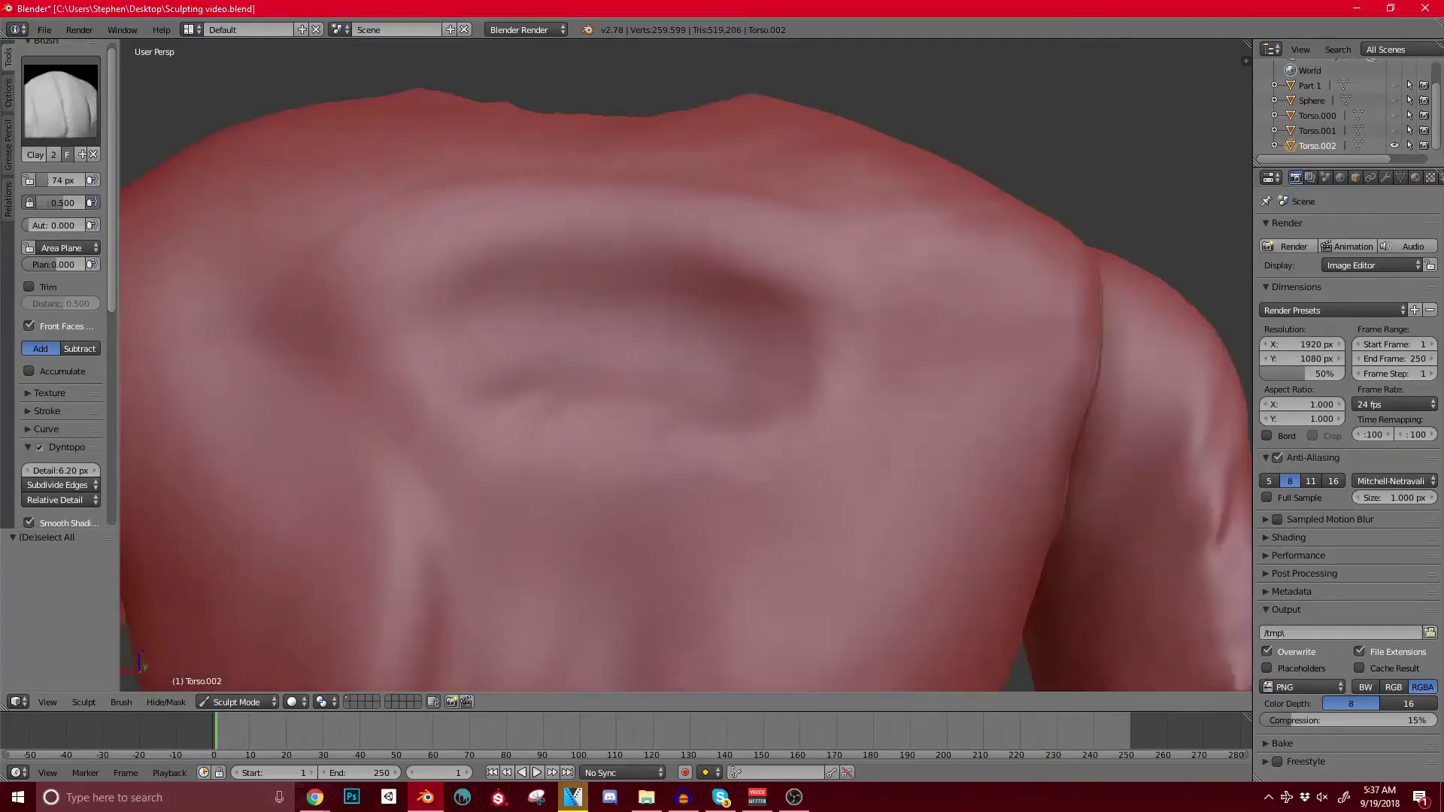
mouse_move(688, 430)
mouse_down()
mouse_move(774, 397)
mouse_move(823, 342)
mouse_up()
drag(651, 433, 689, 430)
mouse_move(448, 412)
mouse_down()
mouse_move(519, 451)
mouse_move(647, 473)
mouse_up()
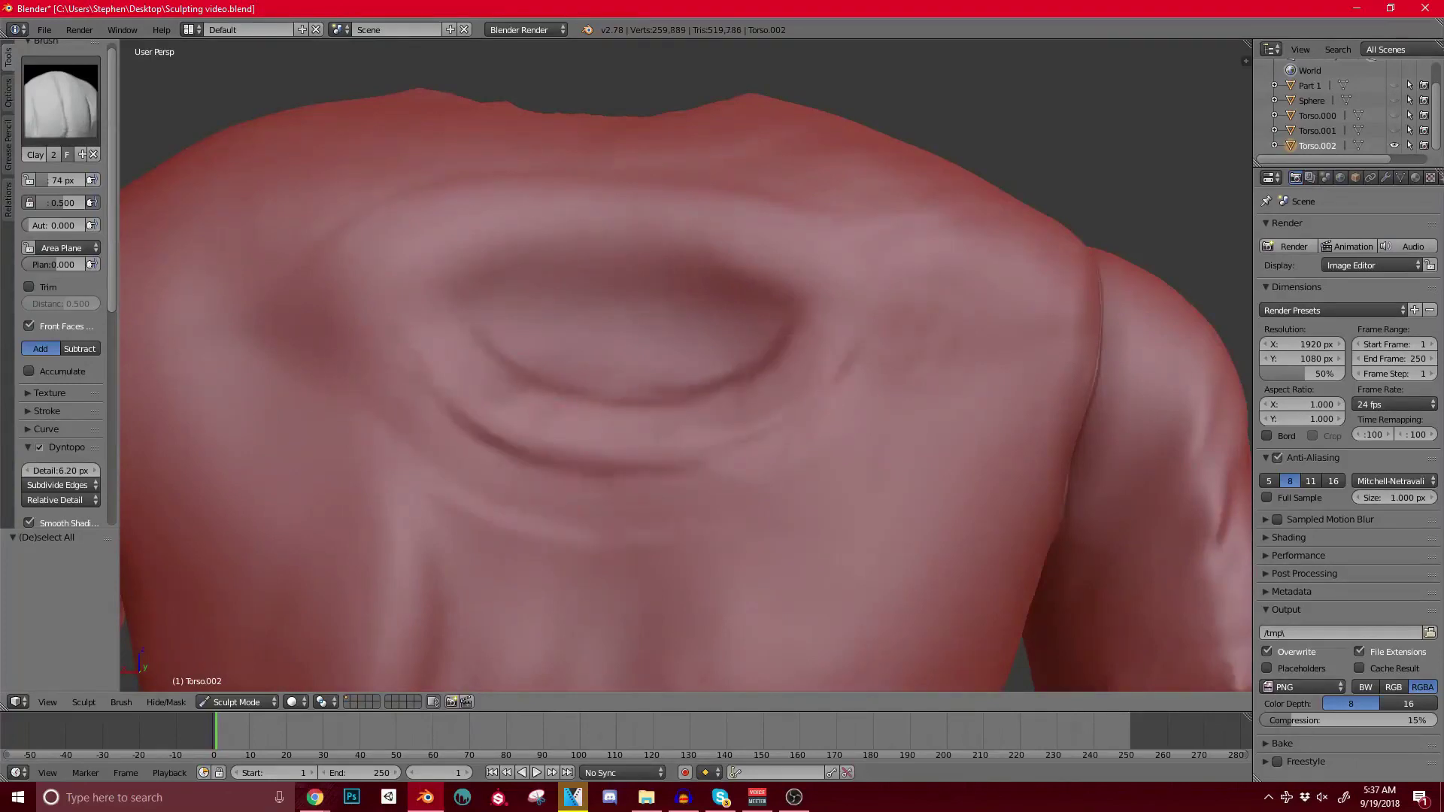
Step: Add long clay strokes along the upper rim of the oval hollow, following the horizontal fold across the upper back
middle_drag(677, 459, 741, 485)
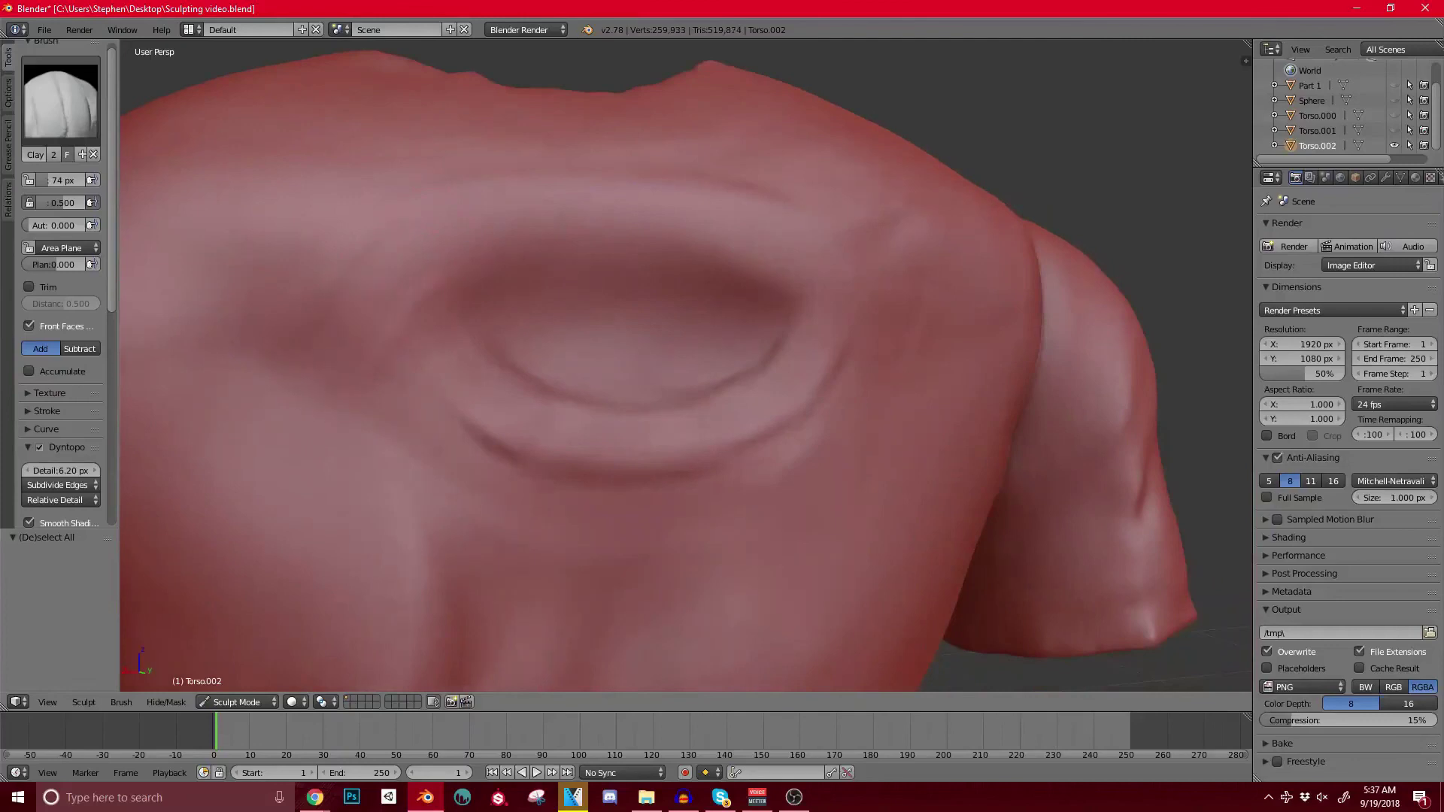
drag(518, 211, 801, 233)
drag(388, 316, 734, 222)
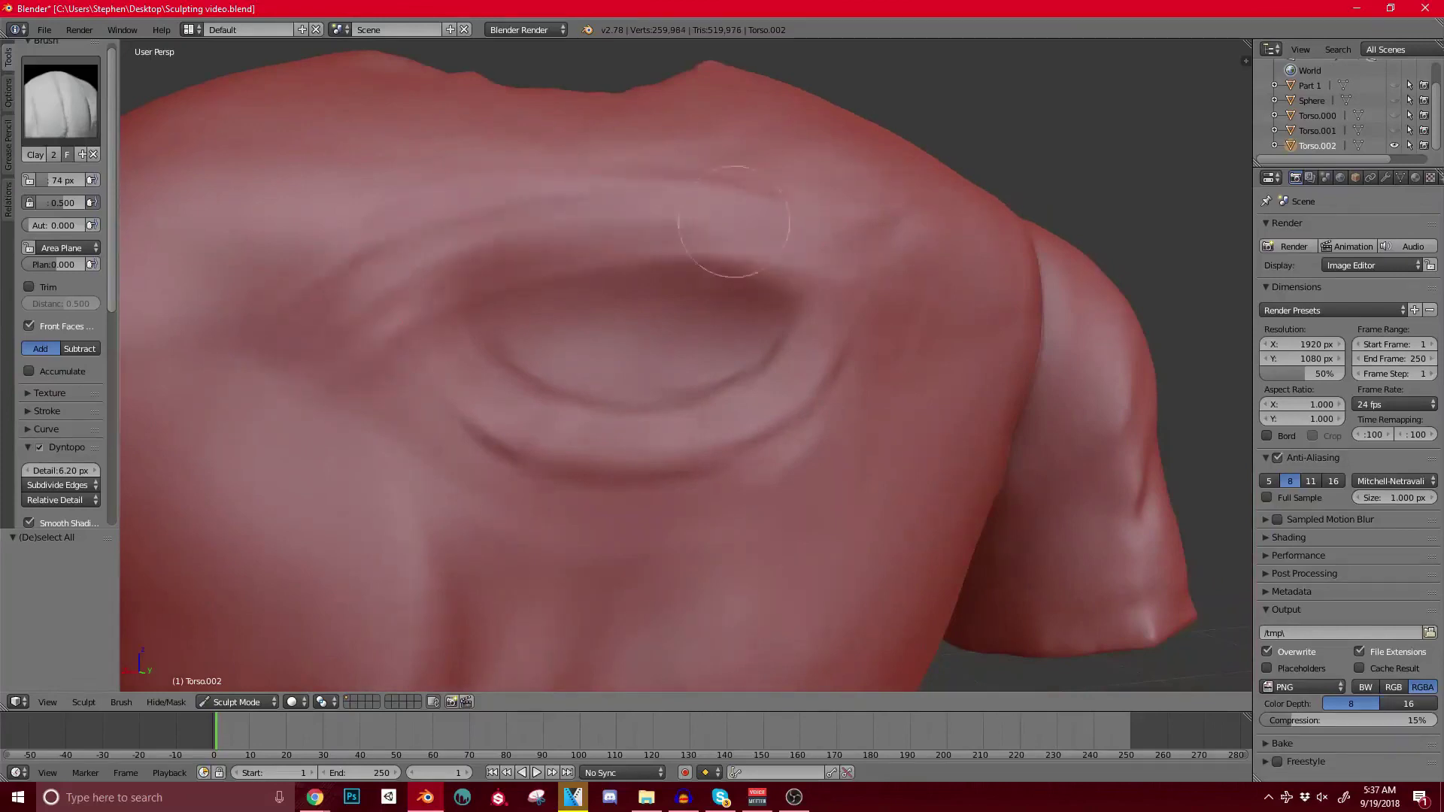
Step: Switch to the Crease brush at 101 px and sharpen the curved fold along the hollow's lower-right rim
click(60, 102)
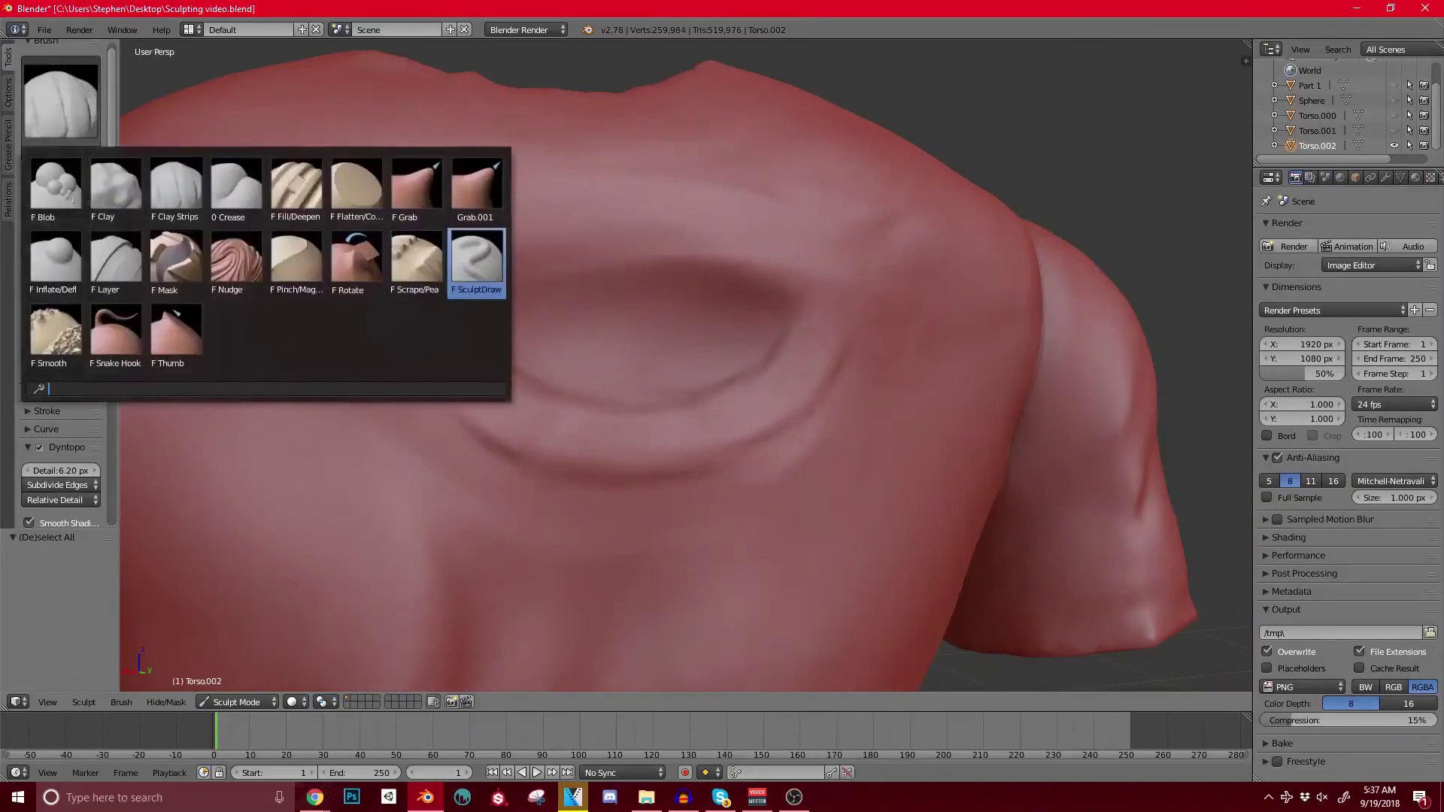
click(235, 188)
key(bracketright)
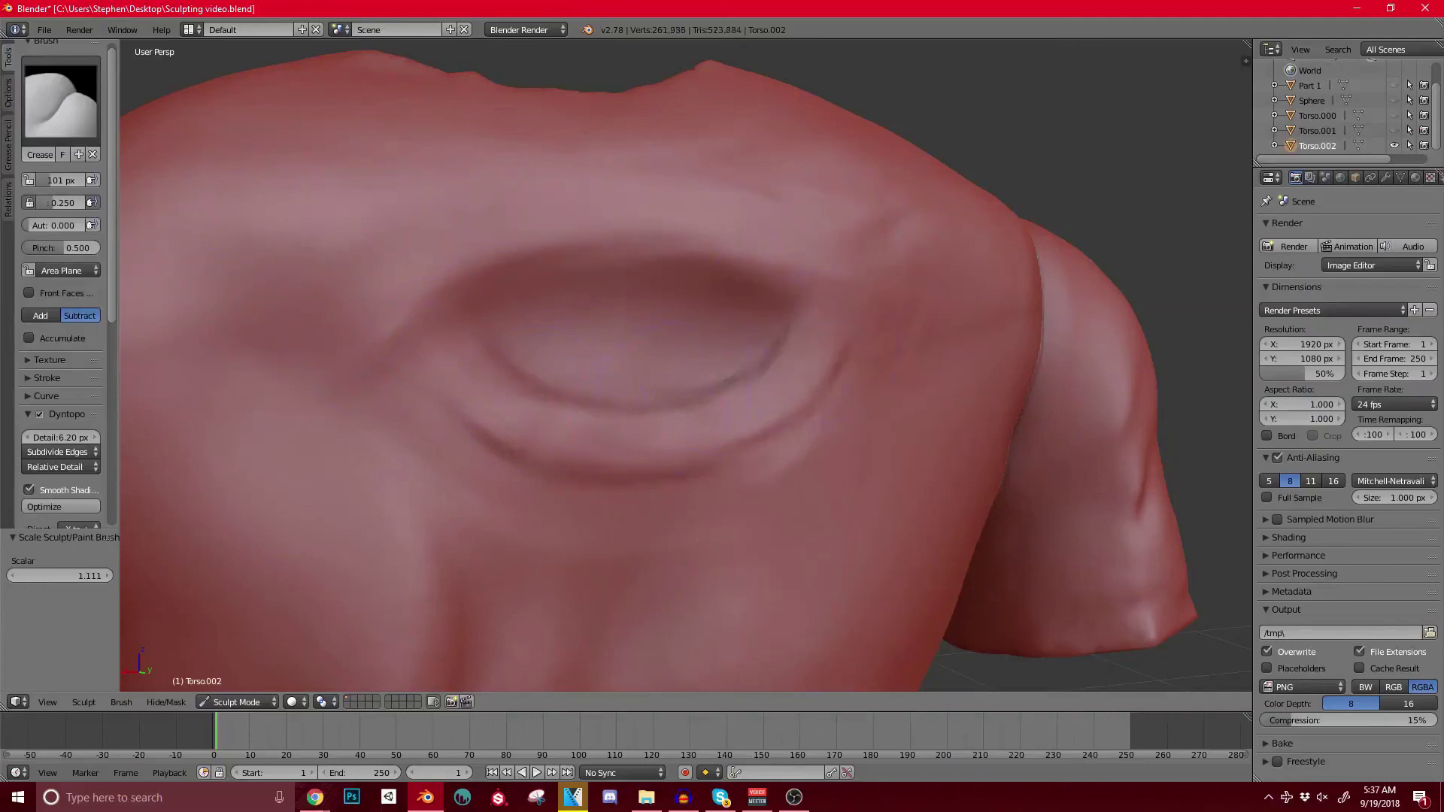
mouse_move(841, 320)
mouse_down()
mouse_move(753, 451)
mouse_move(599, 455)
mouse_up()
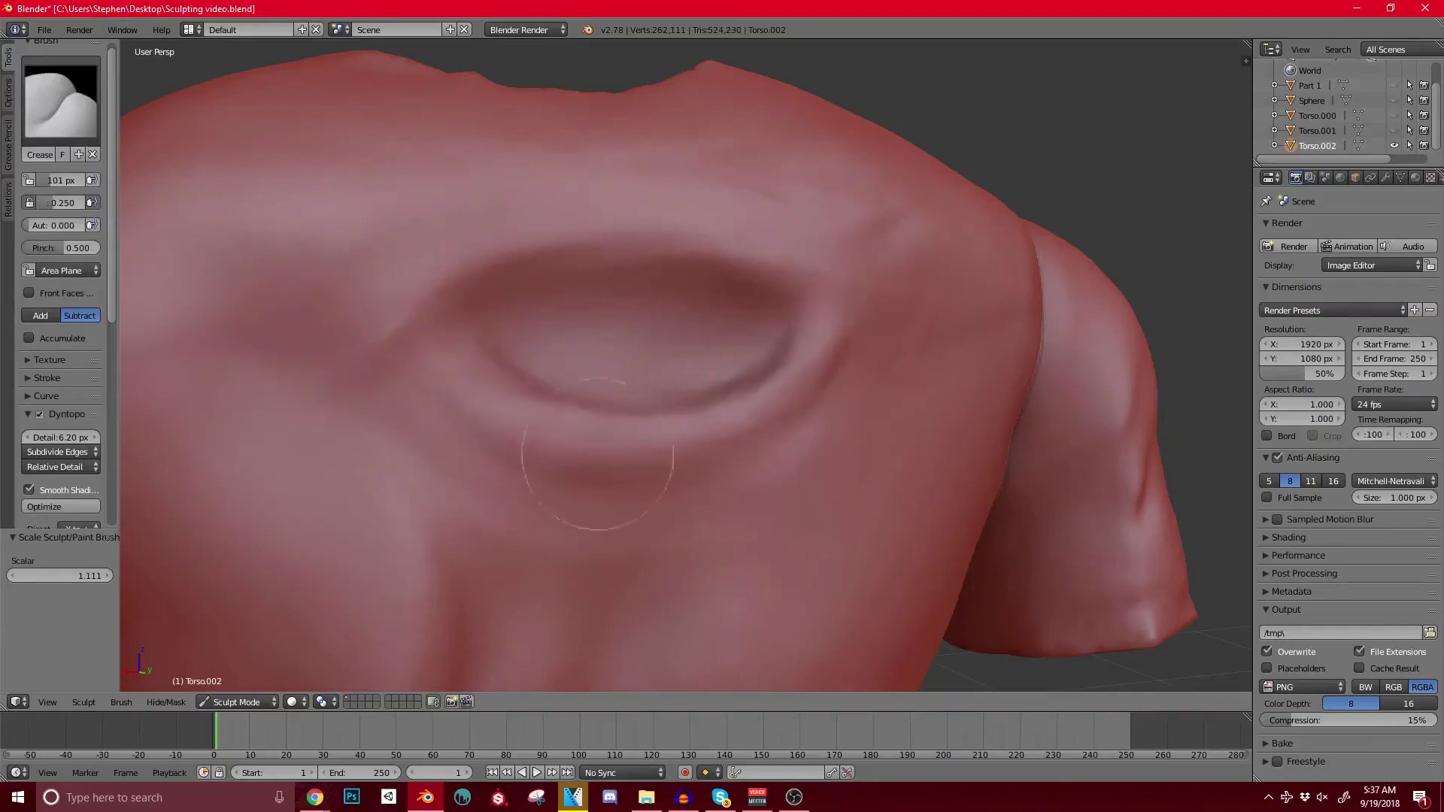
Step: Carve creases along the hollow's lower-left rim, defining a fold that runs out toward the left shoulder blade
scroll(594, 455, down, 4)
middle_drag(595, 455, 682, 481)
scroll(682, 482, up, 2)
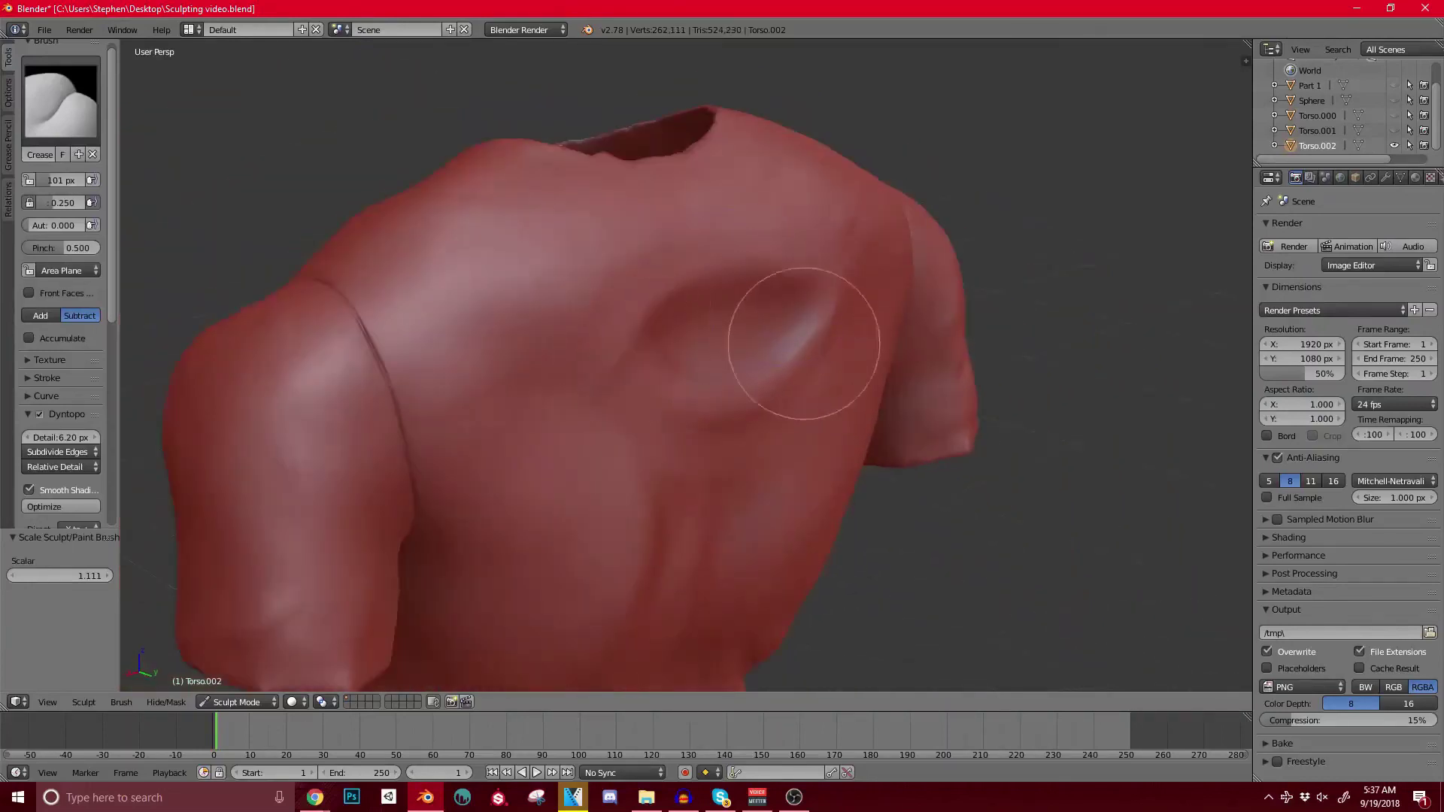
mouse_move(804, 343)
middle_down()
mouse_move(656, 328)
mouse_move(827, 342)
mouse_move(776, 421)
mouse_move(639, 391)
mouse_move(760, 410)
middle_up()
scroll(780, 333, up, 1)
scroll(785, 376, up, 3)
drag(741, 373, 662, 361)
mouse_move(609, 425)
mouse_down()
mouse_move(473, 395)
mouse_move(527, 380)
mouse_up()
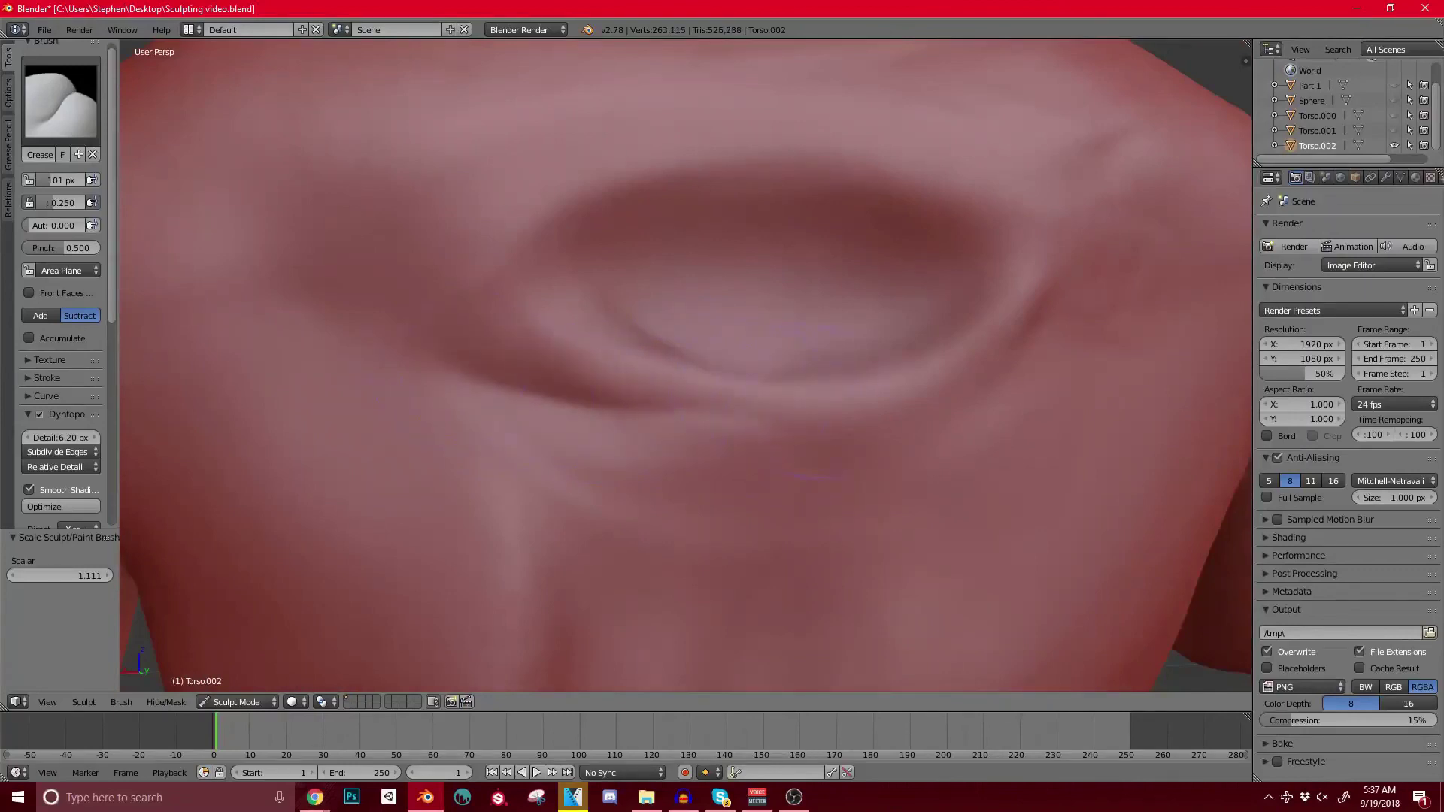
mouse_move(700, 400)
mouse_down()
mouse_move(474, 370)
mouse_move(601, 395)
mouse_up()
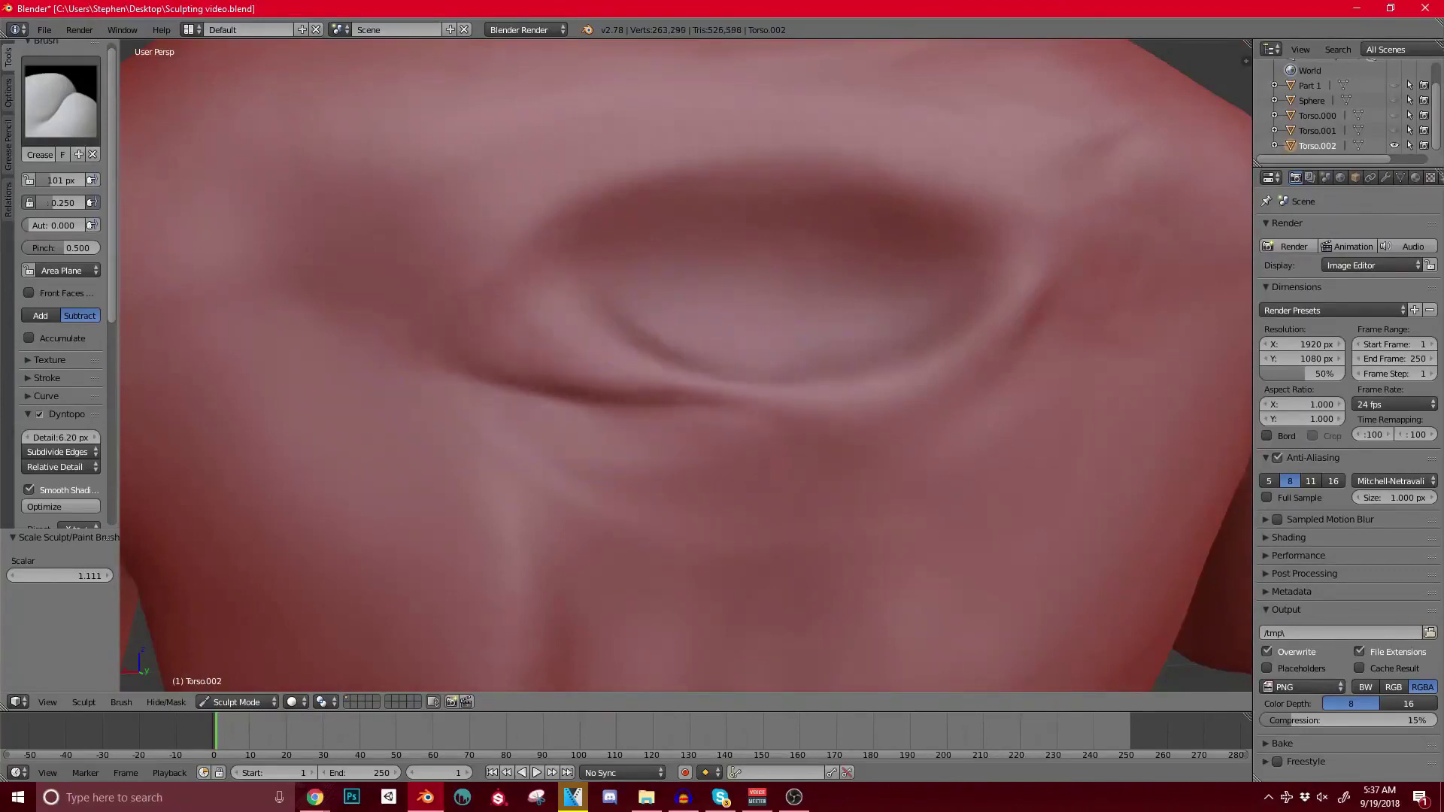
drag(535, 328, 745, 385)
Step: Deepen the forked crease at the left end of the hollow on the upper back
scroll(703, 385, down, 6)
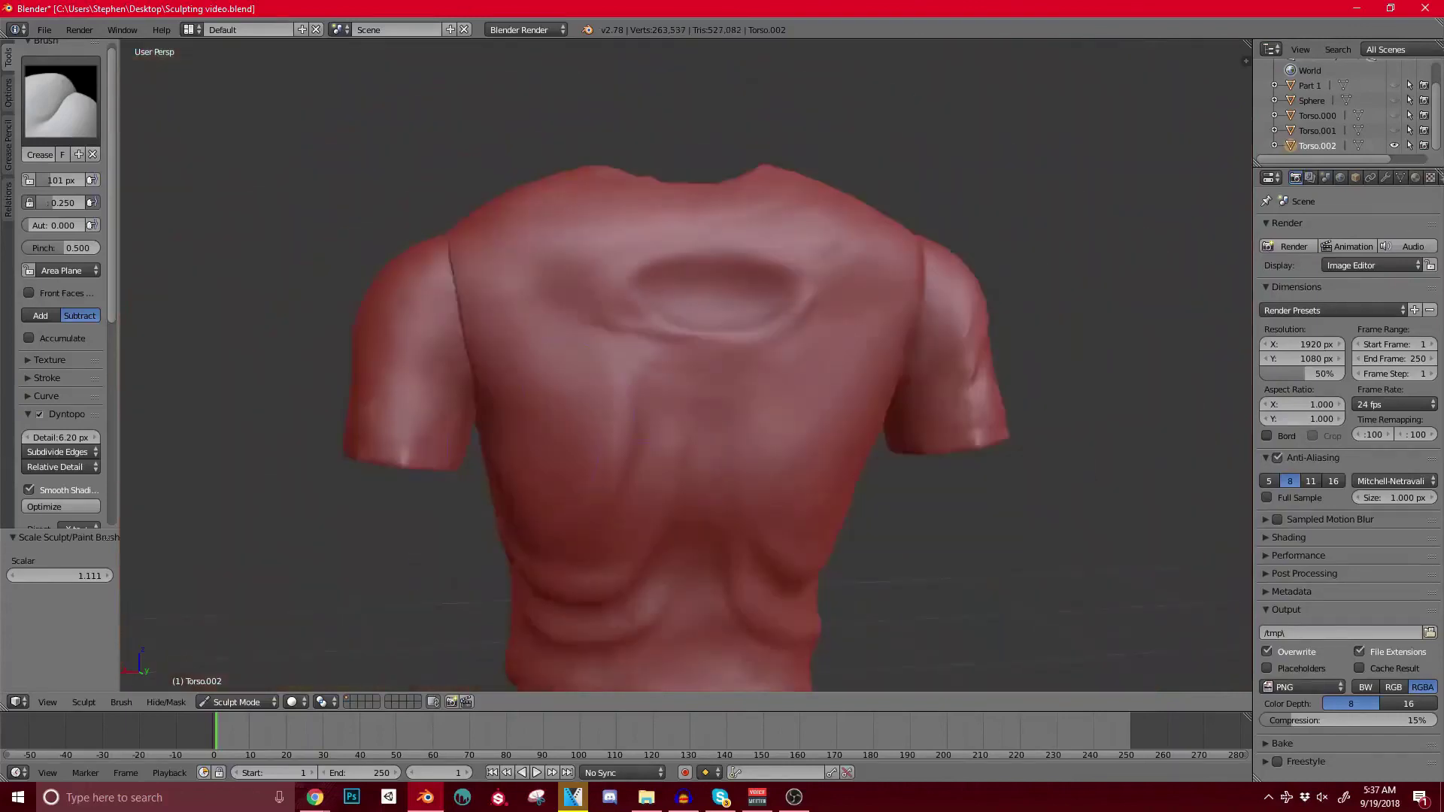
mouse_move(703, 320)
middle_down()
mouse_move(767, 333)
mouse_move(702, 309)
middle_up()
scroll(767, 332, up, 2)
scroll(699, 308, up, 5)
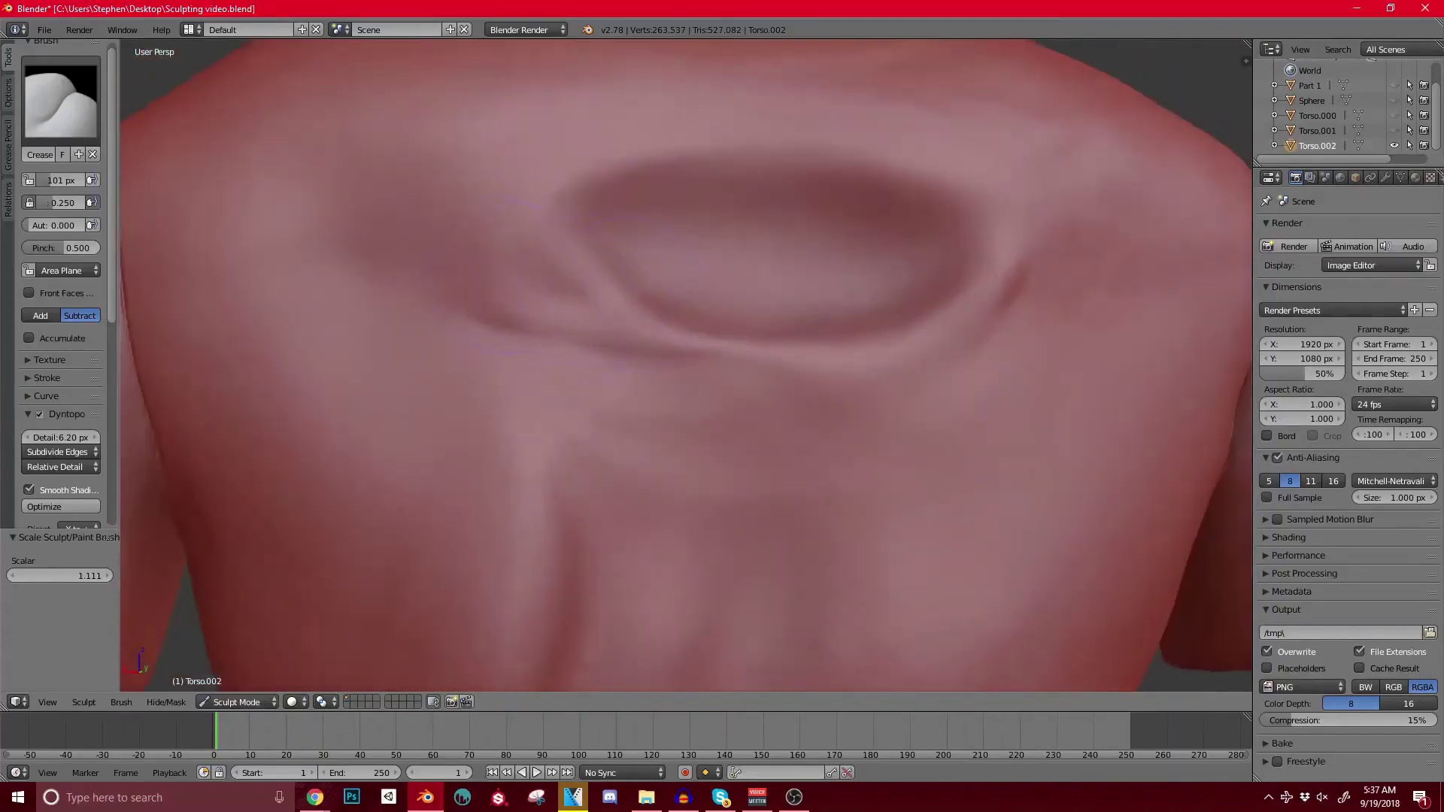
drag(688, 338, 488, 286)
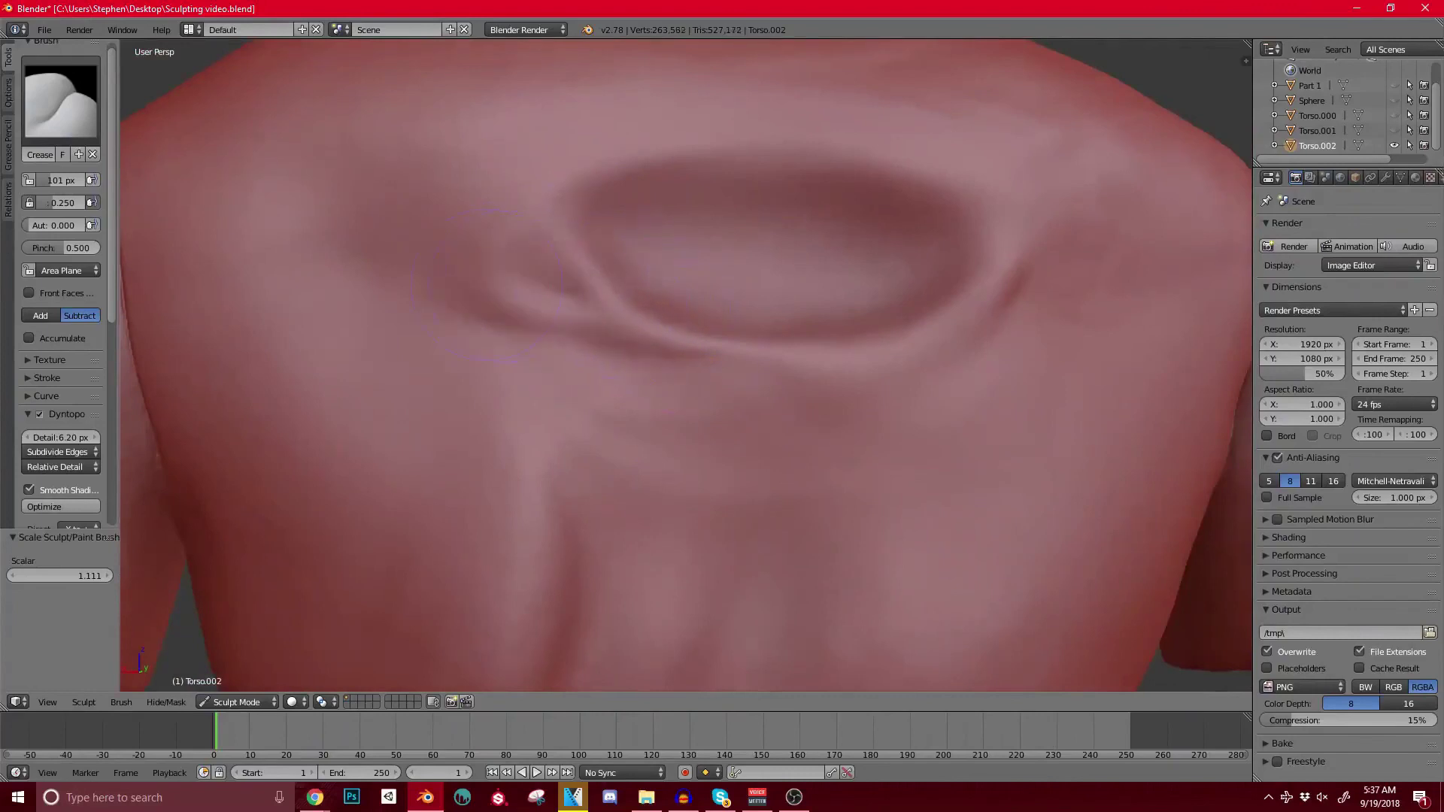
Step: Carve a creased fold from the hollow's lower-right rim outward toward the right sleeve seam
scroll(632, 290, down, 4)
shift+middle_drag(632, 290, 428, 279)
scroll(572, 278, up, 3)
scroll(587, 275, up, 2)
shift+middle_drag(580, 263, 681, 289)
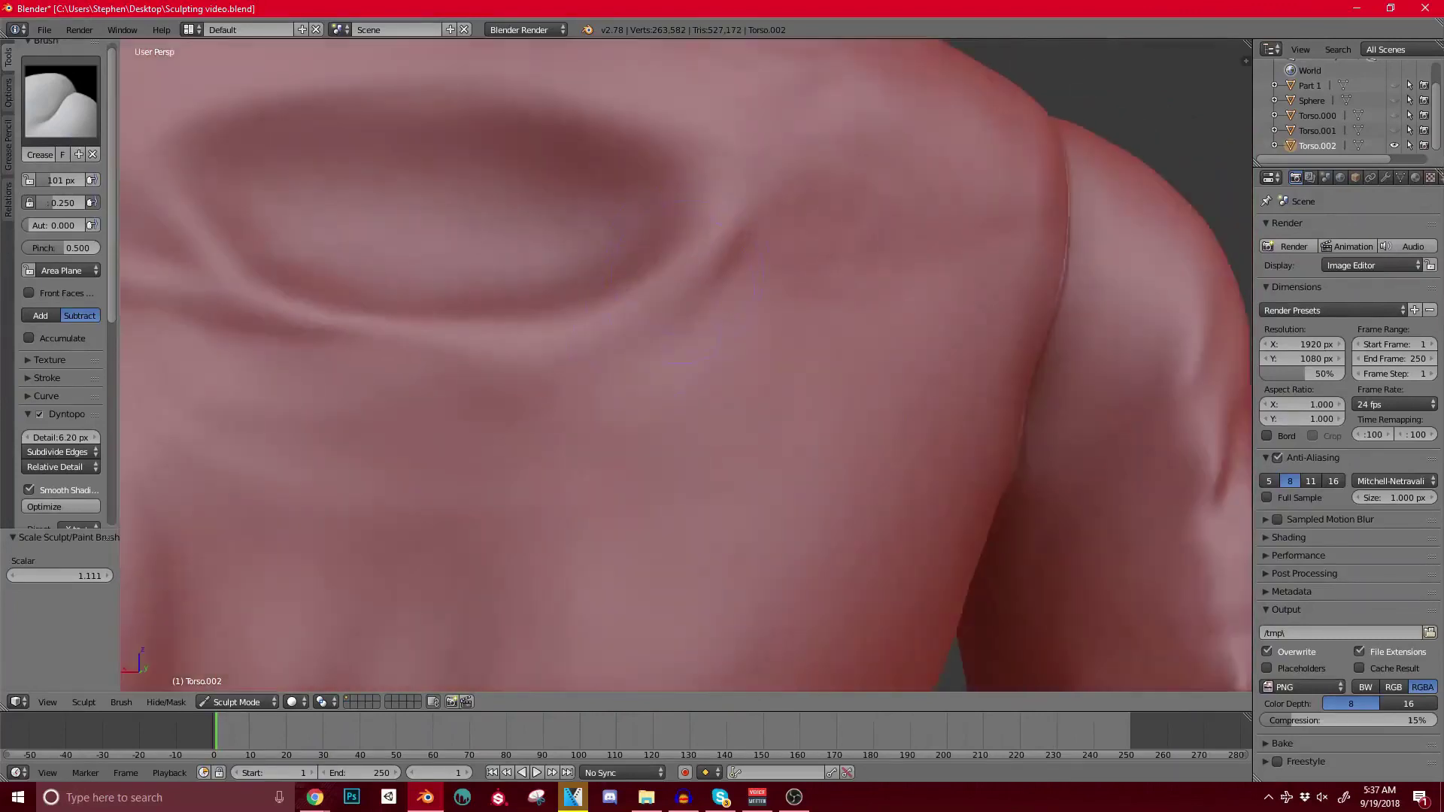
drag(691, 300, 783, 278)
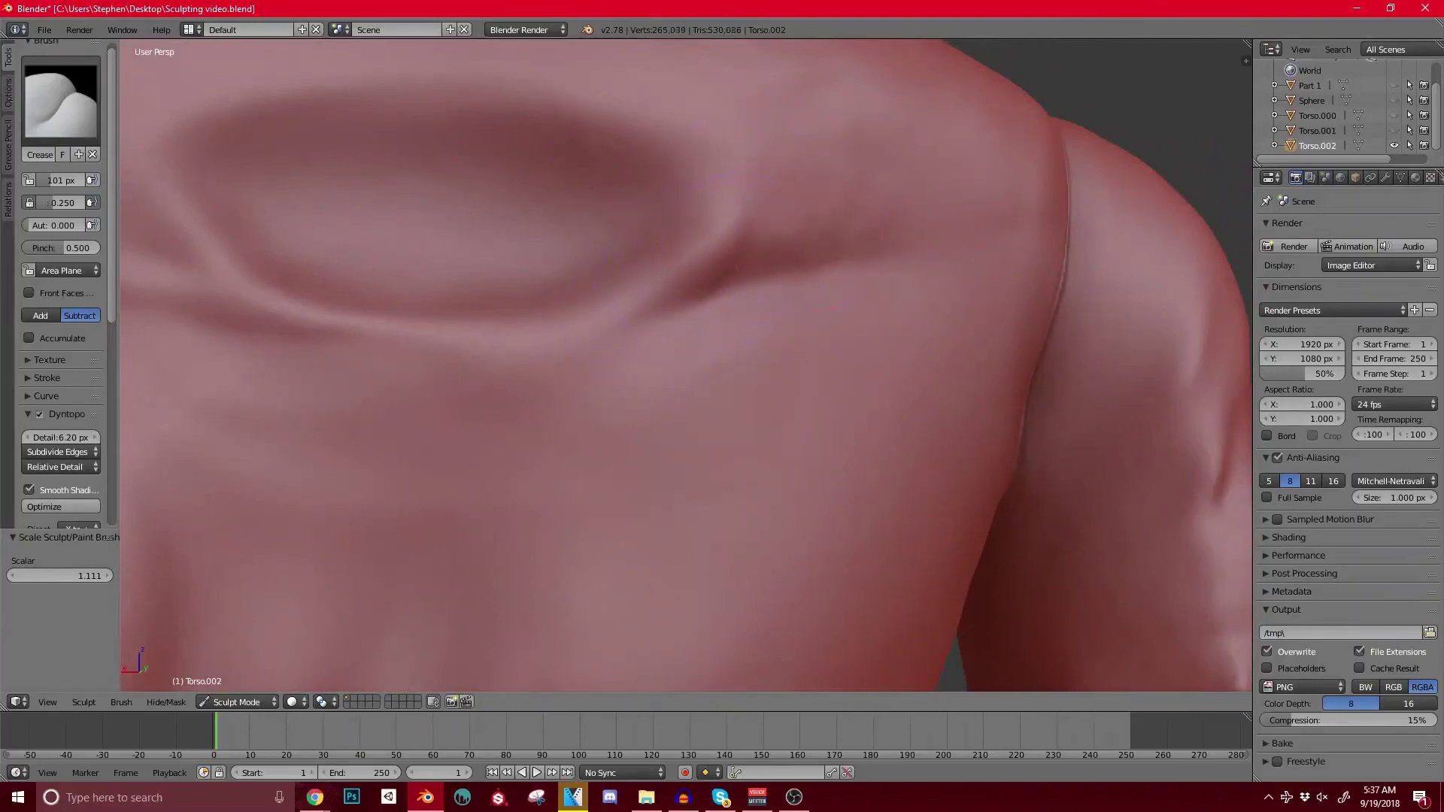
drag(808, 235, 899, 222)
Step: Add a short upright crease beside the hollow's right end, just above the fold leading to the right sleeve
scroll(910, 217, down, 5)
scroll(888, 225, up, 5)
shift+middle_drag(873, 222, 820, 279)
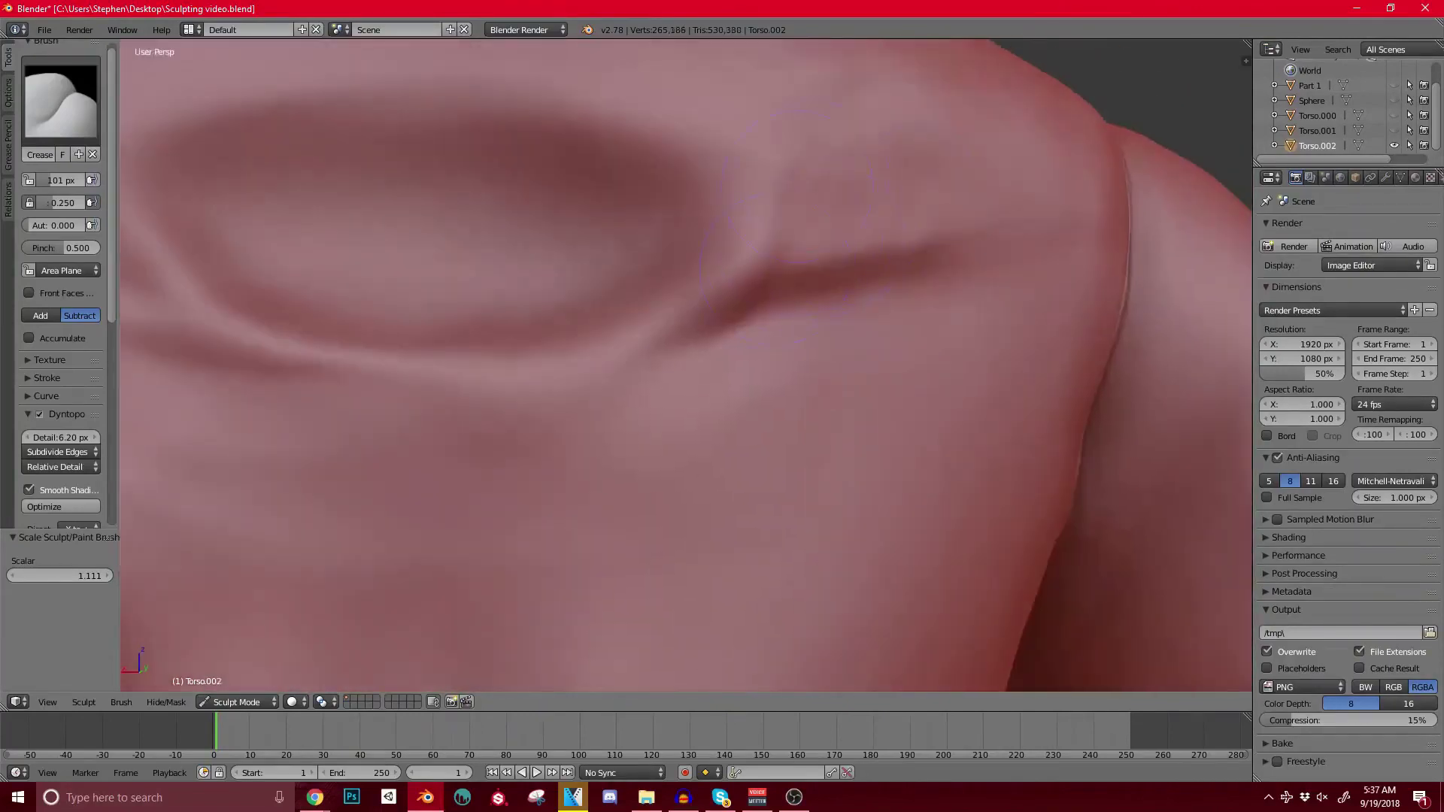
drag(804, 203, 906, 194)
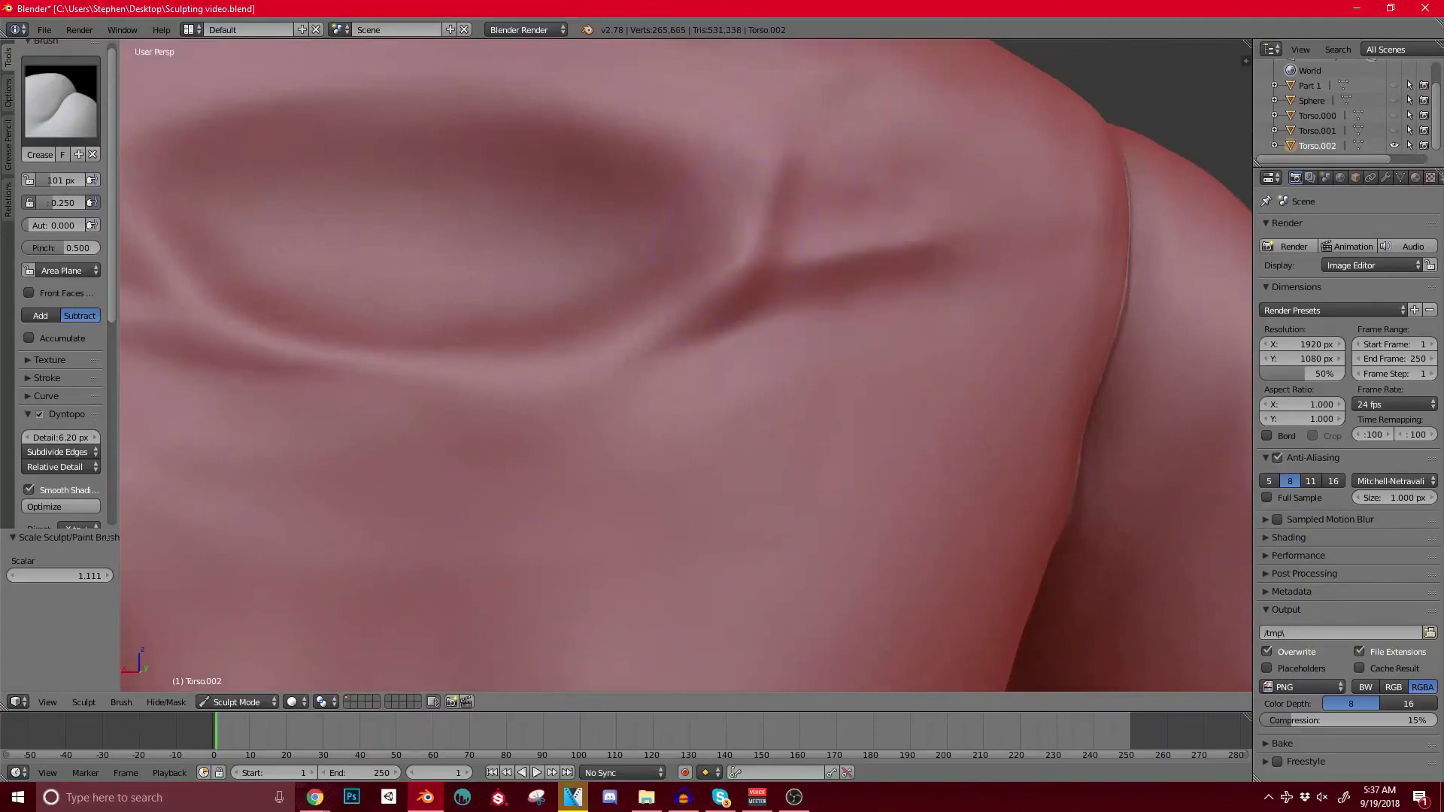
Step: Examine the upper-back folds from several angles and distances with the Grab brush selected
scroll(753, 249, down, 4)
scroll(752, 248, down, 1)
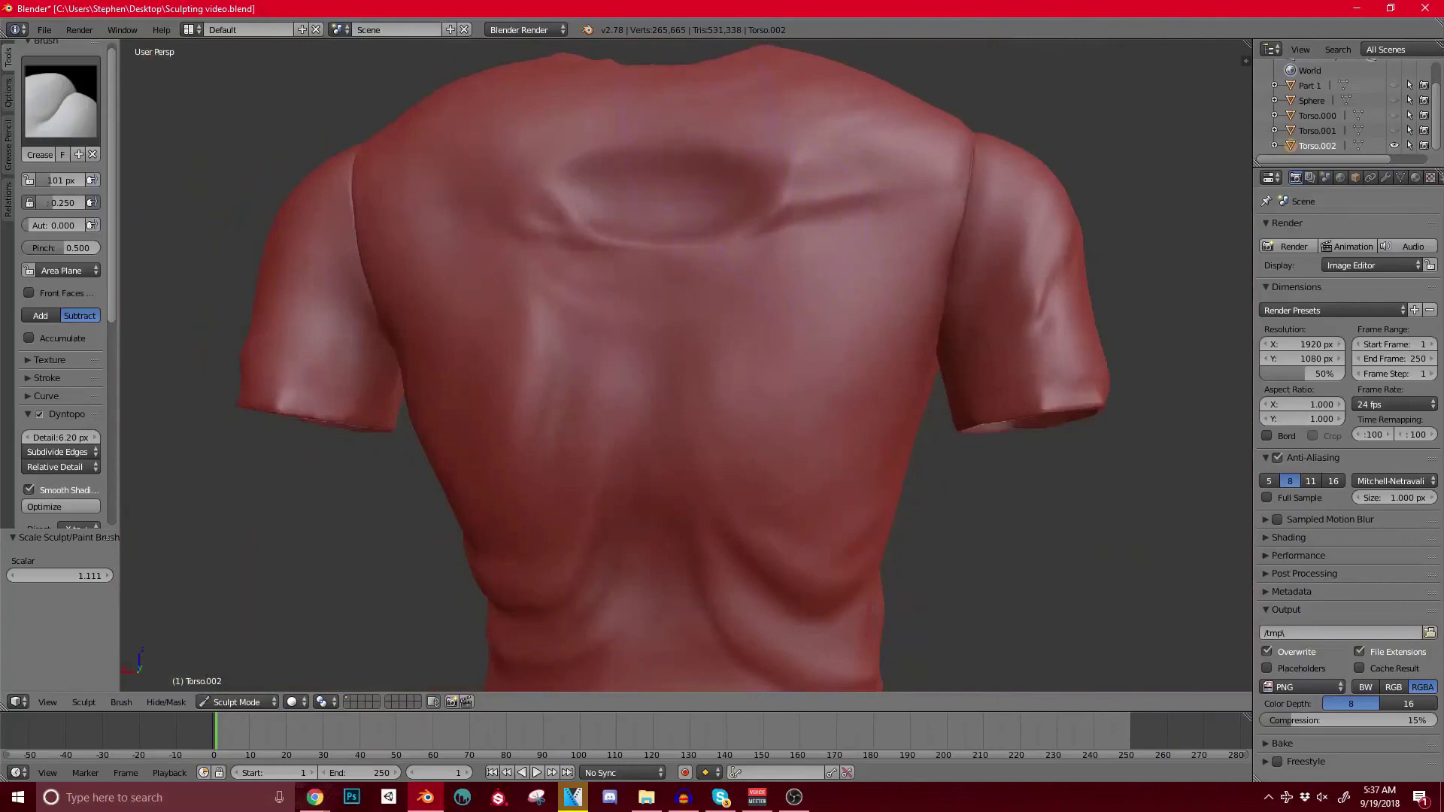
key(g)
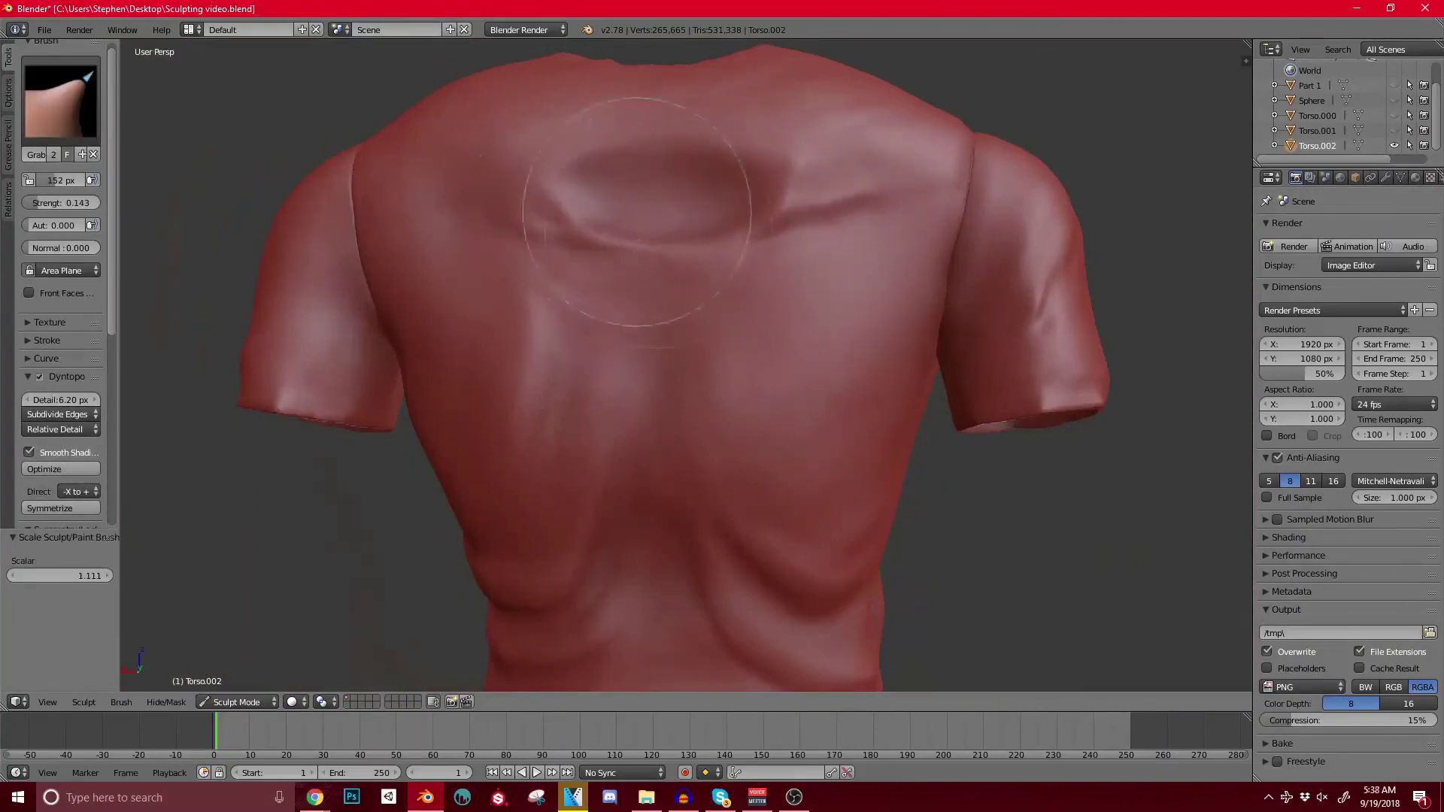
middle_drag(637, 212, 645, 371)
scroll(735, 280, down, 8)
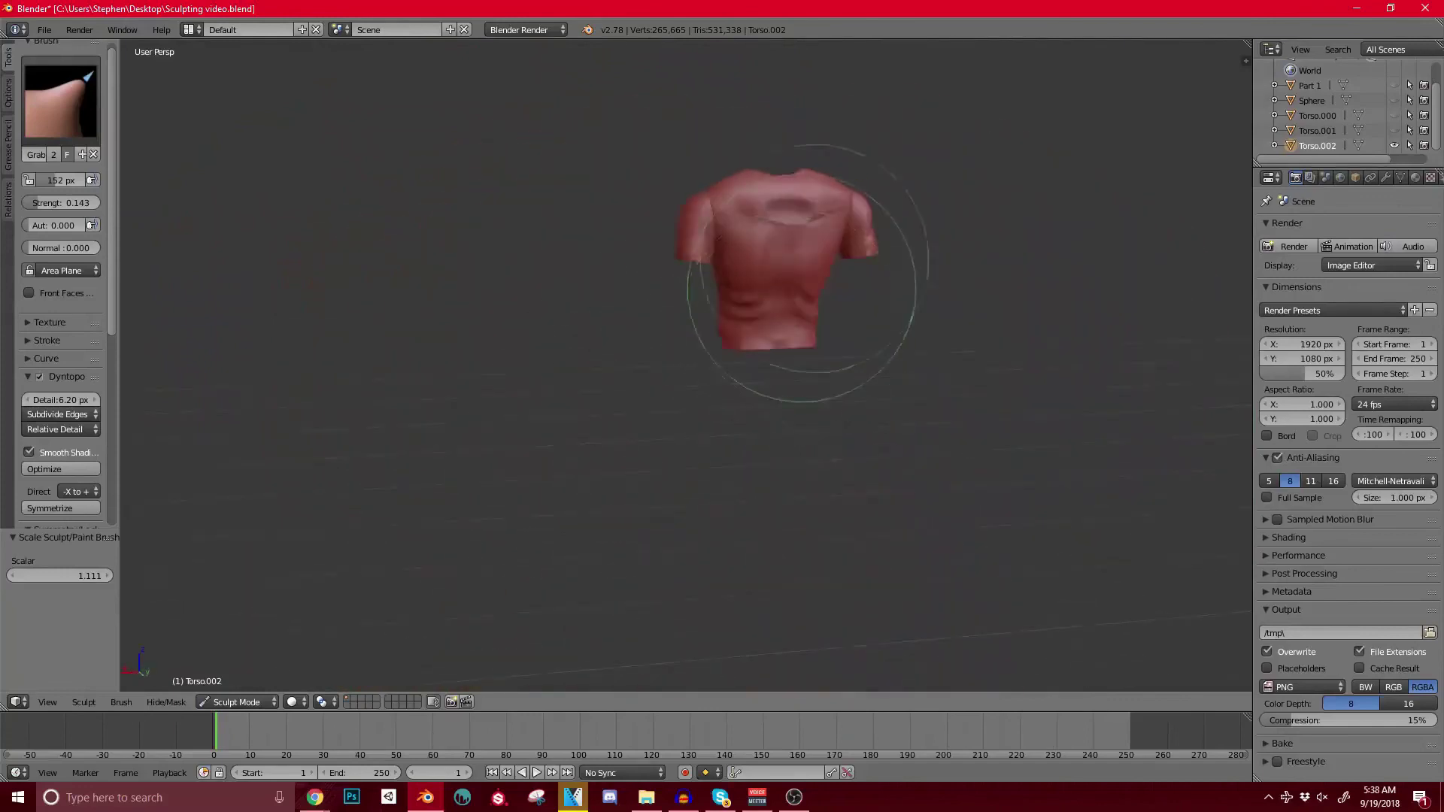
scroll(801, 275, up, 6)
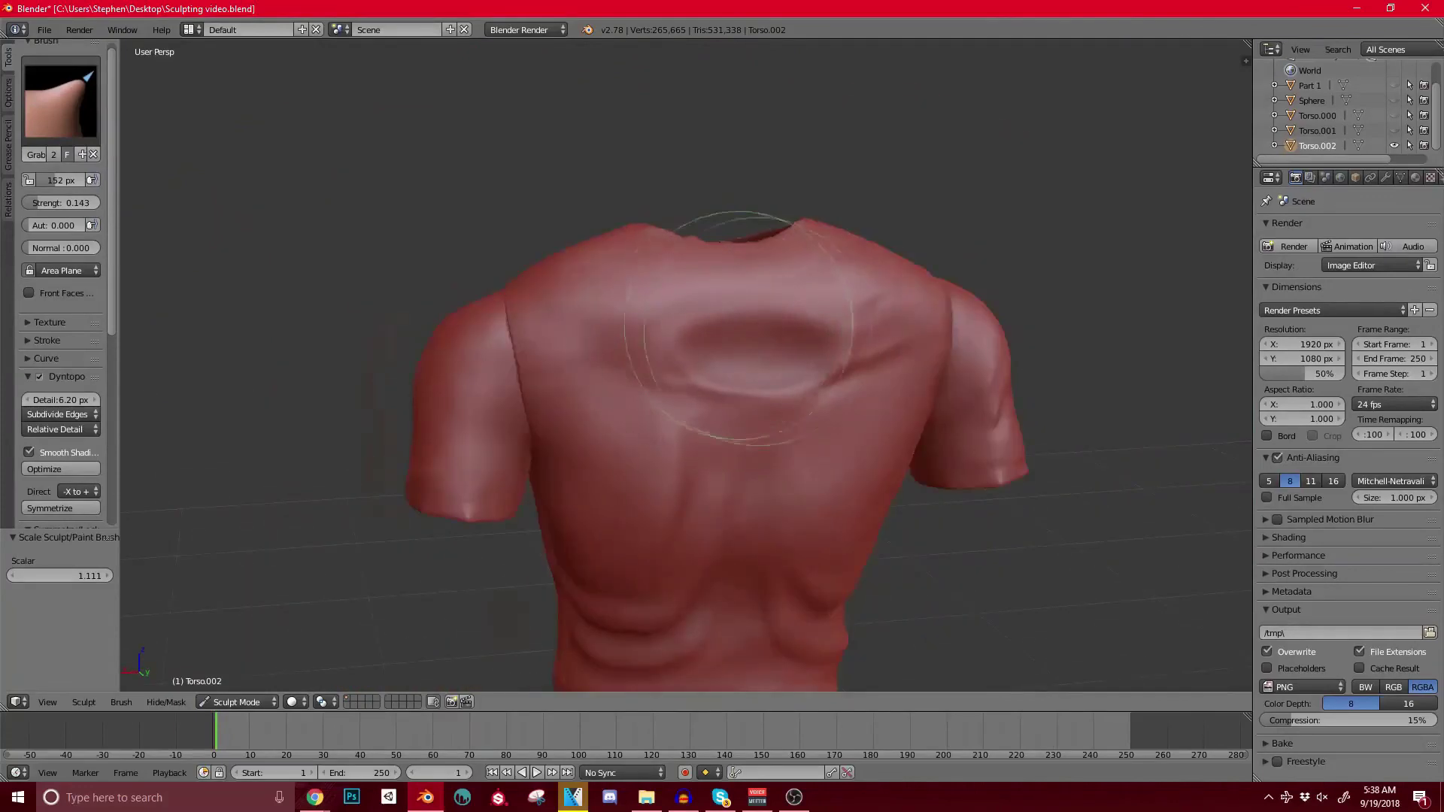
mouse_move(739, 327)
middle_down()
mouse_move(665, 354)
mouse_move(628, 322)
mouse_move(693, 258)
mouse_move(661, 354)
mouse_move(757, 333)
mouse_move(855, 284)
middle_up()
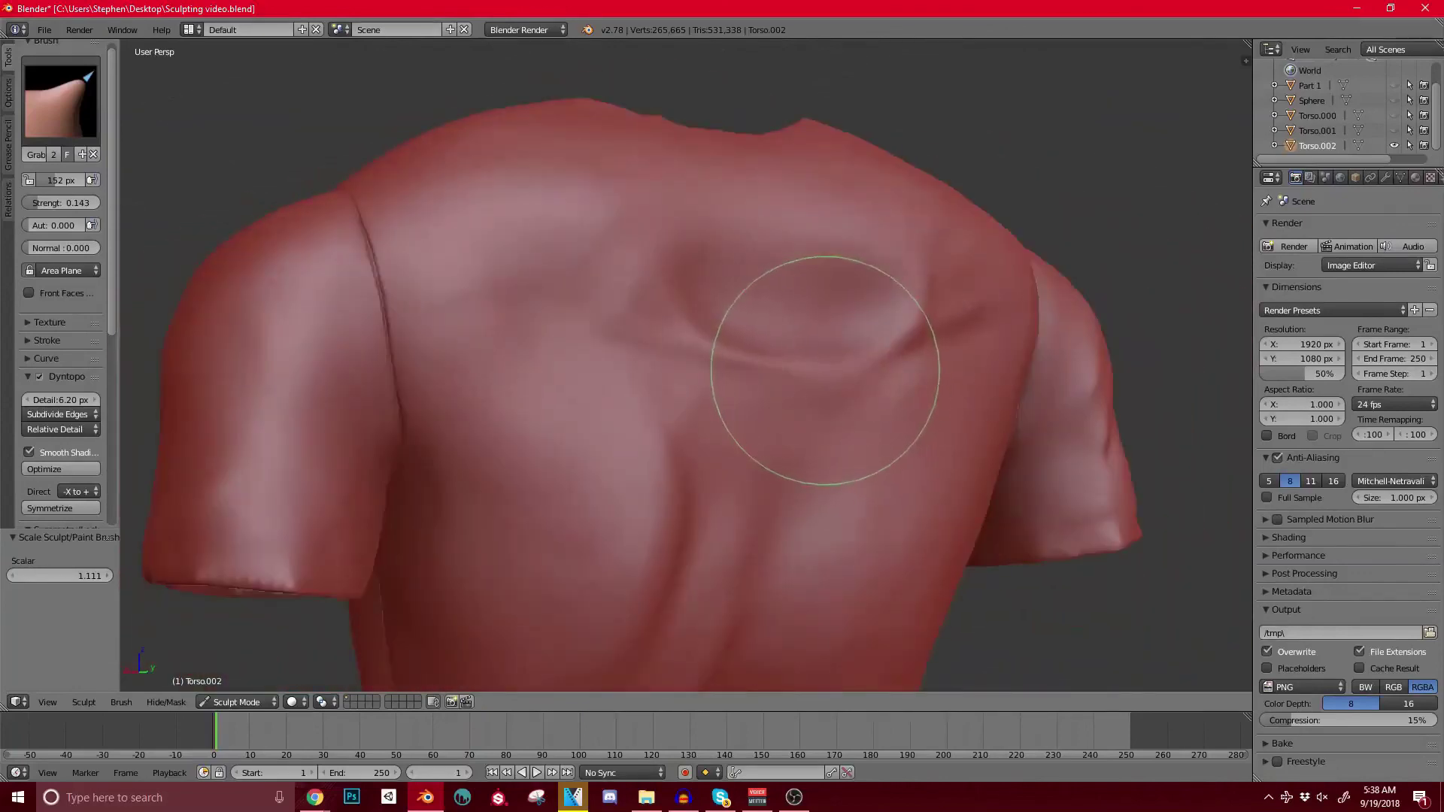
mouse_move(906, 351)
shift+middle_down()
mouse_move(734, 342)
mouse_move(725, 306)
mouse_move(661, 386)
shift+middle_up()
scroll(811, 272, down, 5)
scroll(709, 467, up, 6)
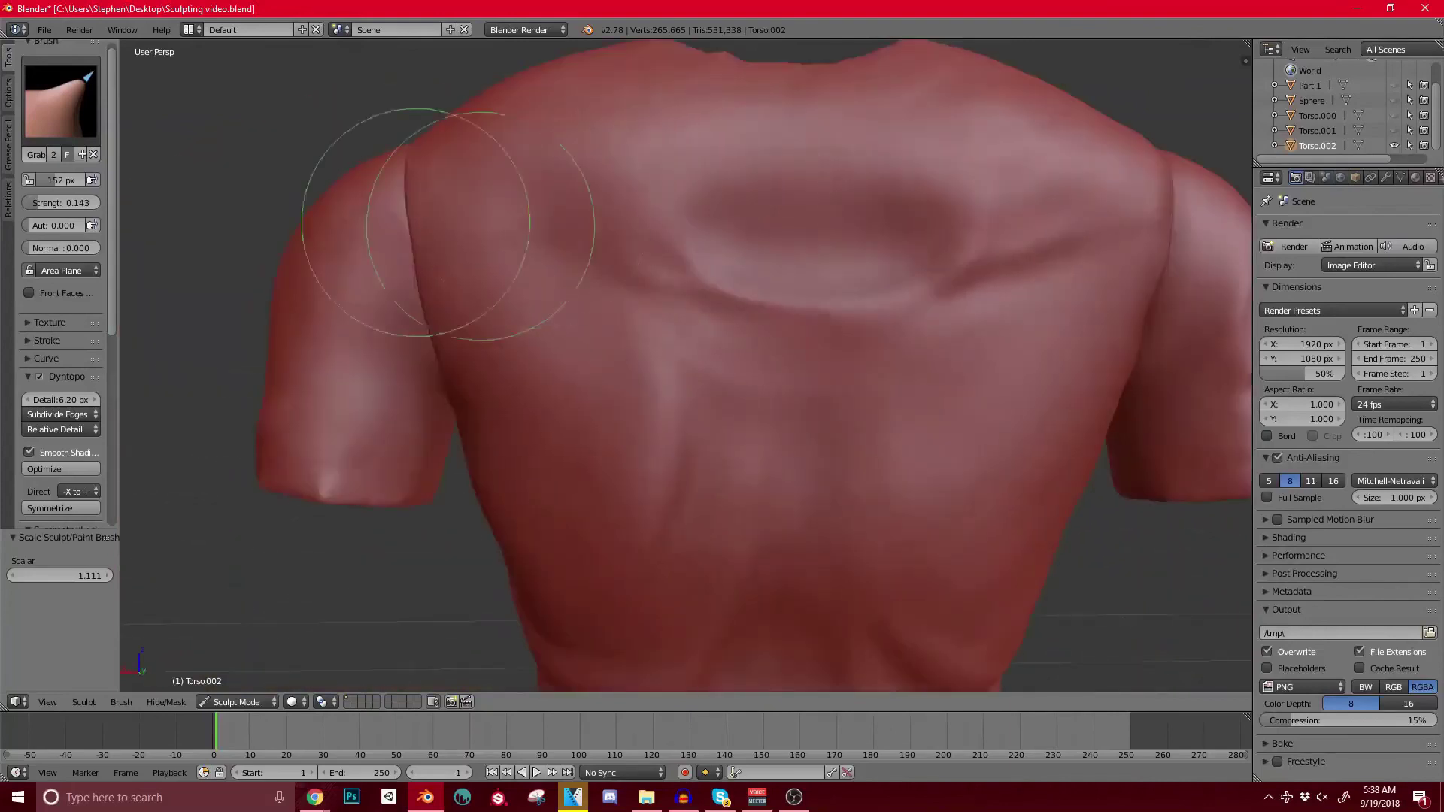
Step: With the Crease brush at 45 px, carve a curved fold beneath the hollow and short diagonal creases beside both its ends
click(62, 104)
click(235, 193)
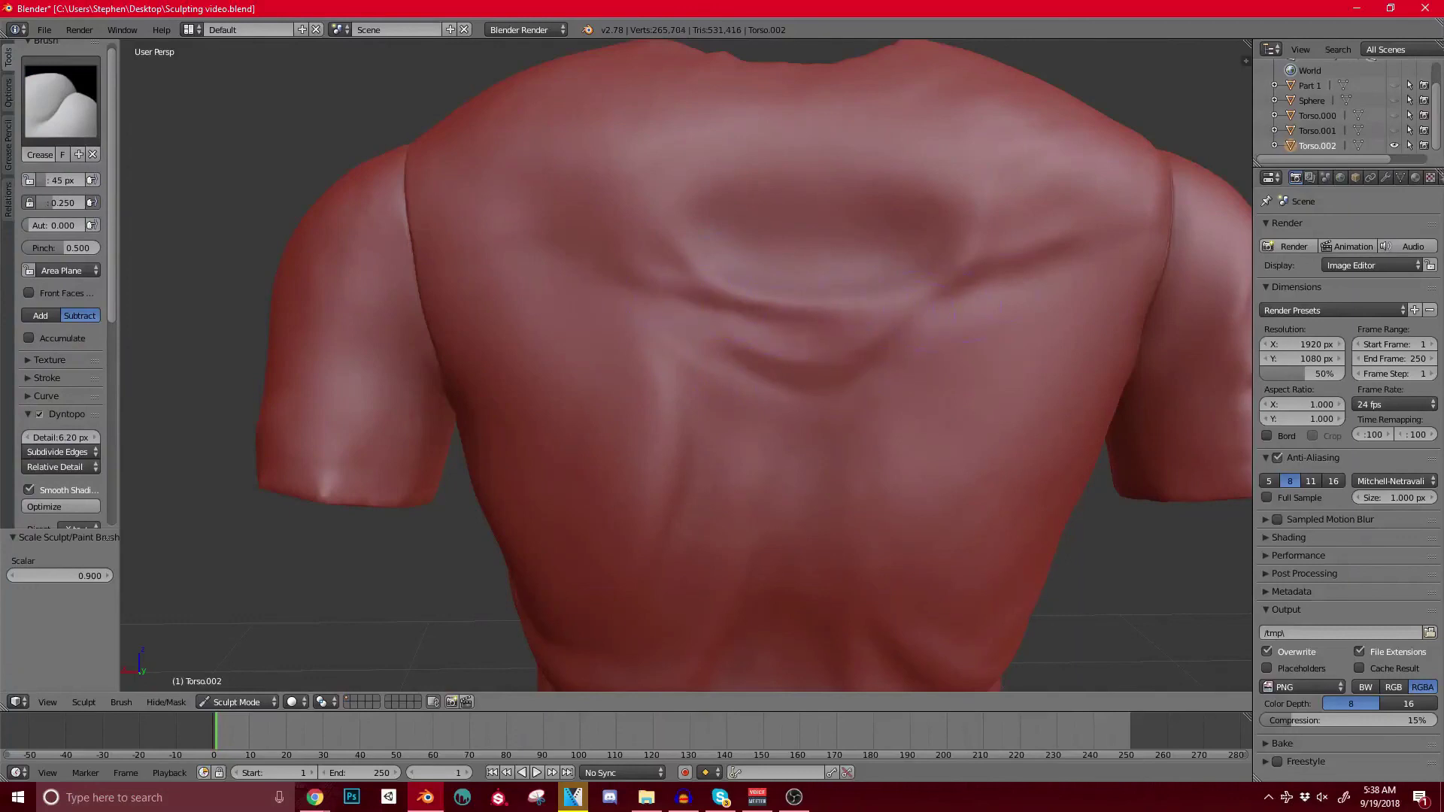
drag(988, 240, 1011, 192)
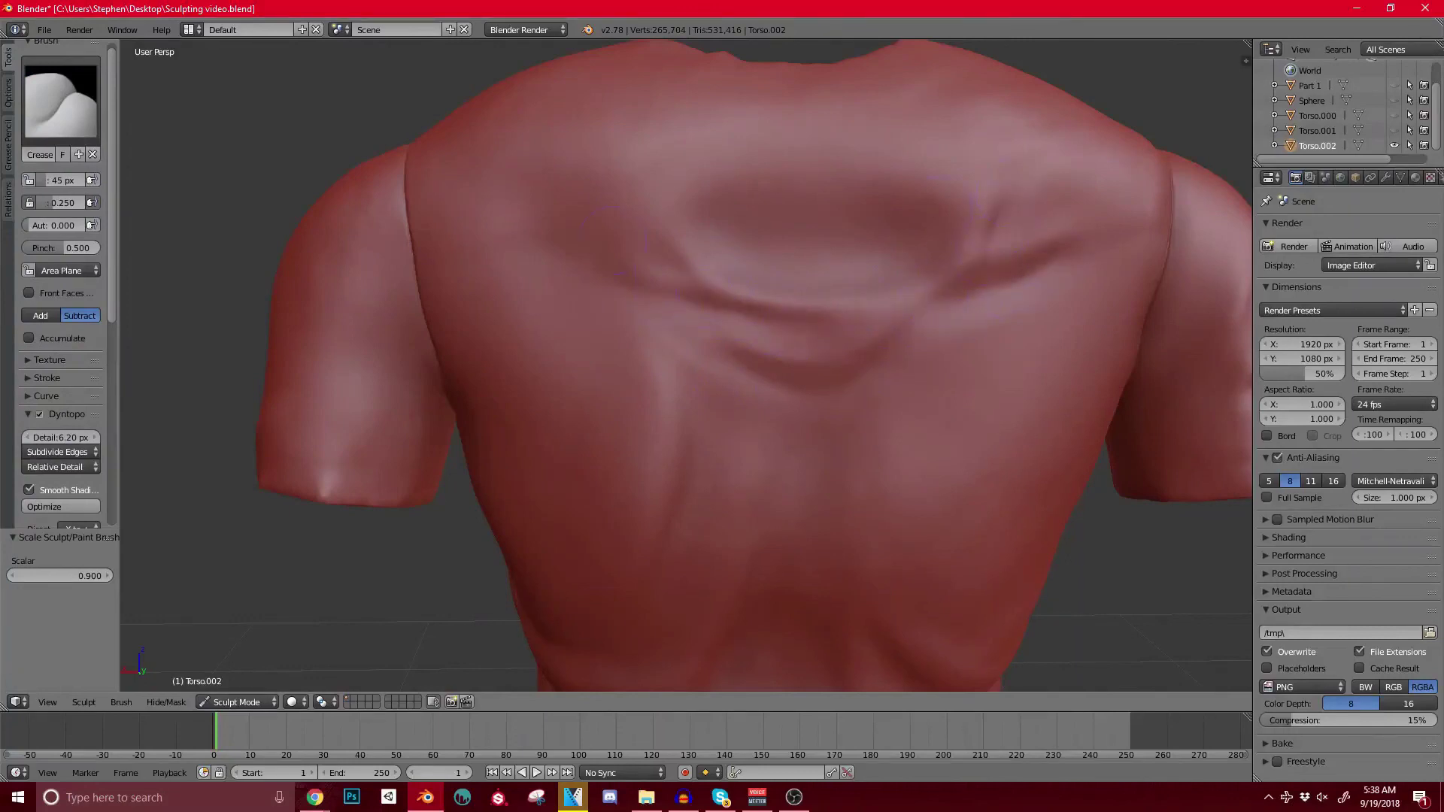
drag(666, 232, 640, 185)
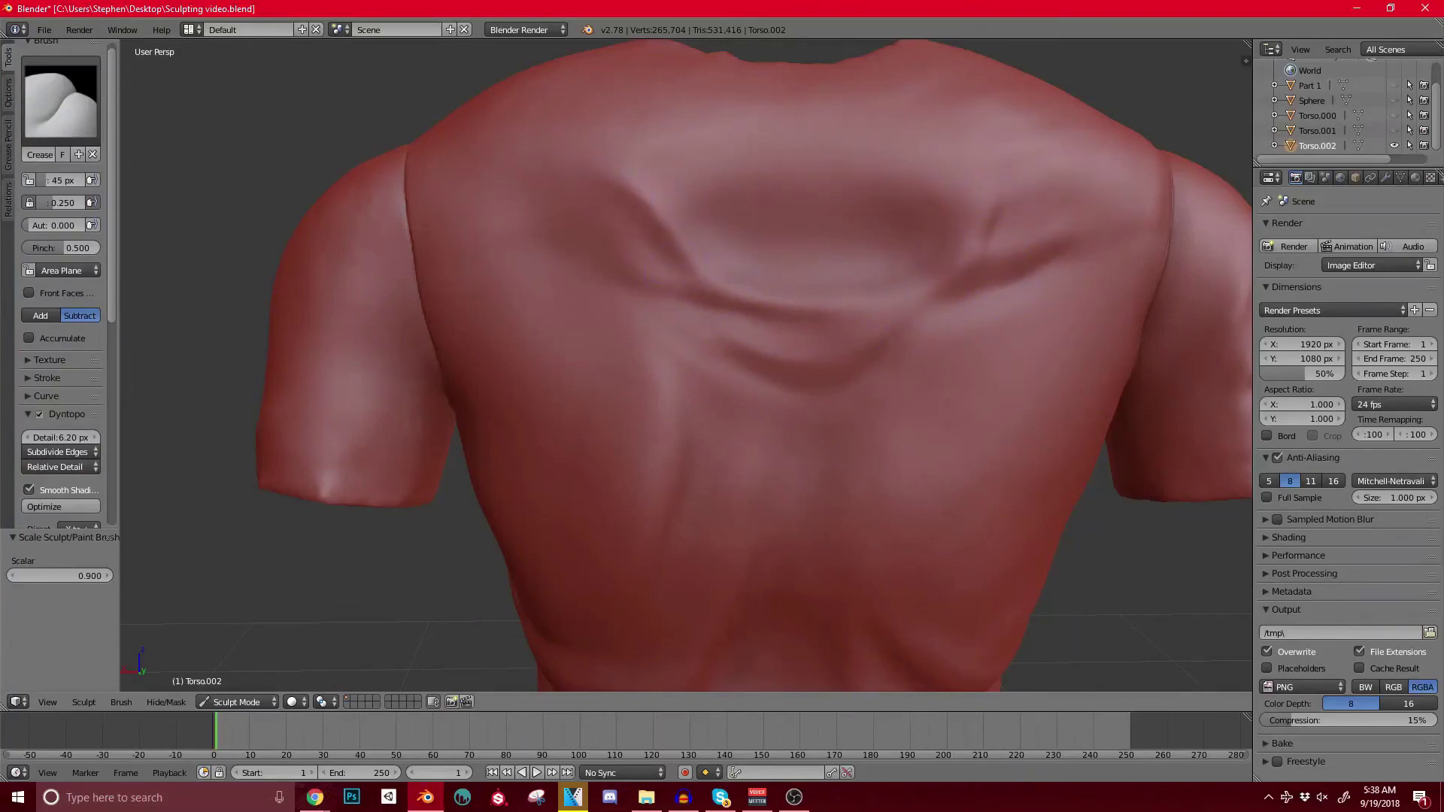
Step: Examine the creased folds on the shirt's upper back both up close and from farther away
scroll(970, 203, down, 4)
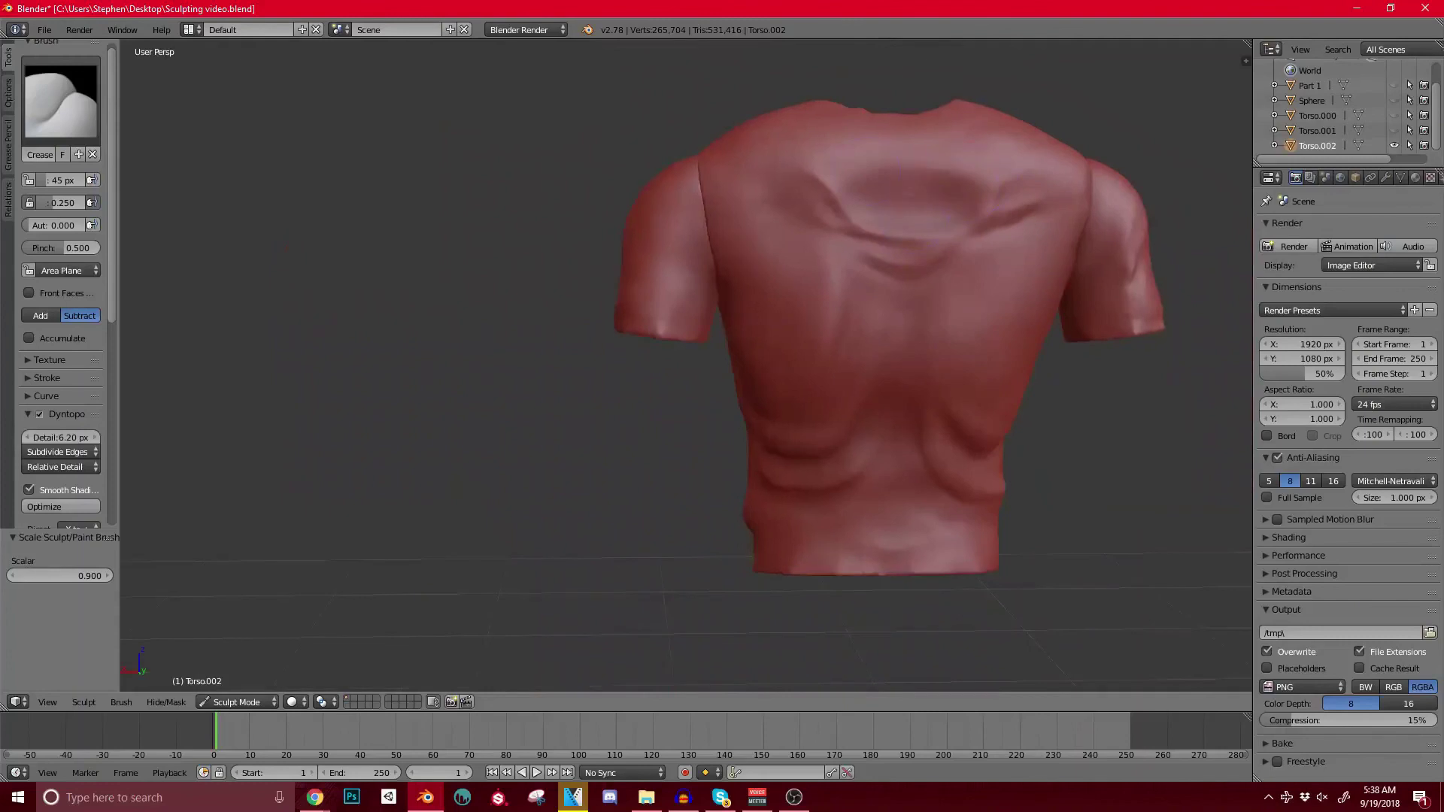
scroll(925, 181, up, 3)
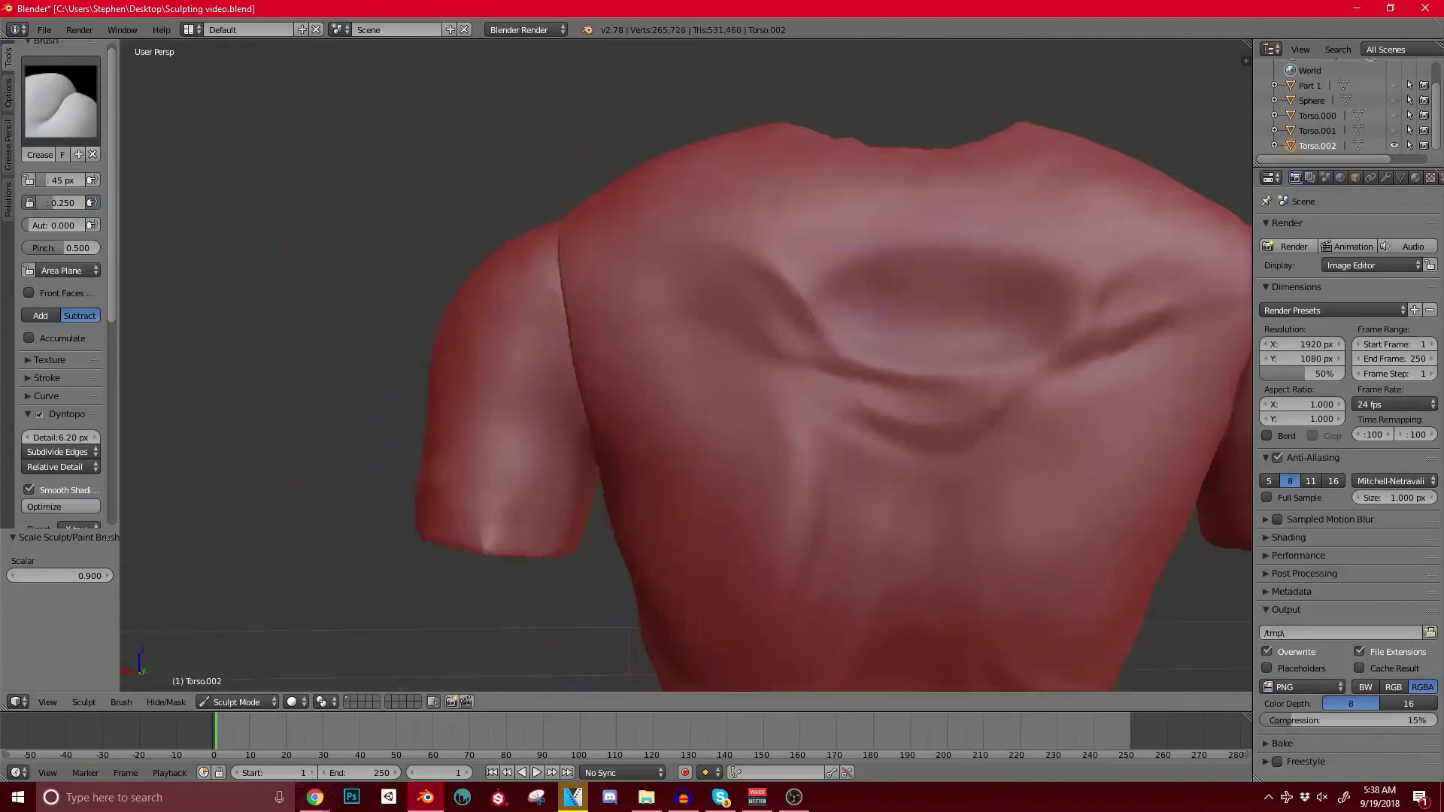
scroll(970, 280, down, 2)
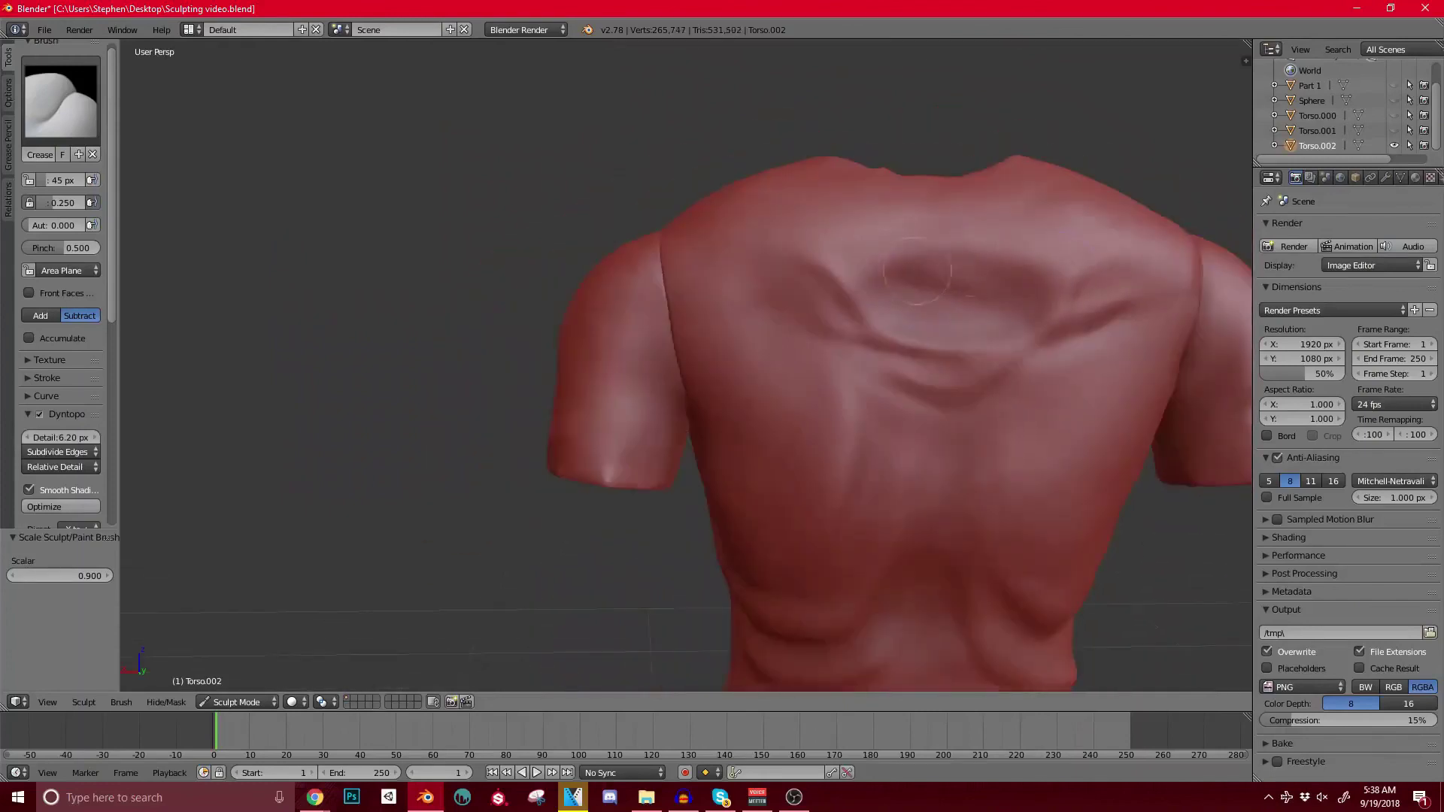
scroll(918, 270, down, 1)
scroll(917, 270, up, 4)
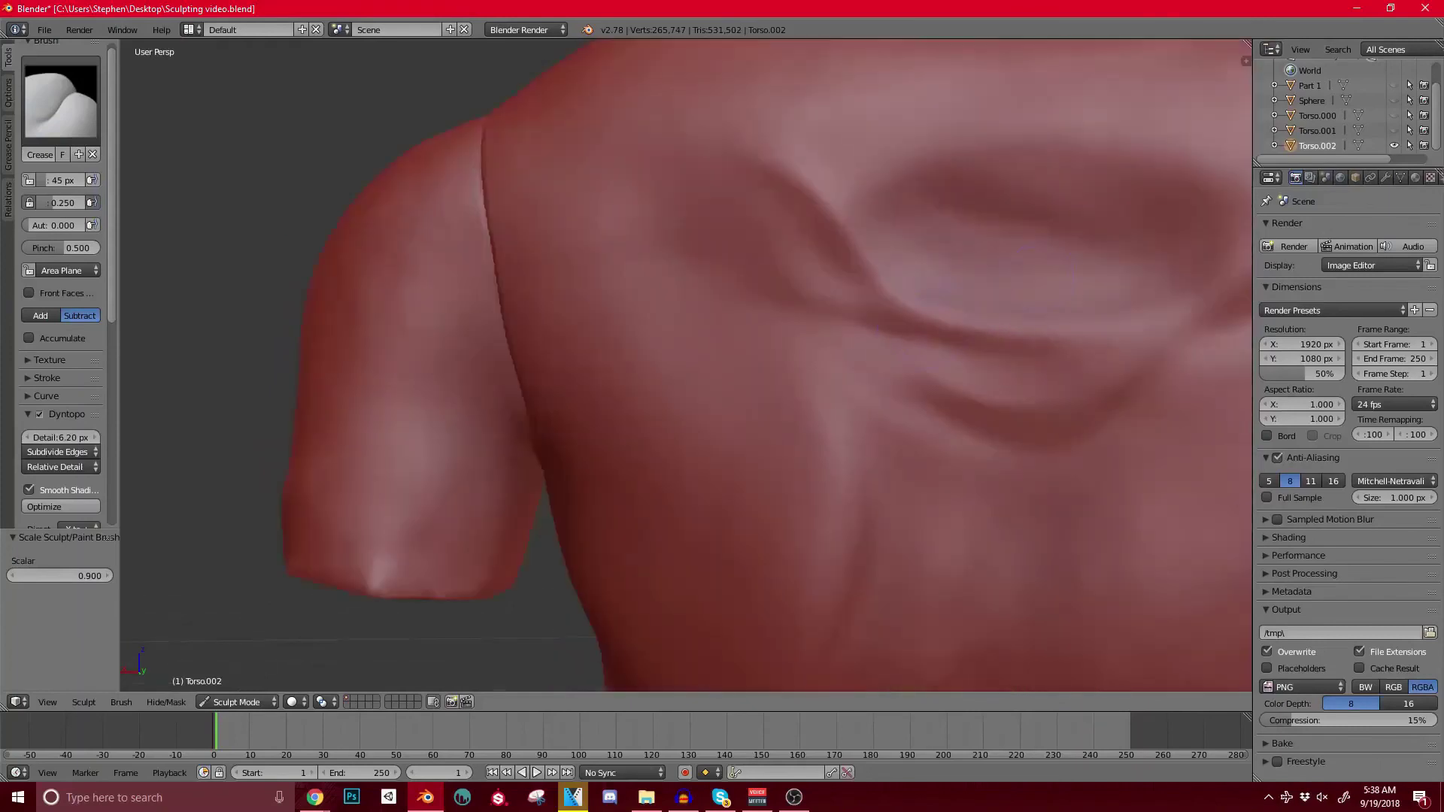
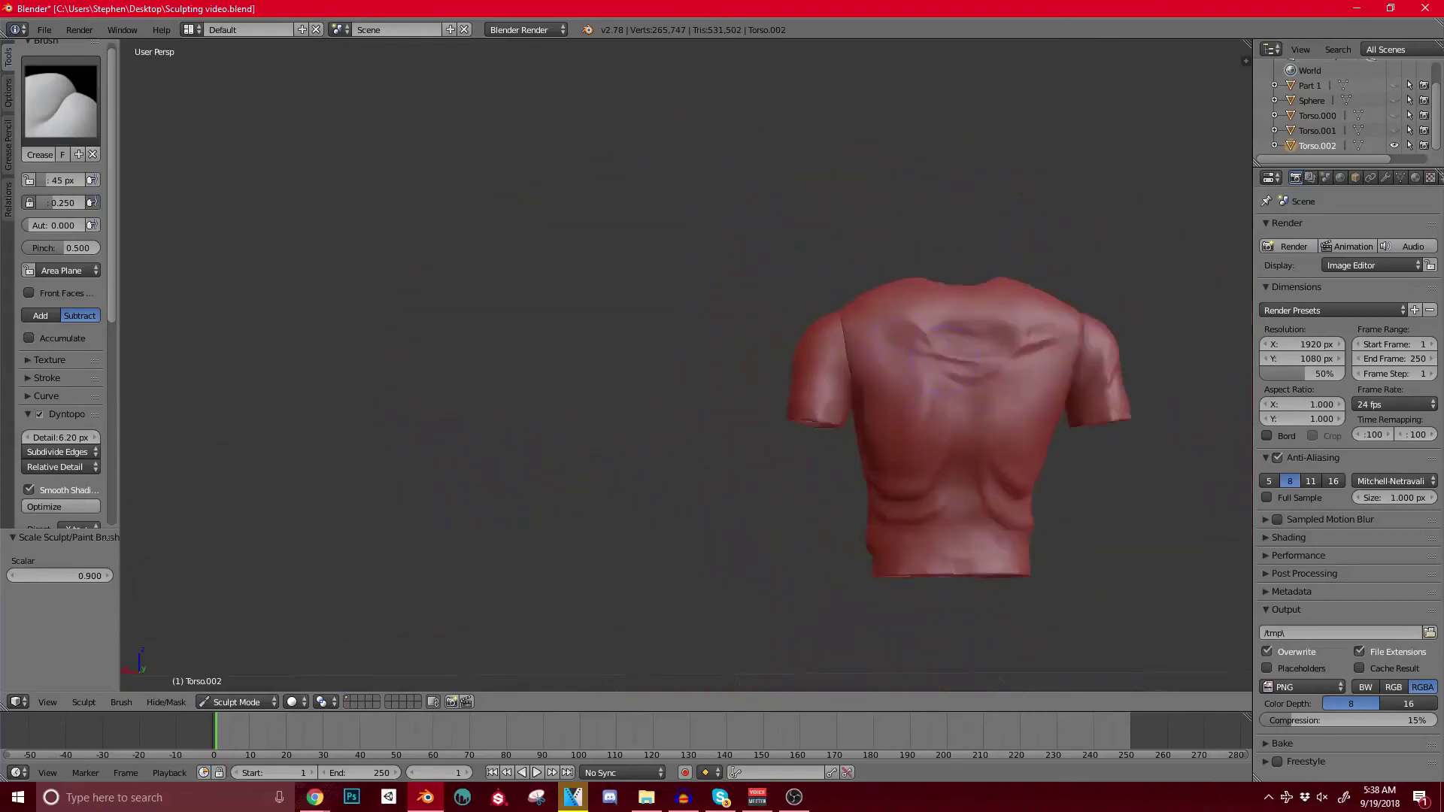
scroll(867, 359, up, 2)
shift+middle_drag(1057, 331, 790, 423)
scroll(789, 422, up, 3)
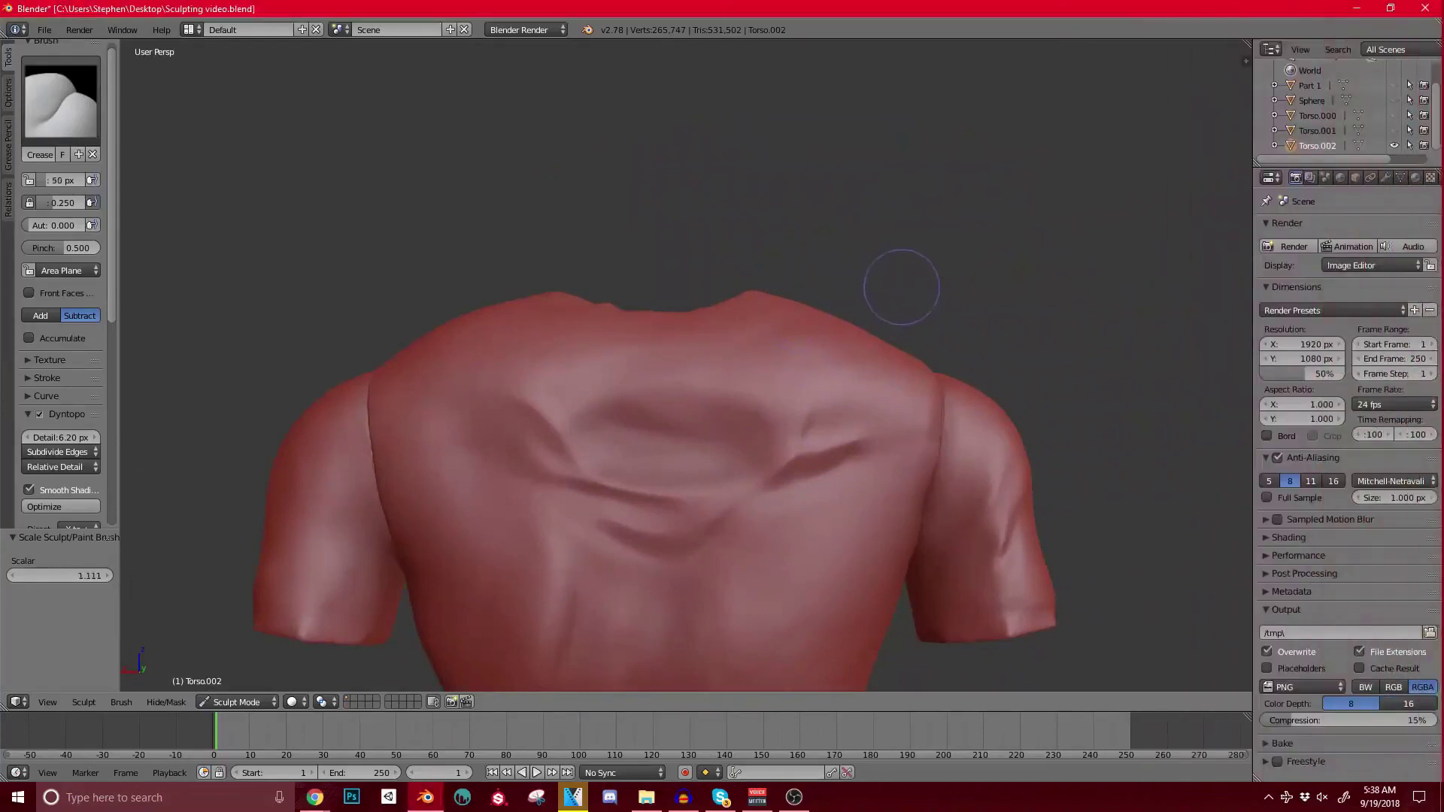
Step: With the Clay brush at 137 px, fill in the hollow across the upper back and build up the area around its left end
key(bracketright)
key(bracketright)
key(bracketright)
key(bracketright)
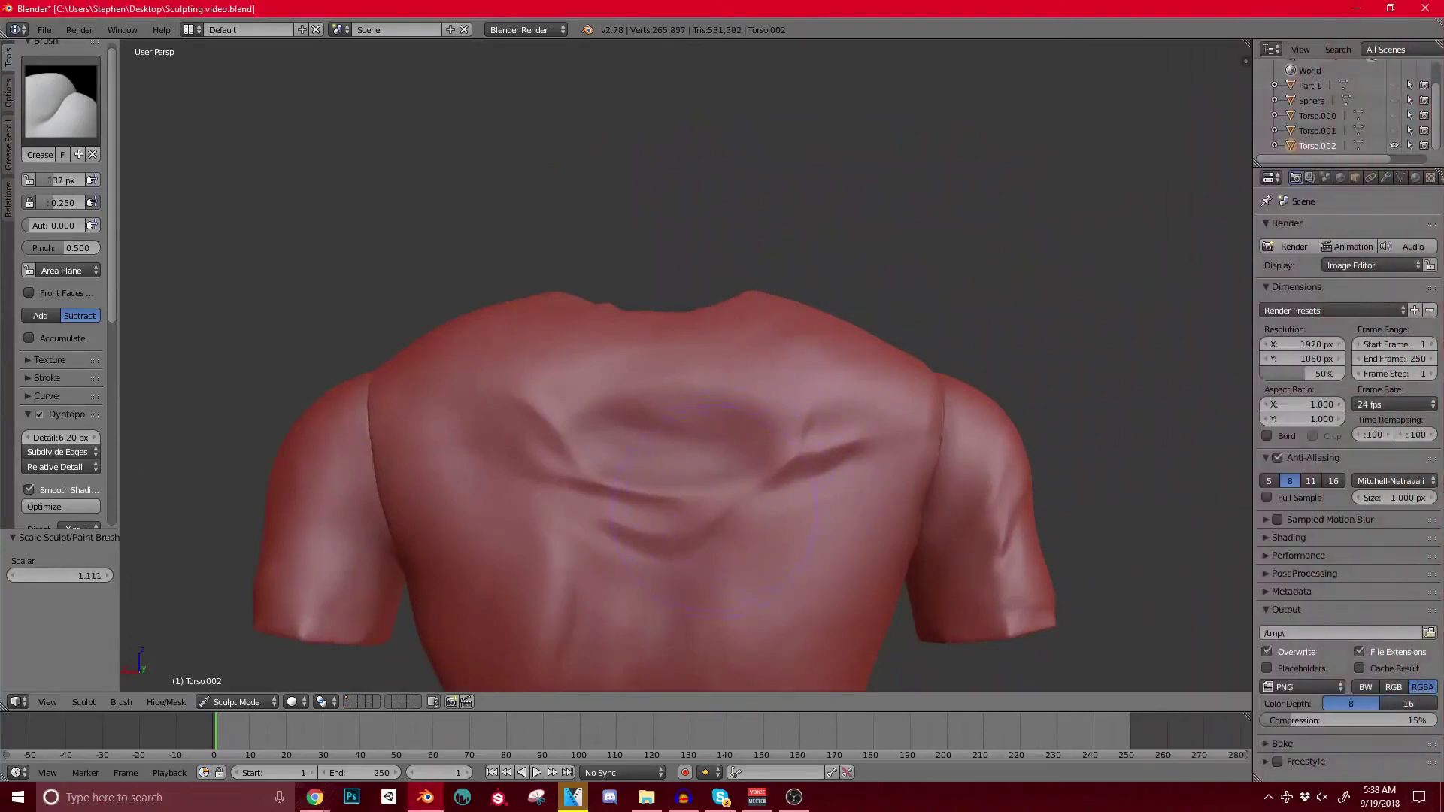
scroll(681, 451, up, 2)
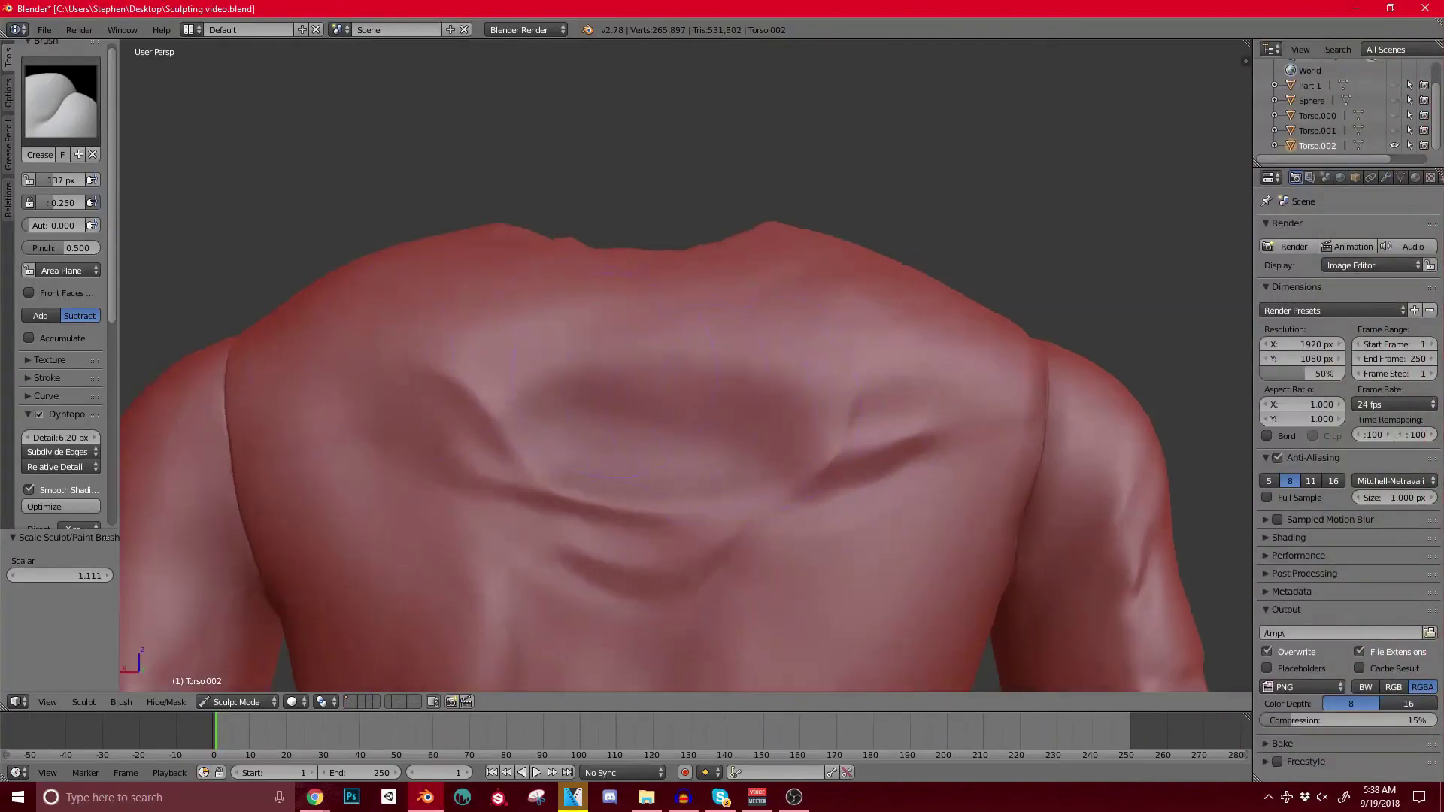
click(60, 98)
click(177, 183)
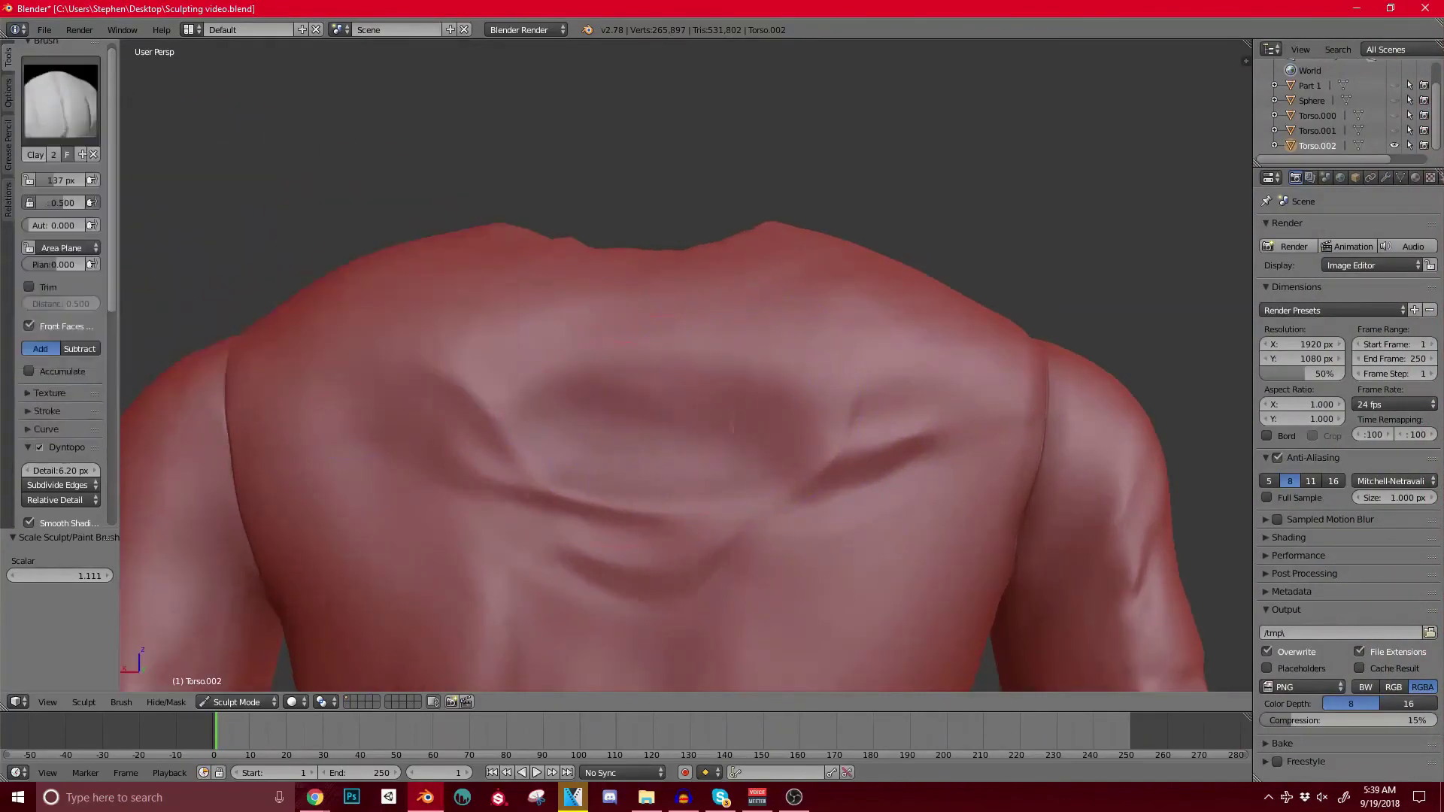
mouse_move(630, 427)
mouse_down()
mouse_move(653, 410)
mouse_move(527, 402)
mouse_move(608, 374)
mouse_up()
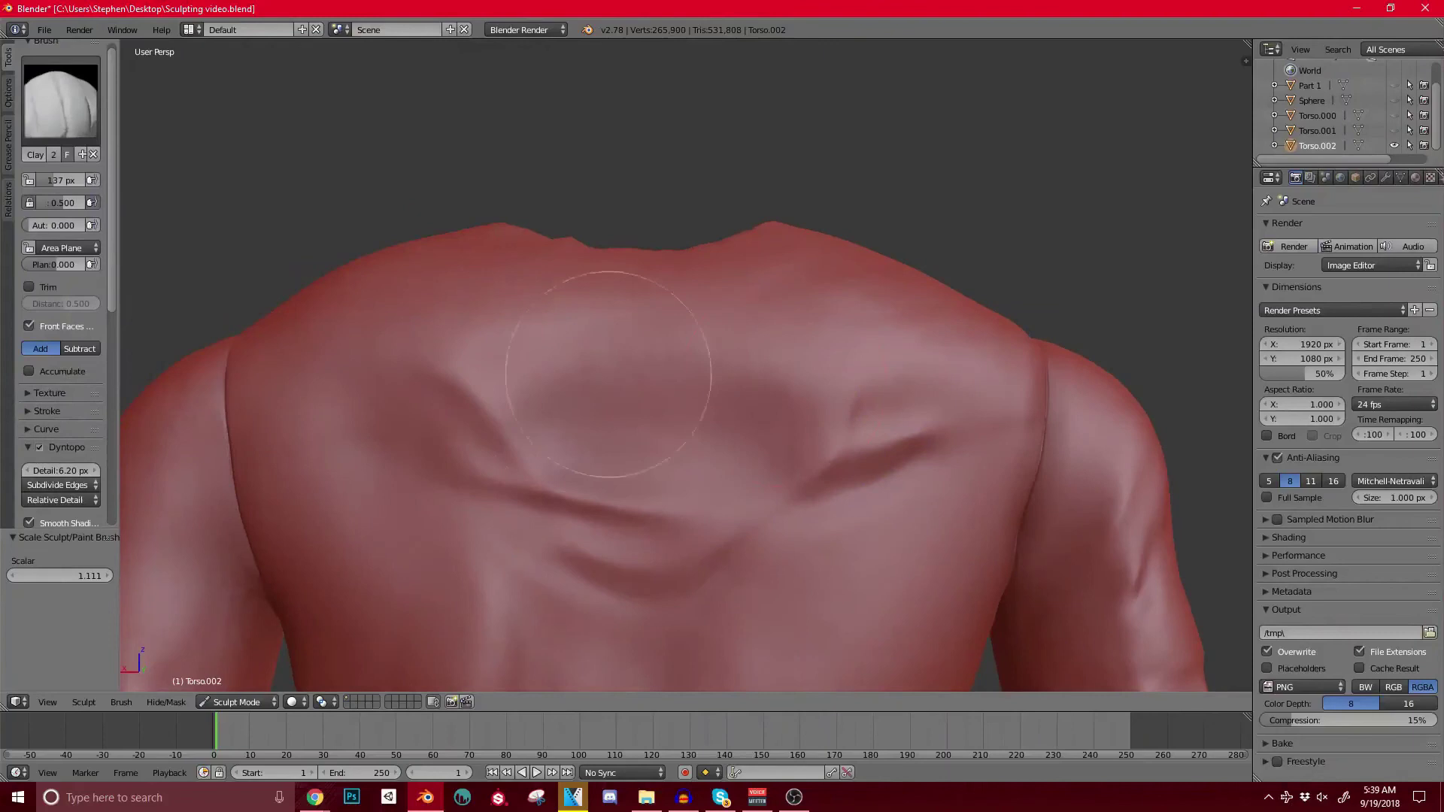
mouse_move(747, 452)
middle_down()
mouse_move(657, 451)
mouse_move(745, 451)
middle_up()
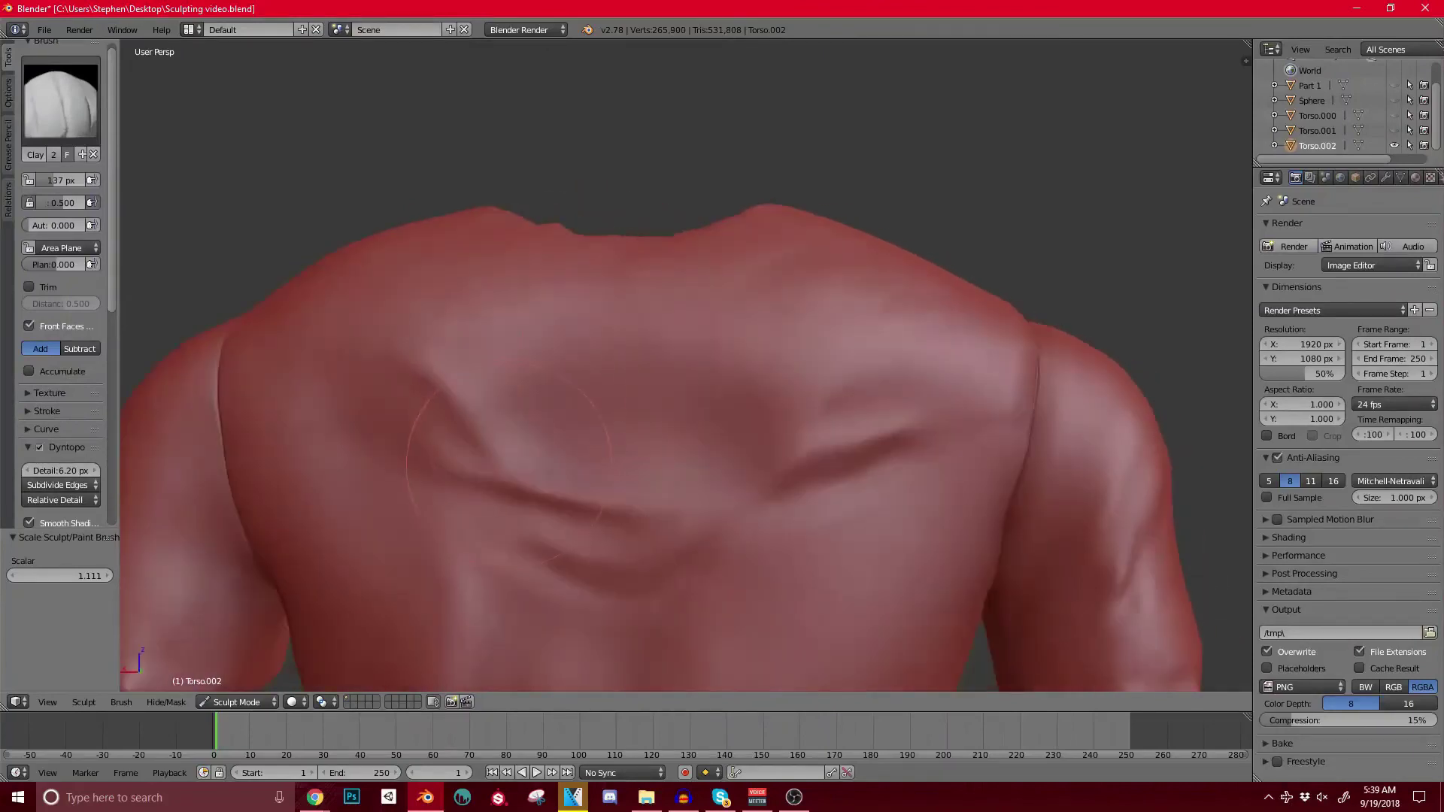
drag(510, 460, 447, 405)
Step: With the Crease brush at 72 px, carve diagonal creases across the back of the wearer's left sleeve above its opening
scroll(752, 496, down, 4)
mouse_move(617, 534)
middle_down()
mouse_move(732, 530)
mouse_move(771, 480)
mouse_move(790, 480)
mouse_move(707, 448)
middle_up()
scroll(752, 508, down, 3)
scroll(802, 354, up, 2)
middle_drag(767, 400, 677, 406)
scroll(790, 391, up, 2)
click(60, 101)
click(242, 184)
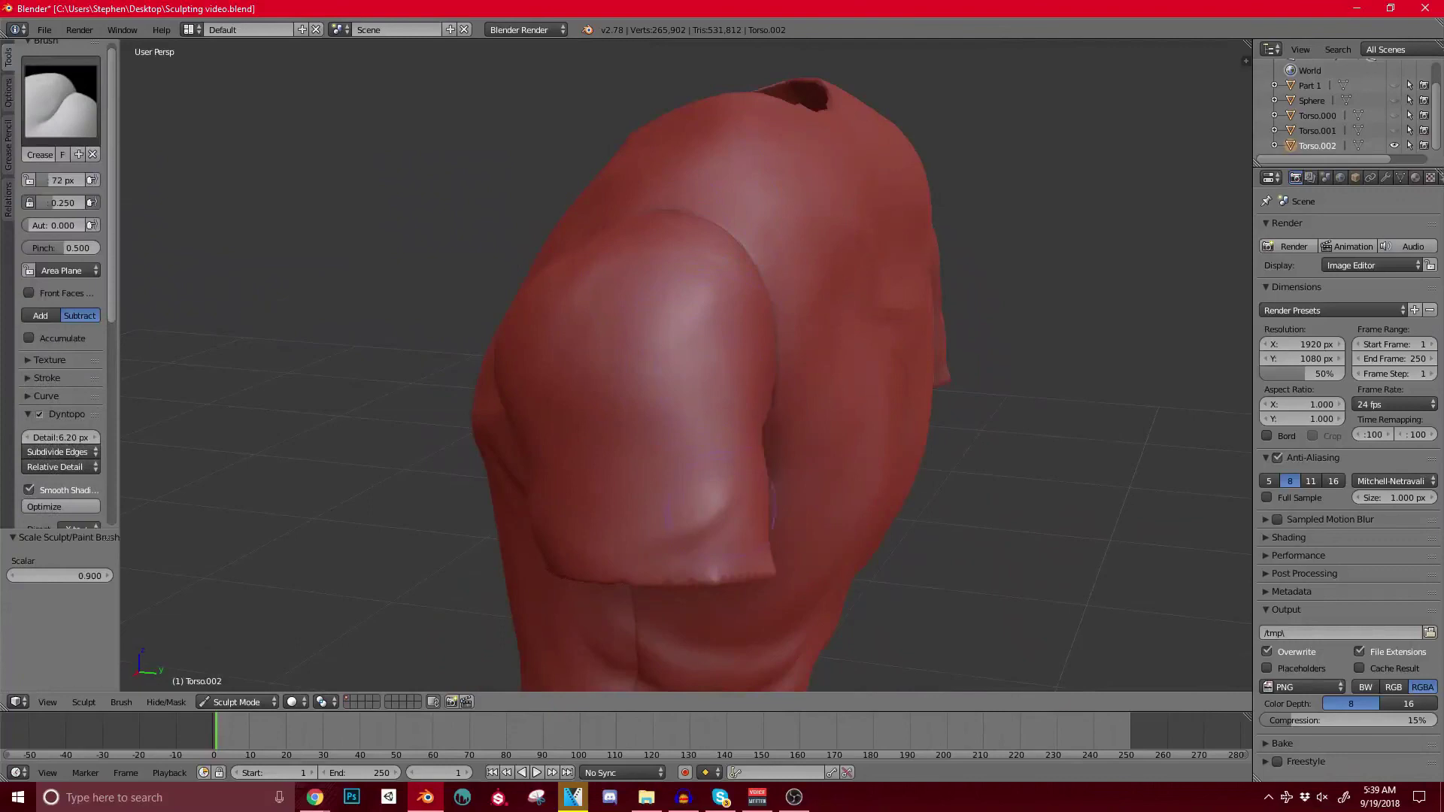
middle_drag(750, 482, 572, 455)
scroll(662, 477, up, 1)
drag(561, 451, 476, 471)
drag(578, 416, 485, 463)
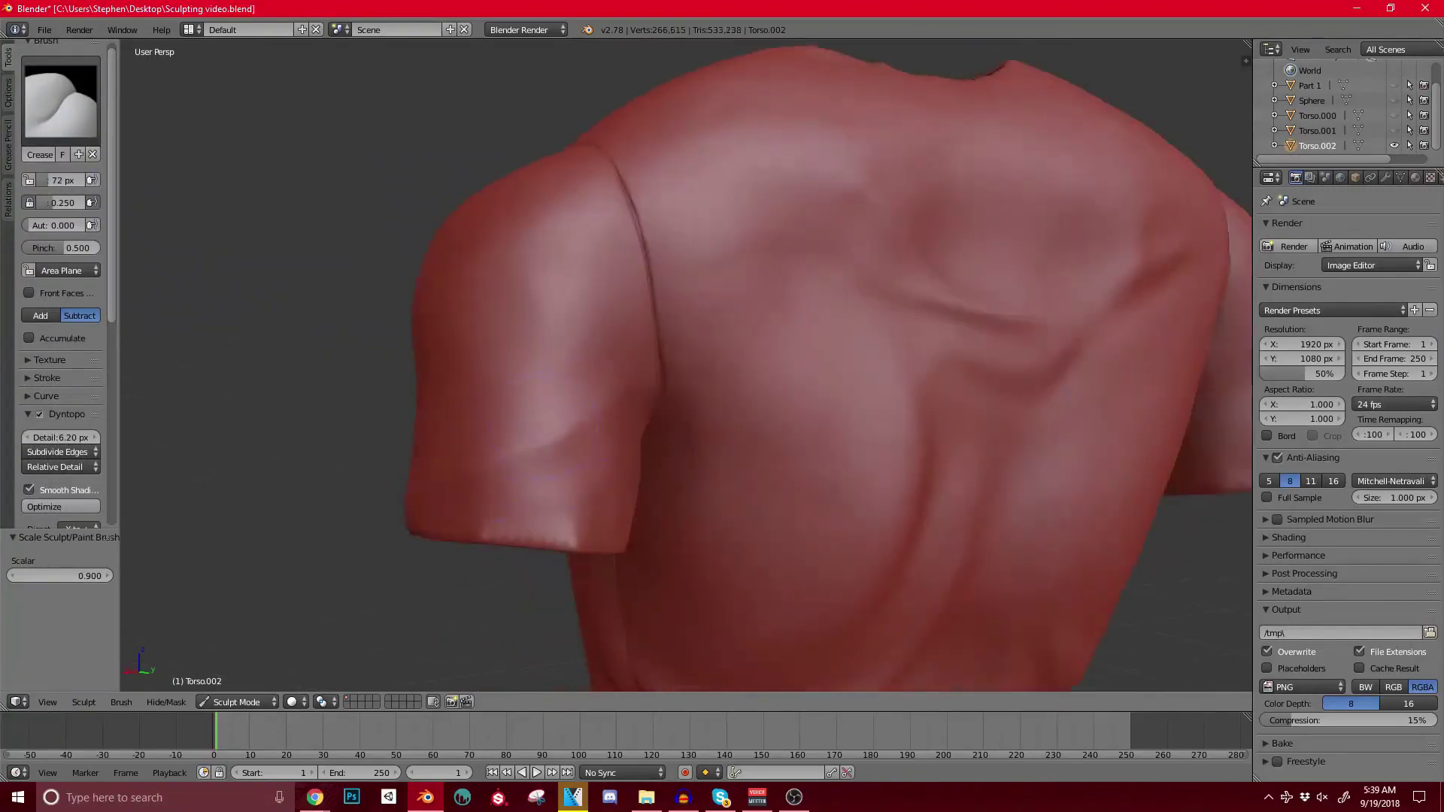
Step: Add short creases toward the inner side of the wearer's left sleeve, below the armpit
shift+middle_drag(452, 492, 558, 435)
drag(692, 395, 649, 436)
mouse_move(595, 425)
middle_down()
mouse_move(543, 414)
mouse_move(613, 372)
middle_up()
middle_drag(639, 308, 730, 309)
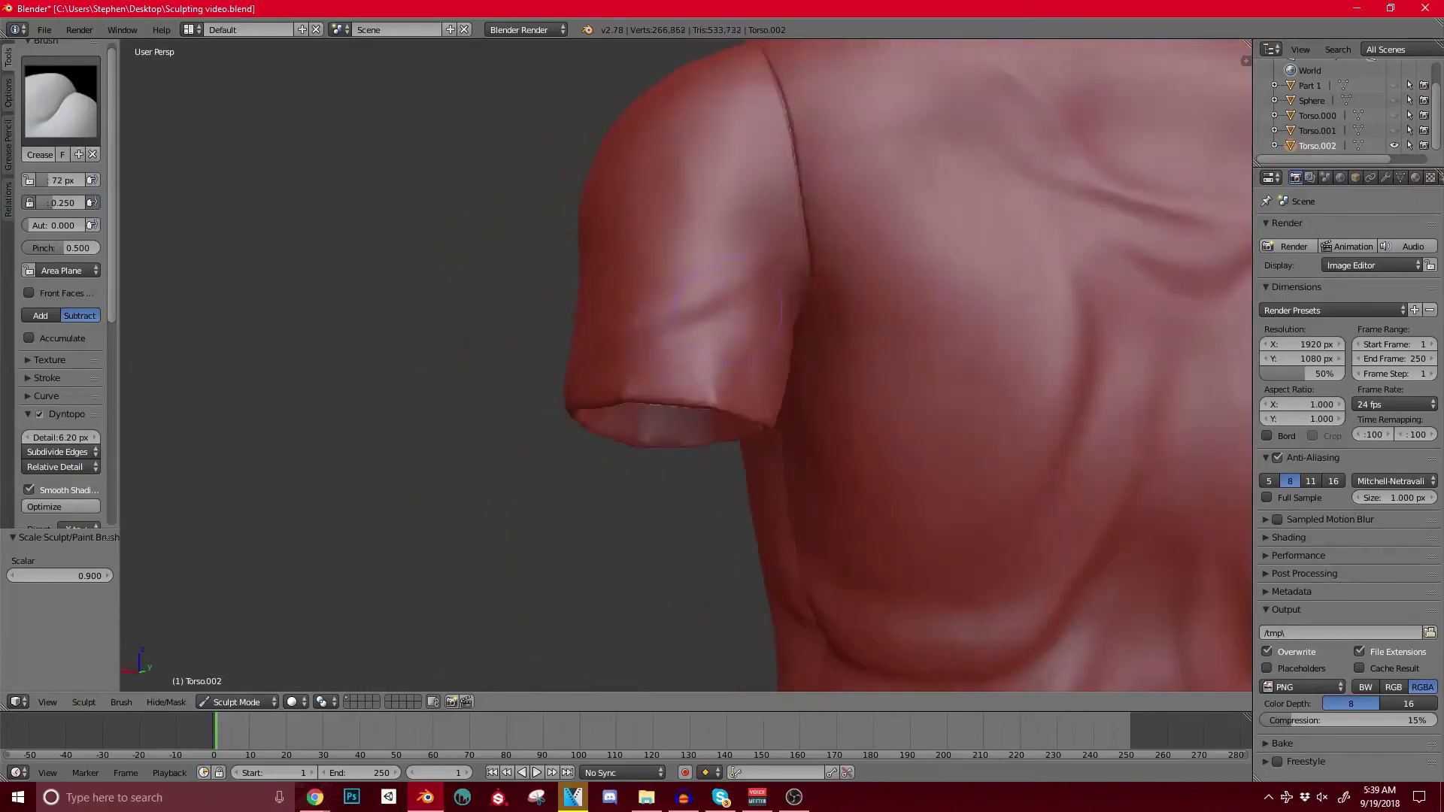
middle_drag(596, 359, 745, 354)
drag(817, 352, 752, 343)
Step: Carve a short diagonal crease beneath the chest fold, beside the armpit on the wearer's left
mouse_move(865, 346)
middle_down()
mouse_move(735, 331)
mouse_move(955, 305)
middle_up()
scroll(670, 321, down, 2)
mouse_move(645, 274)
middle_down()
mouse_move(594, 278)
mouse_move(639, 267)
mouse_move(632, 248)
middle_up()
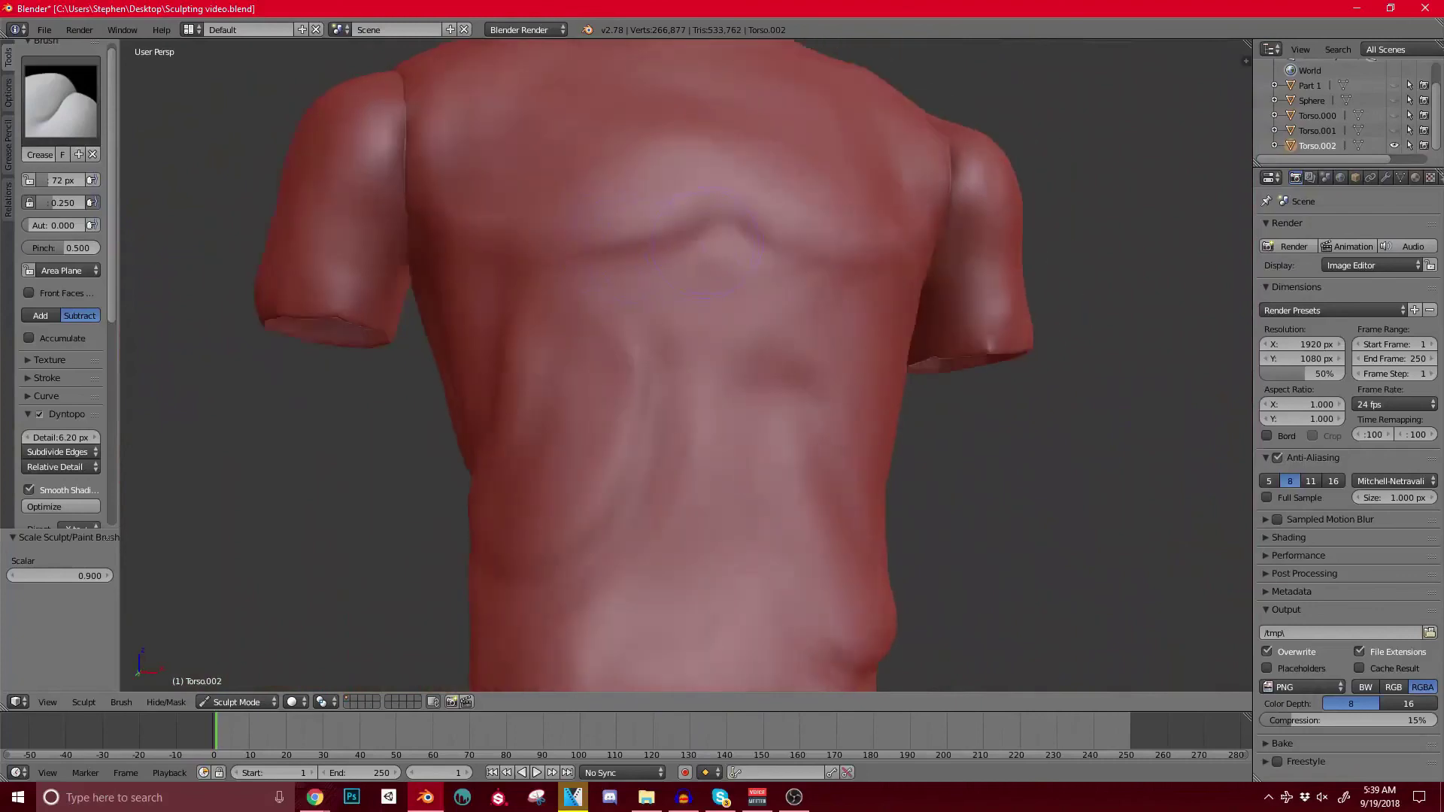
middle_drag(727, 234, 723, 250)
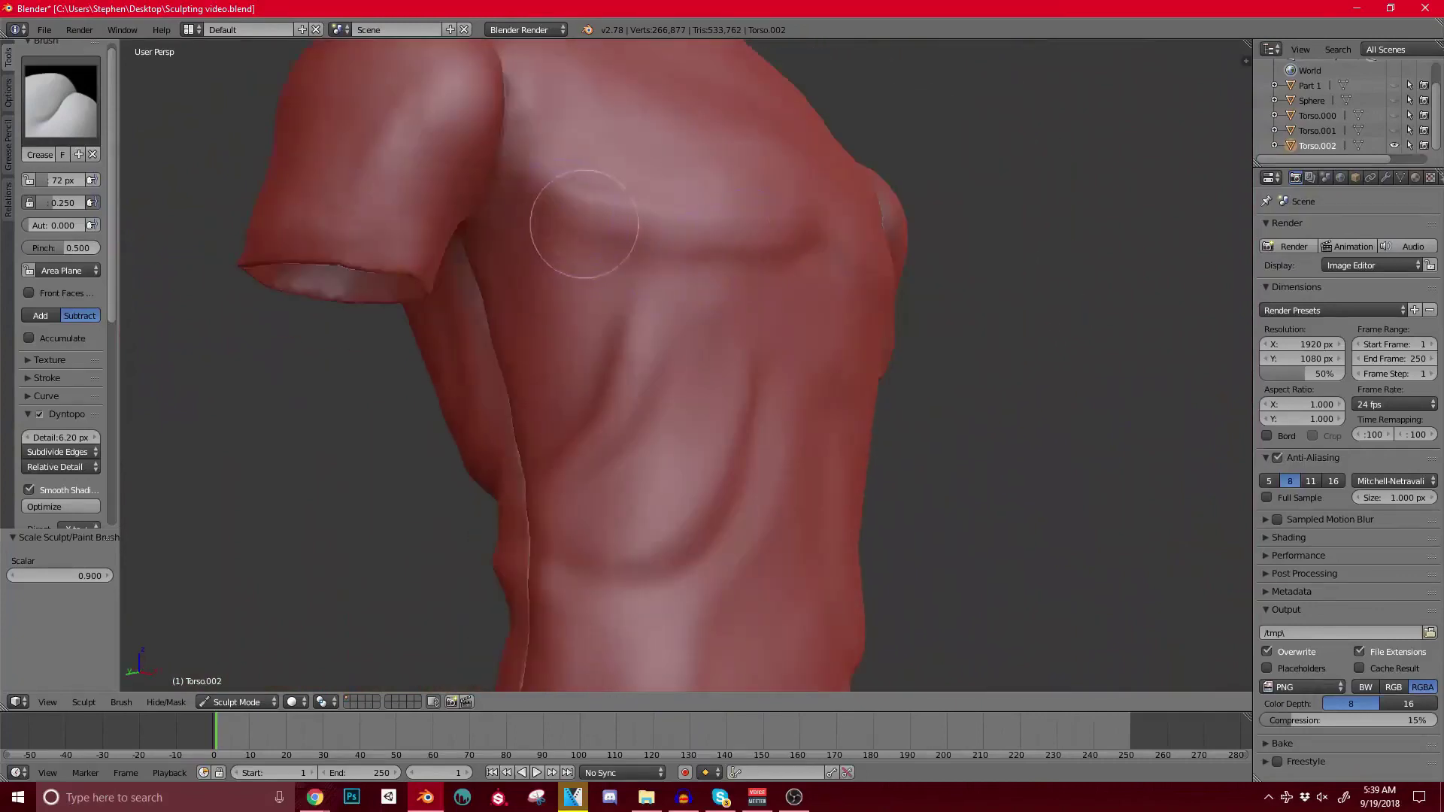
scroll(540, 190, down, 2)
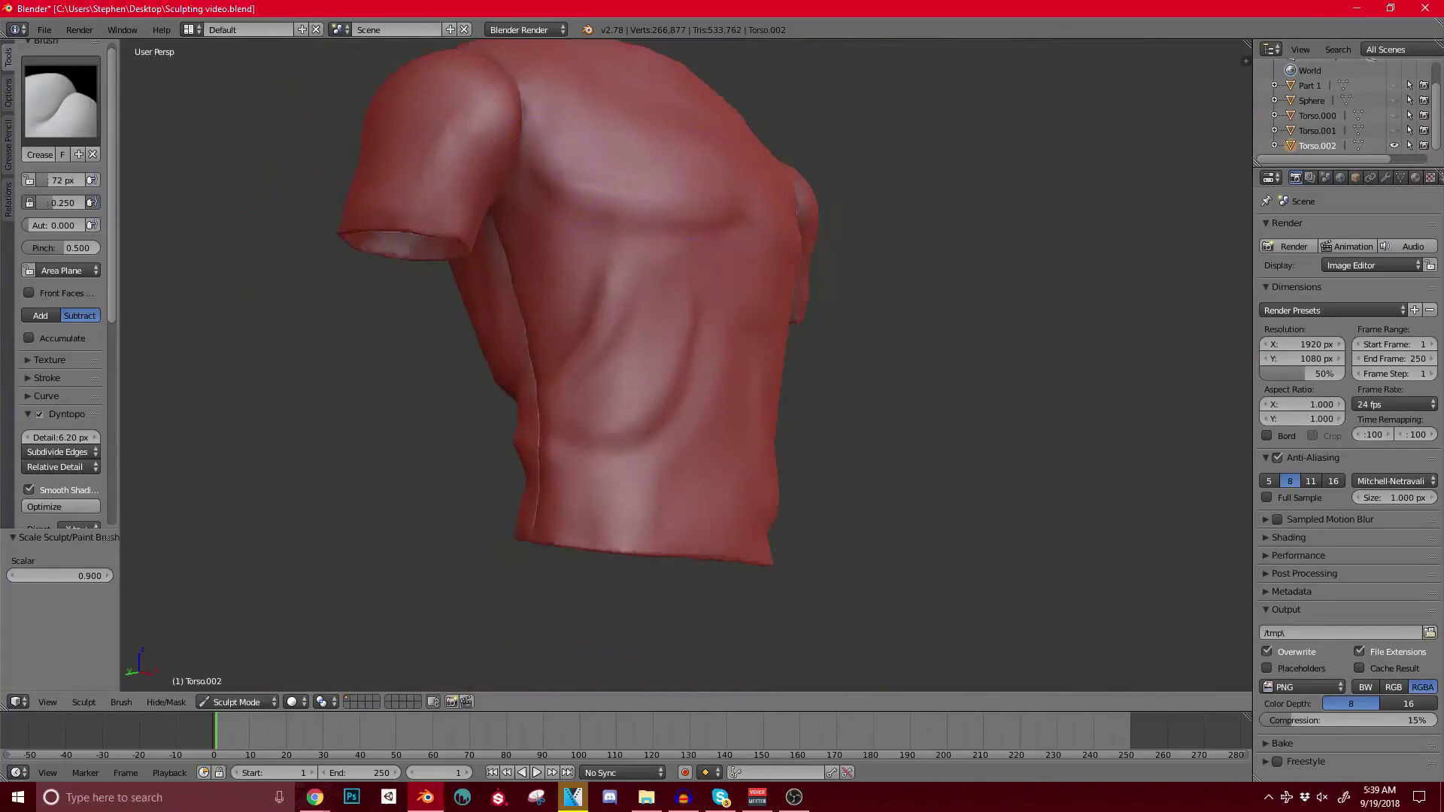
middle_drag(557, 191, 226, 188)
drag(781, 200, 789, 203)
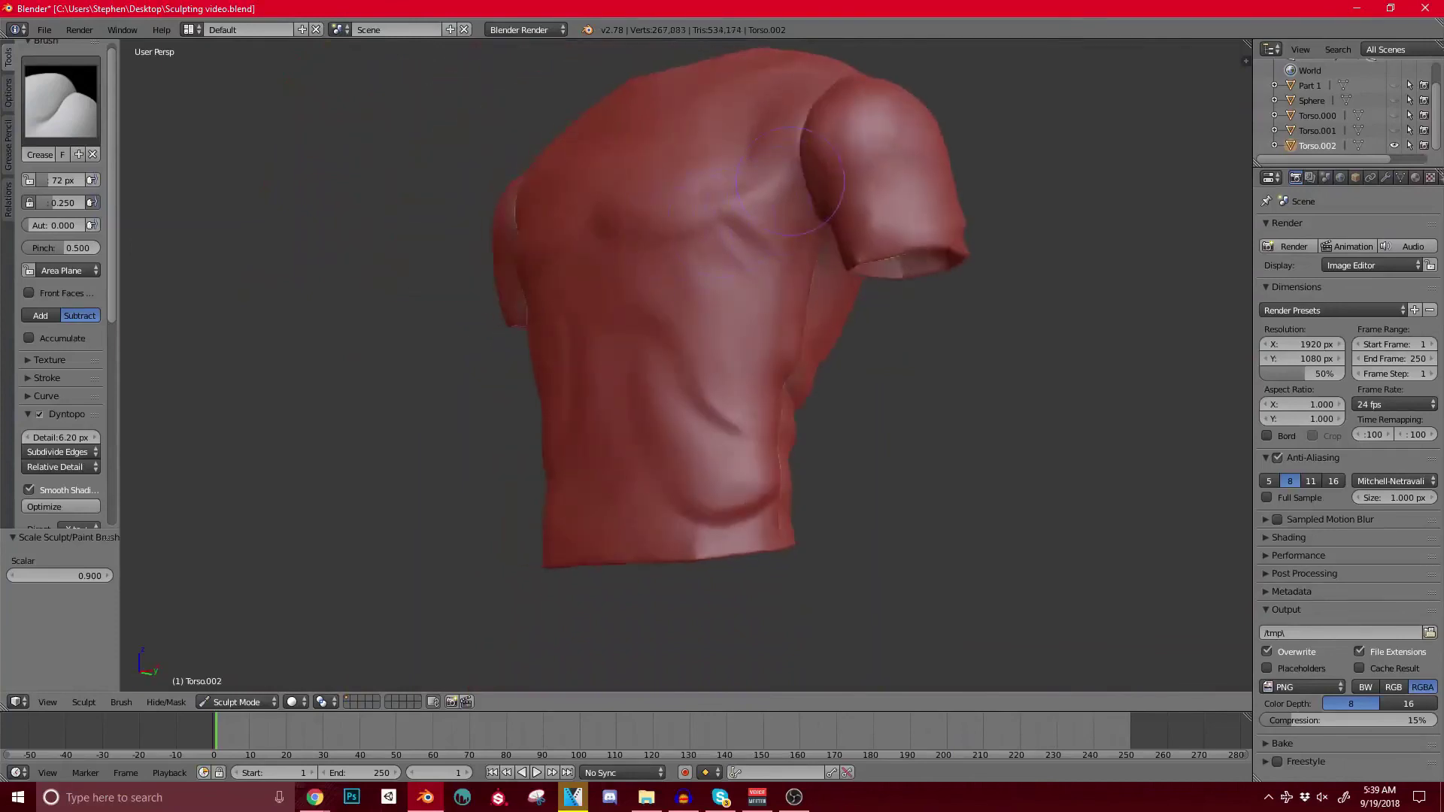
Step: Carve extra creases around the curved waist folds on the lower back and side, including shallow ones above the hem
mouse_move(722, 154)
middle_down()
mouse_move(793, 200)
mouse_move(835, 188)
mouse_move(910, 206)
mouse_move(789, 301)
middle_up()
drag(715, 272, 639, 226)
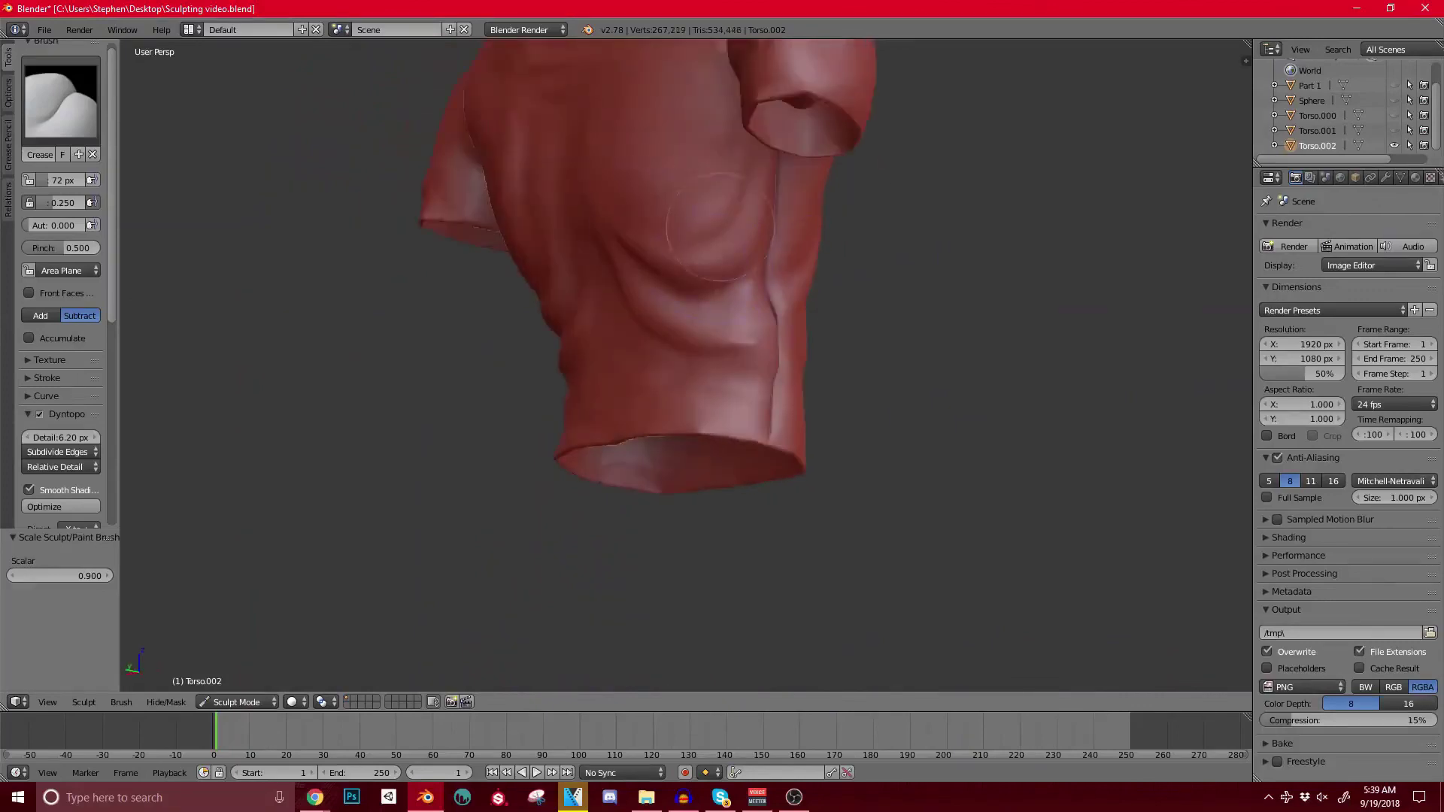
middle_drag(723, 234, 951, 237)
drag(597, 339, 655, 312)
scroll(626, 307, up, 4)
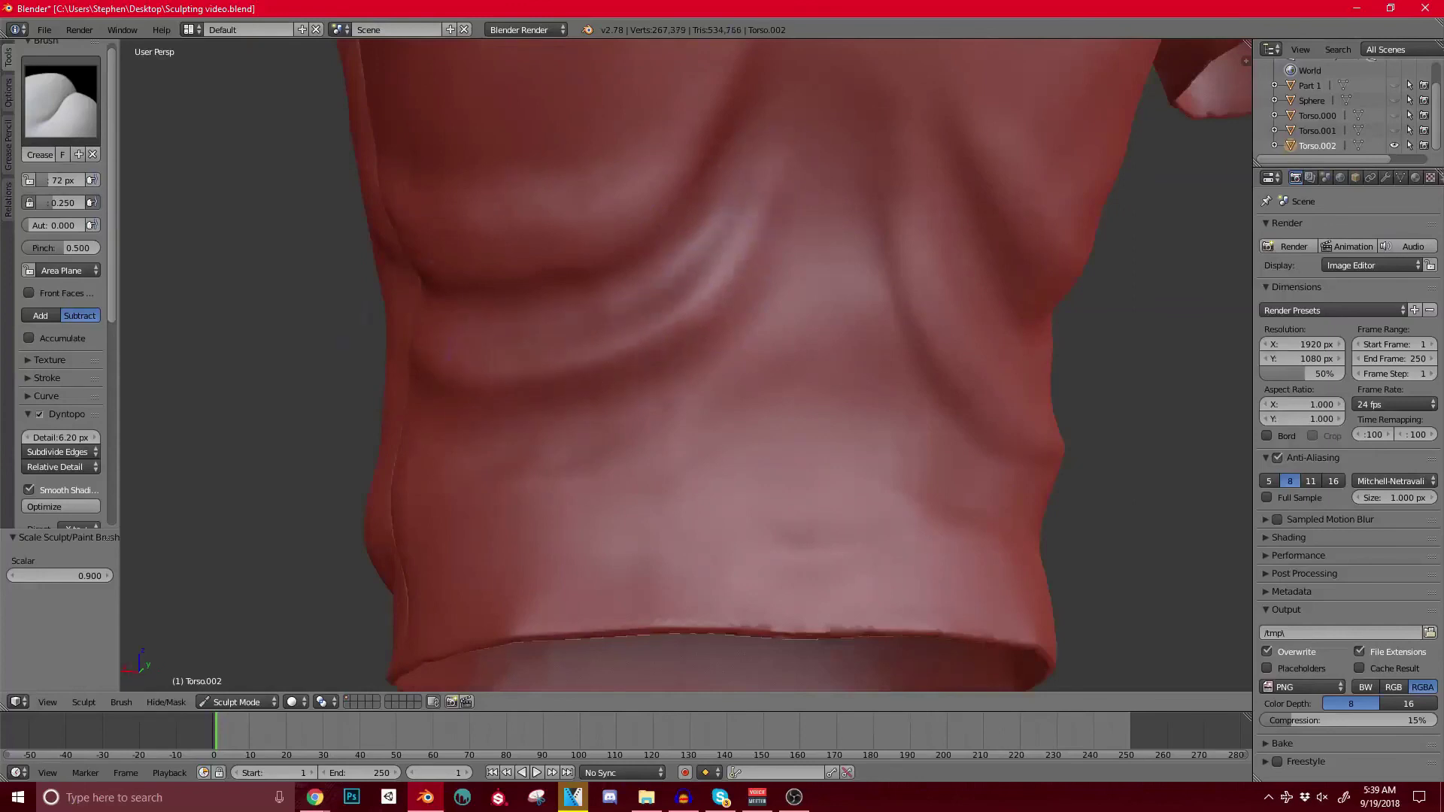
middle_drag(407, 309, 581, 324)
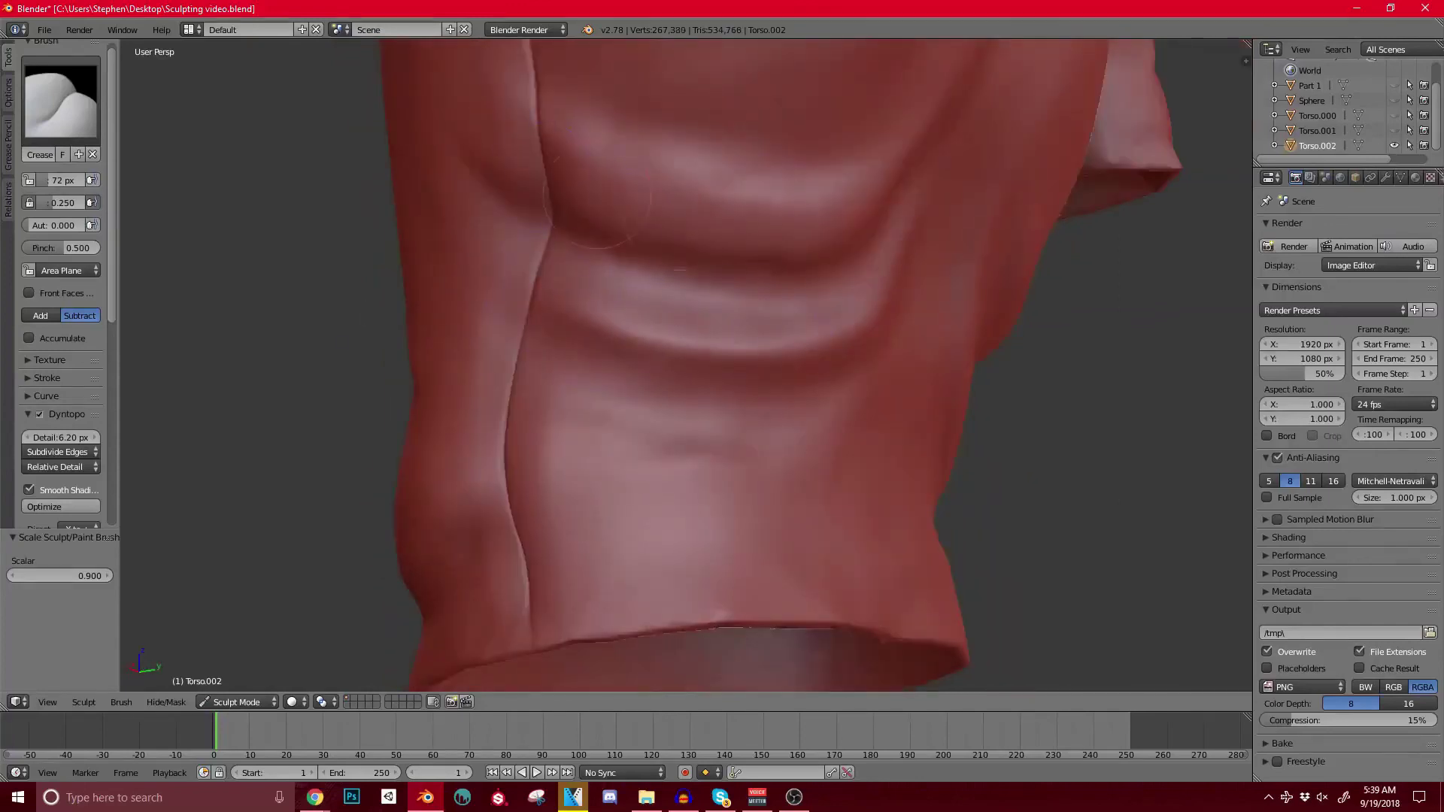
scroll(939, 158, down, 3)
middle_drag(933, 160, 827, 223)
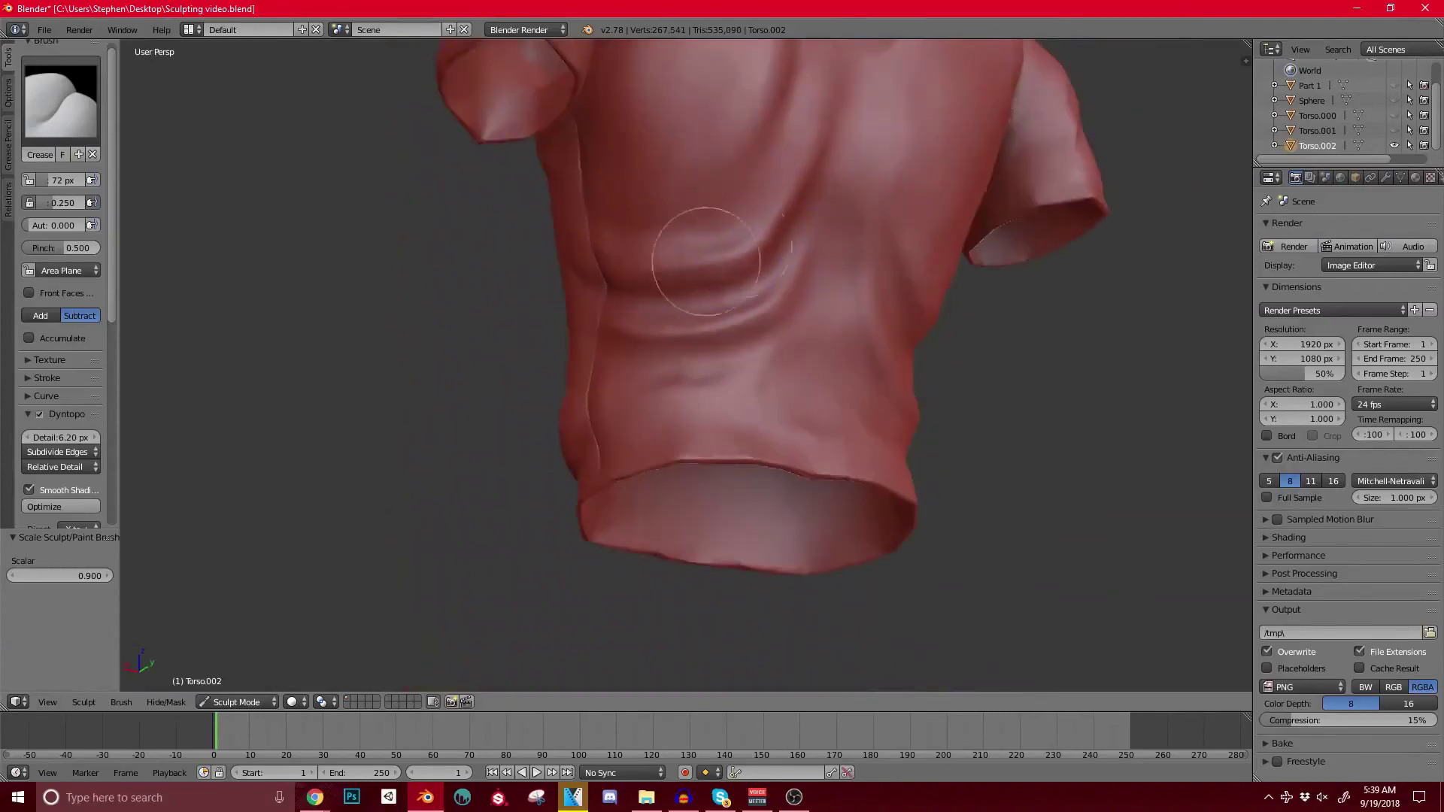
Step: Deepen the short crease under the chest beside the wearer's left armpit and blend it into the chest fold
shift+middle_drag(745, 323, 722, 474)
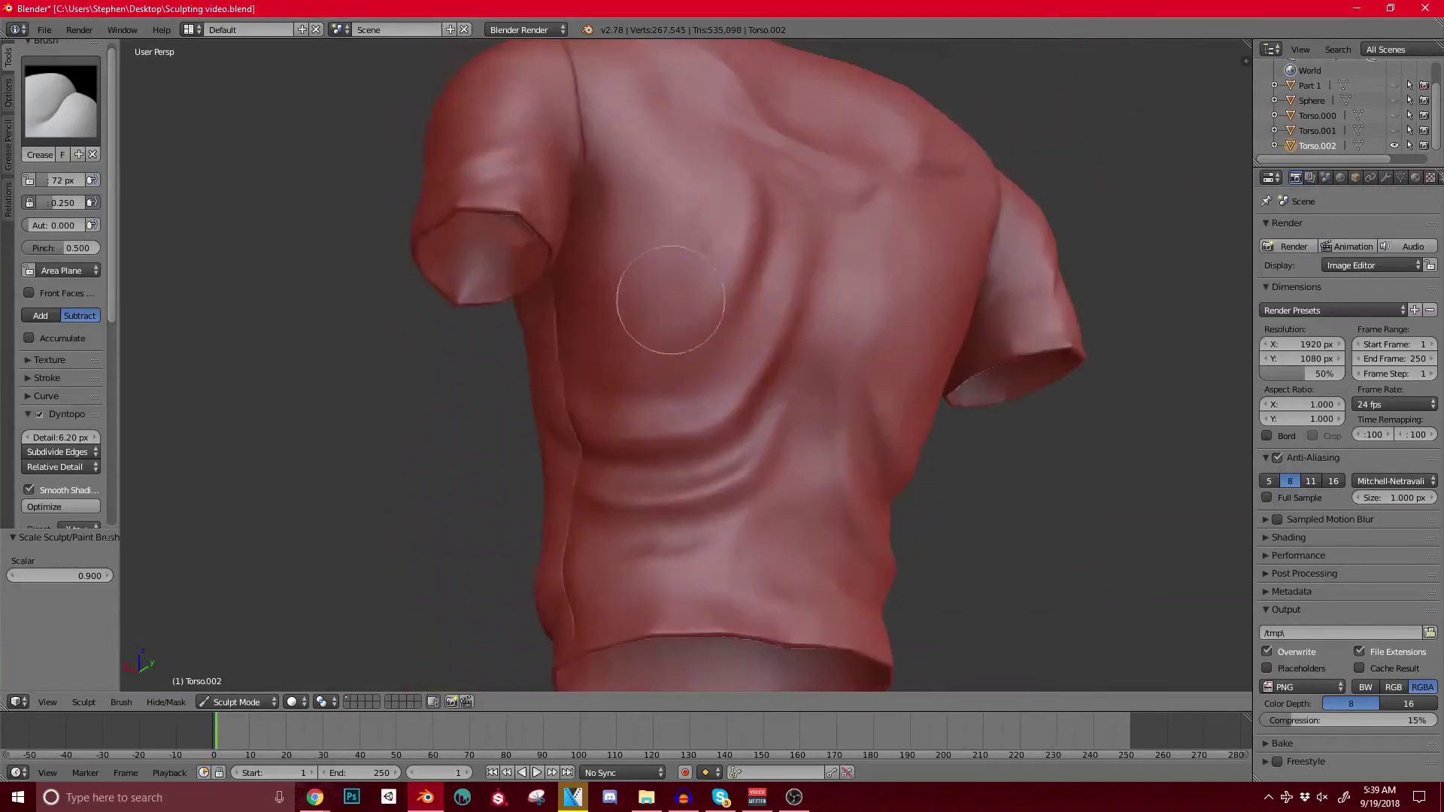
middle_drag(619, 128, 557, 135)
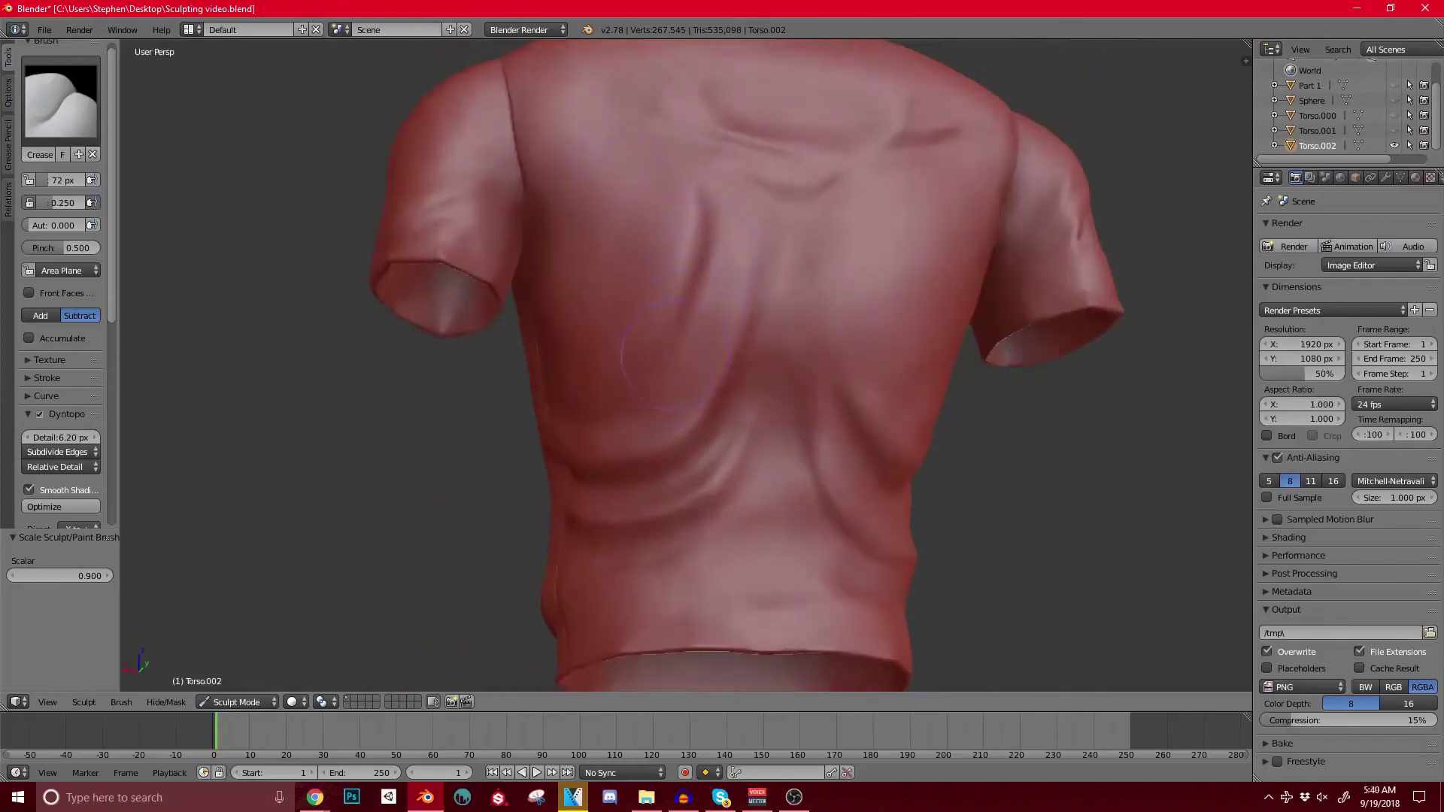
scroll(666, 308, down, 4)
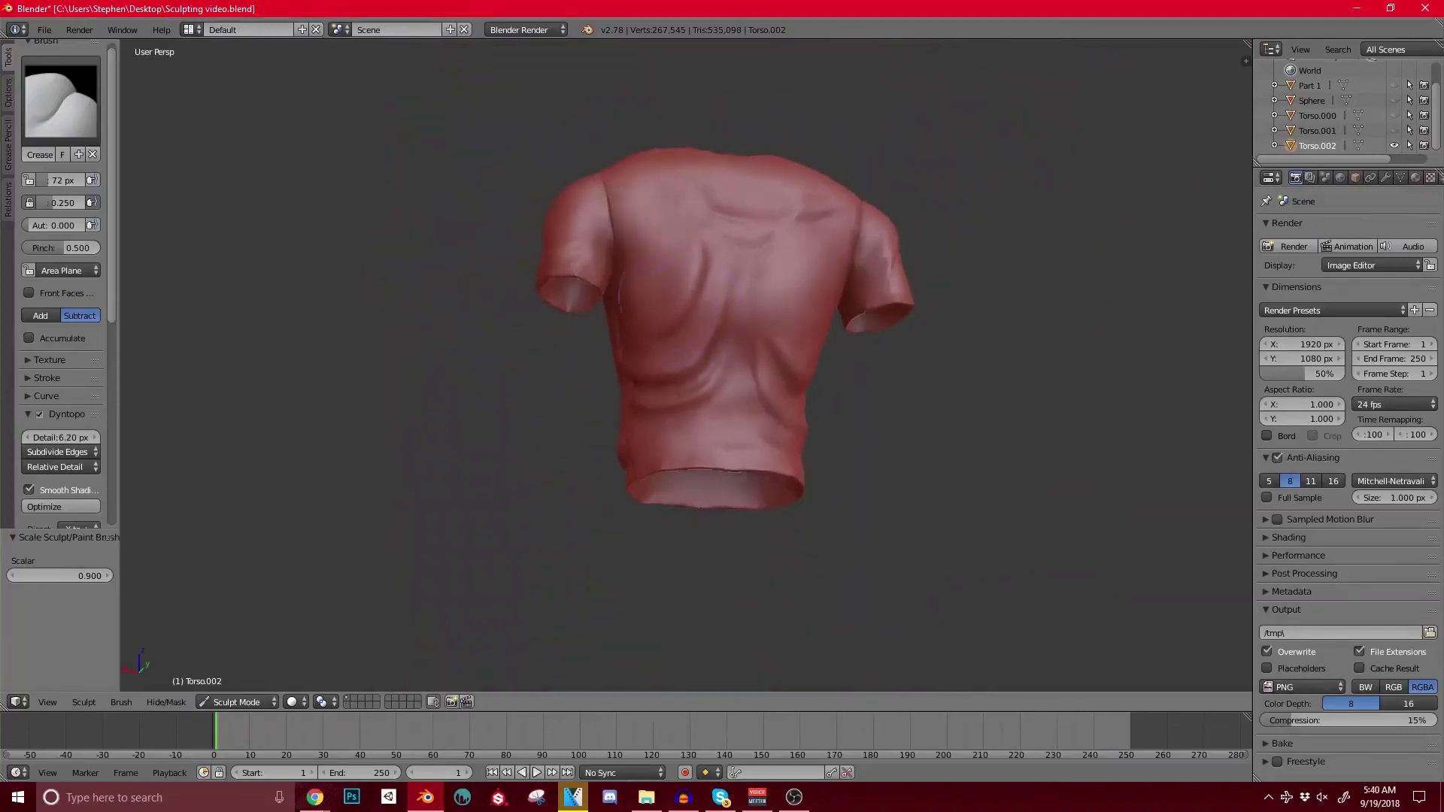
middle_drag(665, 308, 722, 248)
middle_drag(767, 203, 896, 225)
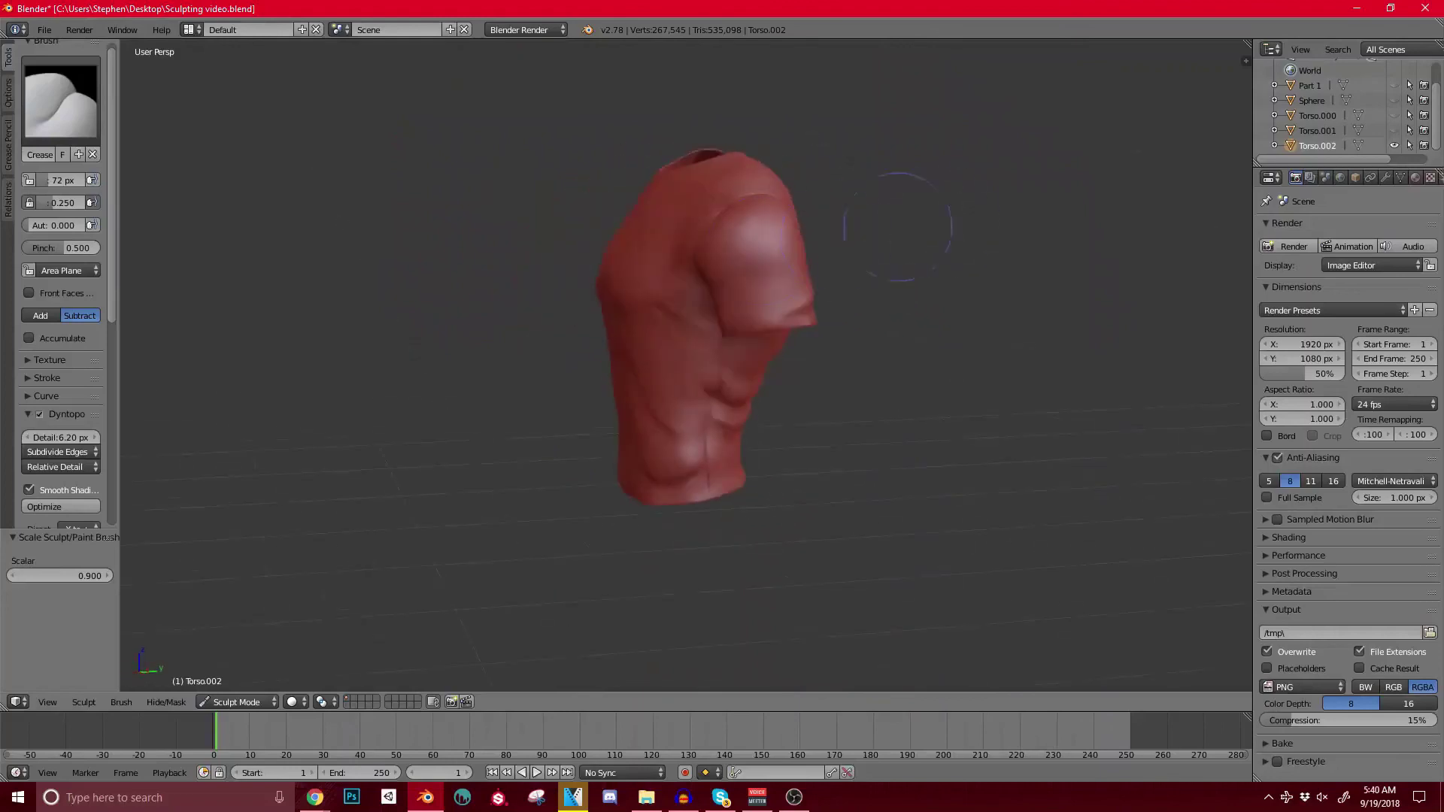
middle_drag(725, 221, 790, 315)
scroll(789, 315, up, 4)
scroll(768, 316, up, 2)
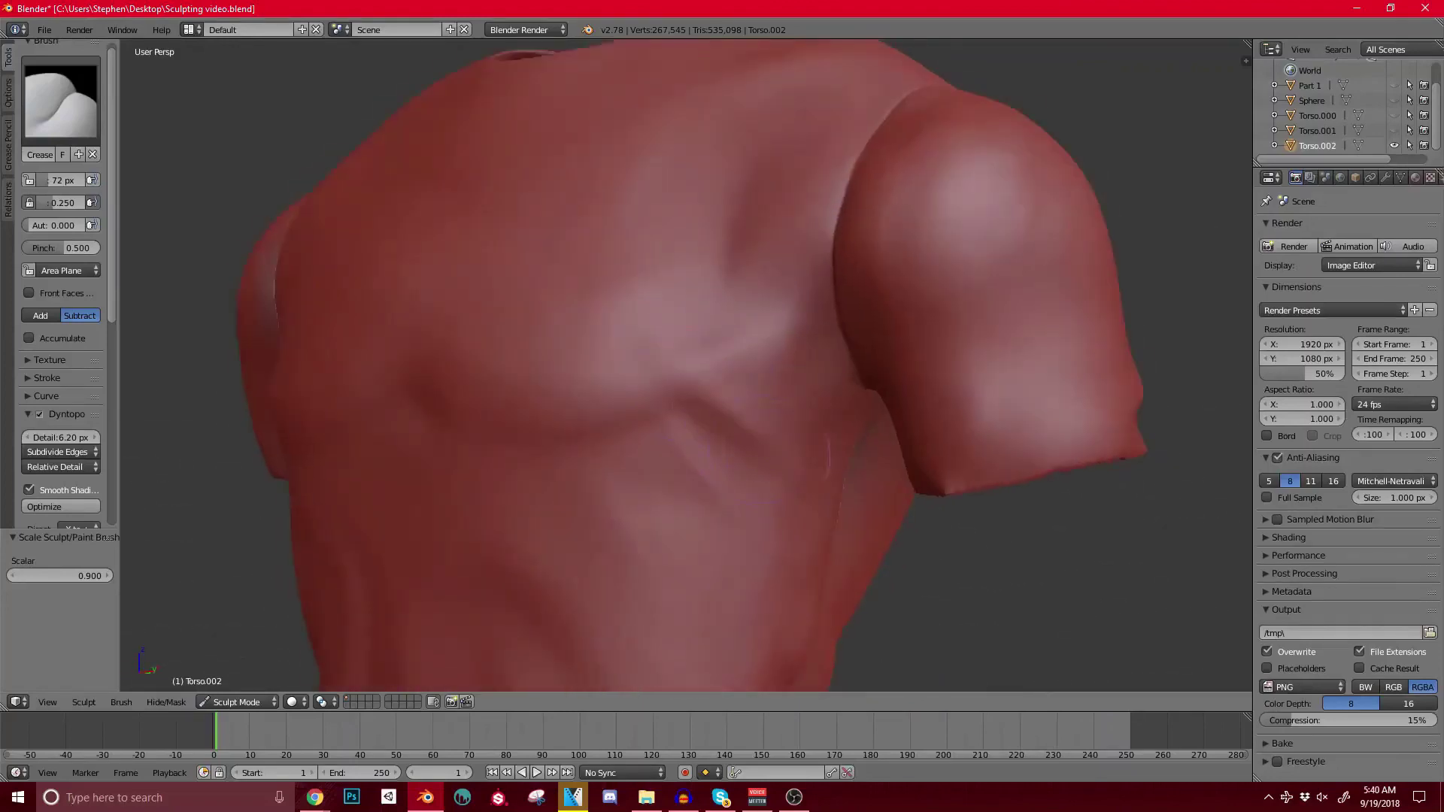
scroll(735, 444, down, 3)
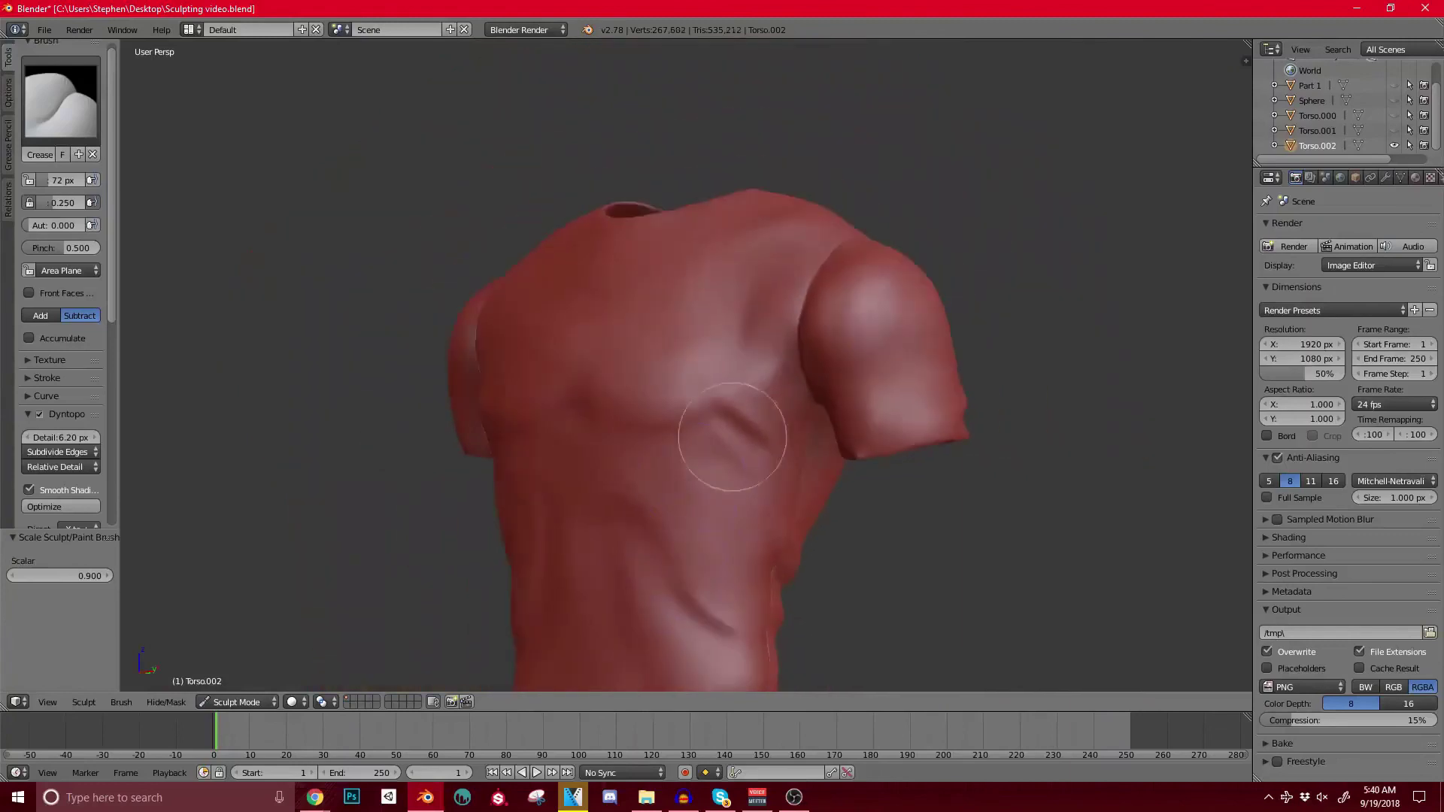
click(745, 436)
middle_drag(744, 436, 783, 429)
scroll(782, 429, up, 2)
drag(784, 428, 773, 426)
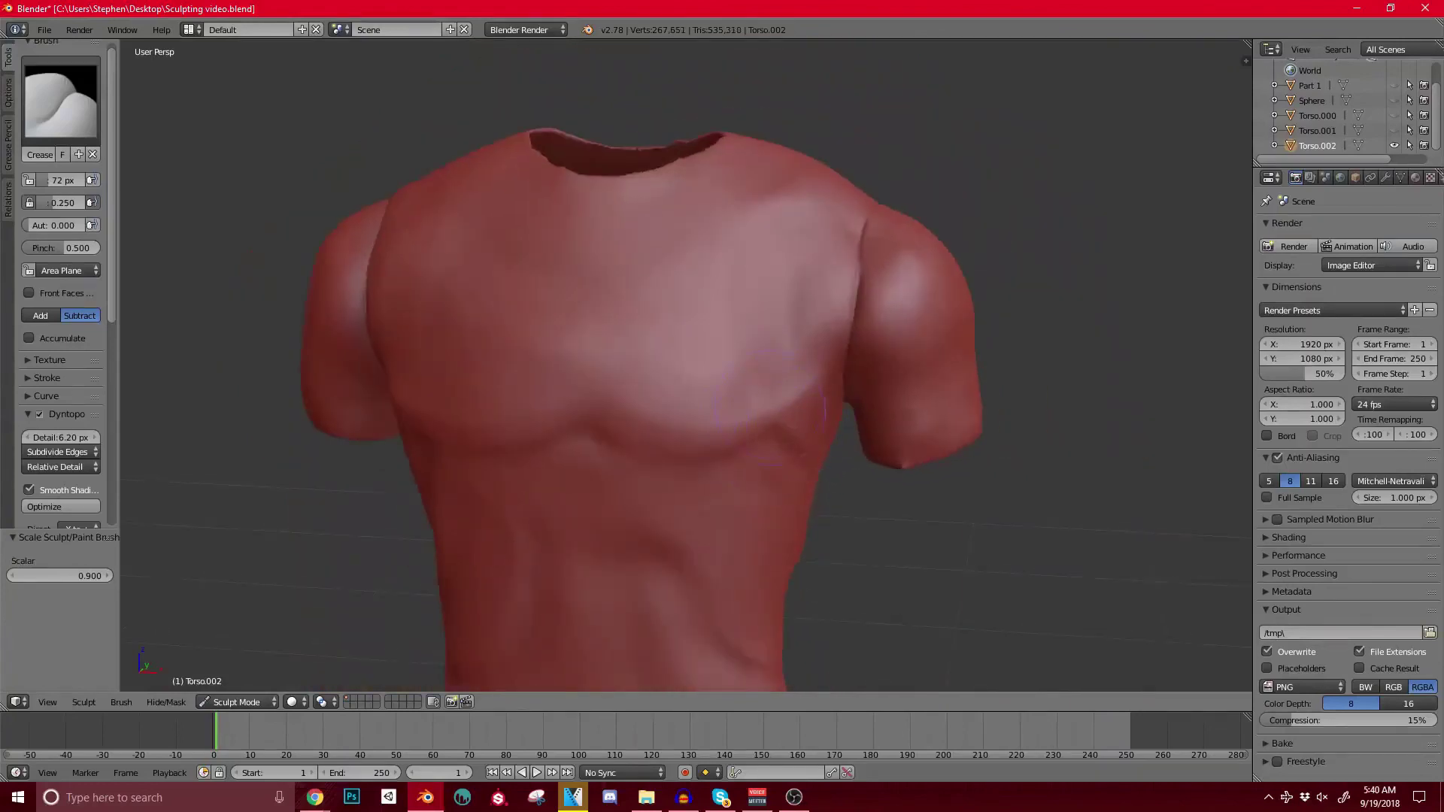
Step: Carve creases across the front abdomen, along the curved fold on the wearer's right and below it toward the hem
middle_drag(778, 436, 820, 451)
shift+middle_drag(835, 602, 865, 466)
scroll(865, 466, up, 2)
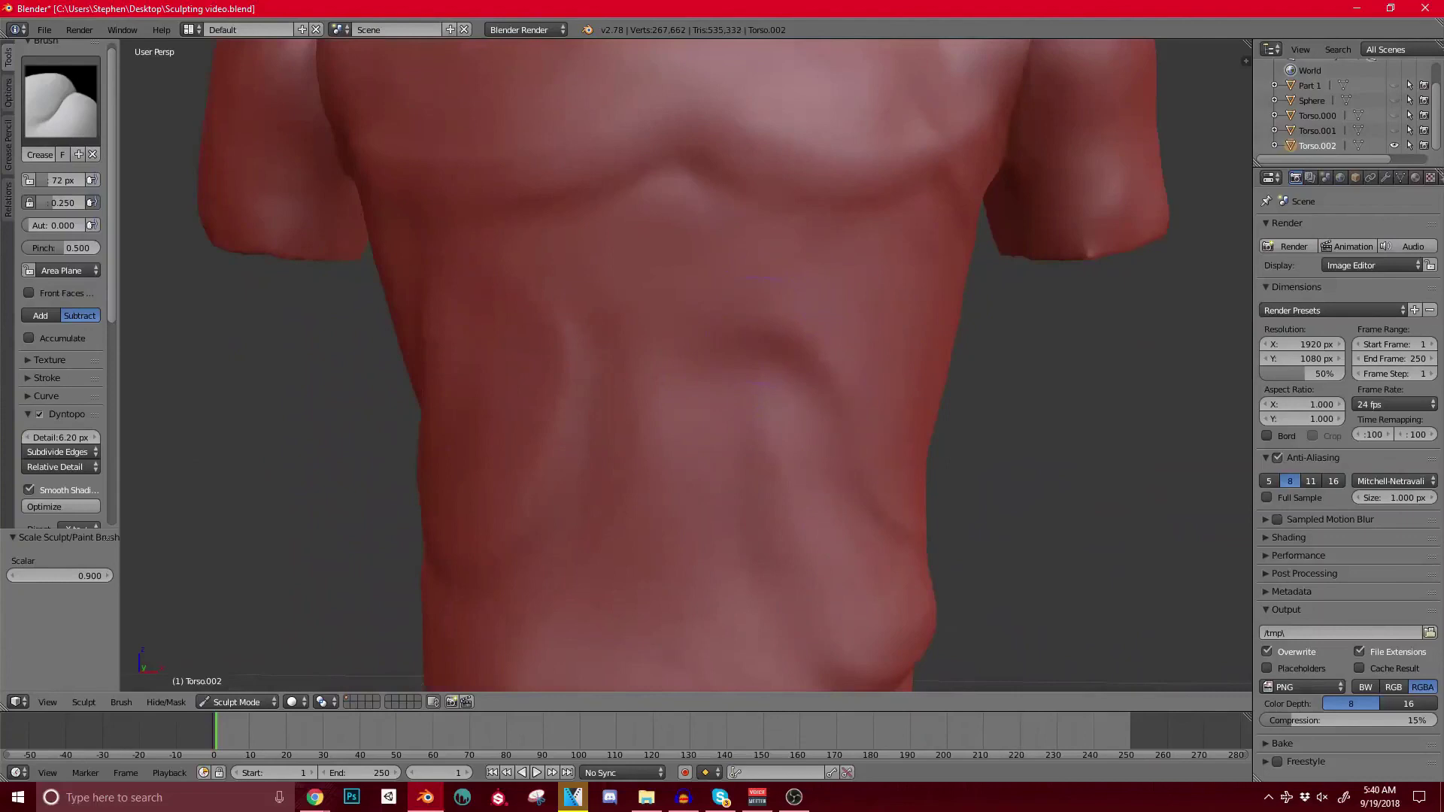
scroll(741, 448, down, 3)
middle_drag(740, 448, 803, 435)
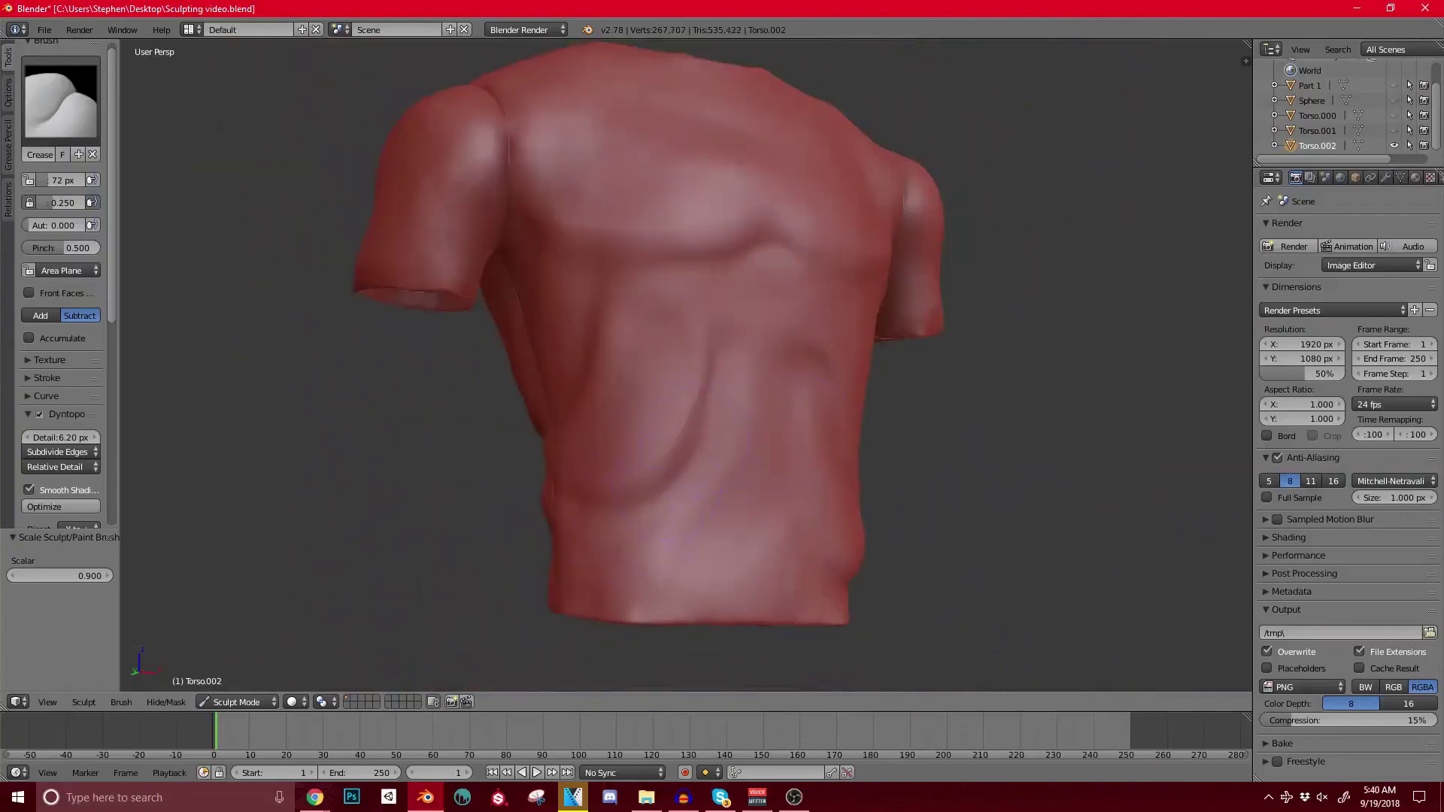
middle_drag(678, 429, 656, 347)
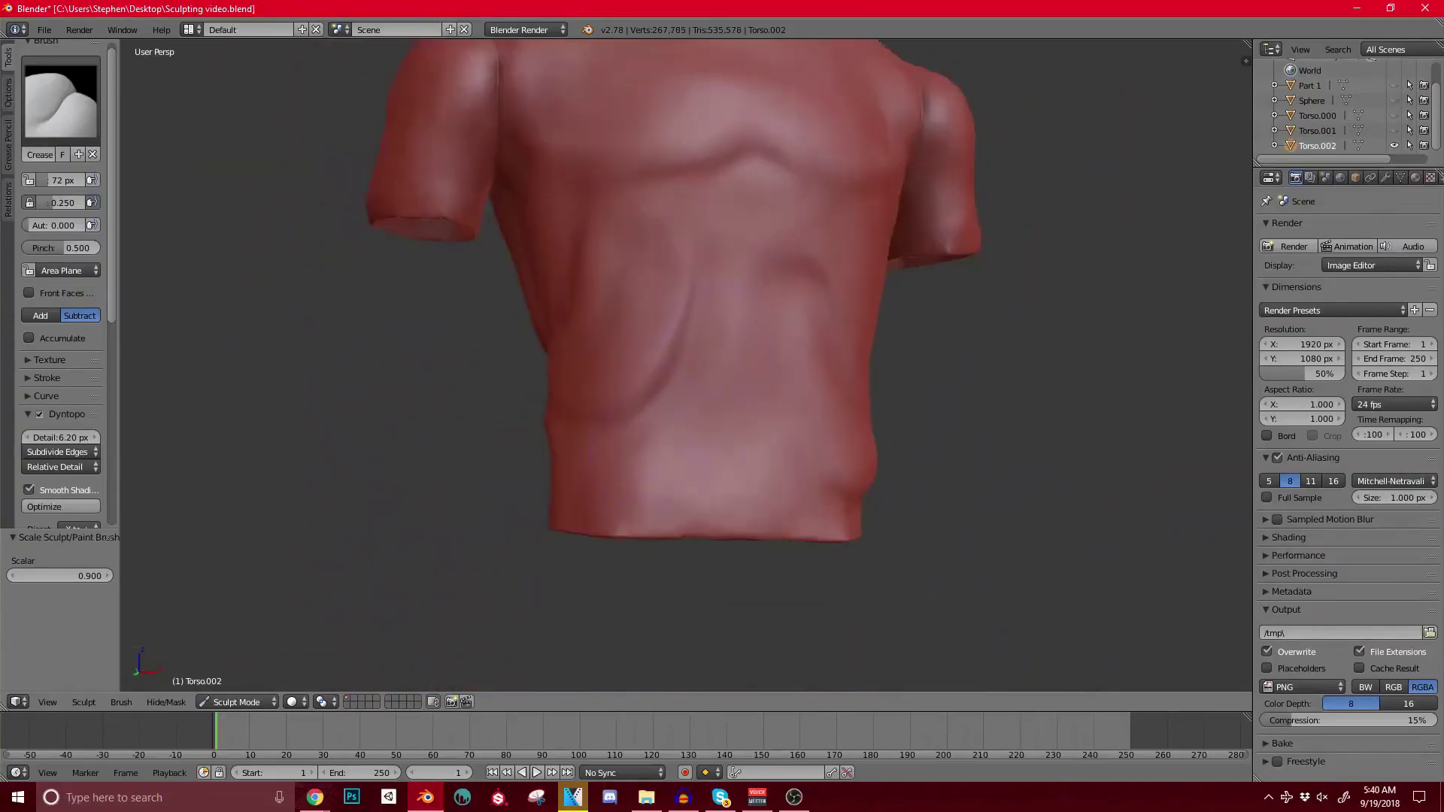
drag(684, 442, 678, 447)
scroll(696, 422, down, 2)
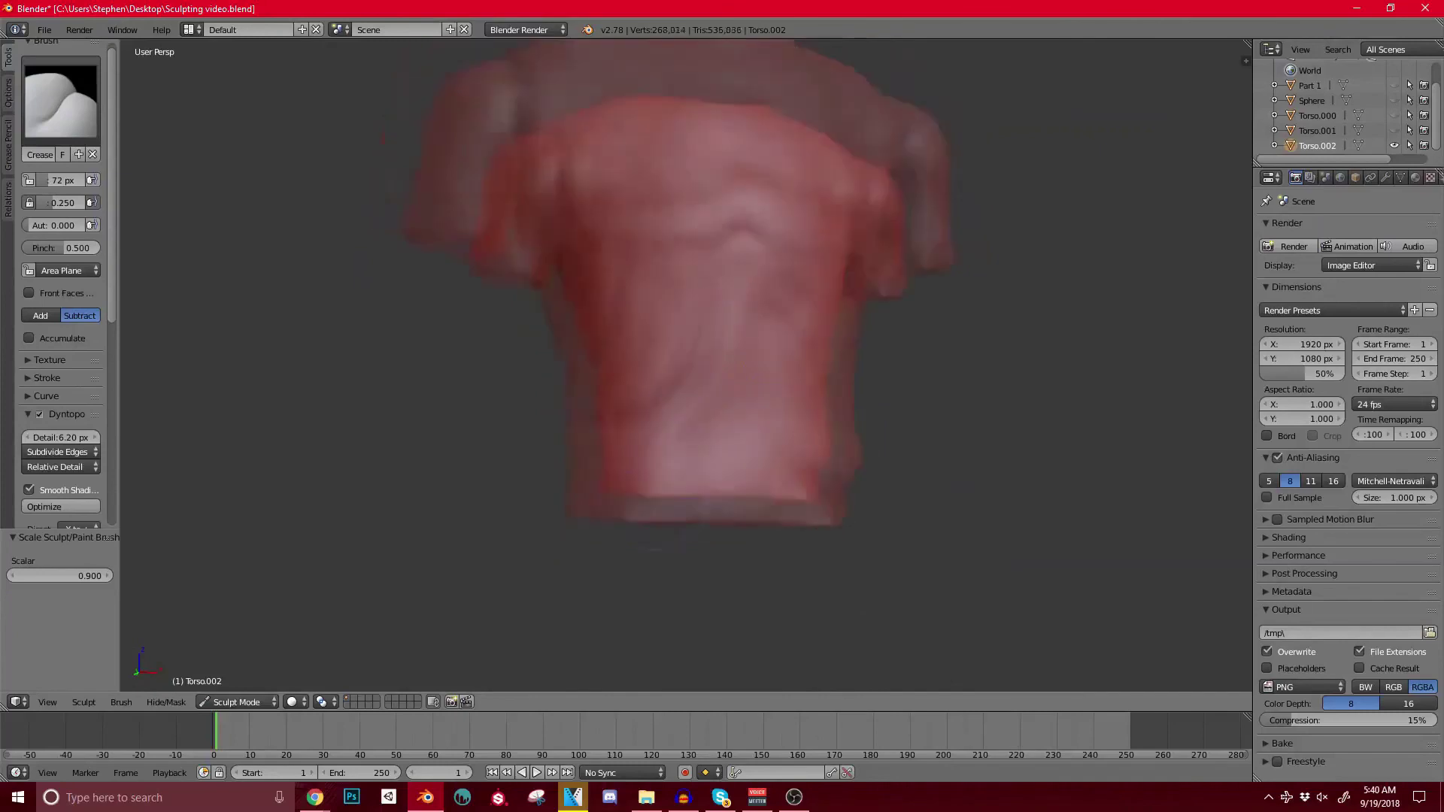
Step: Select the Clay brush at 72 px and examine the front and side waist folds from several angles and distances
mouse_move(702, 413)
middle_down()
mouse_move(656, 408)
mouse_move(669, 419)
middle_up()
scroll(723, 378, up, 2)
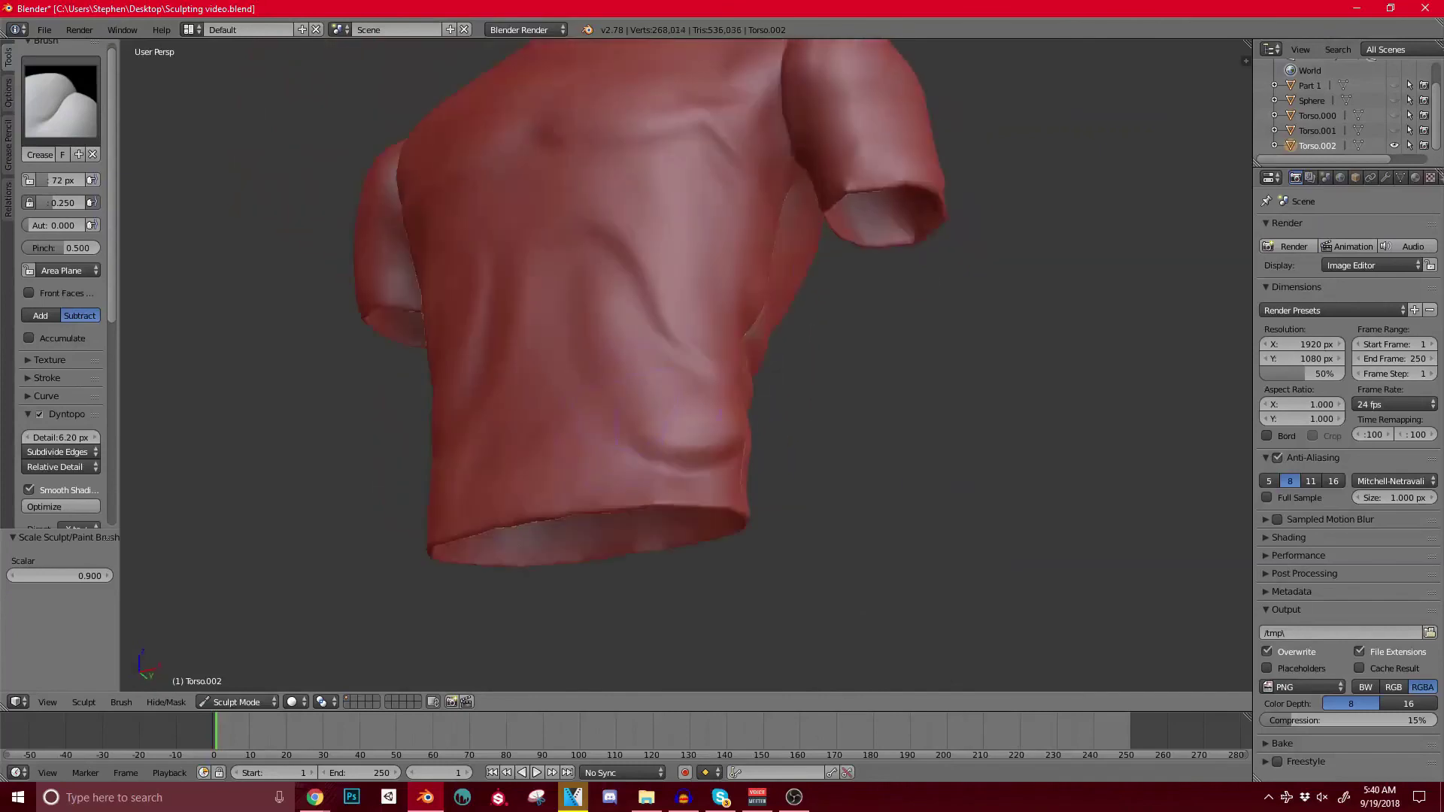
click(60, 98)
click(177, 193)
scroll(661, 316, up, 1)
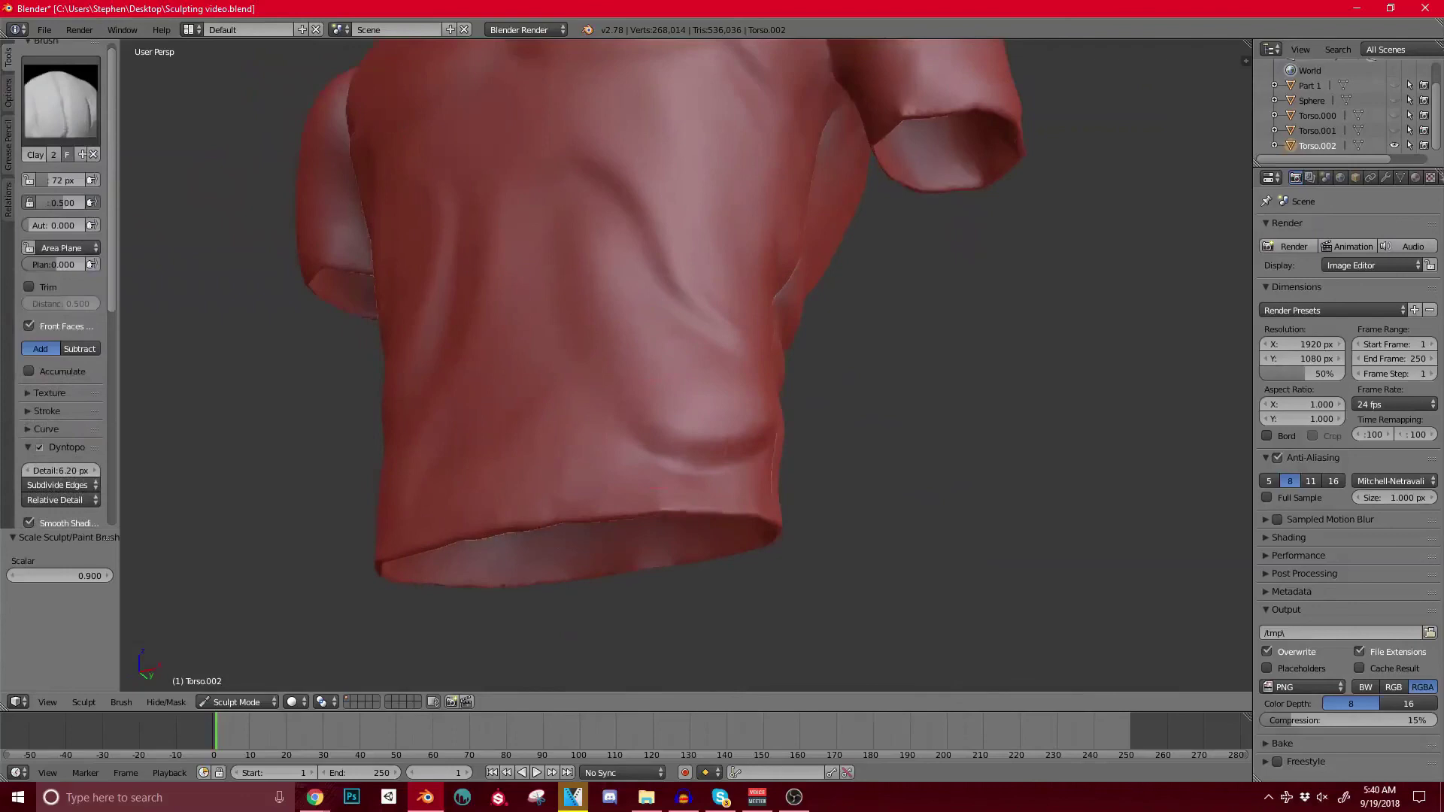
scroll(713, 445, up, 1)
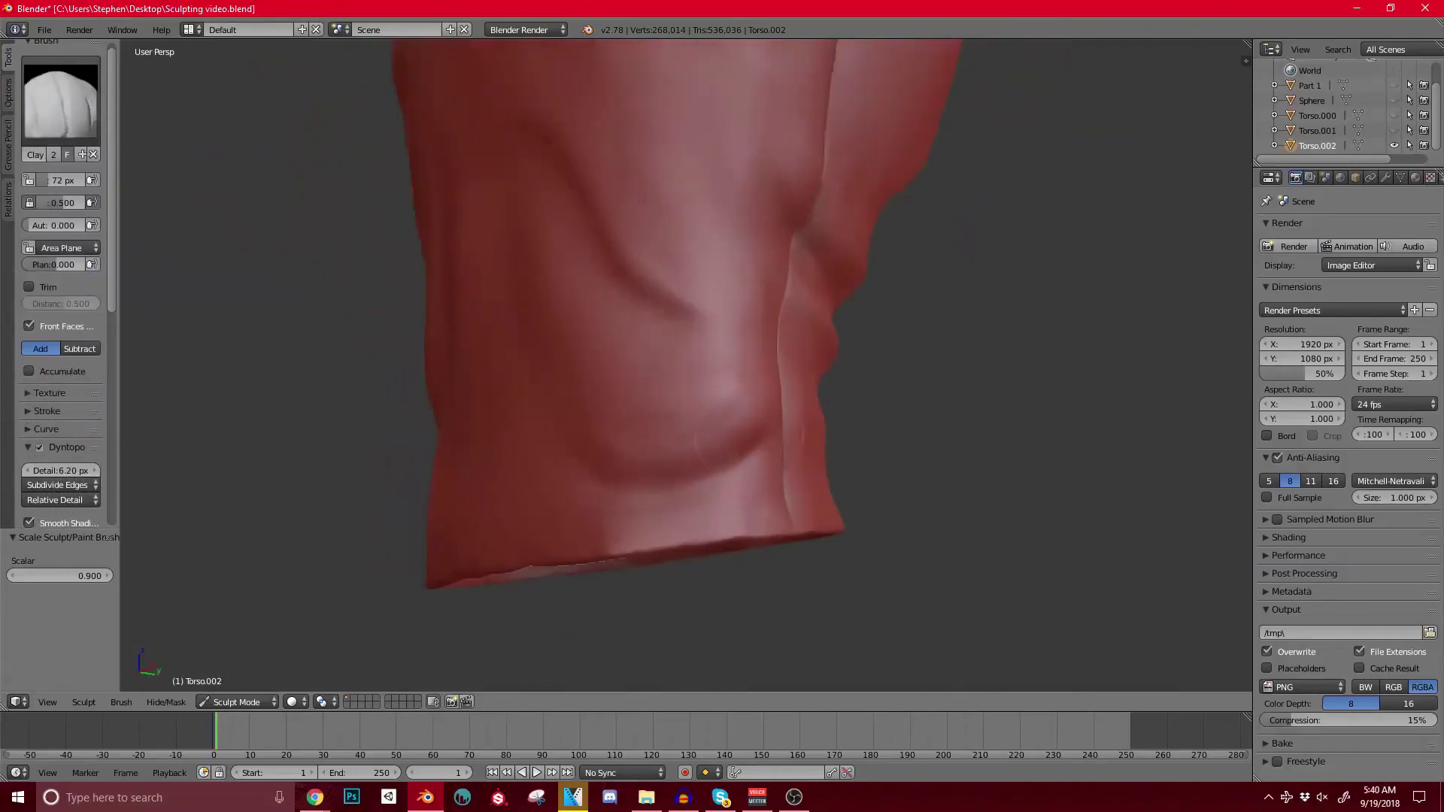
scroll(744, 366, down, 1)
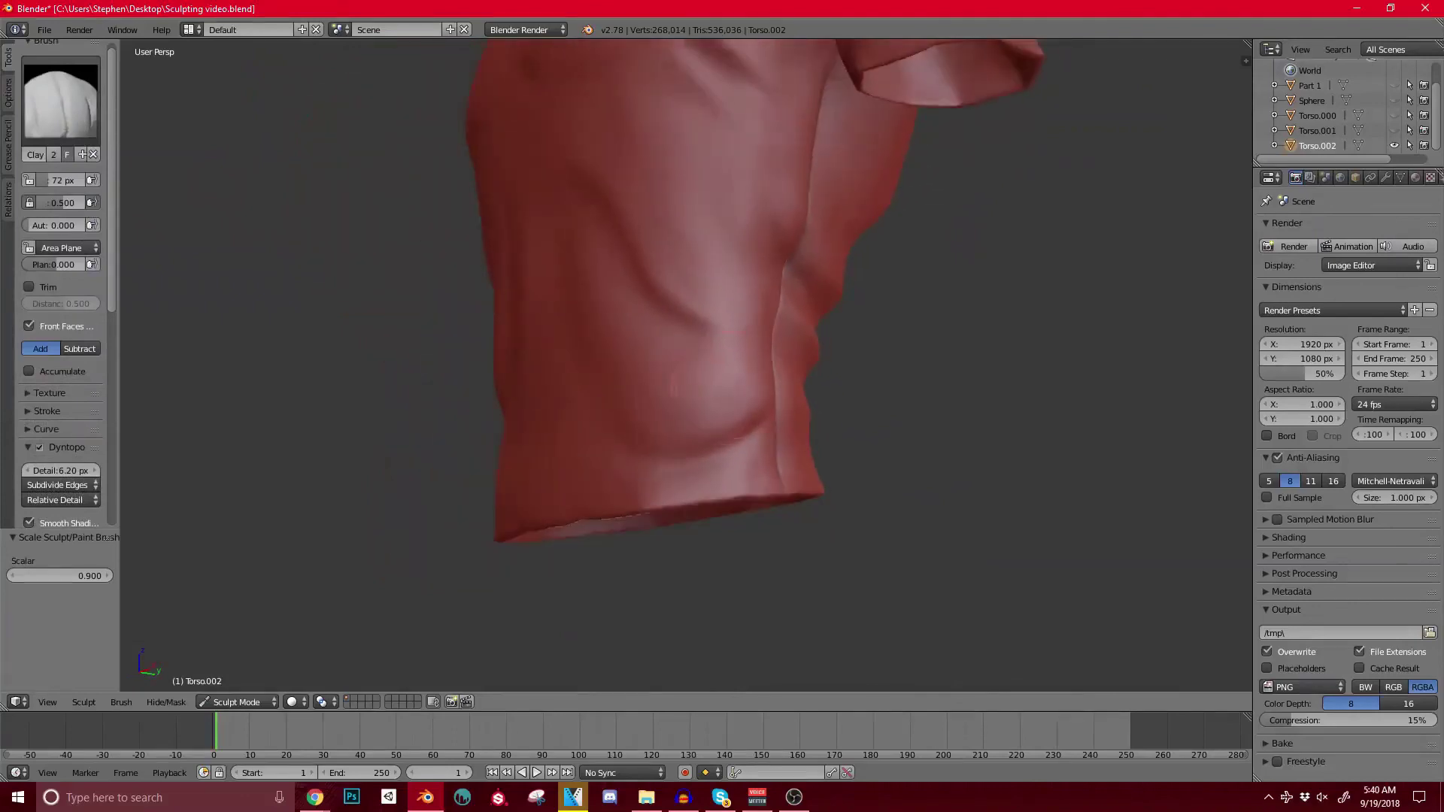
mouse_move(715, 226)
middle_down()
mouse_move(763, 197)
mouse_move(718, 204)
middle_up()
scroll(718, 194, up, 1)
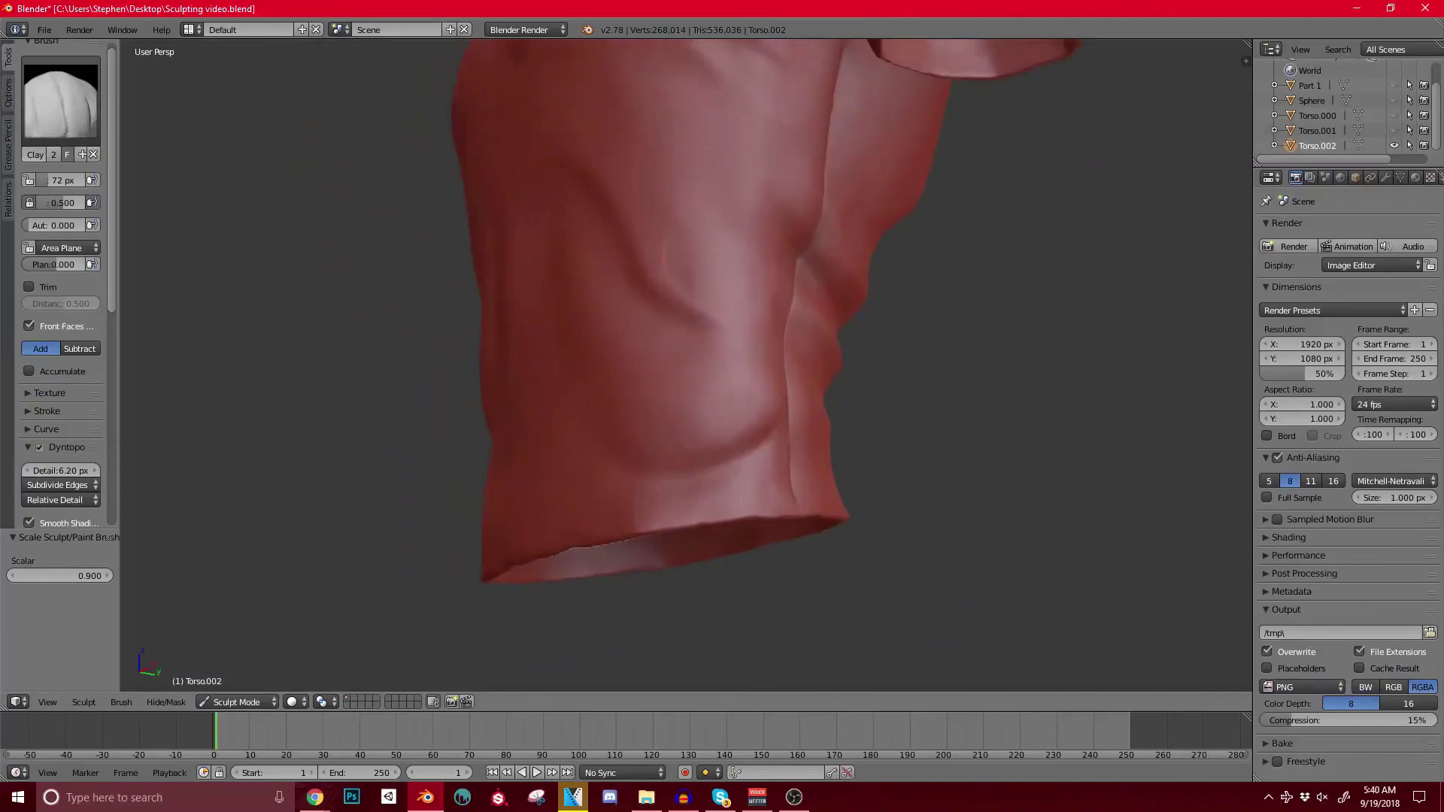
middle_drag(672, 254, 783, 289)
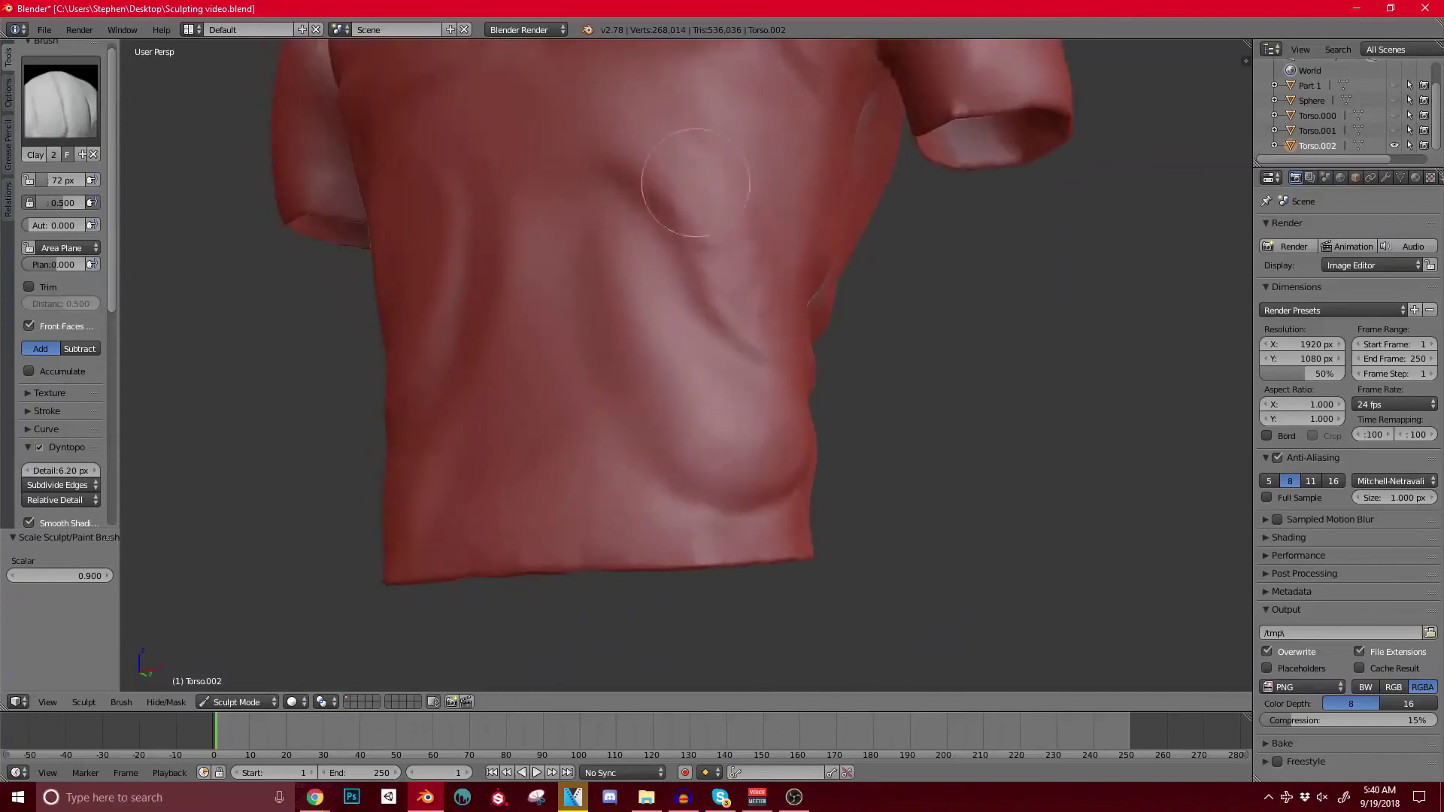
scroll(729, 182, down, 4)
middle_drag(767, 199, 690, 222)
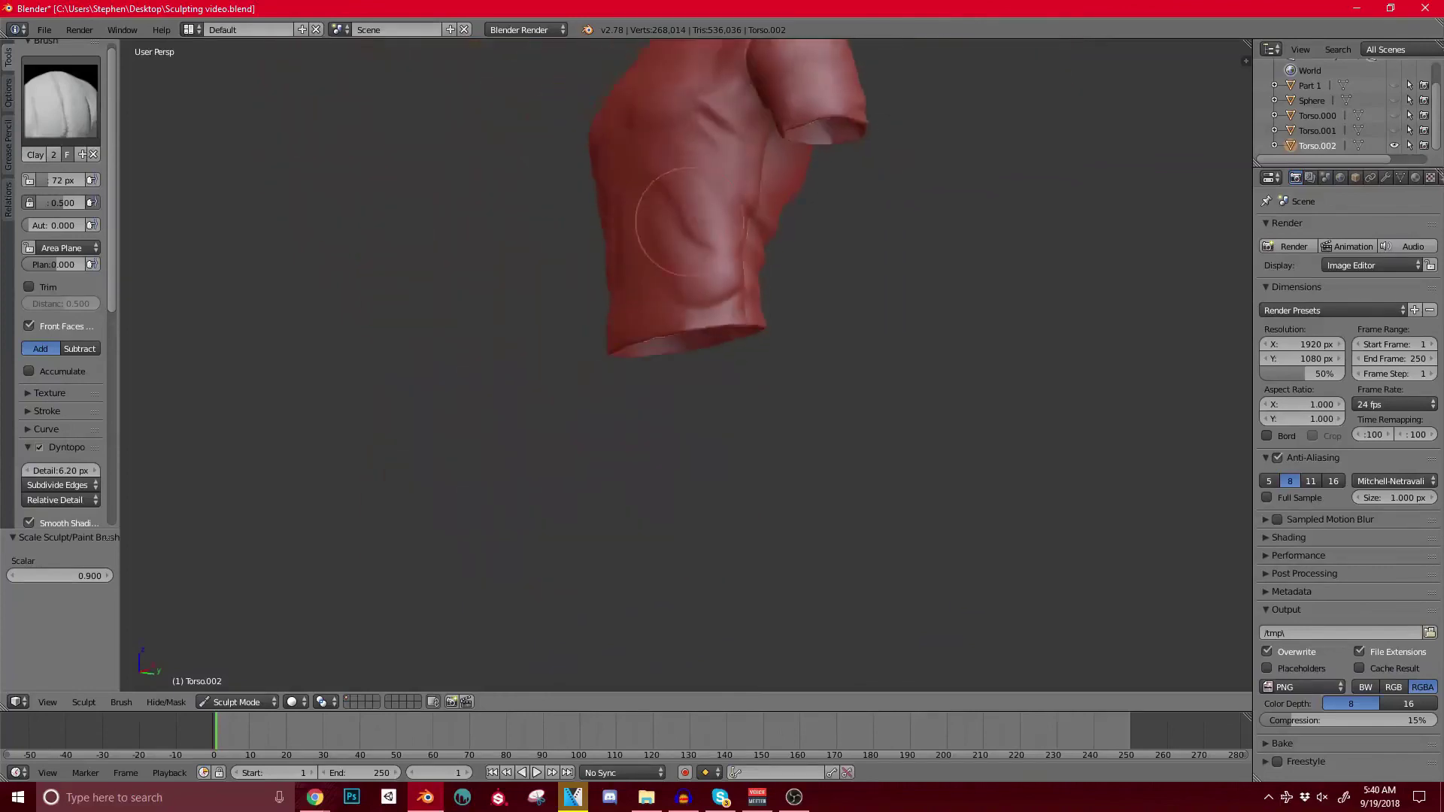
scroll(670, 222, up, 3)
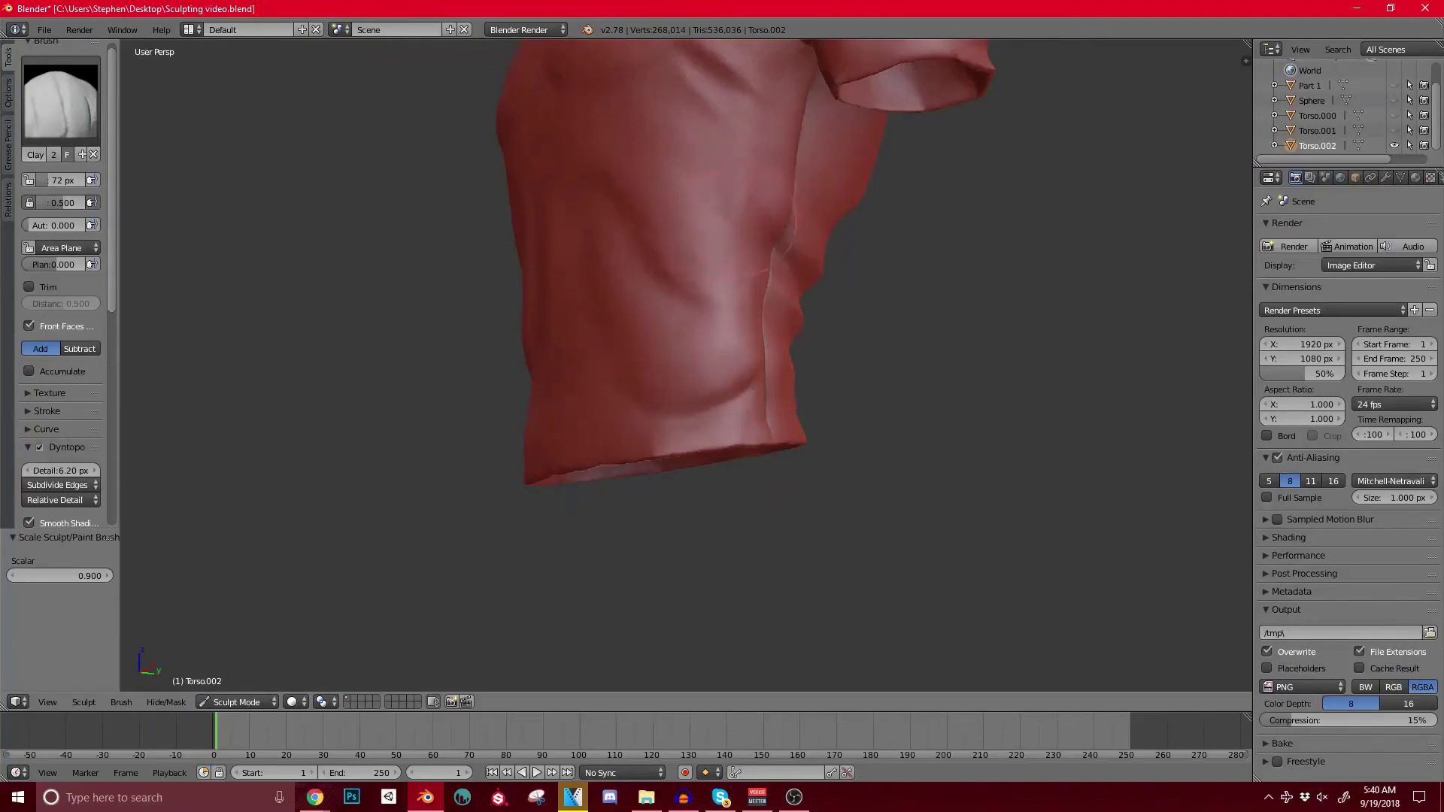
Step: Switch to the Crease brush at 72 px and carve creases along the back and side folds beside the side seam
middle_drag(728, 239, 722, 328)
scroll(718, 323, up, 4)
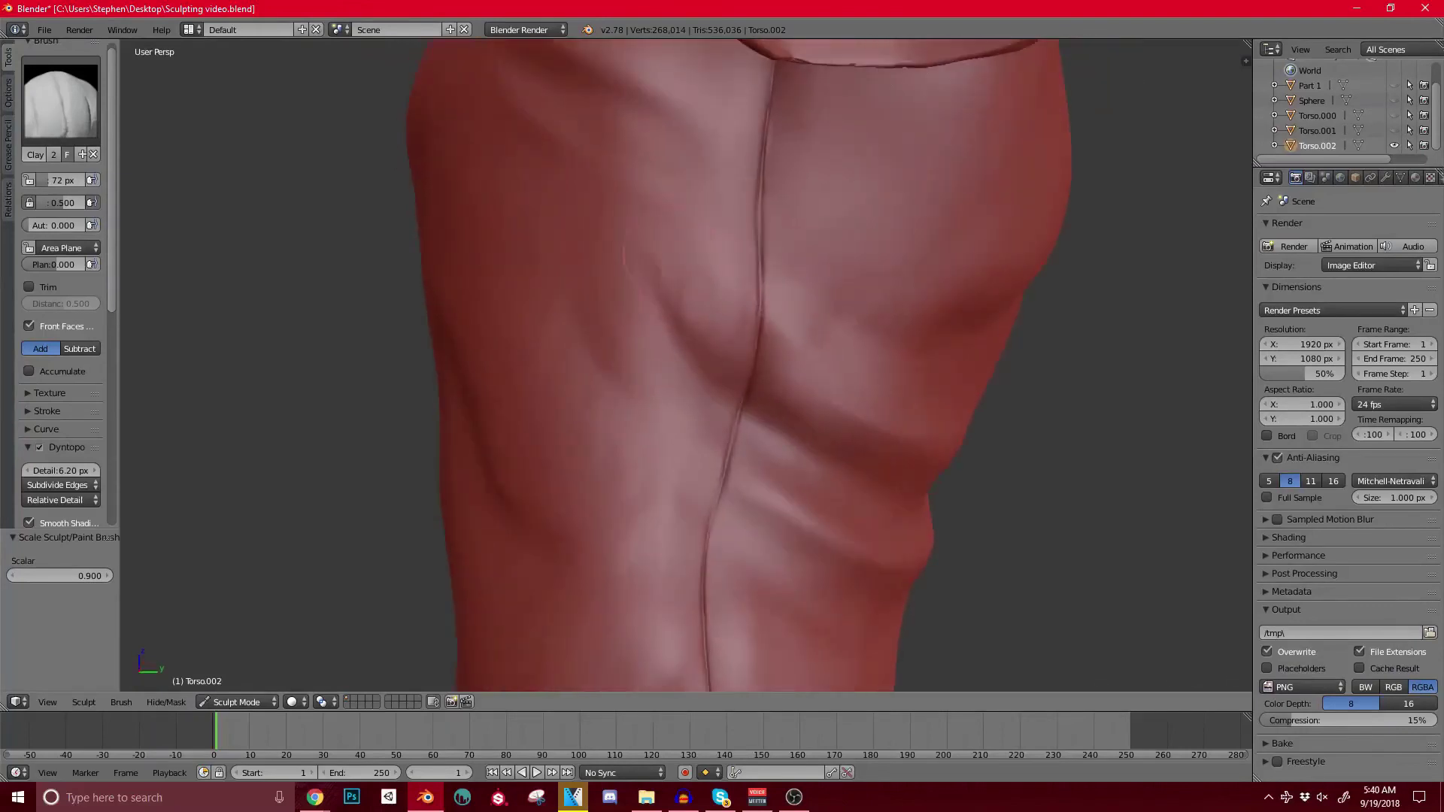
click(60, 101)
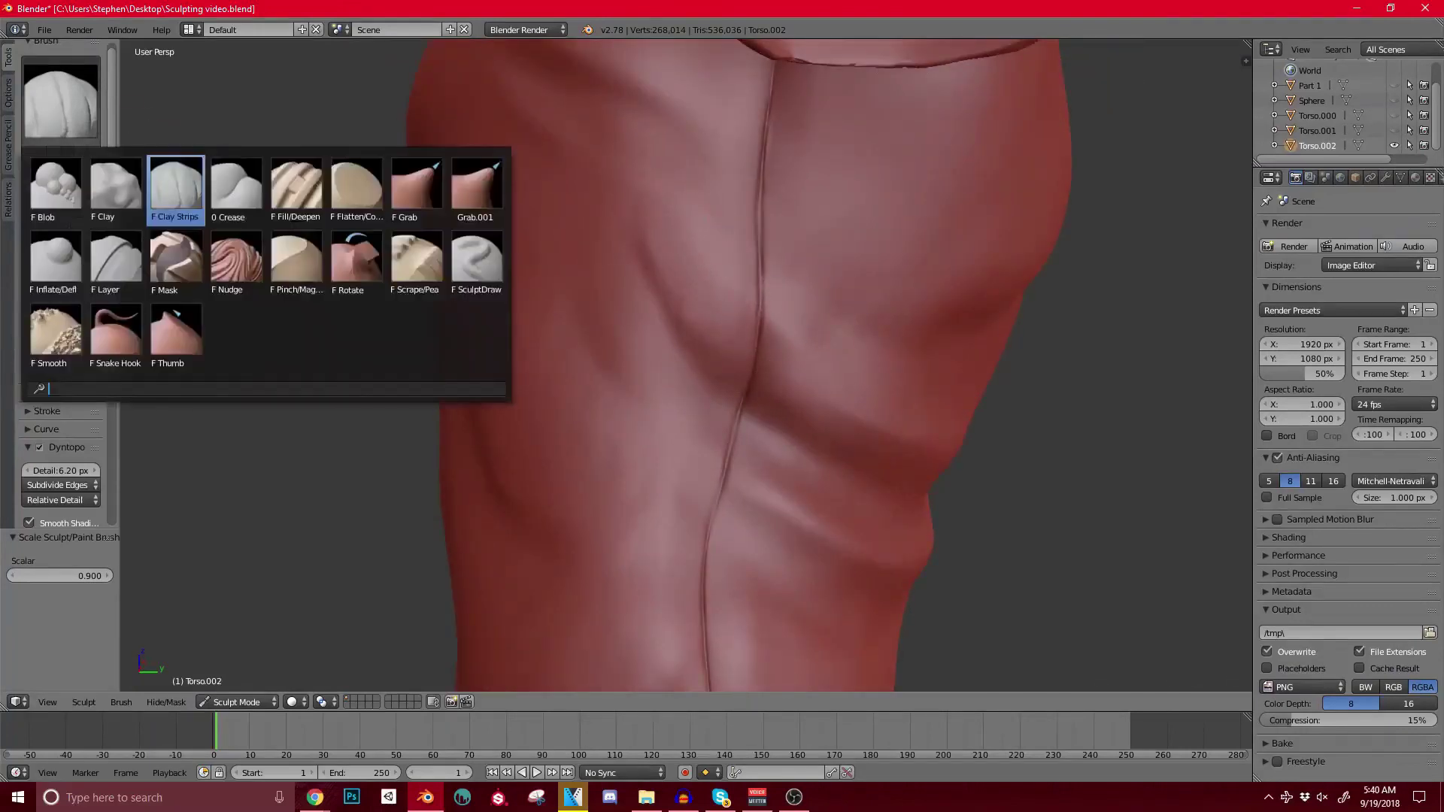
click(235, 188)
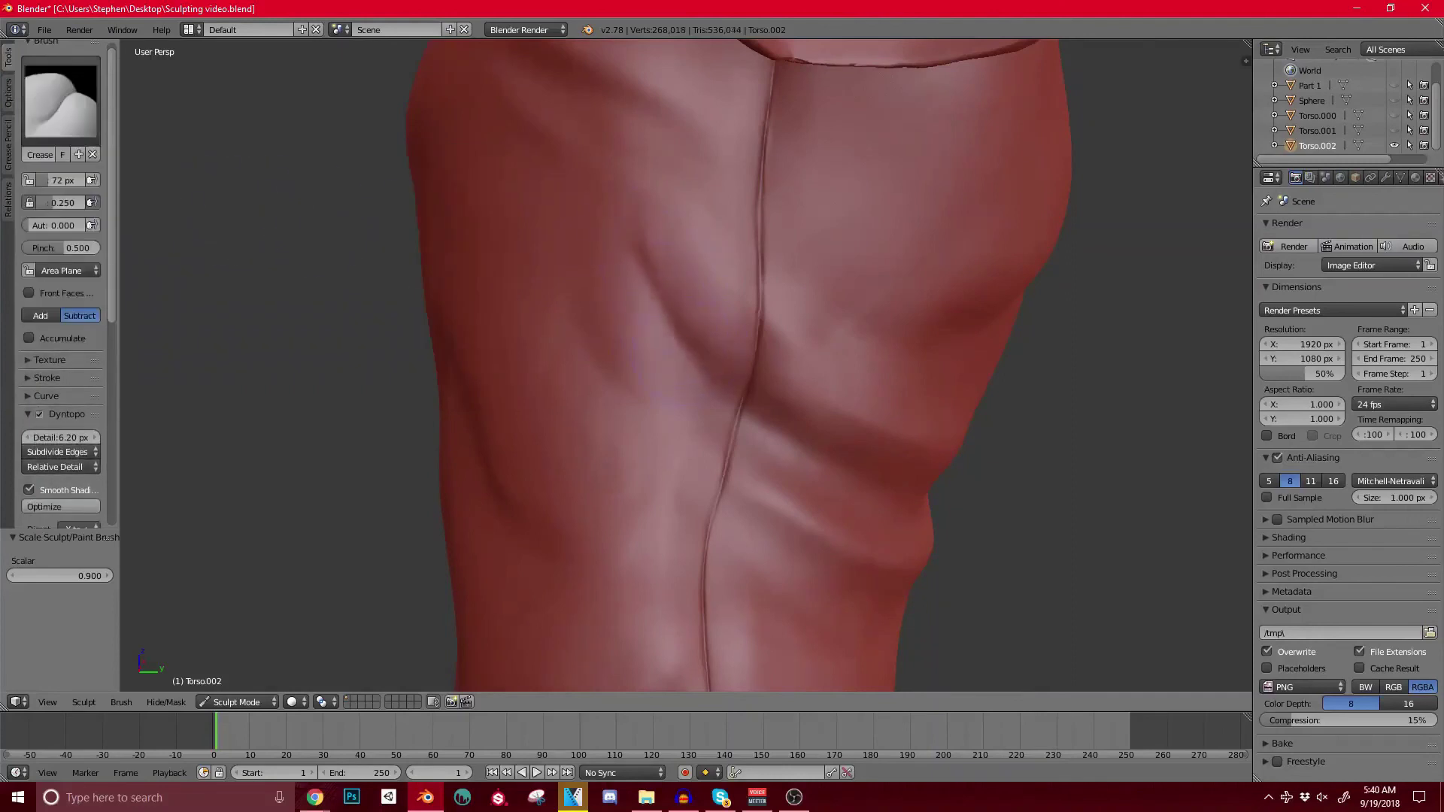
scroll(642, 204, down, 3)
mouse_move(642, 205)
middle_down()
mouse_move(737, 207)
mouse_move(670, 197)
middle_up()
scroll(738, 207, up, 2)
mouse_move(656, 107)
shift+middle_down()
mouse_move(718, 305)
mouse_move(711, 277)
mouse_move(760, 327)
shift+middle_up()
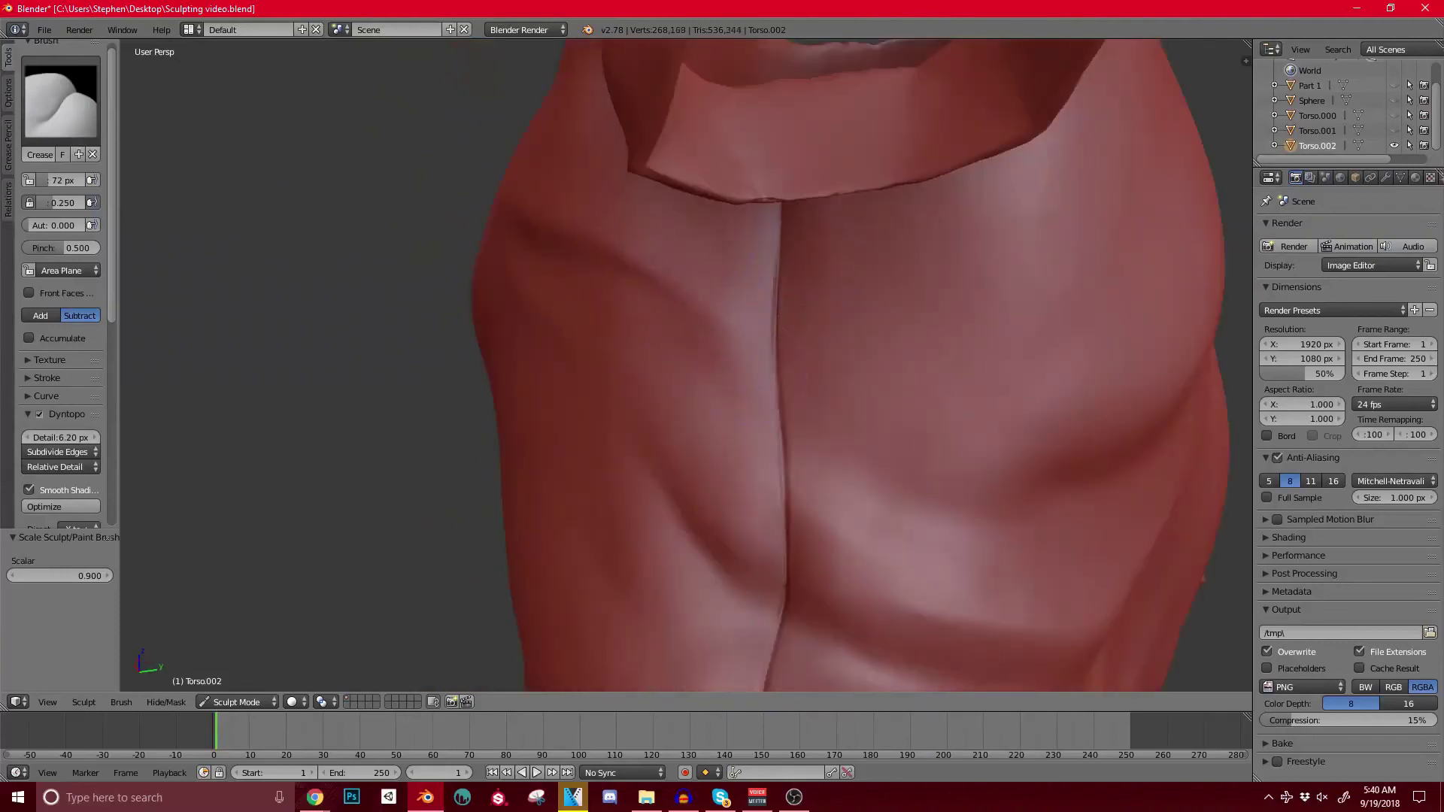
middle_drag(718, 310, 756, 331)
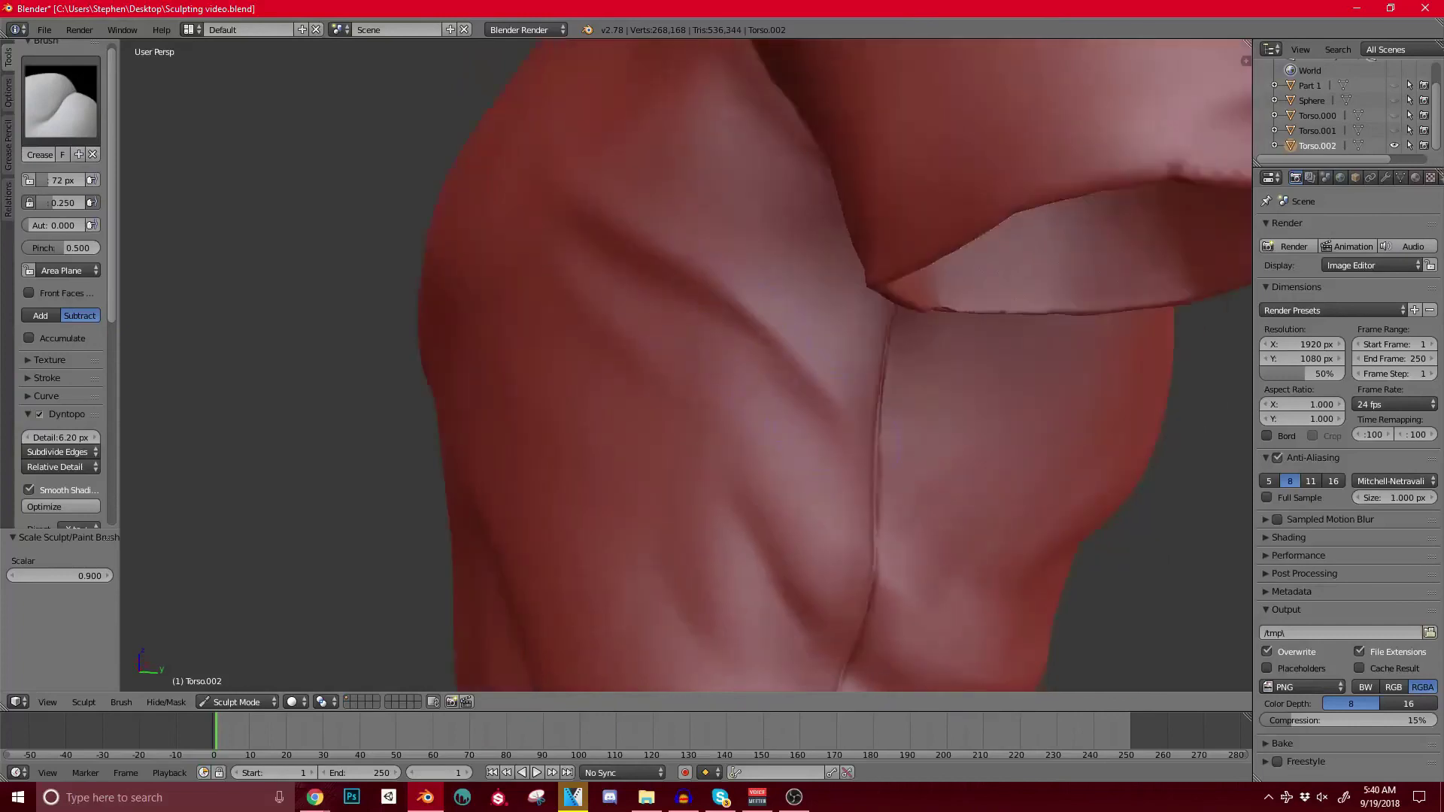
Step: Carve diagonal creases across the outer and front surface of the wearer's right sleeve
scroll(688, 293, down, 3)
middle_drag(583, 312, 743, 376)
scroll(703, 346, down, 5)
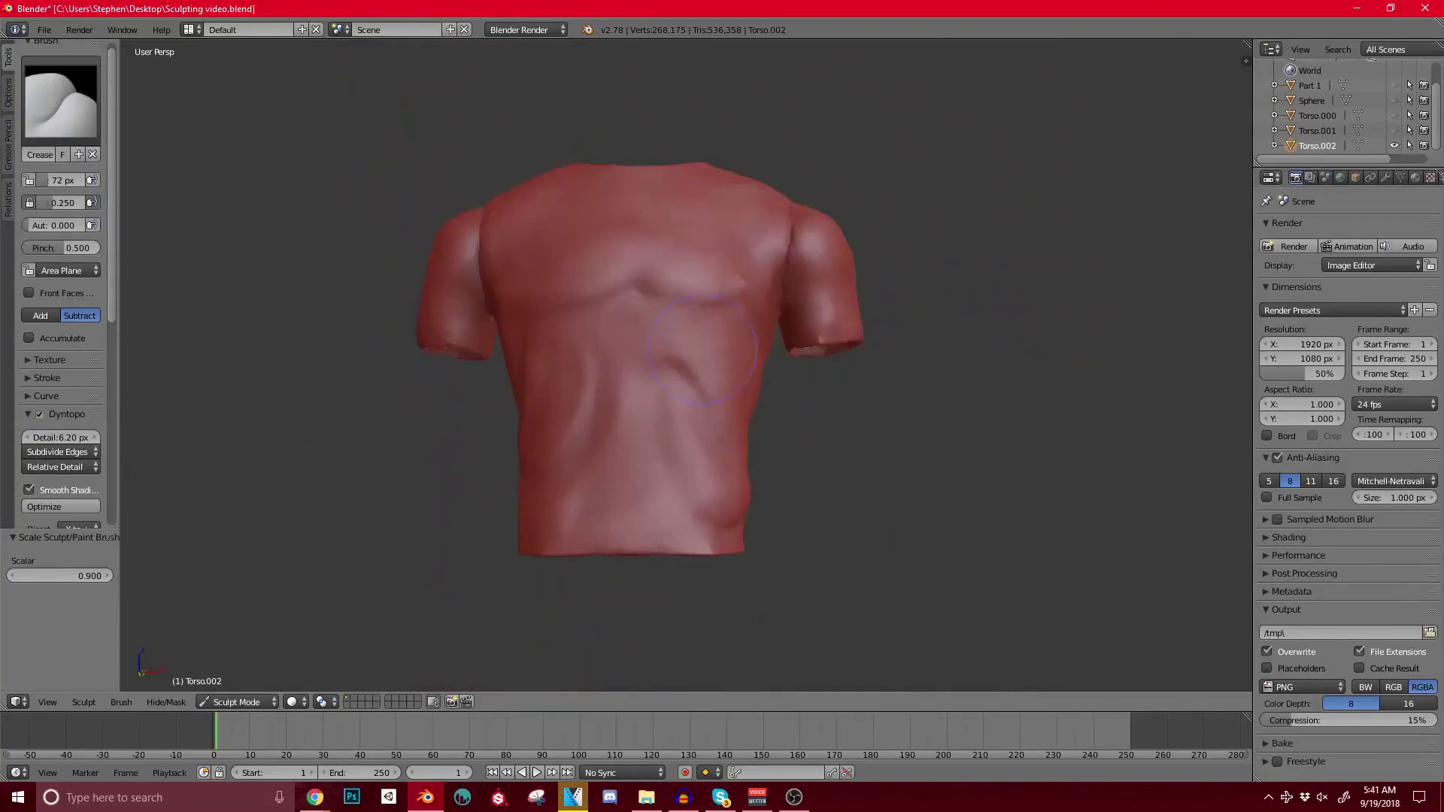
middle_drag(704, 349, 646, 324)
scroll(640, 316, up, 4)
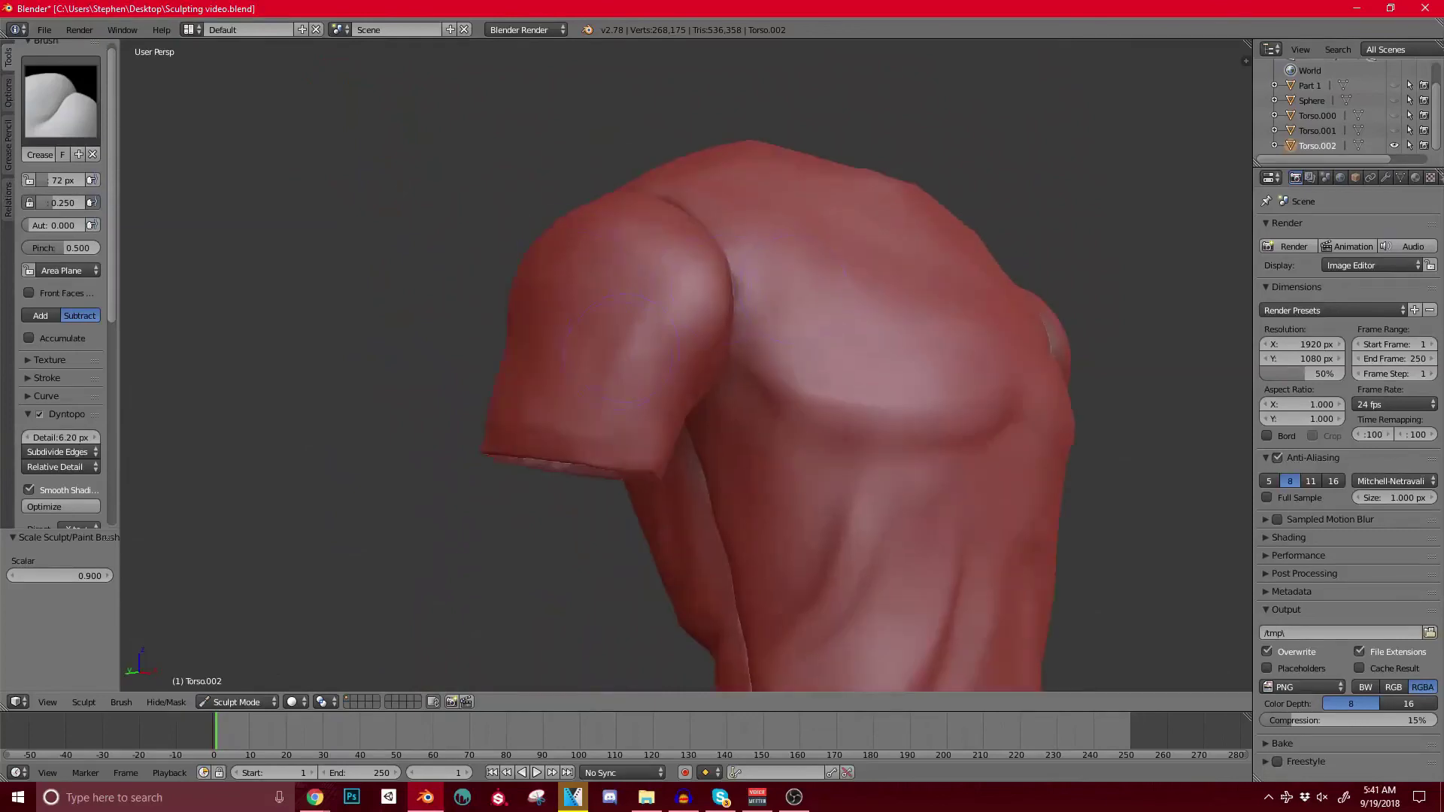
middle_drag(575, 259, 633, 309)
drag(621, 312, 787, 429)
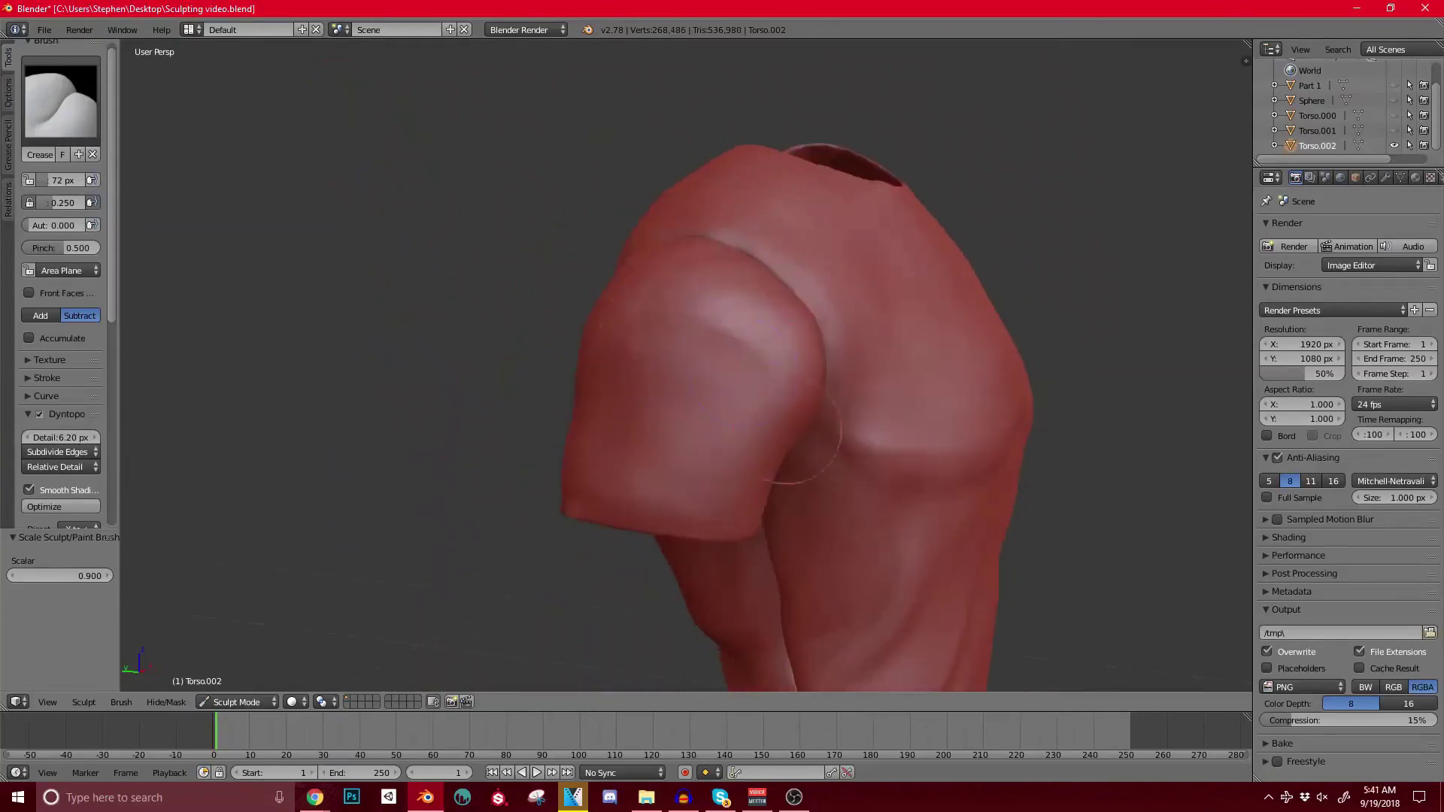
drag(590, 346, 741, 362)
middle_drag(797, 406, 716, 383)
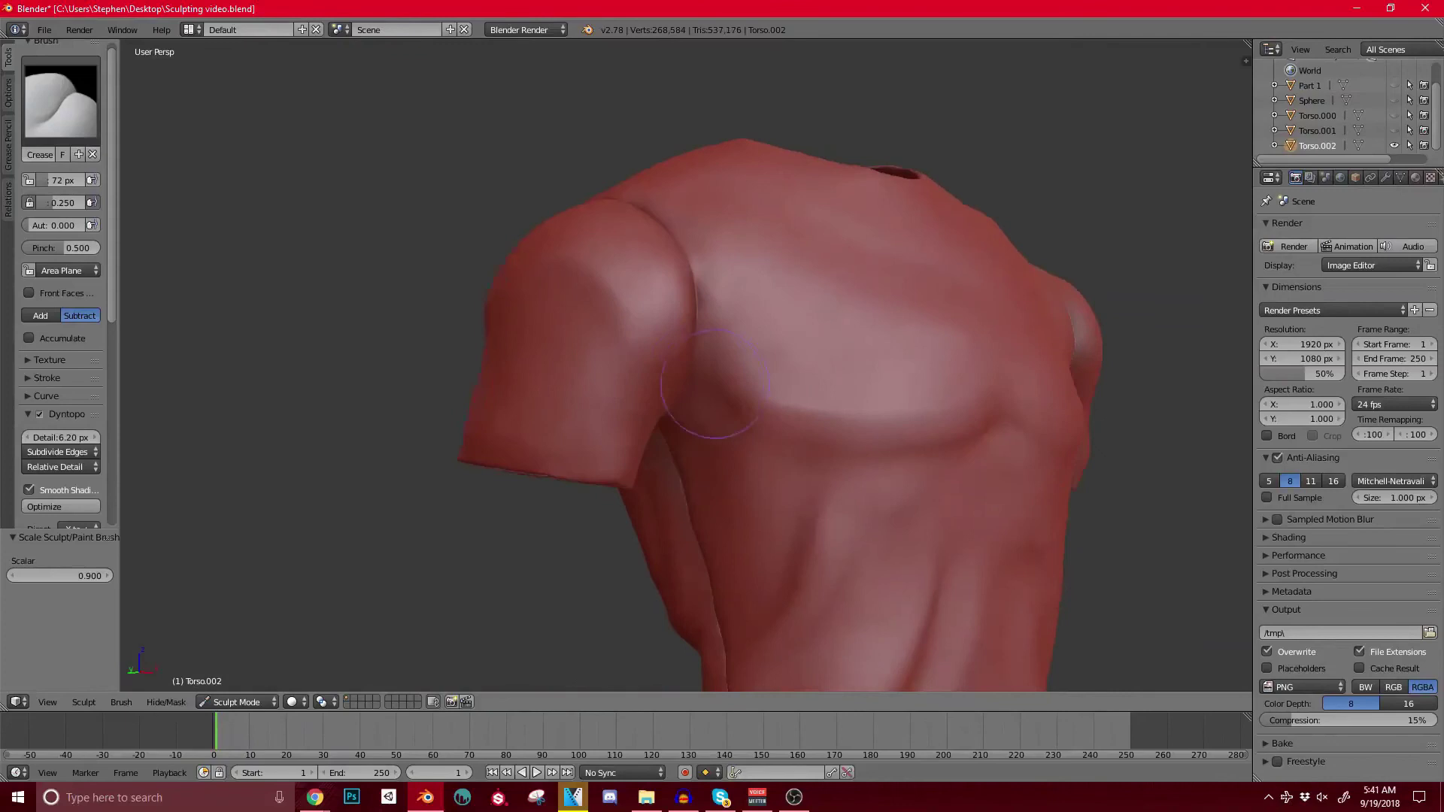
Step: Add creases near the wearer's right front armhole and down the back of the same sleeve
middle_drag(622, 309, 563, 346)
drag(568, 310, 578, 347)
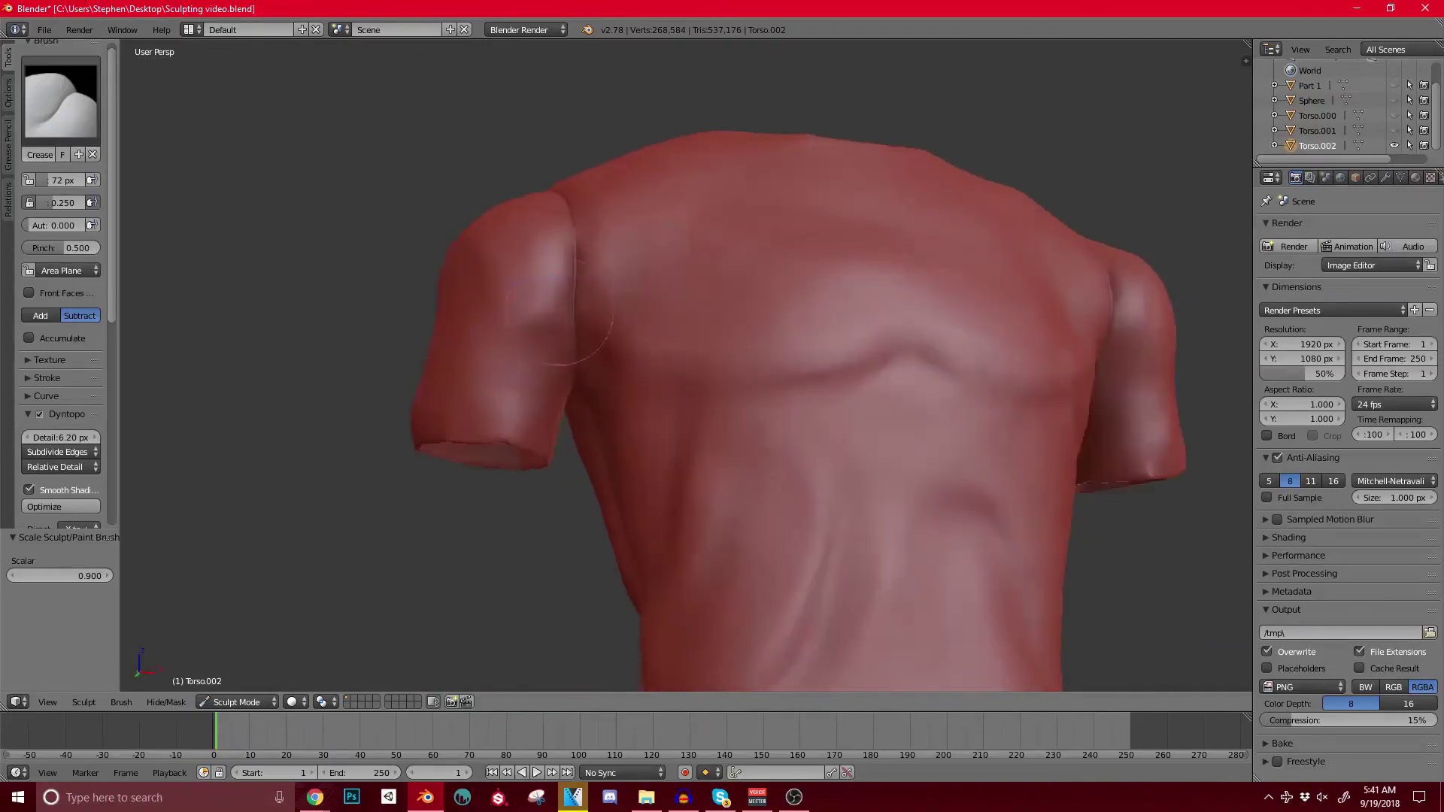
mouse_move(581, 338)
middle_down()
mouse_move(774, 351)
mouse_move(722, 349)
middle_up()
middle_drag(812, 335, 761, 325)
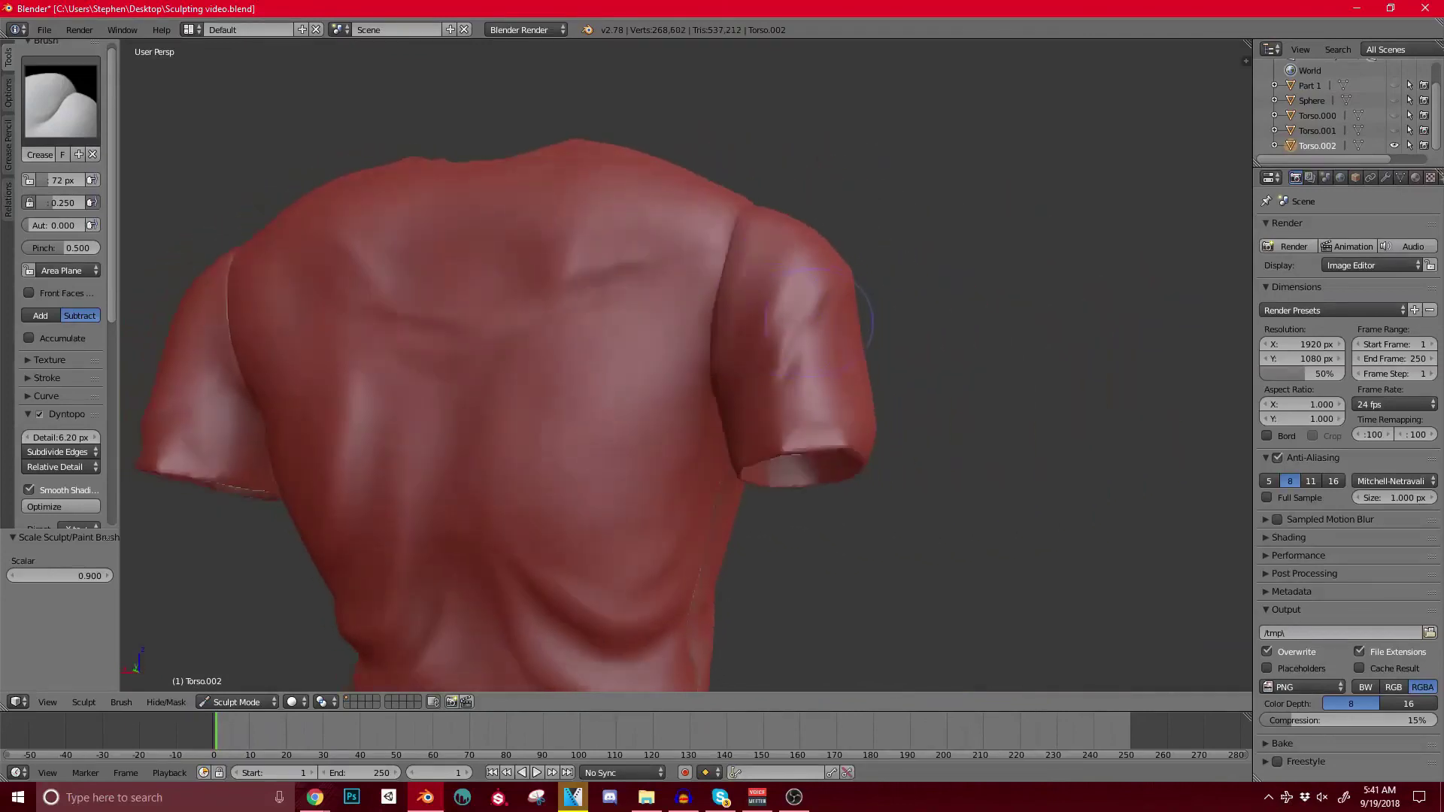
drag(819, 328, 815, 305)
Step: Examine the sleeve creases and the whole shirt from the front, both close up and from a distance
middle_drag(820, 312, 936, 335)
mouse_move(741, 305)
middle_down()
mouse_move(649, 331)
mouse_move(858, 331)
mouse_move(671, 299)
mouse_move(629, 399)
mouse_move(831, 338)
mouse_move(707, 333)
mouse_move(740, 300)
mouse_move(722, 225)
mouse_move(747, 237)
middle_up()
scroll(639, 324, down, 6)
scroll(671, 298, up, 2)
scroll(752, 329, up, 3)
scroll(722, 345, down, 2)
scroll(722, 346, up, 1)
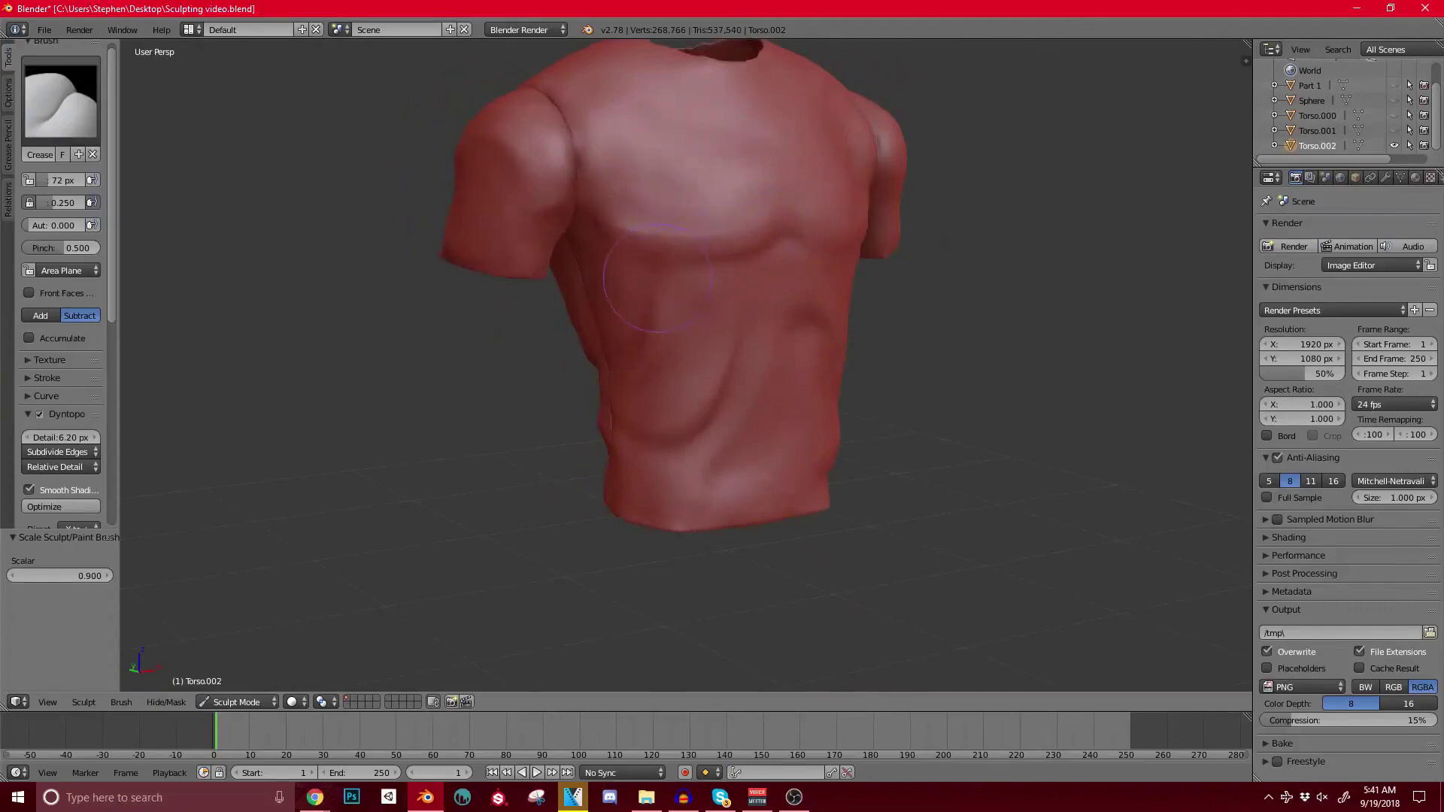
scroll(658, 278, down, 2)
shift+middle_drag(507, 397, 293, 464)
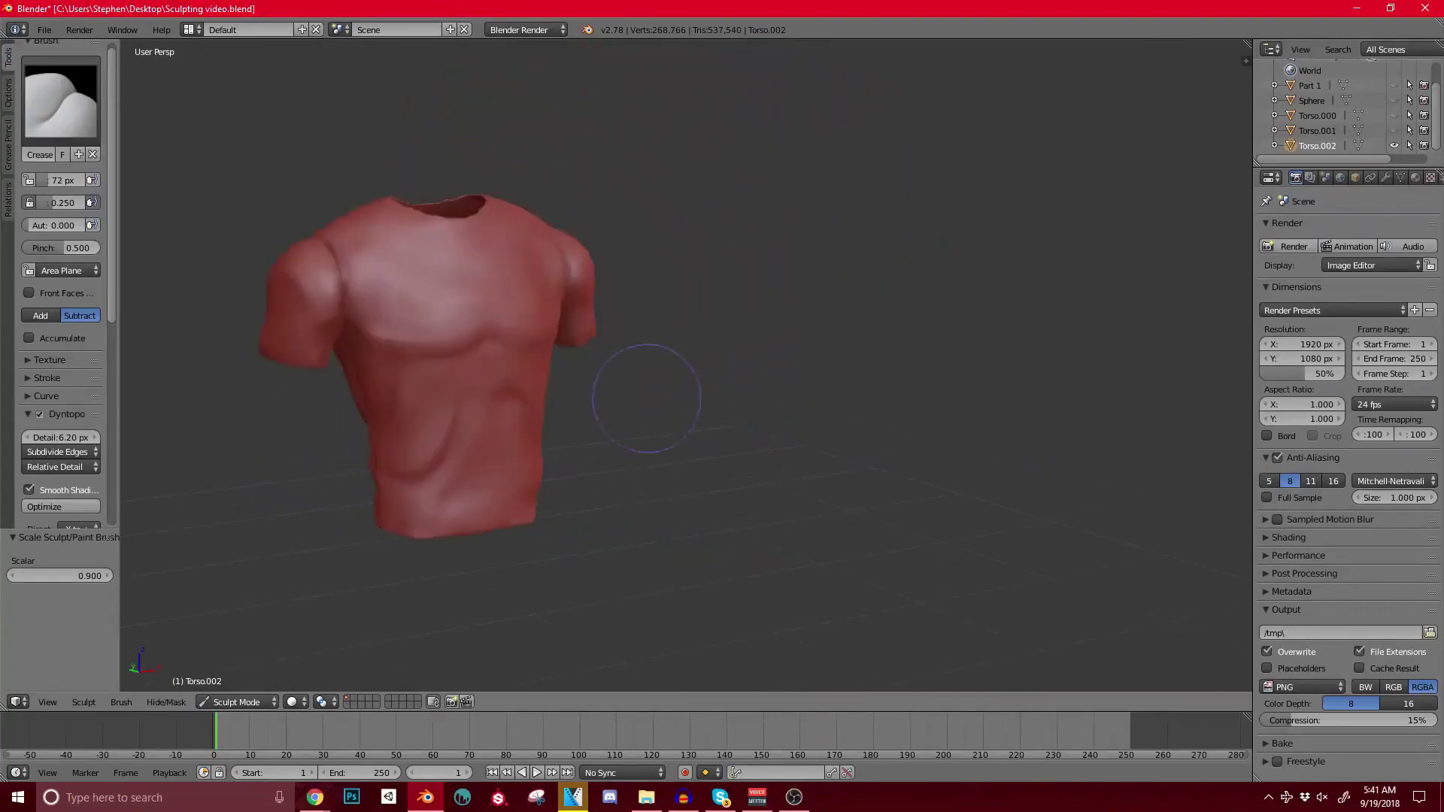
scroll(602, 336, down, 3)
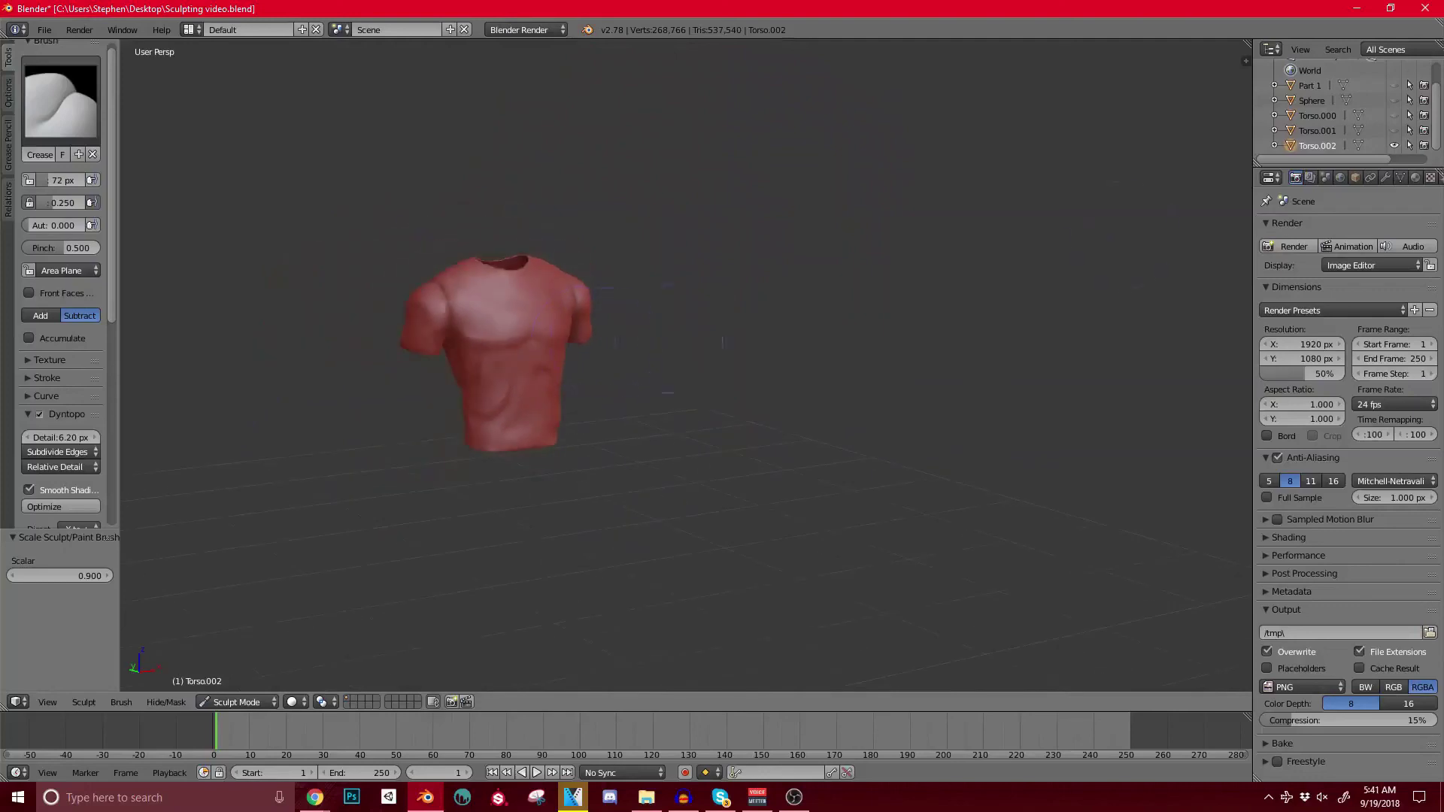
Step: Switch to Object Mode and display the Torso.001 body and the Sphere object with the Torso.002 shirt hidden
click(236, 701)
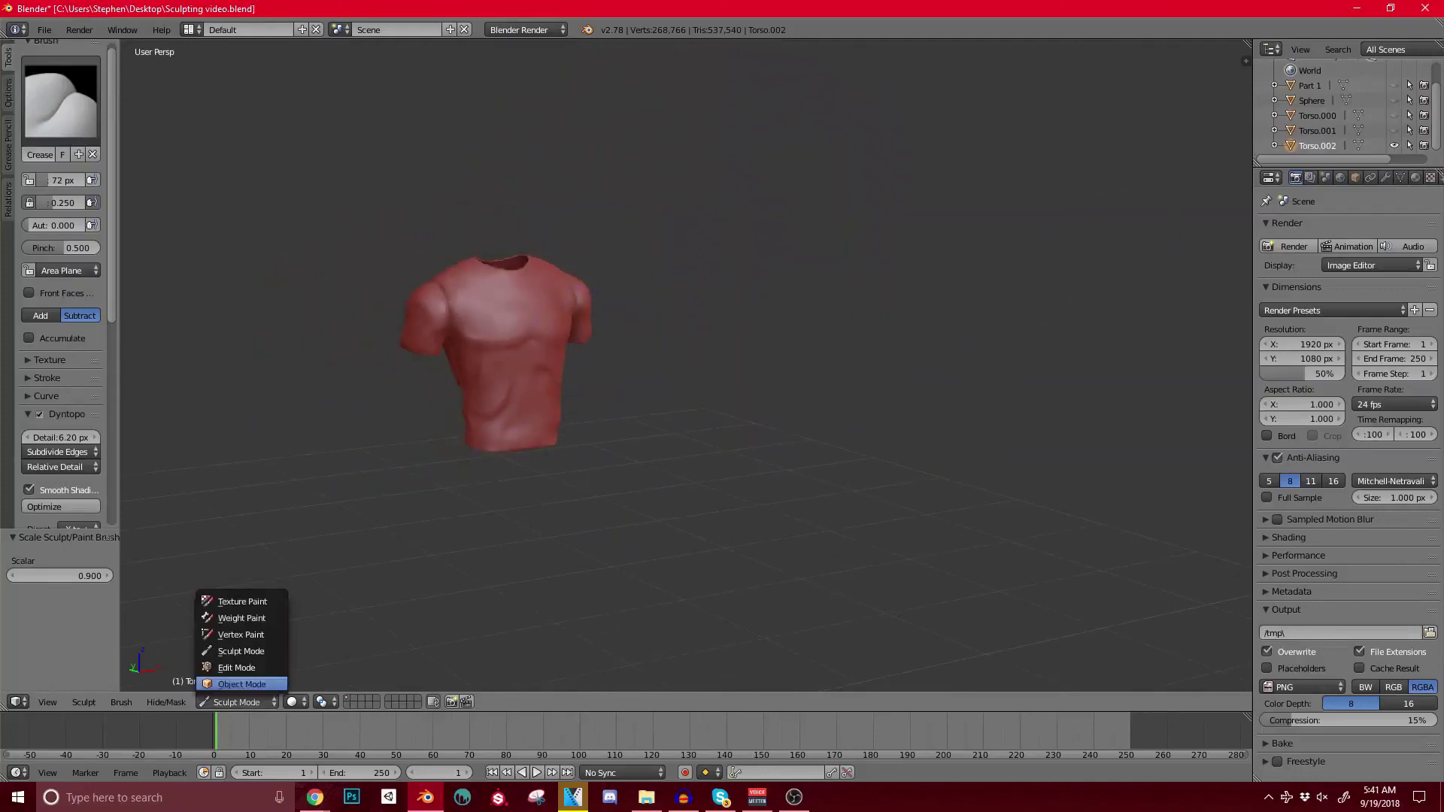
click(242, 683)
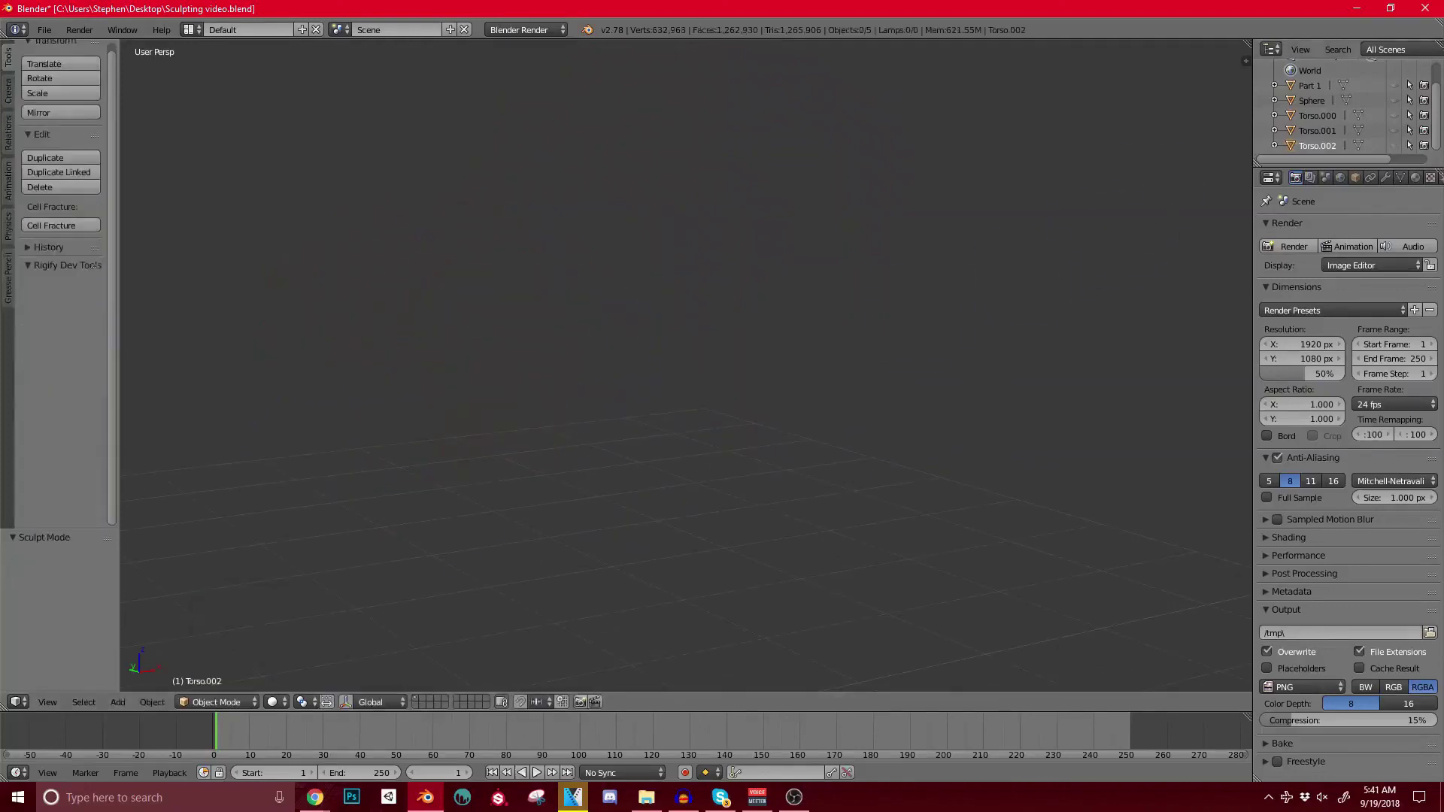
click(1394, 116)
click(1393, 116)
click(1393, 131)
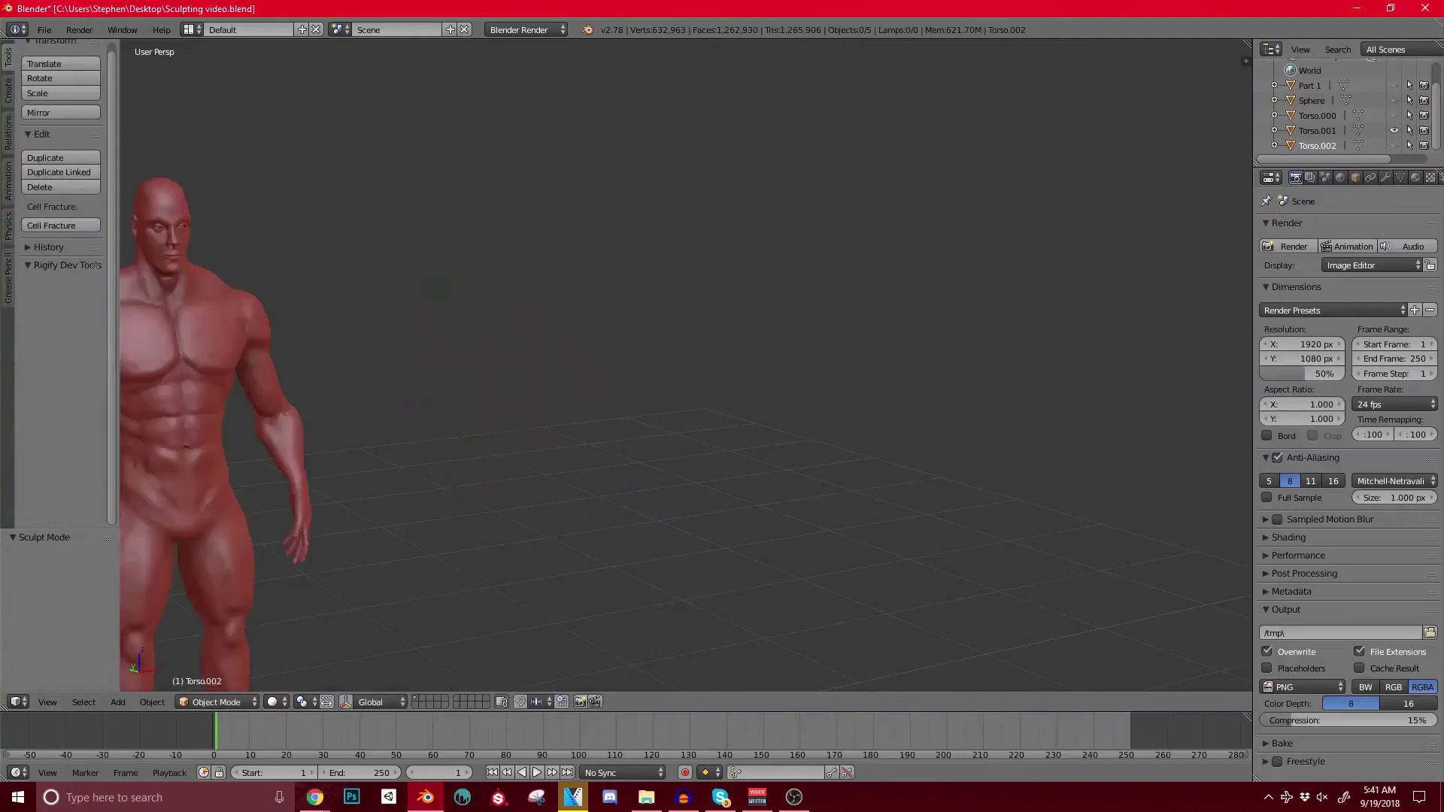
scroll(640, 391, down, 2)
shift+middle_drag(640, 391, 1053, 328)
scroll(997, 327, up, 3)
scroll(1053, 328, up, 2)
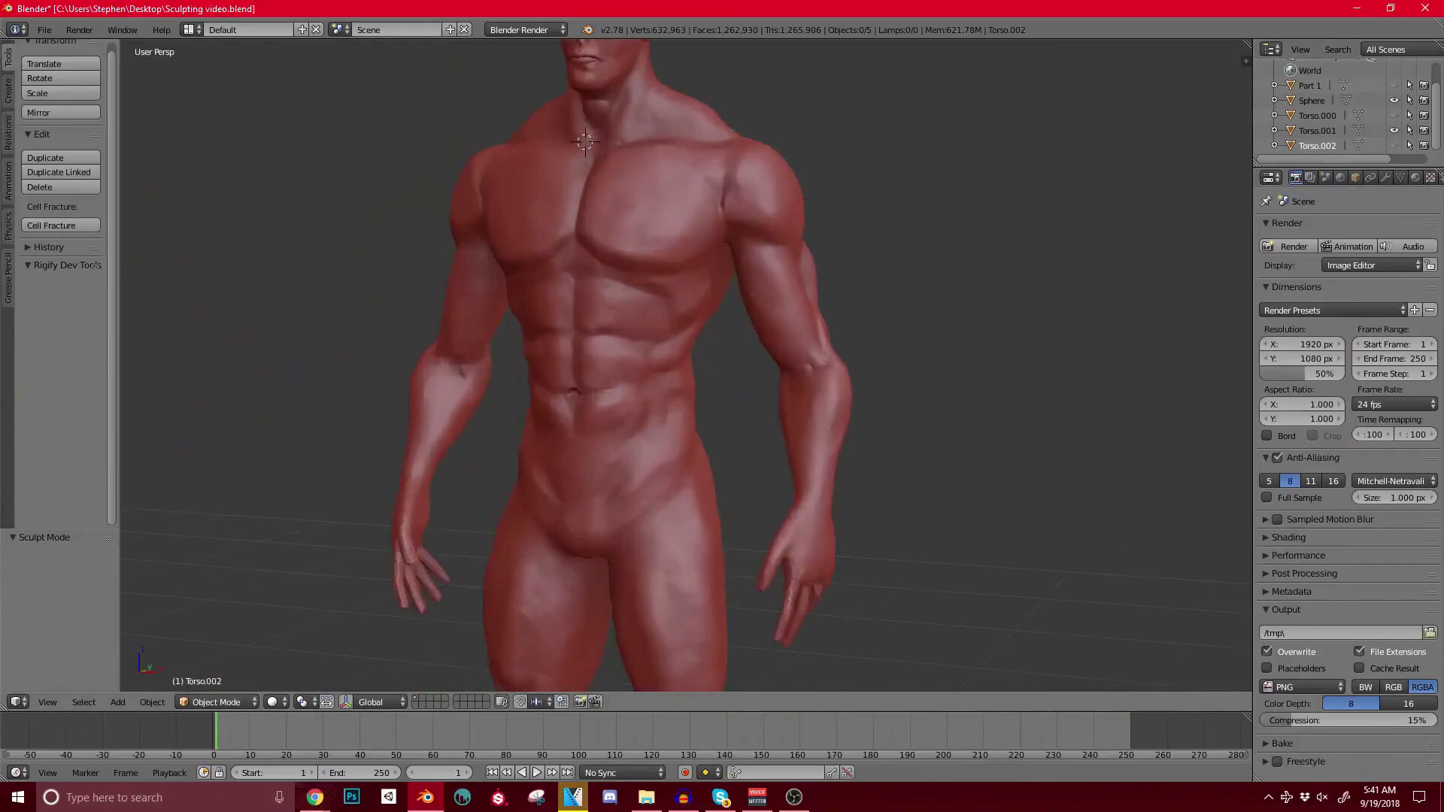
Step: Examine the body model's hips, thighs and lower legs from the front, side and back
scroll(661, 361, down, 3)
middle_drag(662, 361, 707, 388)
shift+middle_drag(700, 451, 812, 249)
scroll(812, 248, up, 3)
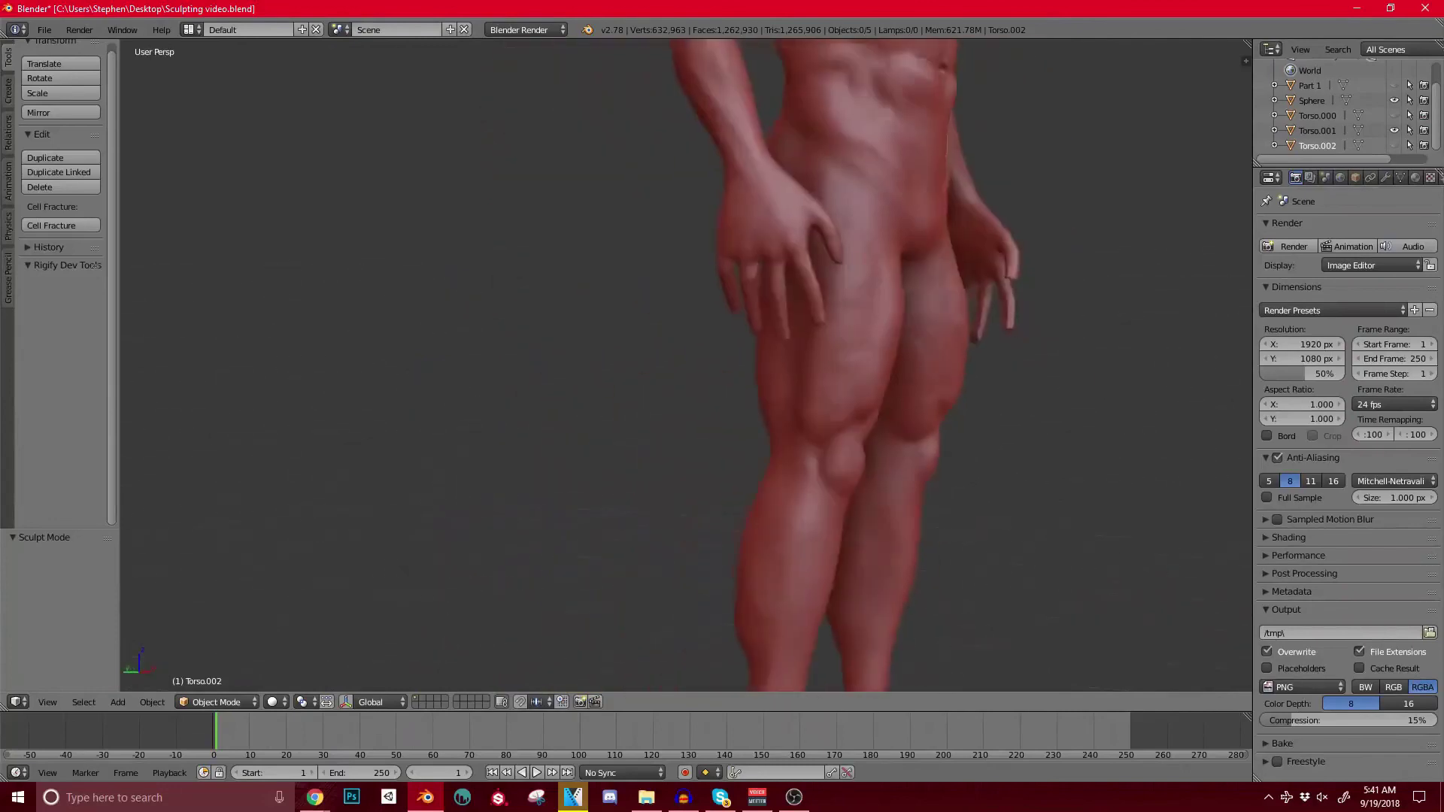
shift+middle_drag(805, 361, 607, 147)
middle_drag(722, 323, 666, 530)
middle_drag(666, 452, 914, 432)
shift+middle_drag(714, 361, 667, 376)
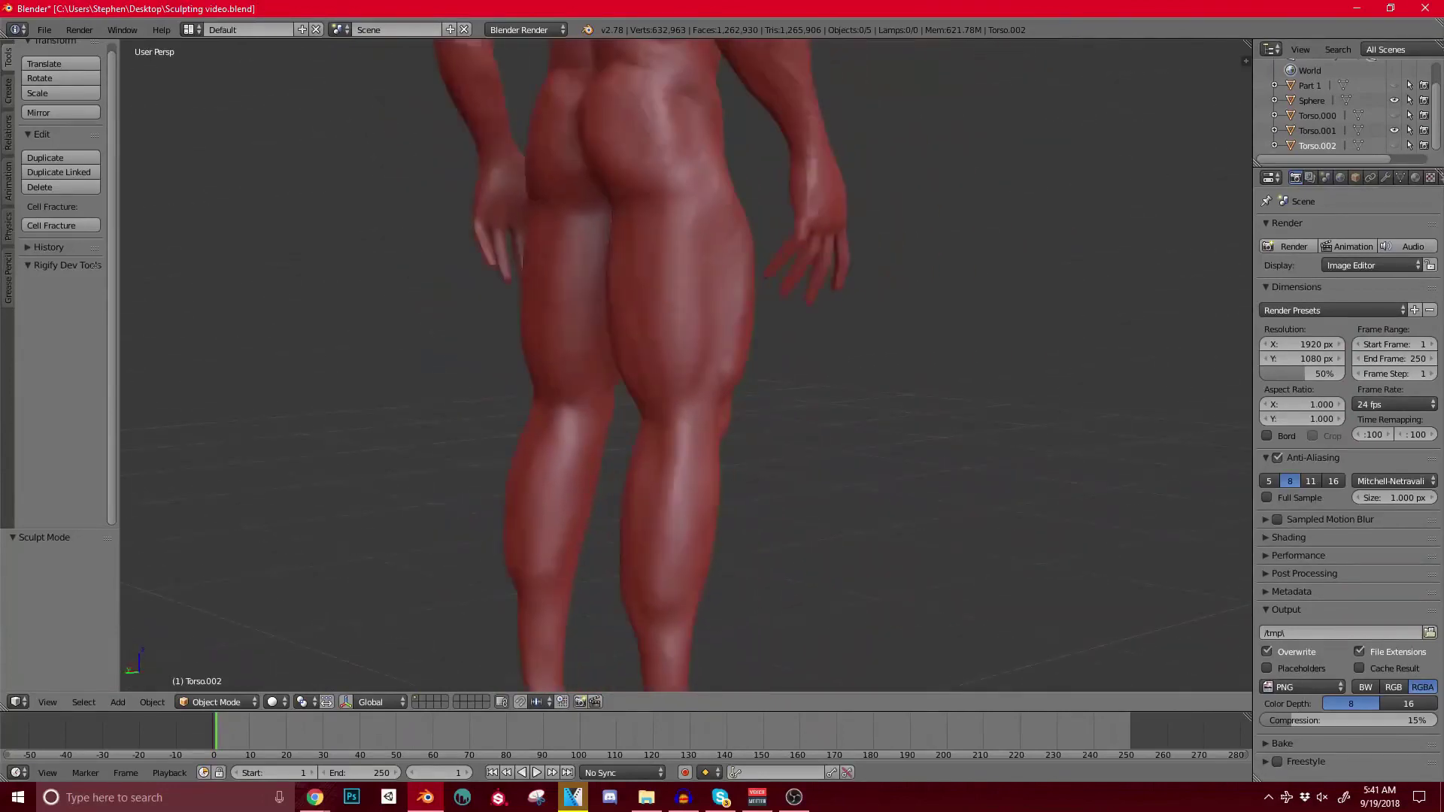
middle_drag(797, 361, 553, 361)
shift+middle_drag(676, 338, 636, 429)
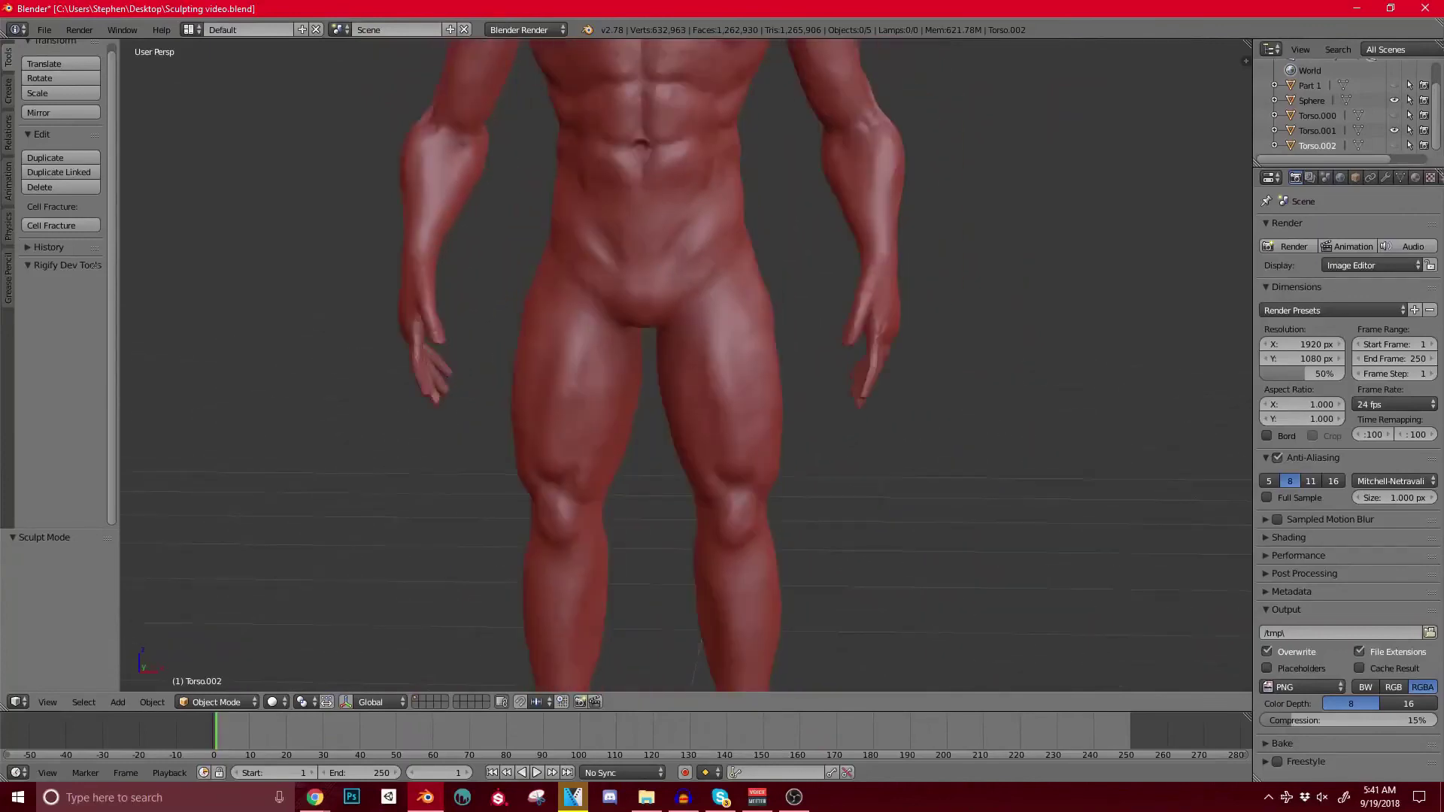
Step: Examine the body model's head, chest, arms and back by turning all the way around the upper body
shift+middle_drag(662, 195, 569, 673)
middle_drag(586, 361, 688, 362)
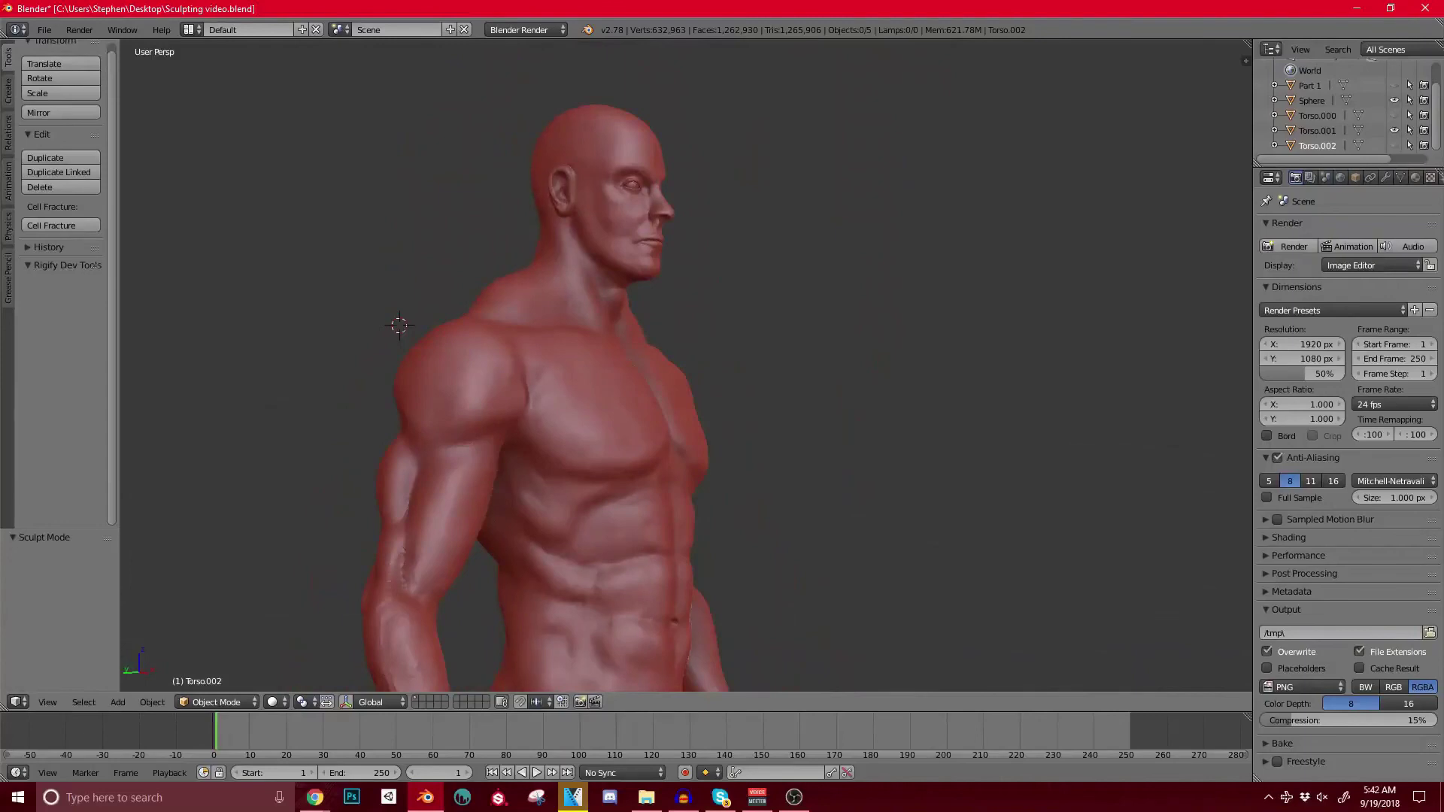
middle_drag(677, 361, 865, 361)
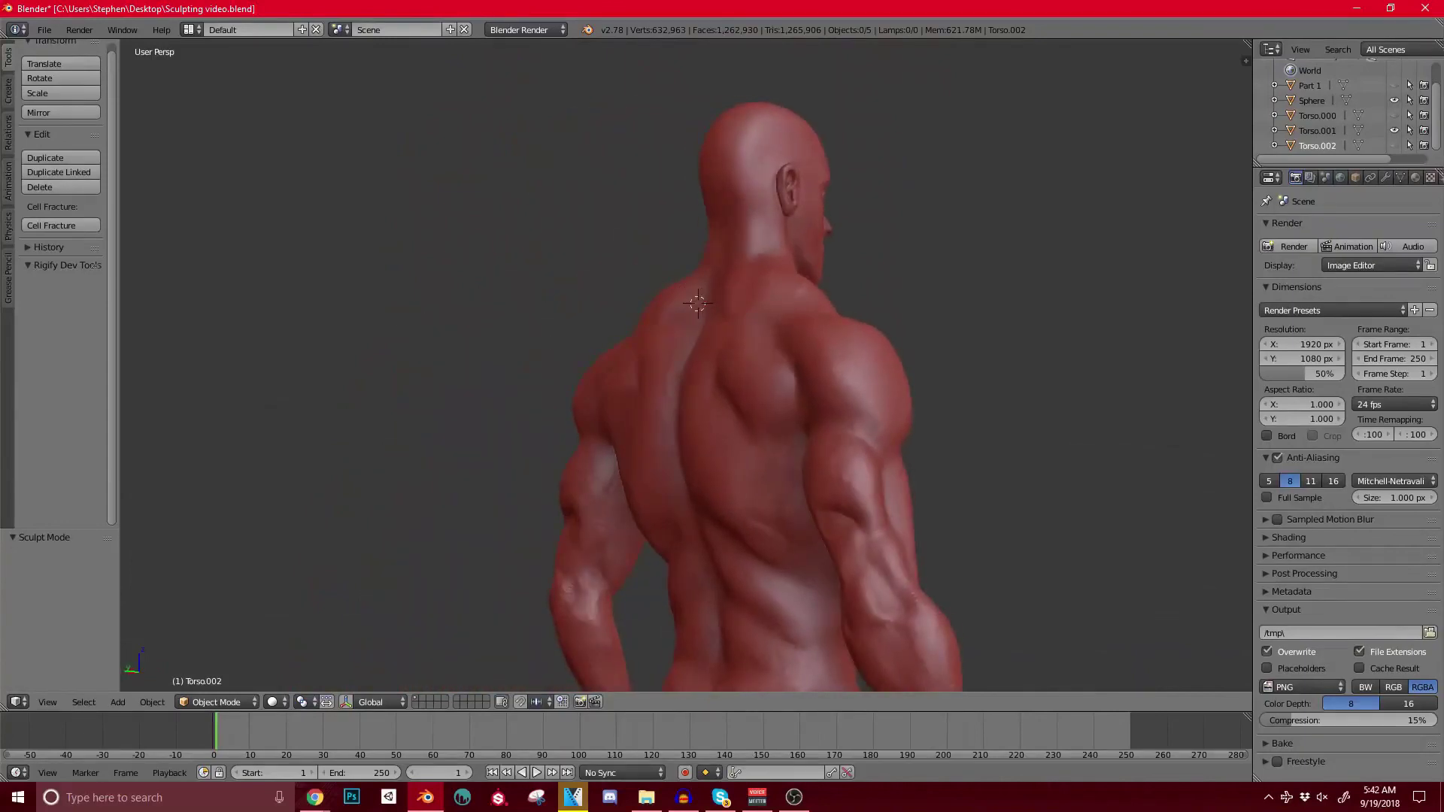
scroll(553, 382, up, 1)
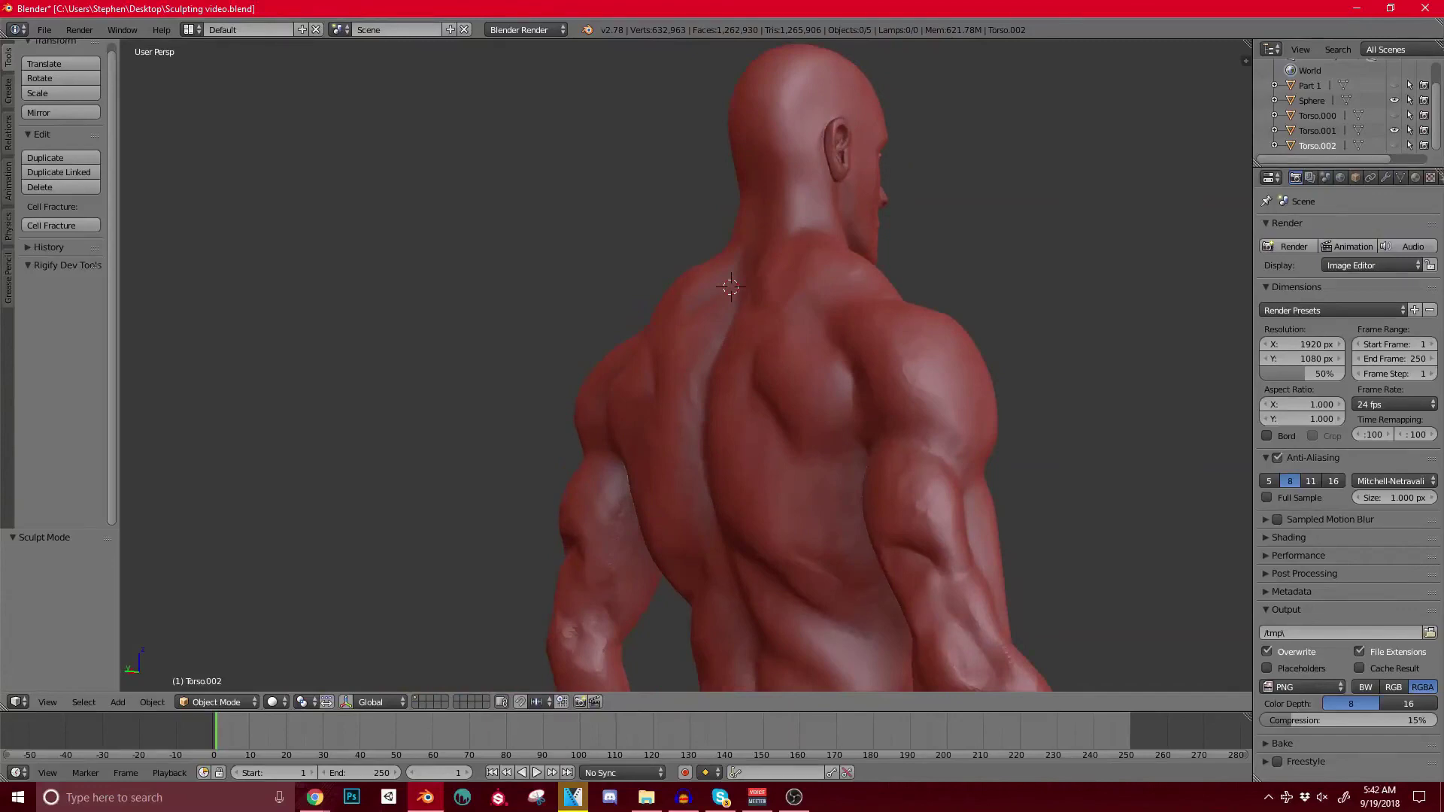
scroll(602, 369, down, 1)
middle_drag(601, 369, 812, 365)
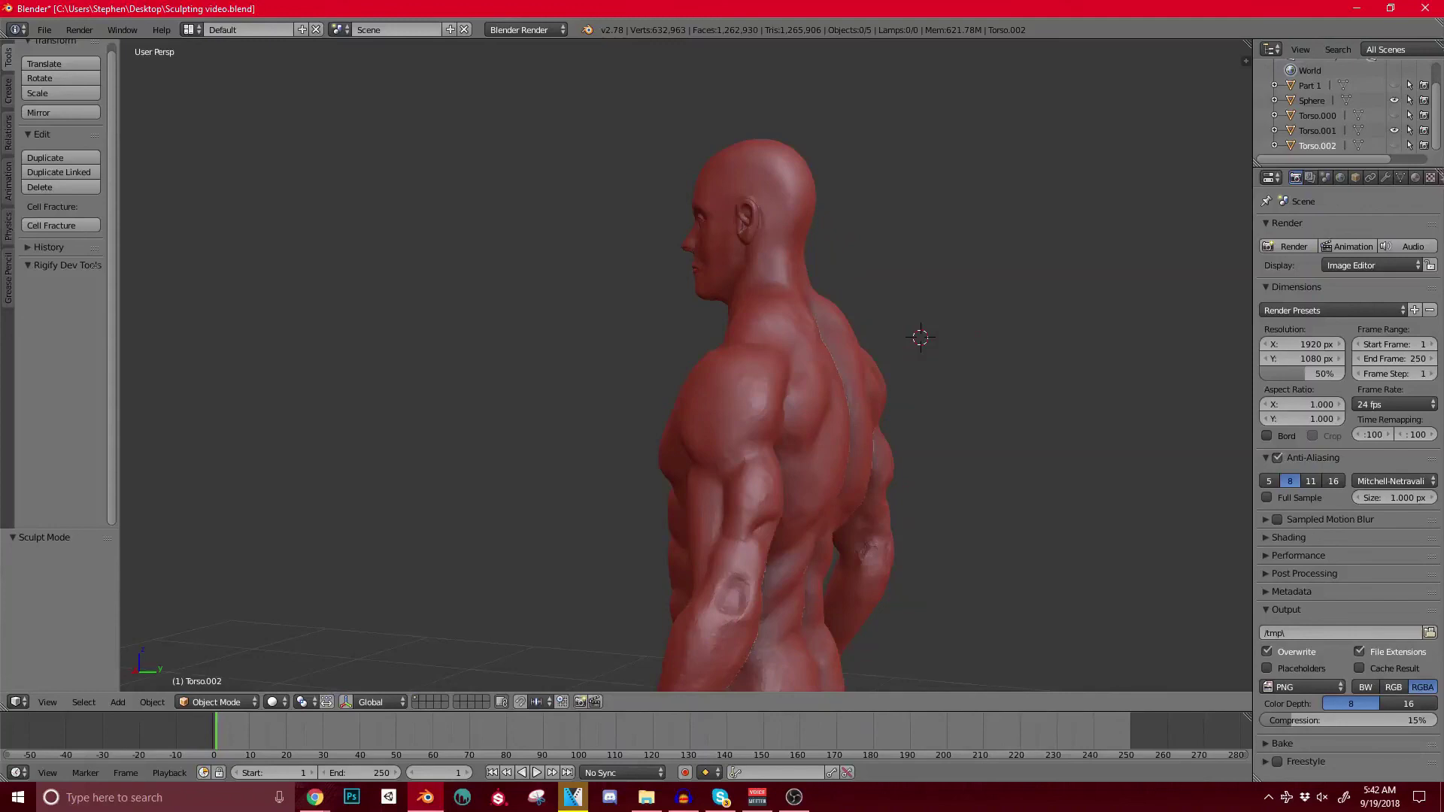
middle_drag(668, 377, 831, 381)
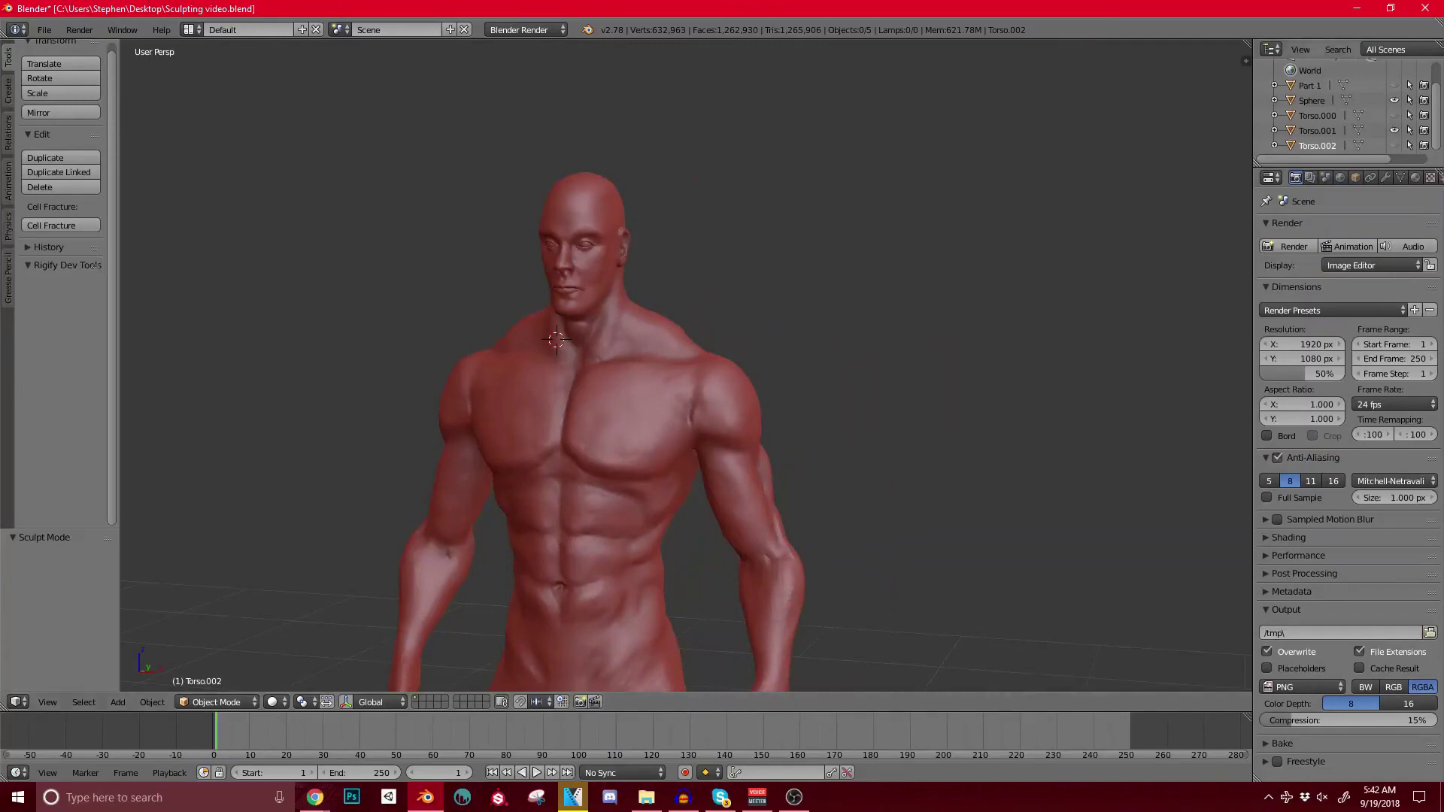
Step: Hide the body, bring back the Torso.002 shirt centred in view, and return it to Sculpt Mode
key(h)
key(alt+h)
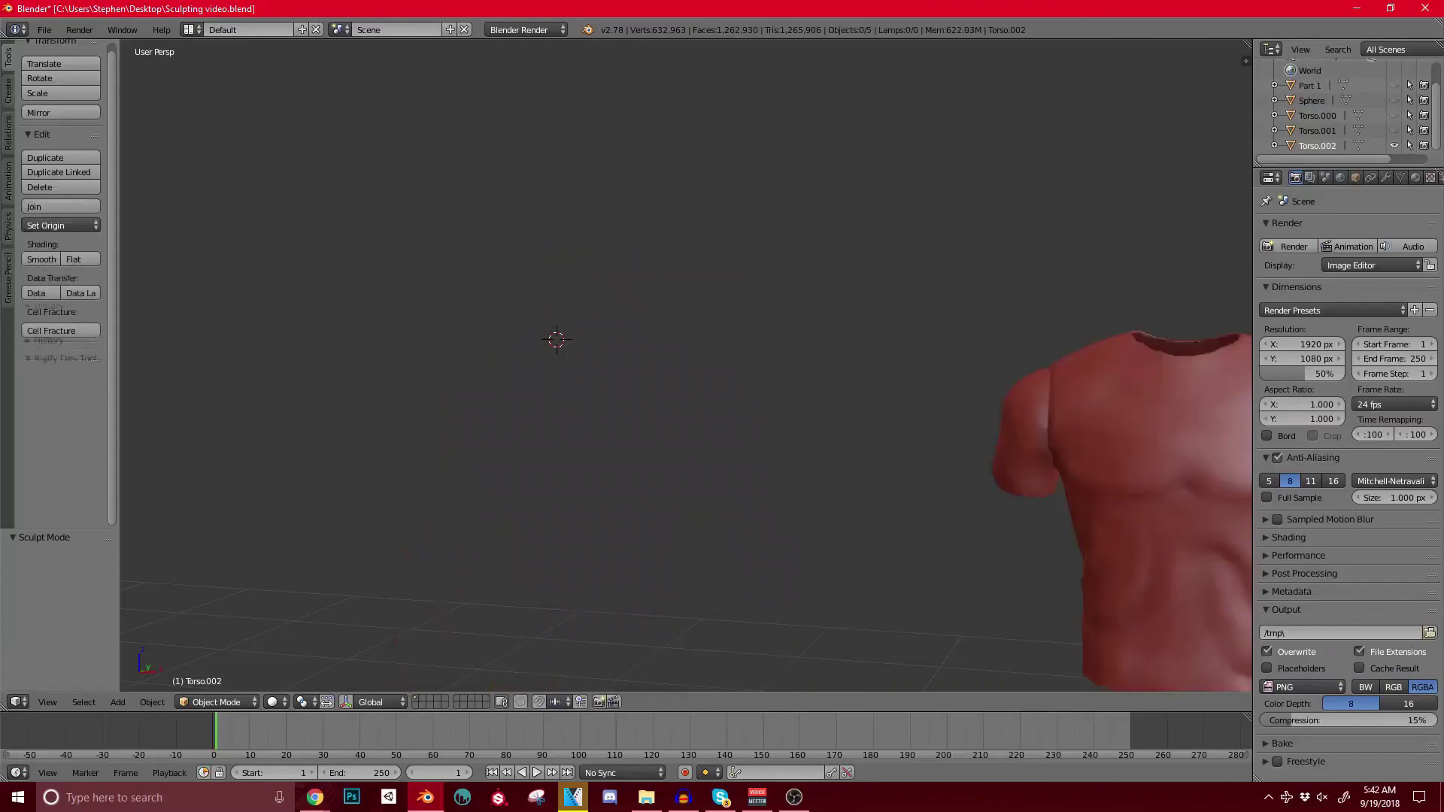
scroll(686, 365, down, 4)
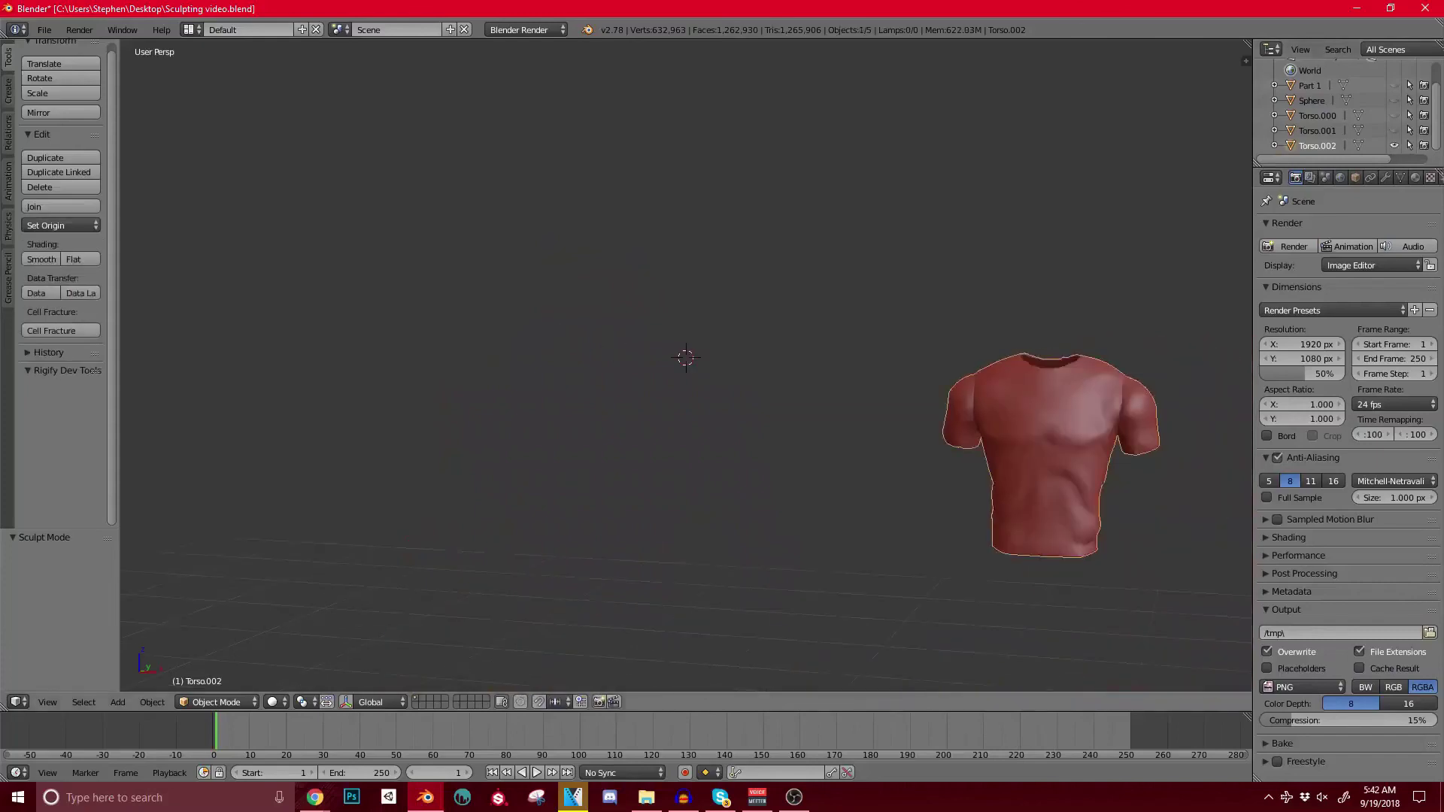
key(KP_Decimal)
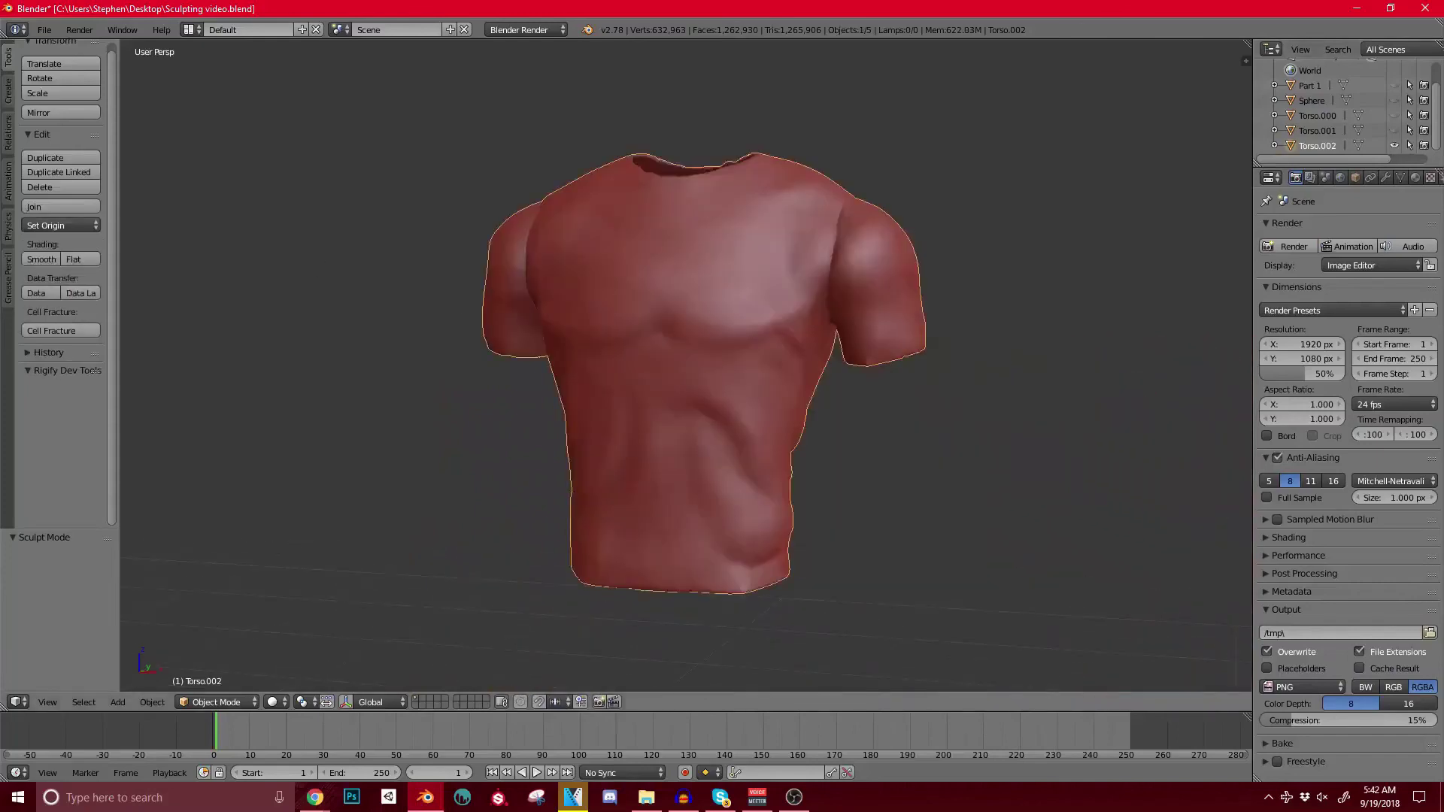
click(226, 702)
click(225, 651)
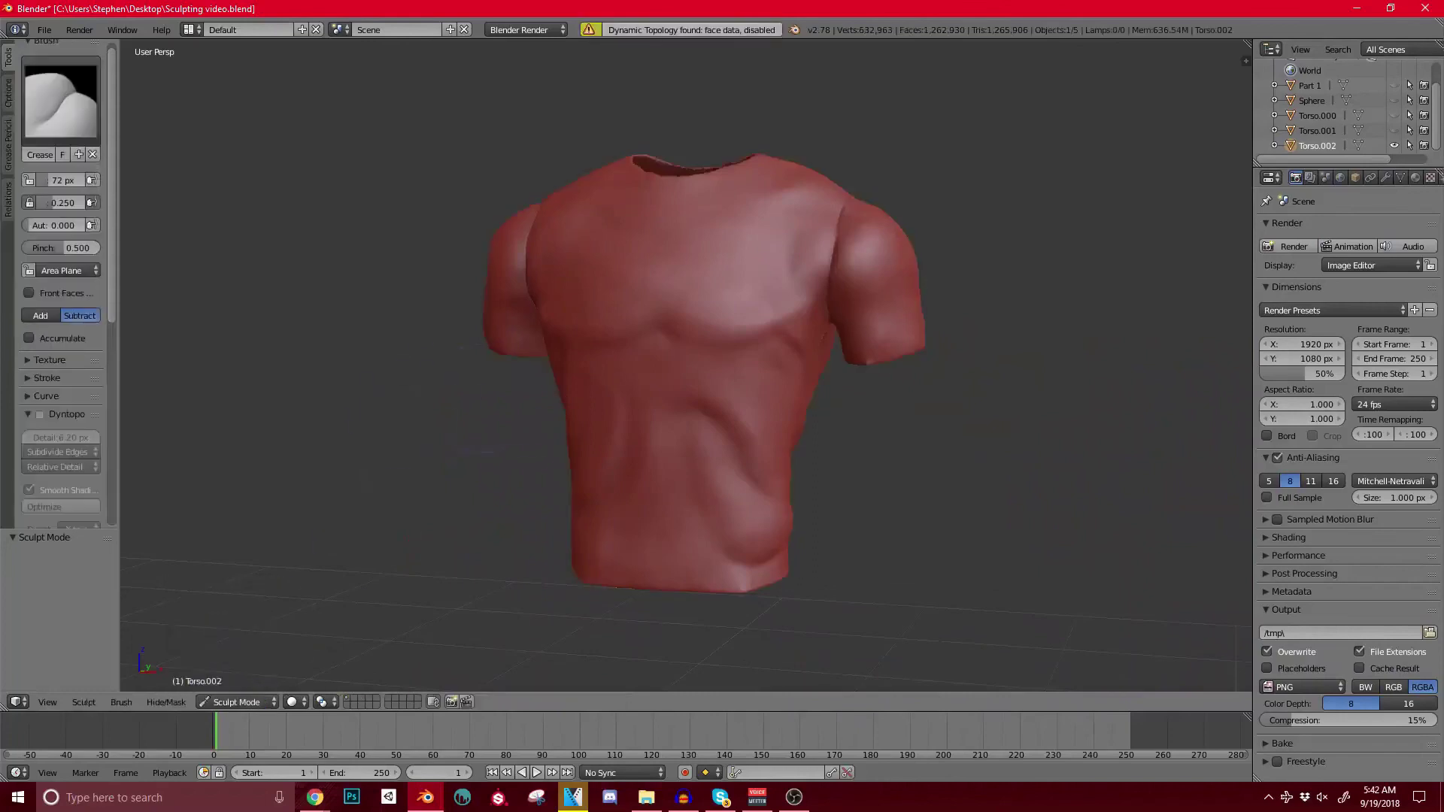
Step: Examine the shirt's chest and abdomen folds and the hem from the front, side and below
scroll(790, 338, up, 4)
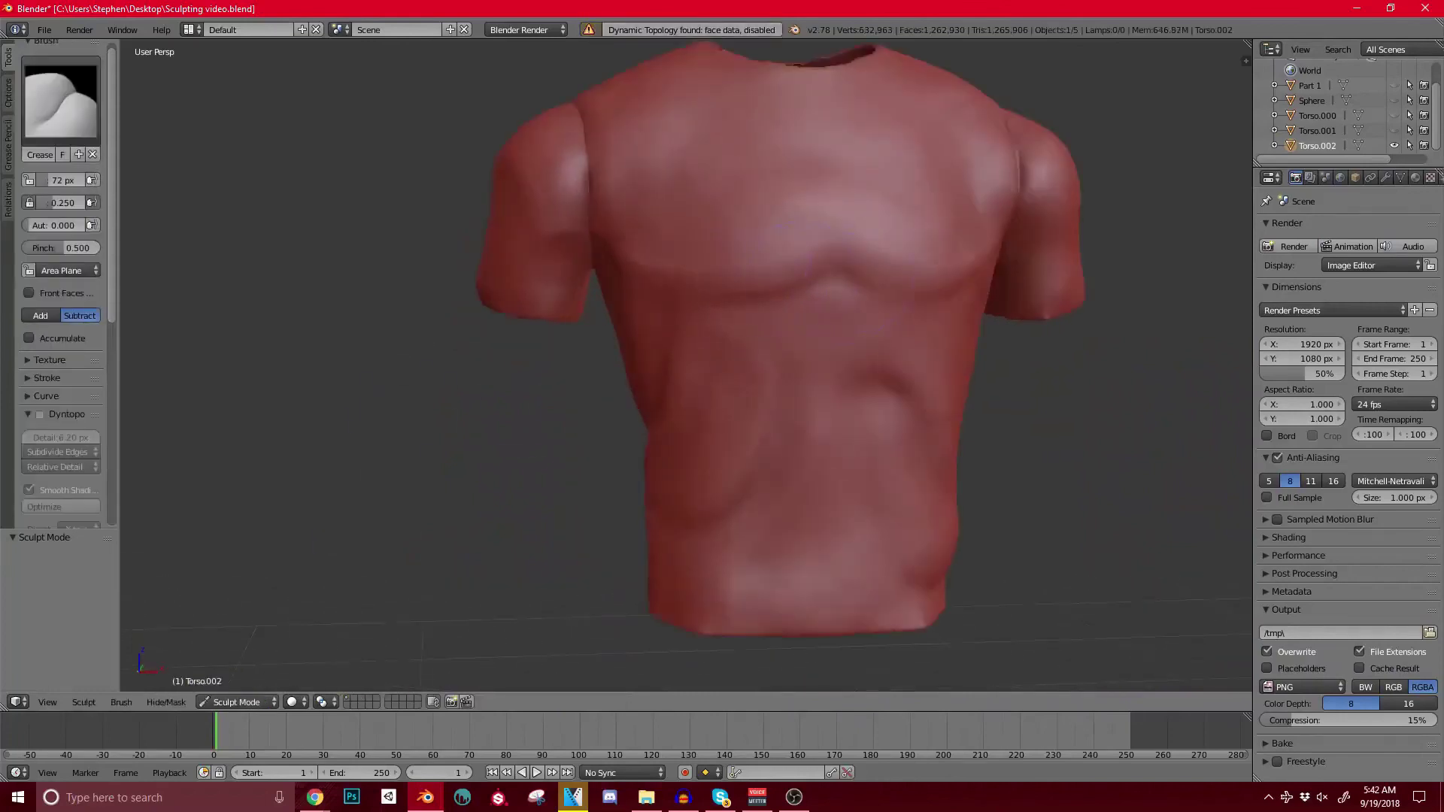
scroll(789, 339, up, 2)
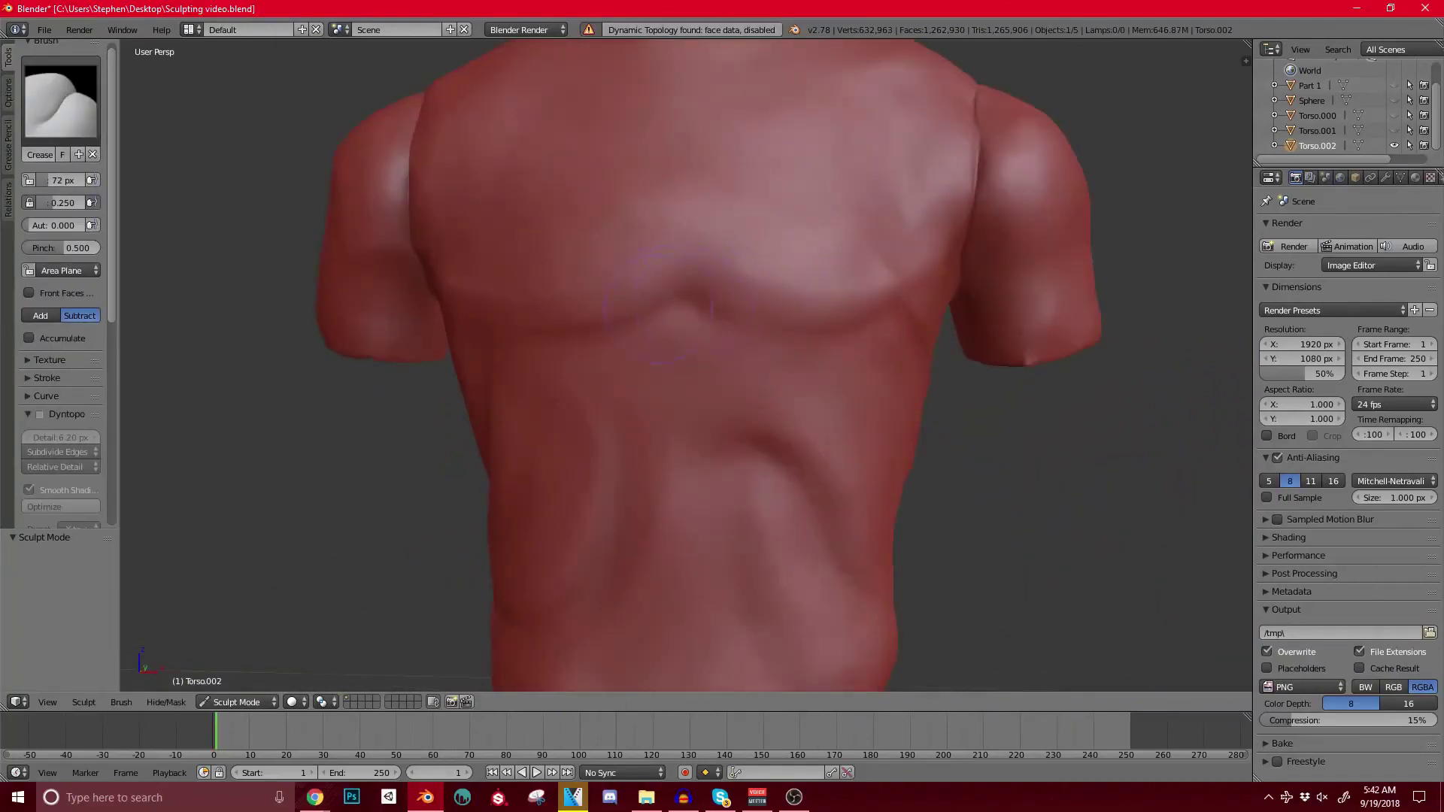
scroll(663, 308, down, 3)
scroll(684, 323, up, 3)
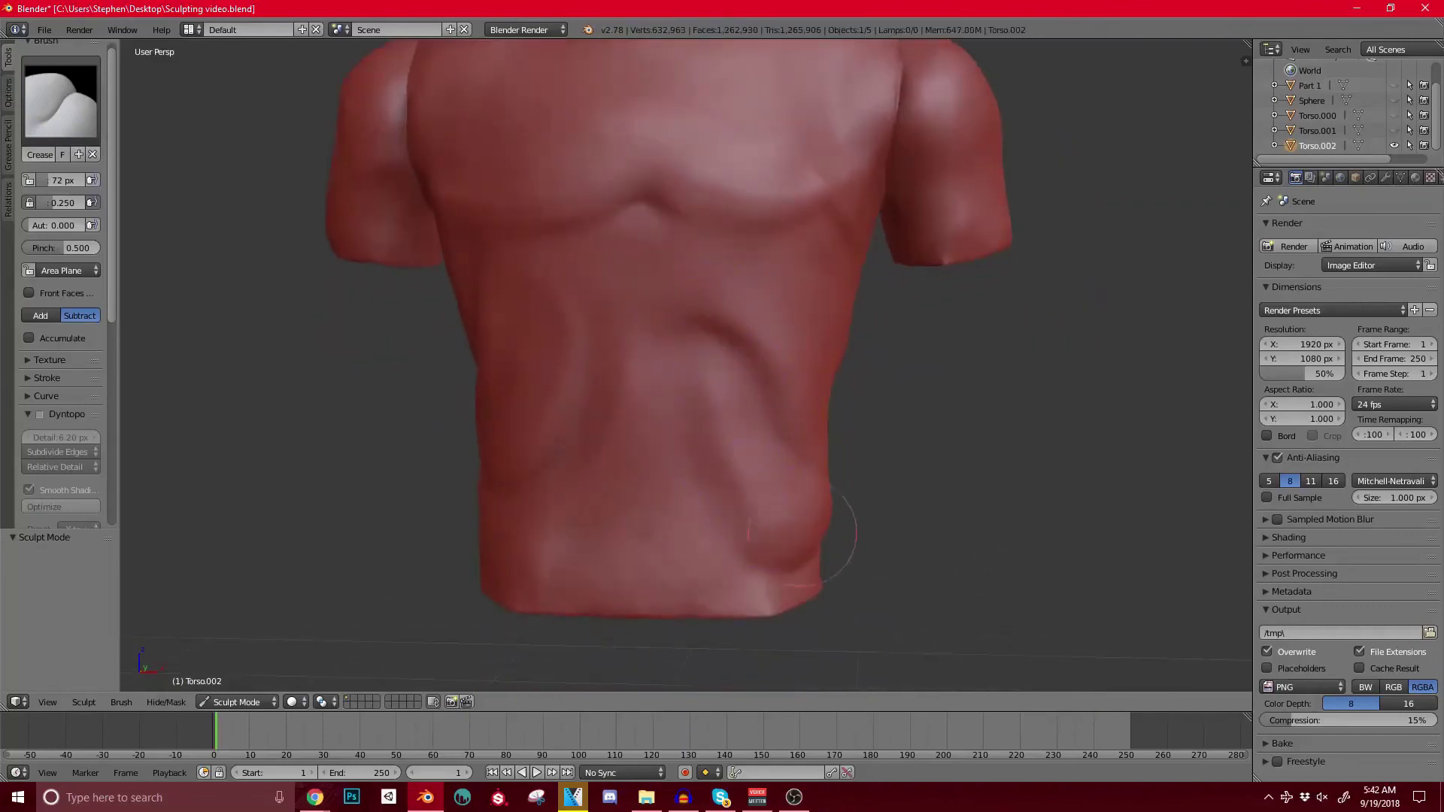
middle_drag(816, 536, 718, 472)
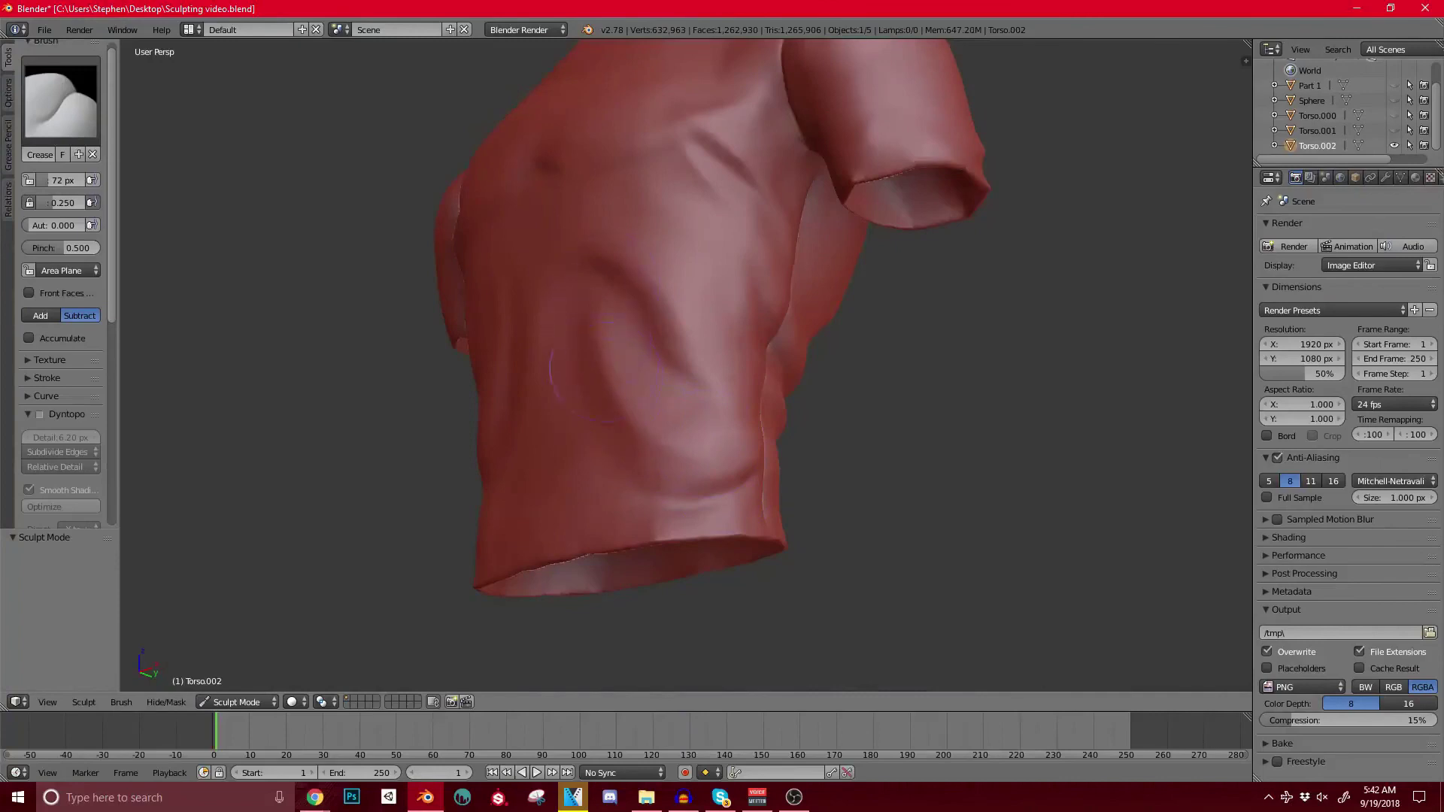
middle_drag(609, 437, 681, 460)
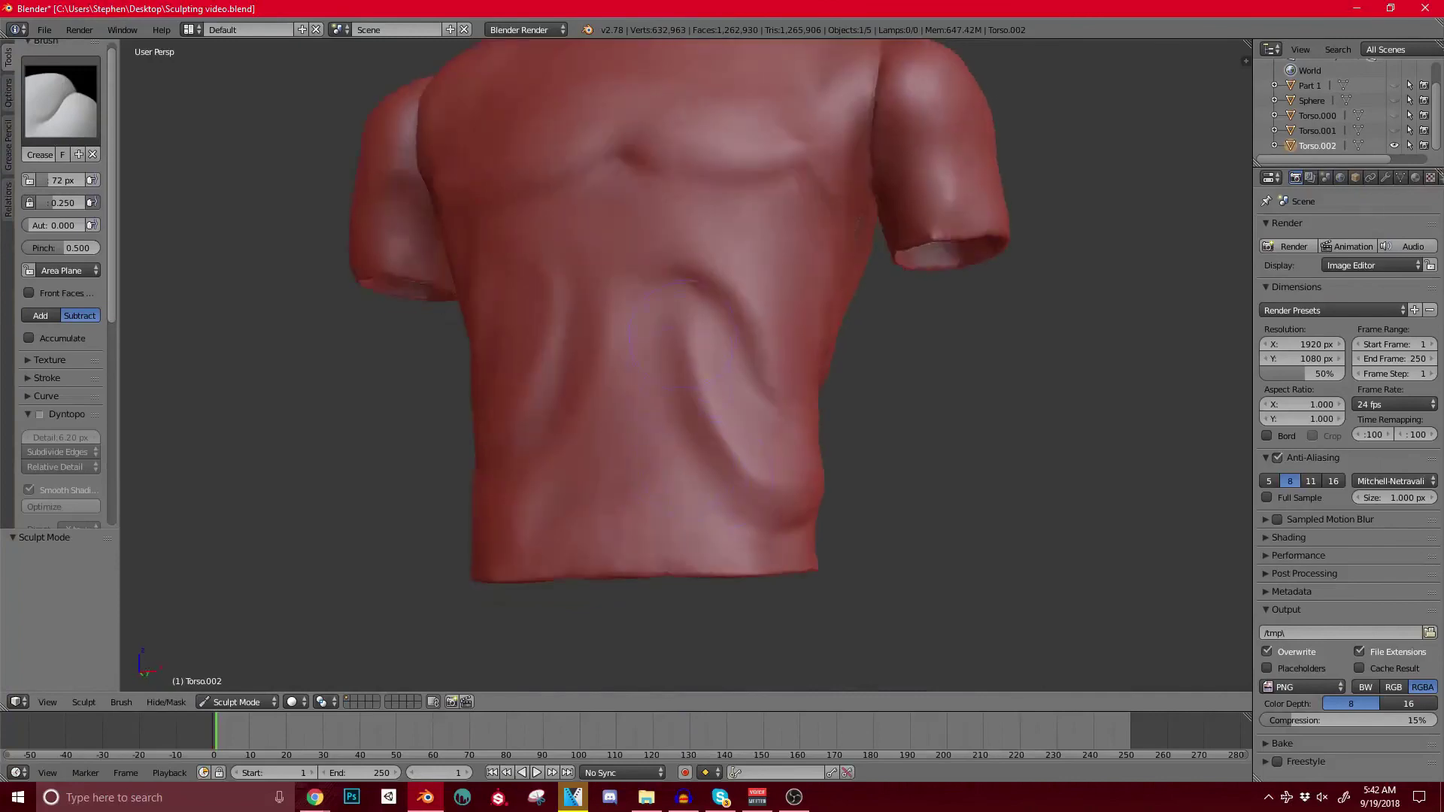
Step: Switch to the Grab brush and set its size to 105 px for reshaping the shirt's shoulder area
middle_drag(666, 276, 697, 345)
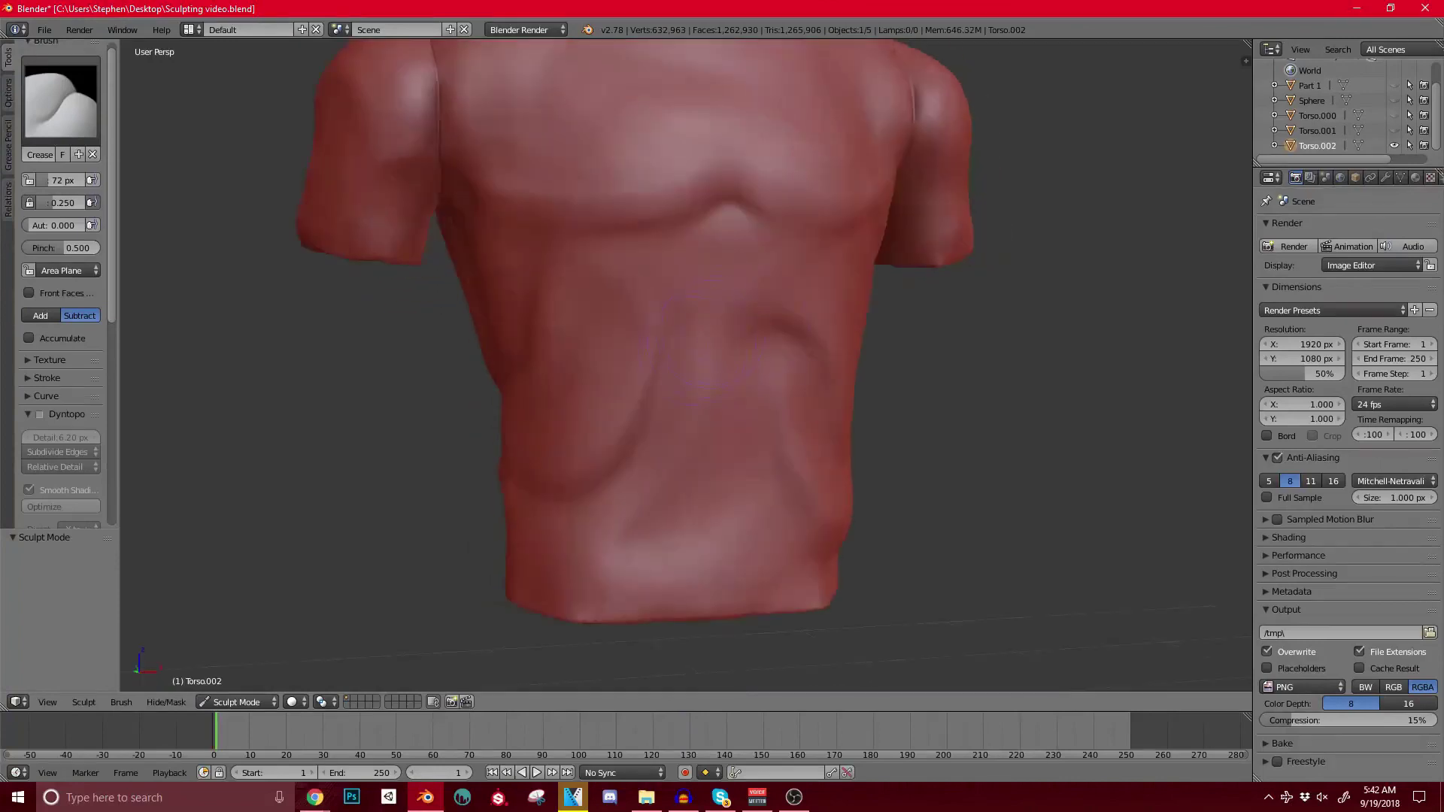
middle_drag(669, 447, 658, 452)
mouse_move(619, 365)
middle_down()
mouse_move(709, 322)
mouse_move(705, 354)
mouse_move(671, 329)
mouse_move(560, 306)
mouse_move(595, 364)
mouse_move(722, 395)
middle_up()
mouse_move(887, 353)
middle_down()
mouse_move(722, 376)
mouse_move(828, 383)
mouse_move(591, 423)
middle_up()
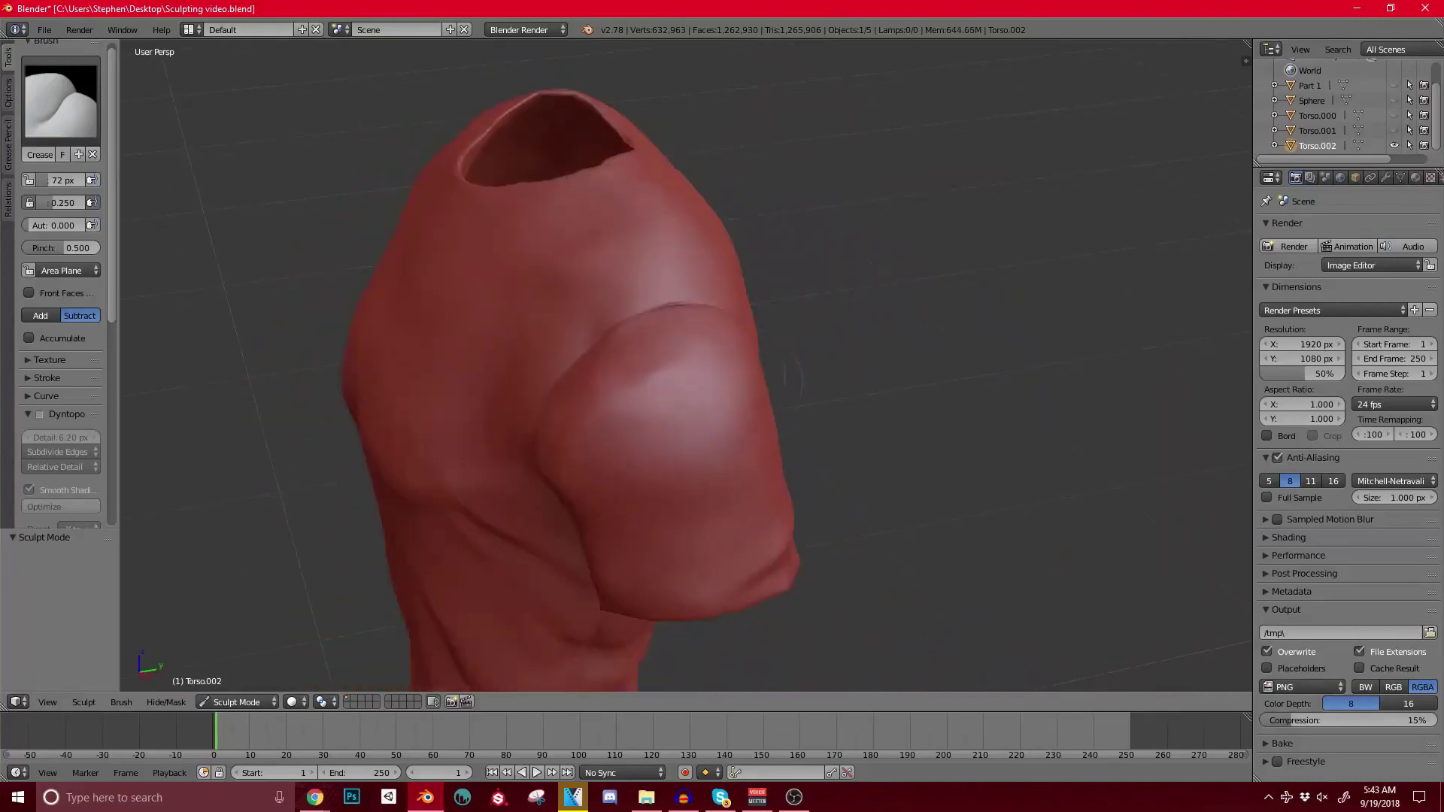
middle_drag(752, 376, 594, 421)
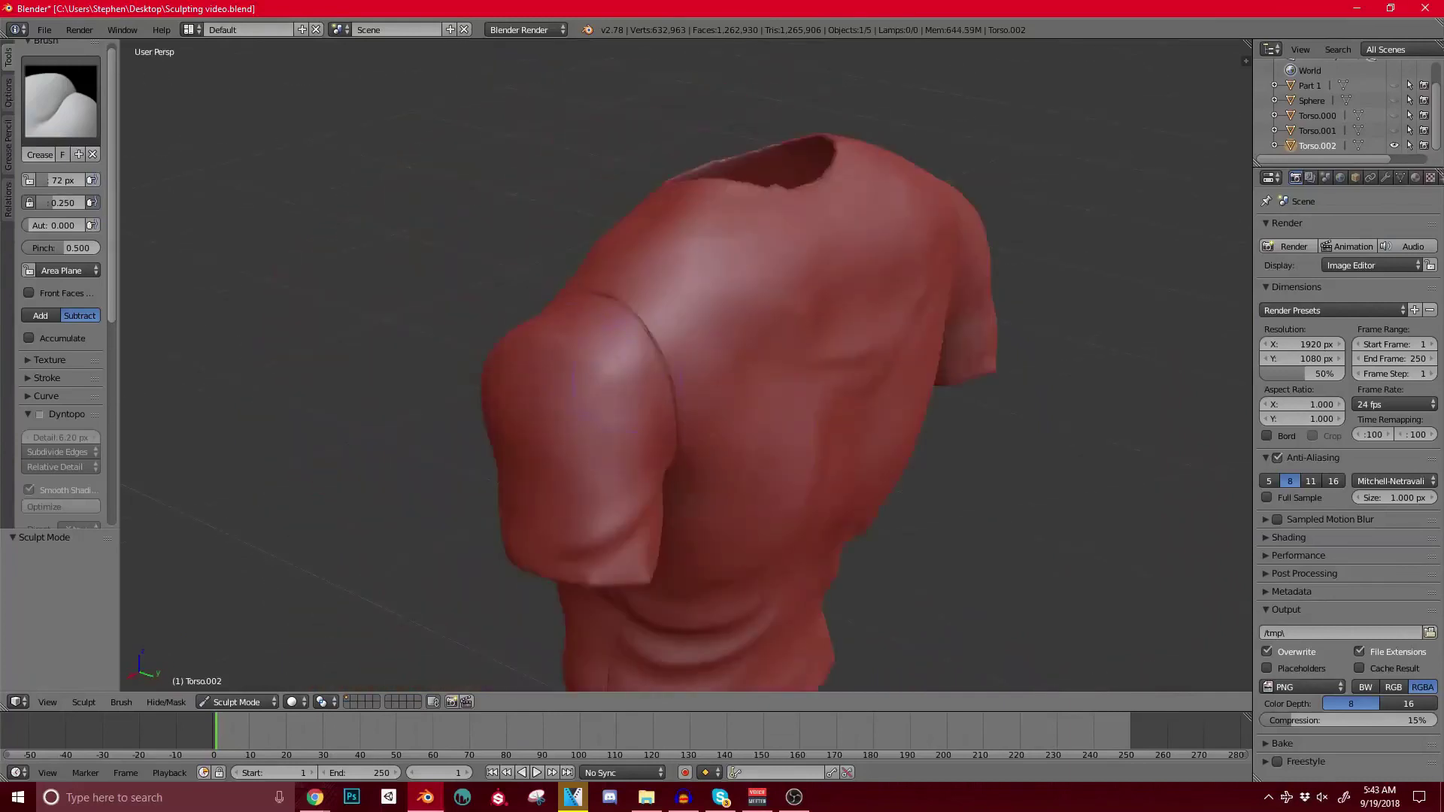
mouse_move(484, 386)
middle_down()
mouse_move(763, 320)
mouse_move(797, 324)
mouse_move(782, 358)
middle_up()
key(g)
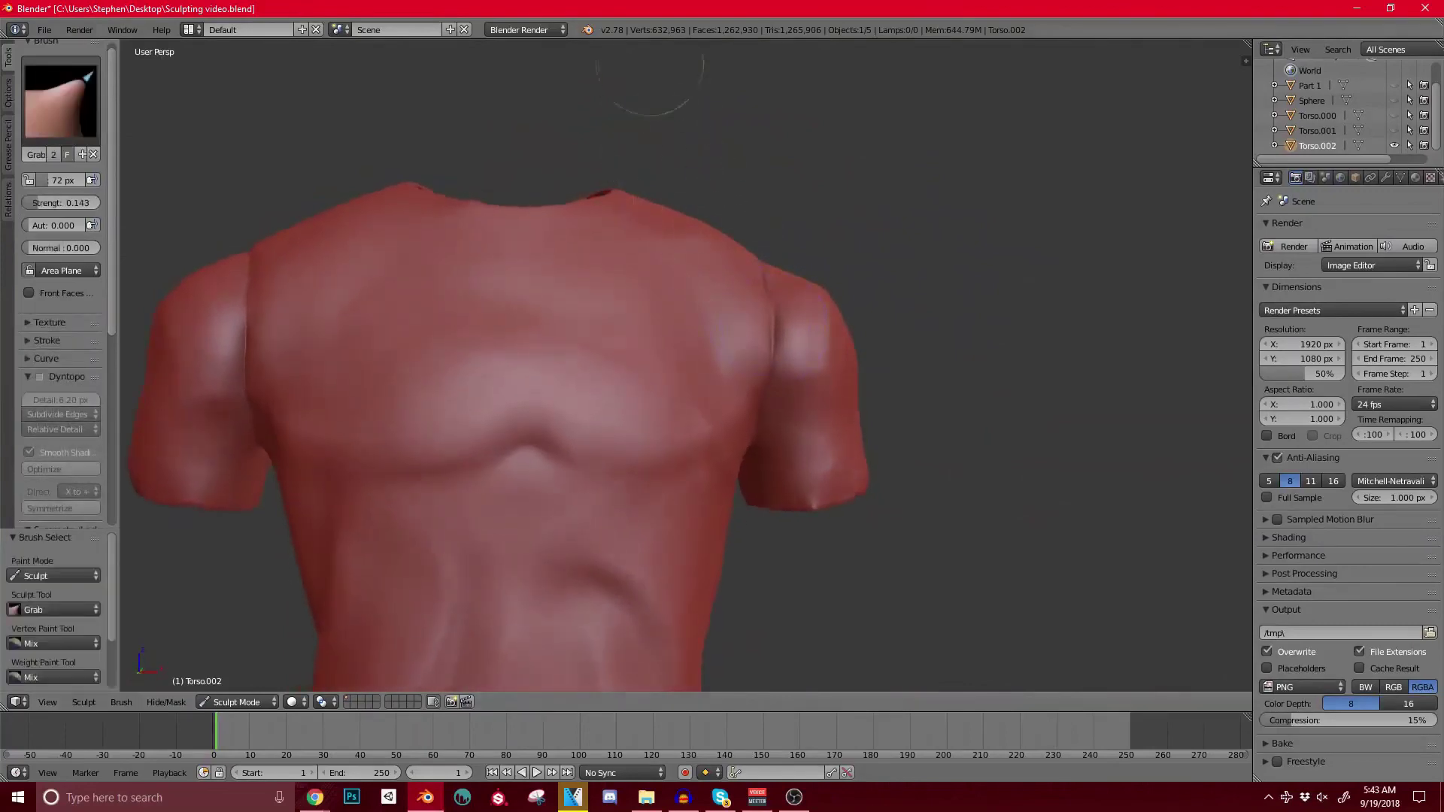
key(bracketright)
key(bracketright)
key(bracketright)
key(bracketright)
key(bracketright)
key(bracketright)
key(bracketright)
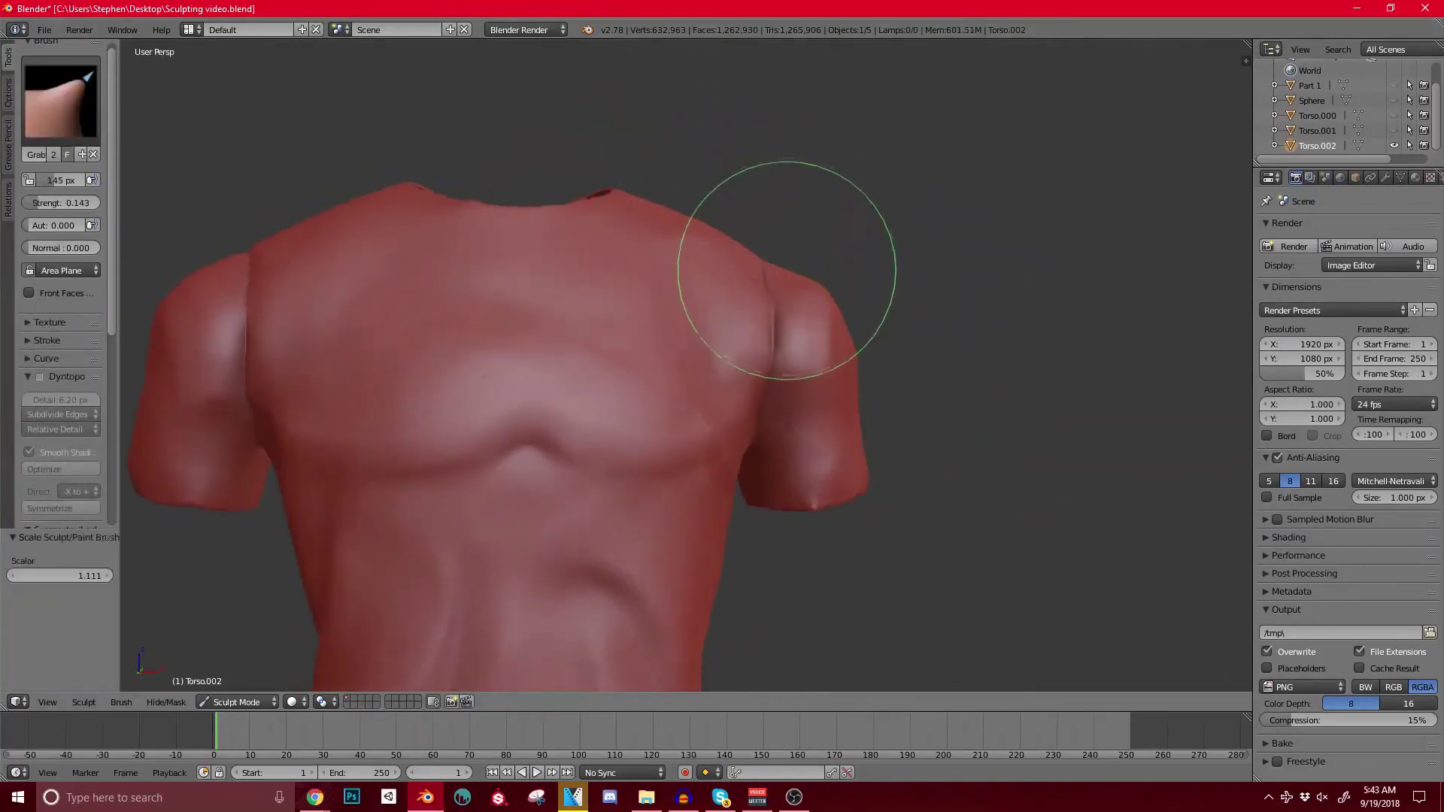
key(bracketleft)
key(bracketleft)
key(bracketleft)
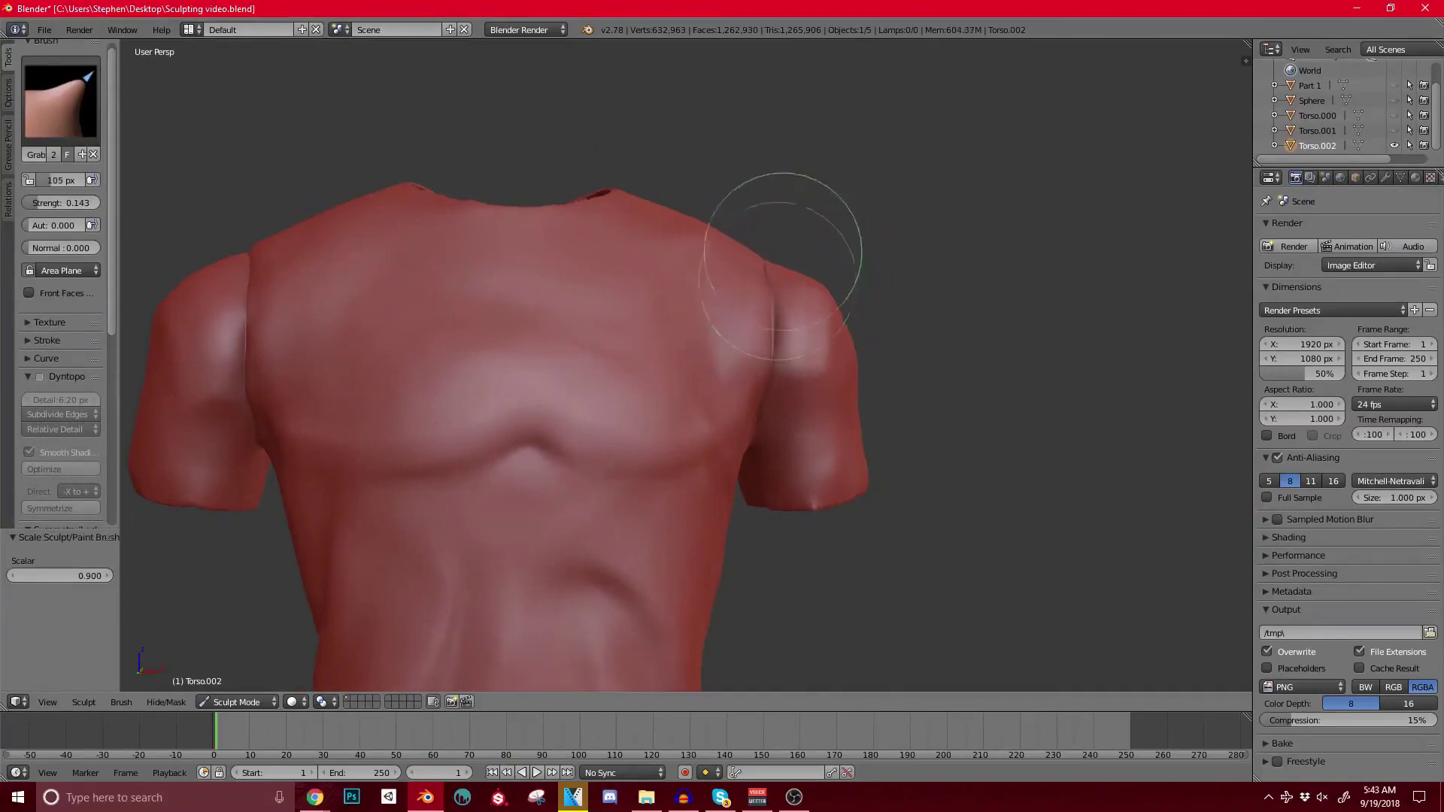
Step: Enlarge the Grab brush to 174 px and pull the shirt's upper back slightly outward behind the shoulder
mouse_move(782, 252)
middle_down()
mouse_move(629, 284)
mouse_move(702, 274)
mouse_move(661, 296)
mouse_move(709, 381)
middle_up()
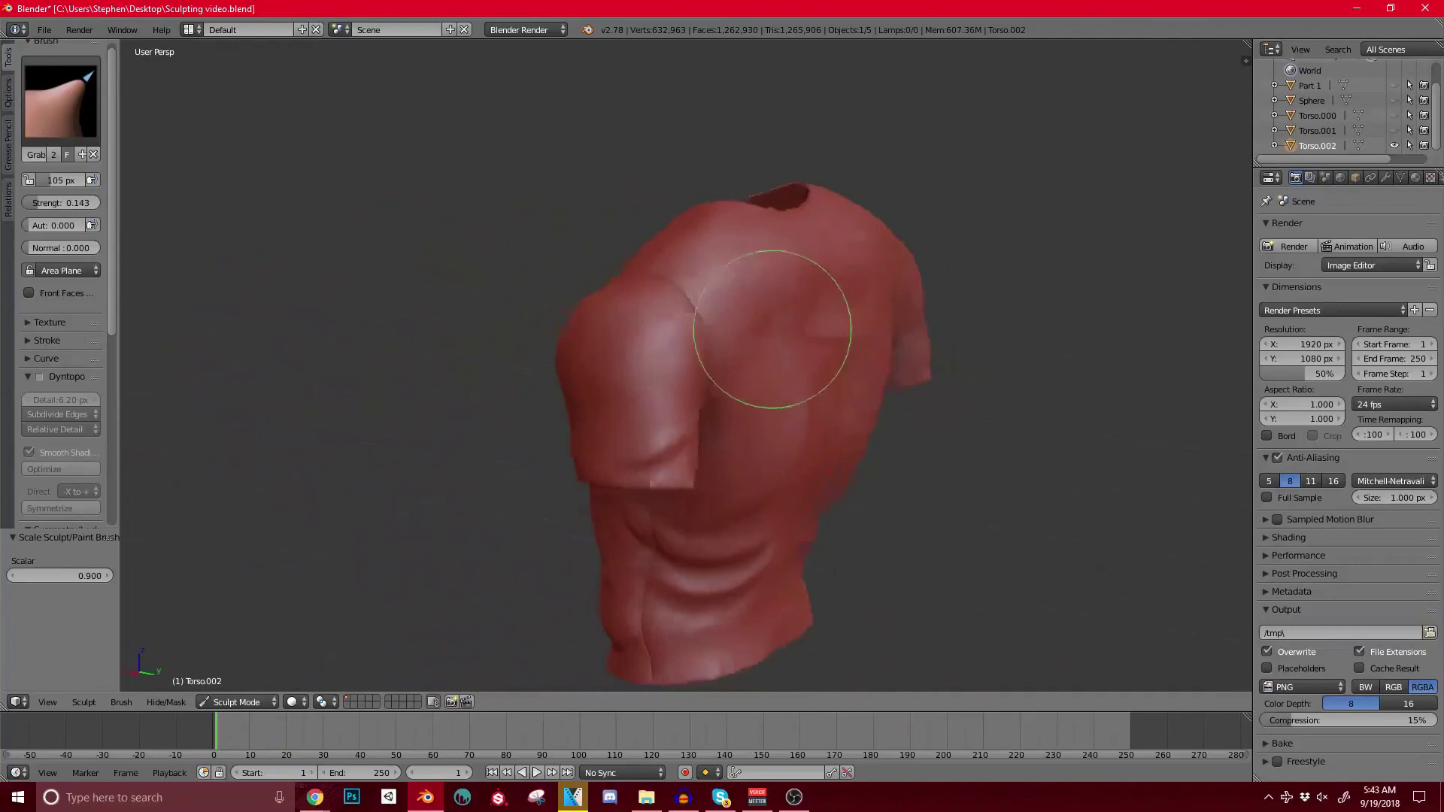
mouse_move(772, 330)
middle_down()
mouse_move(573, 354)
mouse_move(670, 393)
middle_up()
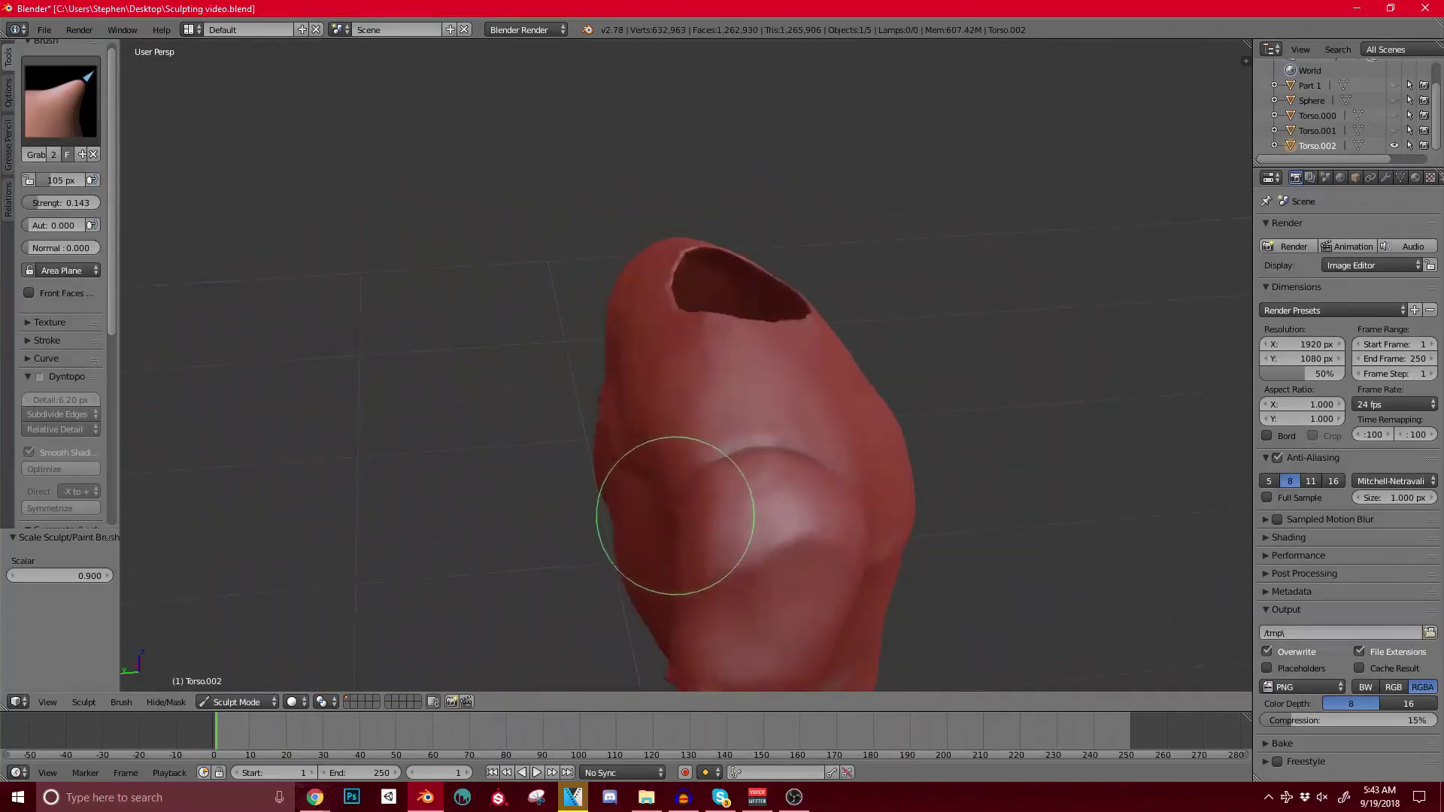
middle_drag(675, 516, 629, 484)
key(bracketright)
key(bracketright)
key(bracketright)
key(bracketright)
key(bracketright)
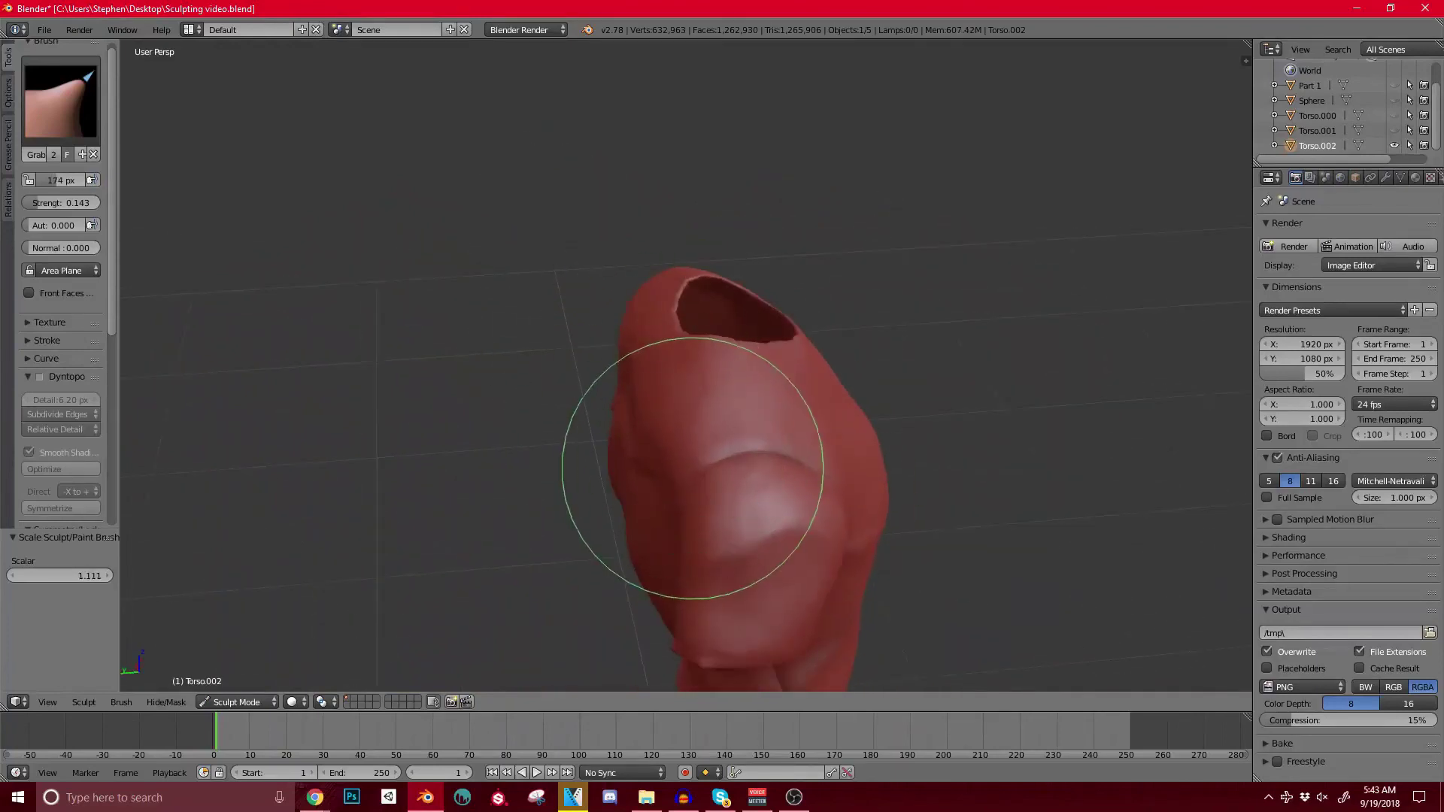
mouse_move(690, 470)
middle_down()
mouse_move(738, 454)
mouse_move(709, 472)
mouse_move(651, 458)
middle_up()
drag(652, 458, 622, 455)
Step: Nudge the front of the shirt's abdomen slightly inward and down in side view with the Grab brush
mouse_move(622, 454)
middle_down()
mouse_move(682, 483)
mouse_move(777, 458)
mouse_move(747, 461)
mouse_move(883, 377)
mouse_move(726, 378)
mouse_move(767, 381)
mouse_move(629, 419)
mouse_move(782, 357)
middle_up()
scroll(782, 358, up, 2)
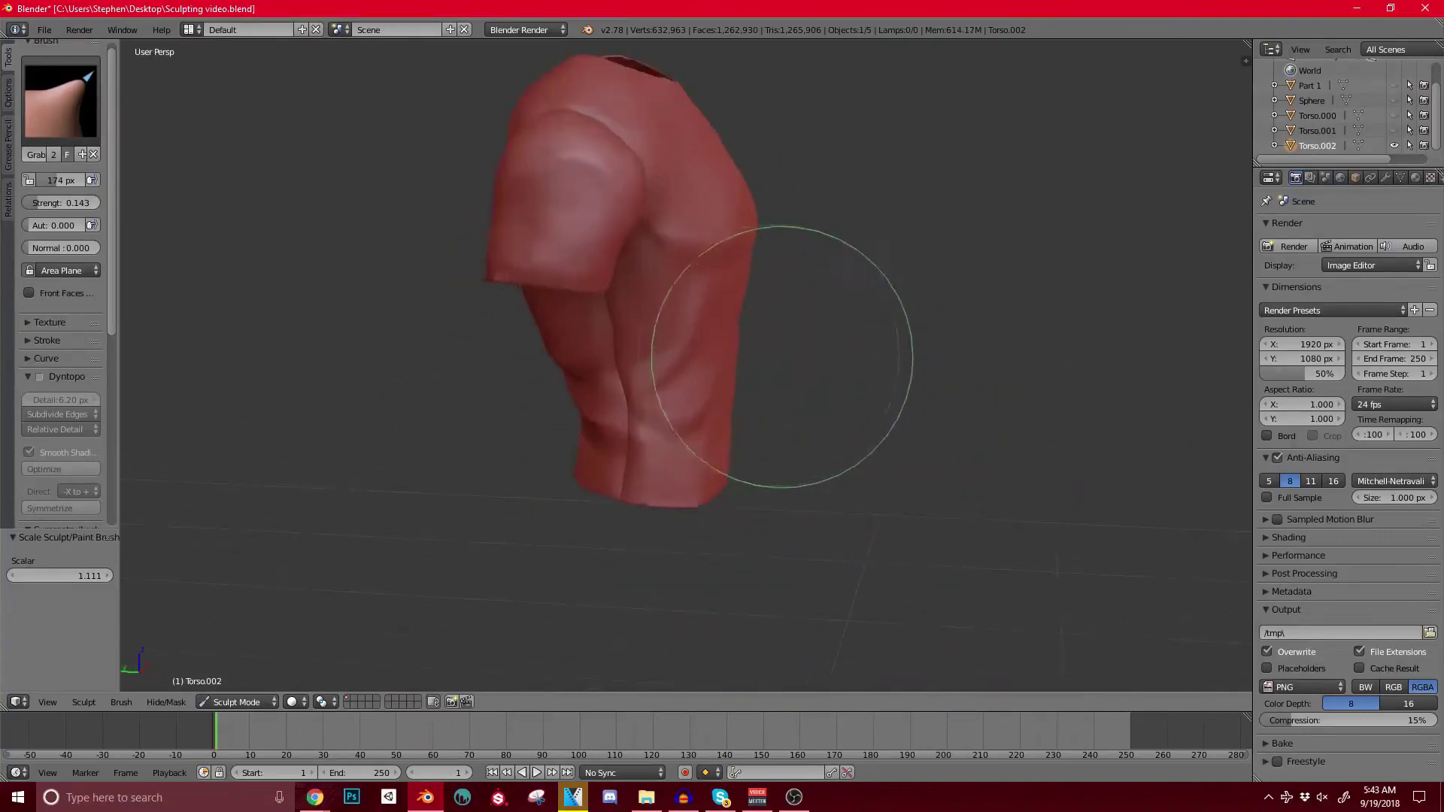
drag(745, 340, 712, 379)
middle_drag(719, 383, 691, 391)
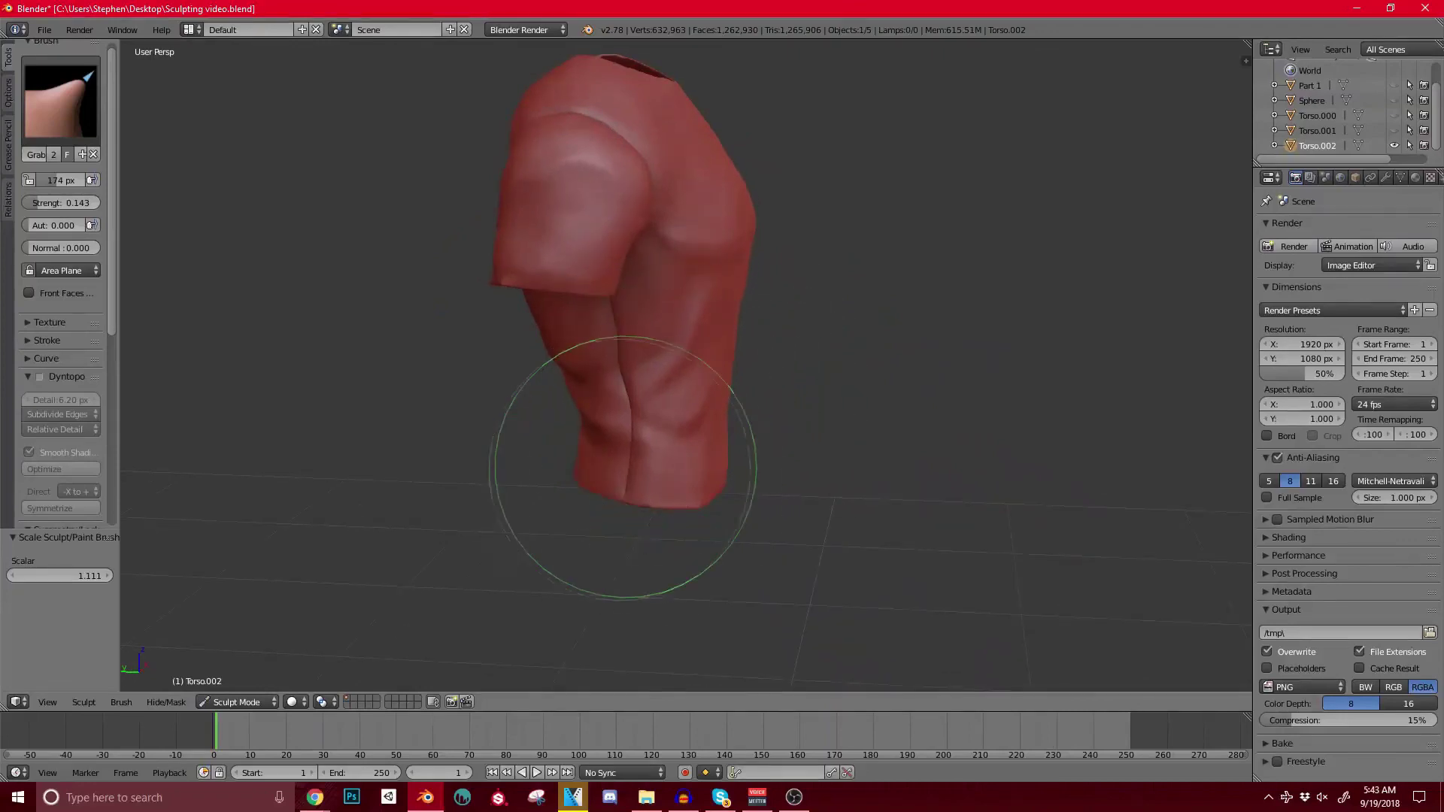
Step: Examine the shirt's overall silhouette and folds from the back, front and sides, both close up and from a distance
mouse_move(671, 323)
middle_down()
mouse_move(723, 380)
mouse_move(715, 358)
mouse_move(845, 419)
middle_up()
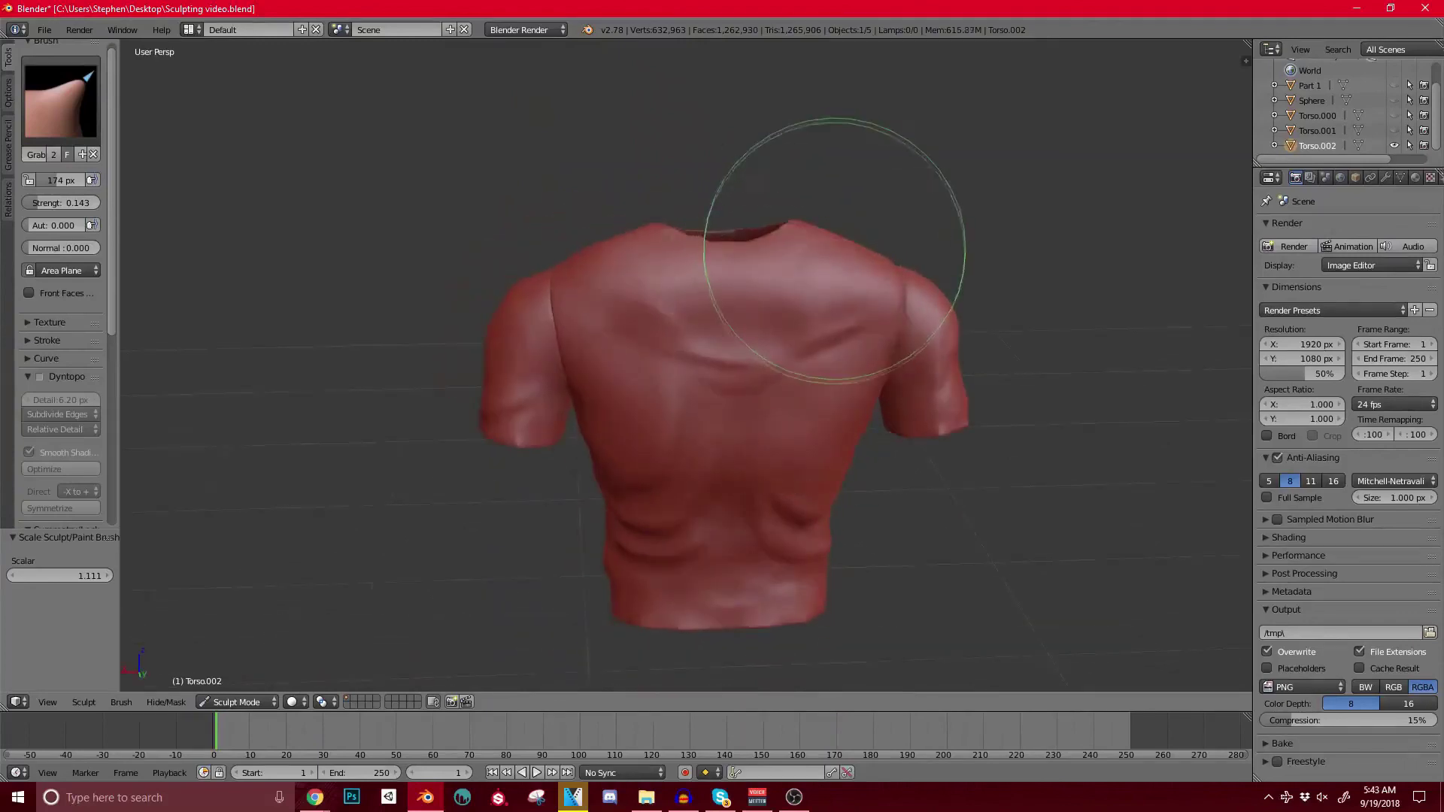
mouse_move(822, 323)
middle_down()
mouse_move(906, 267)
mouse_move(742, 283)
mouse_move(645, 484)
mouse_move(743, 371)
mouse_move(516, 419)
middle_up()
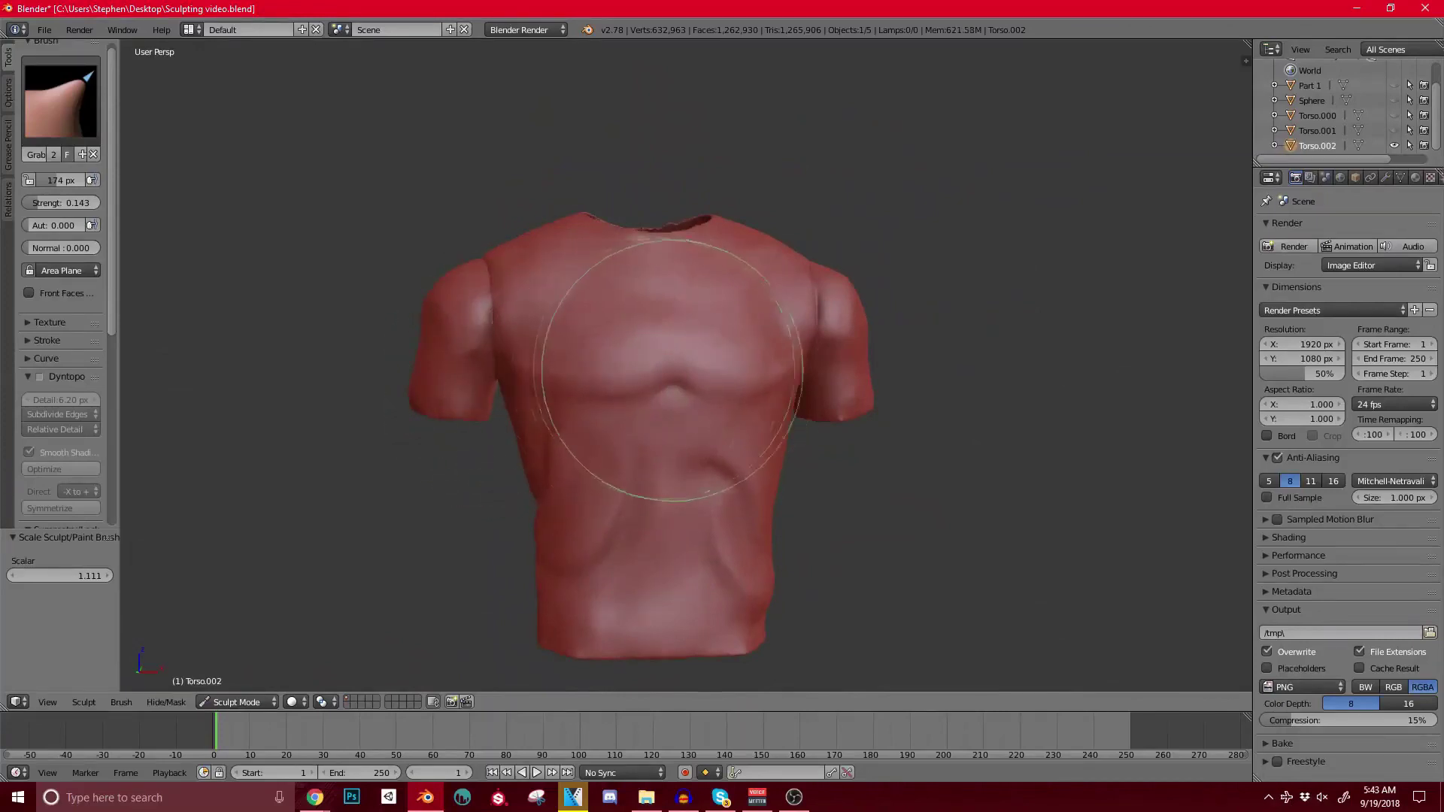
mouse_move(655, 429)
middle_down()
mouse_move(639, 371)
mouse_move(541, 436)
mouse_move(687, 367)
mouse_move(698, 305)
mouse_move(653, 380)
middle_up()
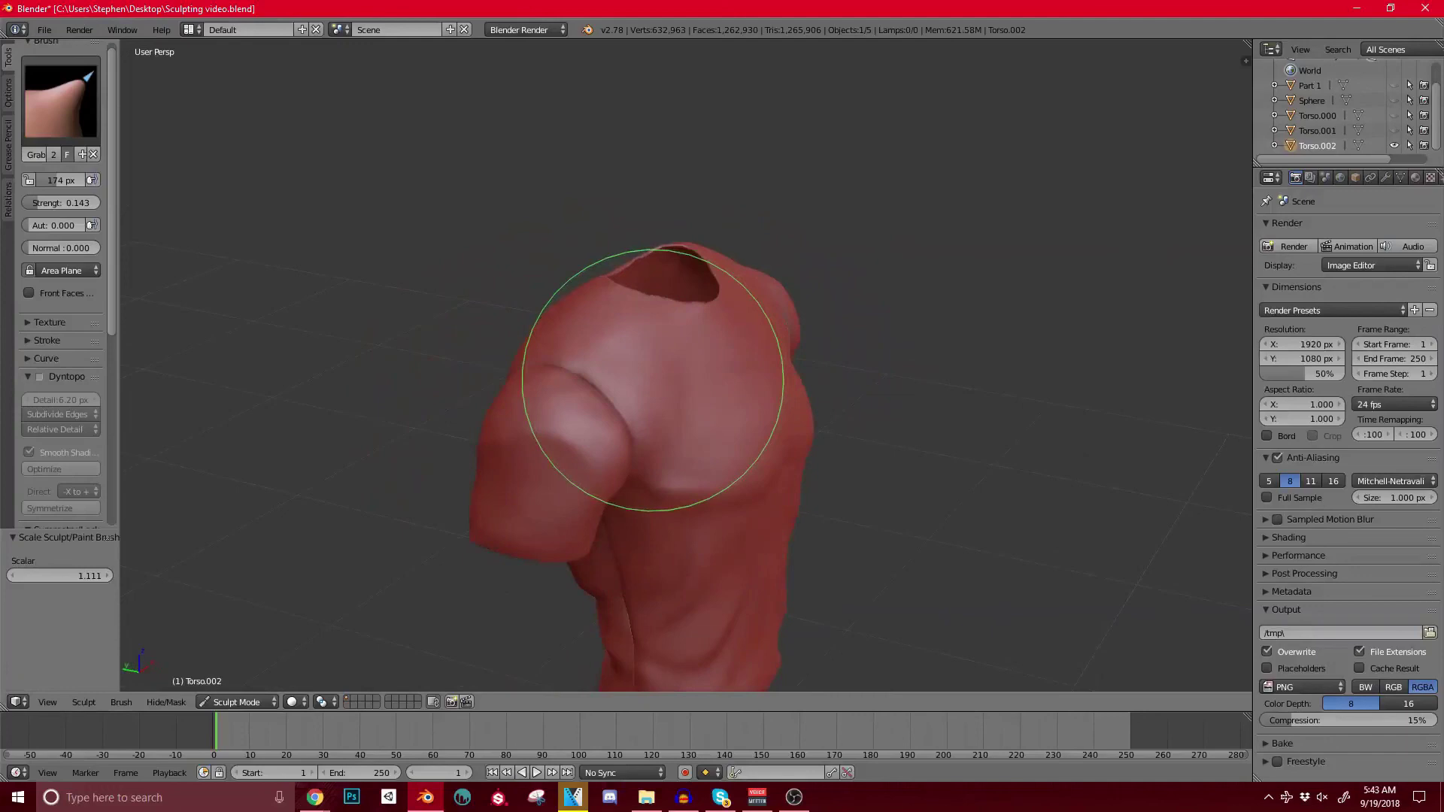
mouse_move(747, 274)
middle_down()
mouse_move(812, 381)
mouse_move(777, 377)
mouse_move(774, 276)
mouse_move(824, 368)
middle_up()
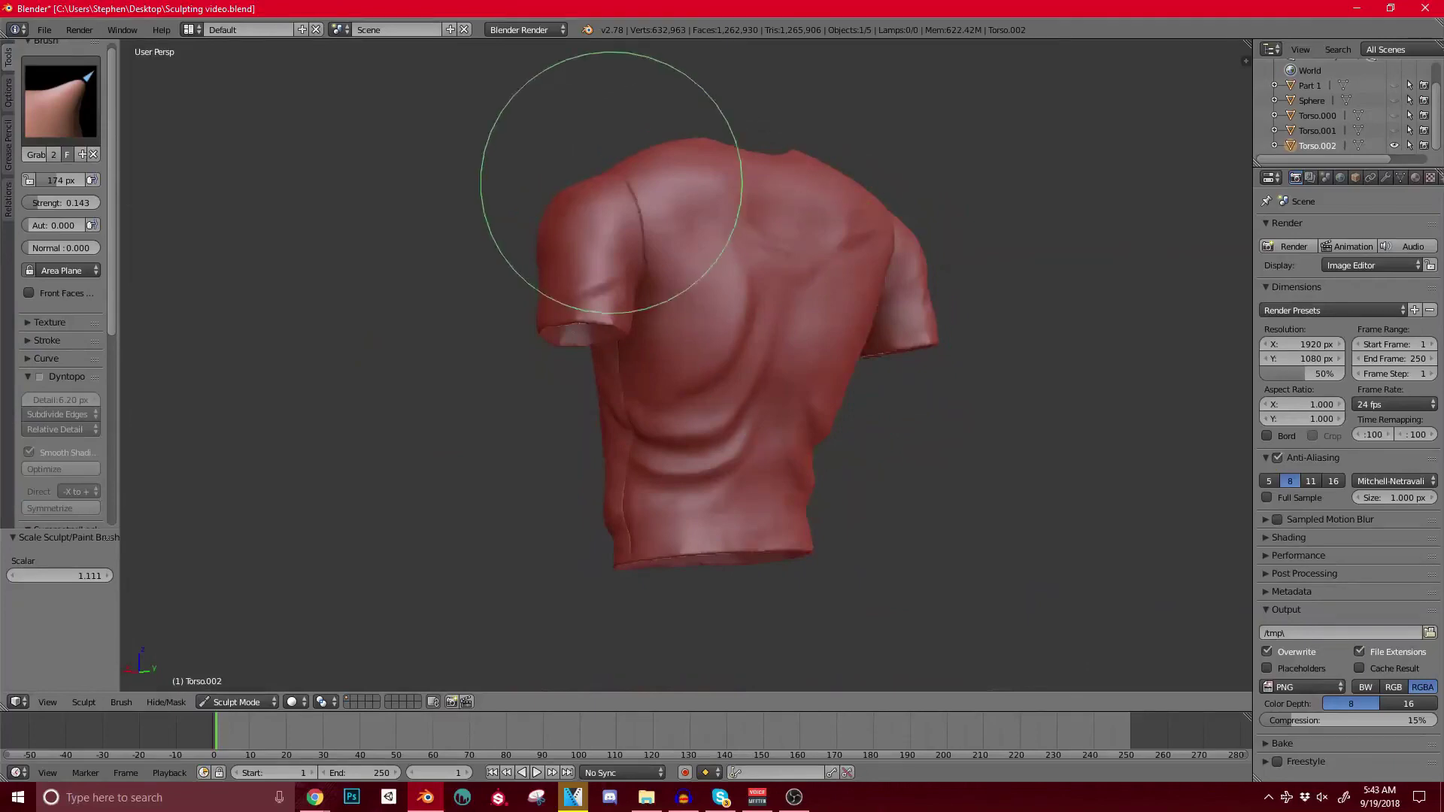
scroll(737, 308, down, 4)
mouse_move(666, 324)
middle_down()
mouse_move(729, 364)
mouse_move(814, 359)
middle_up()
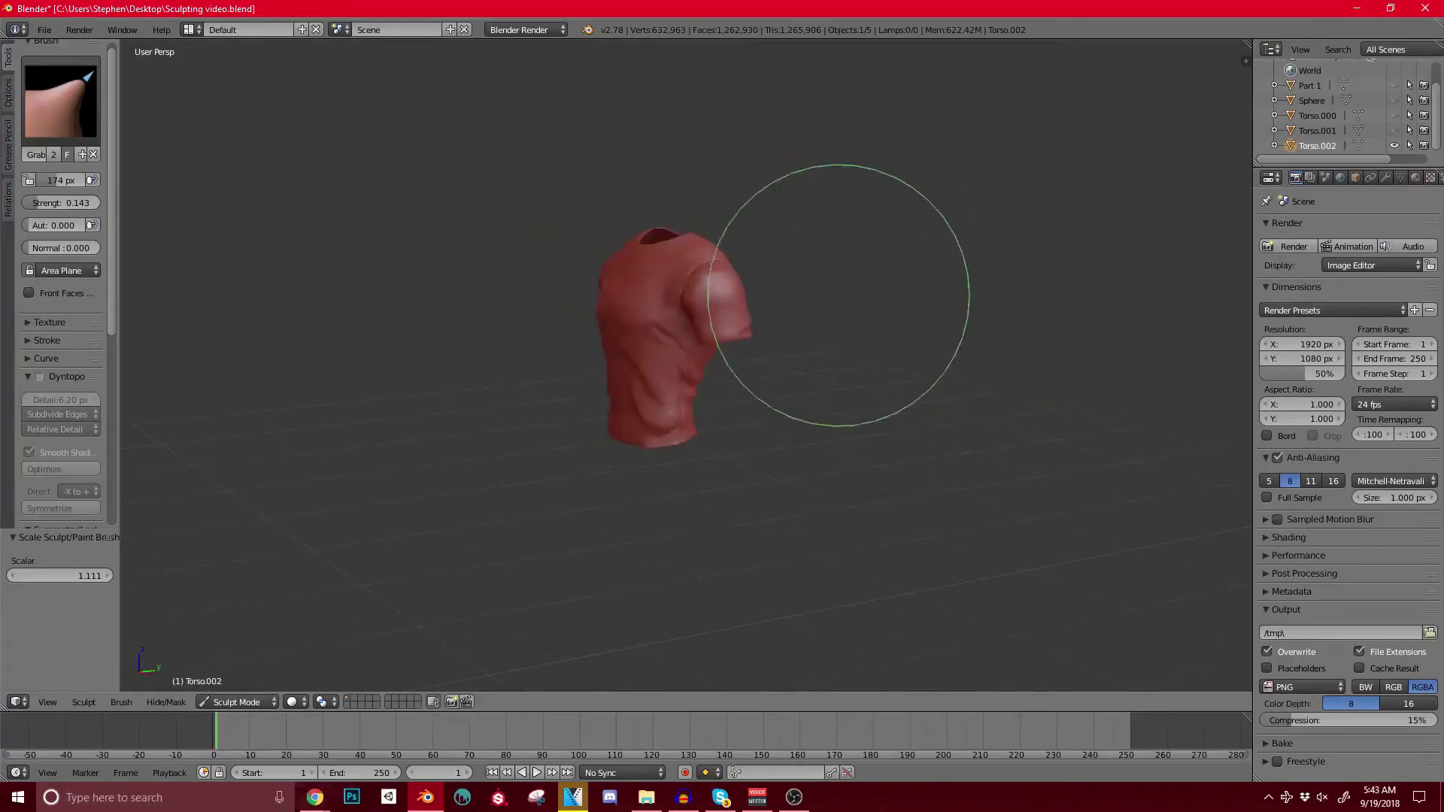
scroll(808, 320, up, 4)
middle_drag(752, 264, 883, 258)
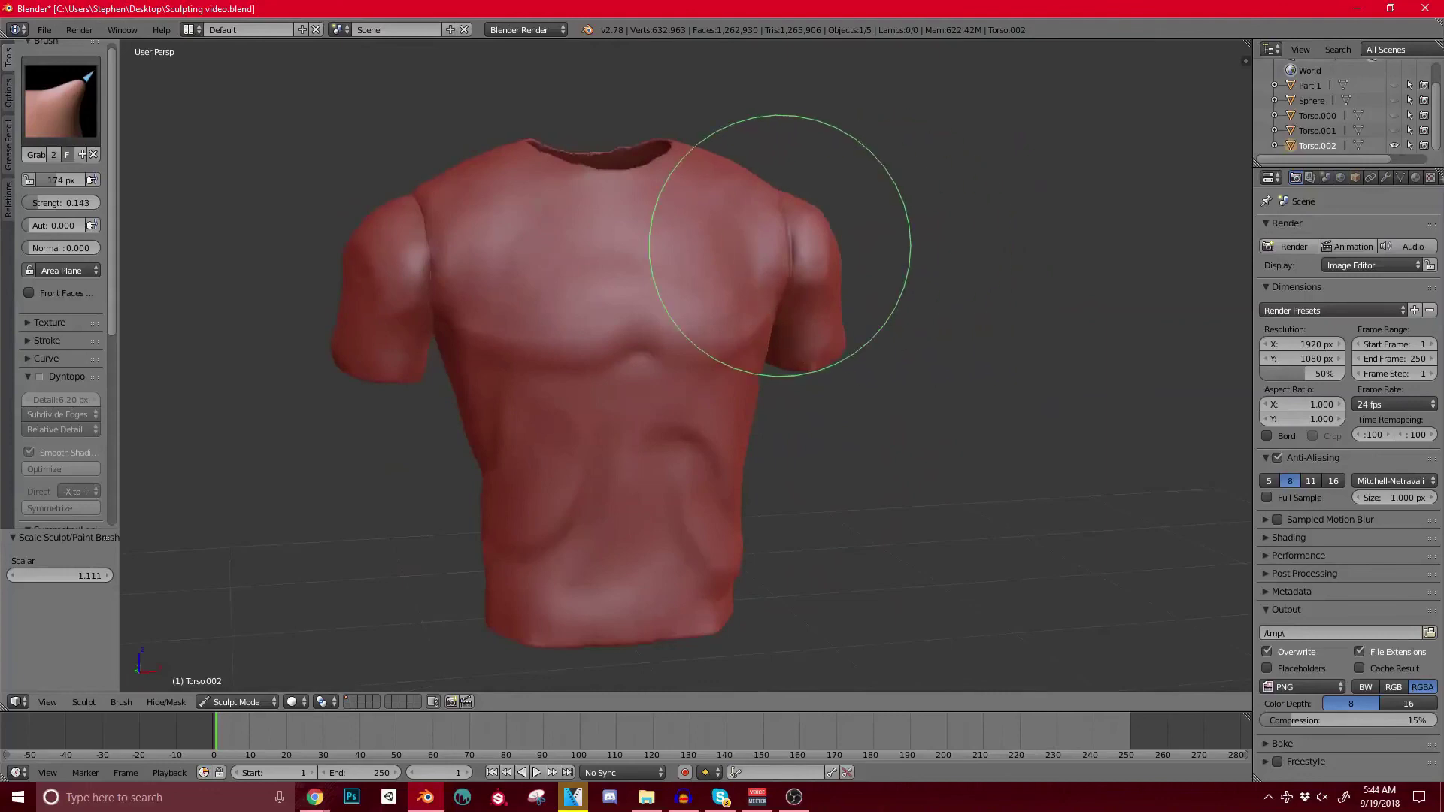